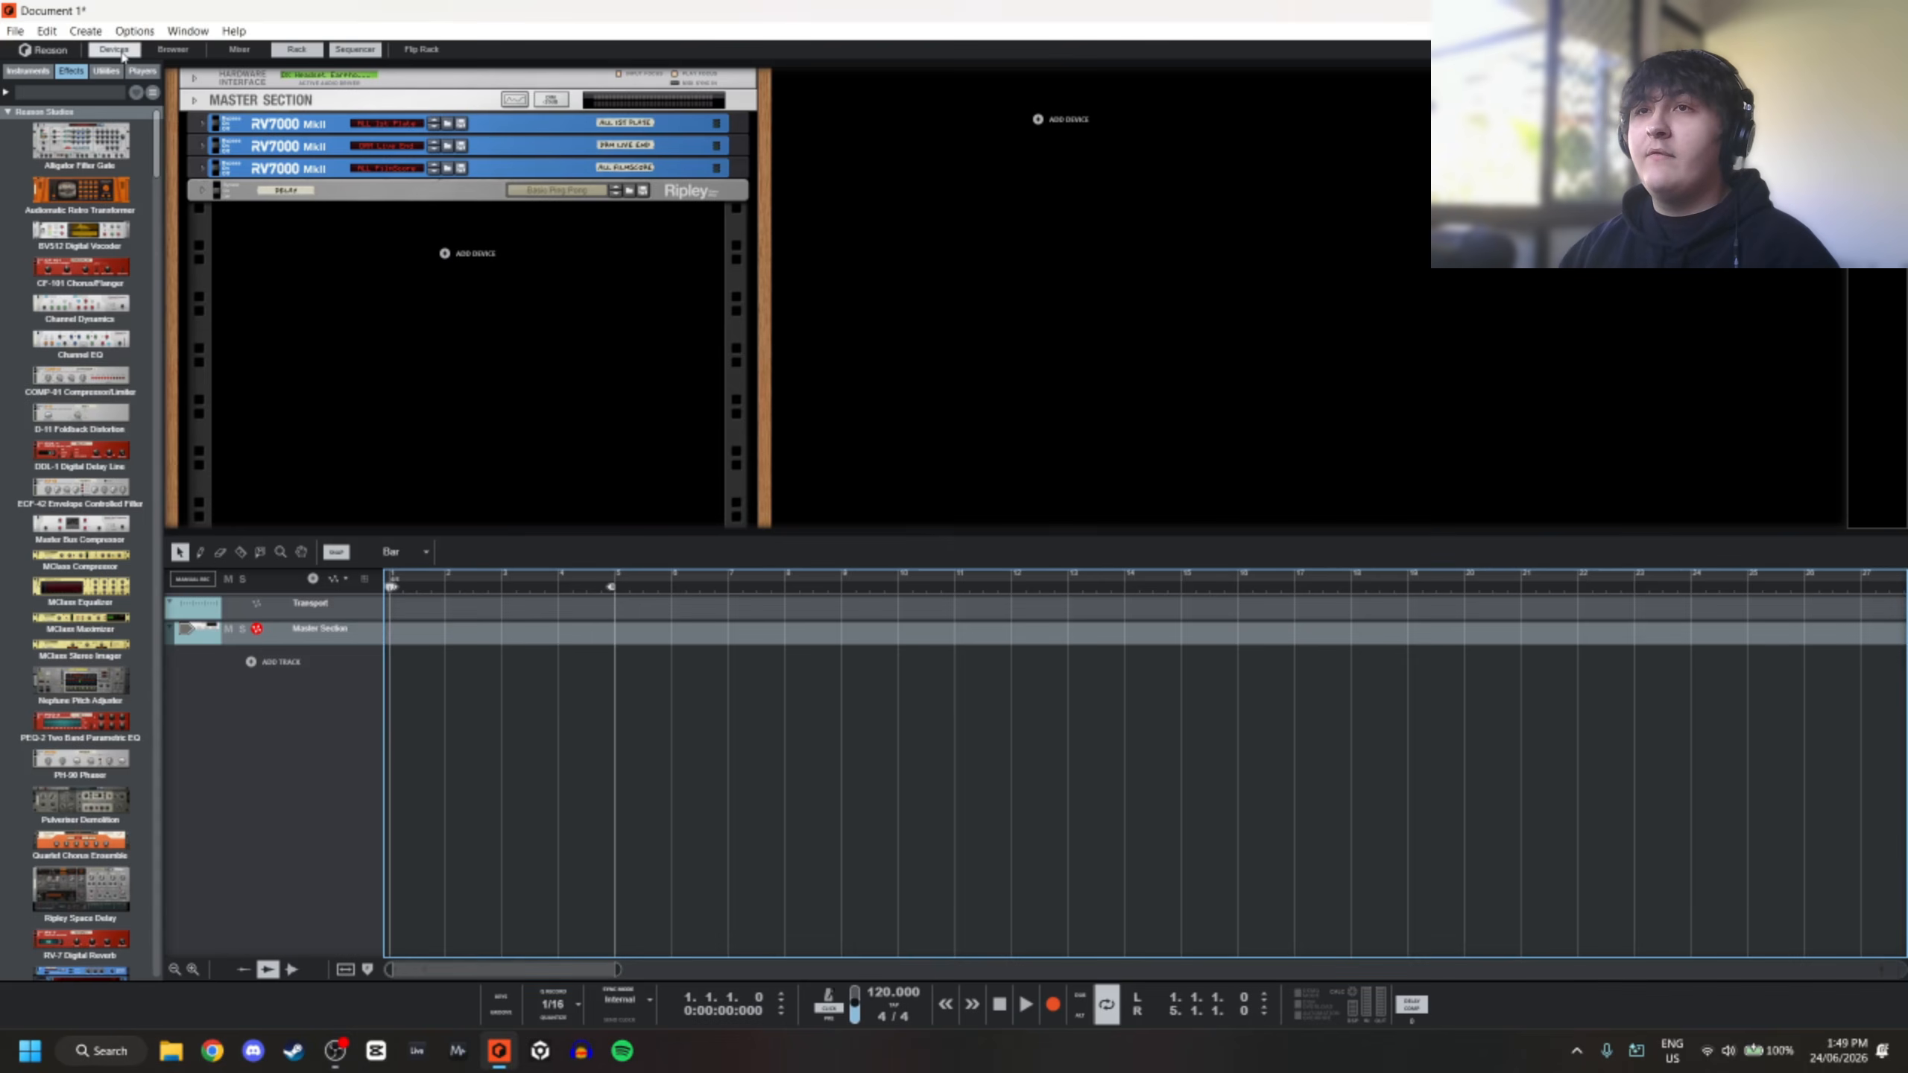
Look through the instrument devices available in the device list
click(128, 51)
click(127, 52)
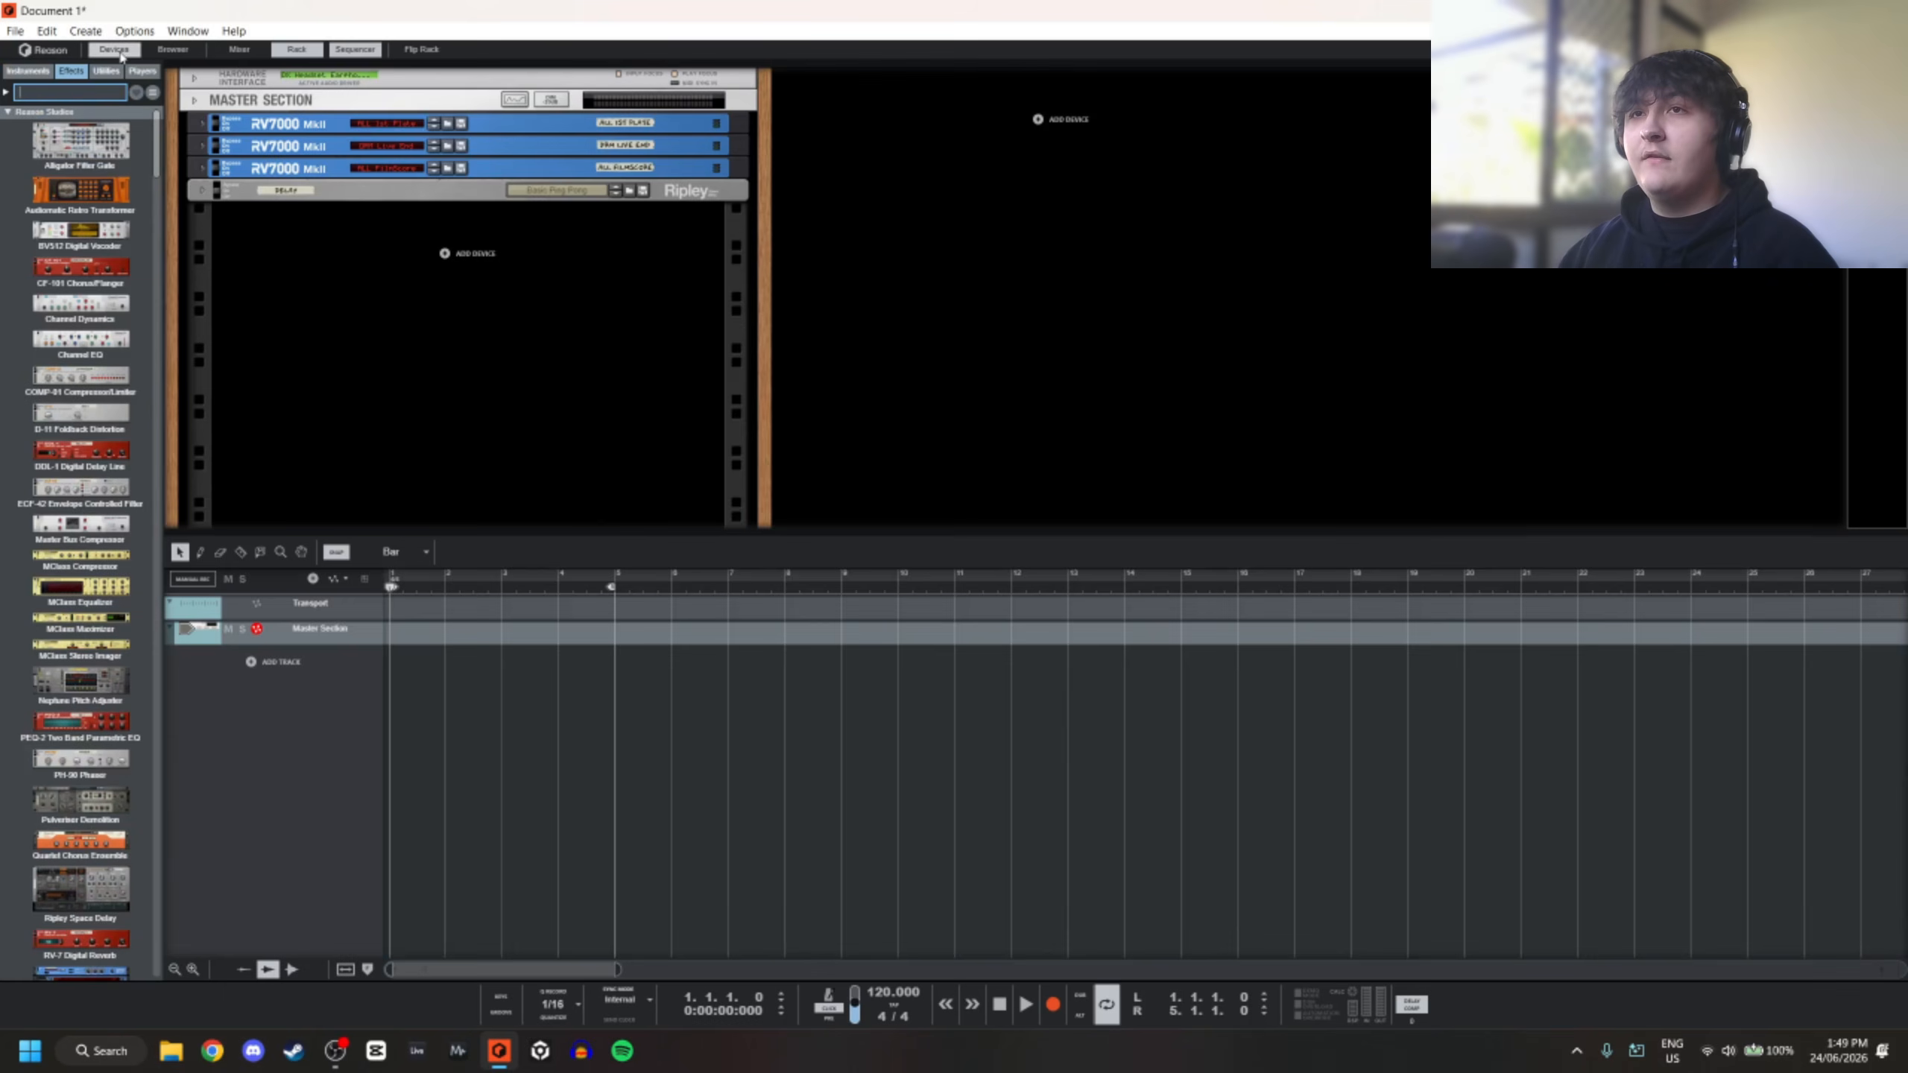
click(27, 71)
scroll(88, 179, down, 3)
scroll(88, 179, down, 1)
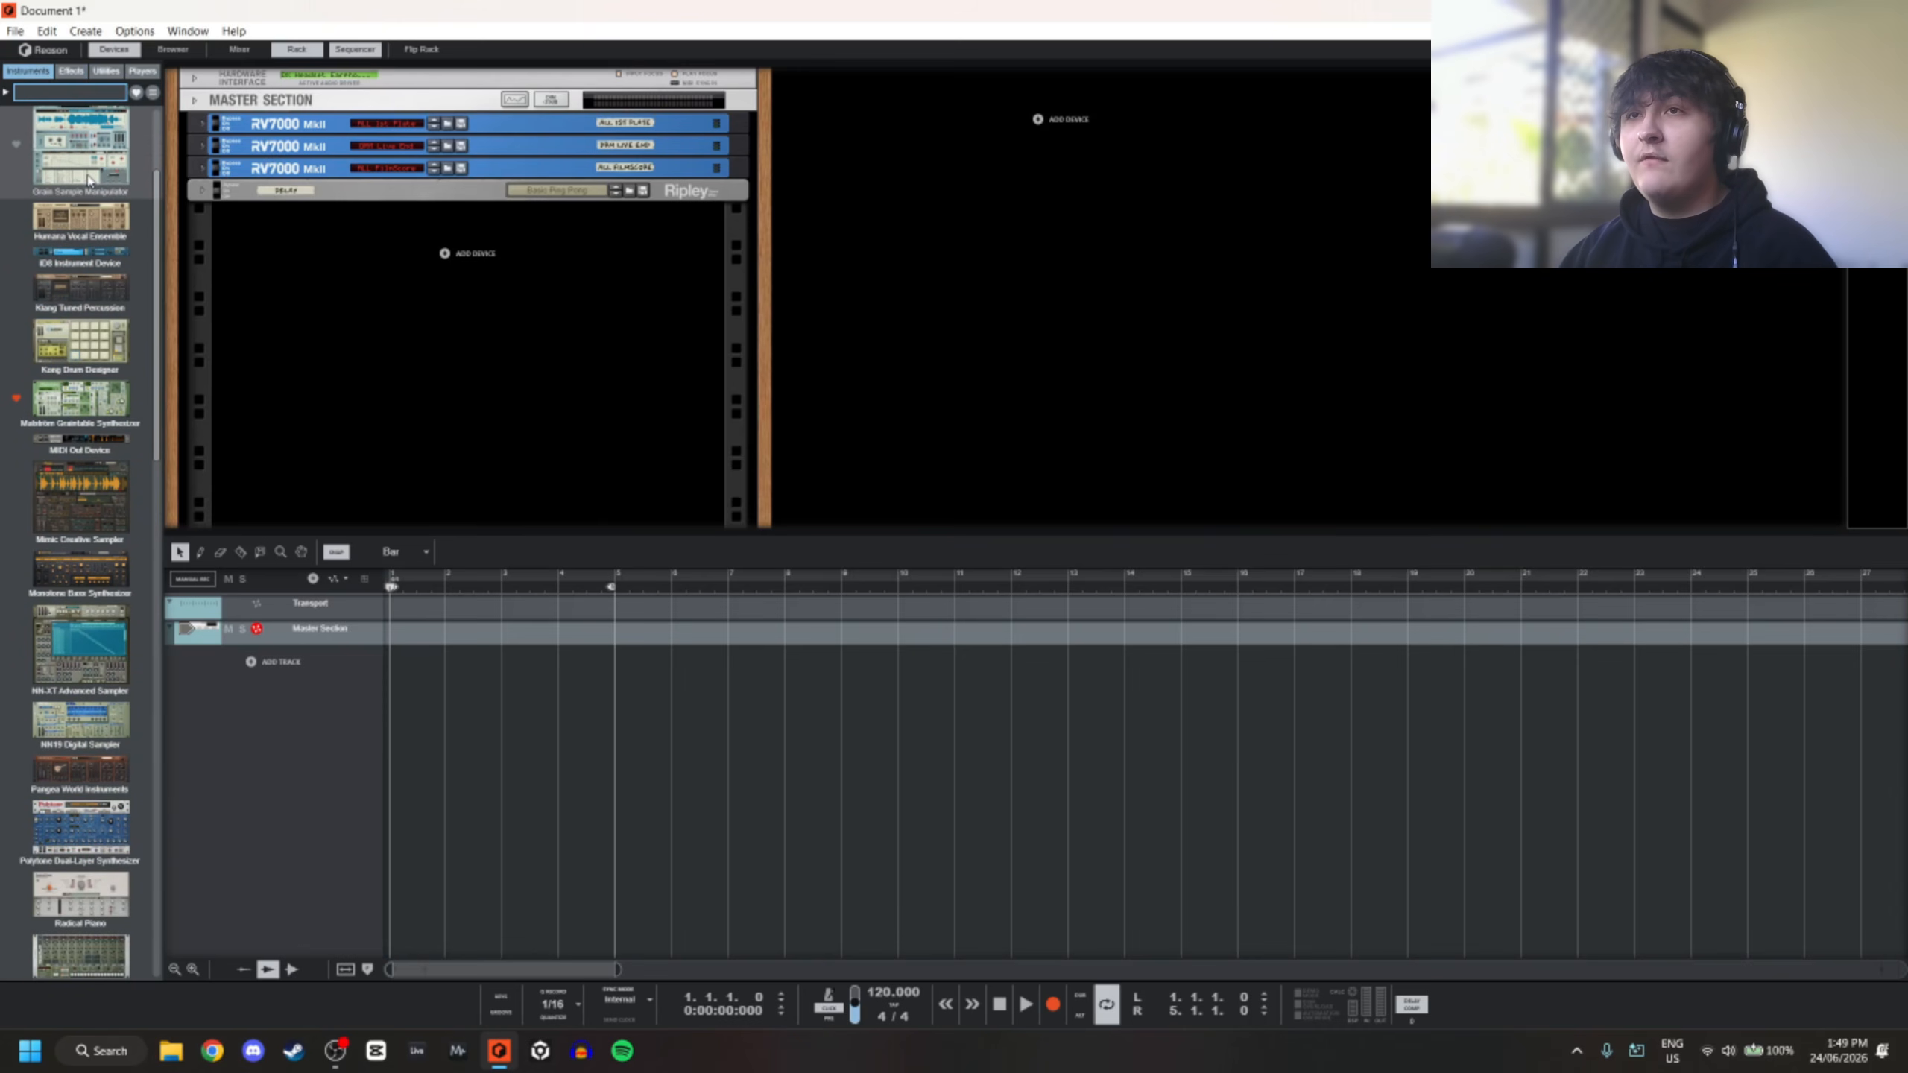
scroll(98, 202, up, 2)
scroll(105, 228, up, 1)
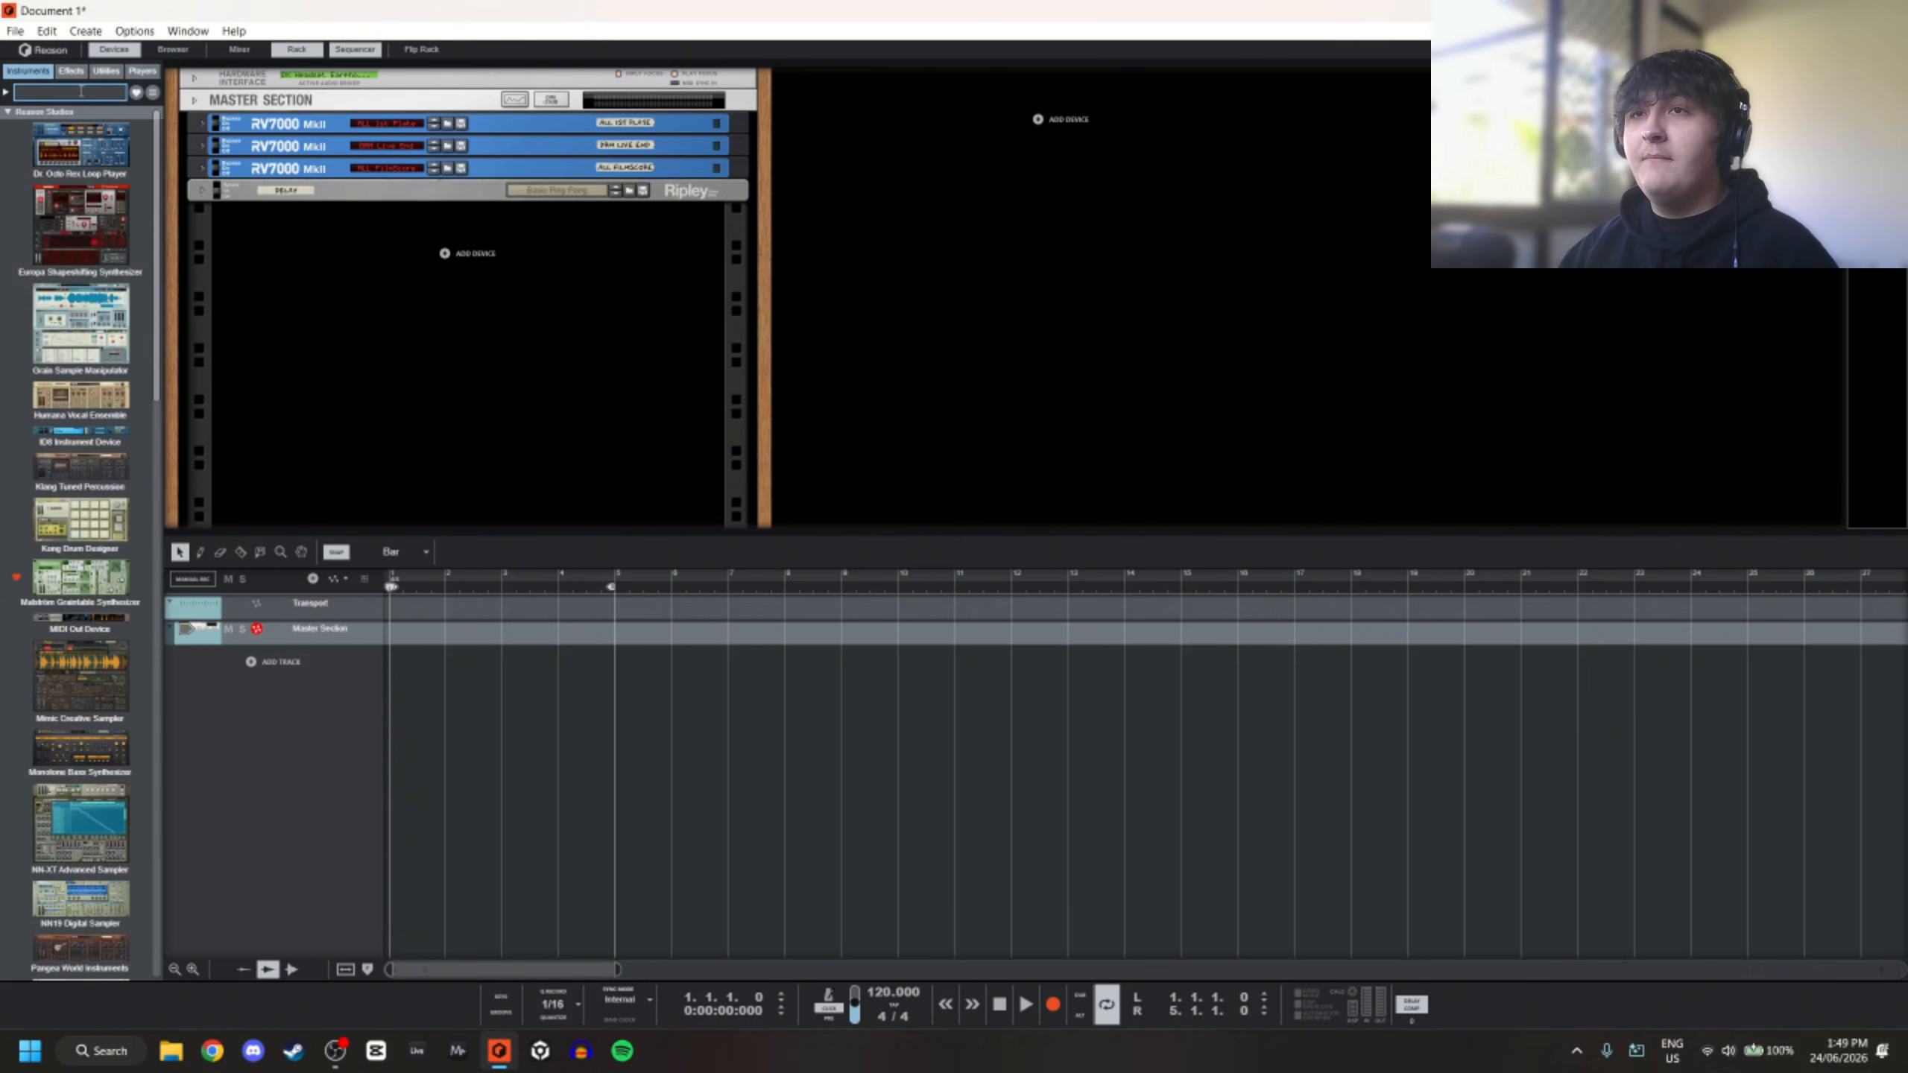
Open the patch browser, examine its locations and the options for a Scream 4 patch, and close it
click(173, 49)
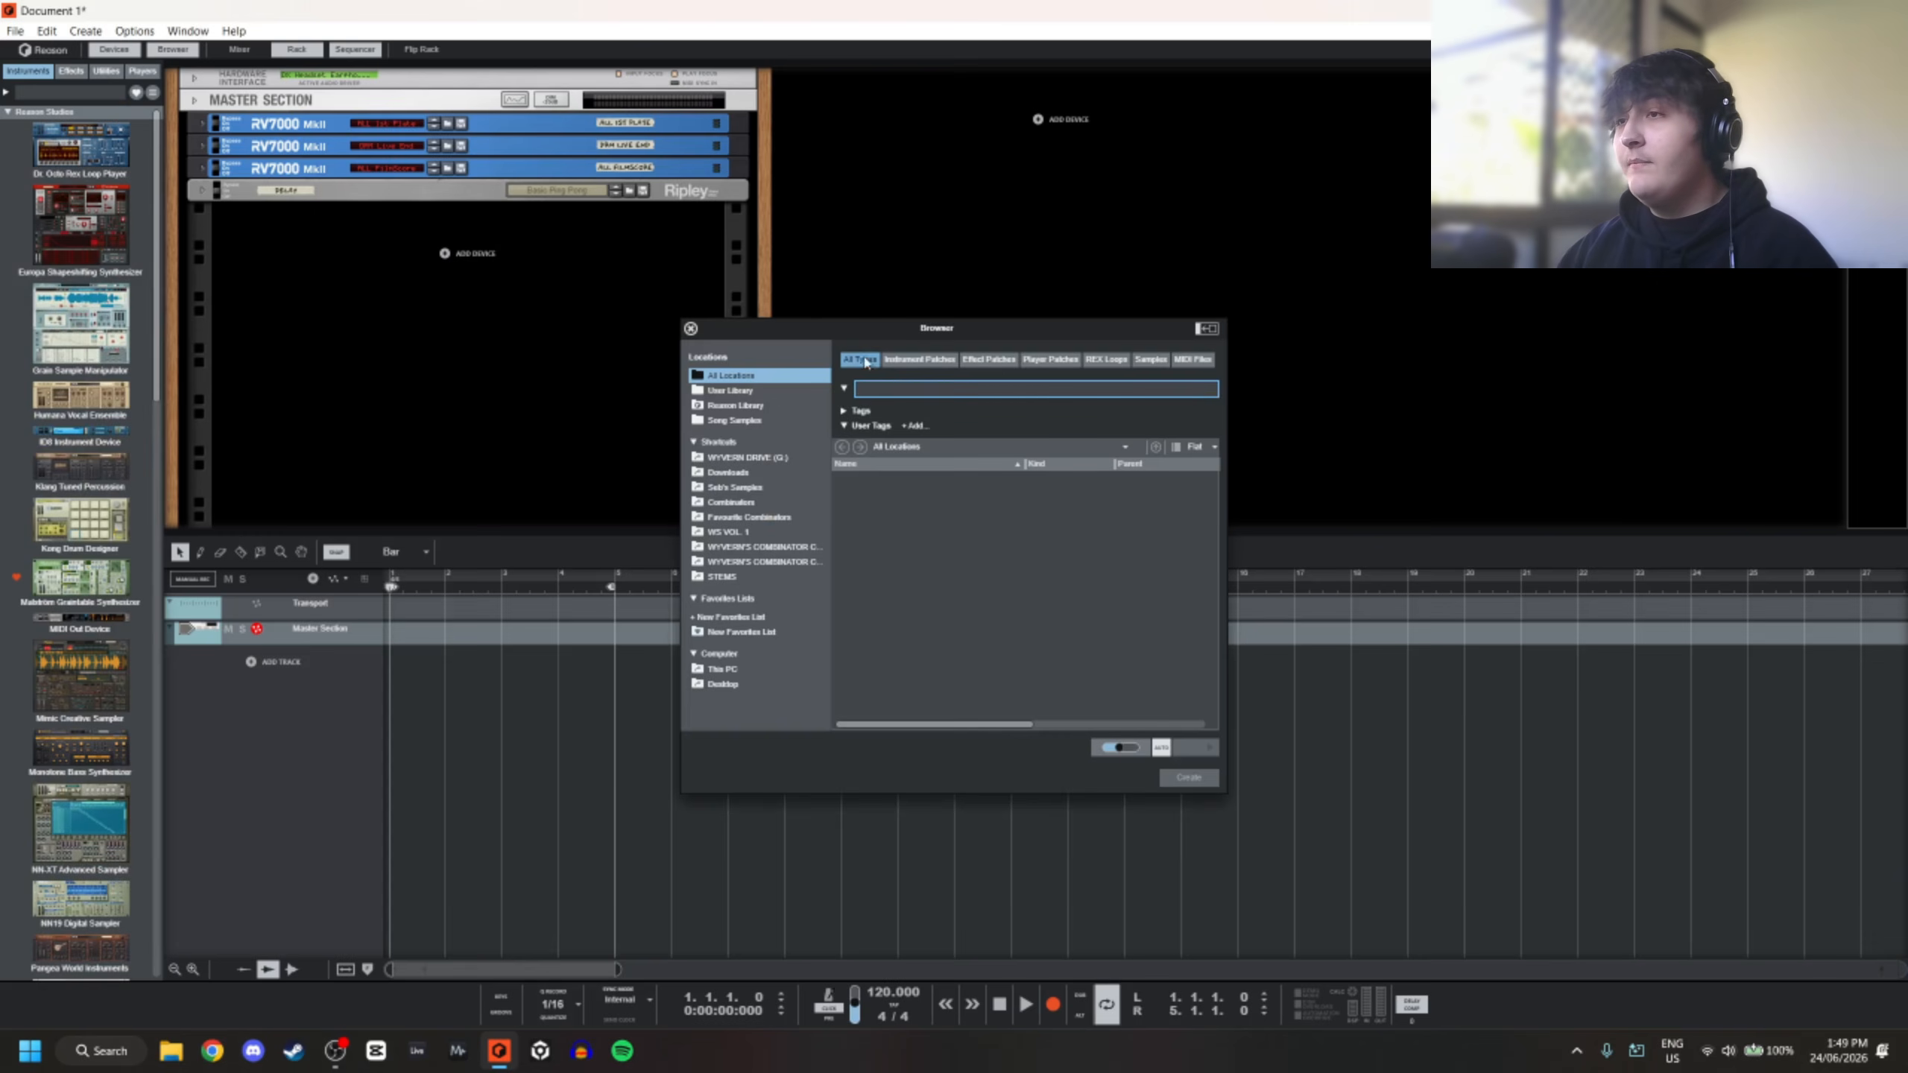
drag(865, 327, 657, 311)
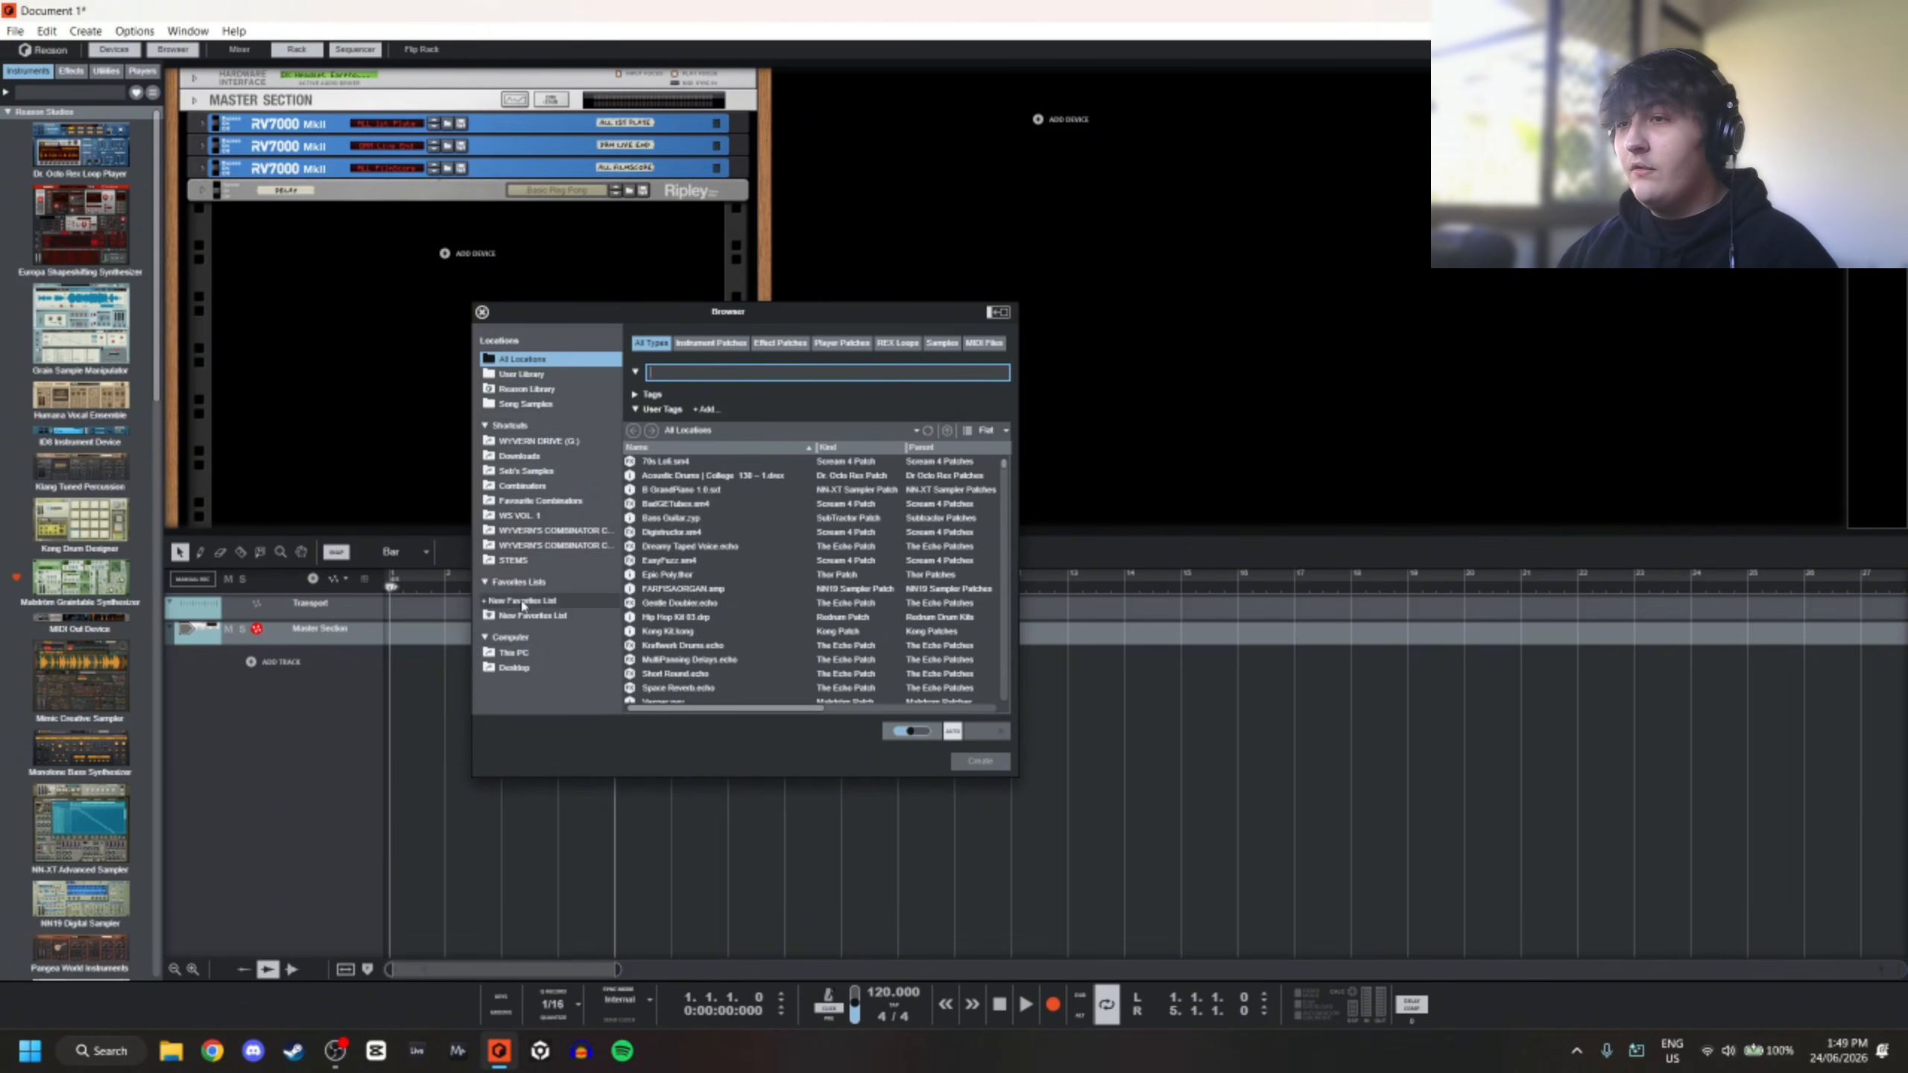
right_click(671, 505)
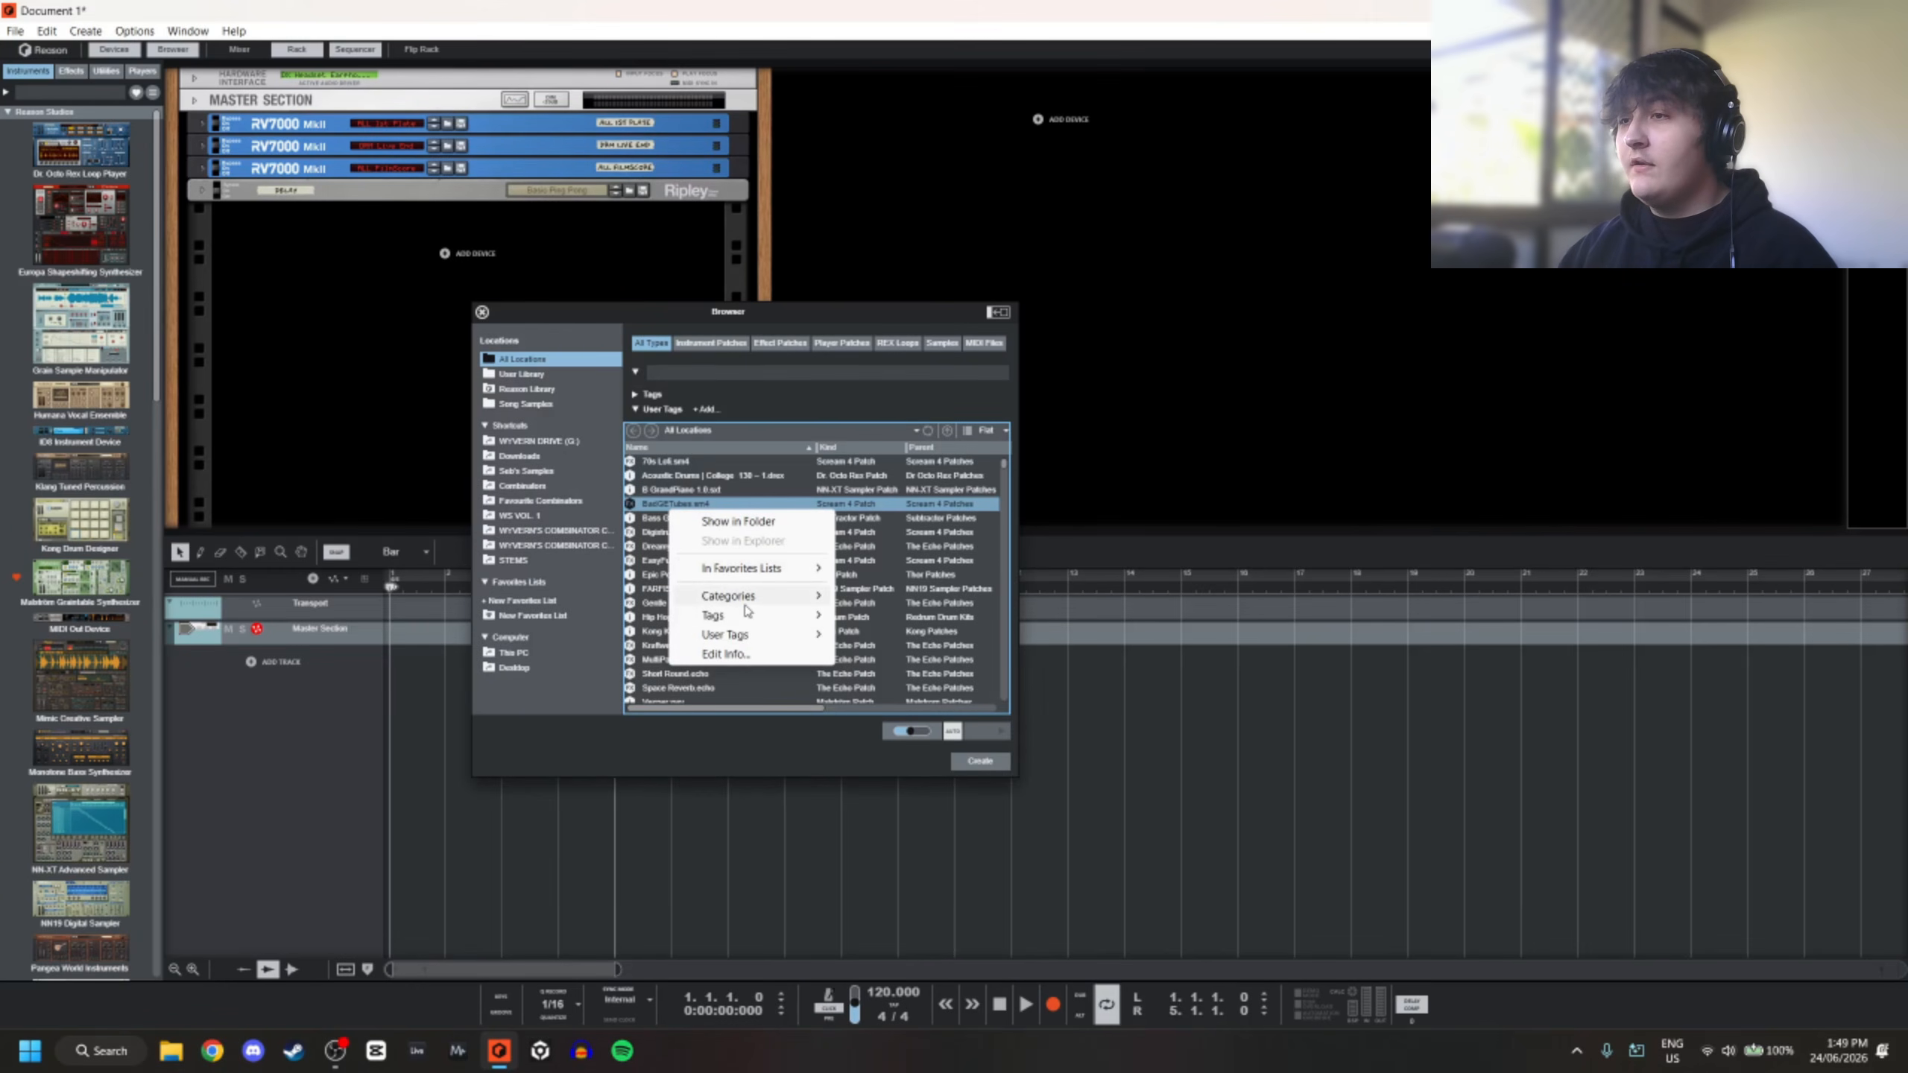
key(Escape)
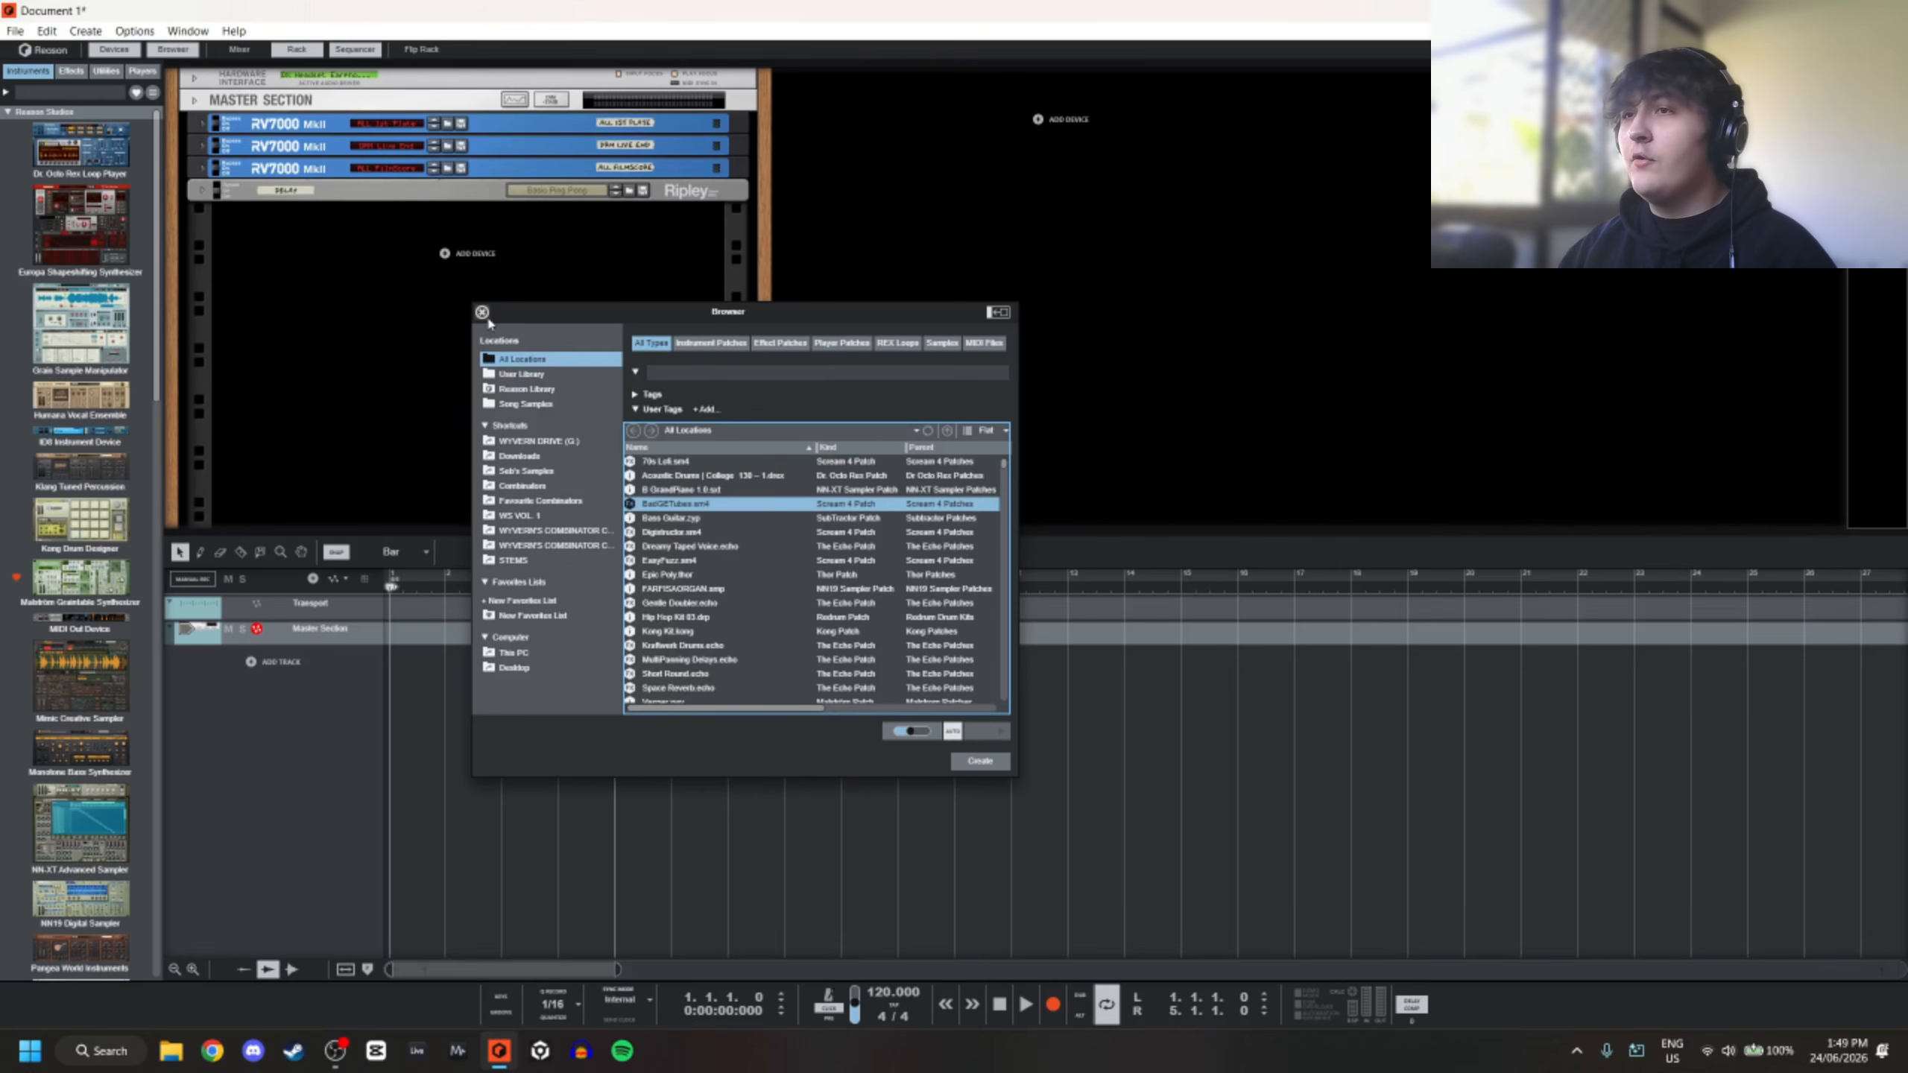
click(482, 311)
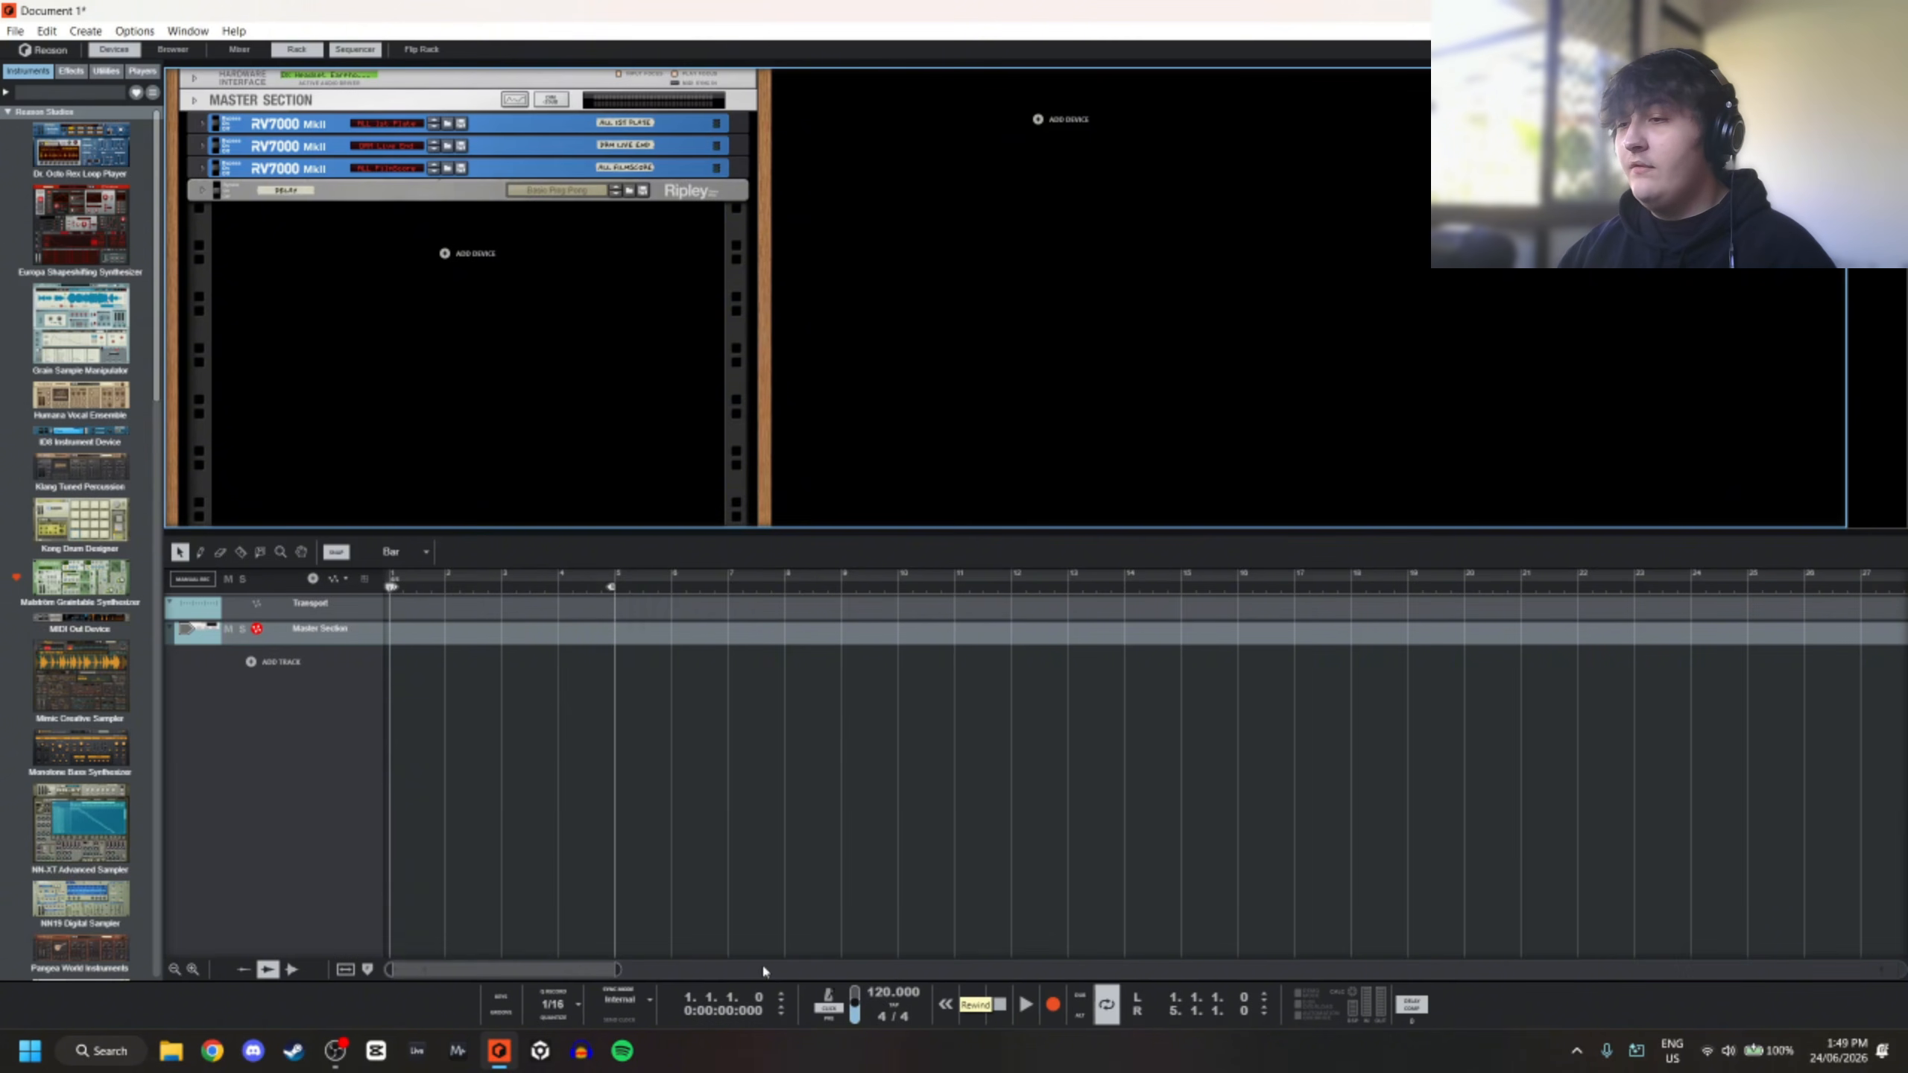
Start and stop playback briefly, and set the song tempo to 140 BPM
click(684, 695)
key(space)
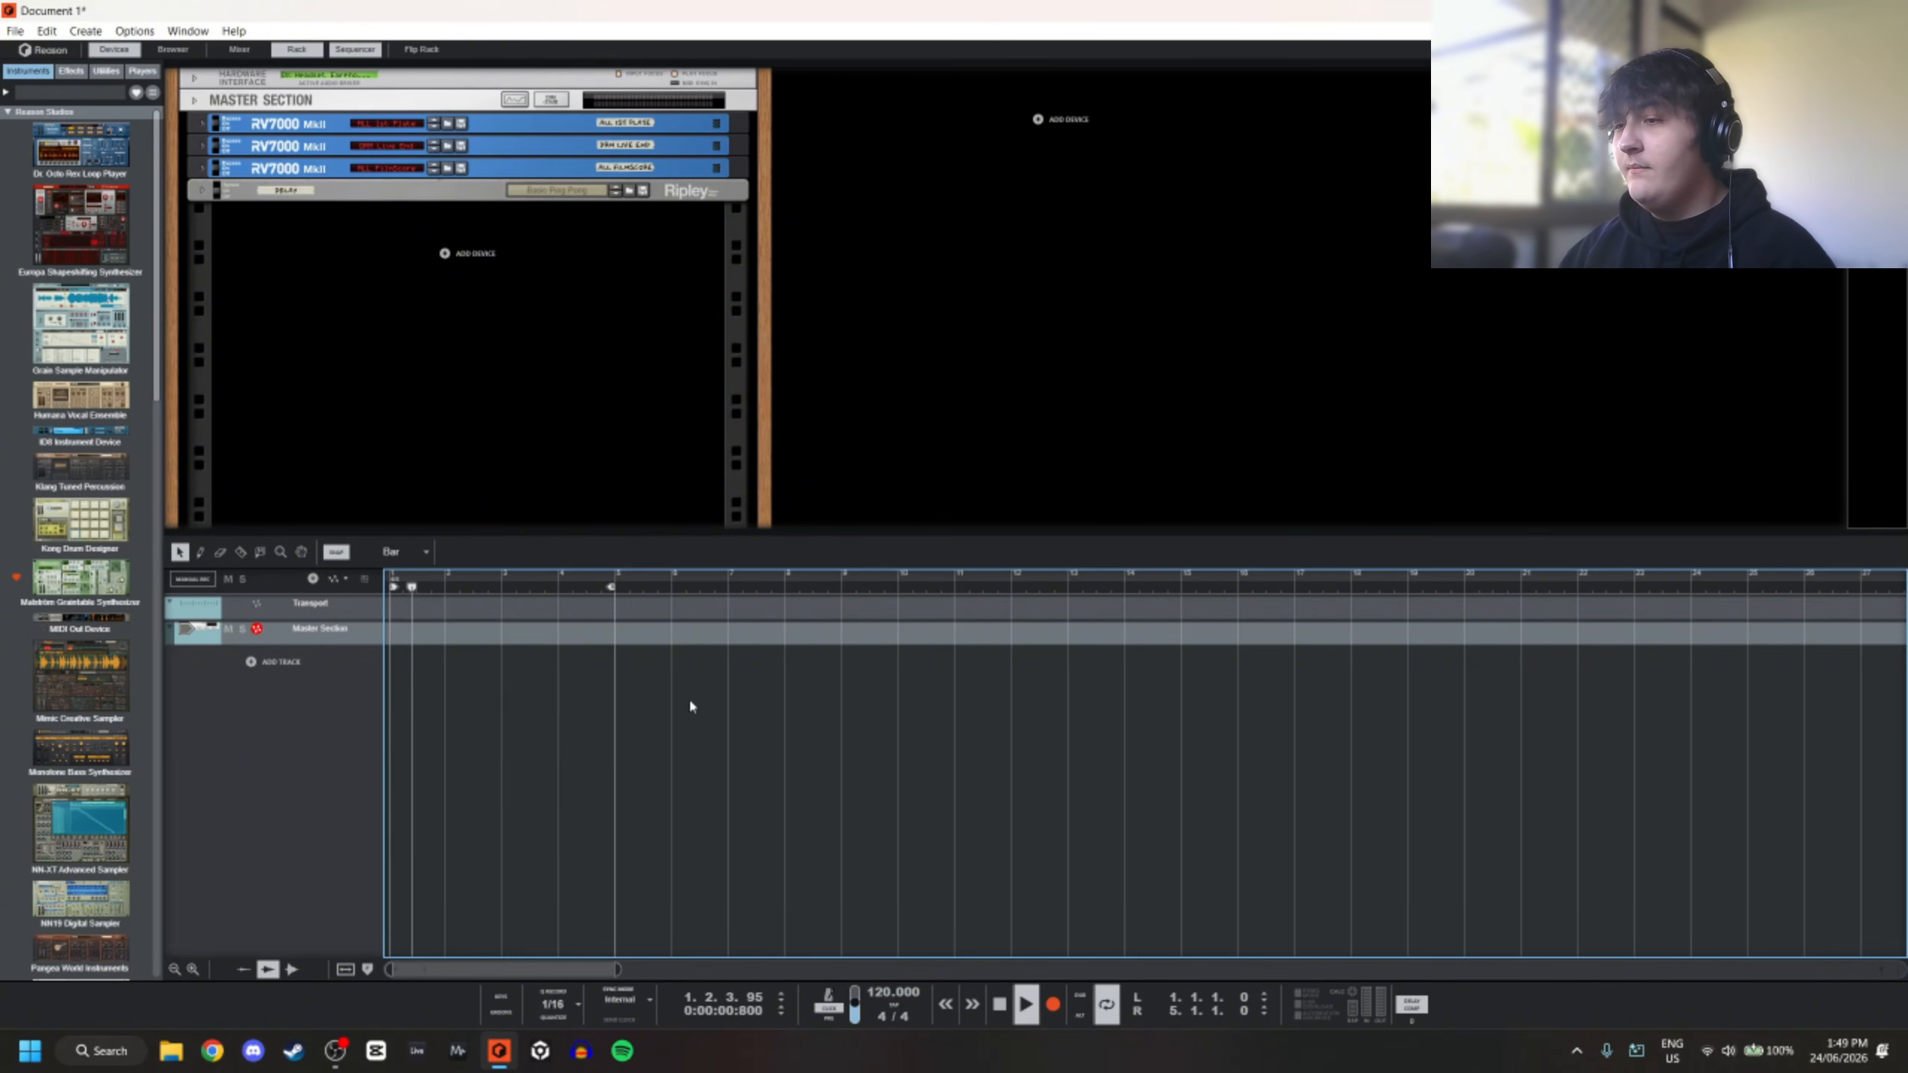
key(space)
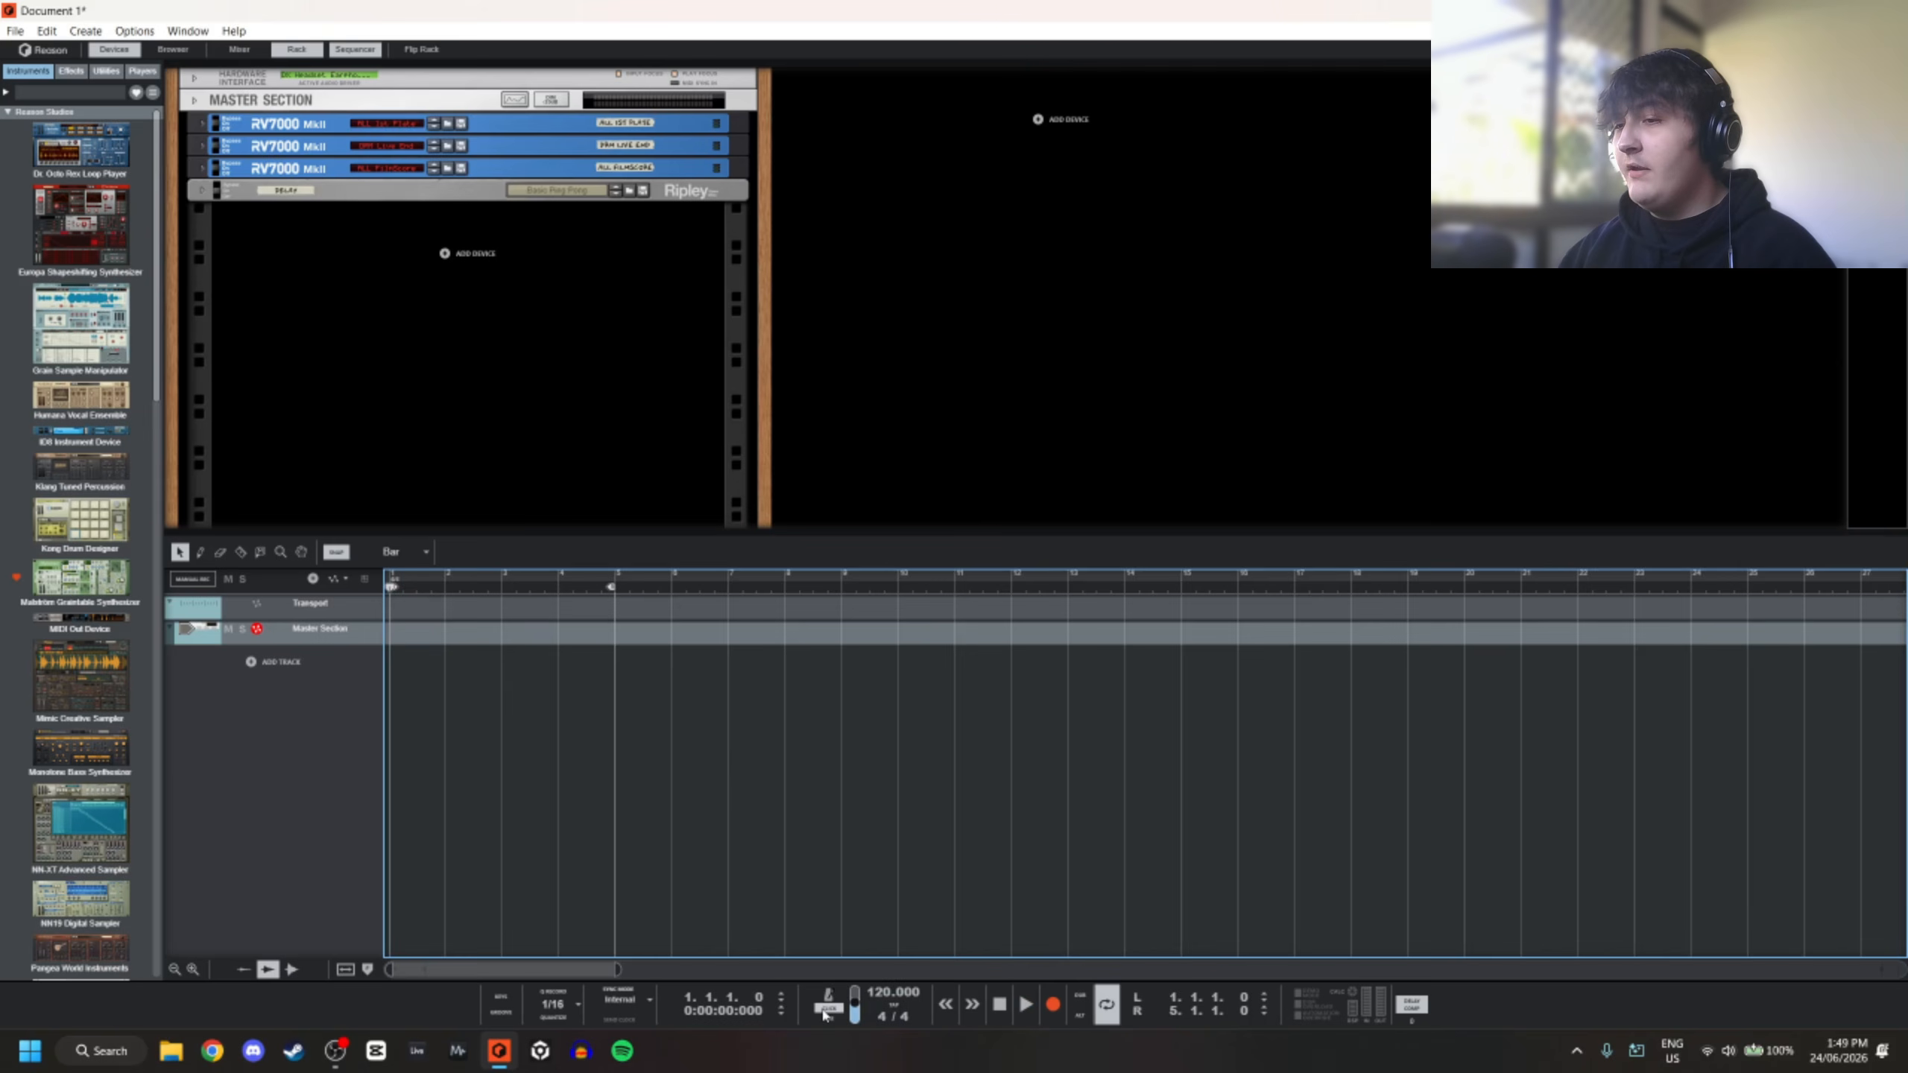
double_click(876, 999)
text(140)
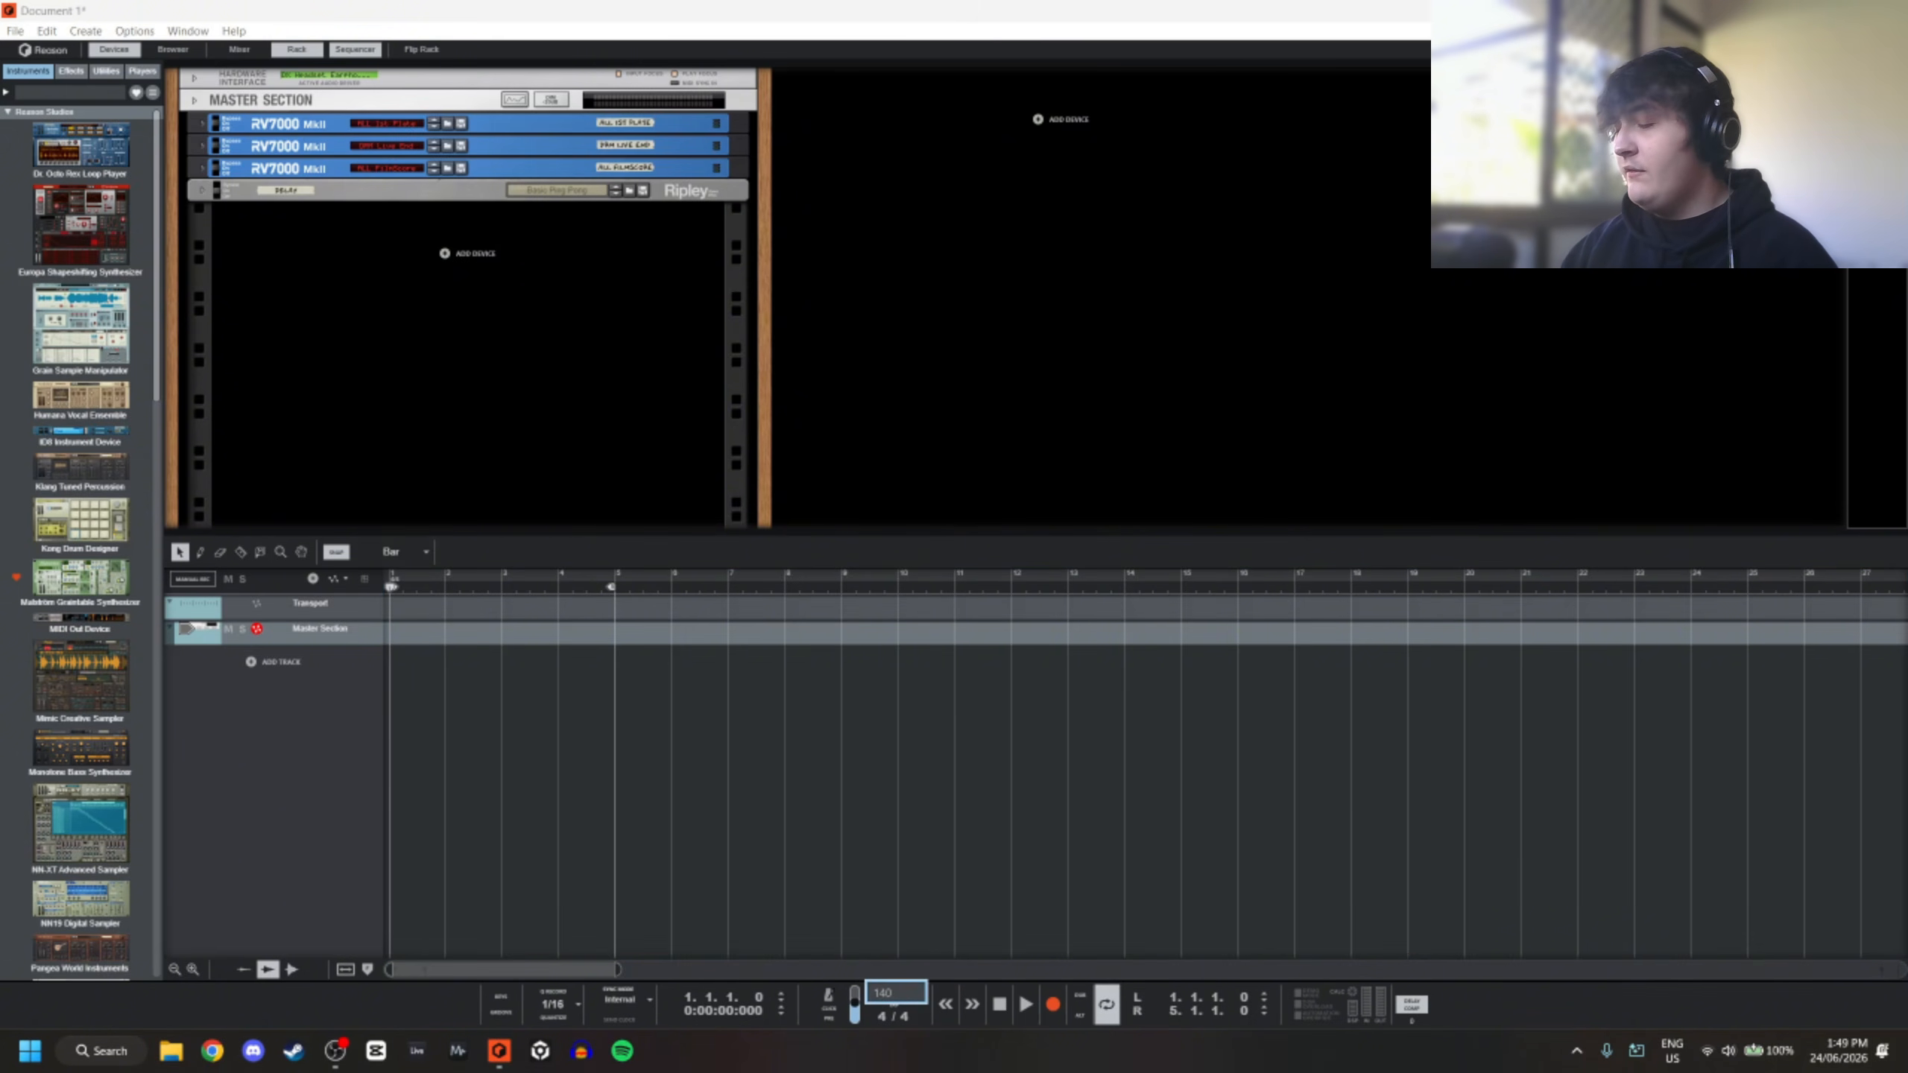
key(Return)
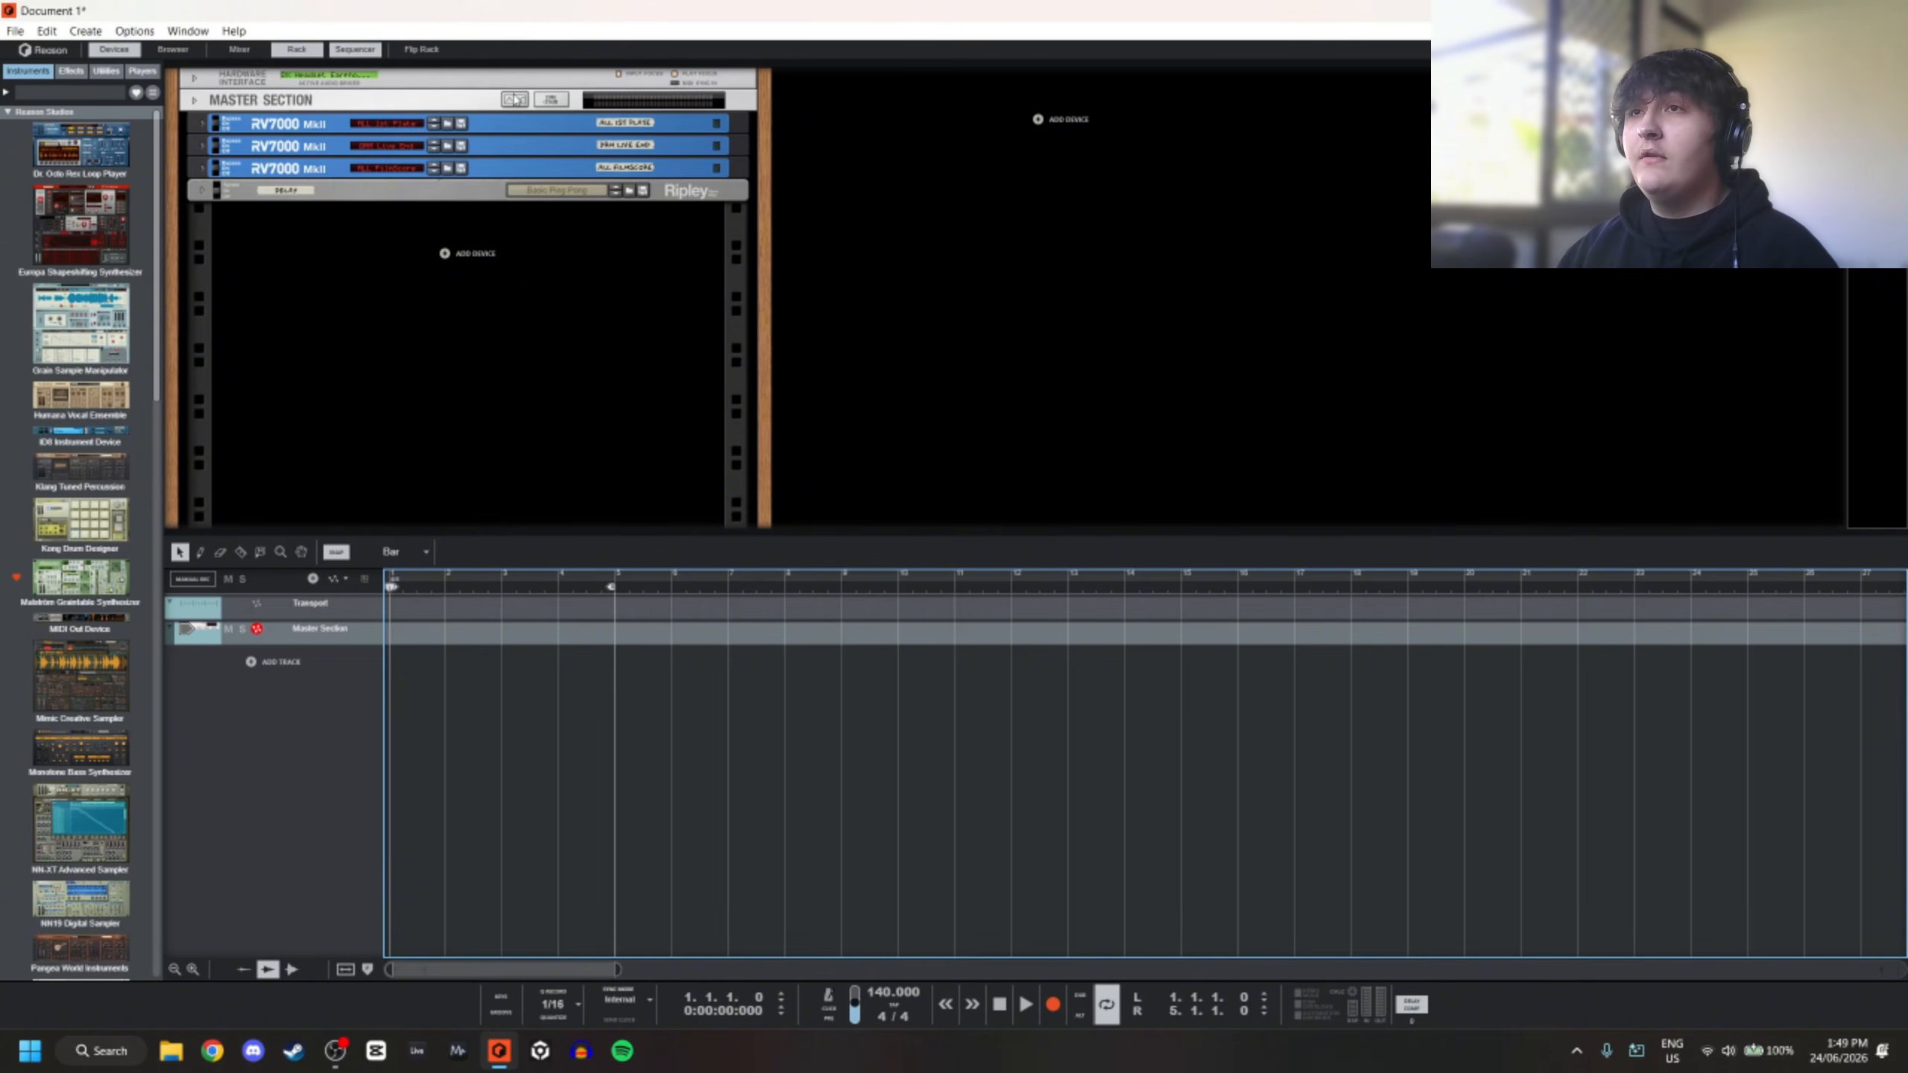
View the mixer, the rack and the sequencer one at a time, each filling the main area
click(245, 47)
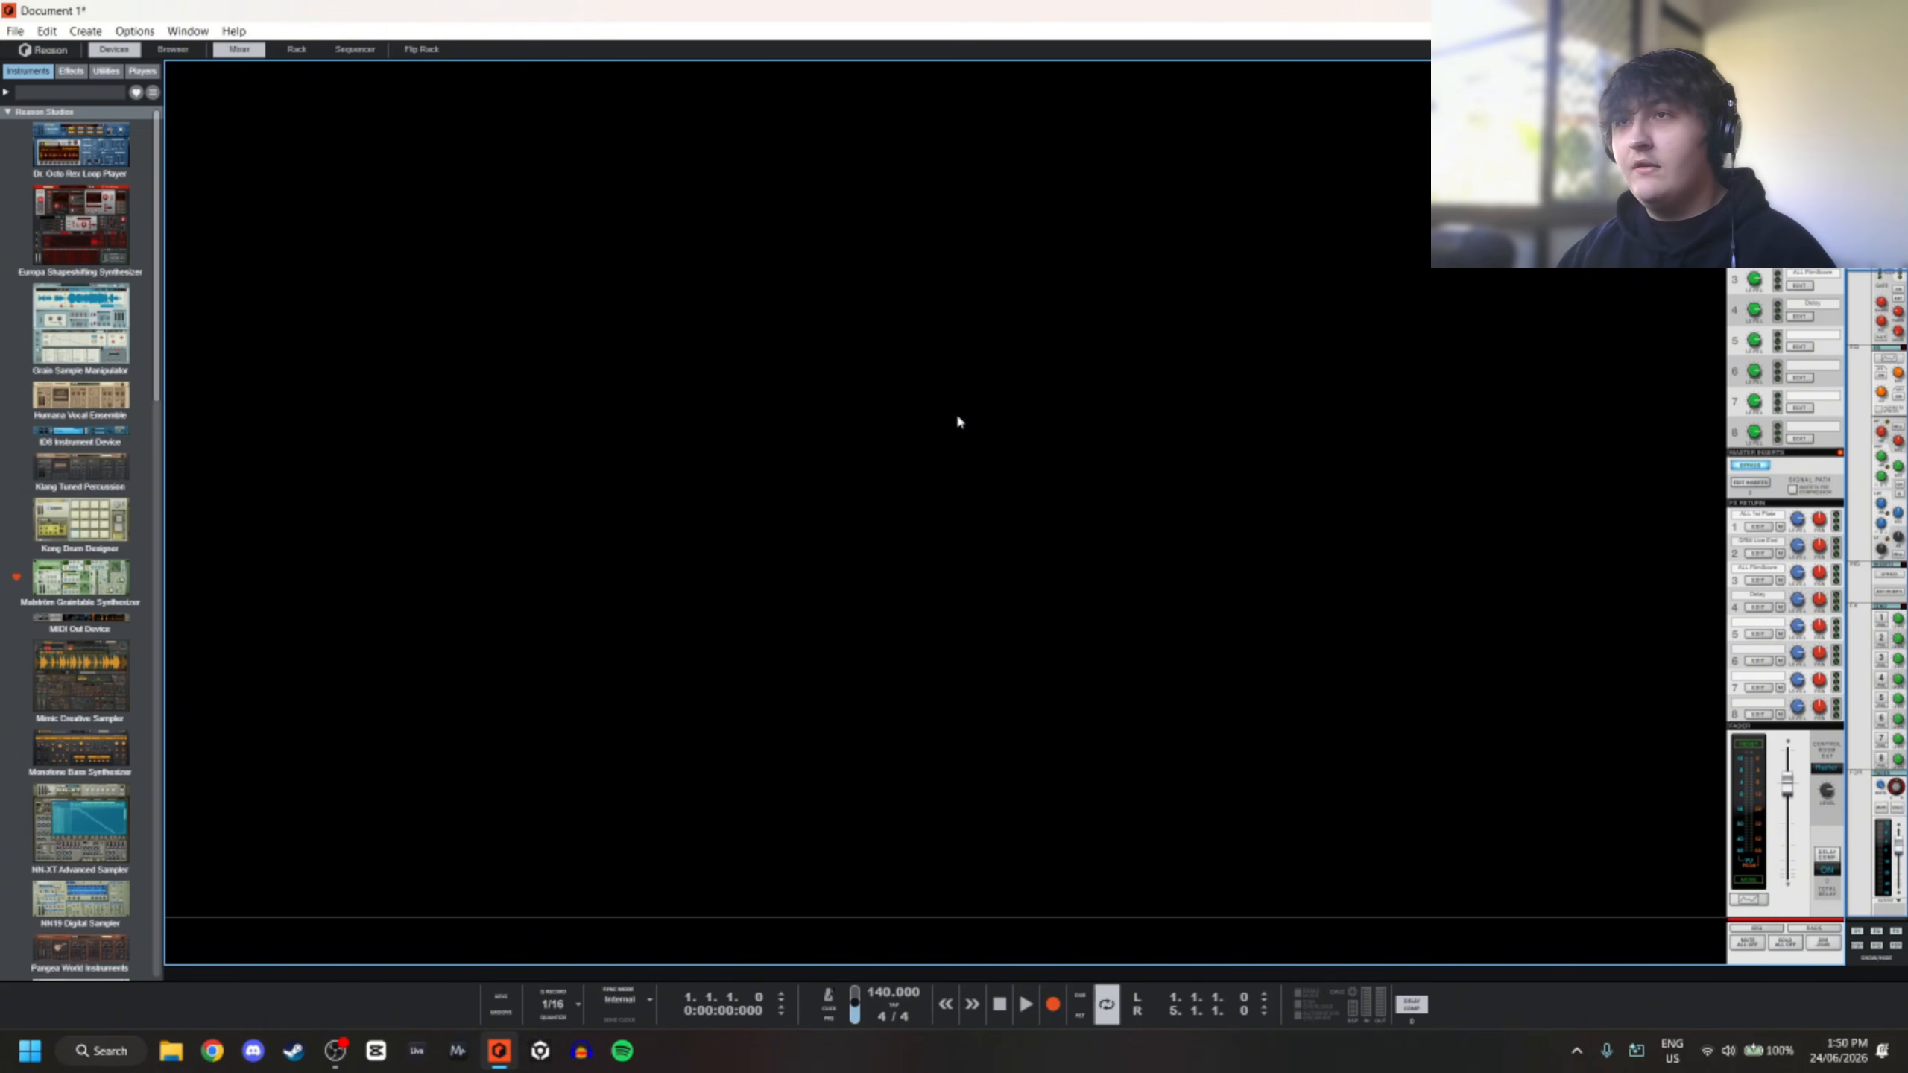
click(304, 53)
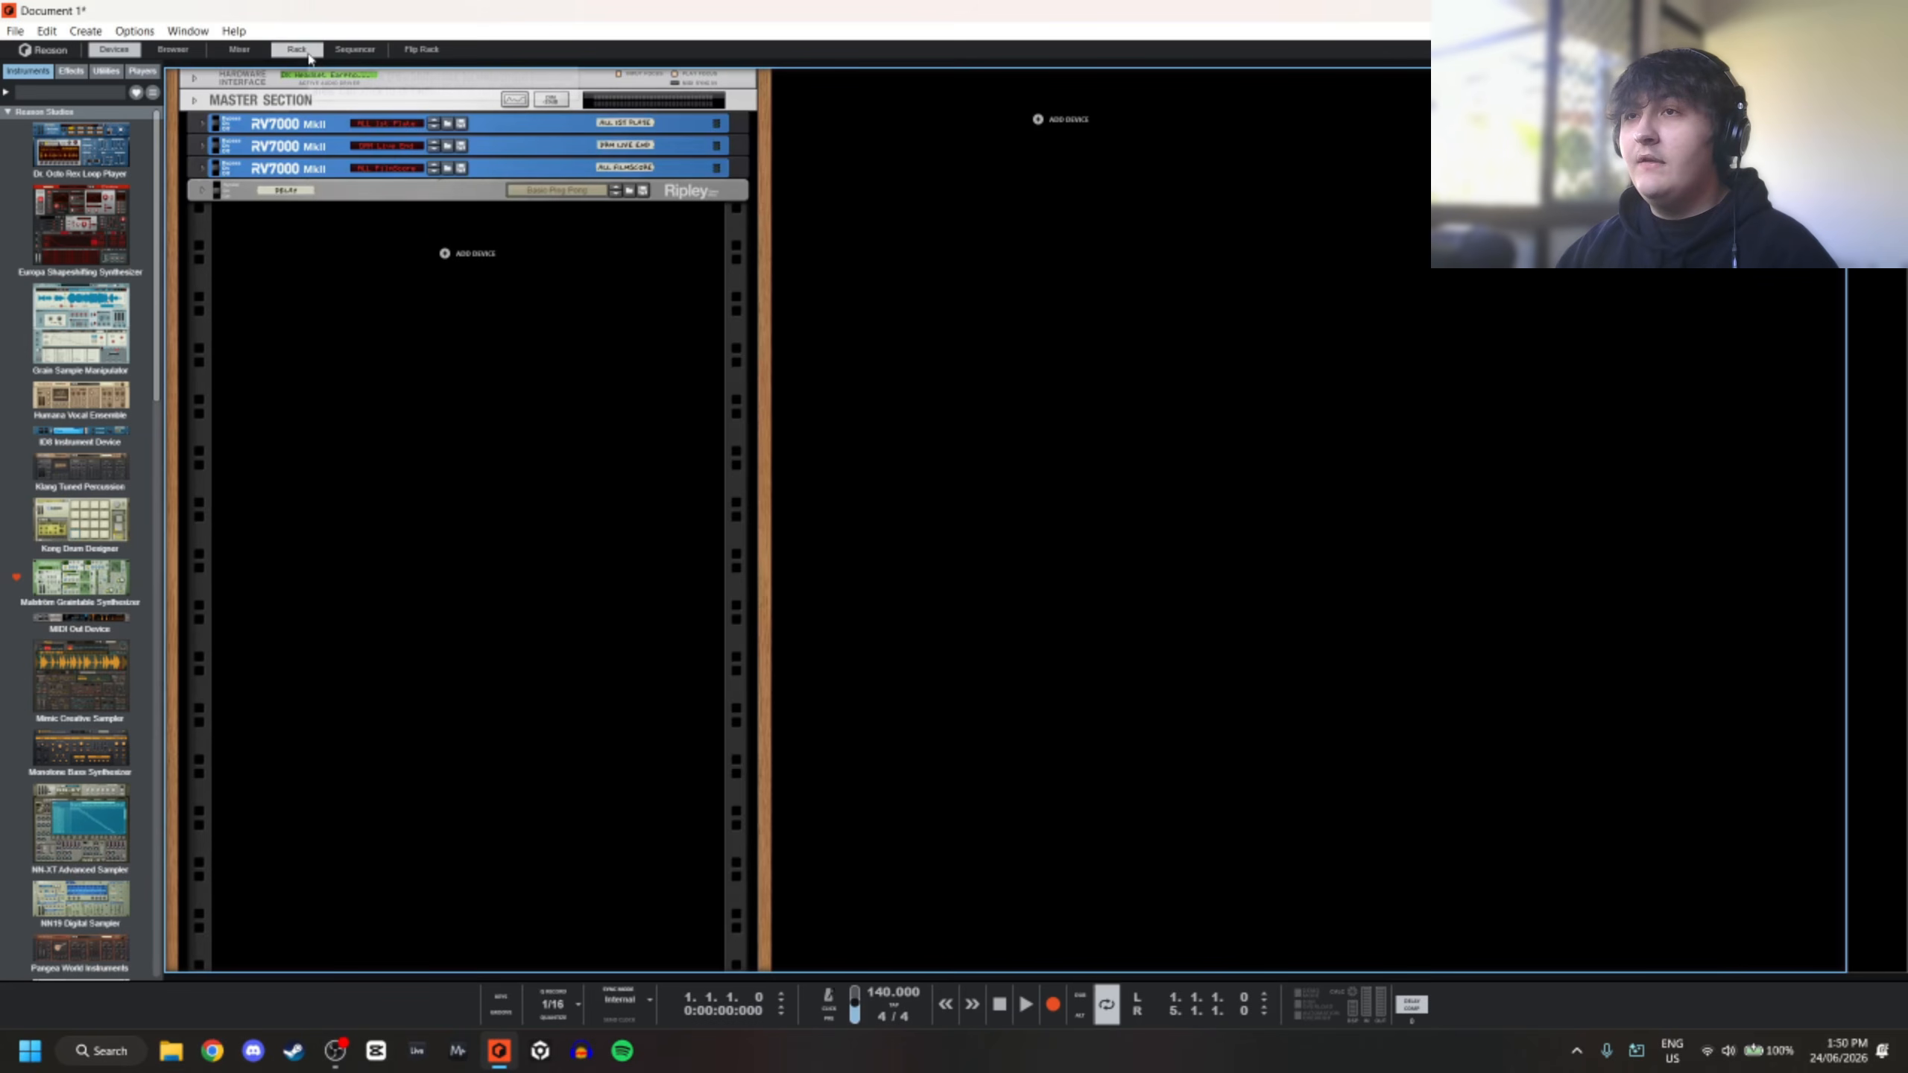
click(493, 138)
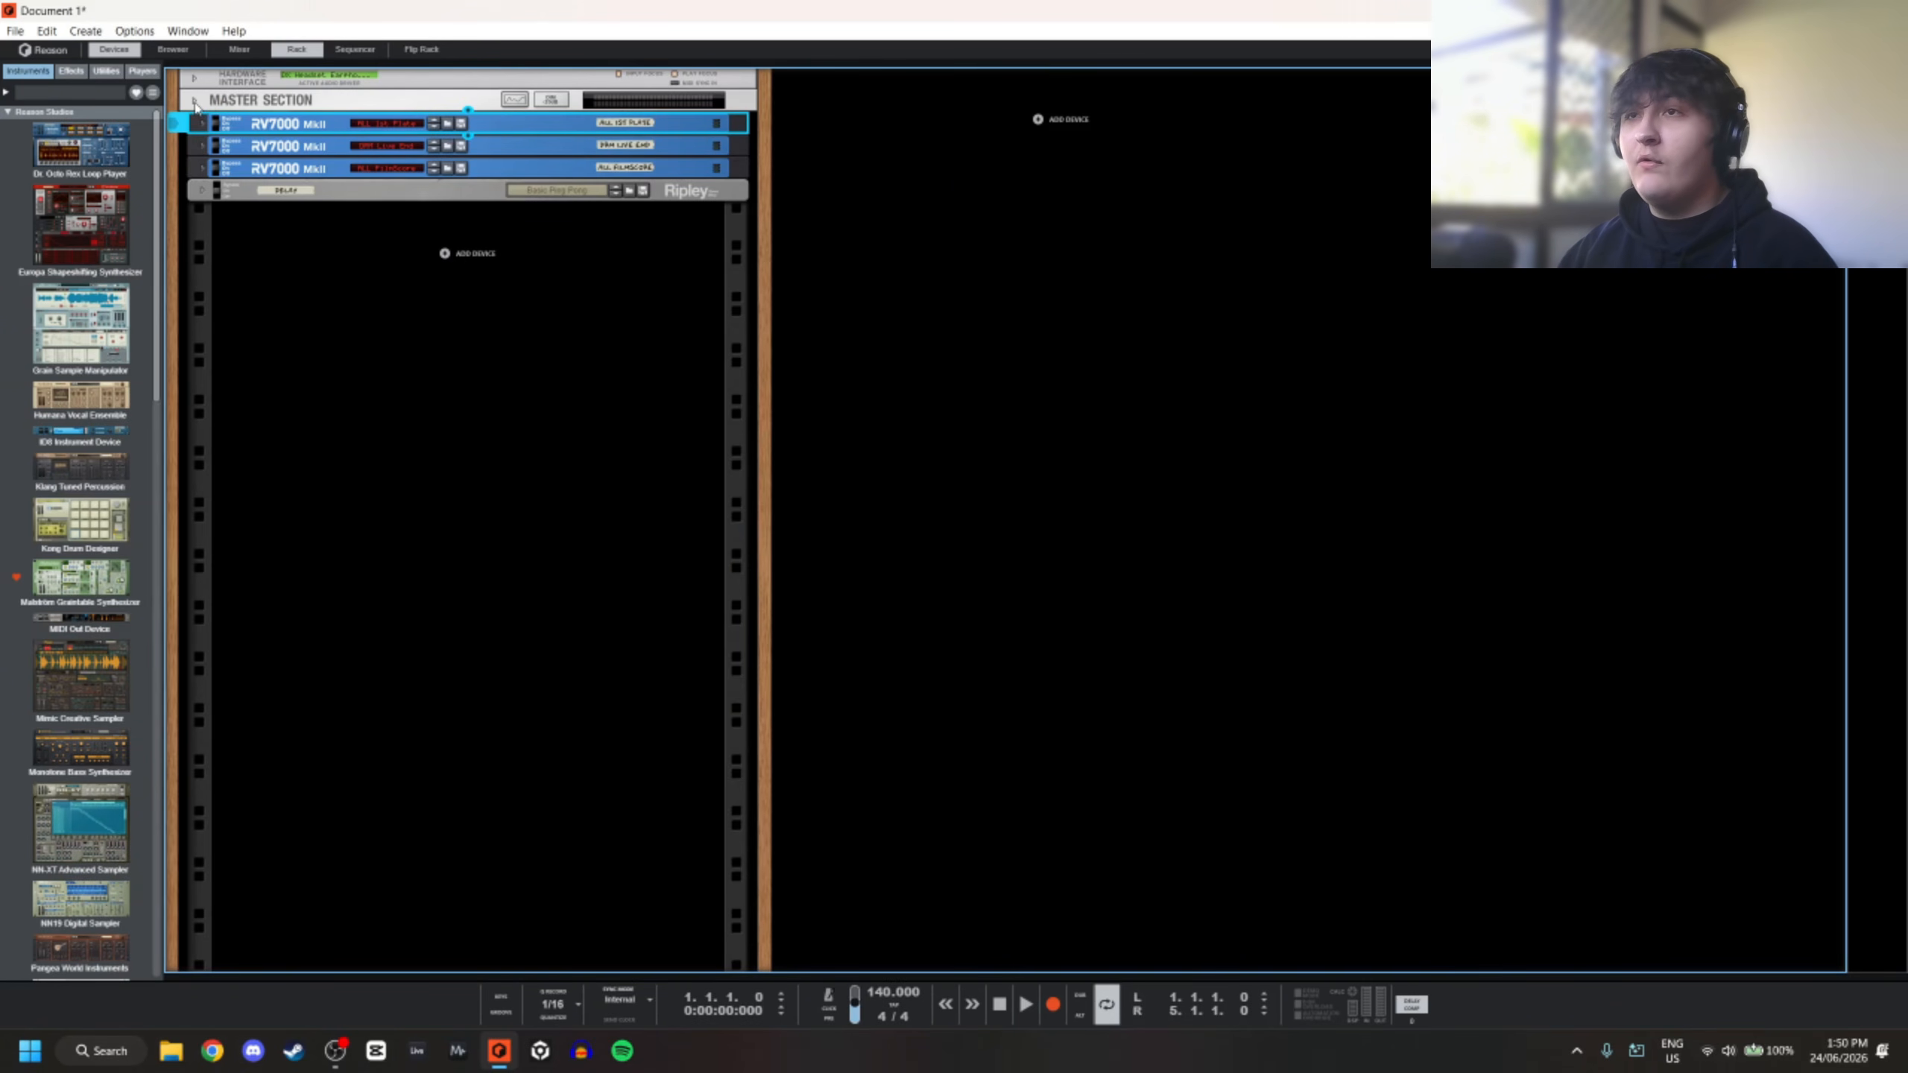
click(365, 52)
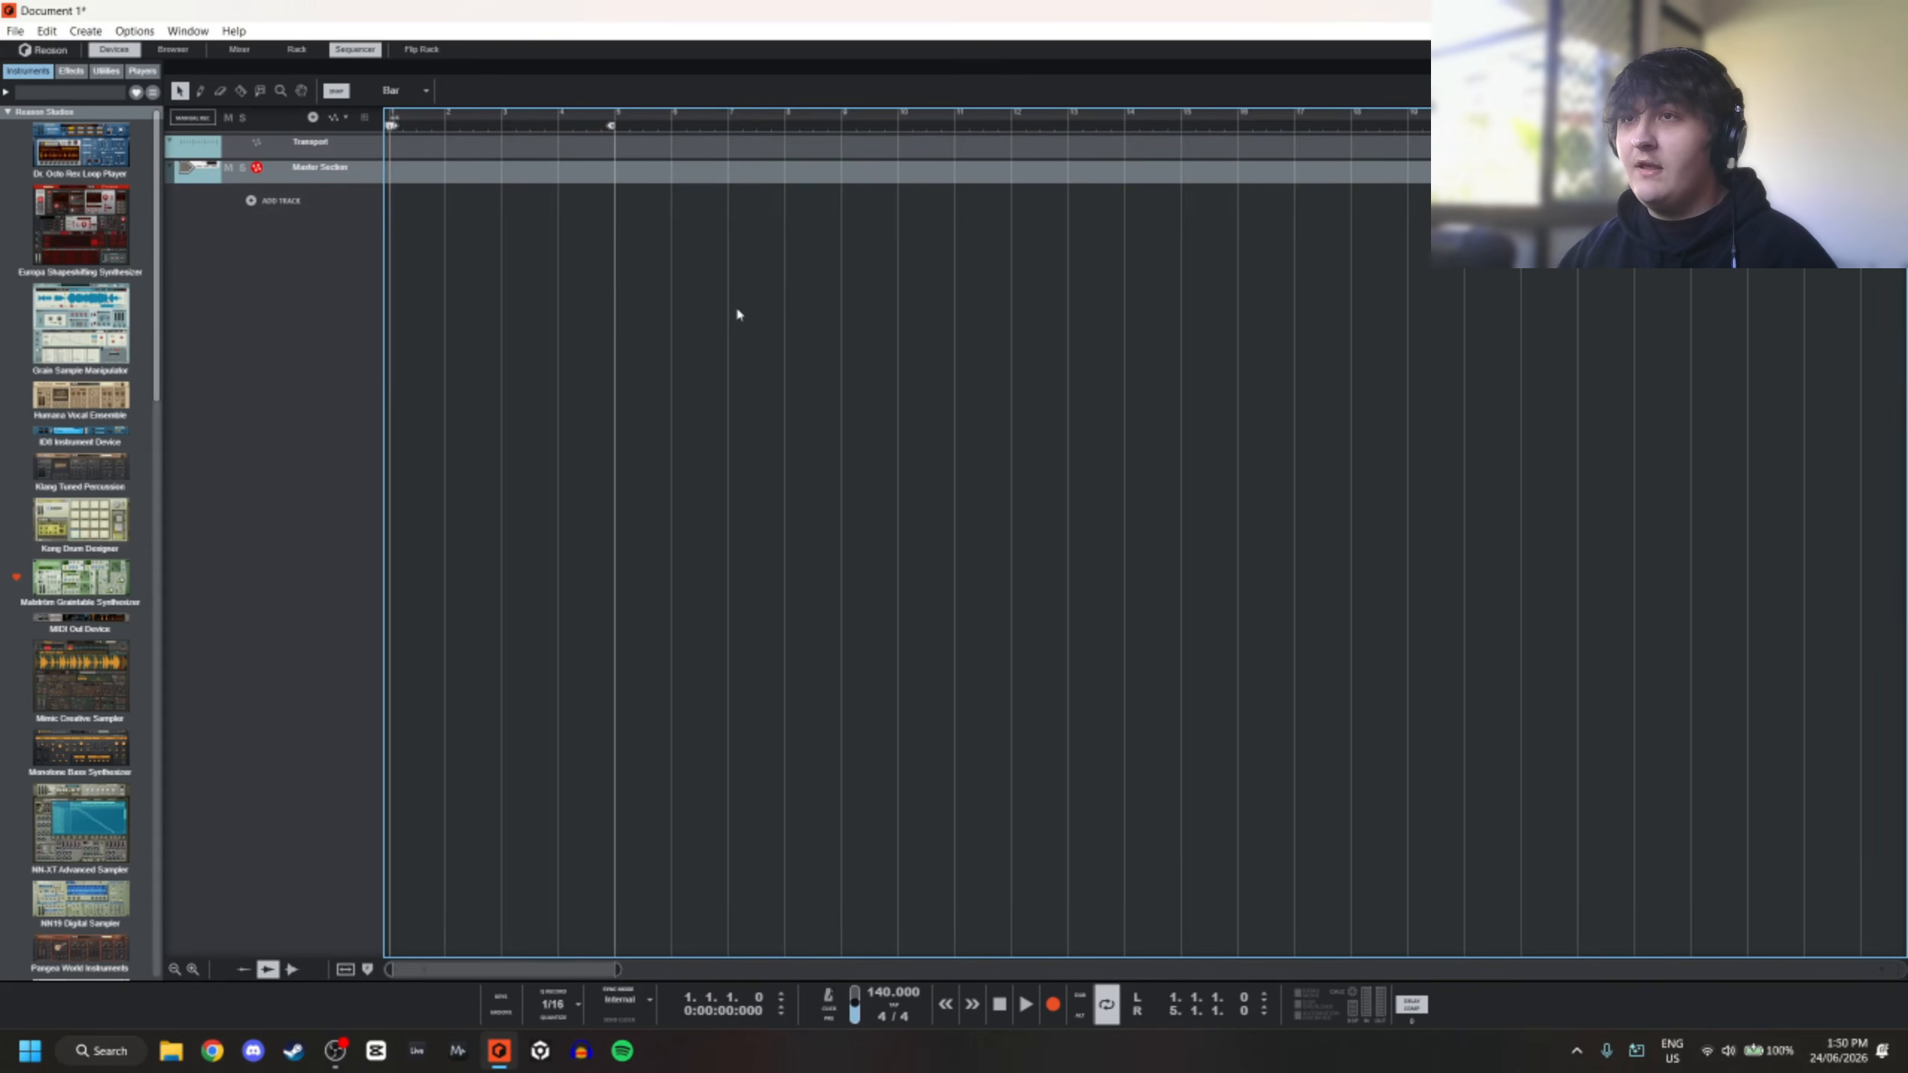
Show the mixer, rack and sequencer together, and reduce the view to the sequencer alone
click(240, 50)
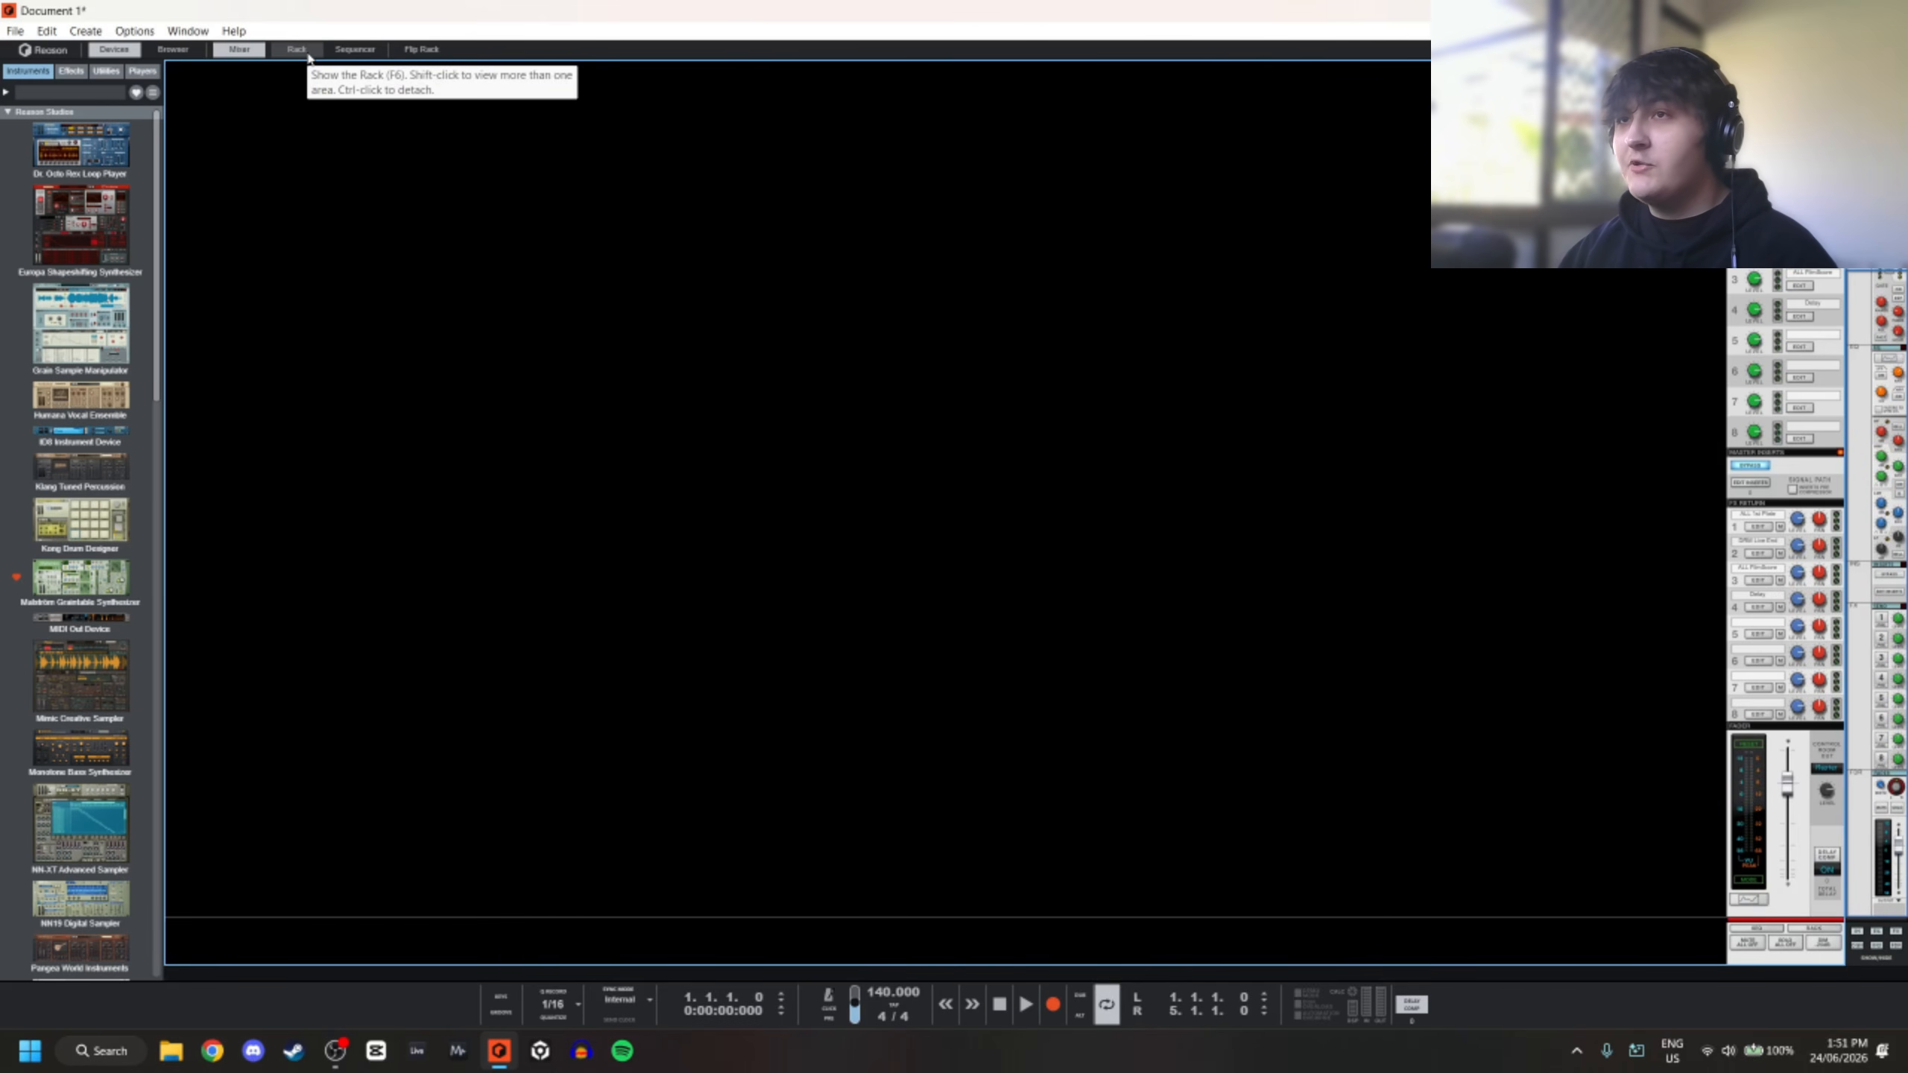
shift+click(297, 50)
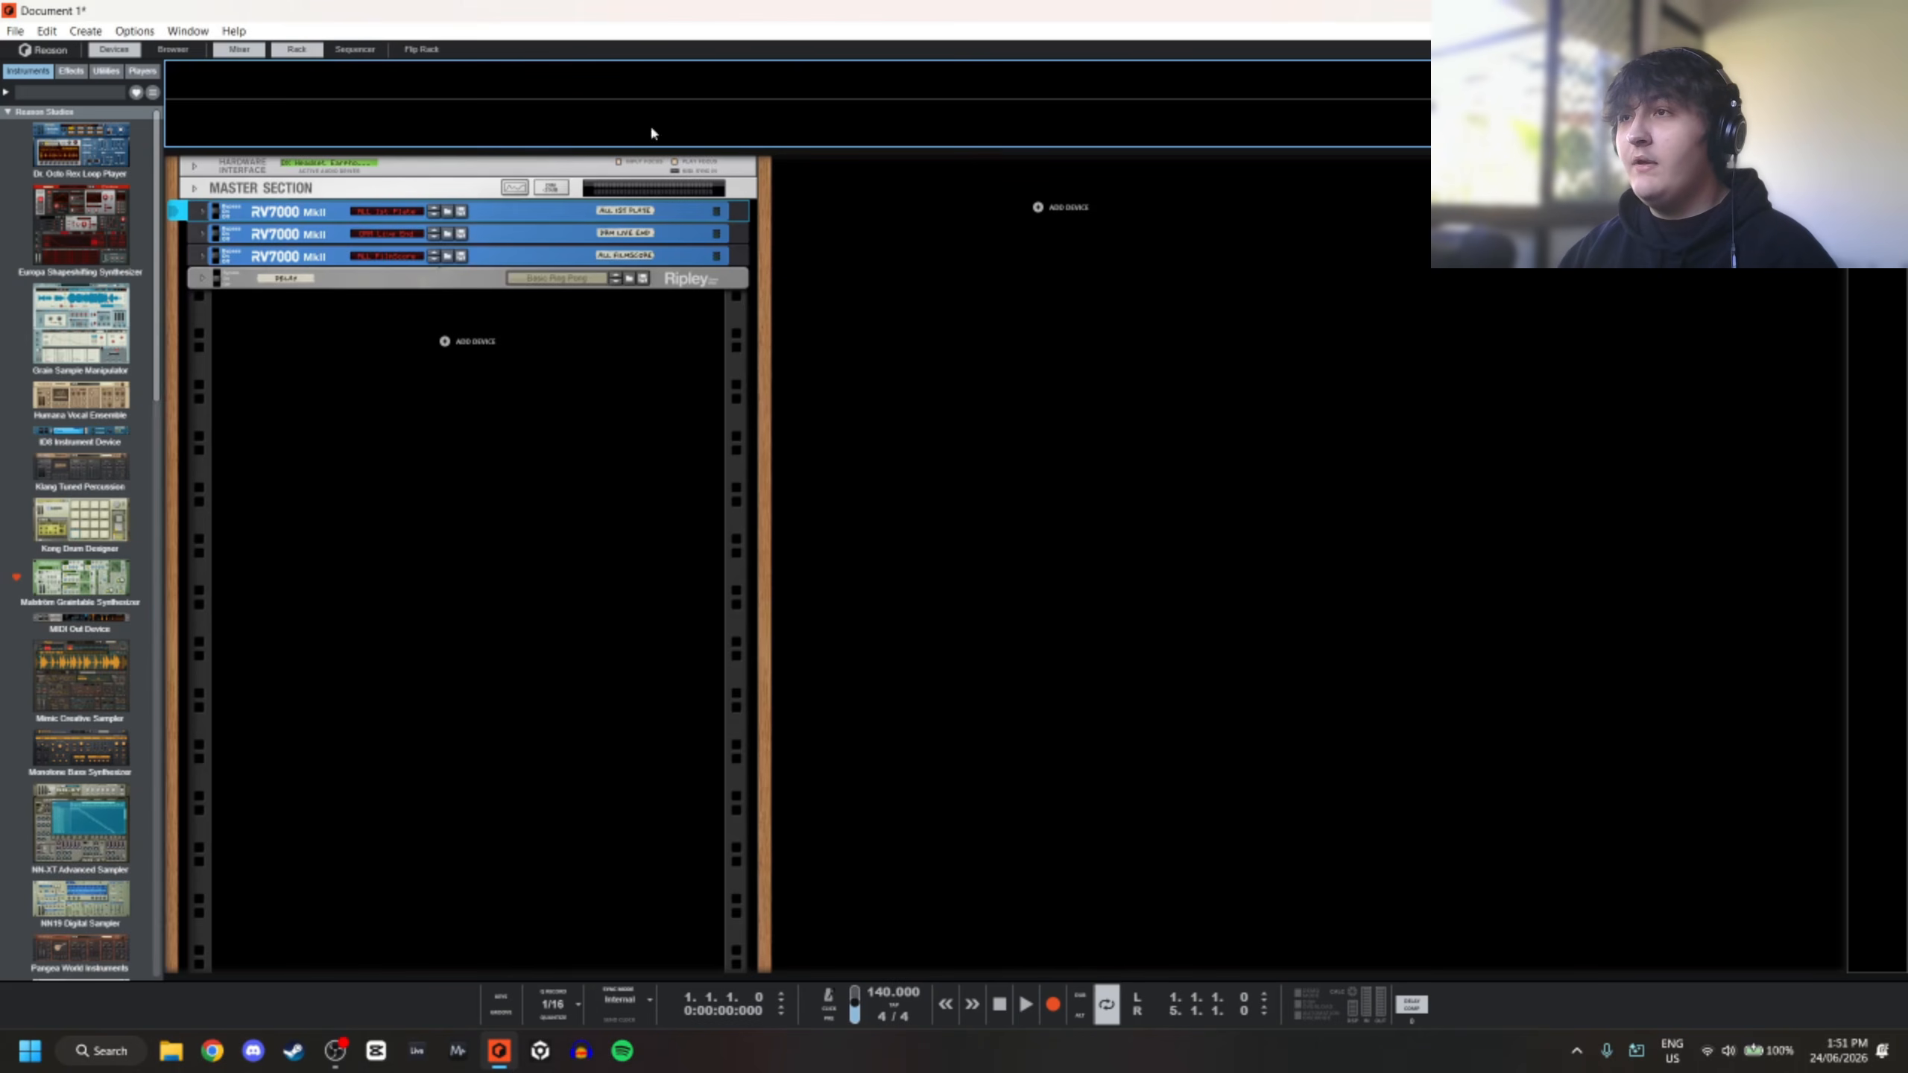
shift+click(355, 49)
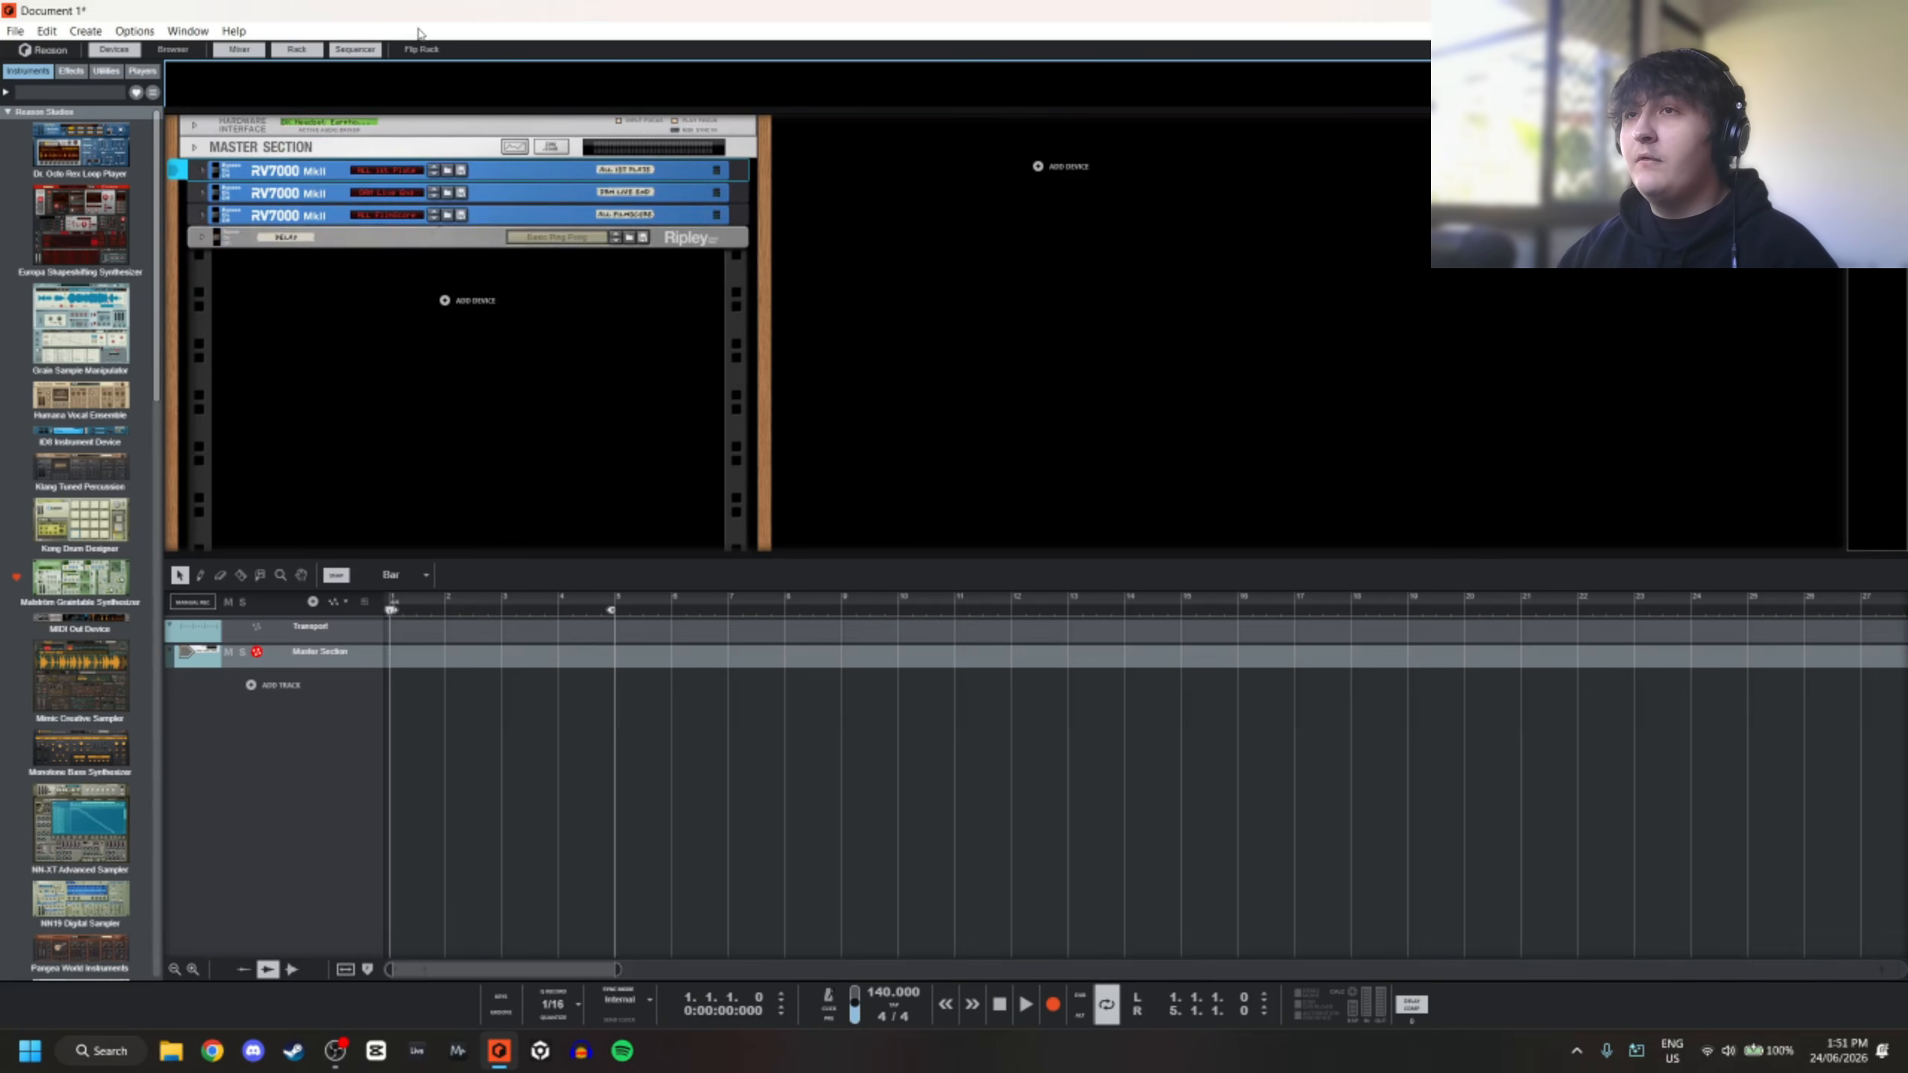
shift+click(295, 51)
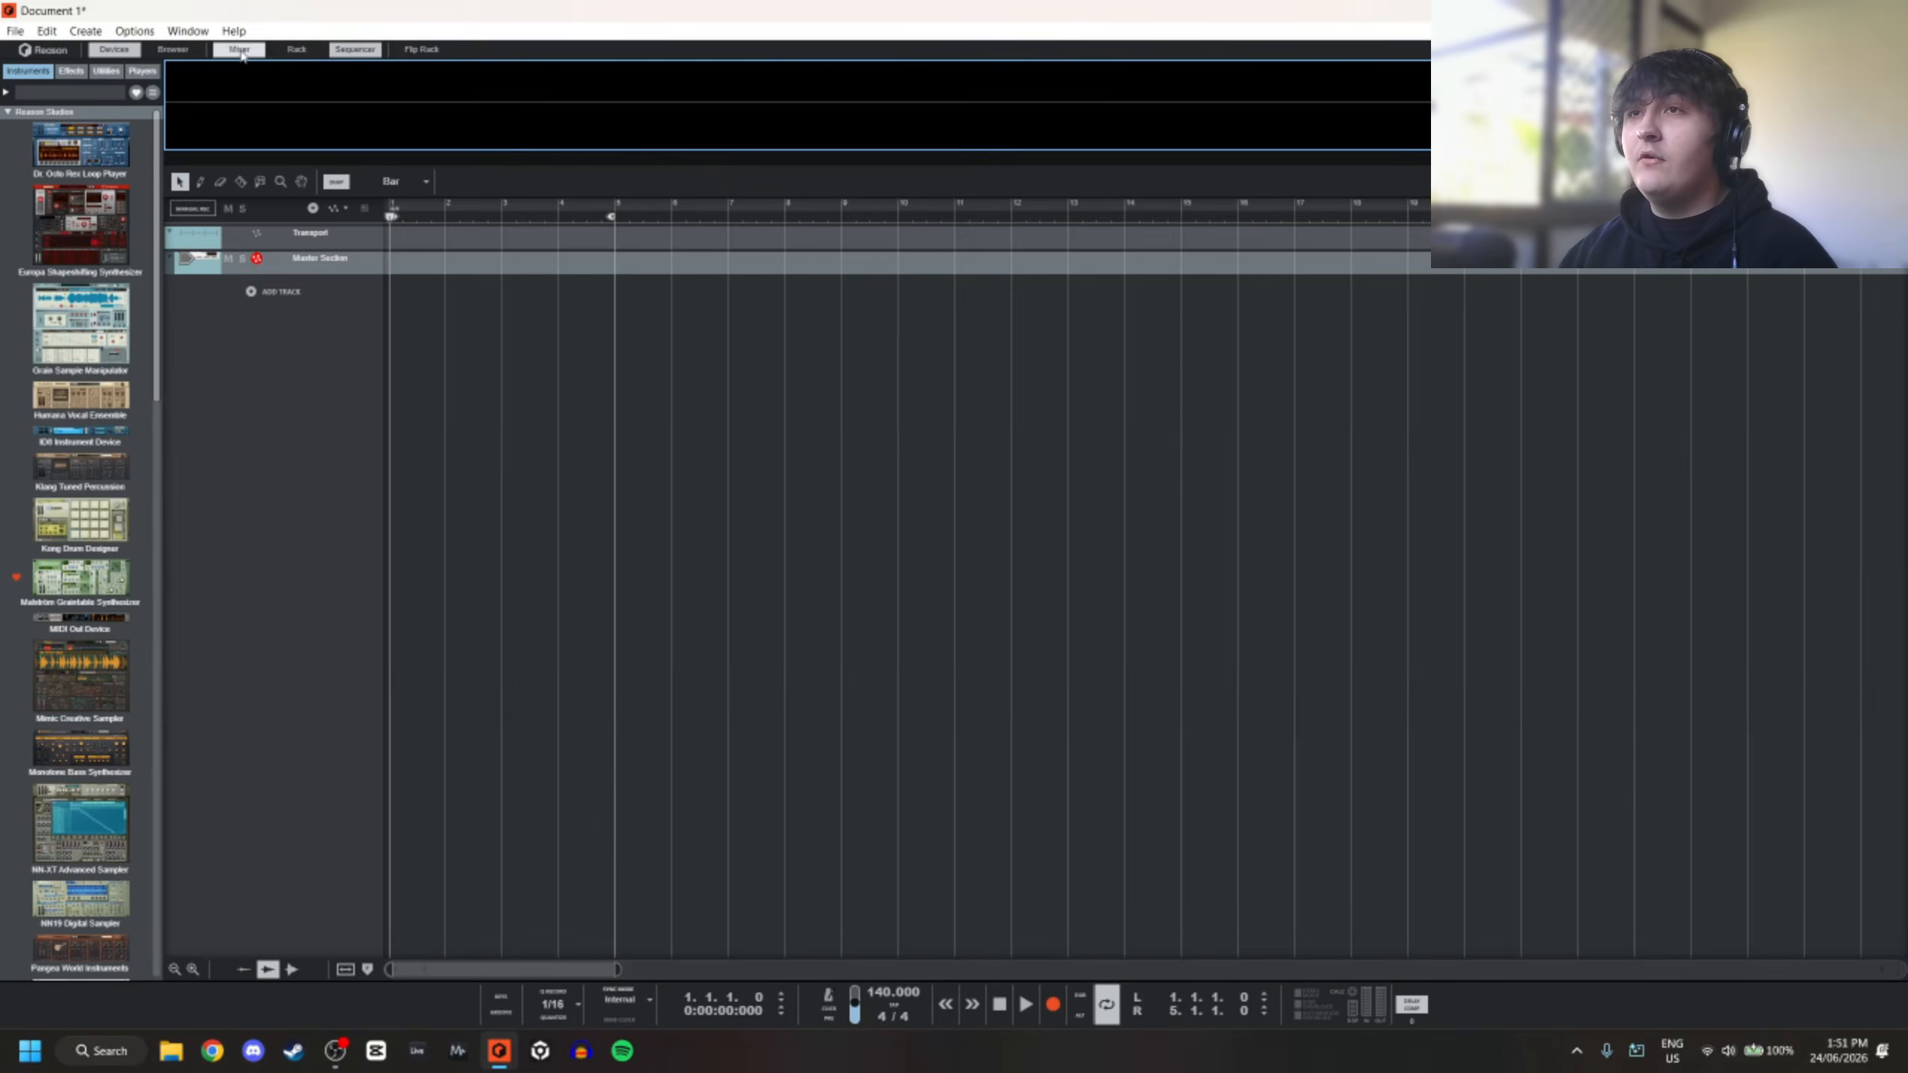
shift+click(241, 51)
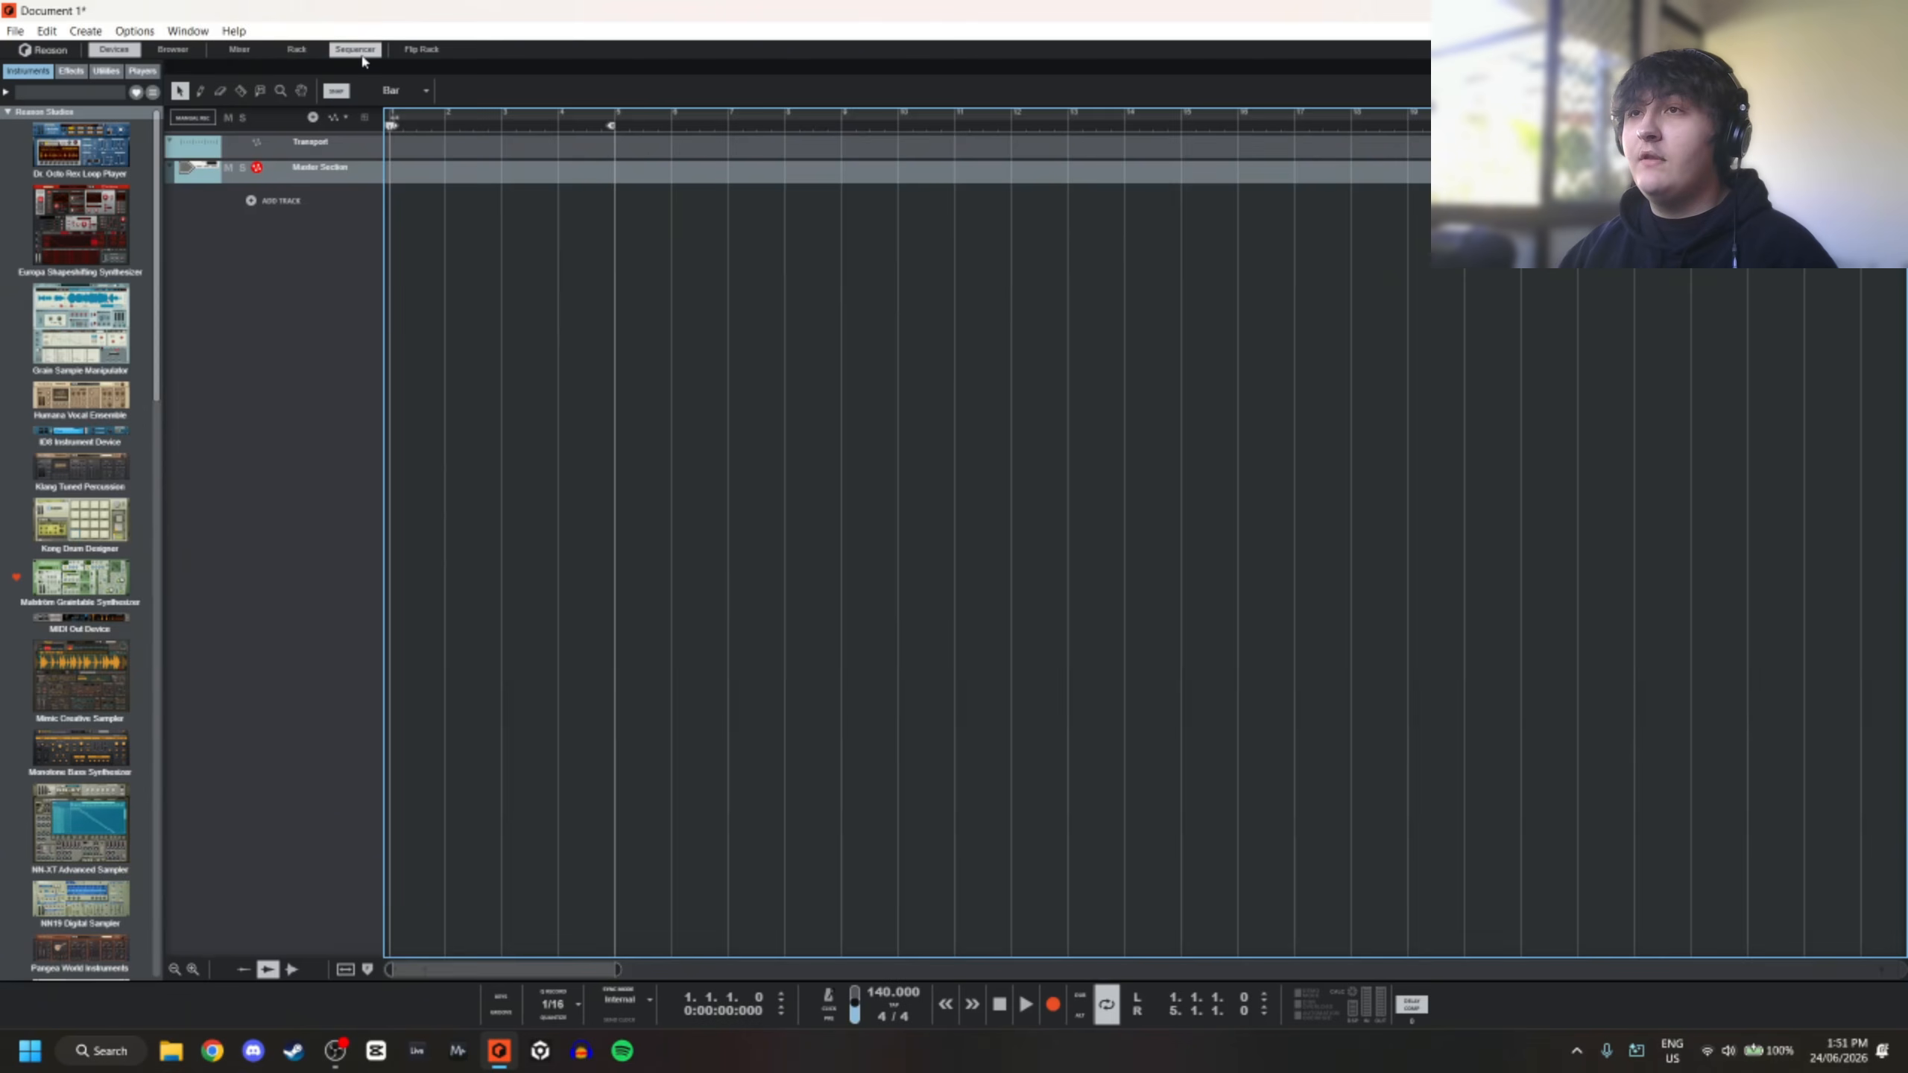
Detach the rack into its own window, close that window and show the rack together with the sequencer
click(304, 51)
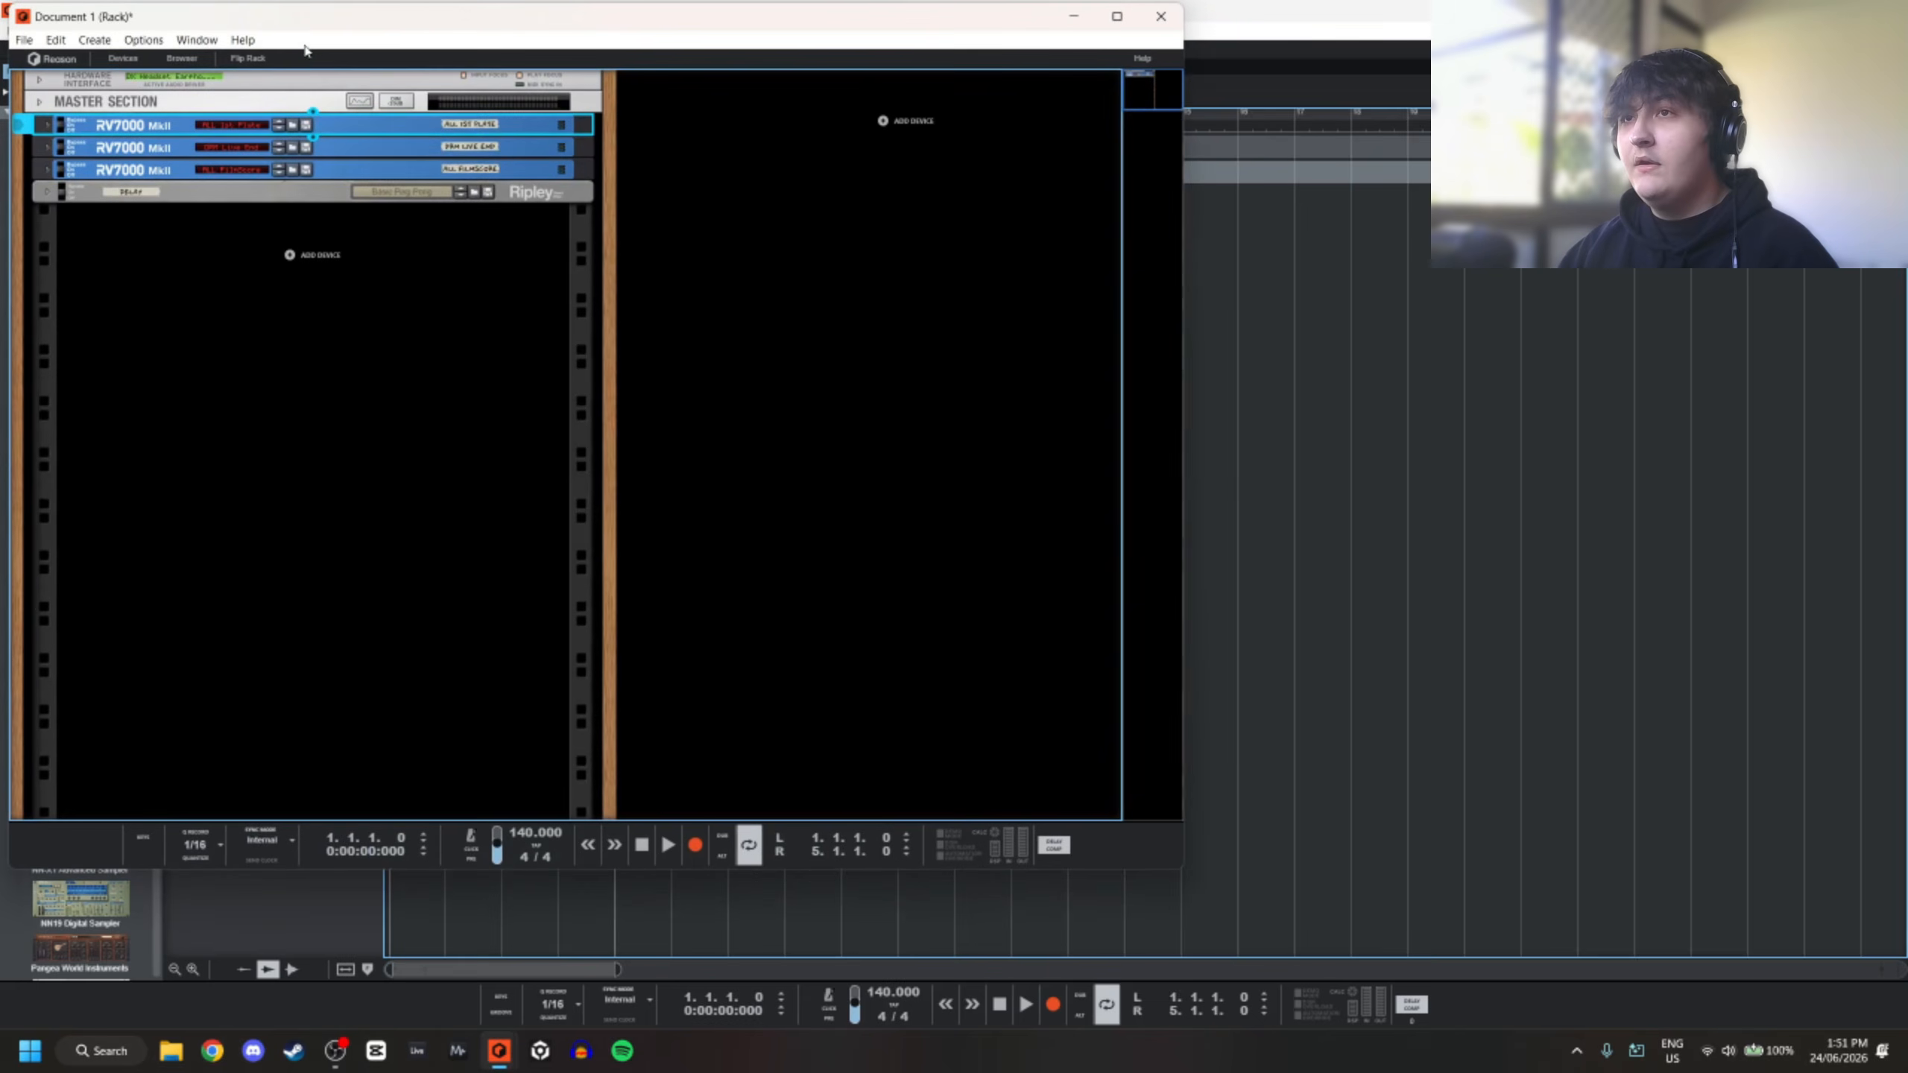
drag(652, 18, 864, 105)
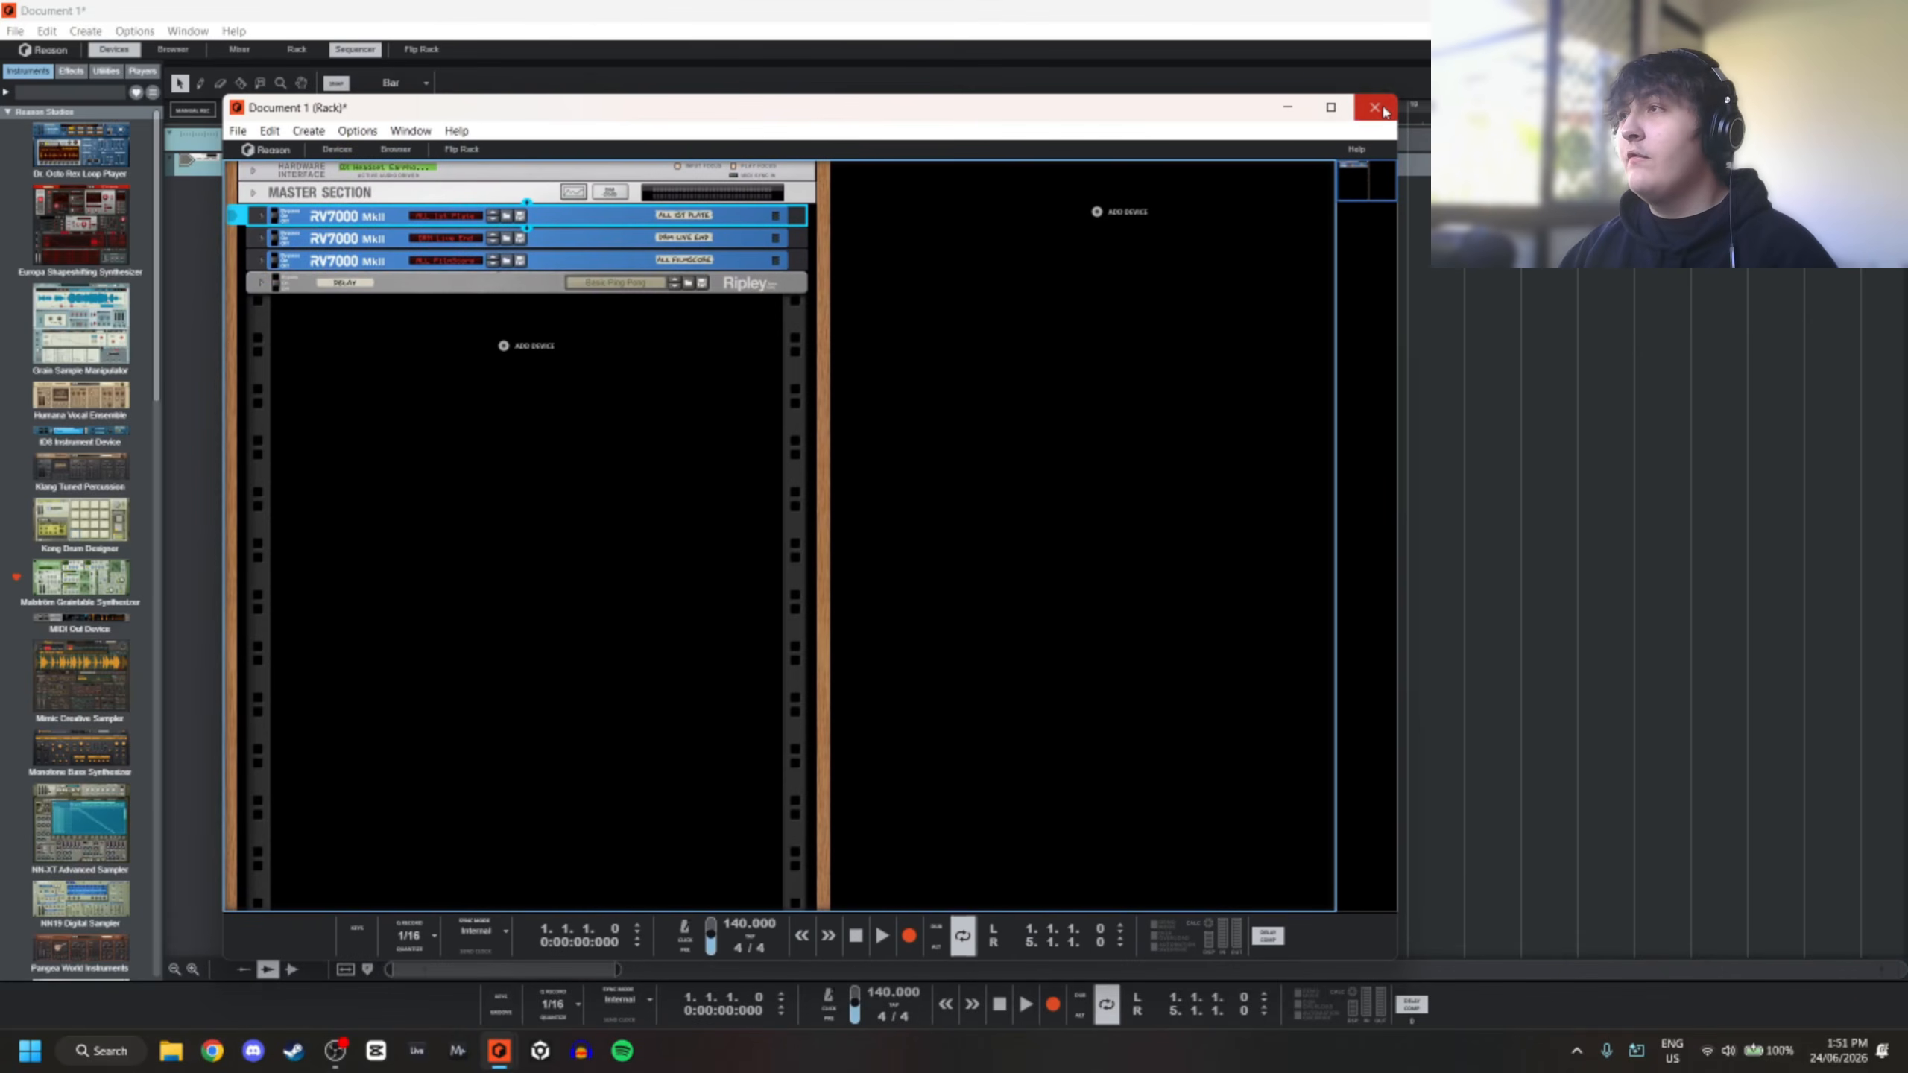
click(1375, 107)
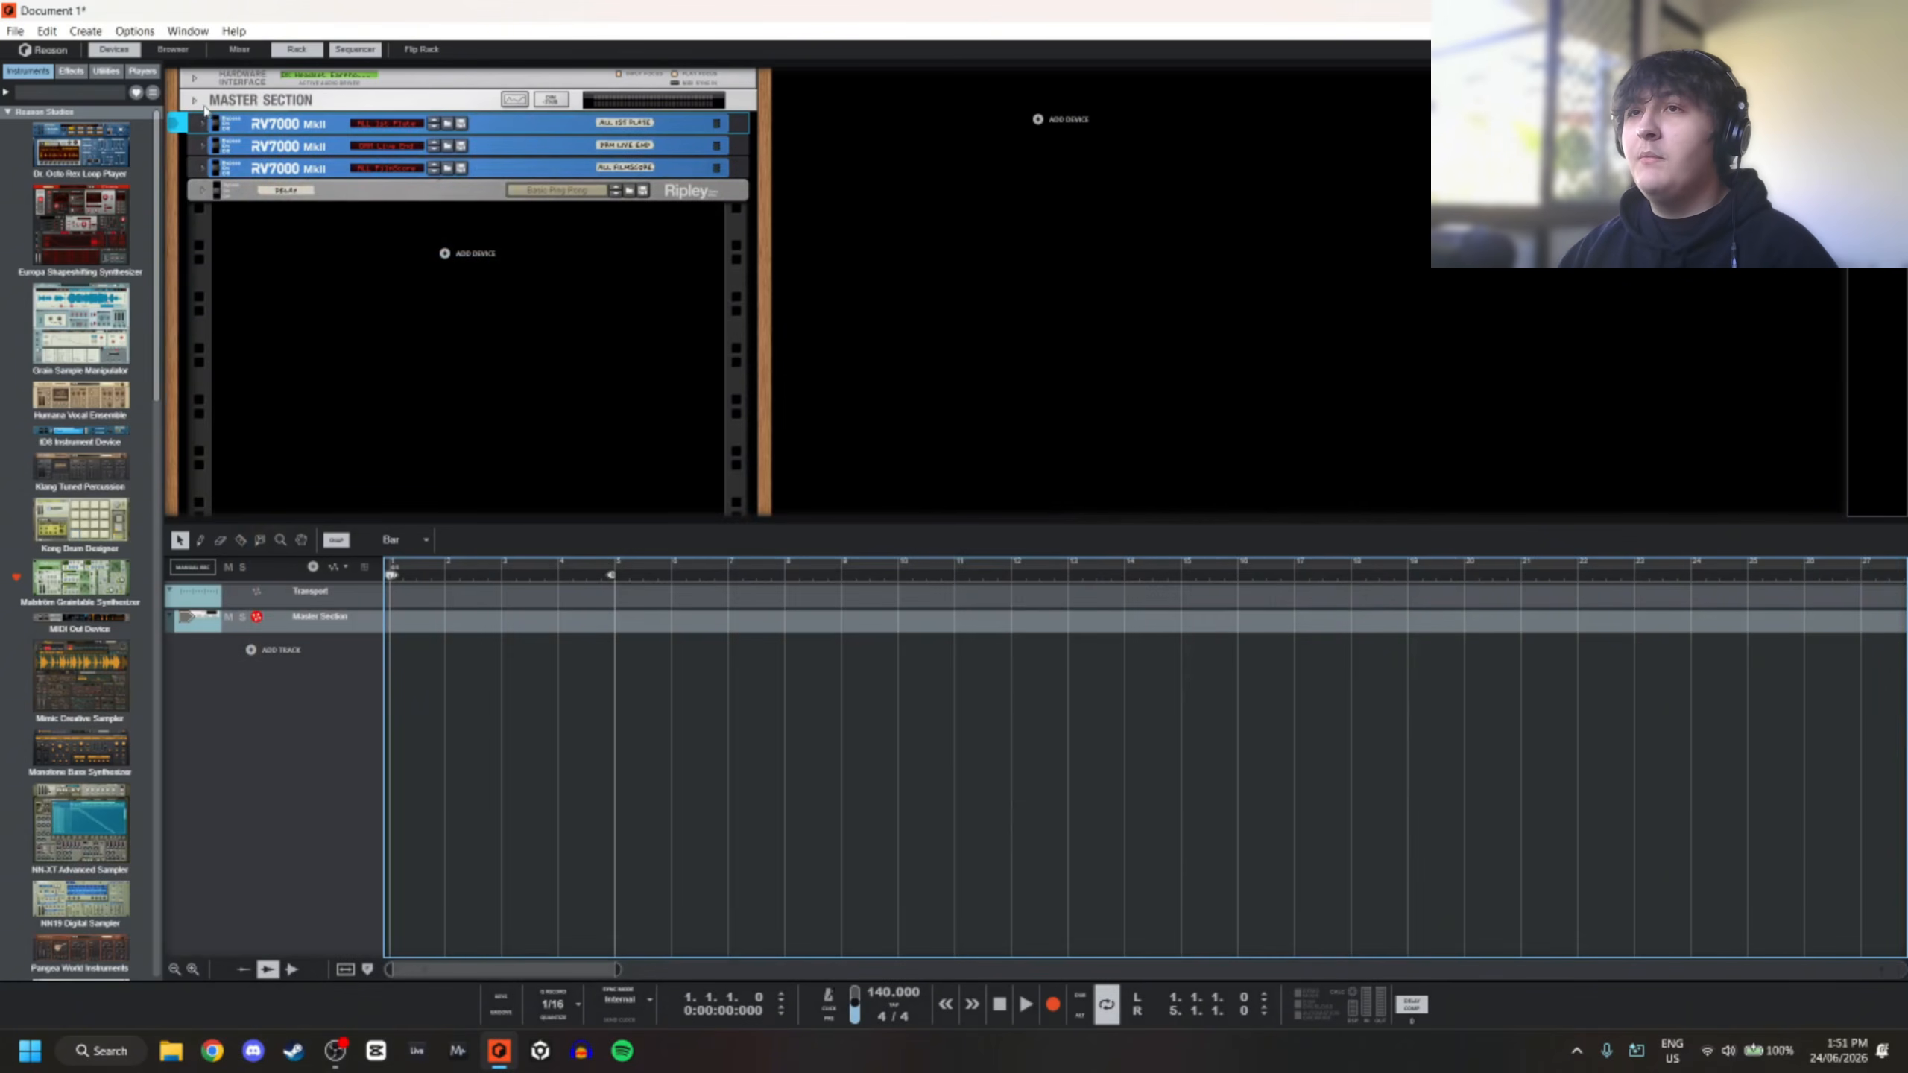
Unfold the Master Section and delete the Combinator from its insert effects
click(195, 100)
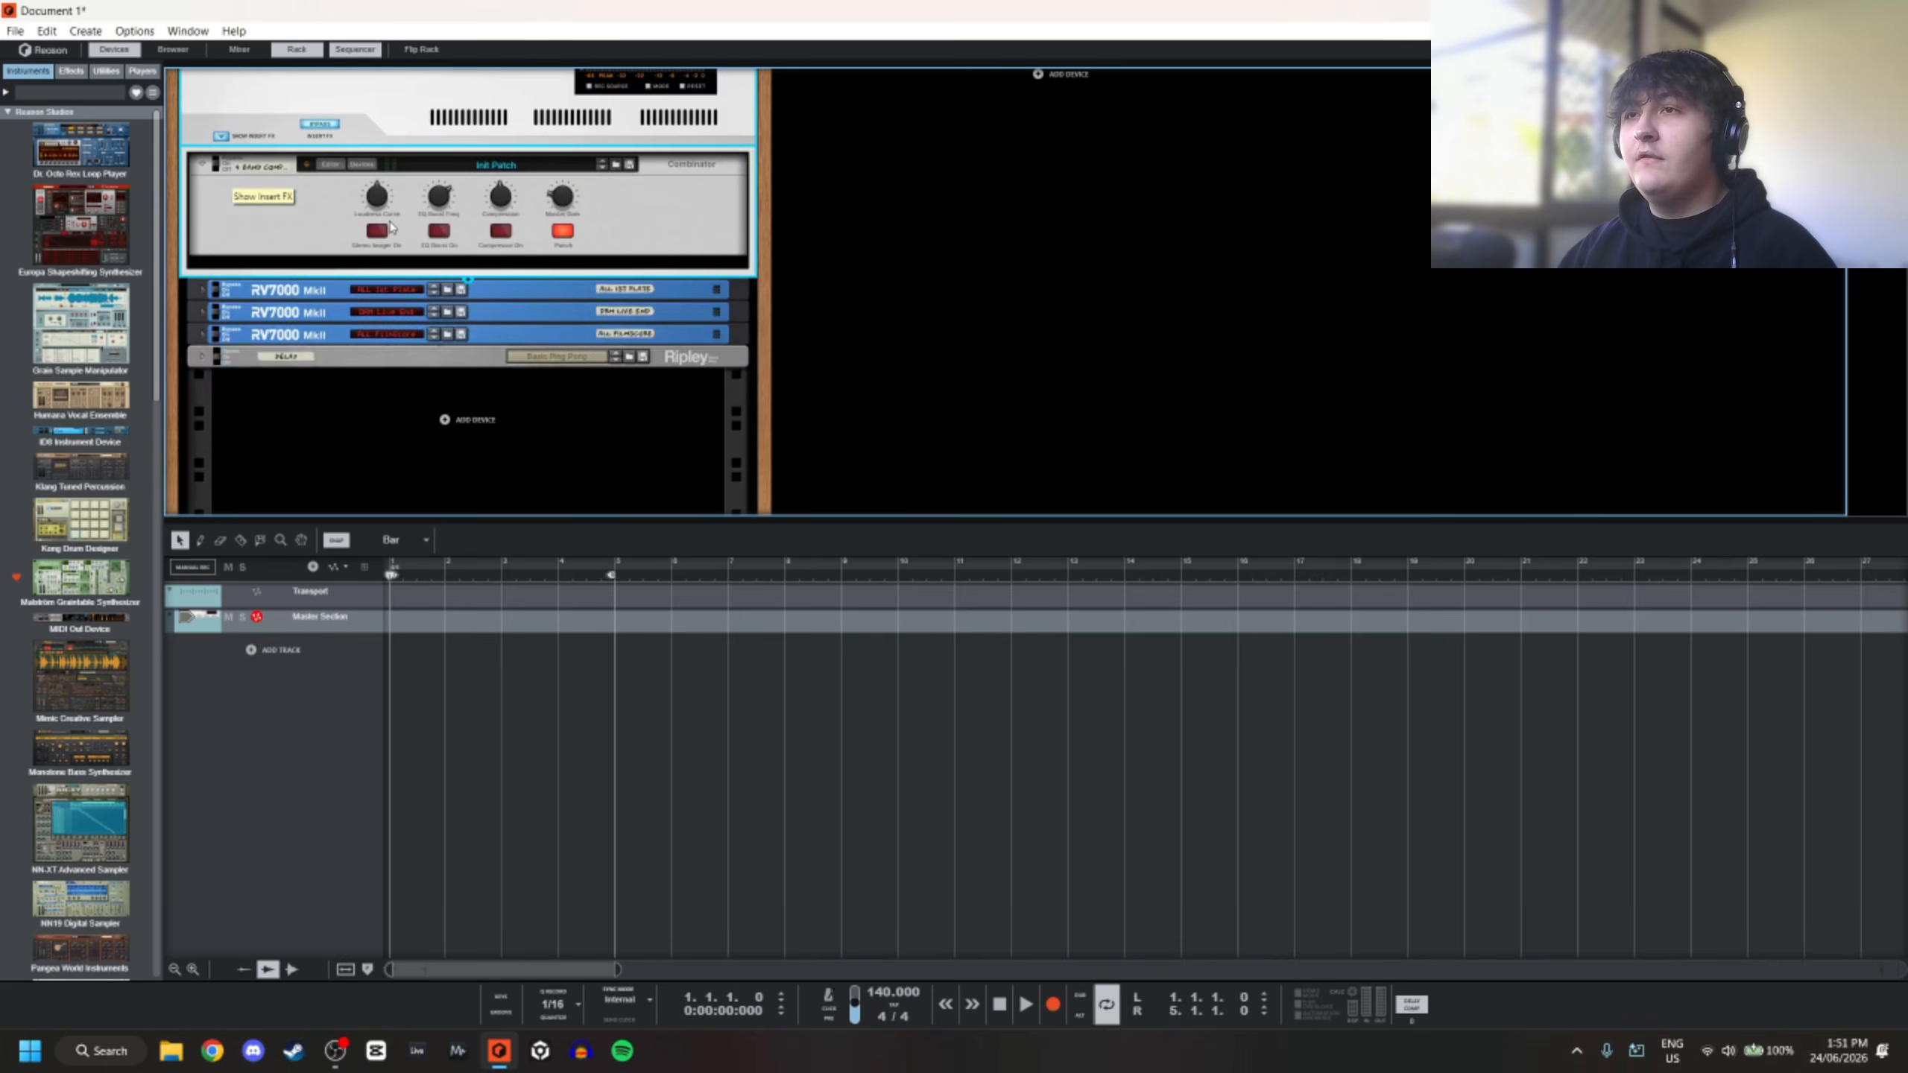
click(302, 207)
key(Delete)
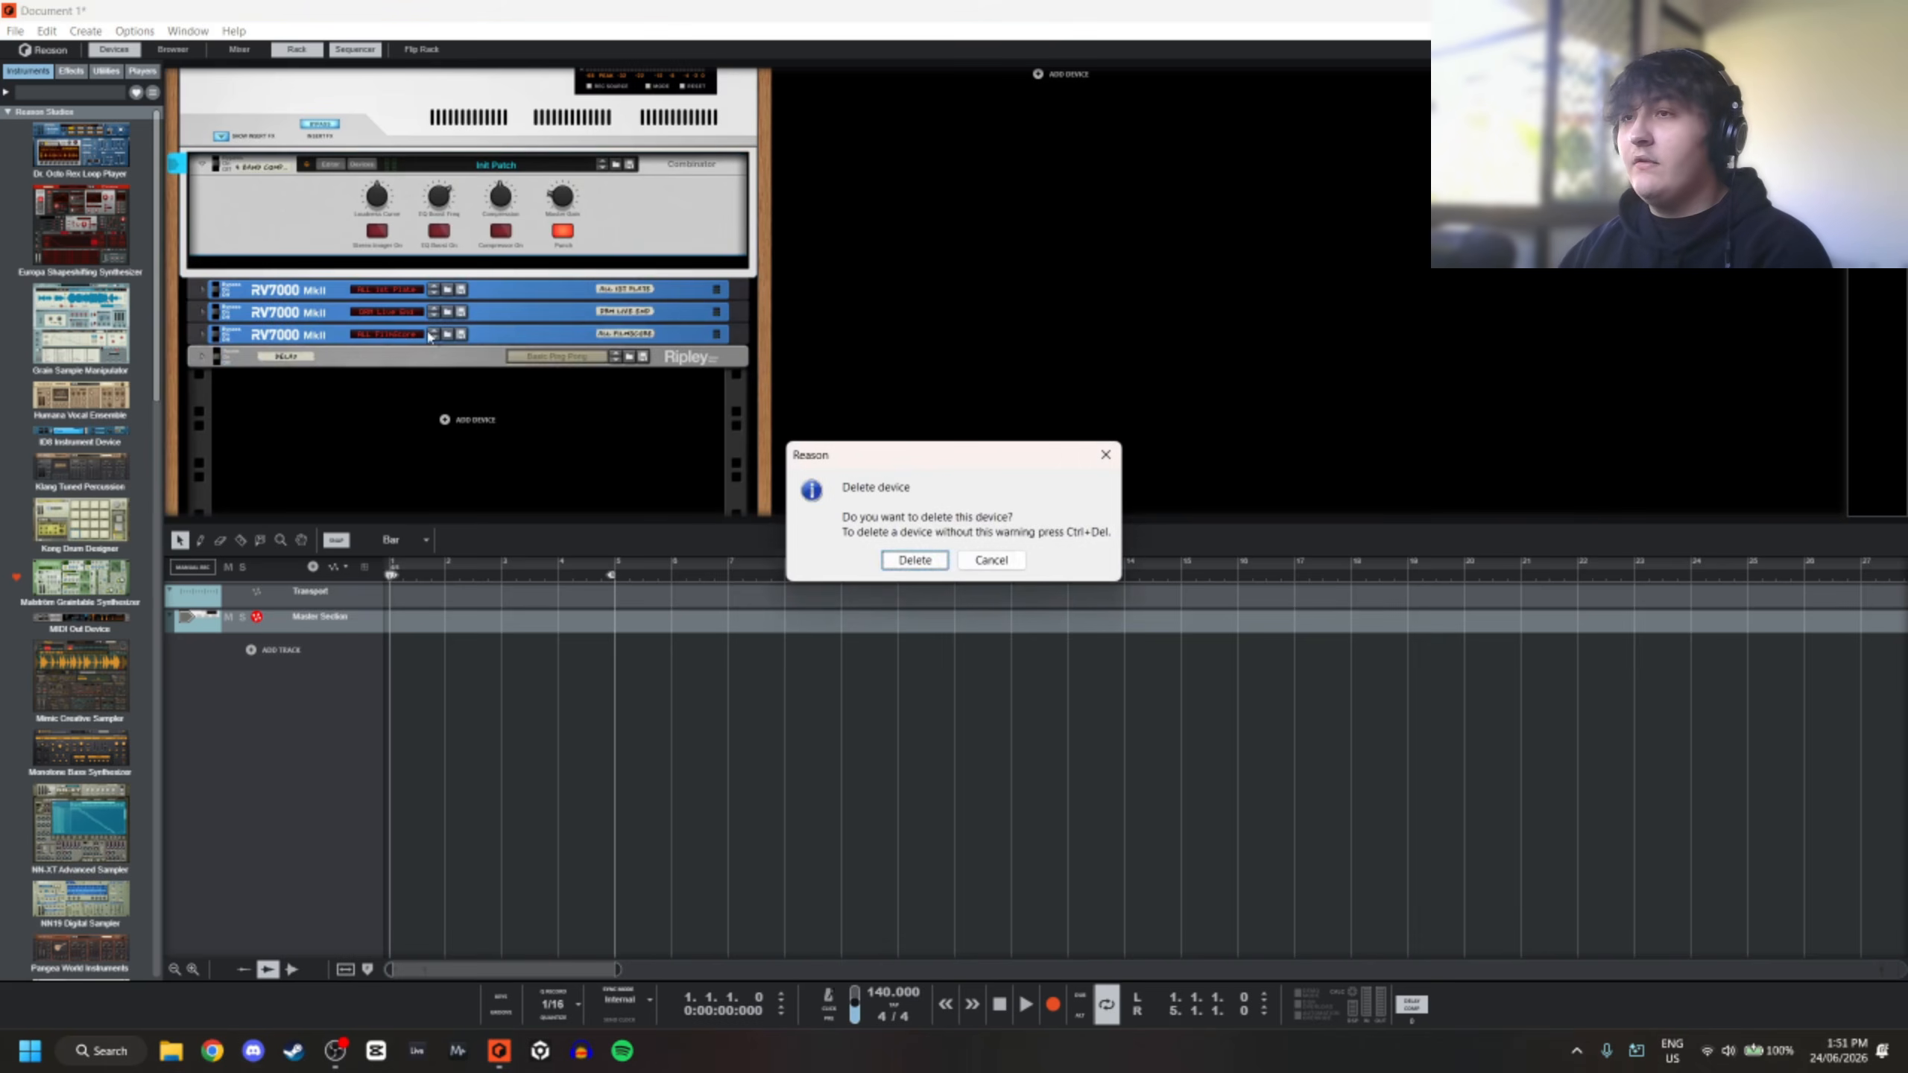
click(915, 557)
Delete the three RV7000 MkII reverbs and the Ripley delay below the Master Section
click(272, 238)
shift+click(338, 300)
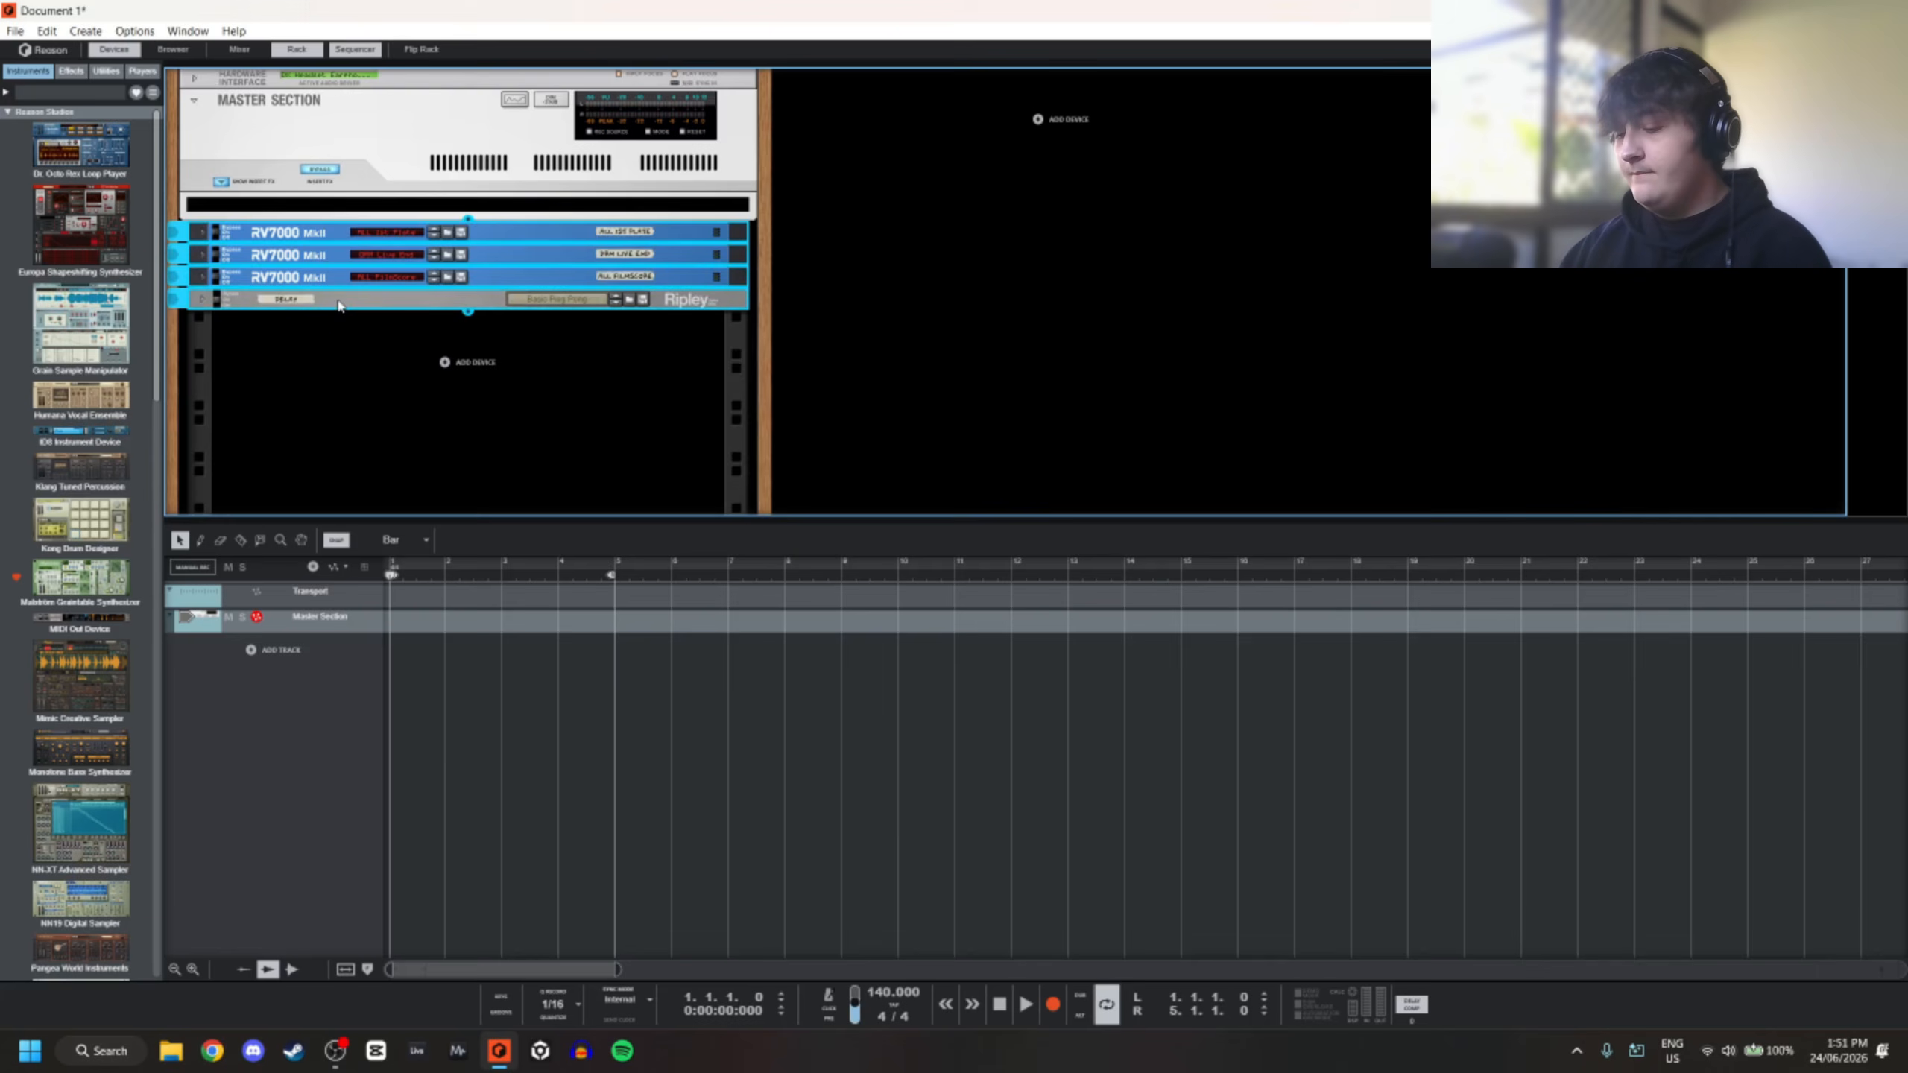
key(Delete)
click(910, 558)
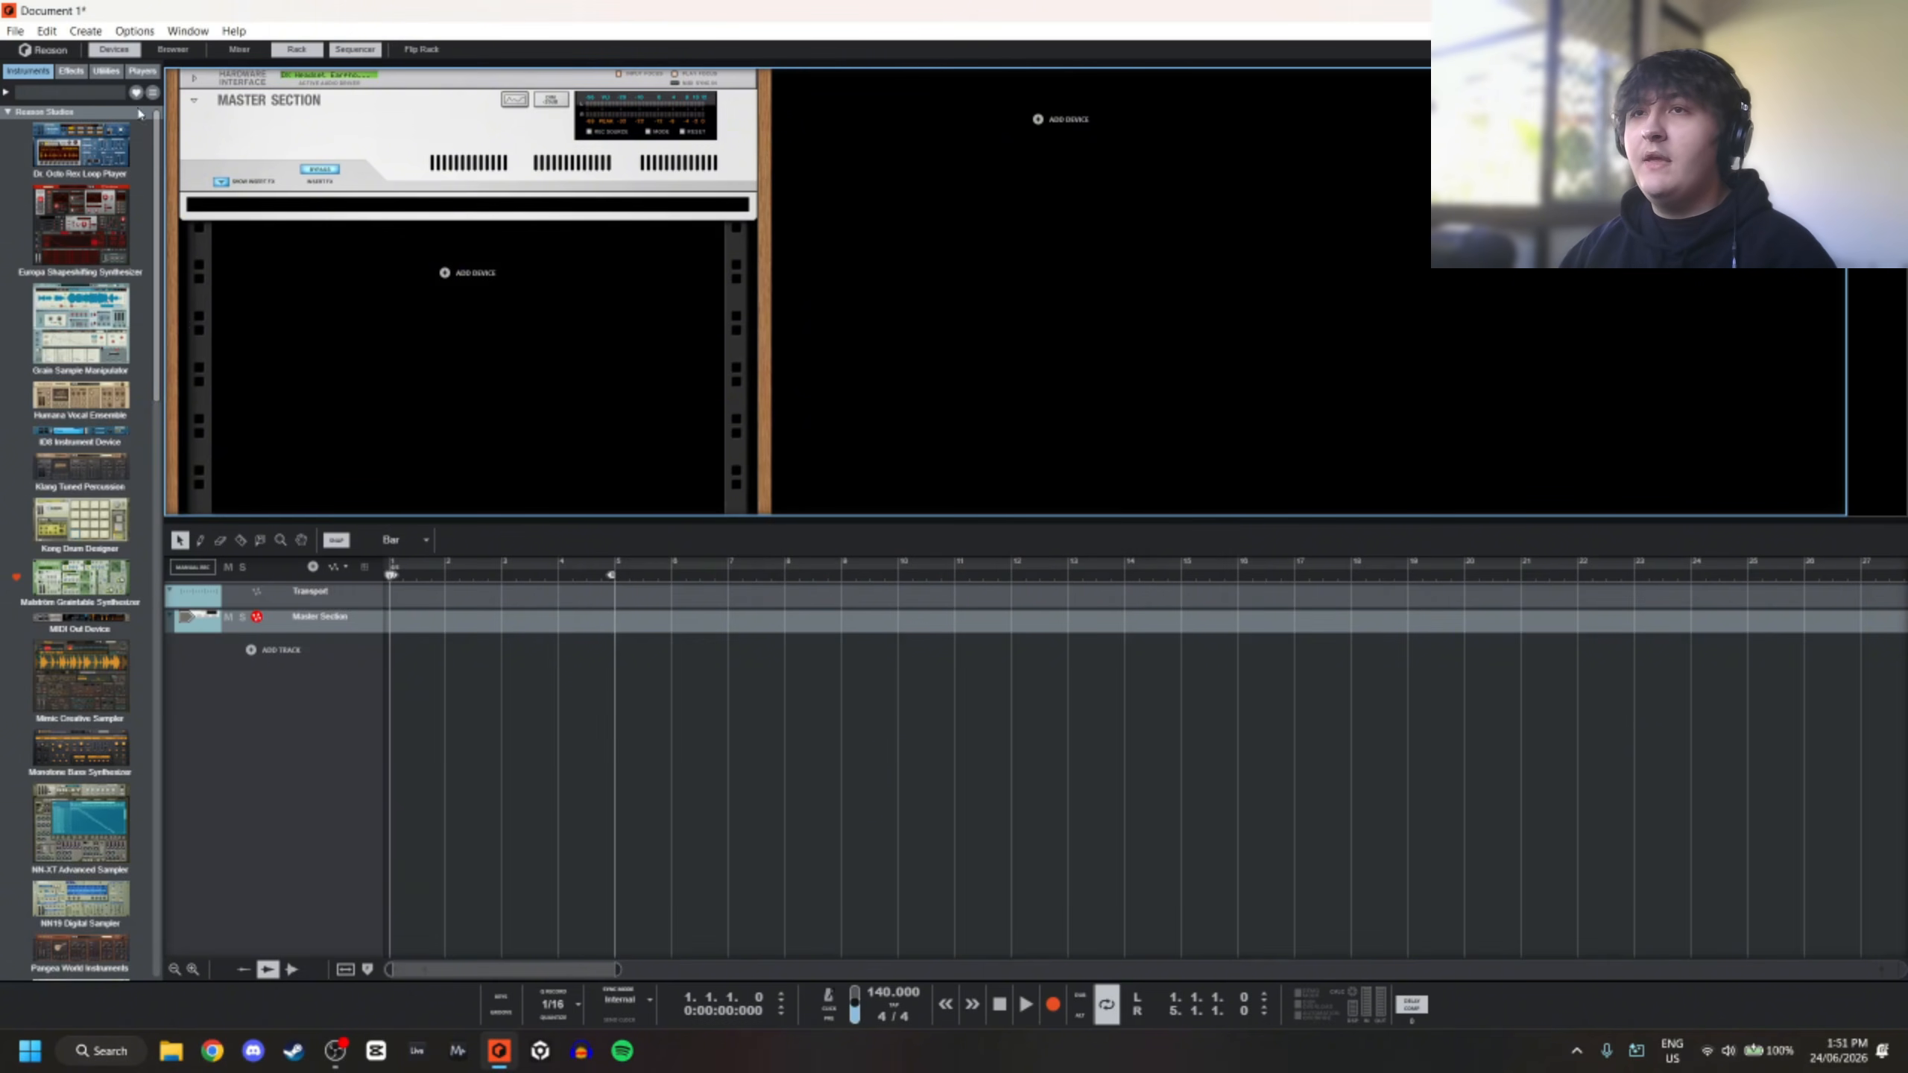
Add two Mixer 14:2 devices to the rack, one beneath the other under the Master Section
click(106, 71)
click(80, 342)
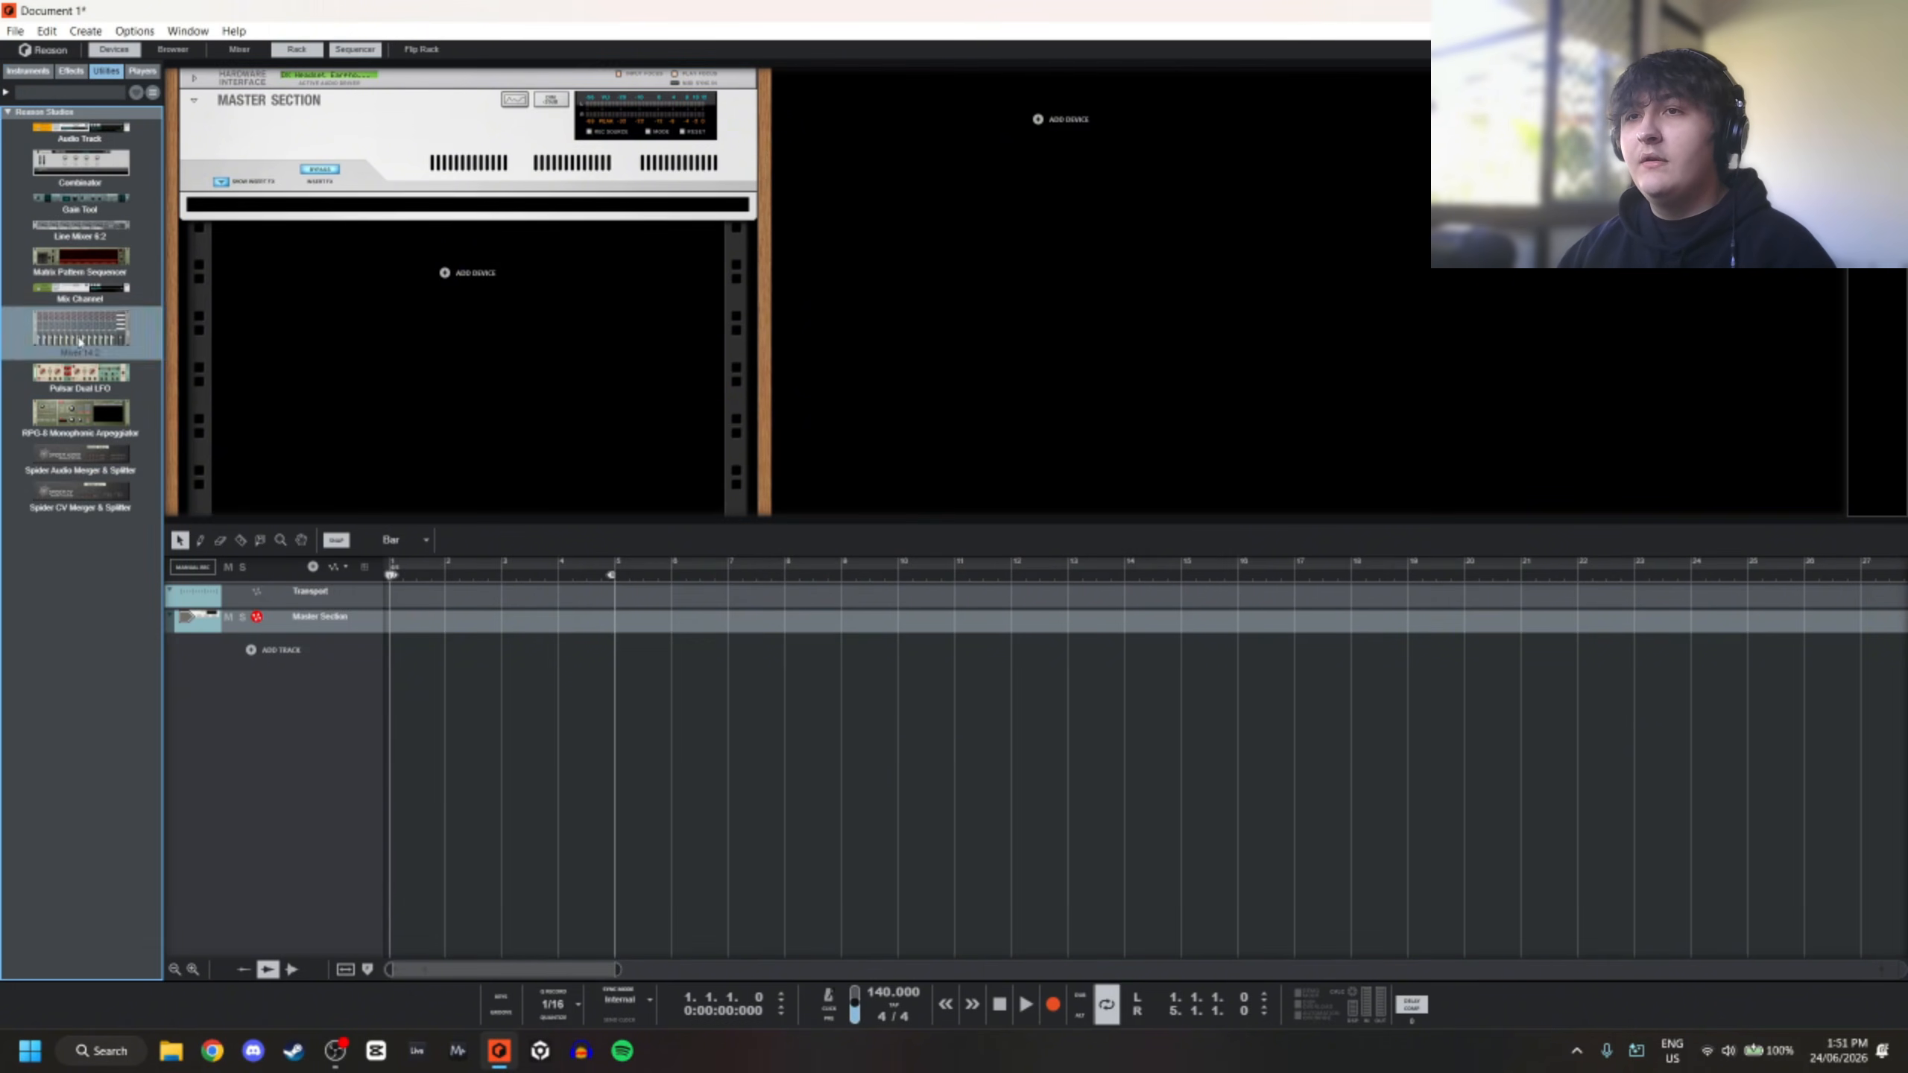
drag(80, 342, 362, 310)
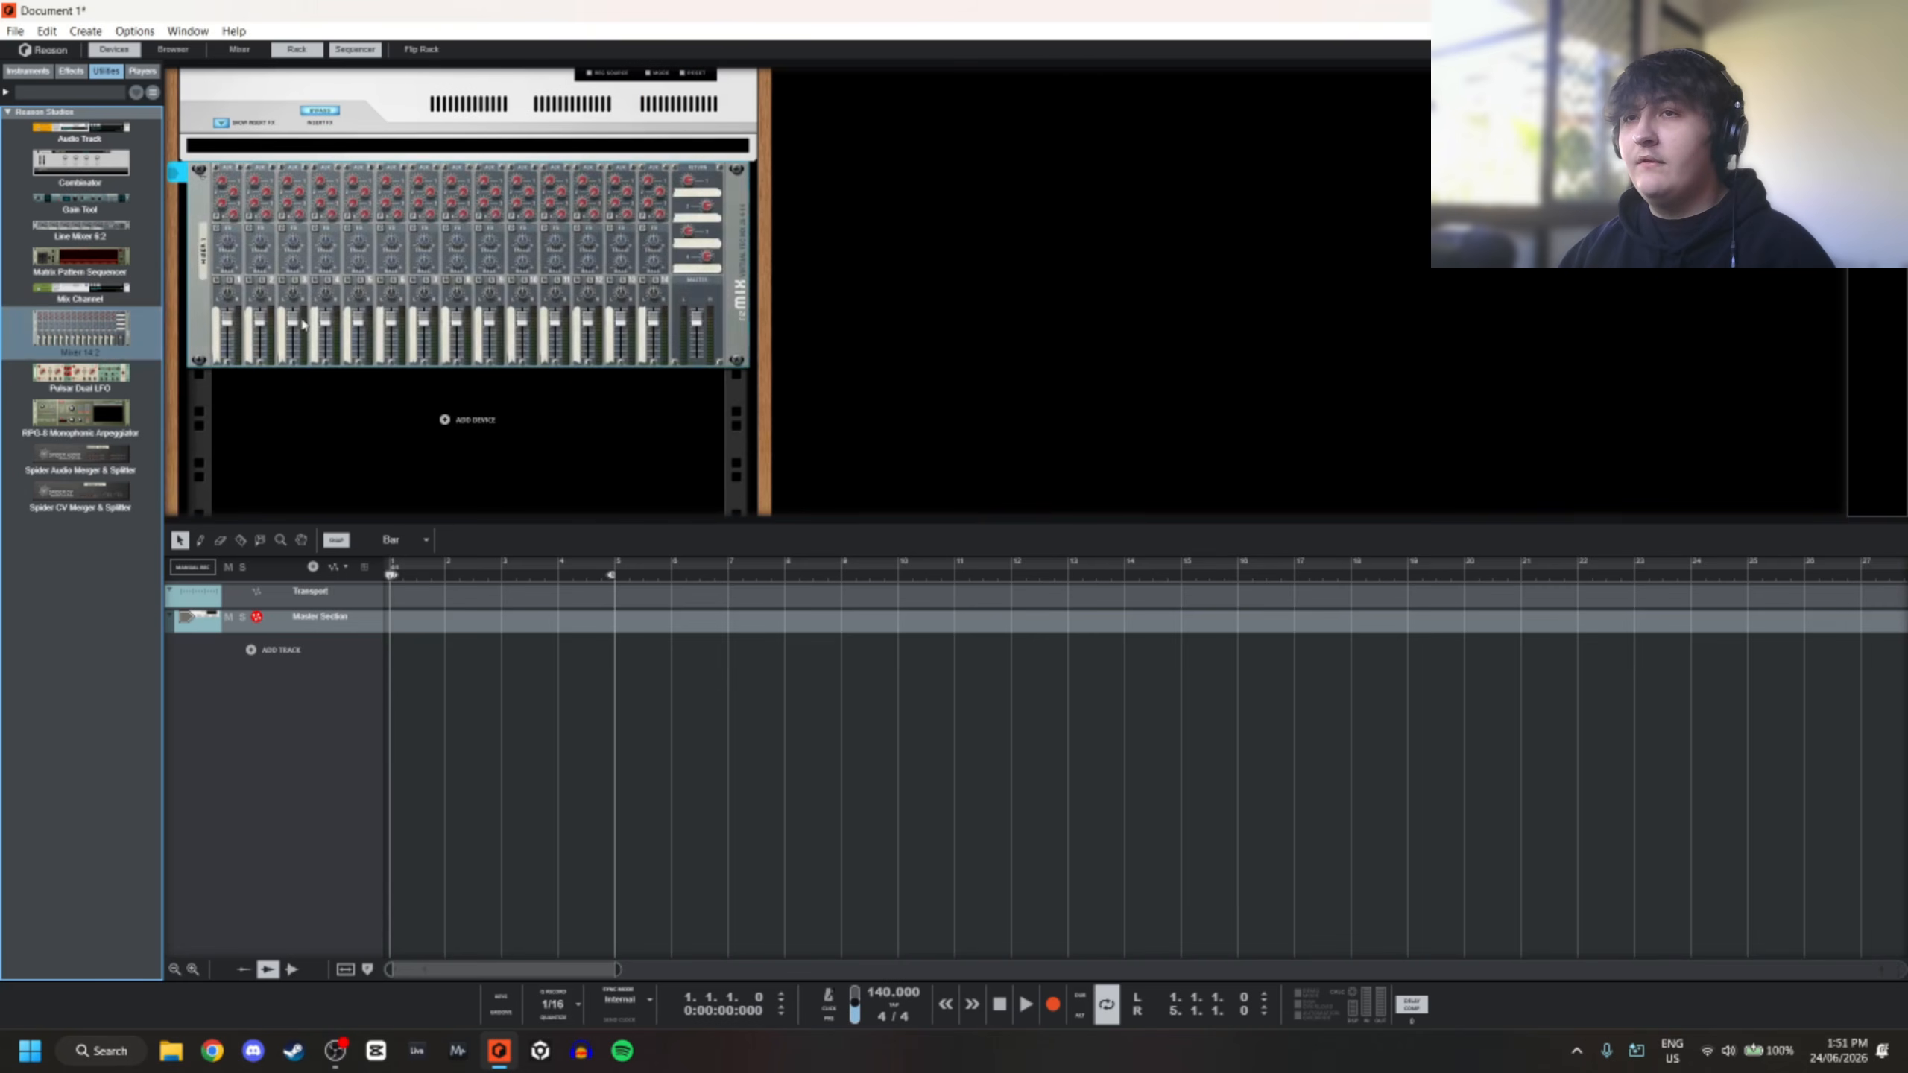
drag(80, 331, 594, 423)
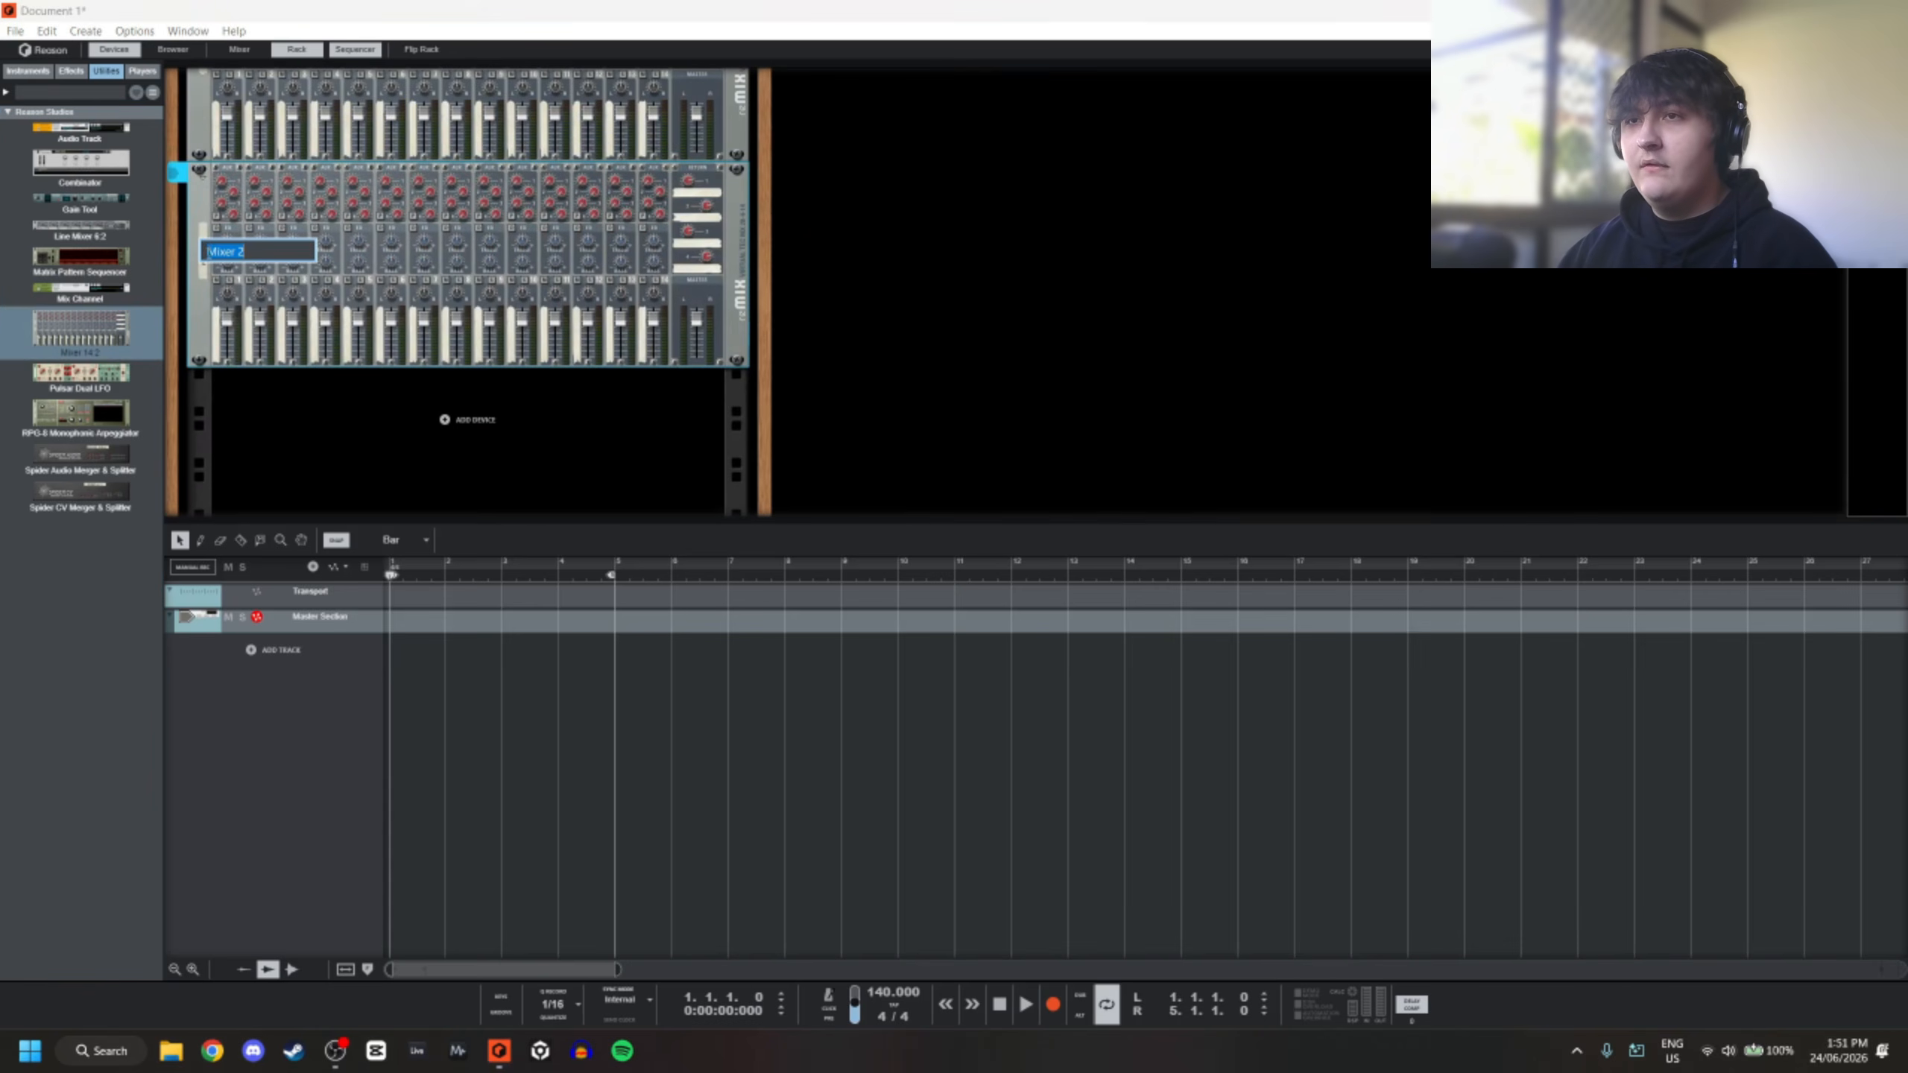
Rename the lower Mixer 14:2 as MAIN MIXER
text(MAIN MI)
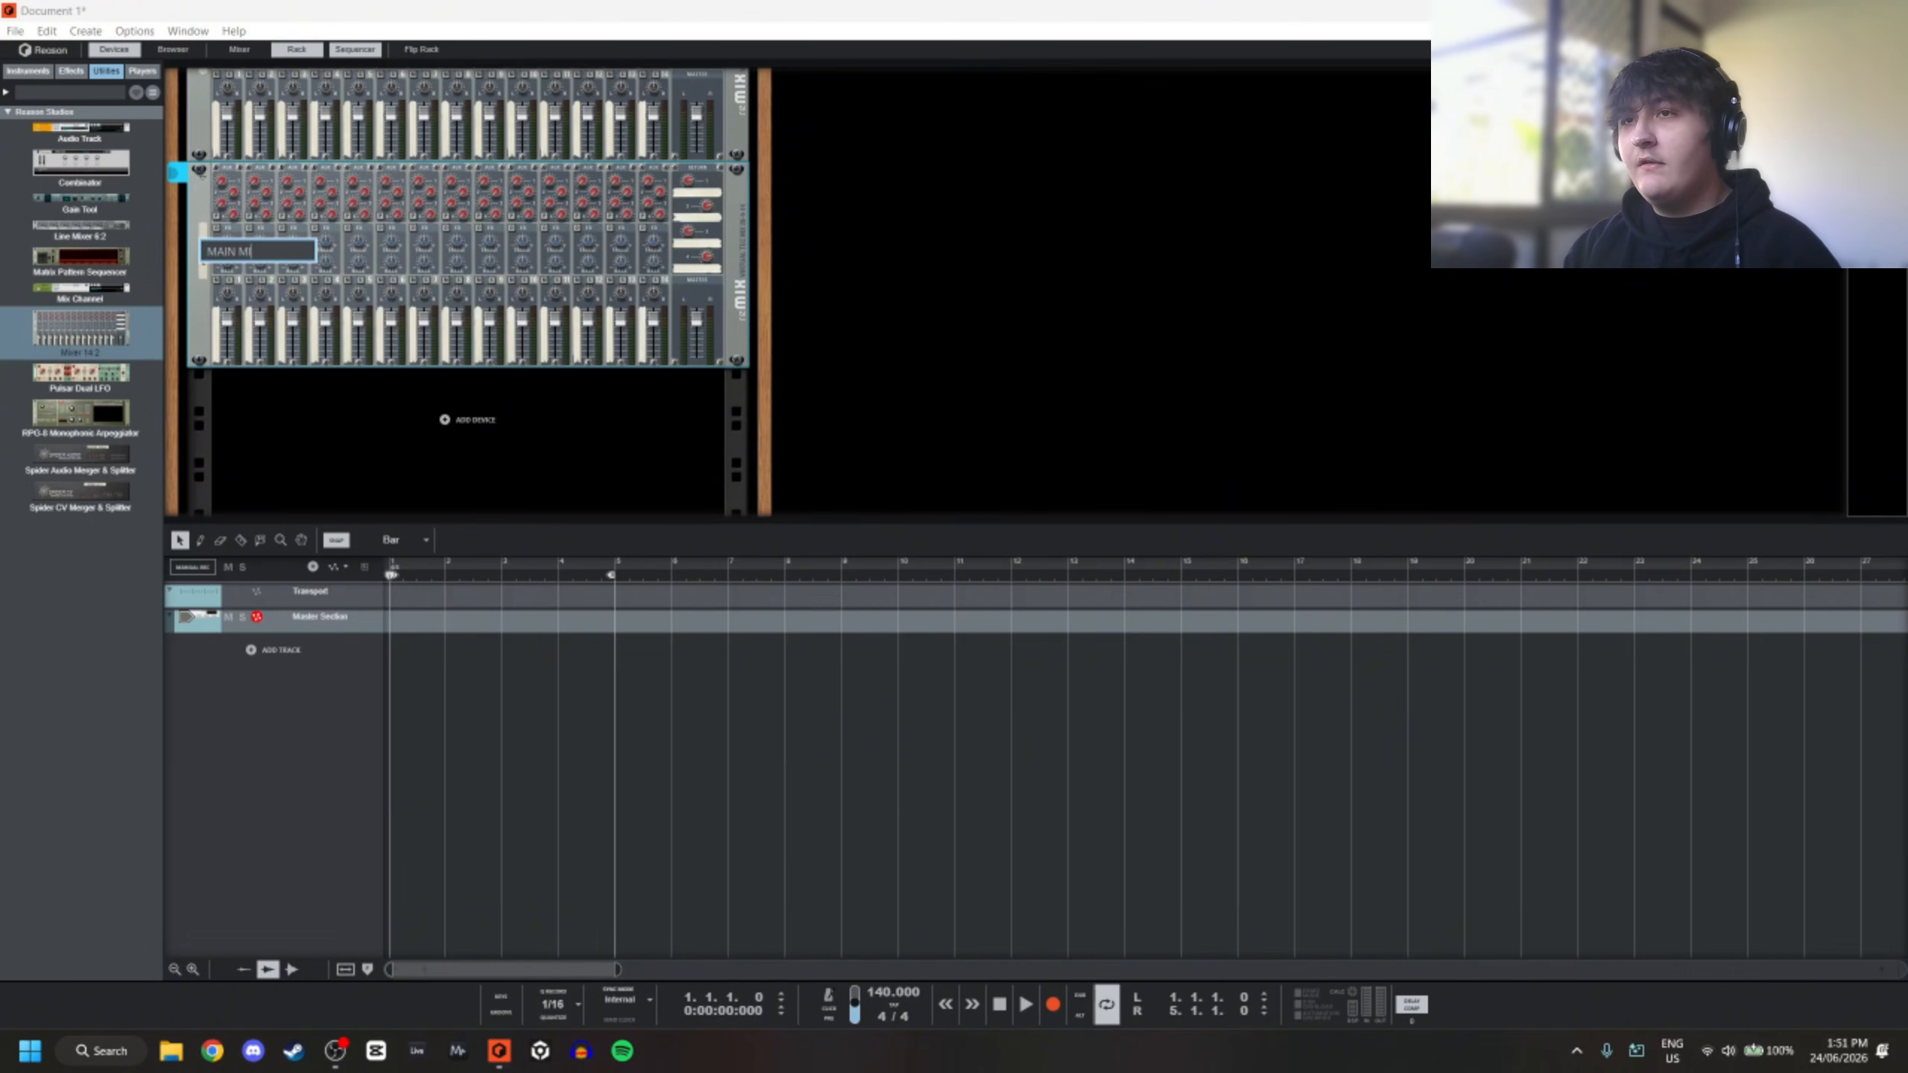
text(AXER)
key(Return)
Rename the upper Mixer 14:2 as DRUMS MIXER
scroll(208, 251, up, 1)
click(206, 121)
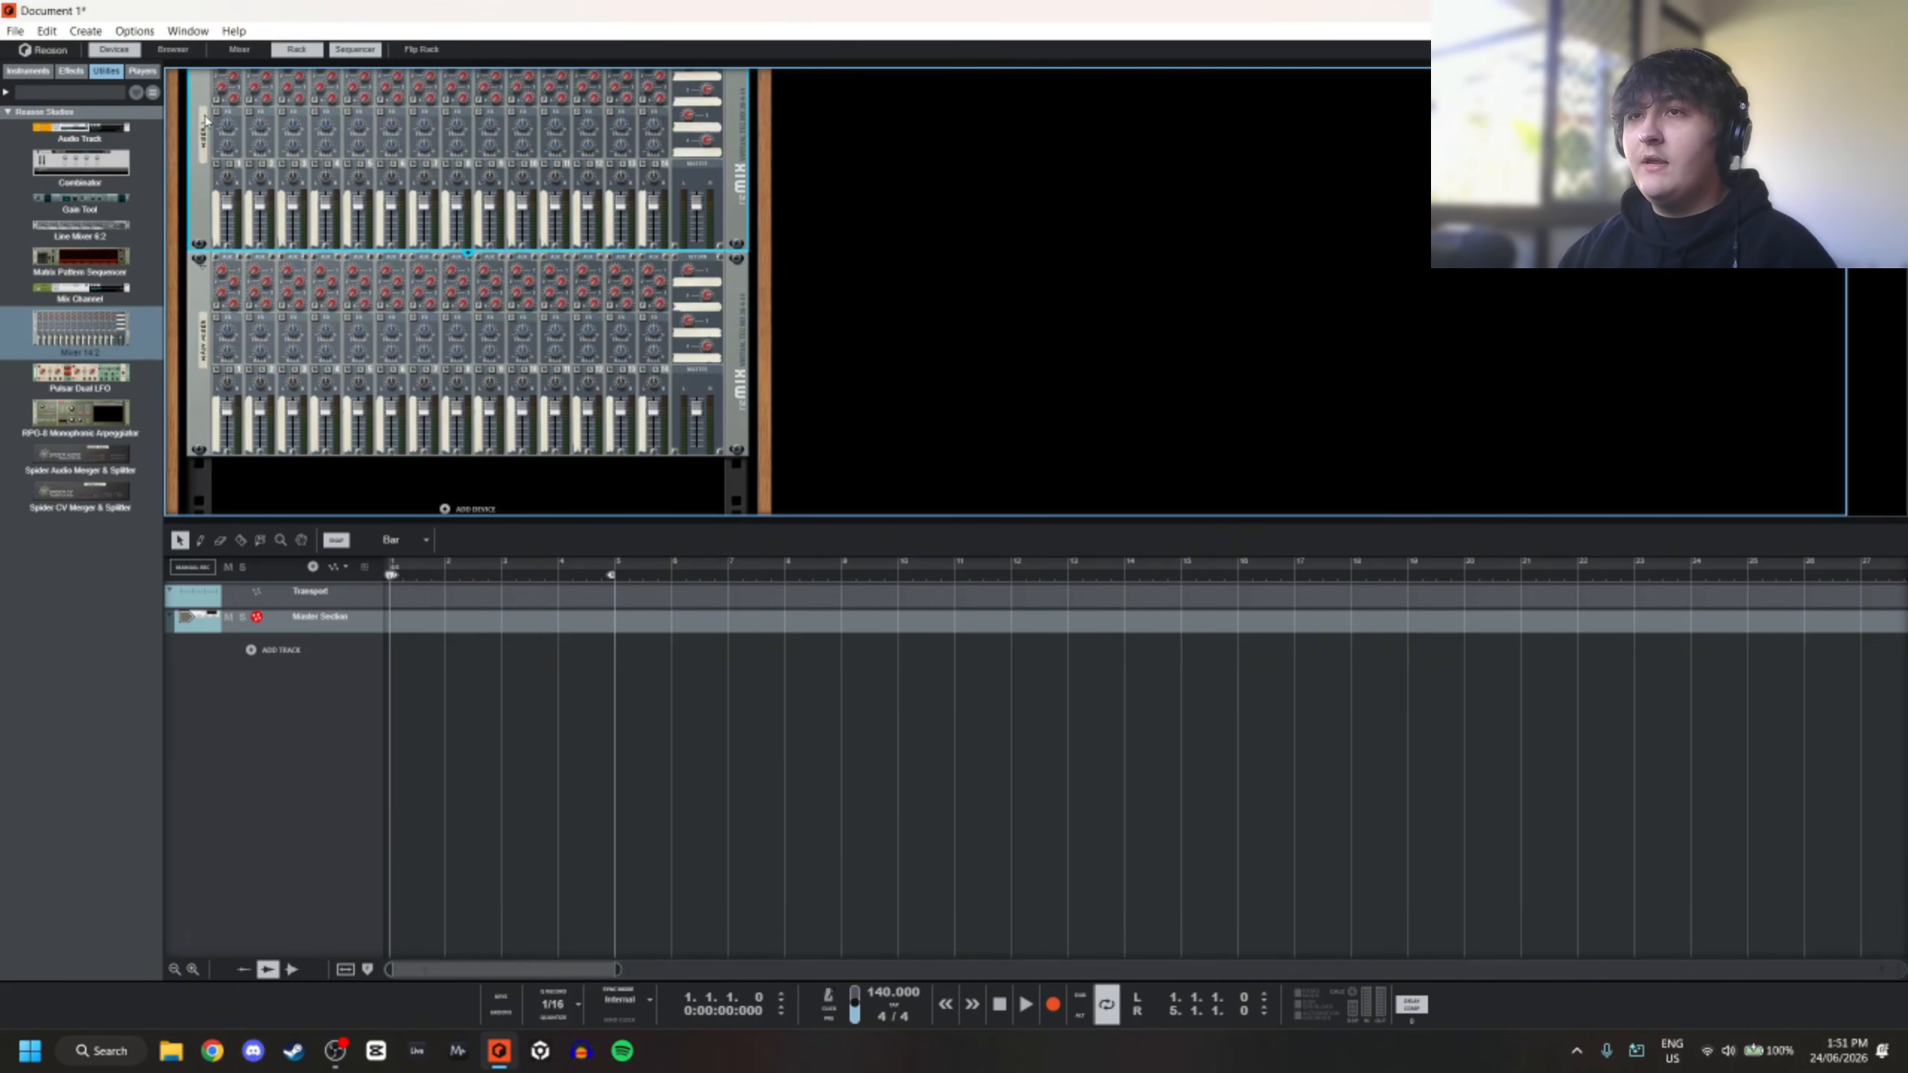
double_click(207, 121)
text(DRU)
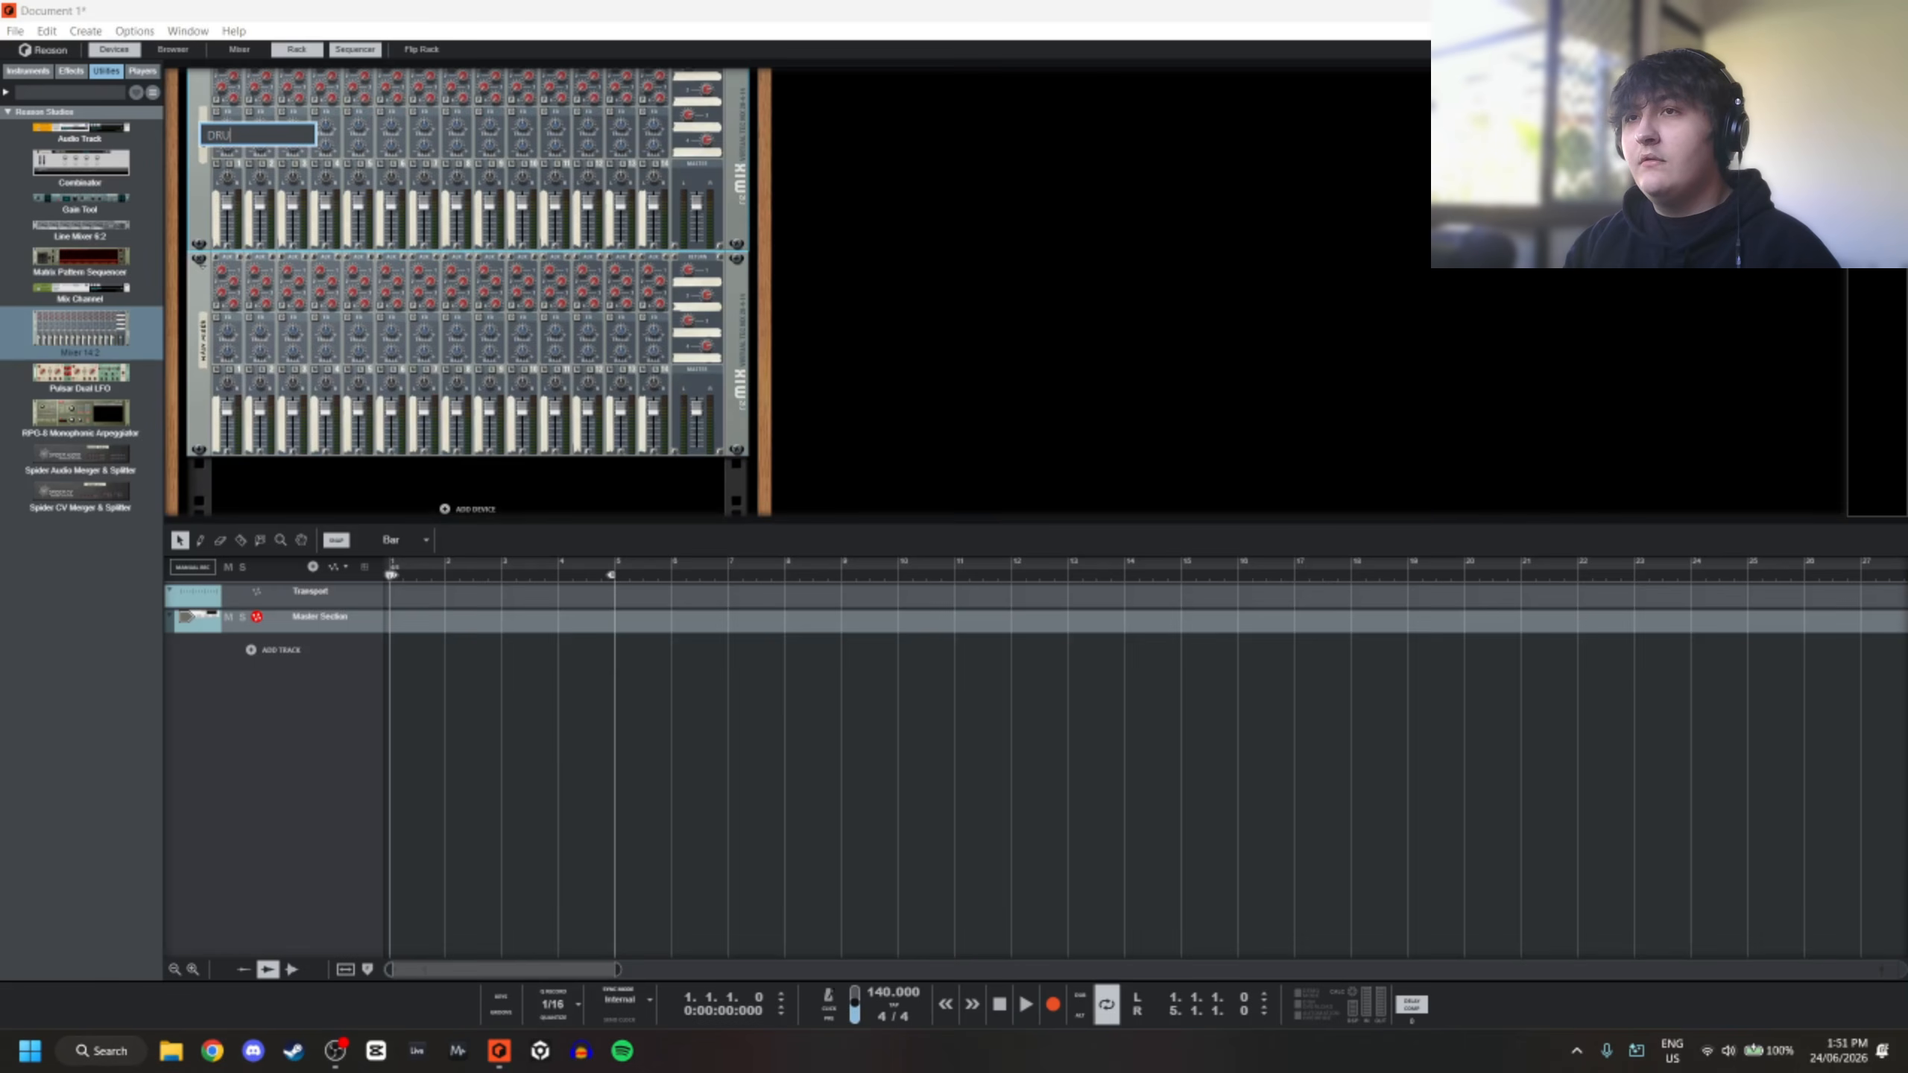
text(MS MIXER)
key(Return)
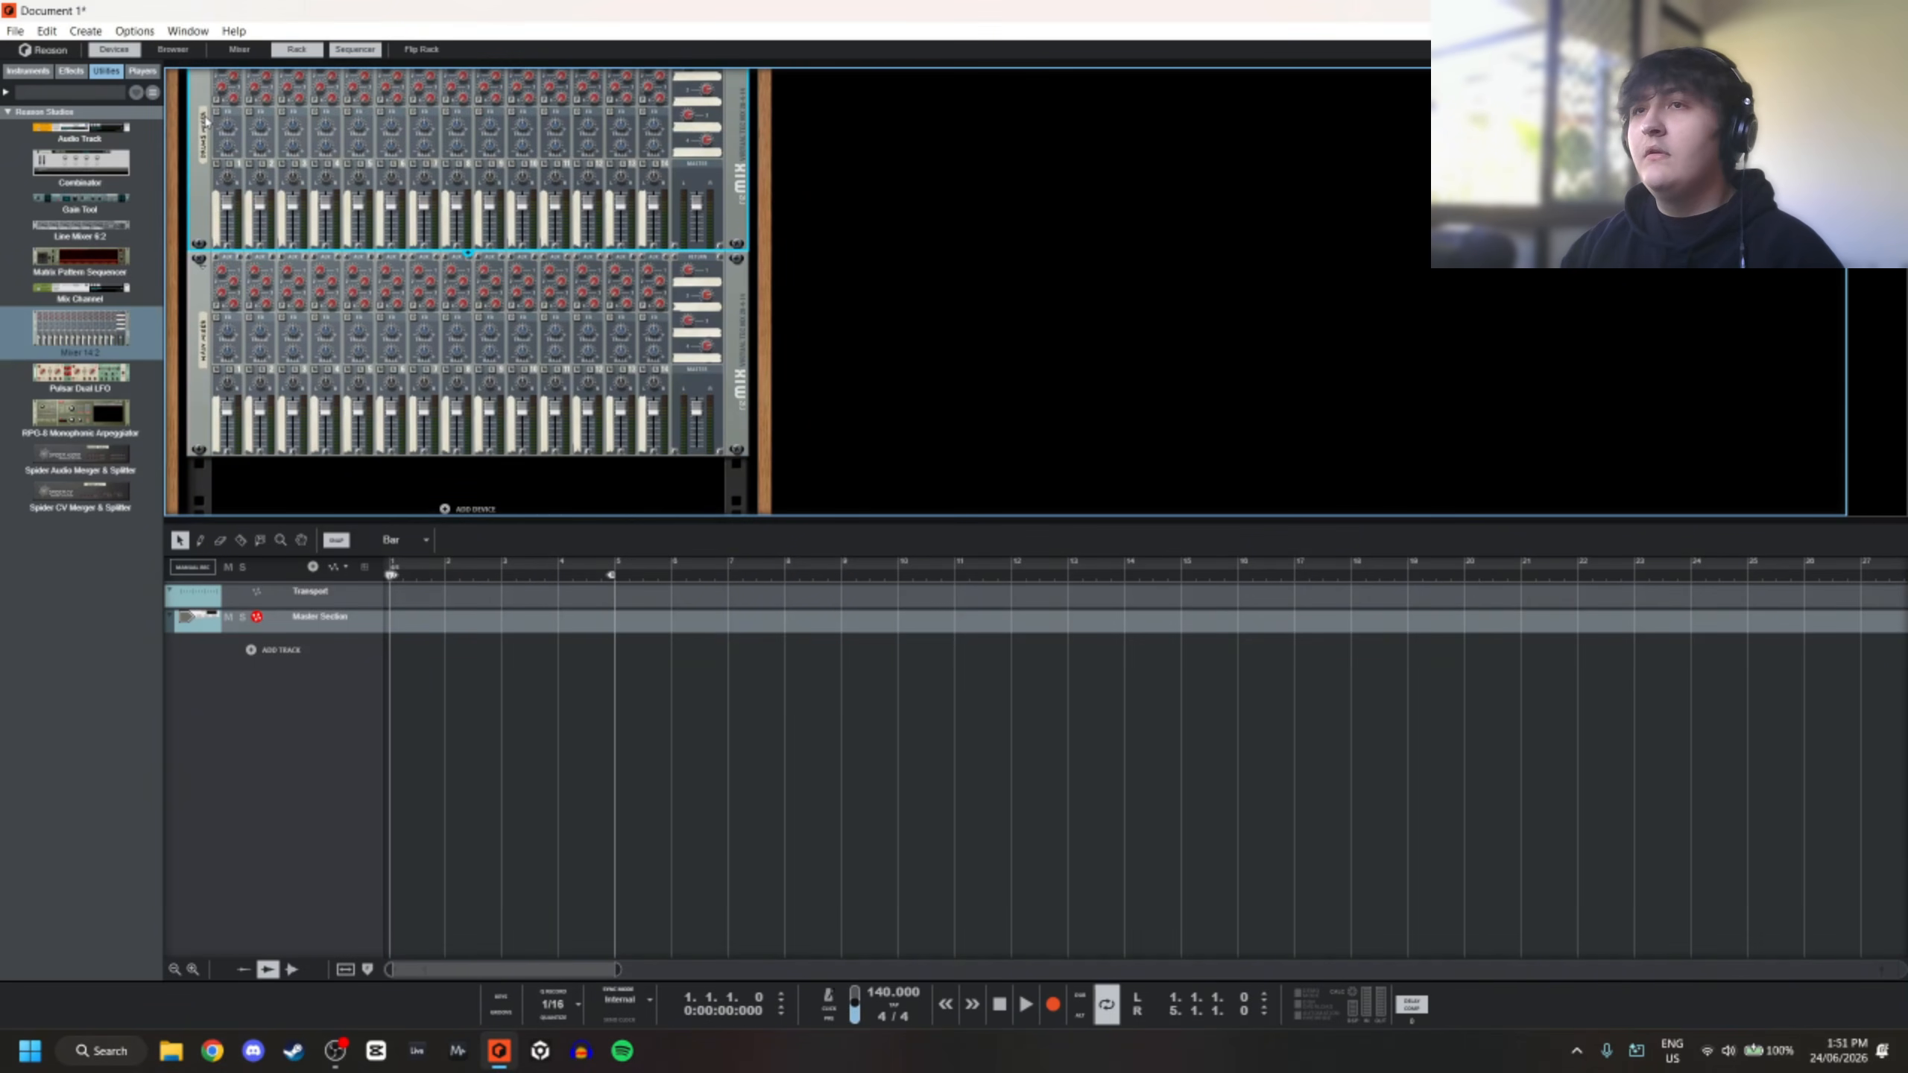
Turn off the insert FX bypass on the Master Section
scroll(892, 197, up, 2)
click(847, 227)
scroll(847, 227, down, 2)
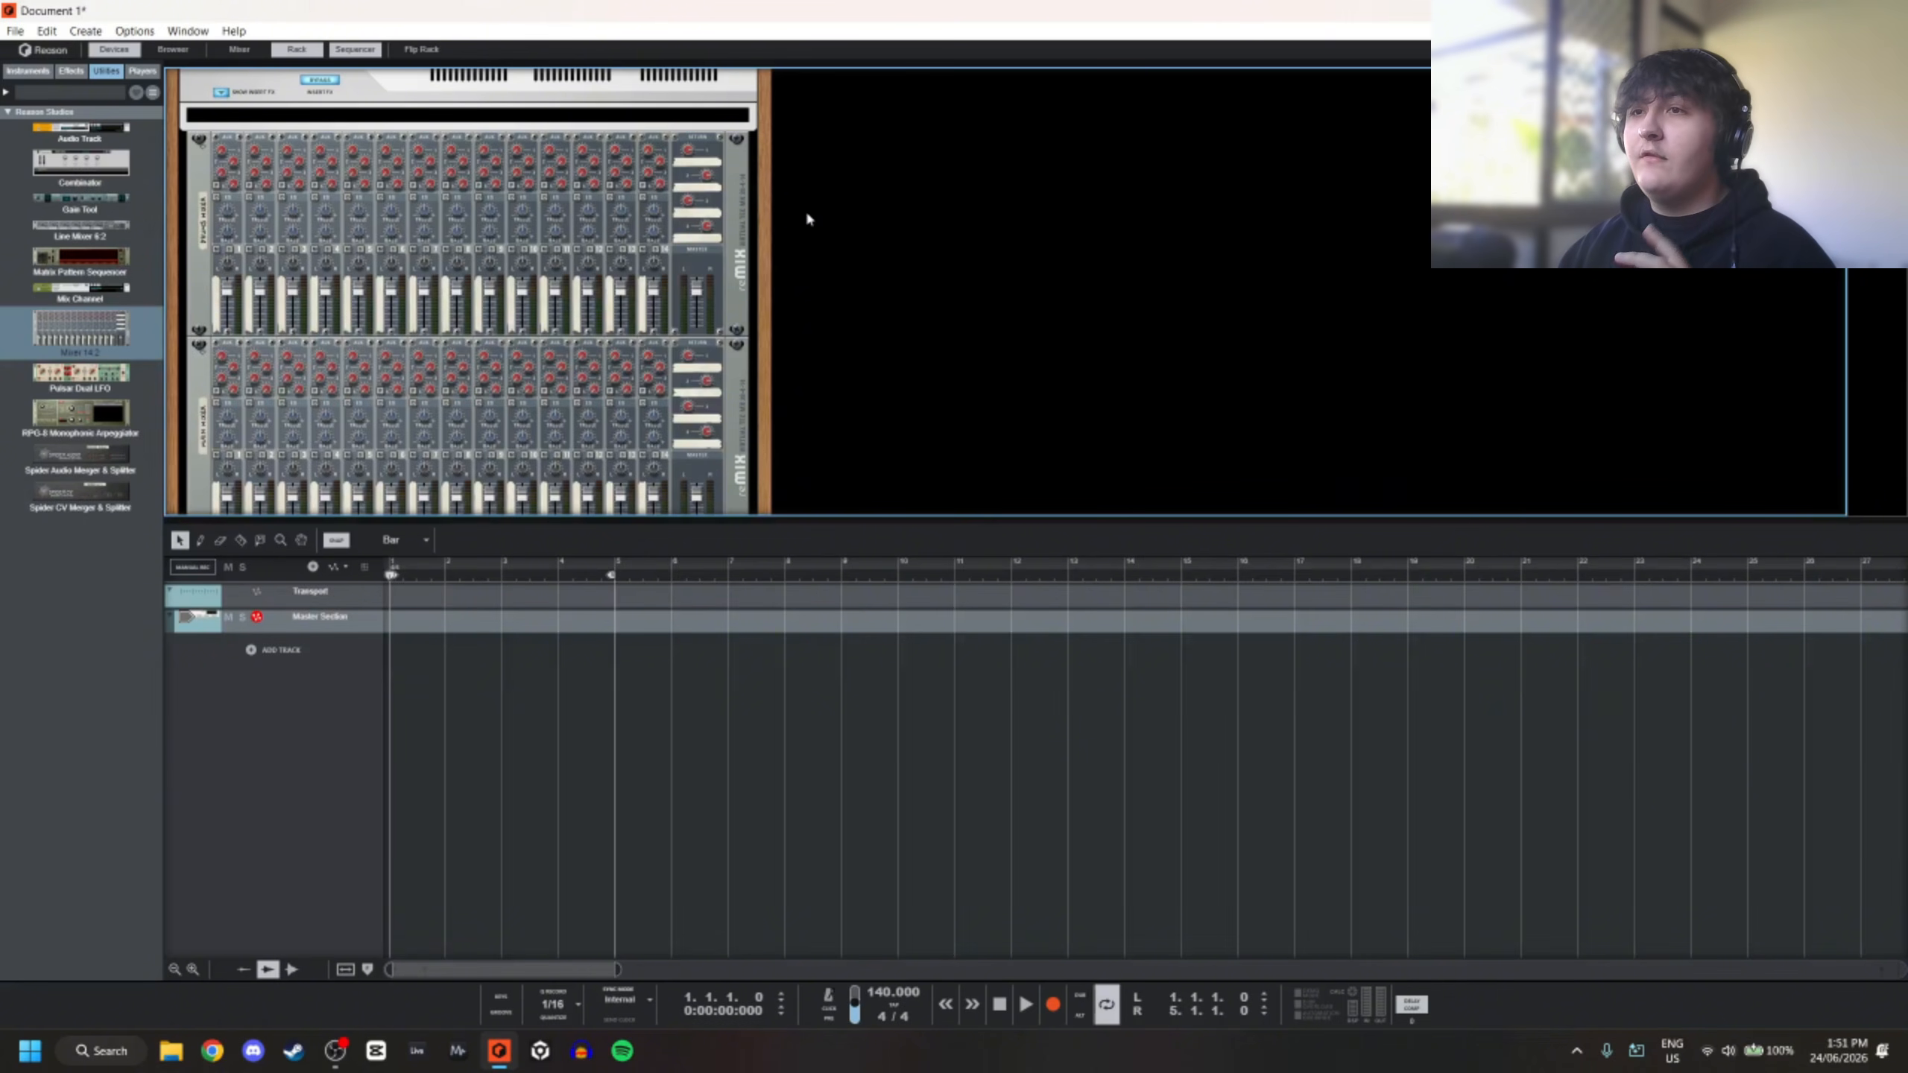
scroll(797, 218, down, 1)
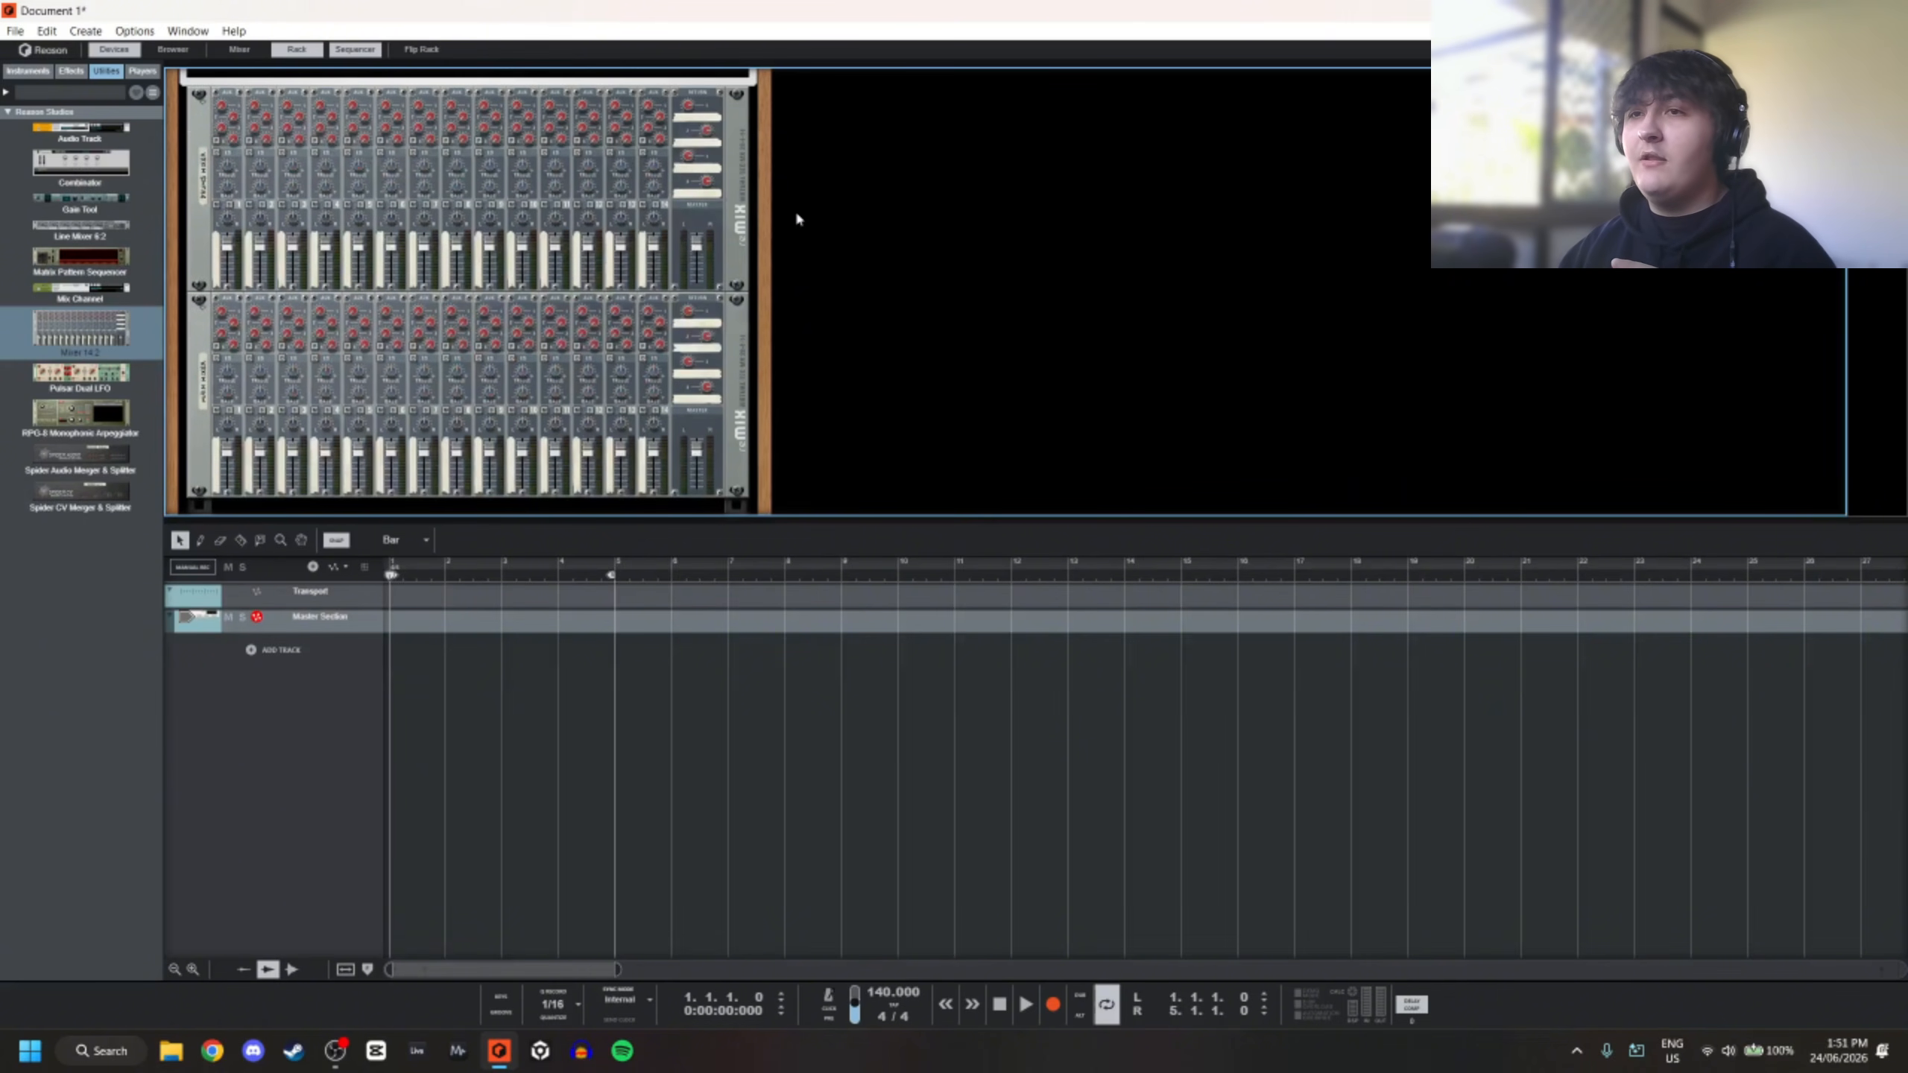
scroll(793, 219, up, 3)
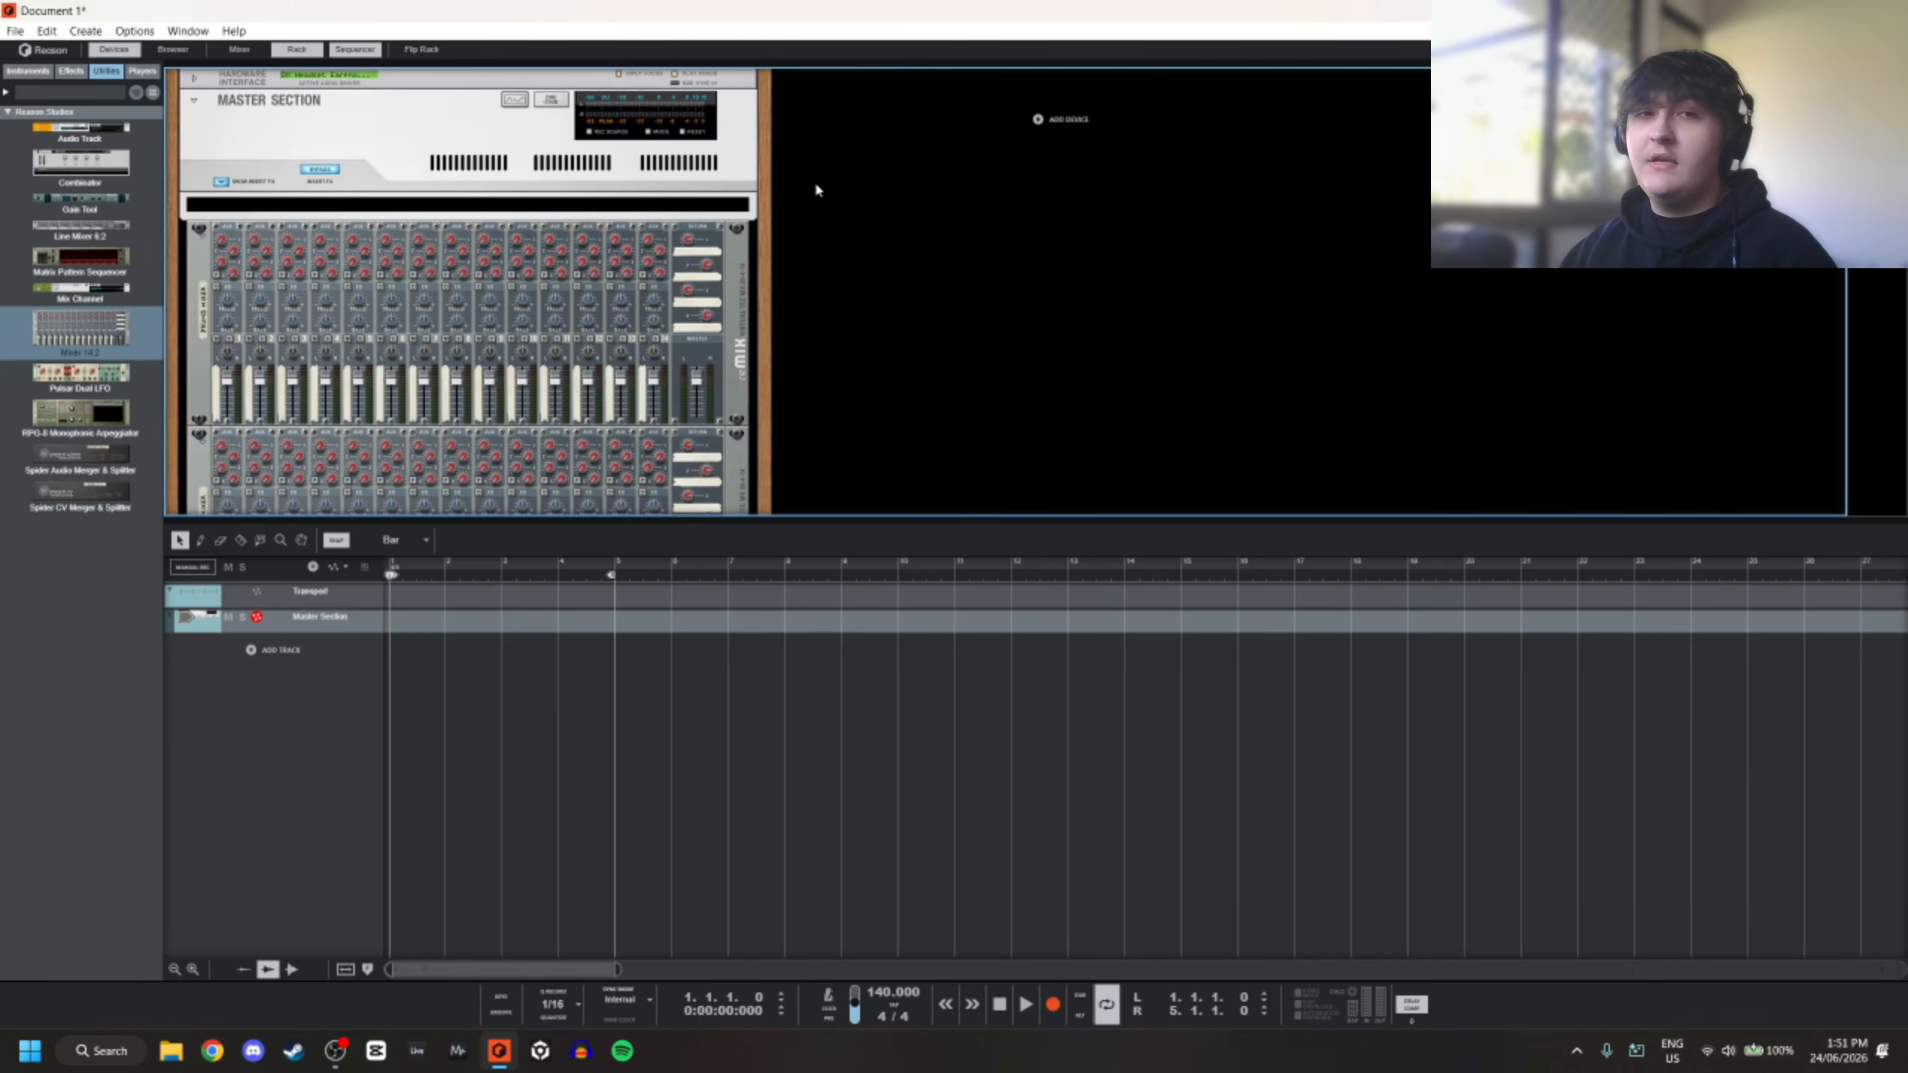
click(320, 172)
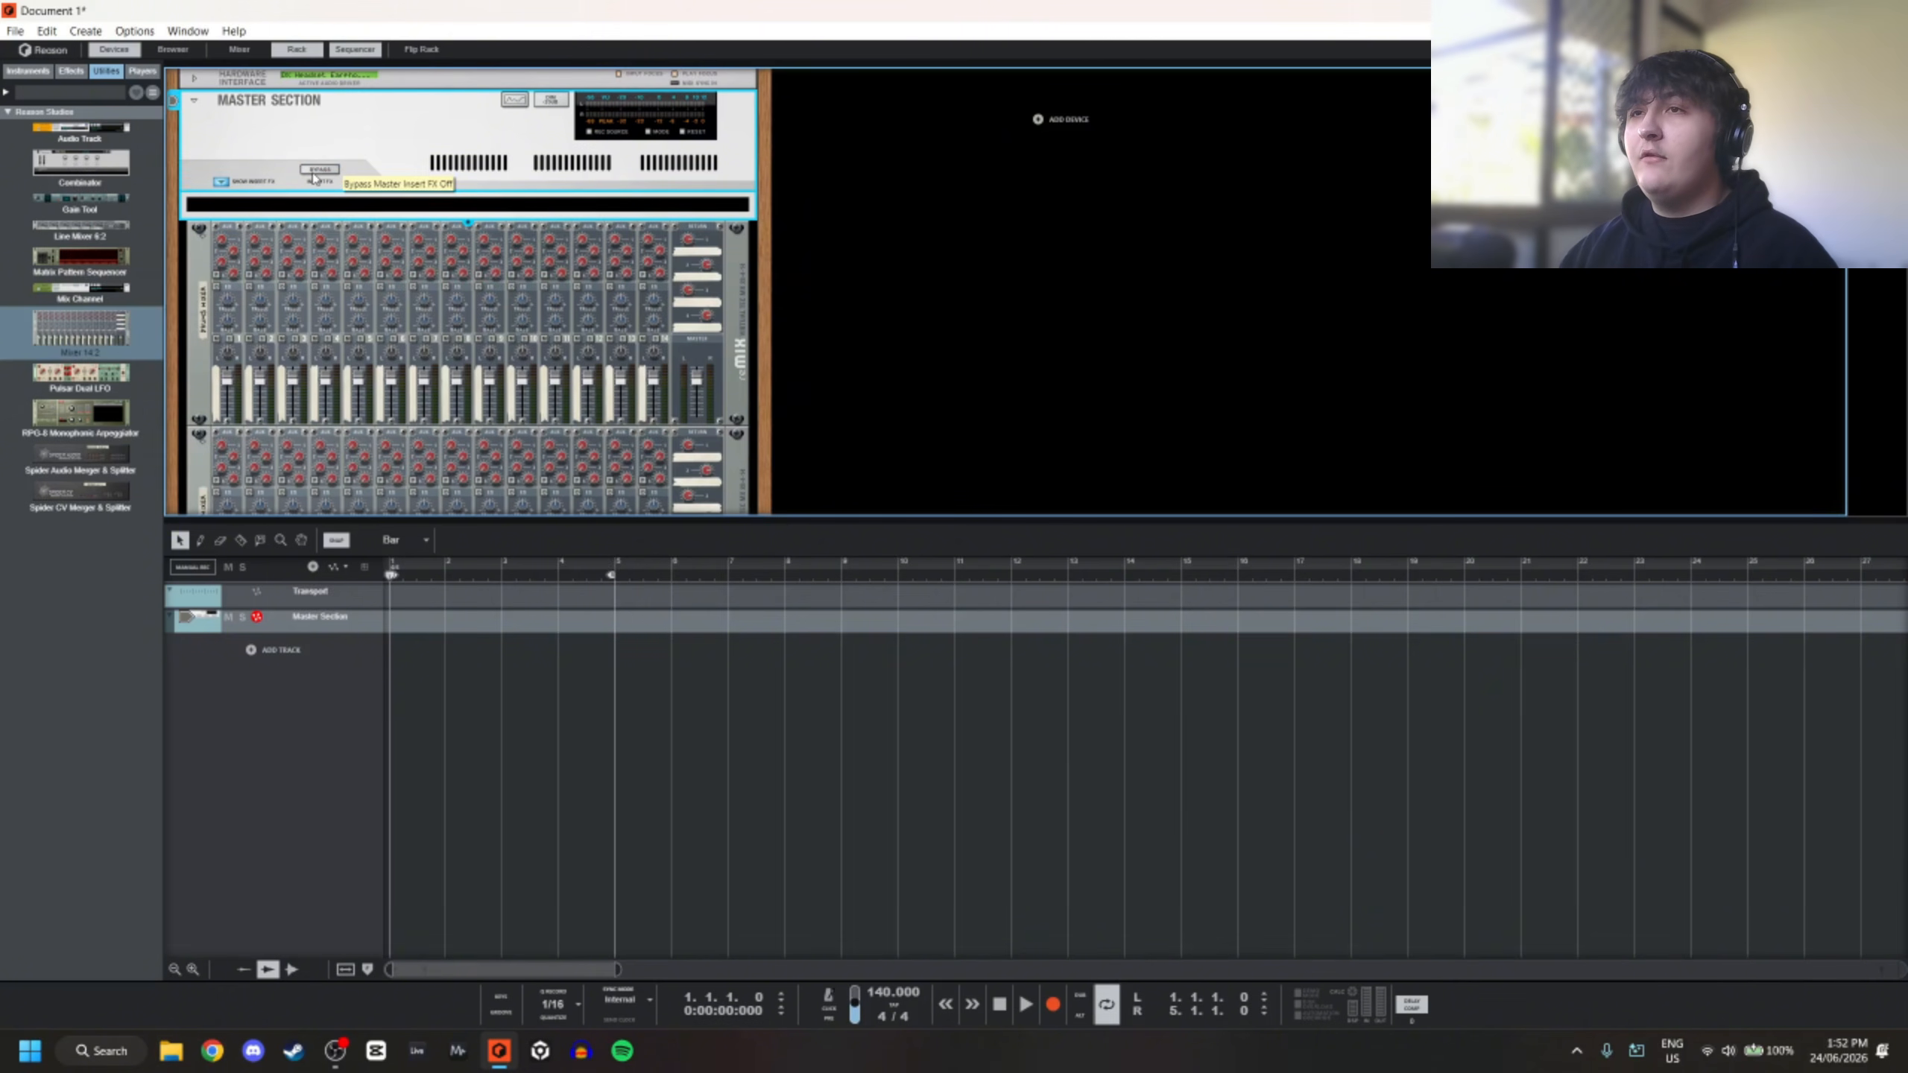
Route the upper mixer's master output to the Master Section's insert FX inputs and the lower mixer's master output to the upper mixer's chaining master inputs
key(Tab)
drag(676, 260, 614, 157)
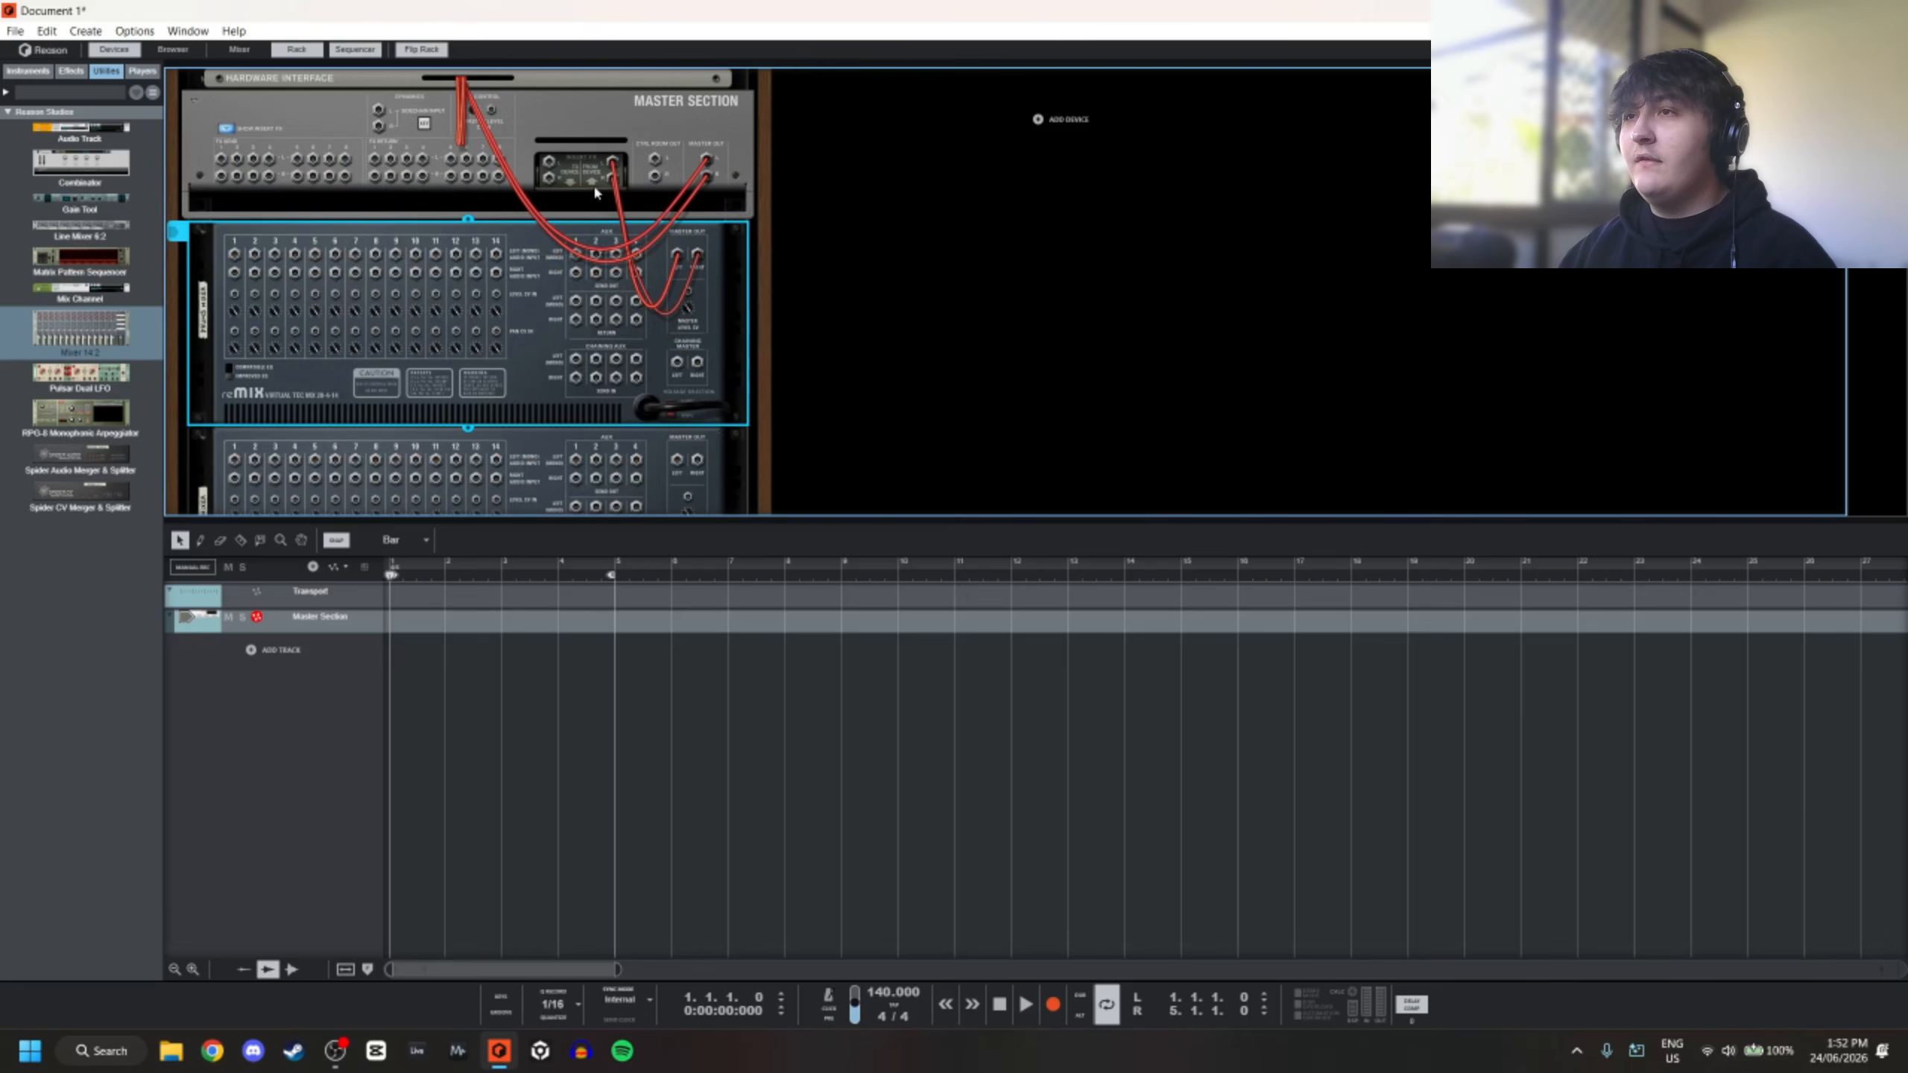
scroll(687, 232, down, 3)
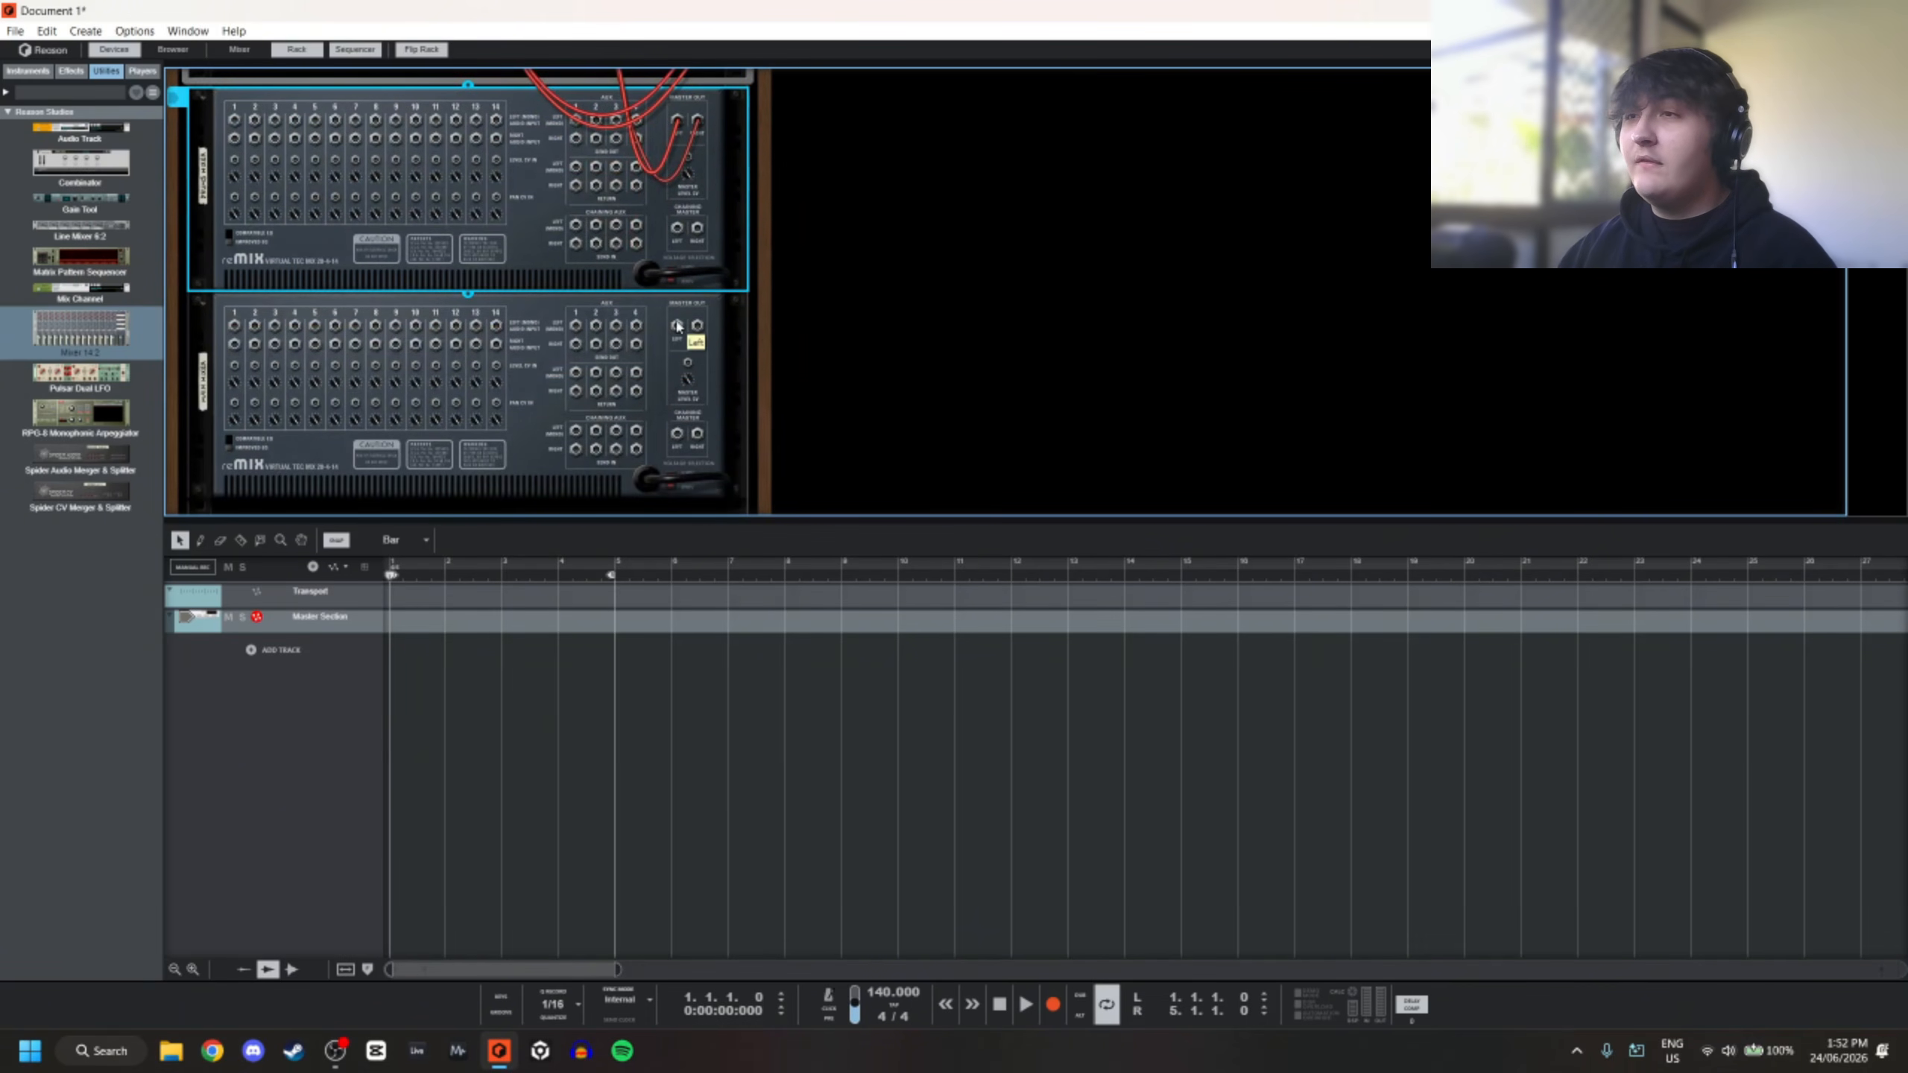
drag(683, 340, 678, 235)
click(859, 210)
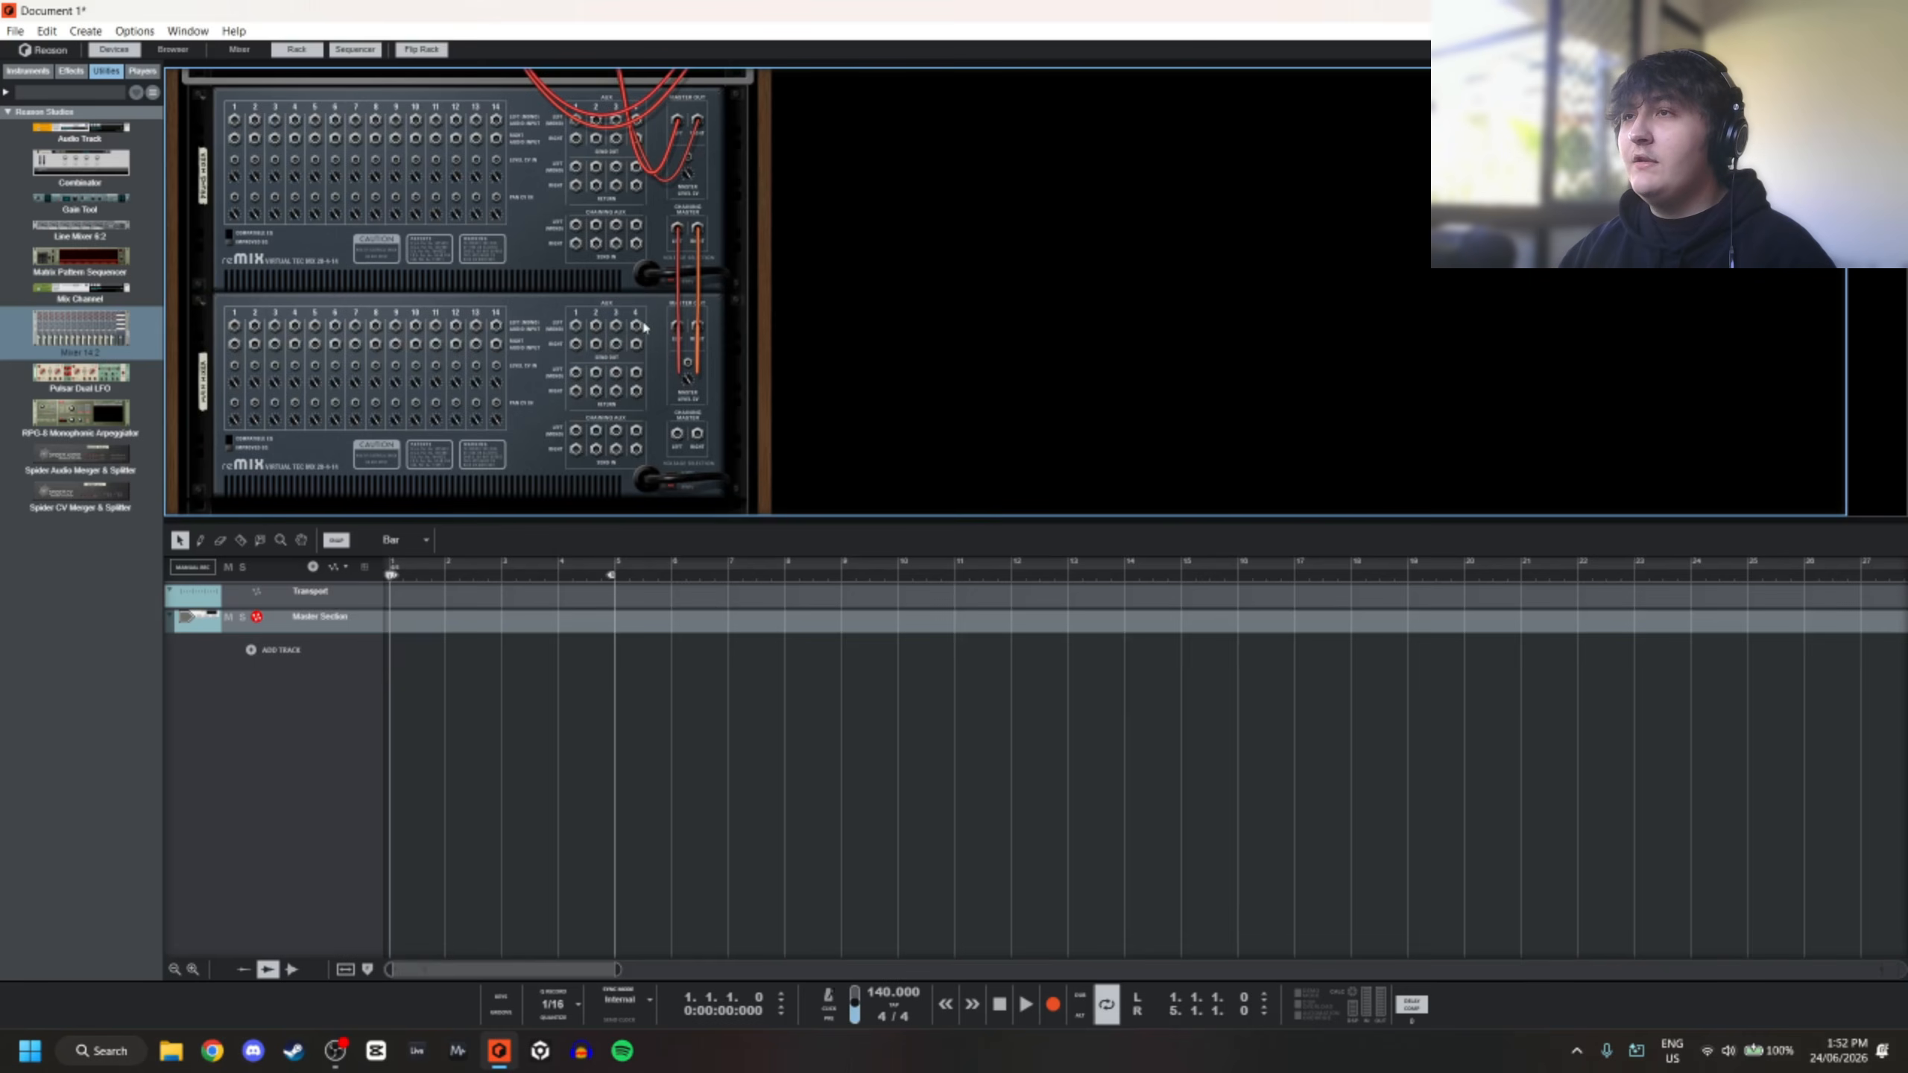
scroll(905, 206, up, 3)
scroll(905, 206, down, 2)
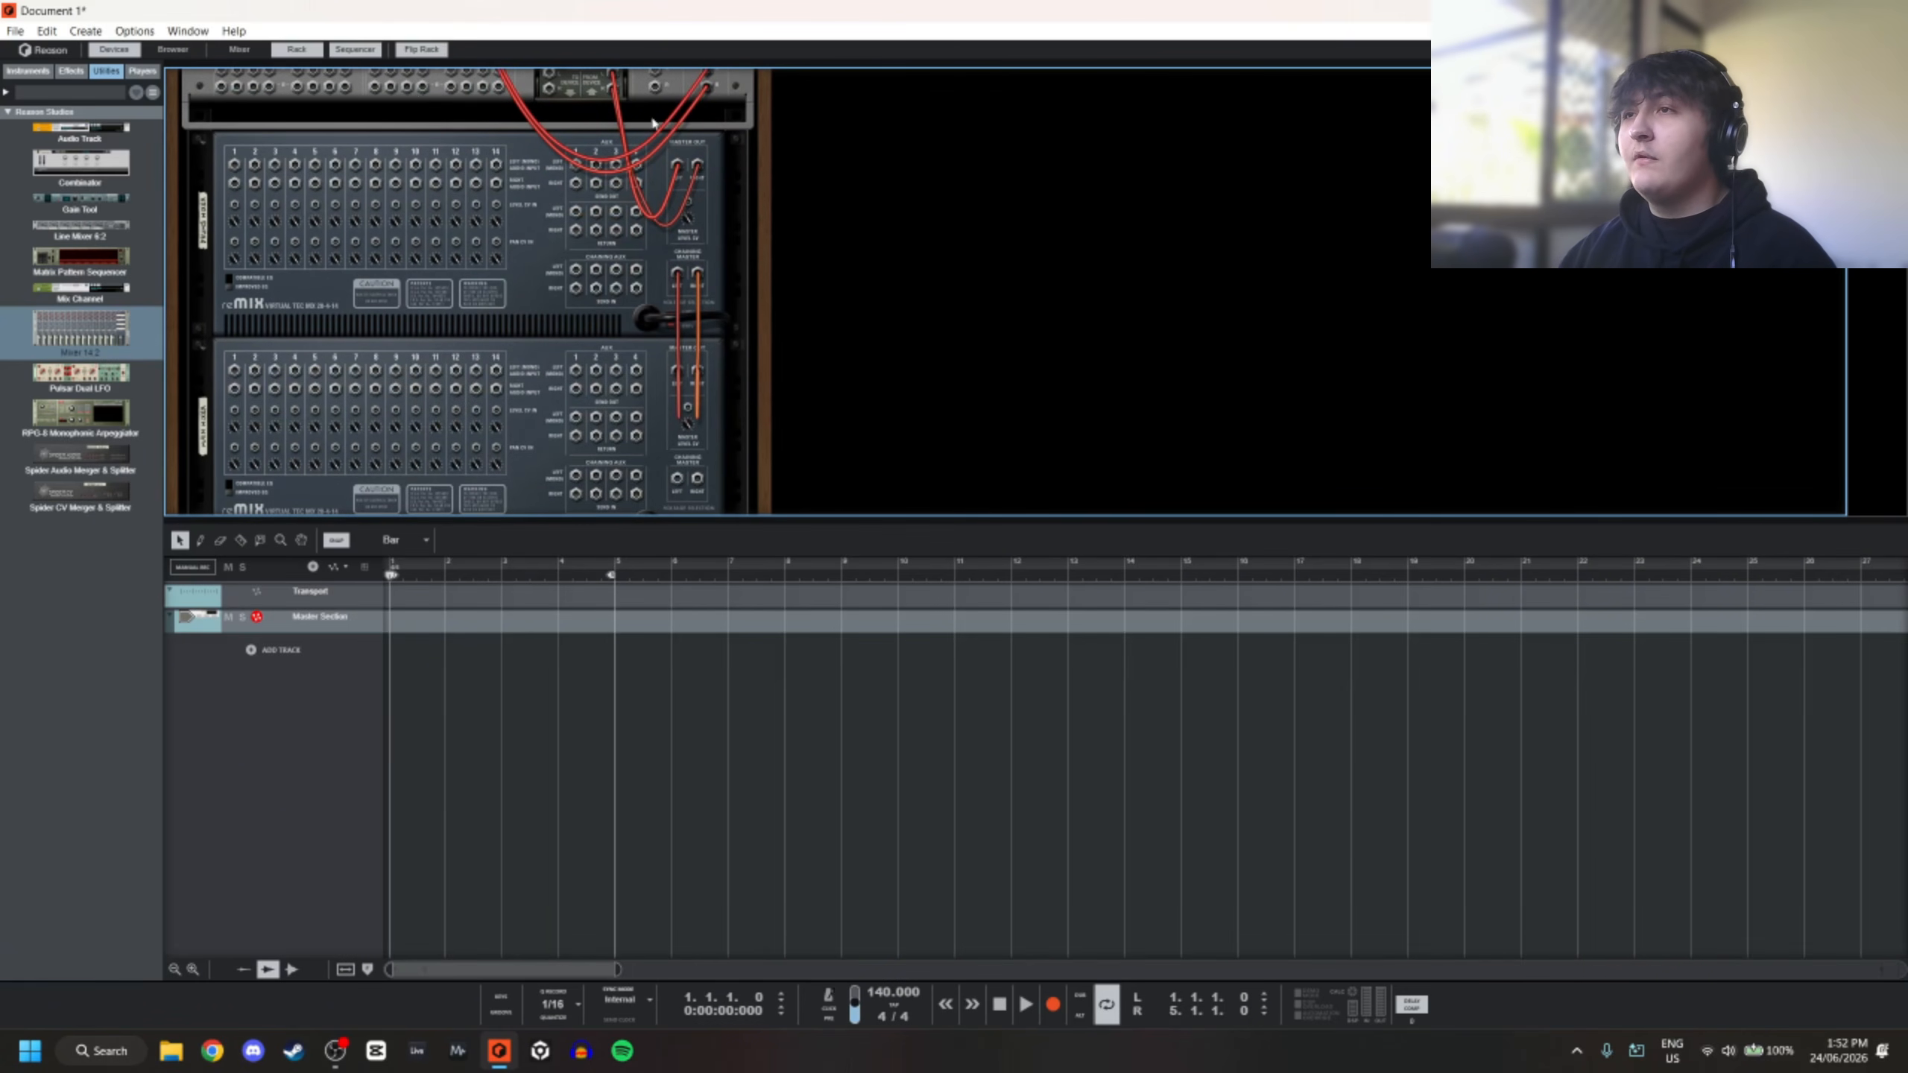
key(Tab)
scroll(989, 182, down, 3)
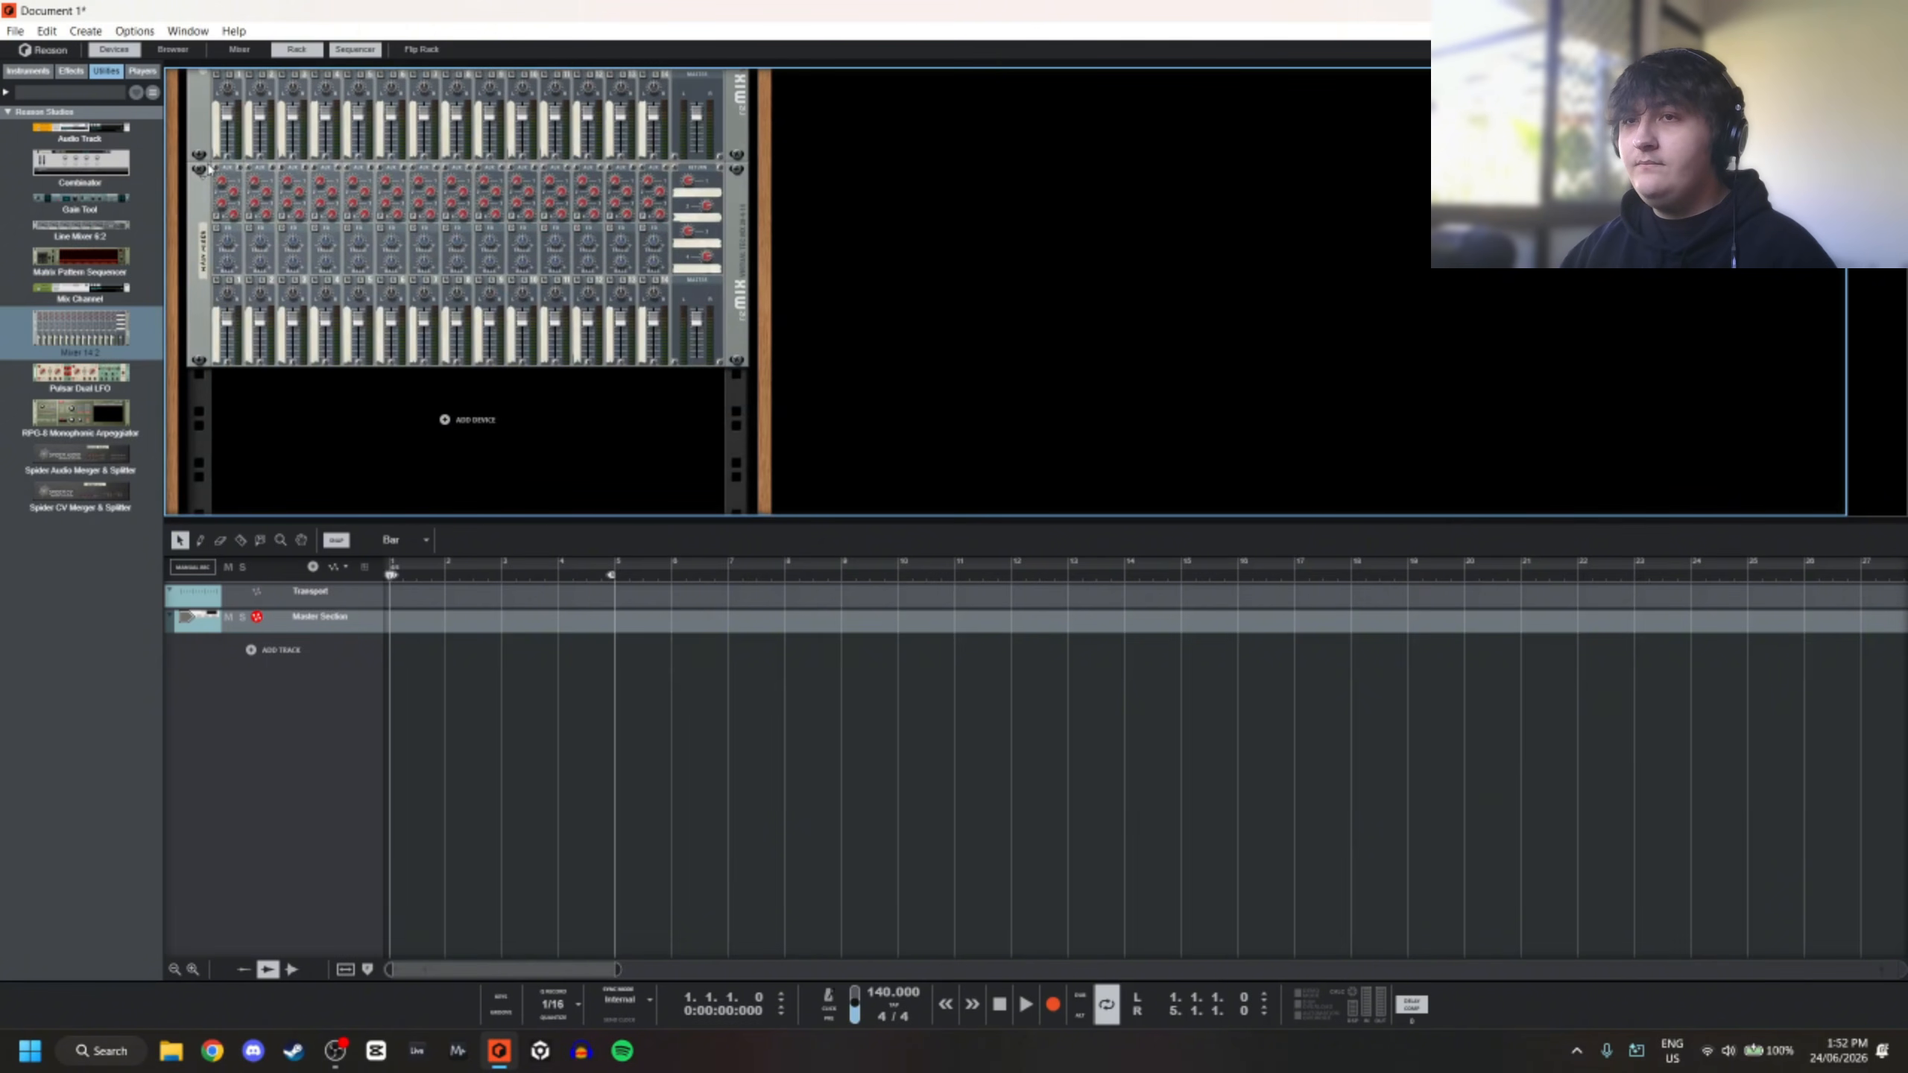
List the instrument devices and set the loop locators in the sequencer from bar 17 to bar 21
click(28, 70)
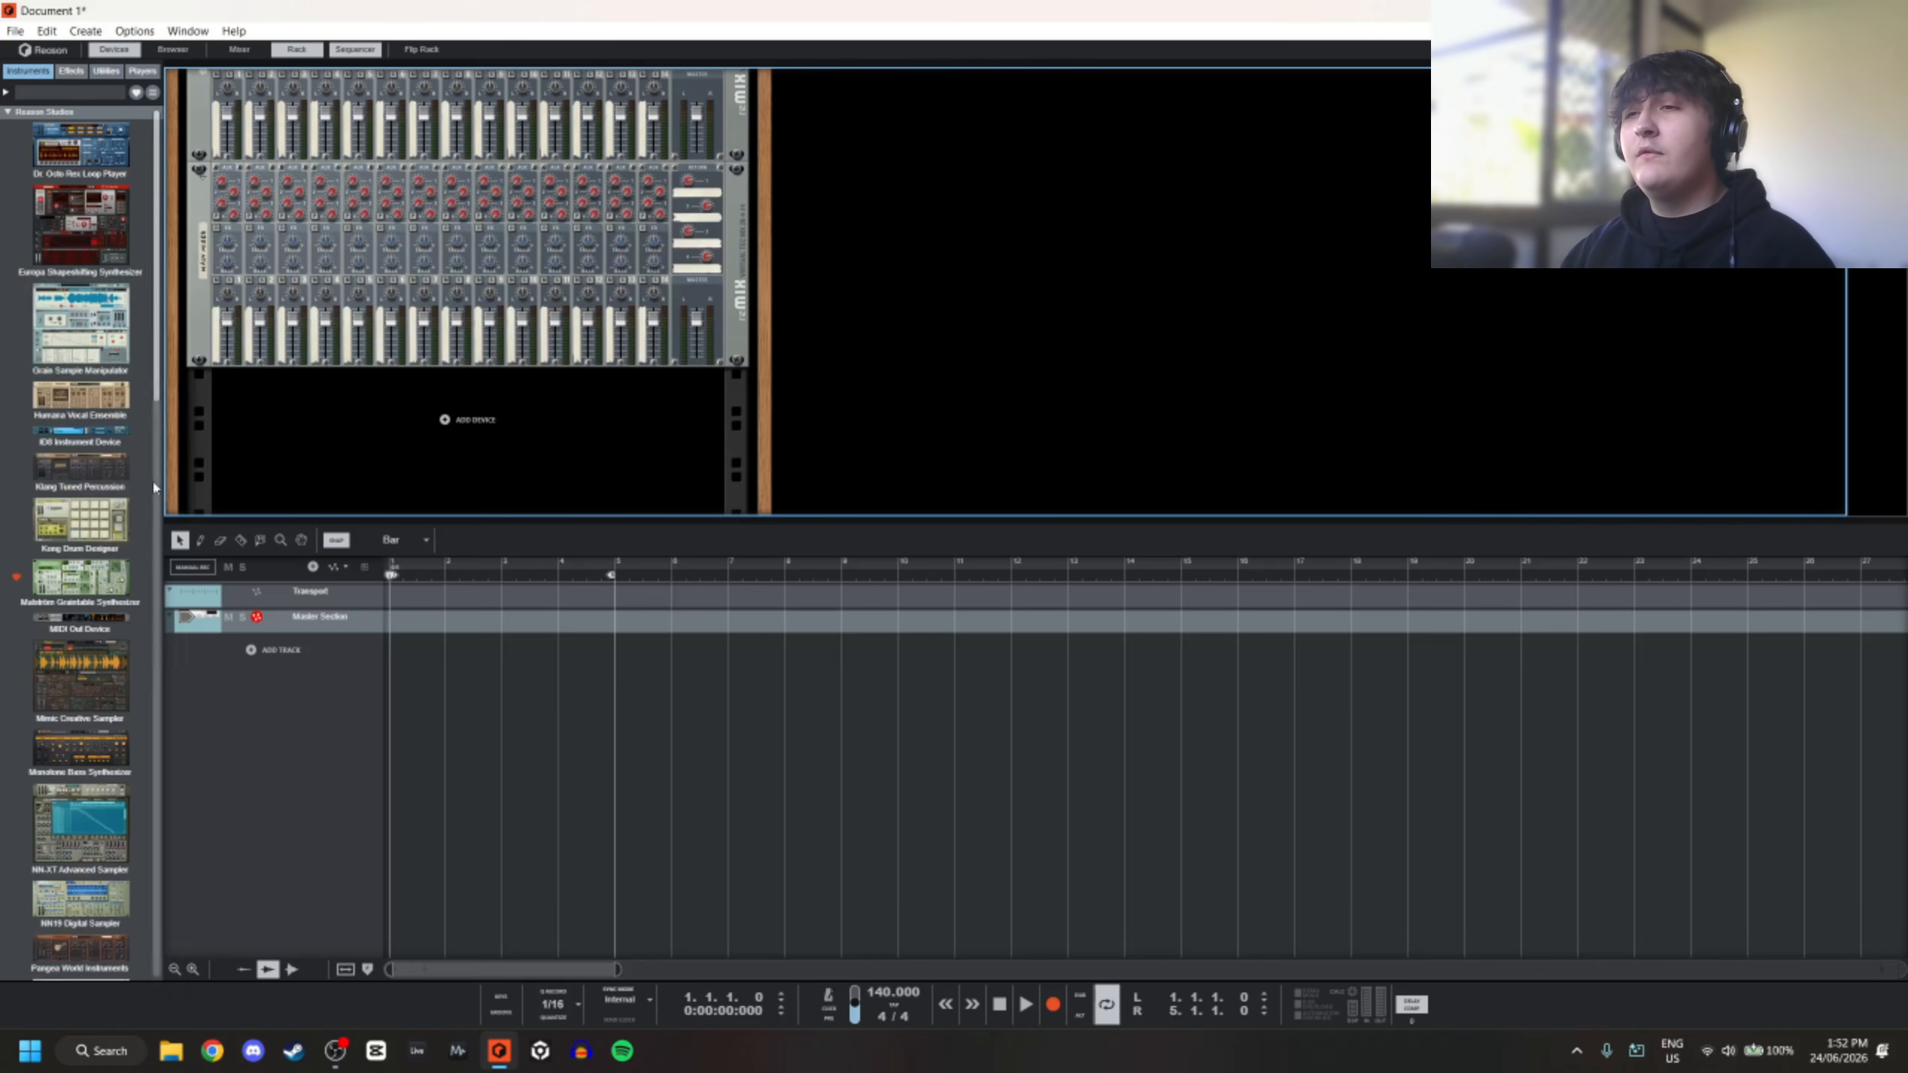
scroll(658, 749, down, 2)
drag(499, 575, 951, 575)
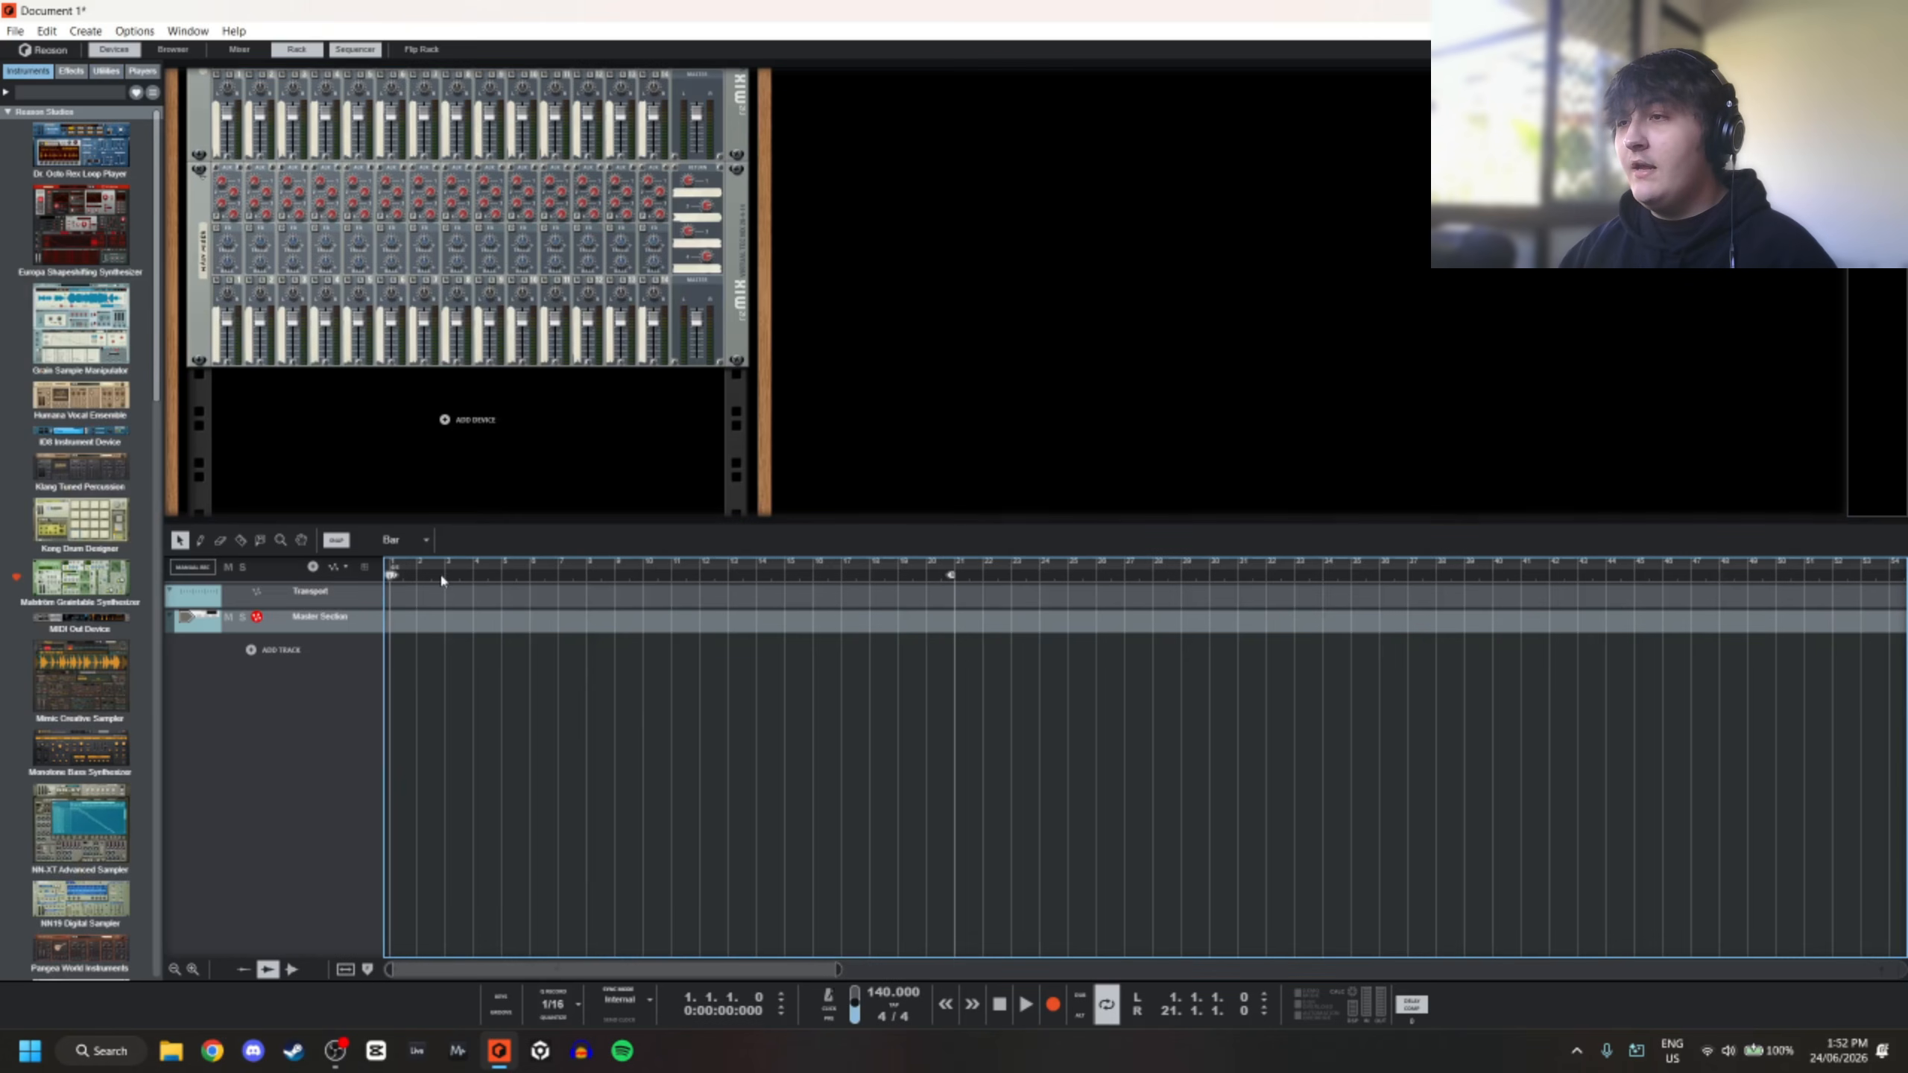
drag(399, 583, 842, 594)
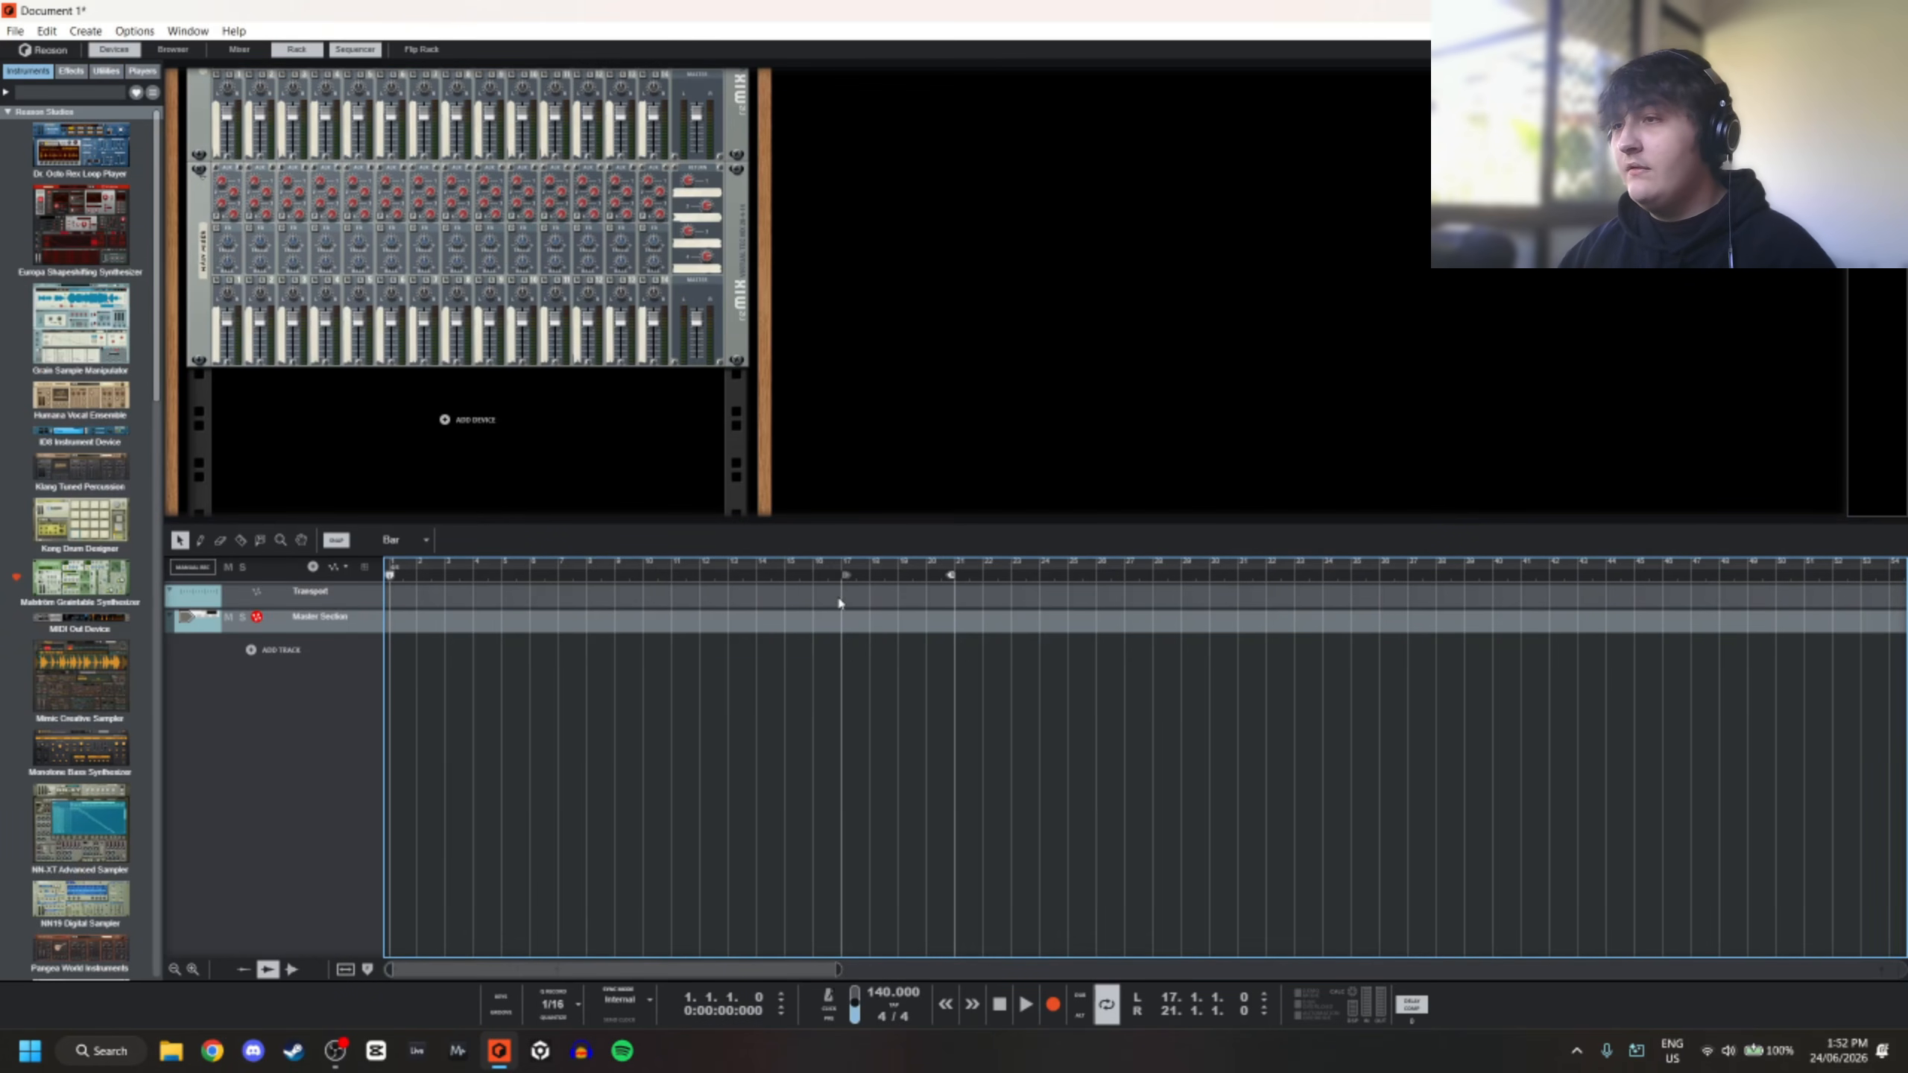
scroll(840, 637, up, 2)
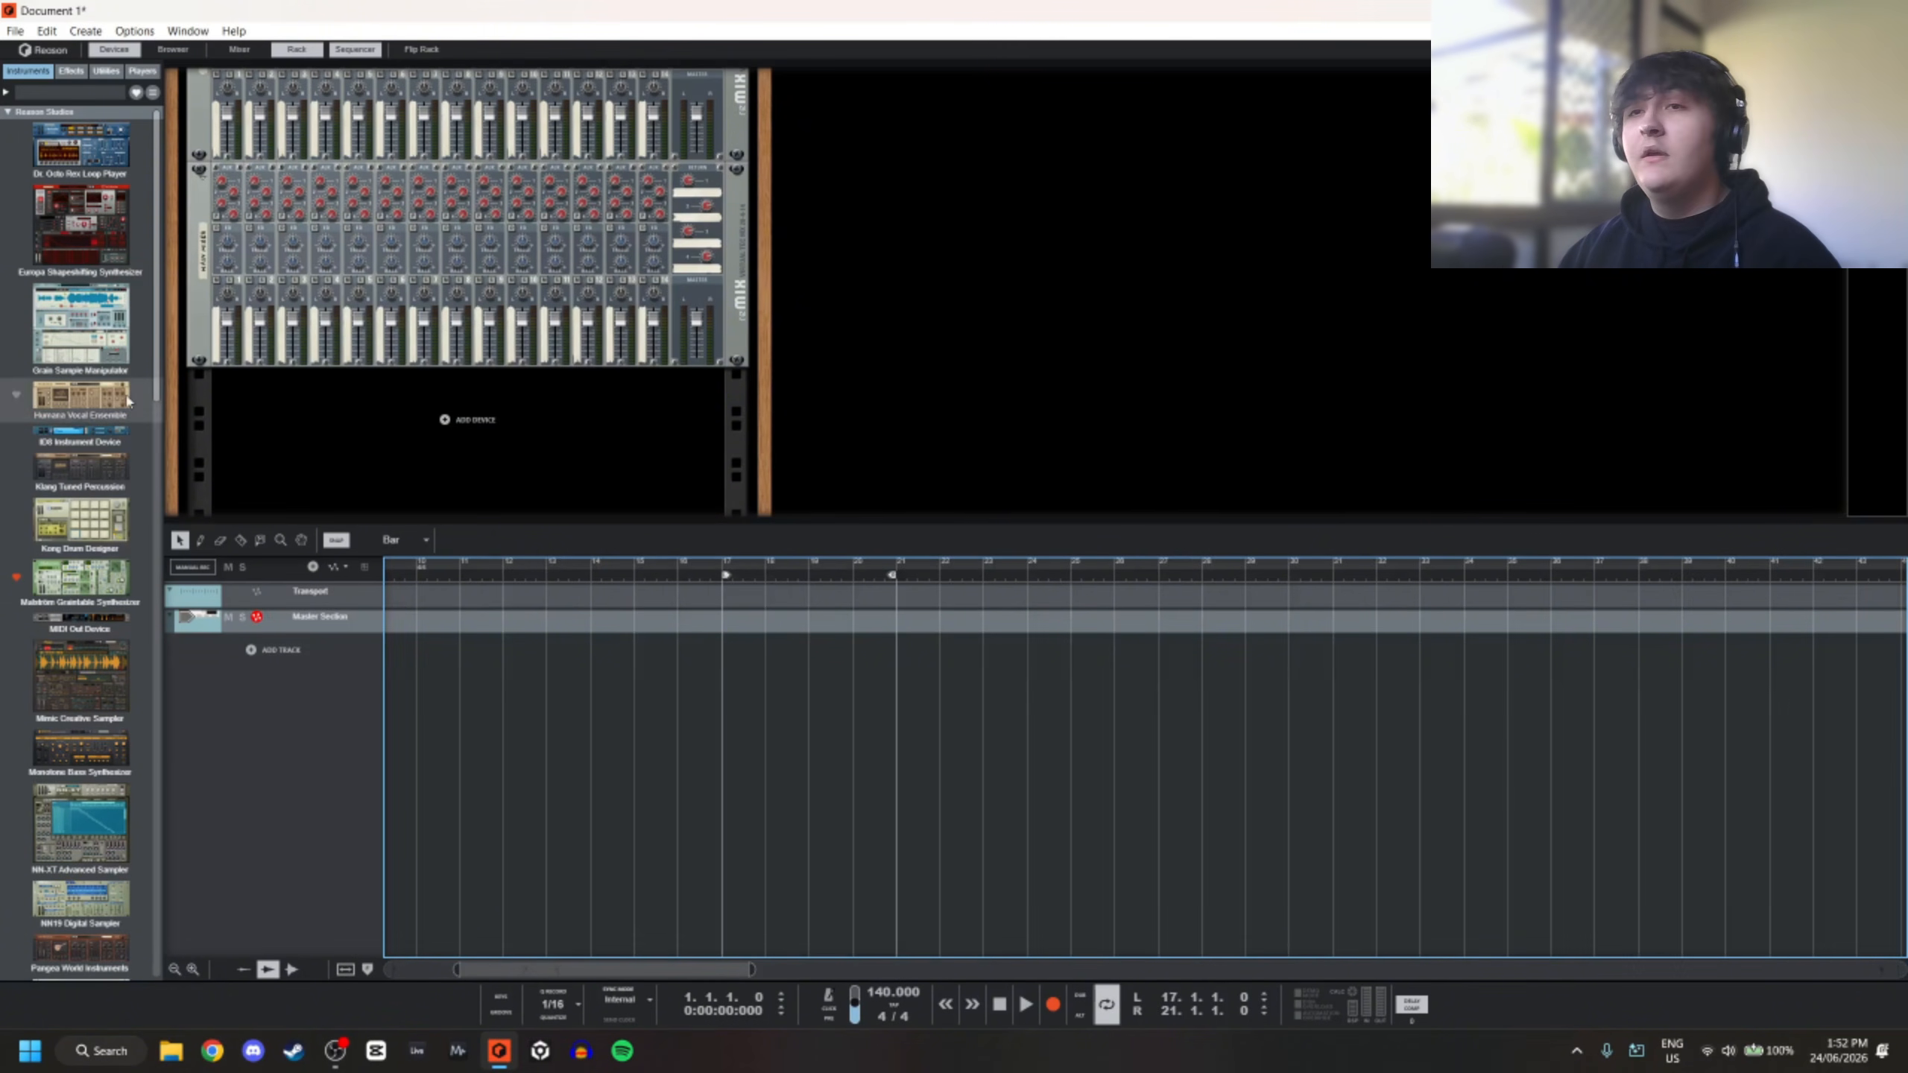
Add a Redrum Drum Computer beneath the lower mixer and combine it into a Combinator
scroll(162, 408, down, 10)
mouse_move(81, 375)
mouse_down()
mouse_move(451, 428)
mouse_move(422, 449)
mouse_up()
scroll(417, 446, down, 2)
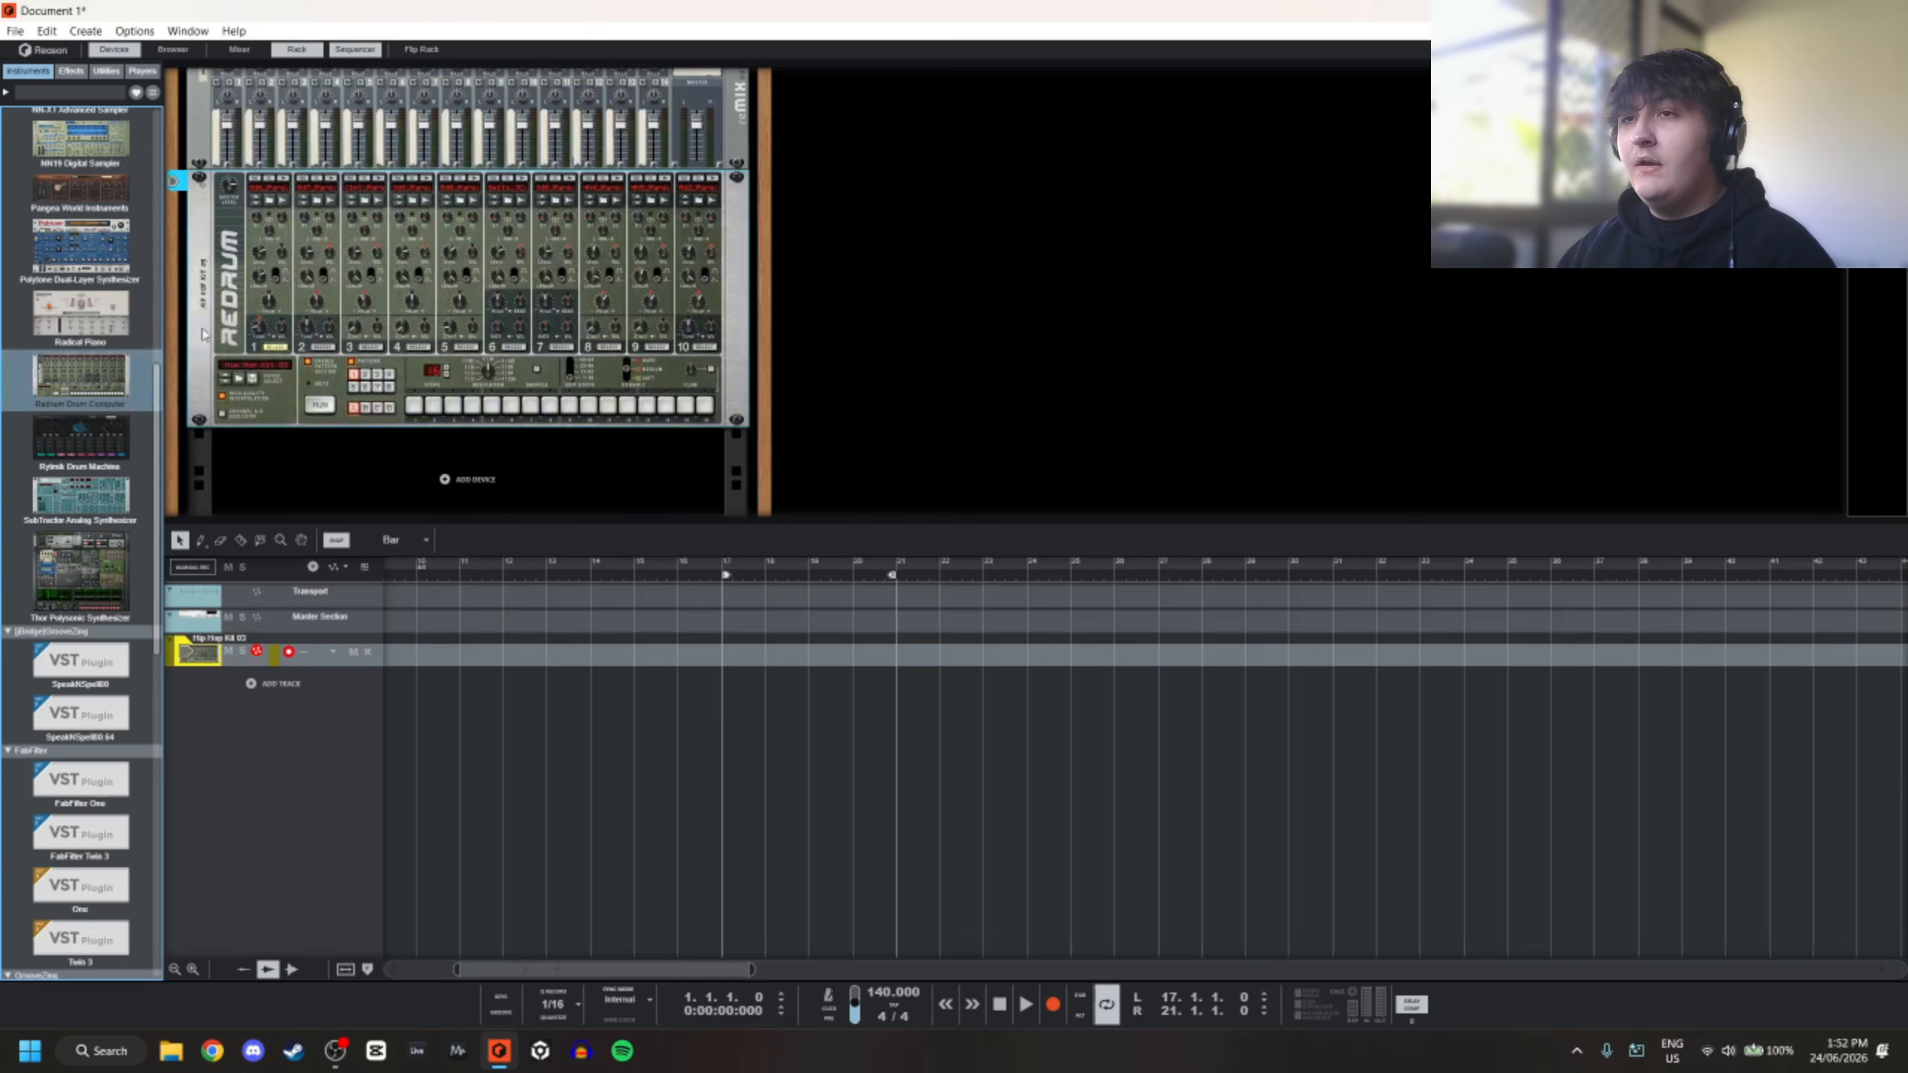
right_click(197, 325)
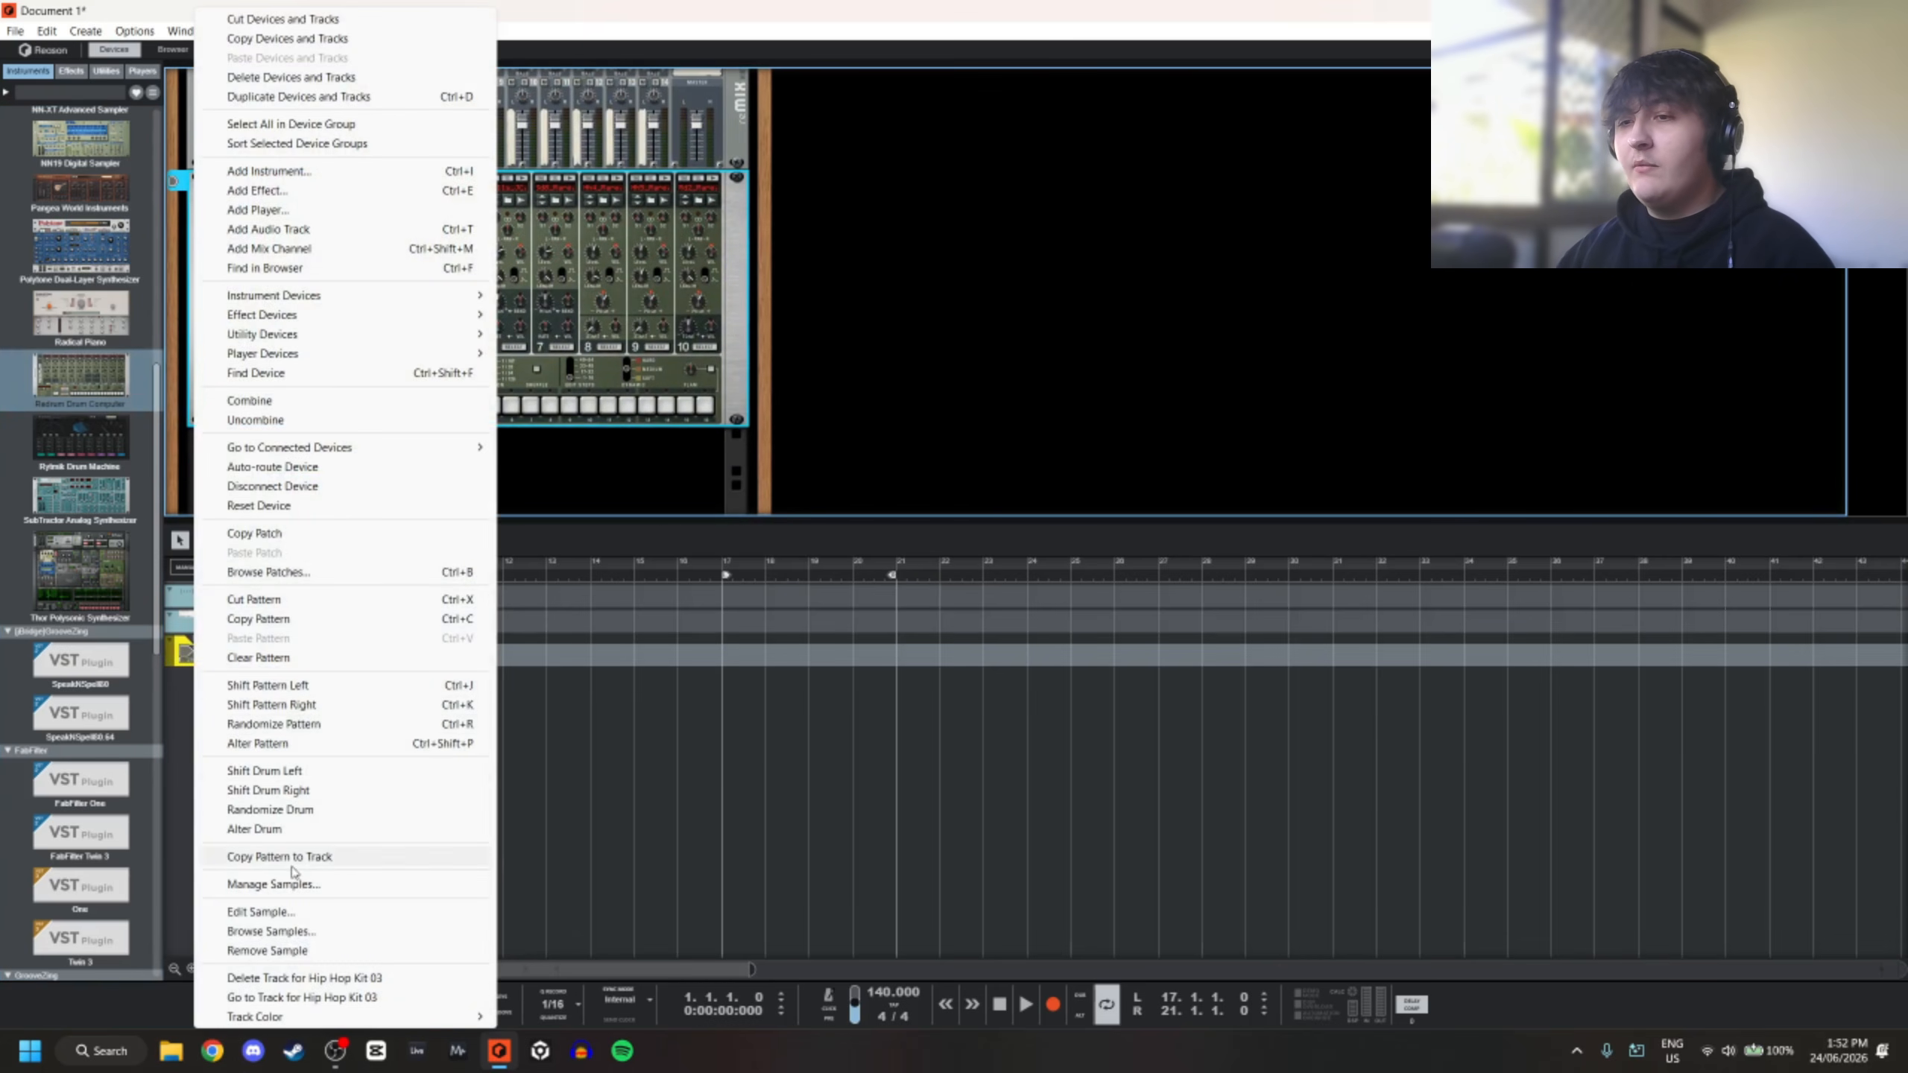
click(250, 401)
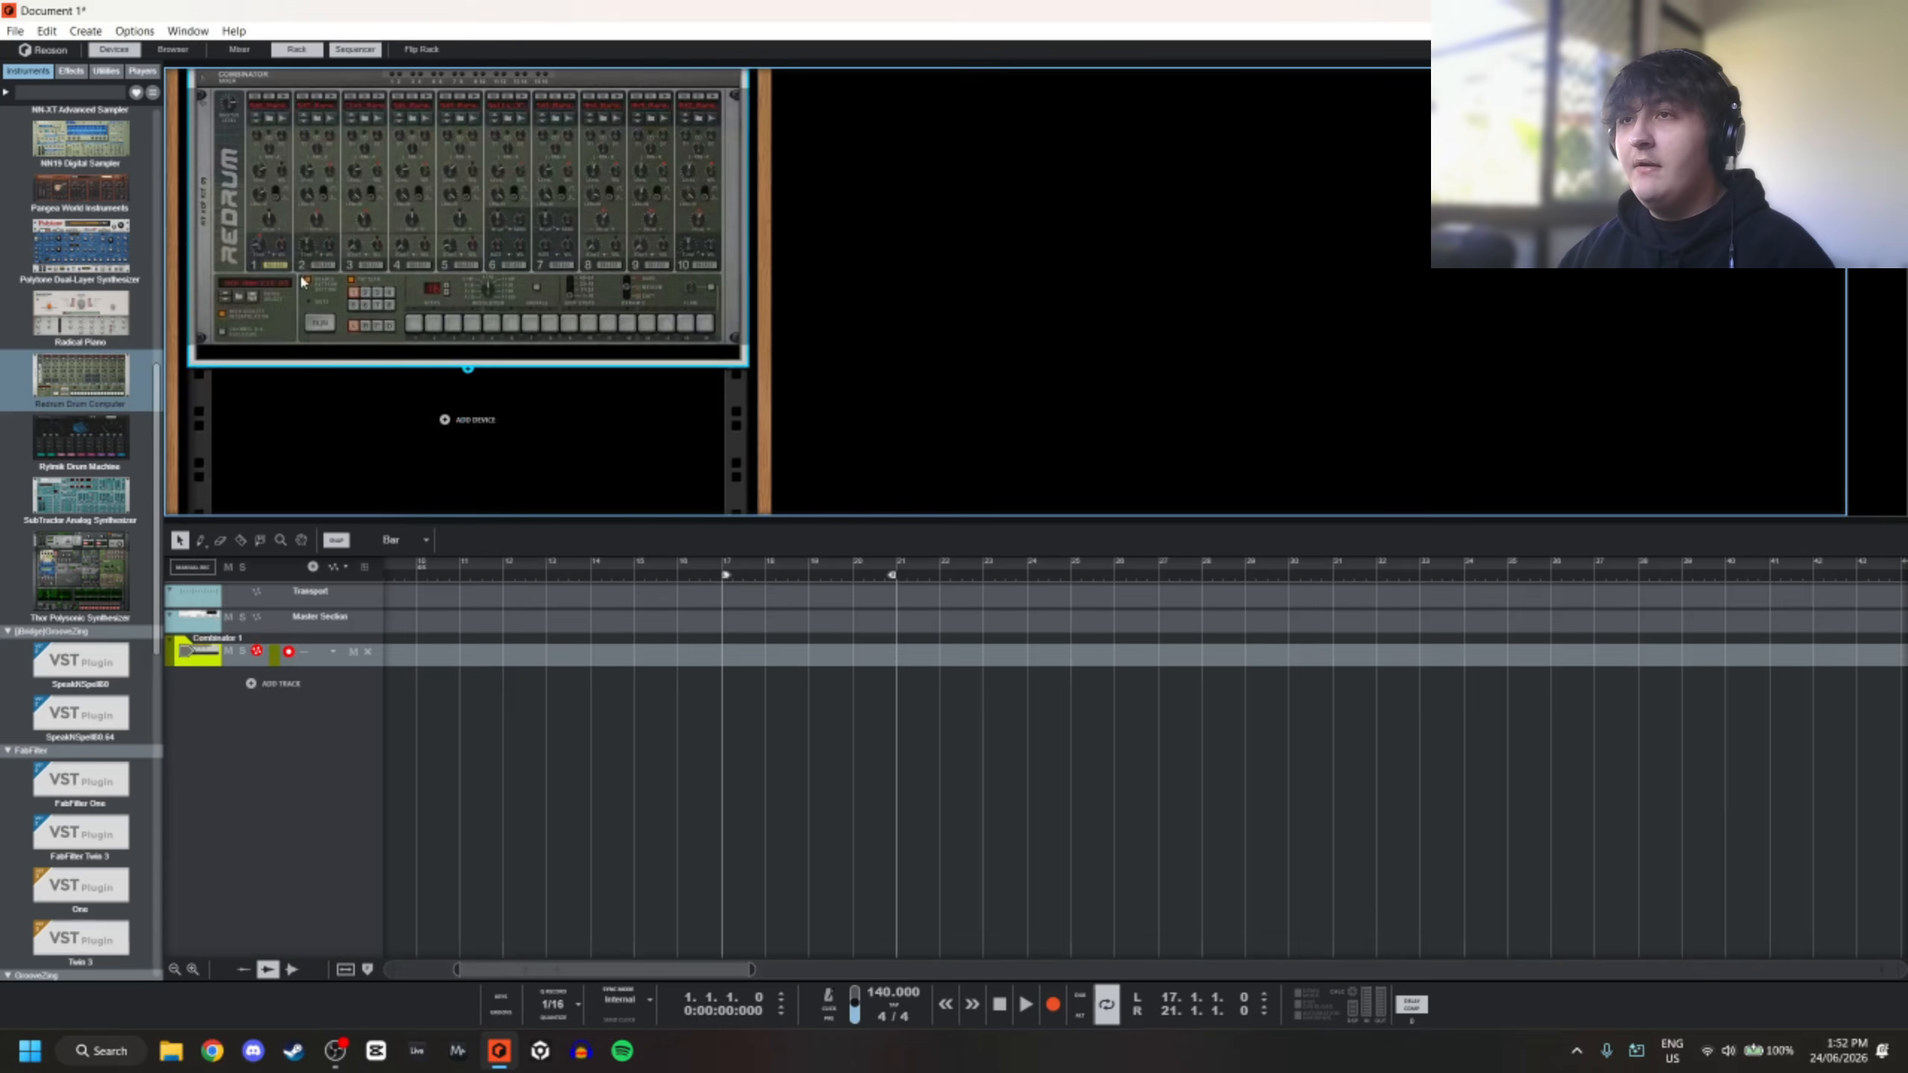
Rename the new Combinator as DRUMS
double_click(267, 243)
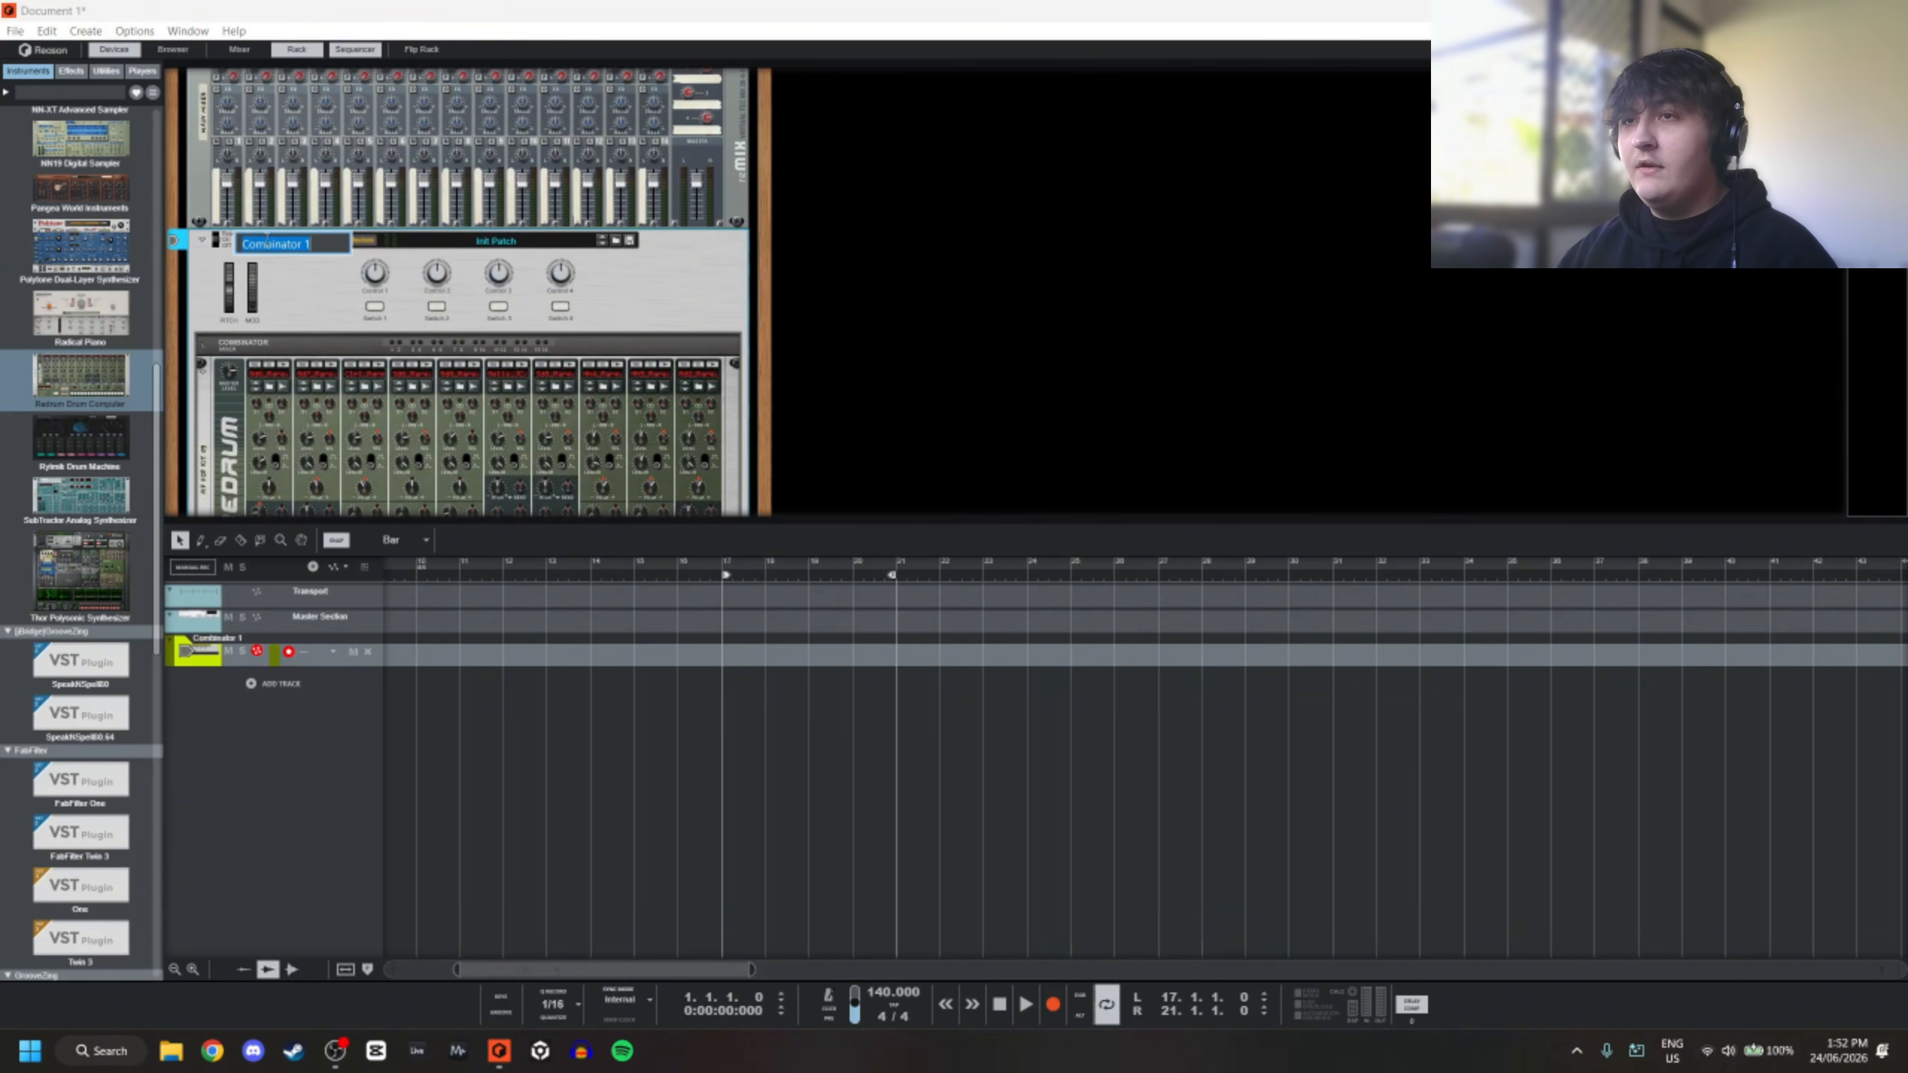
text(DRUMS)
key(Return)
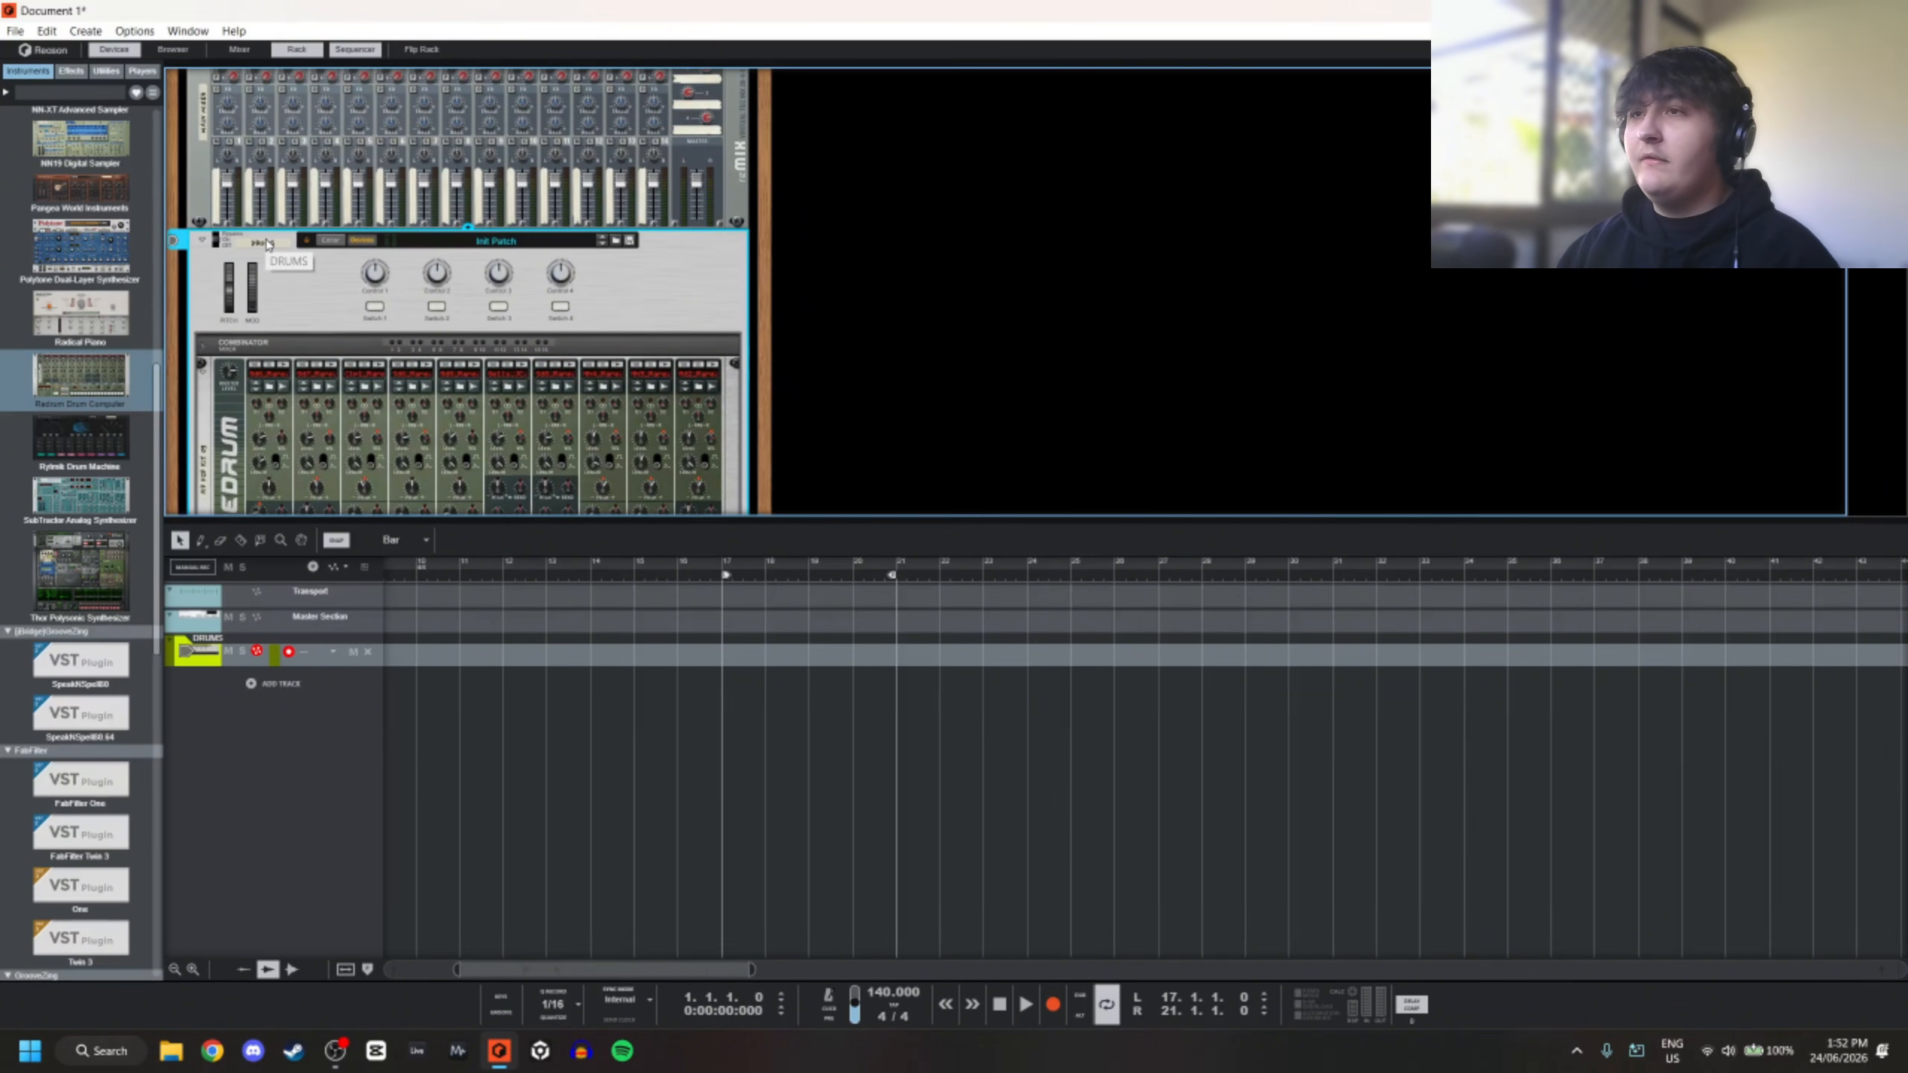
On the back of the rack, connect Redrum channel outputs 1 and 2 to channel inputs 1 and 2 of the upper mixer
scroll(300, 333, down, 3)
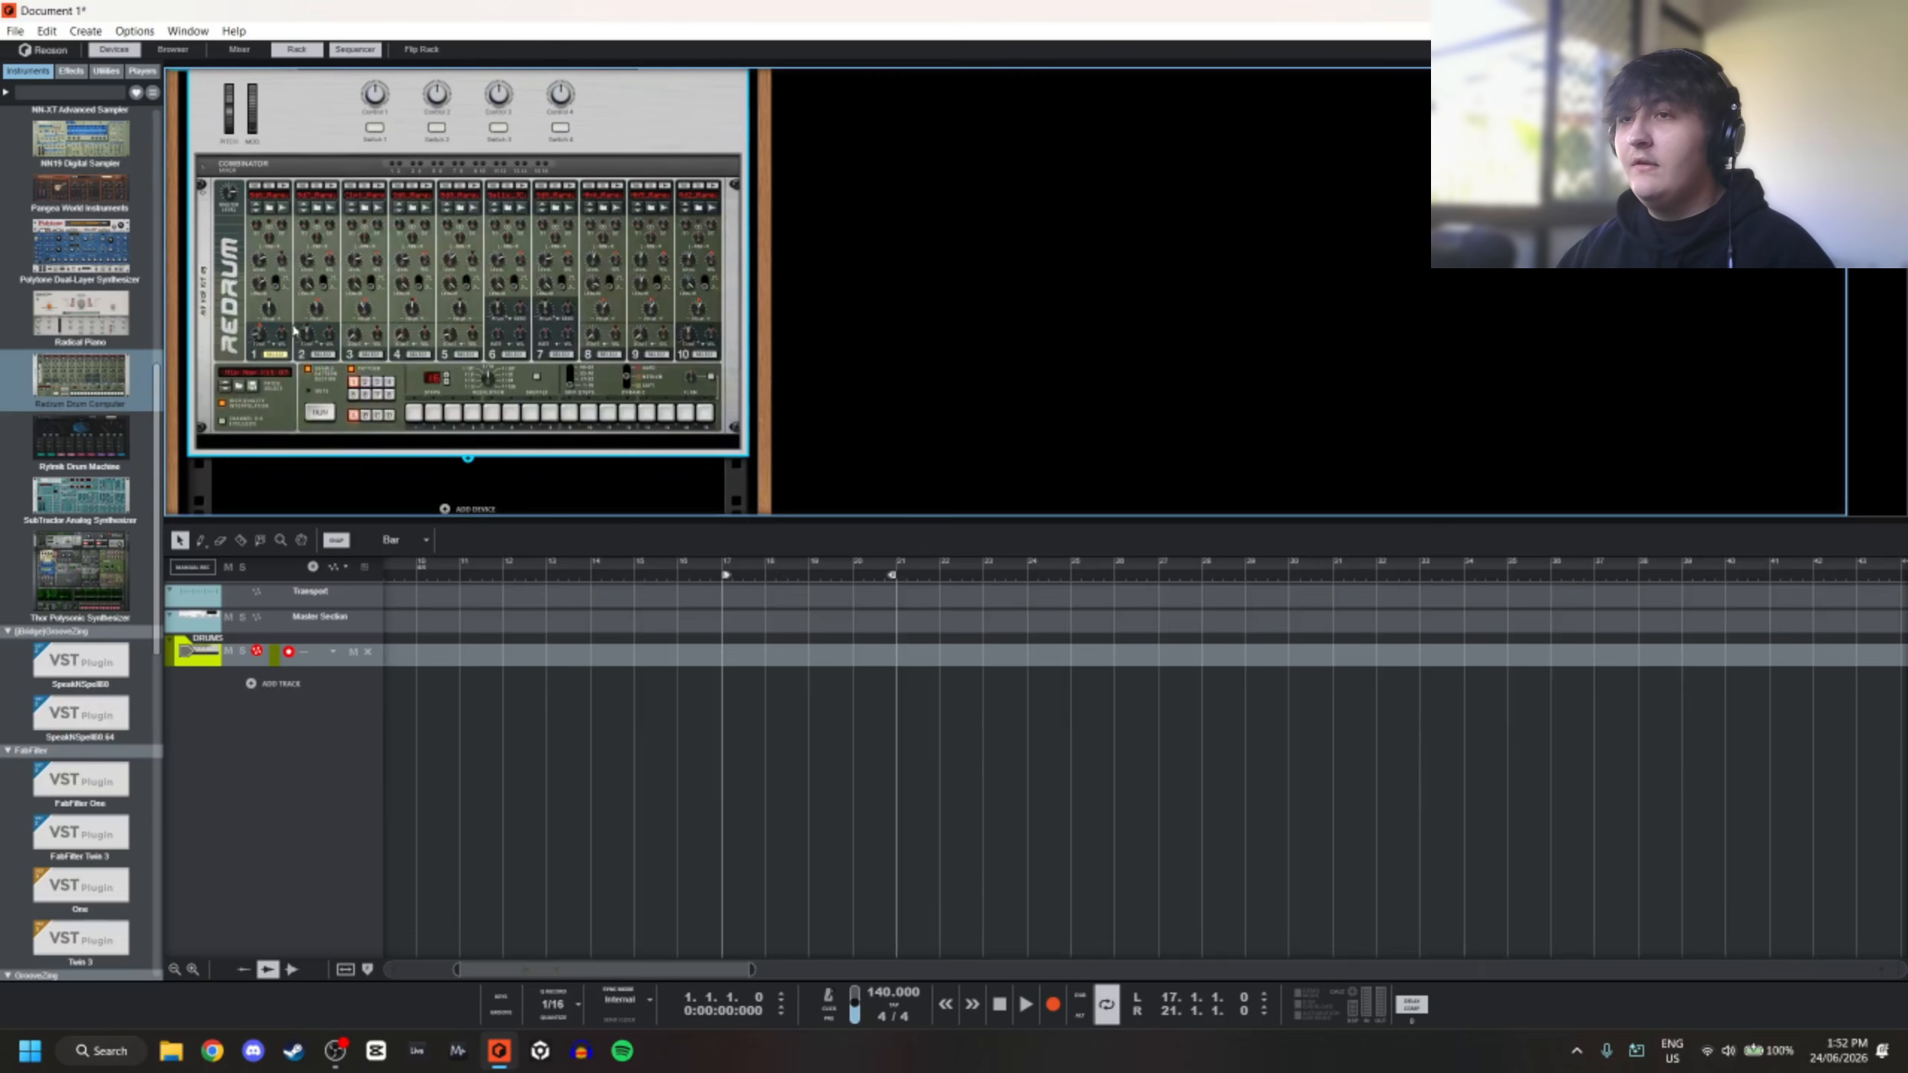
scroll(446, 325, up, 3)
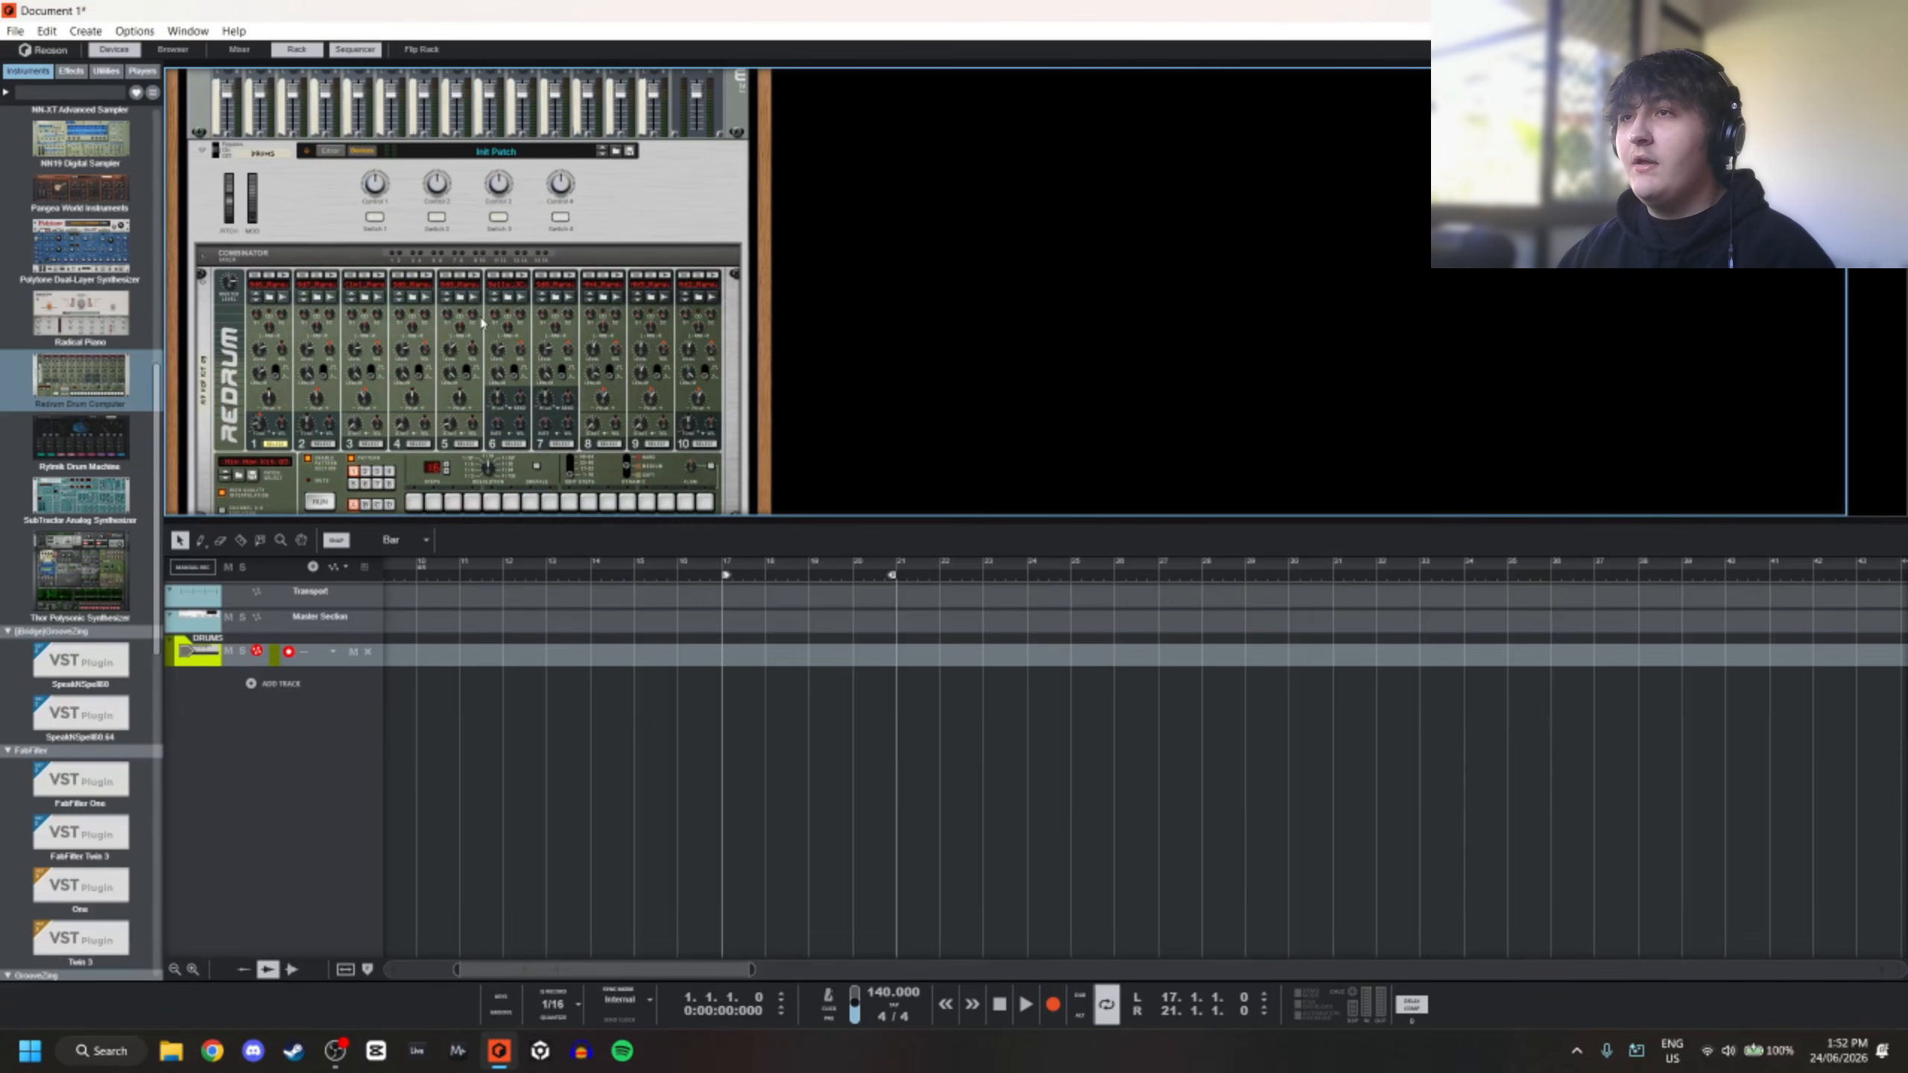
key(Tab)
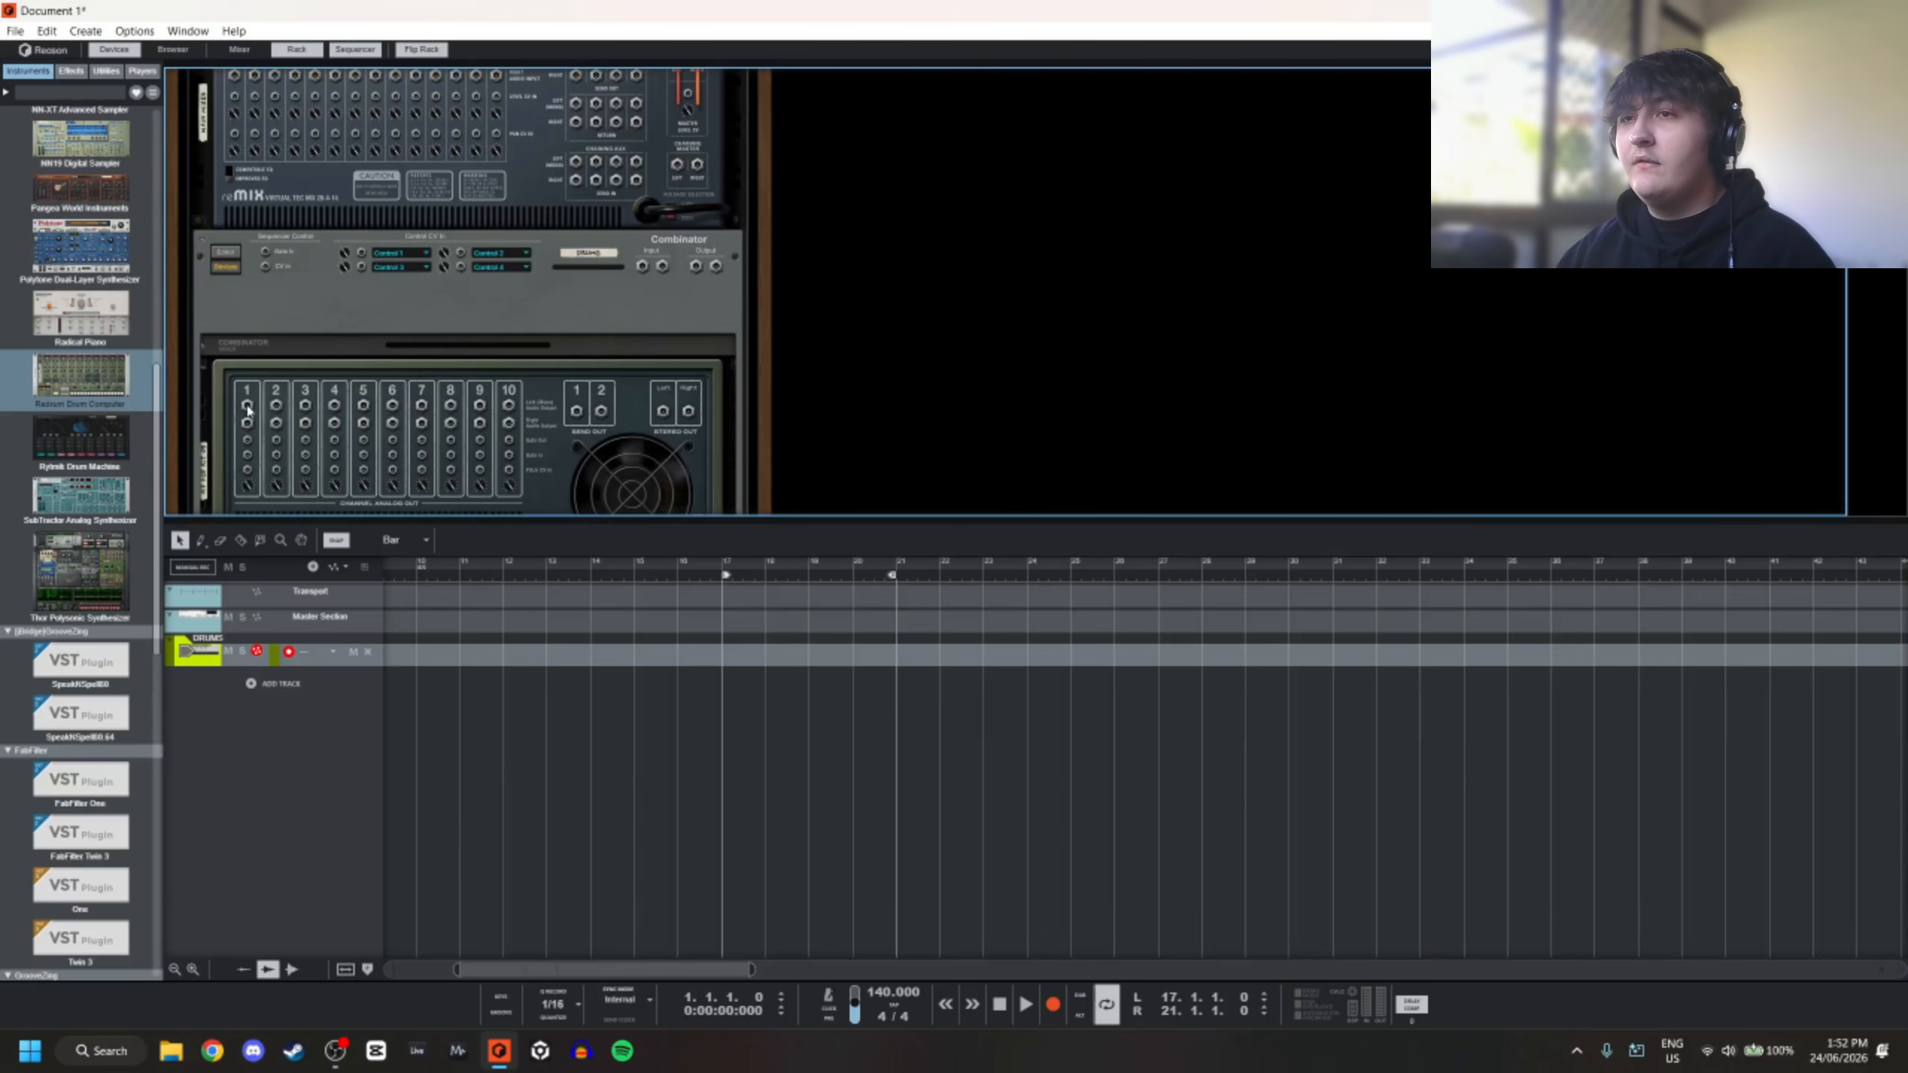
scroll(227, 194, up, 1)
drag(227, 194, 239, 255)
scroll(252, 274, down, 5)
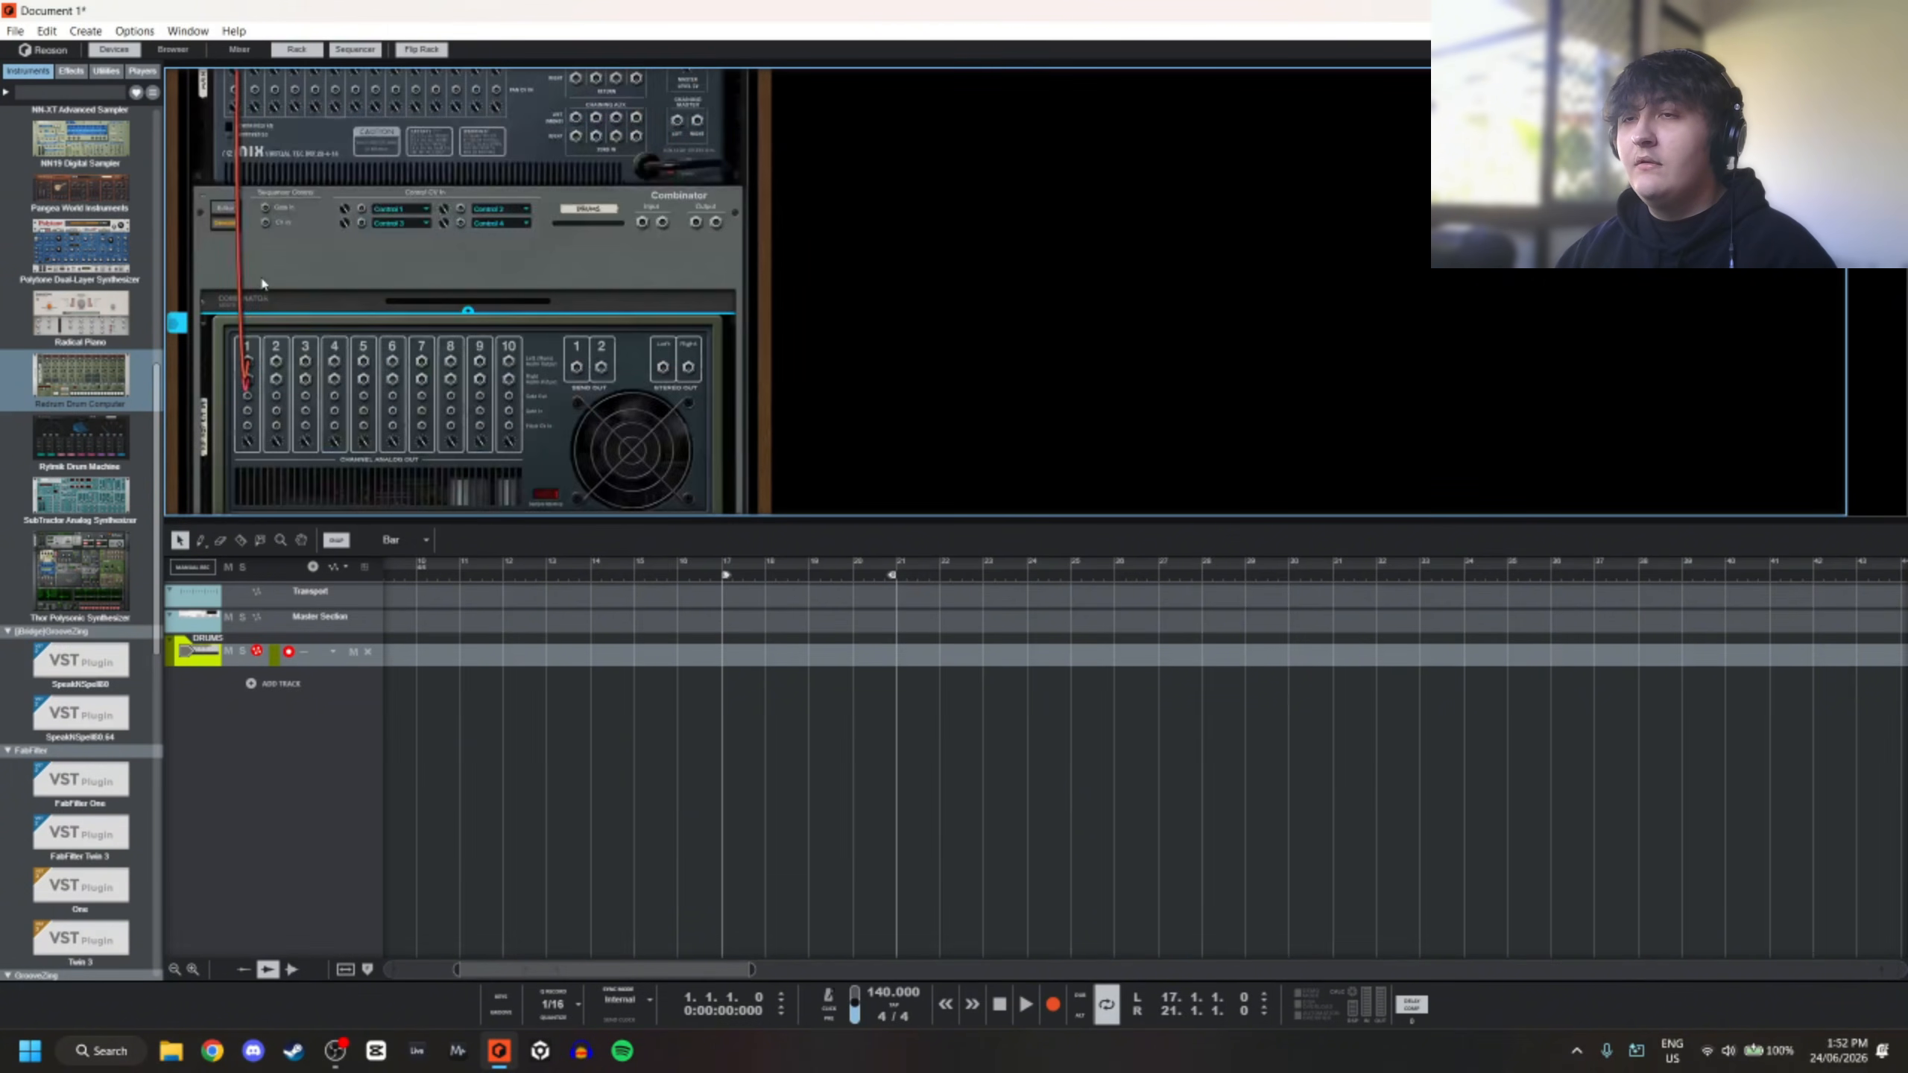
drag(270, 368, 254, 140)
scroll(305, 461, down, 3)
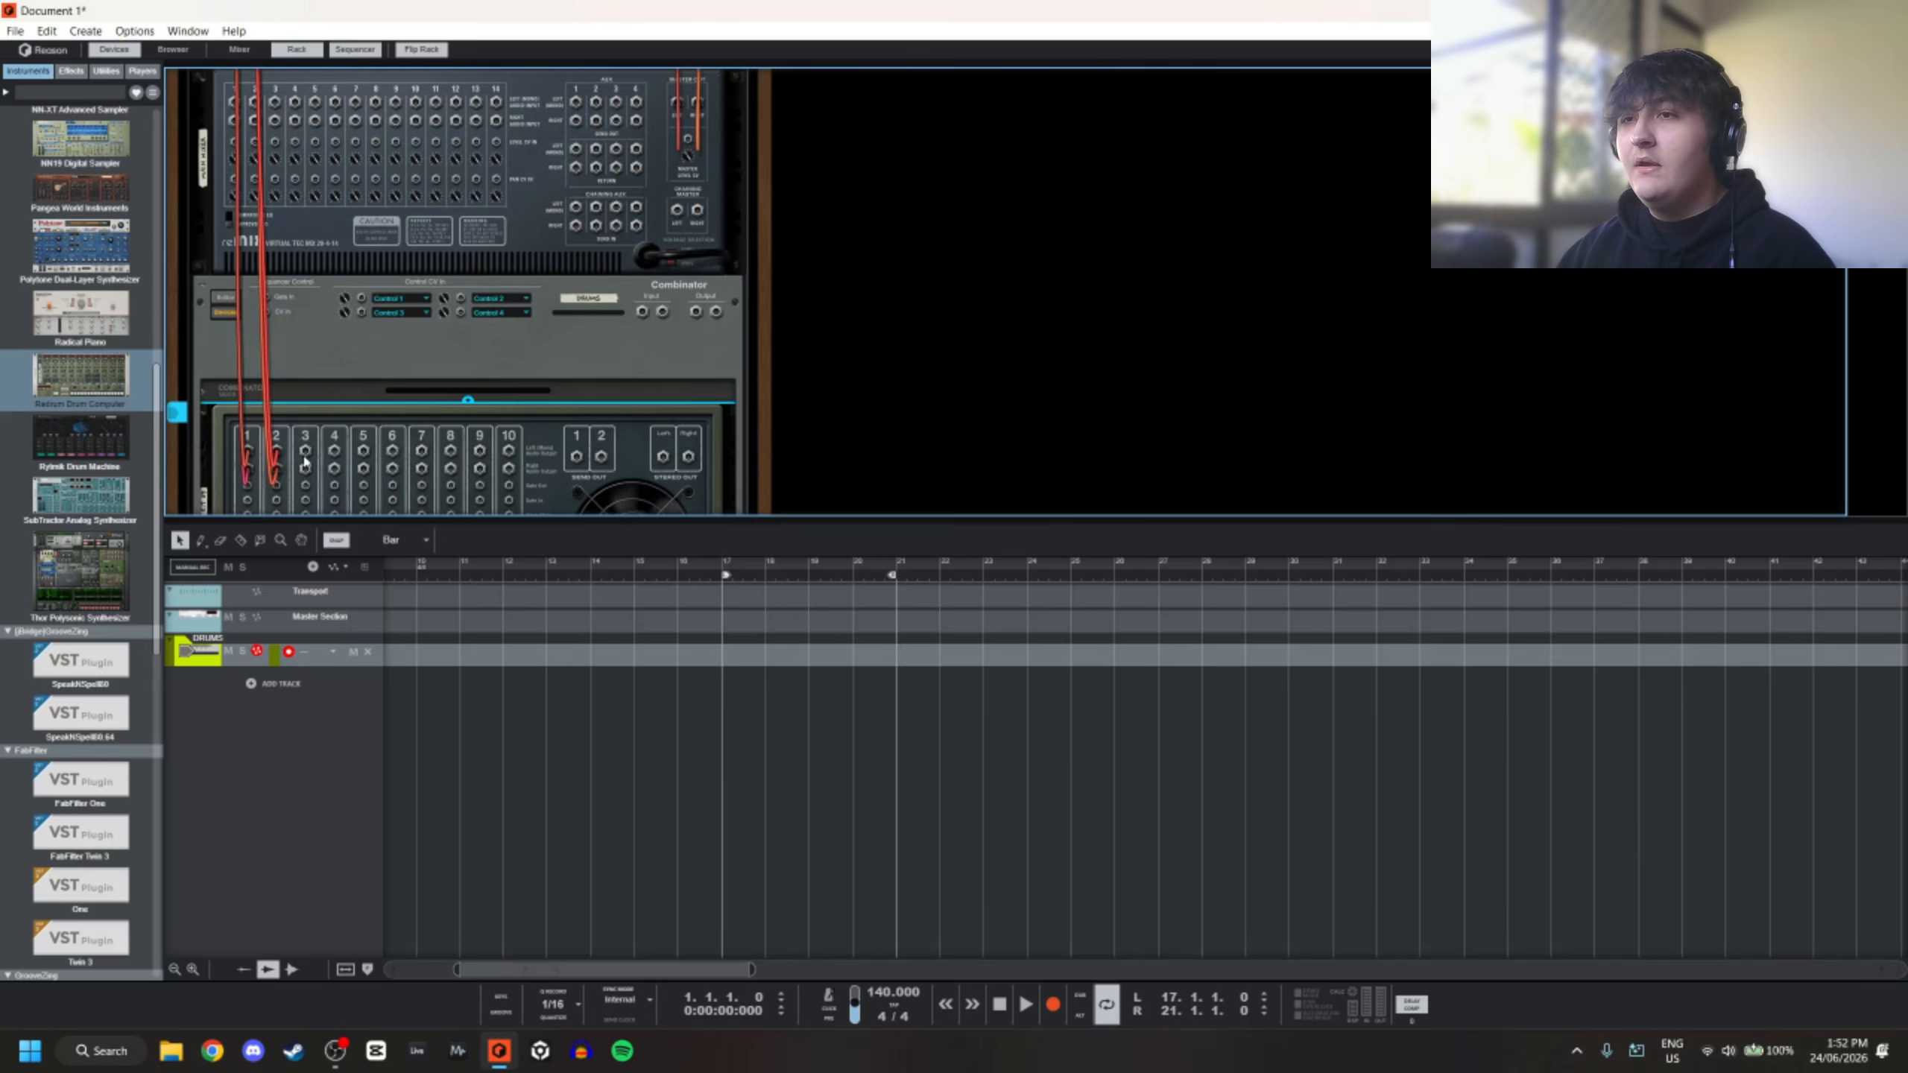
Connect Redrum channel outputs 3, 4 and 5 to the following upper mixer channel inputs and return to the front of the rack
scroll(304, 461, down, 1)
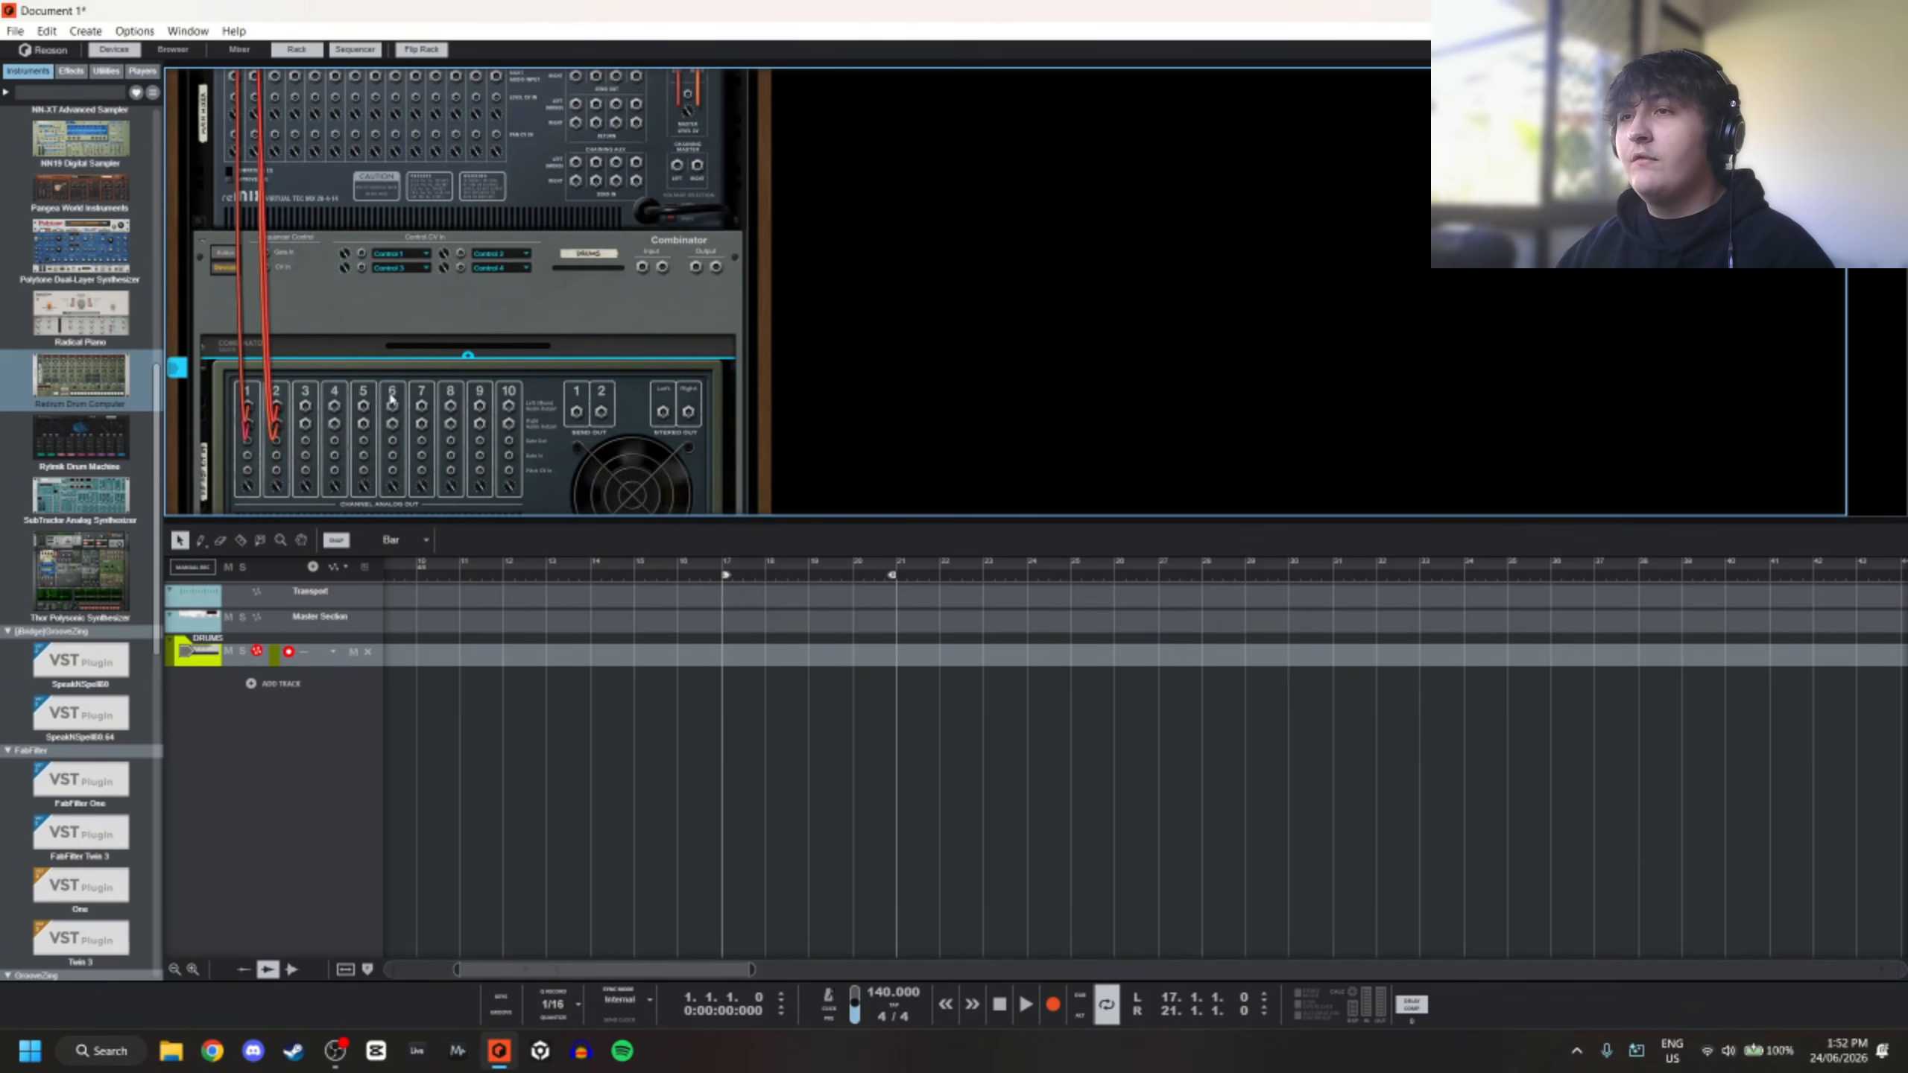
drag(392, 402, 275, 165)
scroll(342, 261, down, 5)
scroll(336, 458, down, 1)
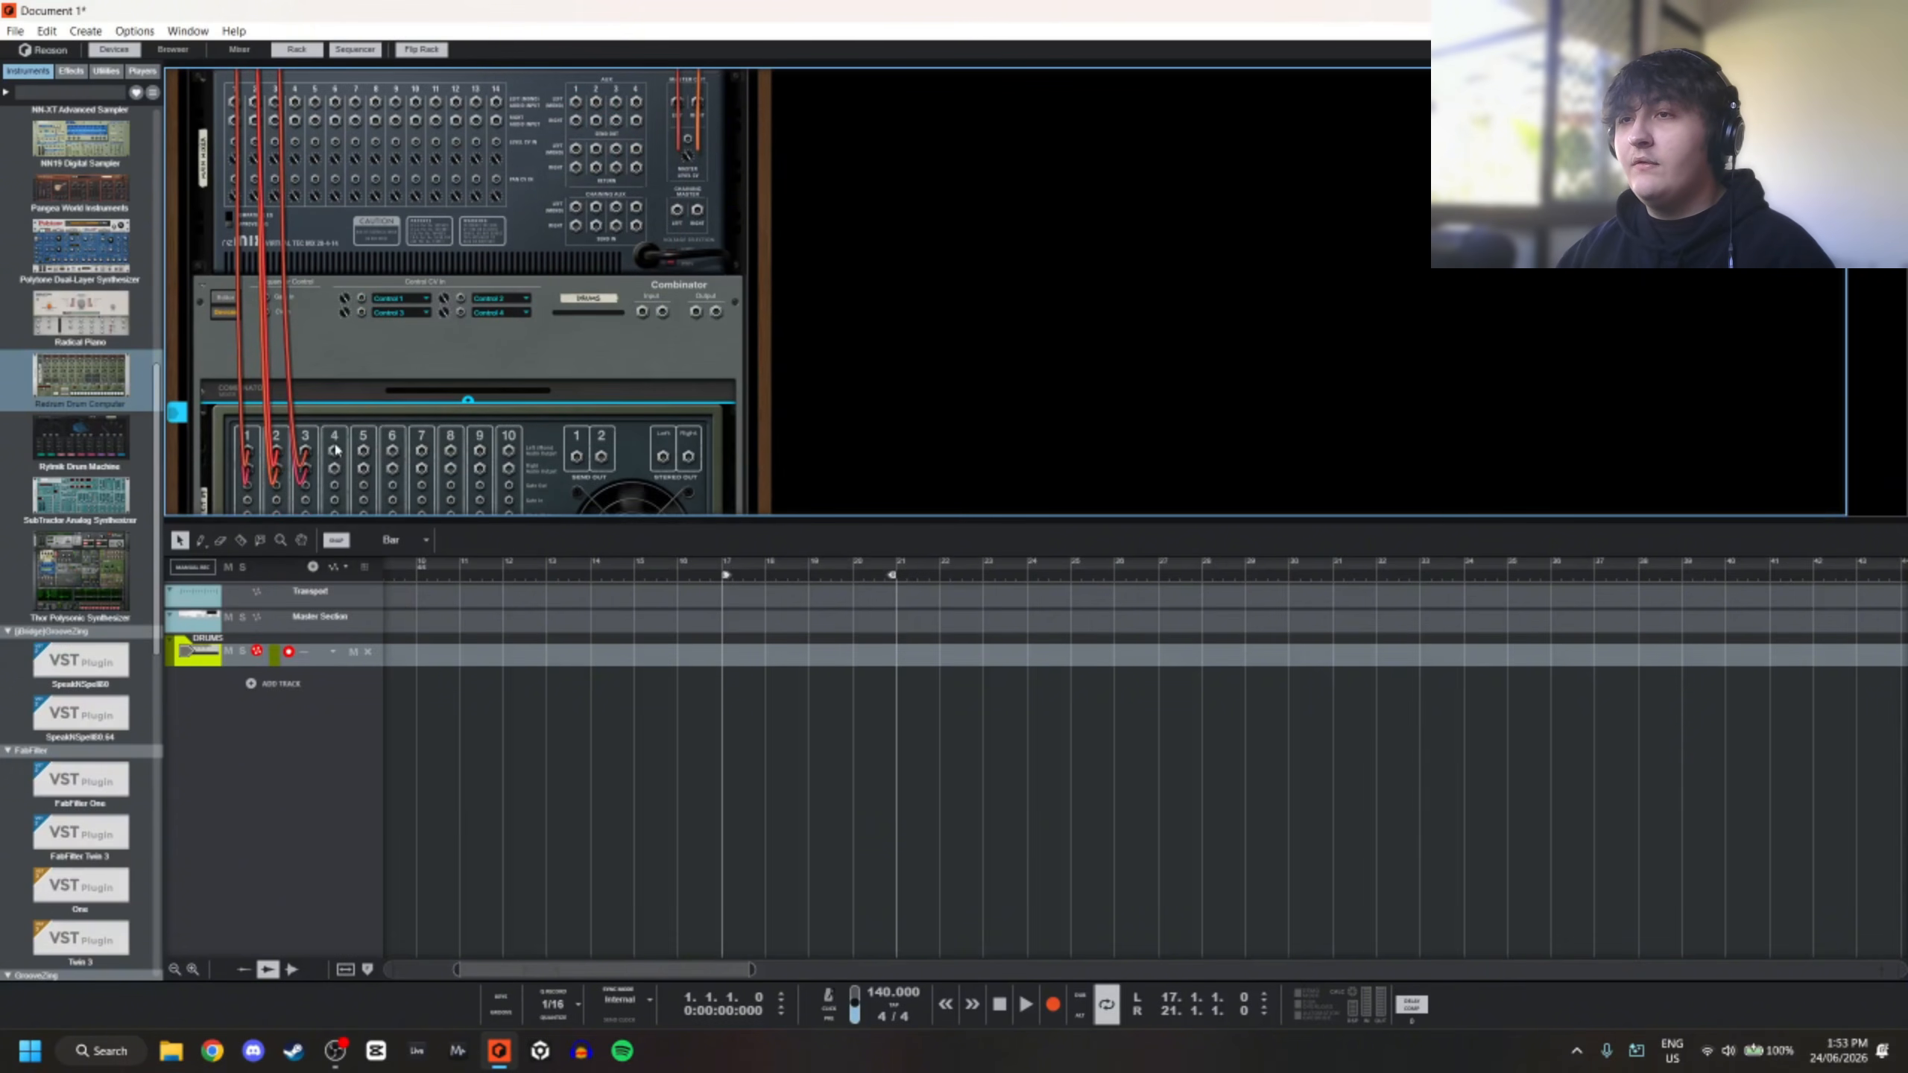
drag(336, 449, 294, 165)
scroll(330, 316, down, 6)
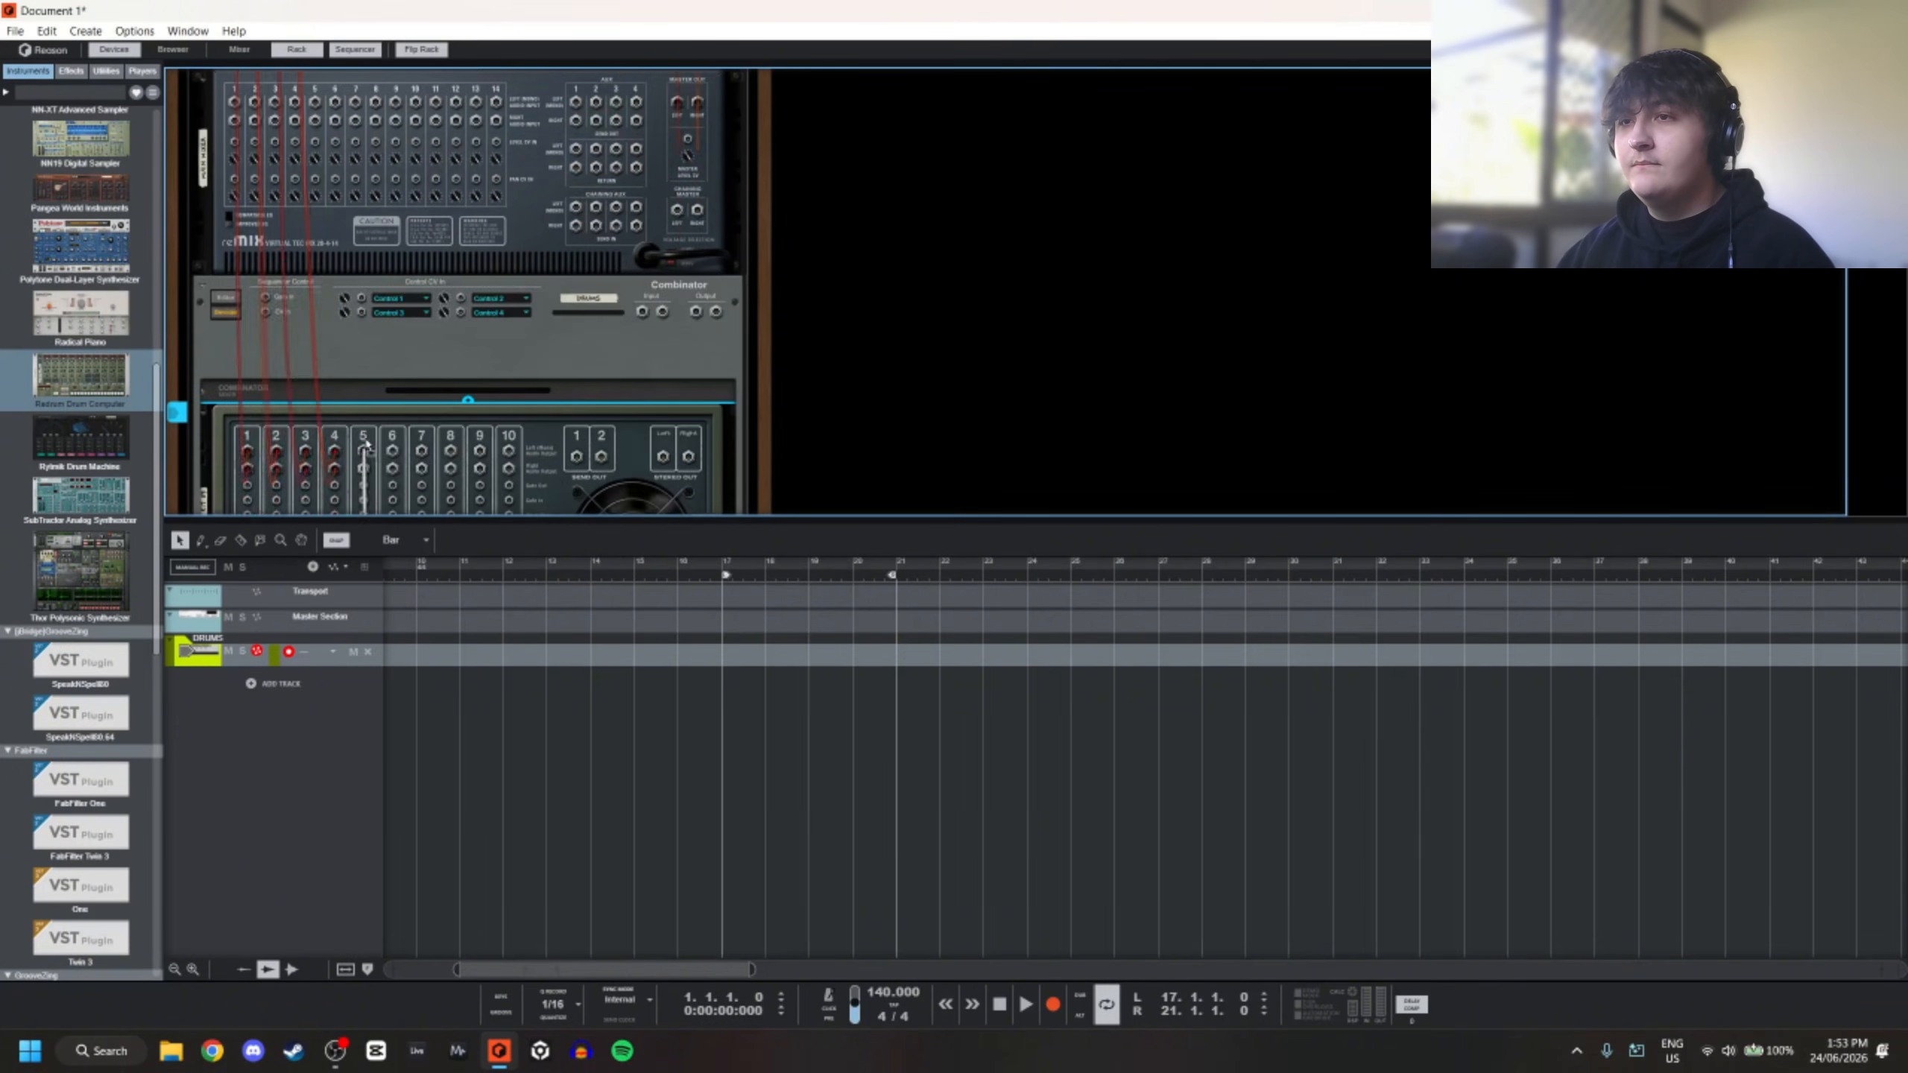
drag(366, 444, 414, 206)
key(Tab)
scroll(838, 349, down, 5)
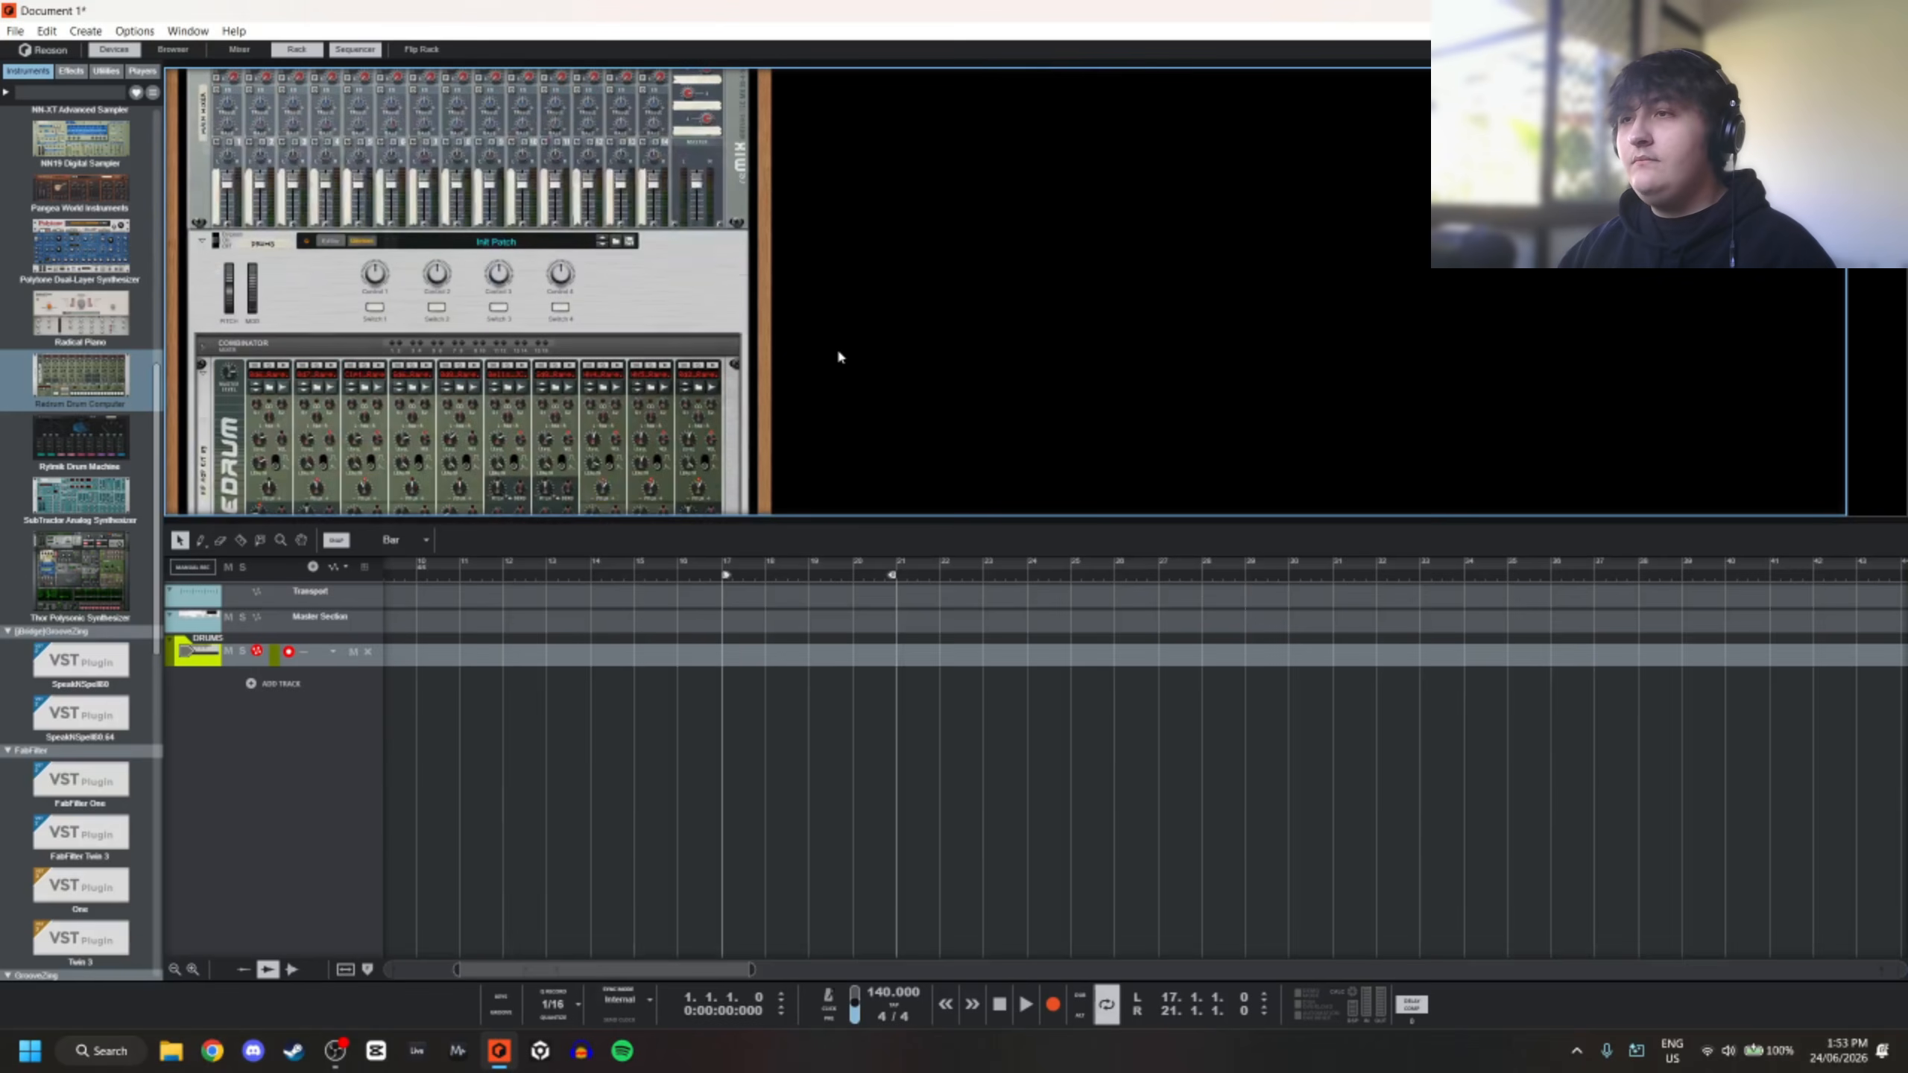
Audition the Redrum's drum sounds and reset the device to clear its kit
scroll(839, 357, down, 3)
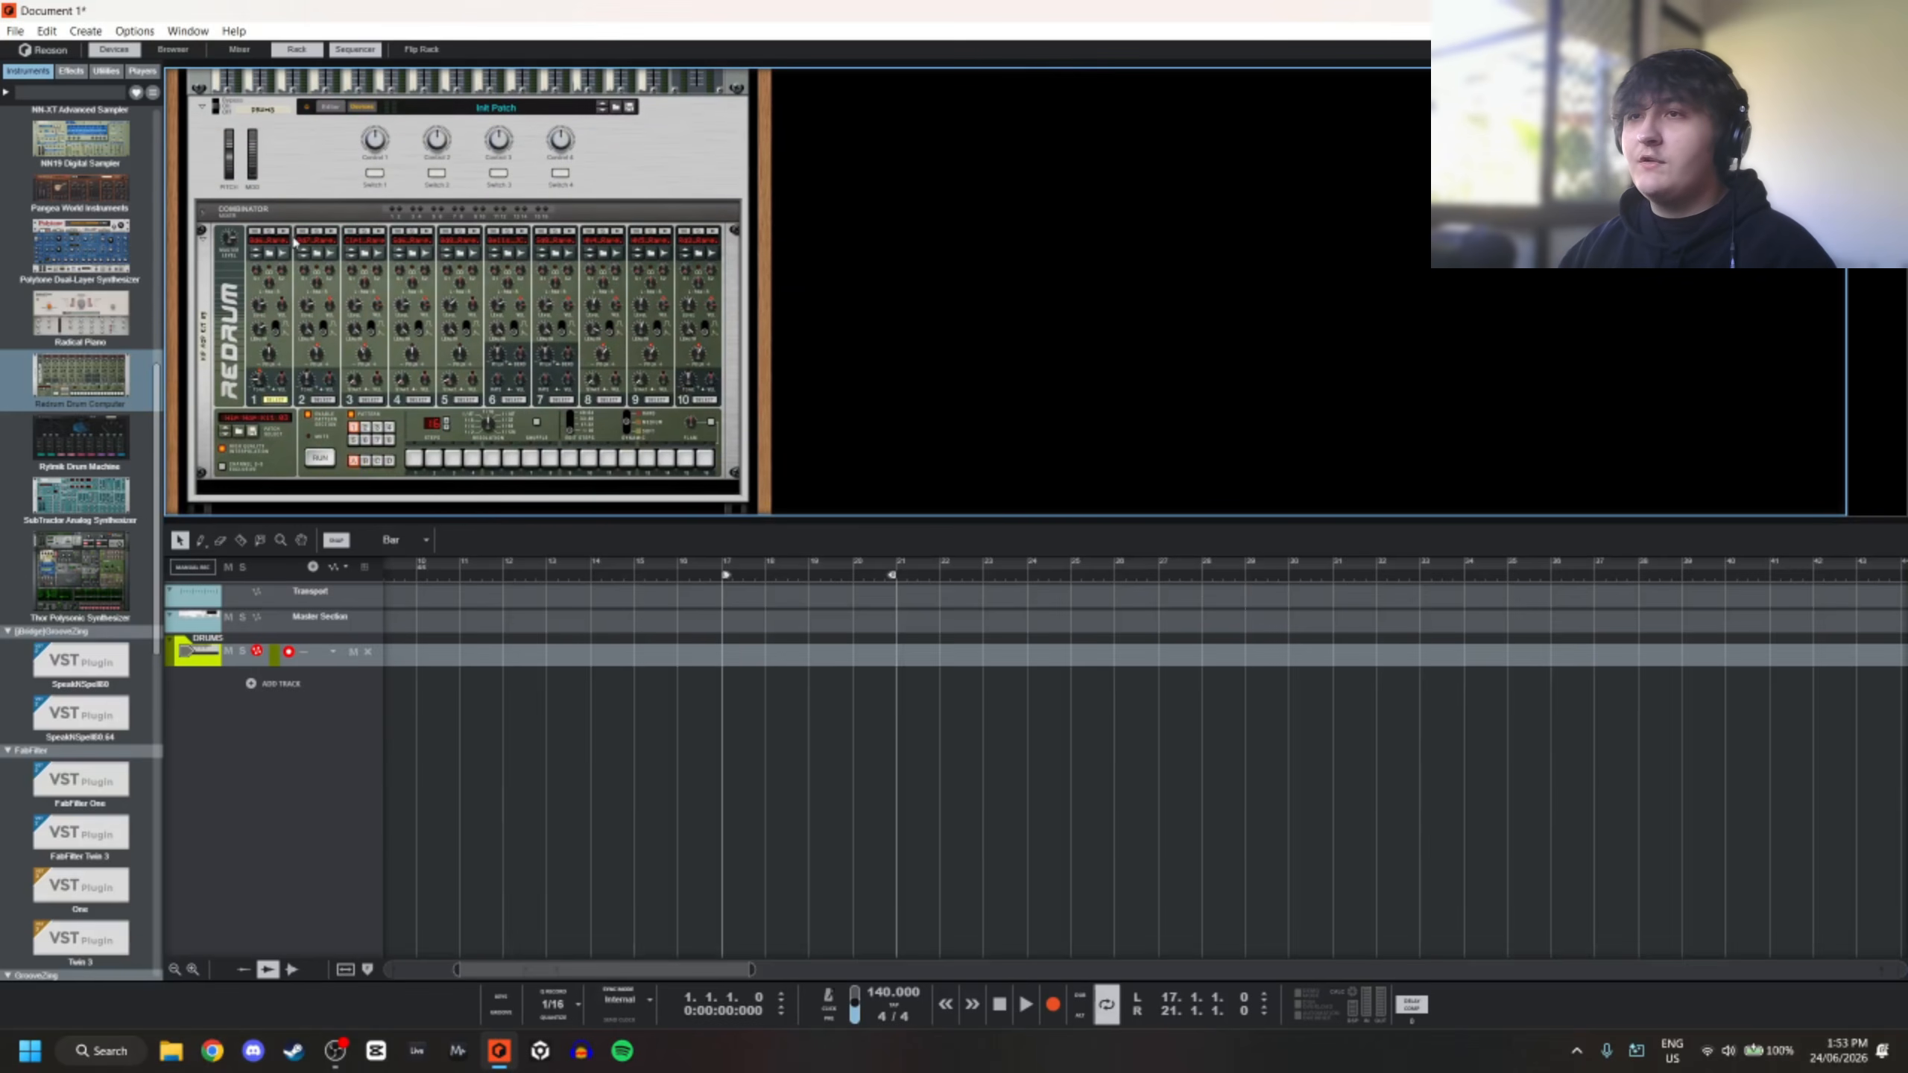
click(283, 239)
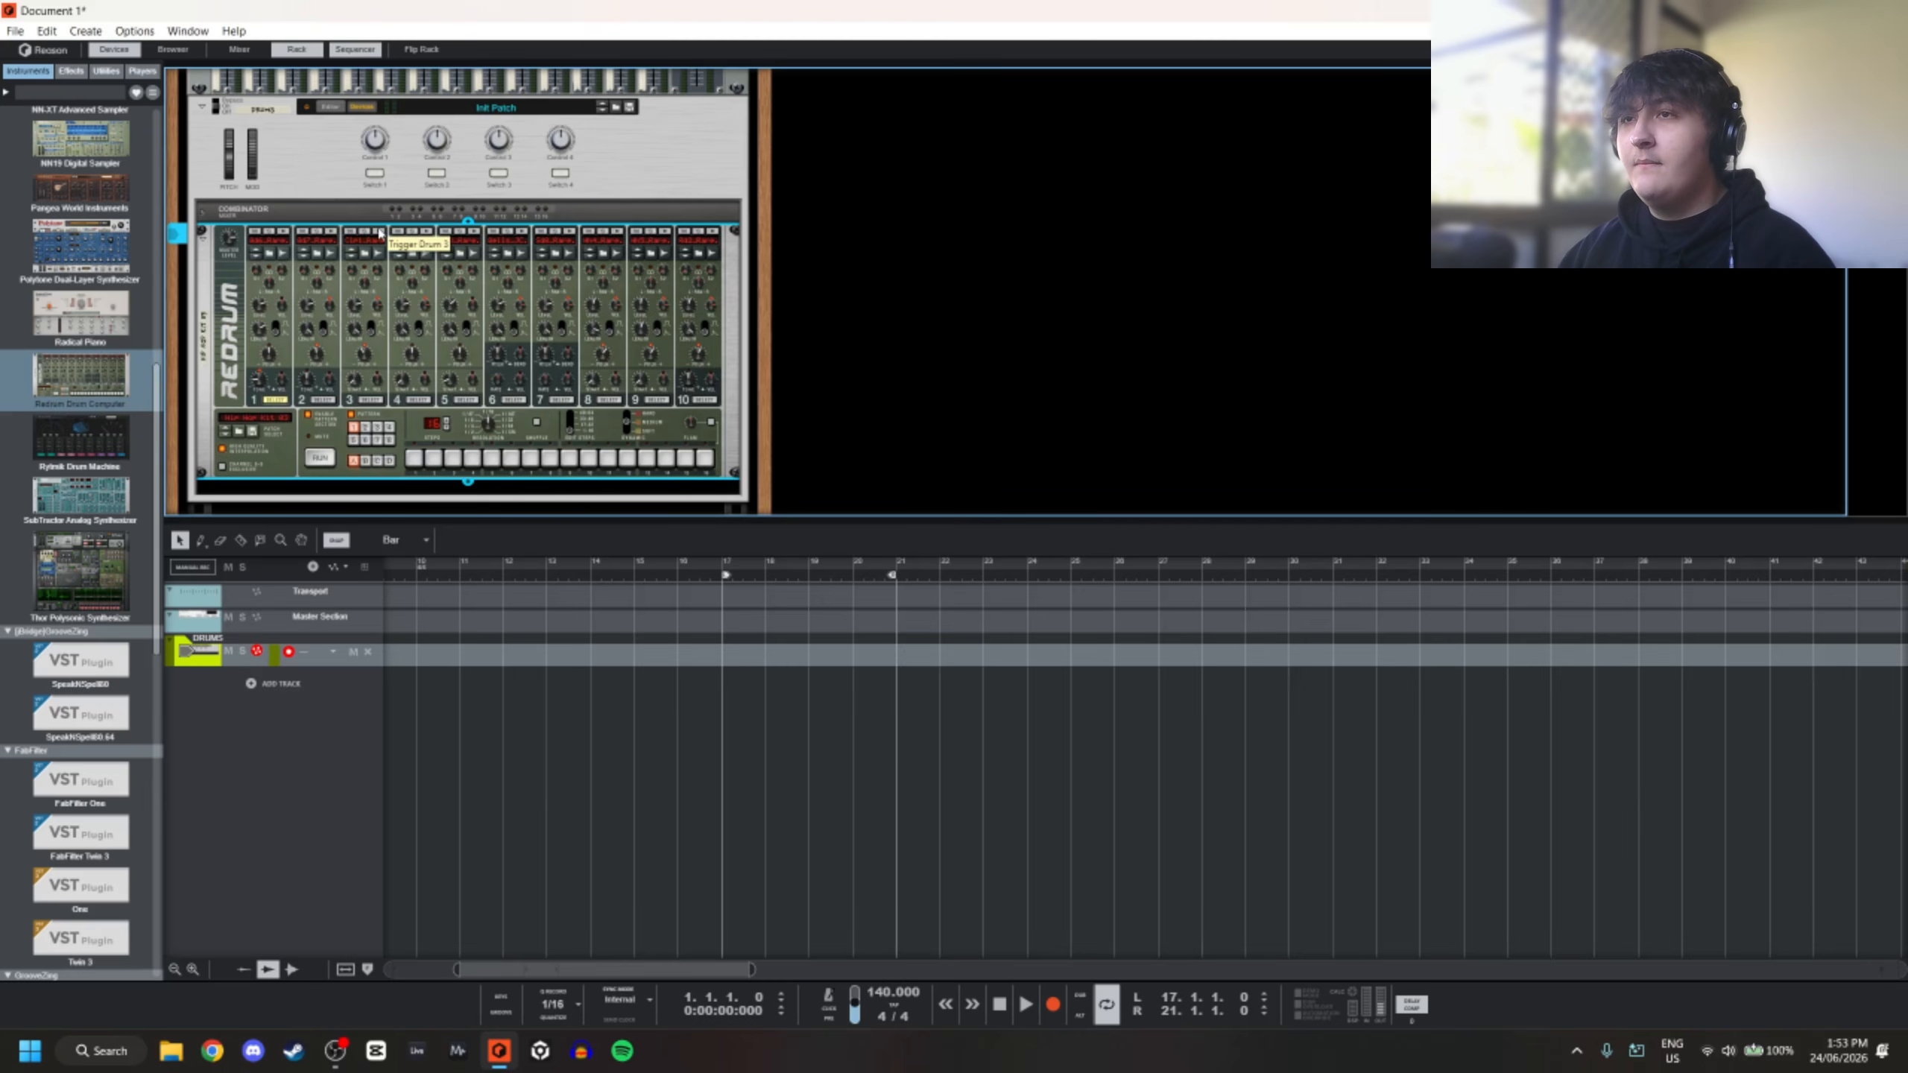
right_click(435, 361)
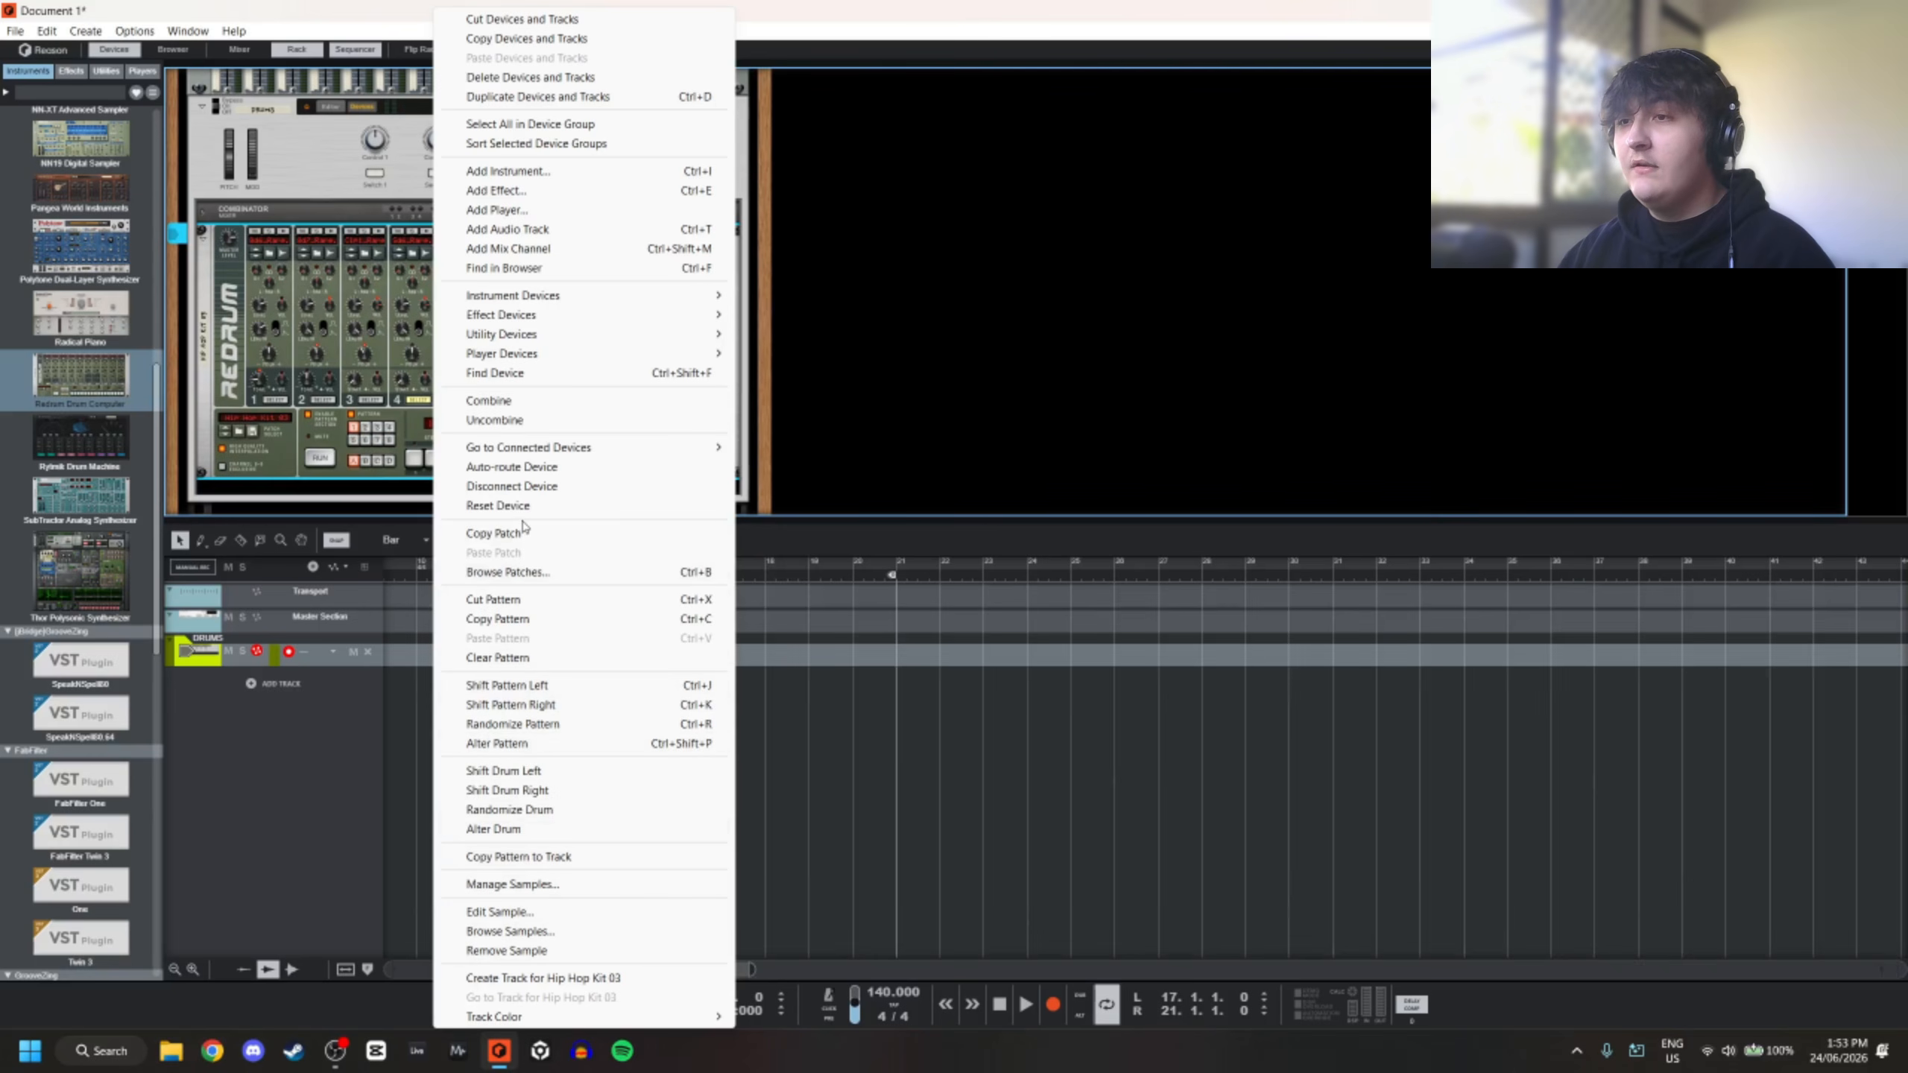
click(544, 531)
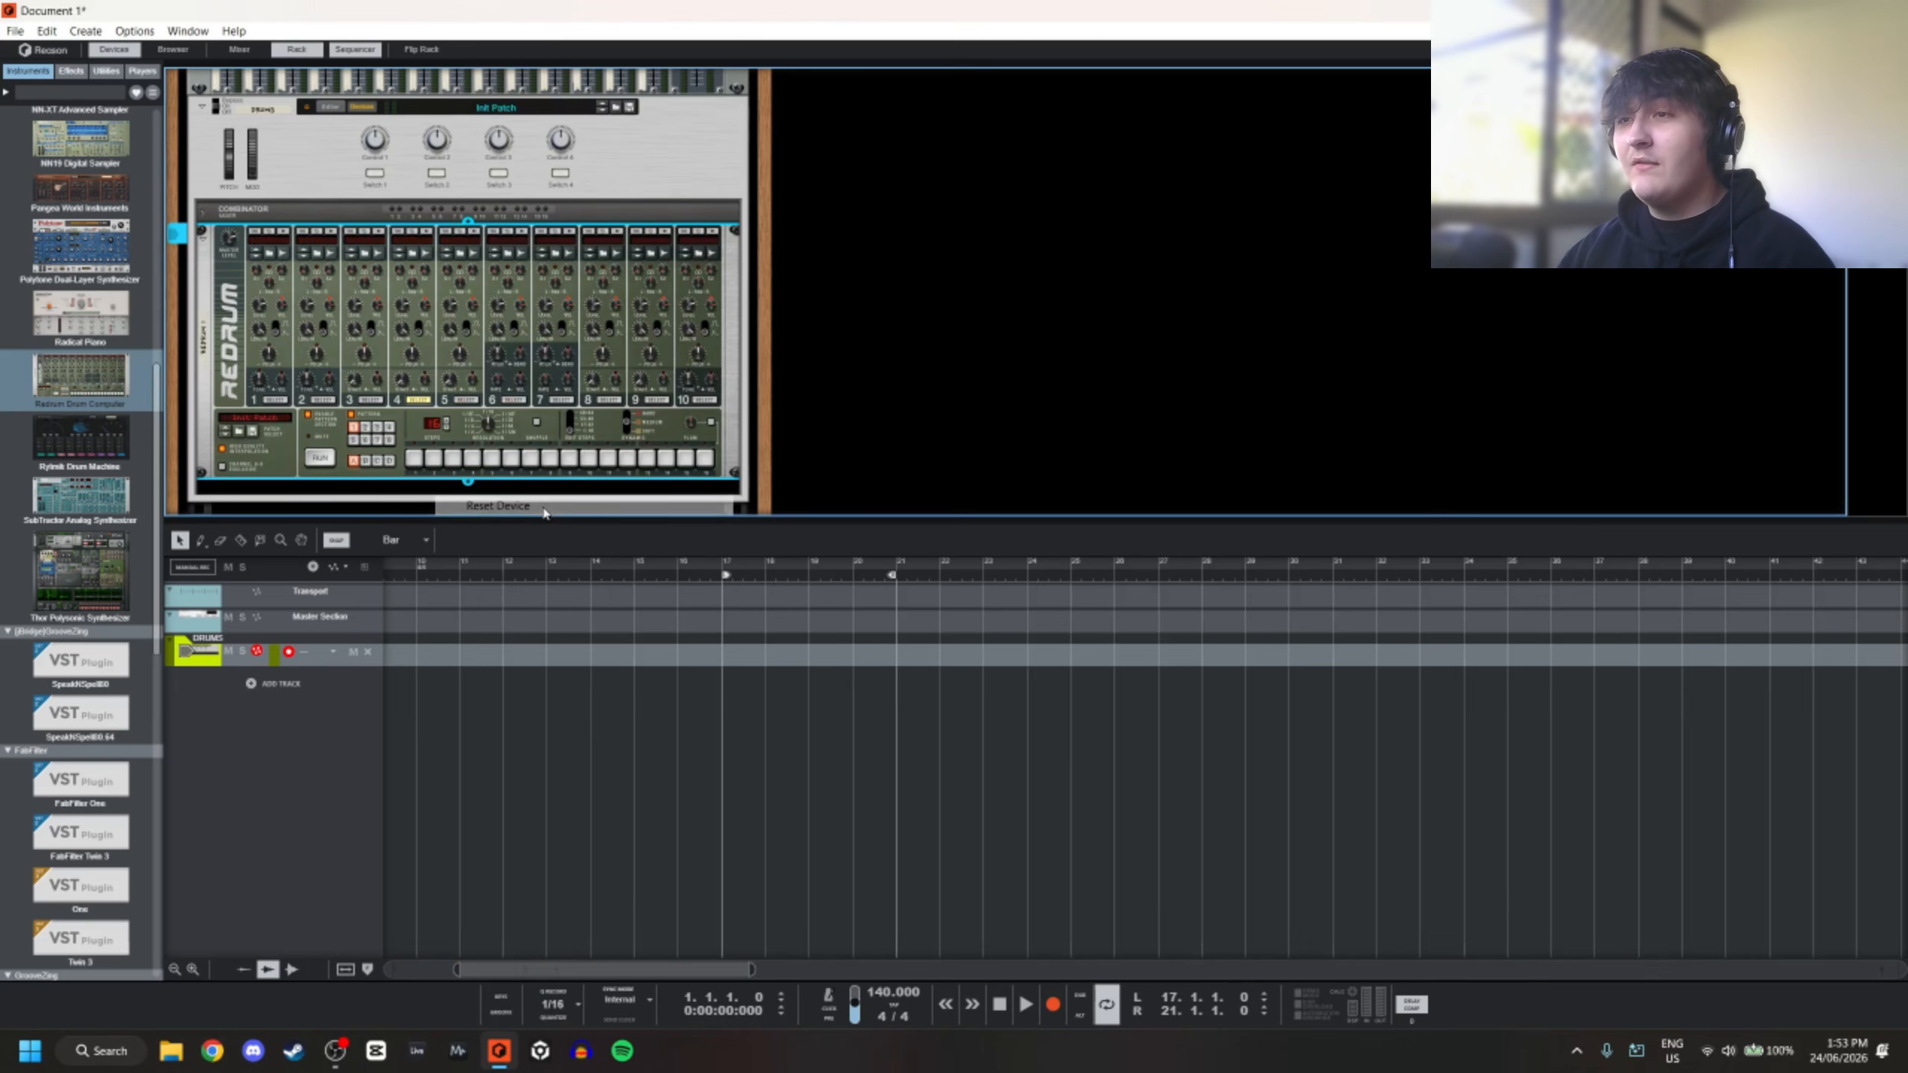
Open the sample browser for Redrum channel 1 and search all locations for "kick" samples
click(270, 255)
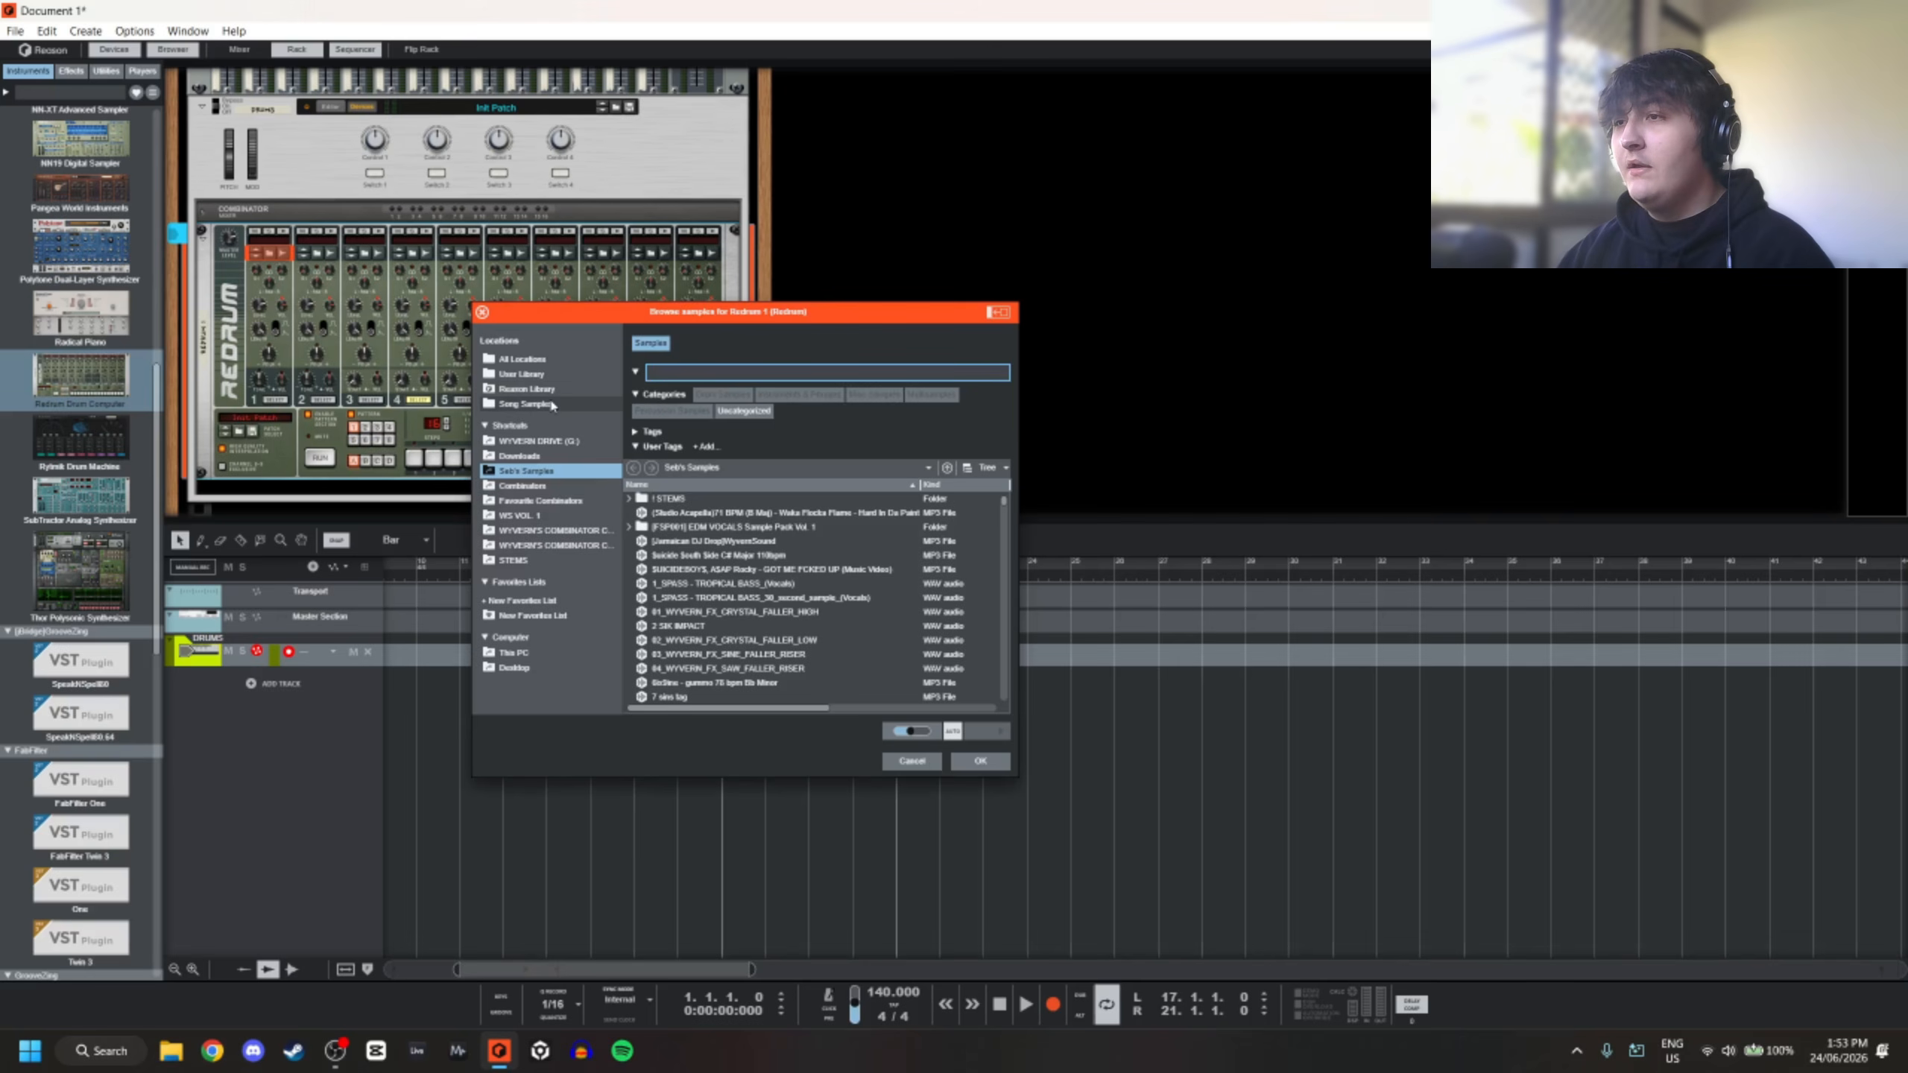
click(524, 373)
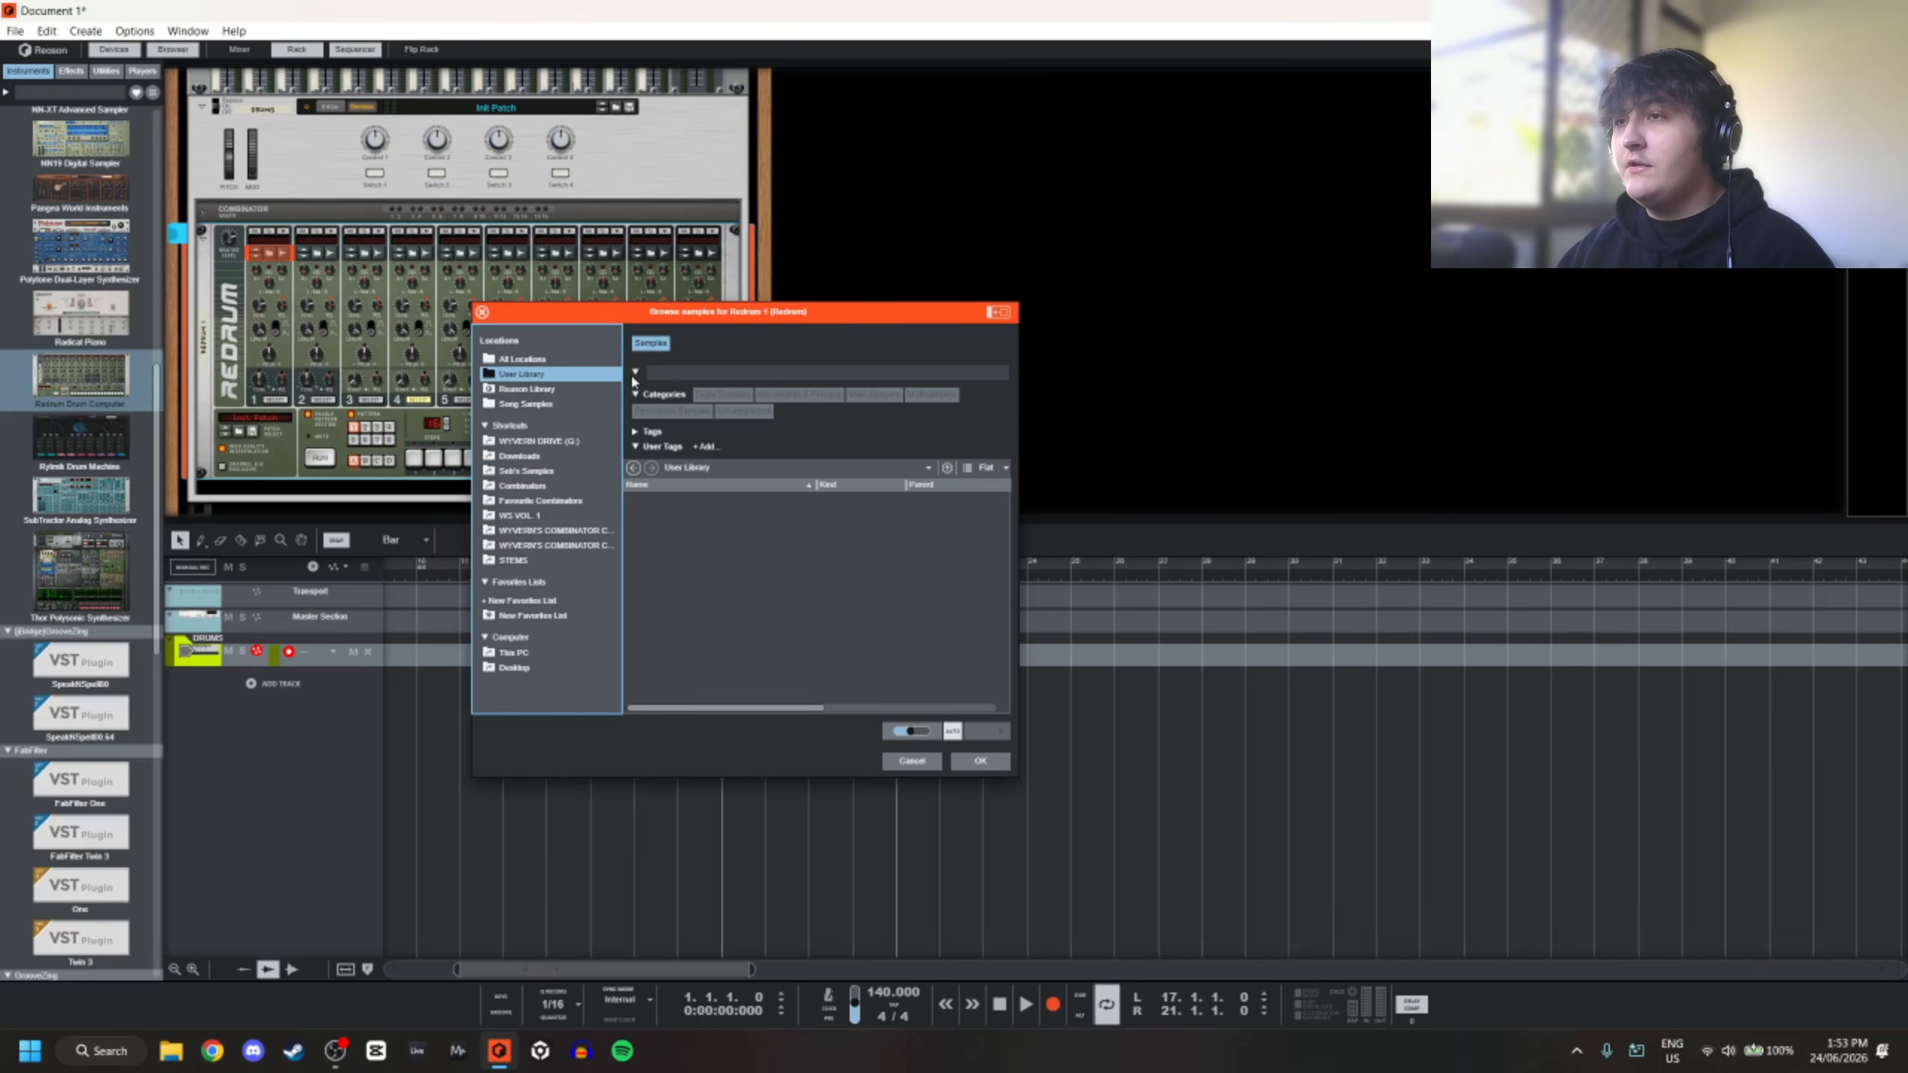
click(522, 358)
click(684, 371)
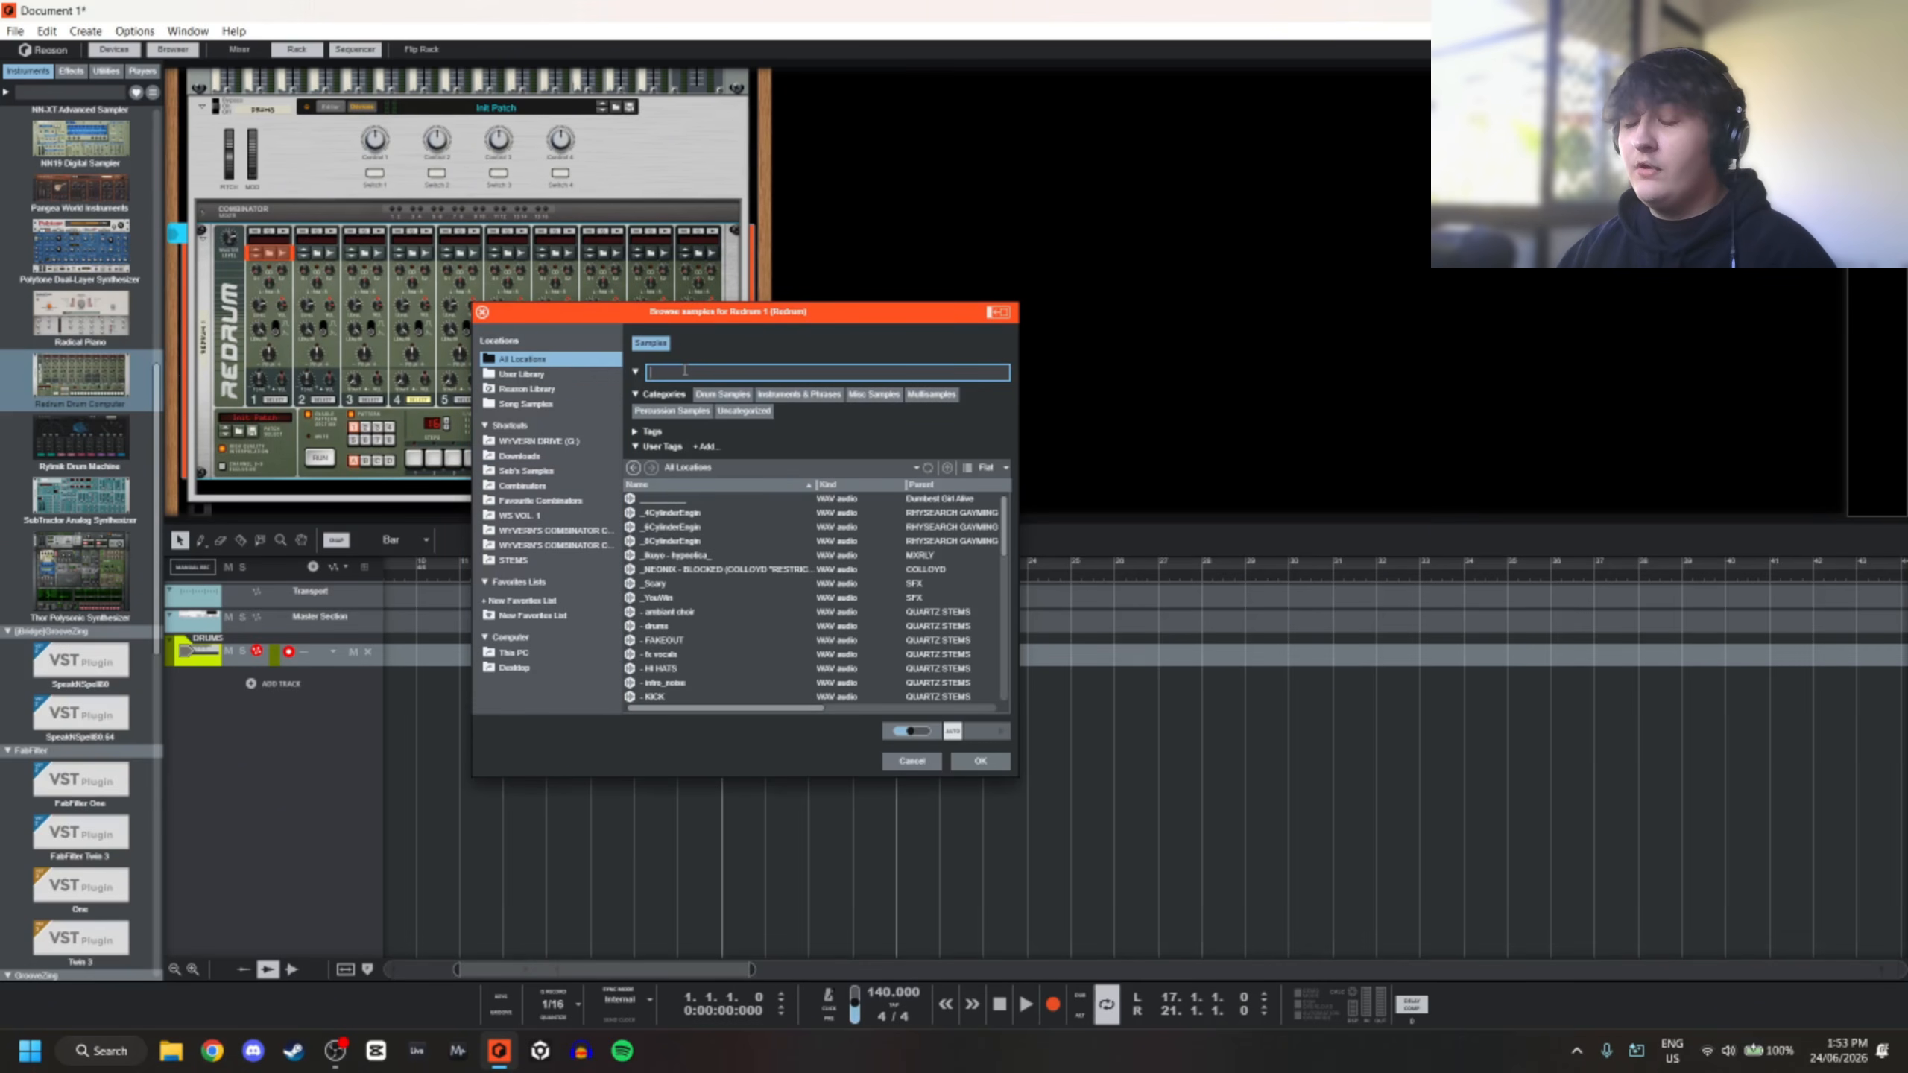
text(kikc)
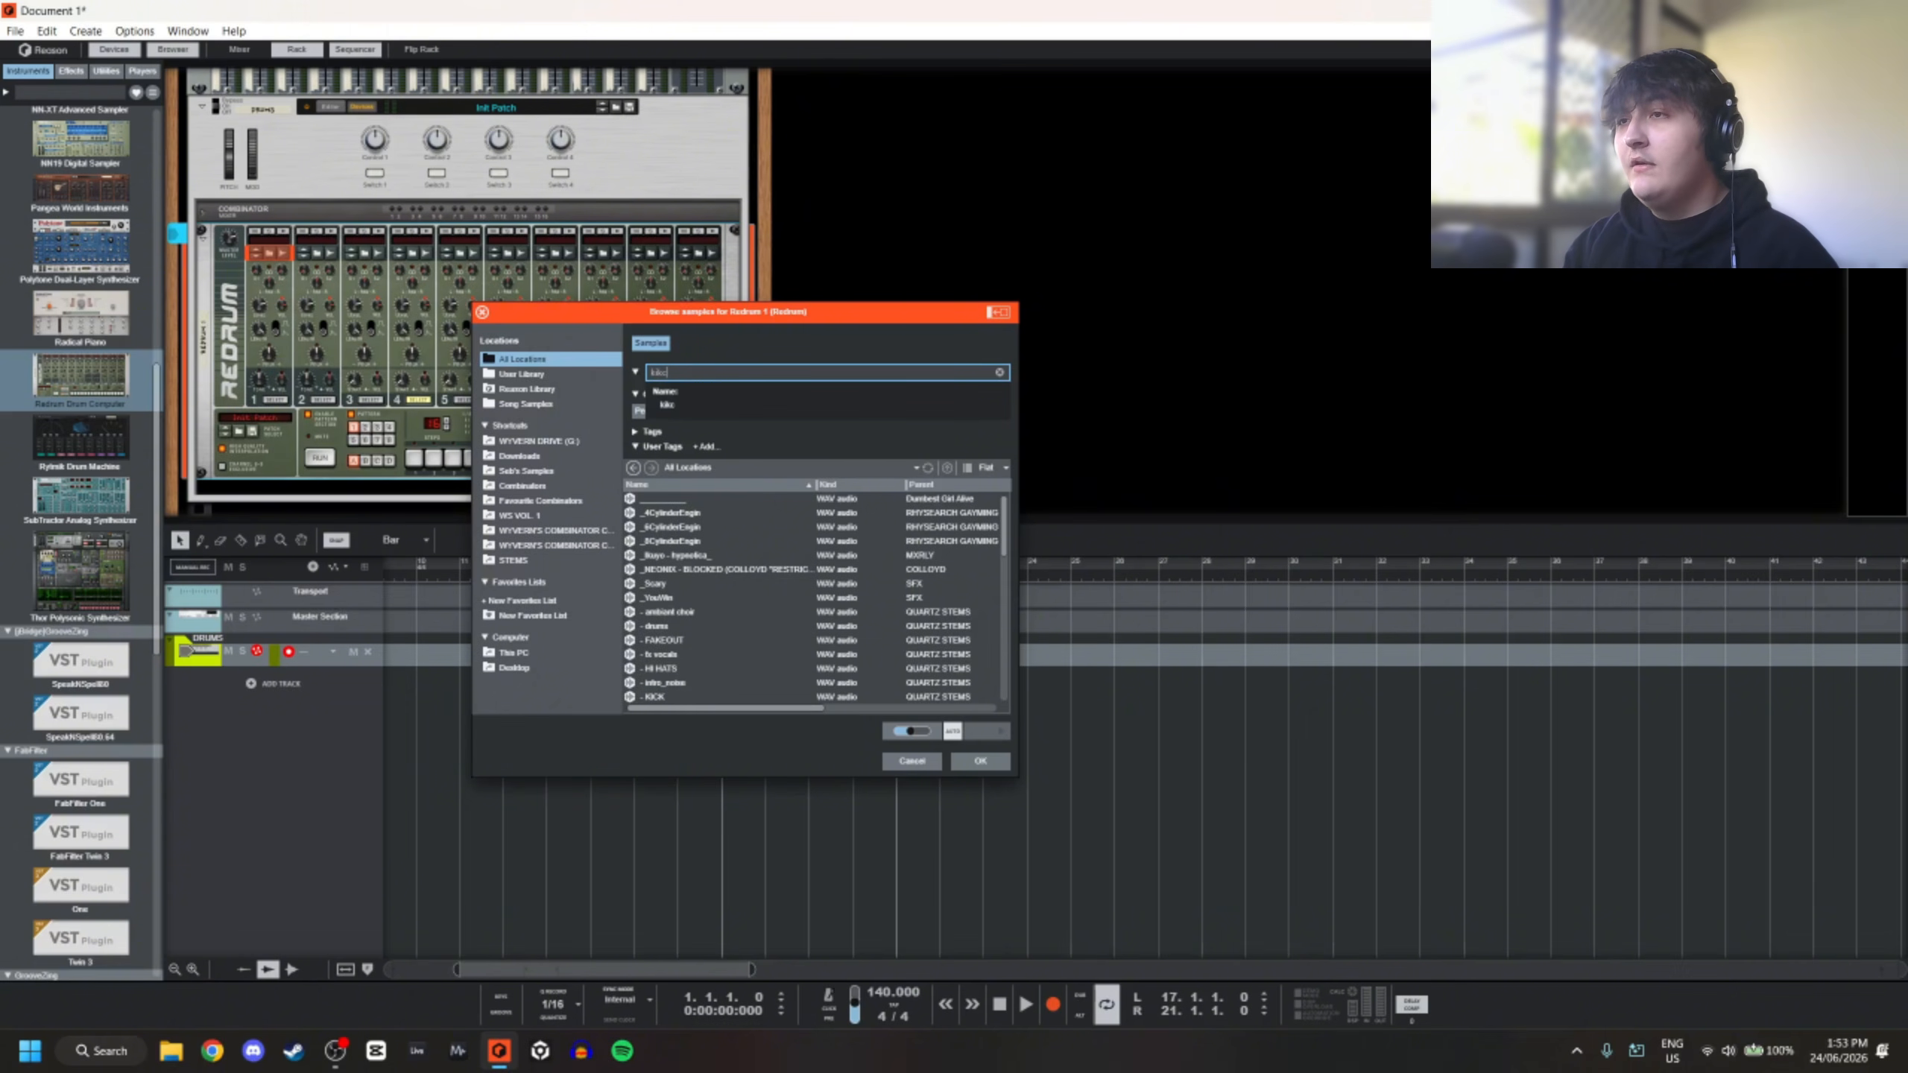
key(BackSpace)
key(BackSpace)
text(ck)
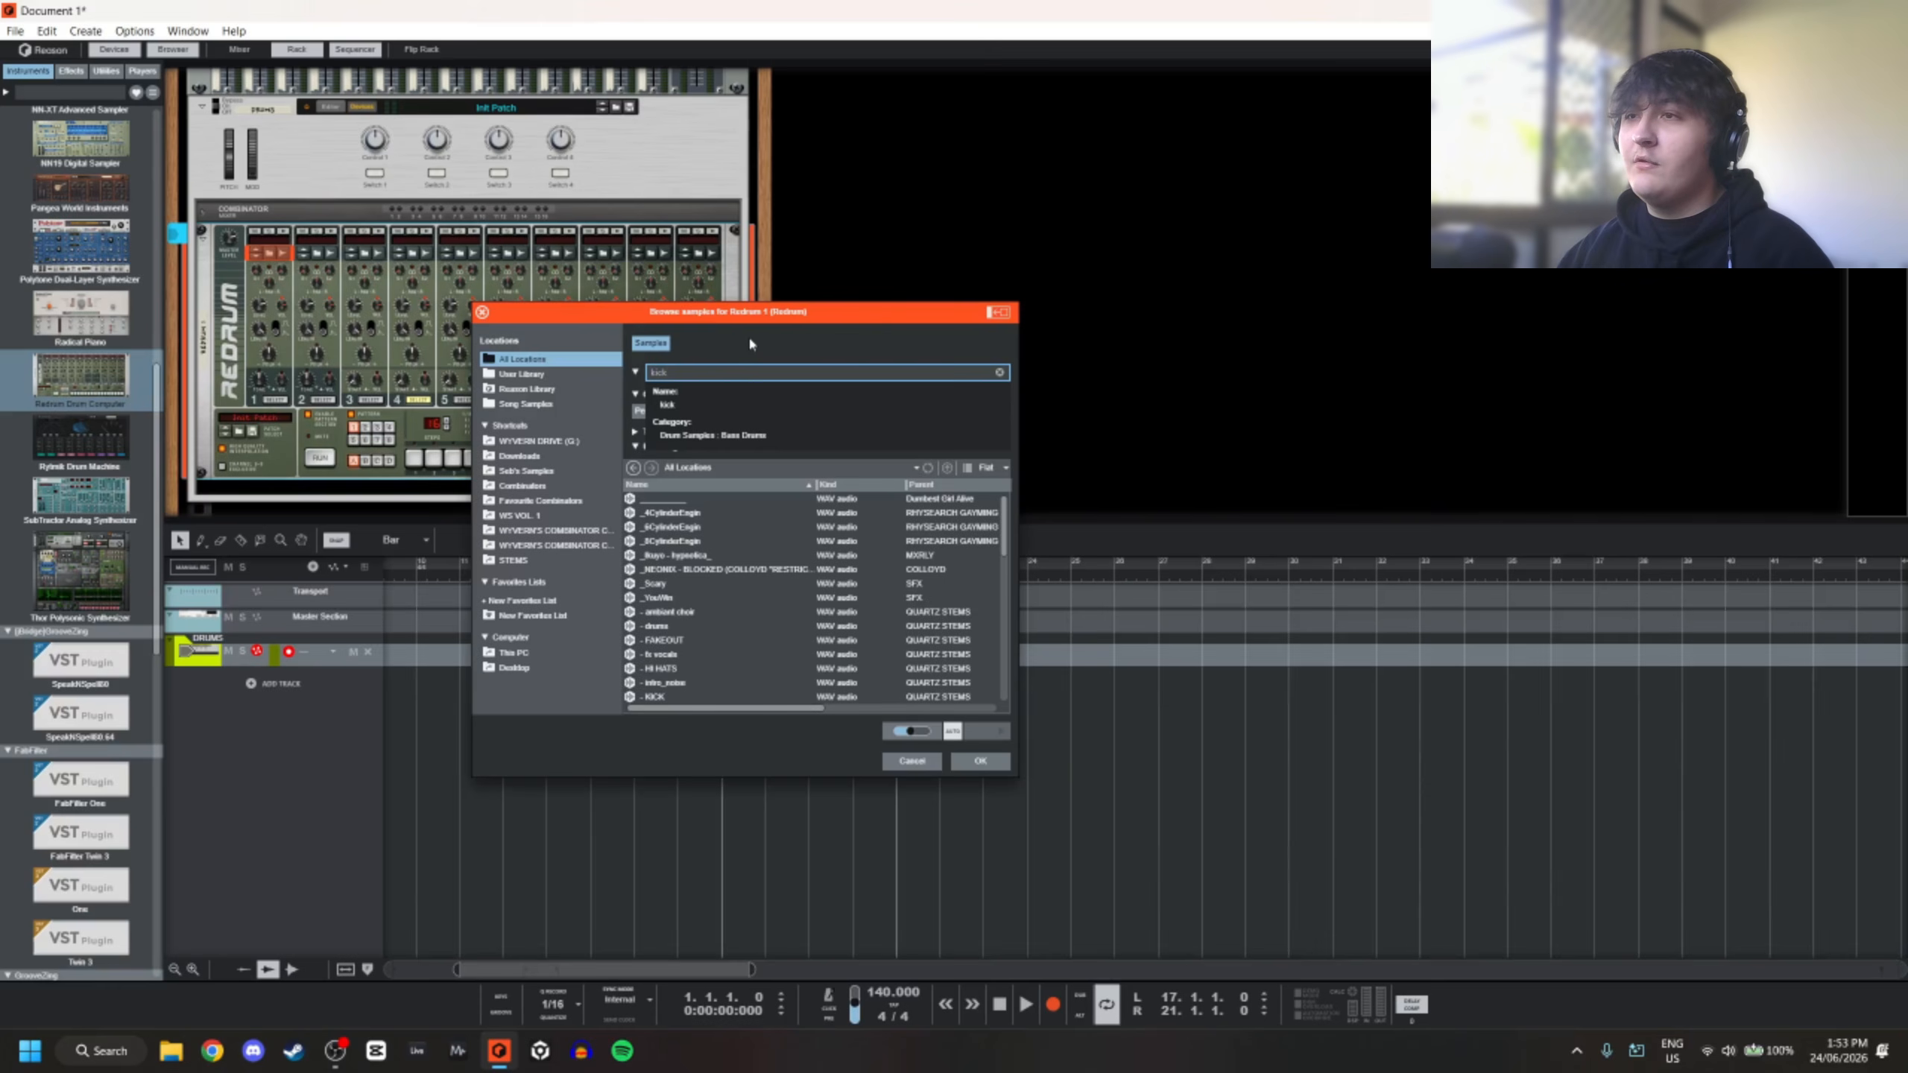
scroll(713, 578, down, 5)
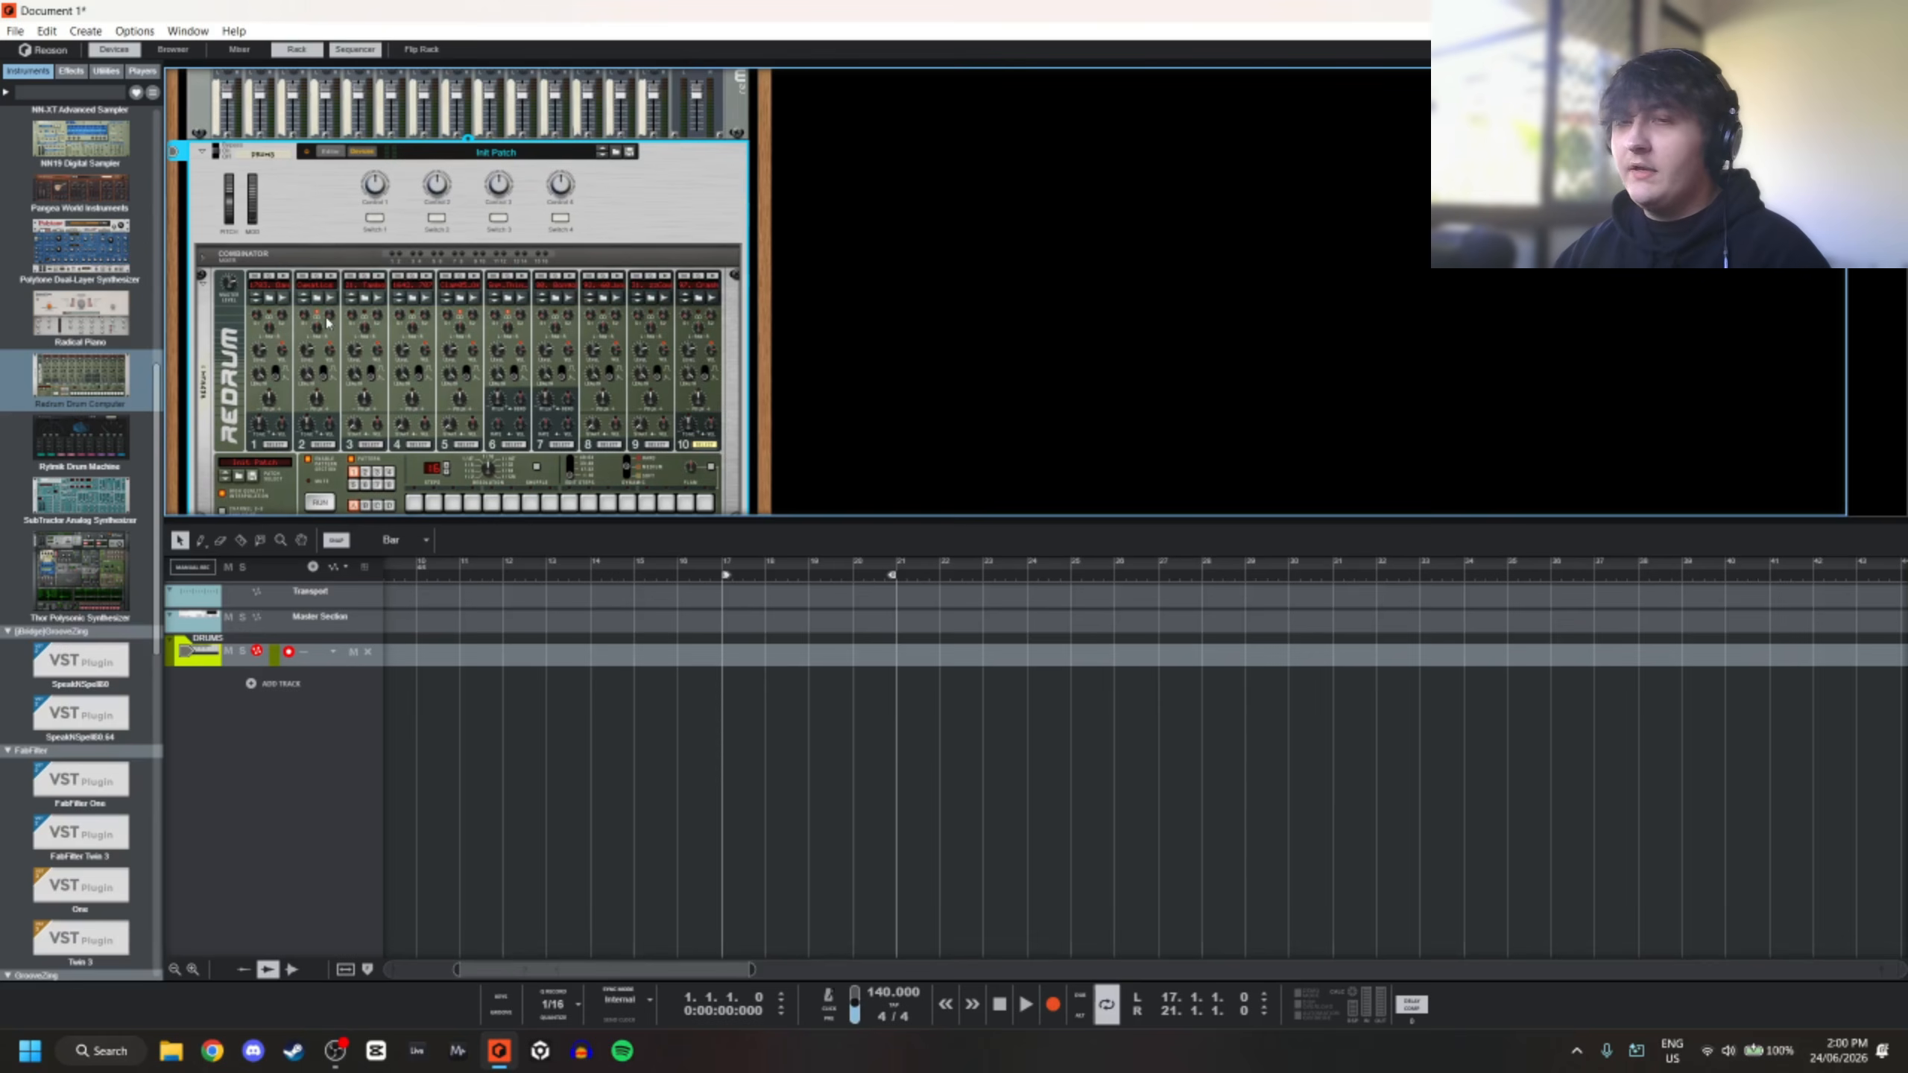
Create a sequencer track for the Redrum inside the Combinator and name it DRUMS
click(286, 281)
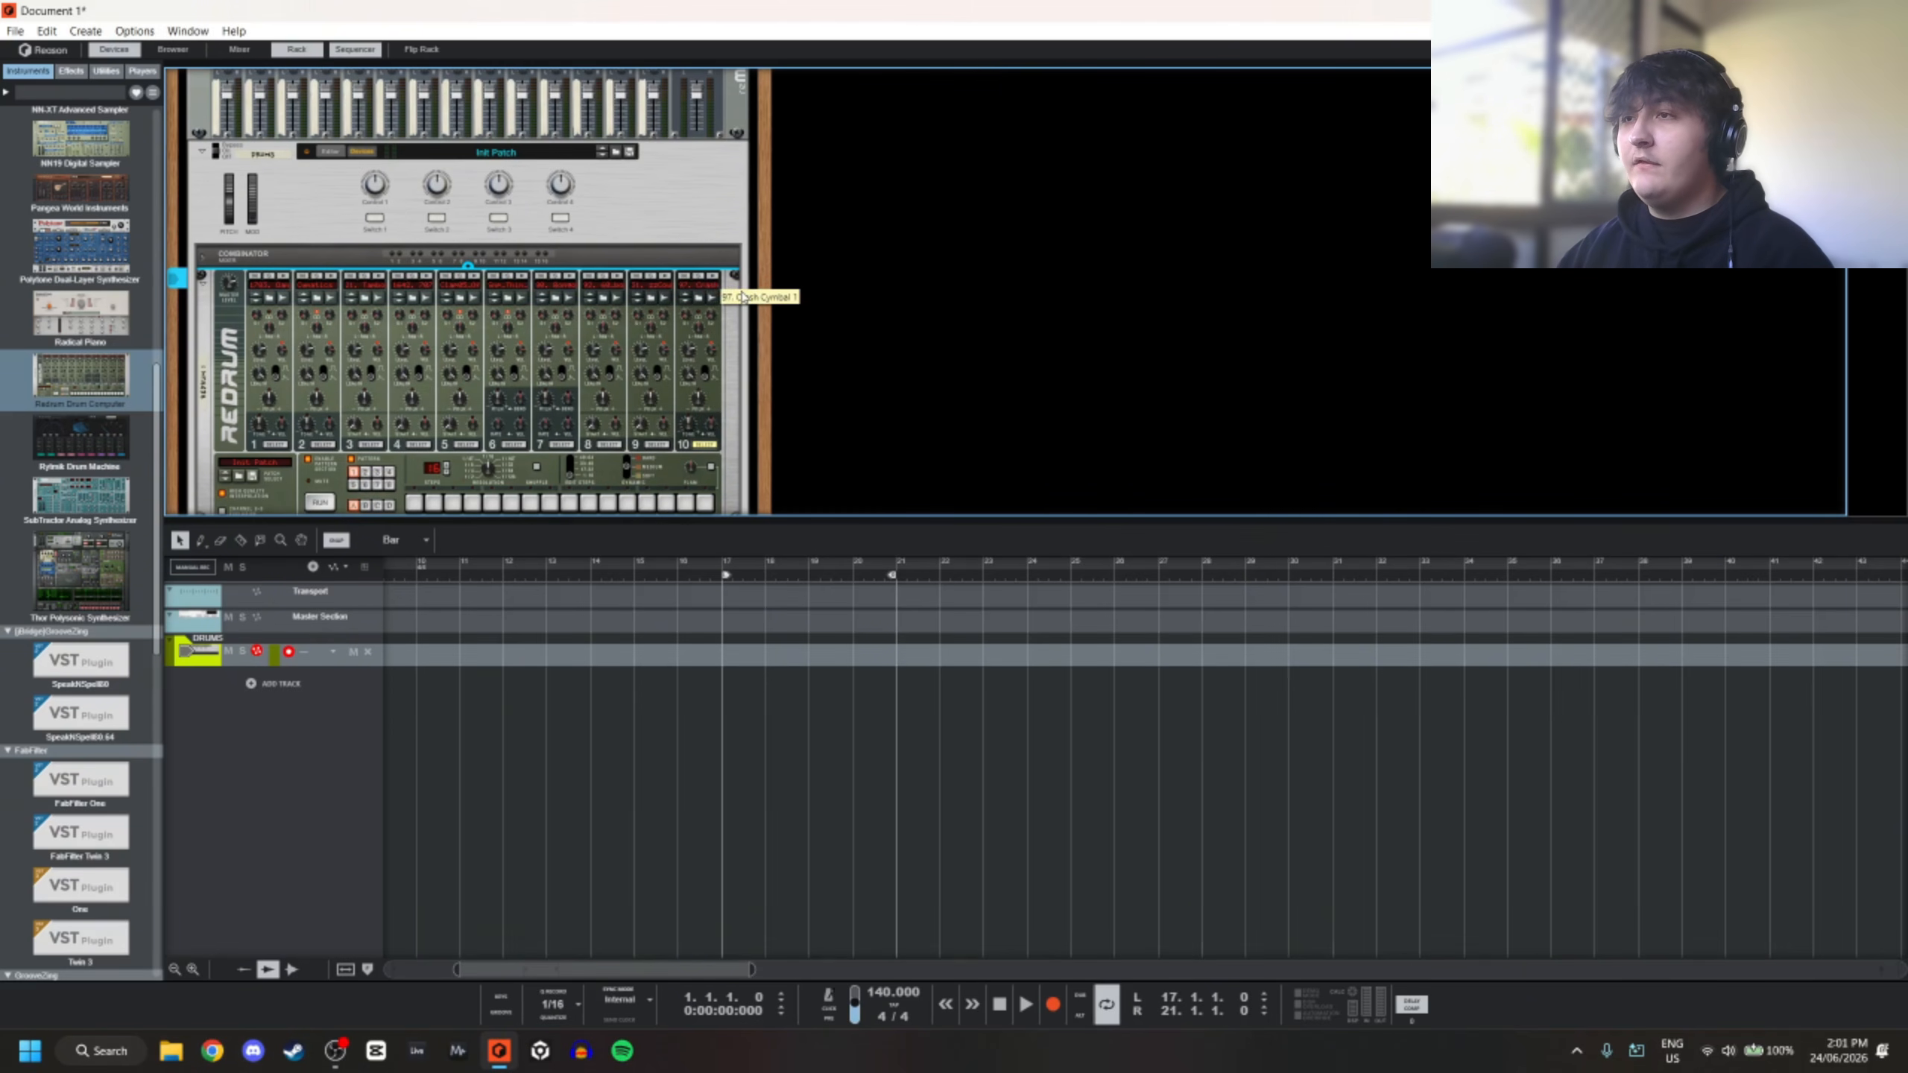
scroll(809, 405, down, 1)
scroll(549, 325, up, 2)
scroll(375, 324, down, 2)
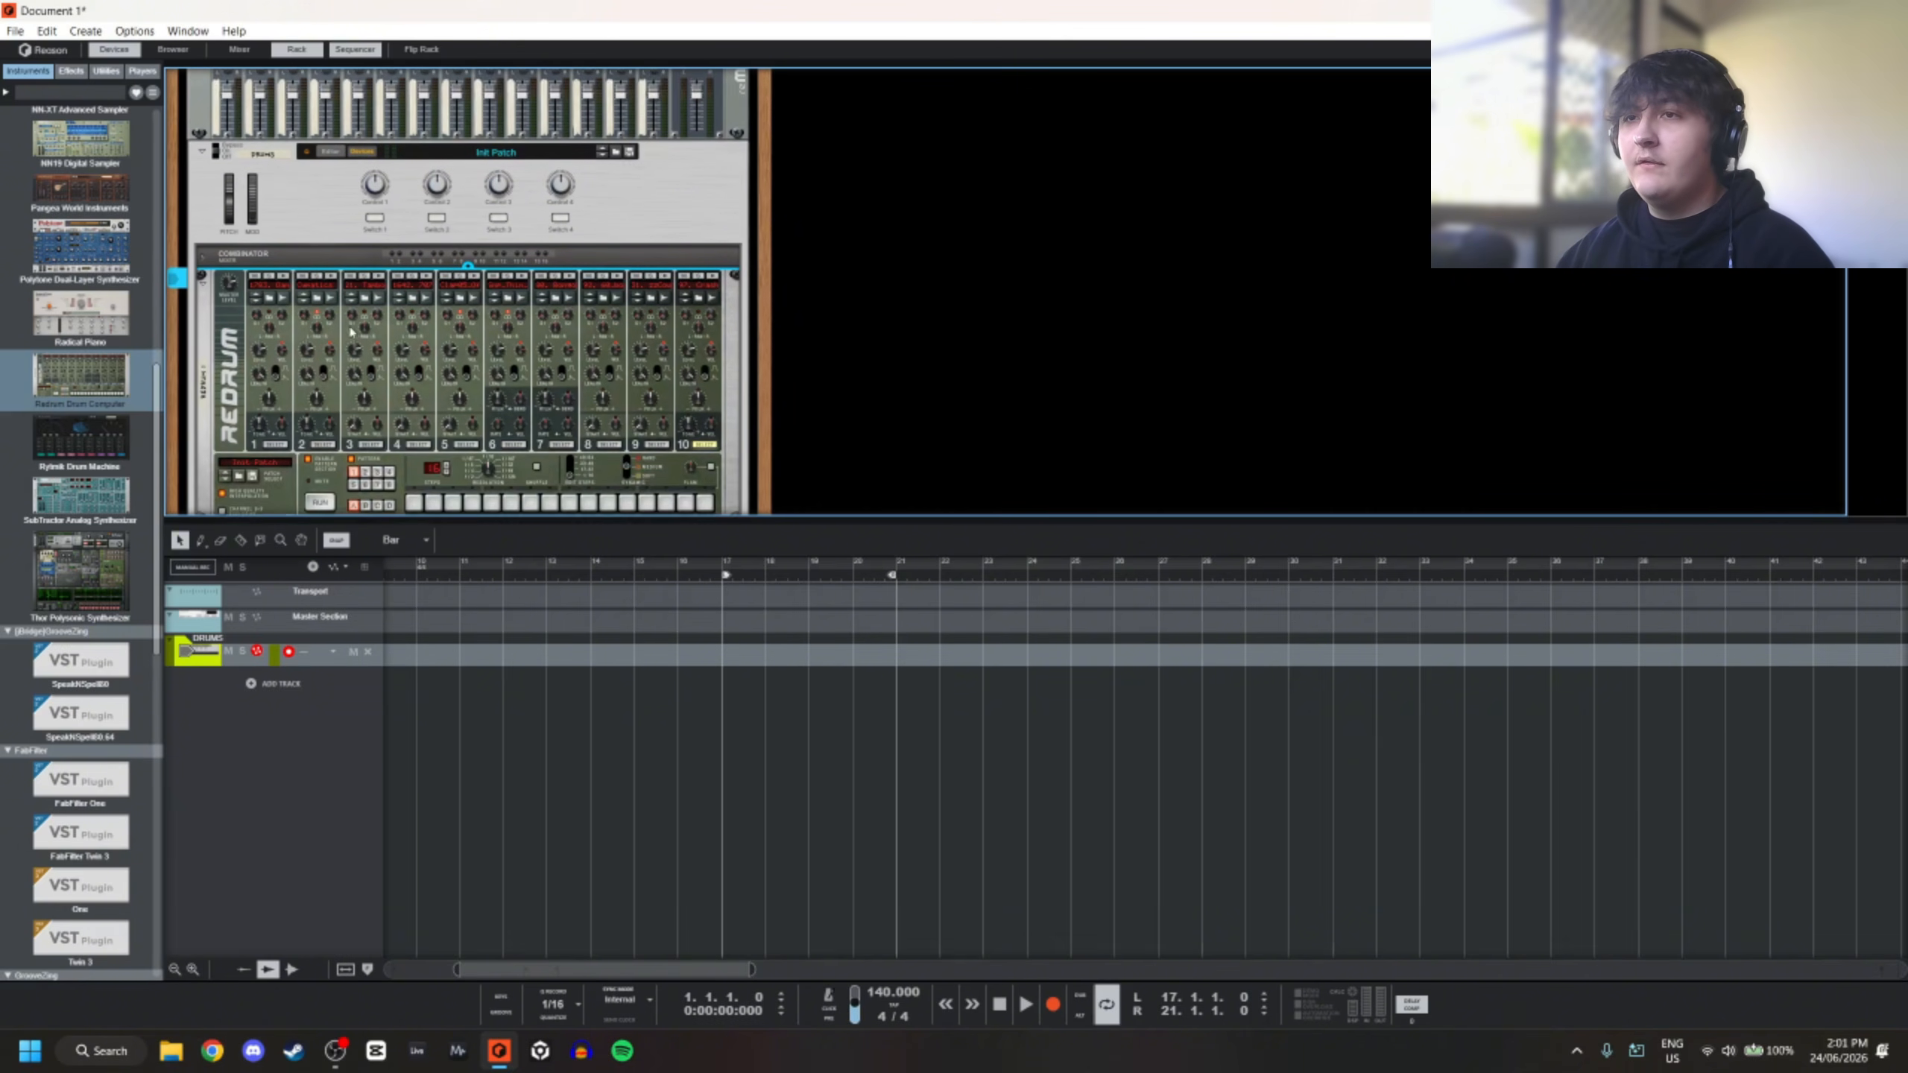
right_click(231, 321)
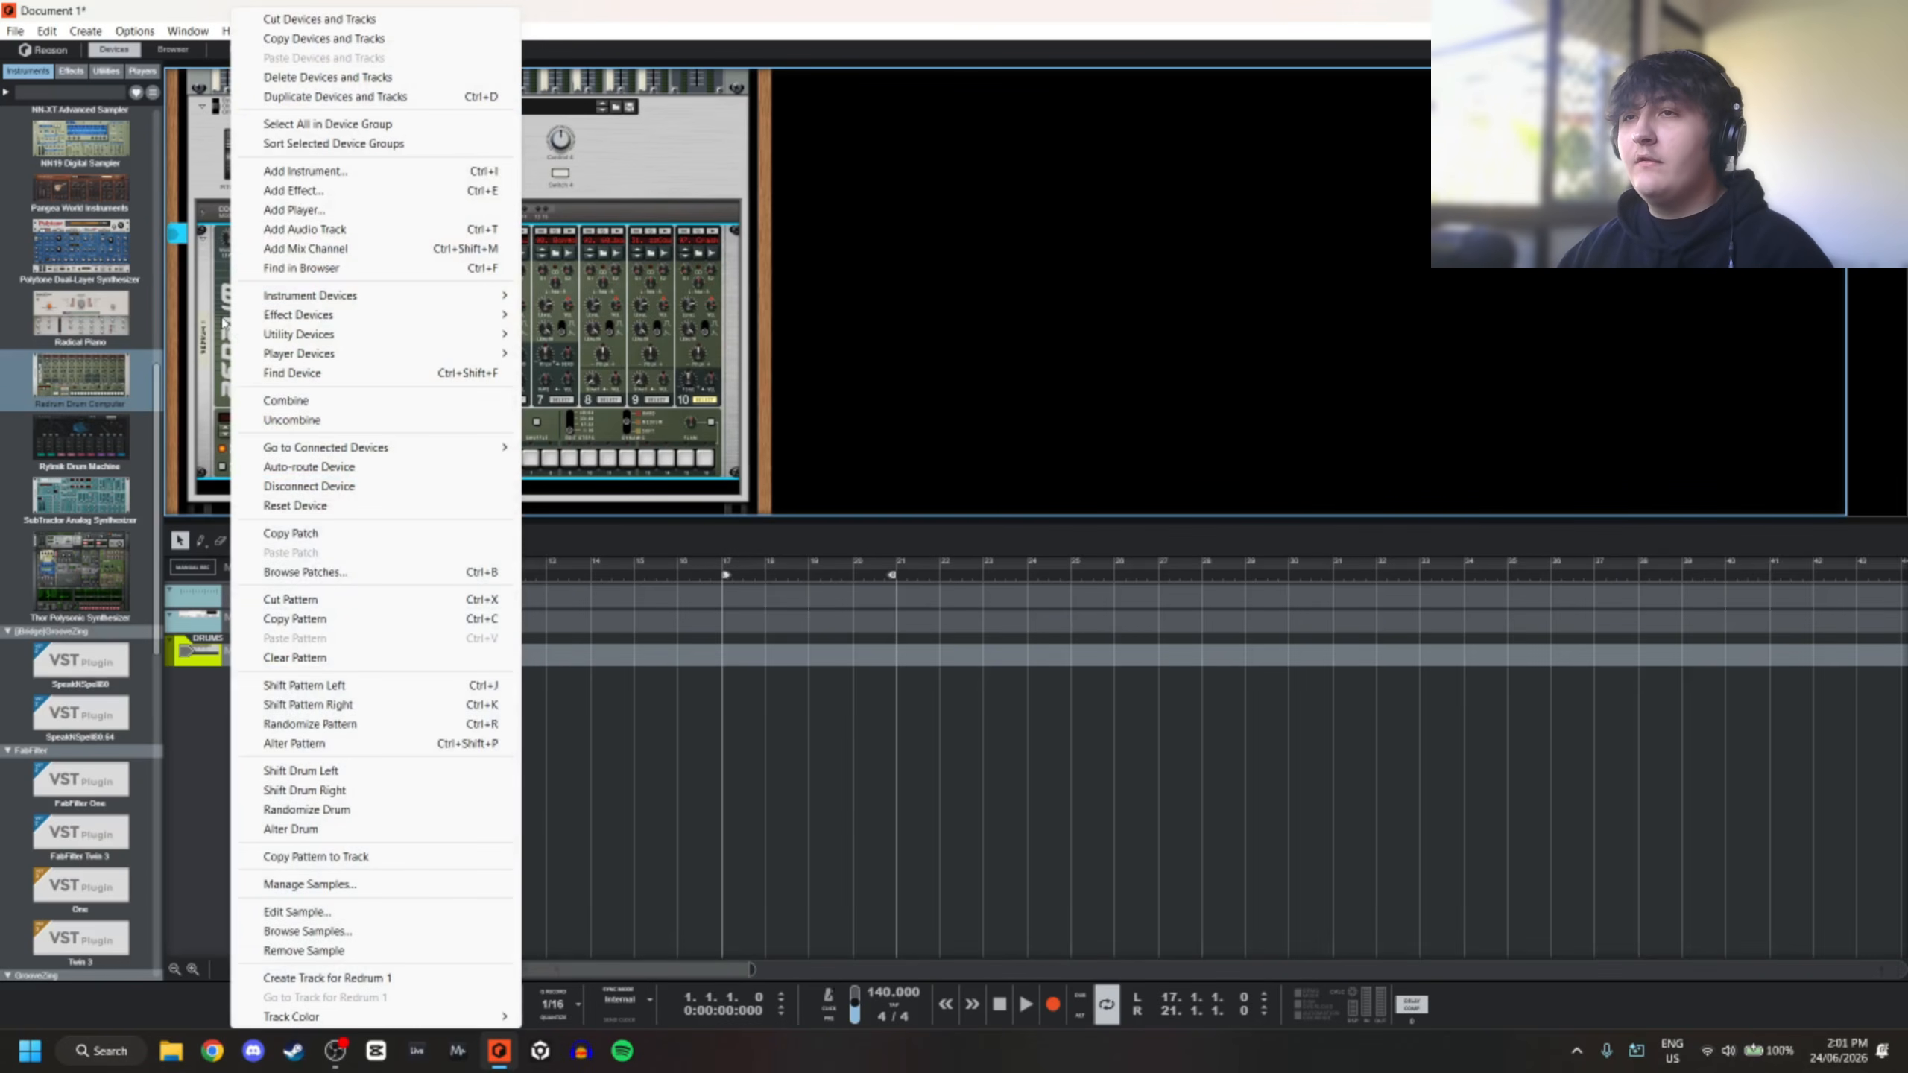
click(344, 983)
double_click(211, 672)
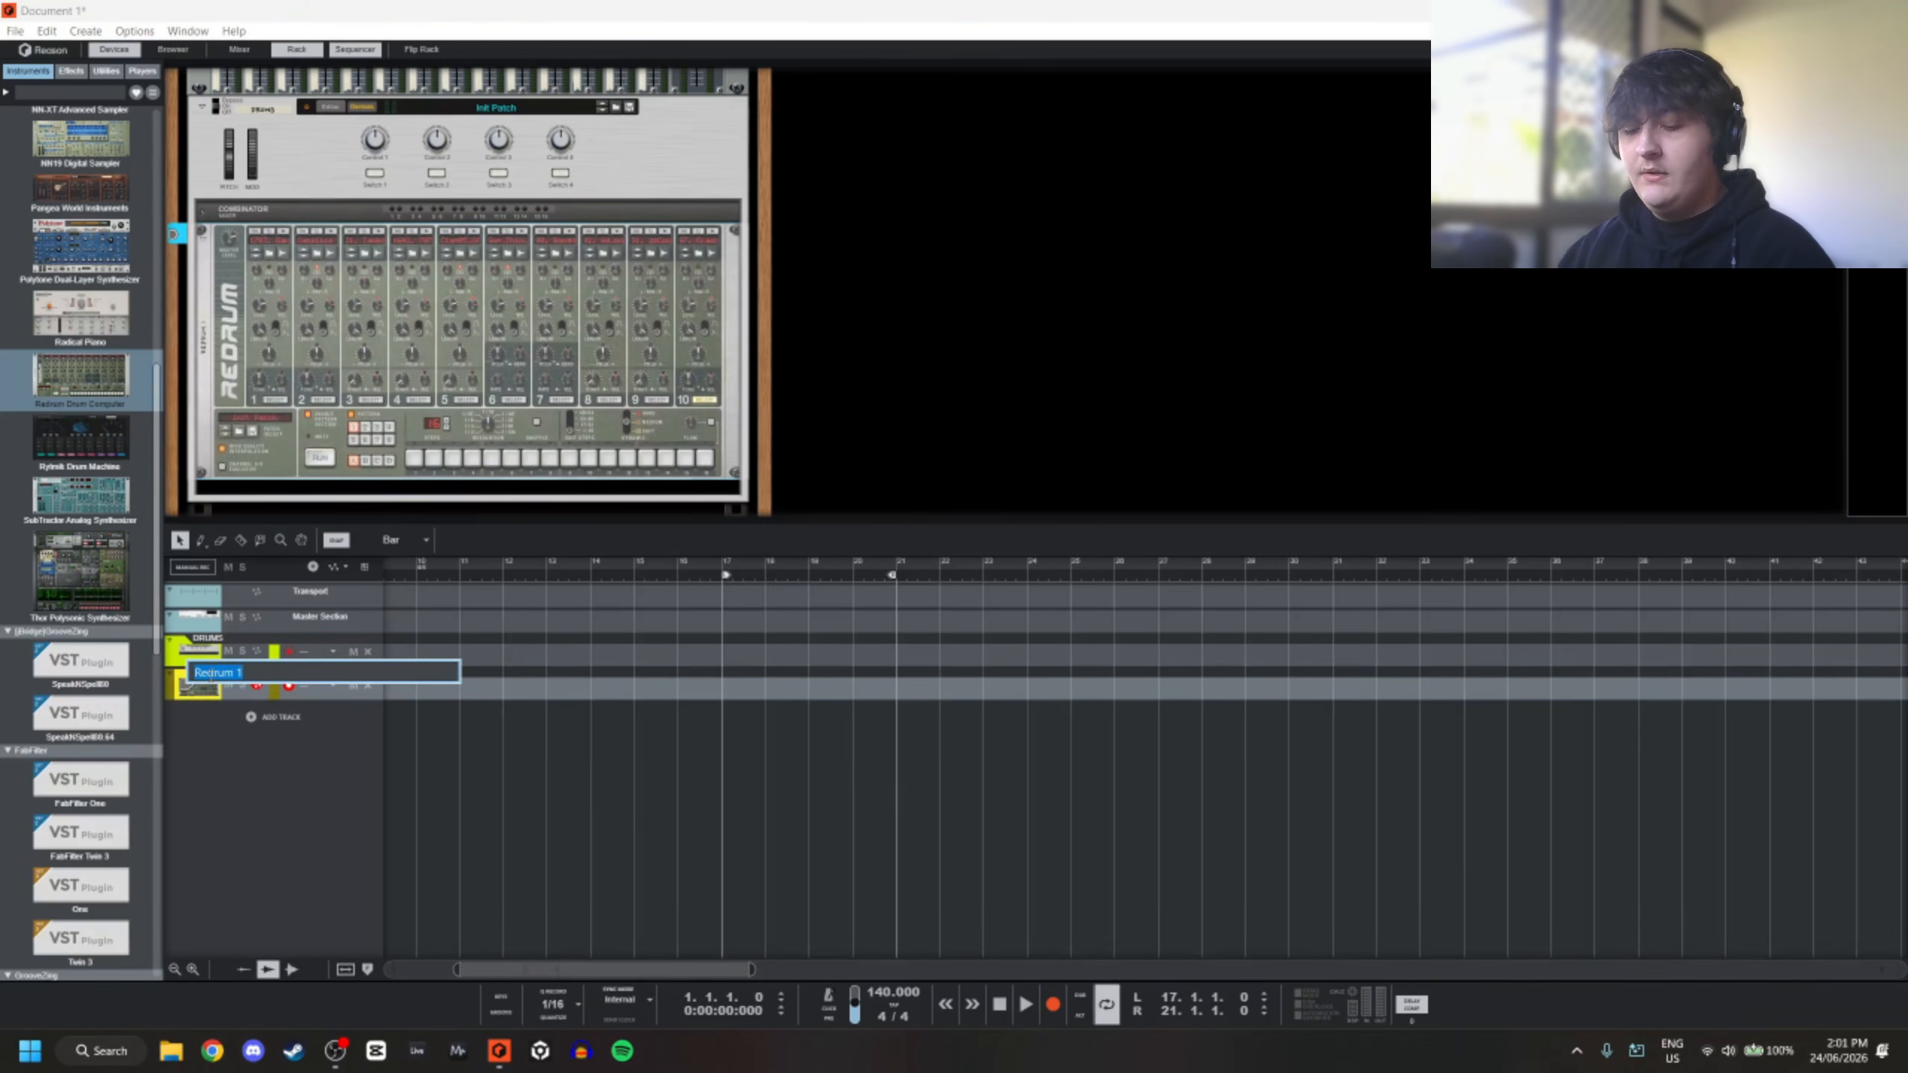
text(DRUMS)
key(Return)
Delete only the Combinator's sequencer track, keeping its device in the rack
click(197, 656)
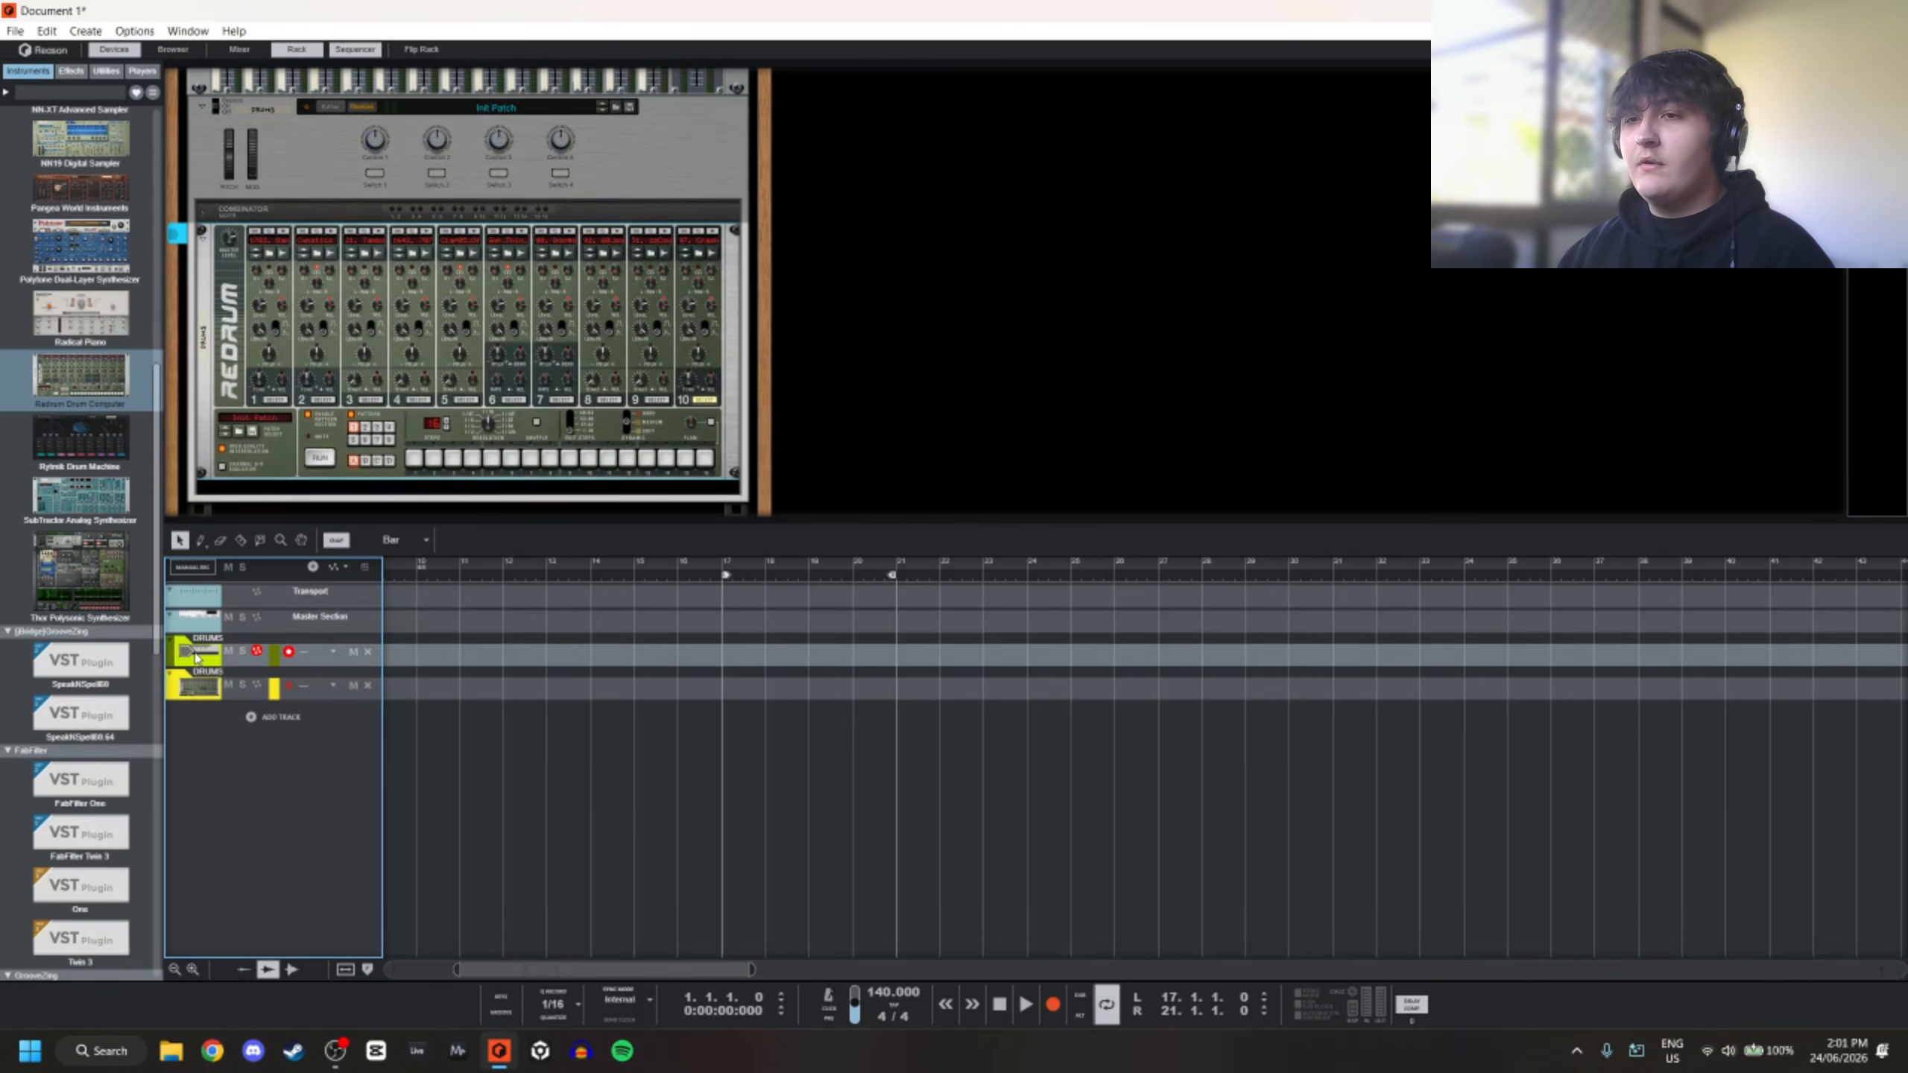
right_click(197, 657)
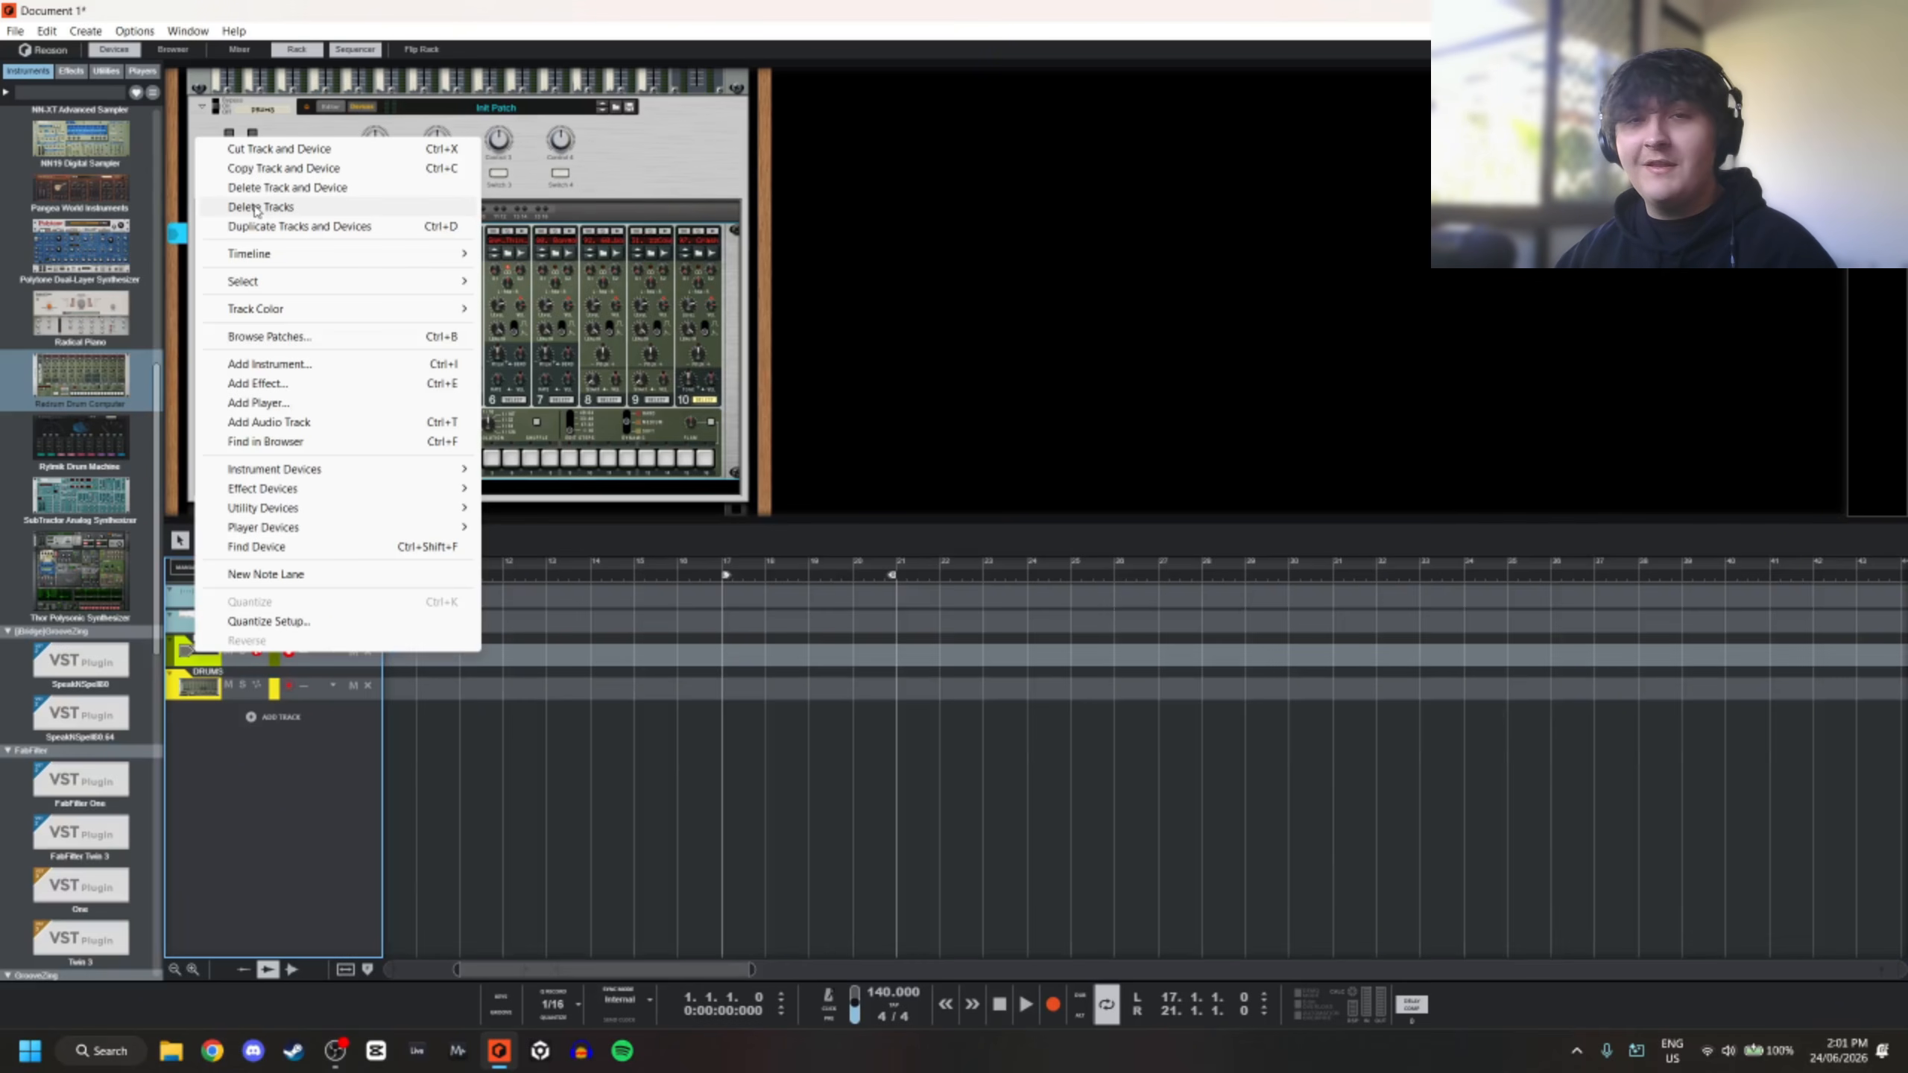
click(256, 207)
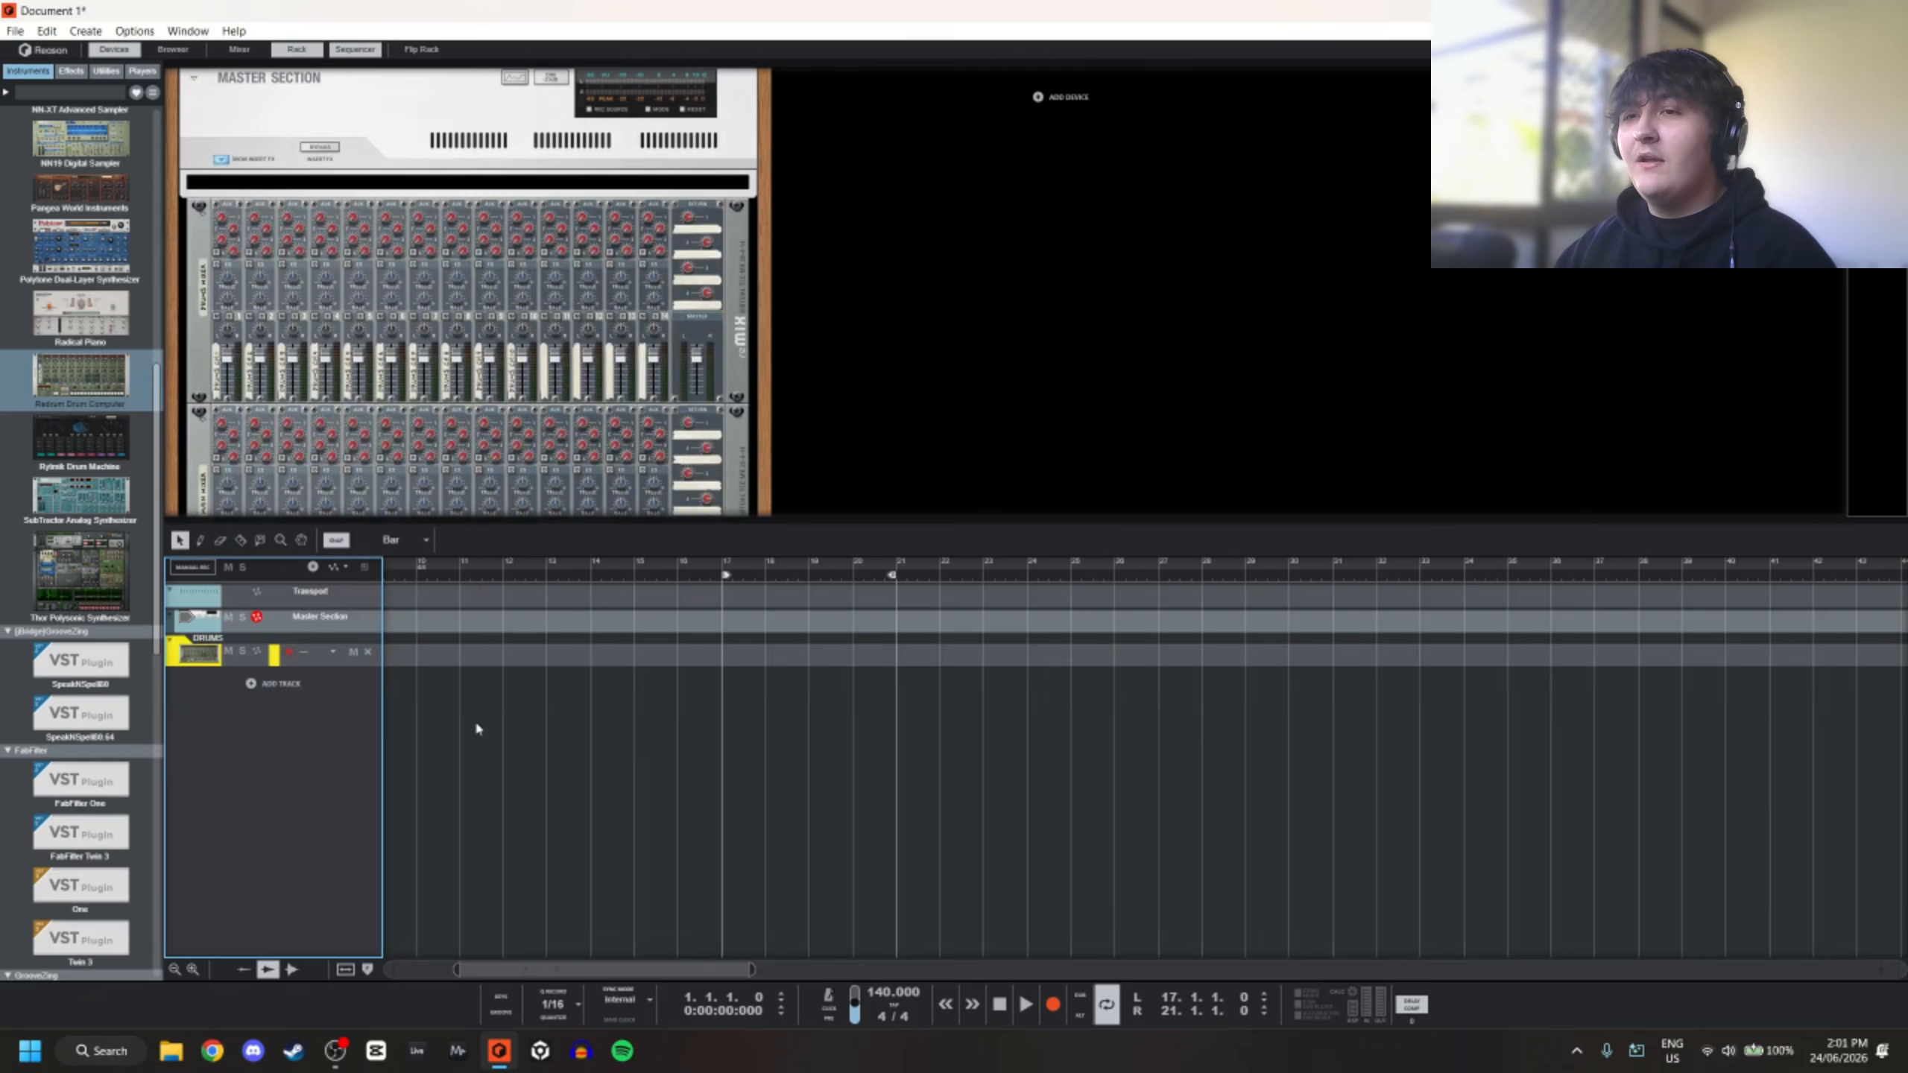
Draw a four-bar clip from bar 17 to bar 21 on the DRUMS track, open it and enlarge the note editor
scroll(326, 333, down, 5)
scroll(325, 333, up, 2)
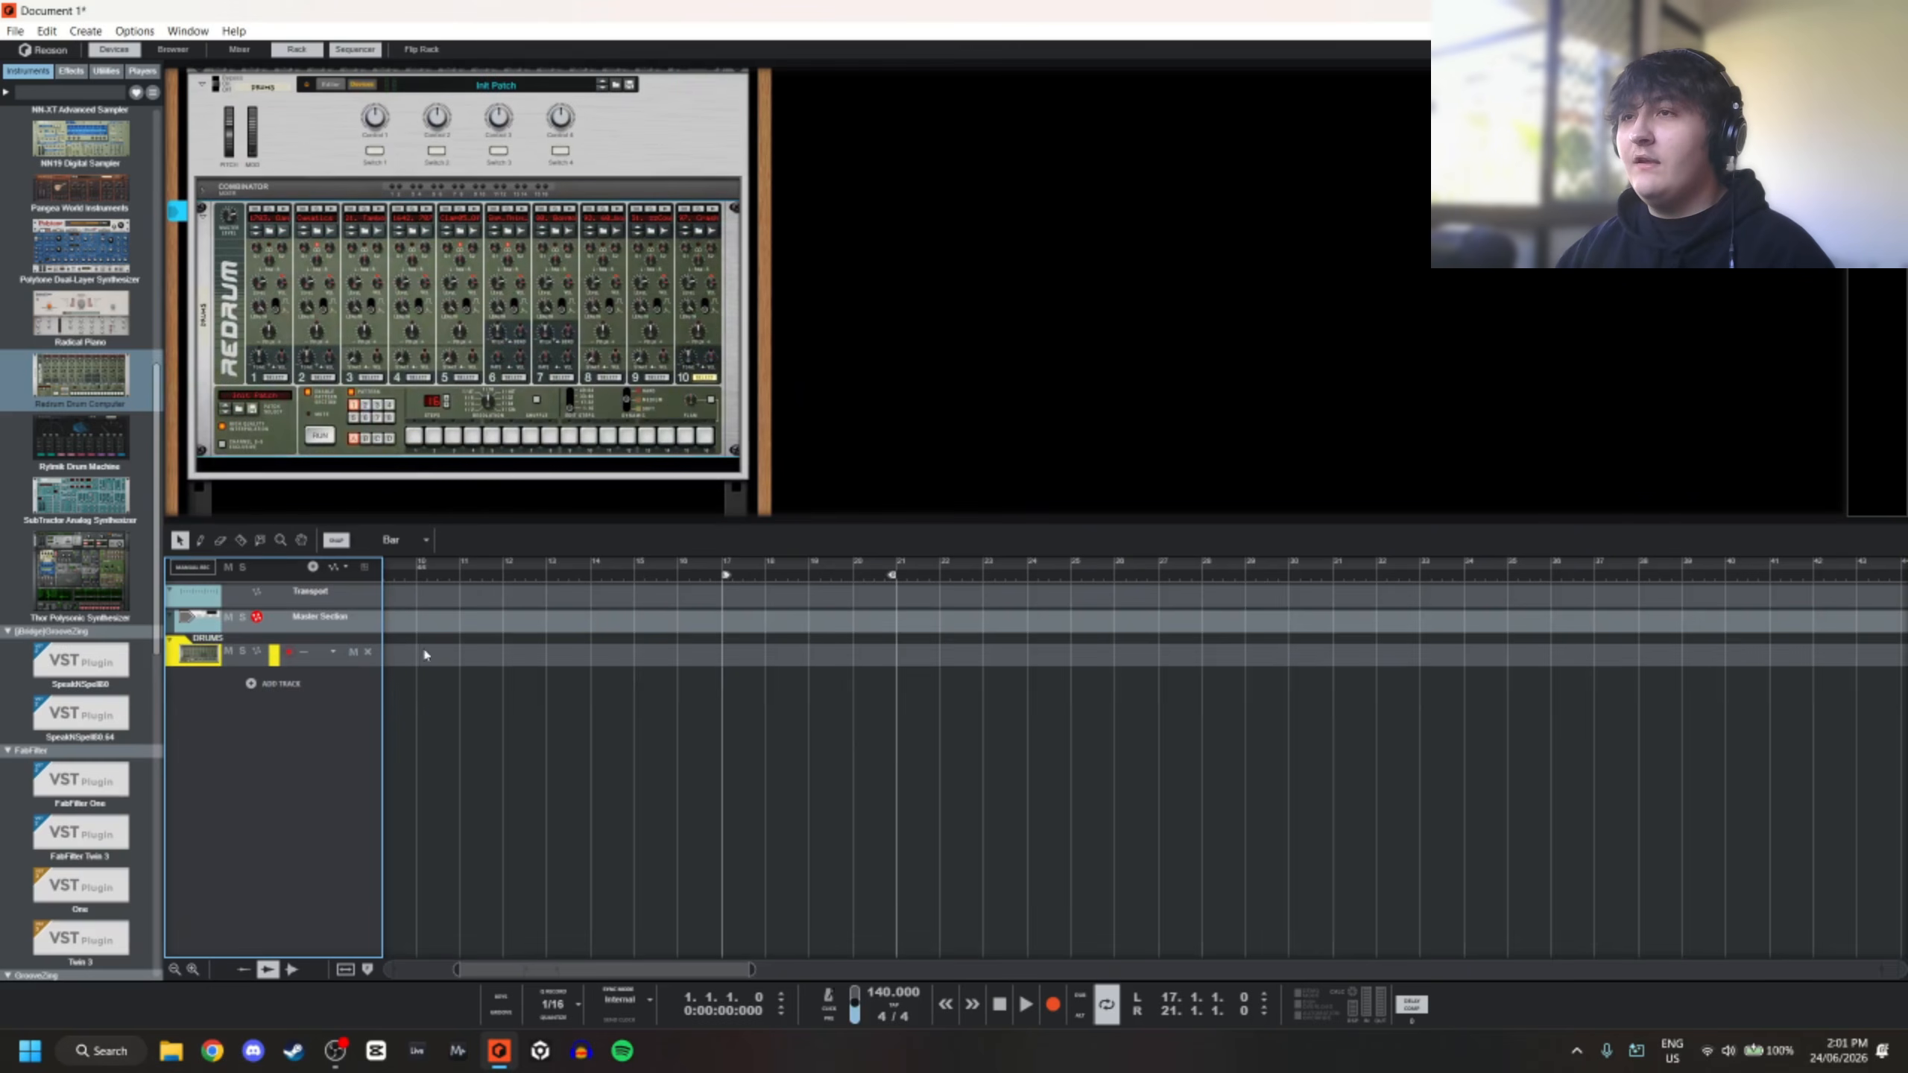
double_click(396, 653)
drag(412, 664, 898, 660)
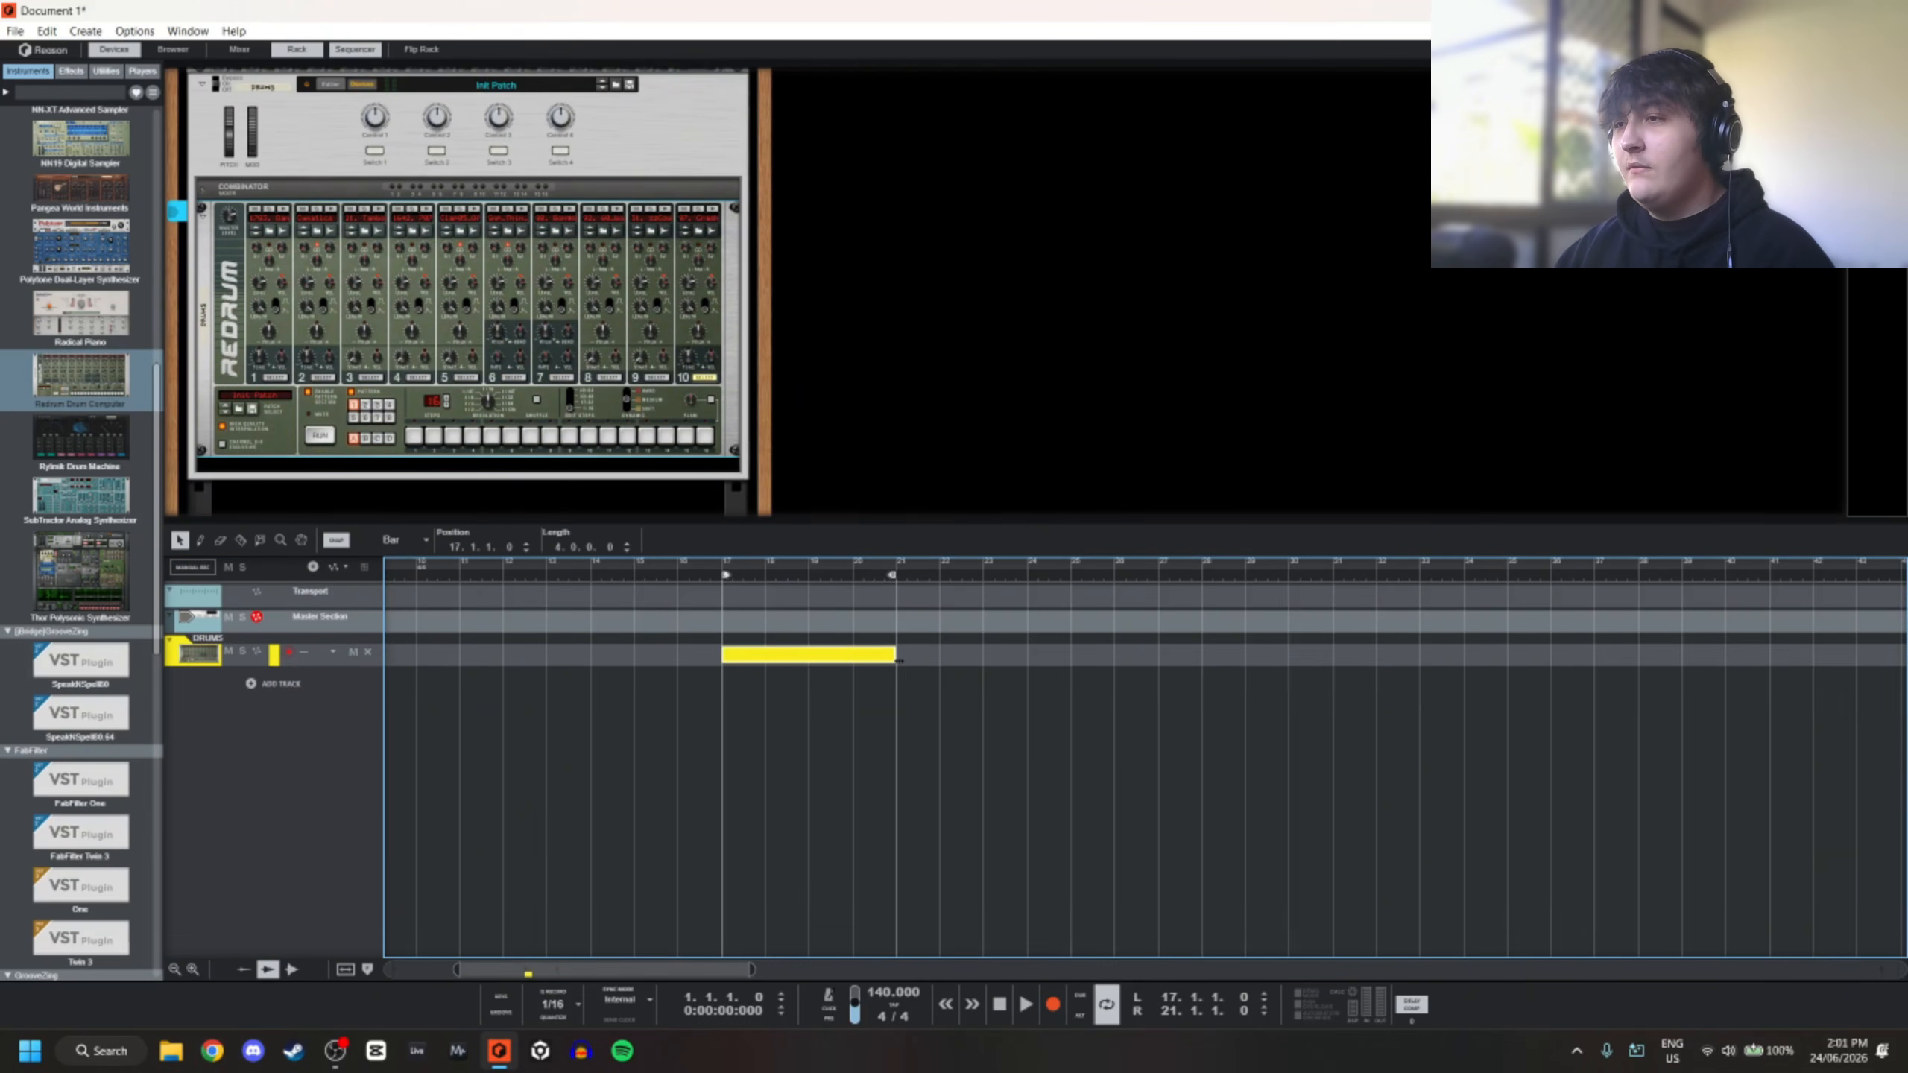
double_click(761, 658)
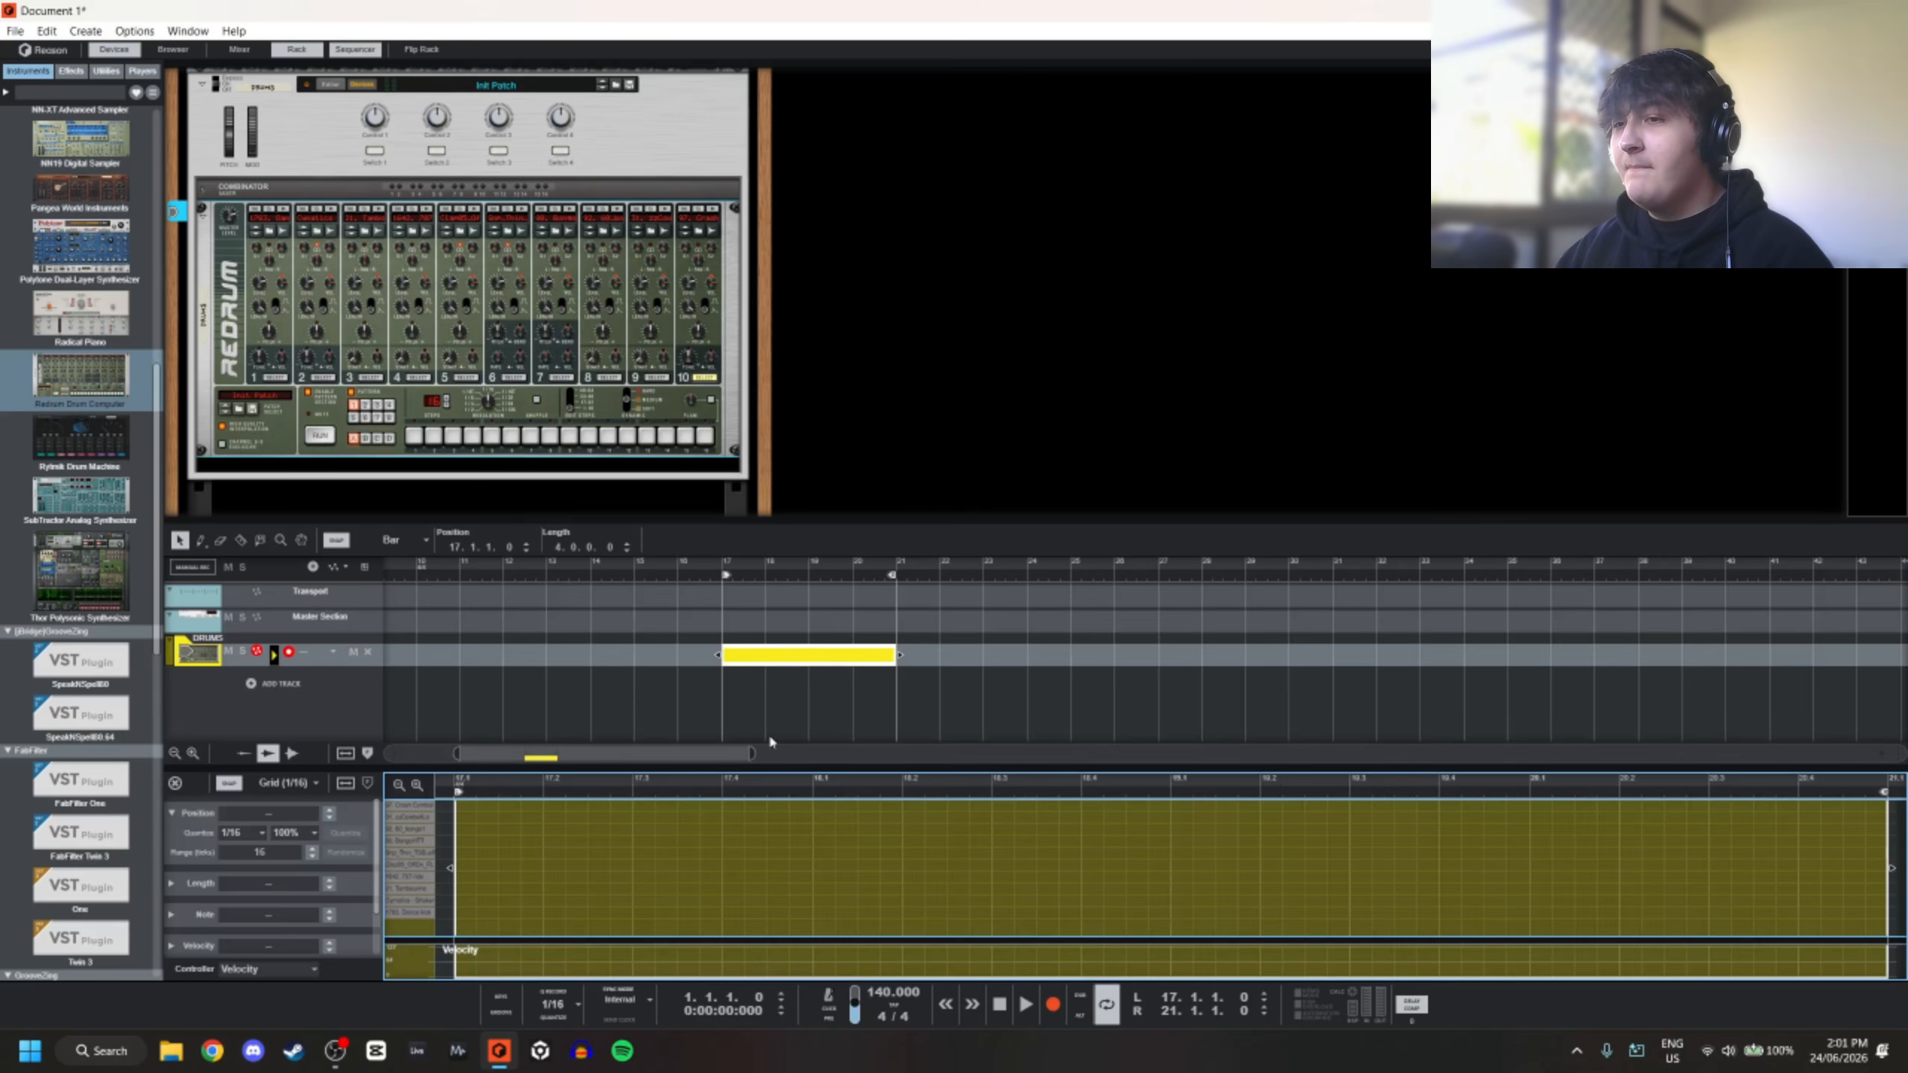
drag(790, 774, 789, 693)
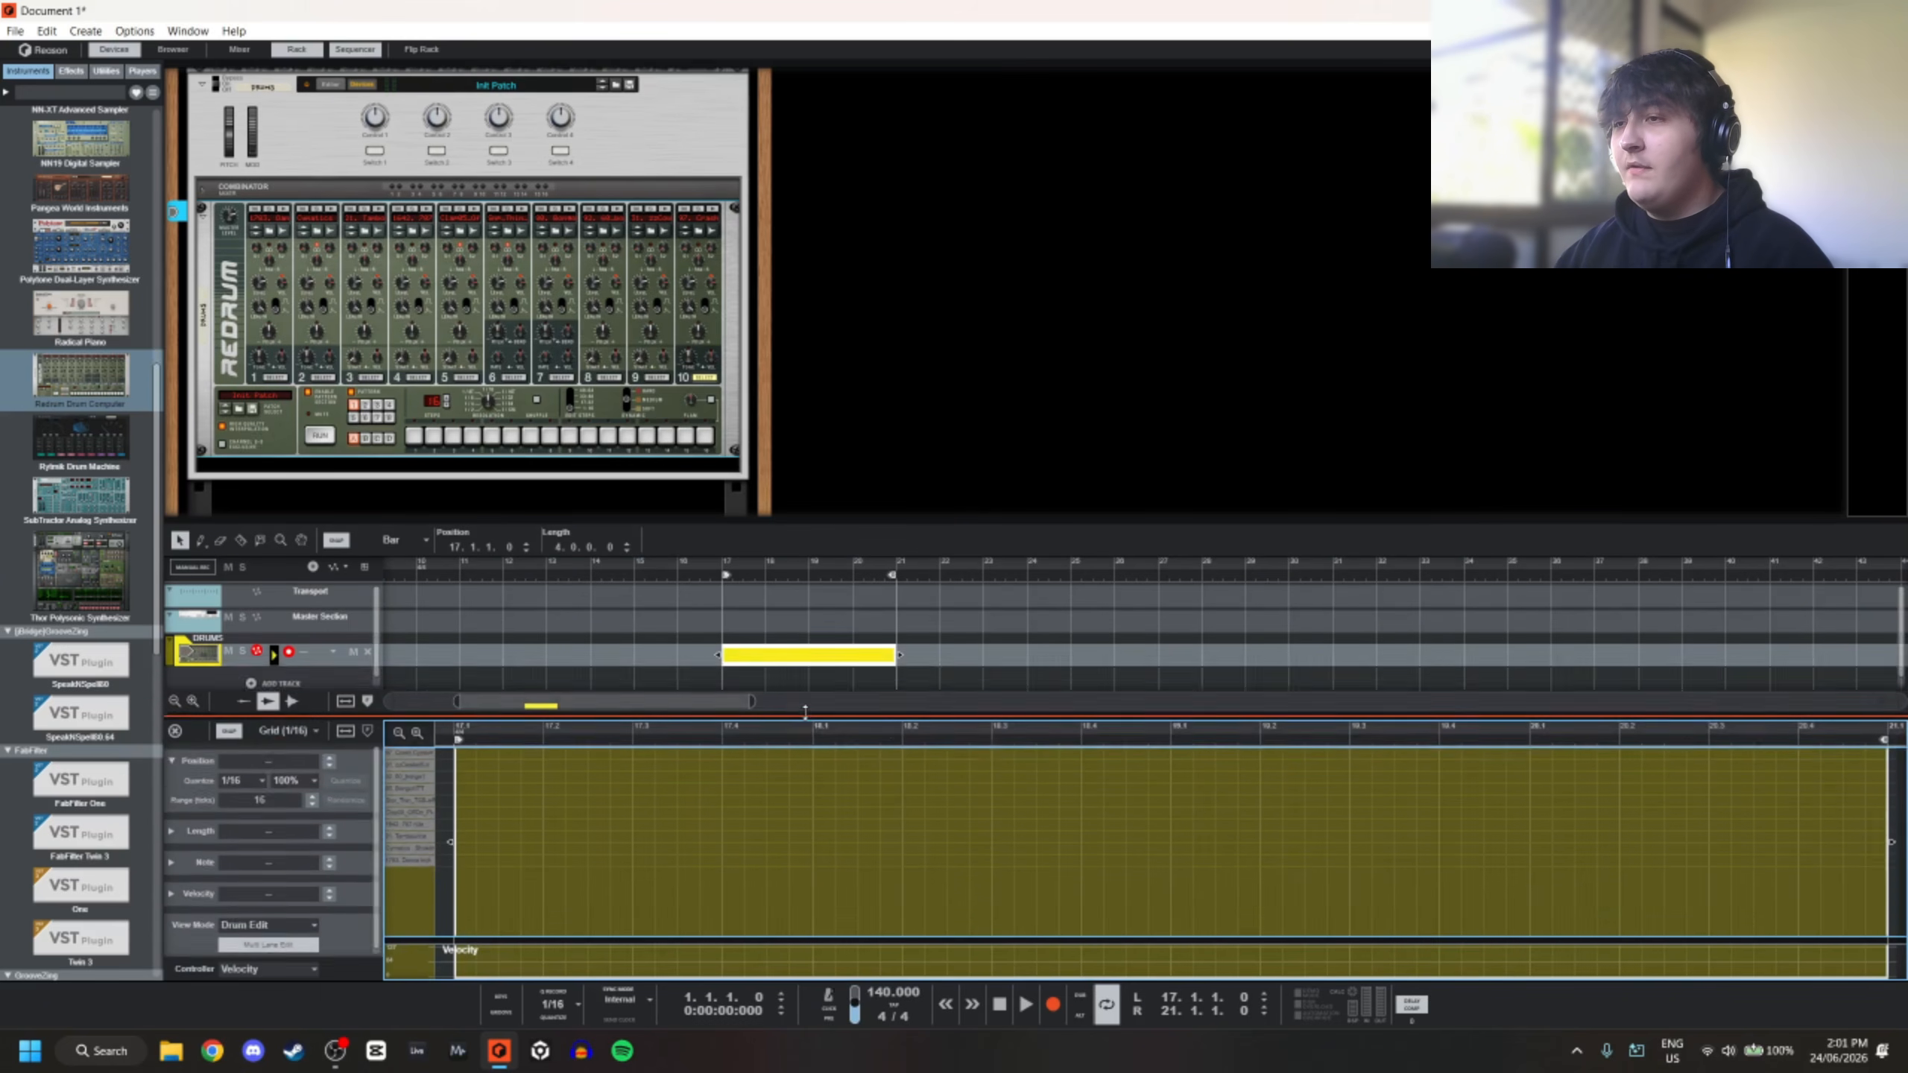
Add a C1 note for Redrum channel 1 at position 17.1.1 and set the editor's snap to Grid
double_click(466, 829)
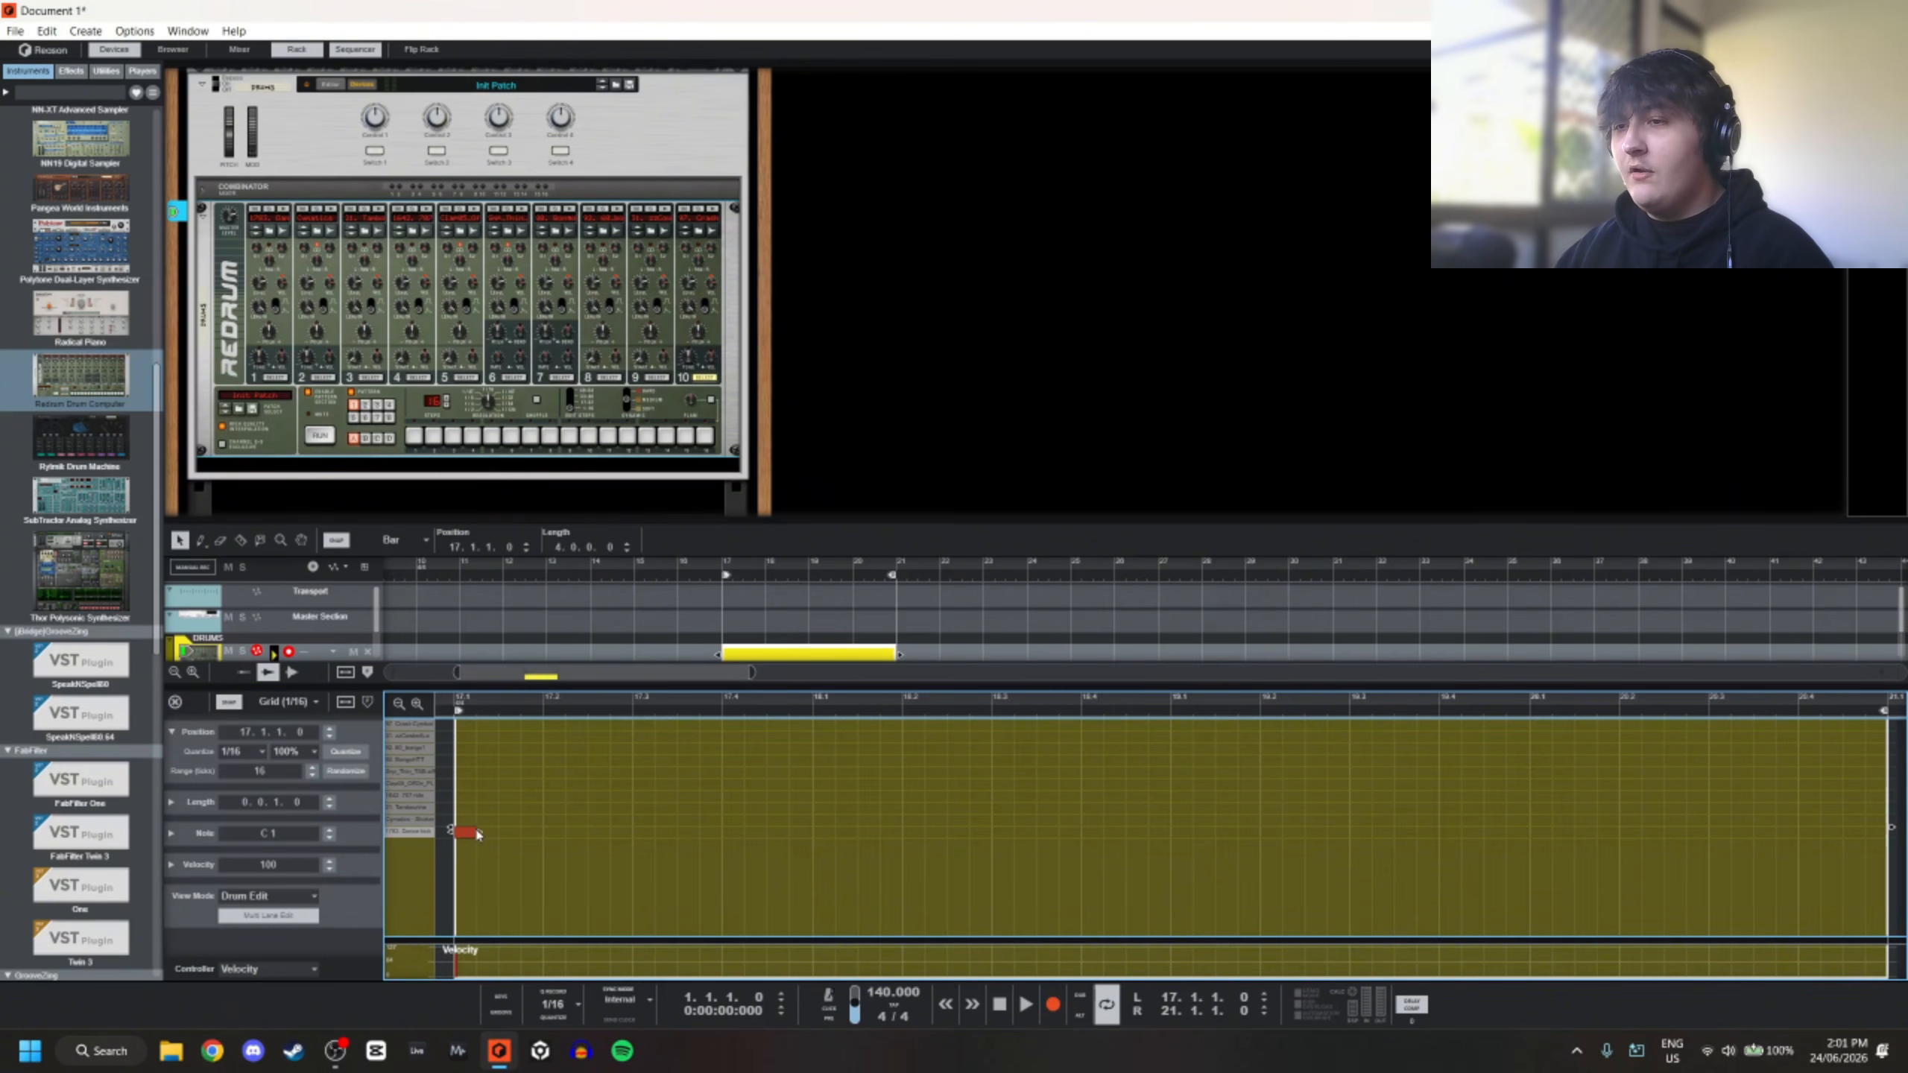
scroll(627, 823, down, 2)
scroll(563, 836, up, 3)
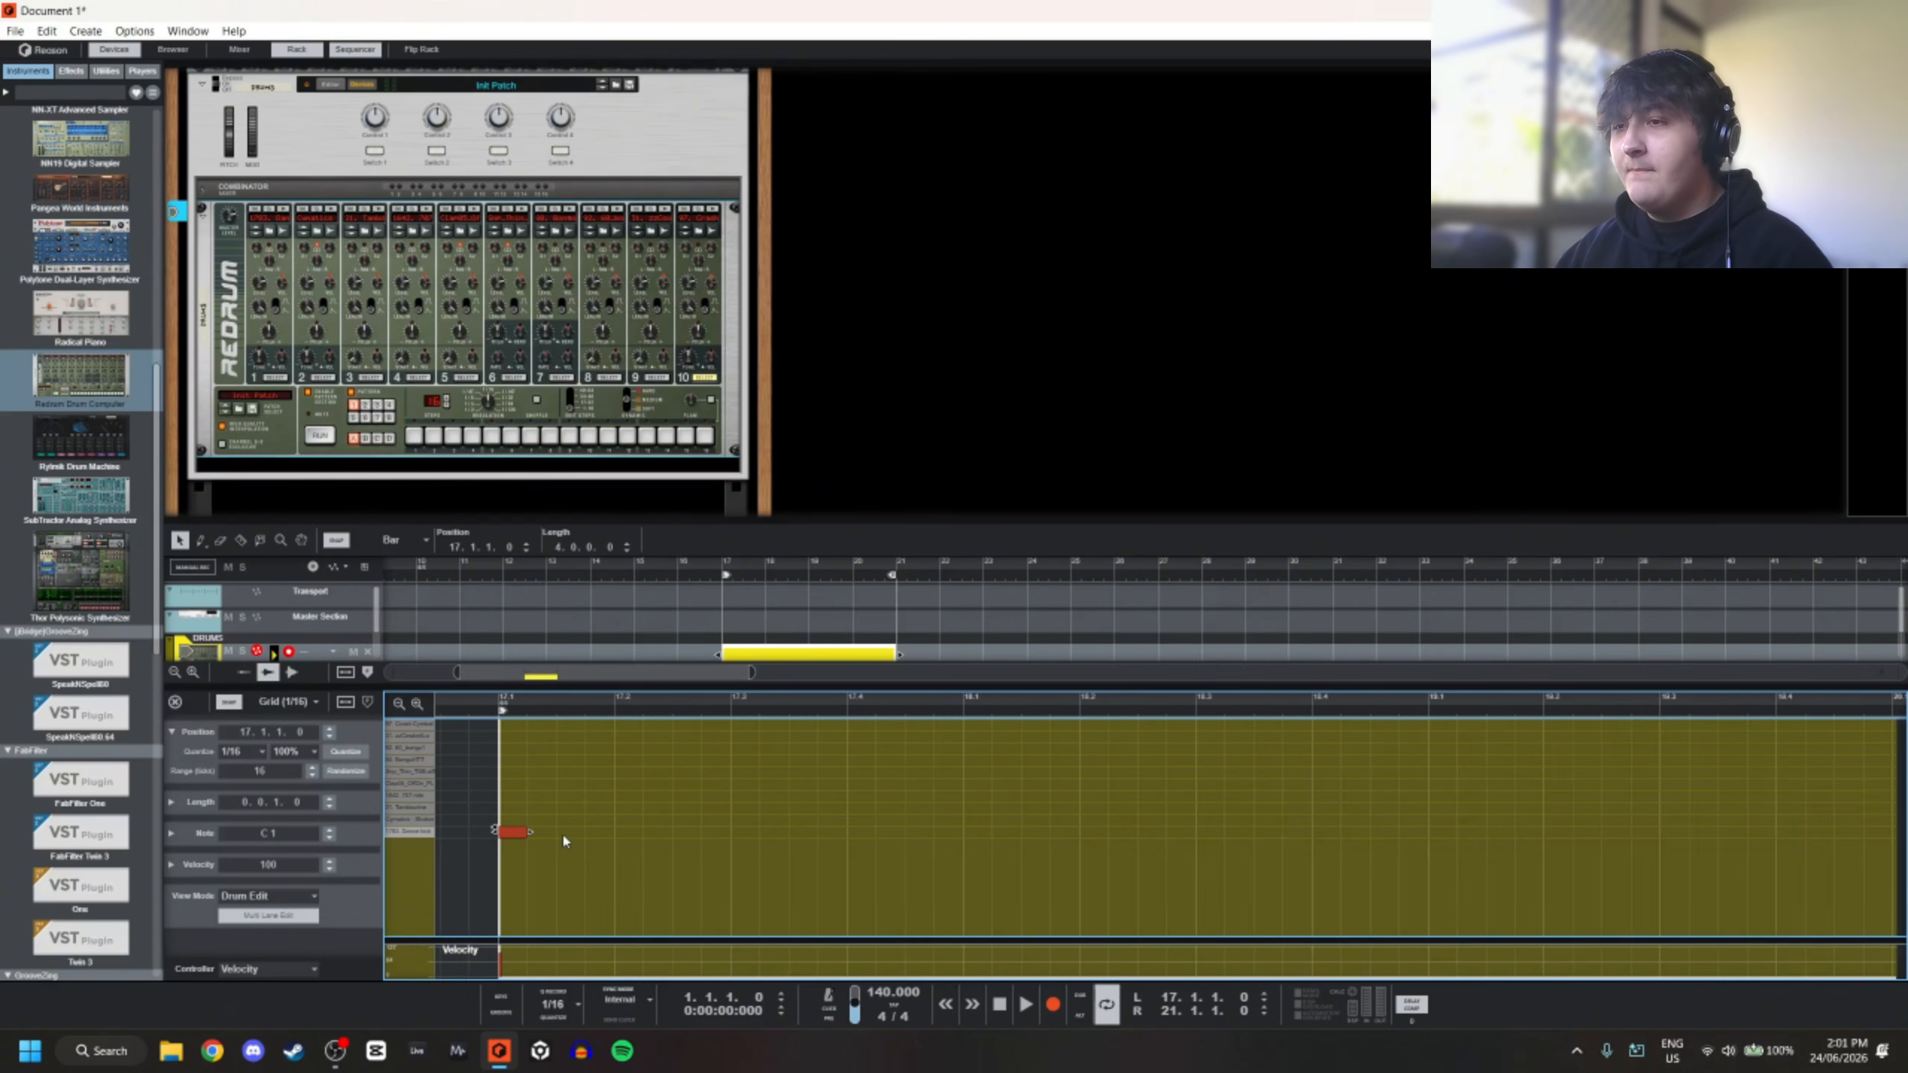
scroll(559, 827, down, 1)
click(286, 702)
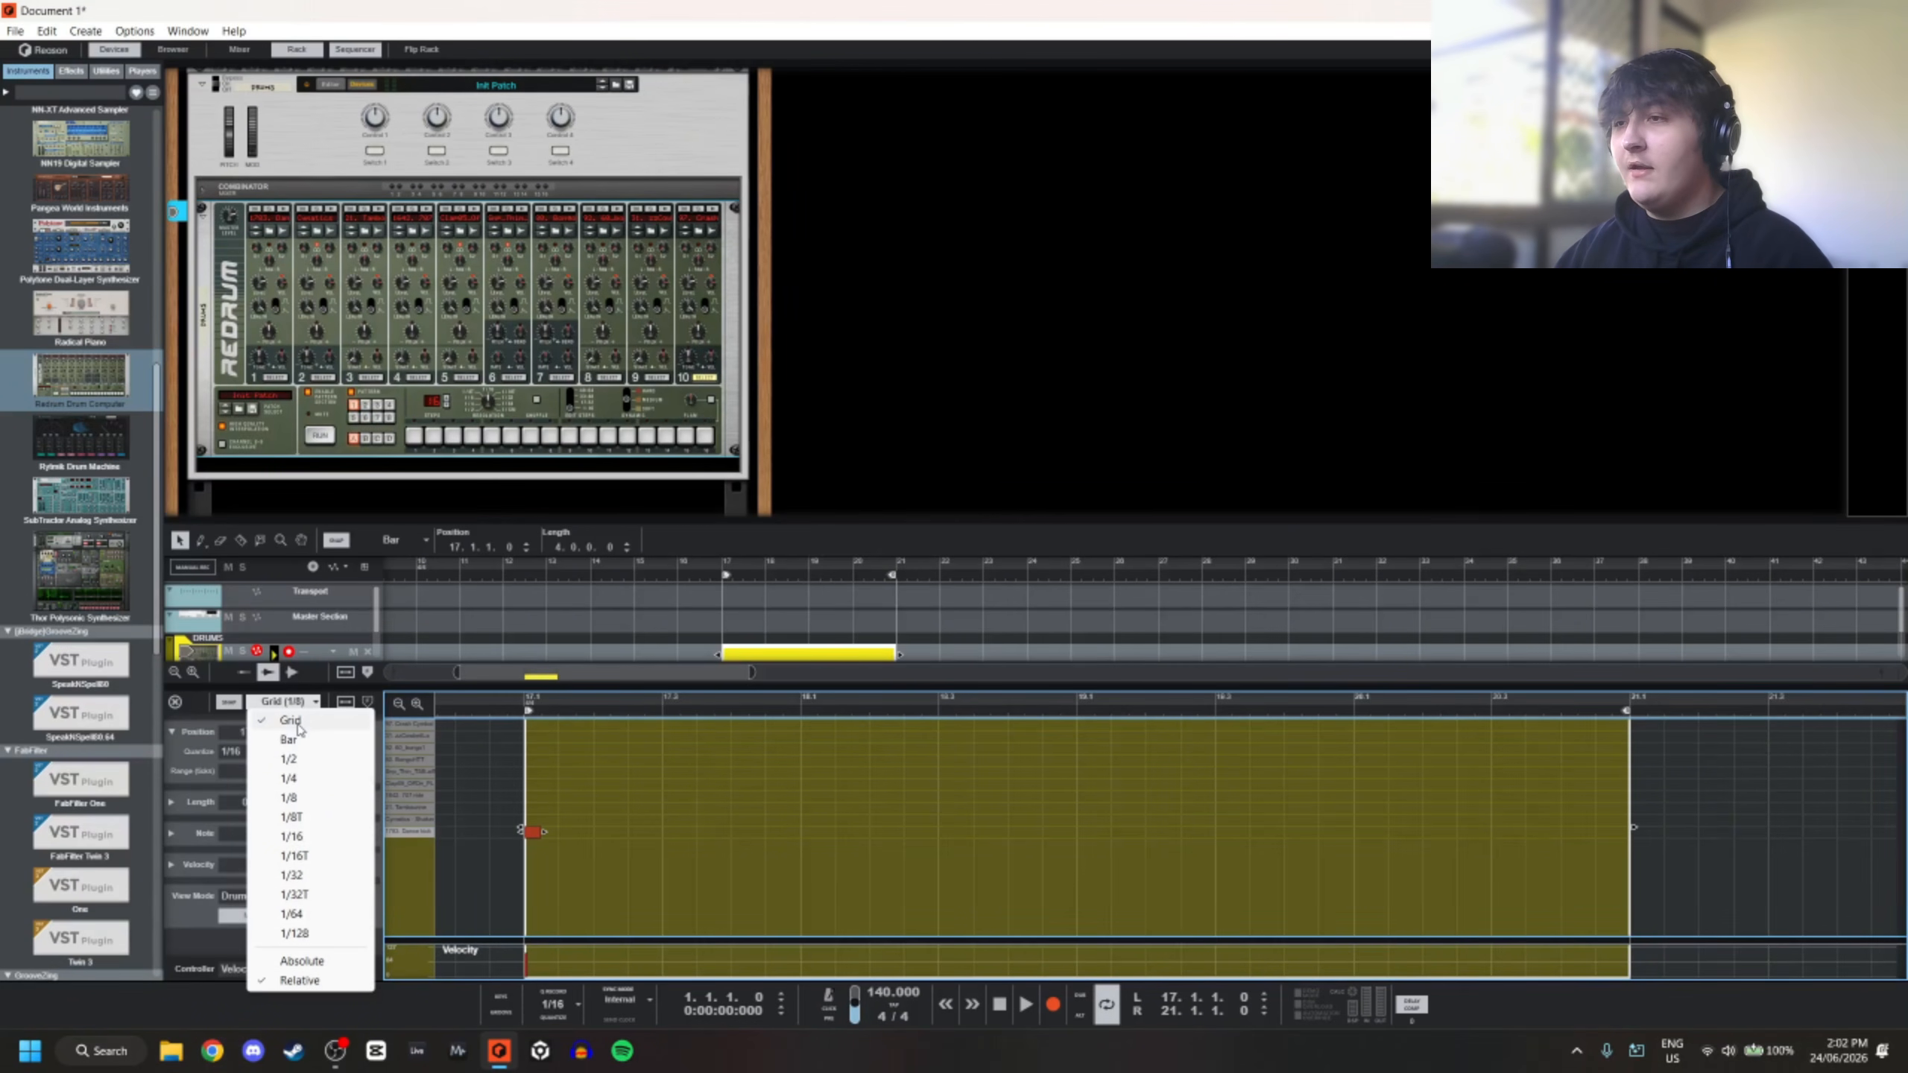
click(298, 724)
Move the song position to the start of bar 17
scroll(1000, 588, down, 1)
scroll(976, 594, up, 2)
drag(890, 570, 856, 571)
scroll(787, 813, down, 2)
scroll(805, 815, up, 1)
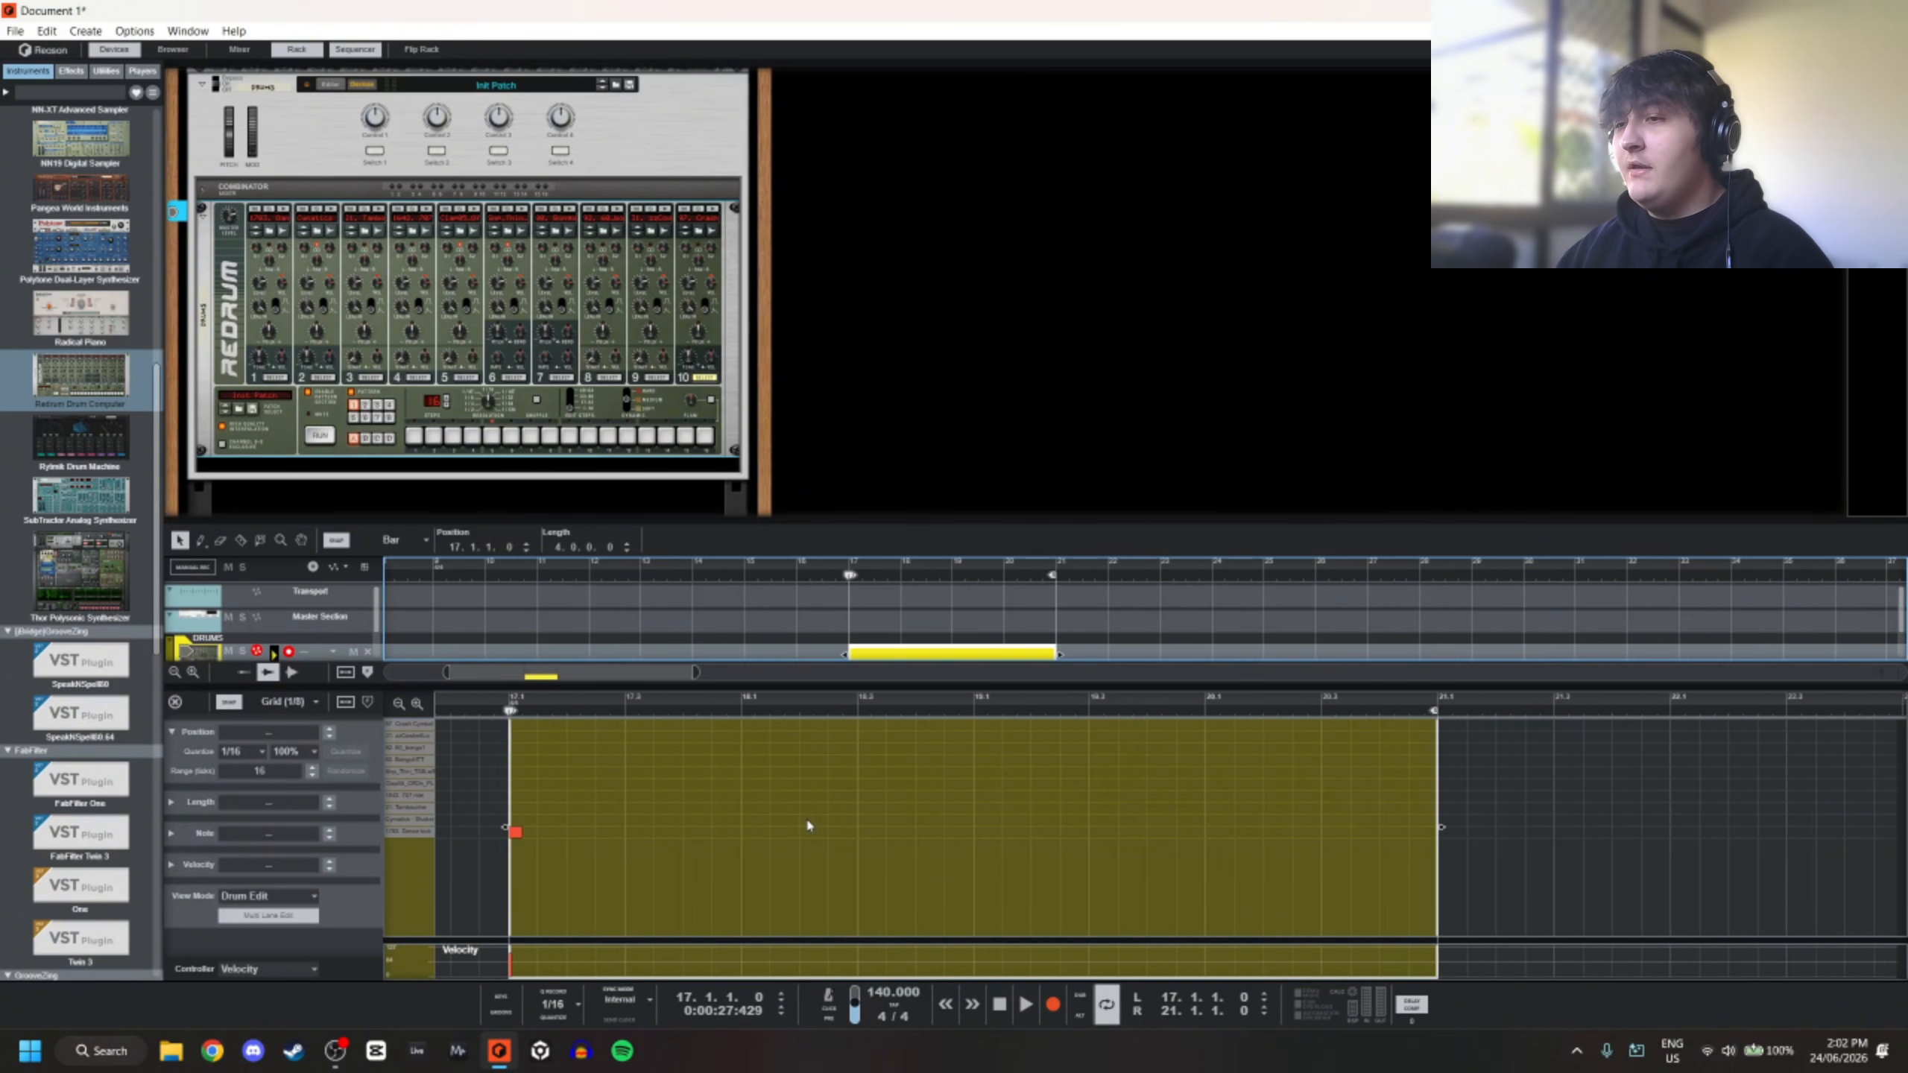
scroll(705, 827, down, 1)
scroll(703, 816, up, 2)
scroll(702, 820, down, 2)
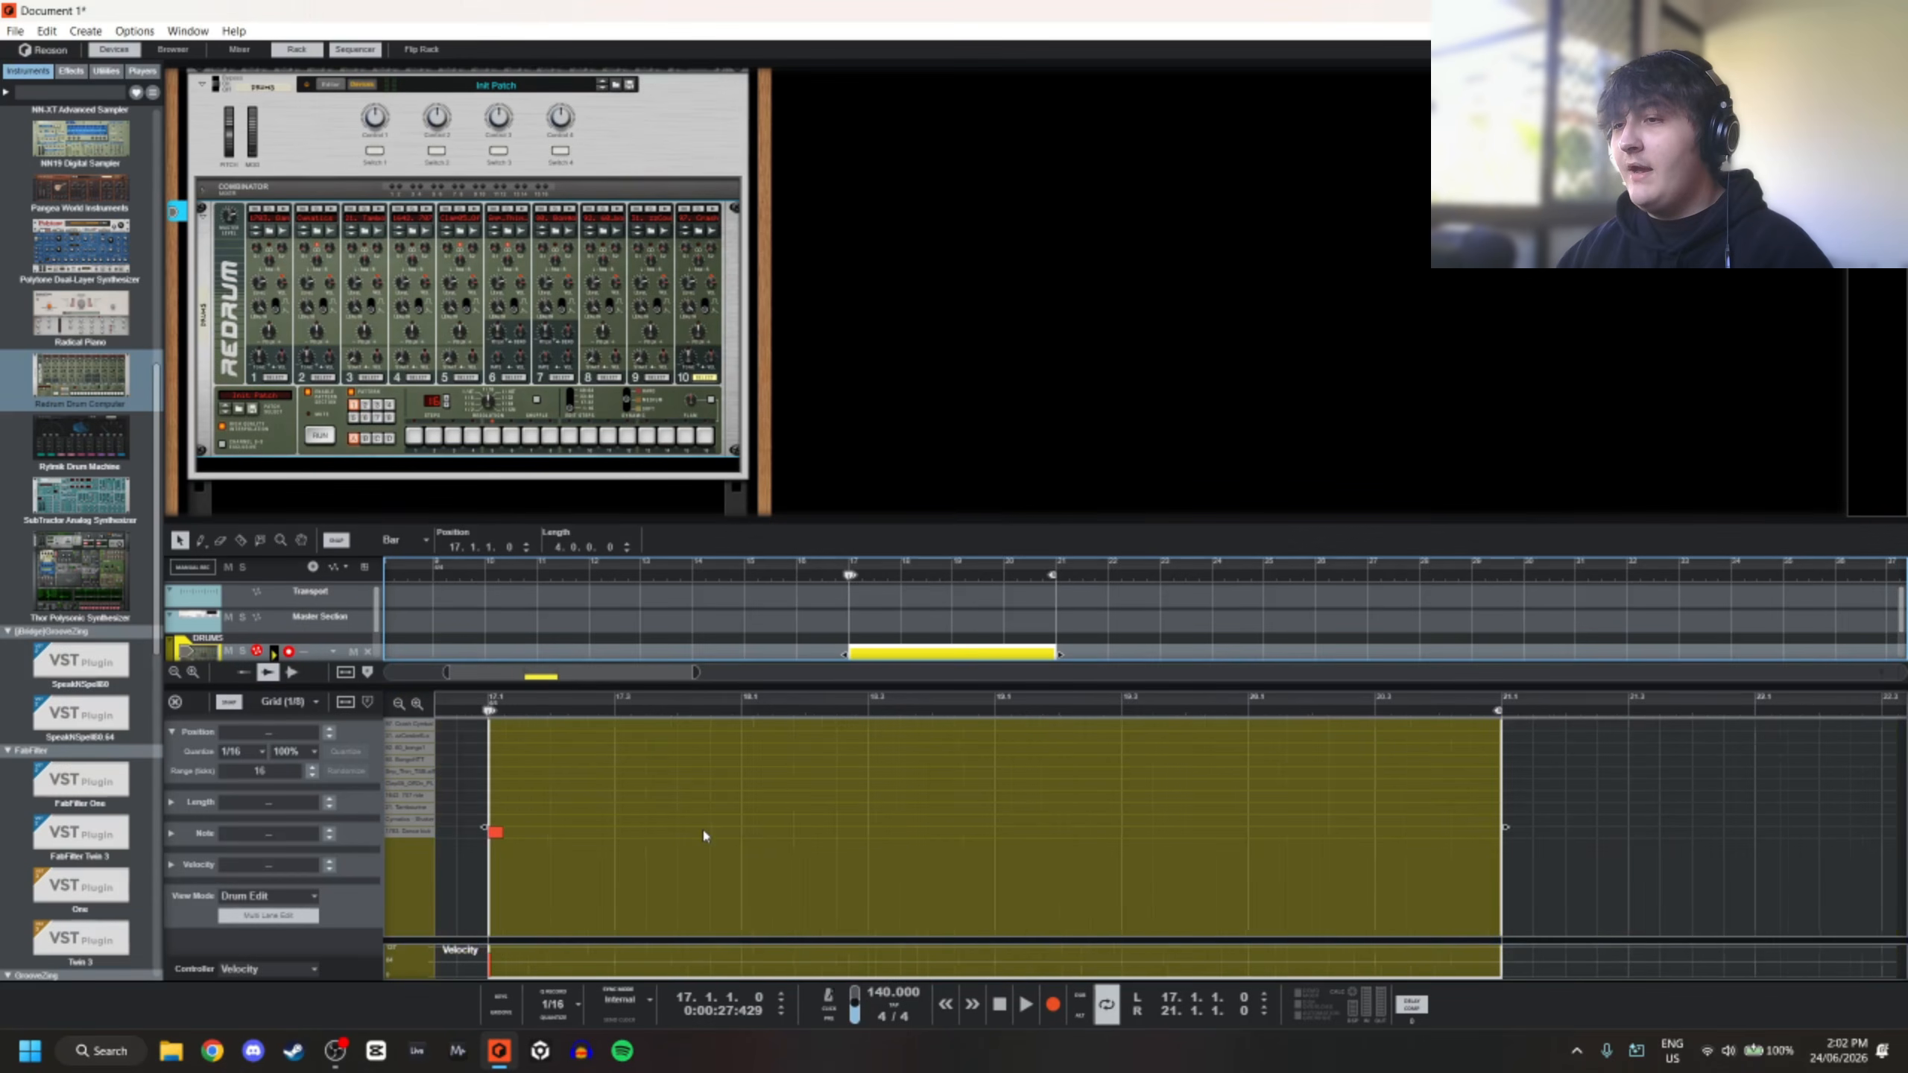
scroll(704, 834, down, 1)
scroll(706, 834, up, 2)
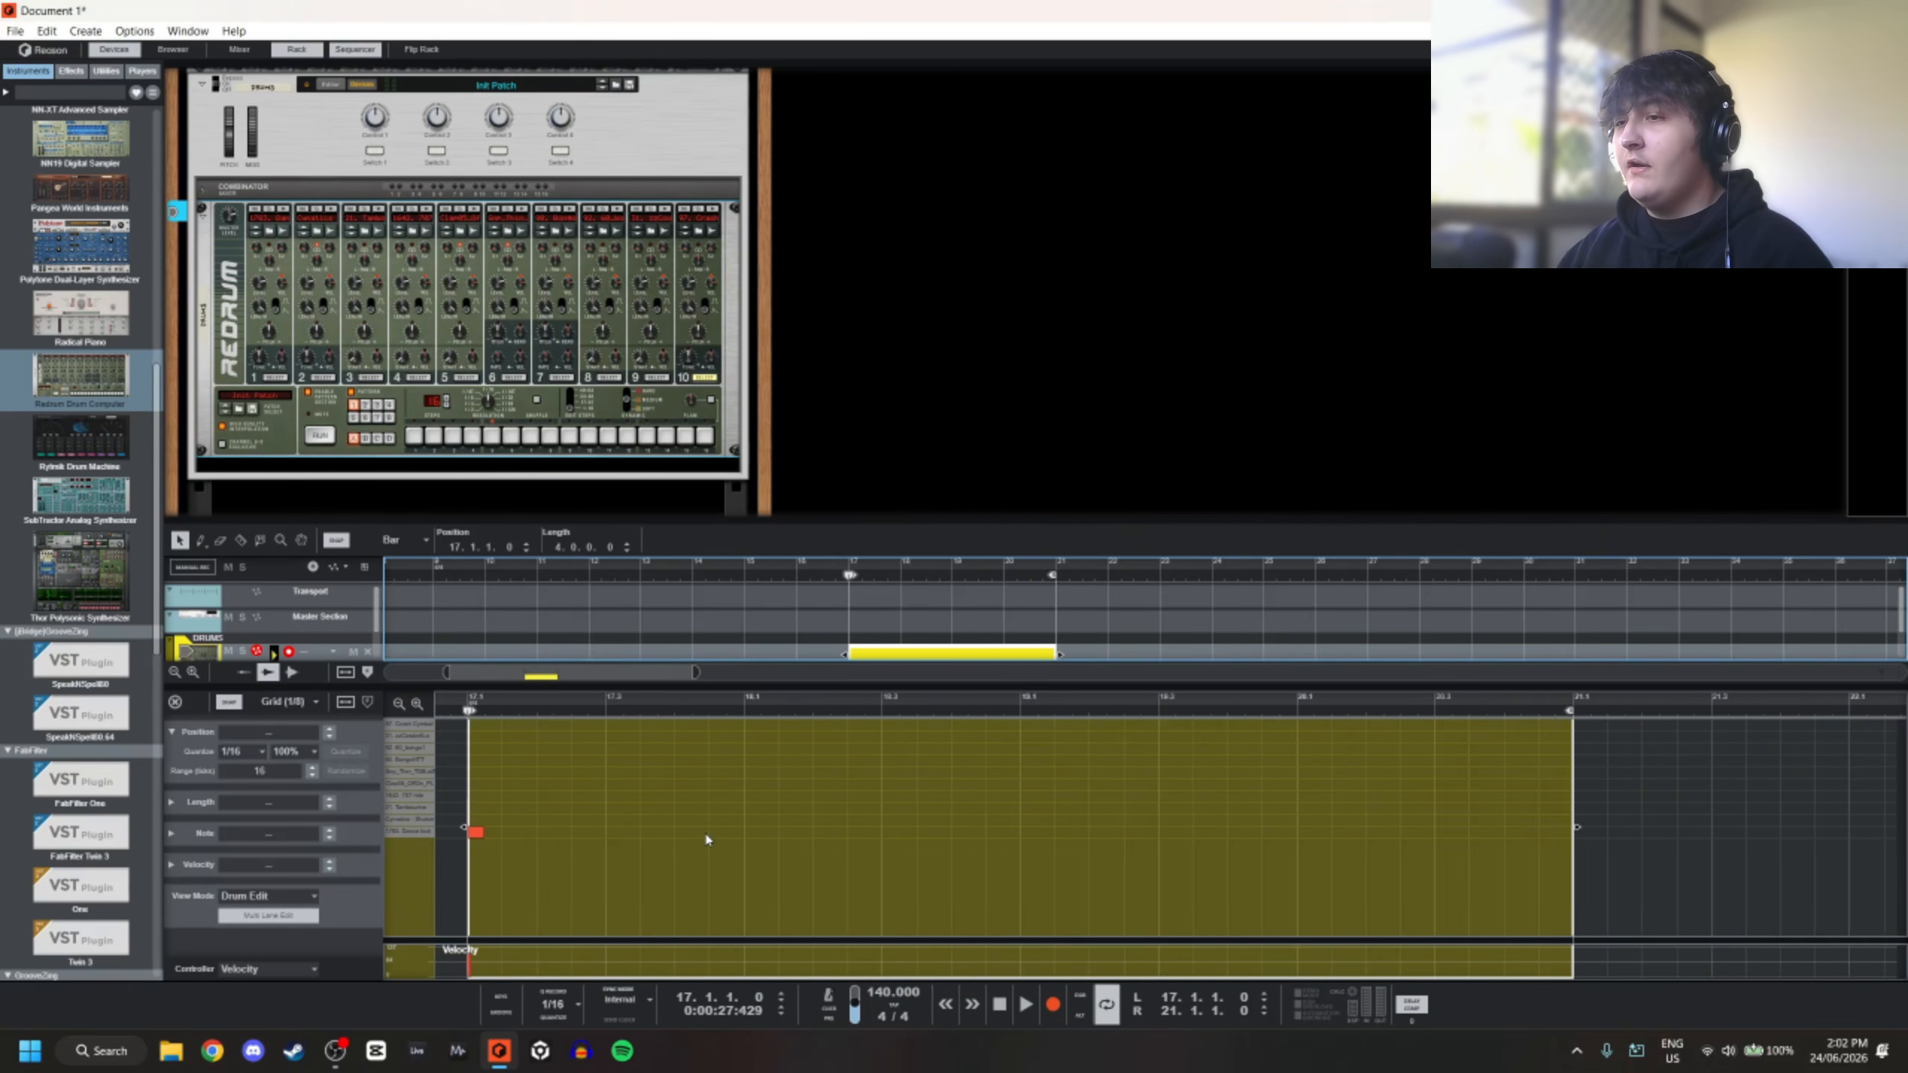
scroll(677, 840, down, 2)
Duplicate the C1 note every half bar through 20.3.1 and add an extra hit at 20.4.1
click(581, 832)
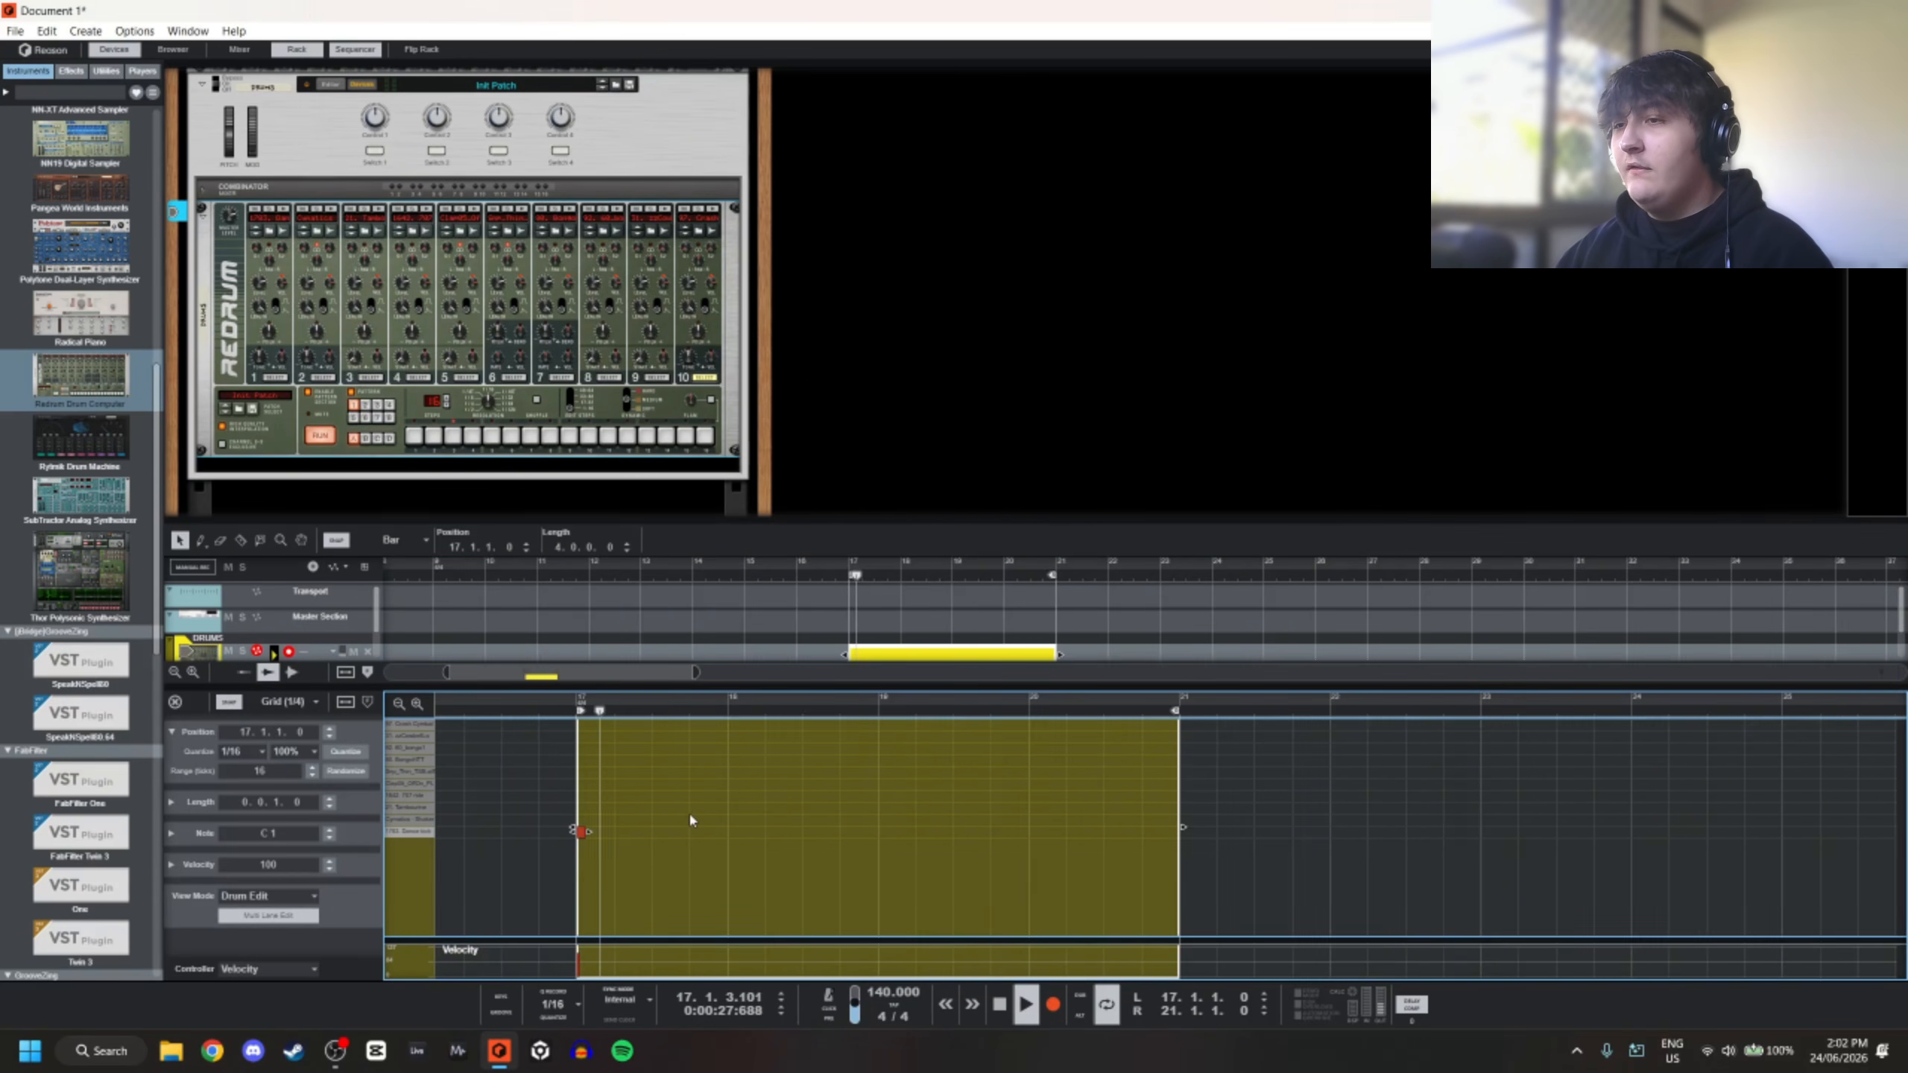
scroll(691, 820, down, 3)
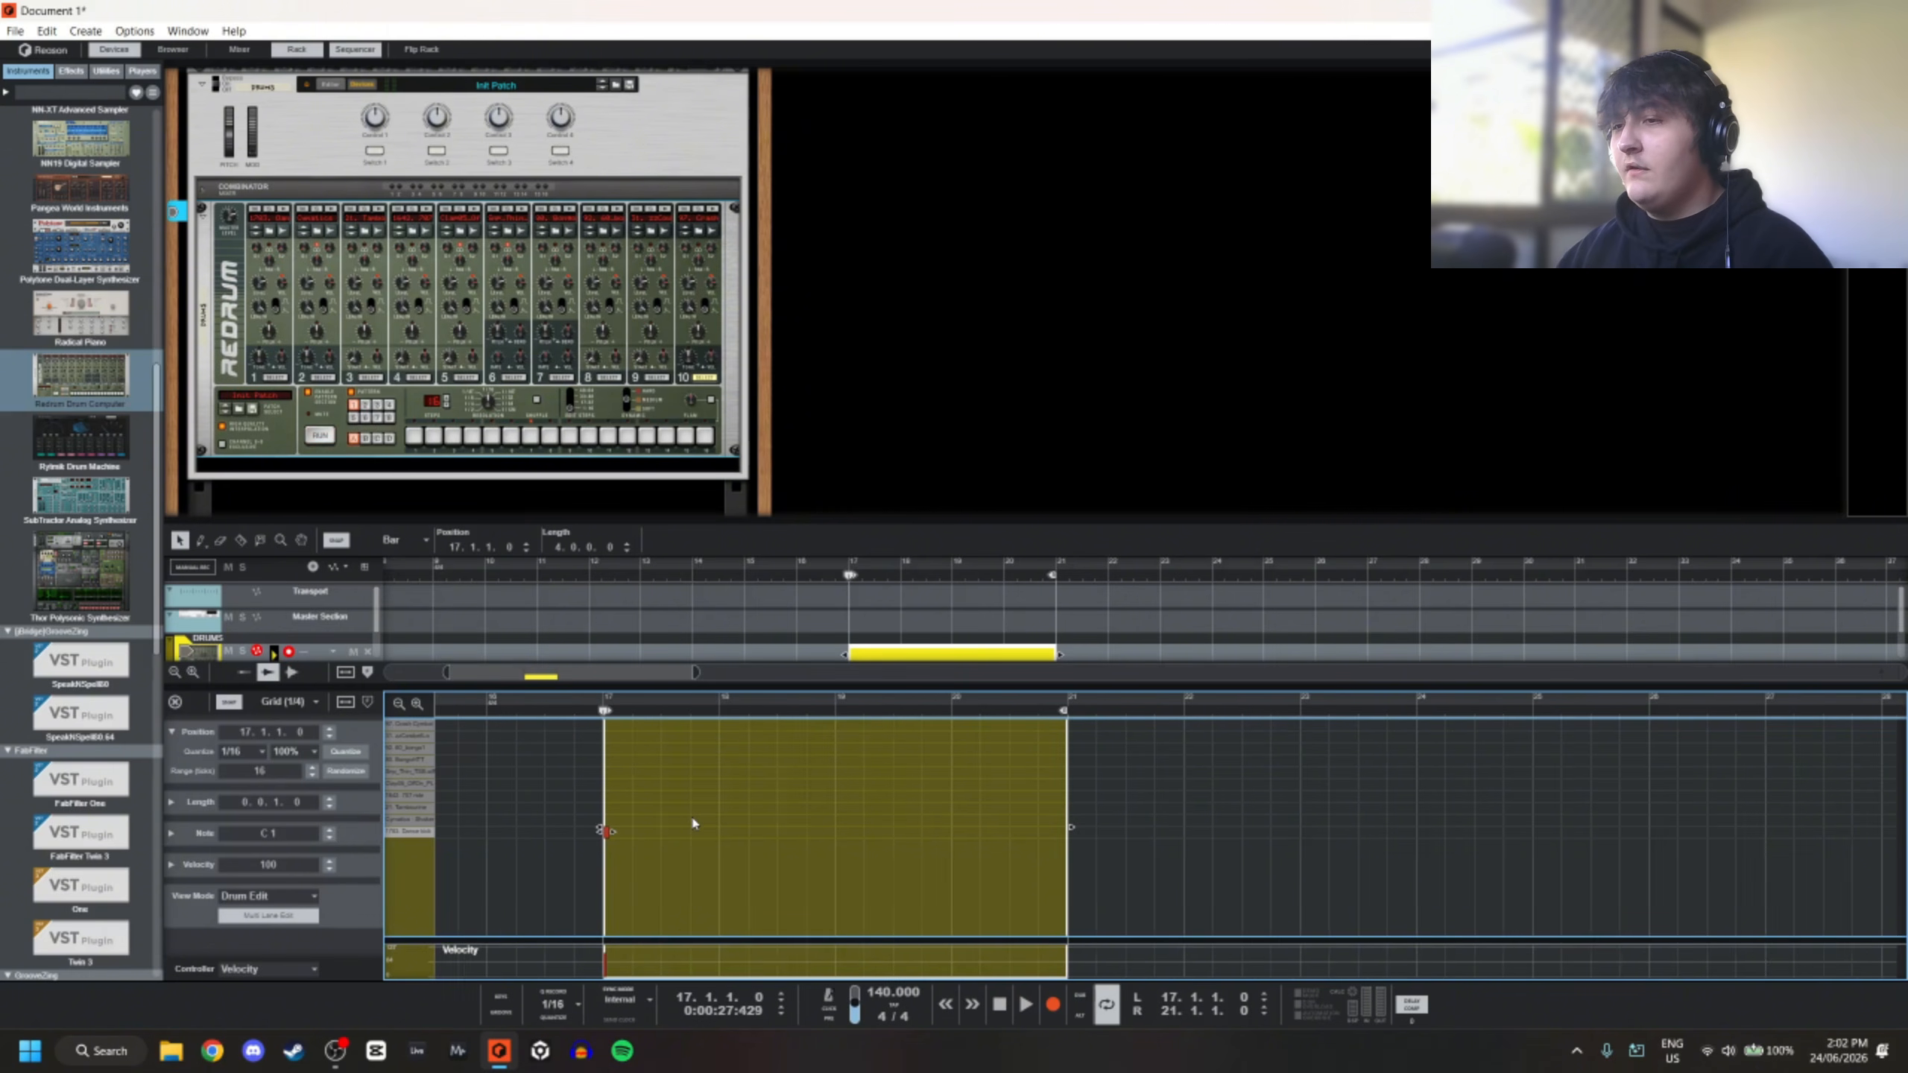
scroll(692, 823, down, 1)
click(693, 823)
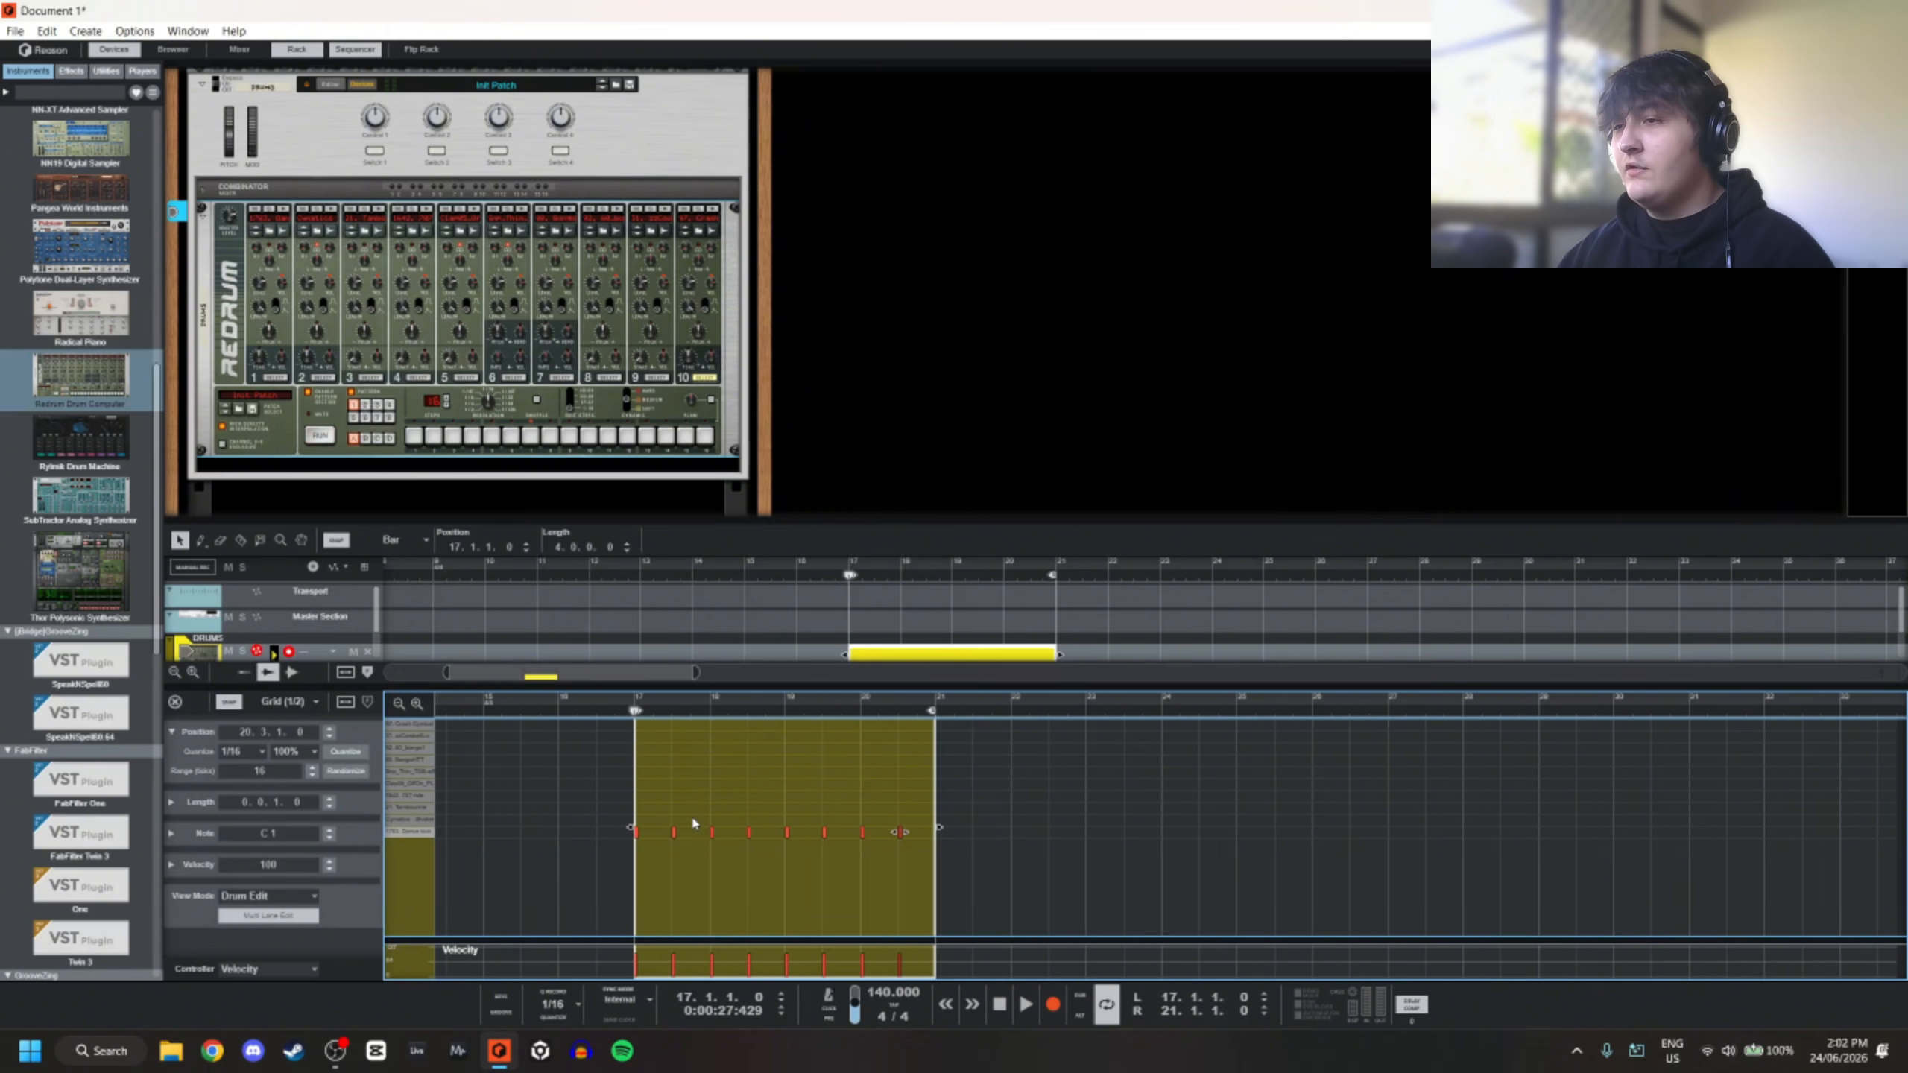
scroll(858, 836, up, 5)
key(ctrl+d)
scroll(914, 849, down, 4)
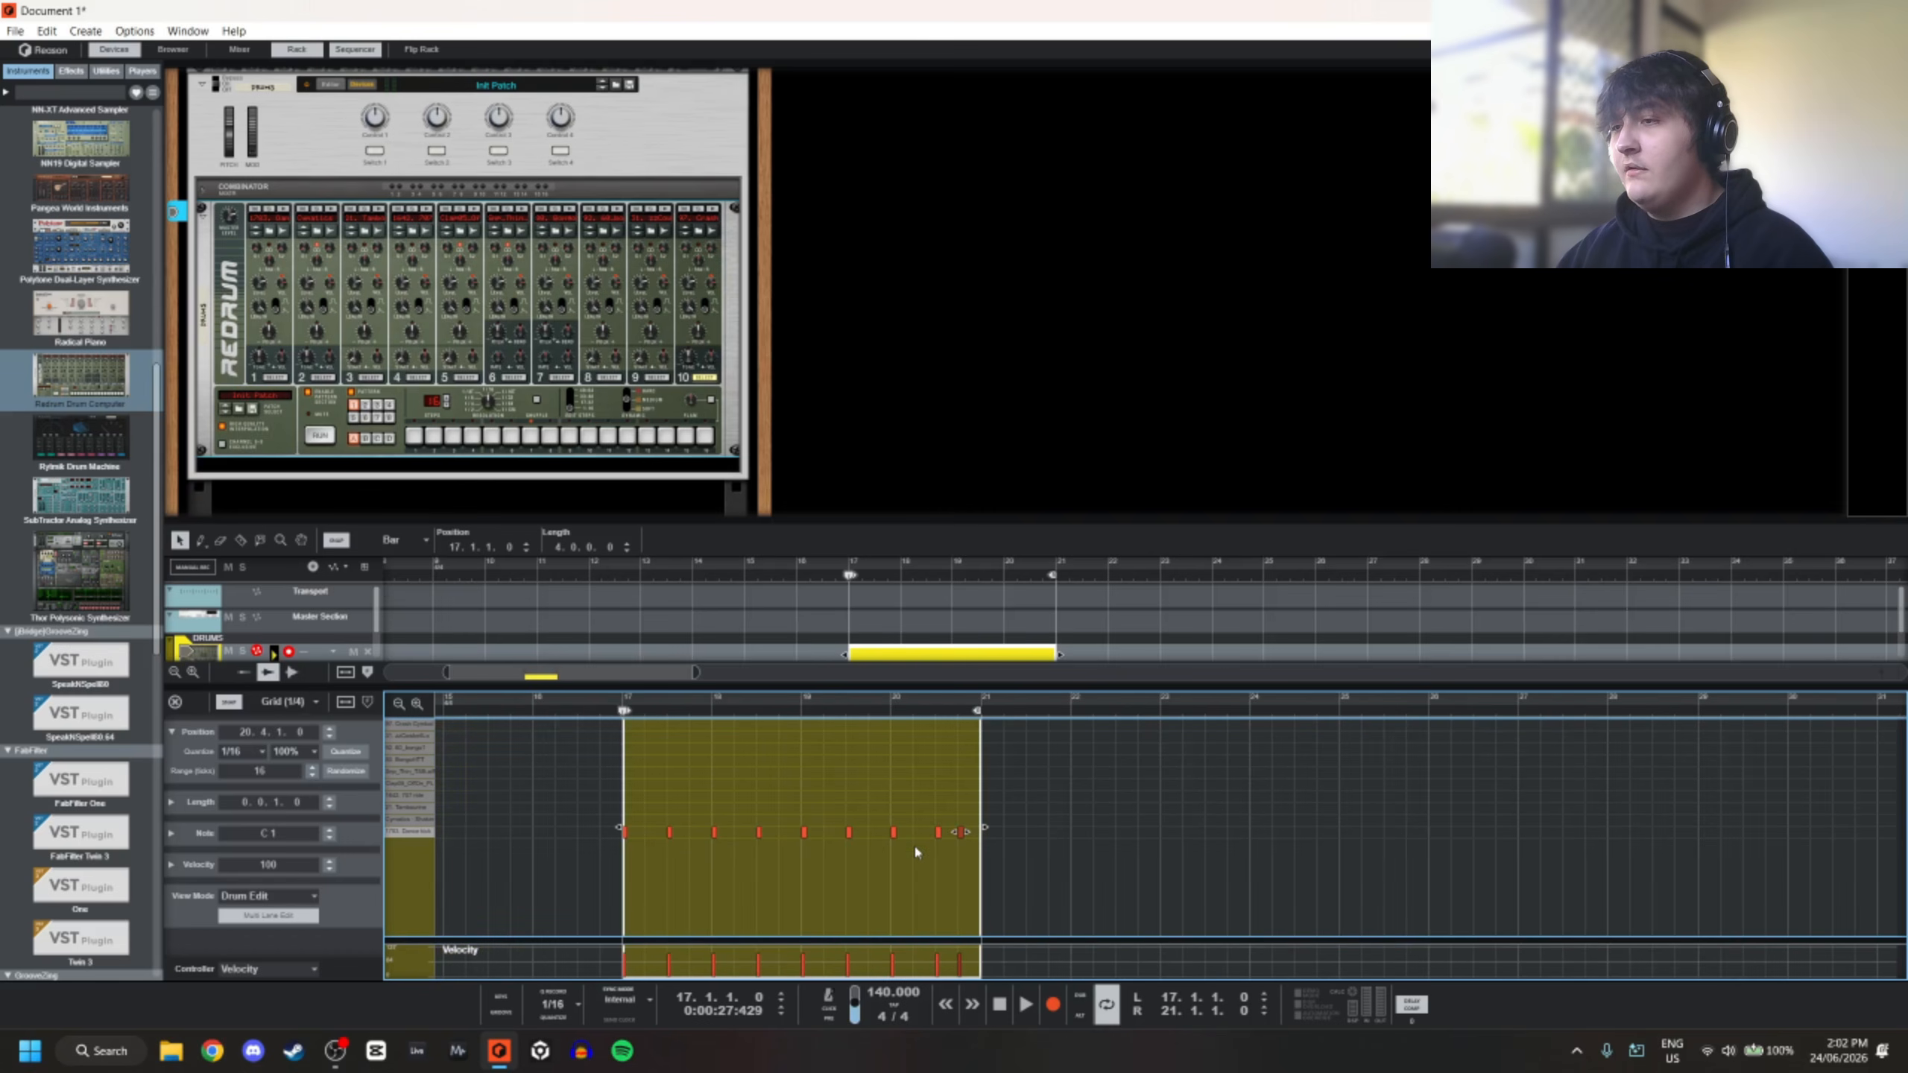
Deselect the notes and play back the channel 1 pattern from bar 17
click(952, 848)
scroll(954, 848, up, 1)
scroll(932, 845, down, 2)
key(space)
scroll(676, 815, up, 4)
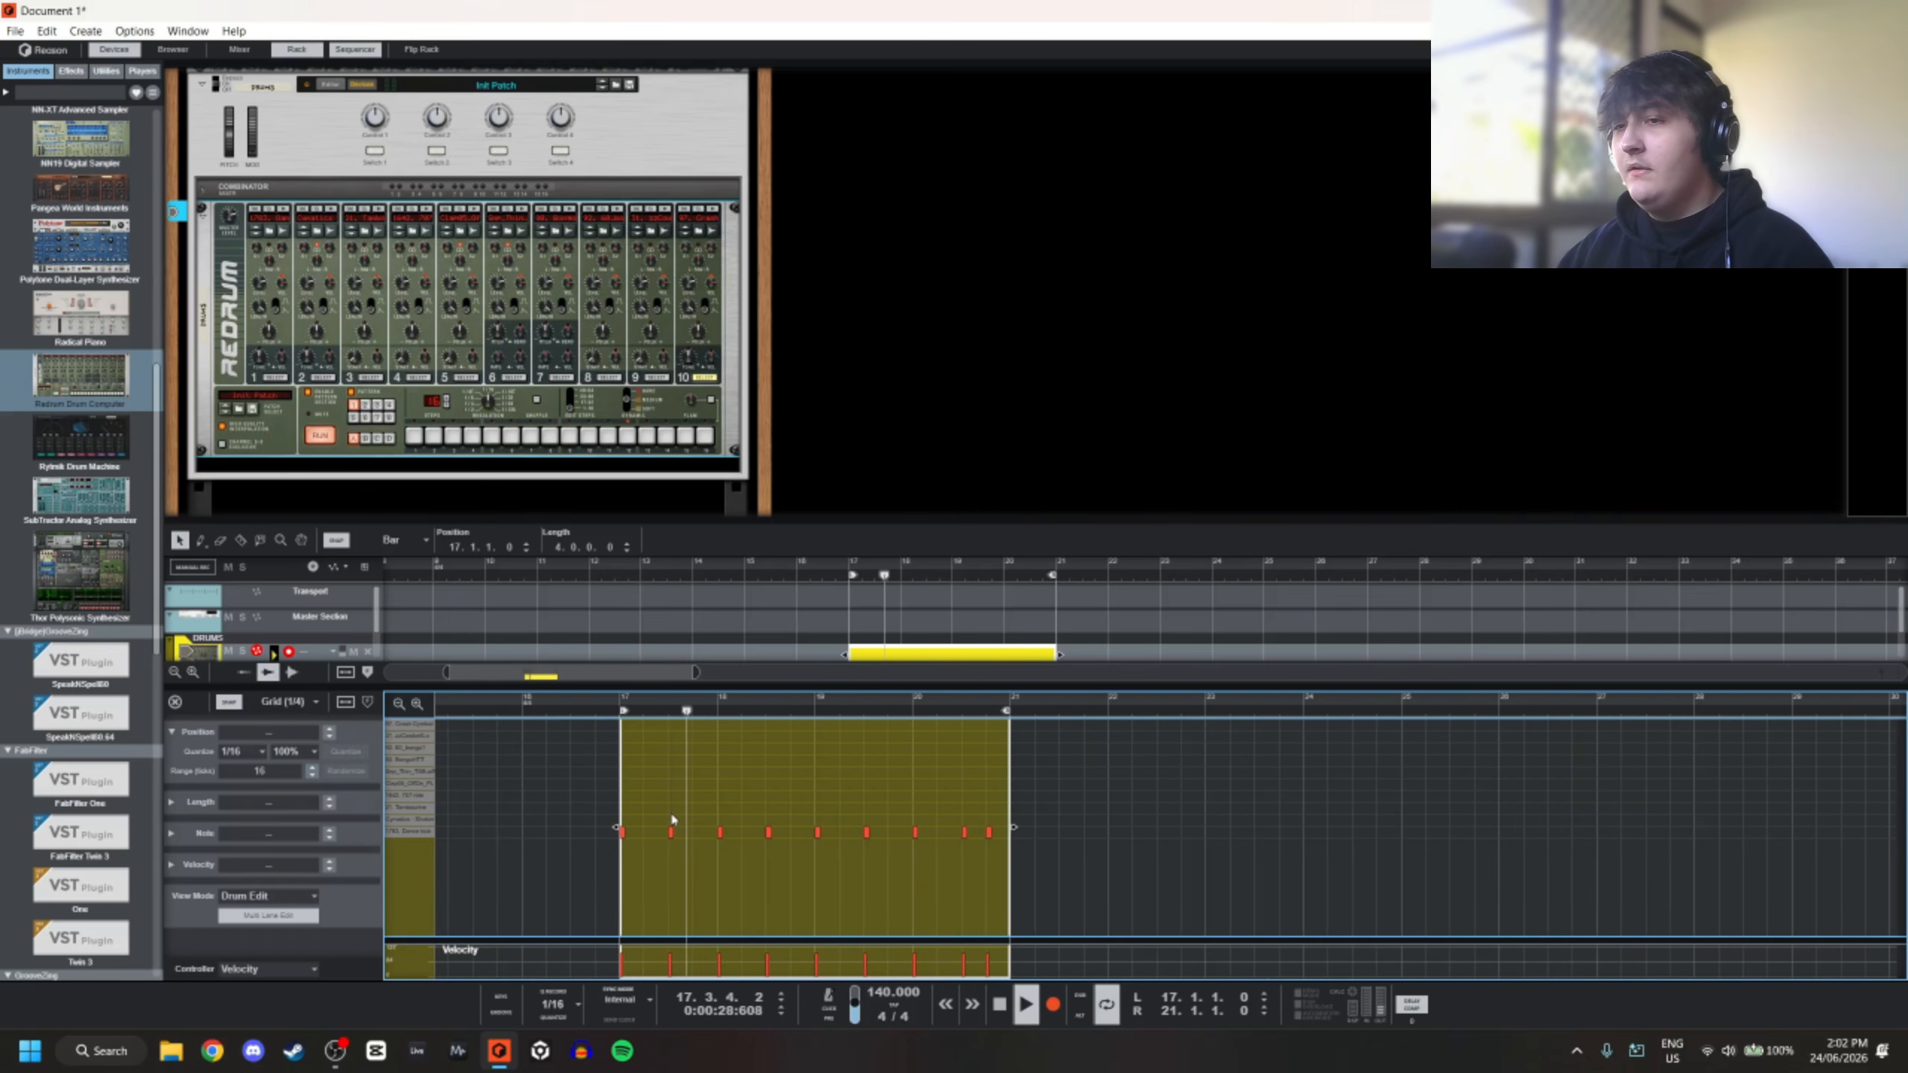
key(space)
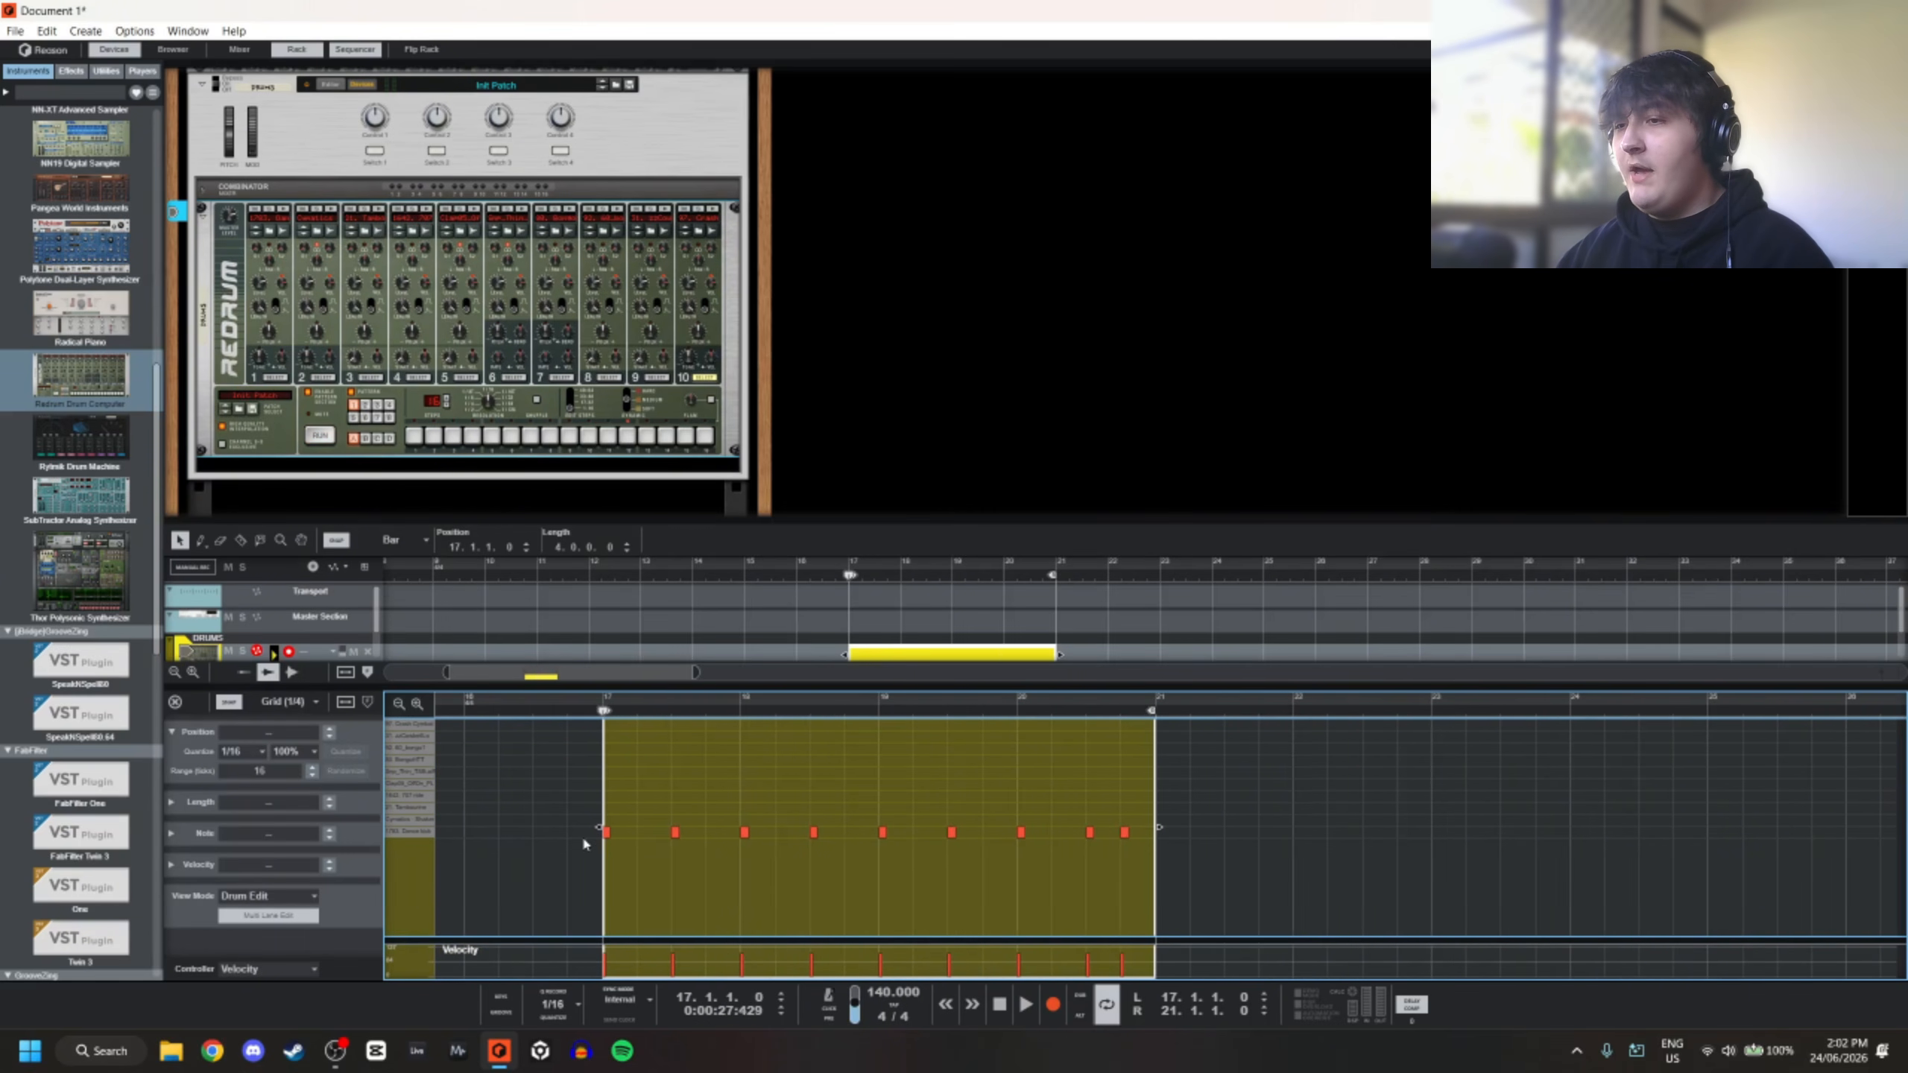
Add a C#1 note at 17.1.1 for Redrum channel 2 and duplicate it on every beat through 20.4.1, undoing any surplus copy
scroll(606, 826, up, 3)
scroll(615, 824, up, 1)
double_click(615, 822)
scroll(677, 833, down, 4)
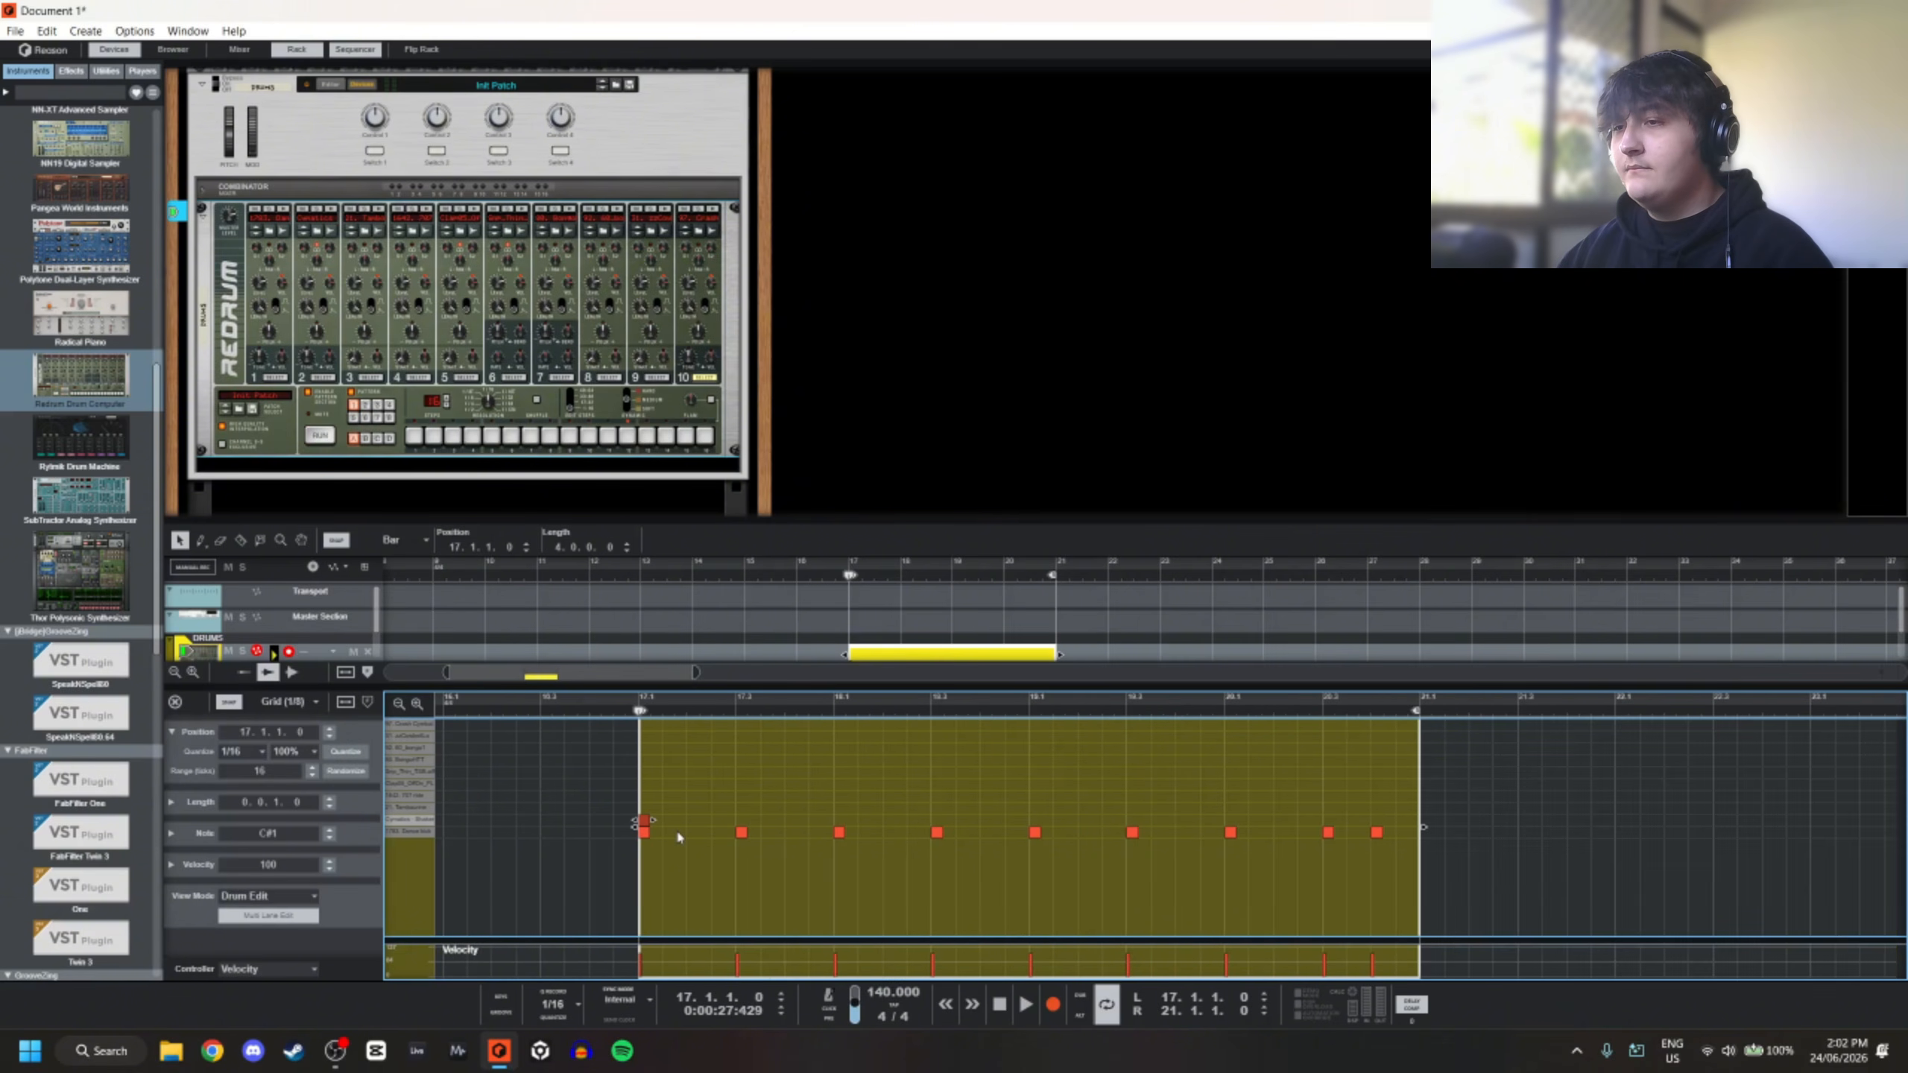
key(ctrl+d)
key(ctrl+d)
key(ctrl+d)
key(ctrl+d)
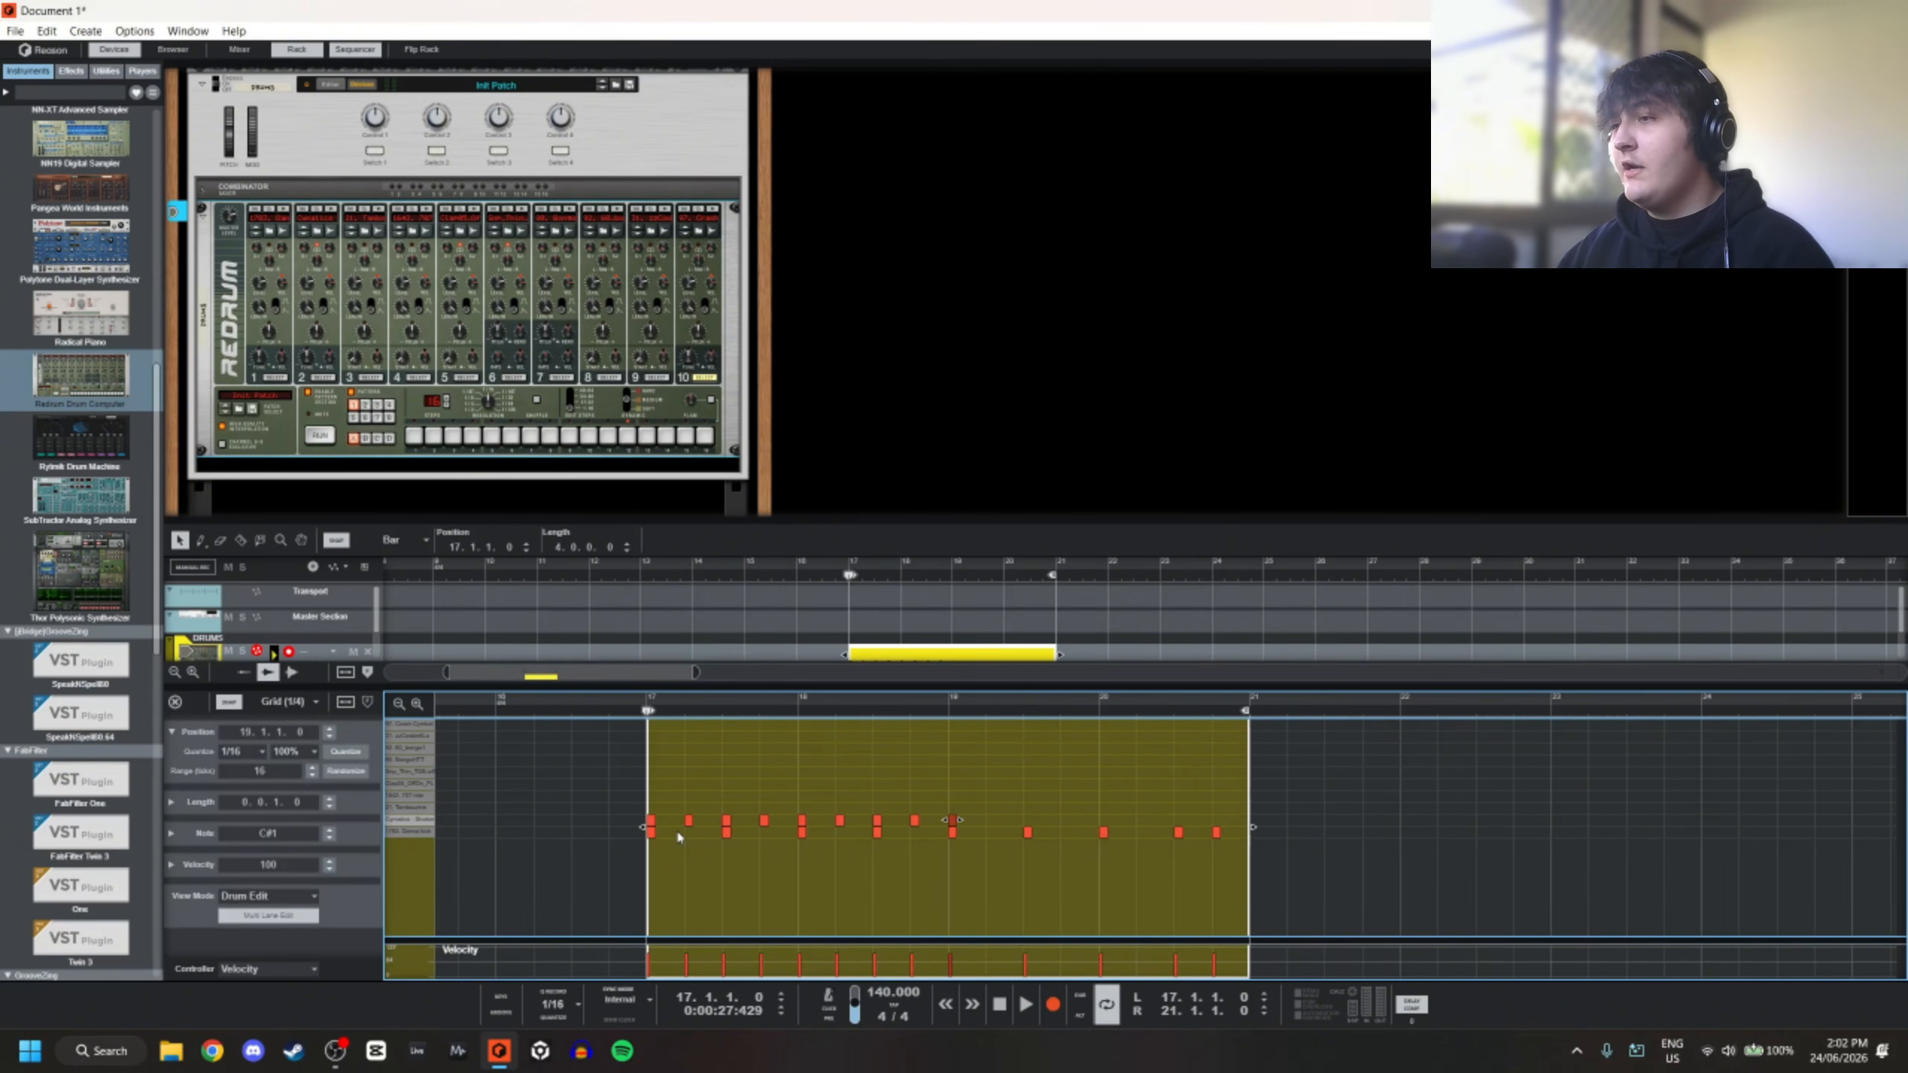
key(ctrl+d)
key(ctrl+d)
key(ctrl+d)
key(ctrl+d)
key(ctrl+z)
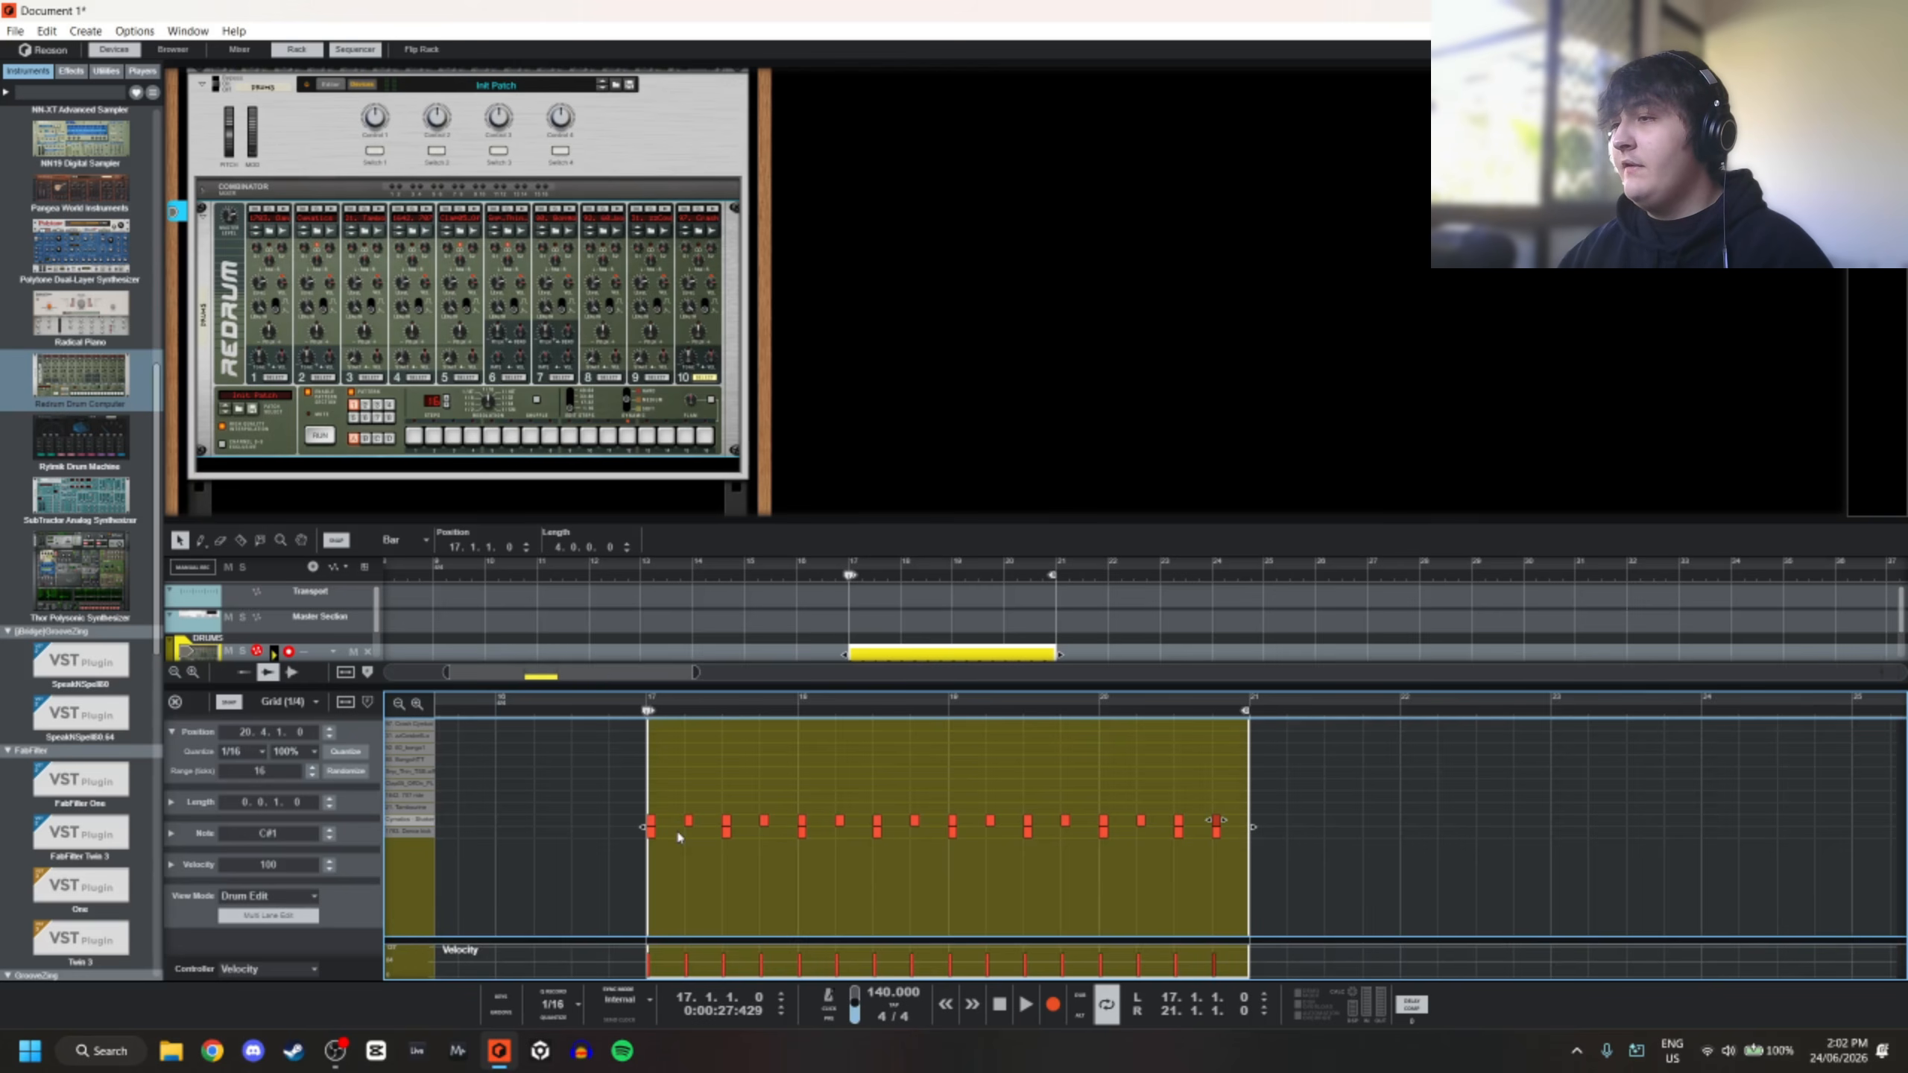
Play back the combined channel 1 and channel 2 pattern from bar 17
key(space)
click(626, 824)
key(space)
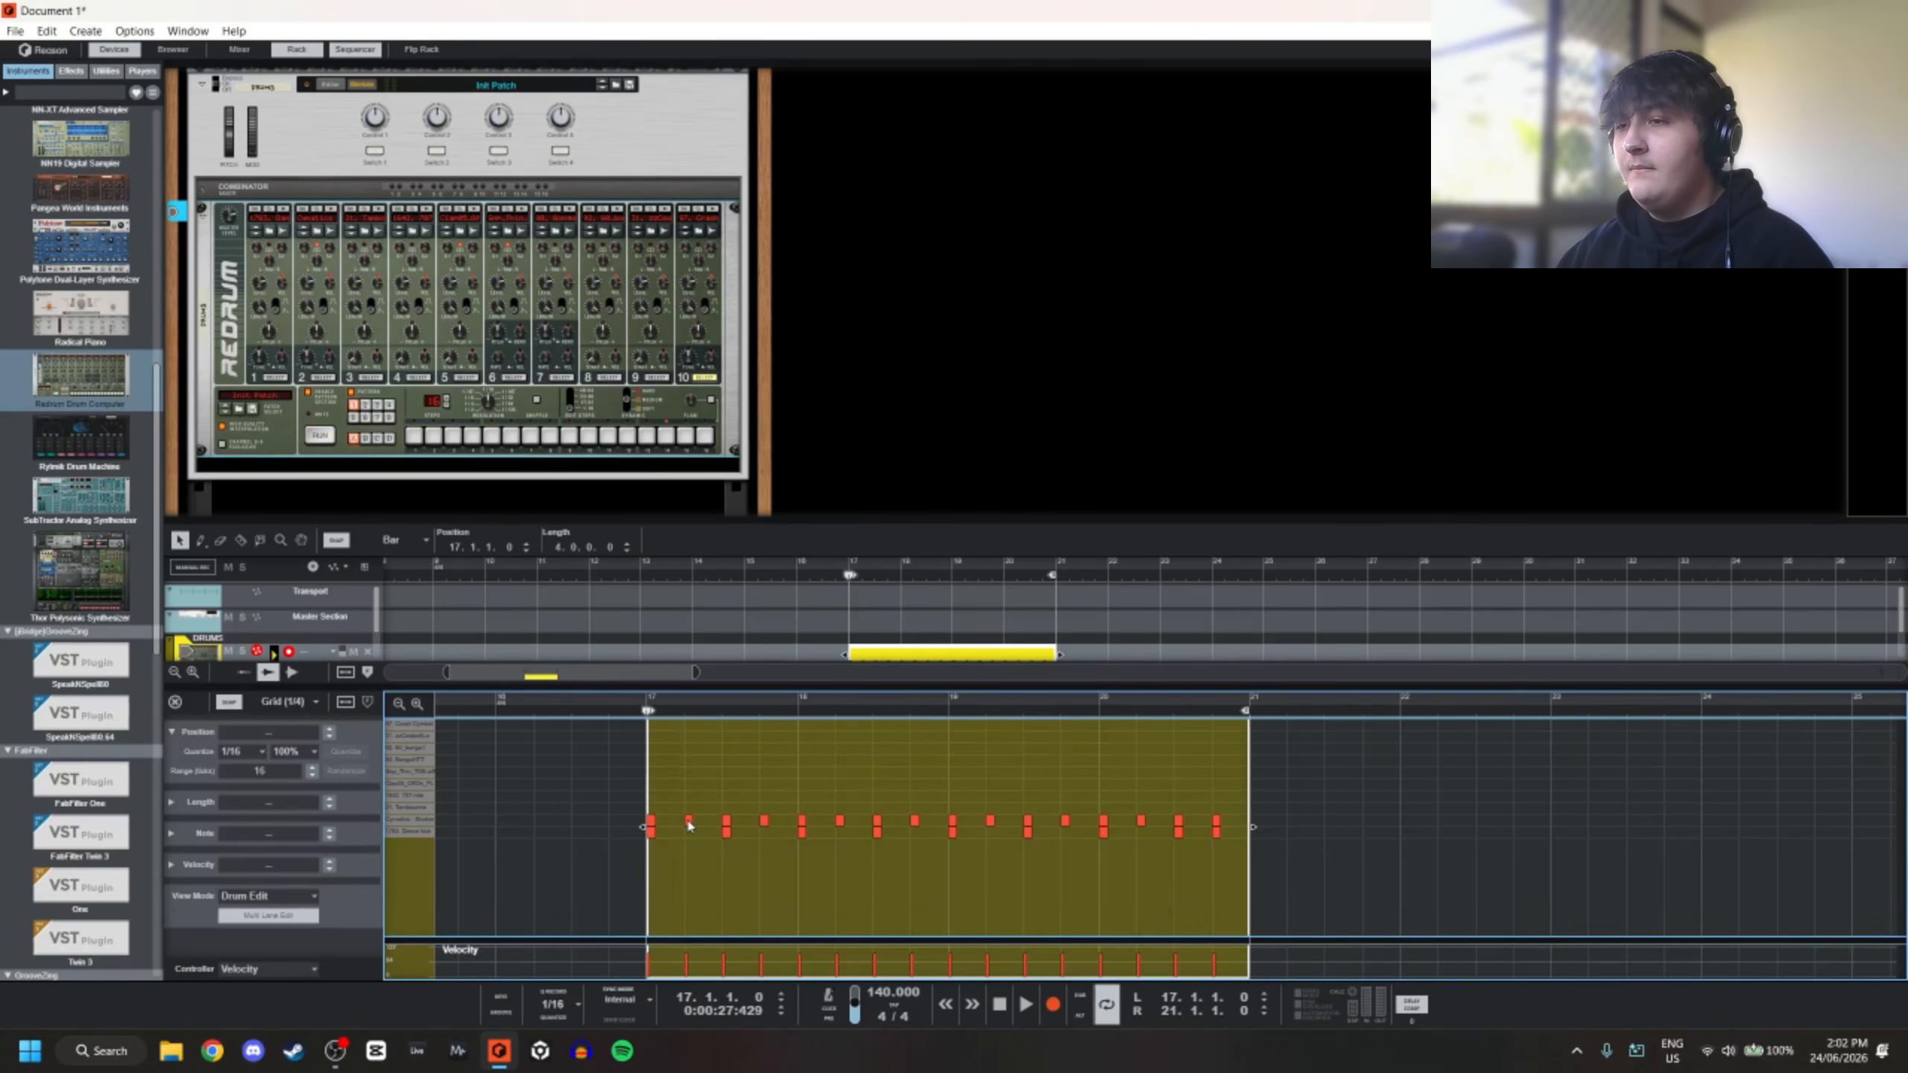
Add notes in the third drum lane on beats 2 and 4 of all four bars and play back the pattern
mouse_move(687, 821)
mouse_down()
mouse_move(764, 810)
mouse_move(689, 810)
mouse_up()
drag(840, 821, 993, 810)
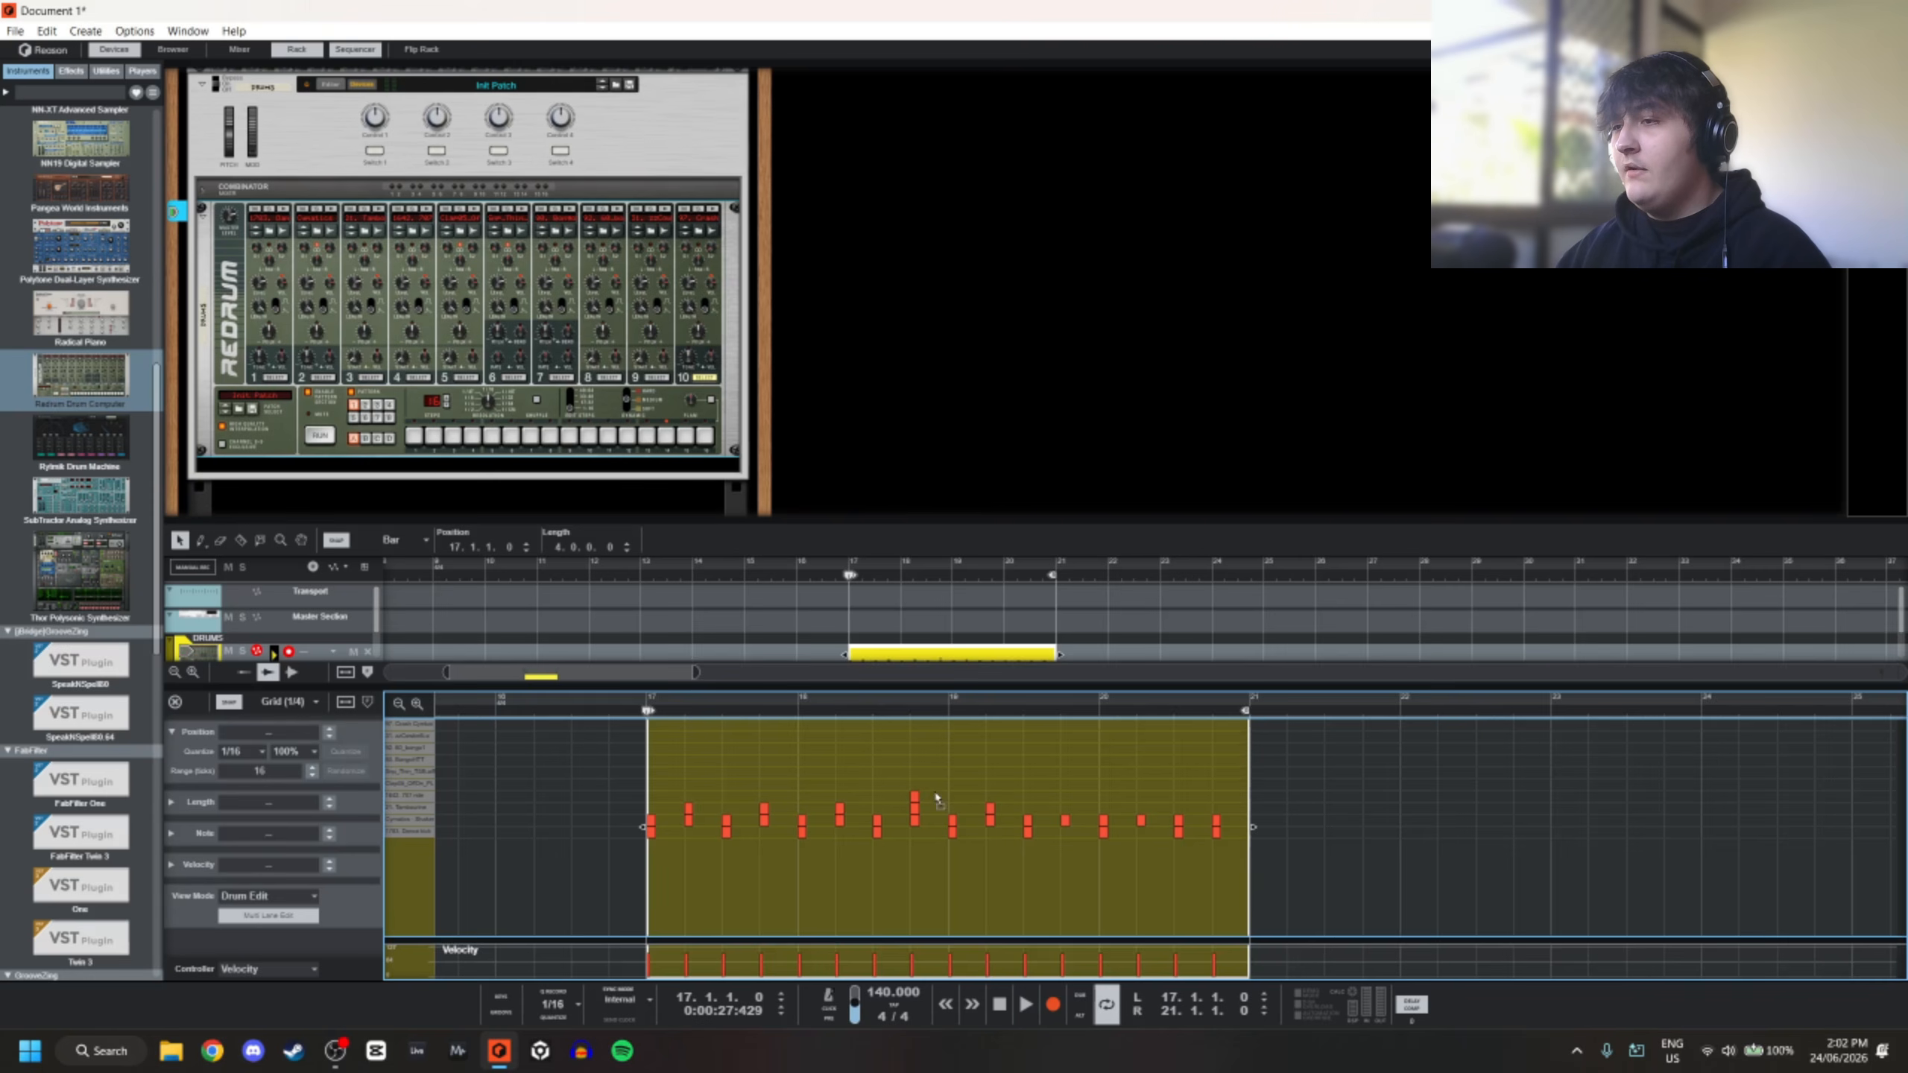
key(ctrl+z)
double_click(1062, 810)
click(1139, 821)
drag(1216, 804, 1142, 815)
click(1145, 769)
key(space)
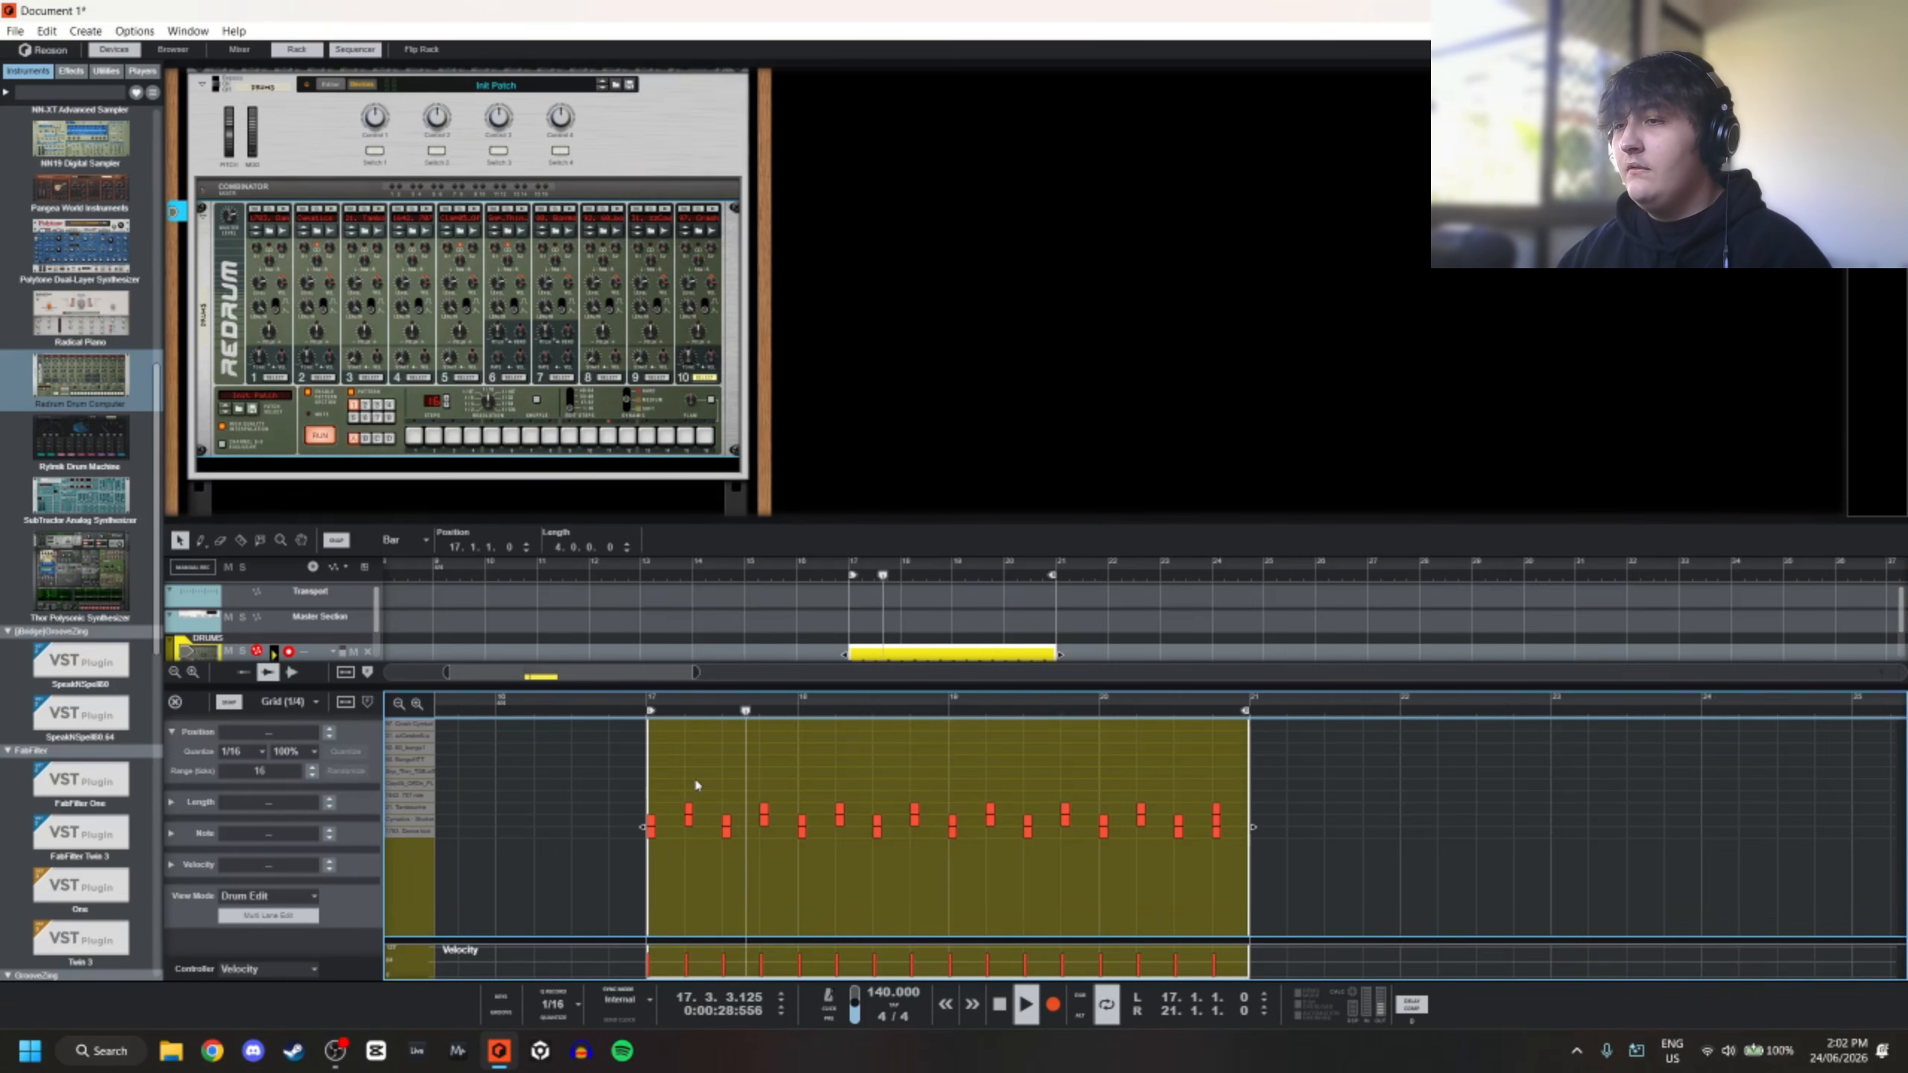
Add one-beat E1 and F1 notes at 17.3.1 and duplicate the pair on beat 3 of bars 18, 19 and 20
key(space)
double_click(735, 787)
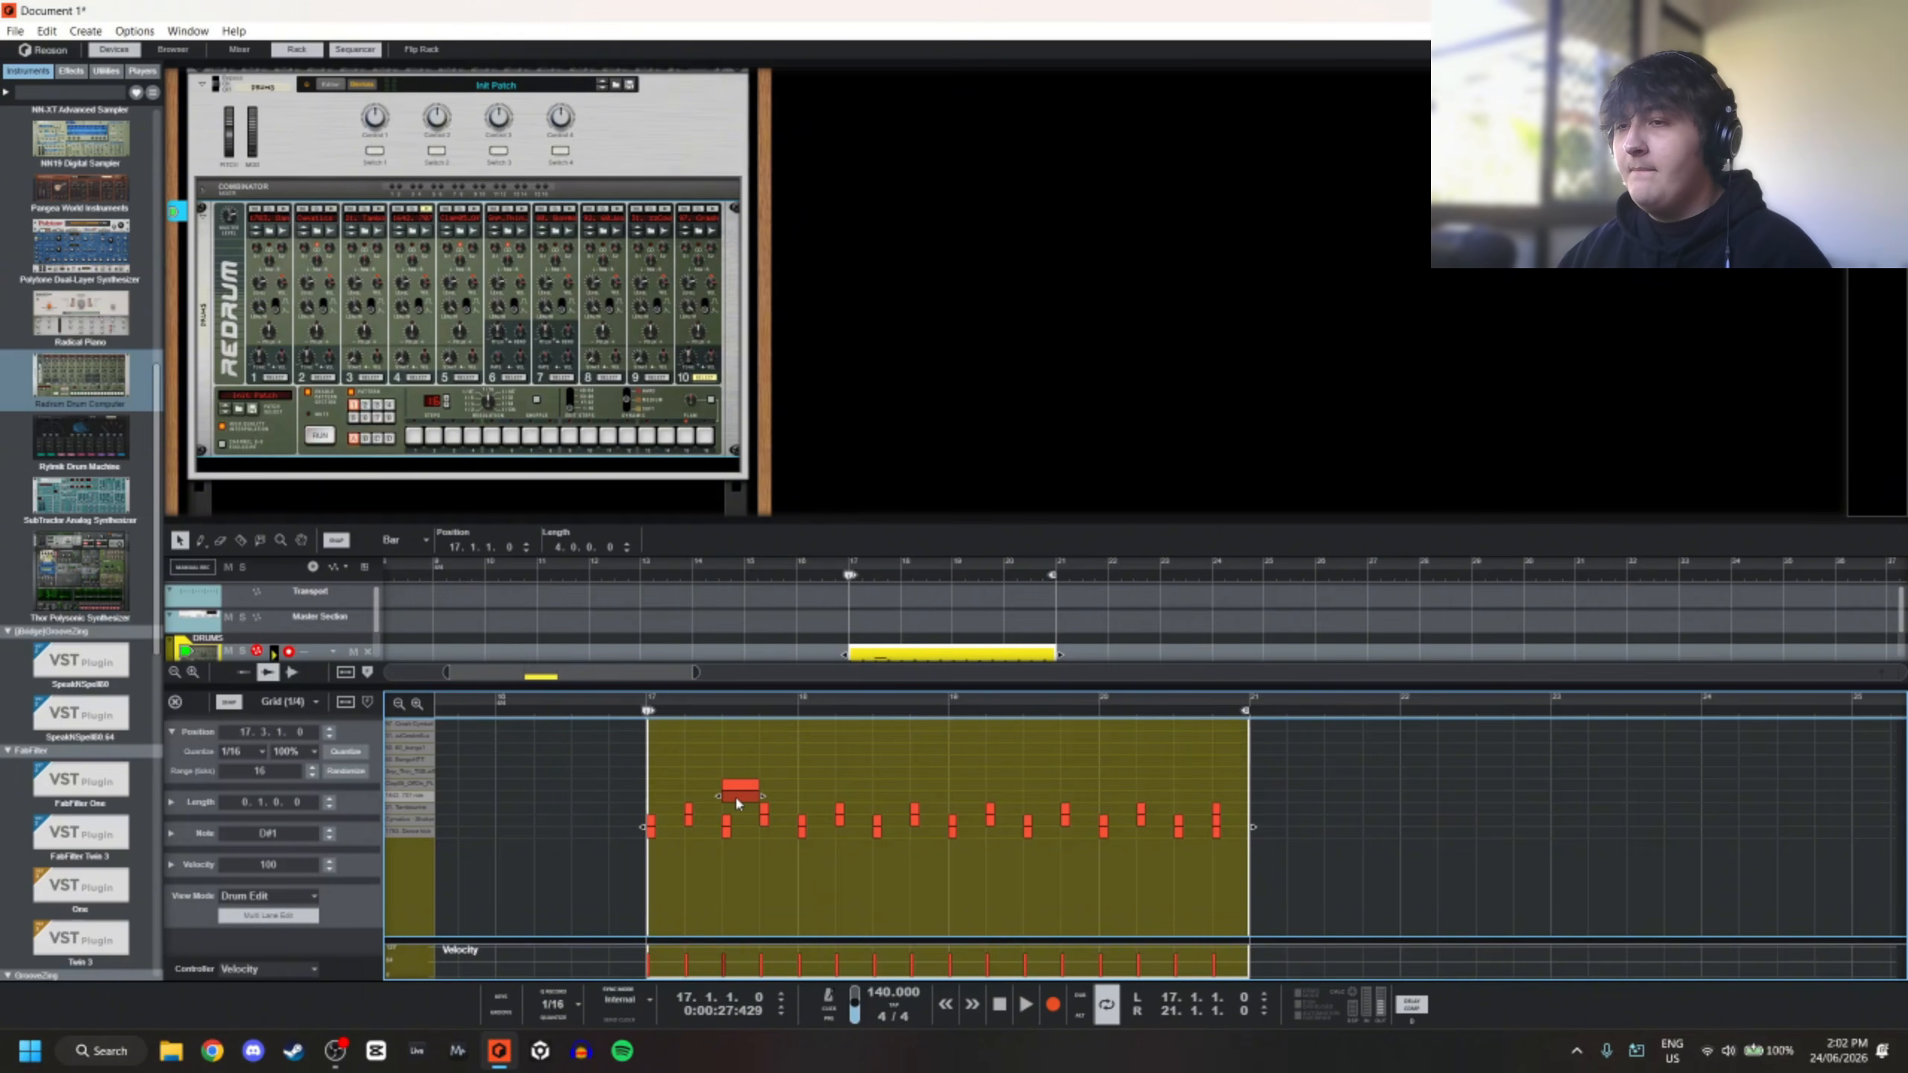
key(space)
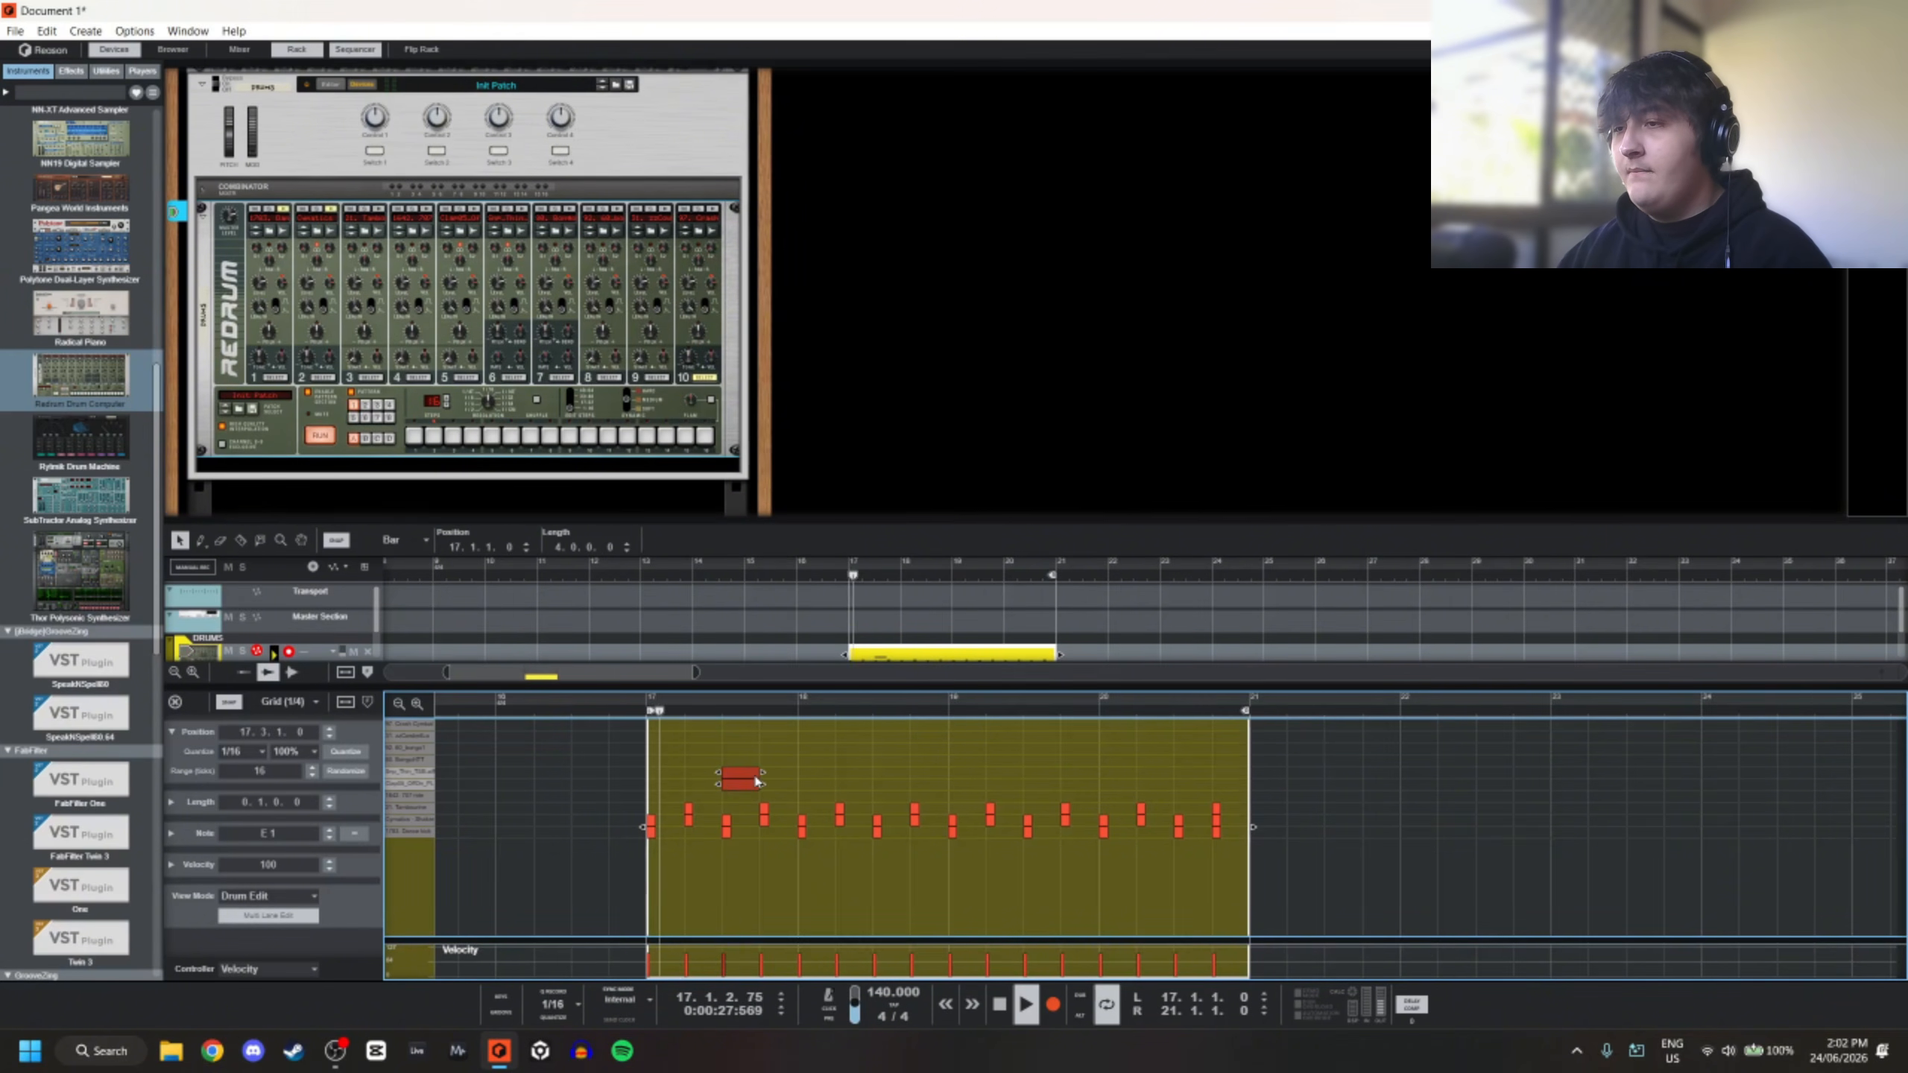
double_click(891, 779)
double_click(1042, 779)
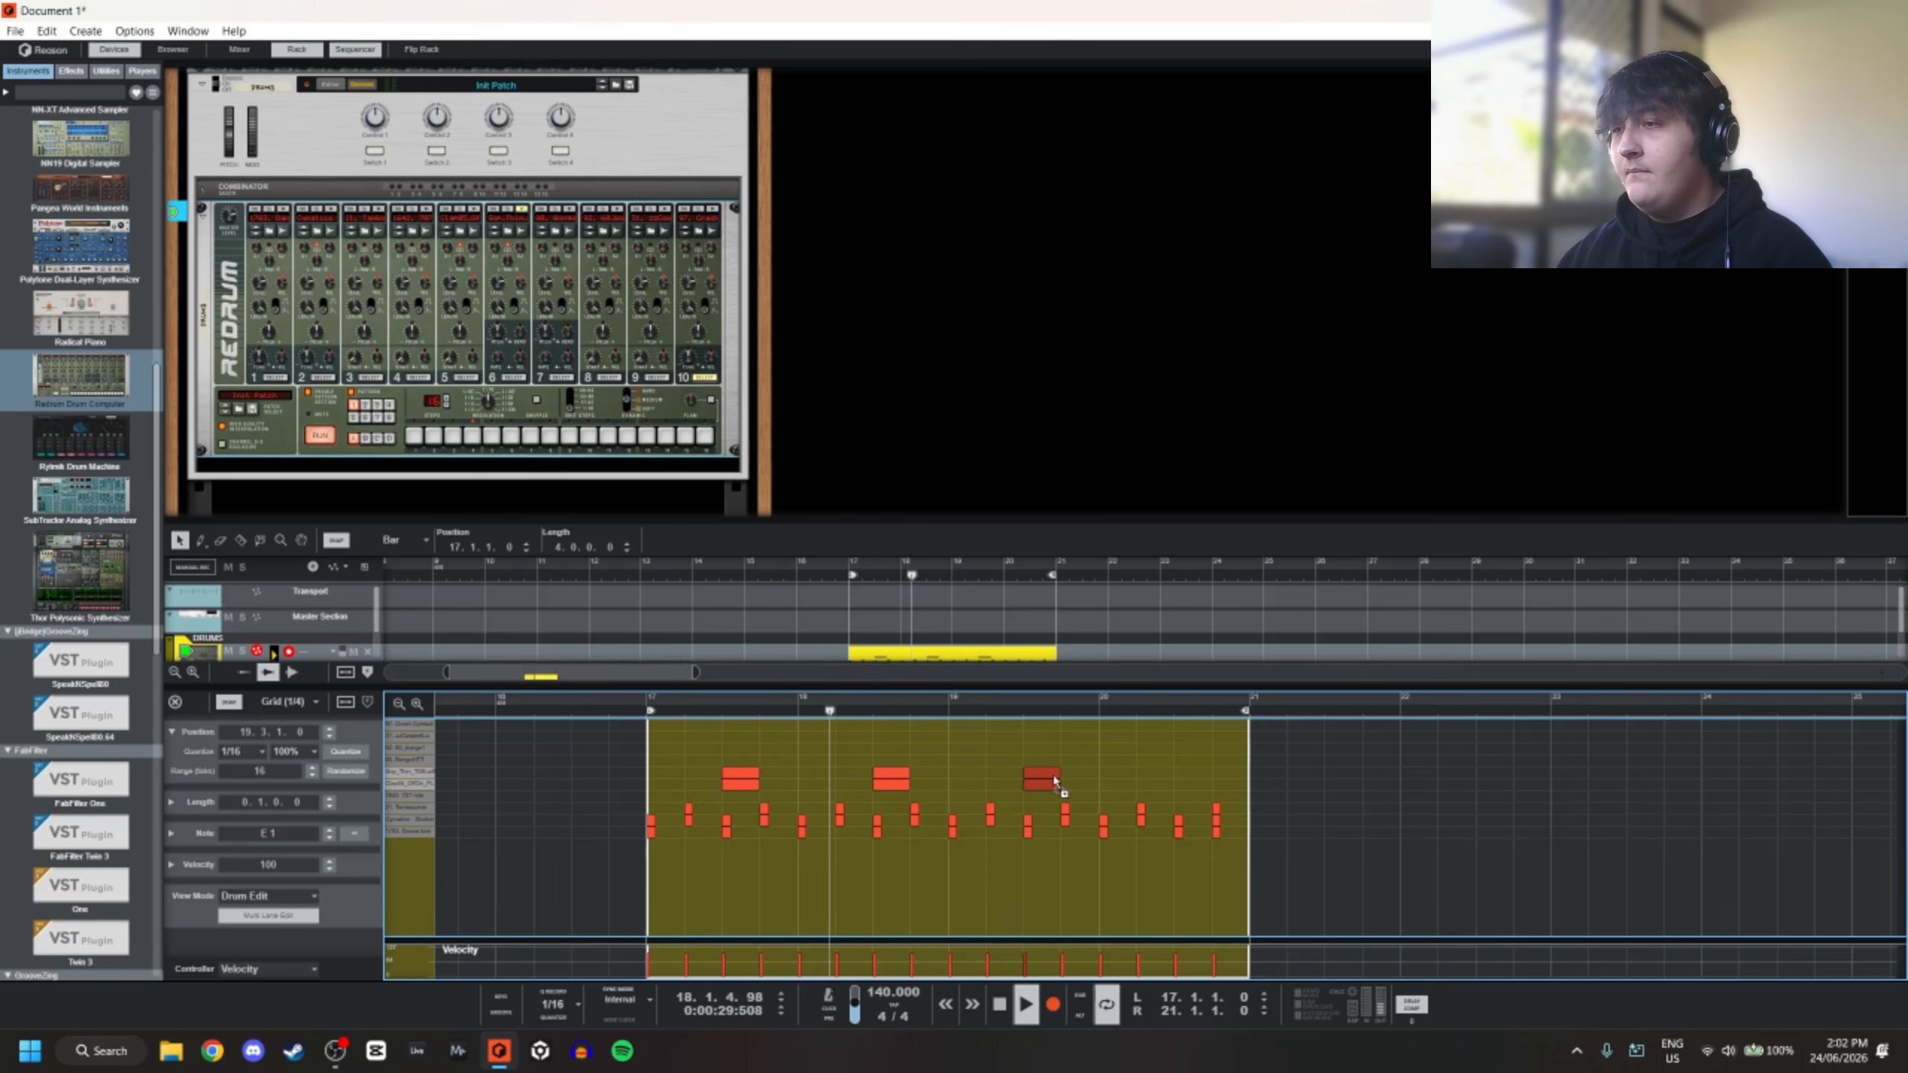
double_click(1193, 779)
click(762, 754)
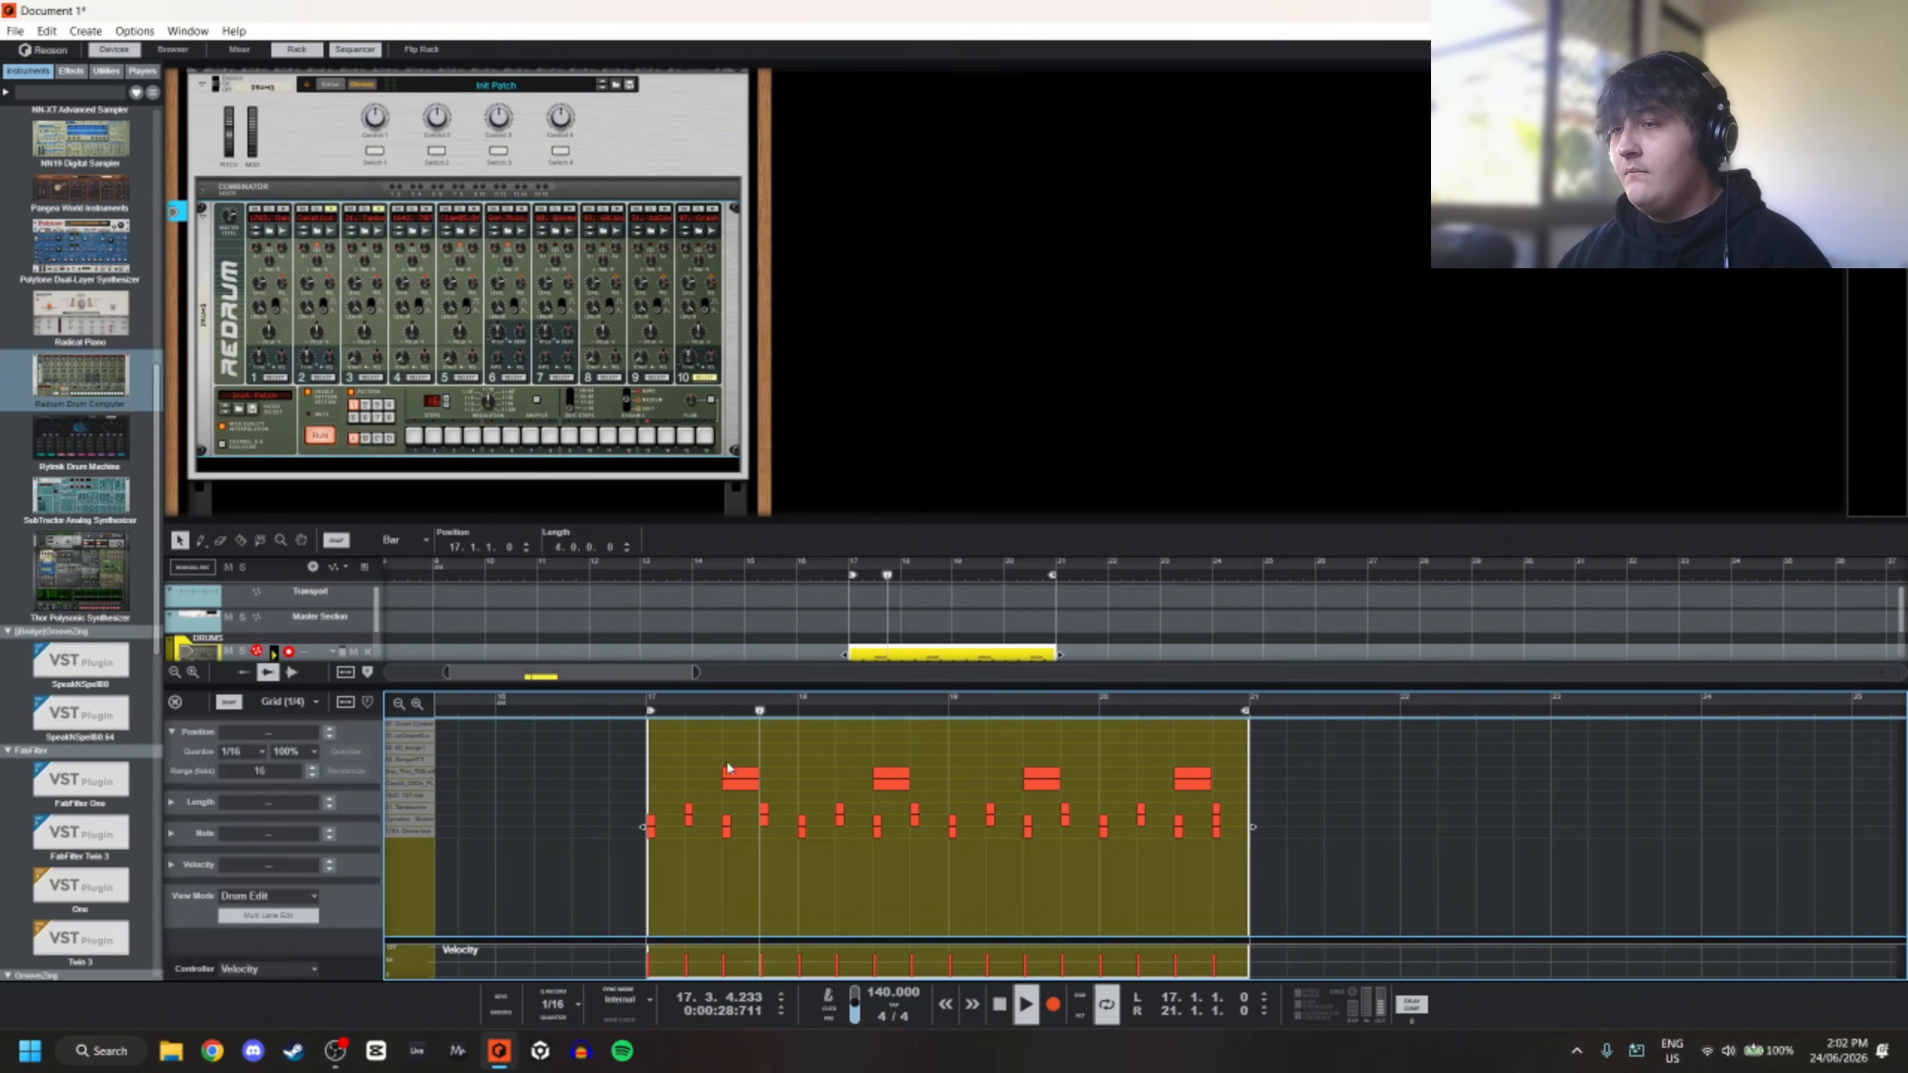
Try shifting the bar 17 F1 note slightly ahead of beat 3 and play back the pattern
key(space)
click(741, 777)
key(space)
scroll(741, 777, up, 6)
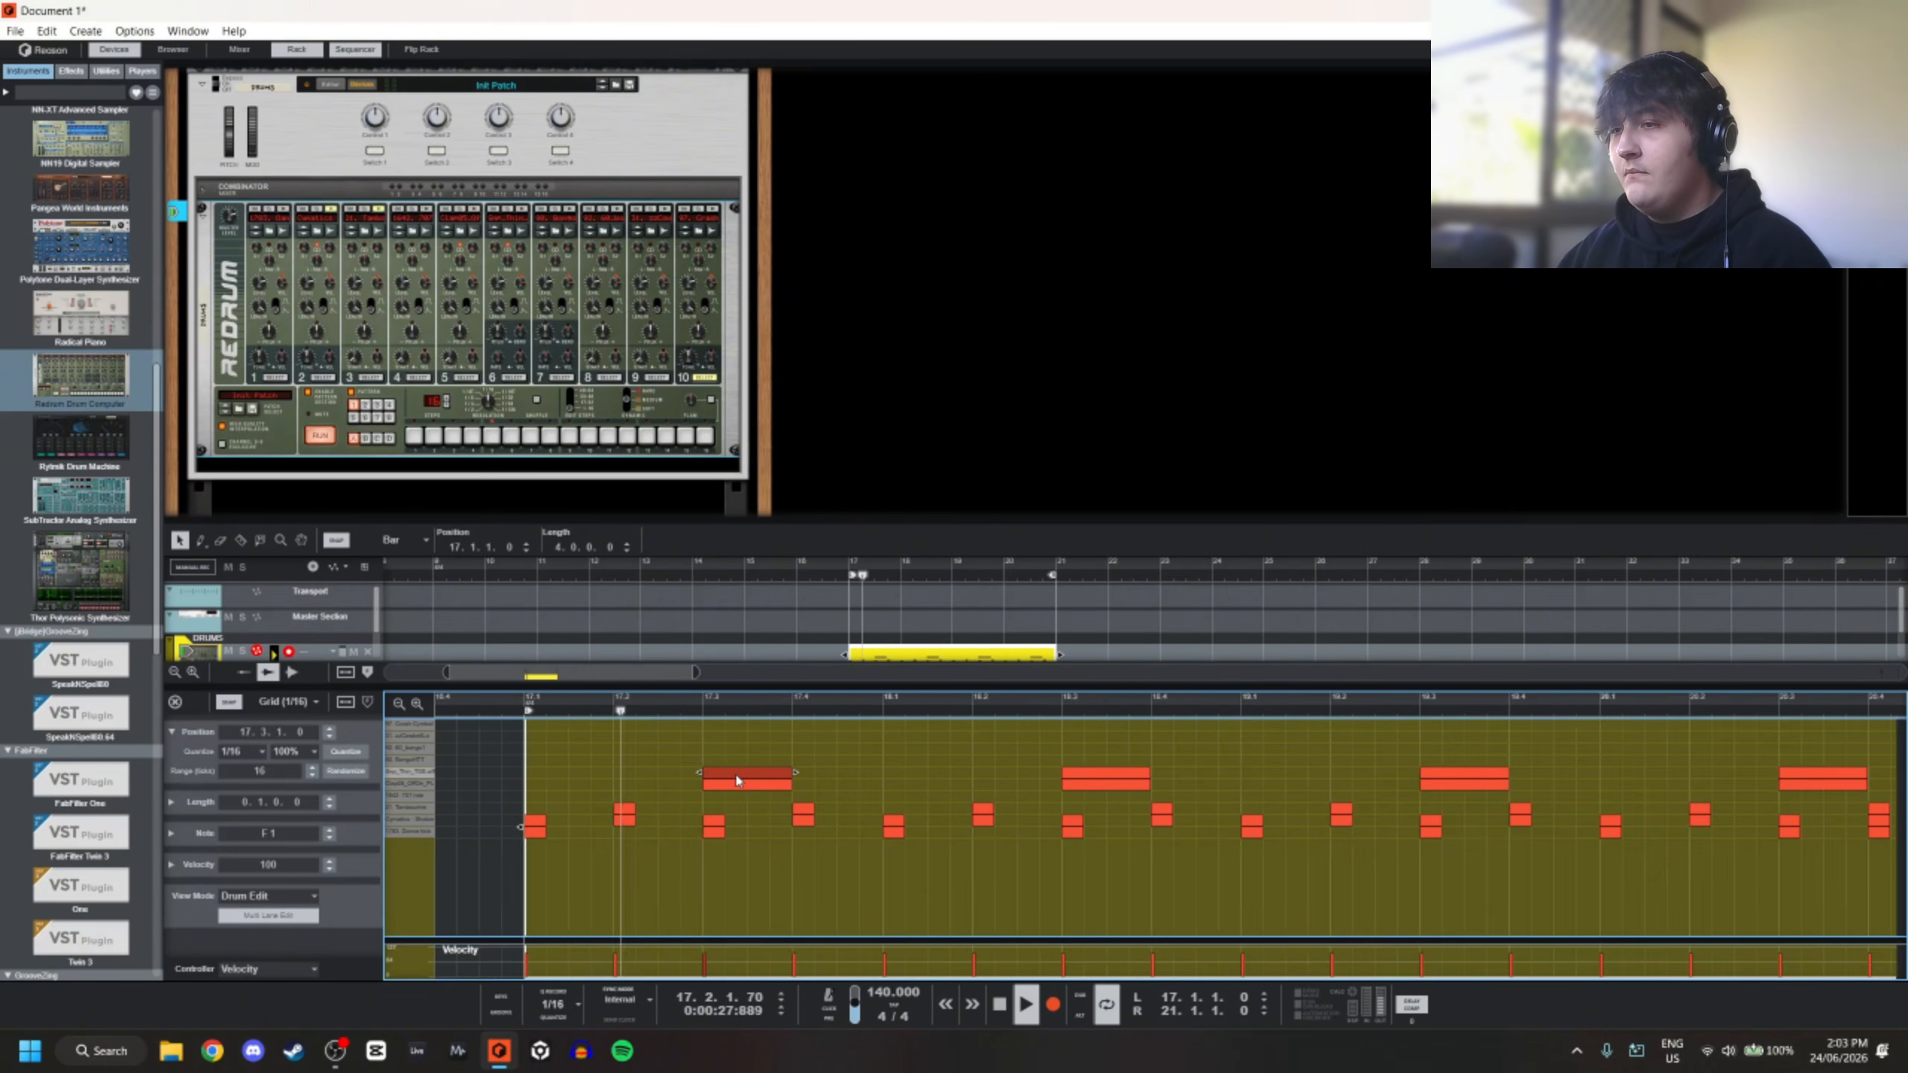
drag(741, 785, 713, 782)
scroll(781, 754, down, 2)
click(944, 764)
key(space)
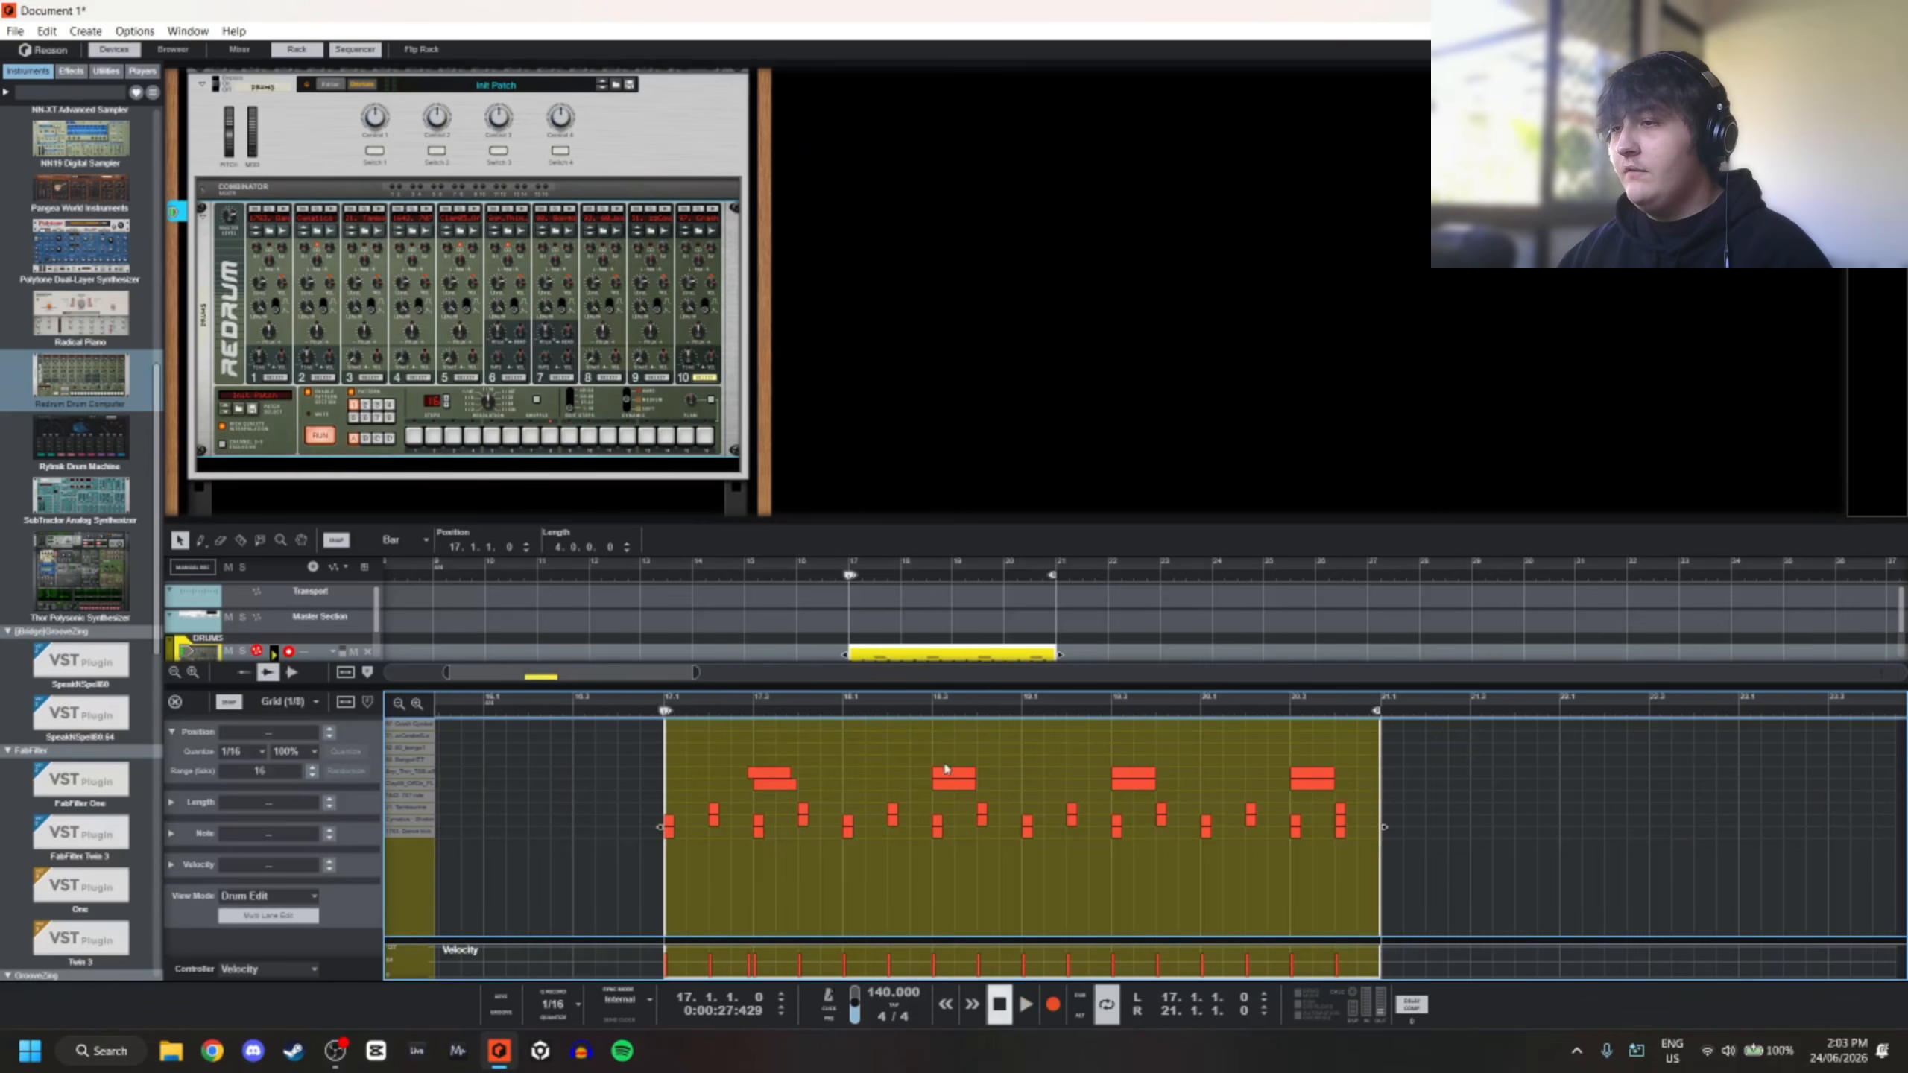
Realign the F1 notes with the E1 notes on beat 3, starting at 17.3.1
scroll(1319, 774, up, 5)
drag(1324, 774, 1223, 777)
scroll(1196, 774, down, 5)
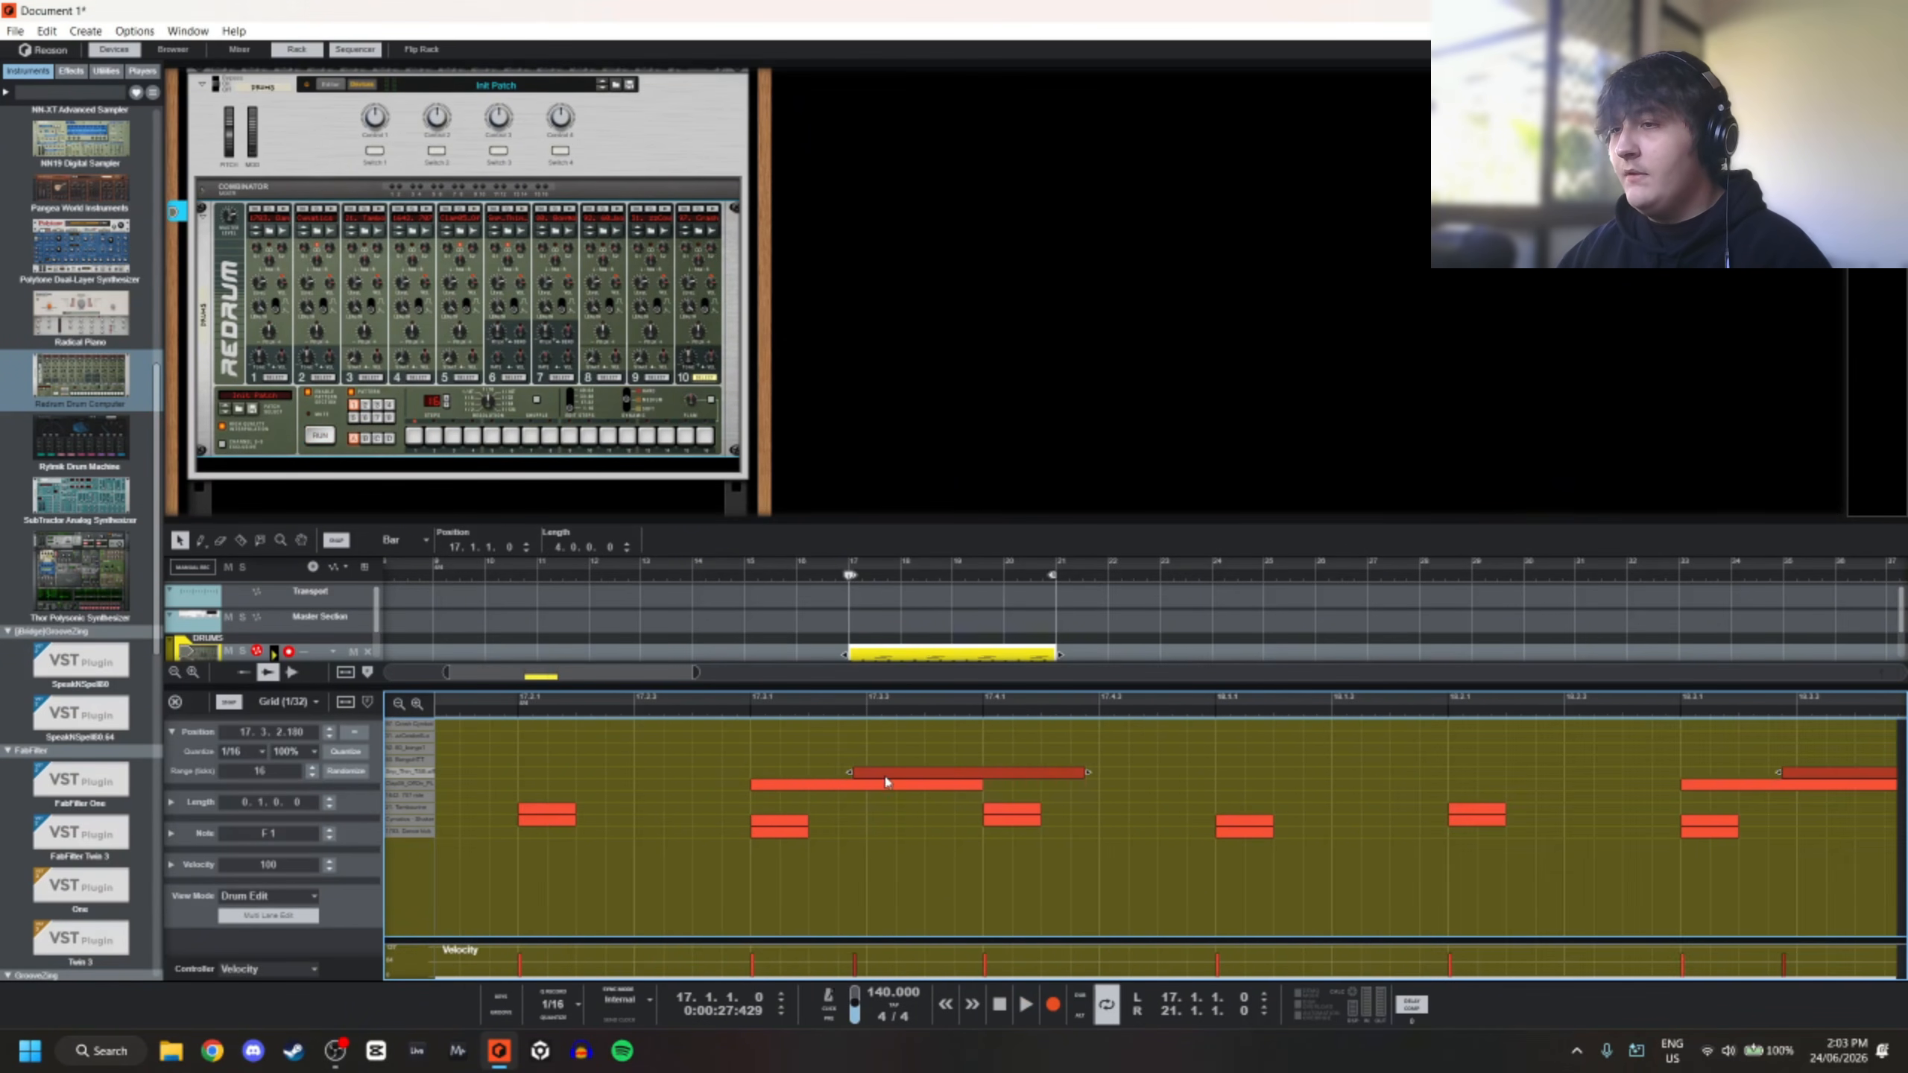
drag(886, 779, 770, 779)
scroll(770, 780, up, 3)
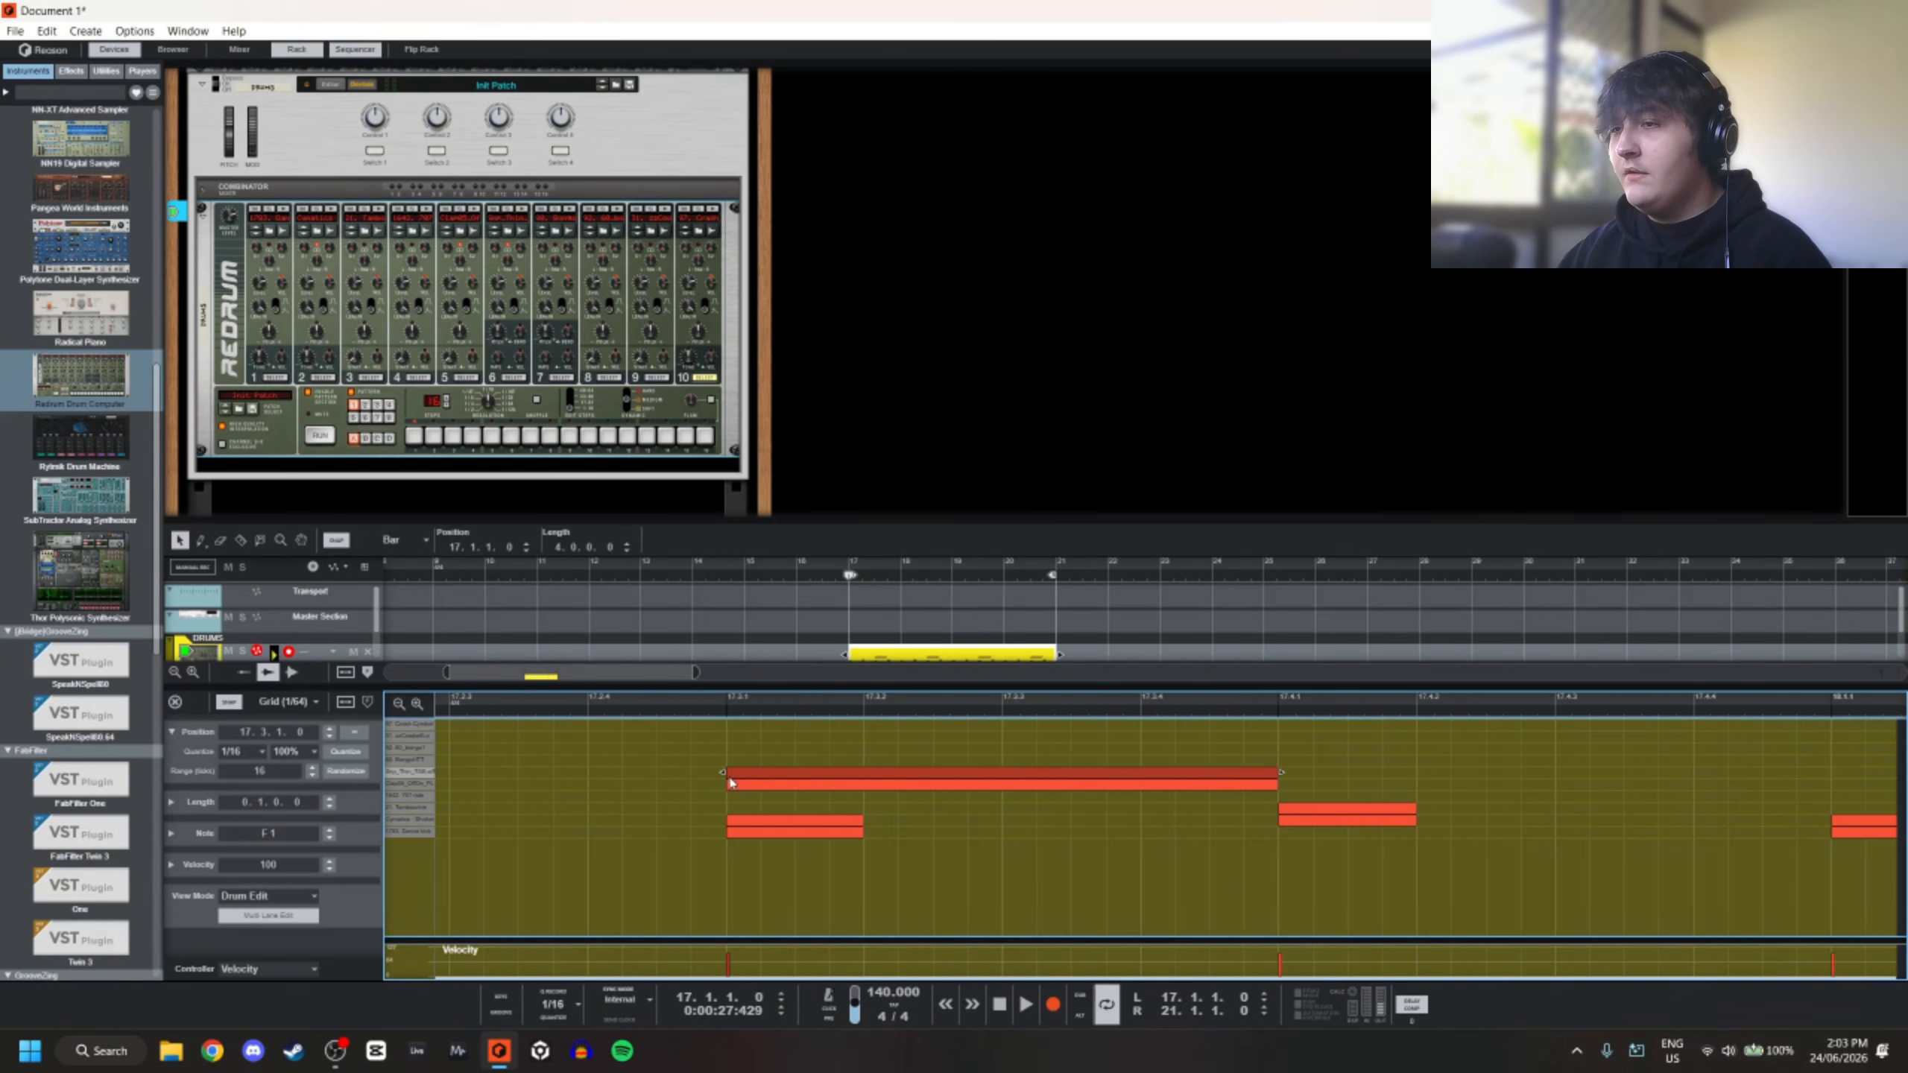
scroll(732, 782, down, 2)
click(768, 780)
scroll(768, 778, down, 3)
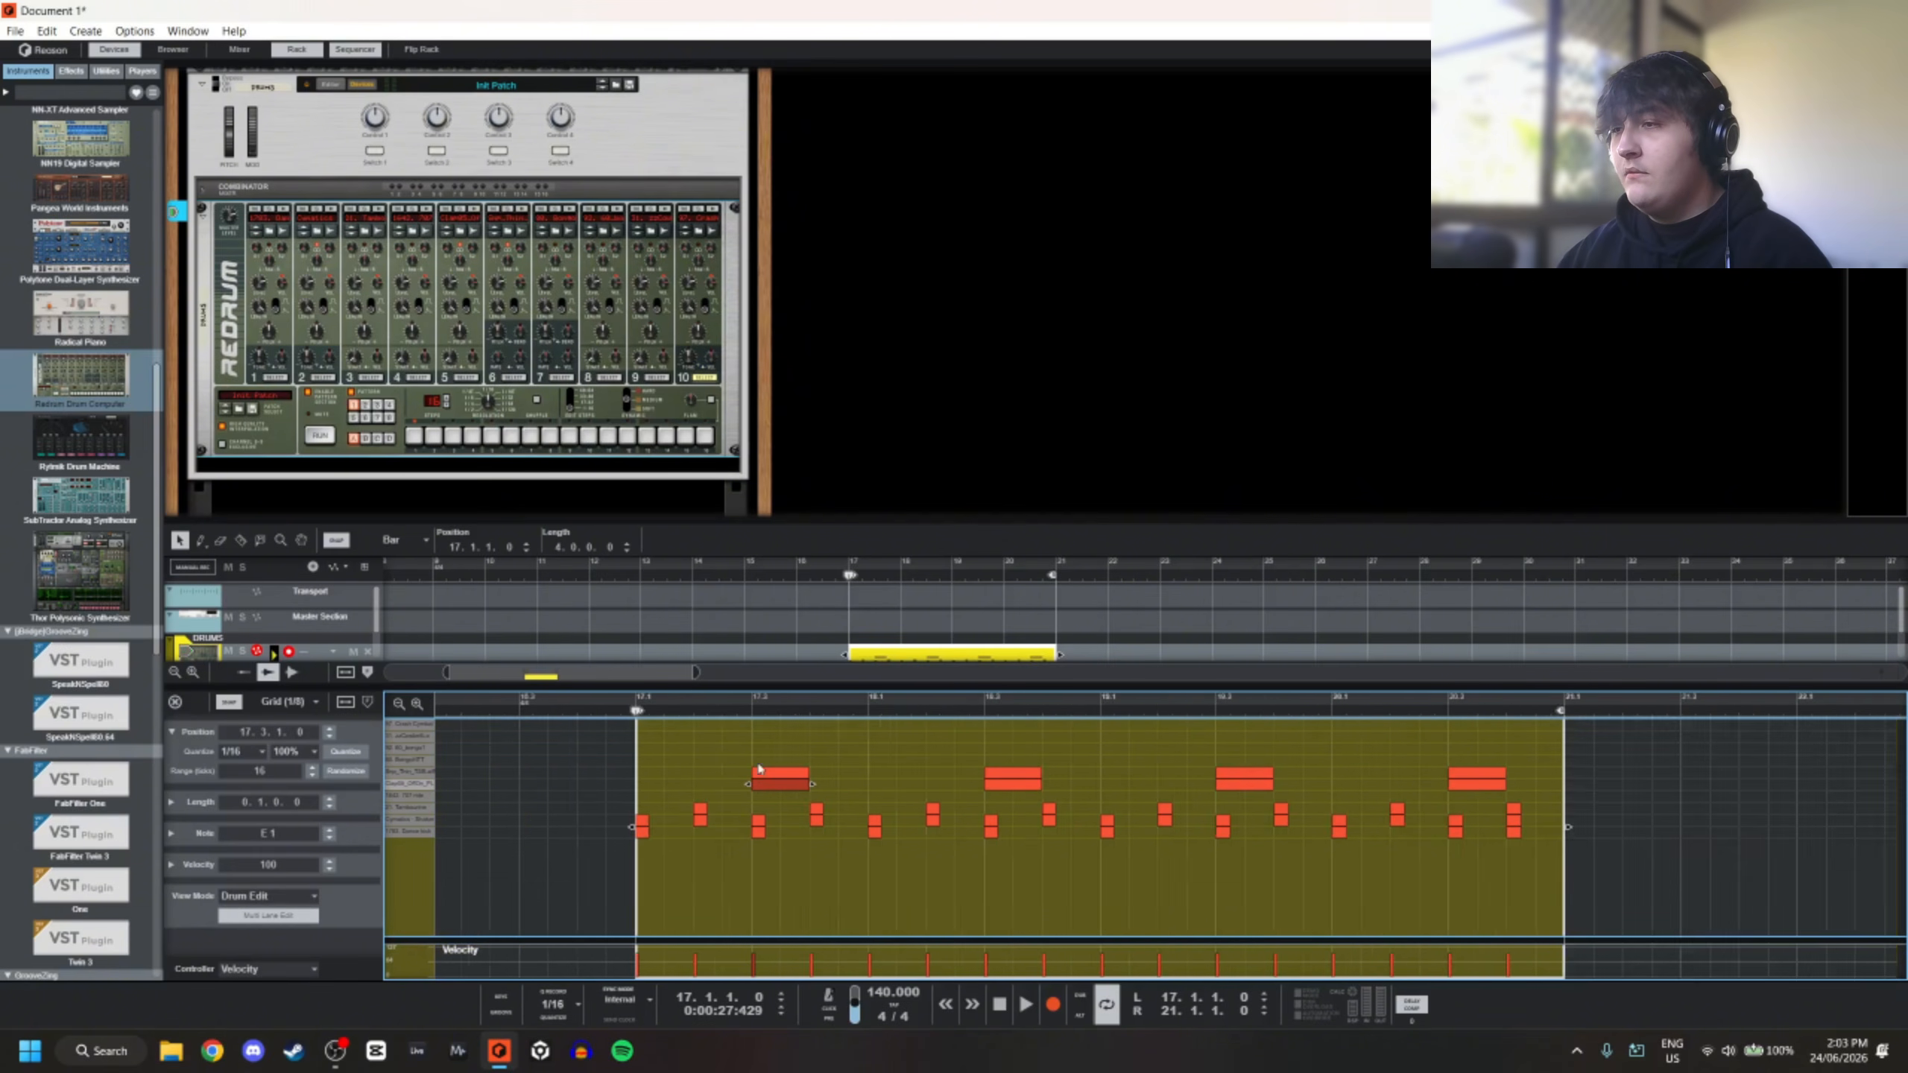
Mute the four F1 notes and play back the pattern from bar 17
scroll(751, 768, down, 2)
drag(733, 765, 1150, 764)
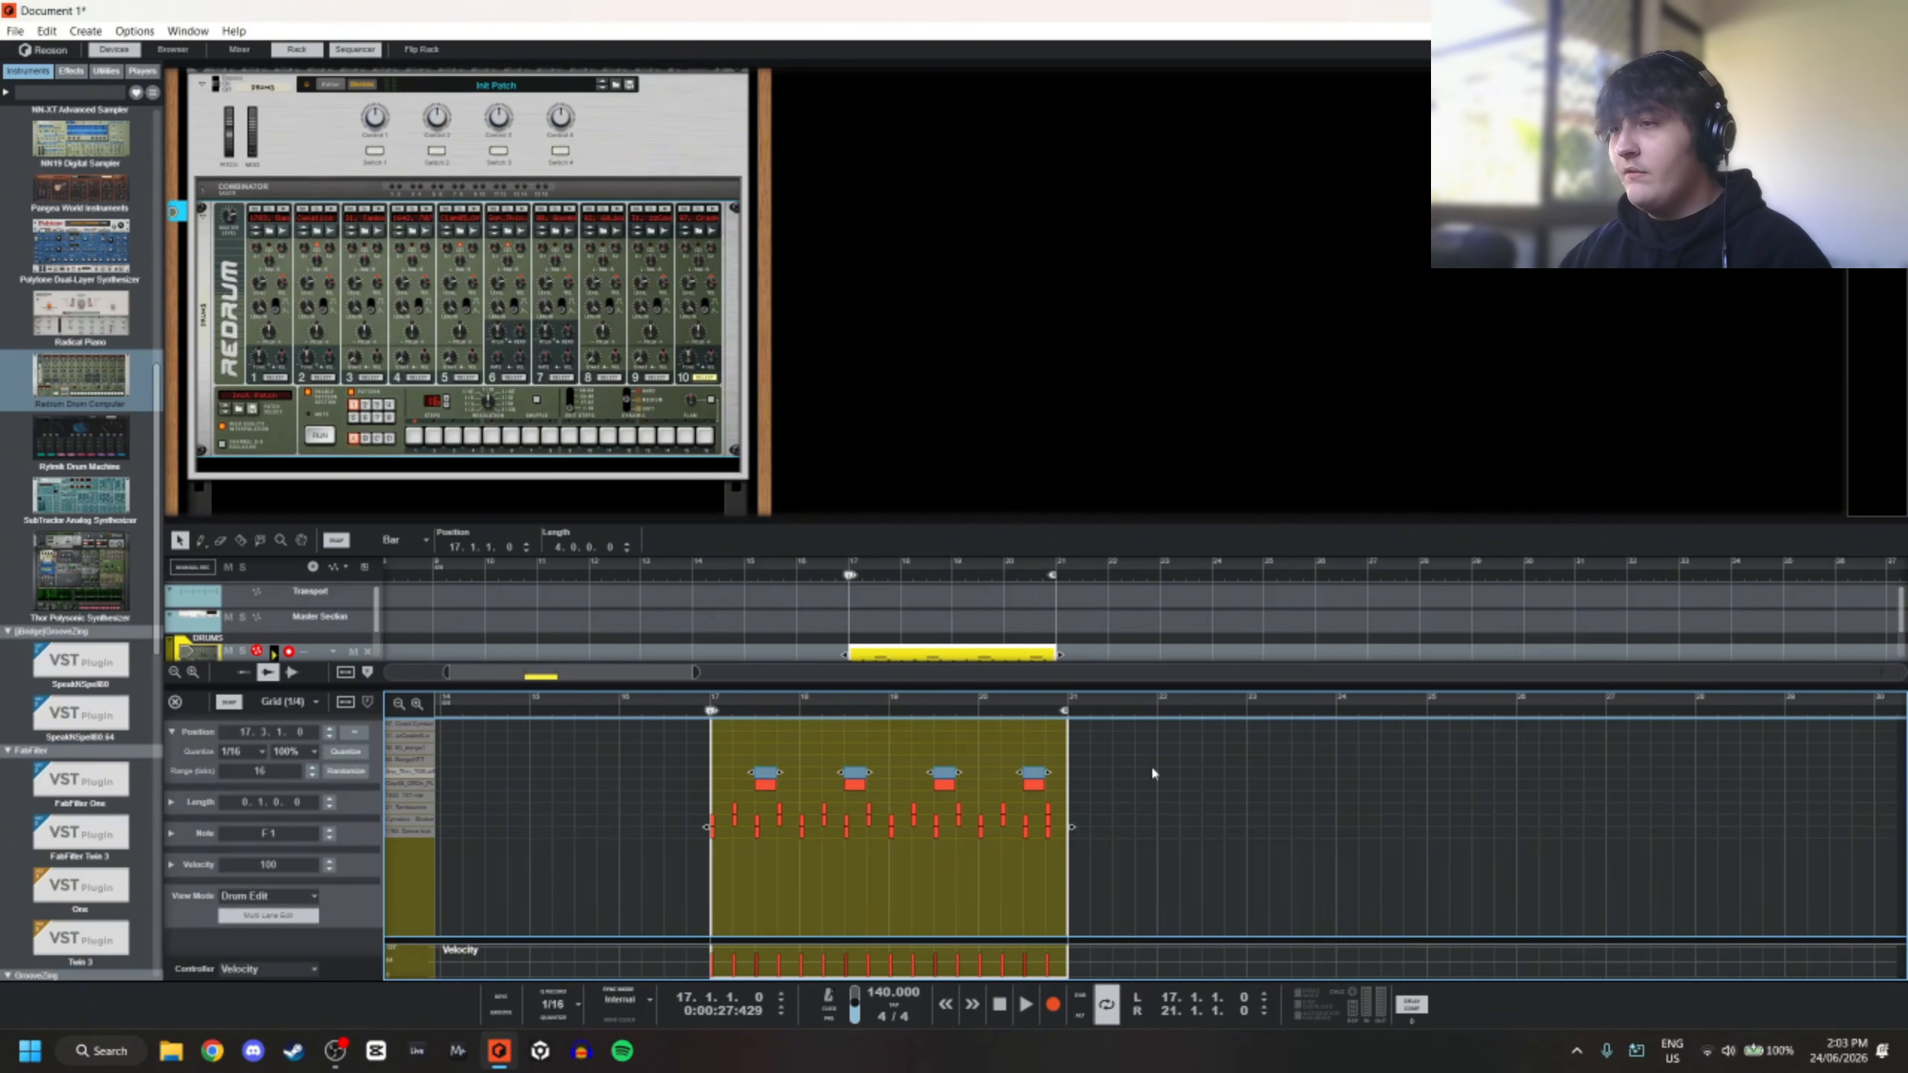
key(space)
click(949, 727)
scroll(757, 766, up, 1)
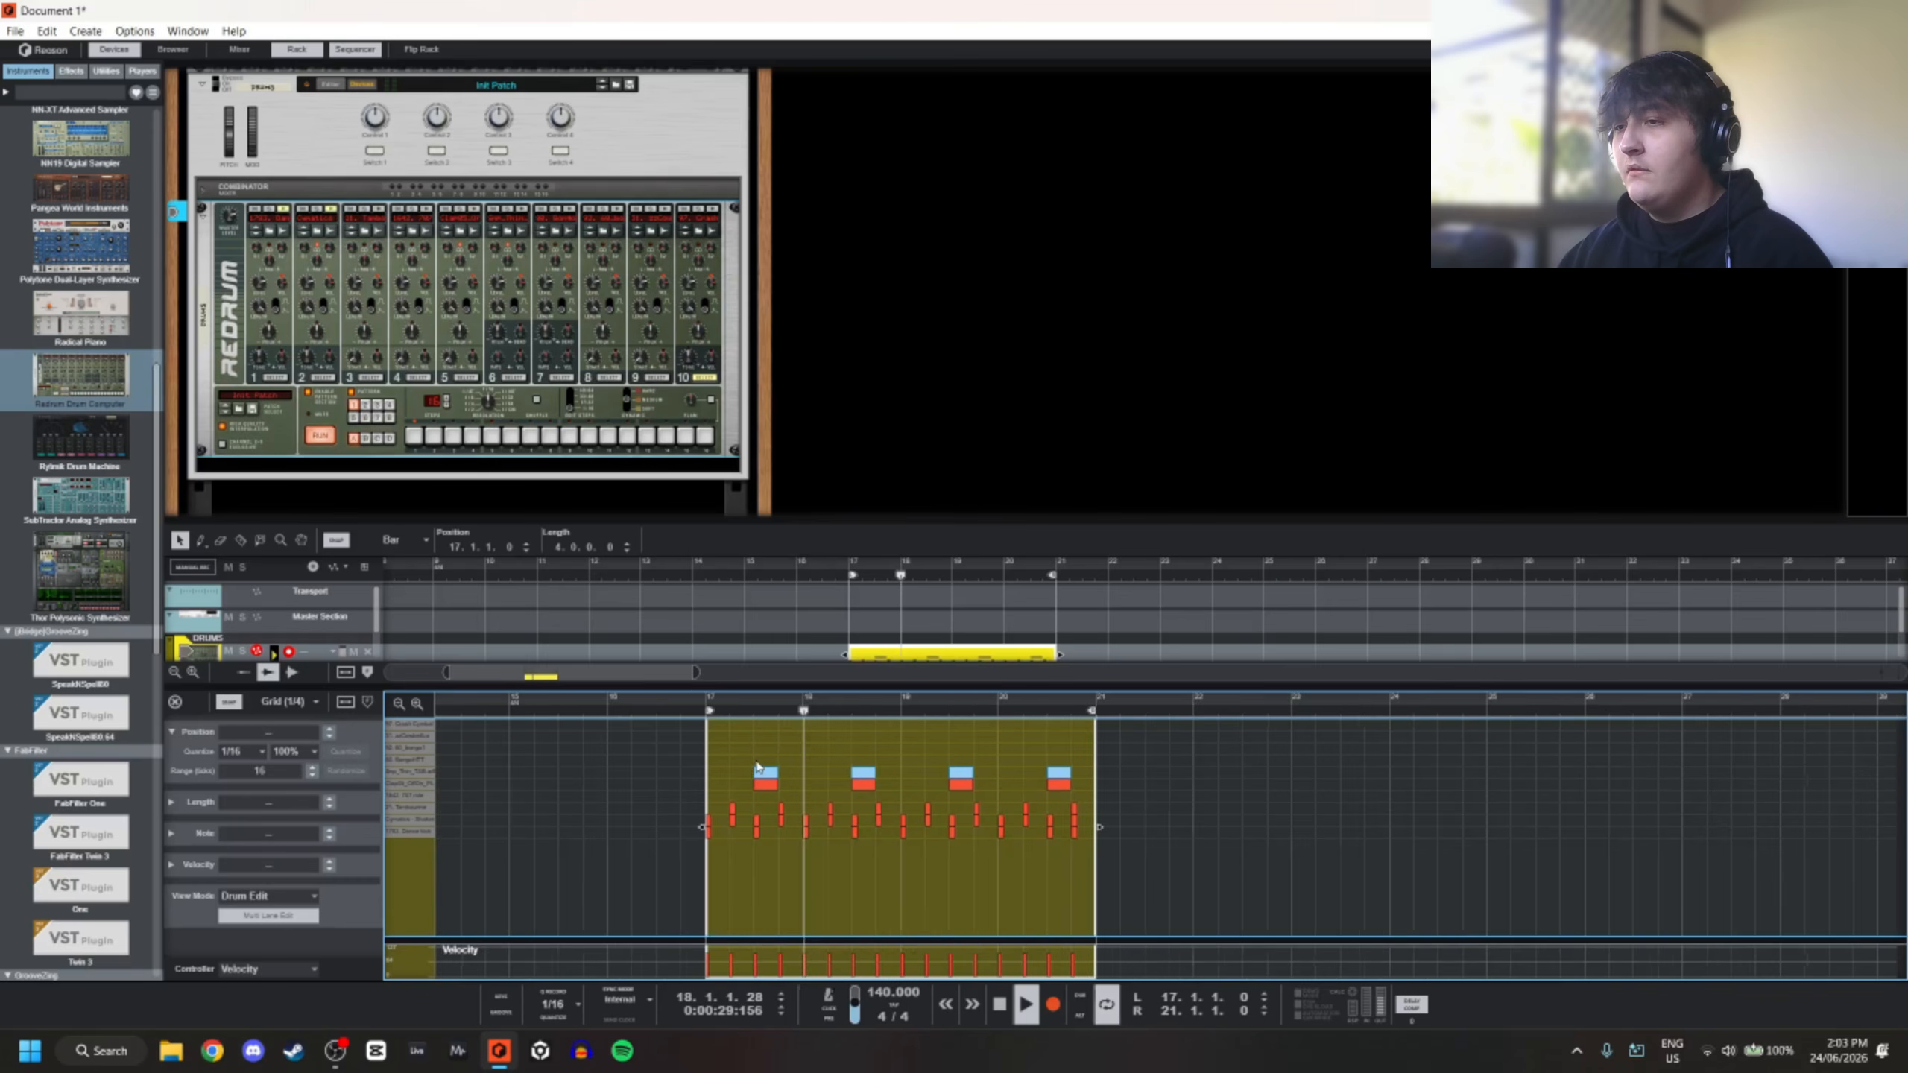
Shift the four E1 notes slightly ahead of beat 3, starting at 17.2.4.210, and audition the timing
scroll(757, 766, up, 2)
drag(1468, 782, 739, 785)
key(space)
scroll(740, 785, up, 2)
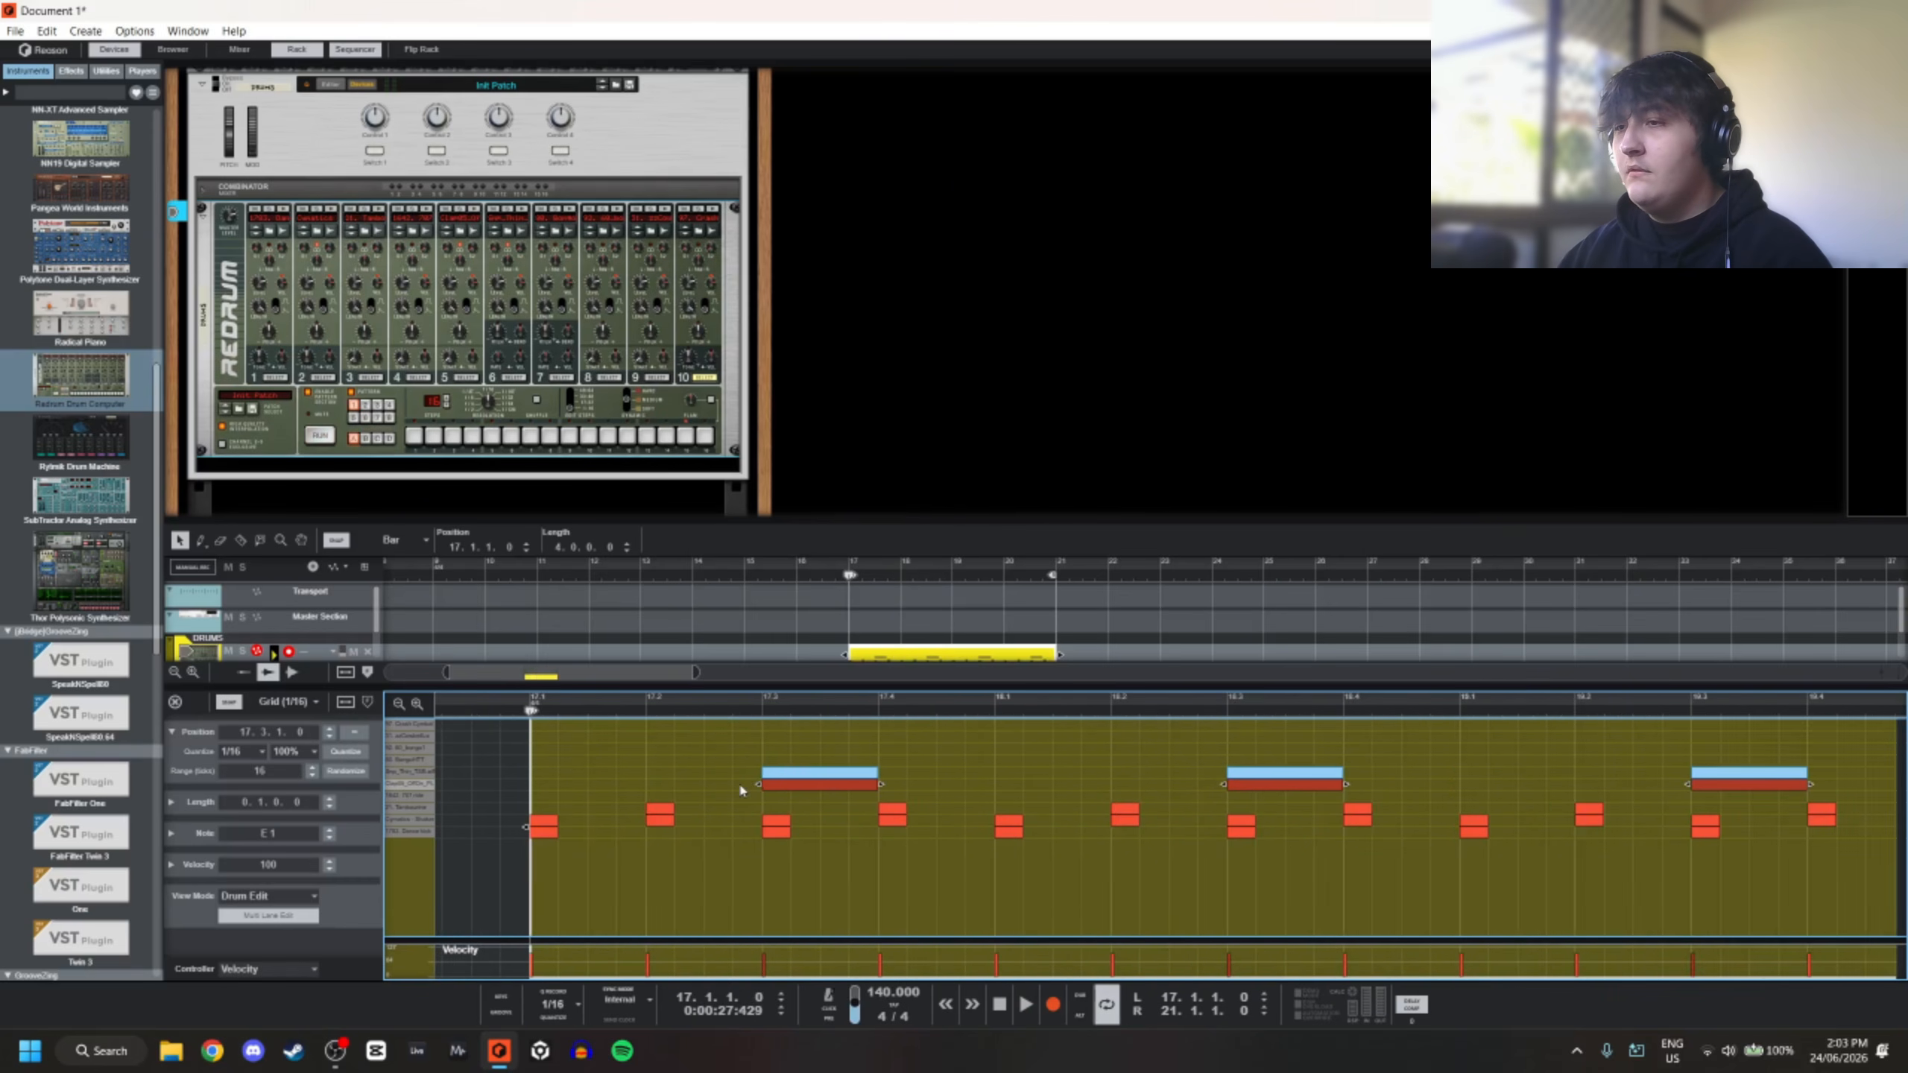
scroll(740, 786, up, 2)
key(space)
key(space)
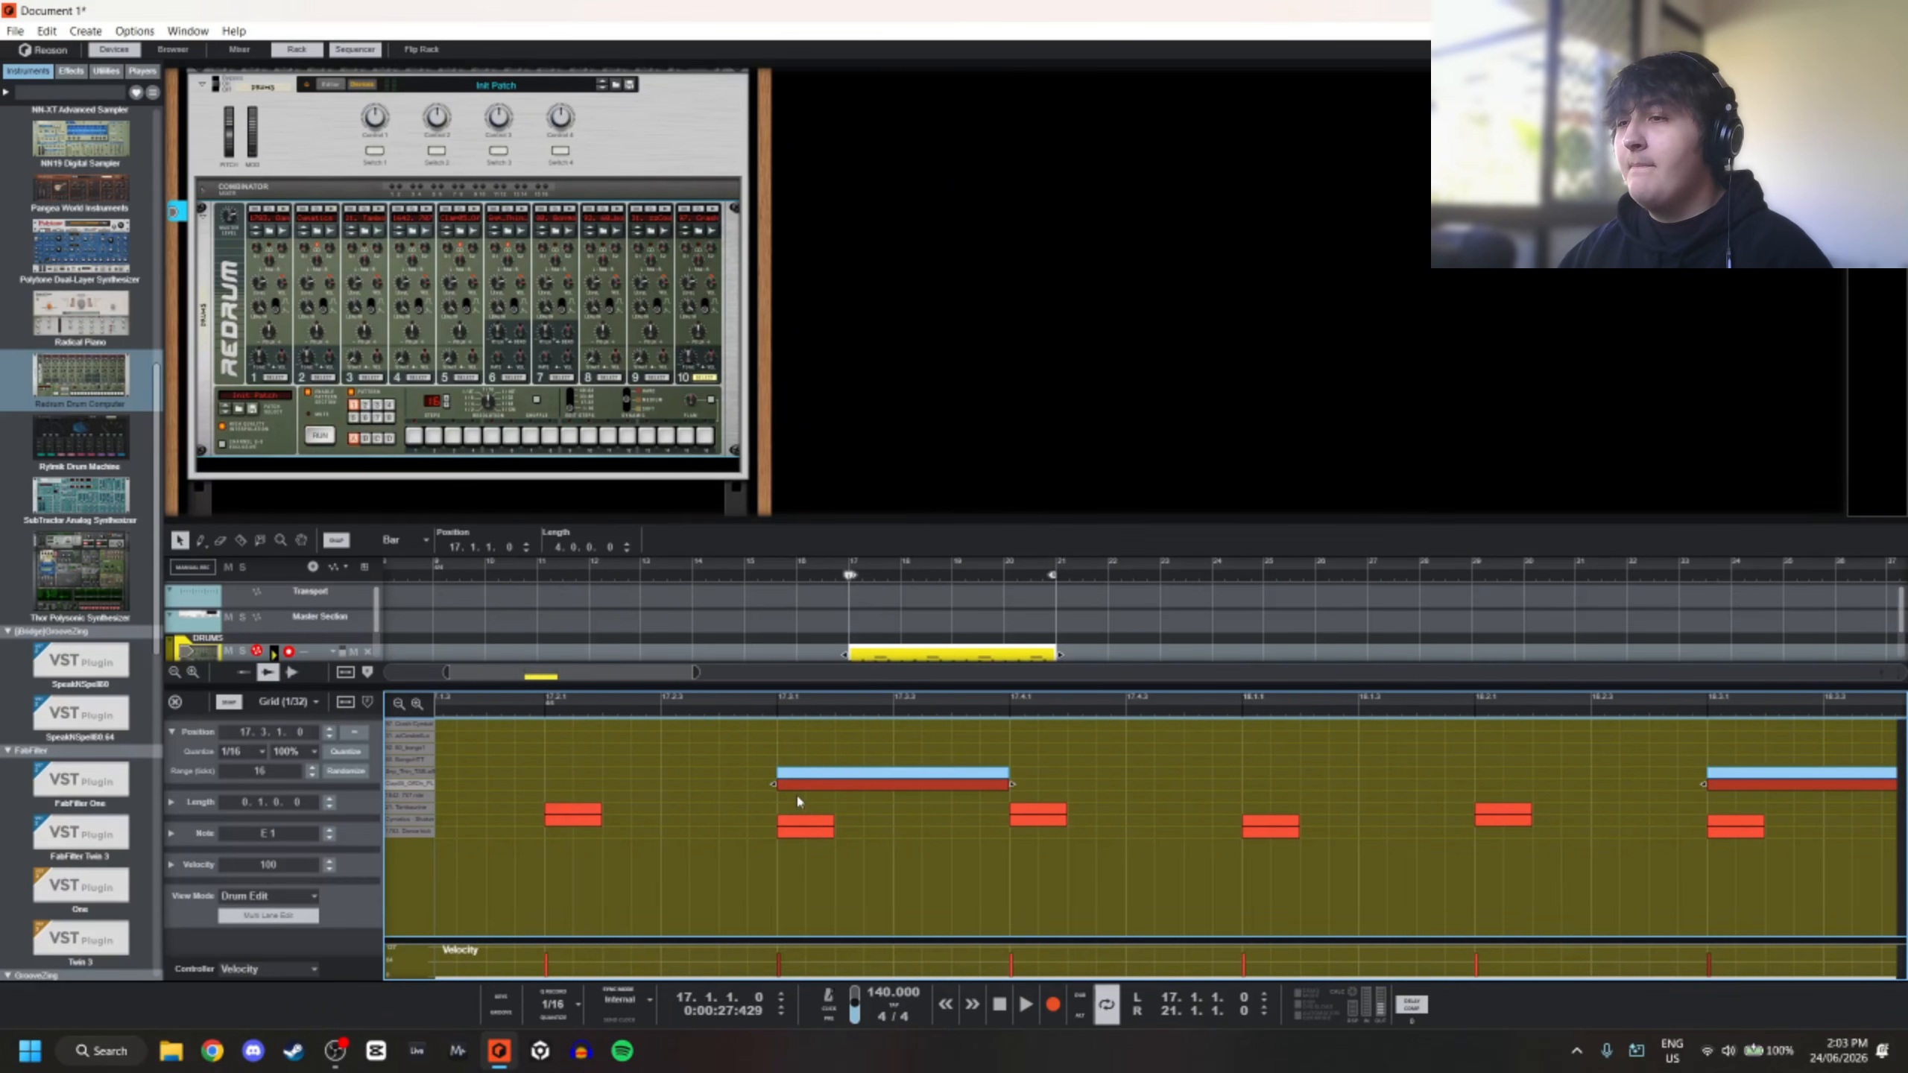
scroll(785, 789, up, 2)
scroll(841, 778, down, 3)
key(space)
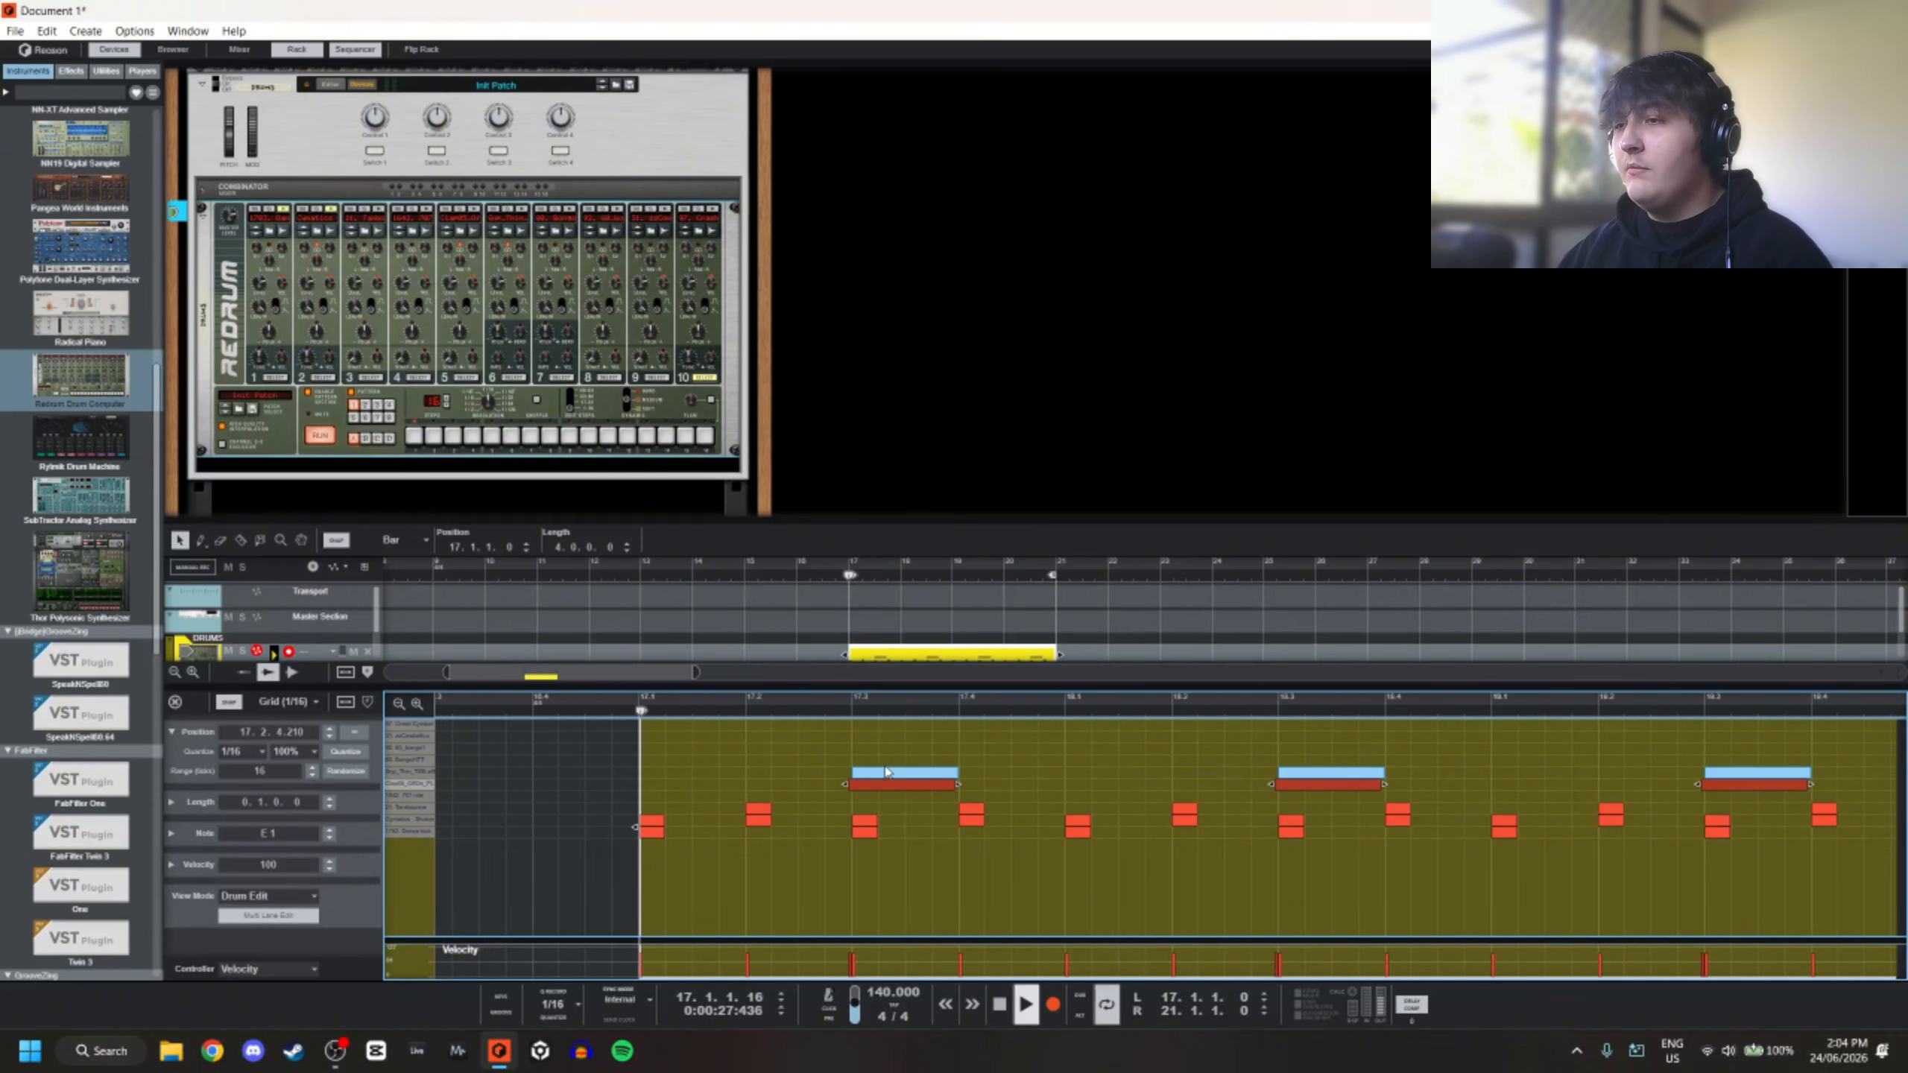
key(space)
Move the E1 notes further ahead of beat 3, starting at 17.2.4.180, and play back the pattern
scroll(875, 783, up, 2)
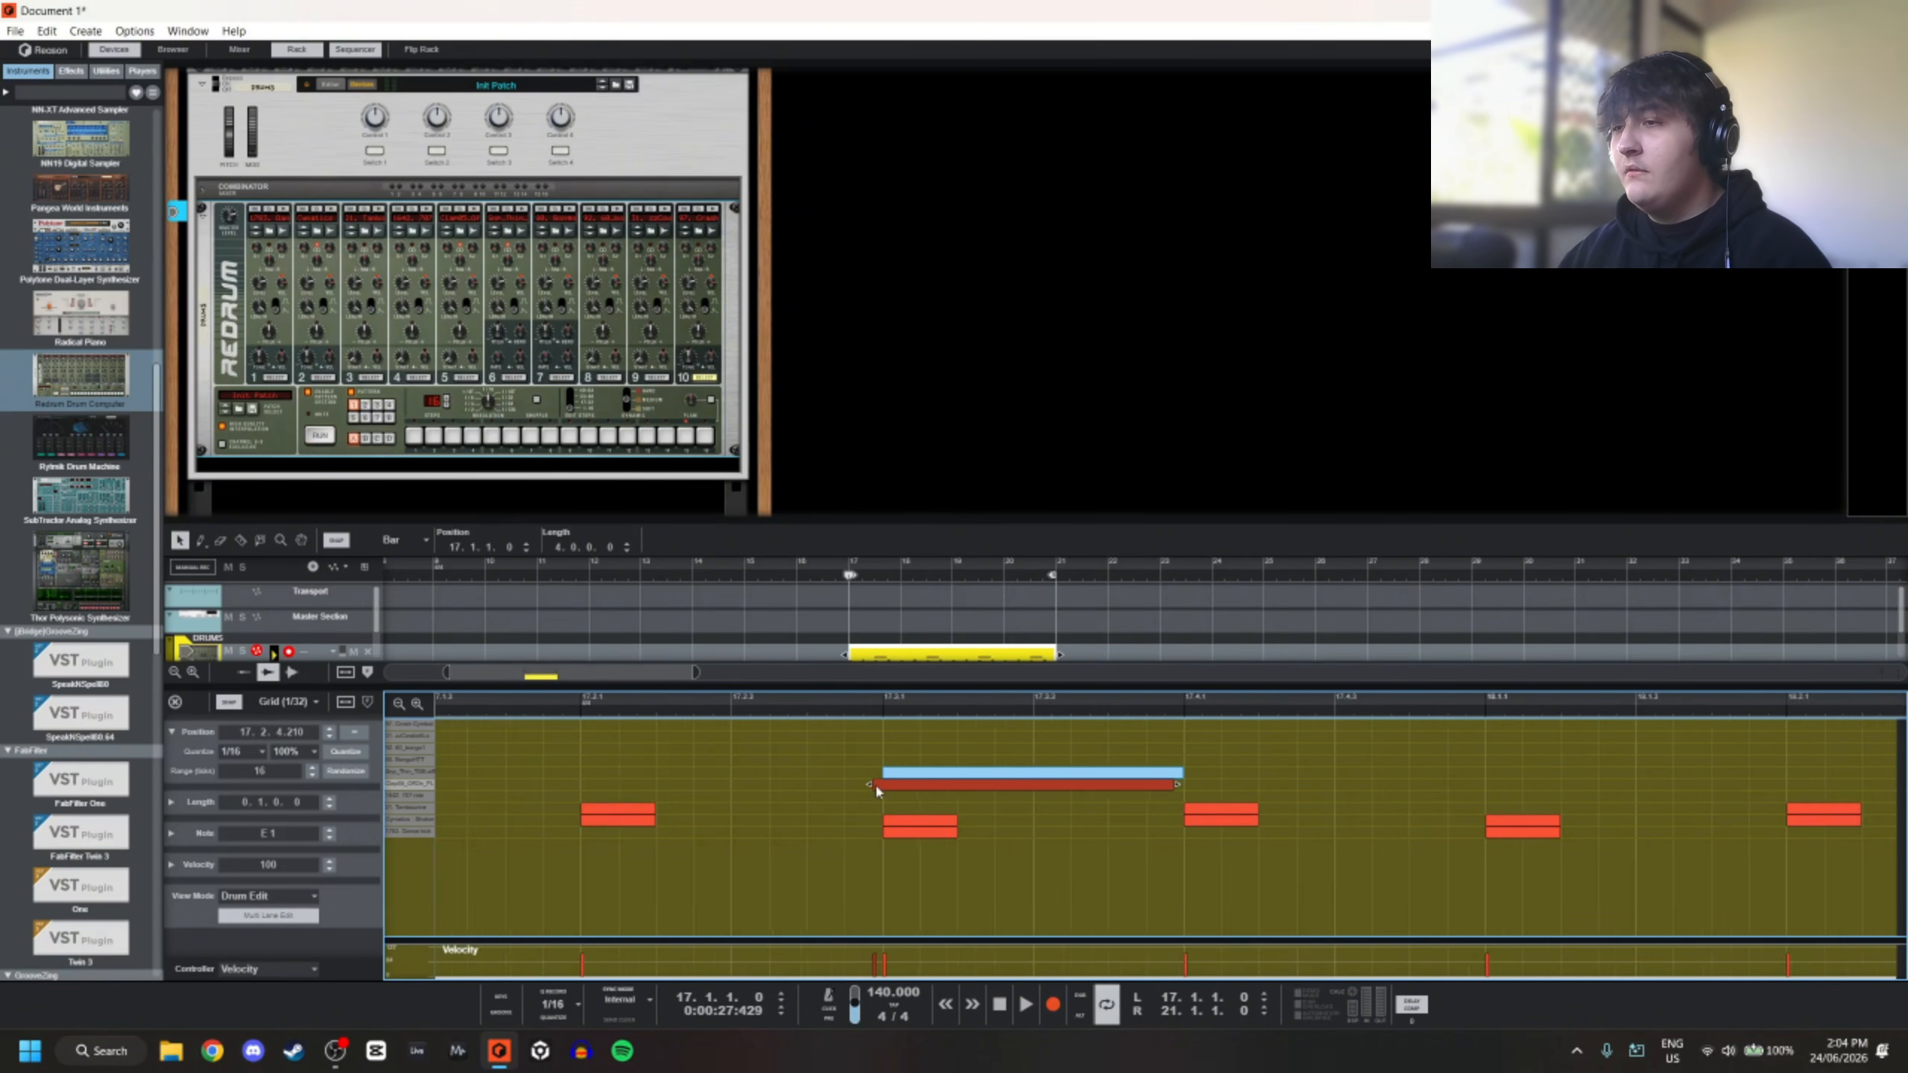
scroll(886, 784, up, 2)
scroll(909, 783, up, 2)
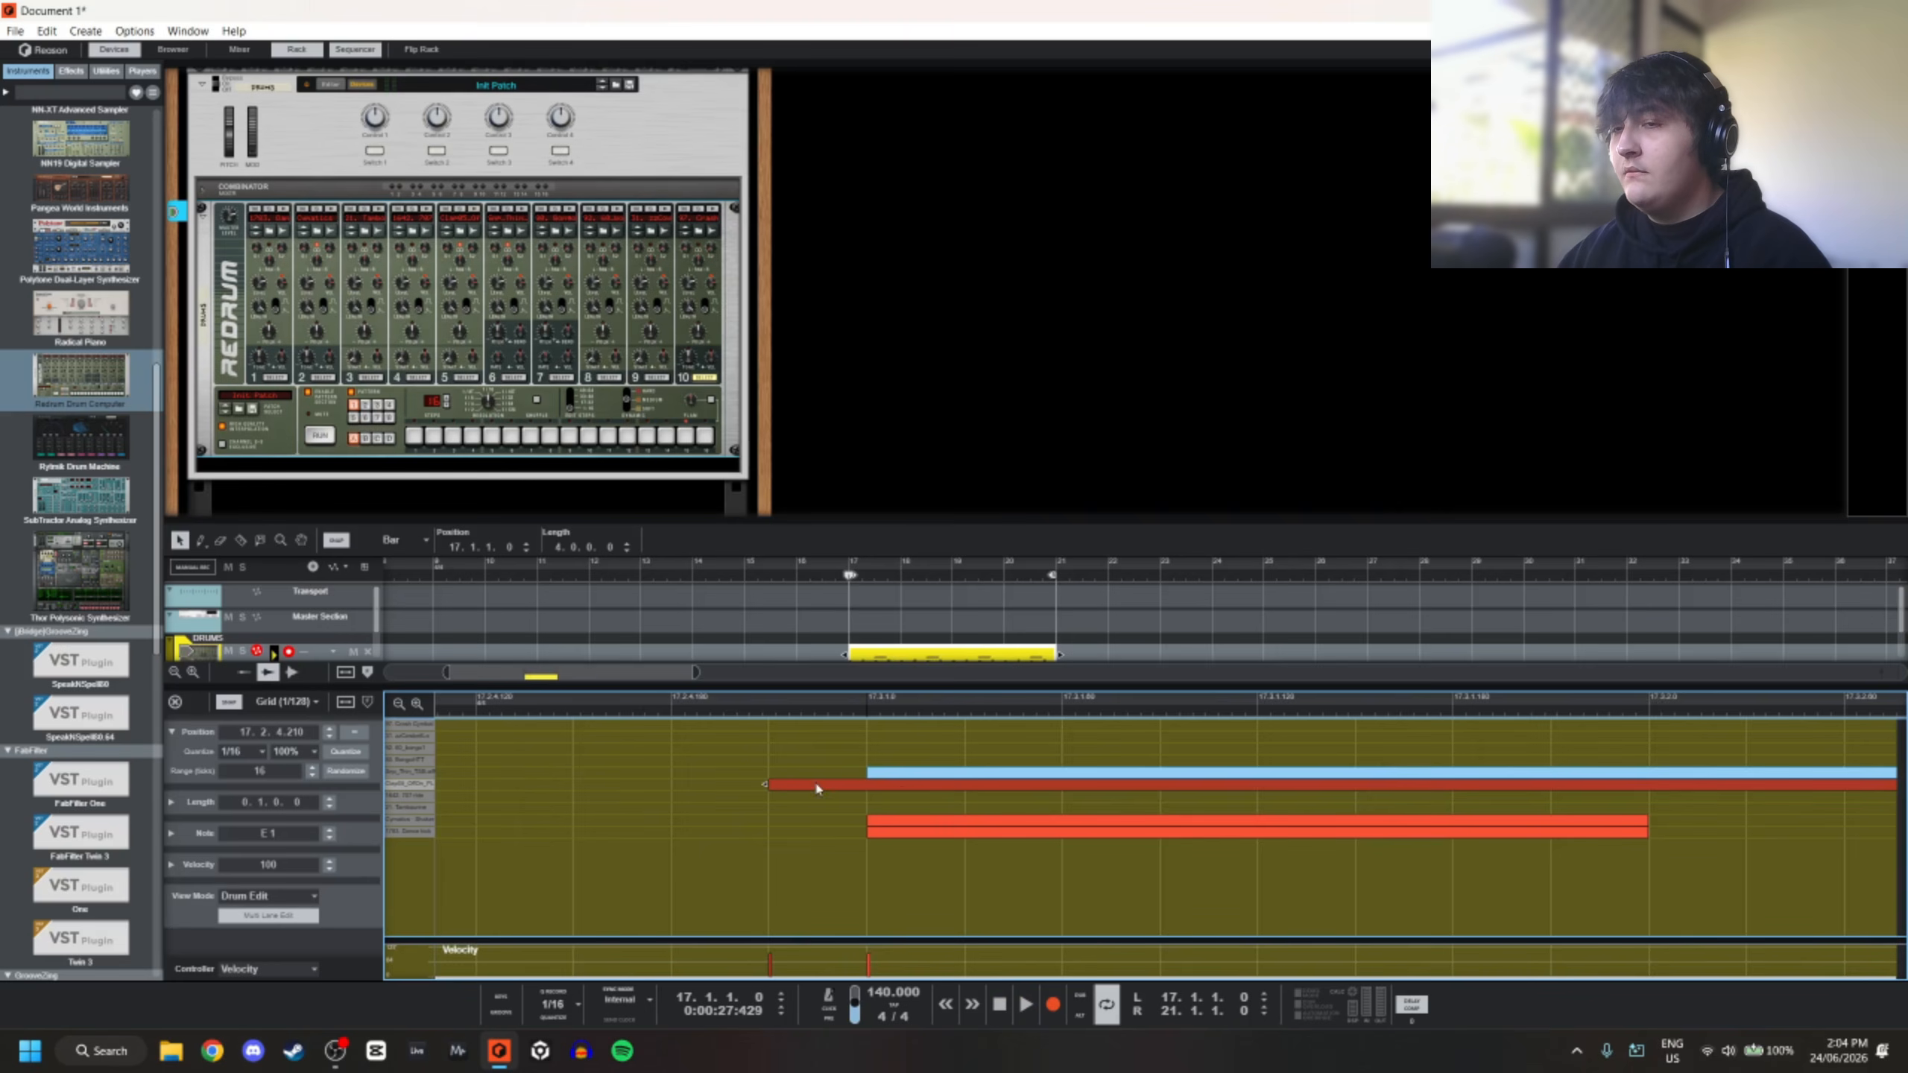
drag(827, 786, 769, 793)
scroll(826, 781, down, 6)
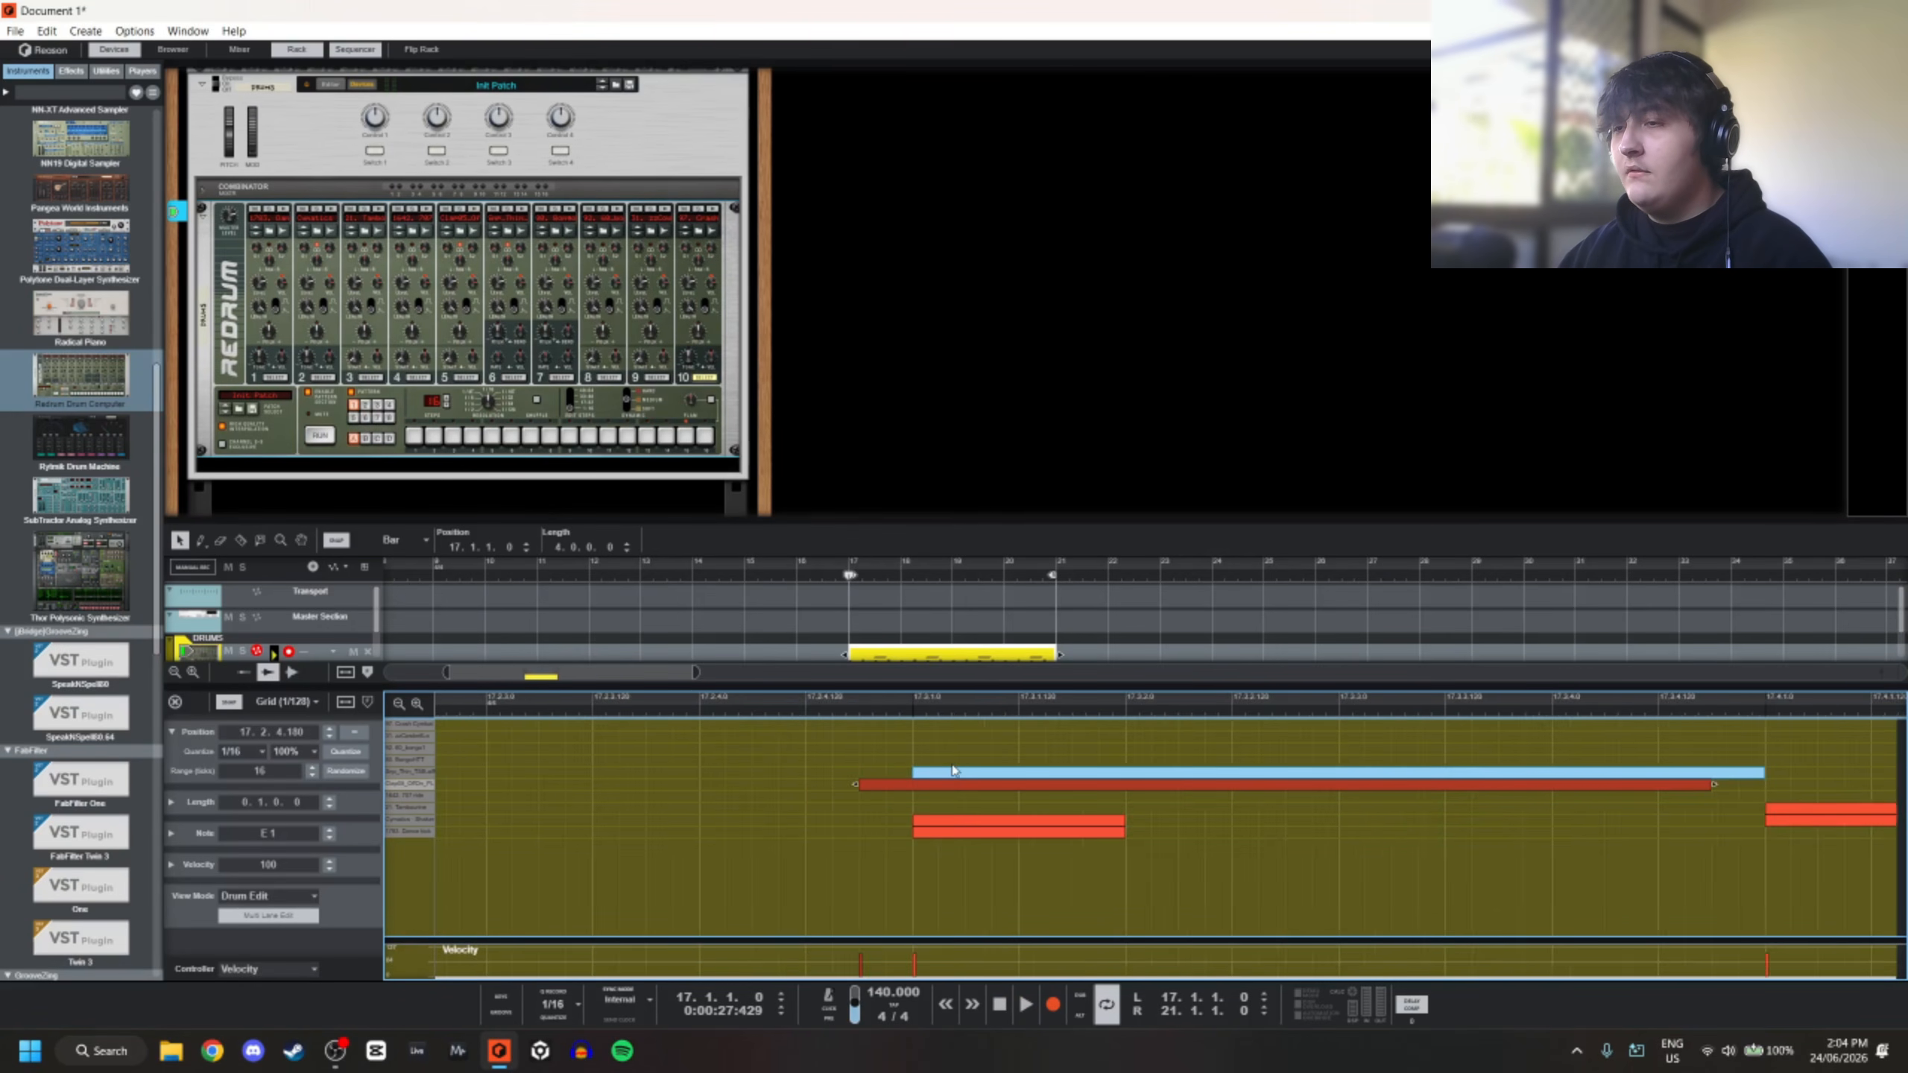
key(space)
scroll(1051, 751, down, 4)
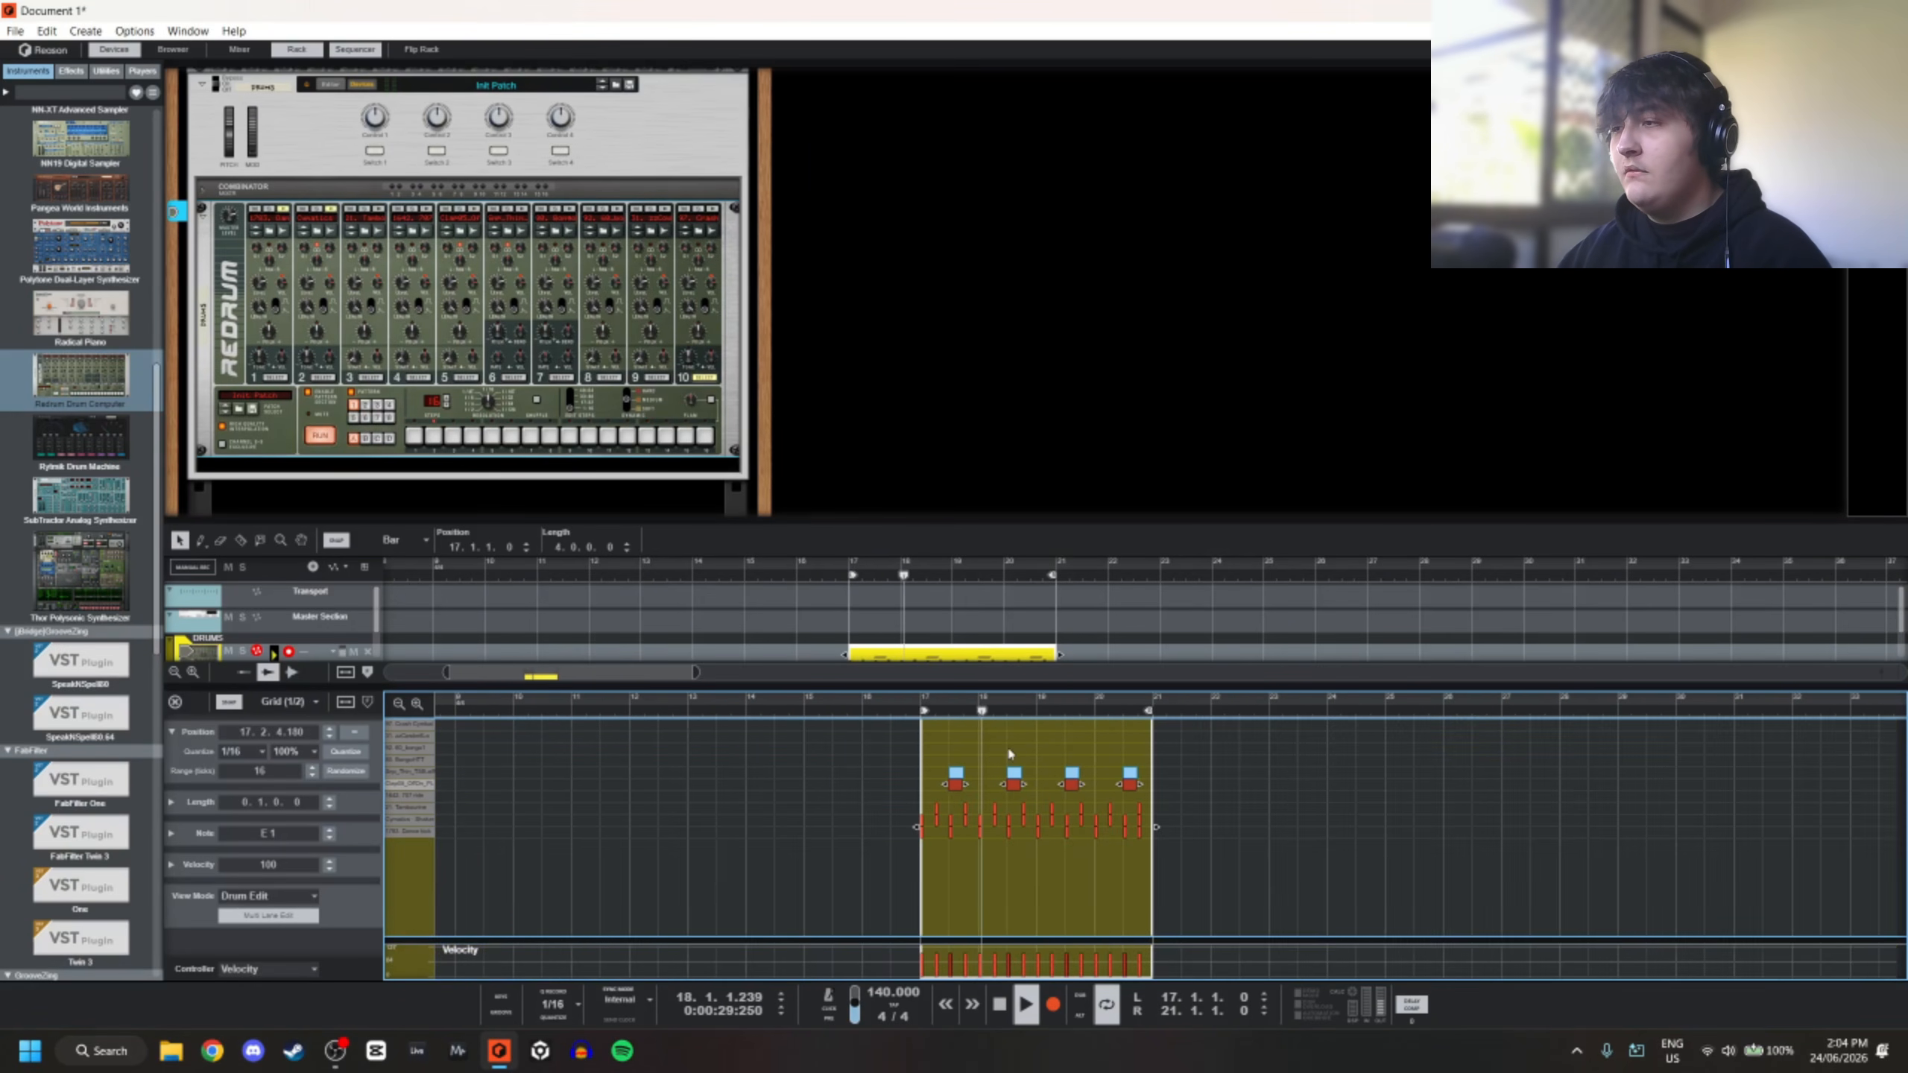
Unmute the four F1 notes and play back the layered pattern from bar 17
scroll(1155, 747, up, 2)
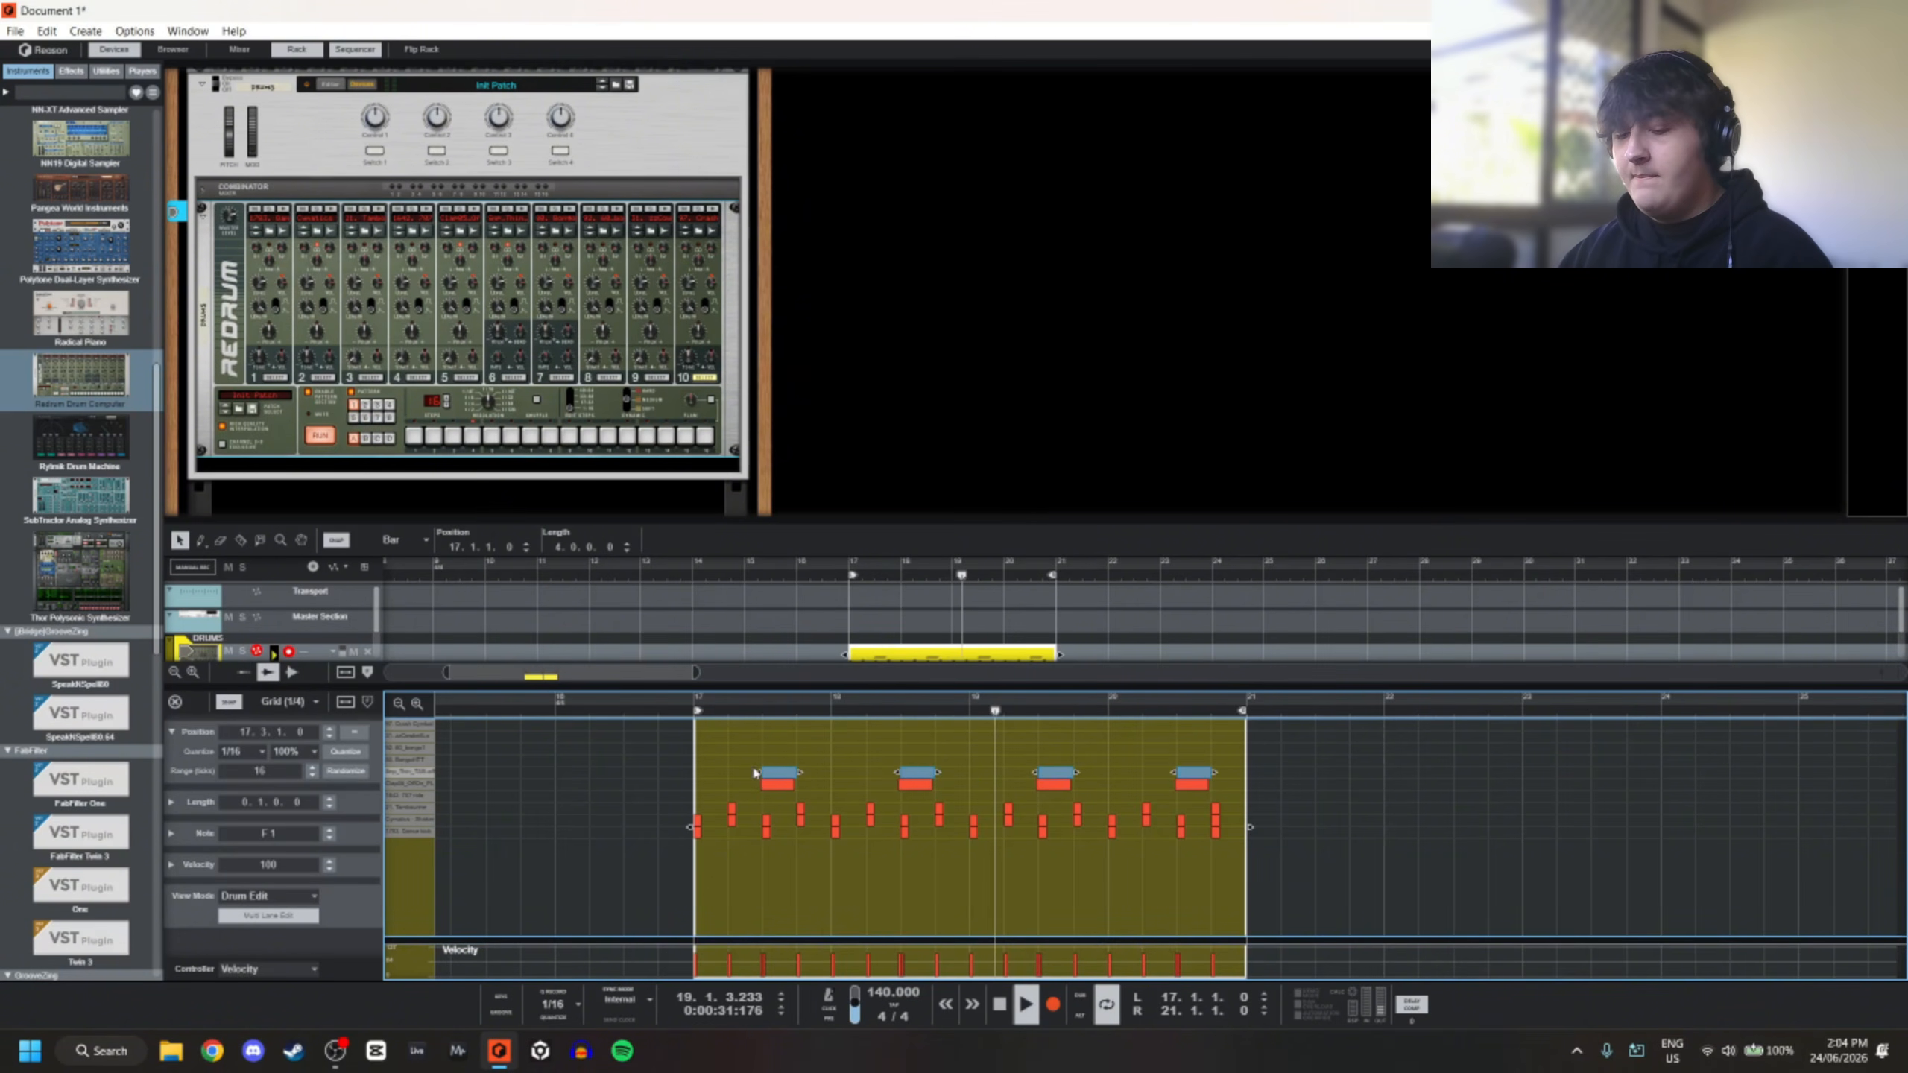
click(872, 751)
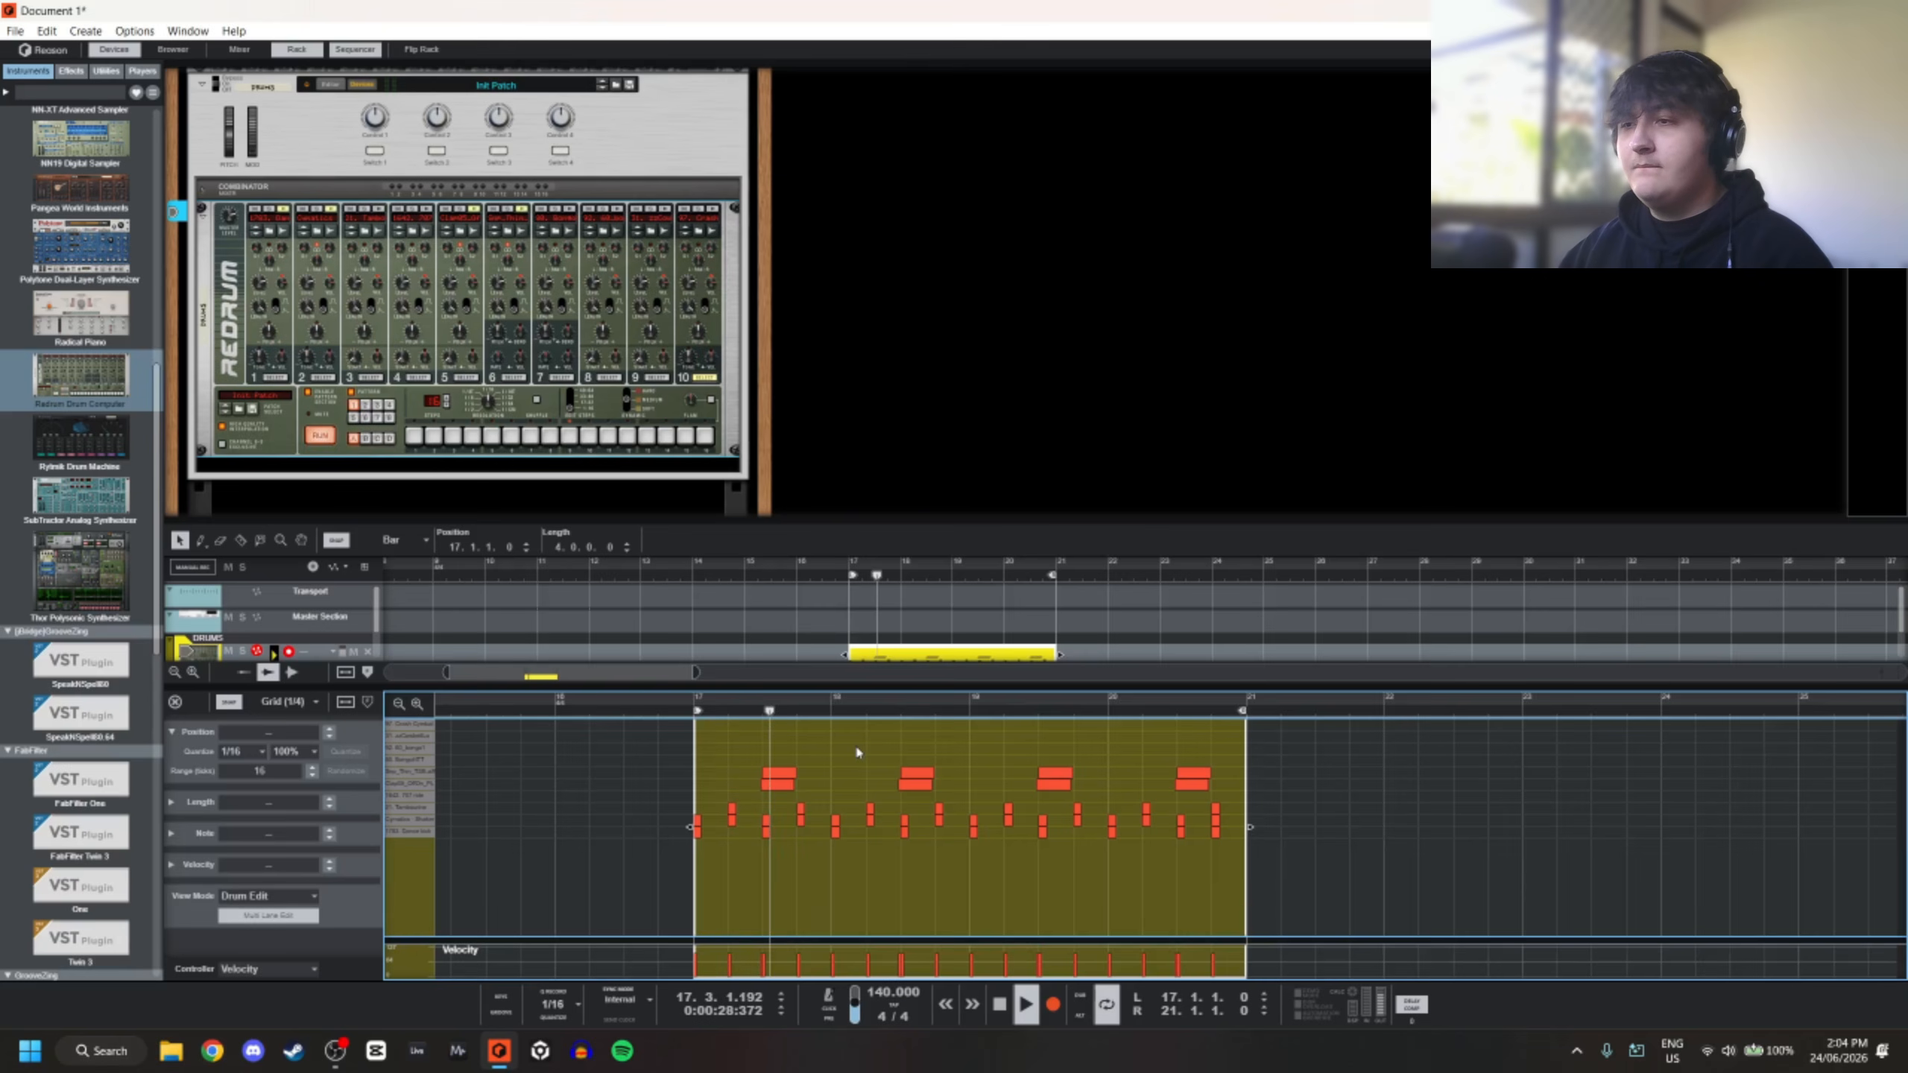
key(space)
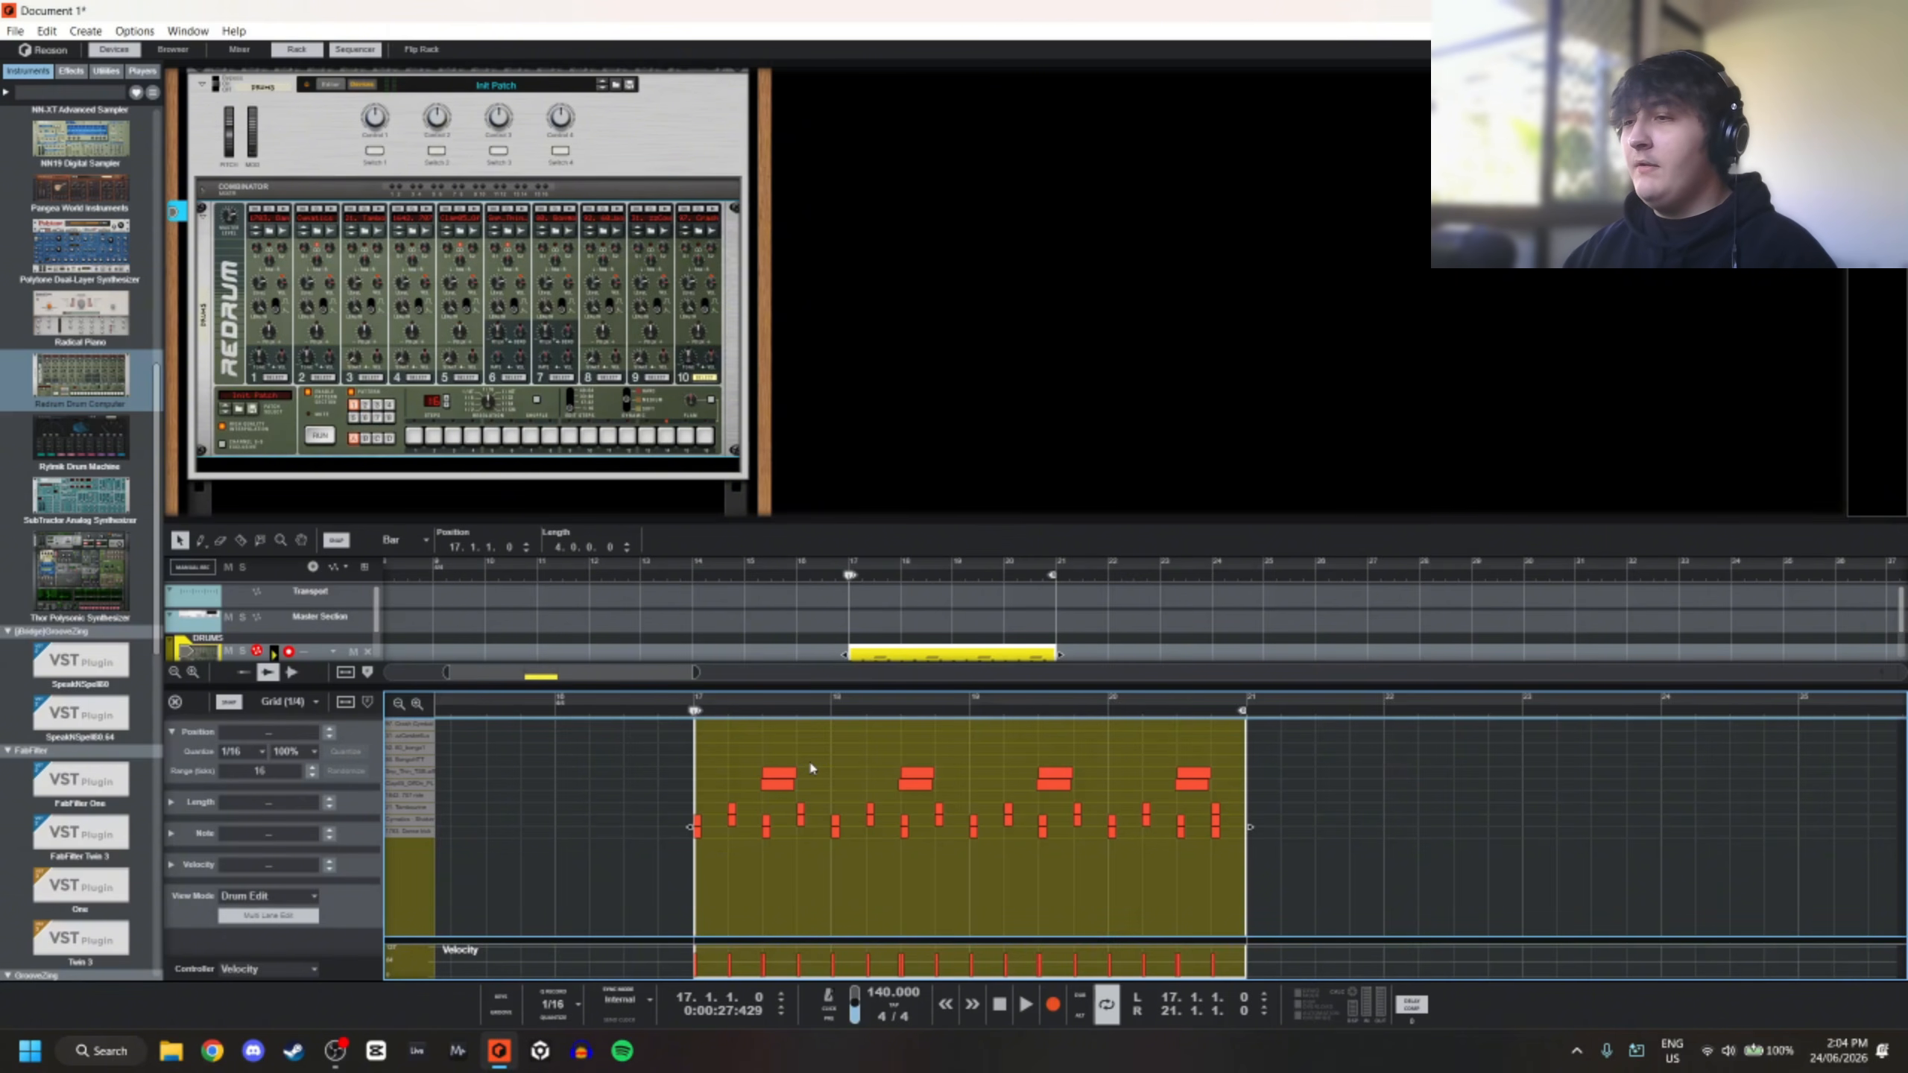
scroll(883, 806, up, 4)
scroll(849, 775, down, 2)
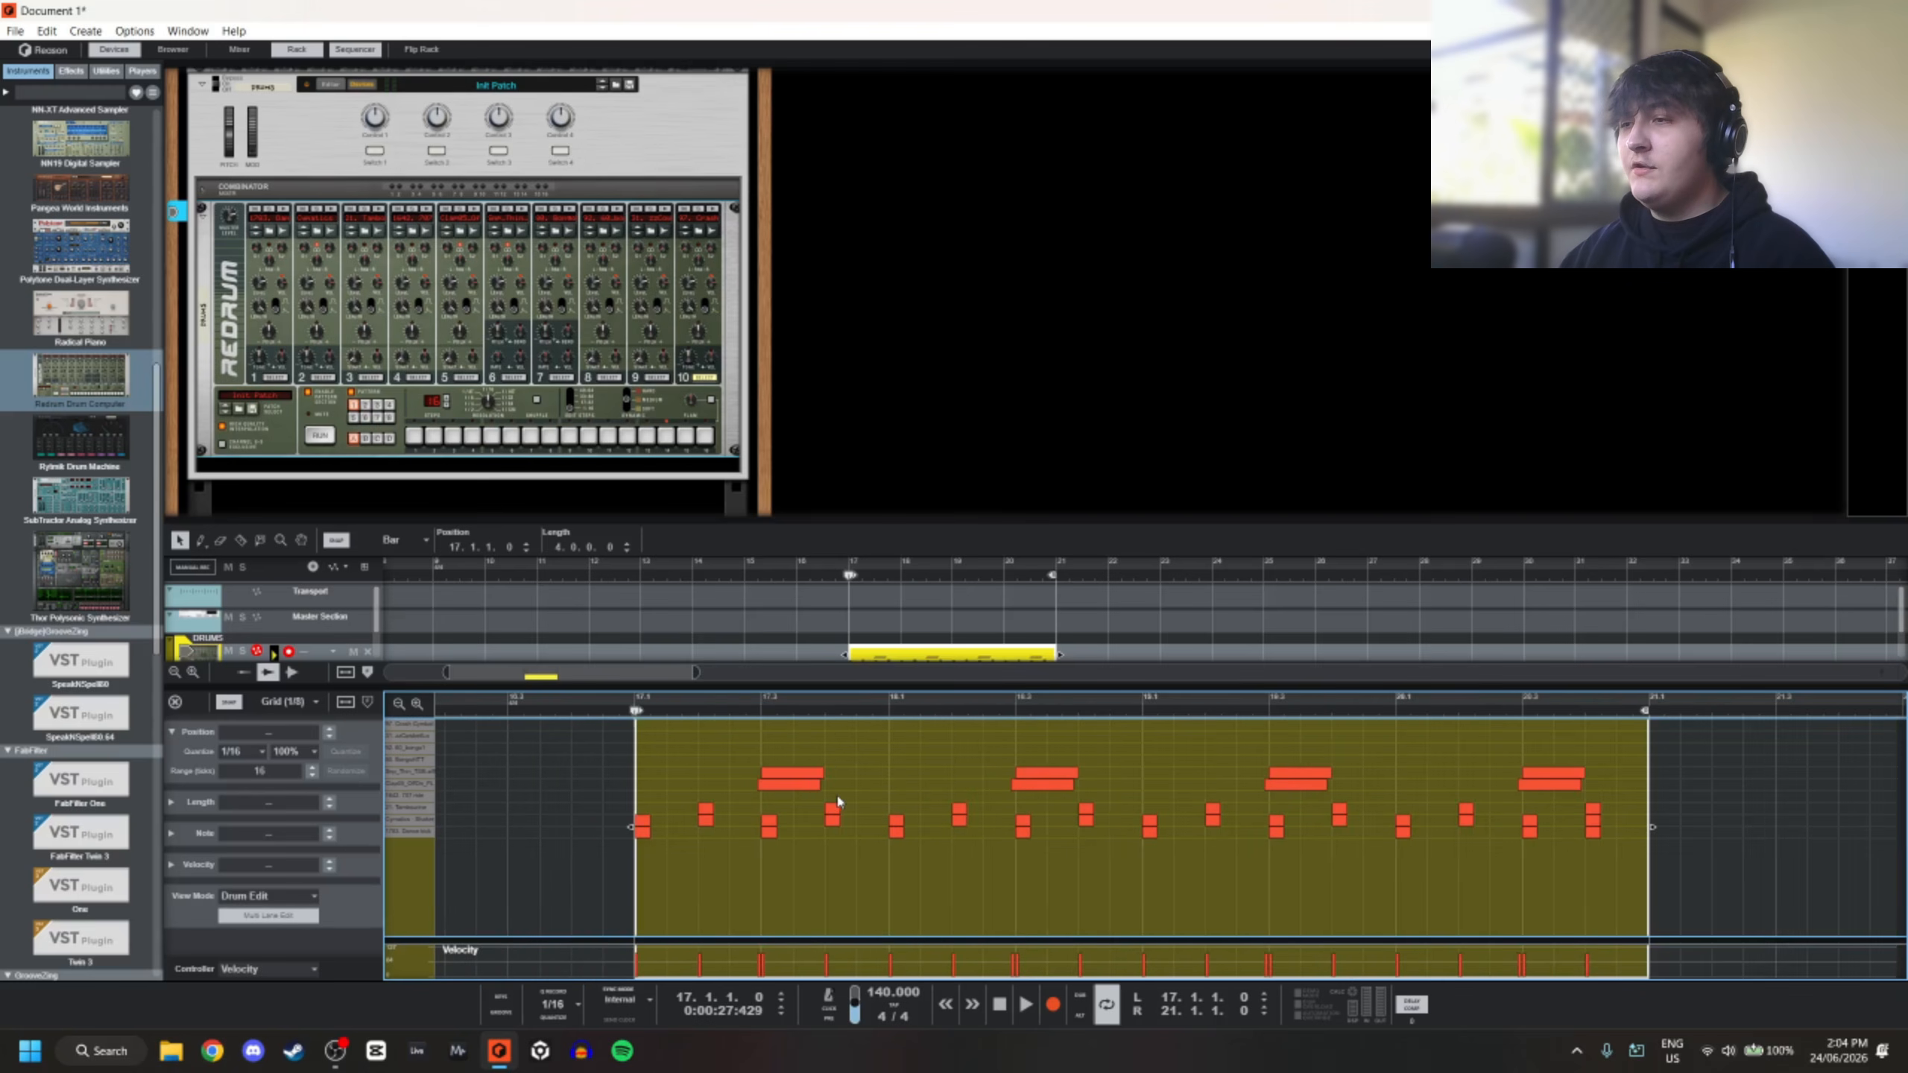
key(space)
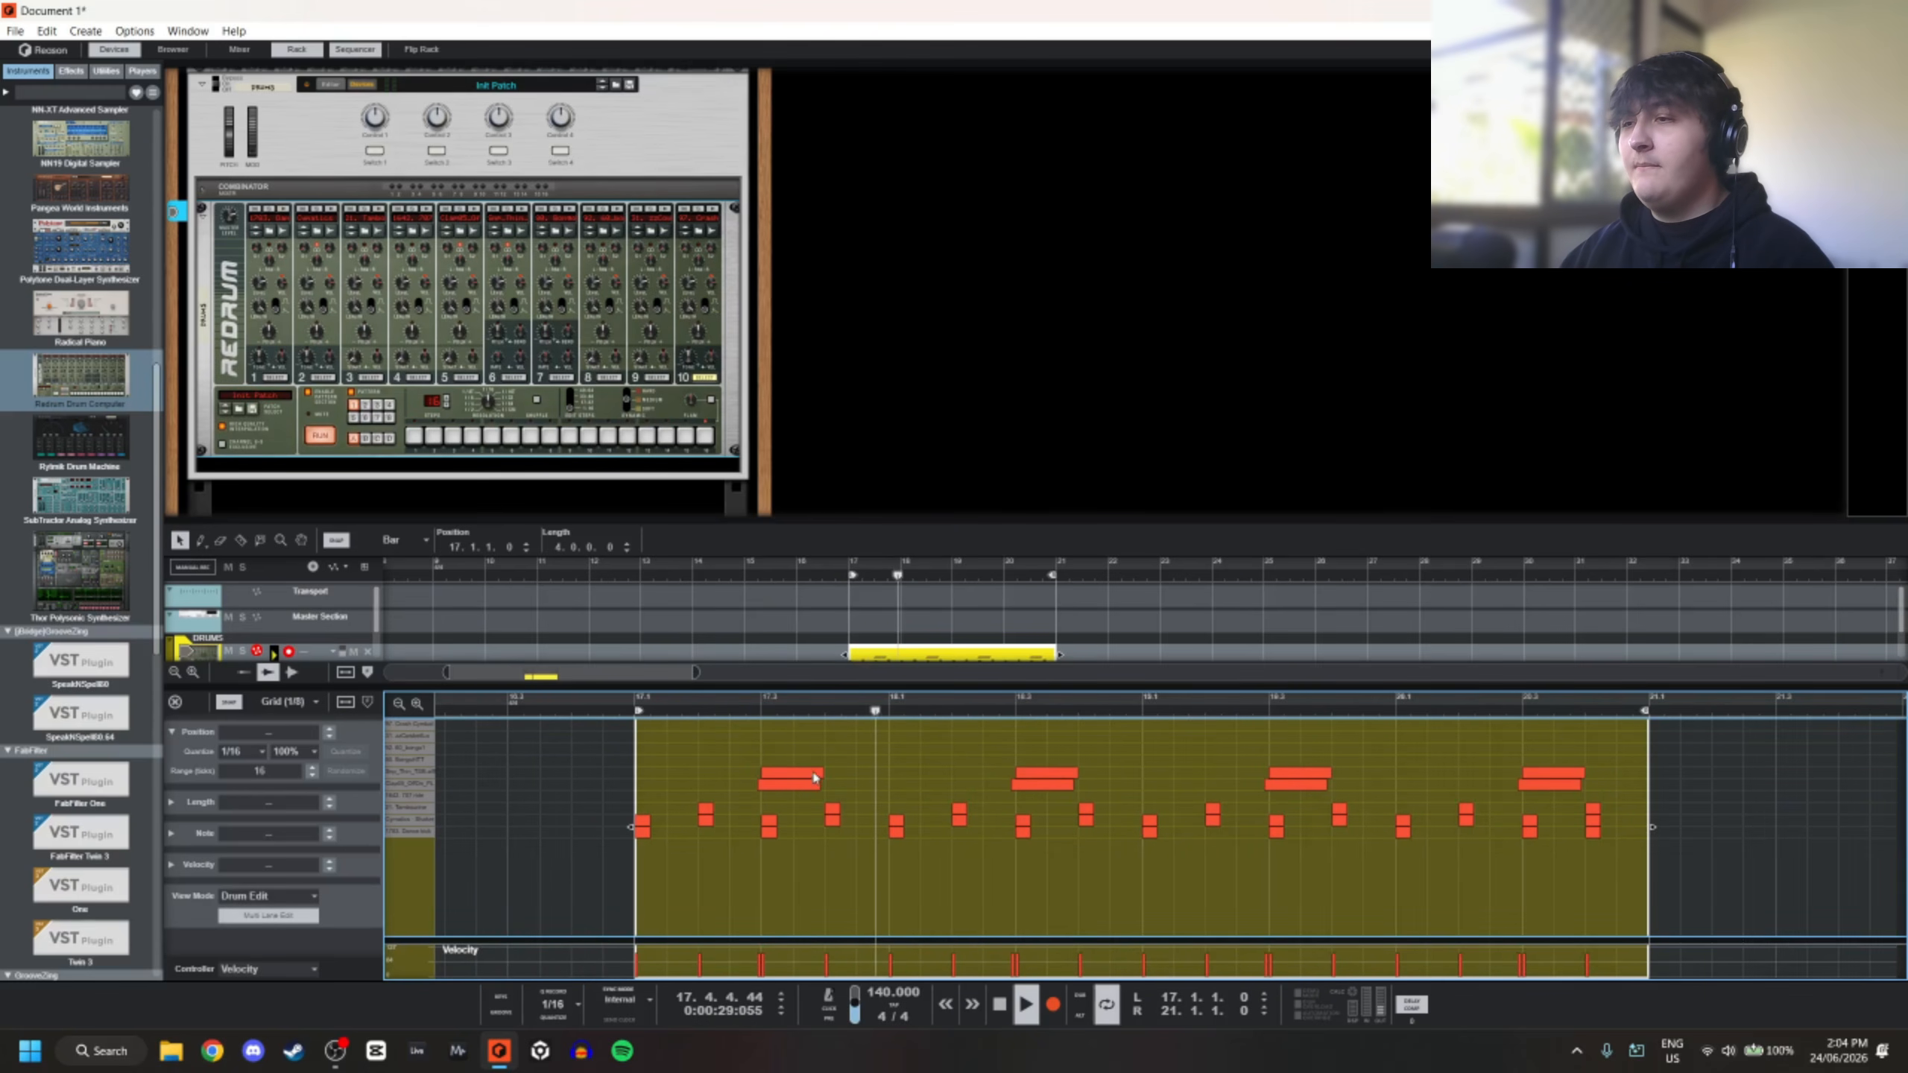
key(space)
Add a G1 note at 18.2.1, set the note snap to 1/8T, and play back the pattern
click(981, 749)
click(287, 702)
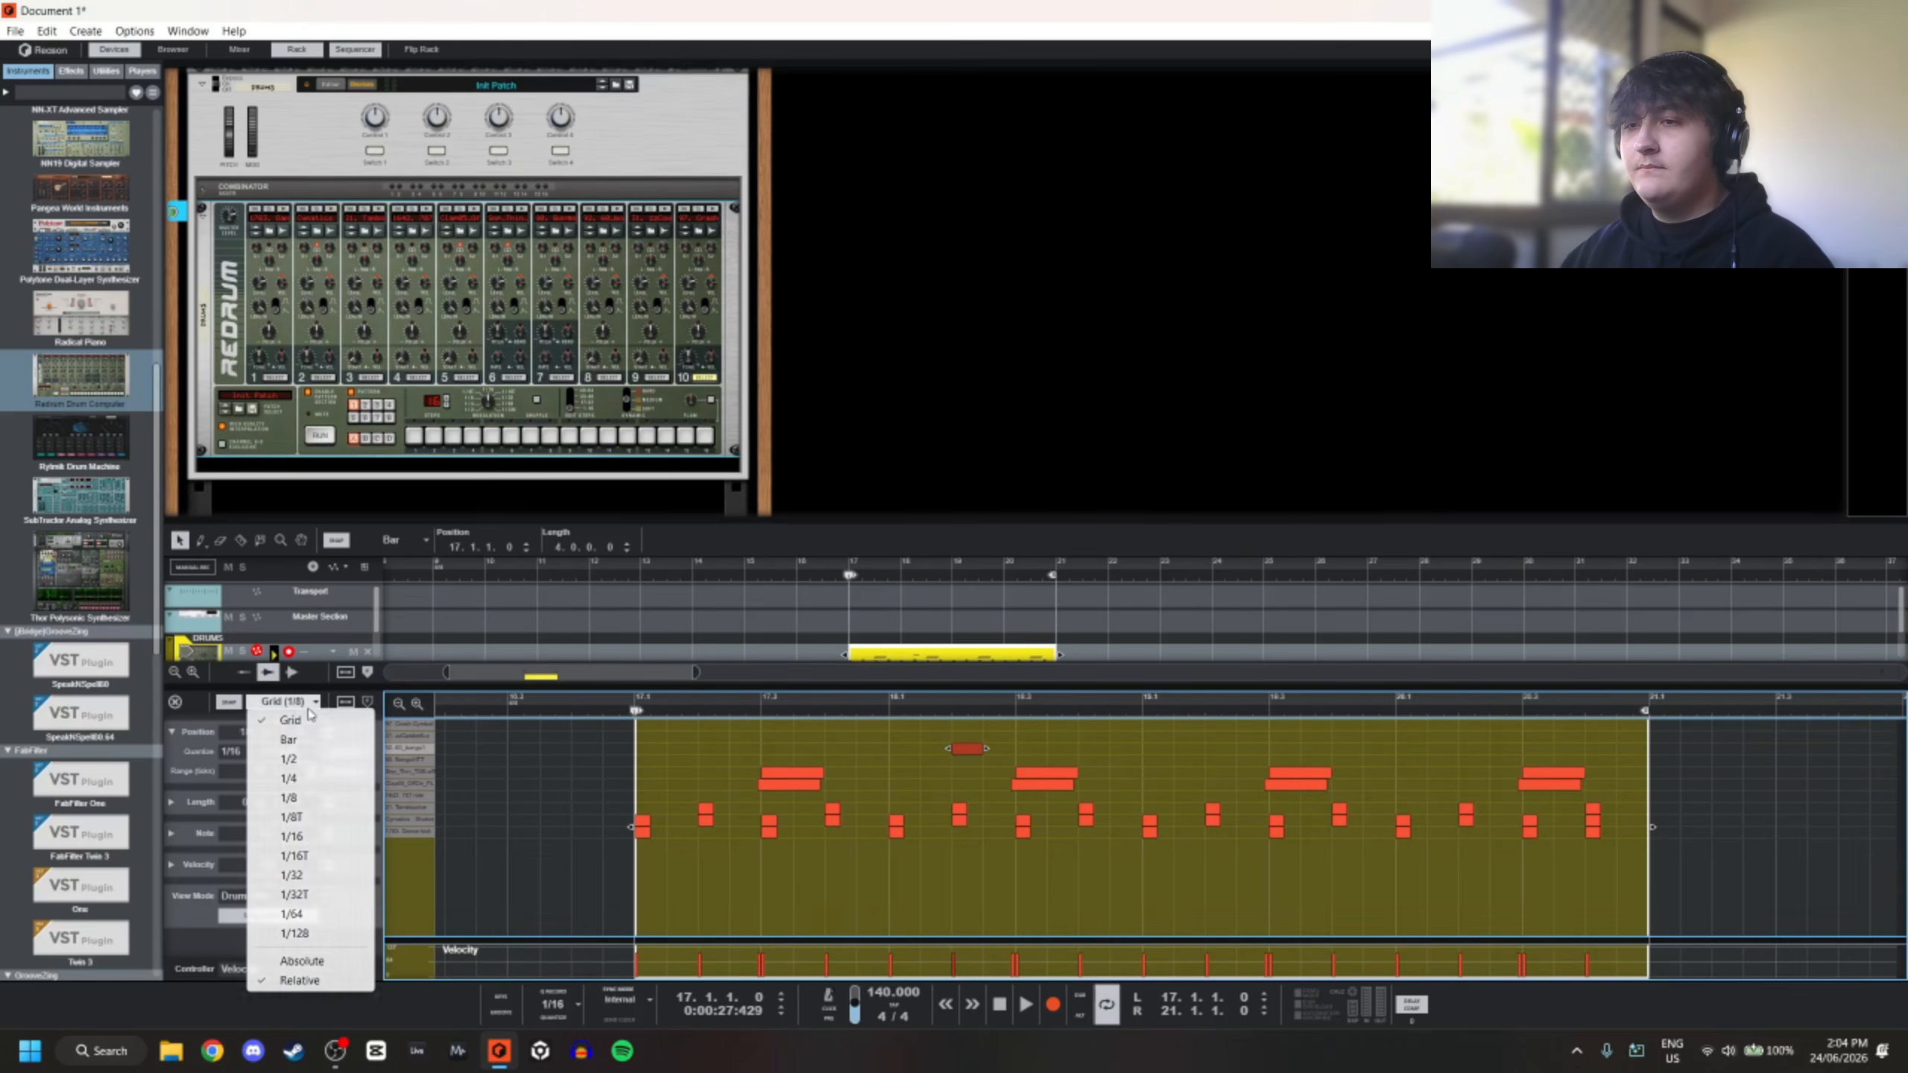
click(330, 819)
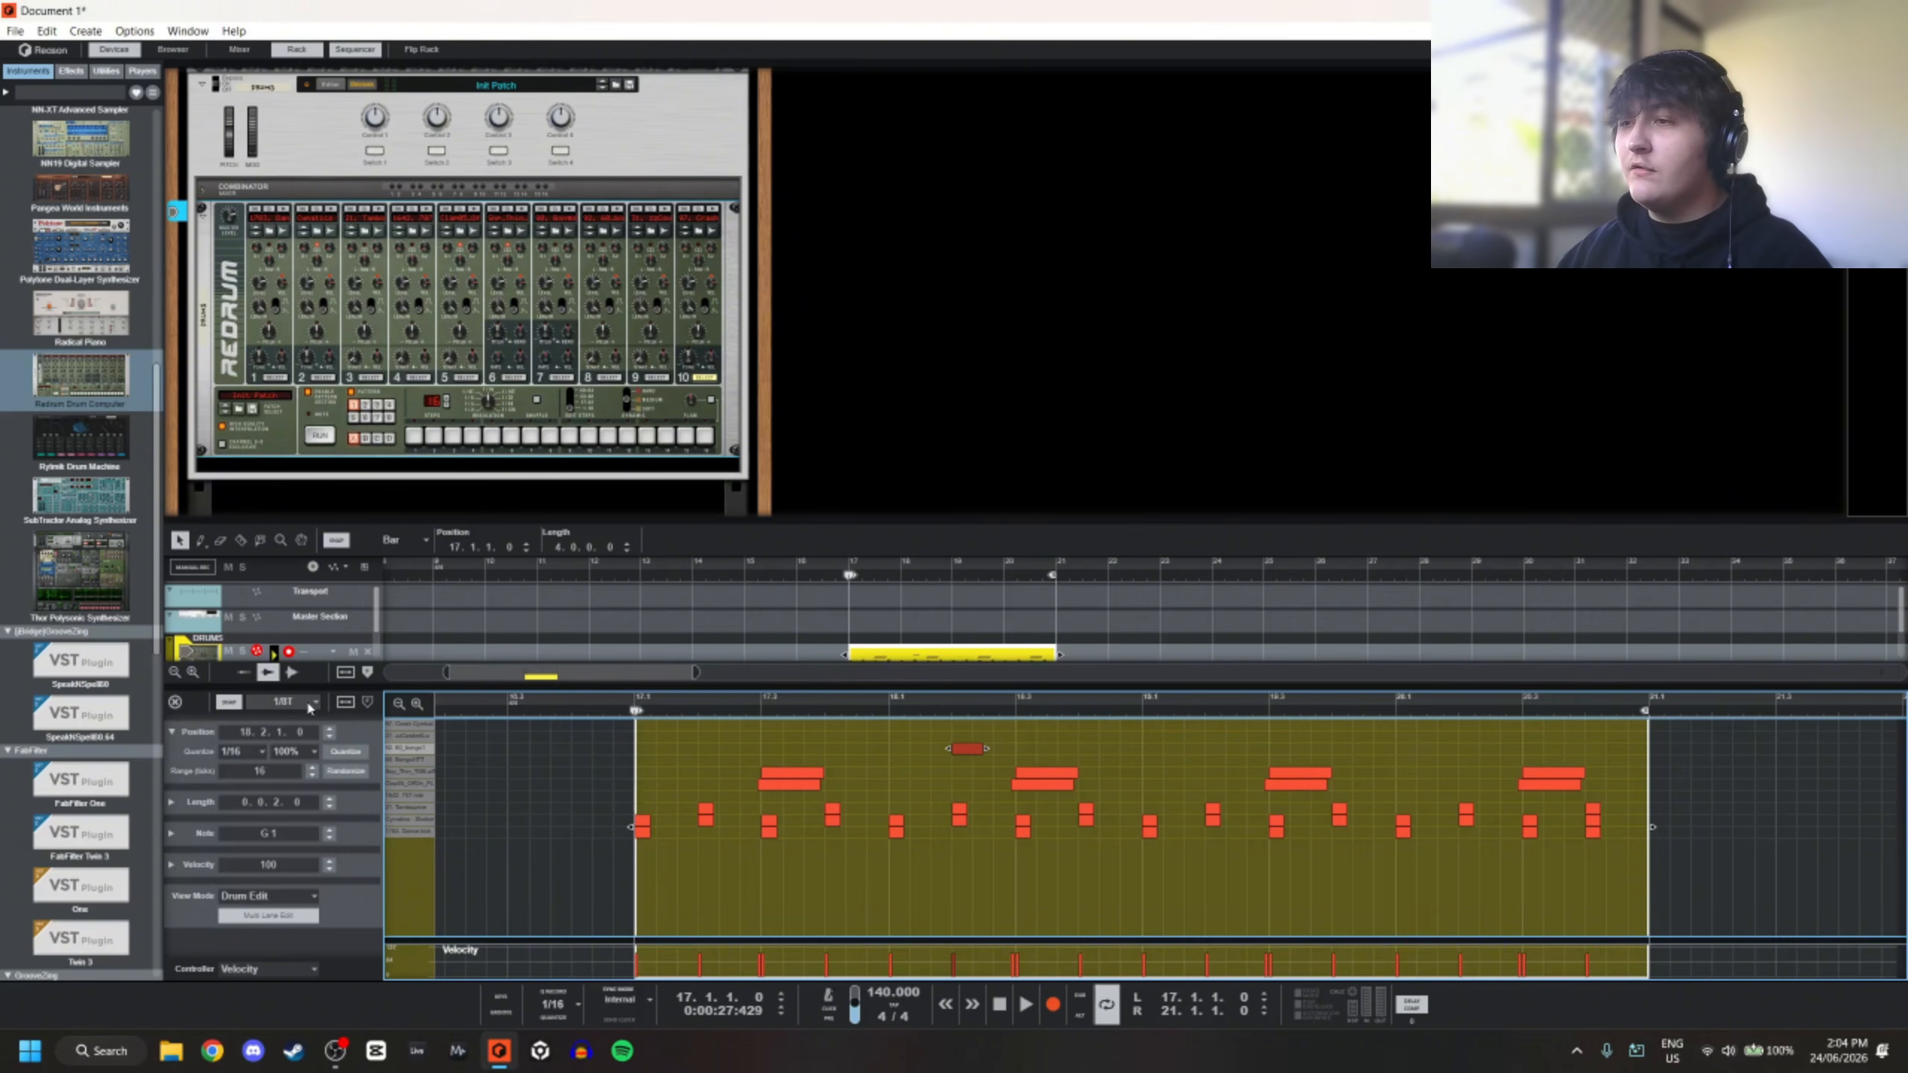
key(space)
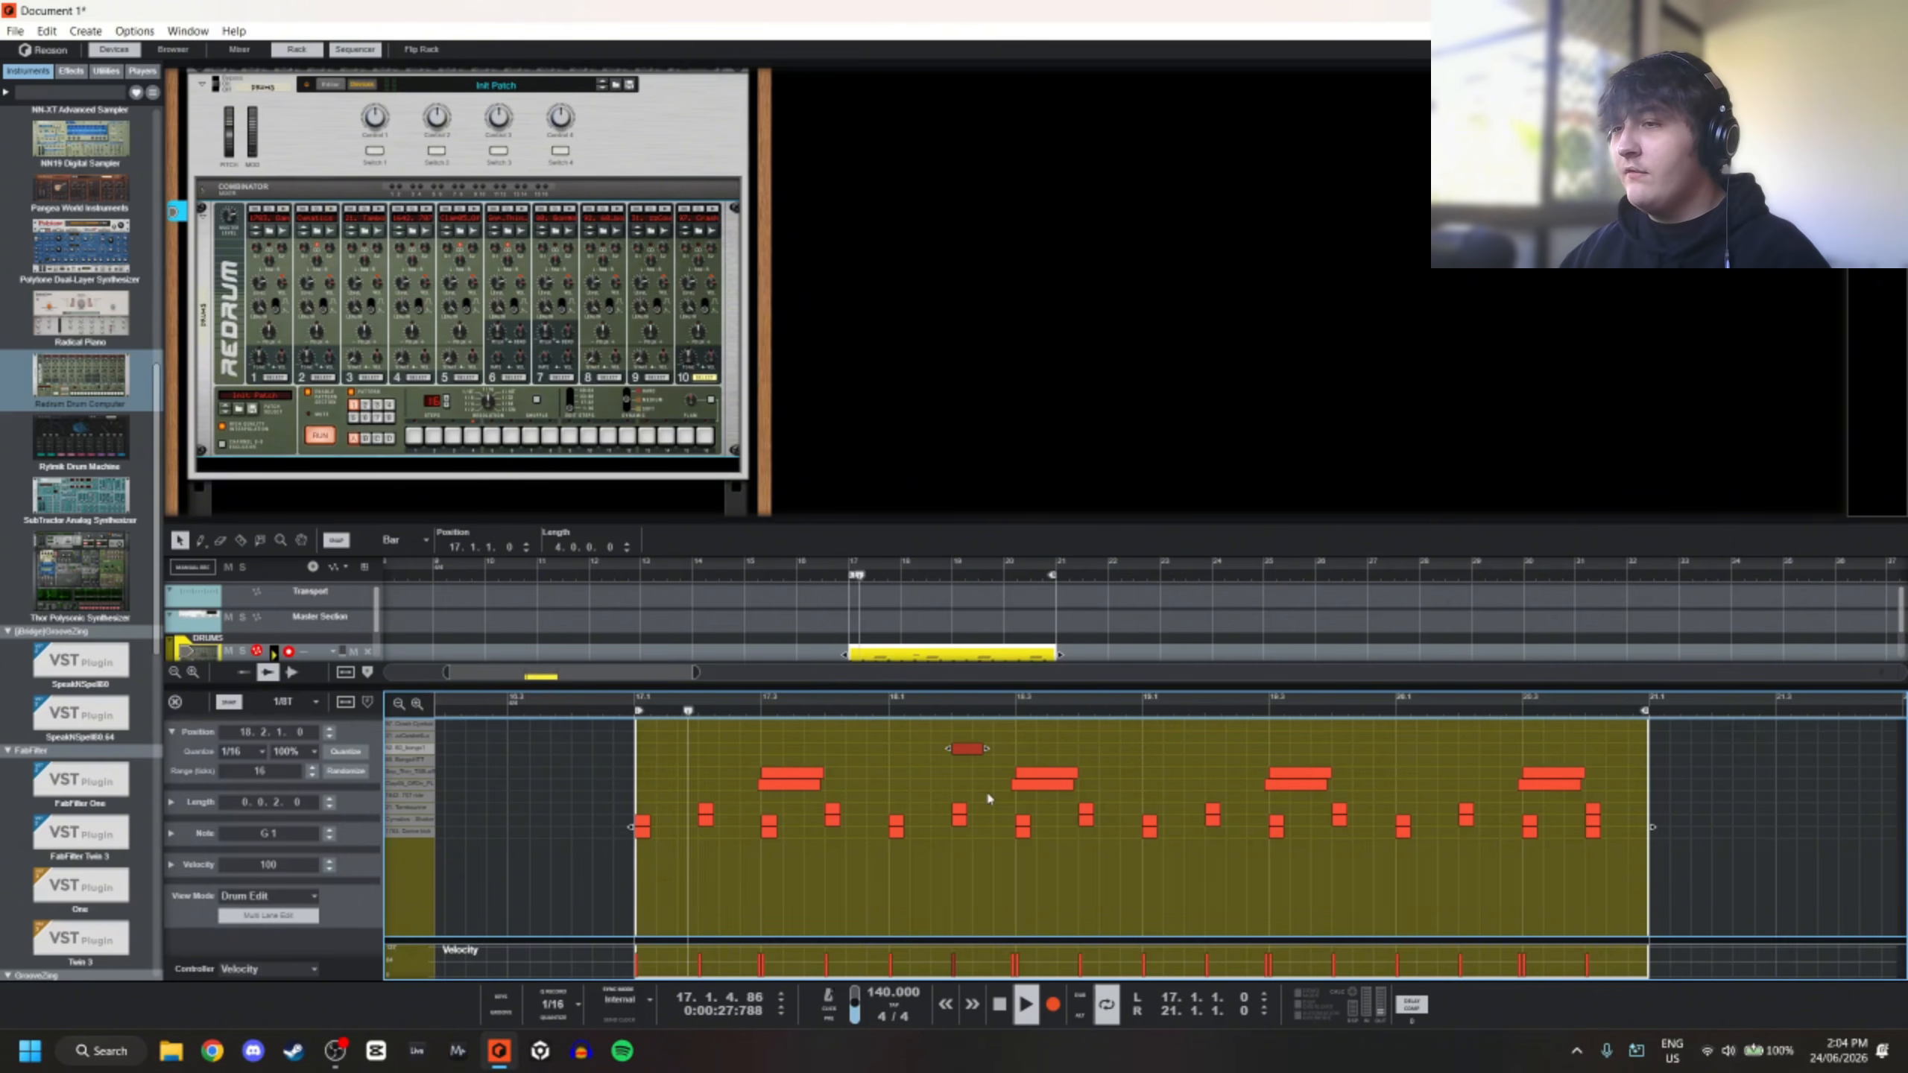
scroll(985, 789, down, 3)
scroll(956, 784, up, 2)
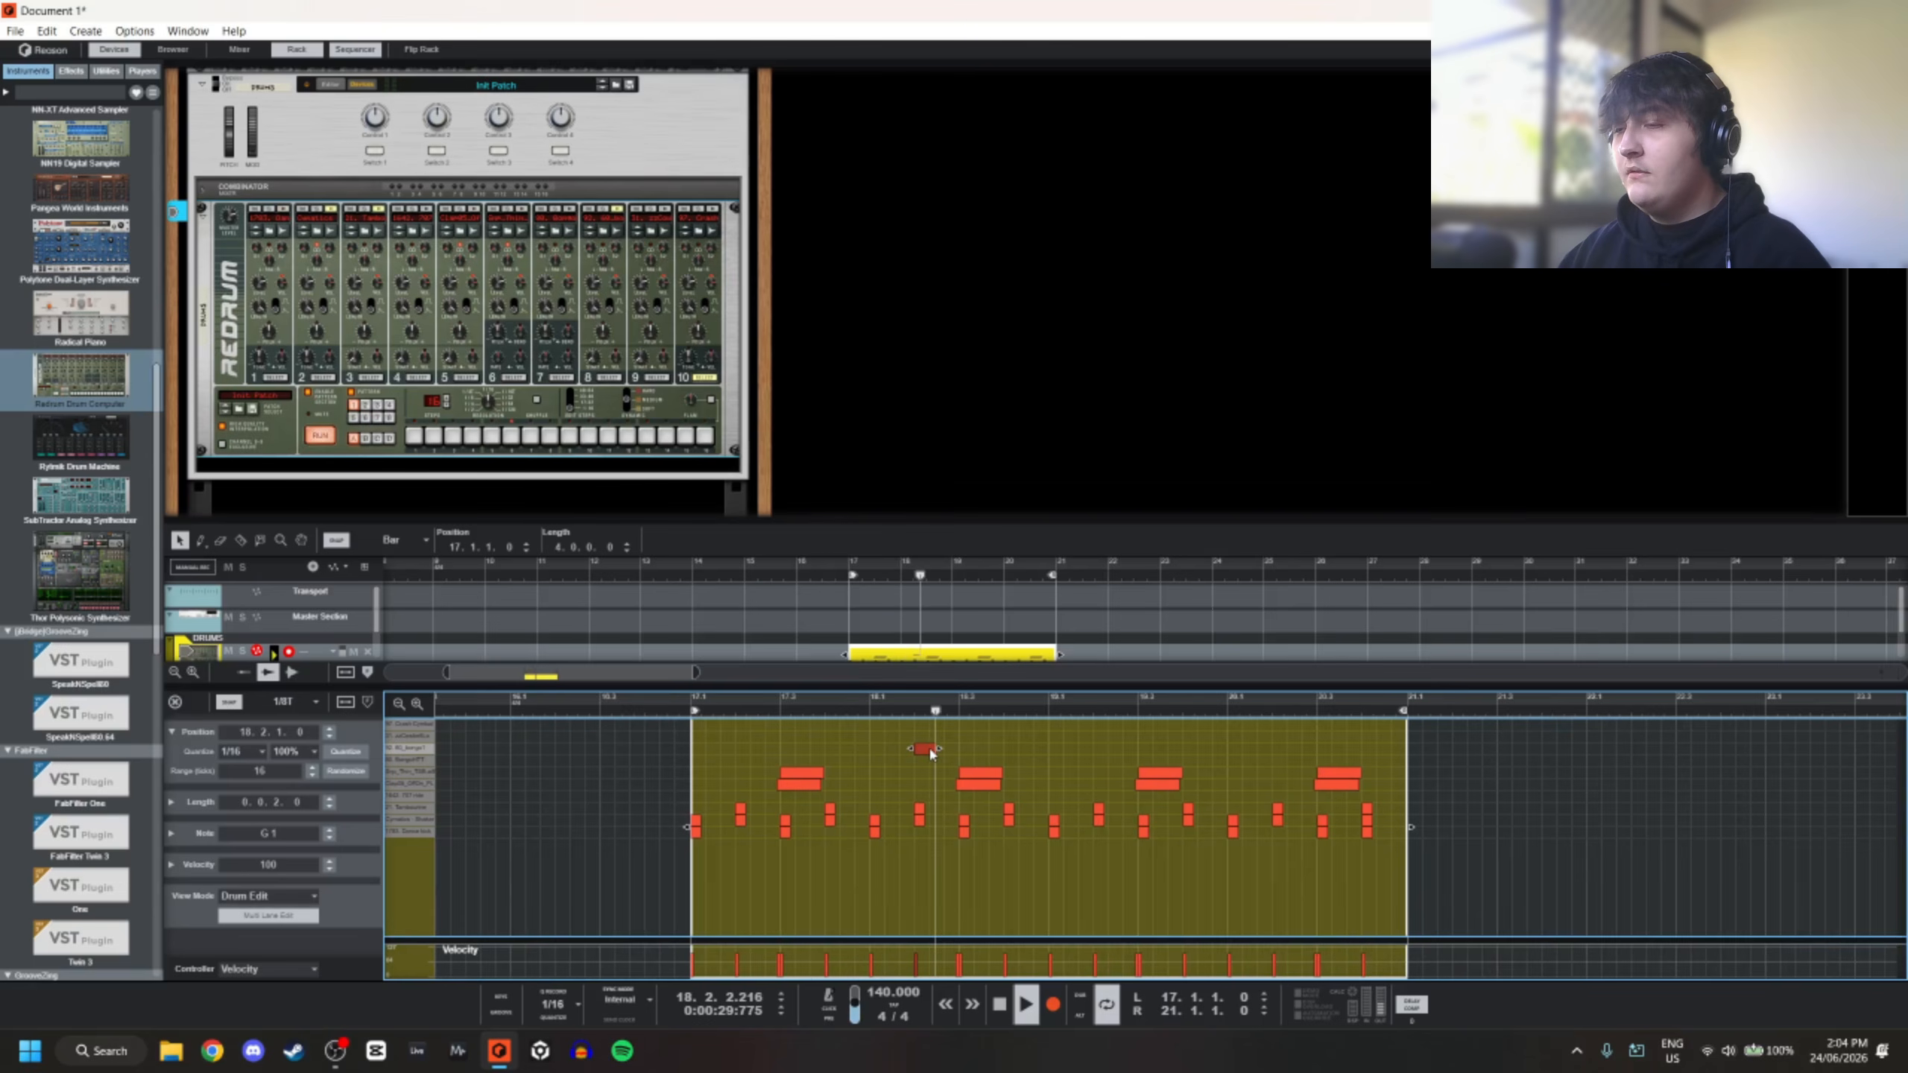
Replace the G1 note with an F#1 note at 18.2.3.160, length 0.0.1.80, and play back the pattern
key(space)
mouse_move(930, 751)
mouse_down()
mouse_move(975, 763)
mouse_move(952, 762)
mouse_up()
key(space)
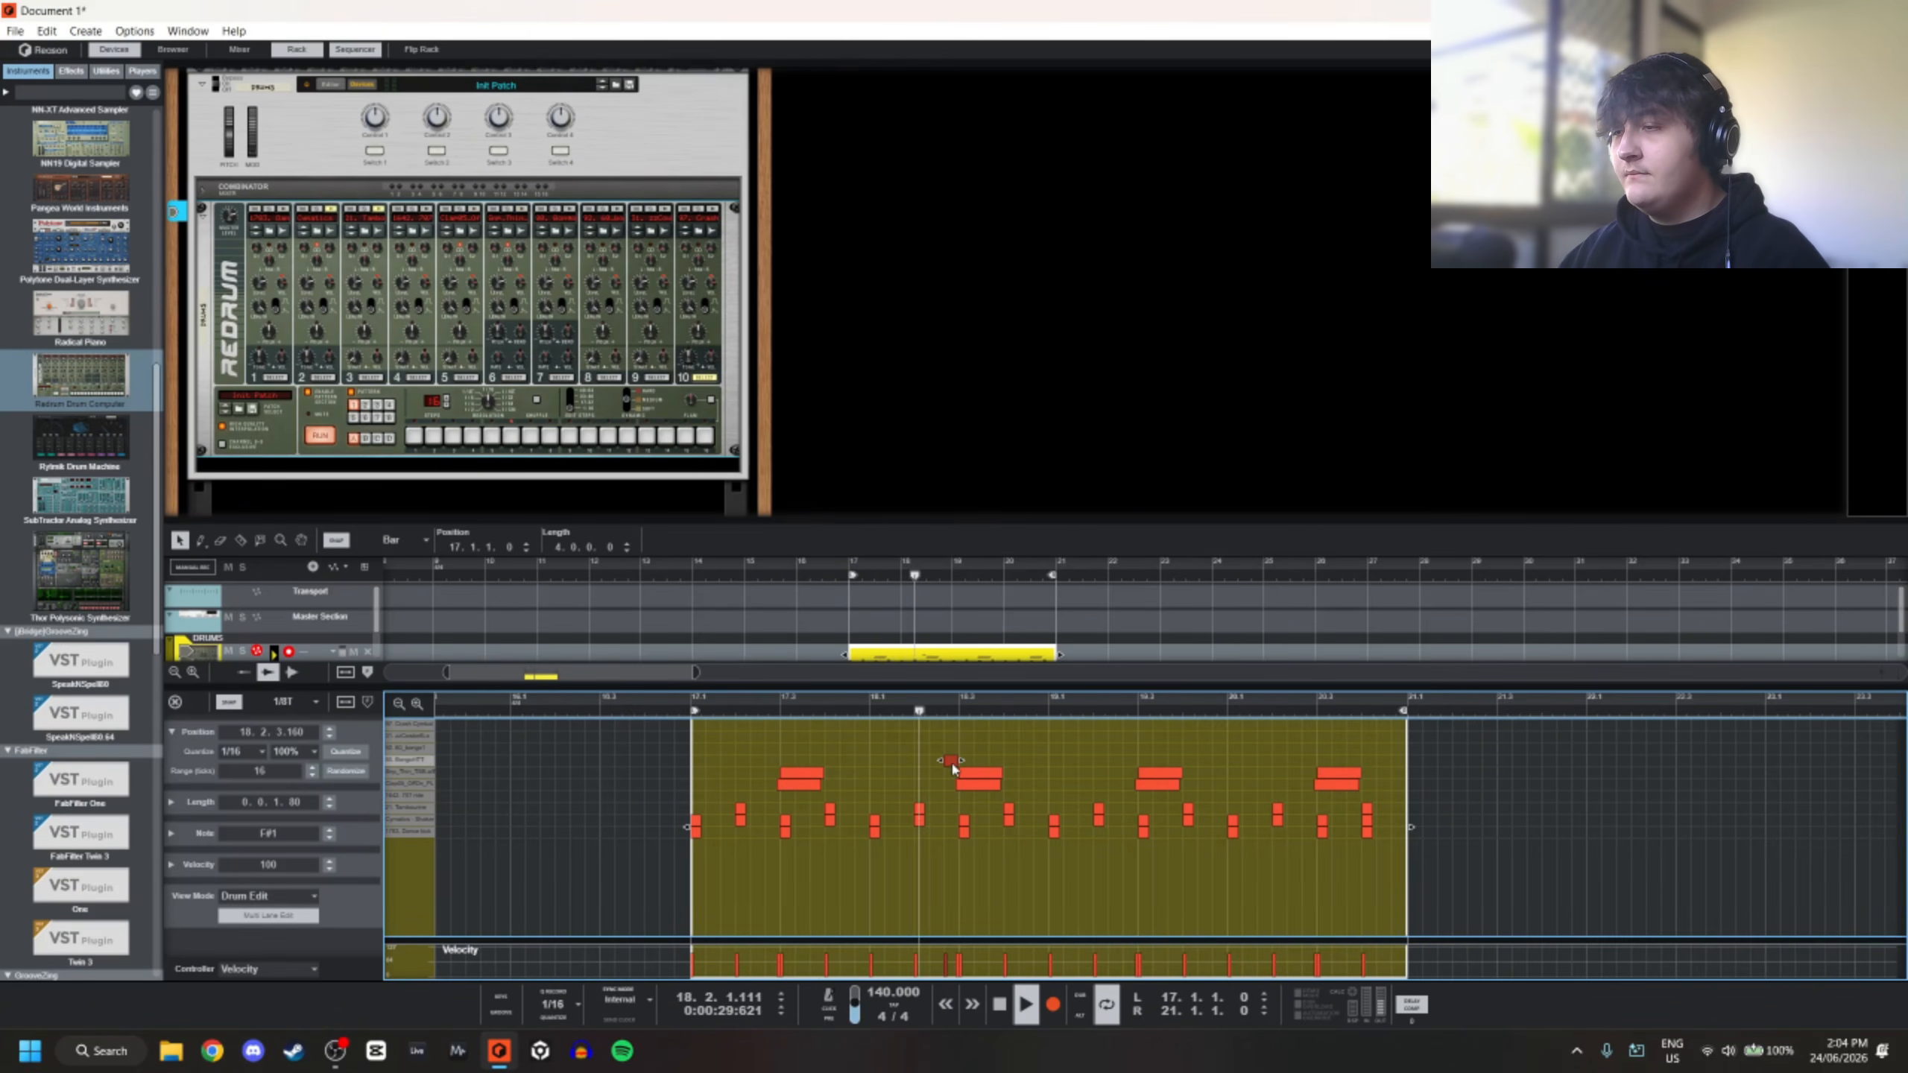
scroll(948, 763, up, 1)
Try the F#1 note at other positions during playback and place it at 18.4.3.160
key(space)
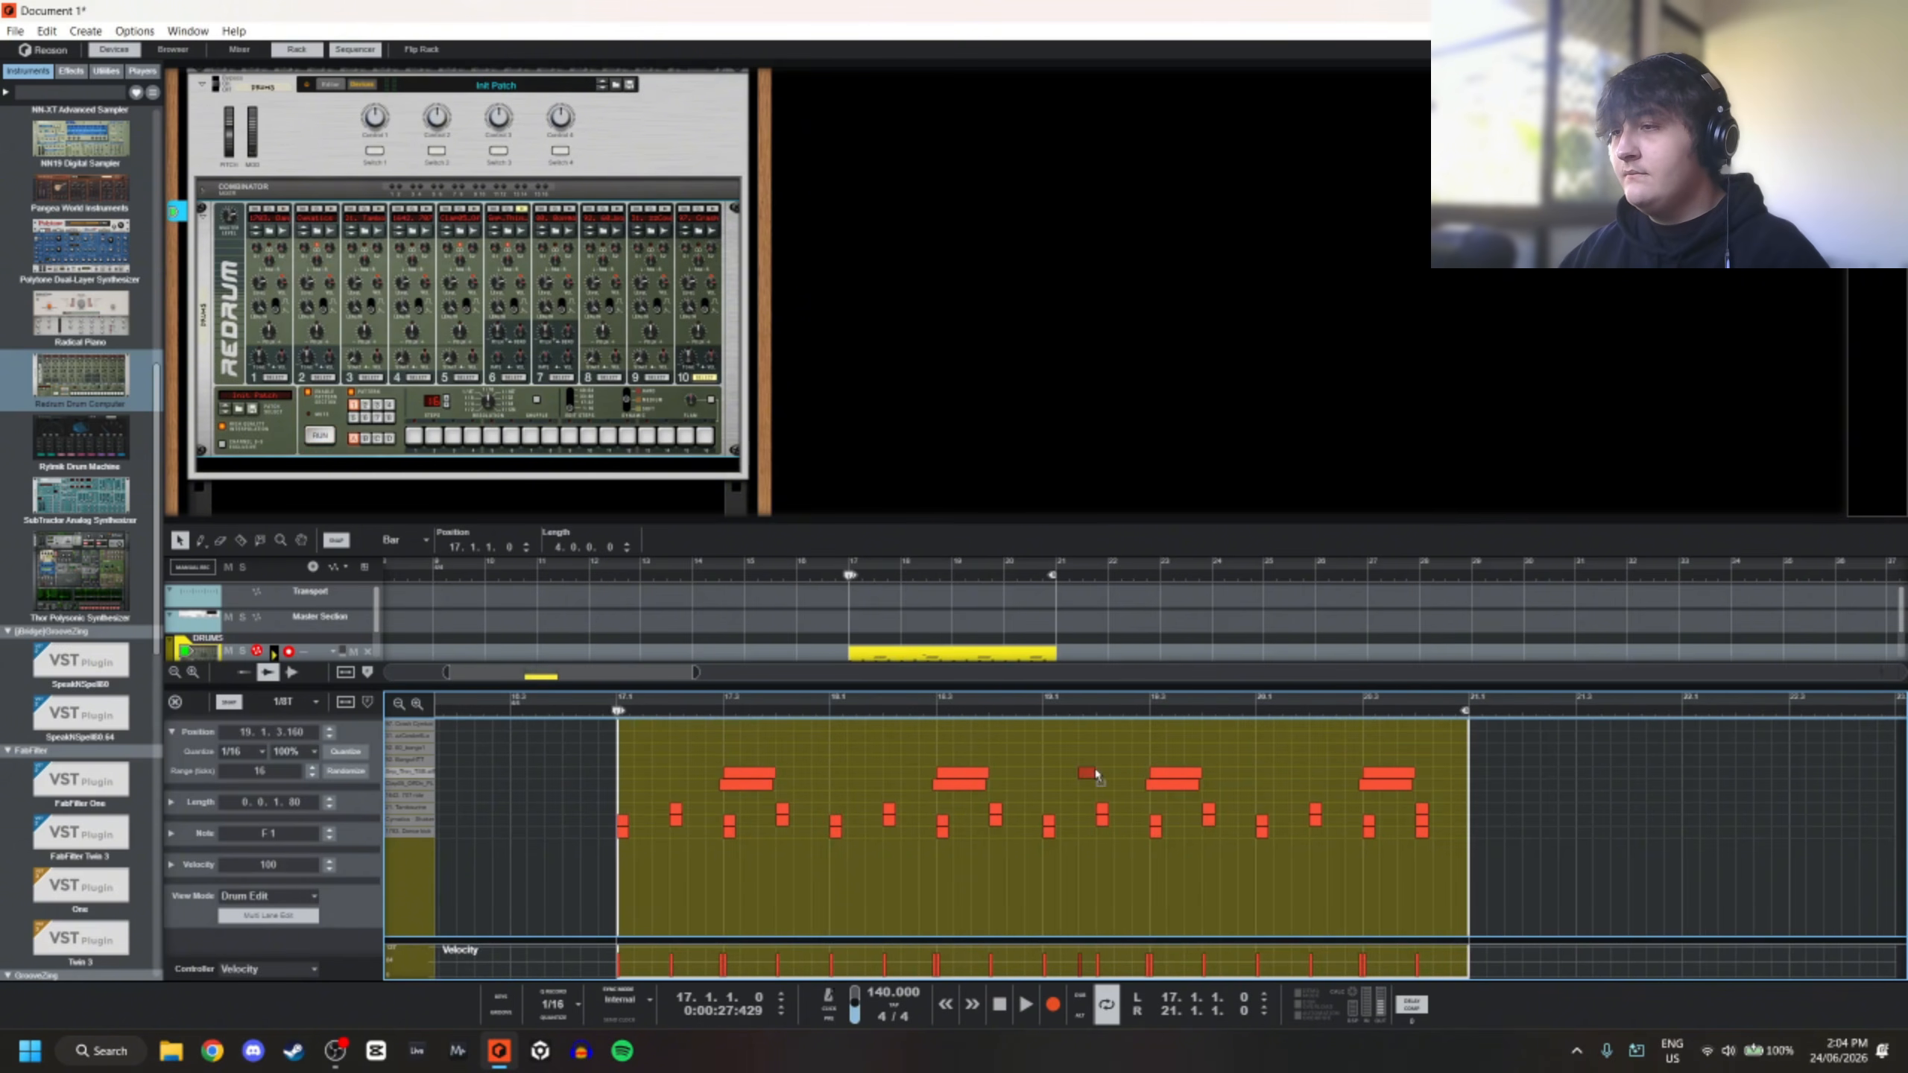
click(1136, 764)
key(space)
scroll(1138, 765, up, 3)
drag(1107, 762, 1133, 762)
click(996, 760)
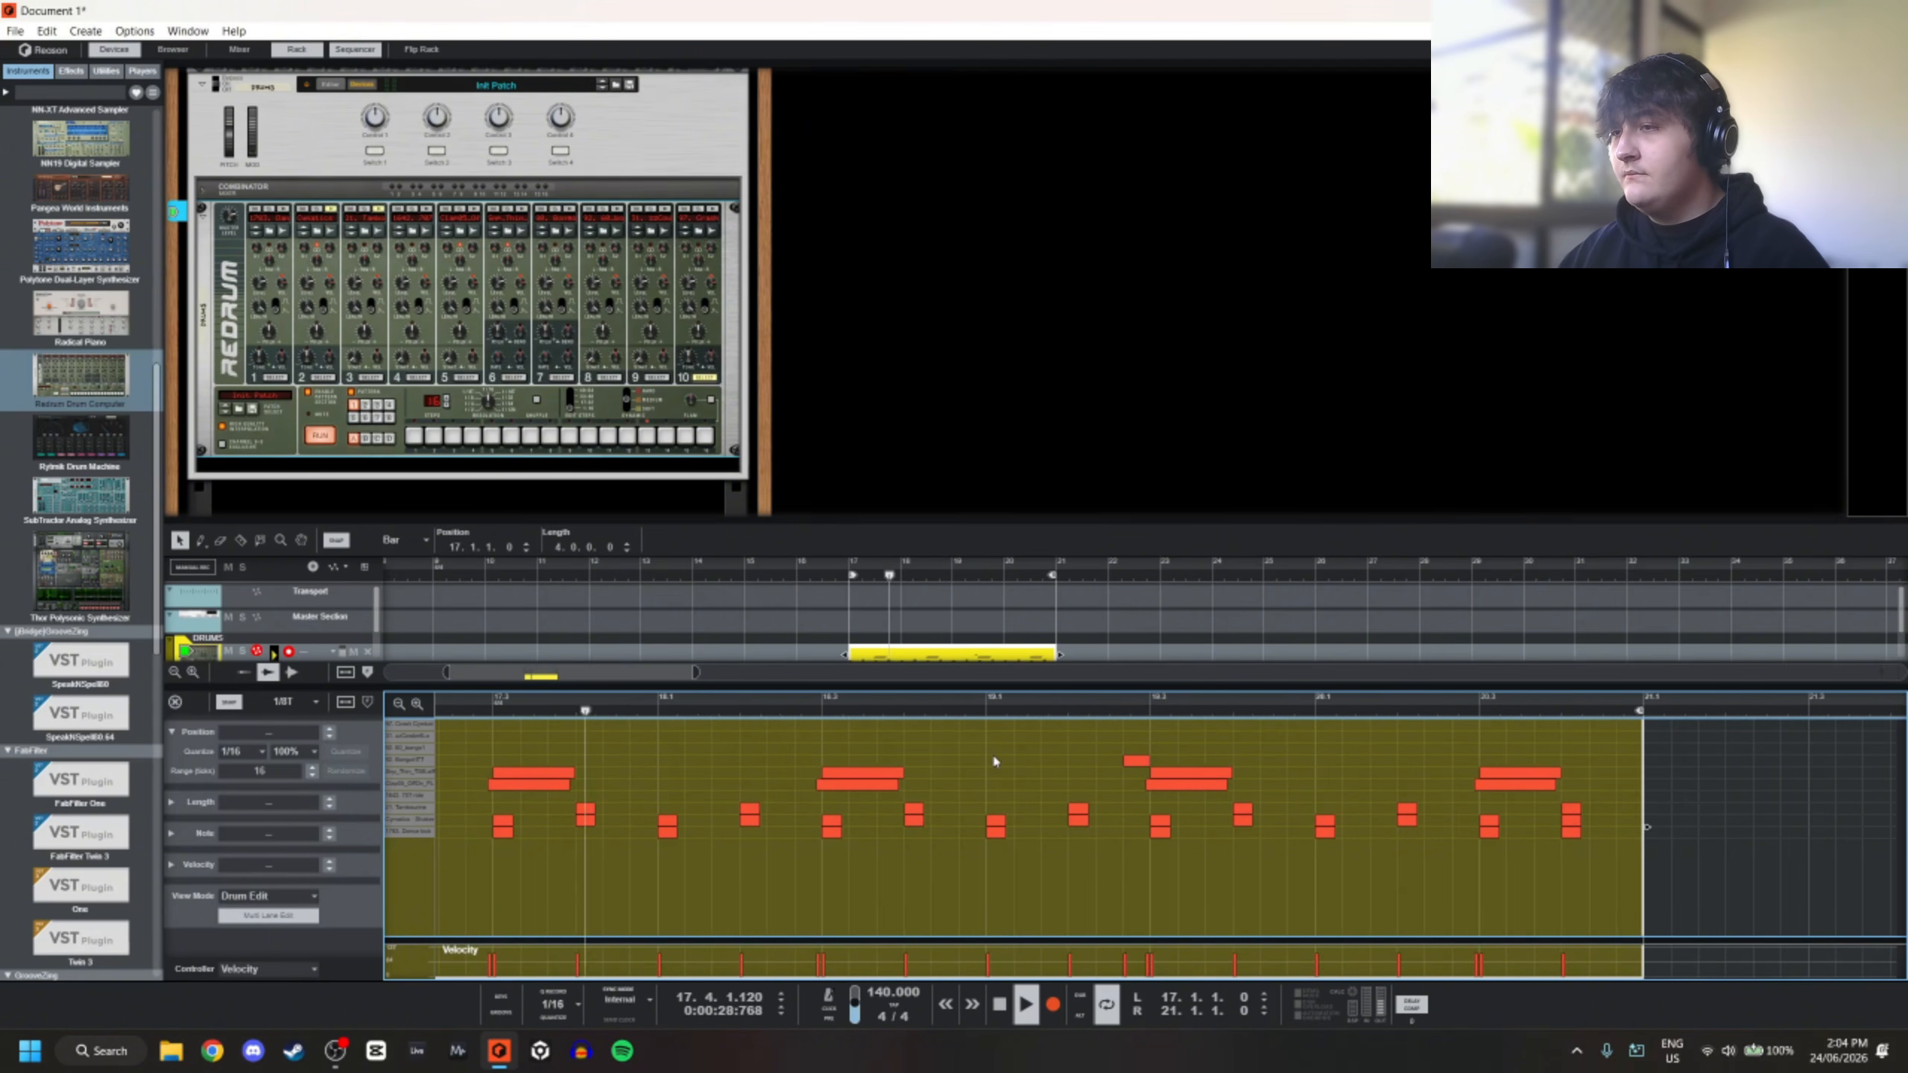
scroll(999, 761, down, 2)
scroll(1085, 761, up, 1)
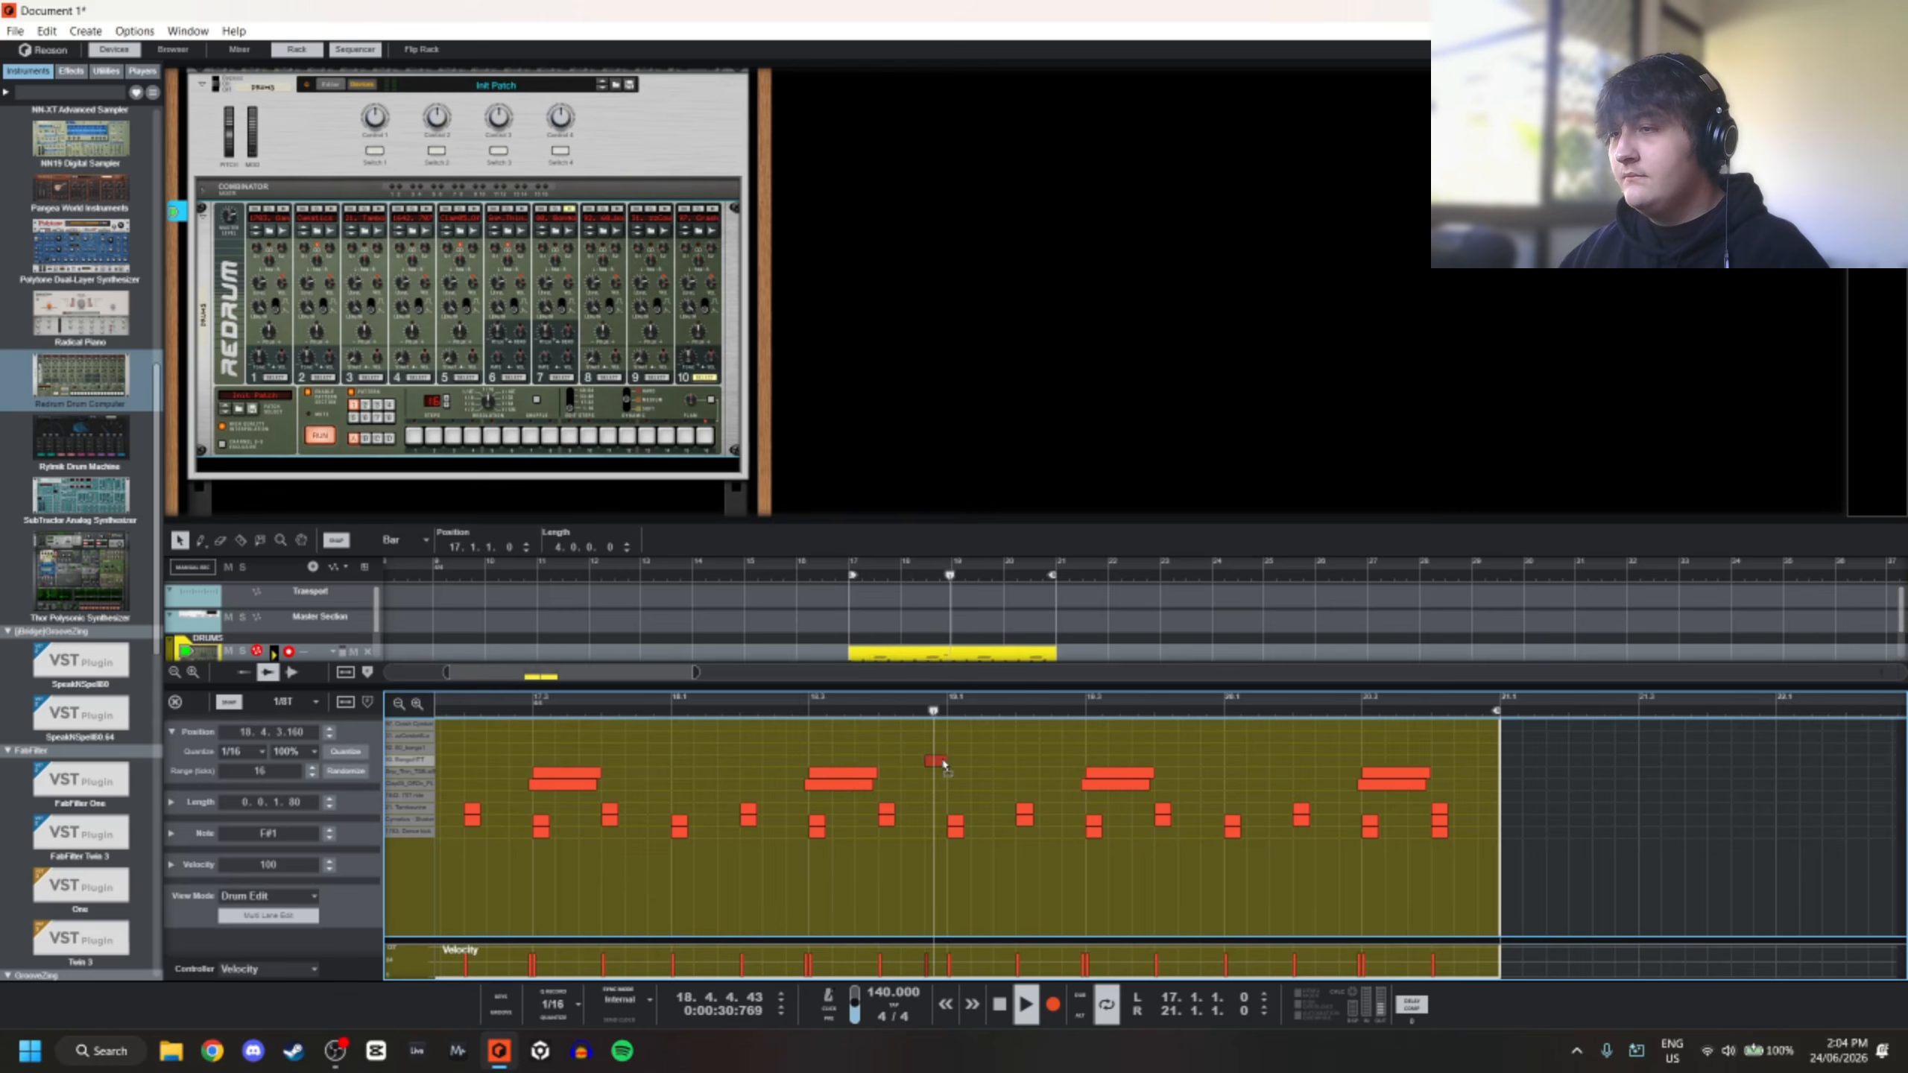
Play back the full drum pattern from bar 17 to check the F#1 note's timing
scroll(990, 785, down, 3)
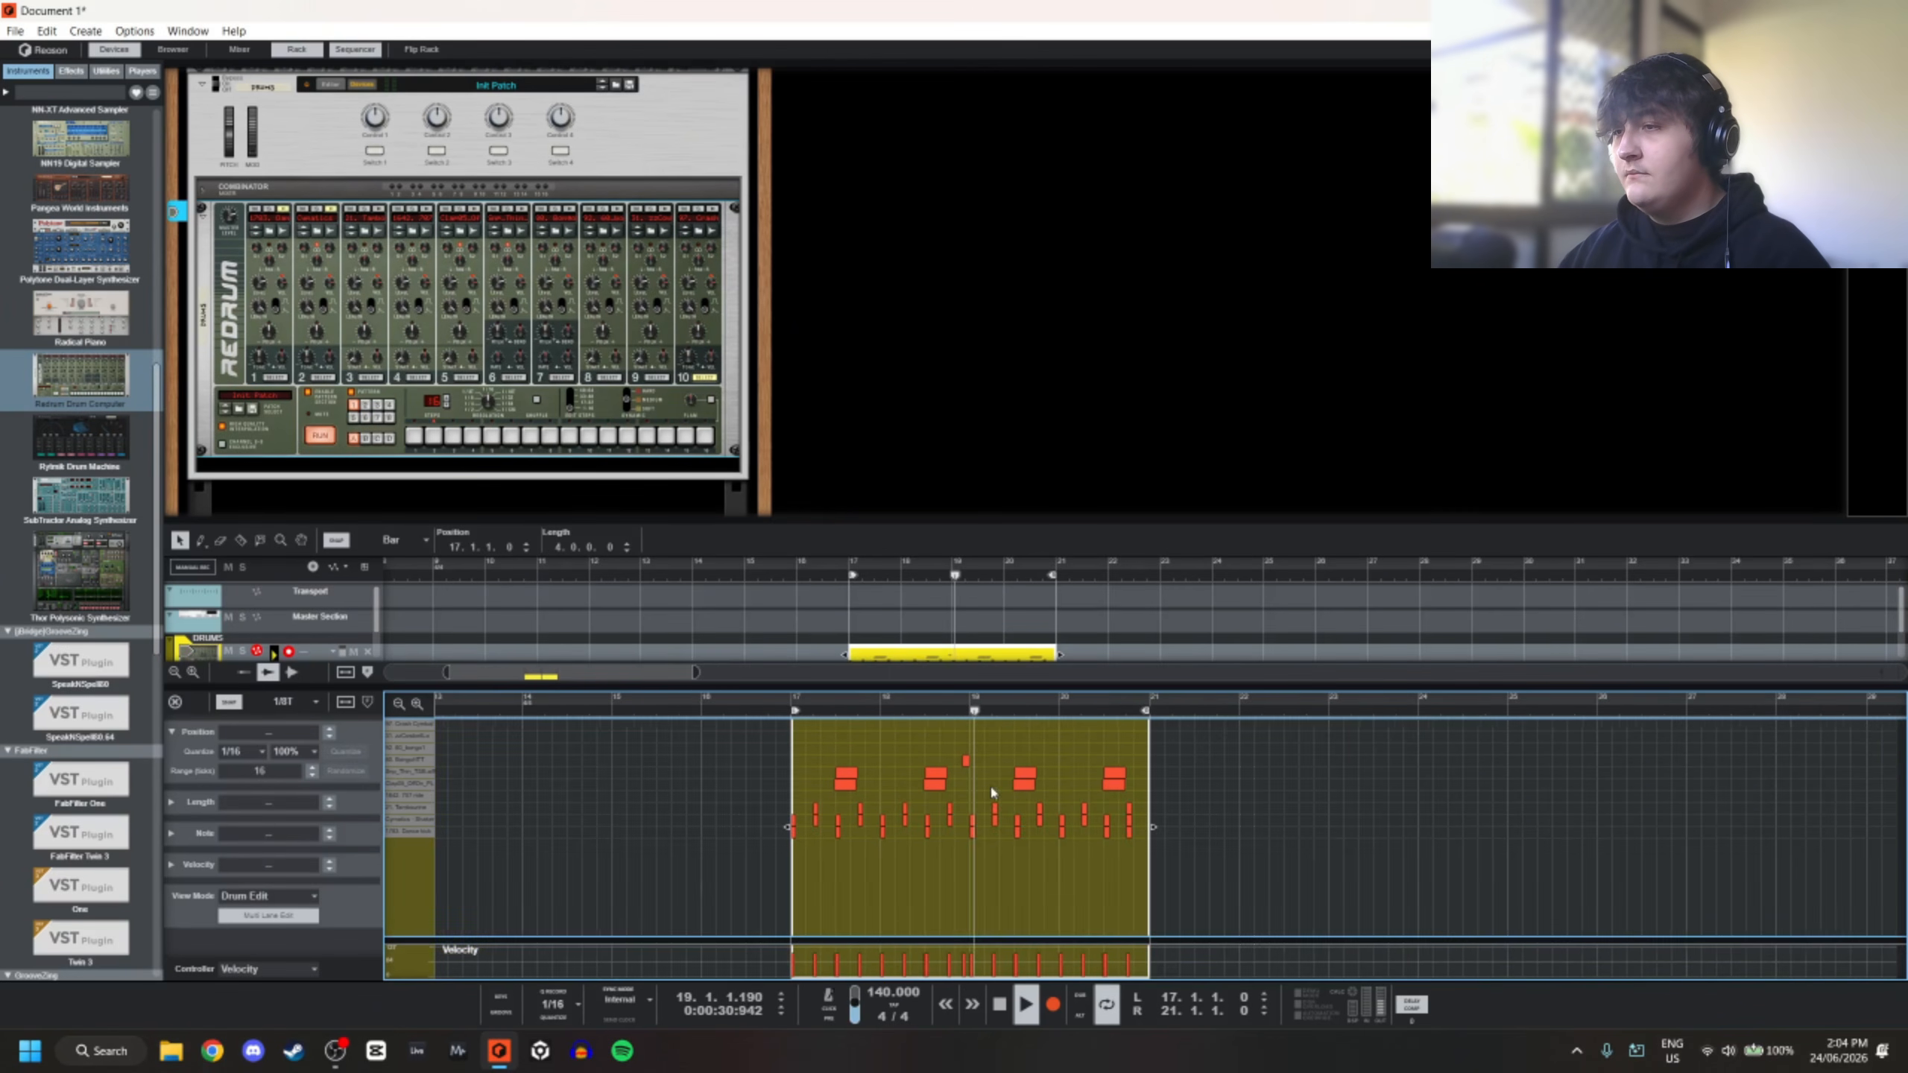
scroll(1128, 787, up, 2)
scroll(967, 767, down, 2)
scroll(948, 765, up, 2)
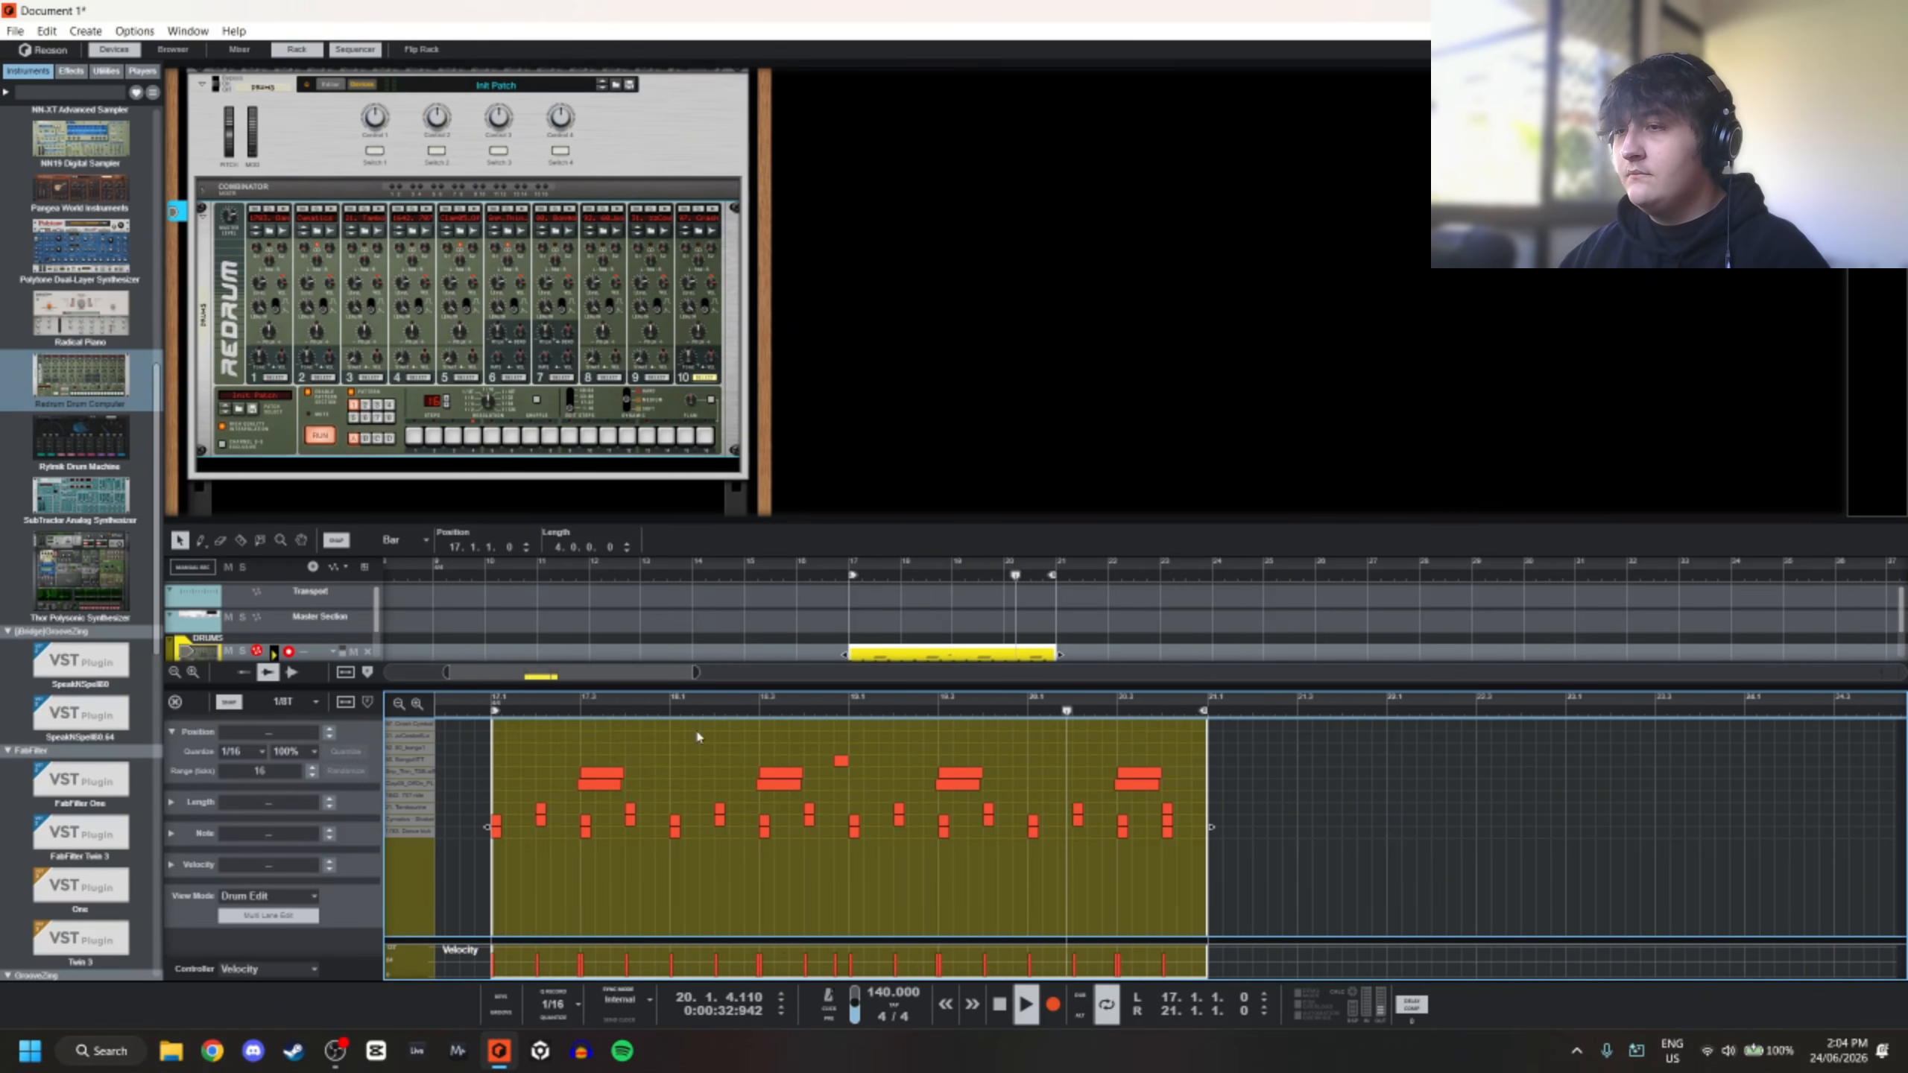
key(space)
key(space)
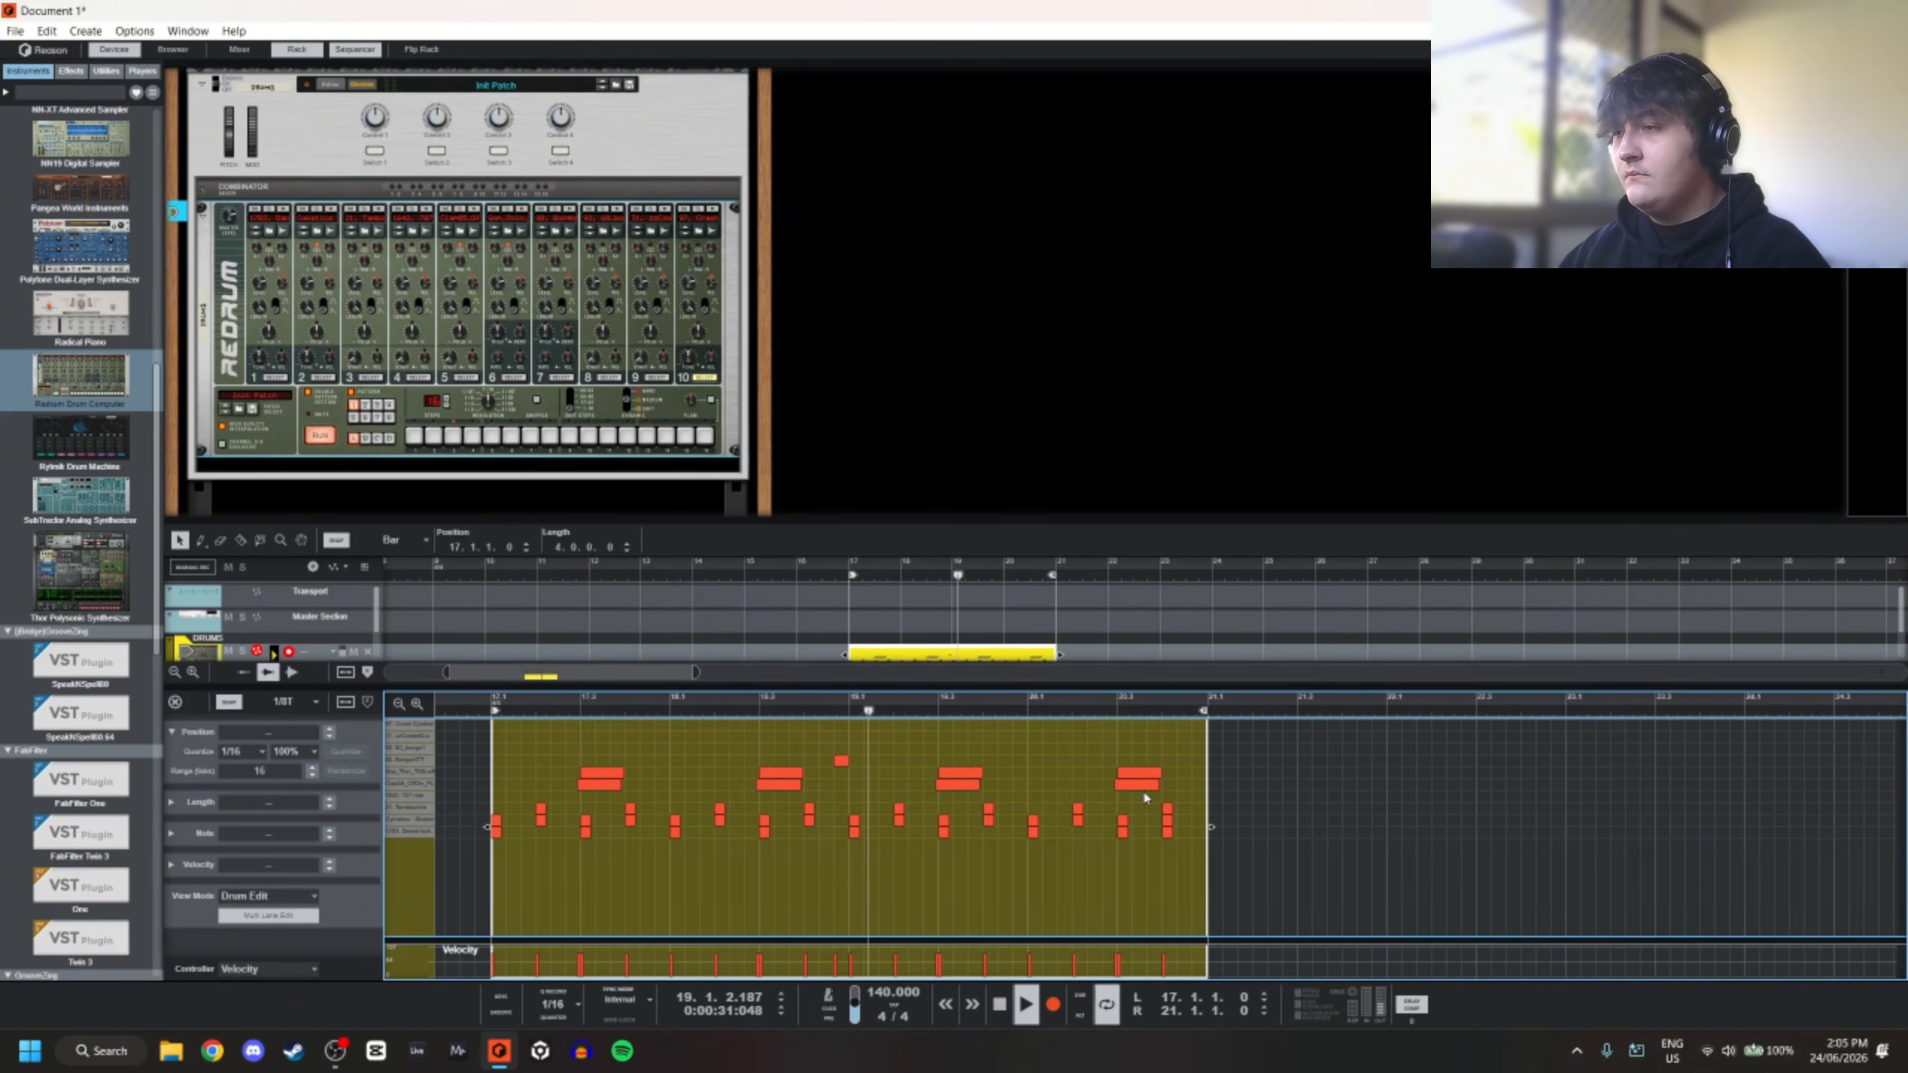
key(space)
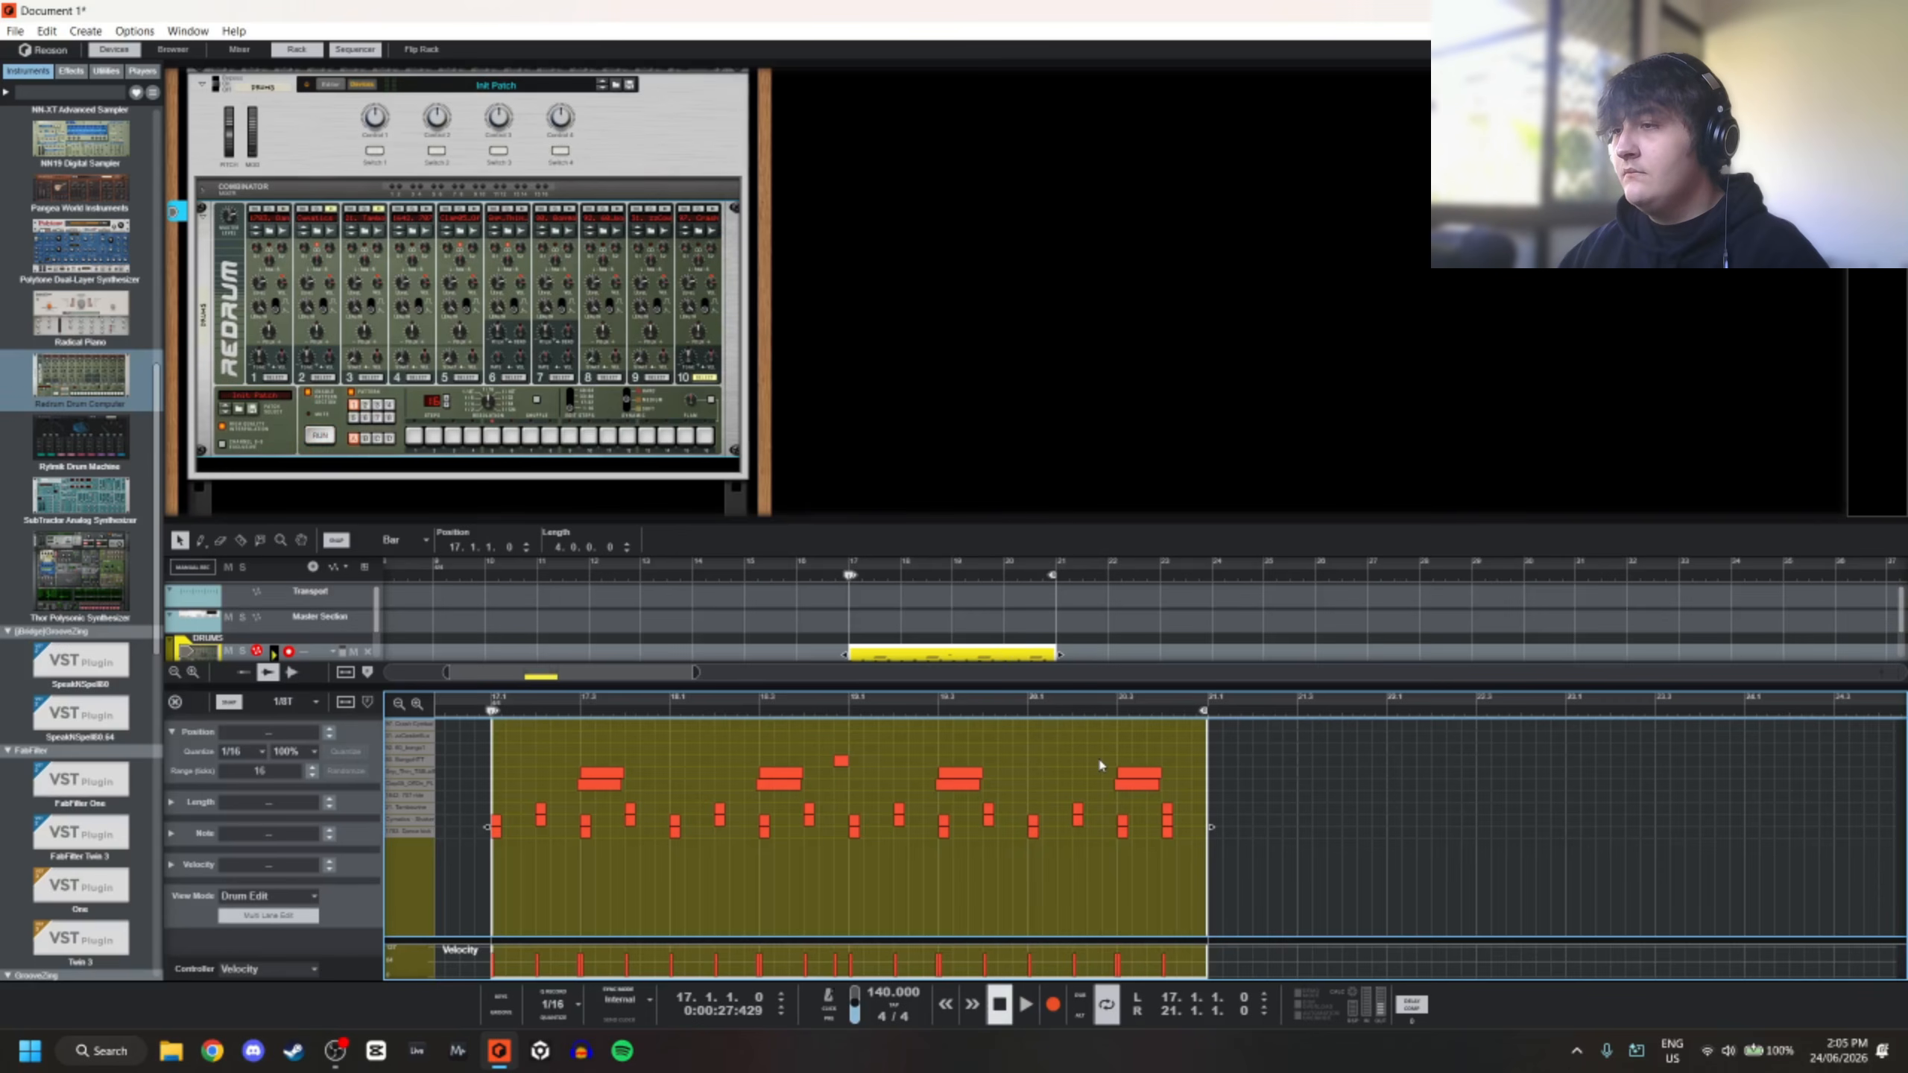
Add a G1 note just before beat 20.3 and a G#1 note at 20.2.2.80, length 0.0.1.80, and play back from 20.2.1
double_click(1096, 761)
double_click(1112, 750)
drag(1113, 754, 1104, 747)
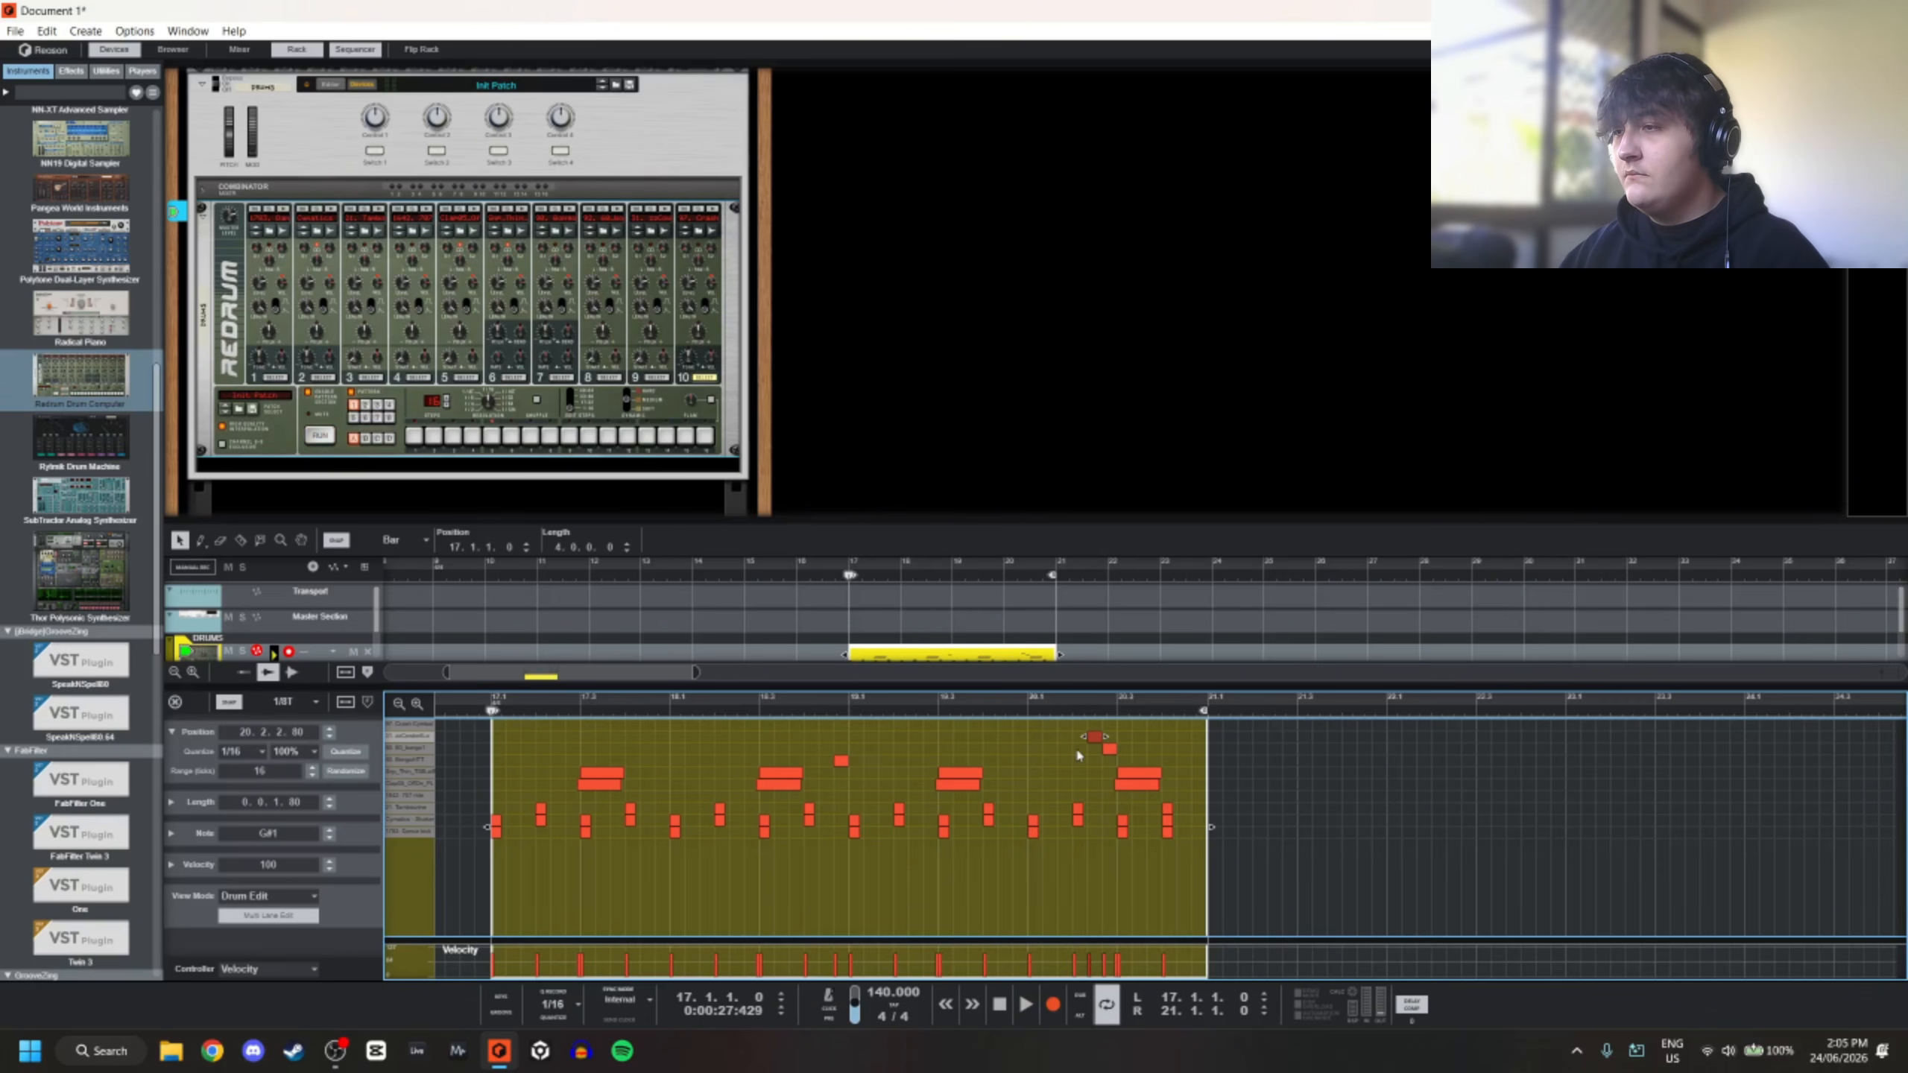
click(1077, 754)
click(1078, 712)
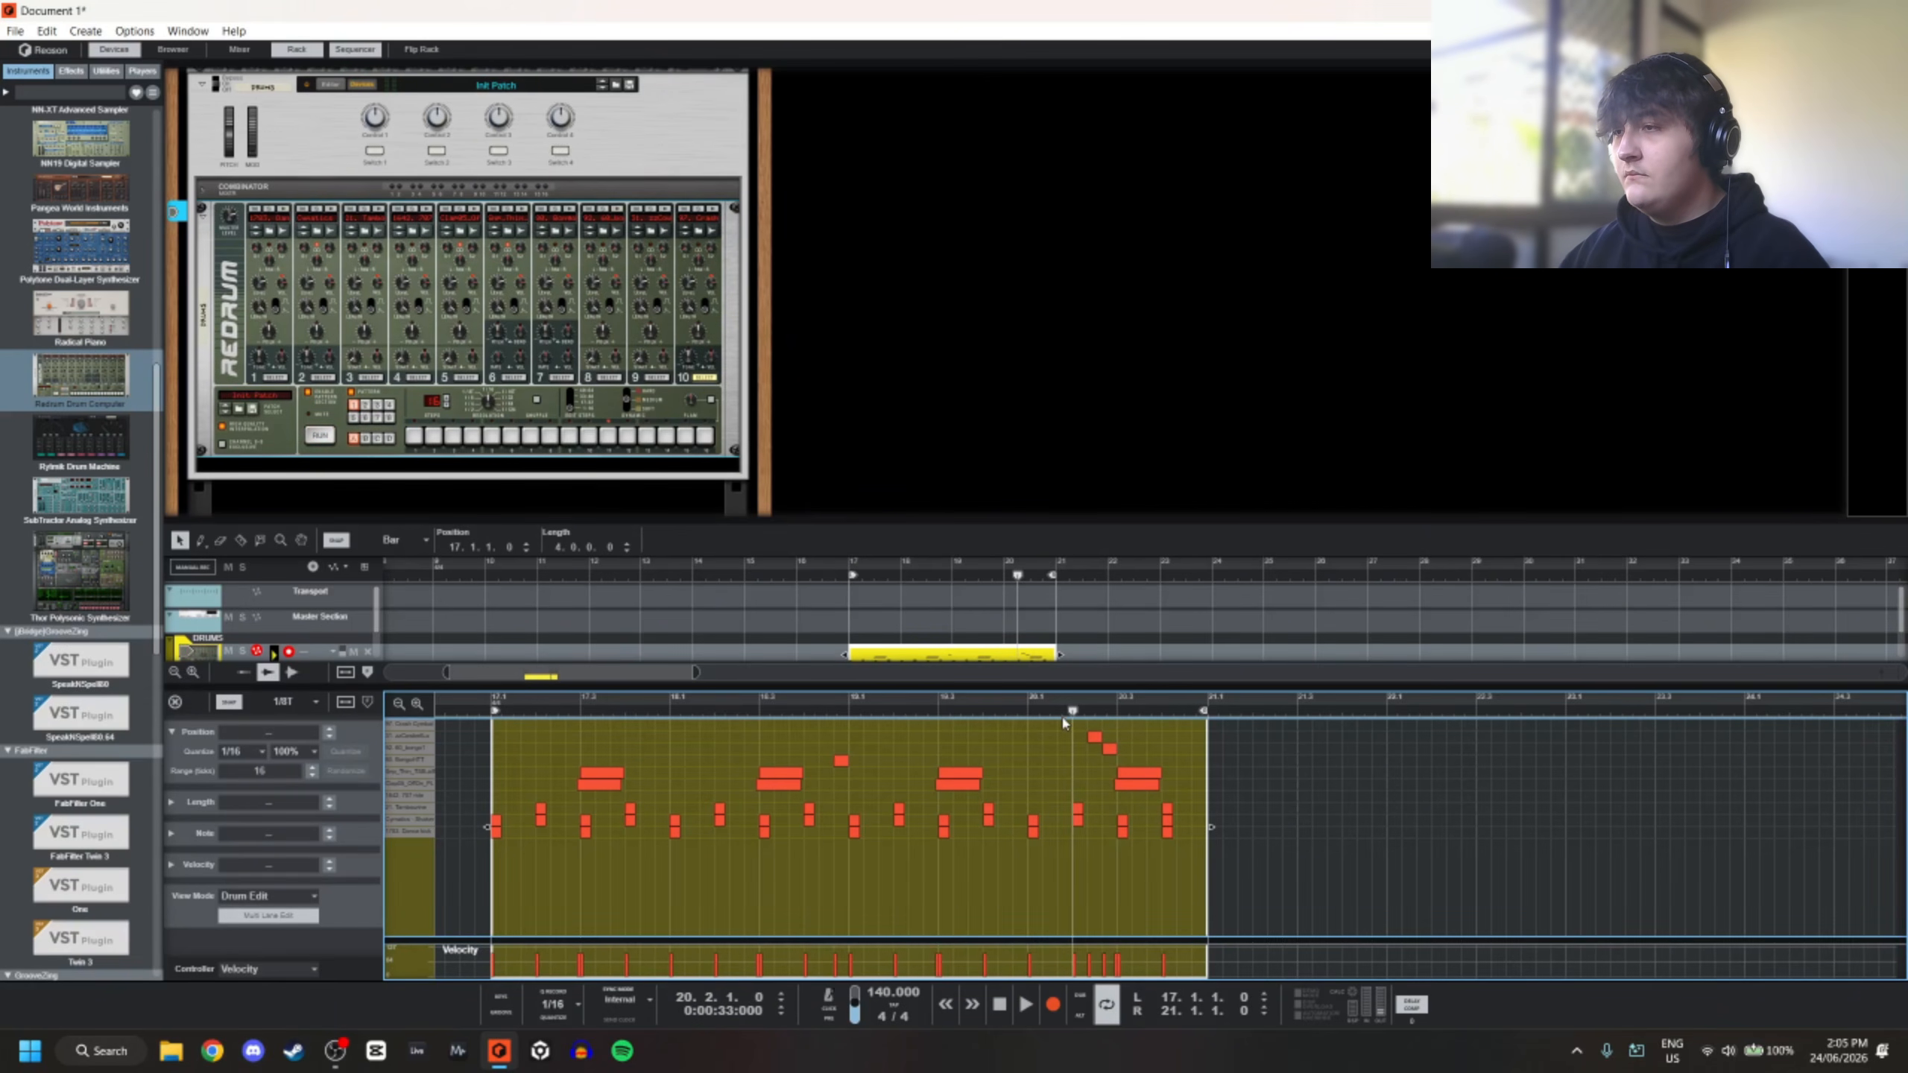
key(space)
key(space)
Add a one-bar note at bar 17 on the uppermost drum lane and play back the pattern from there
scroll(515, 745, down, 4)
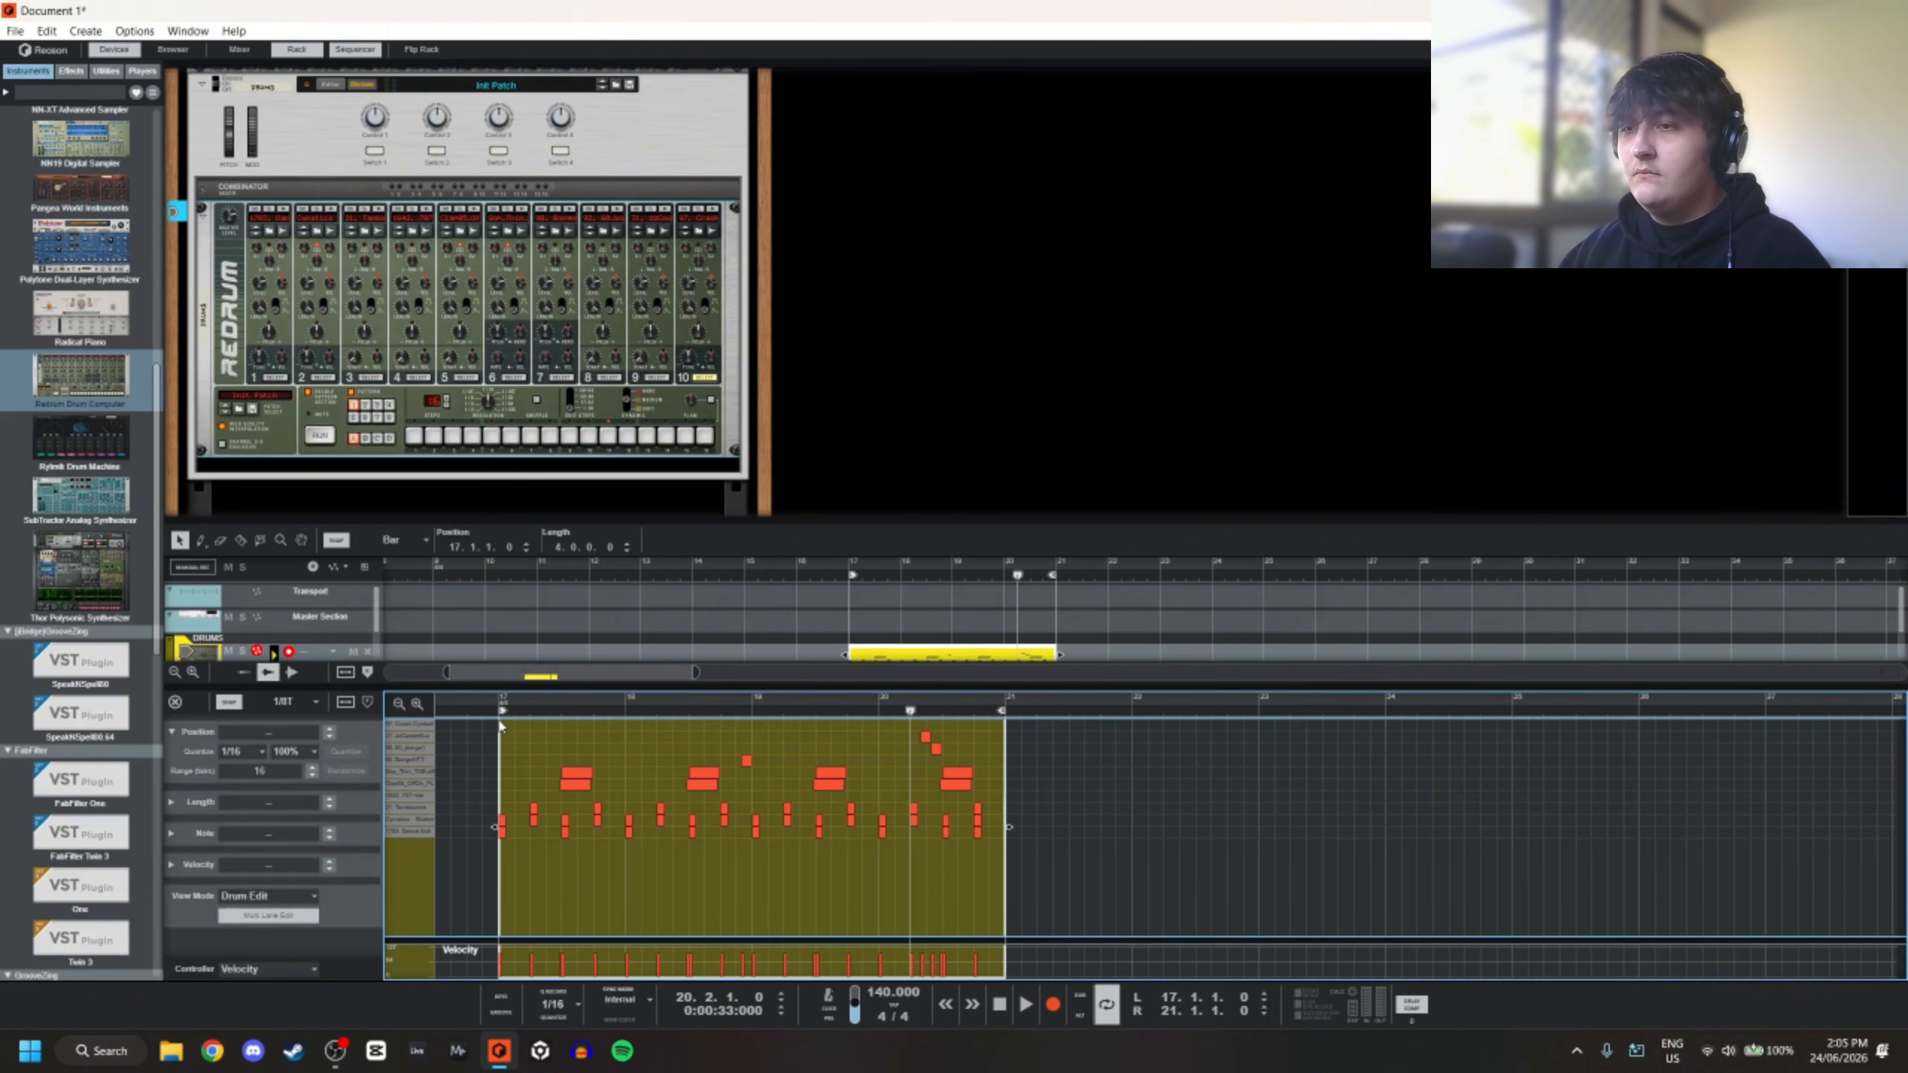
click(503, 726)
click(632, 737)
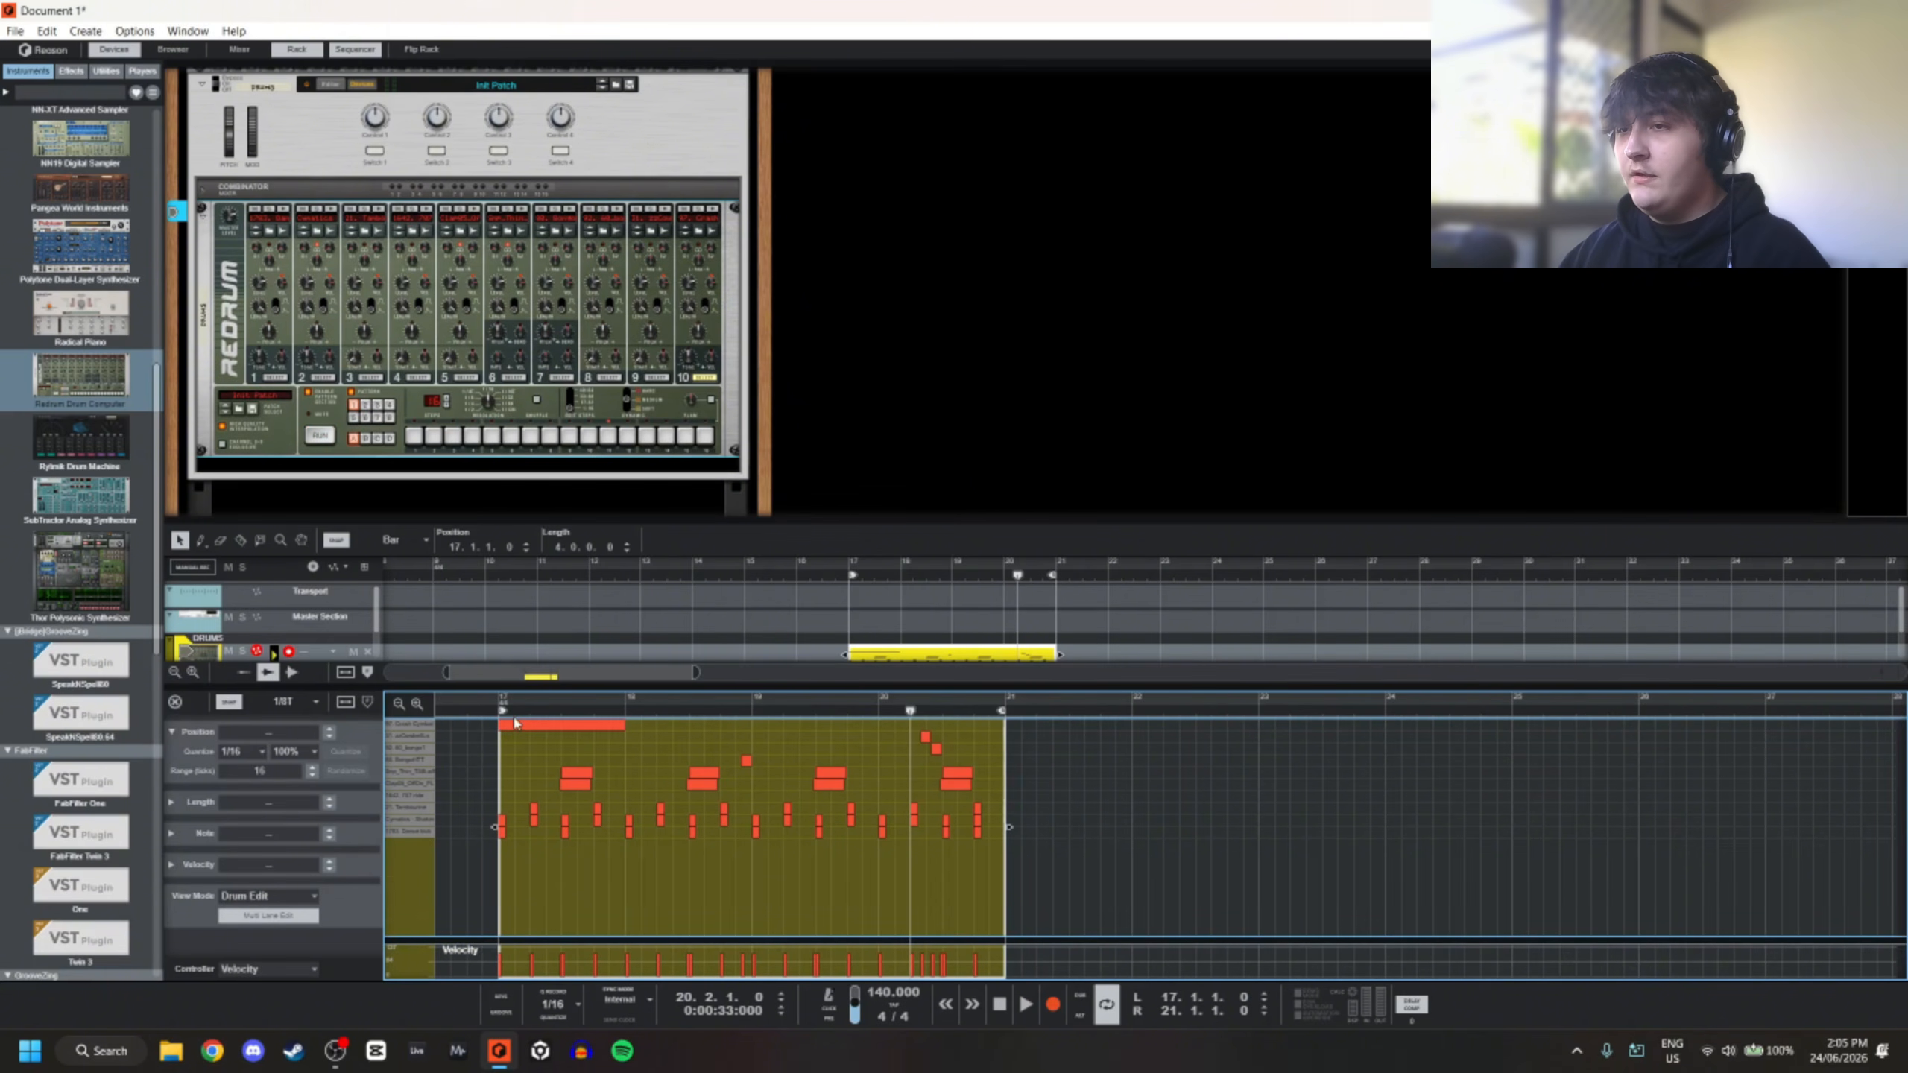
drag(511, 712, 488, 712)
key(space)
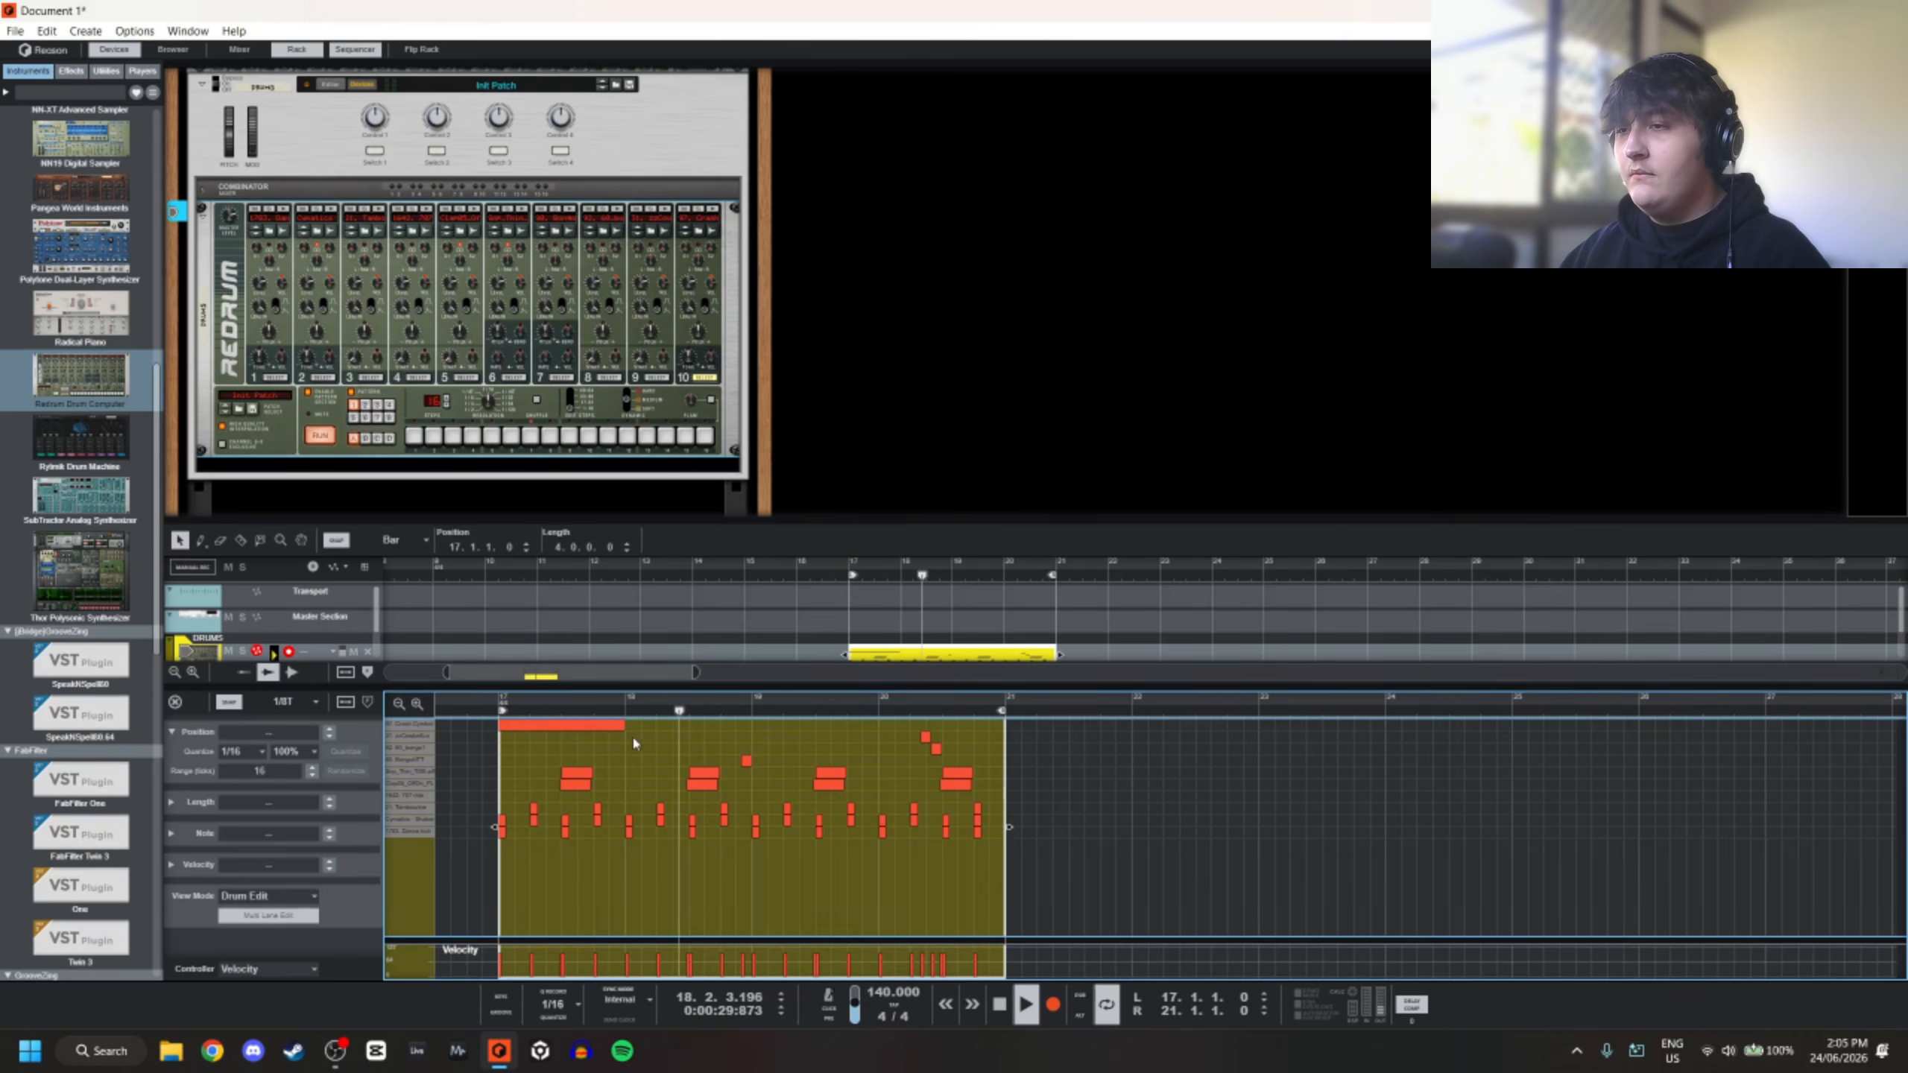
key(space)
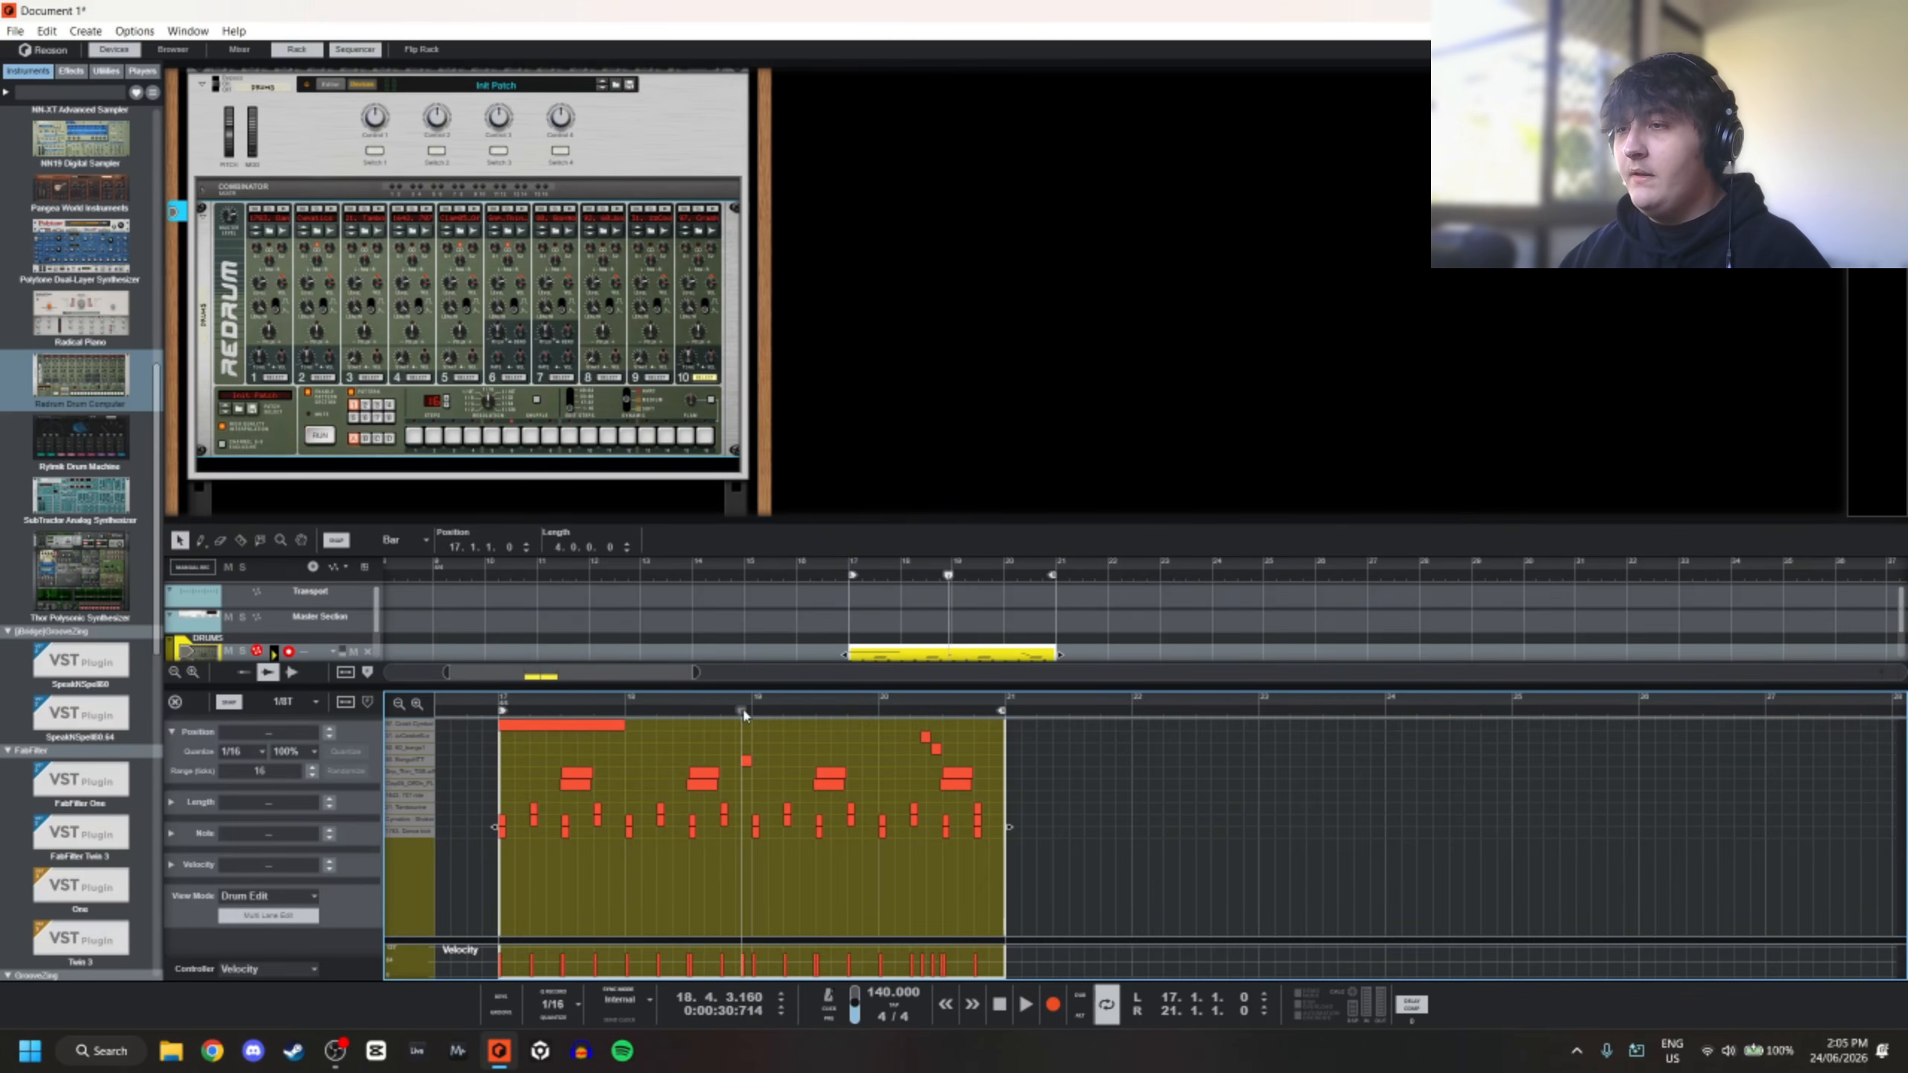
Audition the F#1 note near the end of bar 18 from 18.4.2.80
click(734, 712)
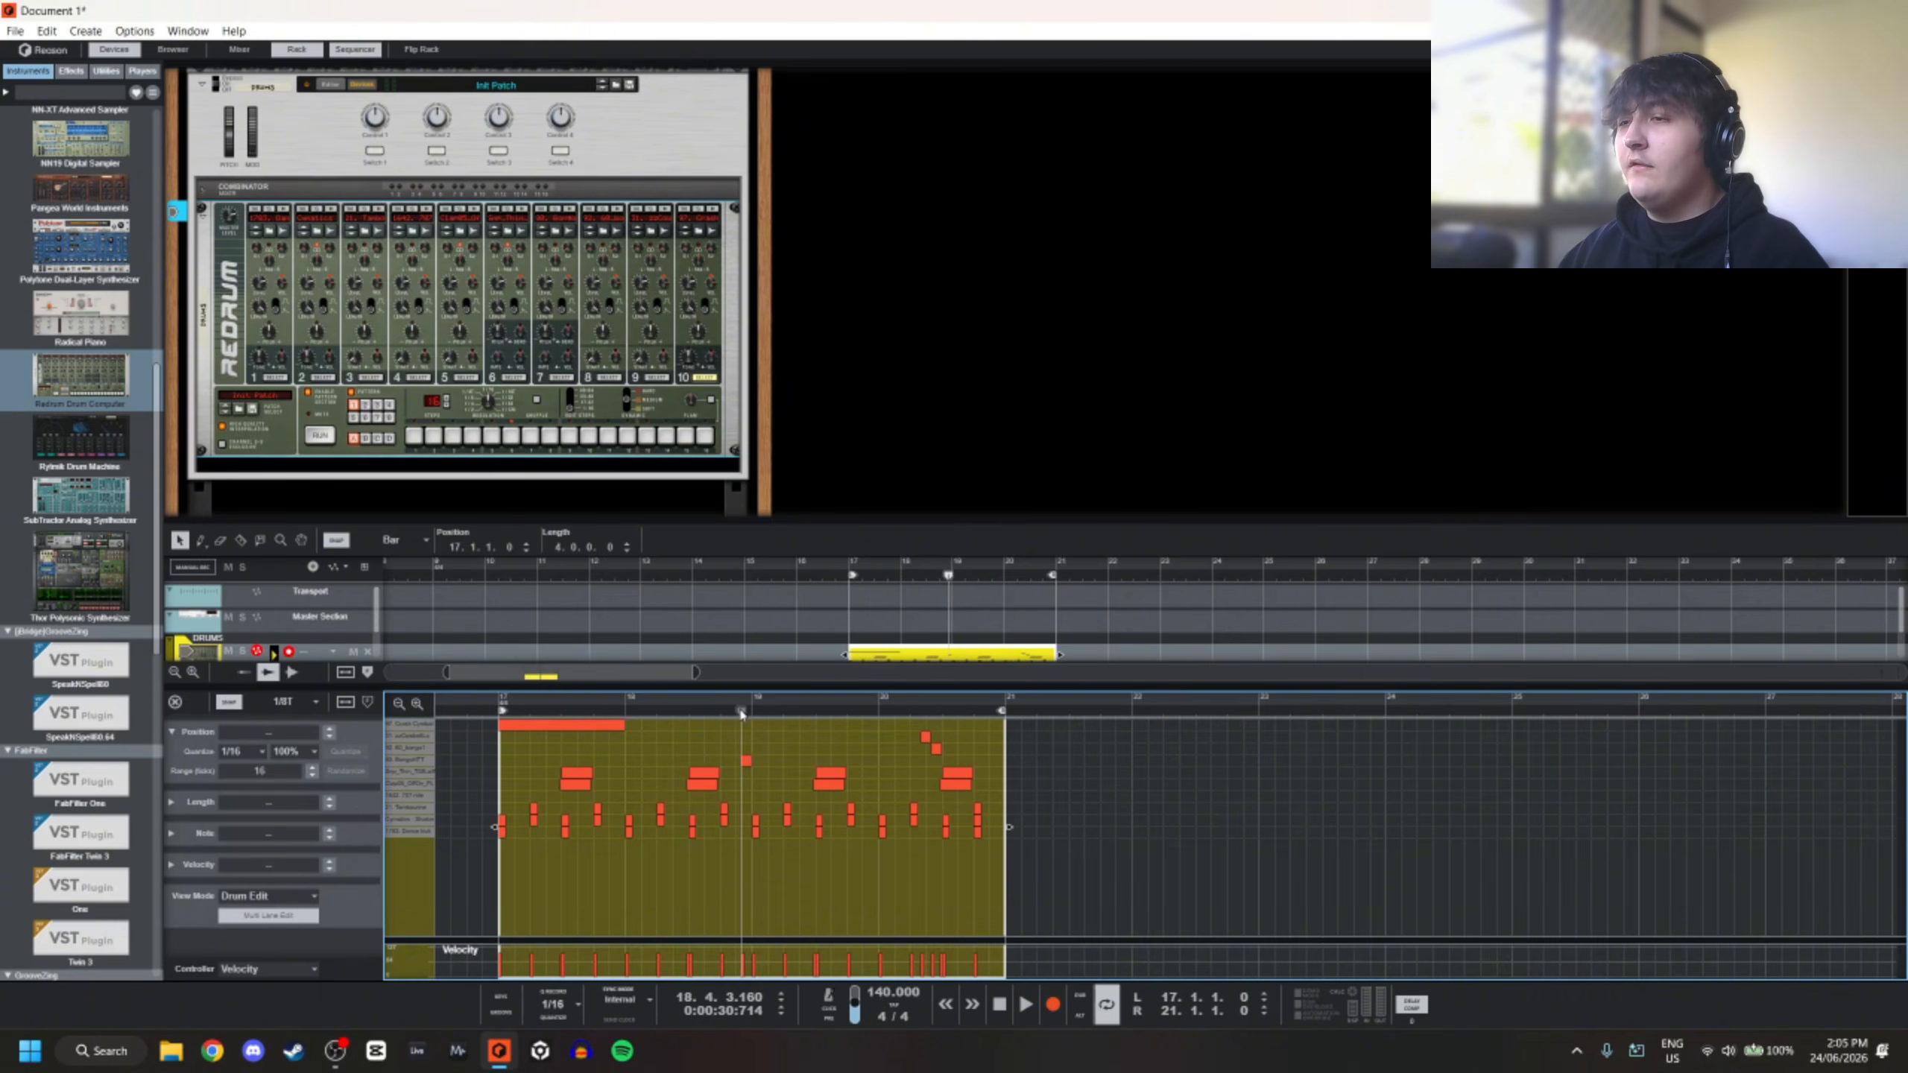
drag(741, 714, 734, 715)
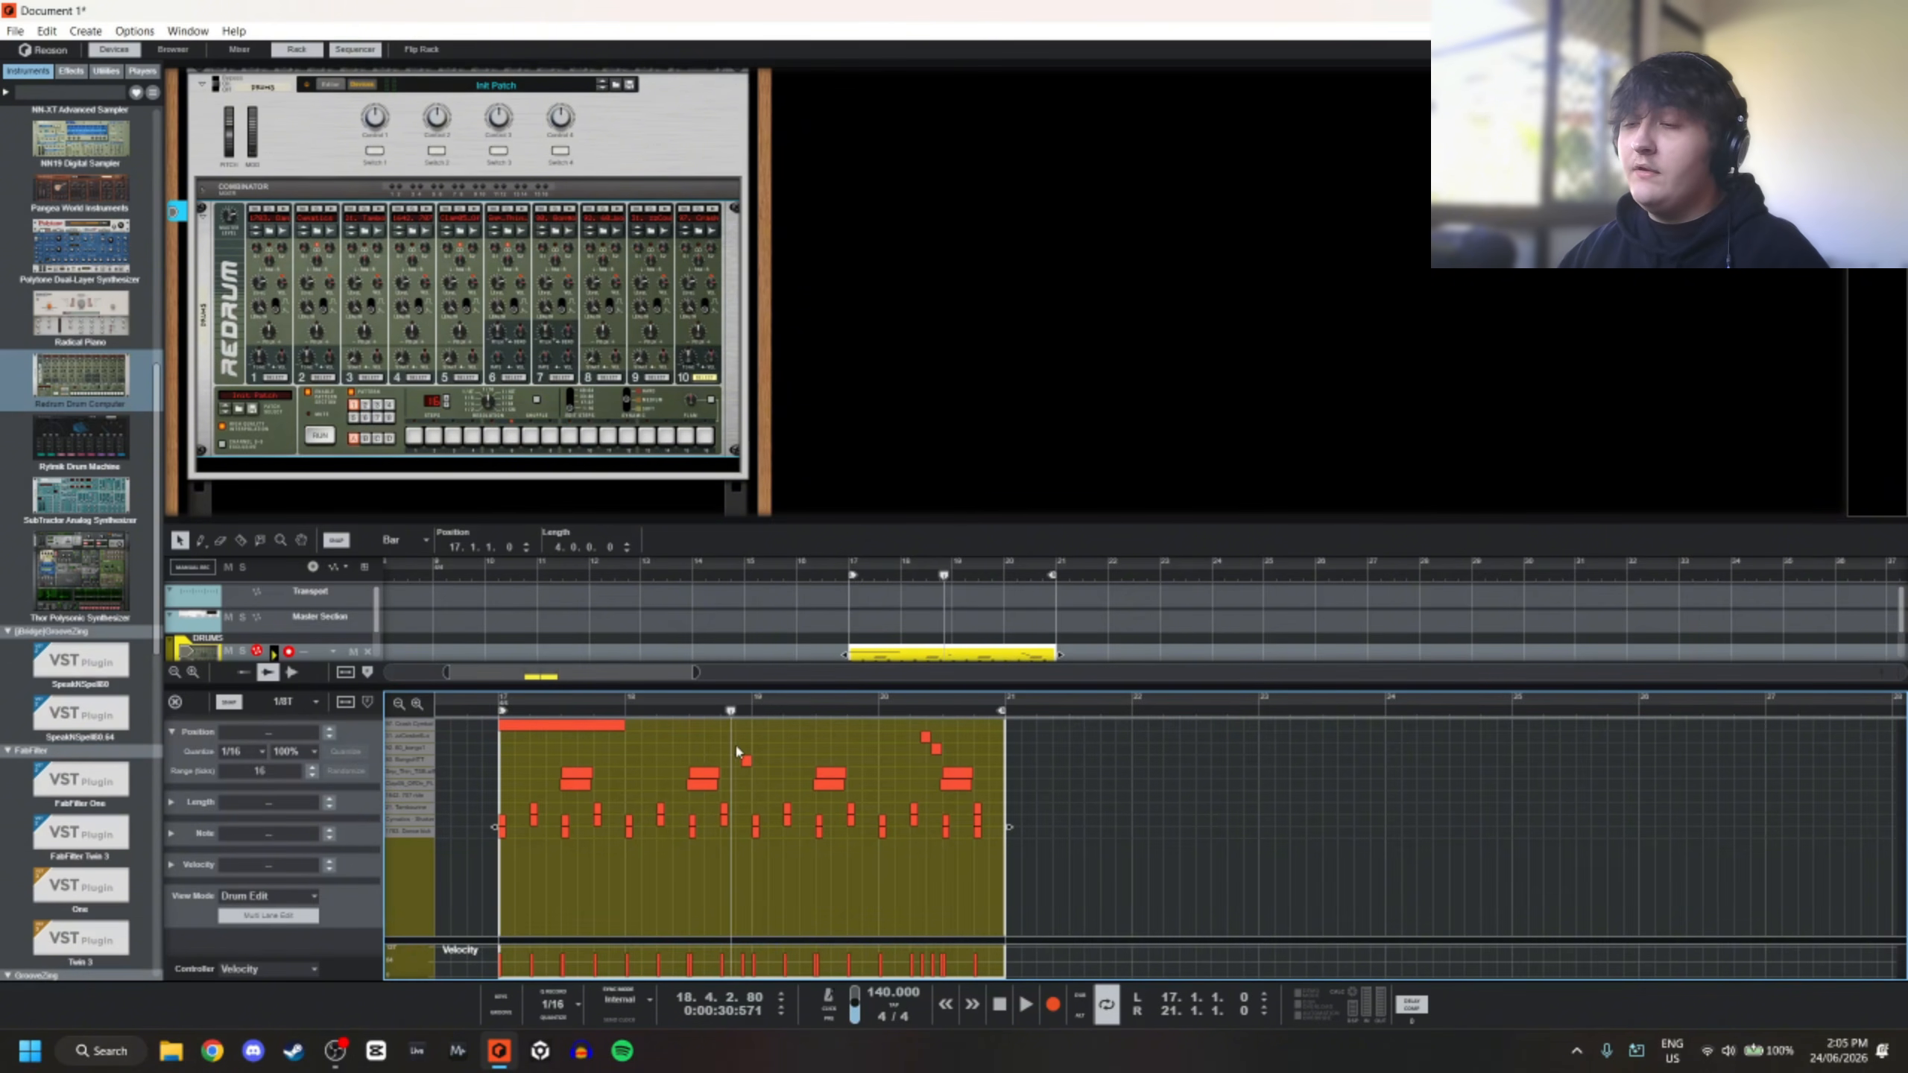
scroll(736, 770, up, 3)
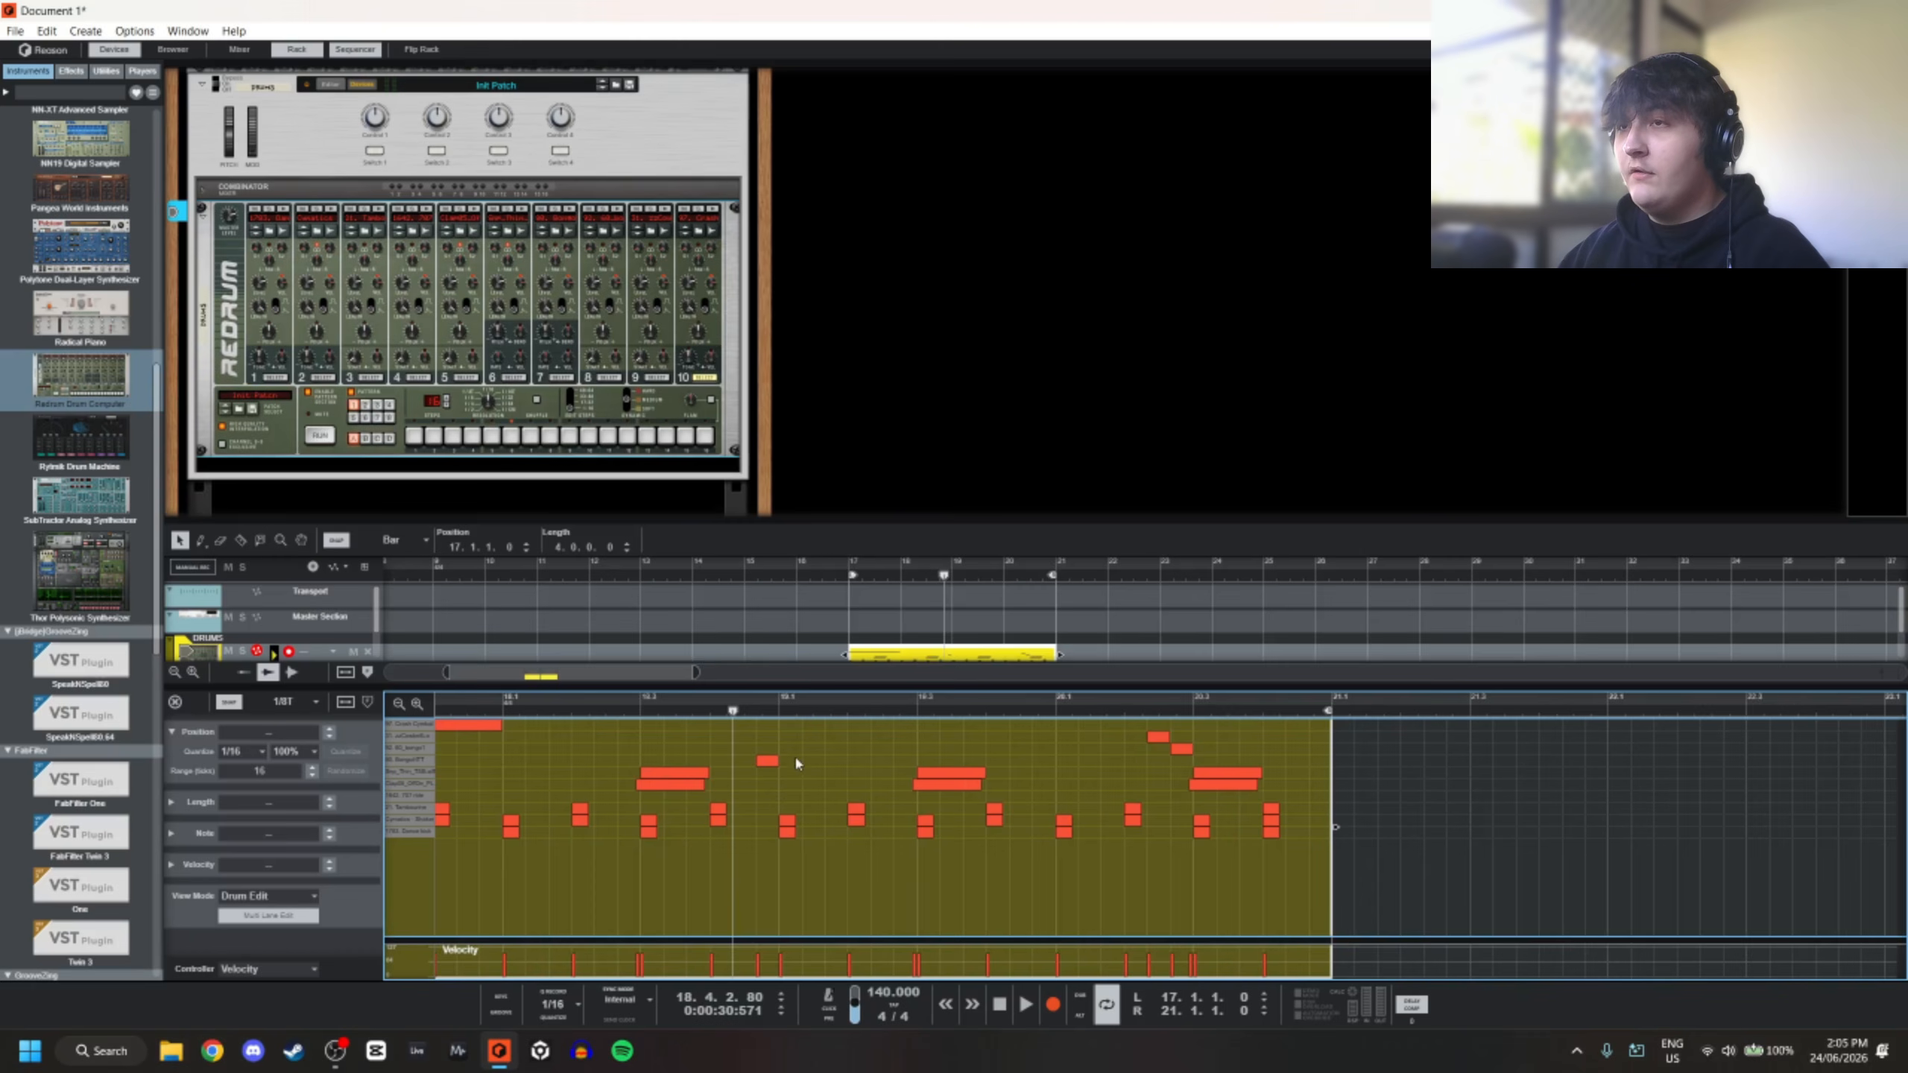
click(768, 762)
click(835, 780)
key(space)
key(space)
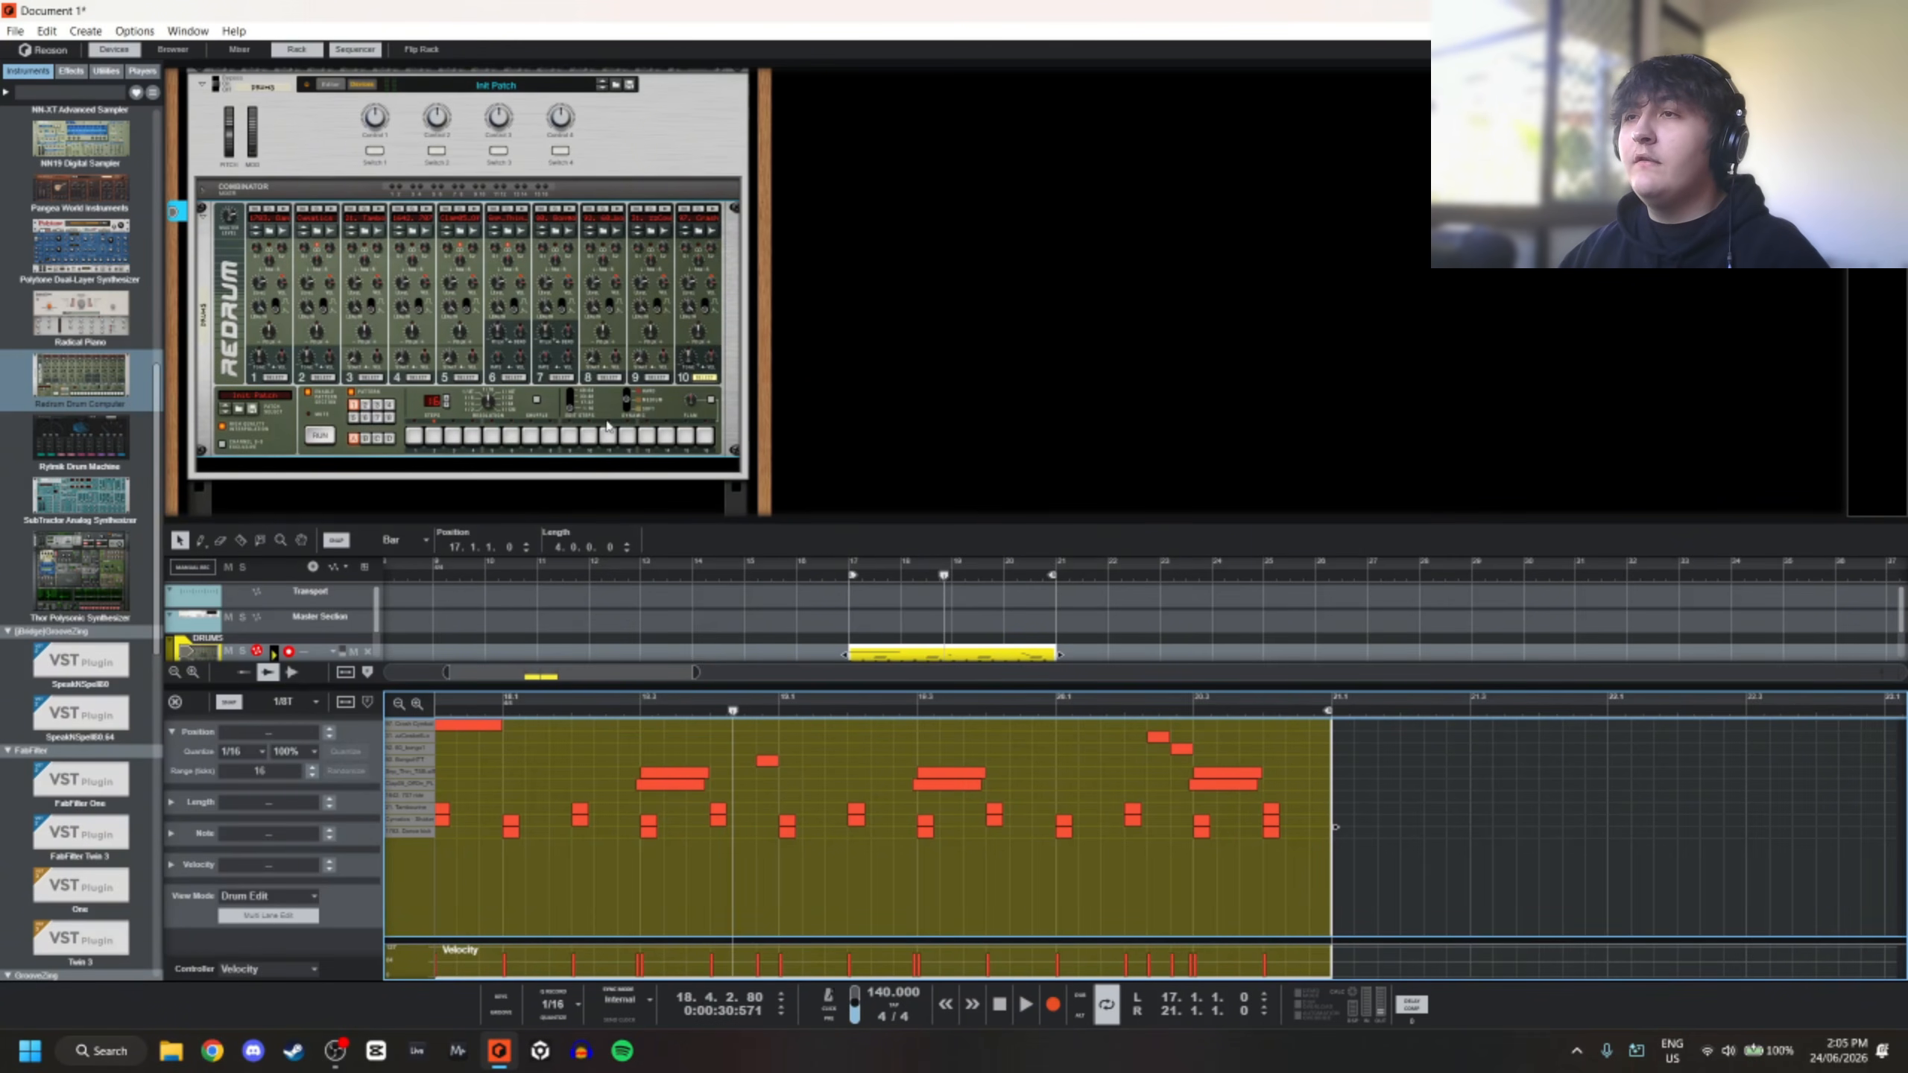
Replay the pattern from 18.4.1 and check the channel meters on the upper mixer
click(563, 316)
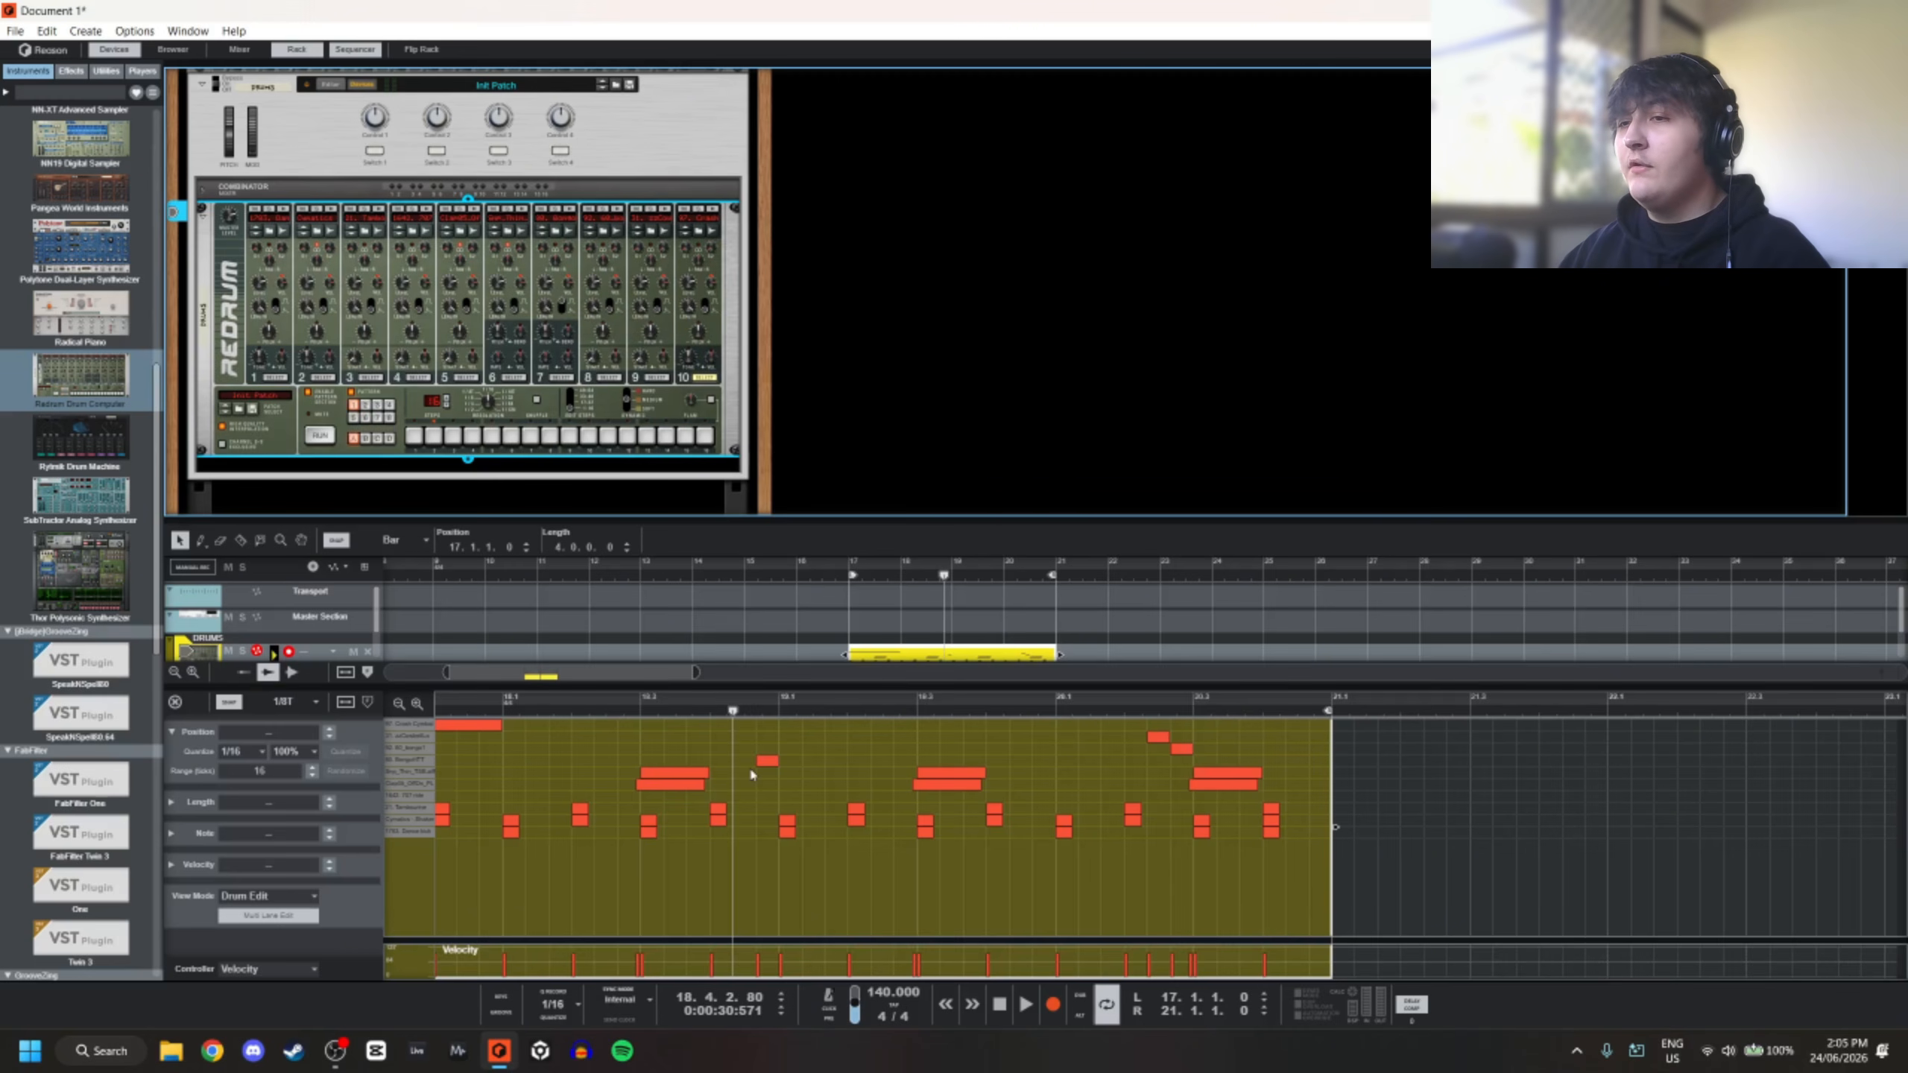
key(space)
key(space)
key(space)
key(space)
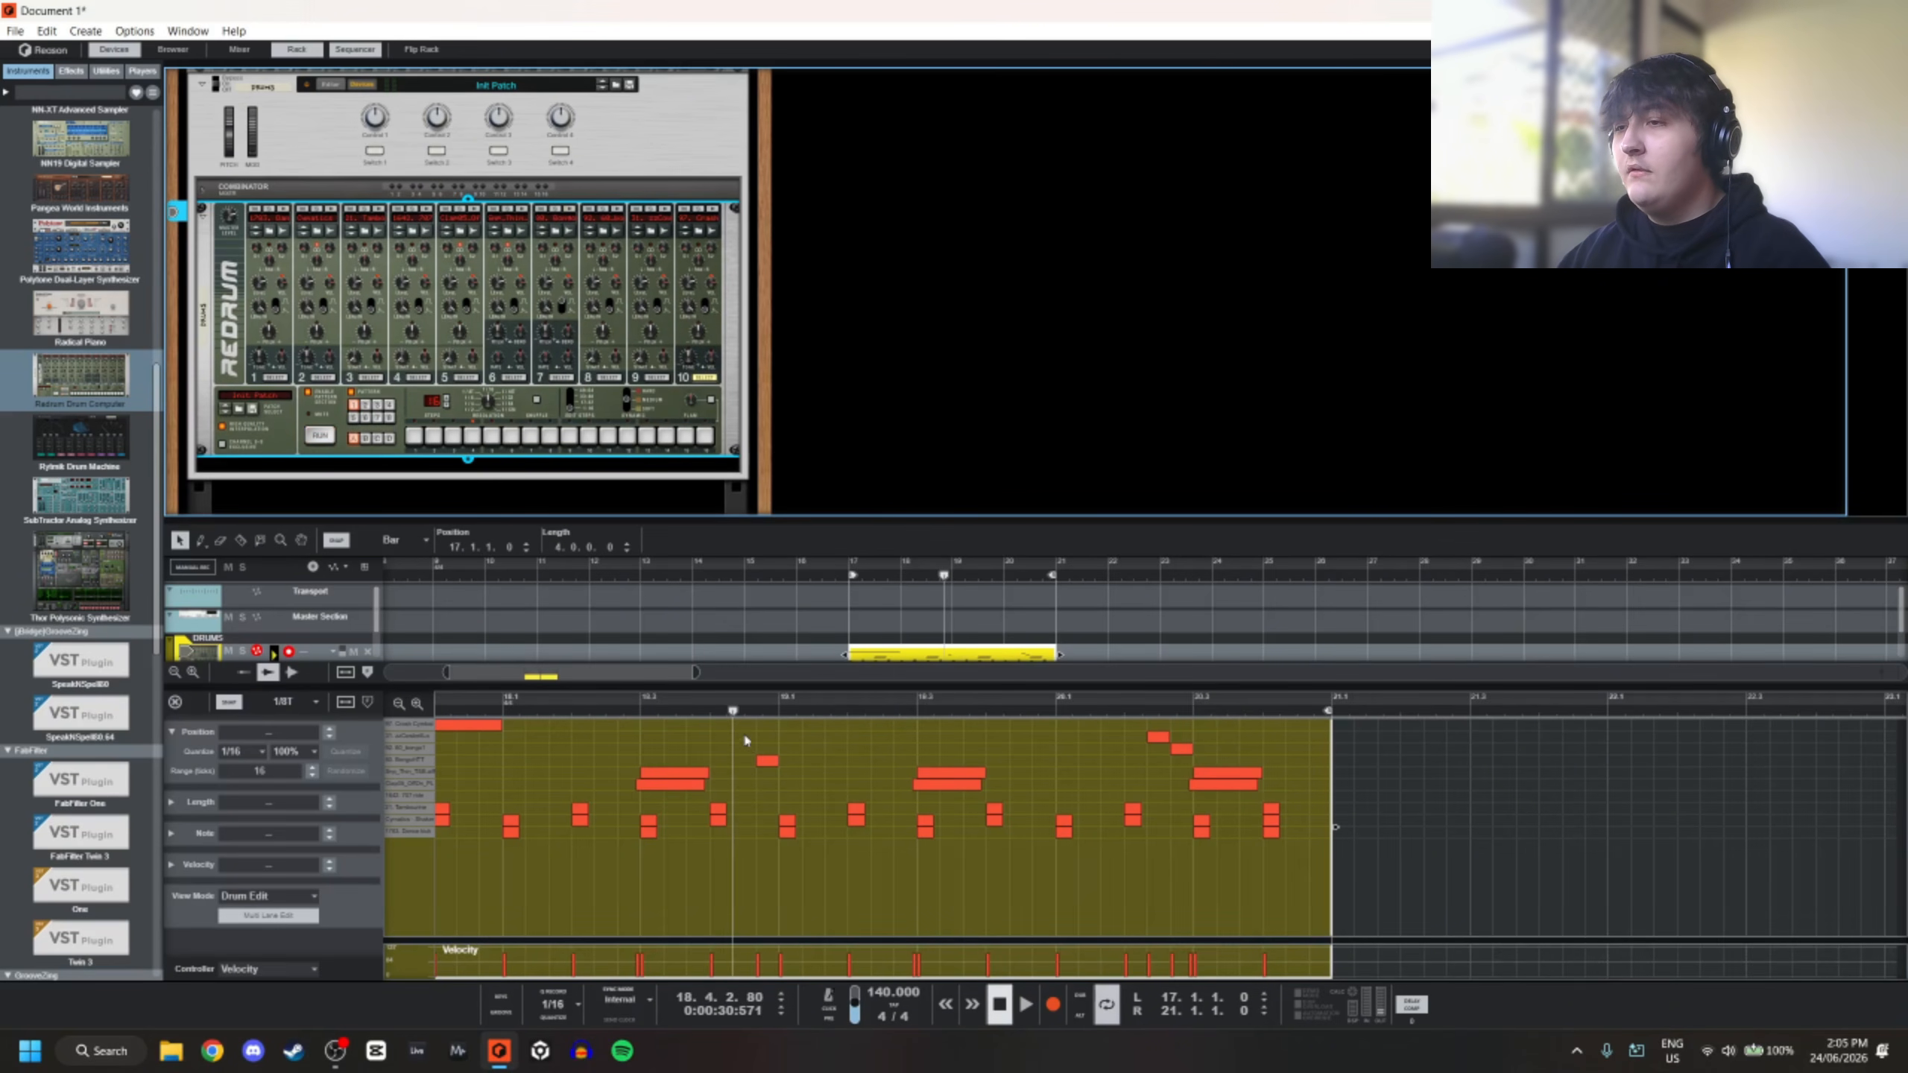
click(714, 712)
key(space)
scroll(612, 375, up, 6)
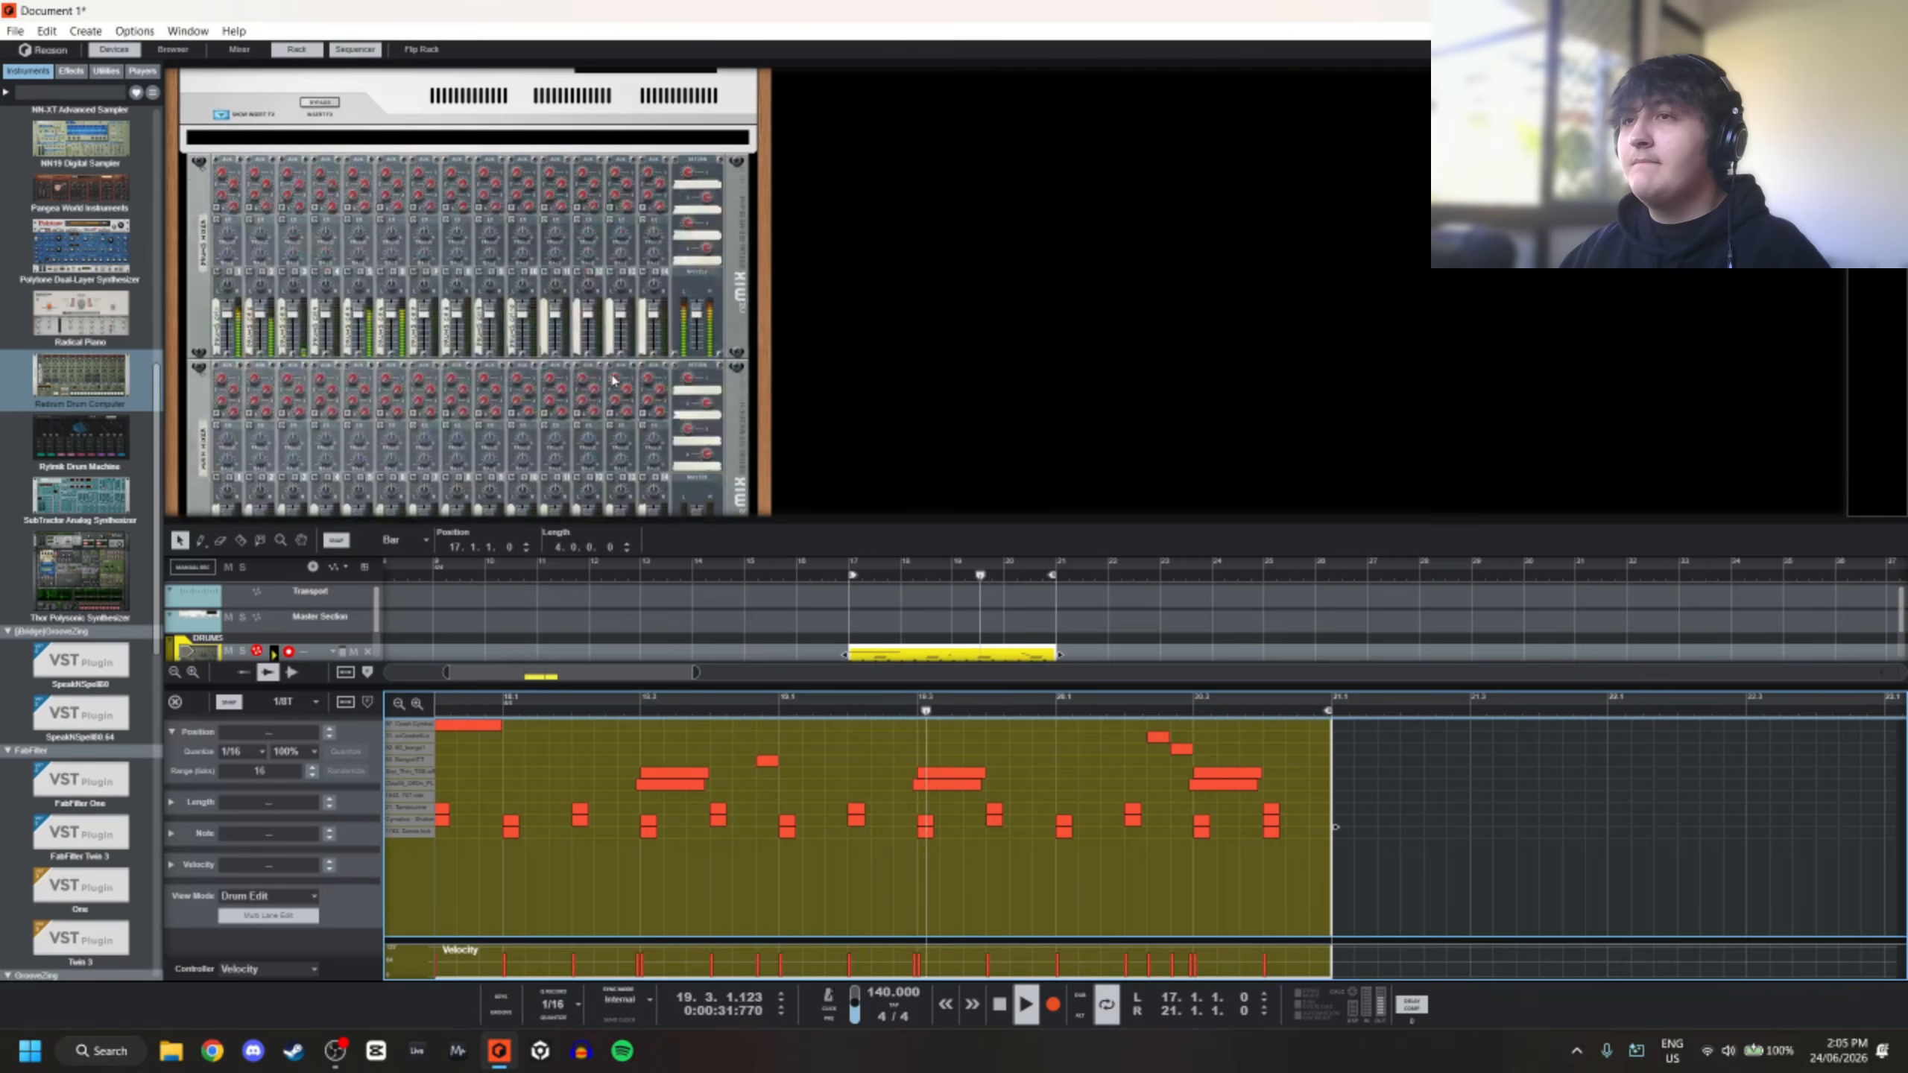
key(space)
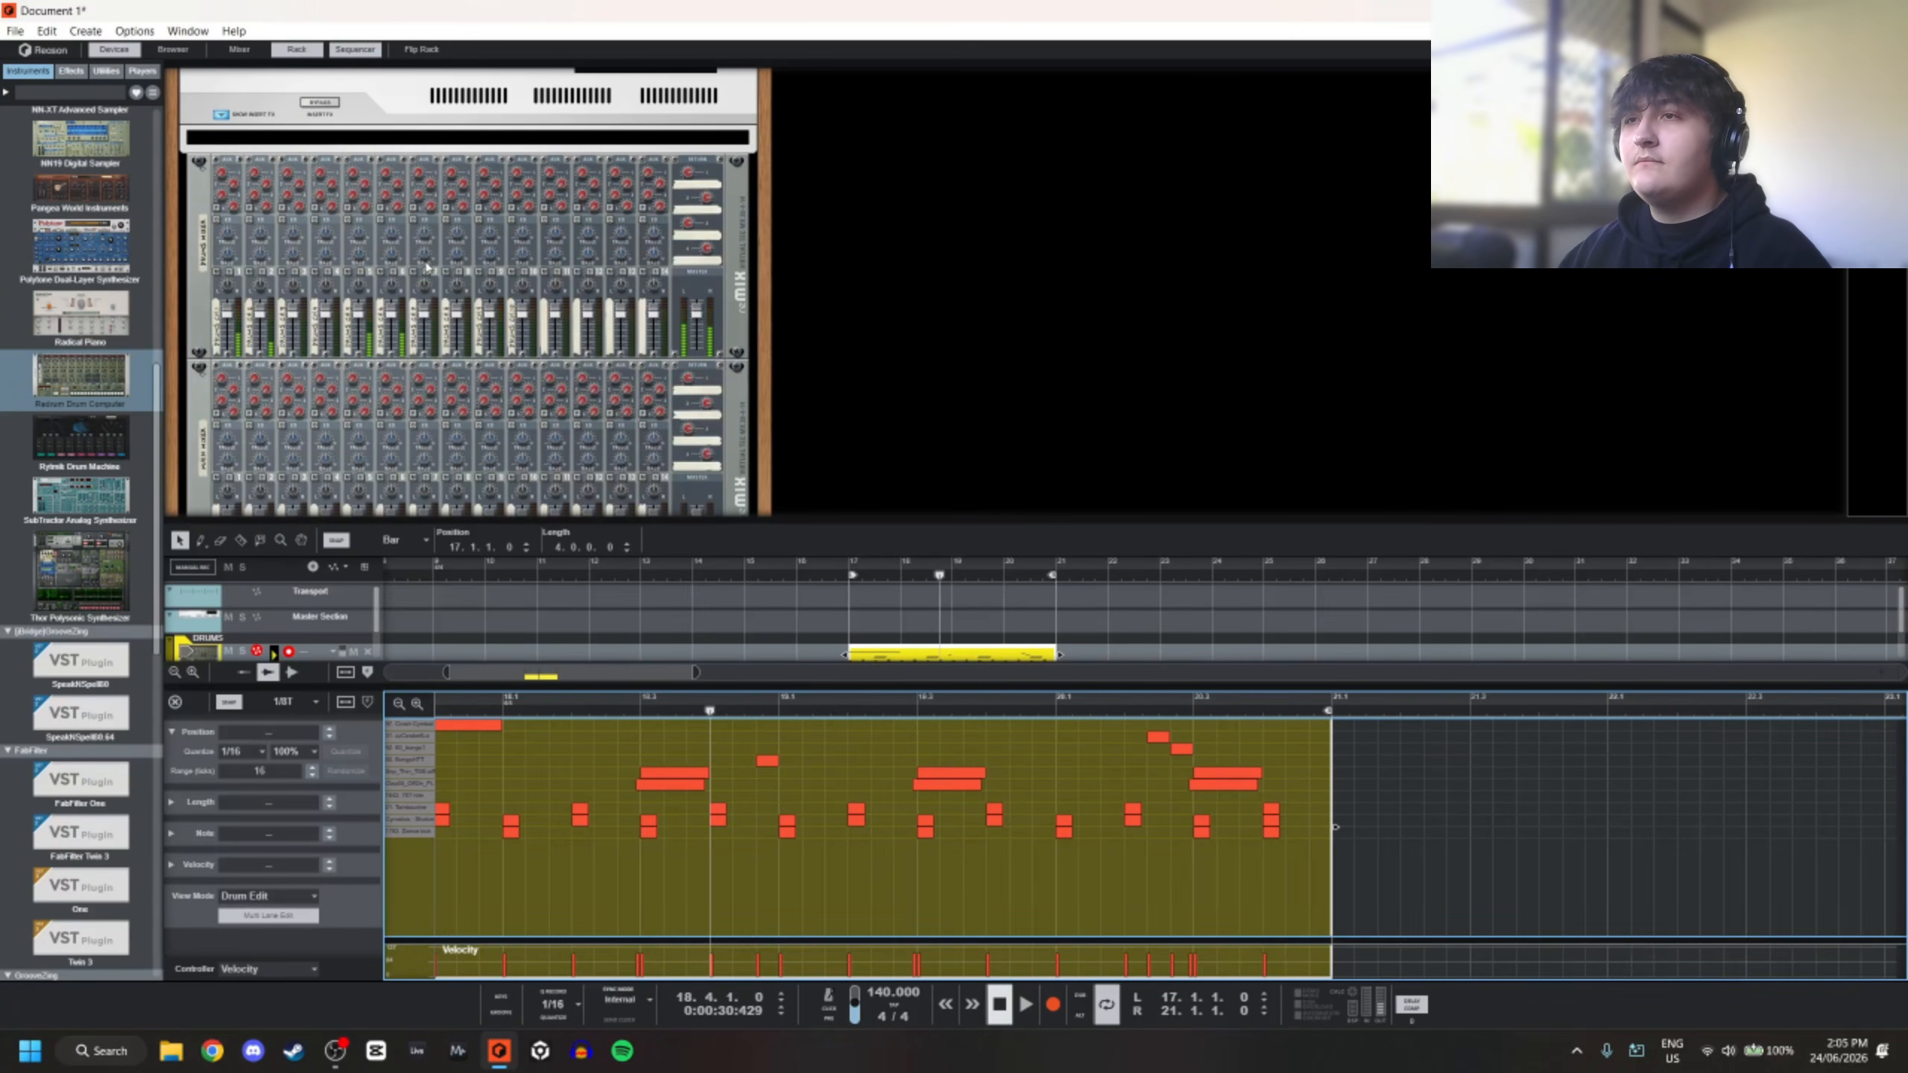
Loop the pattern from bar 17 and enable the EQ on channels 2 to 6 of the upper mixer
scroll(587, 755, down, 3)
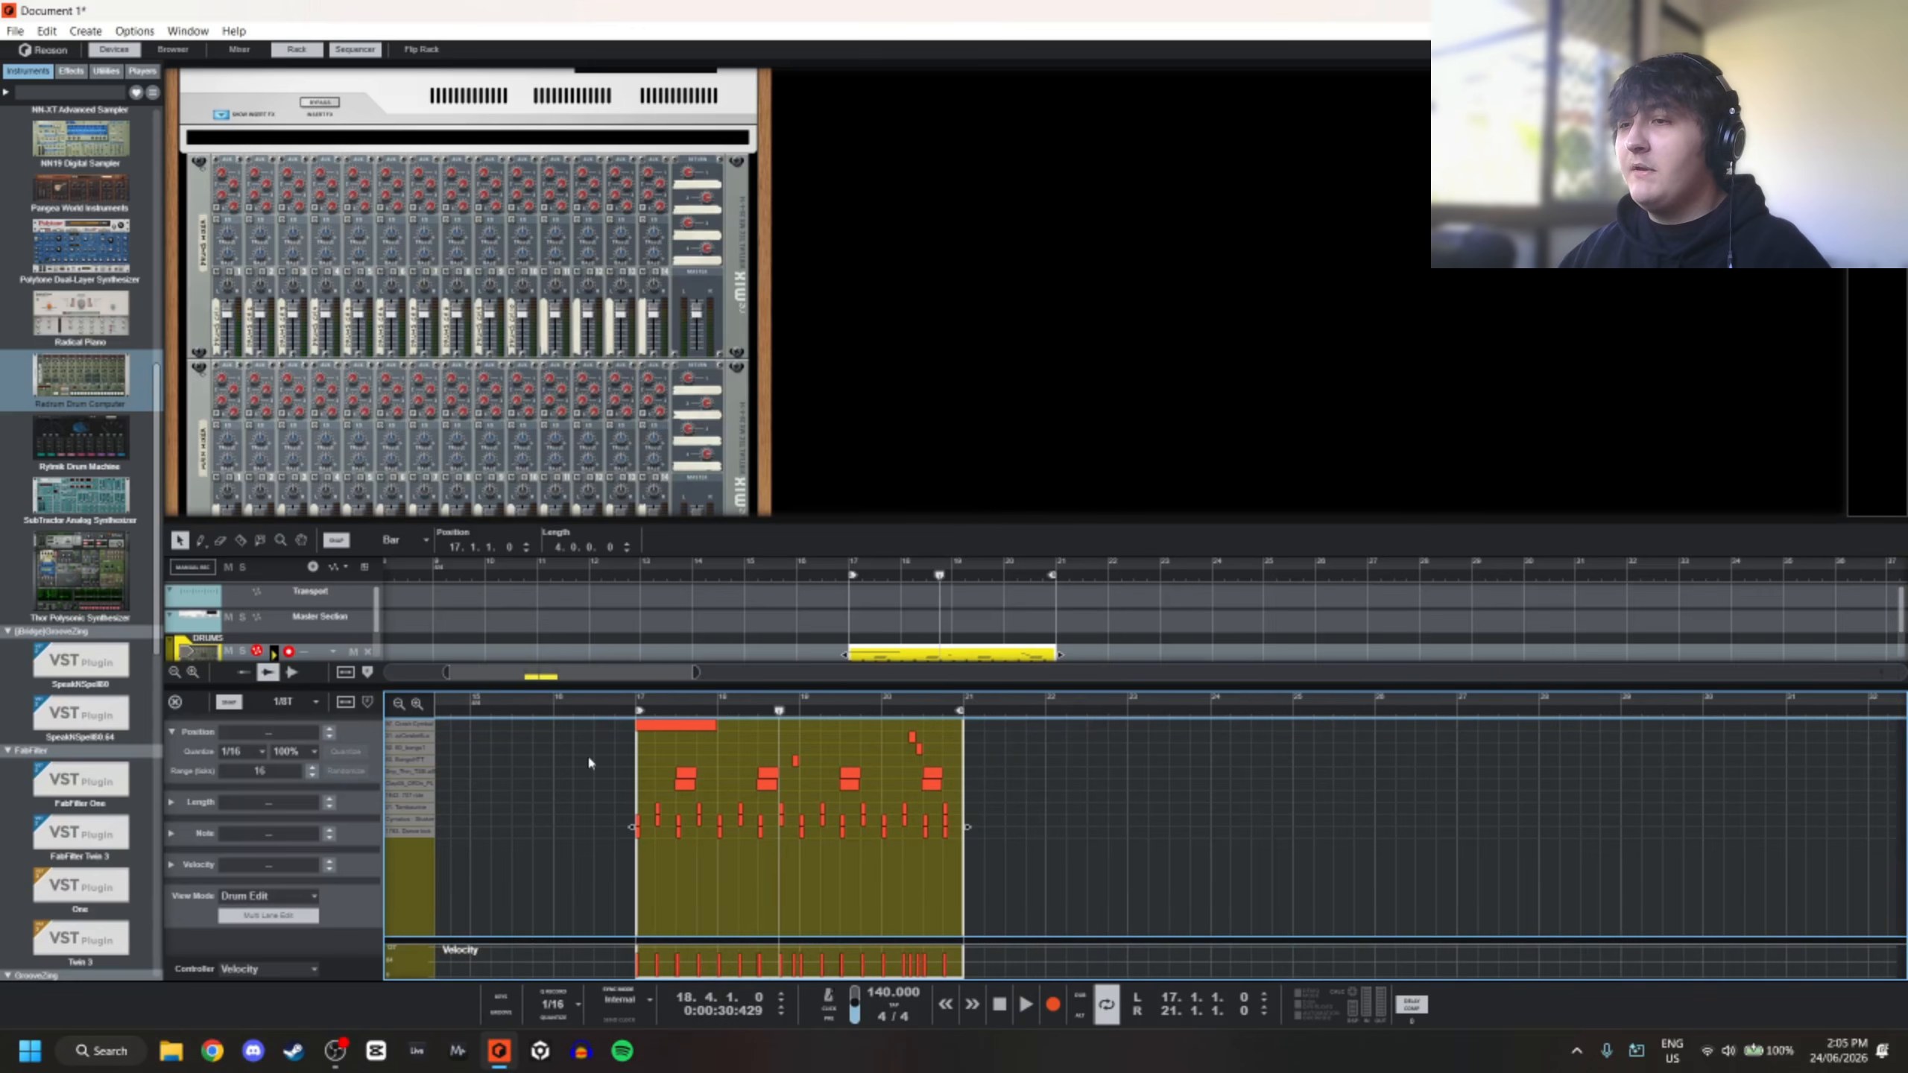
click(669, 710)
key(space)
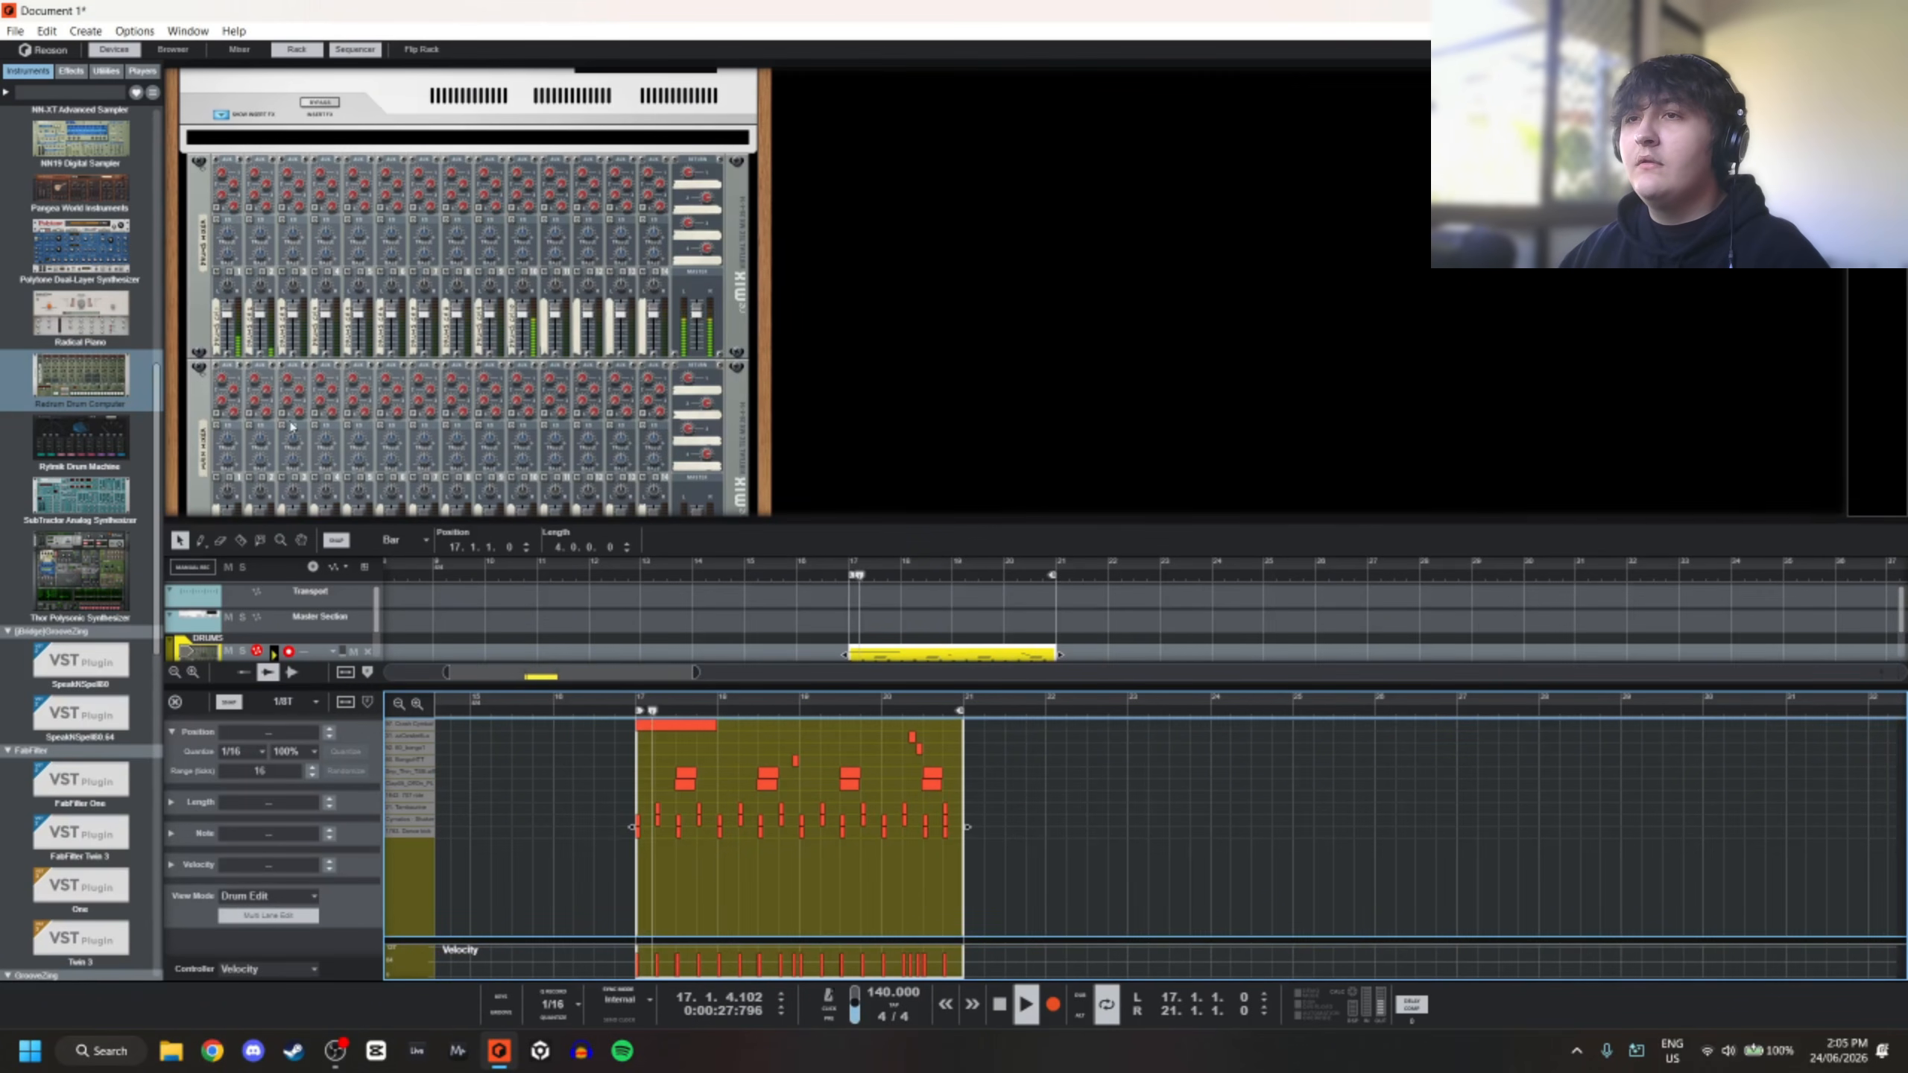
click(252, 211)
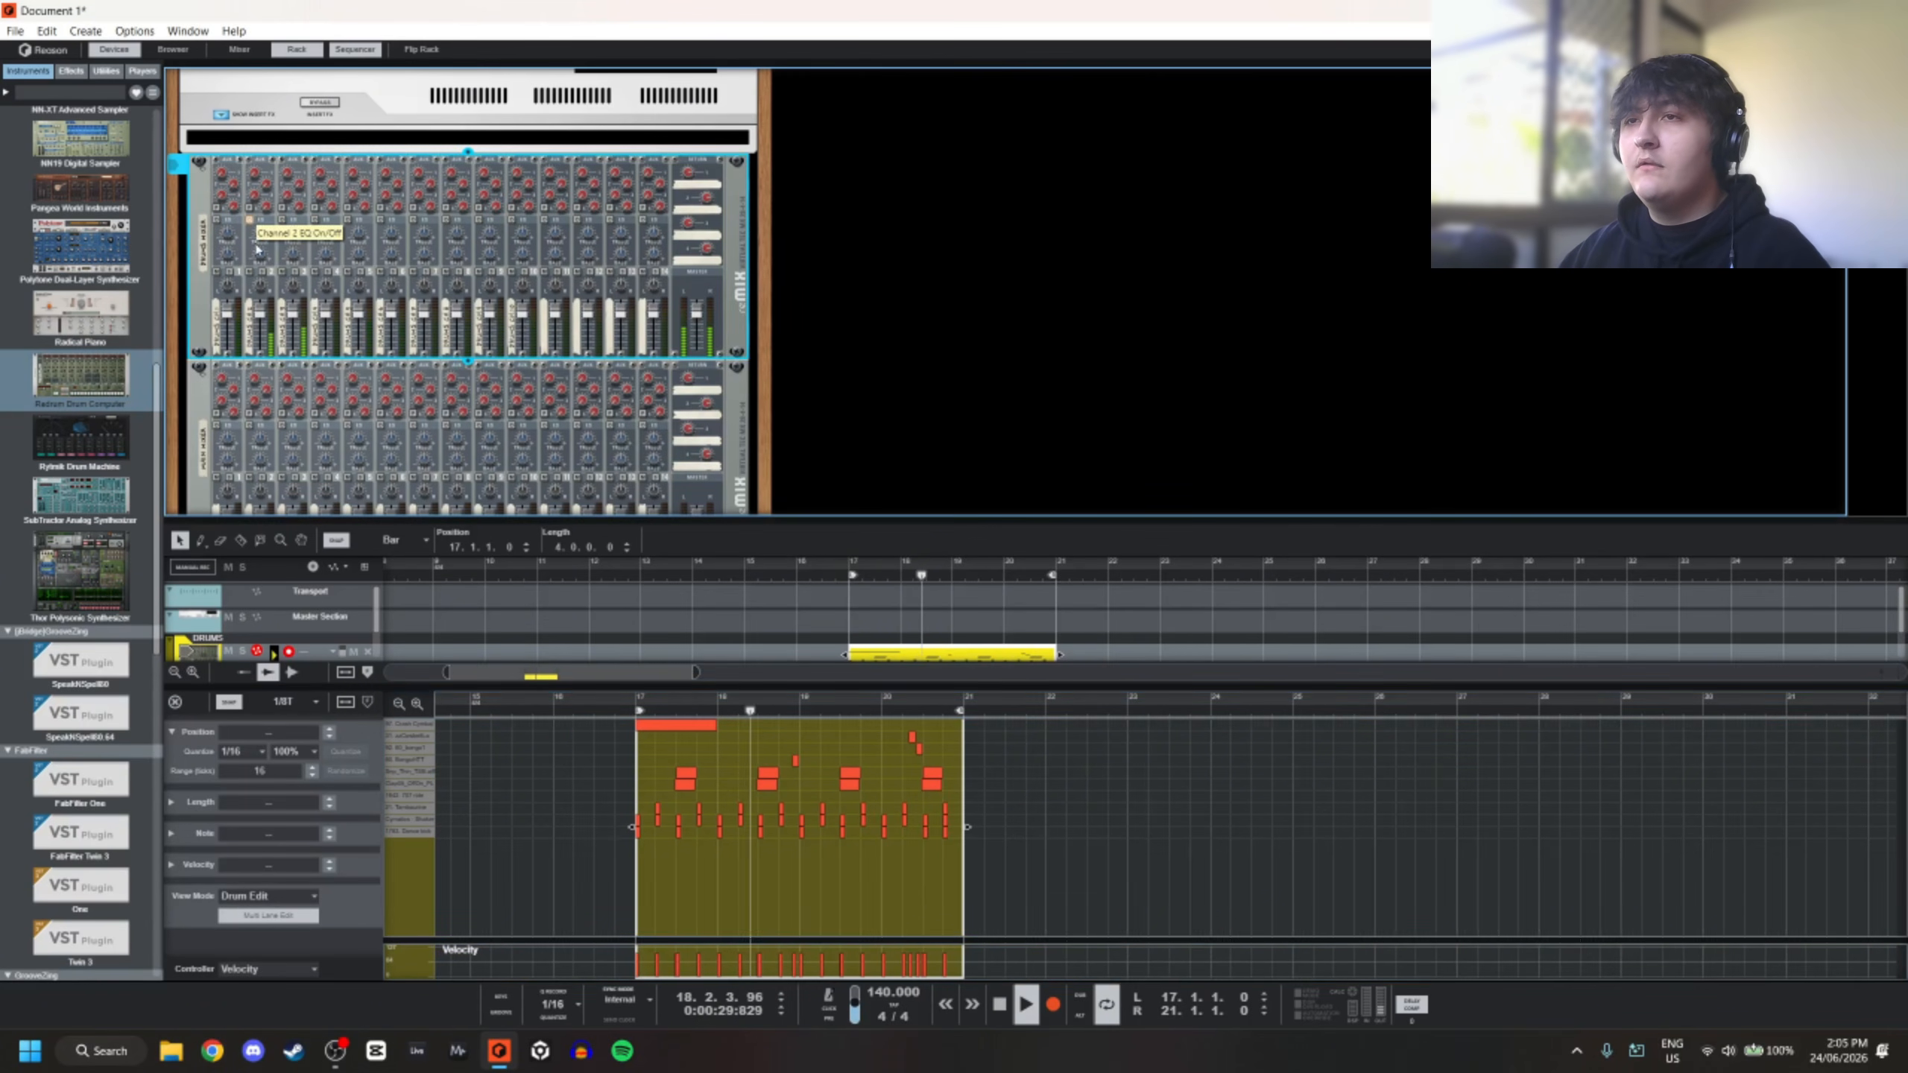
click(315, 219)
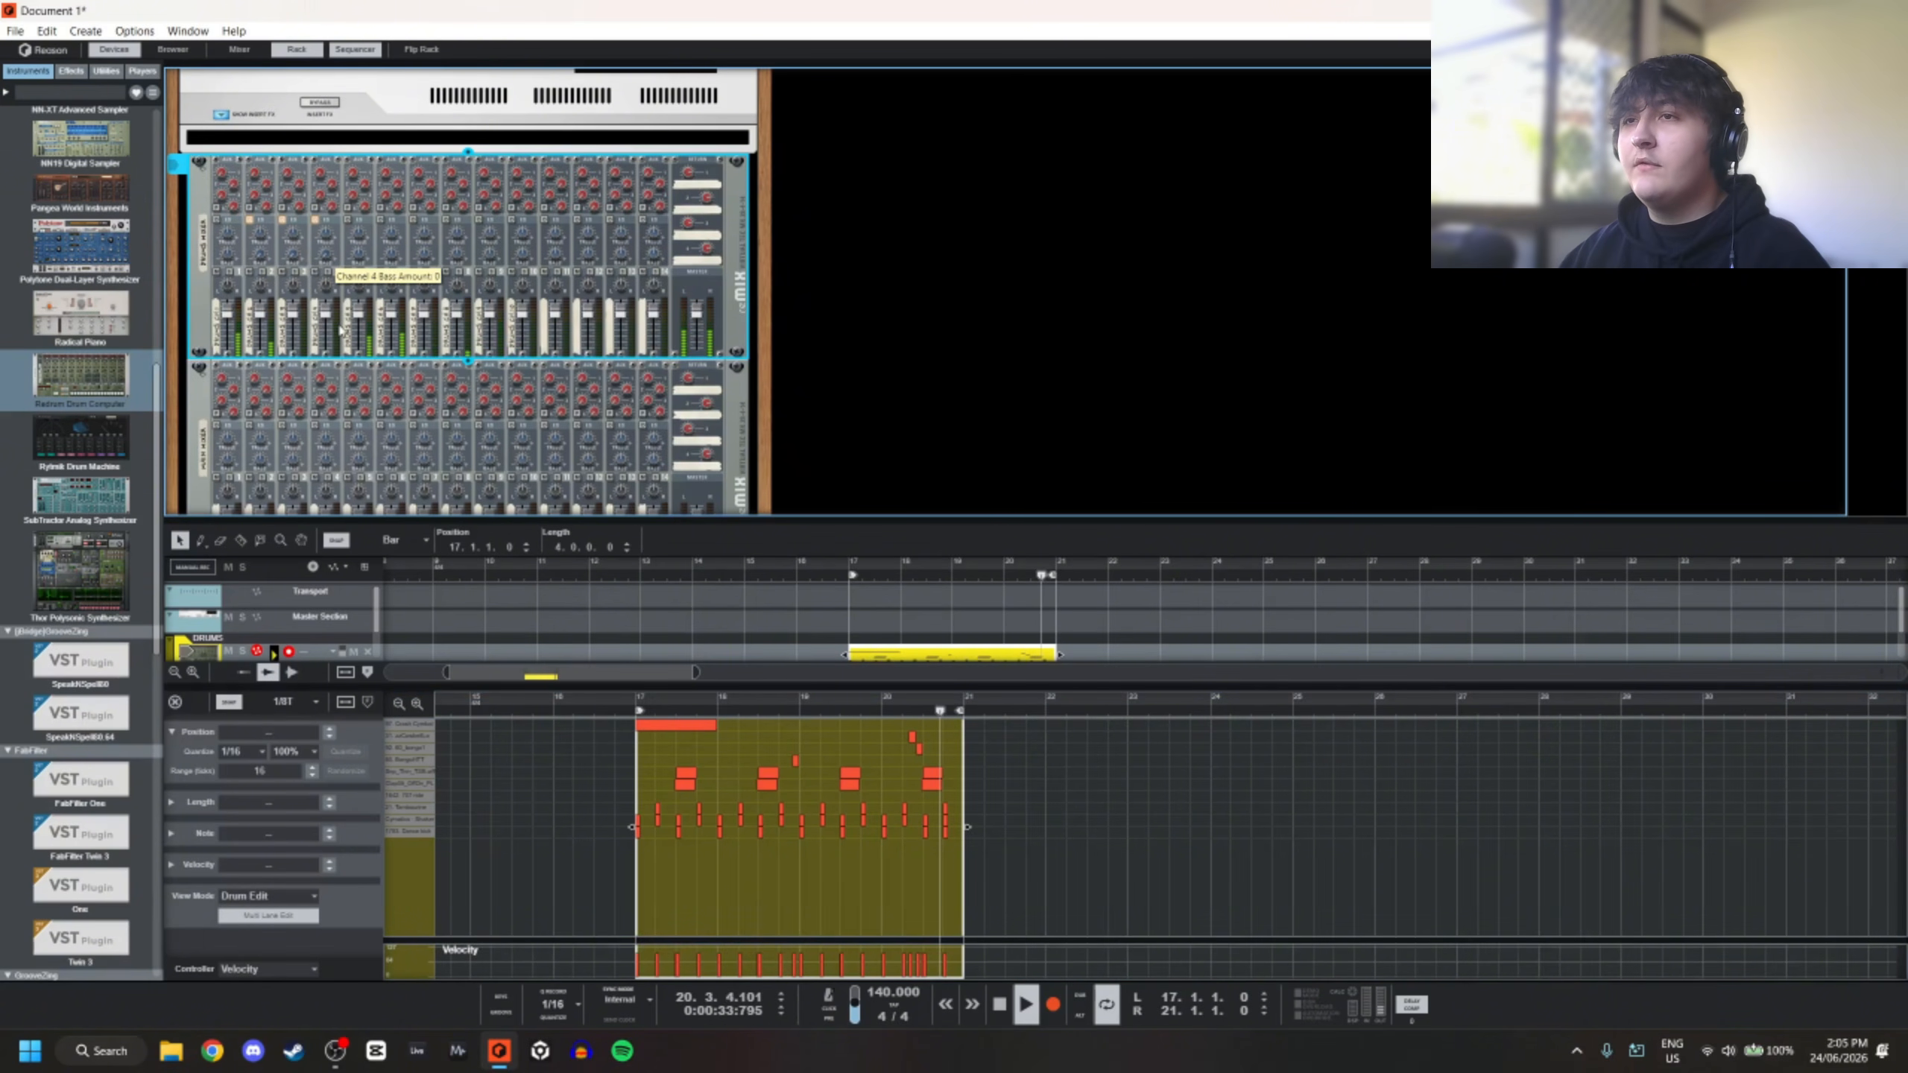
click(348, 218)
click(379, 218)
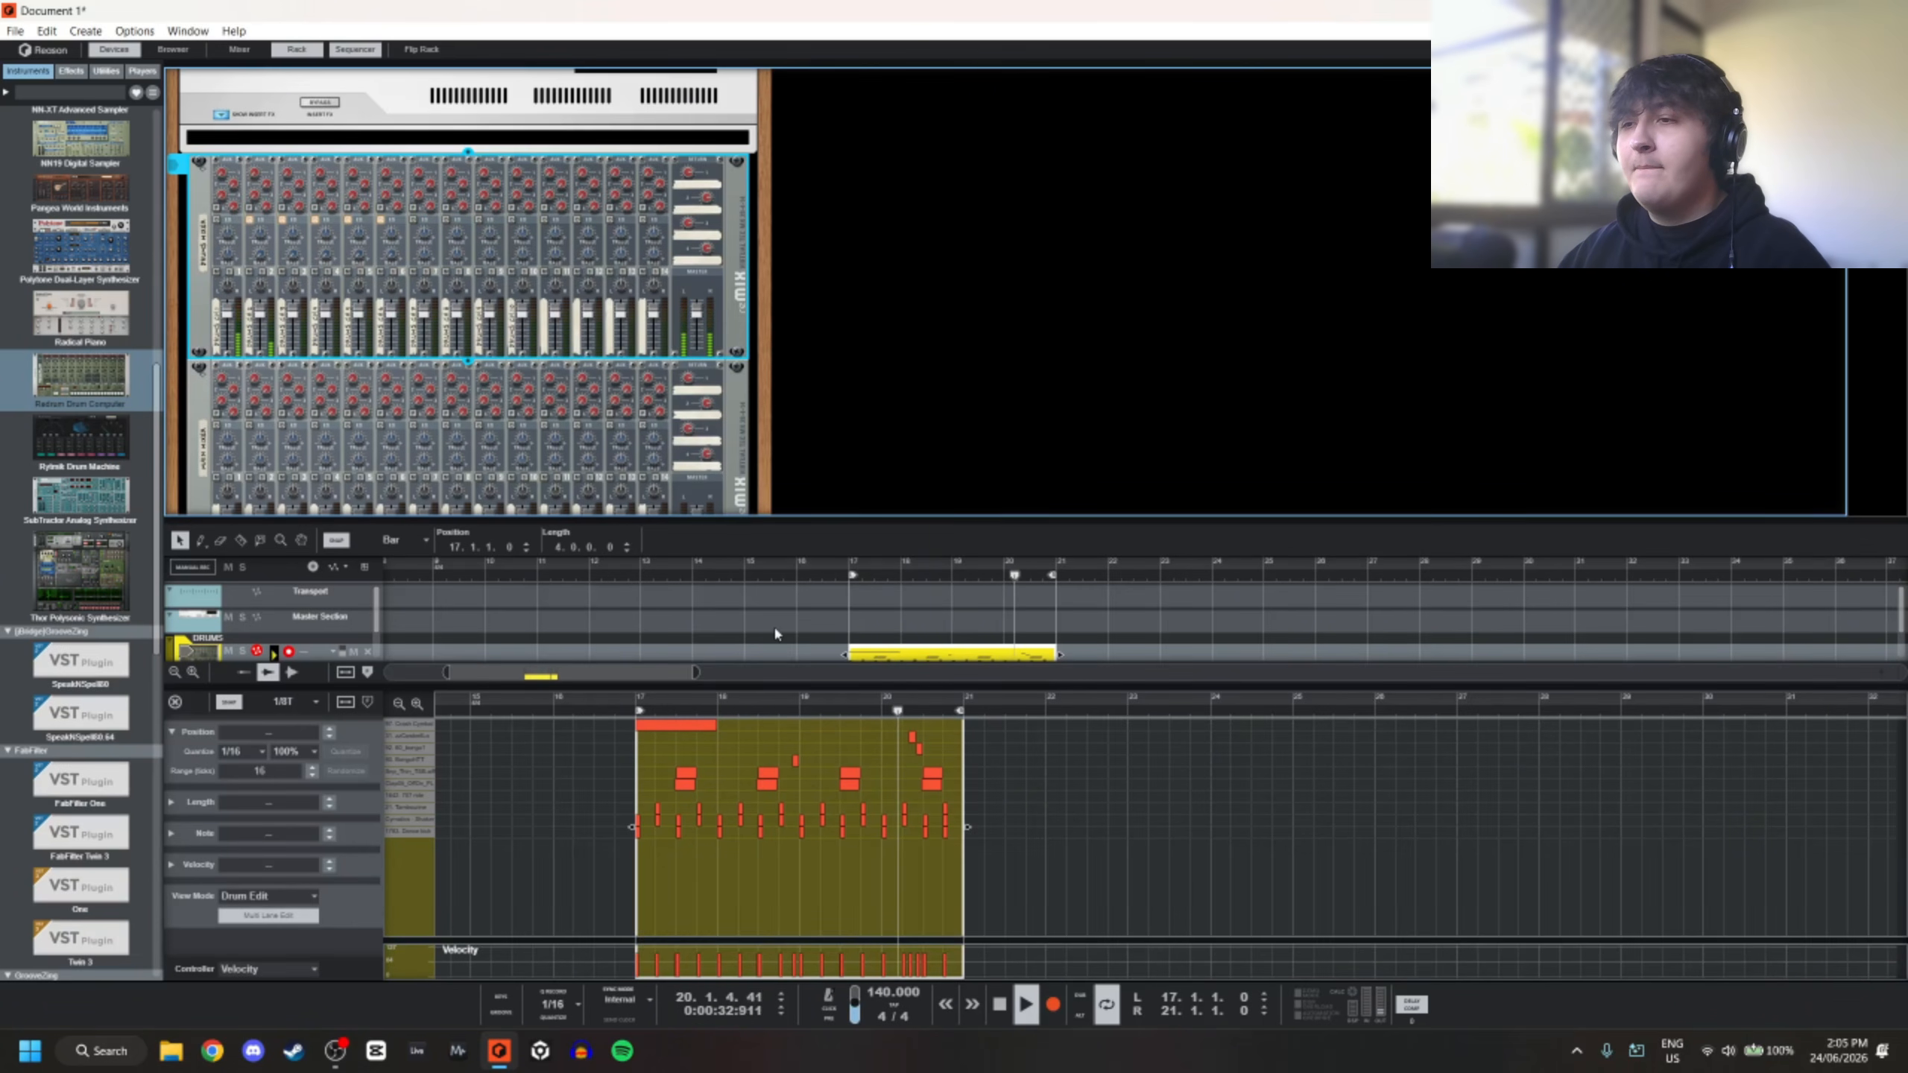
Check the rear cabling from the Redrum channel outputs to the mixers
key(Tab)
key(Tab)
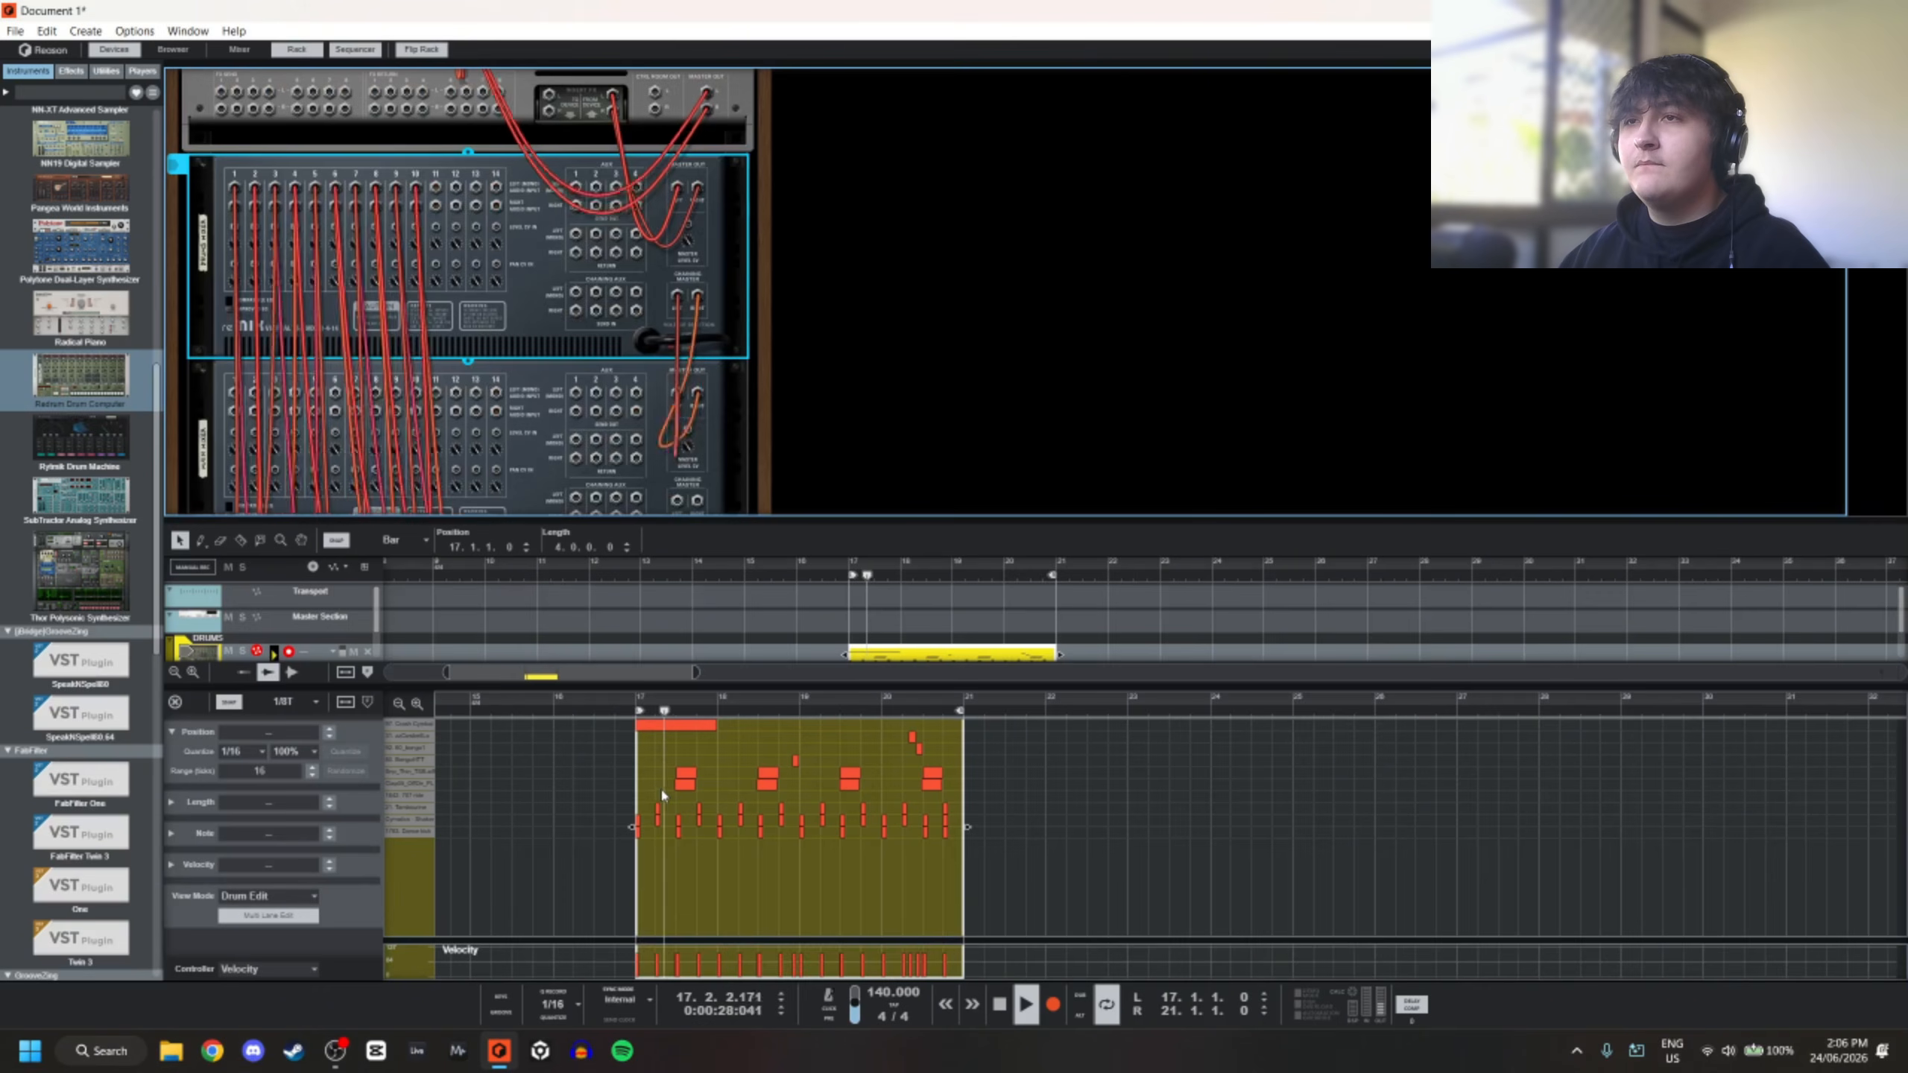
scroll(517, 421, down, 5)
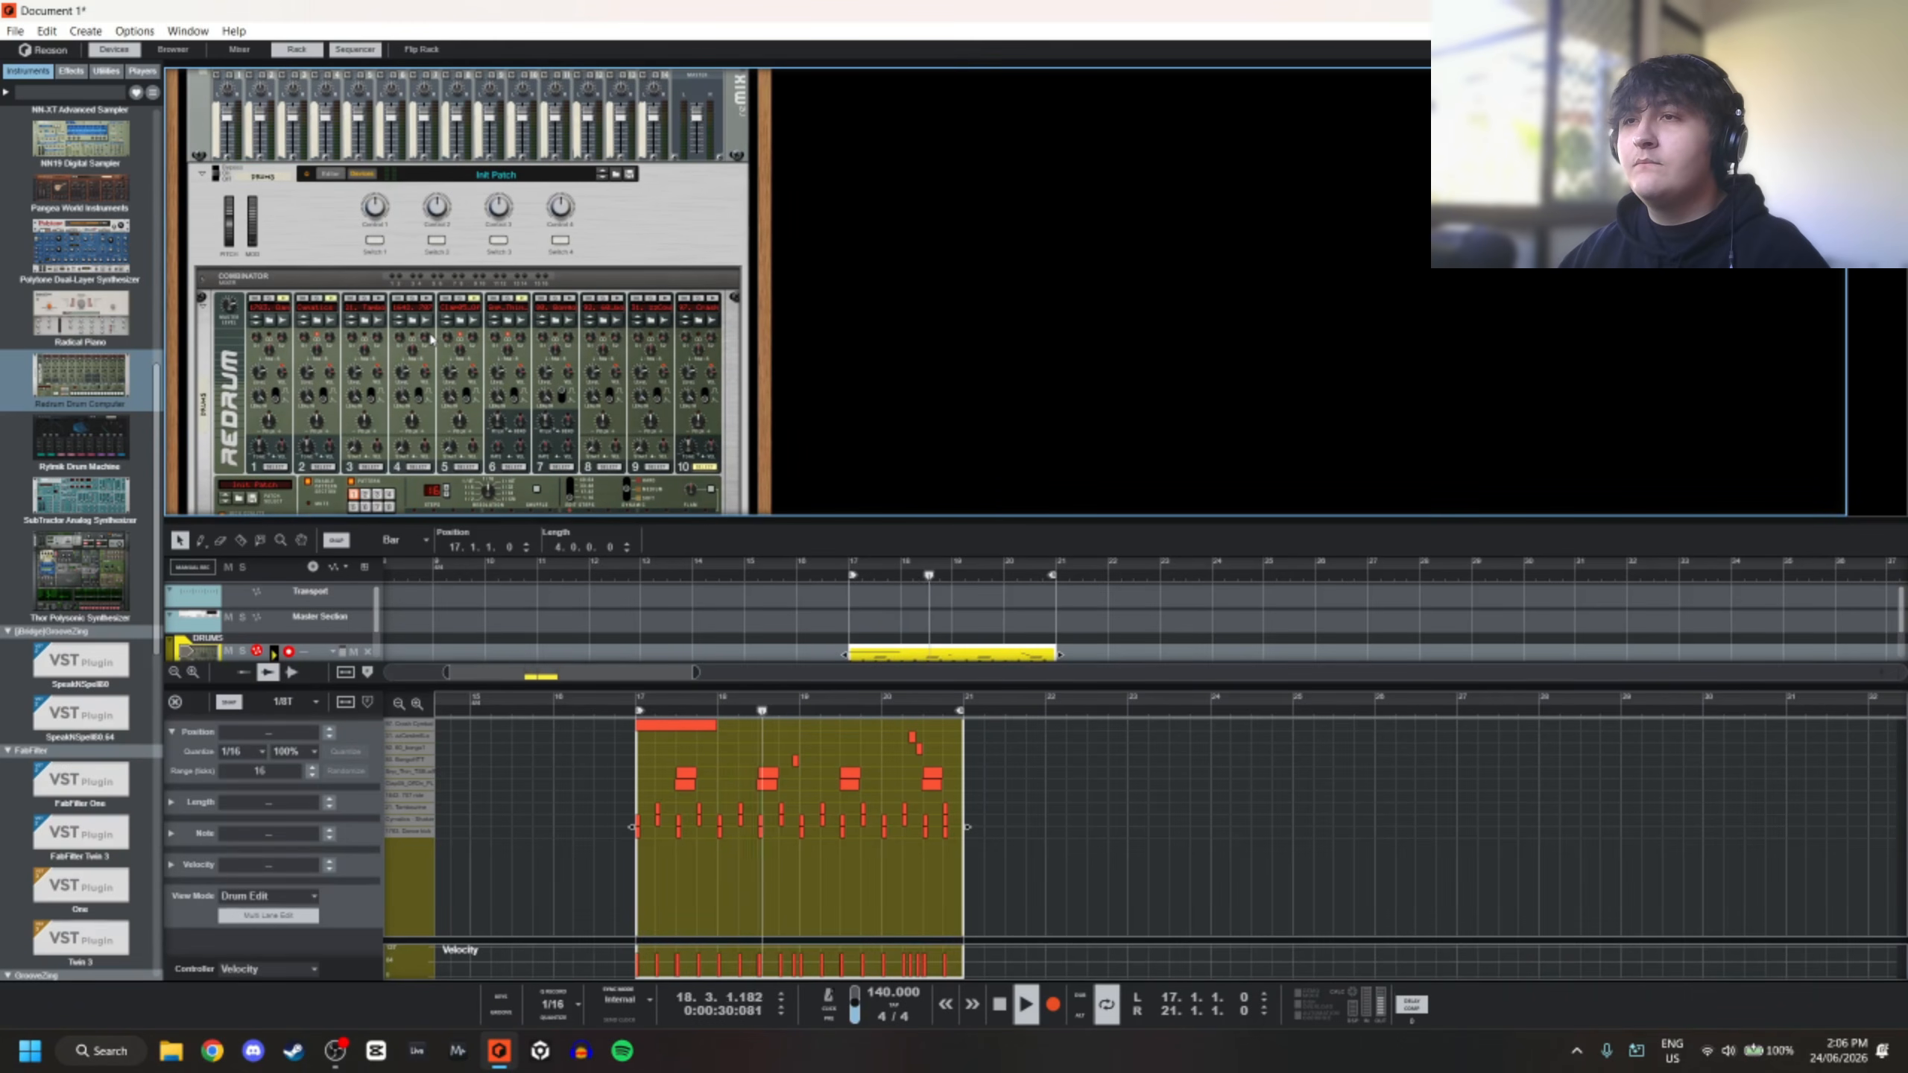
click(430, 302)
key(space)
key(Tab)
key(Tab)
scroll(420, 342, up, 5)
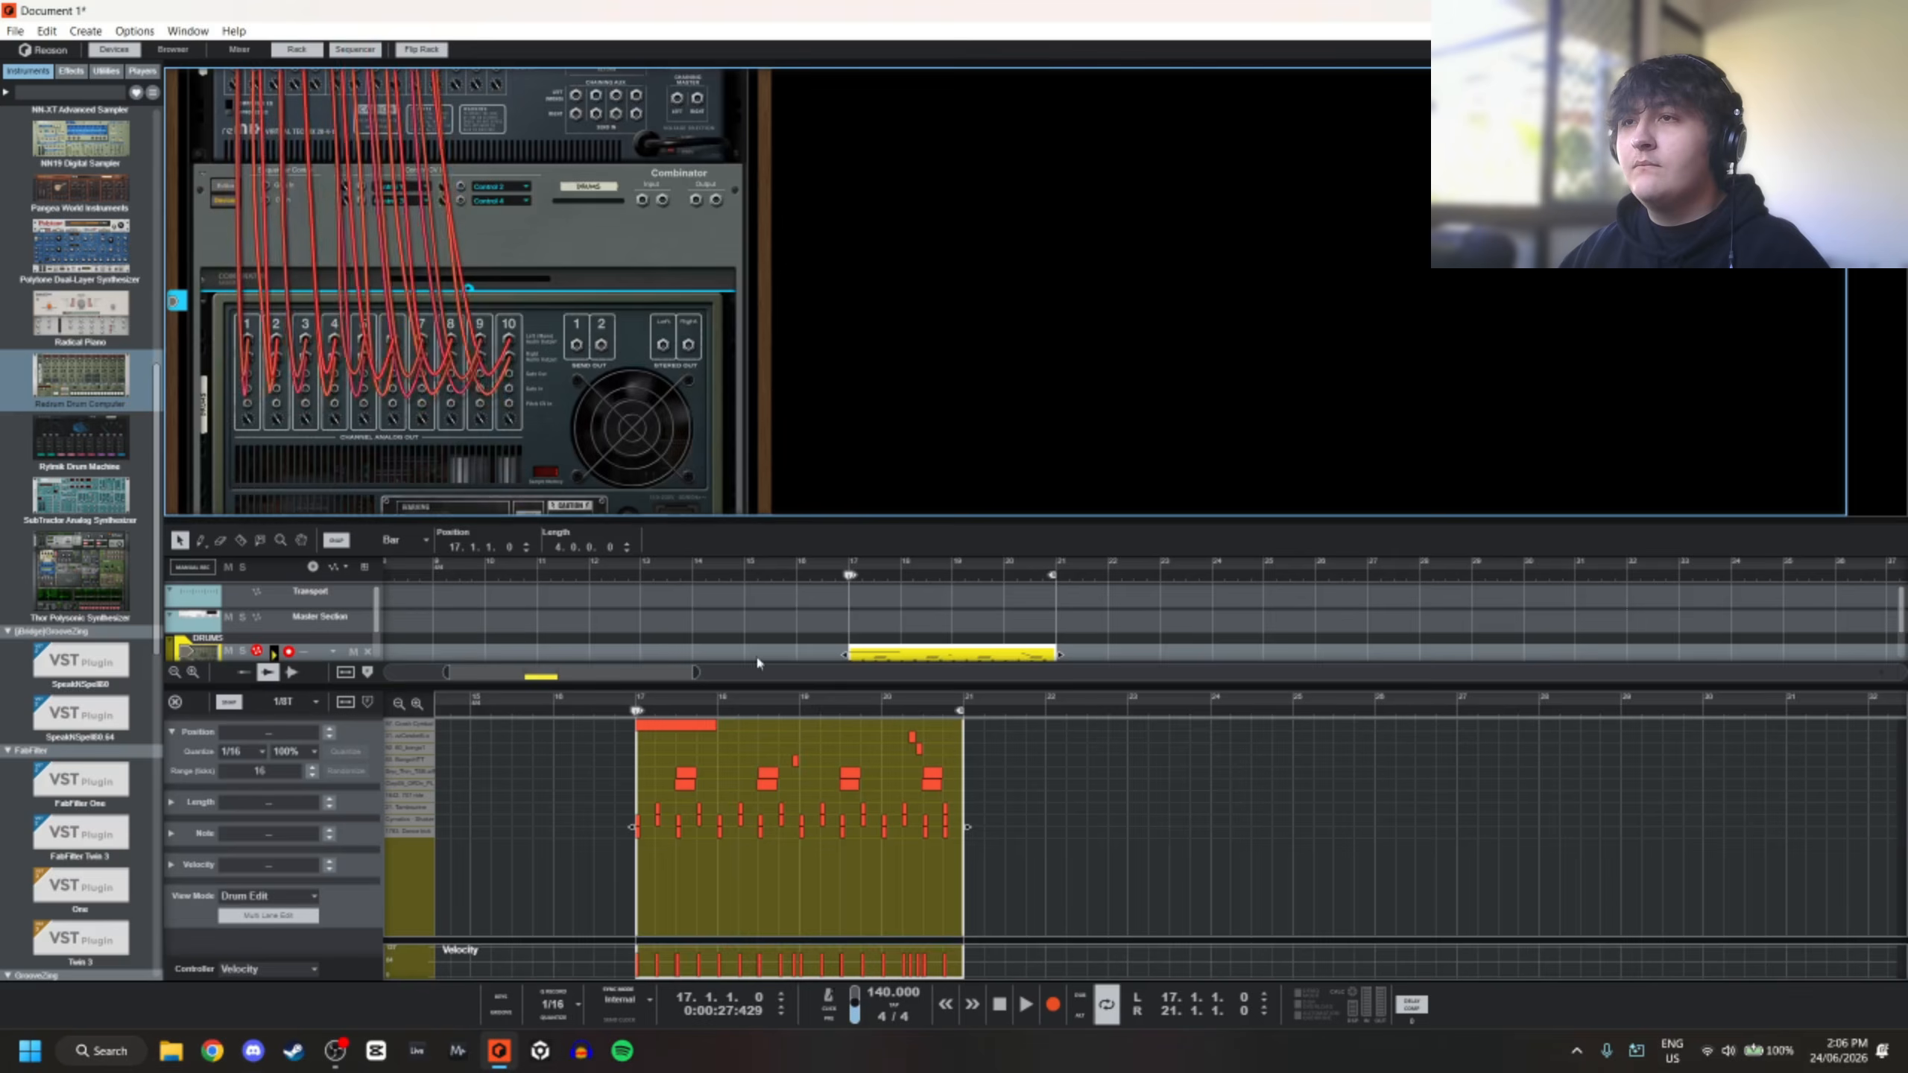
Play the pattern and raise the upper mixer's channel 5 treble amount to 41
key(space)
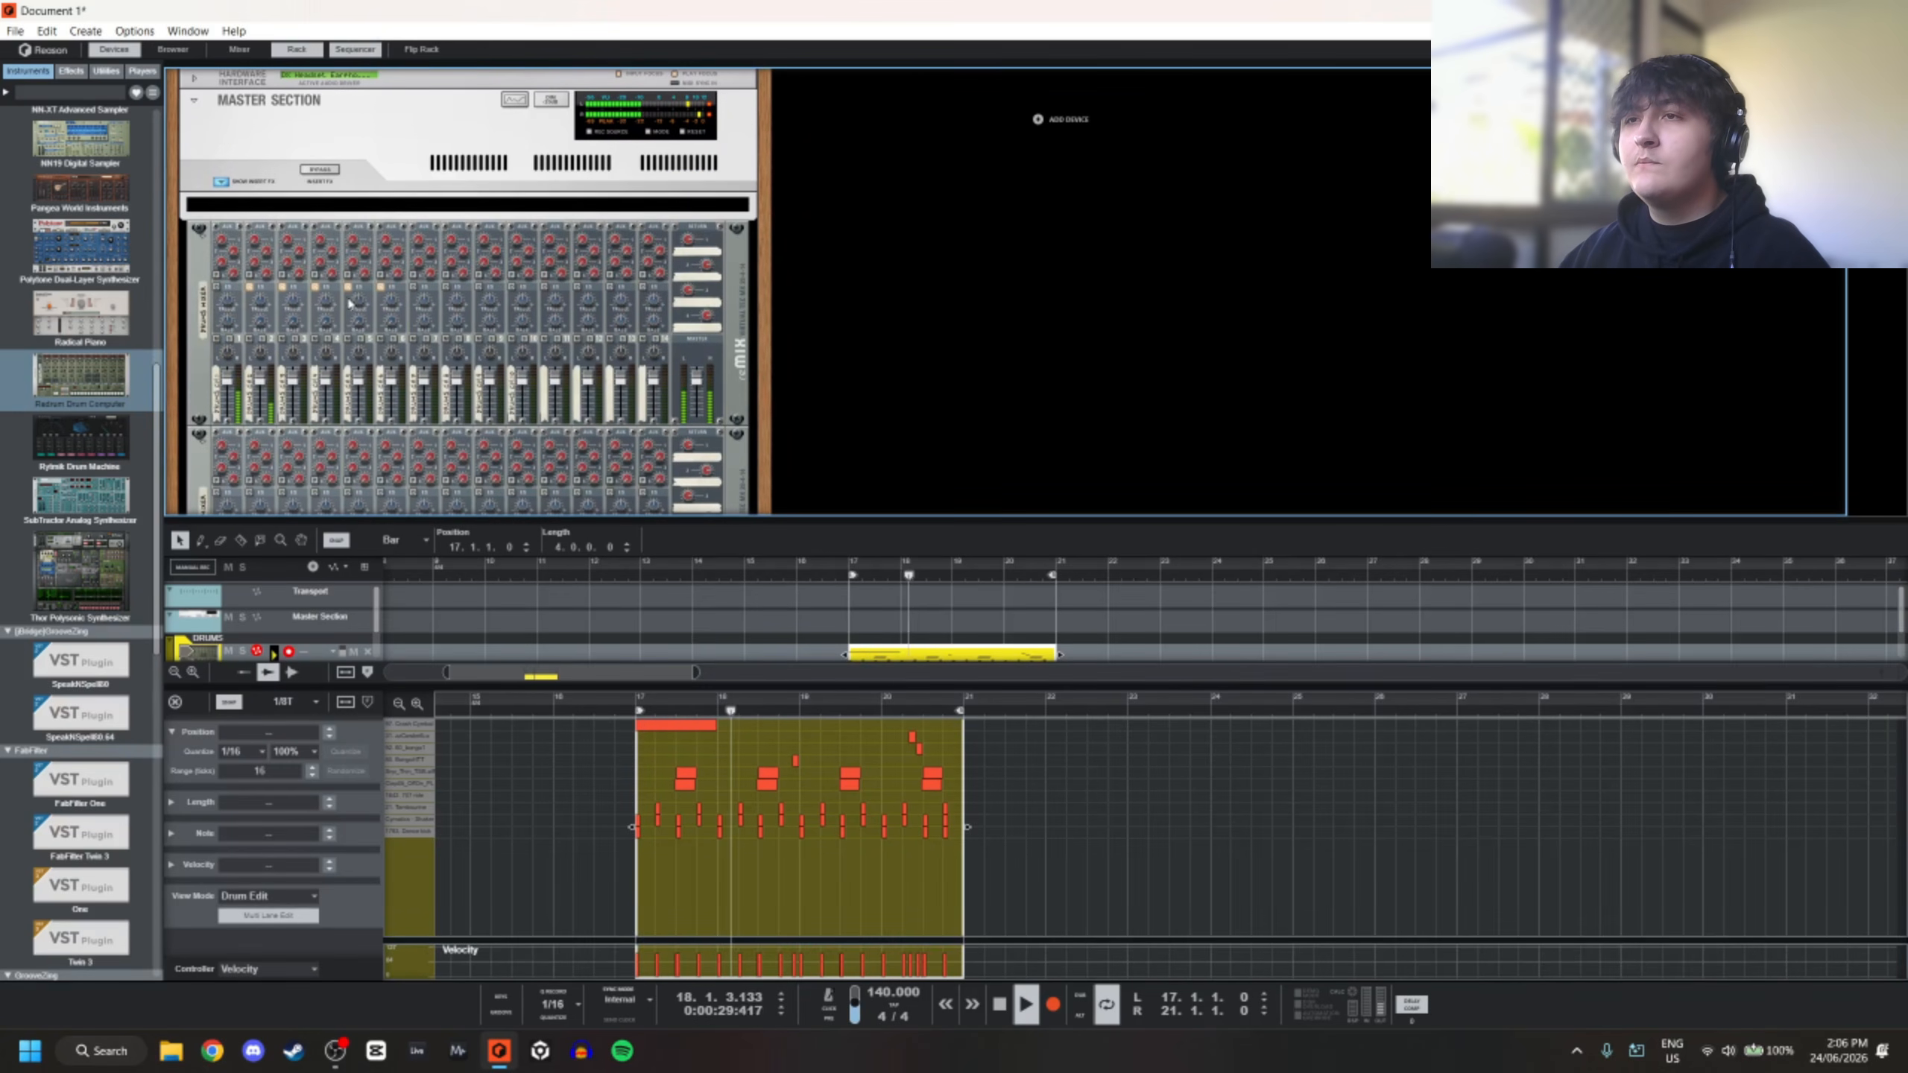
click(352, 301)
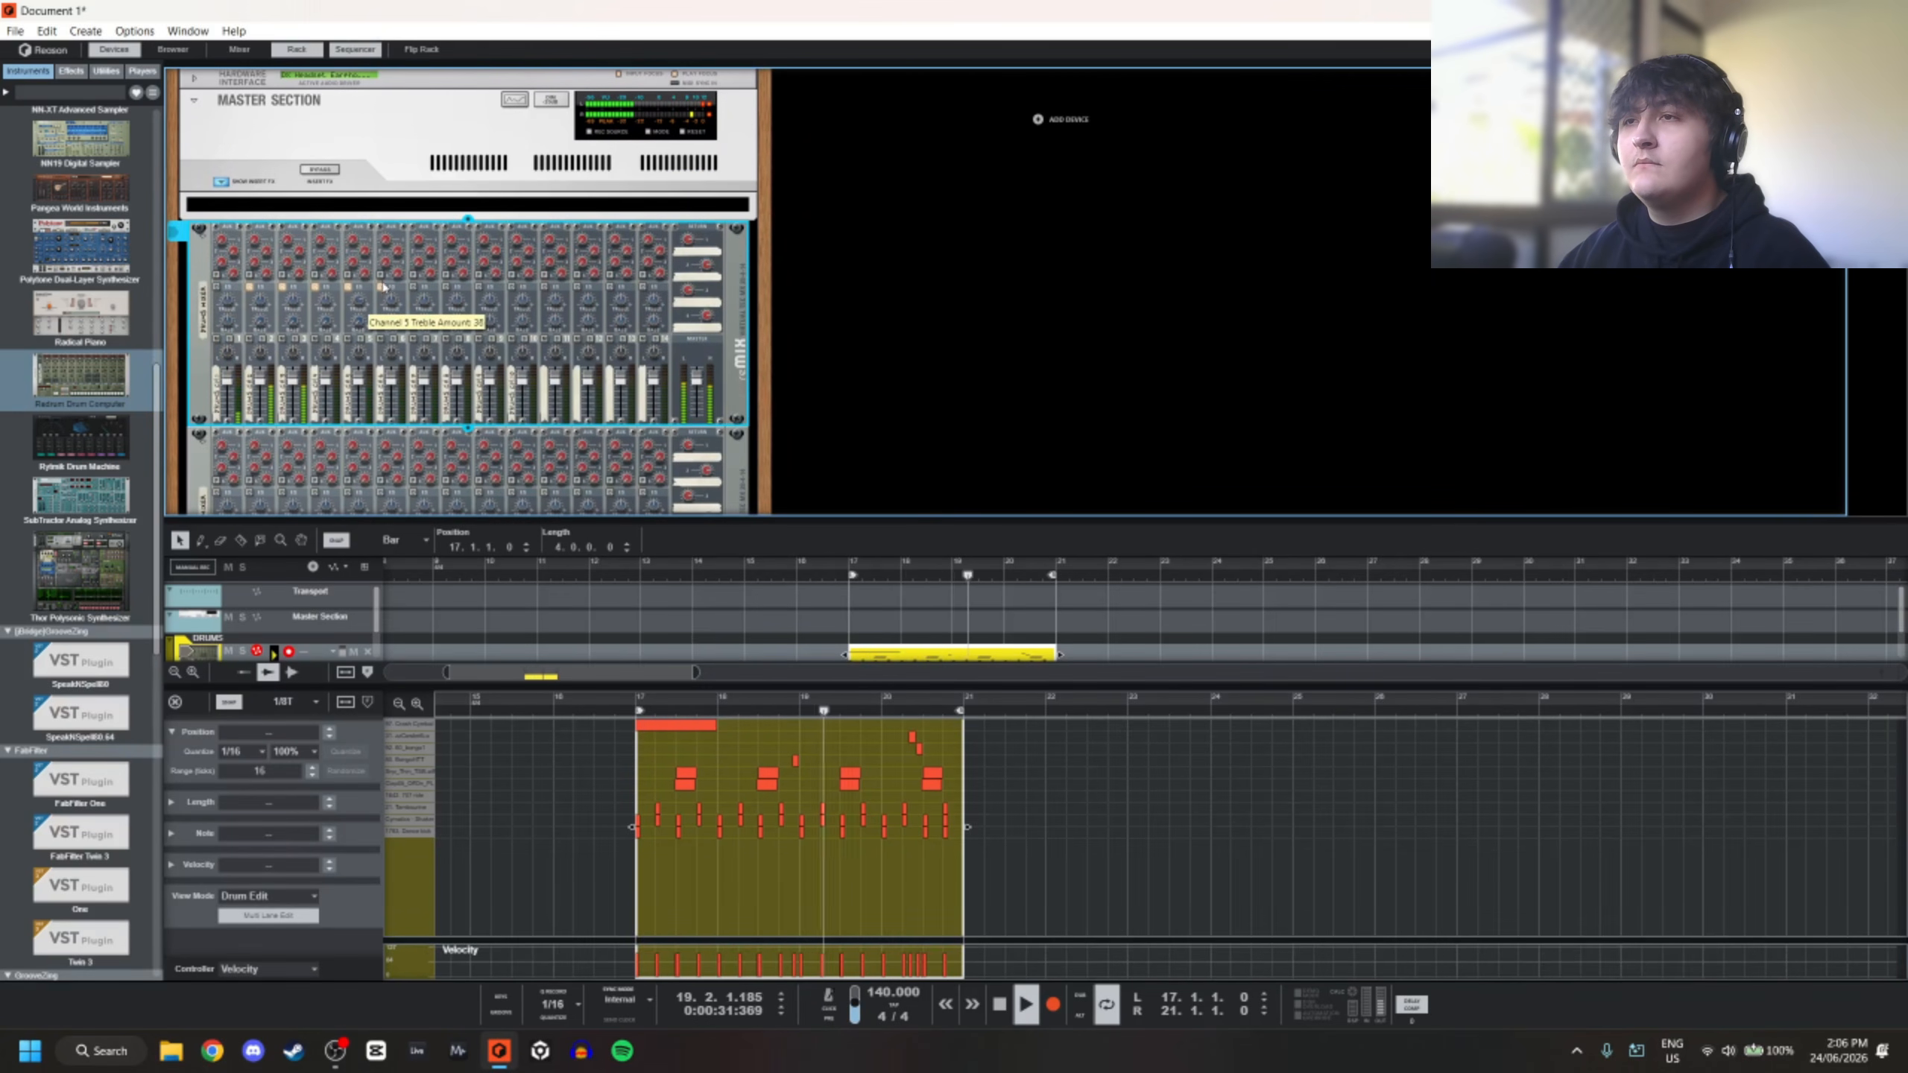
mouse_move(383, 286)
mouse_down()
mouse_move(408, 256)
mouse_move(414, 278)
mouse_up()
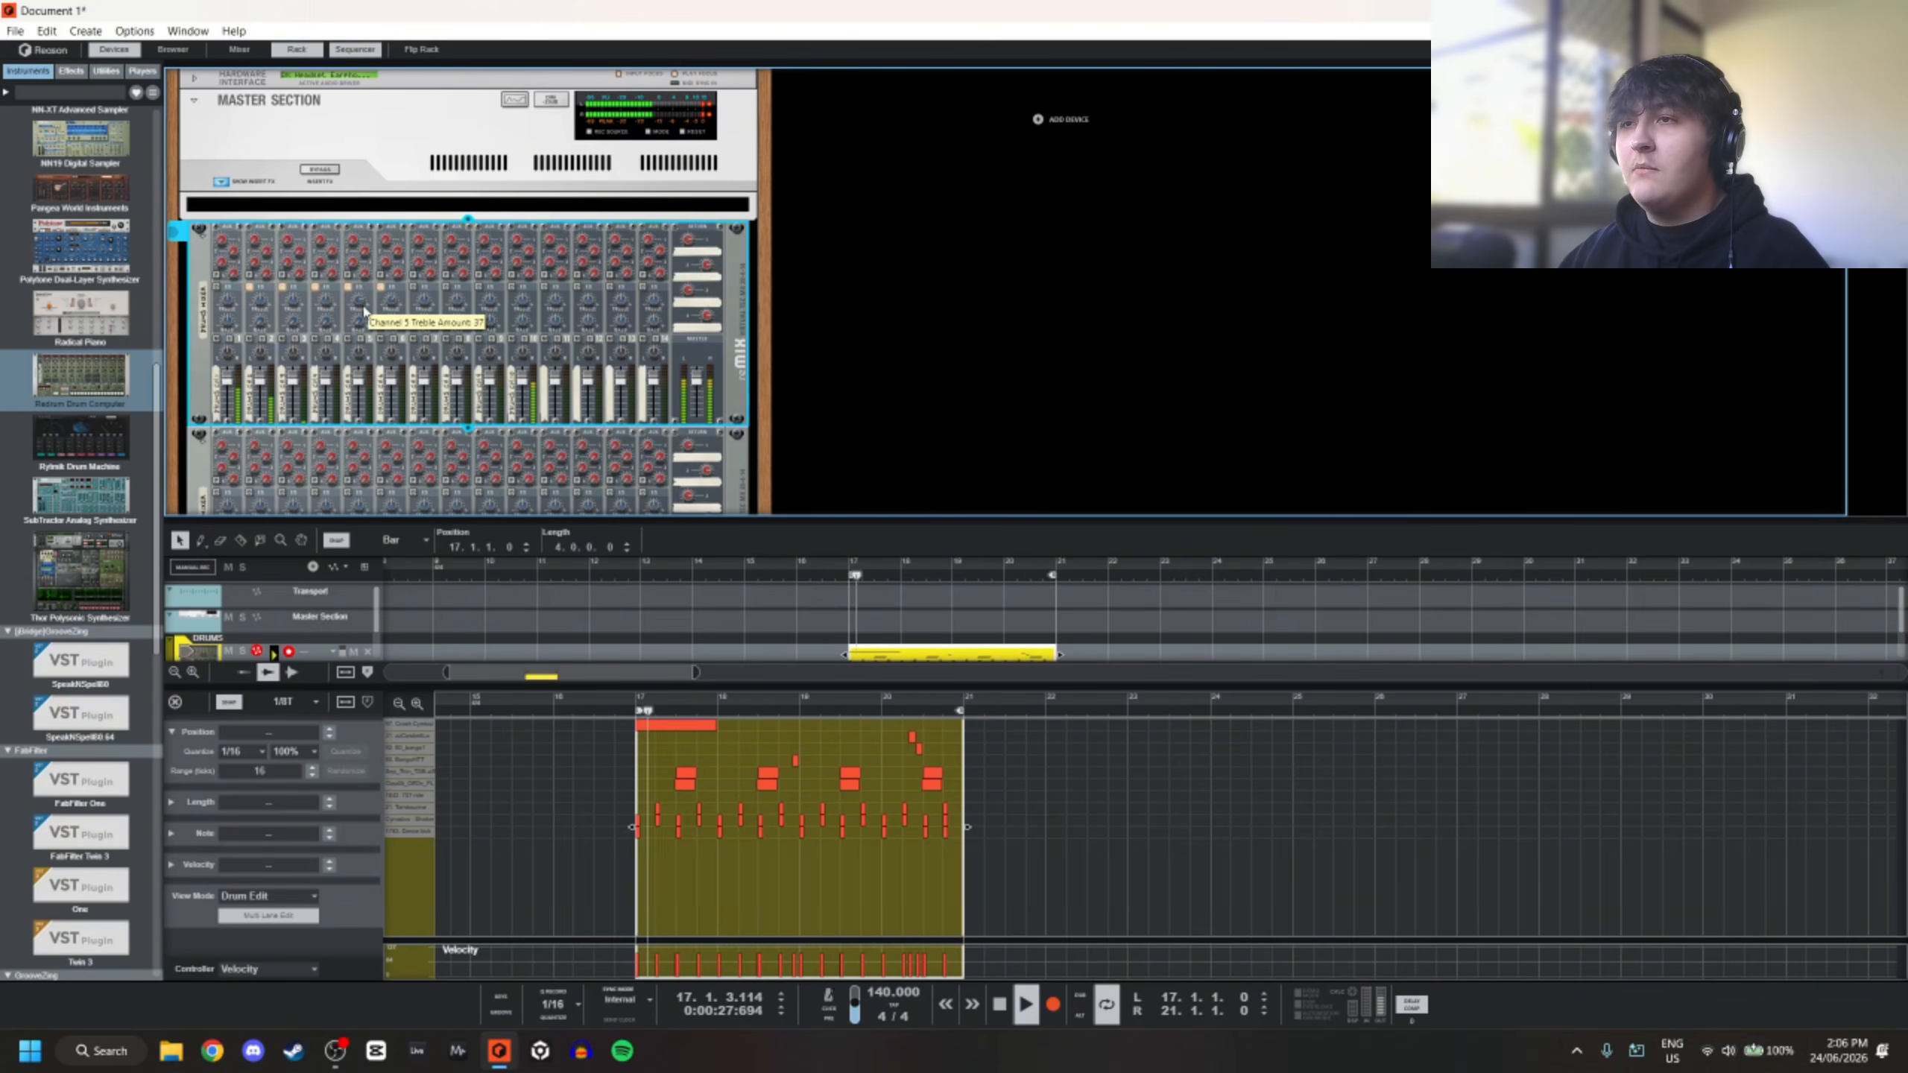
drag(366, 307, 370, 306)
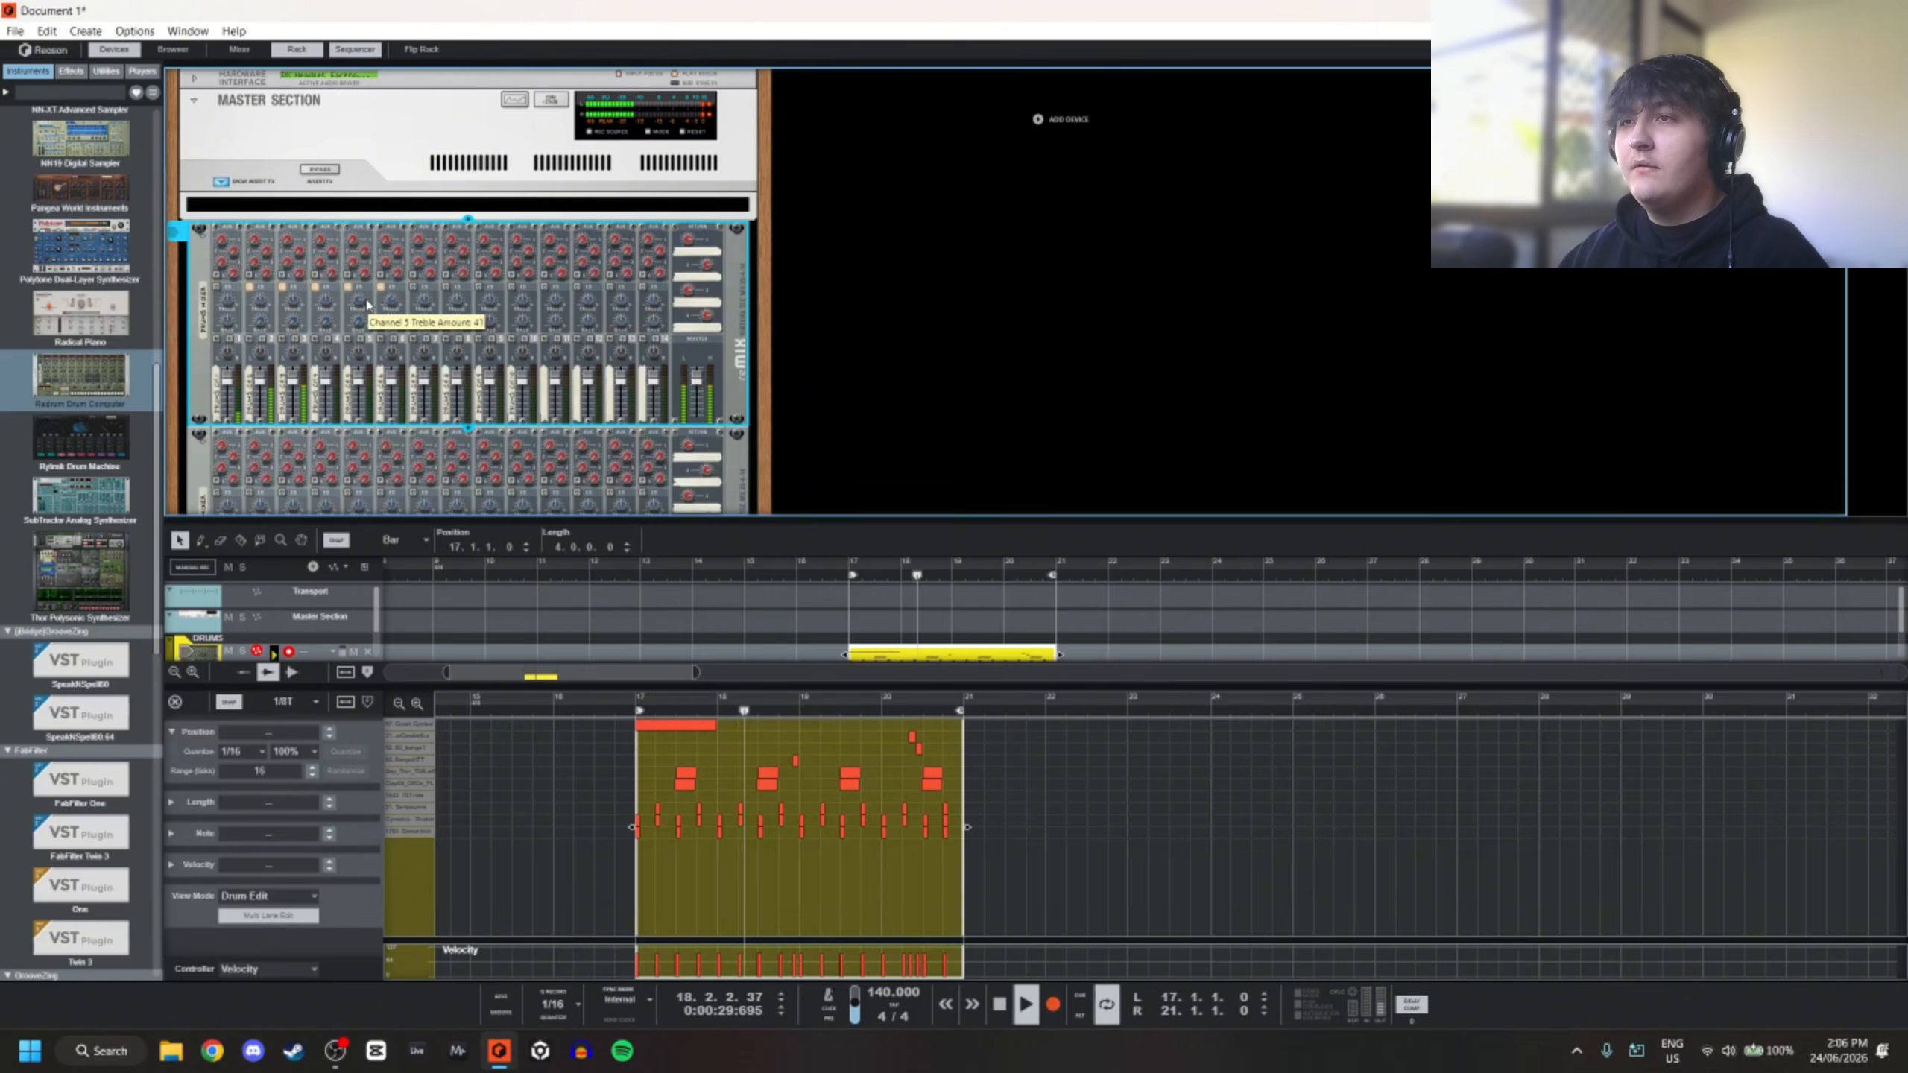
Enable the EQ on upper mixer channels 7 to 10 during playback, raising channel 9's level and cutting channel 10's bass to -64
click(414, 287)
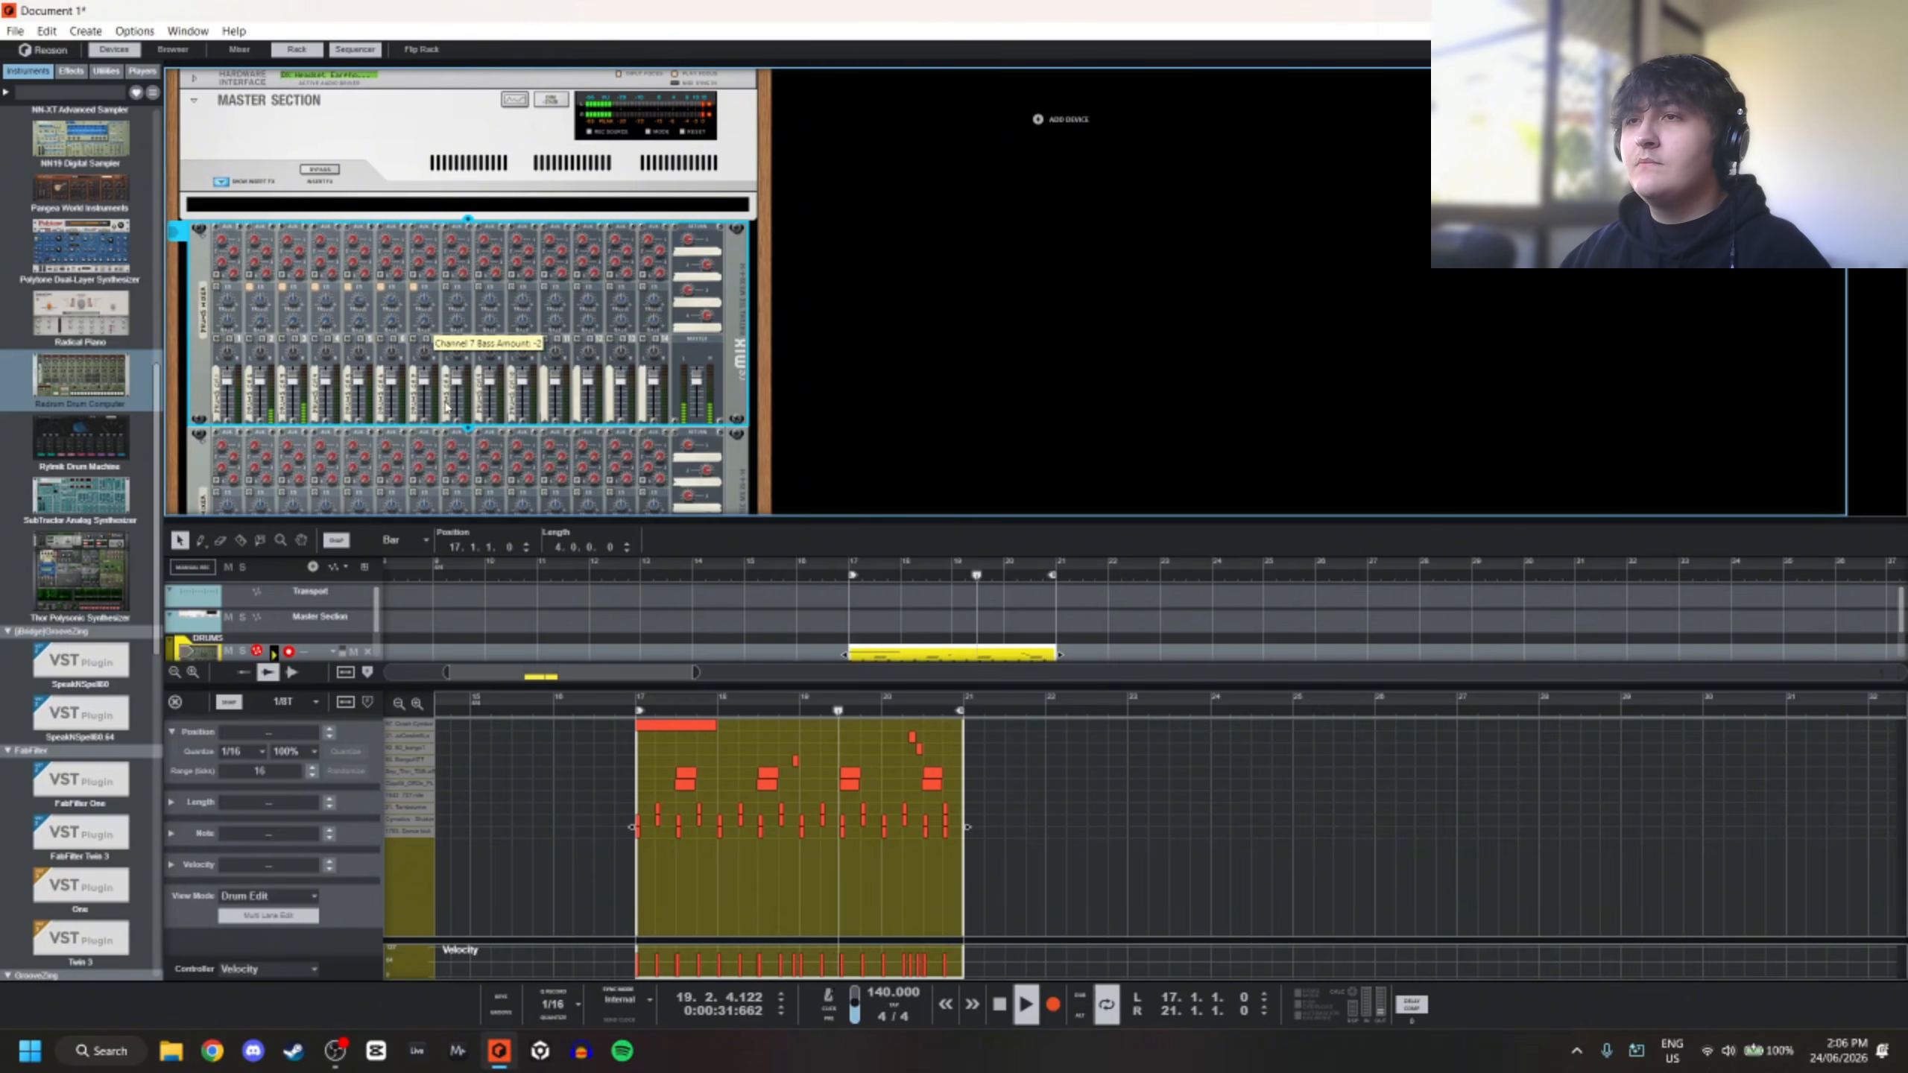
click(447, 288)
click(480, 288)
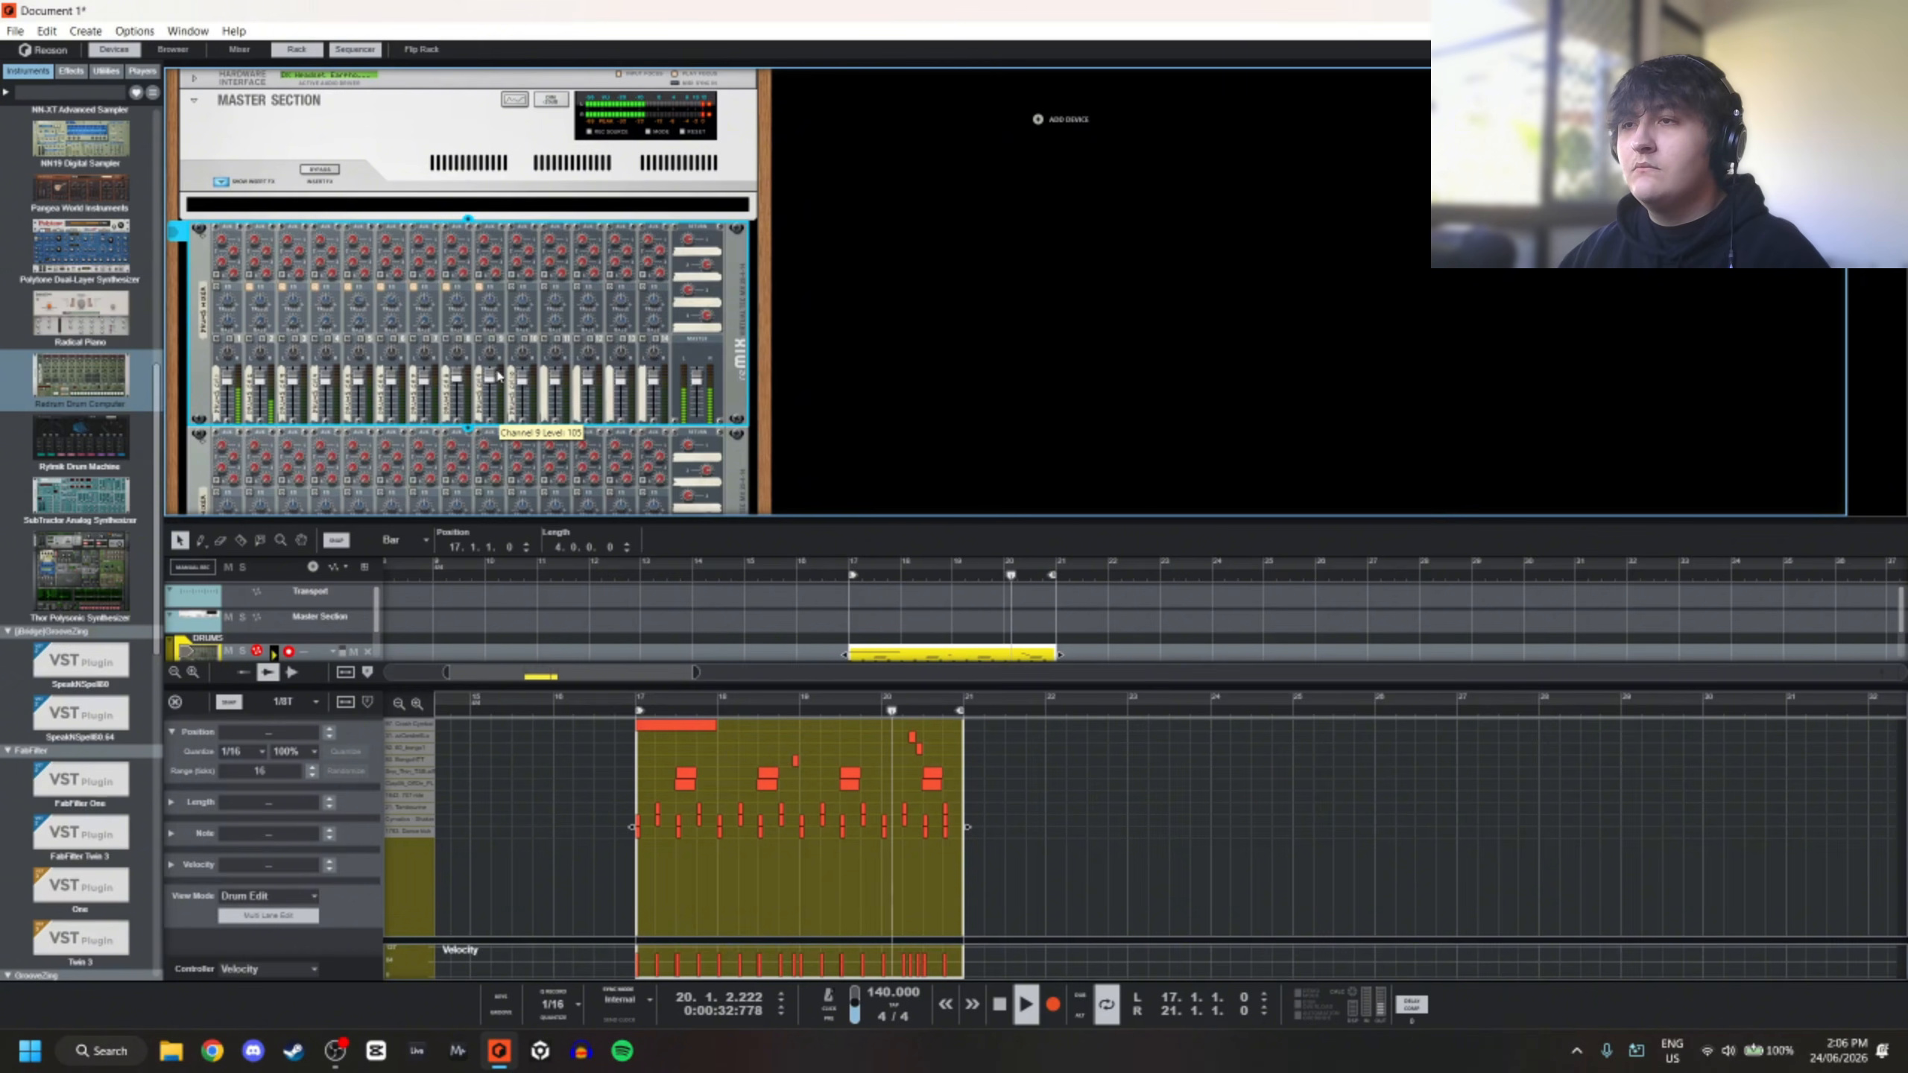
drag(498, 375, 502, 370)
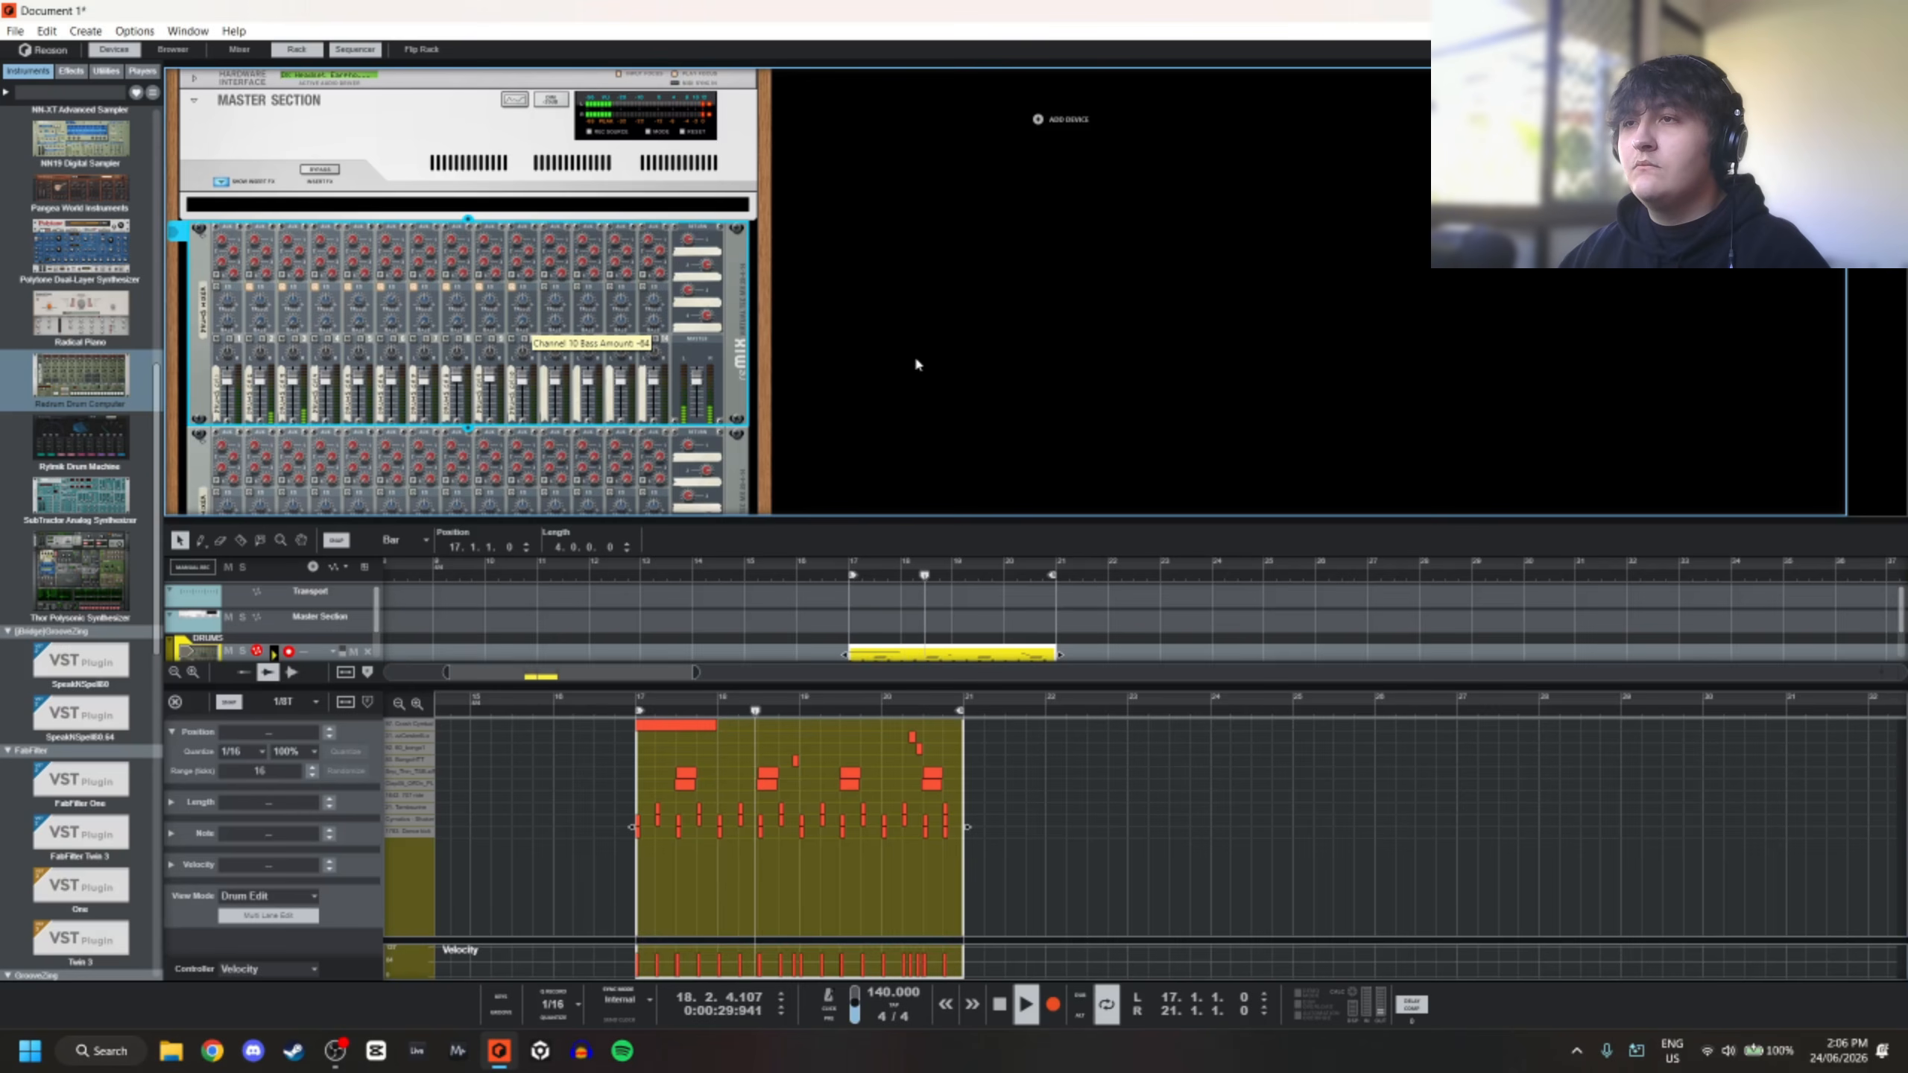
key(space)
Collapse the Master Section device and close the note editor to give the track arrangement the full sequencer area
click(196, 102)
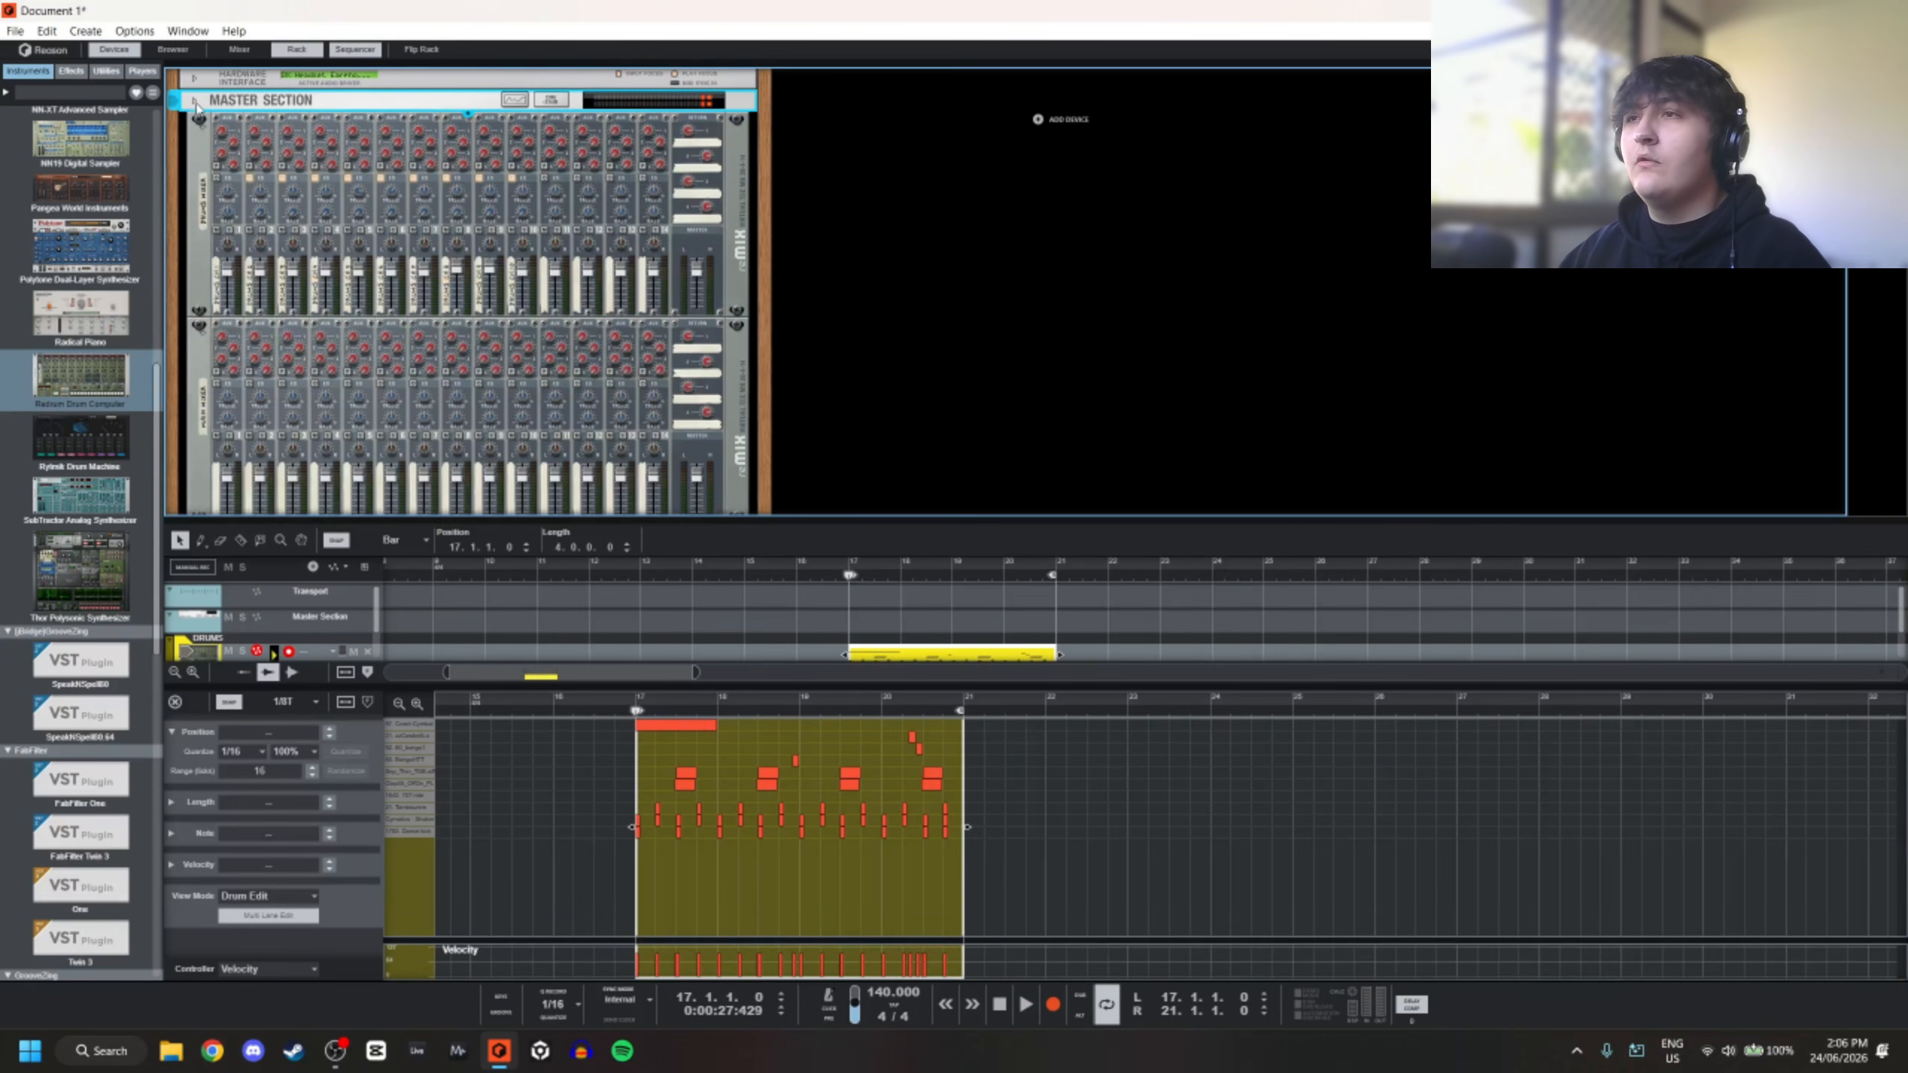
click(1176, 238)
scroll(890, 659, down, 2)
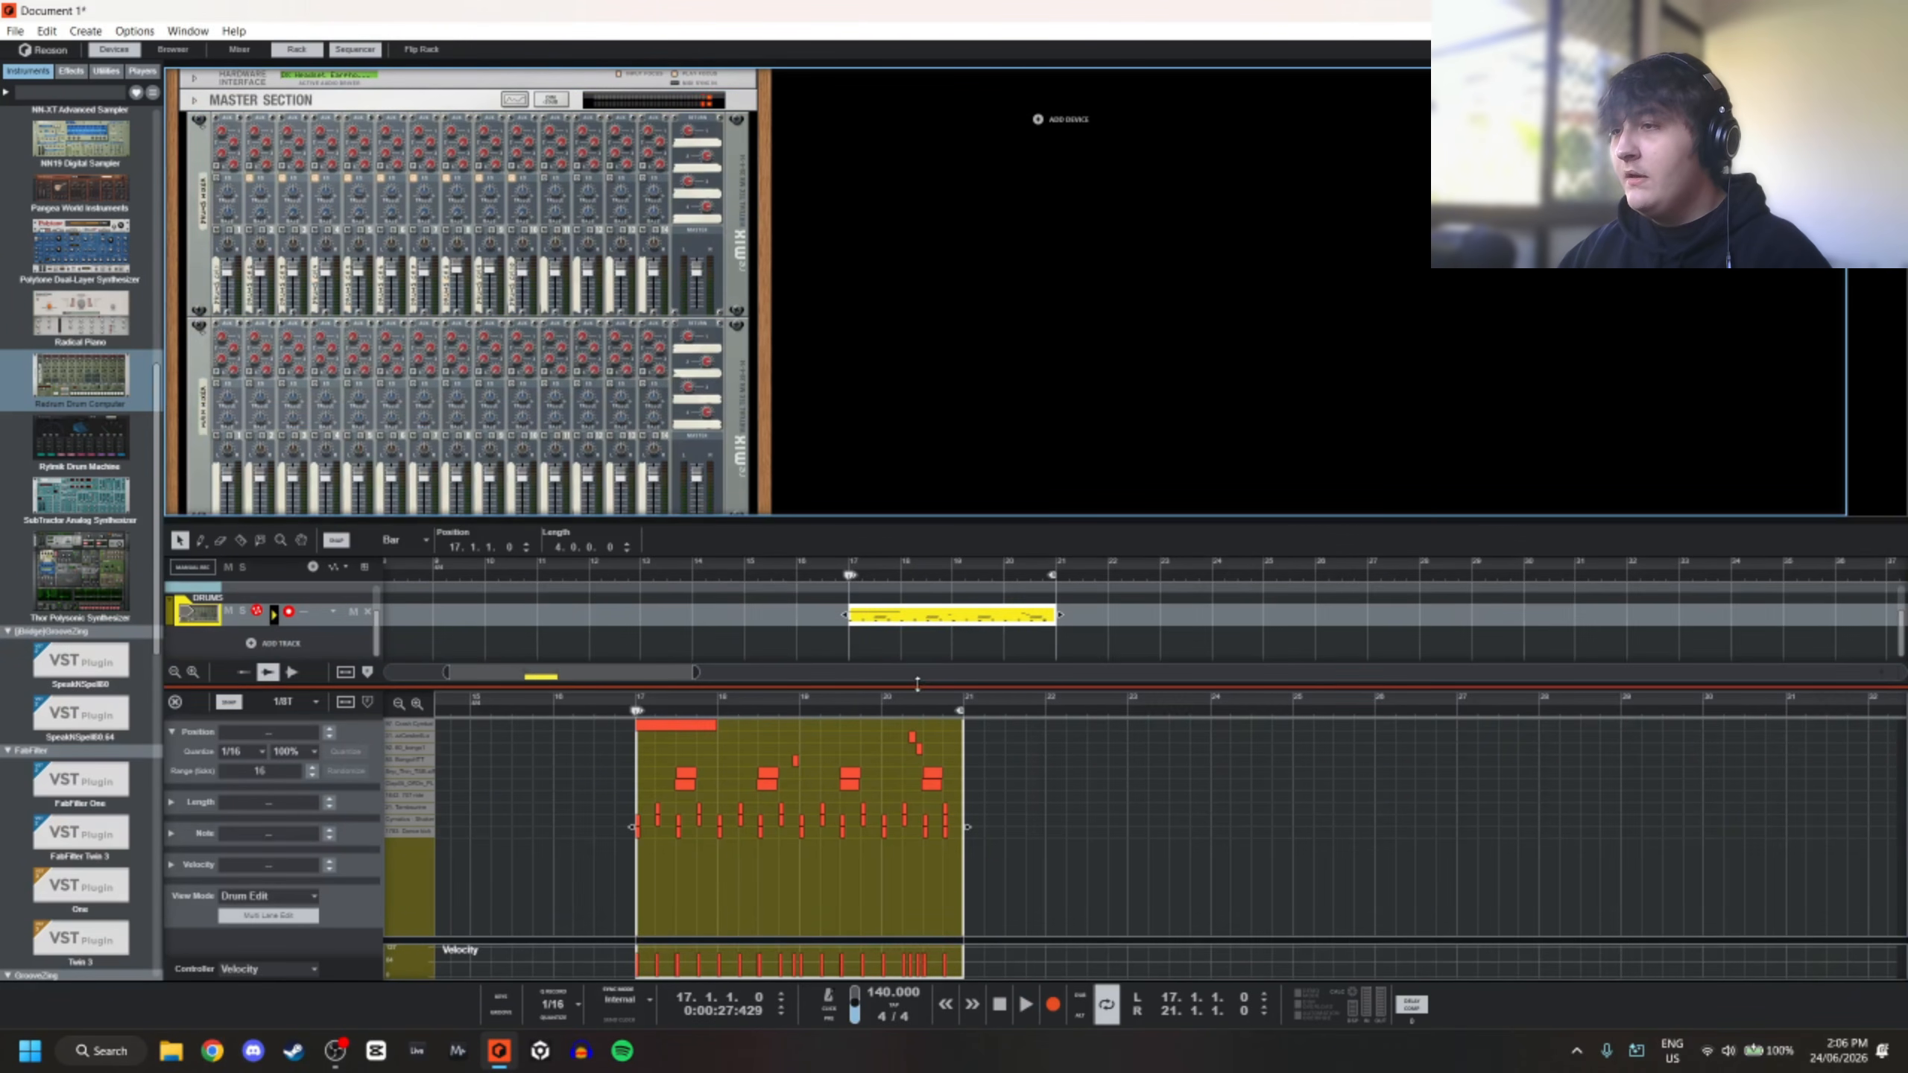
drag(918, 685, 1026, 1018)
click(898, 661)
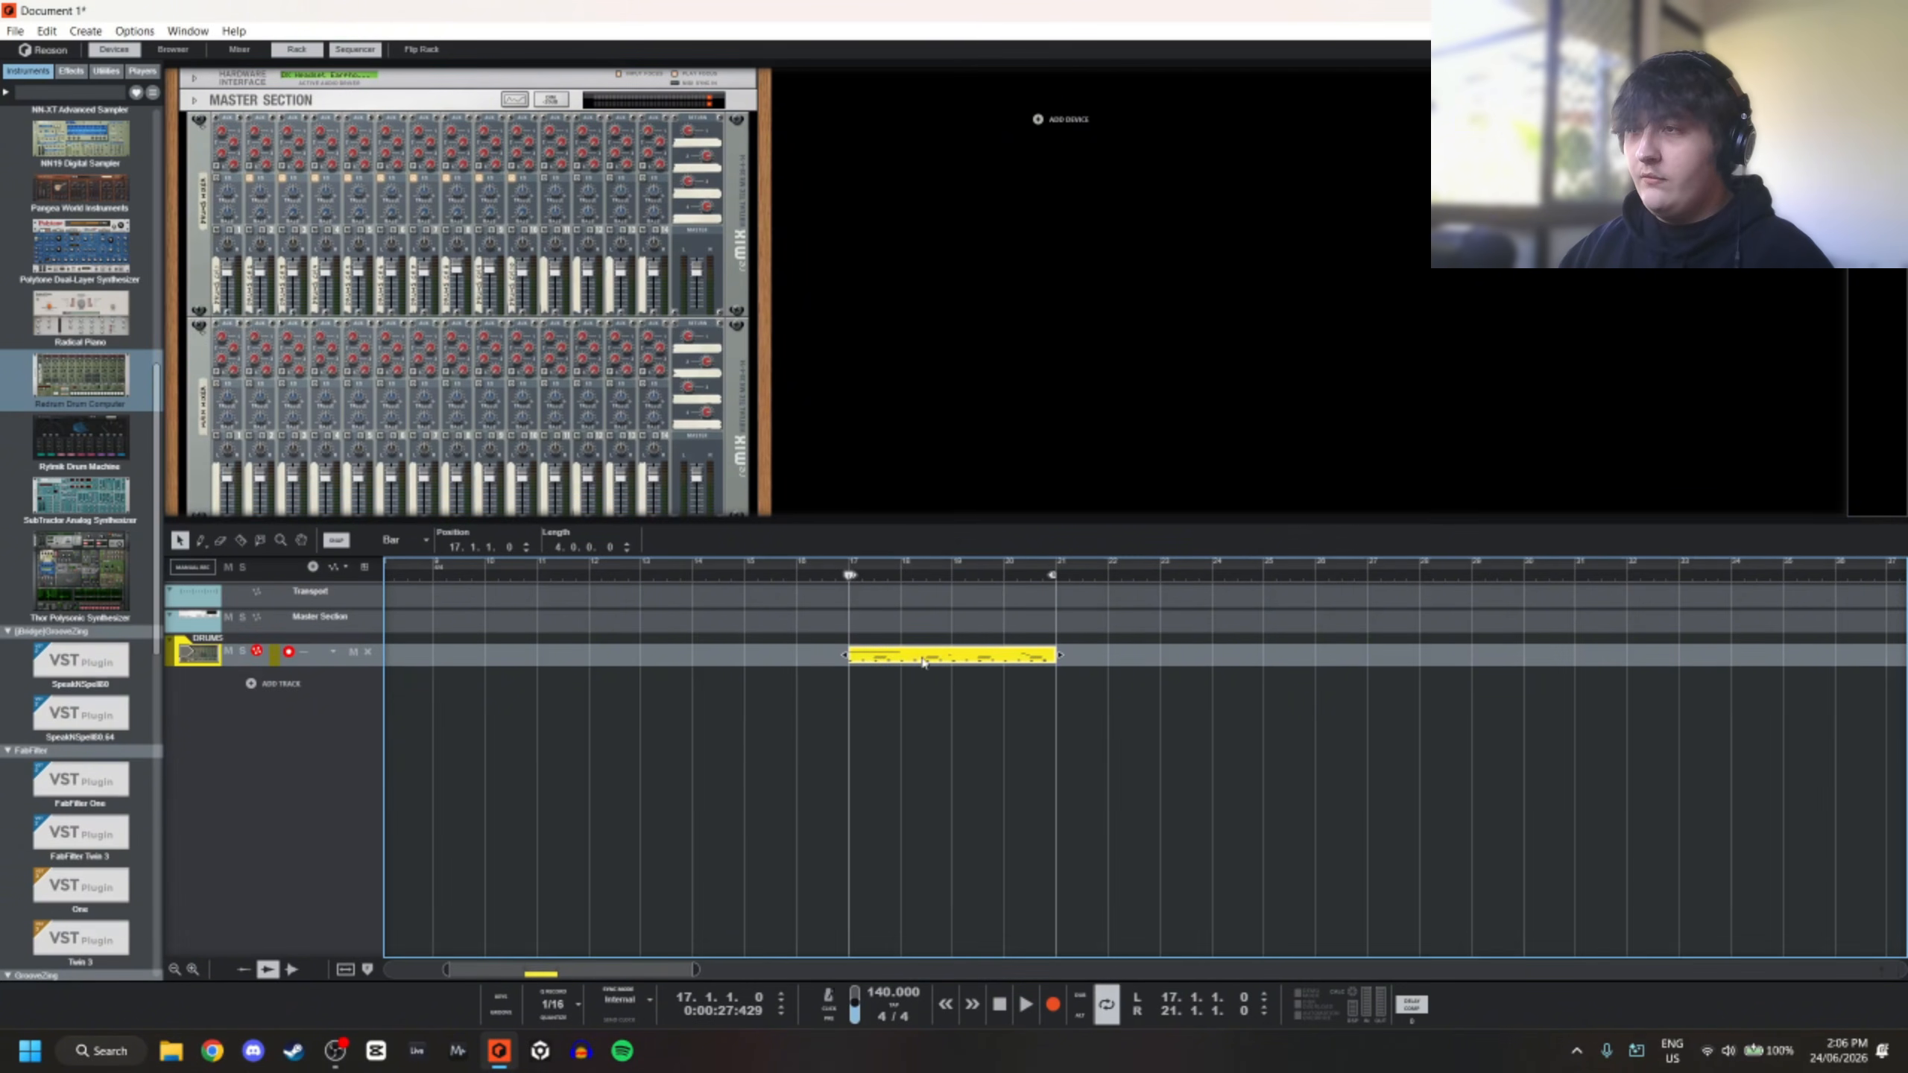
Add four note lanes to the DRUMS track, copy the bar 17 to 21 clip into each, and open a copy for editing
click(193, 653)
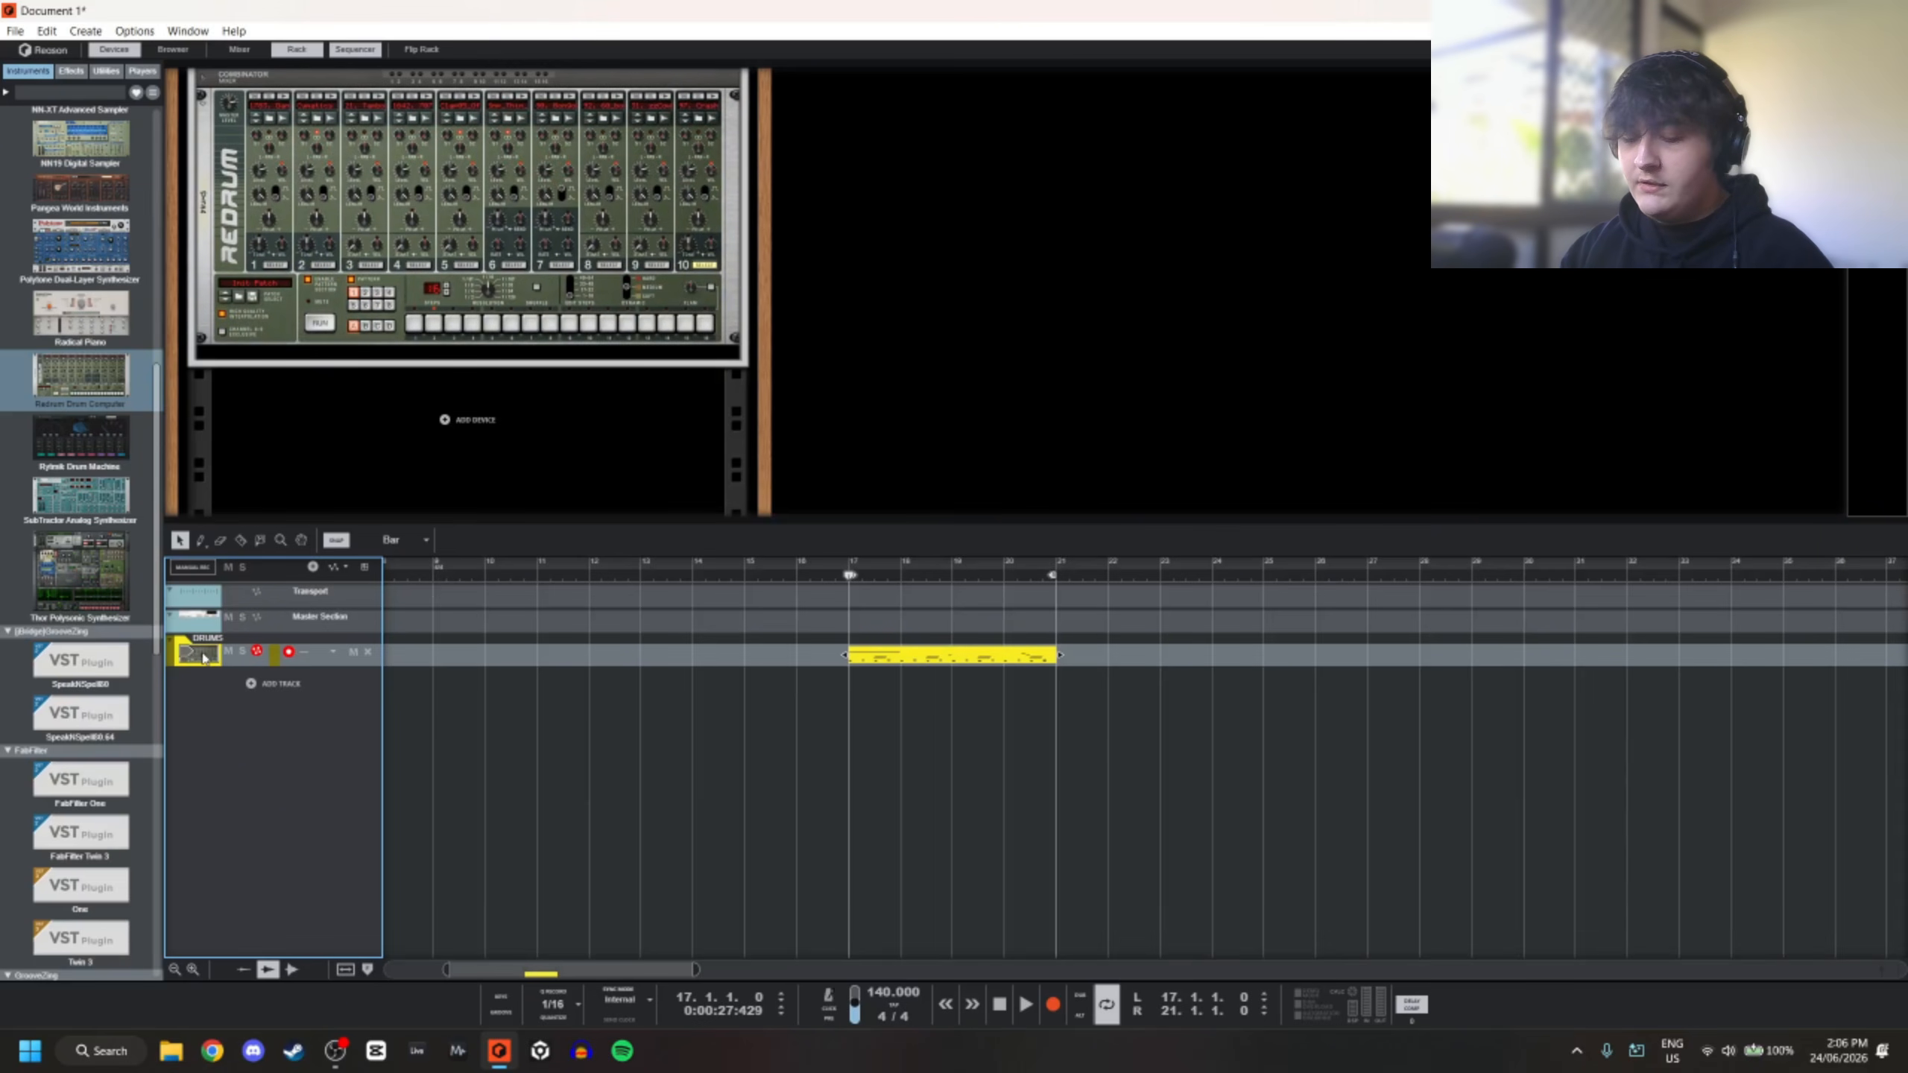
click(203, 658)
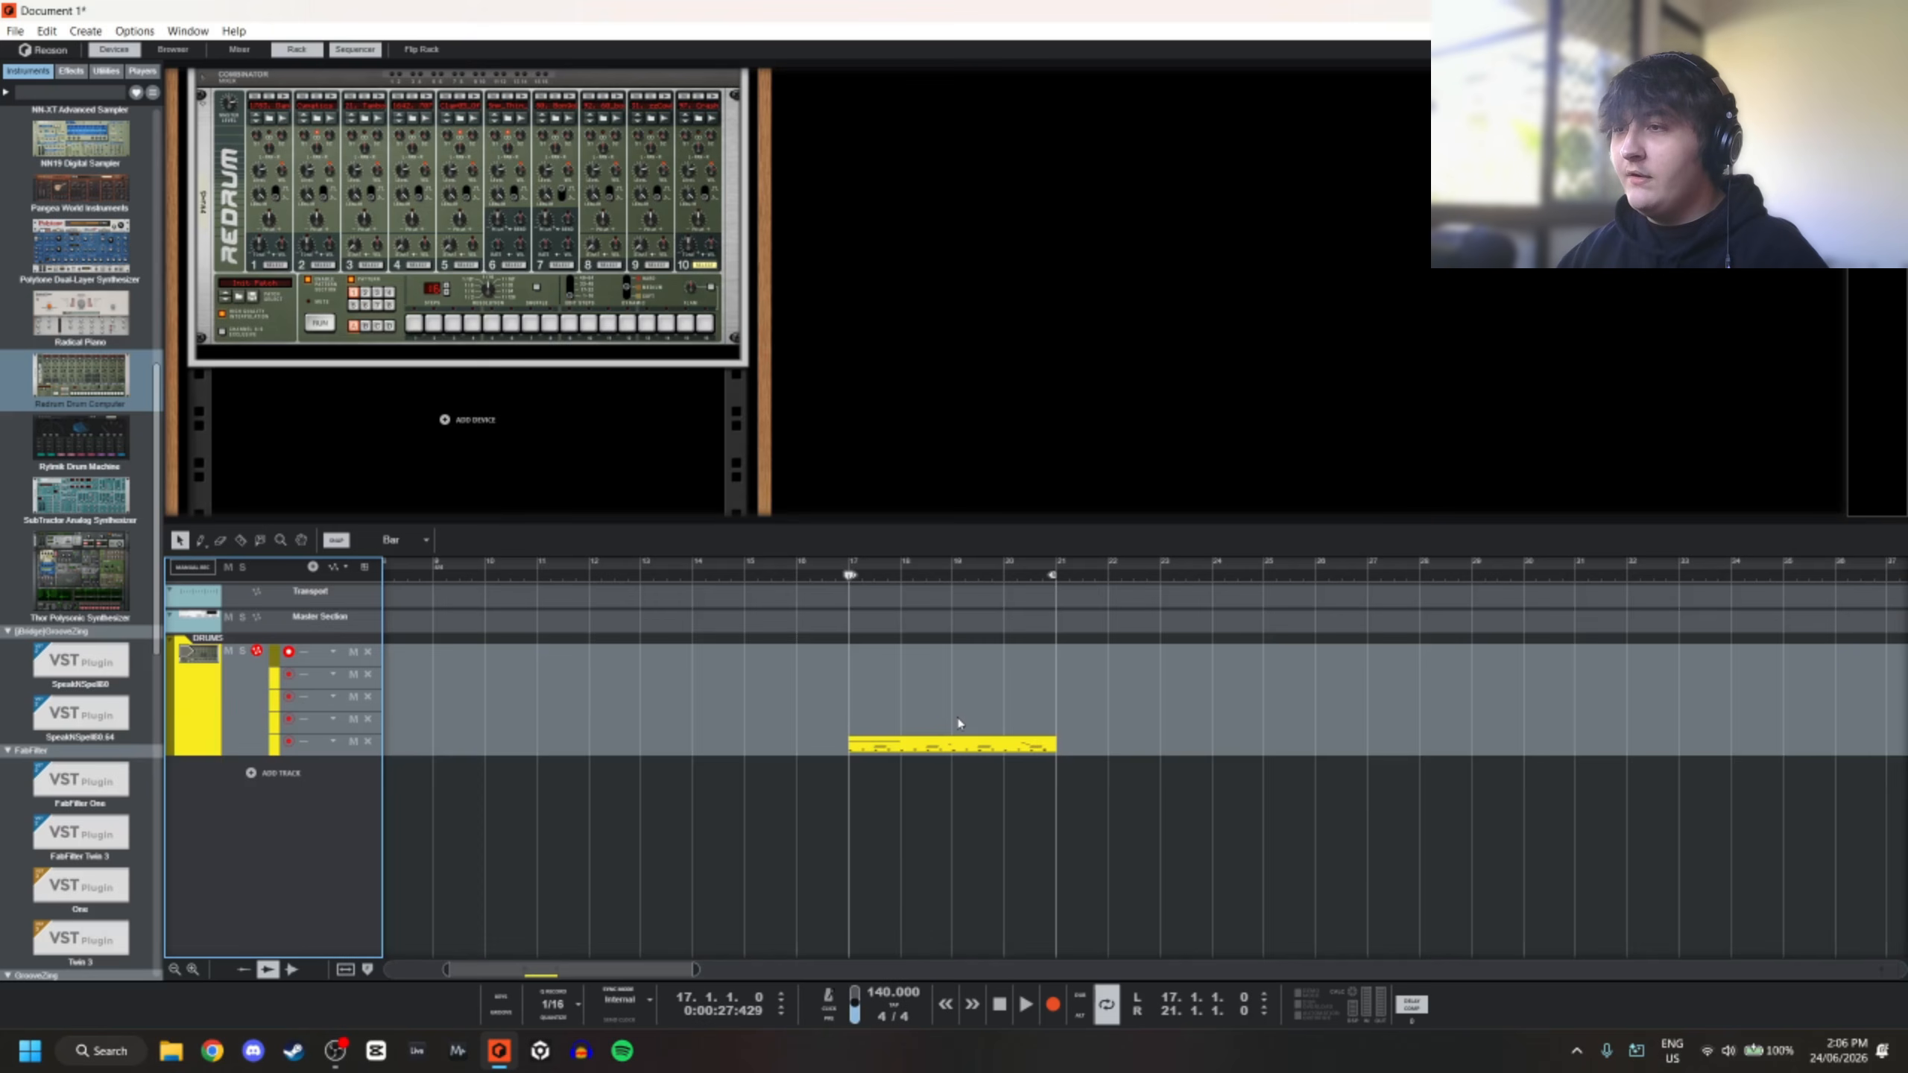
drag(959, 750, 962, 676)
drag(961, 677, 963, 649)
double_click(963, 676)
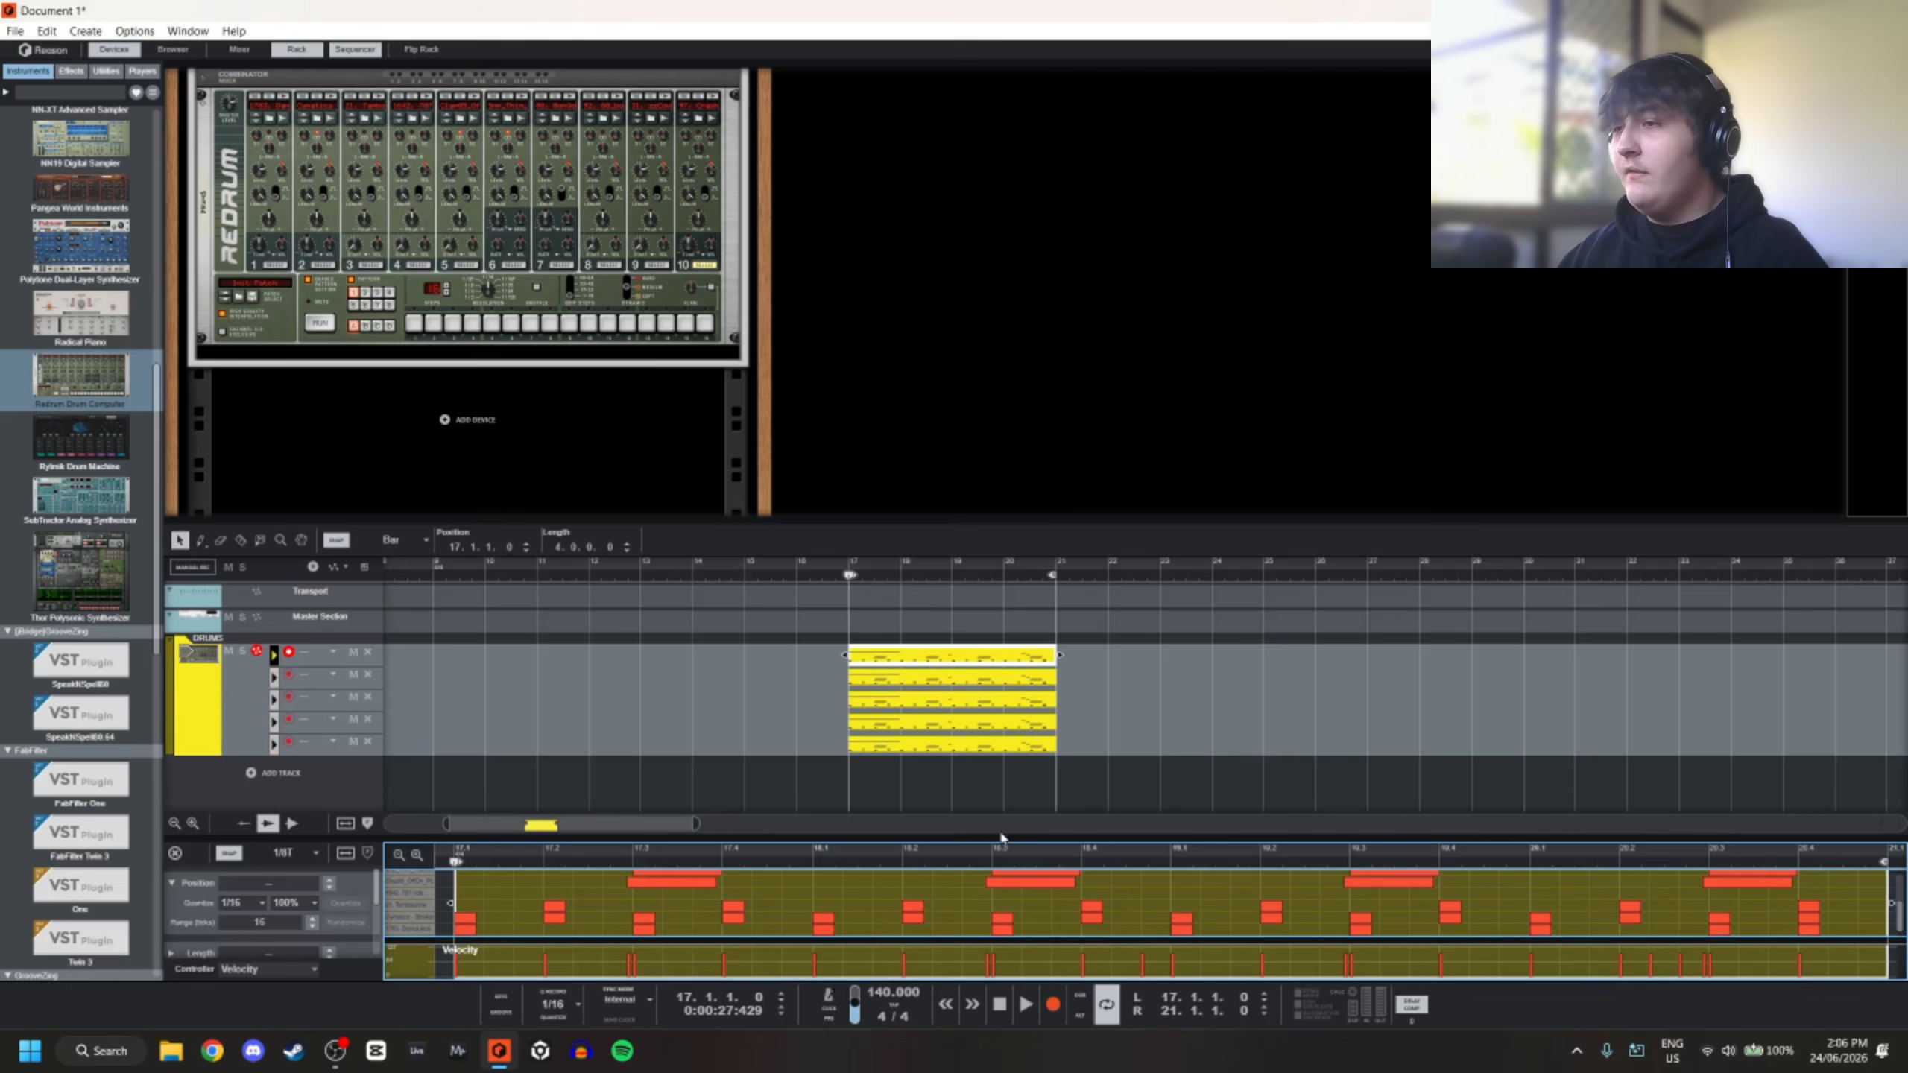
Mute every note except the long opening note in the first DRUMS lane's clip
scroll(796, 597, down, 3)
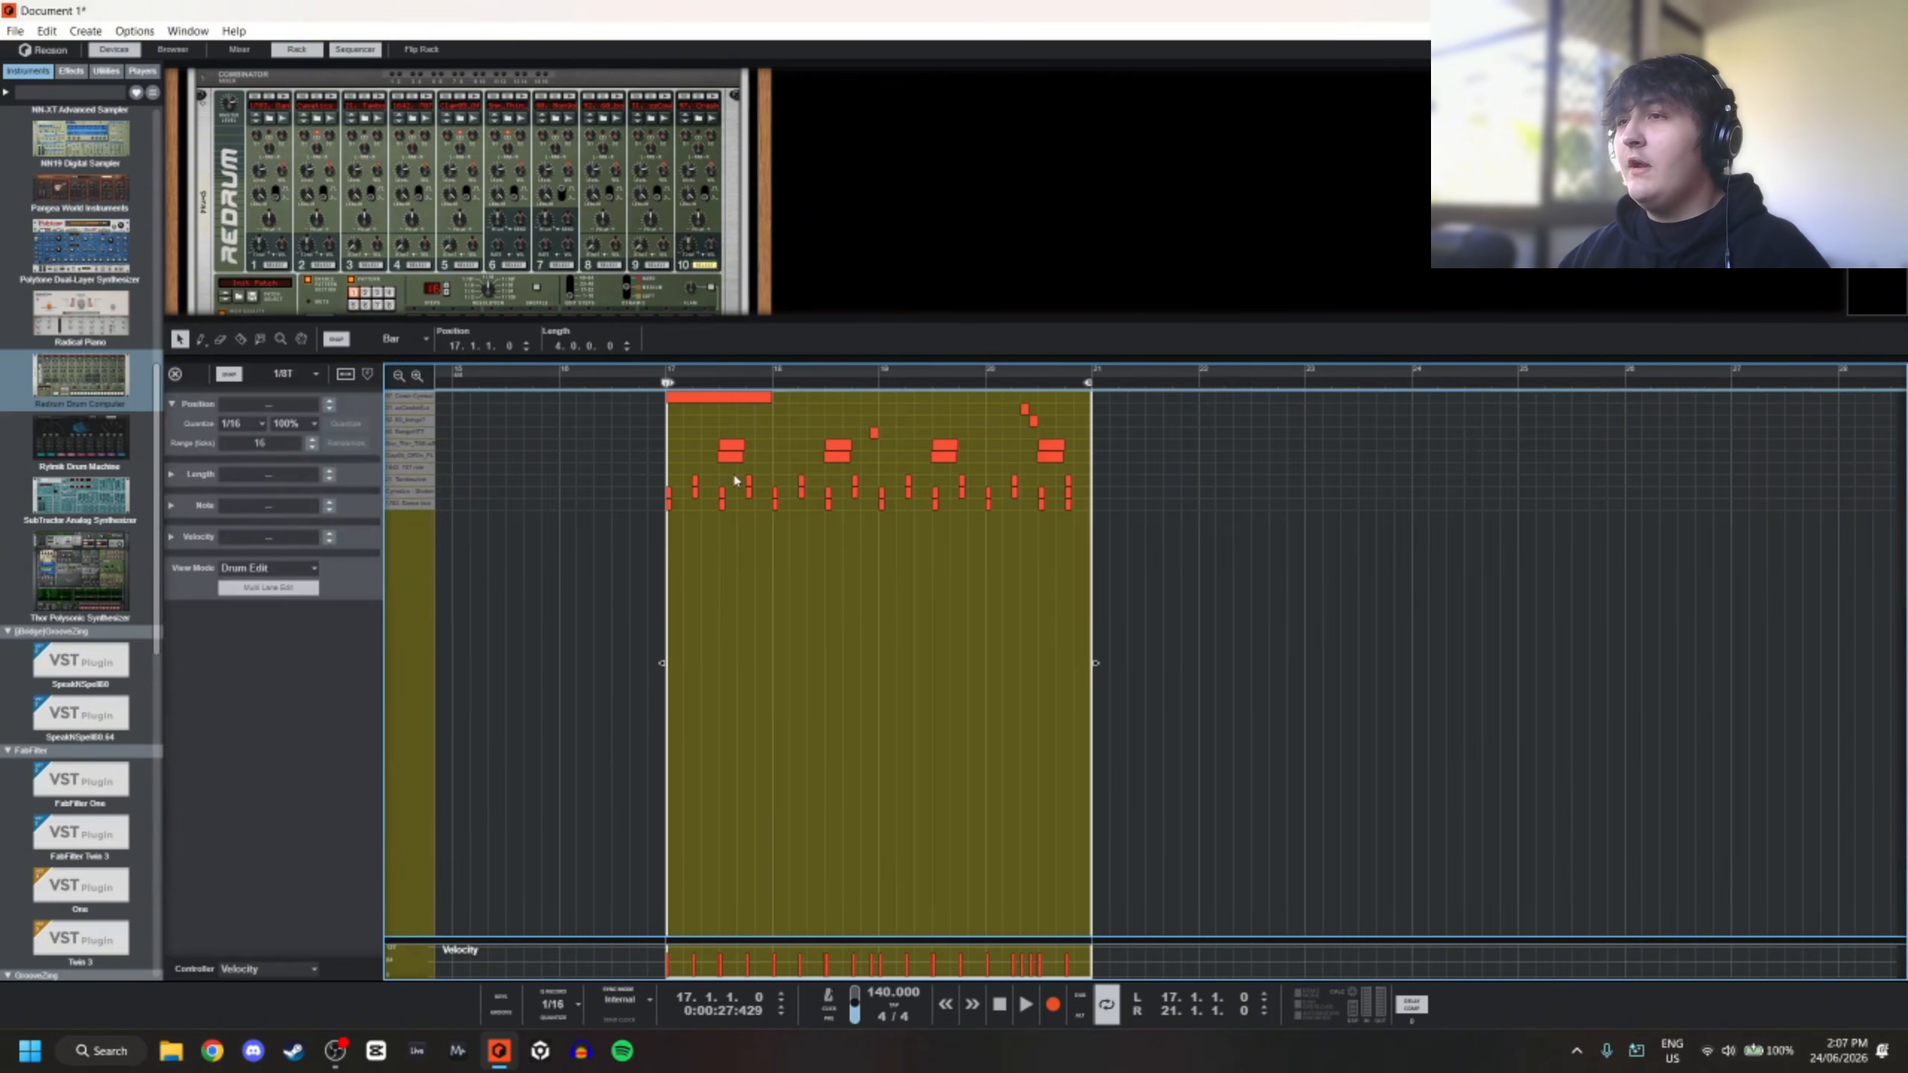
drag(678, 404, 960, 456)
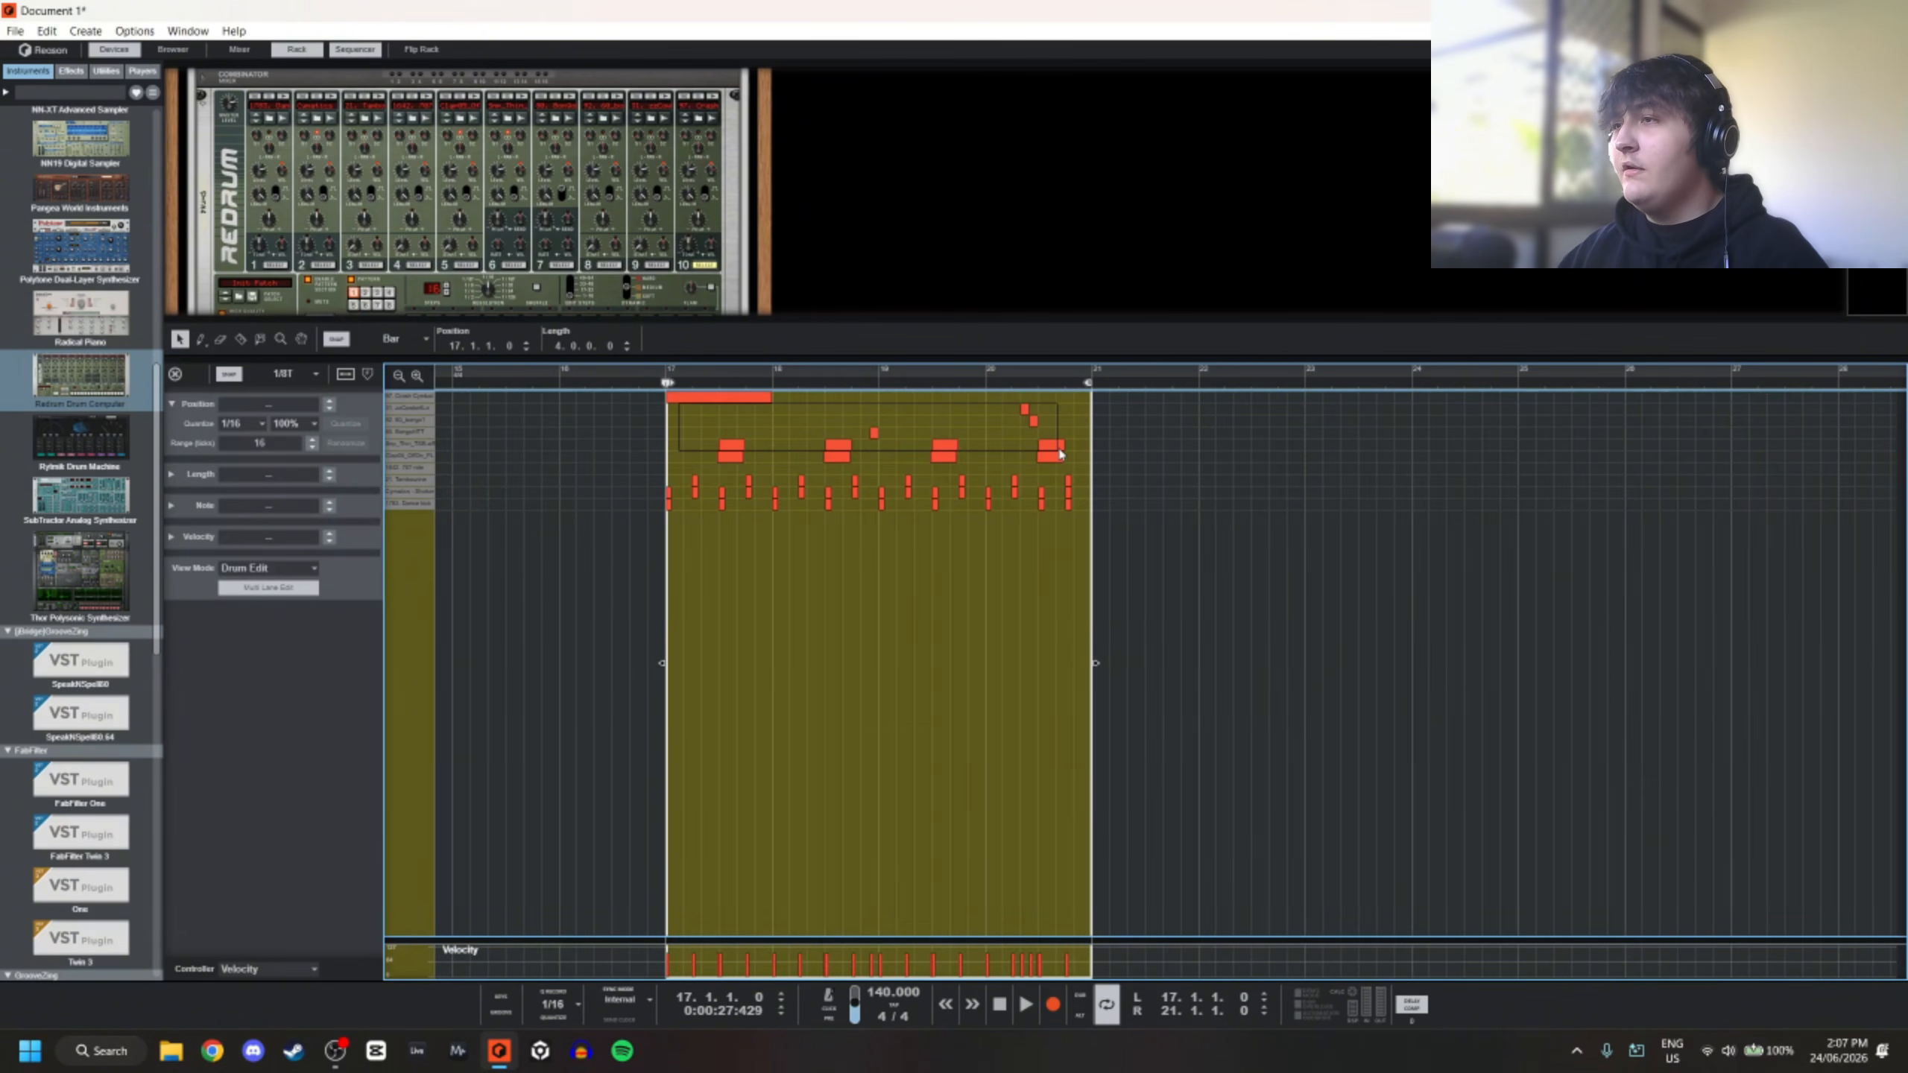
drag(1075, 487, 1085, 504)
key(Delete)
drag(670, 422, 1209, 558)
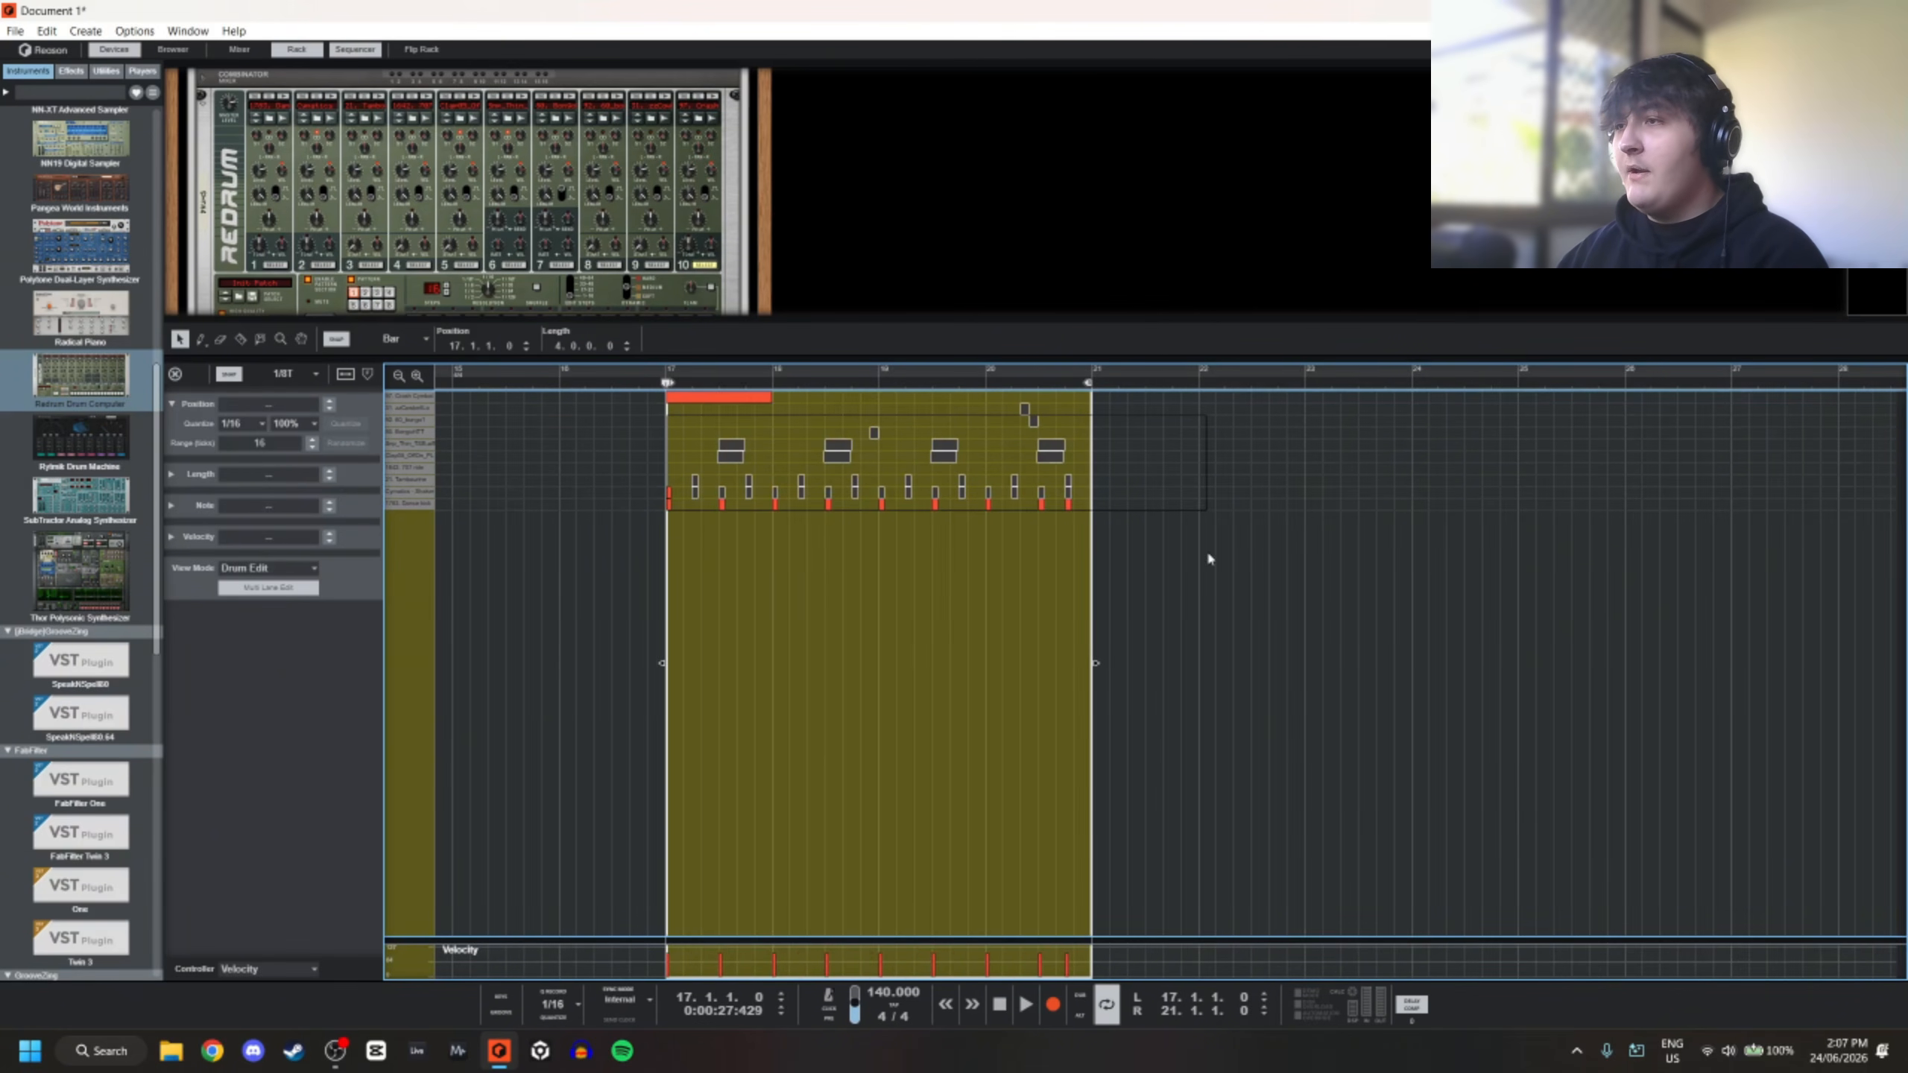
key(Delete)
Open the second lane's clip and mute the long opening note, the stacked pairs and all lower-row hits, keeping the three short fill hits
drag(912, 359, 939, 582)
click(949, 475)
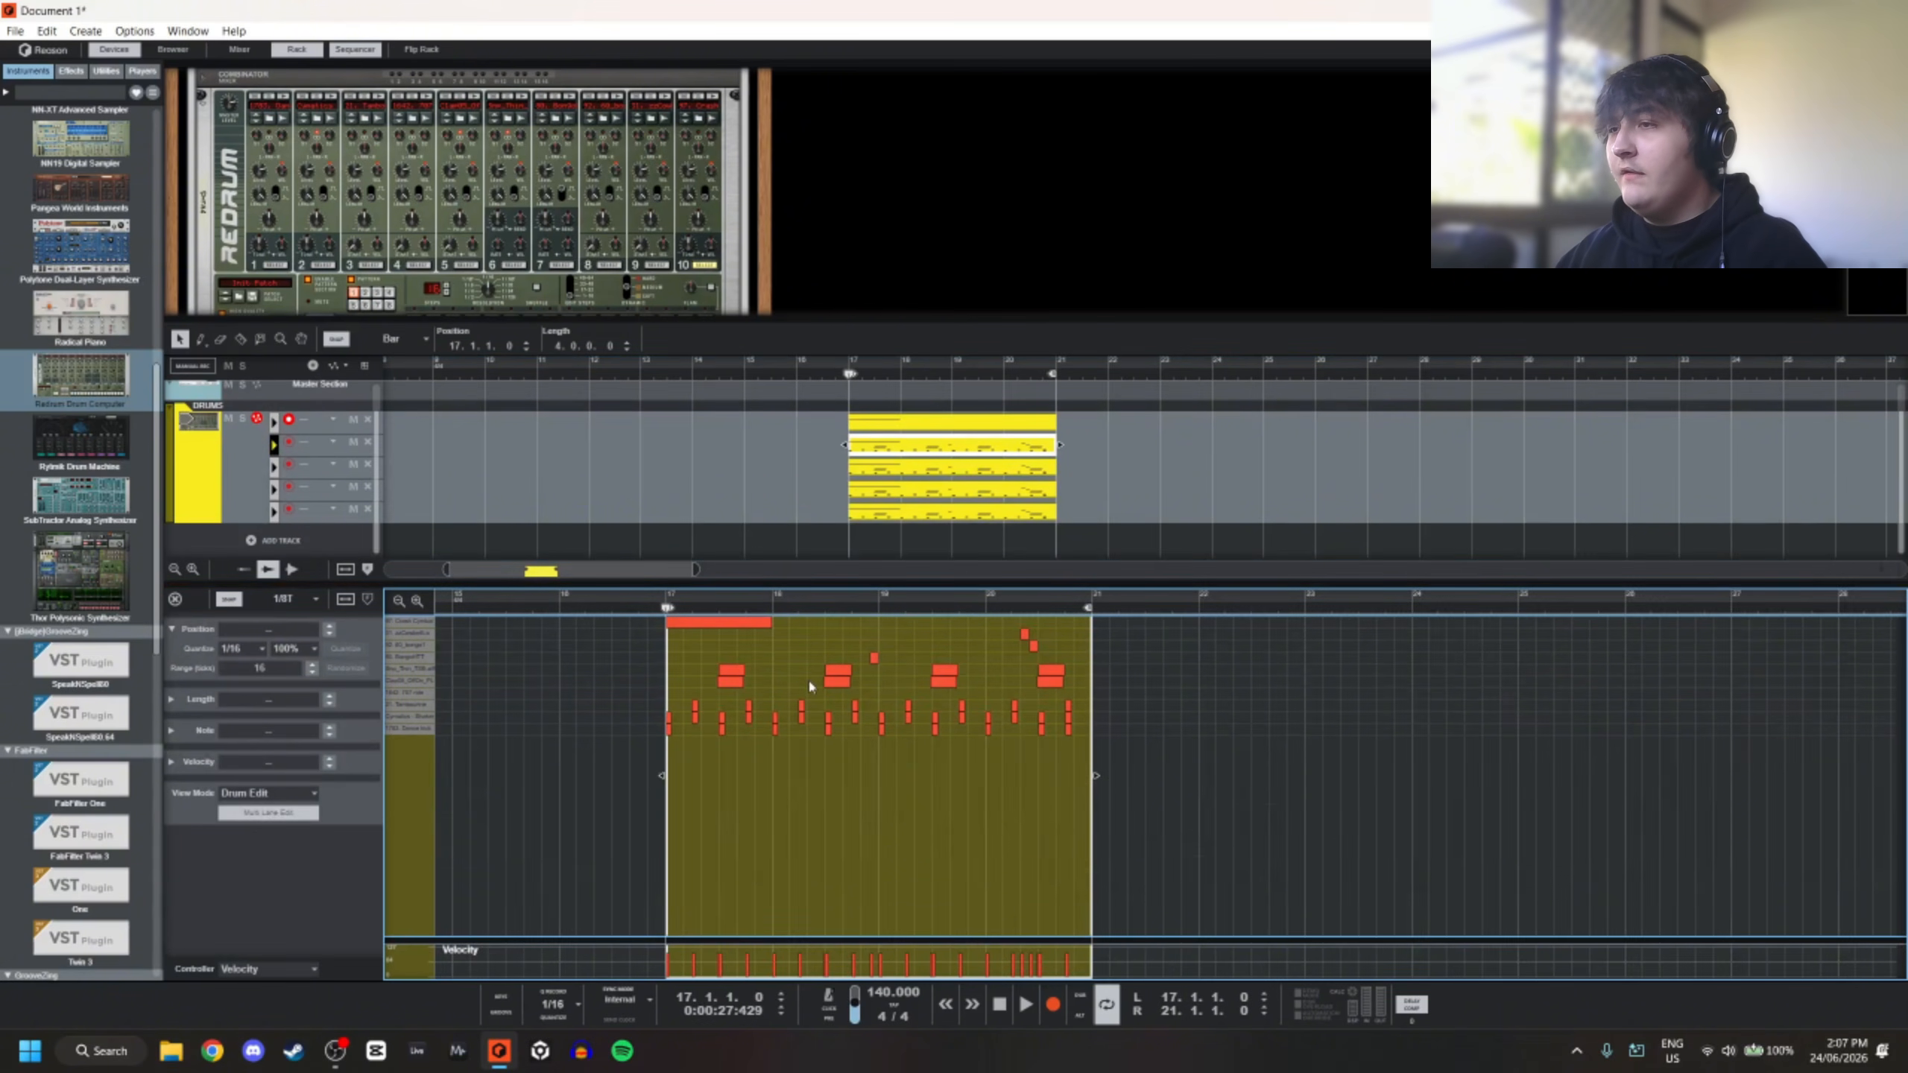
drag(1082, 676, 573, 789)
click(590, 751)
drag(642, 662, 1081, 725)
key(Delete)
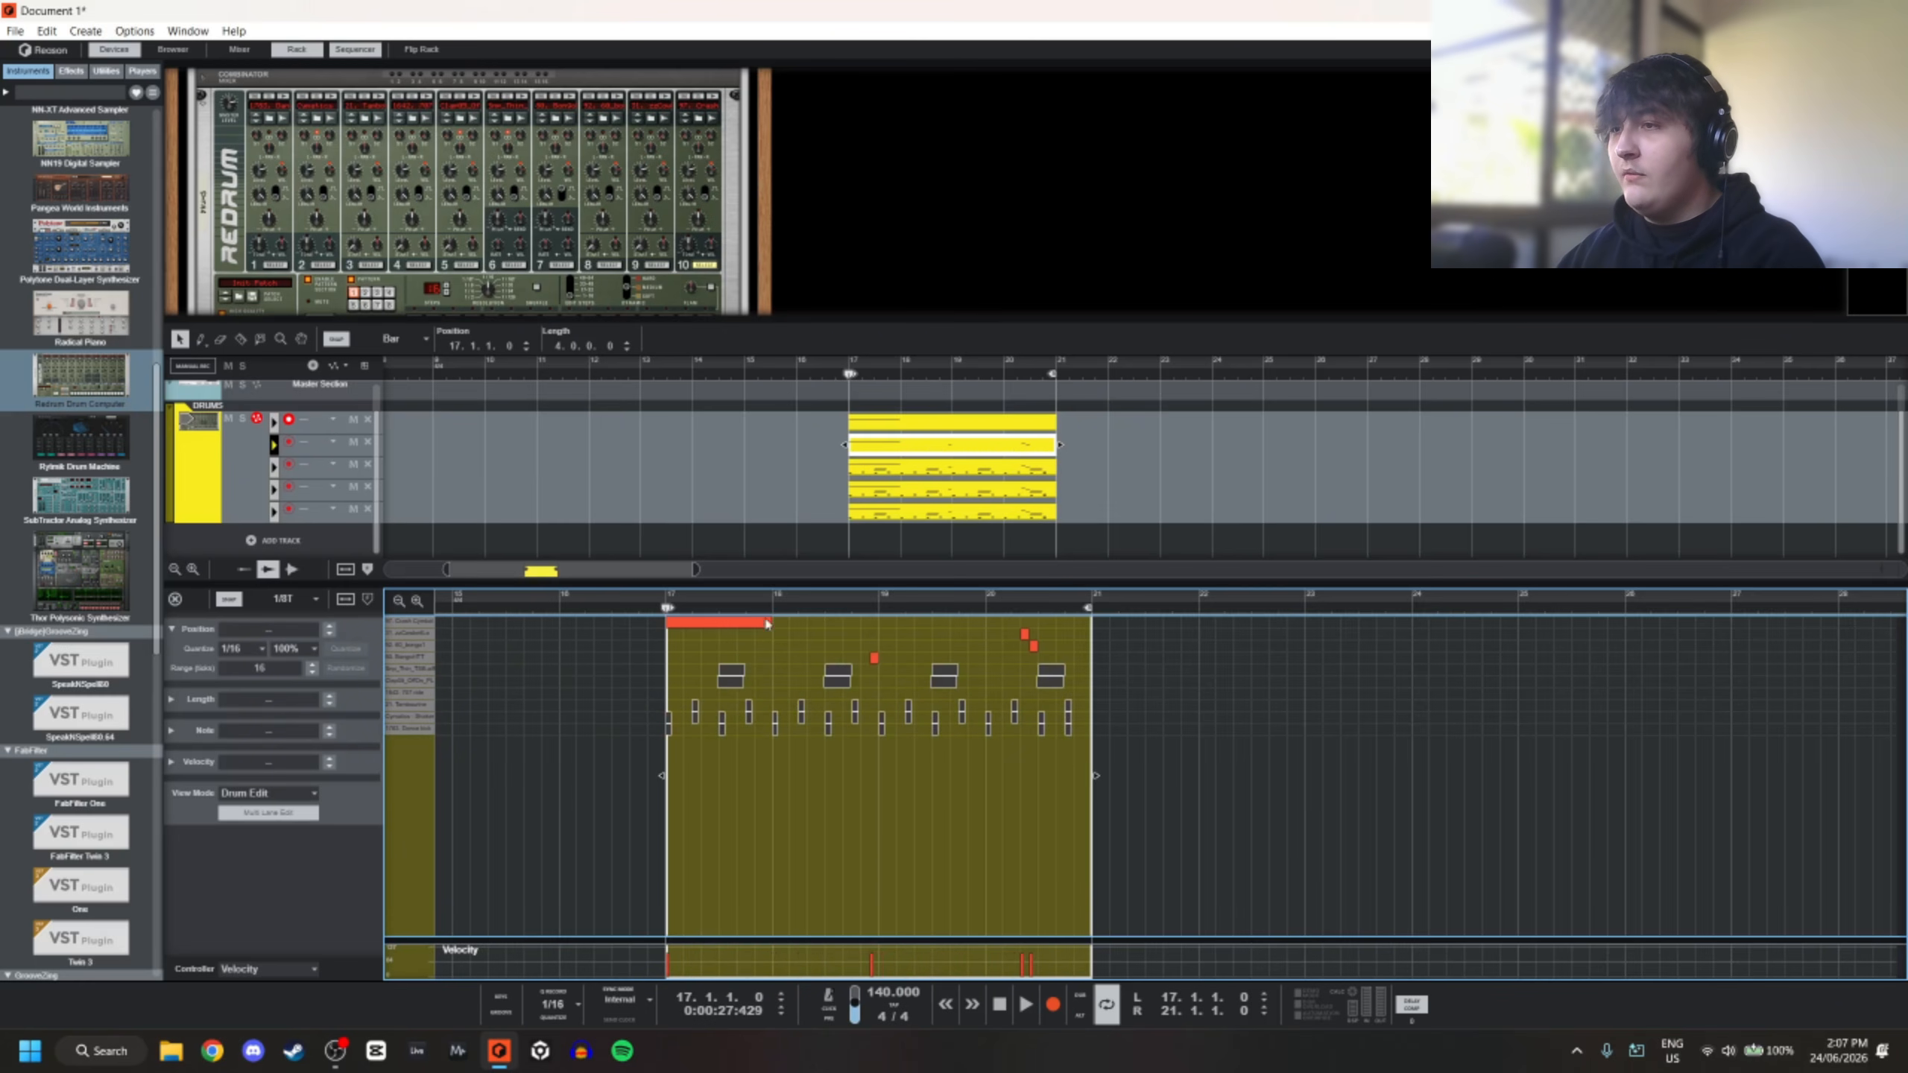
click(765, 623)
Mute everything except the four stacked note pairs in the third lane's clip
click(918, 467)
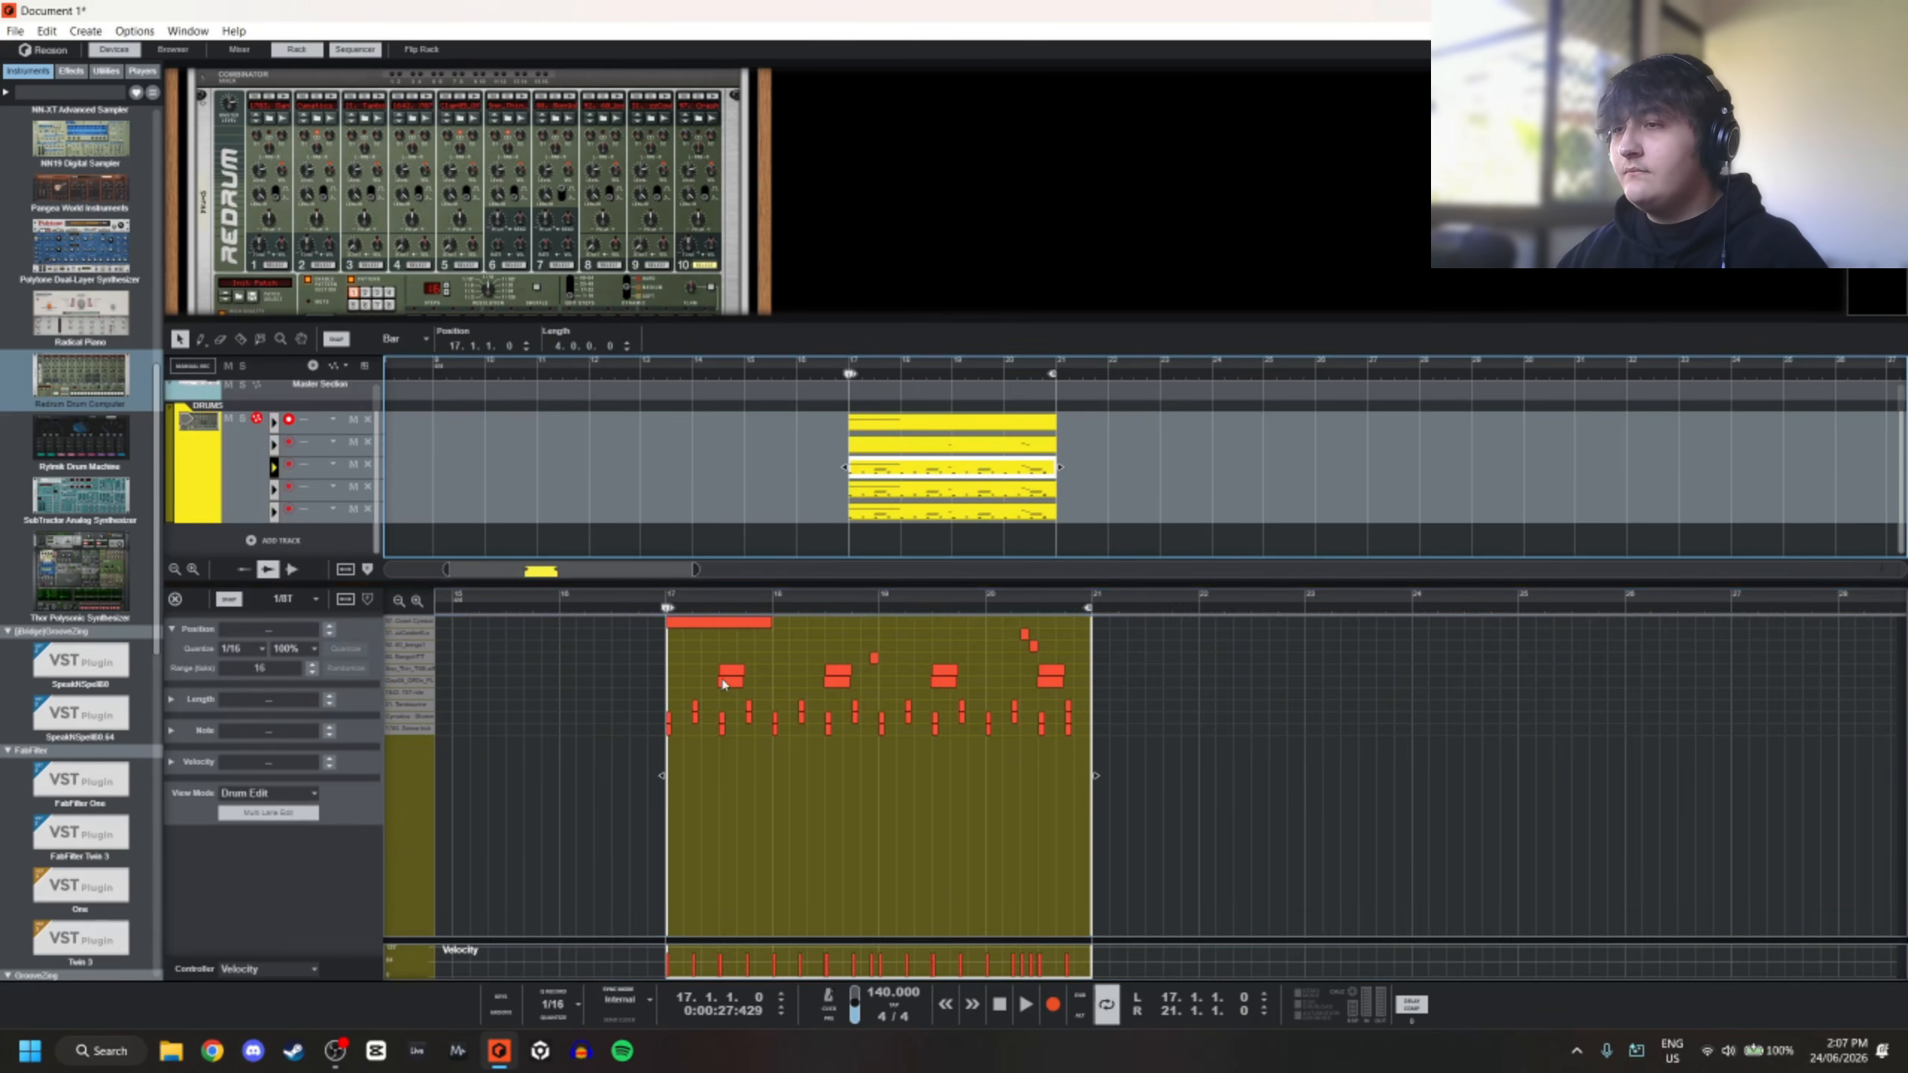
drag(660, 663, 1189, 568)
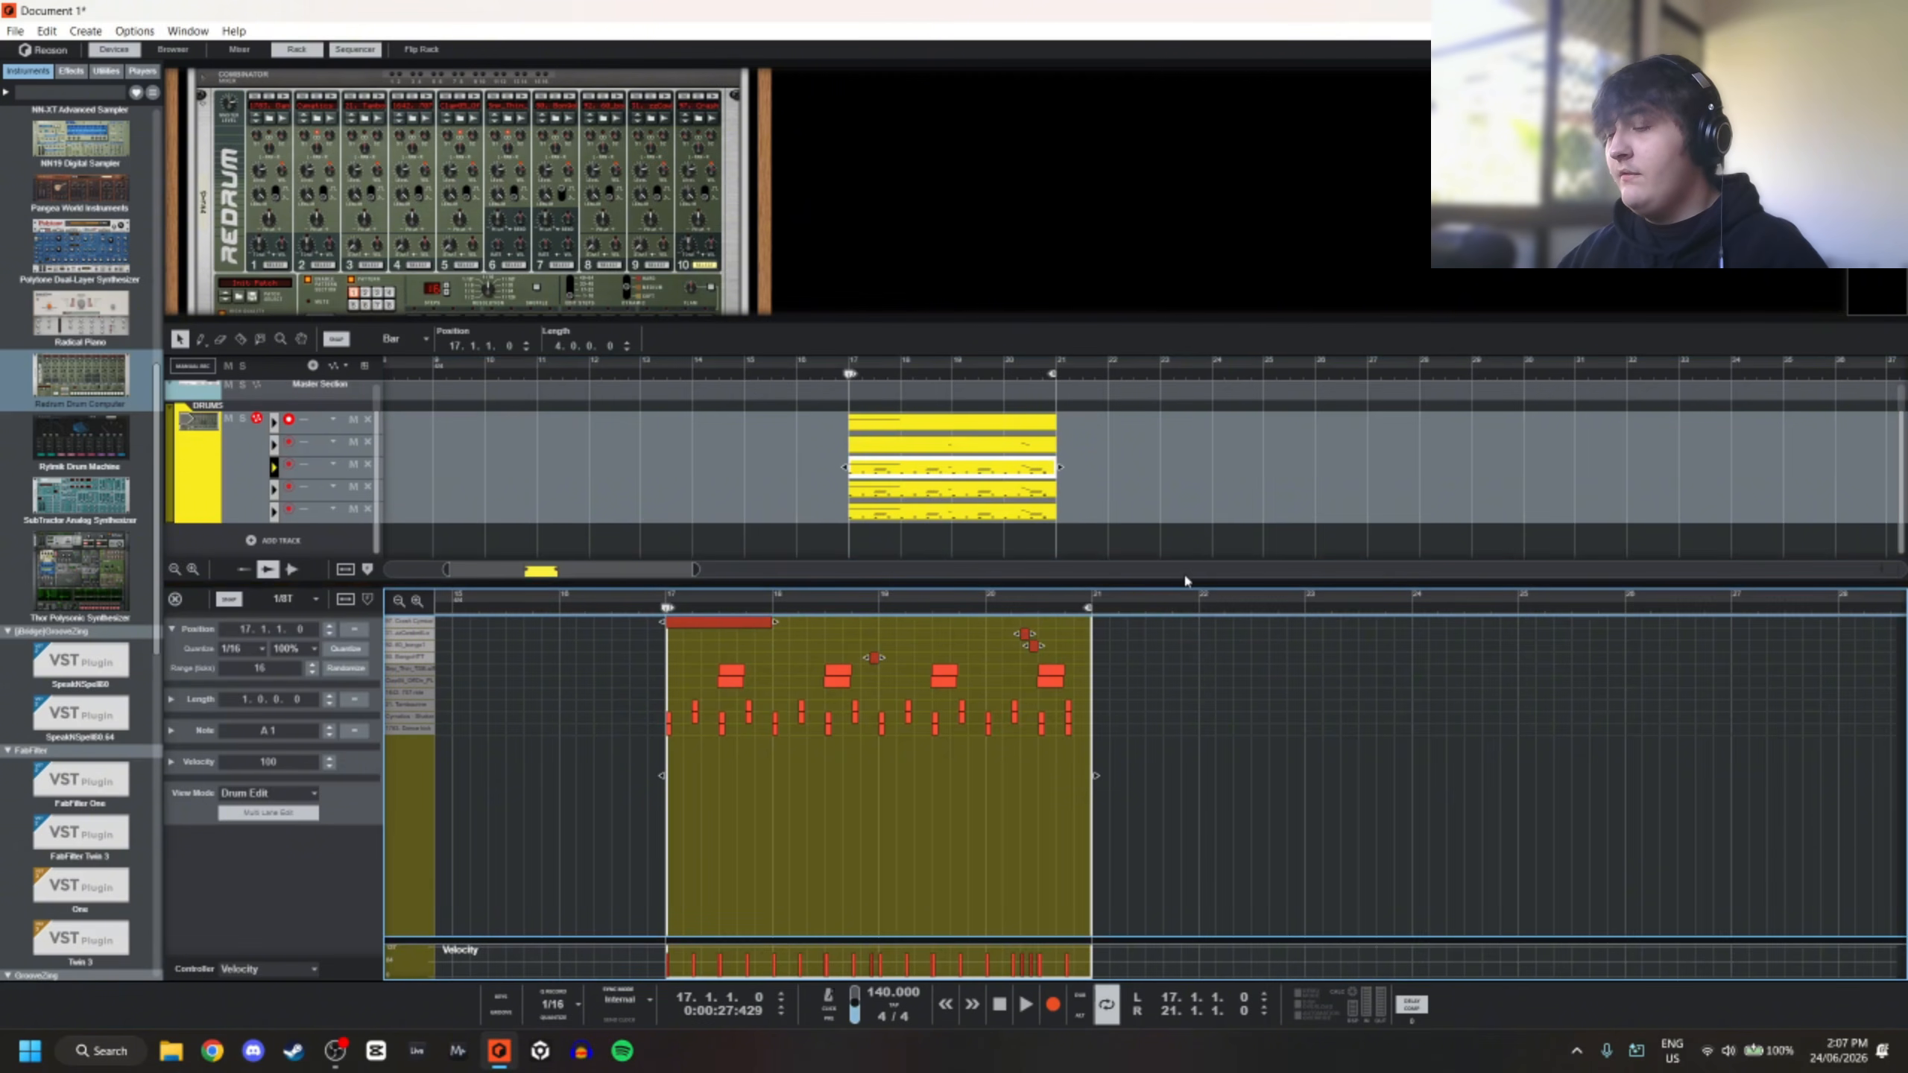
key(Delete)
drag(660, 690, 1214, 784)
key(Delete)
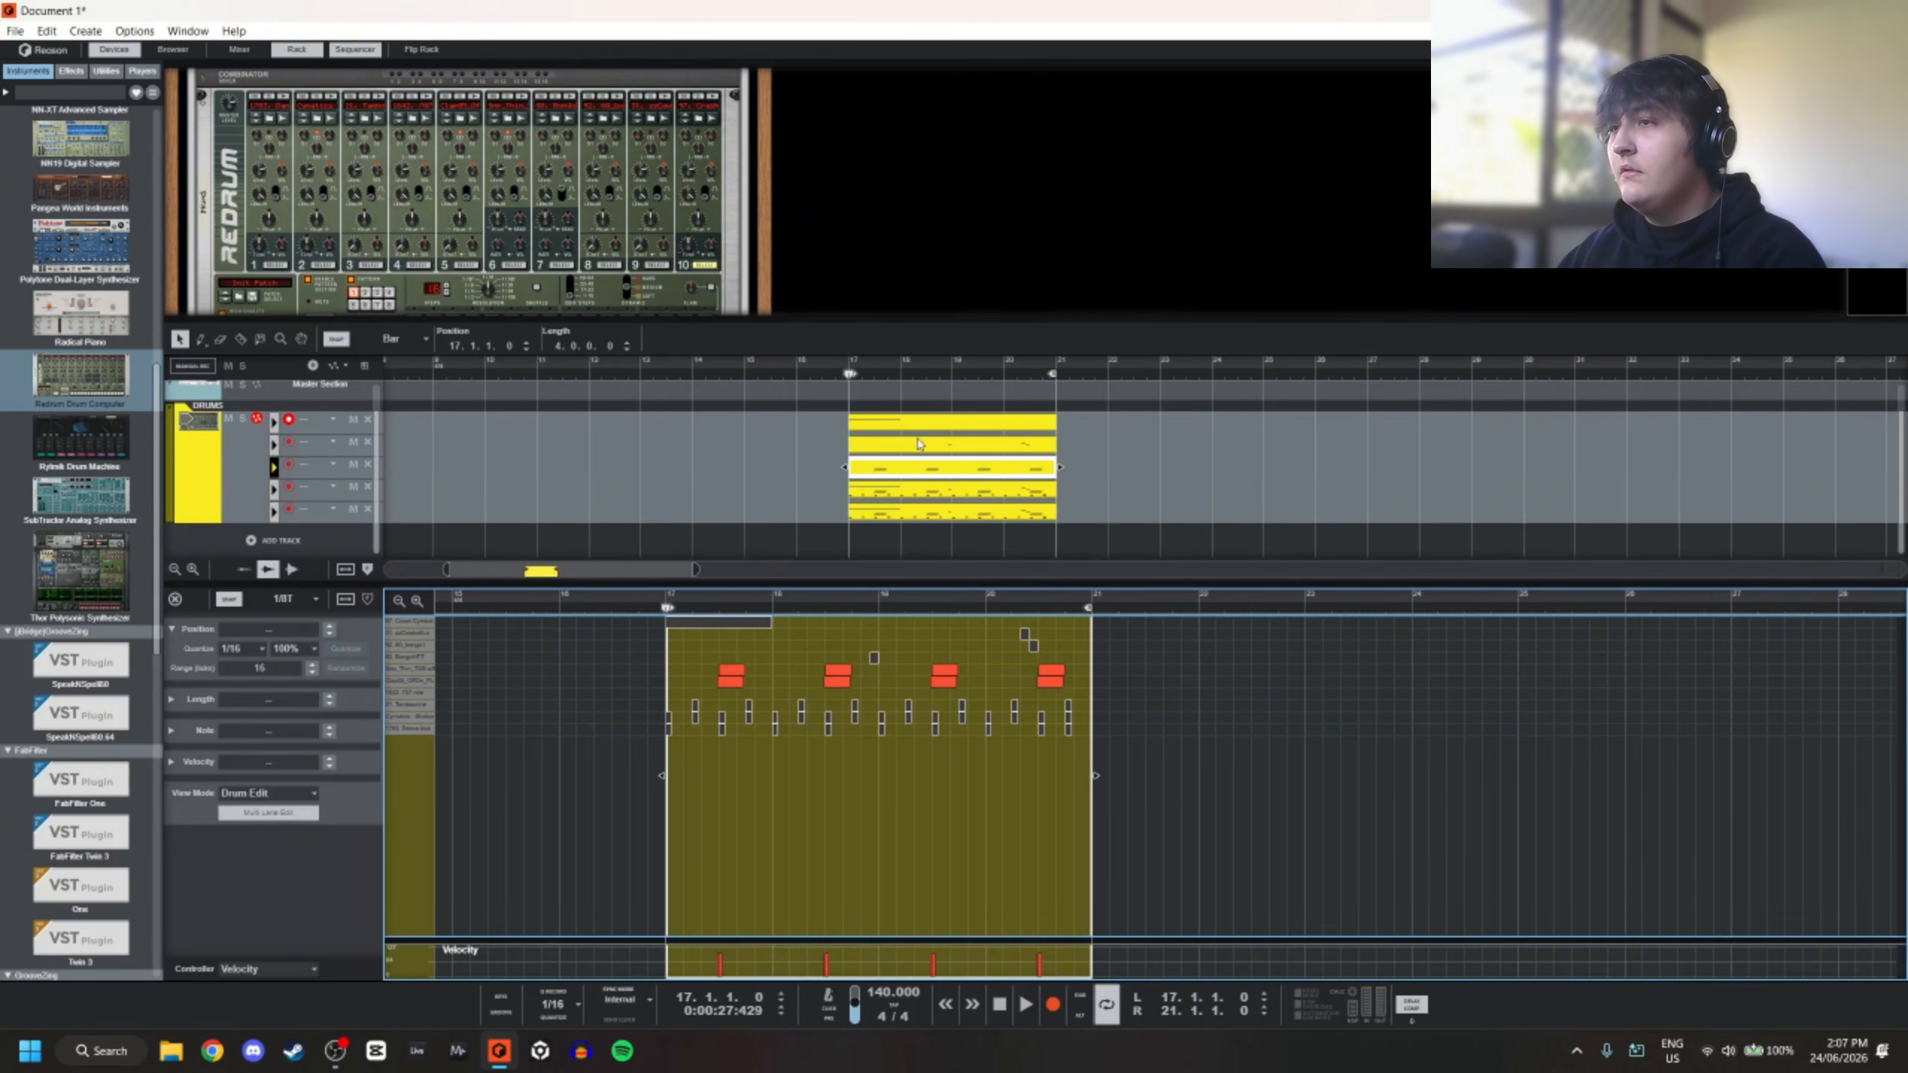
In the fourth lane's clip, mute the lowest-row hits, the stacked pairs and the fill hits
click(928, 497)
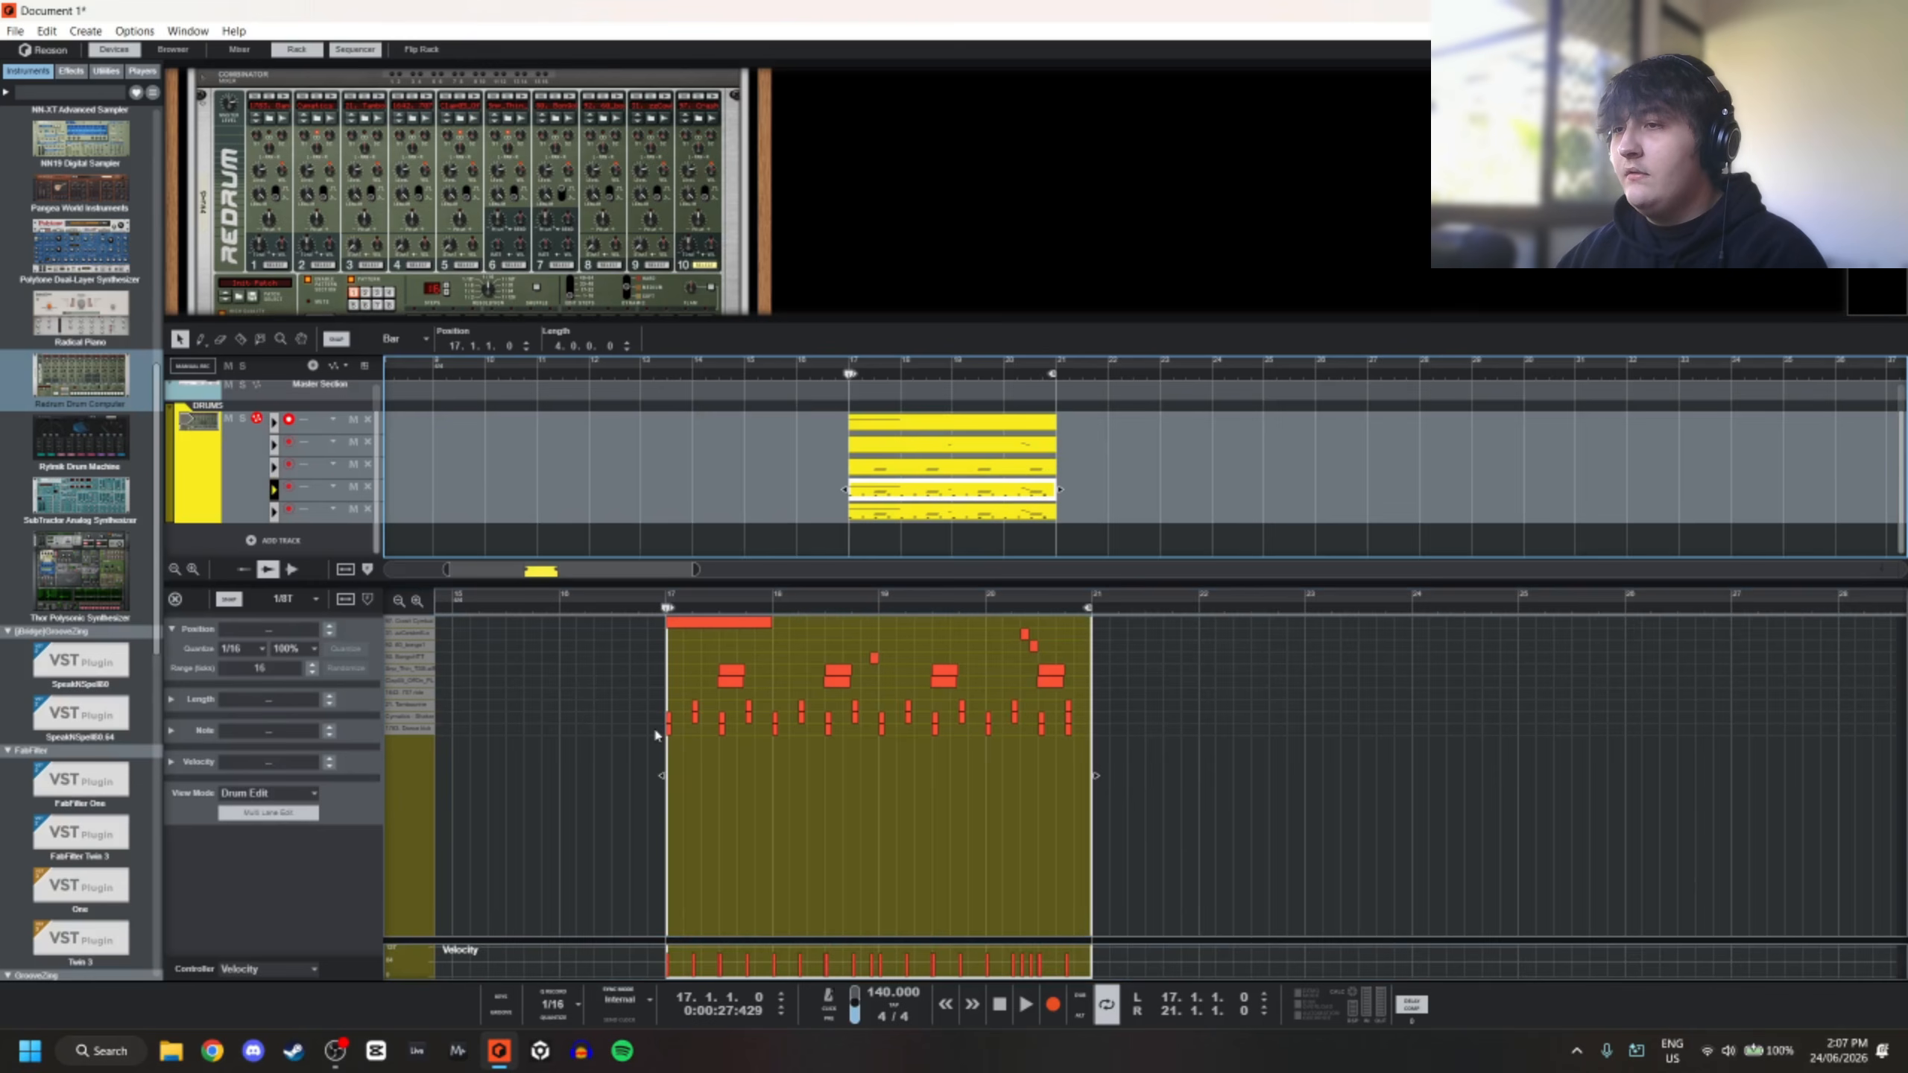
drag(654, 732, 1187, 777)
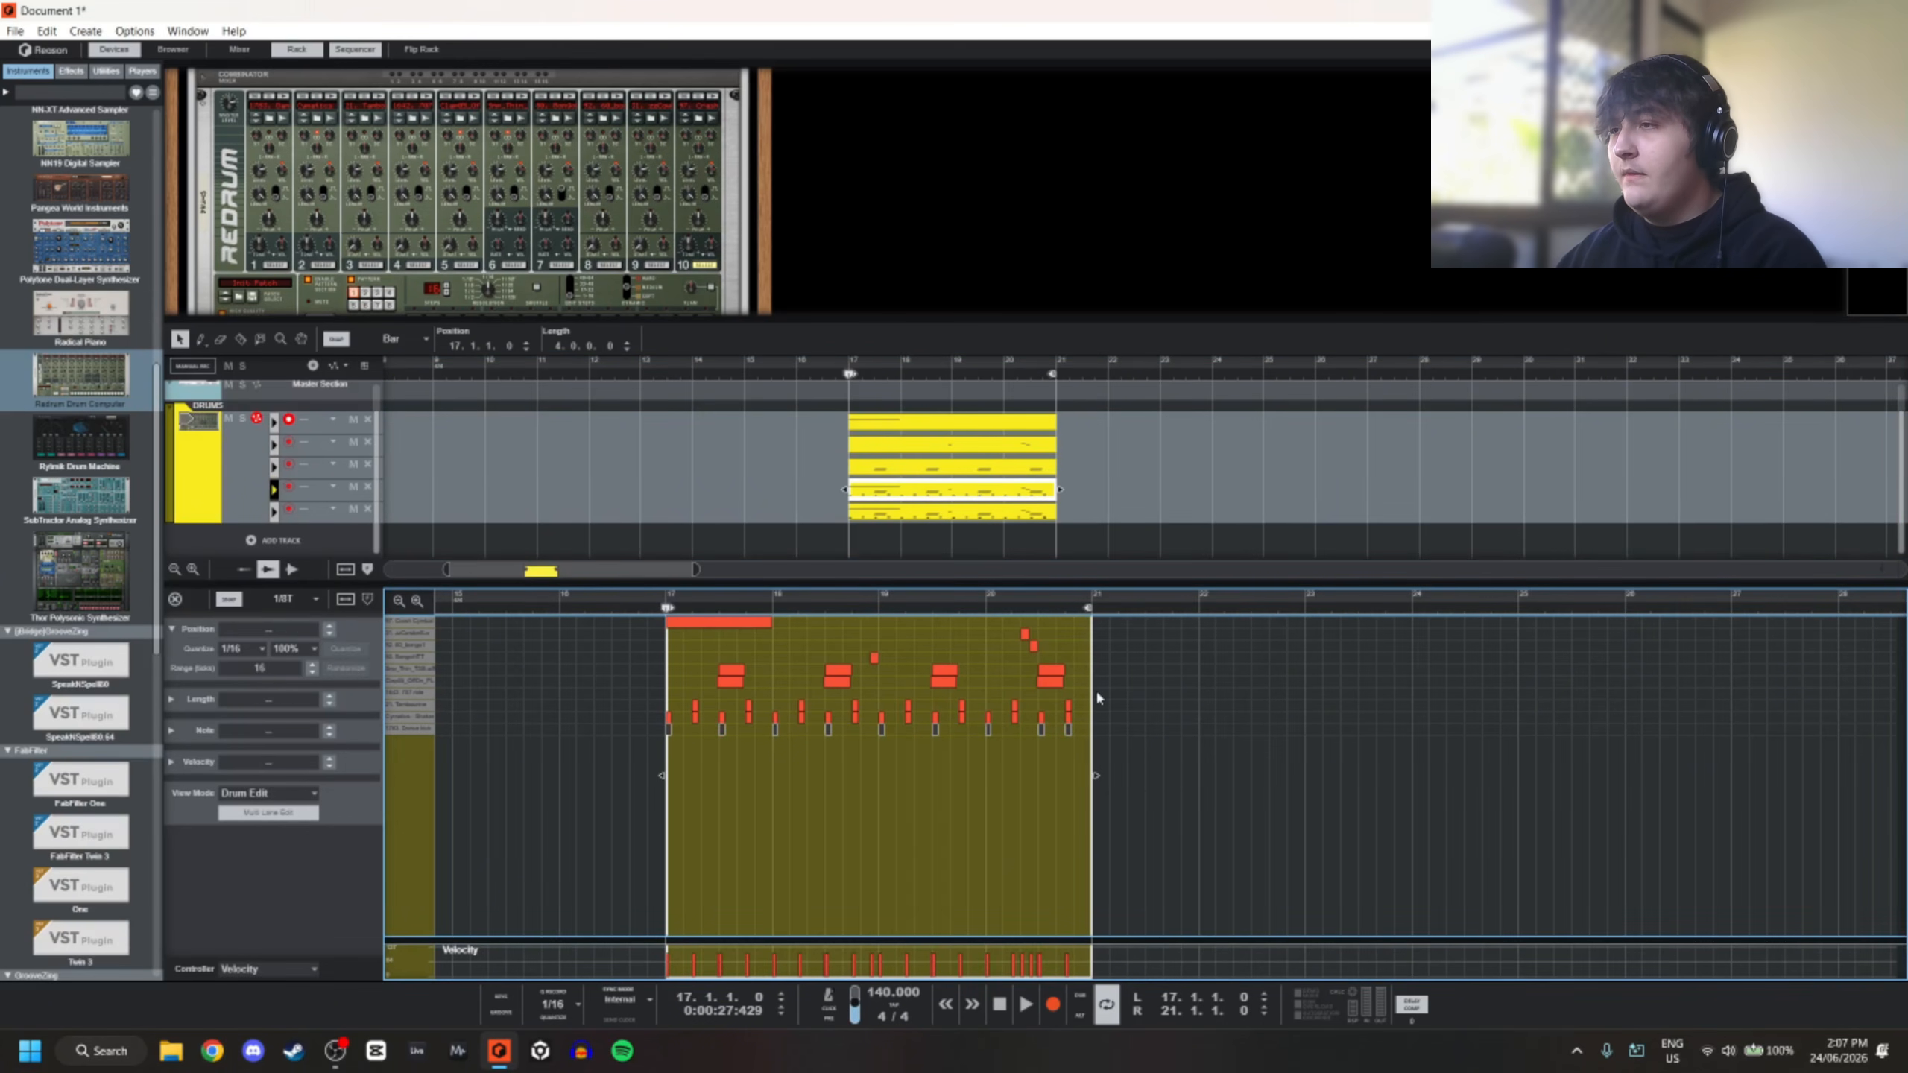
click(986, 477)
Delete the first lane's clip and mute all but the lowest-row notes in the fifth lane's clip
click(968, 421)
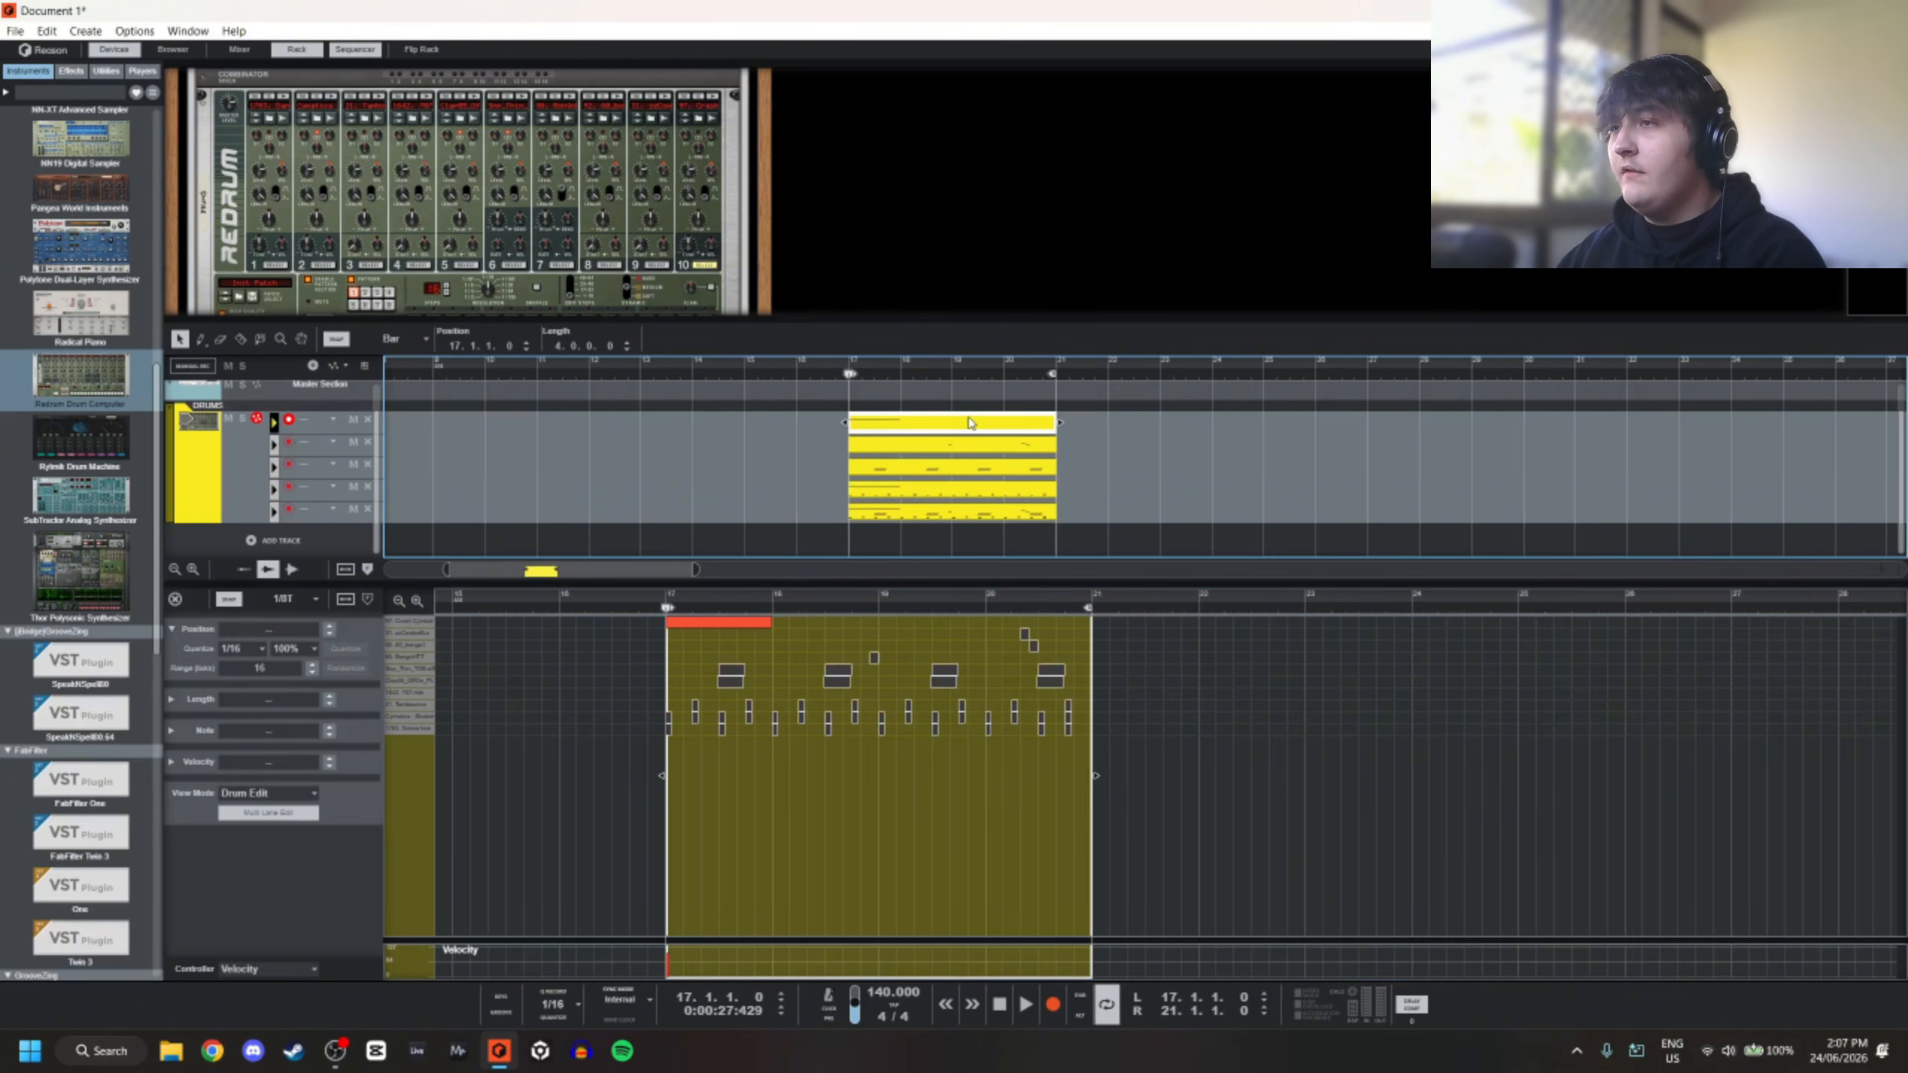
key(Delete)
click(960, 517)
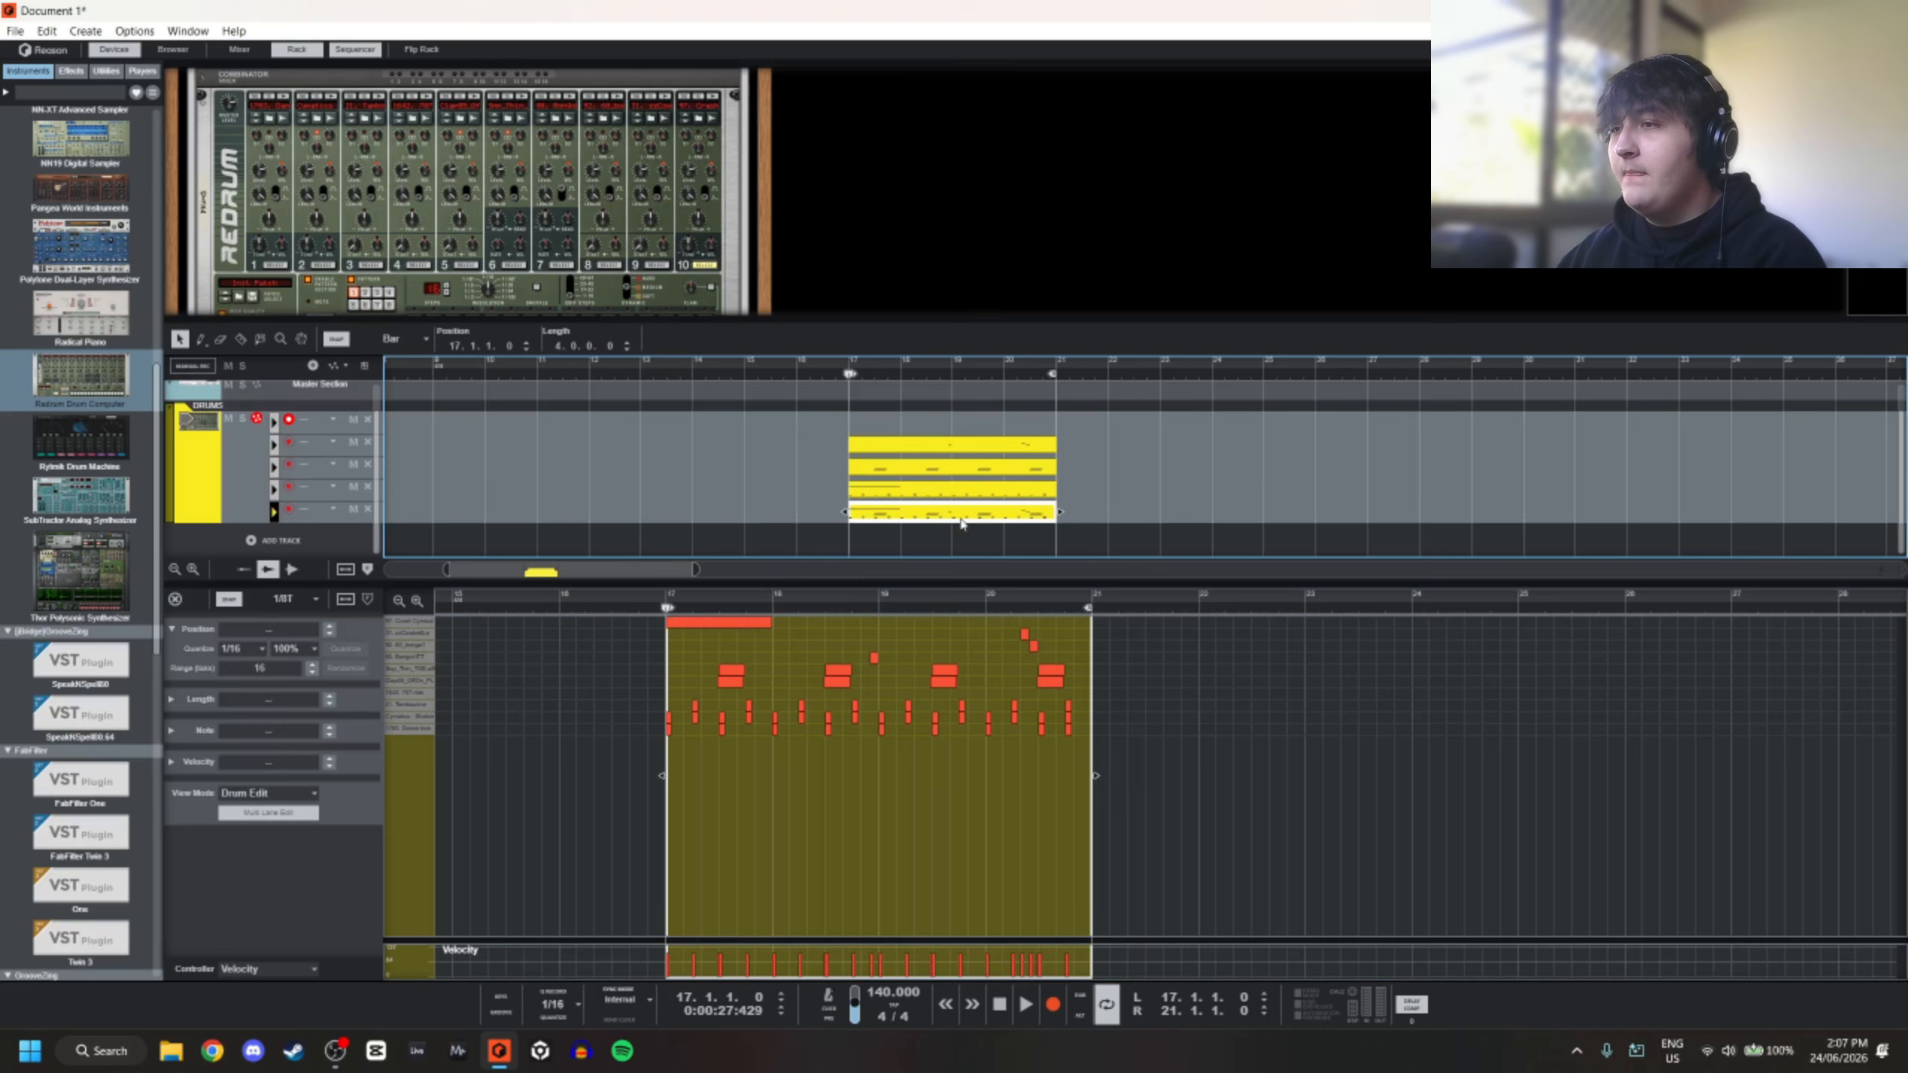
click(1083, 732)
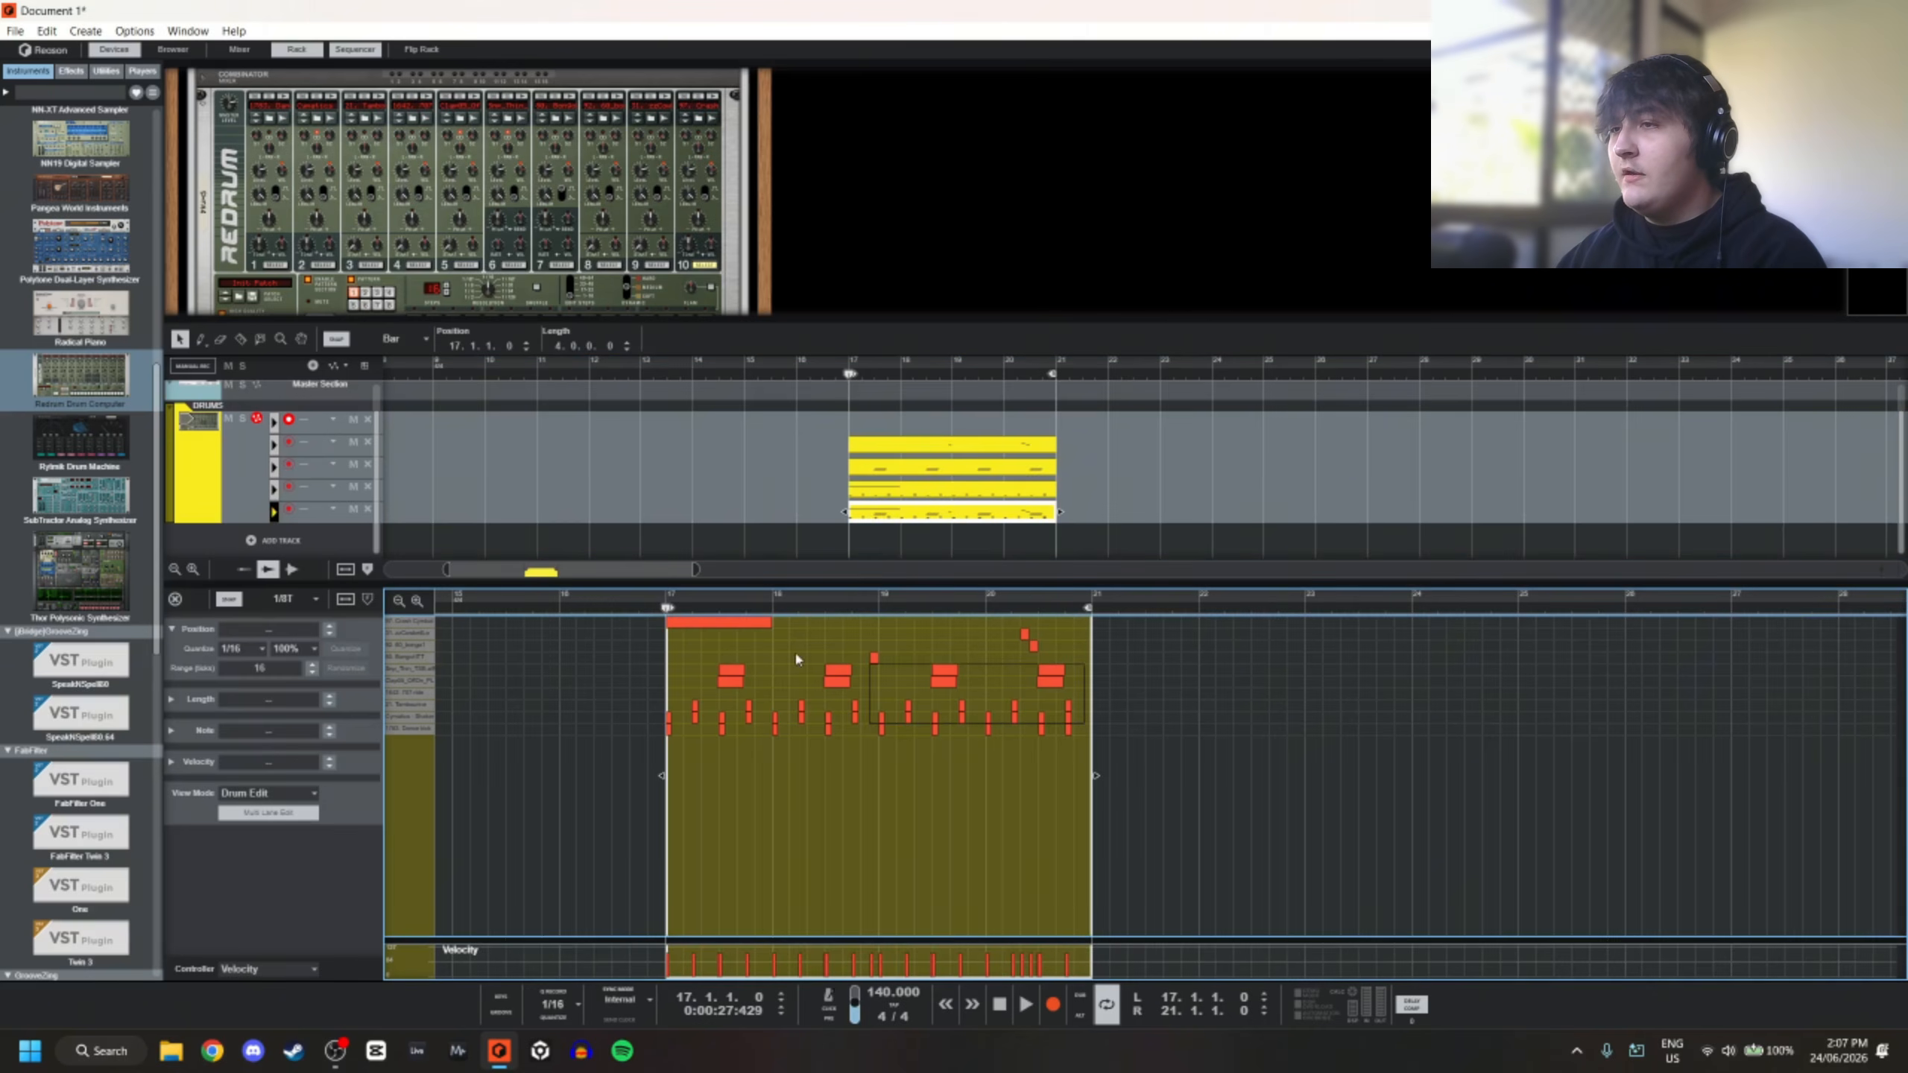
Move the third lane's clip with the stacked note pairs up to the first lane and start playback
click(907, 496)
click(925, 471)
click(932, 493)
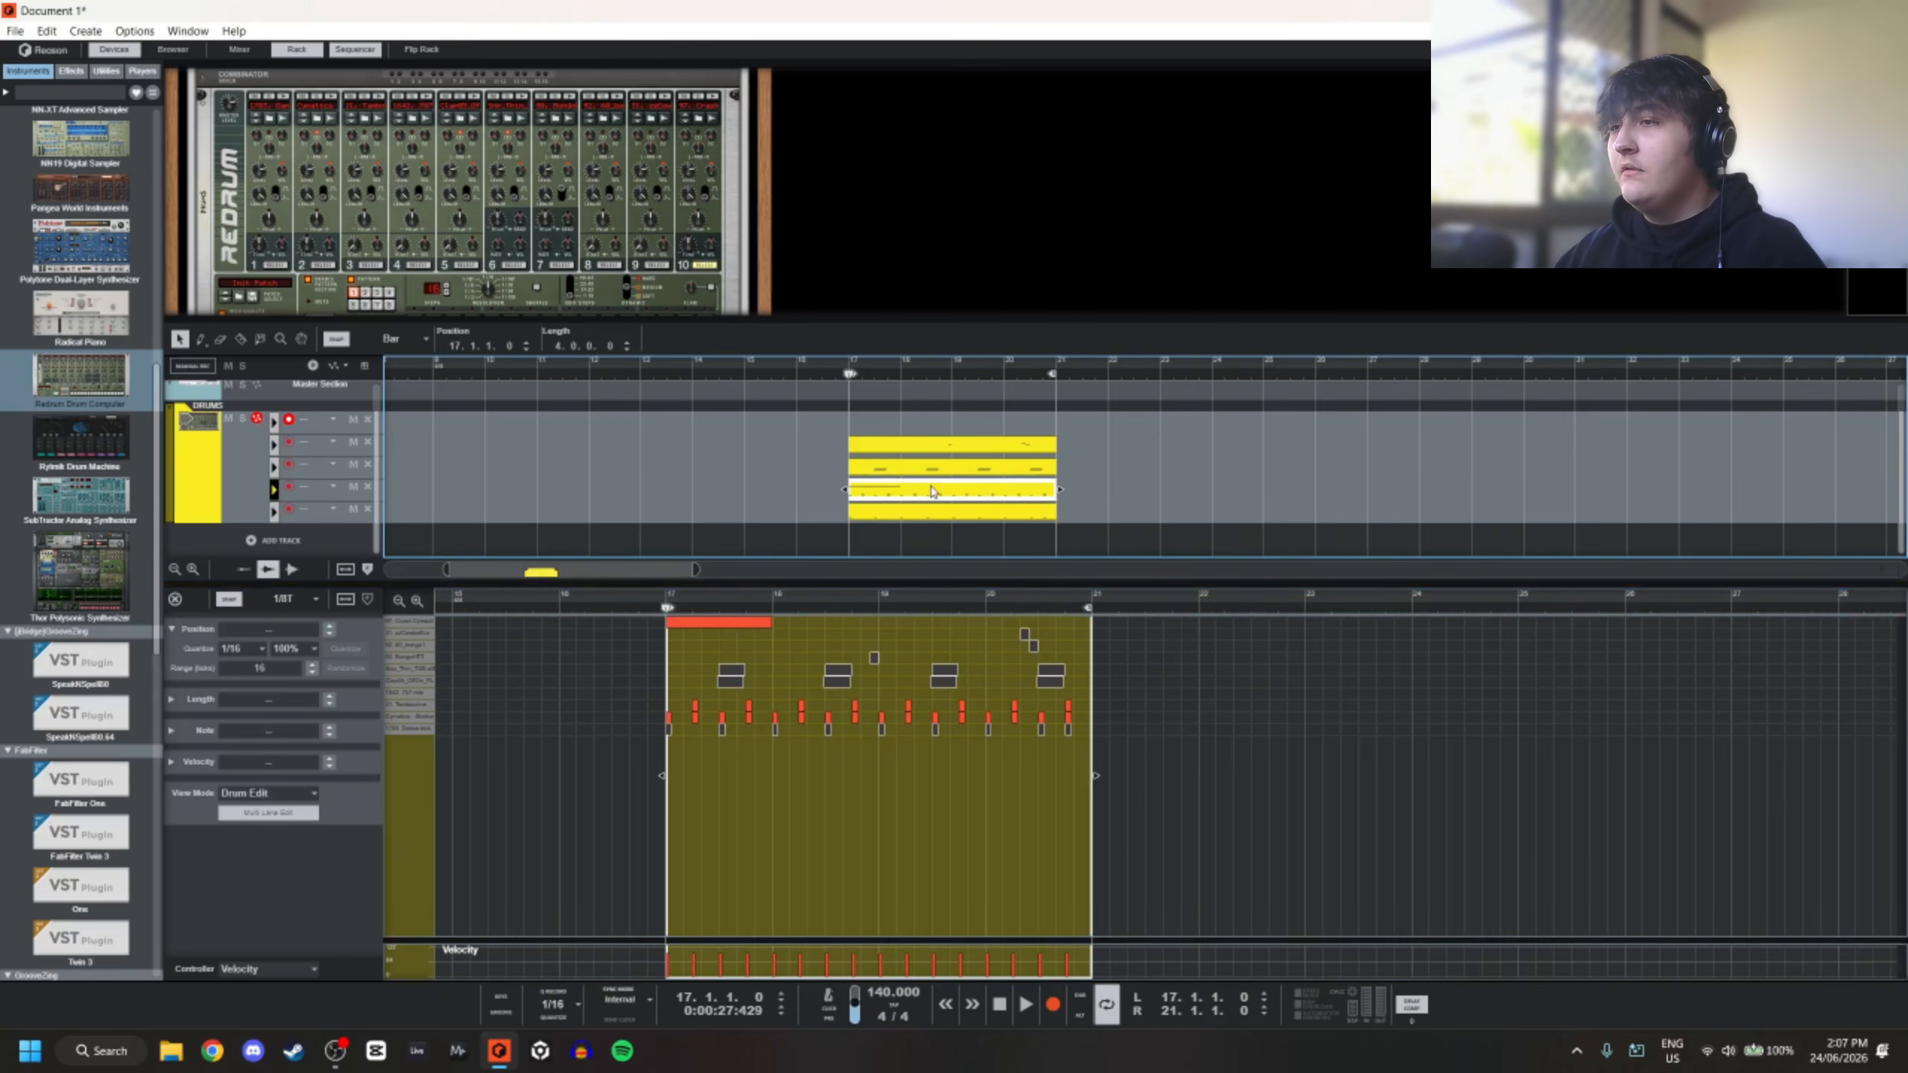
drag(940, 473, 941, 428)
click(832, 395)
key(space)
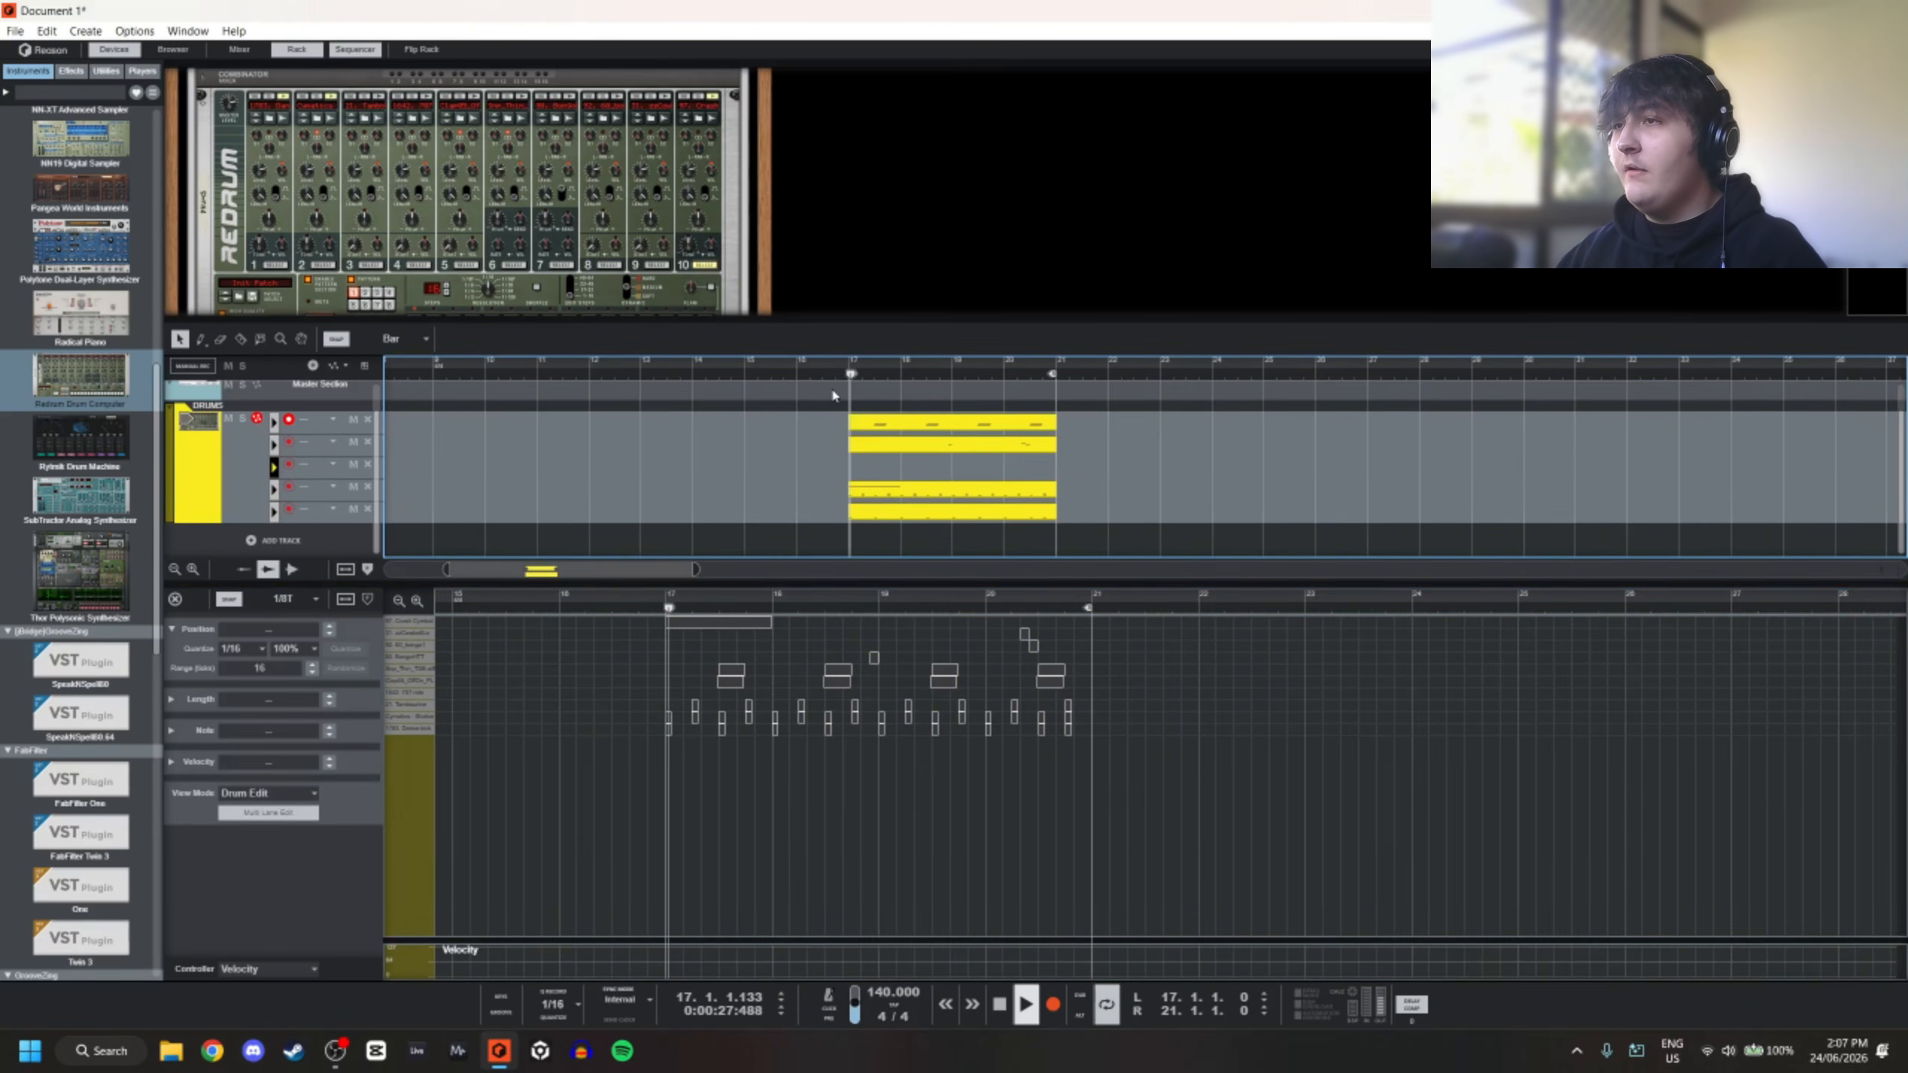
Rearrange the clips so the fourth lane's clip sits on the third lane and the second lane's fill clip on the fourth
scroll(968, 496, up, 2)
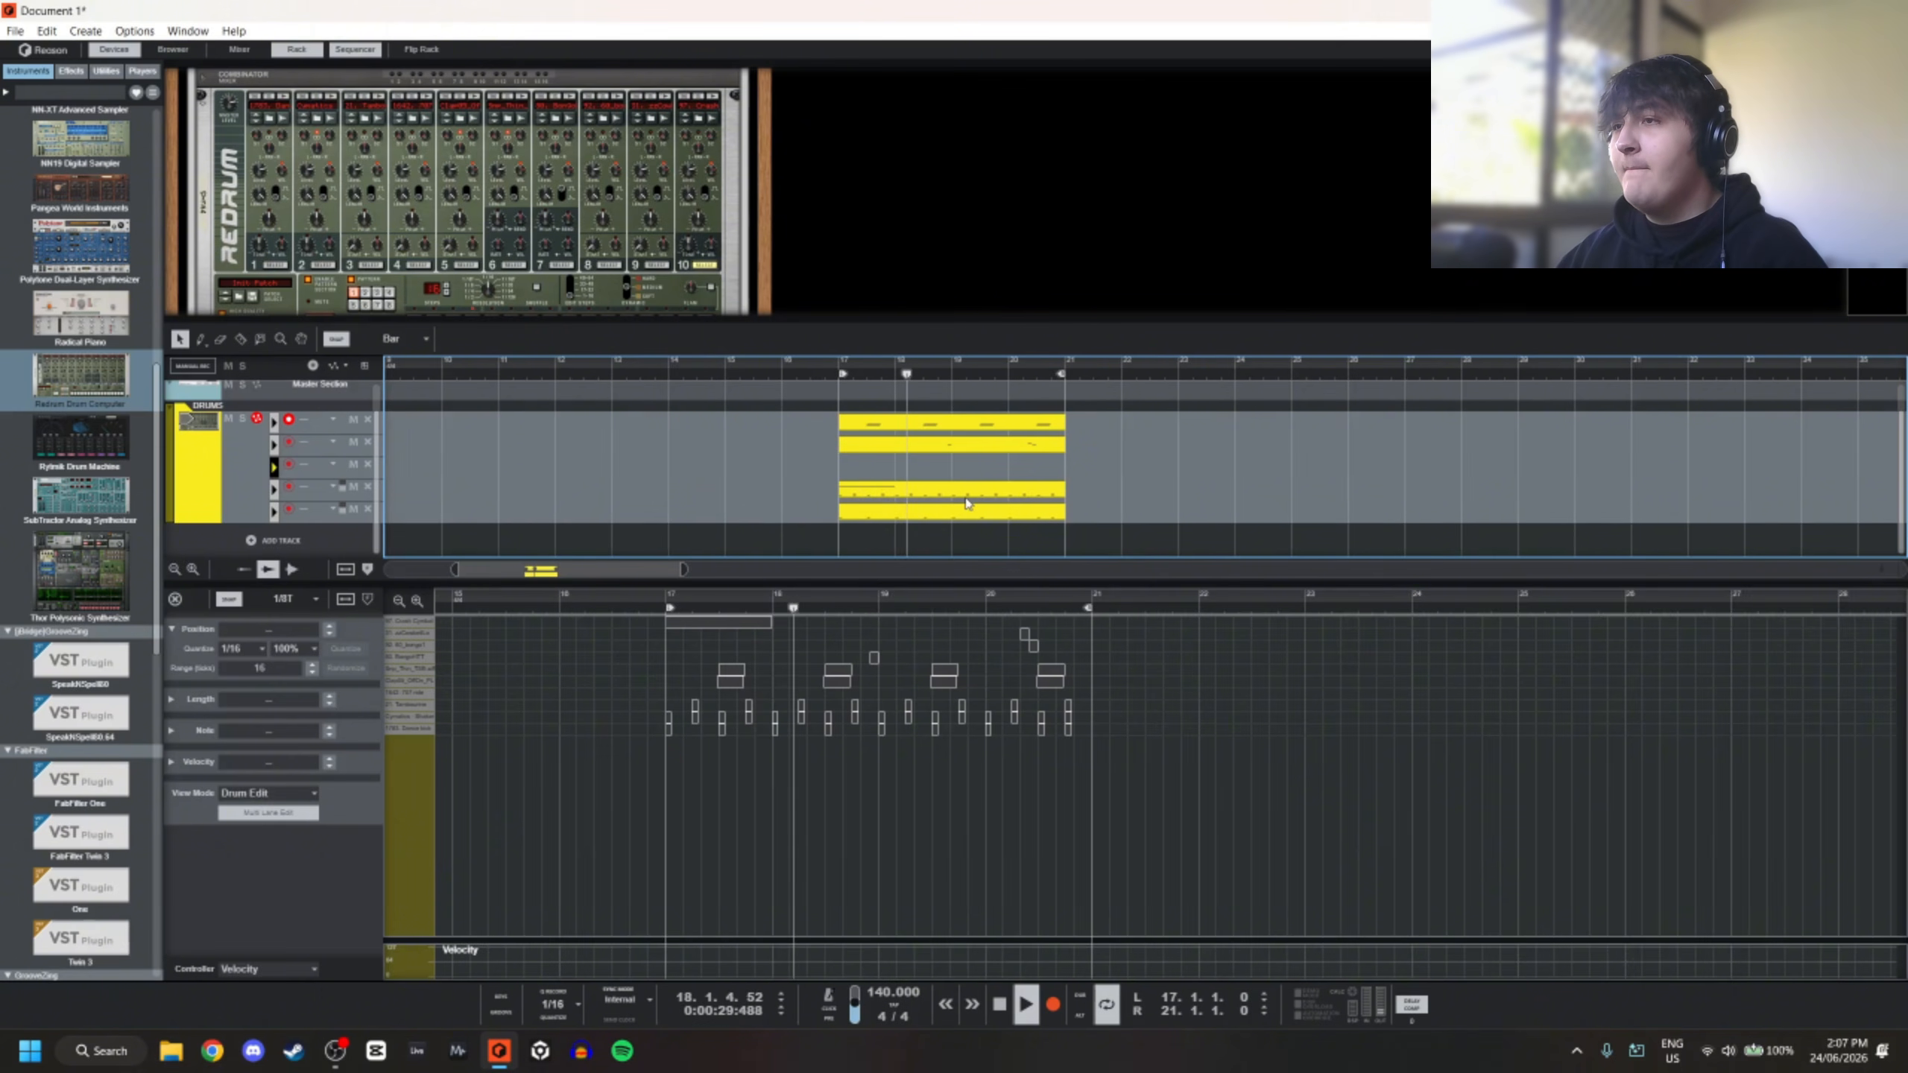
click(940, 490)
scroll(939, 490, down, 3)
click(940, 466)
mouse_move(940, 487)
mouse_down()
mouse_move(941, 452)
mouse_move(942, 490)
mouse_up()
click(1154, 464)
scroll(657, 444, down, 3)
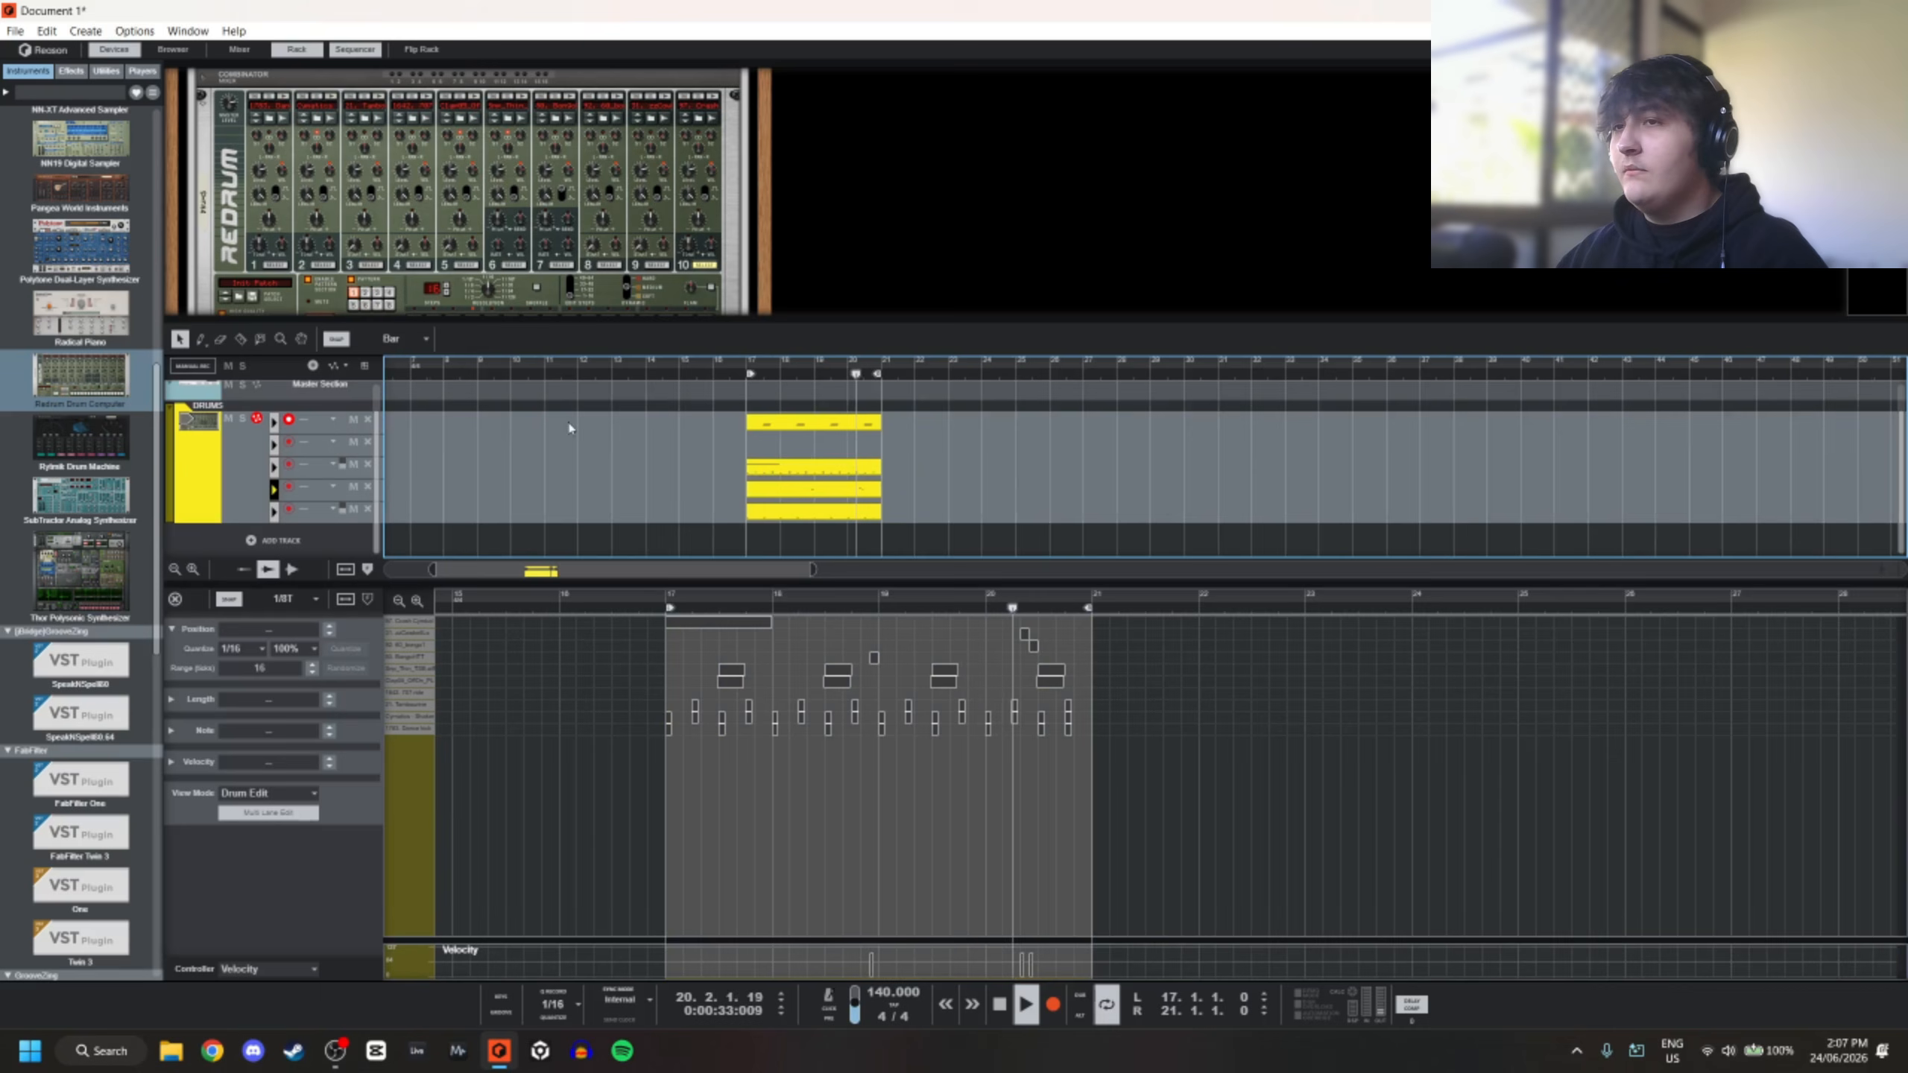
Delete the empty second note lane from the DRUMS track
click(368, 449)
scroll(895, 503, down, 1)
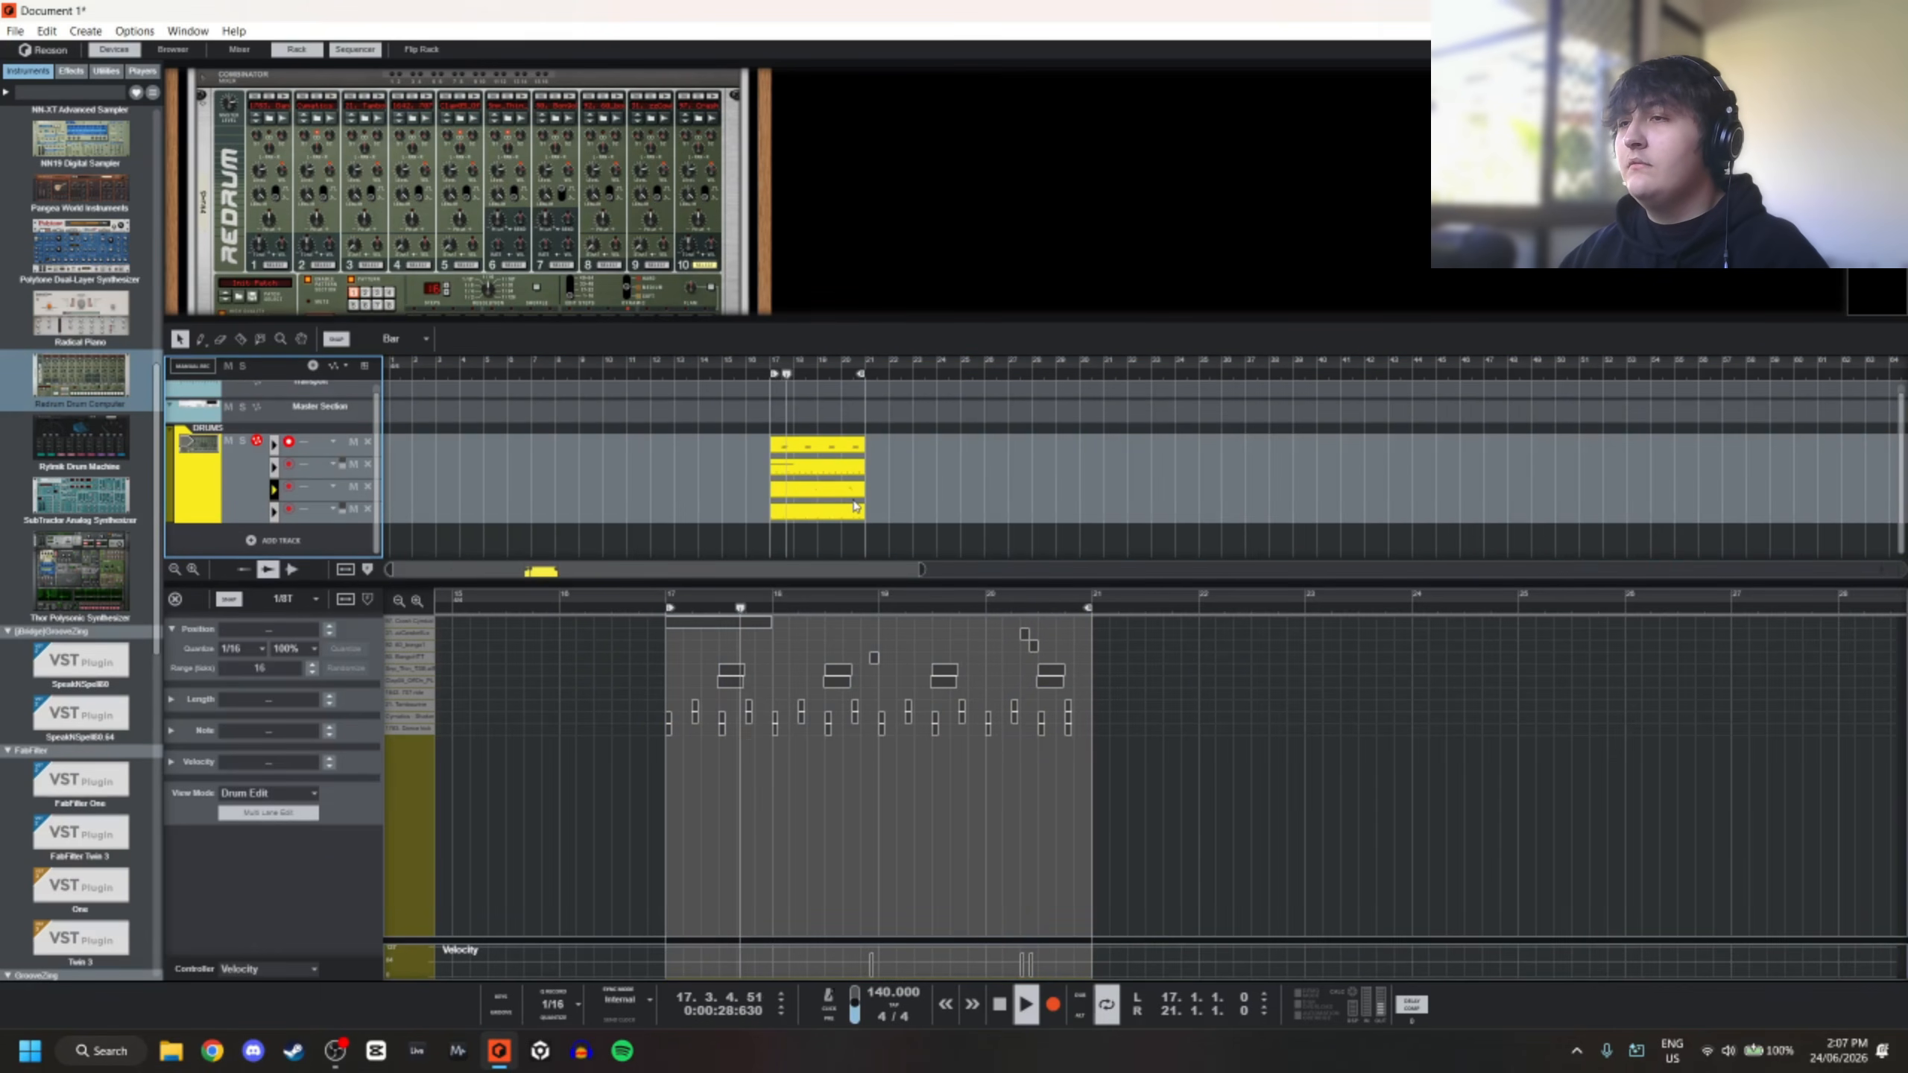
scroll(796, 514, down, 1)
scroll(792, 526, up, 2)
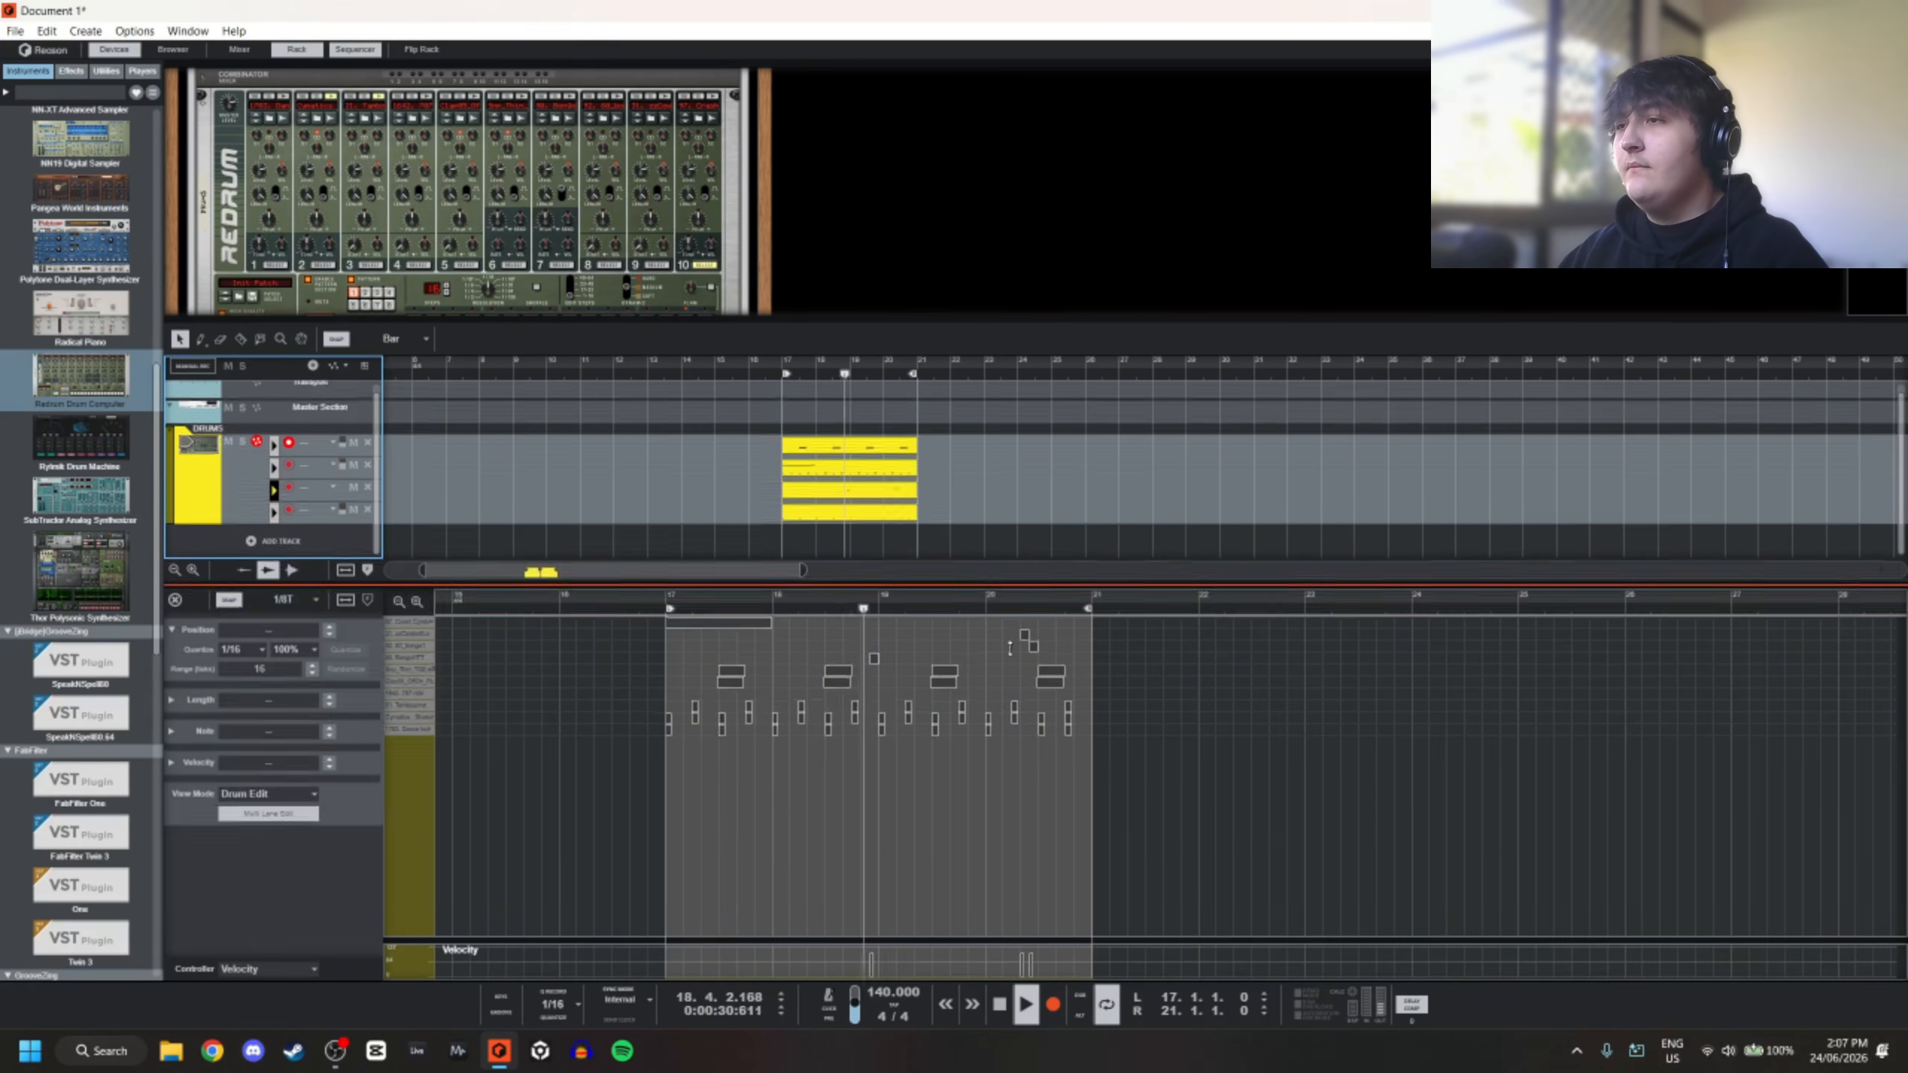
Close the note editor, stop playback and enlarge the rack area to show the two mixers
key(shift+Tab)
key(space)
scroll(963, 304, up, 3)
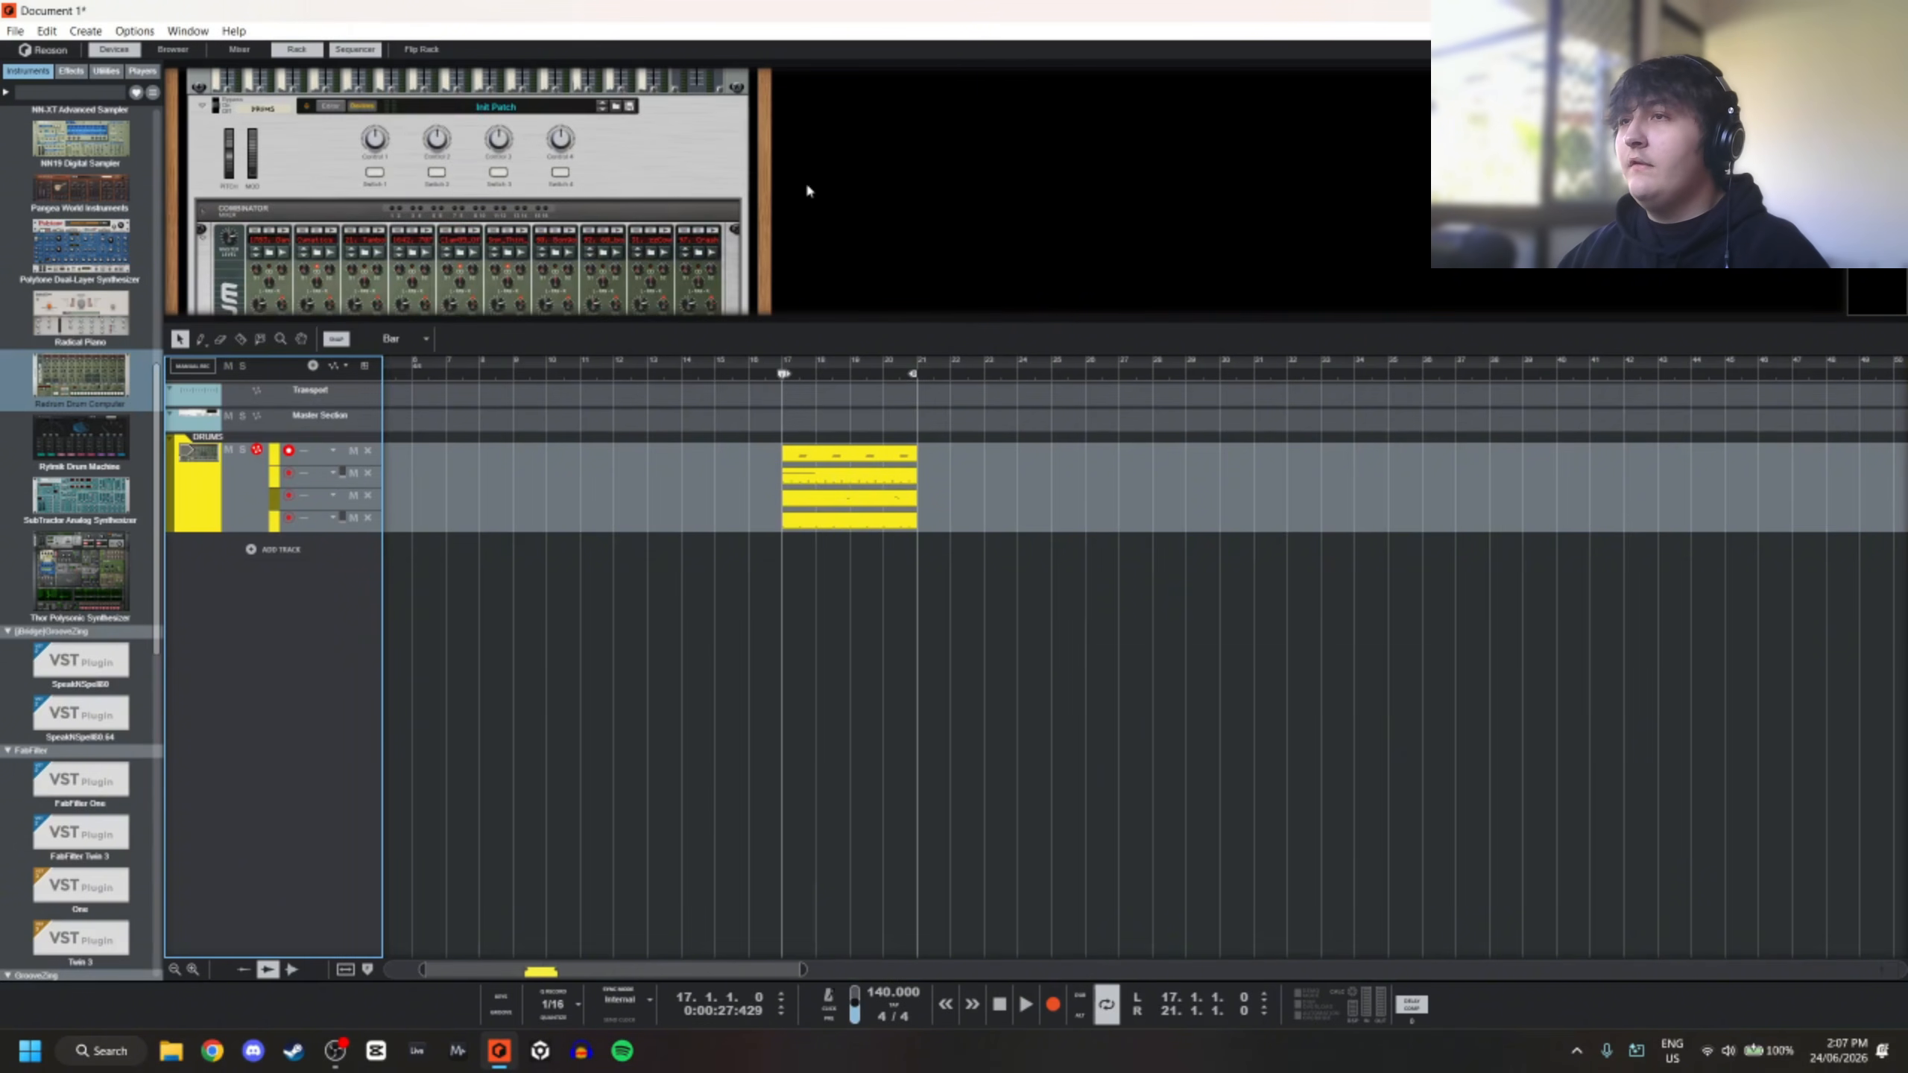
drag(882, 318, 882, 748)
scroll(804, 375, up, 5)
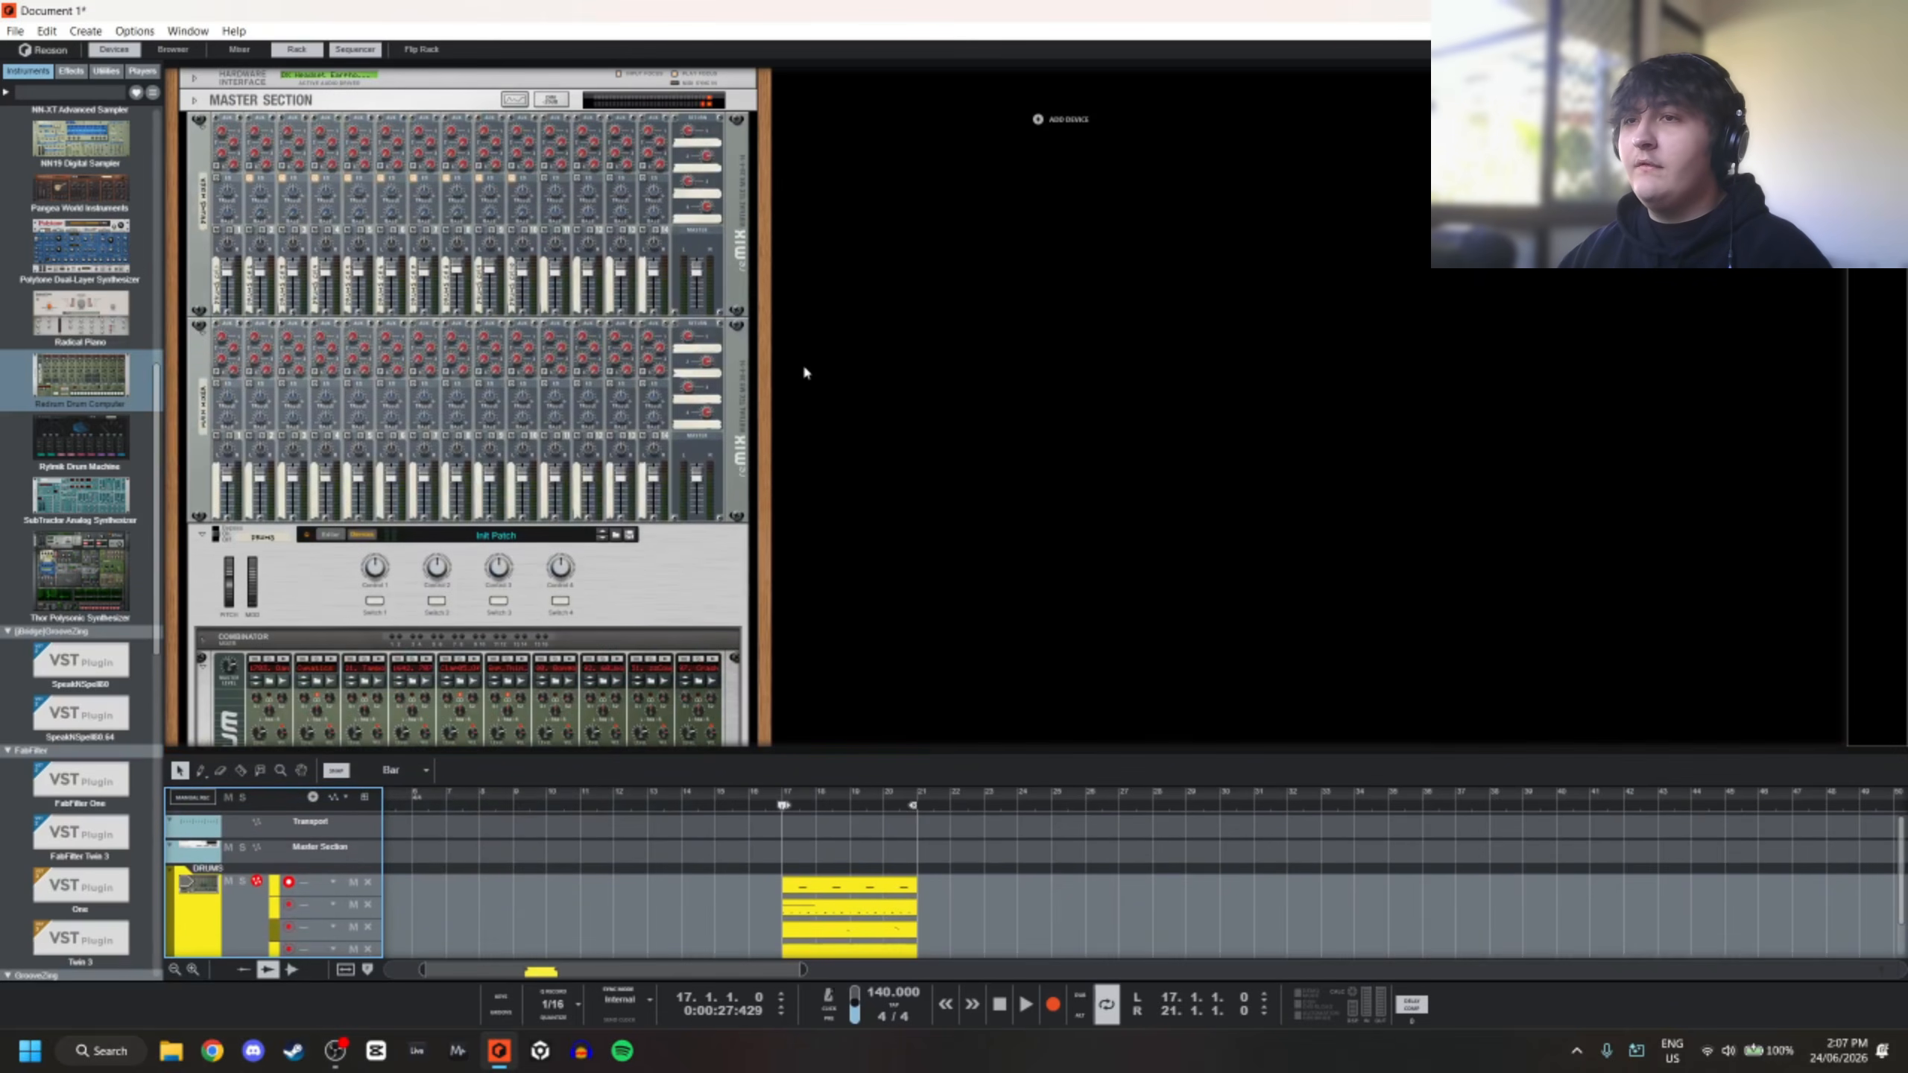
scroll(551, 405, up, 1)
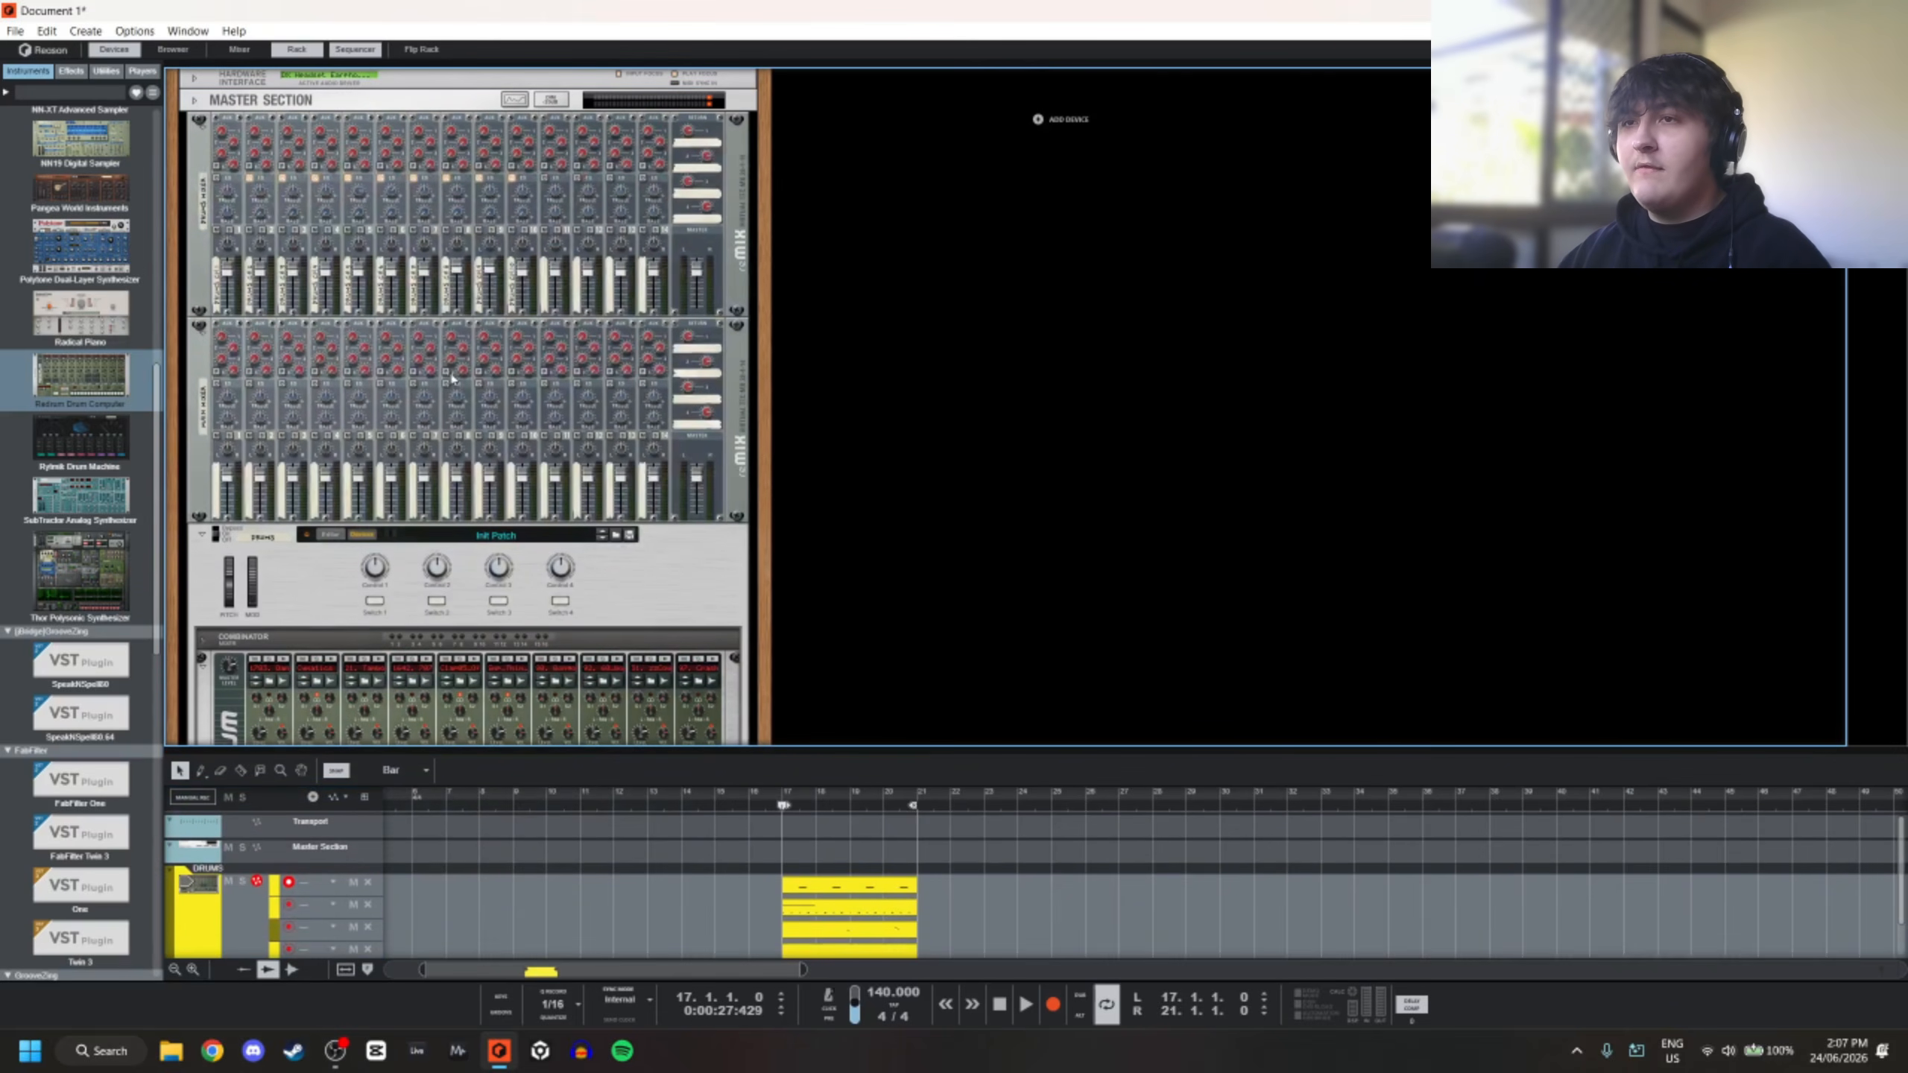
Add an RV7000 MkII Reverb from the effects between the Master Section and the upper mixer
click(70, 72)
click(30, 72)
click(71, 72)
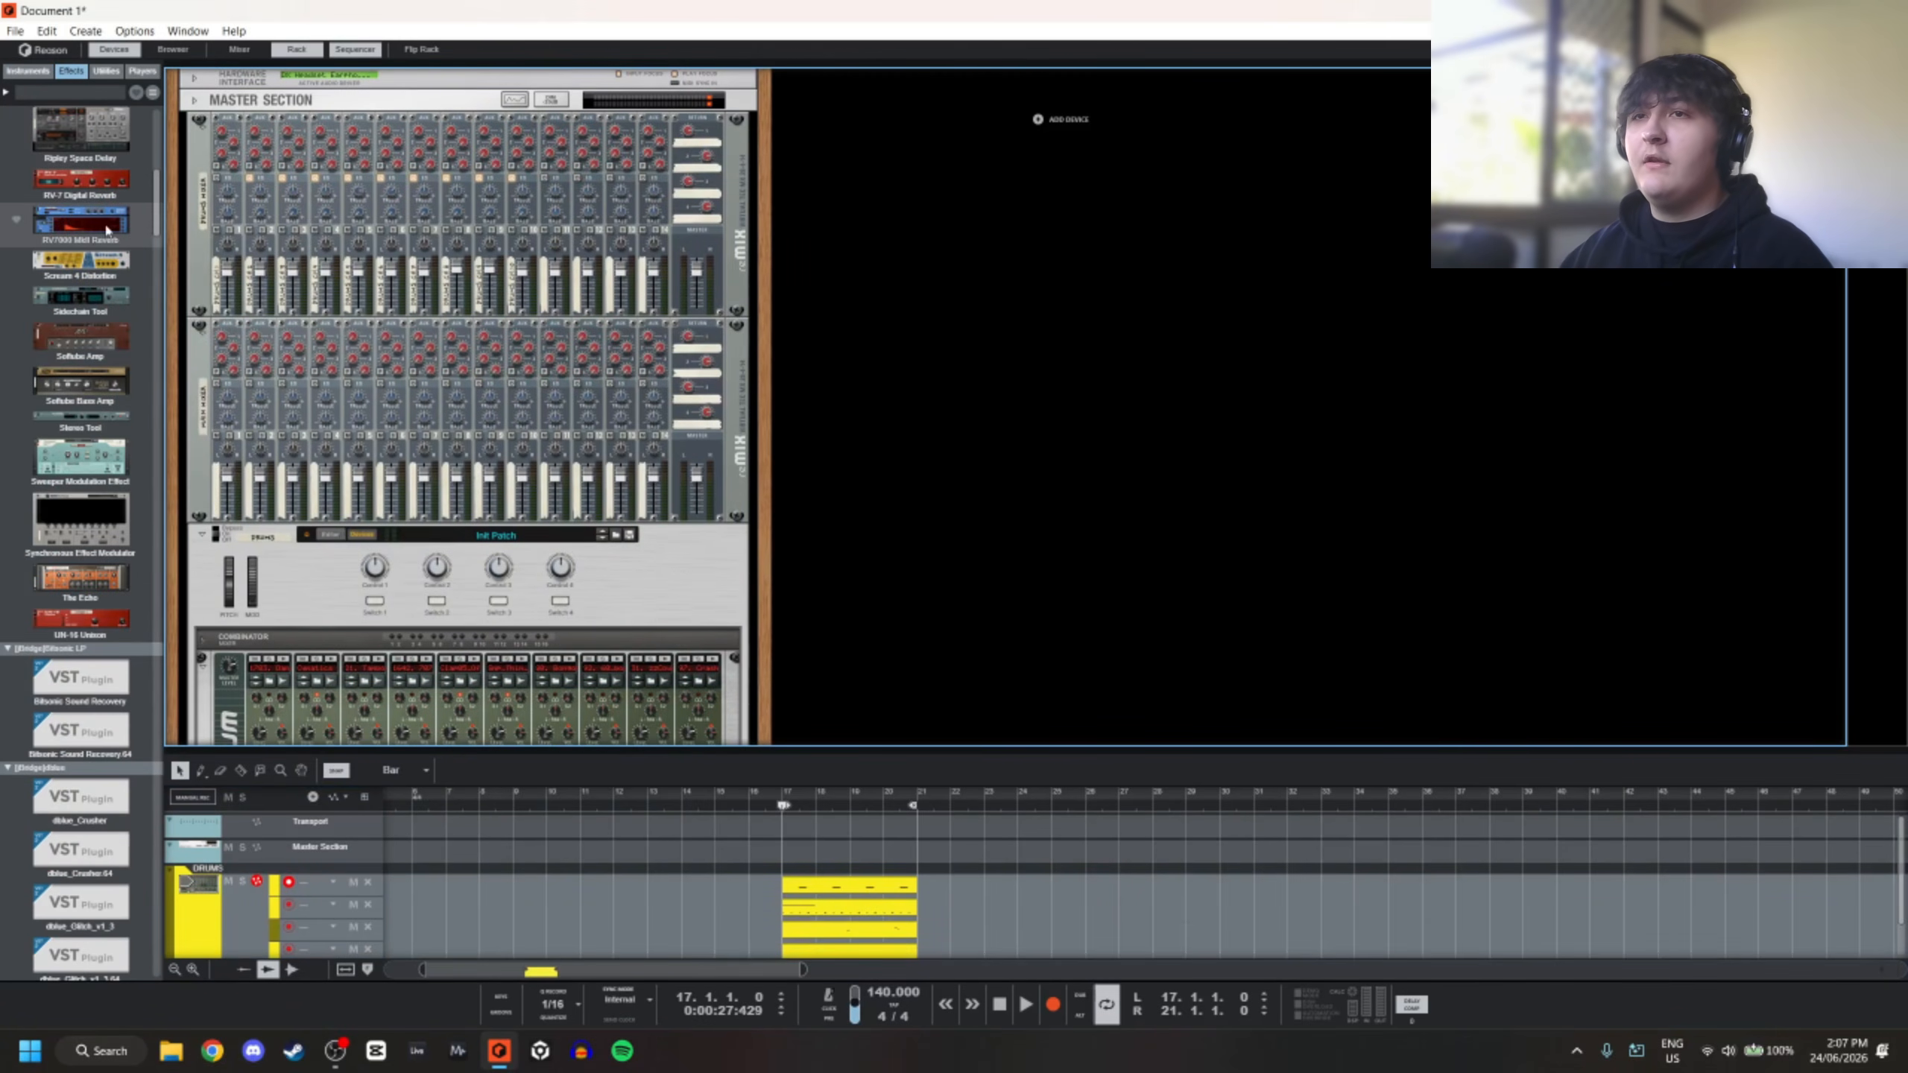
drag(73, 240, 391, 184)
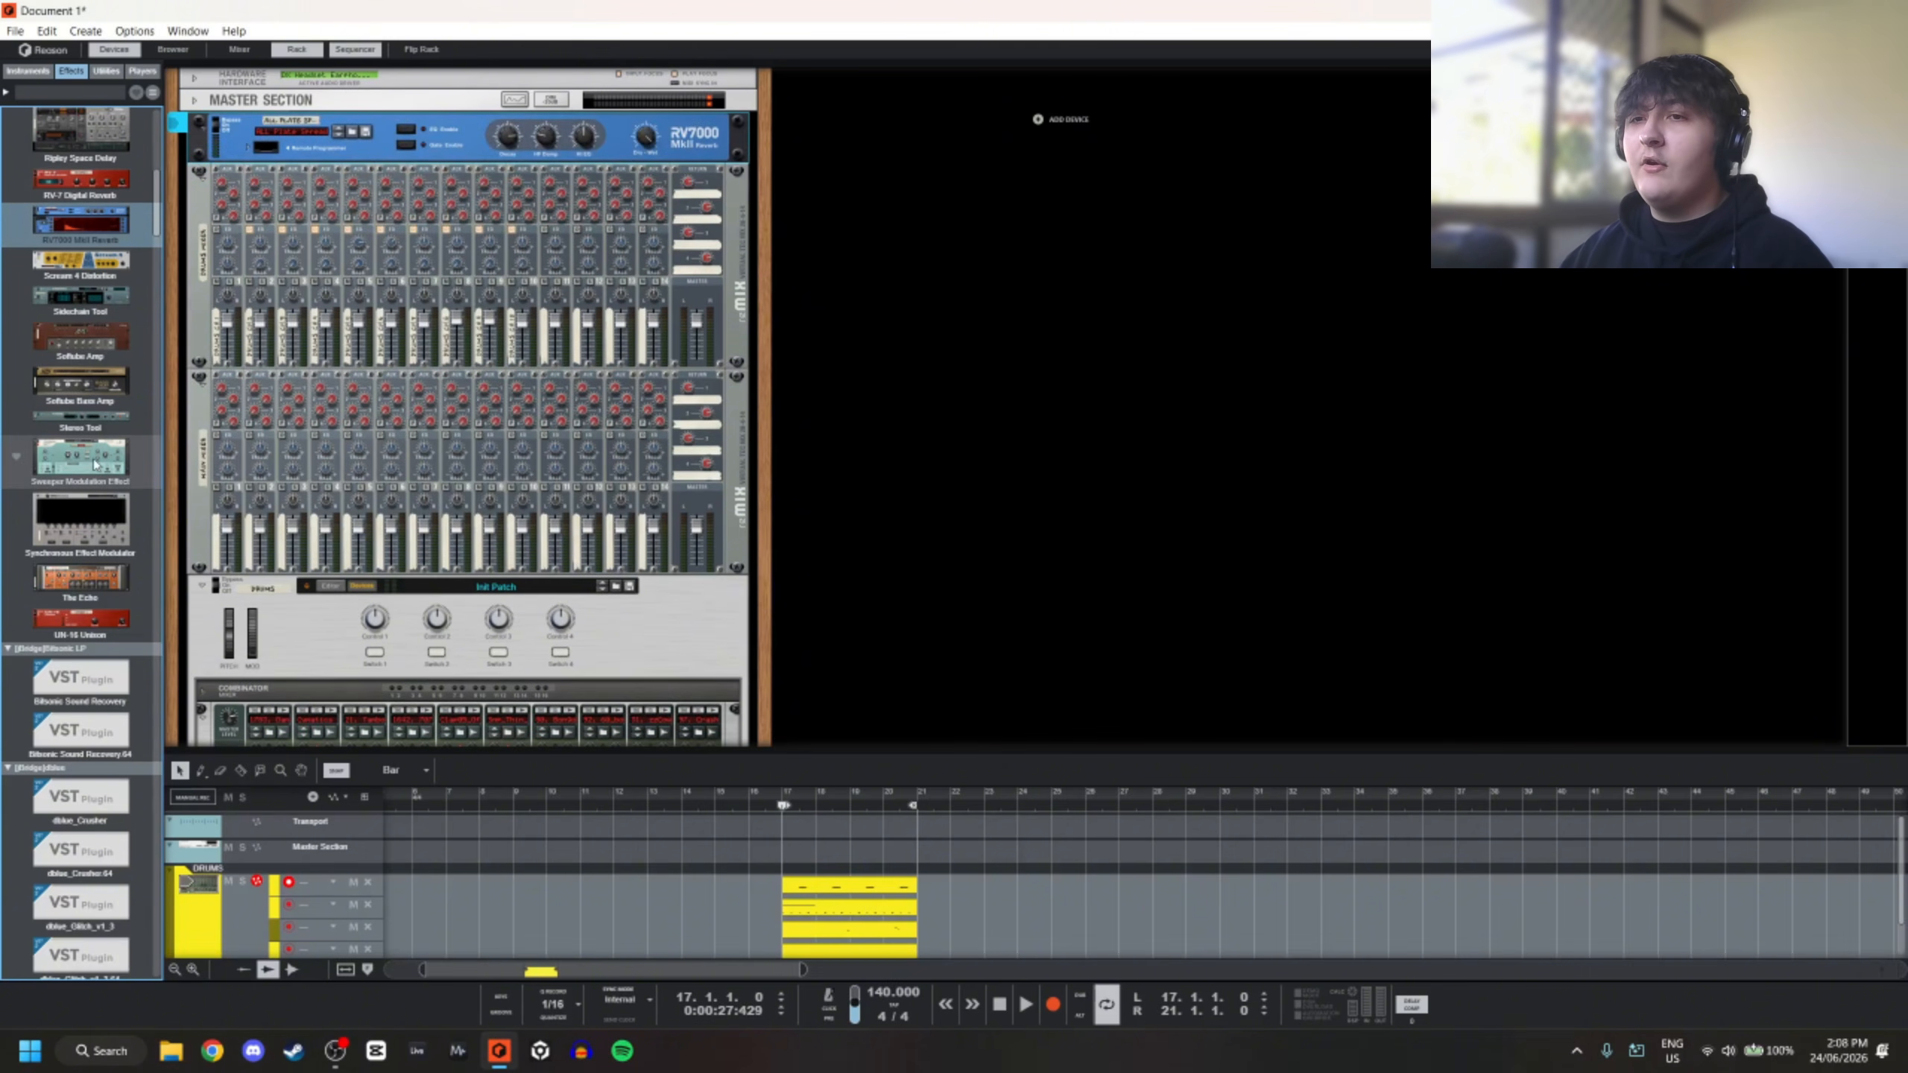
Flip the rack to its rear and add a second RV7000 MkII Reverb directly below the first one
click(37, 73)
click(58, 77)
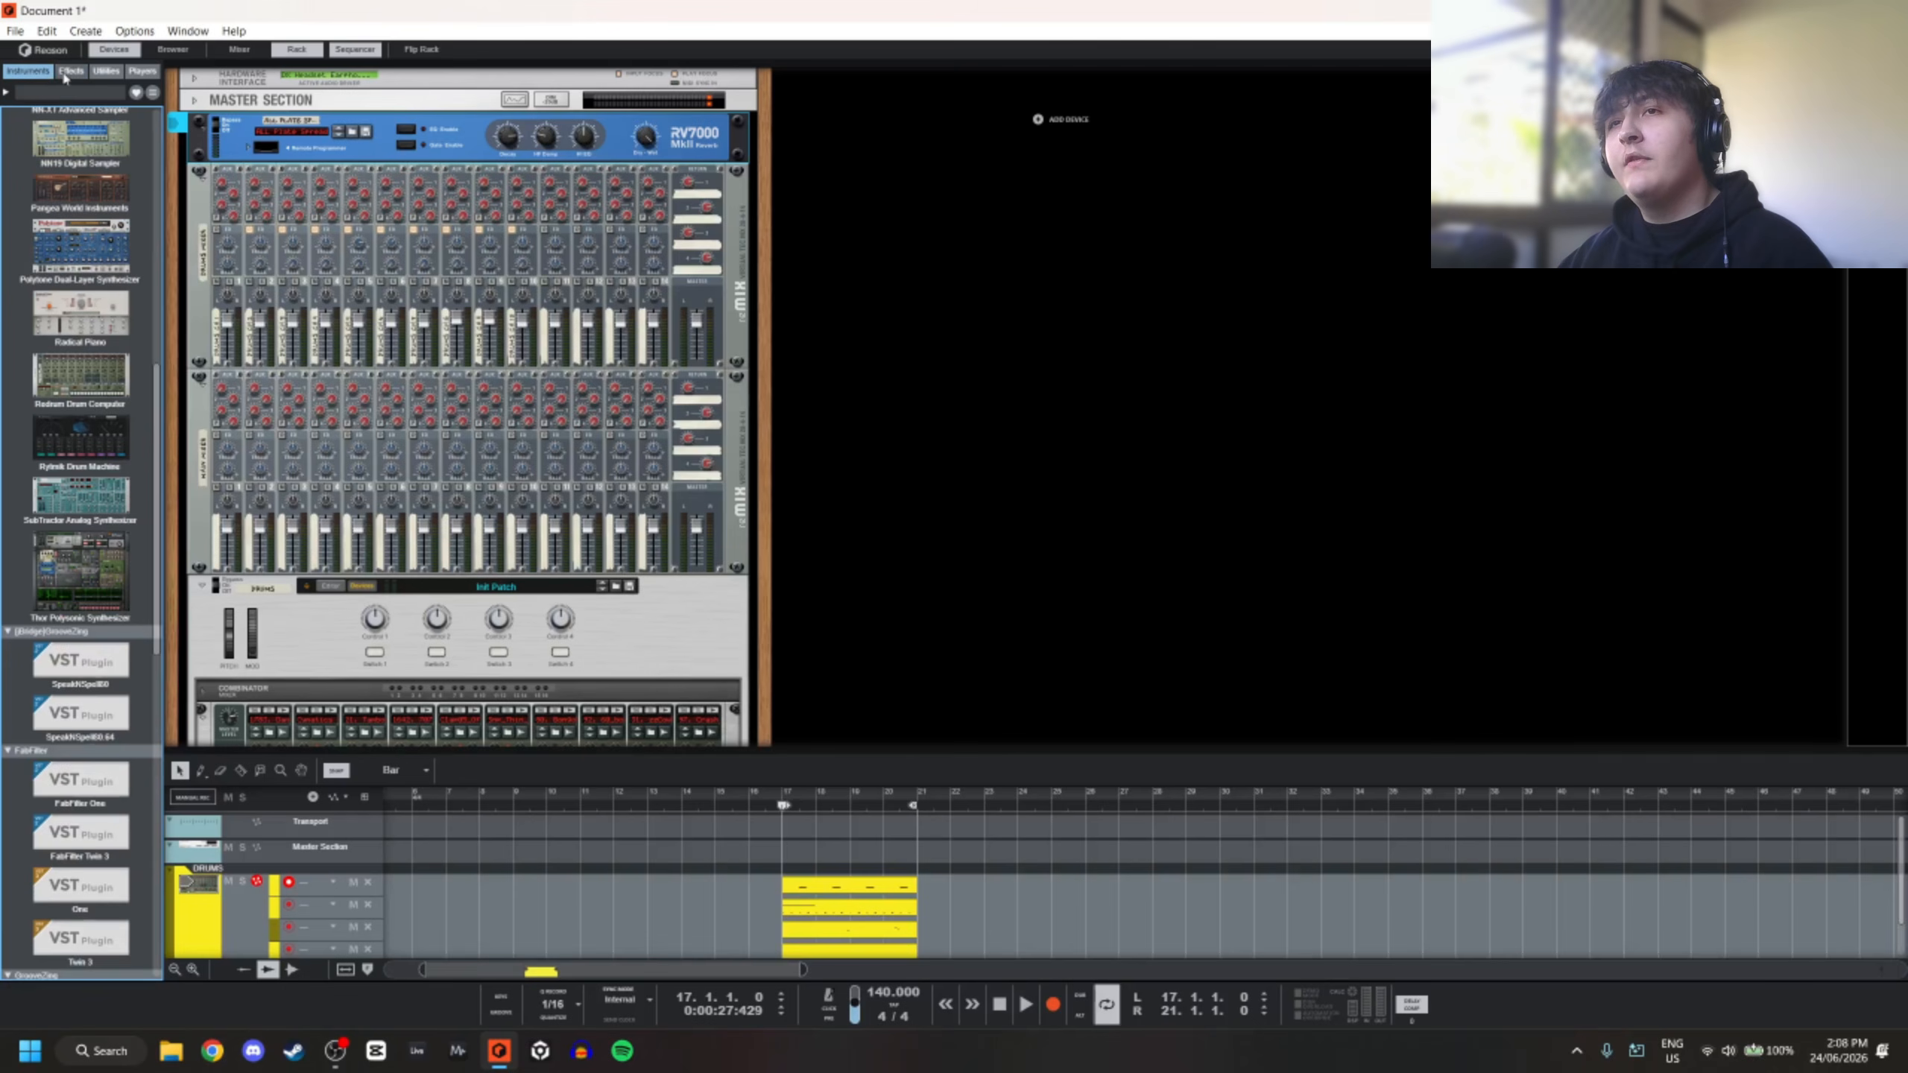
key(Tab)
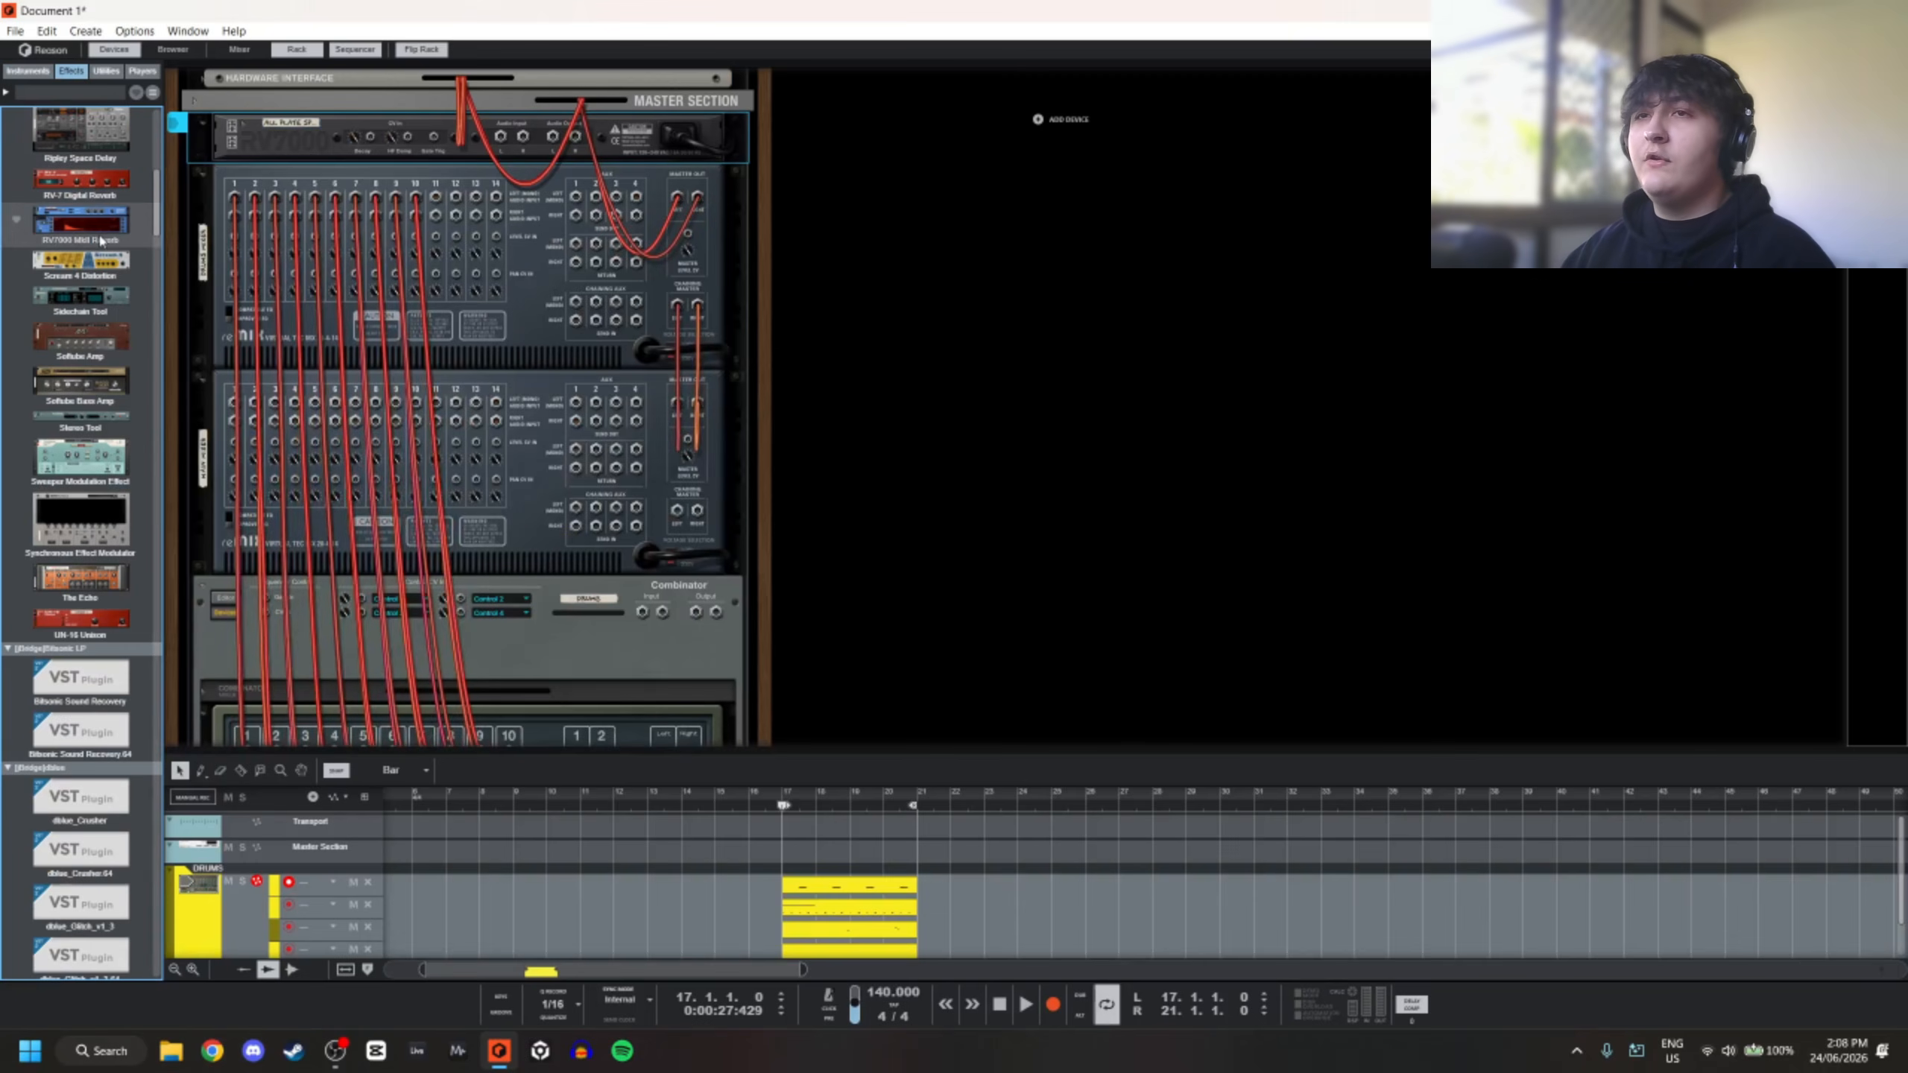
drag(80, 221, 519, 194)
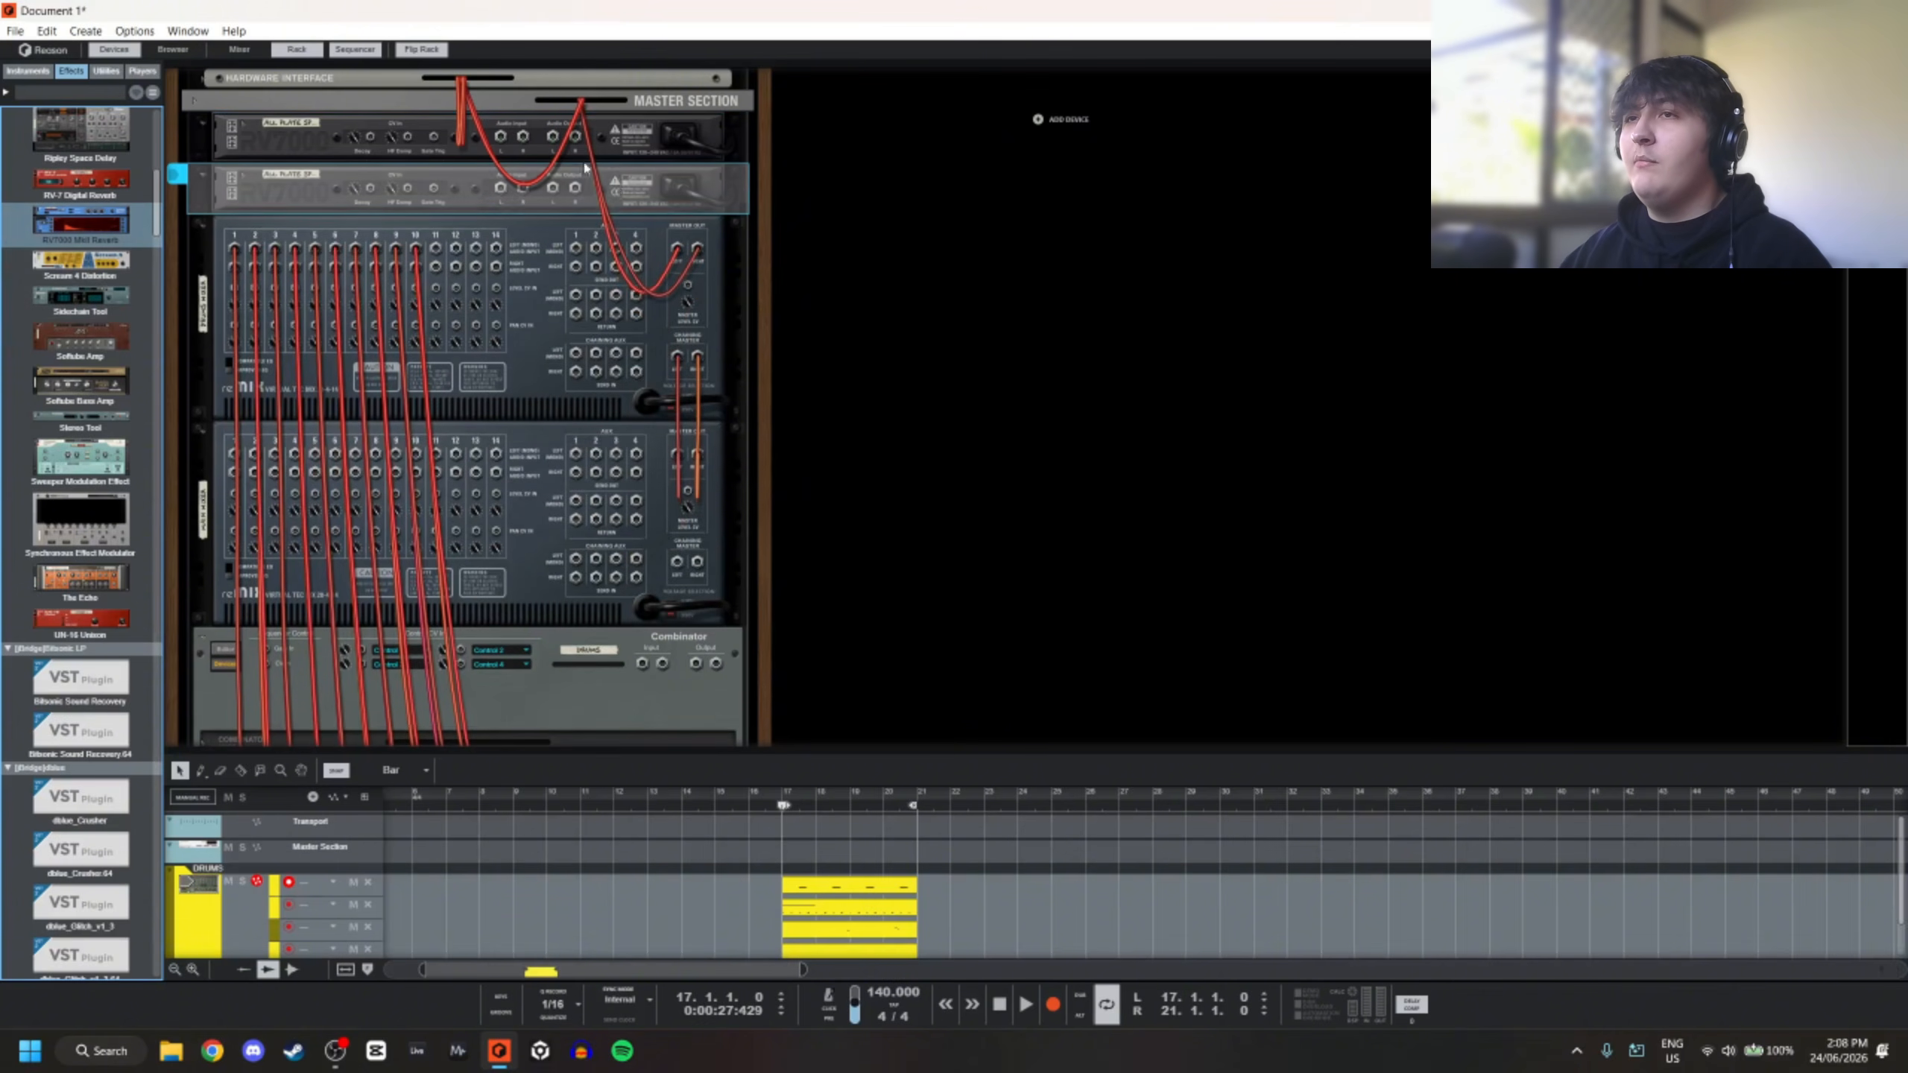
Return the rack to its front and add a DDL-1 Digital Delay Line between the two reverbs
scroll(78, 160, up, 10)
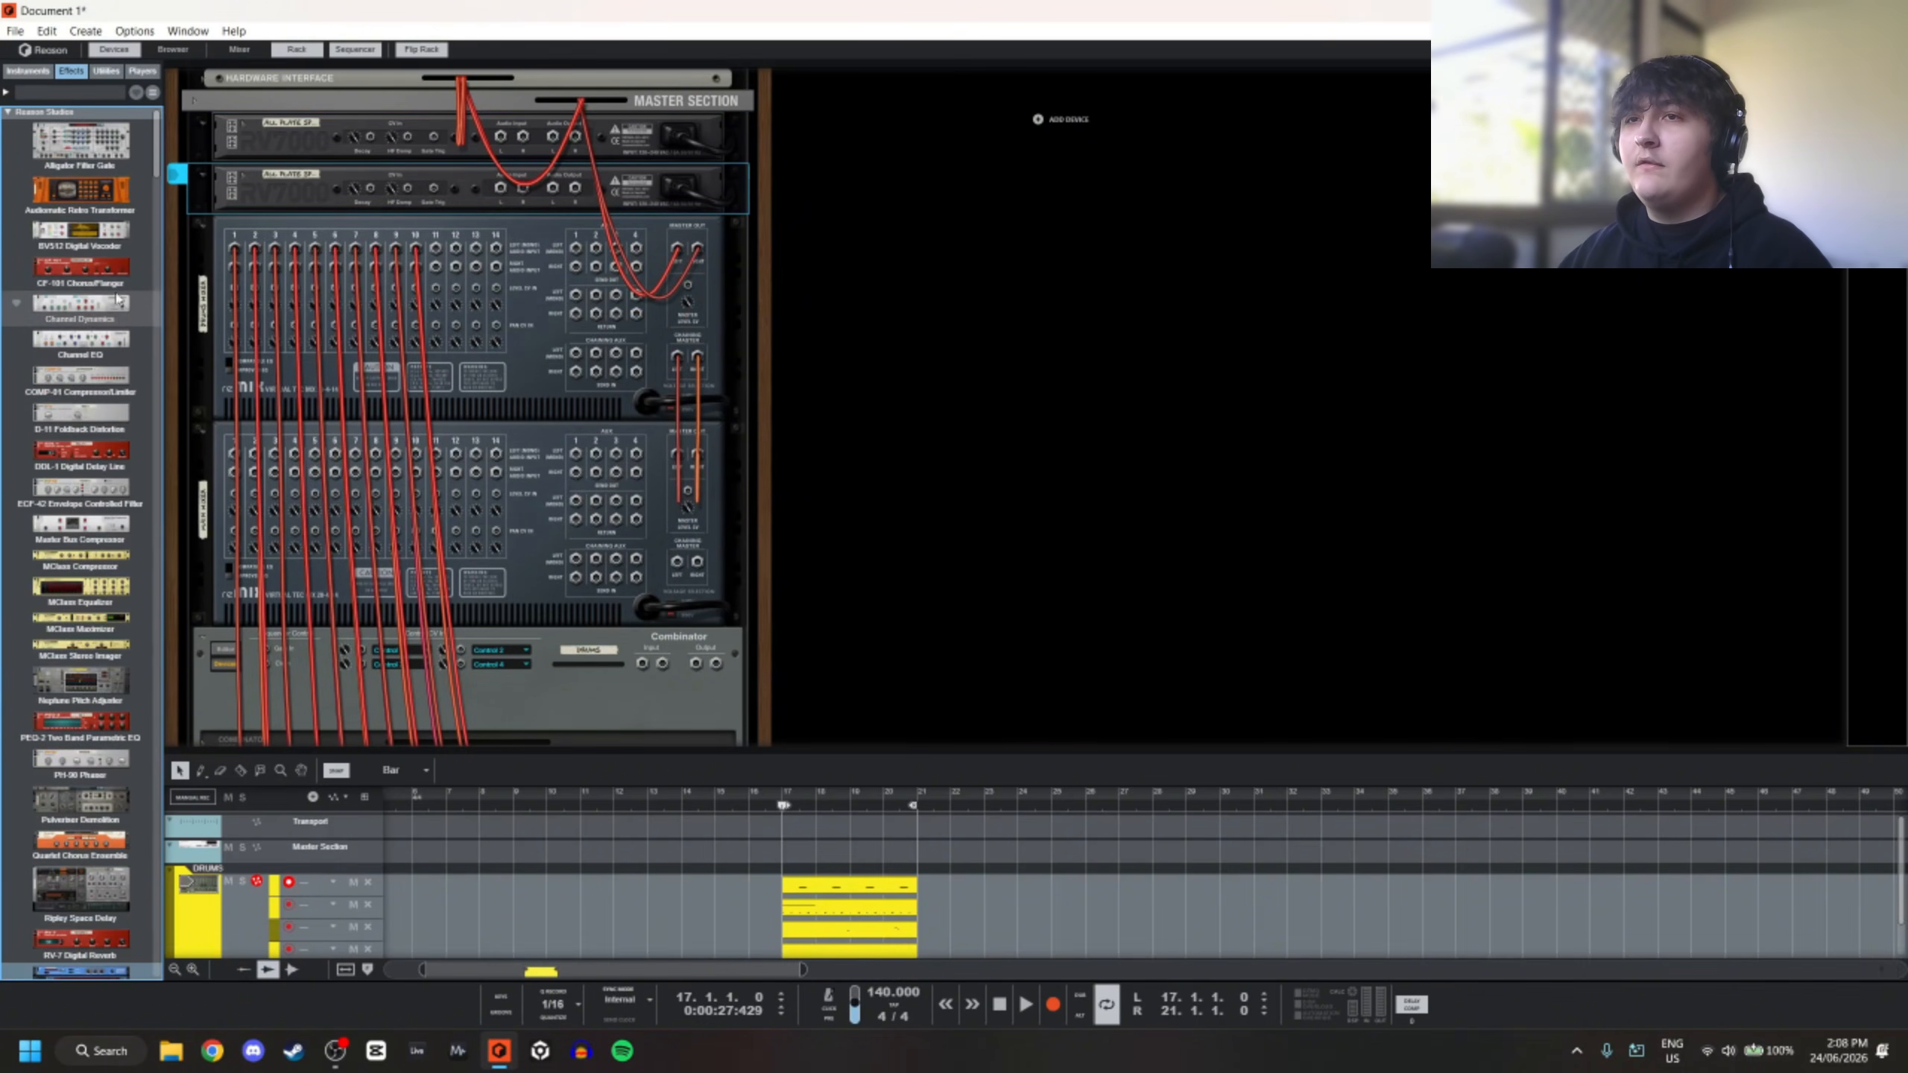
key(Tab)
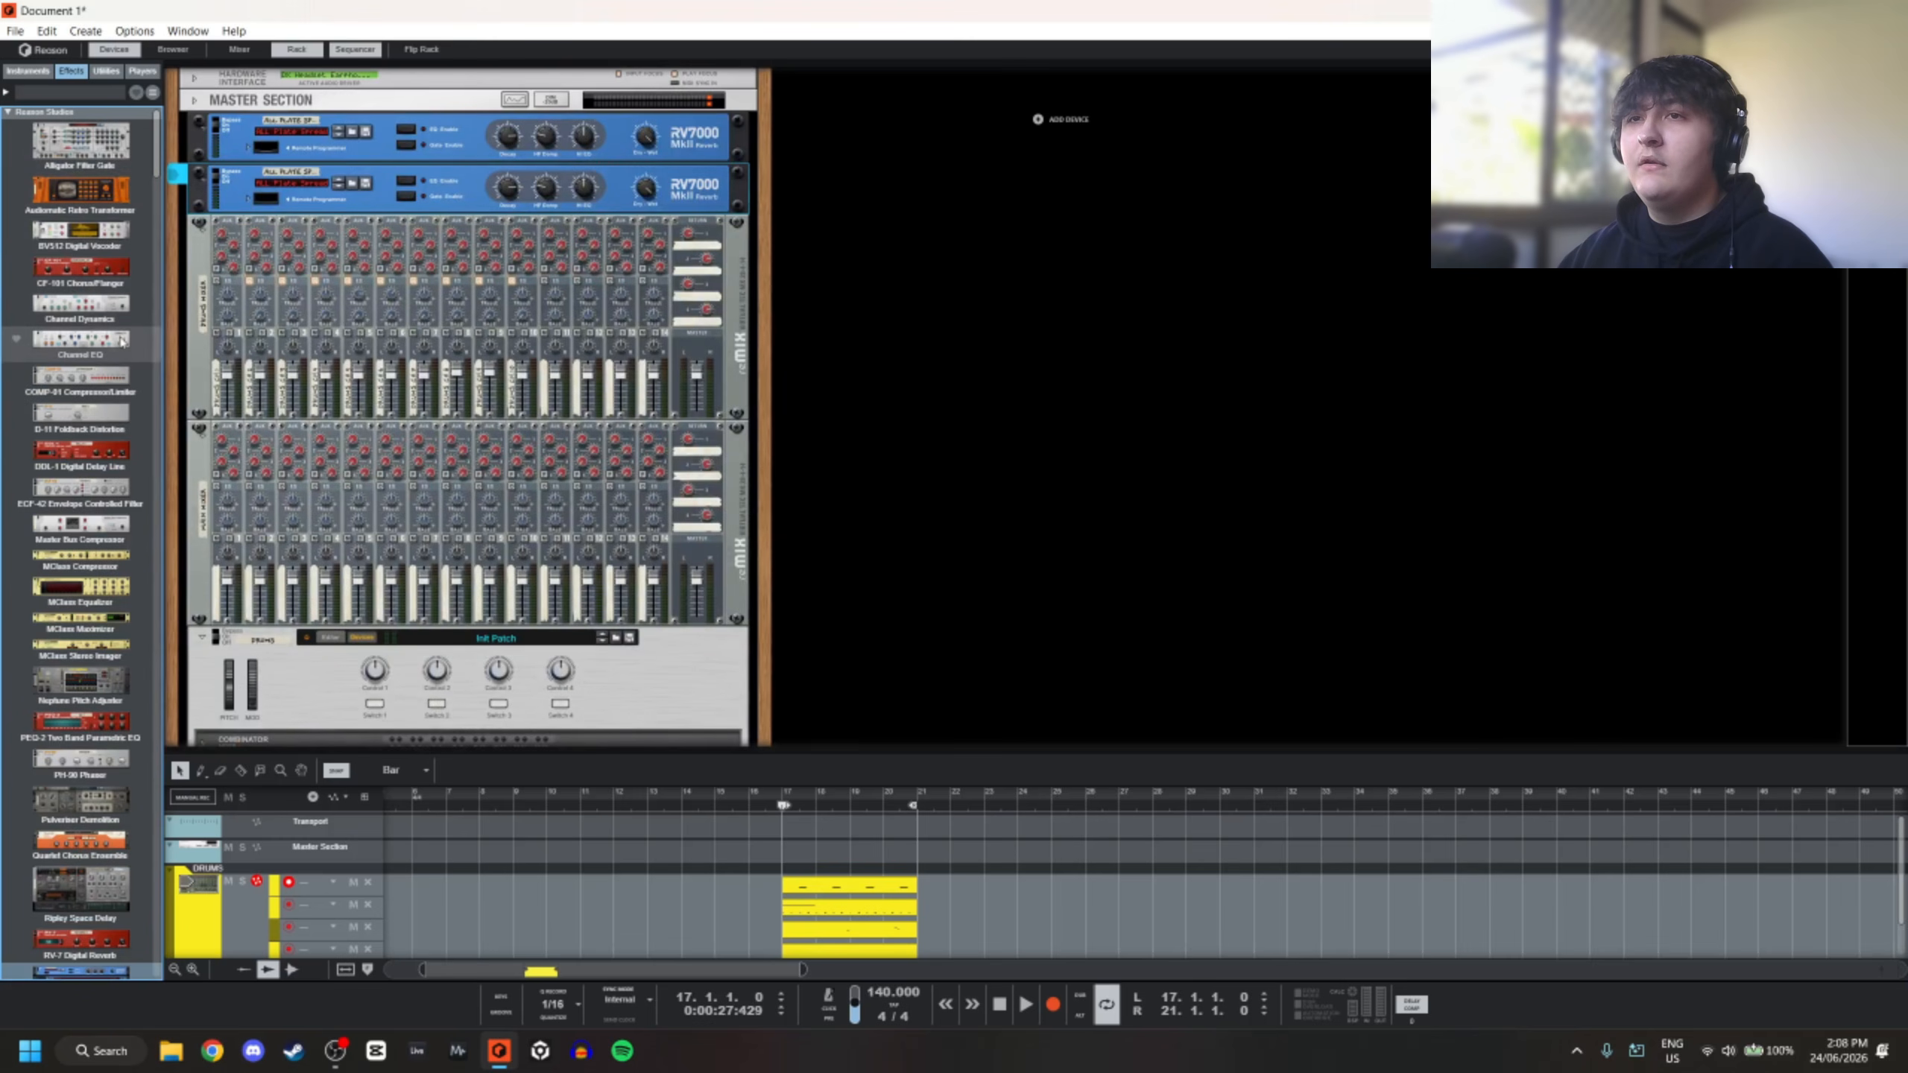
drag(81, 450, 487, 176)
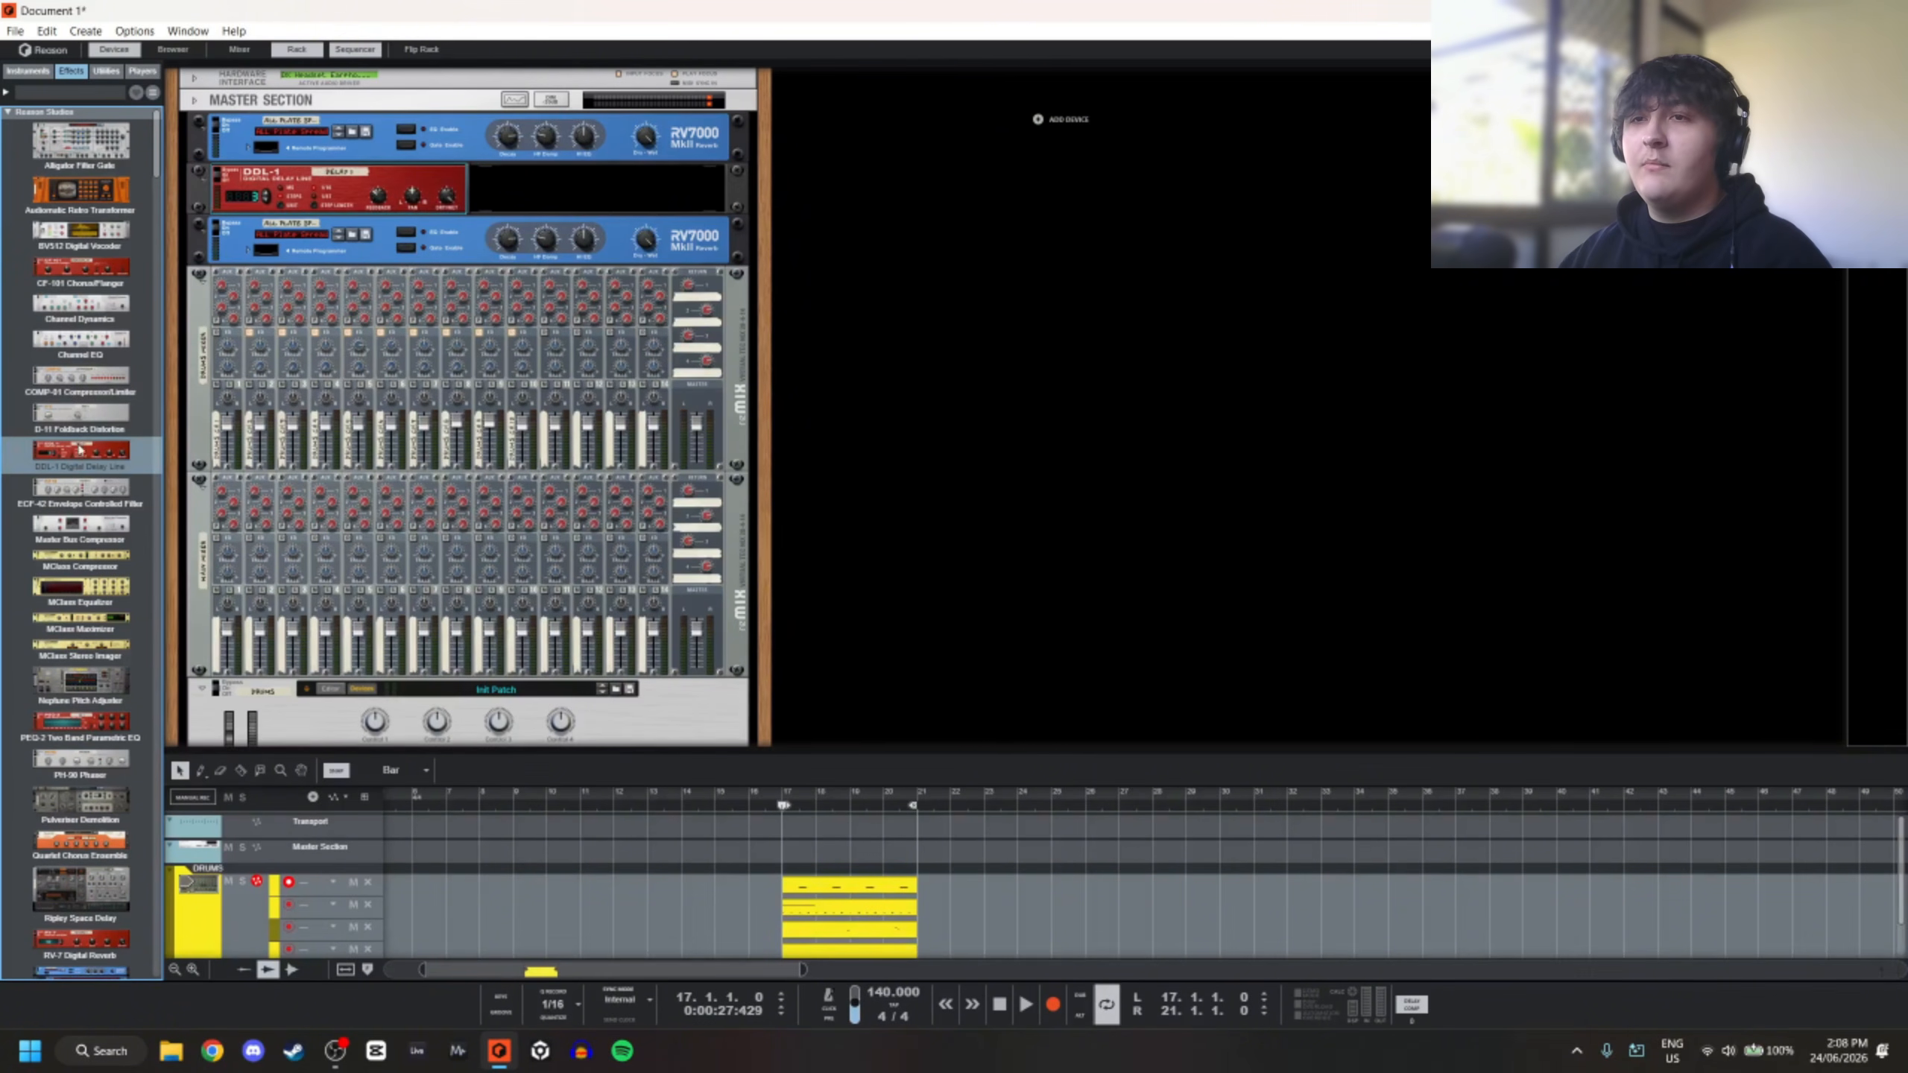
Add a Ripley Space Delay above the DDL-1 and load the WYVERN PING PONG DELAY patch from the User Library
scroll(111, 454, down, 5)
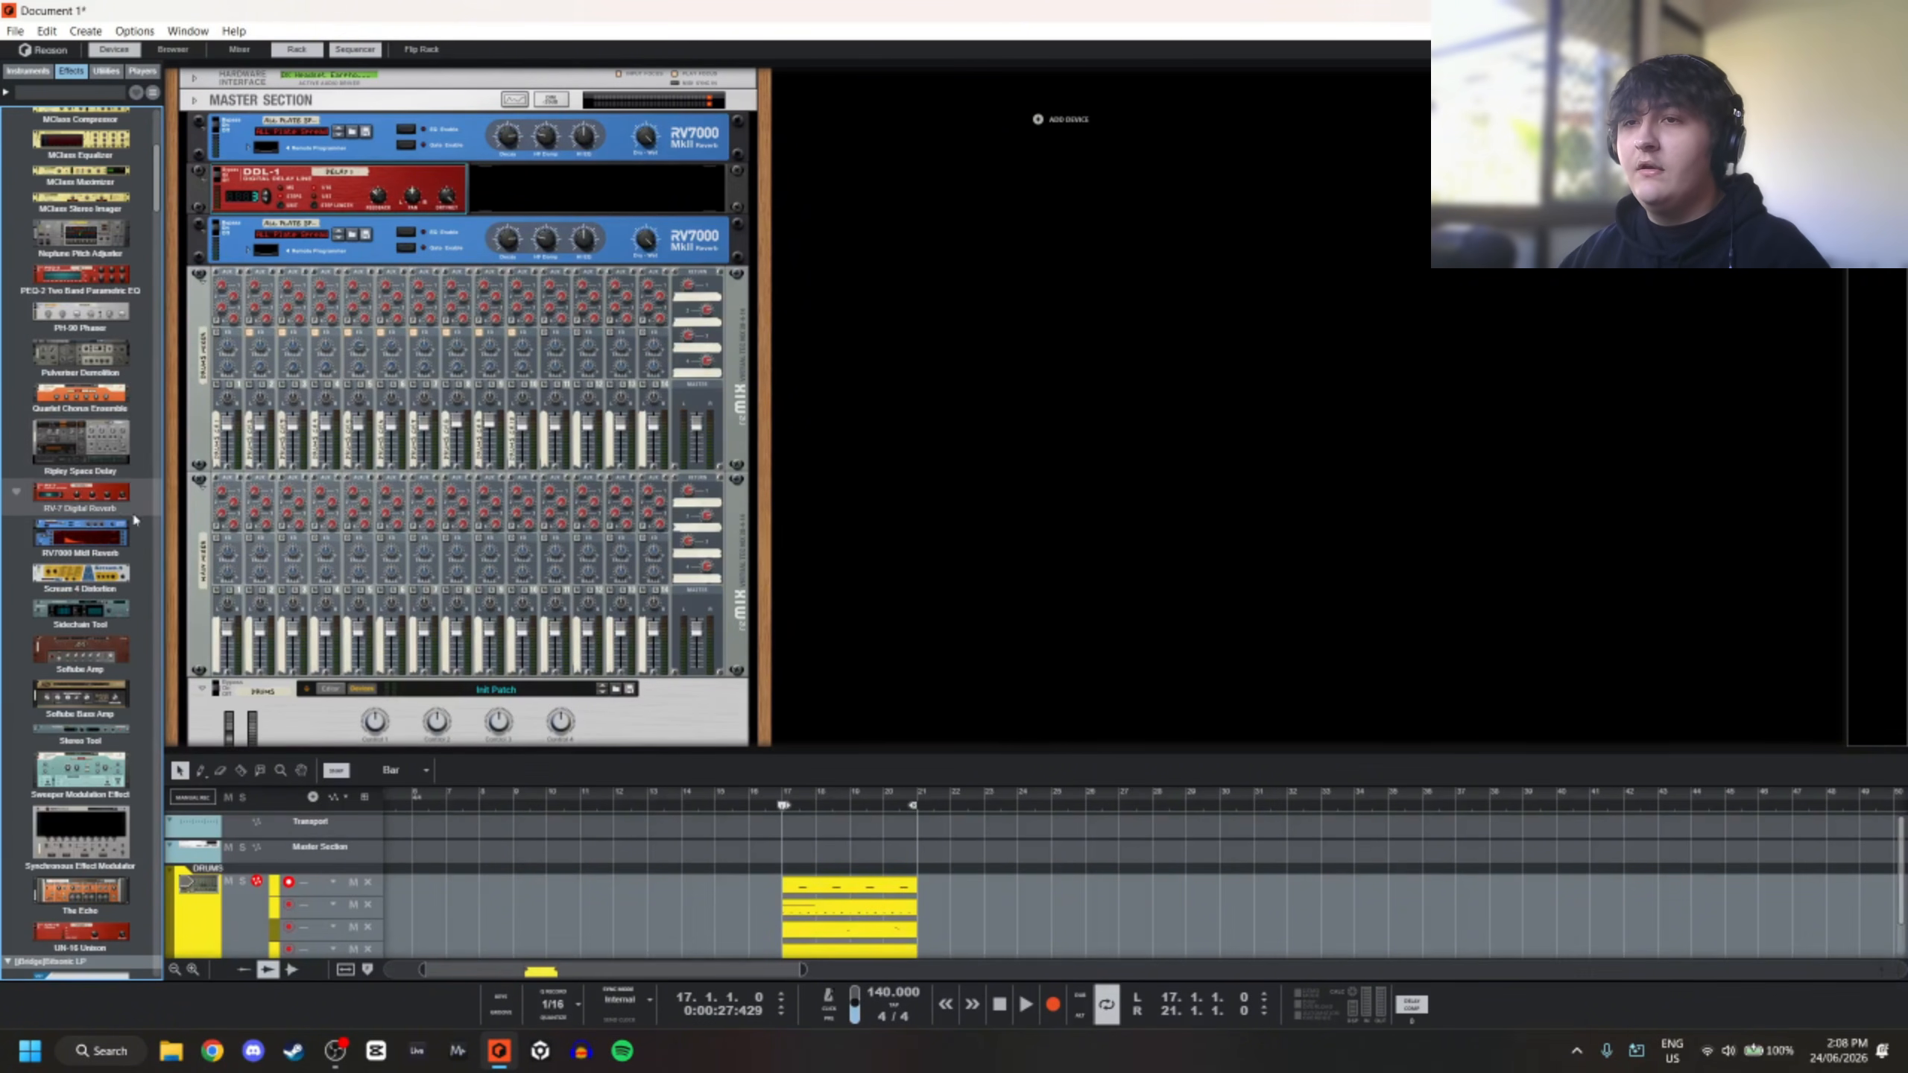
drag(83, 447, 308, 188)
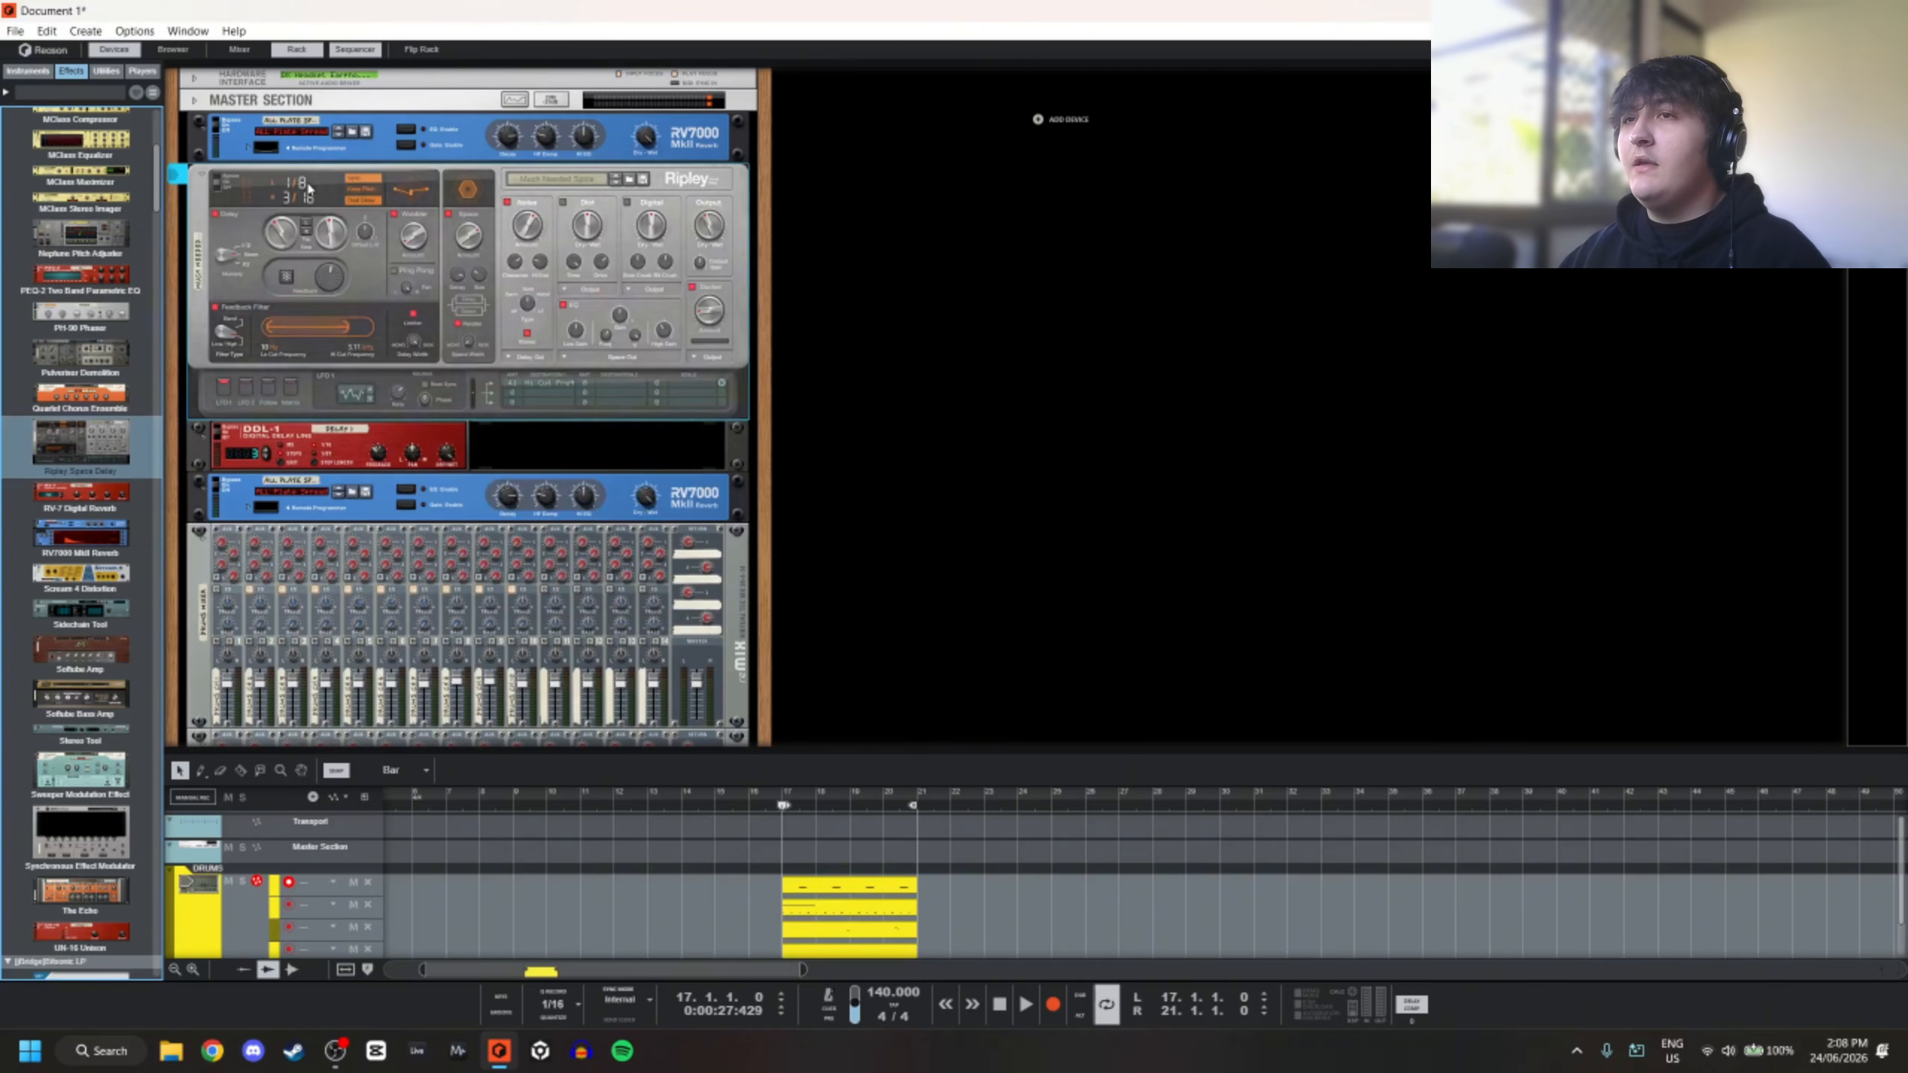
click(631, 179)
click(560, 373)
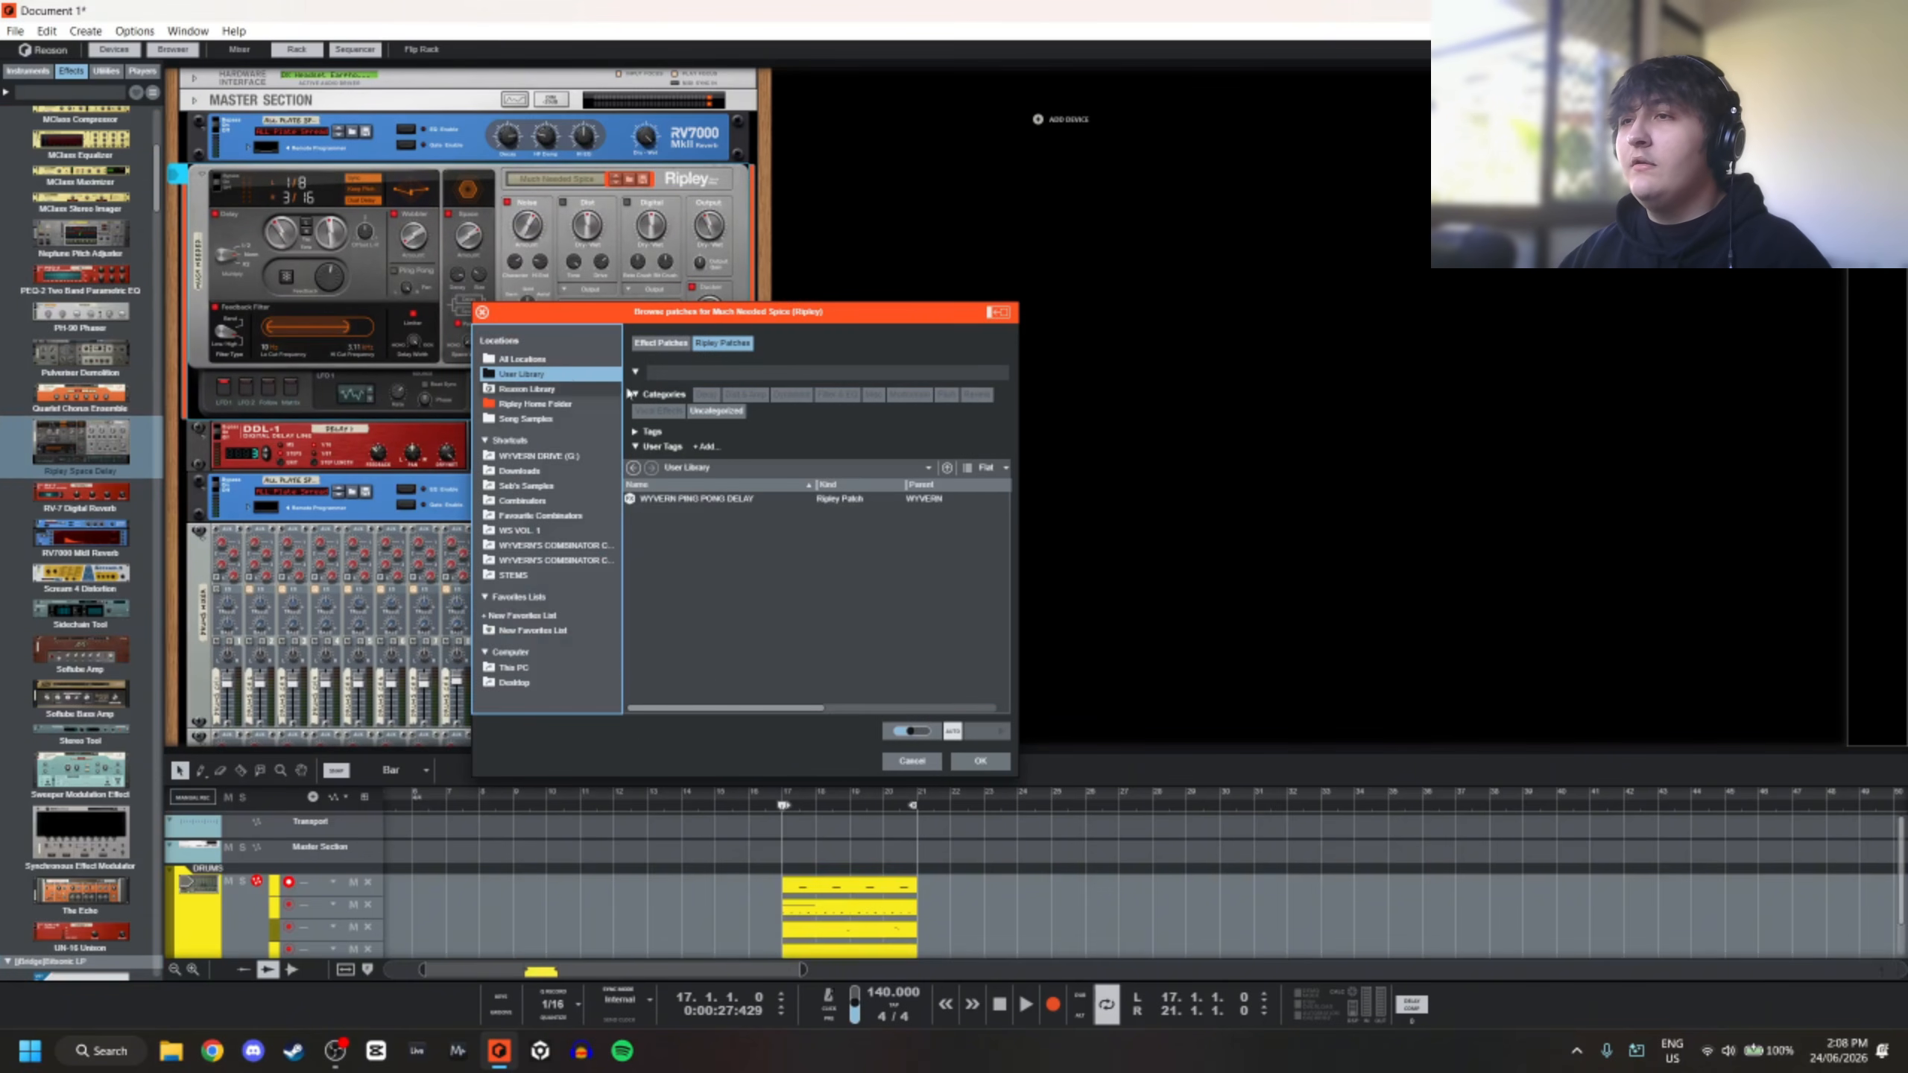
click(749, 504)
click(980, 761)
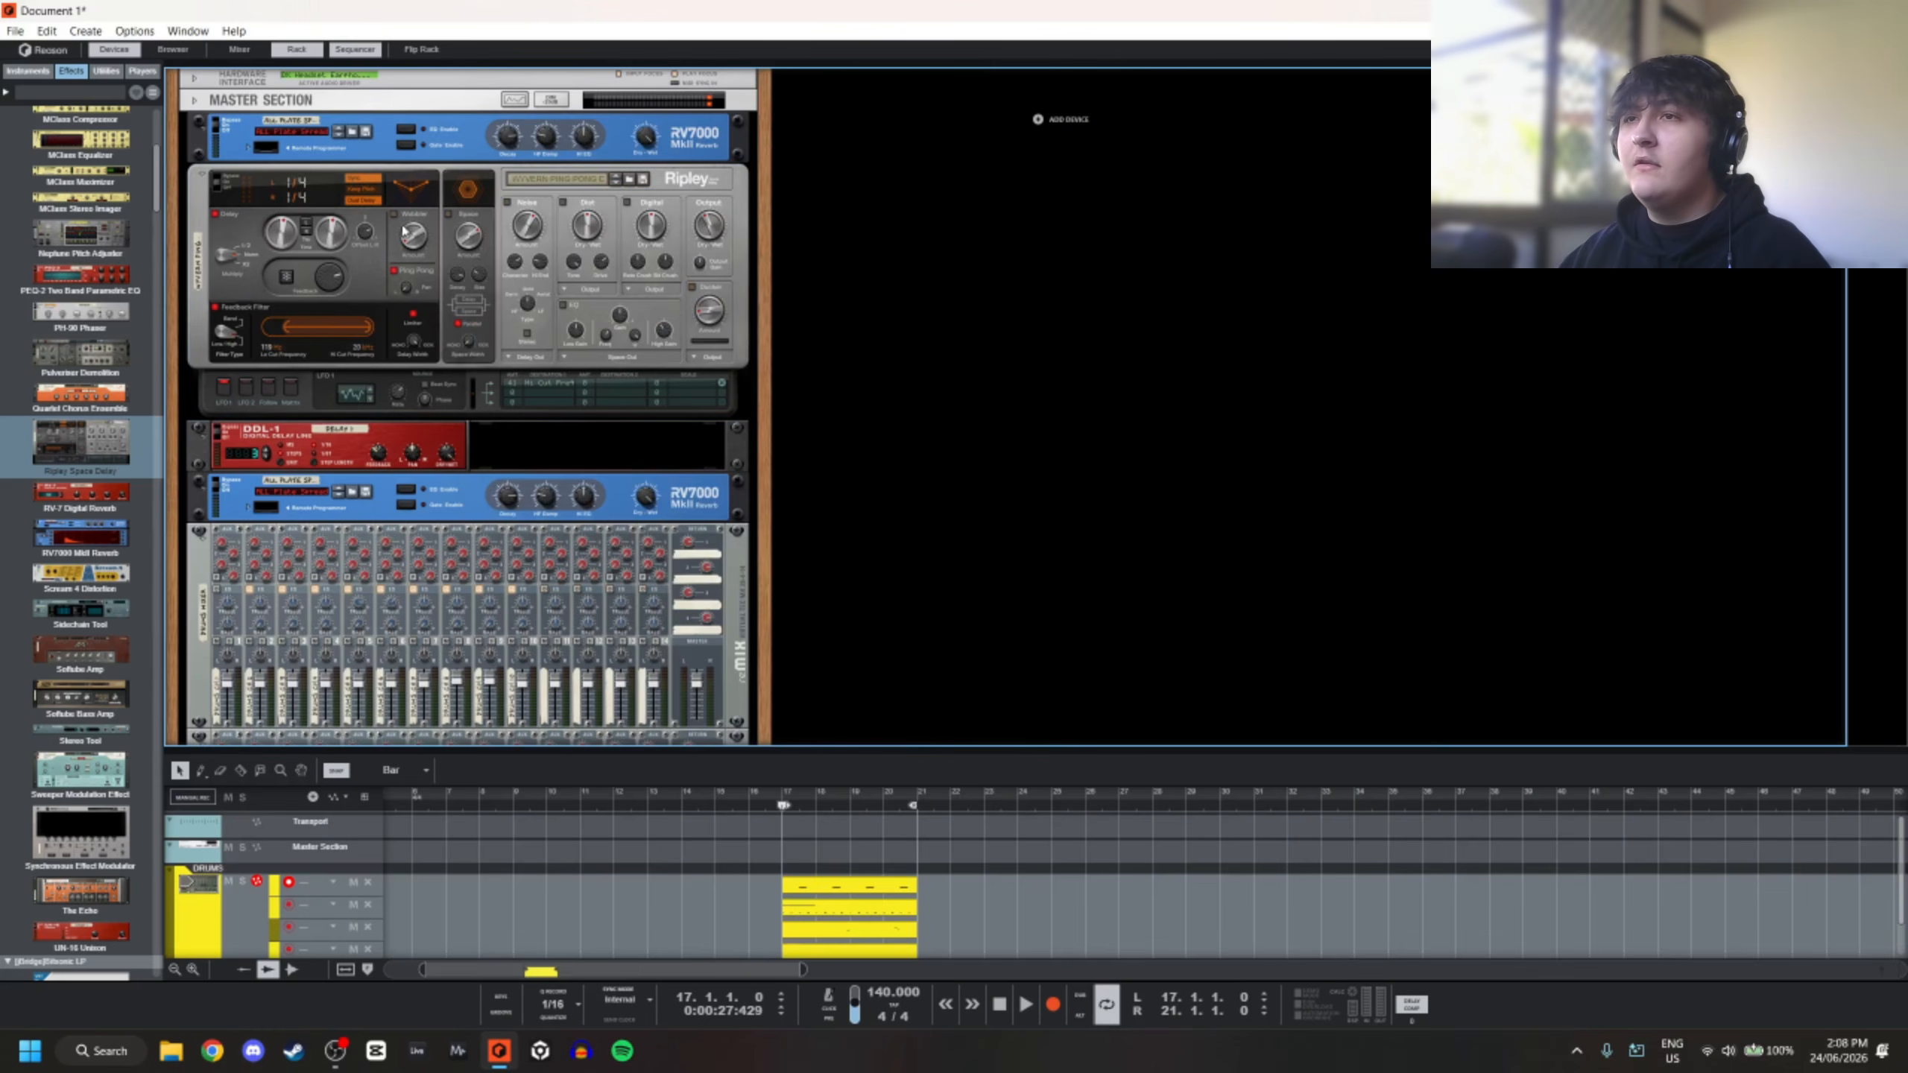
click(336, 282)
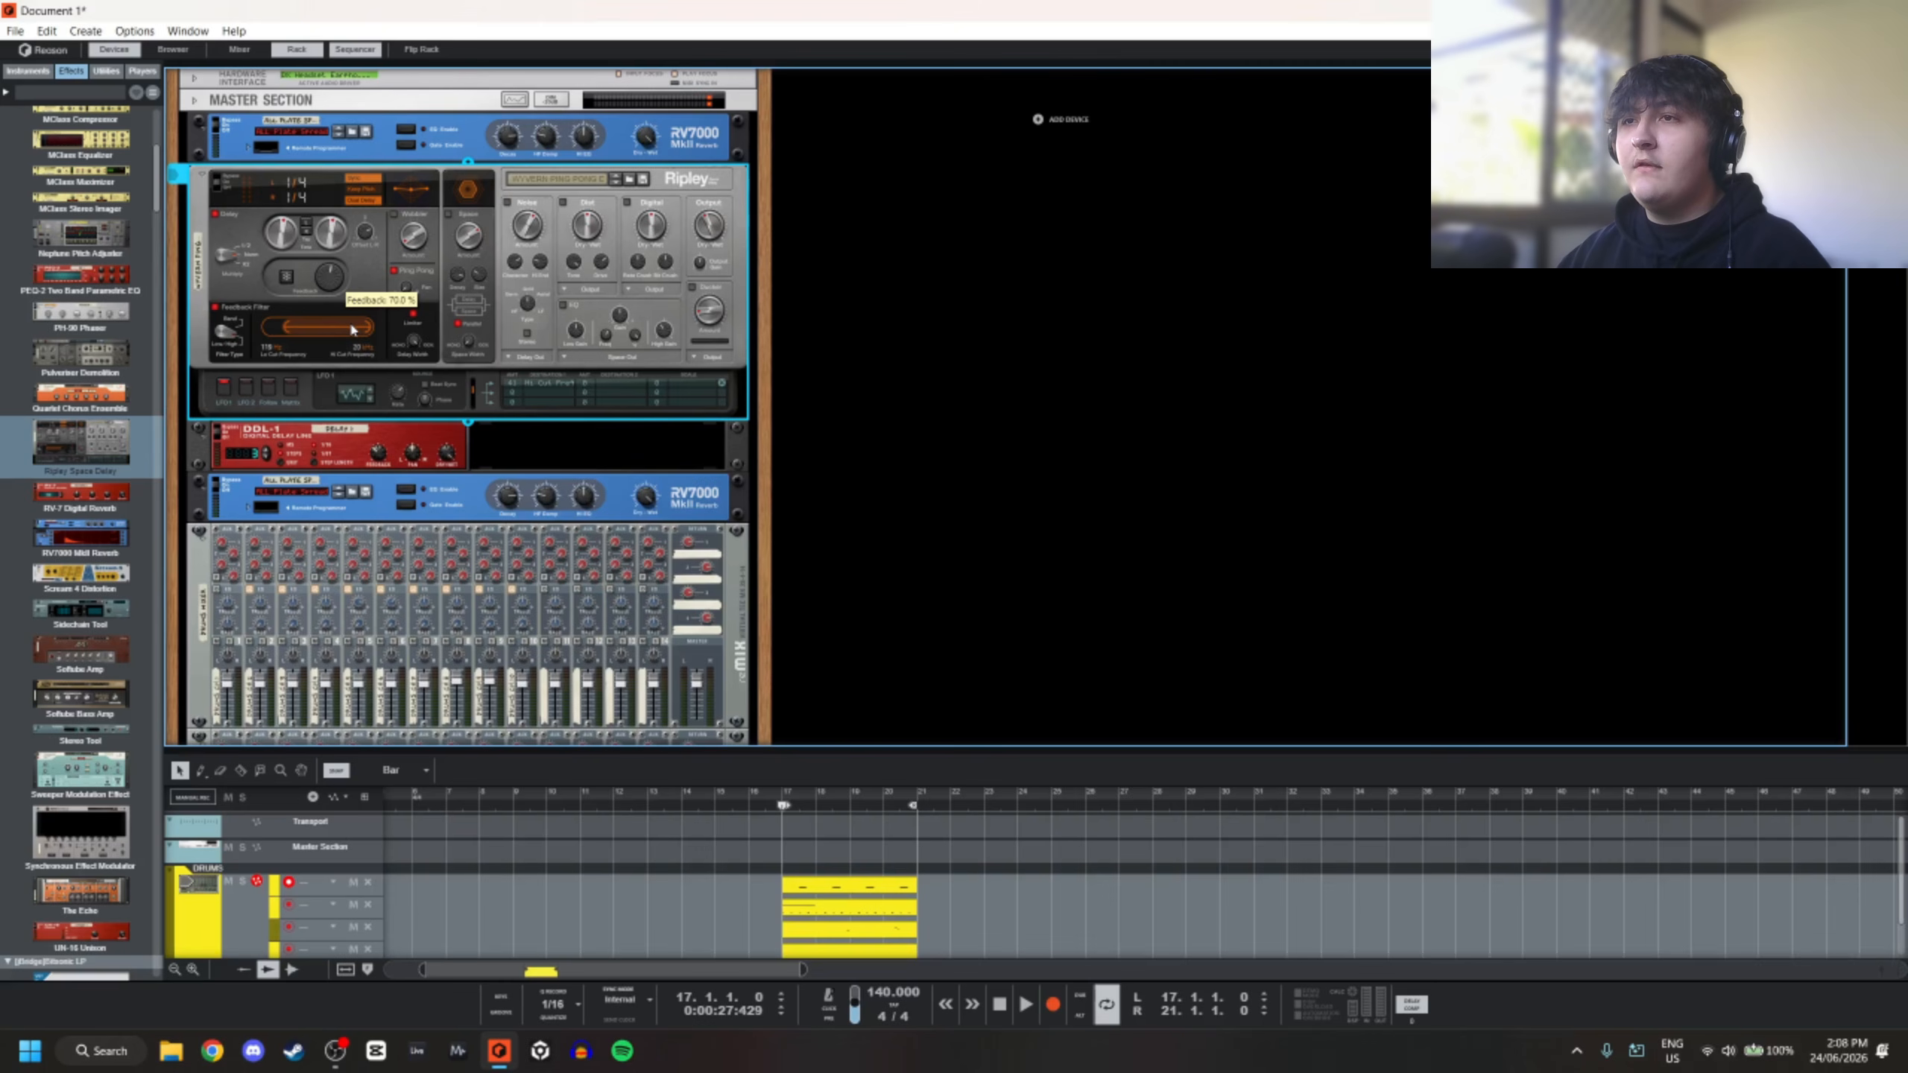
On the rack's rear, cable the top RV7000's audio inputs to the upper mixer's Aux 1 send and its outputs to the Aux 1 return
click(1027, 435)
scroll(1027, 435, down, 1)
scroll(371, 419, up, 1)
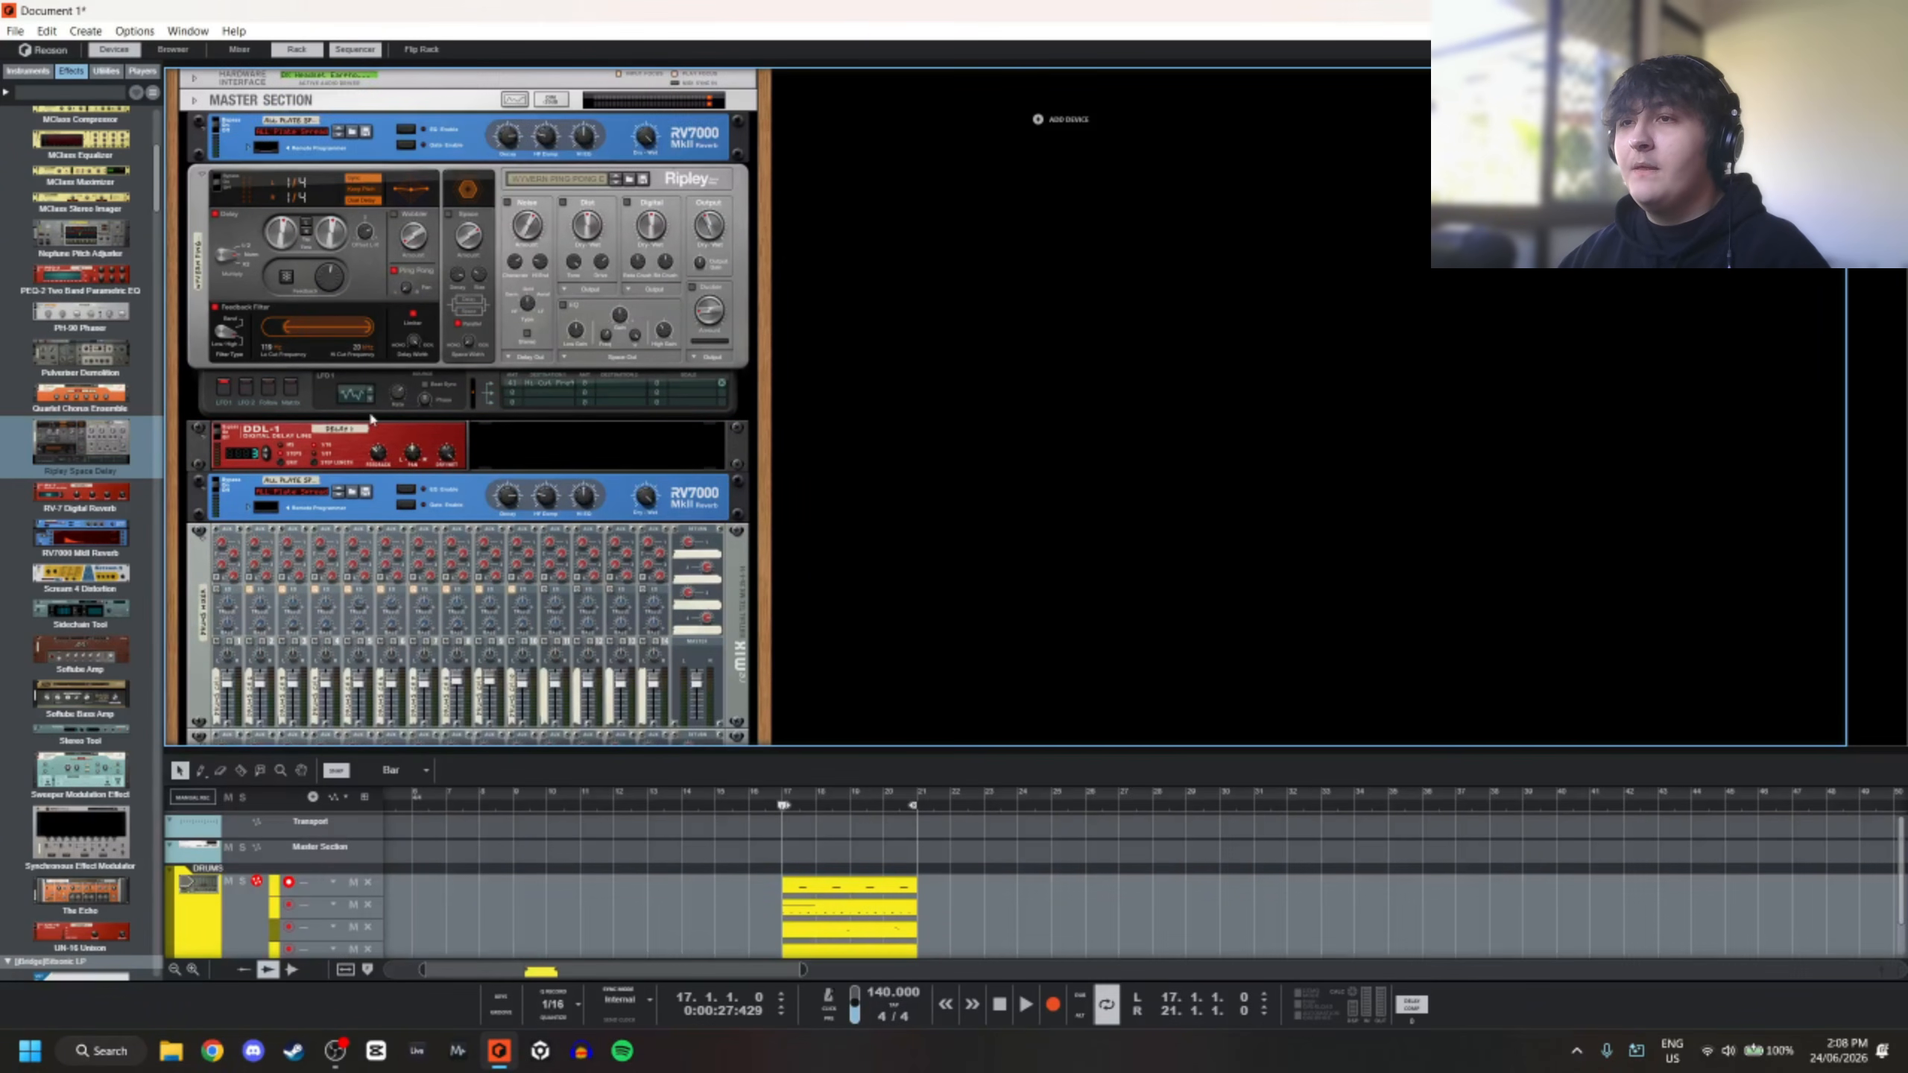
click(292, 466)
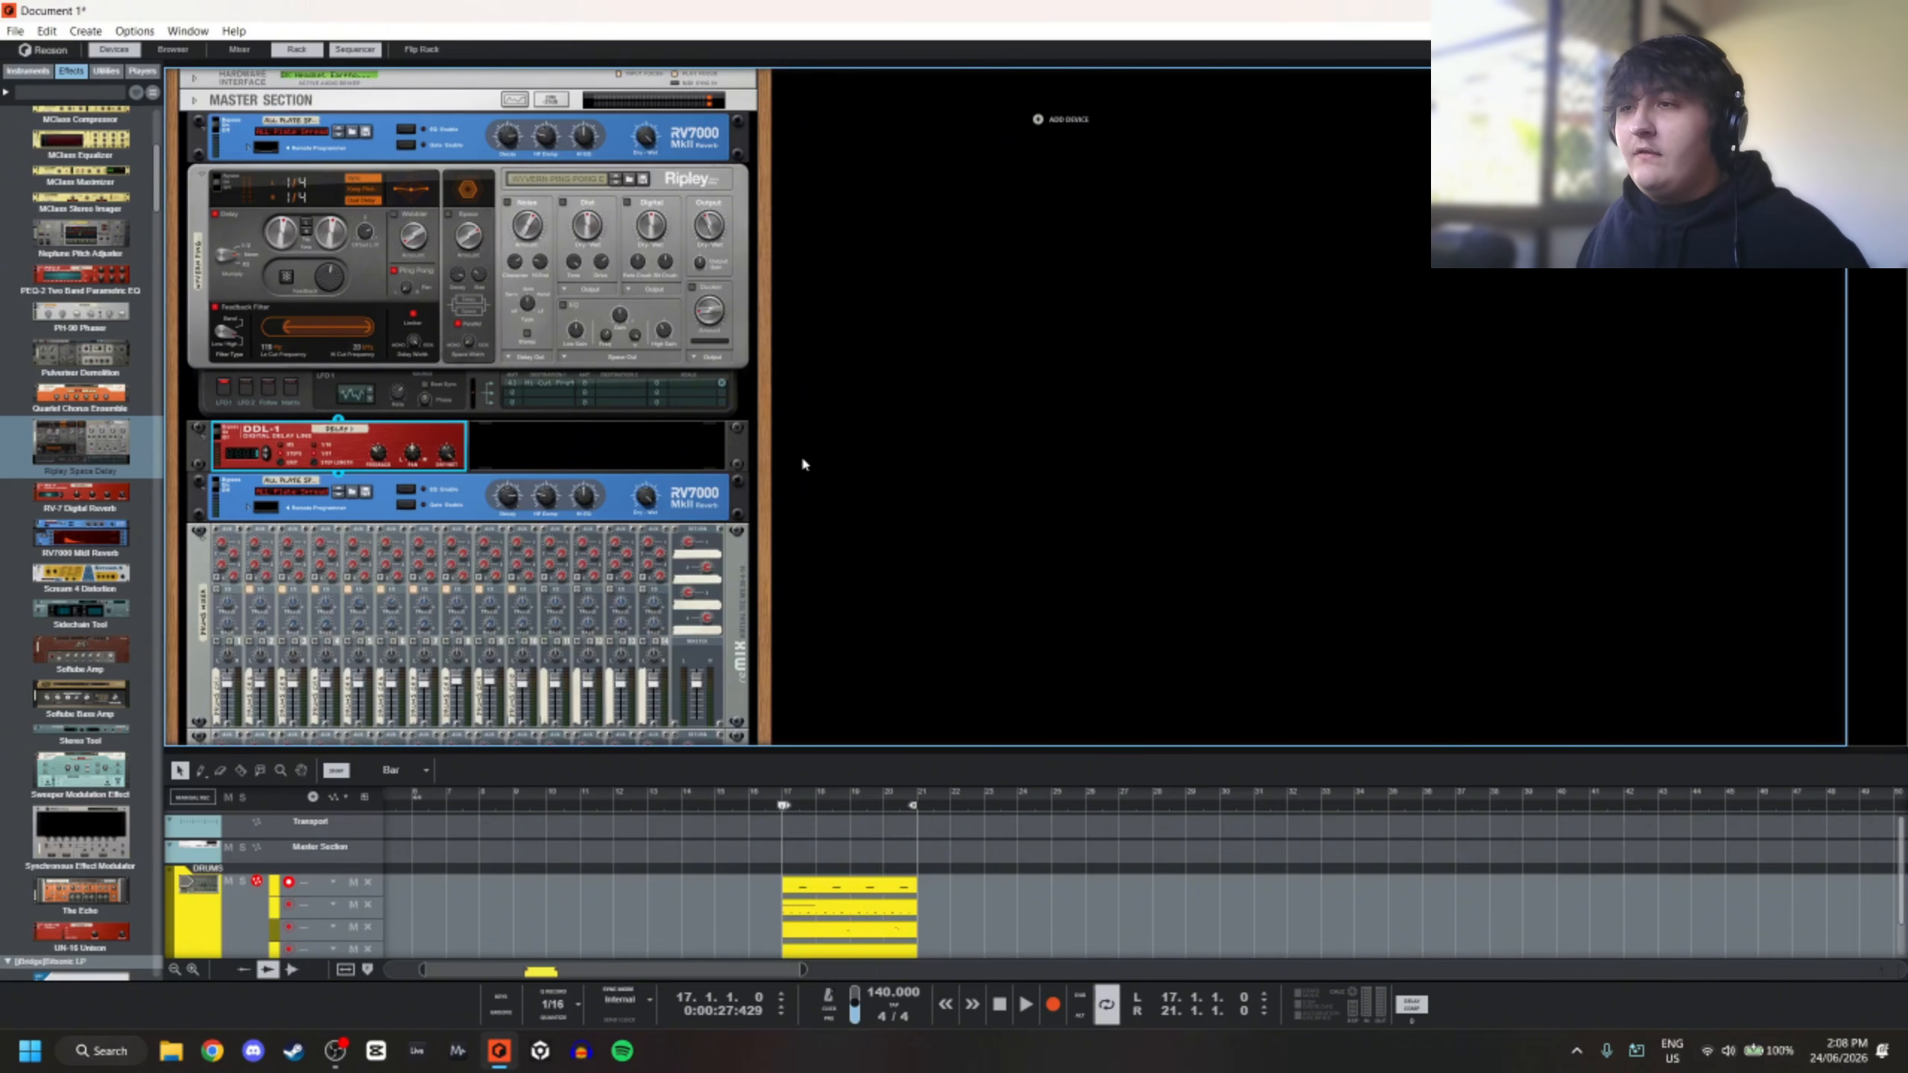
key(Tab)
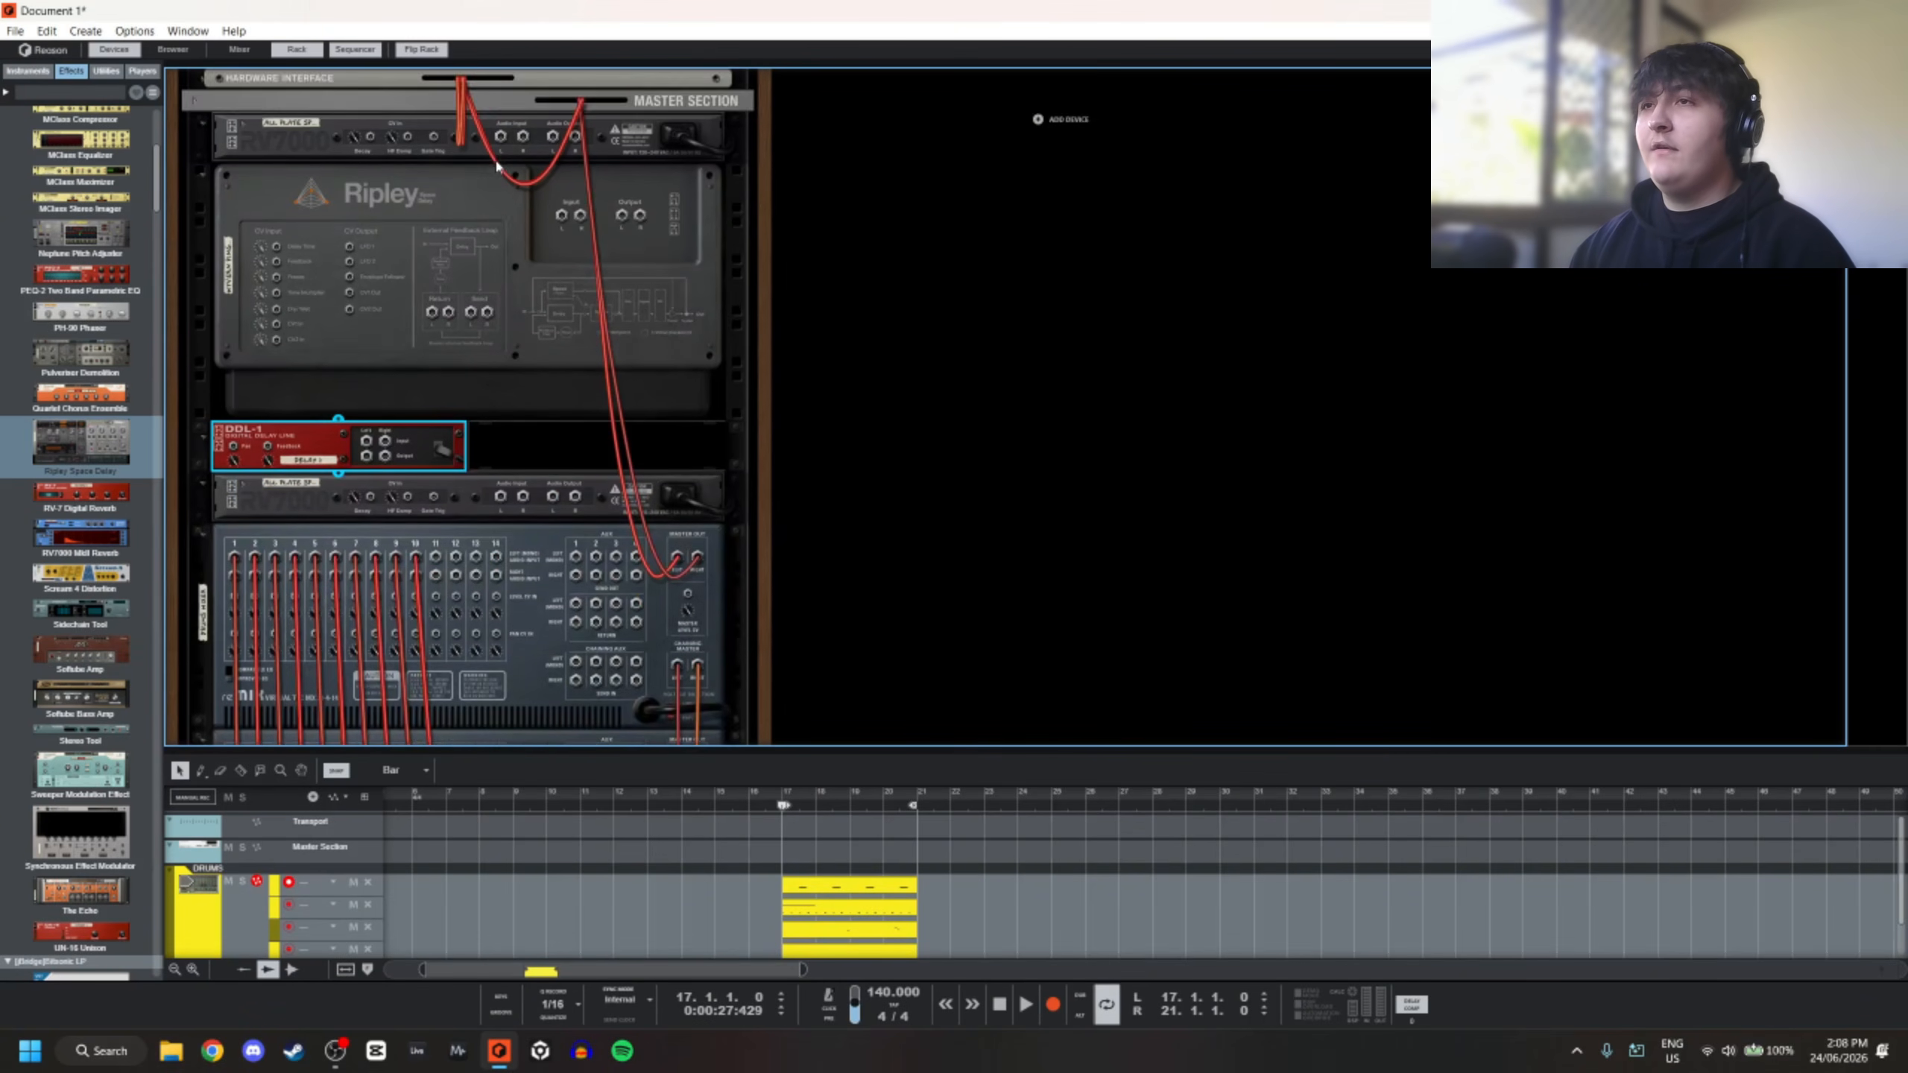
scroll(495, 161, down, 2)
scroll(493, 157, up, 2)
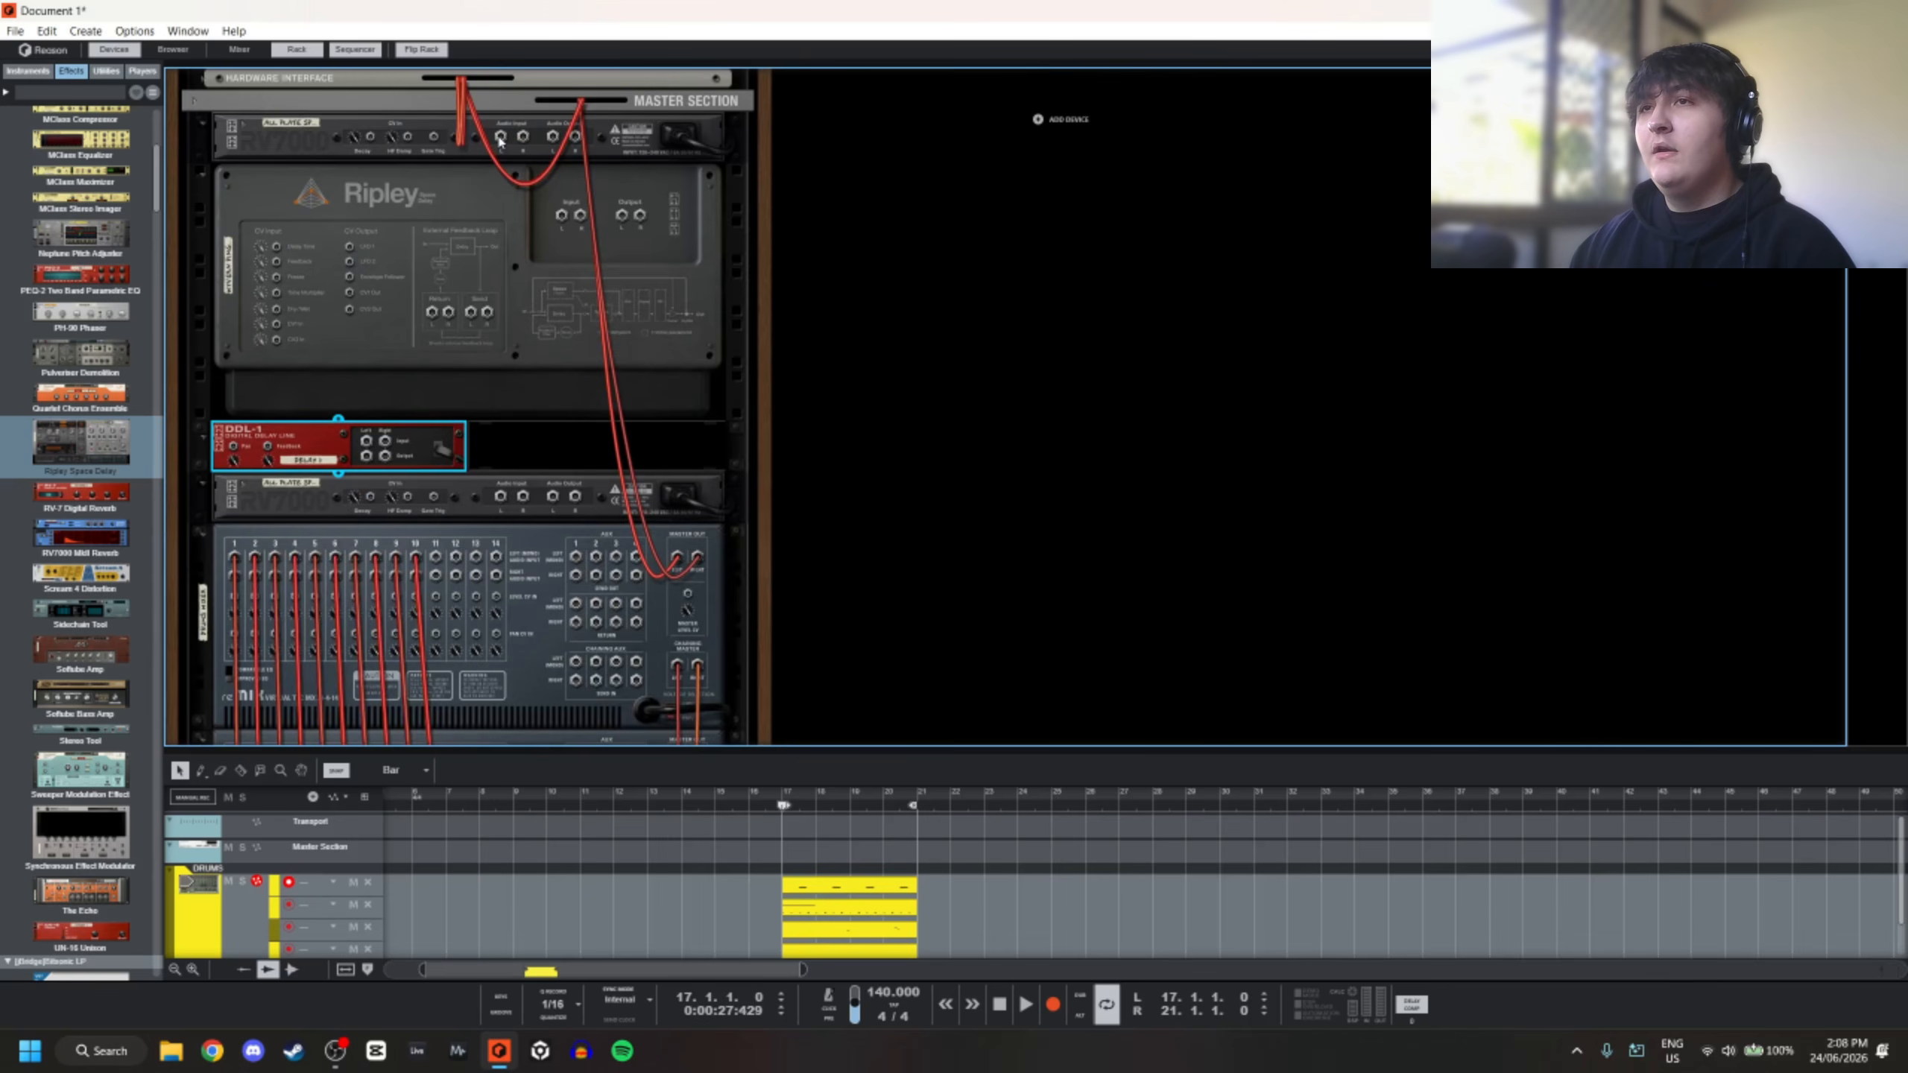
key(Tab)
key(Tab)
drag(504, 141, 576, 575)
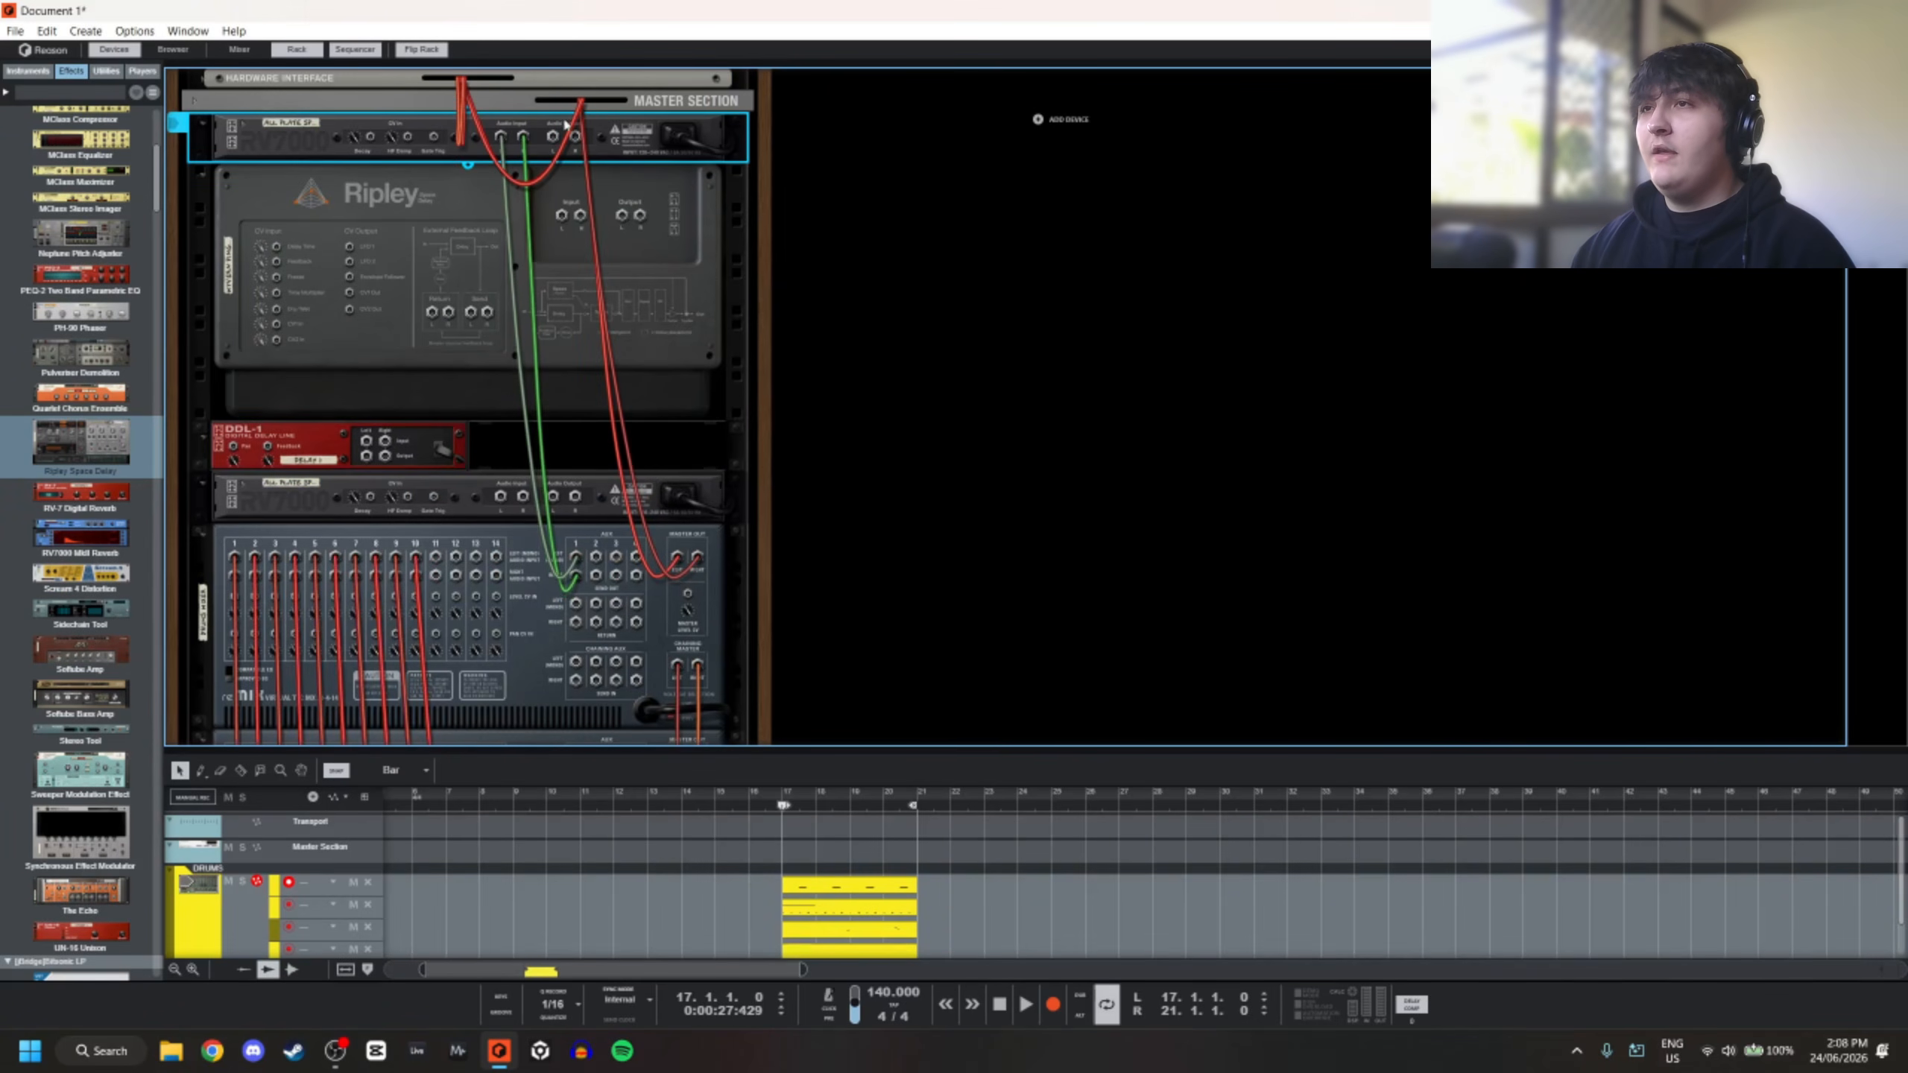
drag(555, 142, 576, 590)
Chain Aux 1 between the upper mixer's chaining aux jacks and the lower mixer
scroll(596, 447, down, 2)
scroll(575, 519, down, 2)
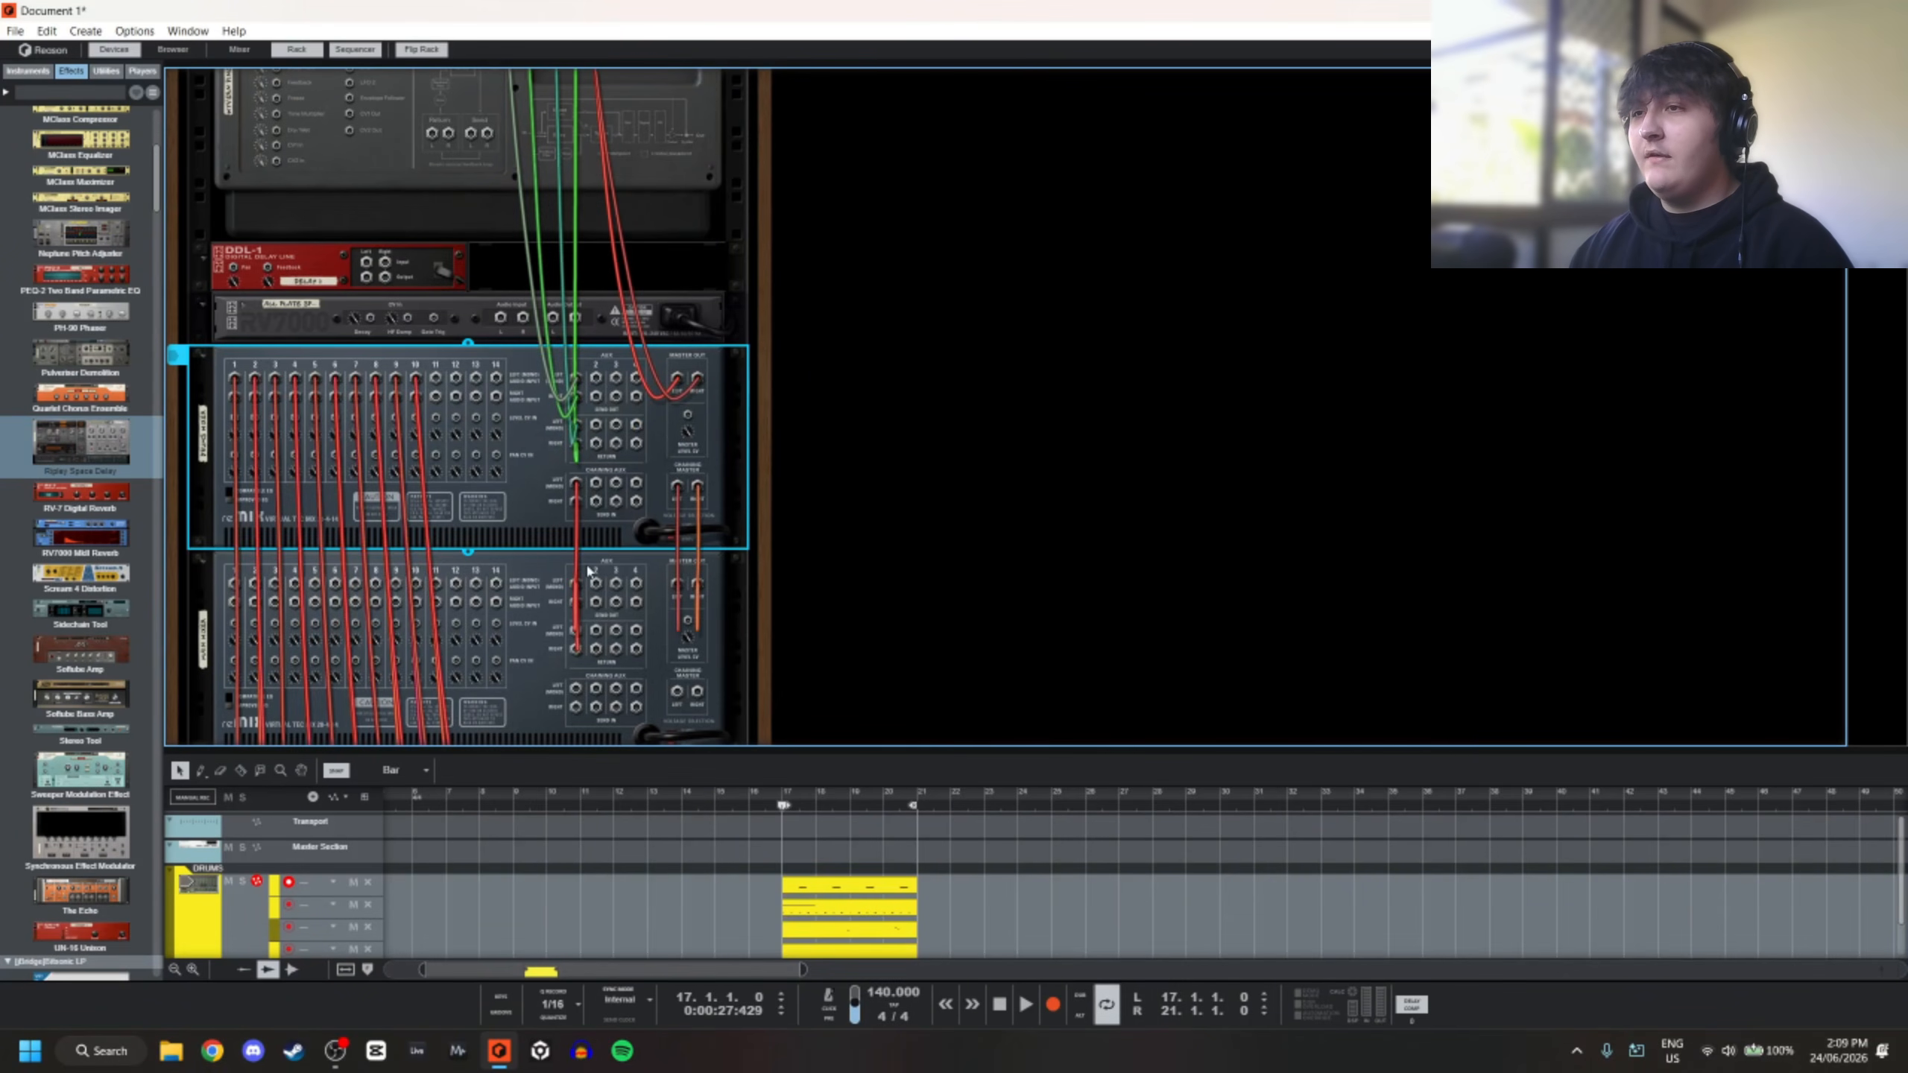
click(588, 571)
click(584, 540)
click(601, 567)
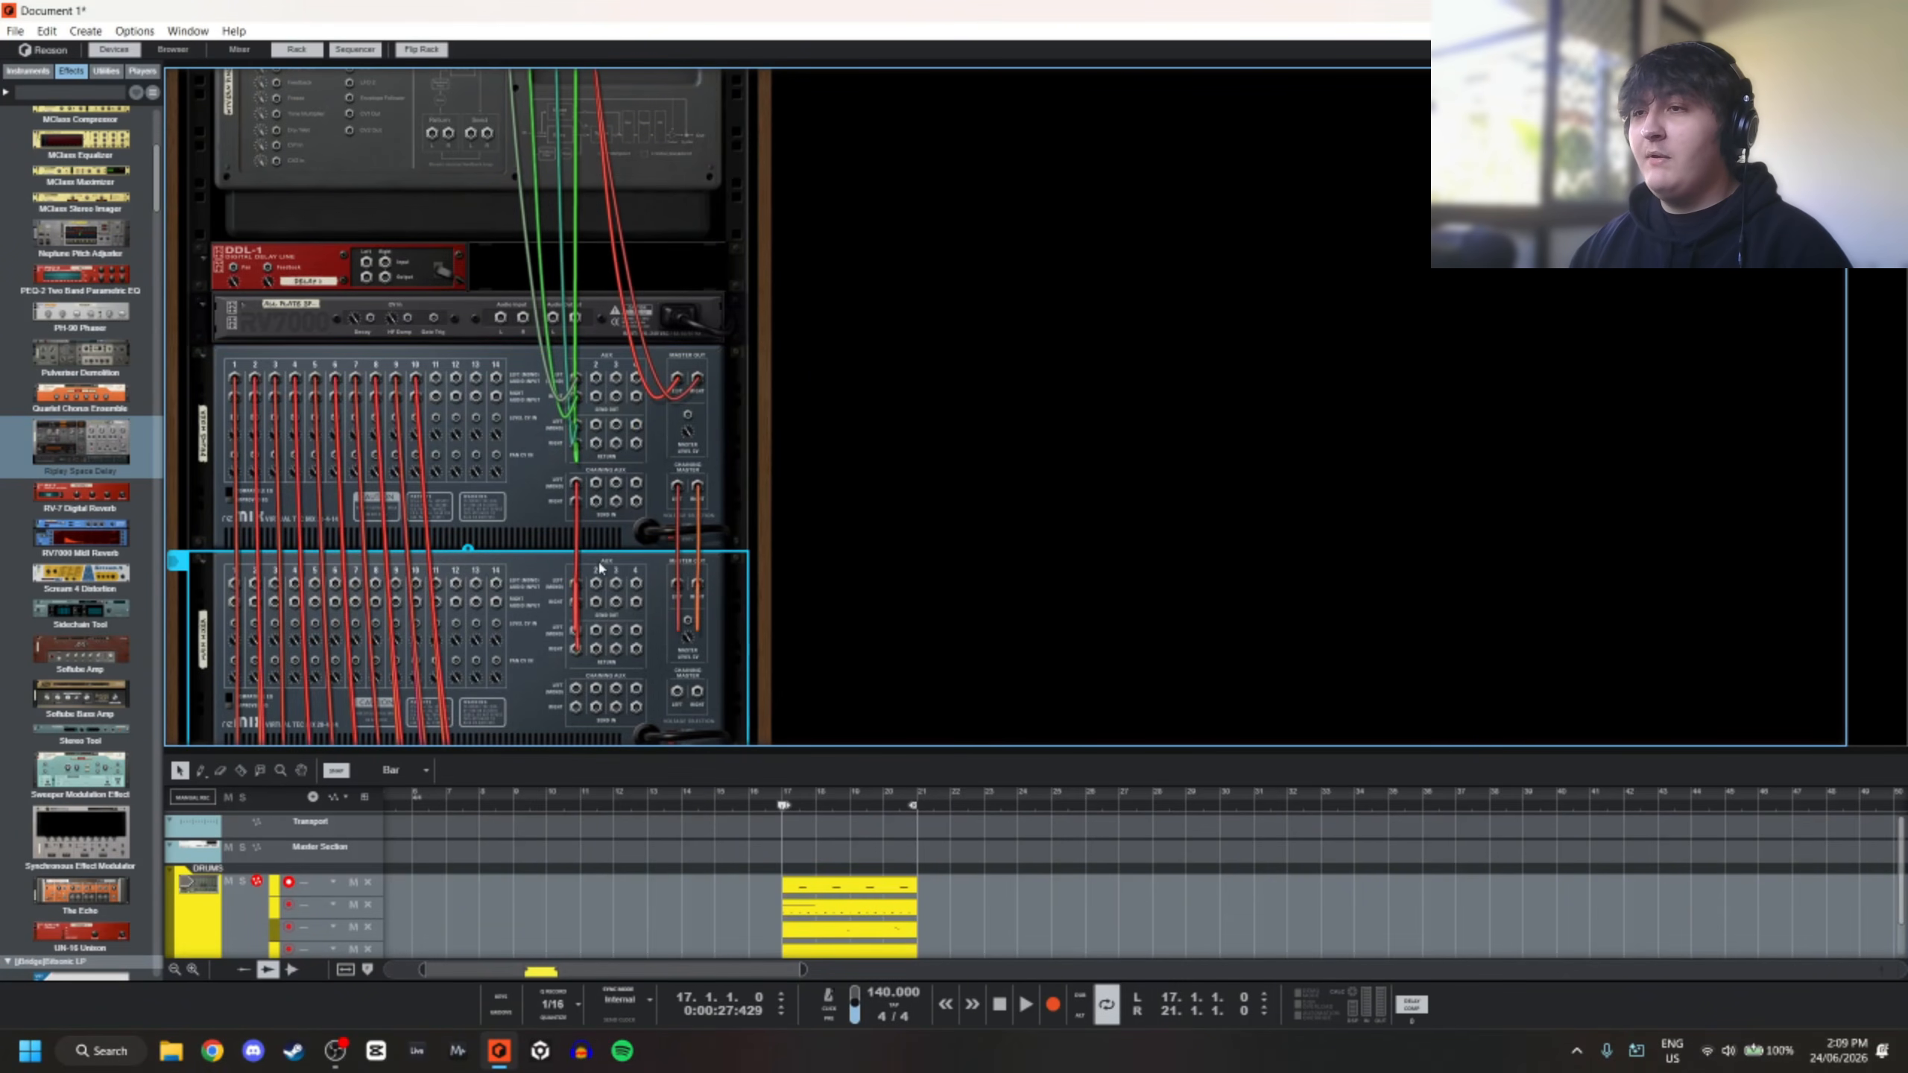
Cable the Ripley Space Delay's inputs and outputs to the upper mixer's Aux 2 send and return
click(864, 358)
scroll(632, 276, up, 3)
drag(562, 214, 596, 466)
drag(620, 128, 597, 527)
Cable the DDL-1 to the upper mixer's Aux 3 send and return, and the lower RV7000 to Aux 4
click(363, 361)
drag(363, 360, 616, 516)
drag(500, 408, 637, 516)
Chain Aux 2 to 4 between the upper and lower mixers and return the rack to its front
scroll(601, 496, down, 3)
drag(596, 438, 637, 538)
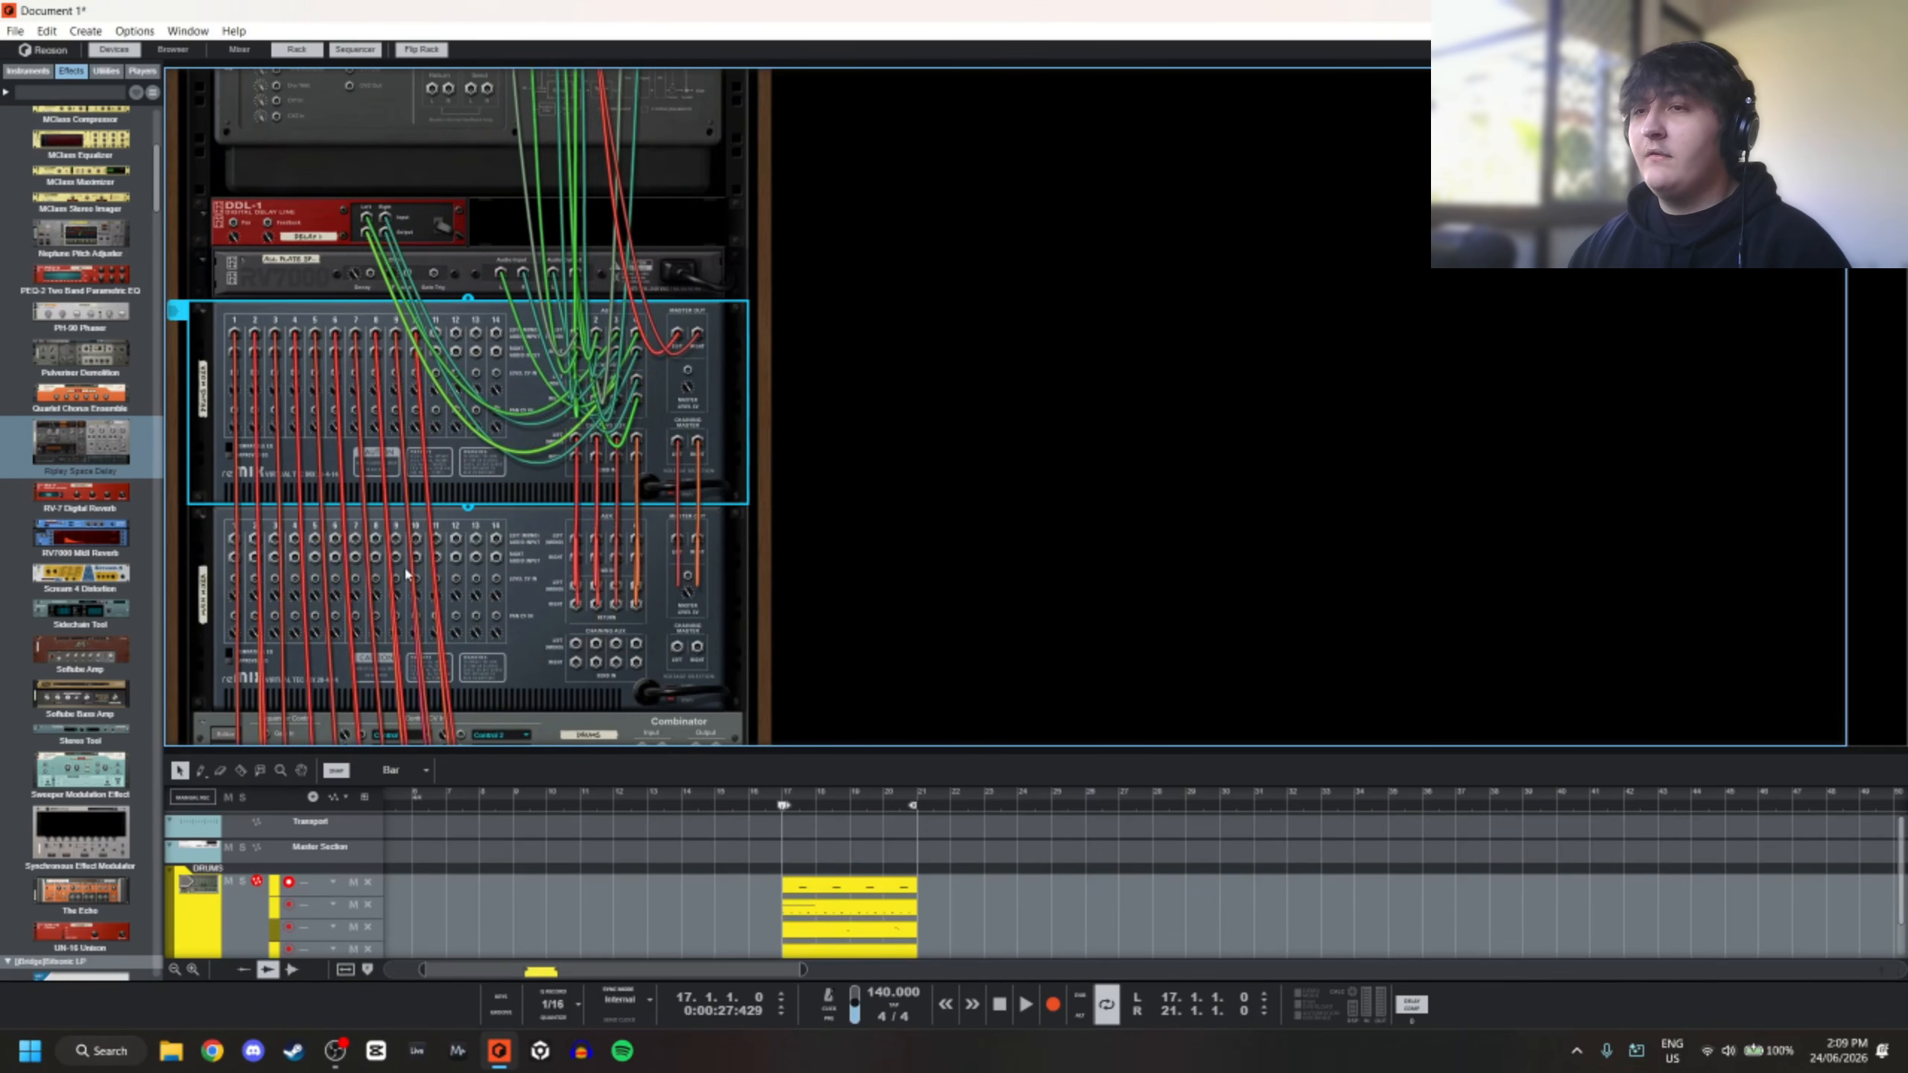
key(Tab)
scroll(523, 289, up, 5)
Play the drum loop briefly to check the mixer signal with the effects connected, and stop playback
key(space)
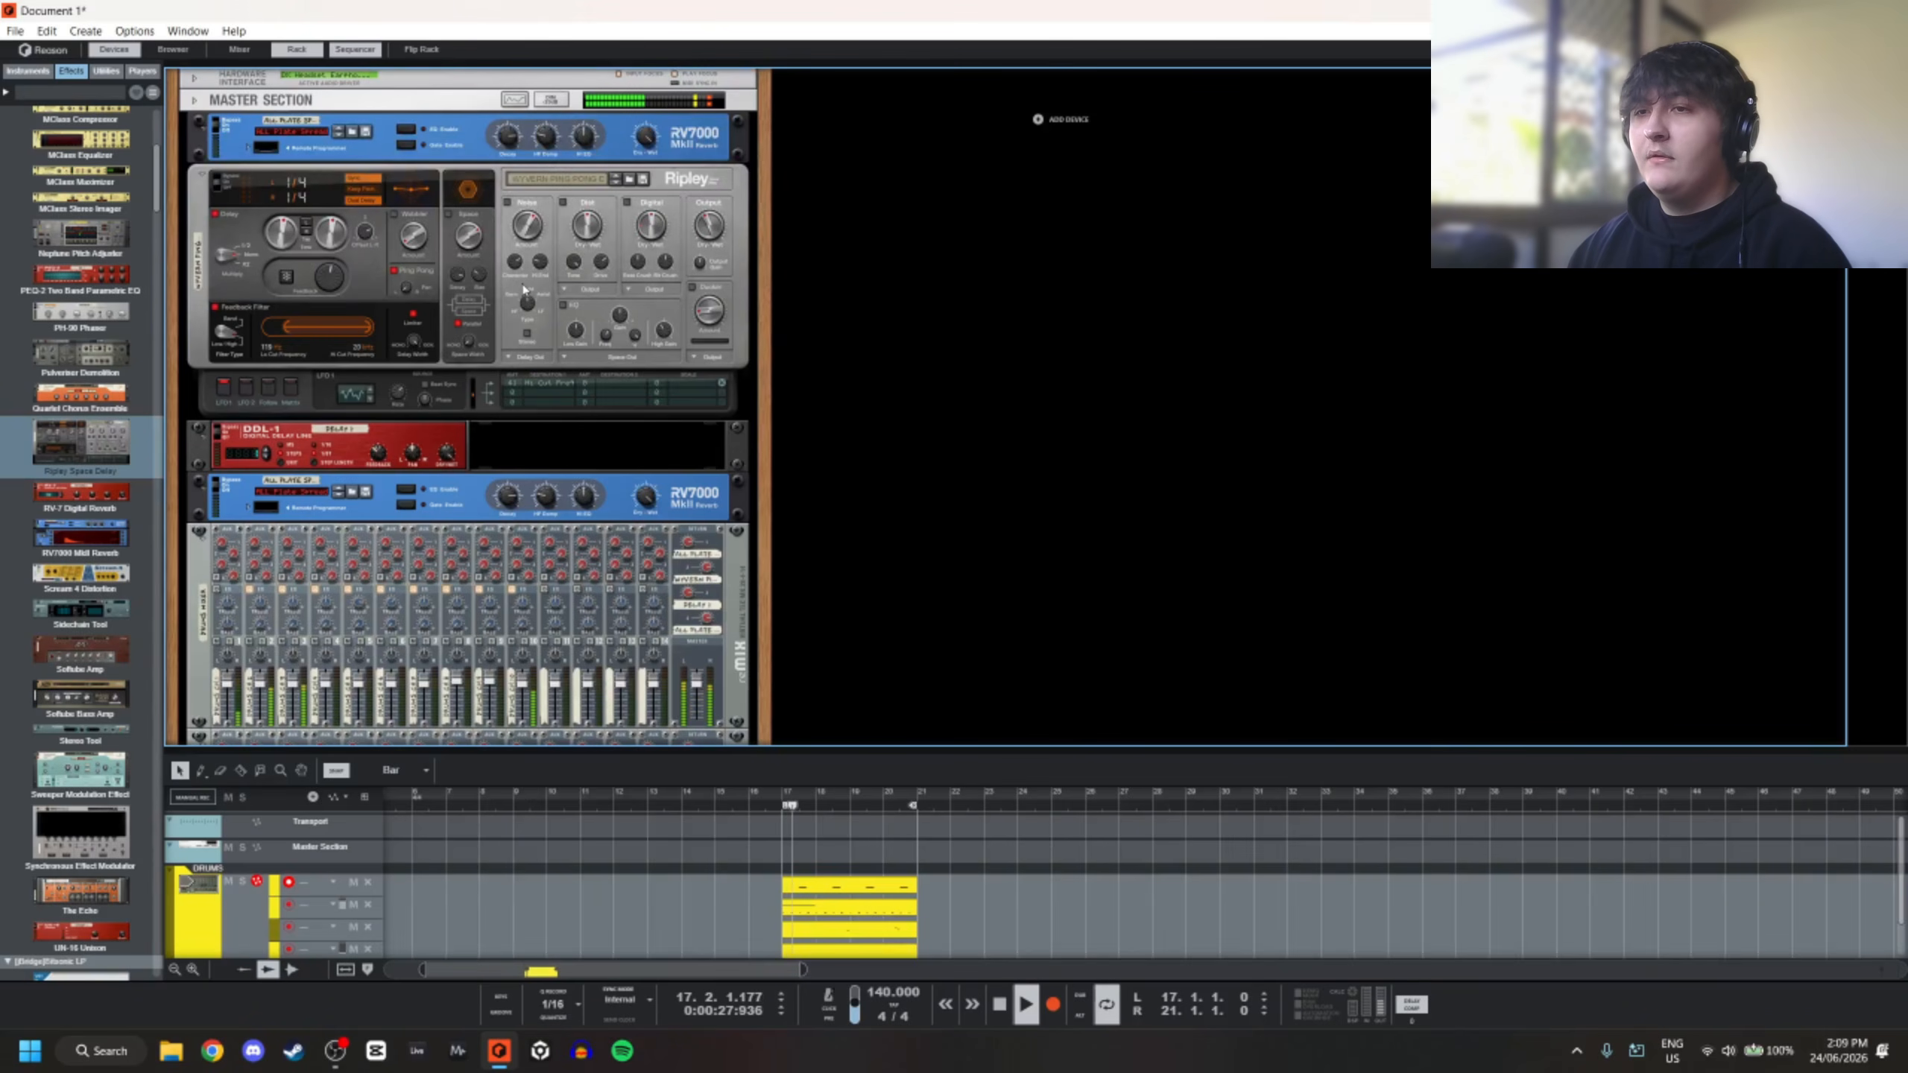
scroll(523, 289, down, 1)
key(space)
scroll(373, 365, up, 1)
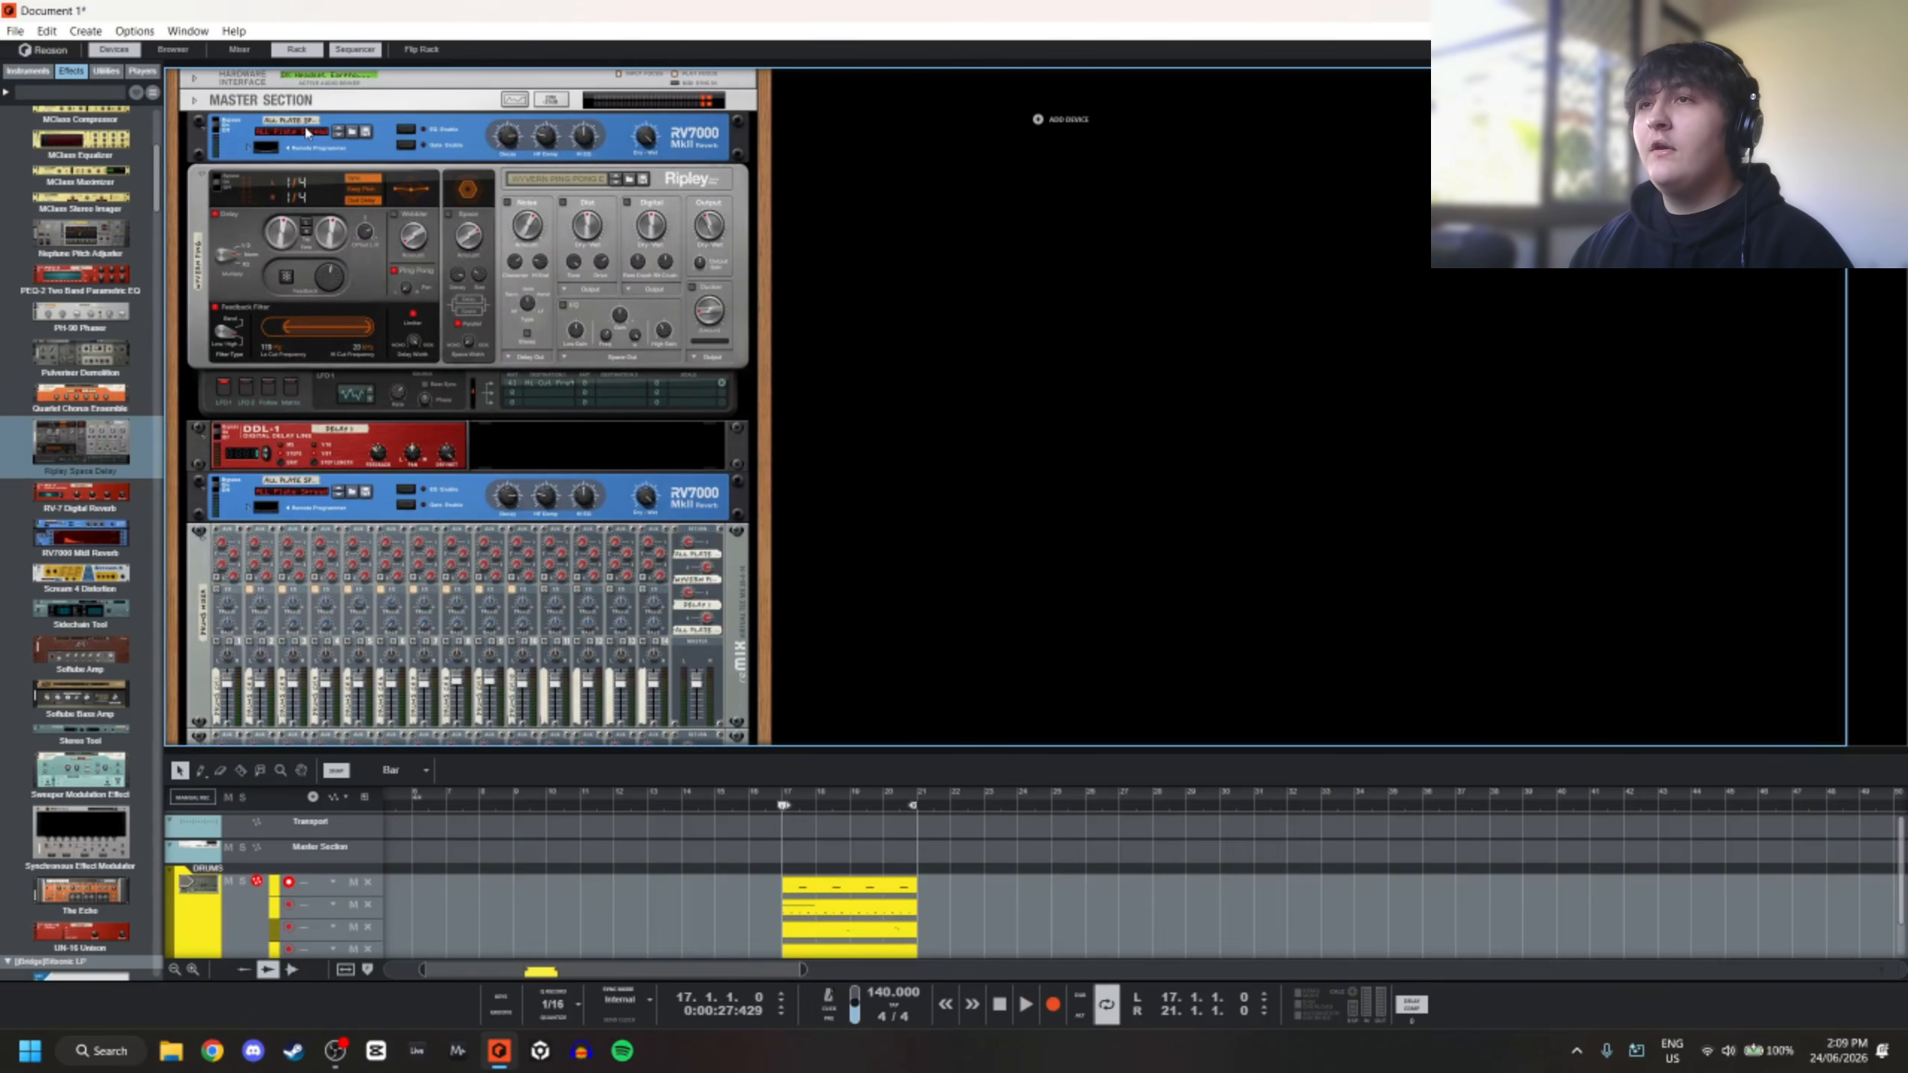
Search the top RV7000's patches for "warm plate" and preview VOX Smooth Plate and ALL Warm Plate
click(352, 131)
text(warm plate)
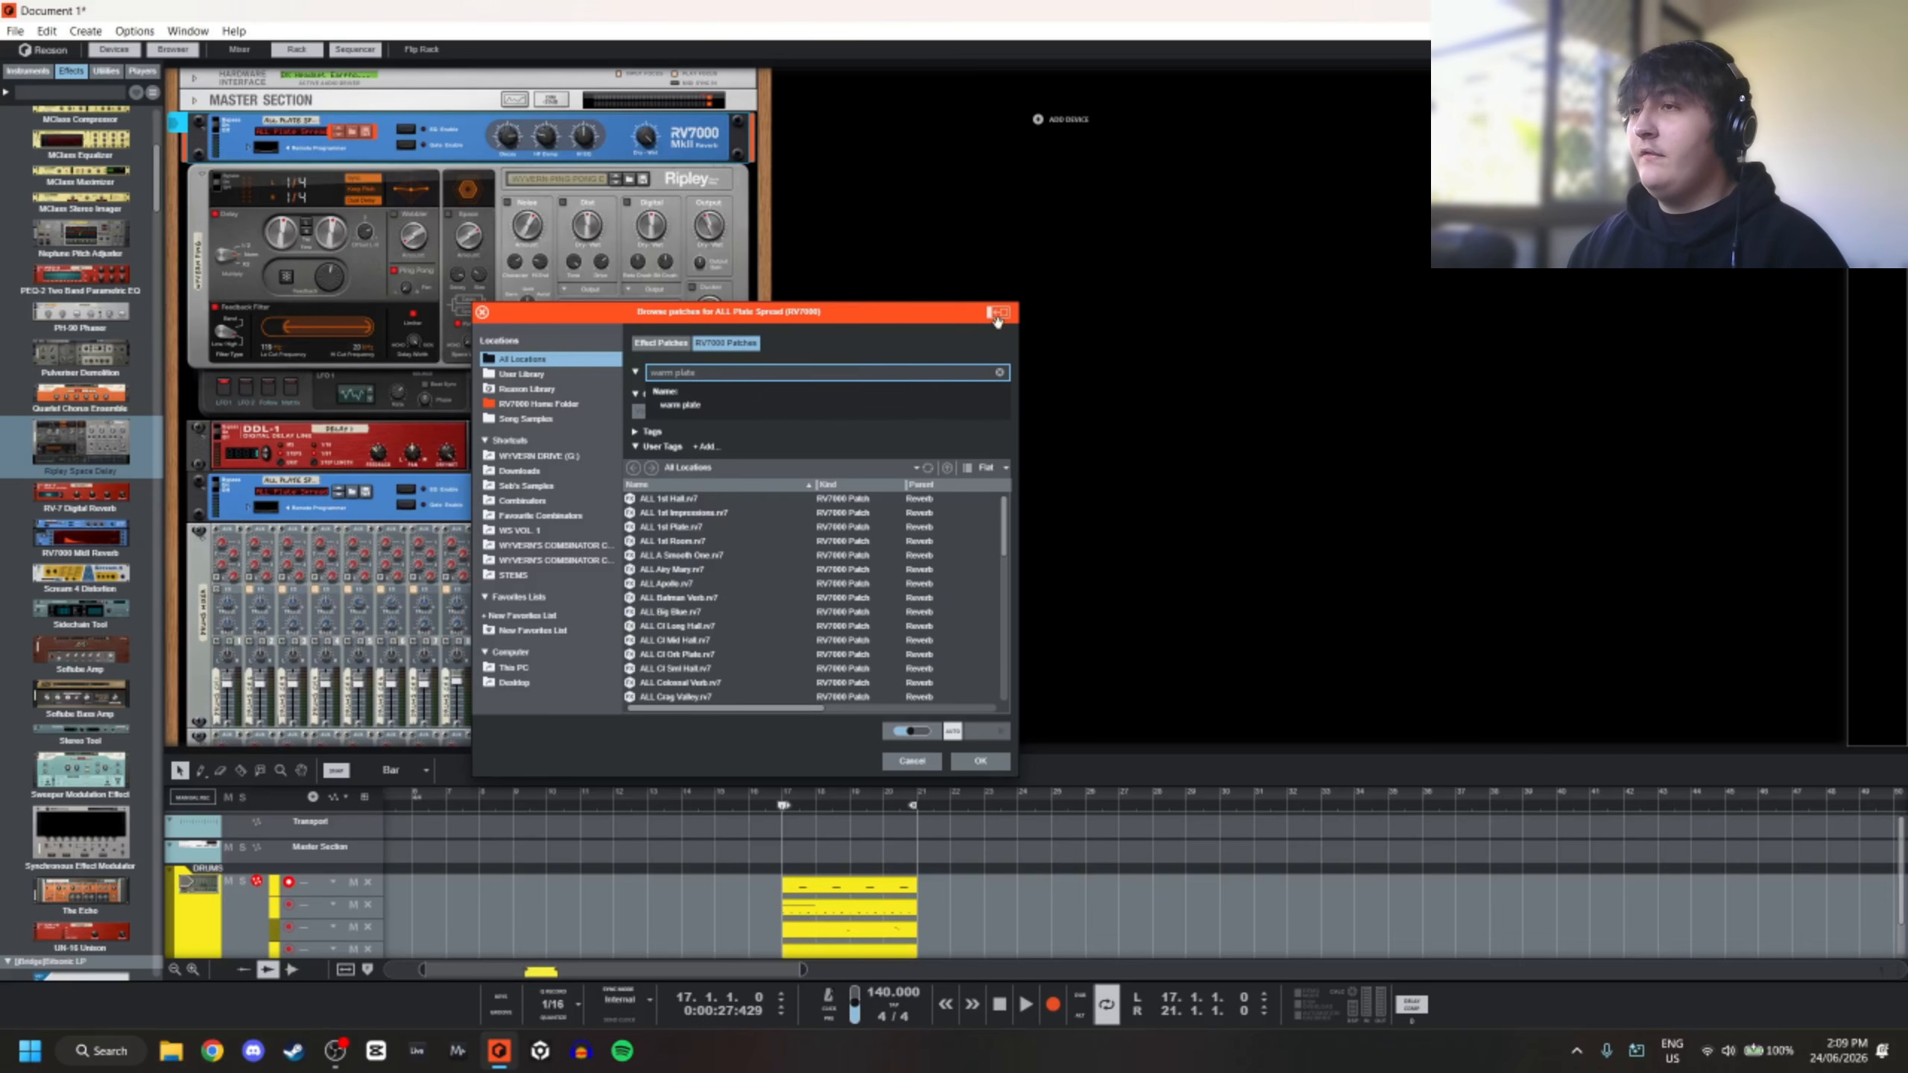
key(Return)
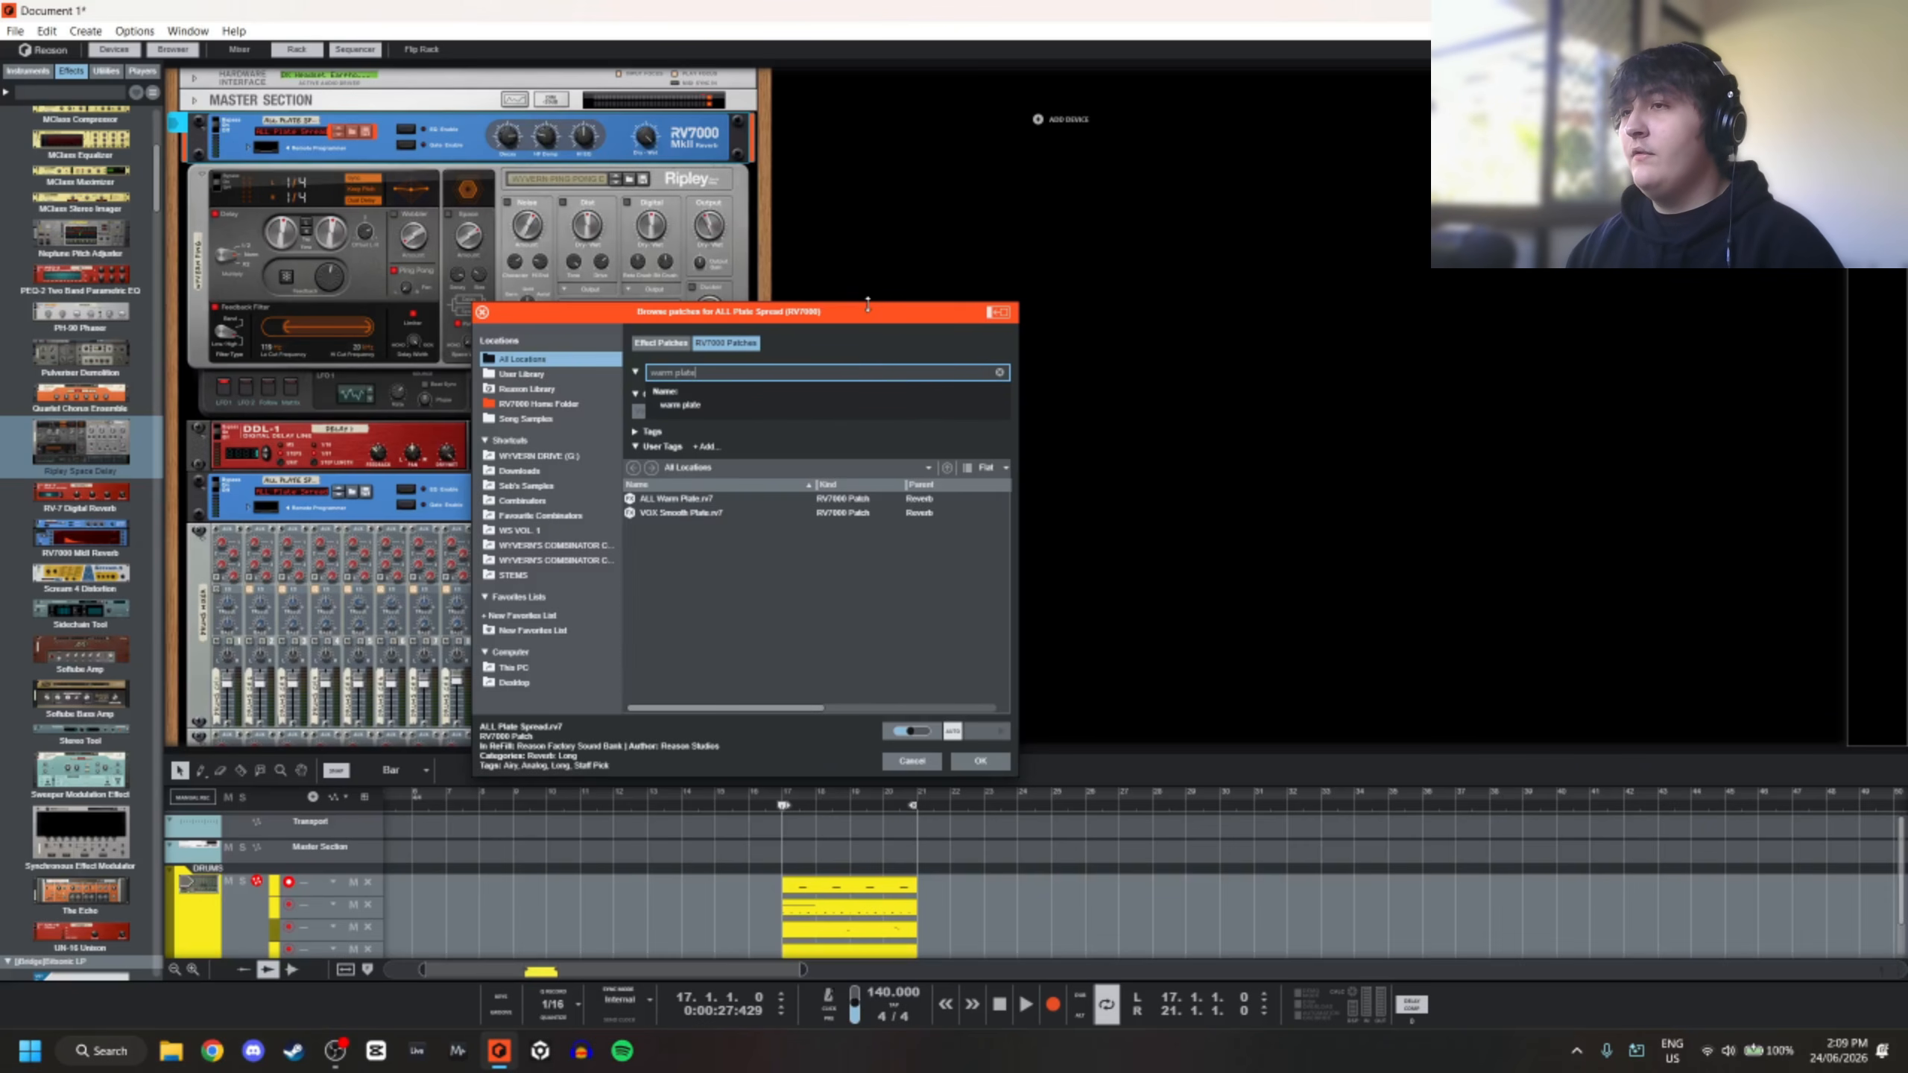
click(679, 513)
click(733, 499)
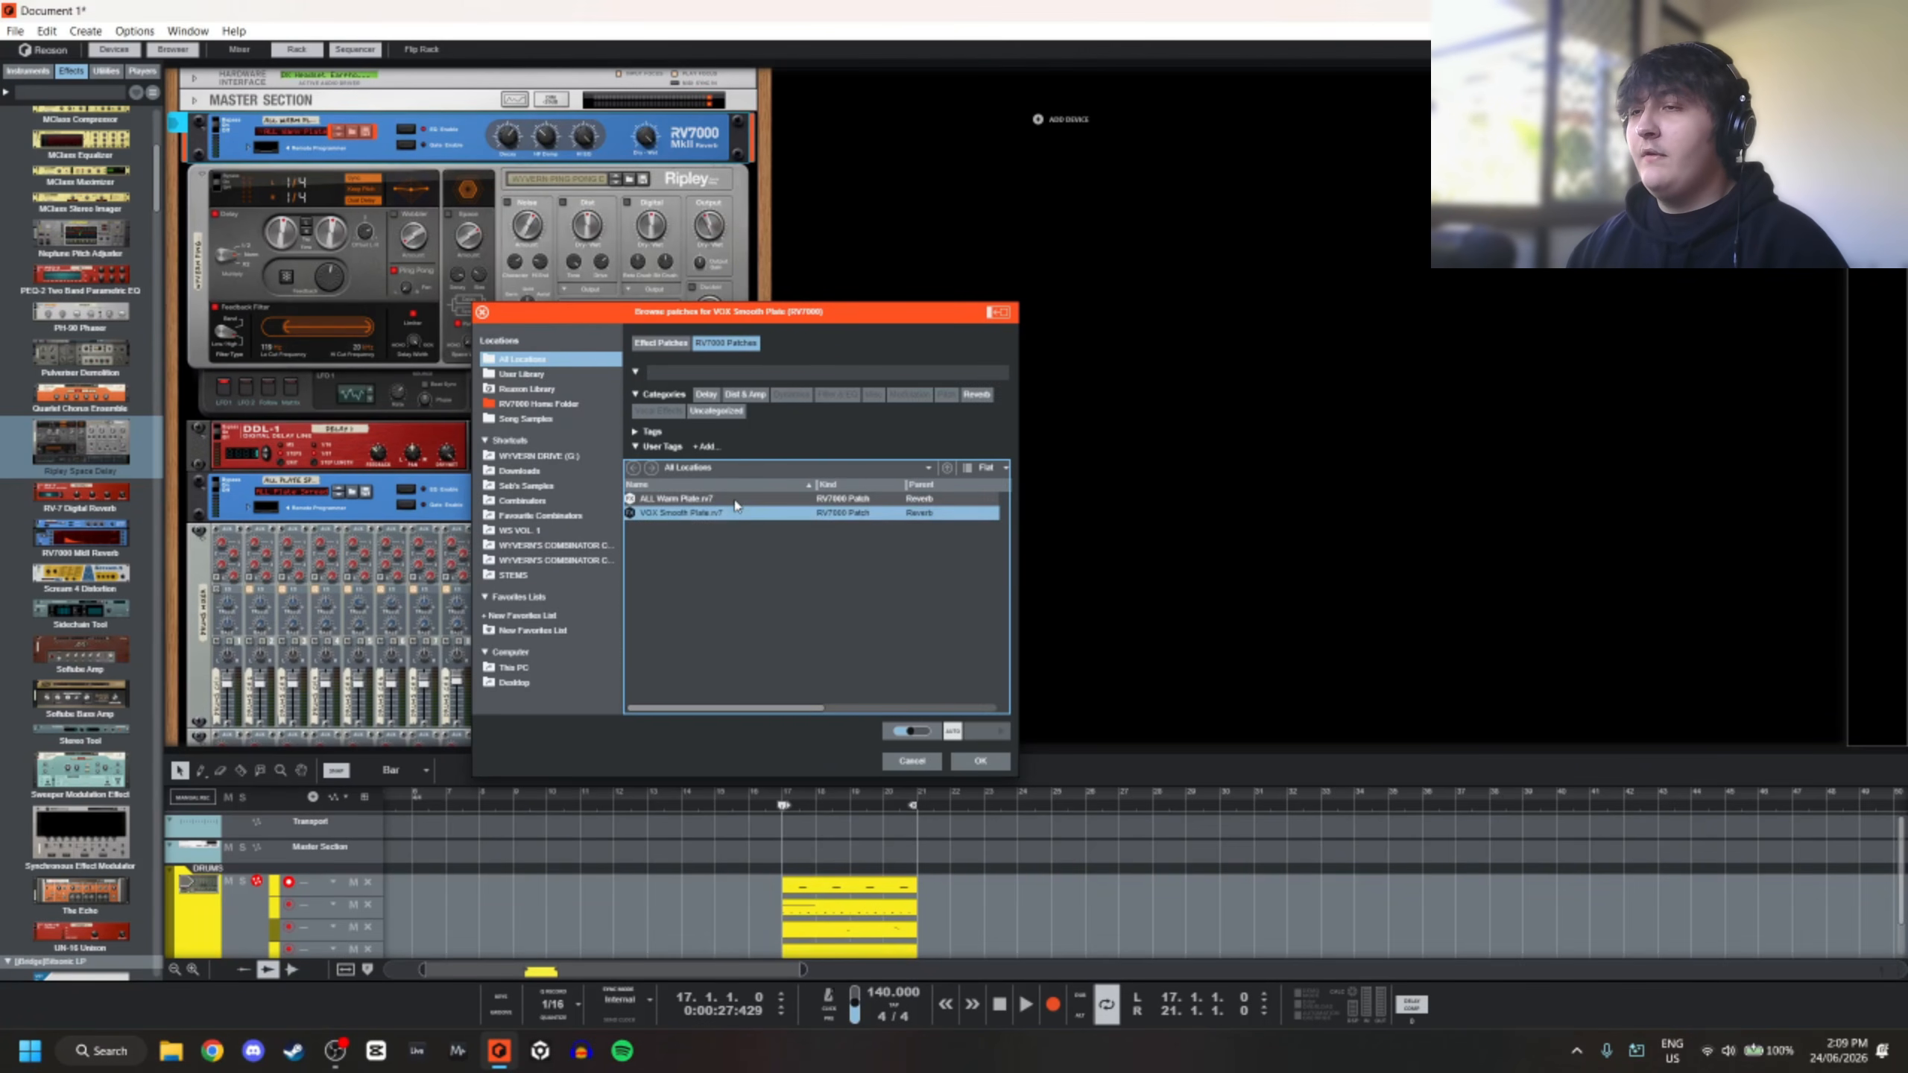
Search the reverb patches for "bright", preview ALL DLS Plate and load ALL Airy Mary into the top RV7000
click(982, 372)
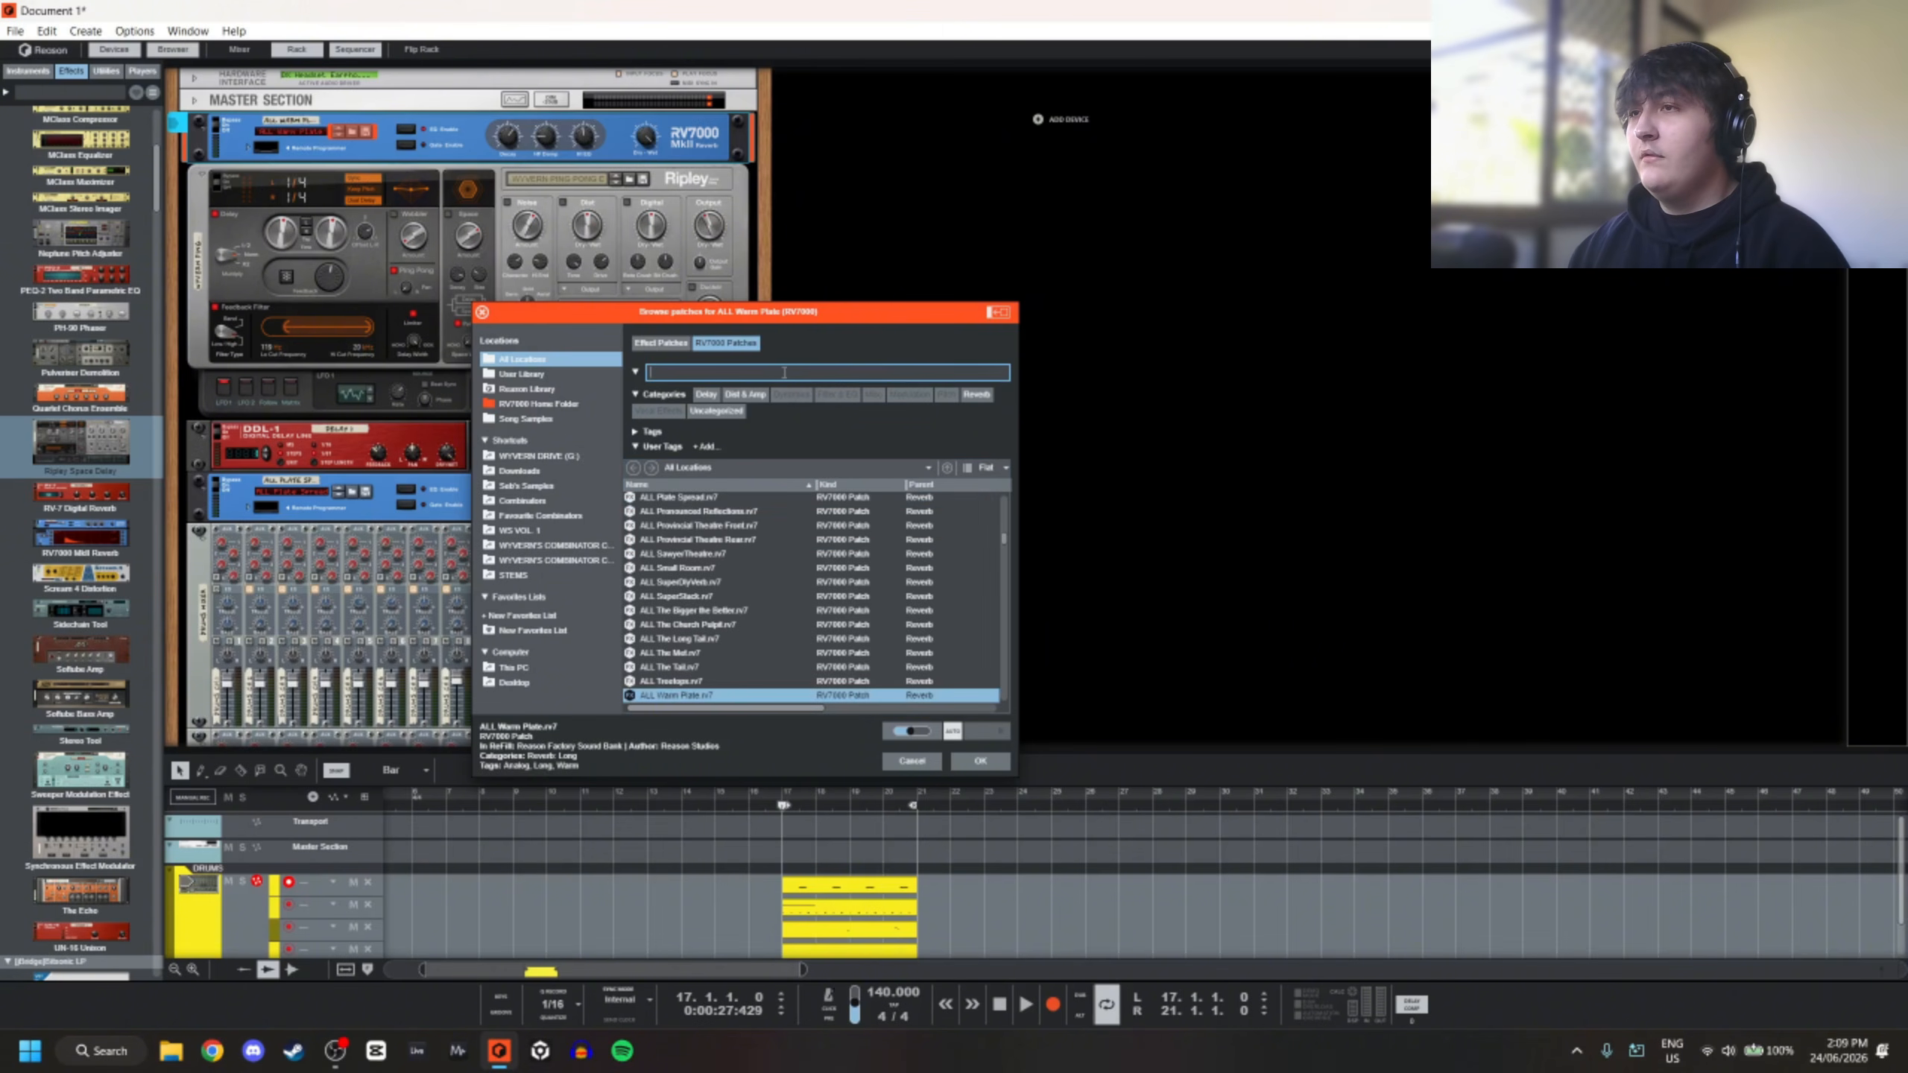
text(bright)
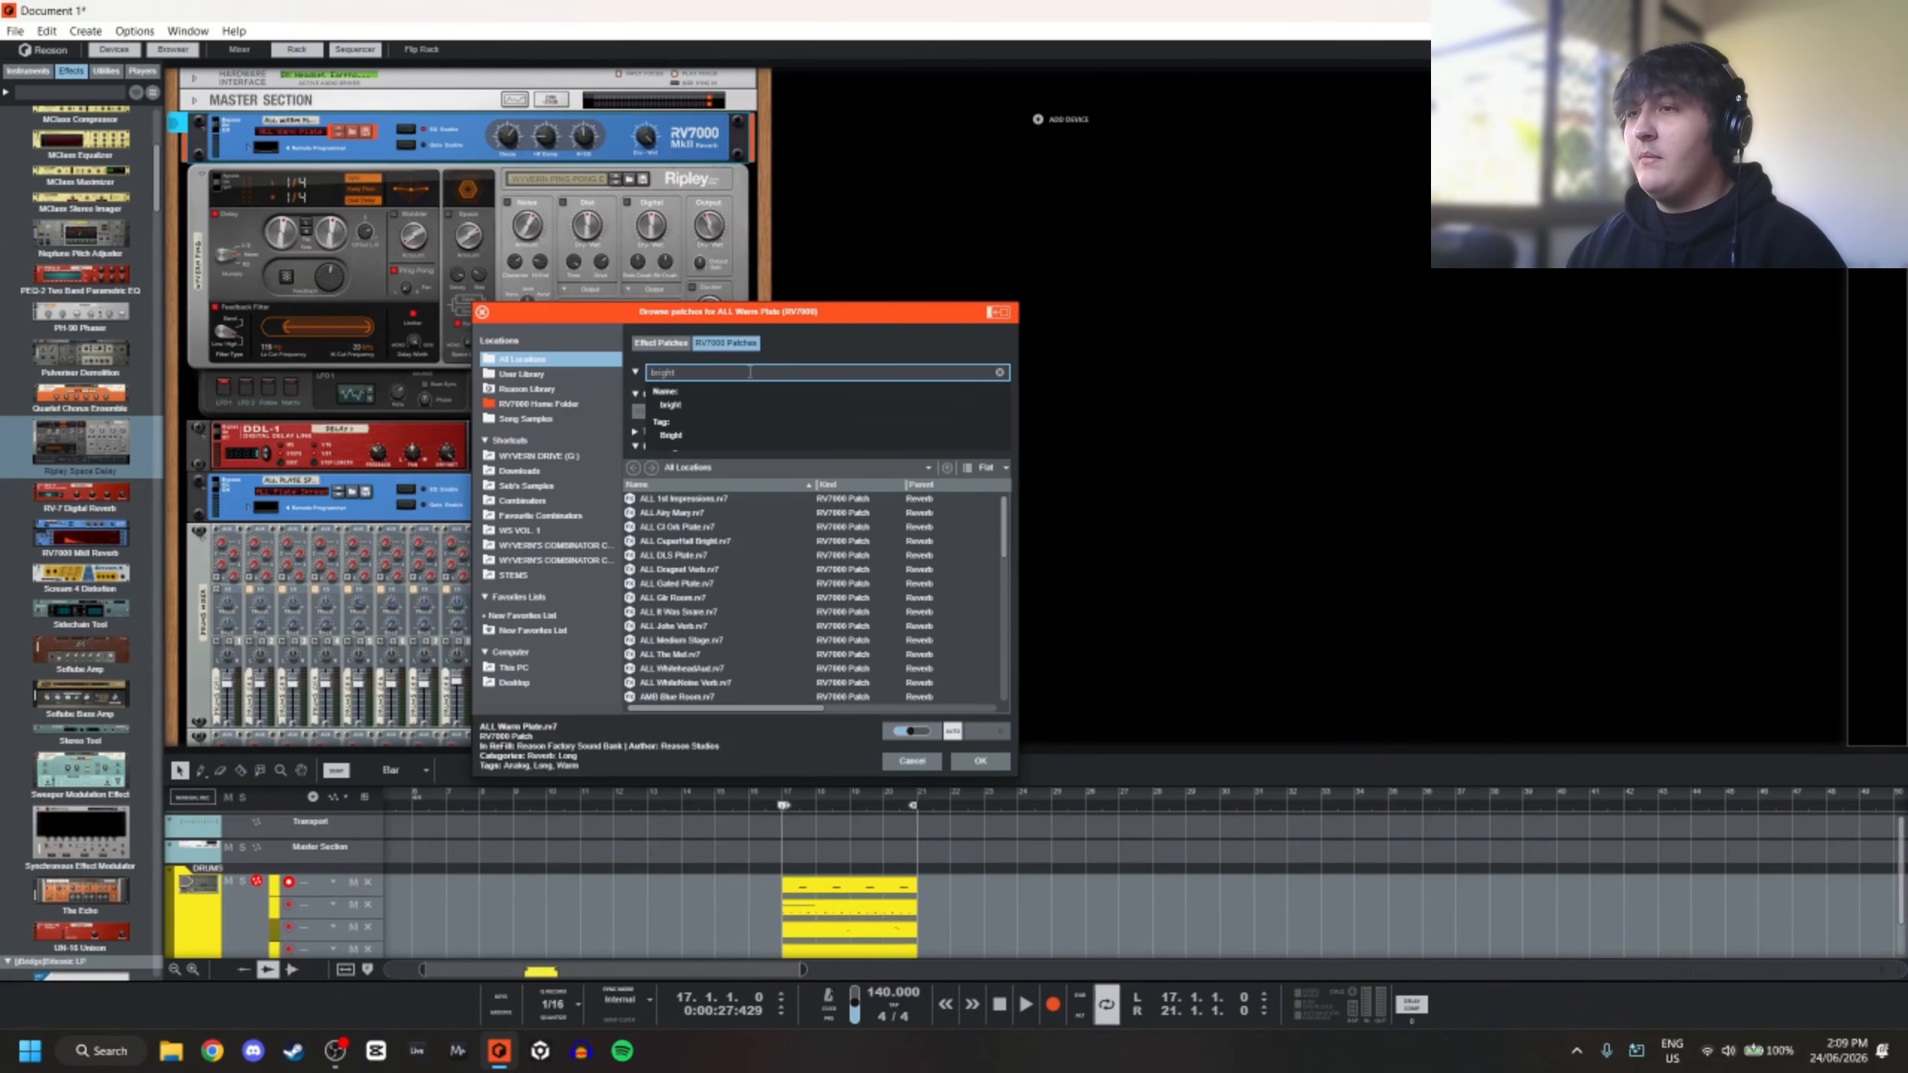
key(Return)
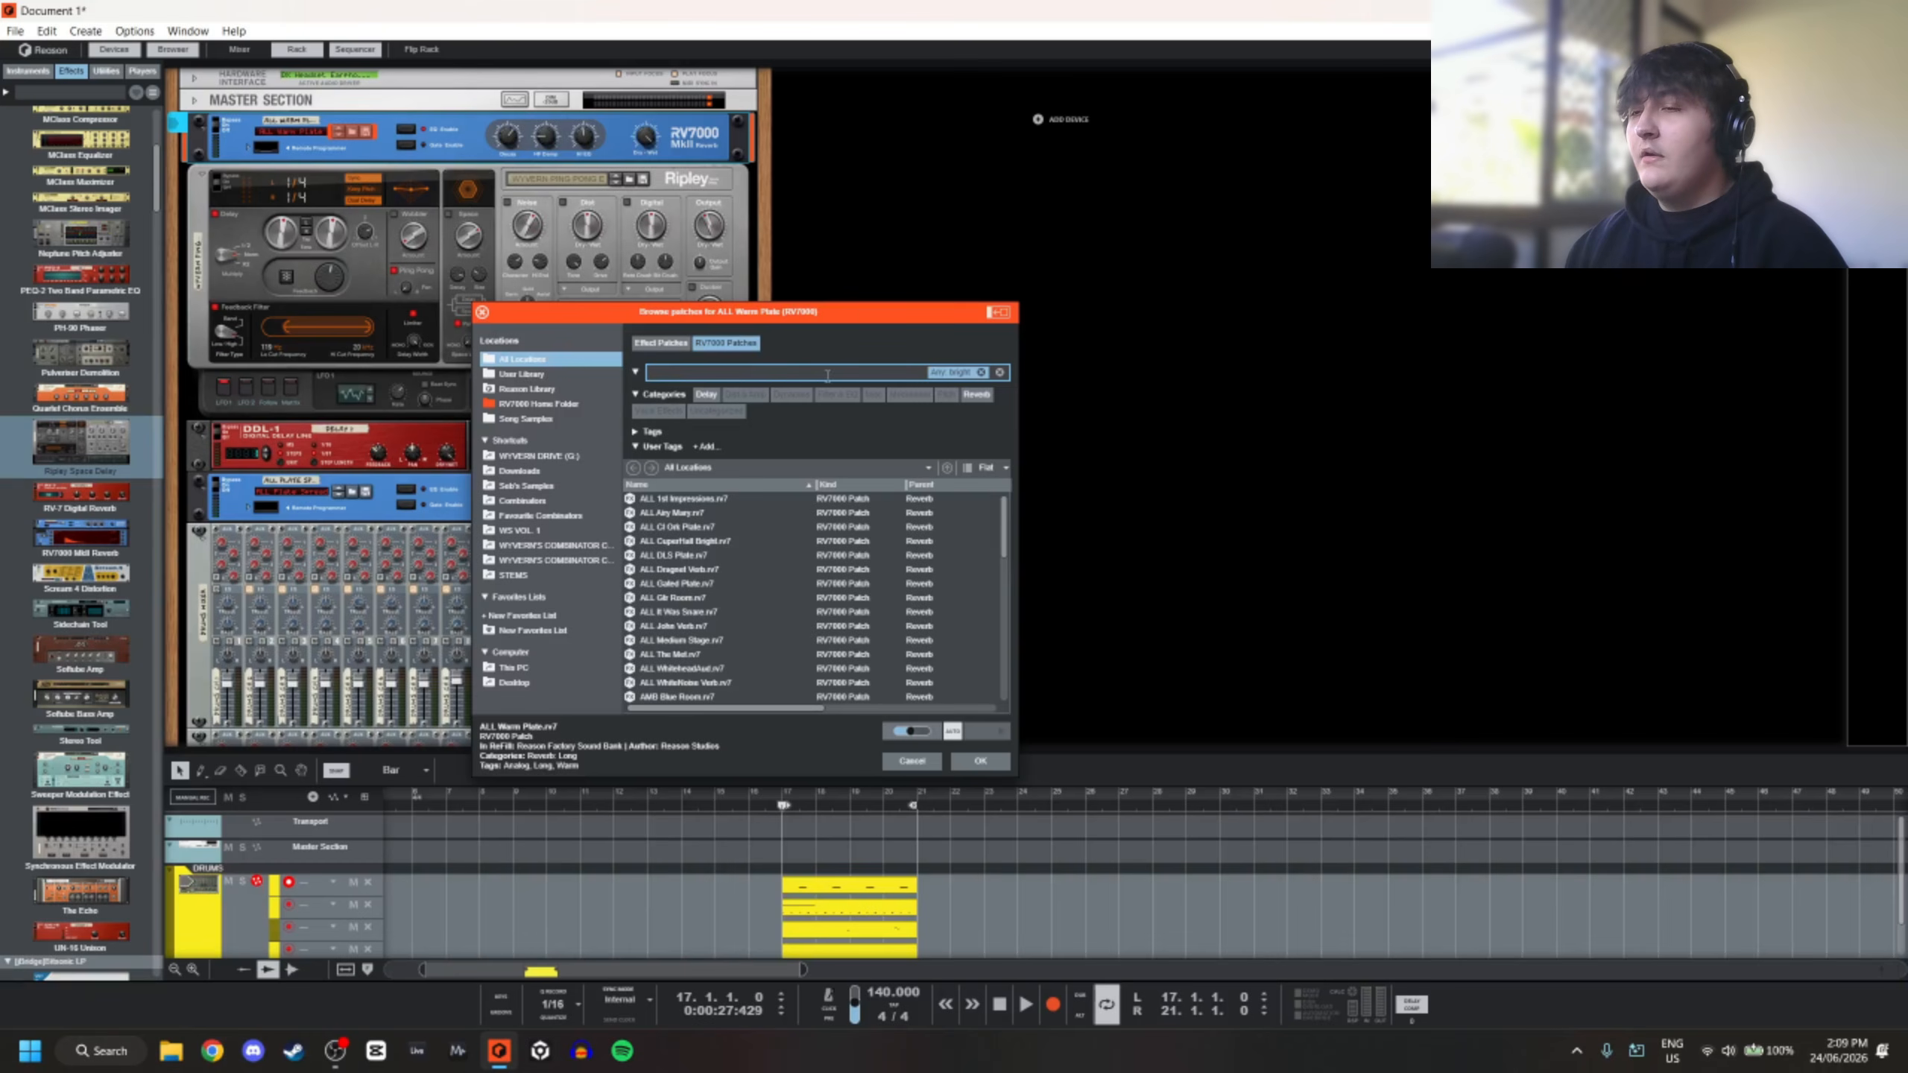
click(718, 555)
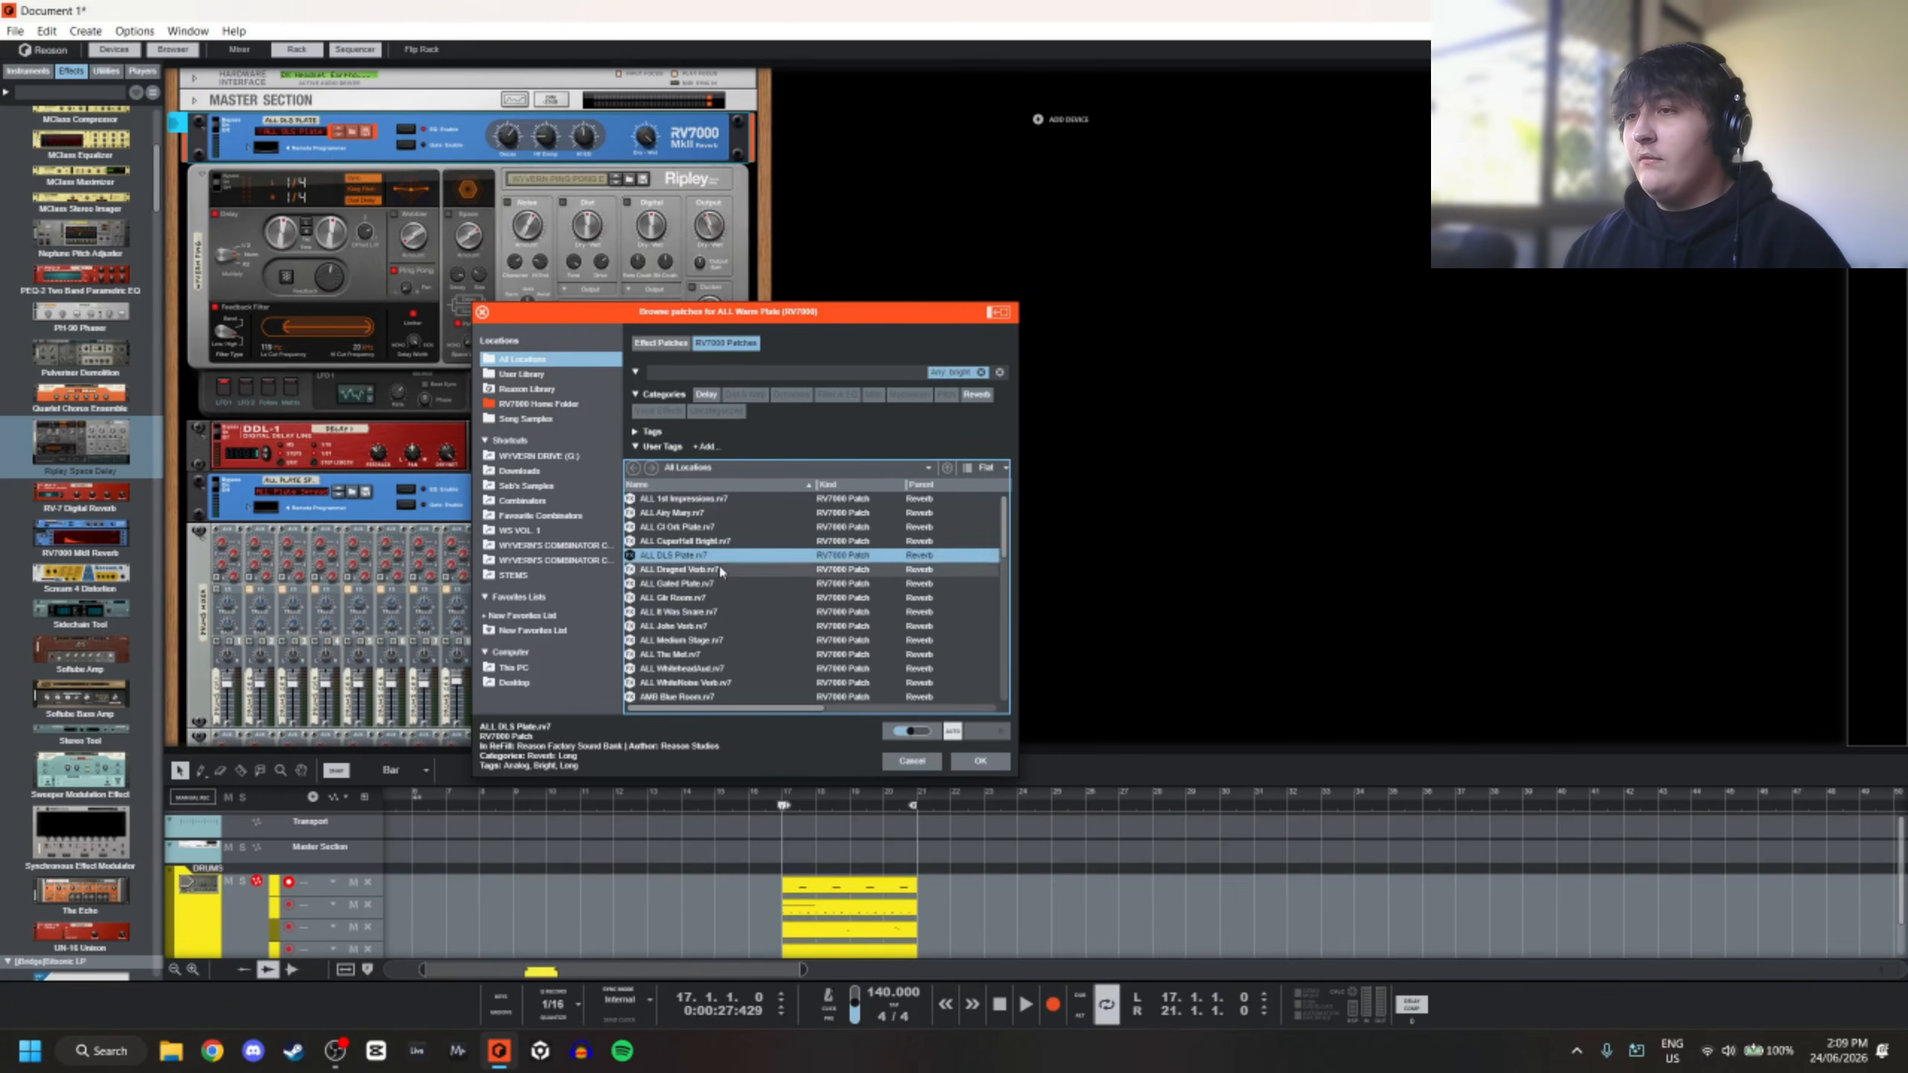
double_click(719, 569)
While the loop plays, set the upper mixer's Aux 1 sends to about 59 on channel 3, 57 on channel 5 and 64 on channel 6
key(space)
scroll(351, 536, down, 1)
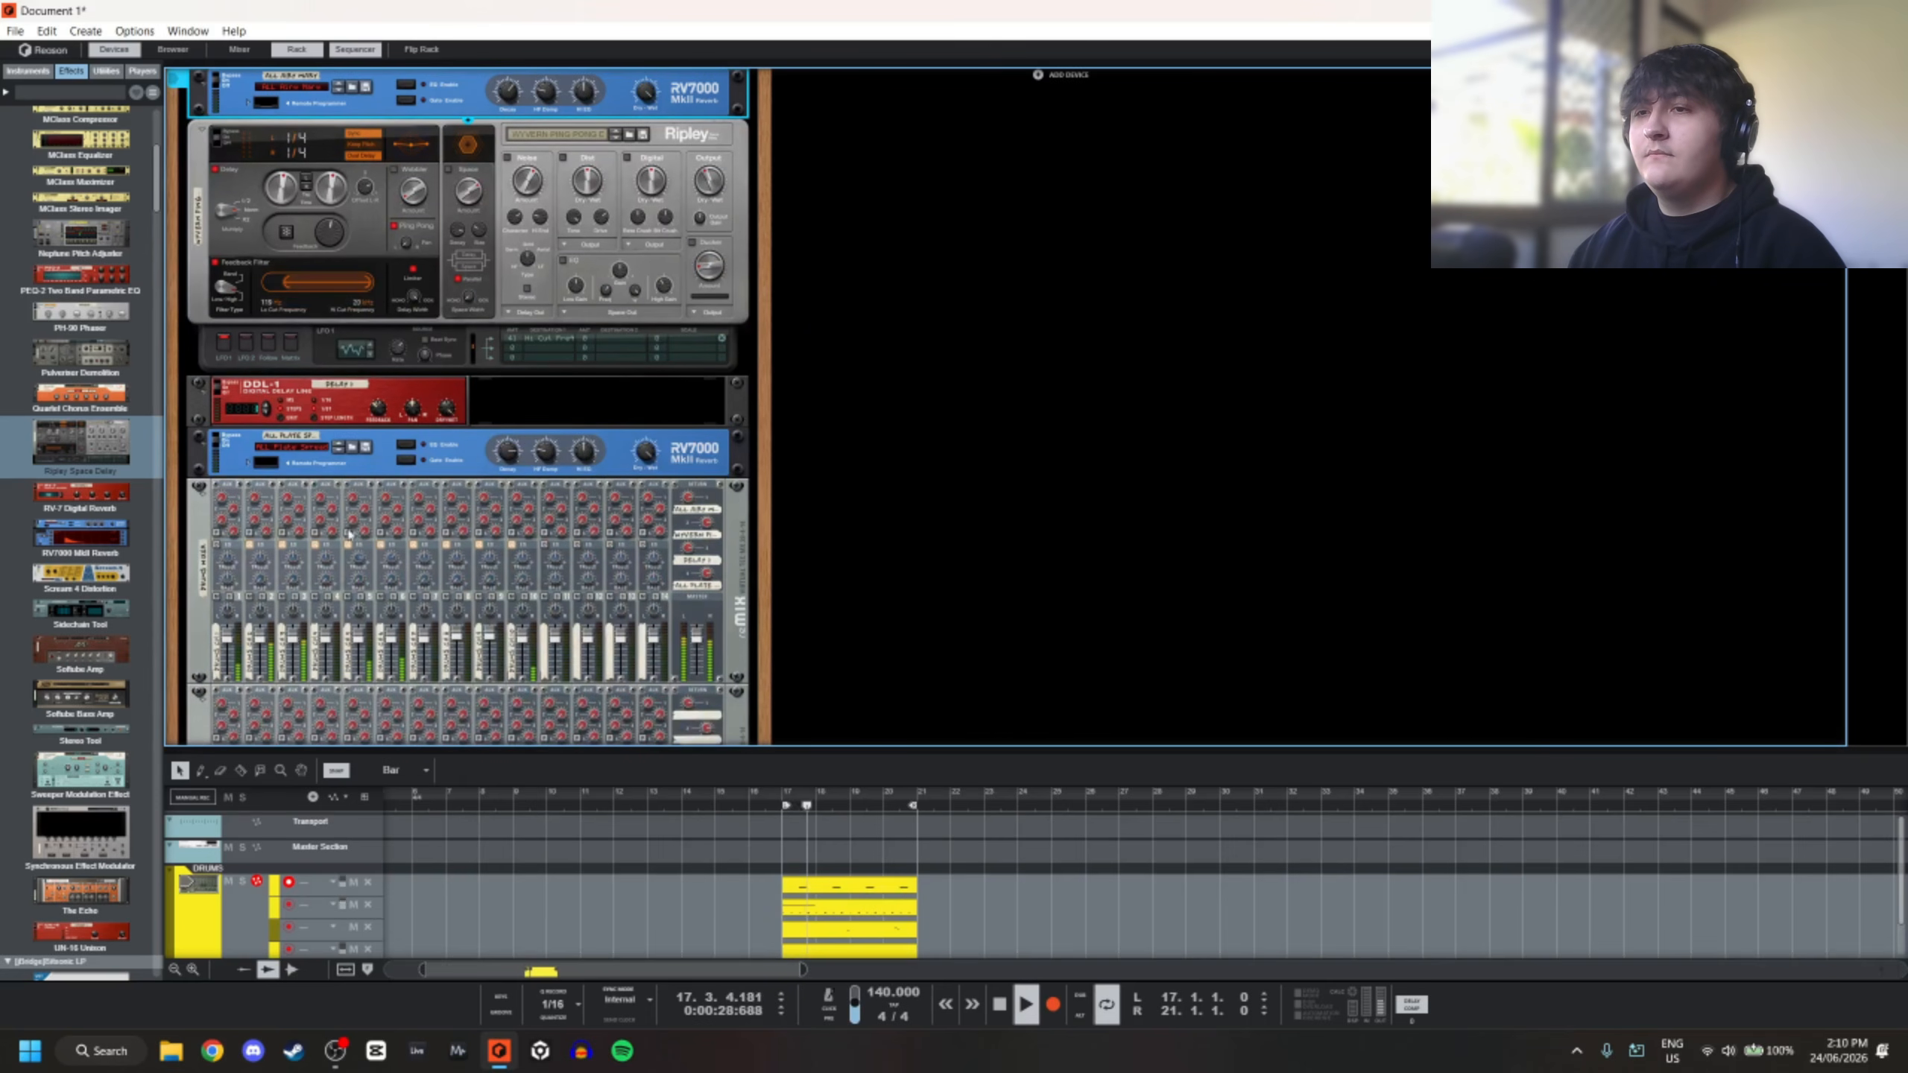
click(352, 519)
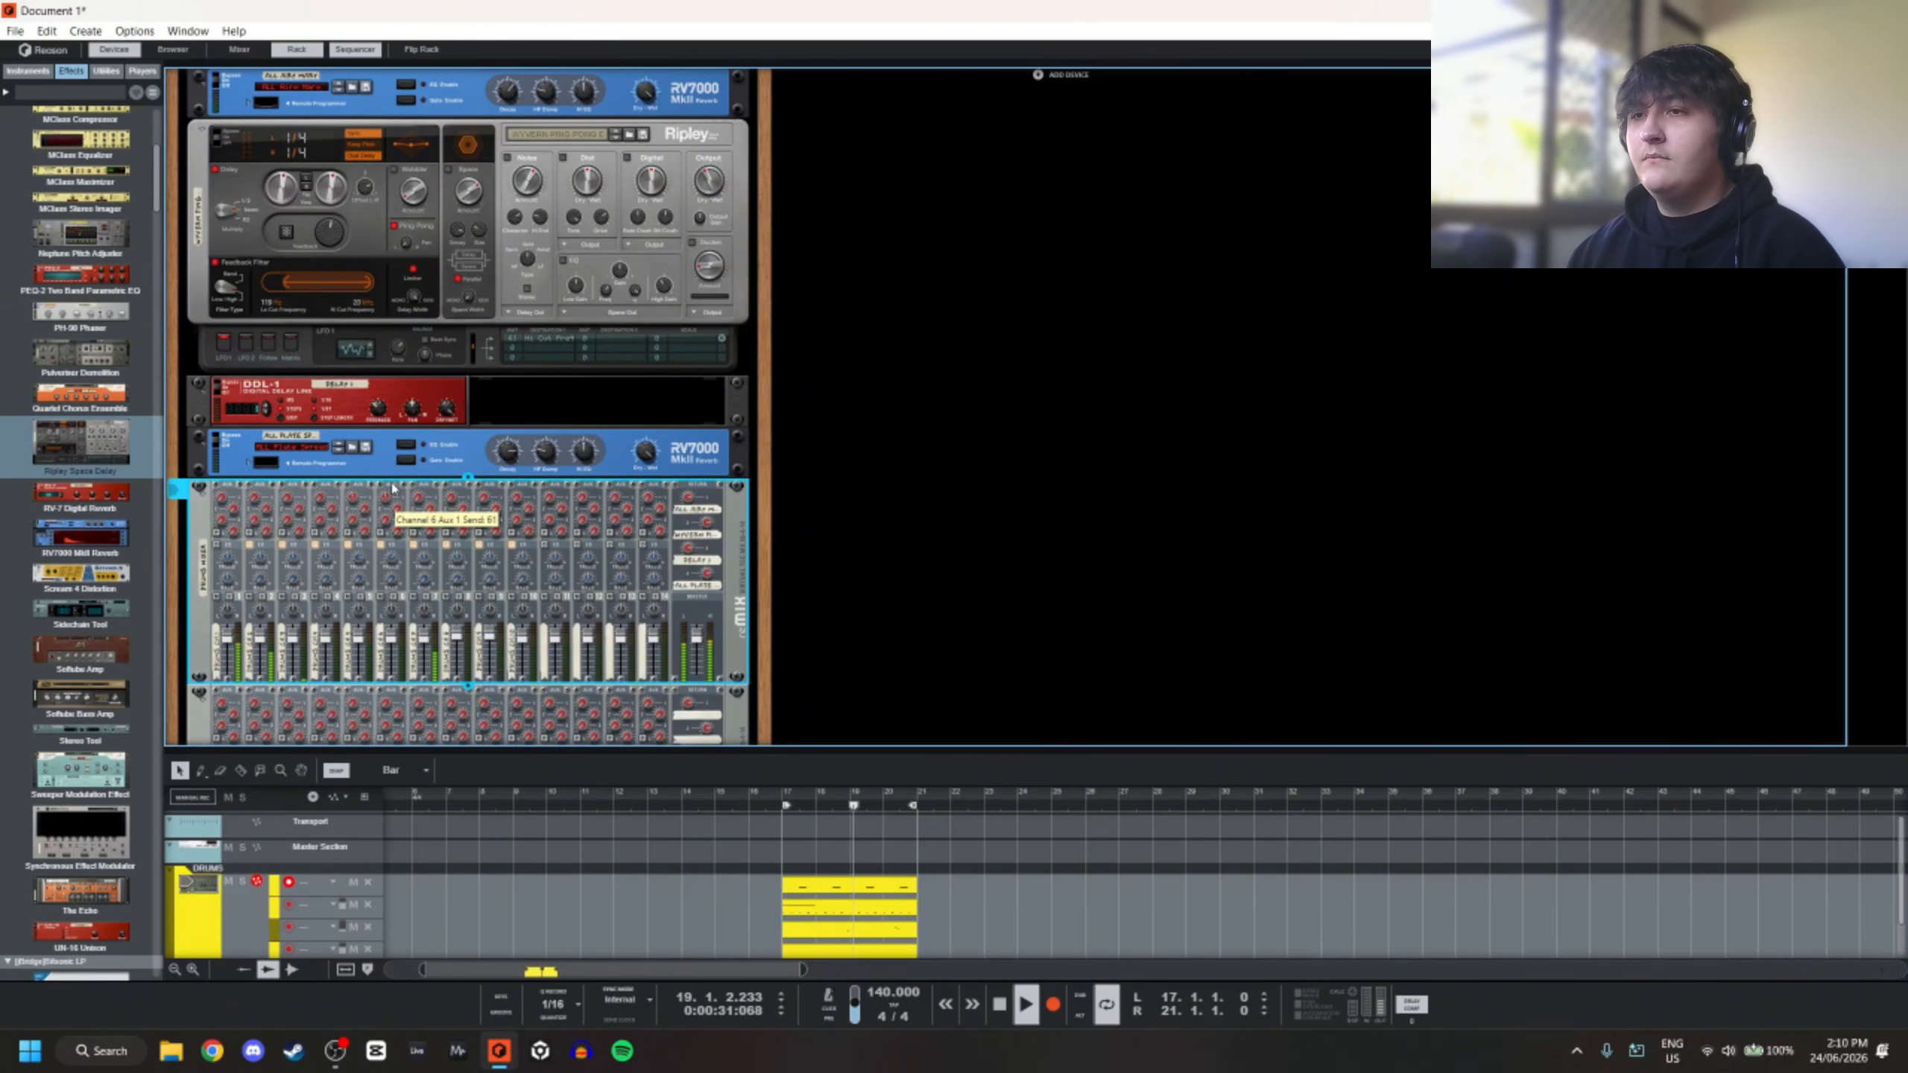
drag(387, 502, 391, 499)
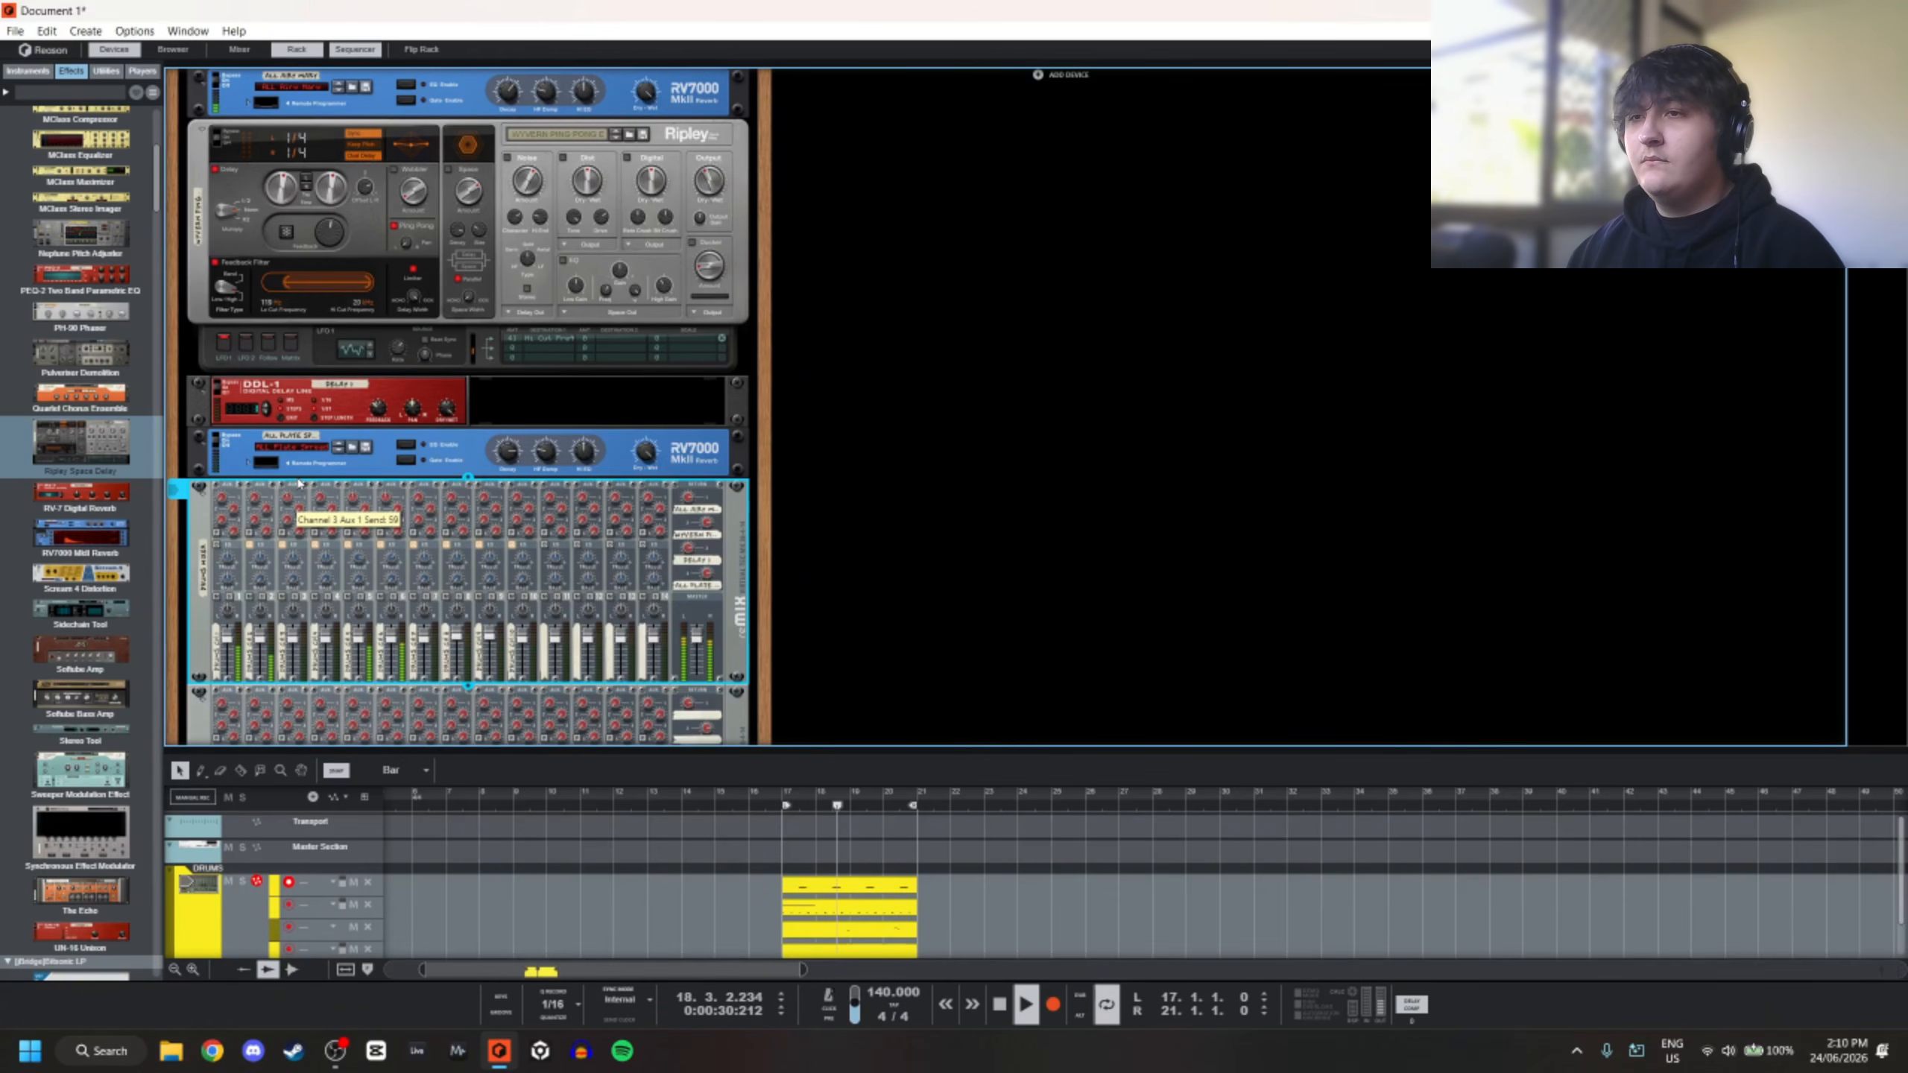
drag(299, 482, 293, 500)
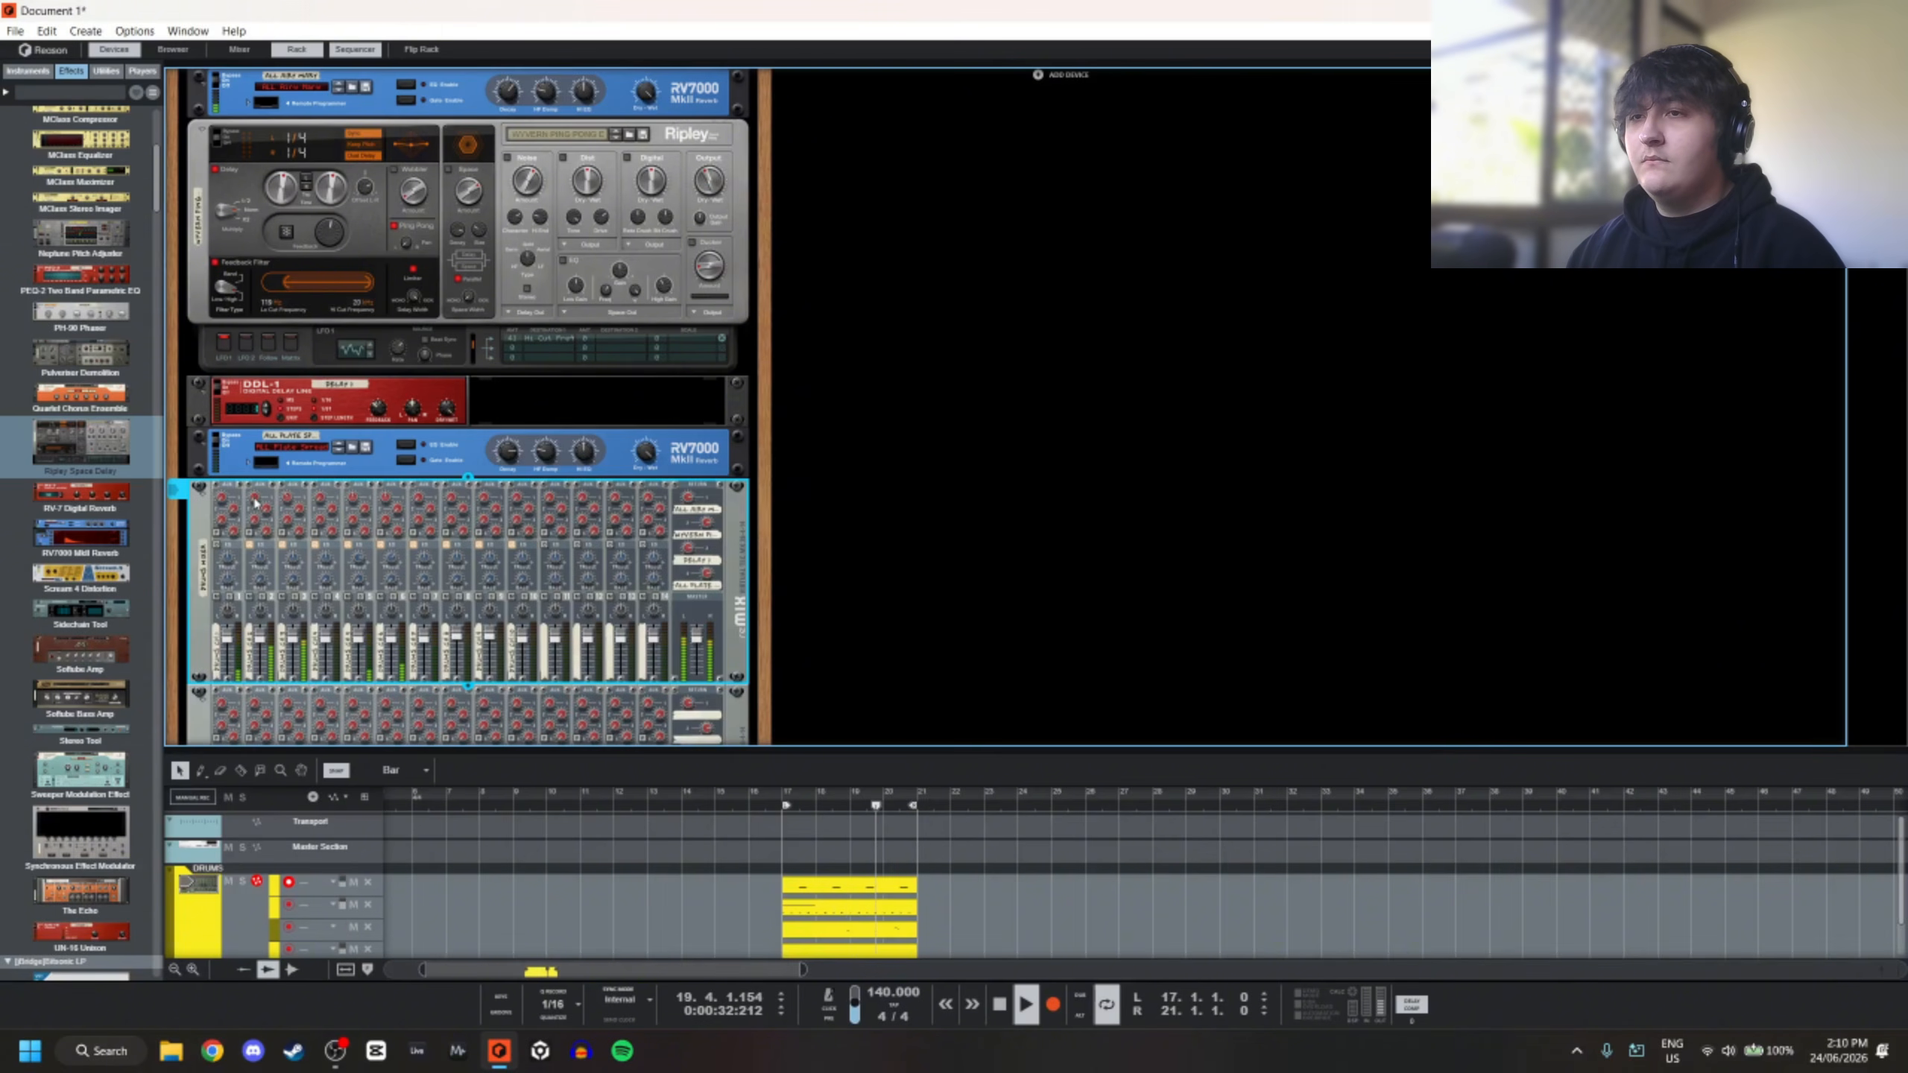
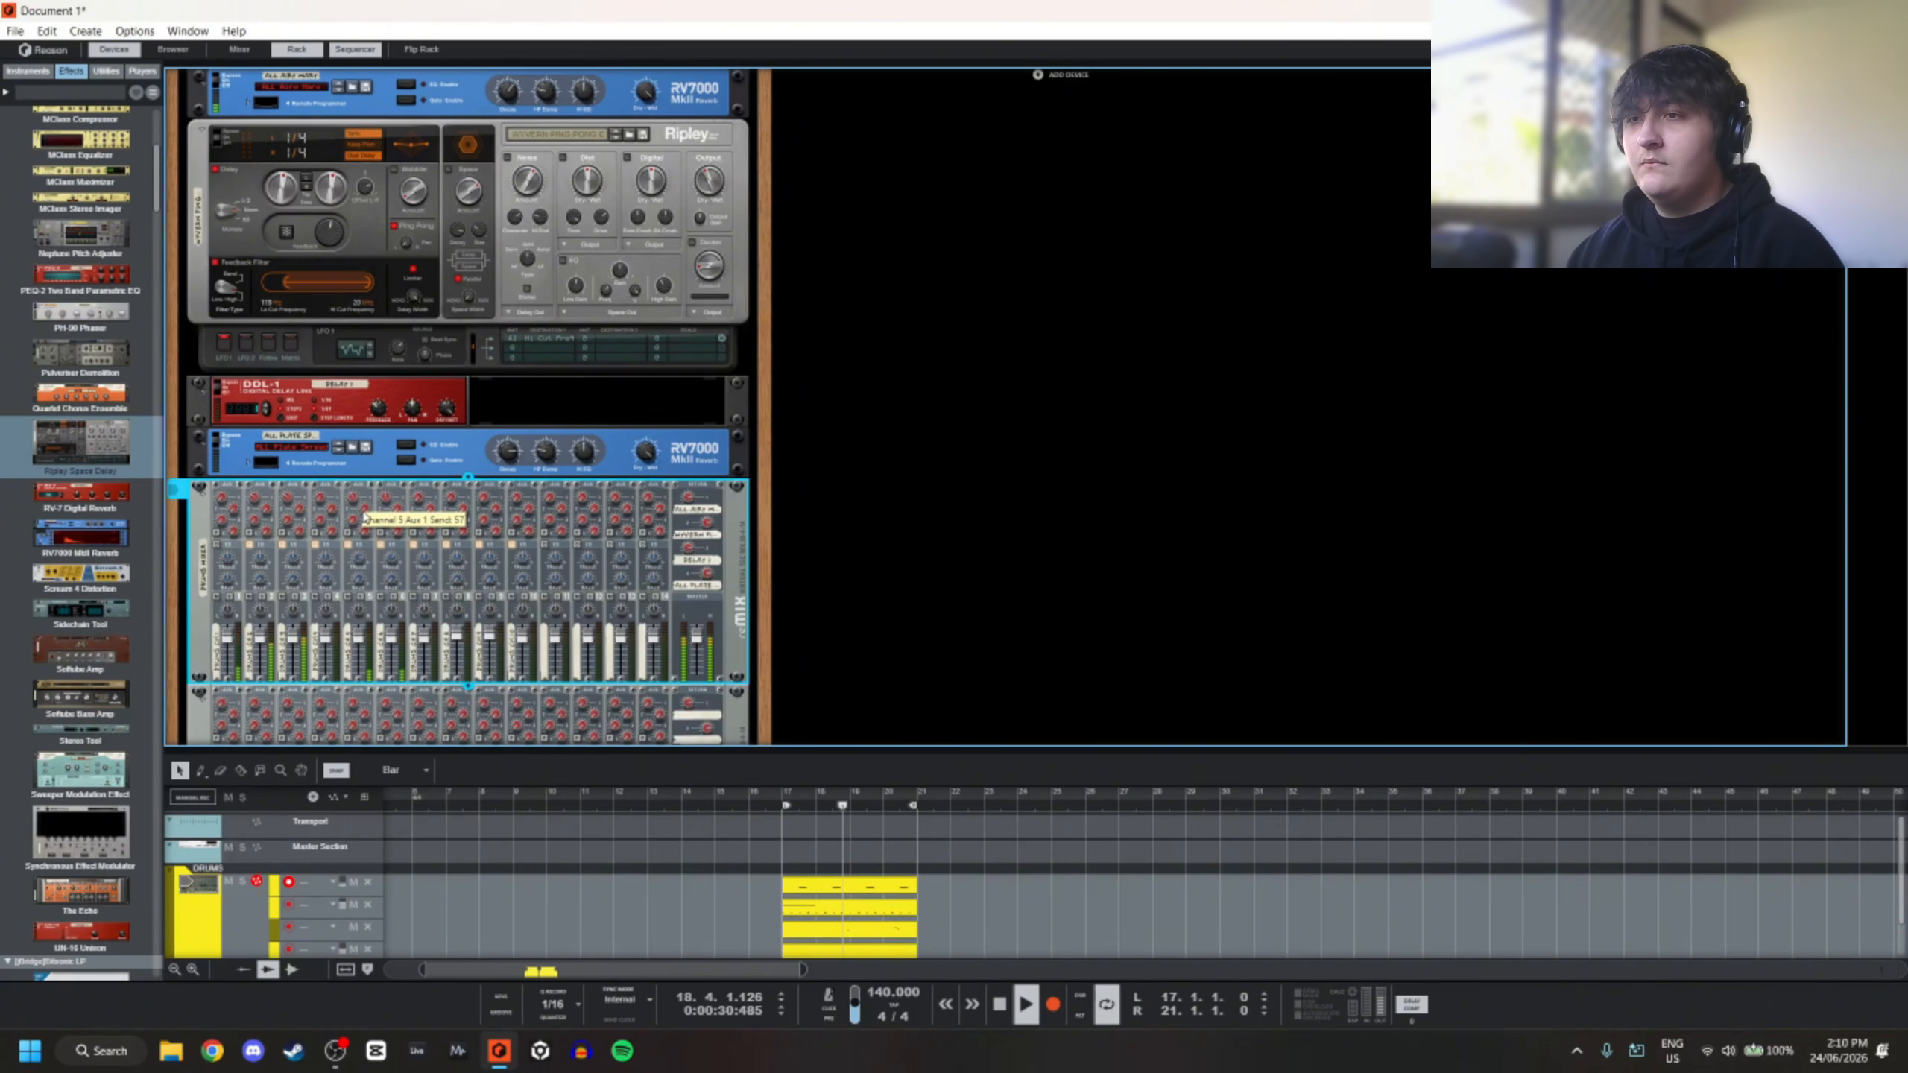
drag(364, 514, 368, 515)
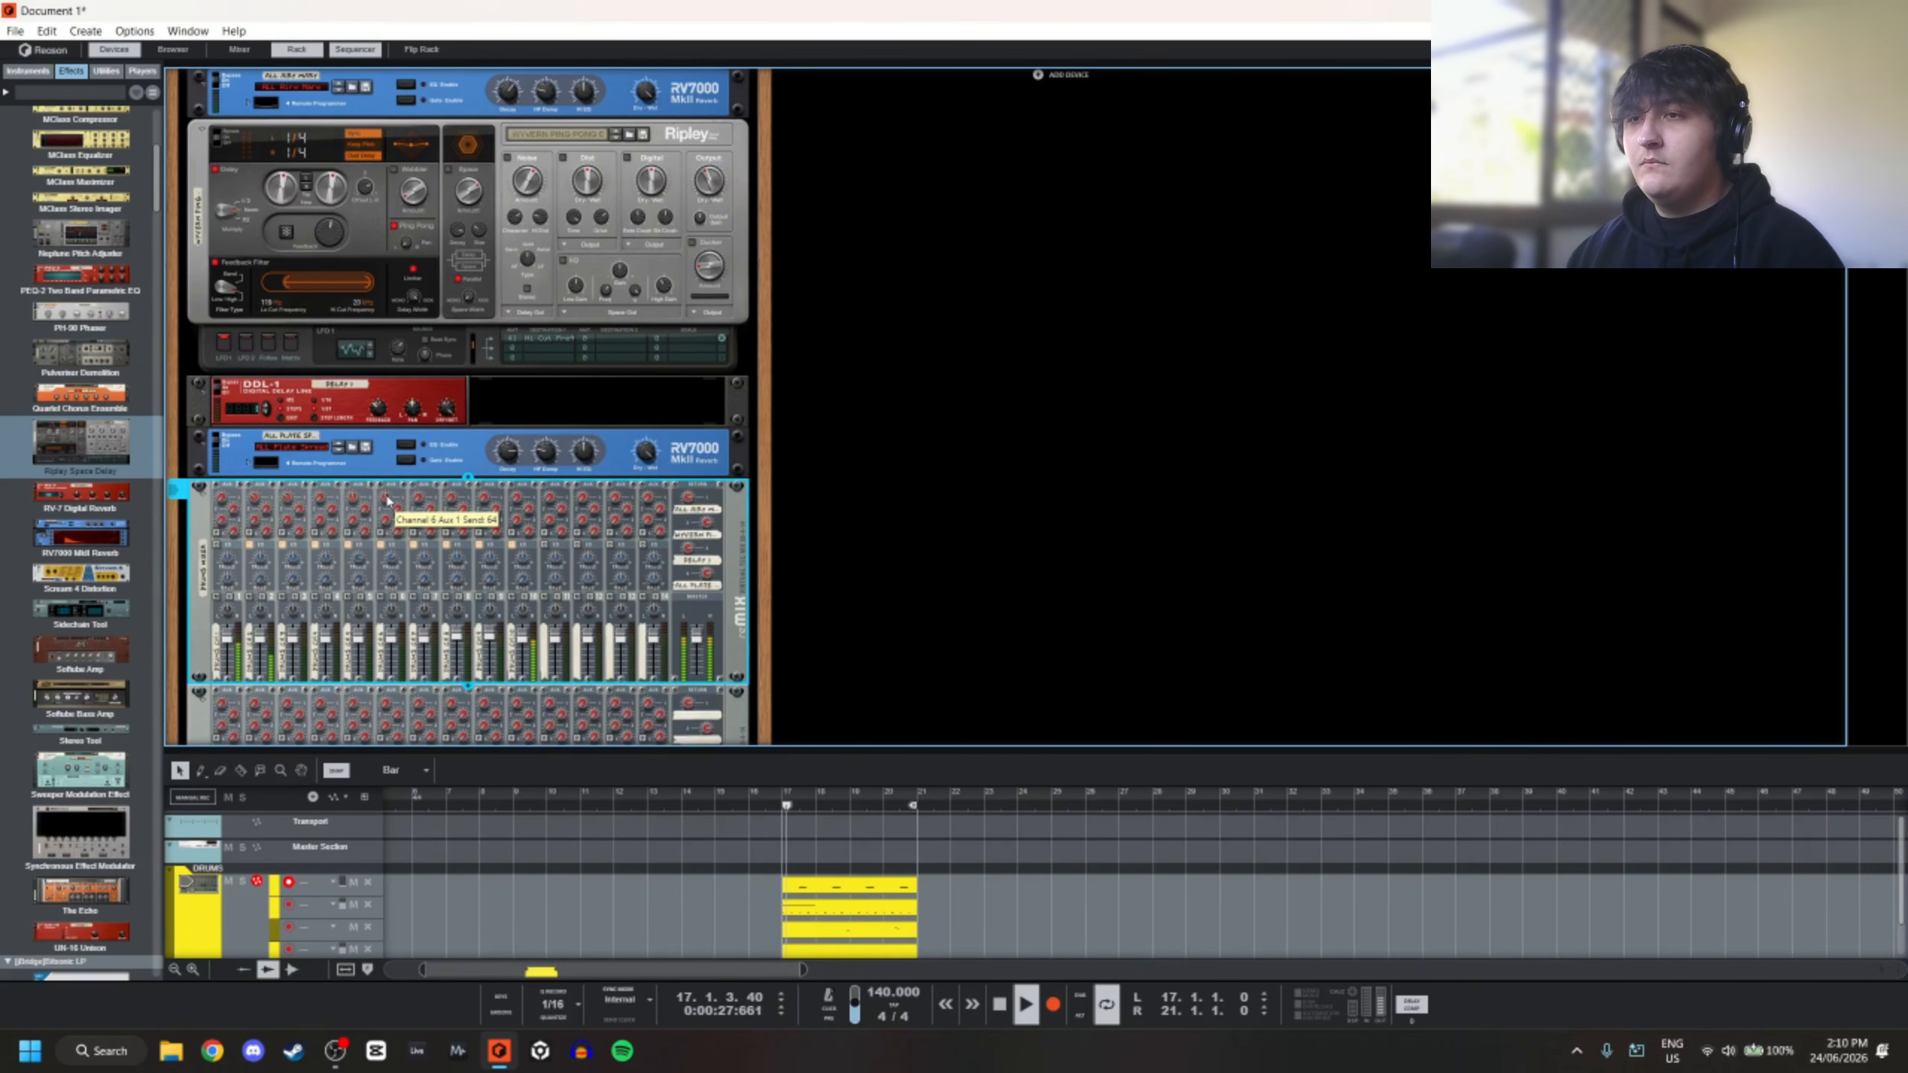
Reopen the top RV7000's patch browser and audition further bright reverbs, including ALL John Verb and AMB Drum Ambience, against the loop
scroll(368, 451, up, 1)
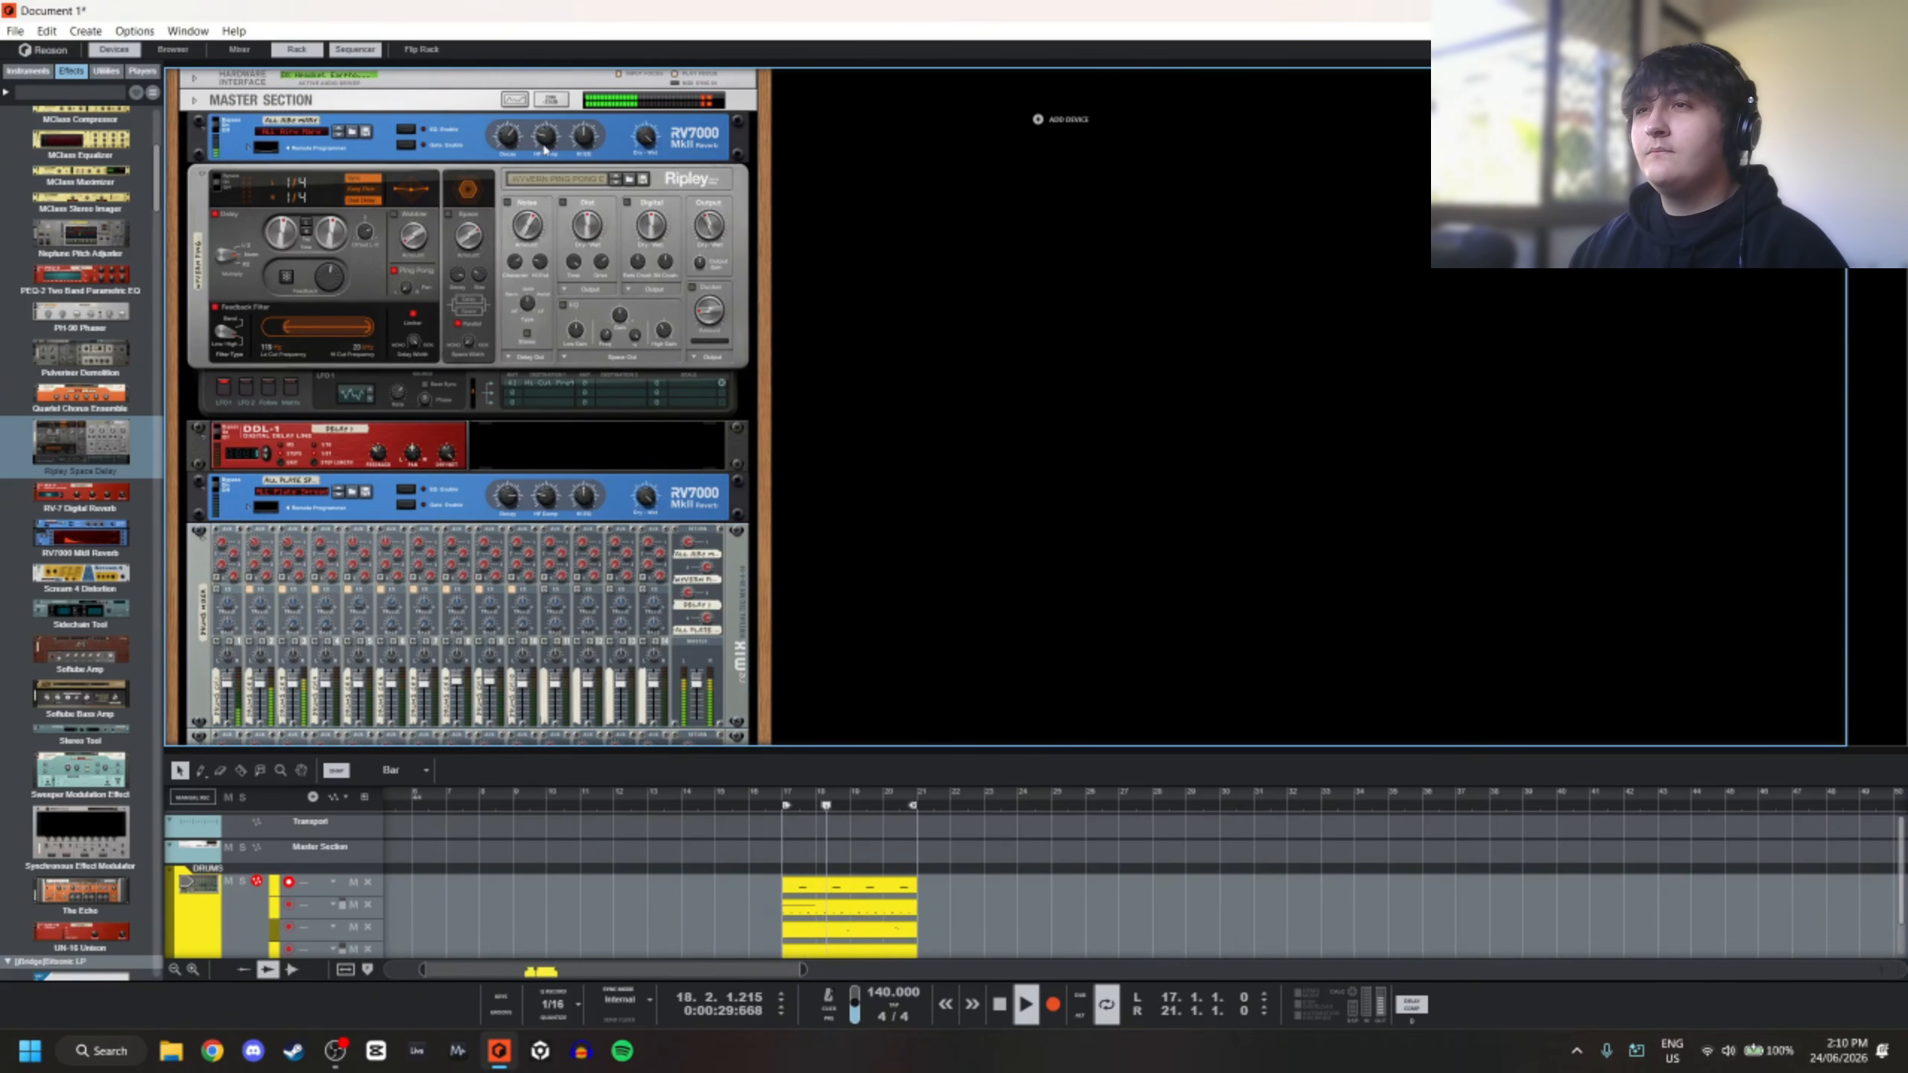
click(352, 132)
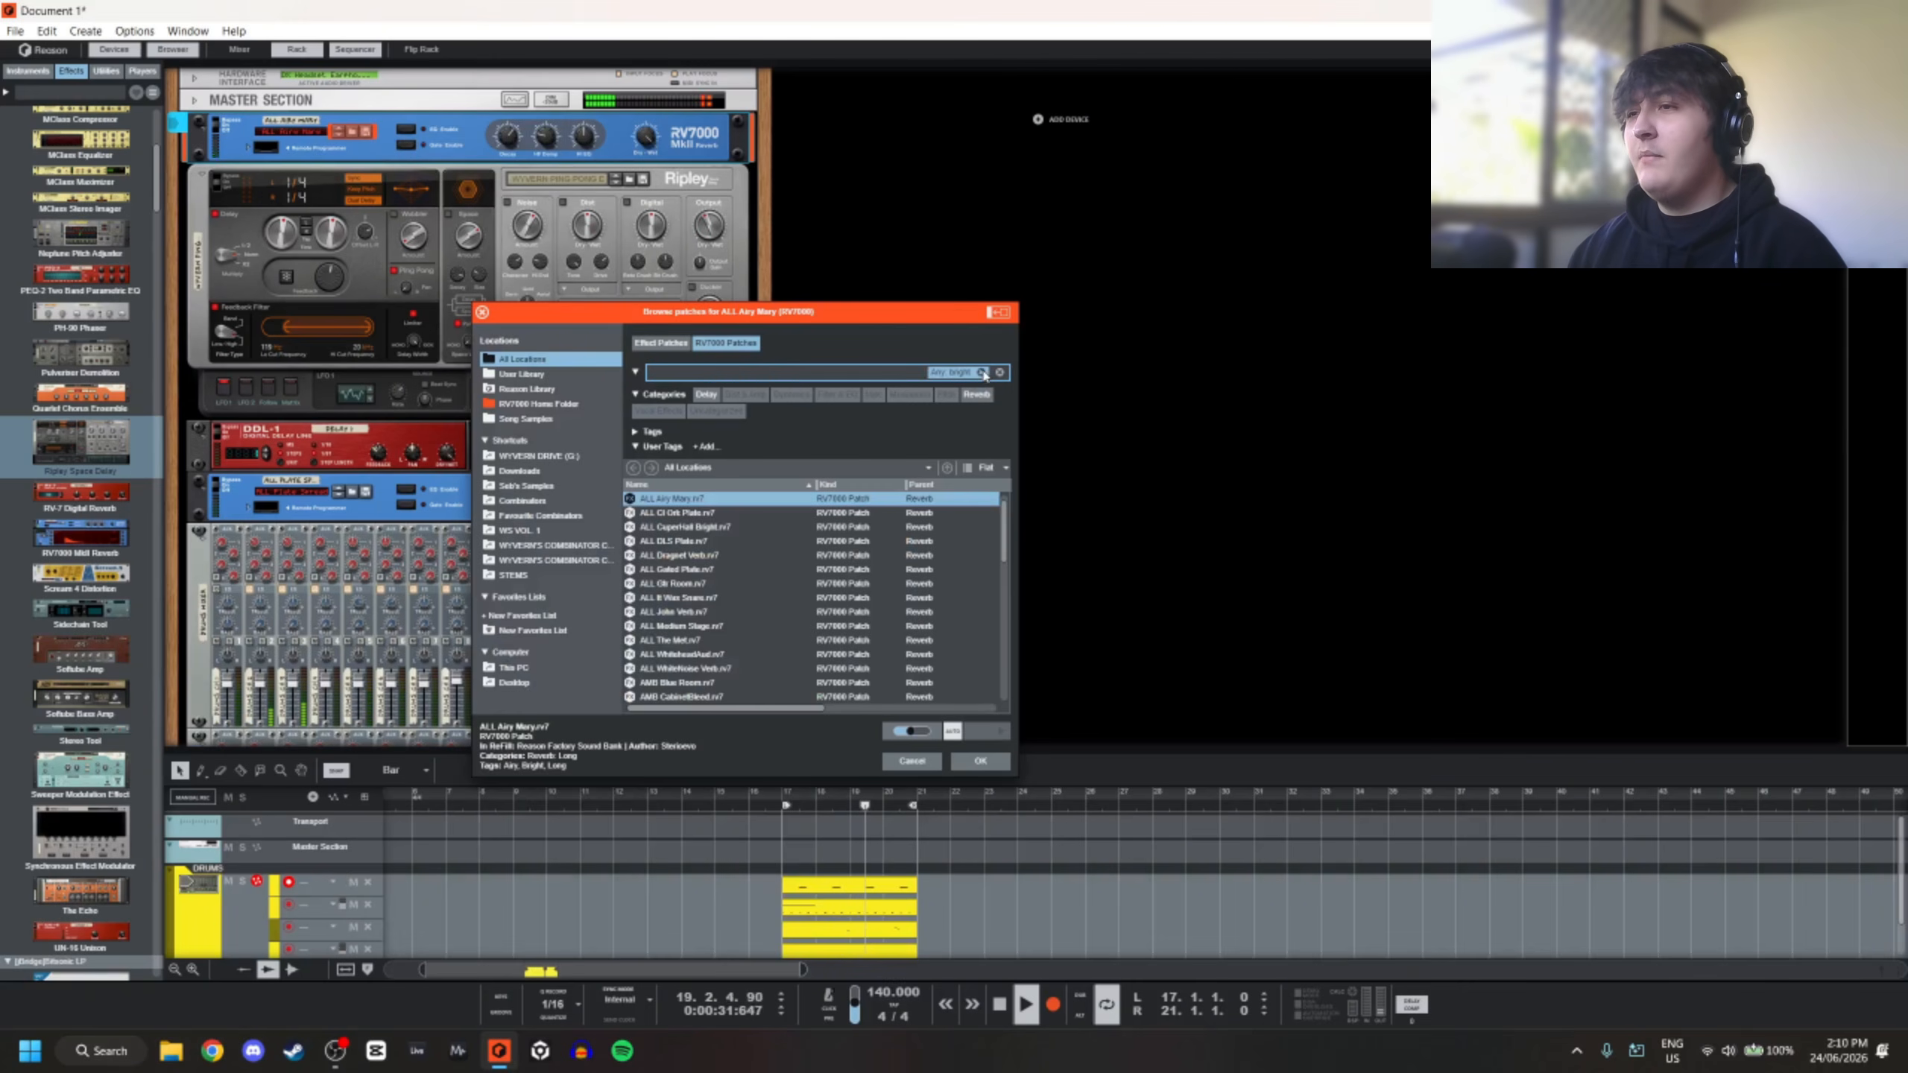
click(639, 527)
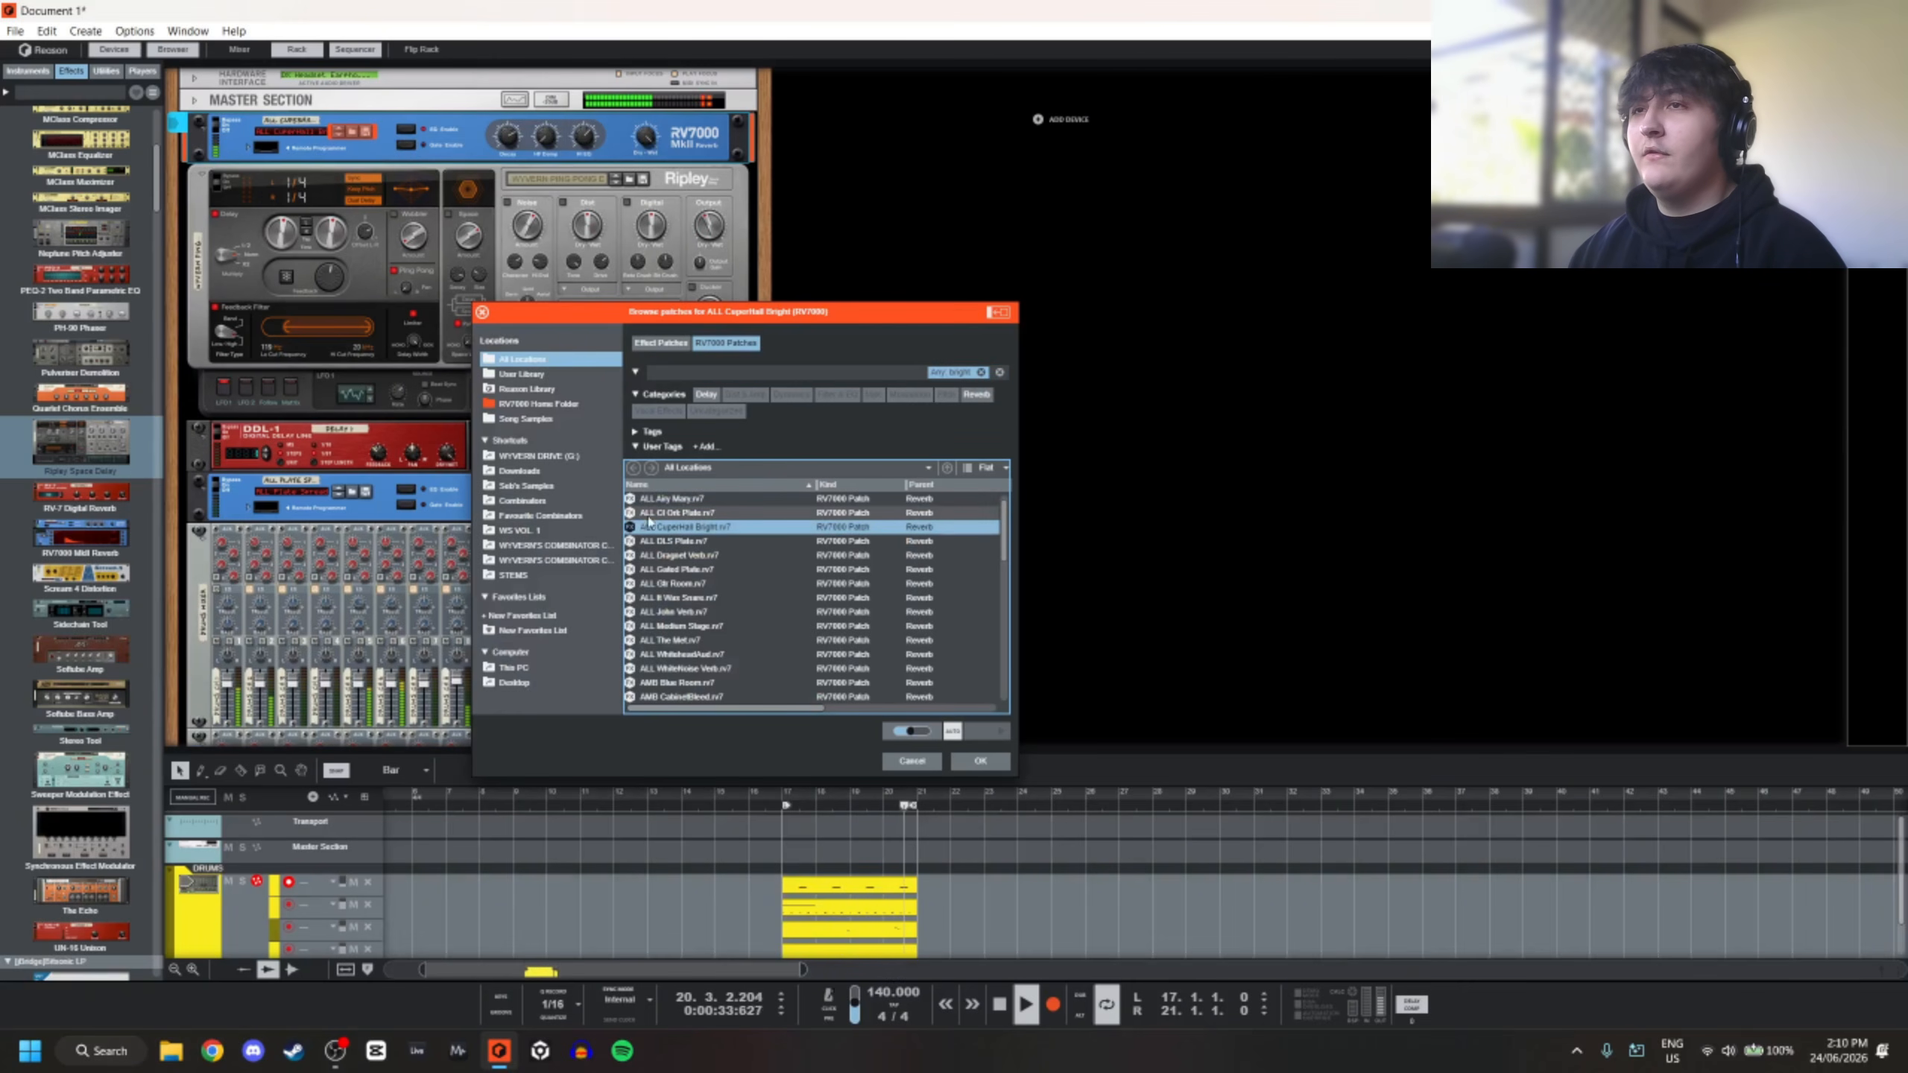
scroll(680, 653, down, 1)
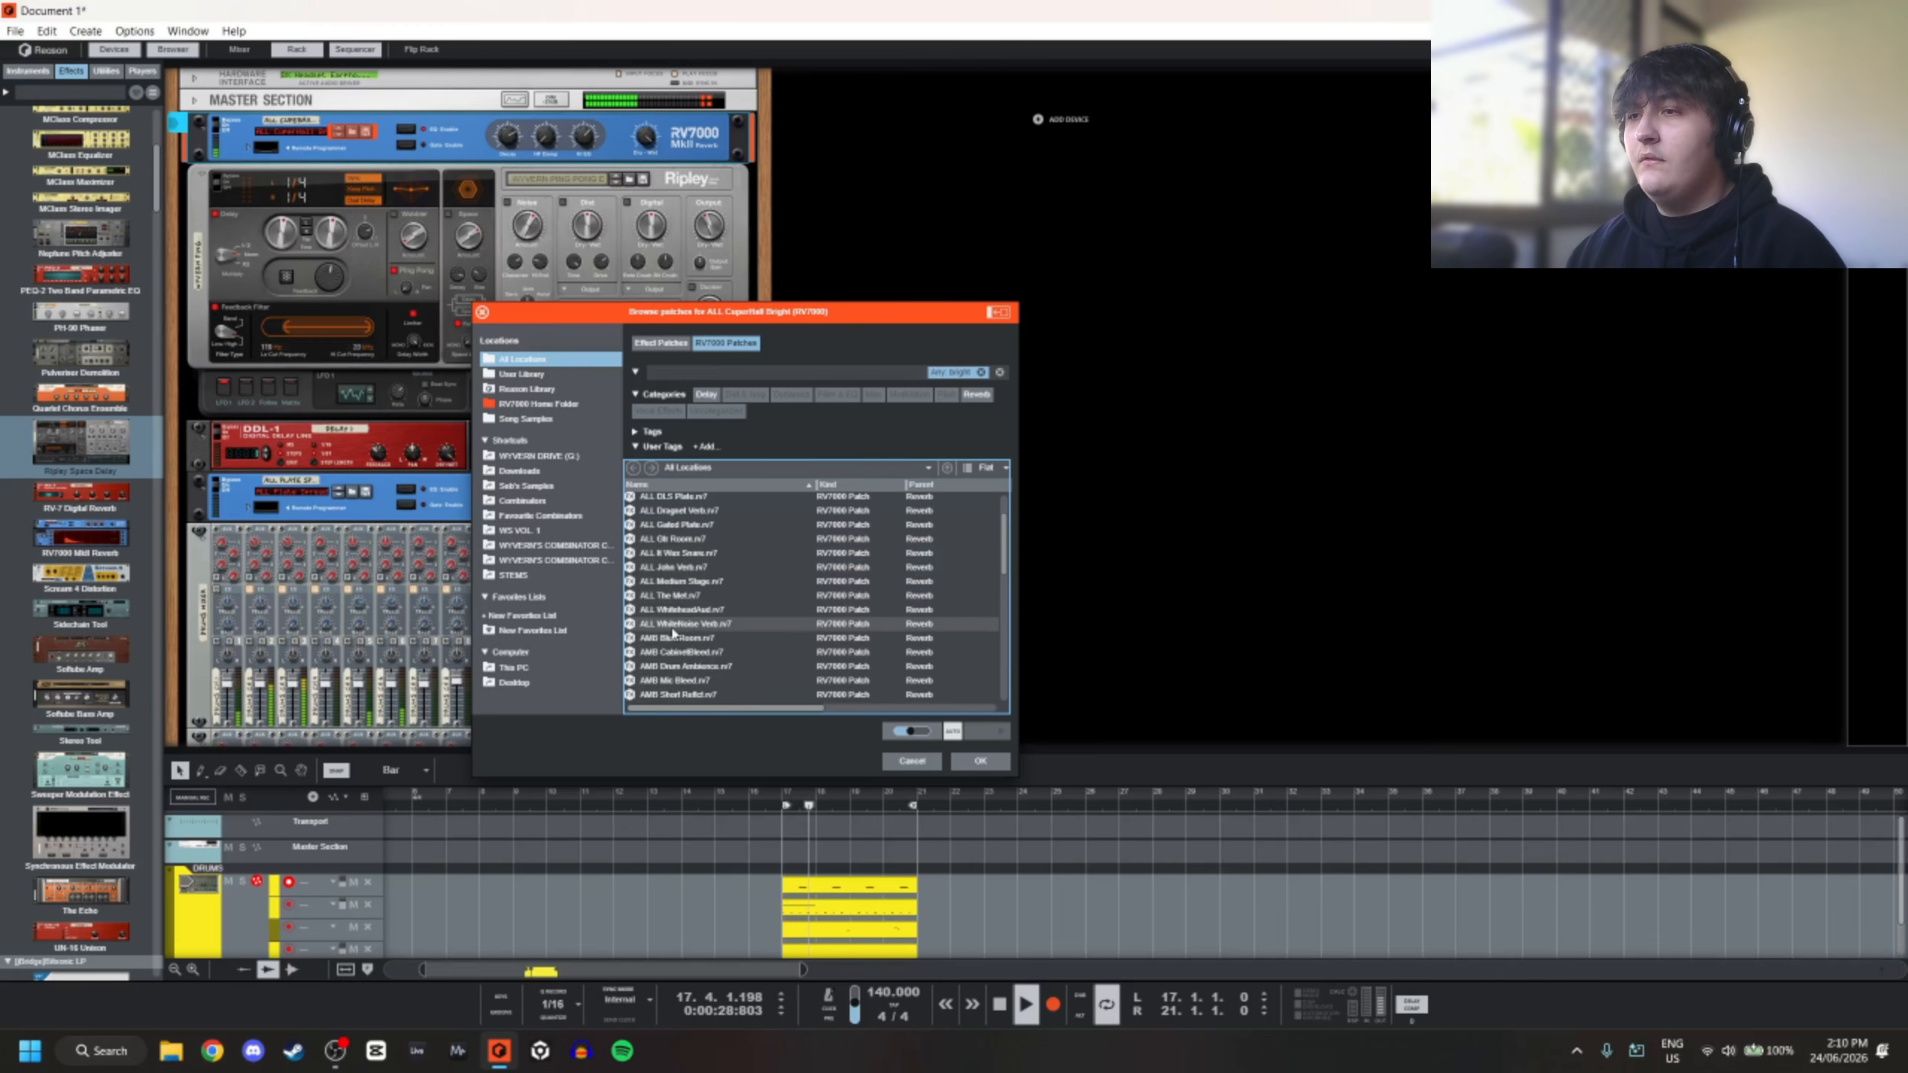
click(687, 568)
click(685, 609)
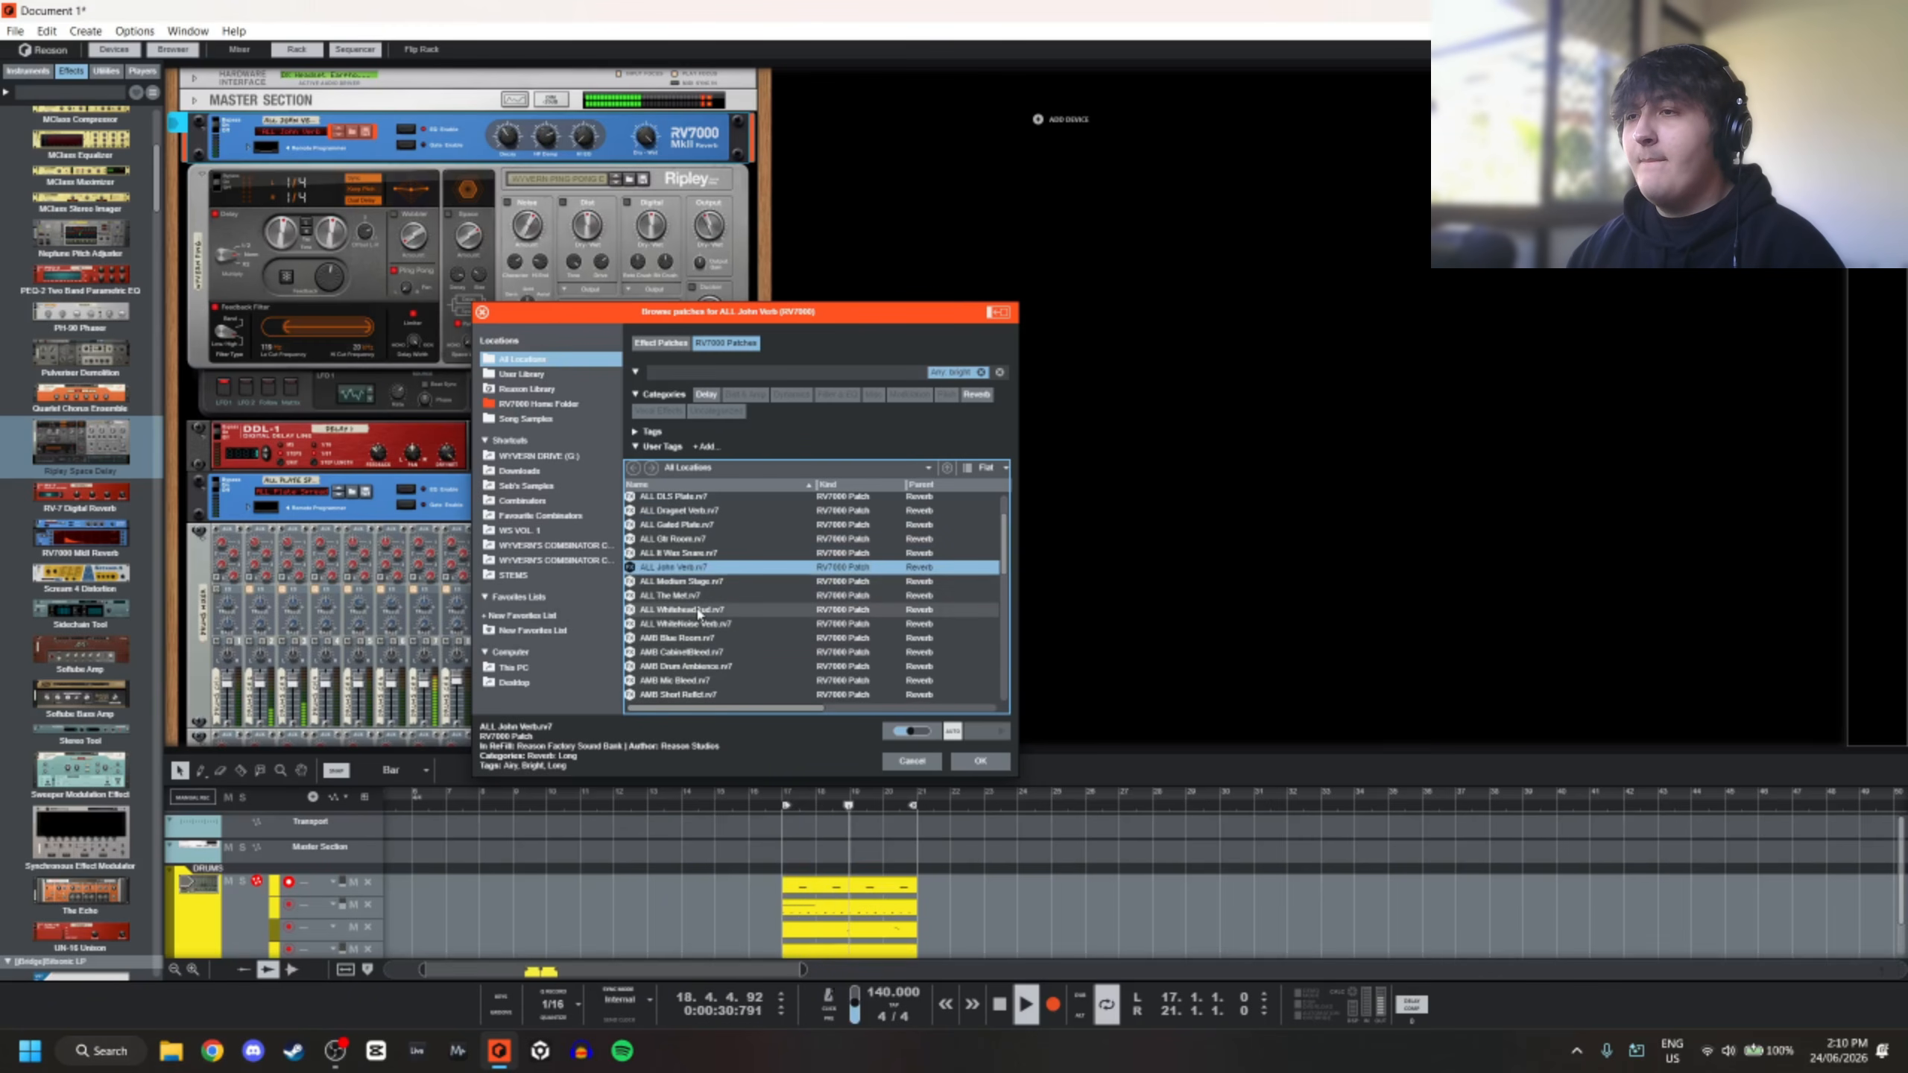
scroll(713, 628, down, 1)
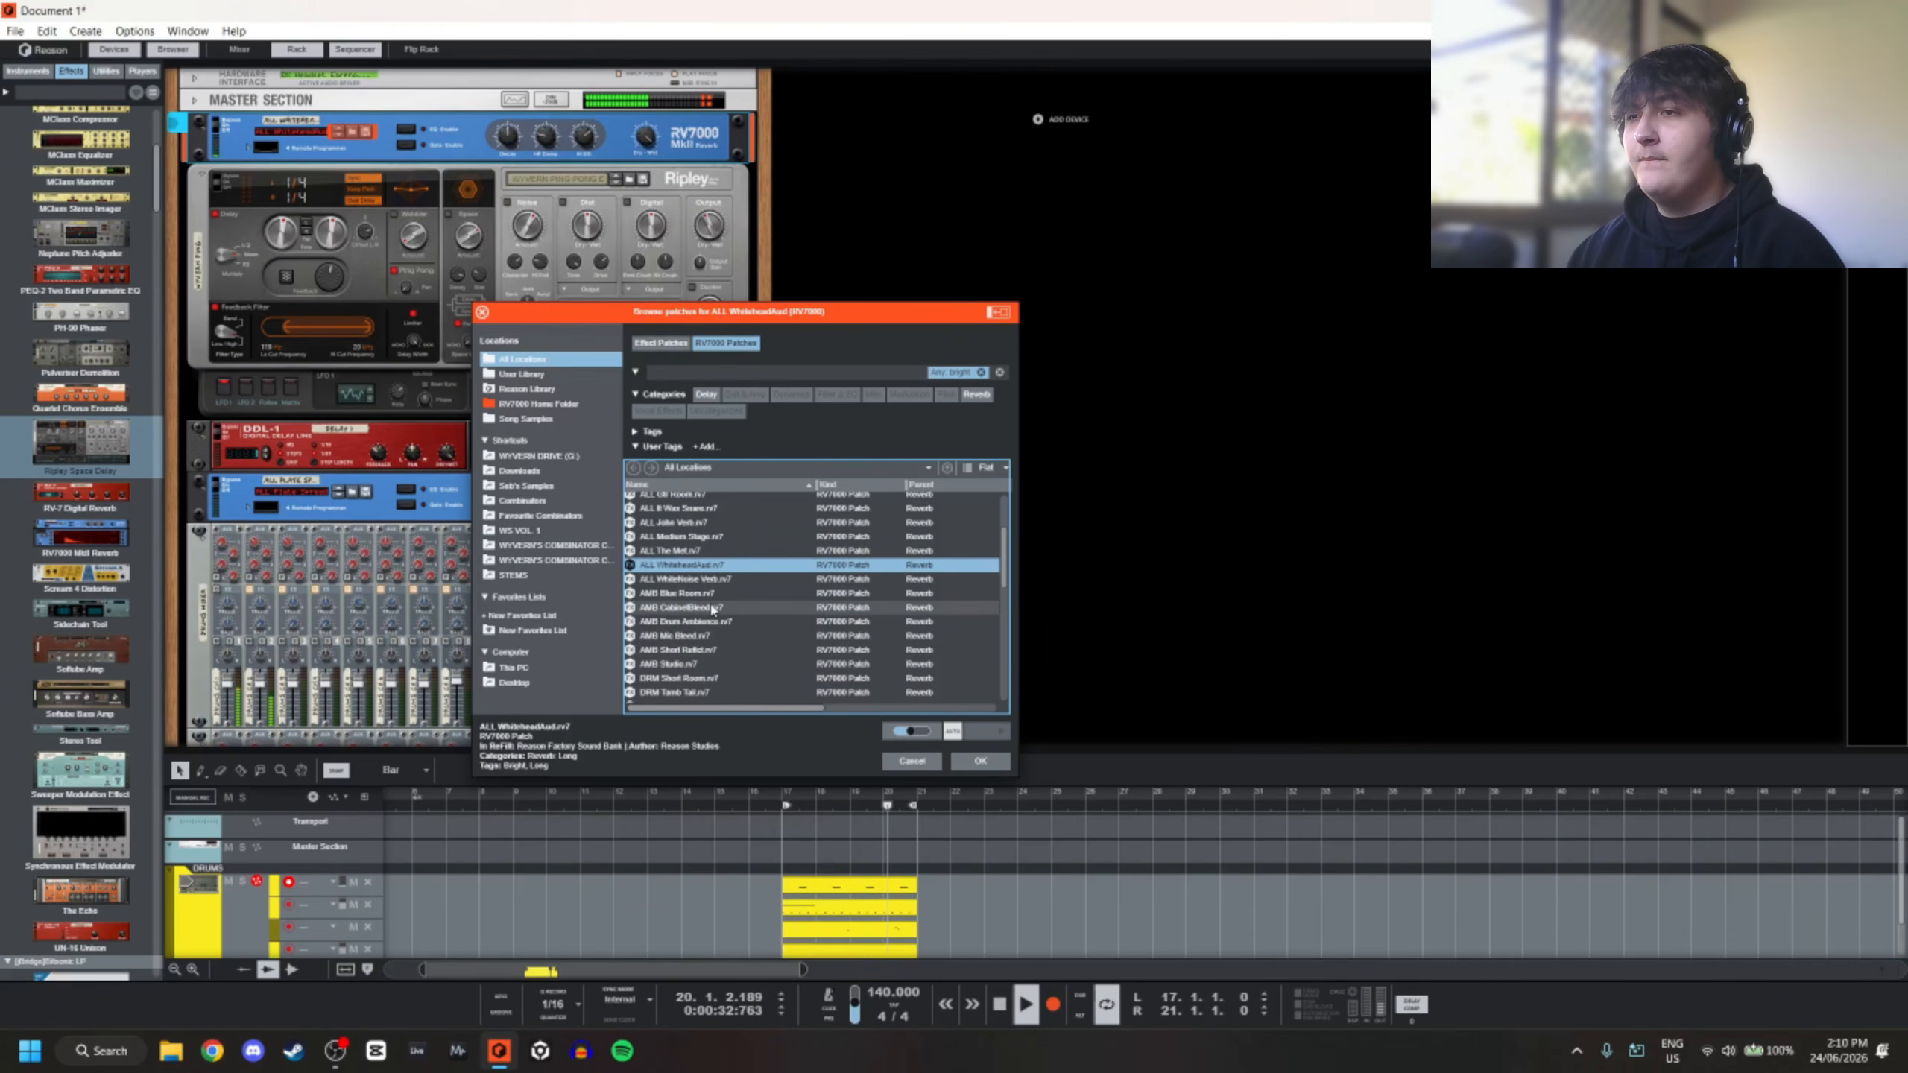
click(716, 621)
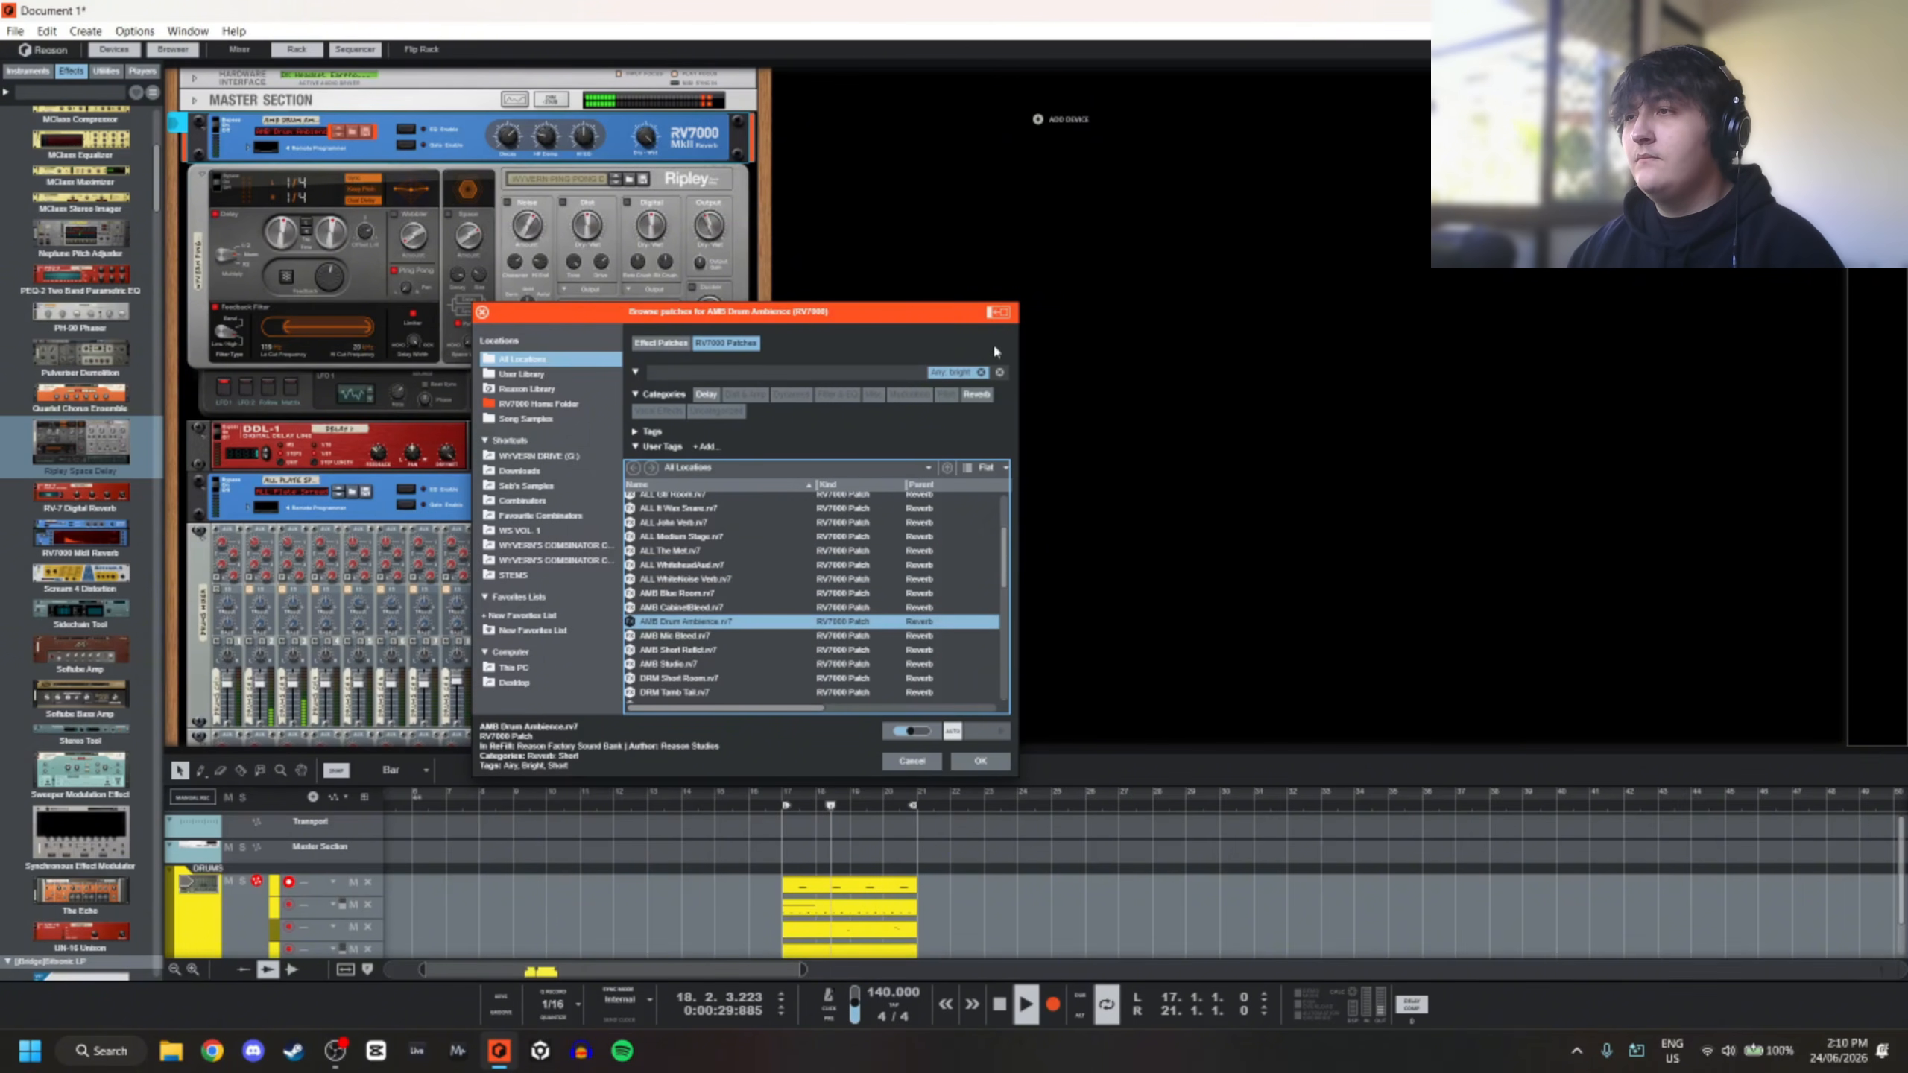
Replace the bright filter with a "warm plate" search and load ALL Warm Plate into the top RV7000
click(980, 371)
text(warm plate)
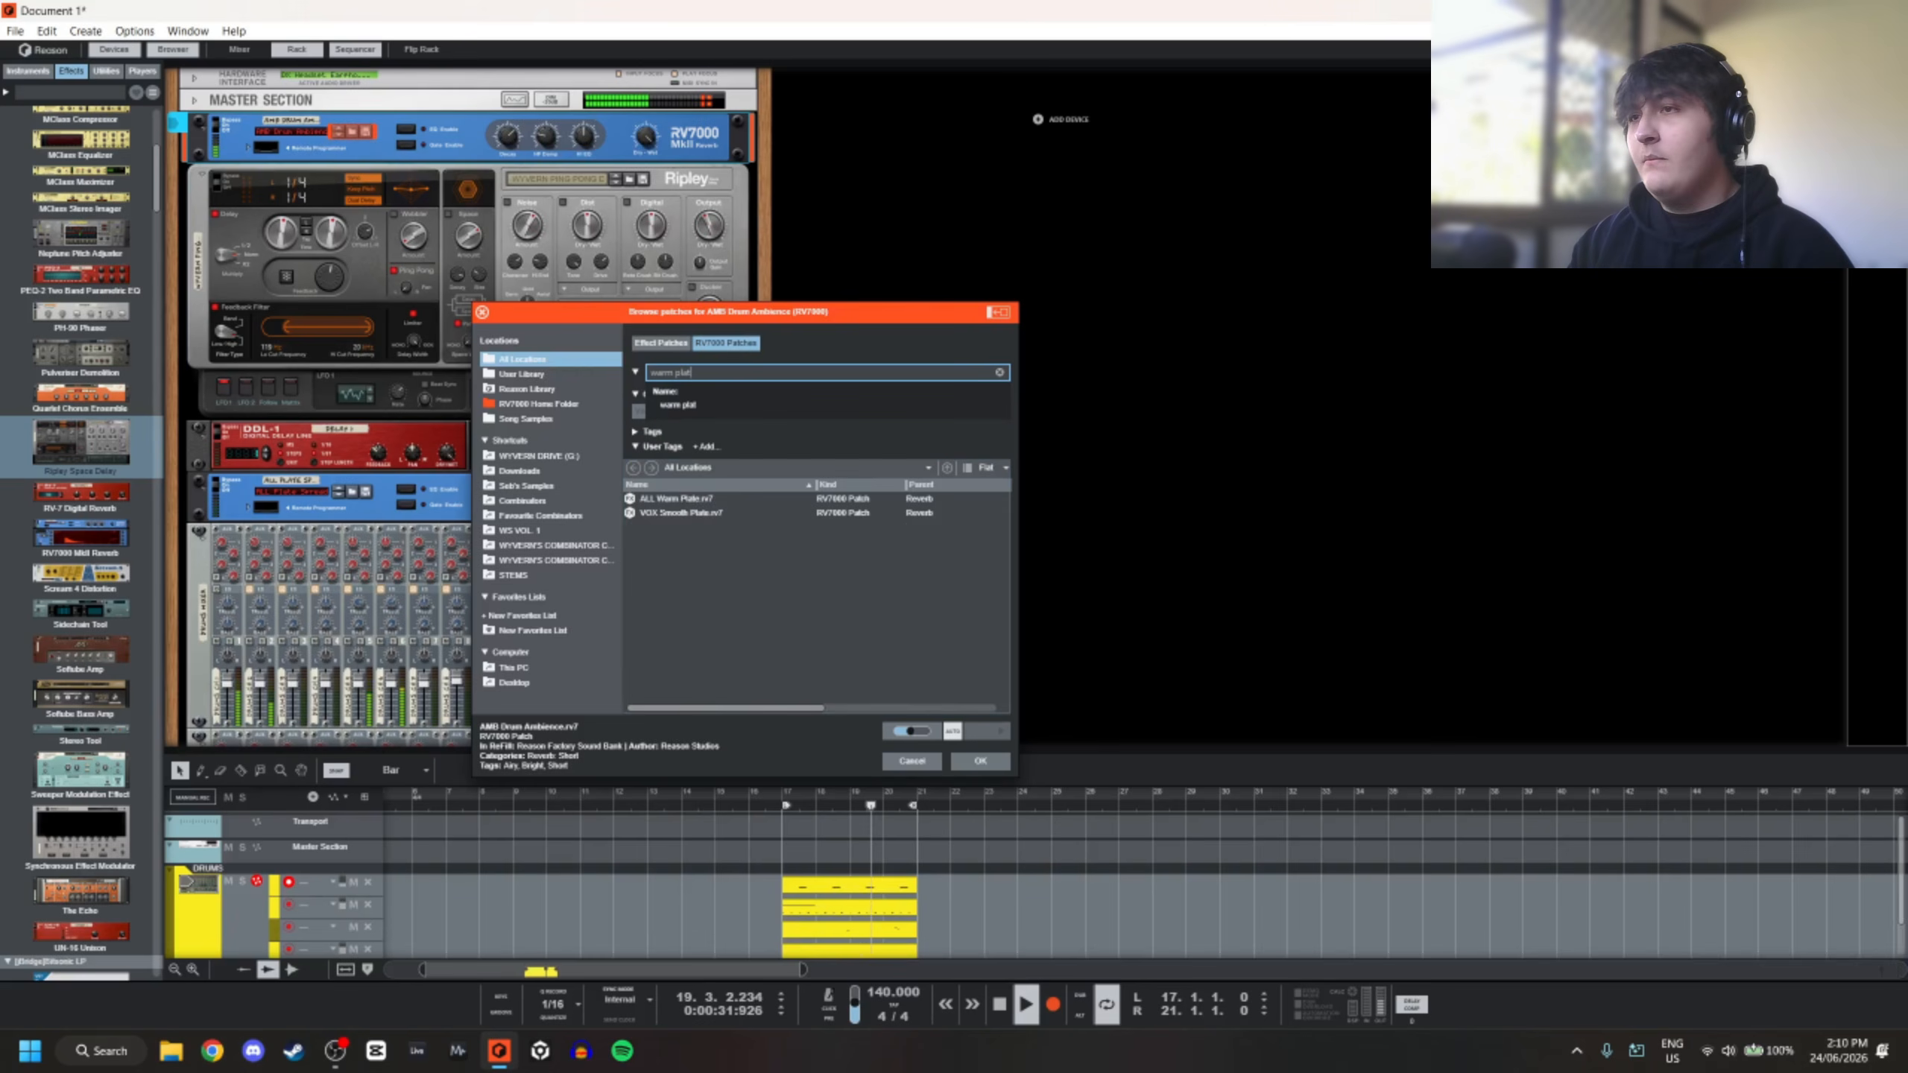
click(716, 500)
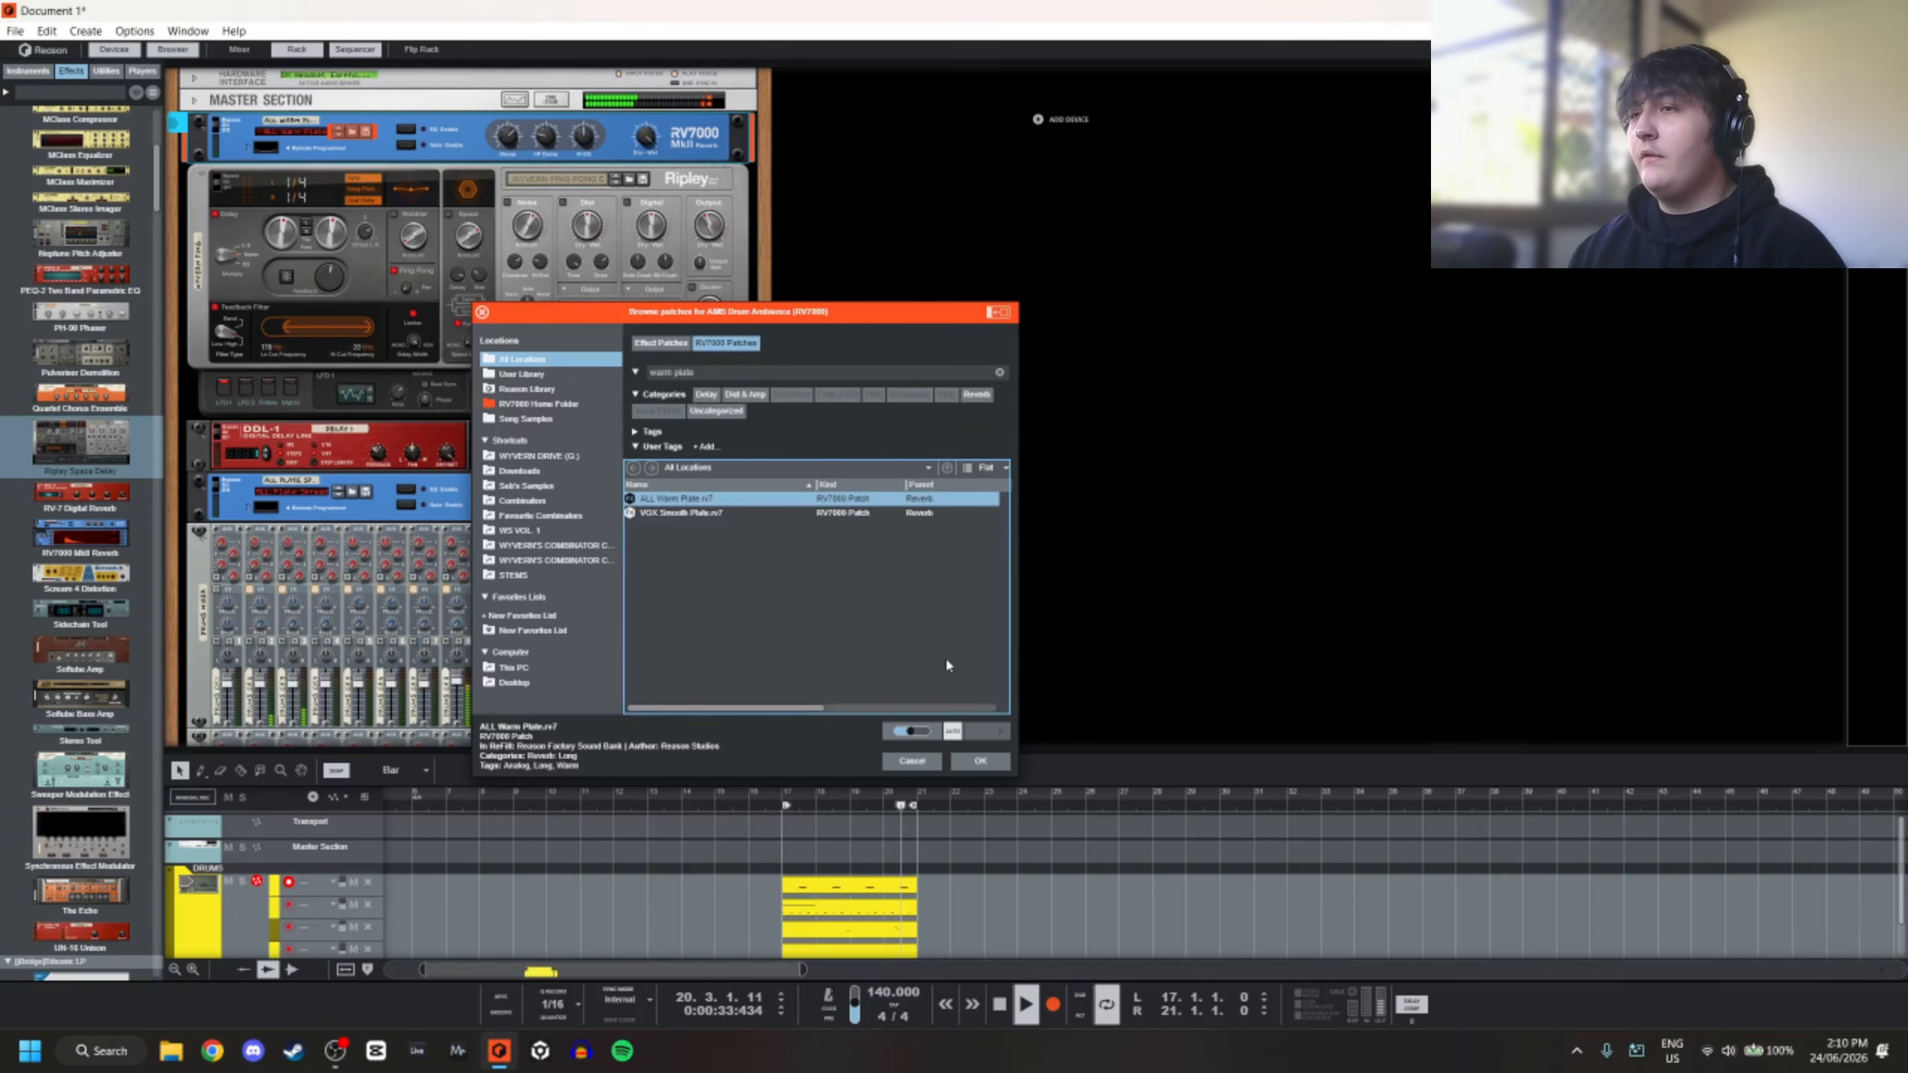
click(979, 761)
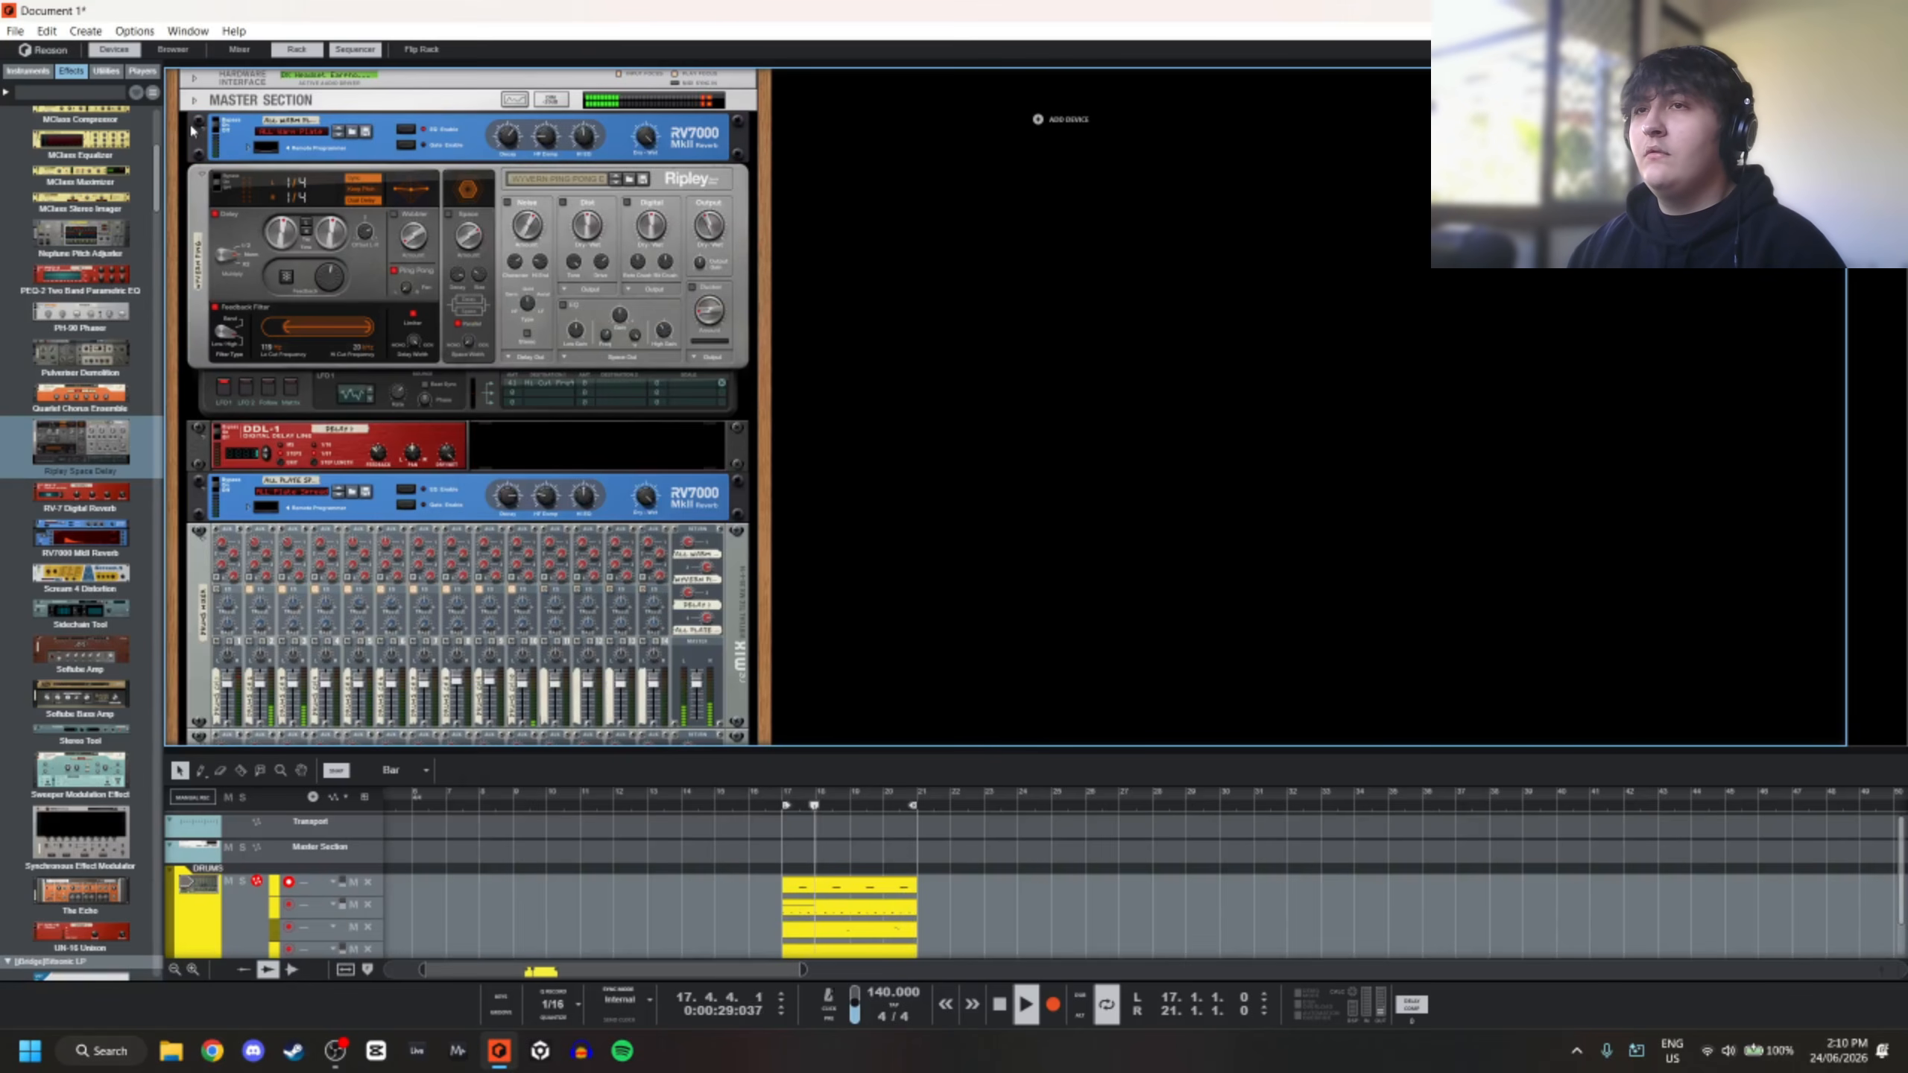
Show the EQ in the top RV7000's programmer, and fold the top RV7000 and the Ripley delay
click(249, 147)
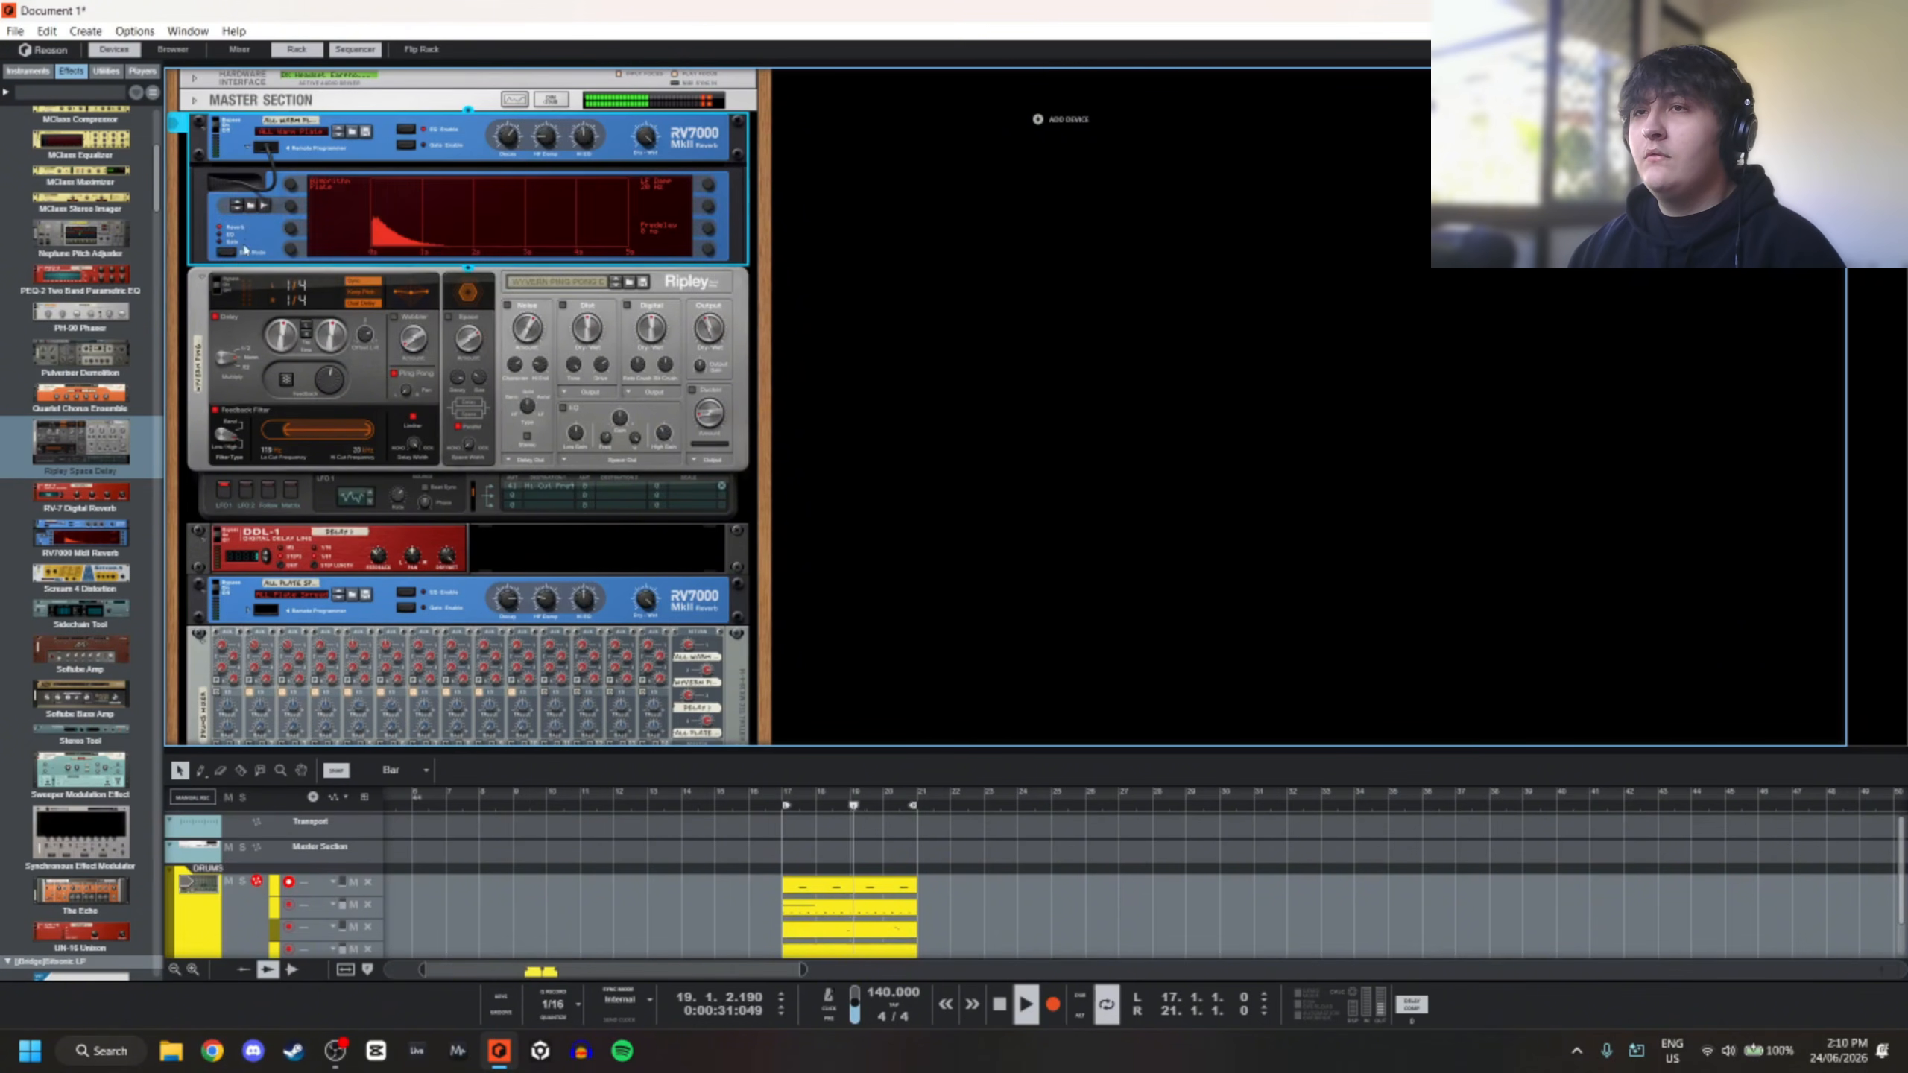
click(230, 236)
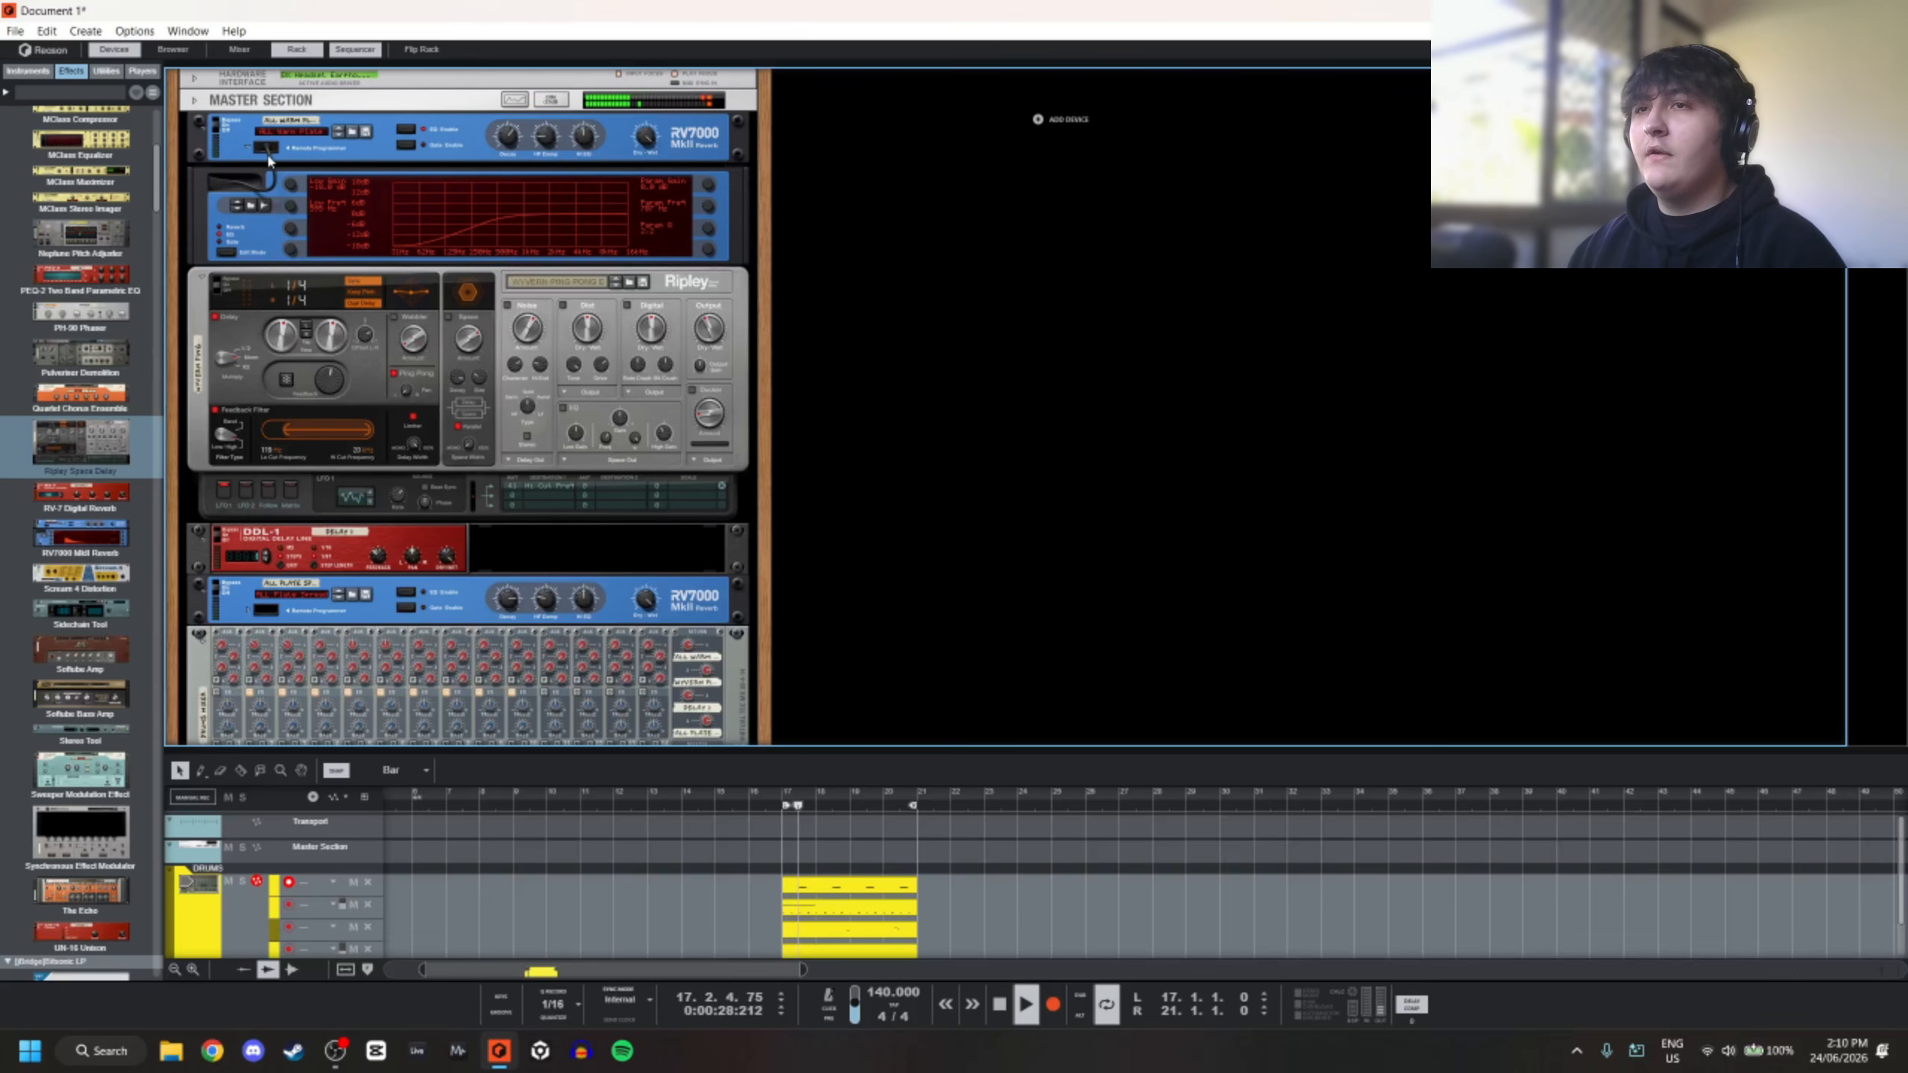
click(200, 122)
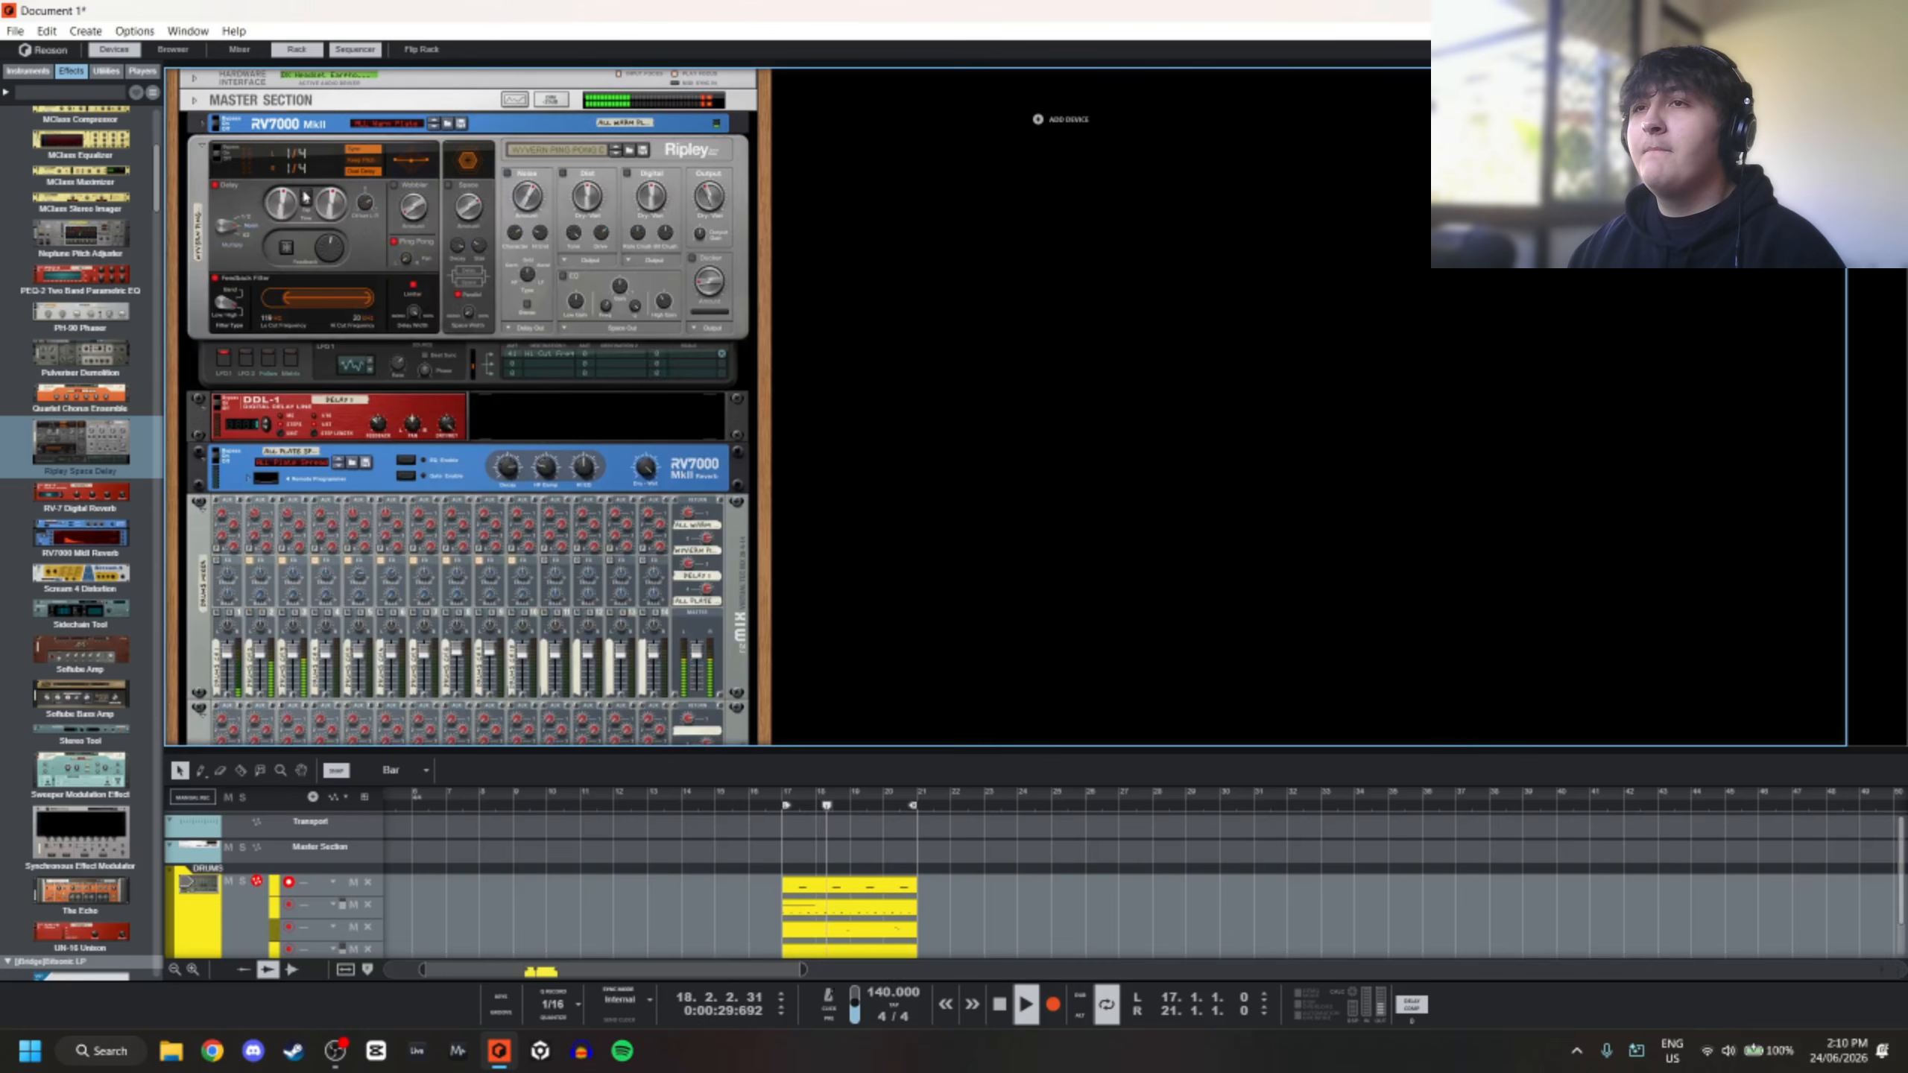
click(201, 145)
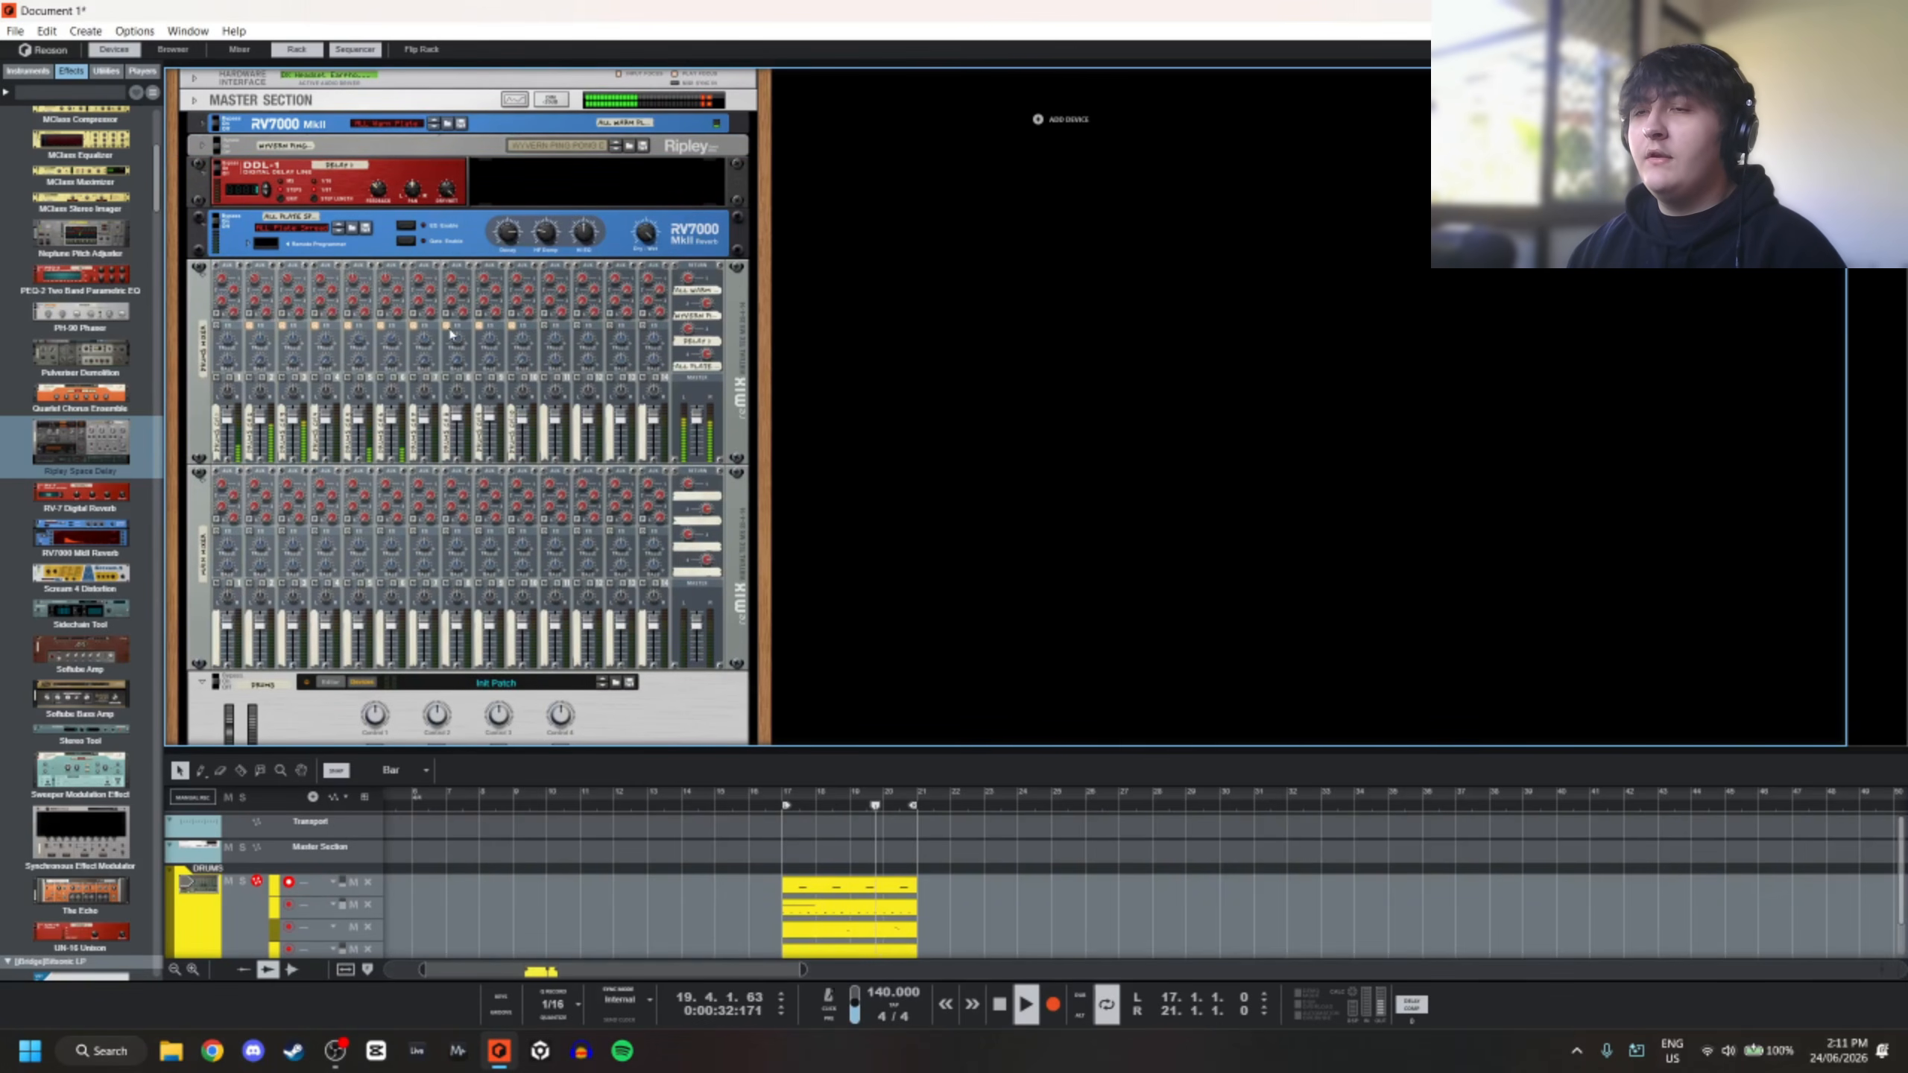
On the upper mixer, set channel 5's Aux 2 send to about 57 and the Aux 3 sends to 57 on channel 6 and 50 on channel 3
click(379, 269)
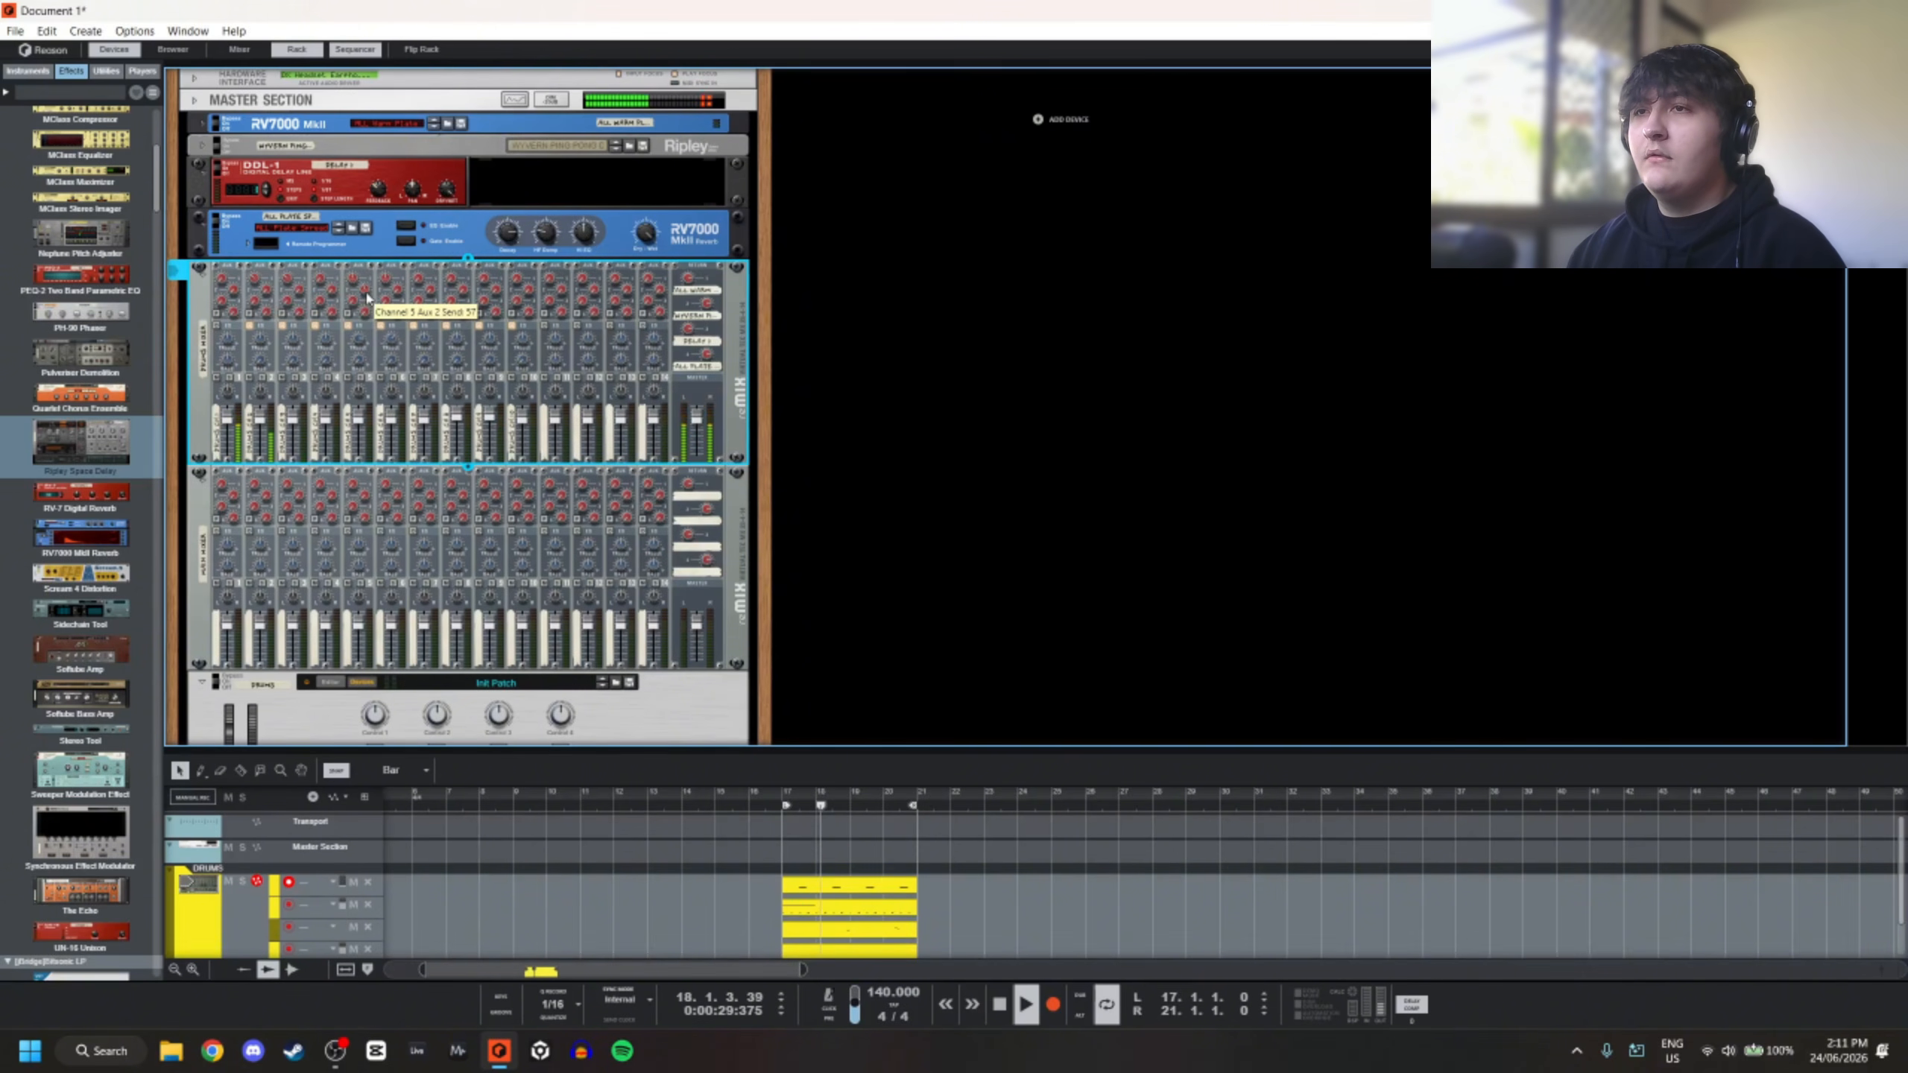
drag(396, 301, 396, 376)
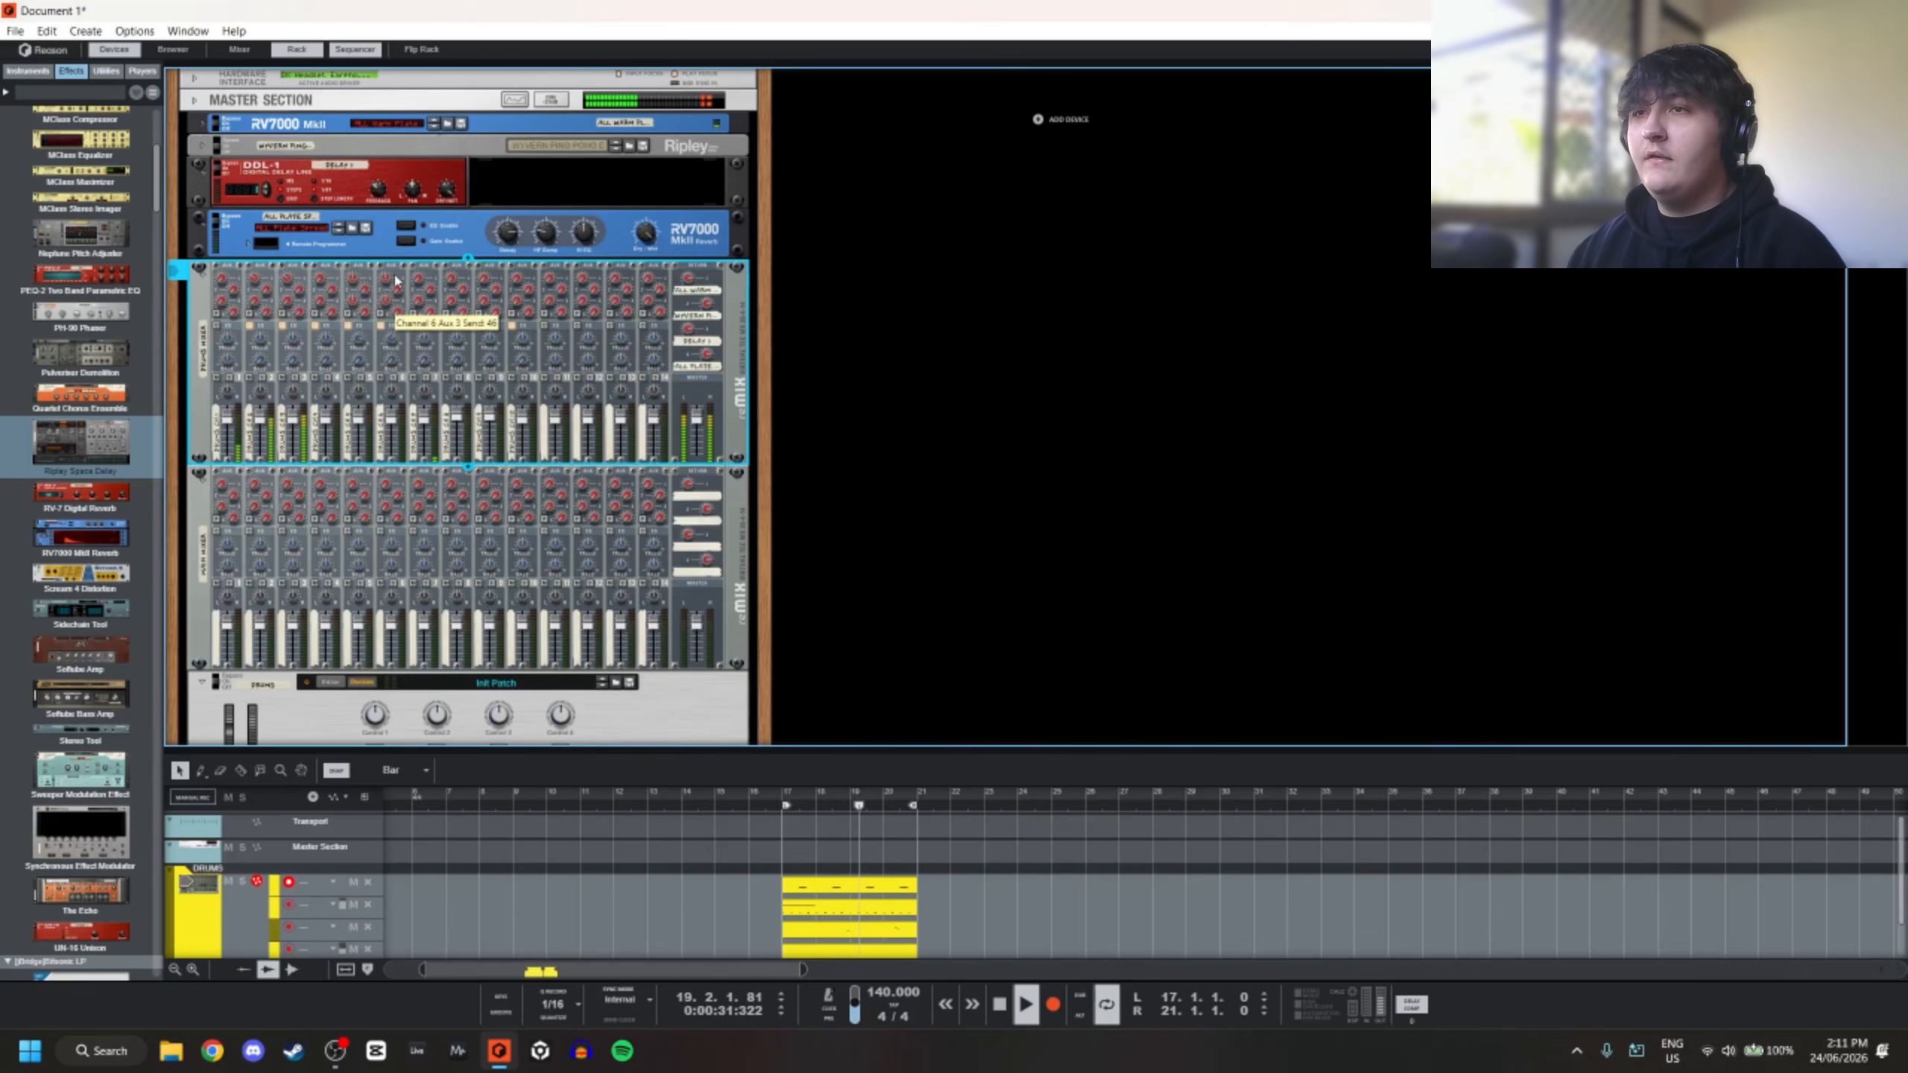
drag(398, 279, 402, 319)
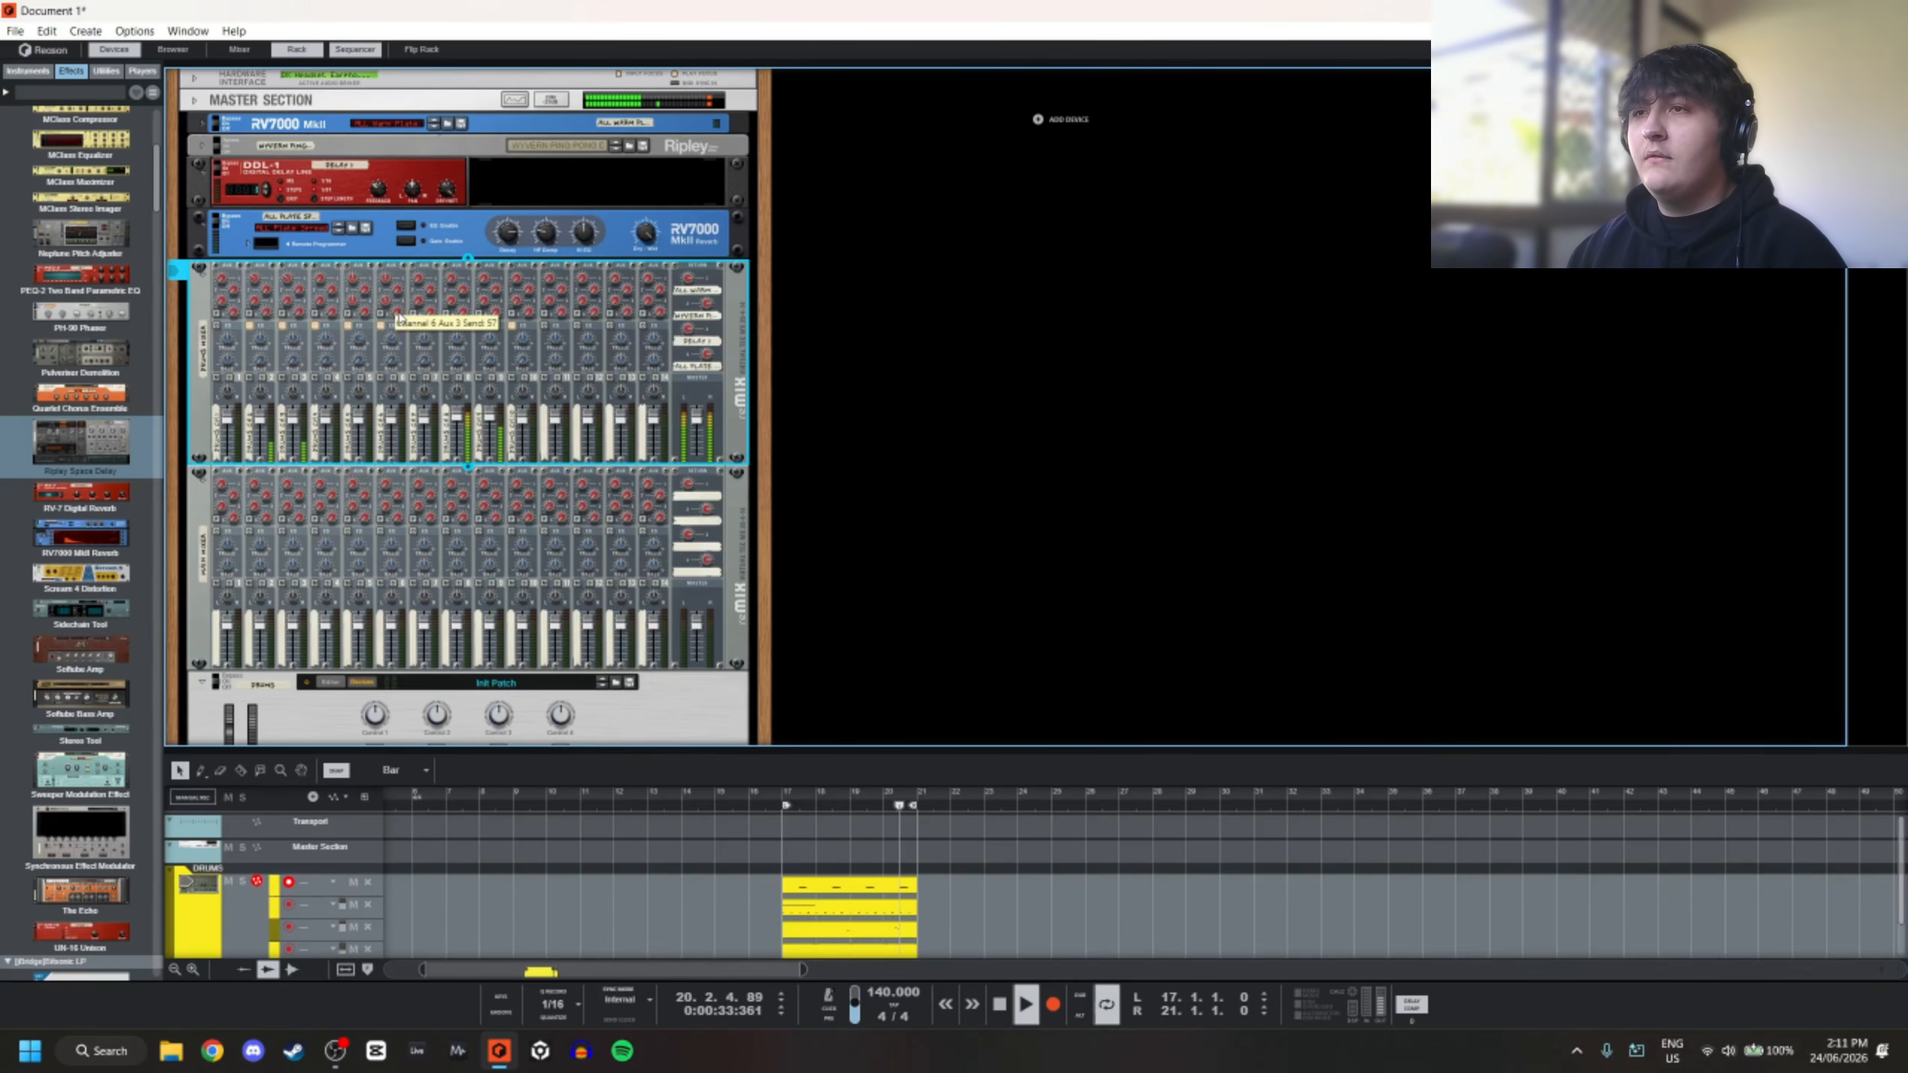
mouse_move(377, 329)
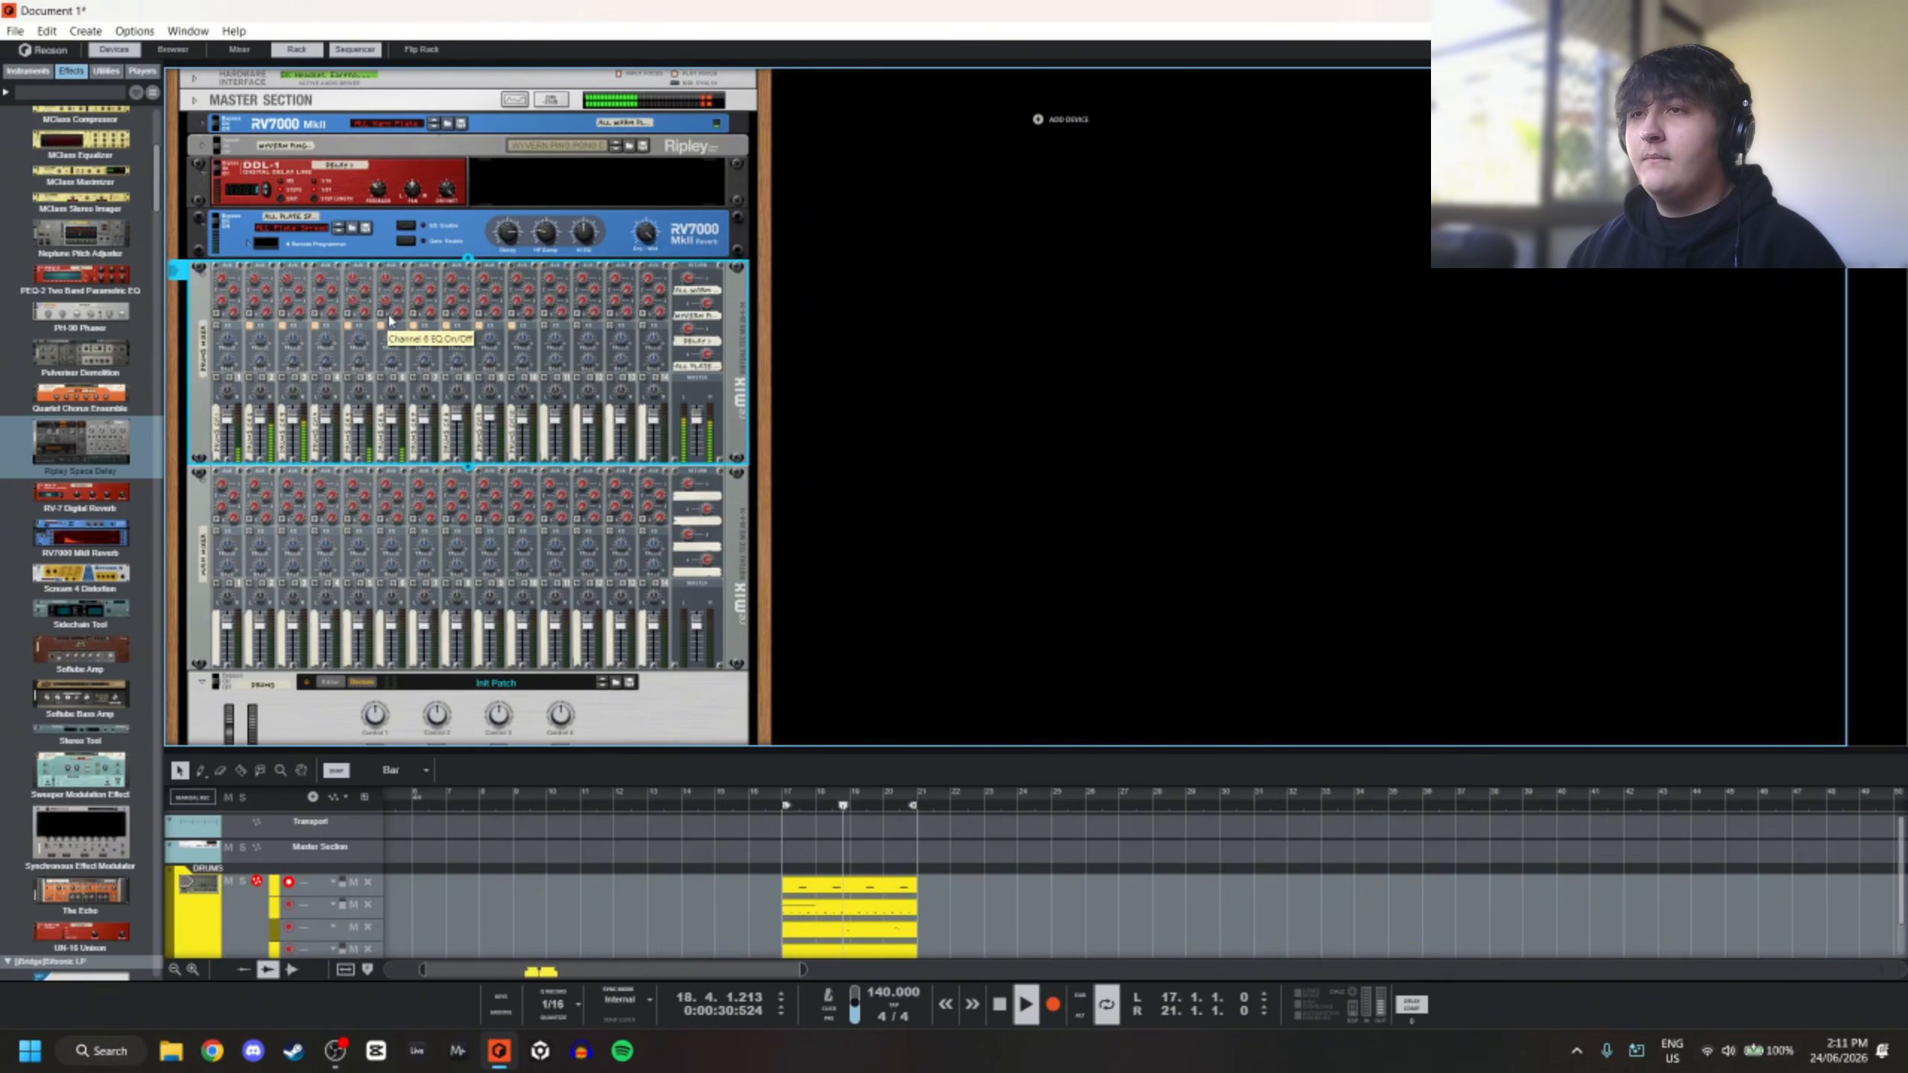
mouse_move(289, 302)
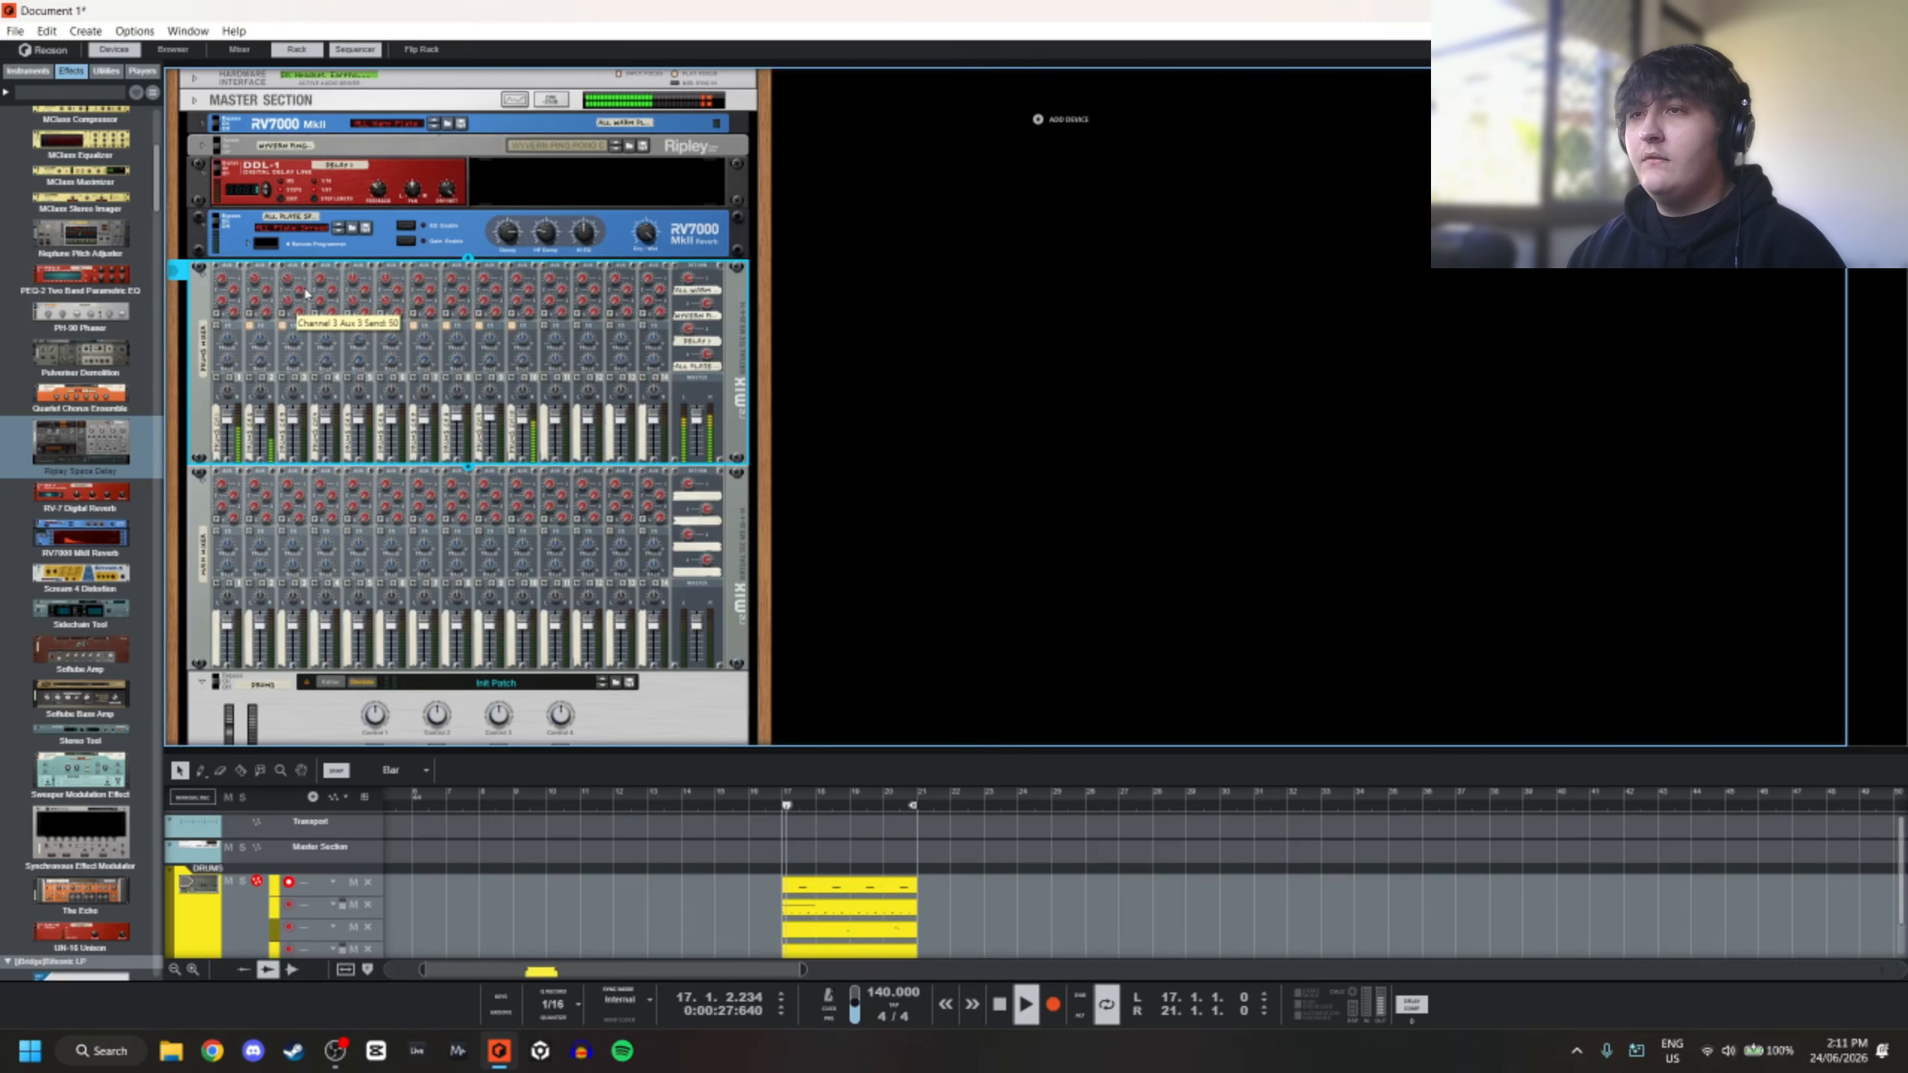
click(1012, 278)
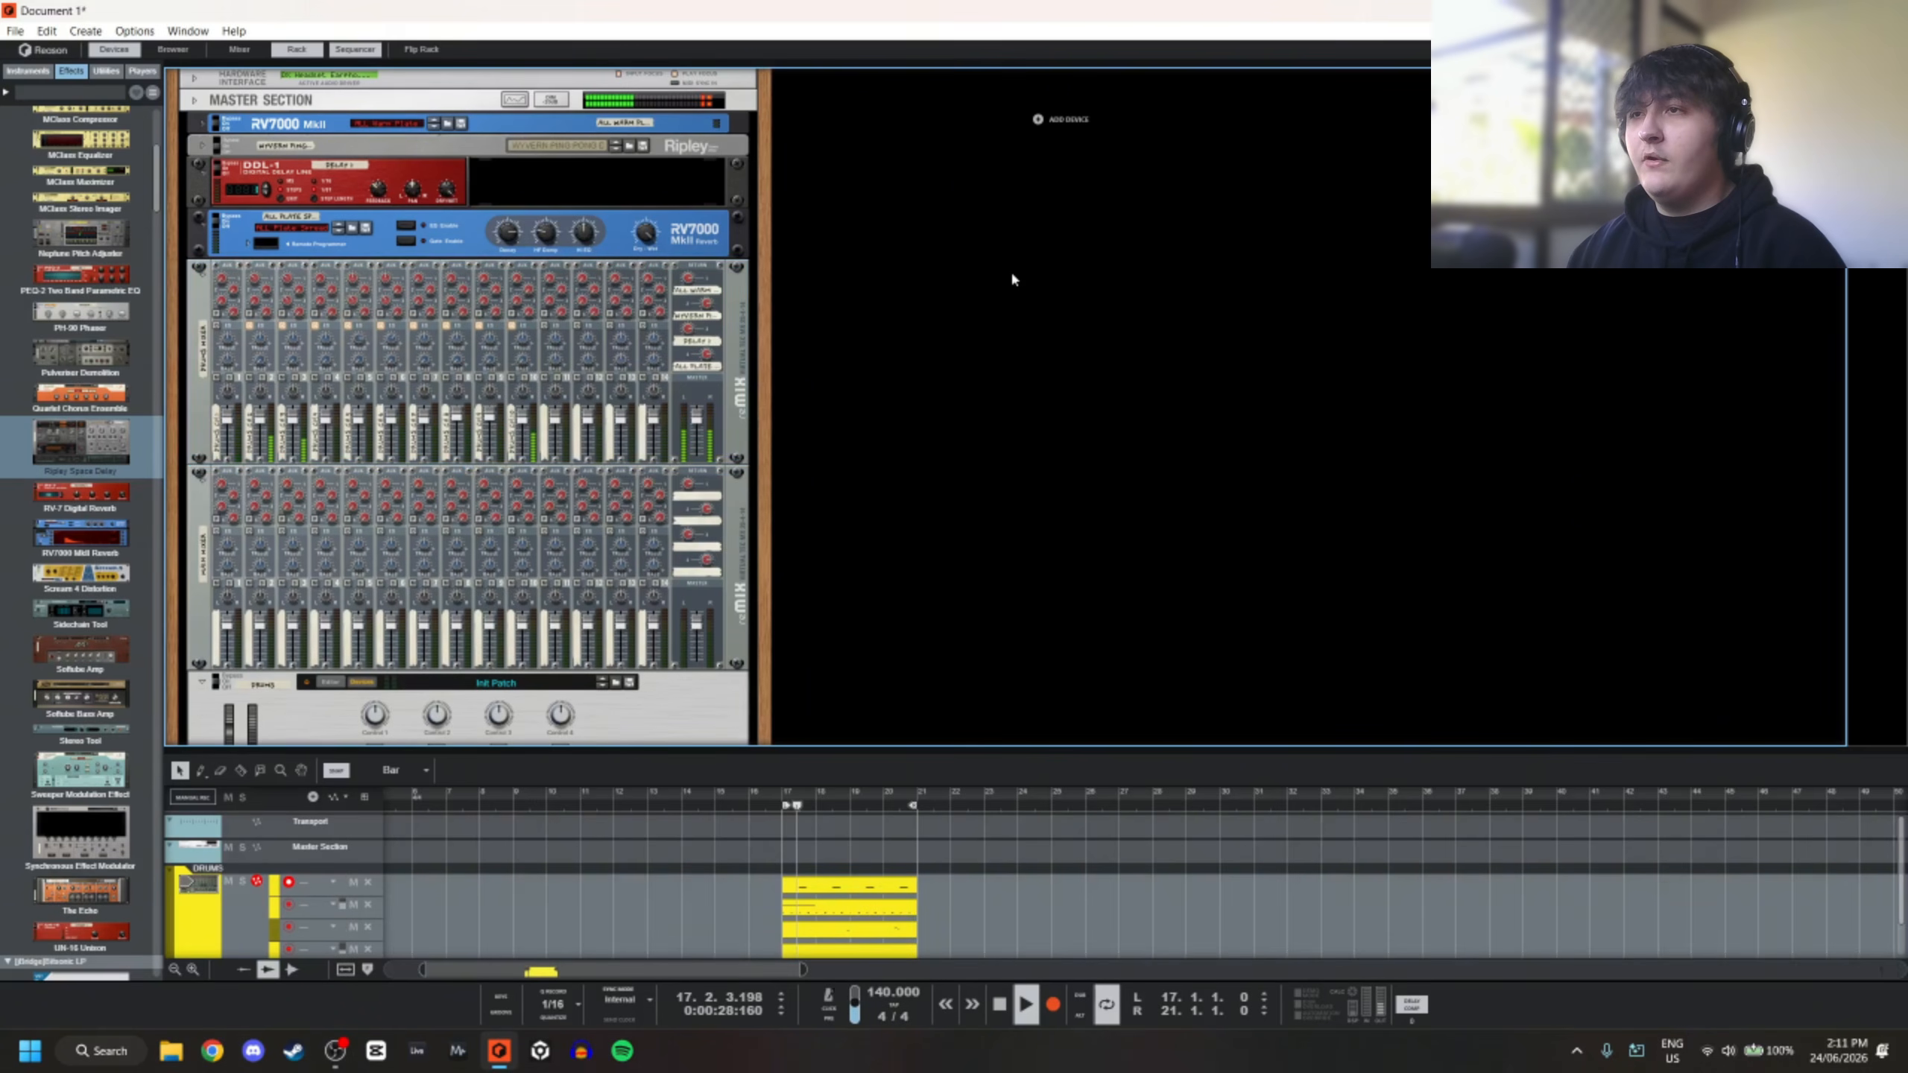
Set the DDL-1's feedback to about 78 and the upper mixer's channel 6 Aux 3 send to about 40
click(289, 310)
click(384, 198)
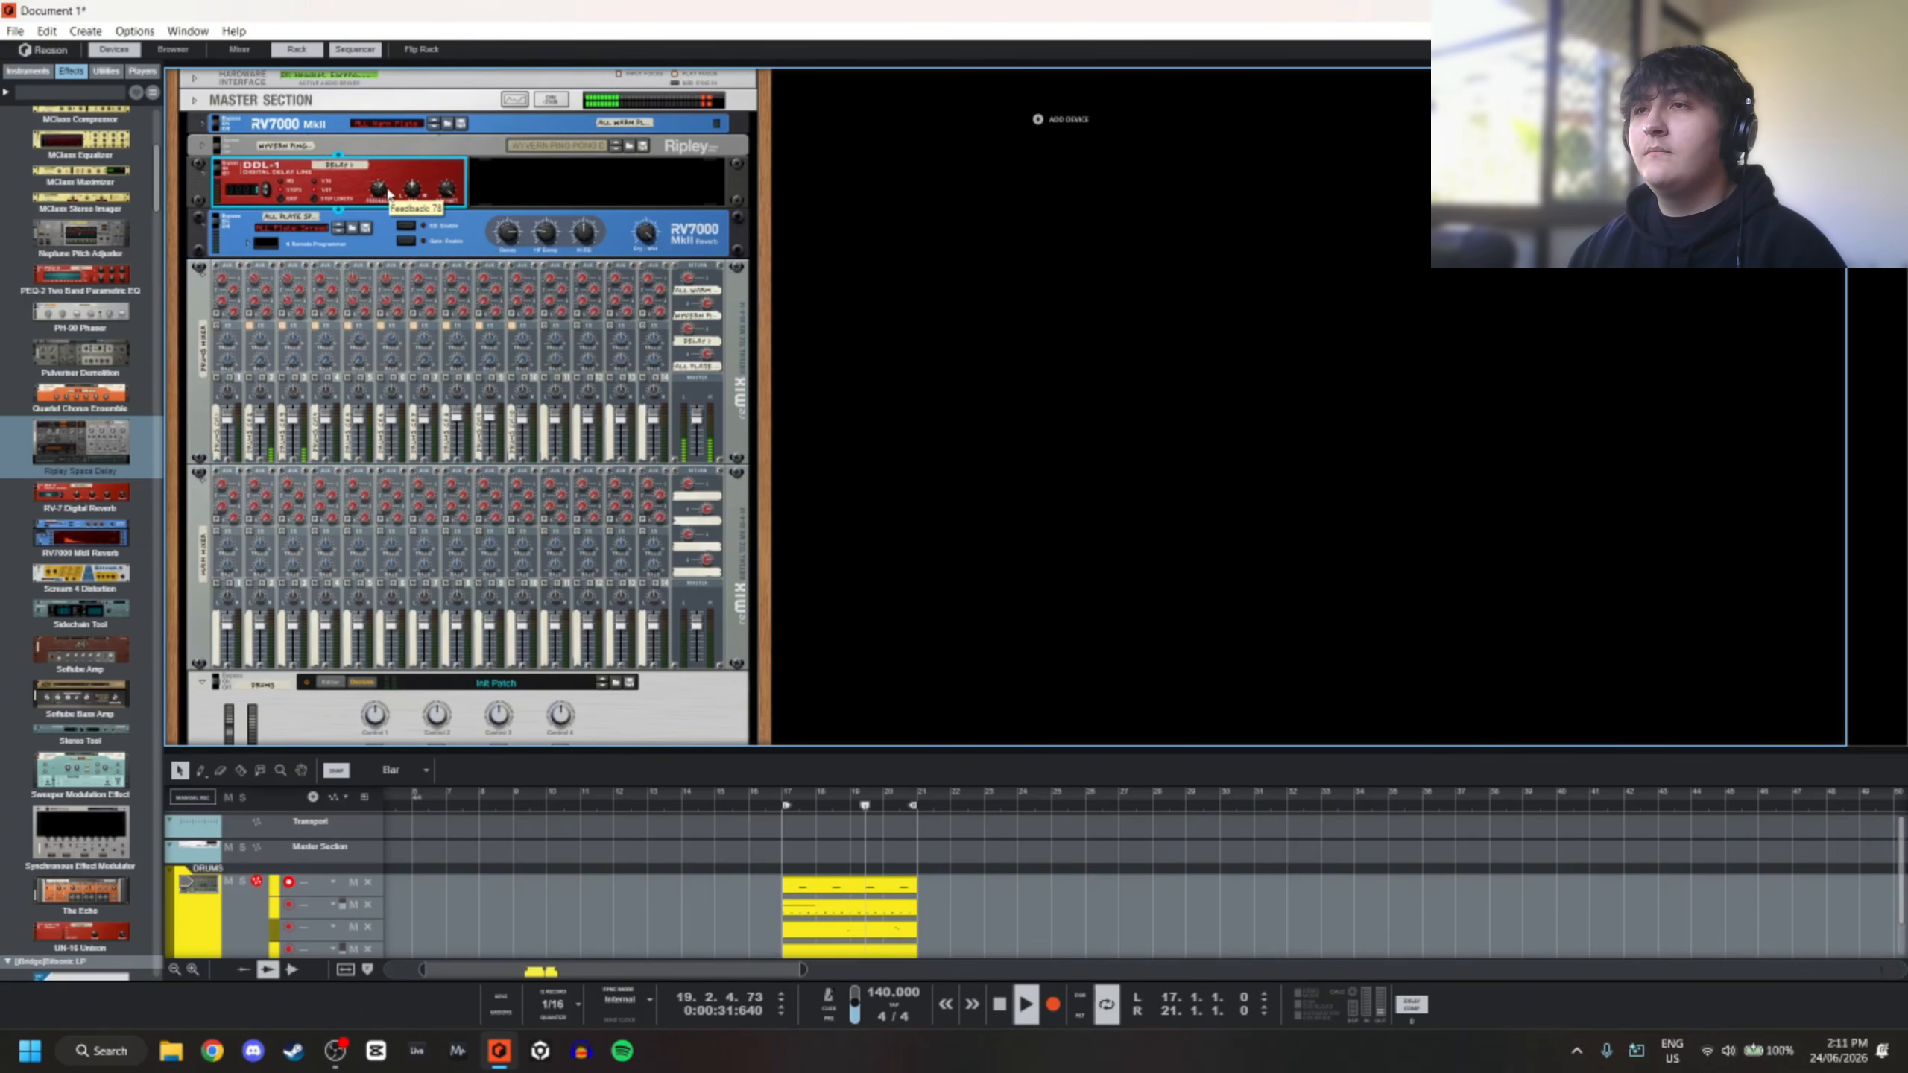
click(298, 318)
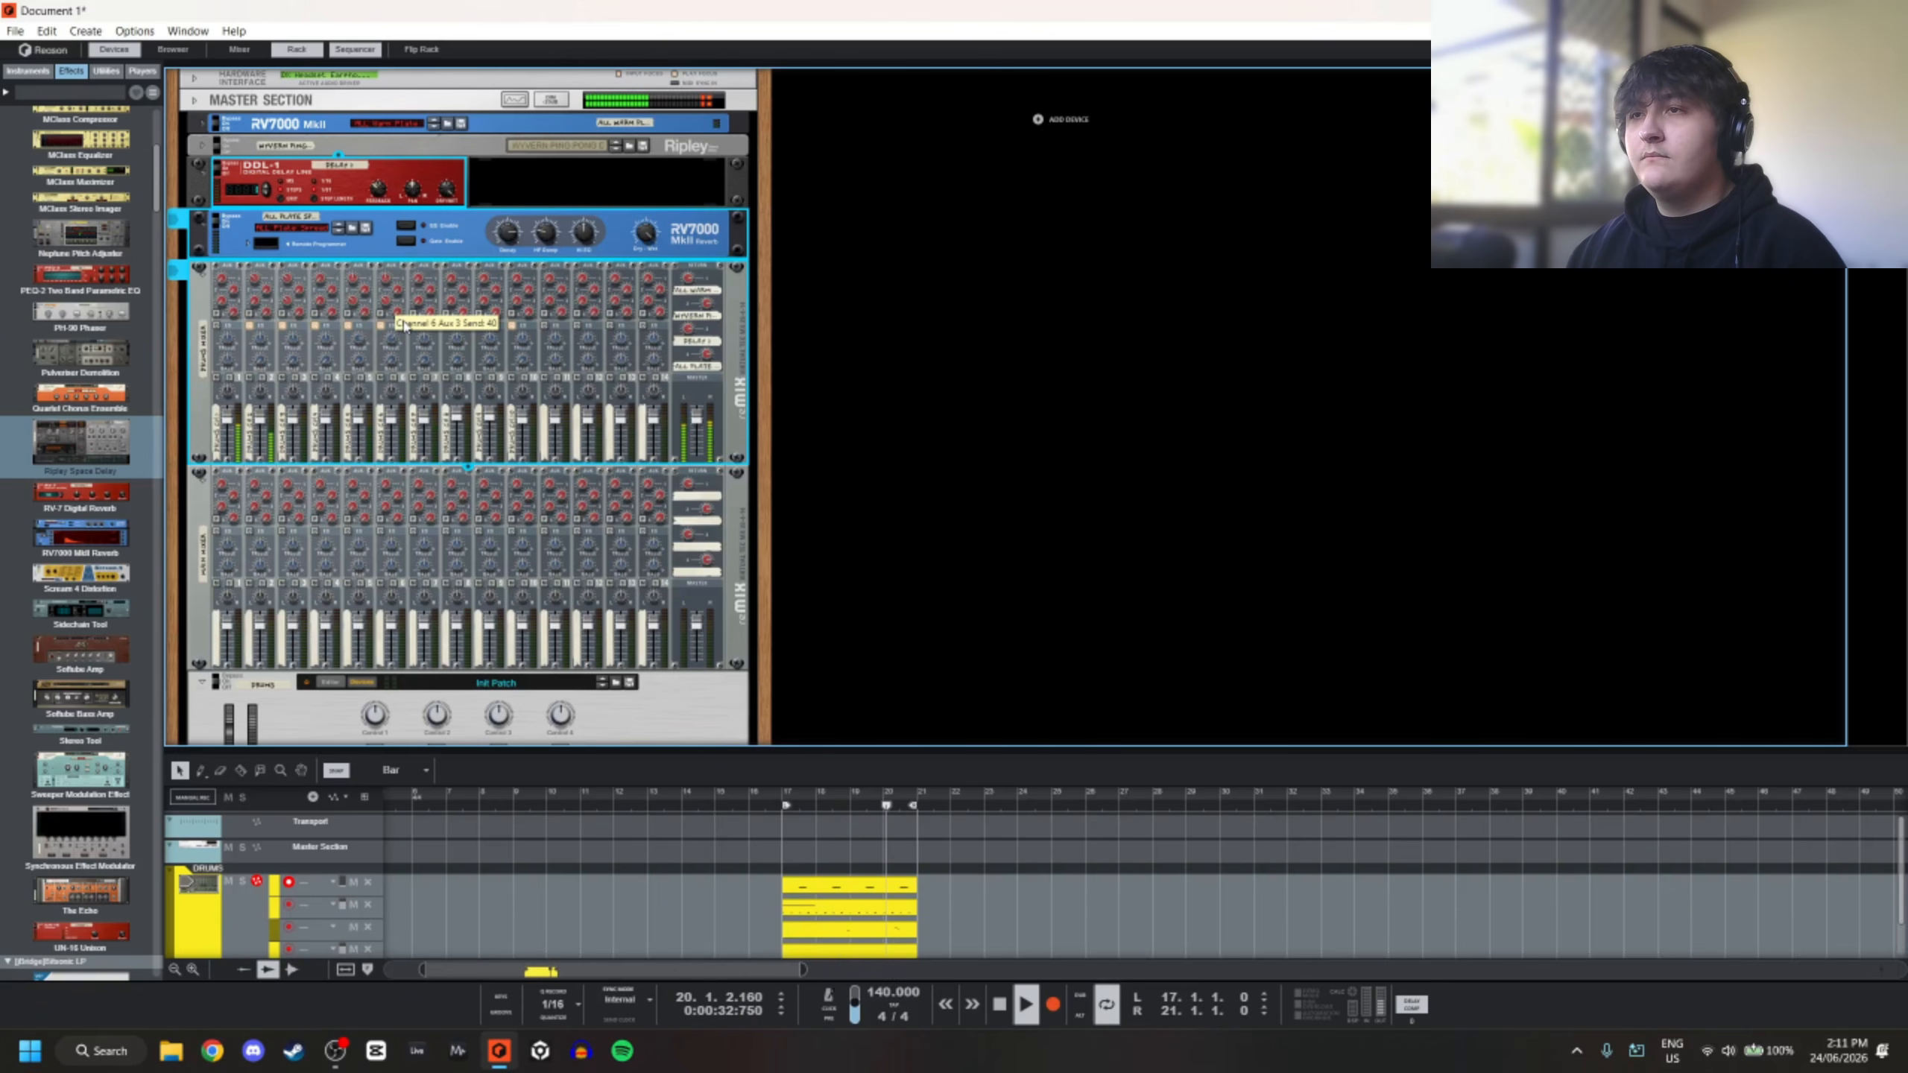
click(1041, 313)
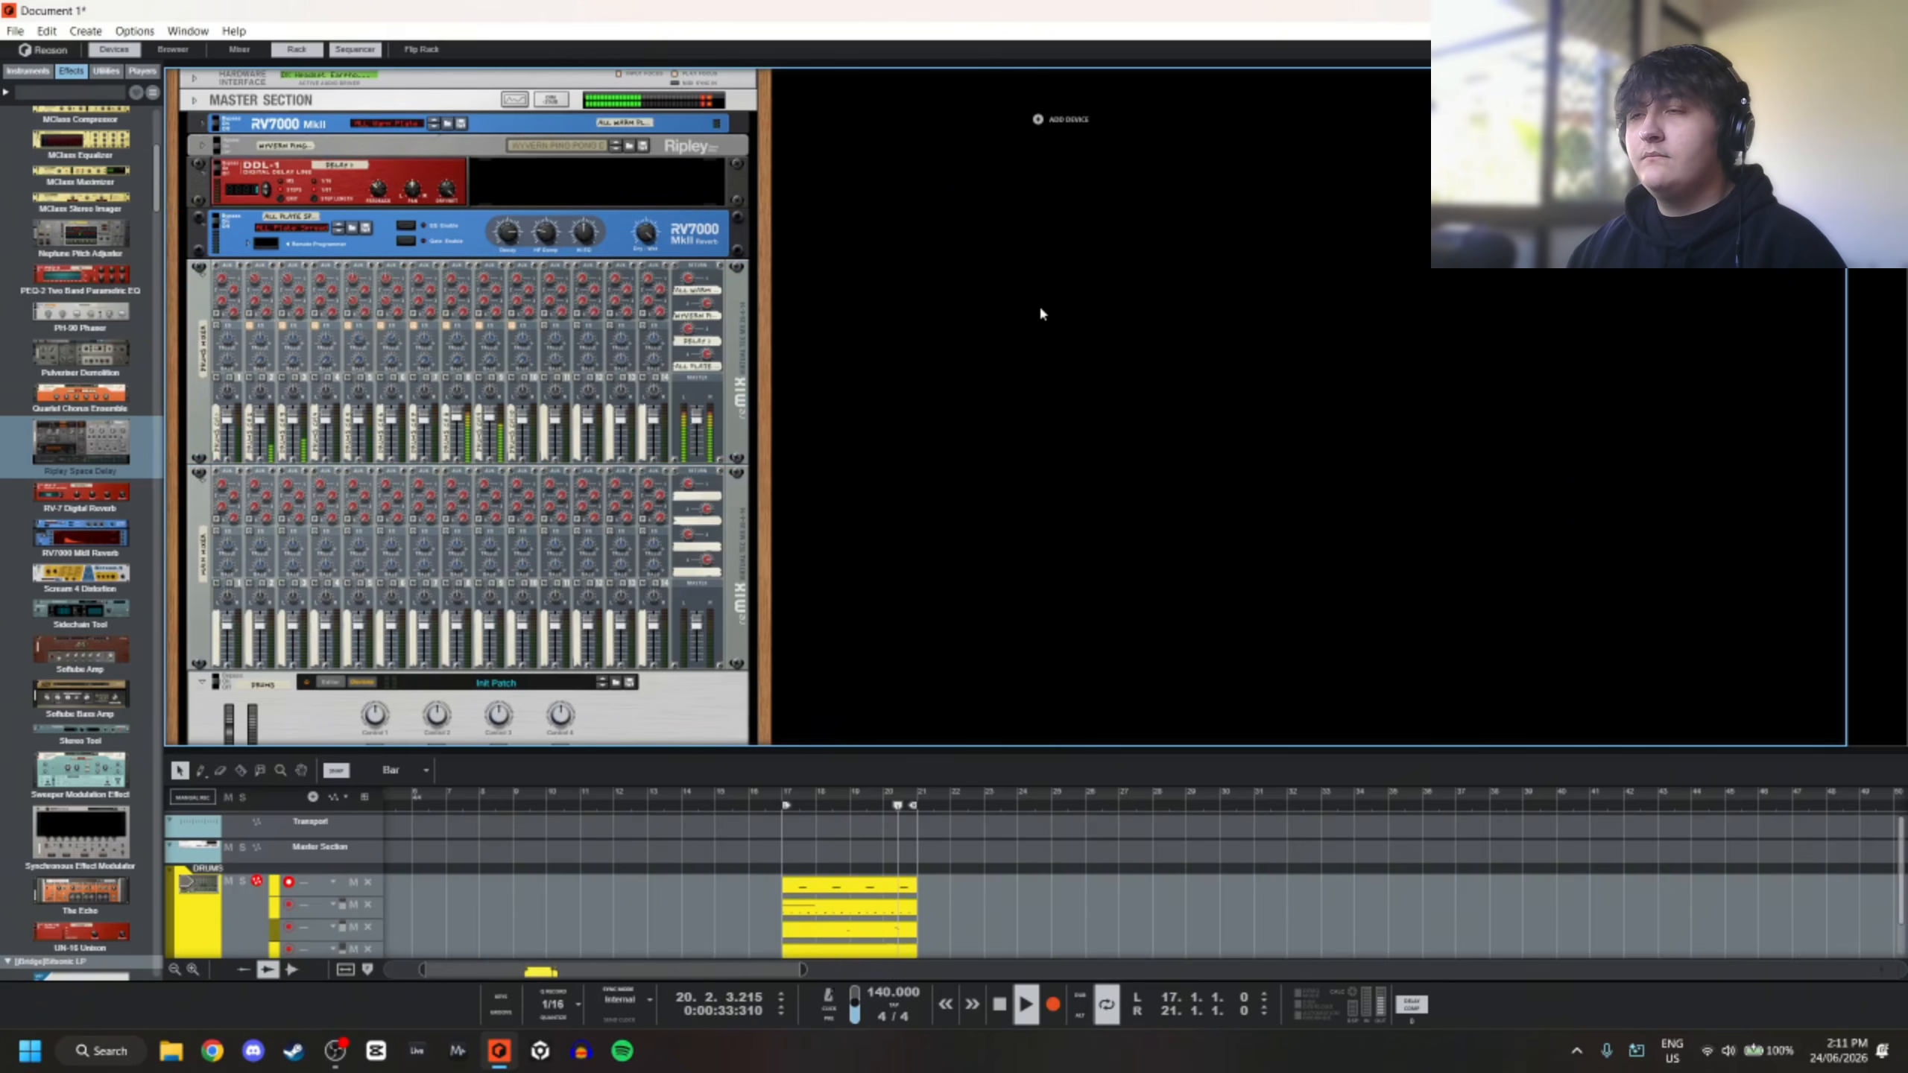
Set the upper mixer's channel 10 Aux 1 send to about 66 while the loop plays
click(515, 278)
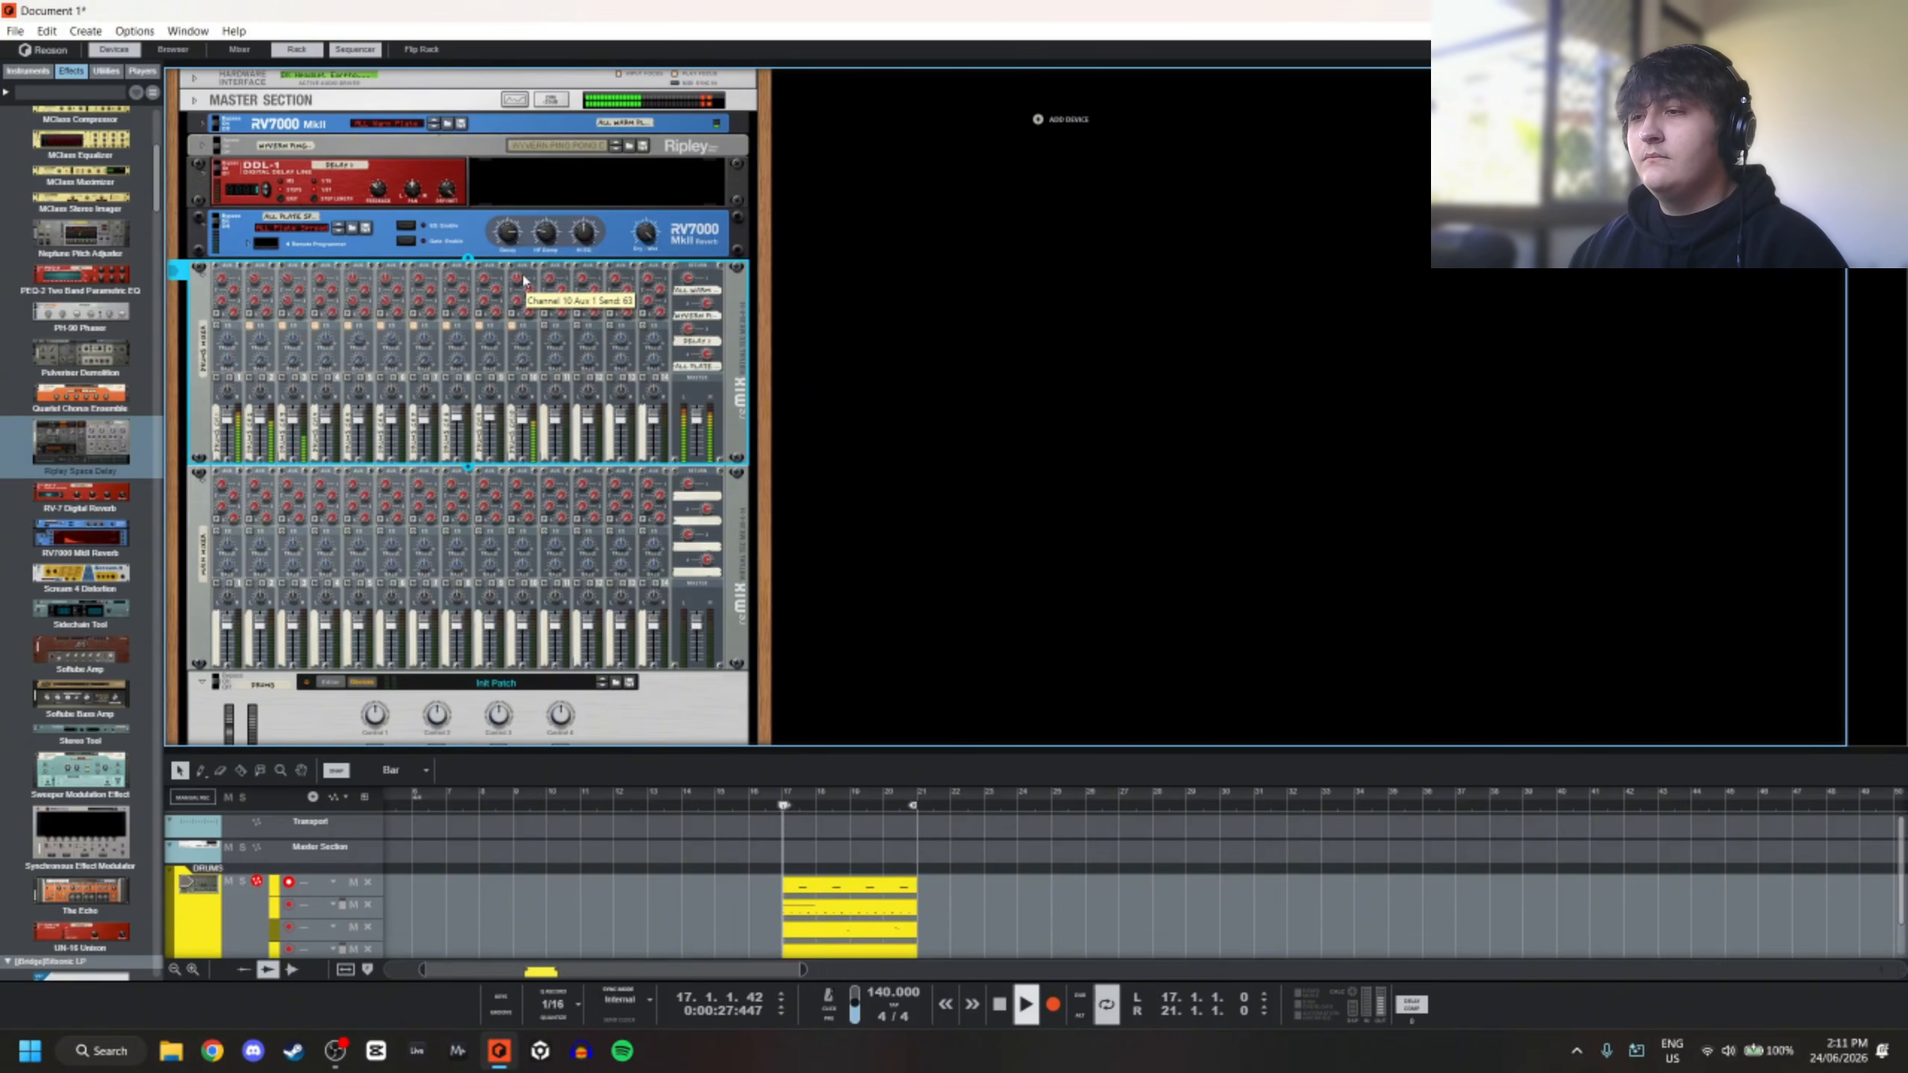
drag(536, 239, 536, 345)
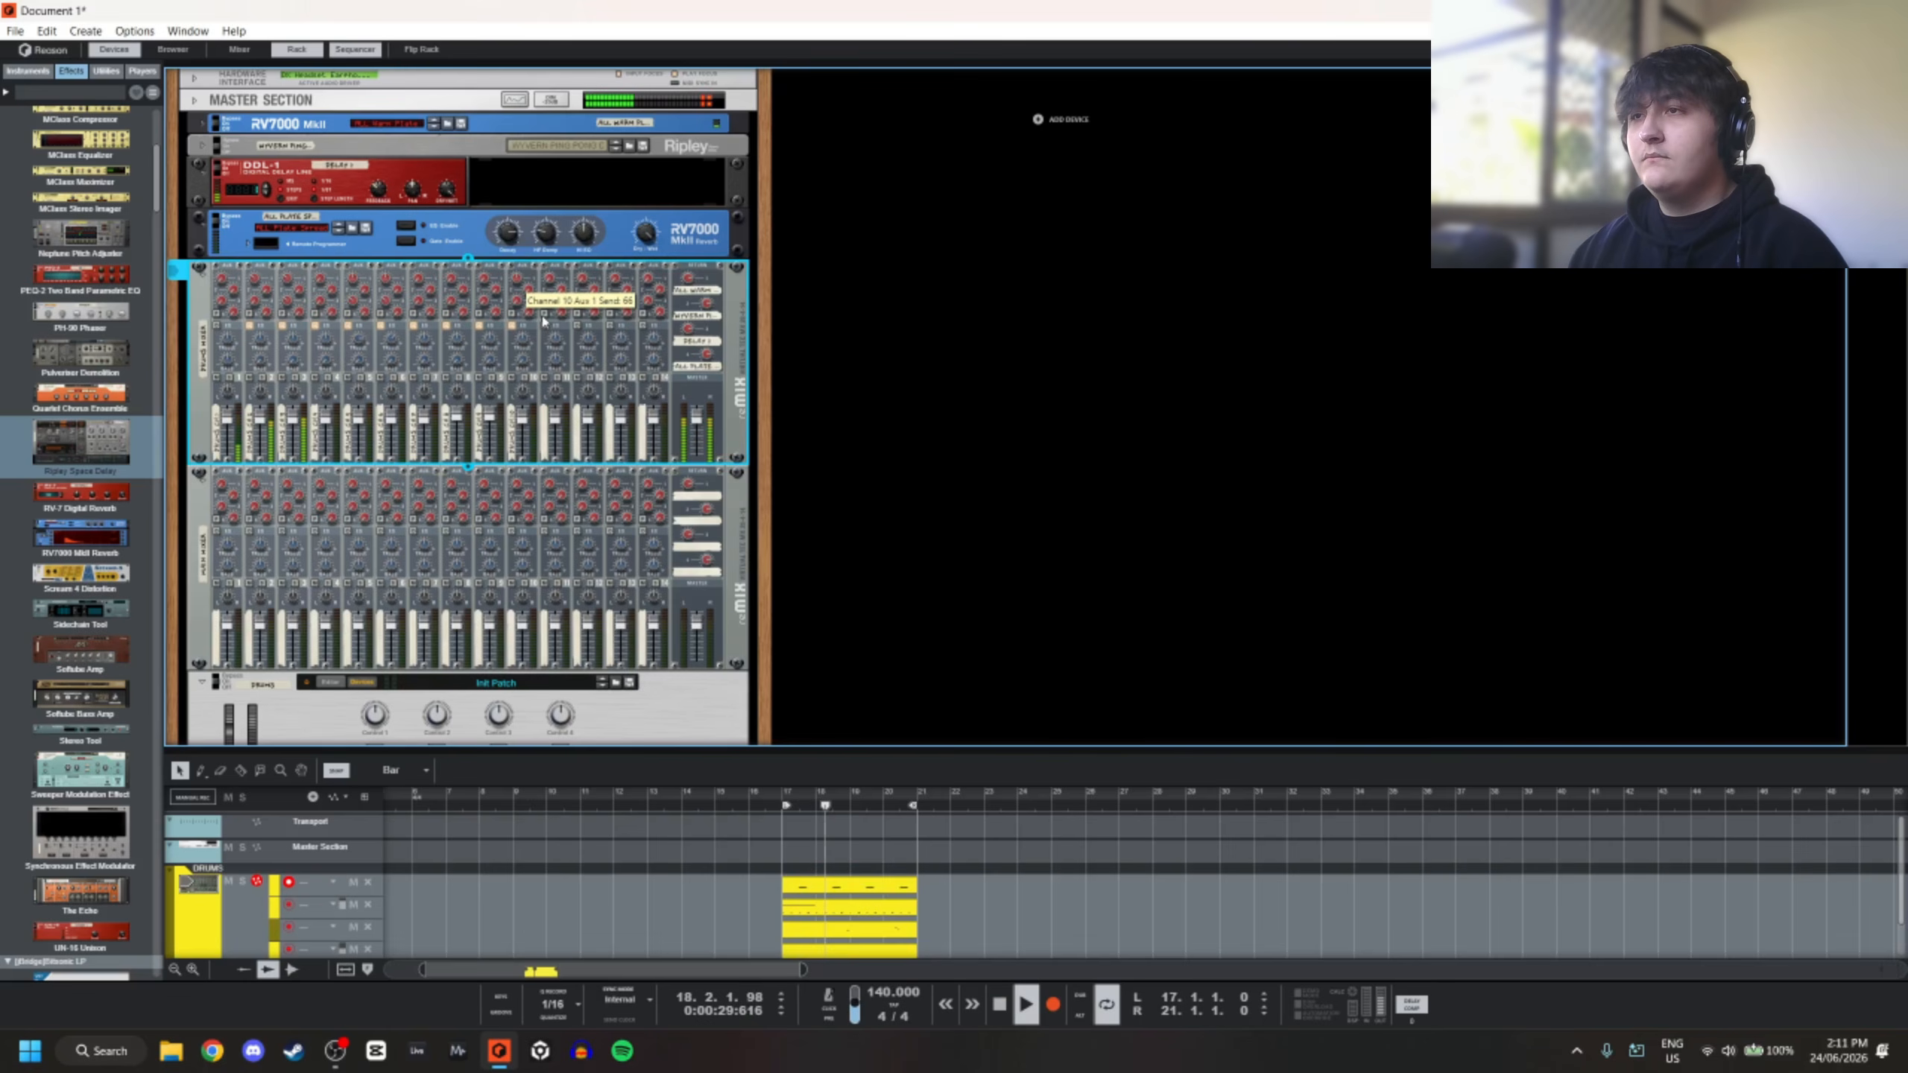
click(1126, 269)
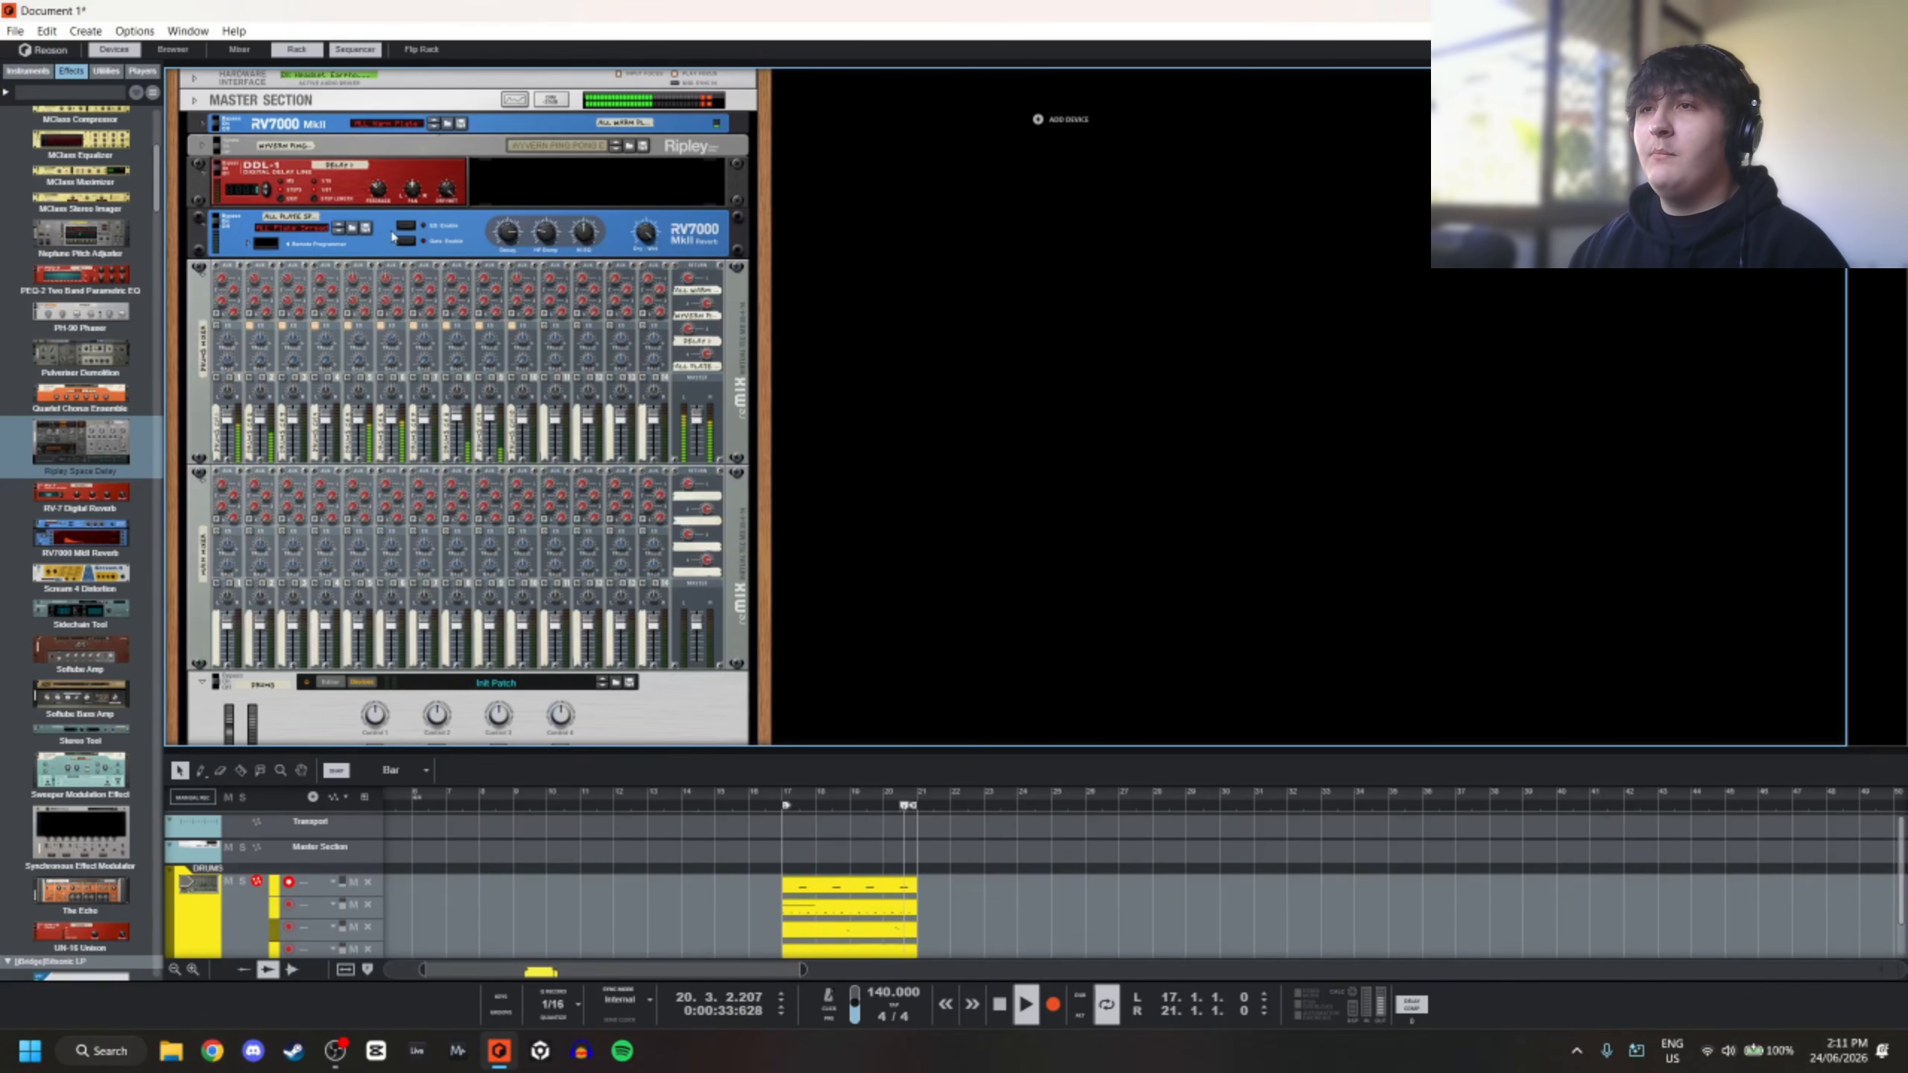
Search the lower RV7000's patches for "spaceecho", load EKO SpaceEcho 2 and stop playback
click(353, 228)
text(spaceecho)
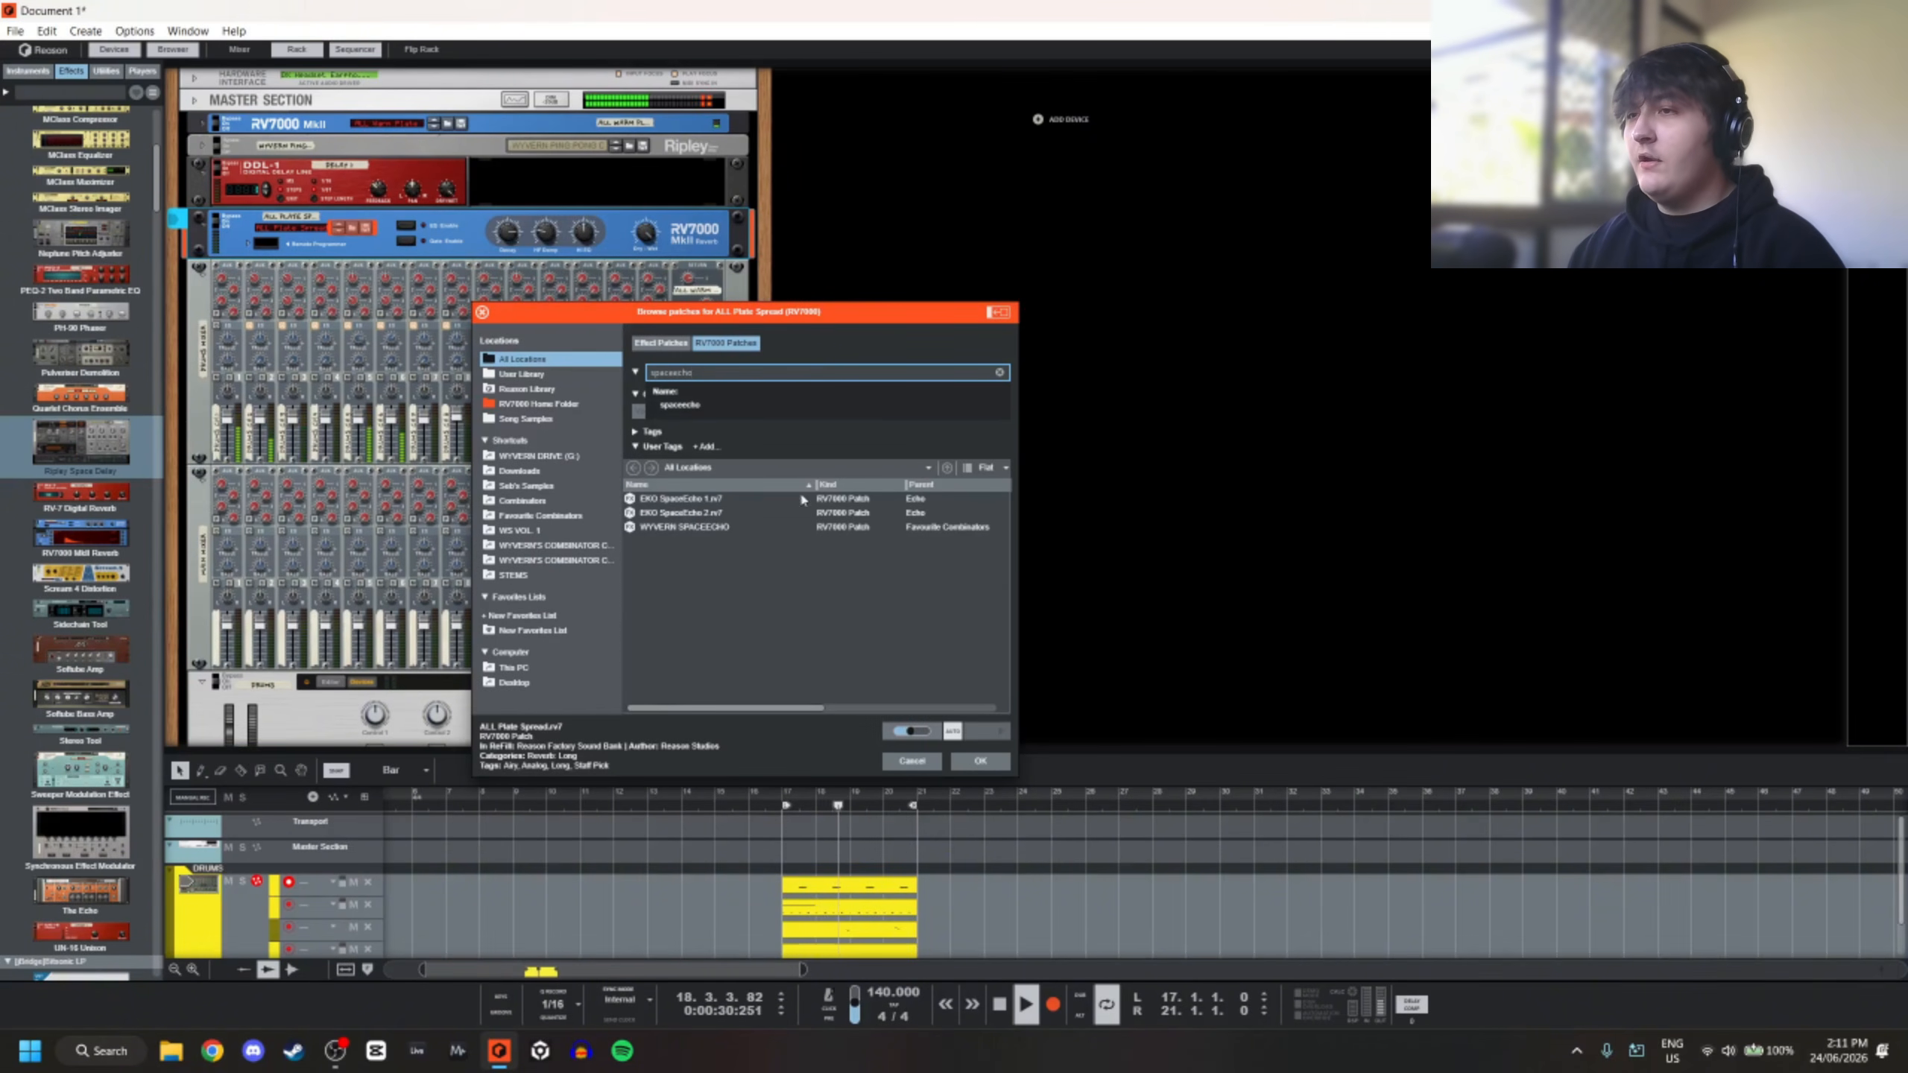
click(886, 513)
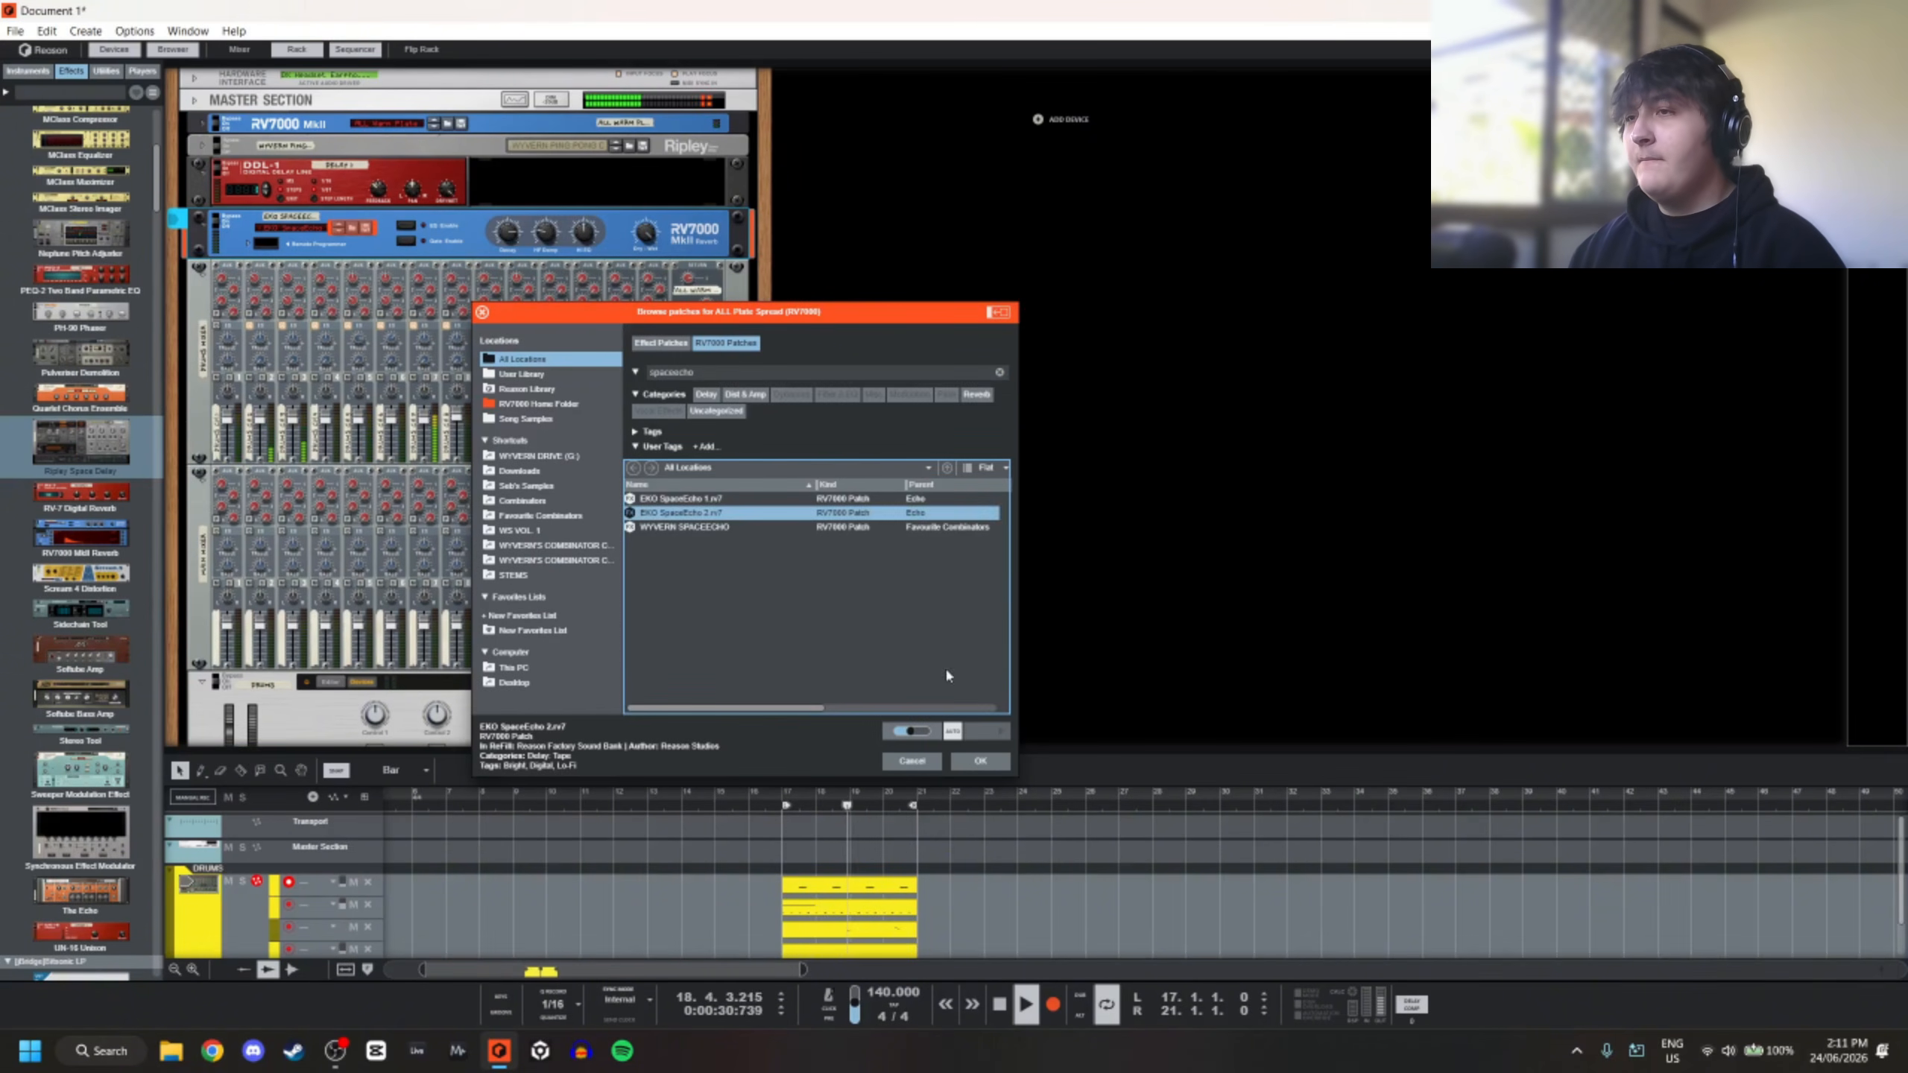
click(980, 761)
key(space)
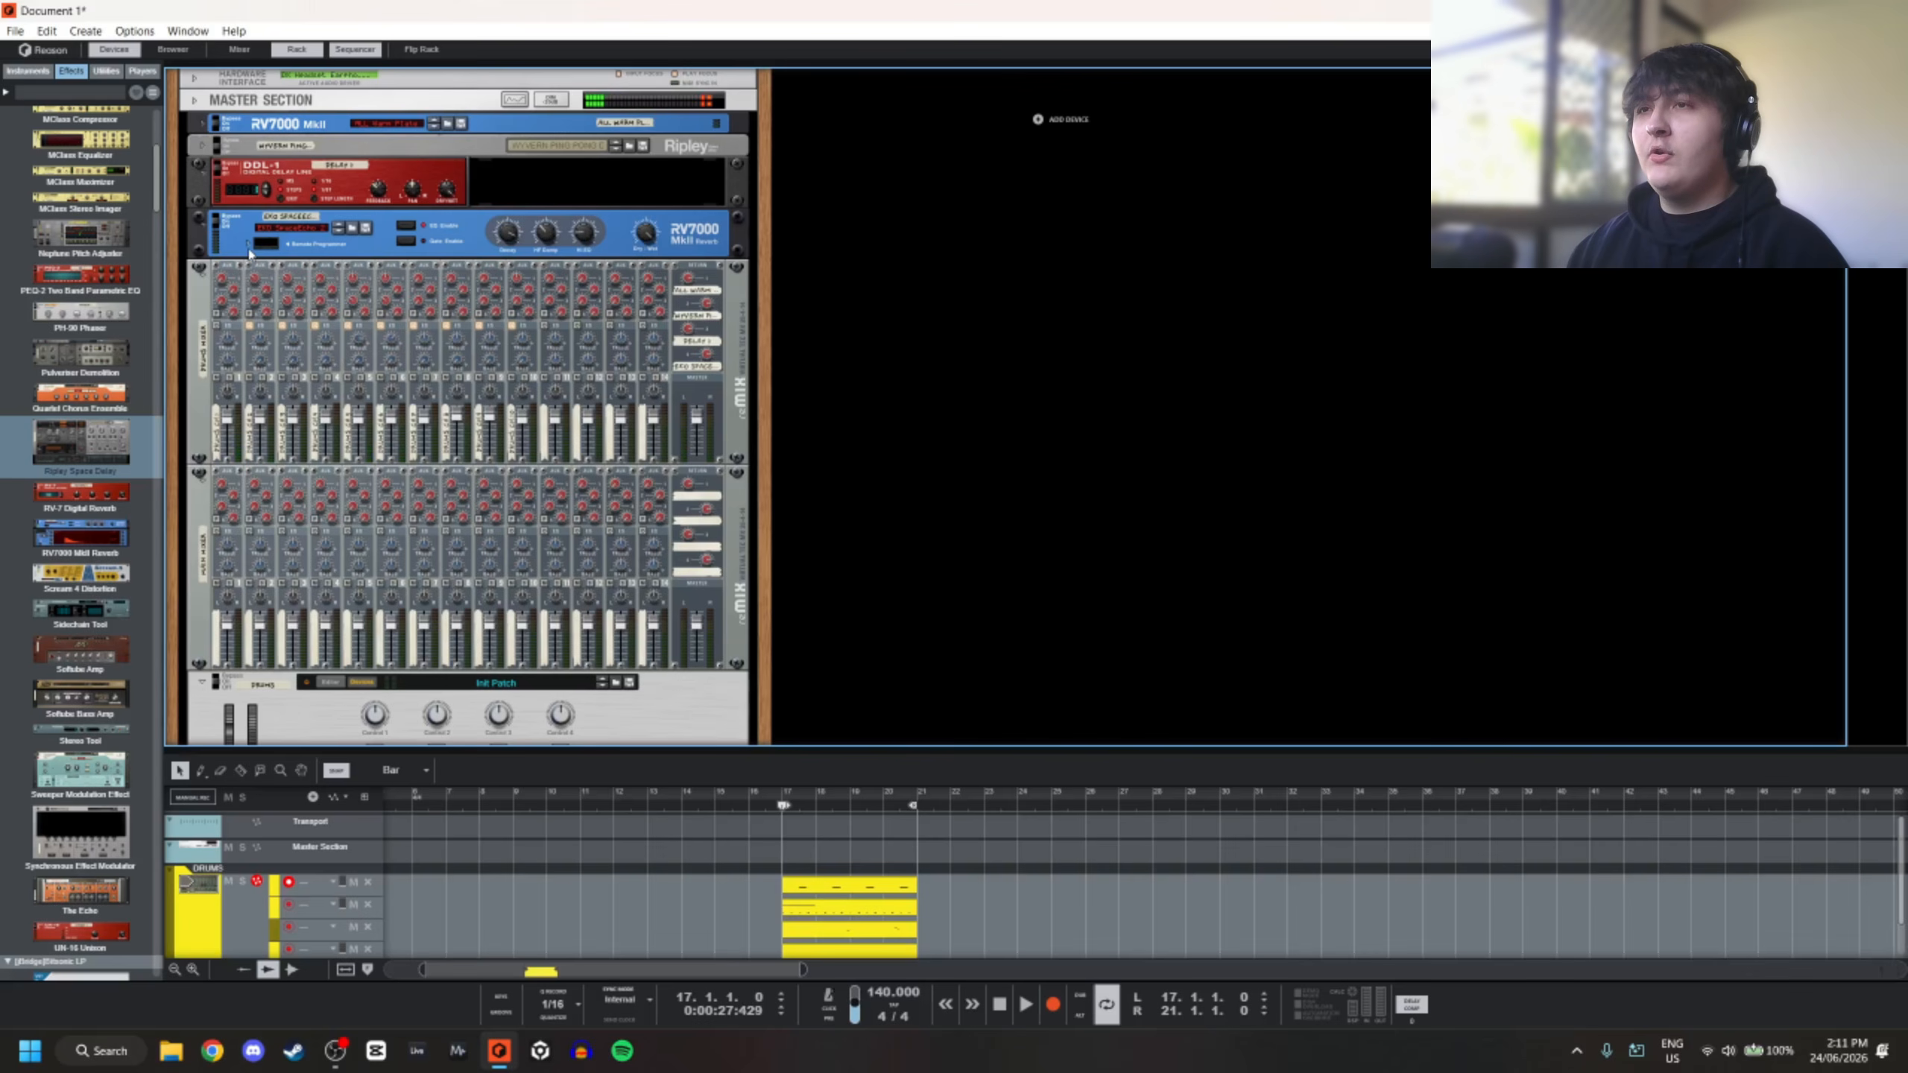
Open the lower RV7000's remote programmer and lengthen its echo time
click(250, 251)
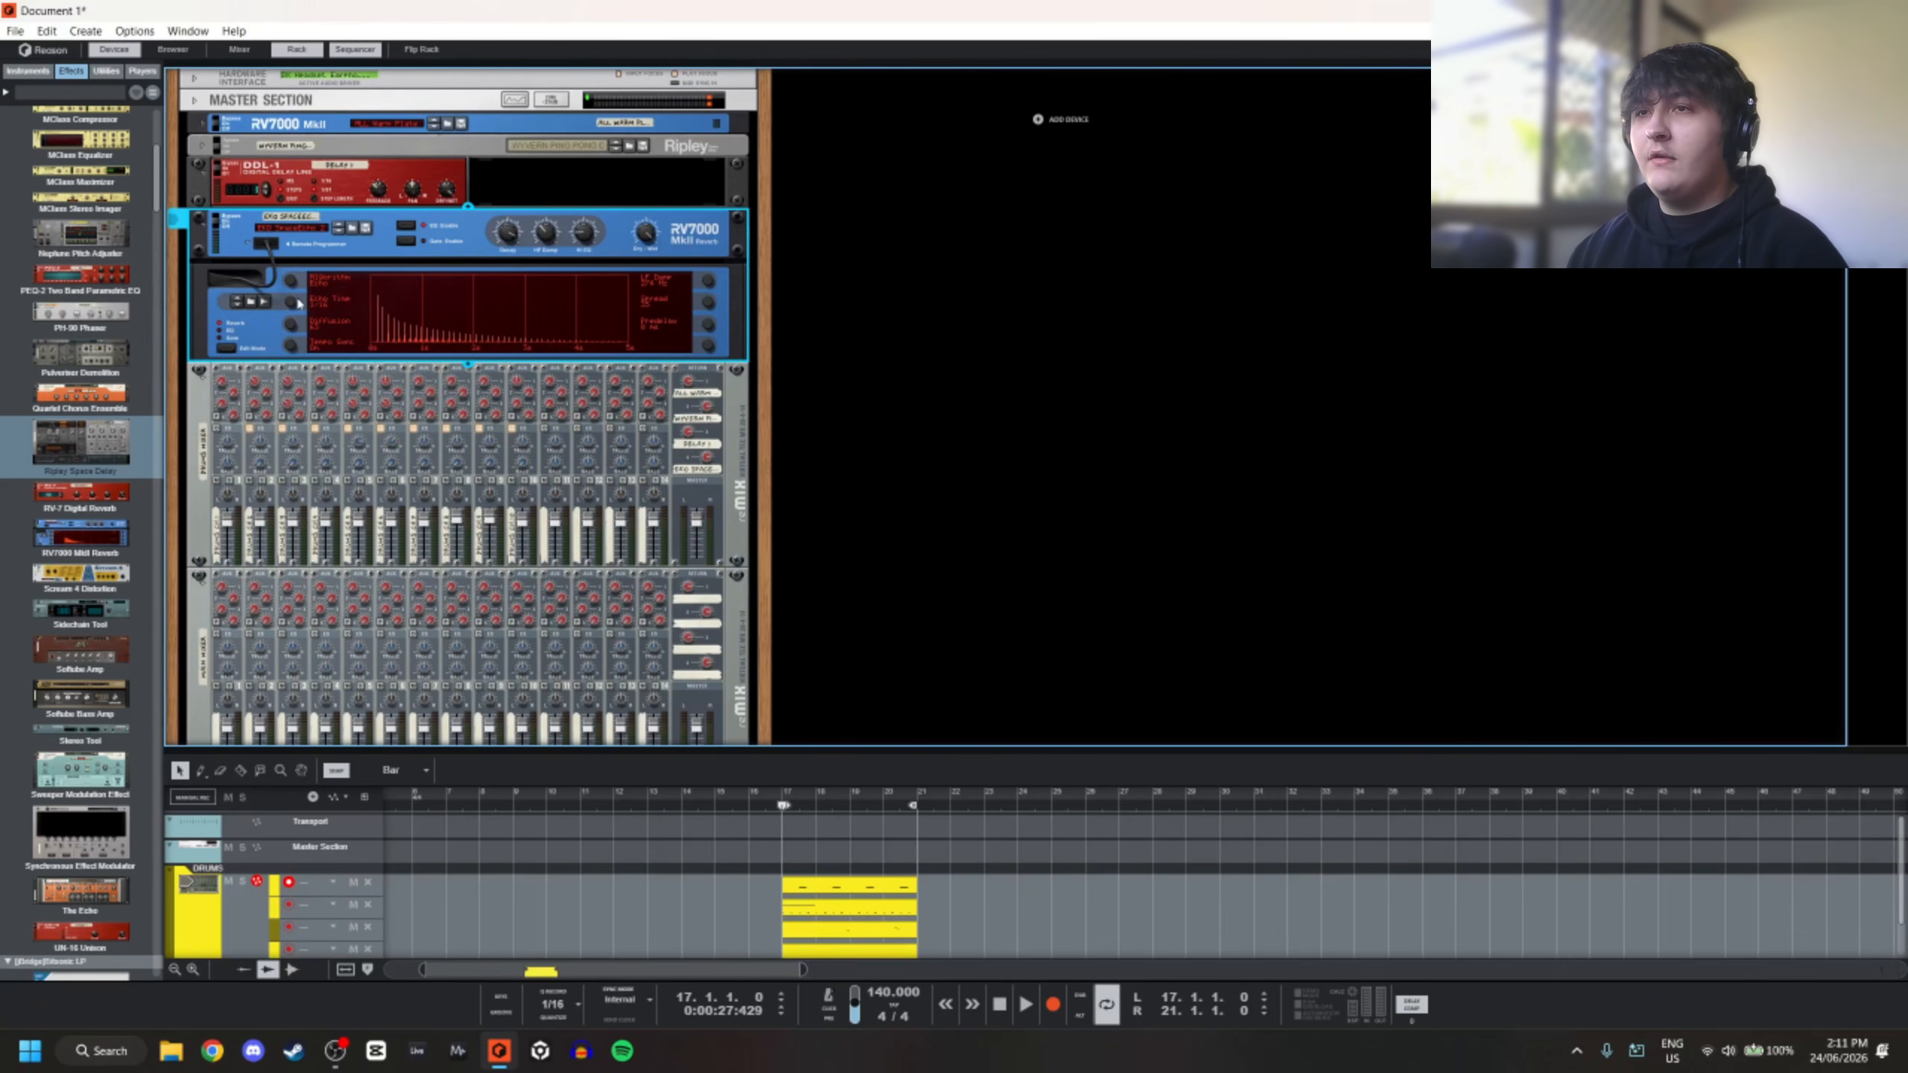
drag(298, 303, 306, 284)
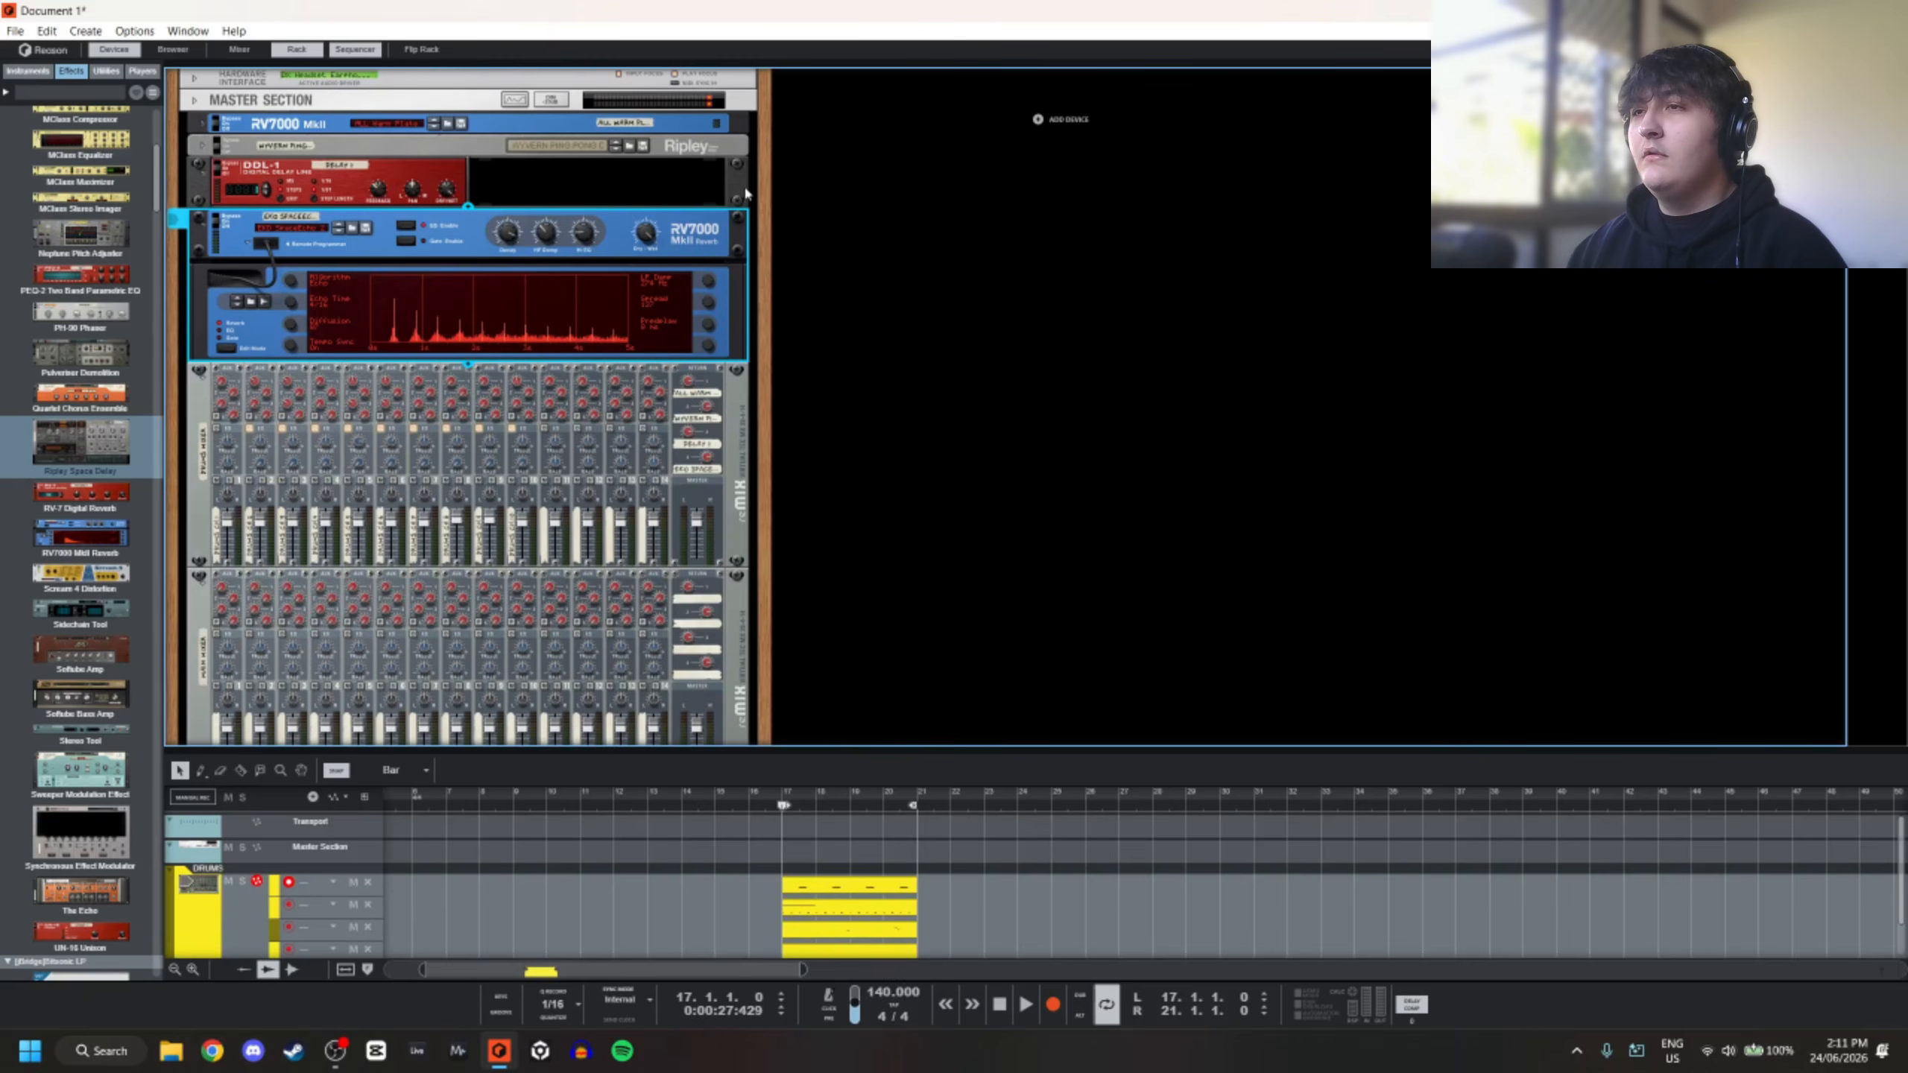
click(988, 327)
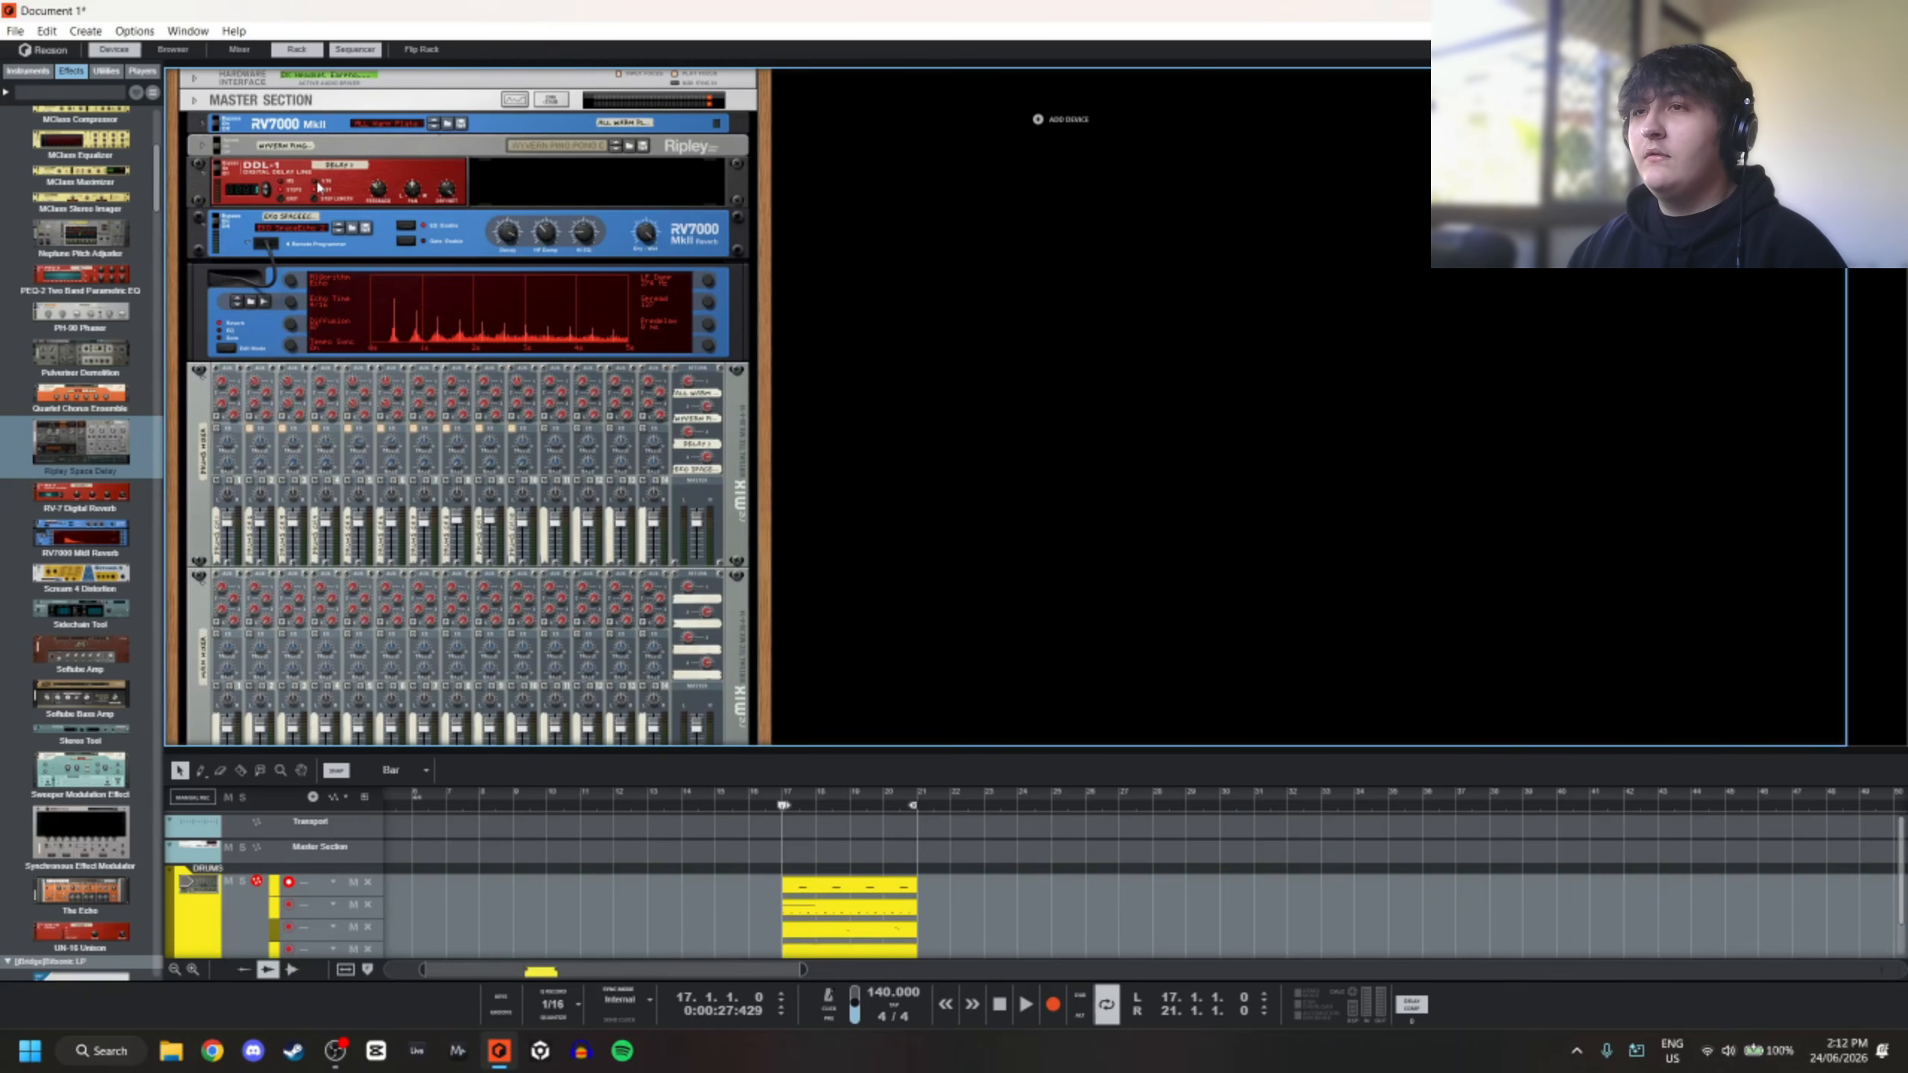
click(235, 341)
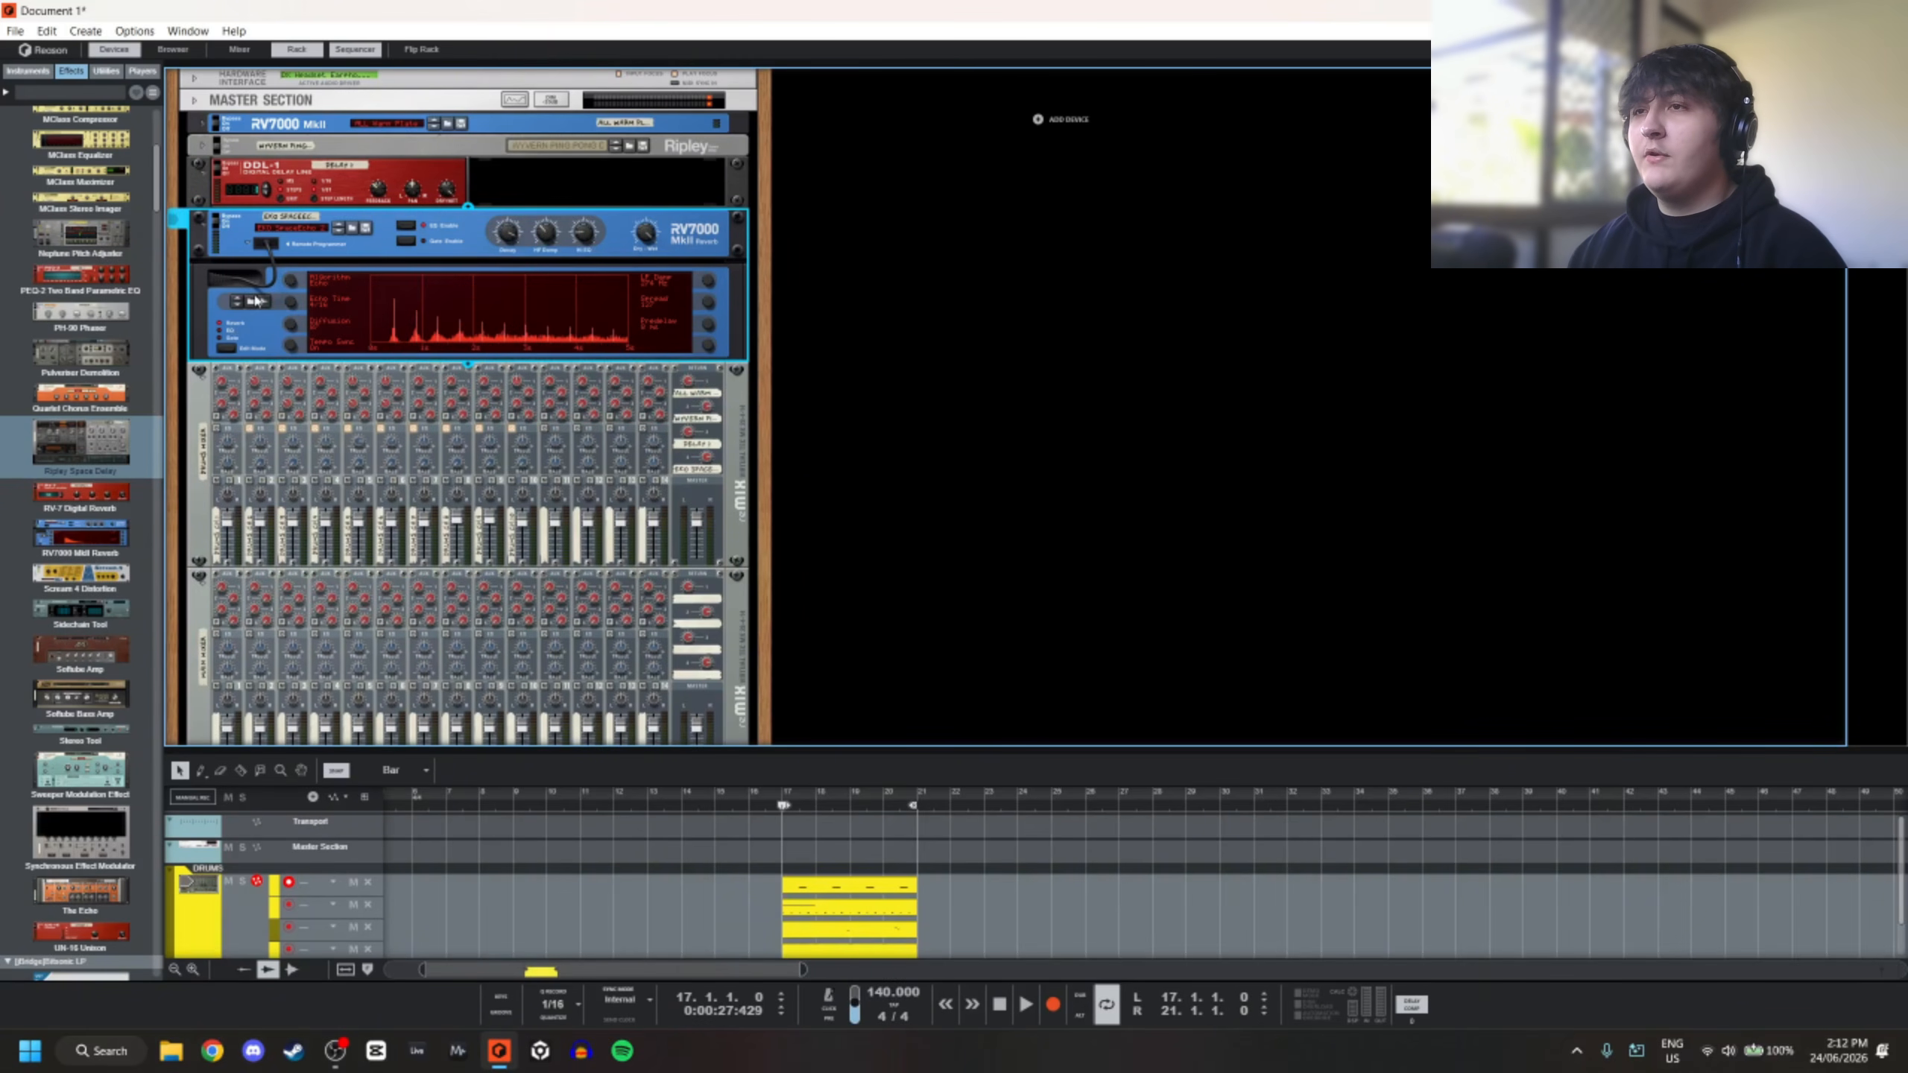
click(1071, 329)
Fold the lower RV7000 and the DDL-1 to compact the effects above the mixers
click(203, 219)
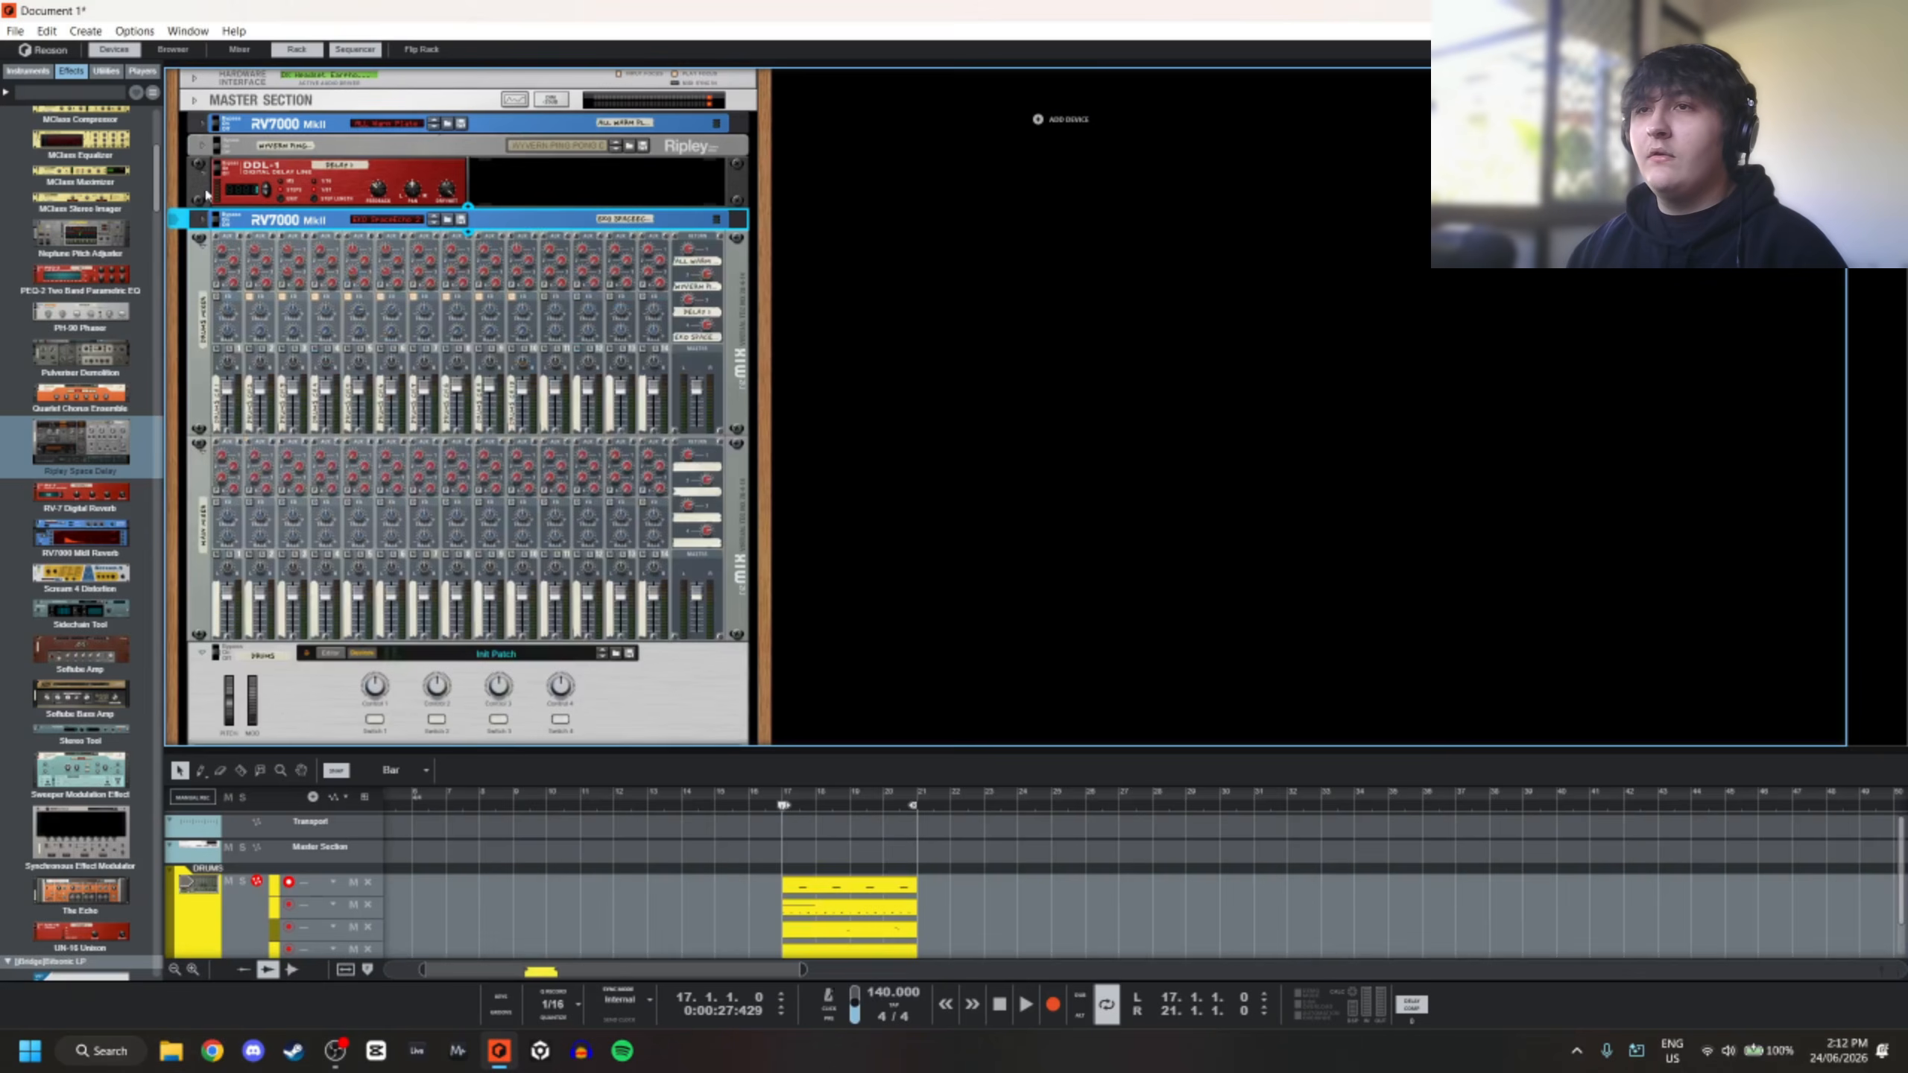
click(204, 177)
scroll(997, 298, down, 5)
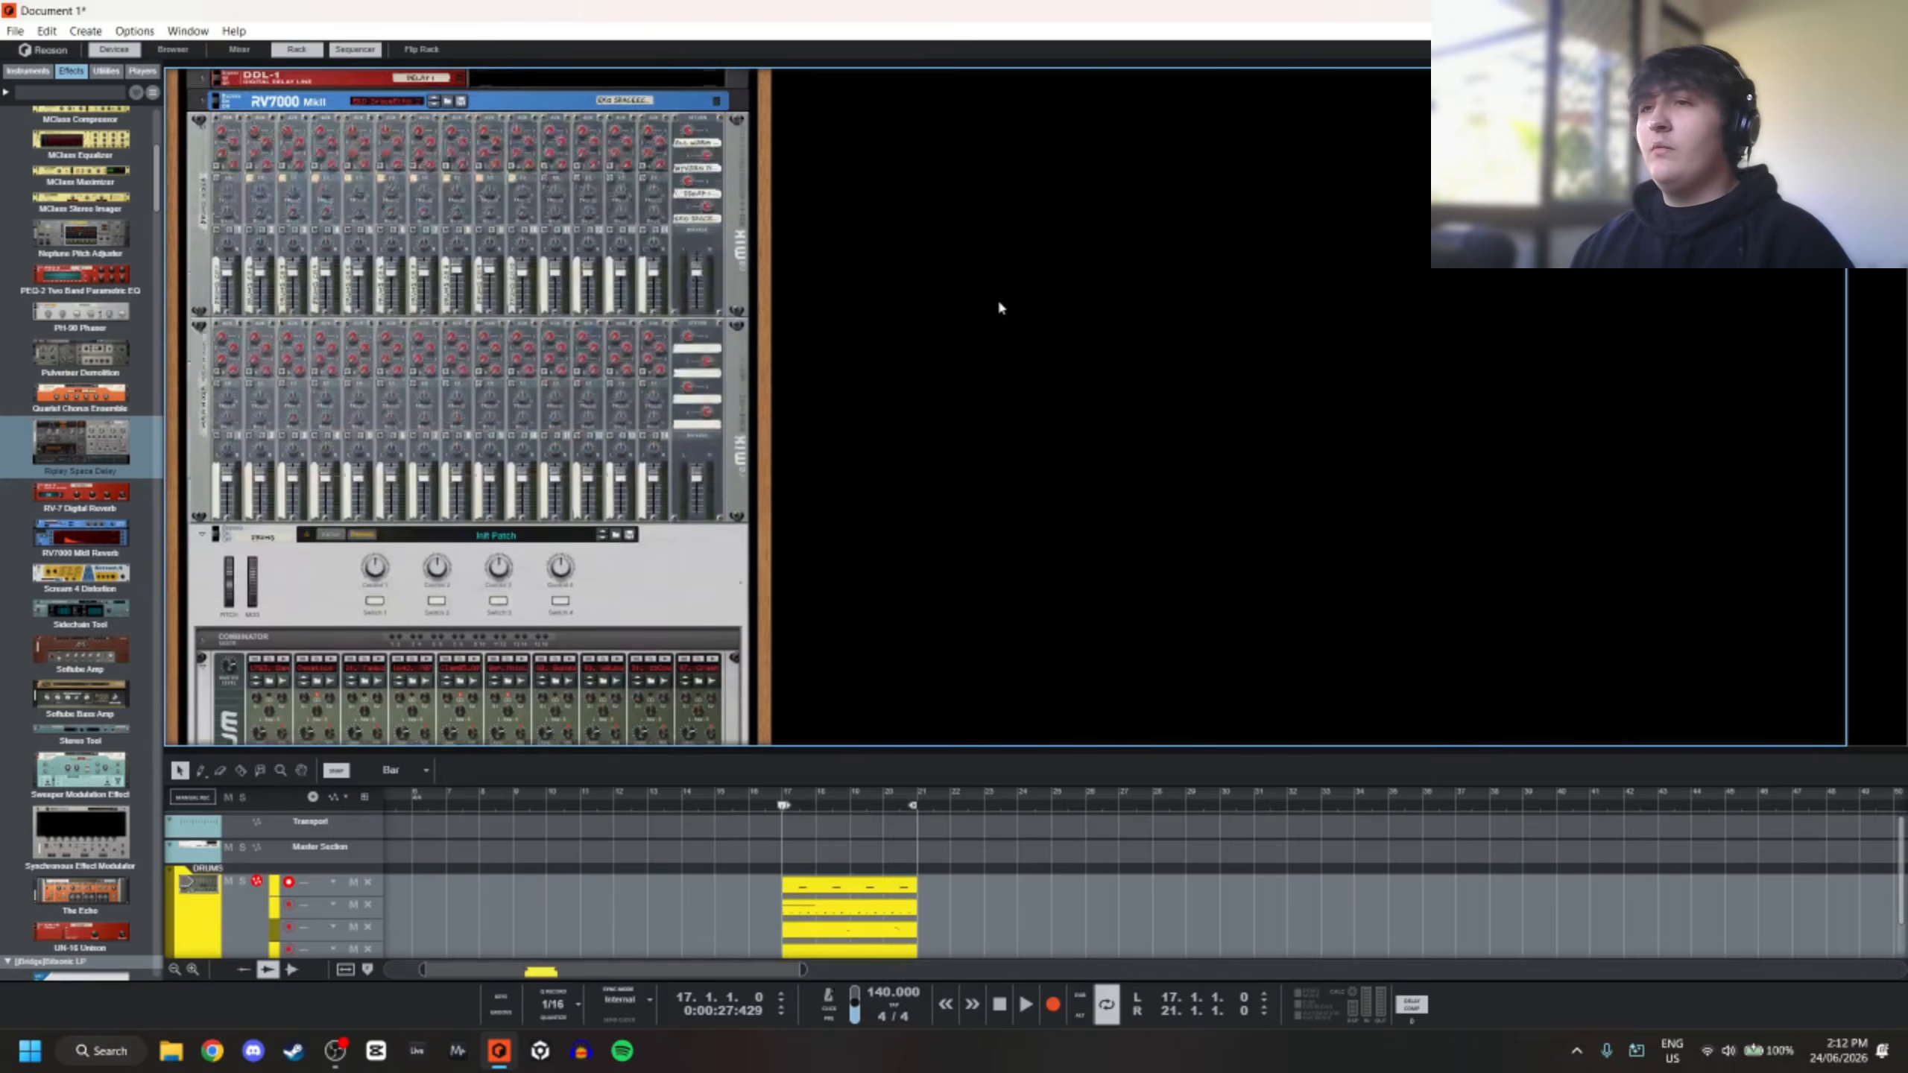
scroll(921, 341, up, 5)
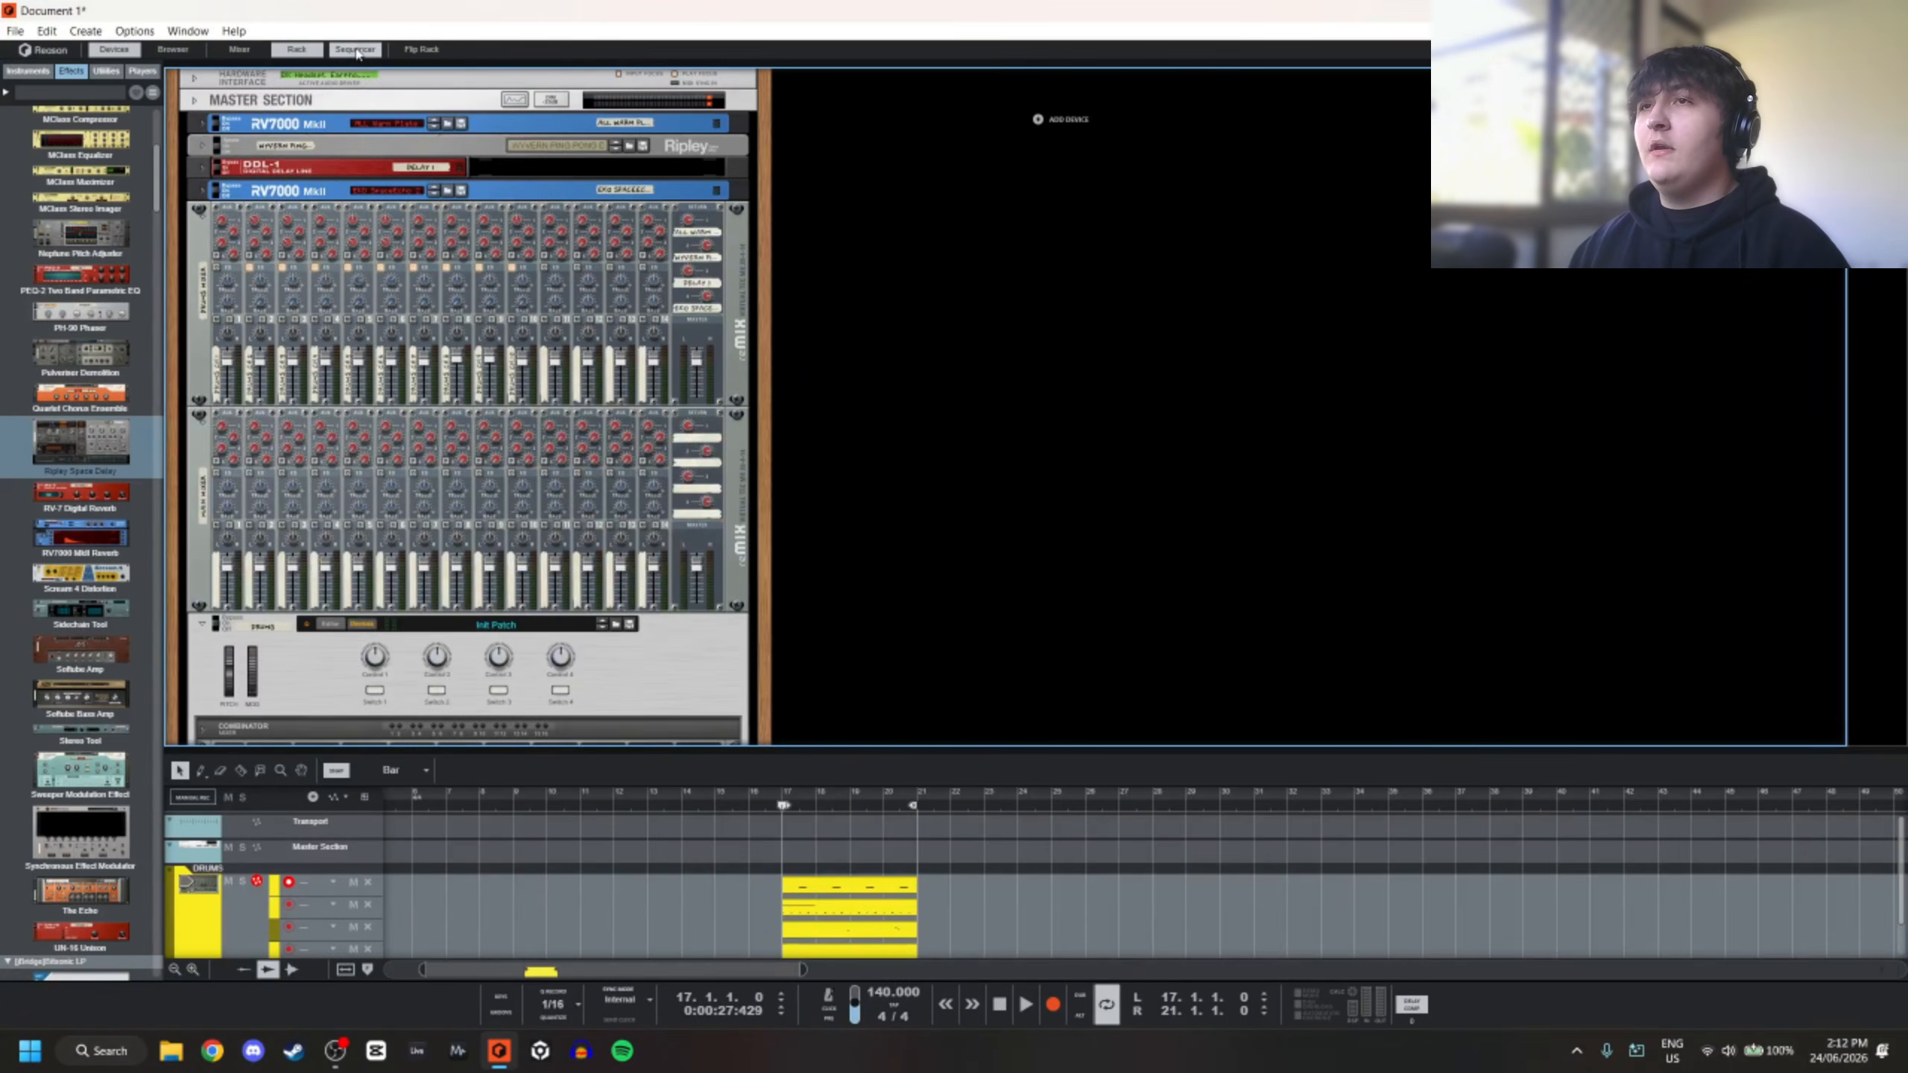
In the full sequencer view, add a Combinator track below DRUMS and name it BASS
key(F7)
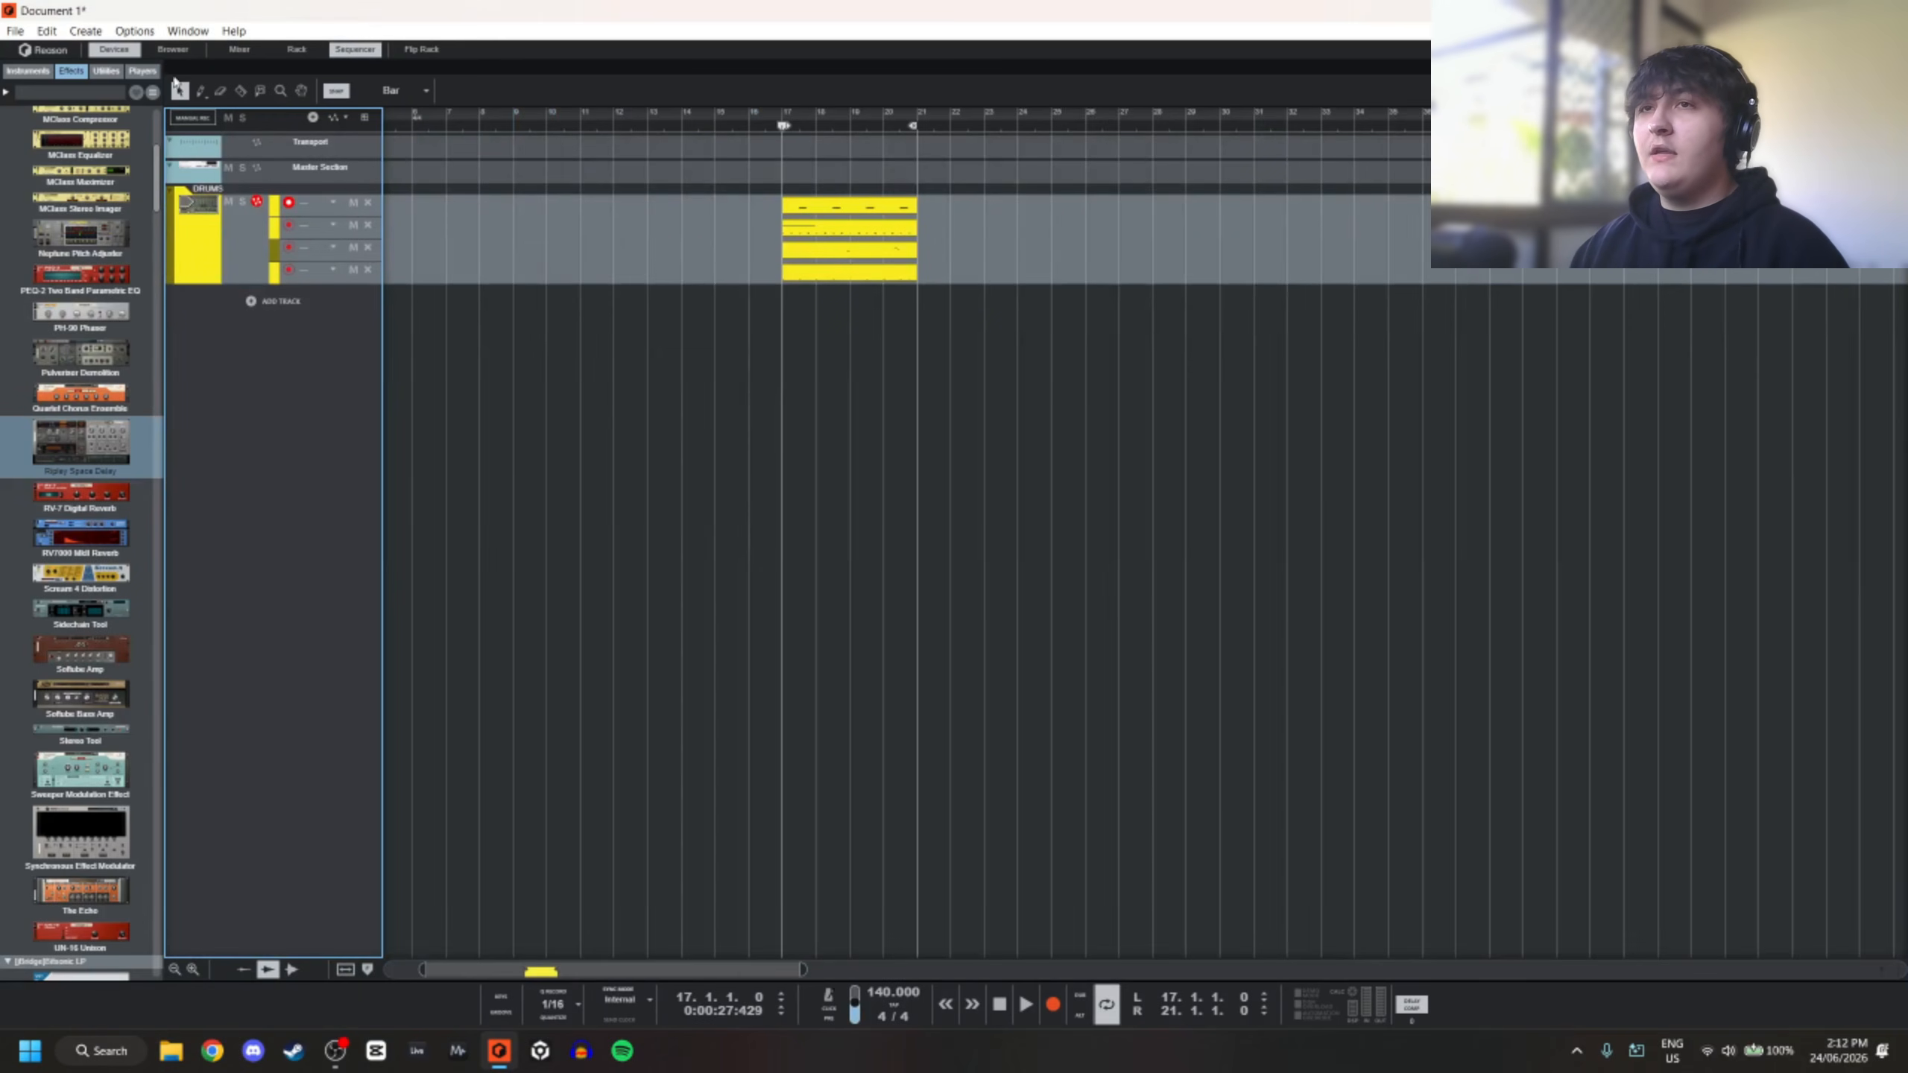
click(106, 71)
drag(80, 162, 278, 384)
double_click(215, 292)
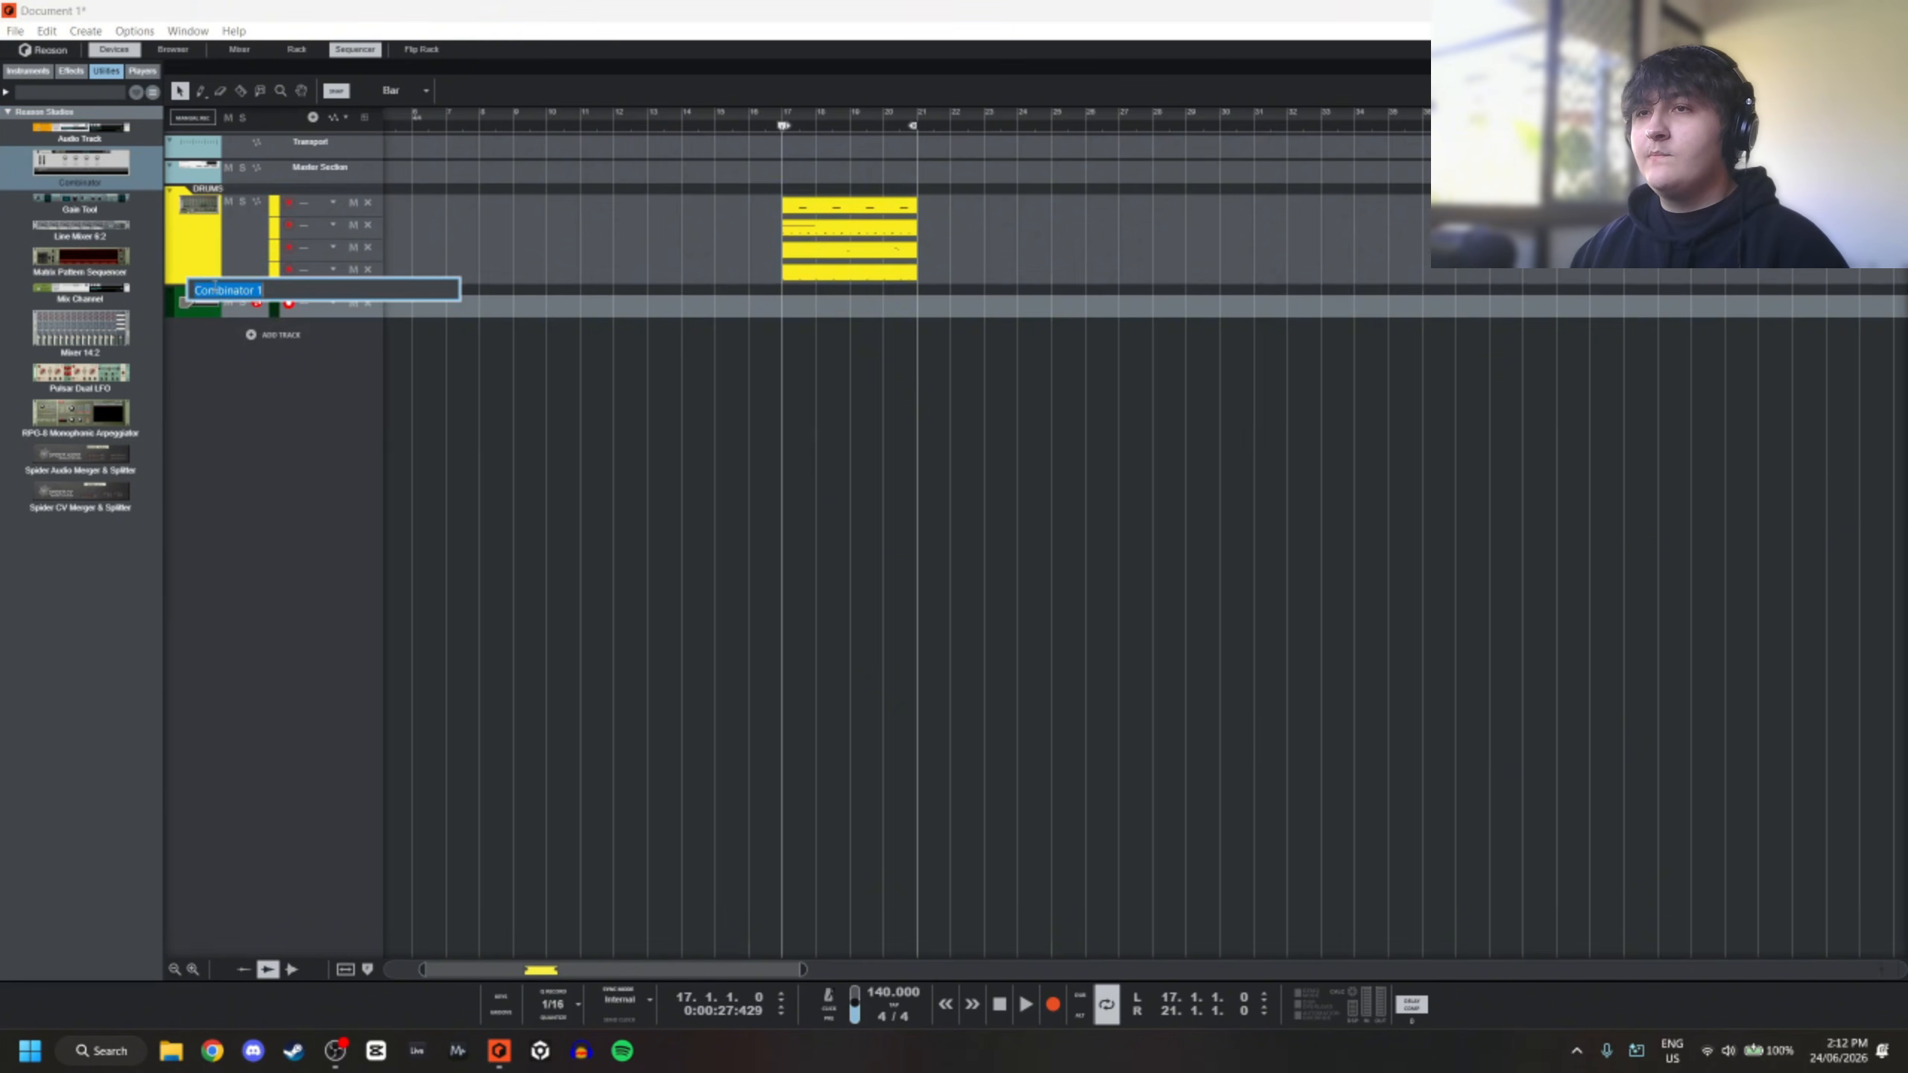
key(Return)
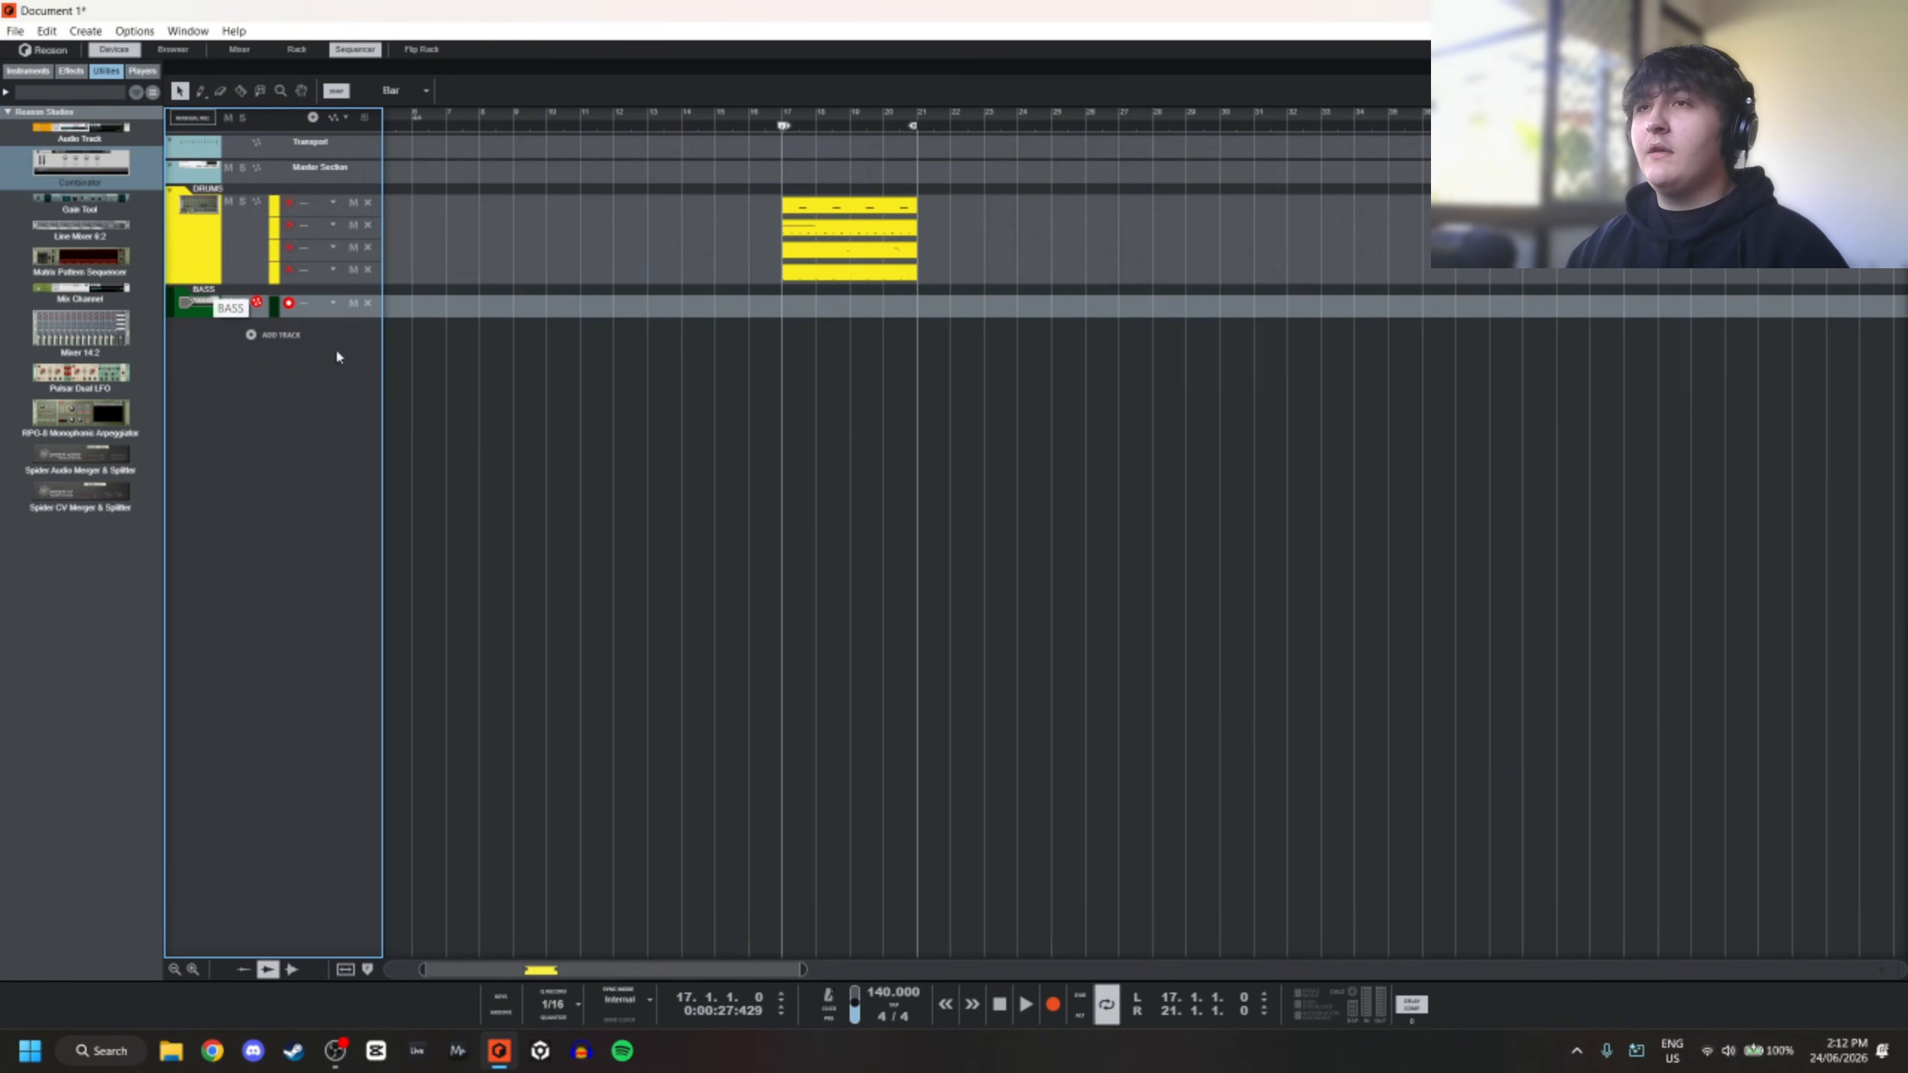
Add a Malström synthesizer inside the BASS Combinator and reset the device to its default patch
key(F6)
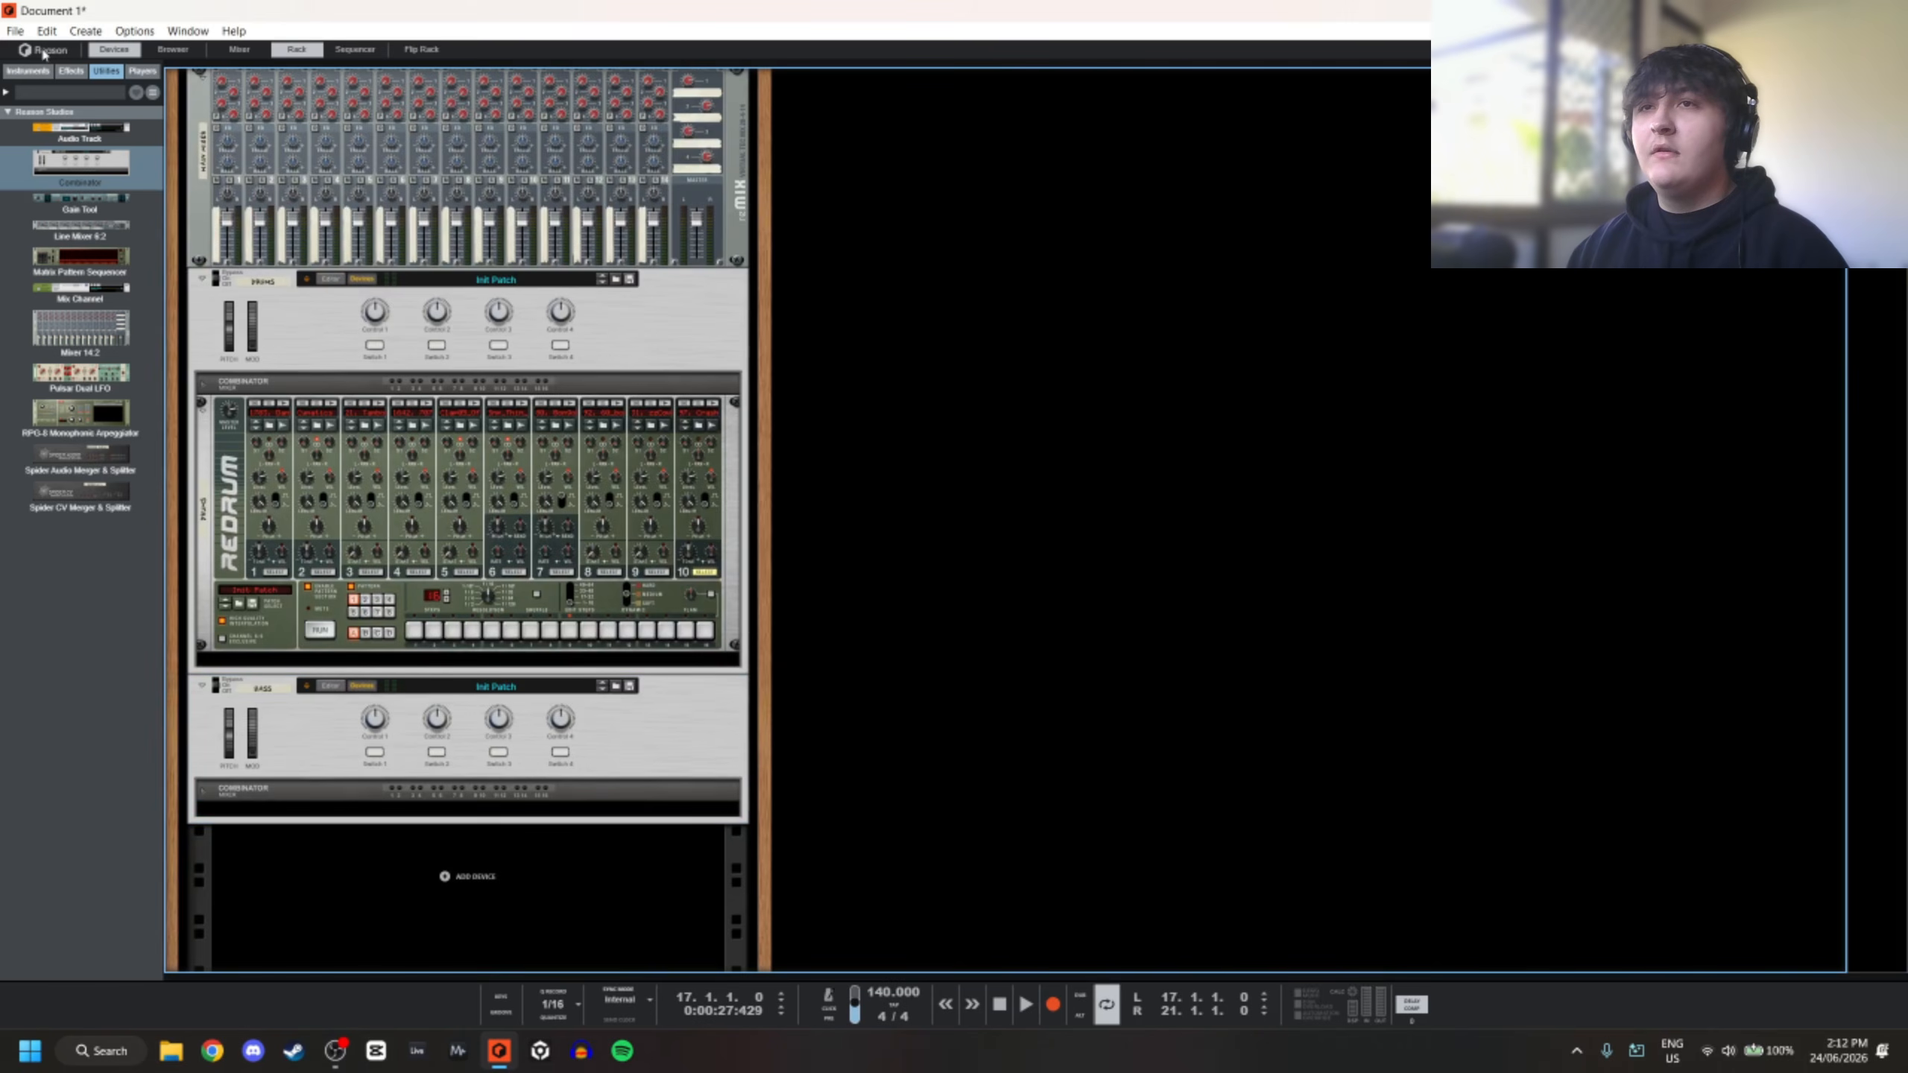
click(26, 71)
drag(81, 578, 468, 808)
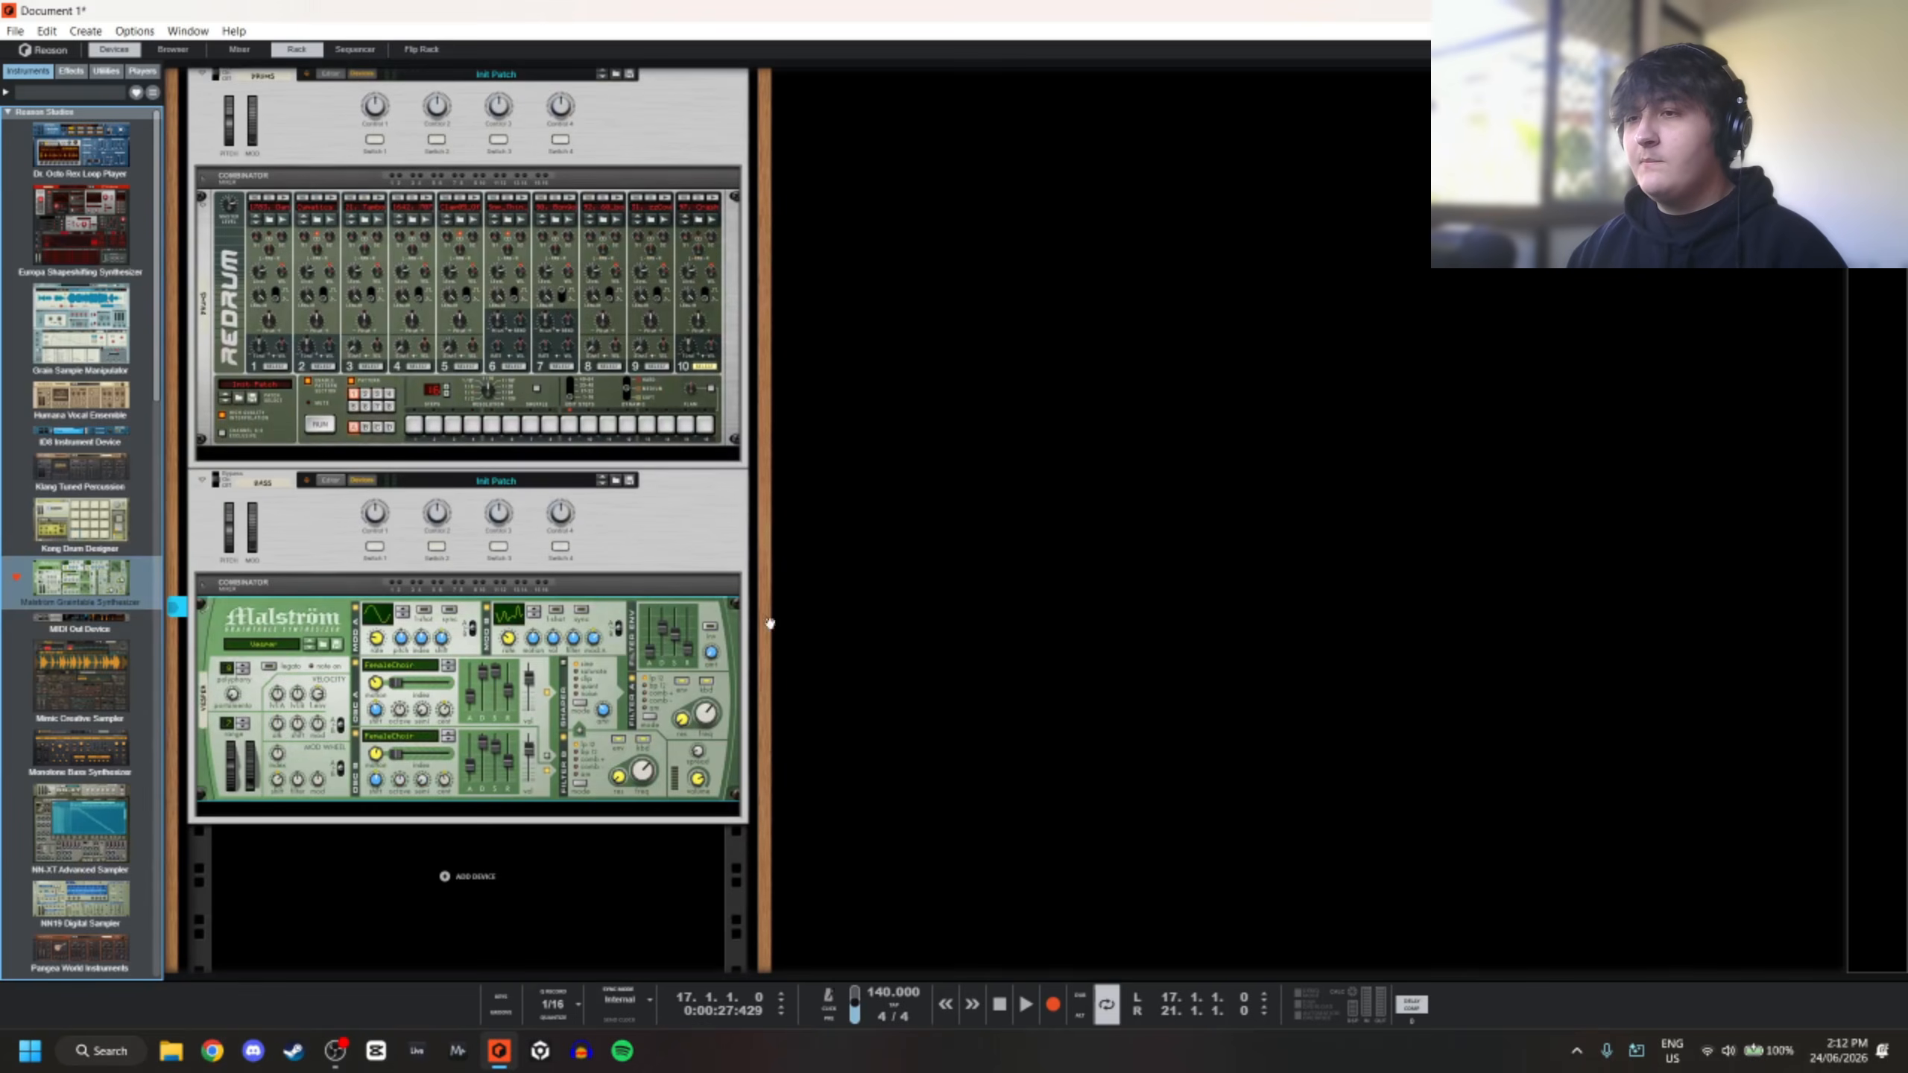
right_click(611, 678)
right_click(617, 655)
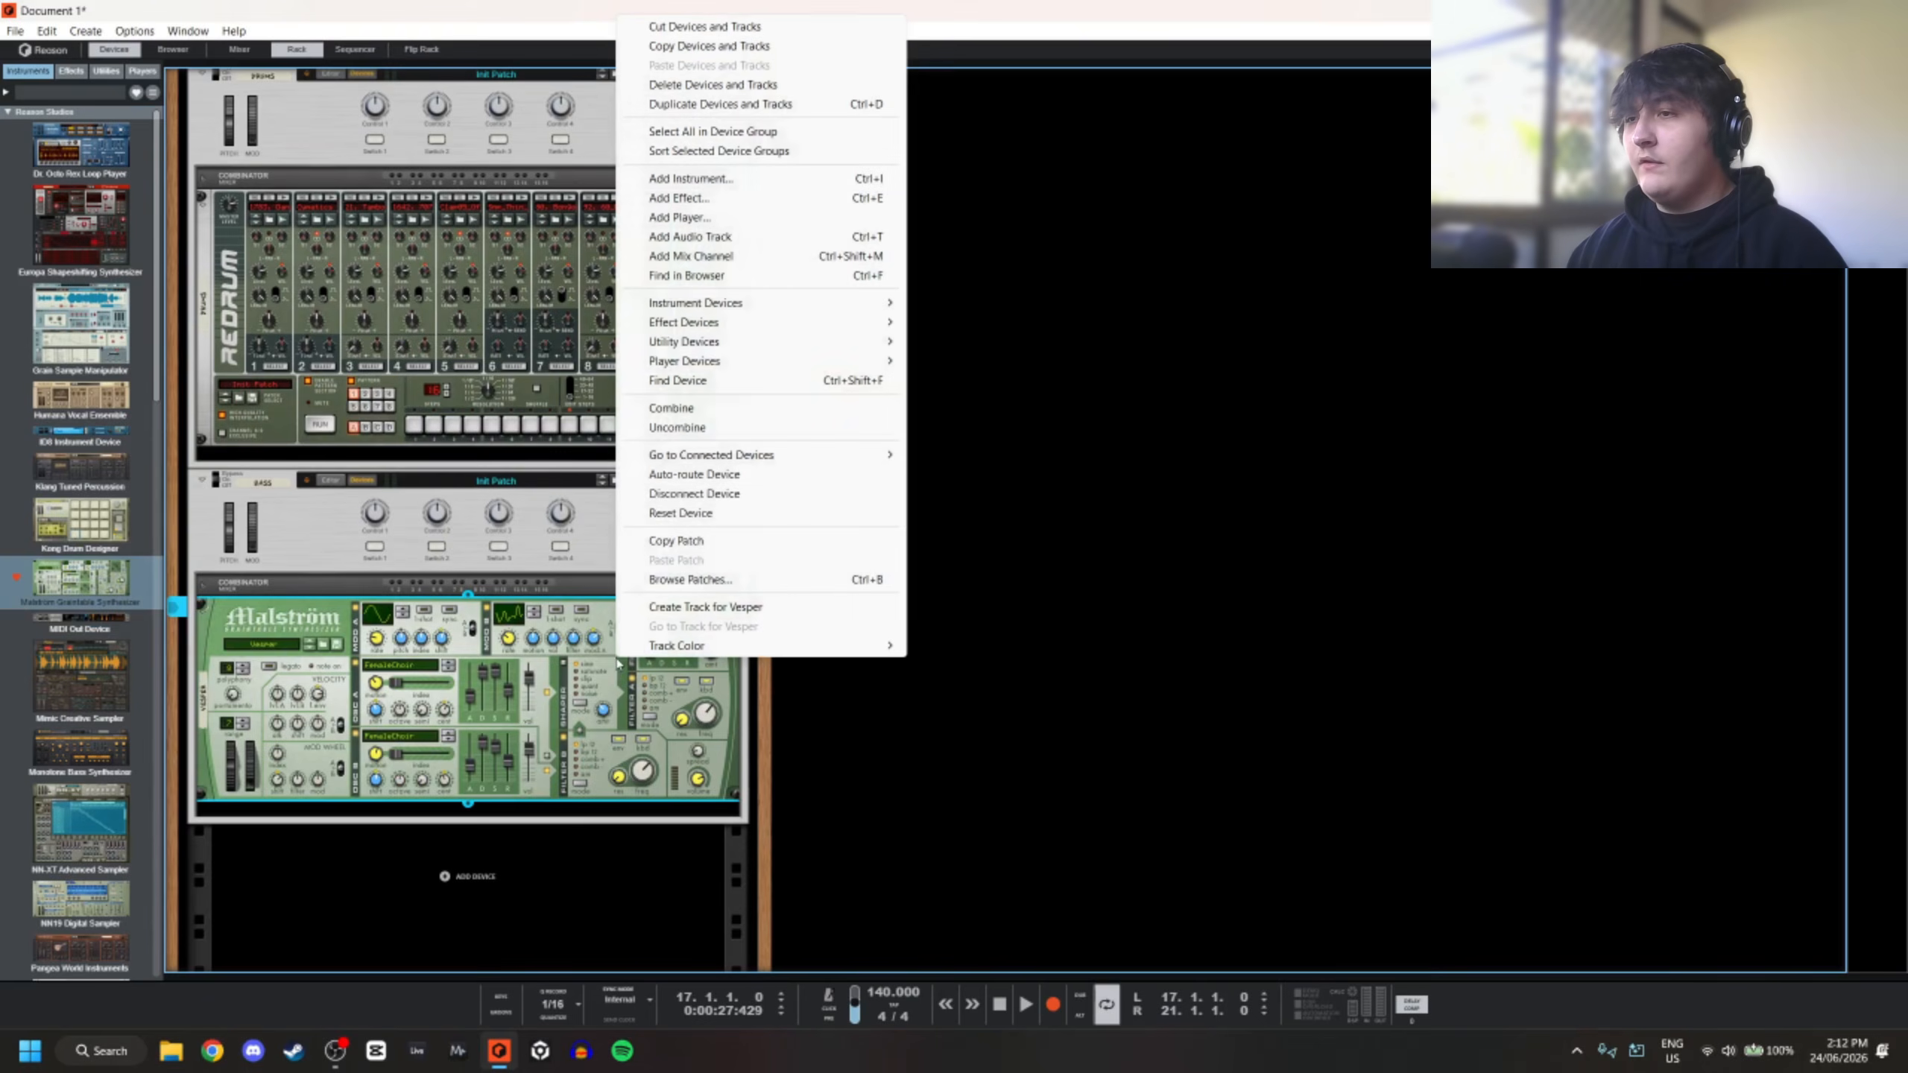
click(664, 512)
Flip the rack to its rear and route the Malström's main outputs into the BASS Combinator's From Devices inputs
key(Tab)
key(Tab)
key(Tab)
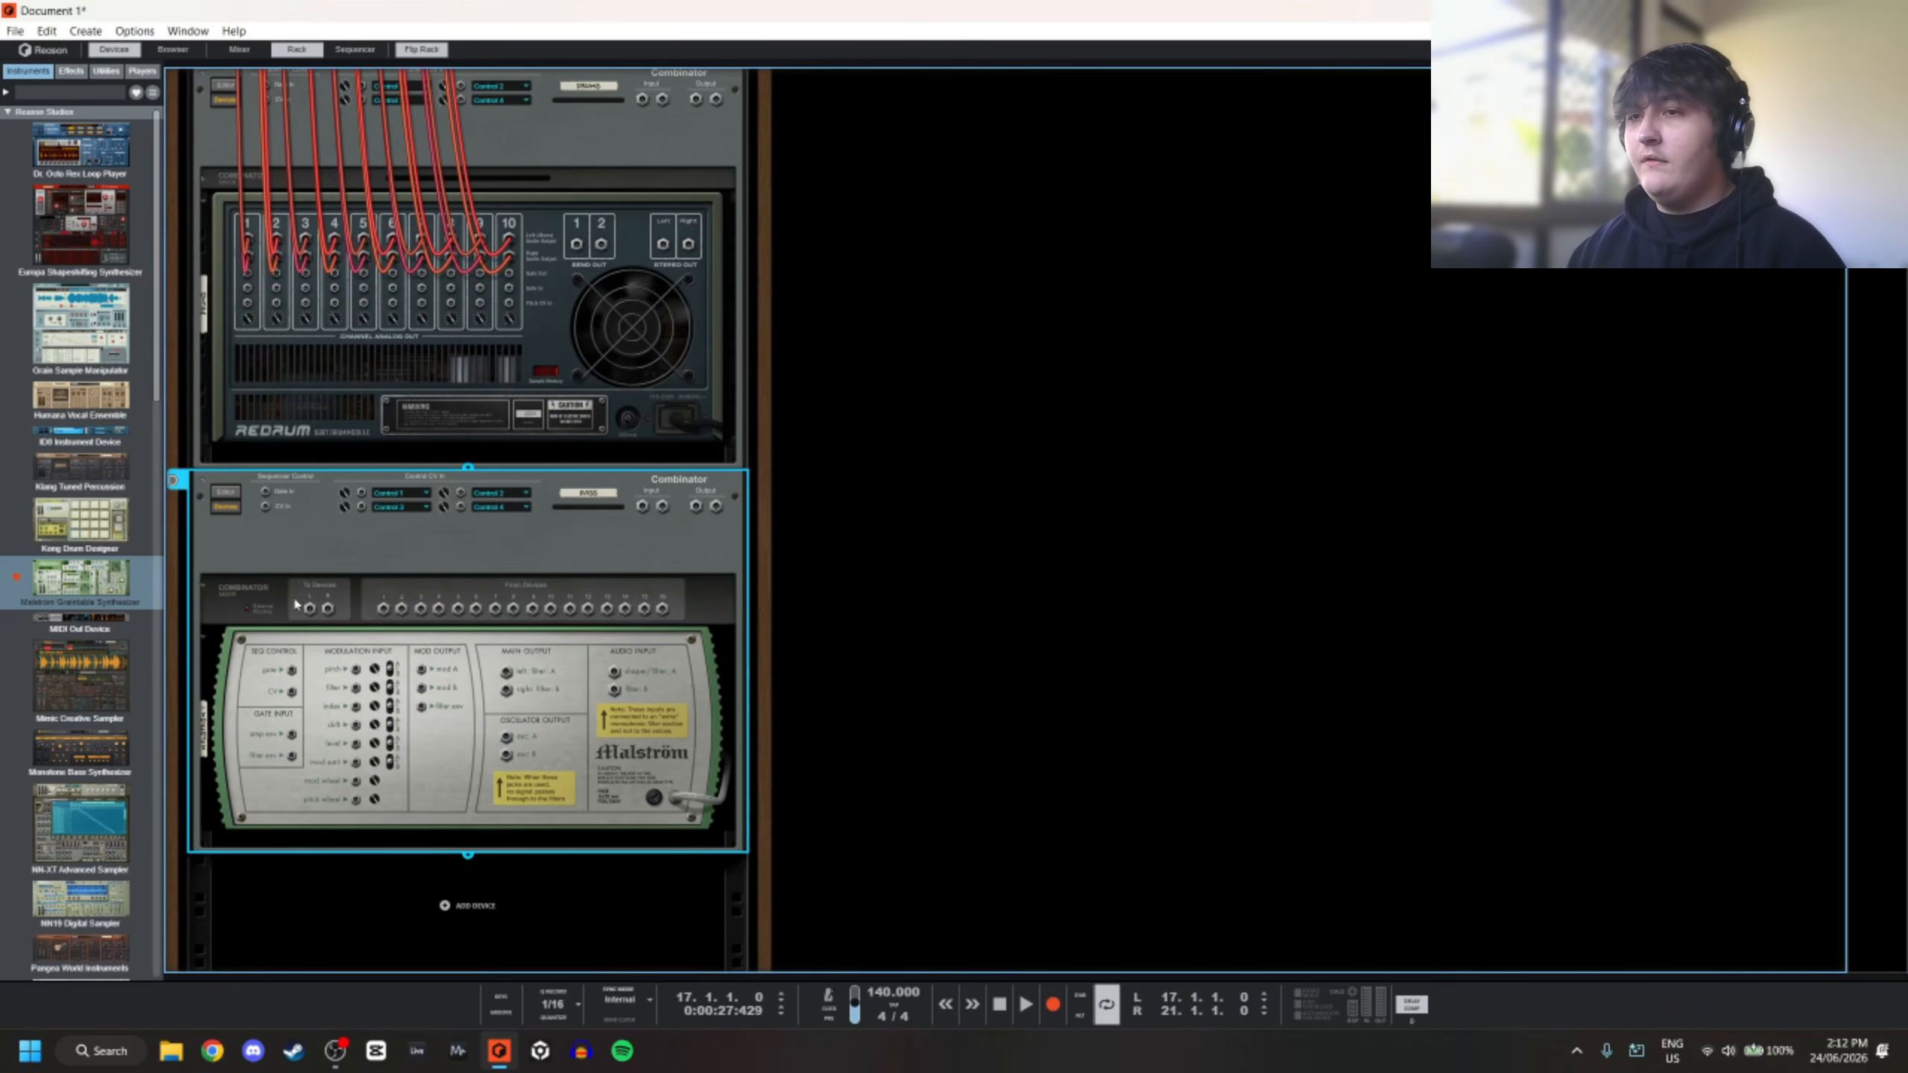
click(207, 587)
scroll(633, 571, up, 1)
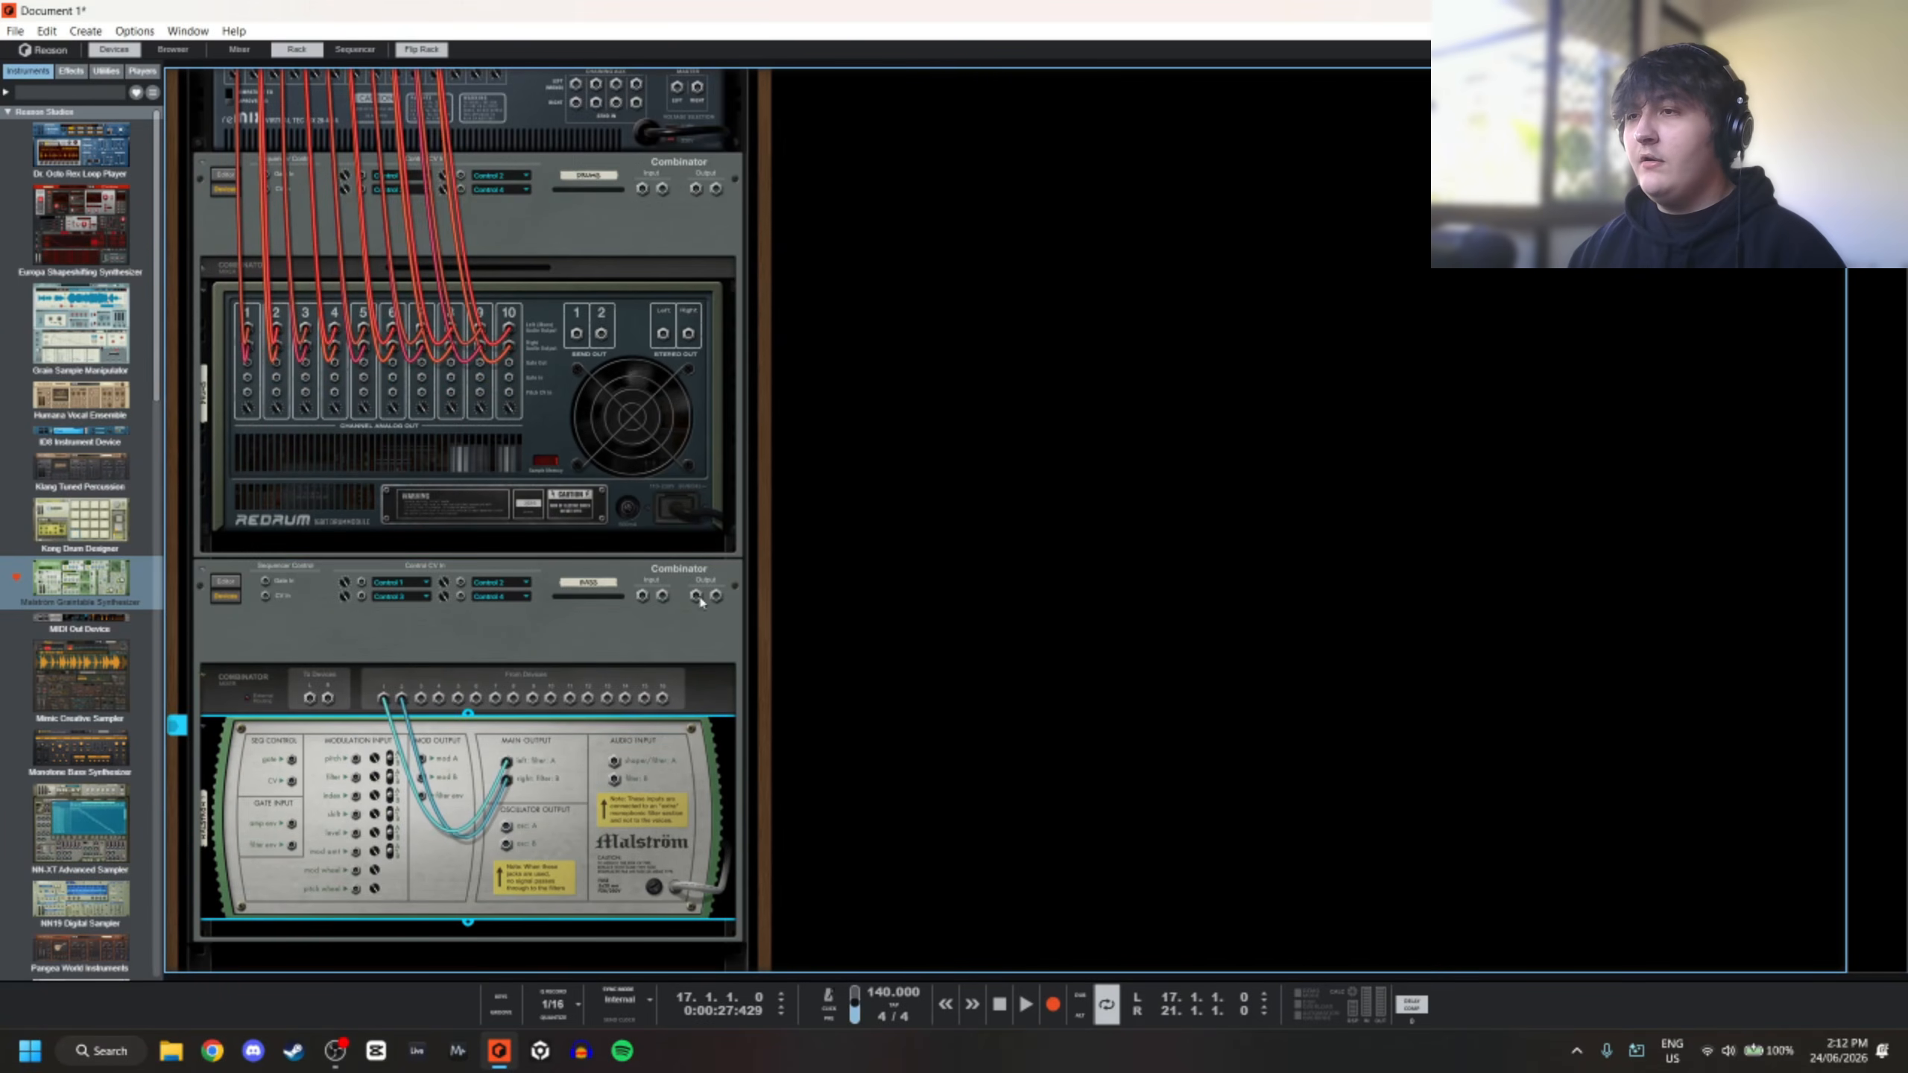
Cable the BASS Combinator's stereo output to the lower mixer's channel 1 inputs
drag(695, 597, 237, 383)
scroll(307, 382, up, 1)
scroll(277, 374, up, 3)
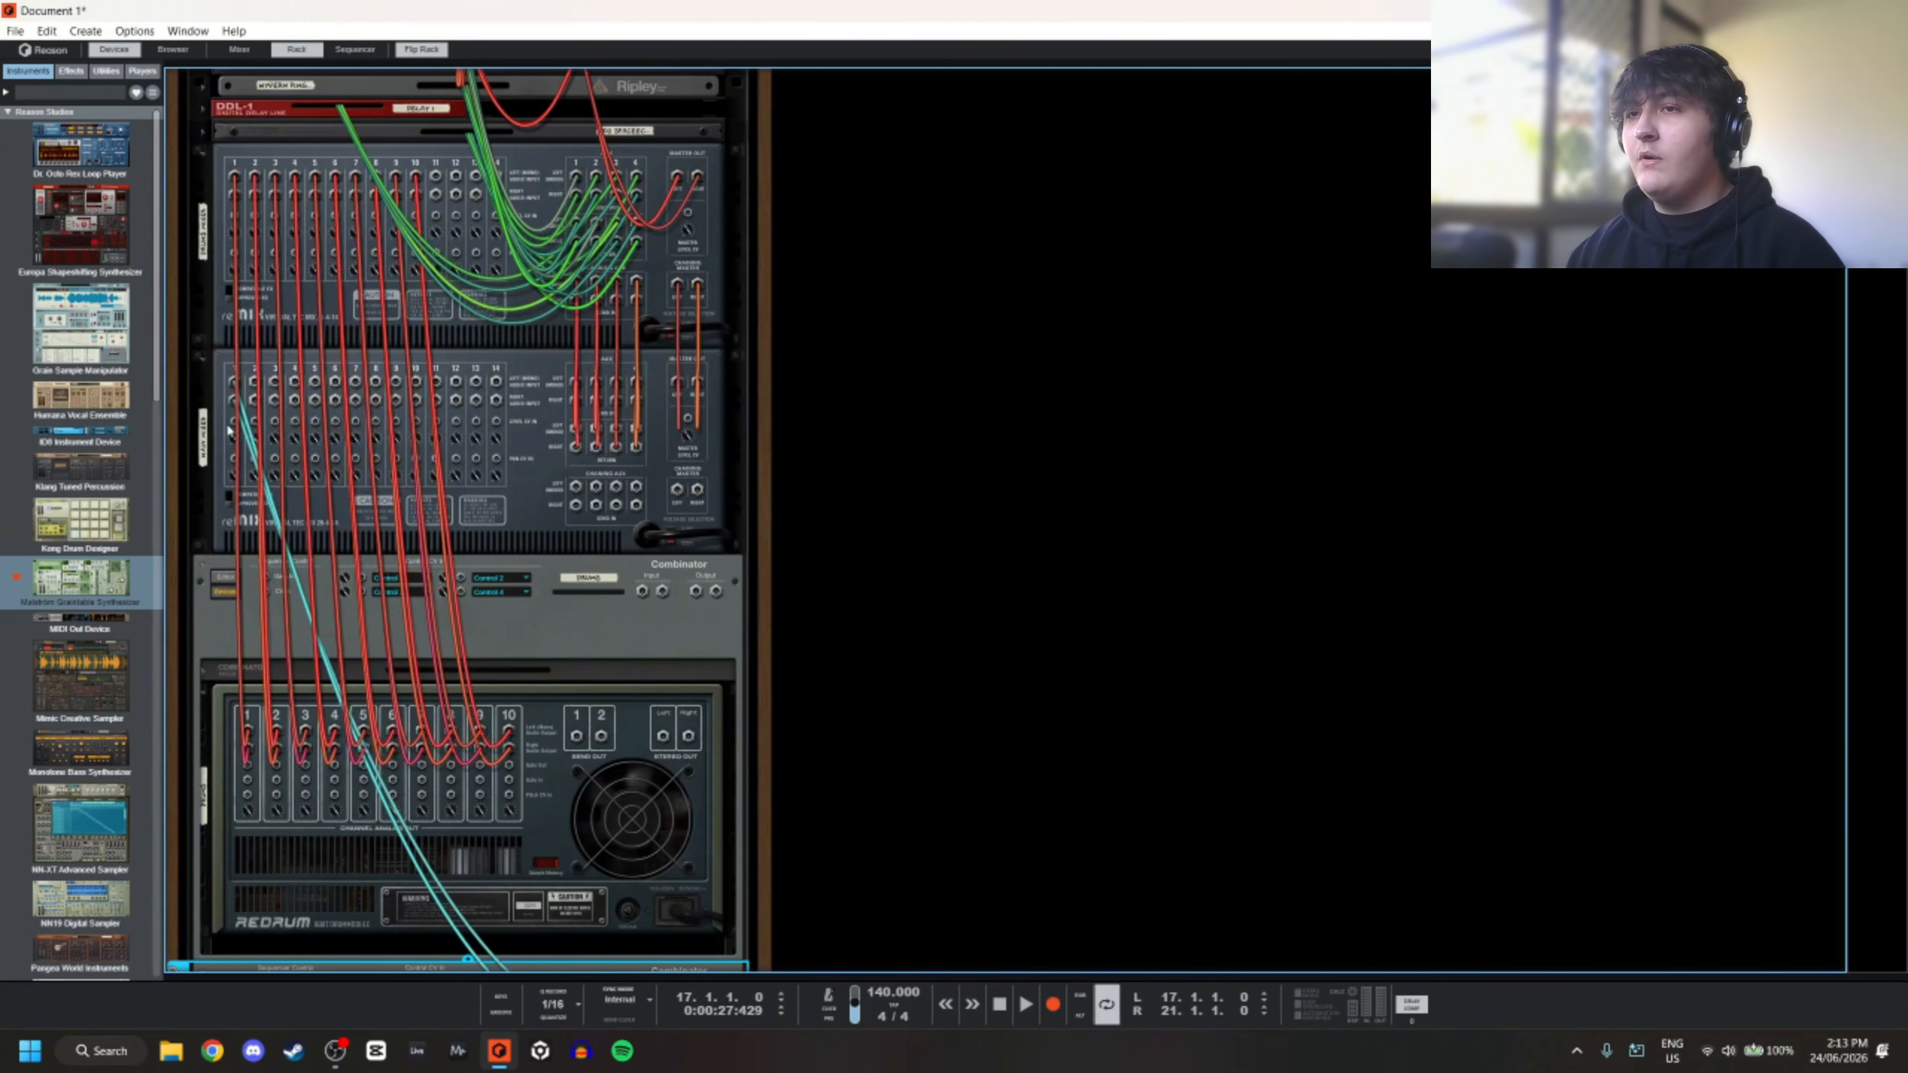
Create a four-bar clip on the BASS track from bar 17 to bar 21 and open it for note editing
key(Tab)
scroll(884, 489, down, 3)
key(Tab)
key(Tab)
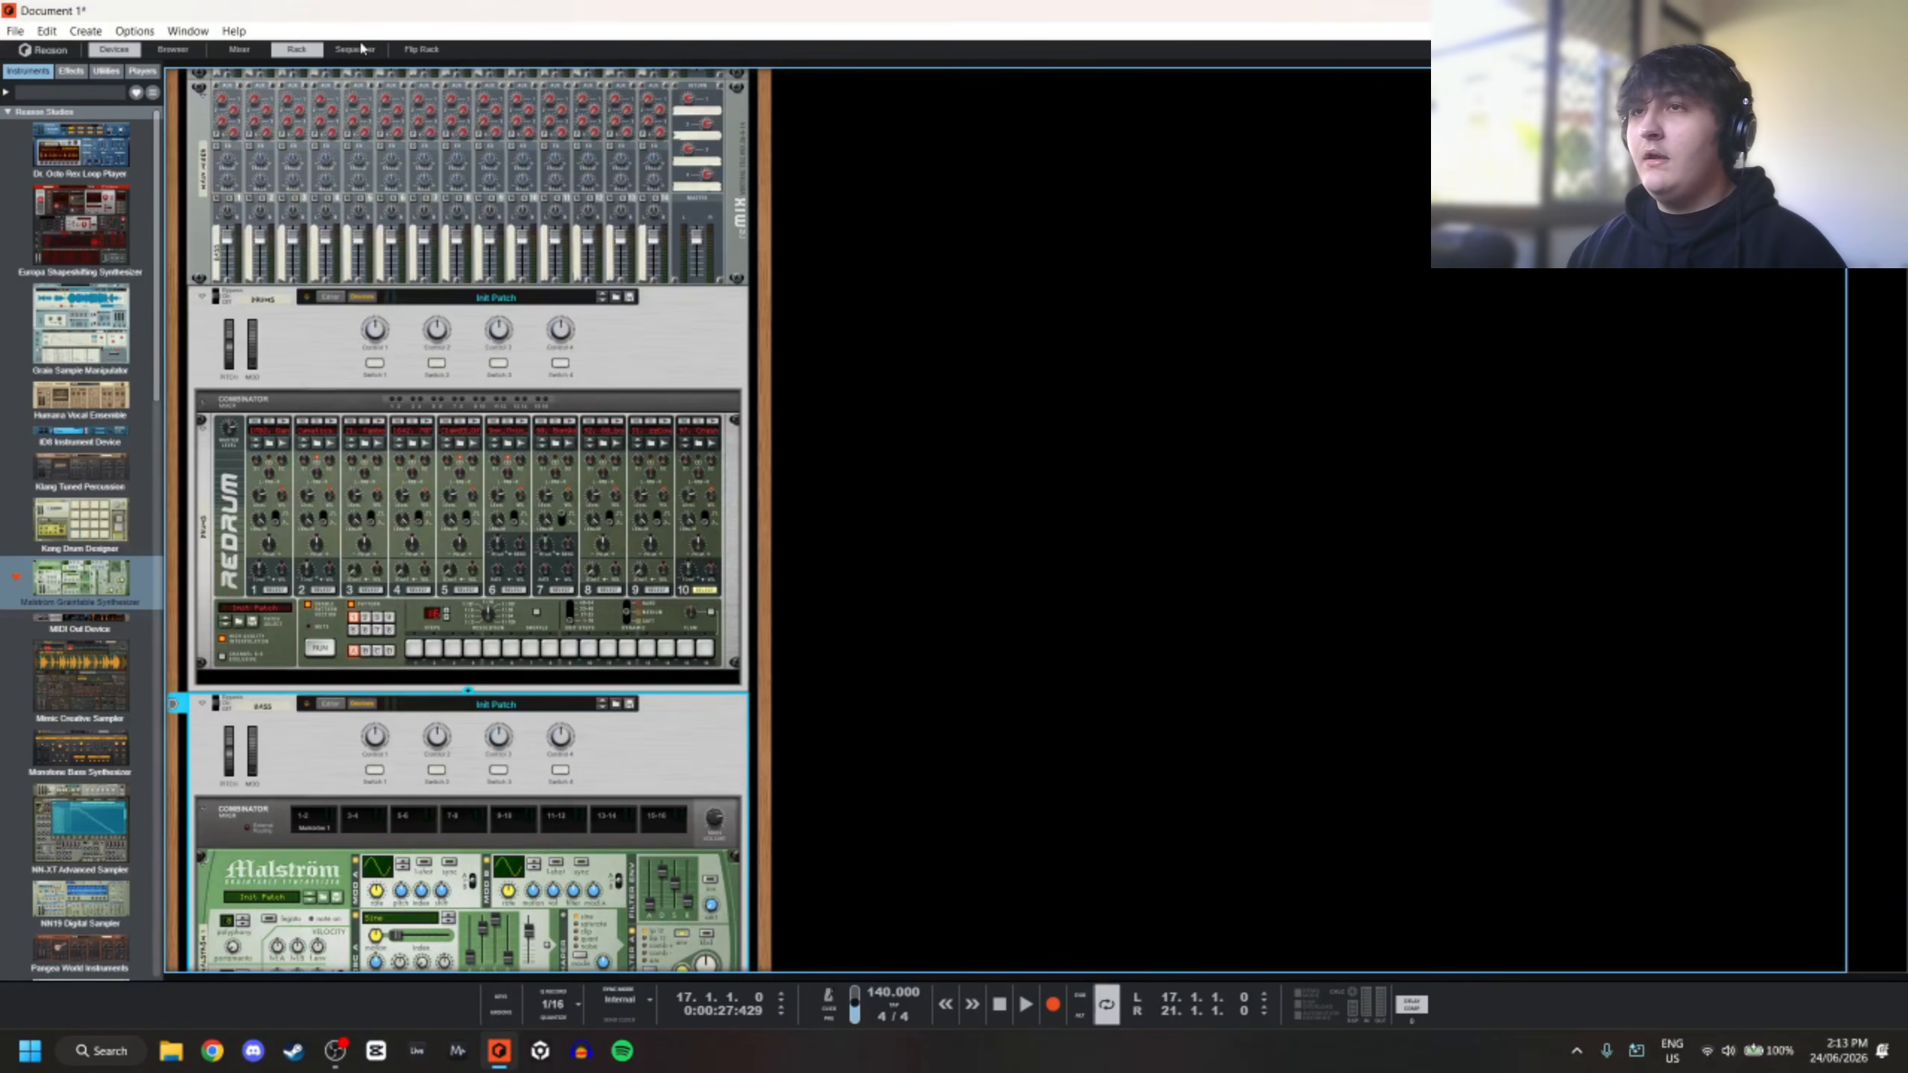
click(355, 49)
double_click(793, 306)
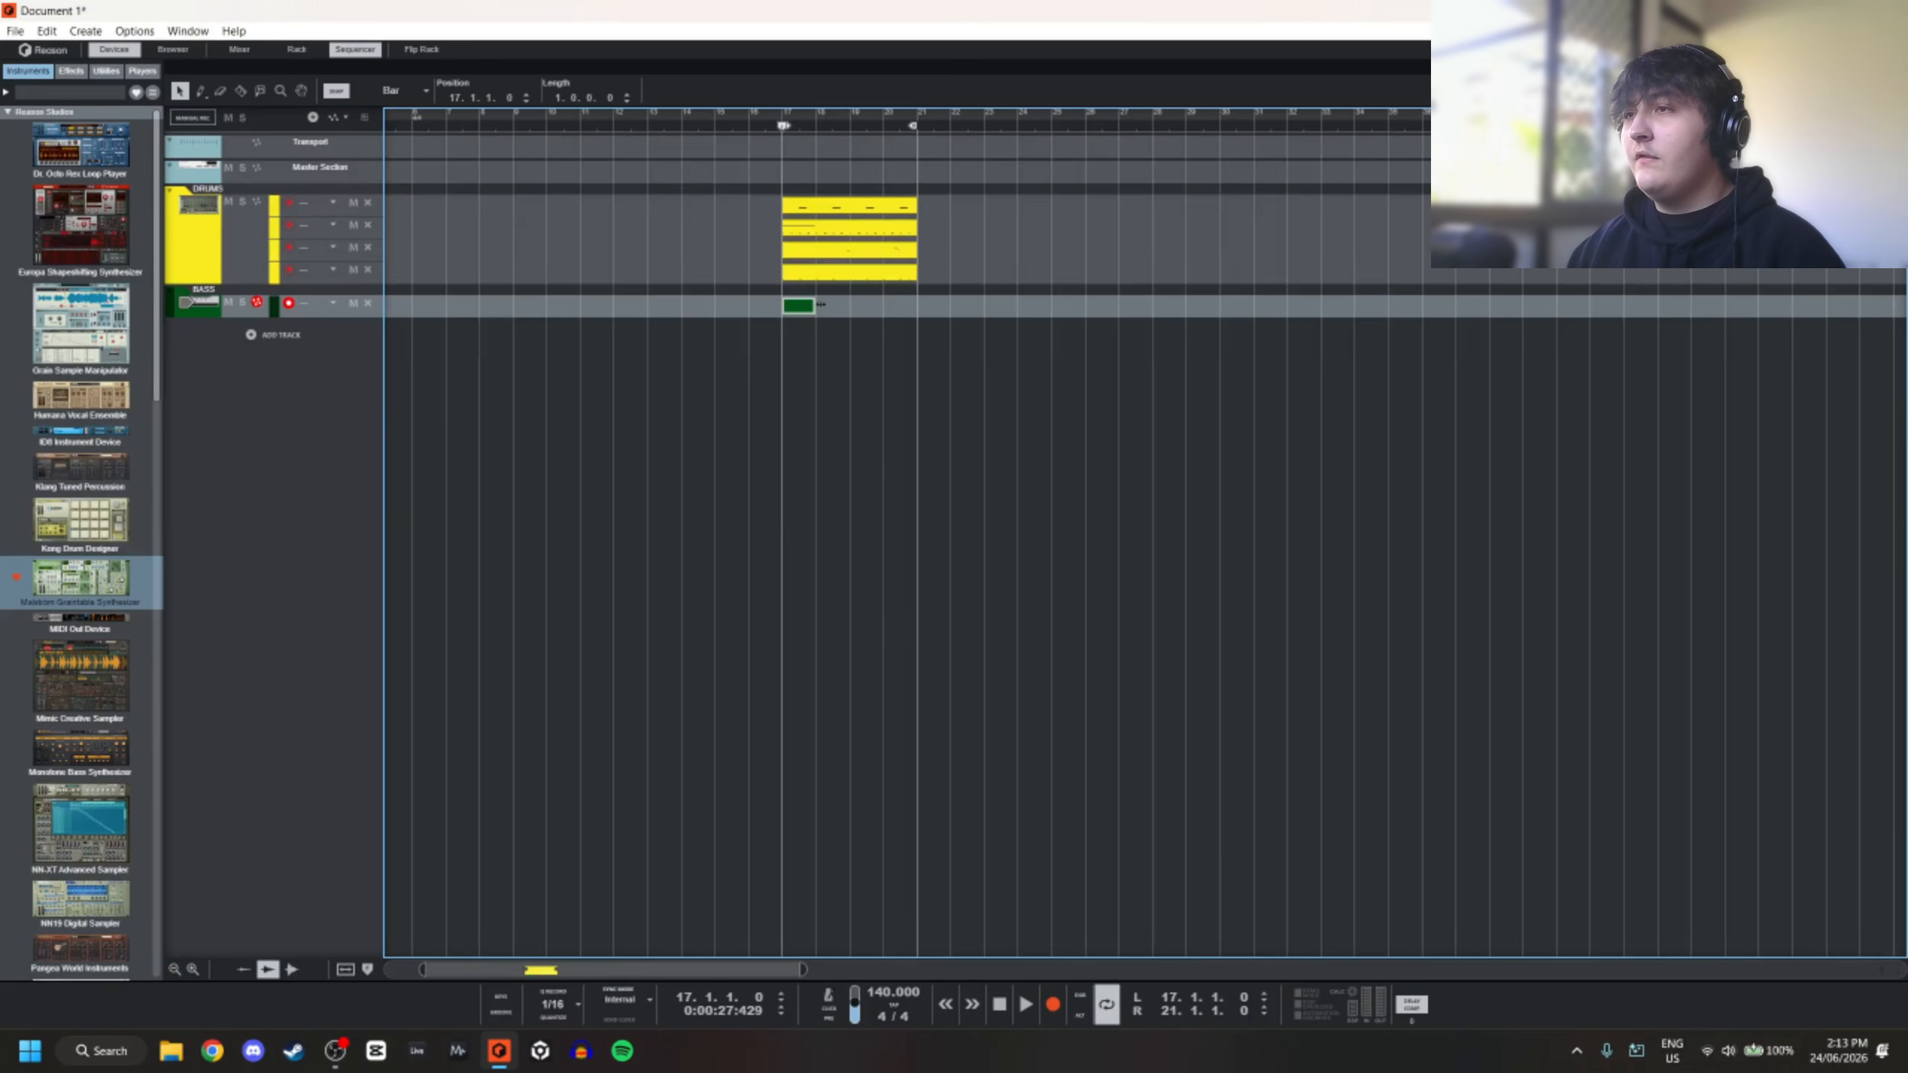
drag(821, 305, 916, 308)
double_click(845, 306)
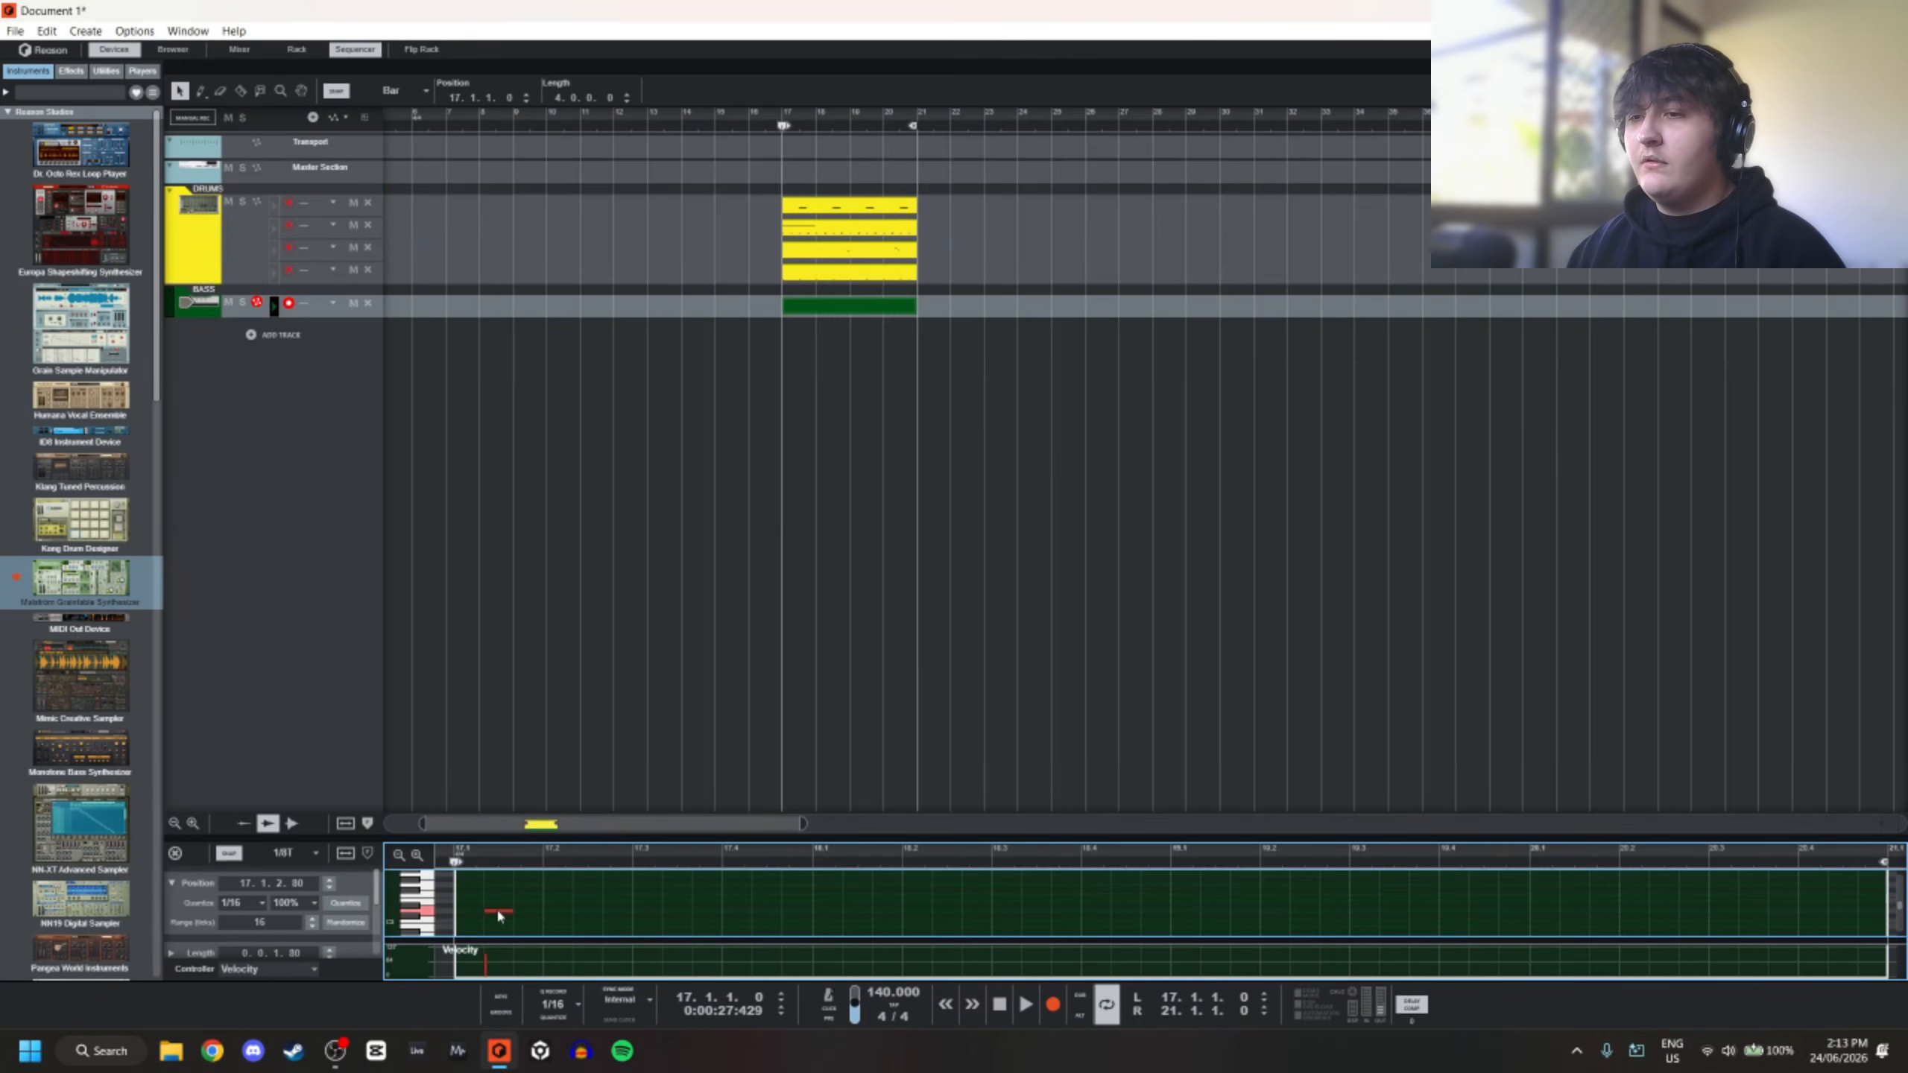
Place an F3 note at the very start of the BASS clip and enlarge the note editing area
double_click(485, 911)
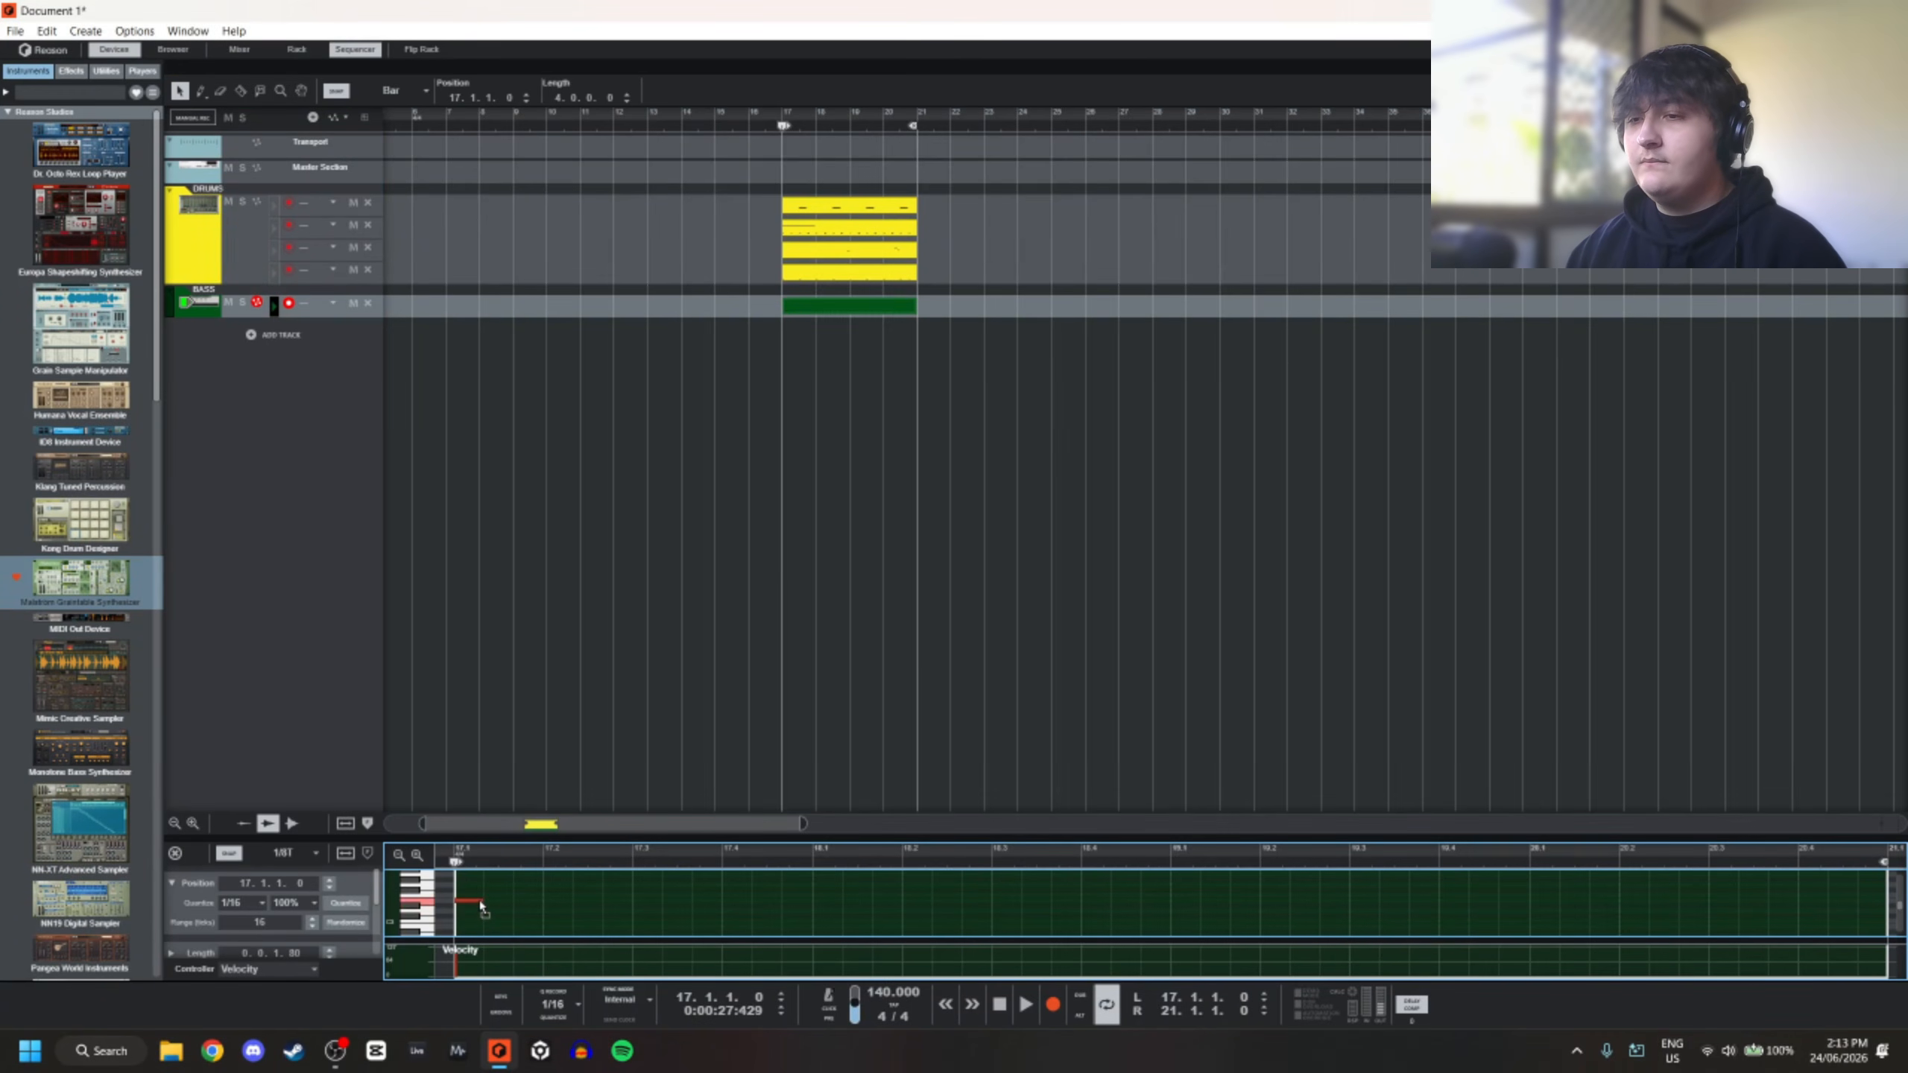
click(480, 901)
drag(473, 909, 480, 898)
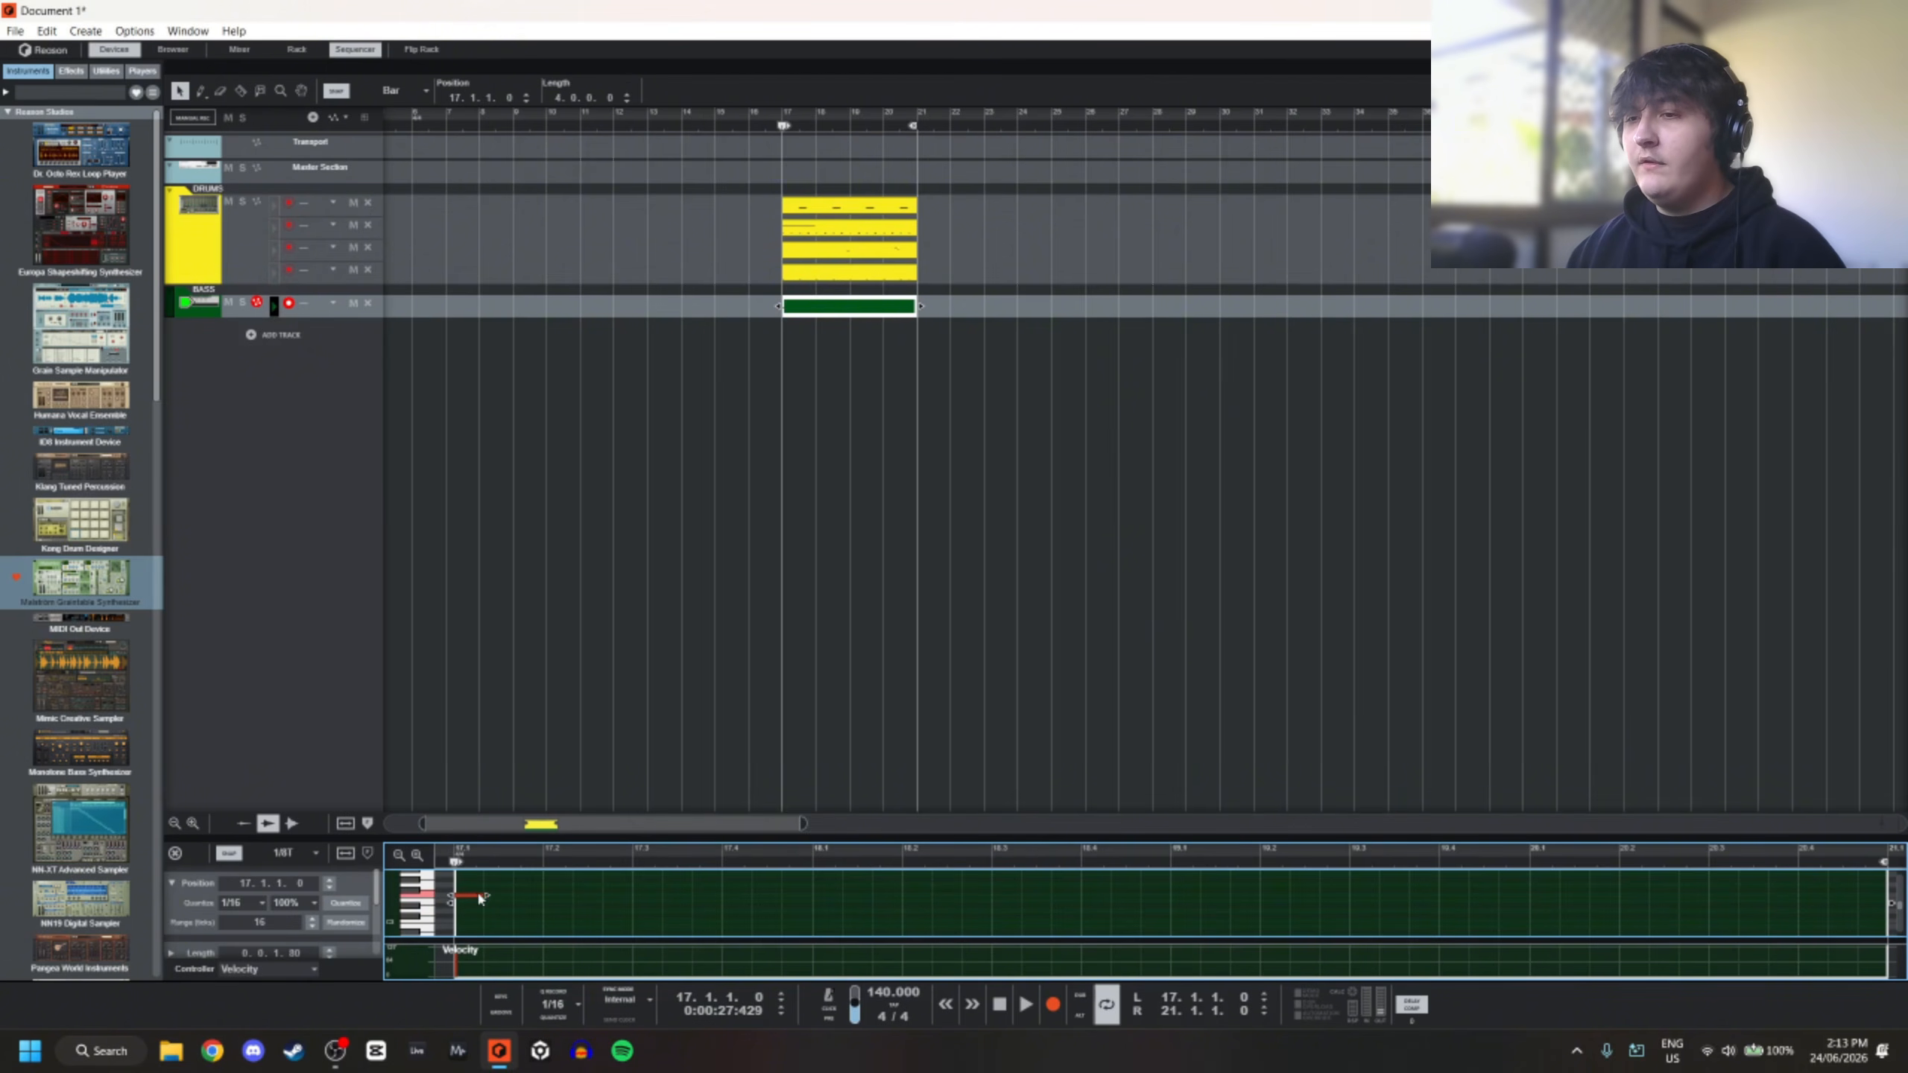
drag(563, 836, 633, 223)
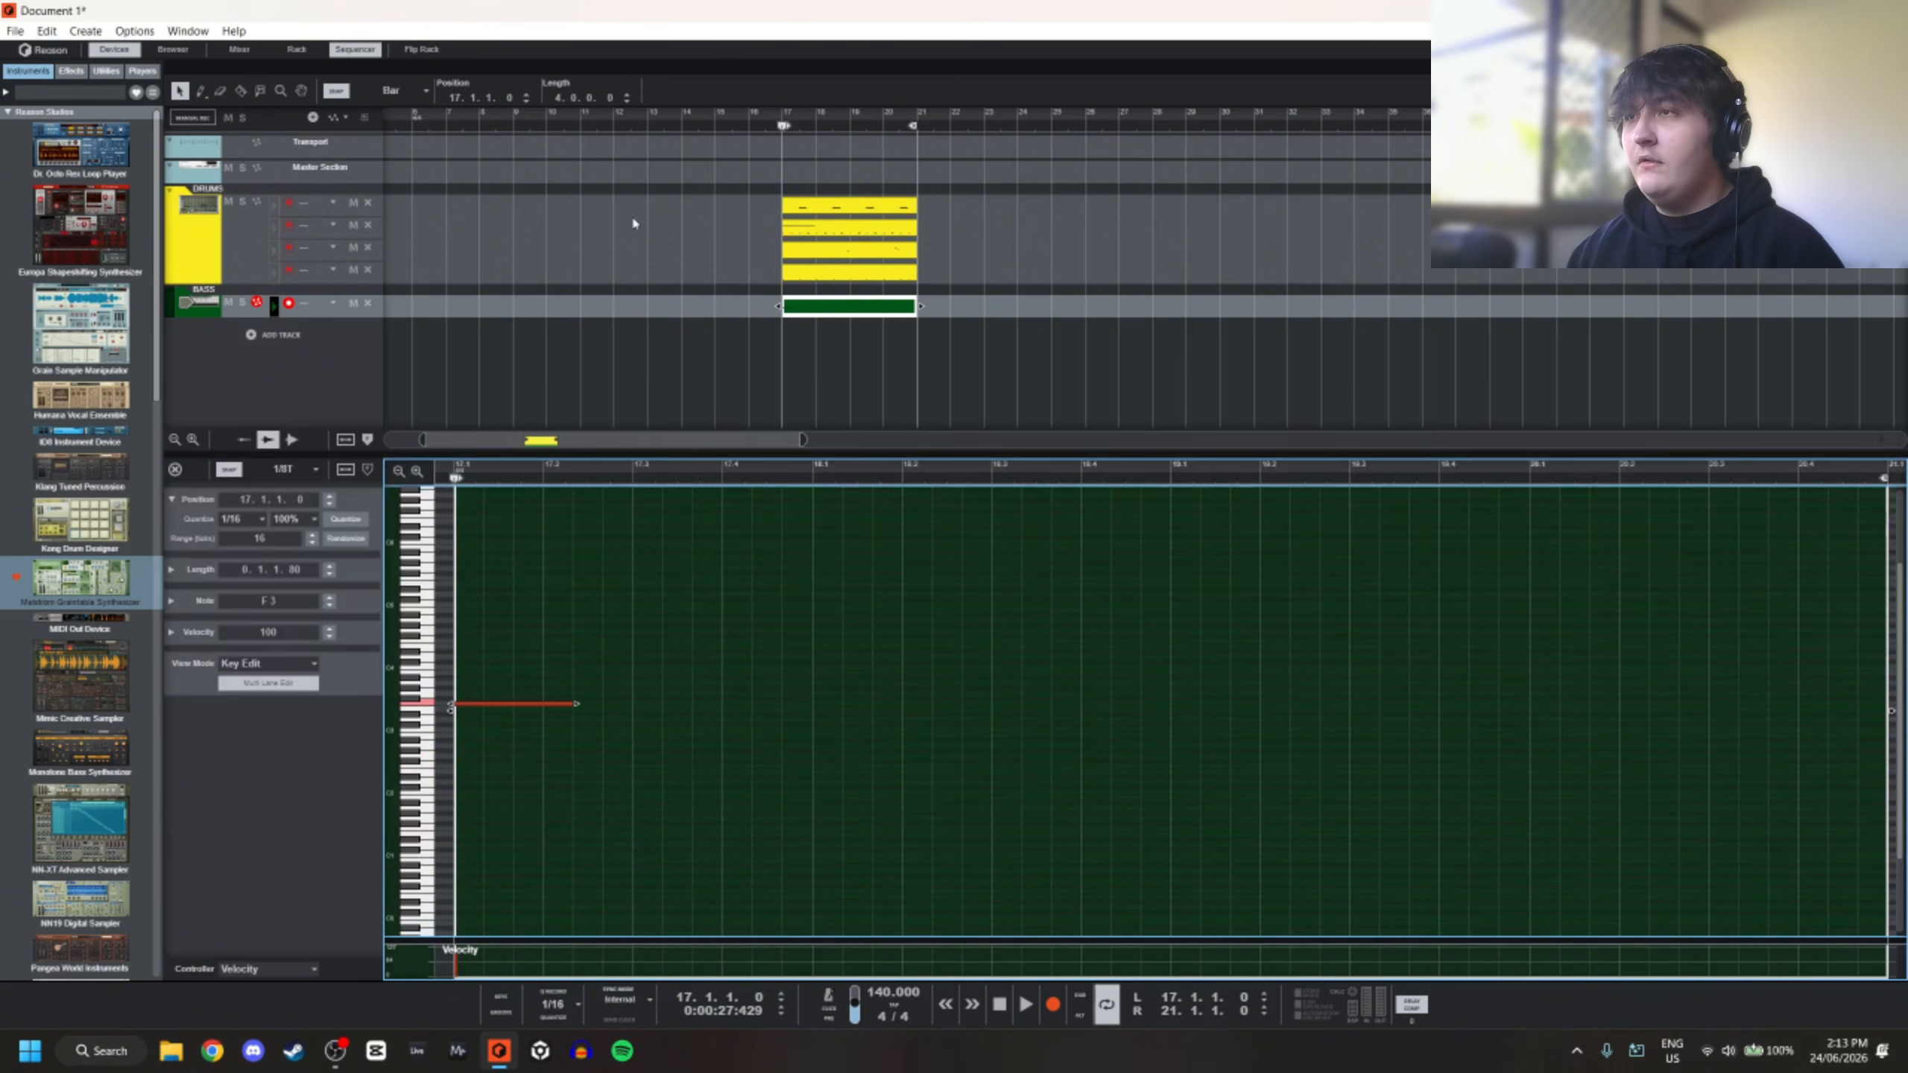
Solo the BASS track, shorten the F3 note to a length of 0.0.2.0, and set the note editor's snap to Grid
click(242, 302)
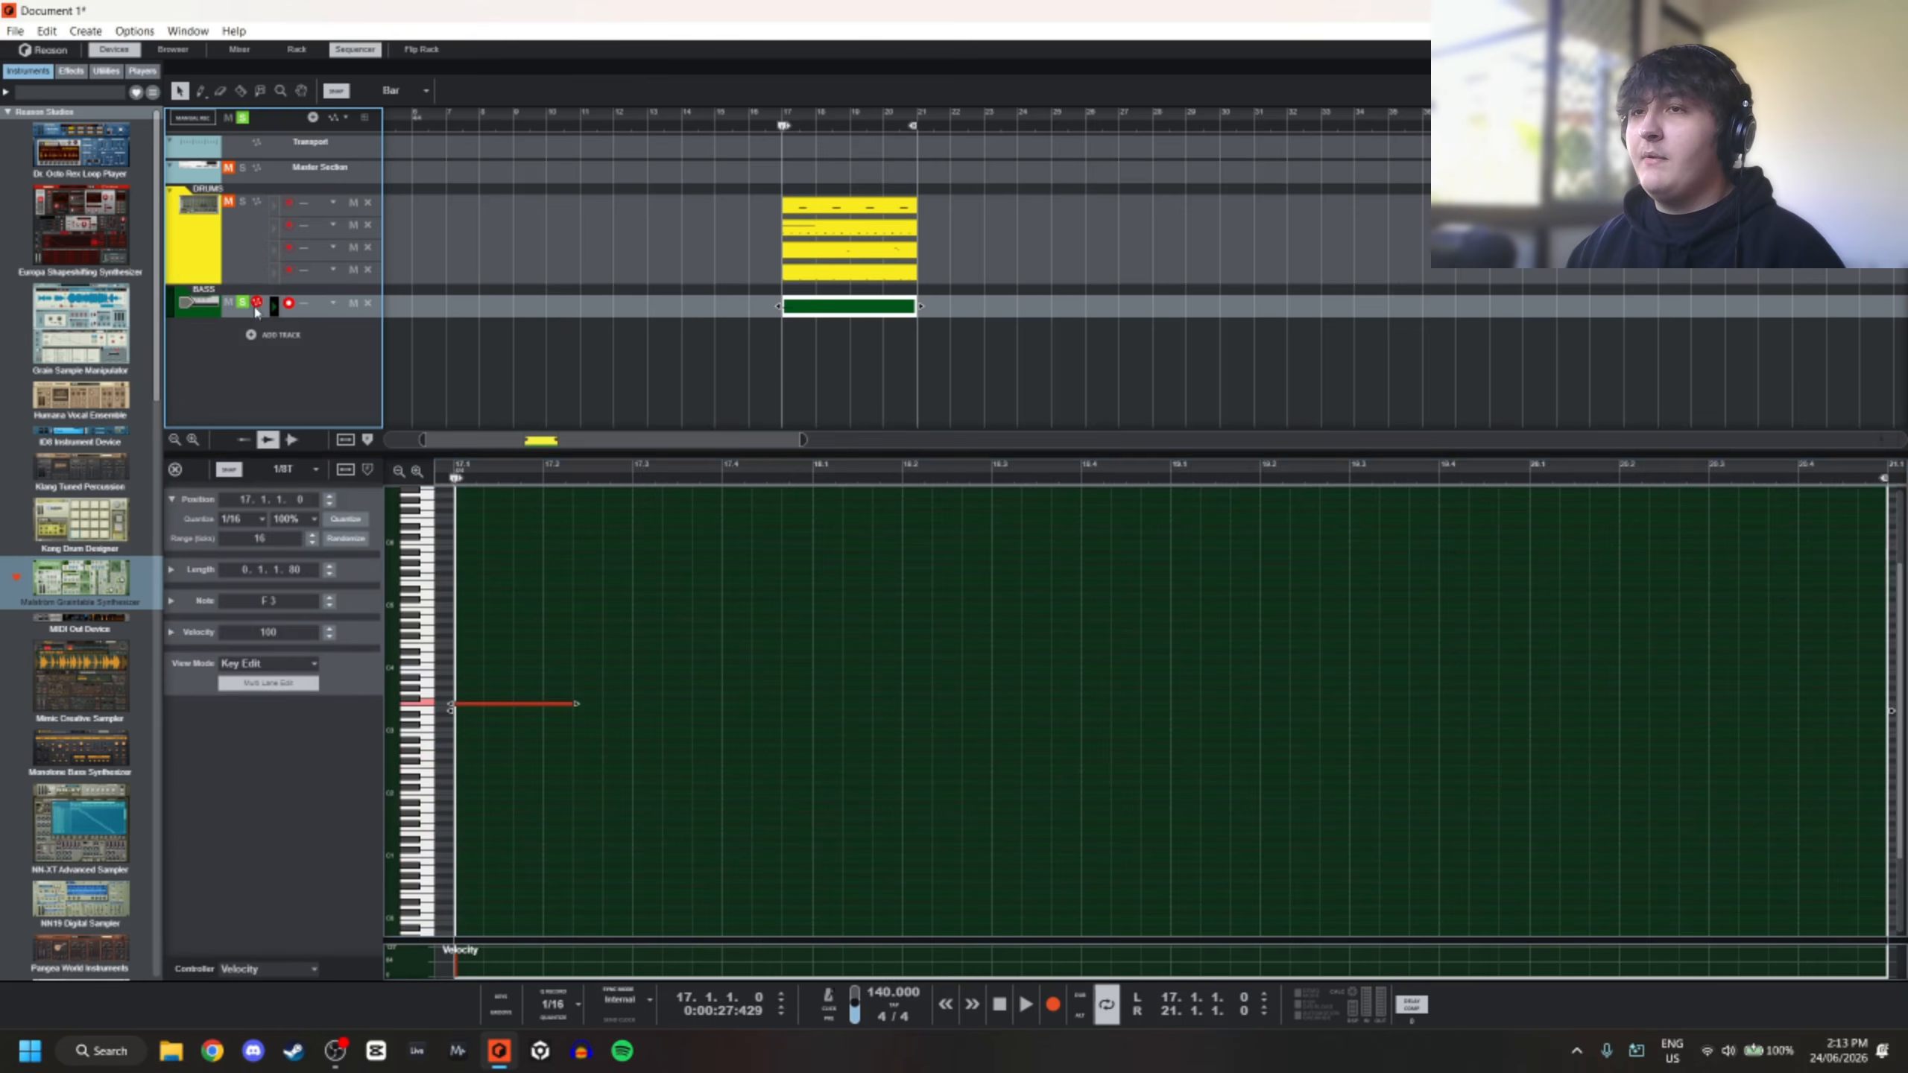
click(580, 716)
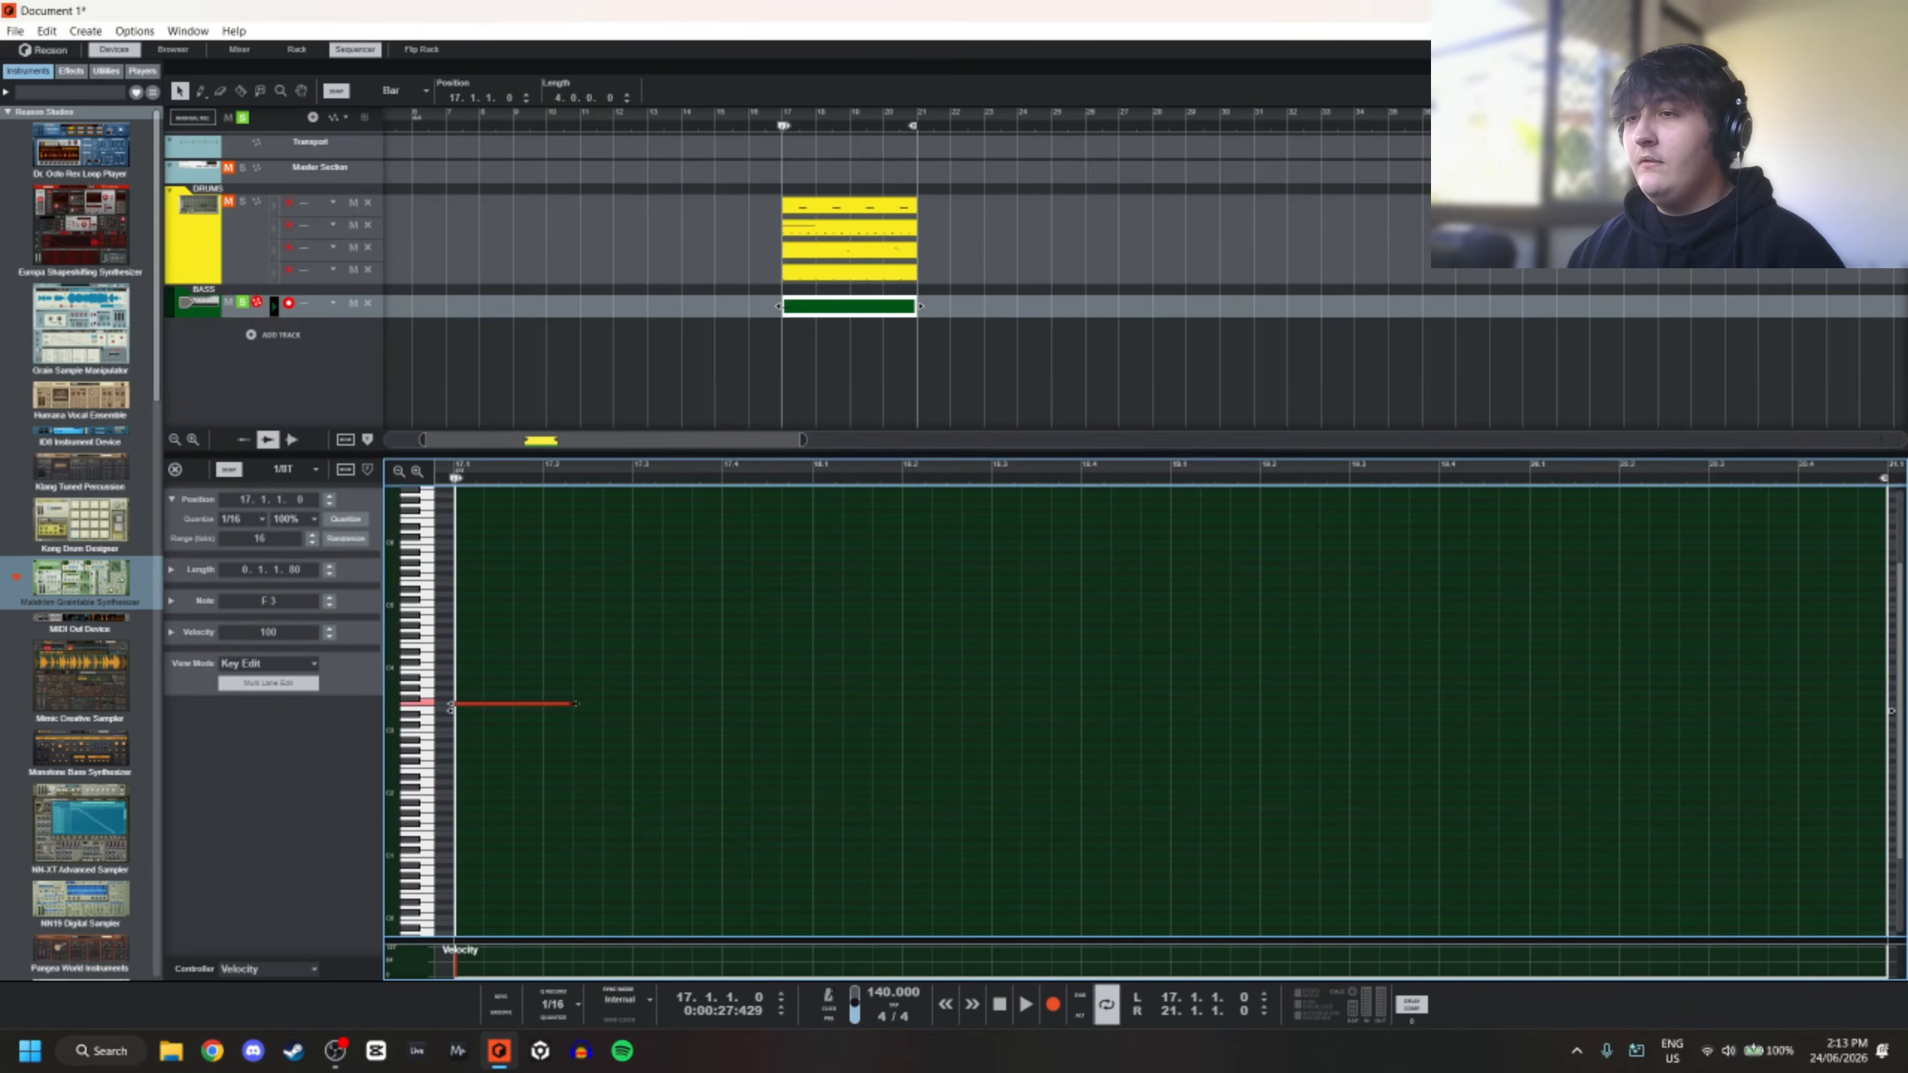
drag(576, 704, 515, 703)
click(314, 469)
click(311, 486)
click(520, 765)
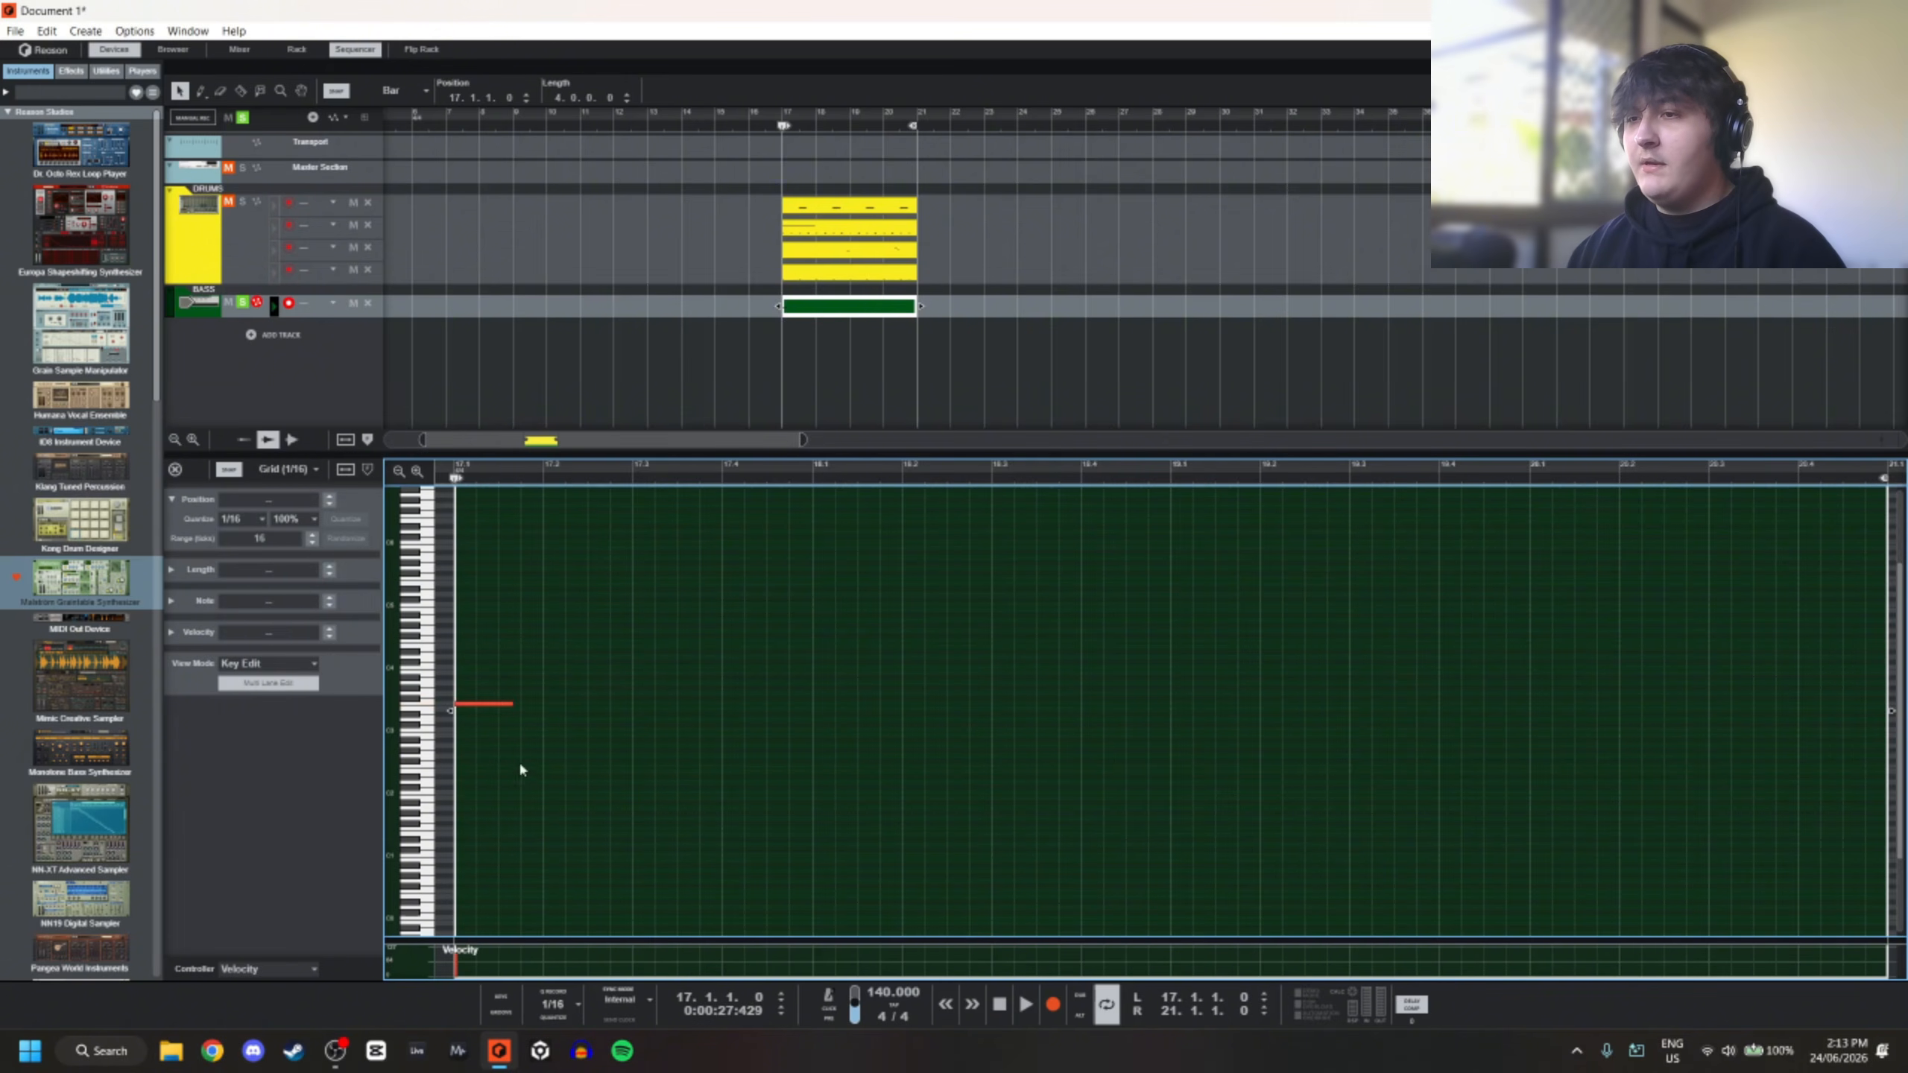
Duplicate the F3 note onto every beat until the four-bar BASS clip is filled
click(507, 704)
scroll(533, 713, down, 3)
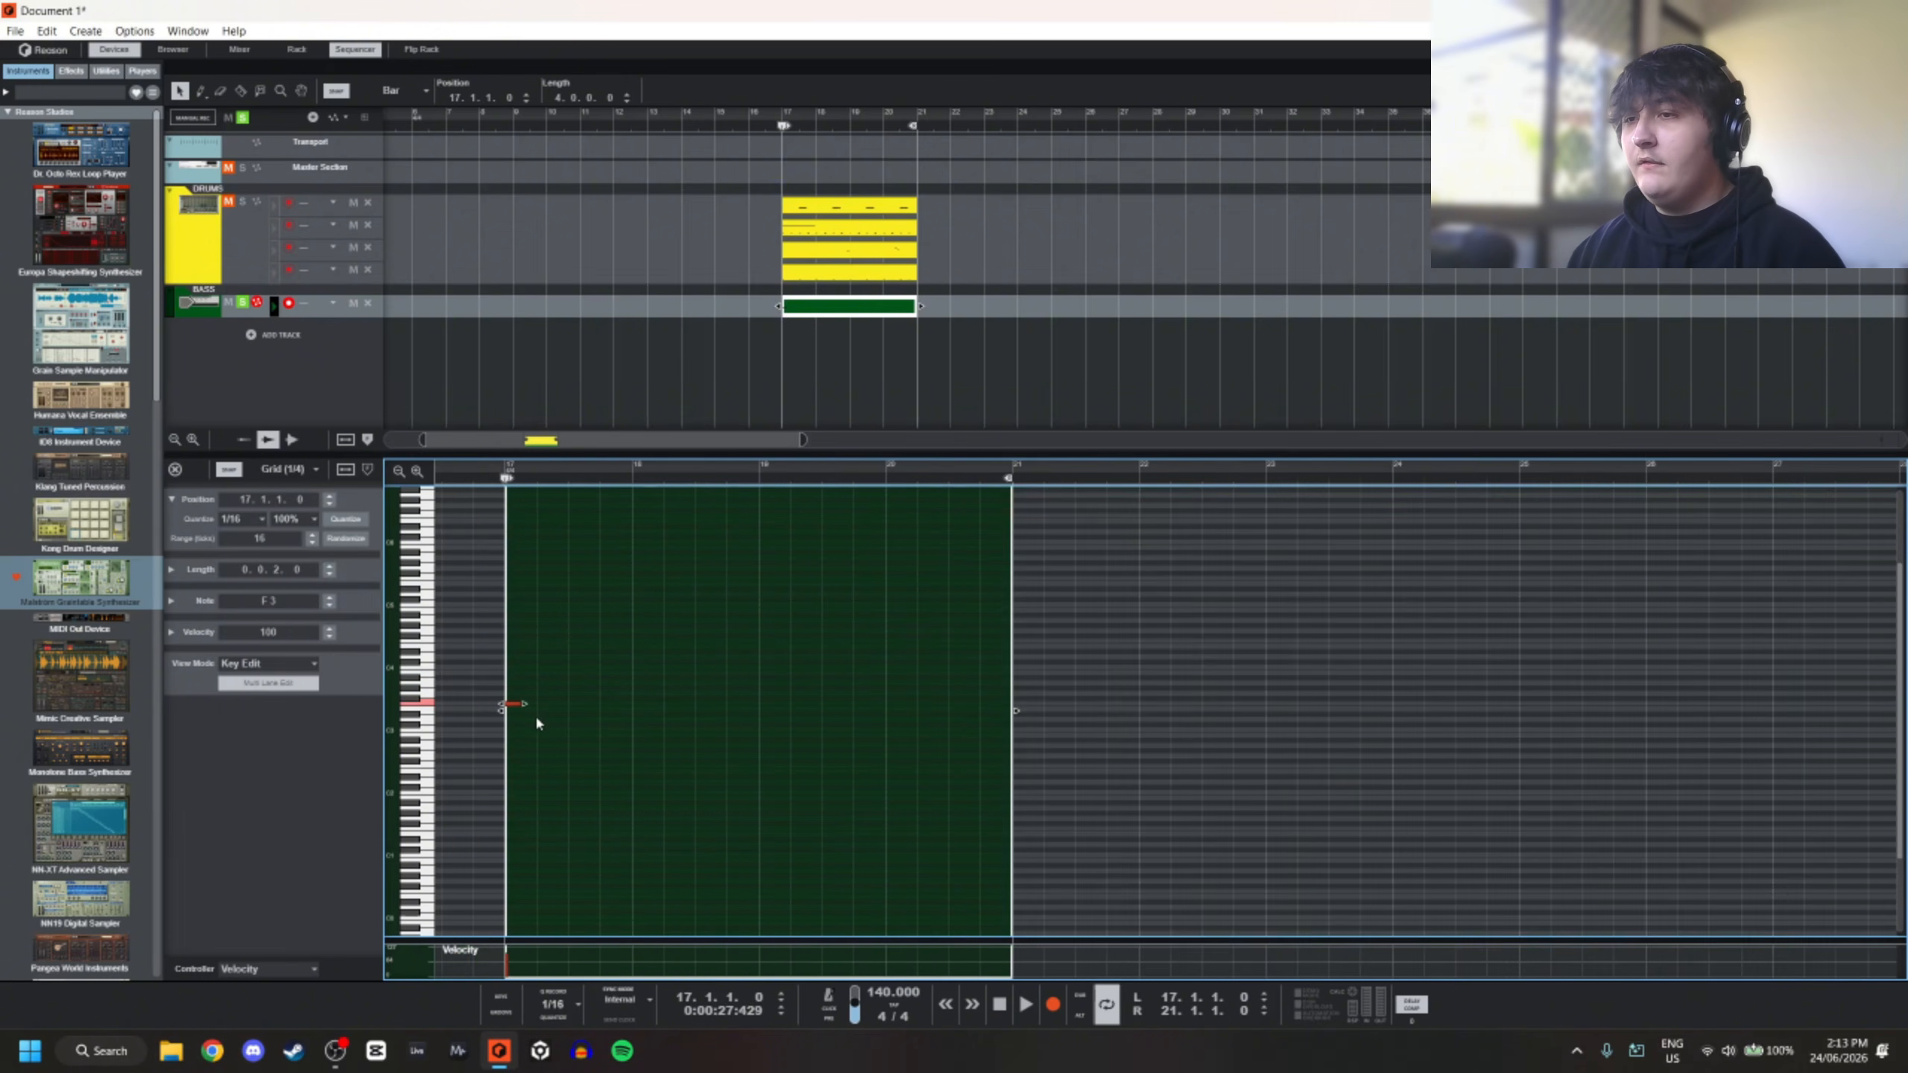
key(ctrl+d)
key(ctrl+d)
key(ctrl+d)
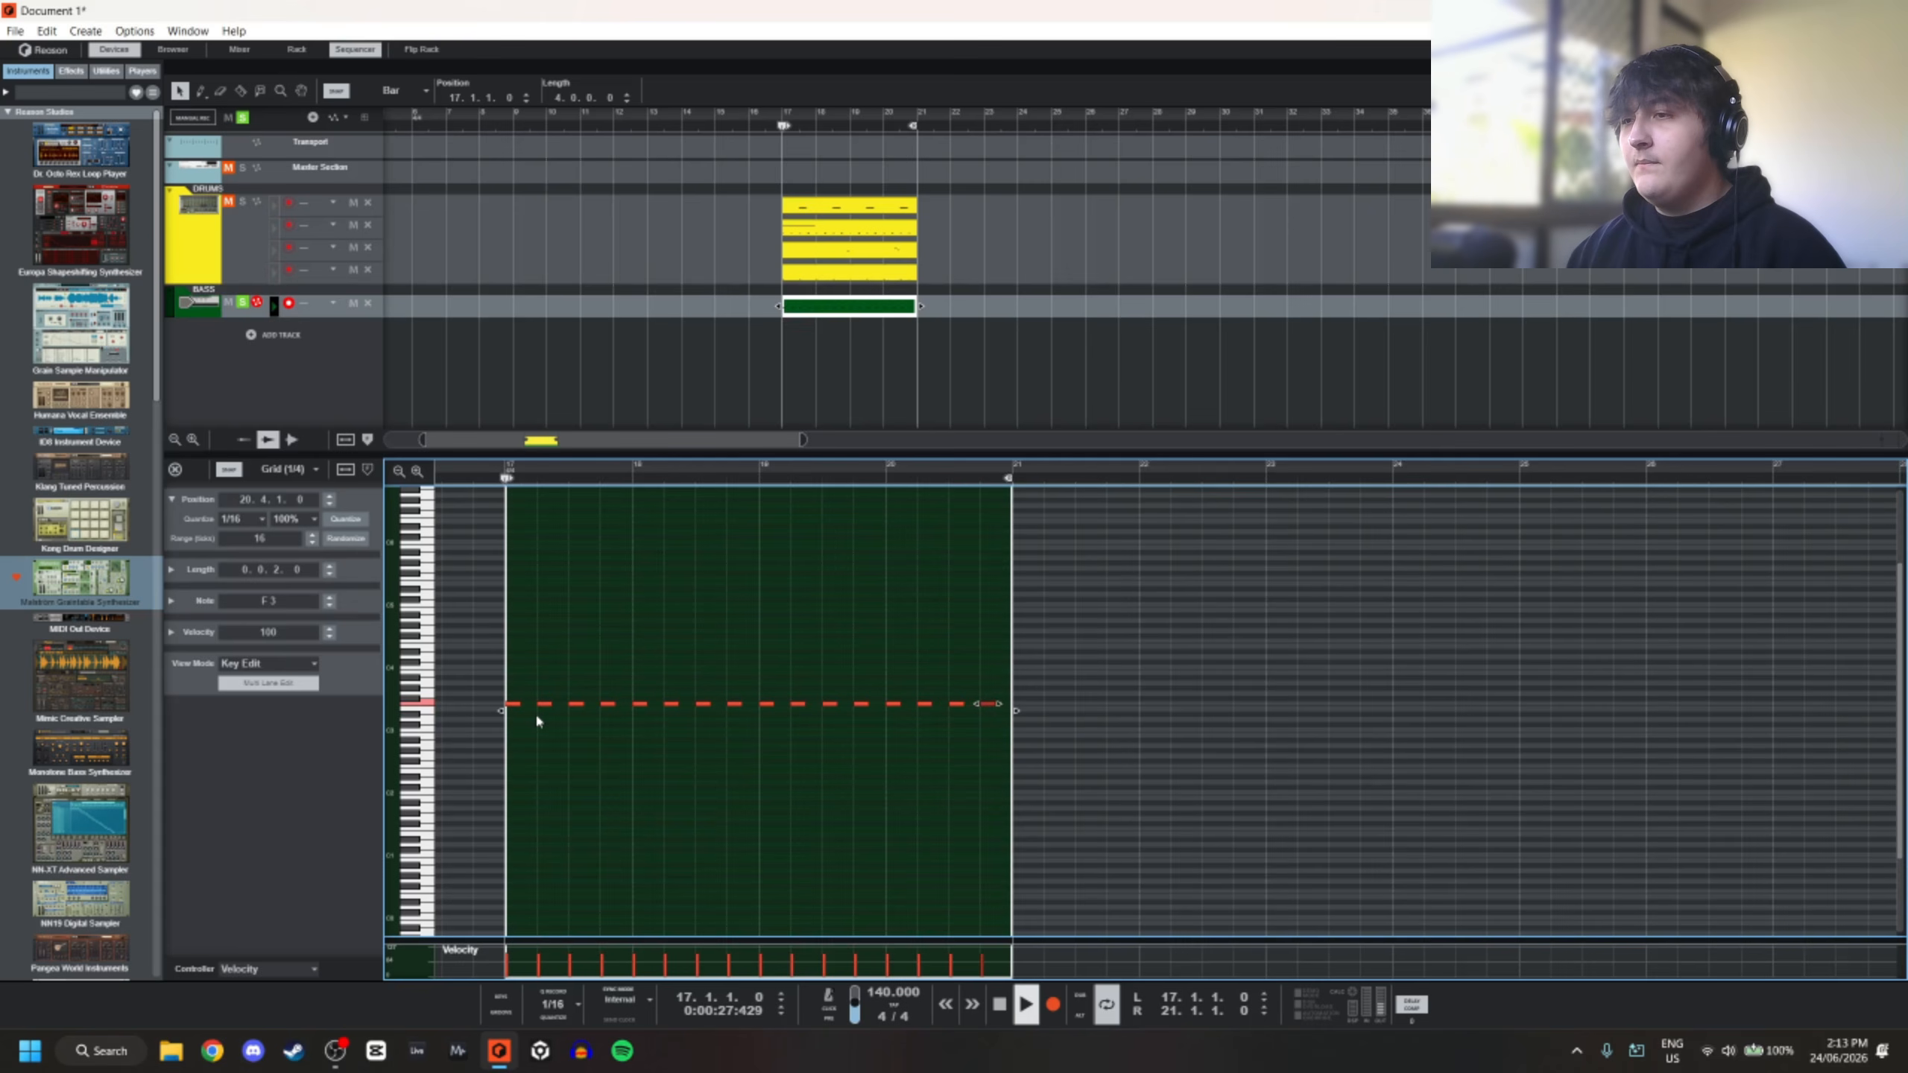
Start loop playback and transpose all the bass notes down three octaves to F0
key(space)
key(ctrl+a)
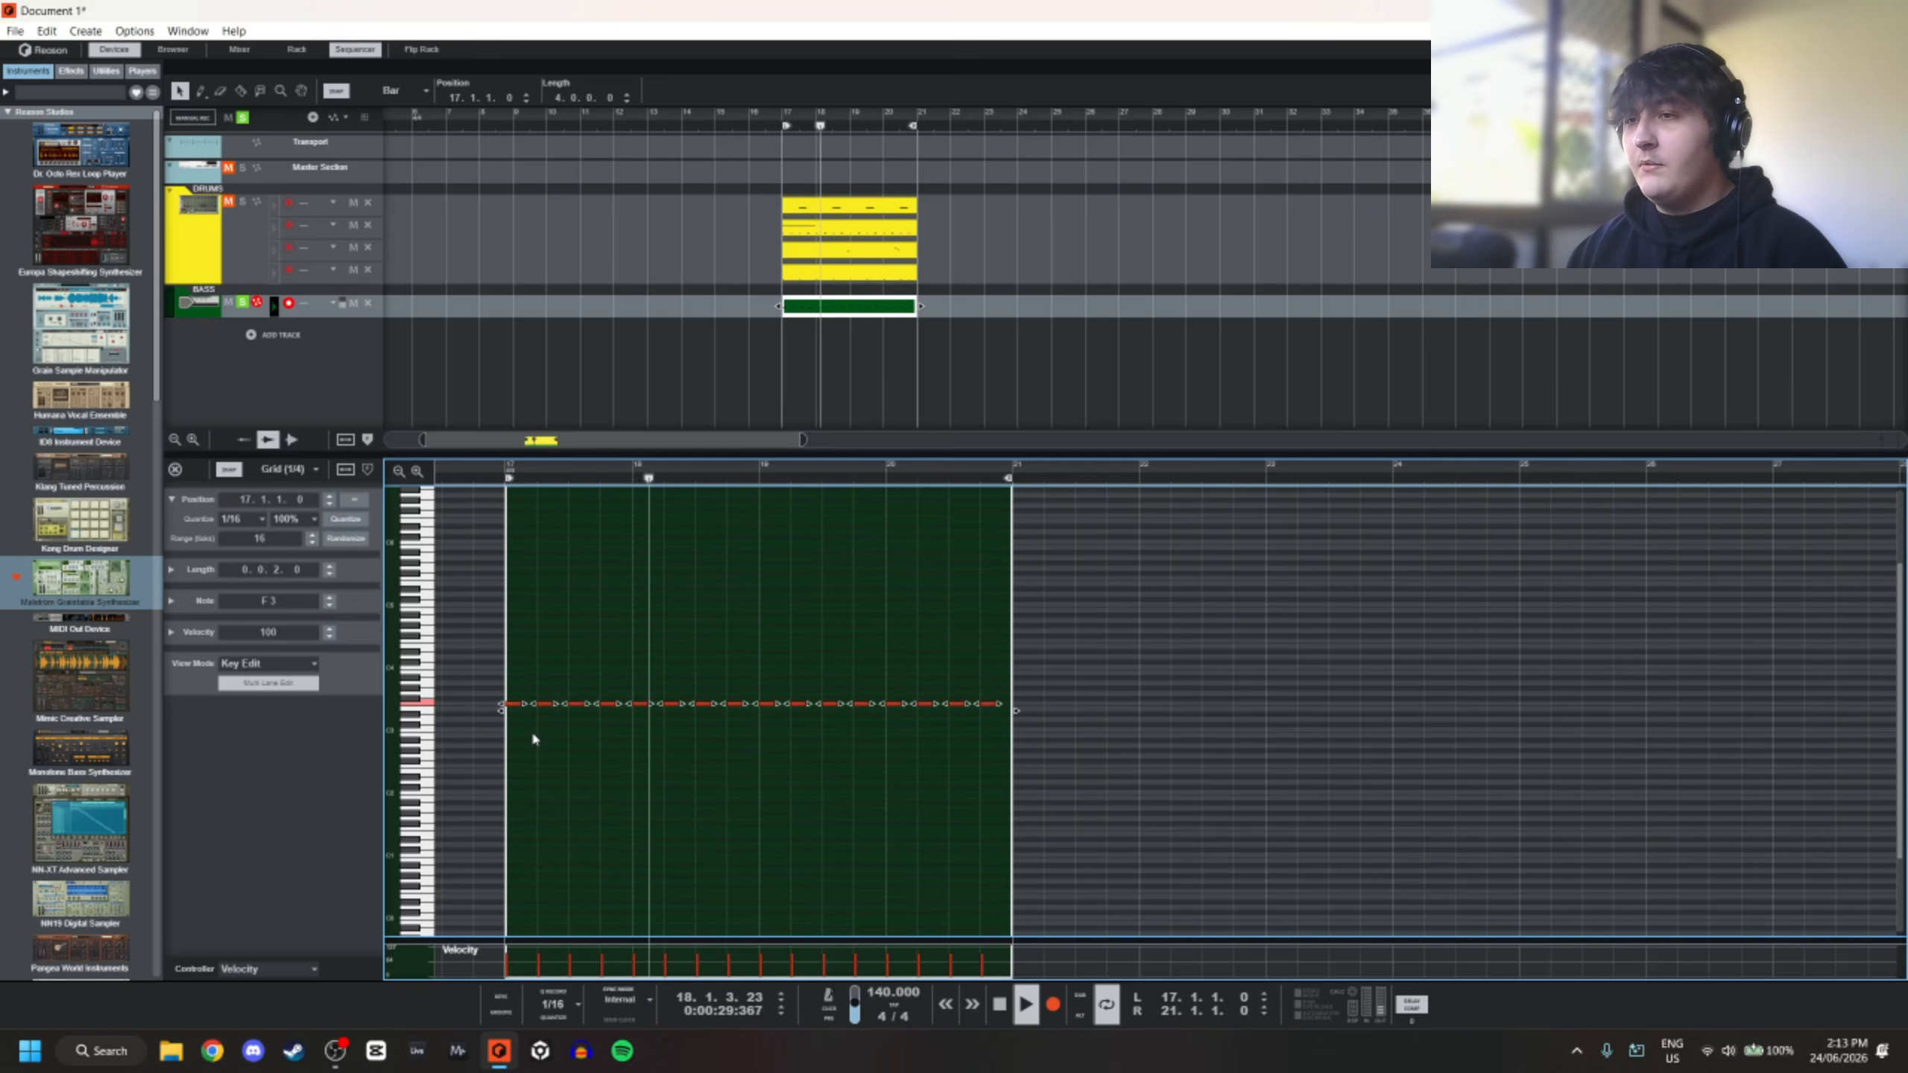
key(shift+Down)
key(shift+Down)
key(shift+Down)
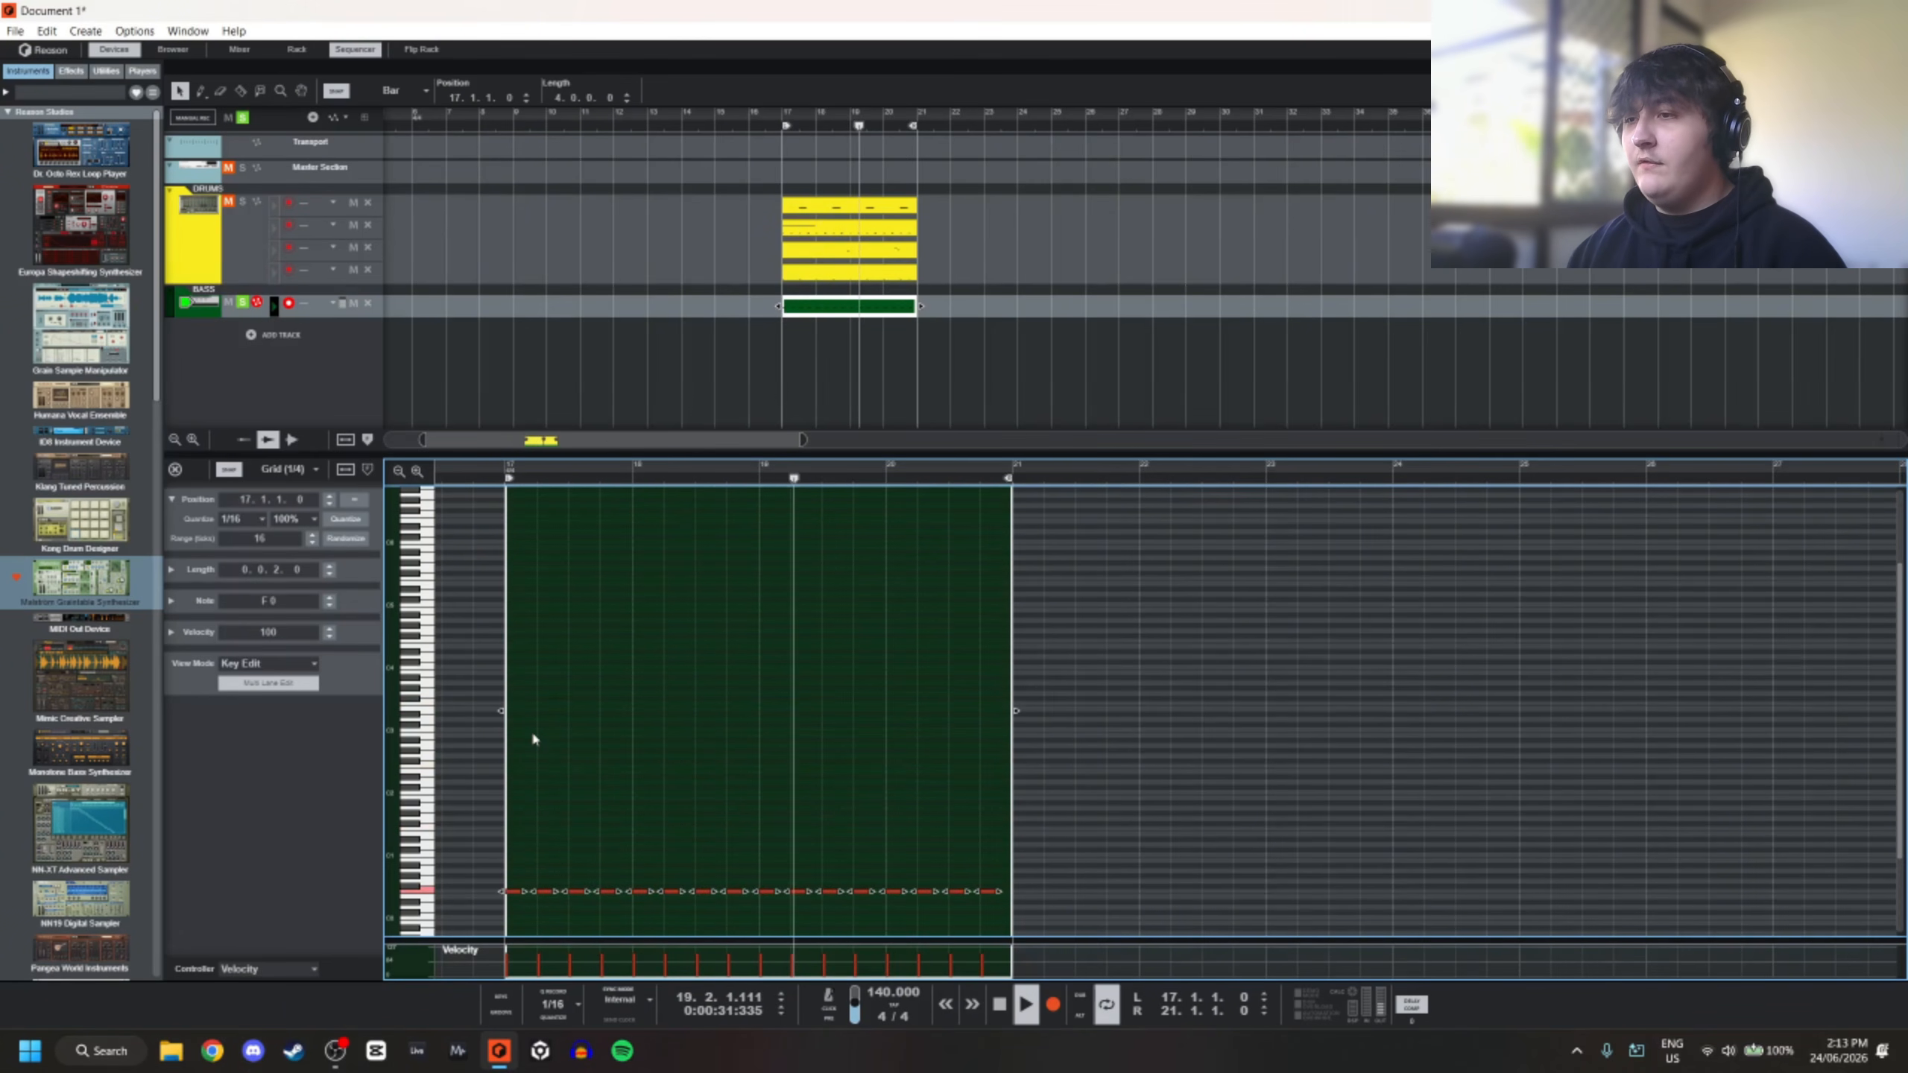
Go to the BASS track's Malström, choose the SweepingSquare graintable for oscillator A, and raise the master level to about 107
click(831, 311)
scroll(827, 316, up, 6)
click(203, 313)
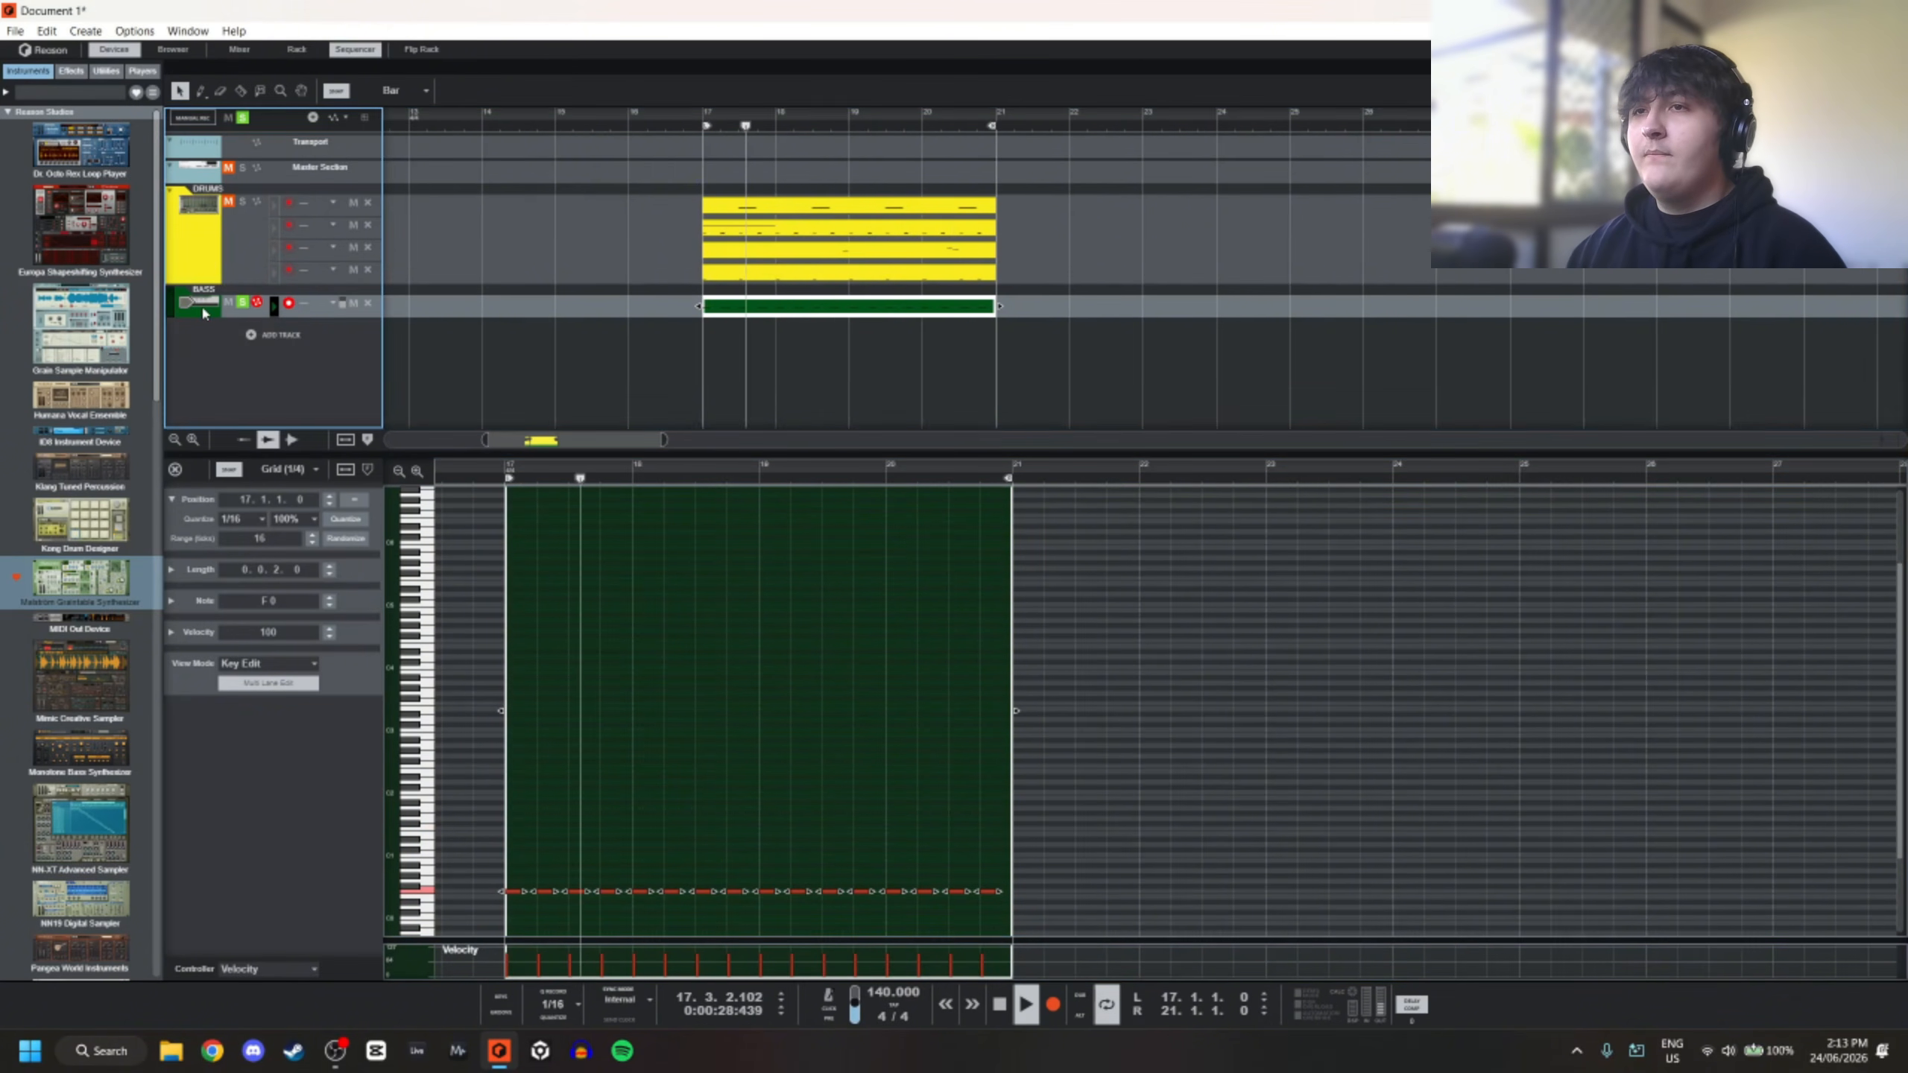
double_click(203, 314)
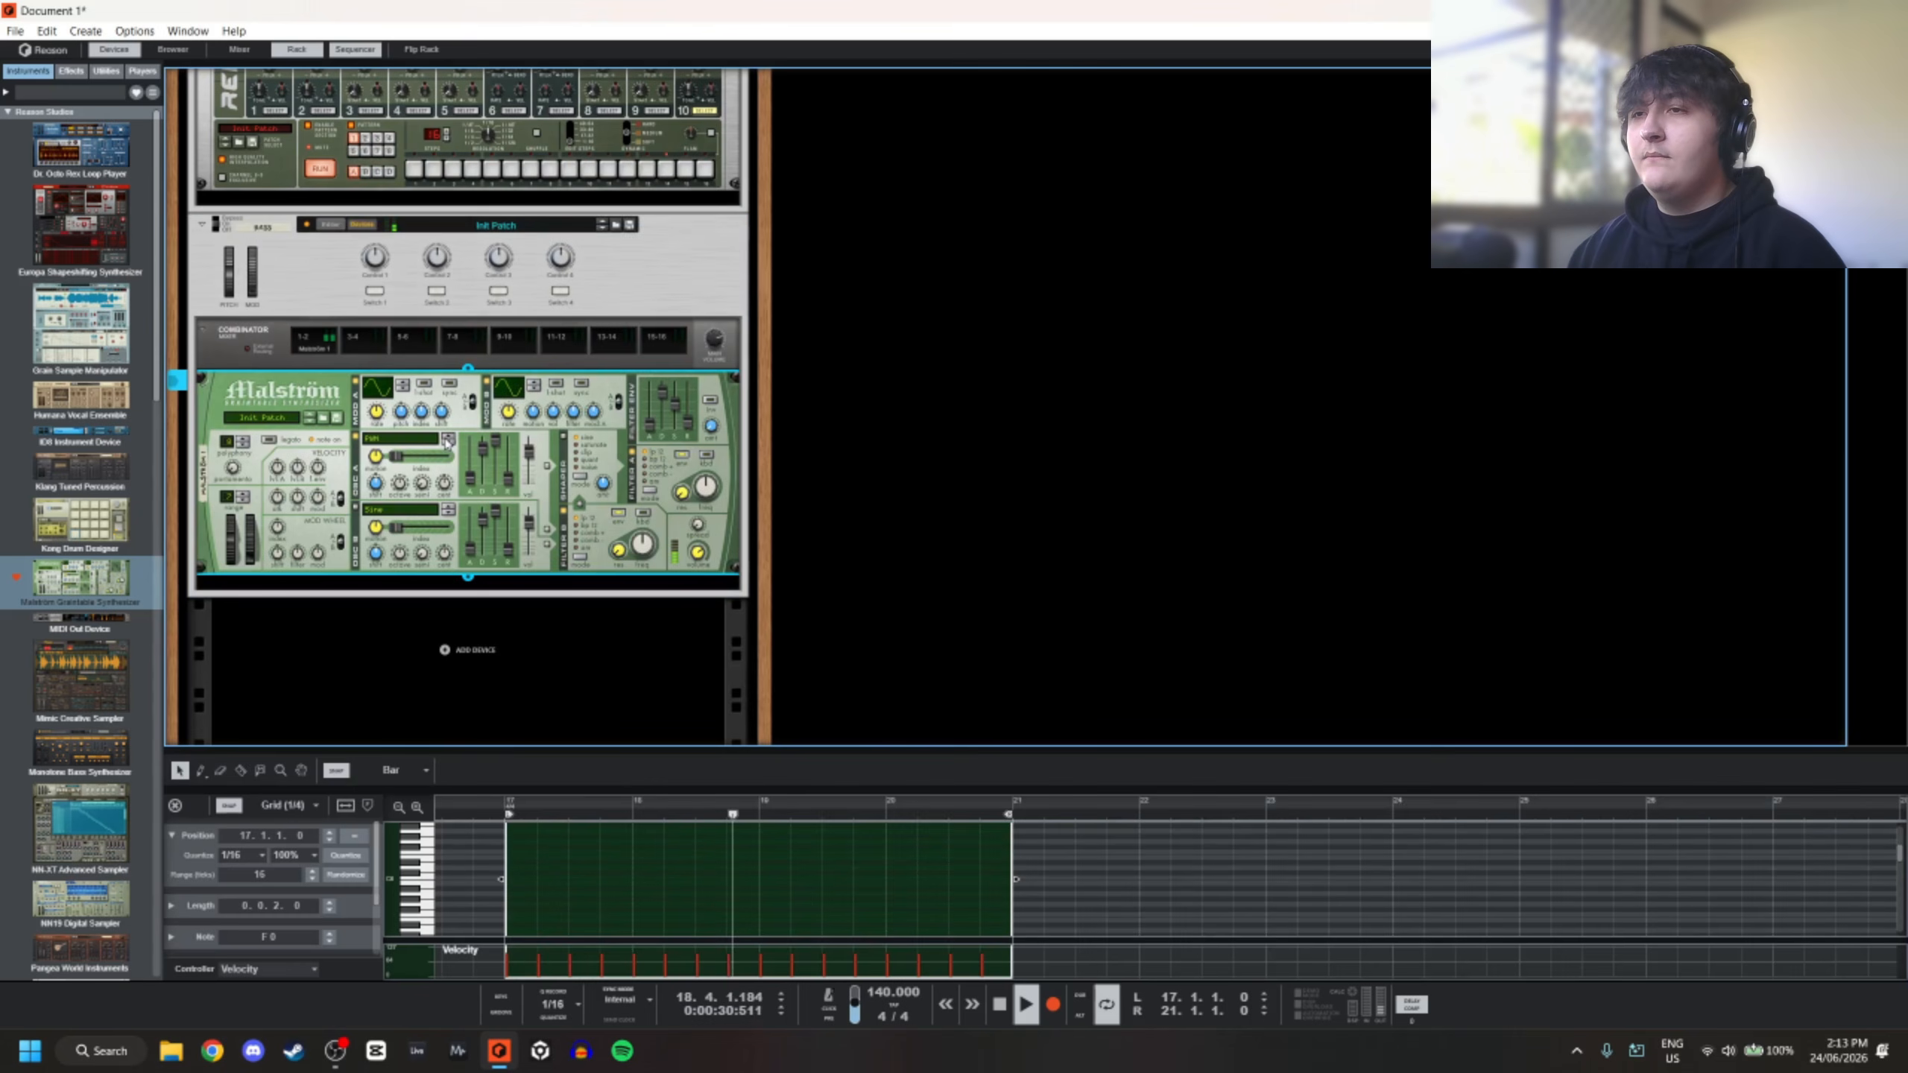
click(448, 442)
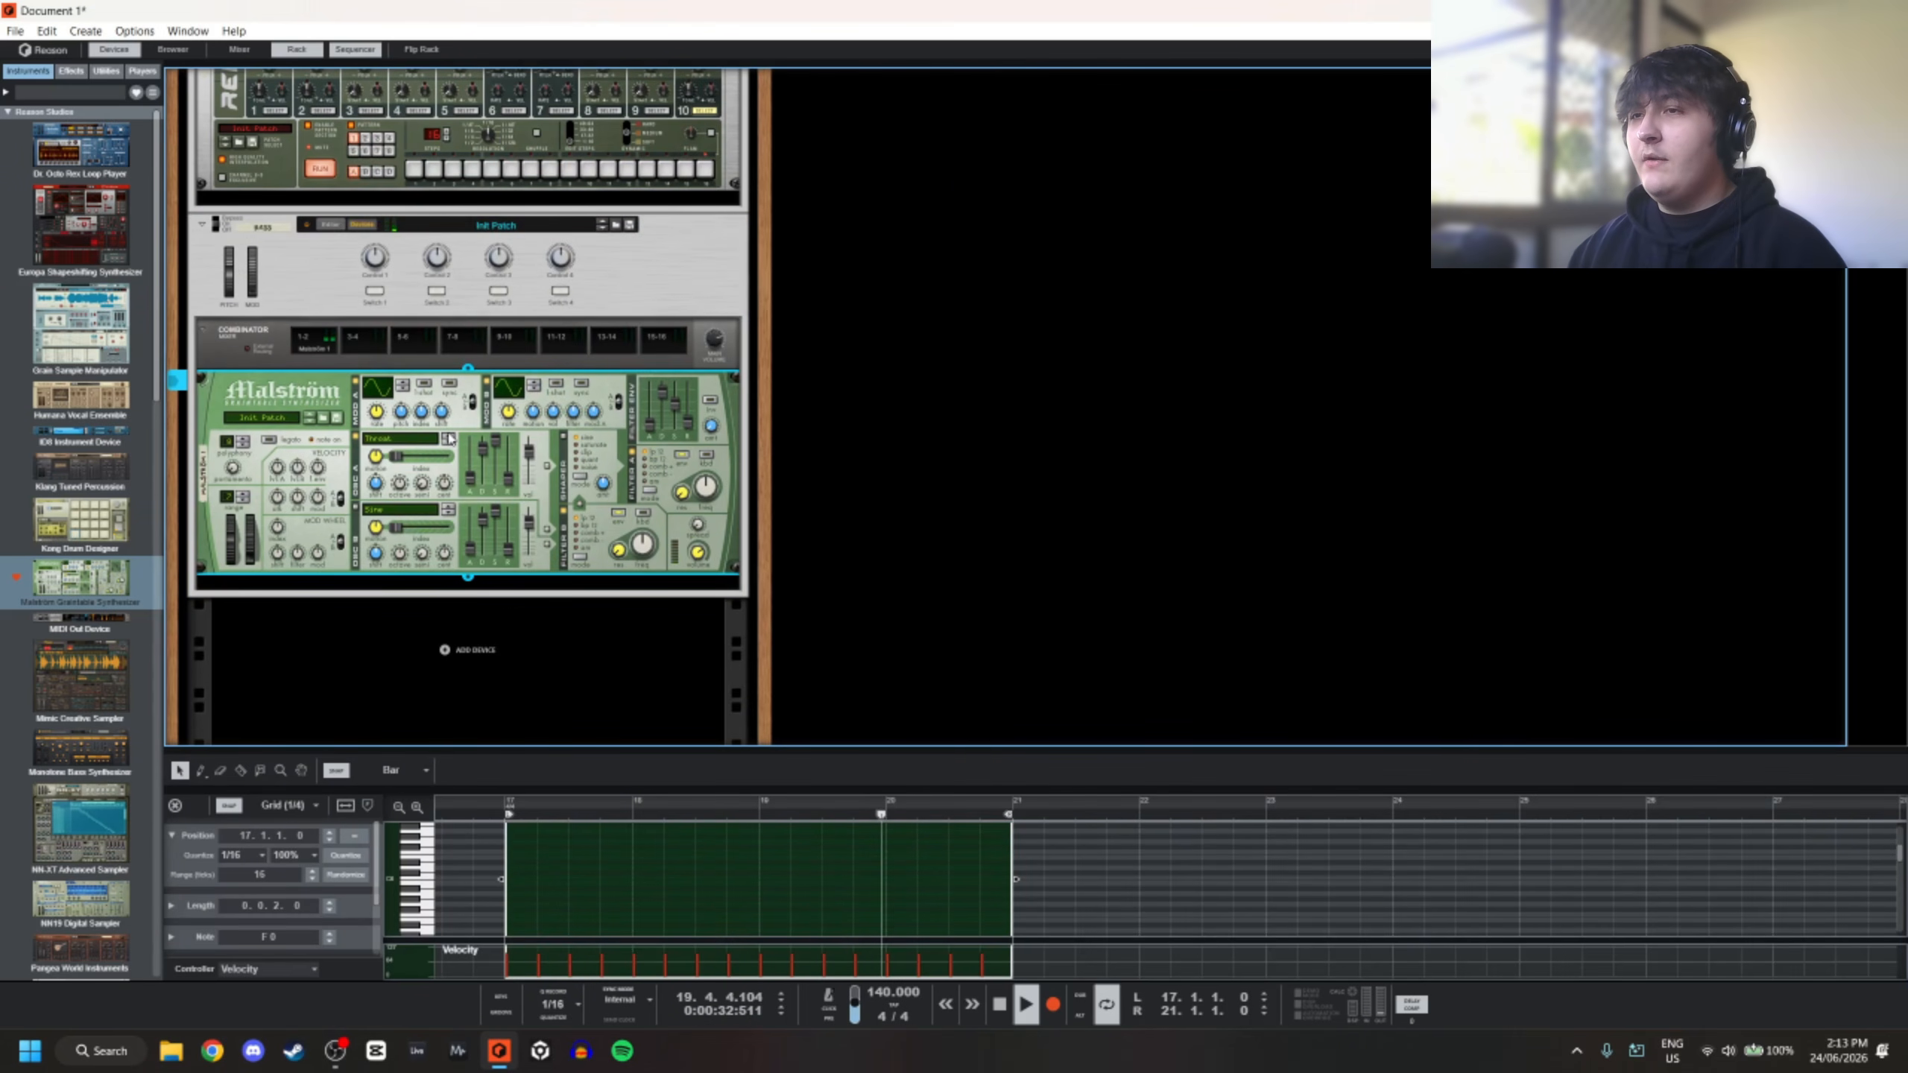
click(449, 441)
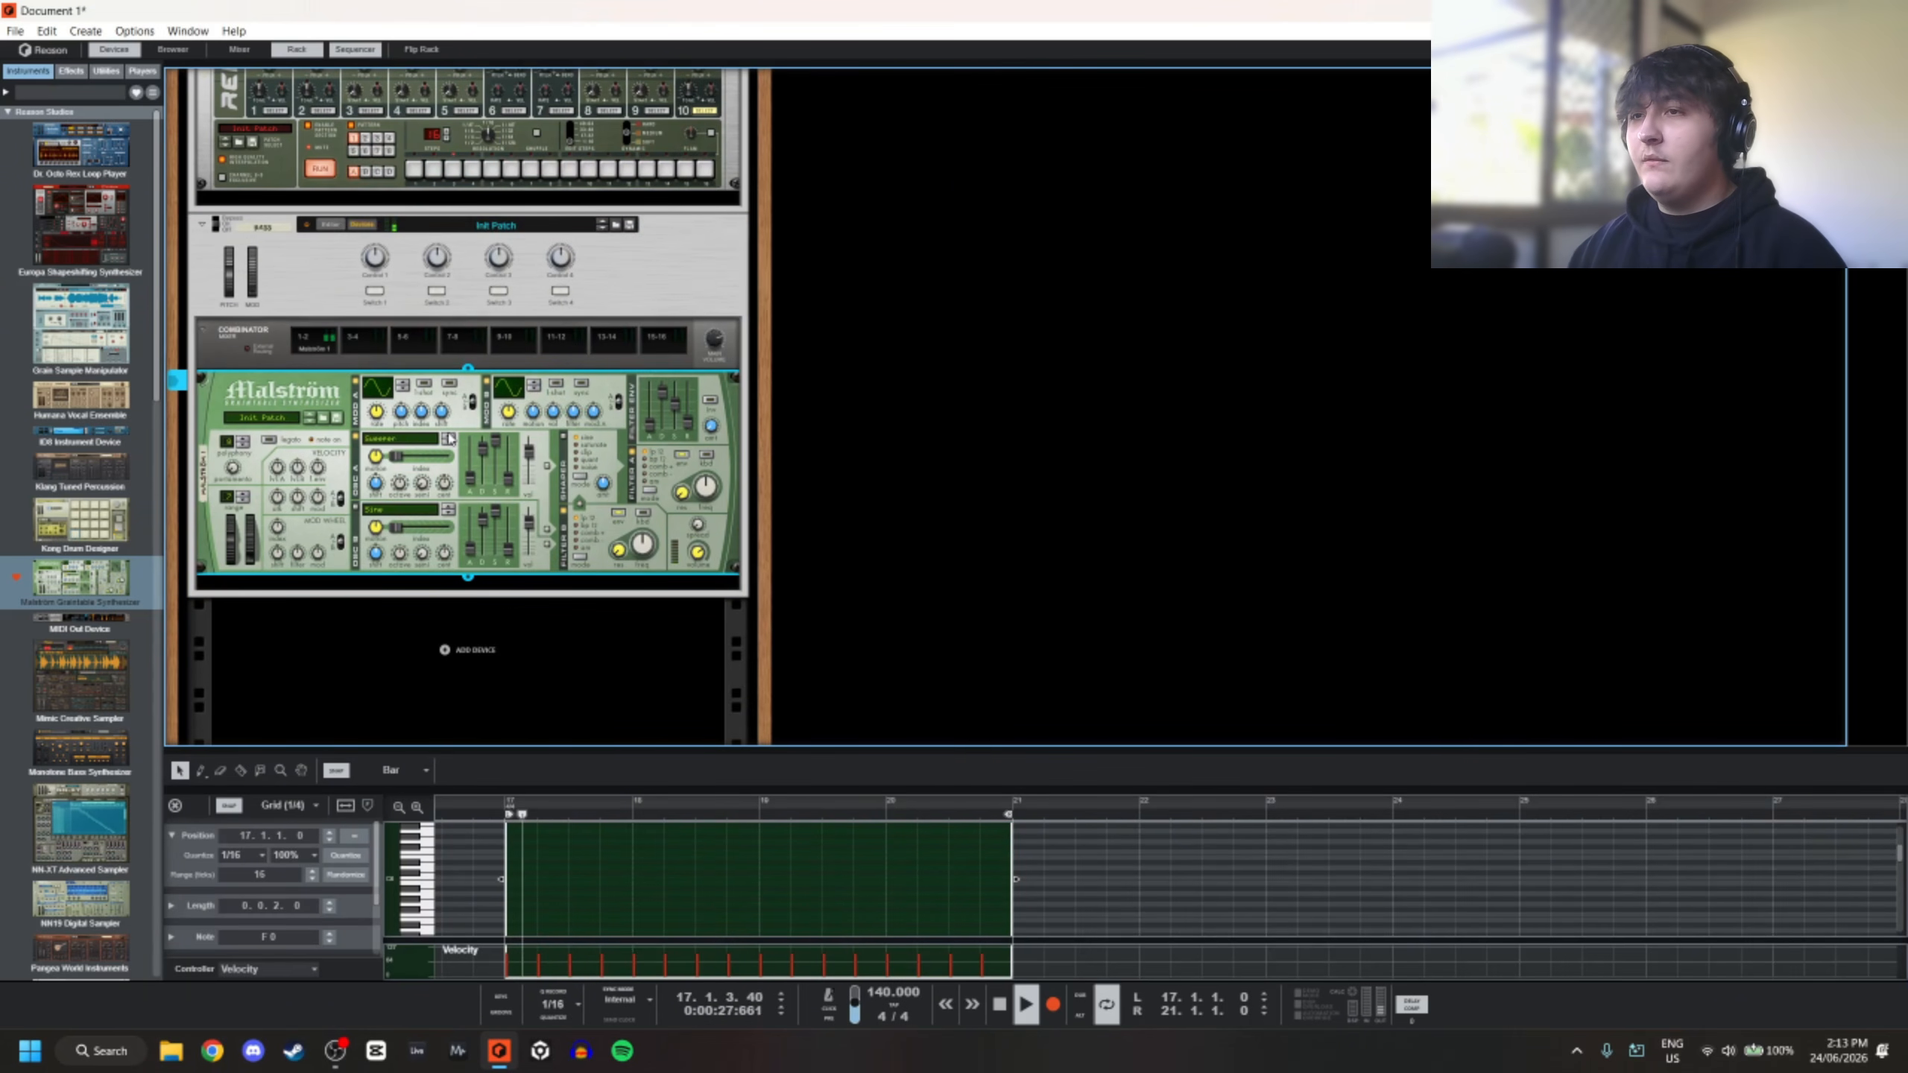
click(448, 441)
click(449, 440)
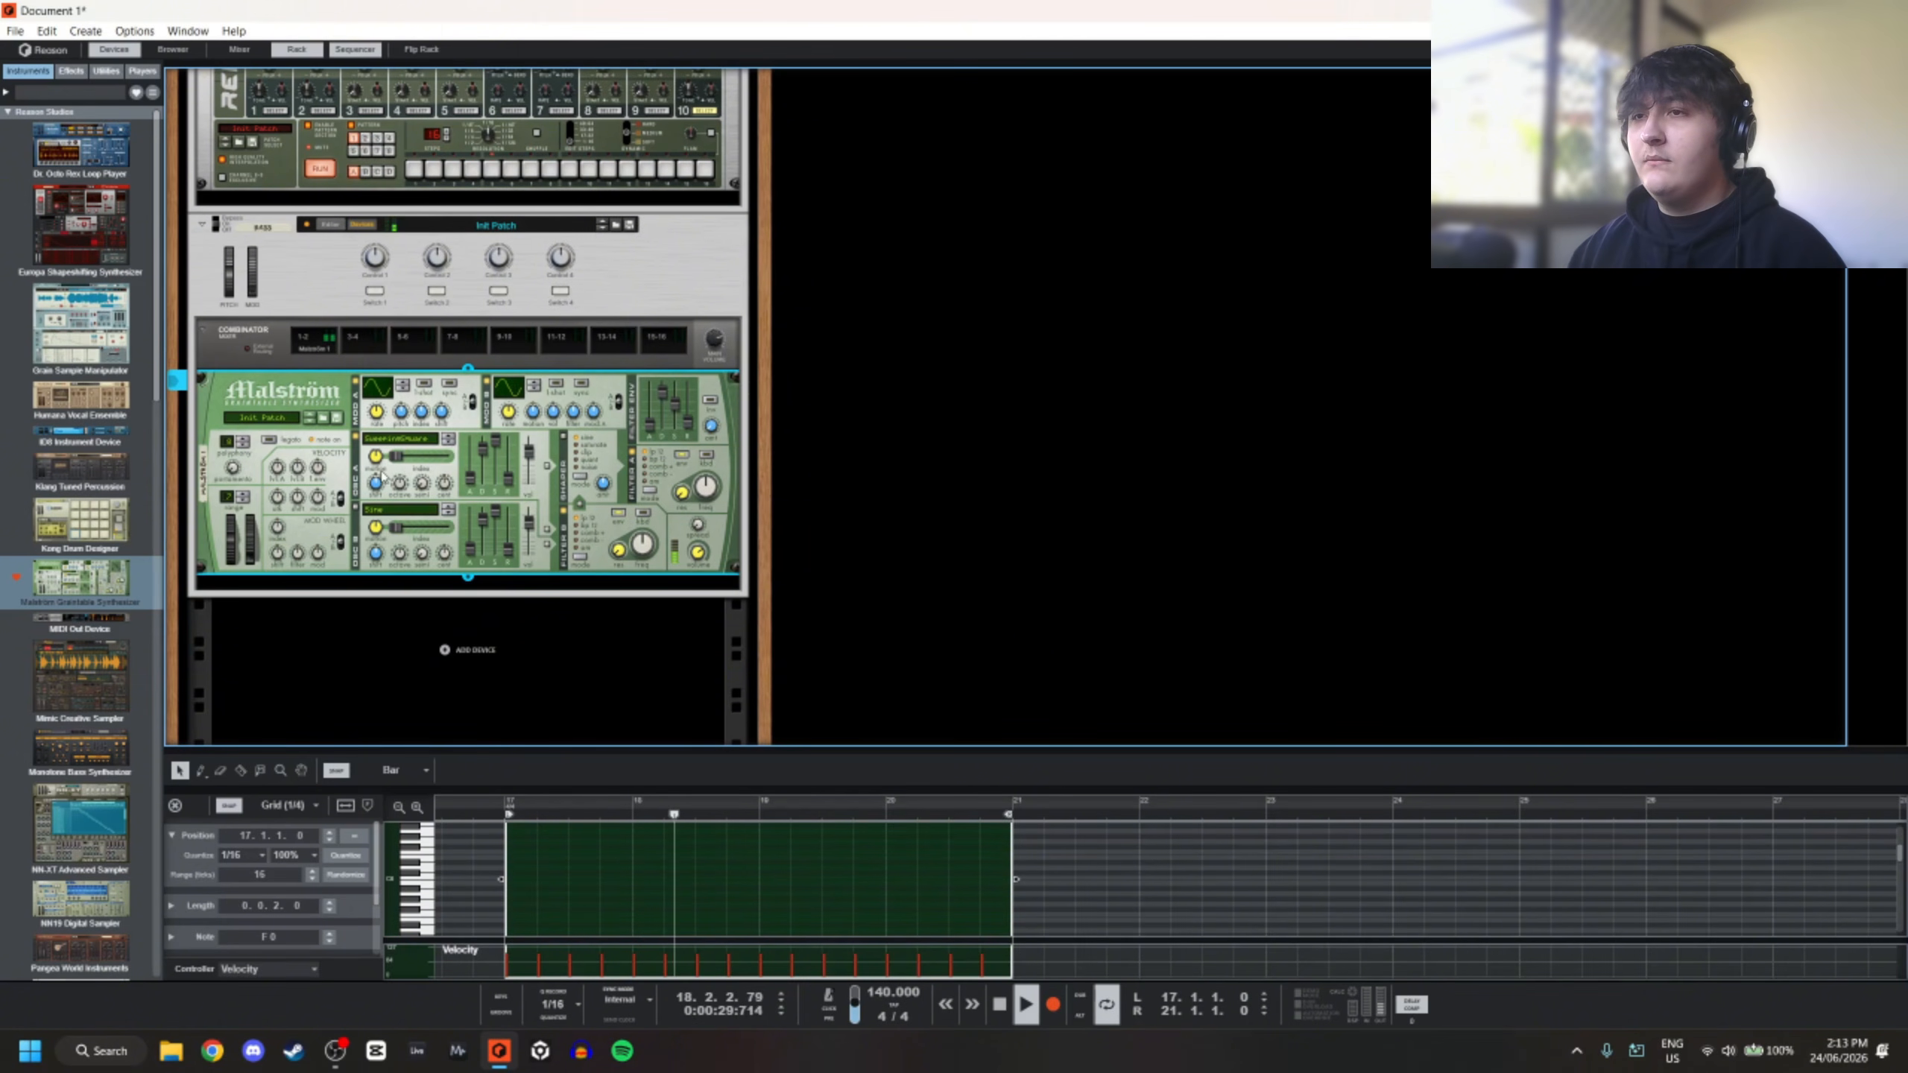
drag(389, 473, 393, 478)
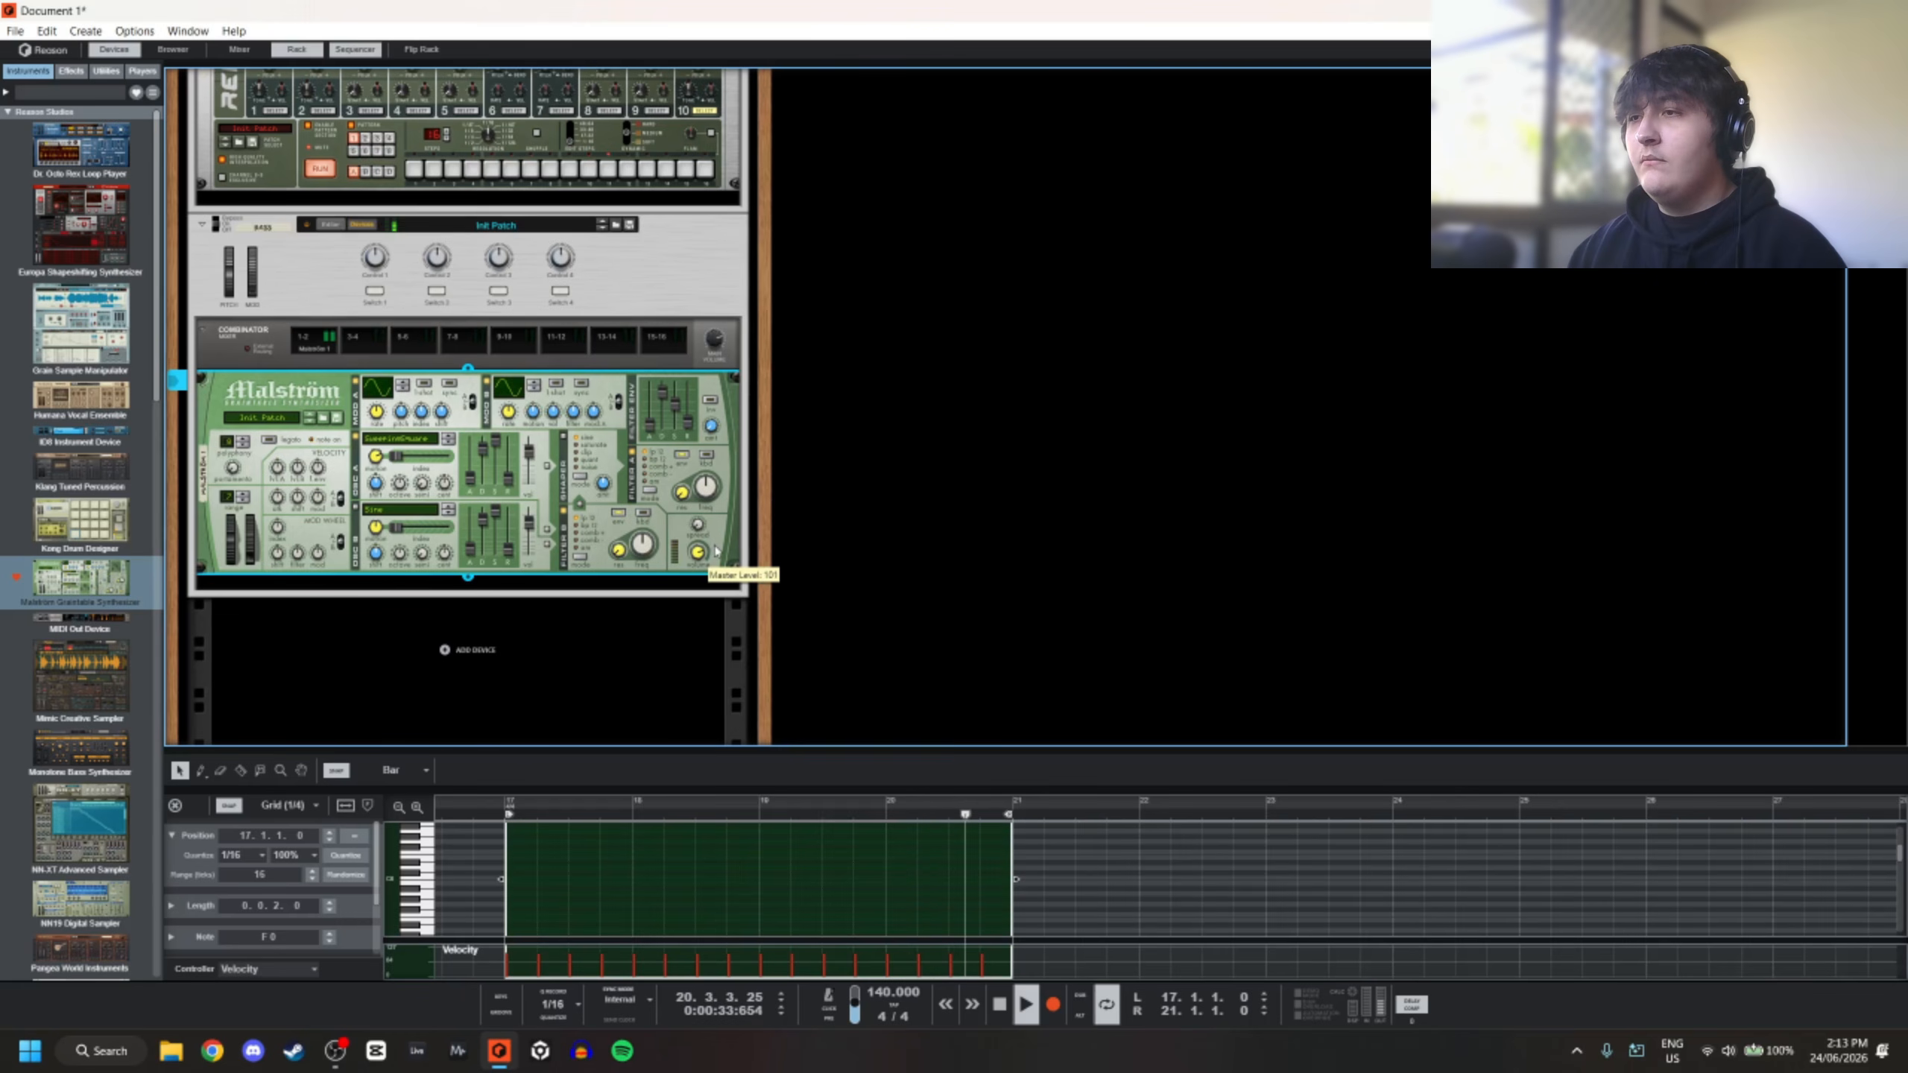
drag(717, 552, 722, 536)
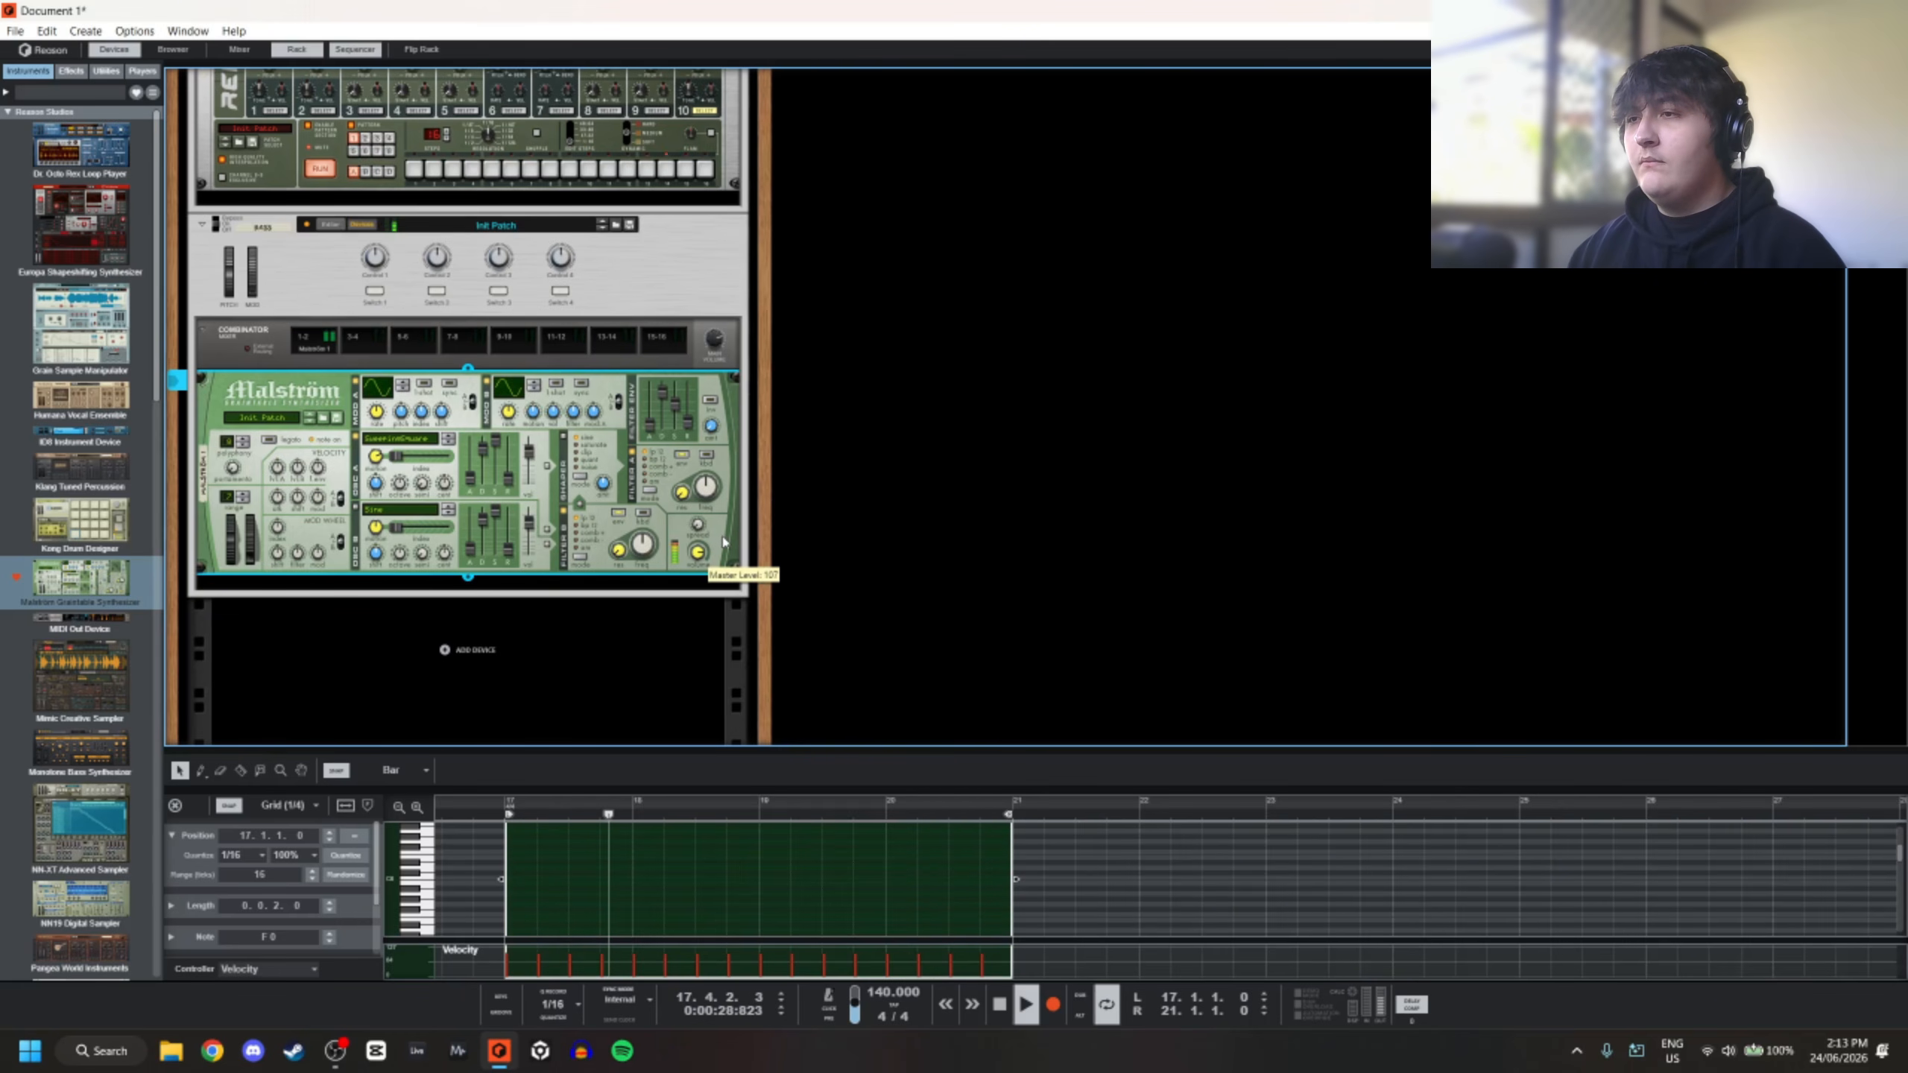
Shape the Malström's Modulator B with its level modulation amount, and adjust oscillator A's amplitude envelope, including its attack
drag(518, 388, 531, 362)
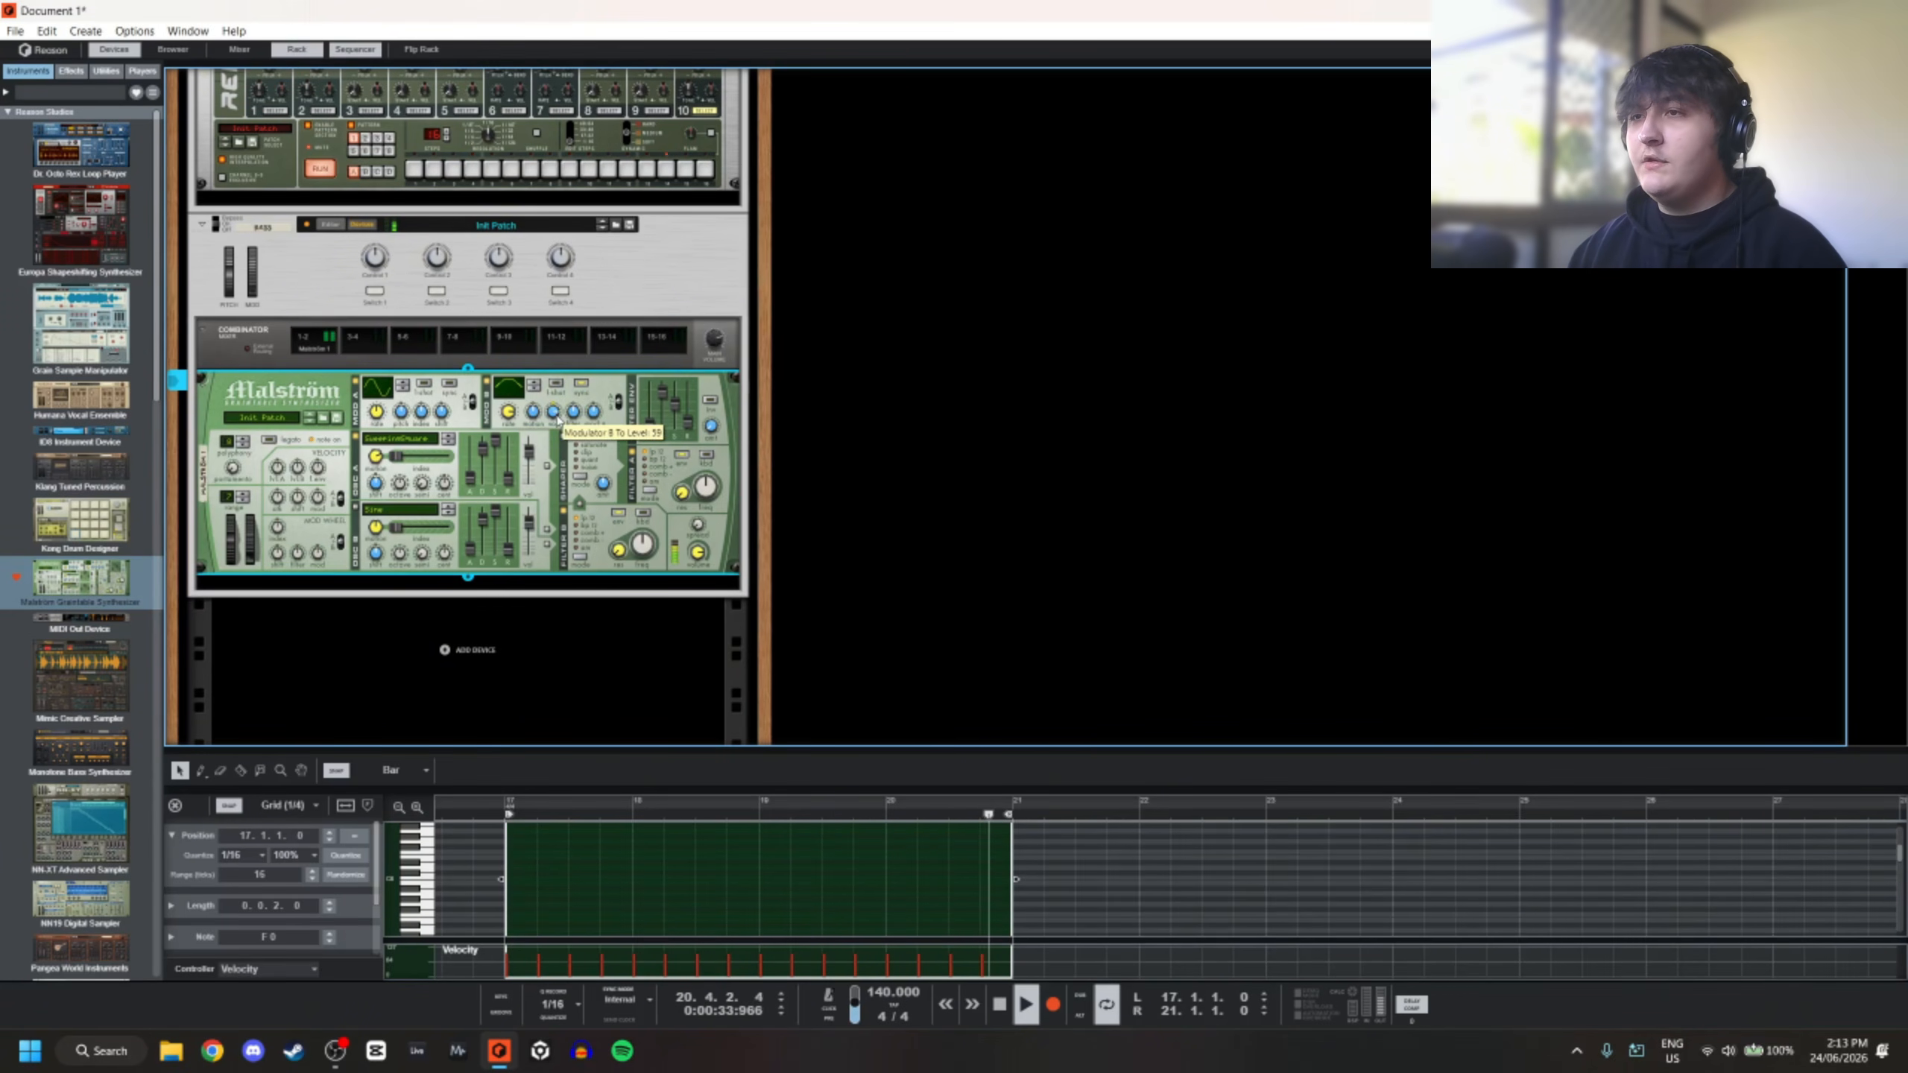
drag(561, 425, 574, 406)
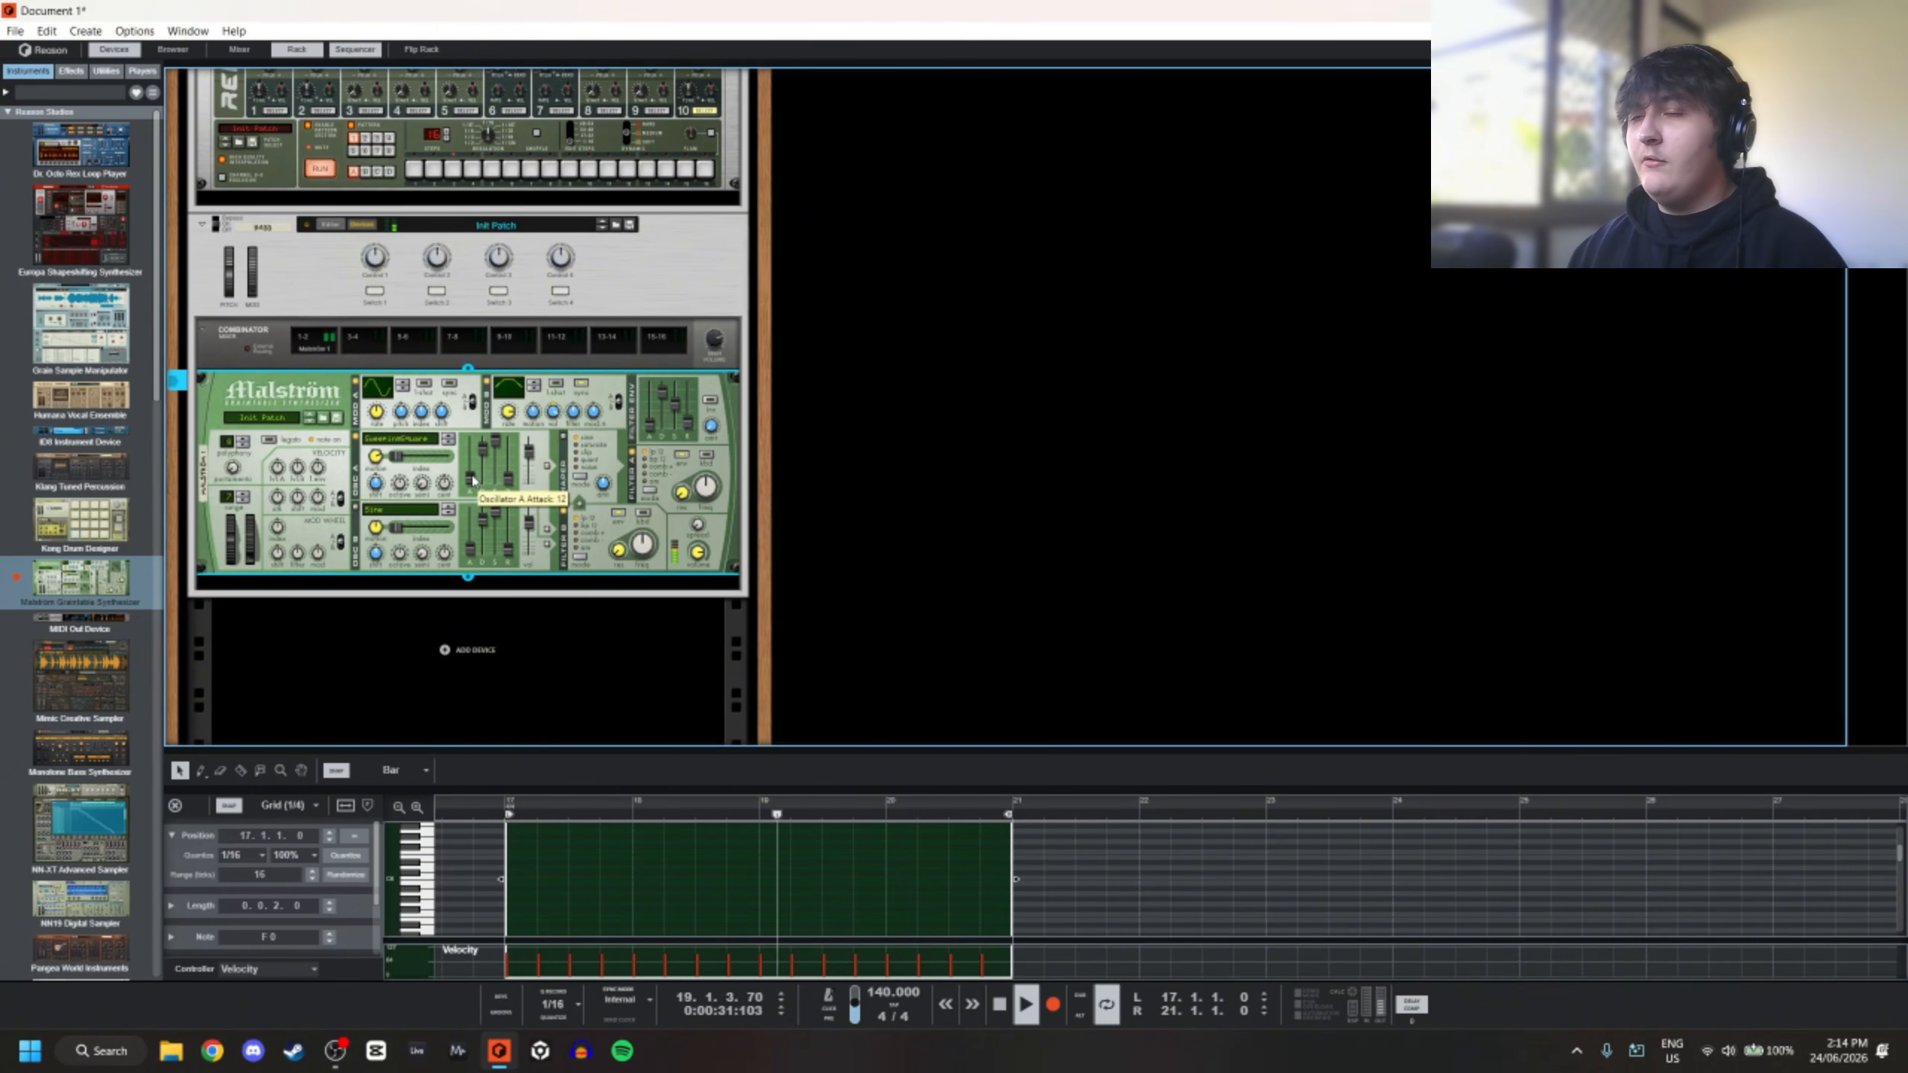
drag(478, 465, 502, 466)
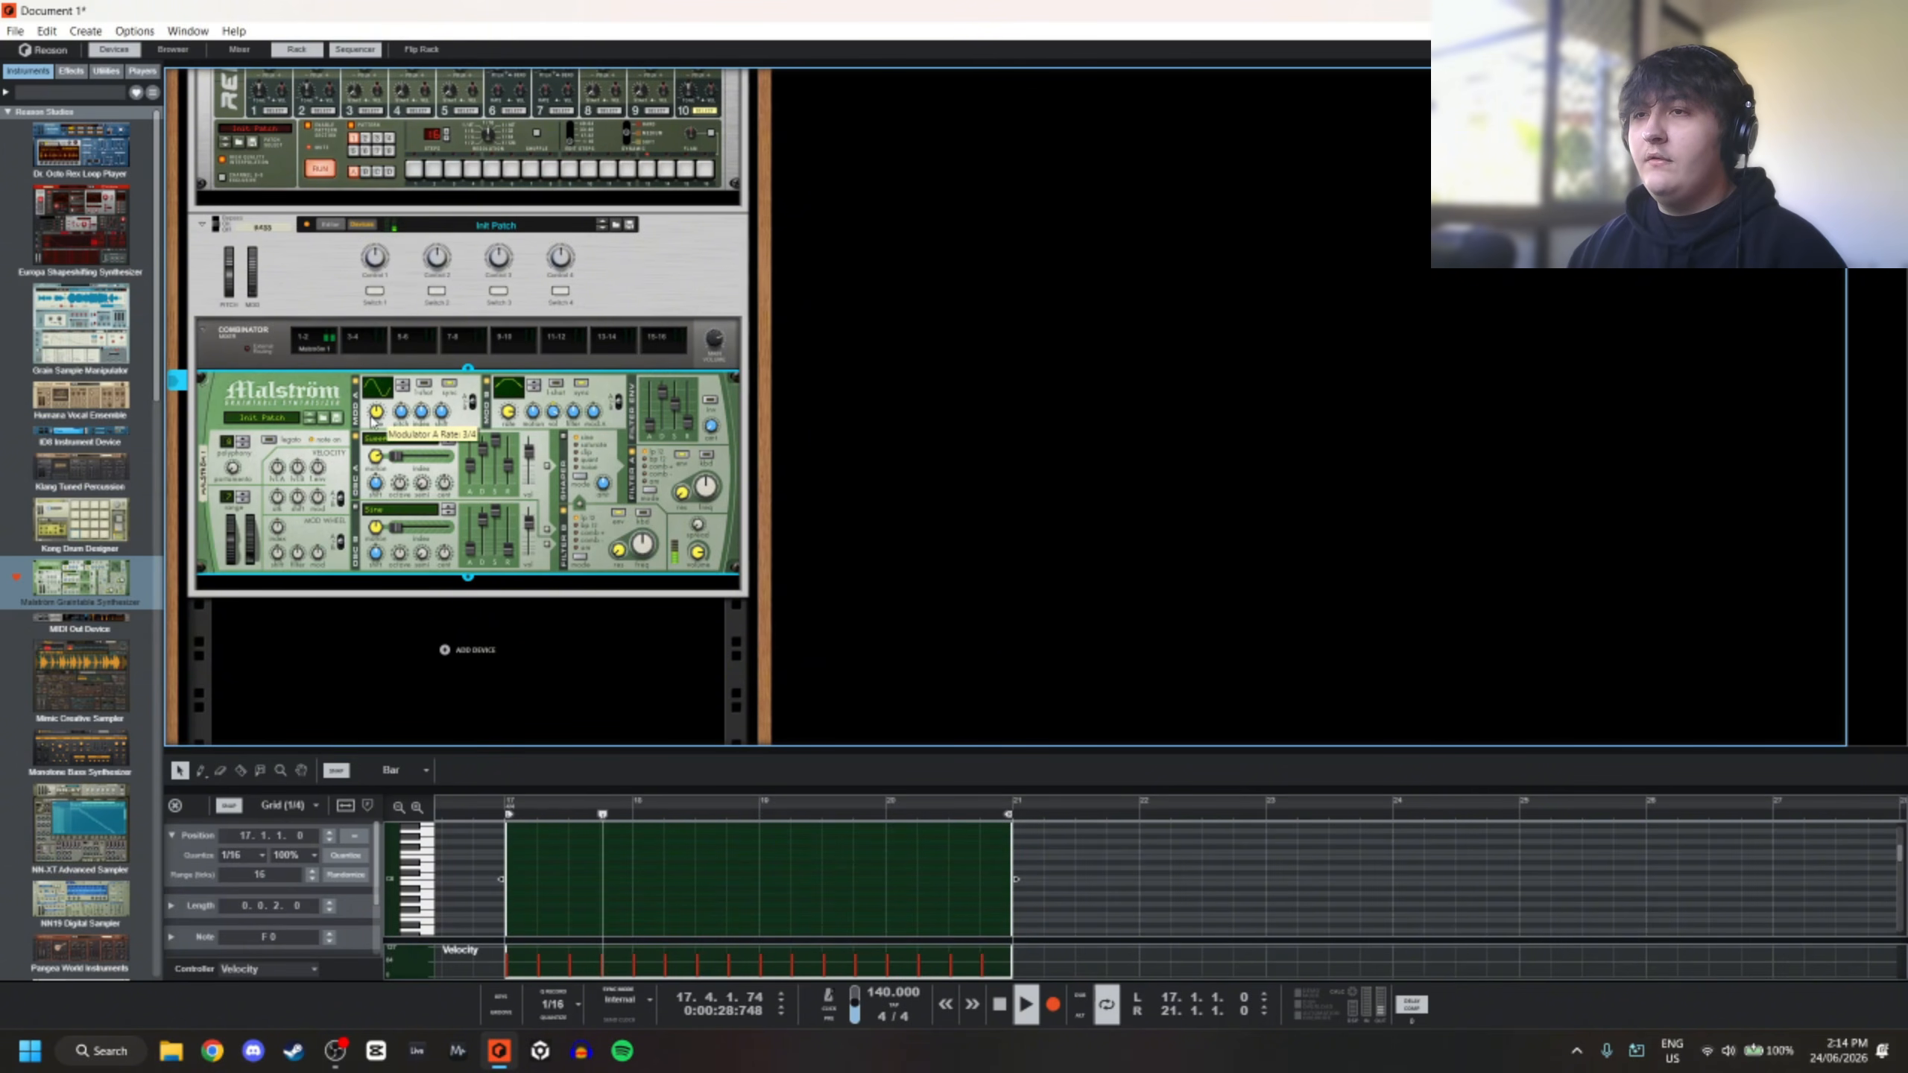
Fine-tune Modulator A's rate and oscillator A's motion, and bring Modulator A's index amount to about -20
drag(388, 411, 390, 409)
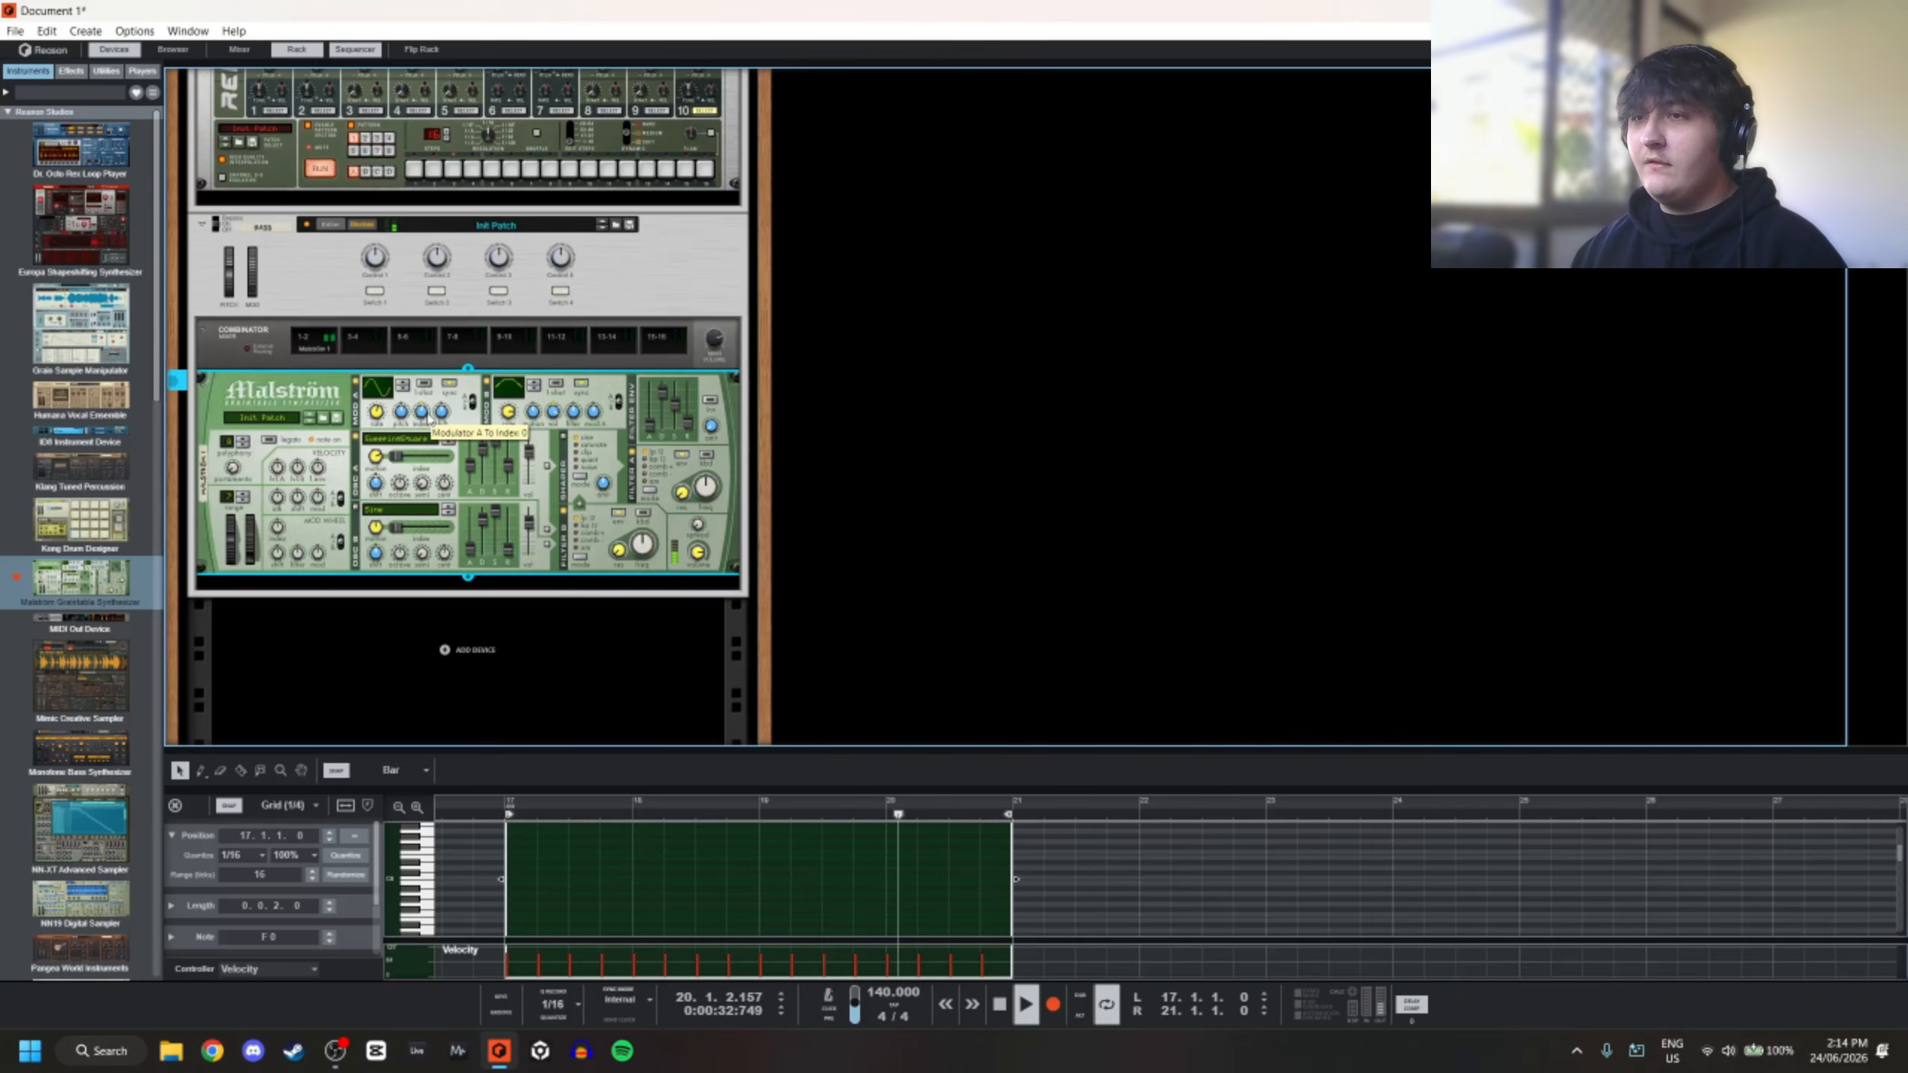
drag(425, 417, 449, 528)
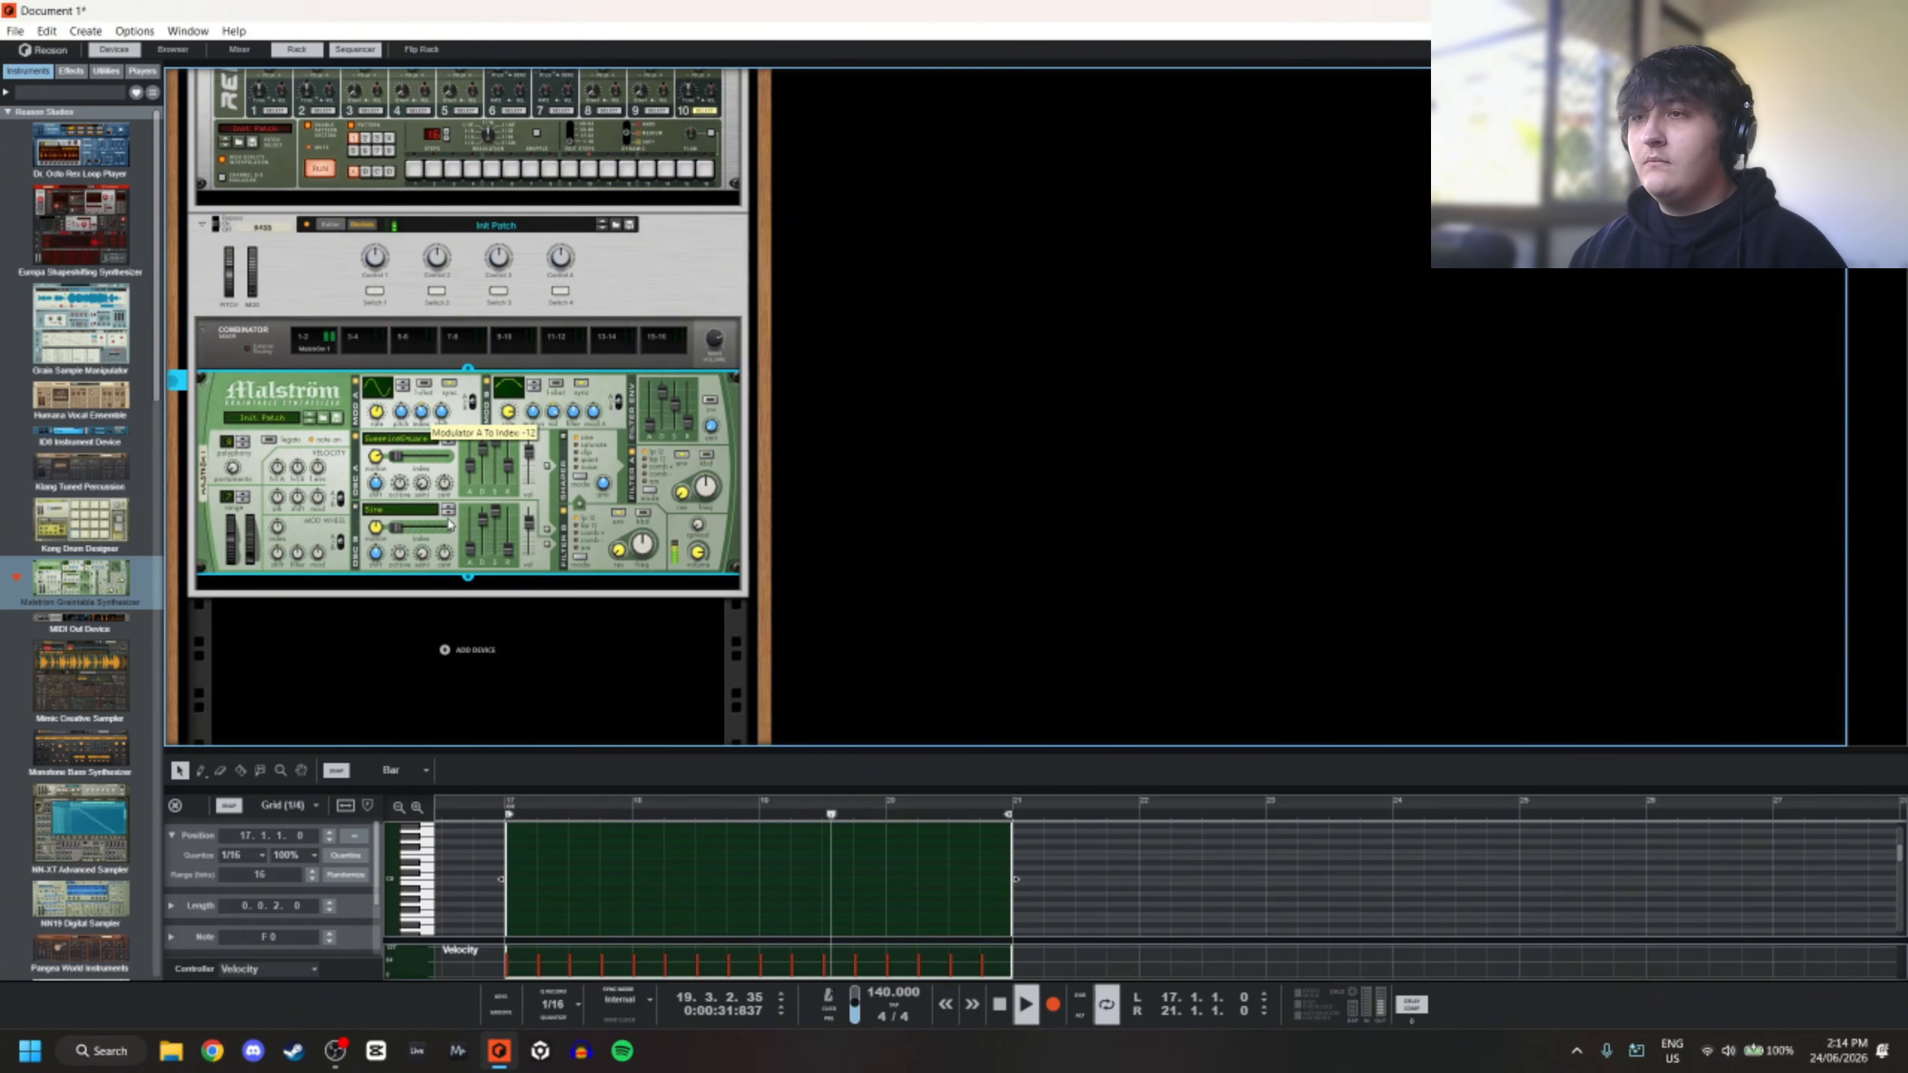
drag(533, 412, 552, 496)
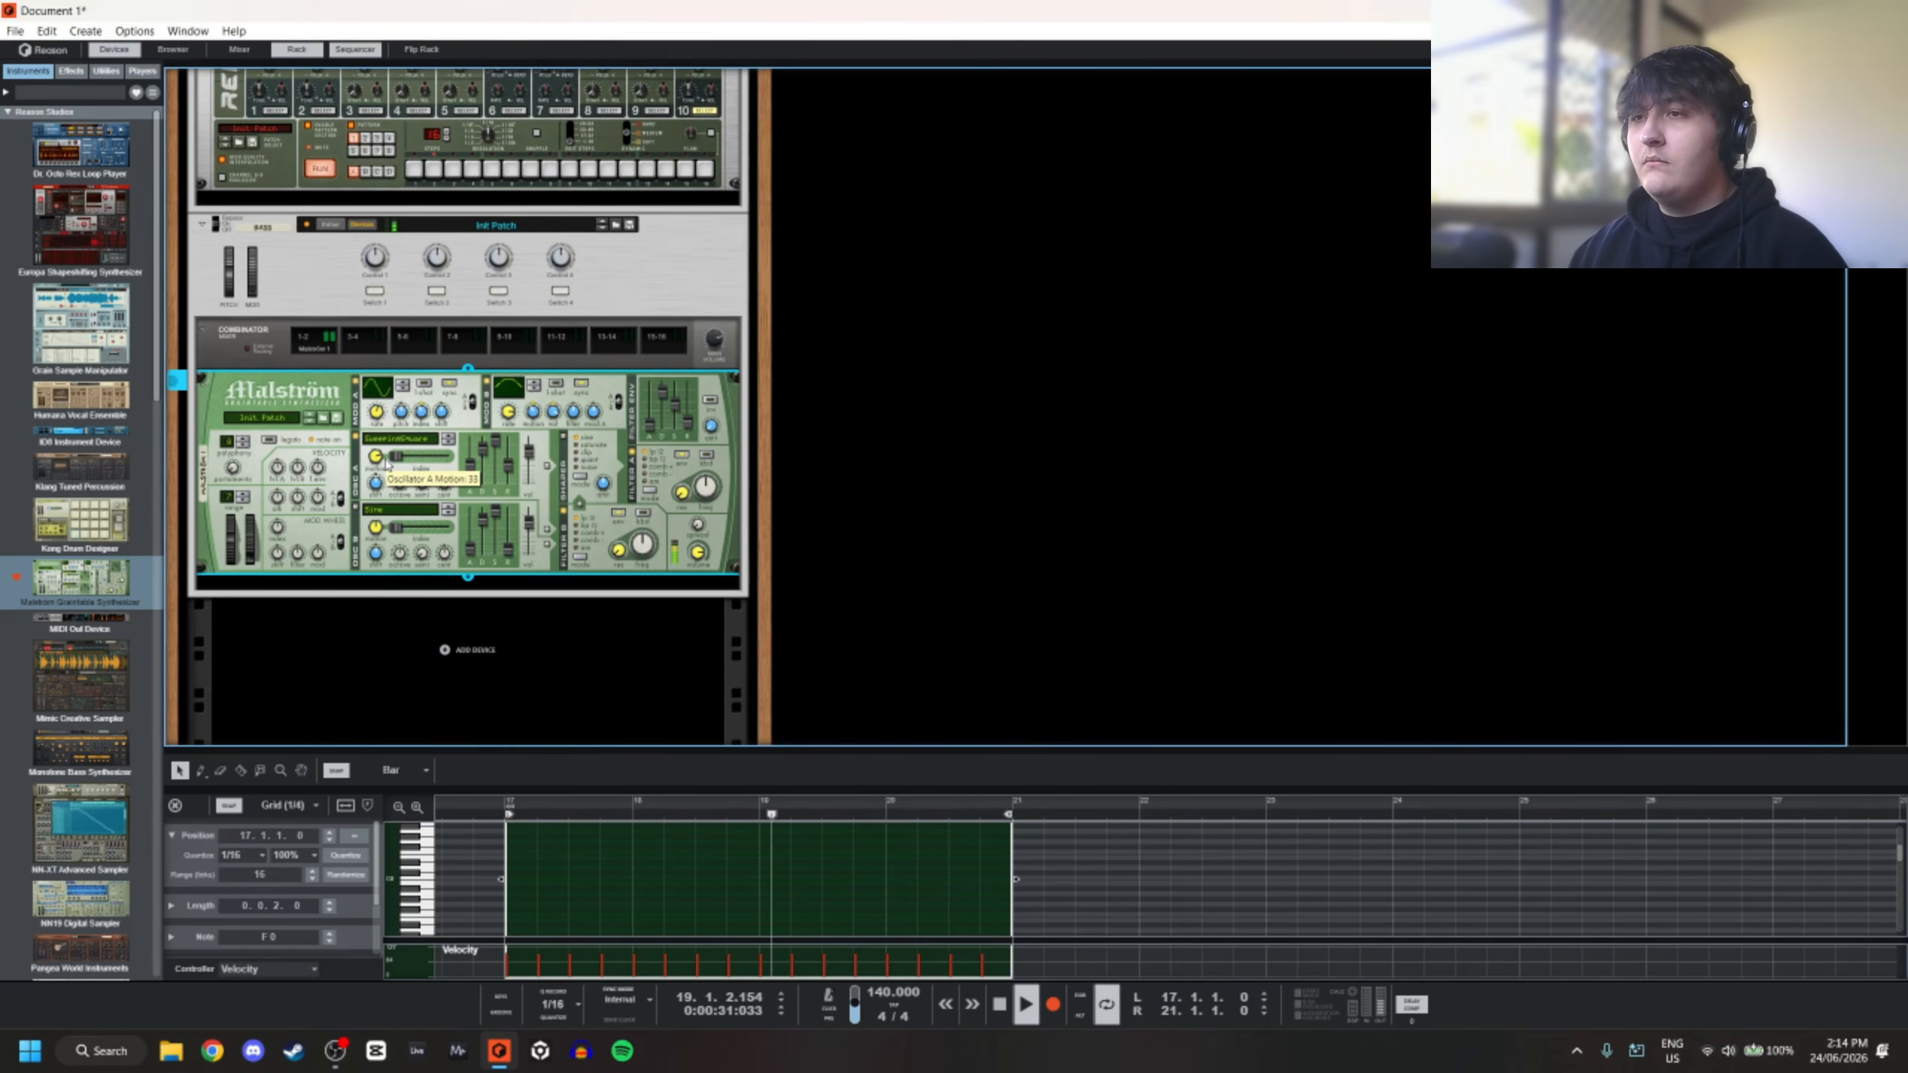
drag(386, 460, 392, 456)
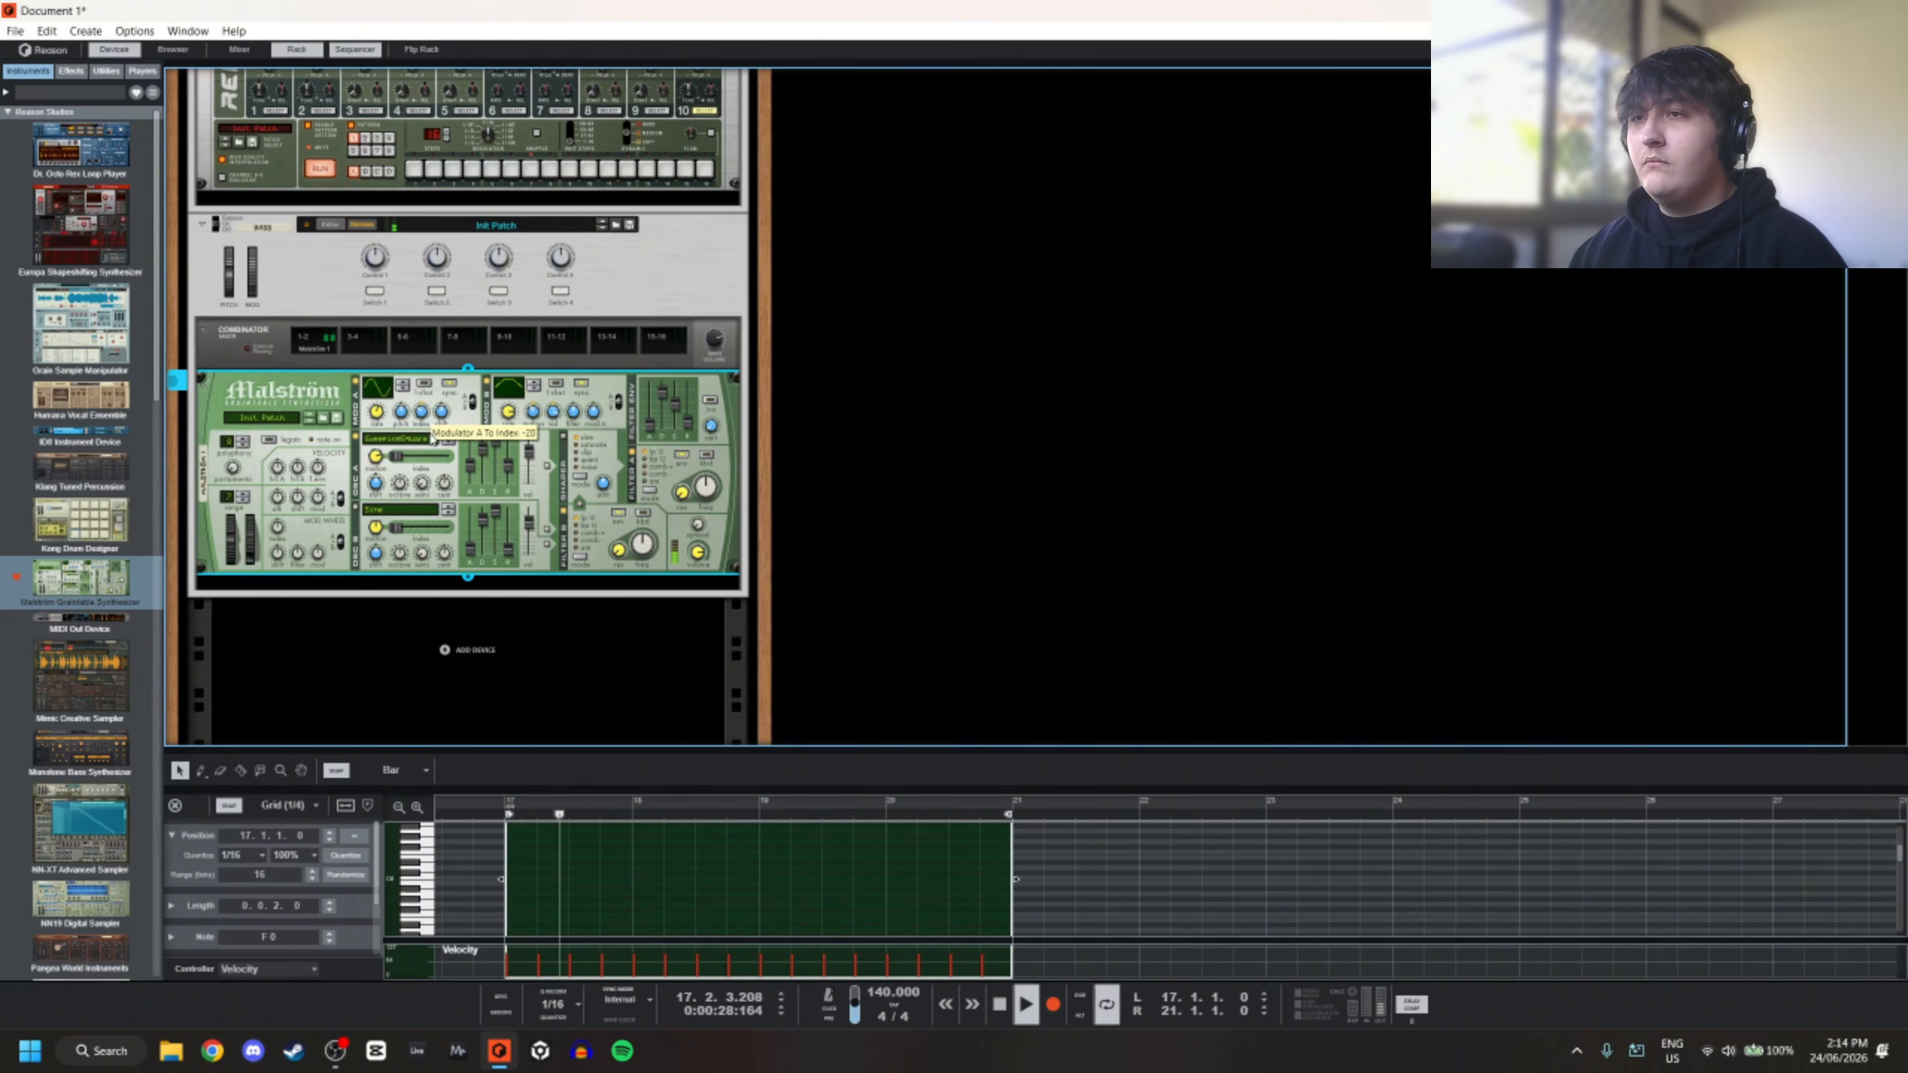
drag(433, 441, 440, 430)
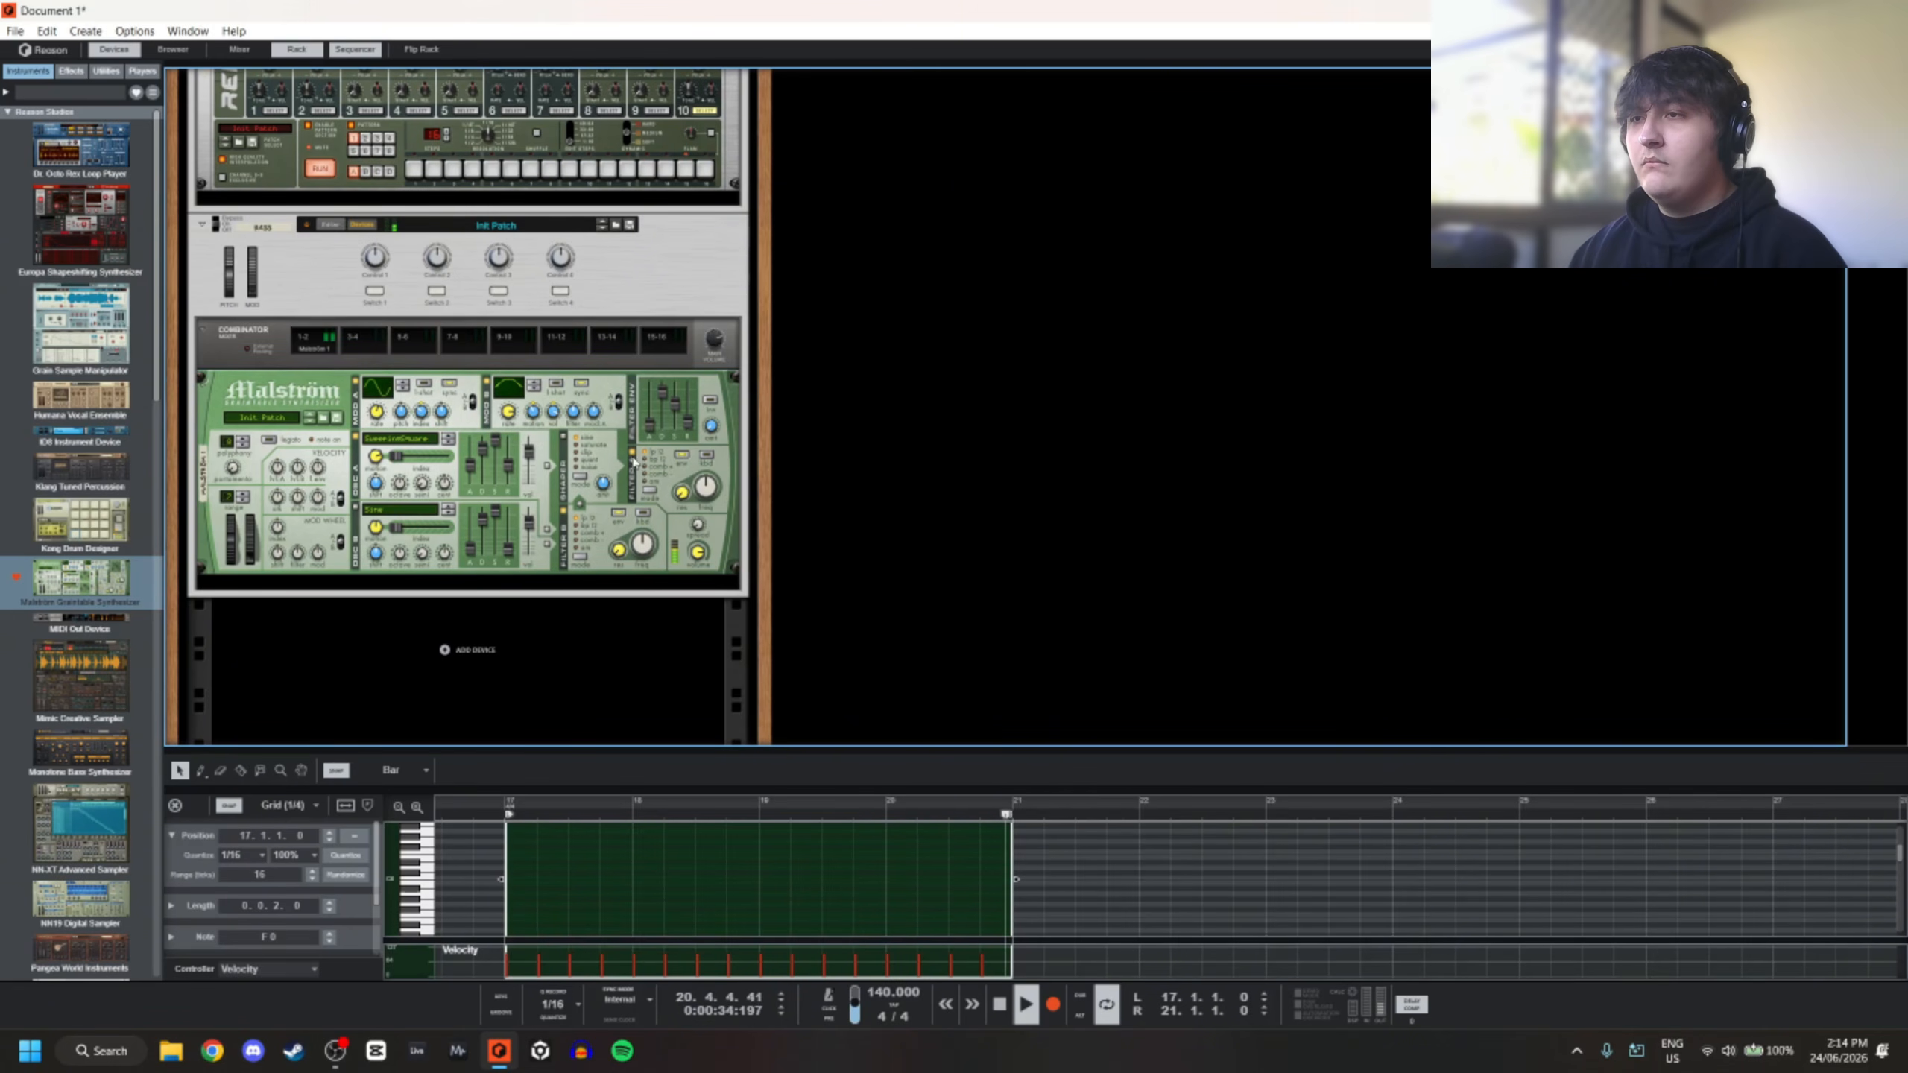
Switch the Malström's shaper and Filter A settings for the bass sound and adjust Filter A's frequency
click(563, 442)
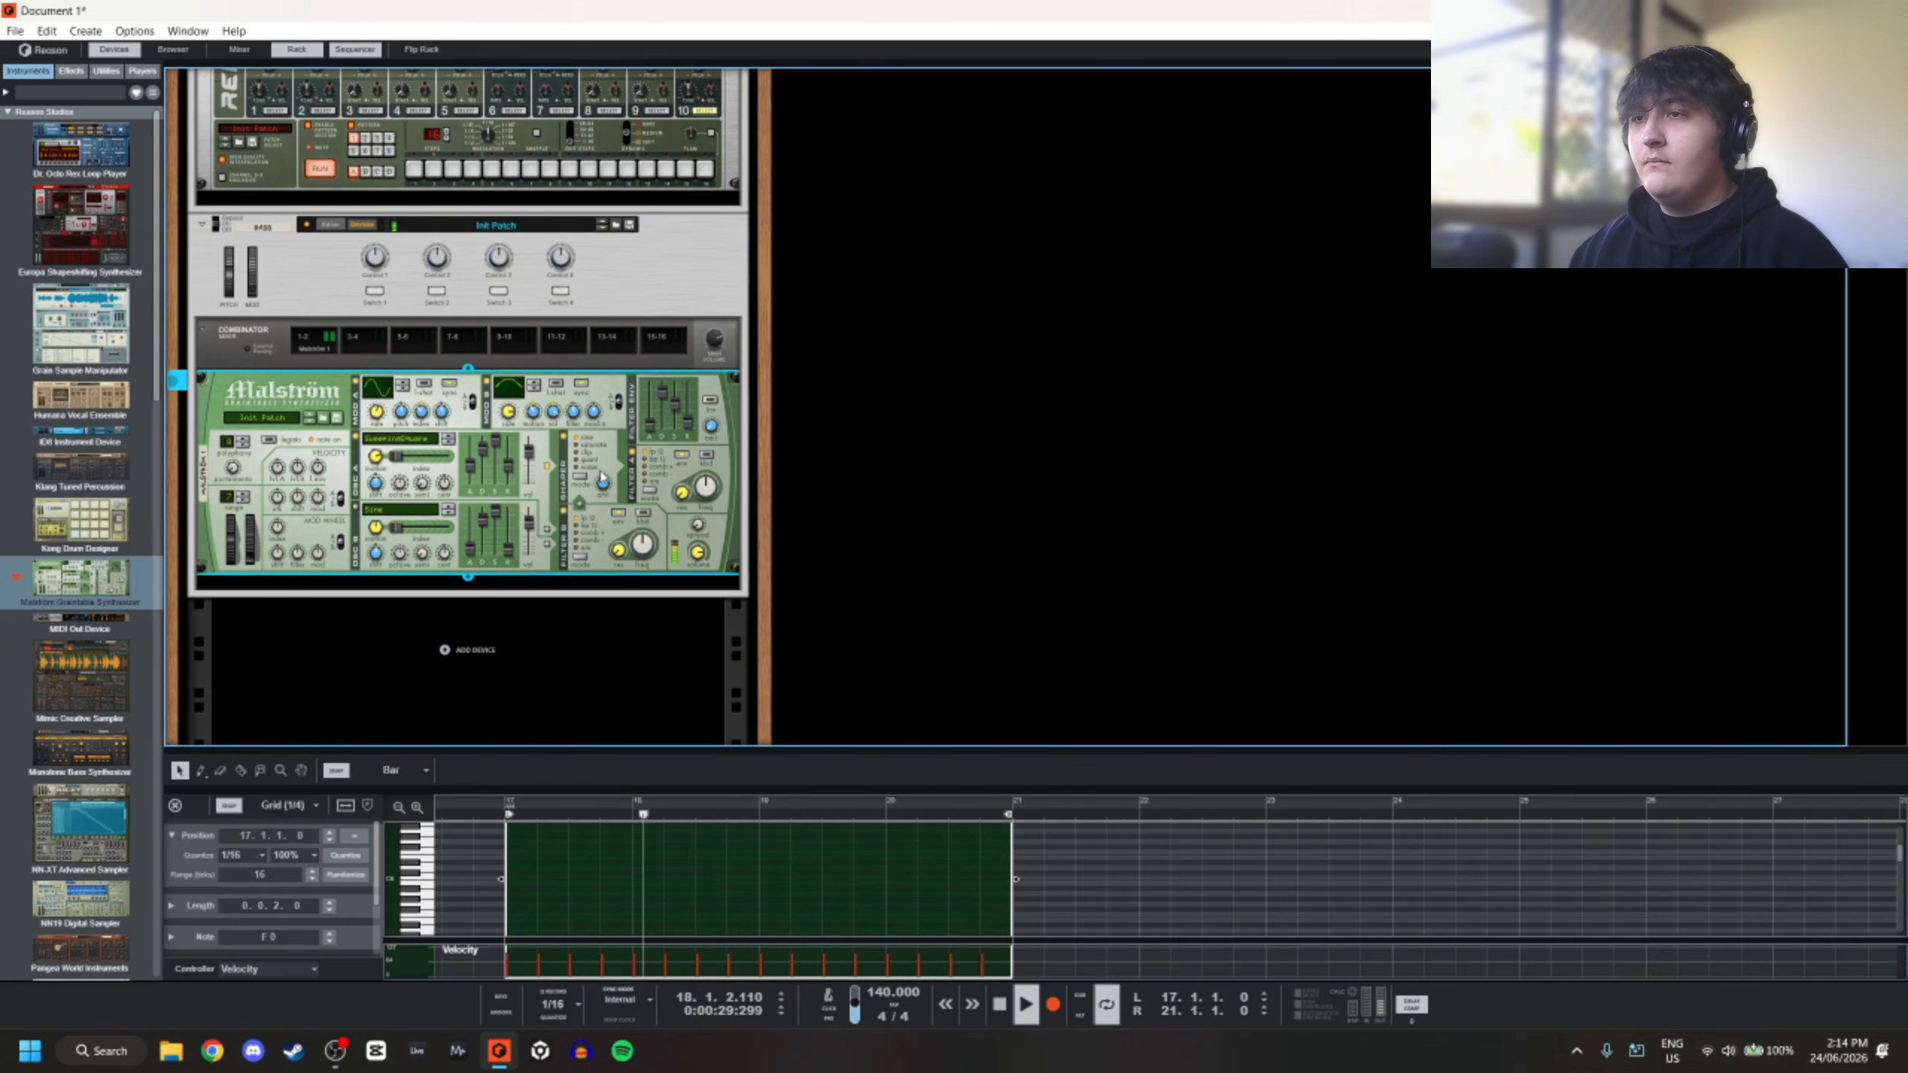
click(584, 438)
click(632, 452)
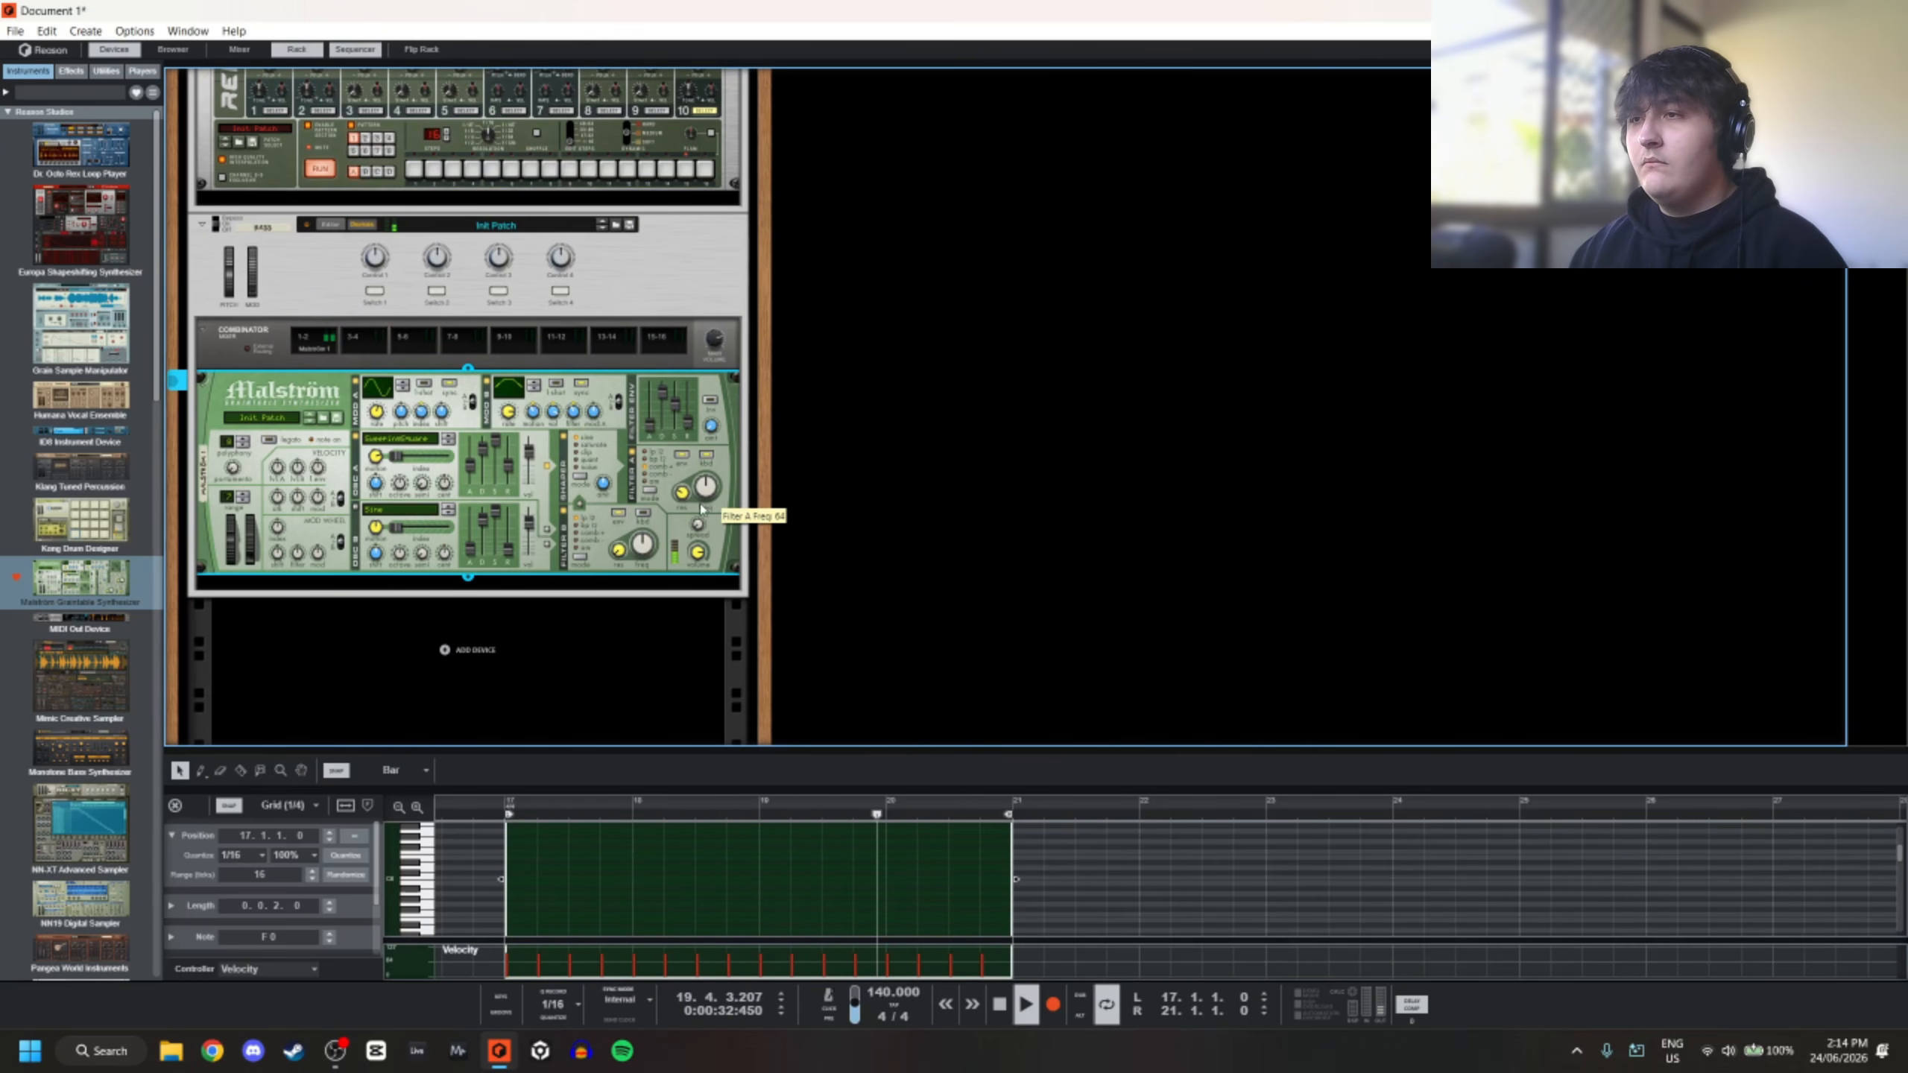
drag(713, 466, 728, 466)
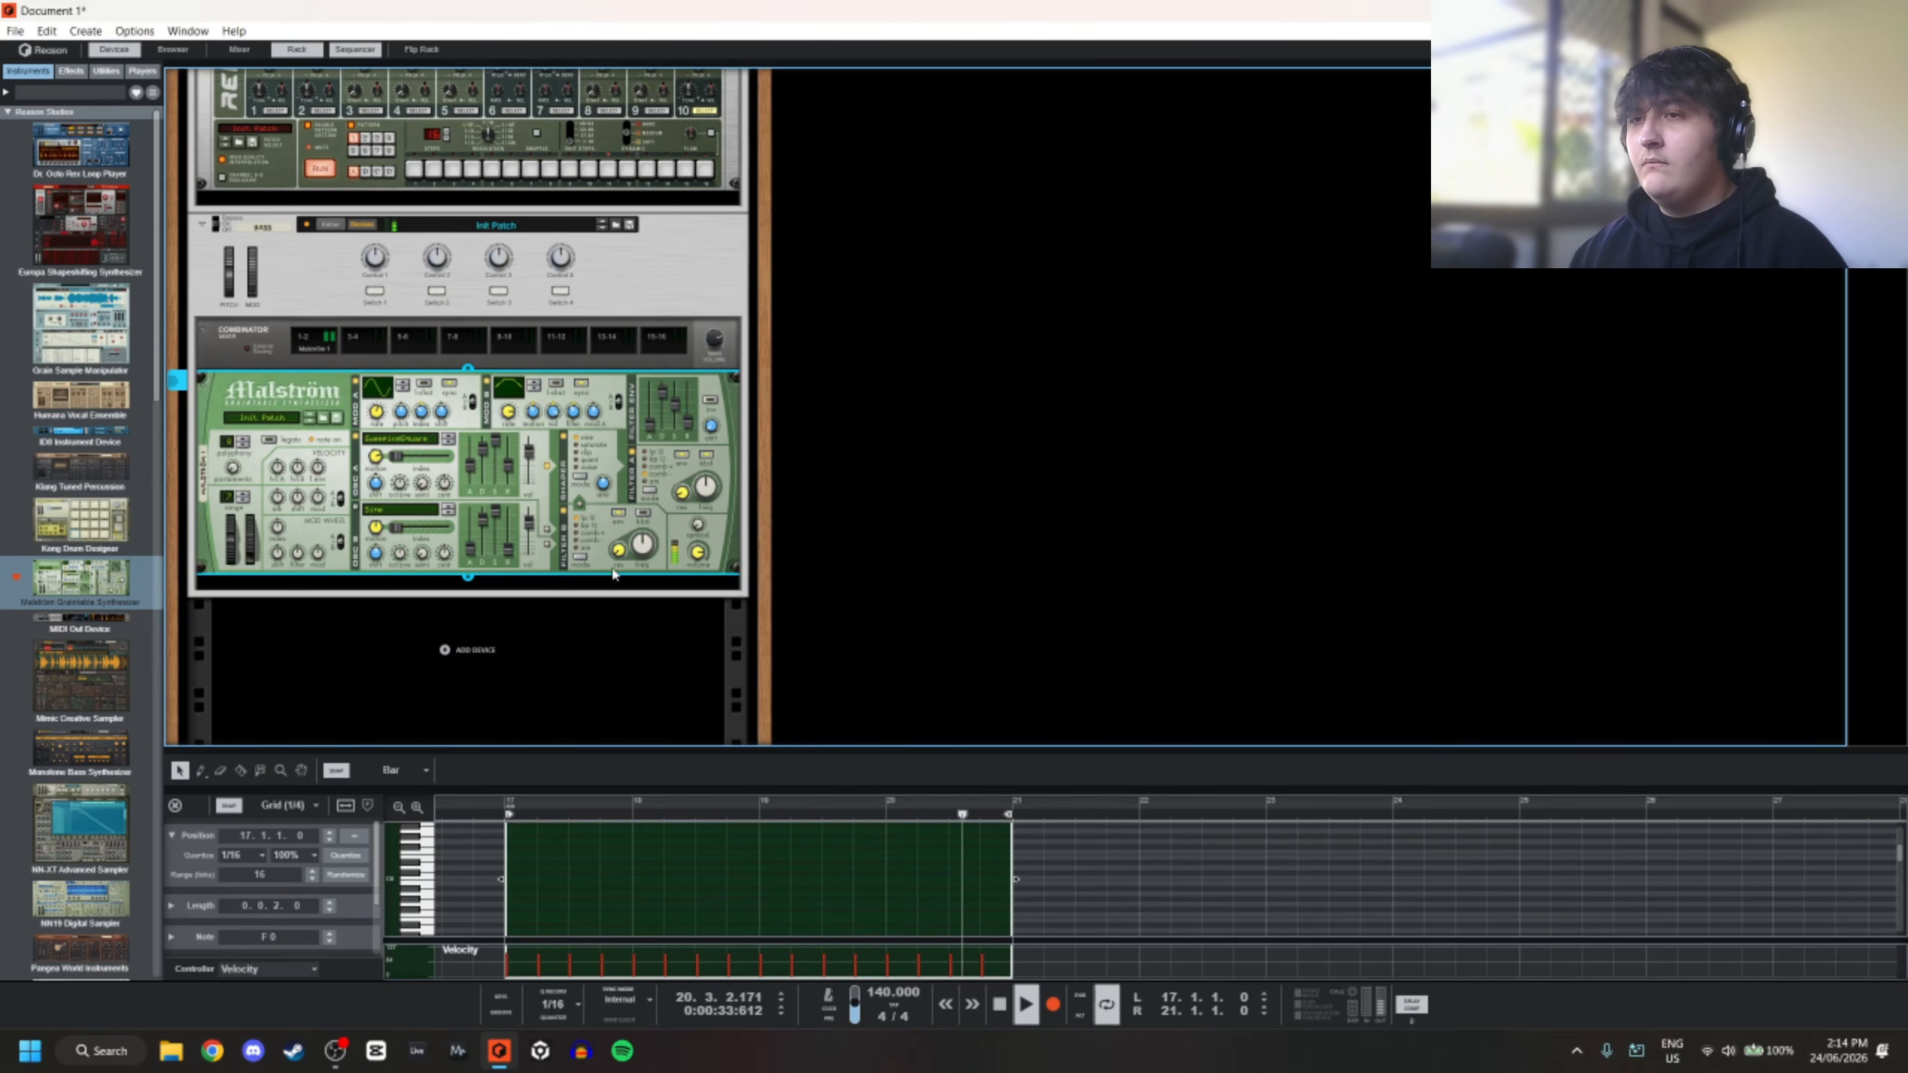
Add a CF-101 Chorus/Flanger after the Malström in the BASS Combinator and adjust its LFO rate, feedback and delay
right_click(576, 572)
mouse_move(694, 692)
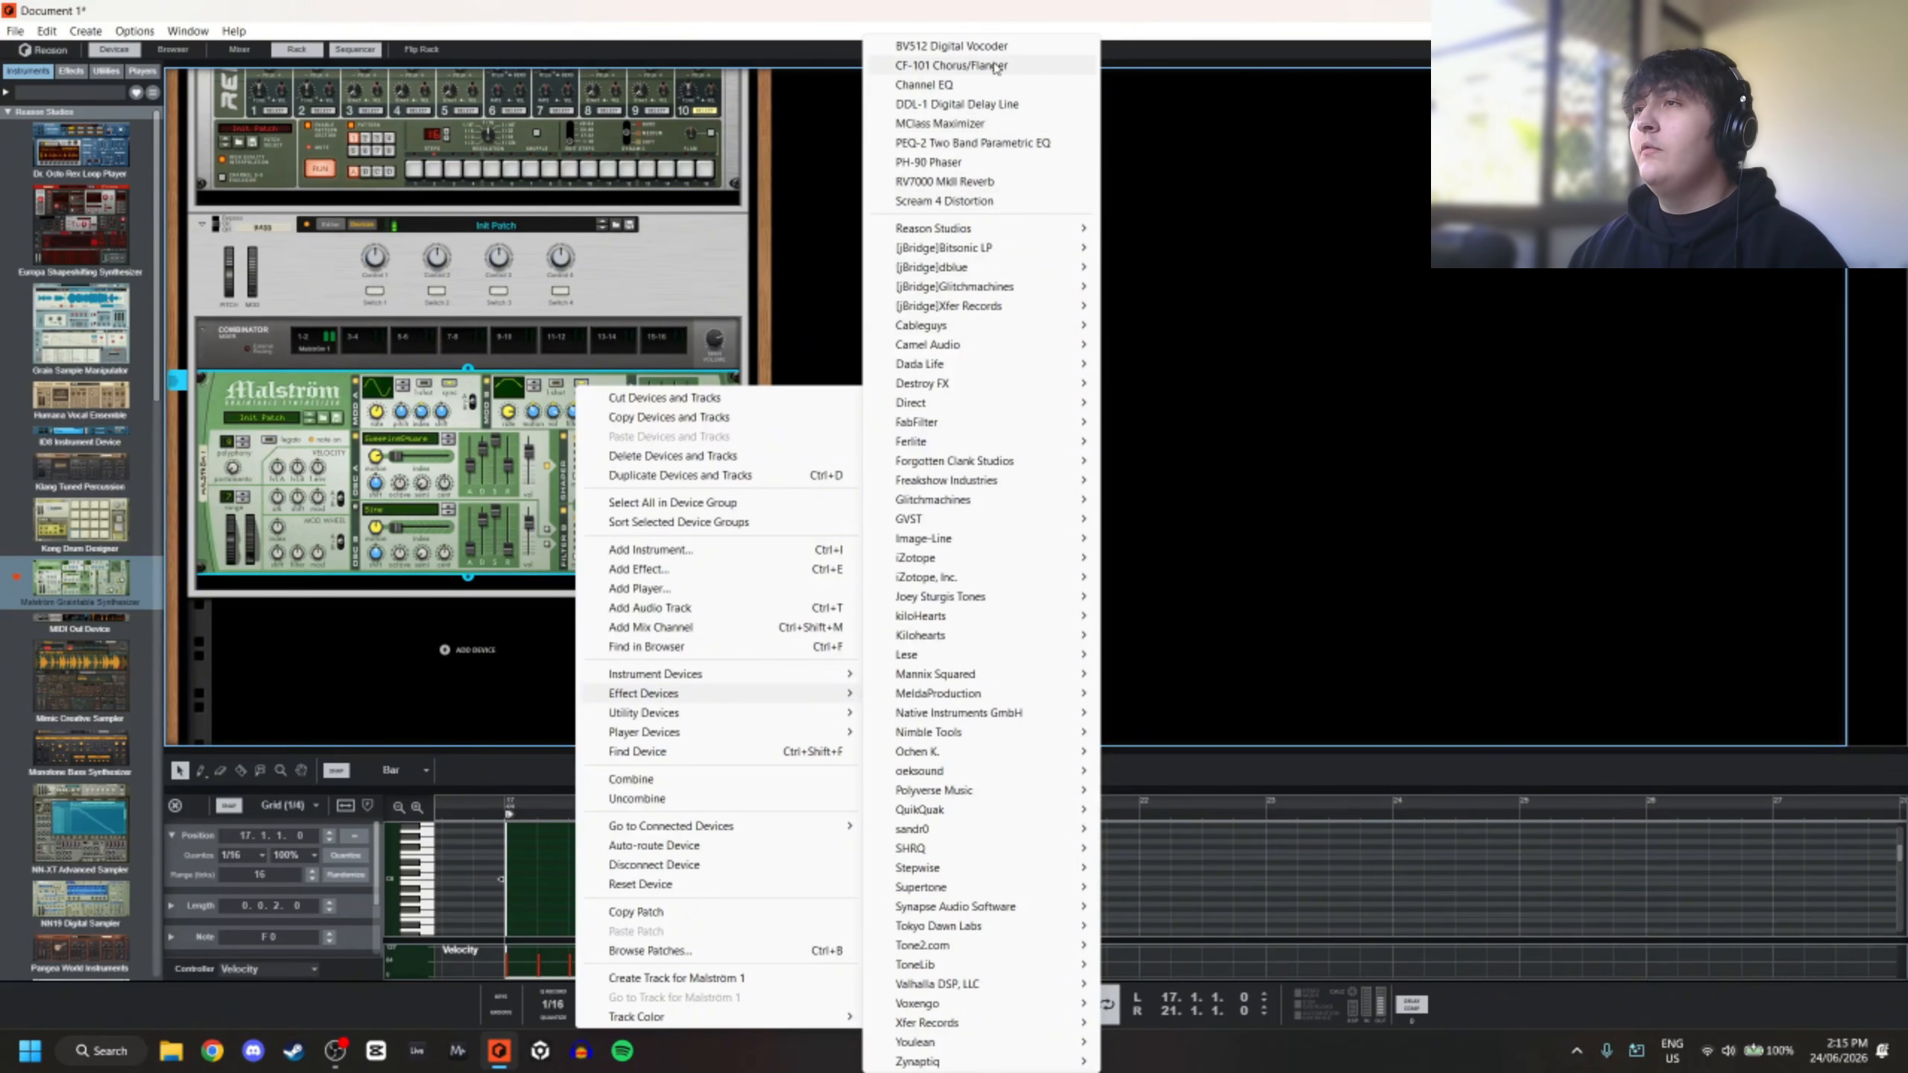
click(994, 67)
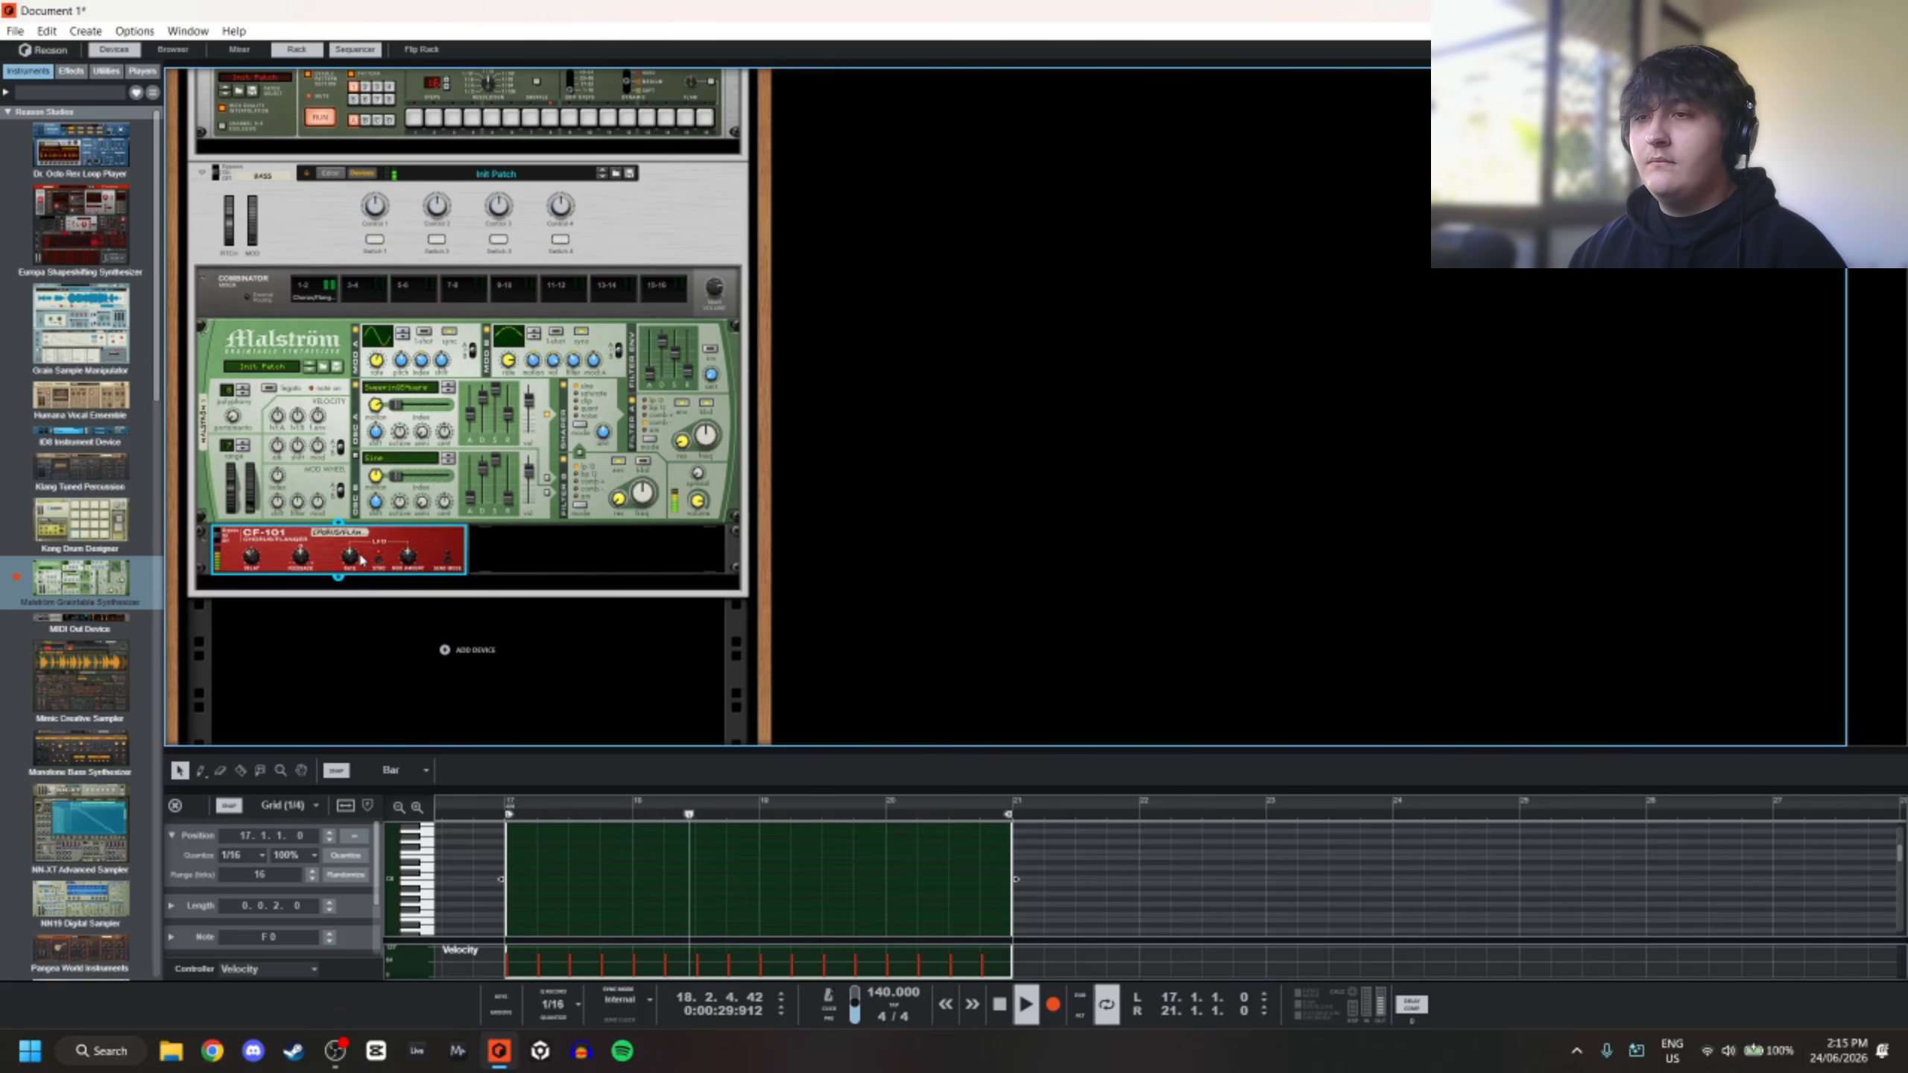
drag(356, 558, 361, 559)
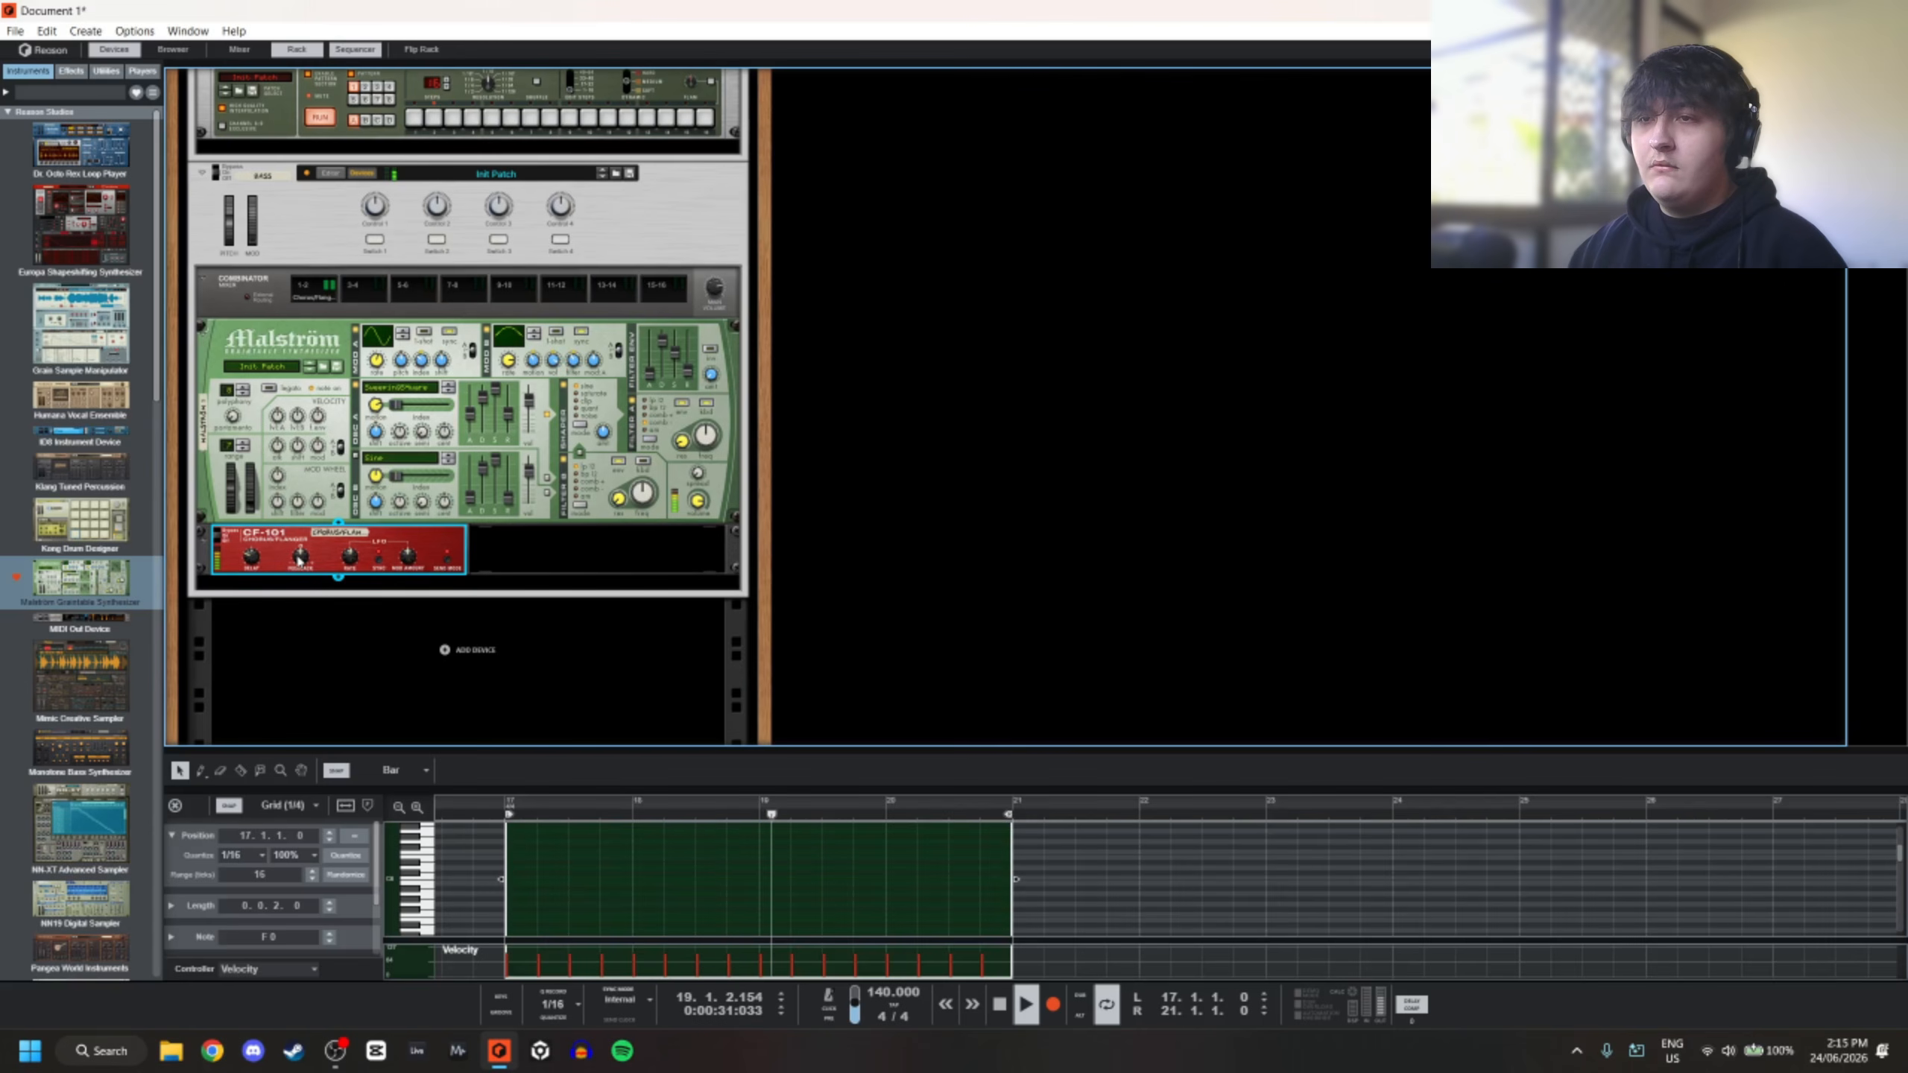
drag(308, 586, 318, 530)
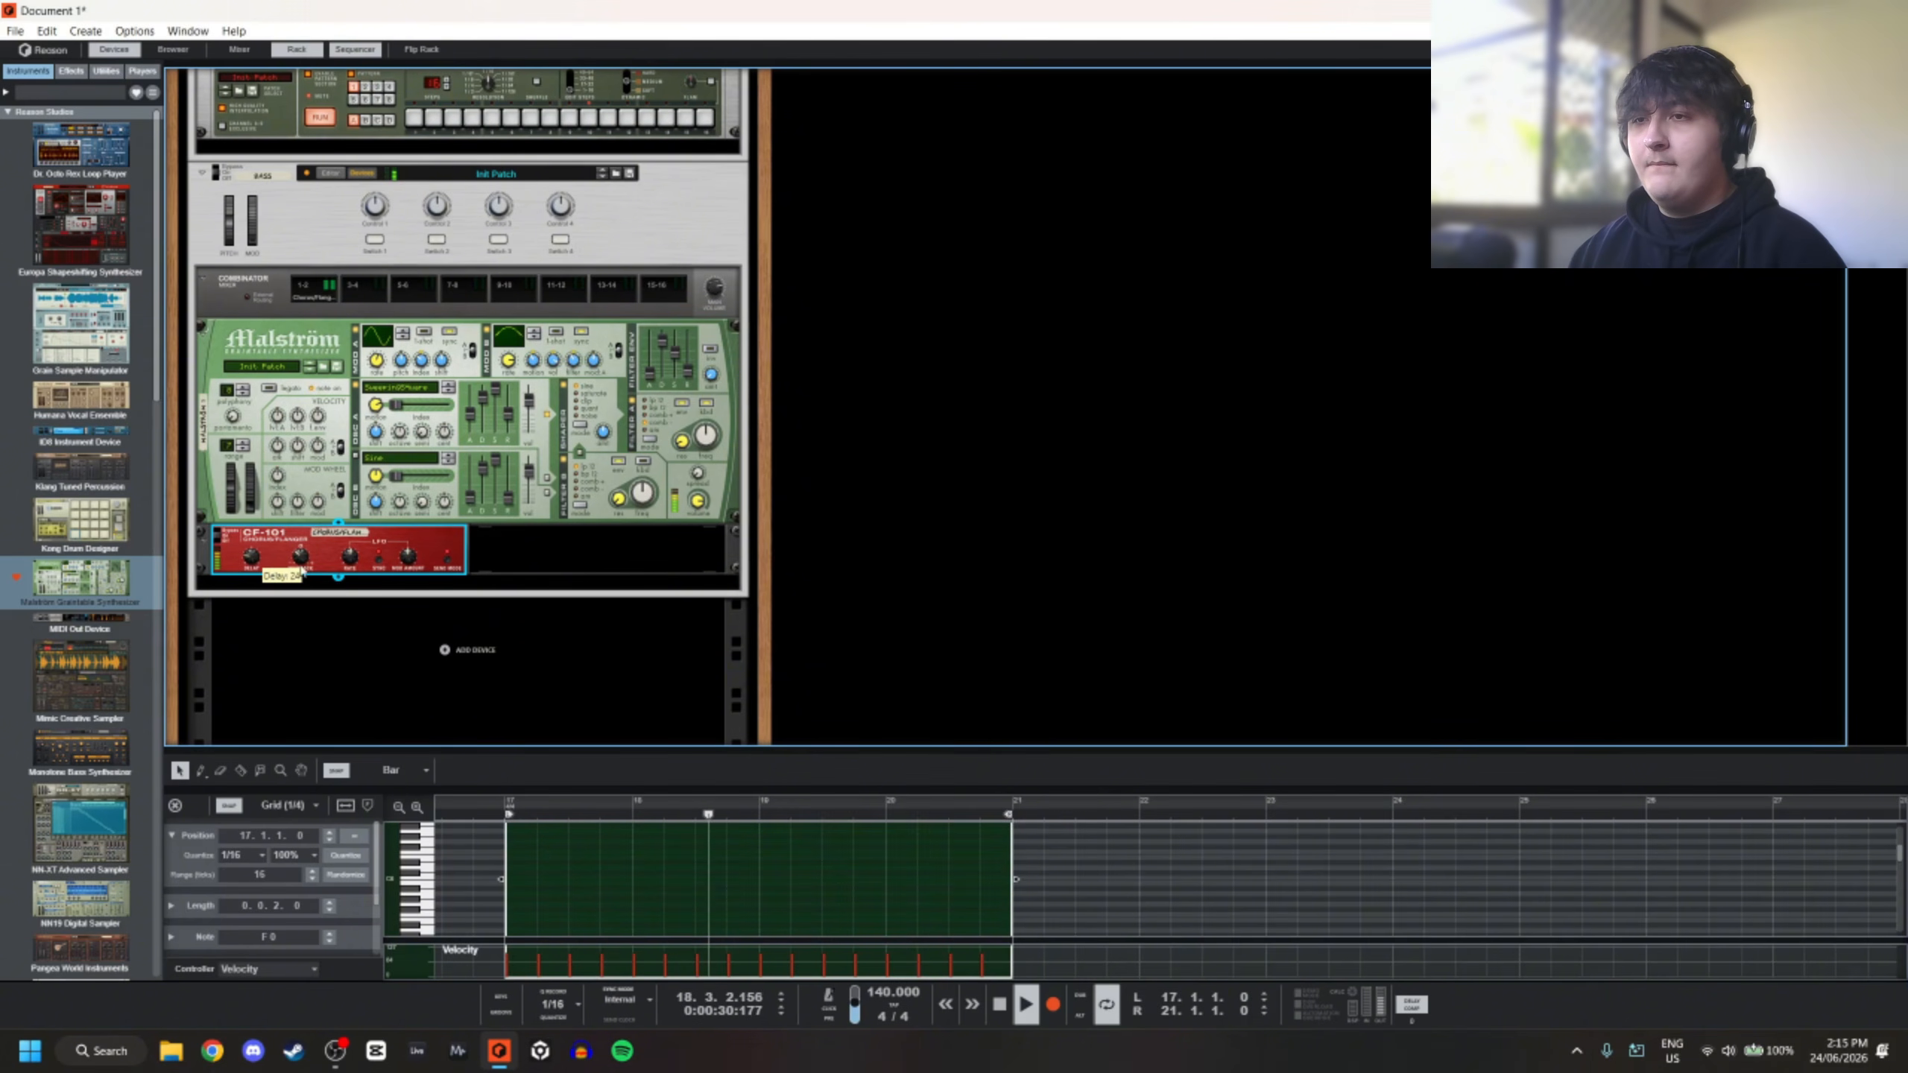
Fine-tune the CF-101 Chorus/Flanger, and add a PH-90 Phaser after it with its feedback adjusted
drag(314, 580, 346, 605)
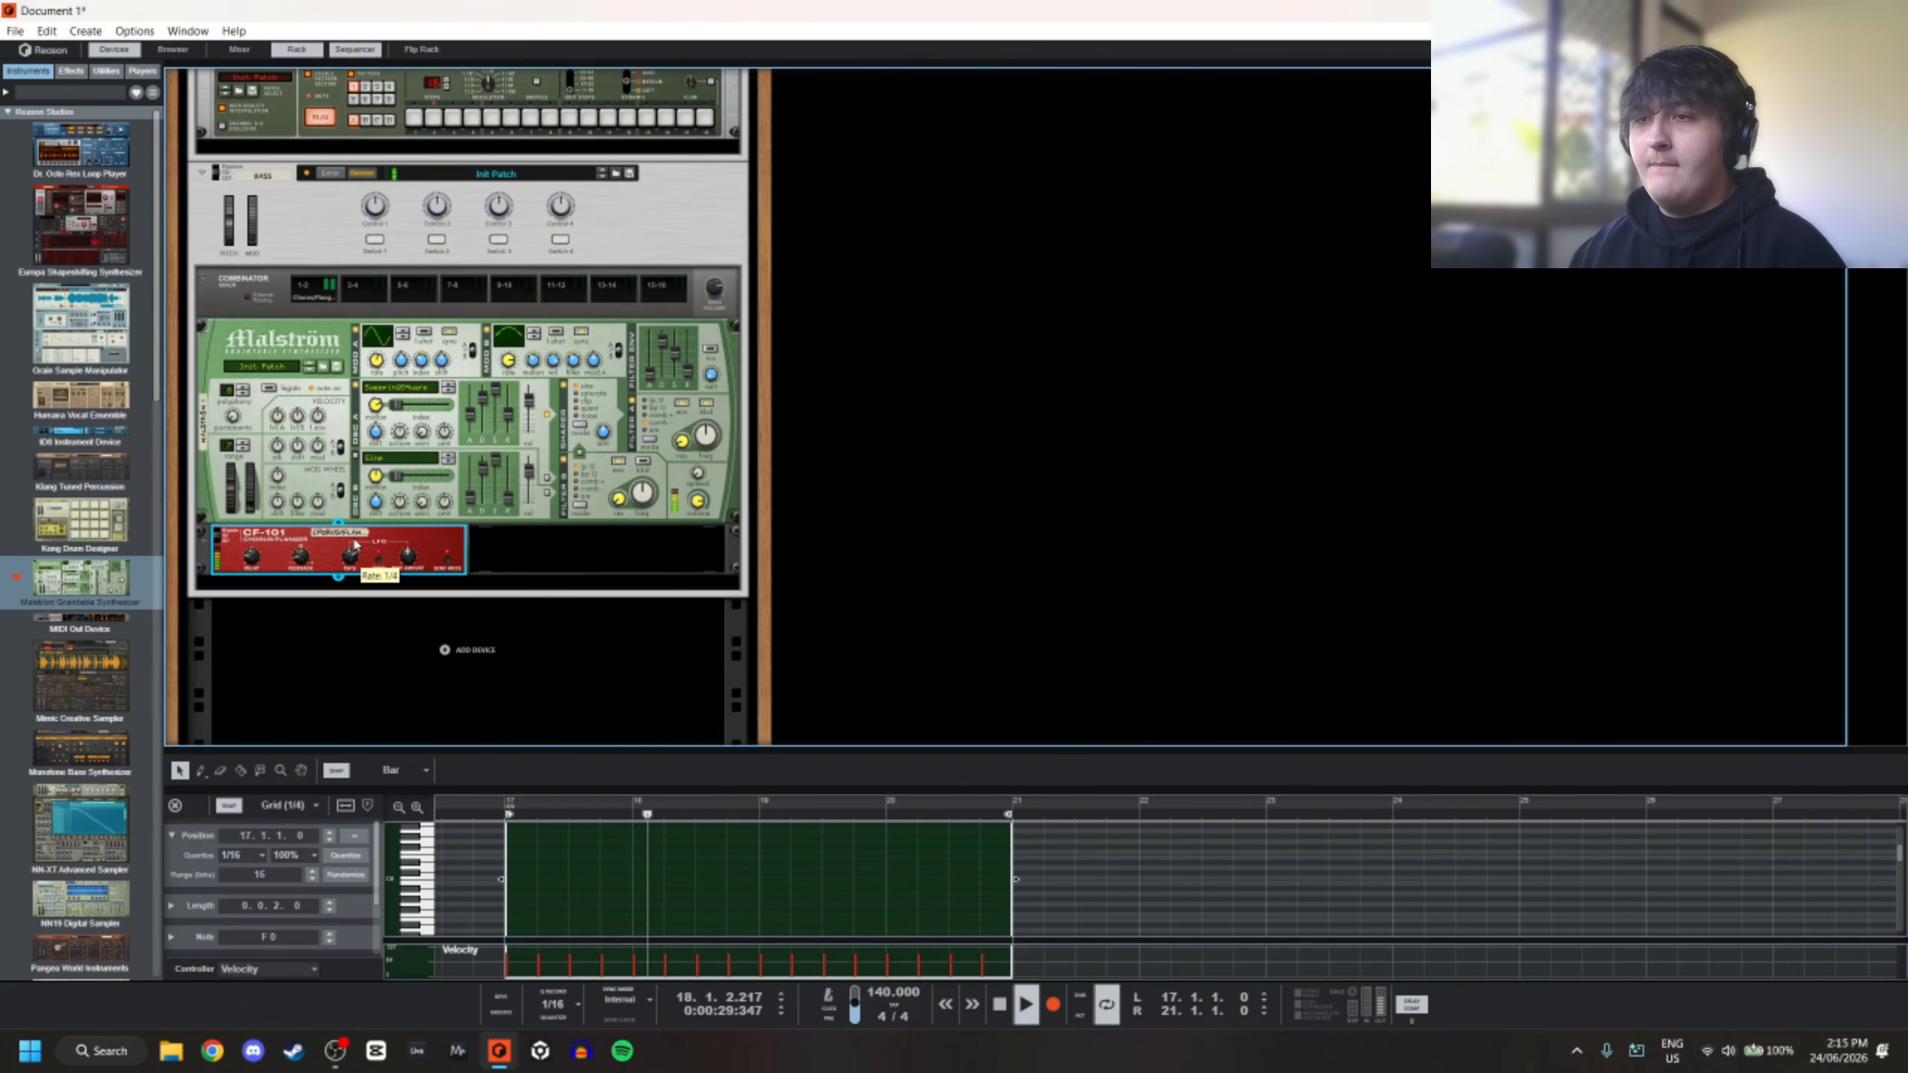
right_click(460, 555)
mouse_move(568, 735)
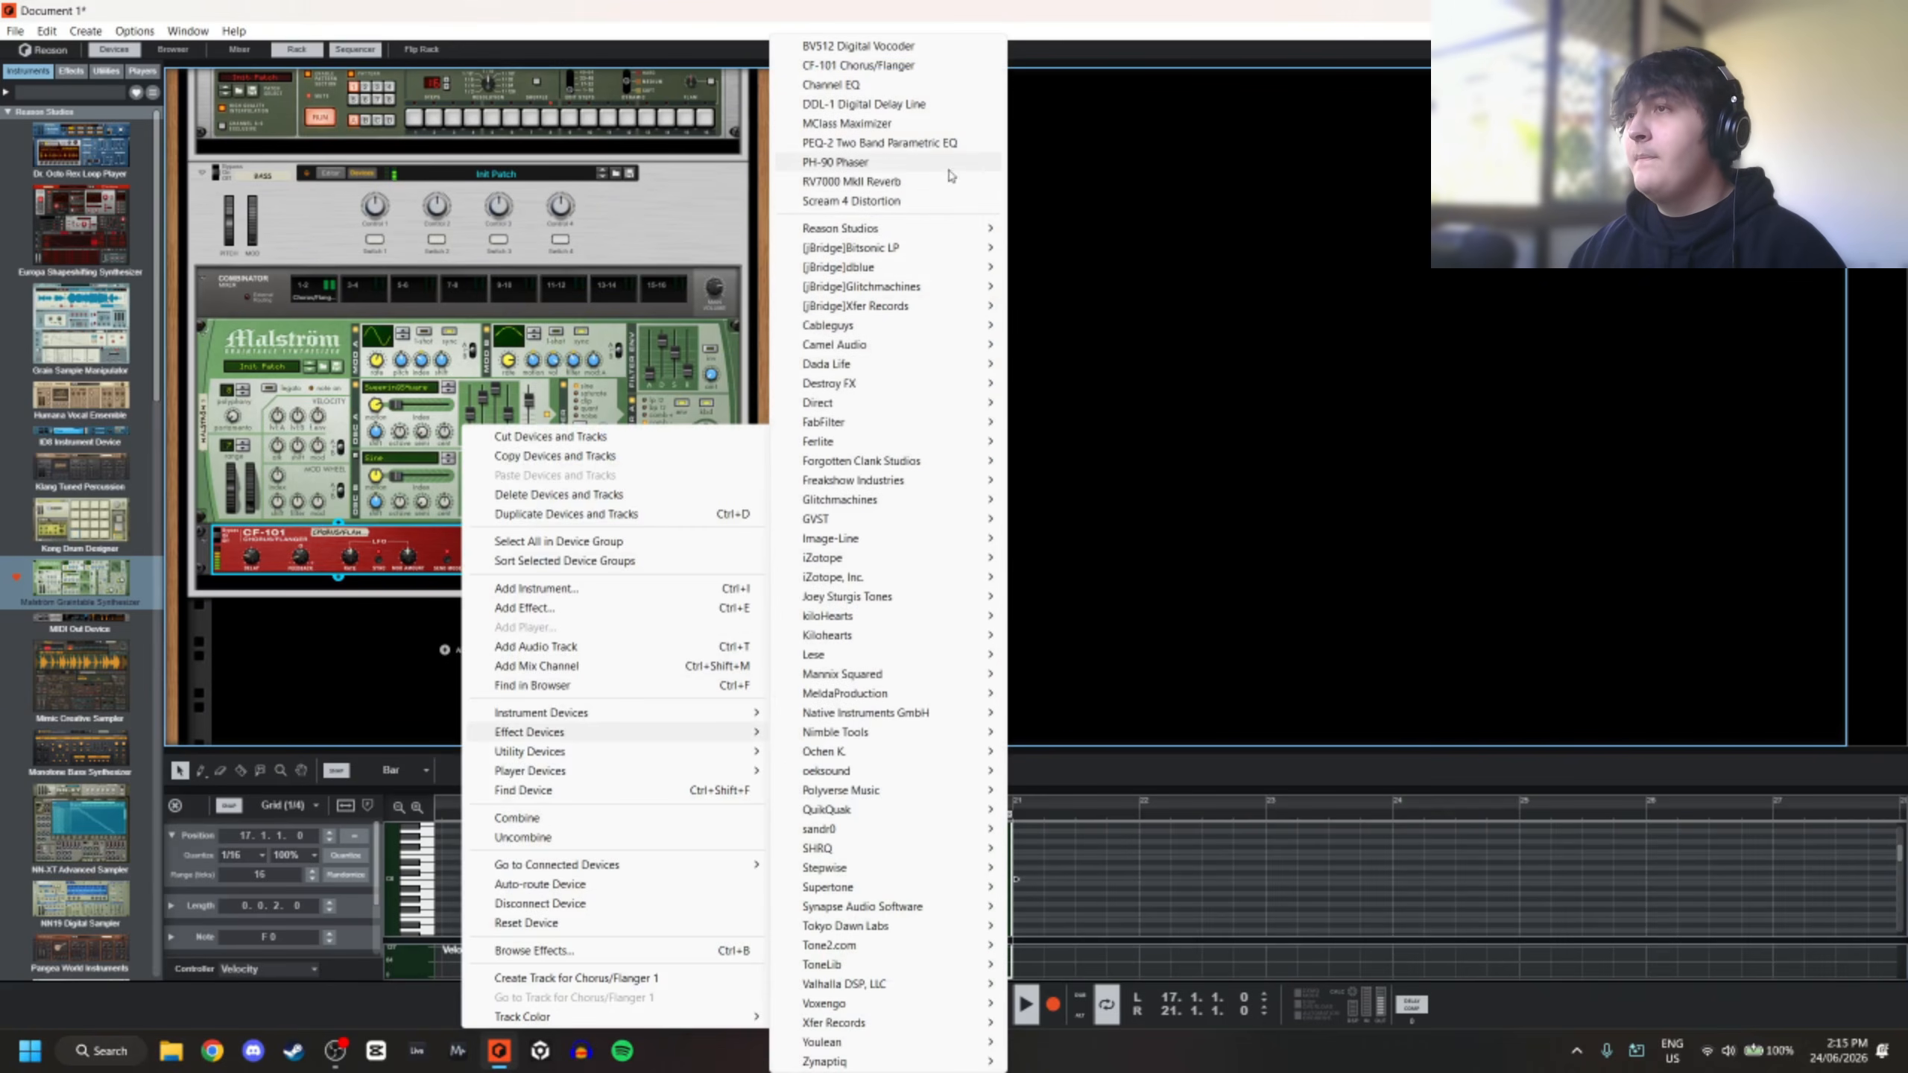
click(863, 162)
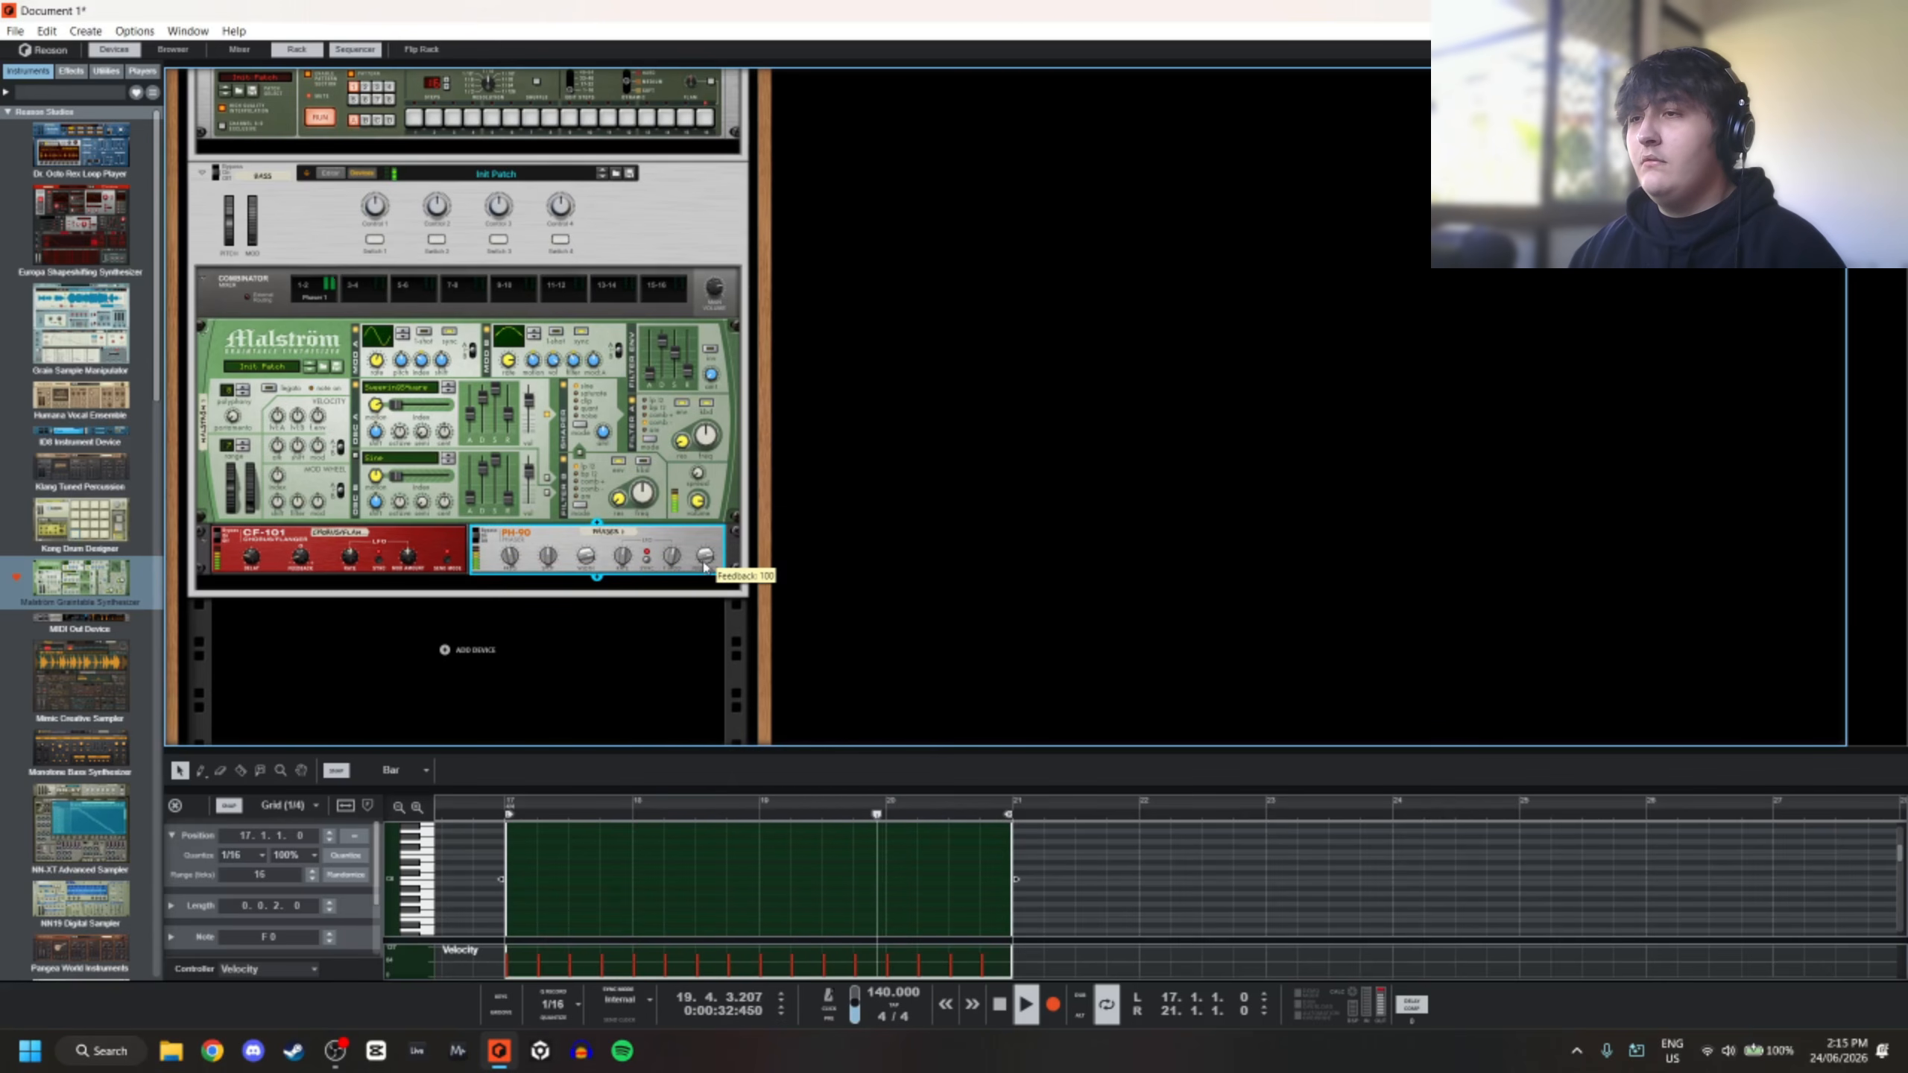
drag(704, 563, 713, 542)
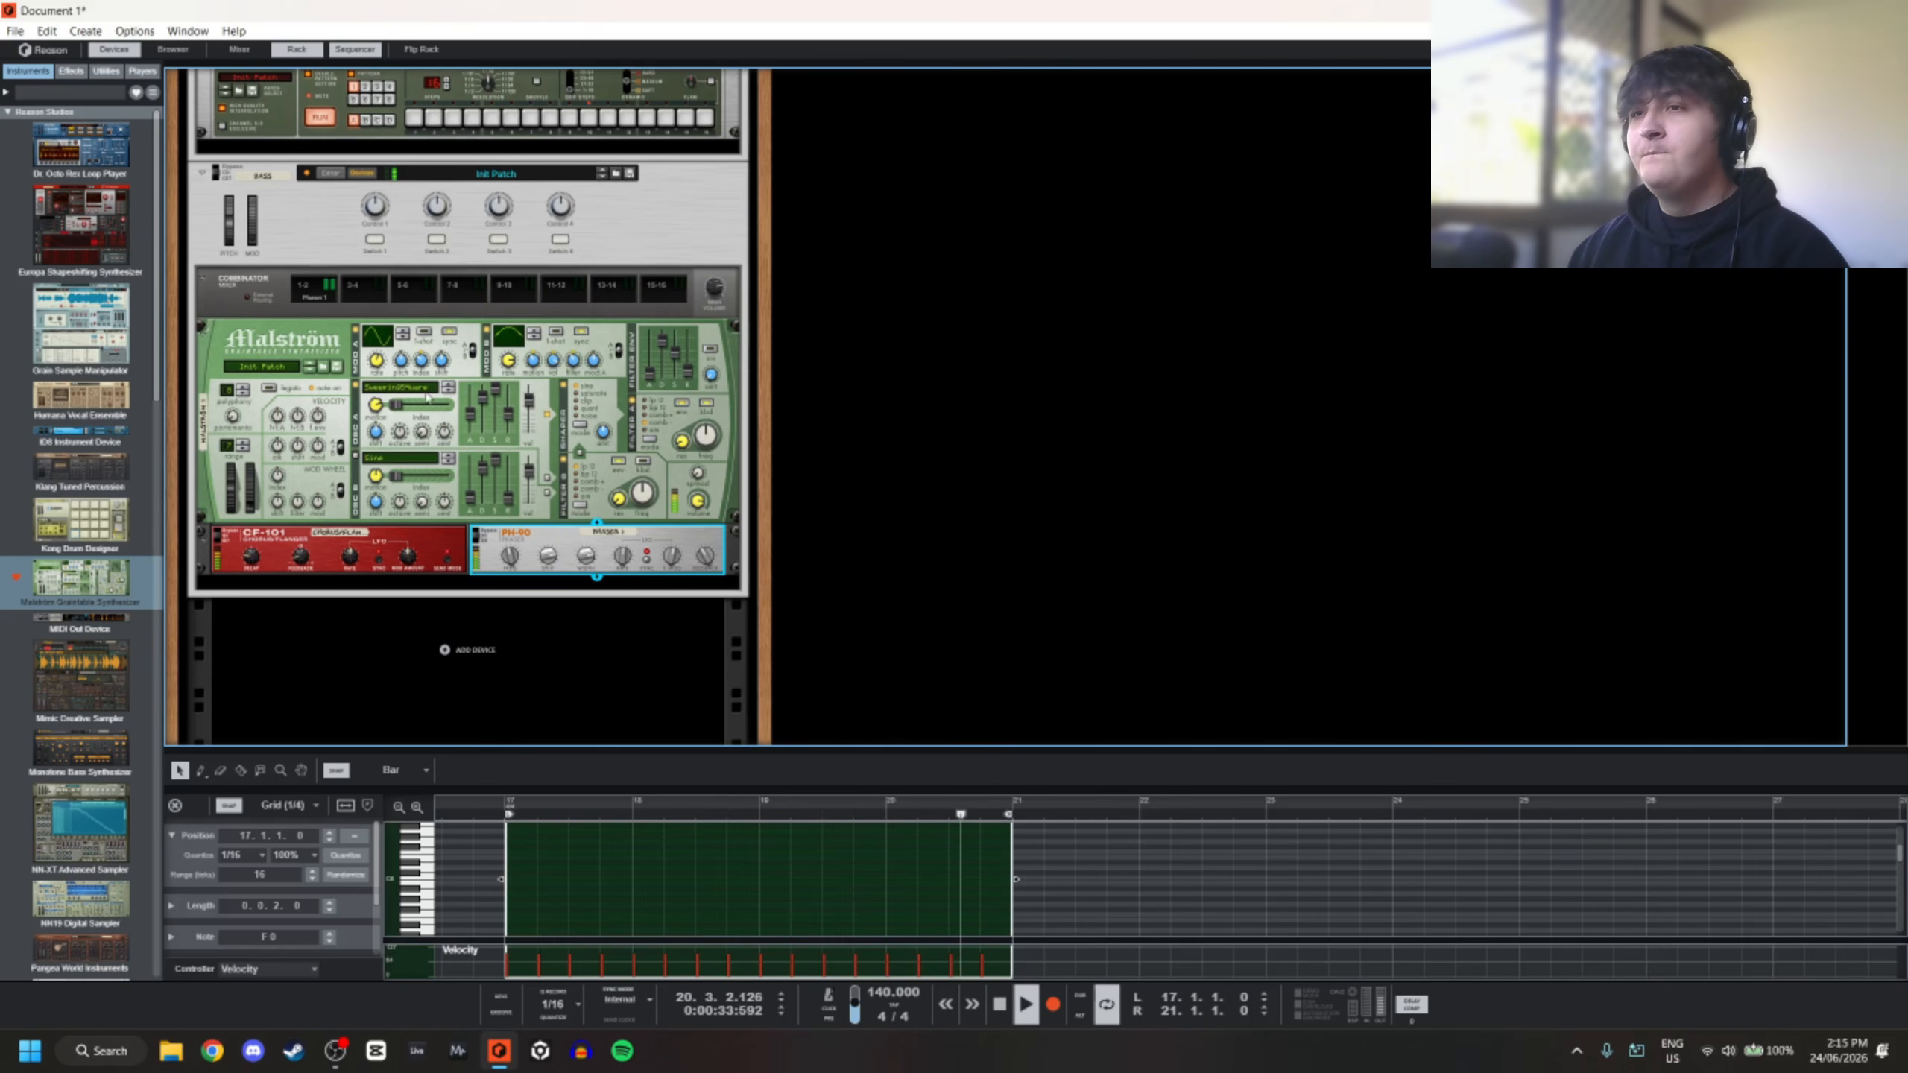
Set the Malström's oscillator A motion to about 27
mouse_move(397, 412)
mouse_down()
mouse_move(638, 406)
mouse_move(379, 412)
mouse_move(396, 418)
mouse_up()
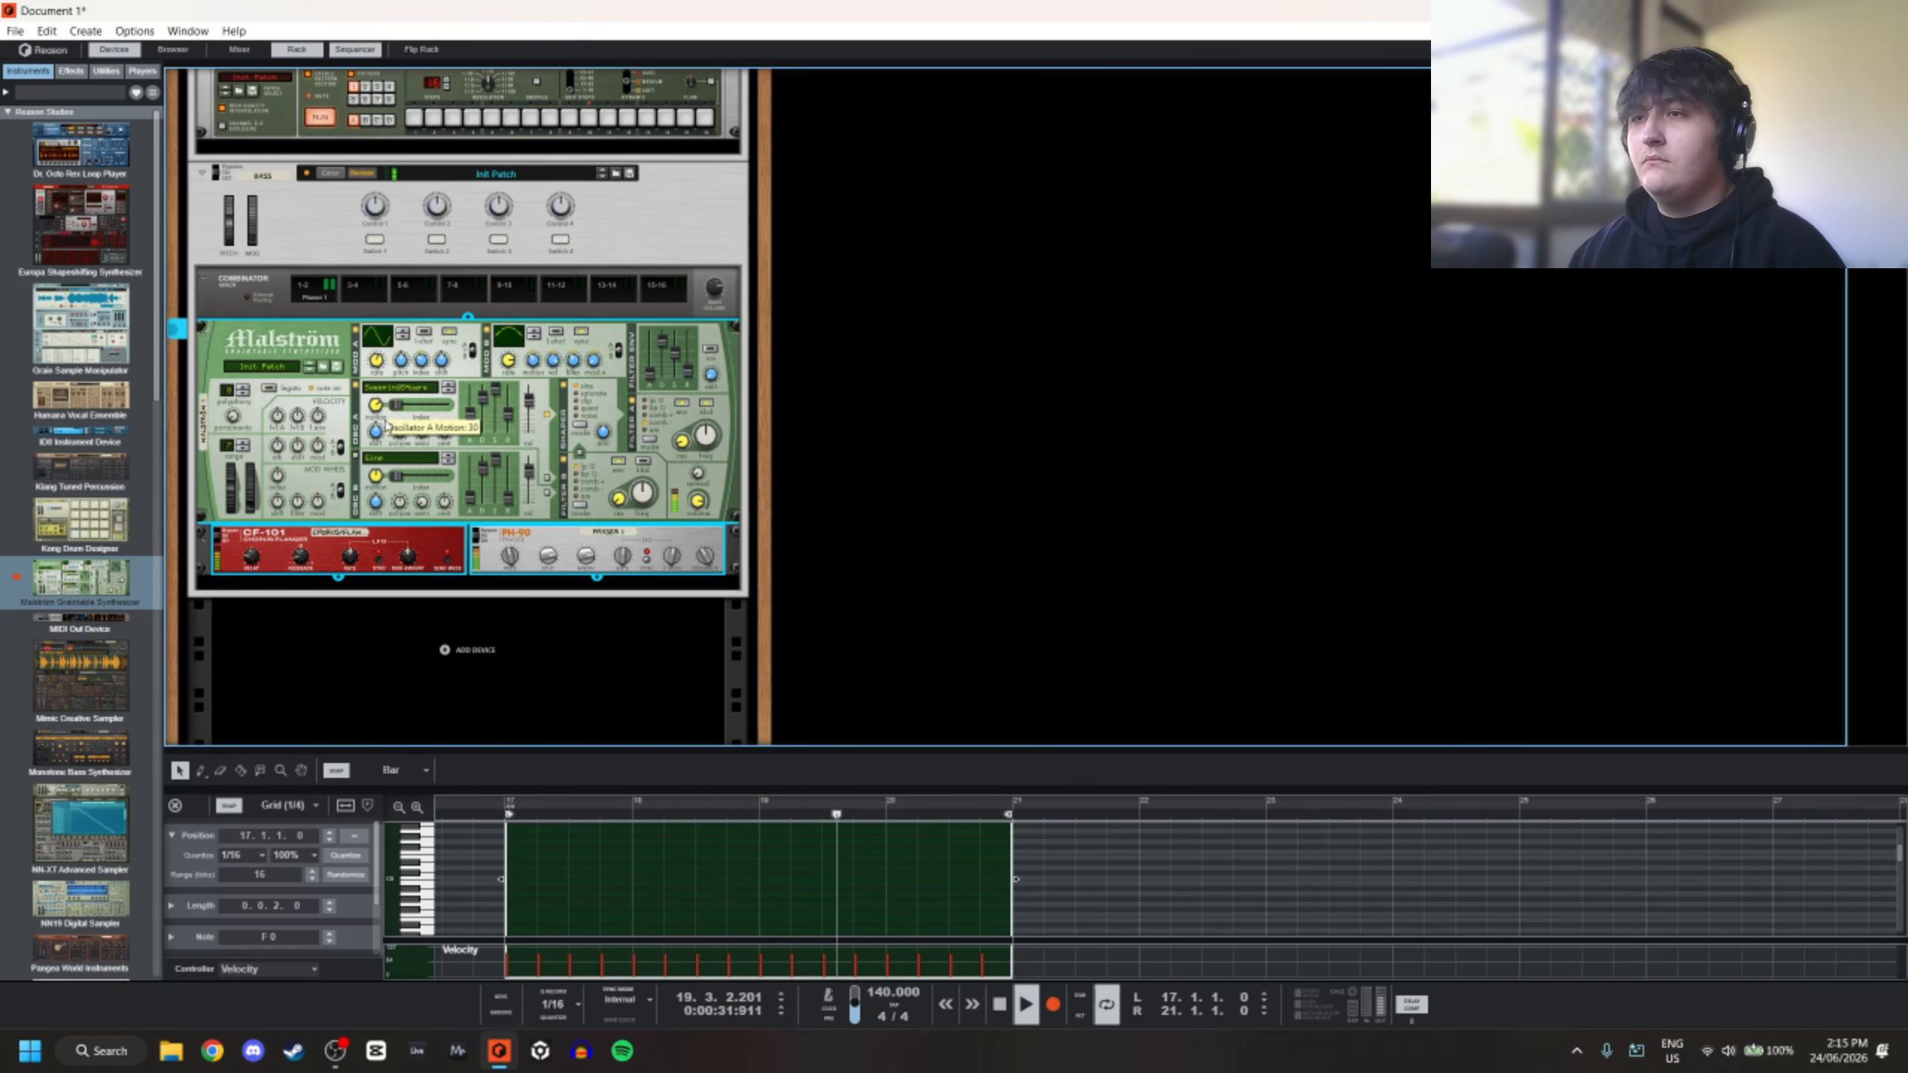
drag(392, 434, 403, 415)
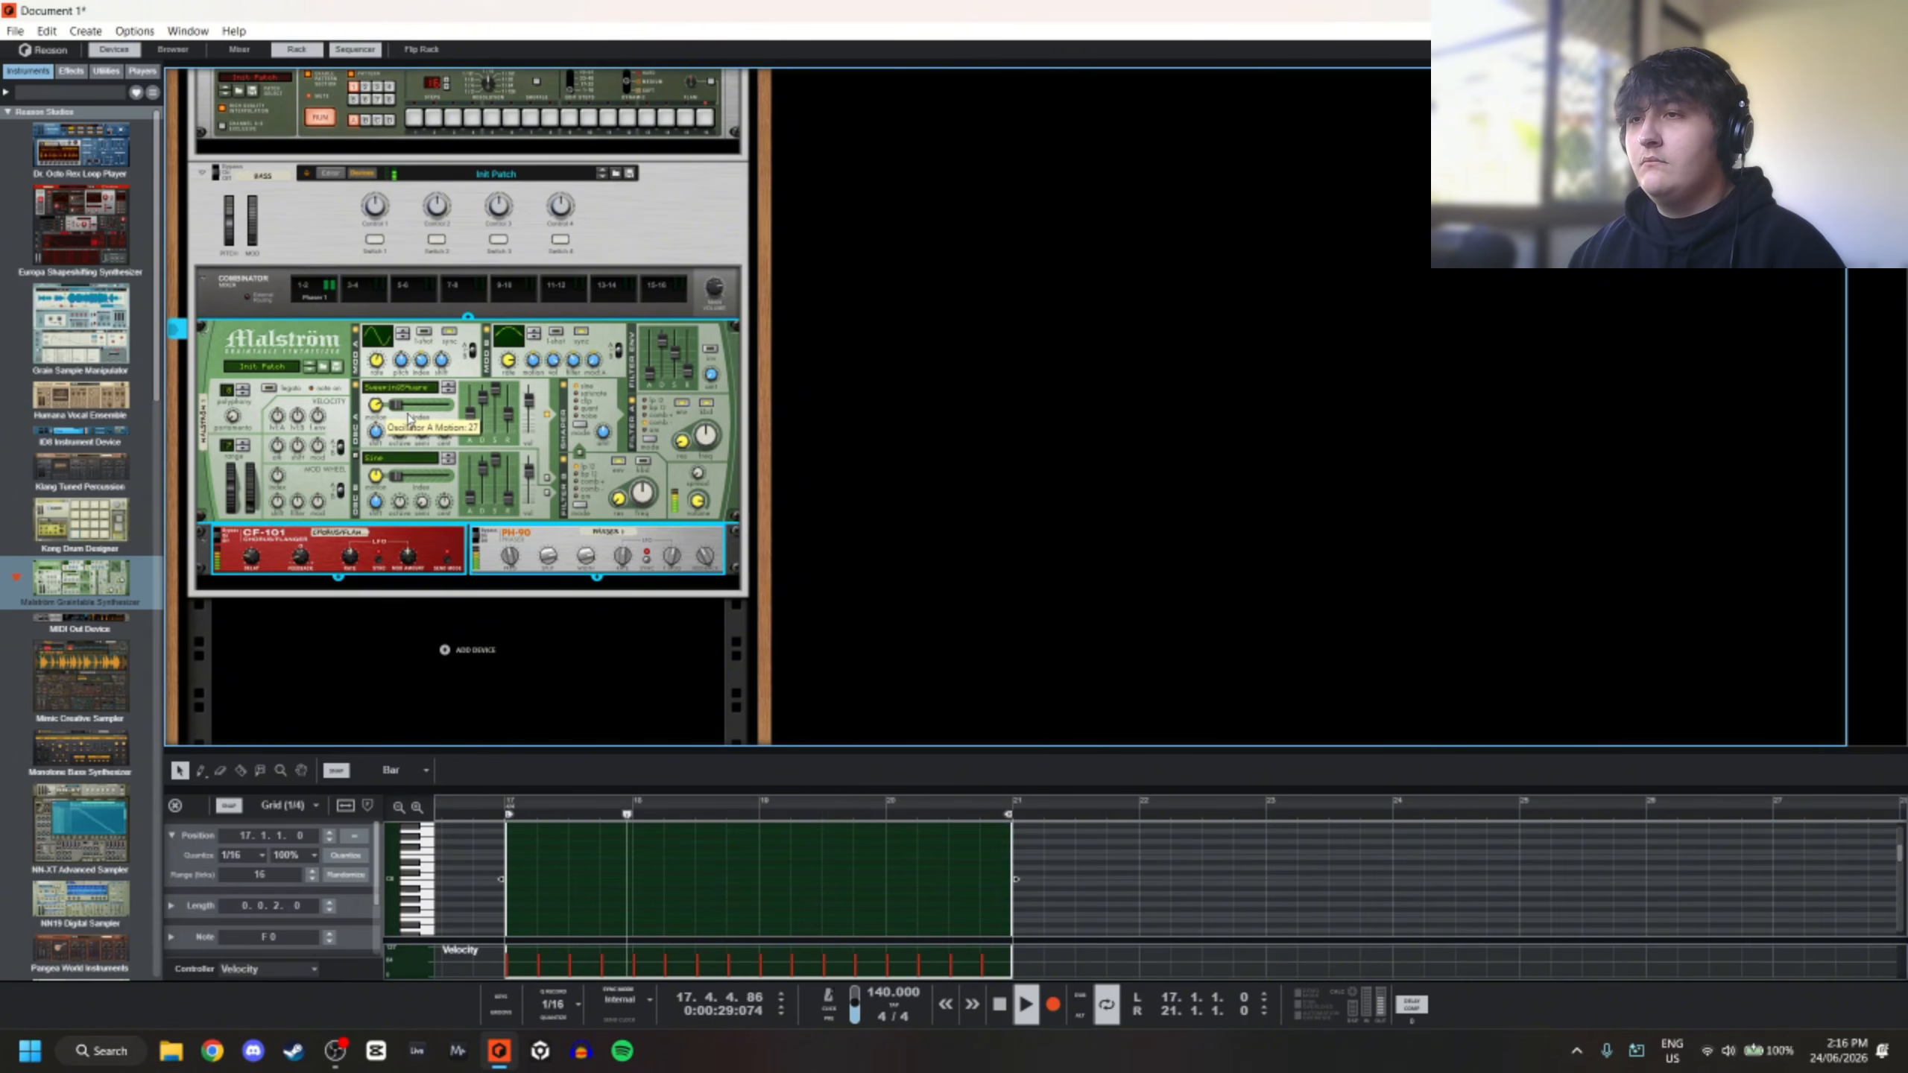
Add a Scream 4 Distortion after the PH-90 Phaser and adjust its damage control and damage parameters
right_click(566, 568)
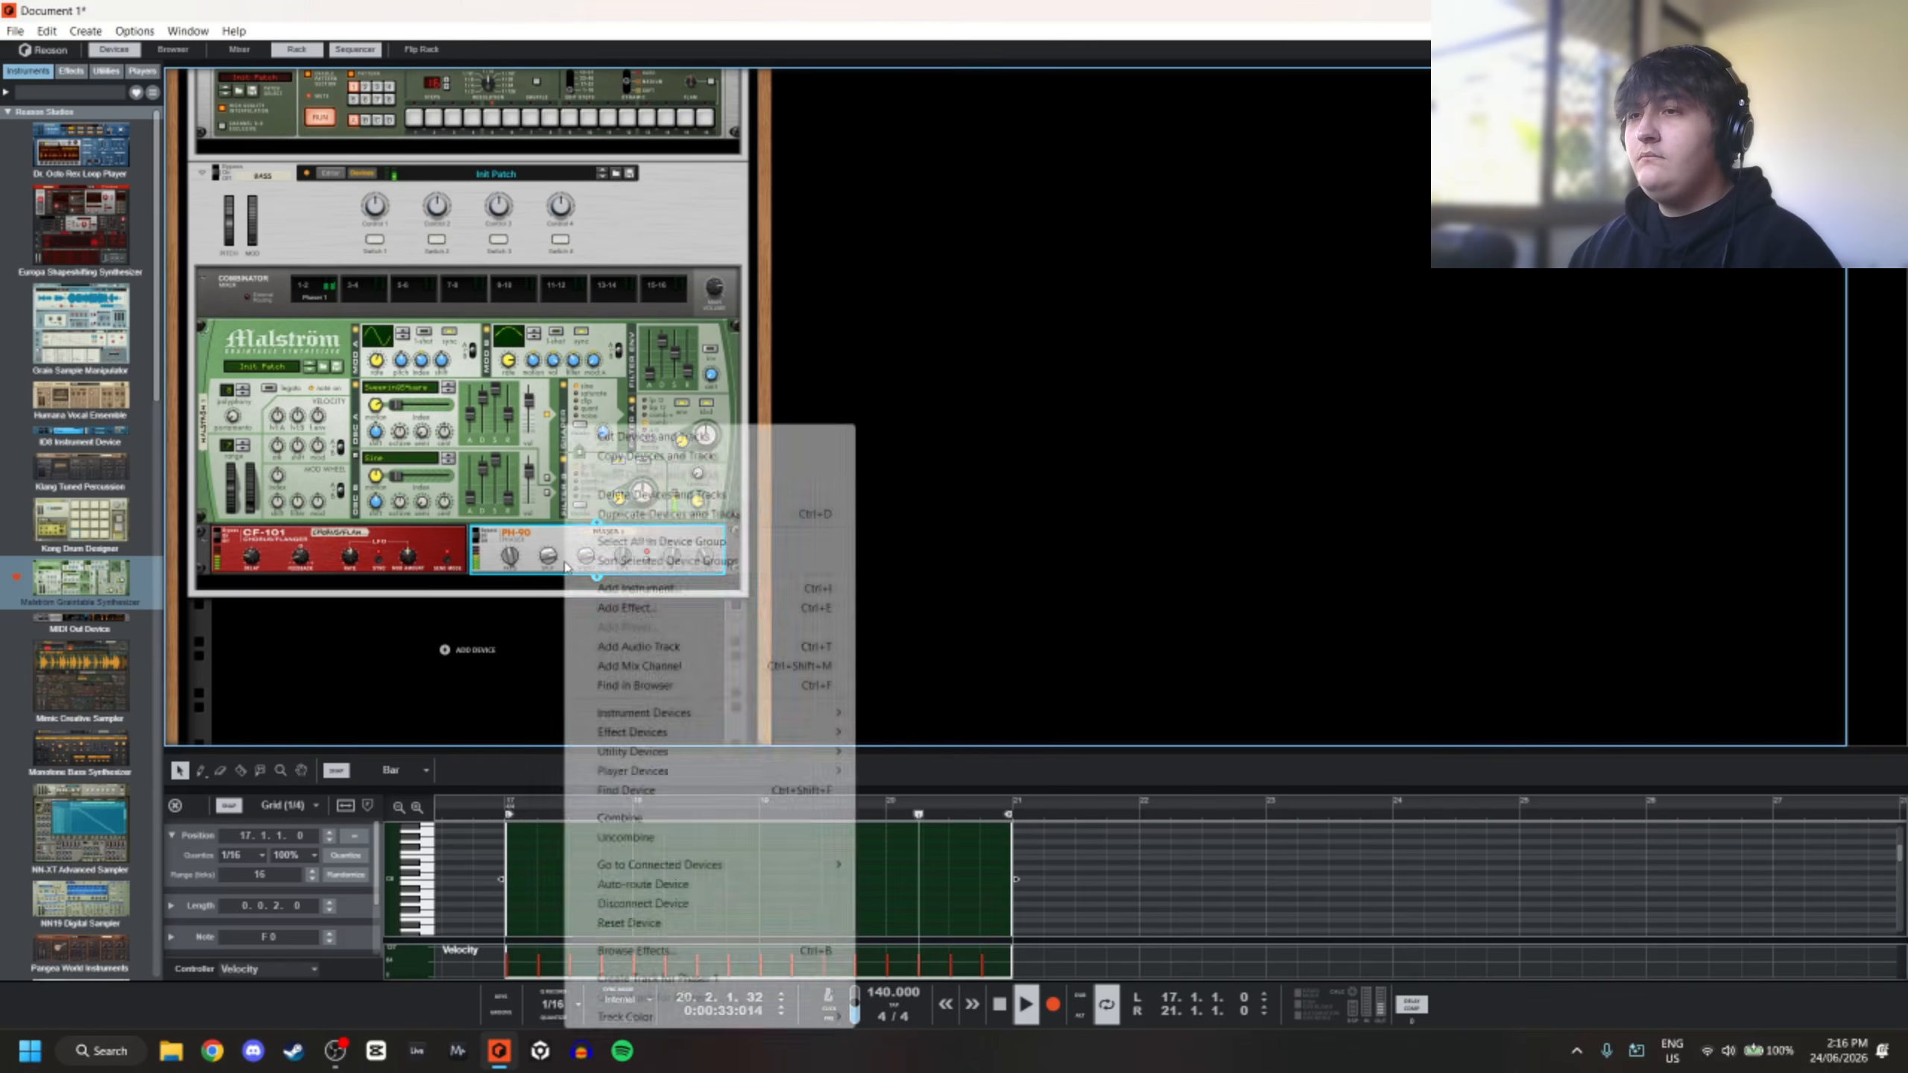
mouse_move(638, 732)
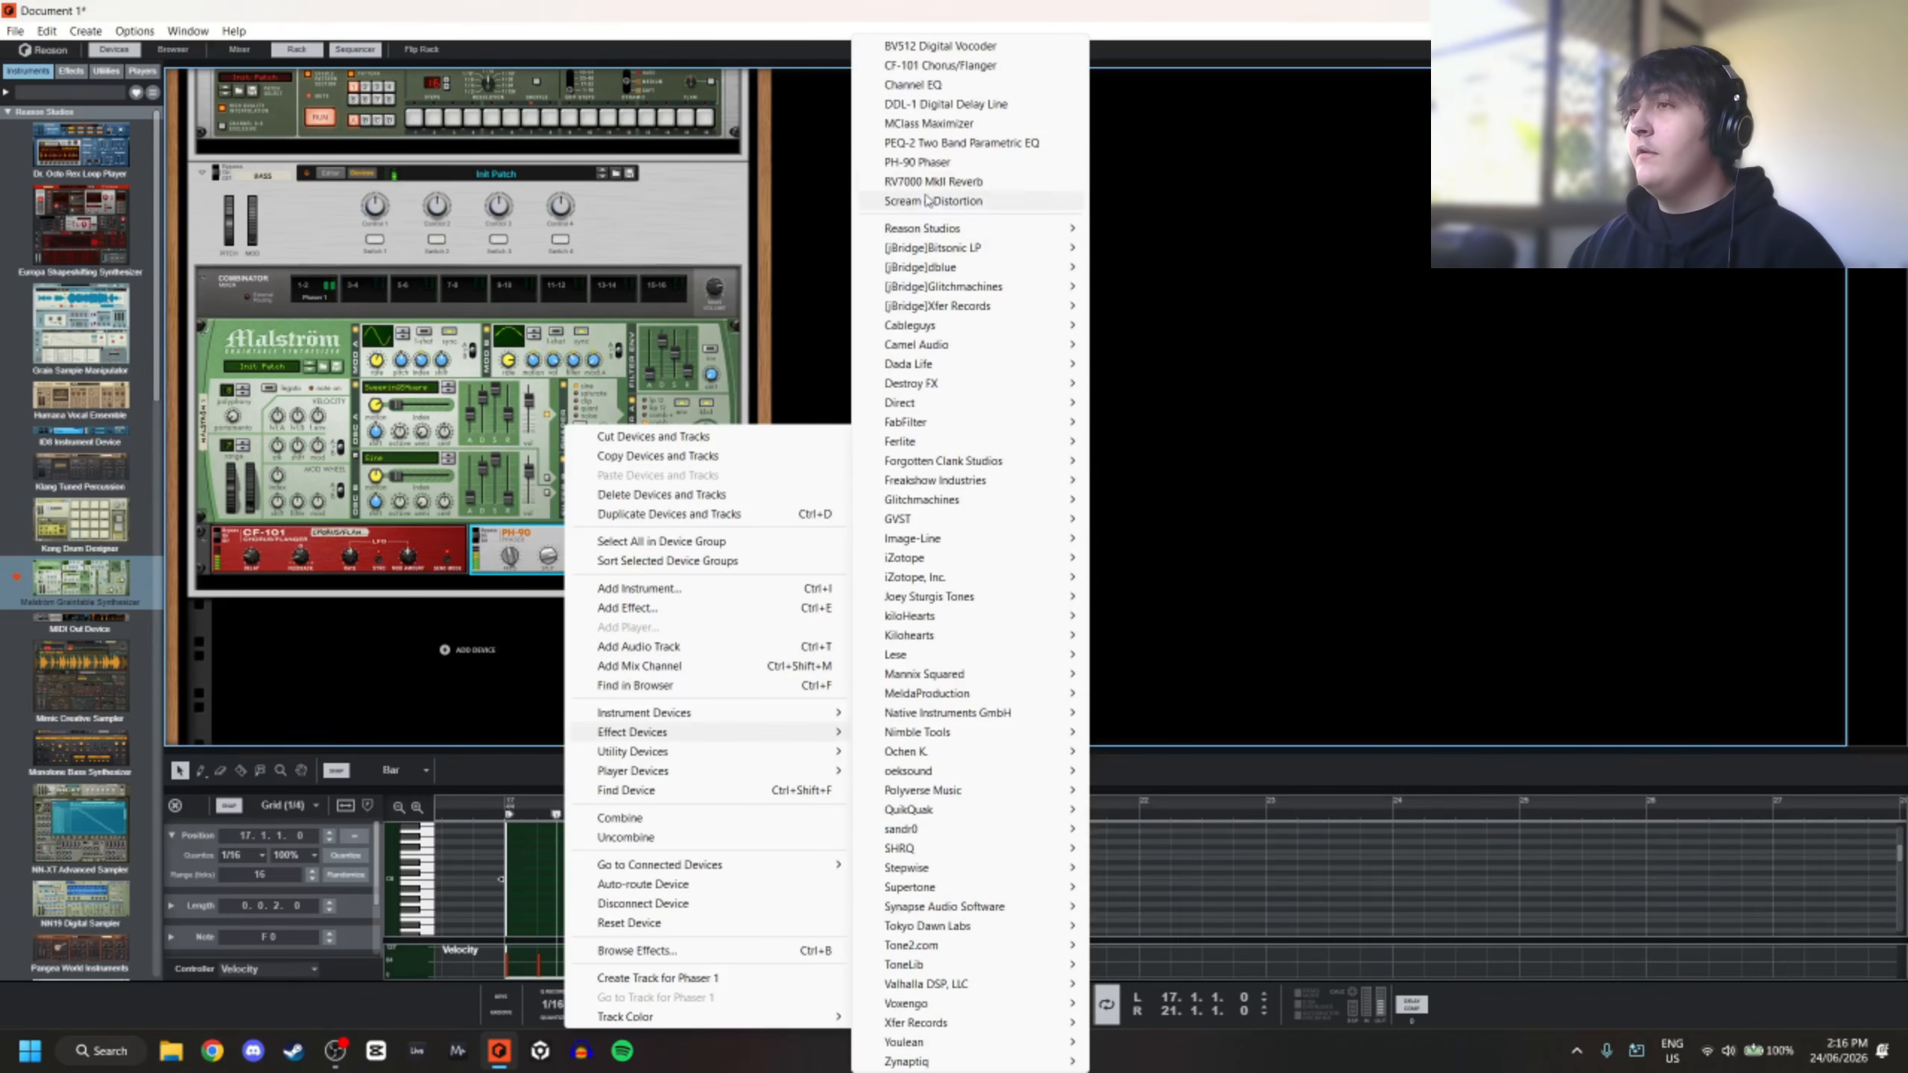
click(932, 201)
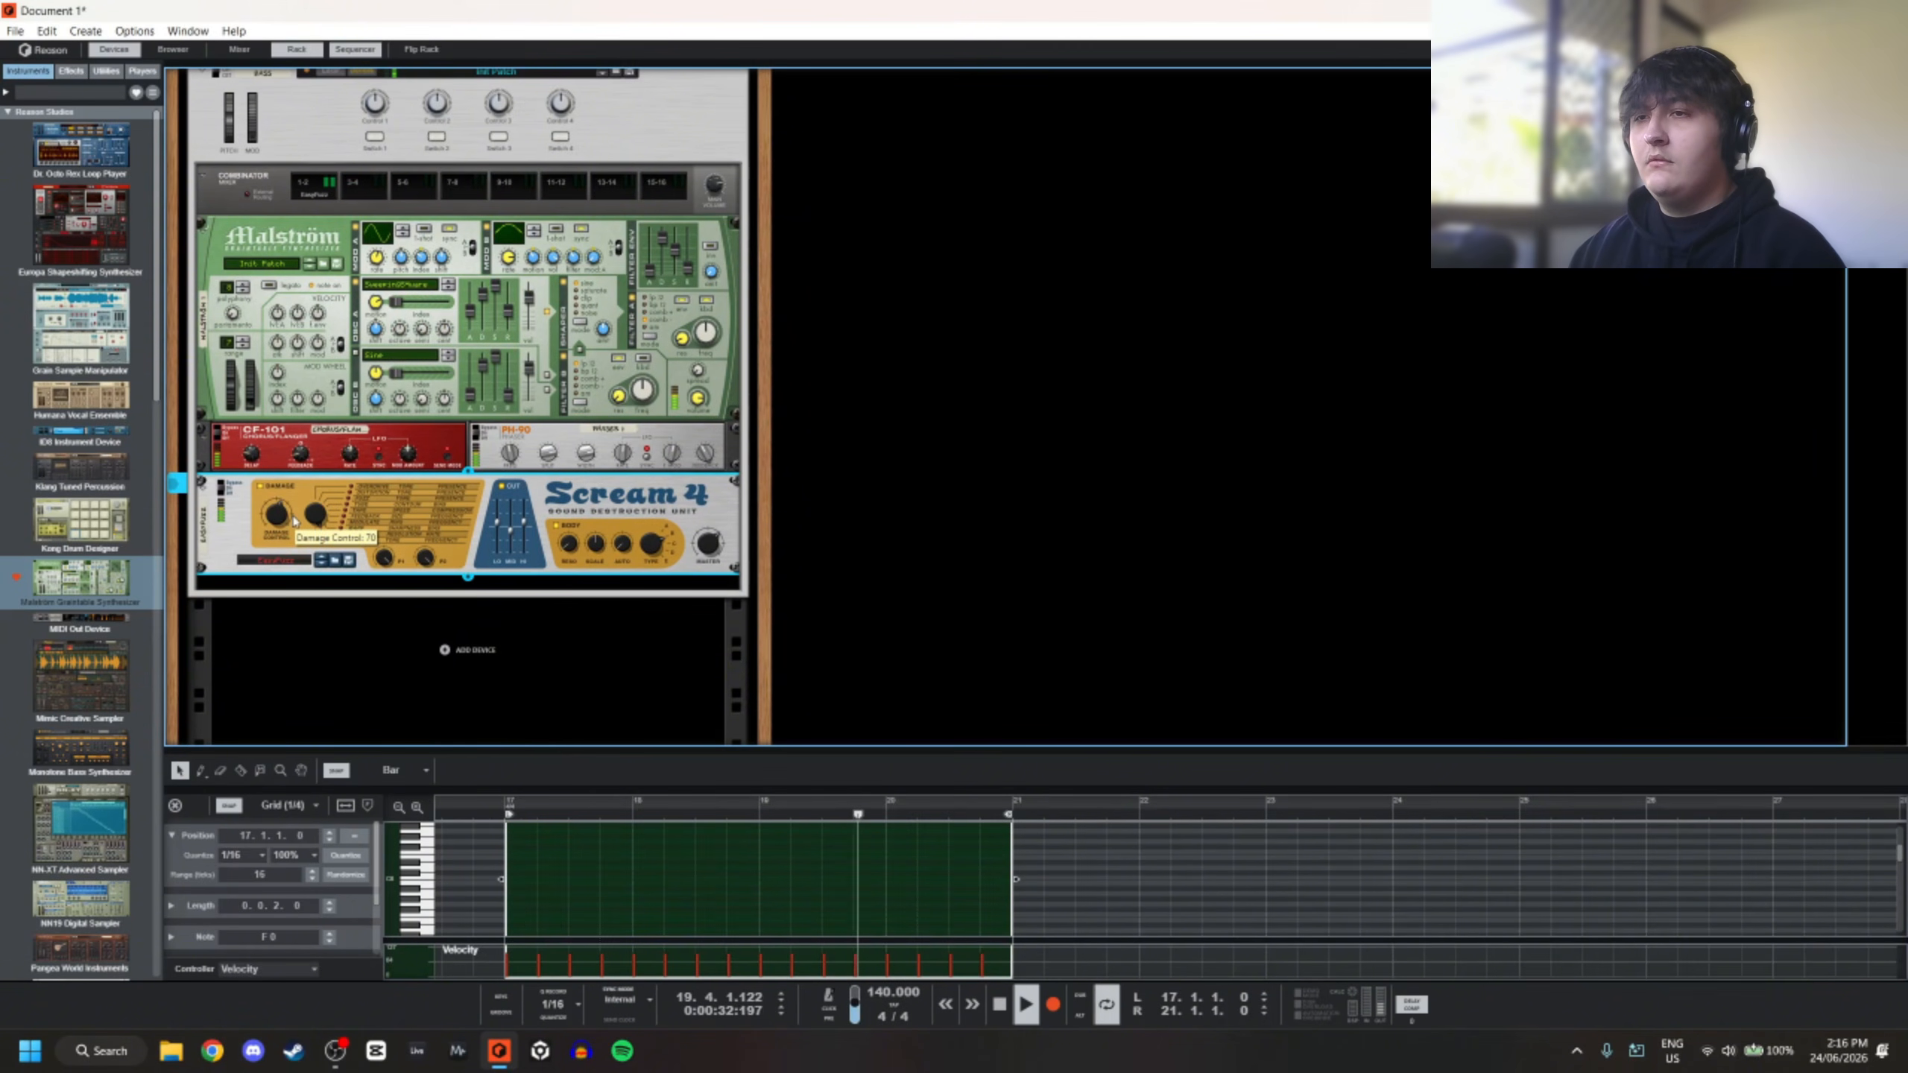
drag(309, 575, 325, 578)
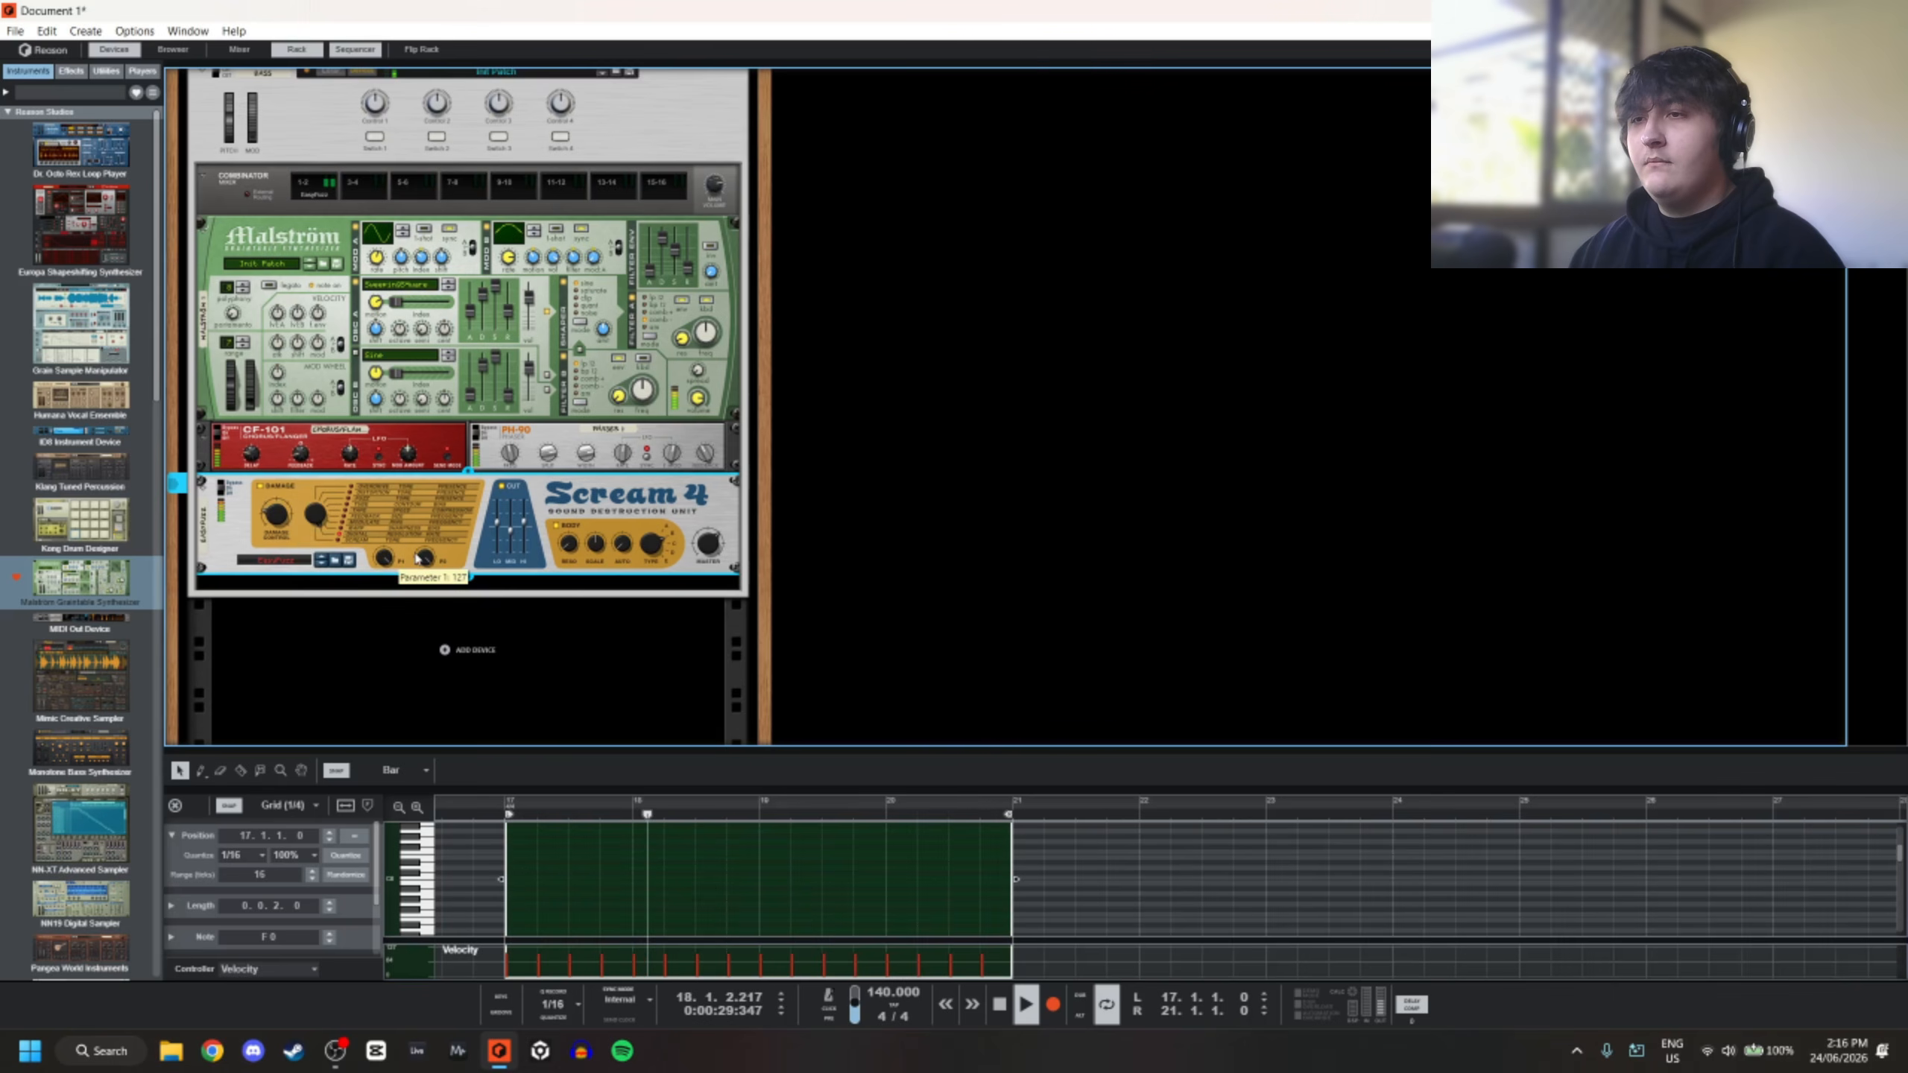
drag(443, 591, 443, 589)
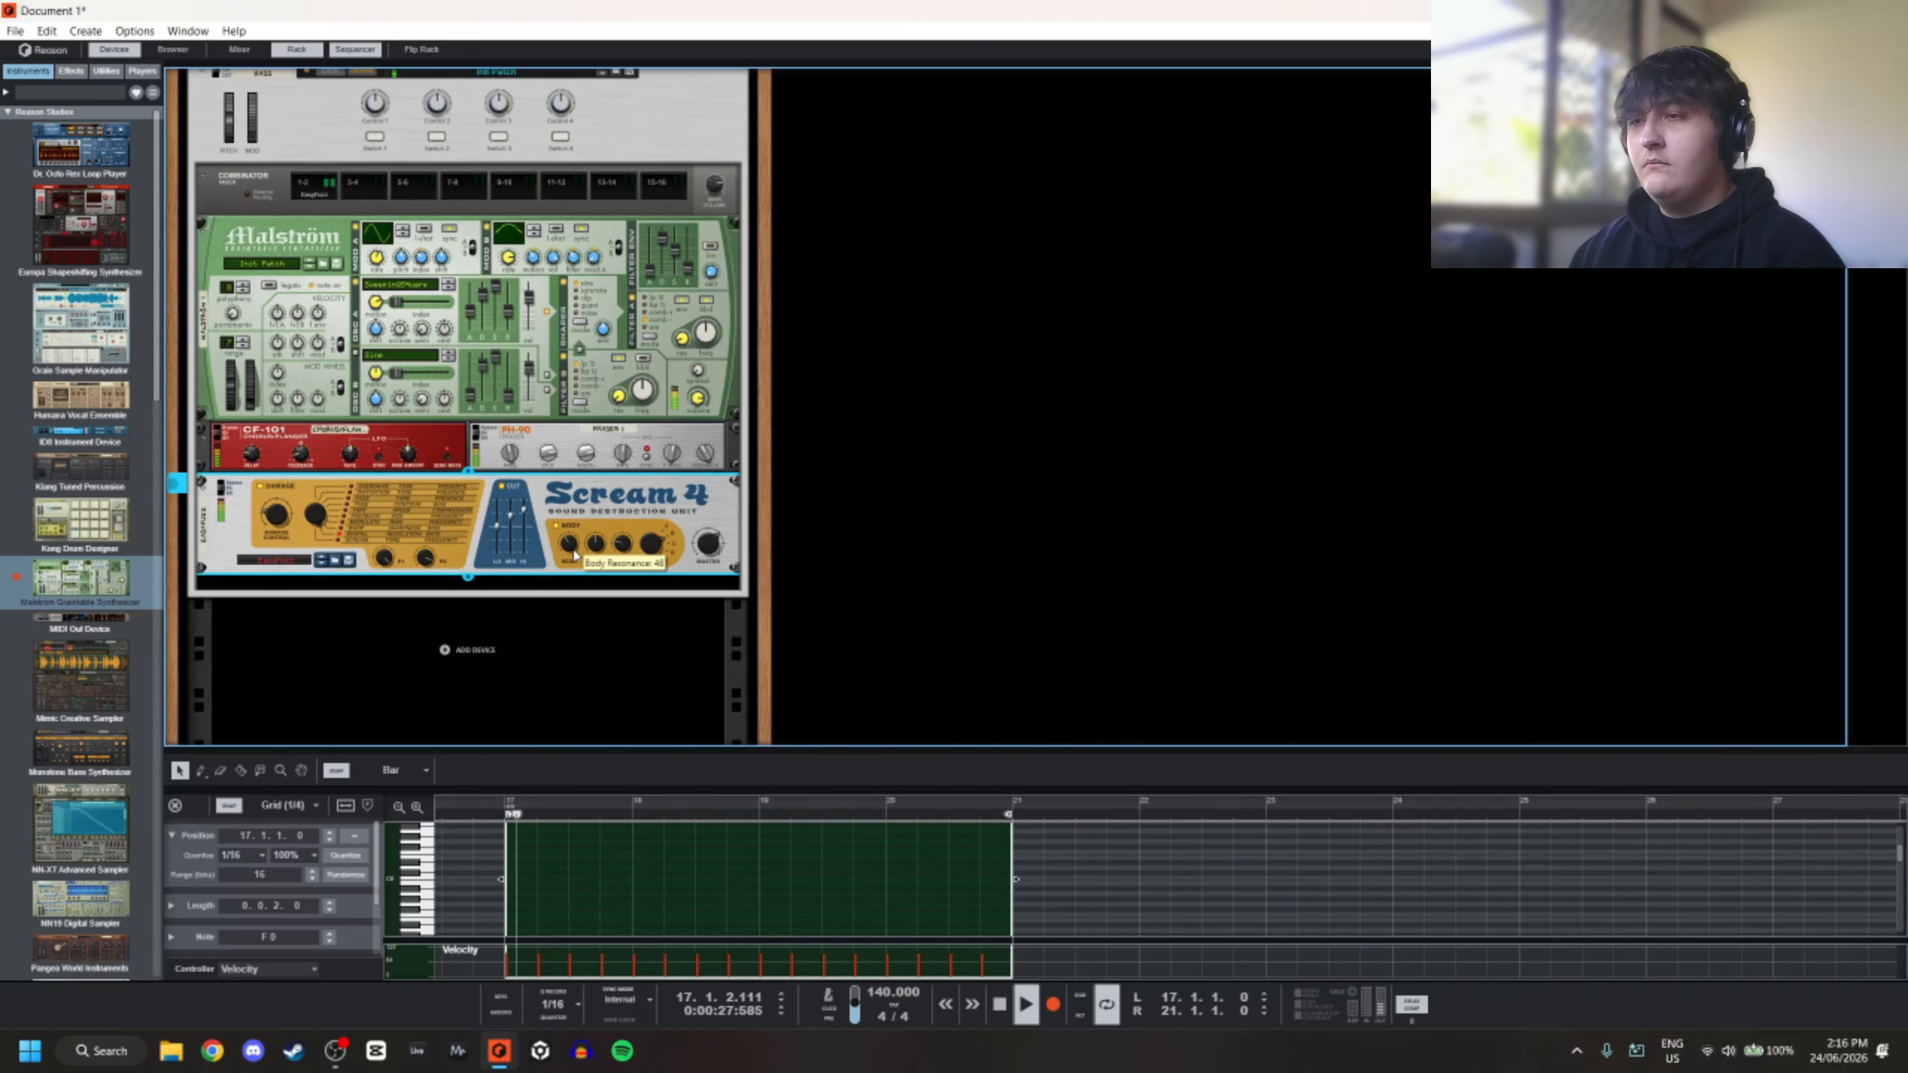
Shape the Scream 4's Body section by adjusting its resonance and scale
drag(579, 535, 569, 639)
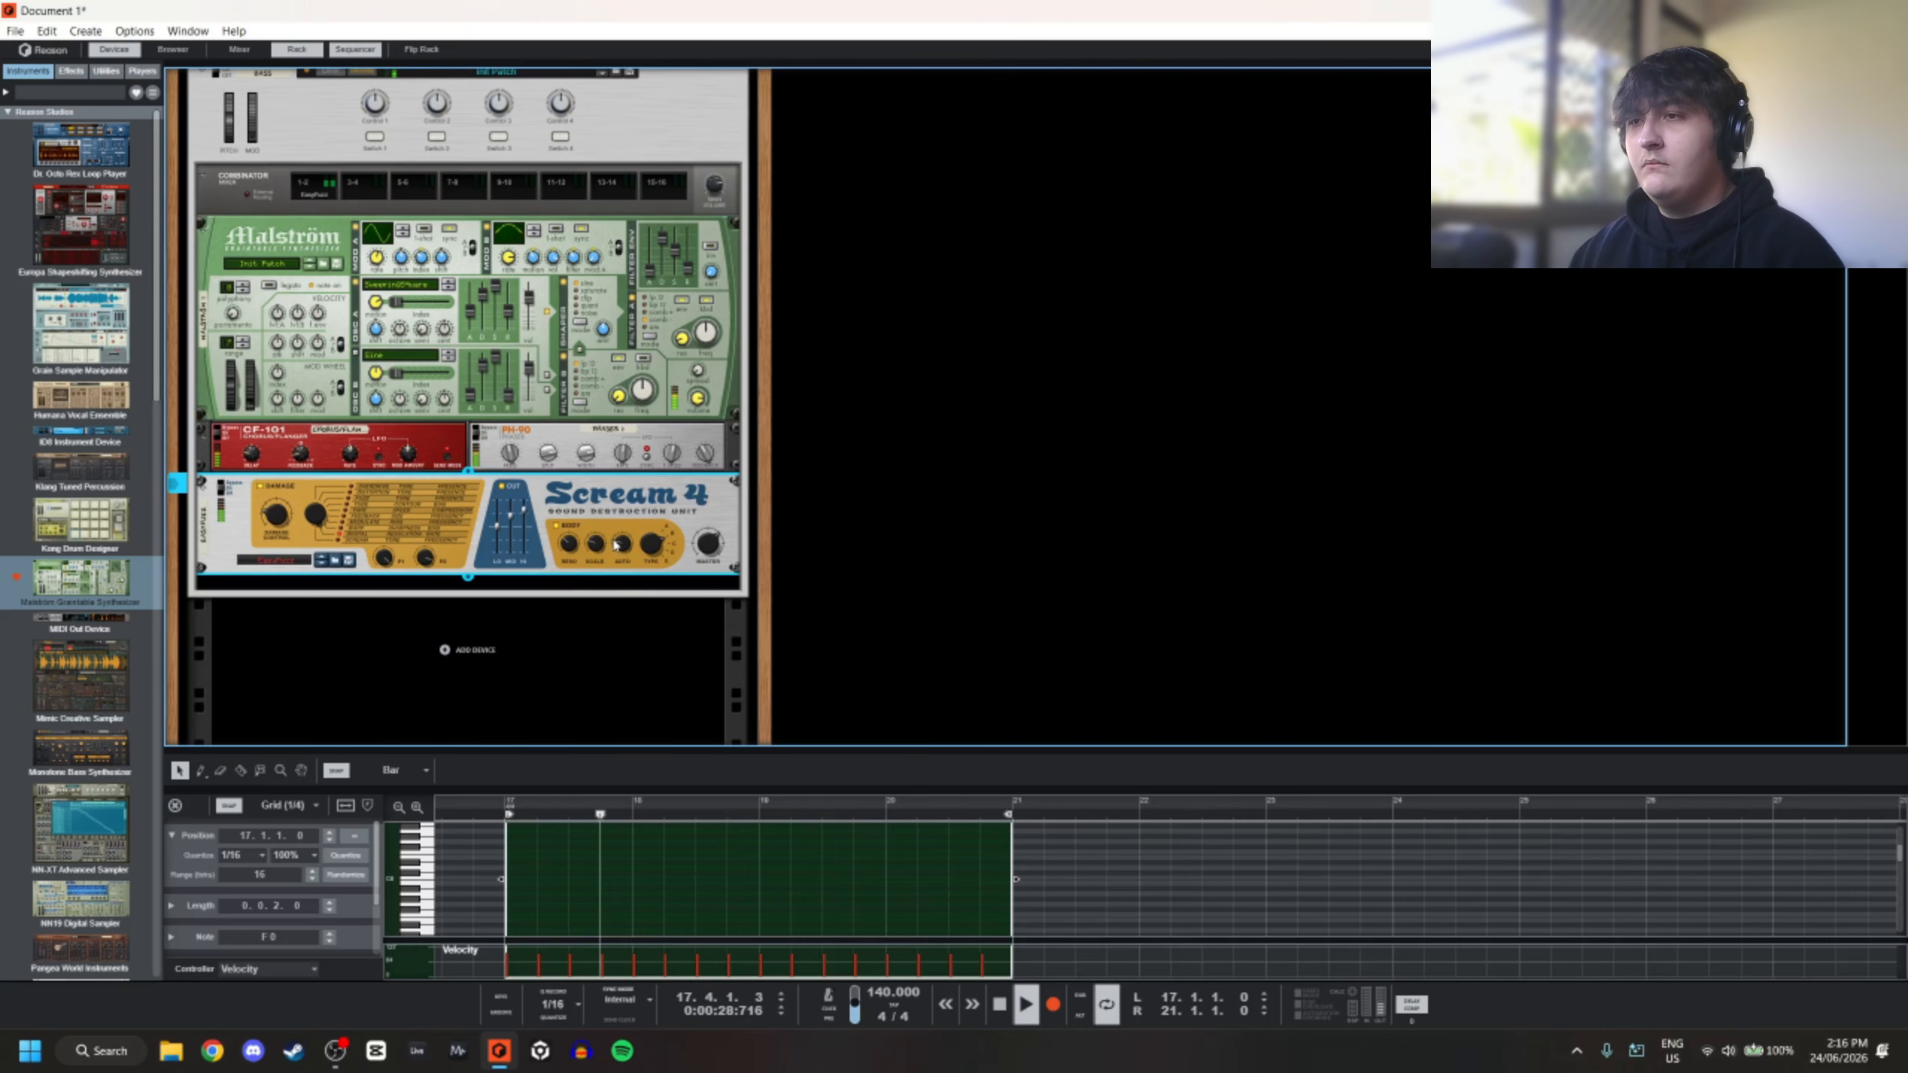
drag(615, 546, 635, 528)
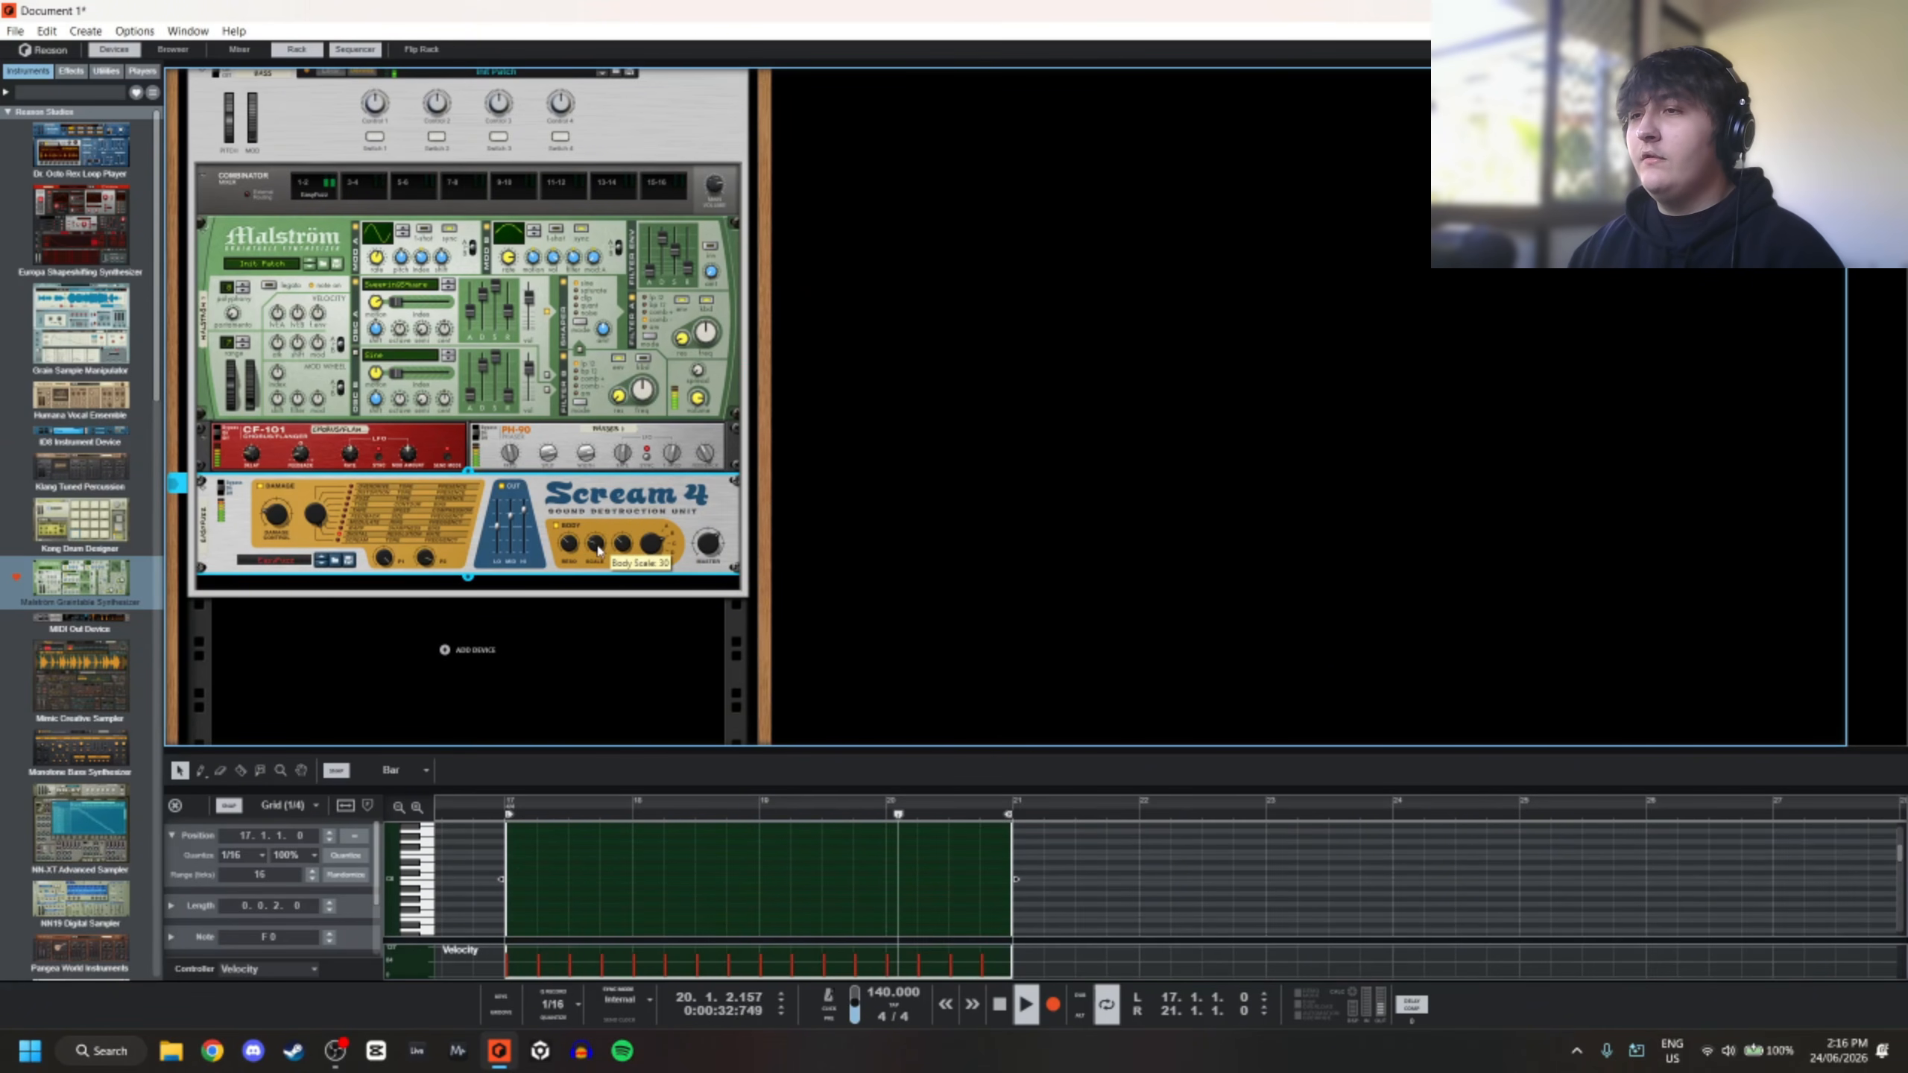
drag(609, 533, 612, 535)
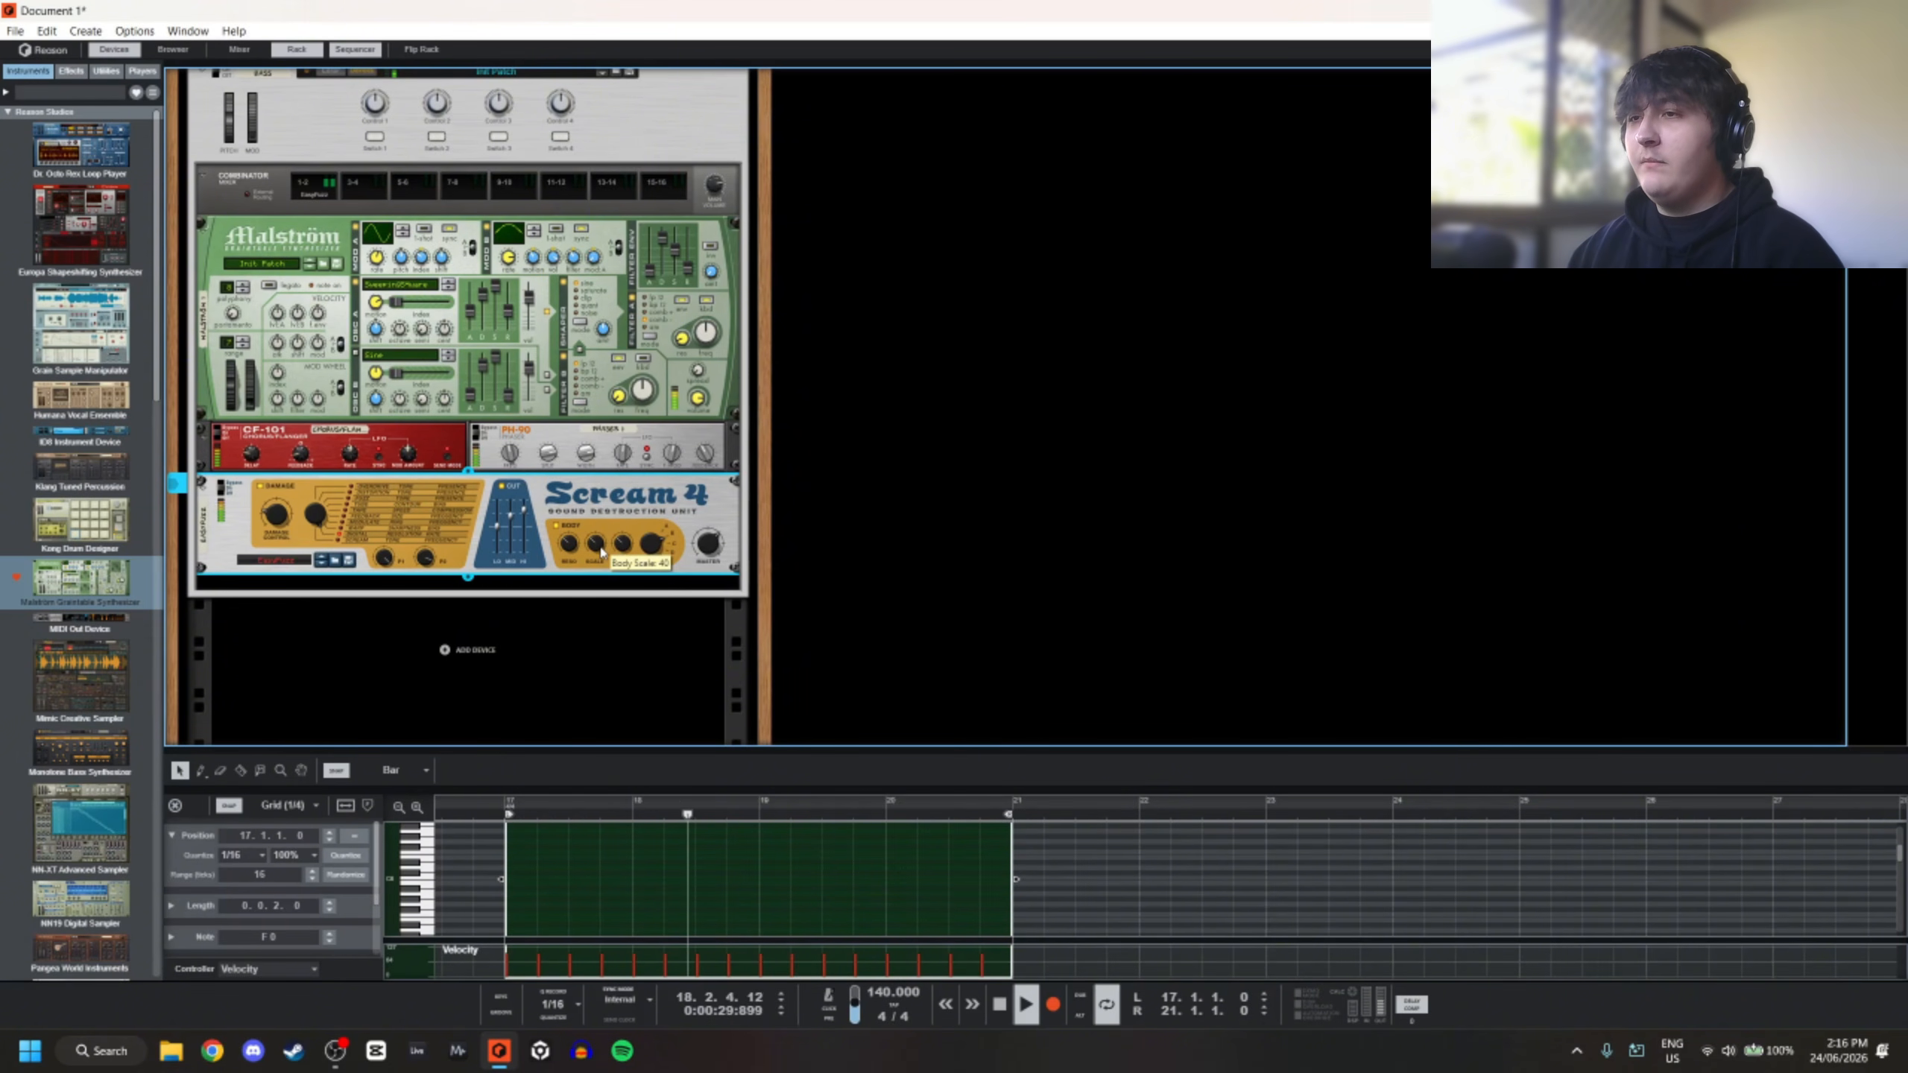
drag(612, 578, 624, 565)
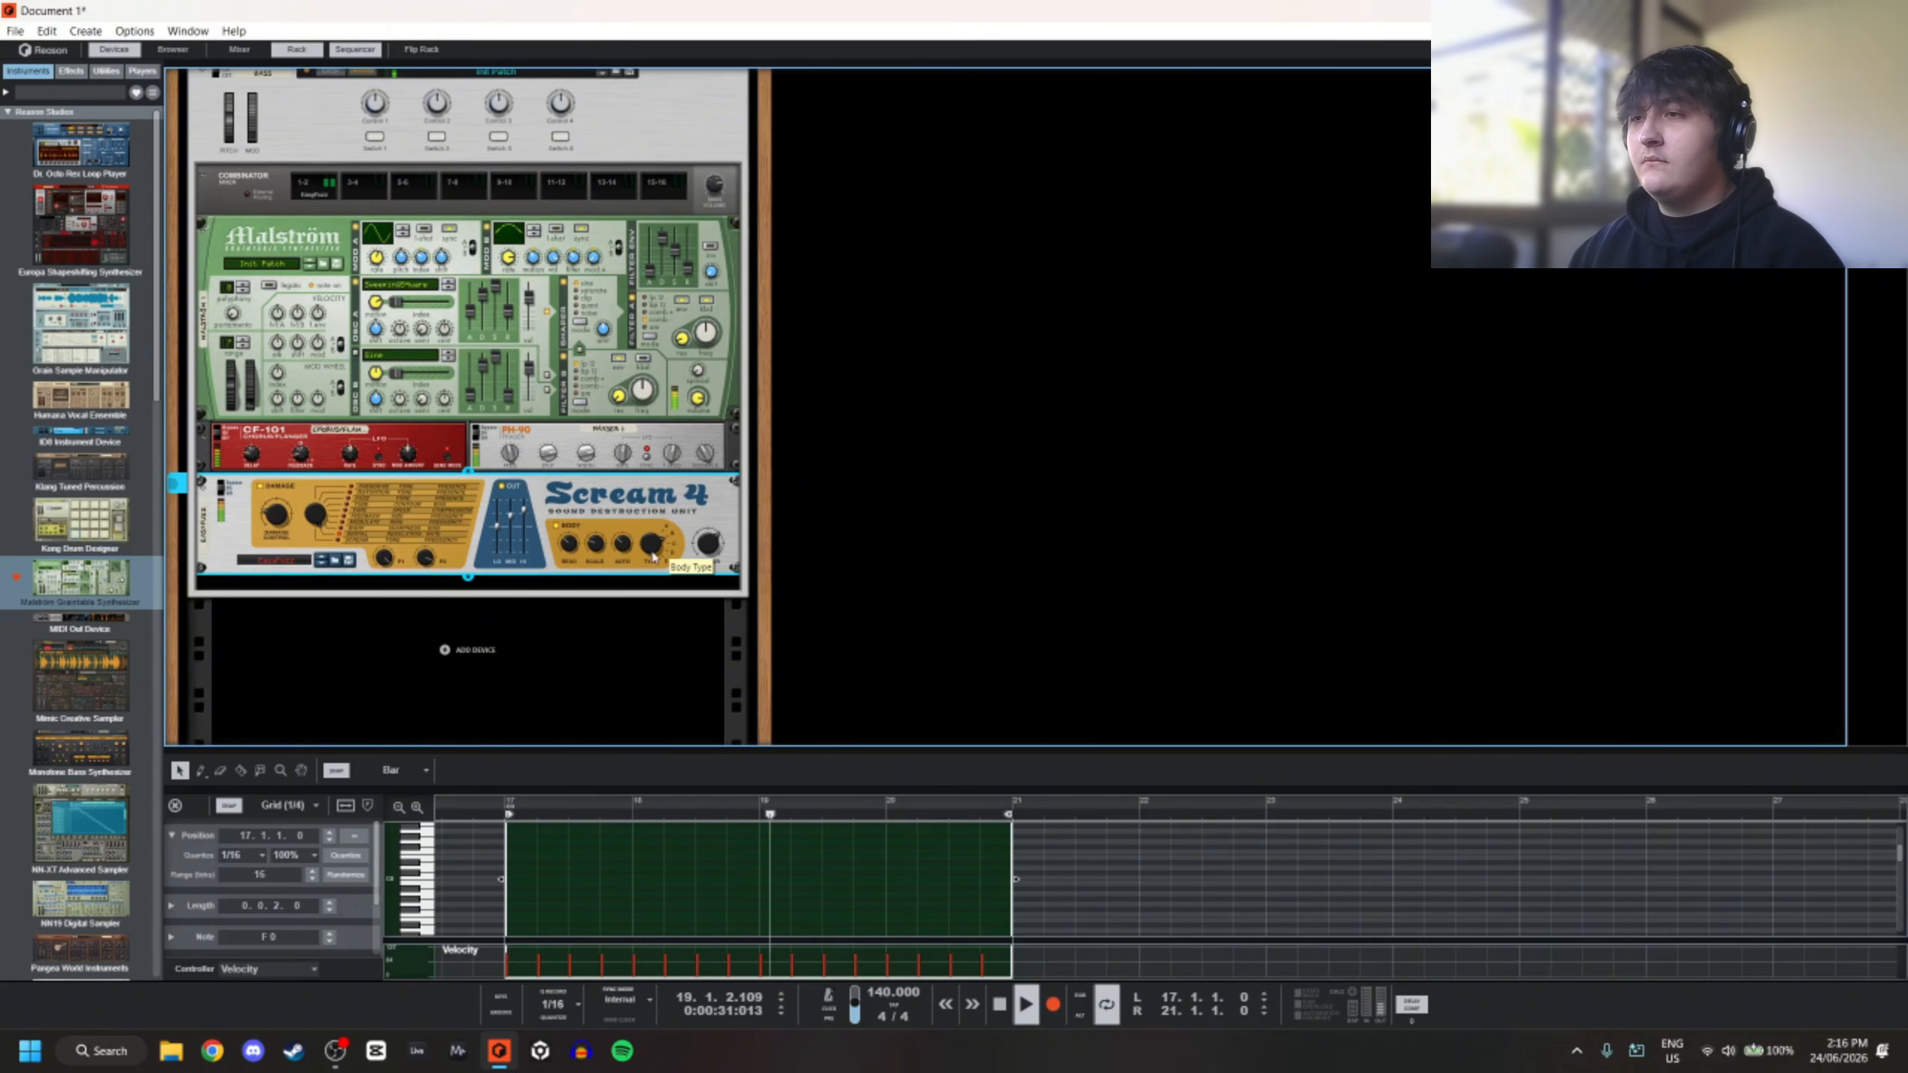
Try the PH-90 Phaser ahead of the CF-101 Chorus/Flanger in the BASS Combinator's effect chain
click(611, 468)
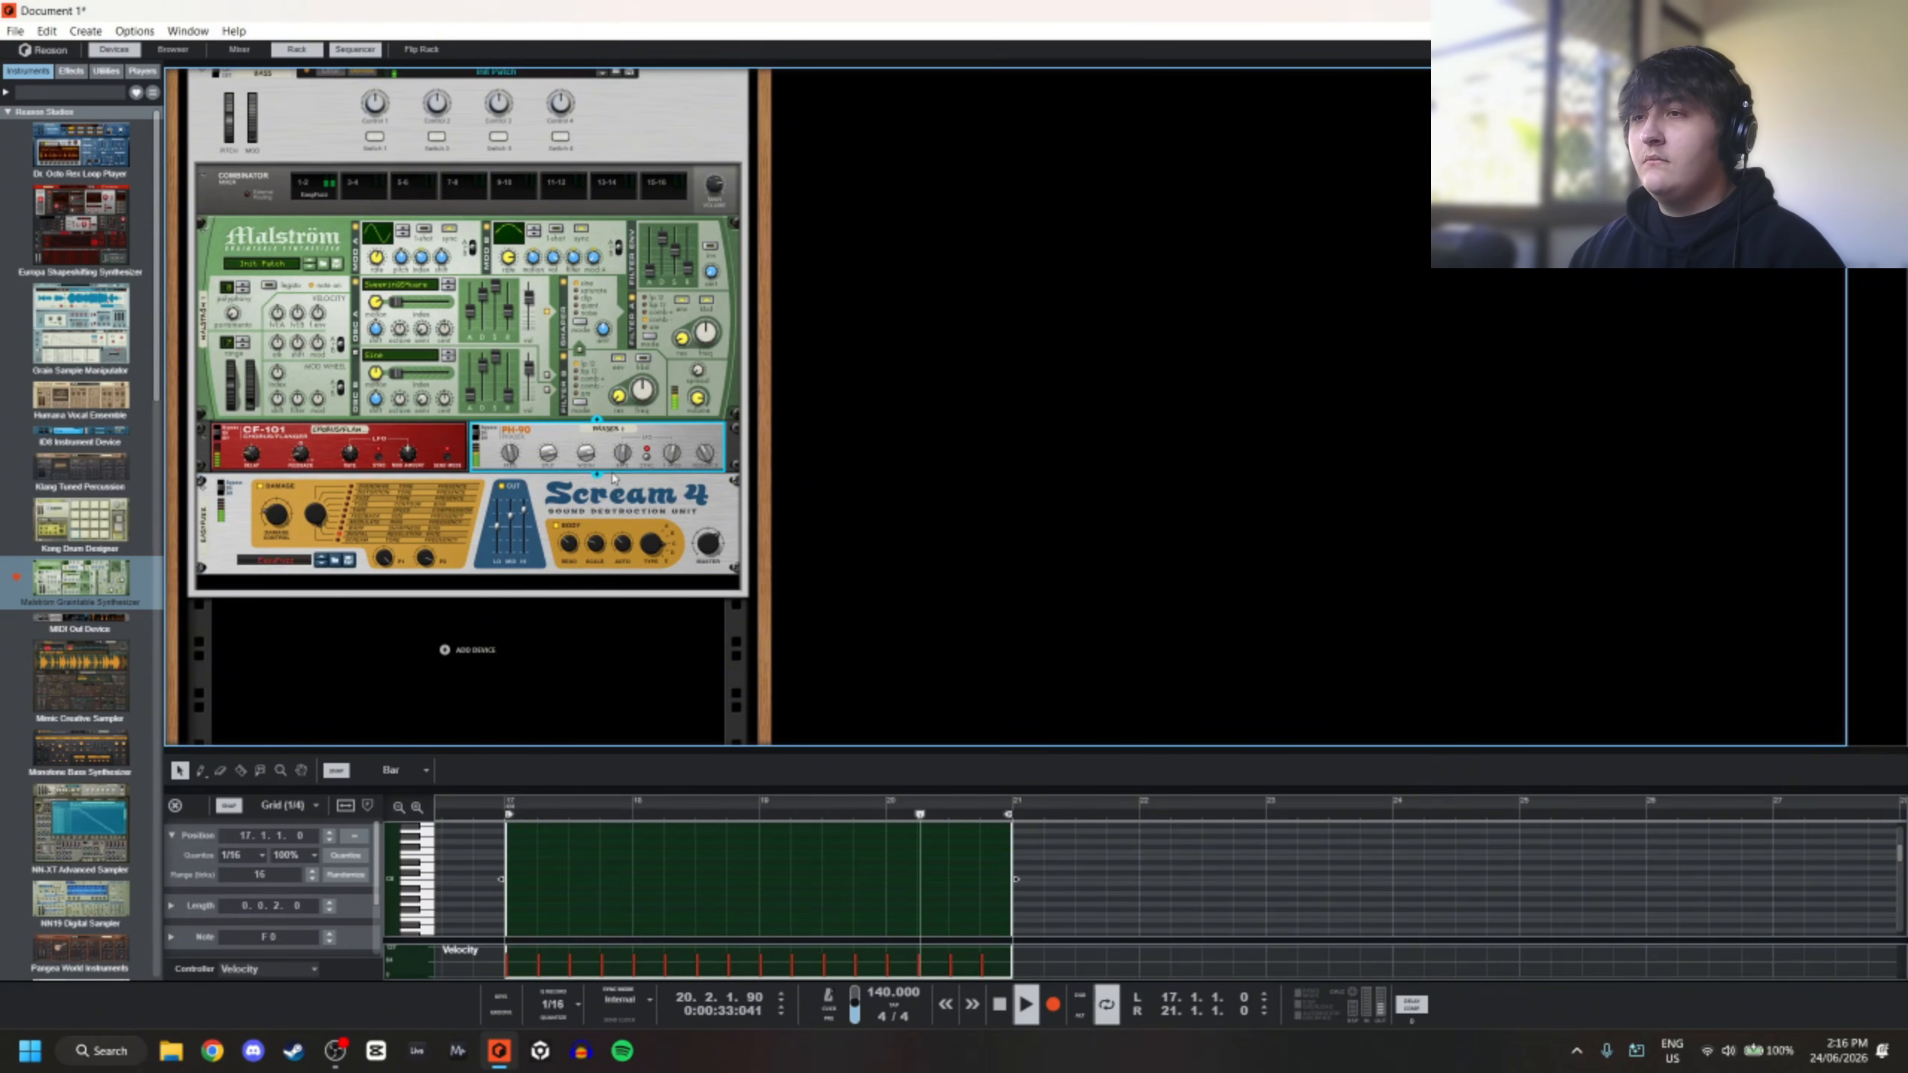
click(613, 478)
drag(612, 467, 315, 443)
click(481, 430)
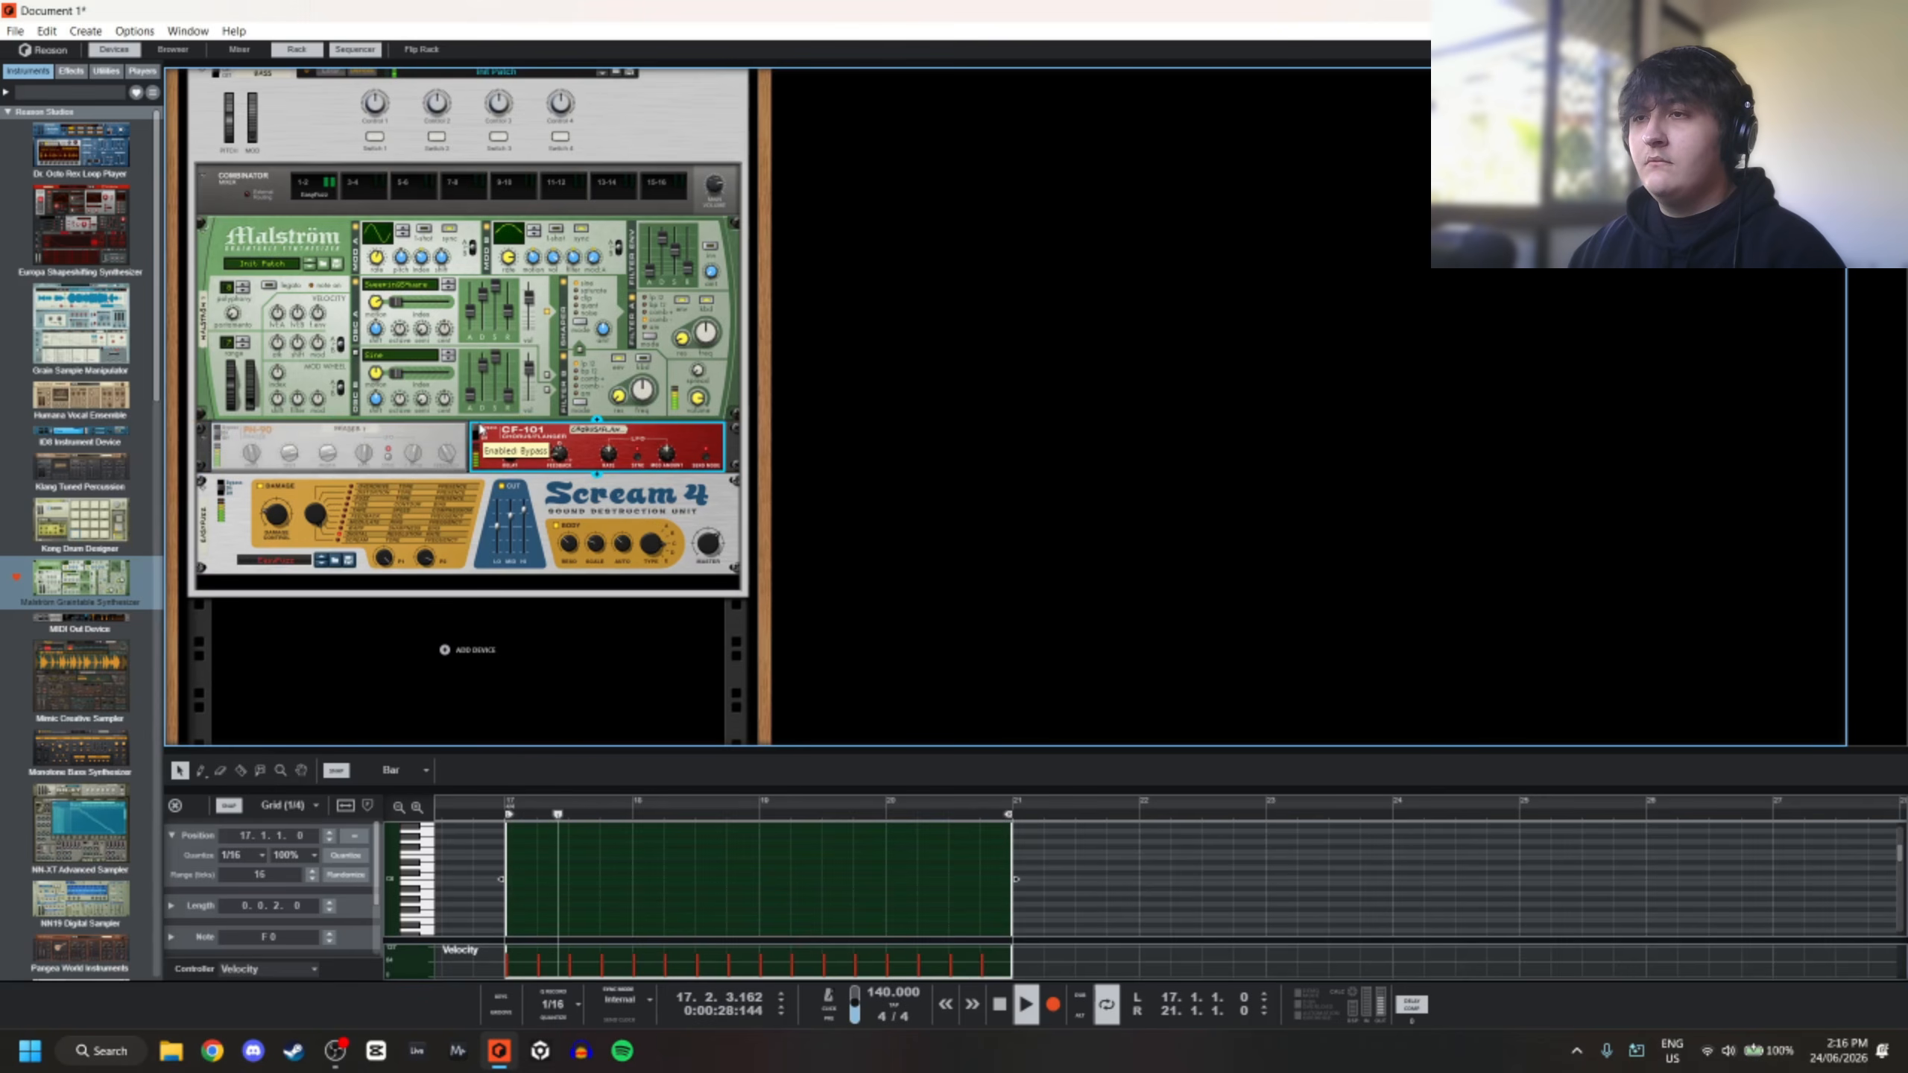
key(ctrl+s)
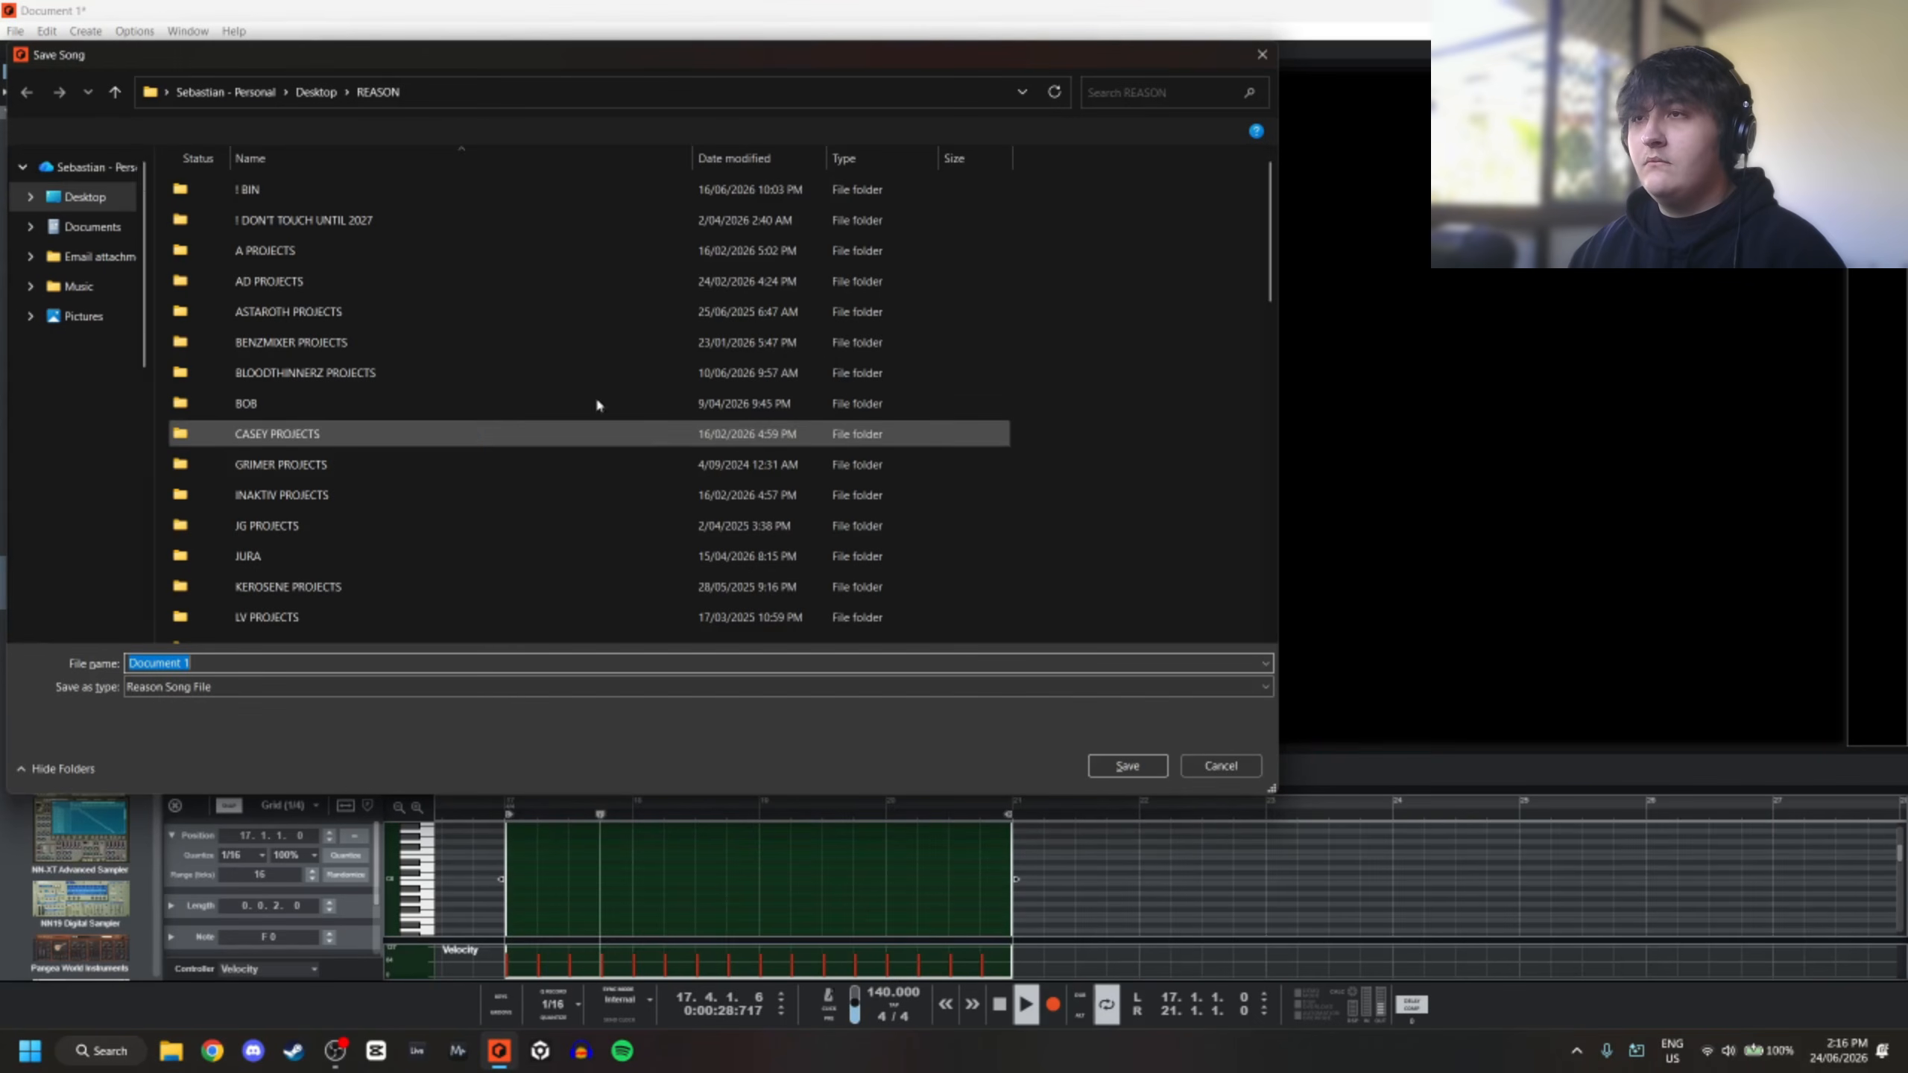
click(1267, 60)
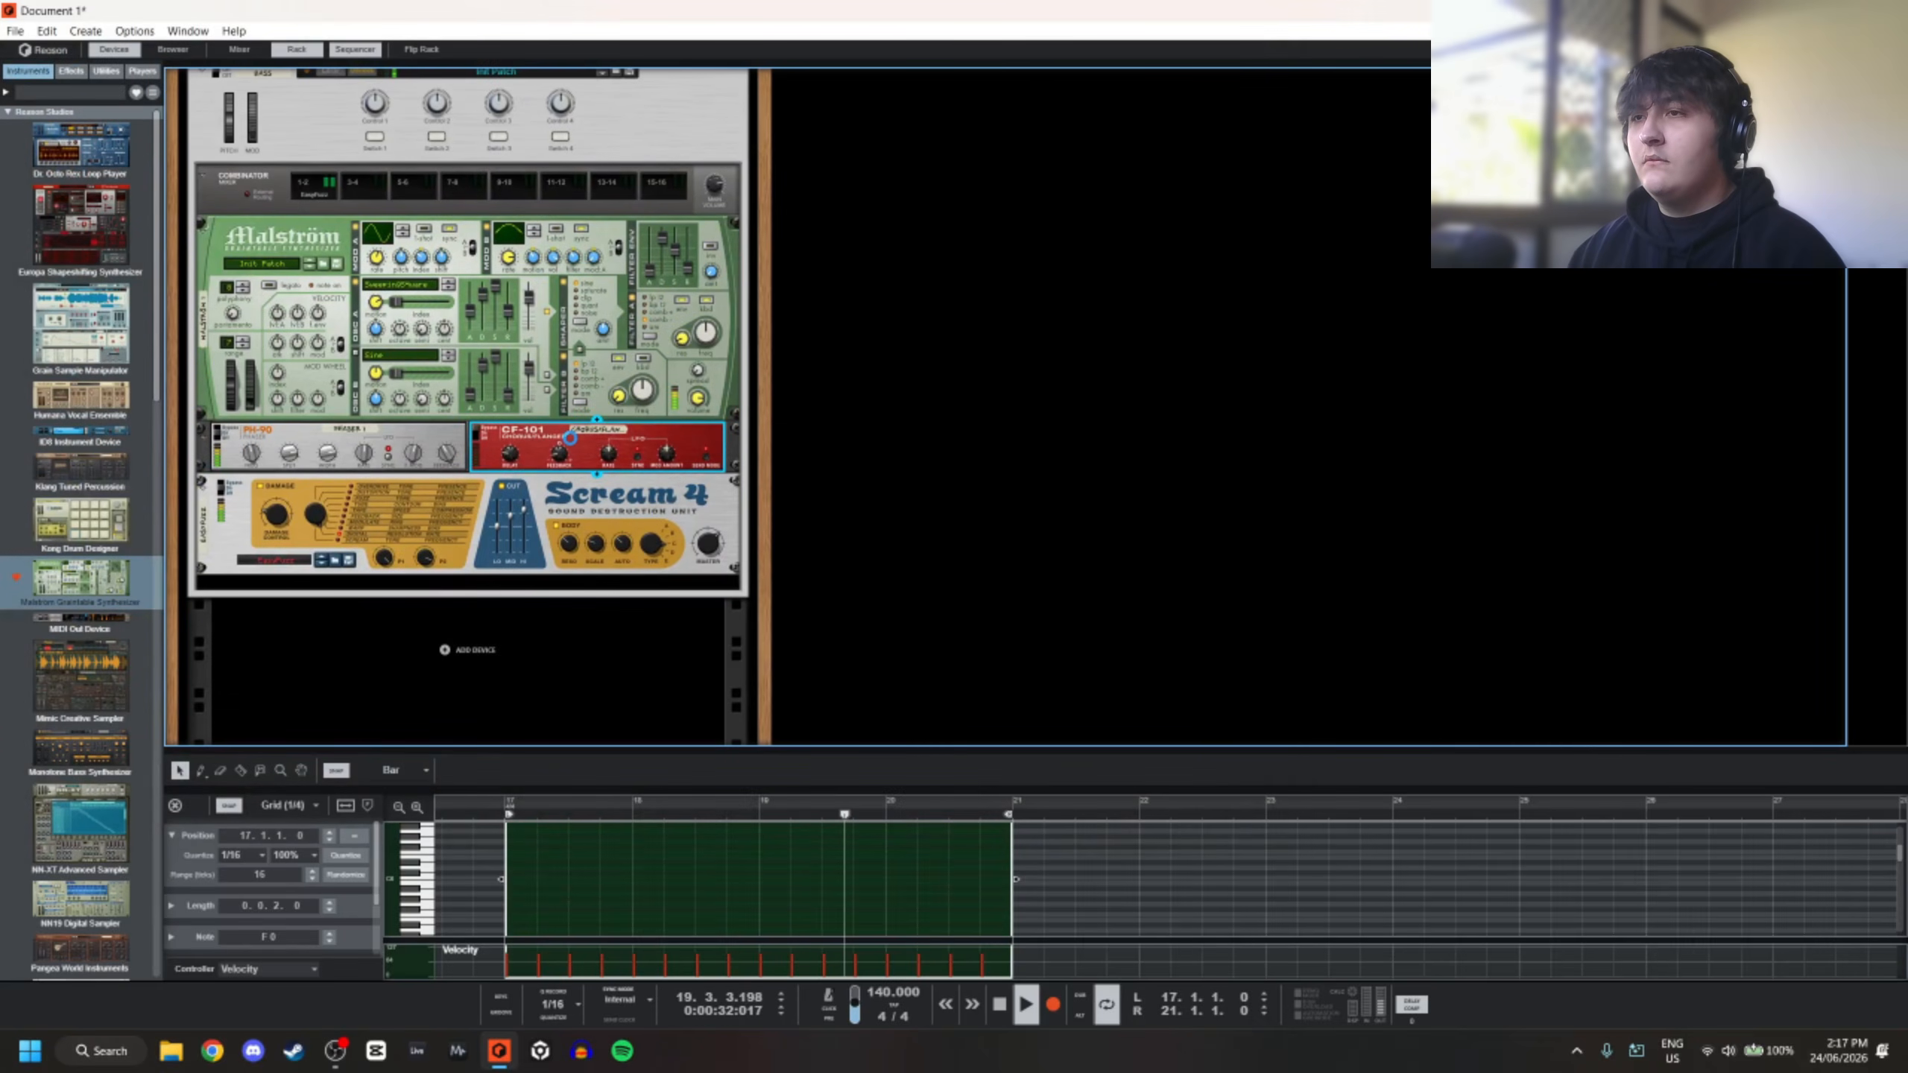
click(565, 443)
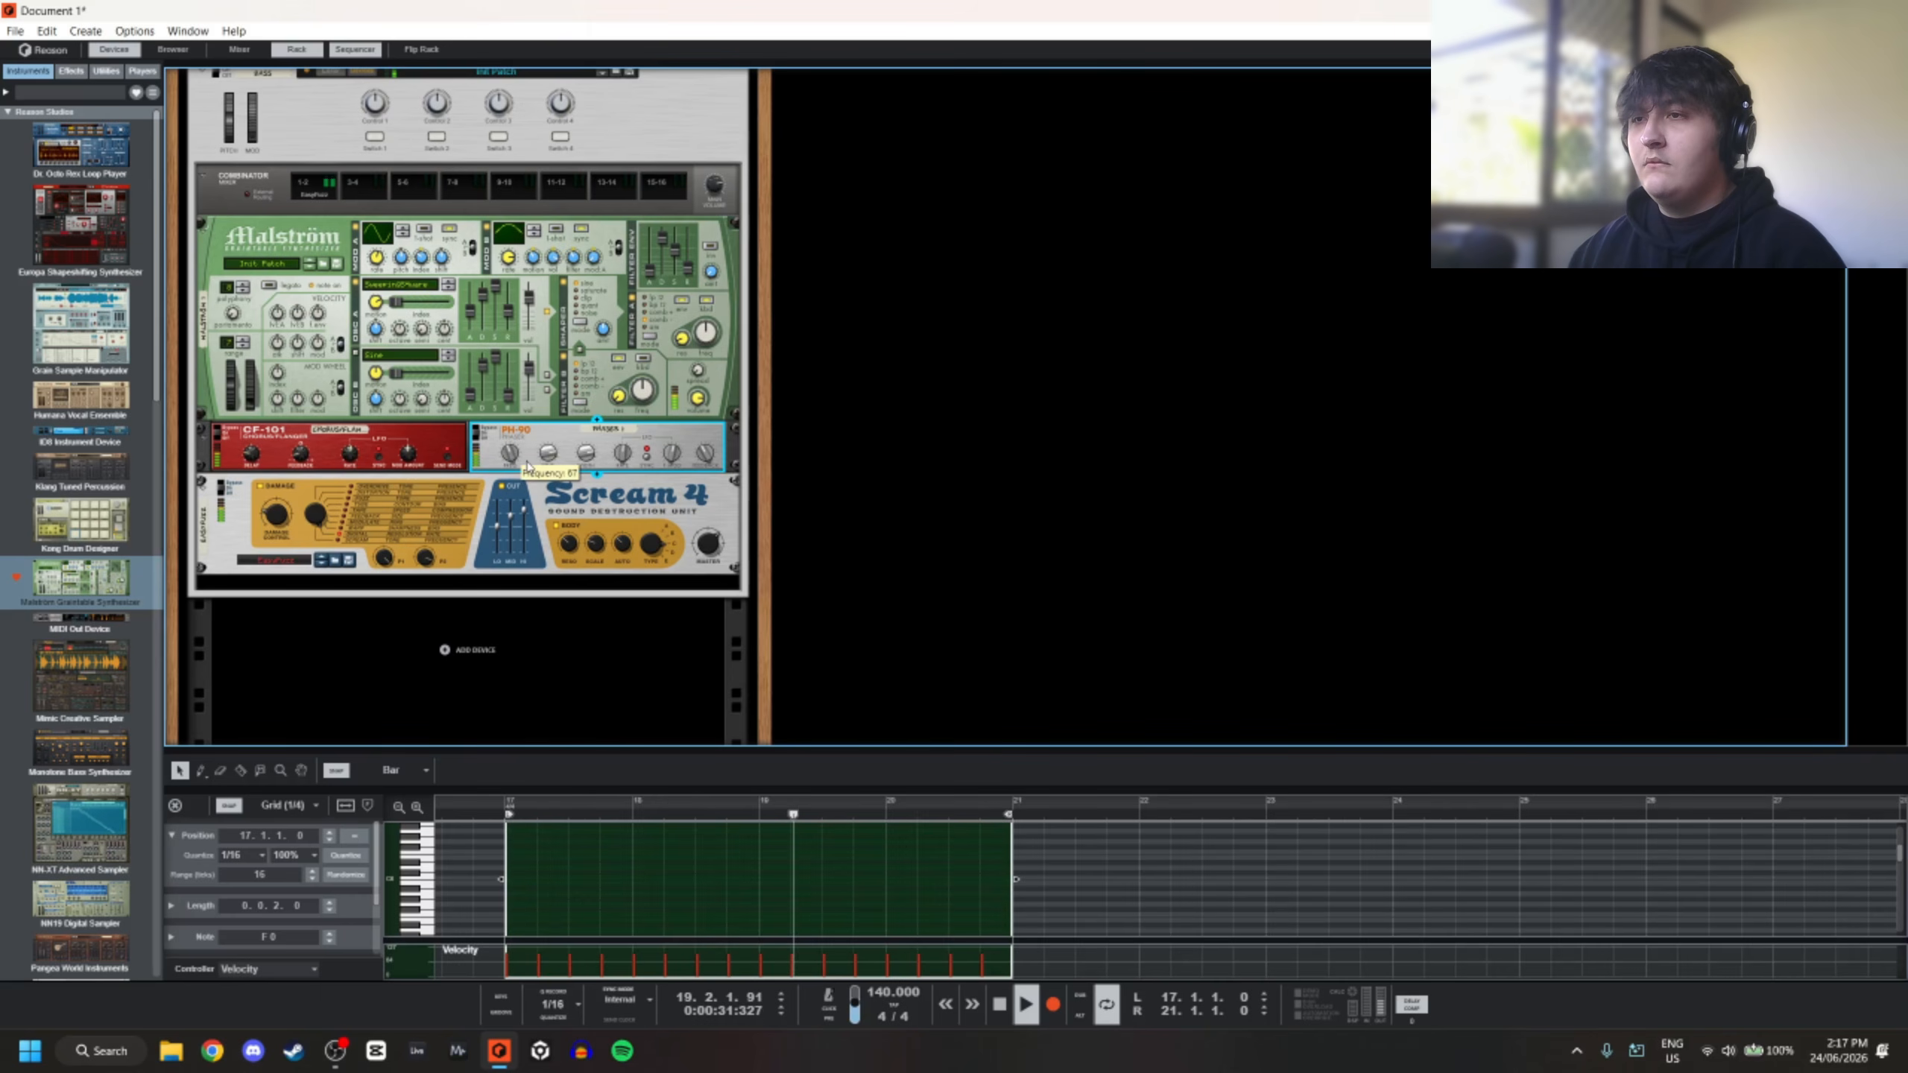
Adjust the frequency of the PH-90 Phaser in the BASS Combinator
drag(528, 466, 535, 475)
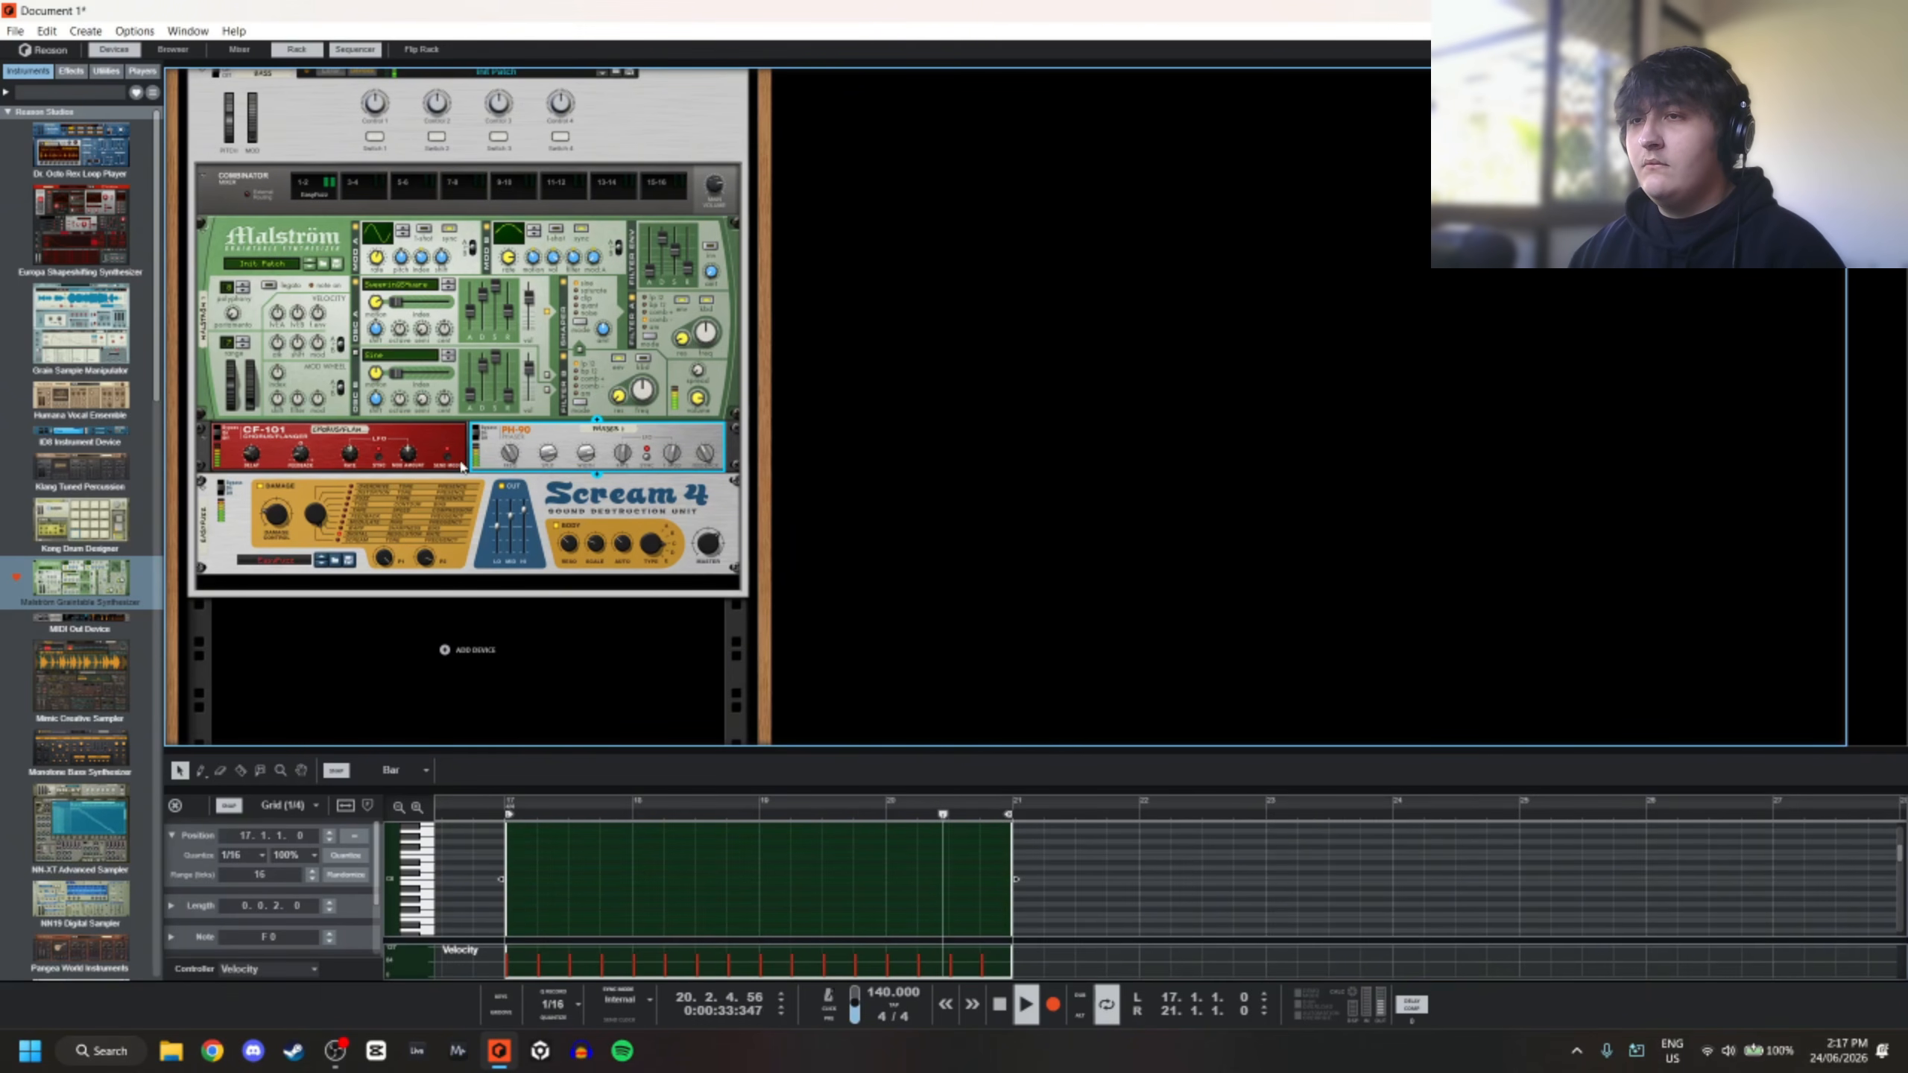
right_click(497, 449)
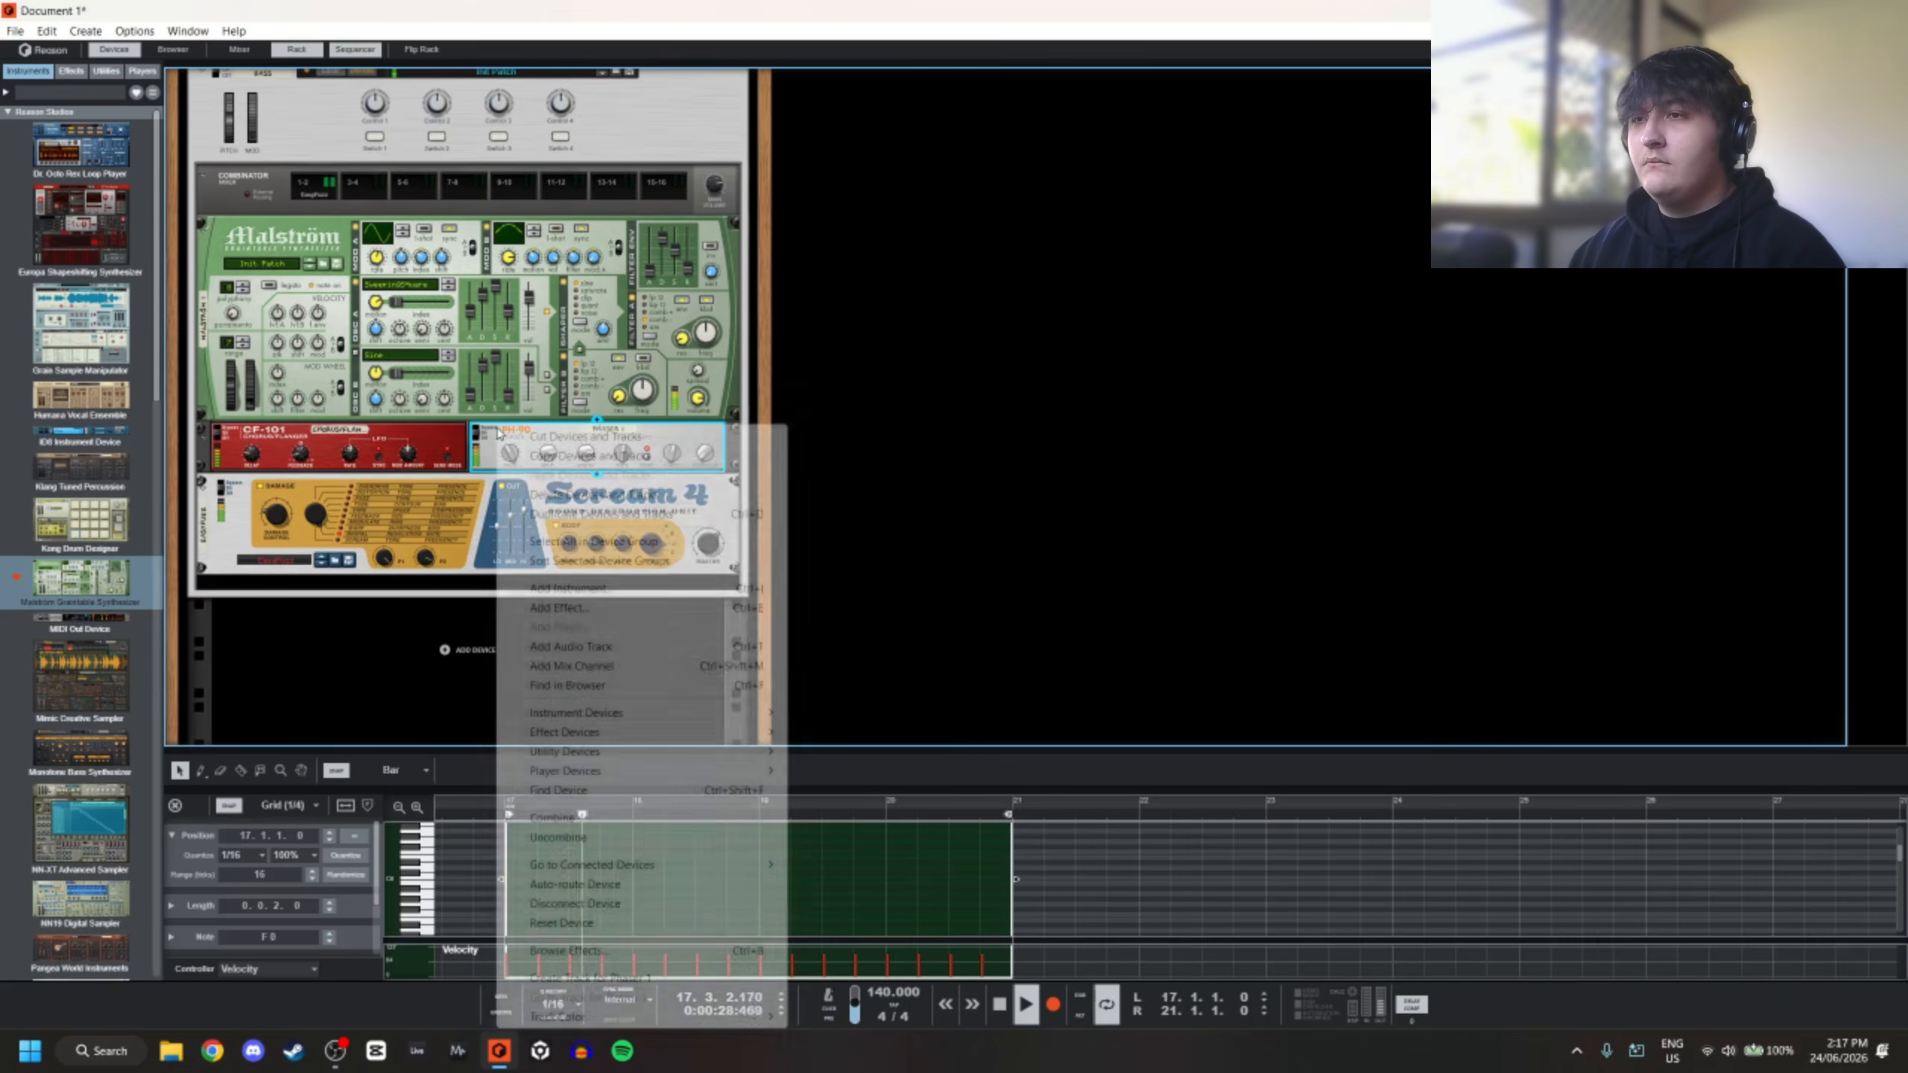
click(376, 495)
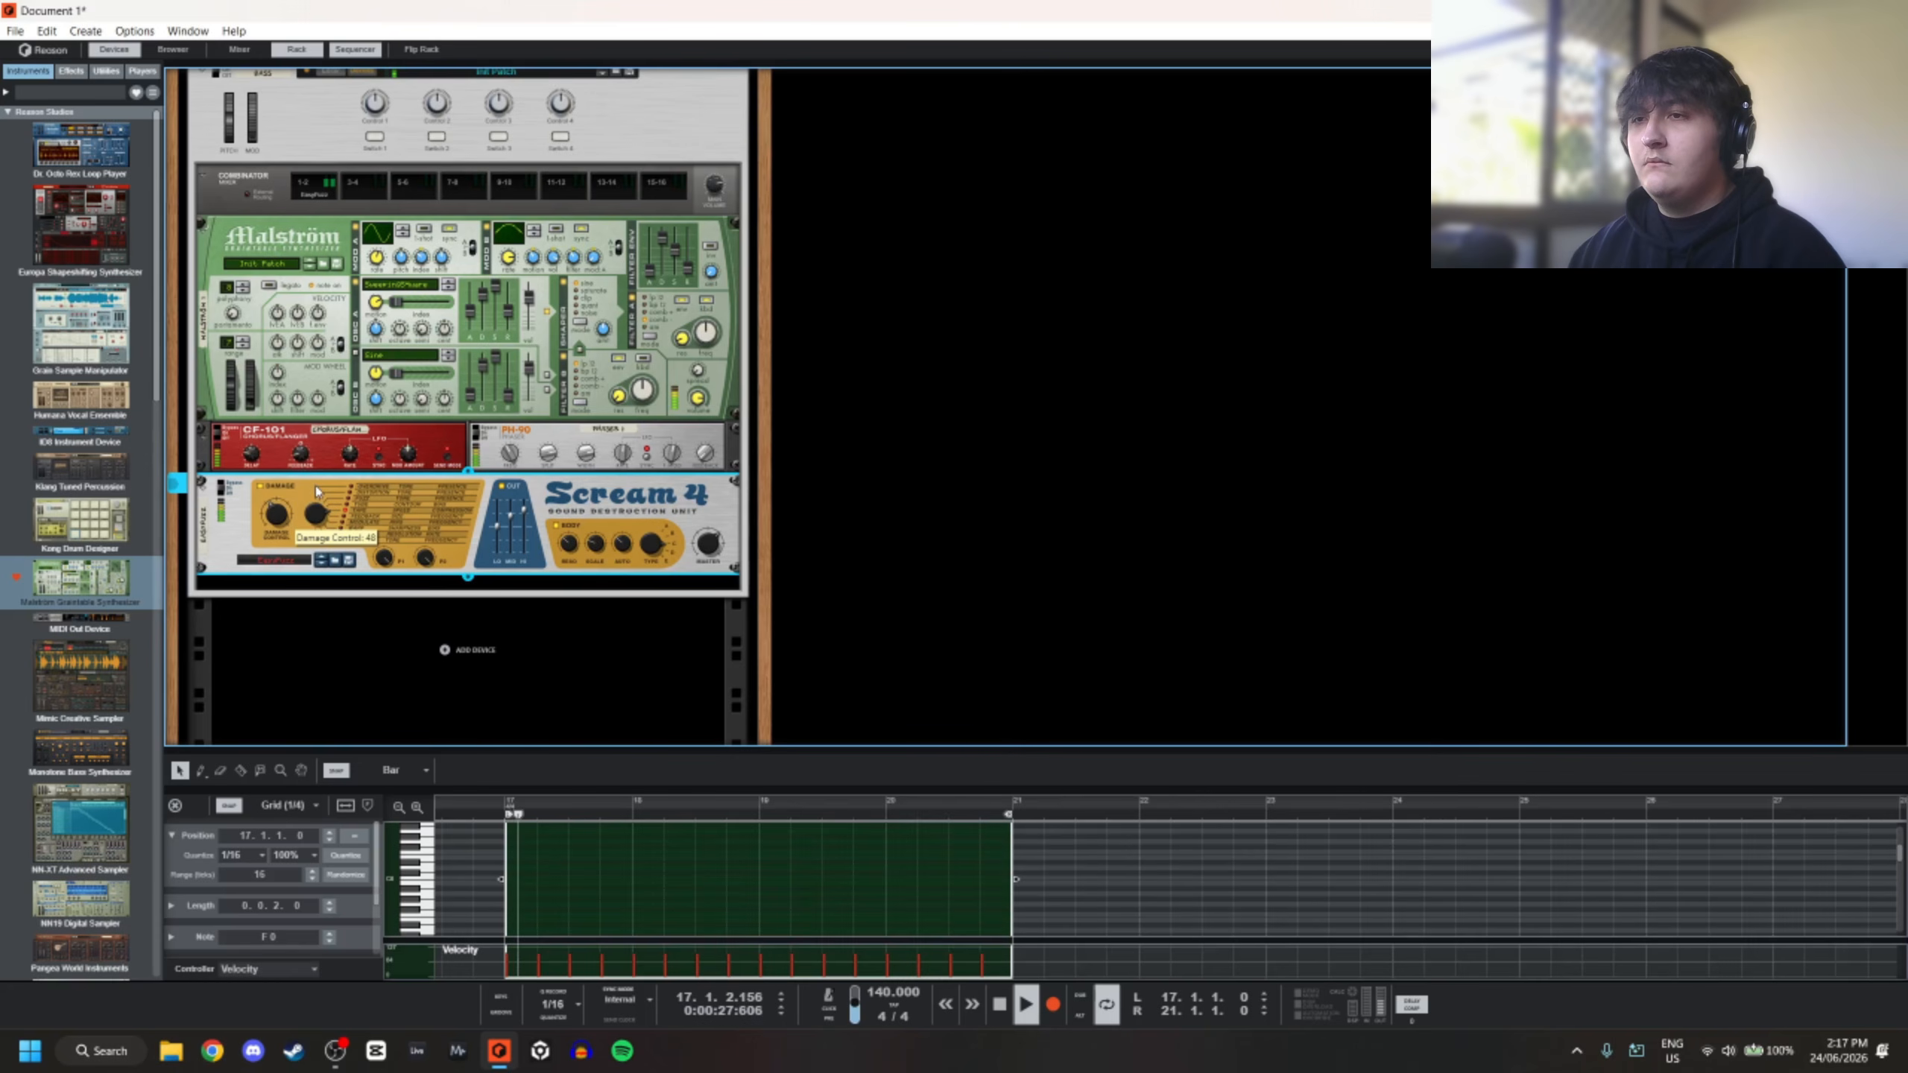
Rebalance the Scream 4 by adjusting its damage control and lowering the mid band of its Cut section
drag(278, 518, 280, 519)
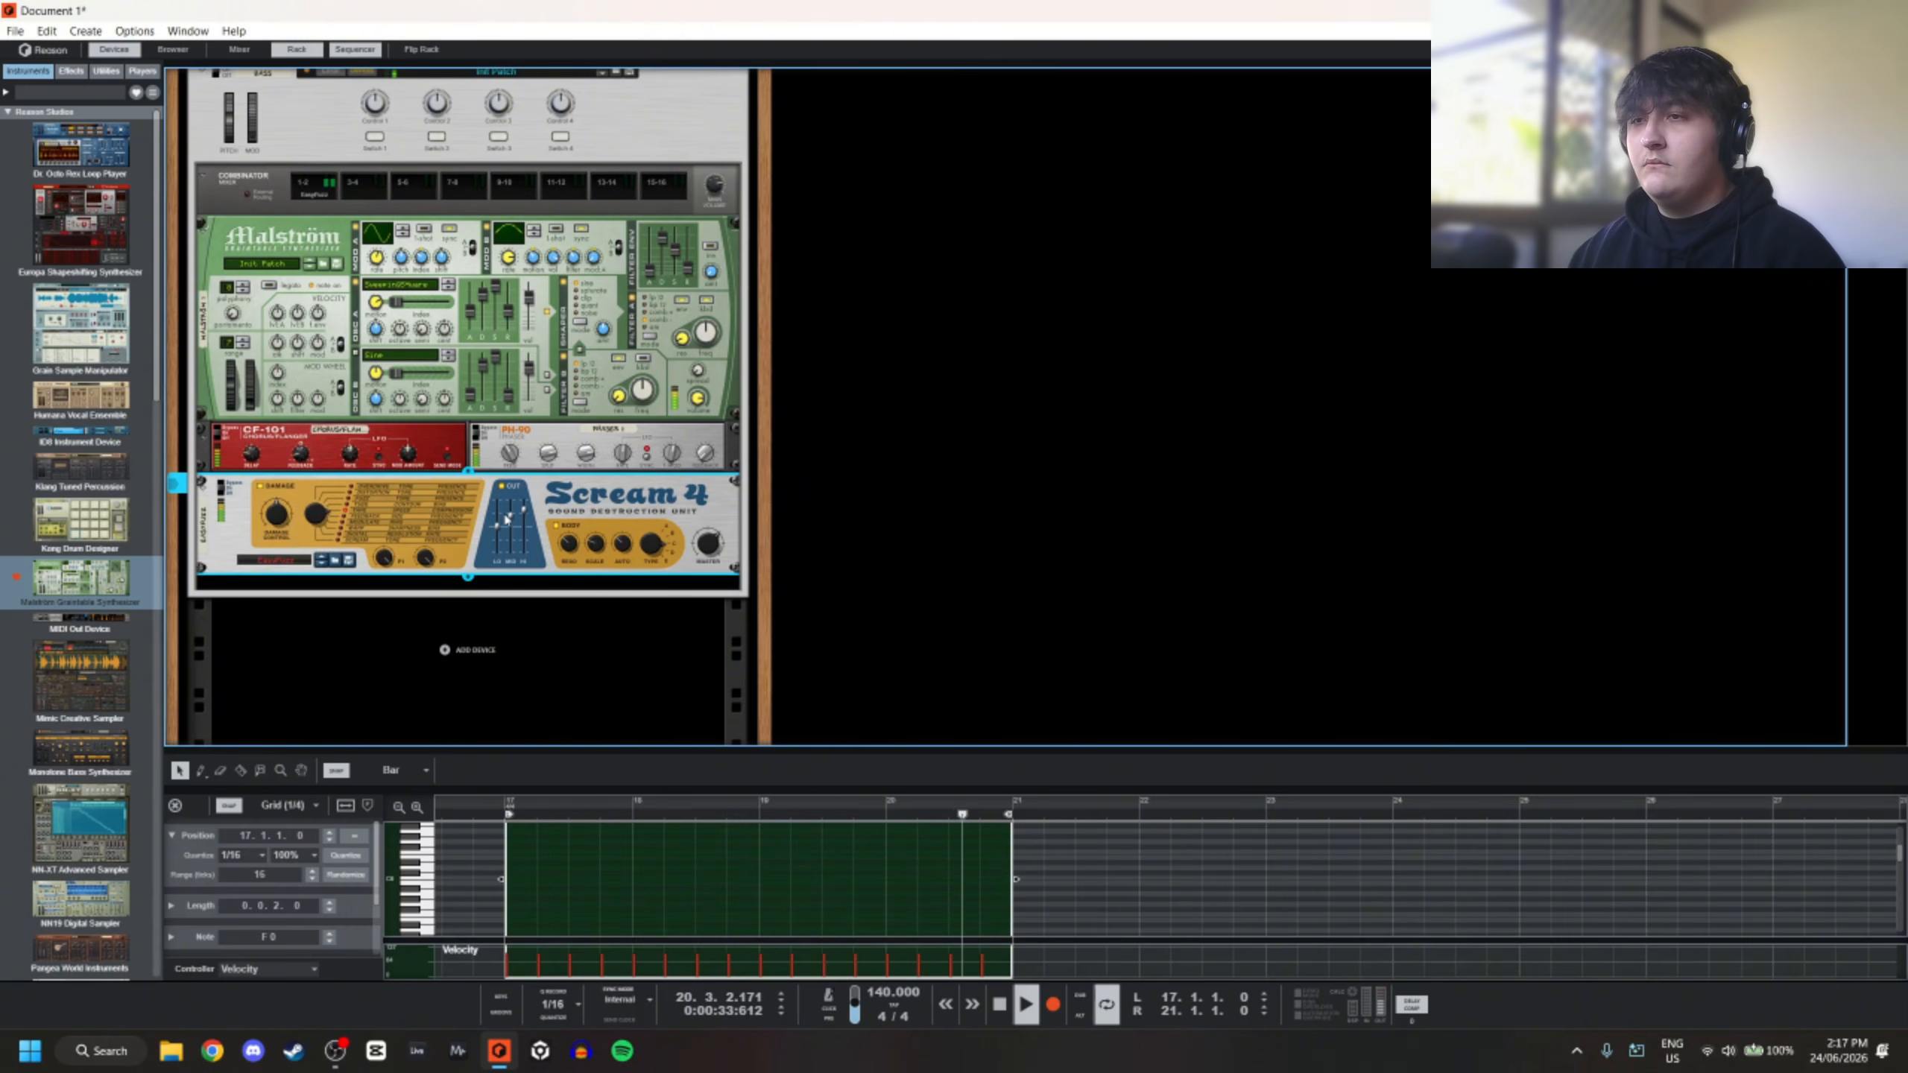
drag(509, 516, 509, 527)
drag(288, 512, 331, 535)
Set the CF-101 Chorus/Flanger's delay to about 20
click(410, 458)
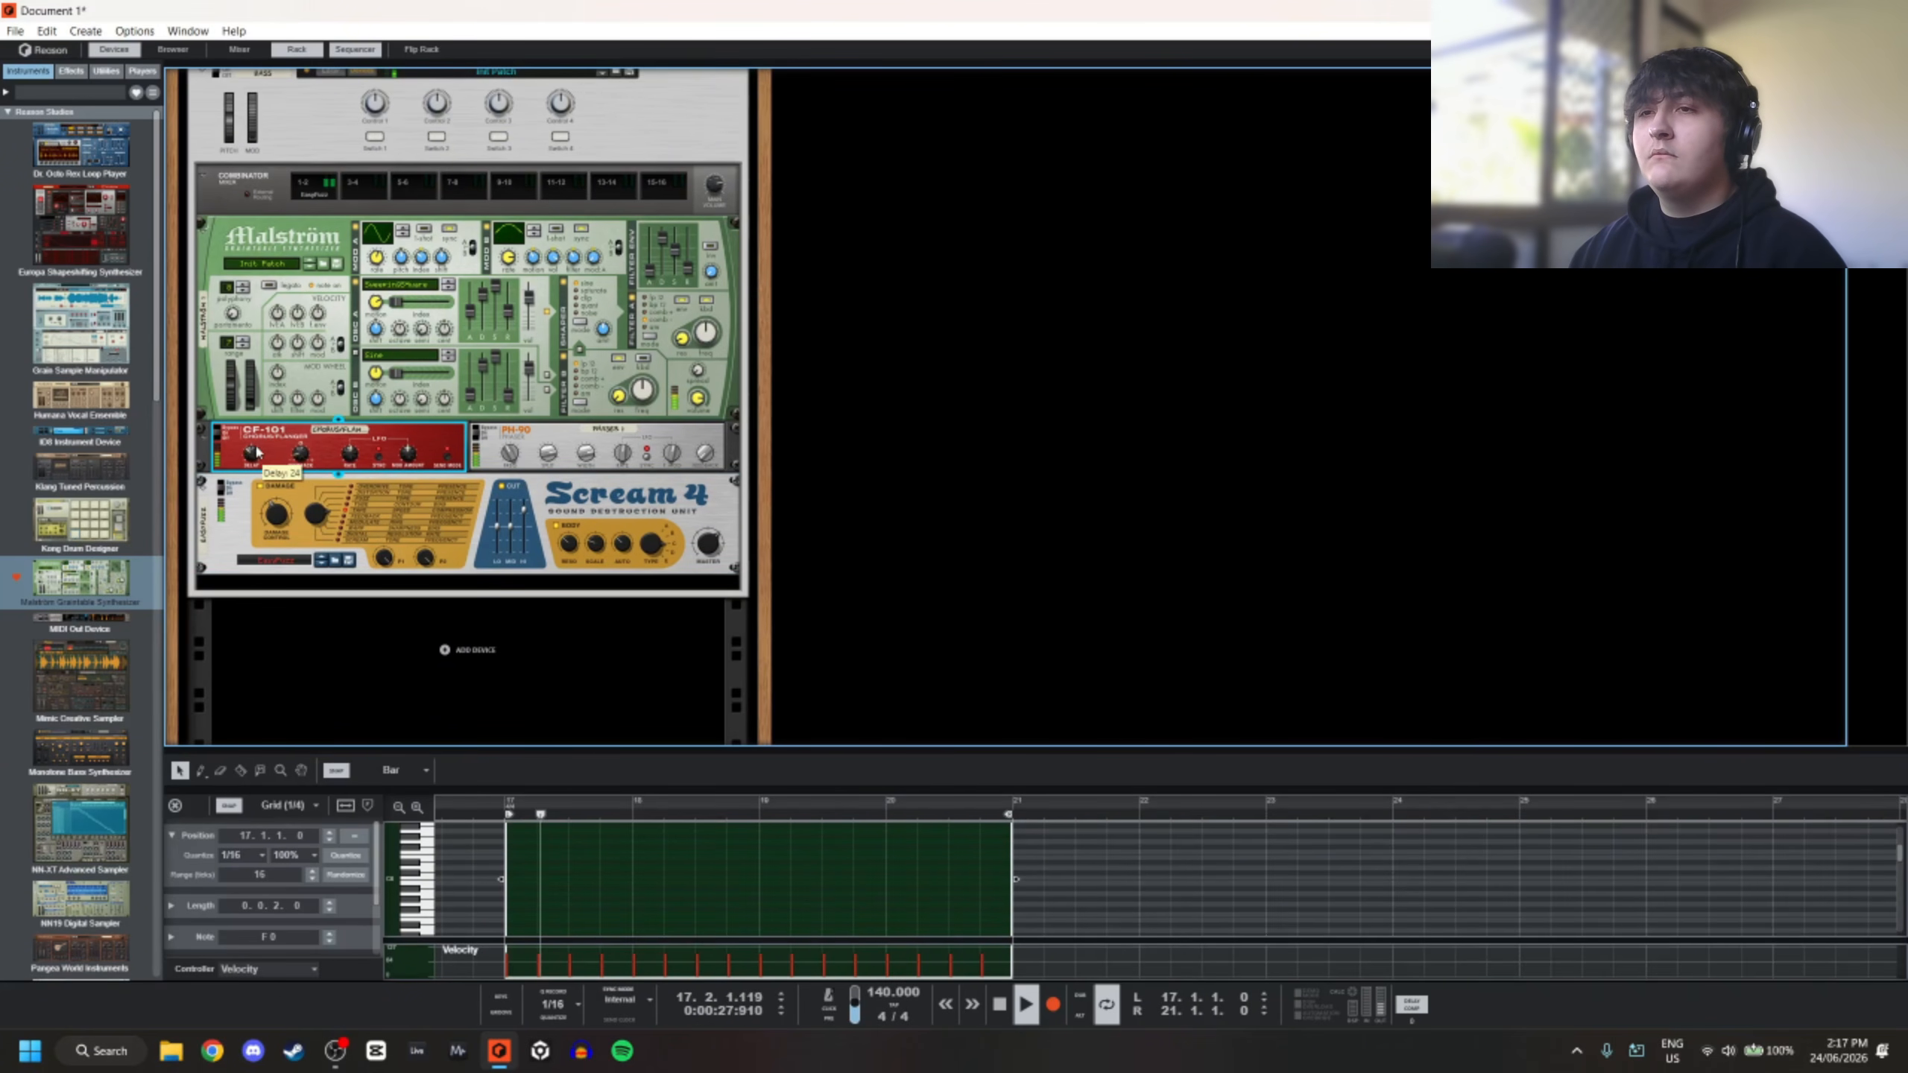
drag(259, 464, 271, 485)
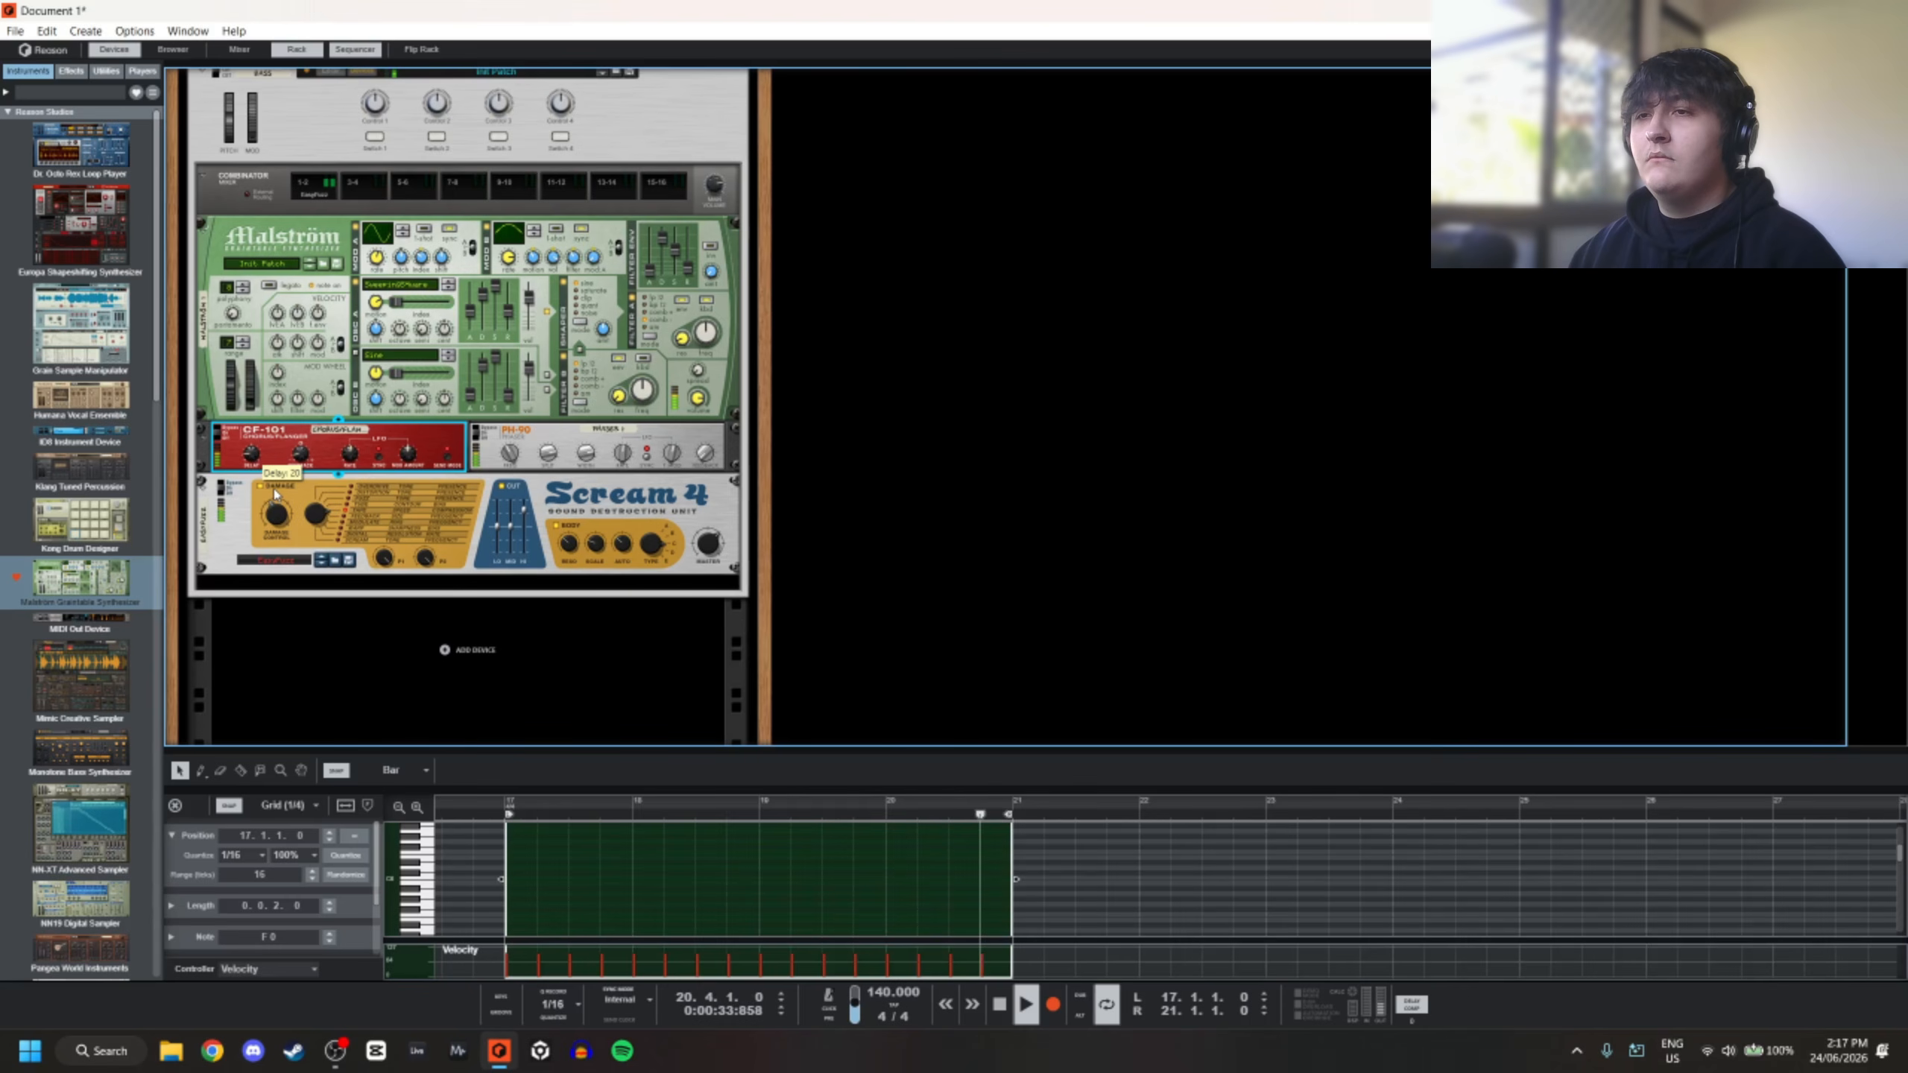
drag(275, 494, 277, 498)
Adjust the Malström's oscillator A shift and motion, and bring Modulator A's shift amount to about -12
scroll(382, 414, up, 3)
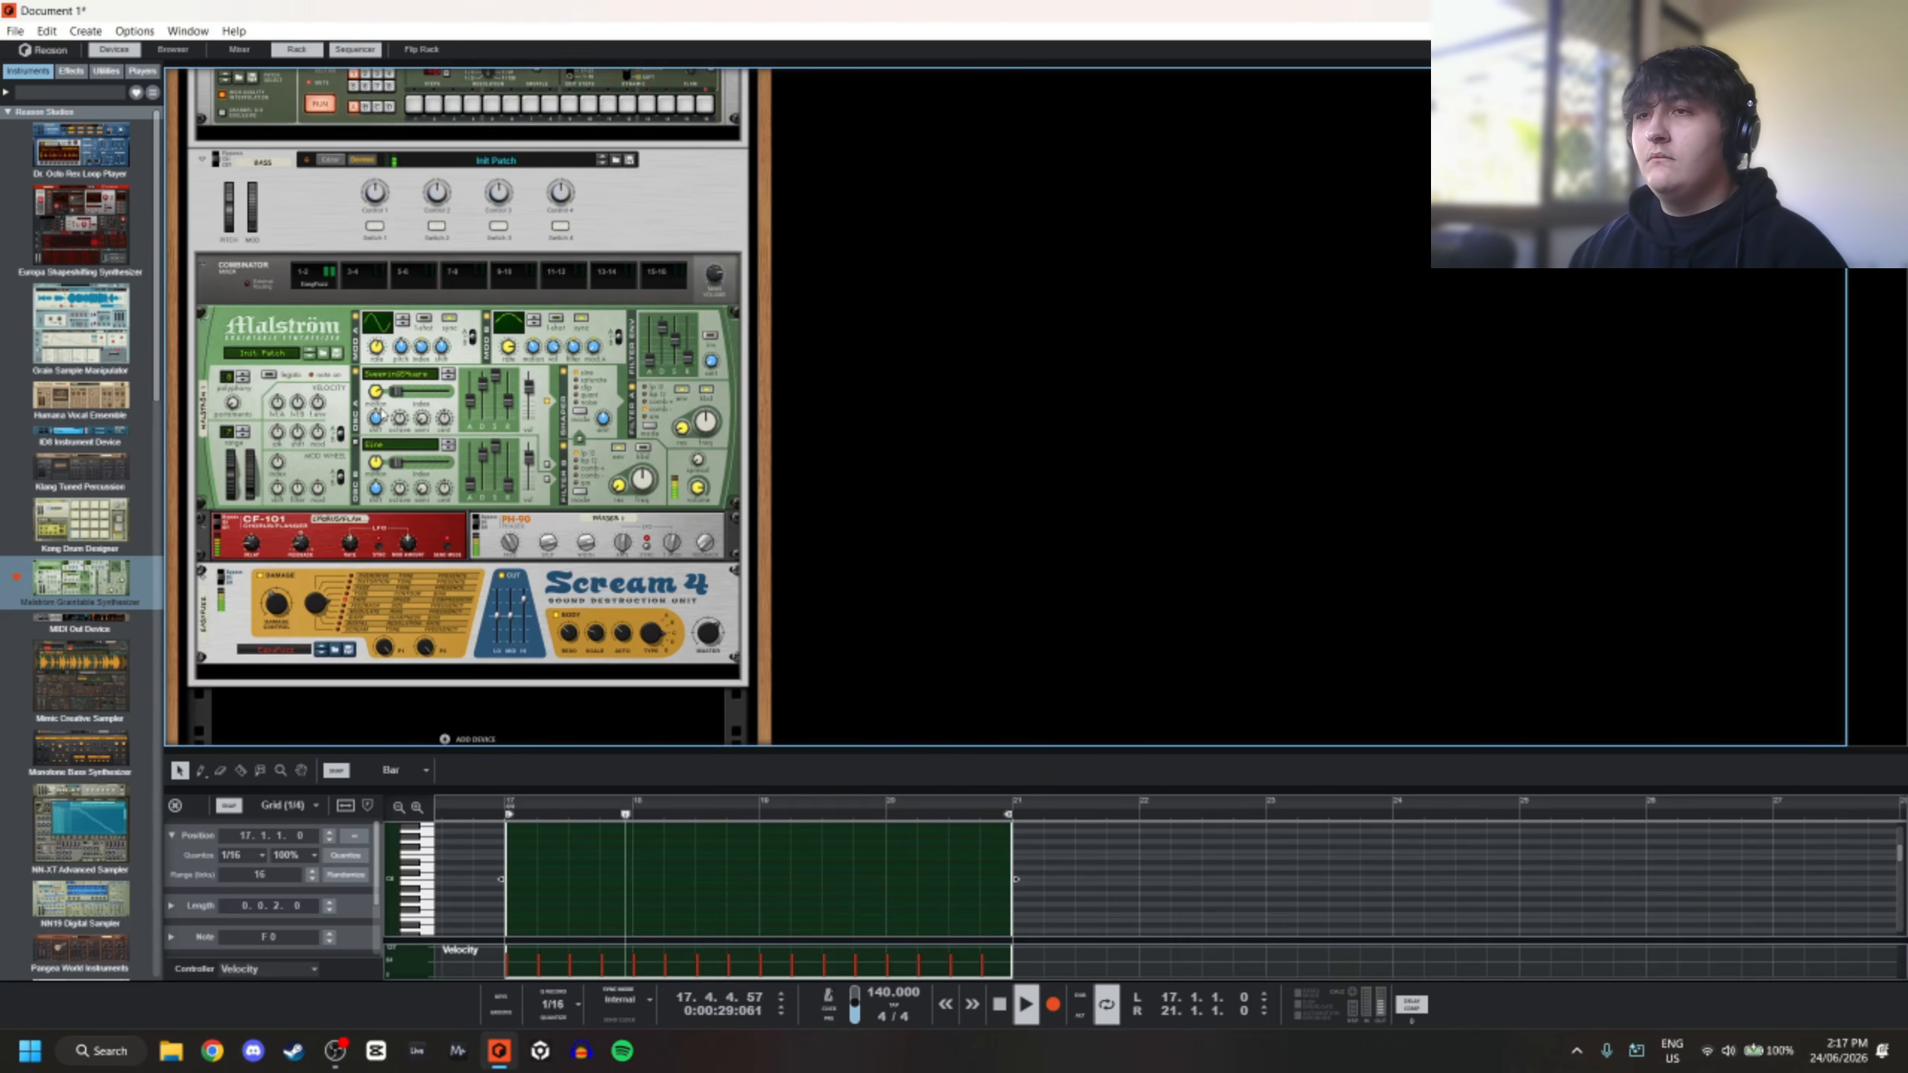
click(380, 417)
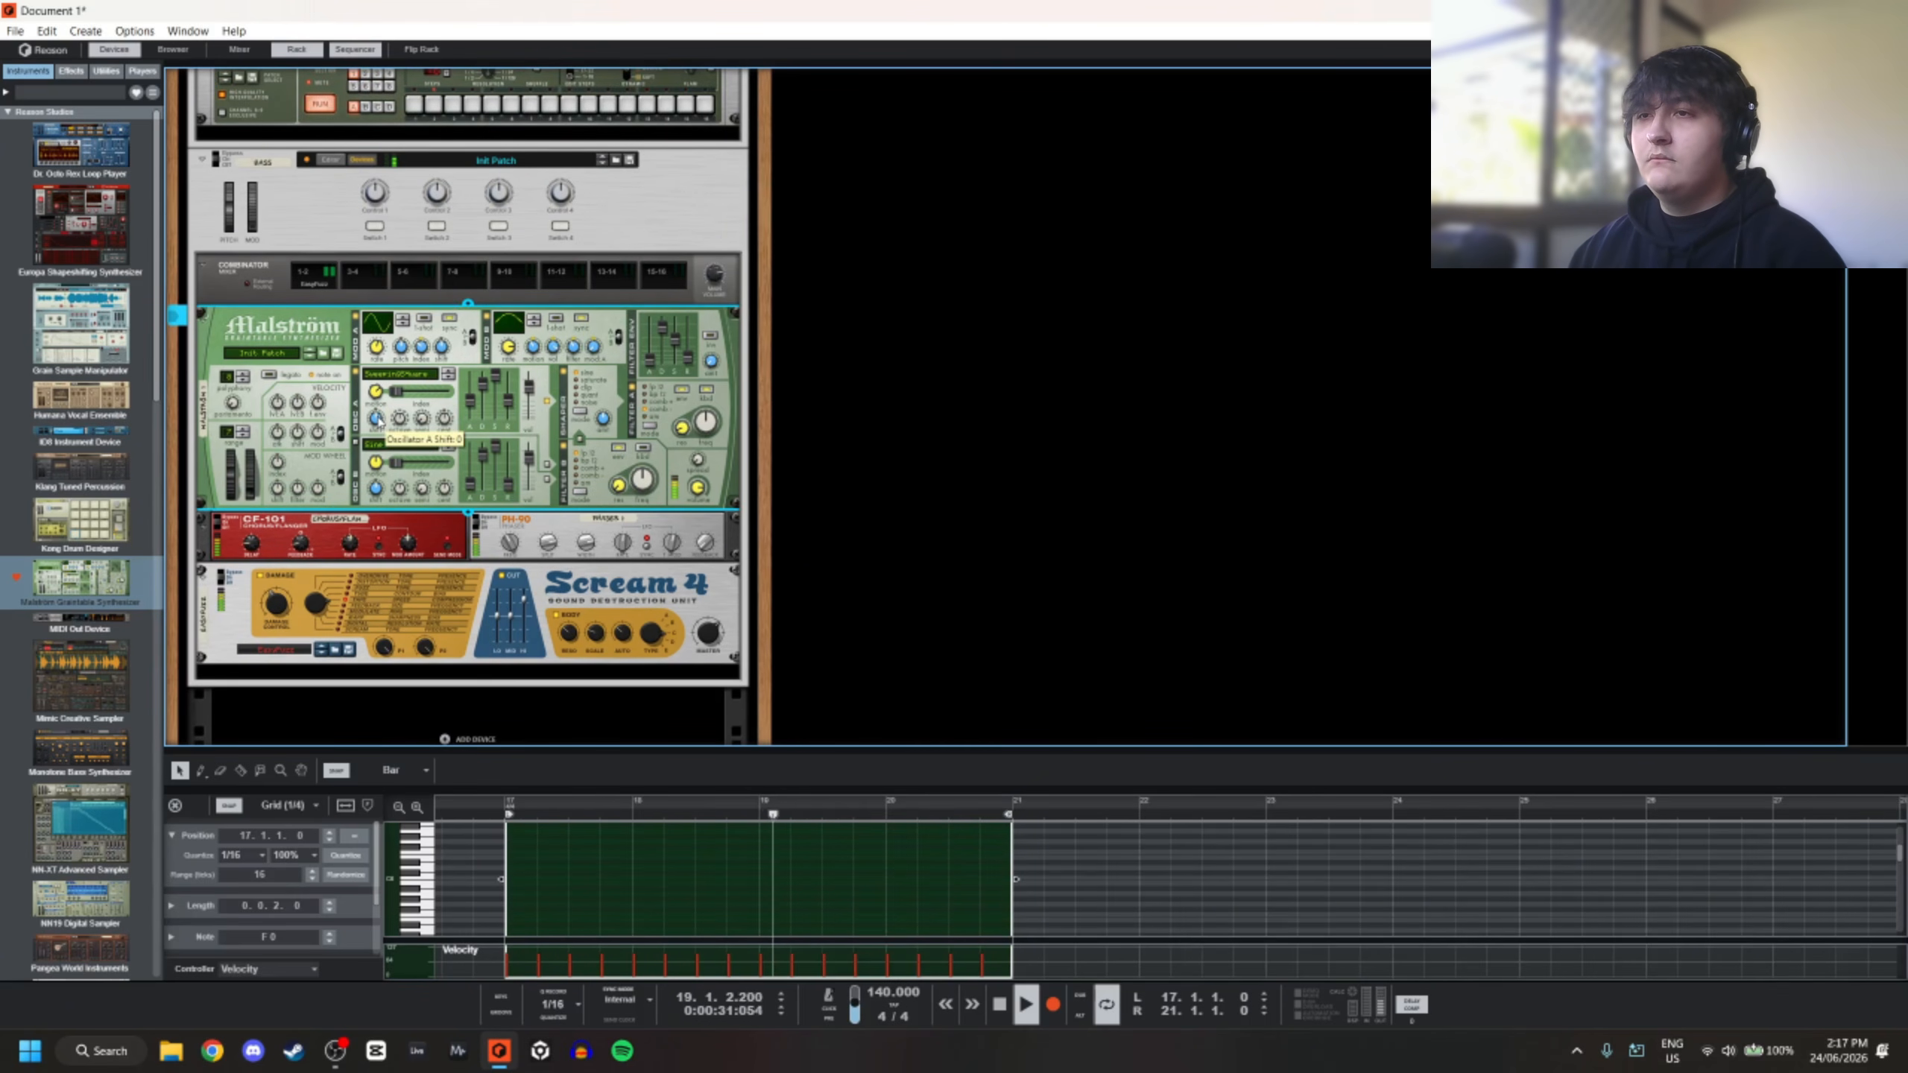
drag(378, 420, 384, 419)
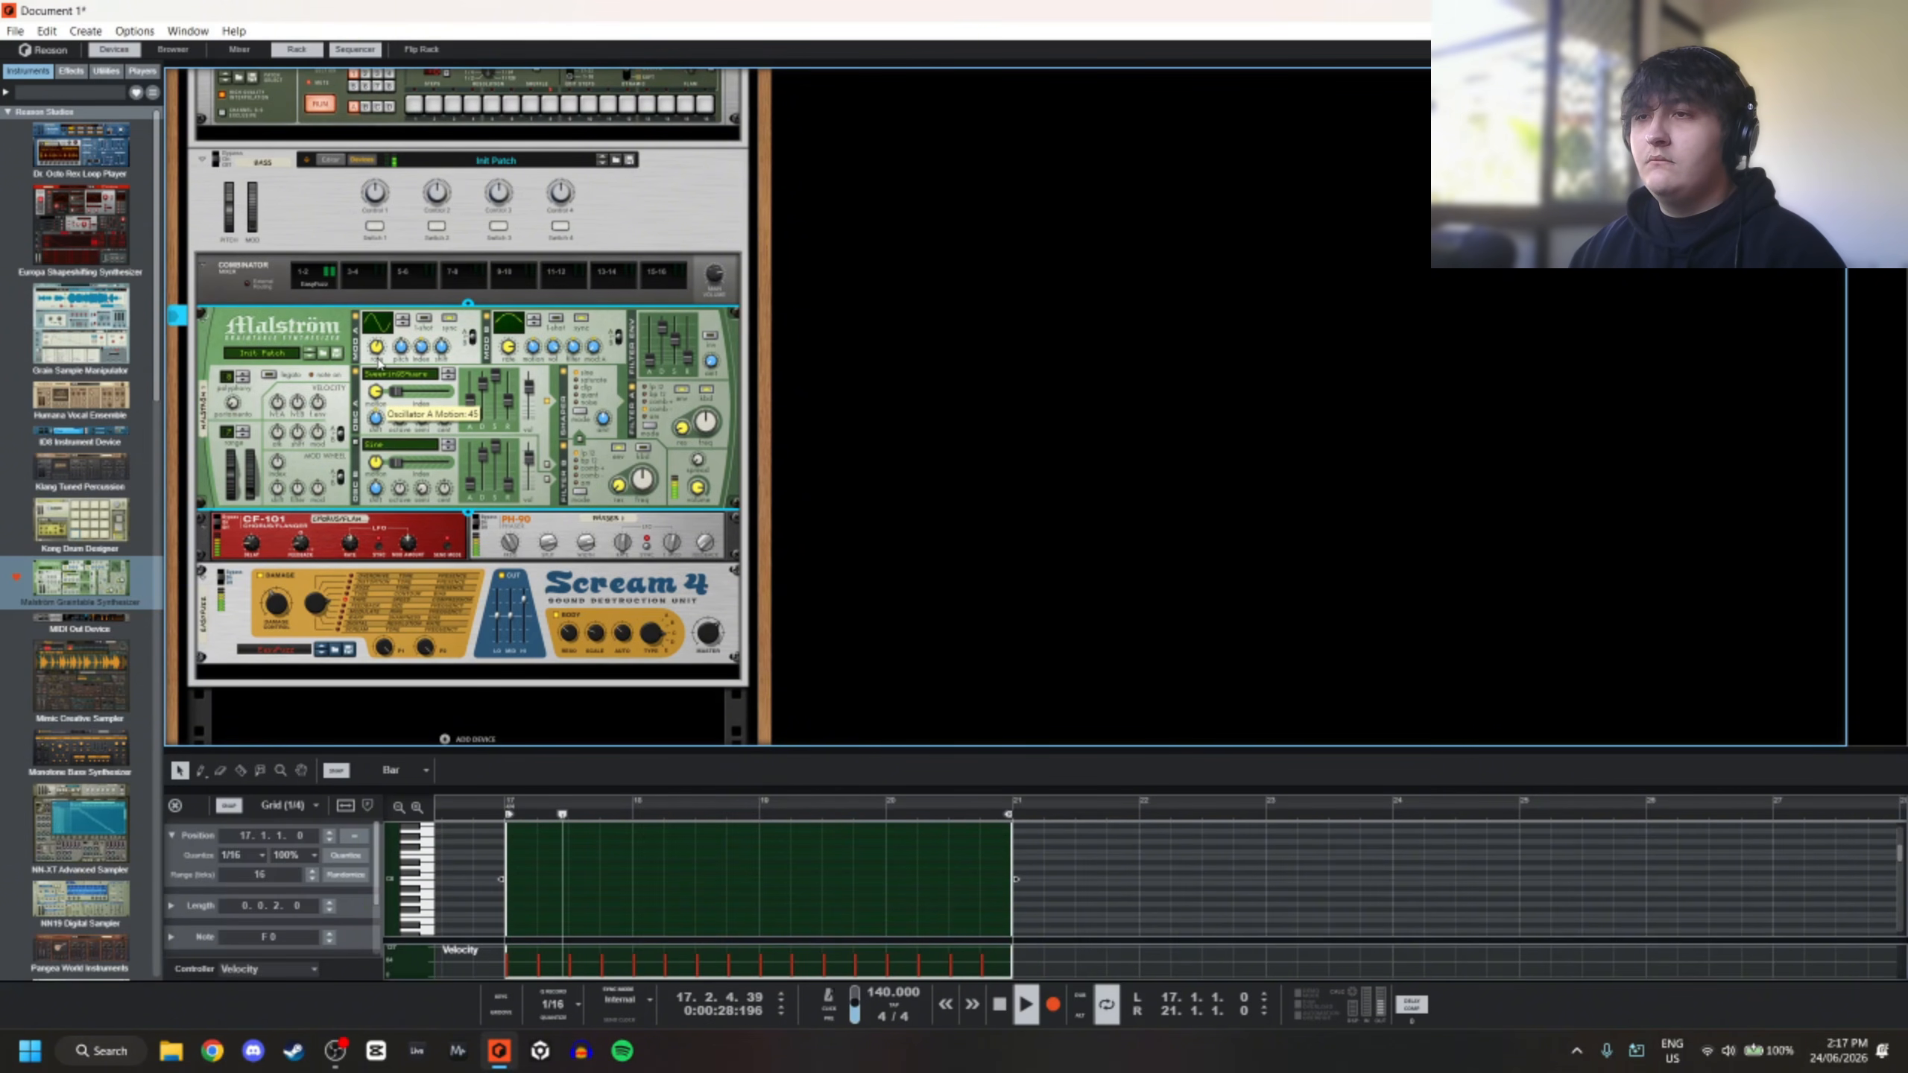
drag(395, 419, 401, 483)
drag(407, 430, 400, 374)
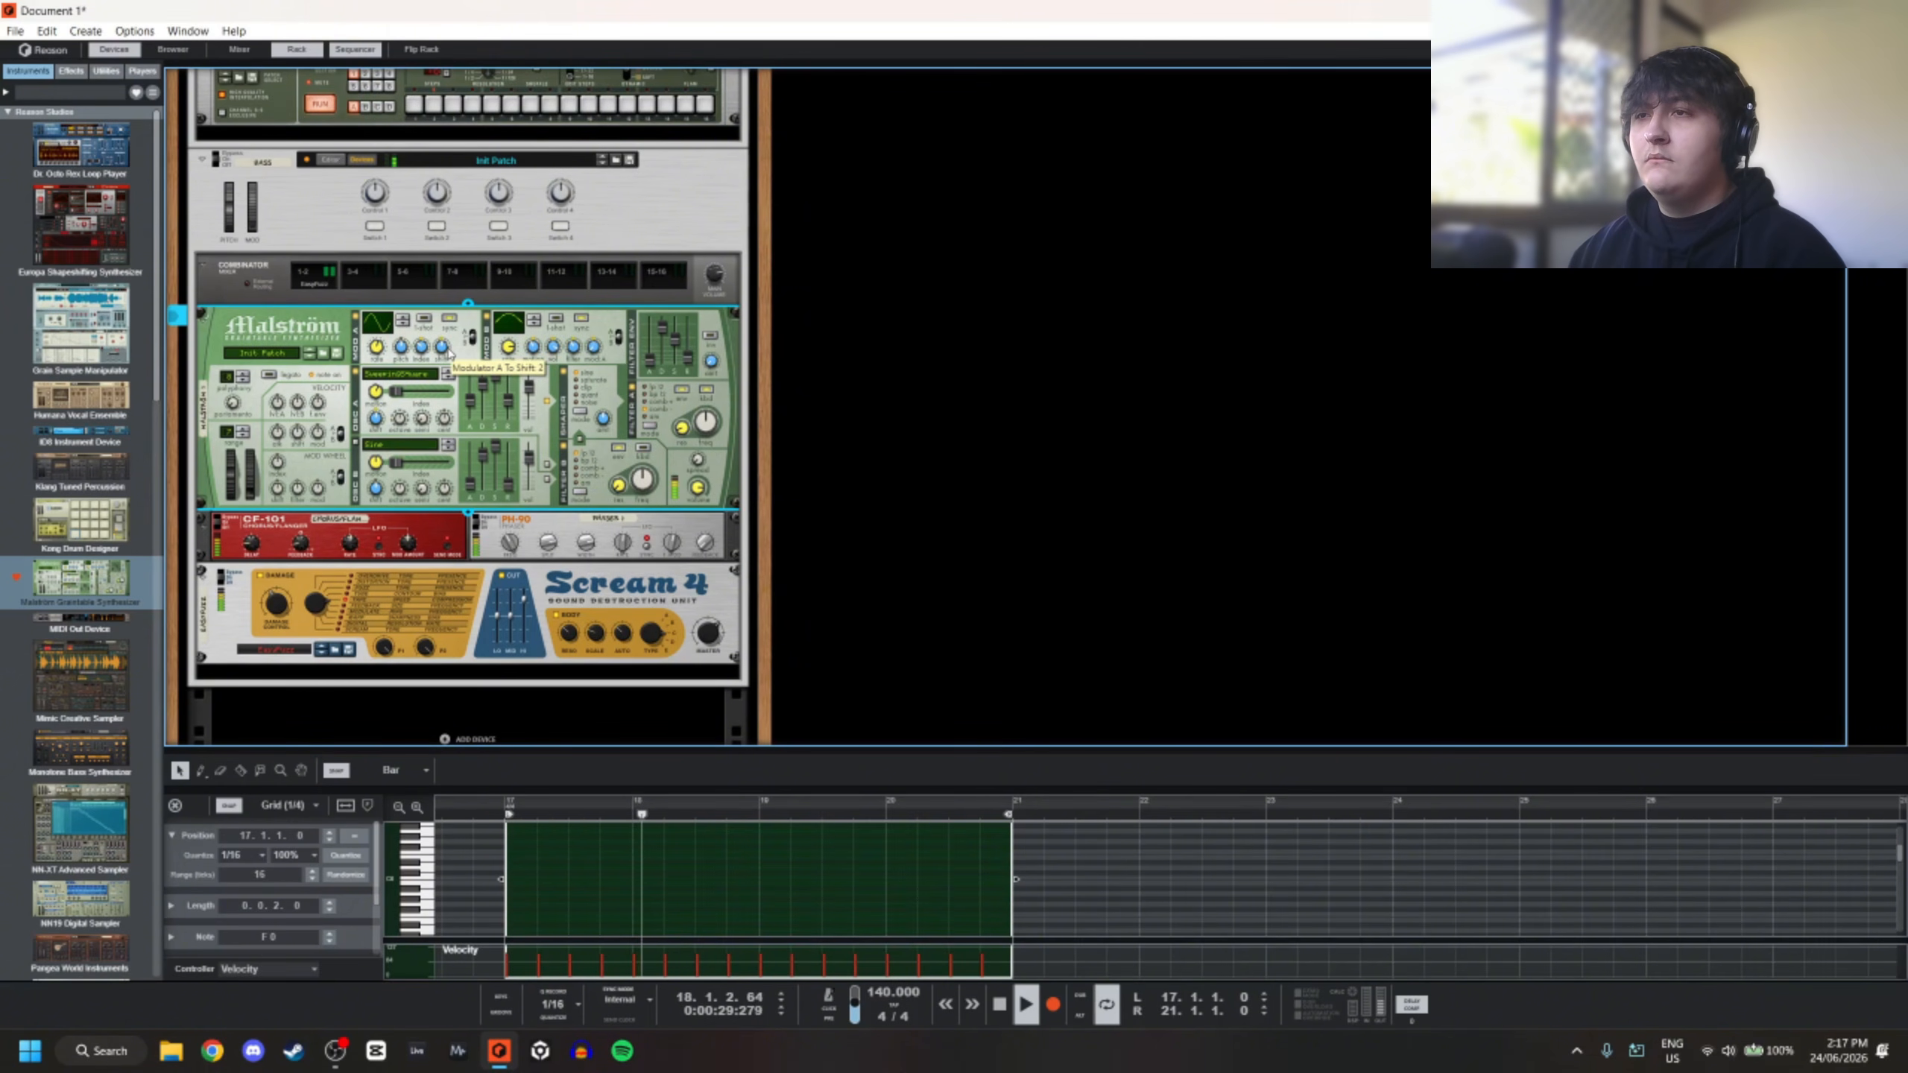
drag(449, 355, 464, 436)
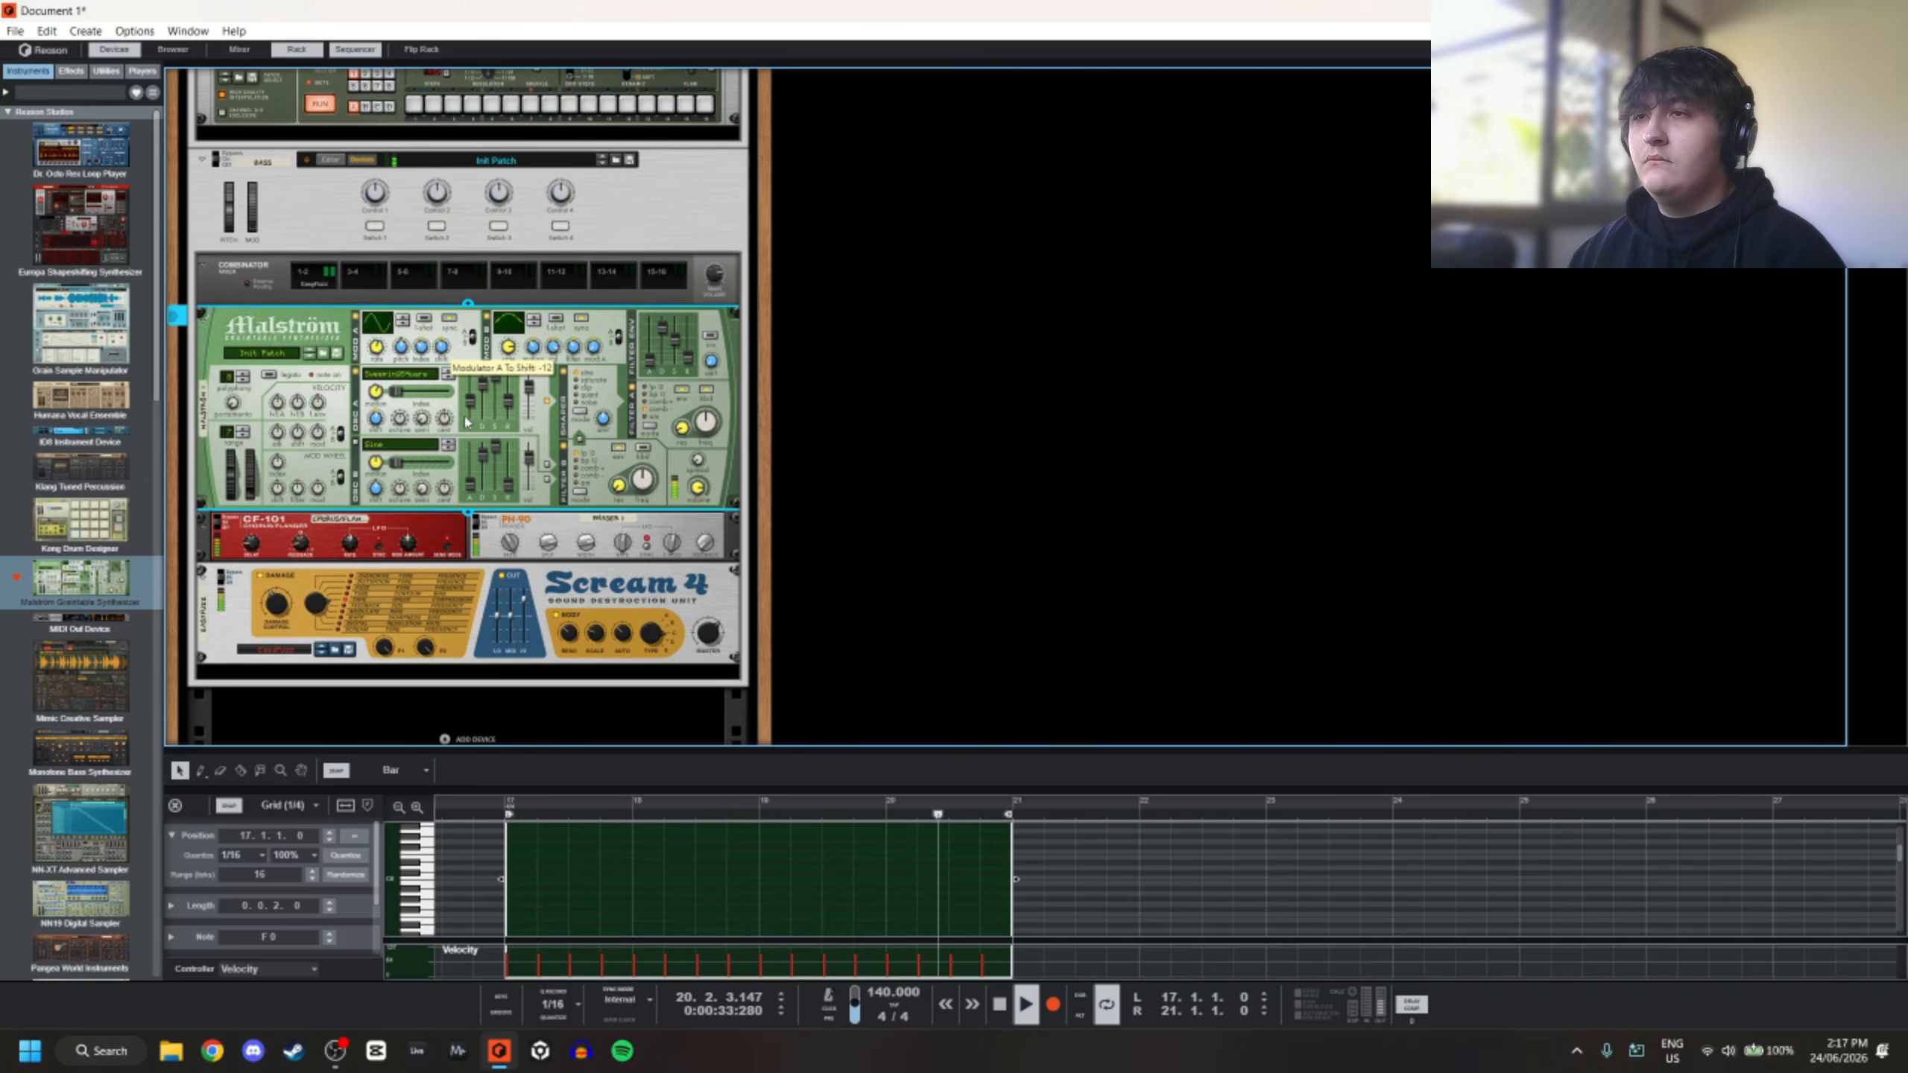
Shape the Malström's filter envelope with its decay and amount, and adjust Filter A's resonance
click(794, 393)
click(653, 424)
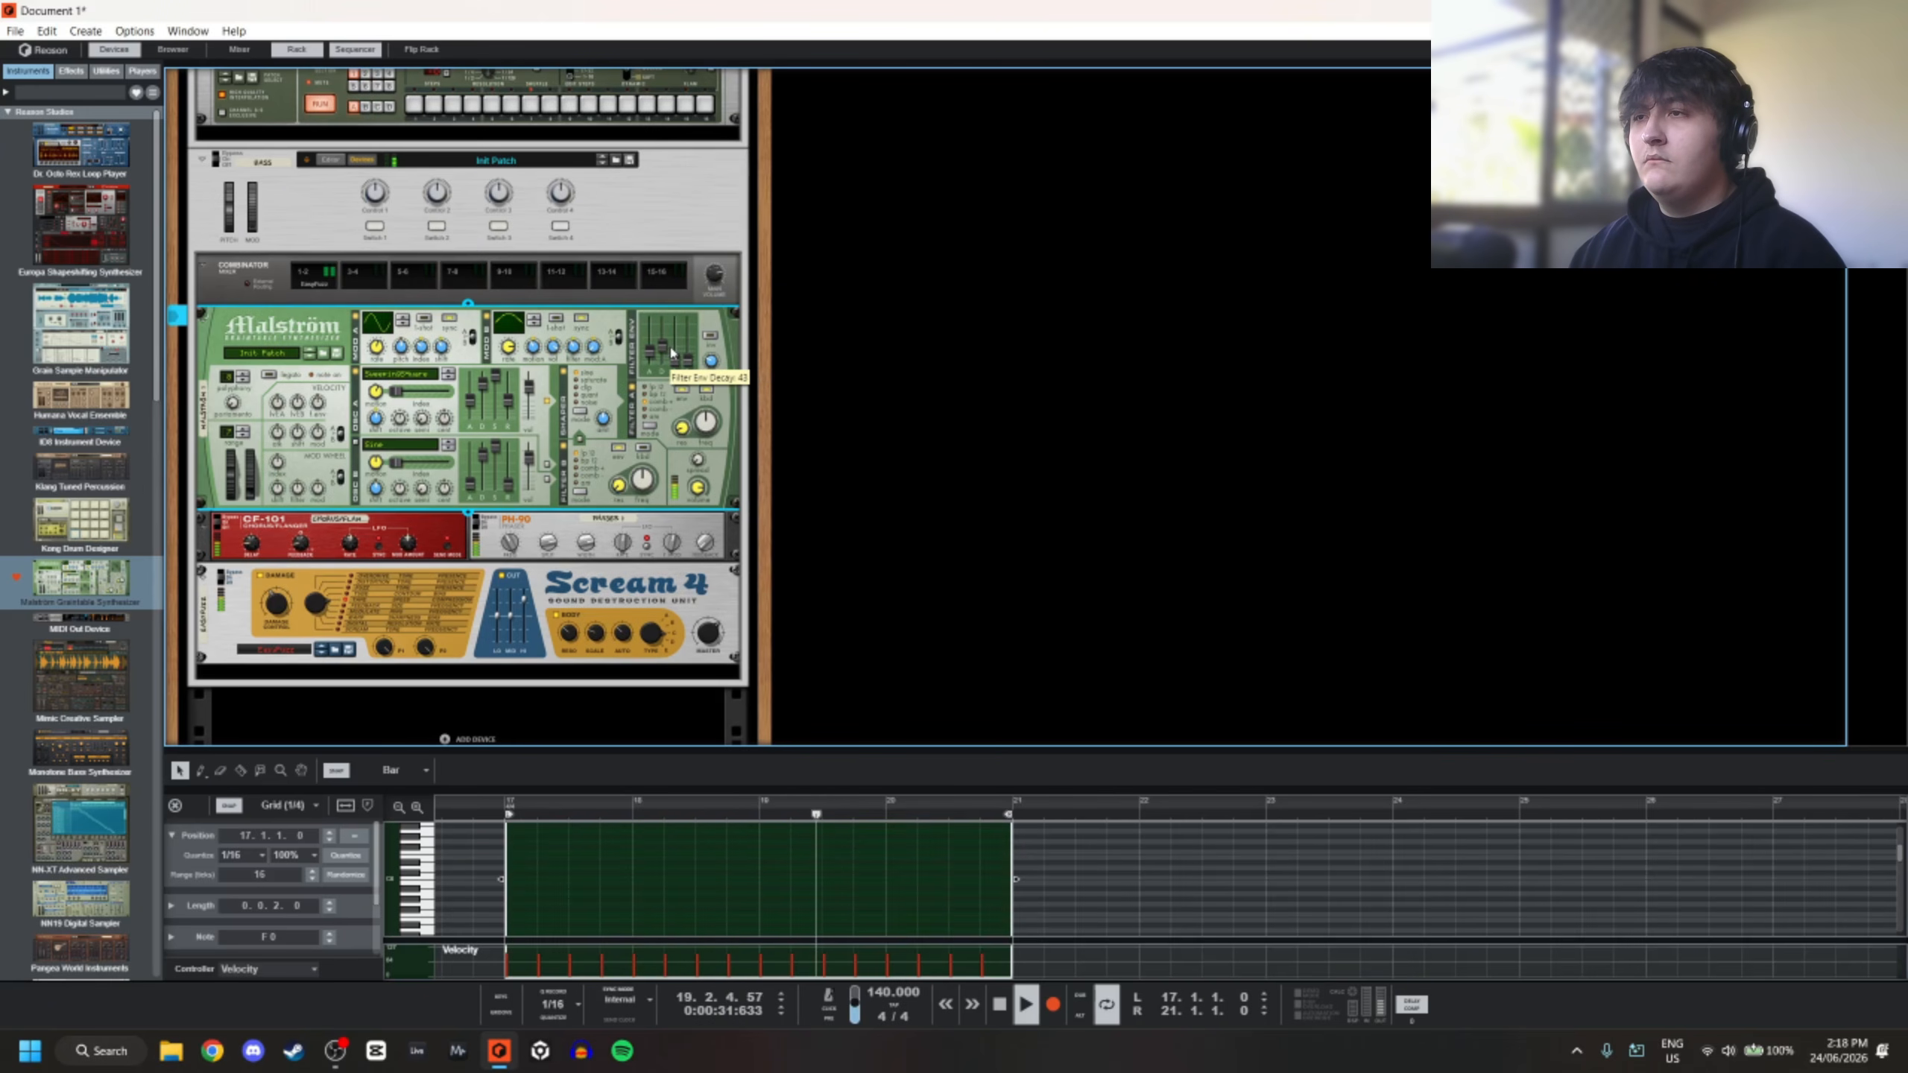
drag(690, 284, 702, 273)
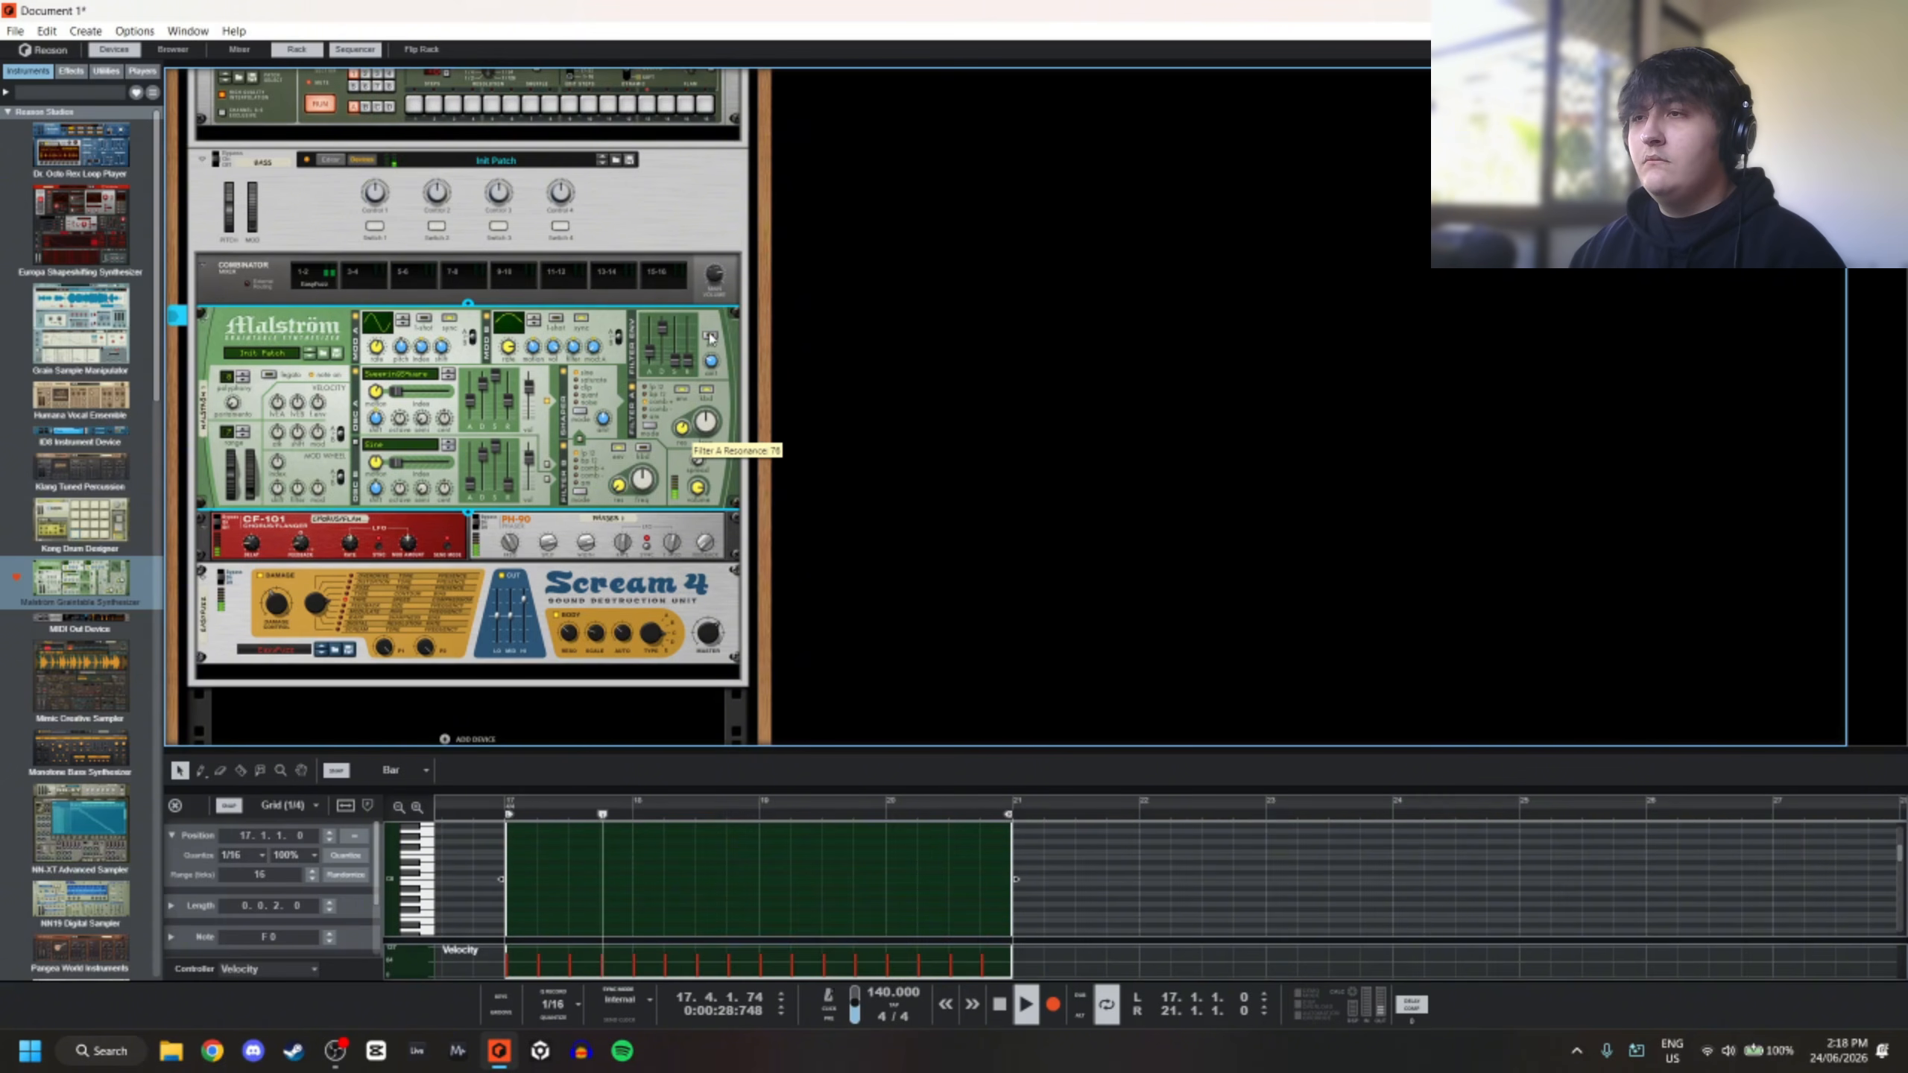
drag(719, 398, 692, 317)
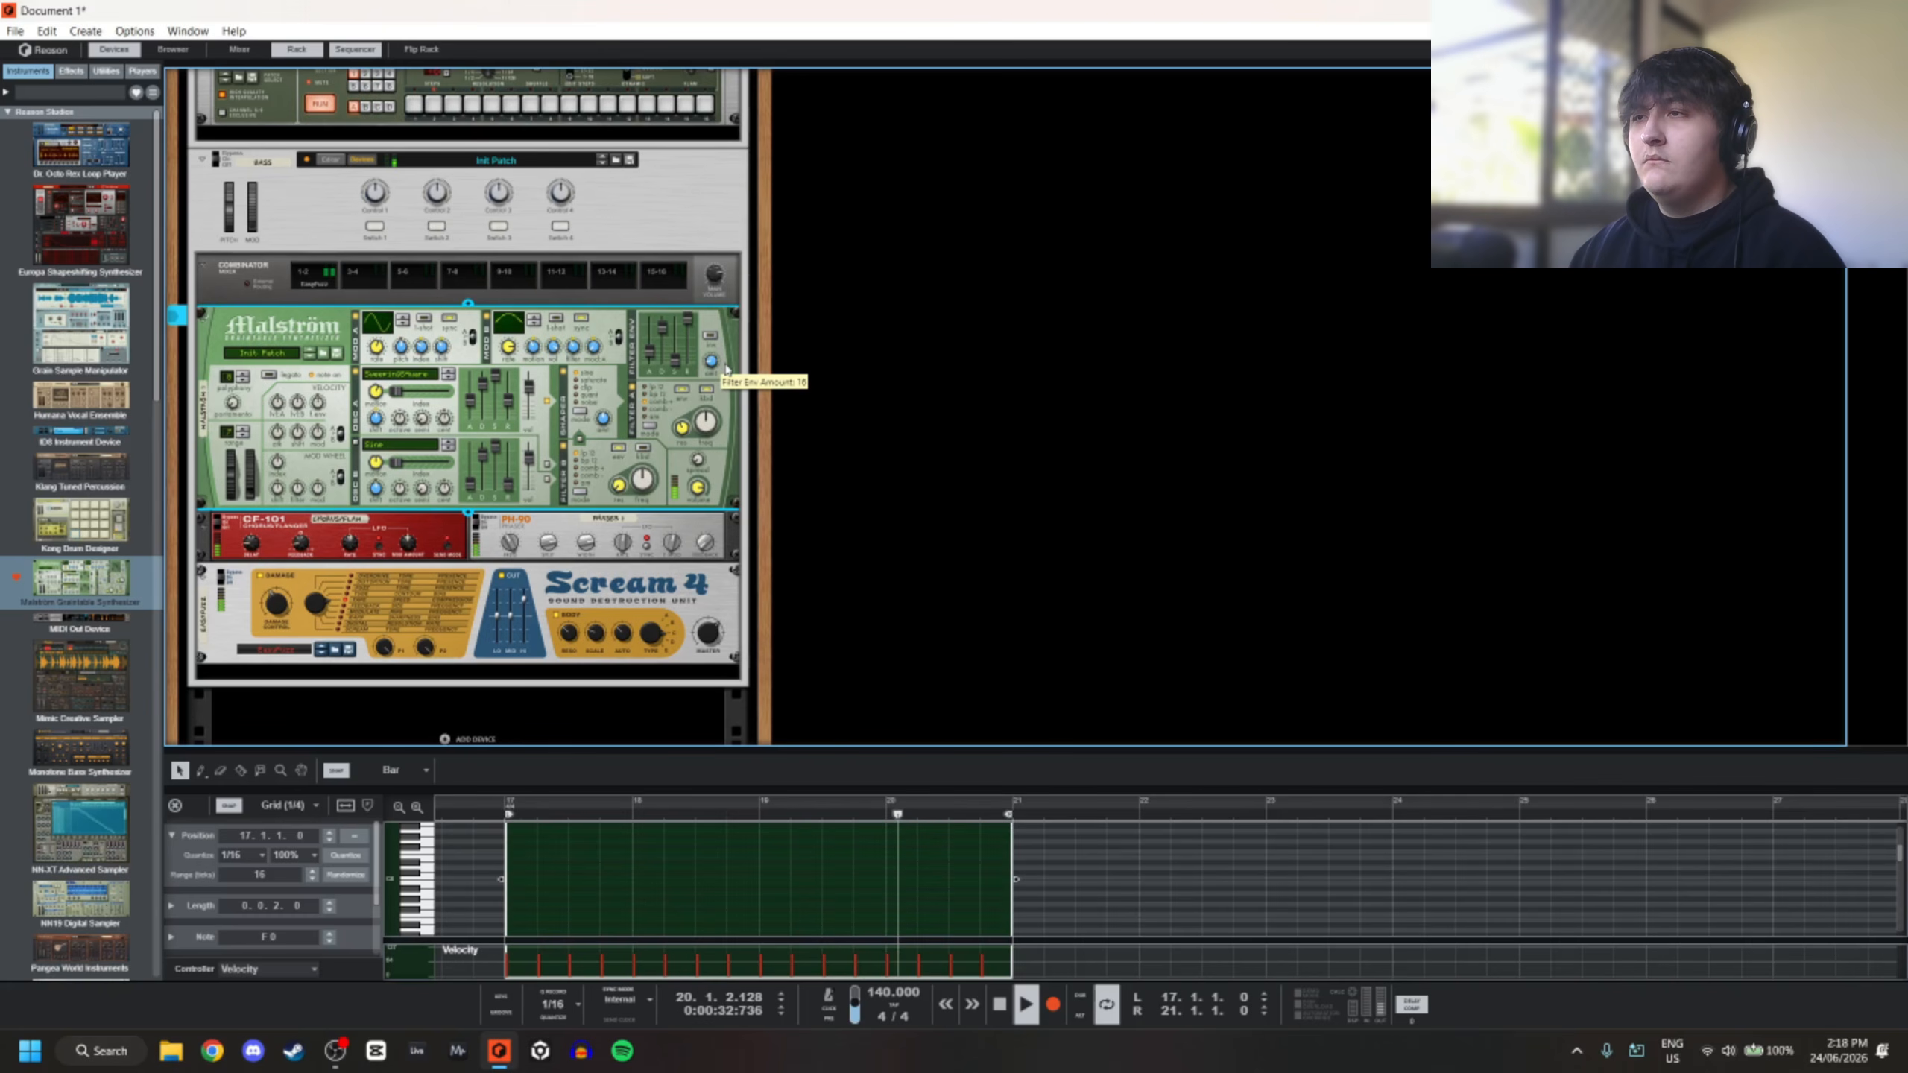
drag(728, 375, 732, 336)
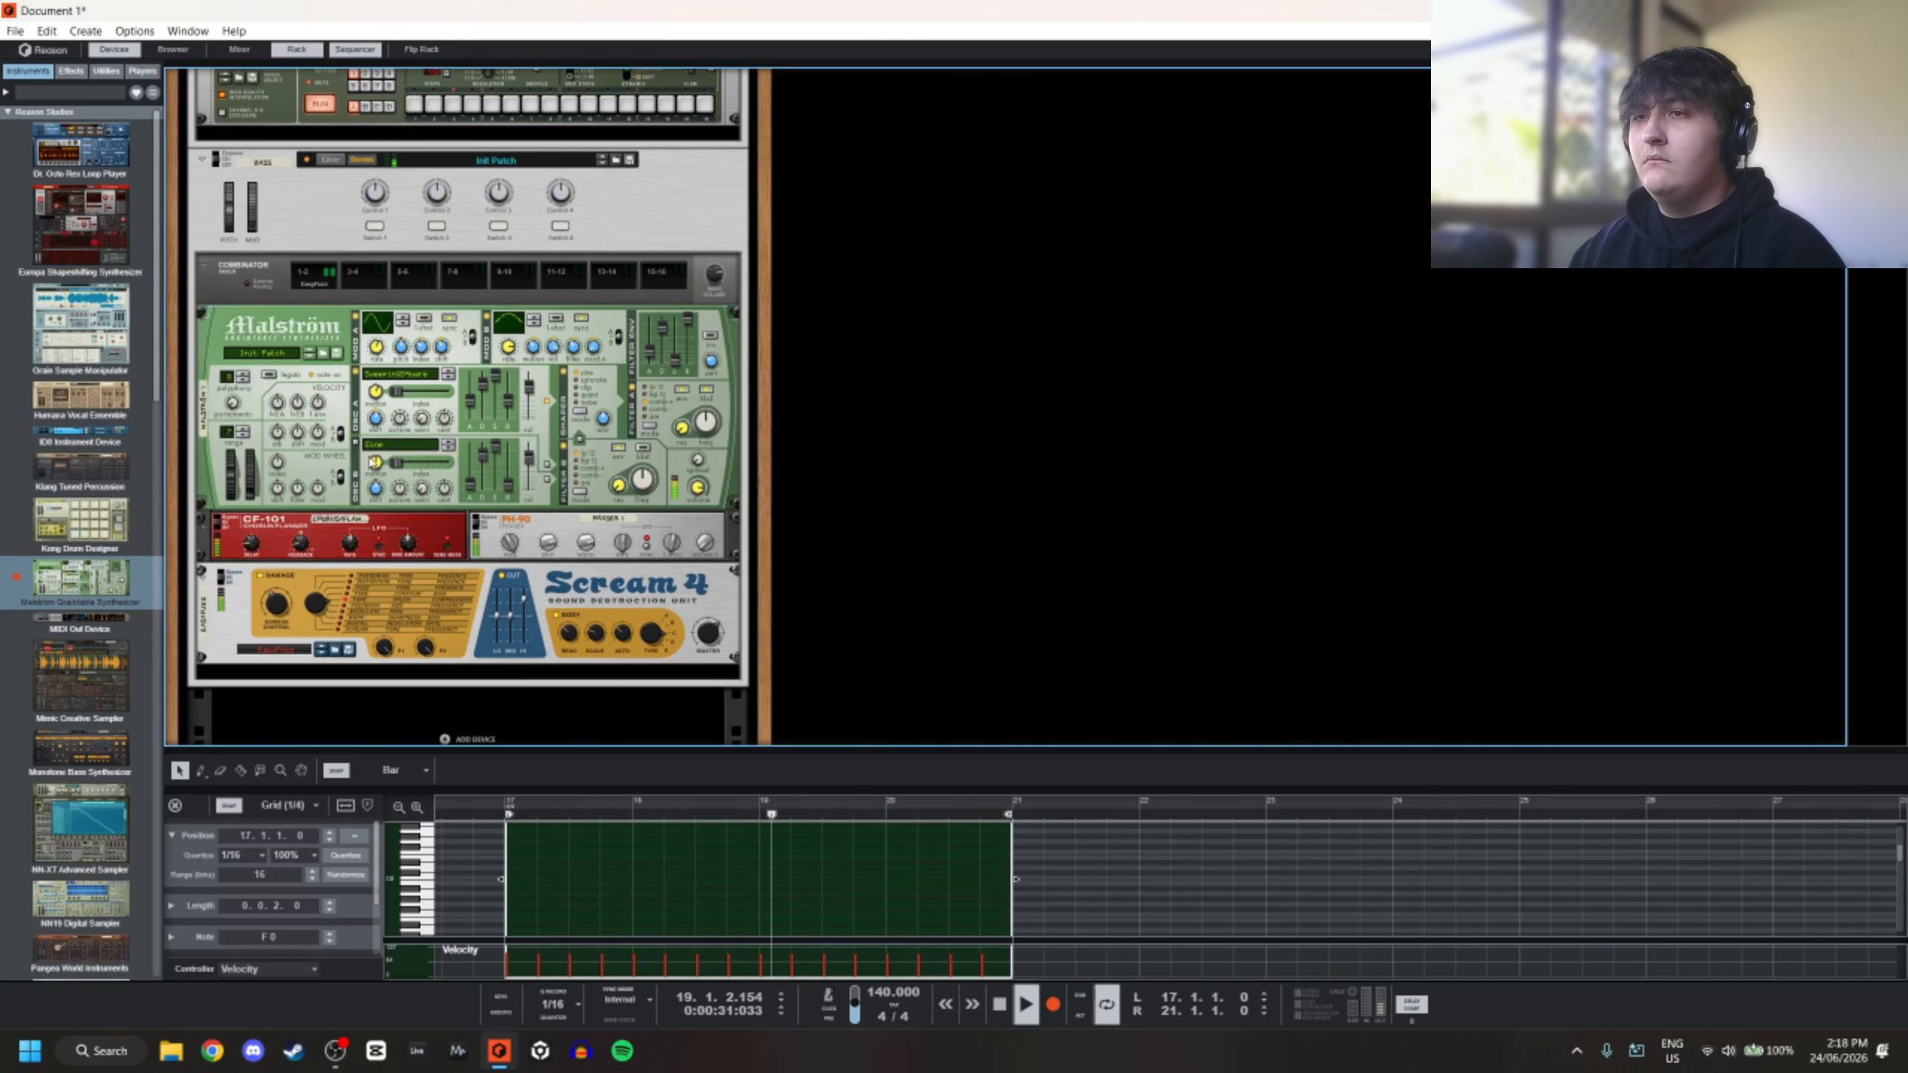
Audition different graintables on the Malström's oscillator B, pick one, and try moving its index
click(397, 446)
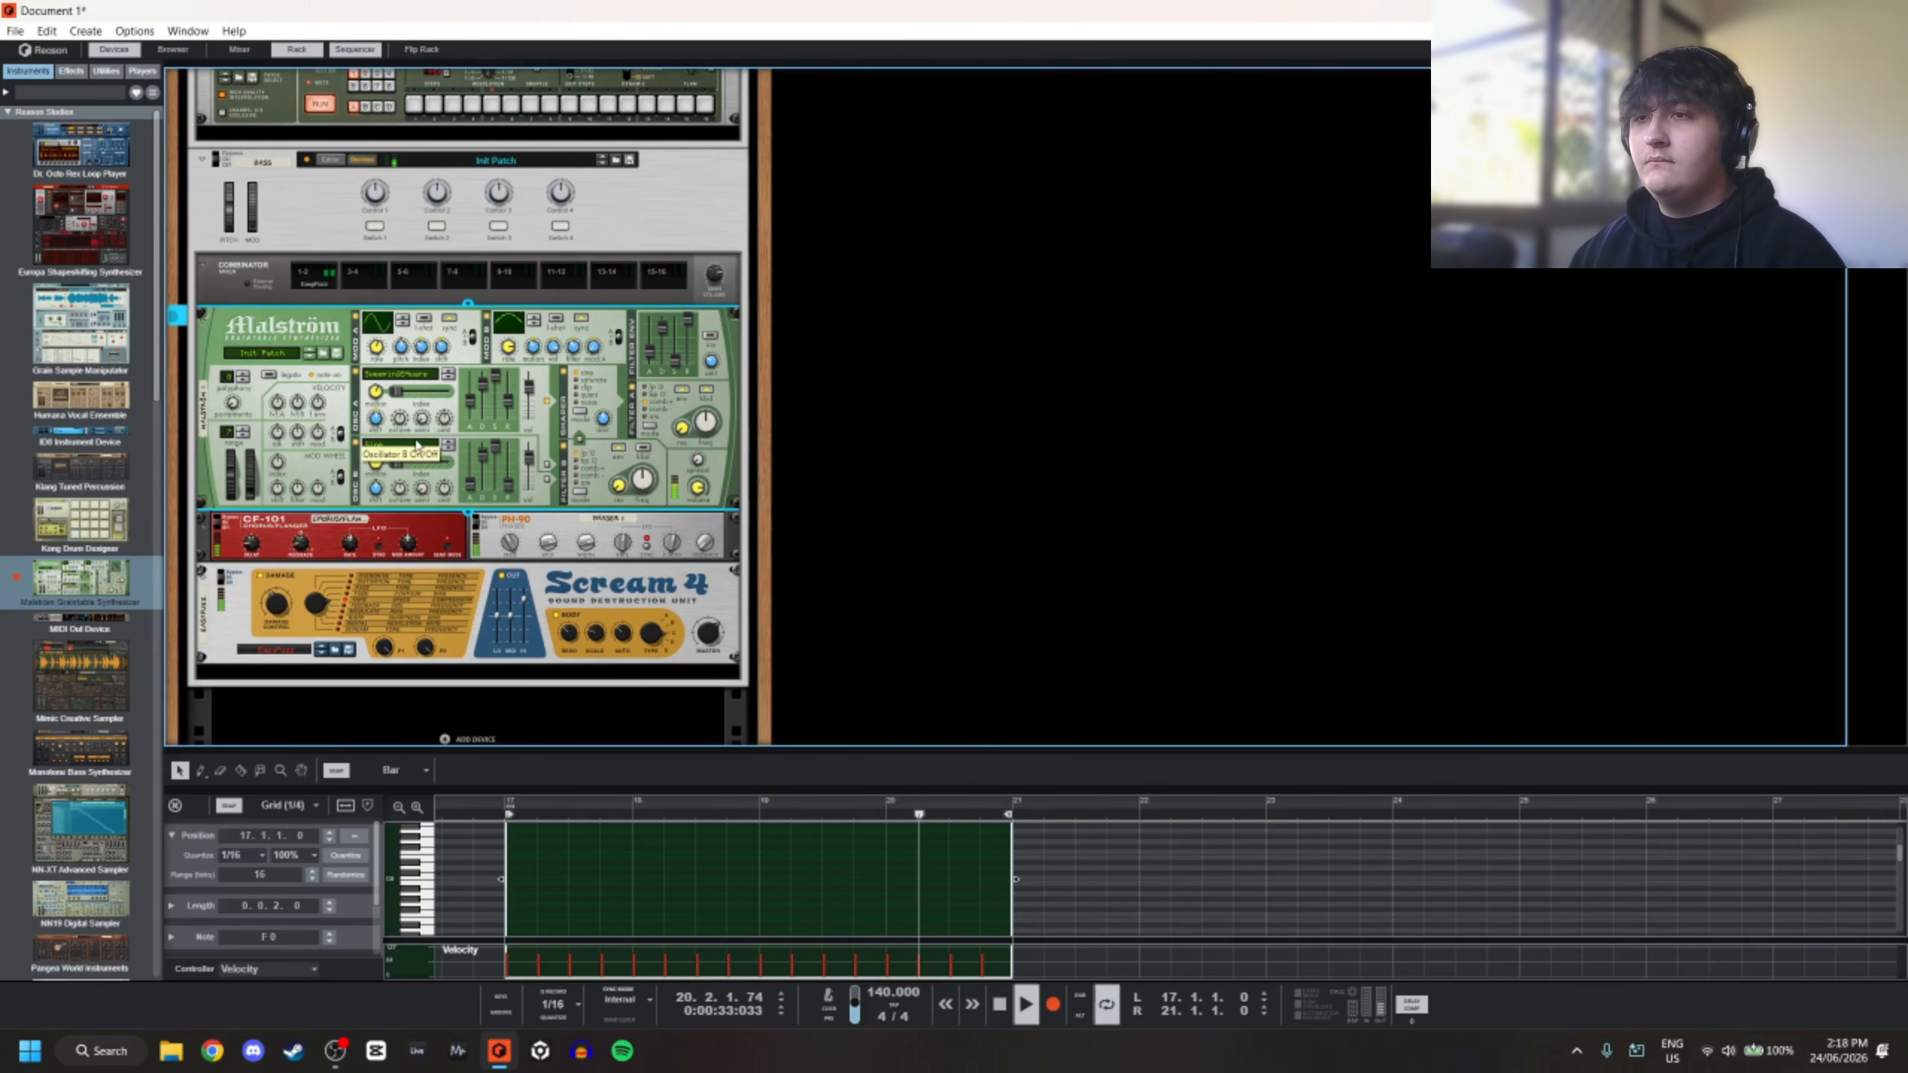
click(451, 449)
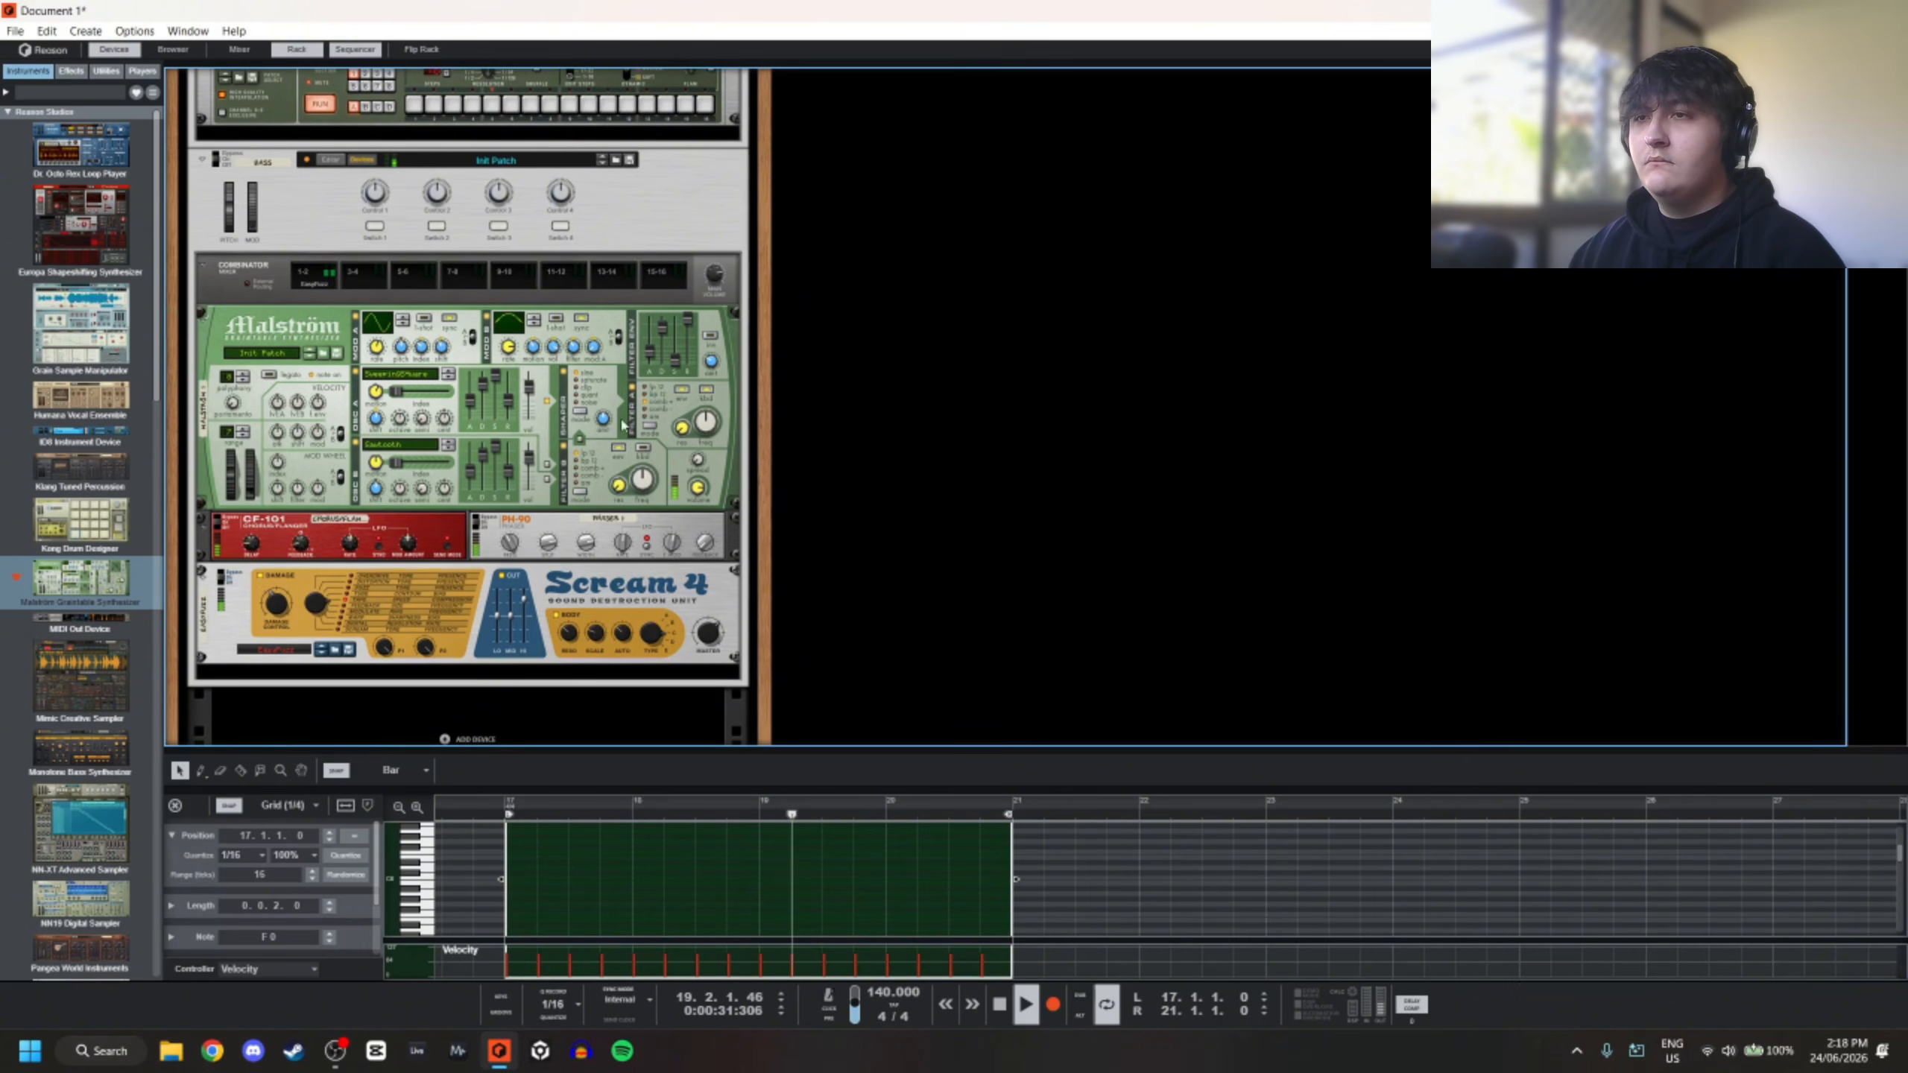
click(358, 447)
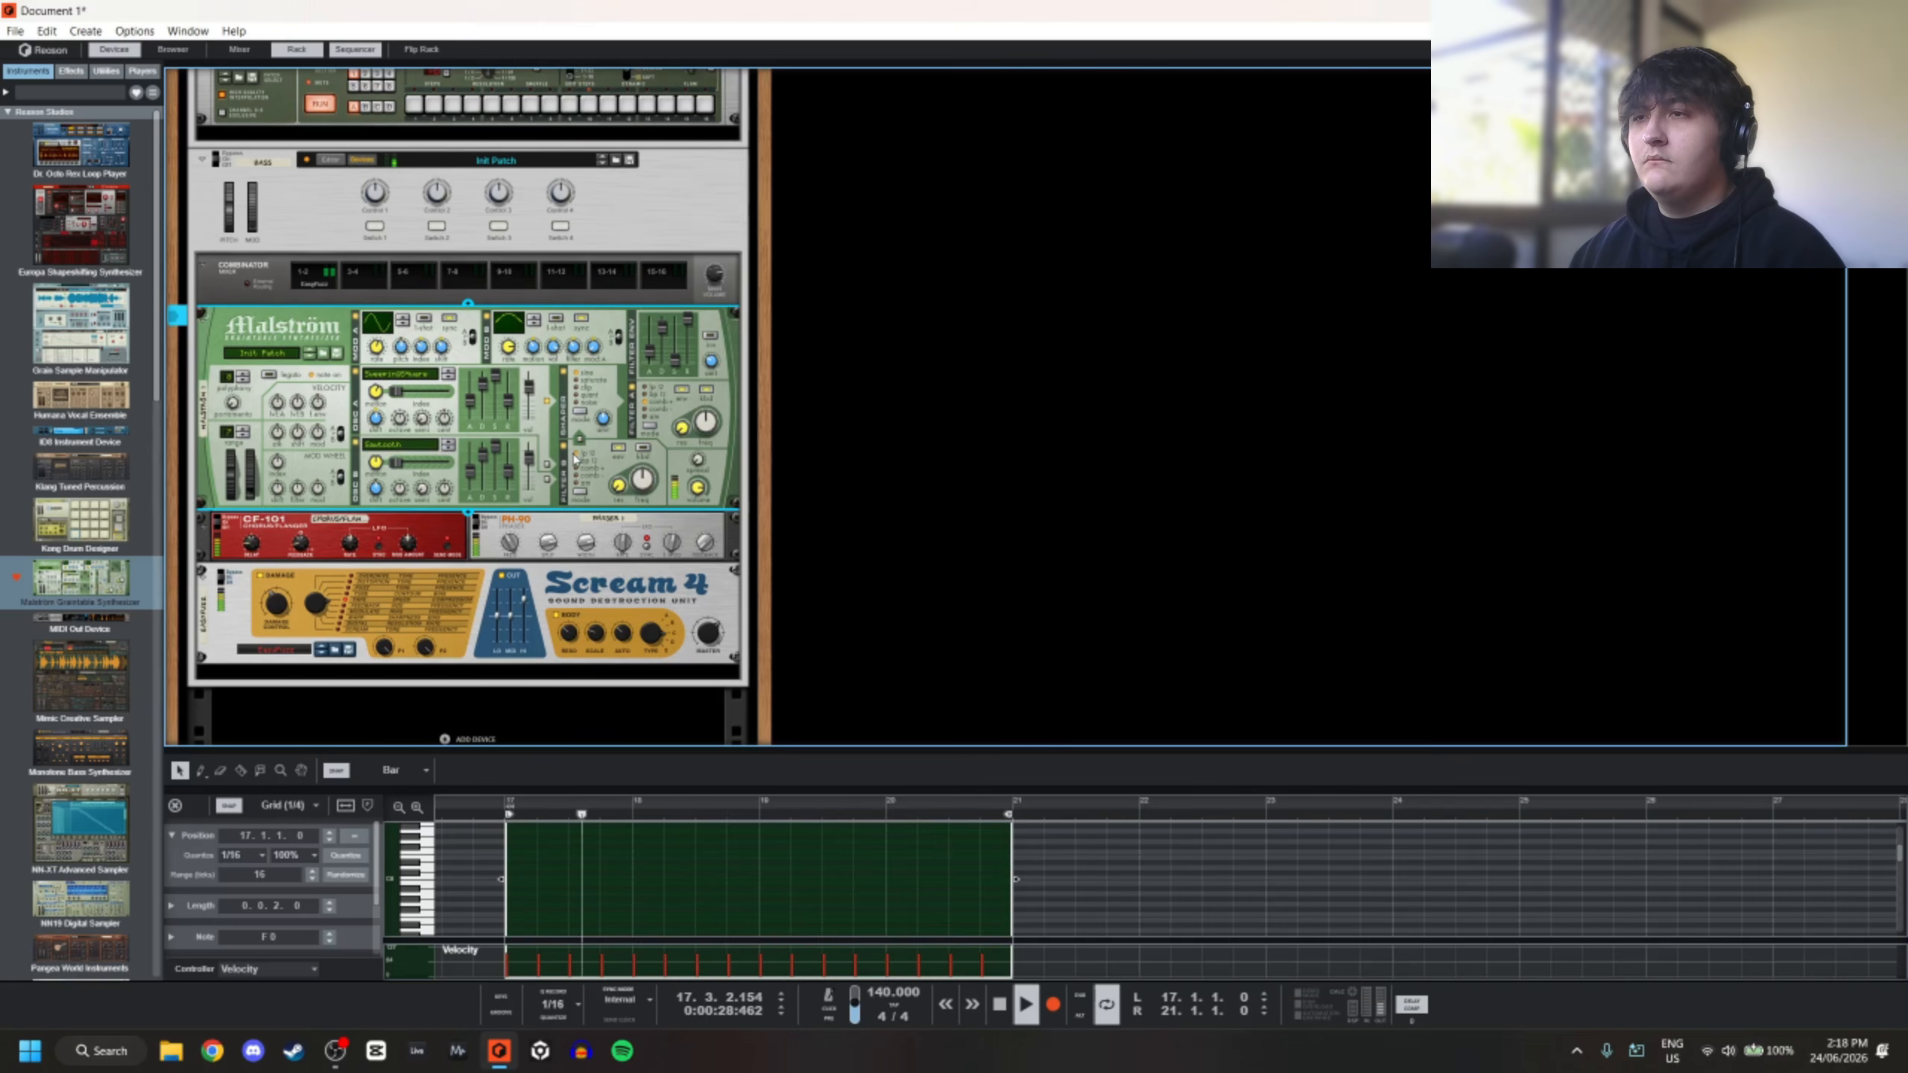
click(448, 445)
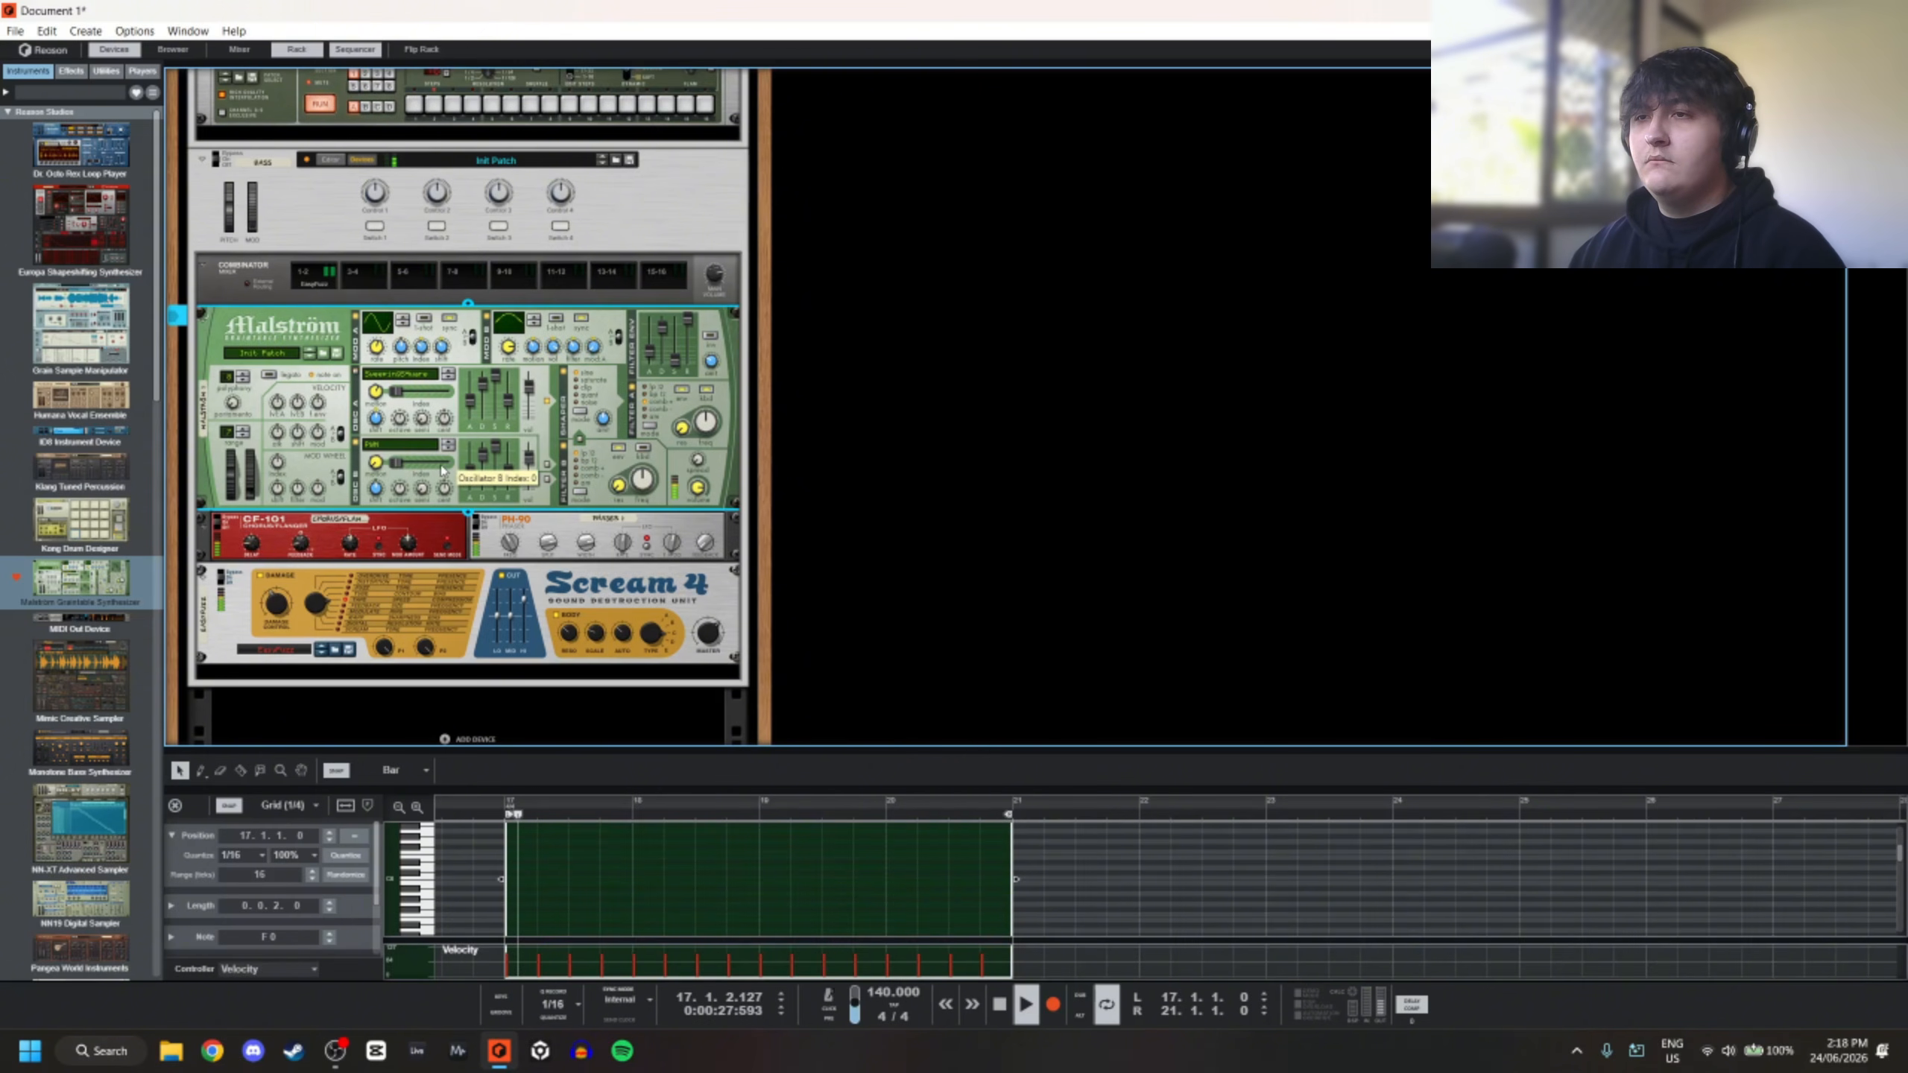
drag(446, 470, 452, 469)
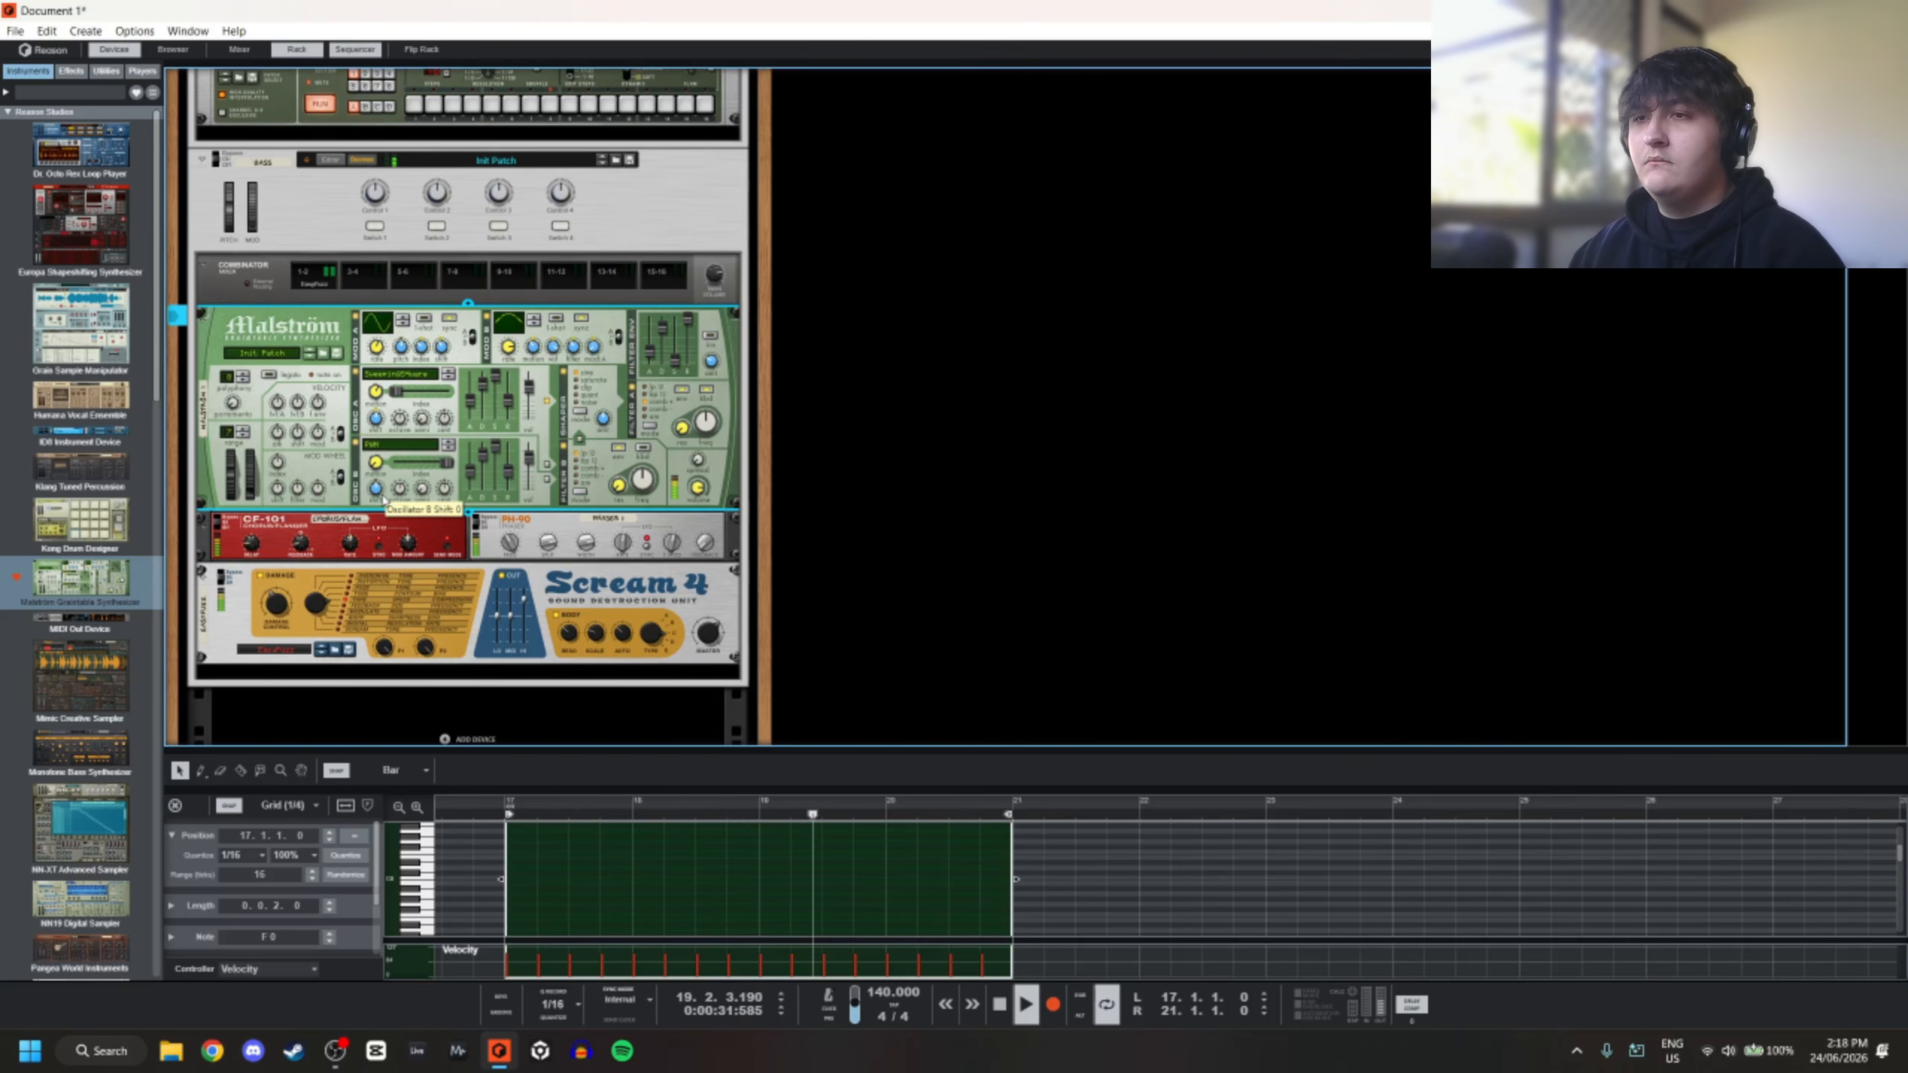
drag(398, 463, 380, 468)
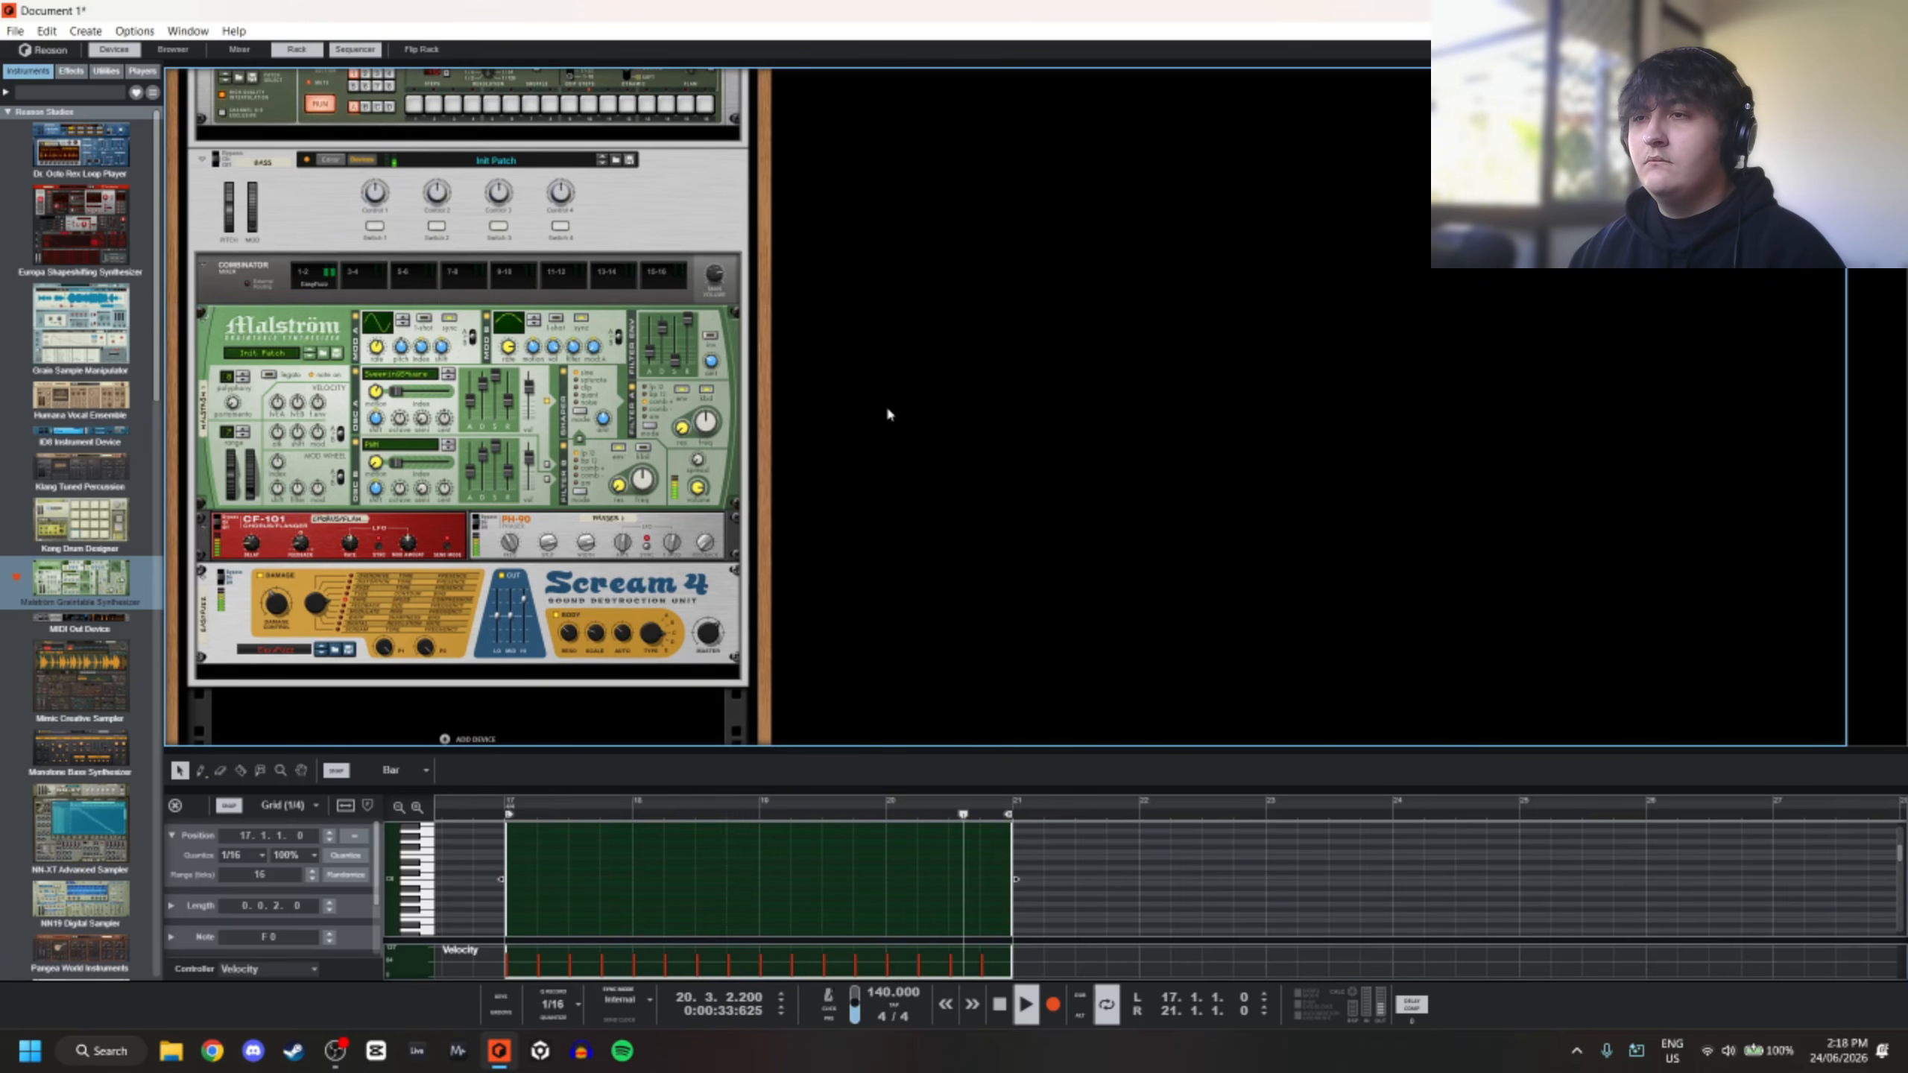
Set the phaser's feedback to 0, adjust the Scream 4's damage control and Cut bands, and restart loop playback
scroll(885, 404, down, 1)
click(708, 462)
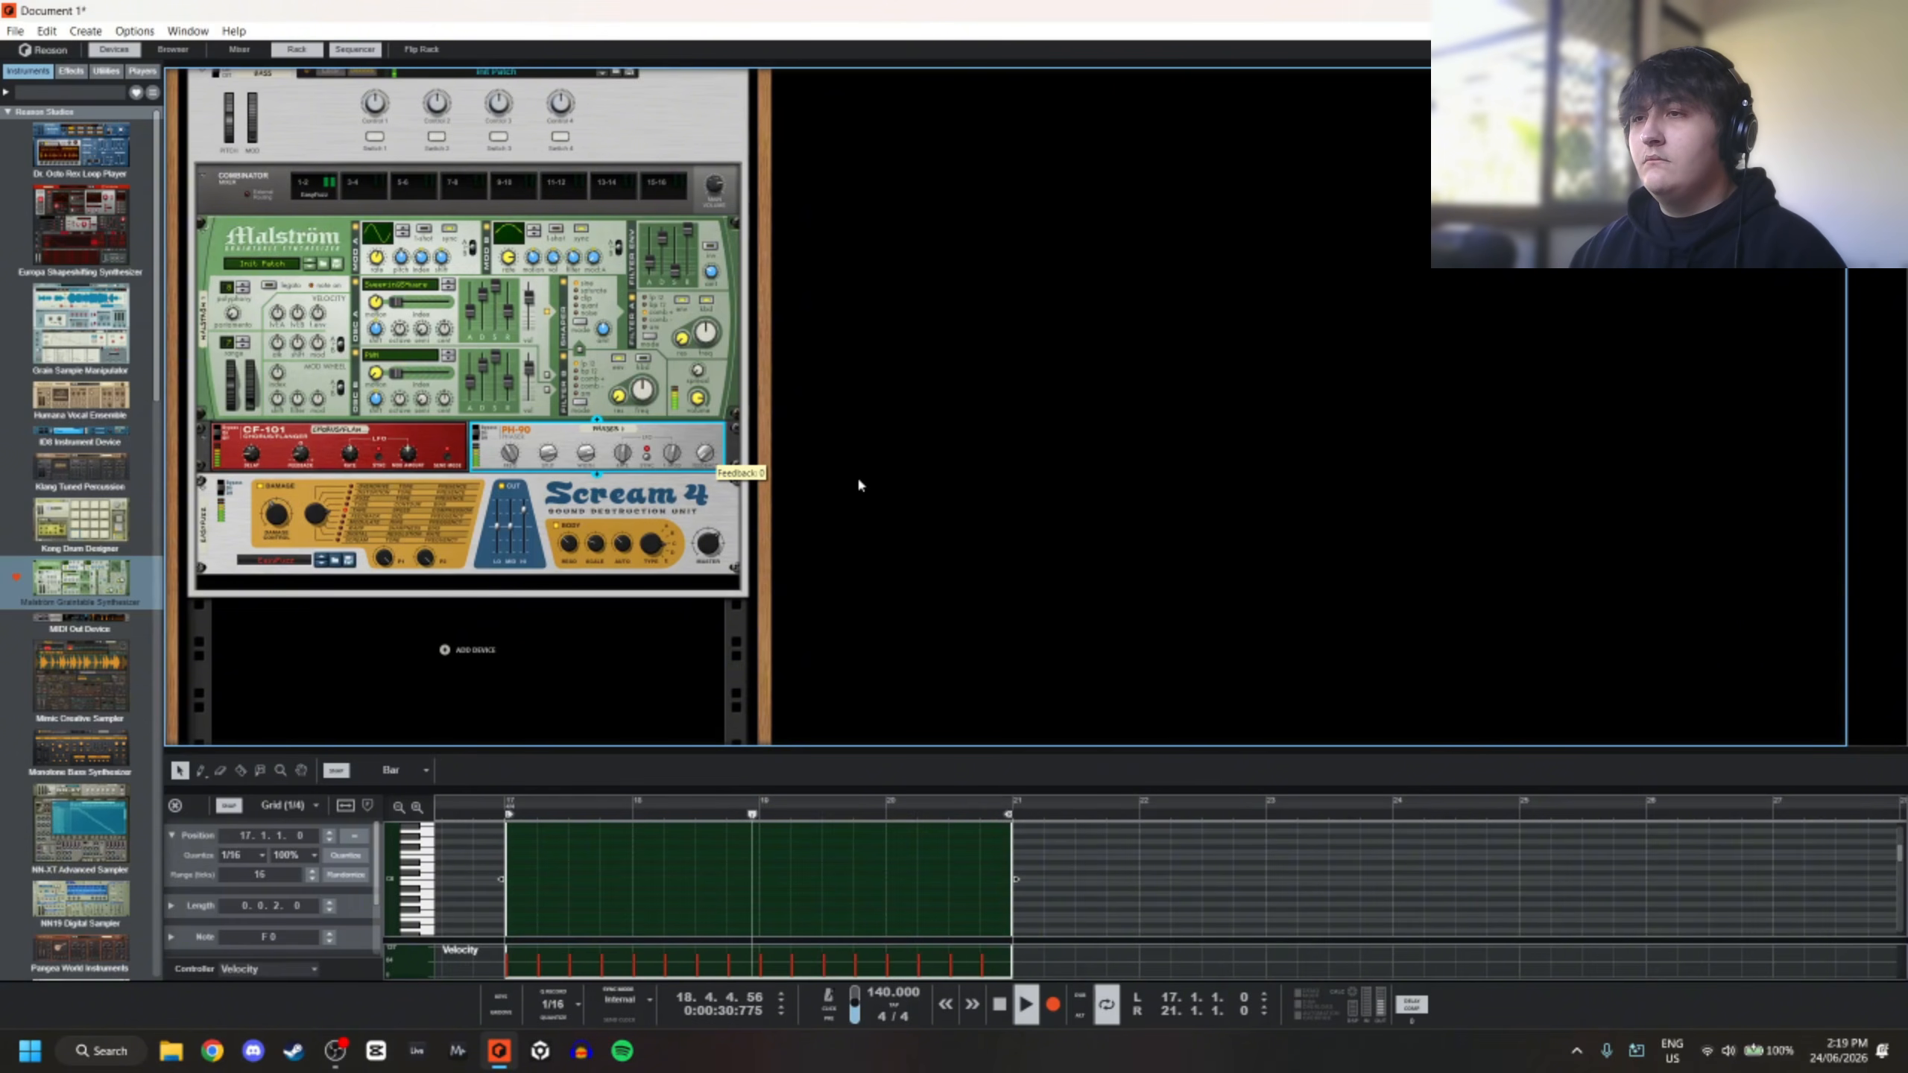
click(279, 514)
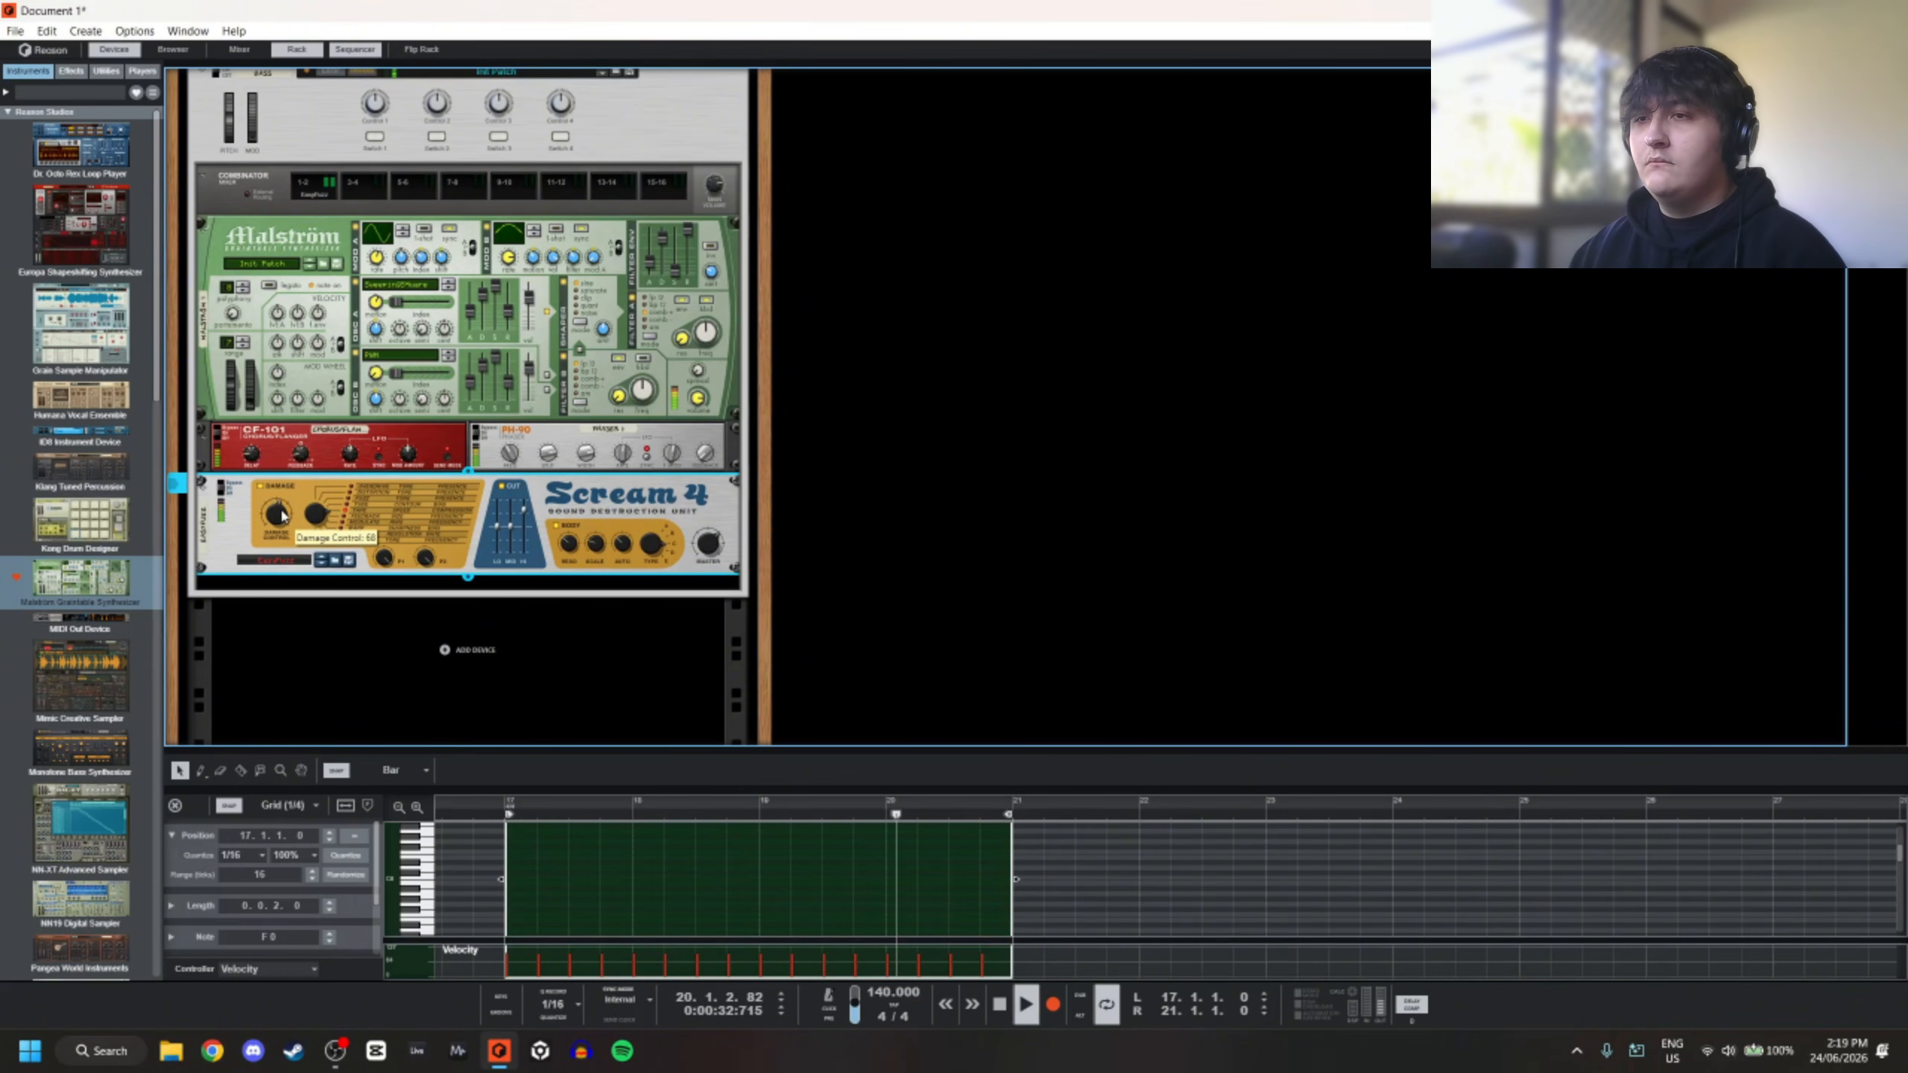
drag(283, 515, 313, 529)
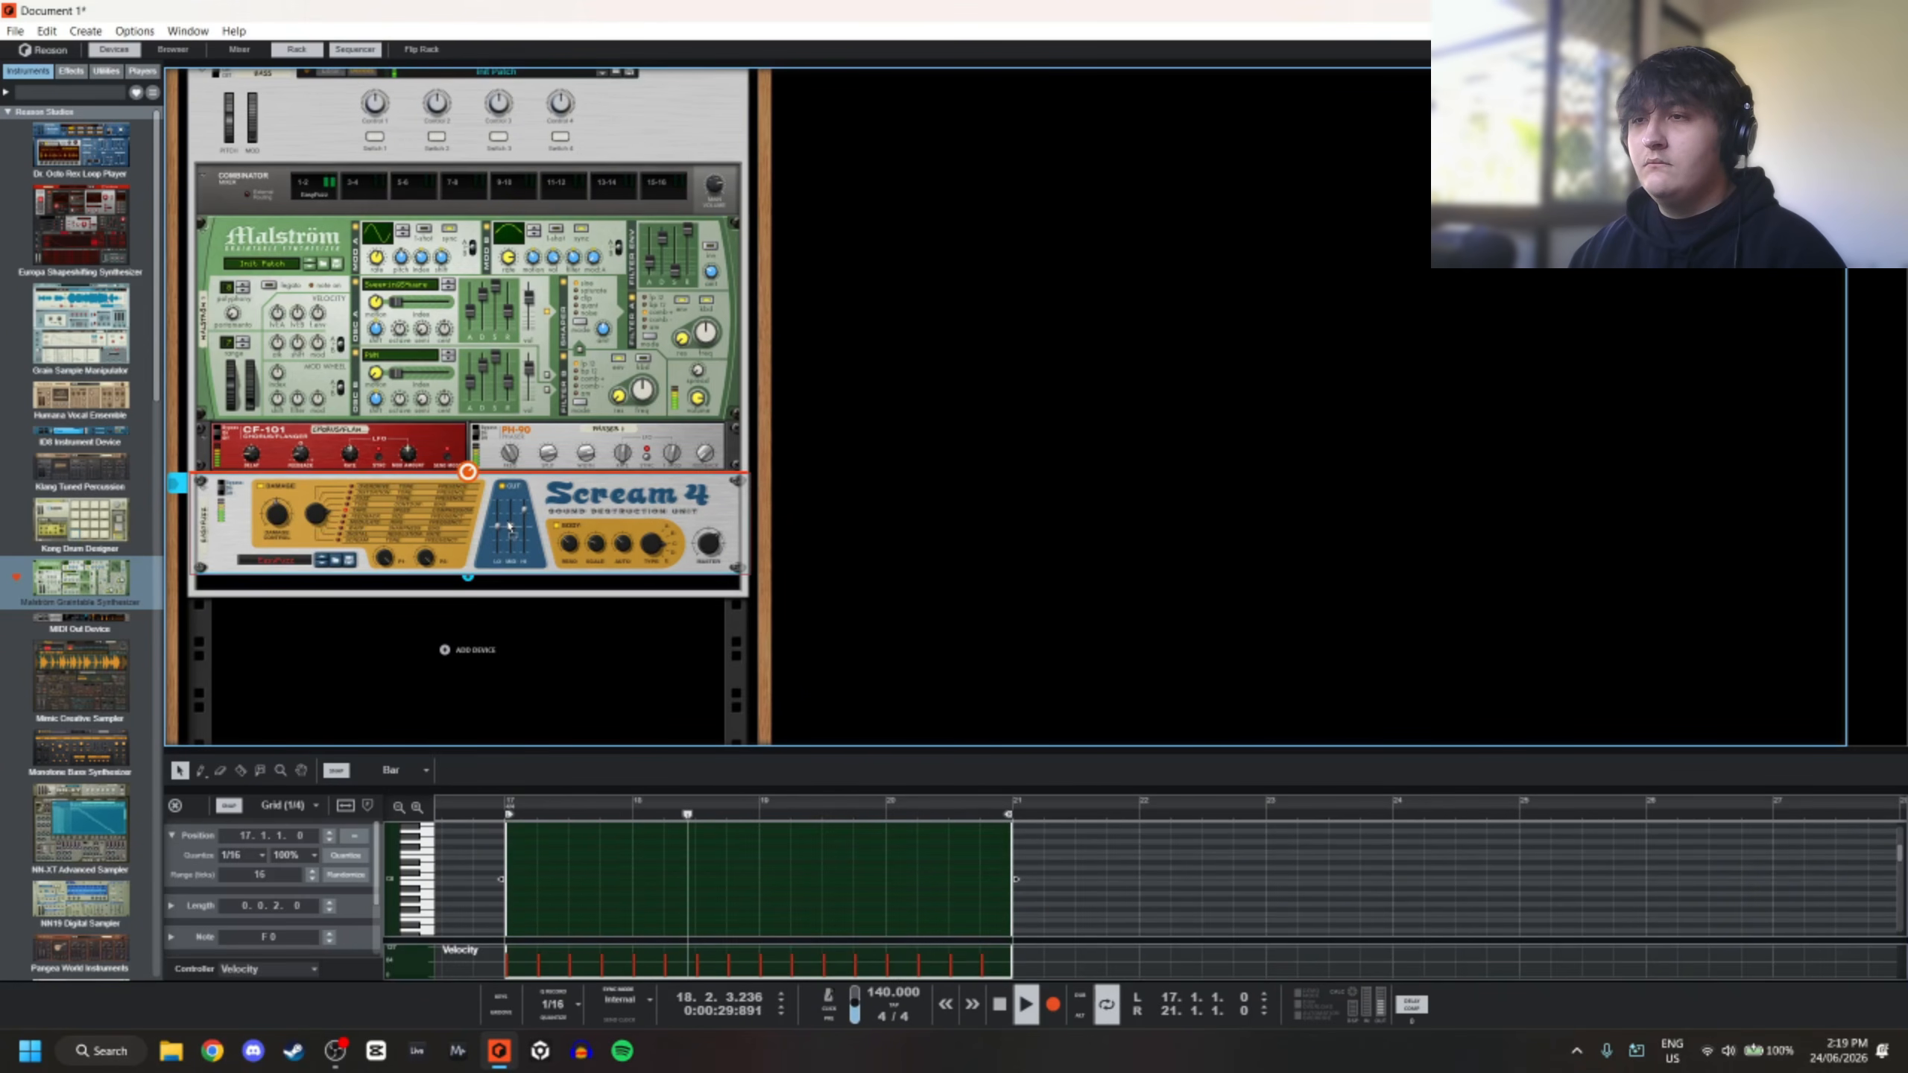
drag(515, 527, 526, 521)
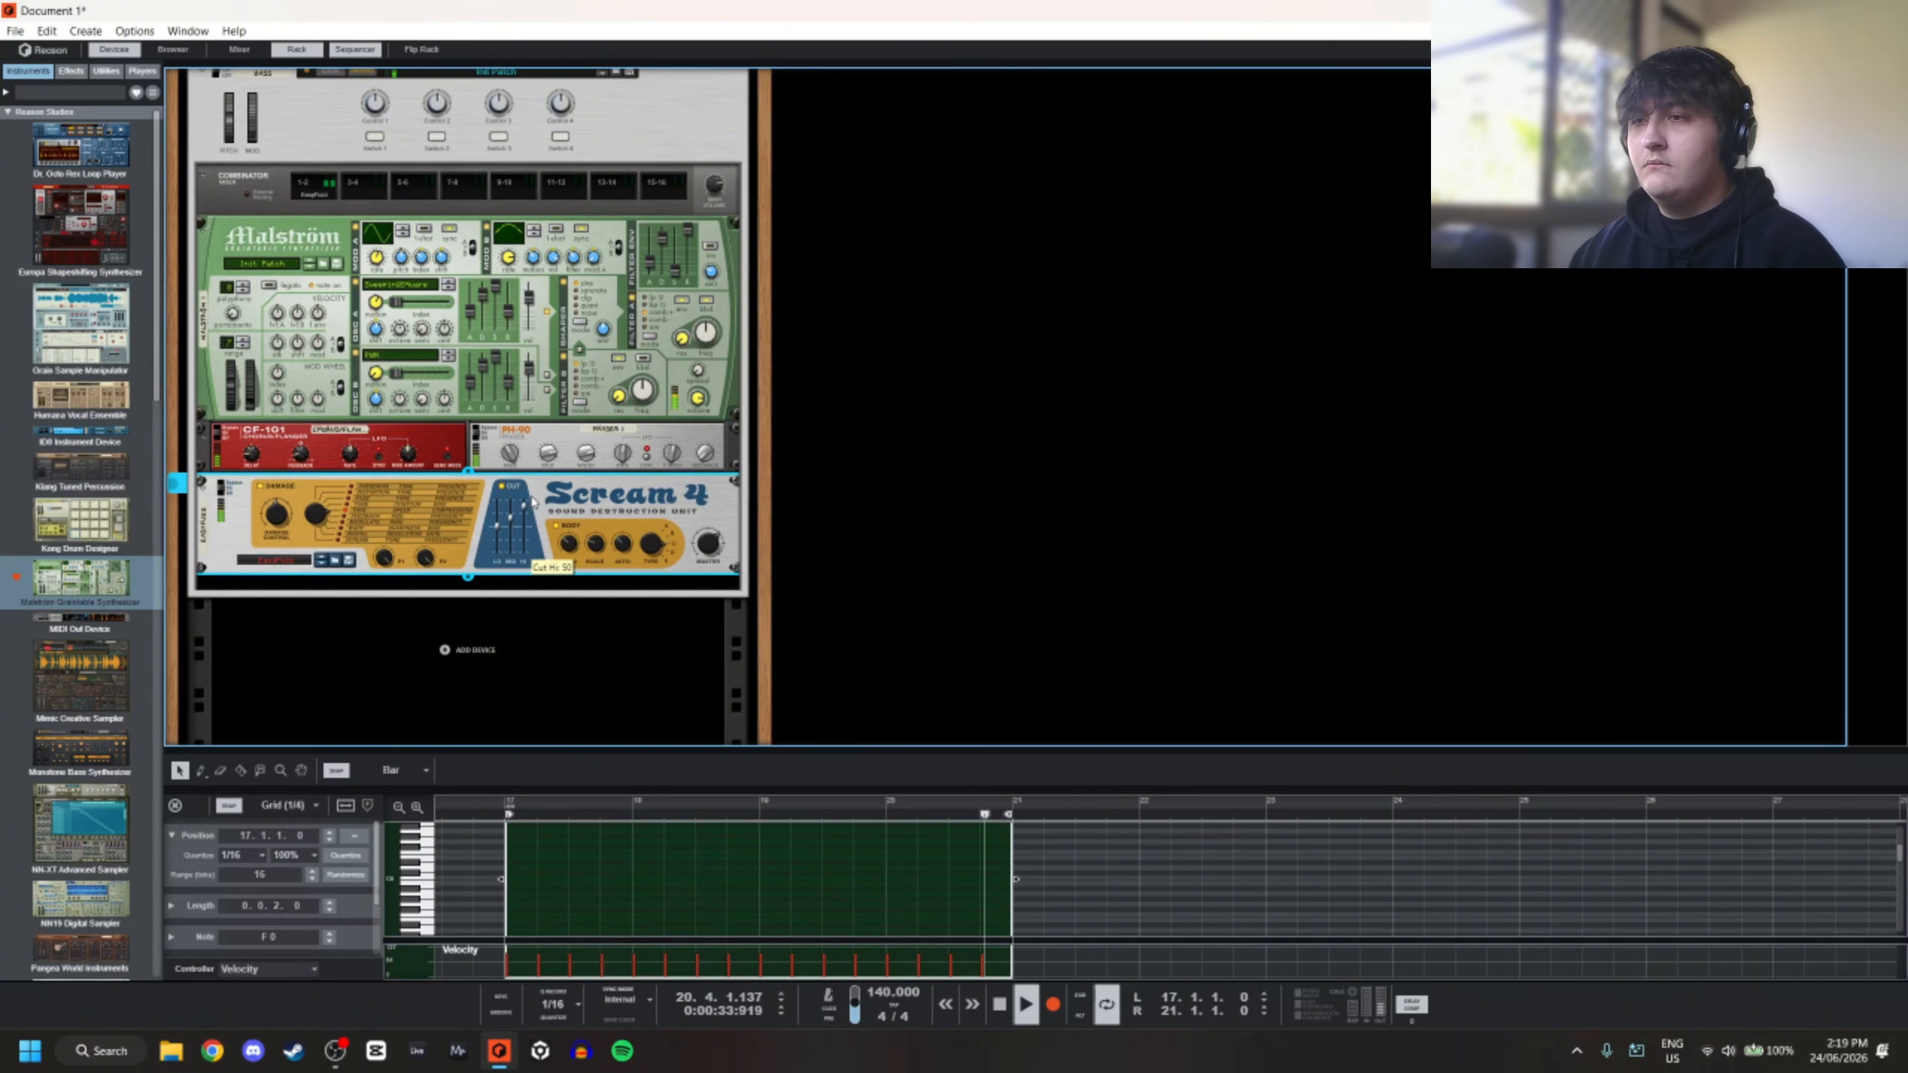
key(space)
key(space)
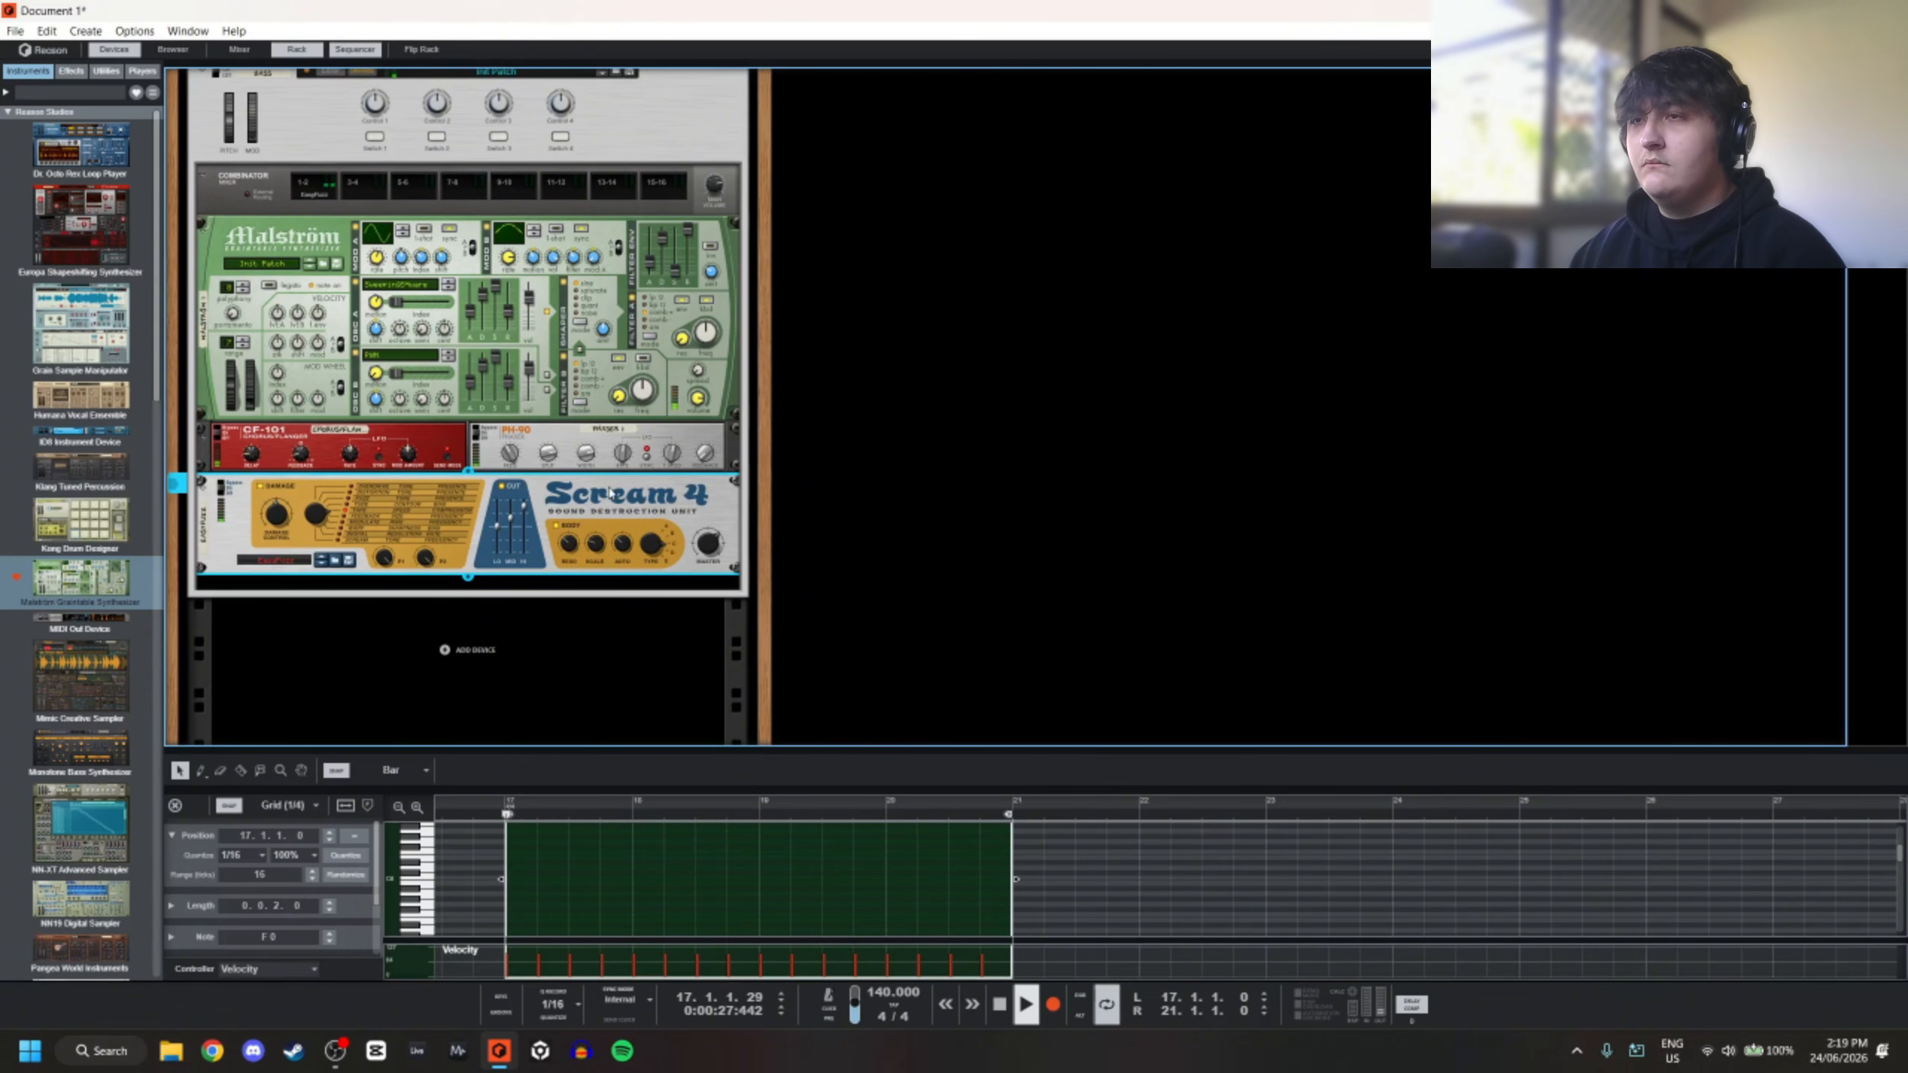
Try Modulator B rates of 1/4 and 1/8 on the Malström while replaying the bass loop
click(515, 272)
scroll(516, 272, down, 1)
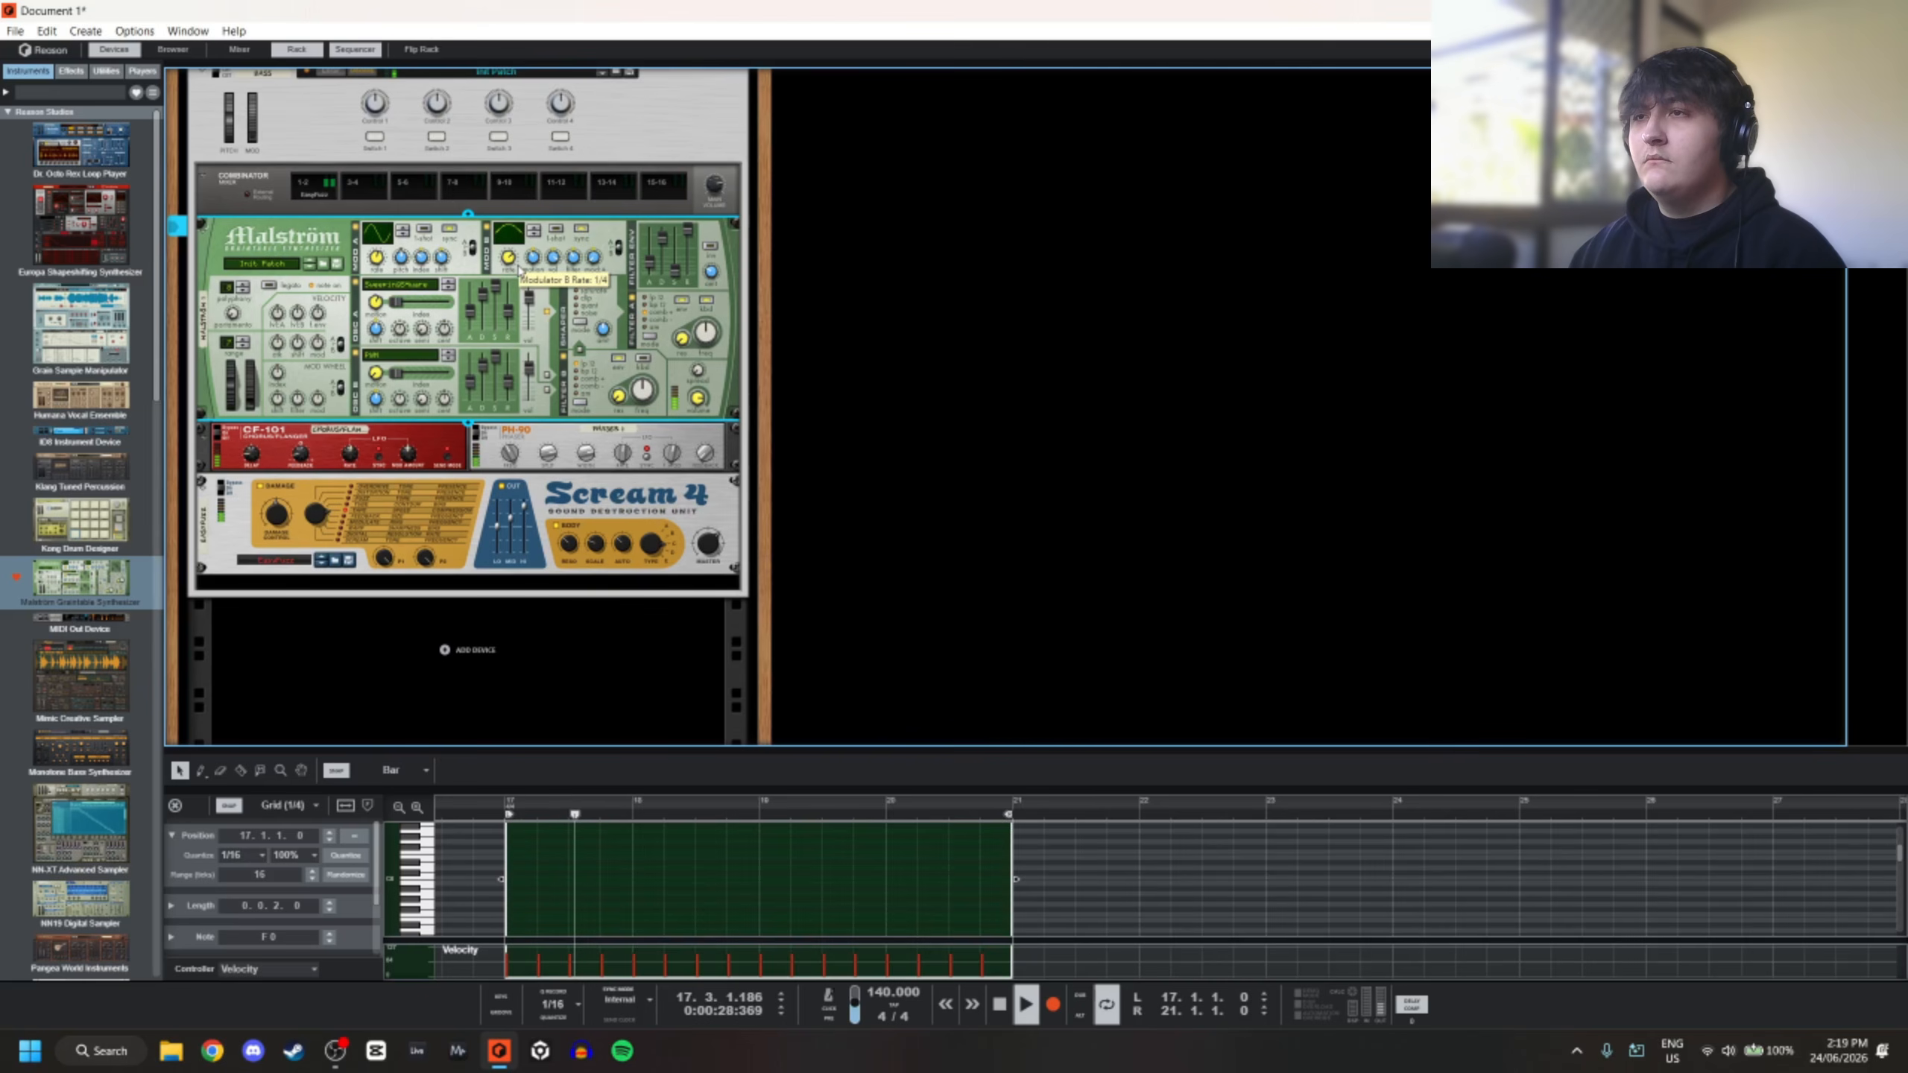
scroll(517, 270, down, 1)
key(space)
key(space)
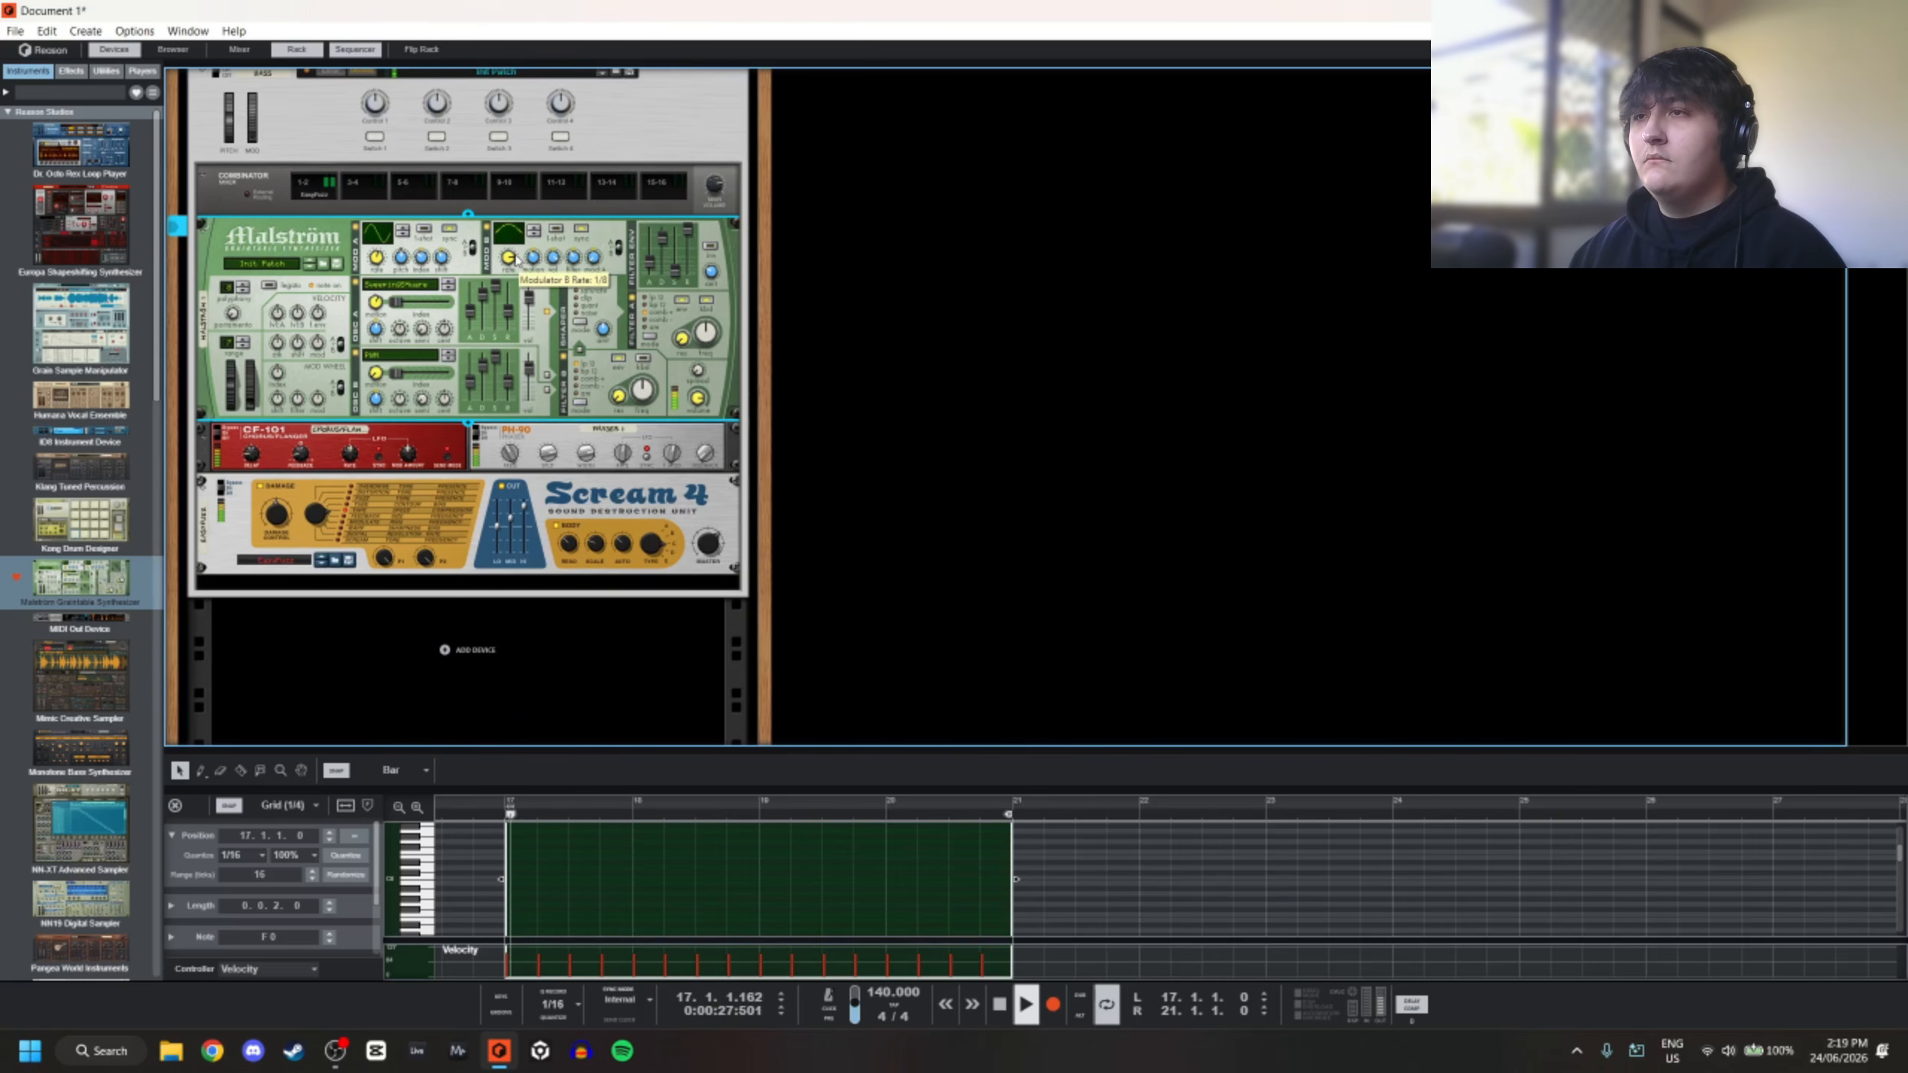
scroll(516, 262, down, 1)
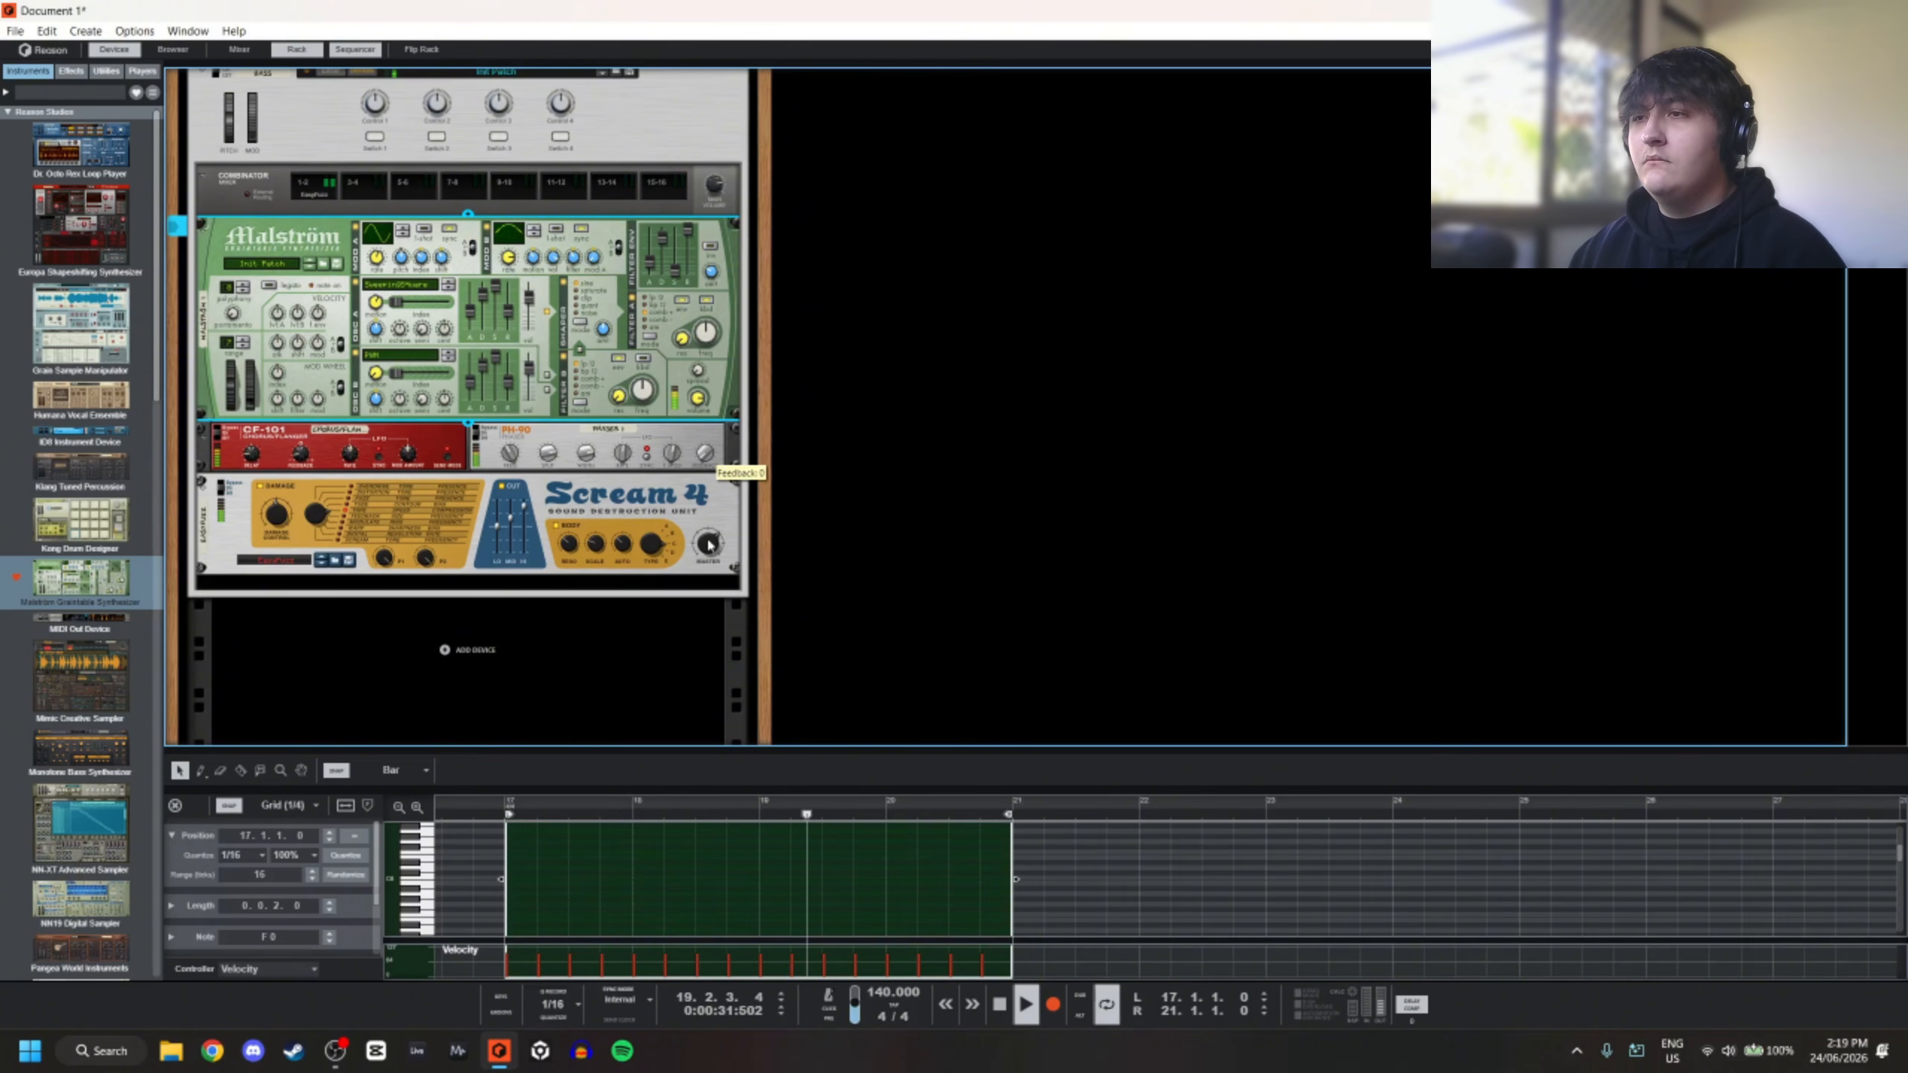
Add an RV-7 Digital Reverb after the Scream 4 in the Combinator and resume playback
right_click(672, 526)
mouse_move(795, 693)
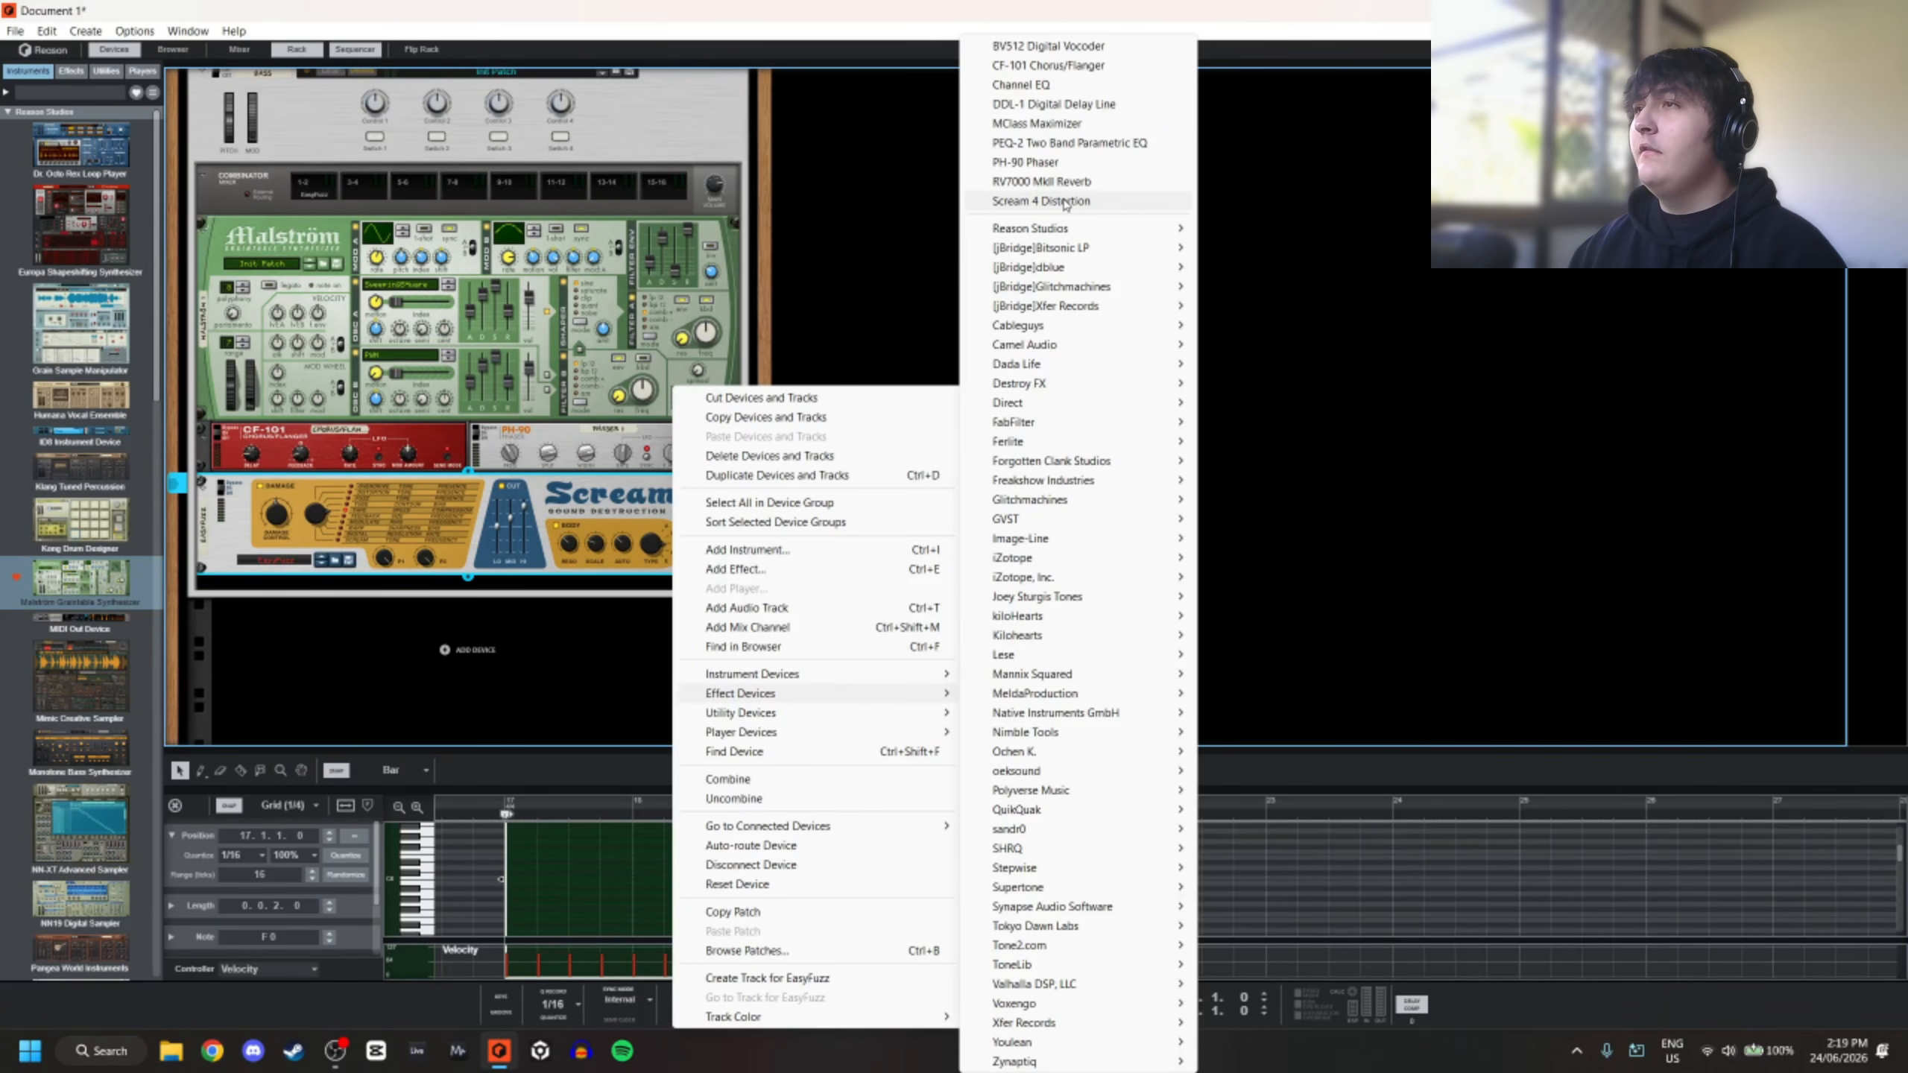
mouse_move(1075, 230)
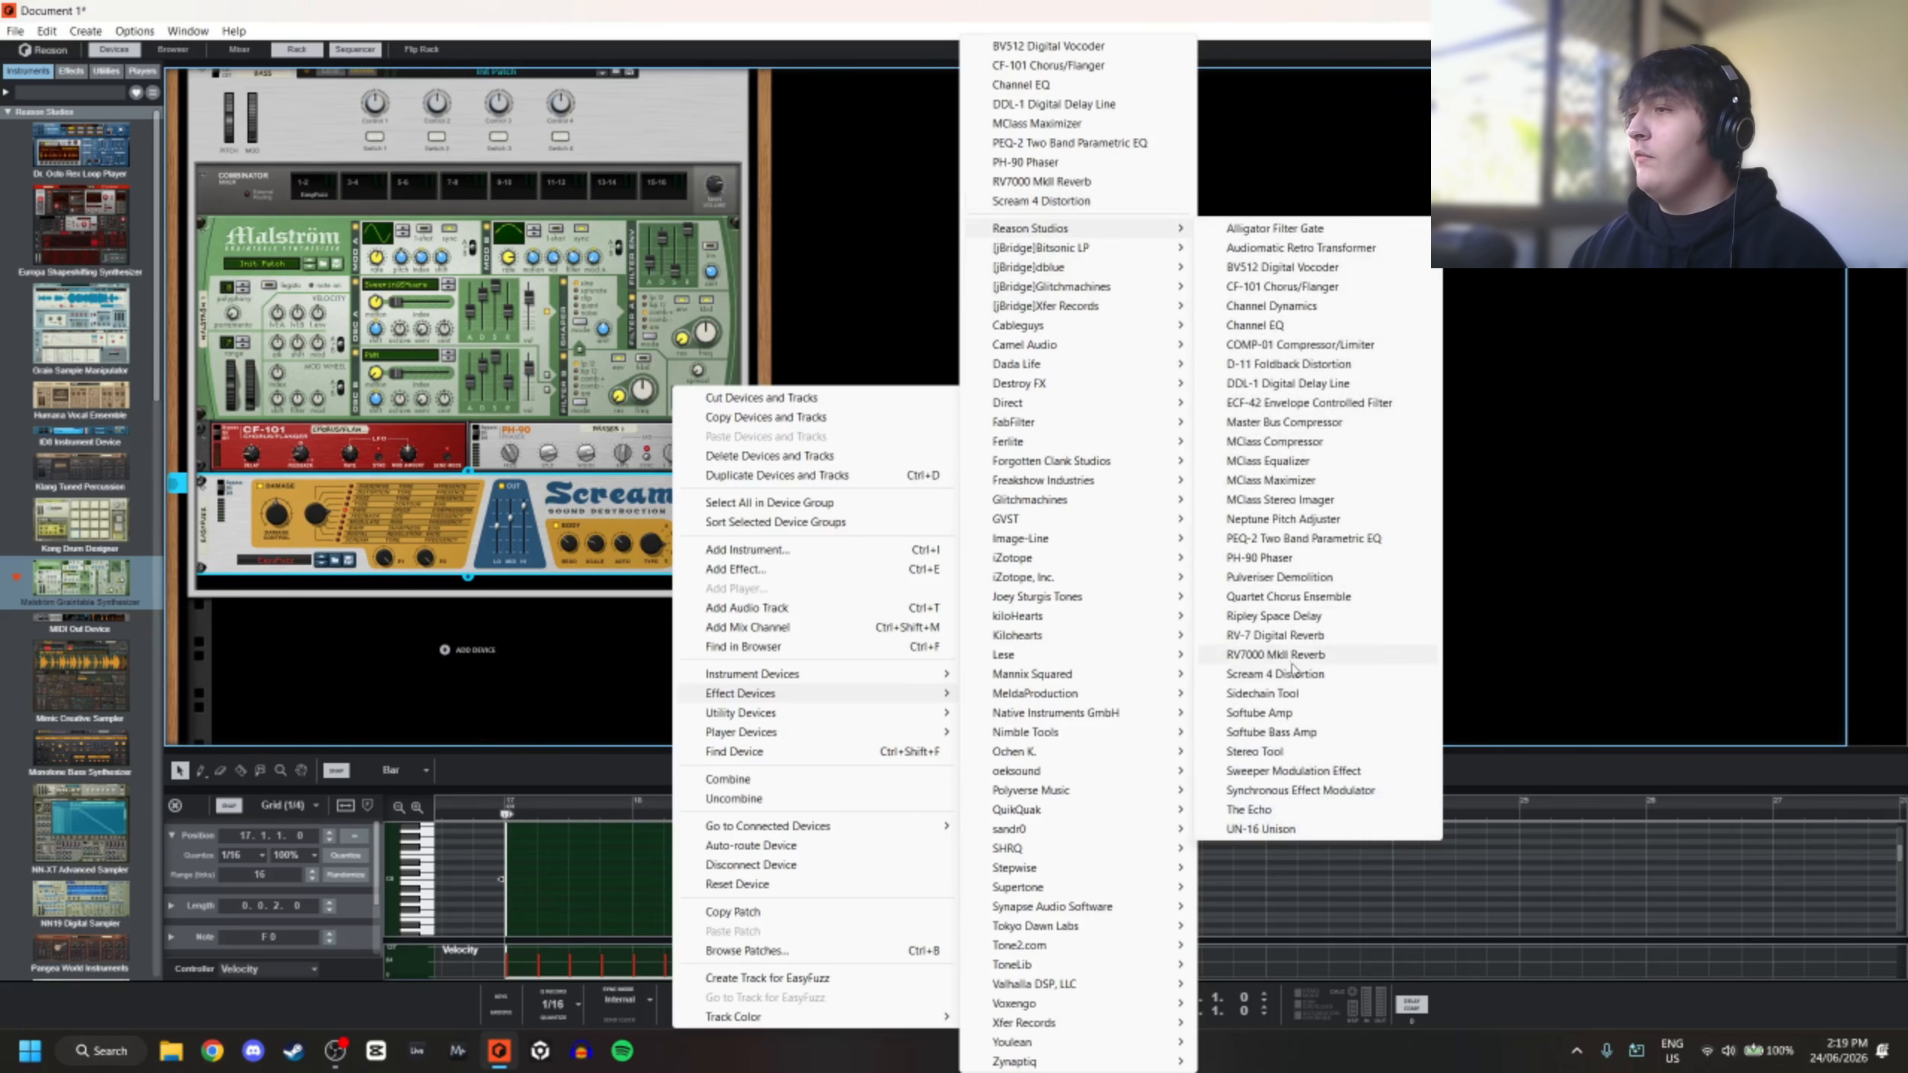
click(1274, 635)
key(space)
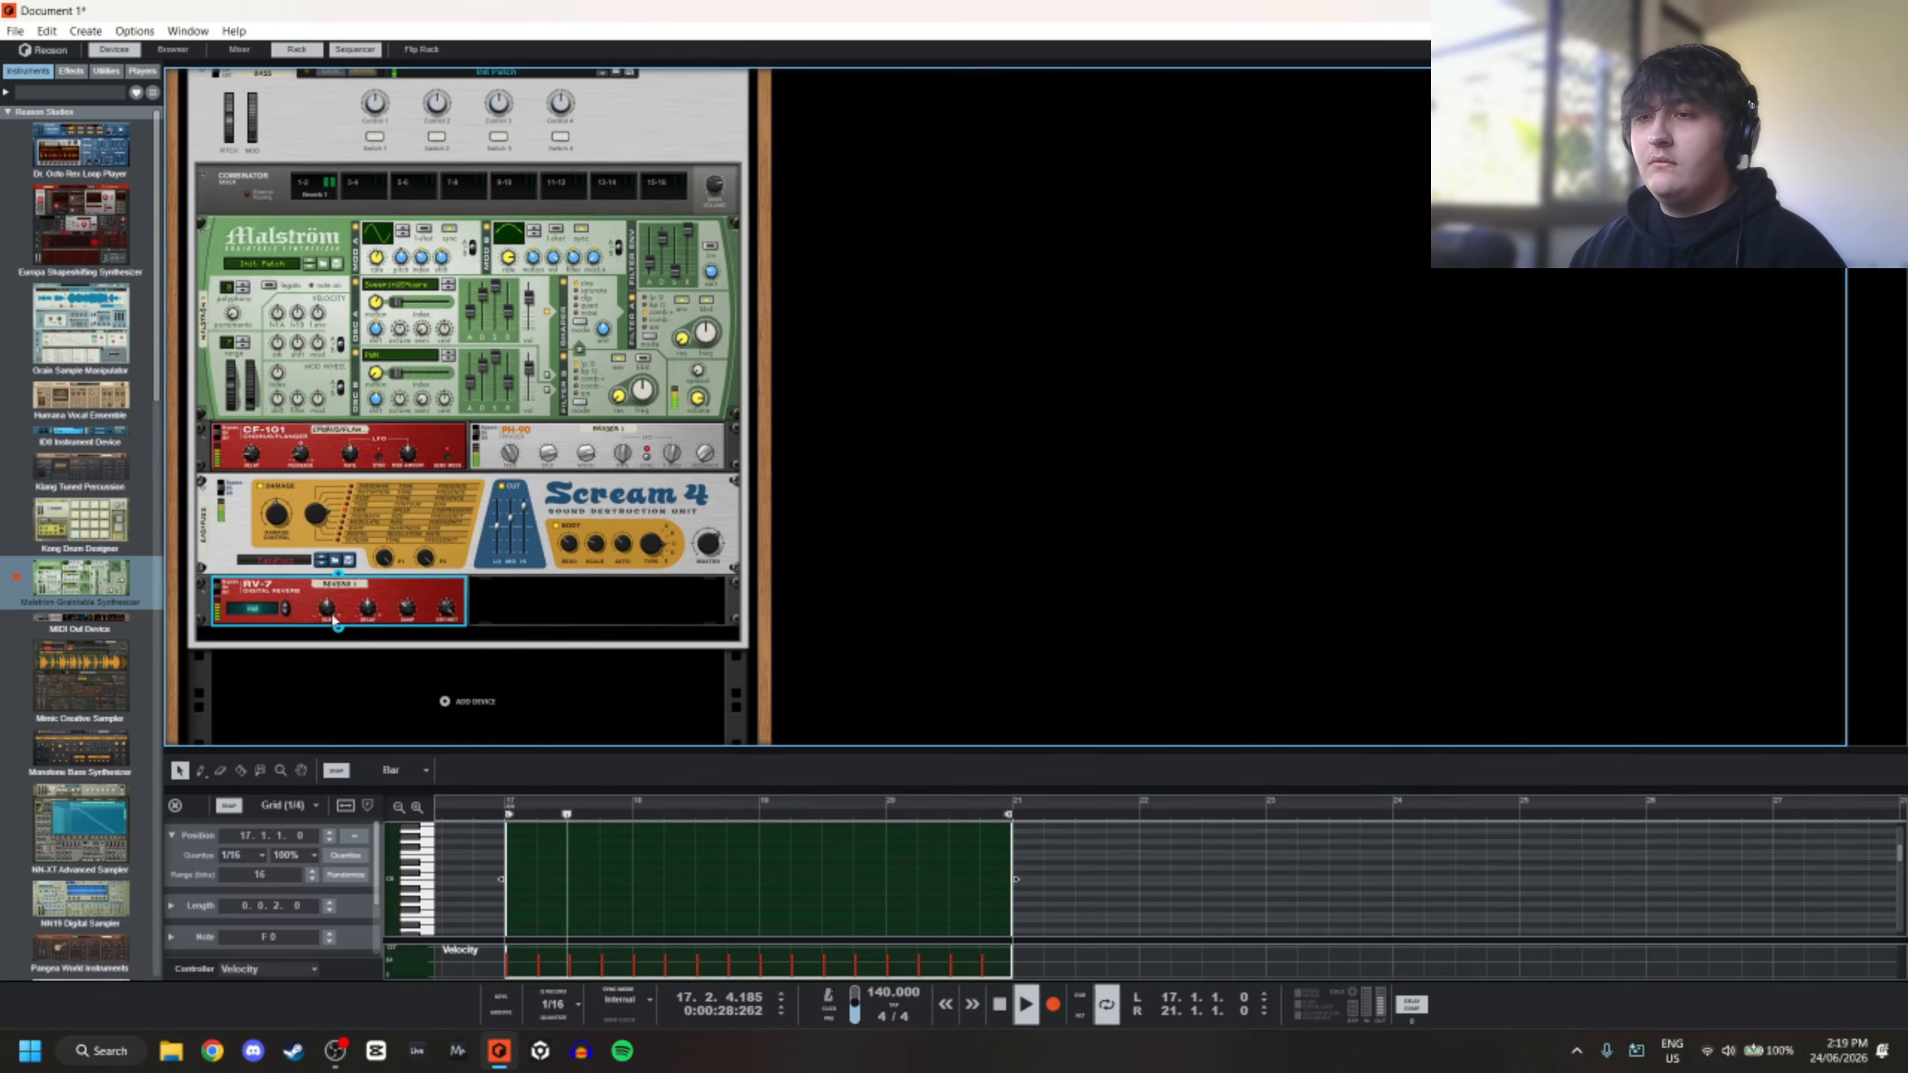
Shape the RV-7 reverb by bringing its decay to about -10 and adjusting its size, damping and dry/wet mix
drag(333, 621, 350, 638)
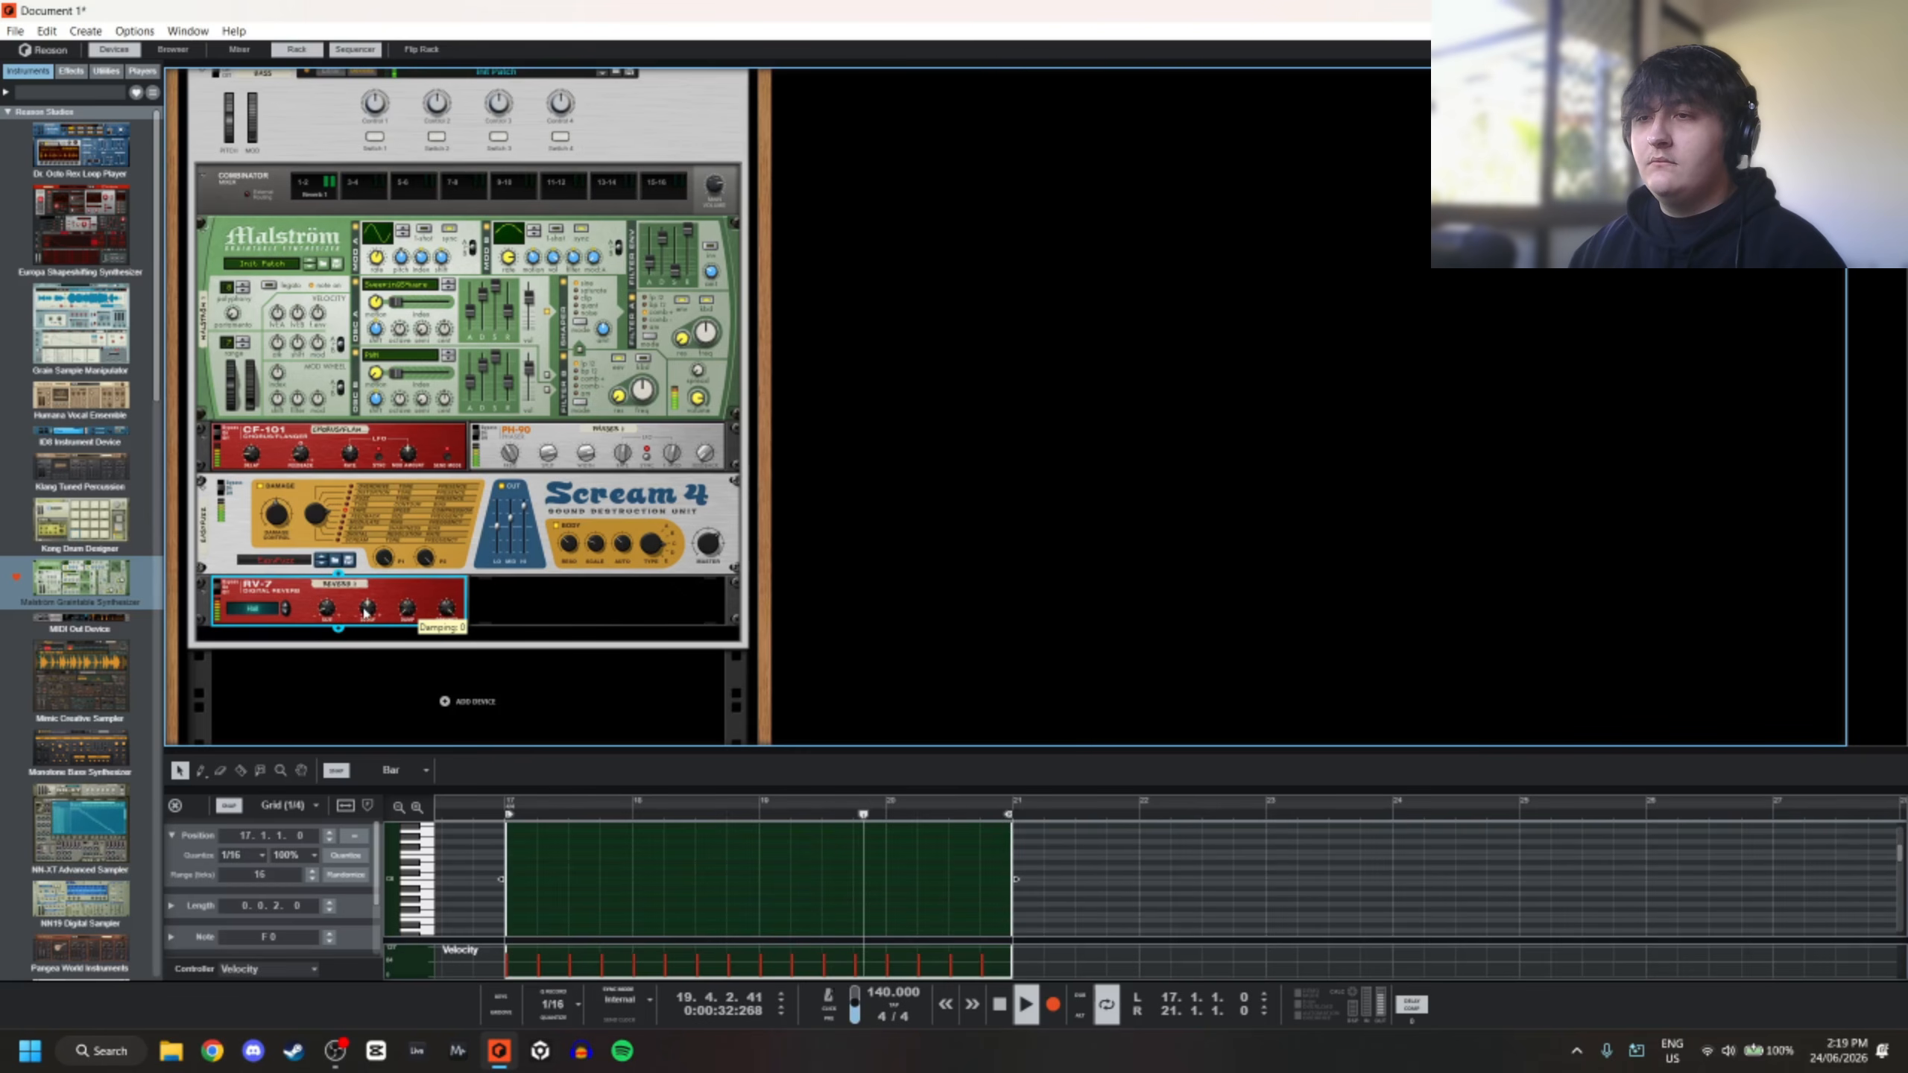
drag(333, 612, 334, 616)
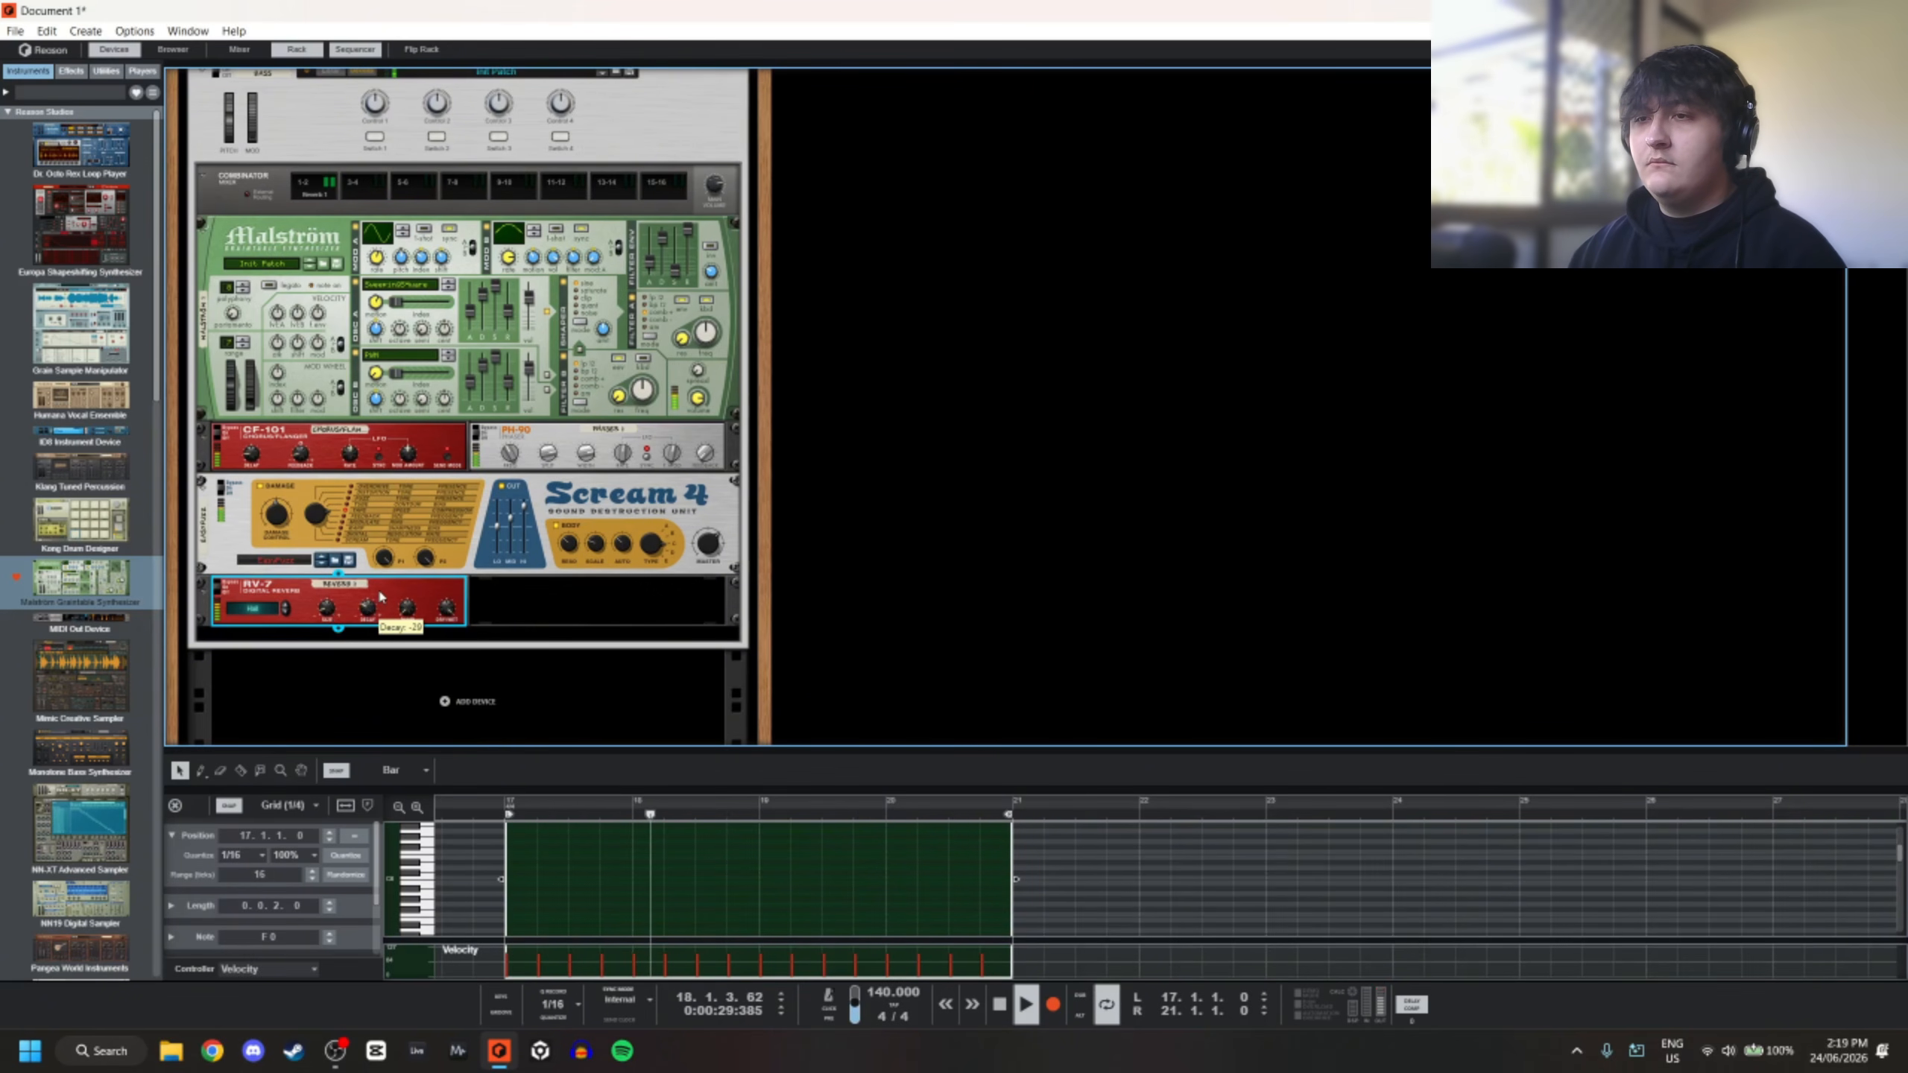
drag(387, 574, 383, 654)
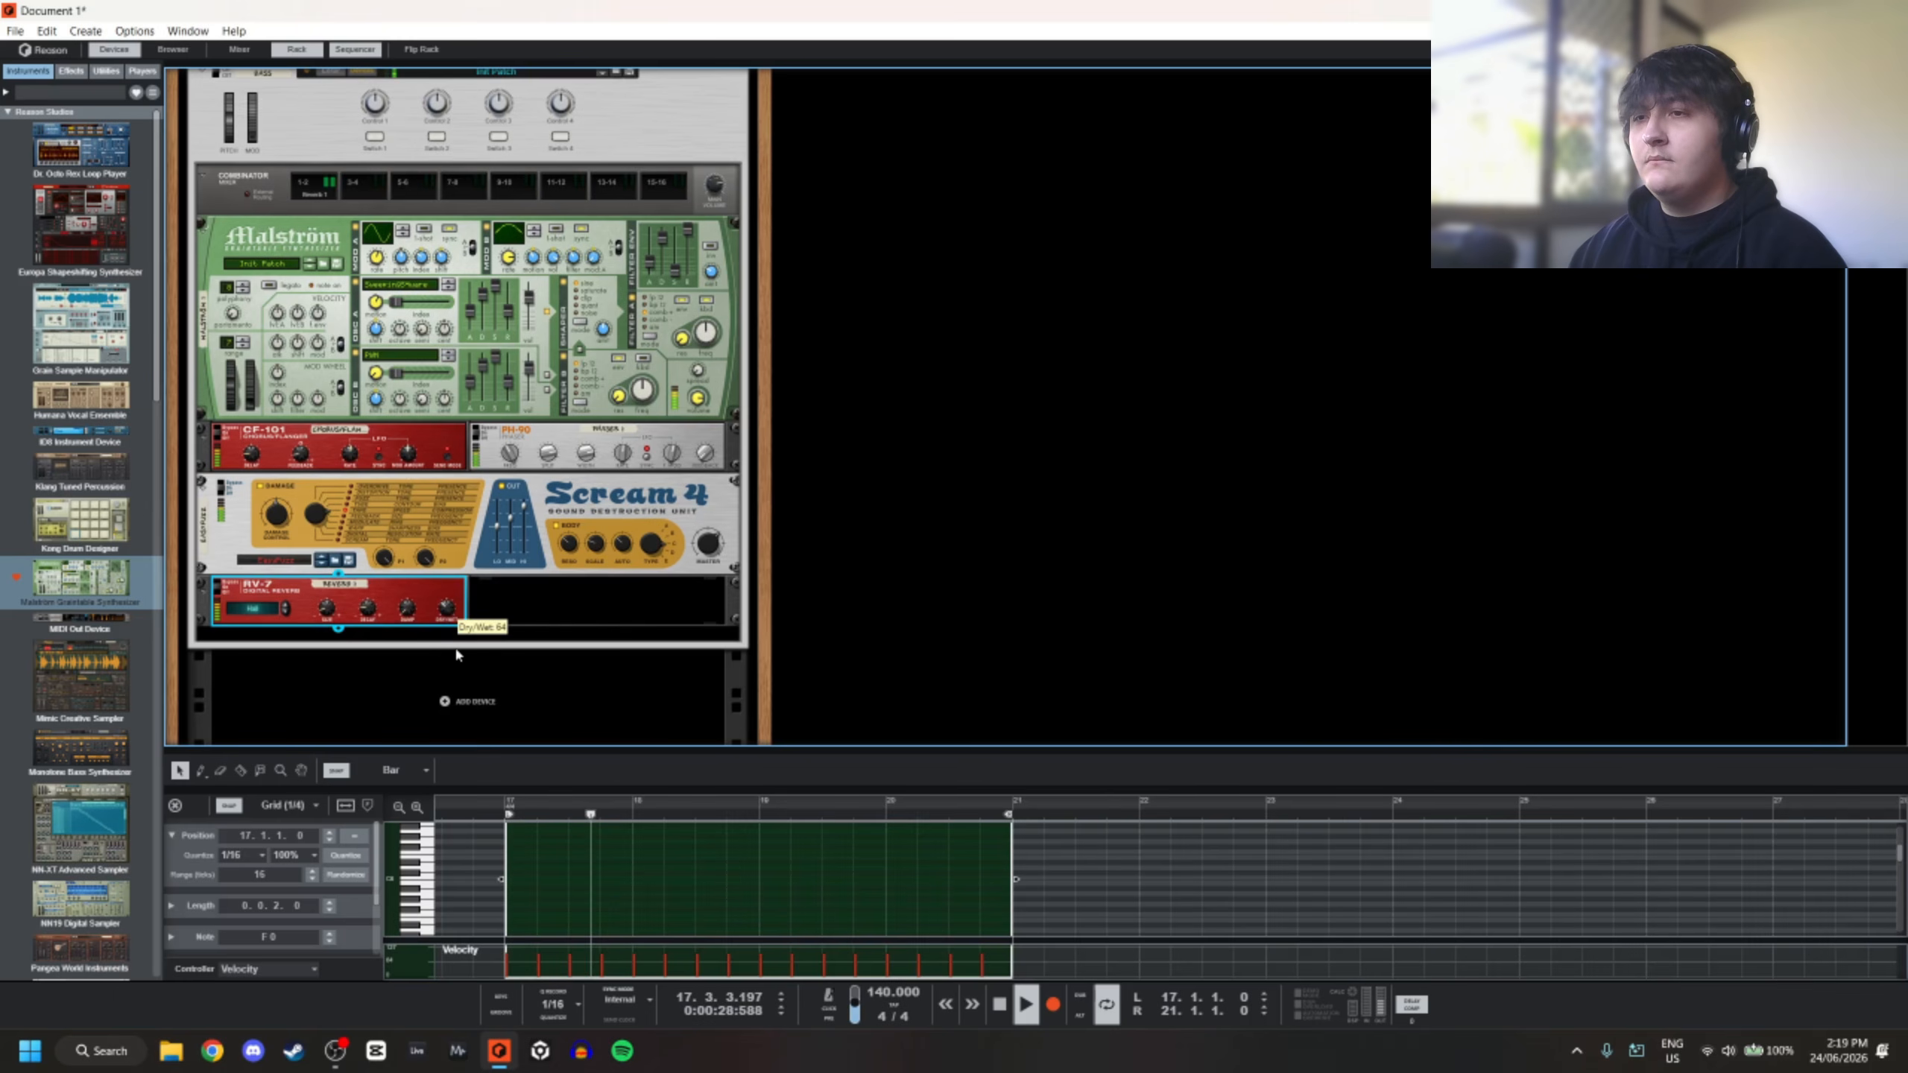
drag(451, 616, 456, 607)
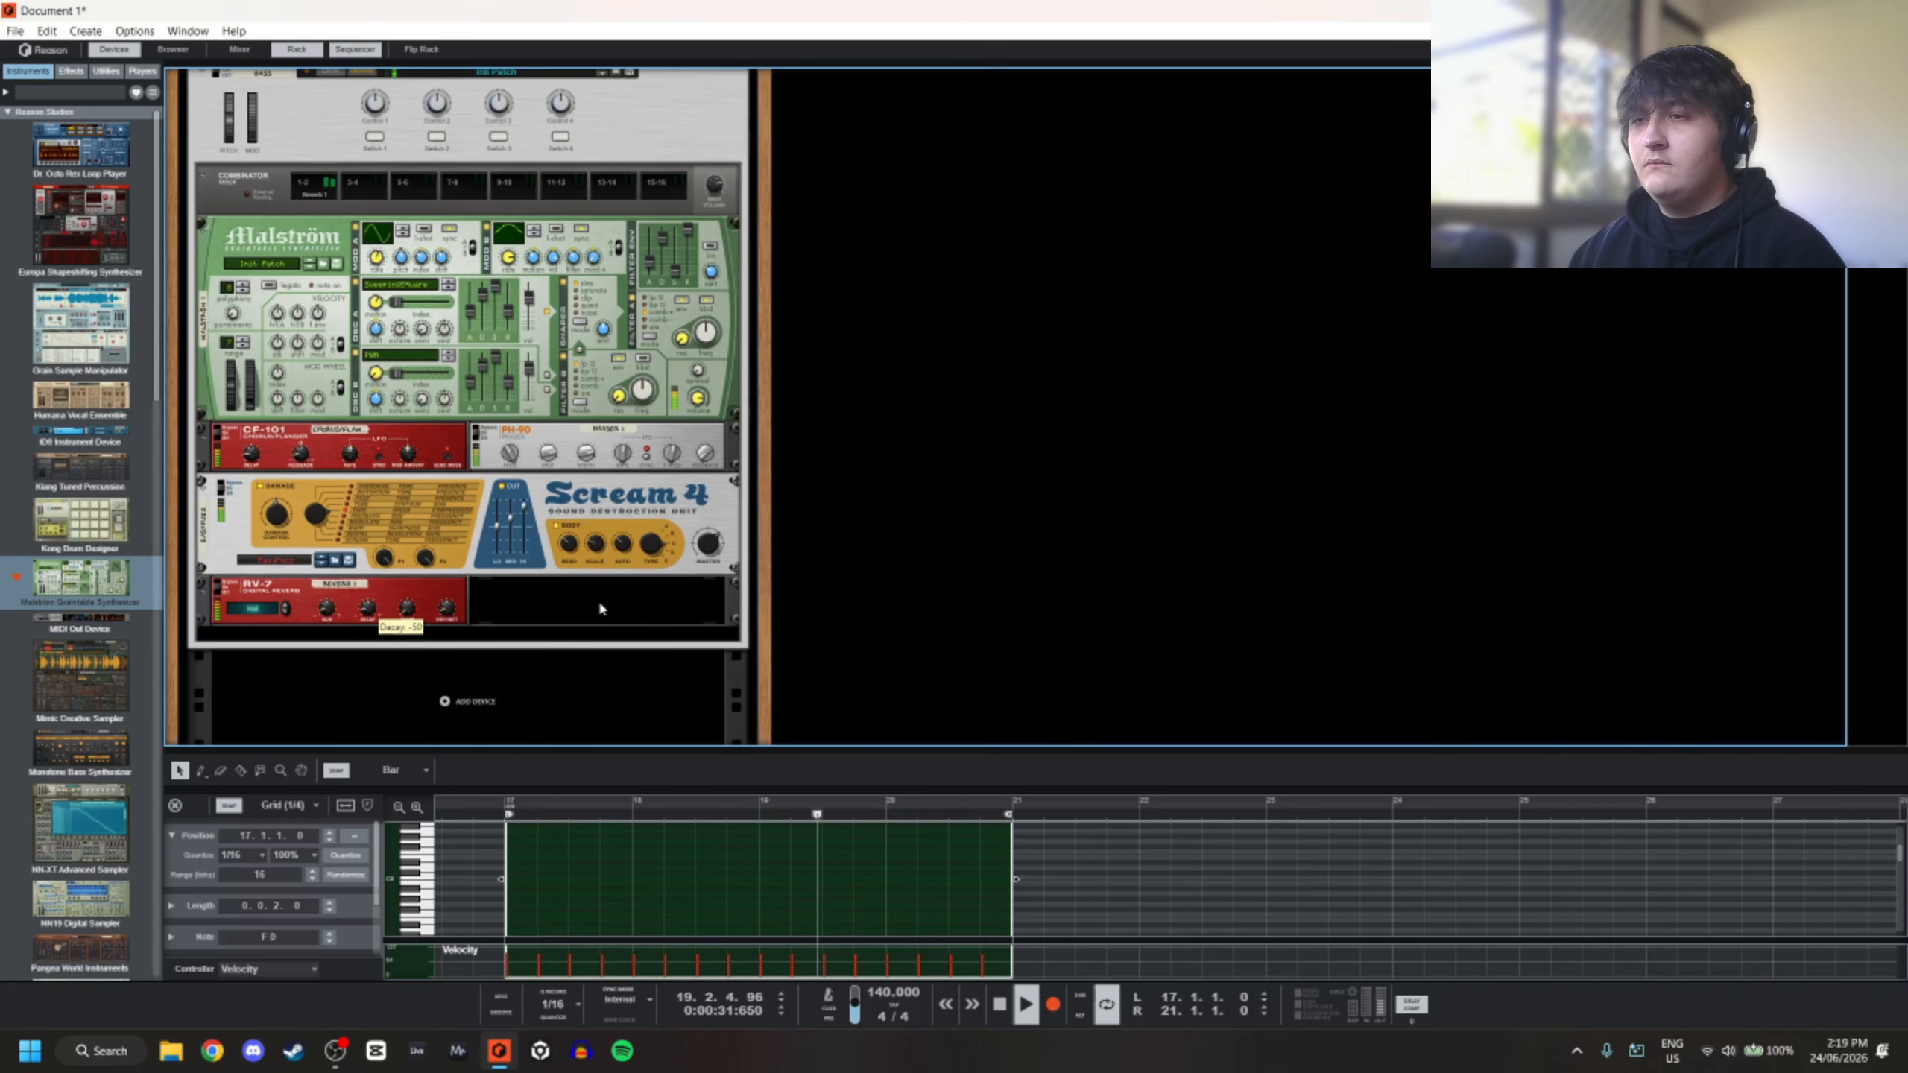
key(space)
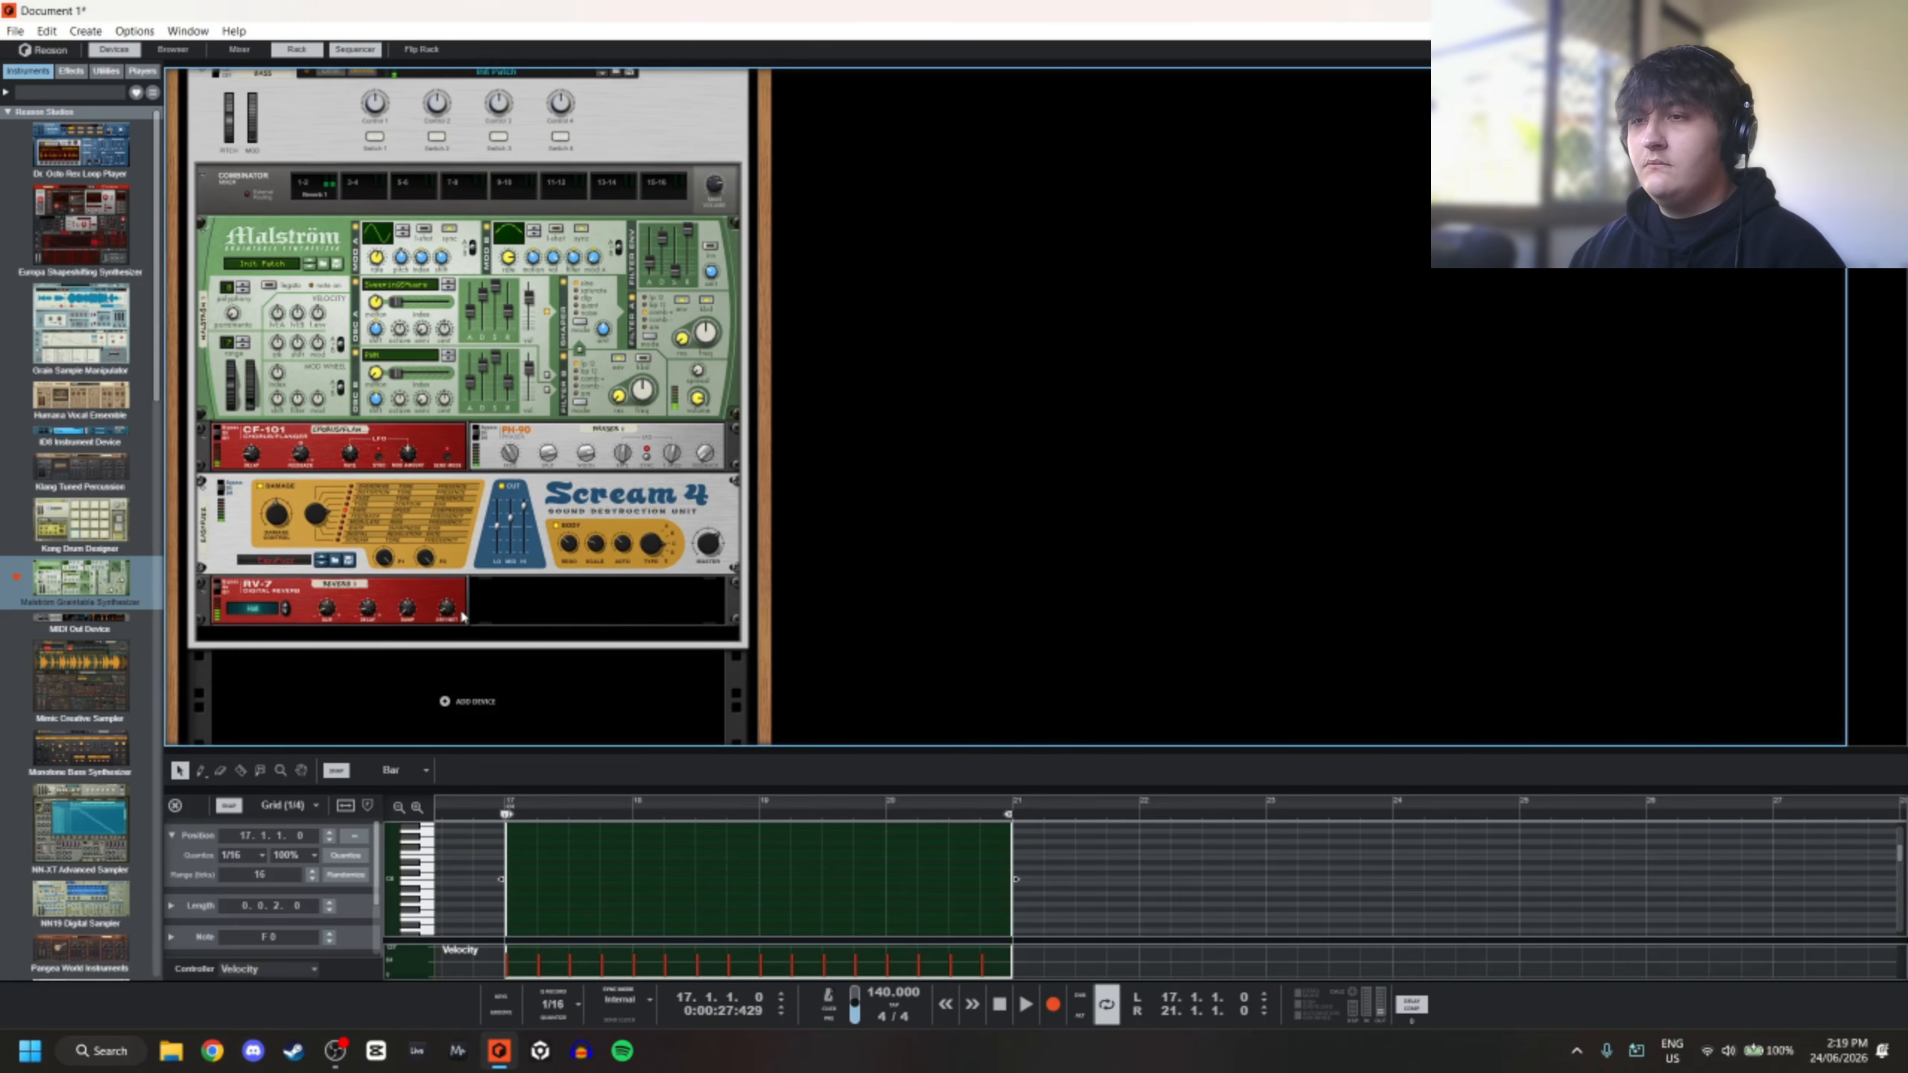
Insert a UN-16 Unison between the Scream 4 and the reverb, with its dry/wet at about 43
right_click(462, 526)
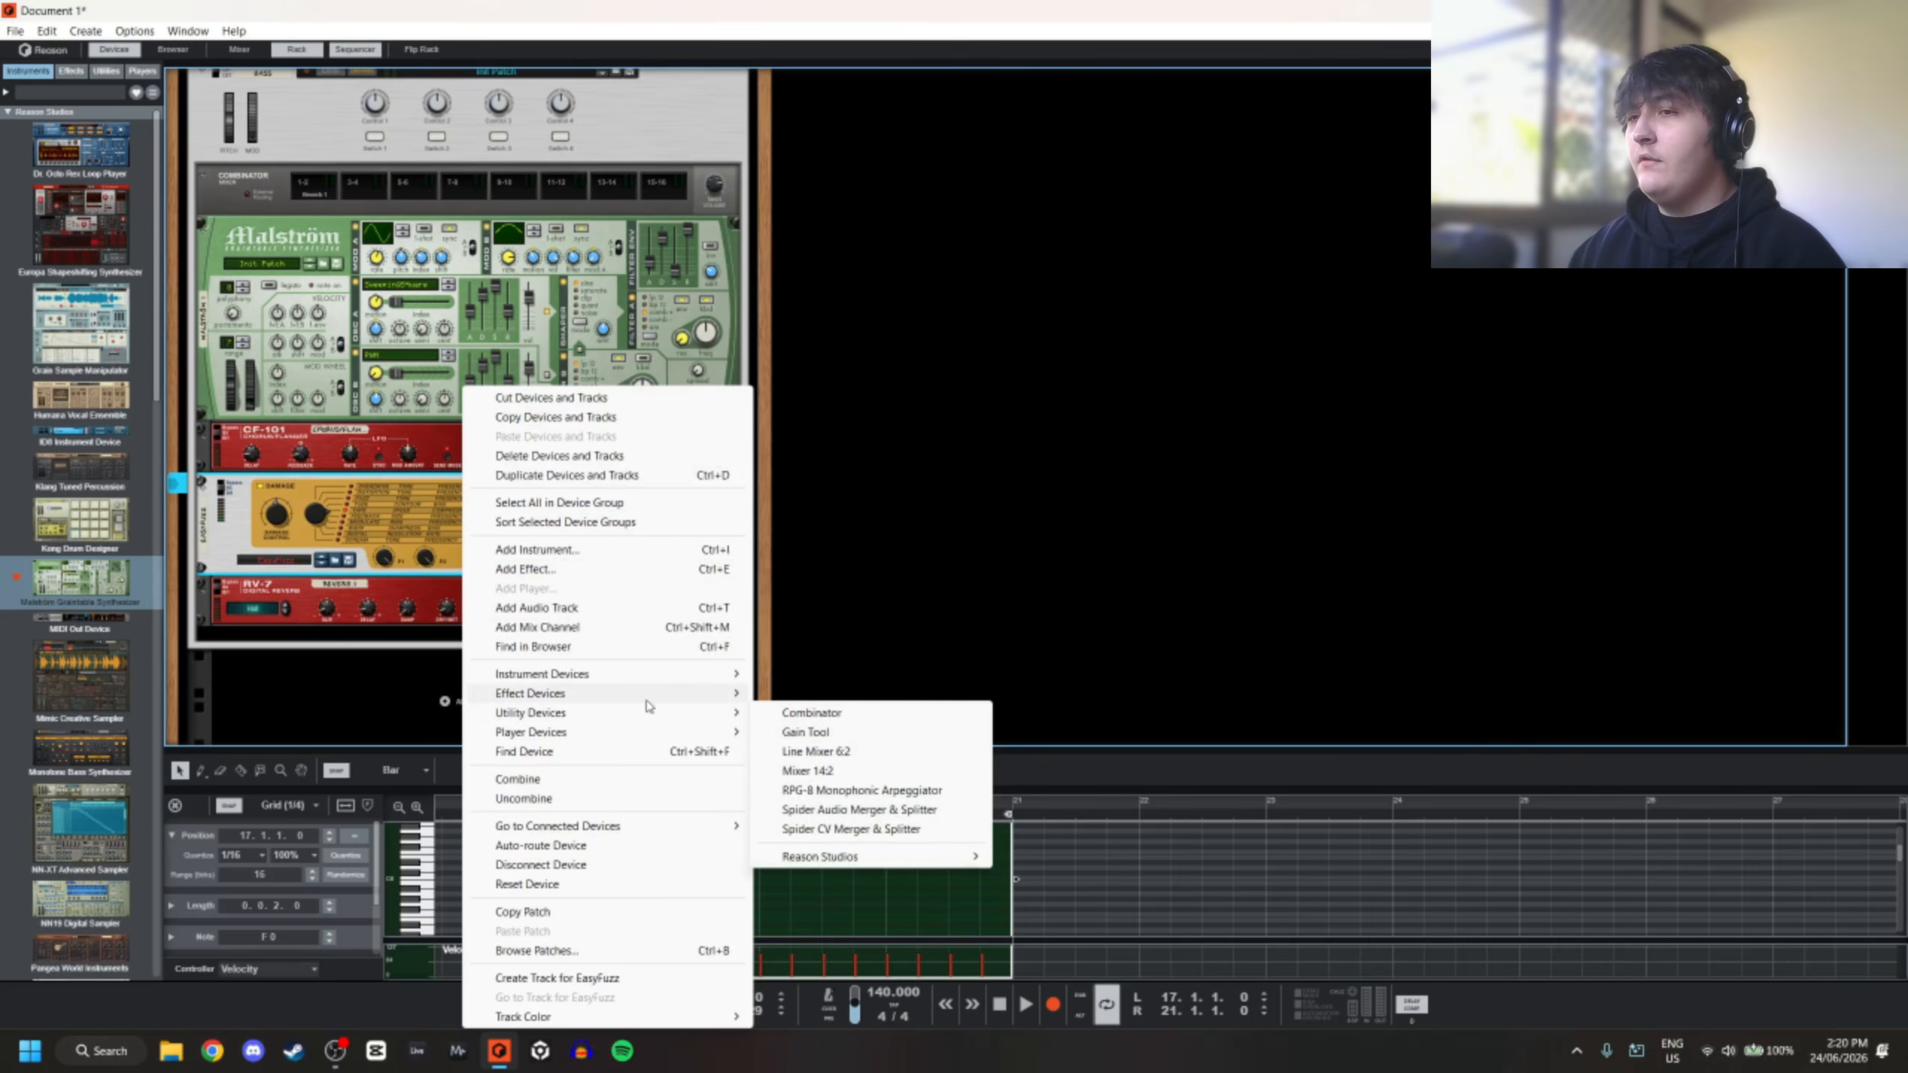
mouse_move(648, 698)
mouse_move(864, 228)
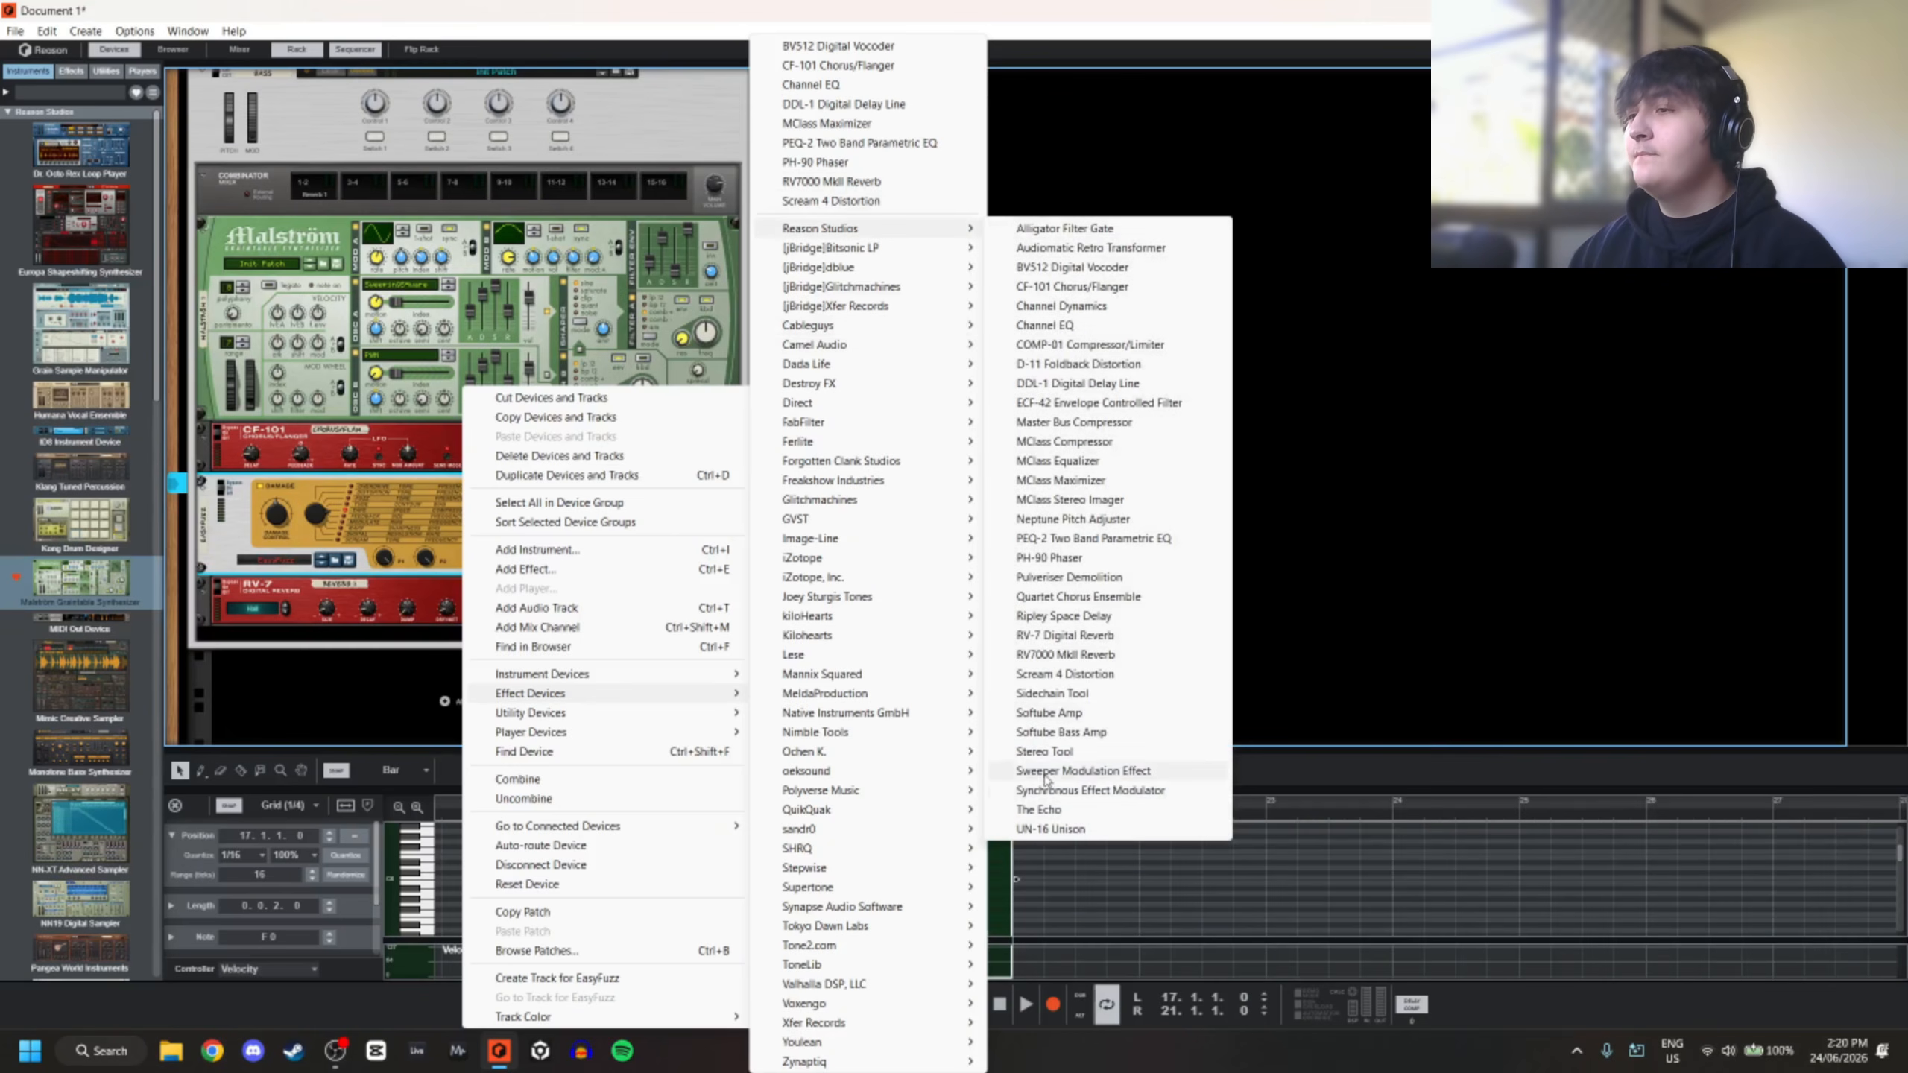
click(1096, 827)
key(space)
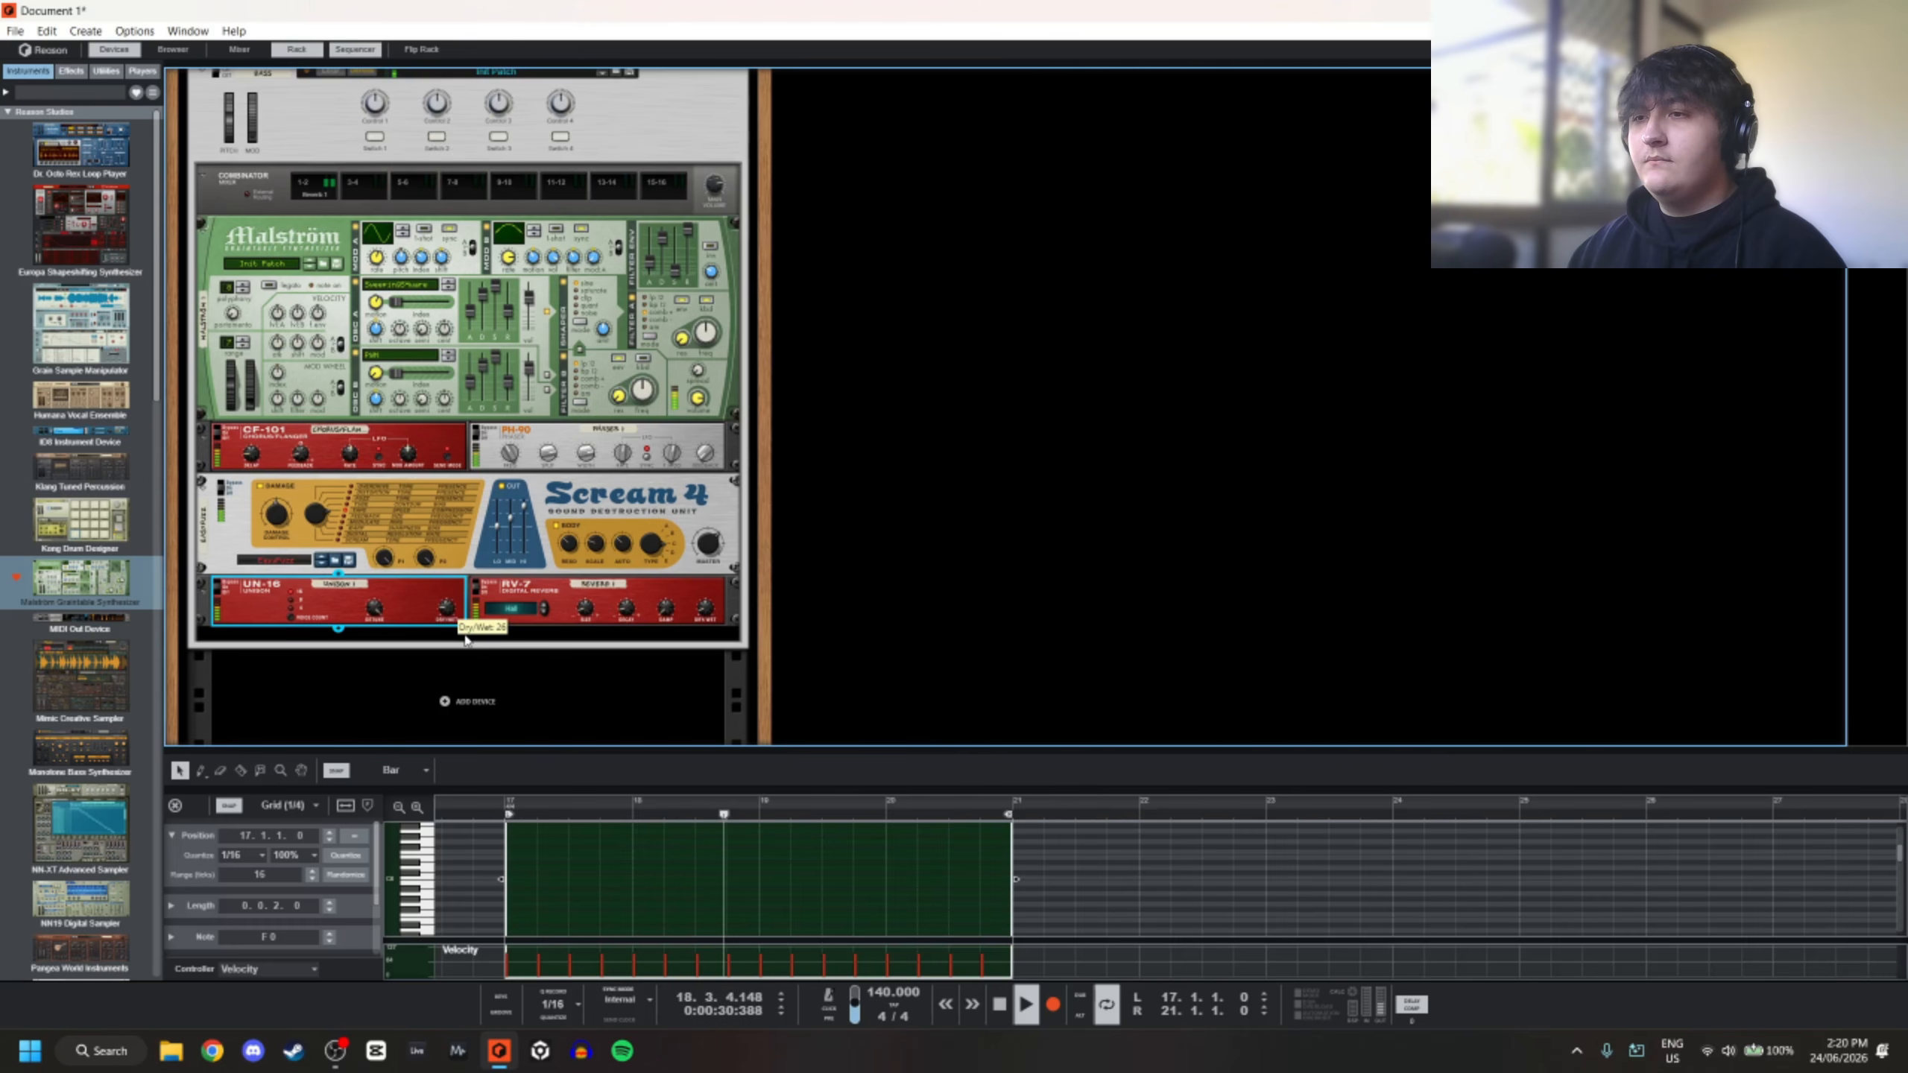
mouse_move(471, 629)
mouse_down()
mouse_move(453, 576)
mouse_move(465, 596)
mouse_up()
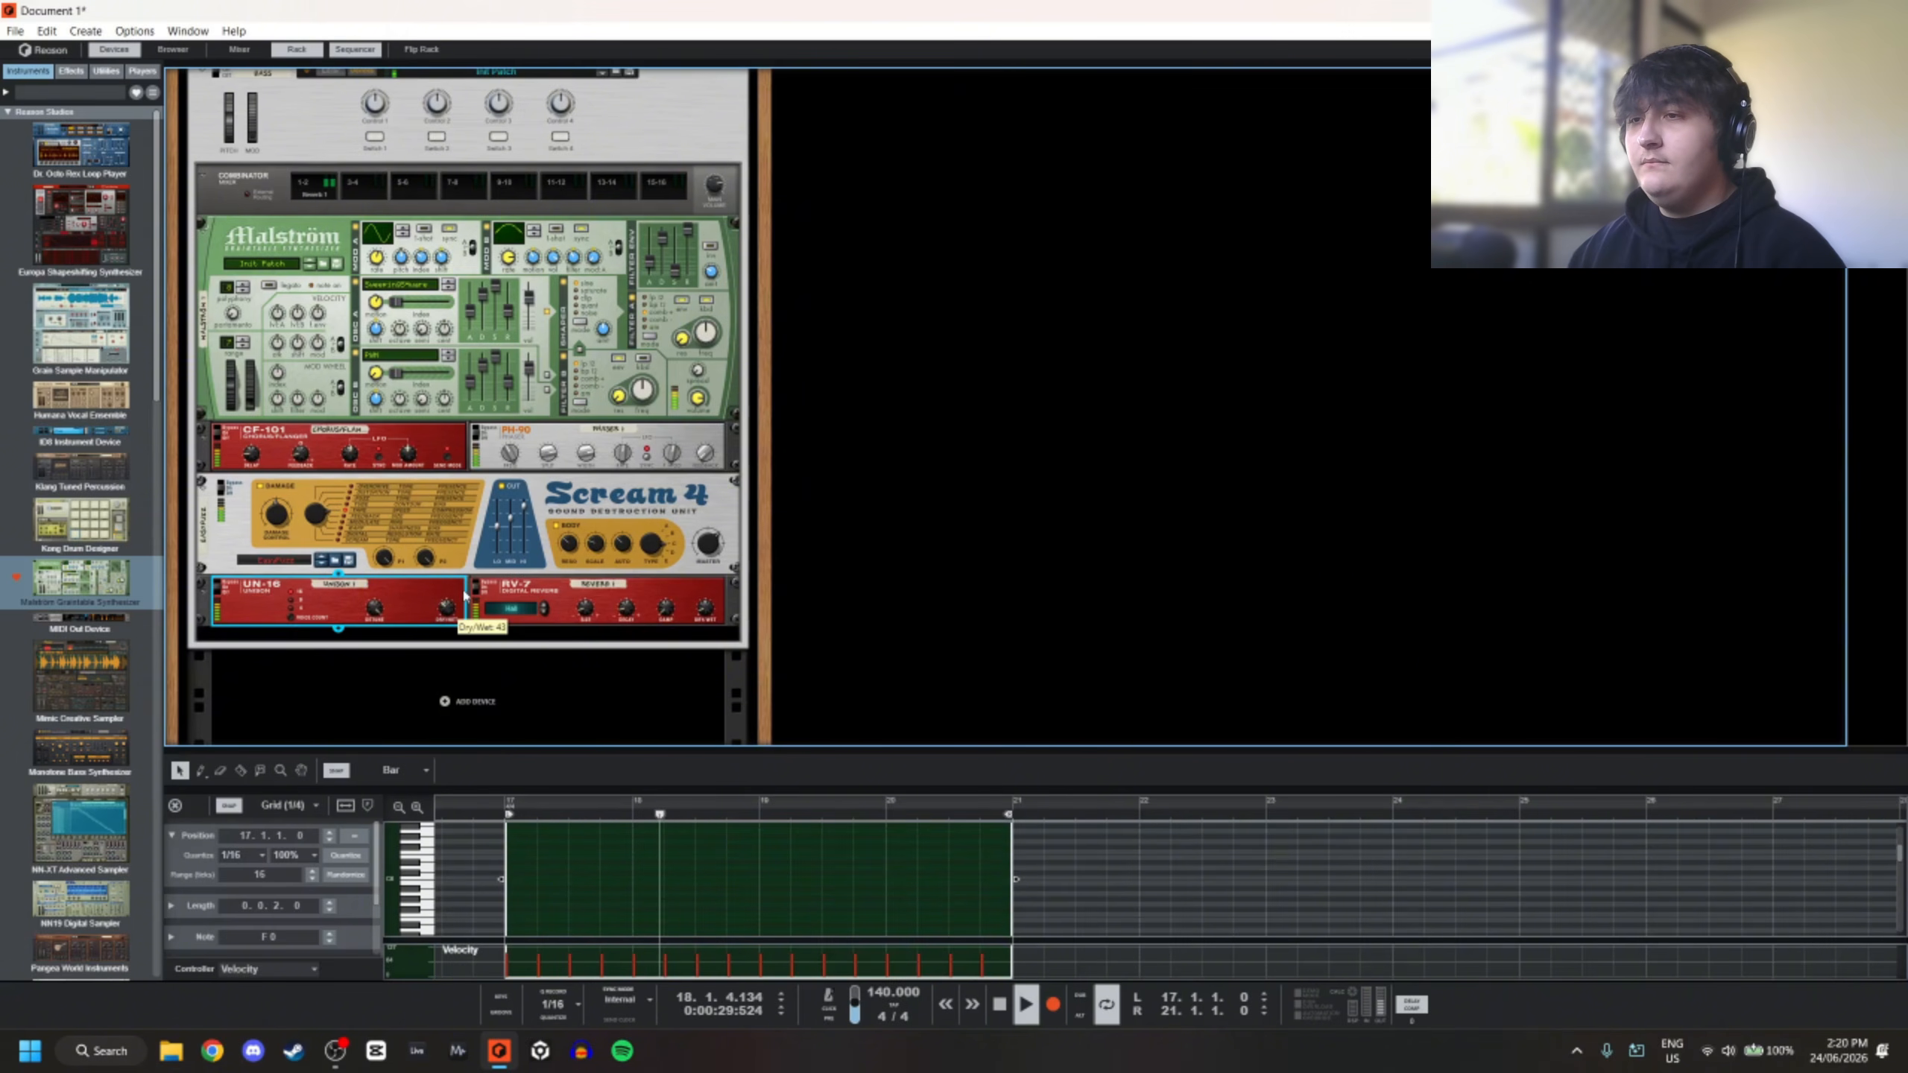
Add a Channel EQ after the RV-7 and enable its high-pass filter at about 100 Hz
right_click(565, 627)
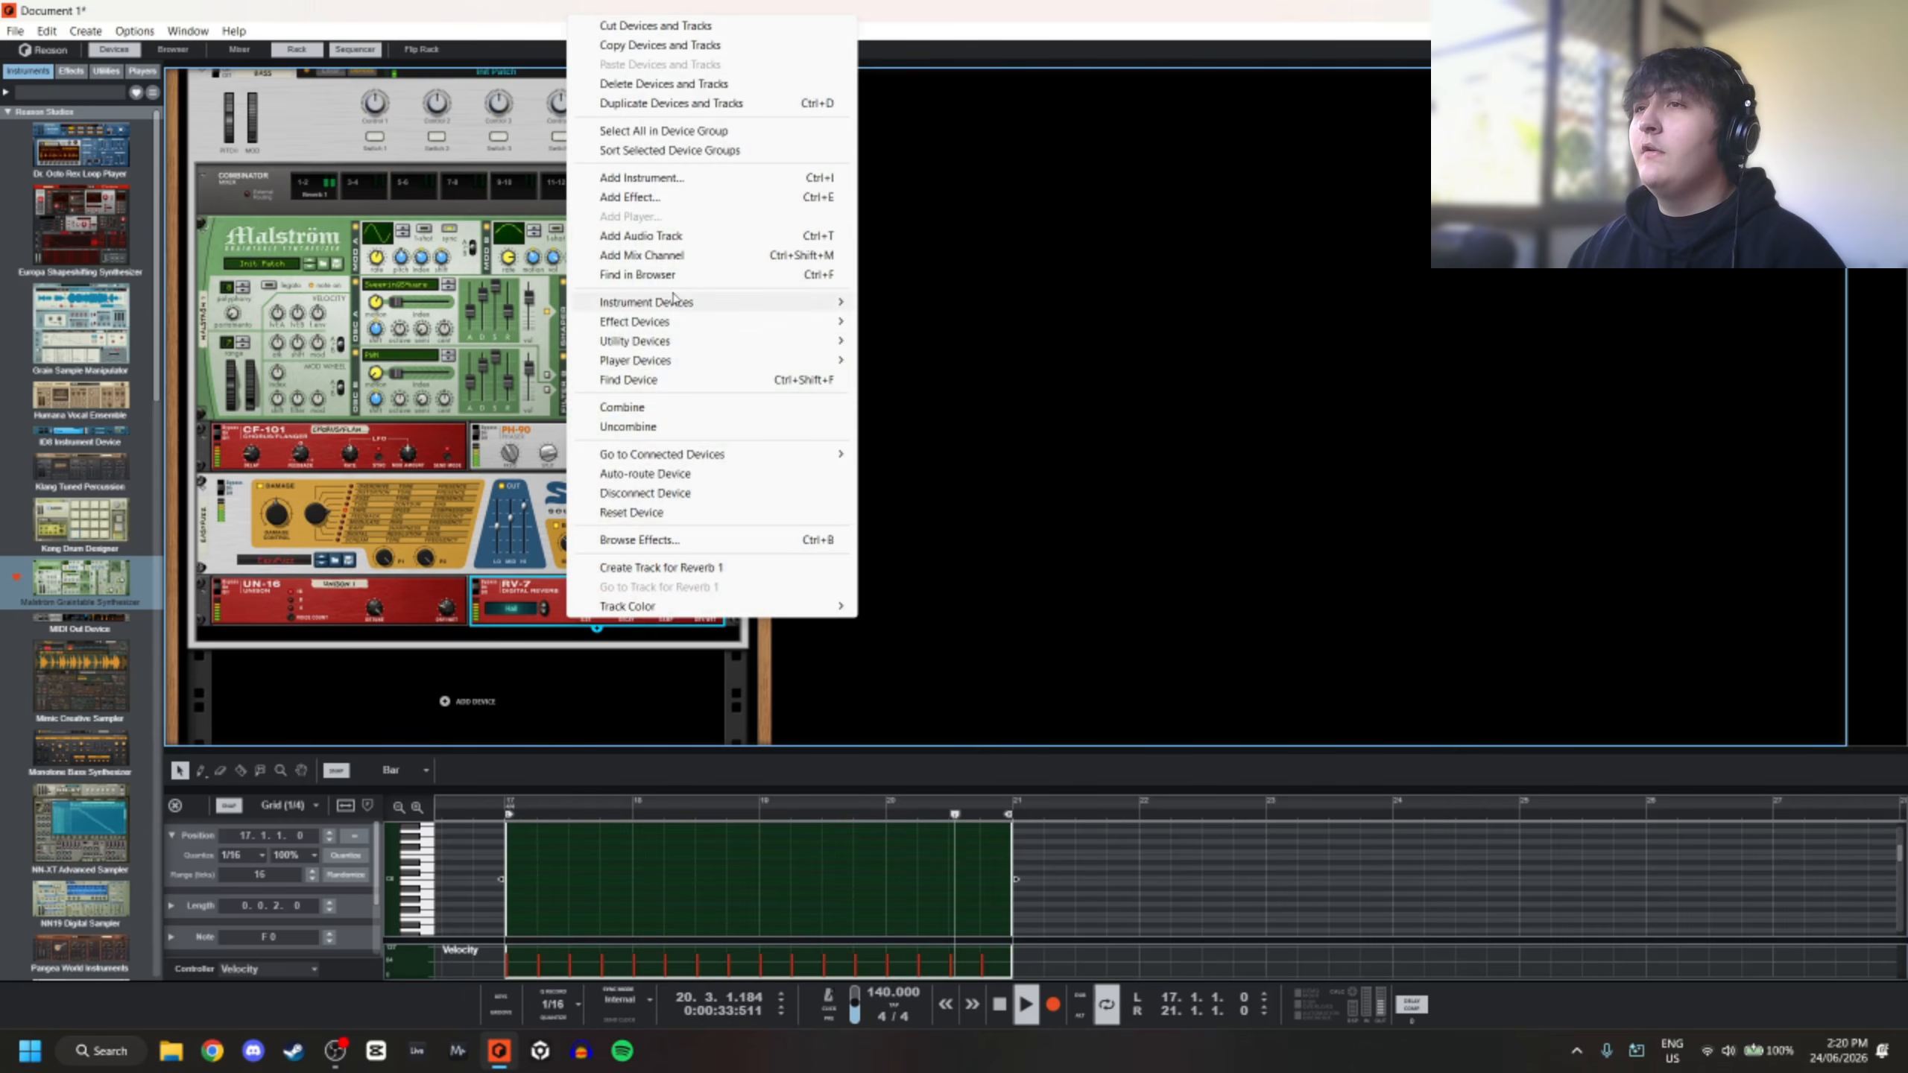
mouse_move(750, 324)
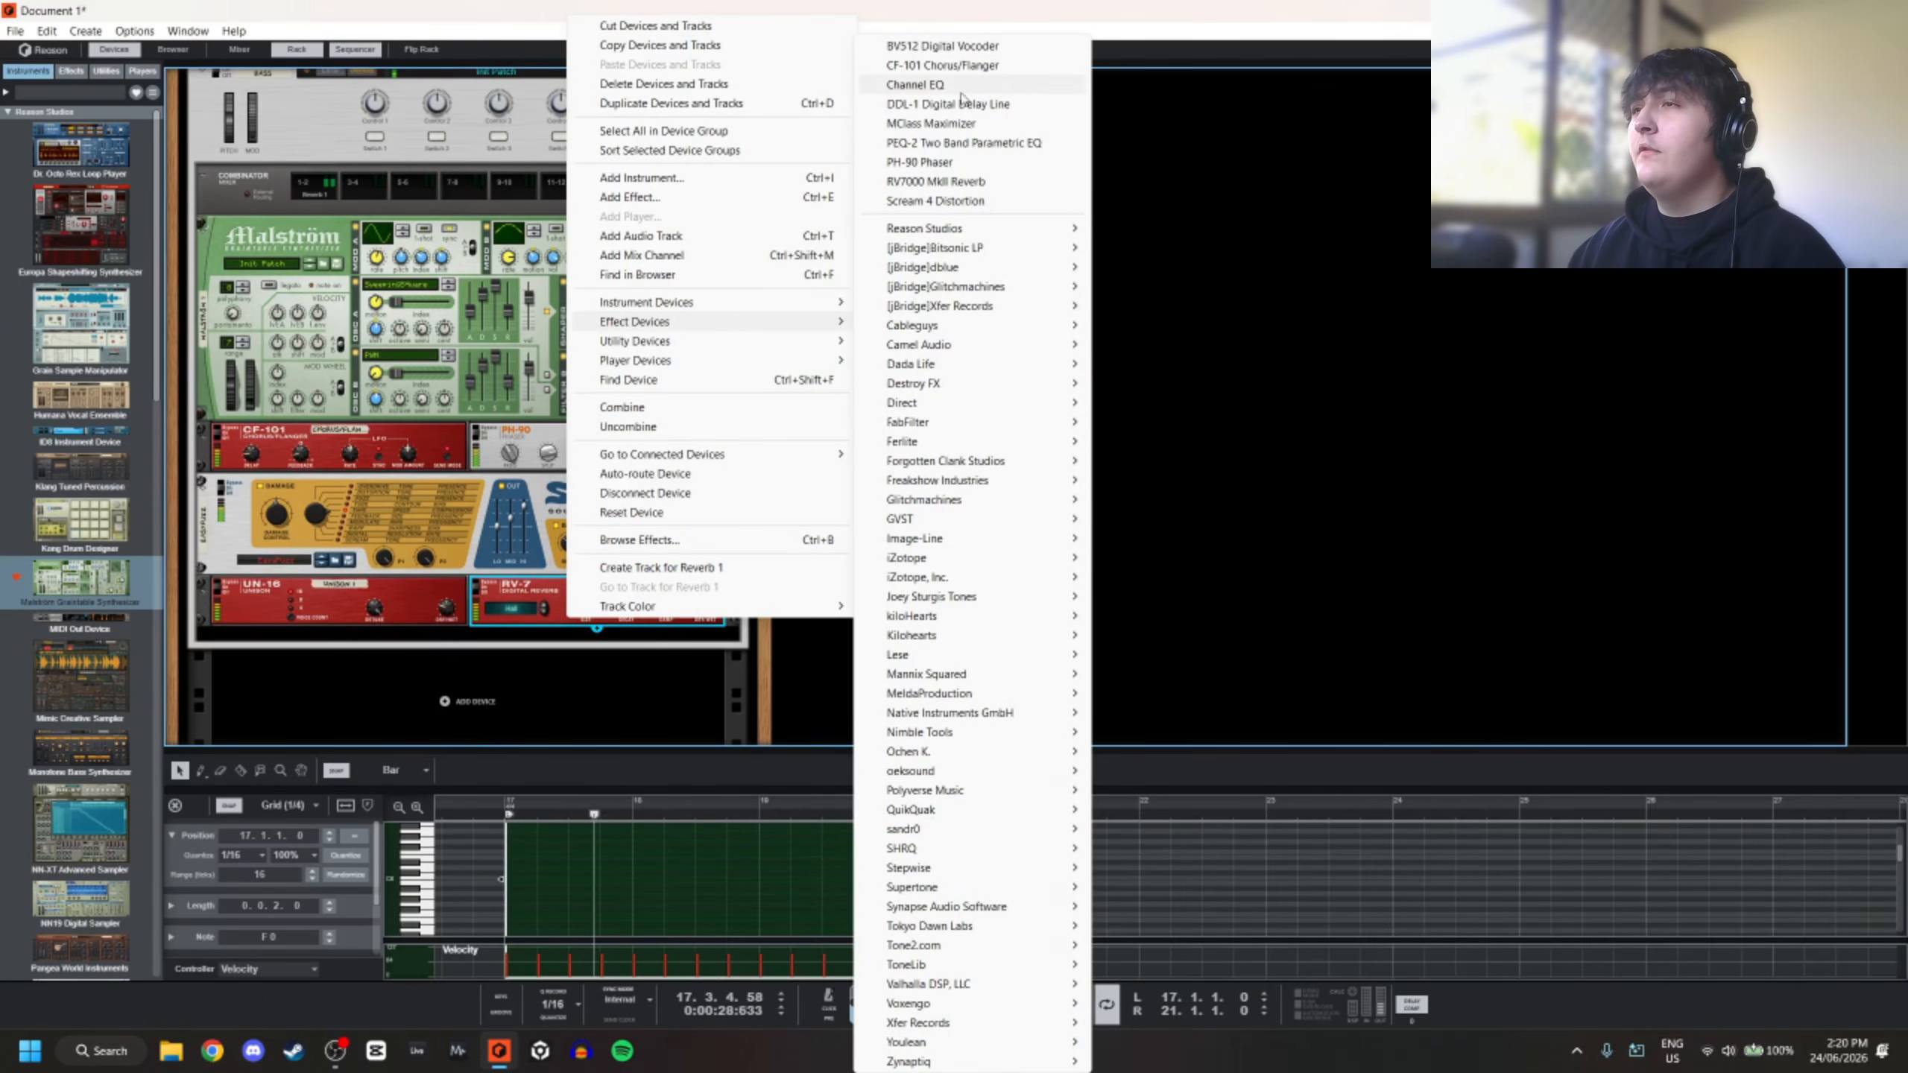
click(932, 84)
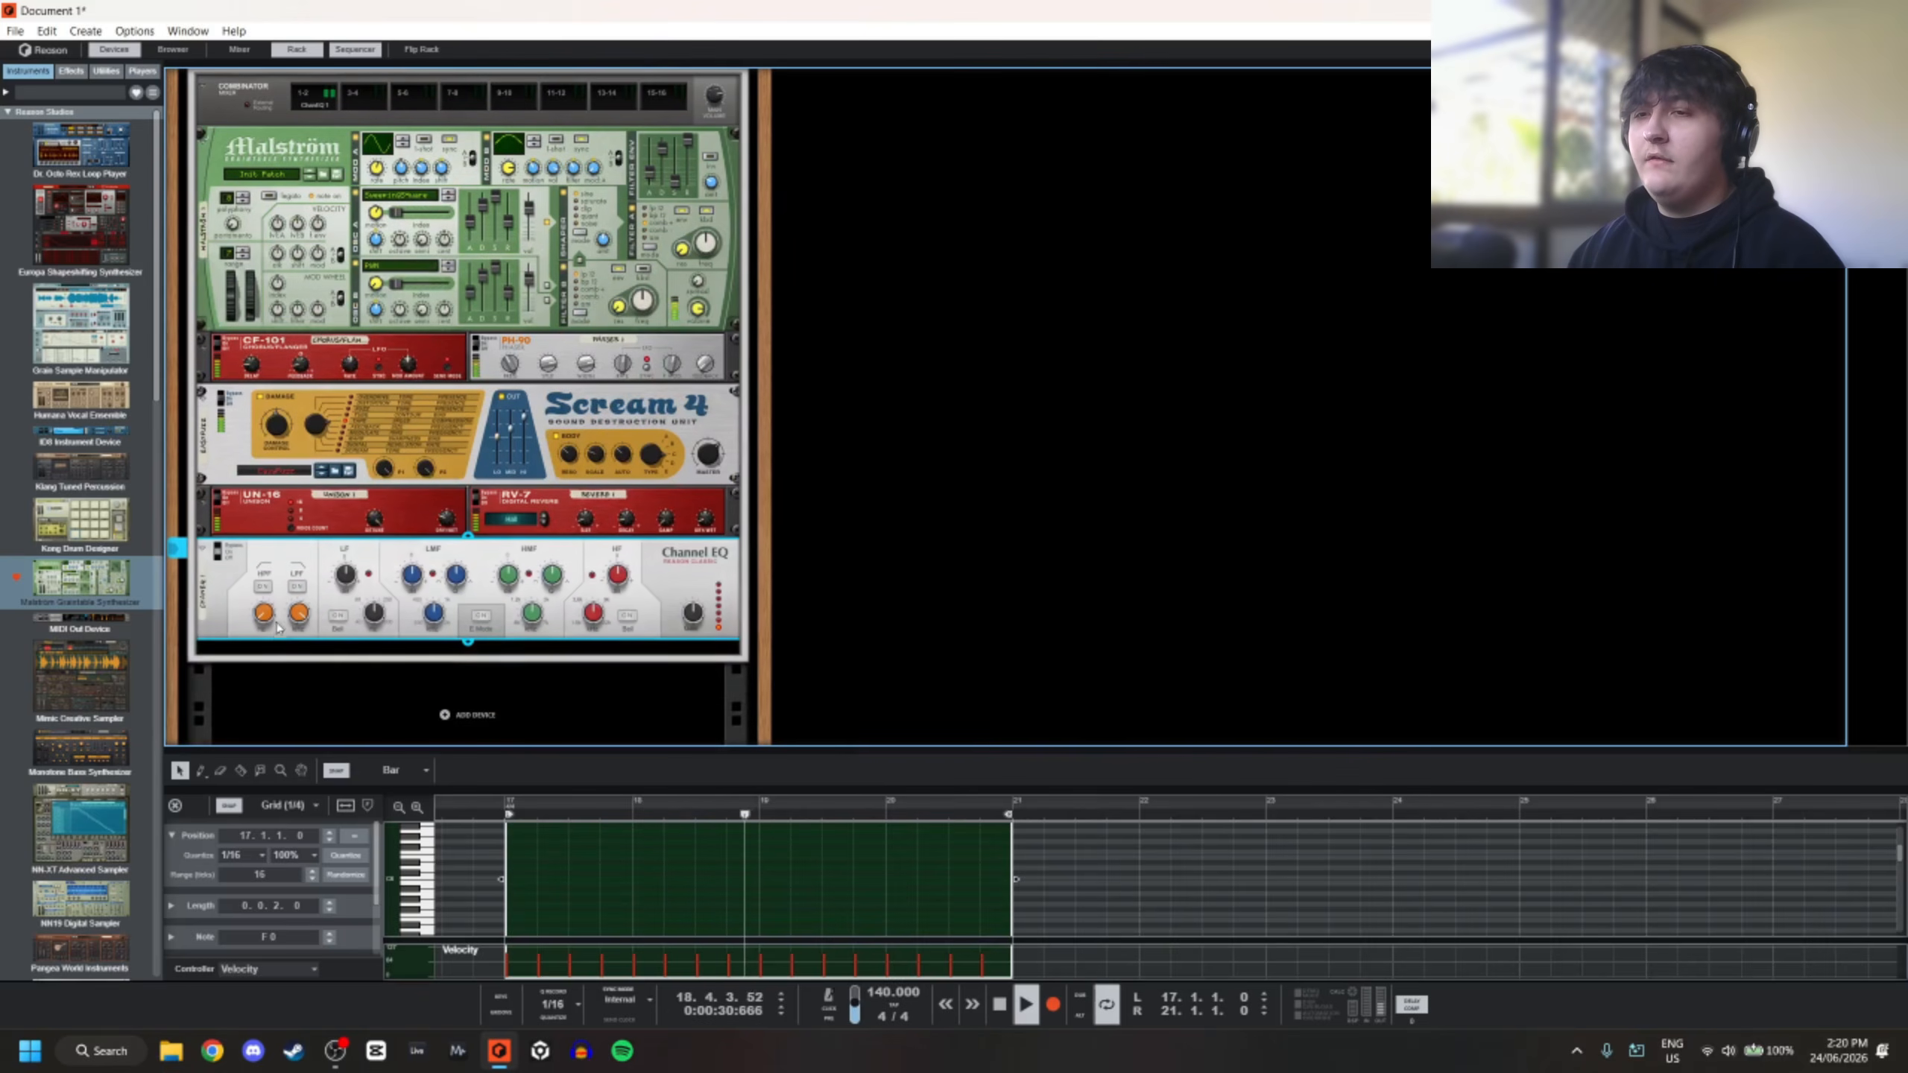
click(263, 587)
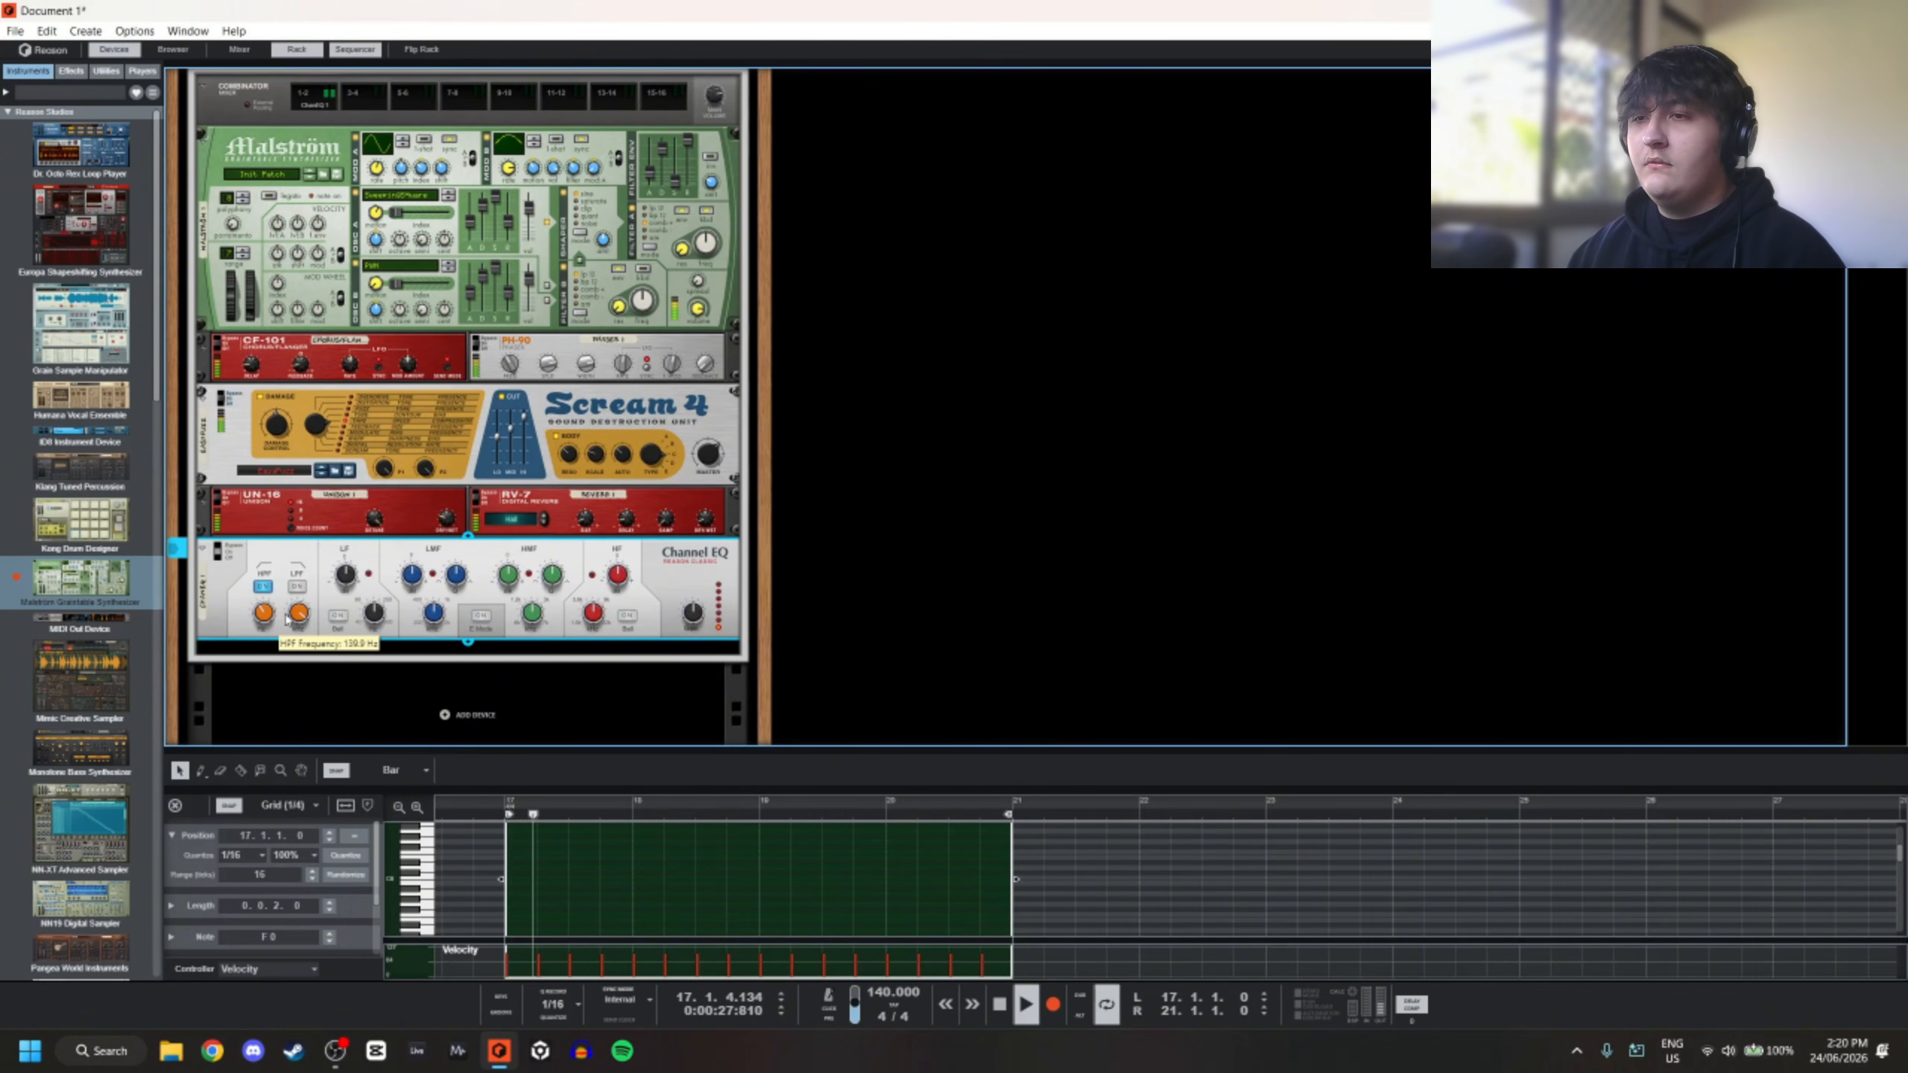
drag(291, 630, 296, 632)
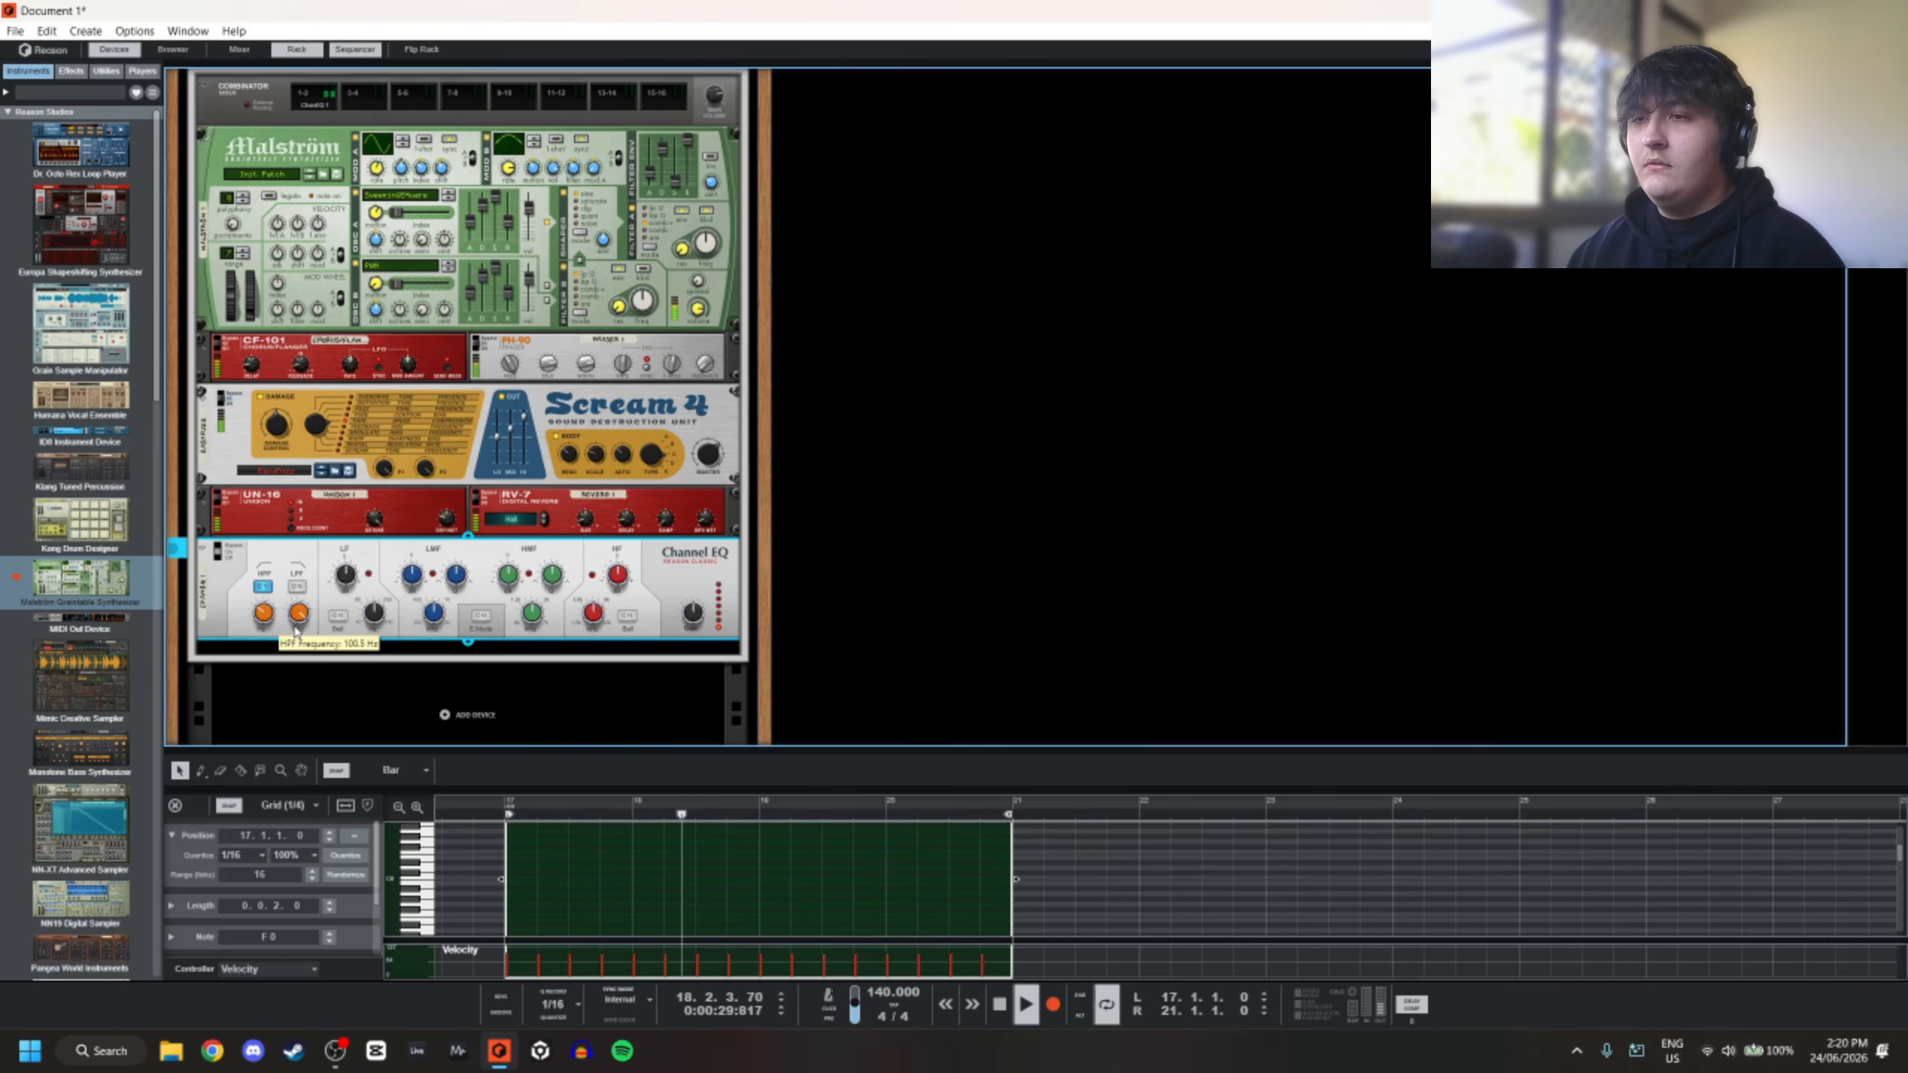
Add an MClass Maximizer after the Channel EQ and raise its input gain to about 11.8 dB
right_click(403, 640)
mouse_move(526, 333)
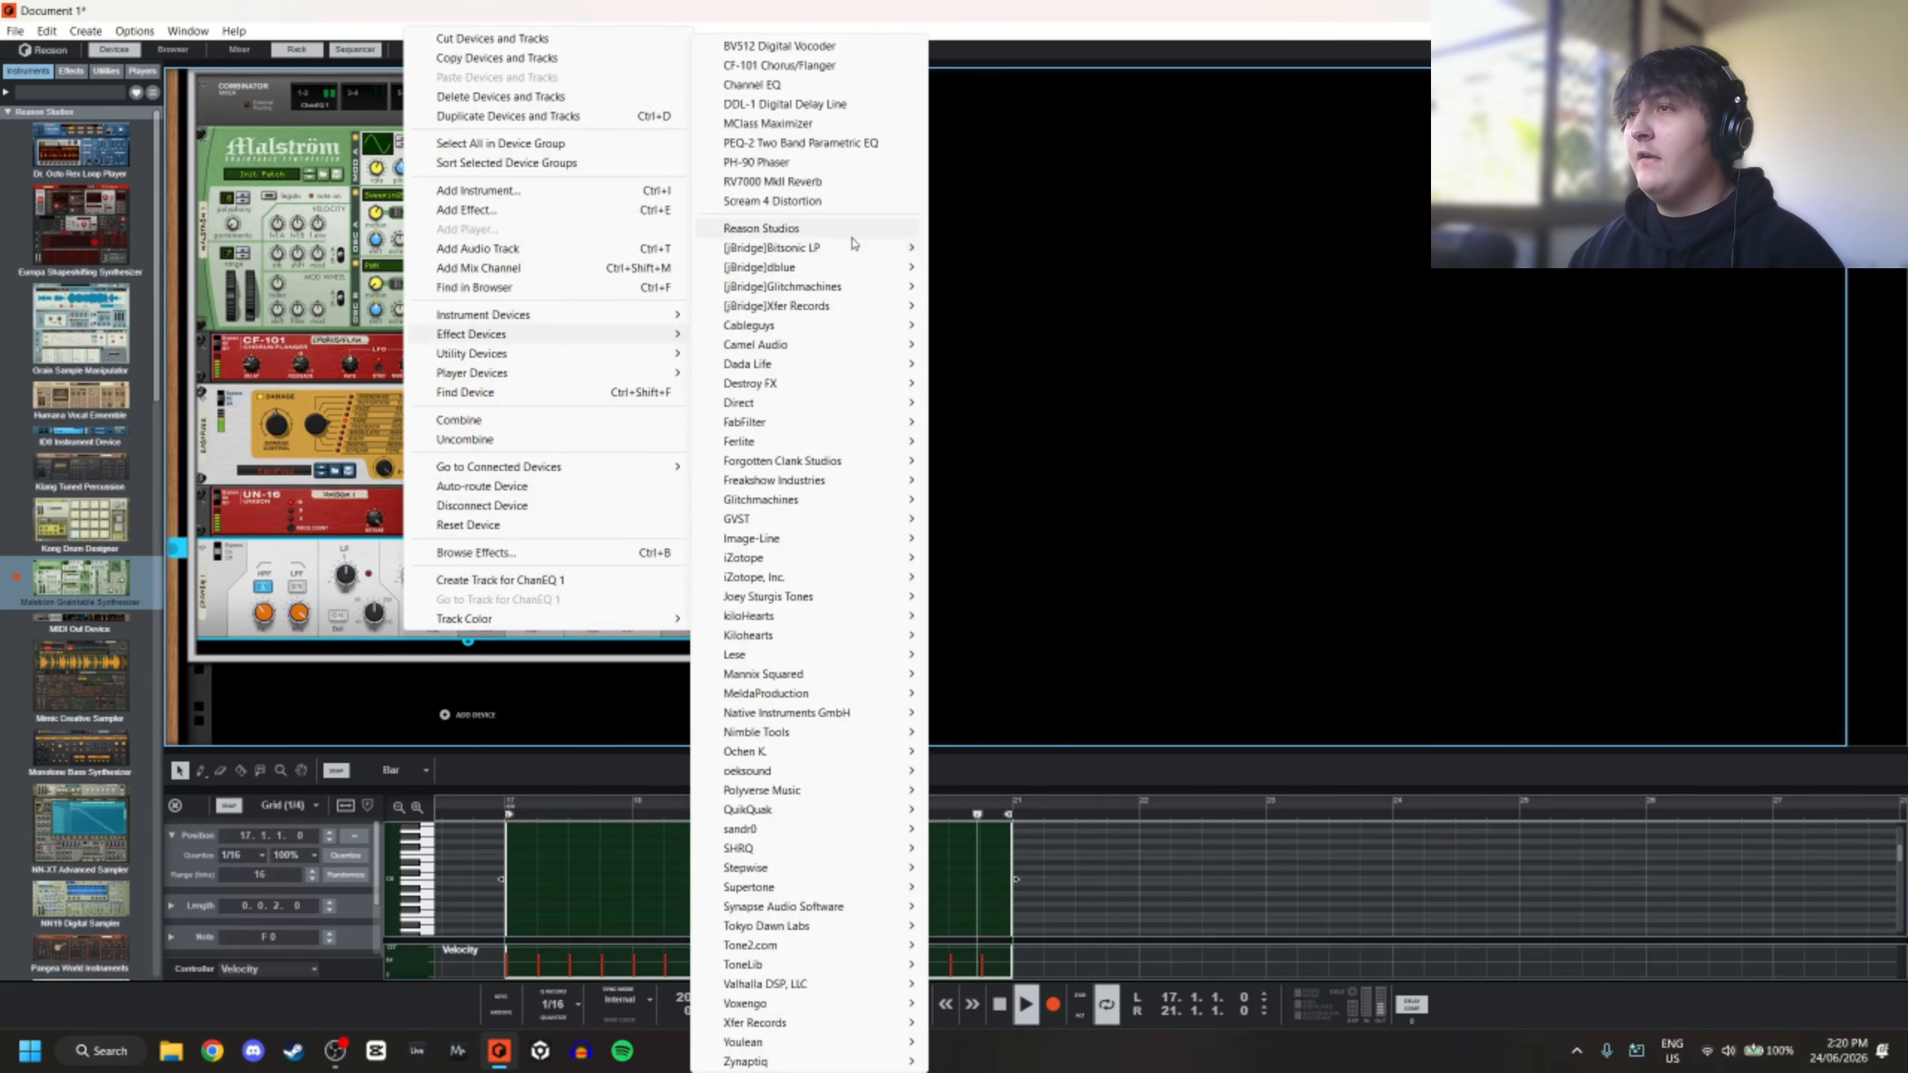
click(864, 122)
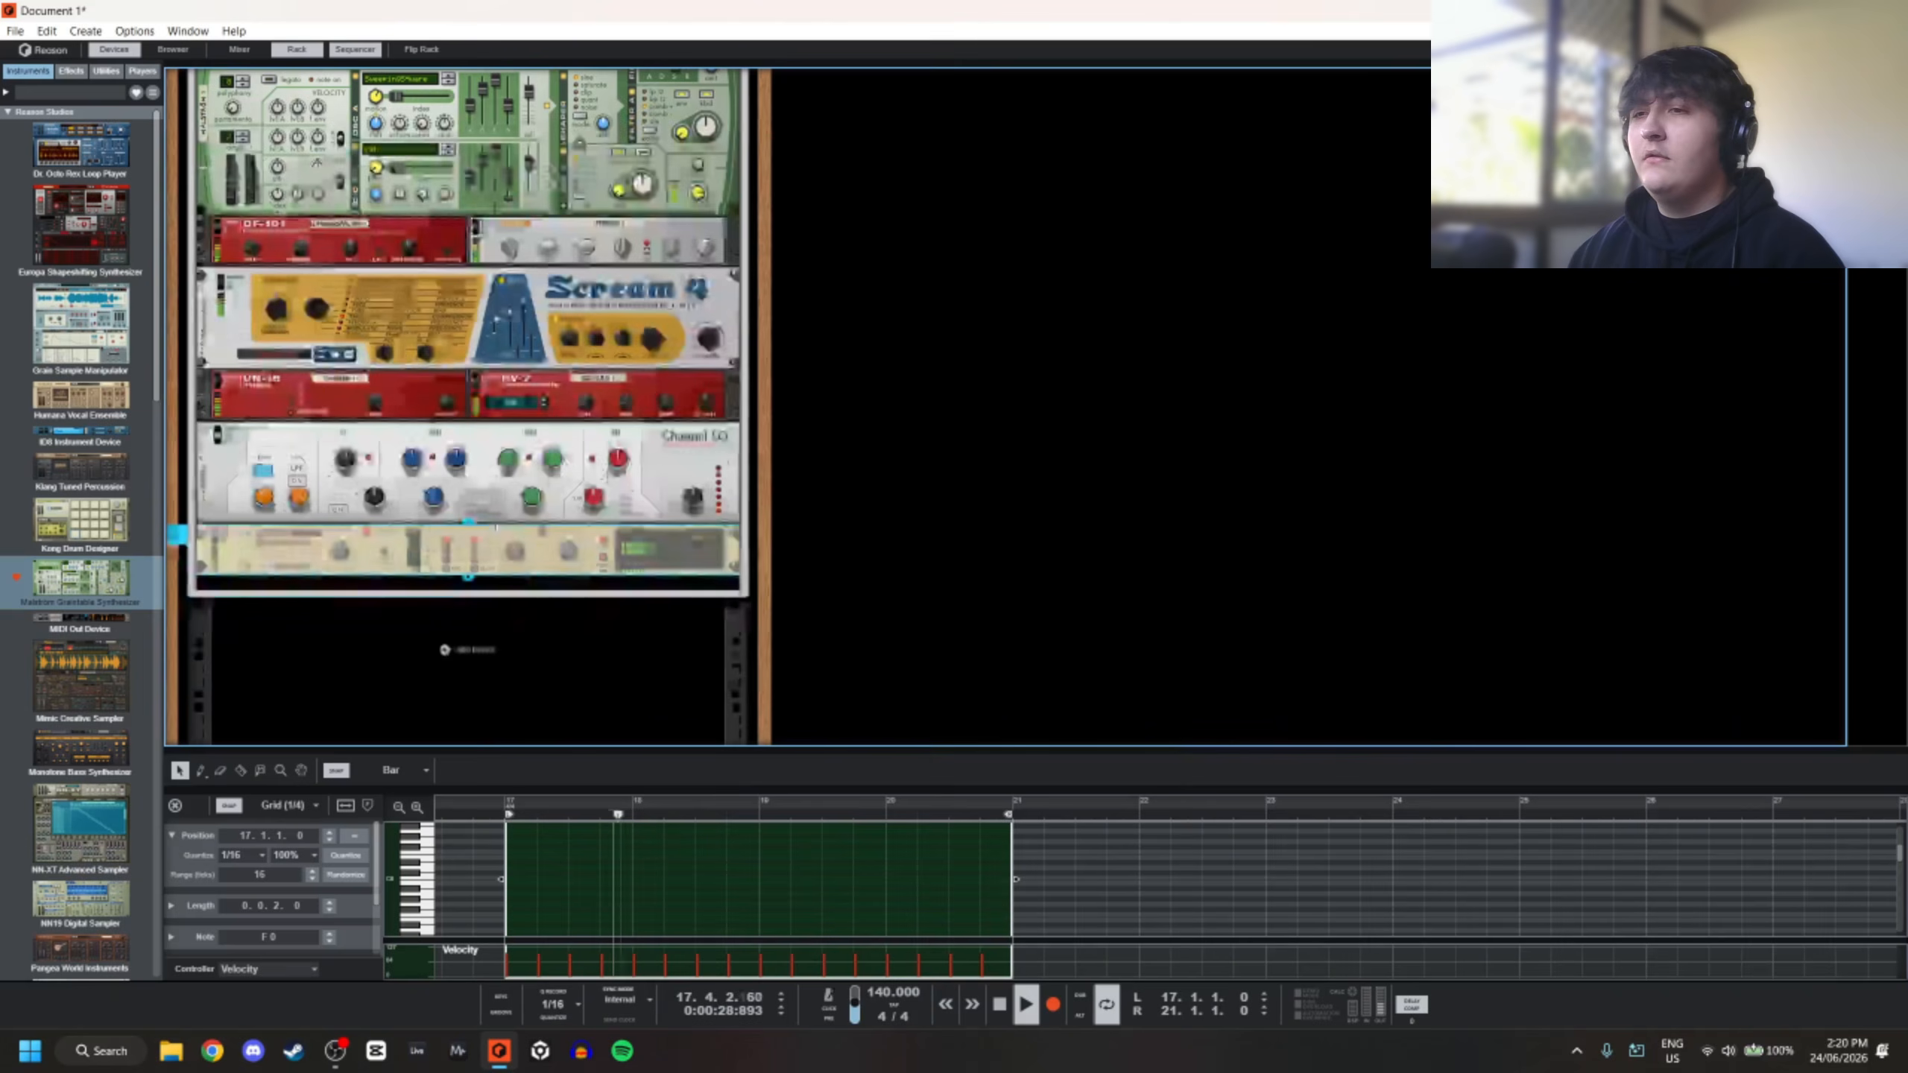
drag(347, 535, 356, 514)
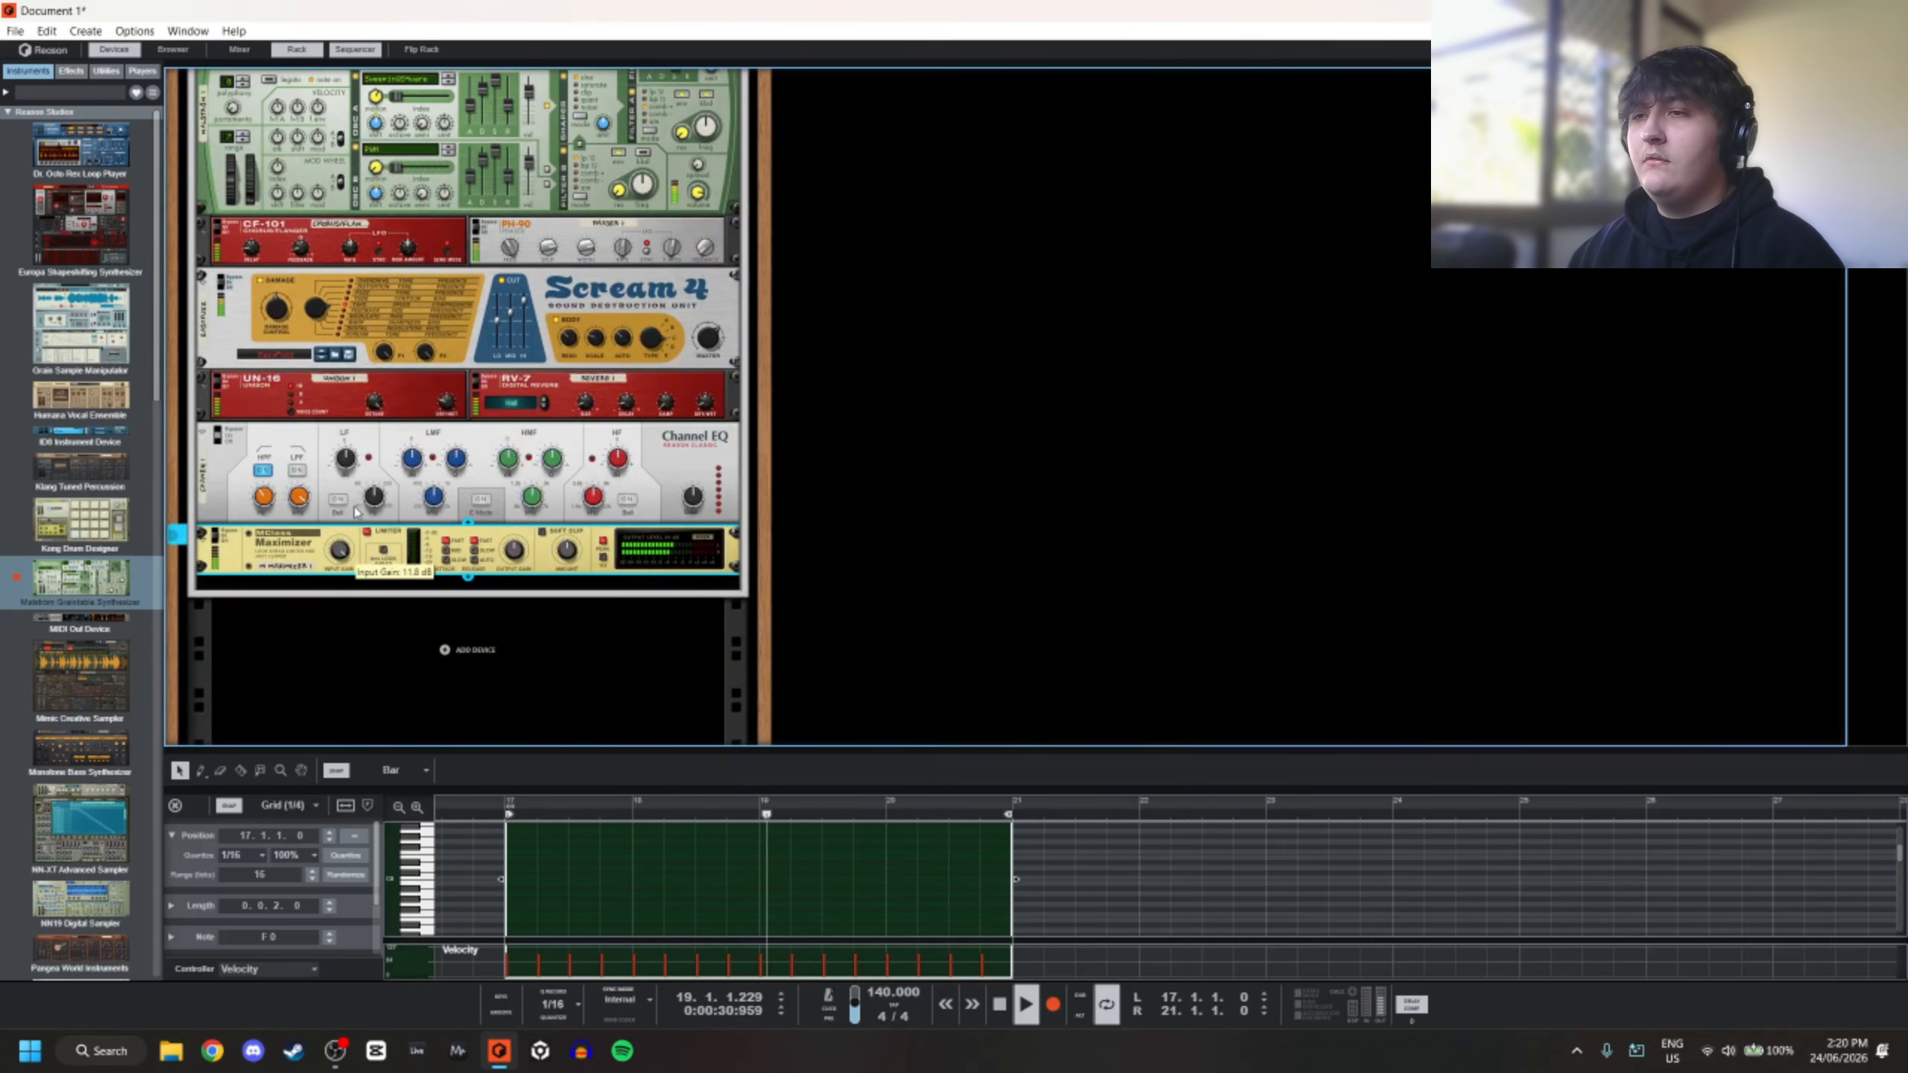
mouse_move(518, 550)
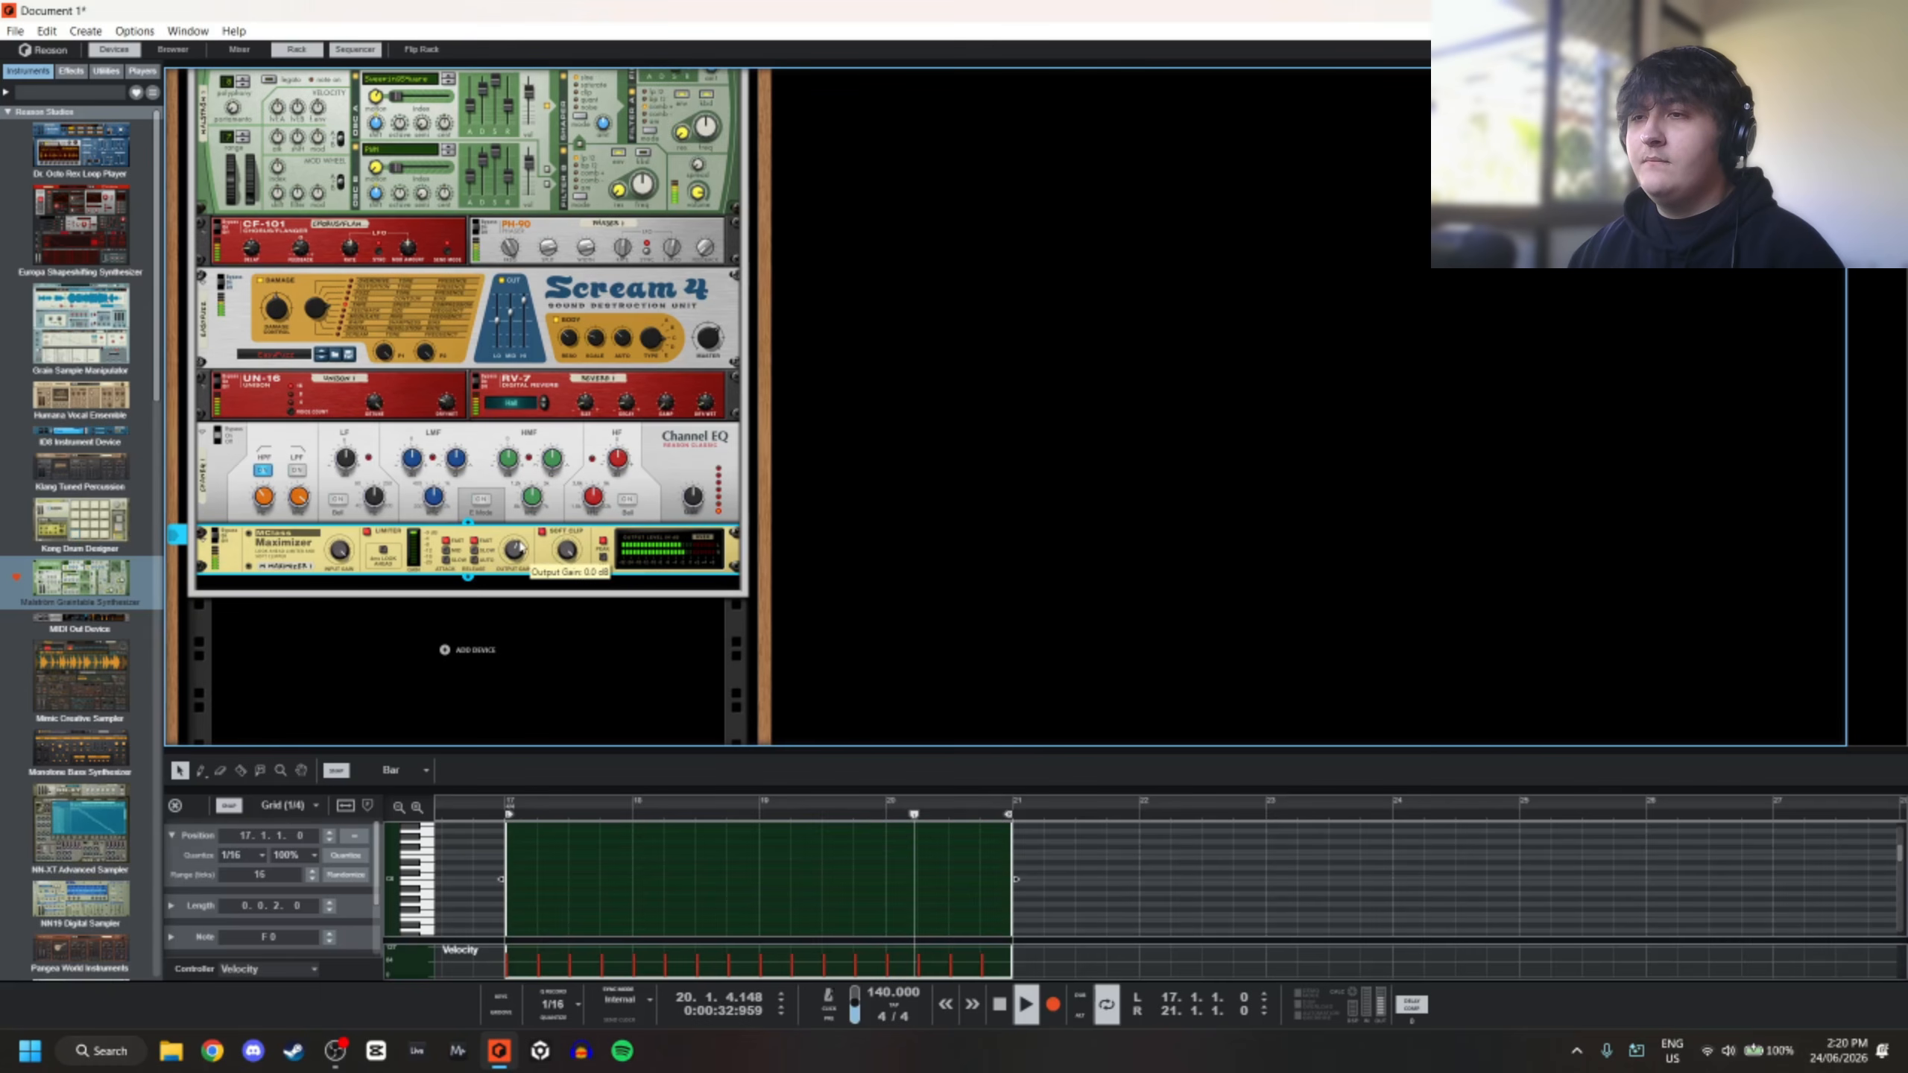
Adjust the MClass Maximizer's output gain and play the loop to check the processed bass
drag(523, 547, 544, 536)
click(591, 579)
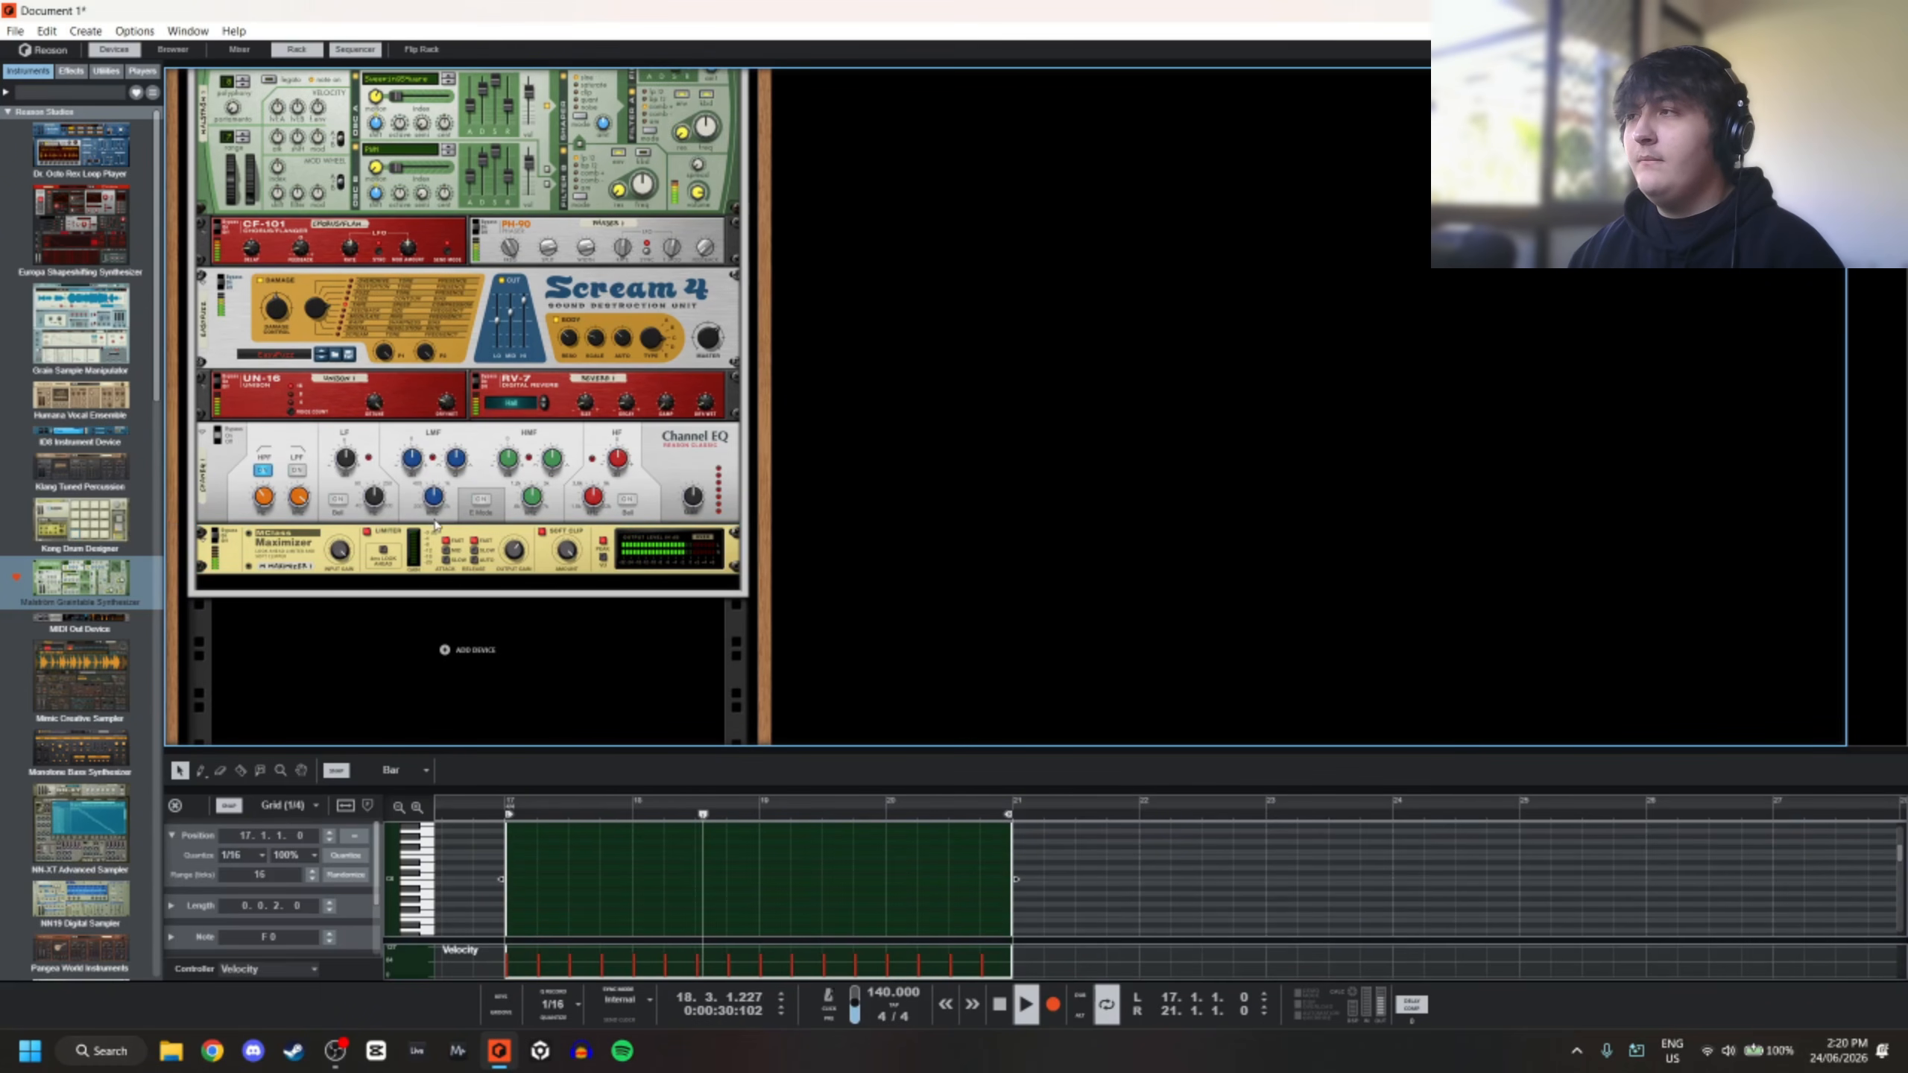
key(space)
right_click(591, 577)
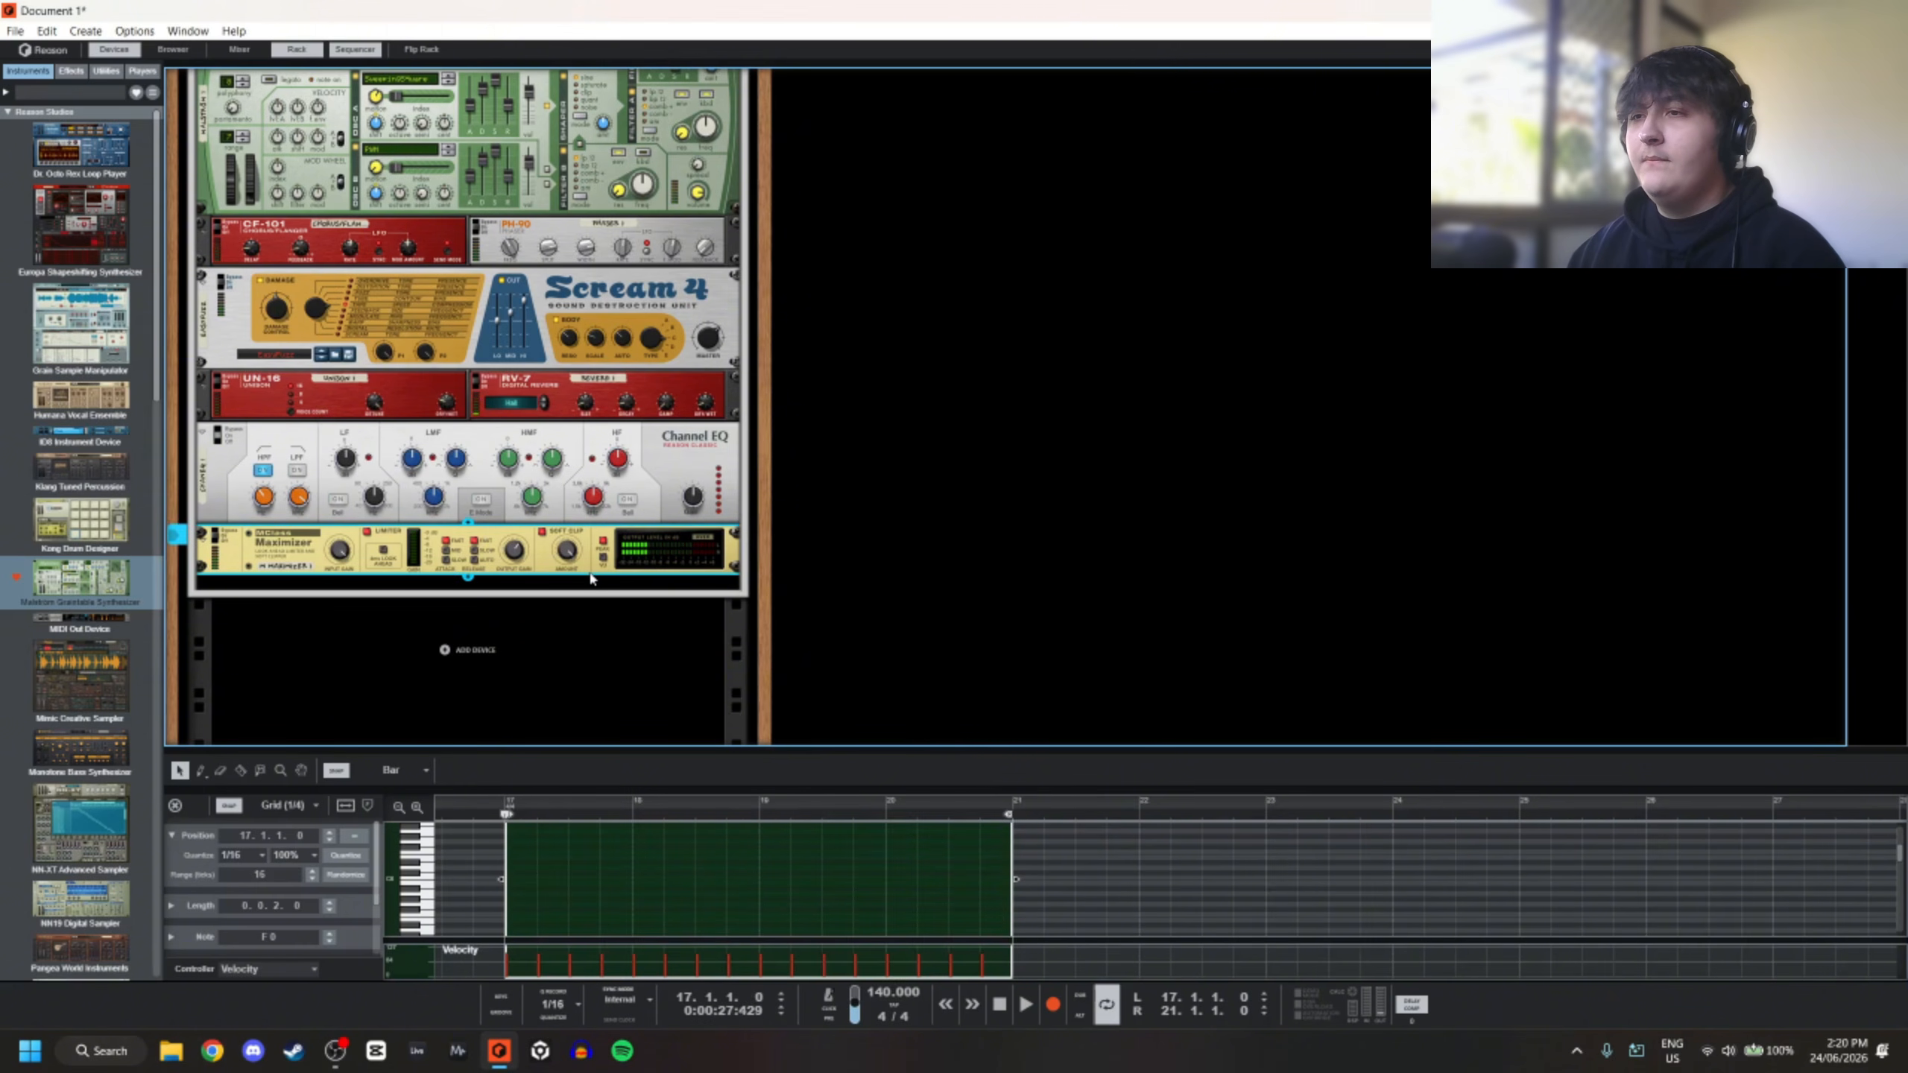
click(434, 587)
Add a second Malström above the existing one inside the Combinator and reset it to its initial patch
scroll(469, 565, up, 5)
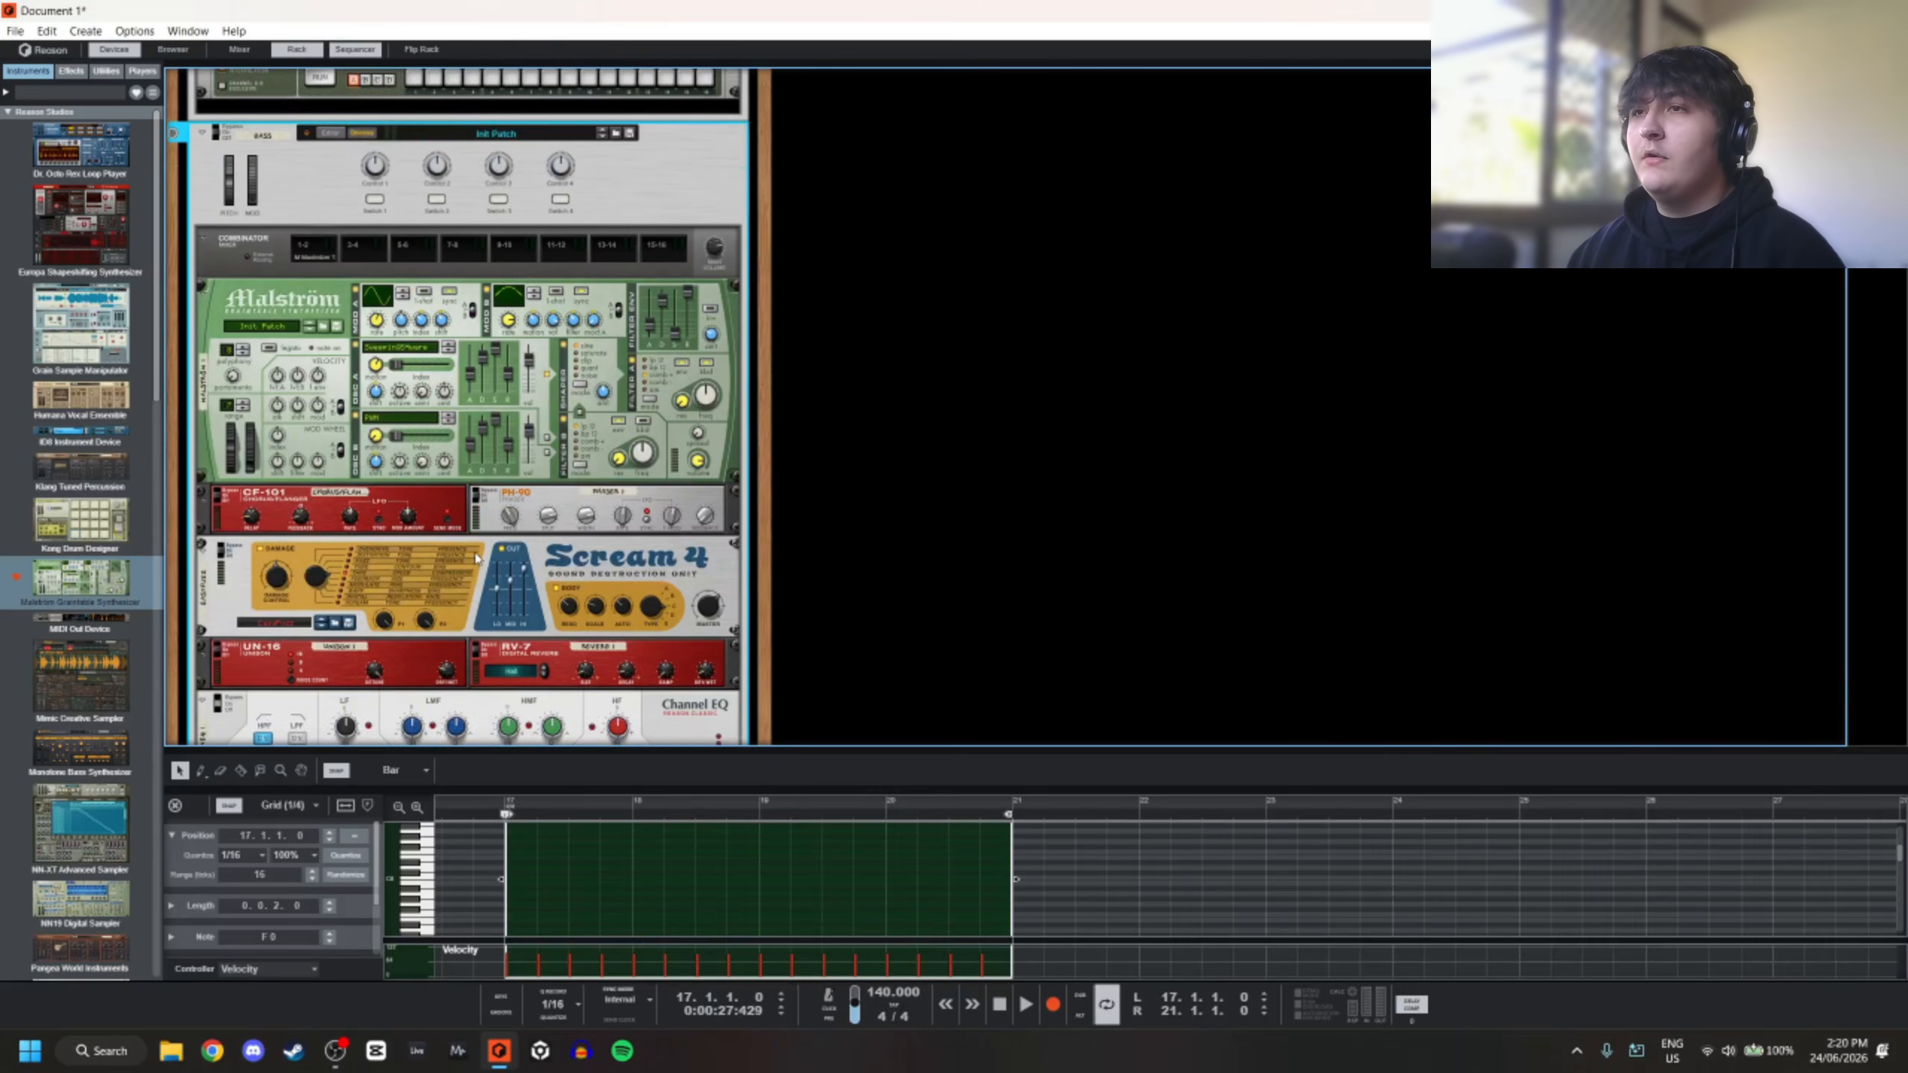
scroll(886, 405, down, 3)
drag(101, 594, 583, 197)
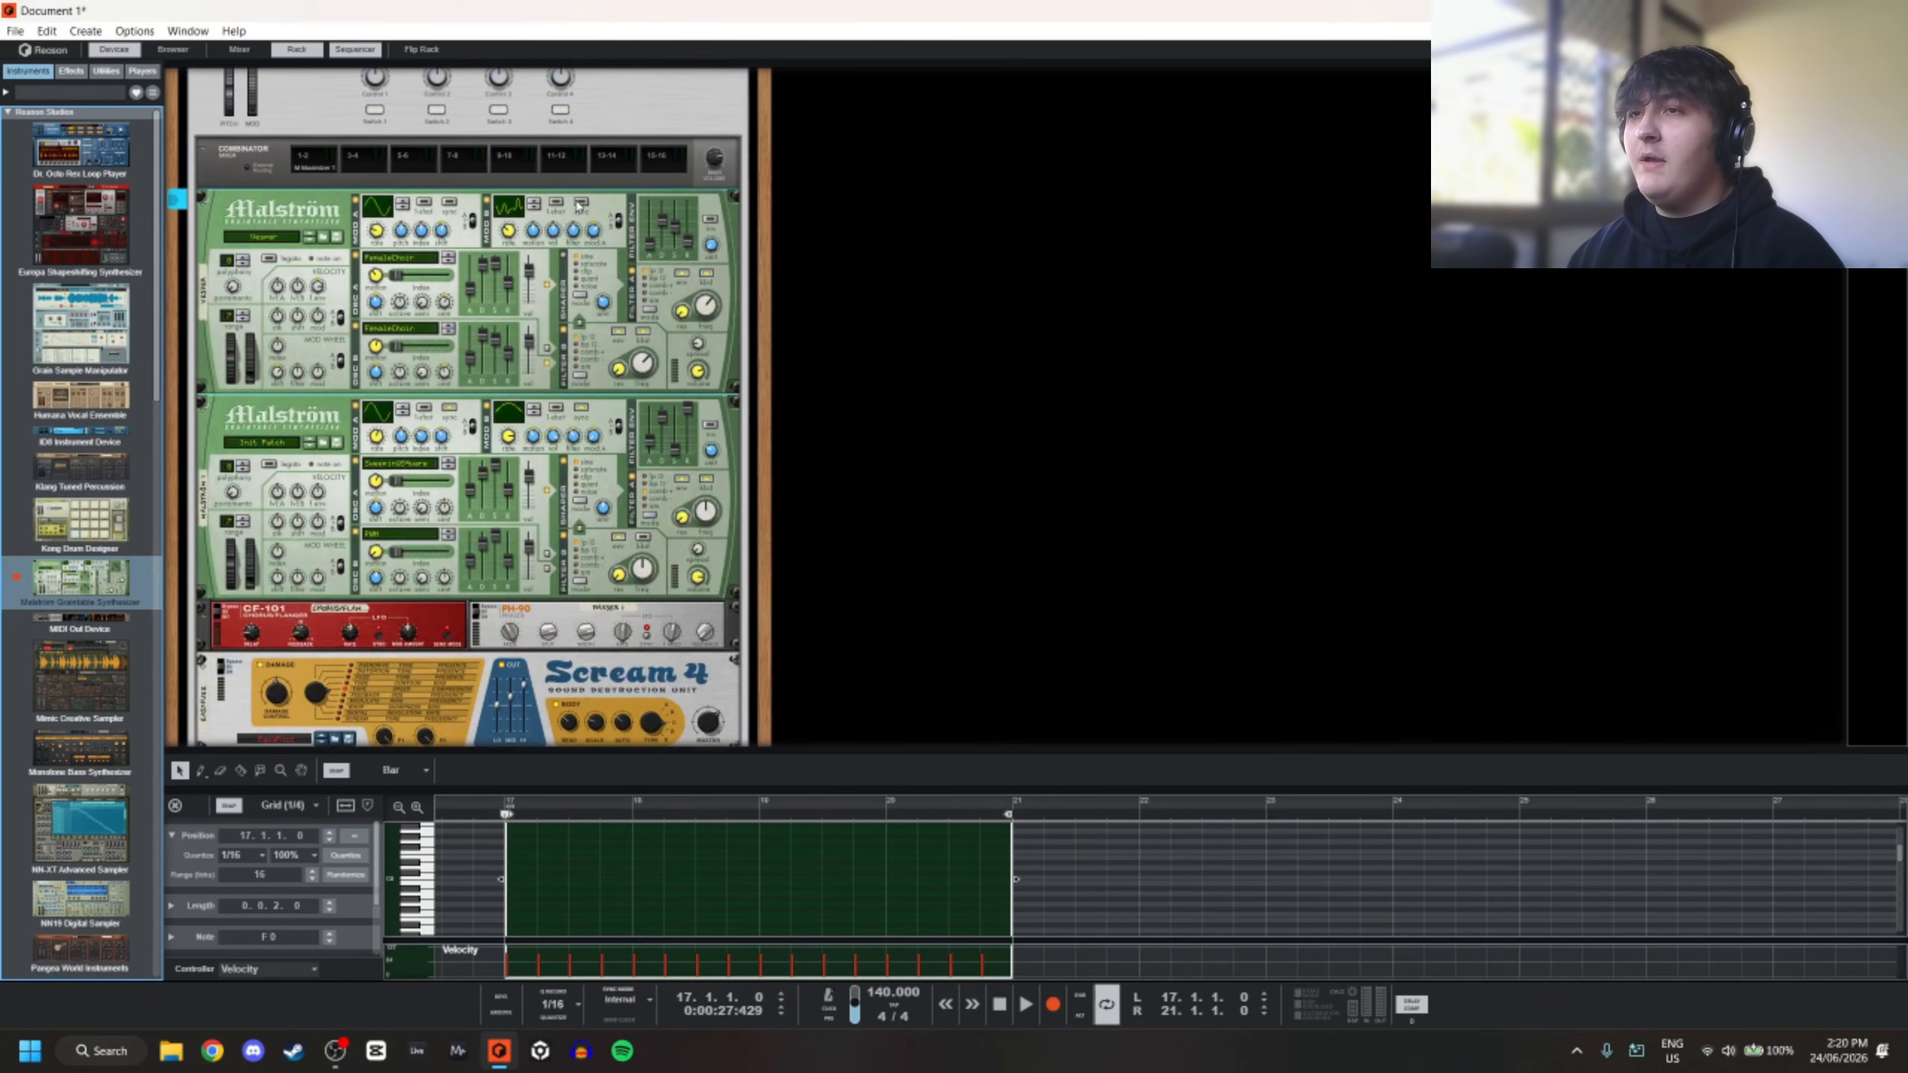
right_click(343, 284)
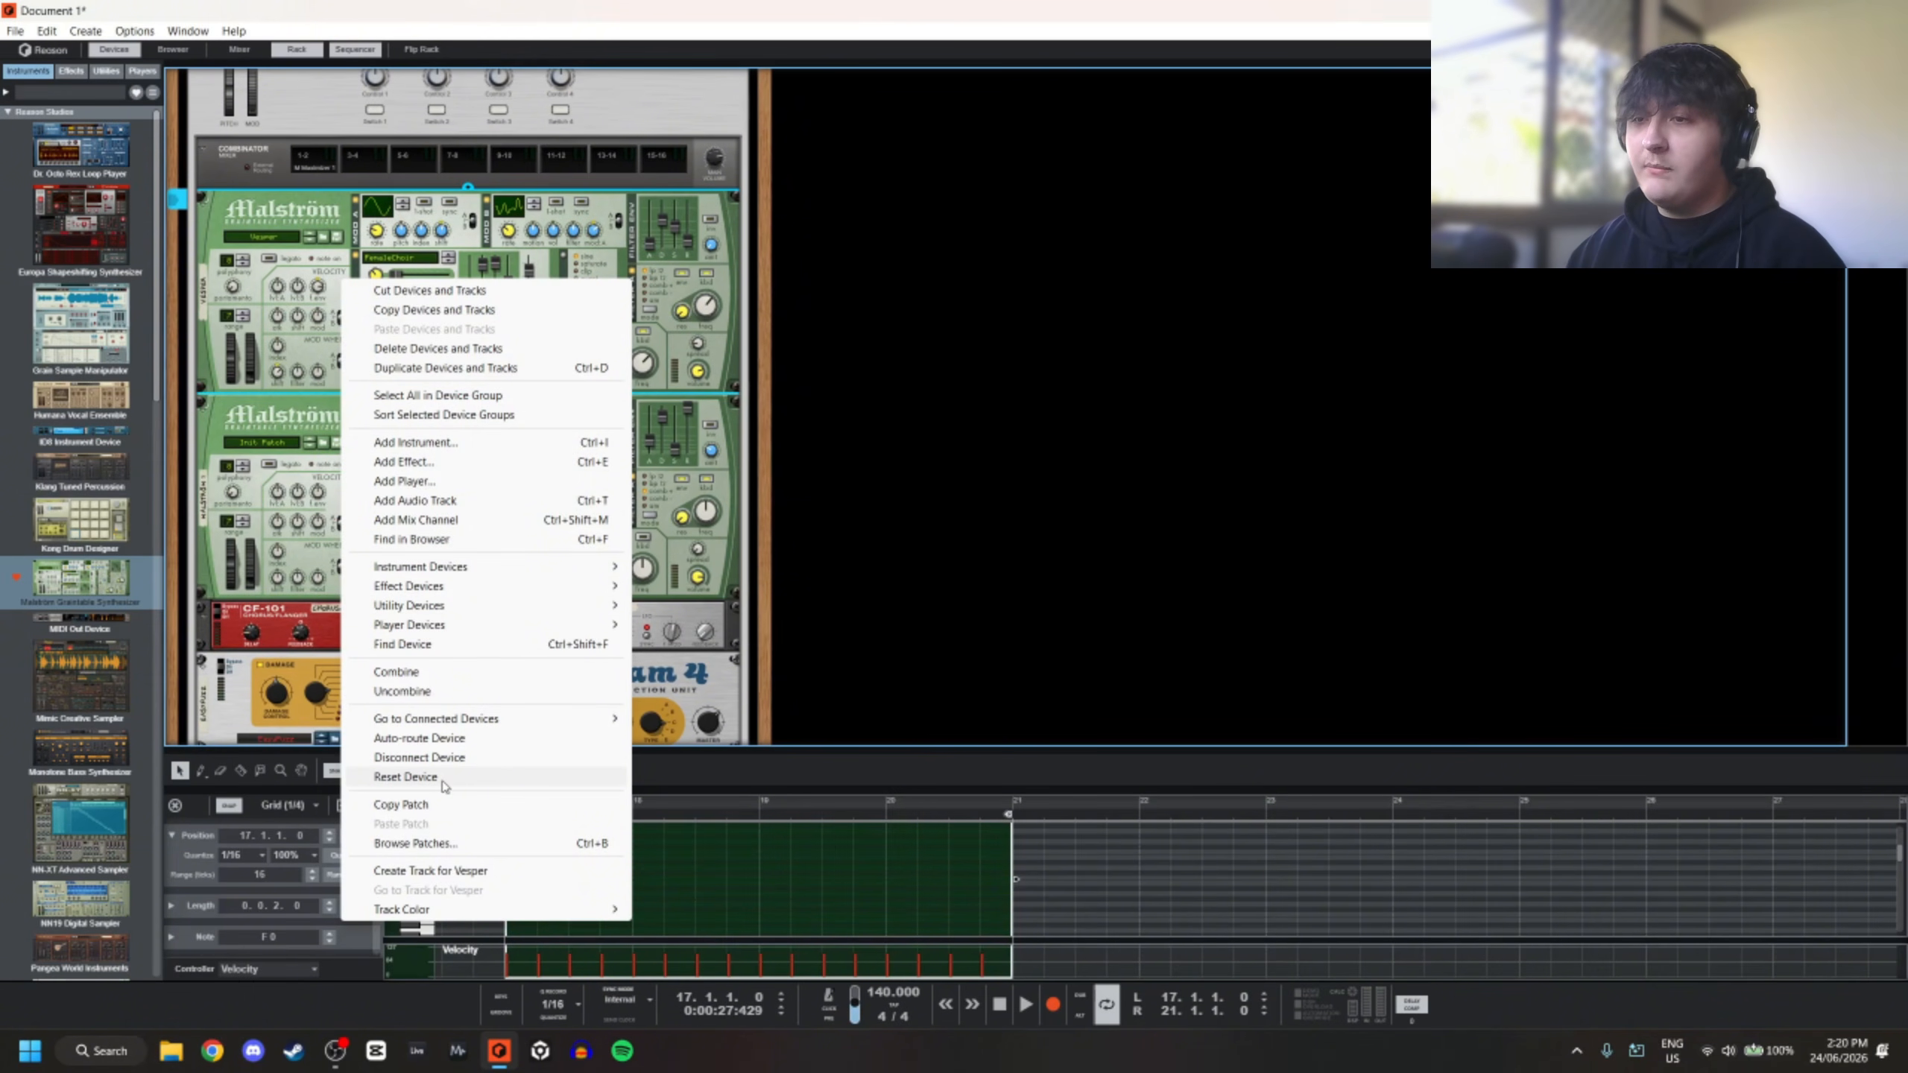
click(406, 777)
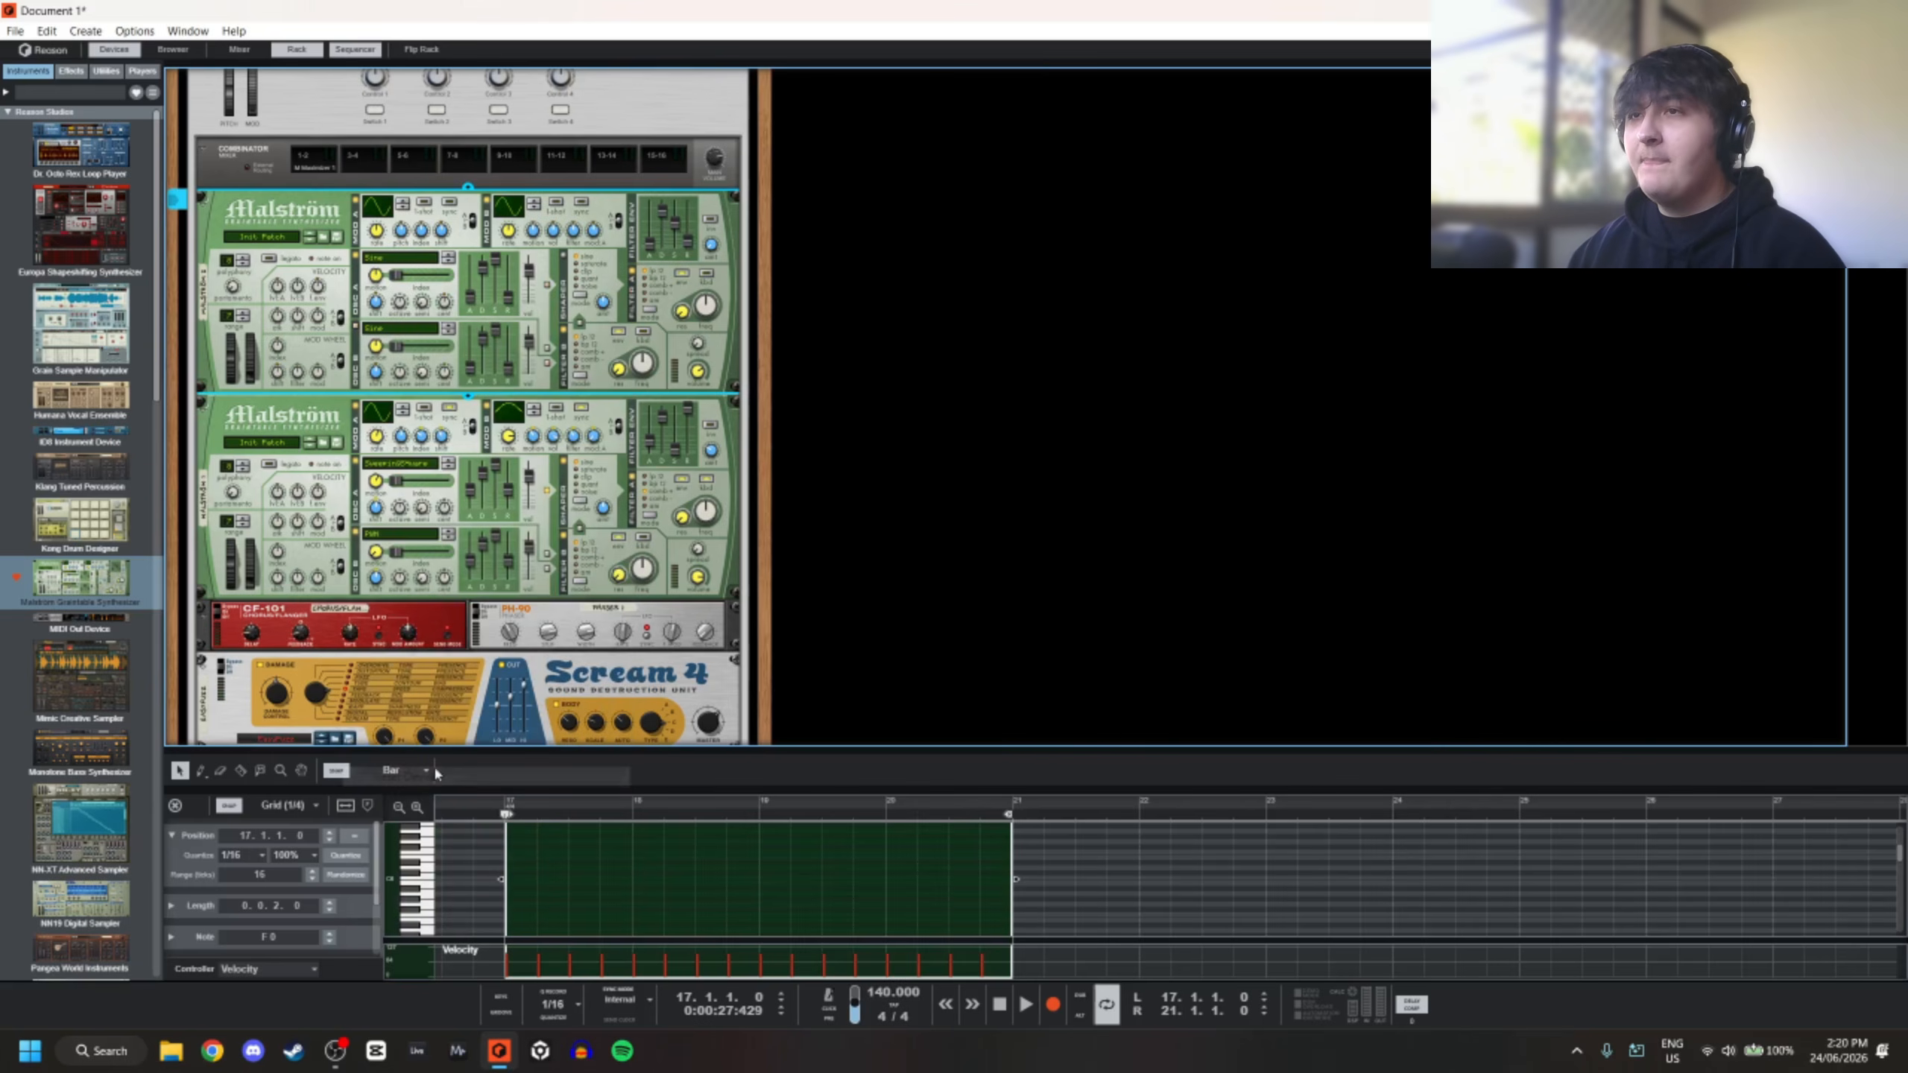
Insert a Line Mixer 6:2 above both Malströms and route the existing bass chain into its channel 1
scroll(420, 601, up, 2)
click(105, 72)
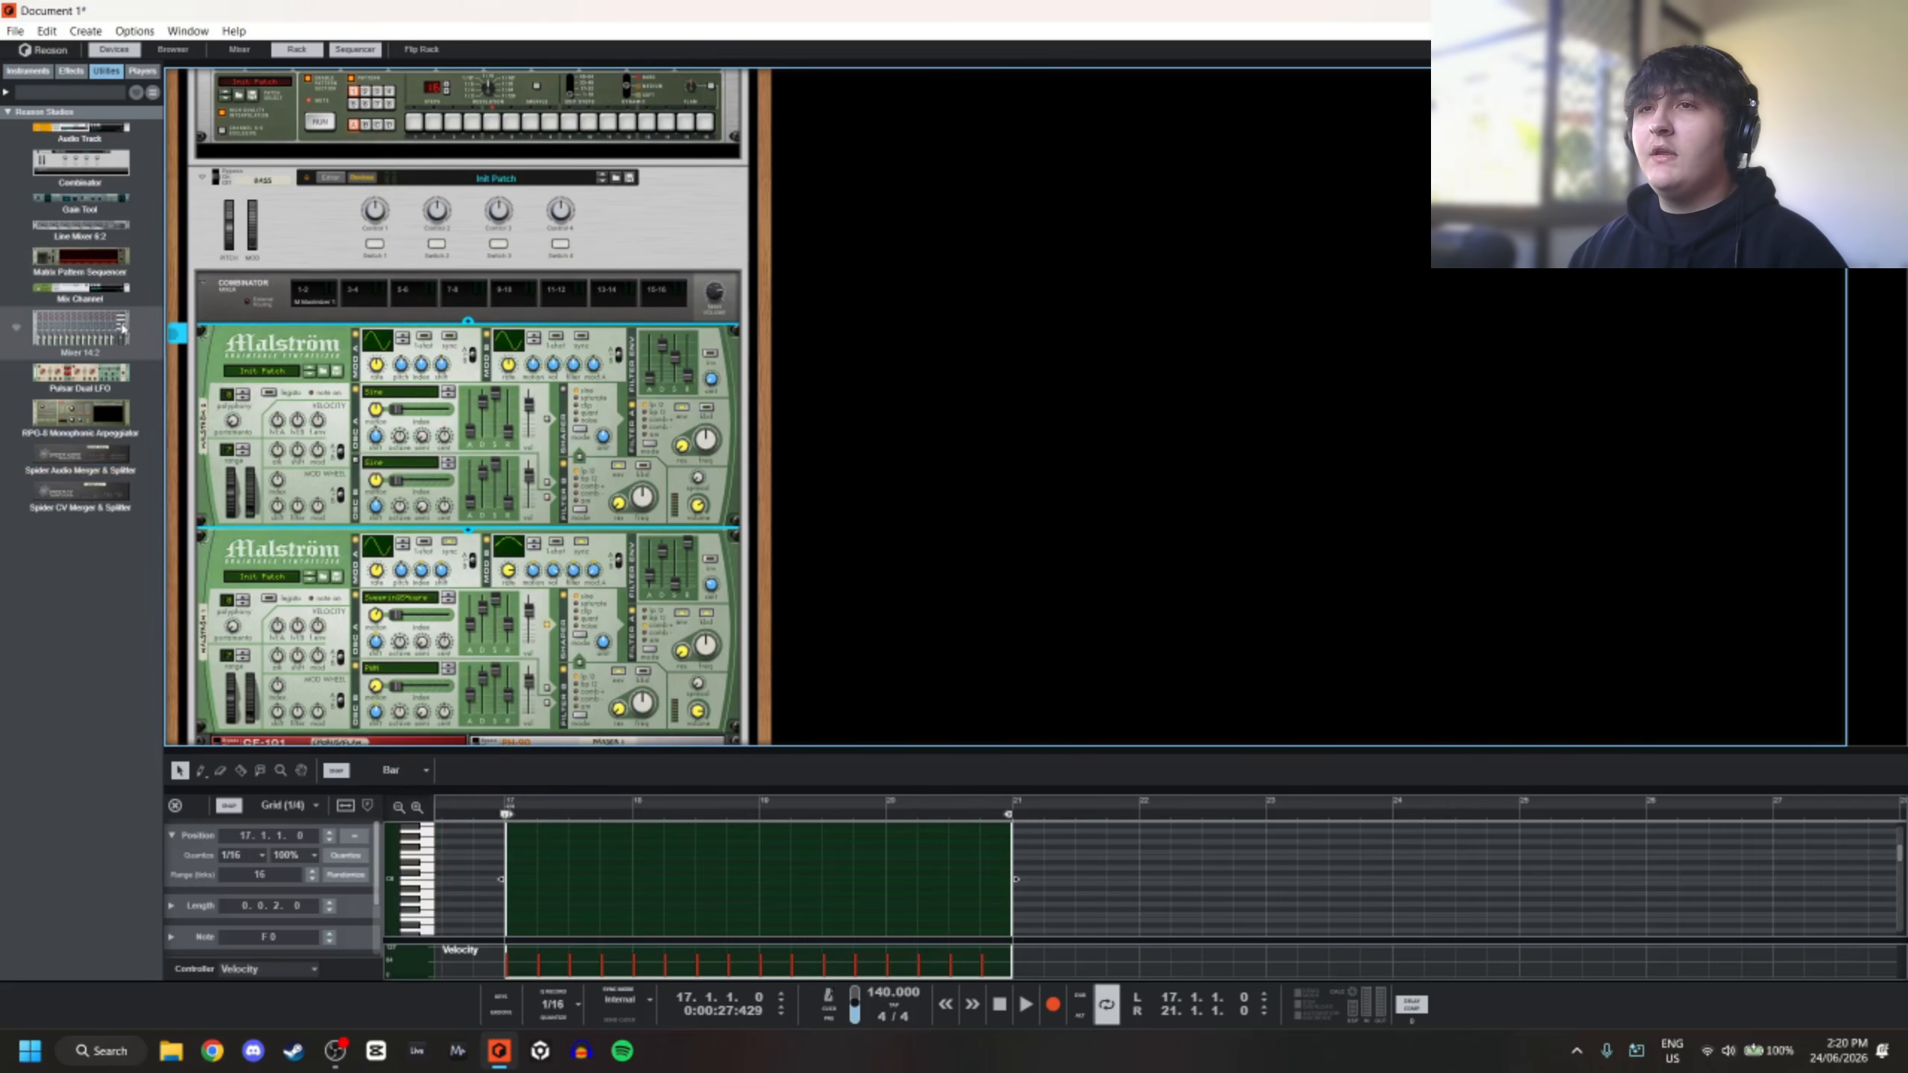
mouse_move(81, 228)
mouse_down()
mouse_move(482, 363)
mouse_move(420, 390)
mouse_move(293, 350)
mouse_up()
key(Tab)
drag(385, 315, 230, 346)
key(Tab)
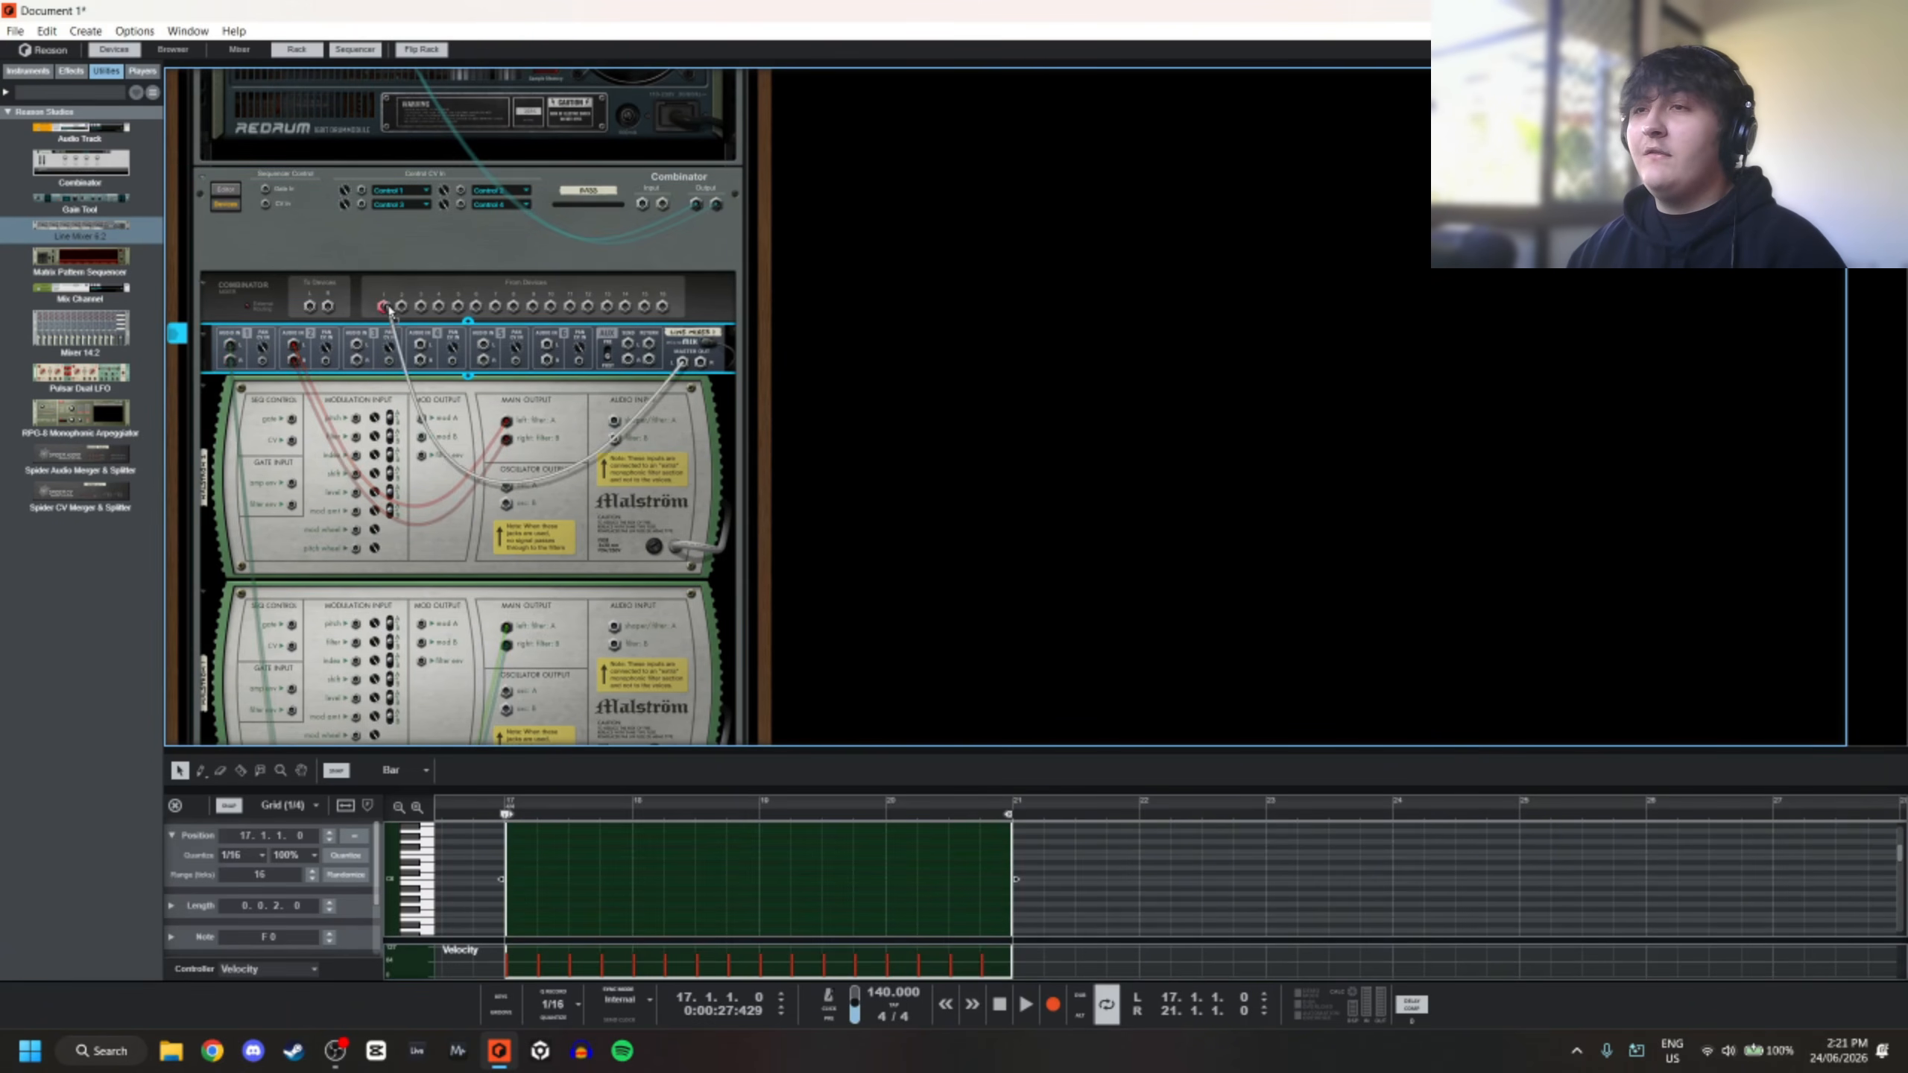
Play the loop and solo the line mixer's channel 2 to check the new Malström's signal
key(space)
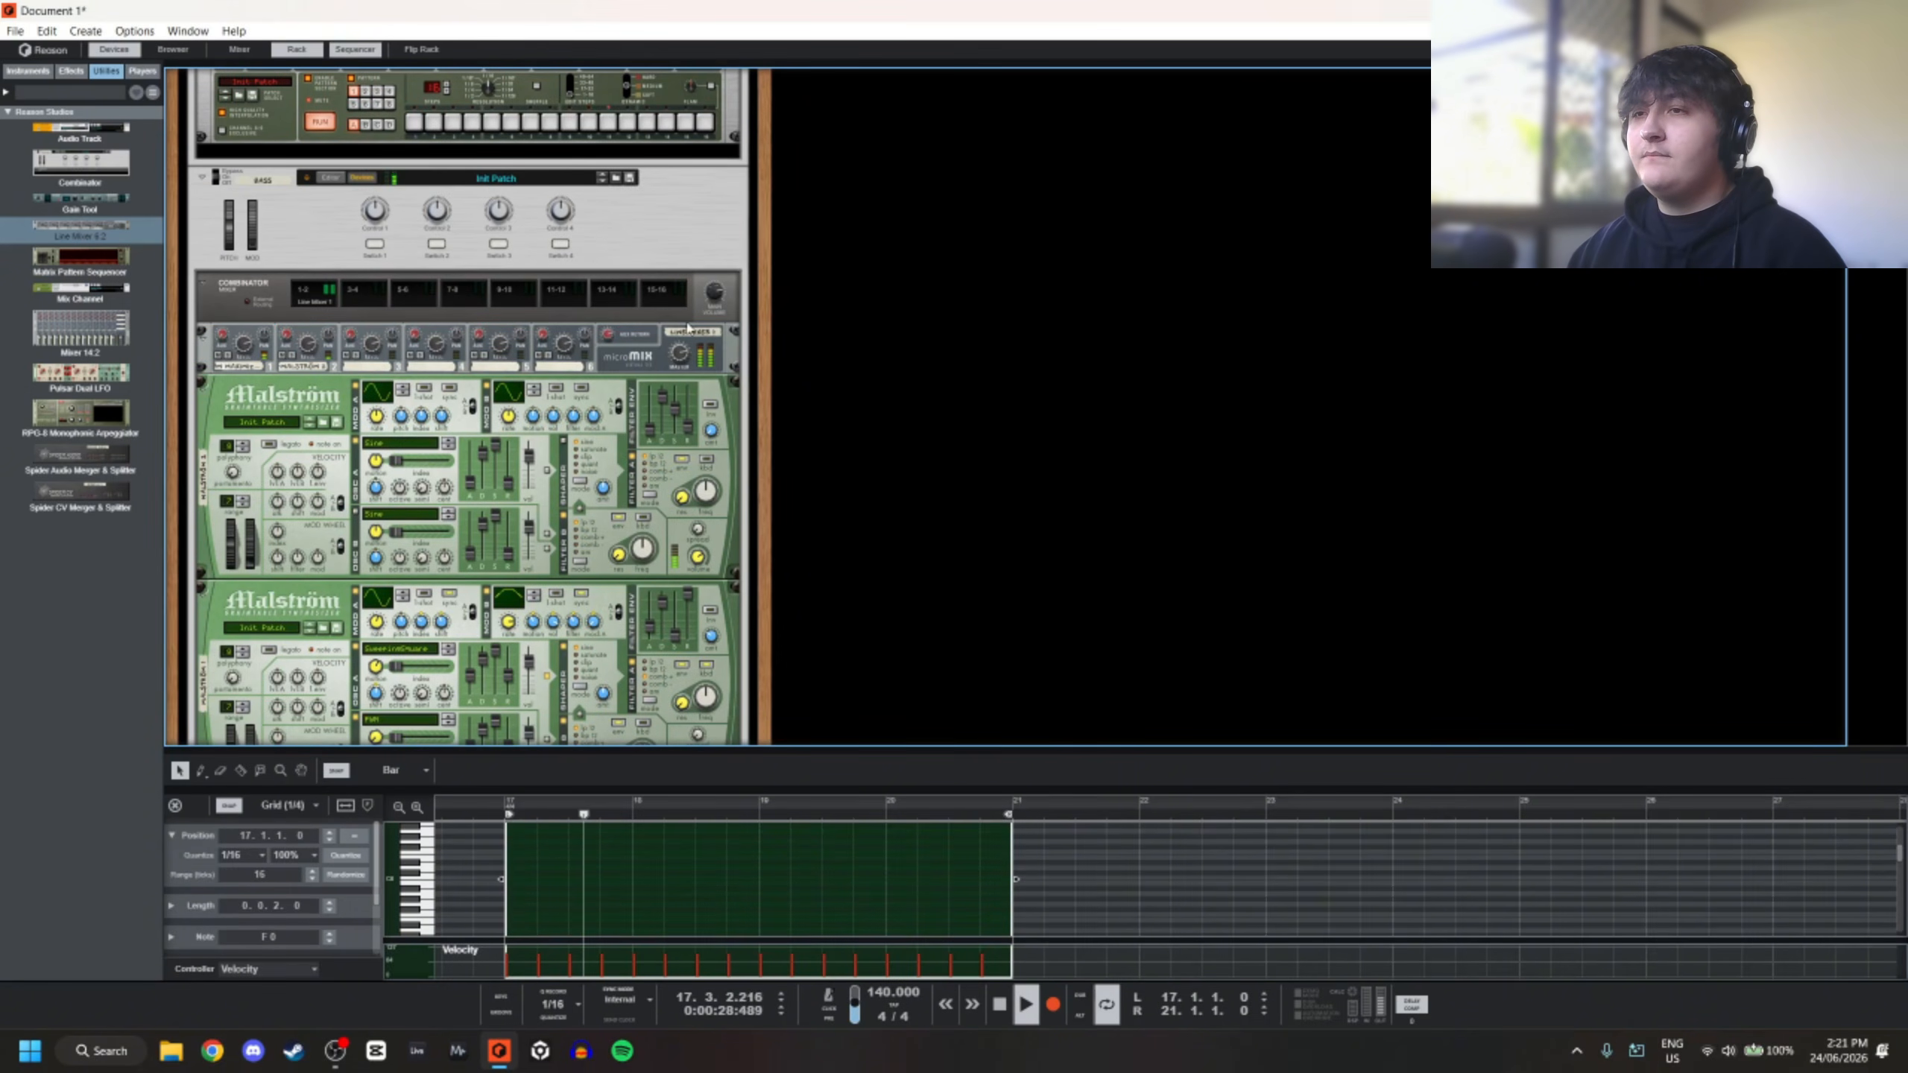
key(space)
click(293, 355)
key(space)
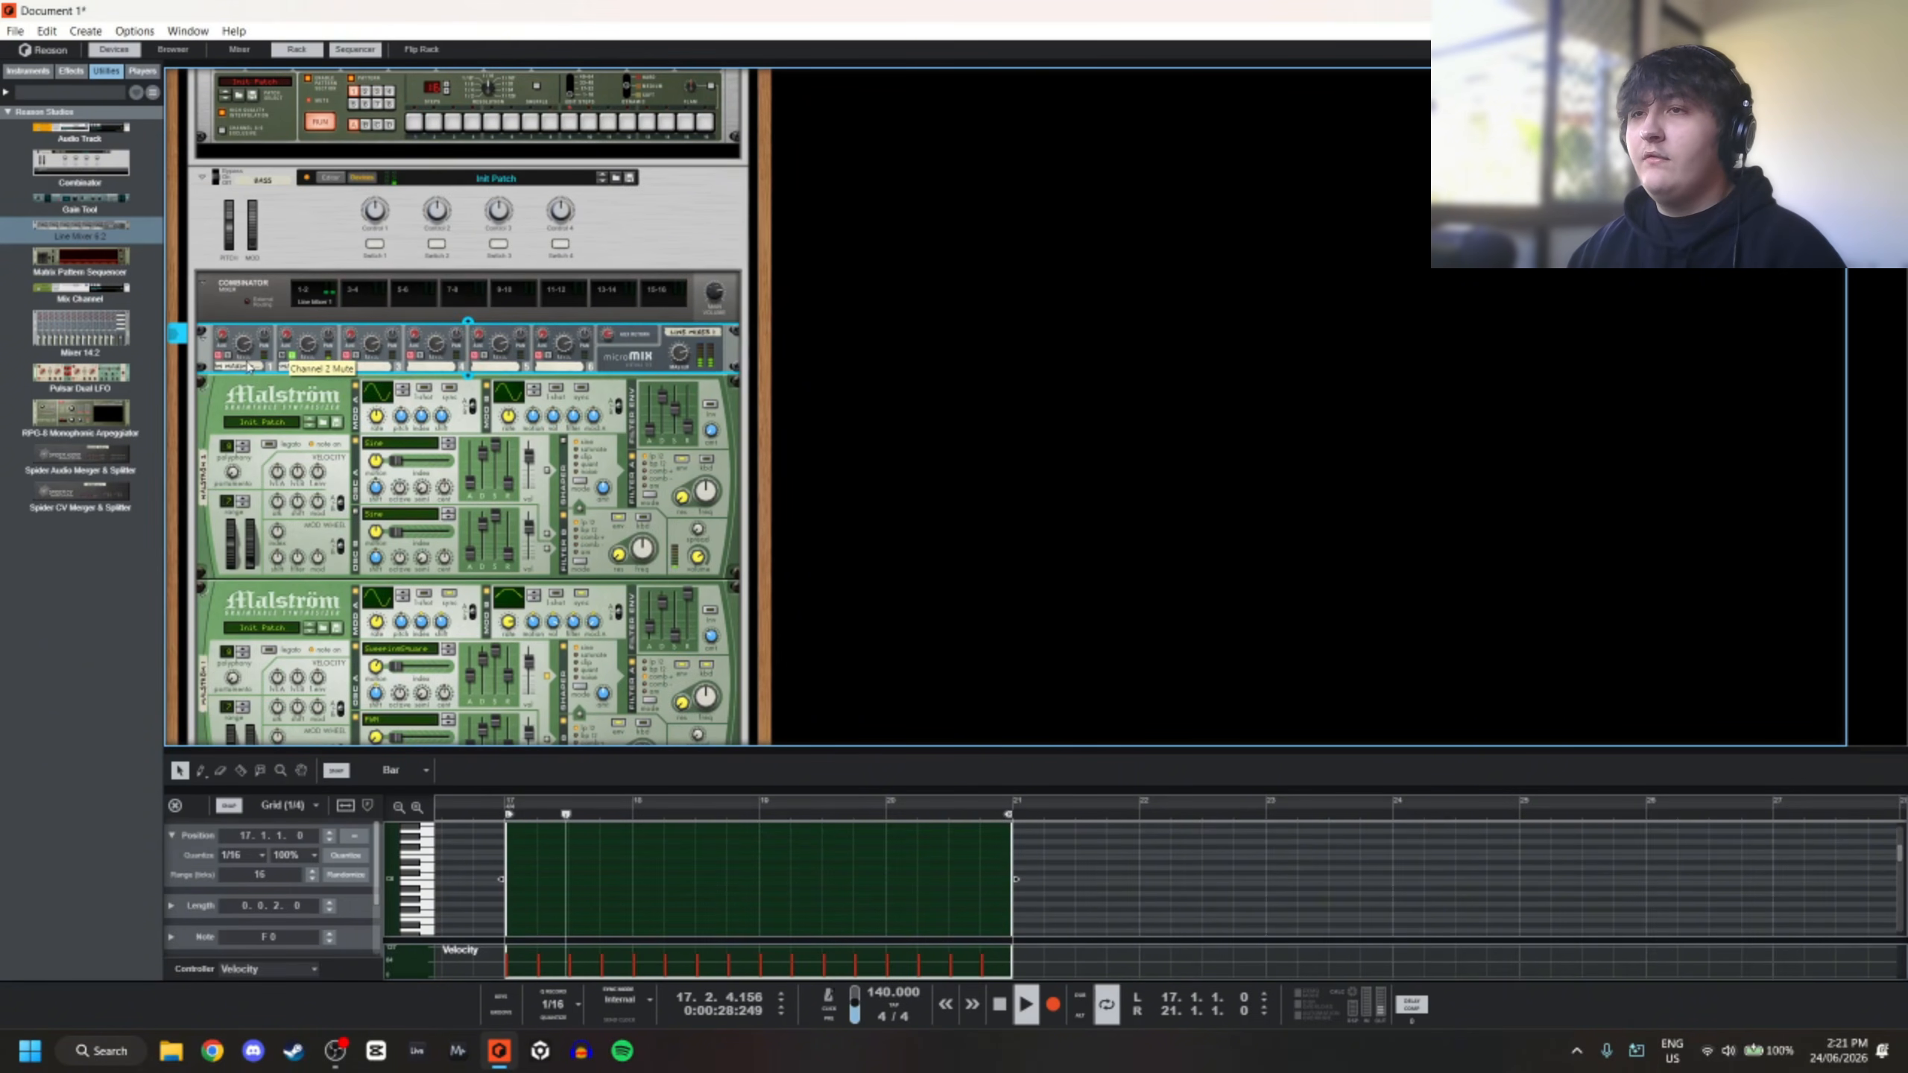
key(space)
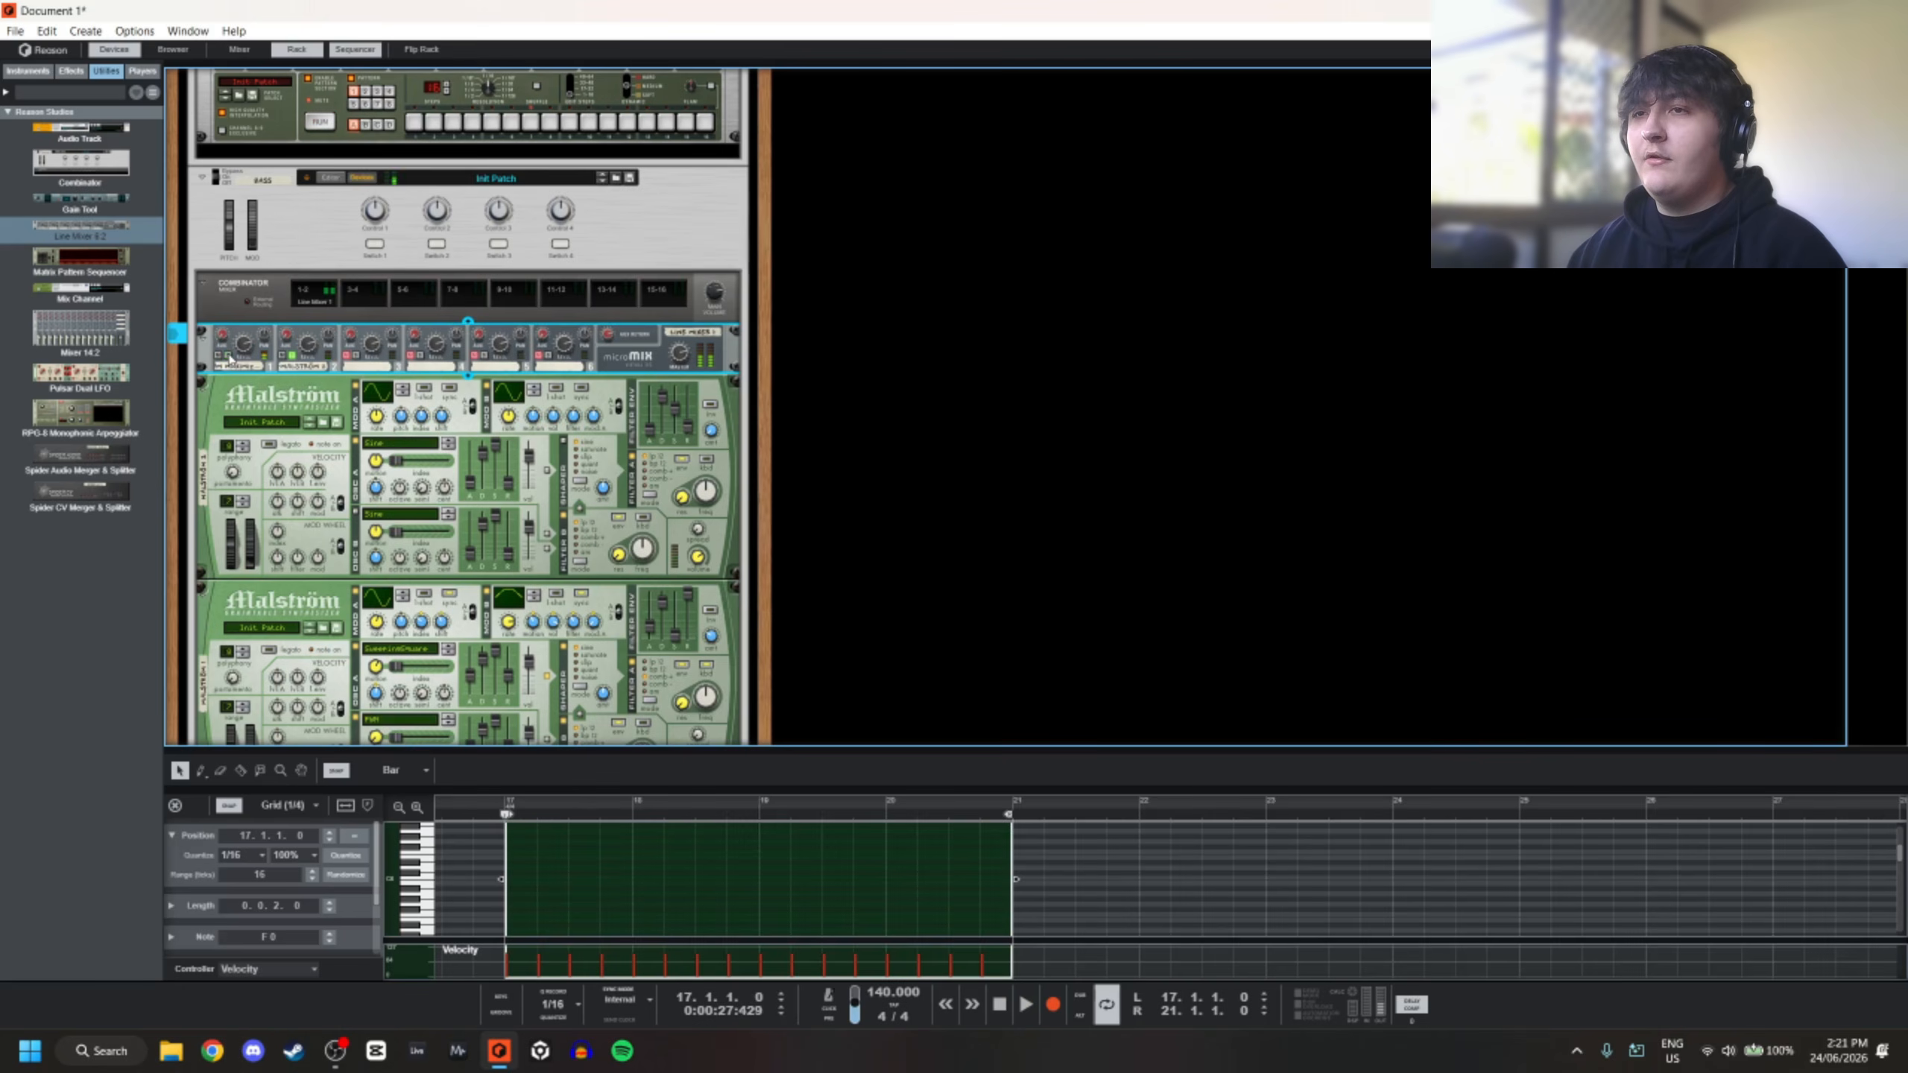
click(825, 445)
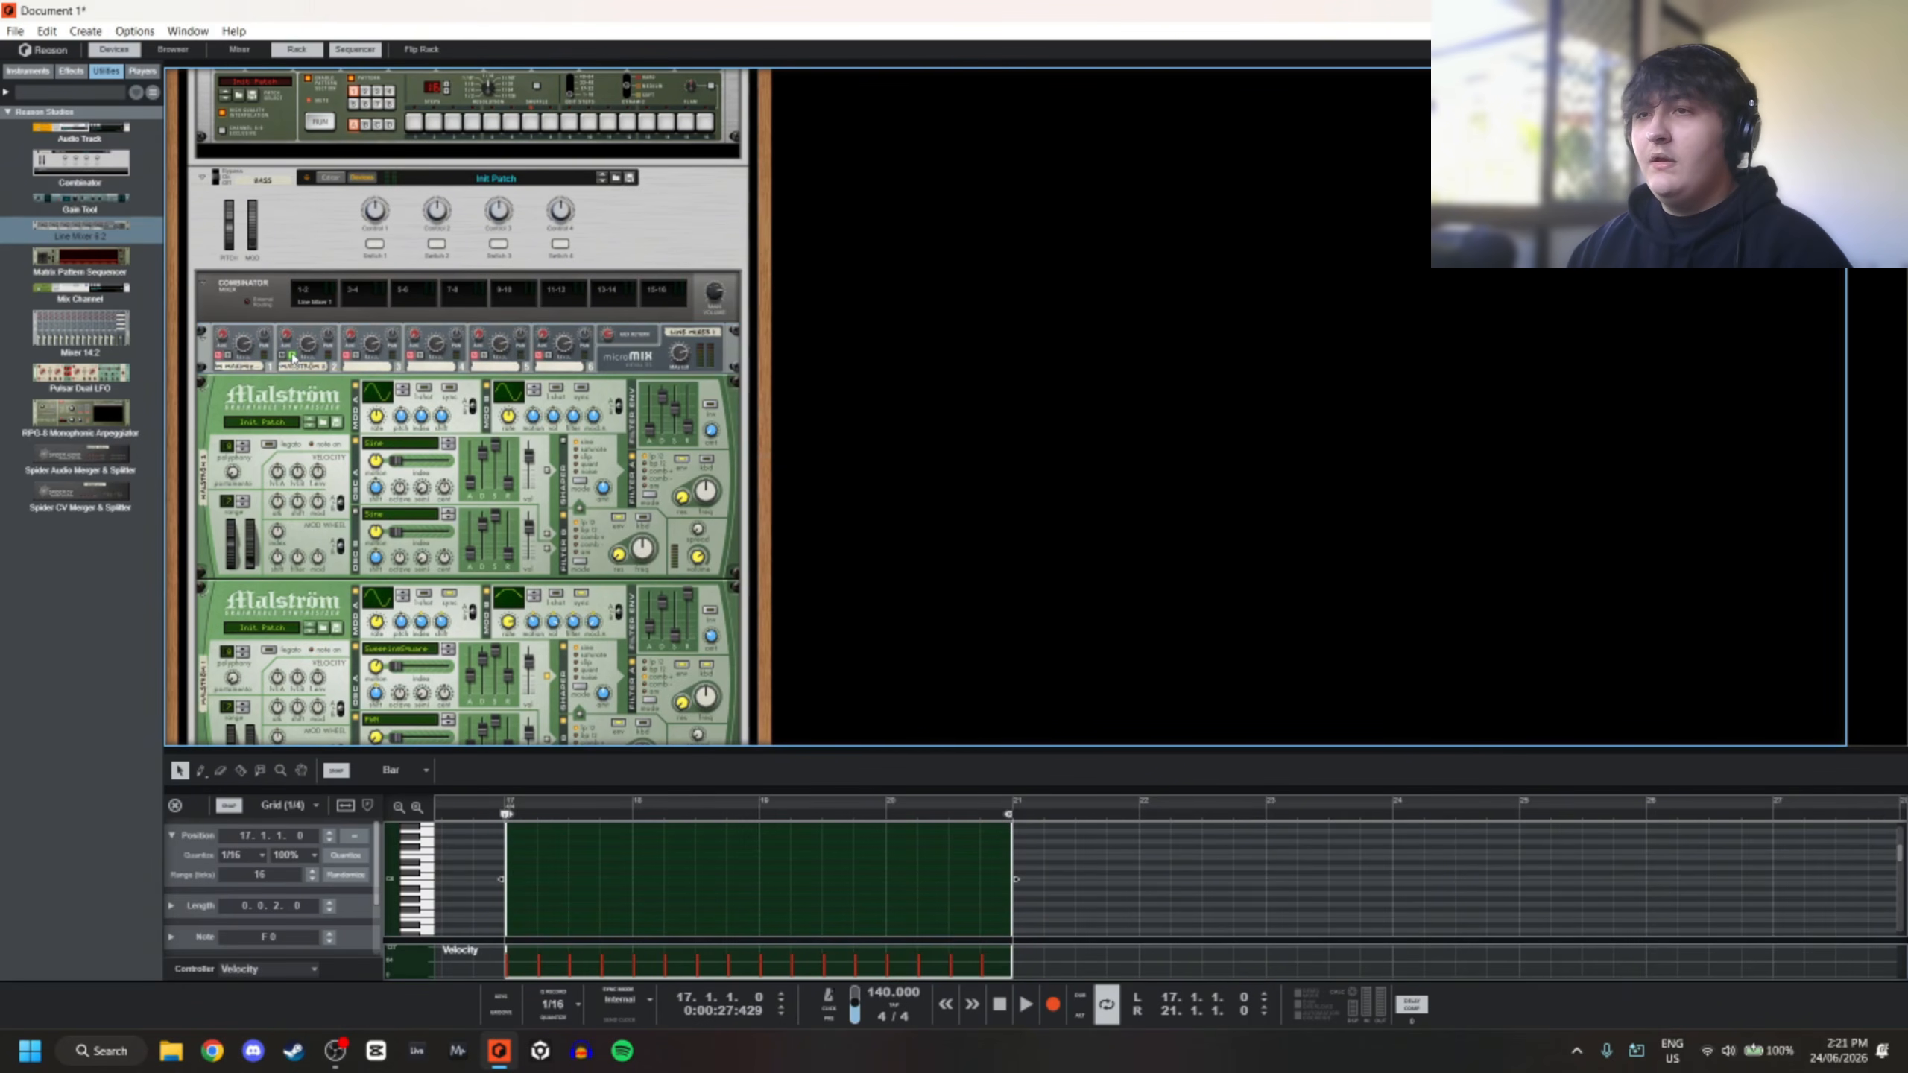
Set the new Malström's oscillator A release to 48 and its master level to 109, and audition the loop
drag(477, 484, 478, 475)
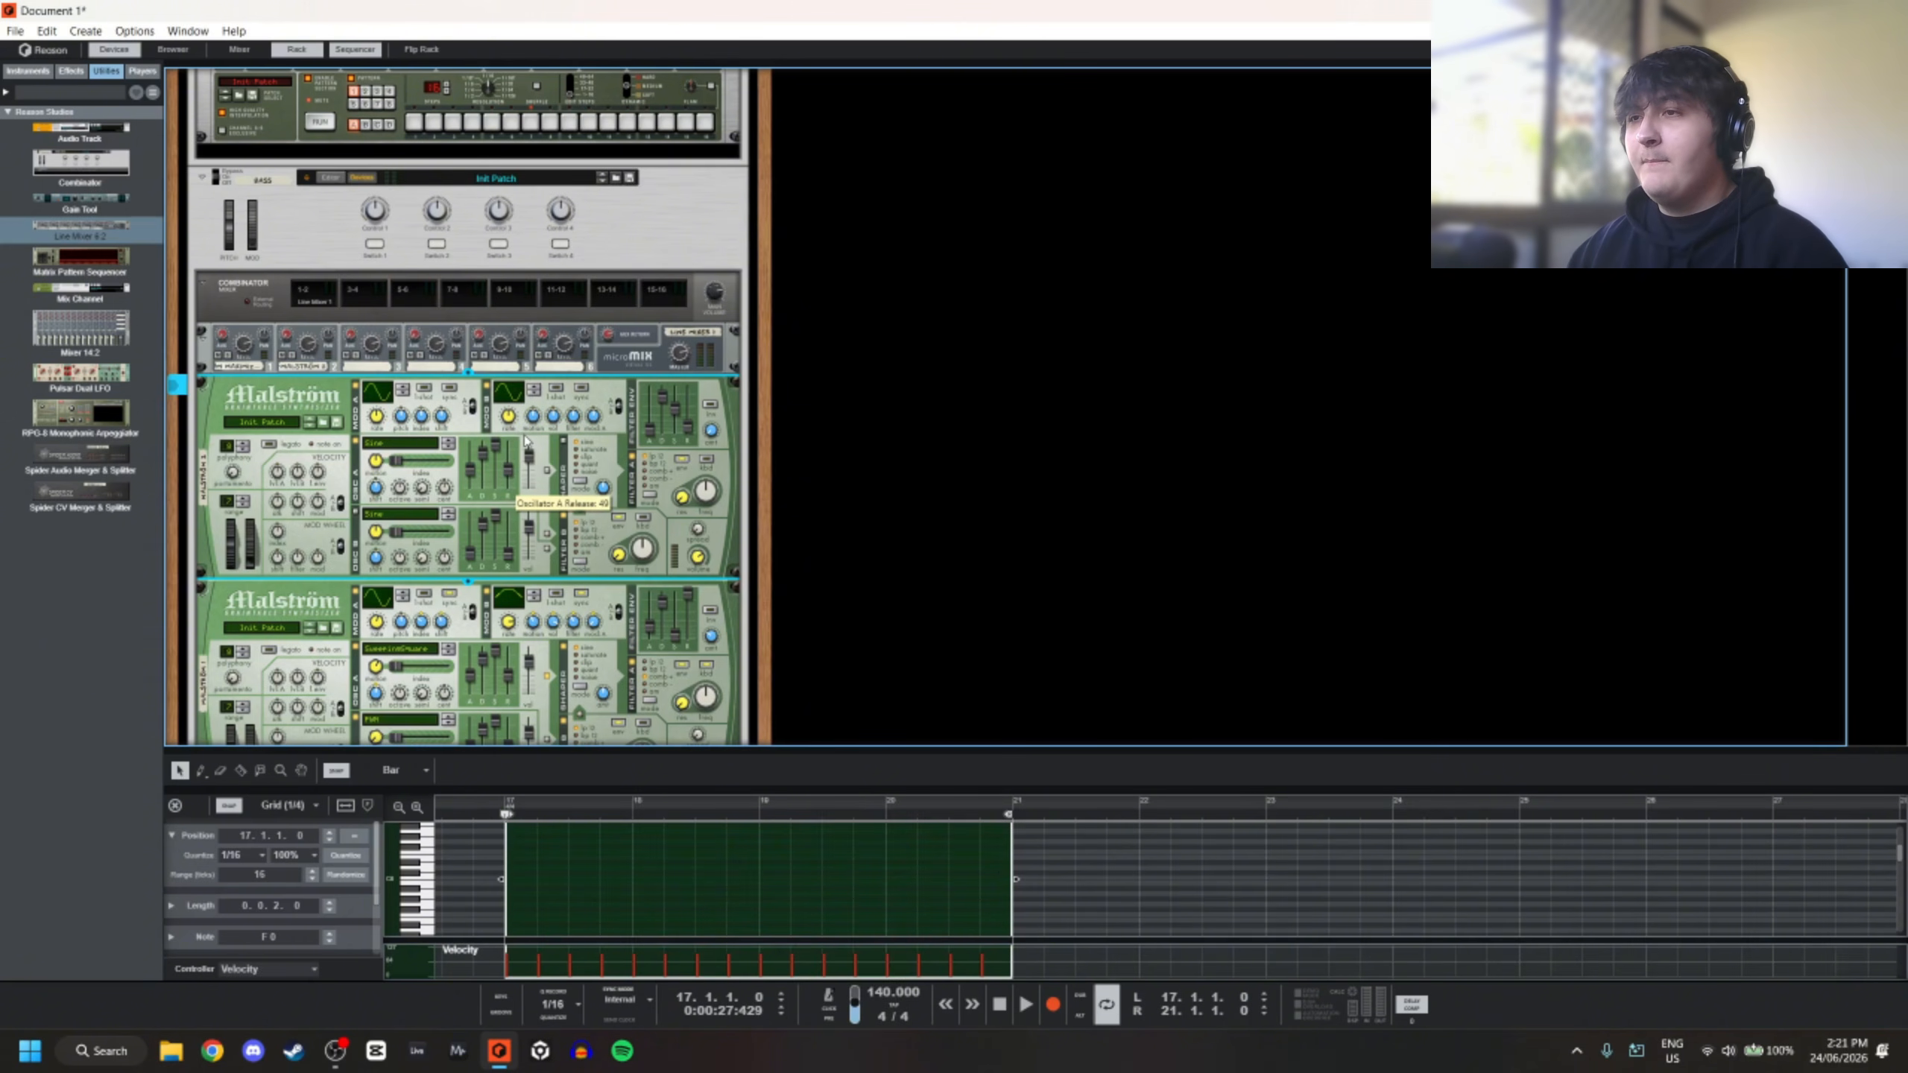
scroll(749, 479, down, 2)
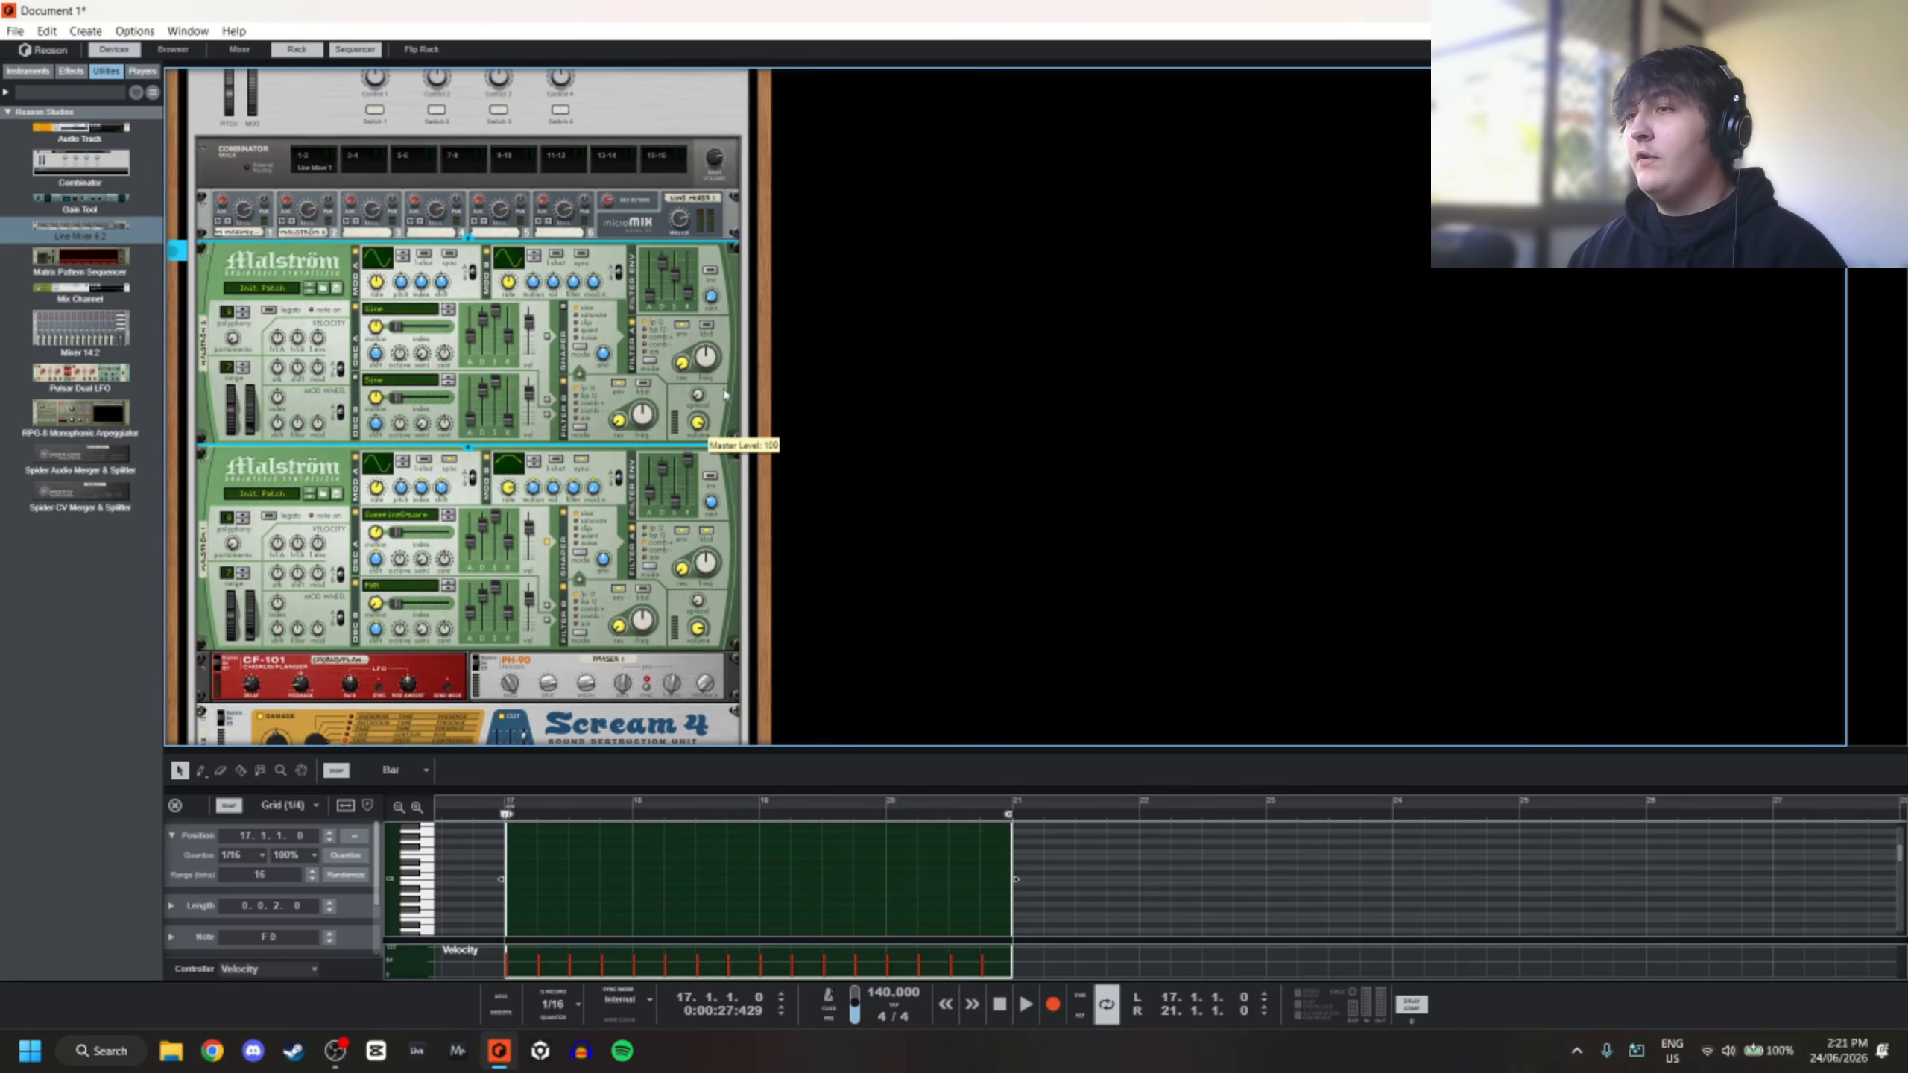
key(space)
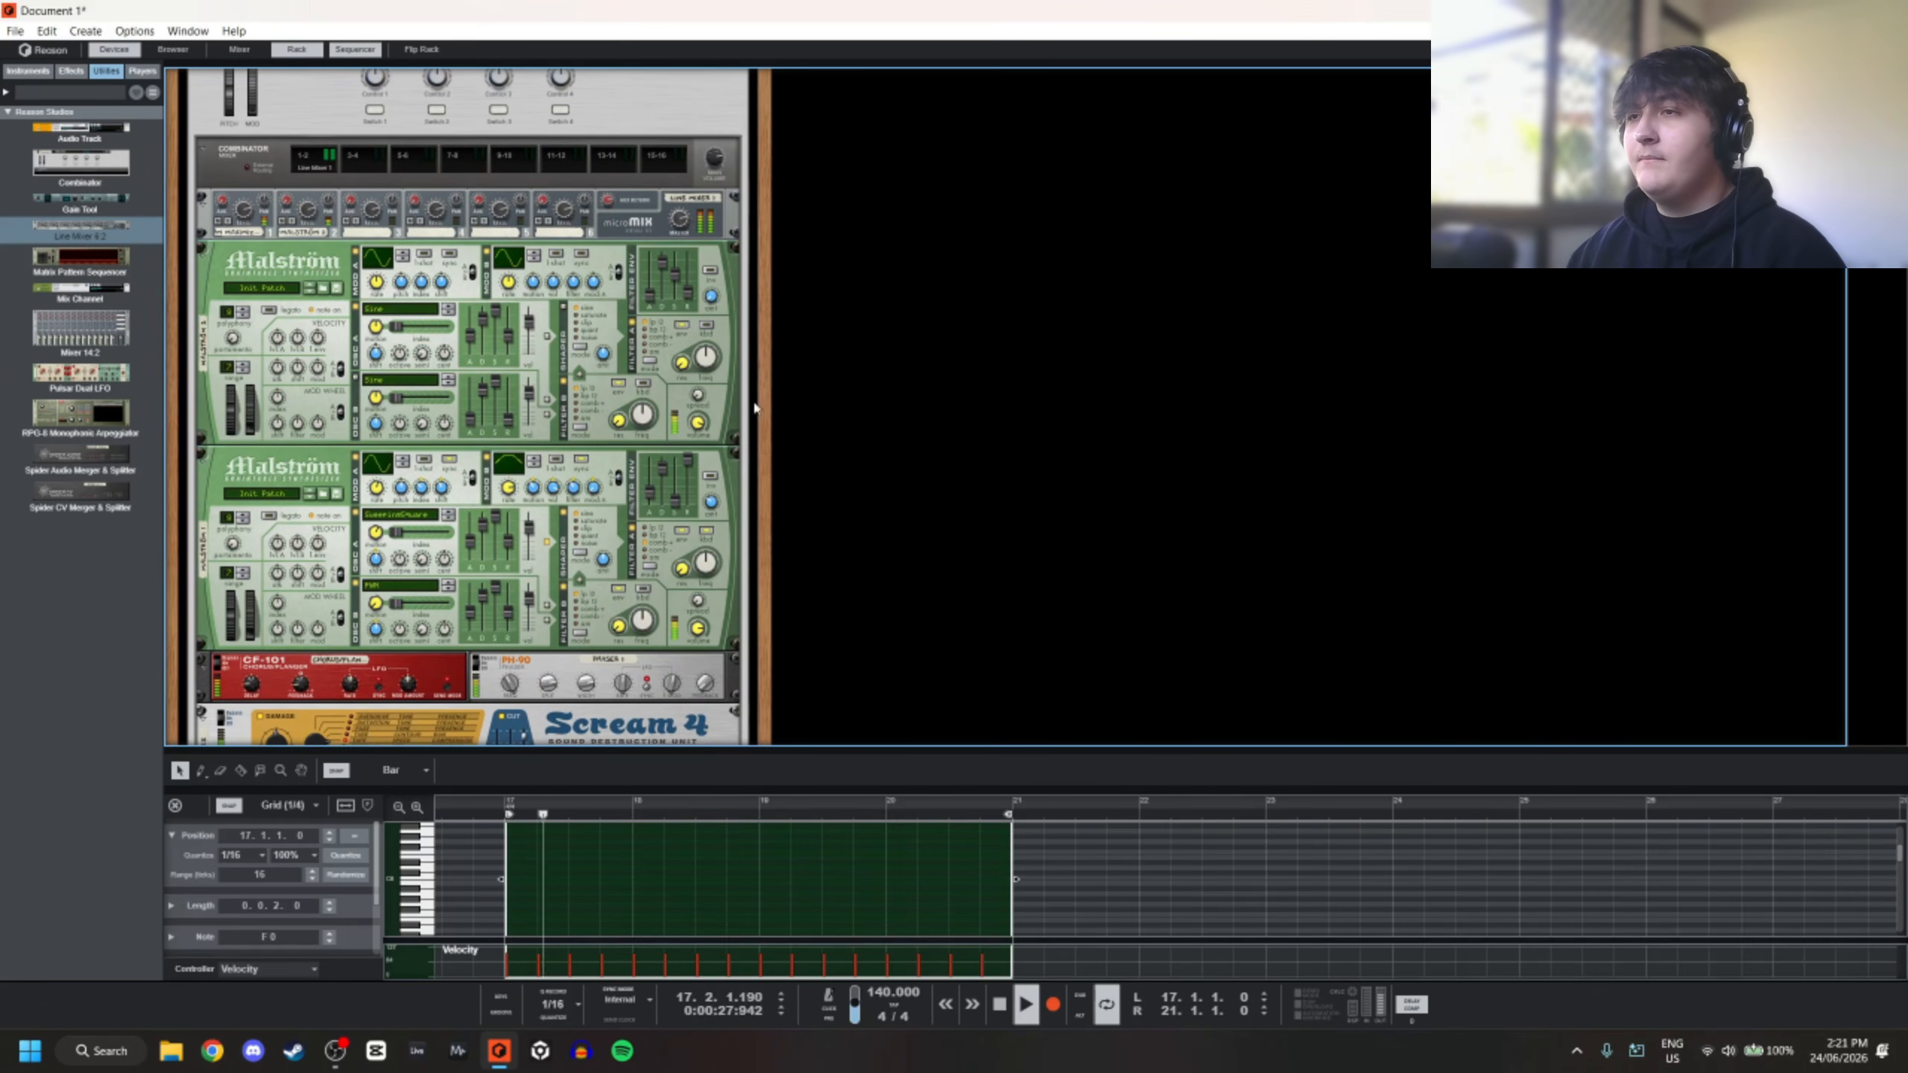
Add an MClass Maximizer after the new Malström, with its input gain at about 11.8 dB, and audition it
click(28, 71)
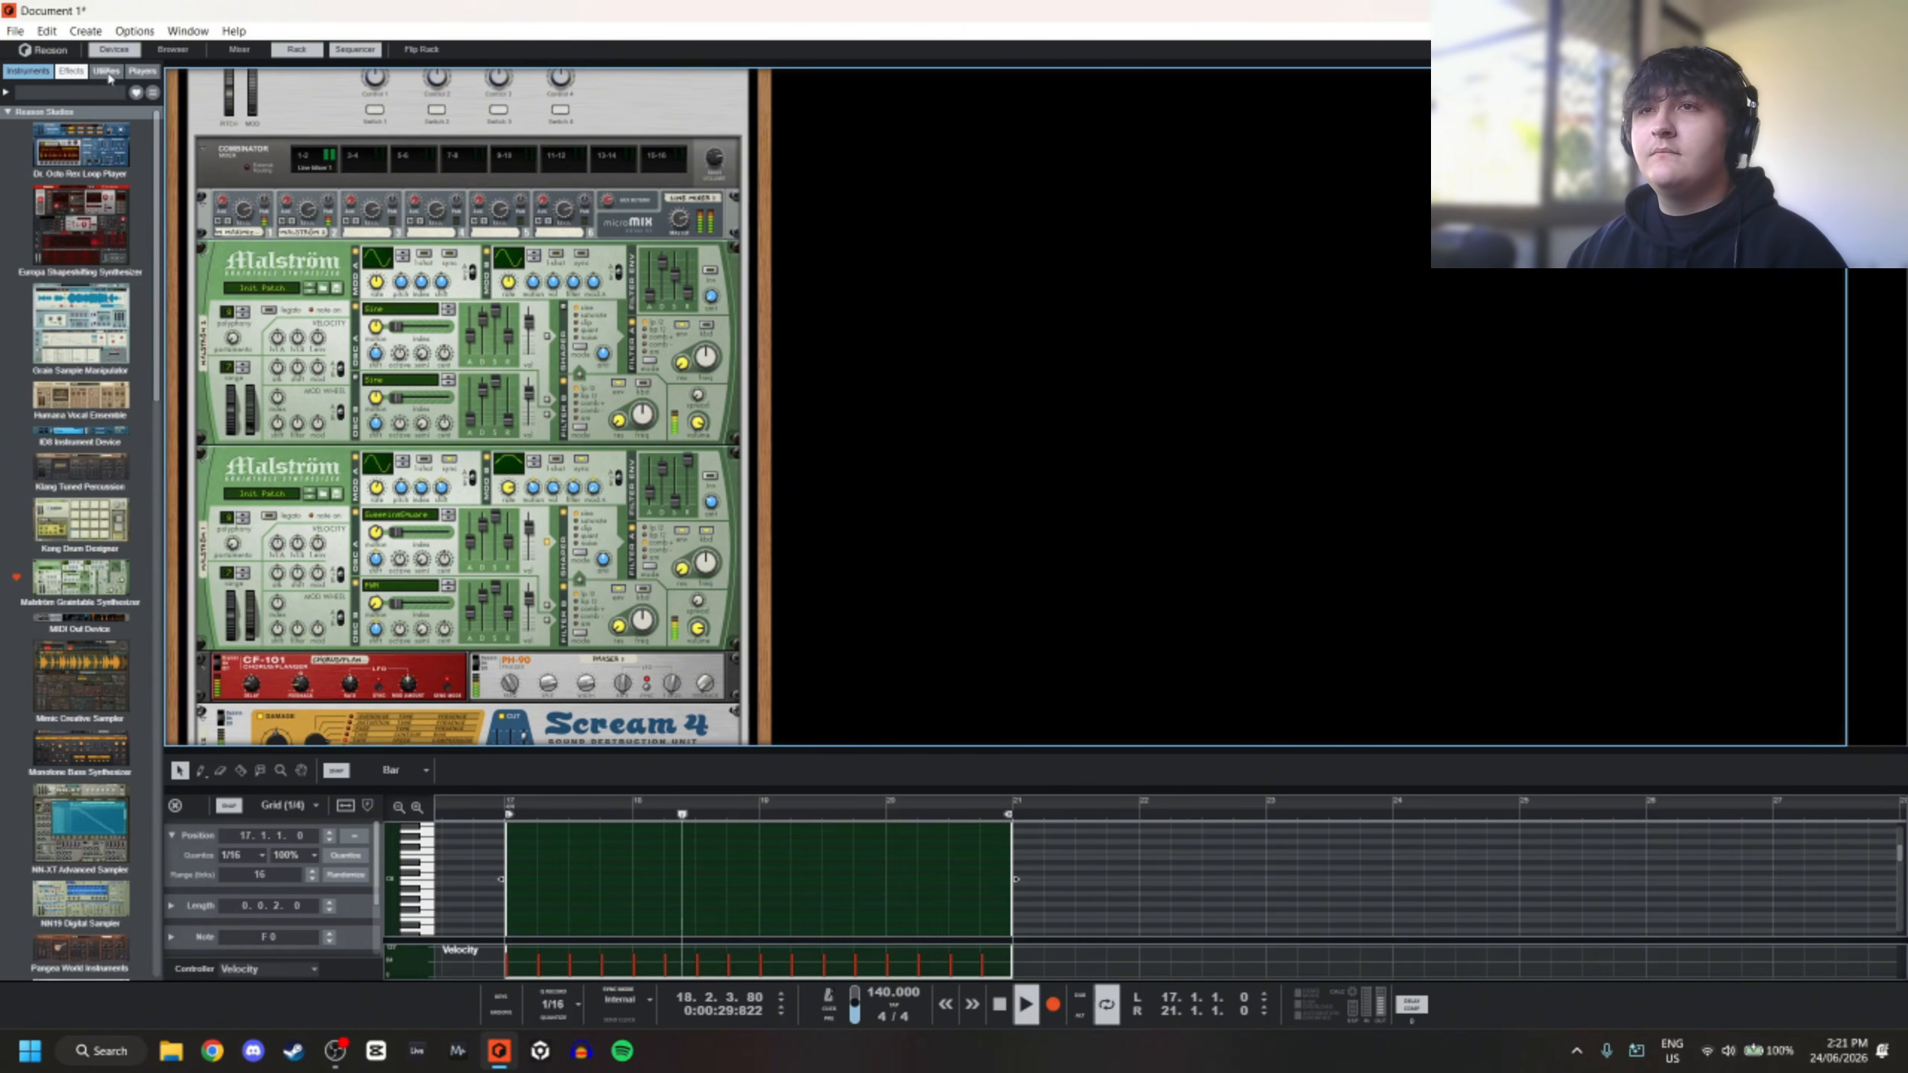
click(71, 71)
scroll(80, 458, down, 1)
drag(80, 579, 487, 466)
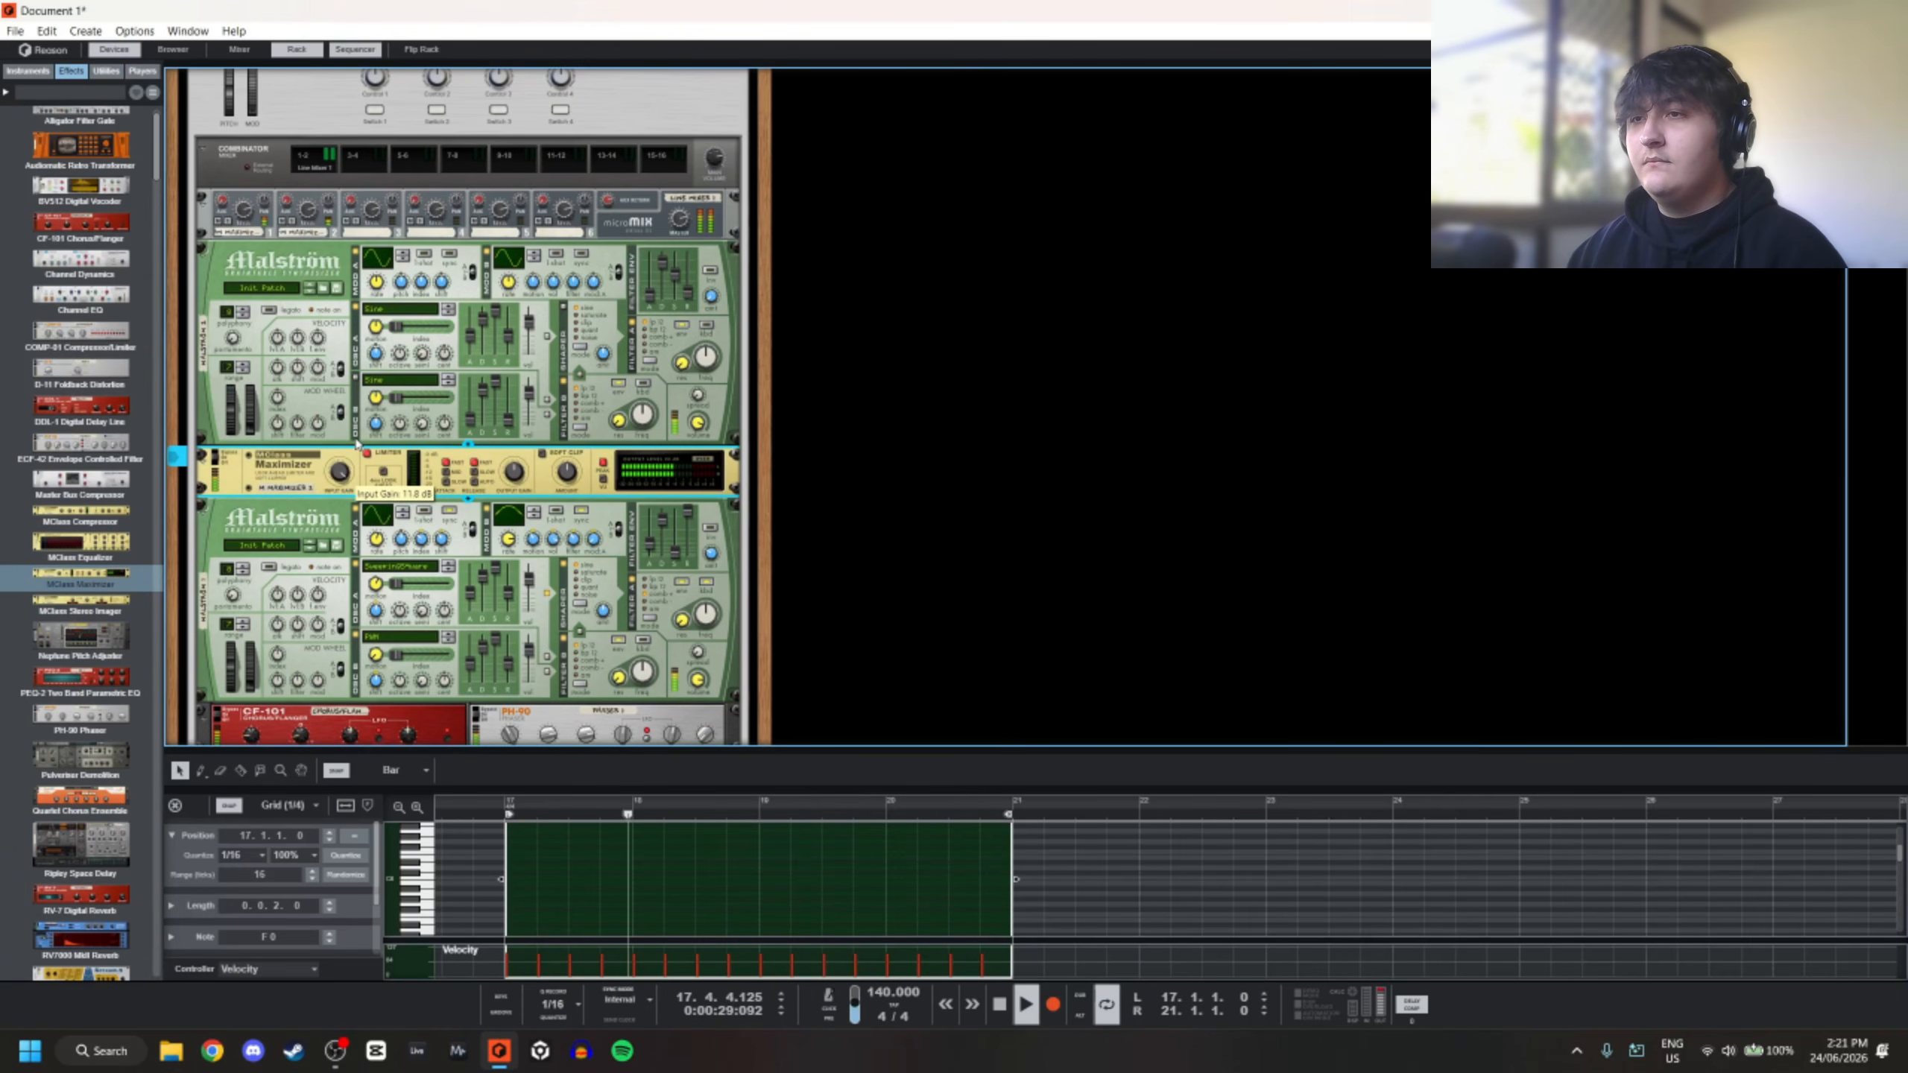
key(space)
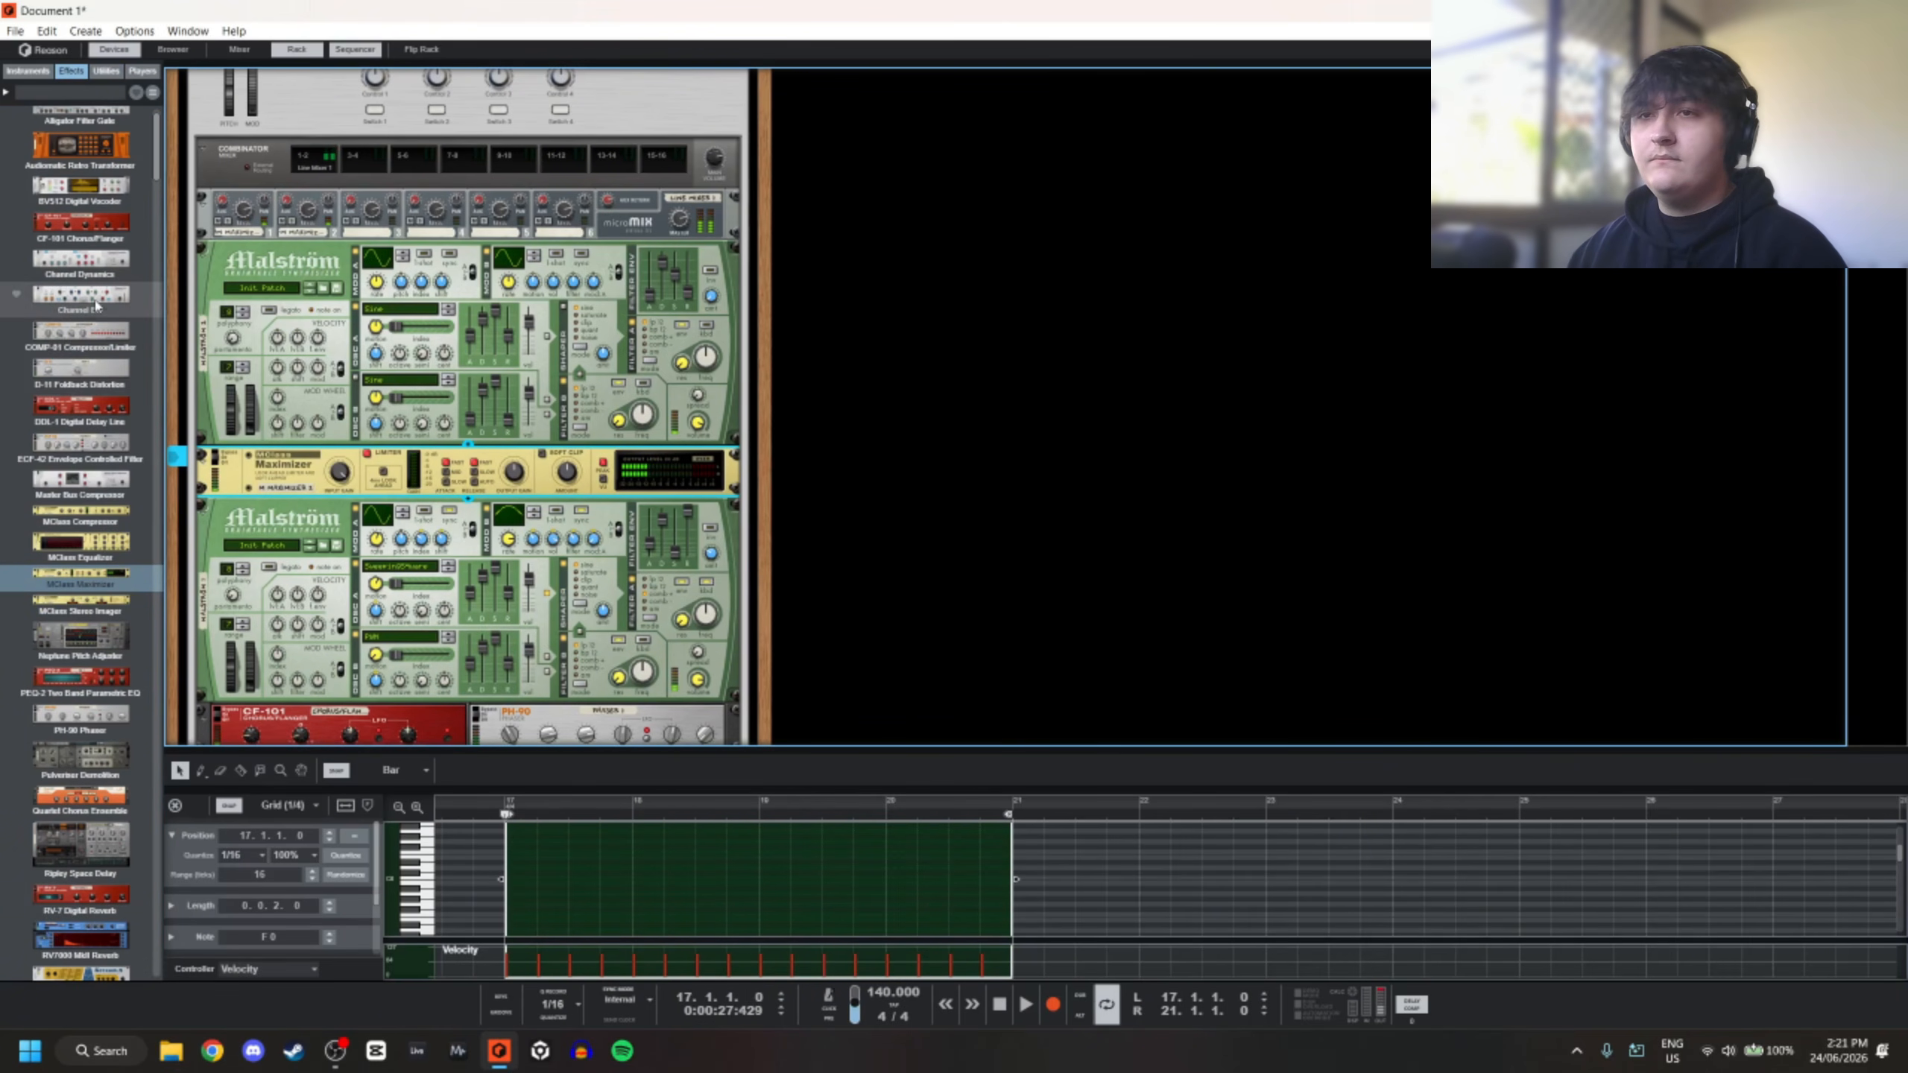
Search the effect devices for "side"
click(74, 92)
text(side)
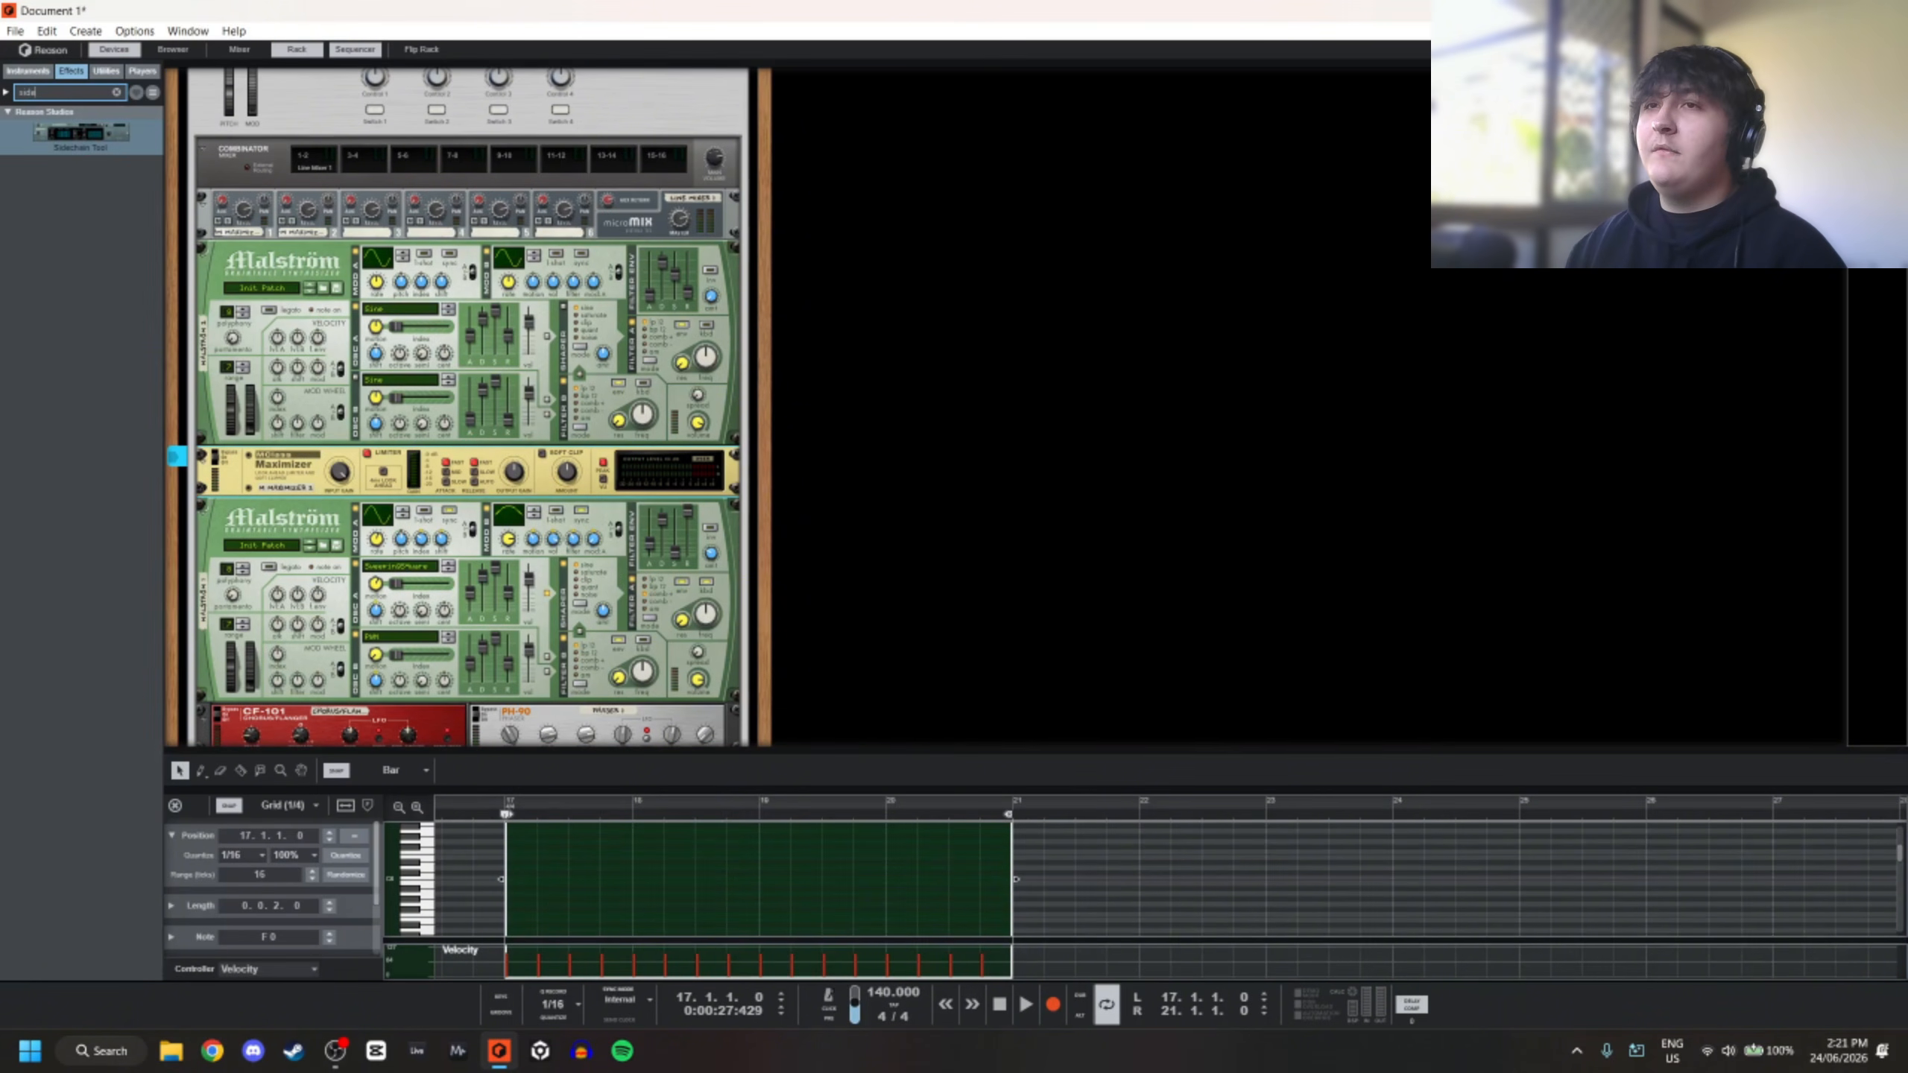
Add a Sidechain Tool below the Maximizer in the bass Combinator and switch it to the mode driven by its sidechain input
drag(81, 132, 473, 509)
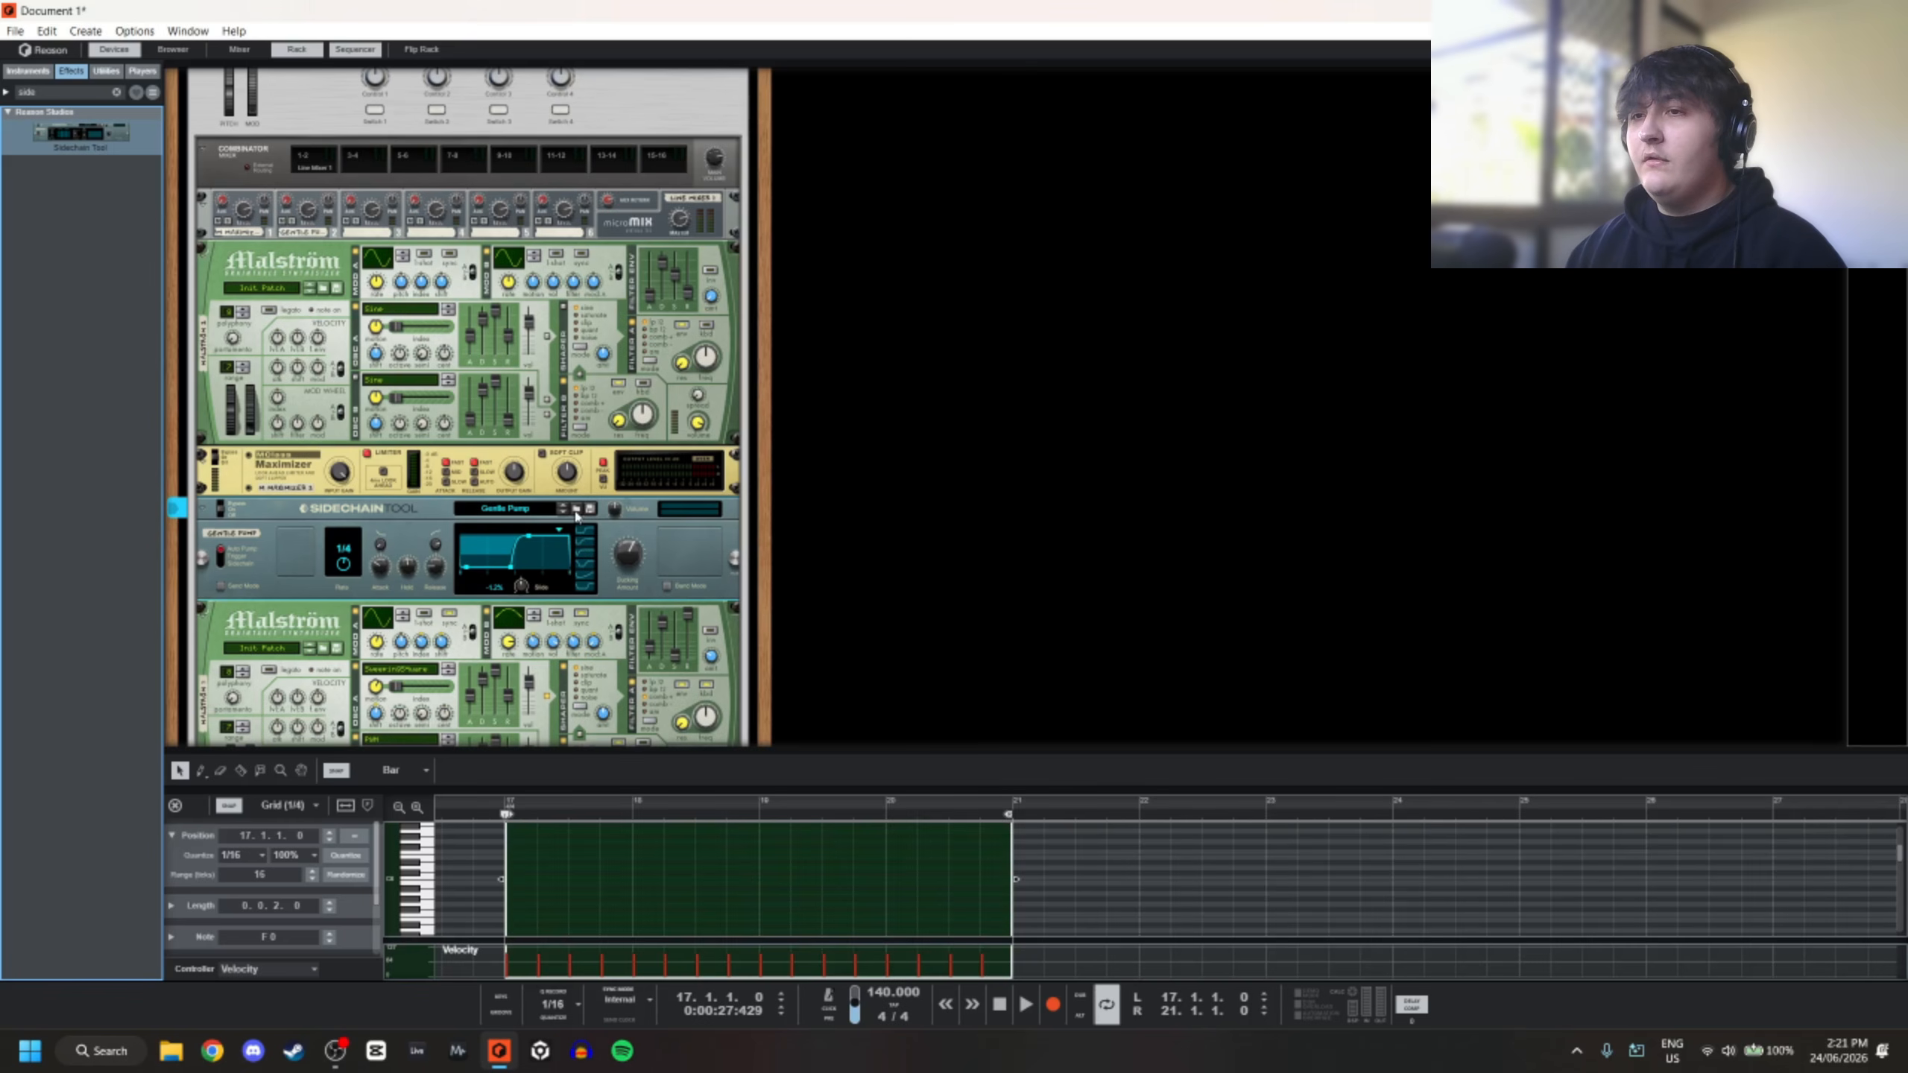
click(225, 569)
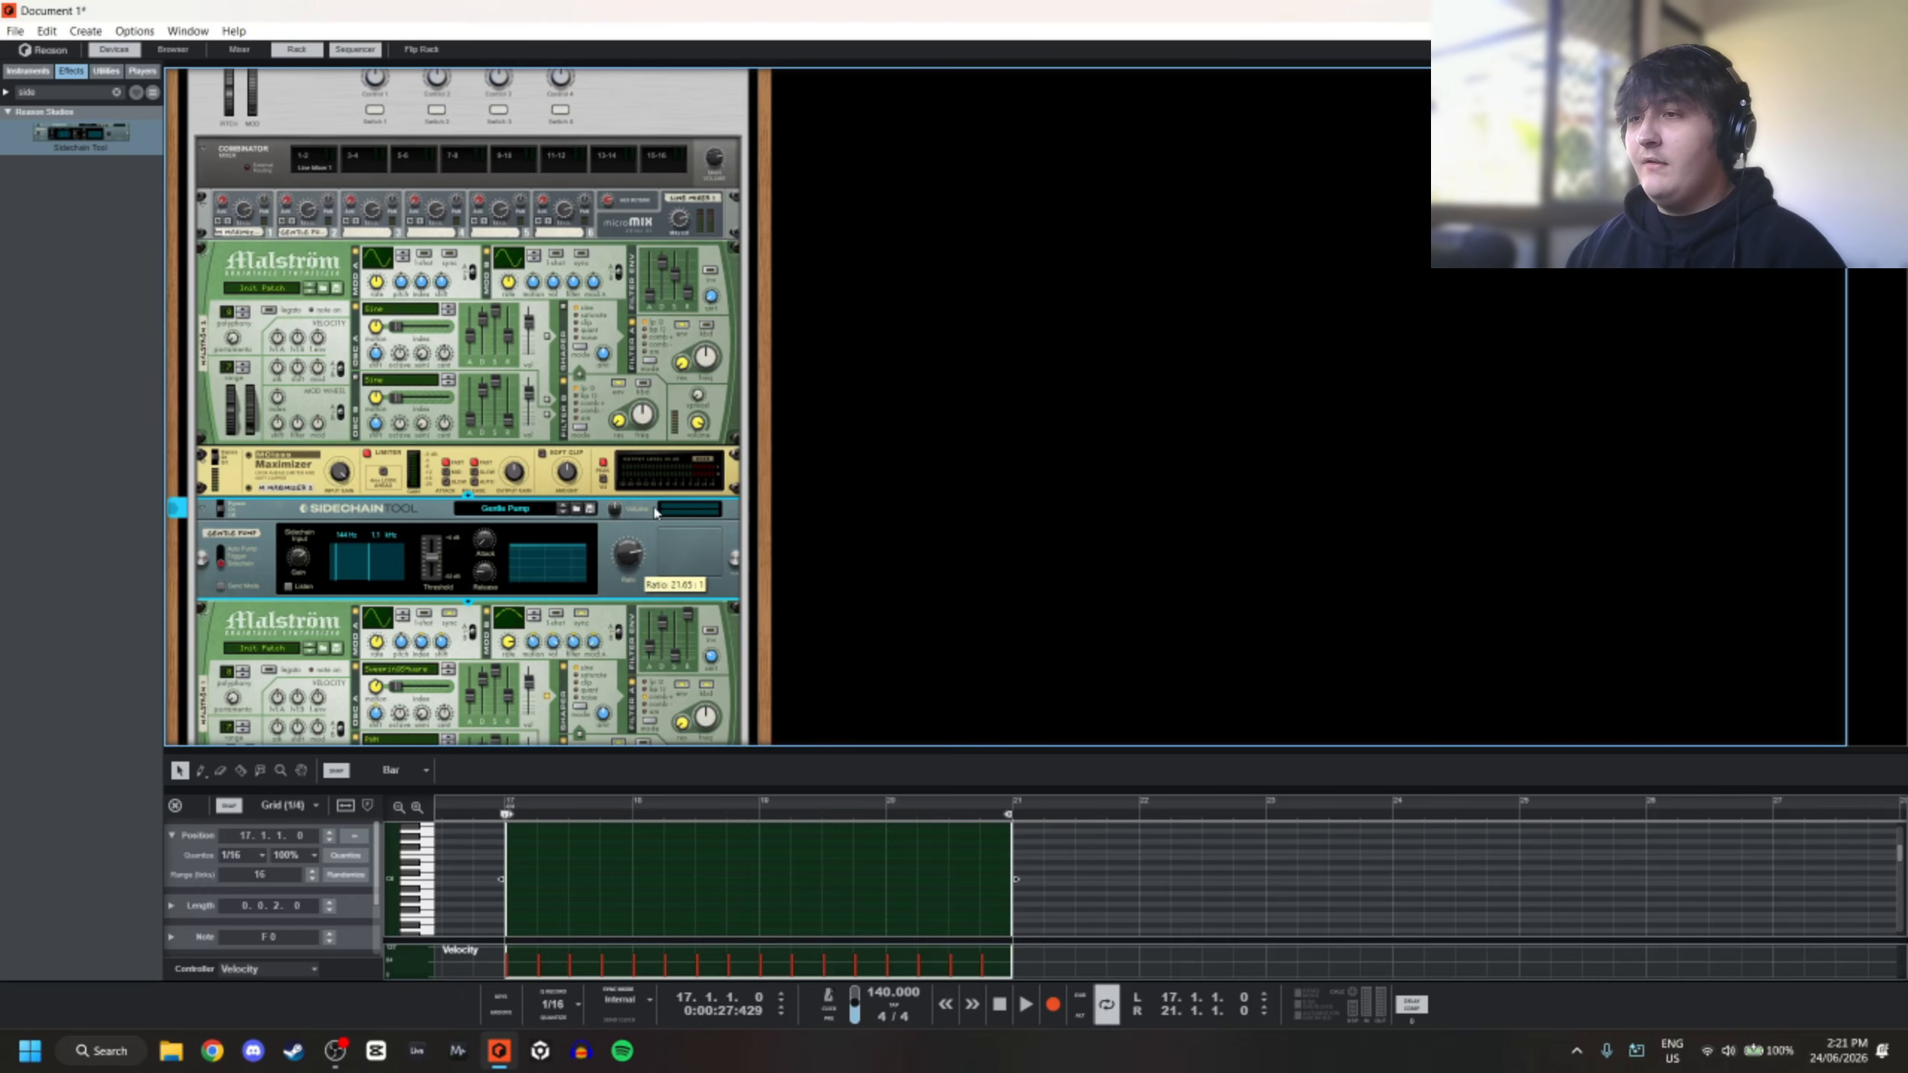
Add a Spider Audio Merger & Splitter below the Redrum inside the drum Combinator
key(Tab)
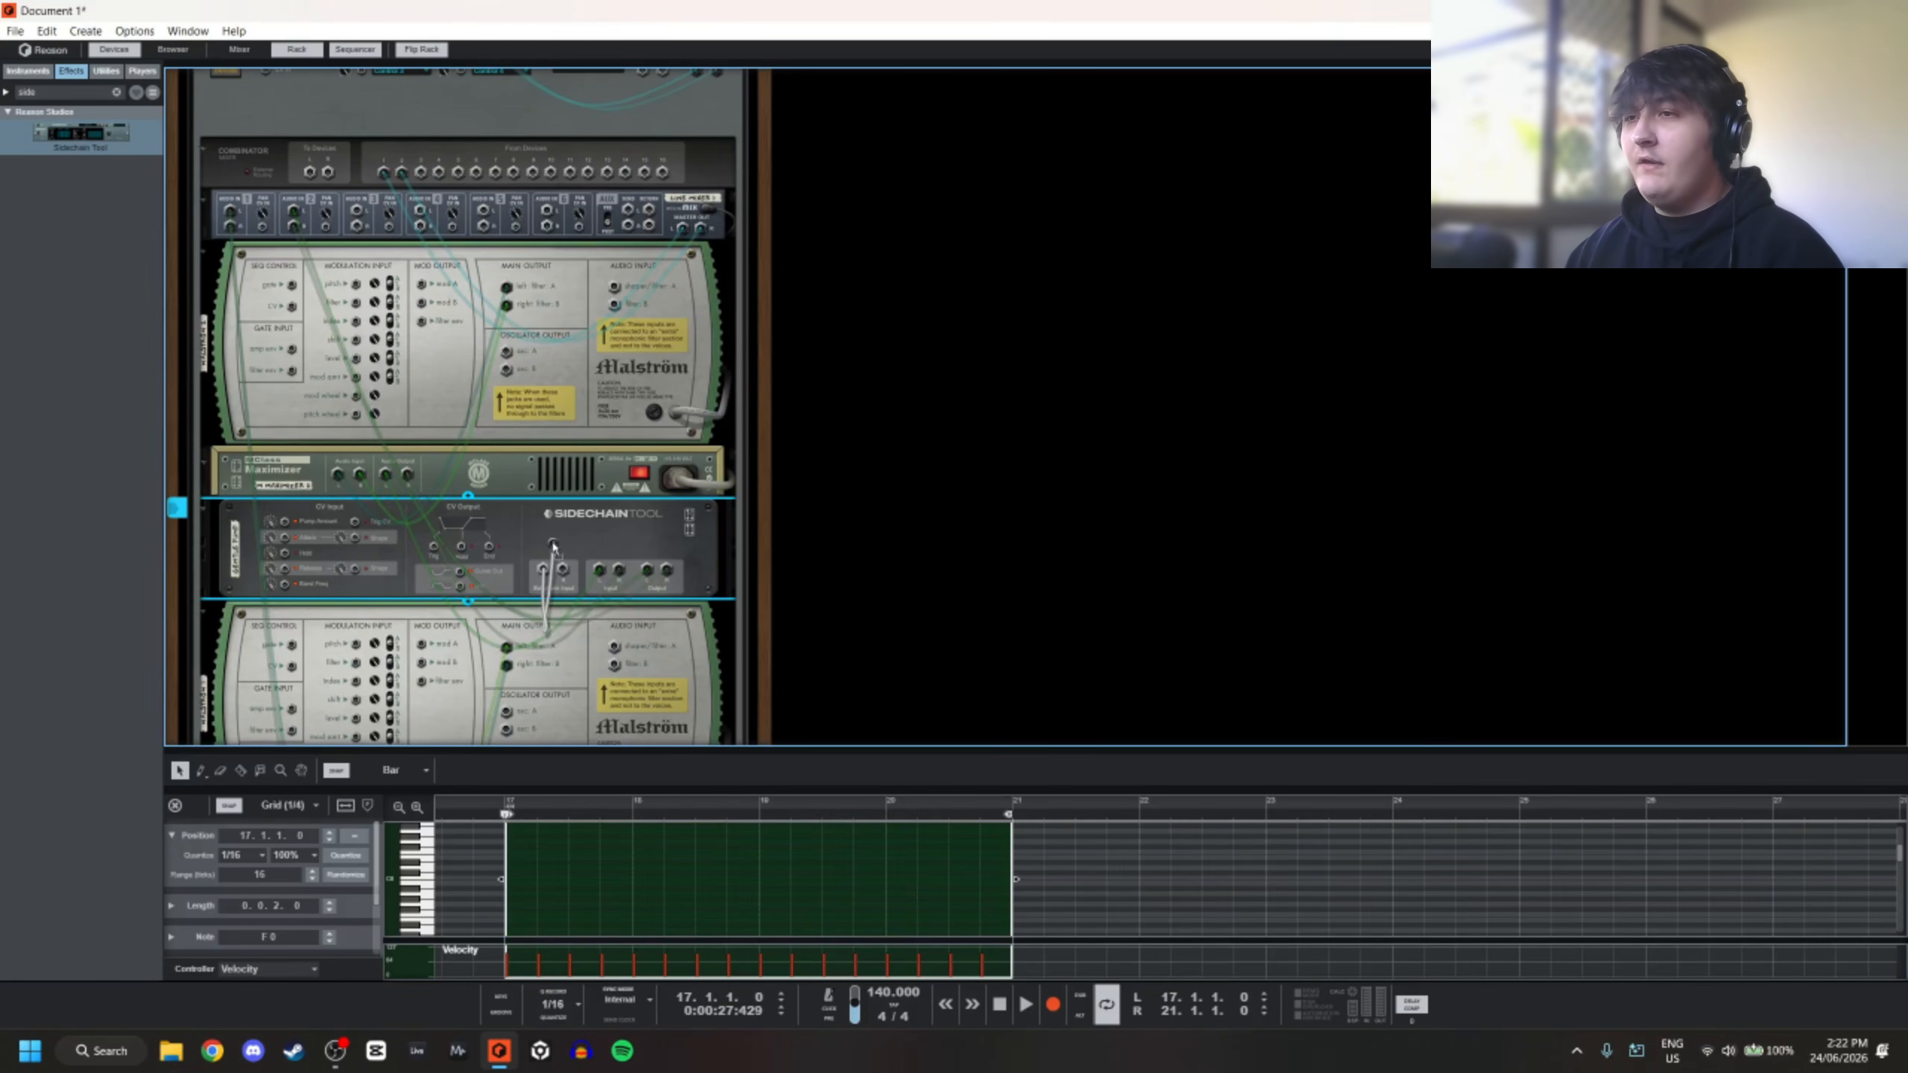
scroll(552, 556, up, 6)
scroll(679, 498, up, 5)
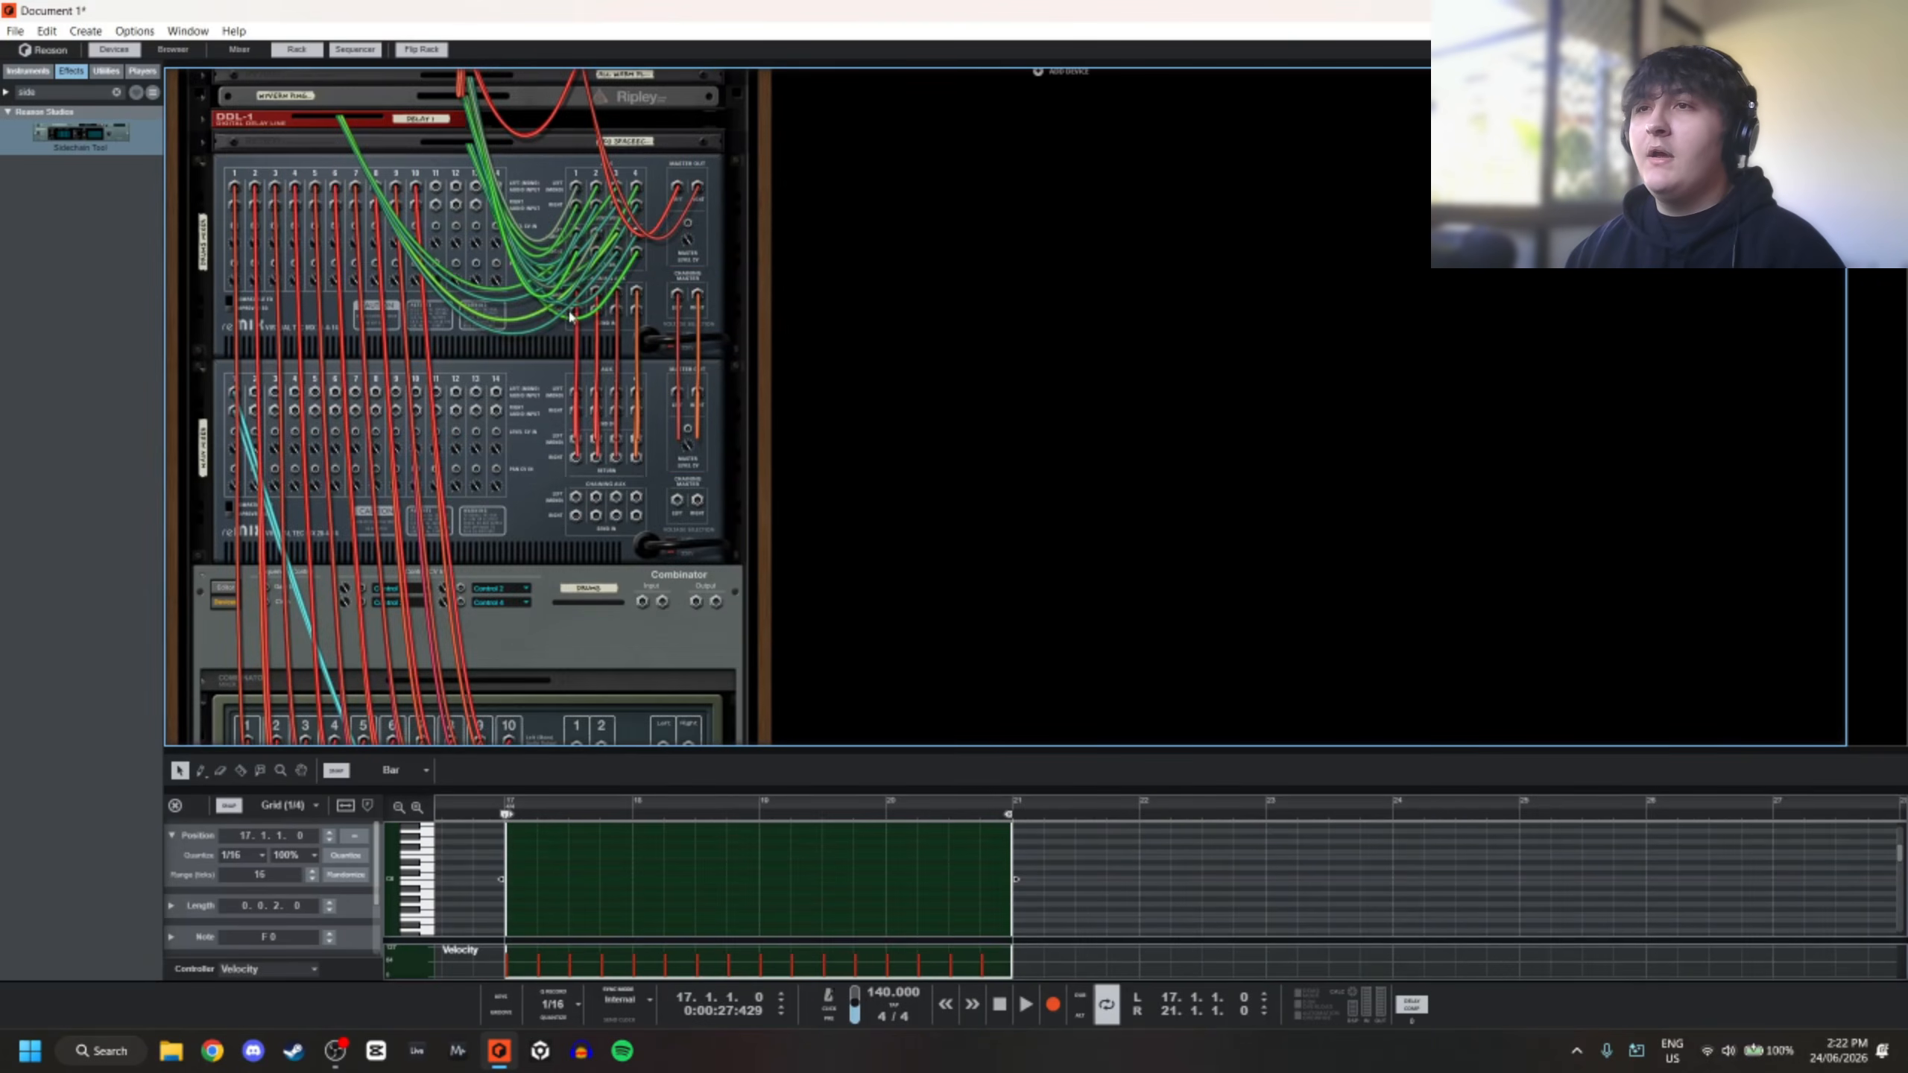
scroll(261, 334, down, 5)
key(Tab)
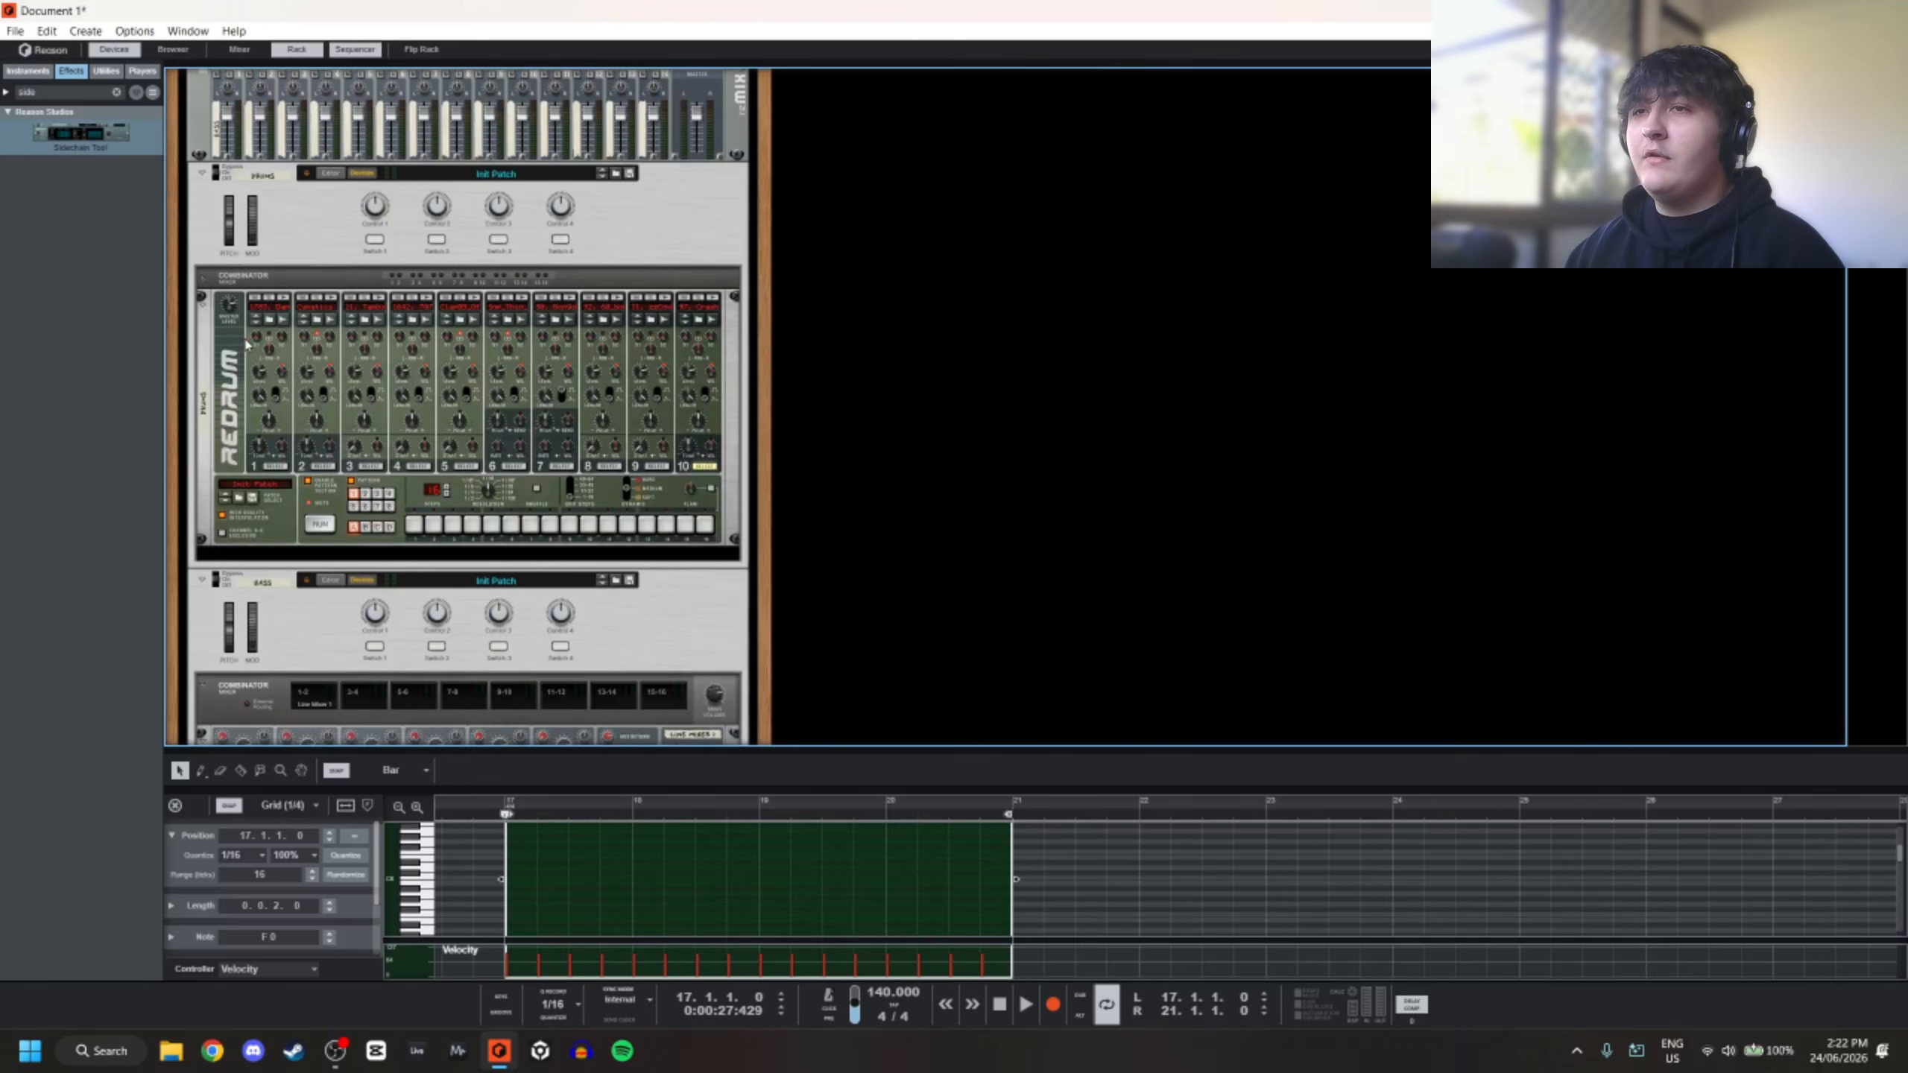
scroll(260, 334, up, 1)
key(Tab)
scroll(254, 282, up, 3)
scroll(253, 282, down, 4)
click(116, 91)
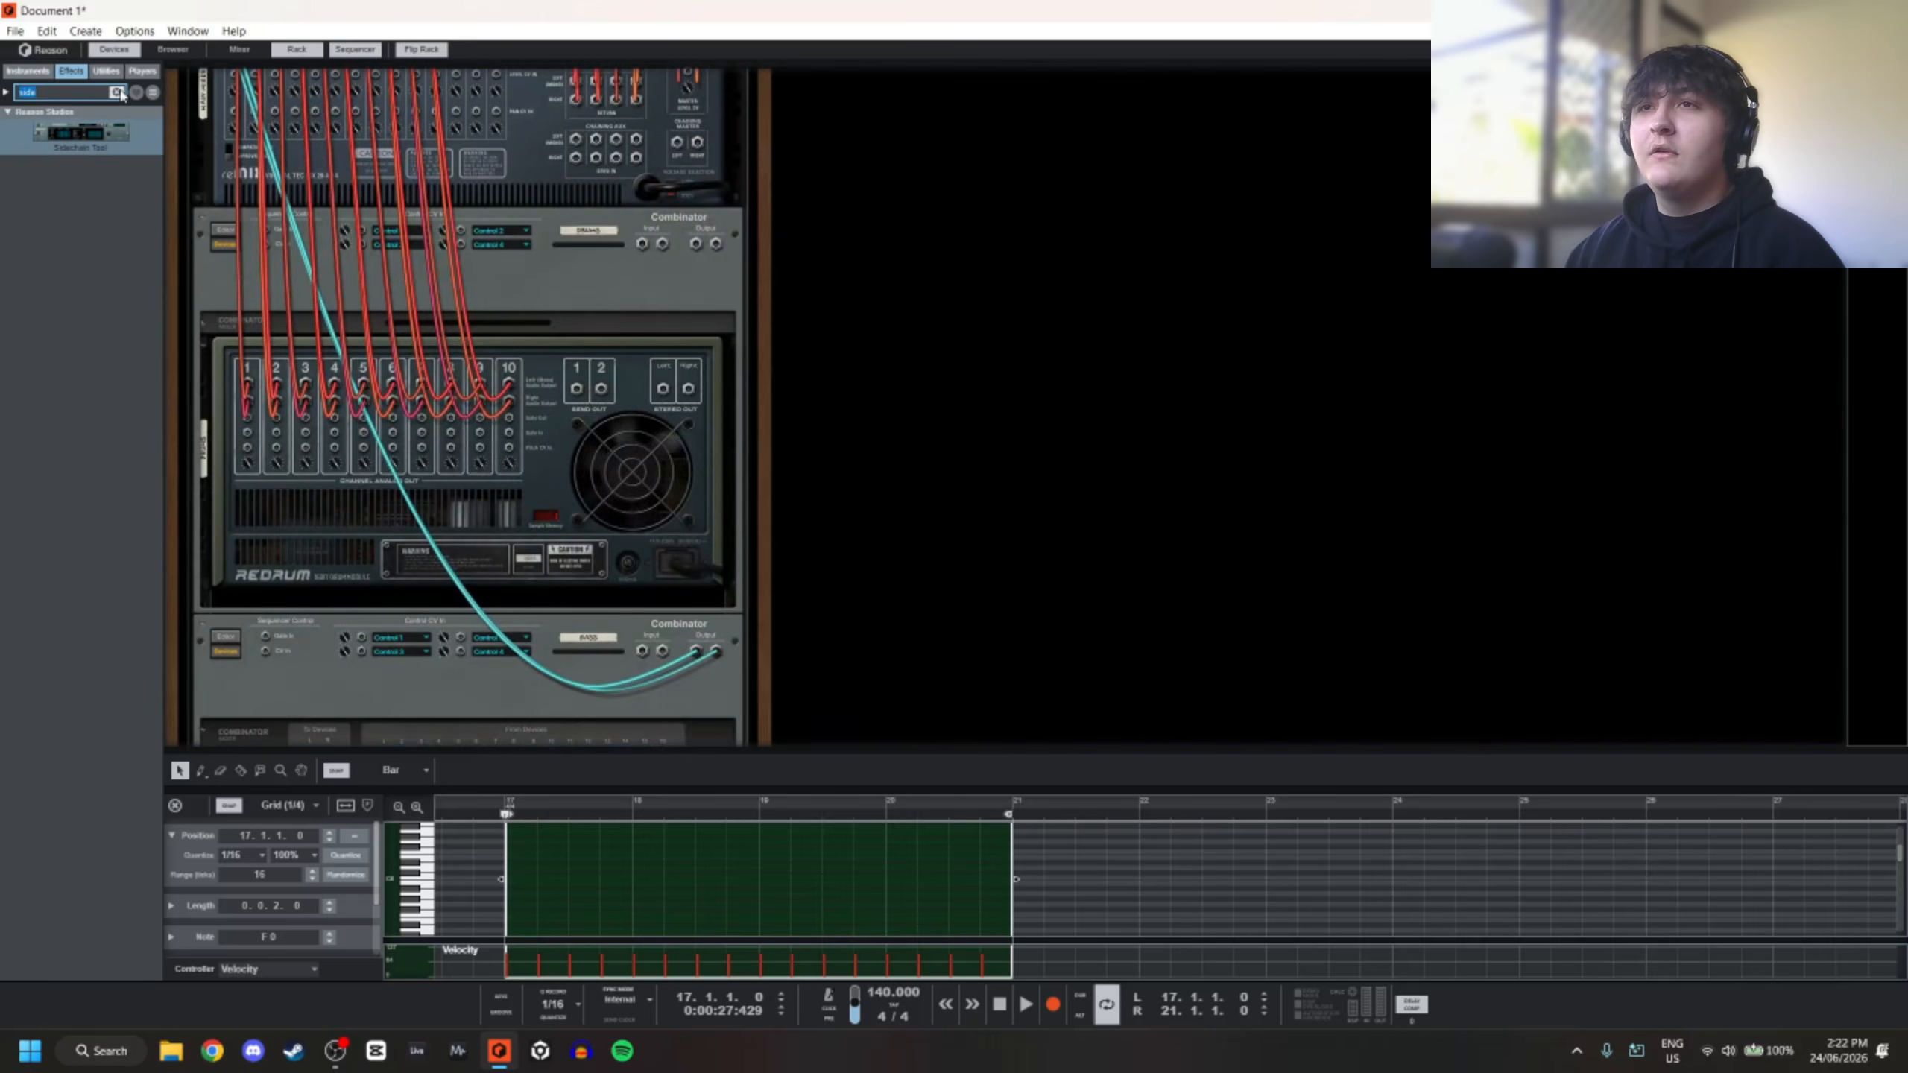
click(106, 71)
click(71, 71)
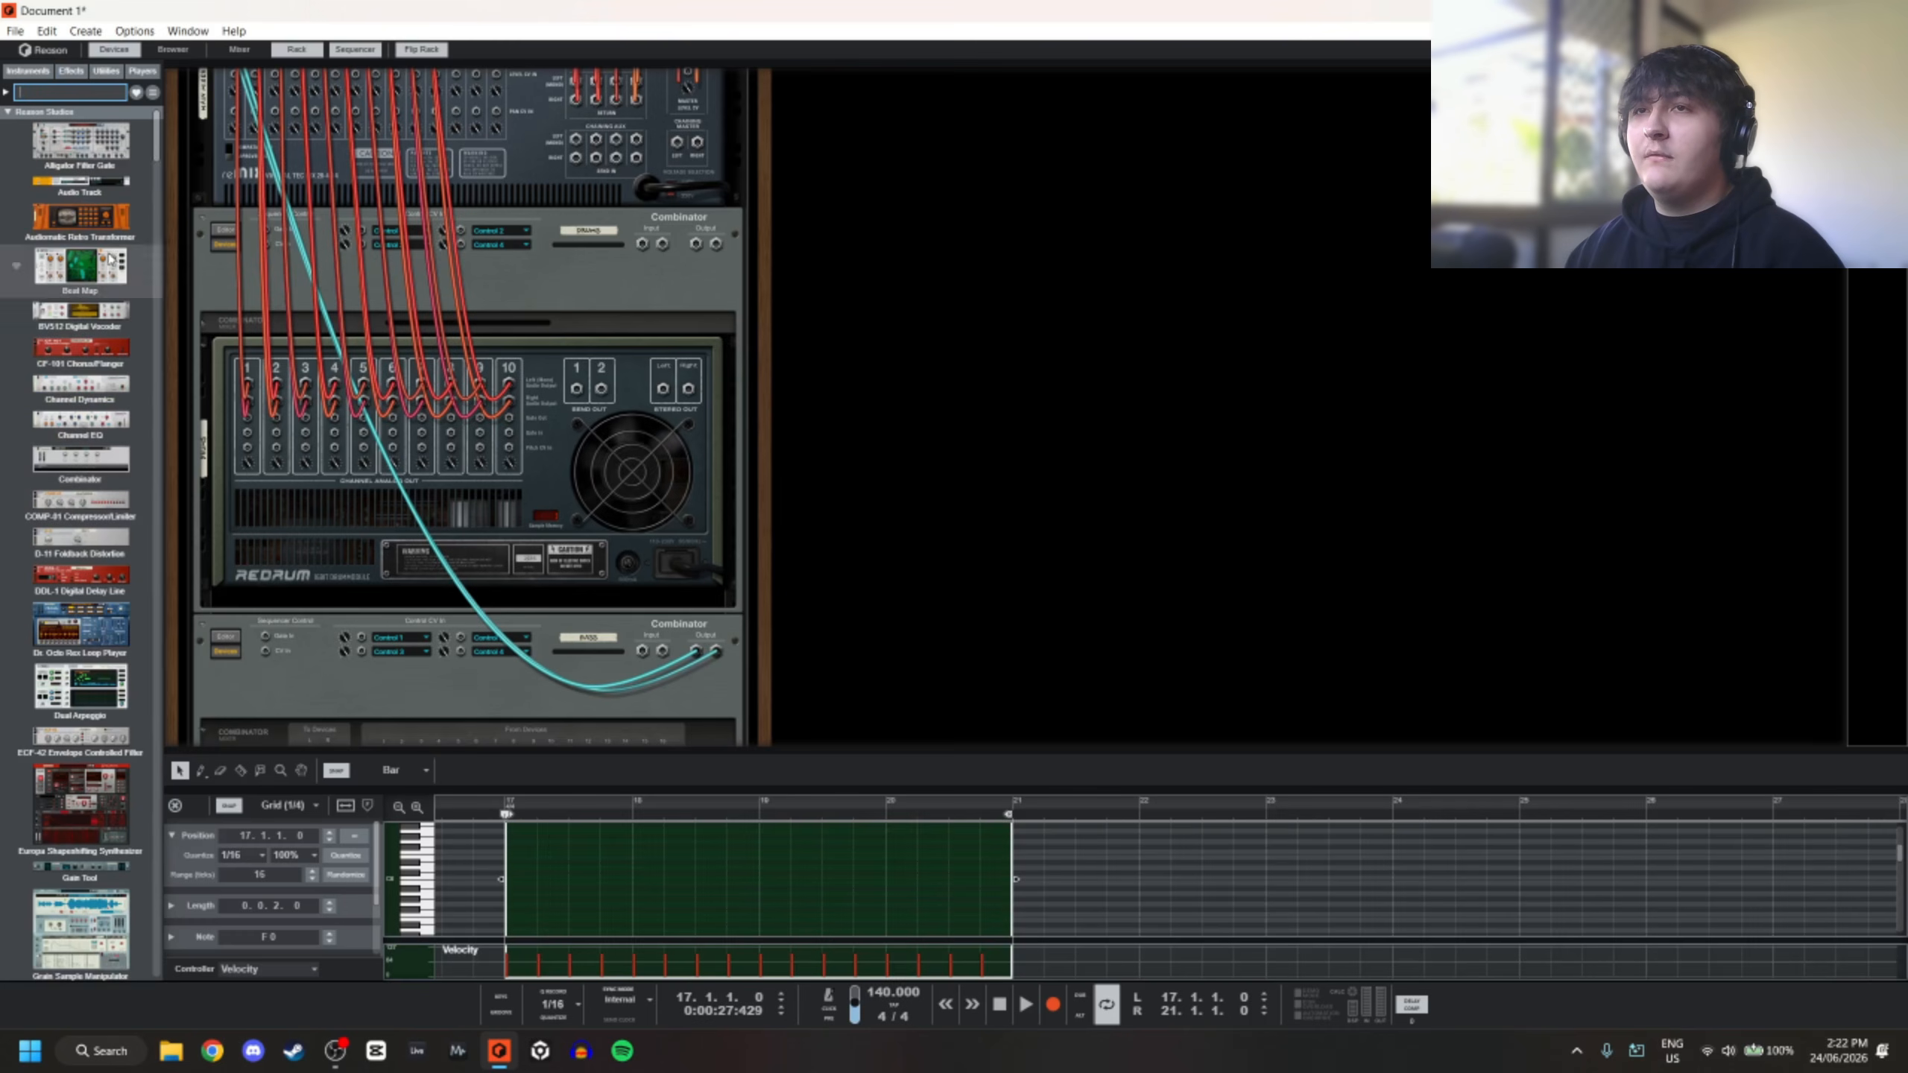
click(106, 71)
drag(134, 480, 417, 608)
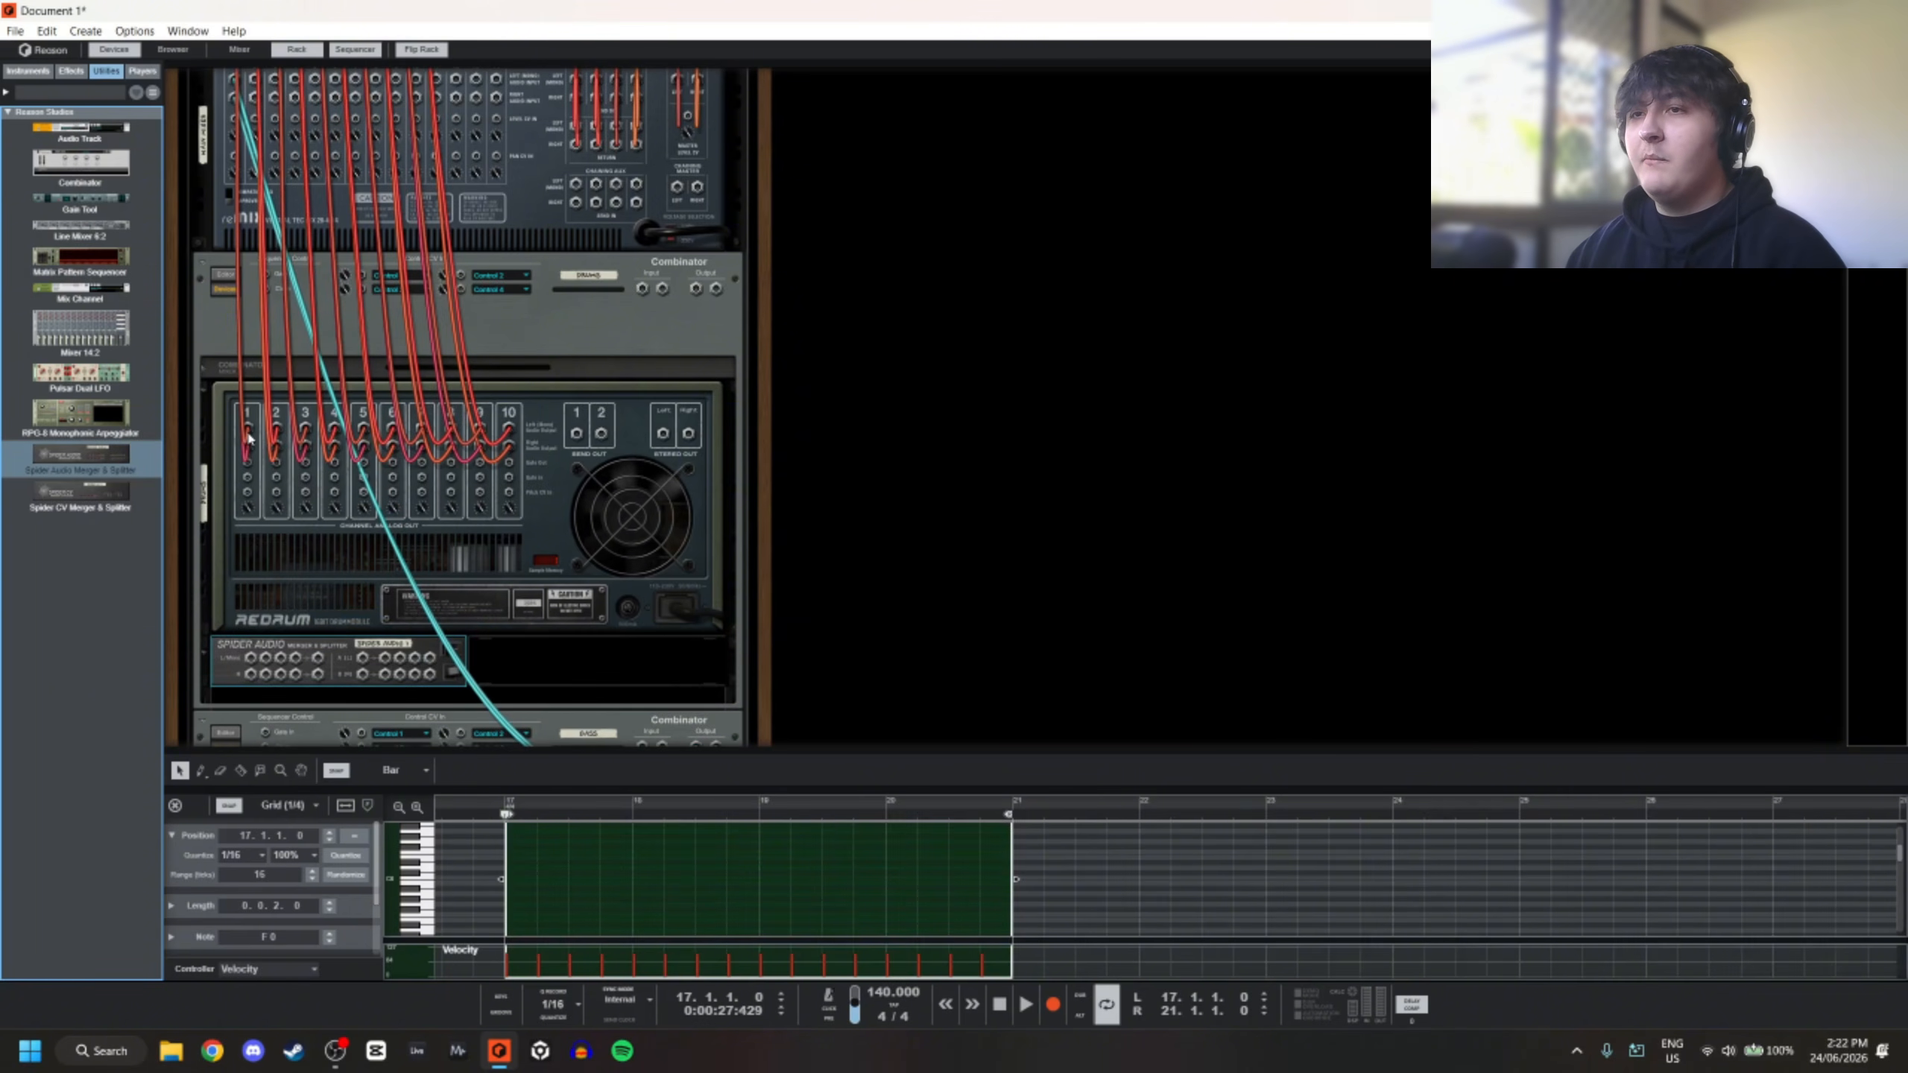
Split the Redrum channel 1 output through the Spider Audio to channel 1 of the drum mixer and the Sidechain Tool's sidechain input
drag(250, 434, 363, 658)
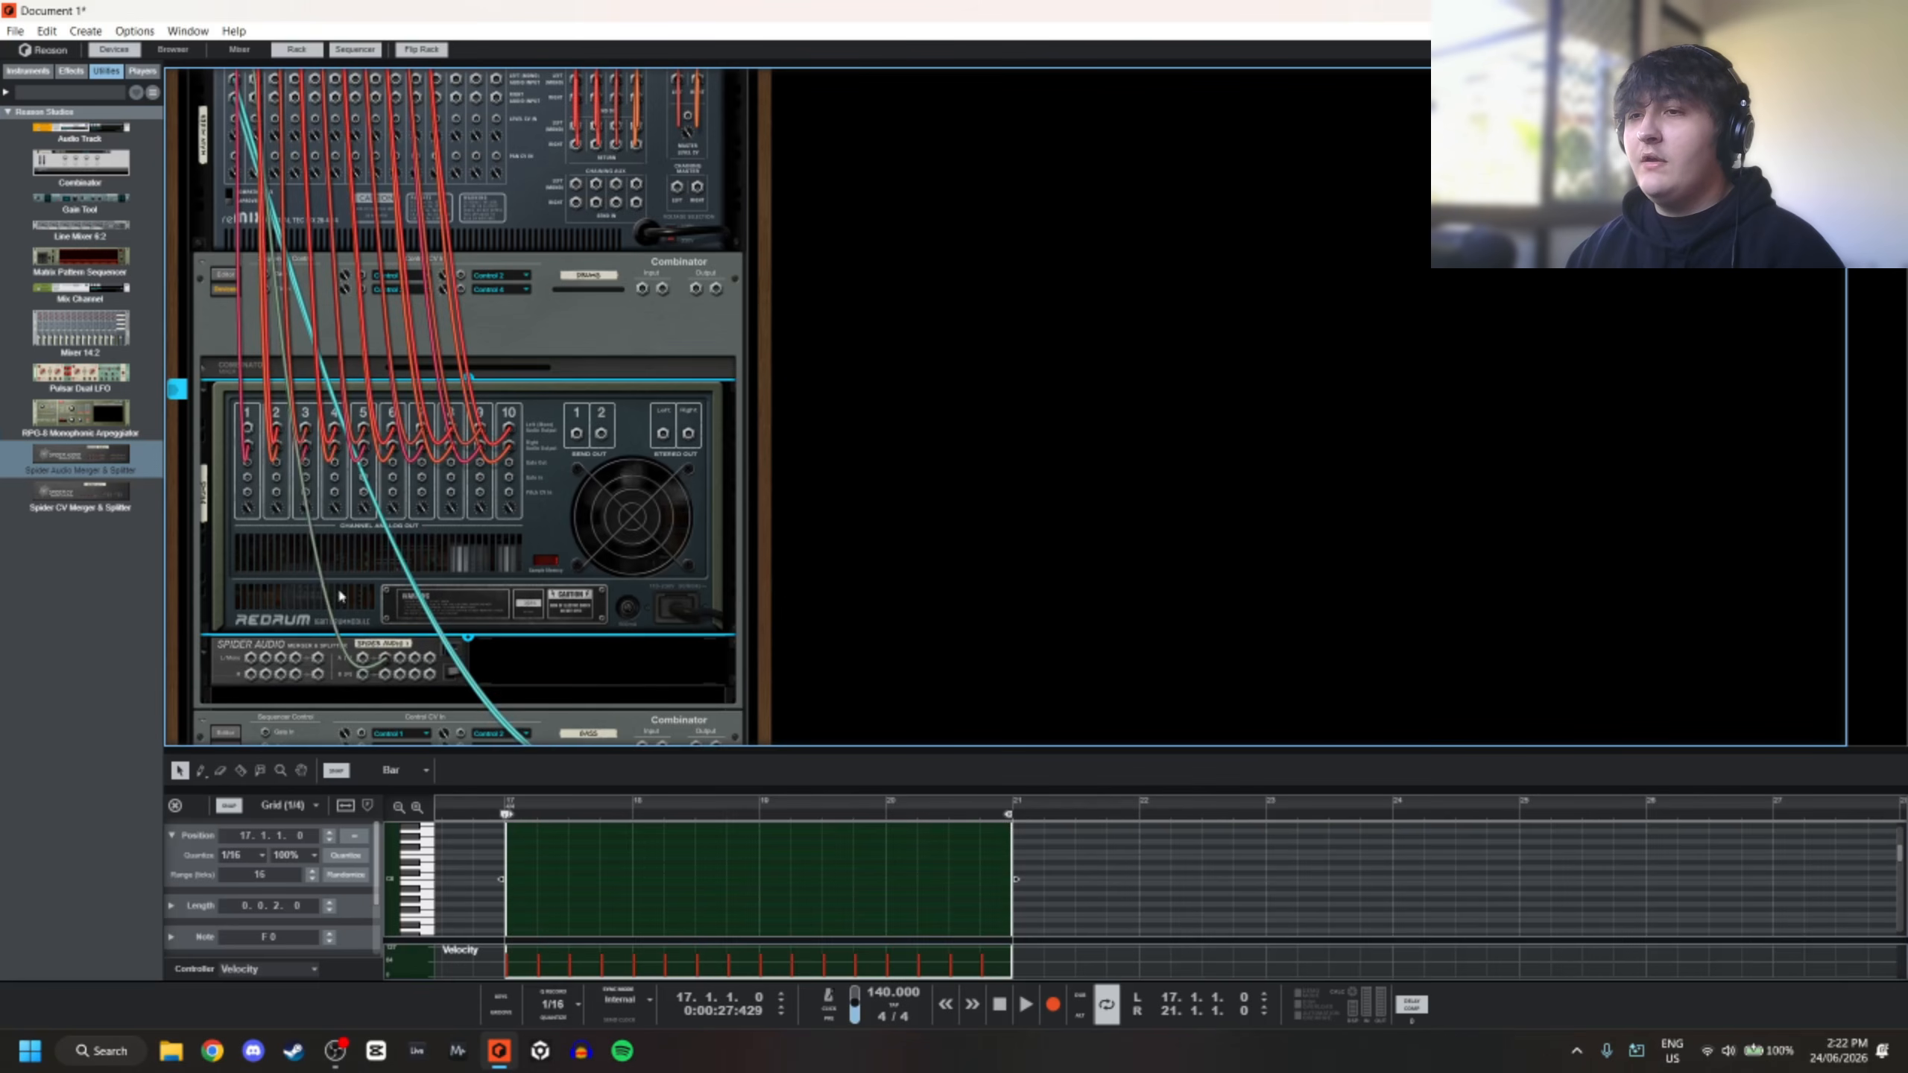
click(362, 659)
drag(363, 659, 249, 435)
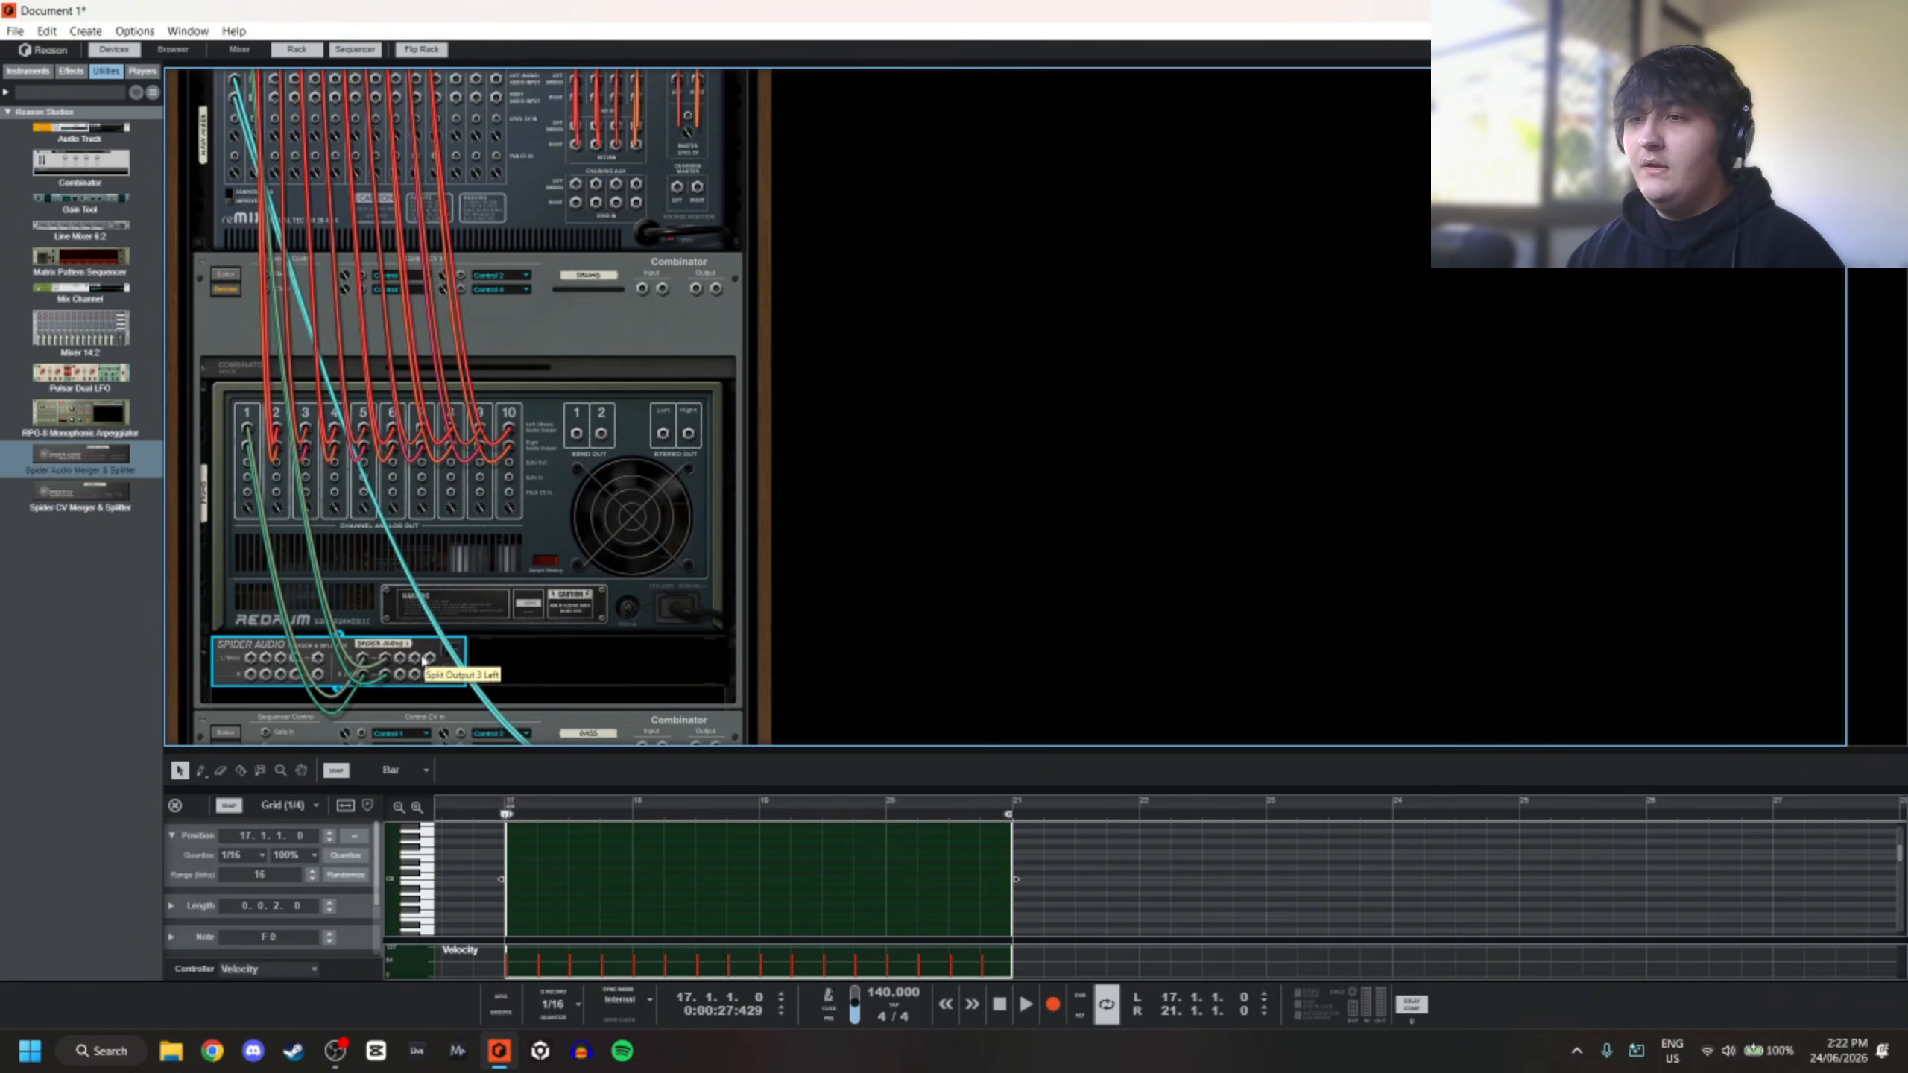
scroll(244, 223, up, 2)
scroll(245, 223, up, 2)
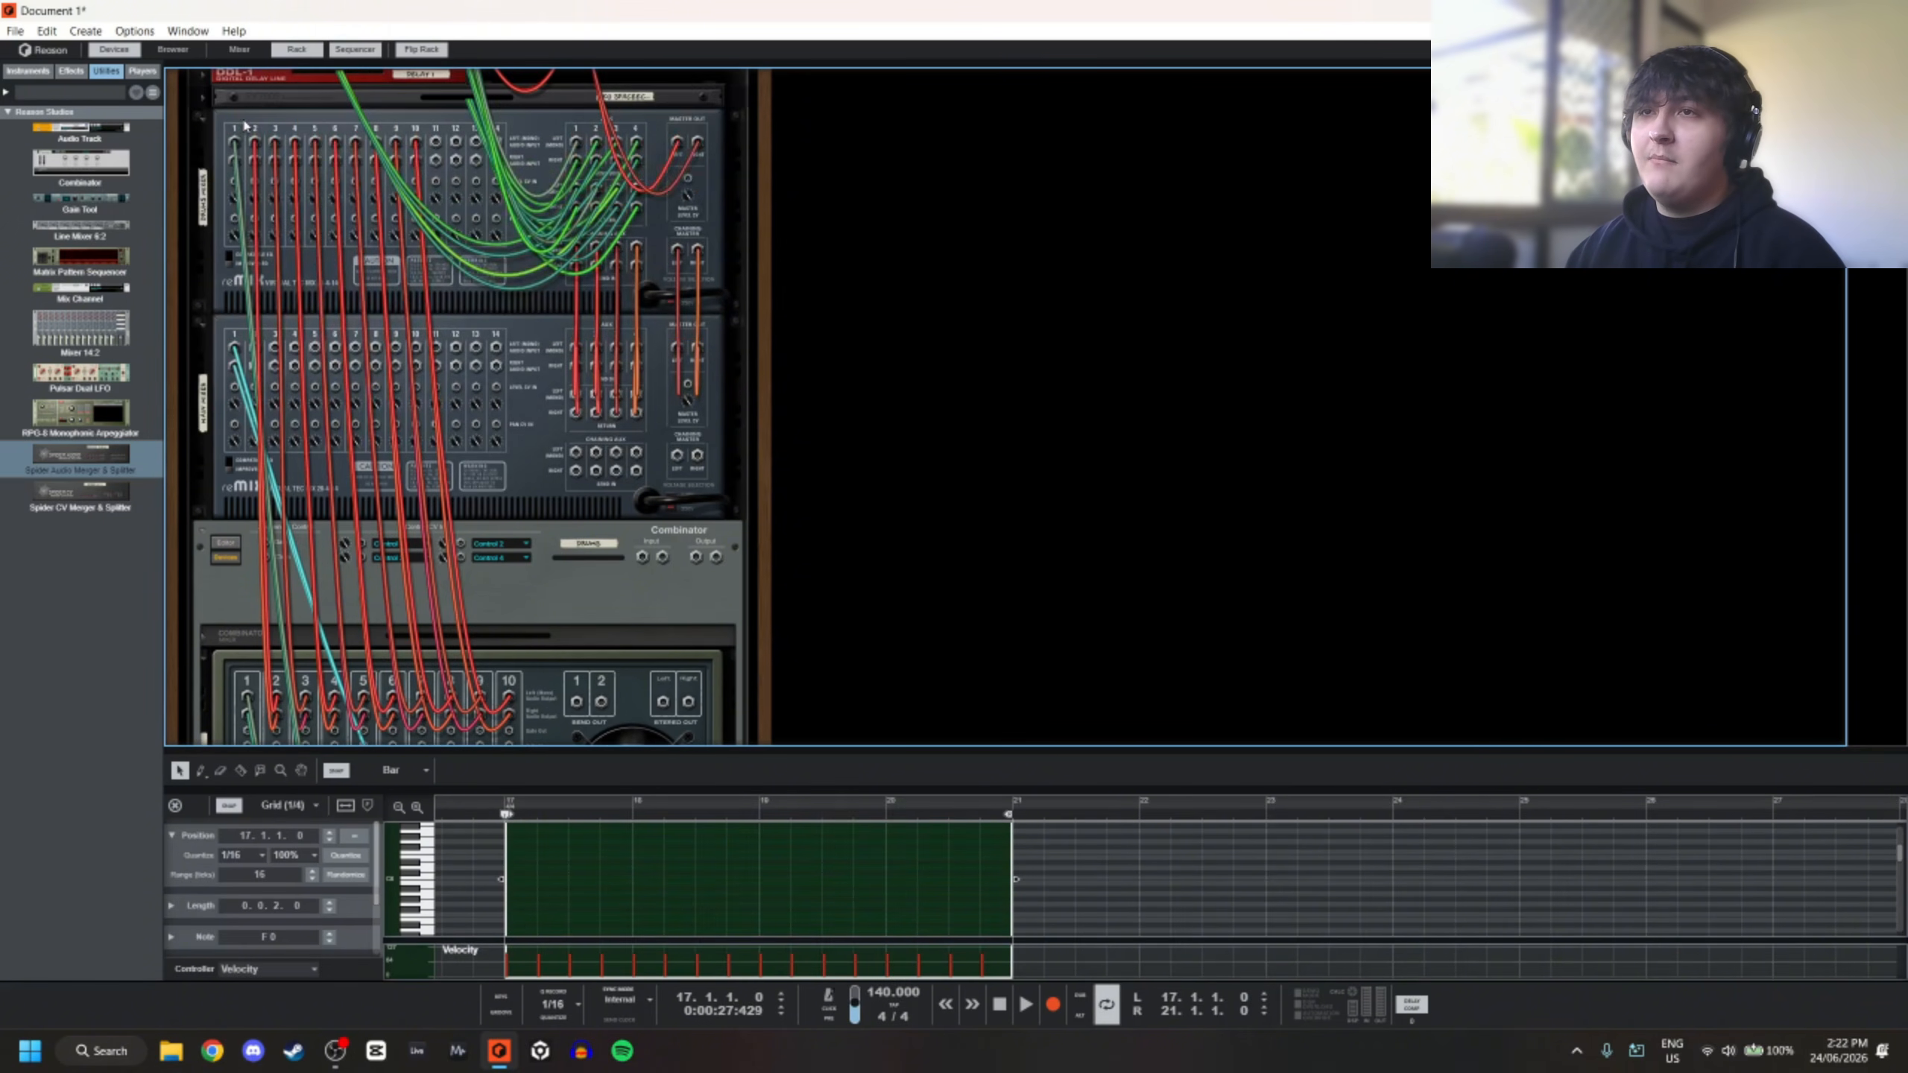
scroll(210, 214, down, 10)
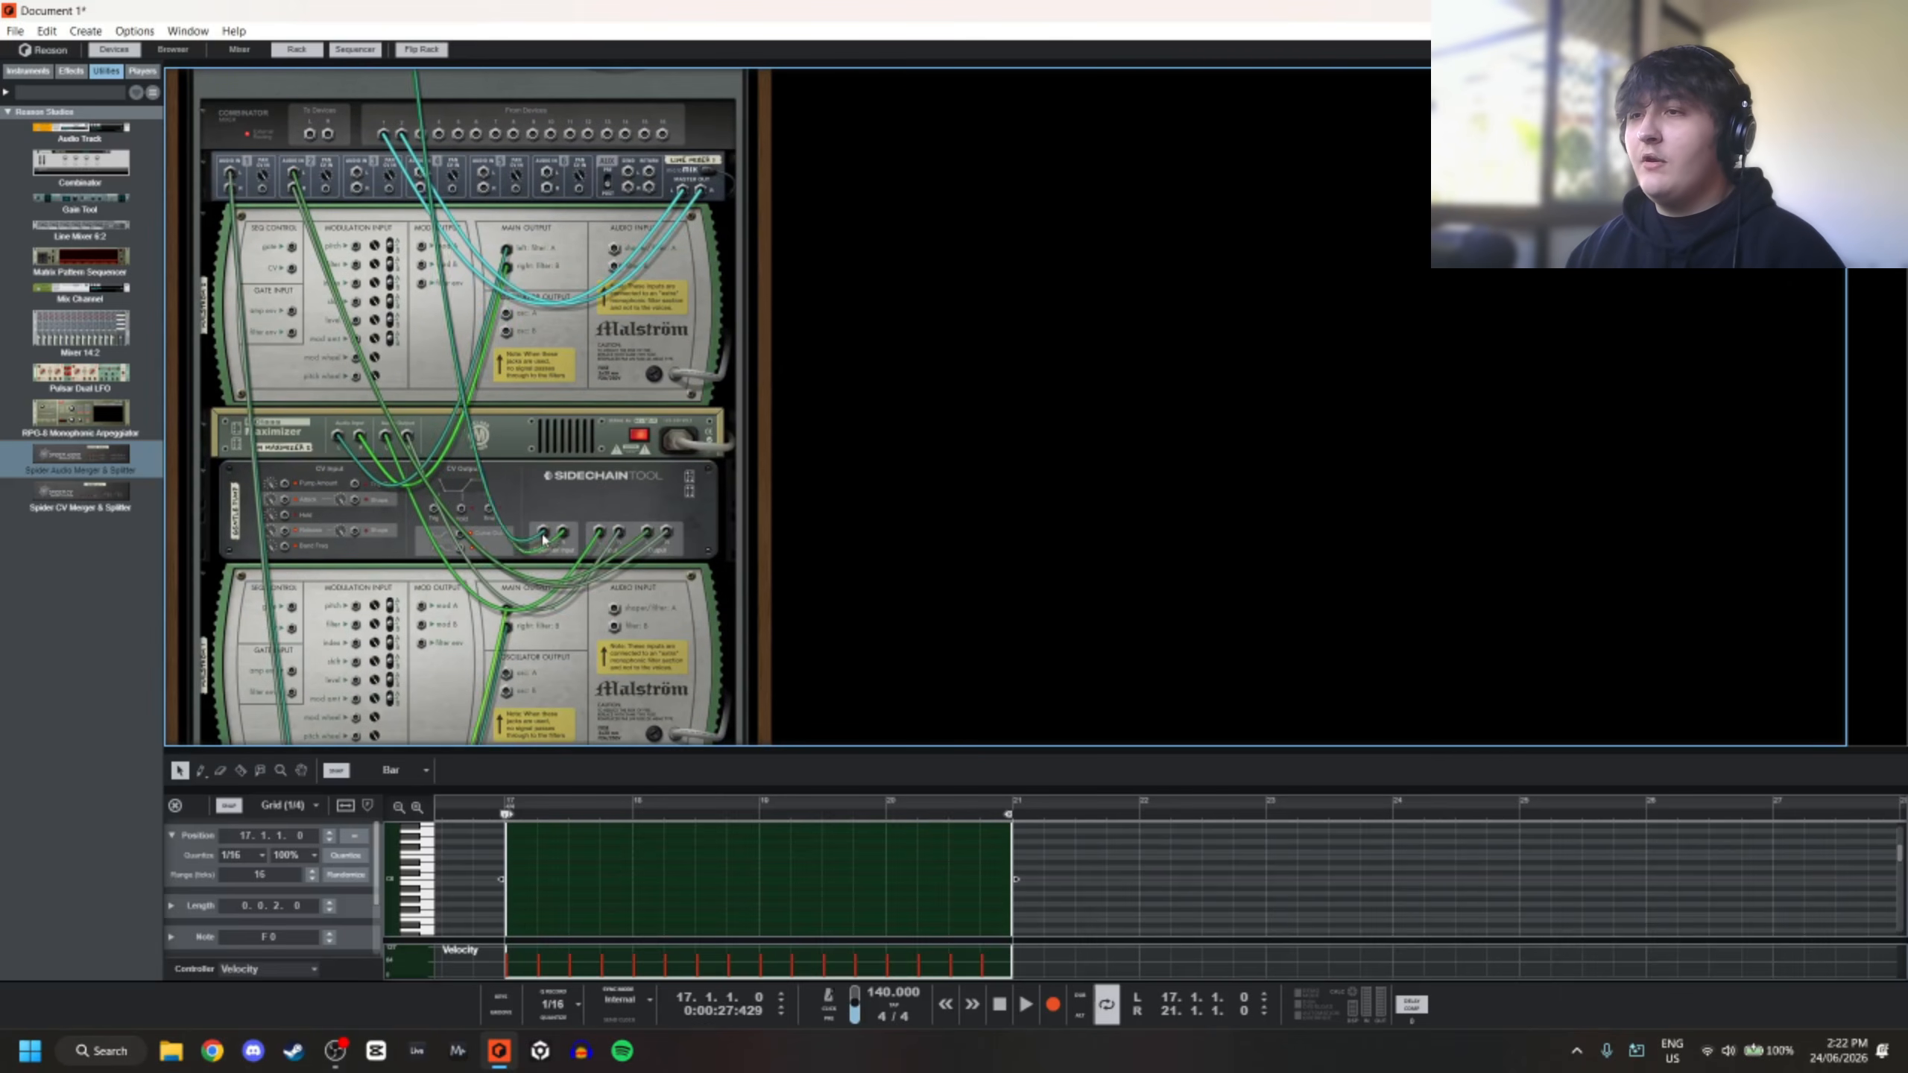
Turn off the bass track's solo in the sequencer and play the loop with the drums triggering the Sidechain Tool
key(Tab)
key(space)
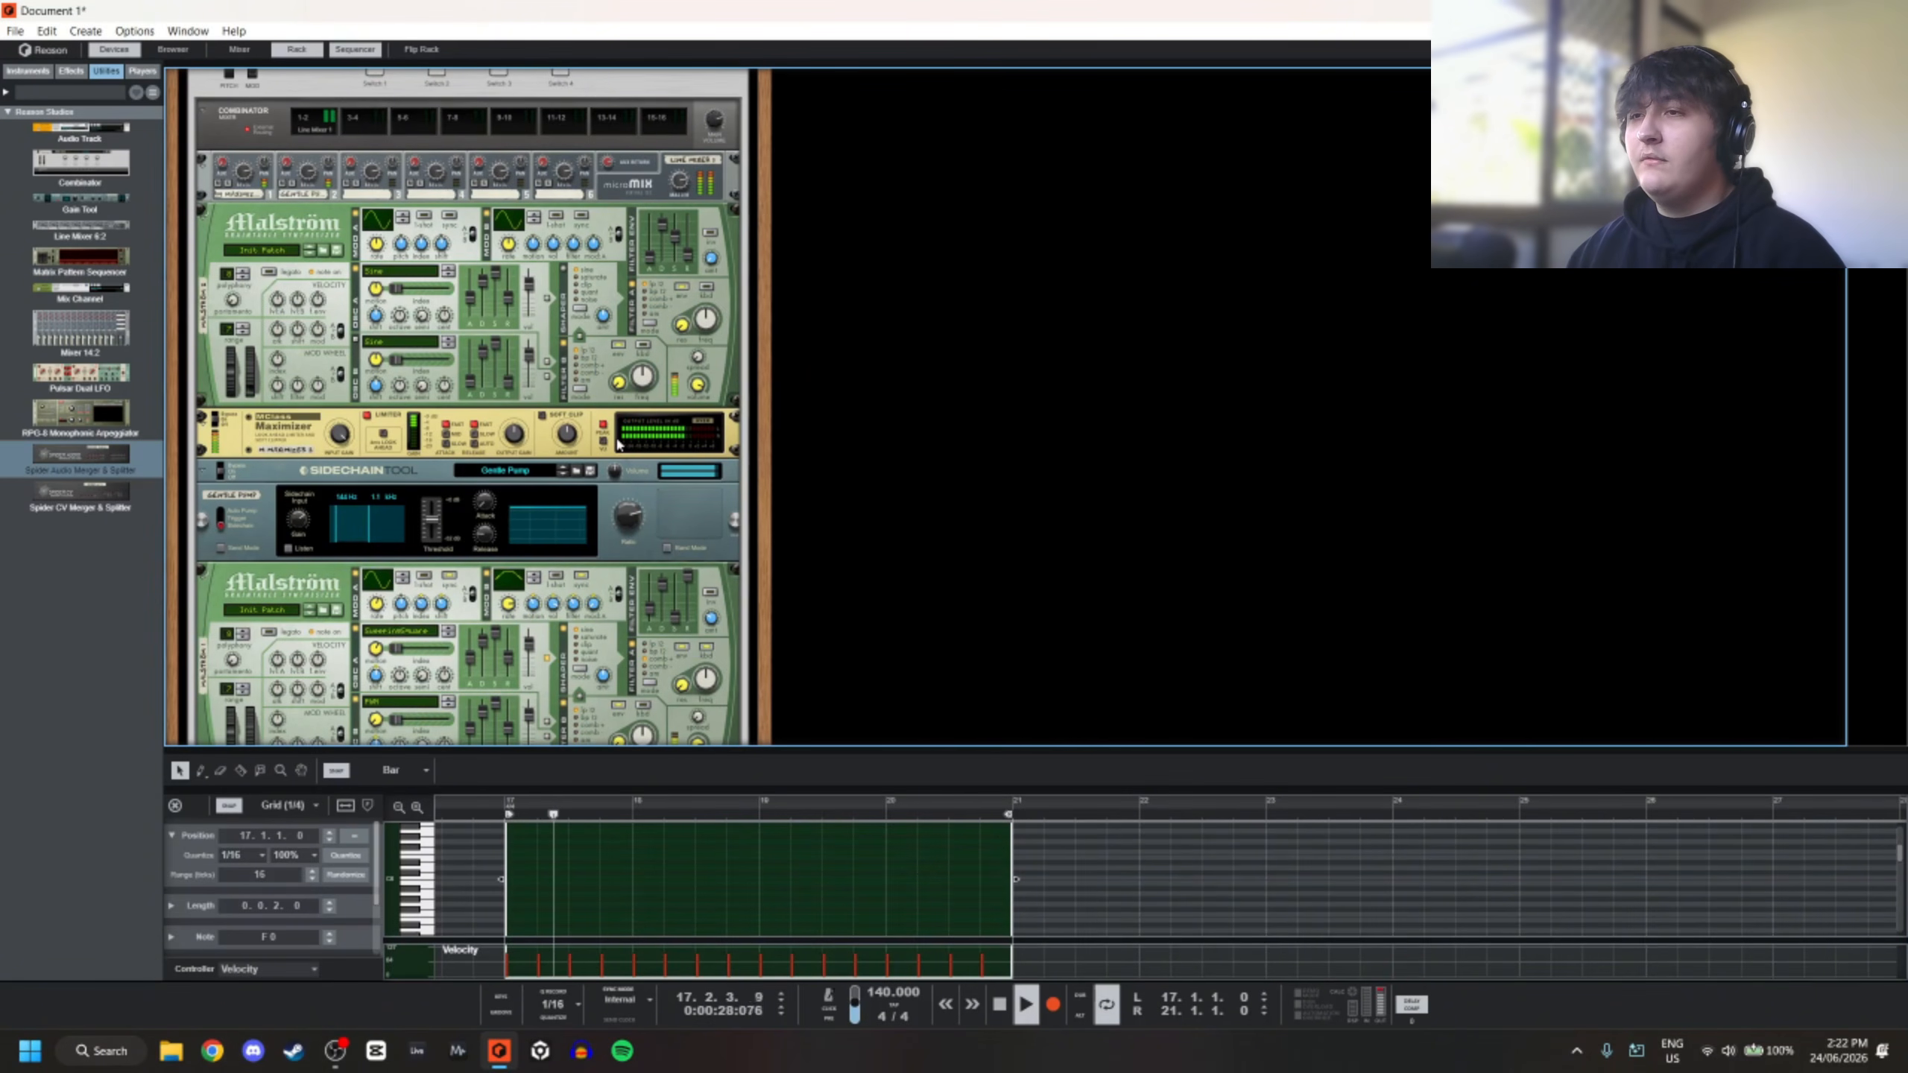
click(354, 50)
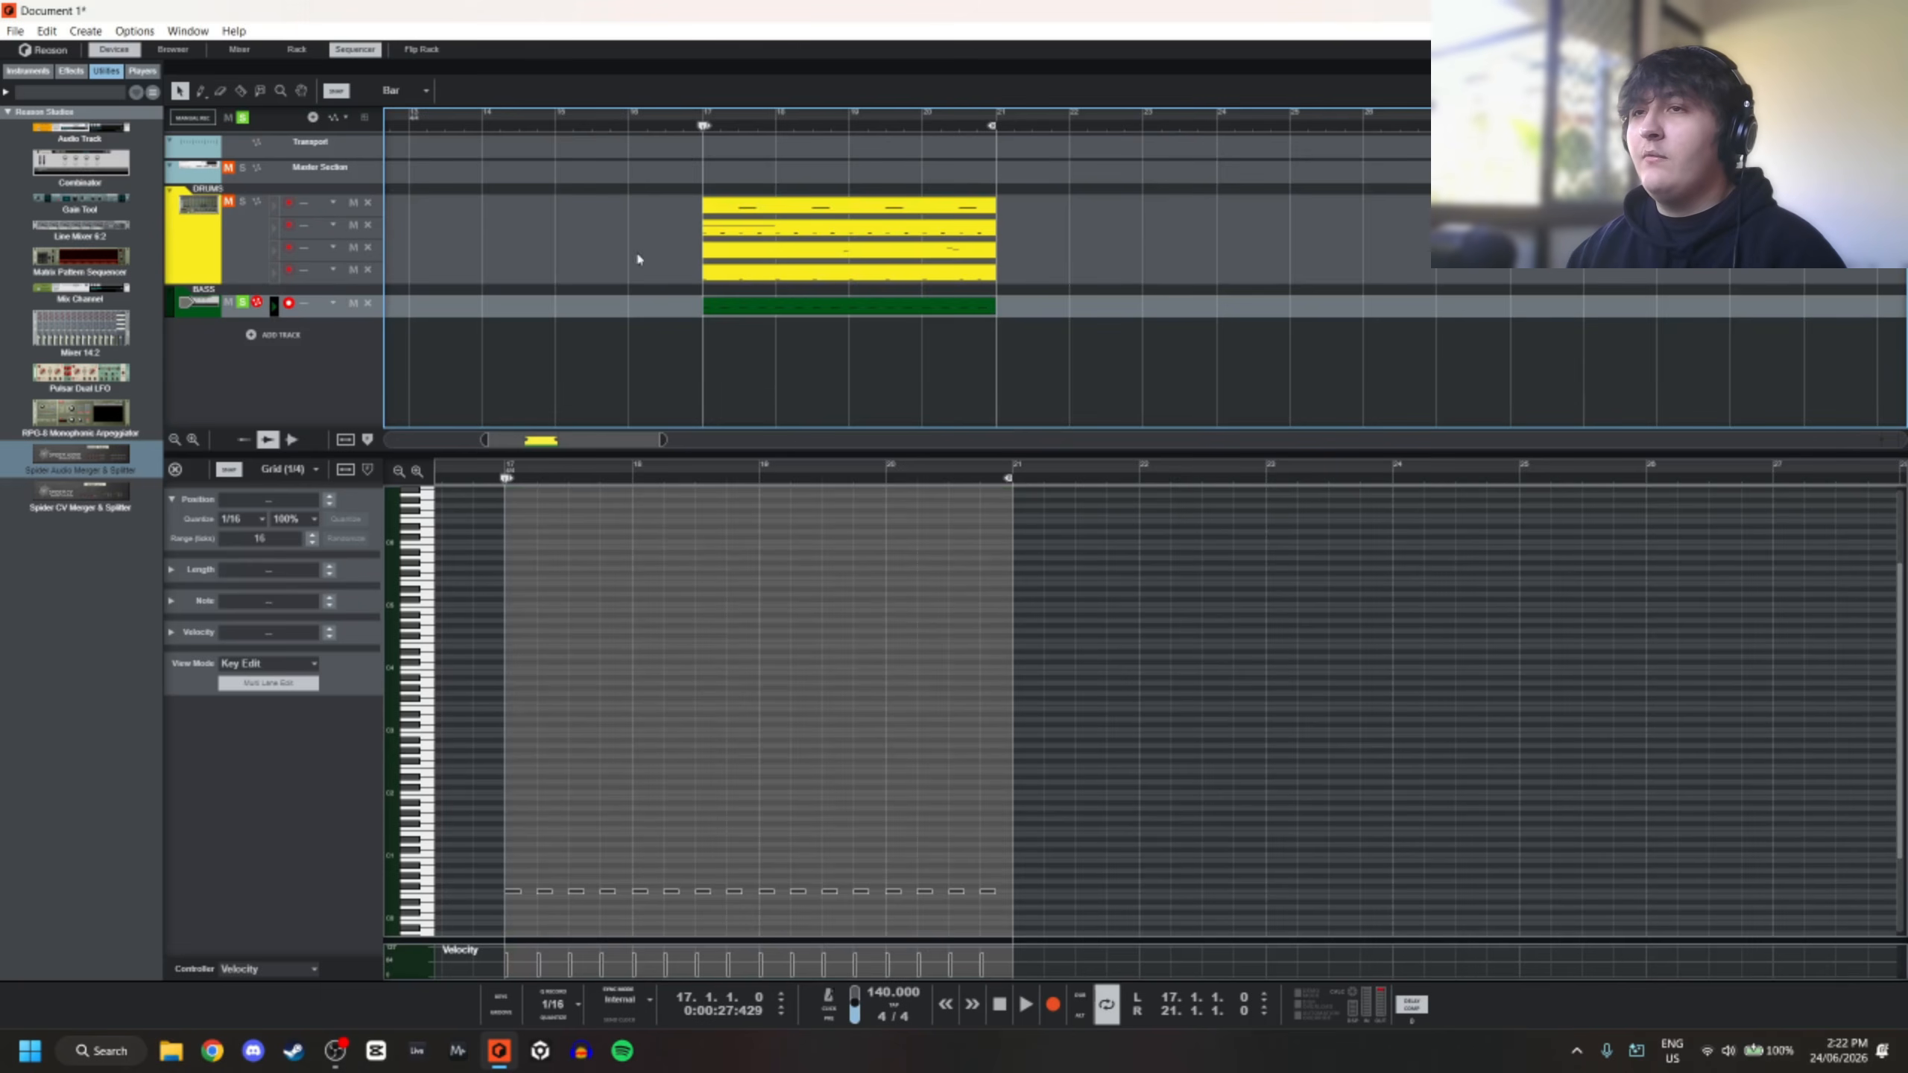
click(299, 50)
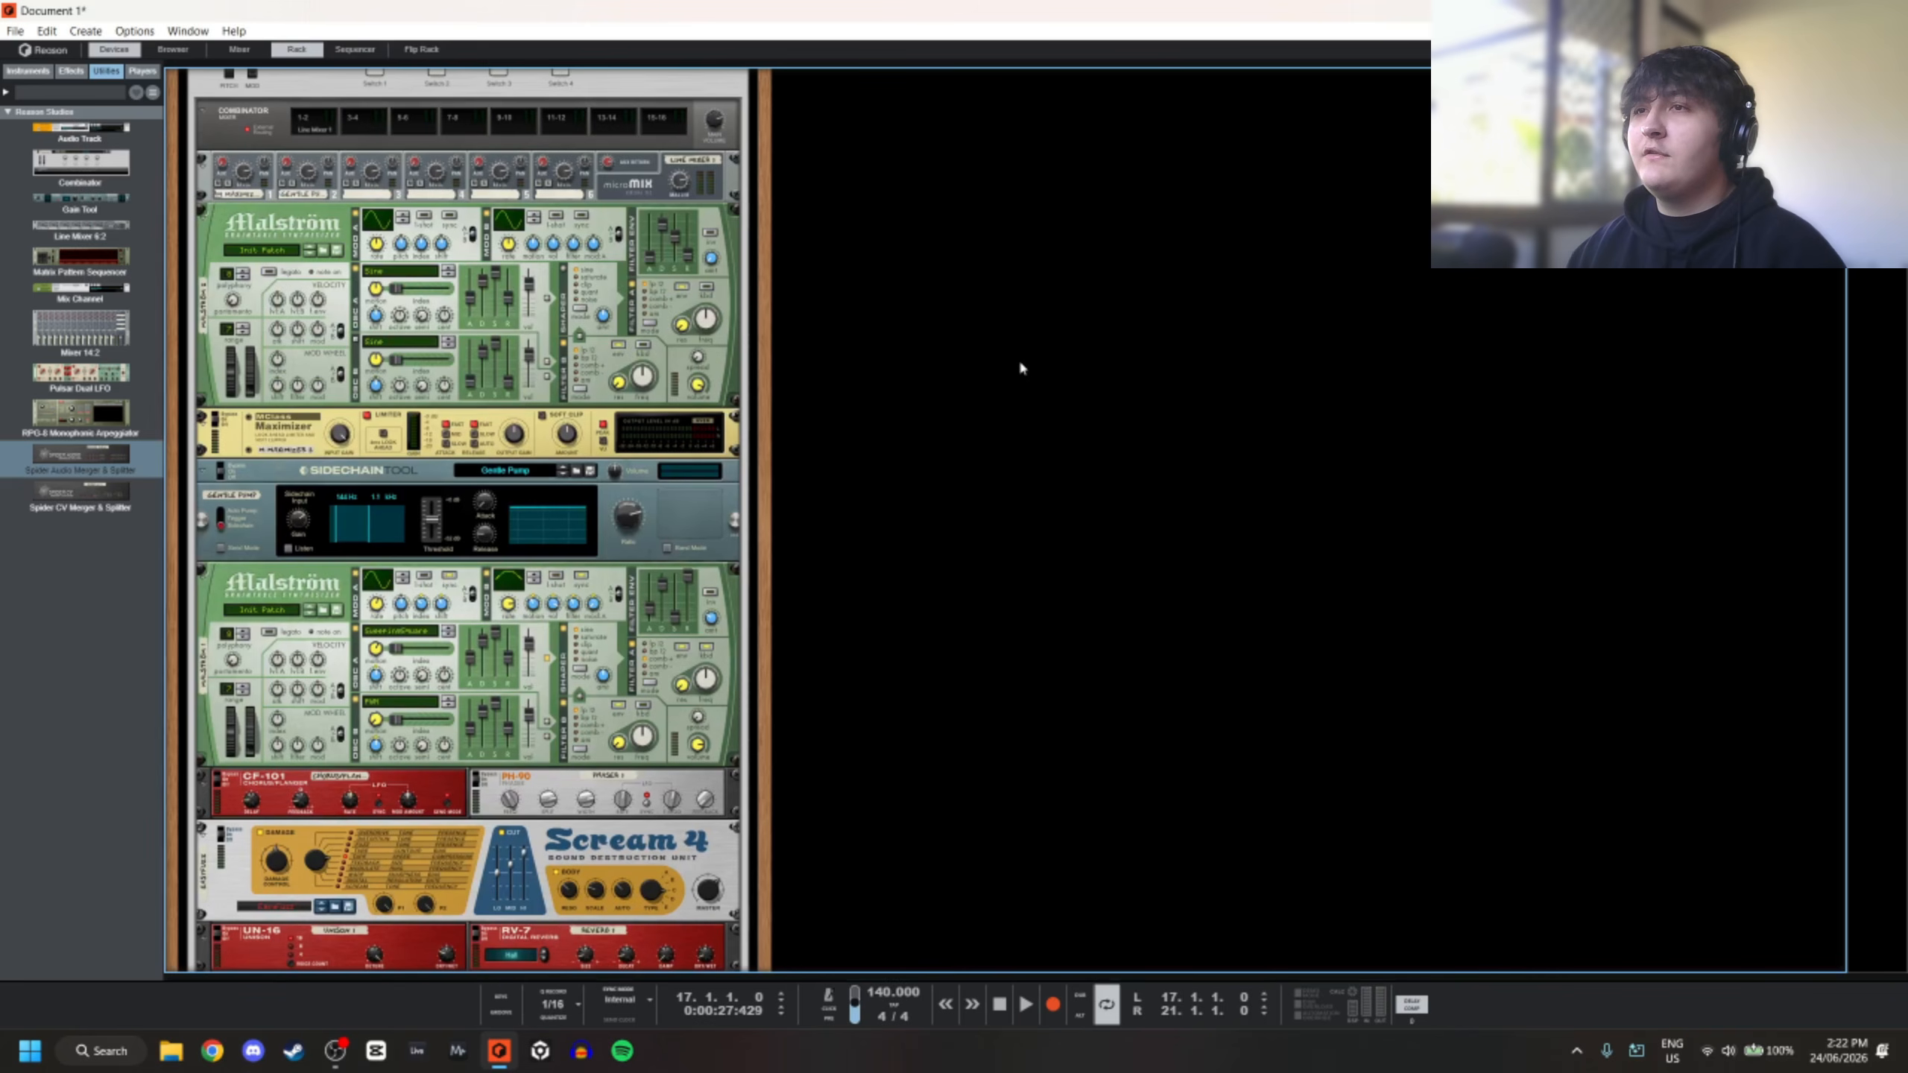
key(space)
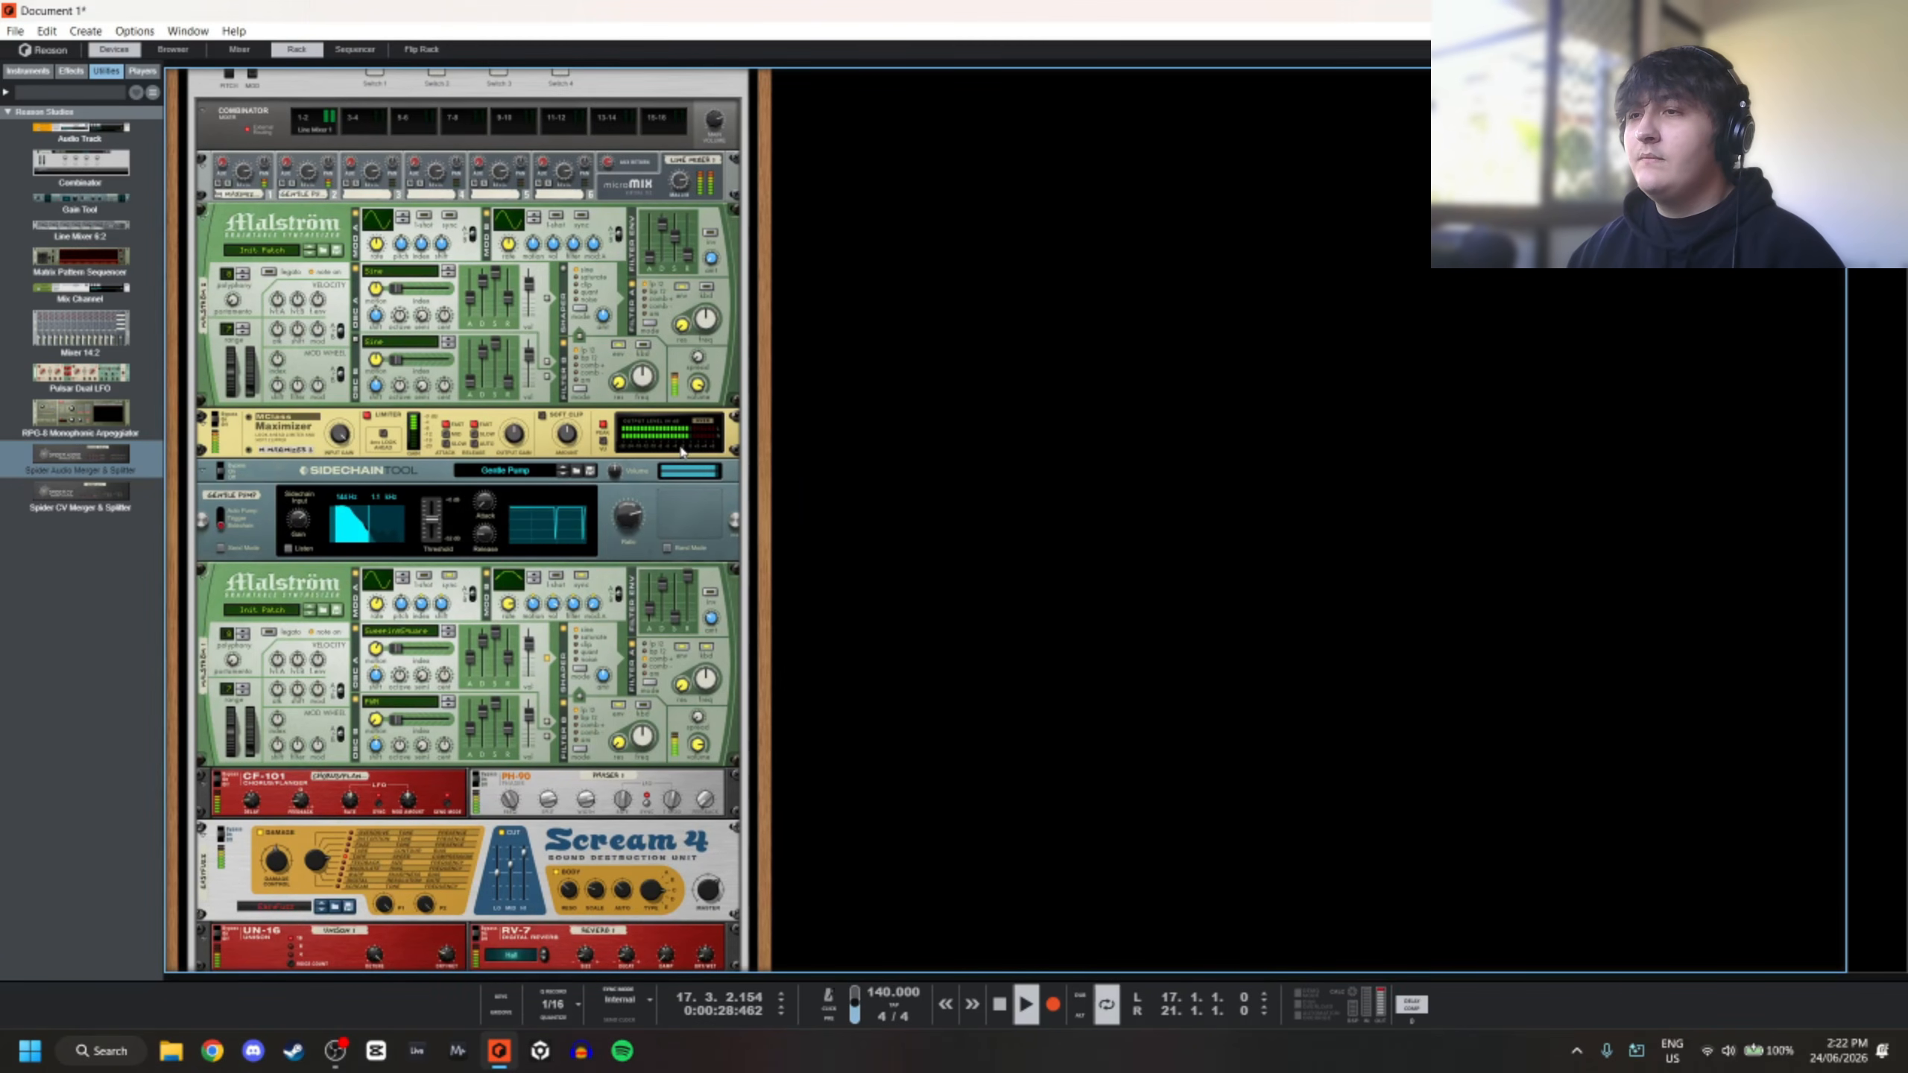
Adjust the Oscillator A release on the Malström below the Sidechain Tool while the loop plays
scroll(902, 421, up, 3)
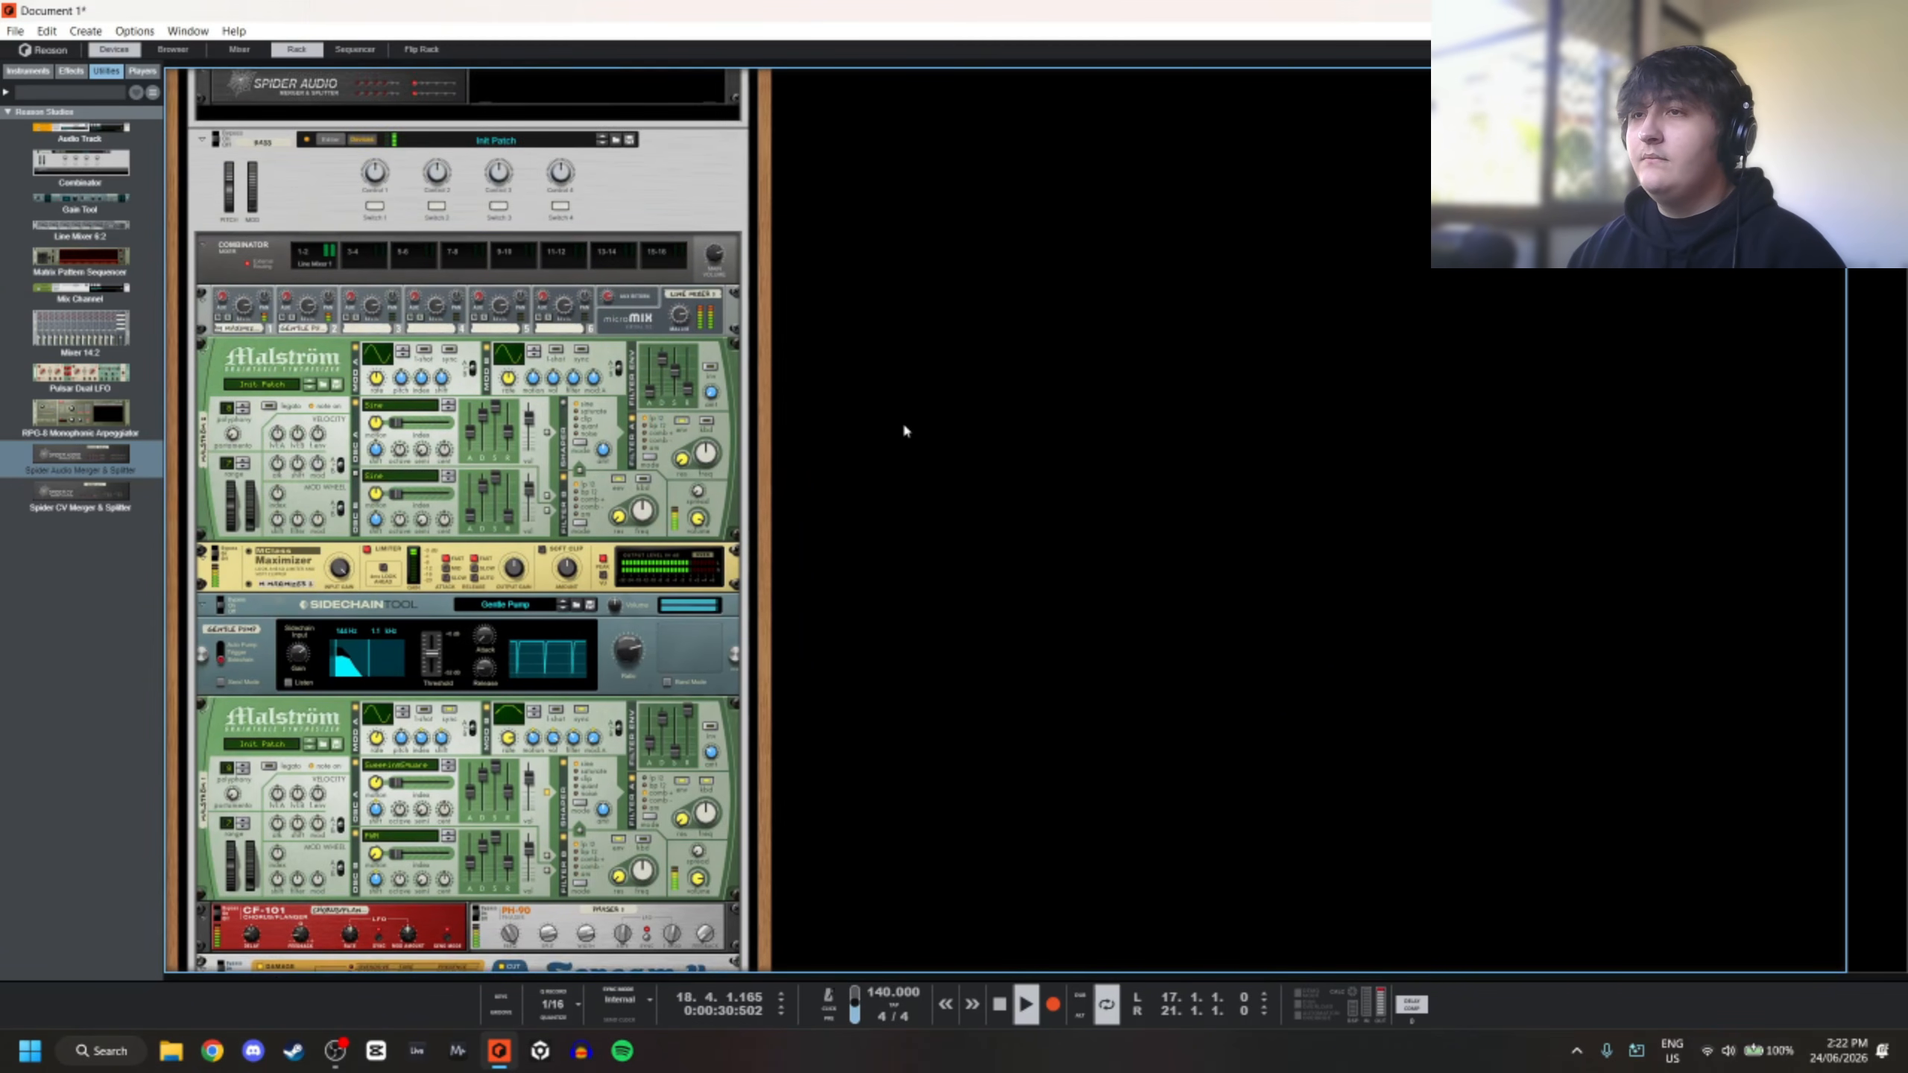
scroll(859, 430, down, 5)
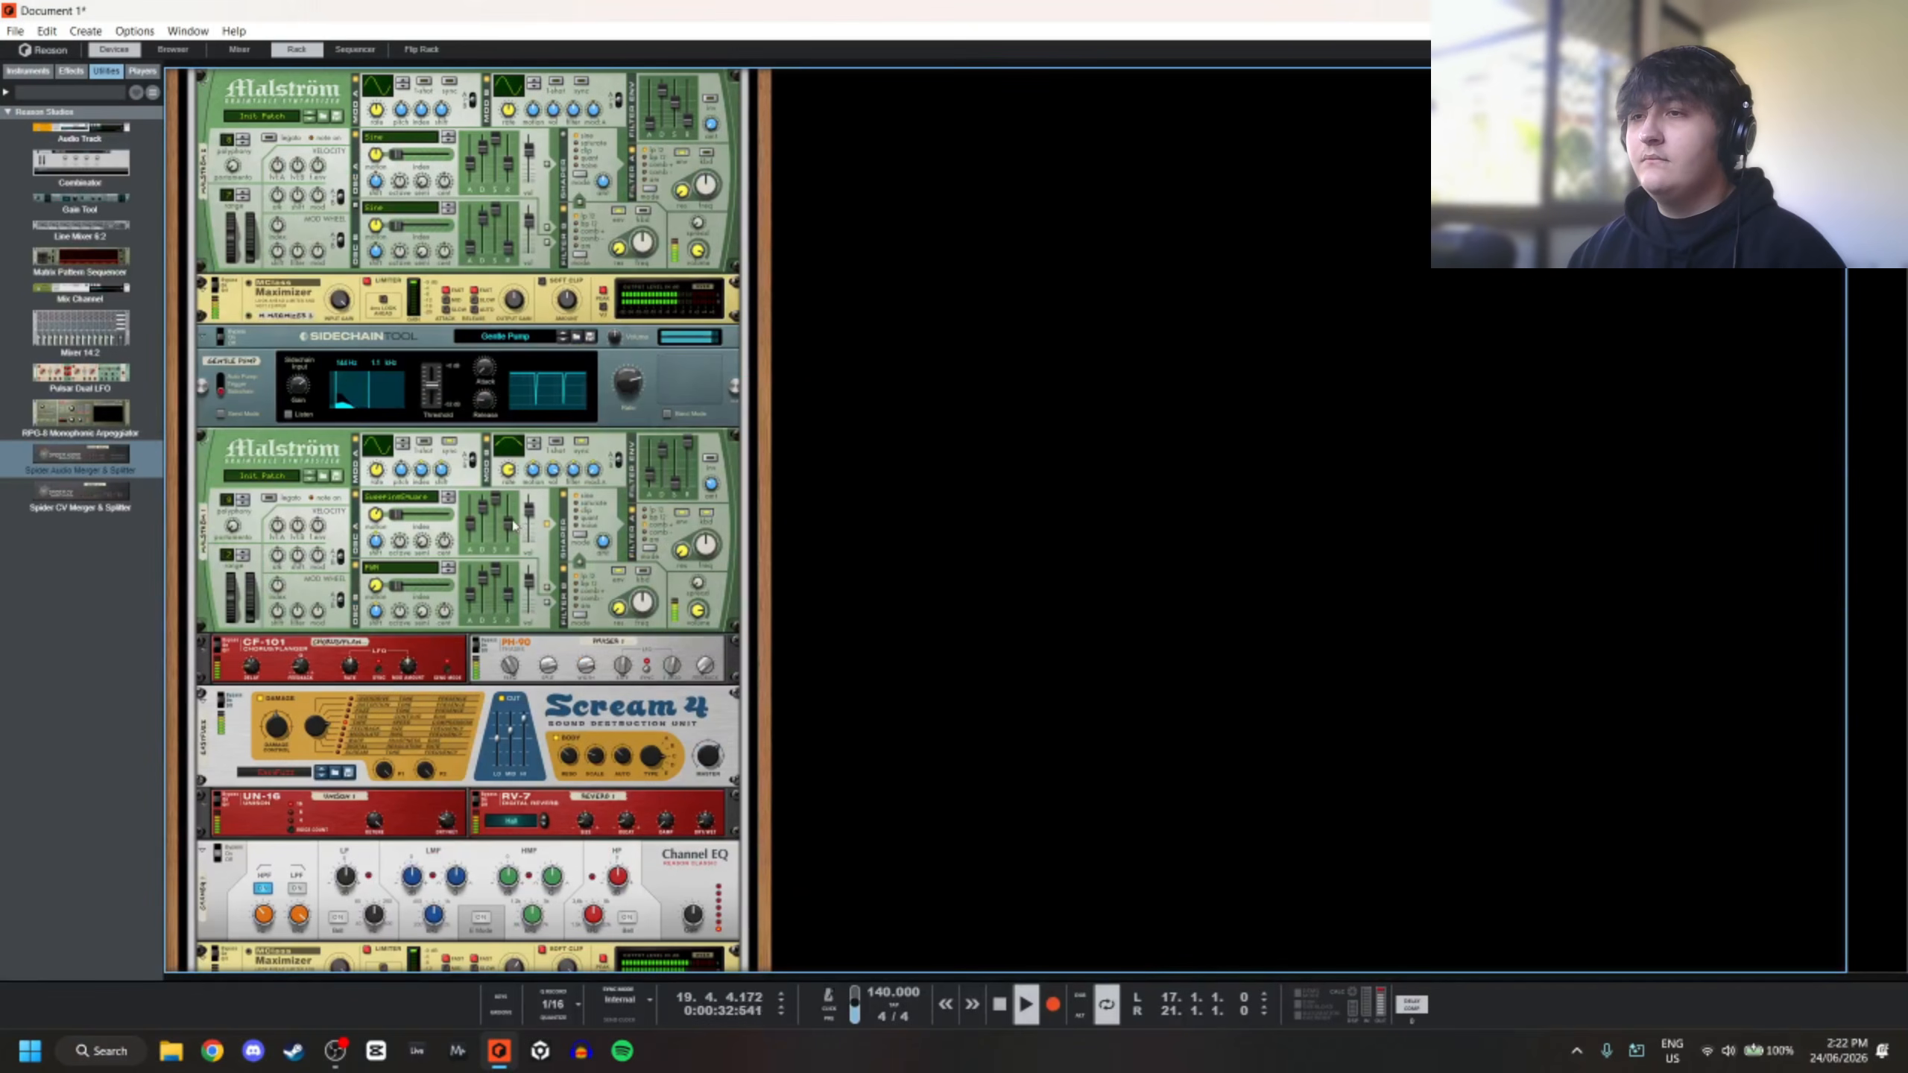
drag(511, 527, 522, 539)
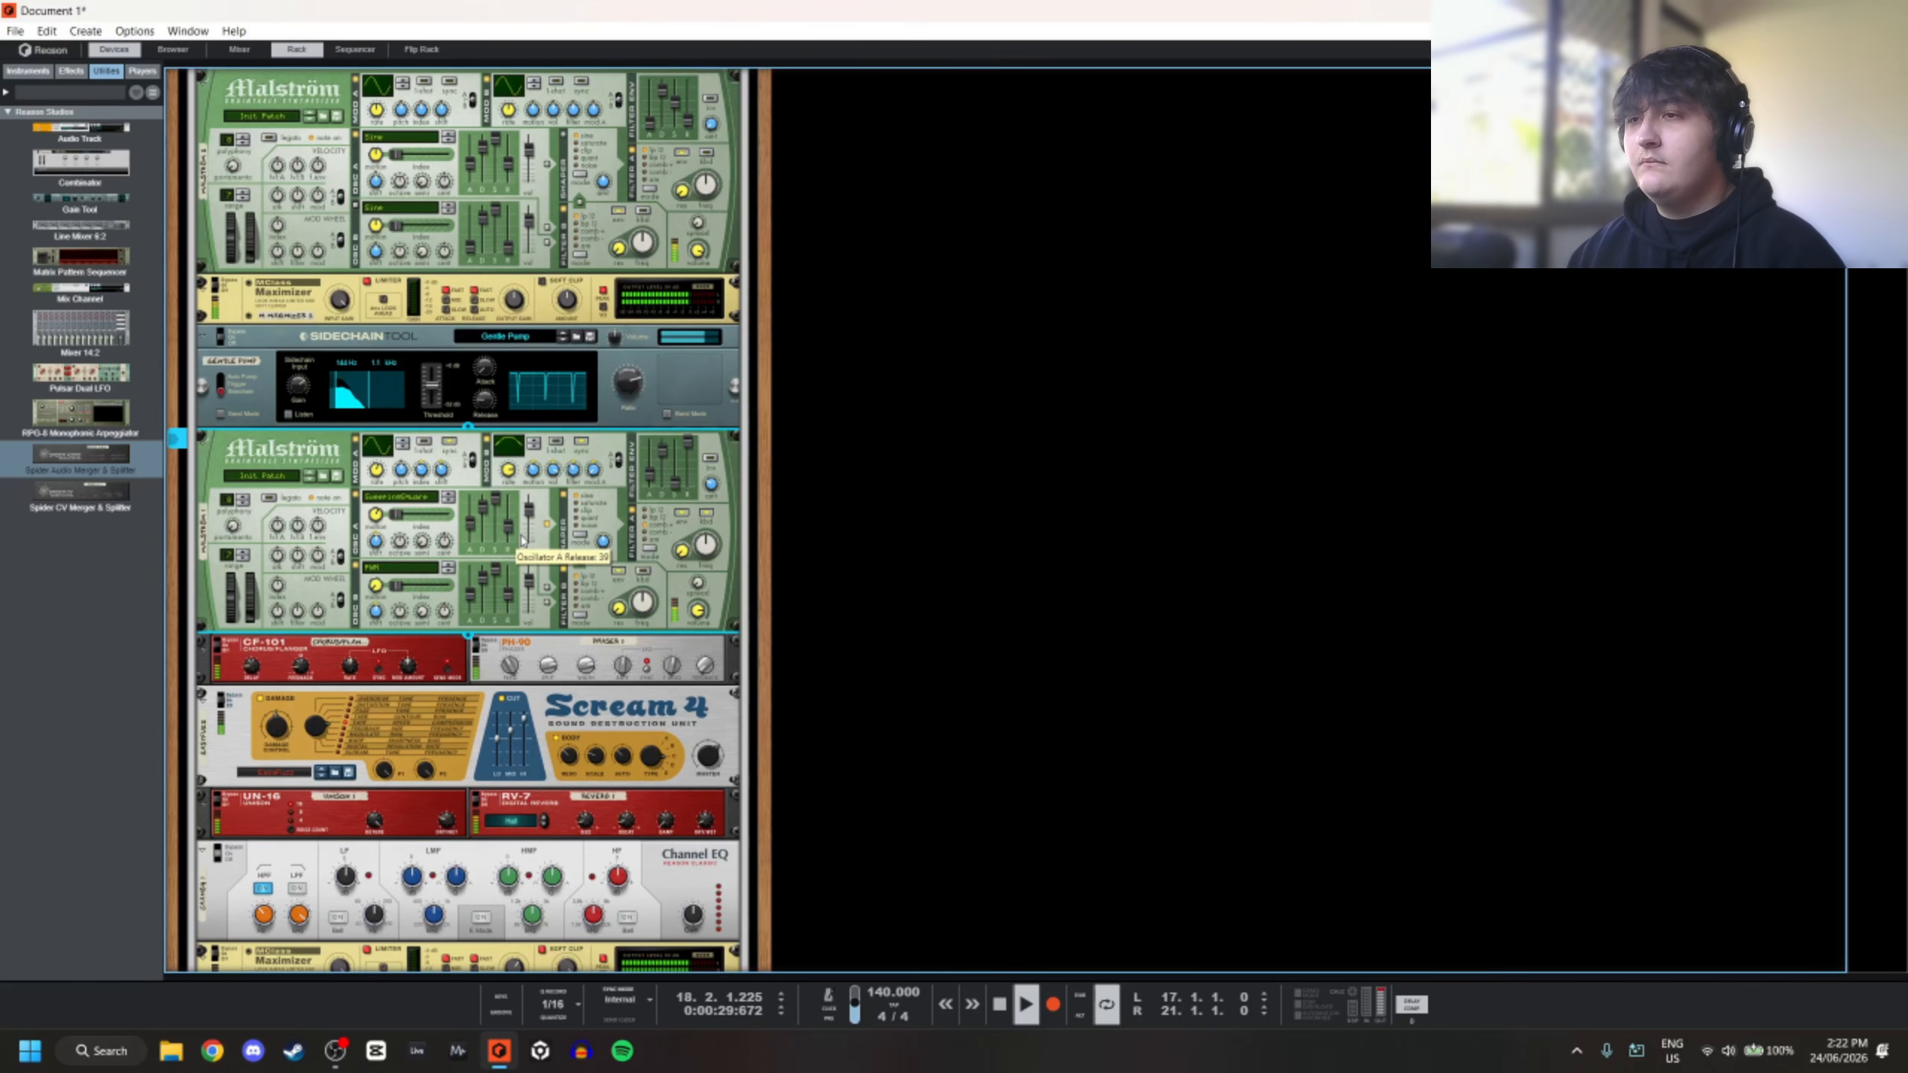
drag(511, 535, 518, 522)
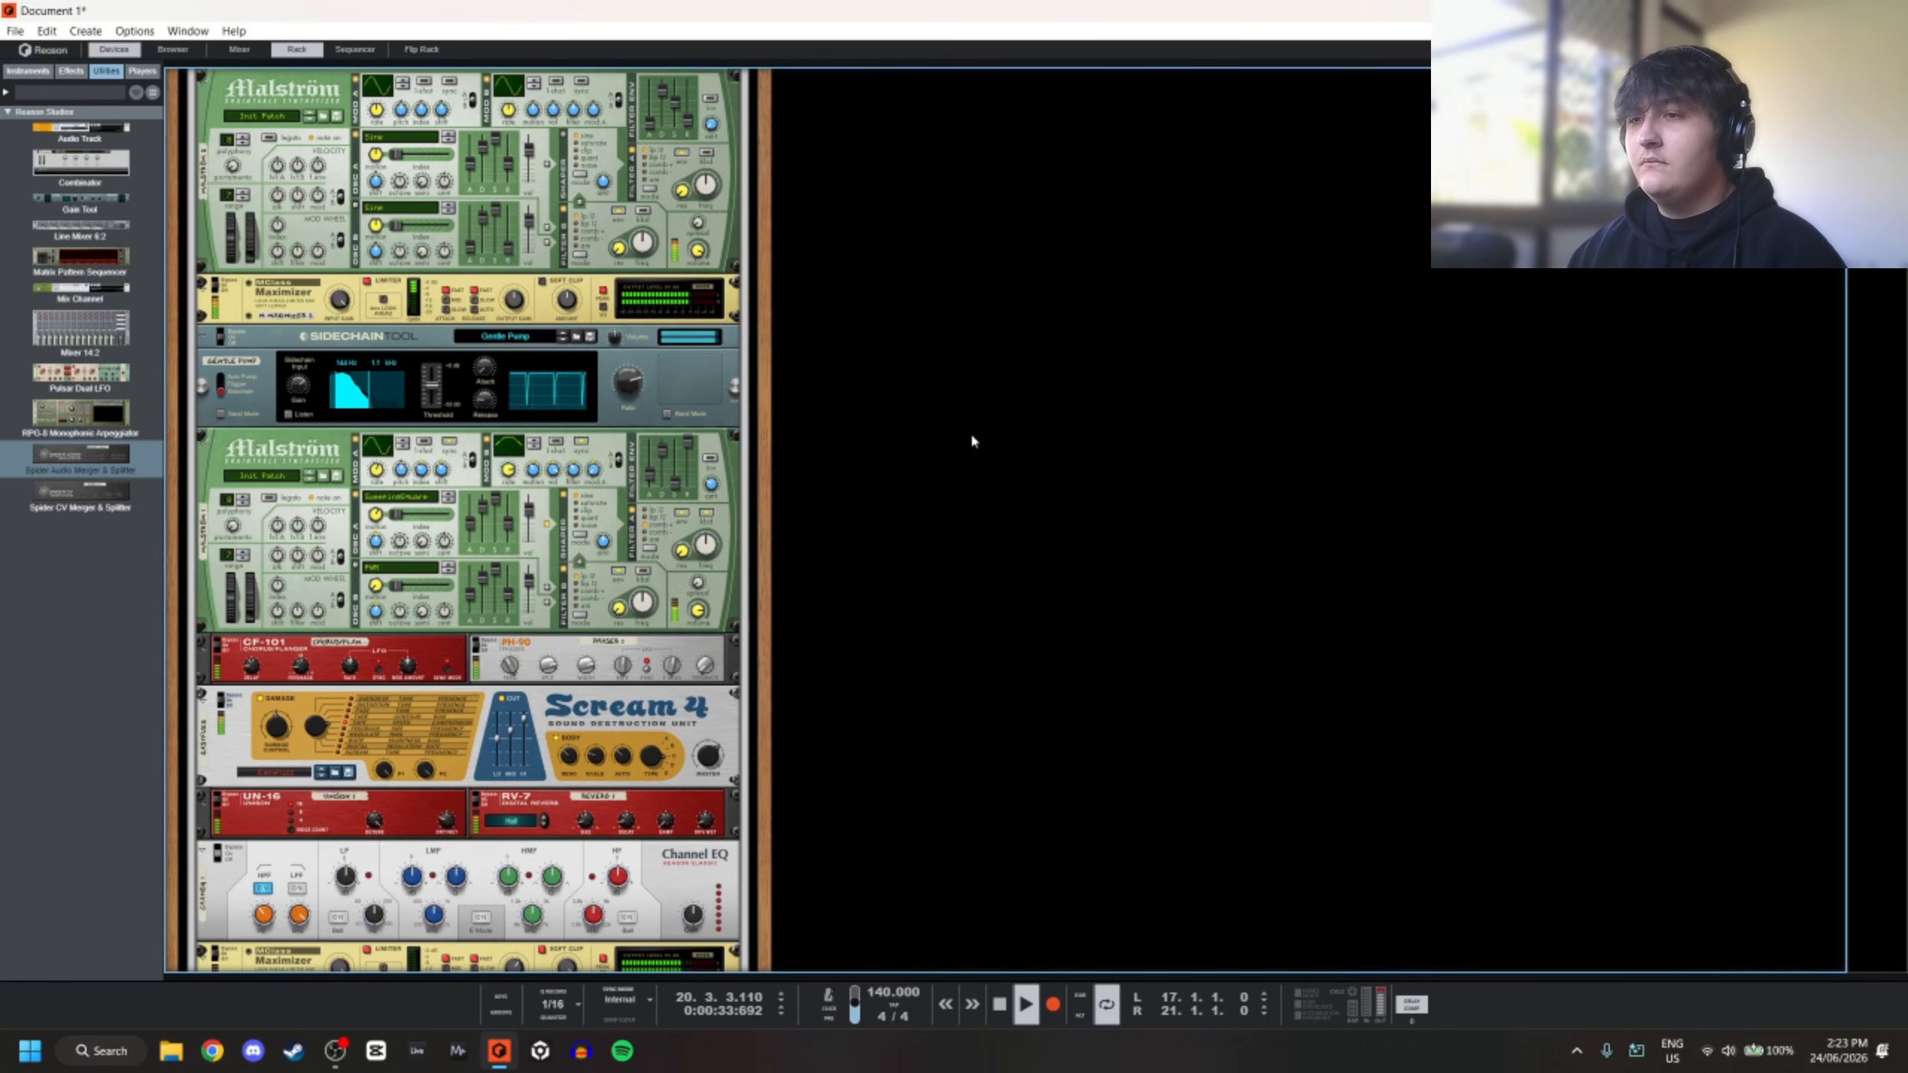
Adjust the Aux 1 send on channel 1 of the lower mixer, which carries the bass
scroll(917, 432, up, 1)
scroll(857, 433, up, 10)
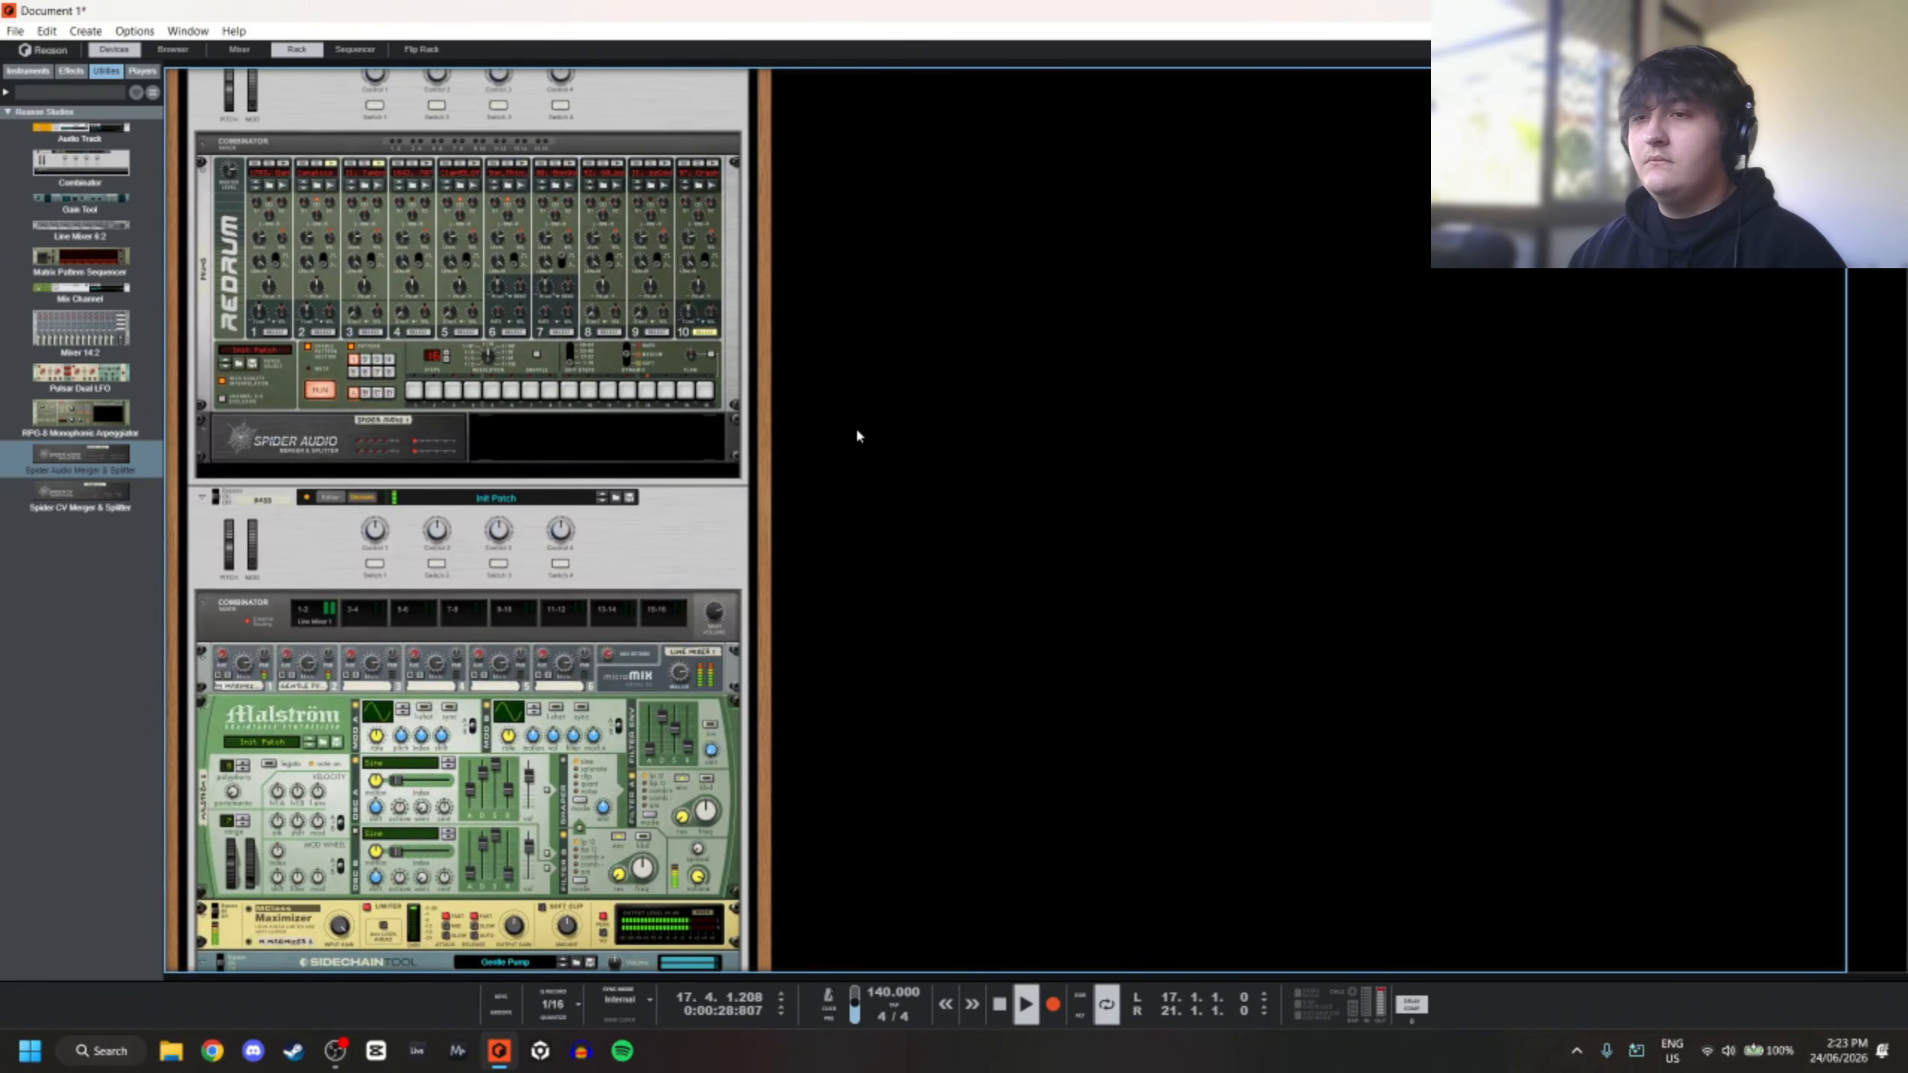
scroll(851, 433, up, 5)
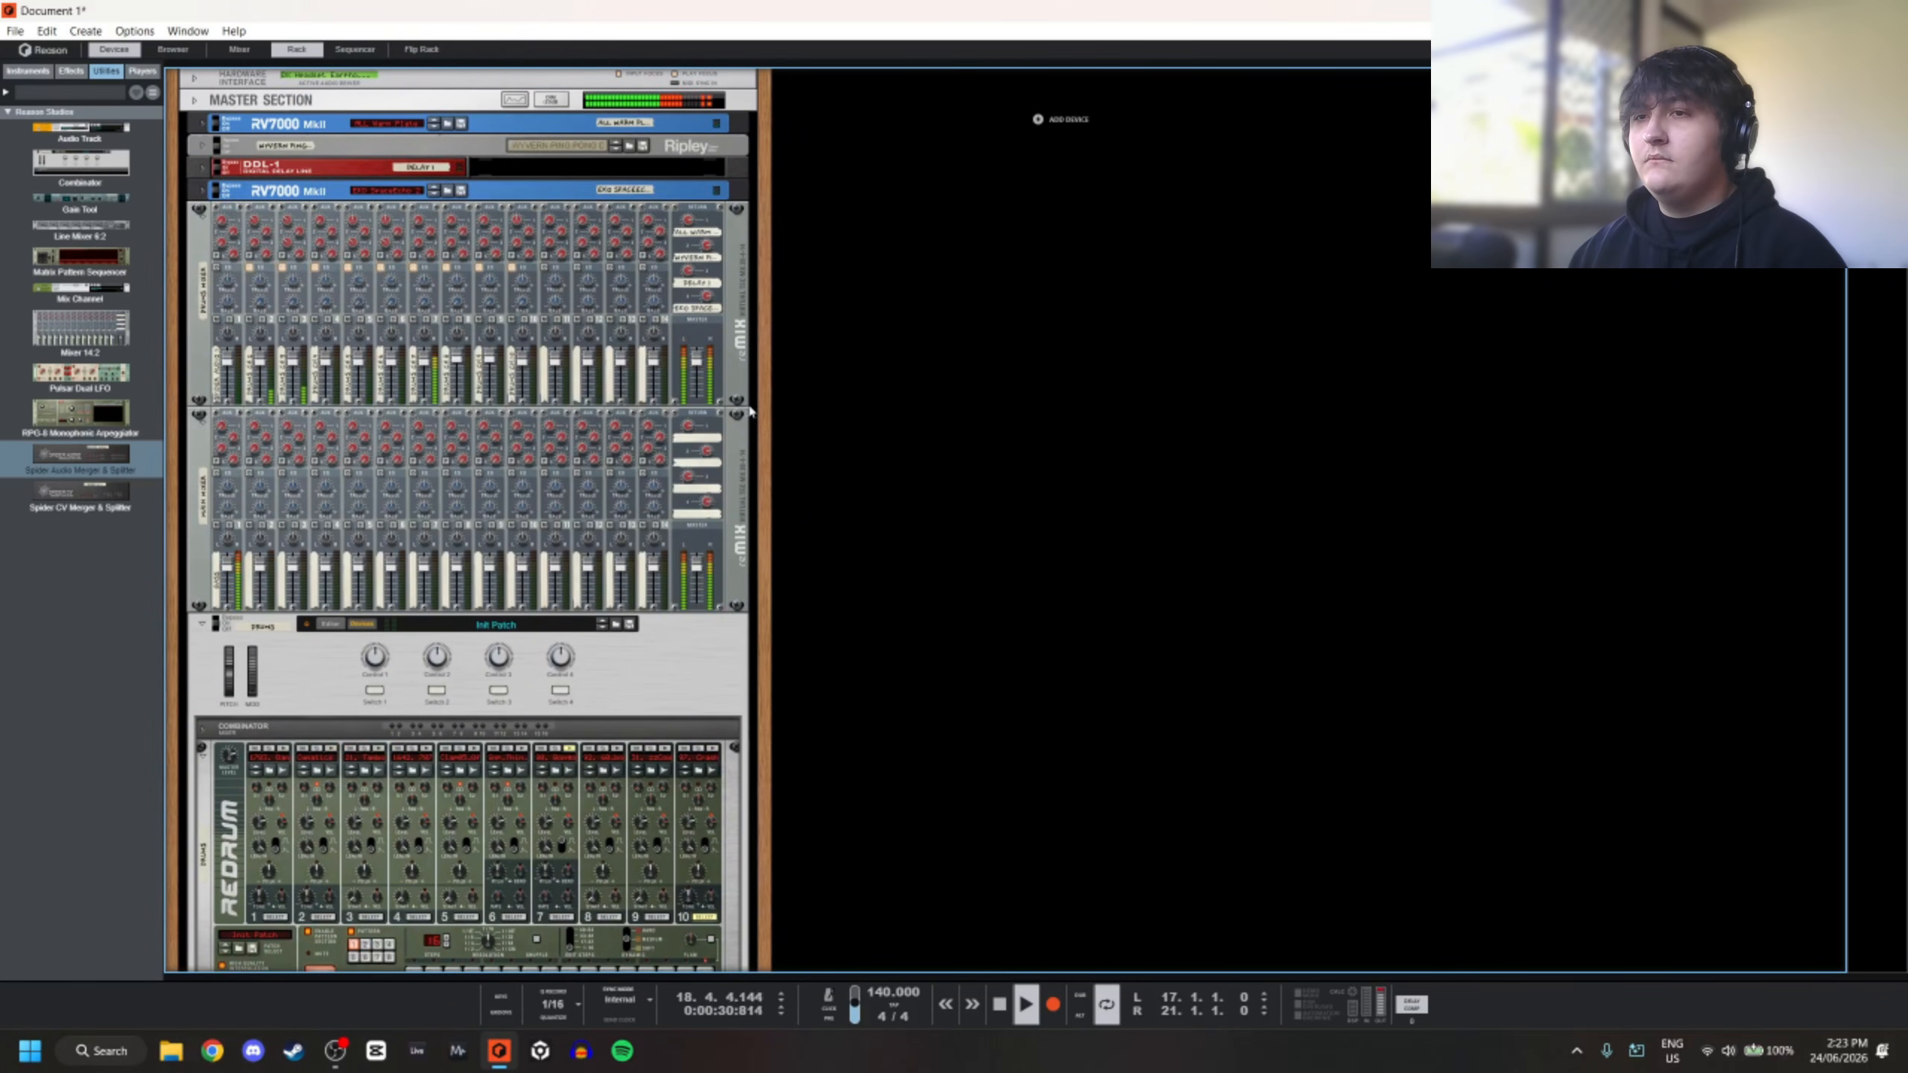
key(space)
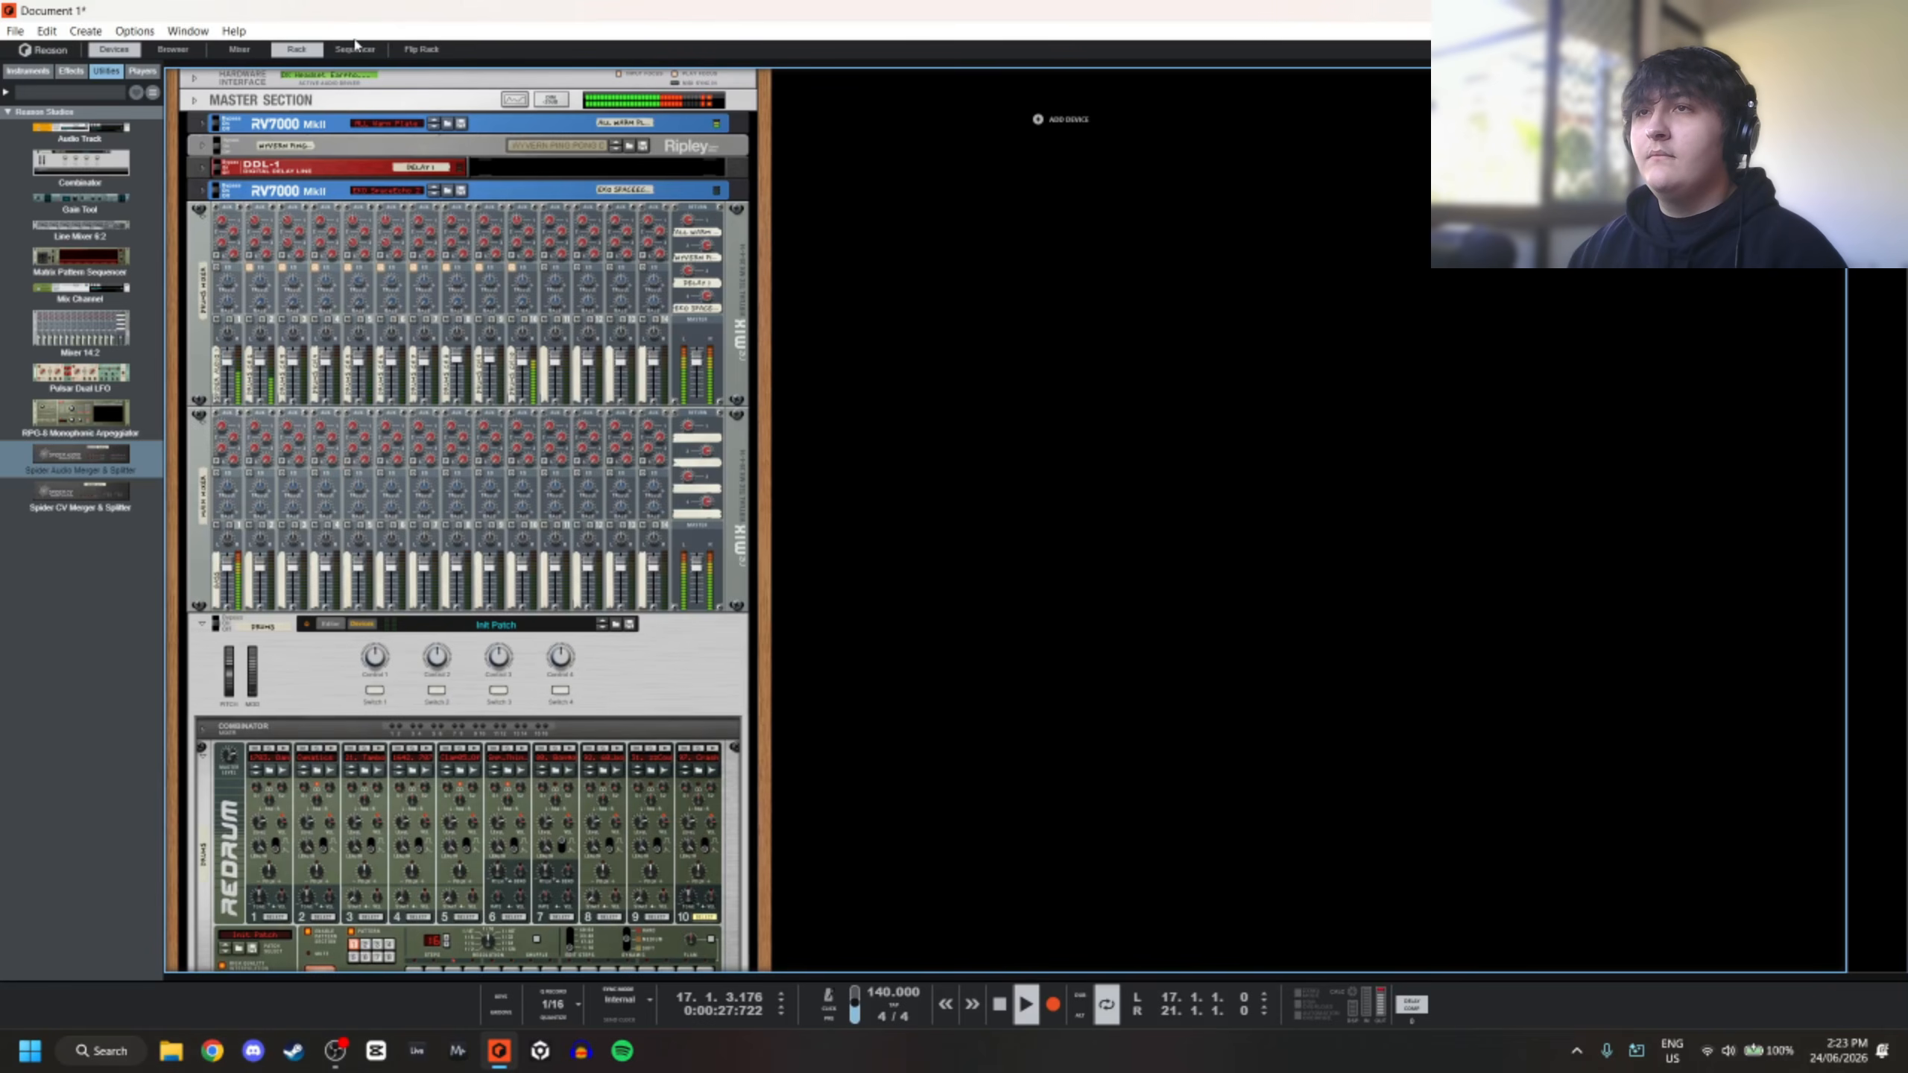
click(222, 437)
key(space)
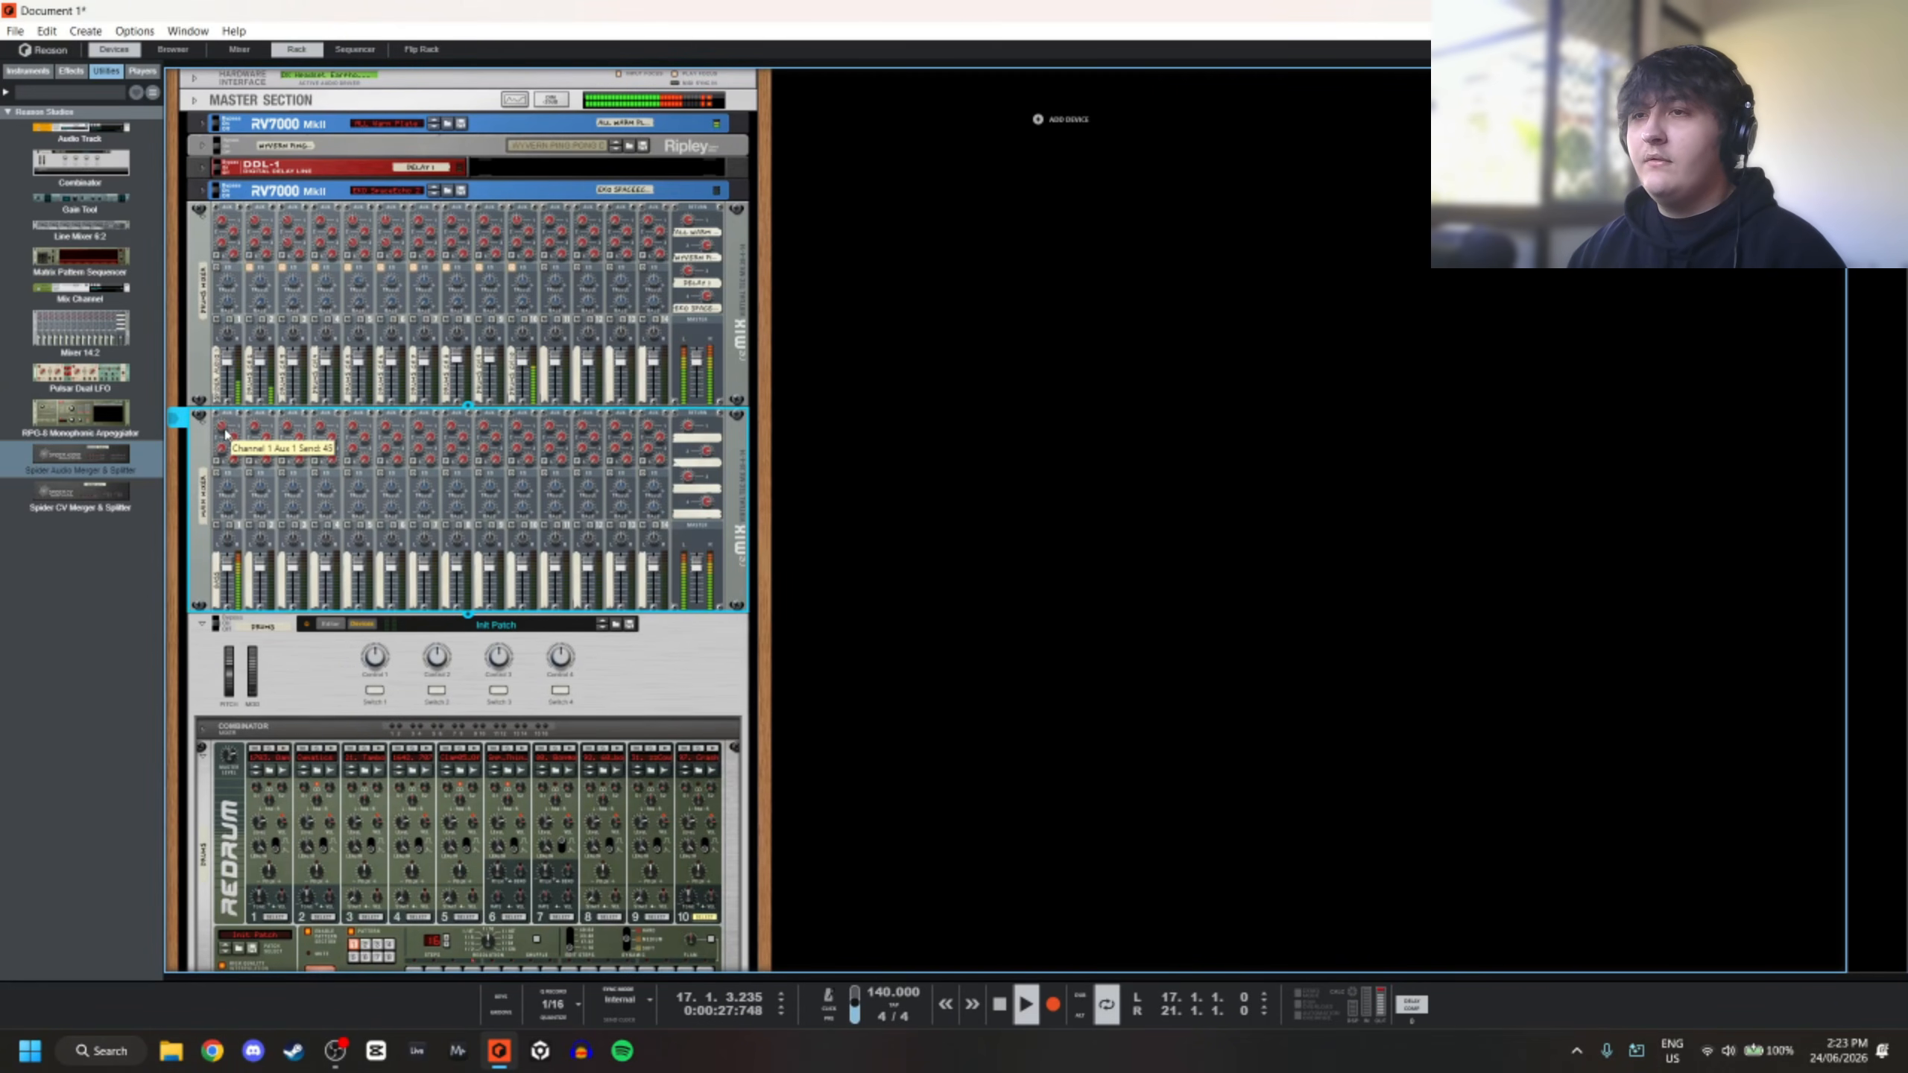
Set the Aux 4 send on the bass channel of the lower mixer to 40
drag(235, 412, 246, 421)
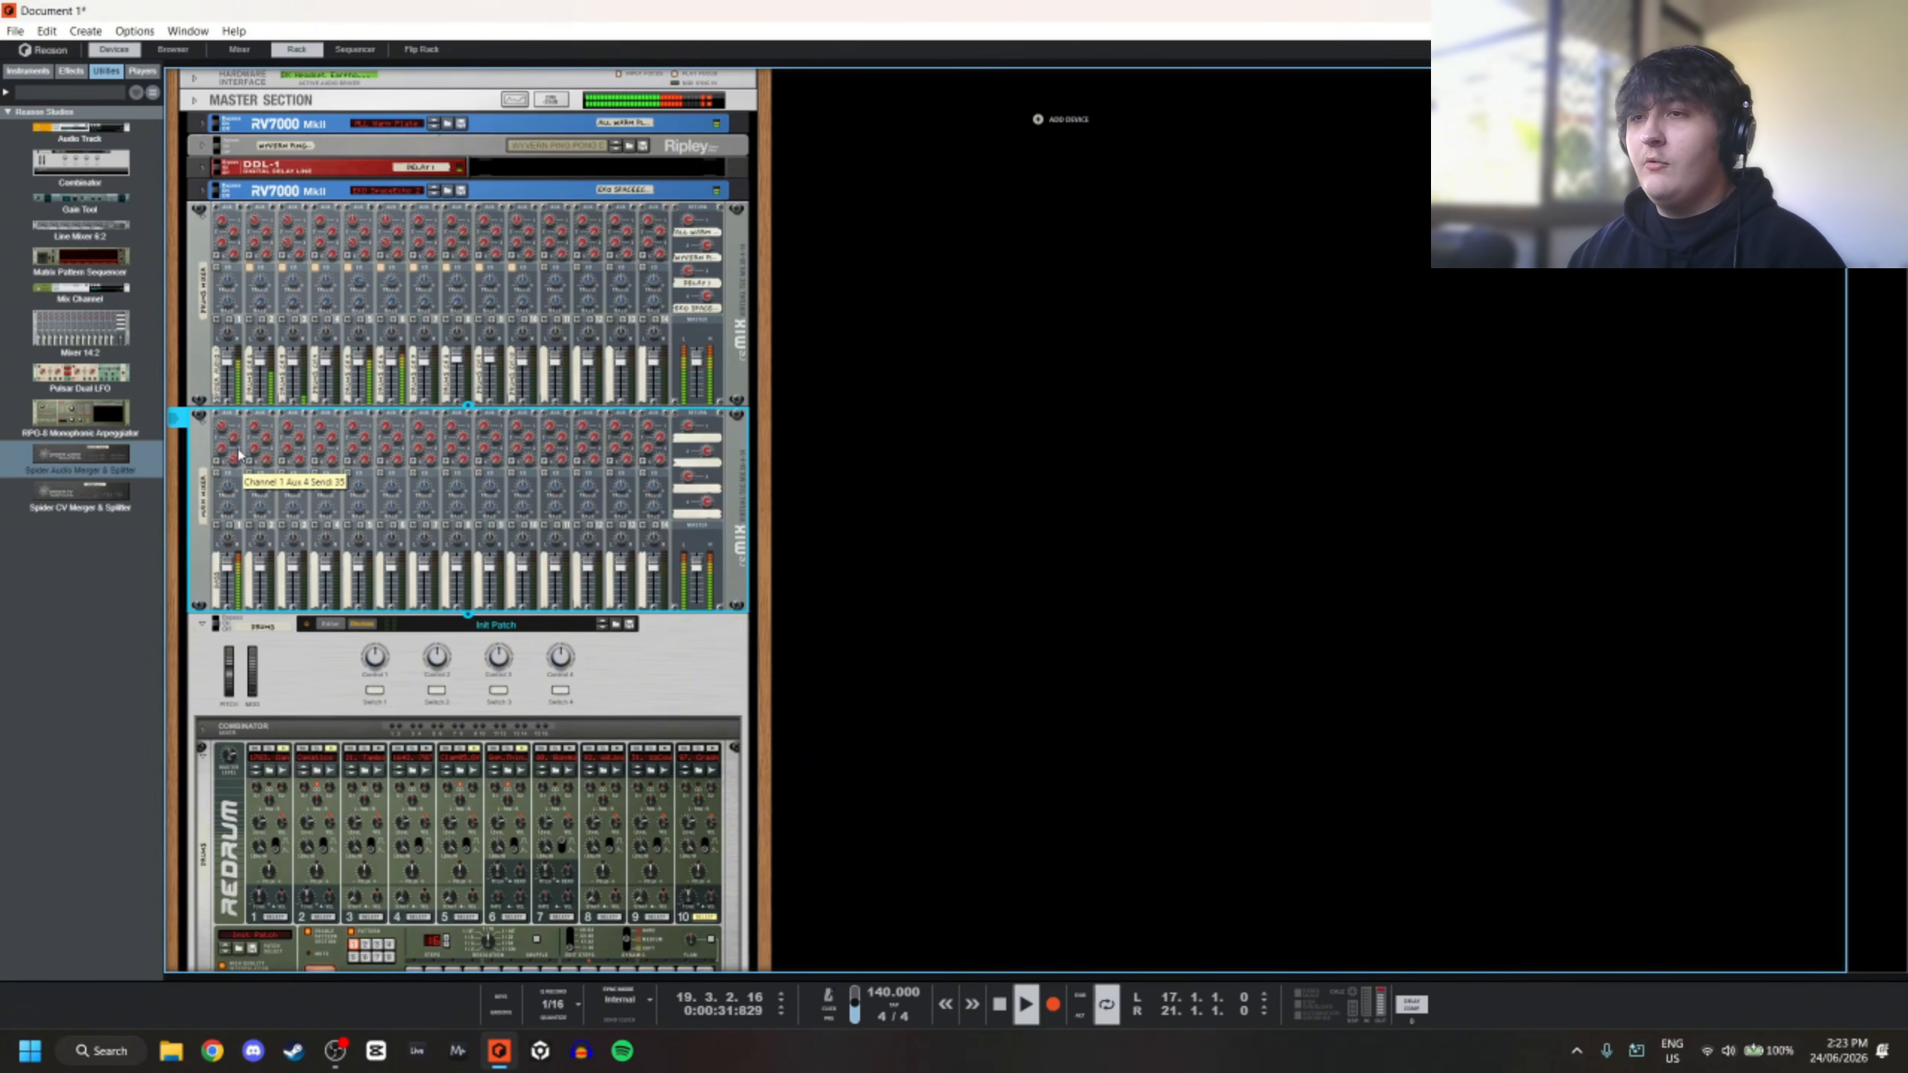
drag(239, 455, 243, 450)
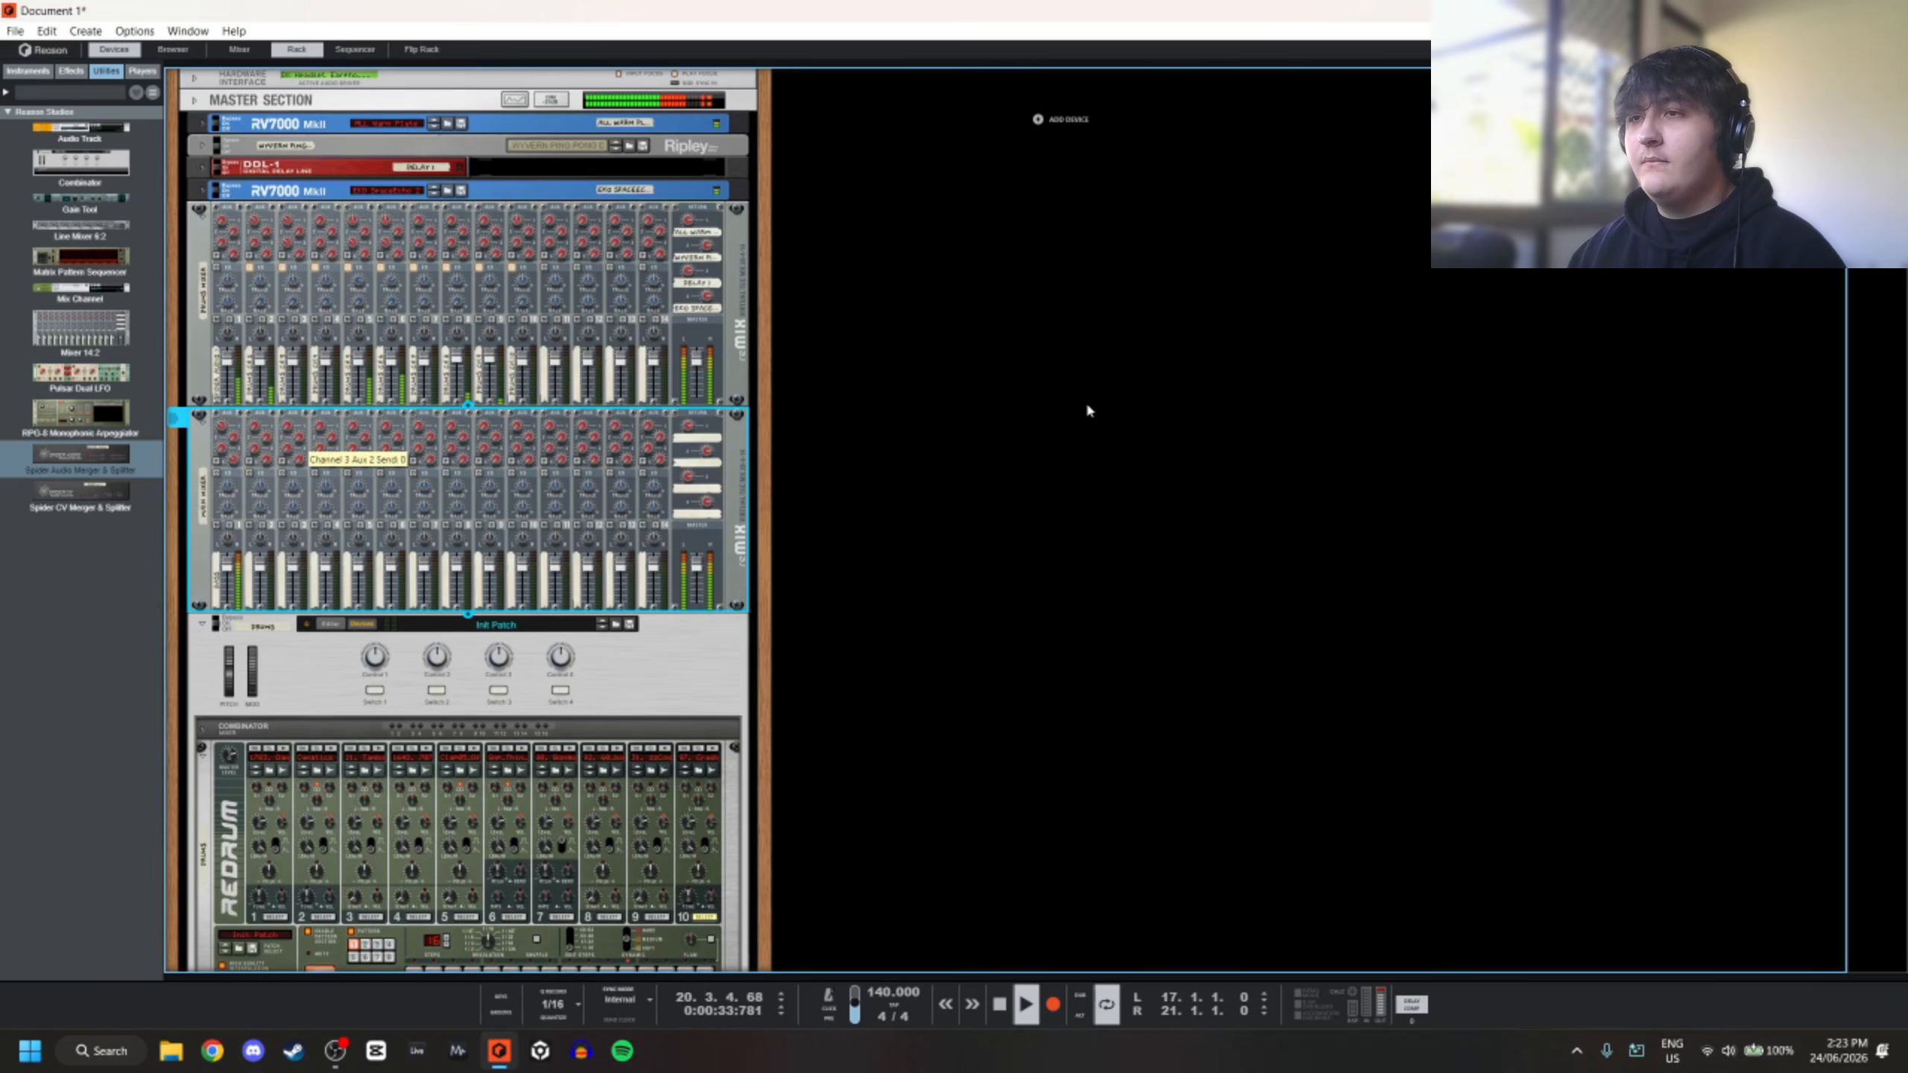
click(1081, 400)
key(space)
click(236, 458)
key(space)
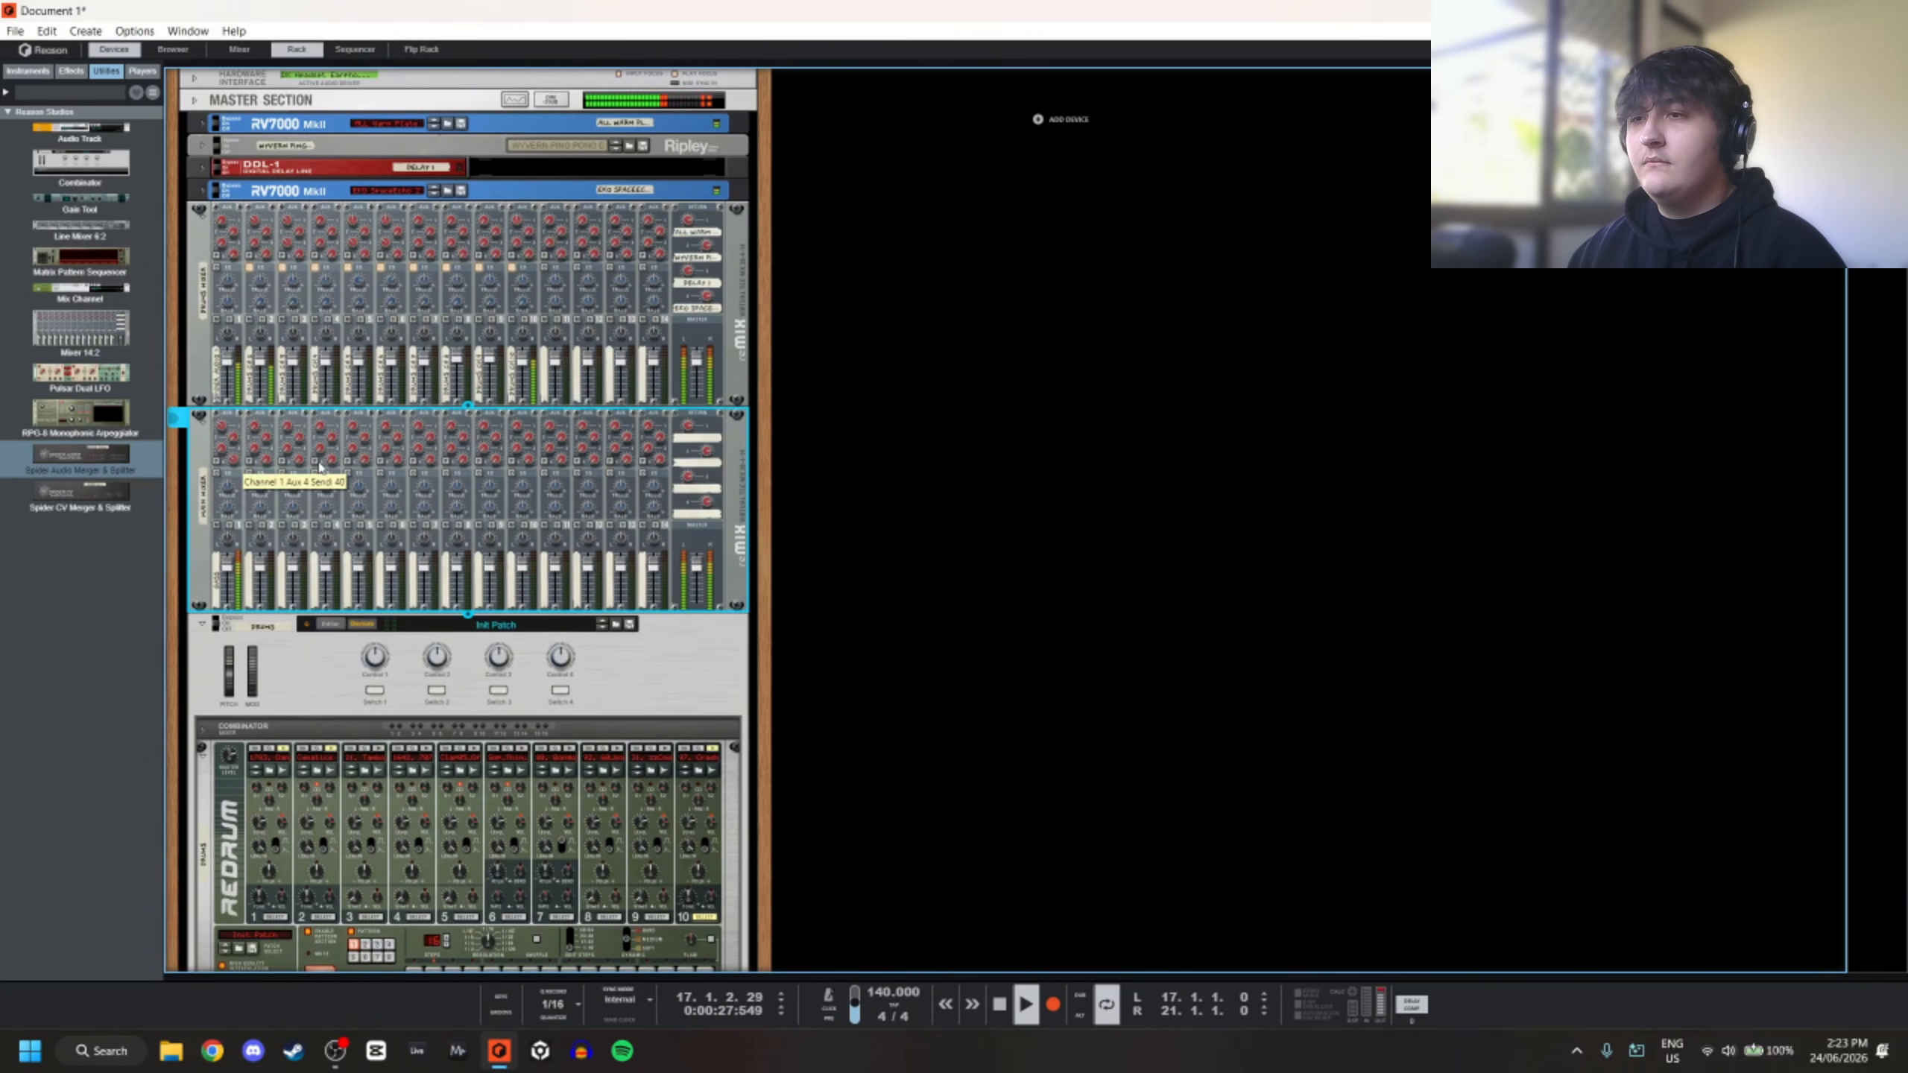
click(1115, 427)
Set the high-pass filter frequency of the bass Channel EQ to just above 110 Hz while auditioning the loop
scroll(1115, 427, down, 5)
scroll(857, 418, down, 8)
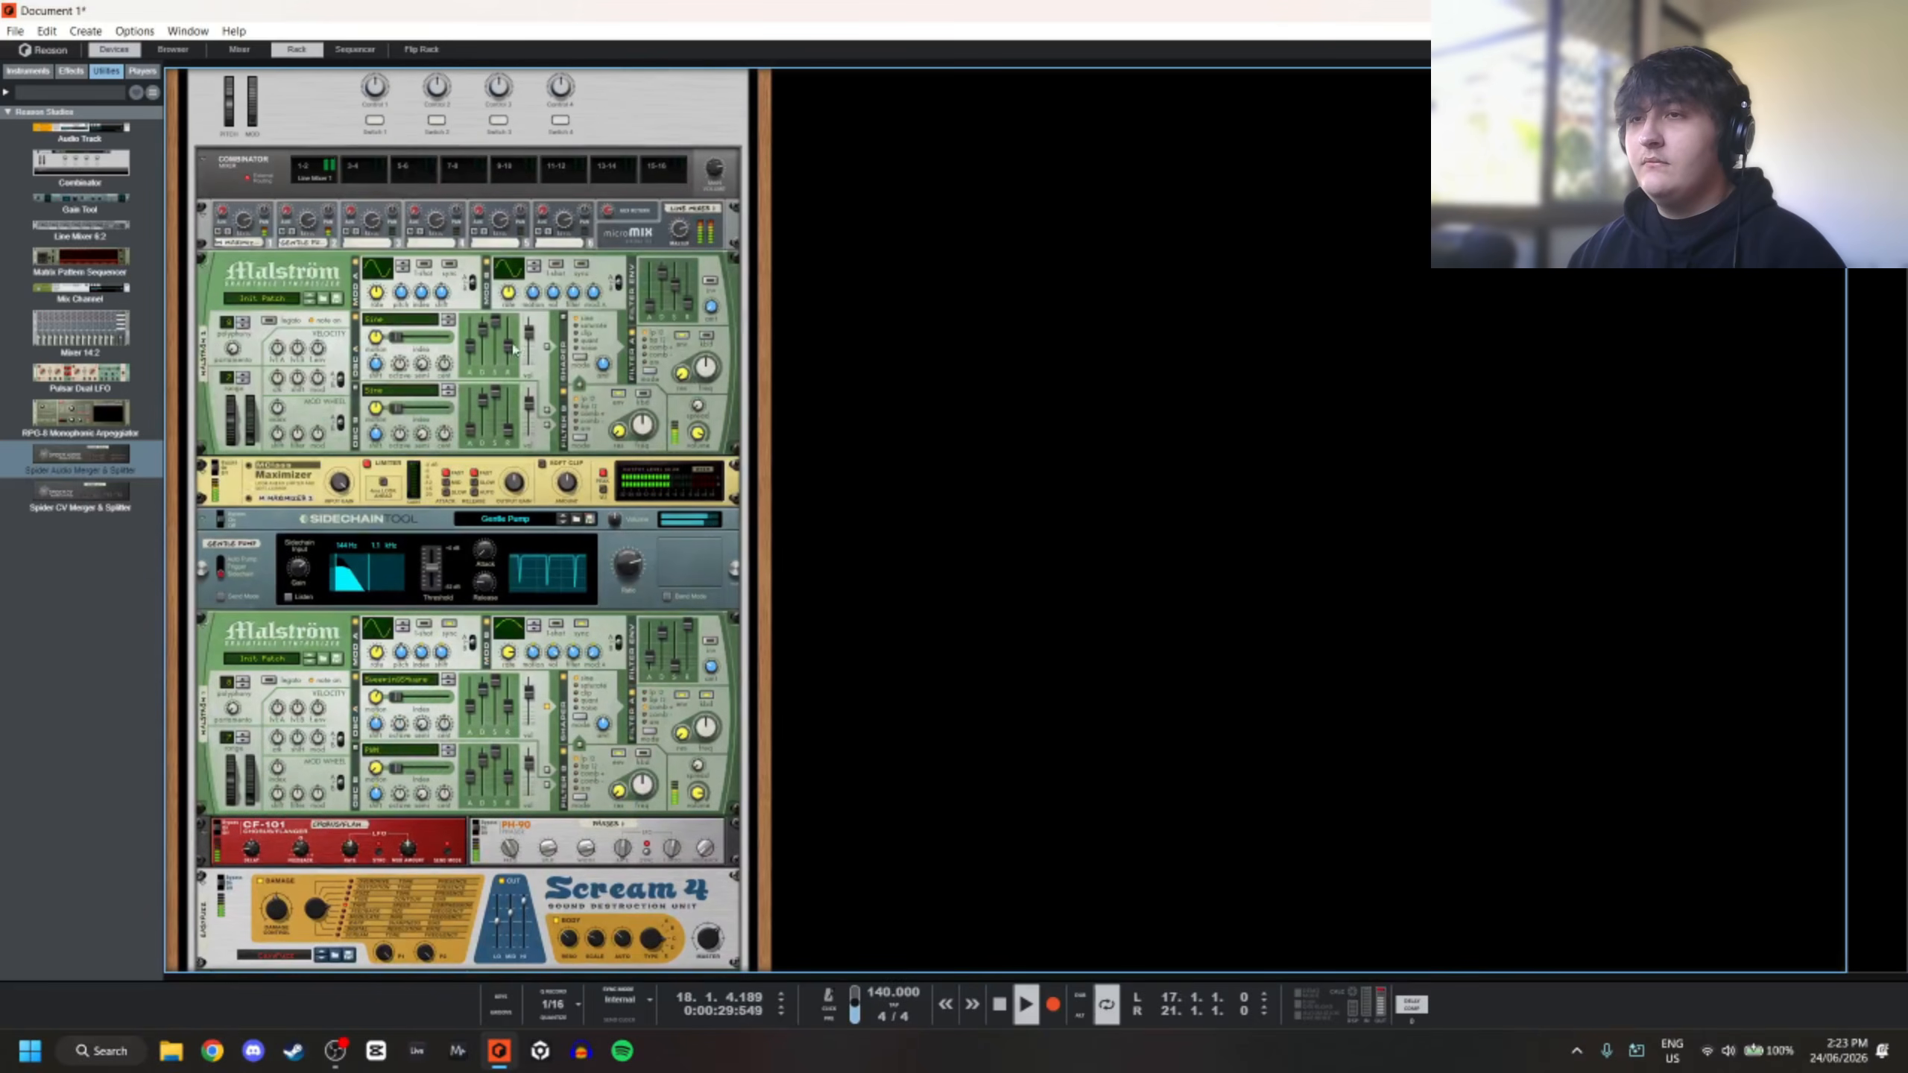
click(230, 233)
scroll(230, 233, down, 5)
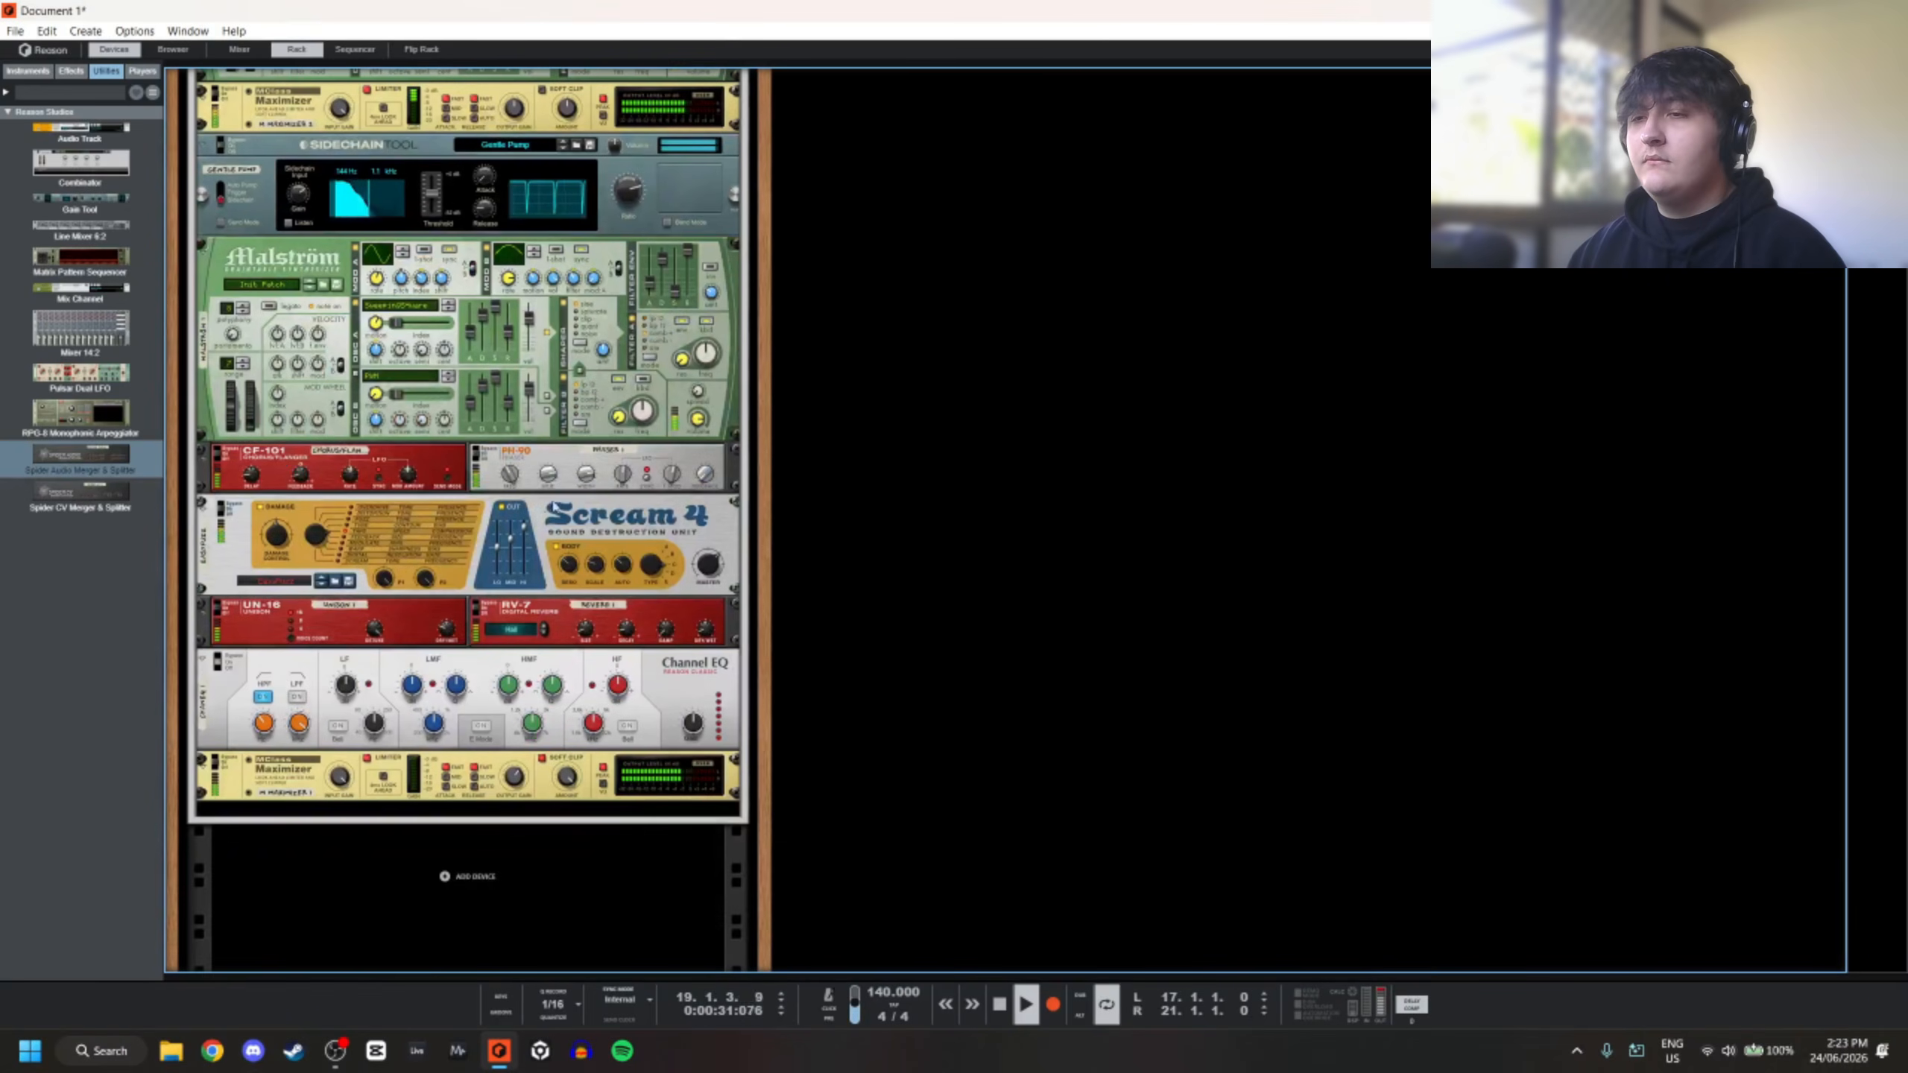
key(space)
click(270, 726)
key(space)
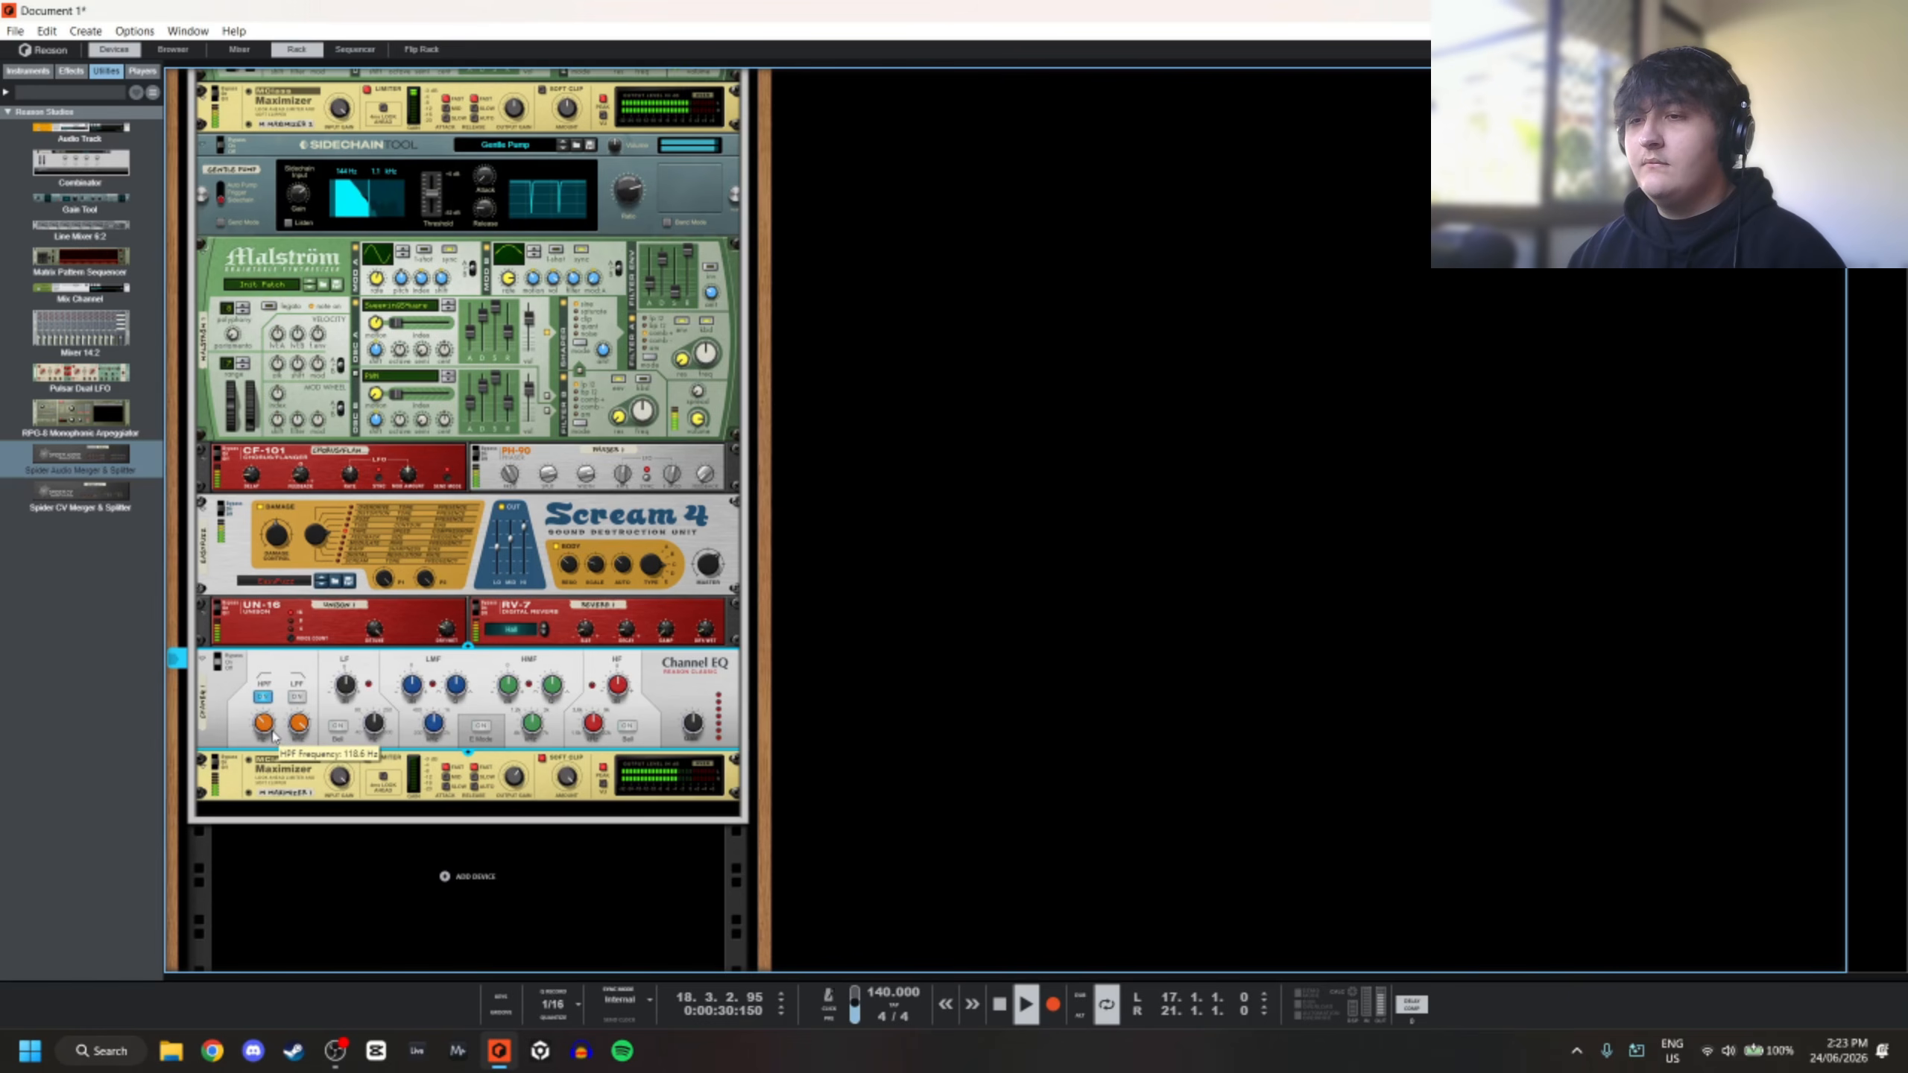
Adjust the Scream 4's master level, damage control, and the low and mid bands of its Cut EQ on the bass
shift+click(290, 592)
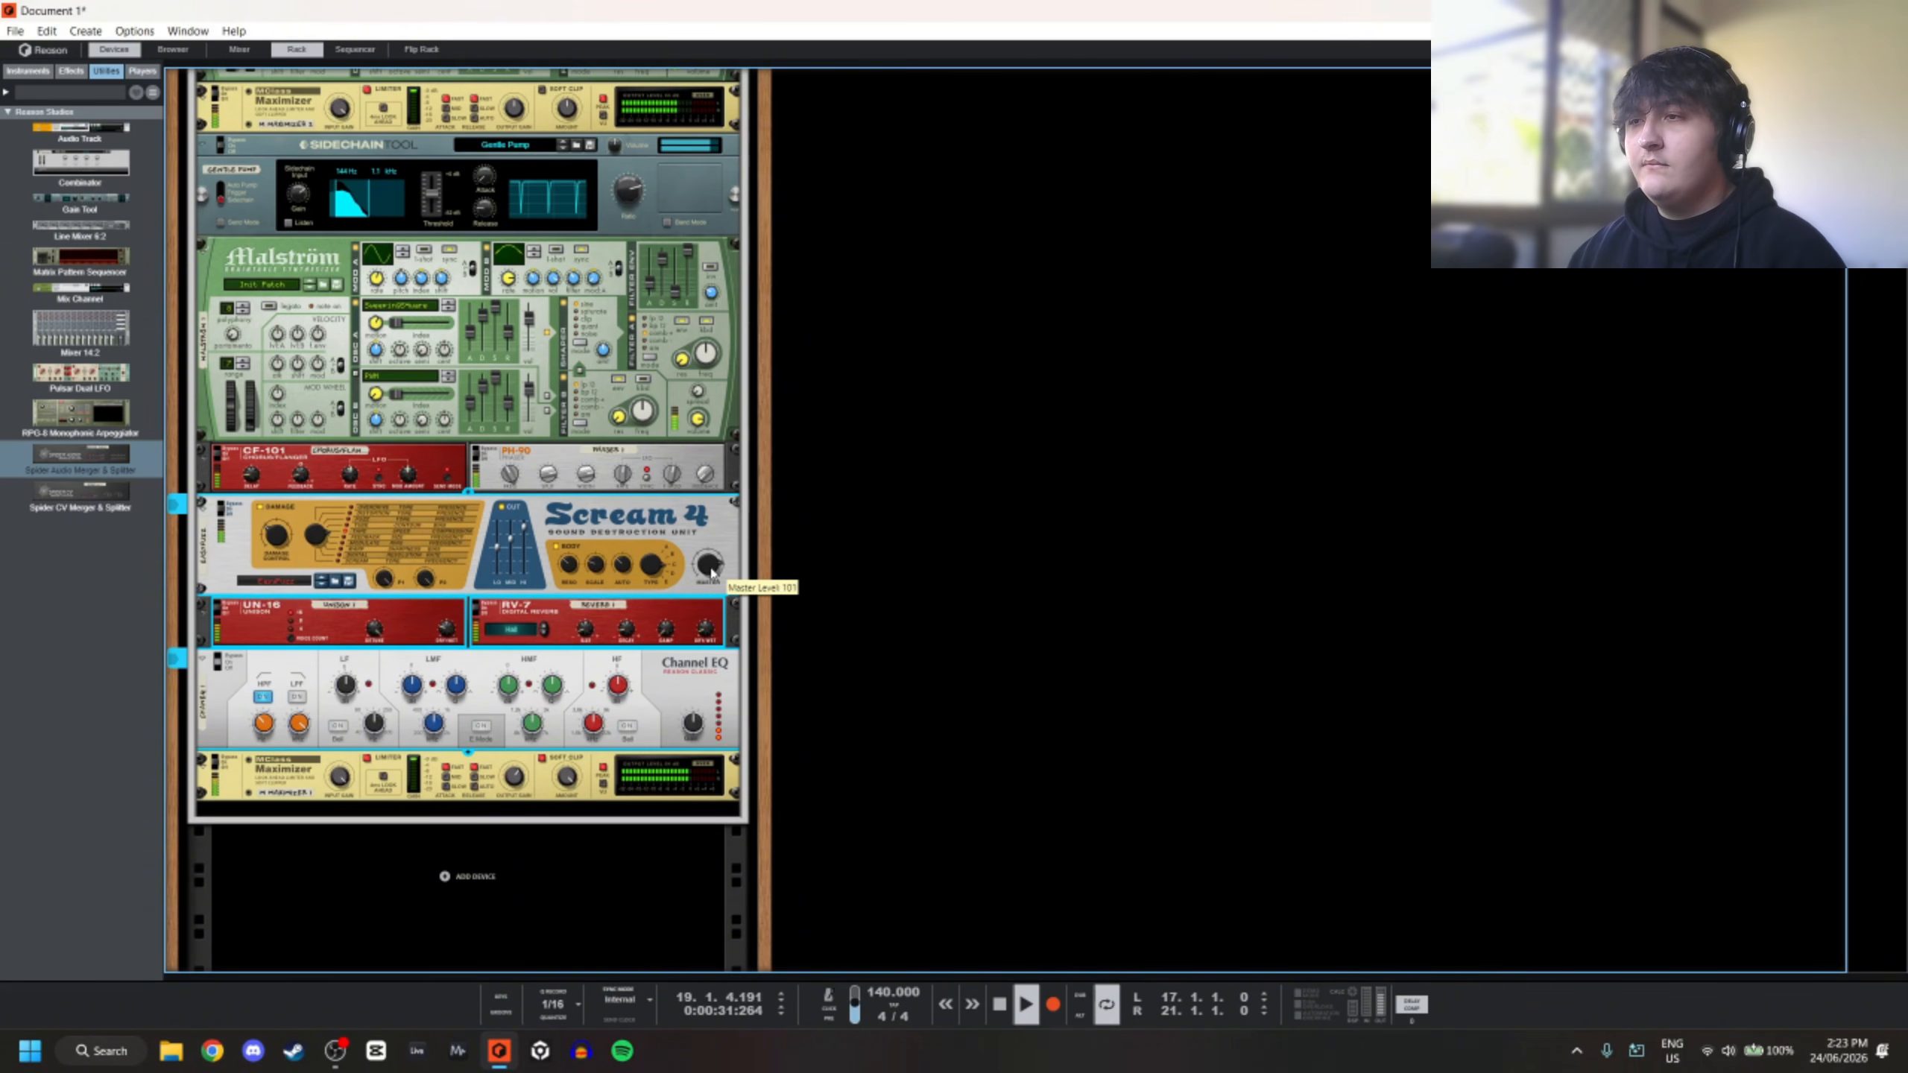
click(884, 508)
drag(500, 549, 498, 562)
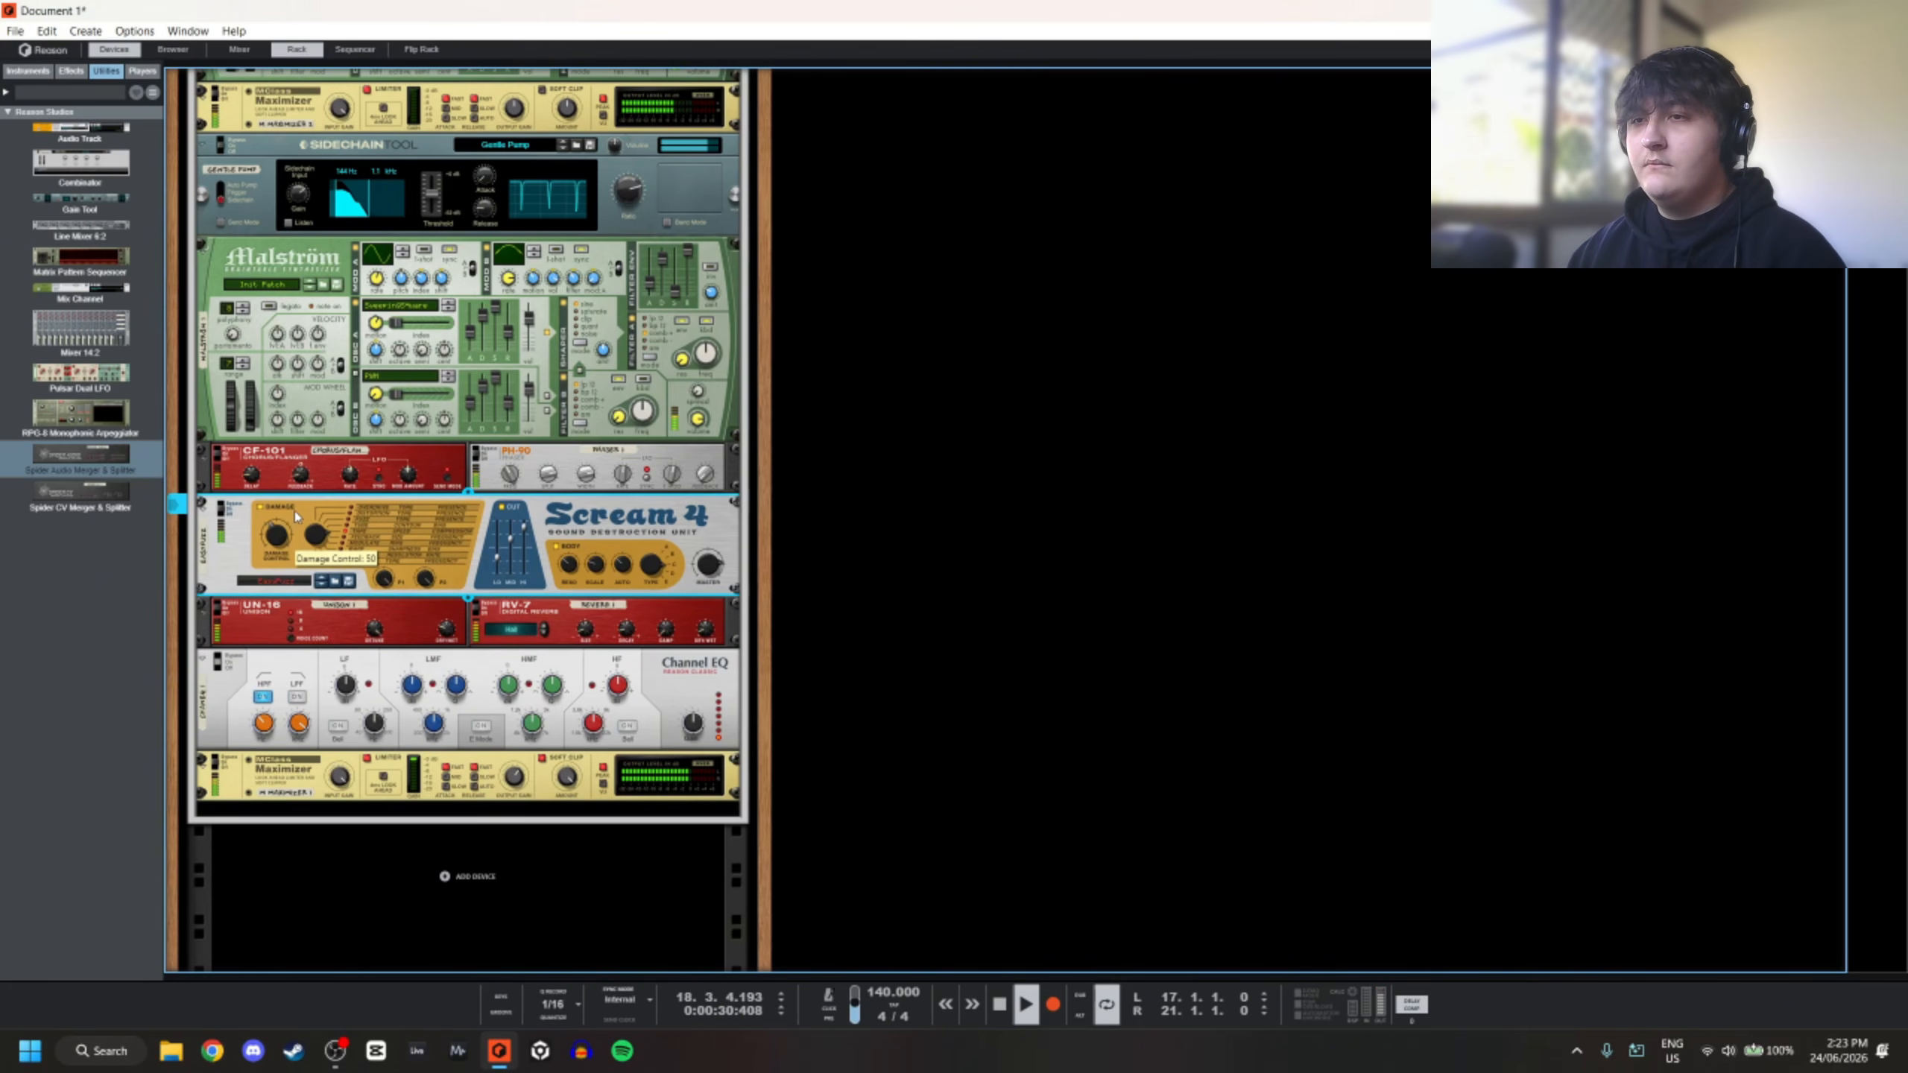
click(949, 473)
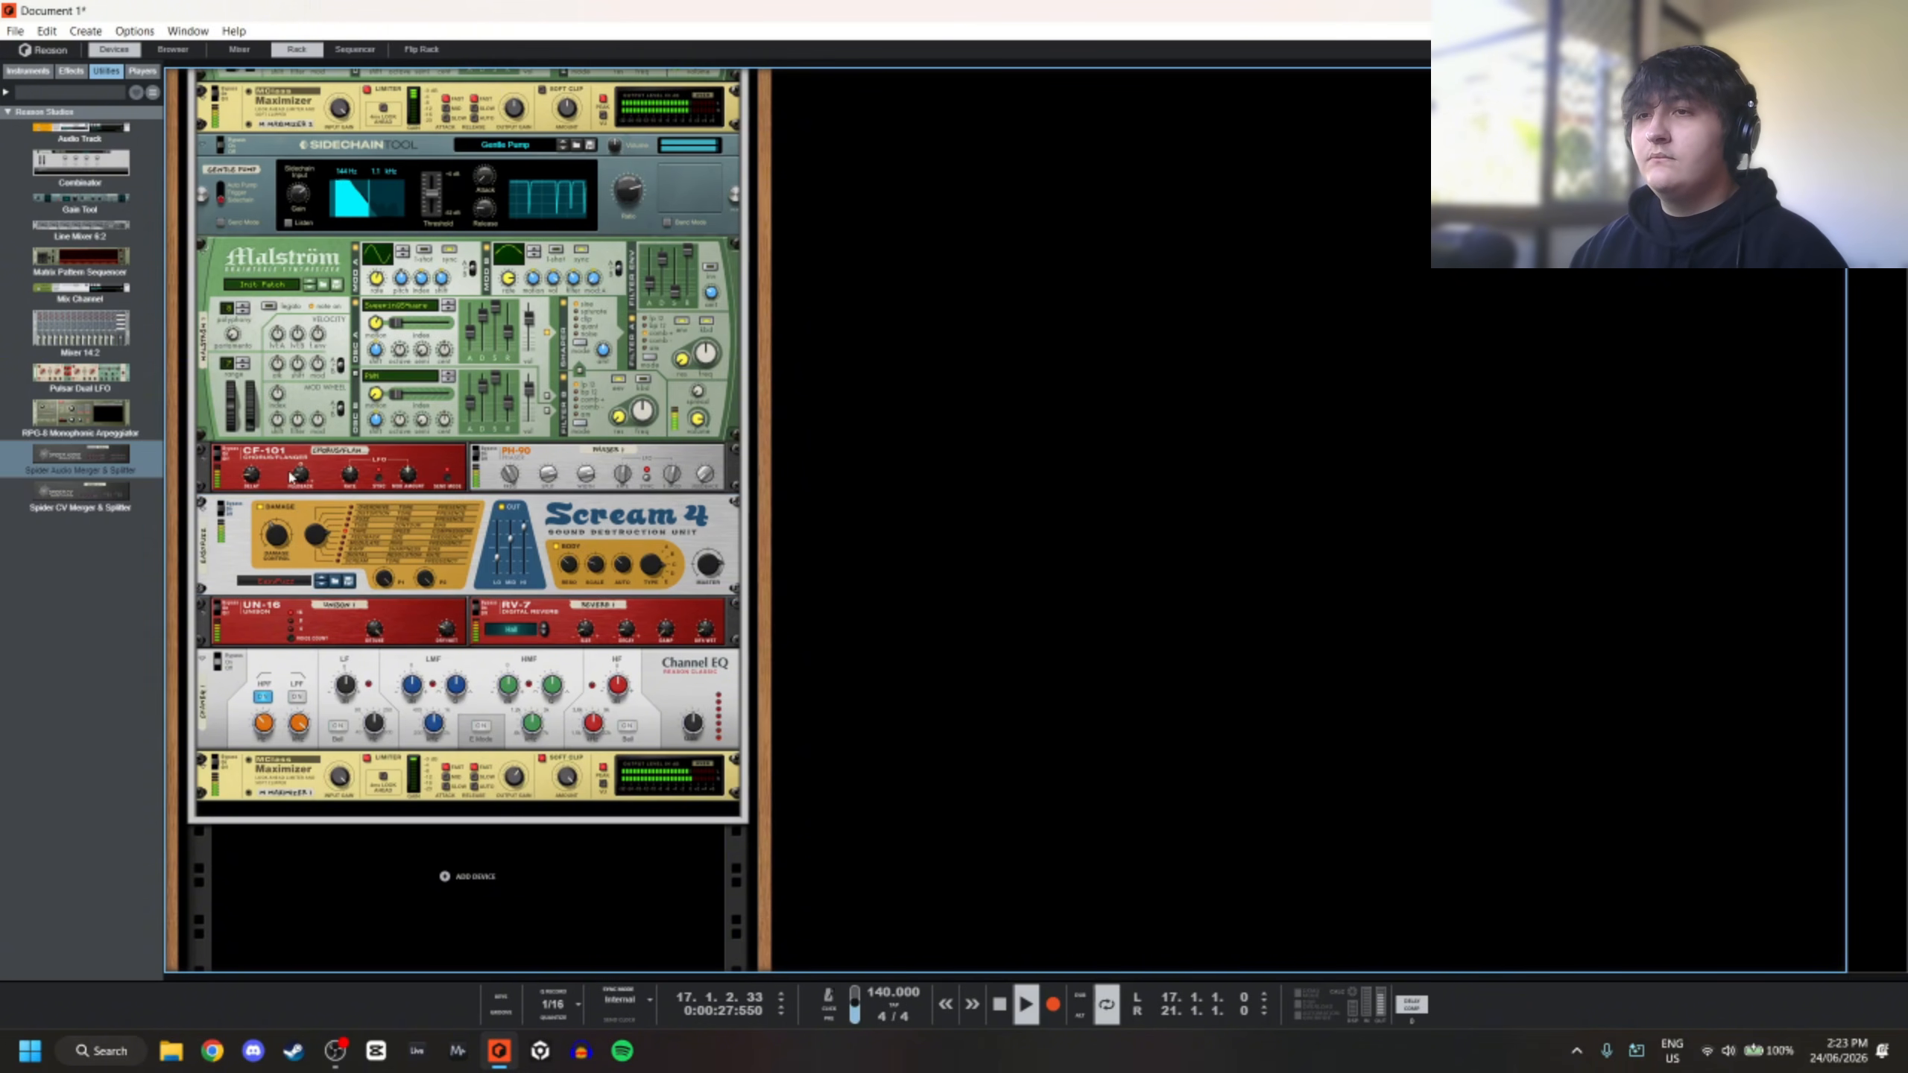
click(515, 546)
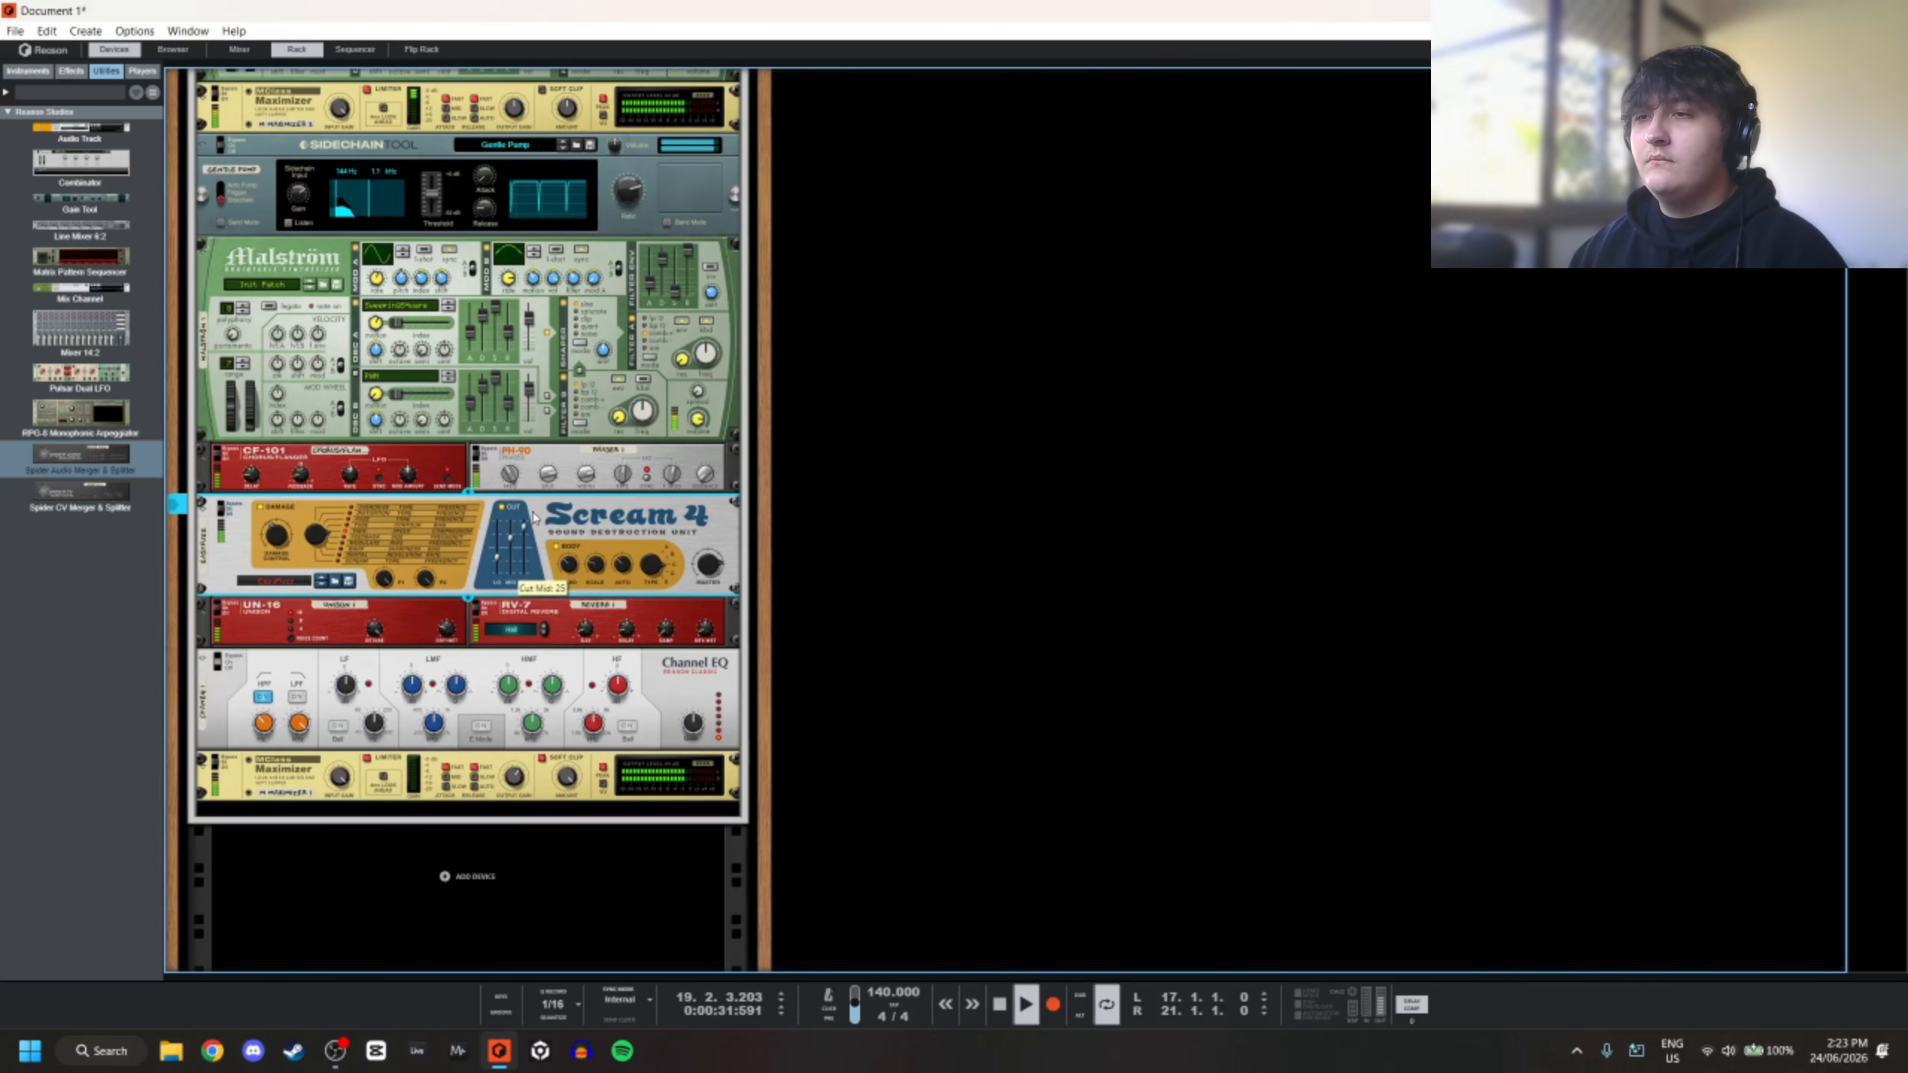
drag(534, 517, 514, 550)
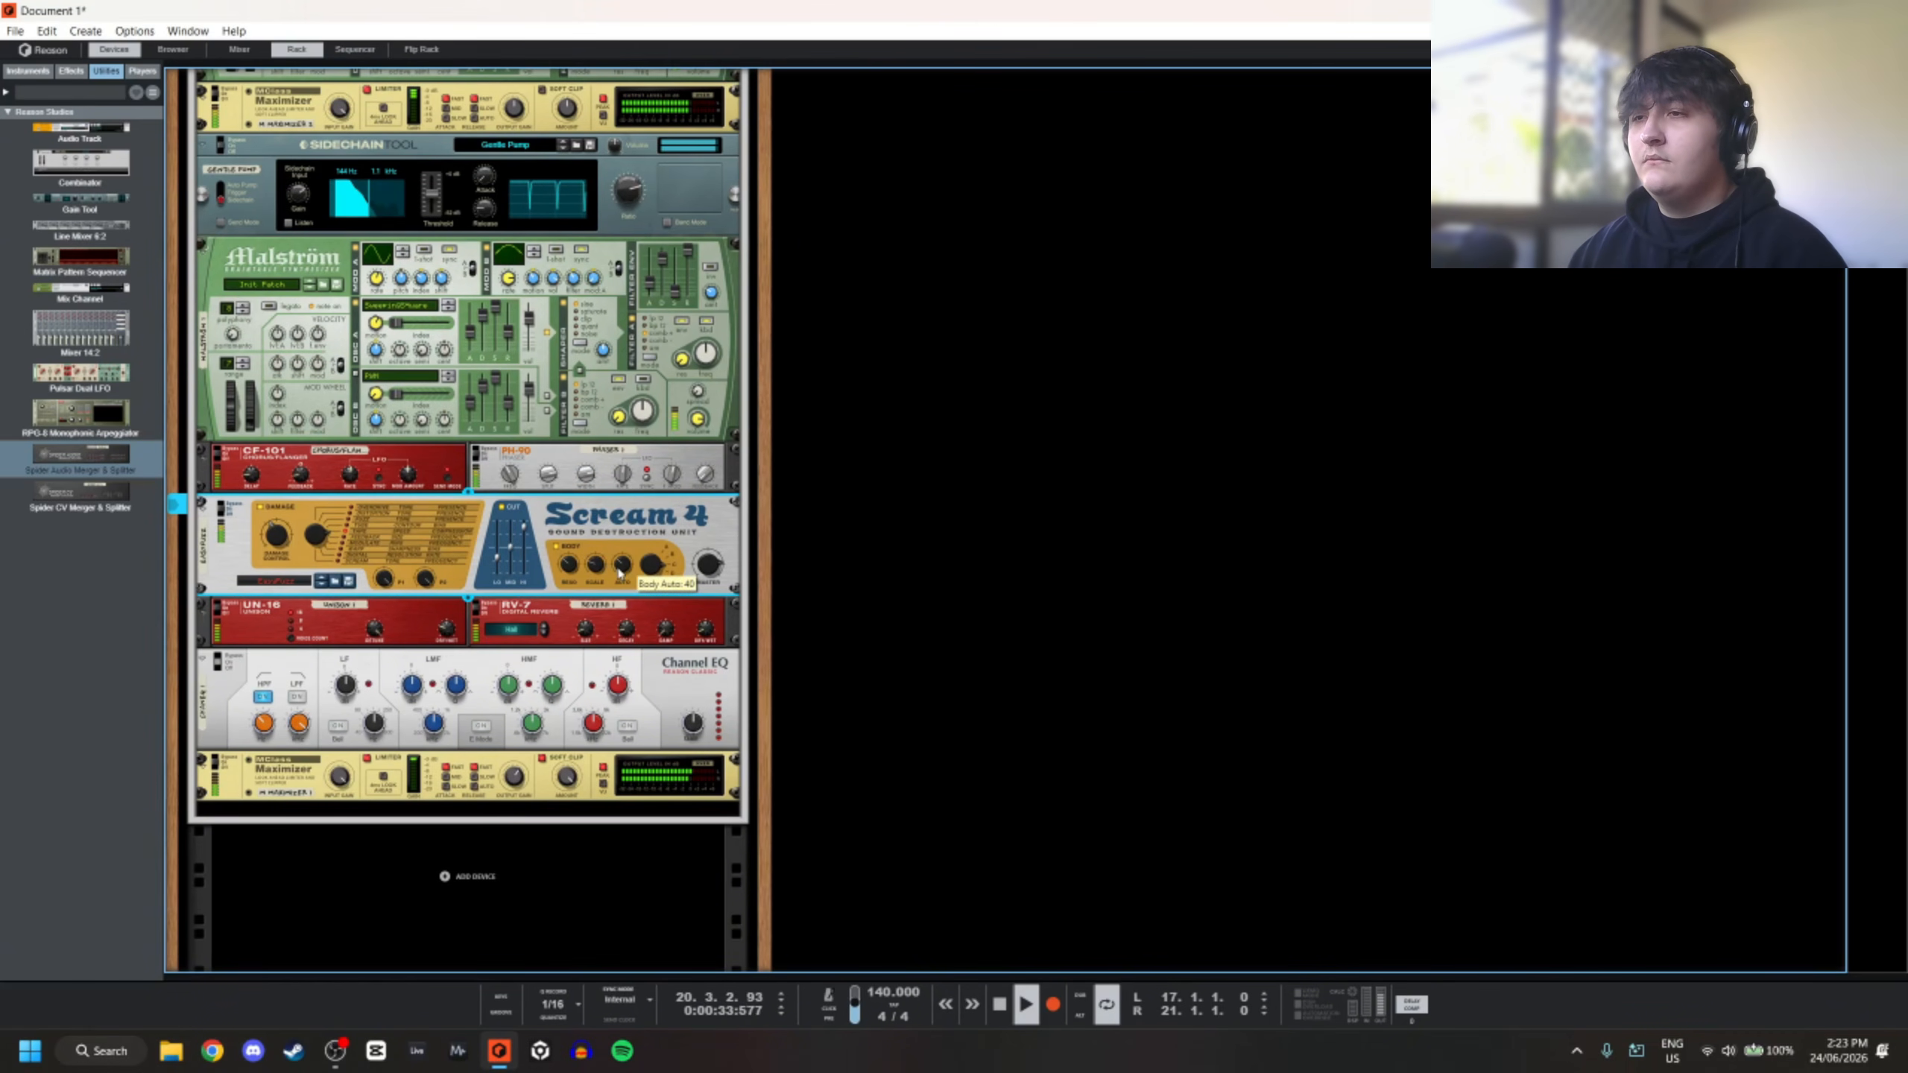
Set the Body Auto amount of the Scream 4 on the bass to 79 and adjust the PH-90 phaser's frequency during playback
drag(635, 552, 628, 576)
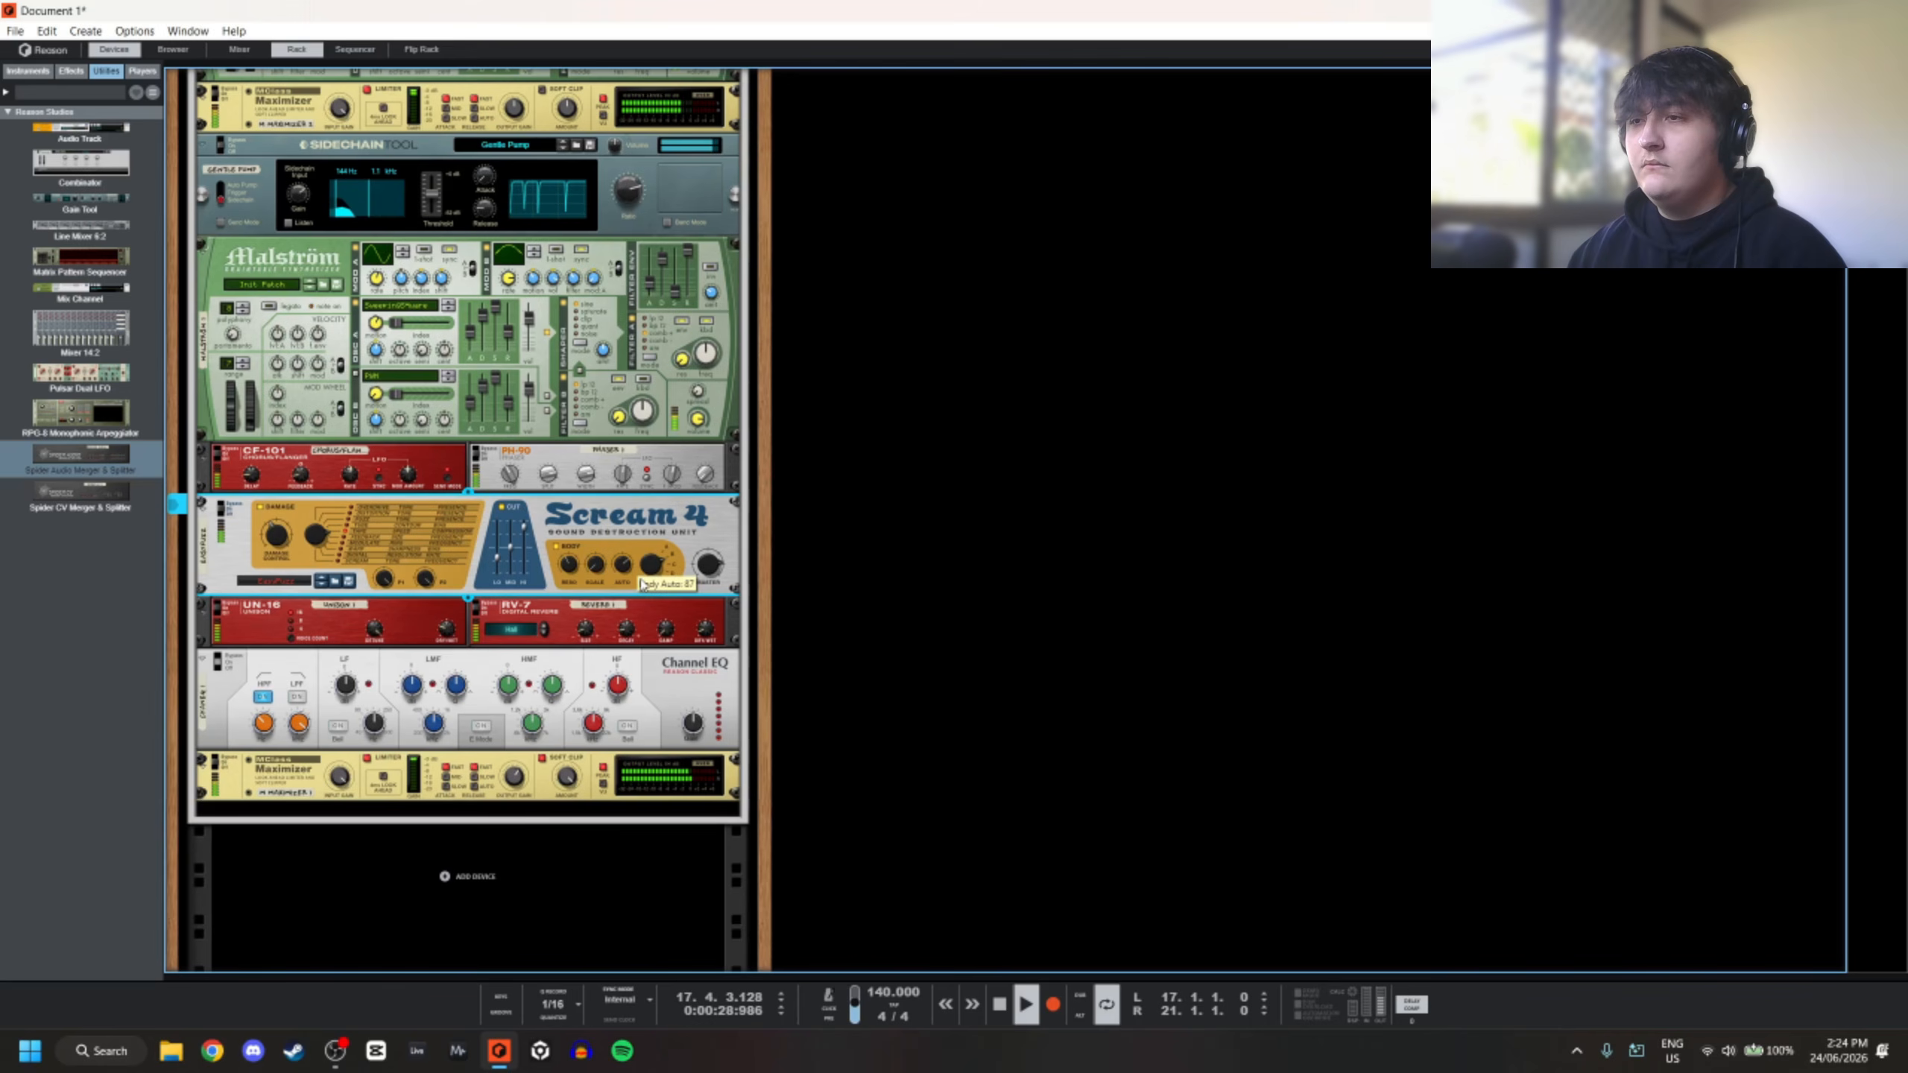
drag(612, 521, 621, 519)
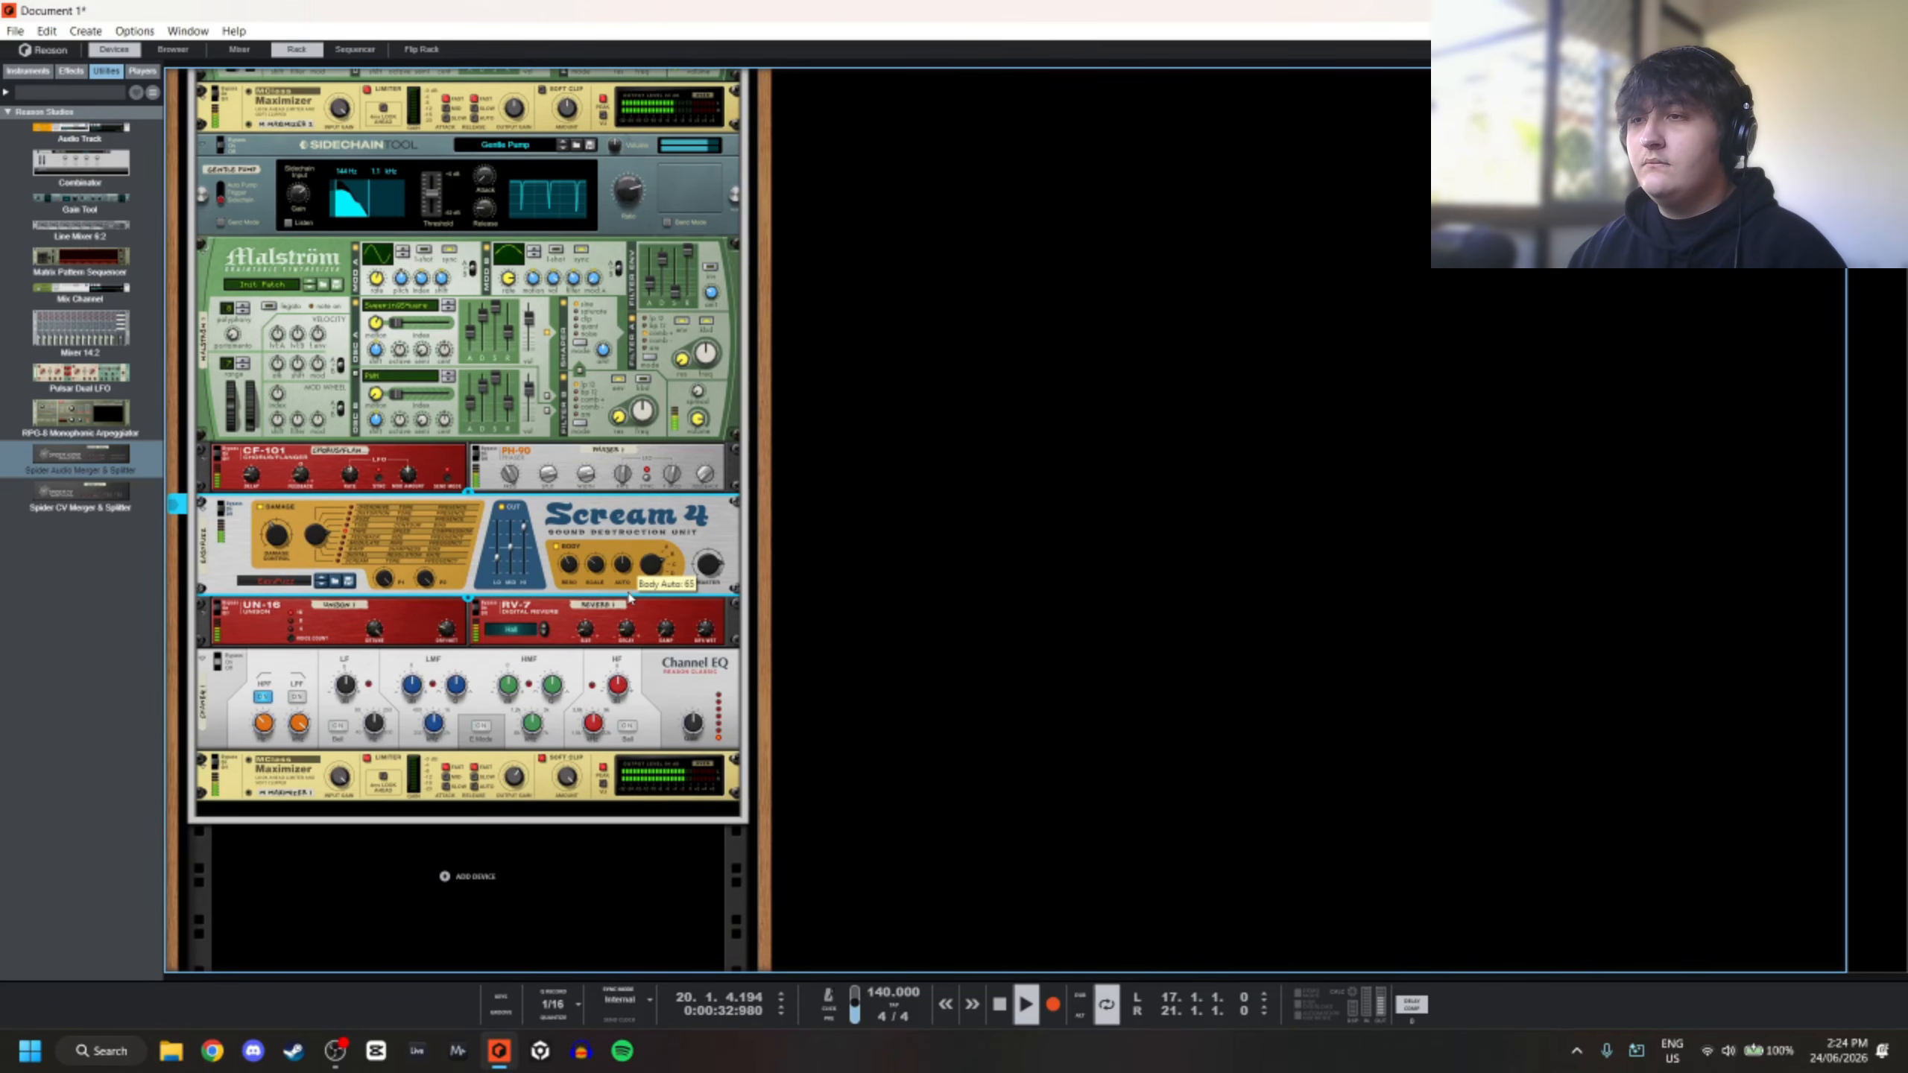
drag(632, 594, 639, 580)
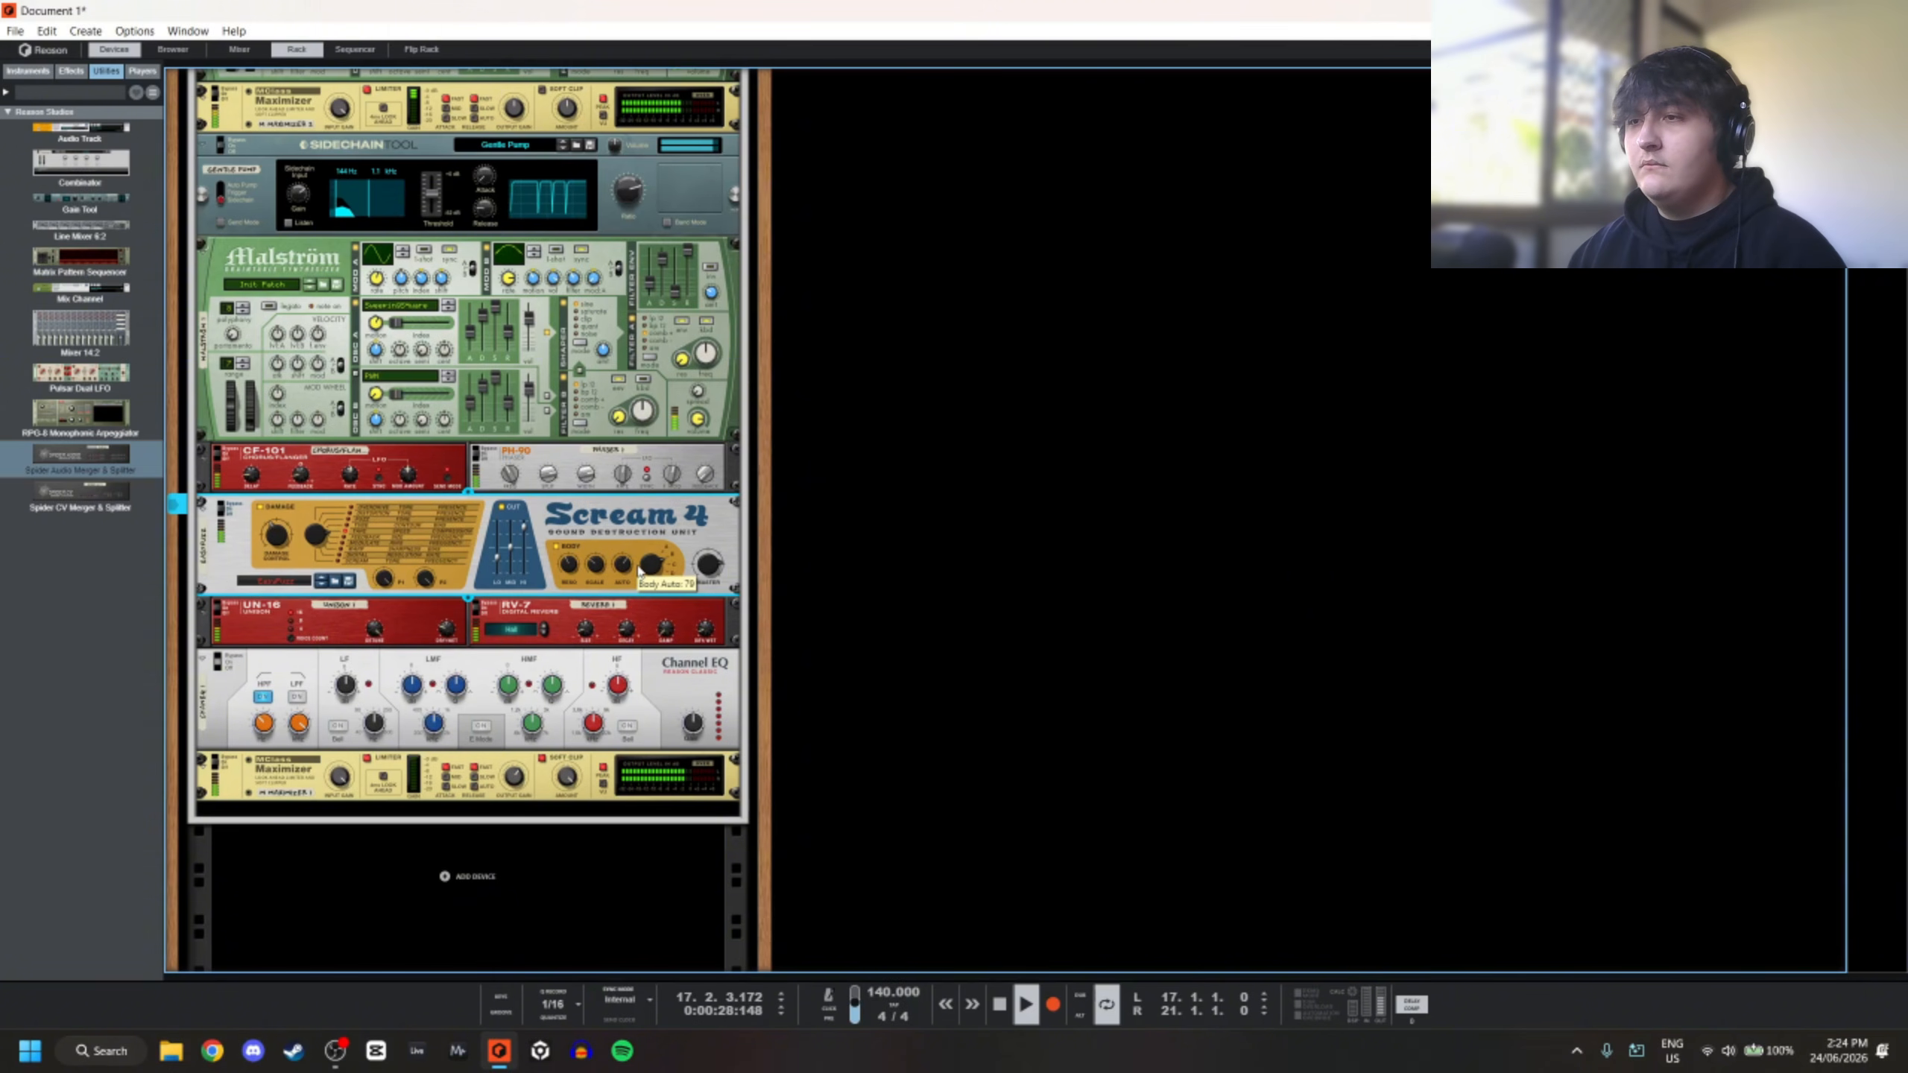
drag(576, 585, 583, 577)
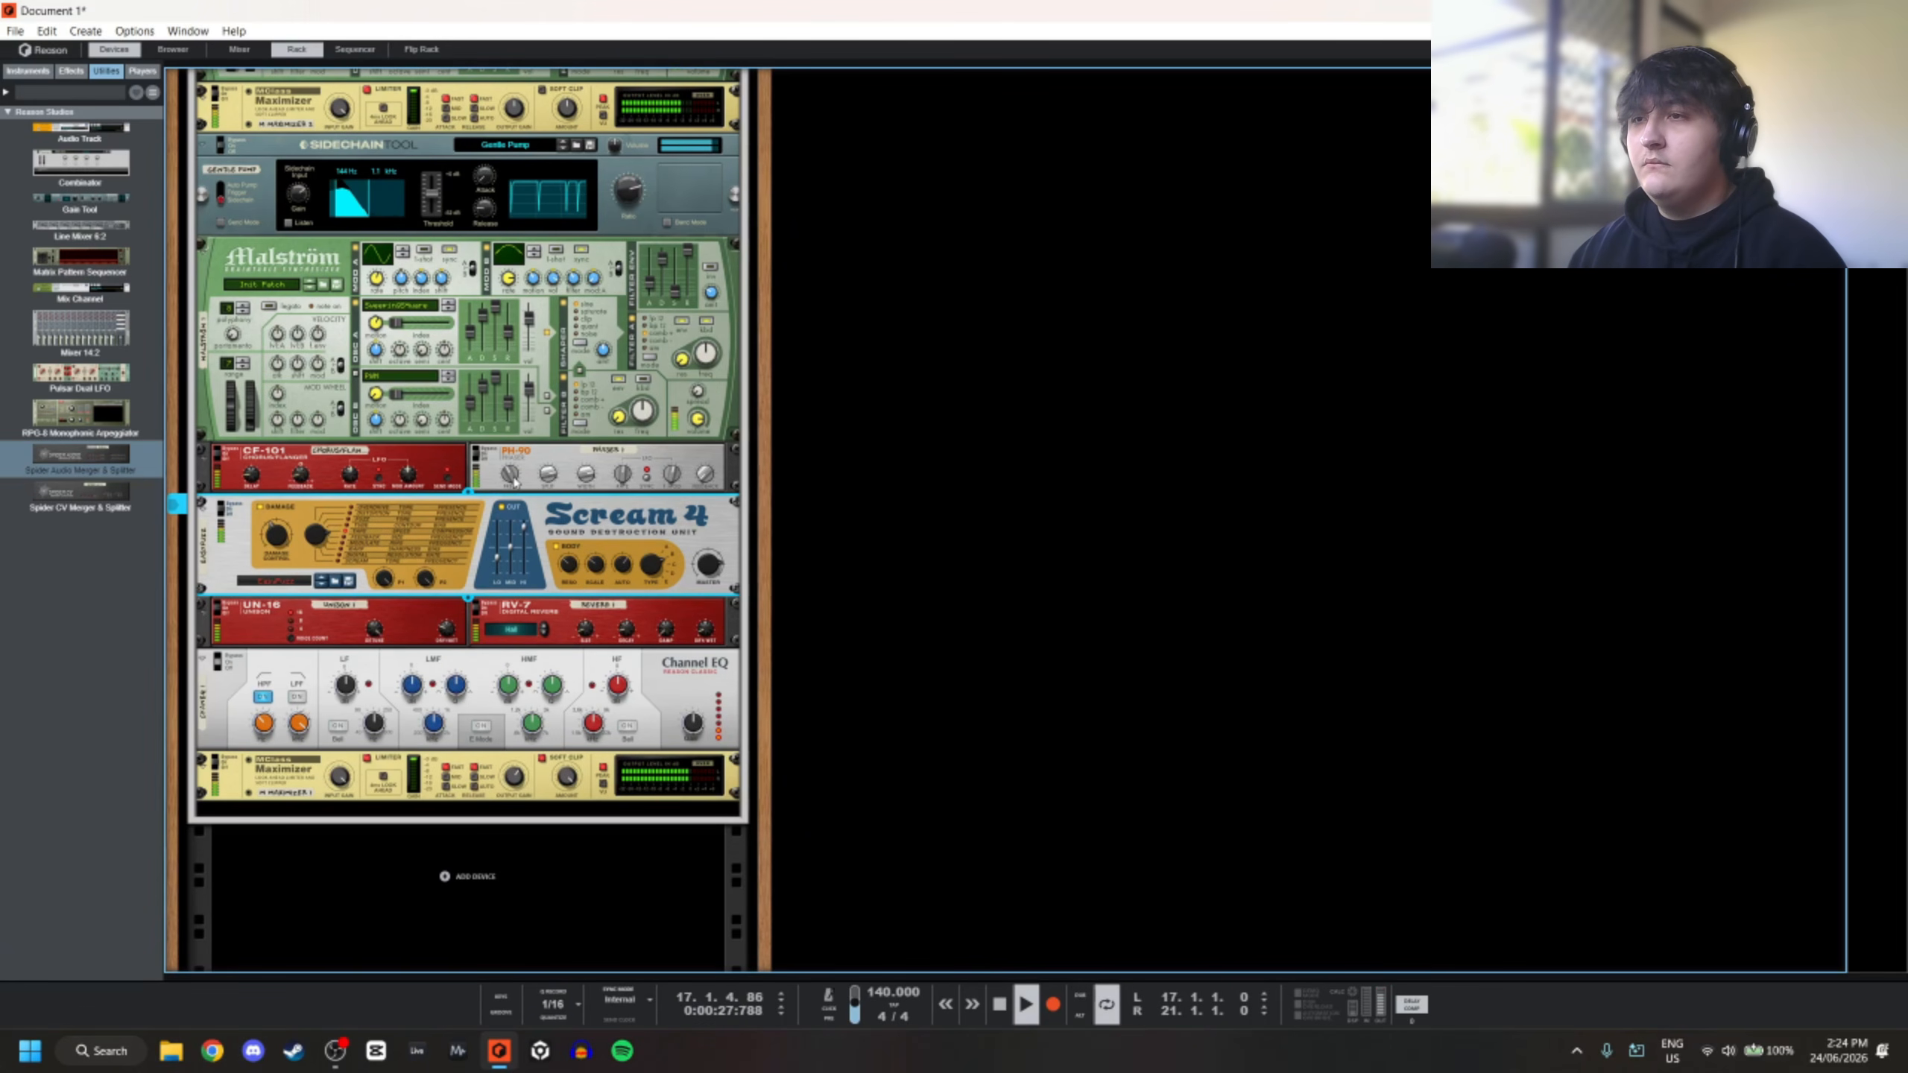
click(513, 486)
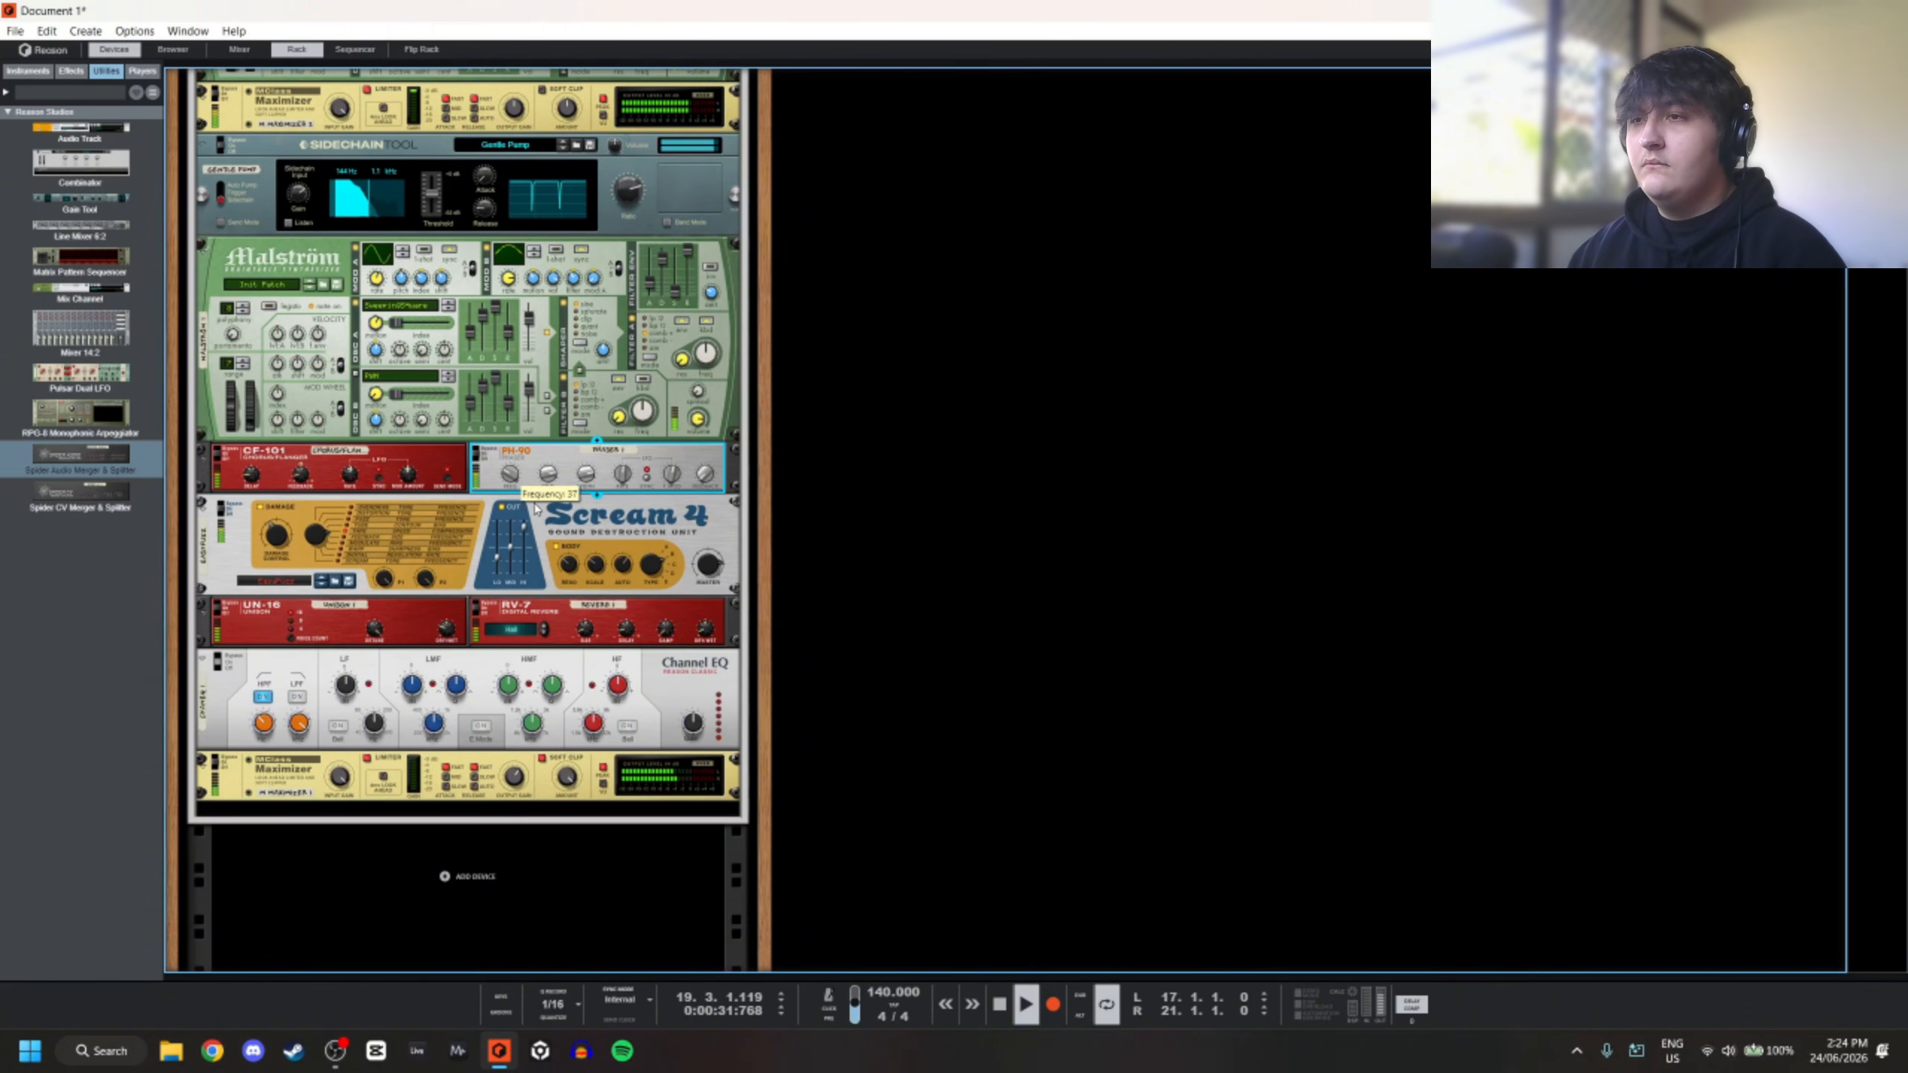
click(846, 439)
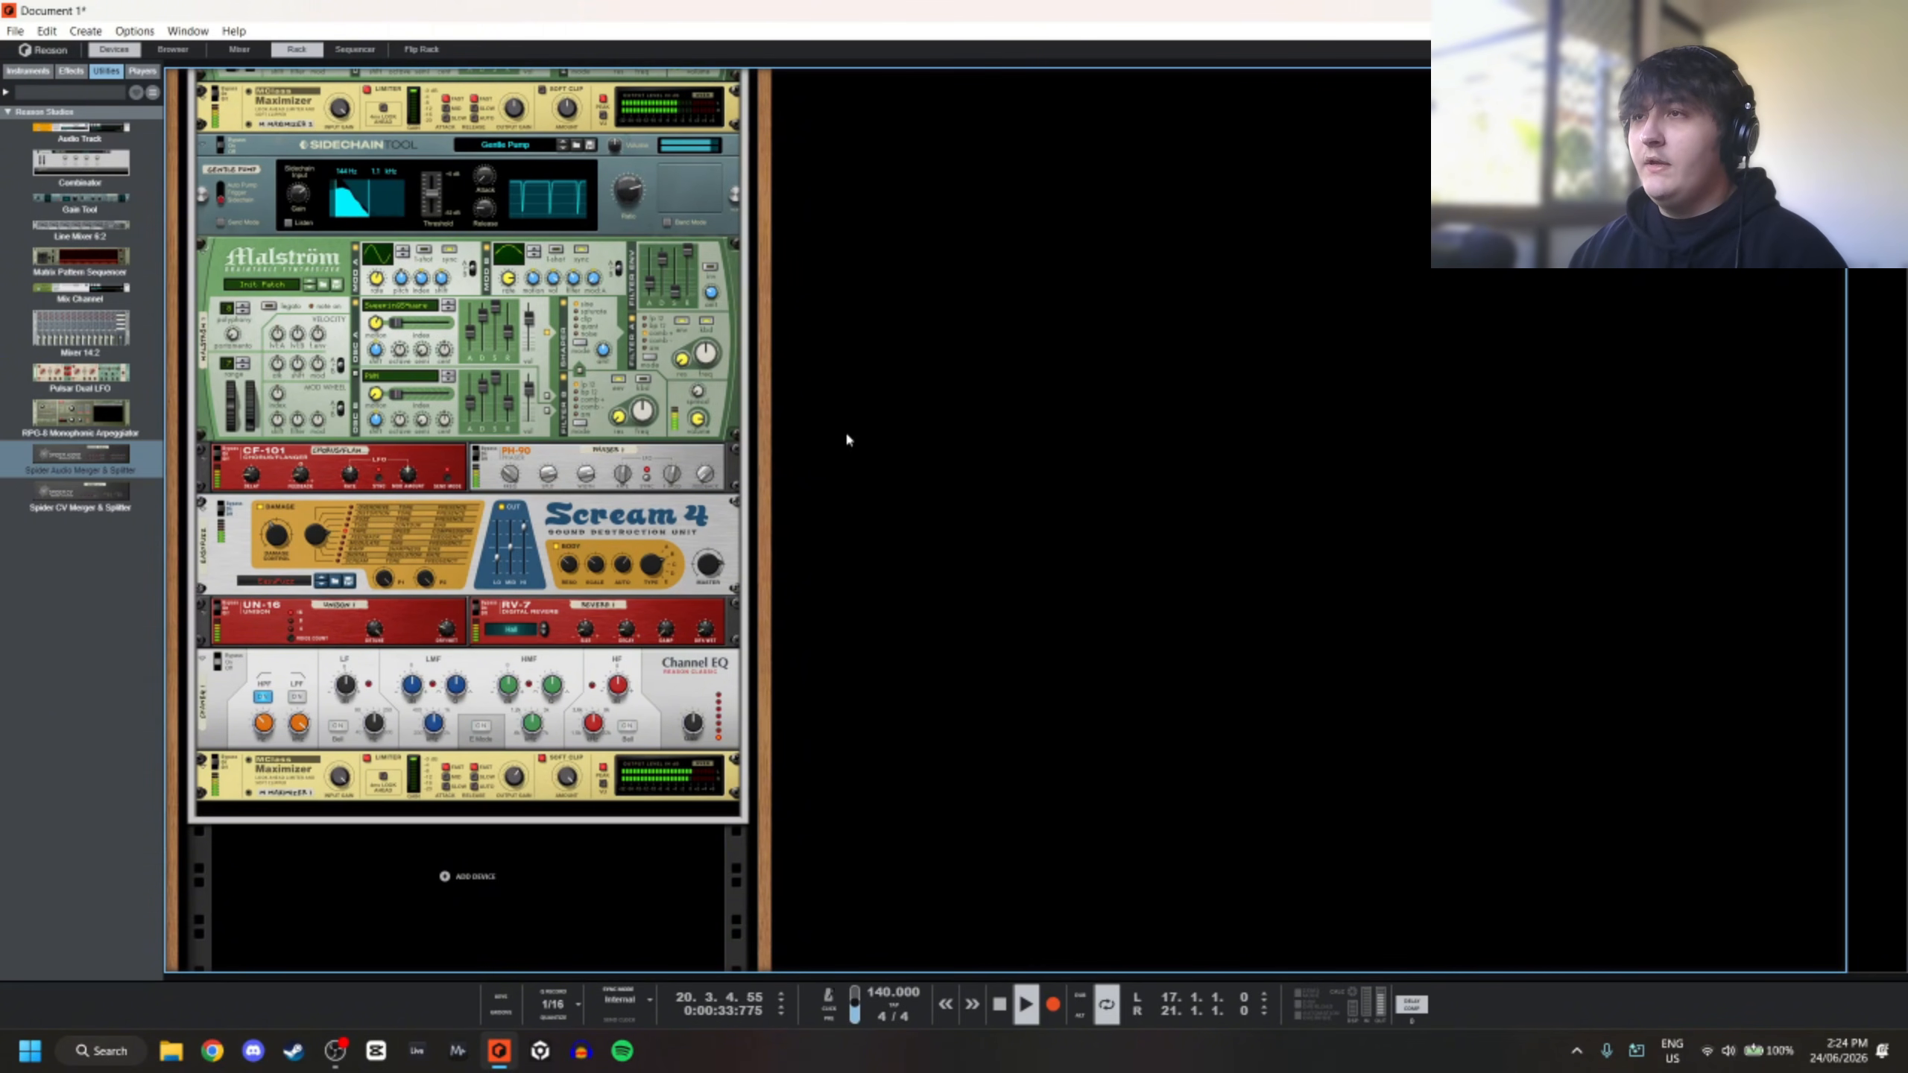
Set the channel 2 level to 91 on the line mixer inside the bass Combinator
scroll(846, 439, up, 3)
scroll(803, 449, up, 3)
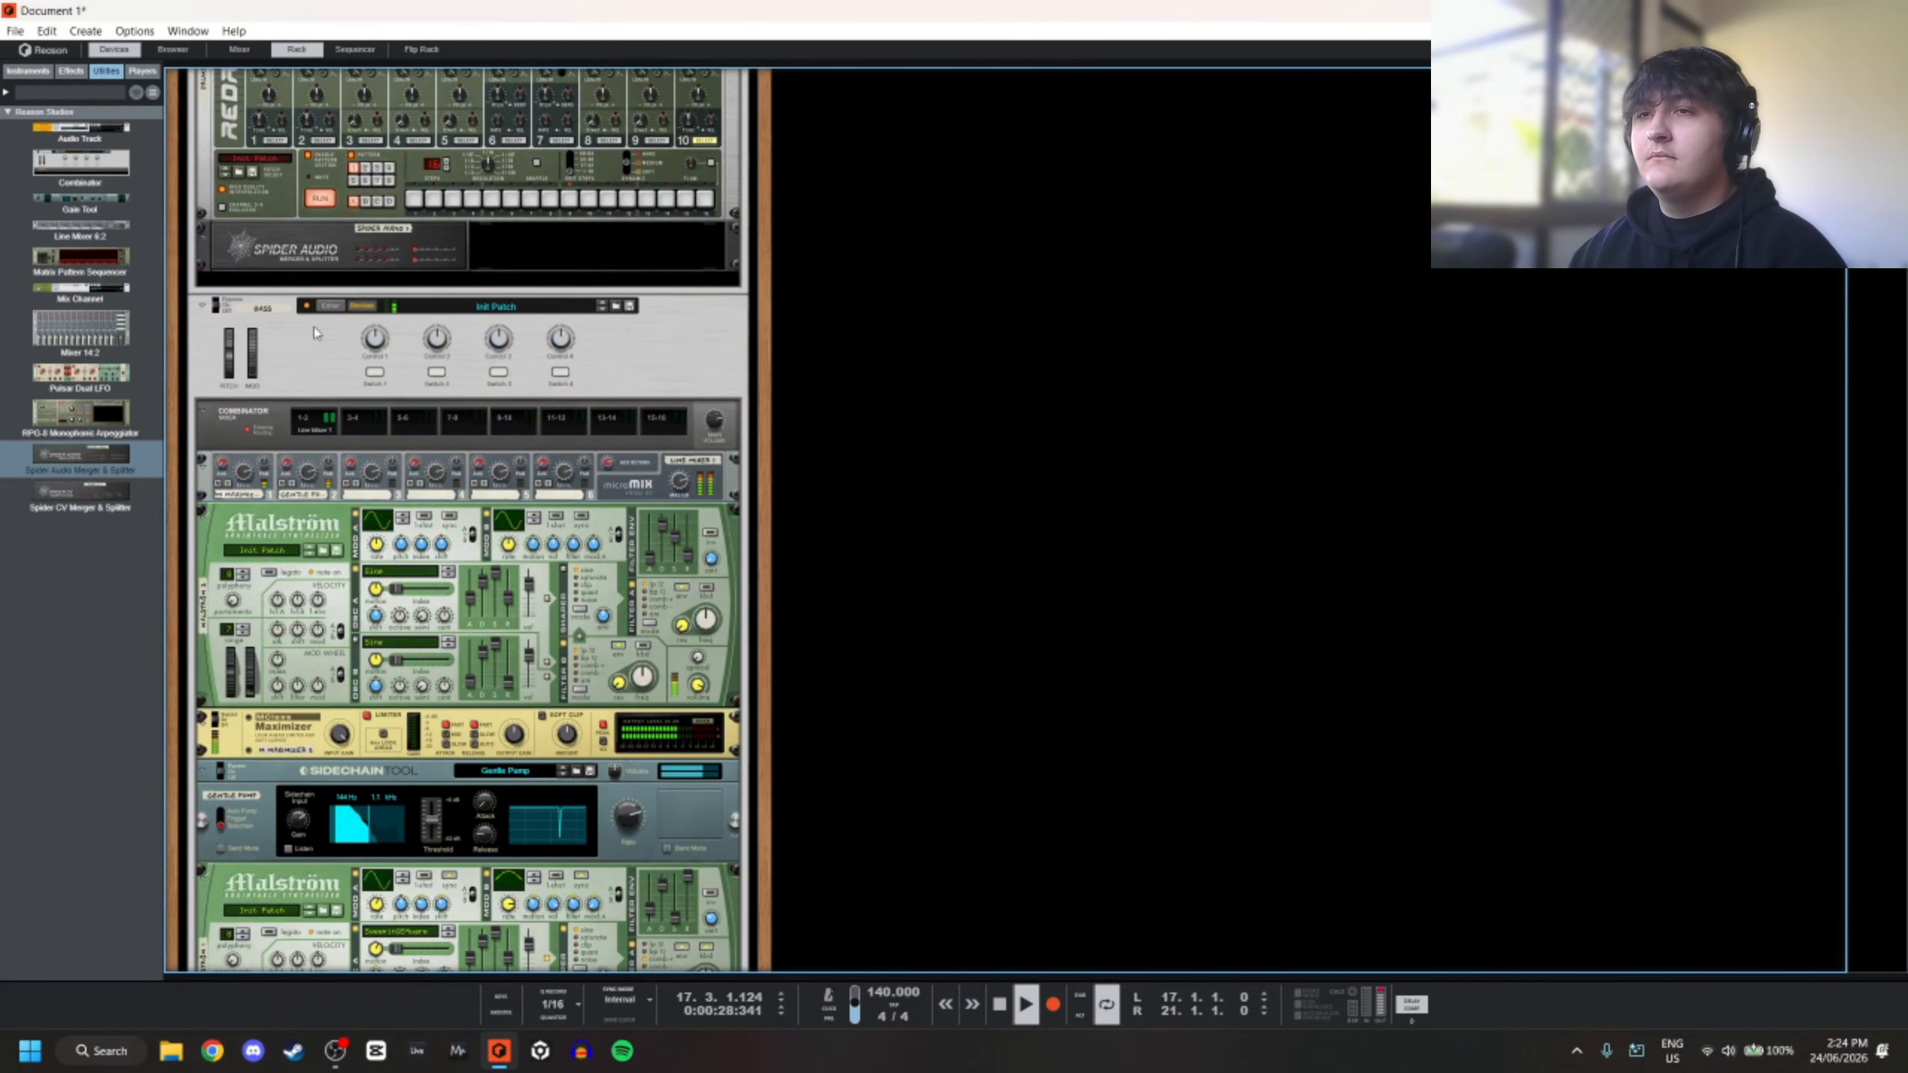
click(312, 475)
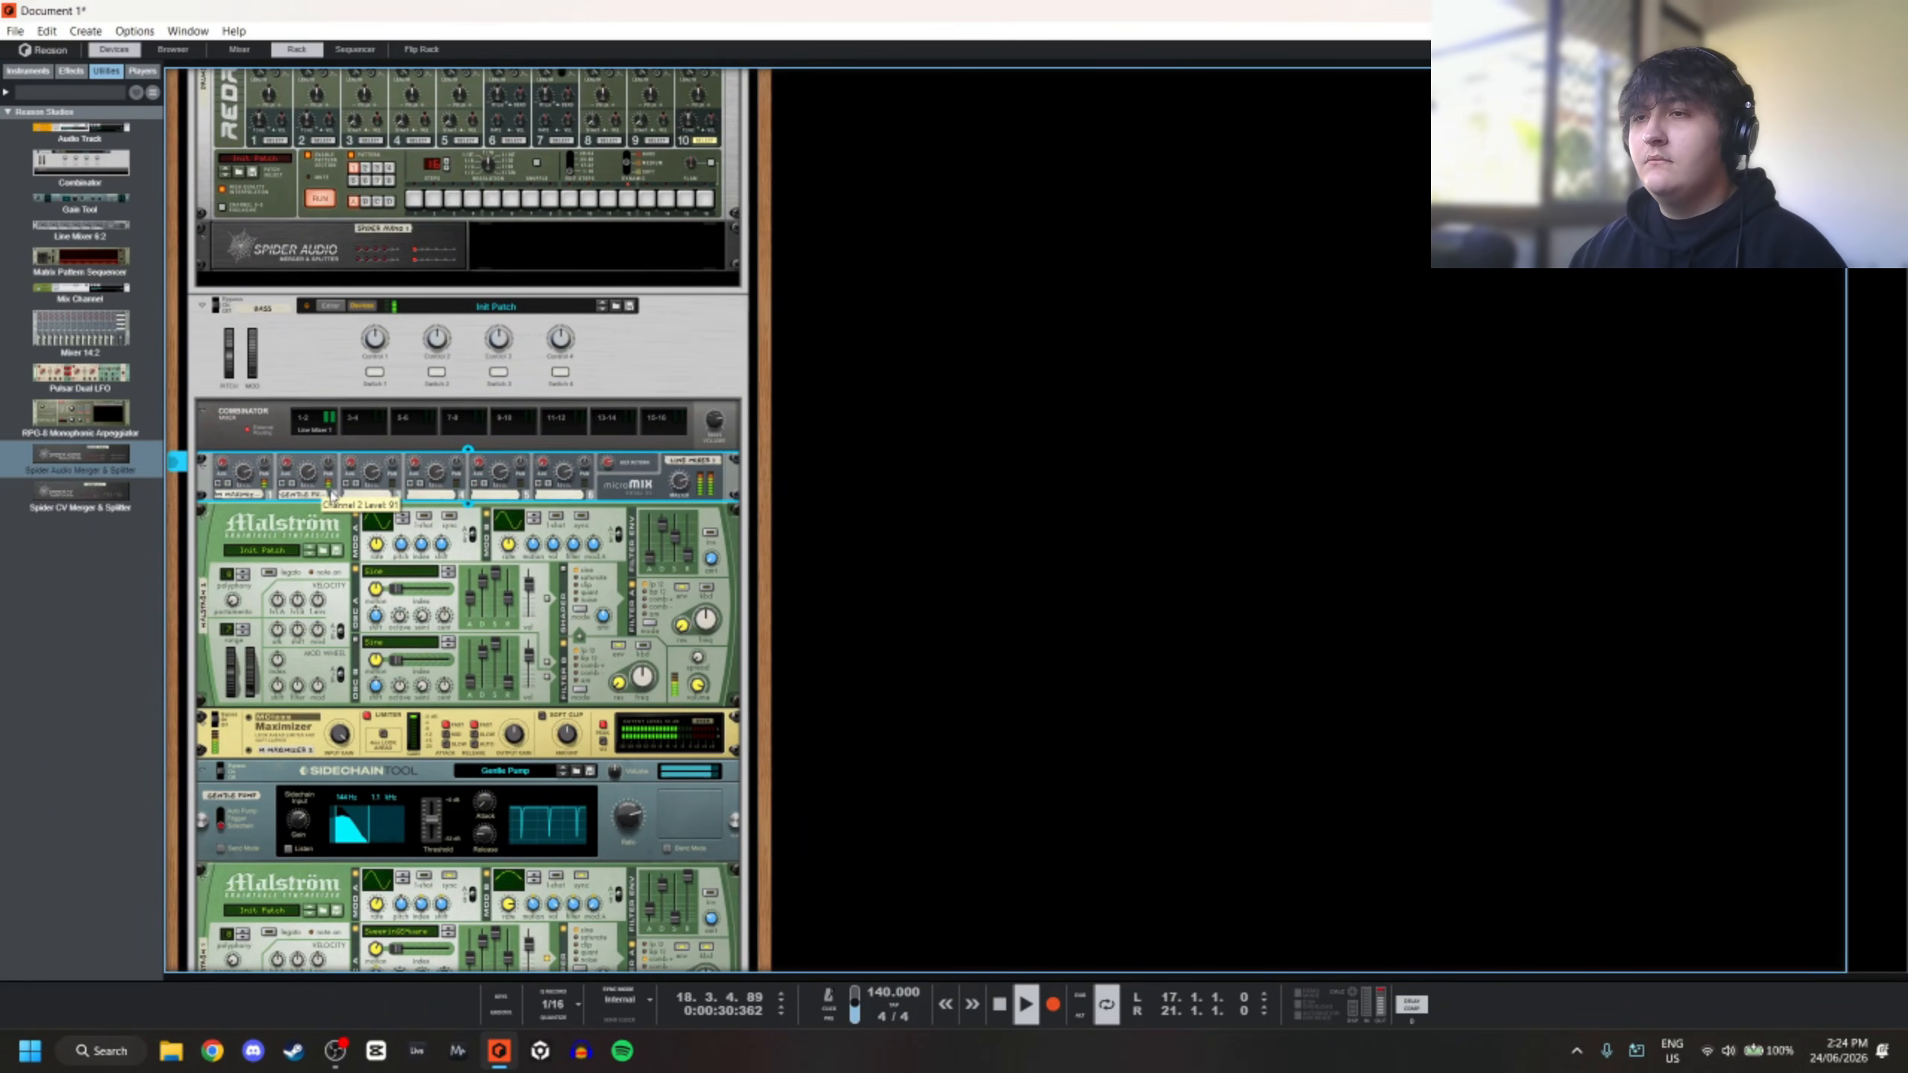
scroll(609, 418, up, 10)
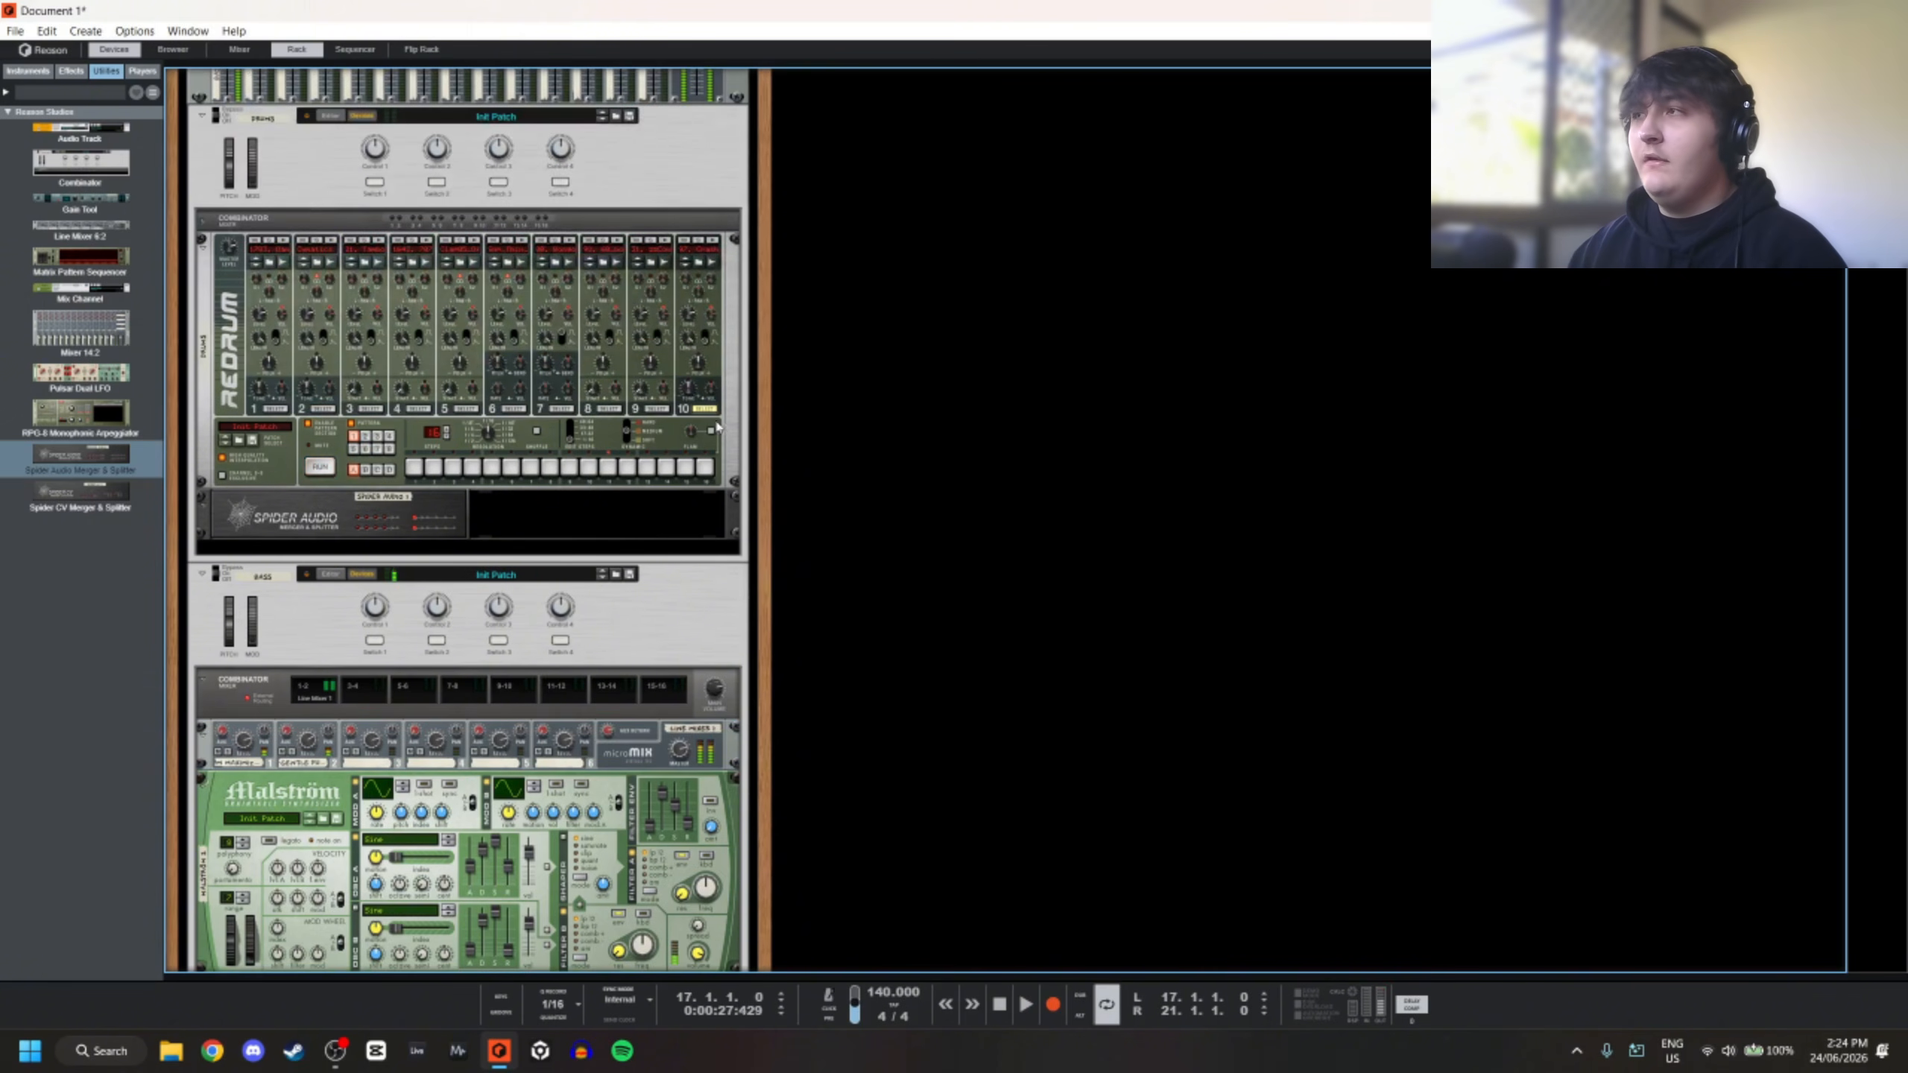
scroll(742, 426, up, 2)
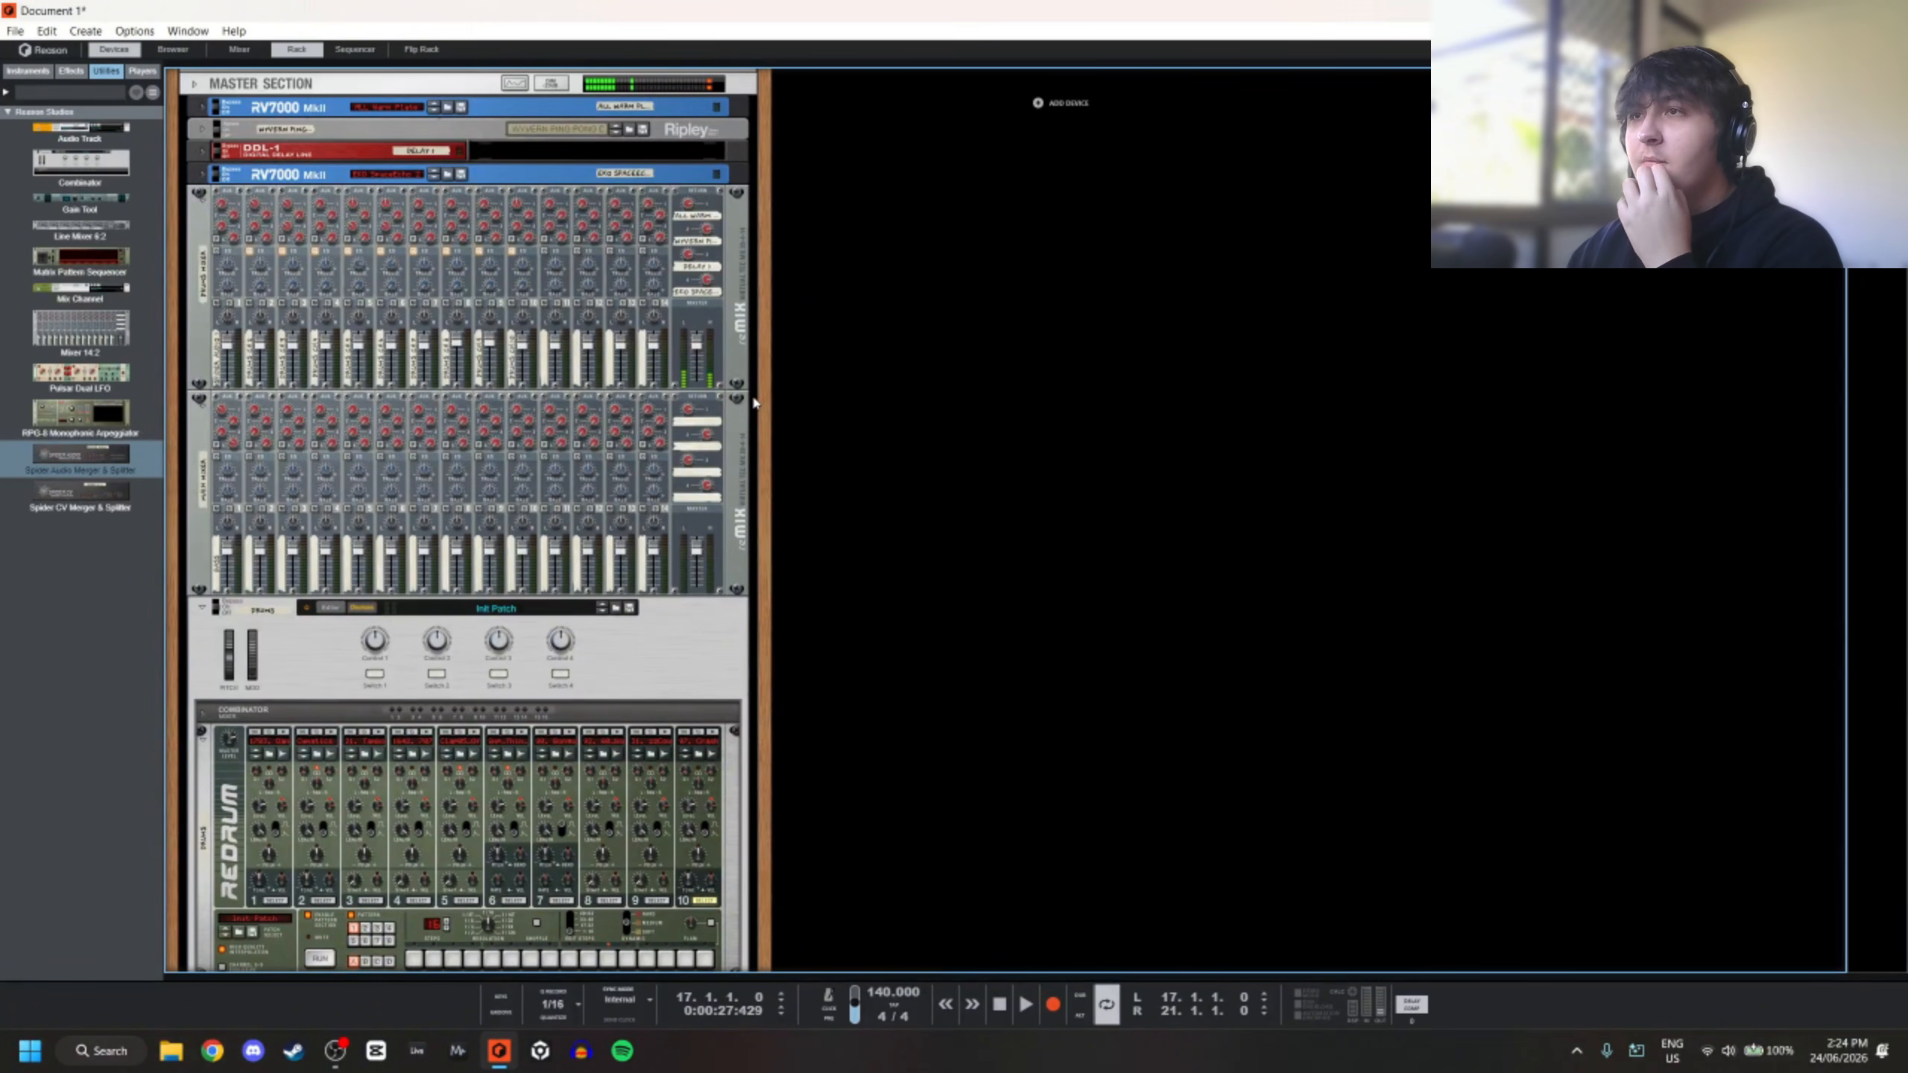
Adjust Oscillator A's attack on the upper Malström of the bass Combinator while playing the loop
key(space)
scroll(537, 471, down, 10)
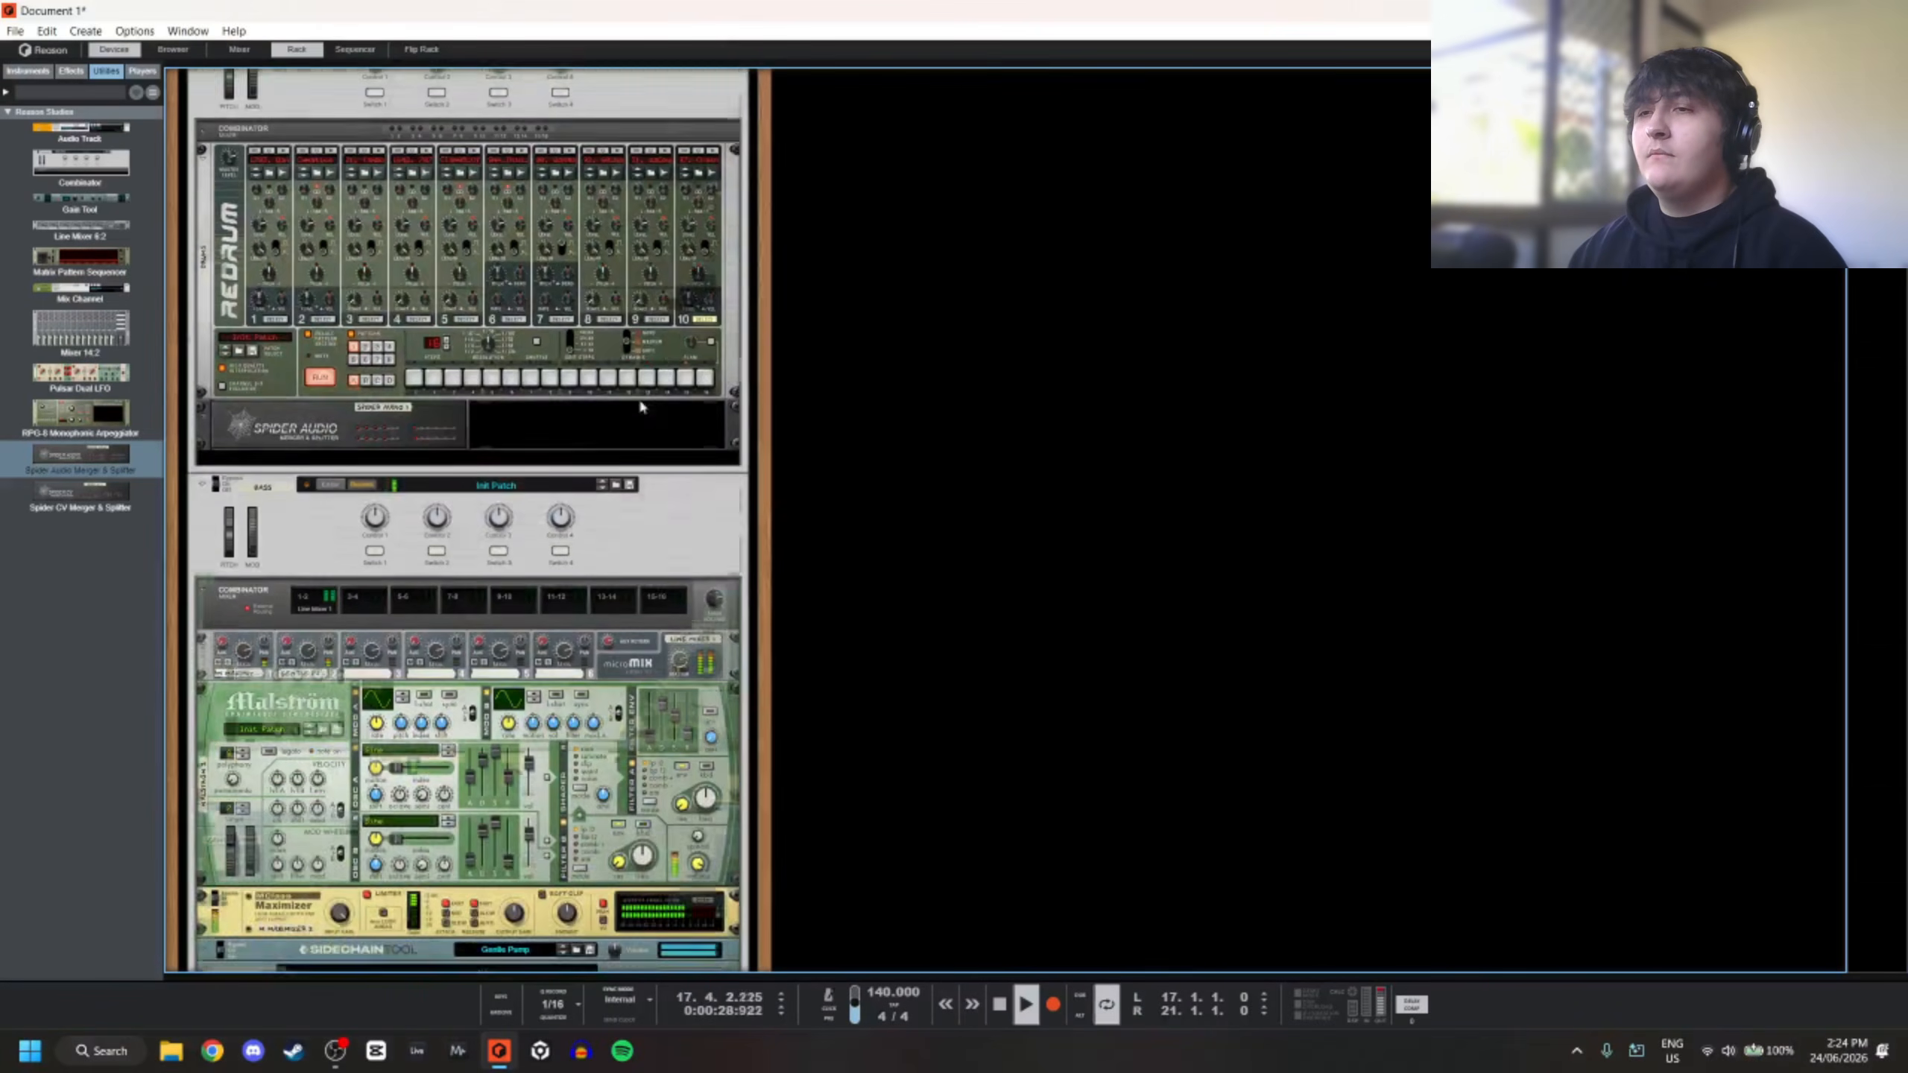
click(536, 471)
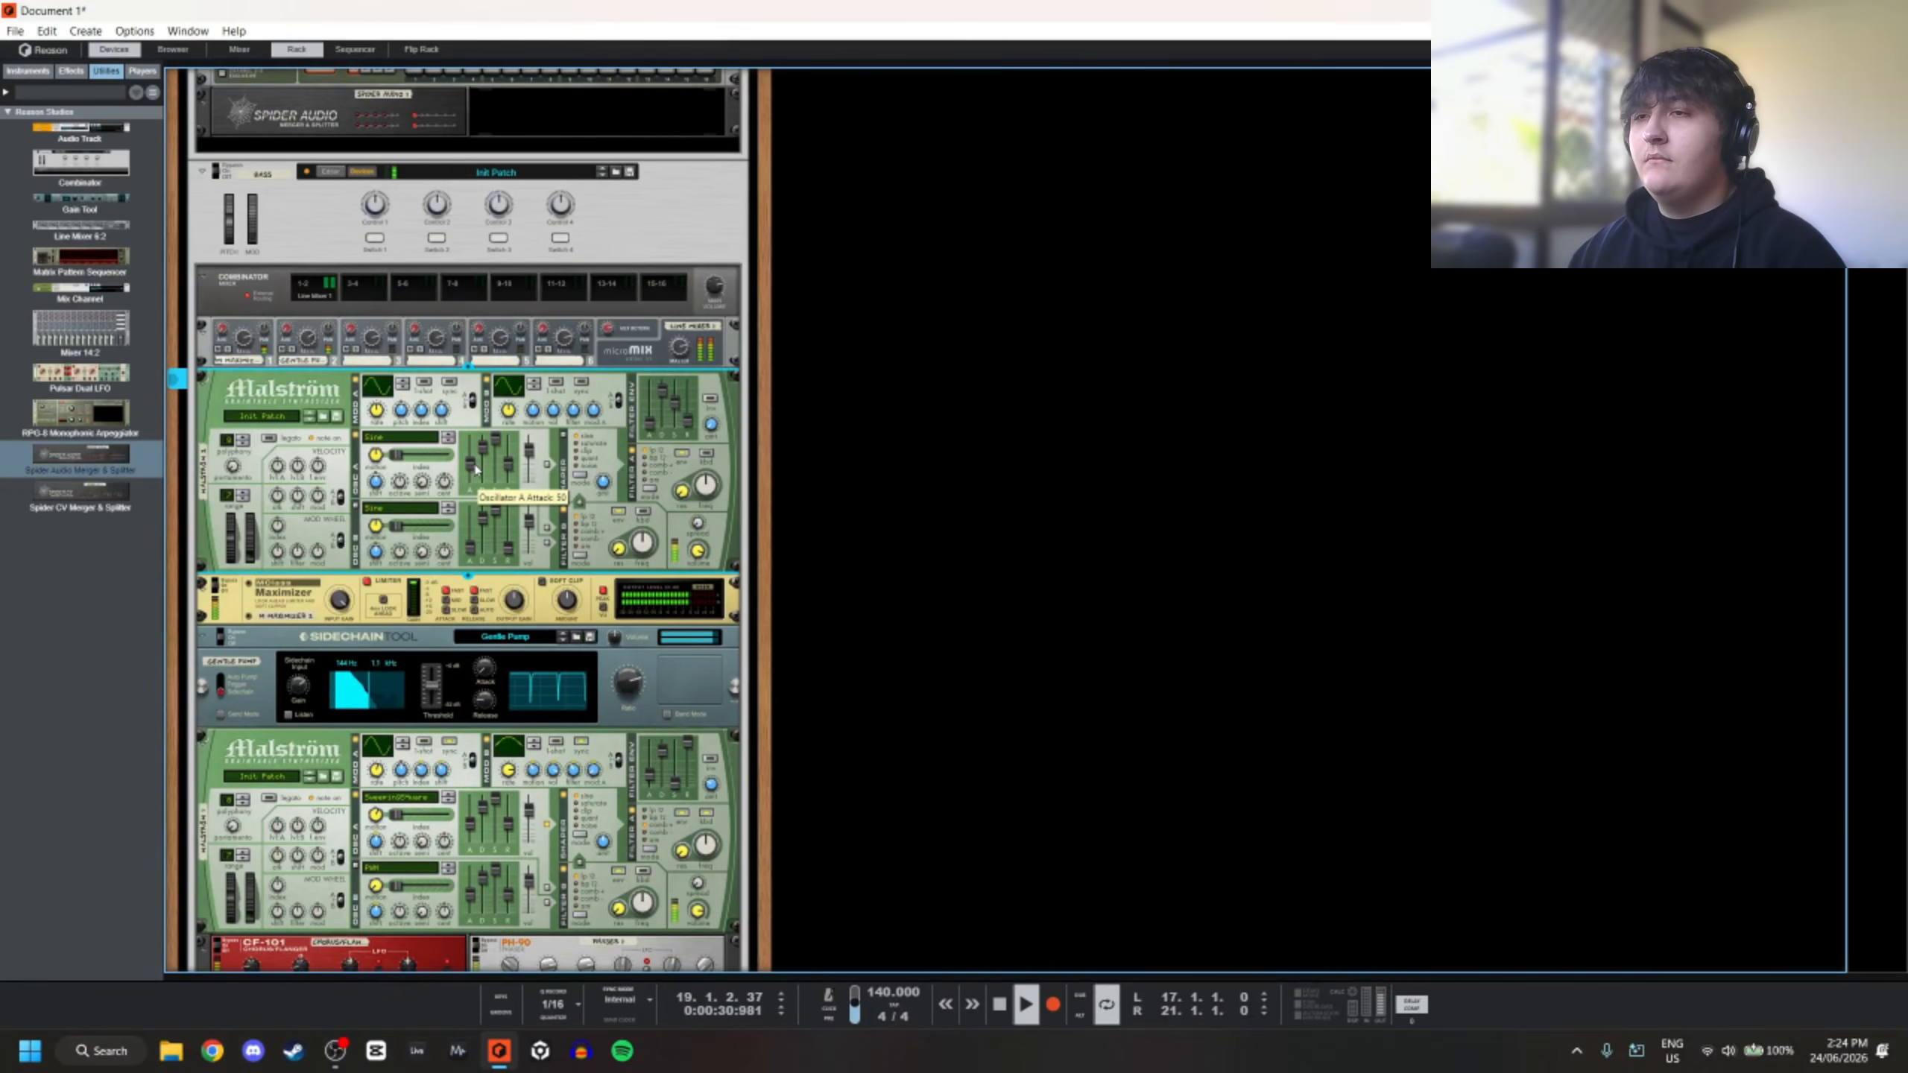
scroll(929, 478, down, 3)
scroll(929, 478, down, 8)
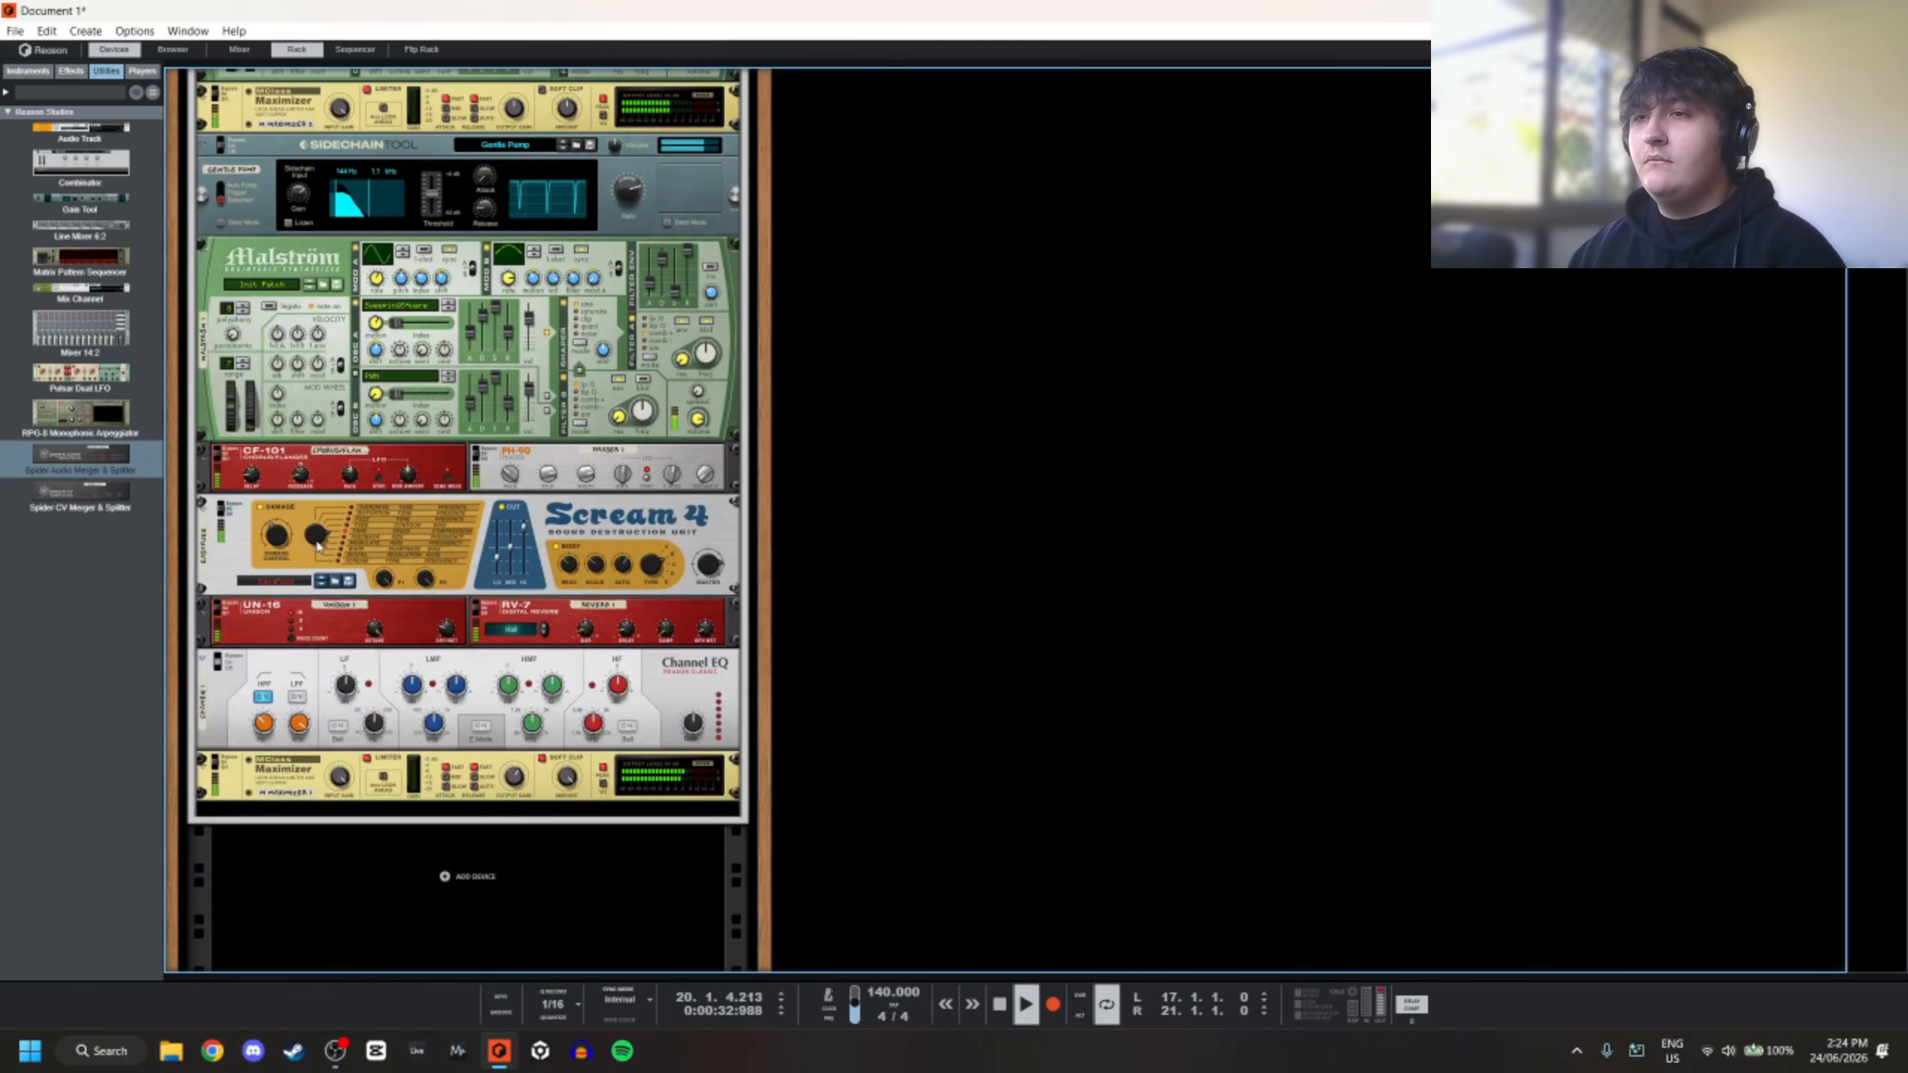
Adjust the modulation amount and feedback of the CF-101 chorus/flanger on the bass and set its delay to 22
click(436, 585)
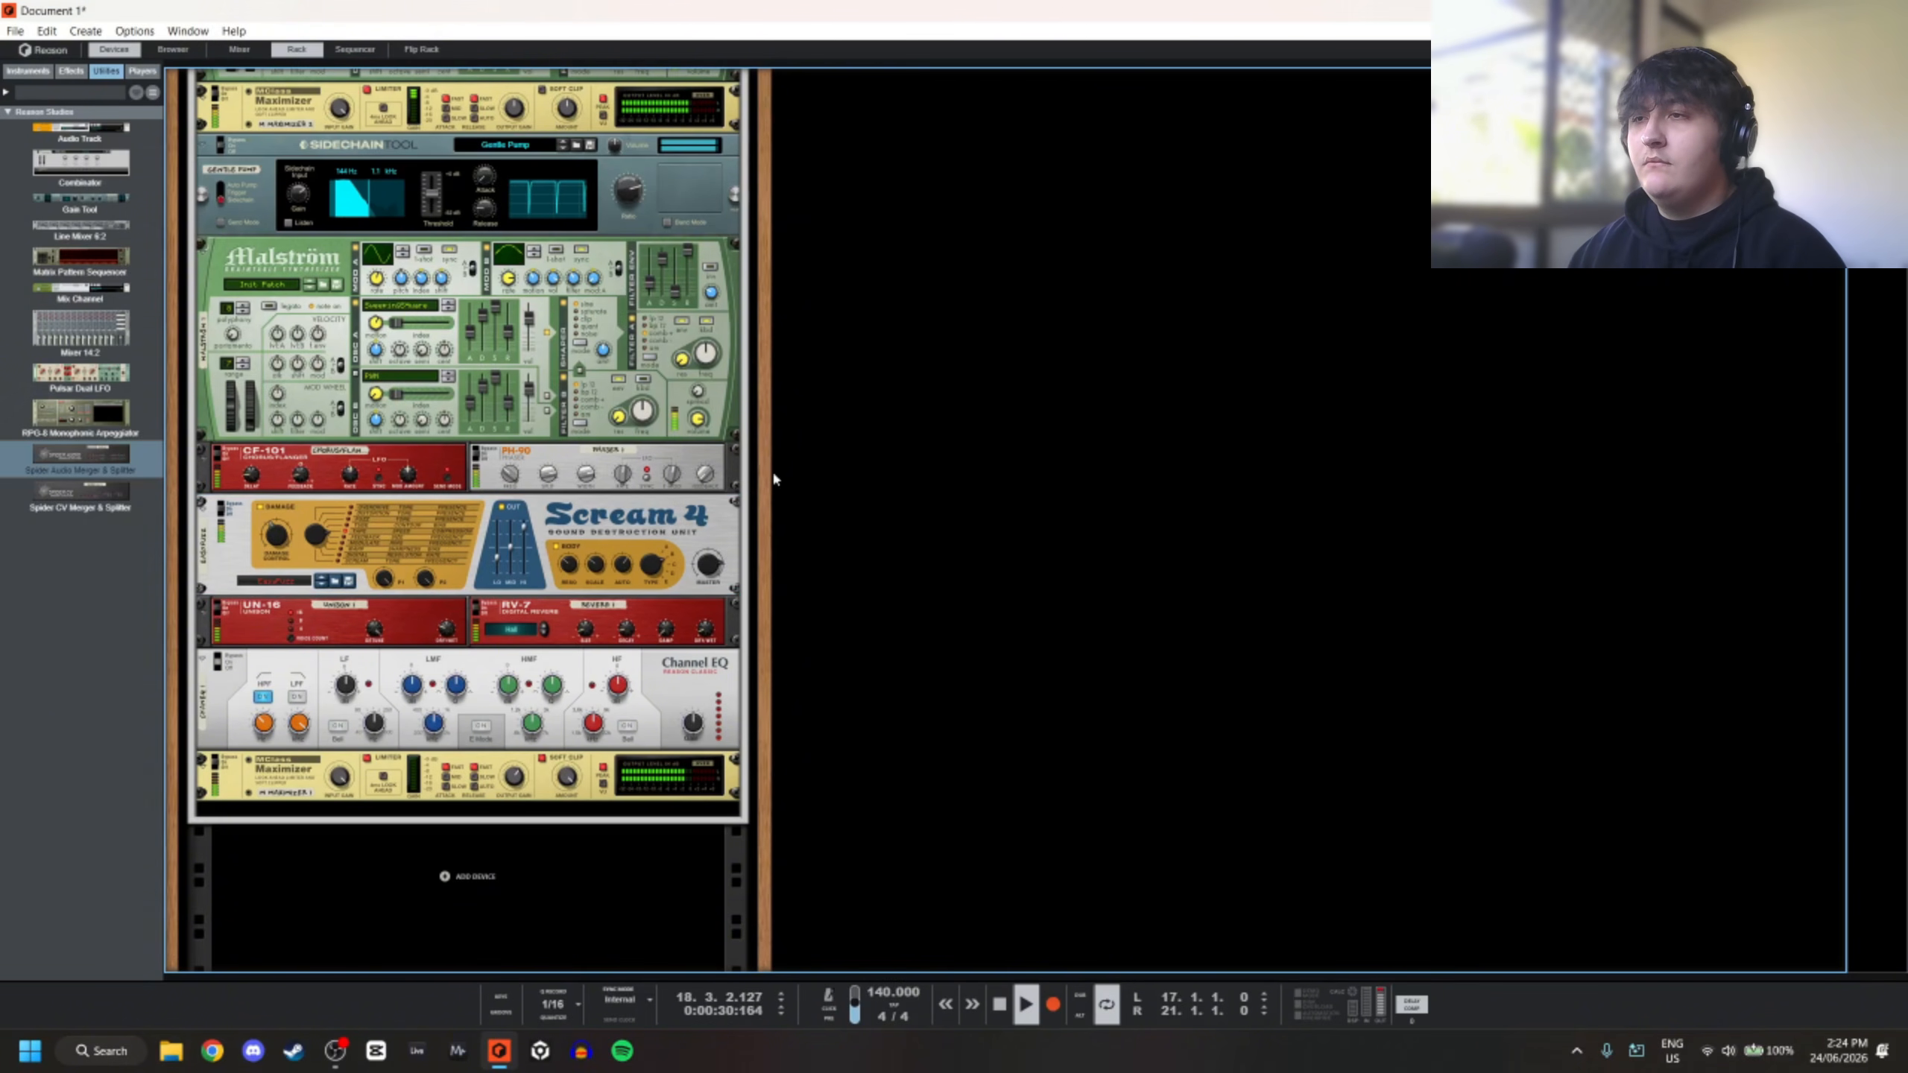
click(706, 479)
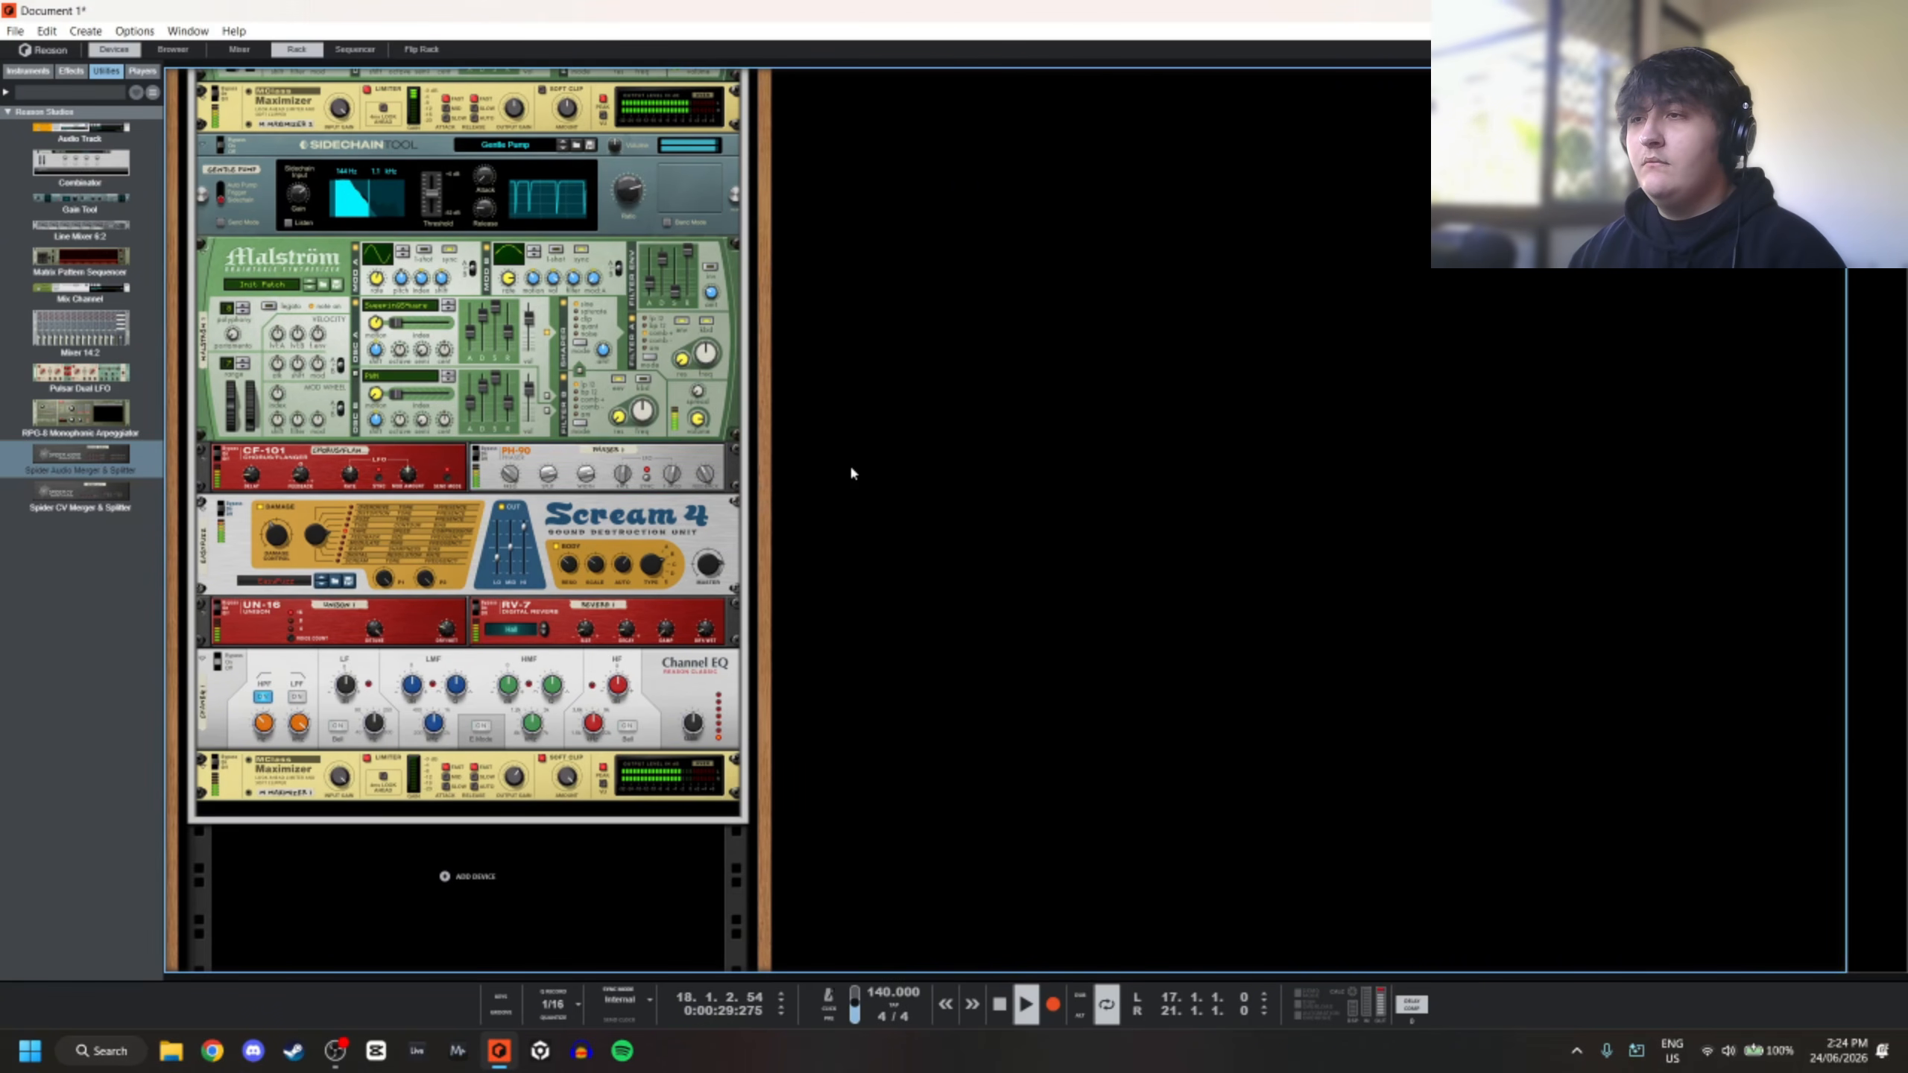
click(325, 466)
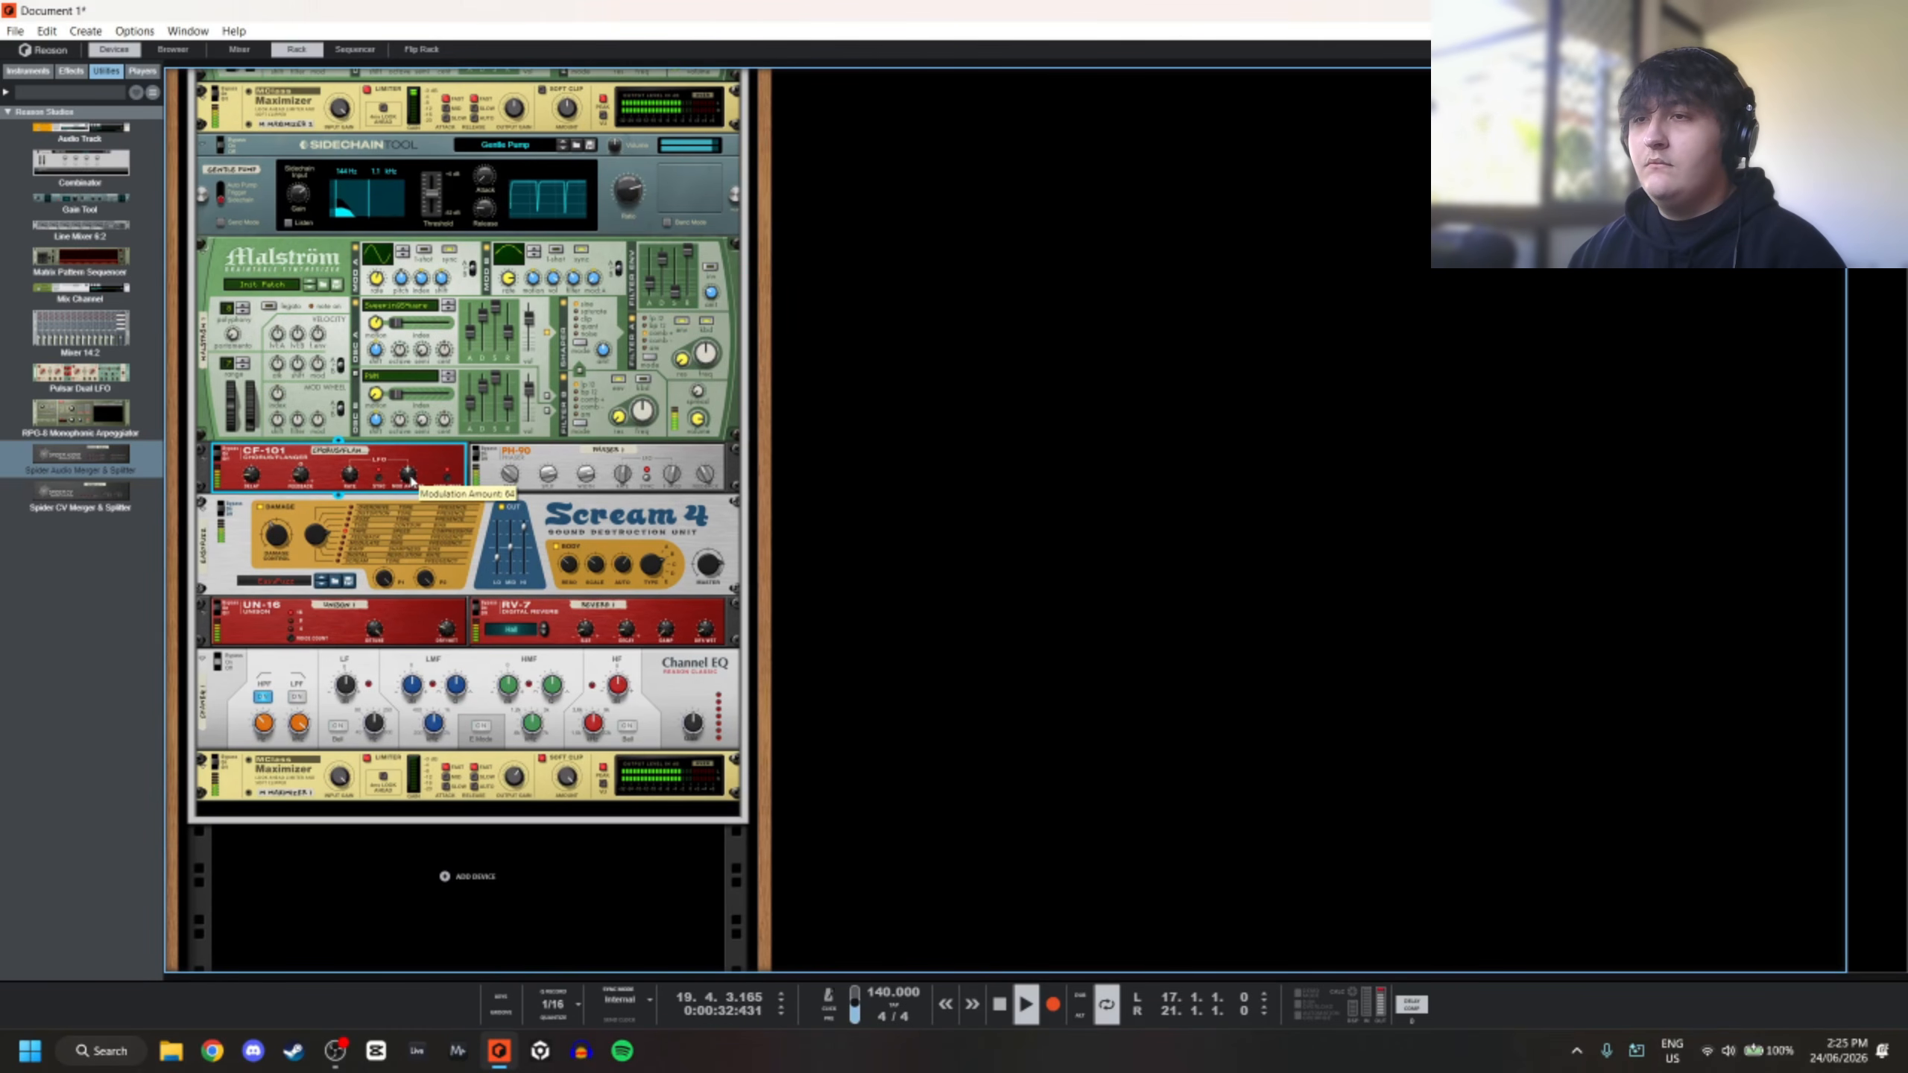
click(1079, 428)
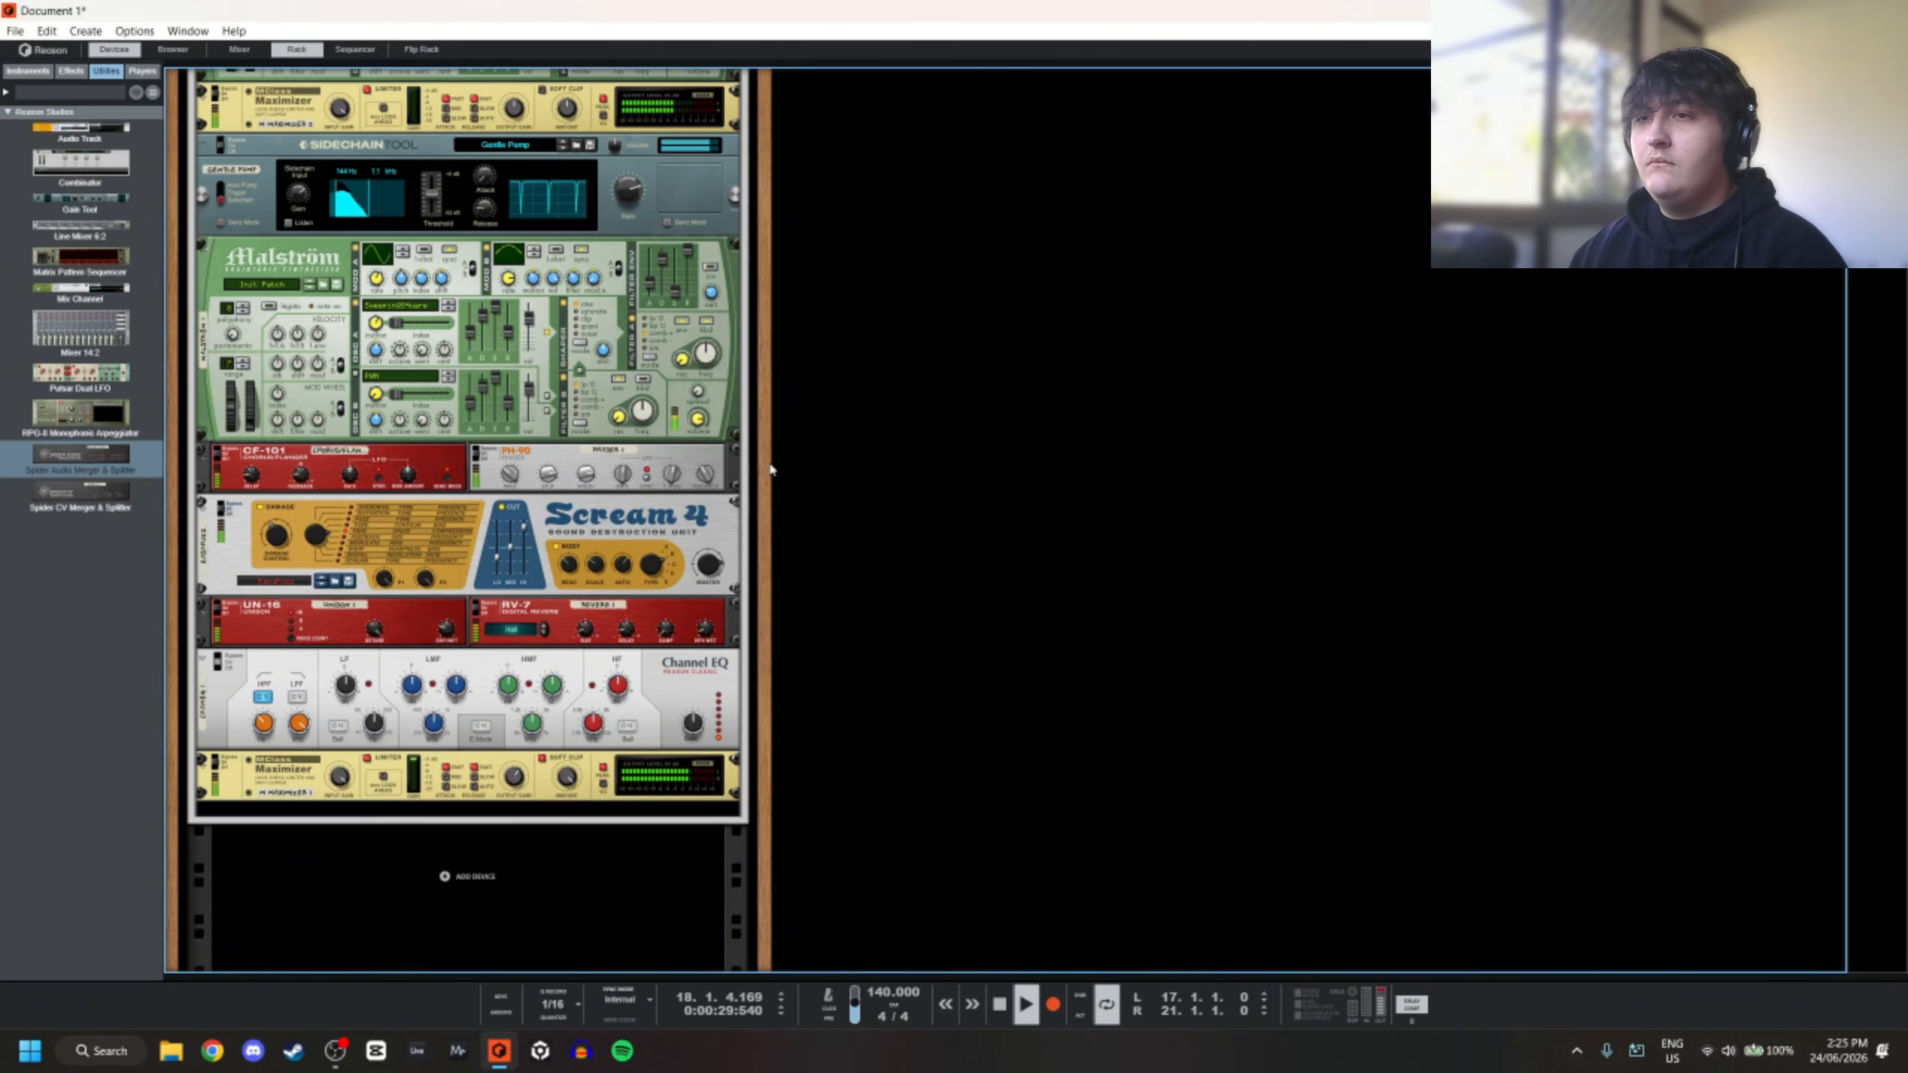
scroll(317, 526, up, 1)
click(315, 527)
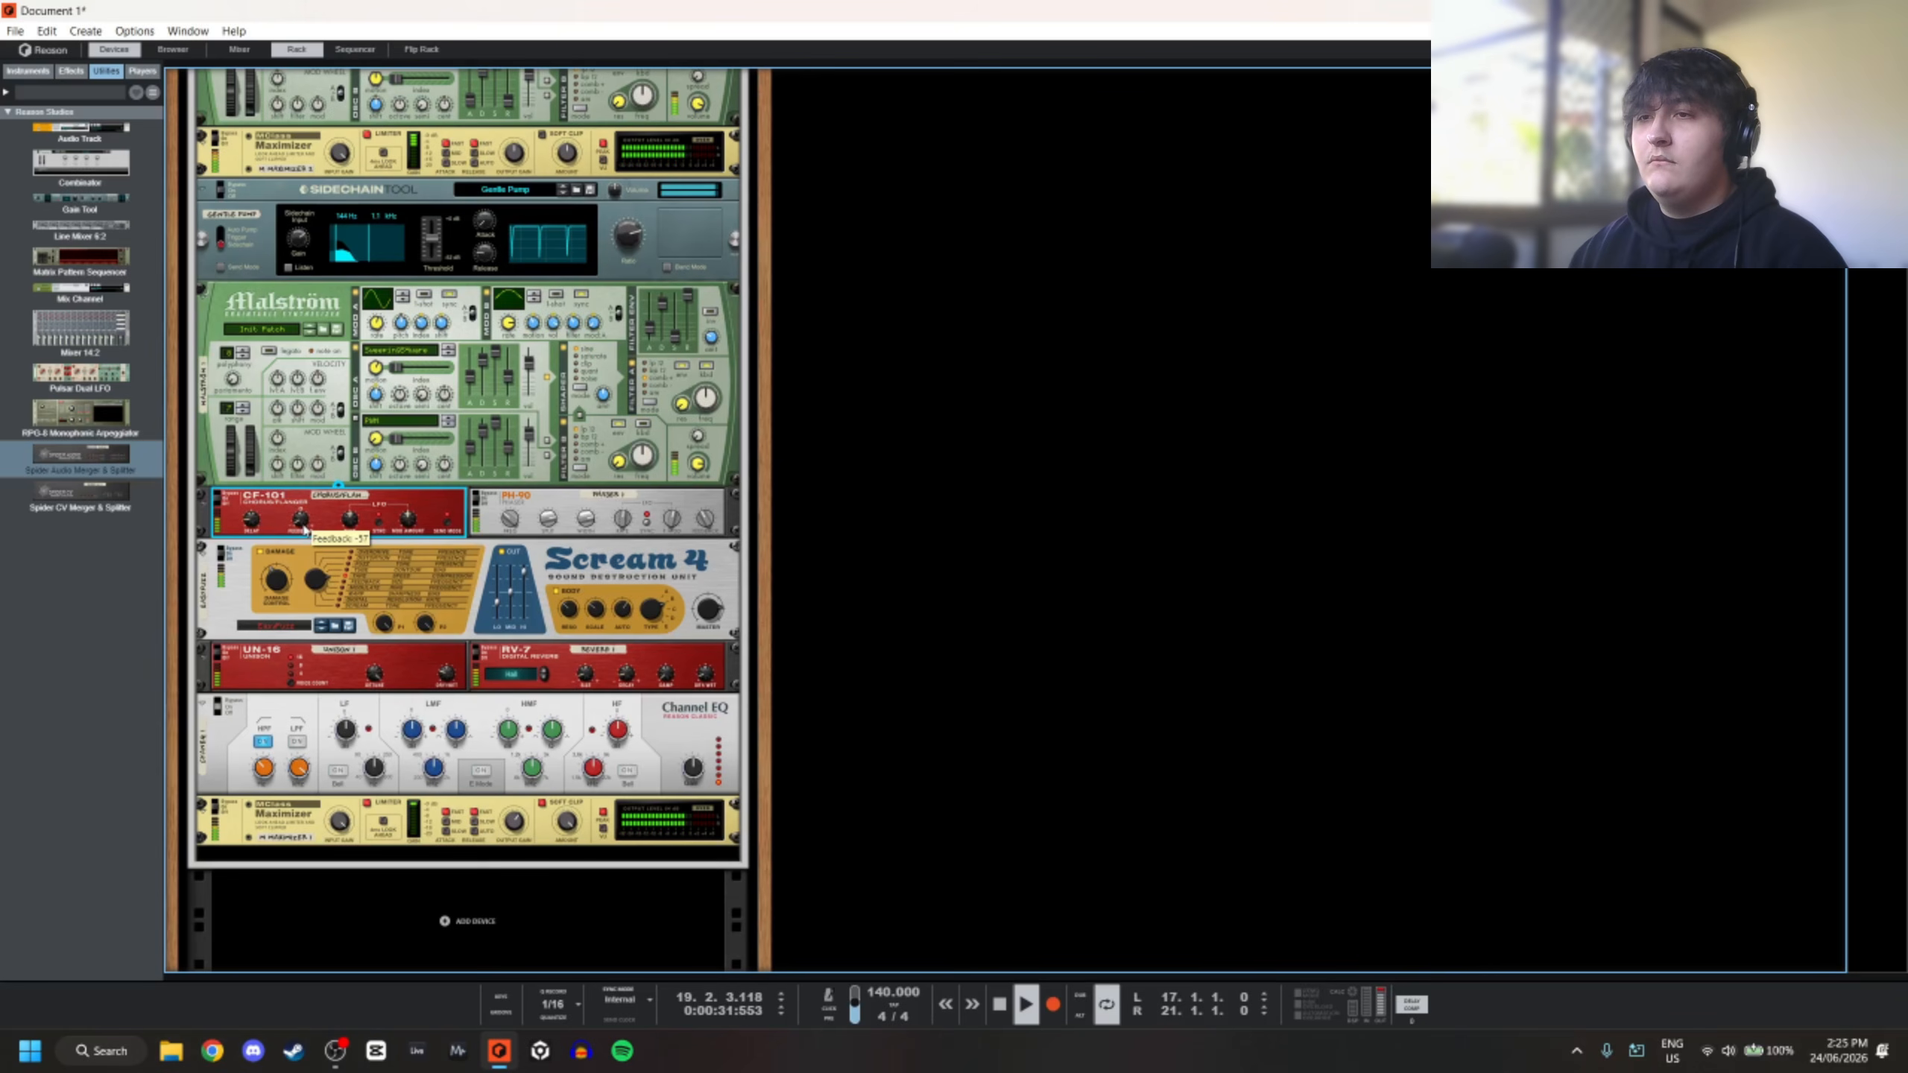
click(908, 467)
mouse_move(303, 525)
mouse_down()
mouse_move(316, 492)
mouse_move(334, 521)
mouse_up()
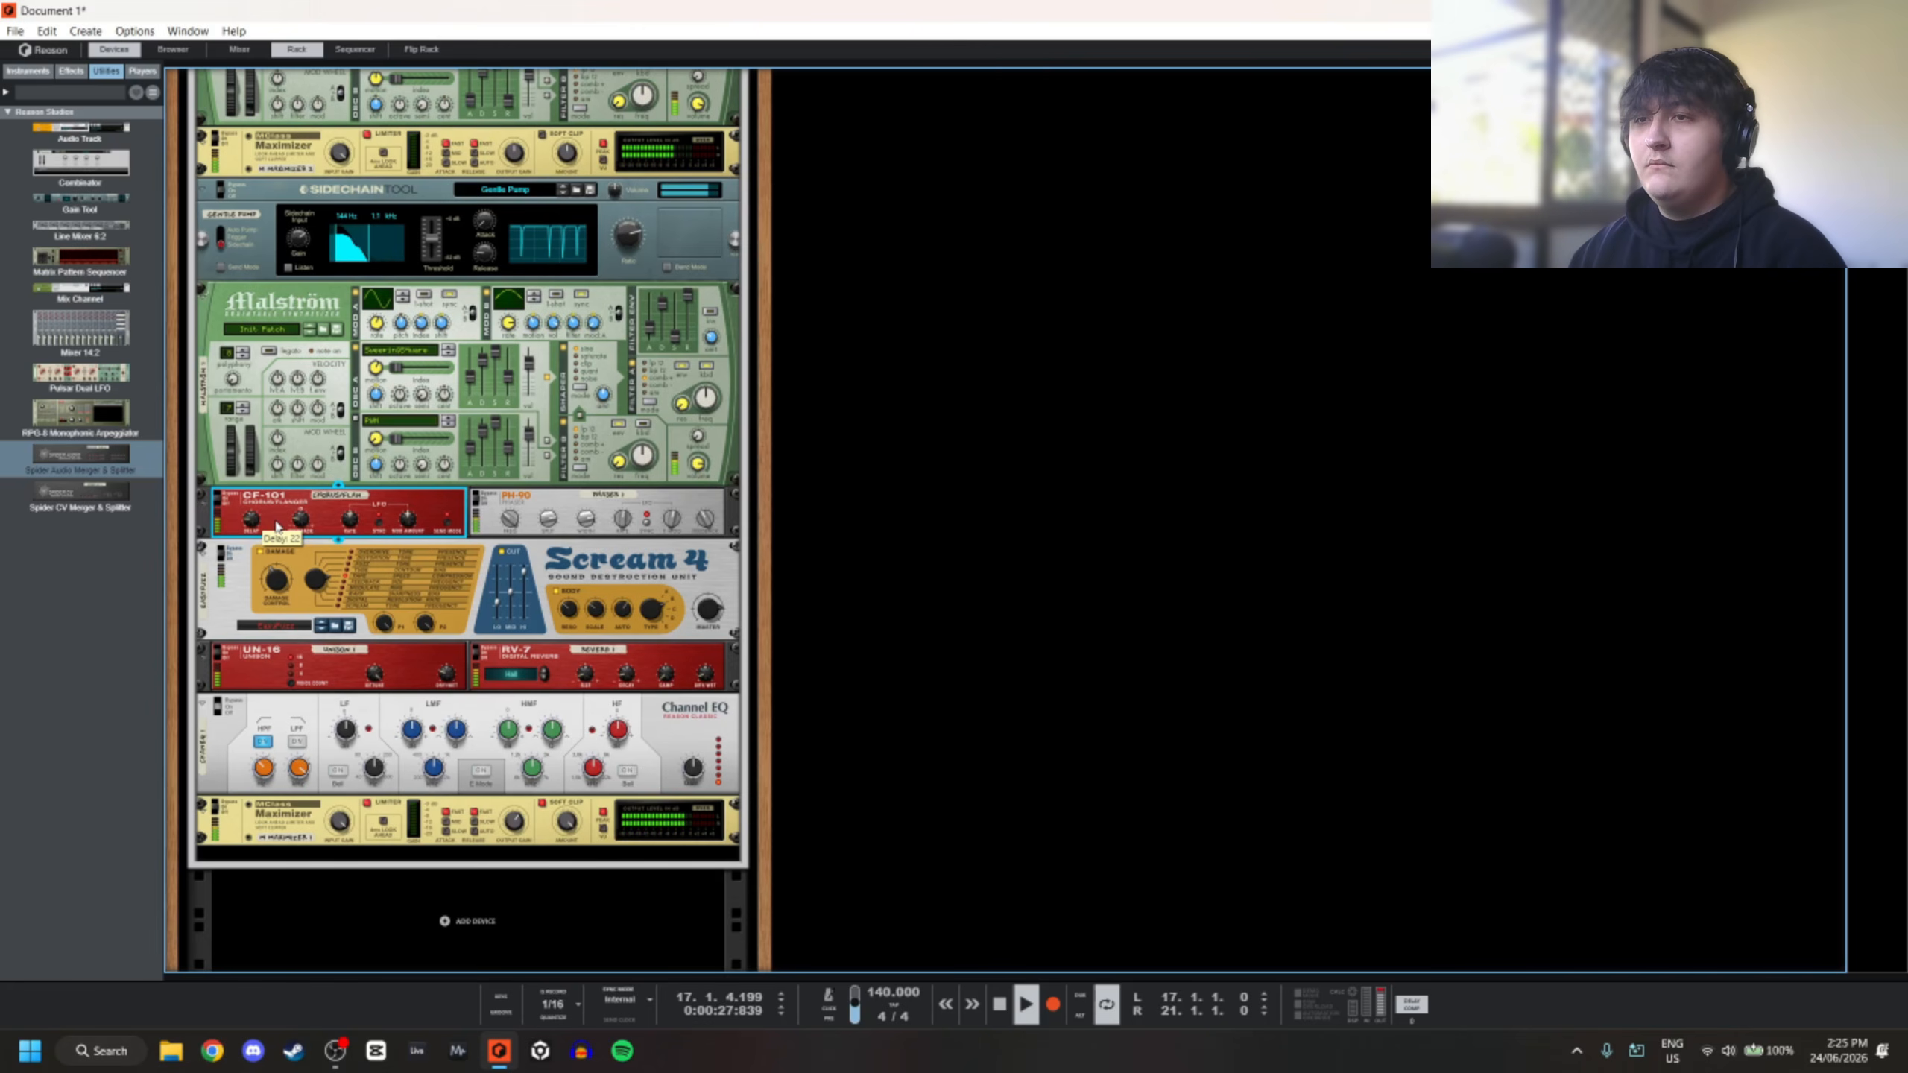
Expand the Master Section and add an MClass Maximizer to its insert slot
scroll(935, 504, up, 15)
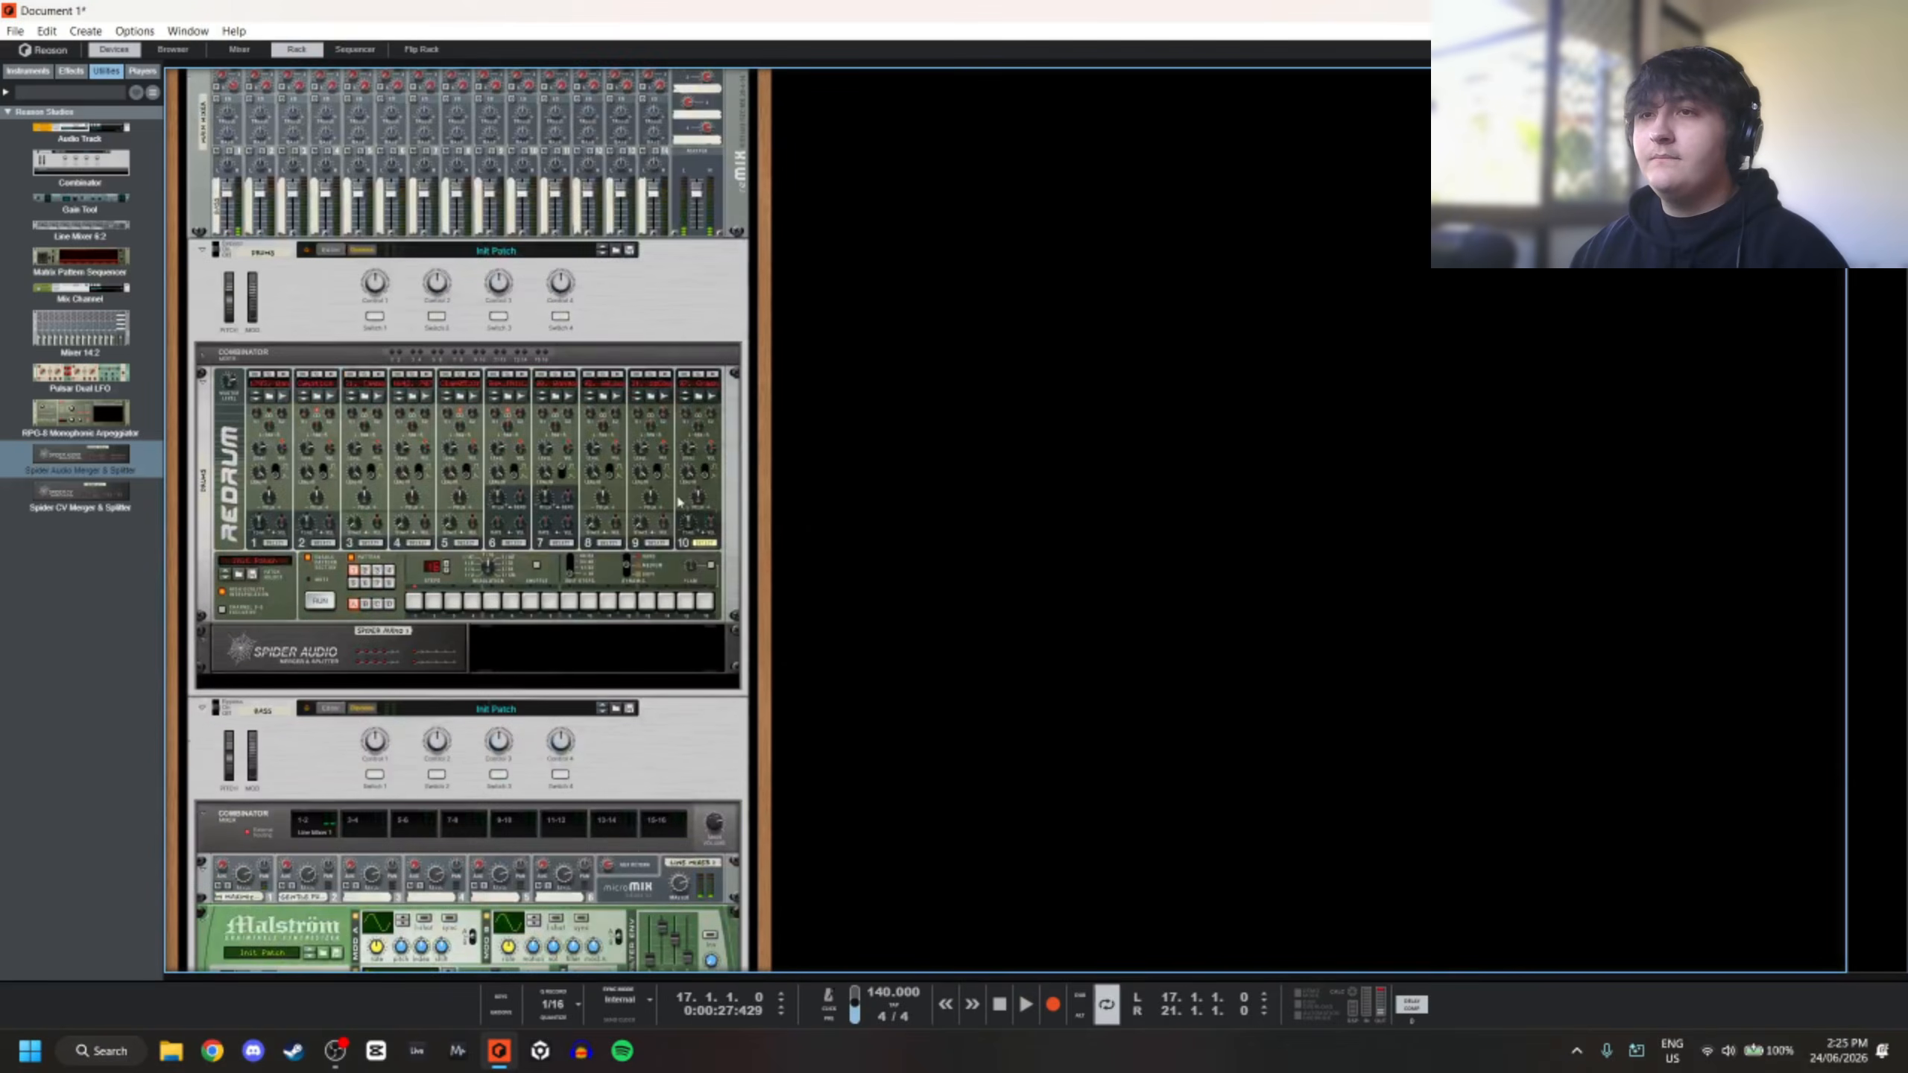
scroll(679, 502, up, 5)
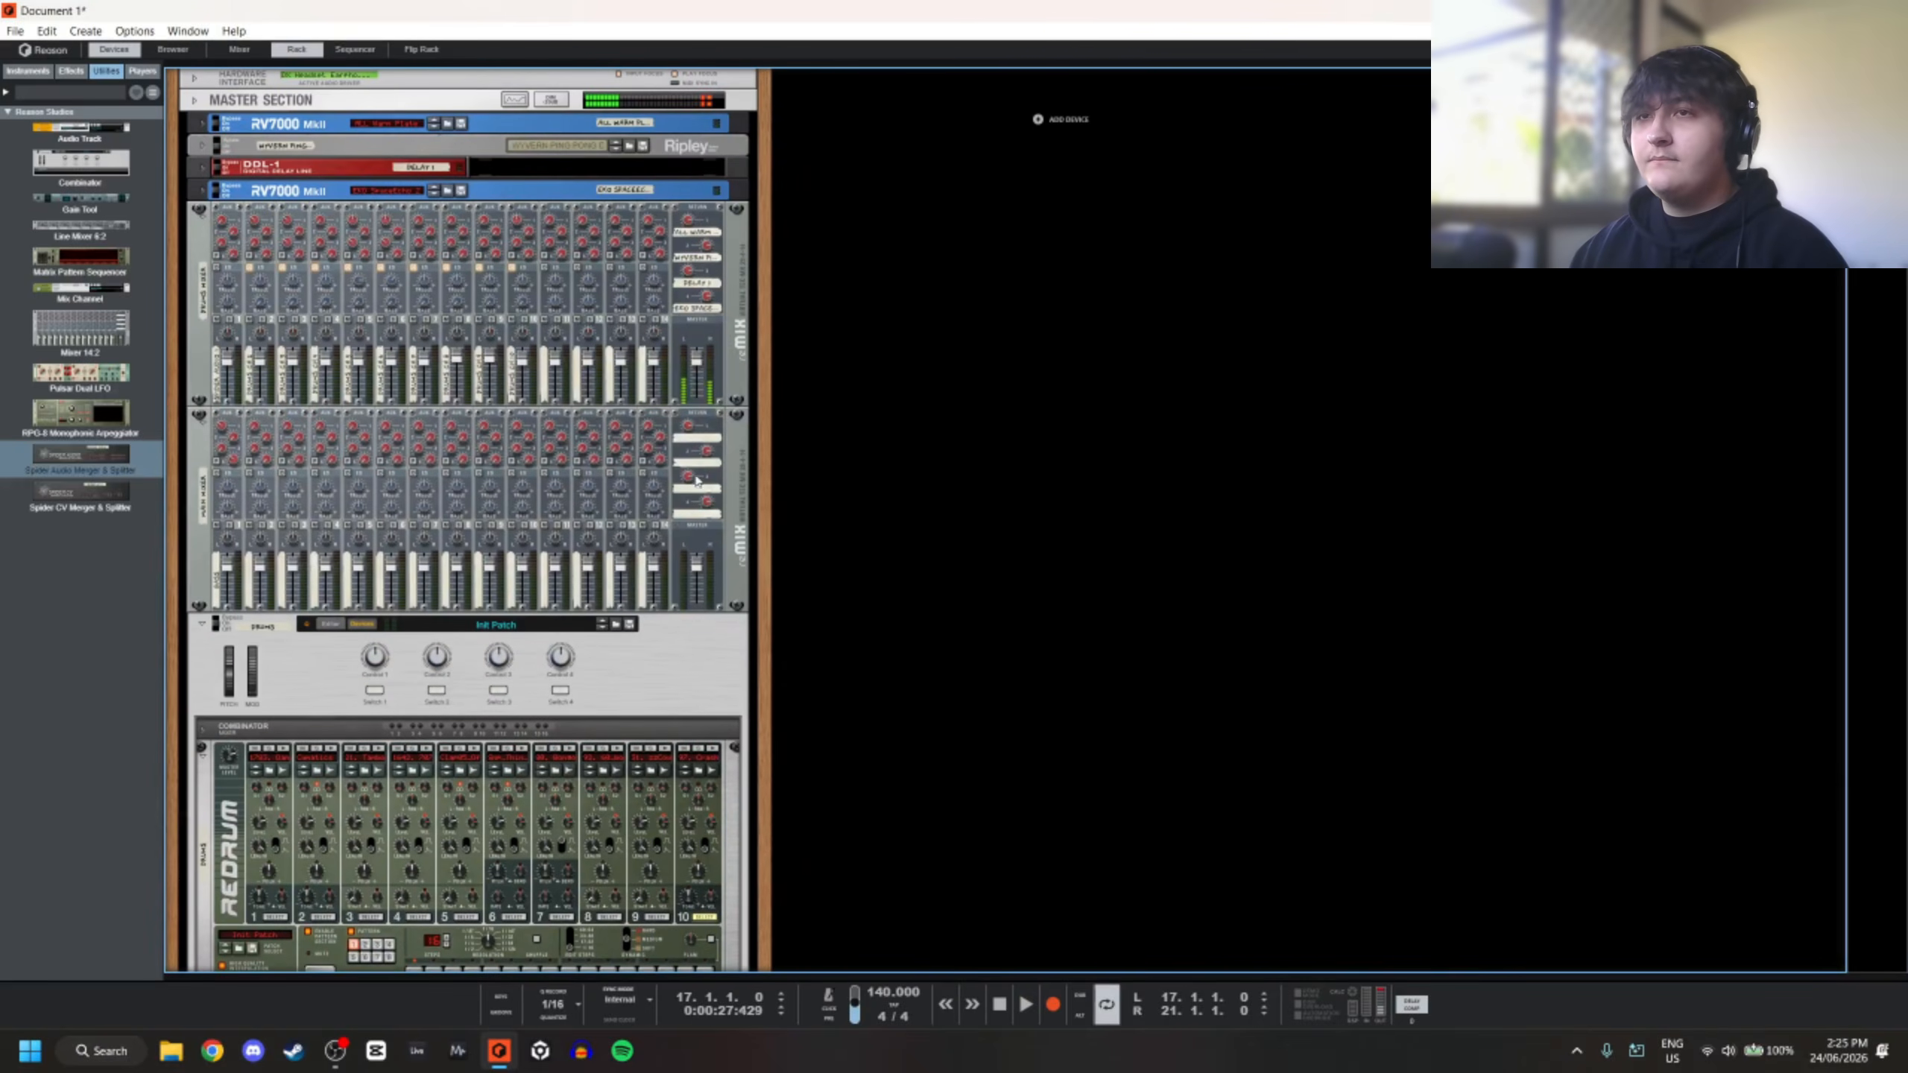
click(196, 102)
click(61, 71)
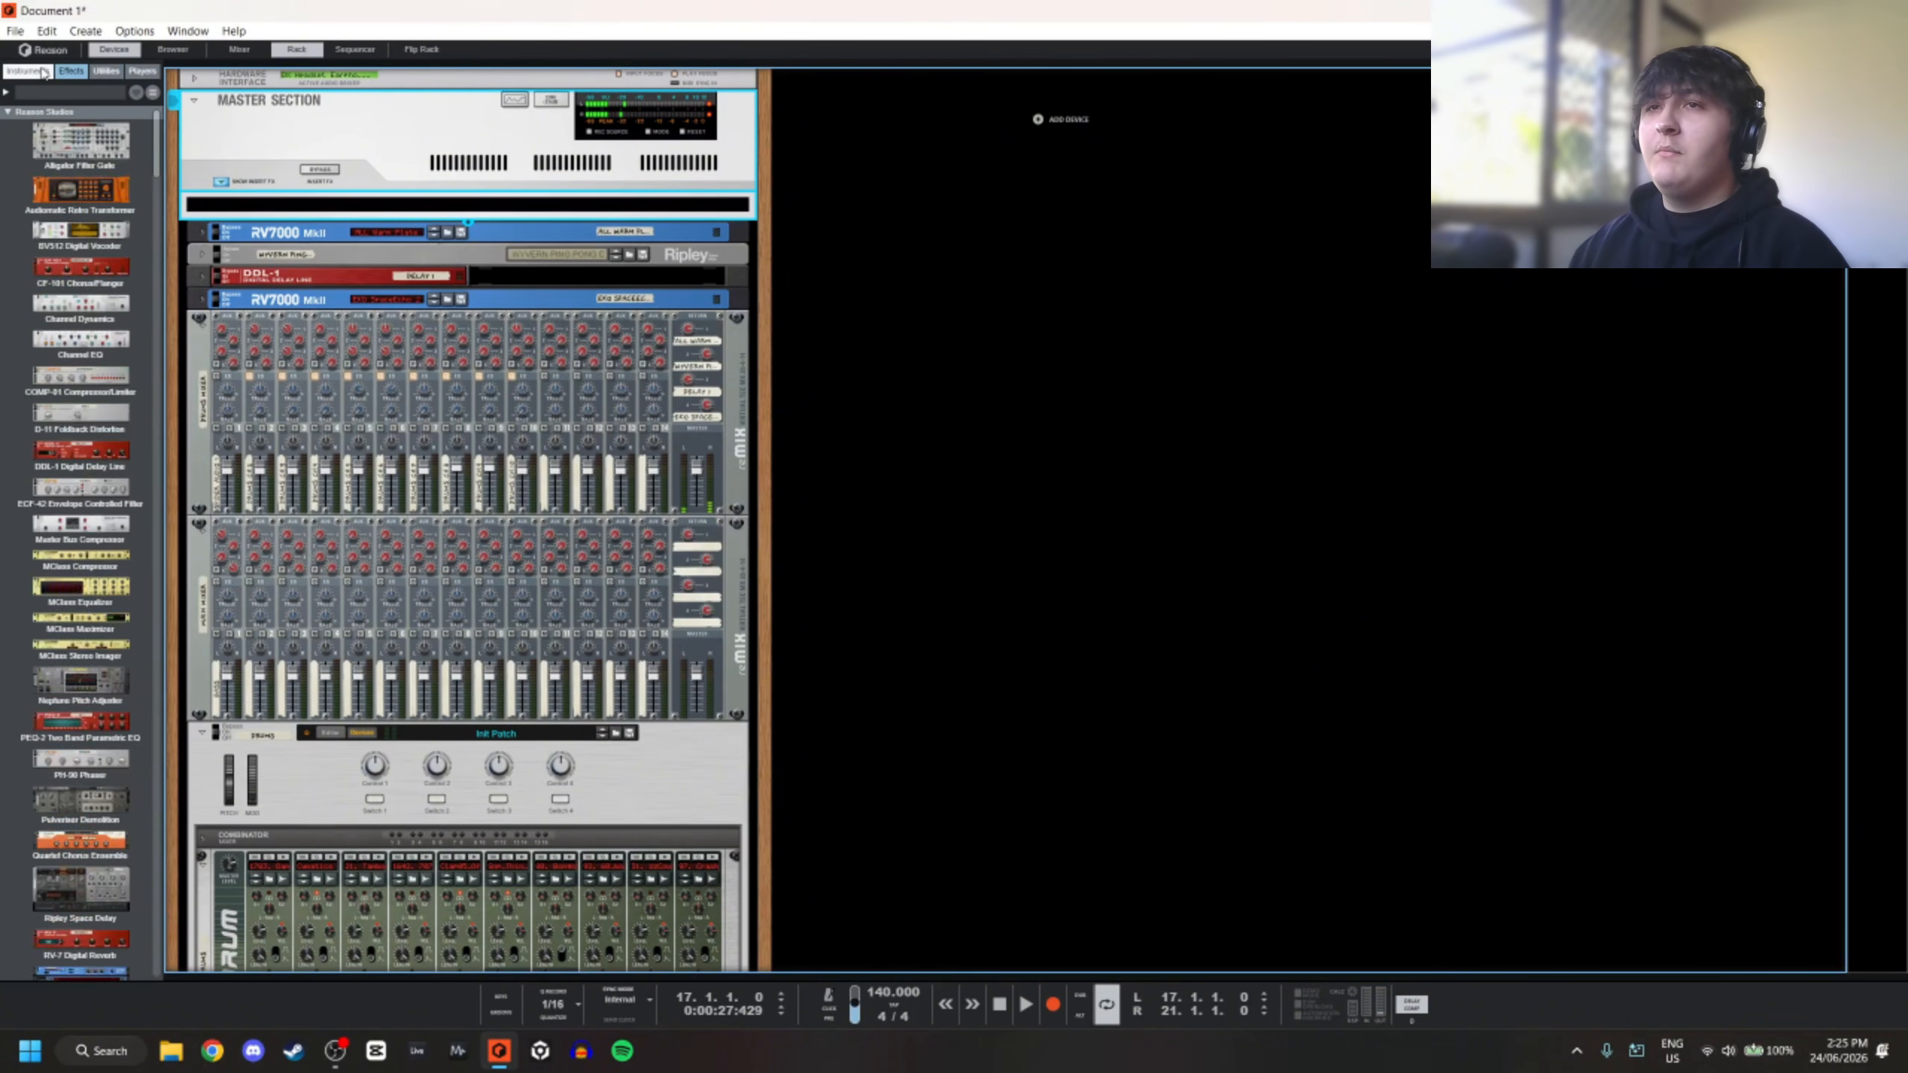
scroll(112, 304, down, 2)
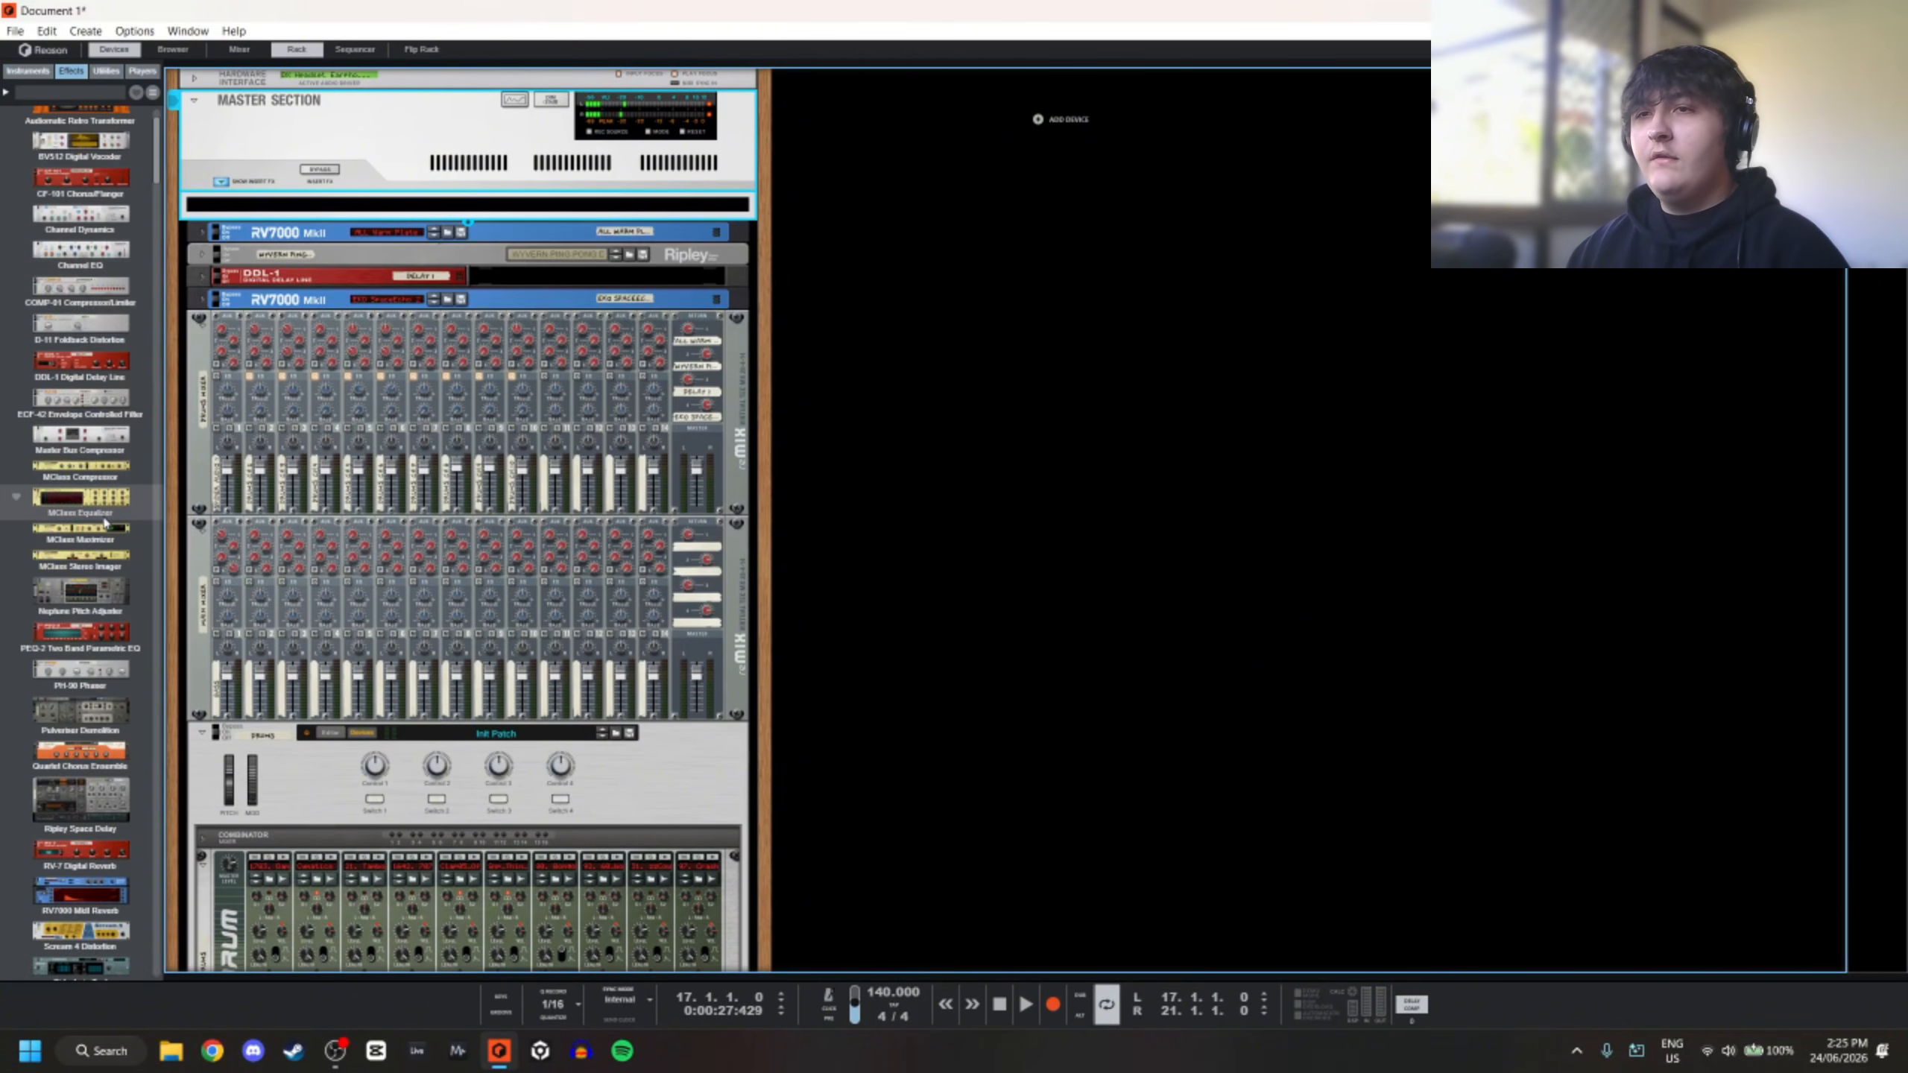
mouse_move(81, 531)
mouse_down()
mouse_move(465, 312)
mouse_move(513, 218)
mouse_up()
Cable the new MClass Maximizer into the Master Section on the rear of the rack
key(Tab)
drag(613, 161, 338, 225)
mouse_move(614, 179)
mouse_down()
mouse_move(360, 226)
mouse_move(613, 161)
mouse_up()
key(Tab)
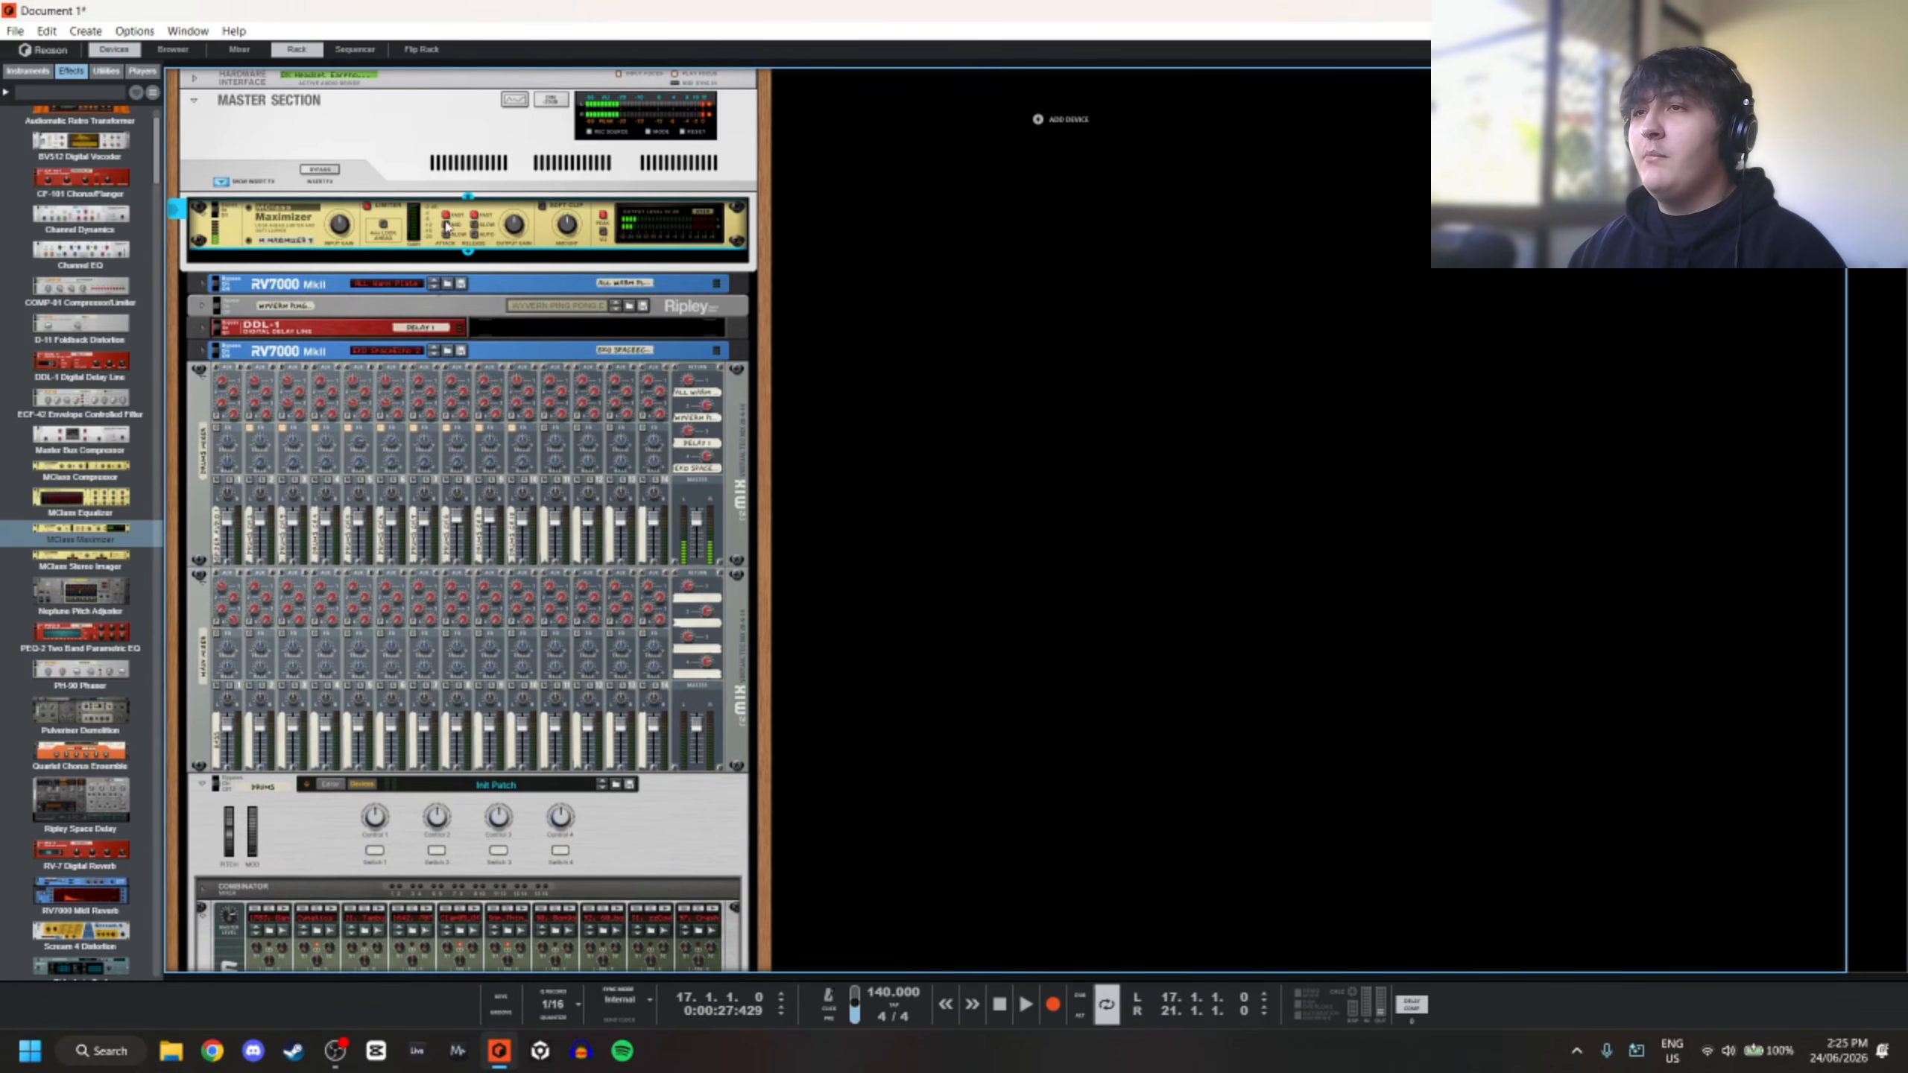
Turn on Soft Clip on the master MClass Maximizer and set its output gain to 4.7 dB while auditioning the loop
key(space)
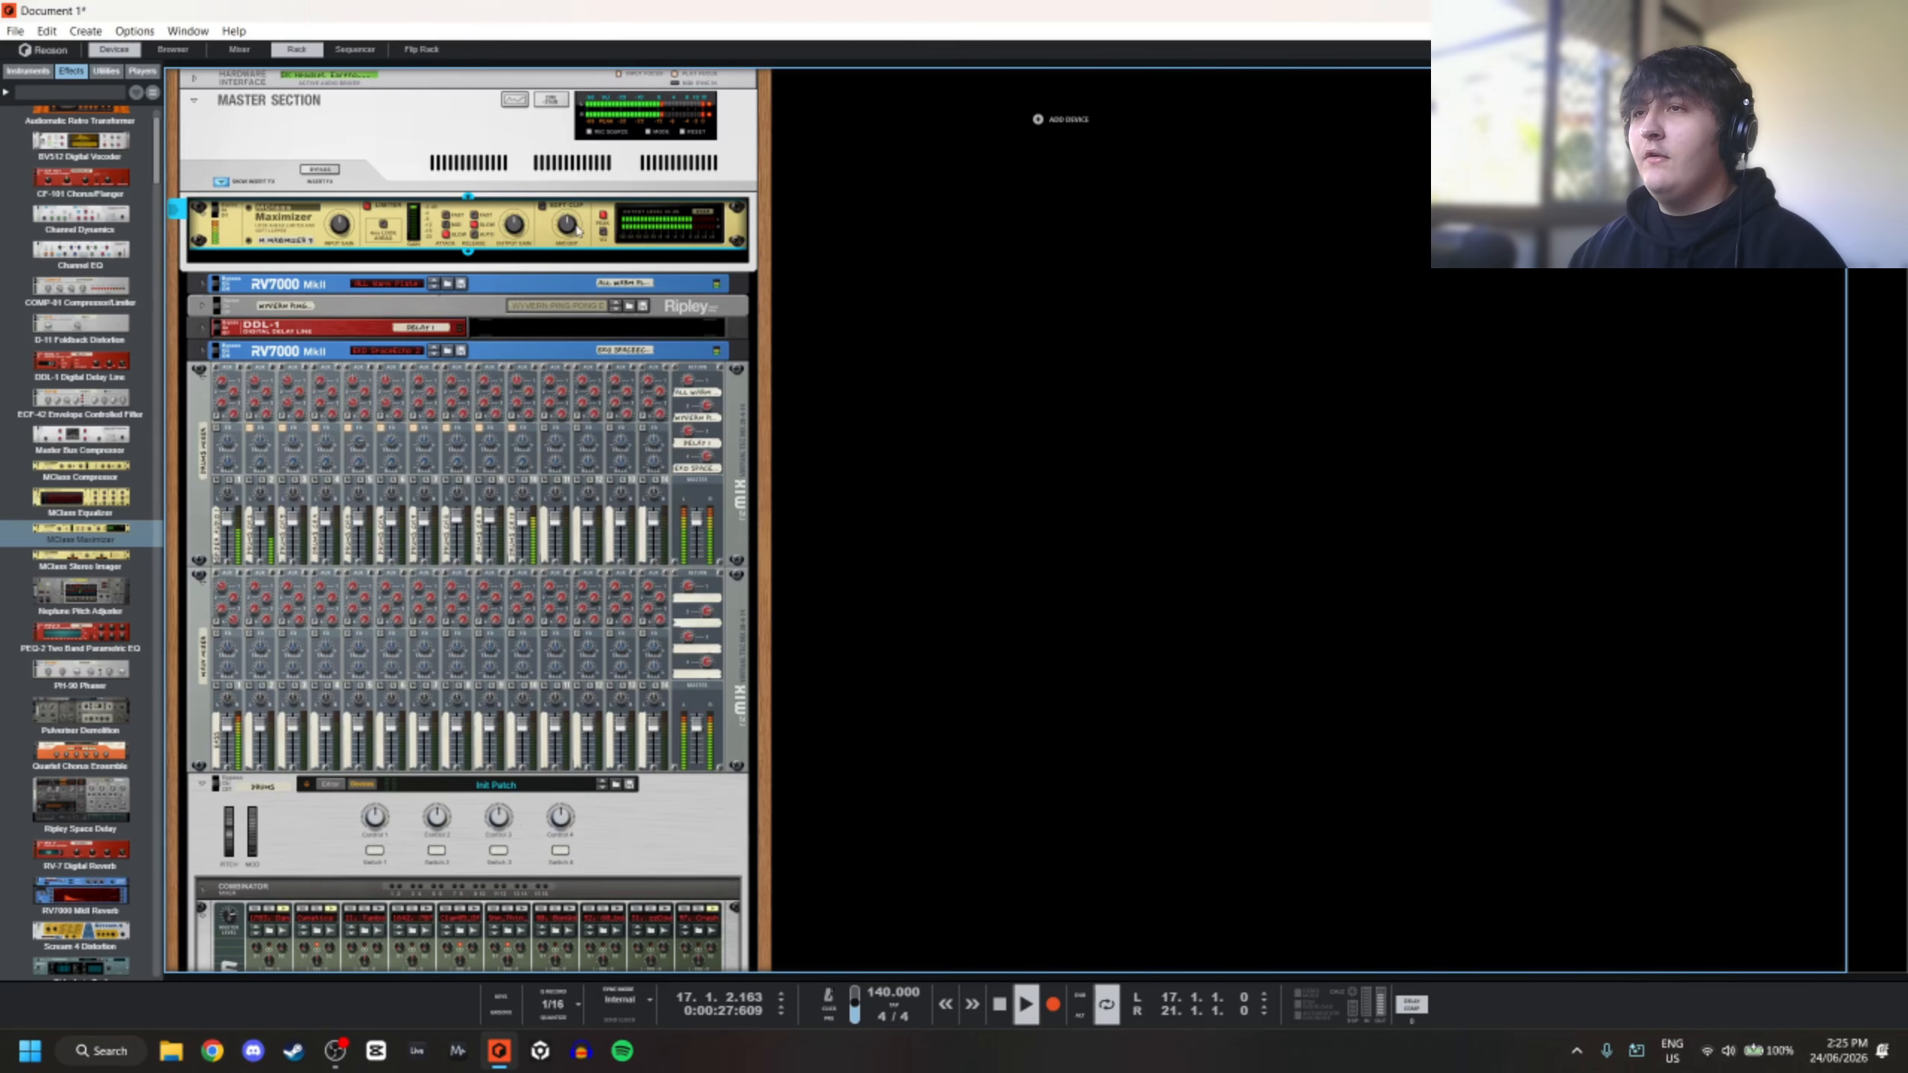
scroll(987, 289, down, 3)
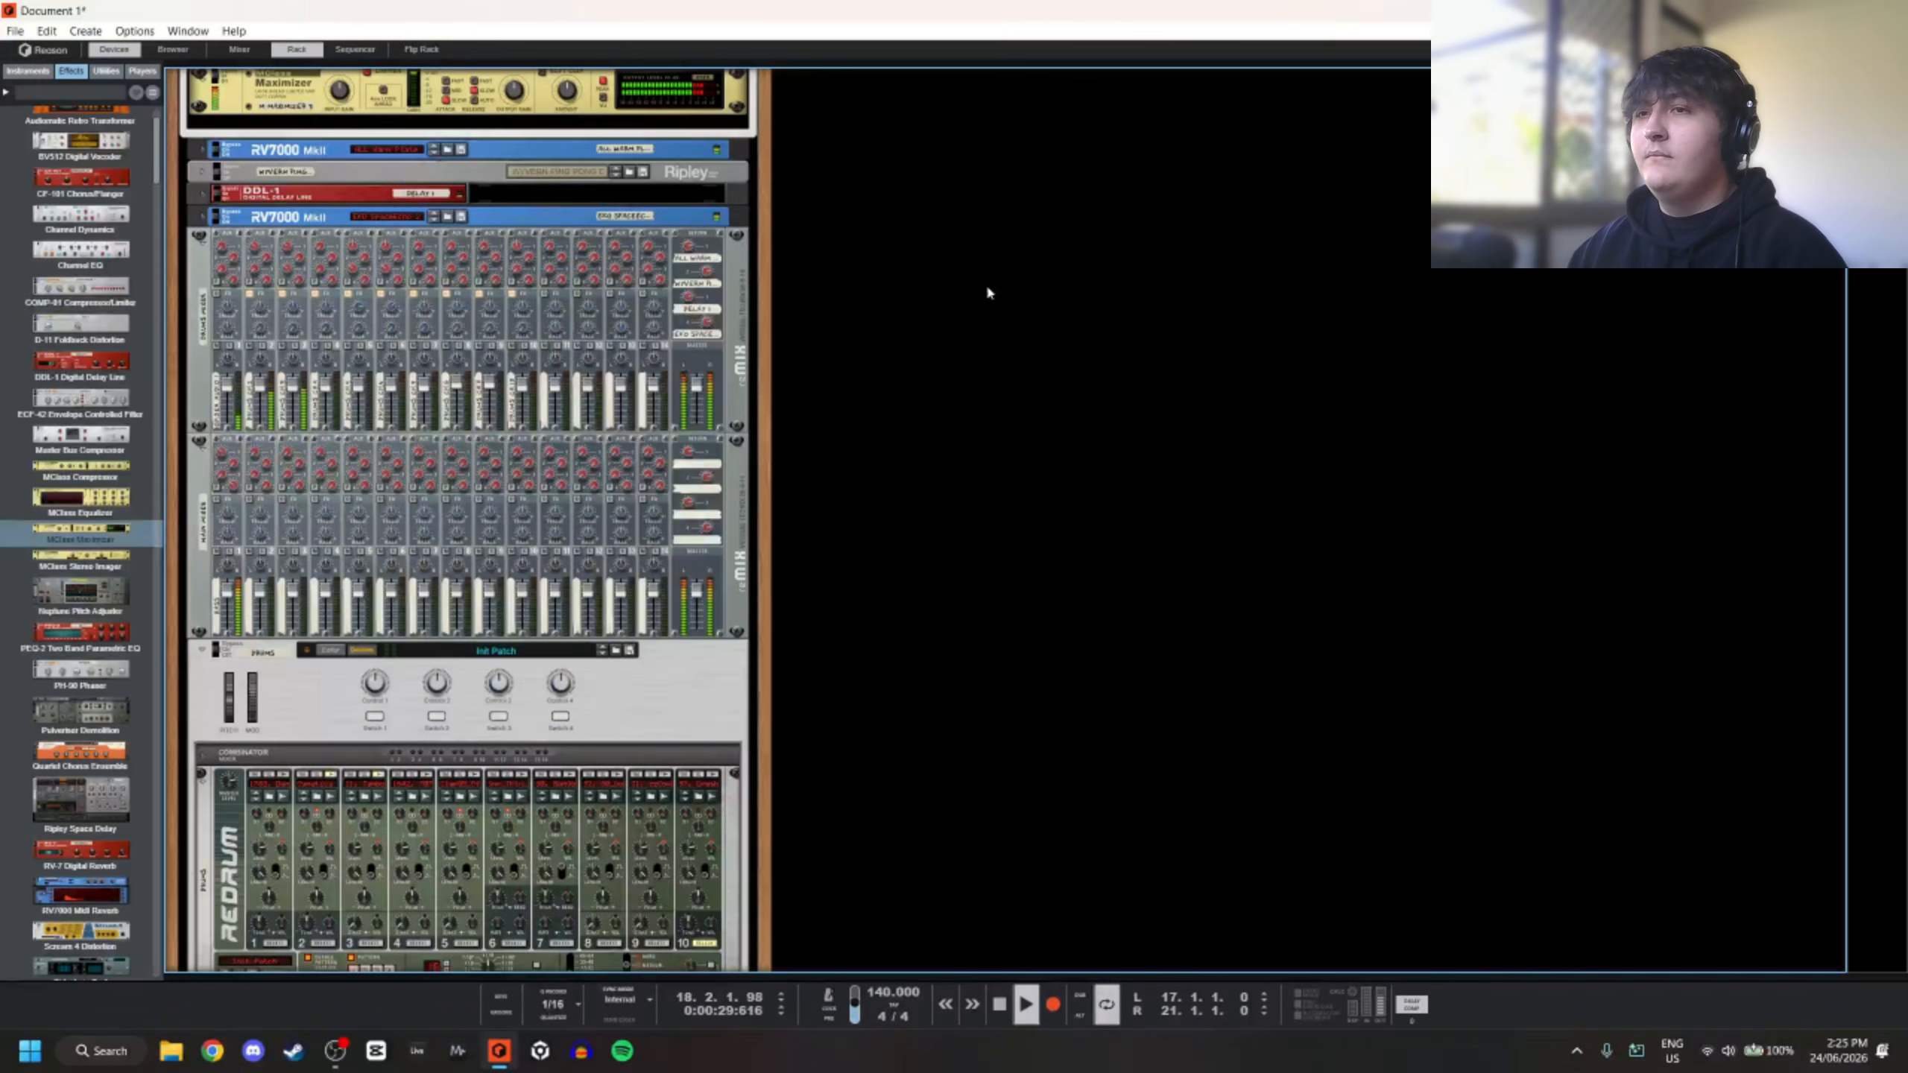
scroll(820, 322, up, 3)
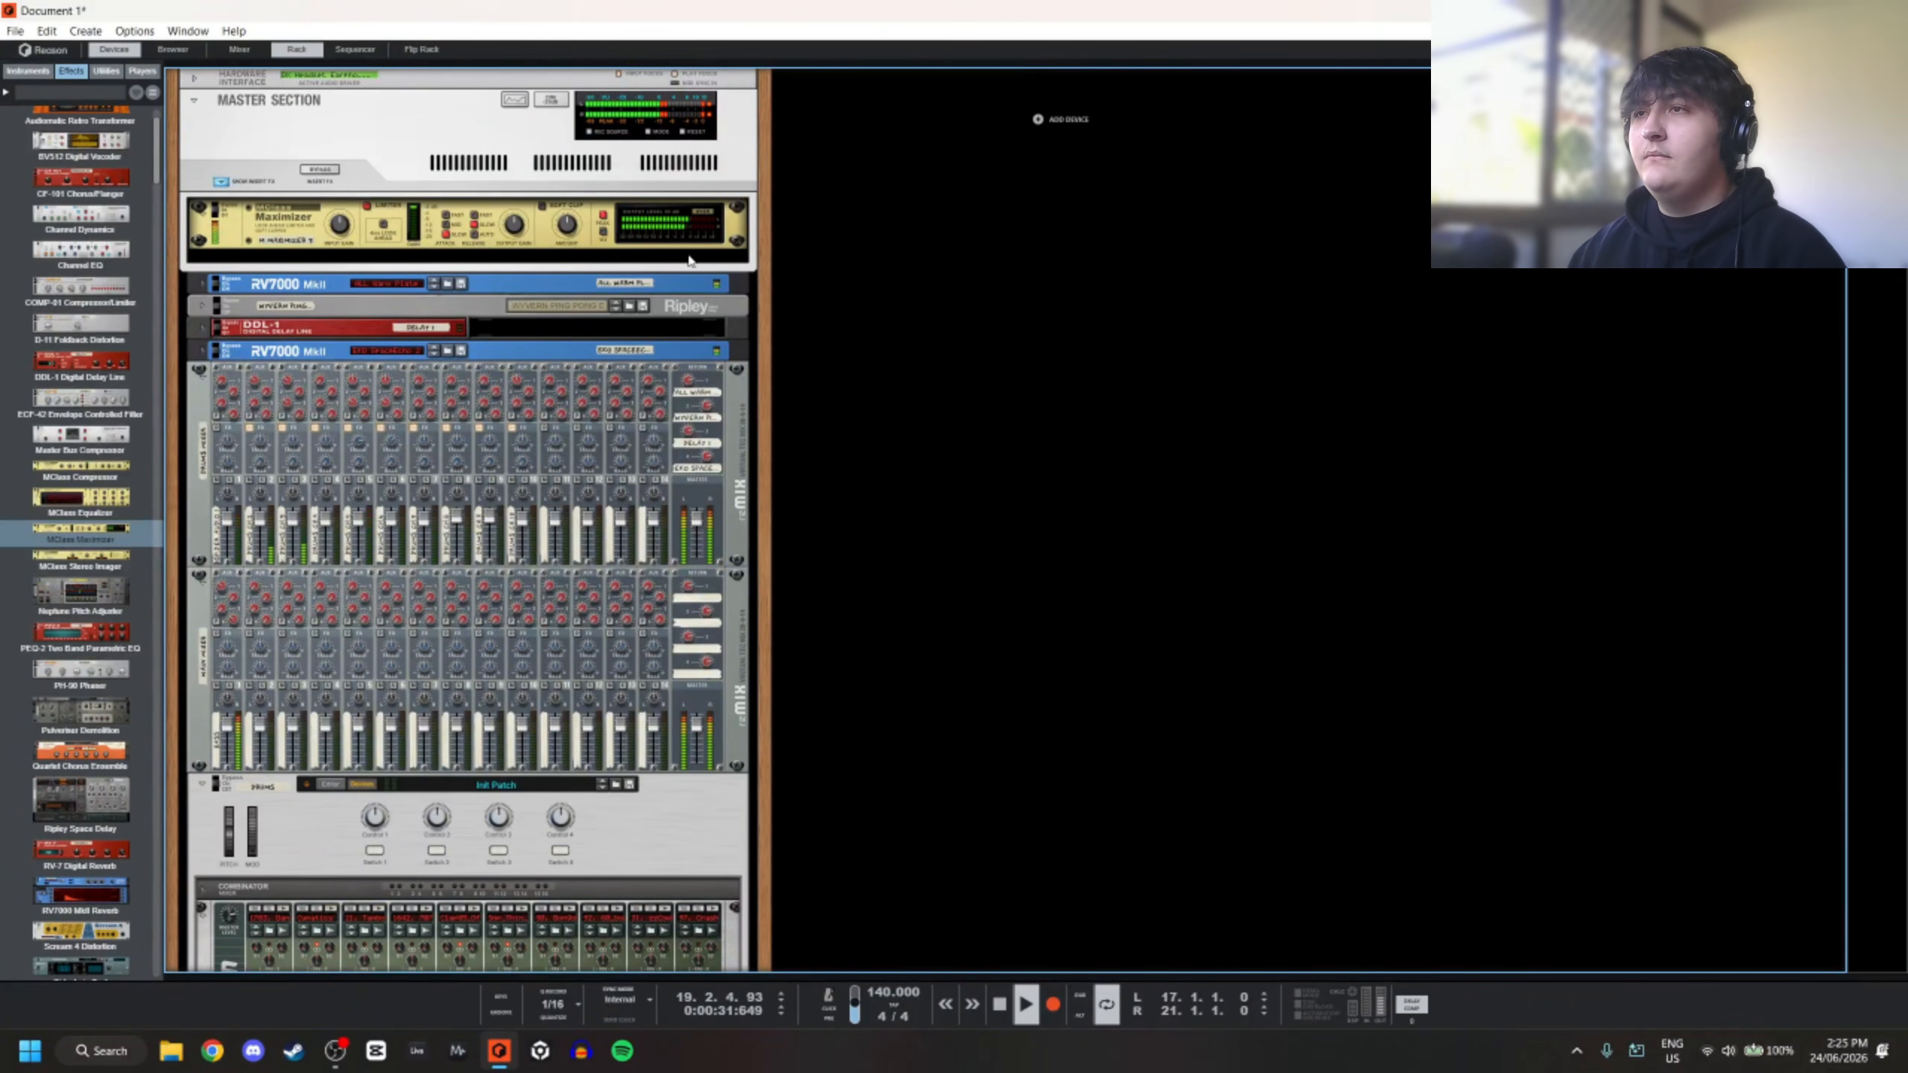
click(544, 205)
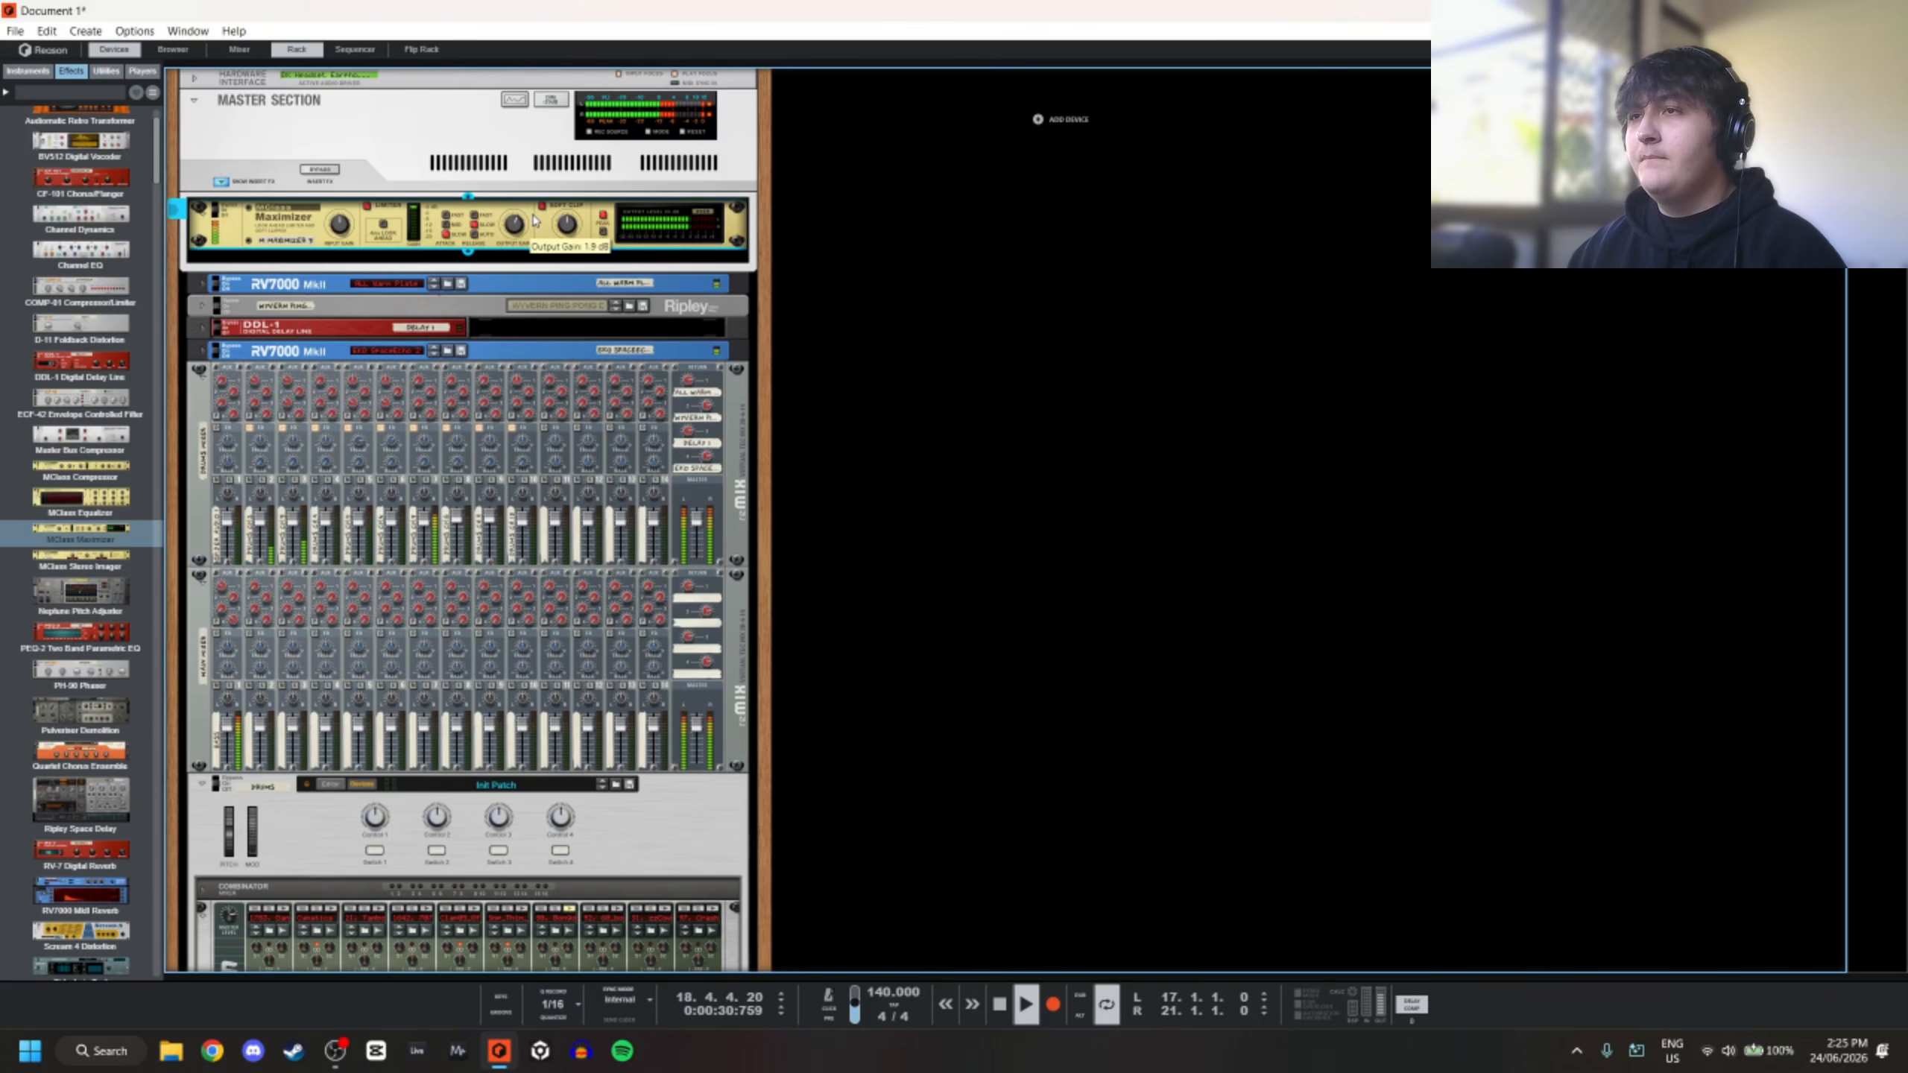
drag(542, 197, 551, 184)
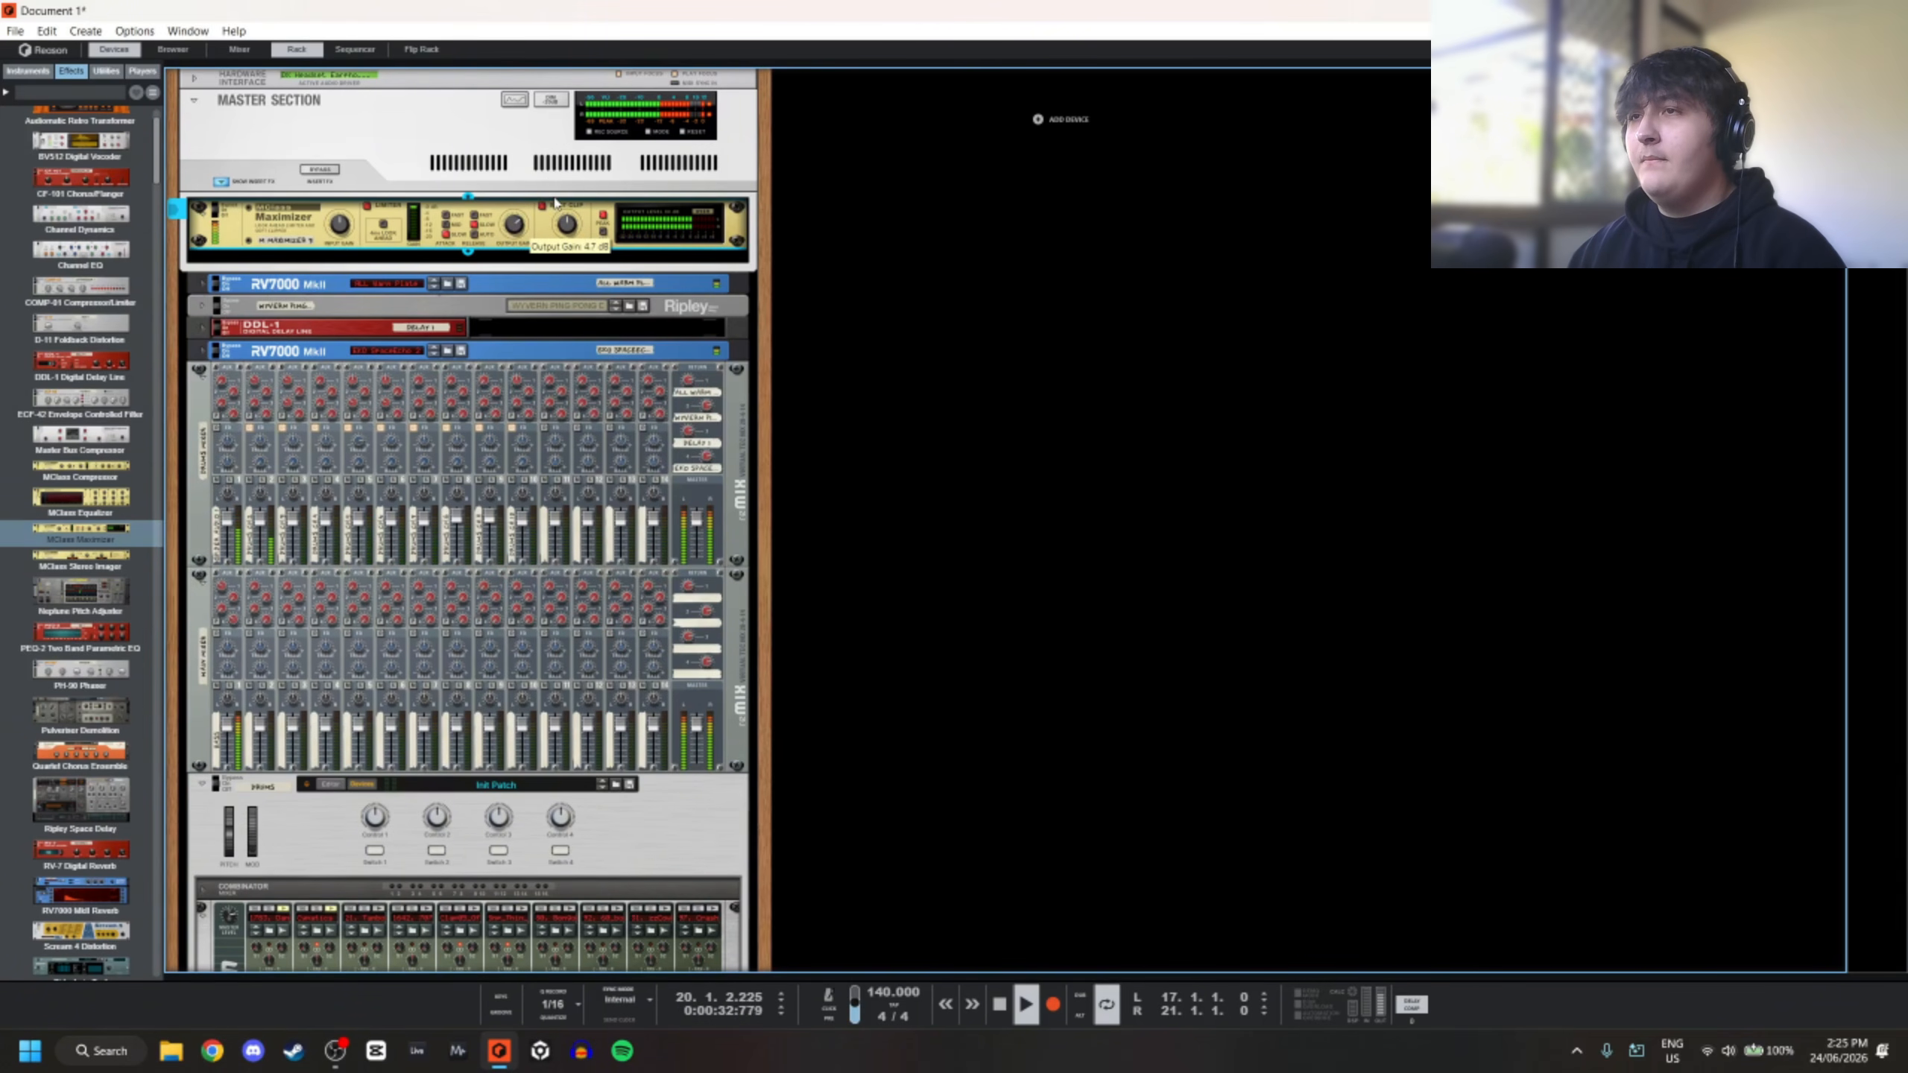
Adjust the Aux 3 and Aux 4 sends on channel 5 and the Aux 1 and Aux 3 sends on channel 3 of the upper mixer
scroll(560, 218, down, 3)
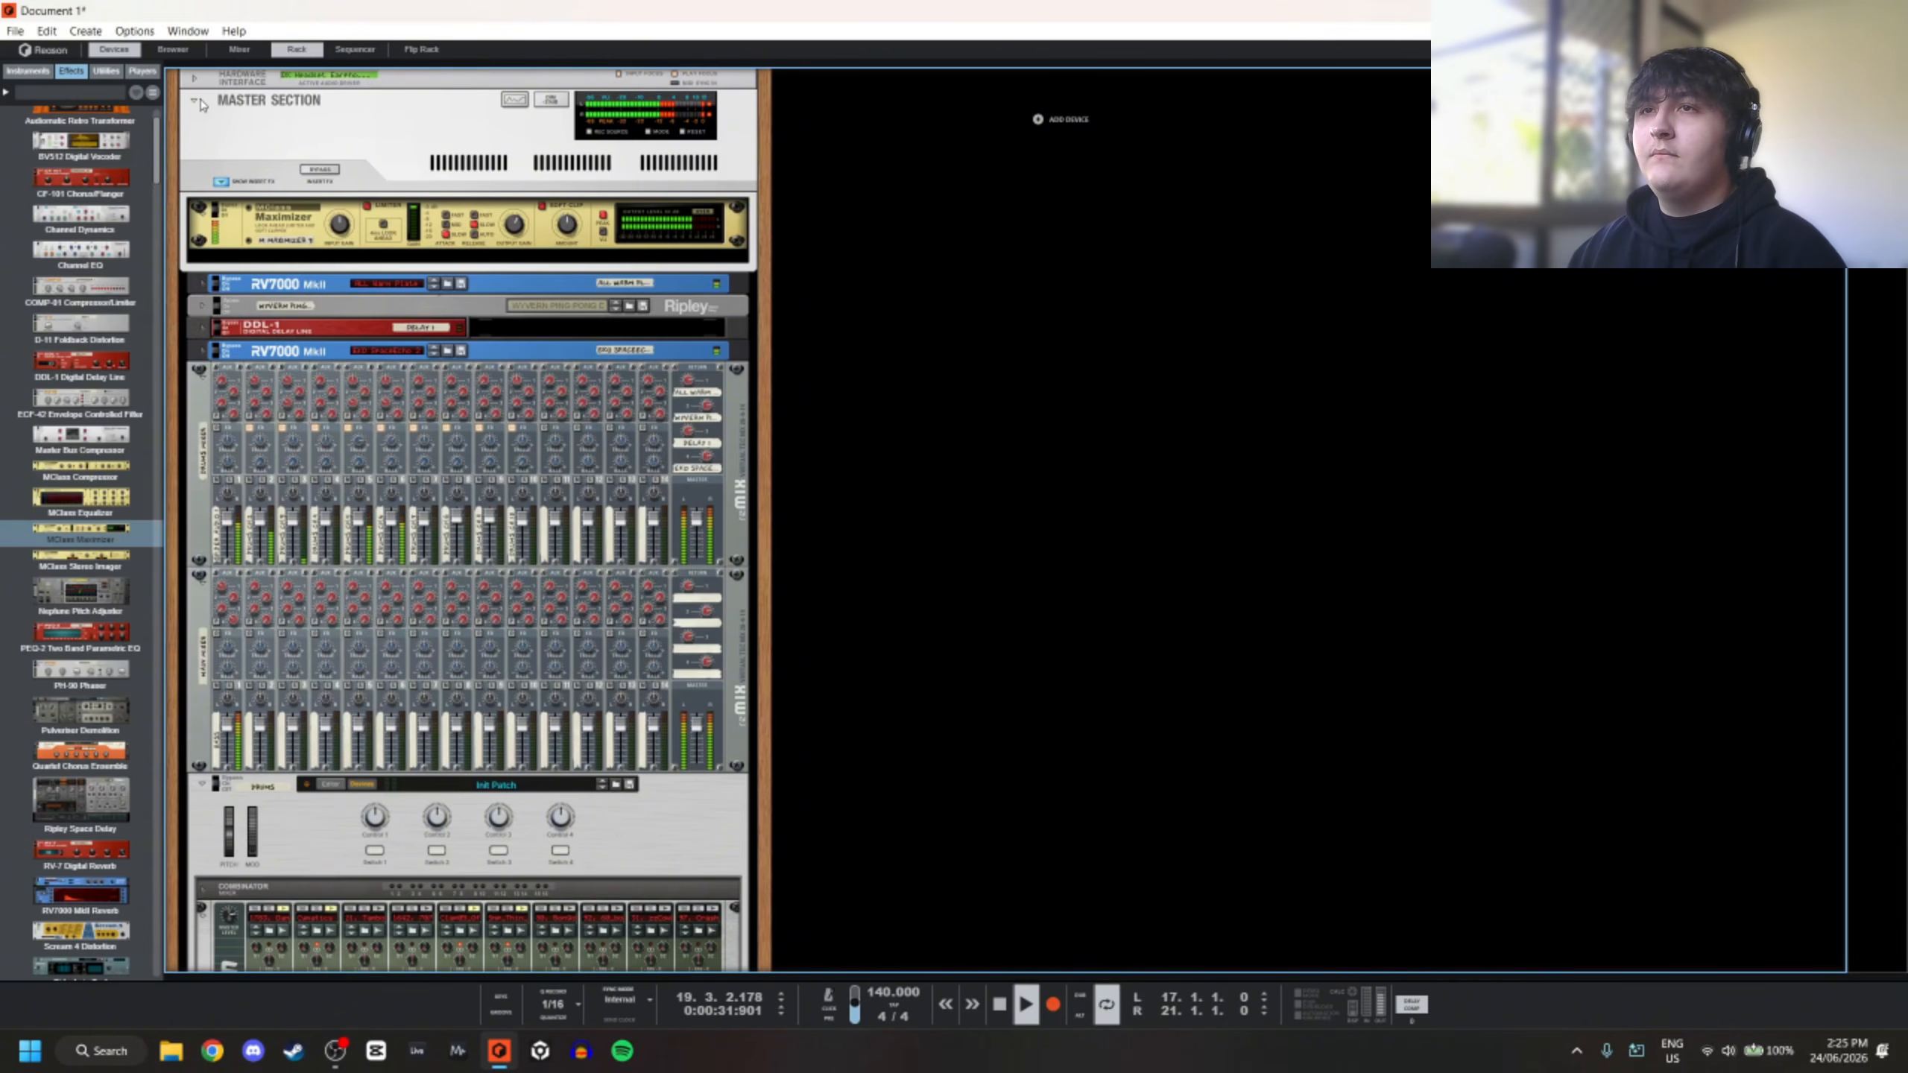
scroll(608, 385, down, 1)
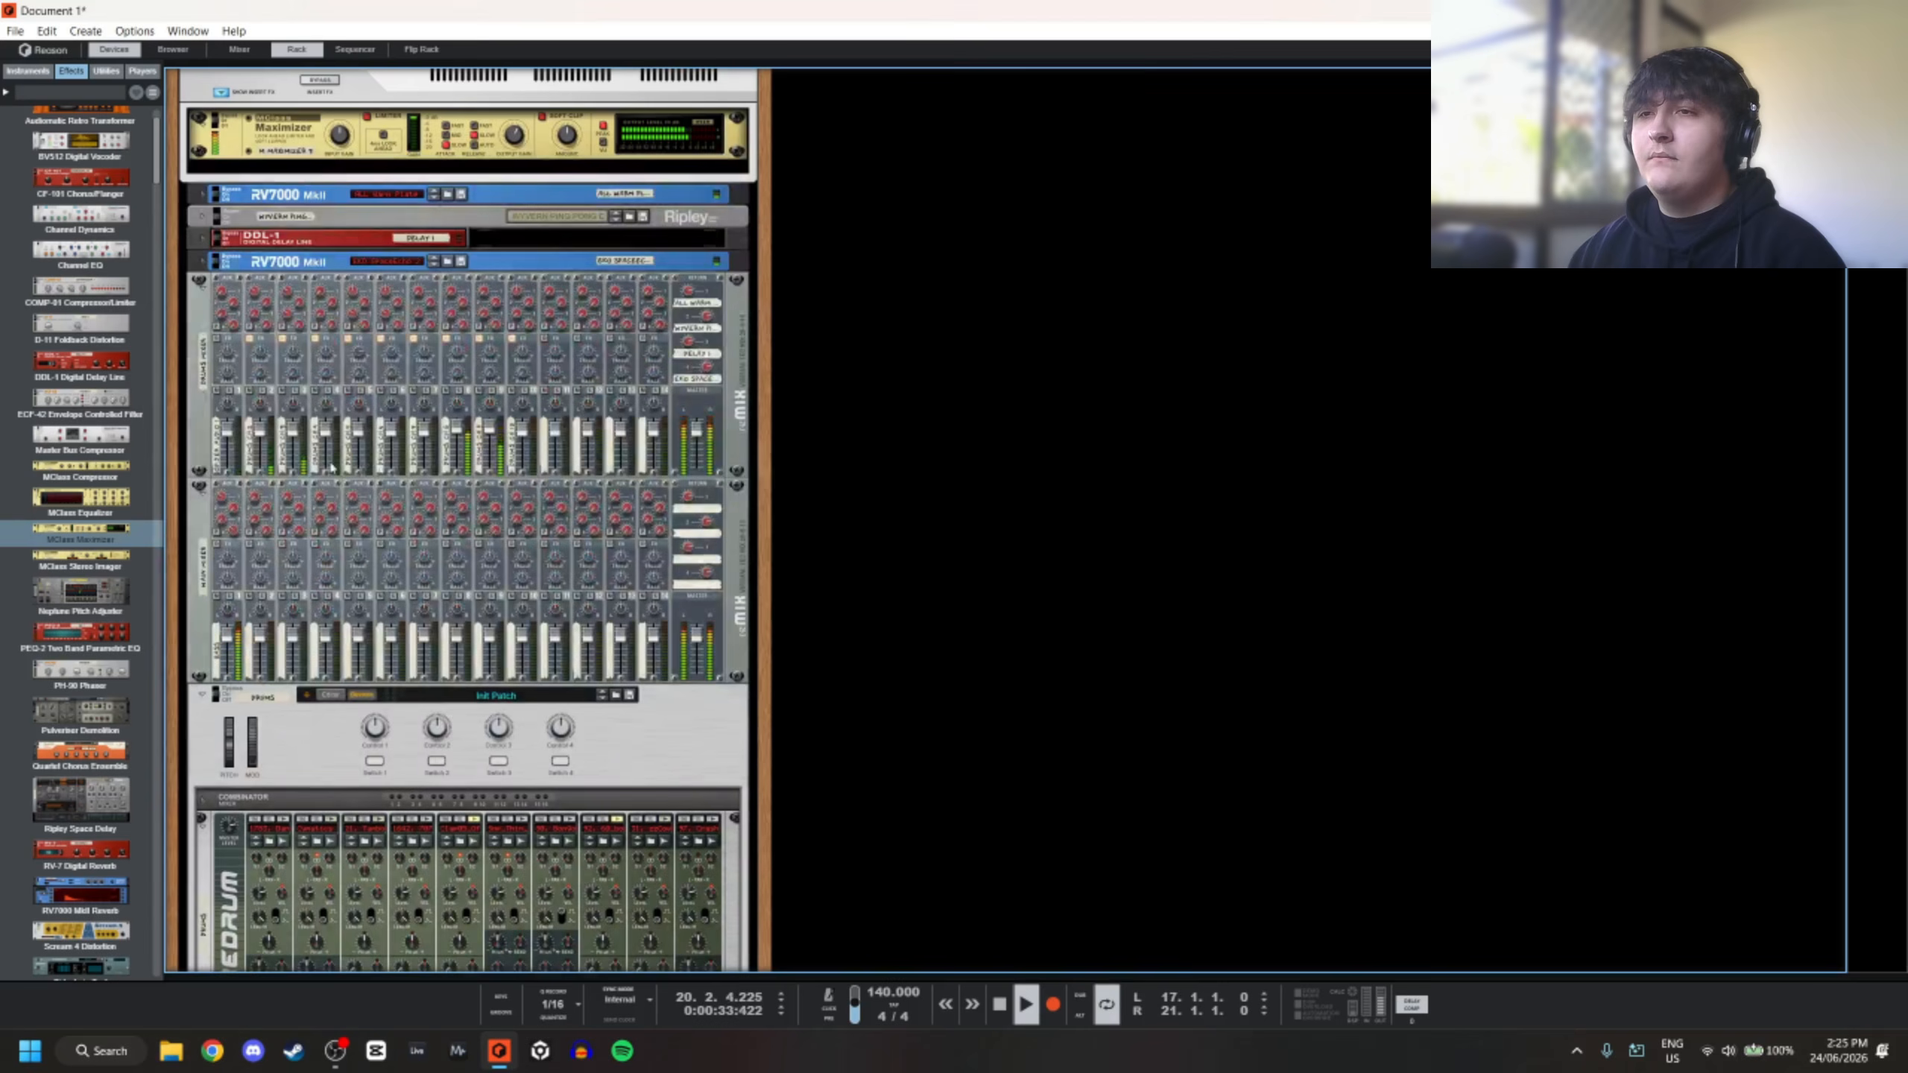
click(302, 439)
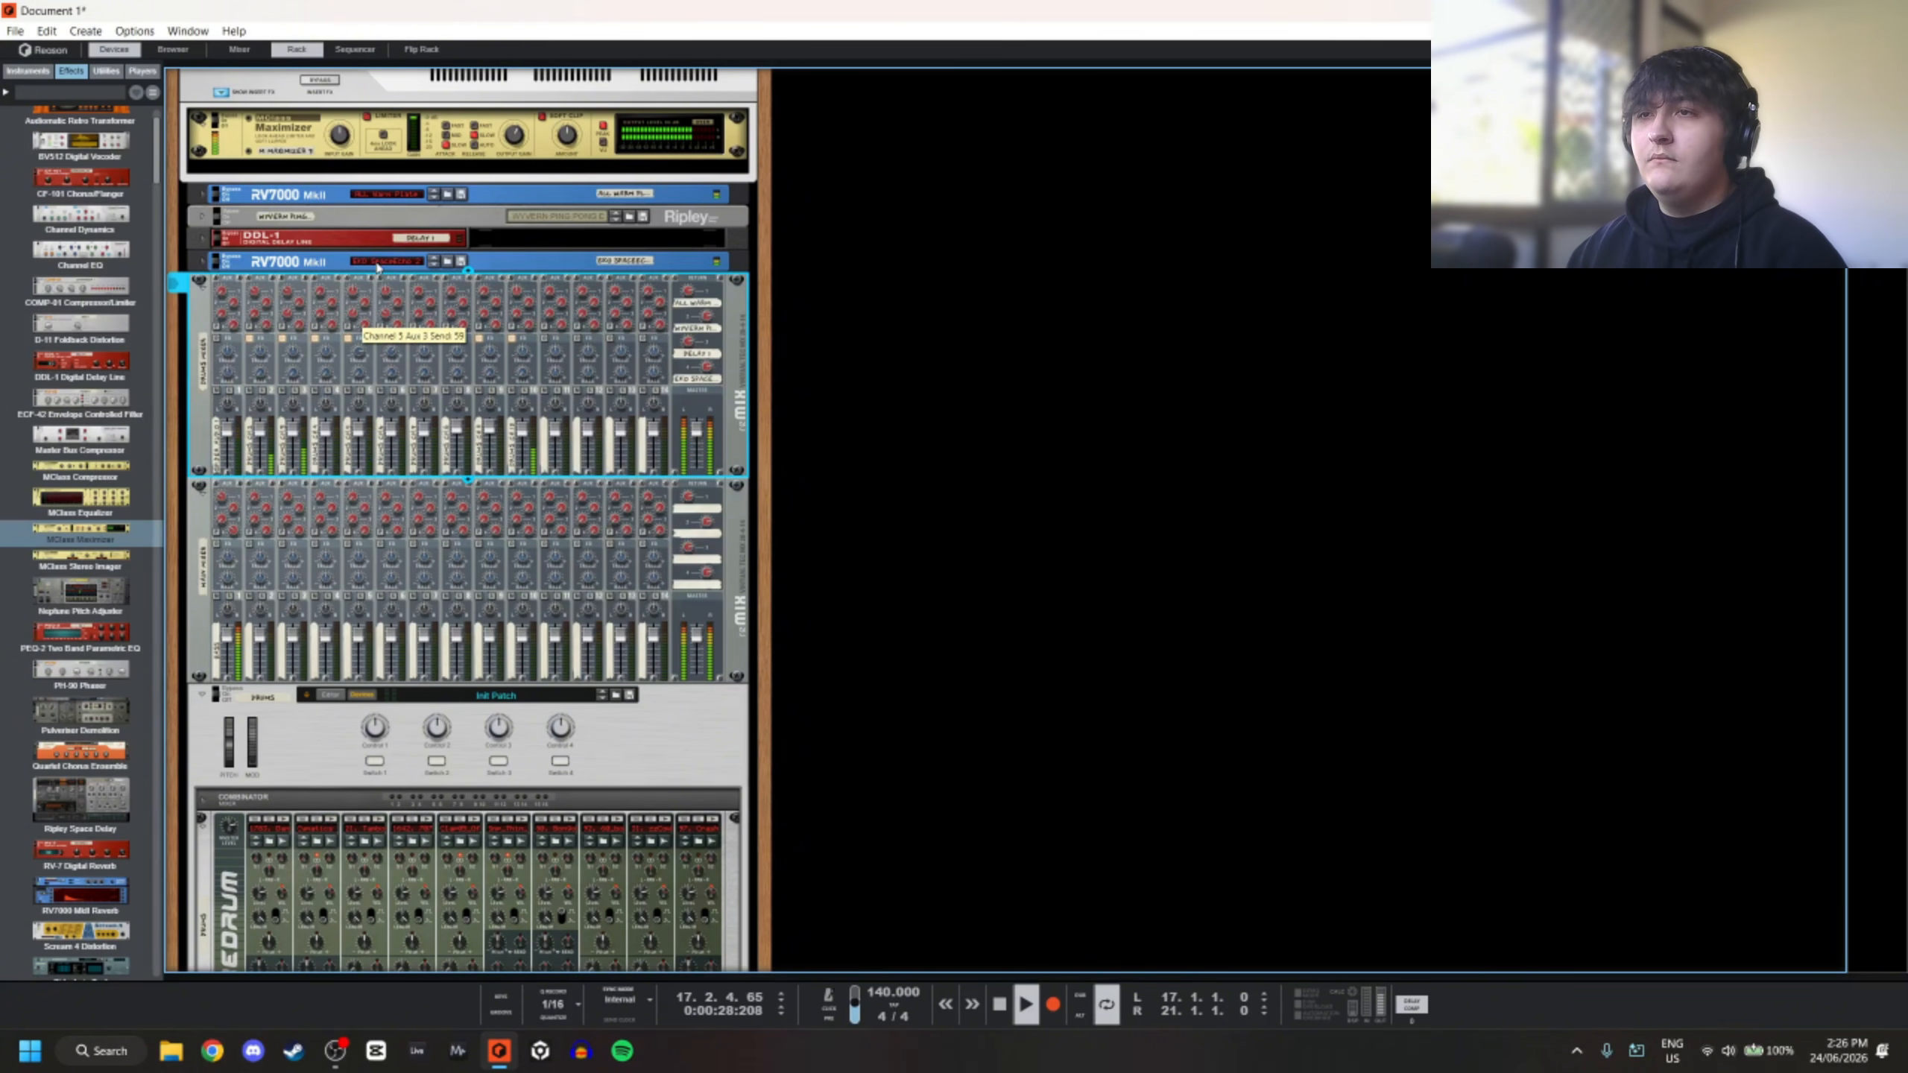
drag(394, 269, 401, 262)
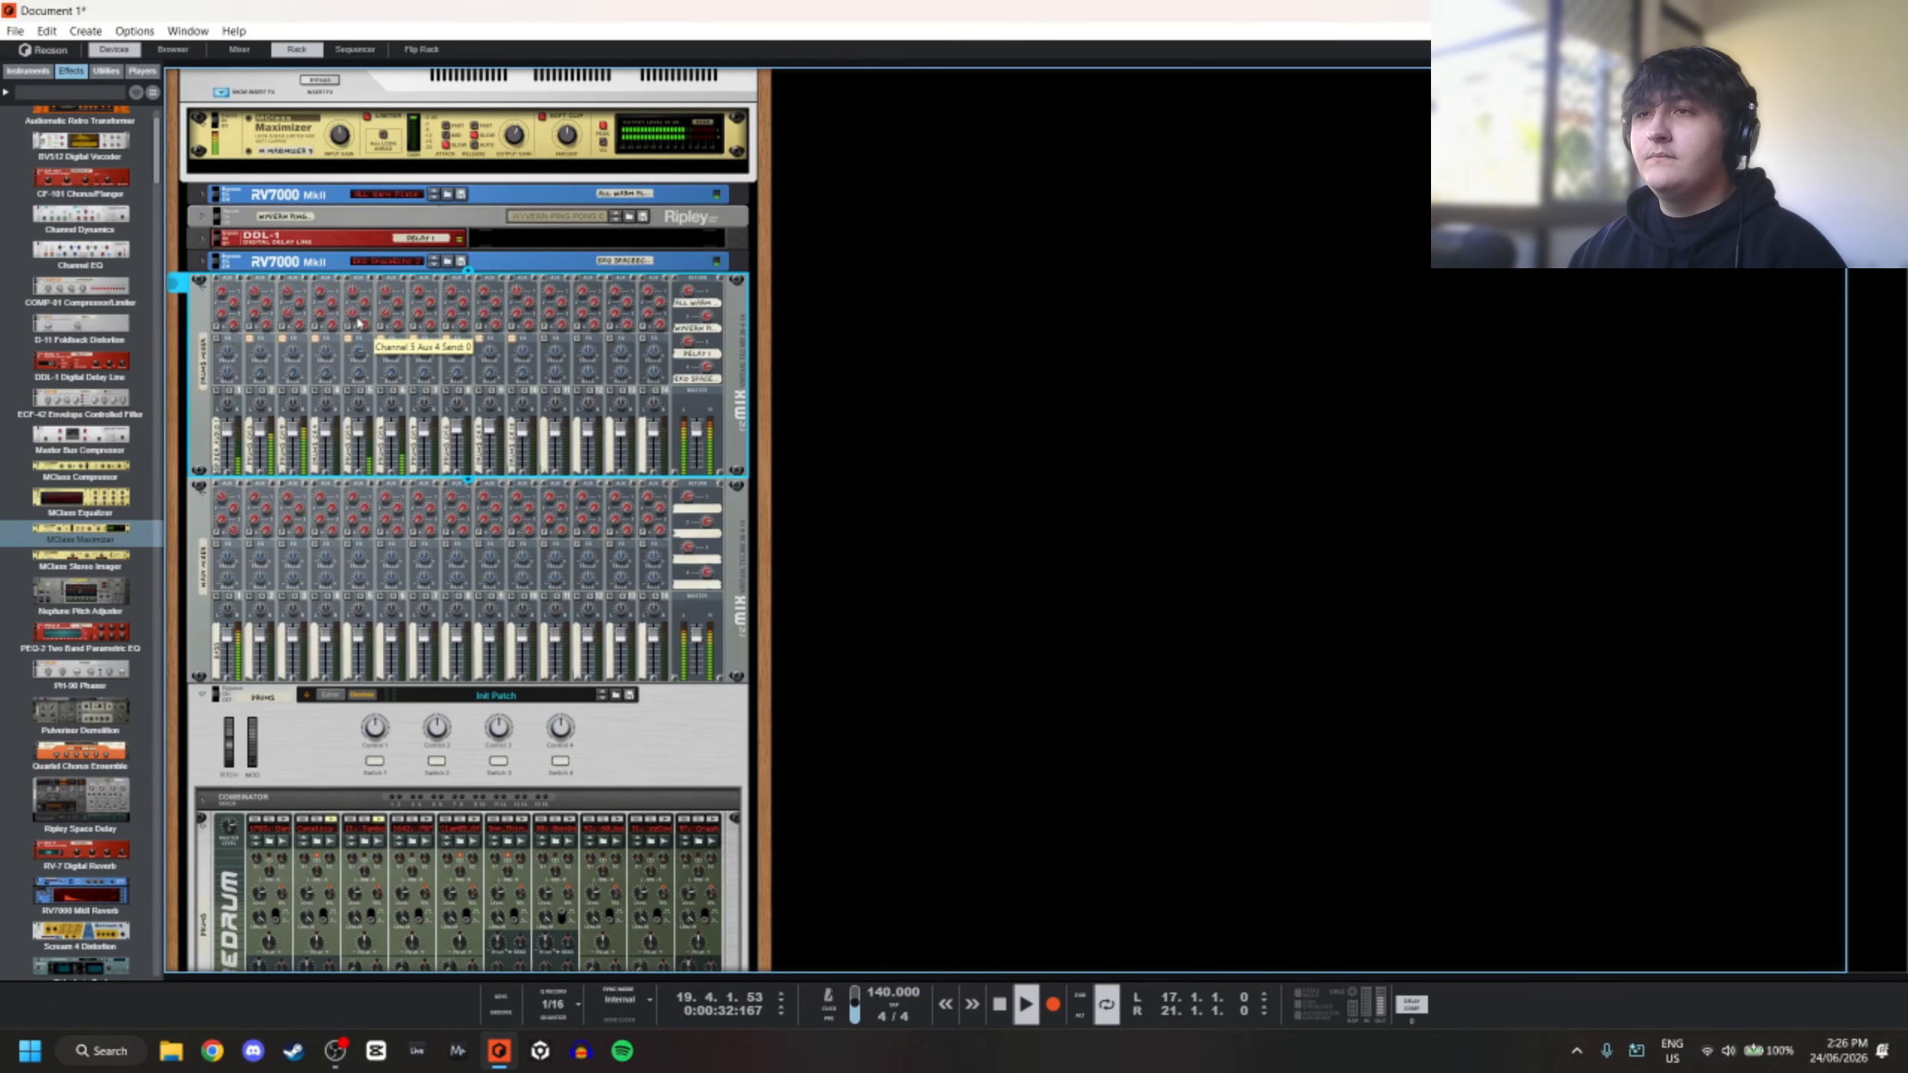
drag(353, 319, 358, 310)
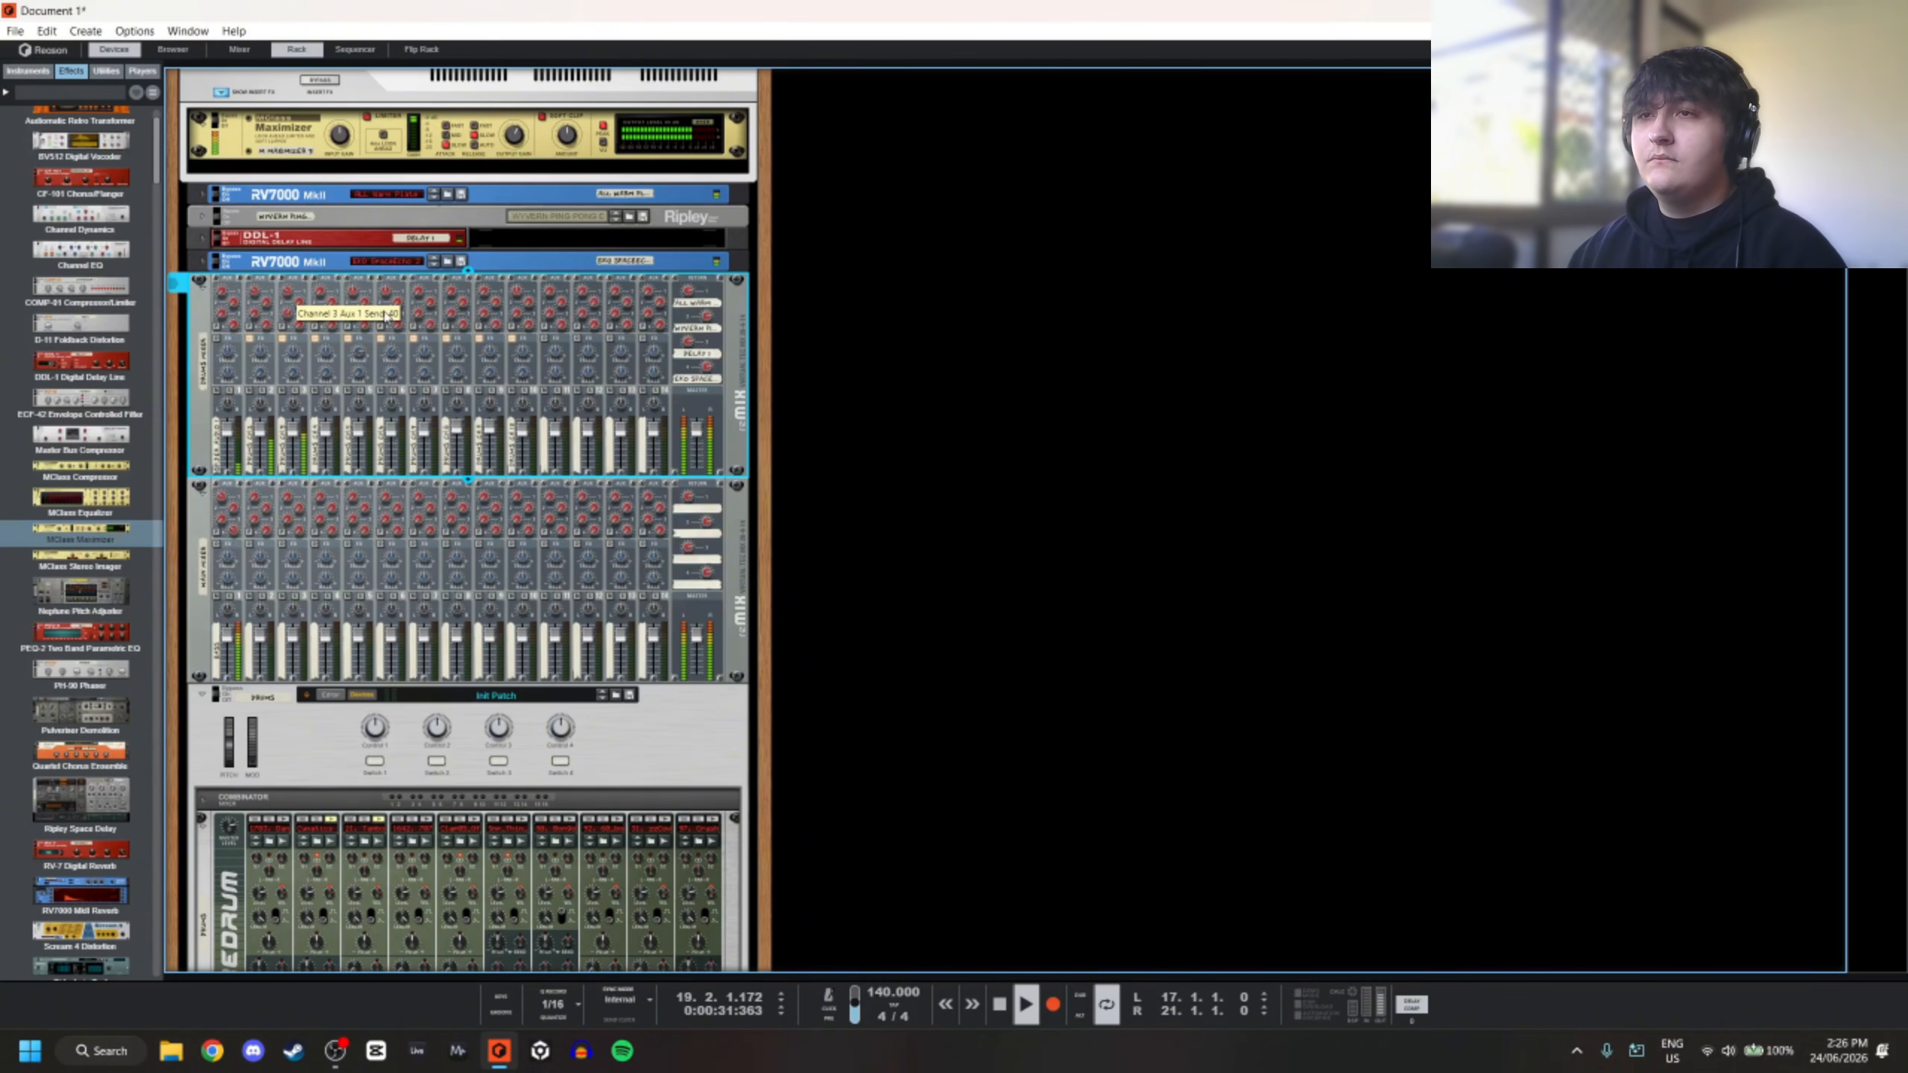
click(272, 291)
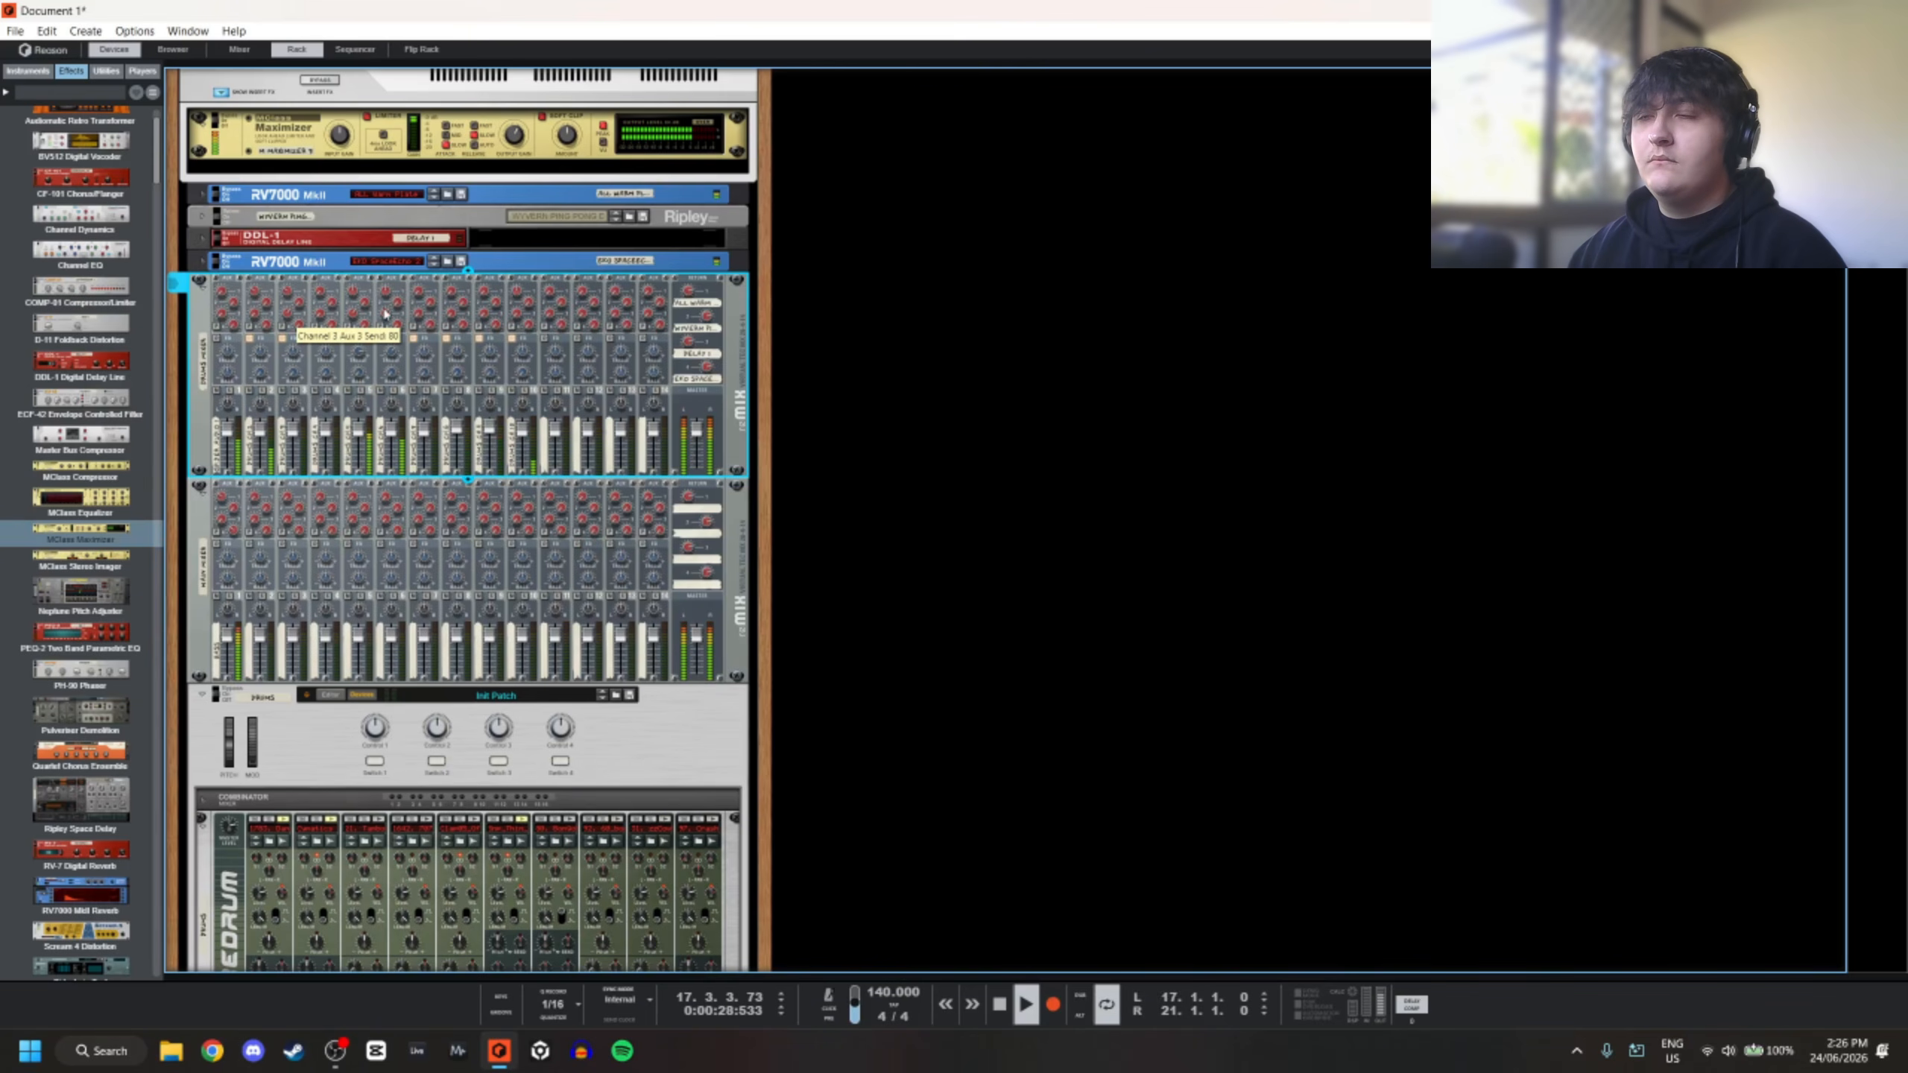
Try free-running rates for Modulator B on the lower Malström with its tempo sync off, and switch the sync back on
click(1056, 314)
scroll(947, 314, up, 2)
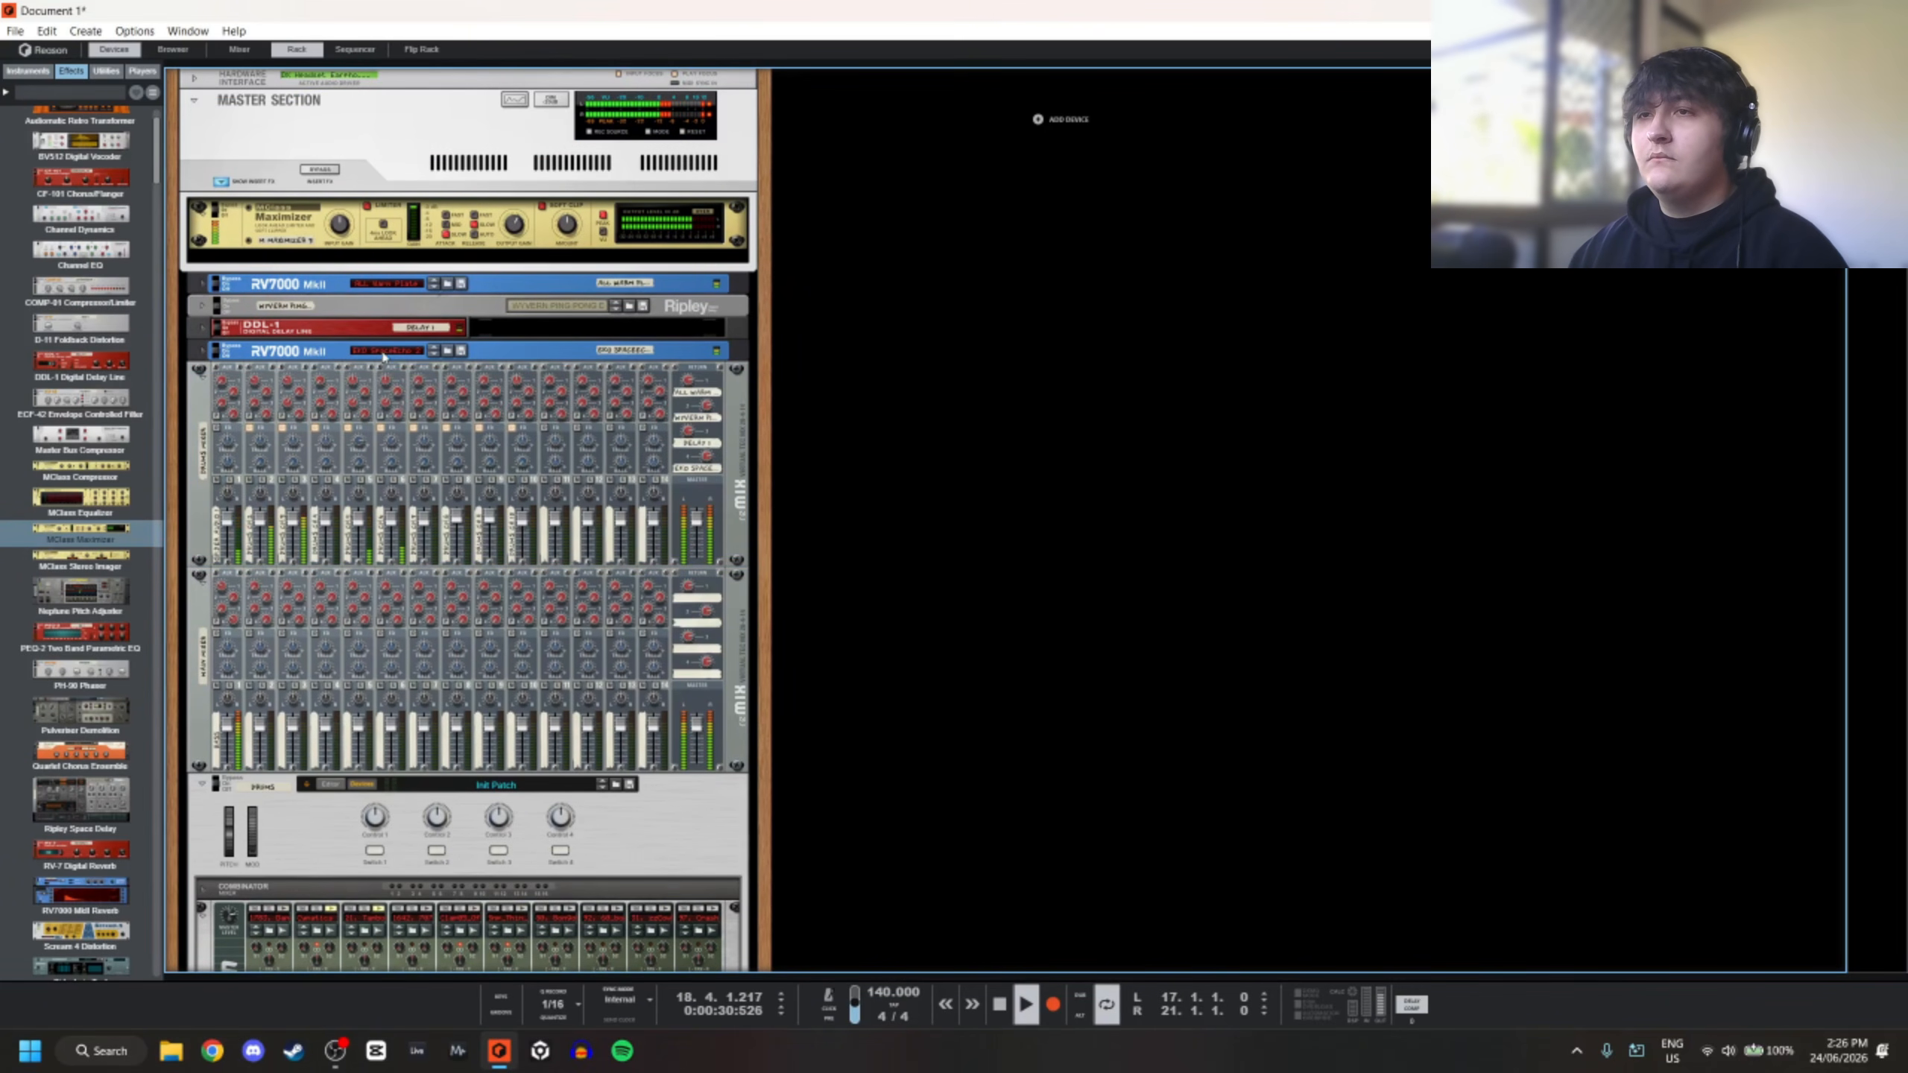
scroll(922, 329, down, 10)
scroll(679, 387, down, 6)
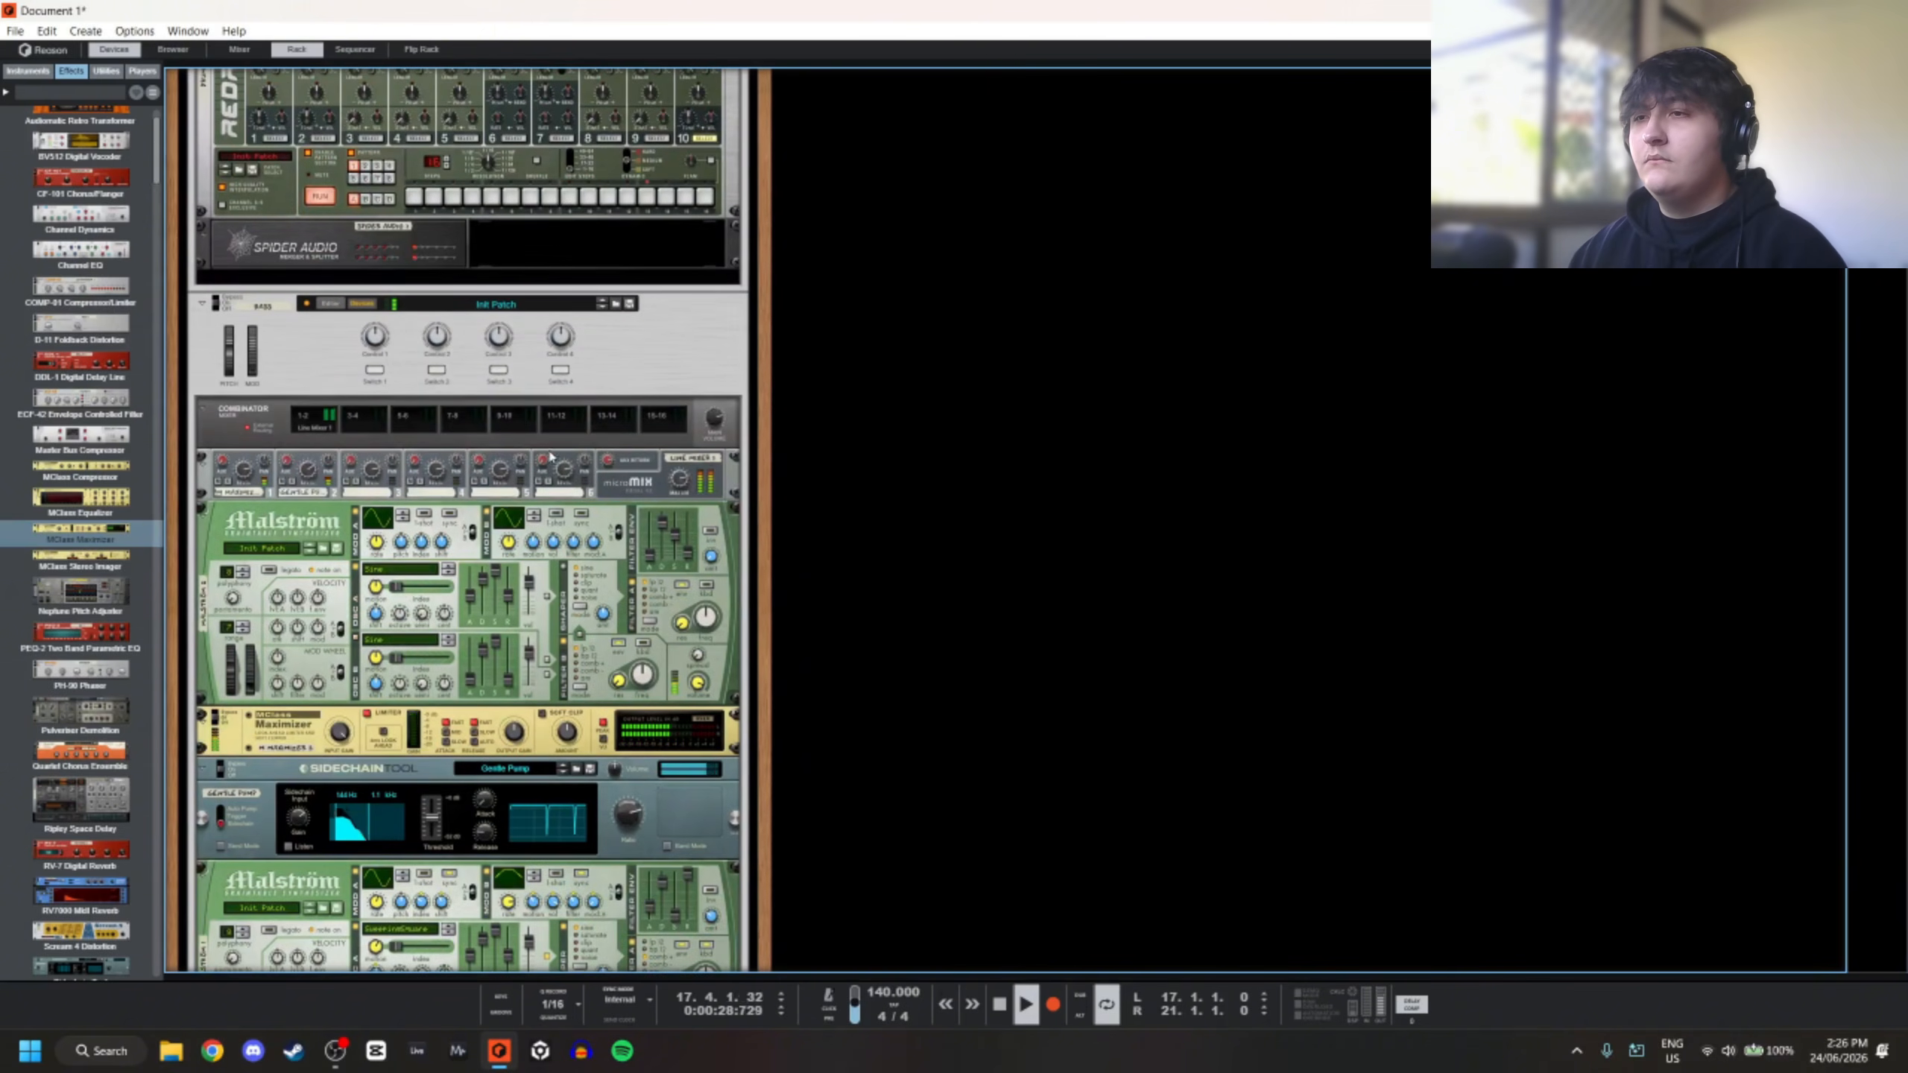
click(511, 511)
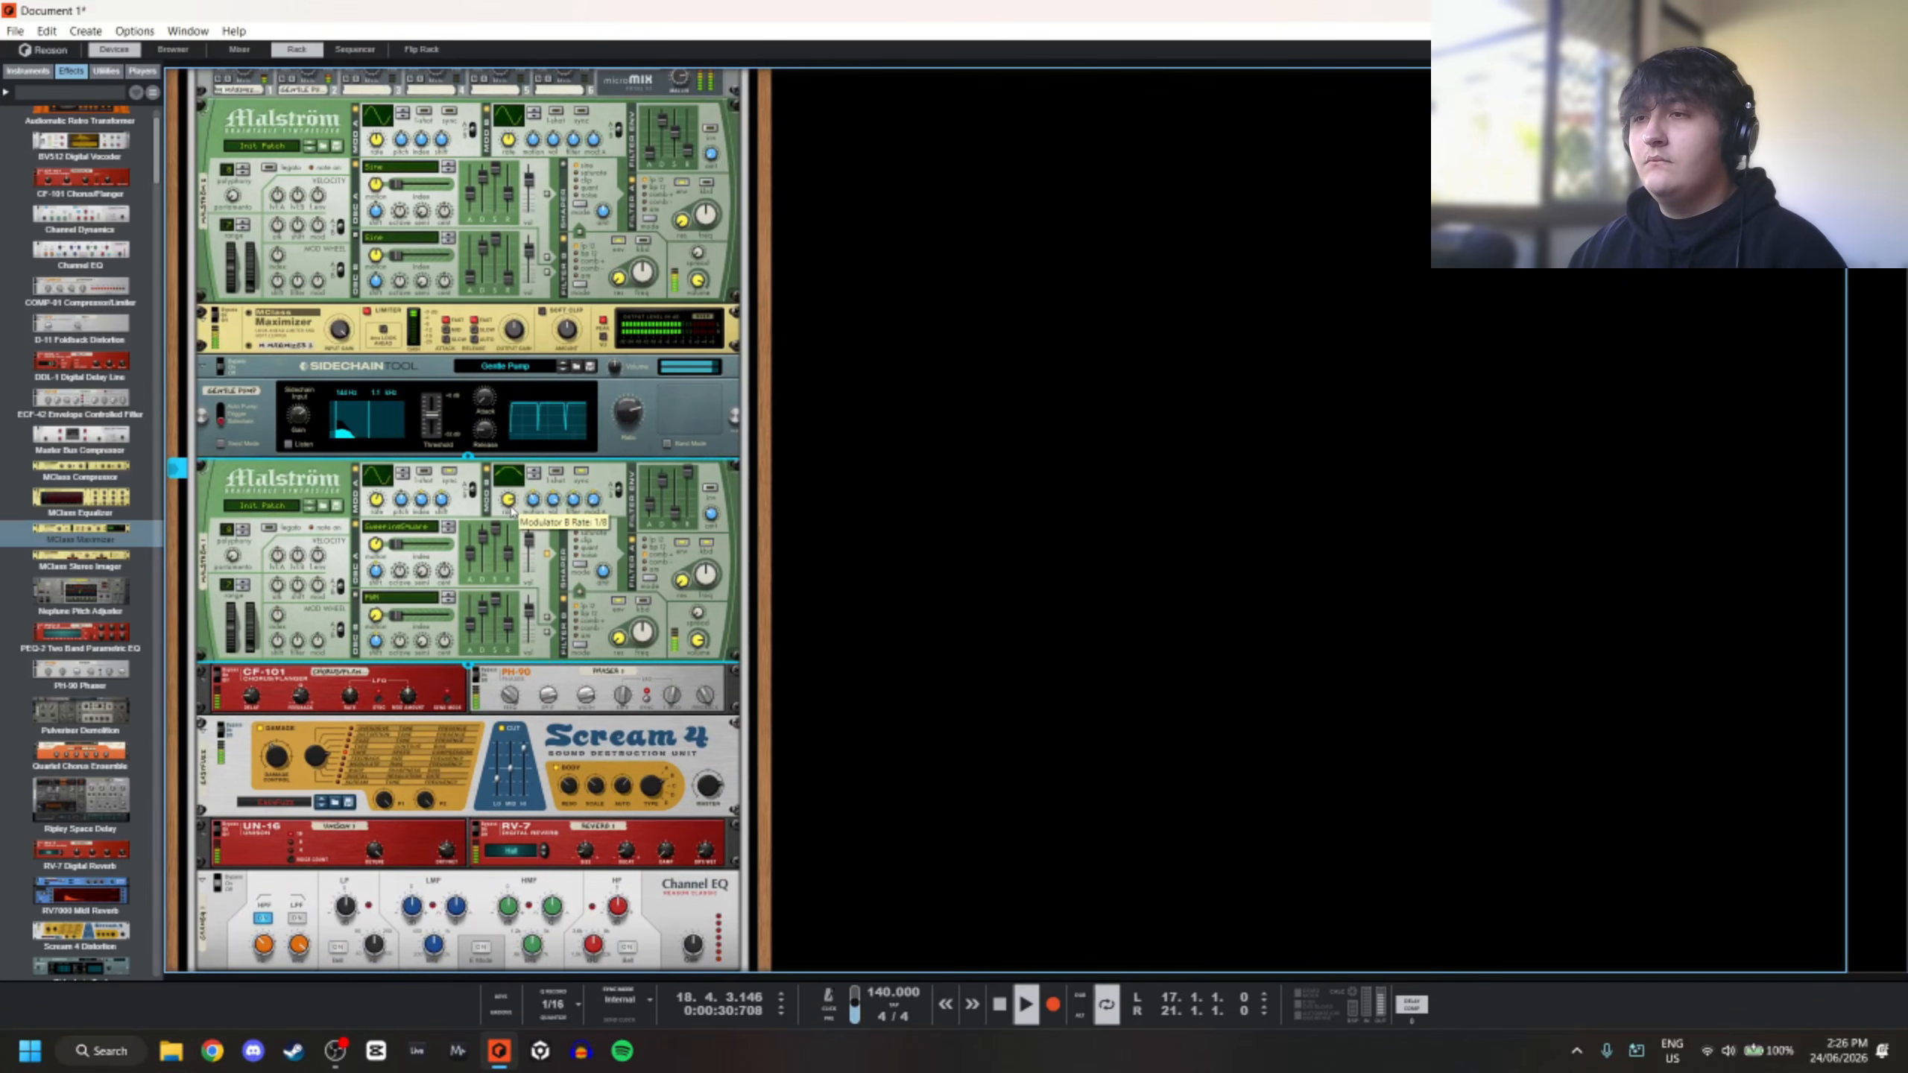
click(581, 472)
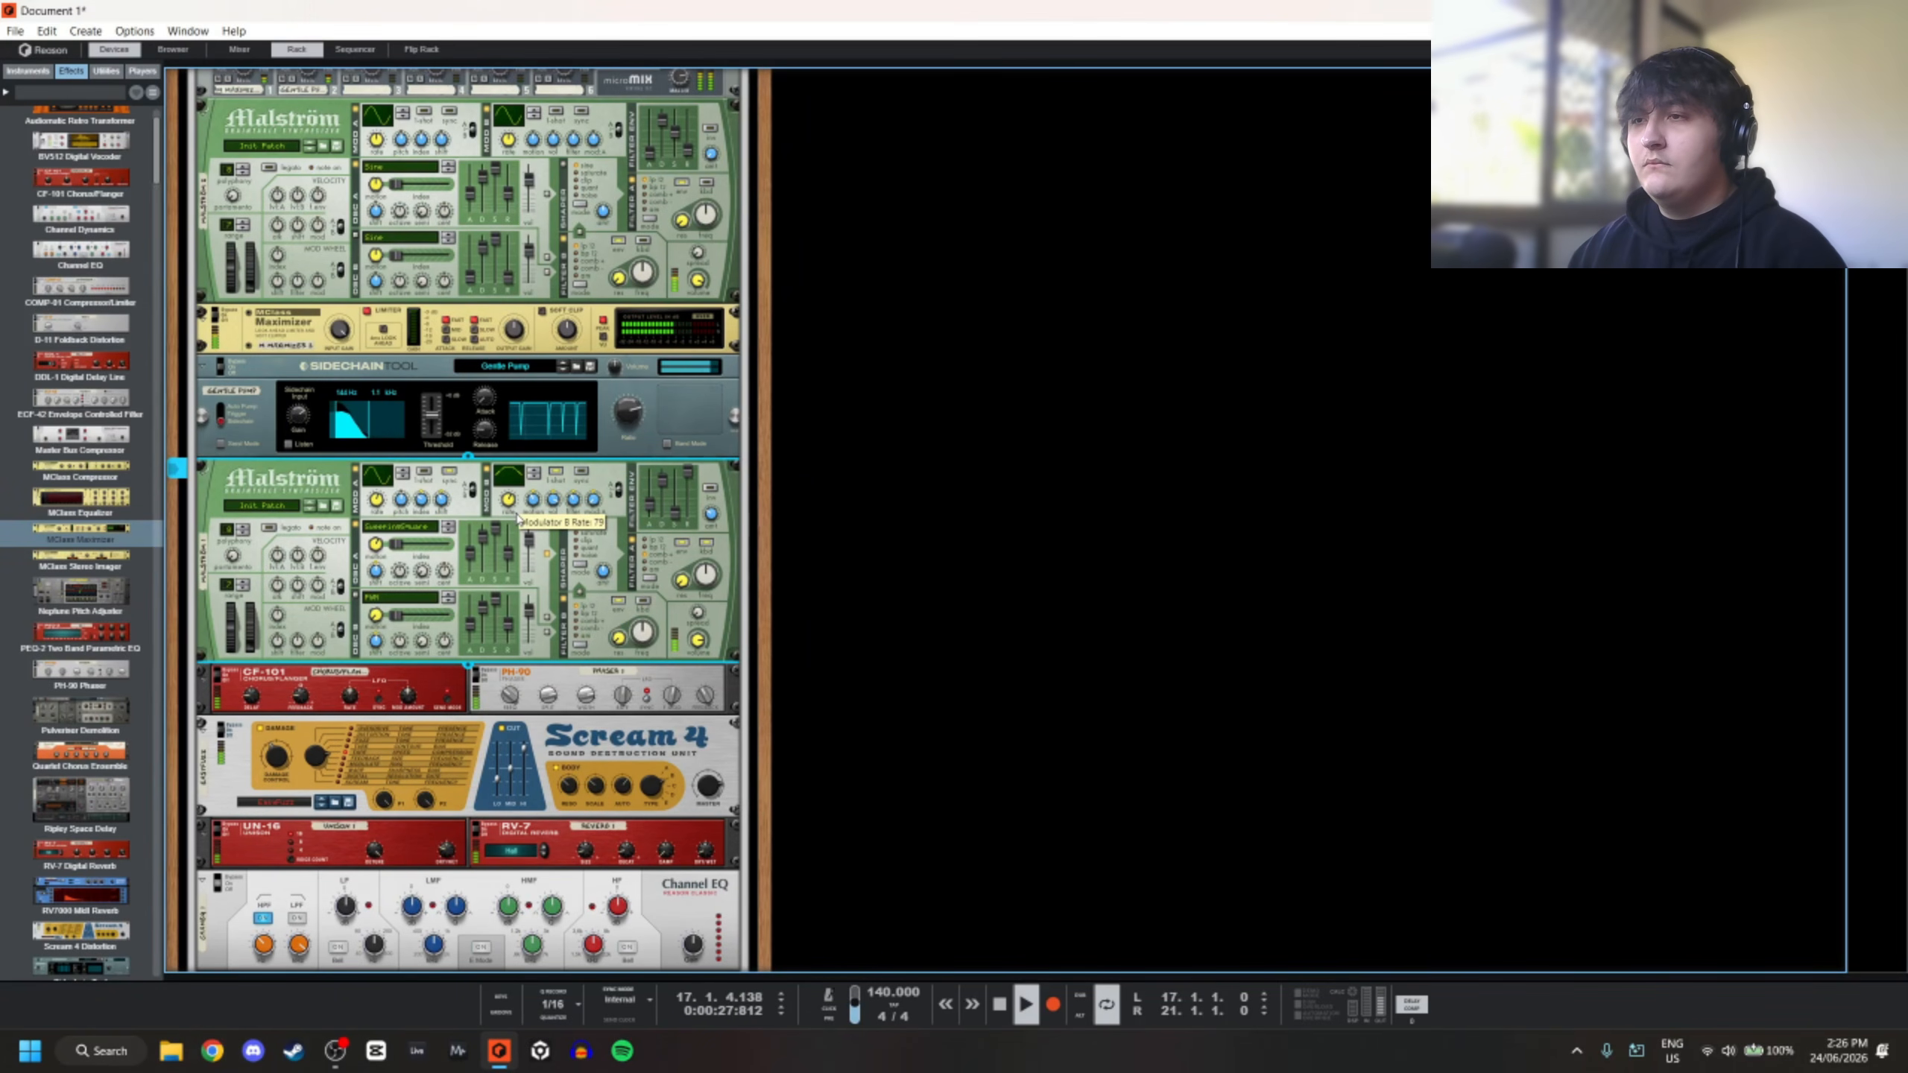
drag(517, 515, 523, 509)
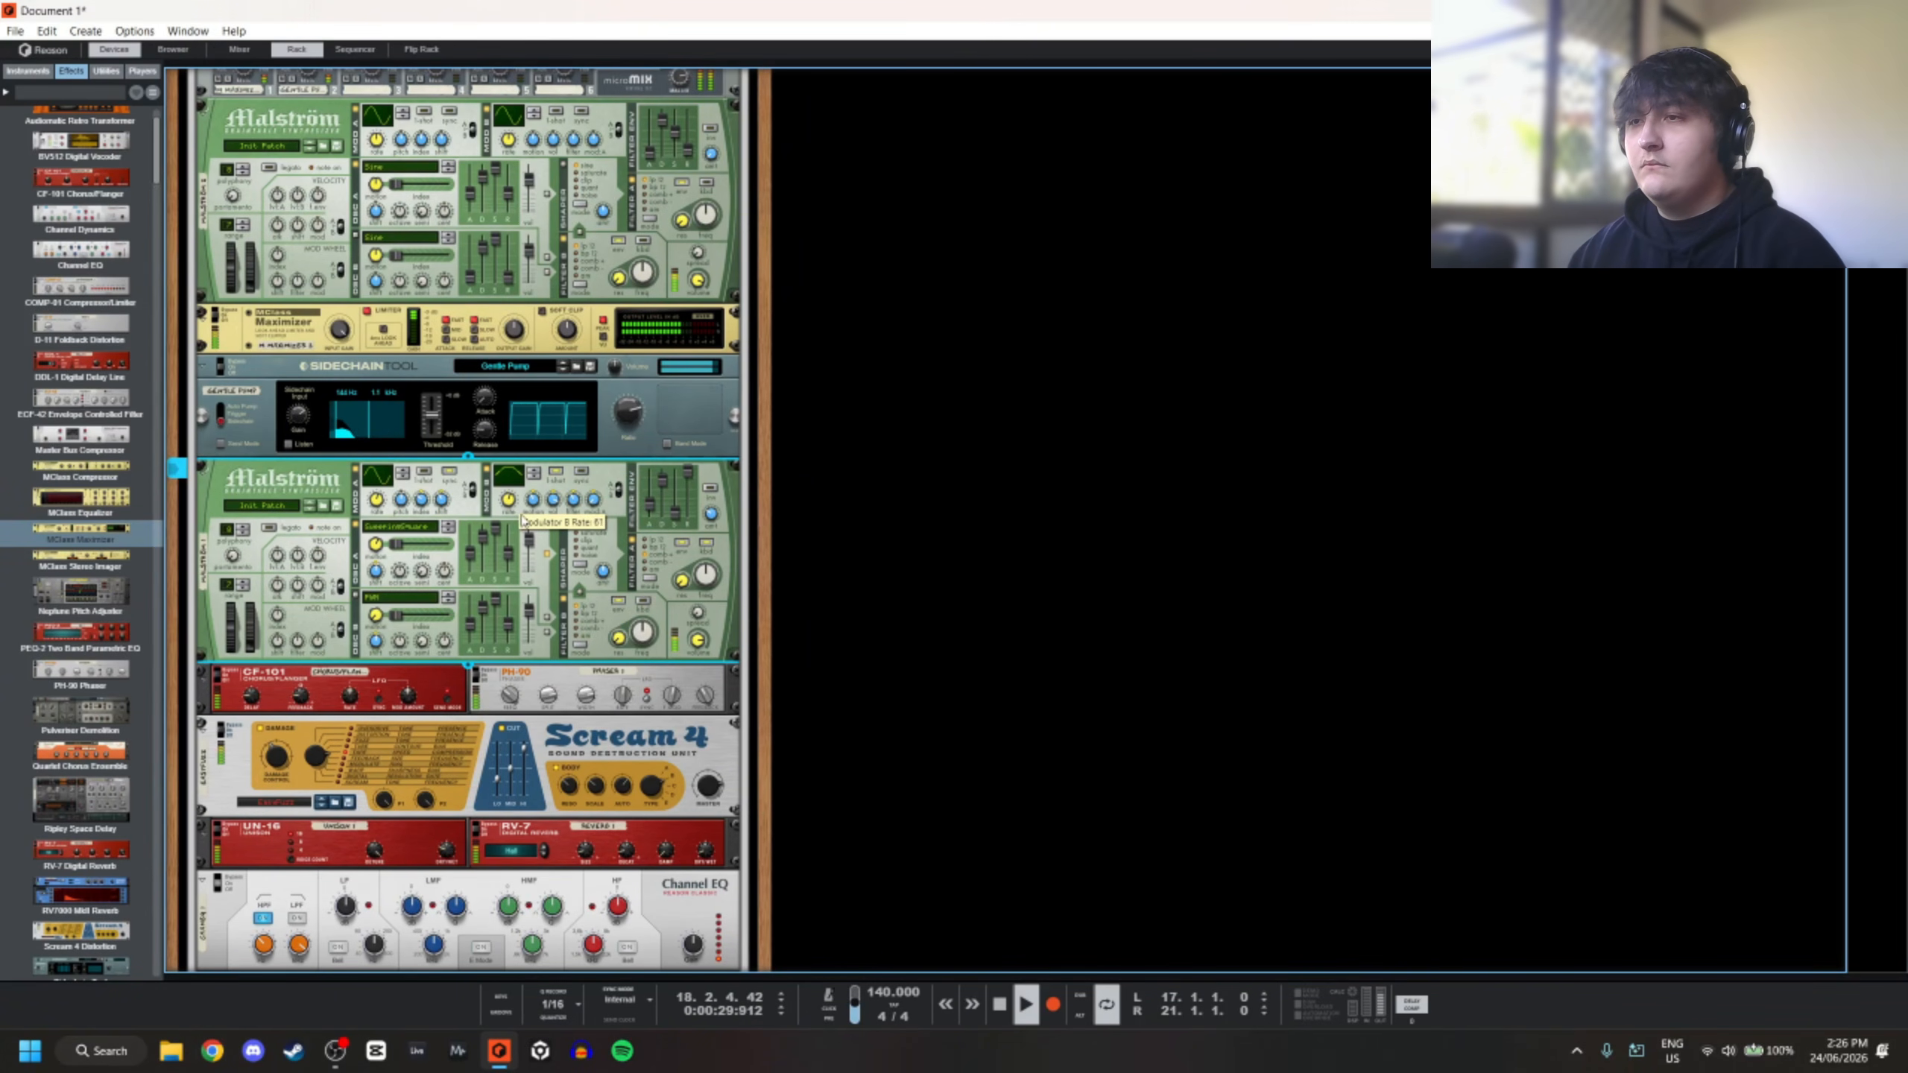
mouse_move(523, 512)
mouse_down()
mouse_move(504, 512)
mouse_move(529, 524)
mouse_up()
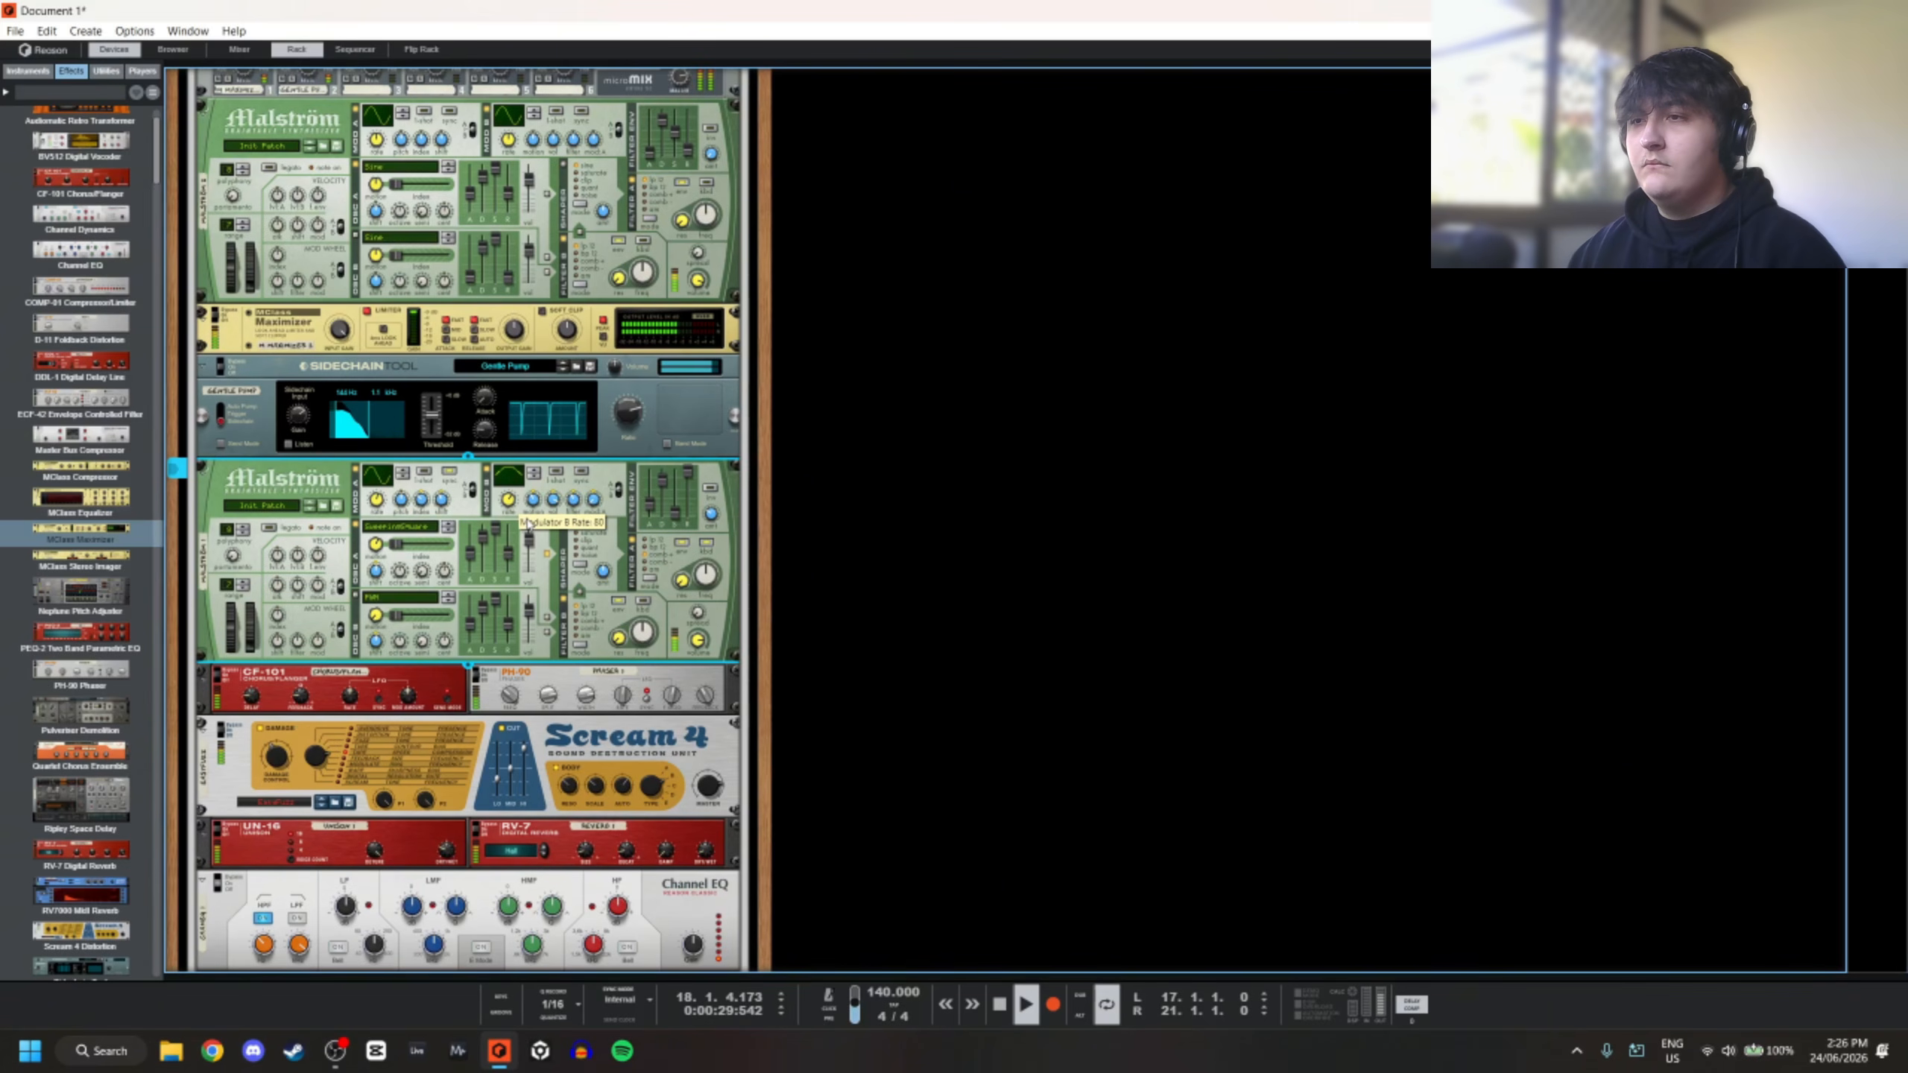
click(582, 475)
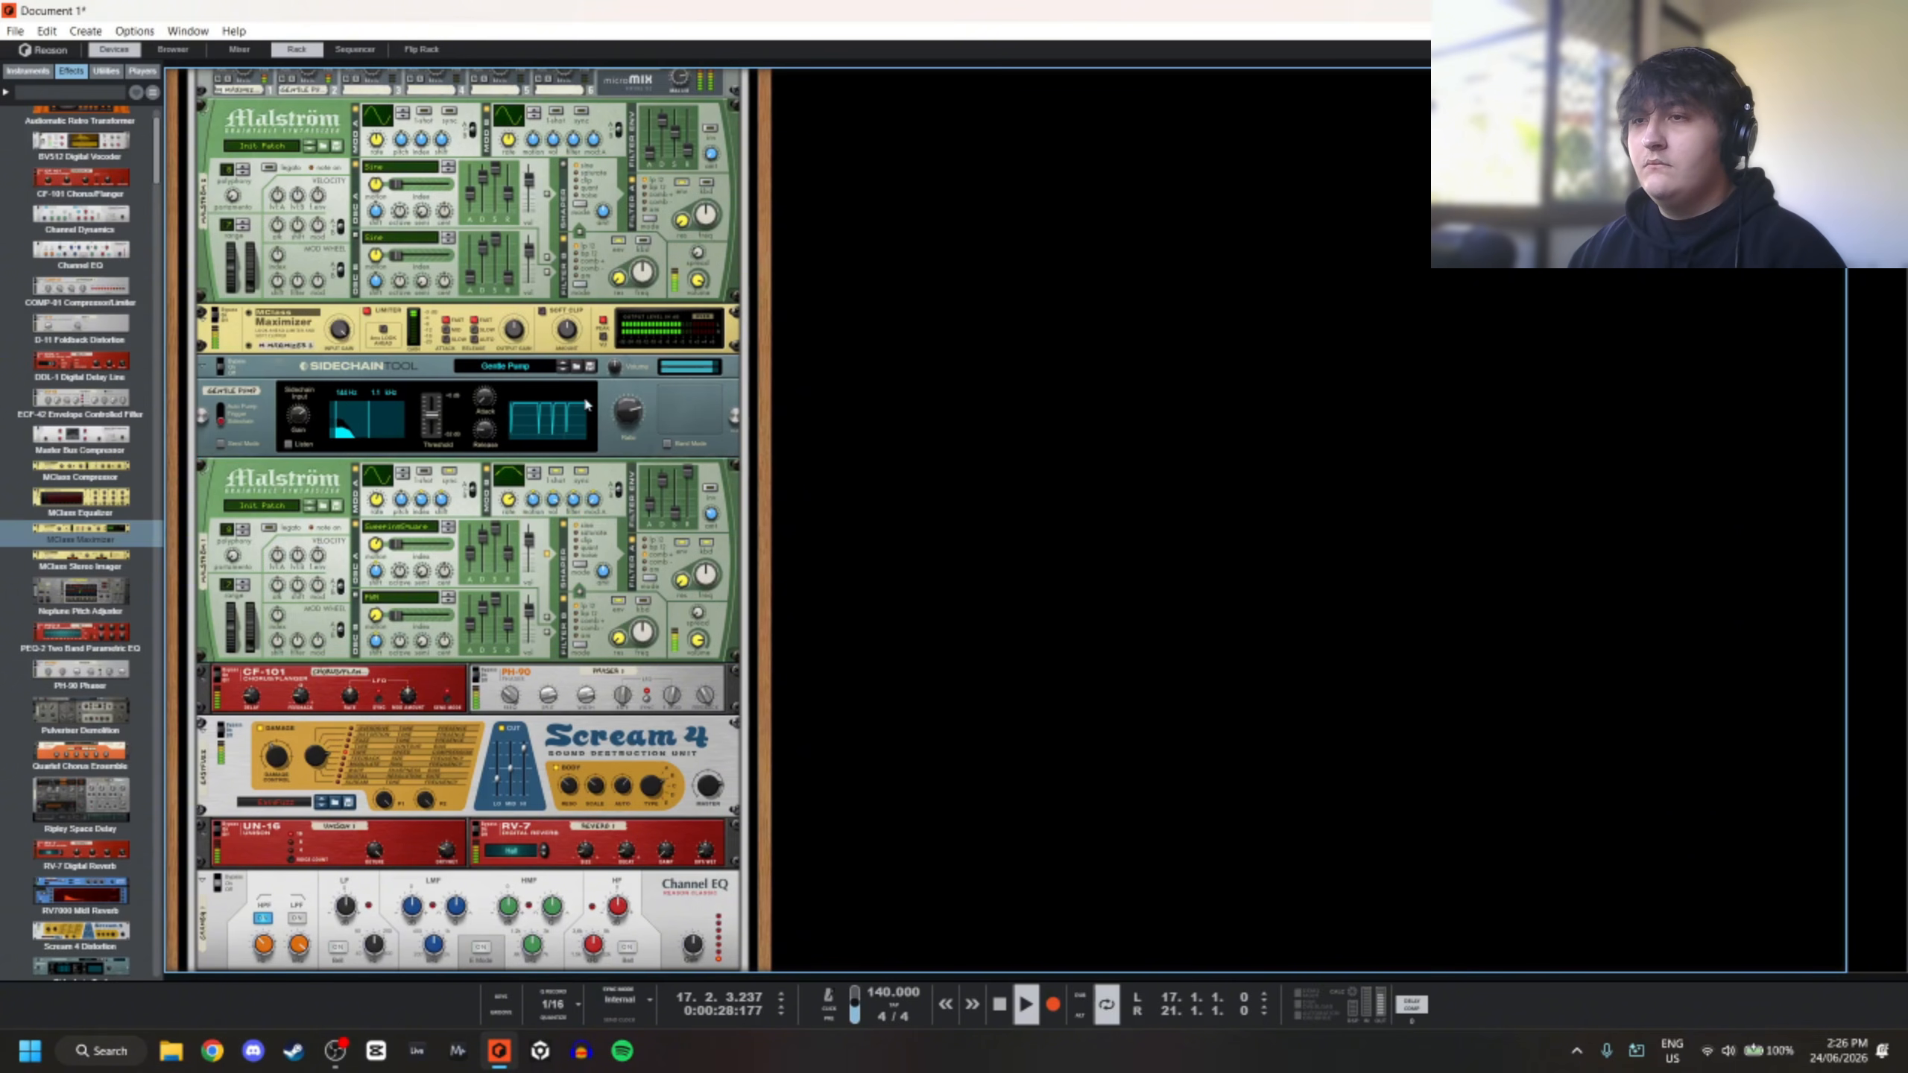
Unfold the DDL-1 delay line above the upper mixer and select the Master Section
scroll(495, 398, up, 5)
scroll(495, 398, up, 5)
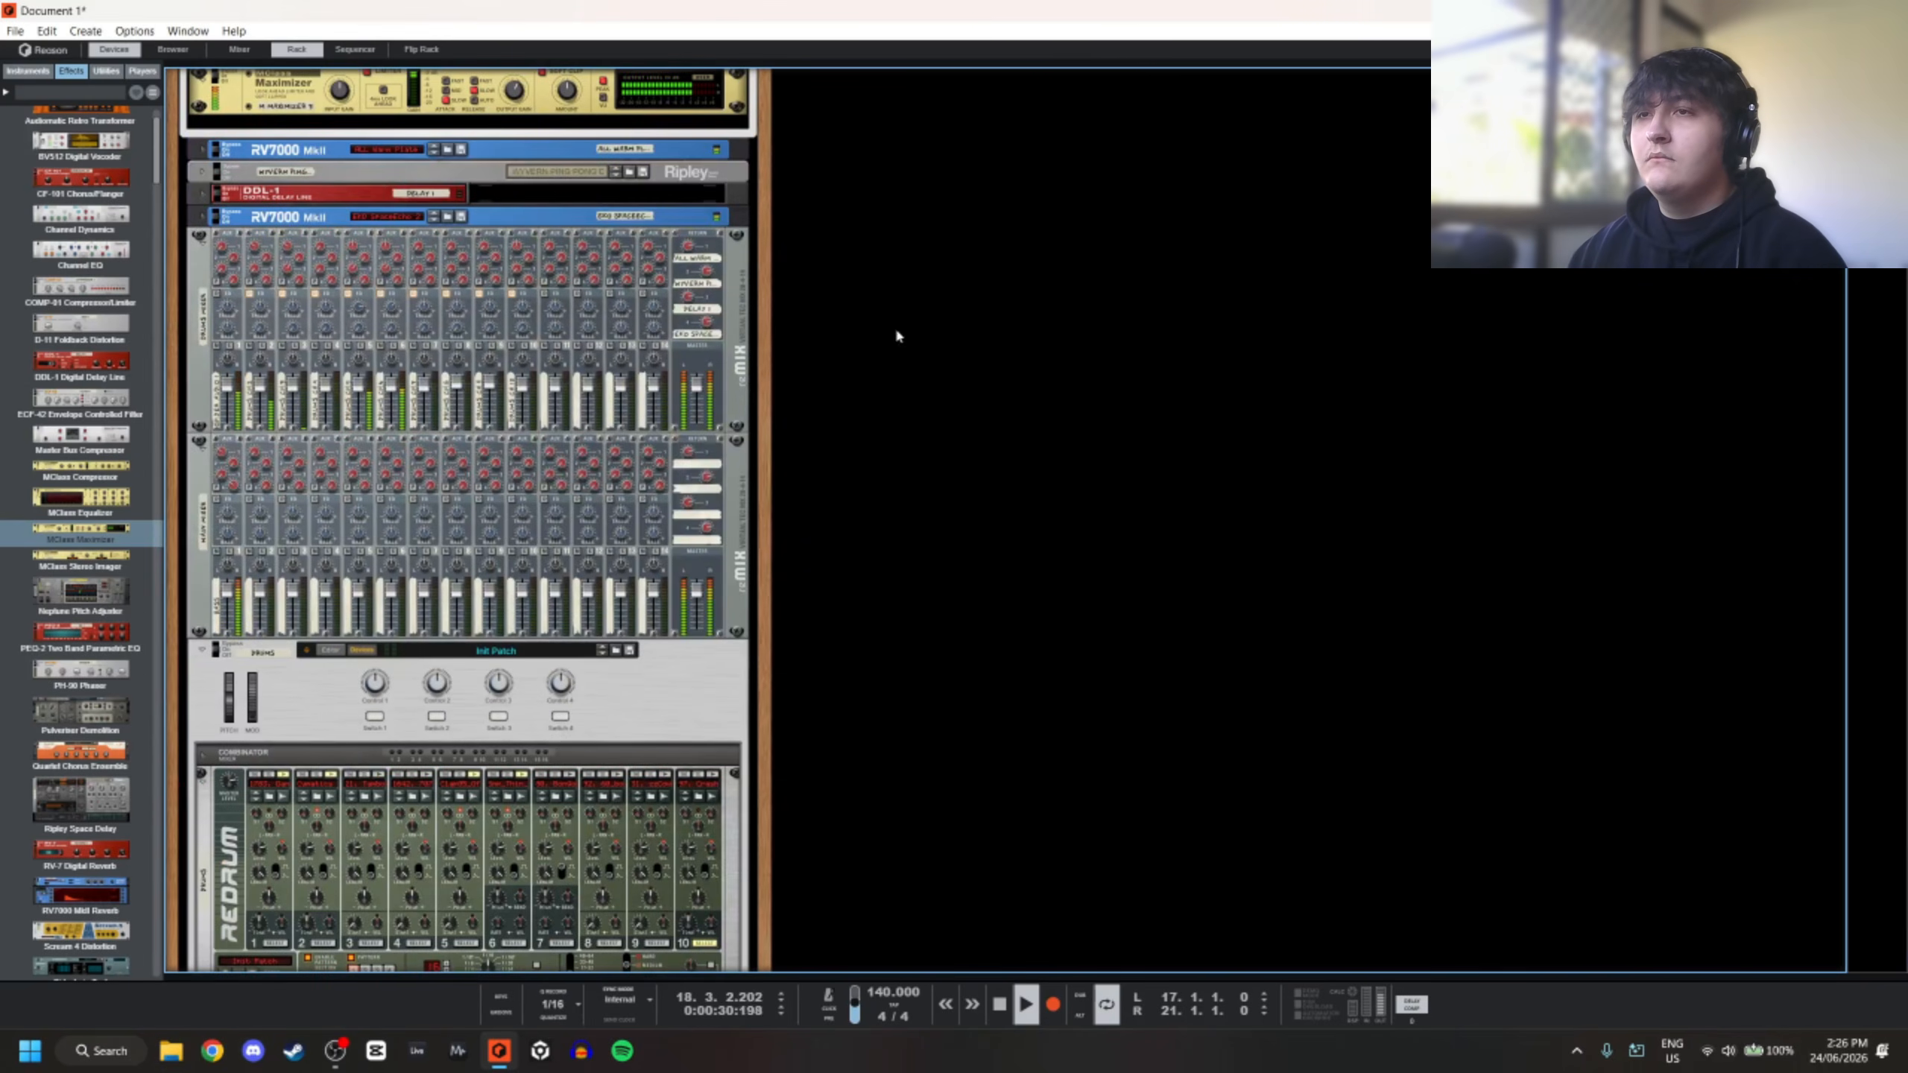
click(202, 328)
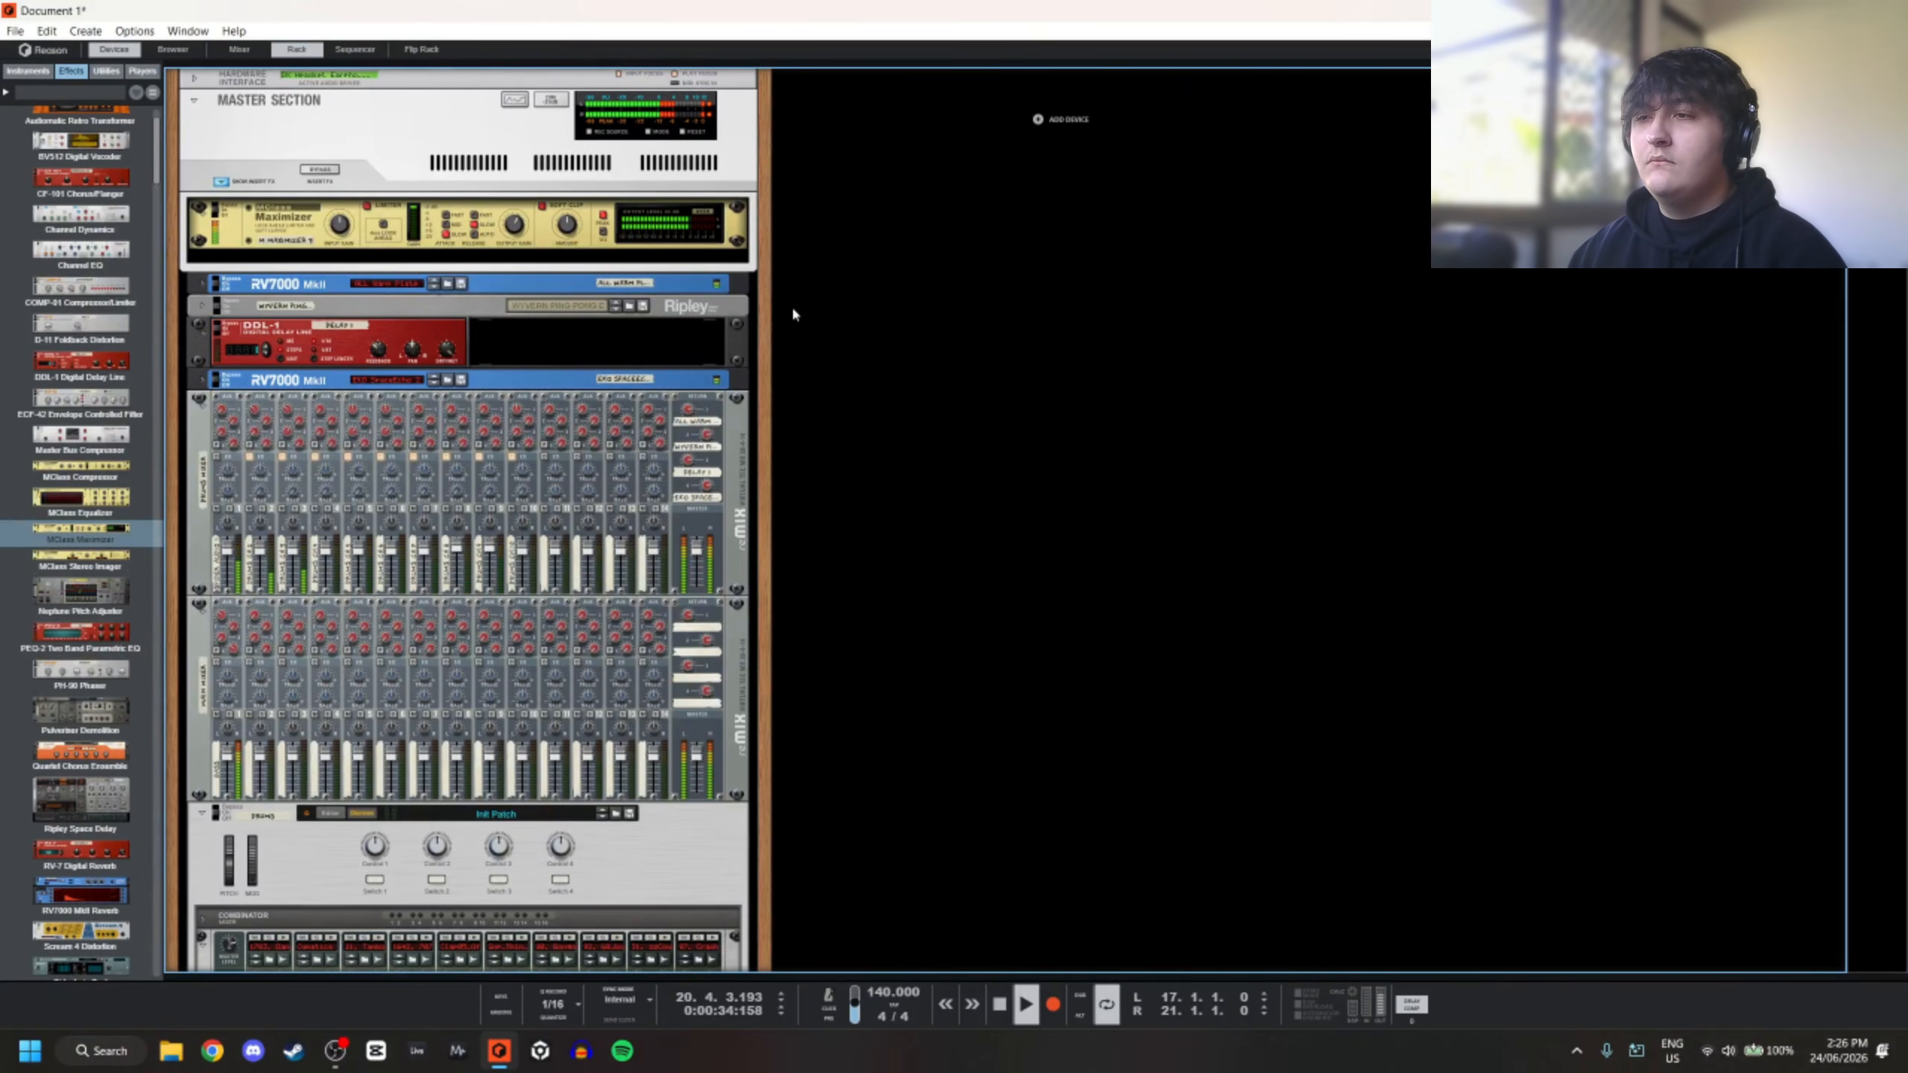
scroll(792, 314, down, 1)
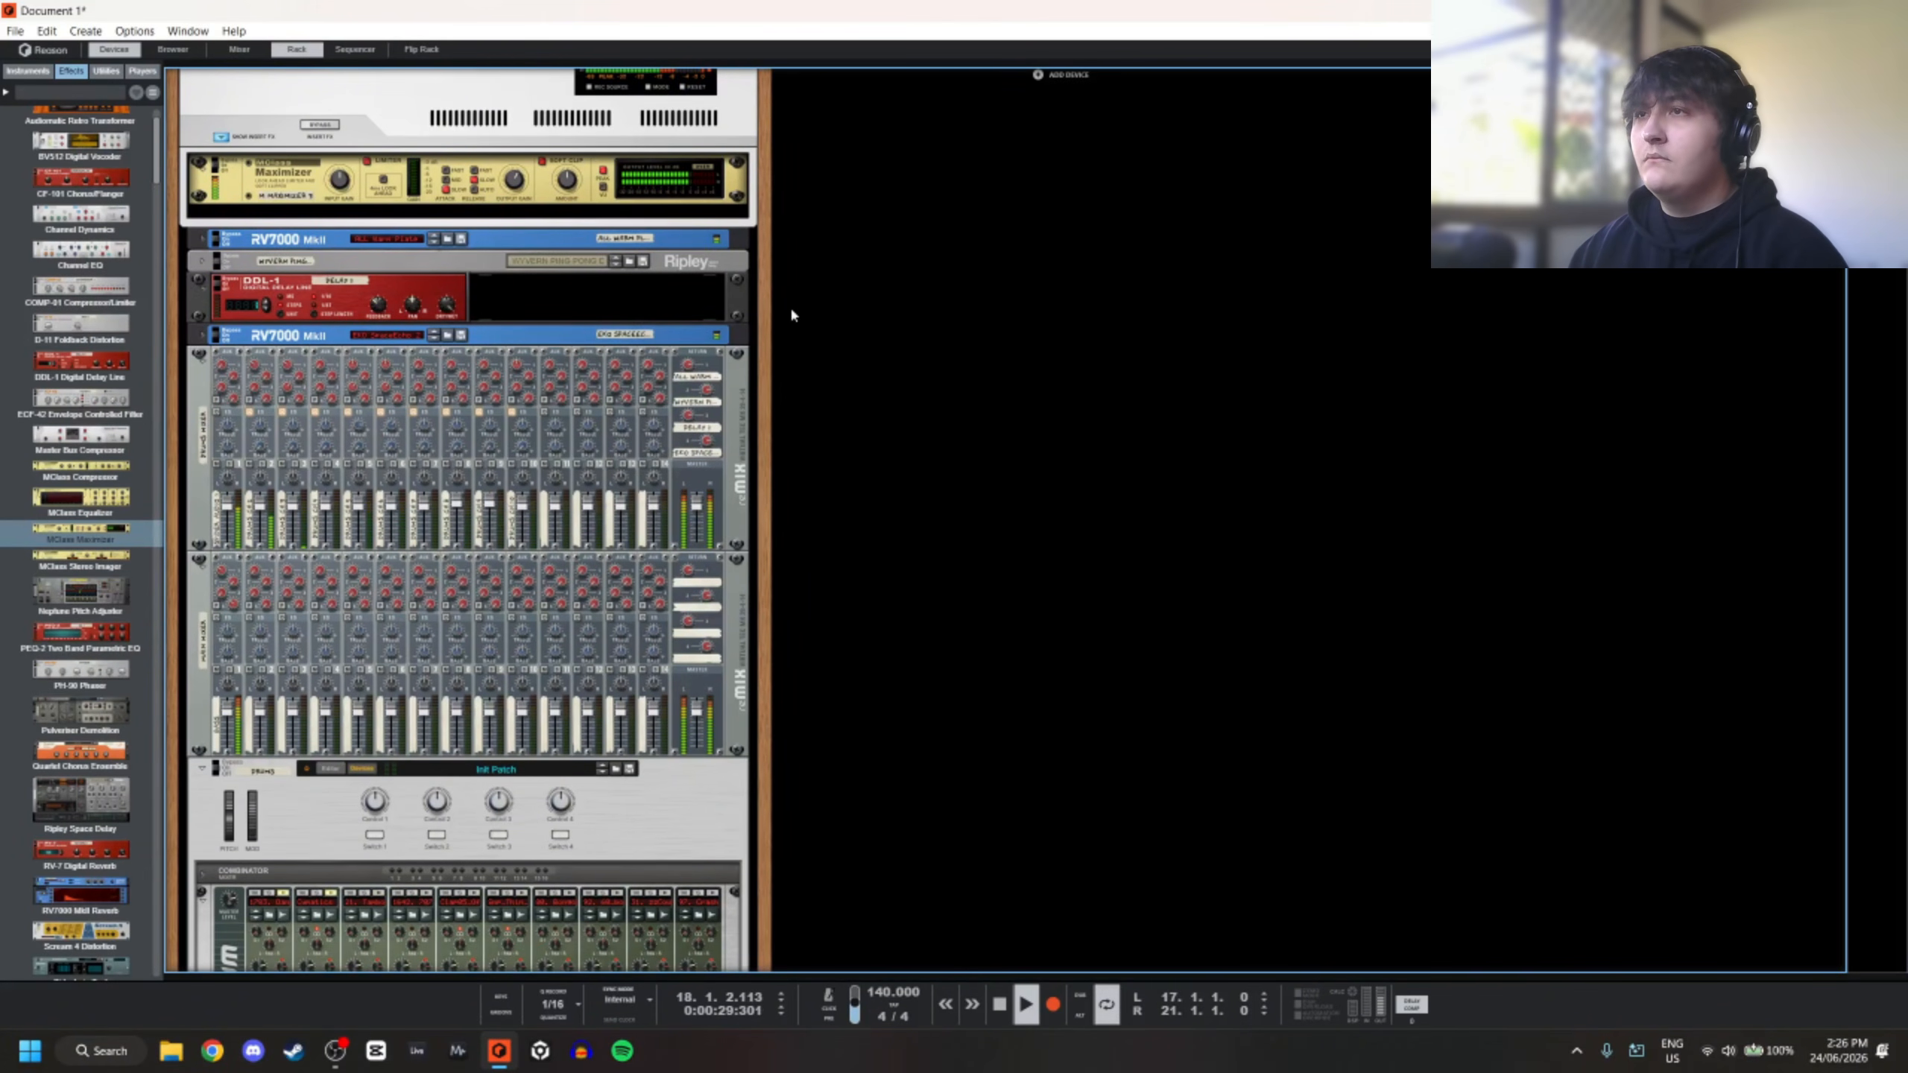
scroll(789, 308, up, 1)
click(196, 112)
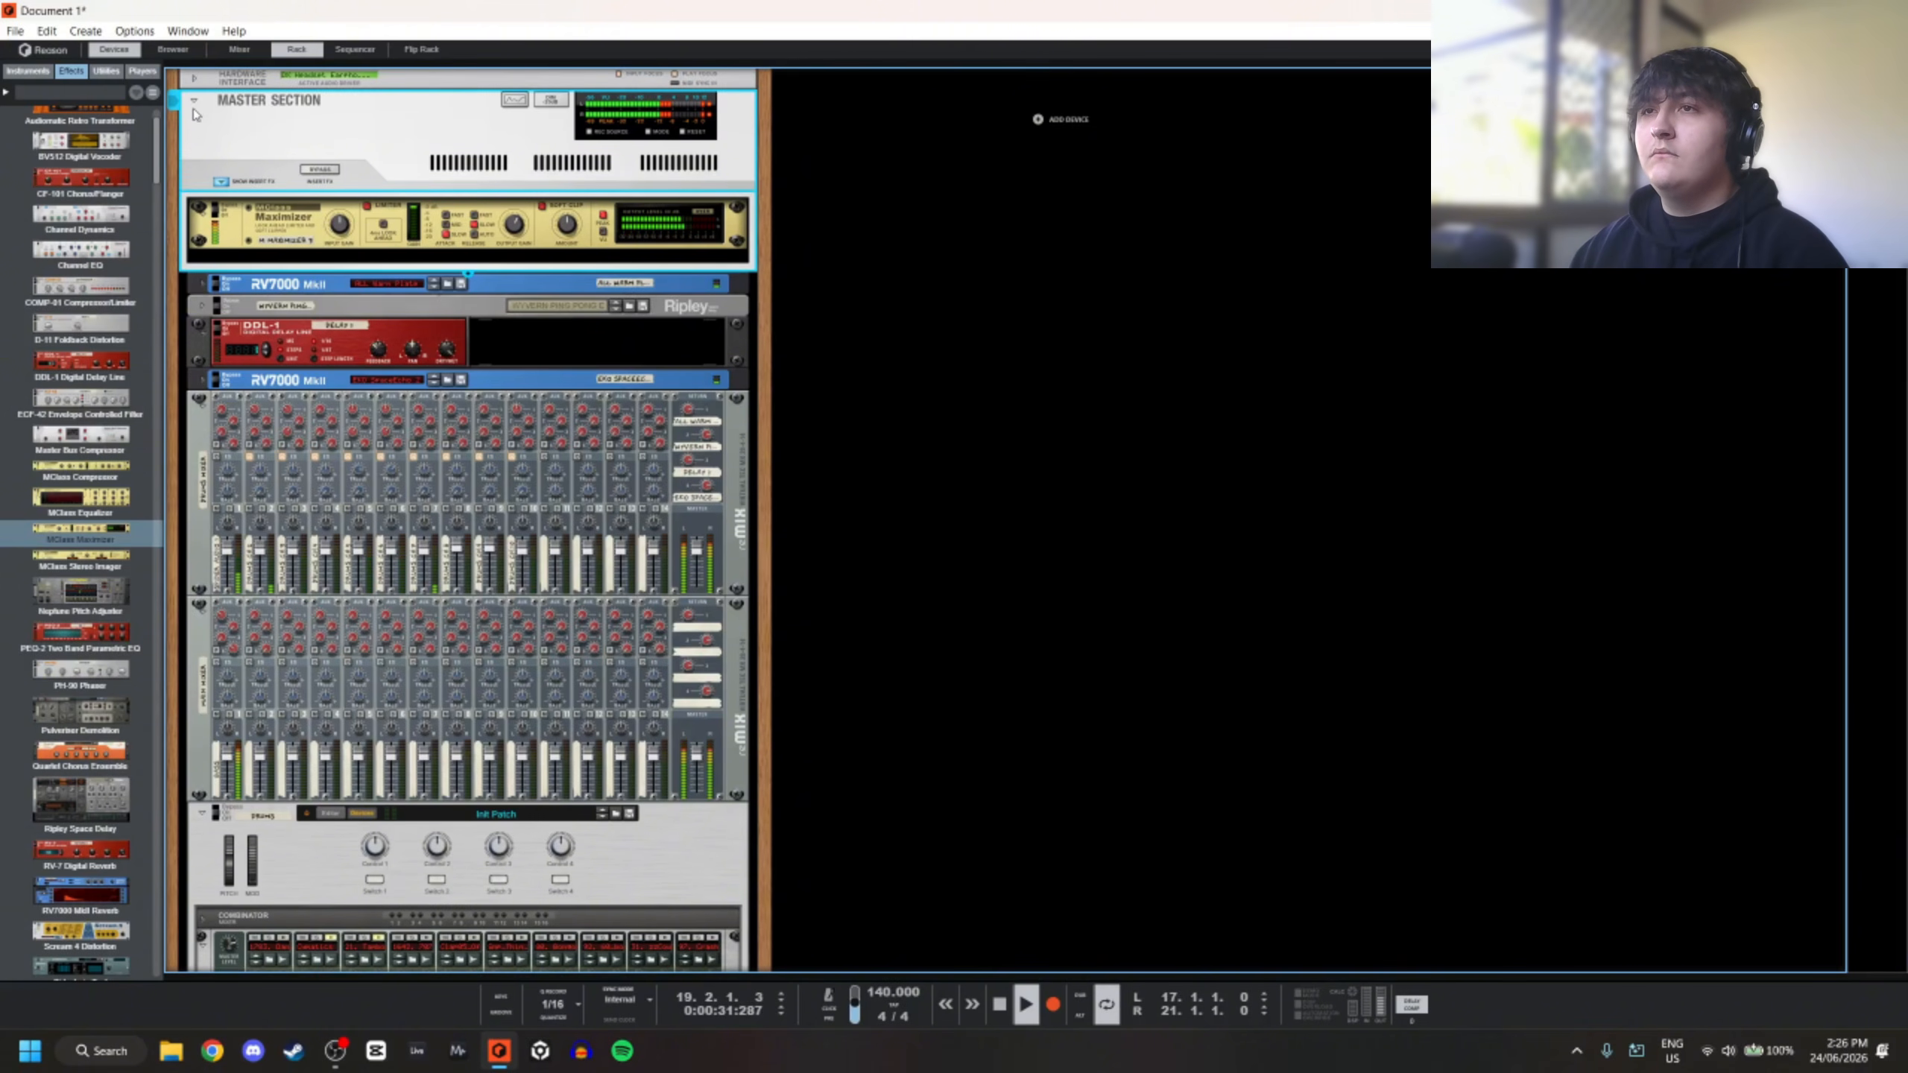
Adjust the high band of the Scream 4's Cut section to 40 while auditioning the bass
scroll(1013, 235, down, 8)
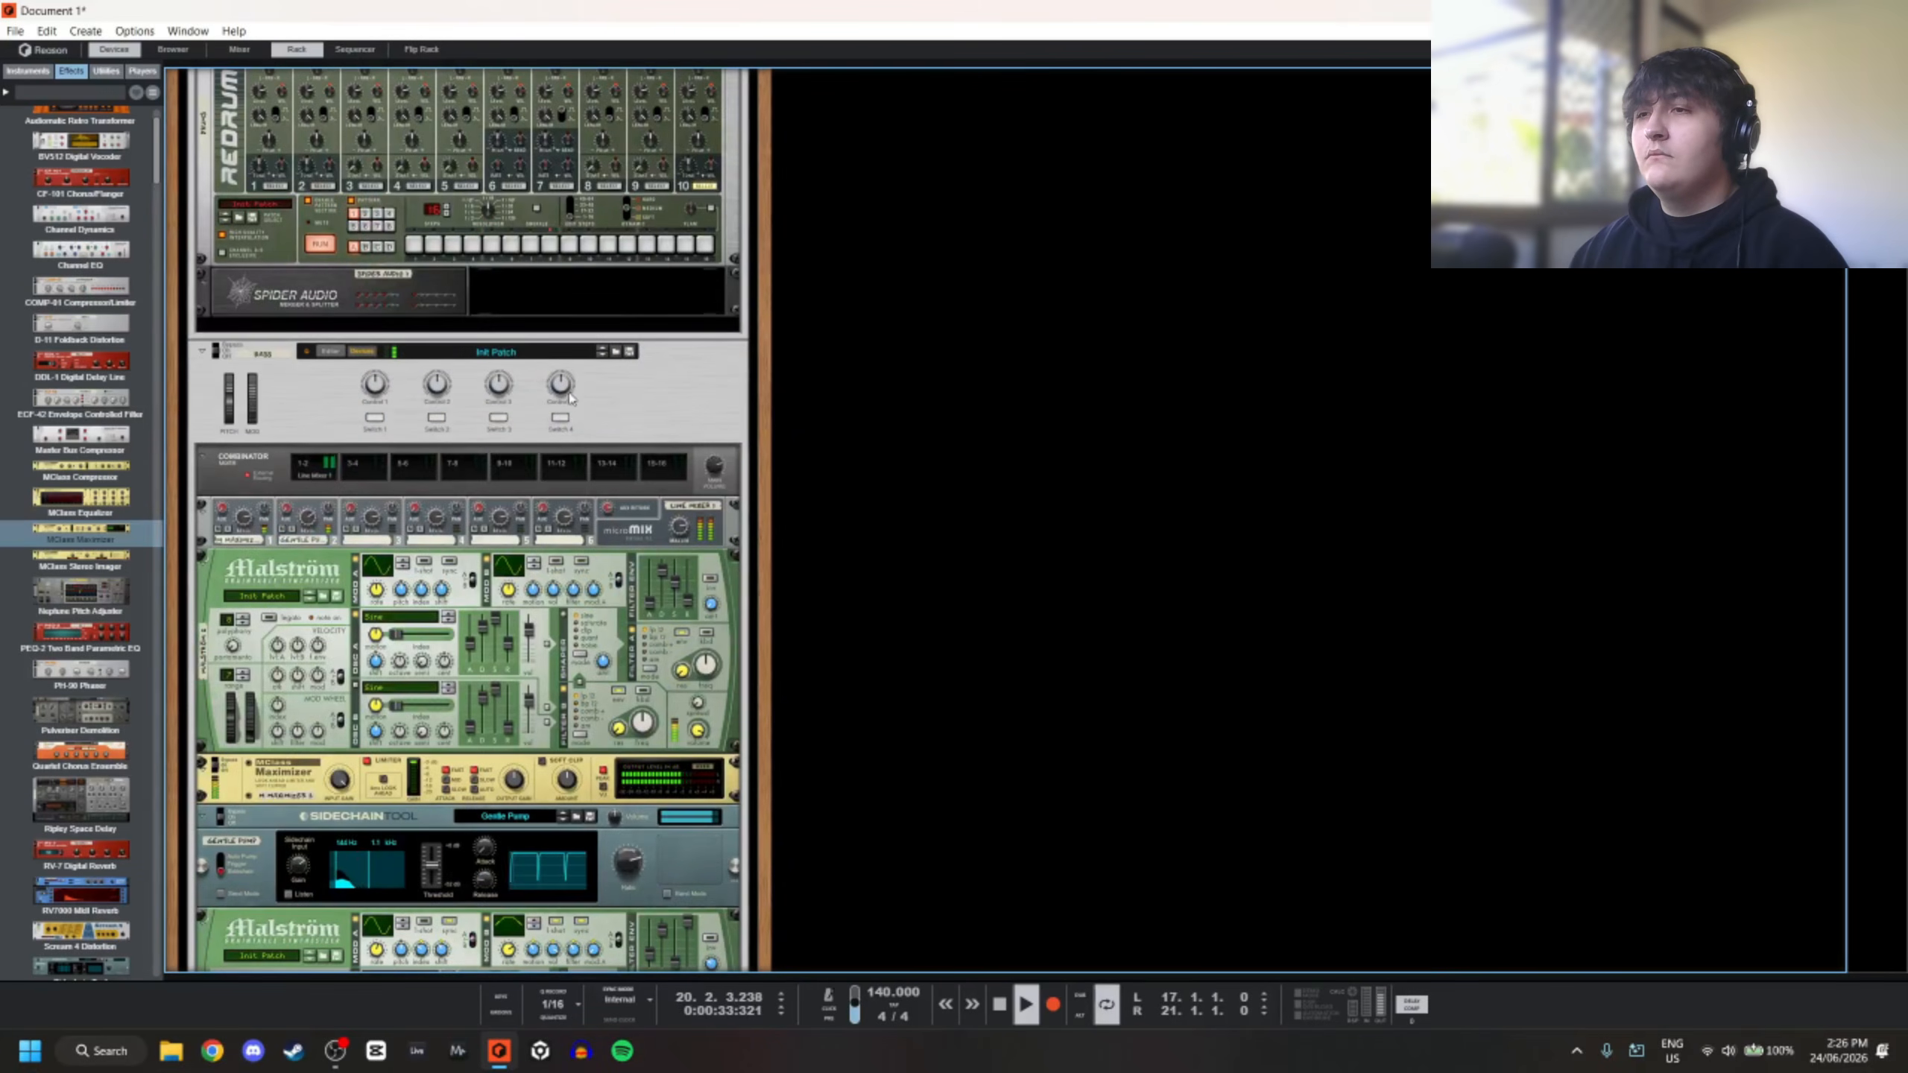
scroll(569, 398, down, 6)
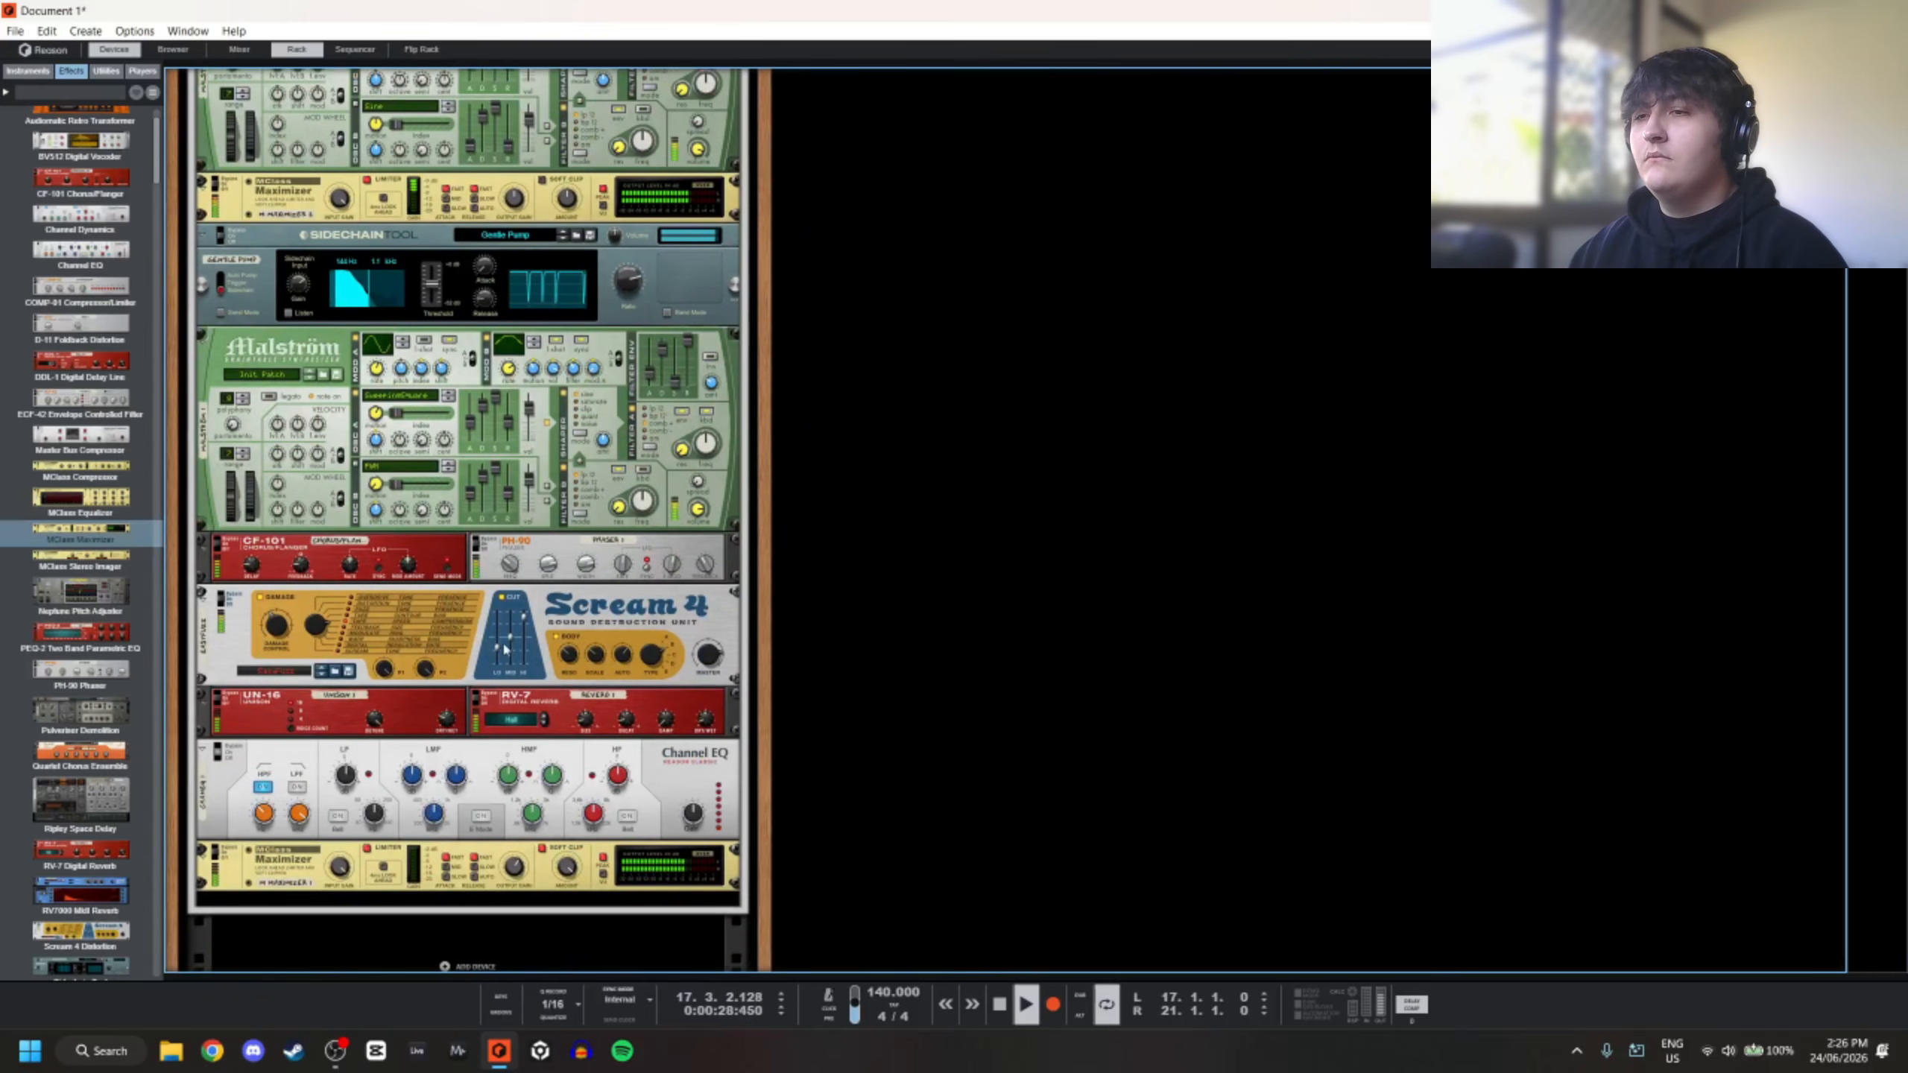
click(518, 637)
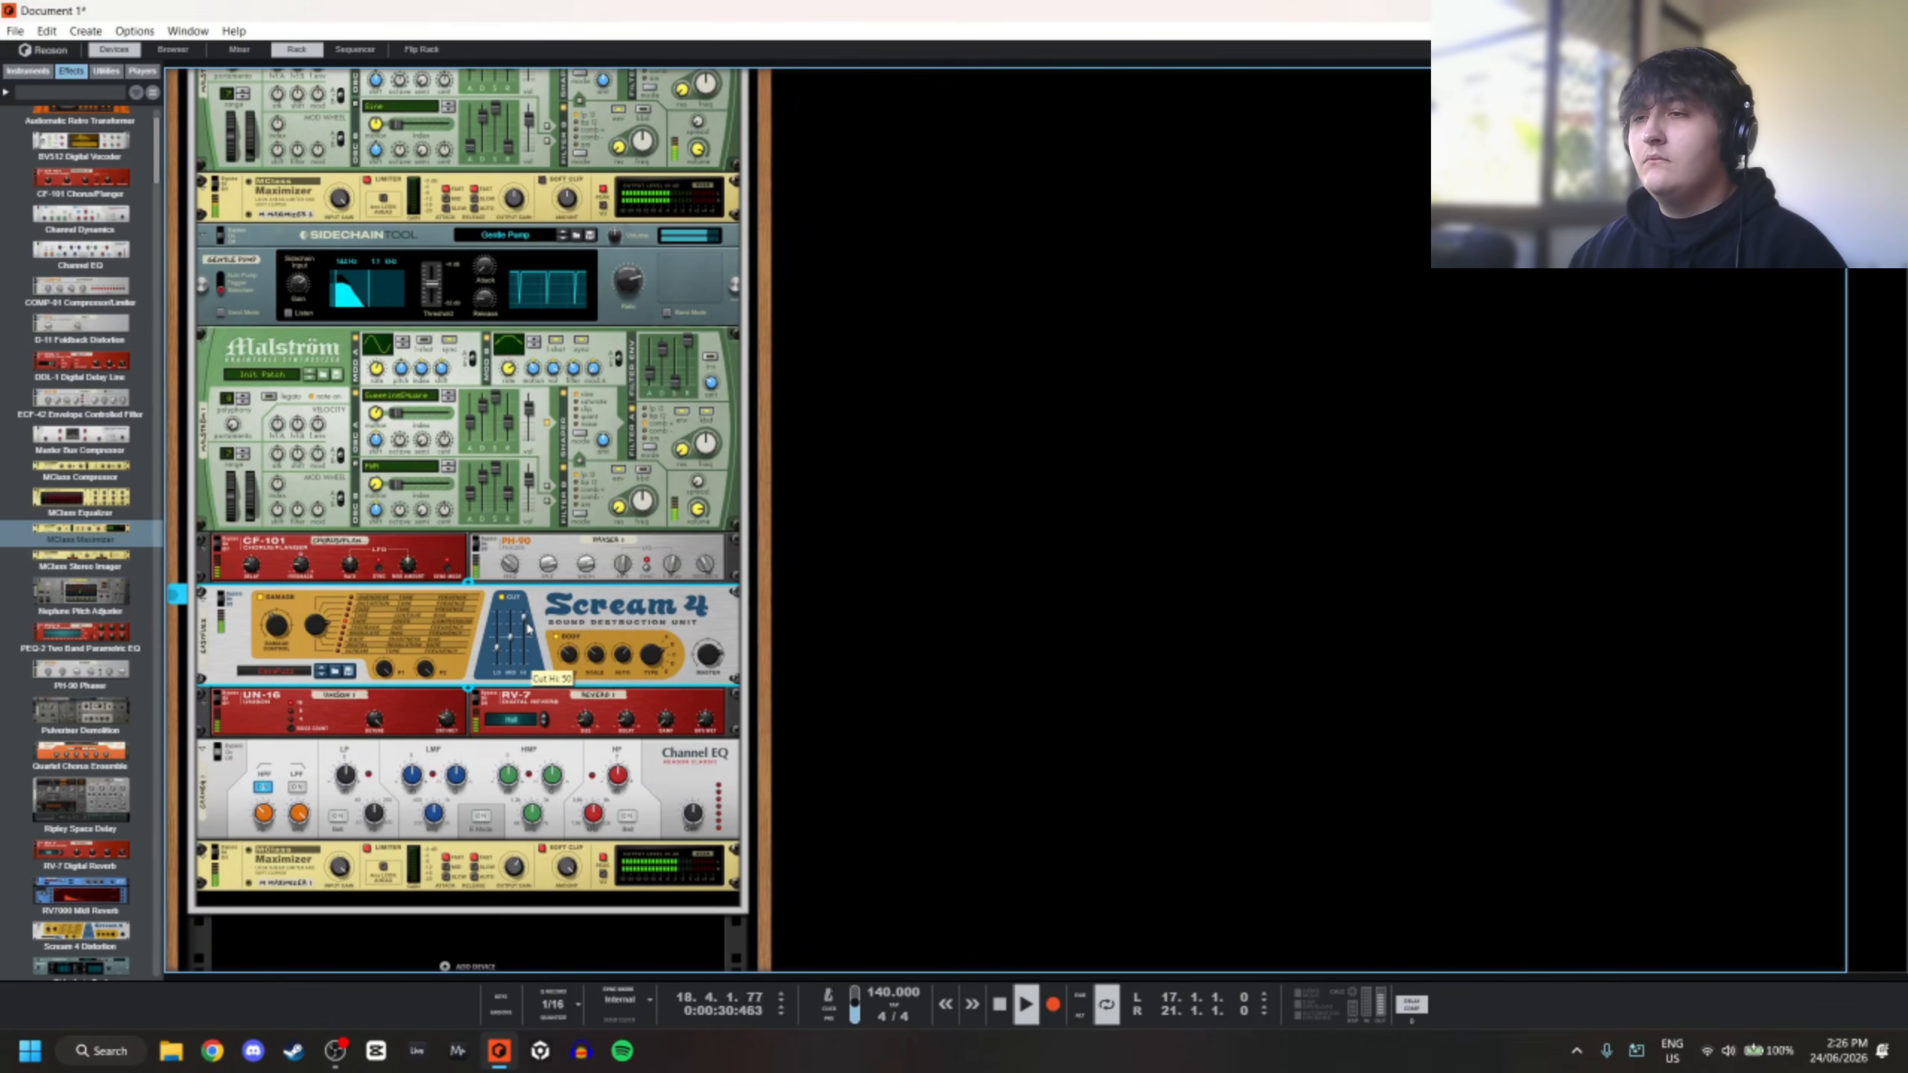
click(901, 586)
scroll(886, 589, up, 5)
scroll(826, 616, down, 4)
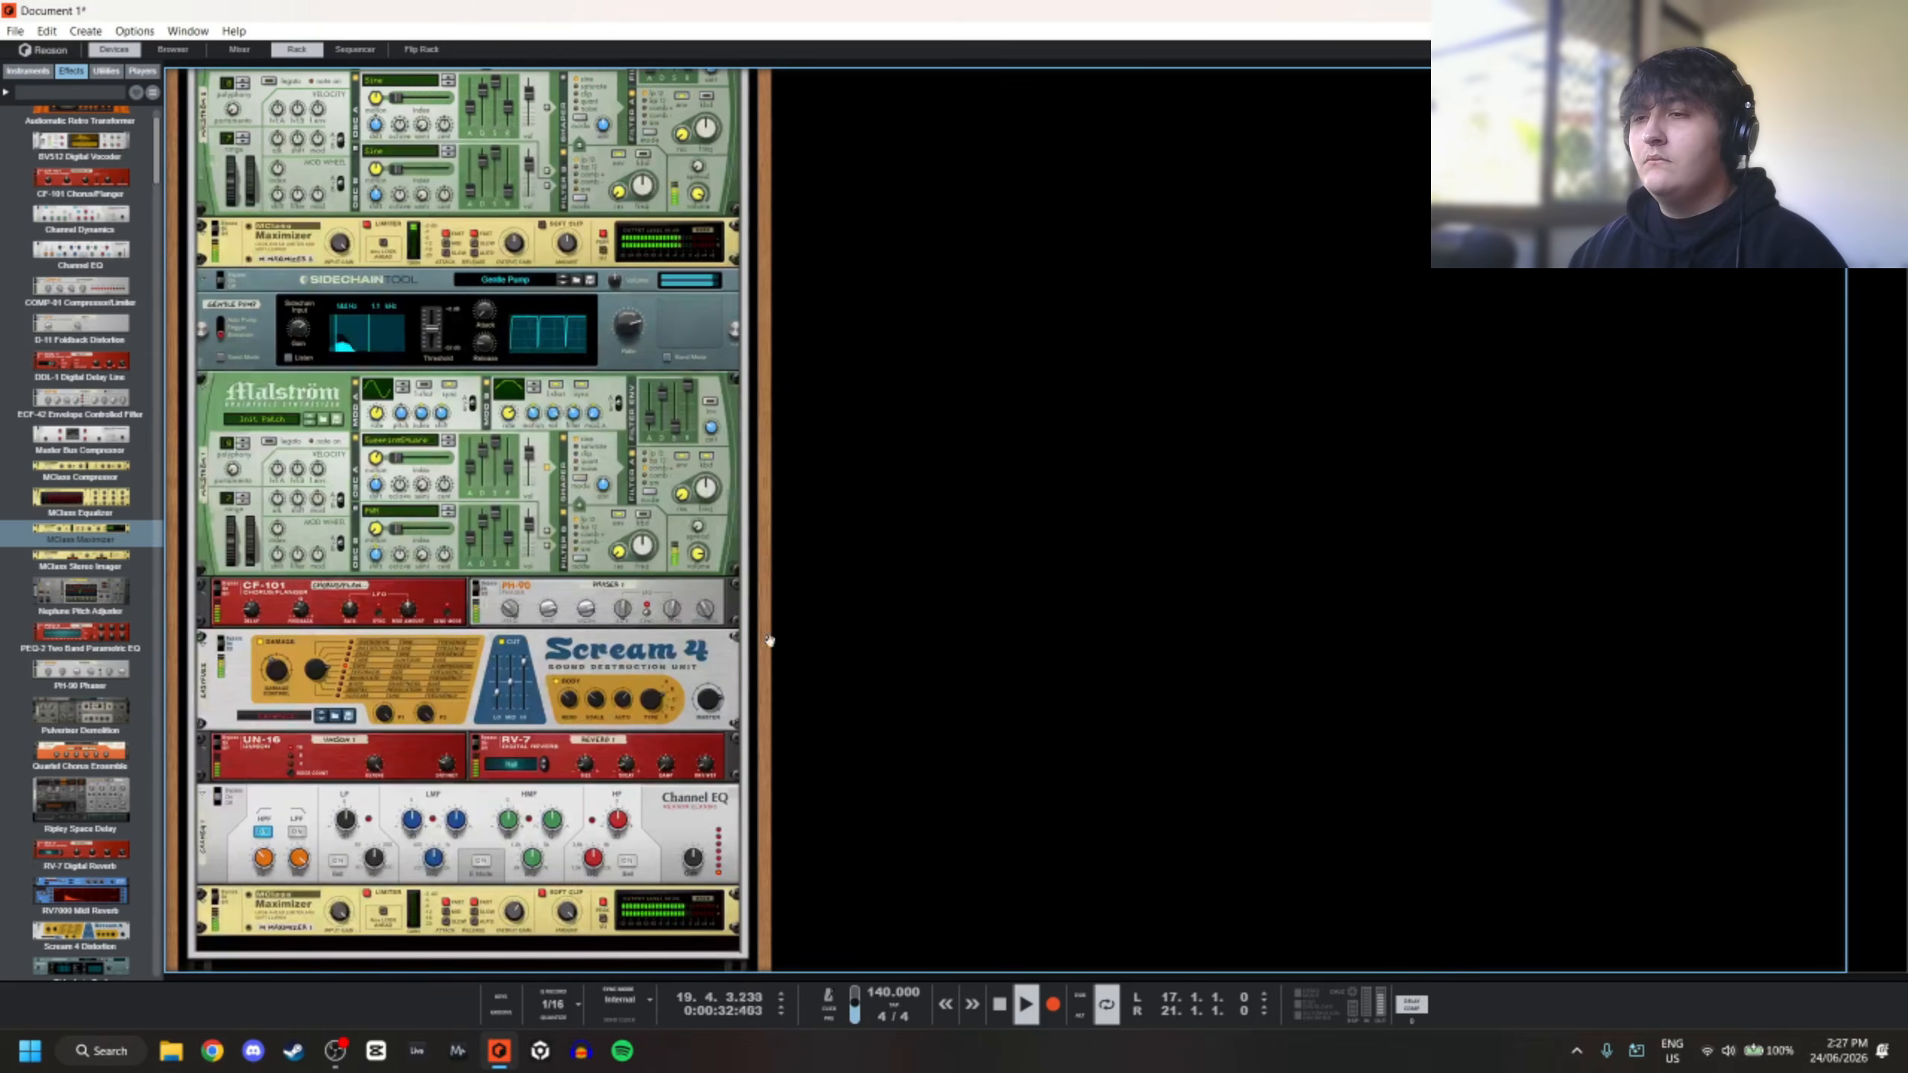
click(526, 681)
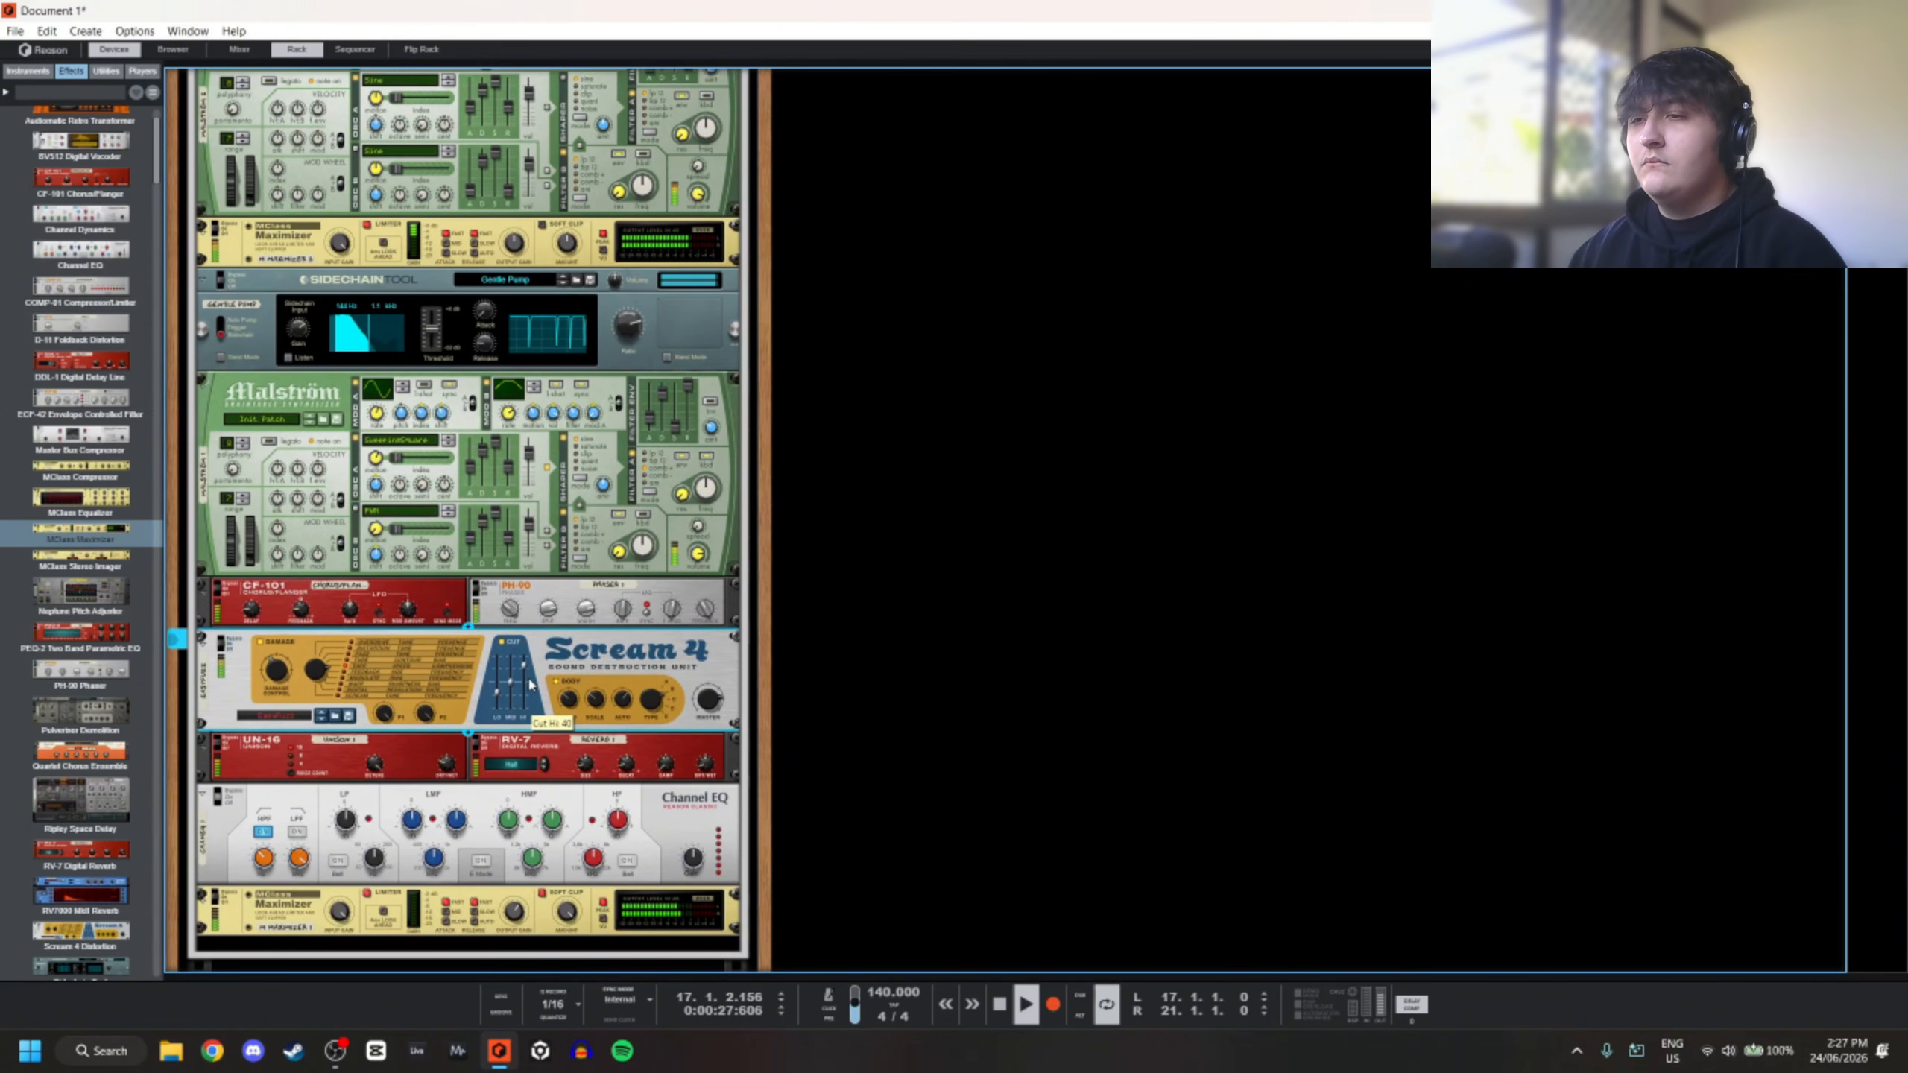
click(1056, 541)
scroll(860, 567, up, 10)
Restart the loop, set the lower Malström's Modulator B rate to 3/16 and toggle its One Shot mode
key(space)
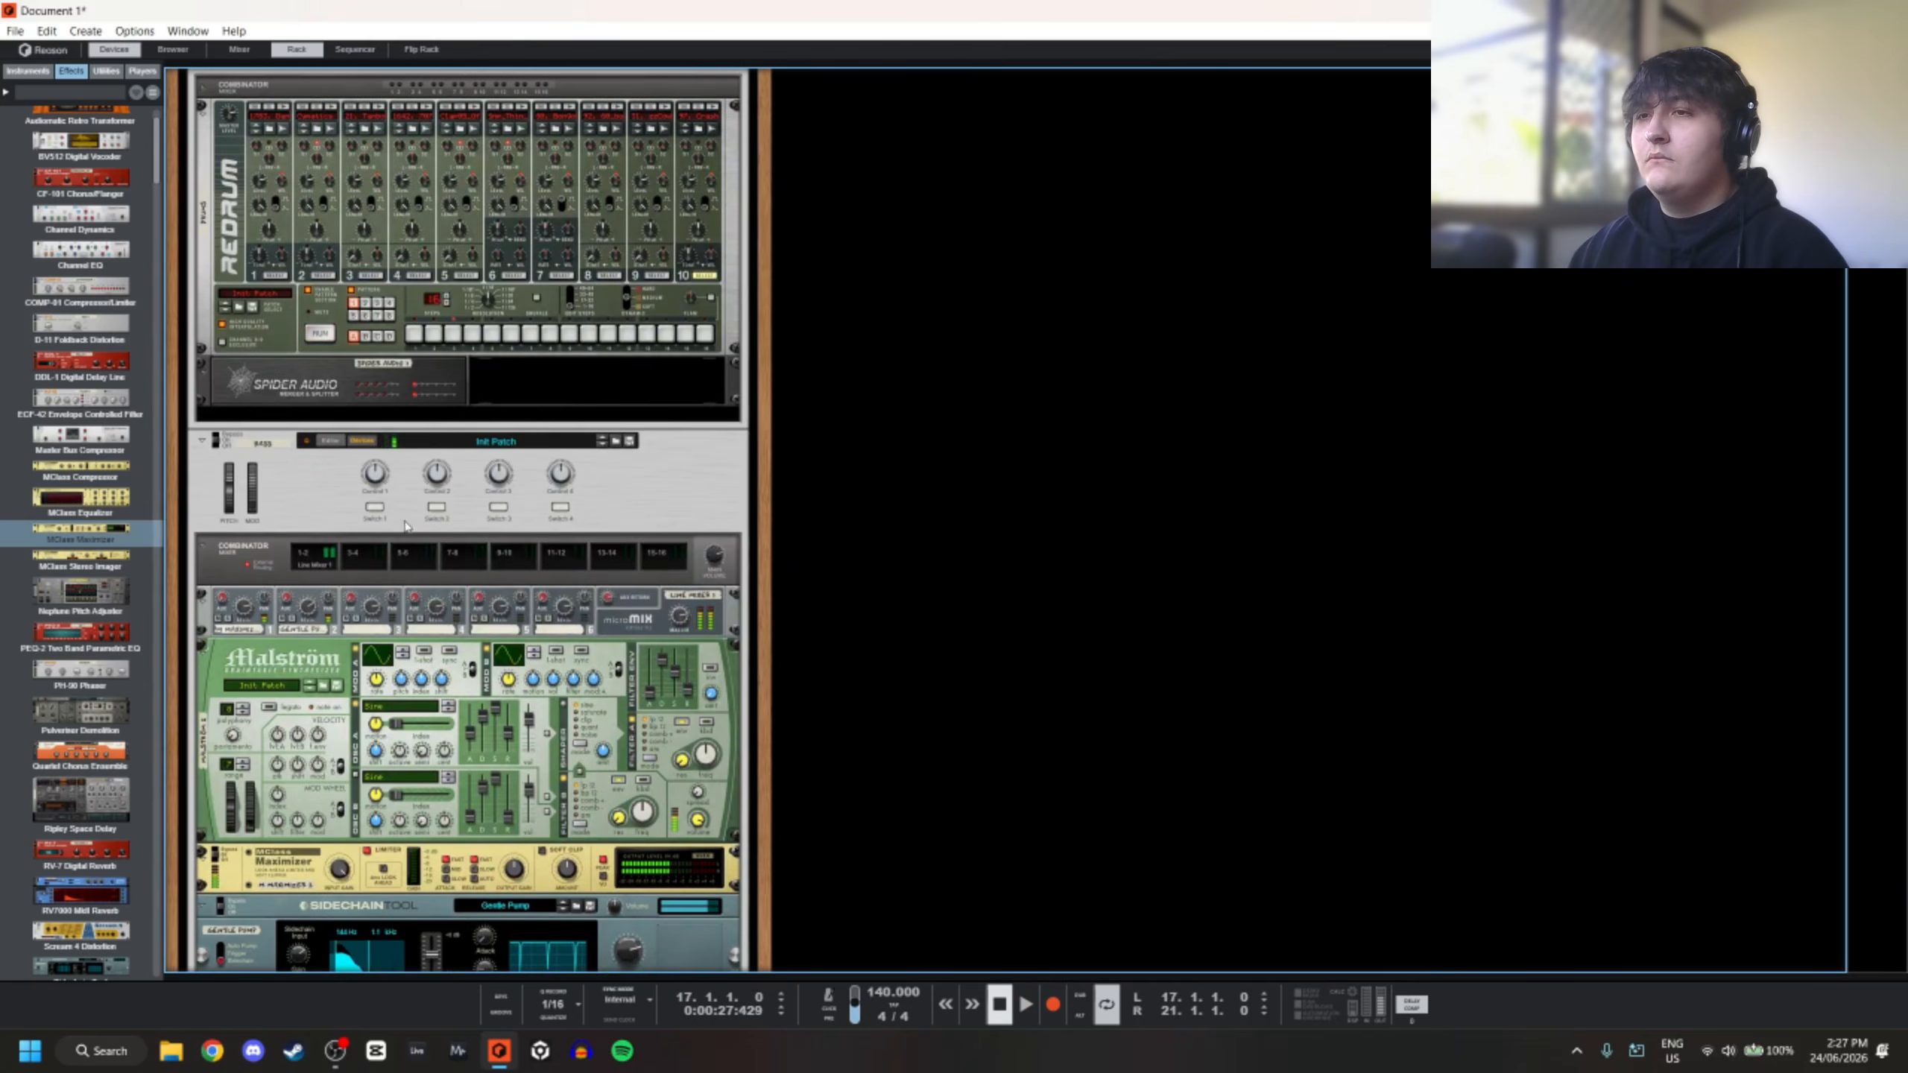
scroll(451, 586, down, 5)
key(space)
click(509, 637)
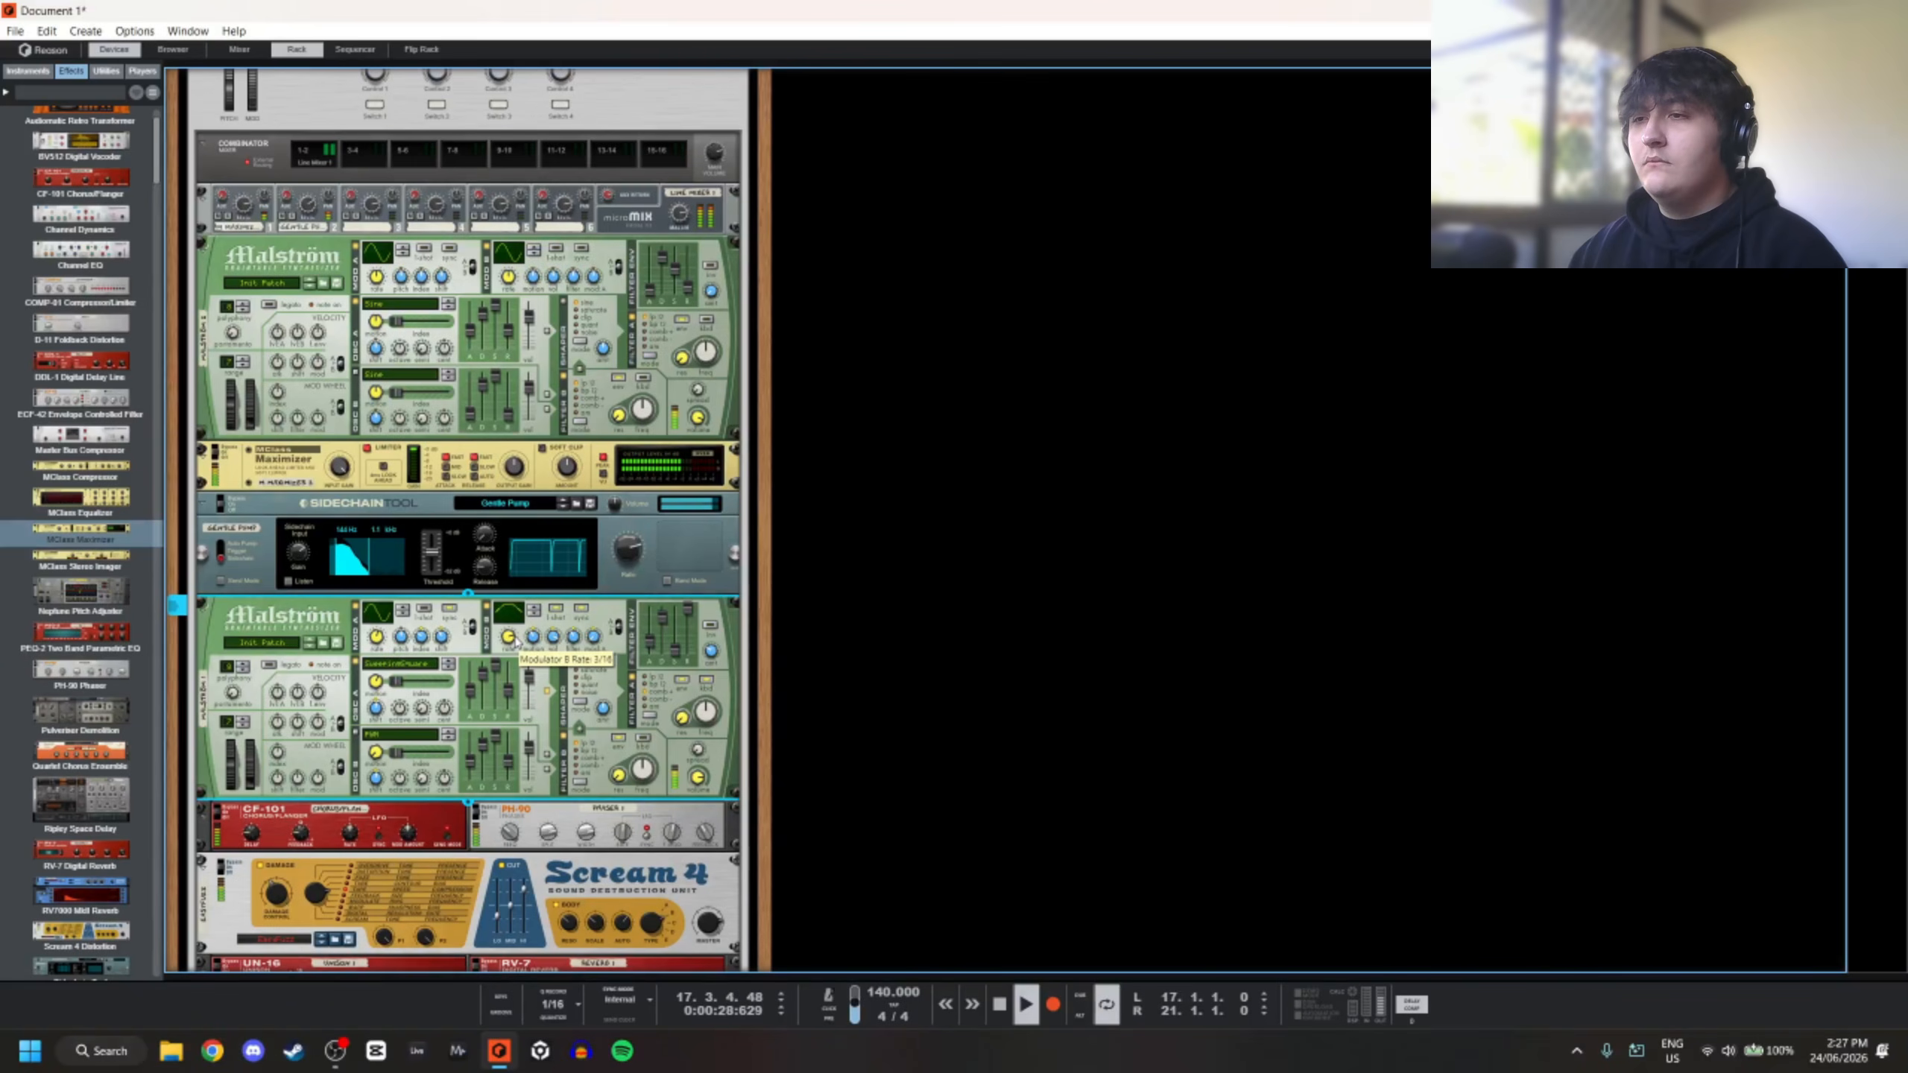
click(554, 607)
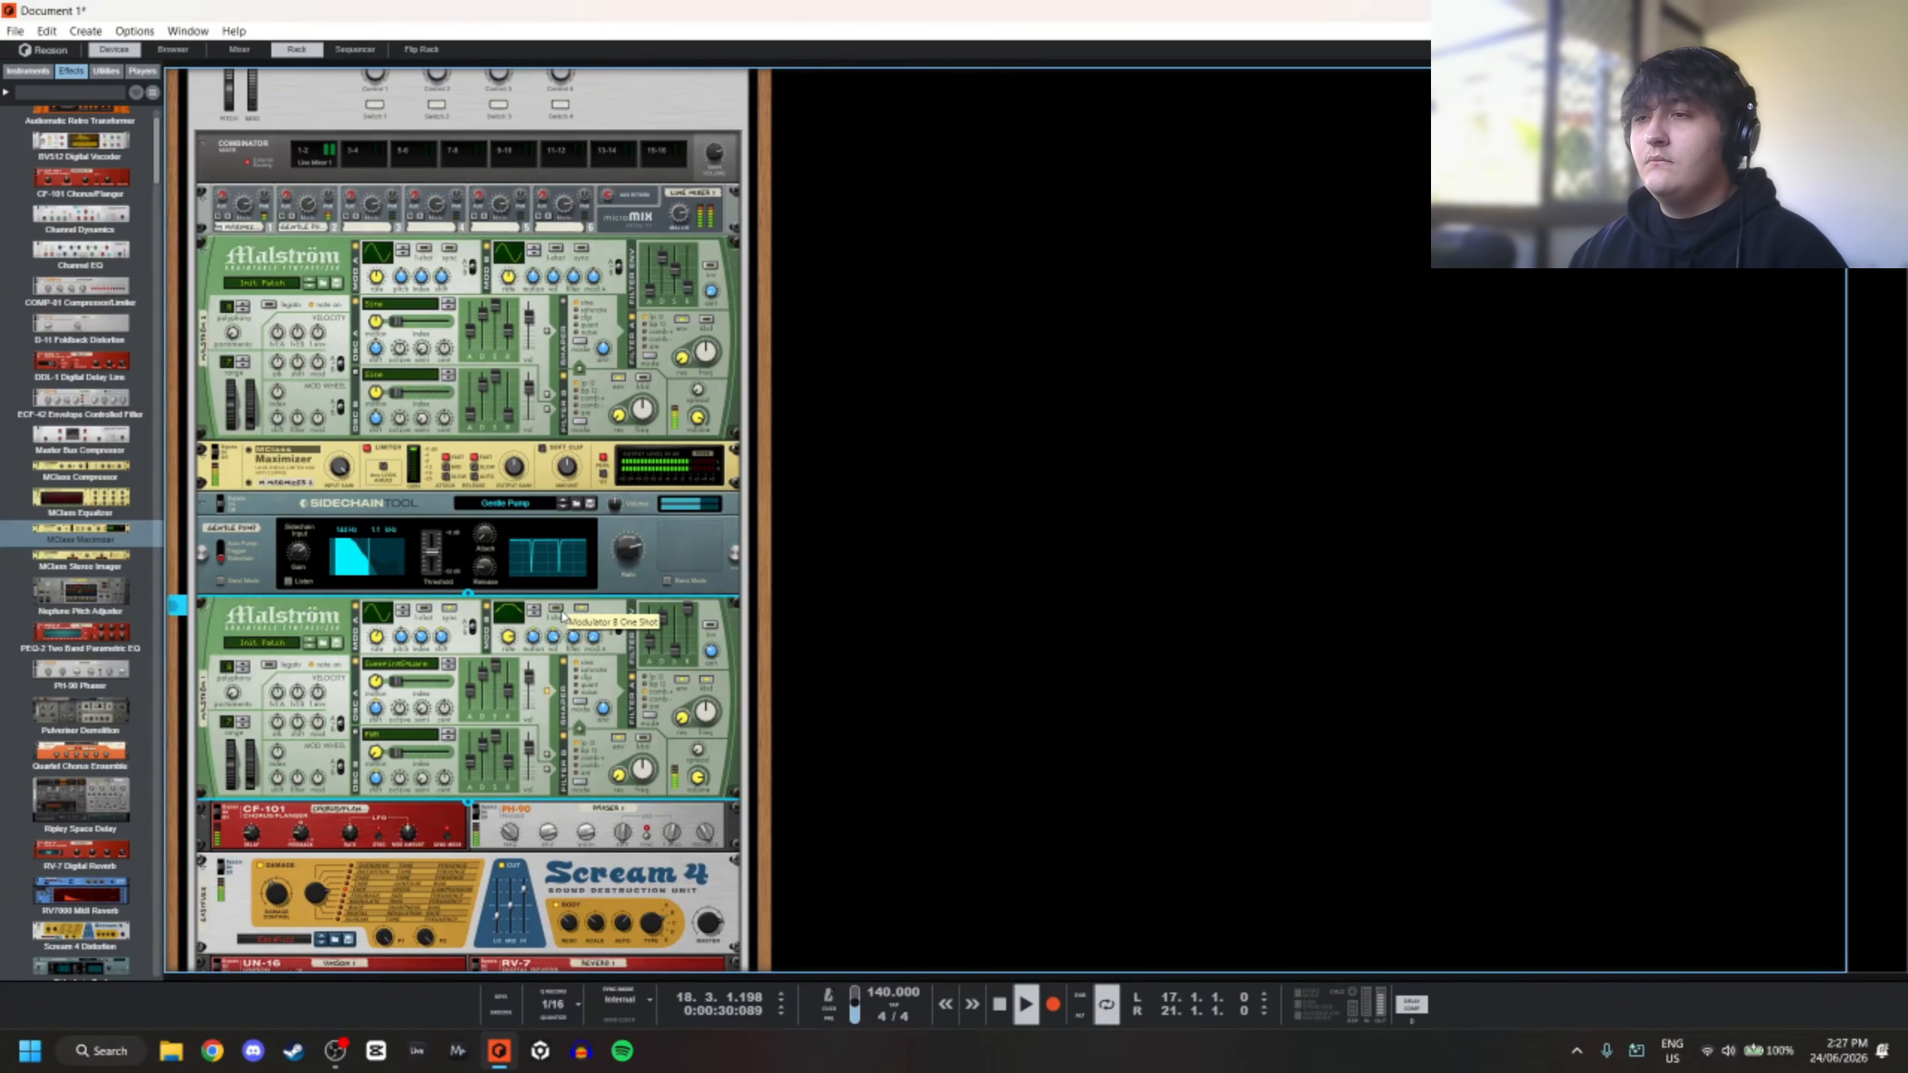
Set the Oscillator A attack on the lower Malström to 41 while the loop plays
click(1040, 500)
click(471, 692)
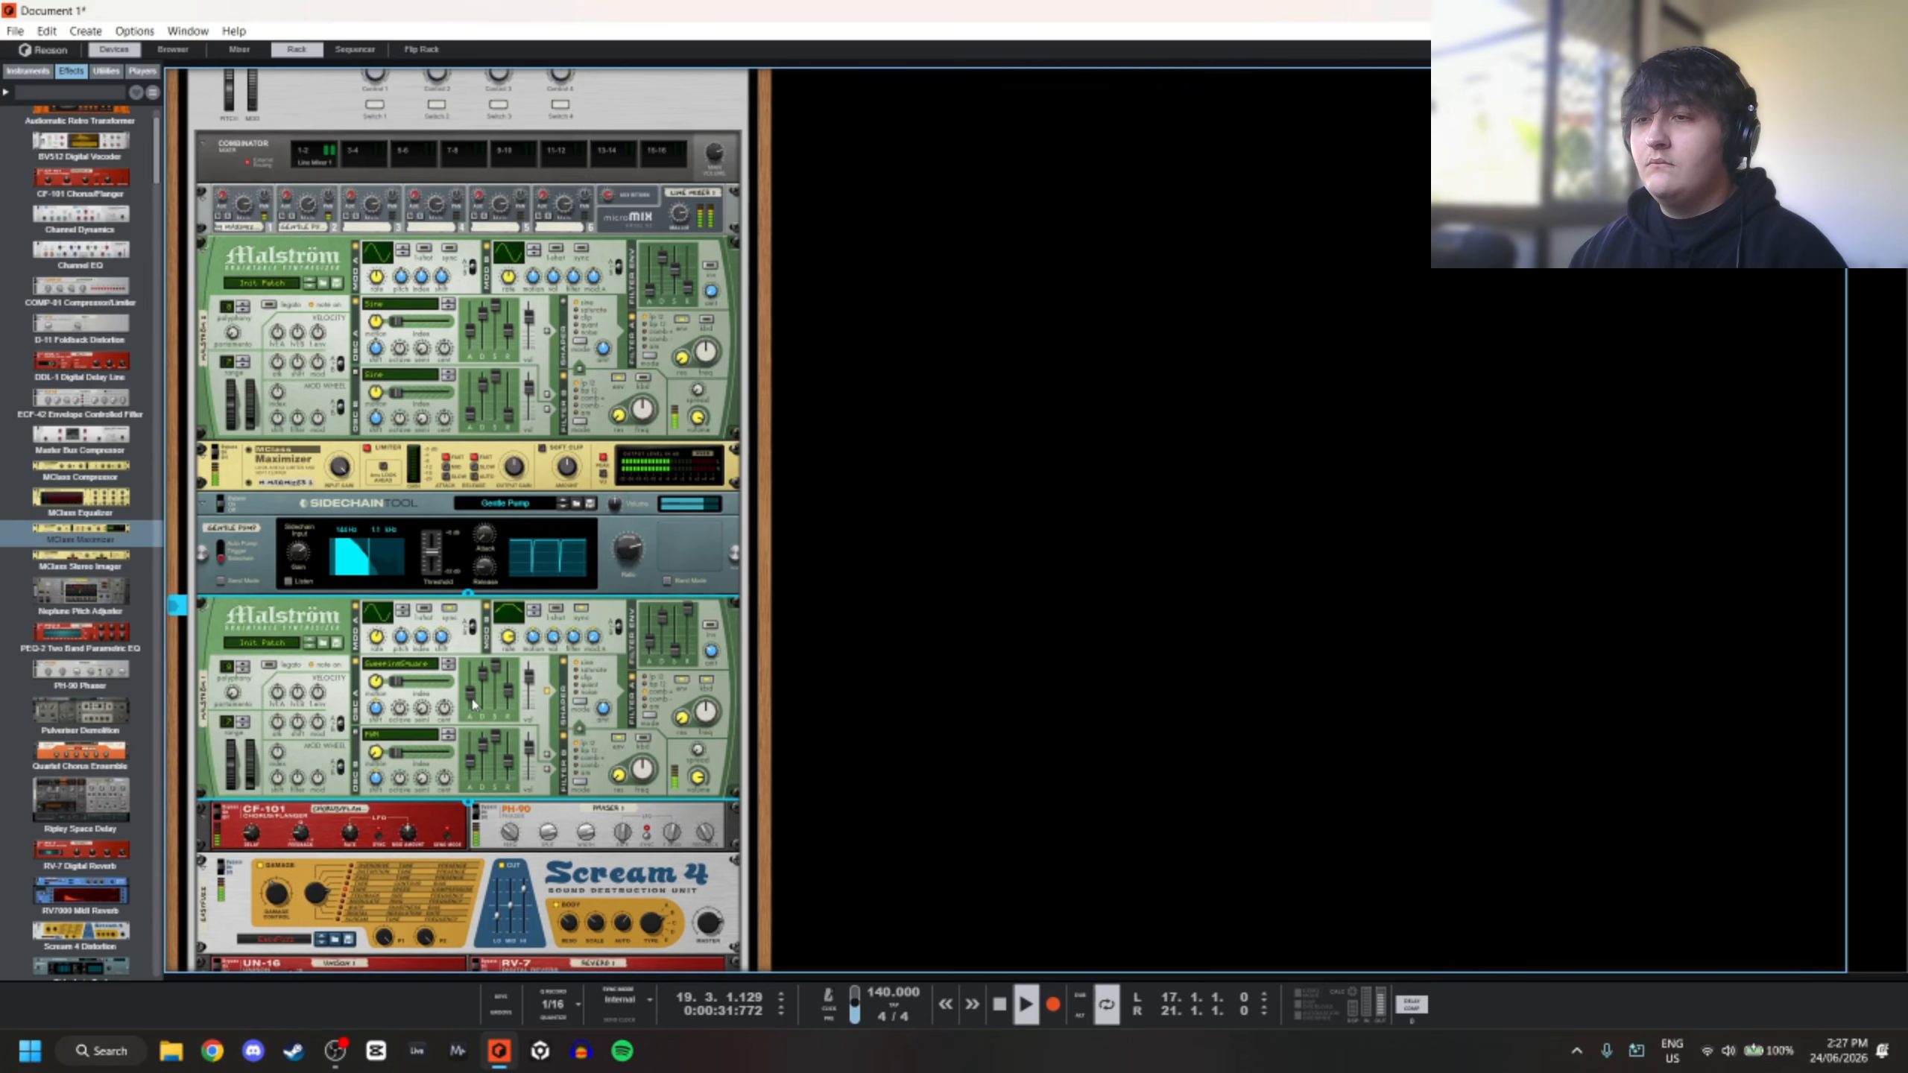
mouse_move(486, 705)
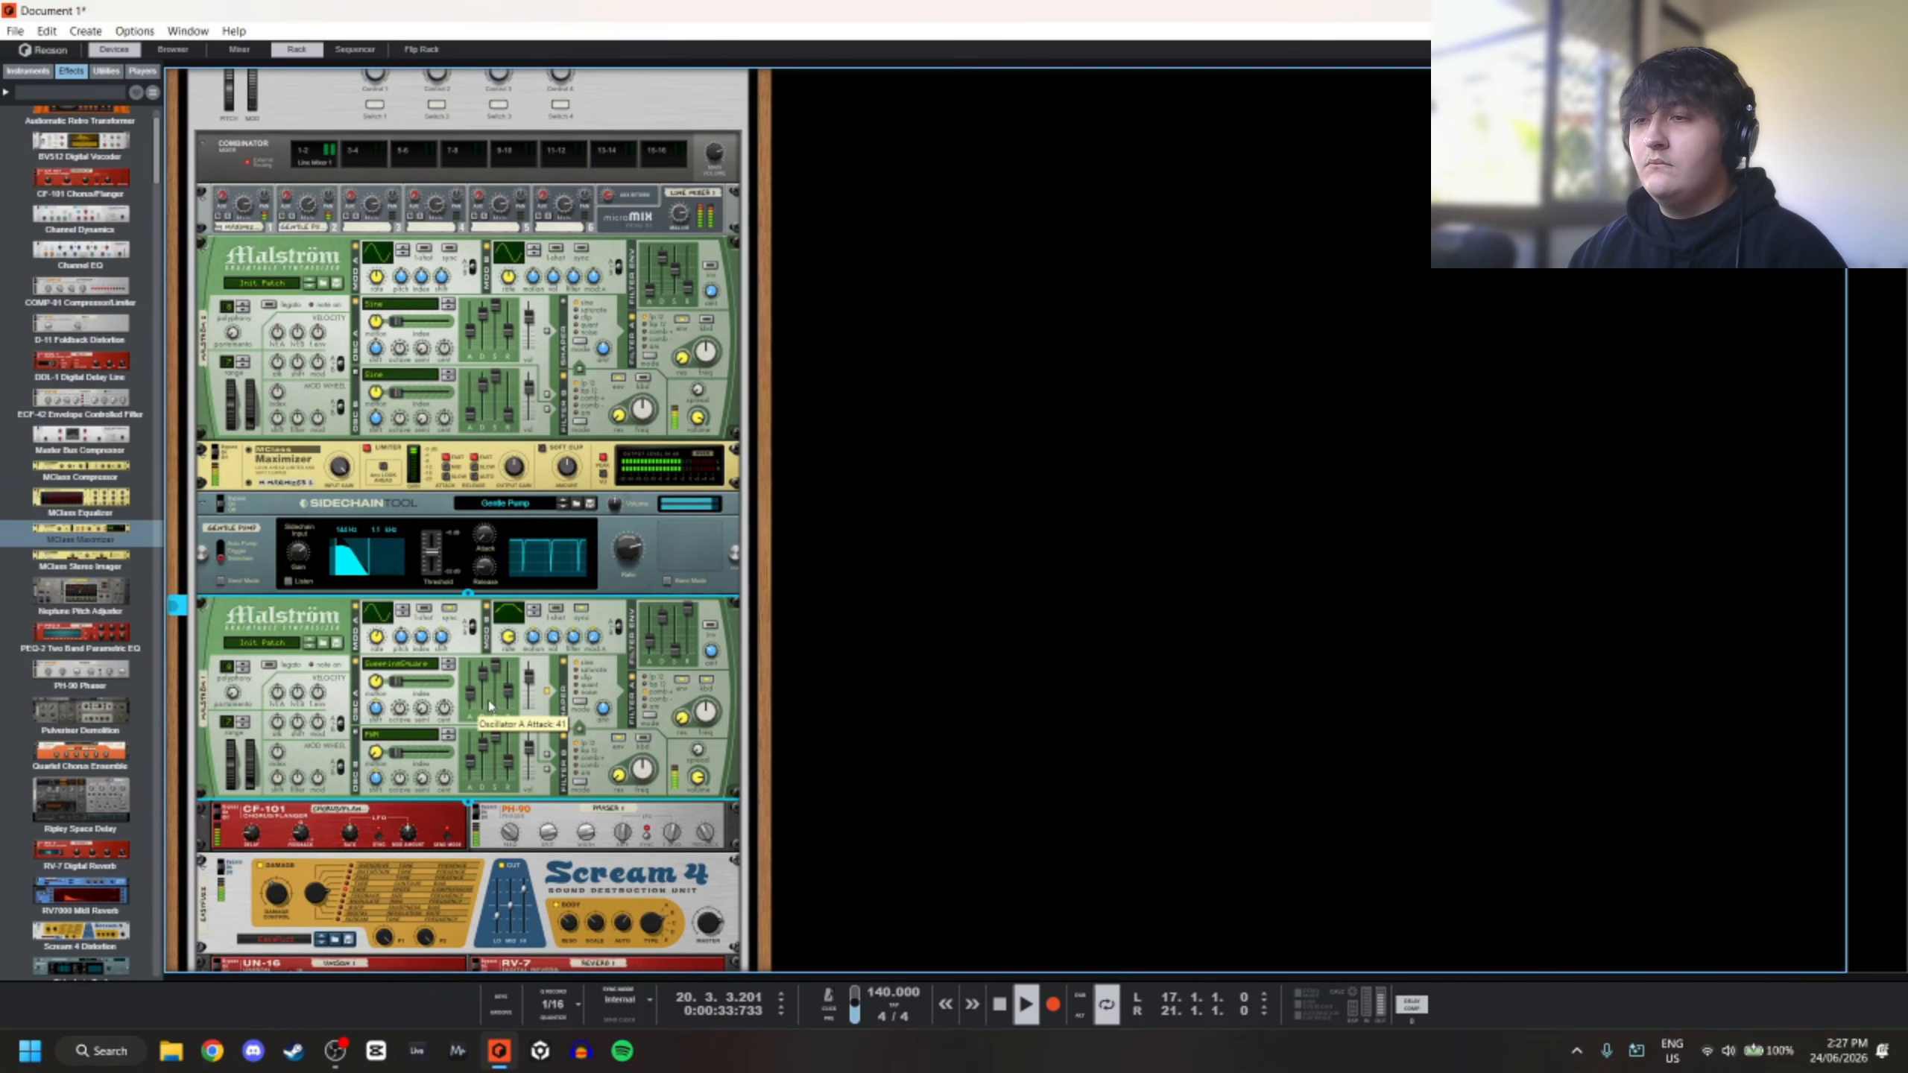
mouse_move(559, 654)
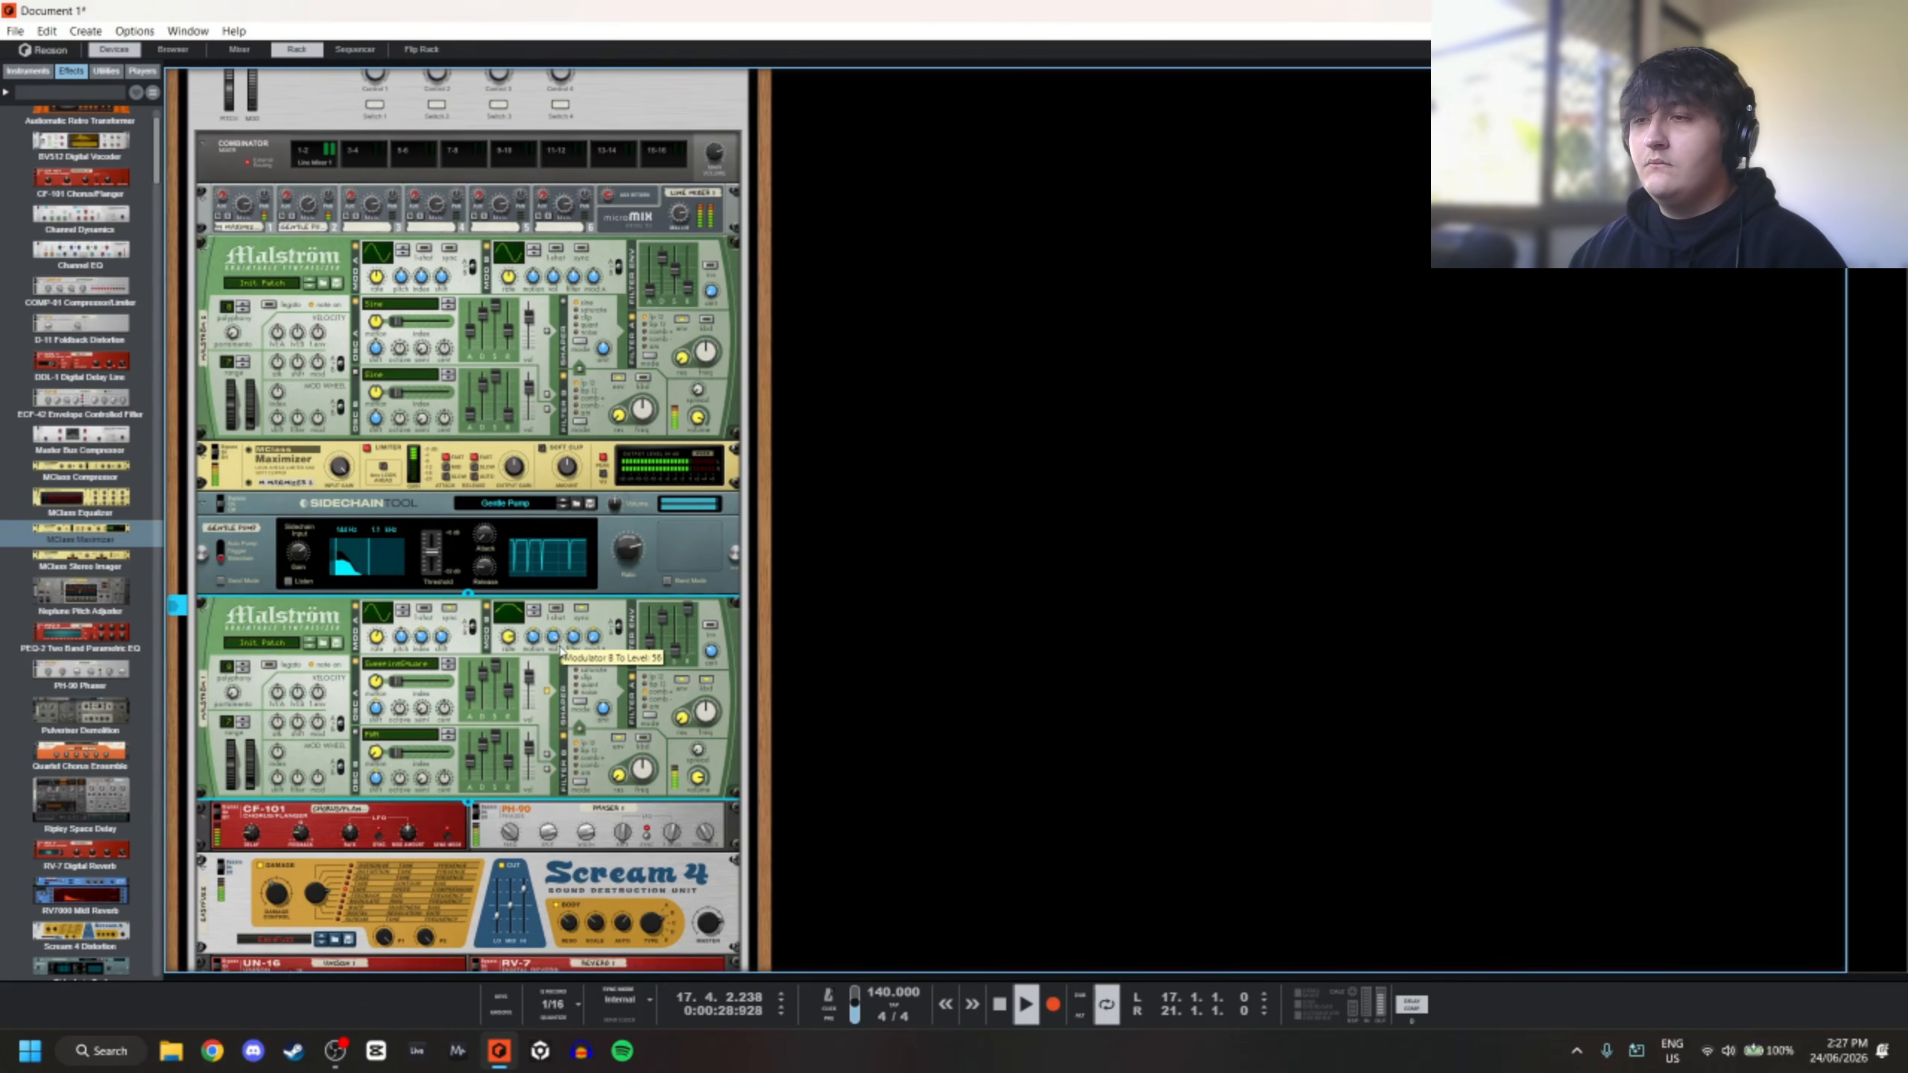
Look over the rack from the mixers down to the bass effects chain while the loop plays
scroll(977, 488, up, 5)
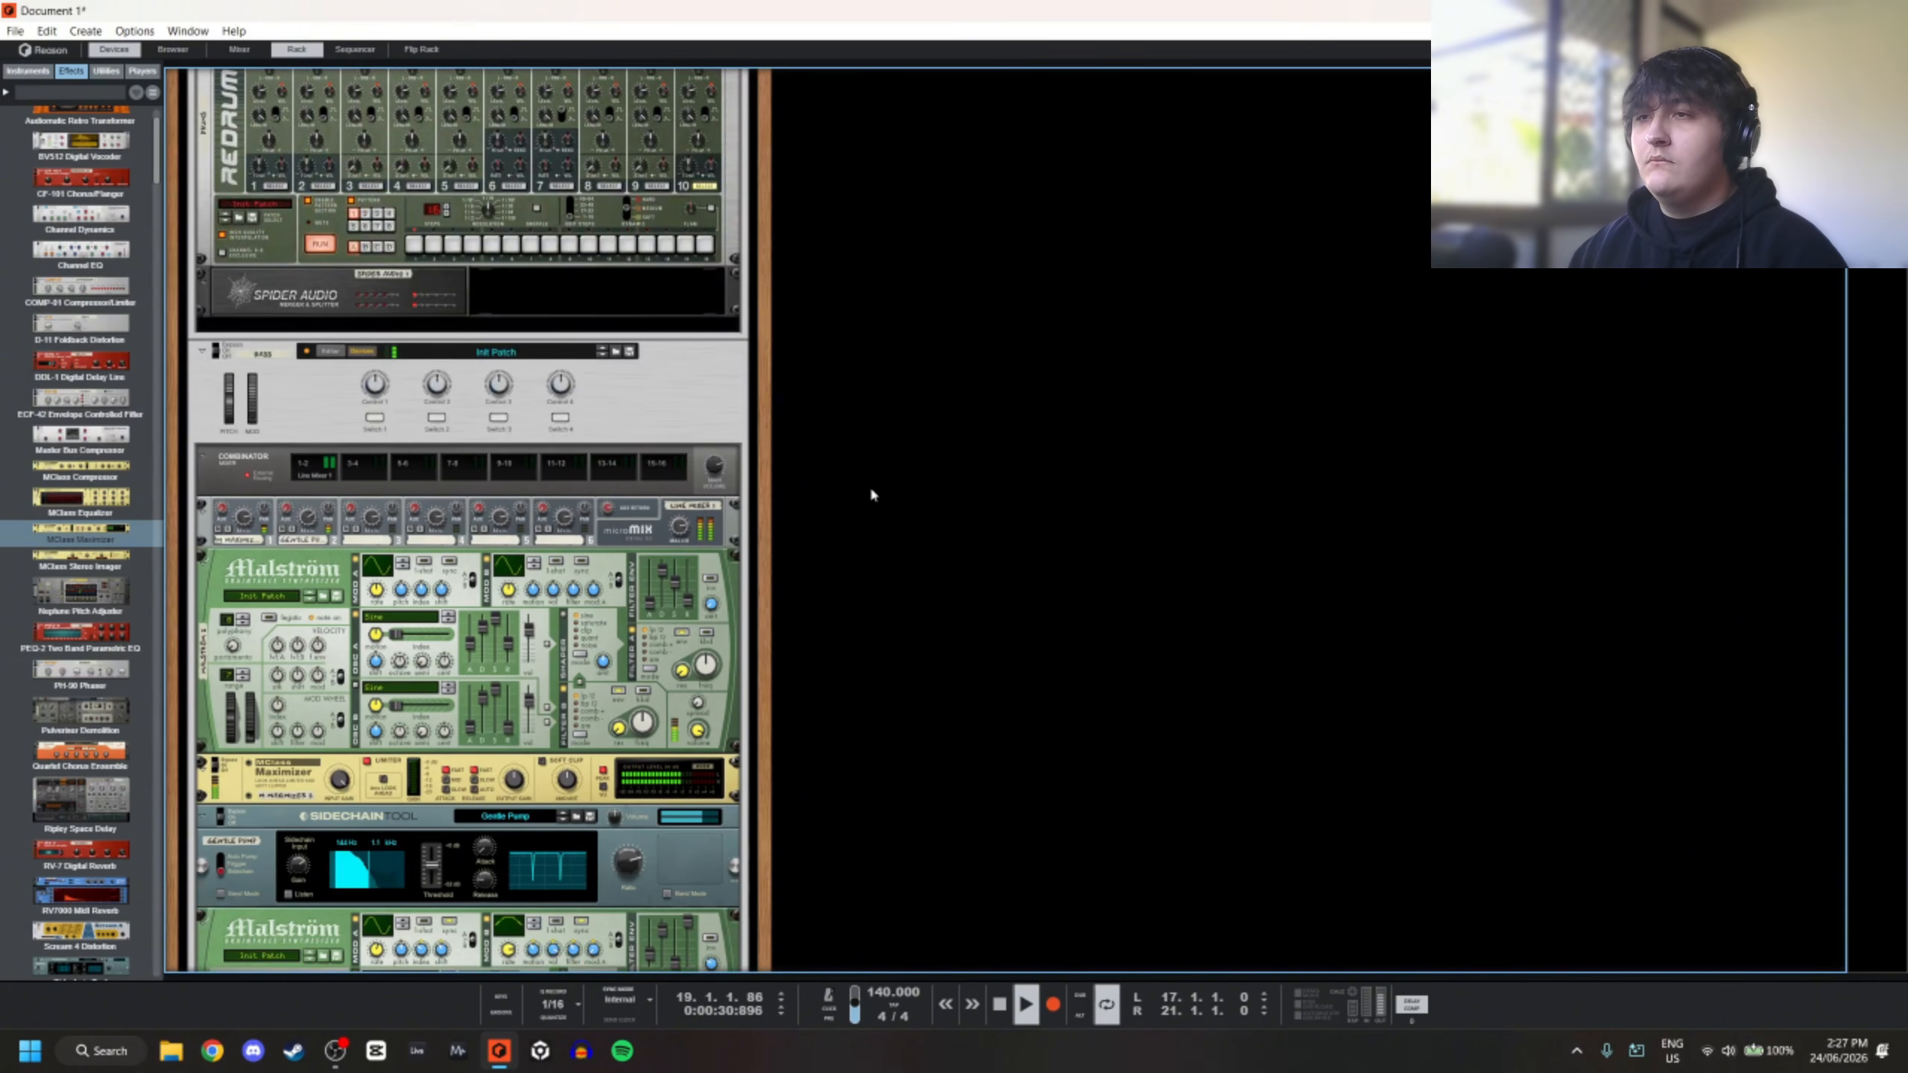
scroll(856, 493, up, 6)
scroll(841, 506, up, 3)
scroll(449, 573, down, 9)
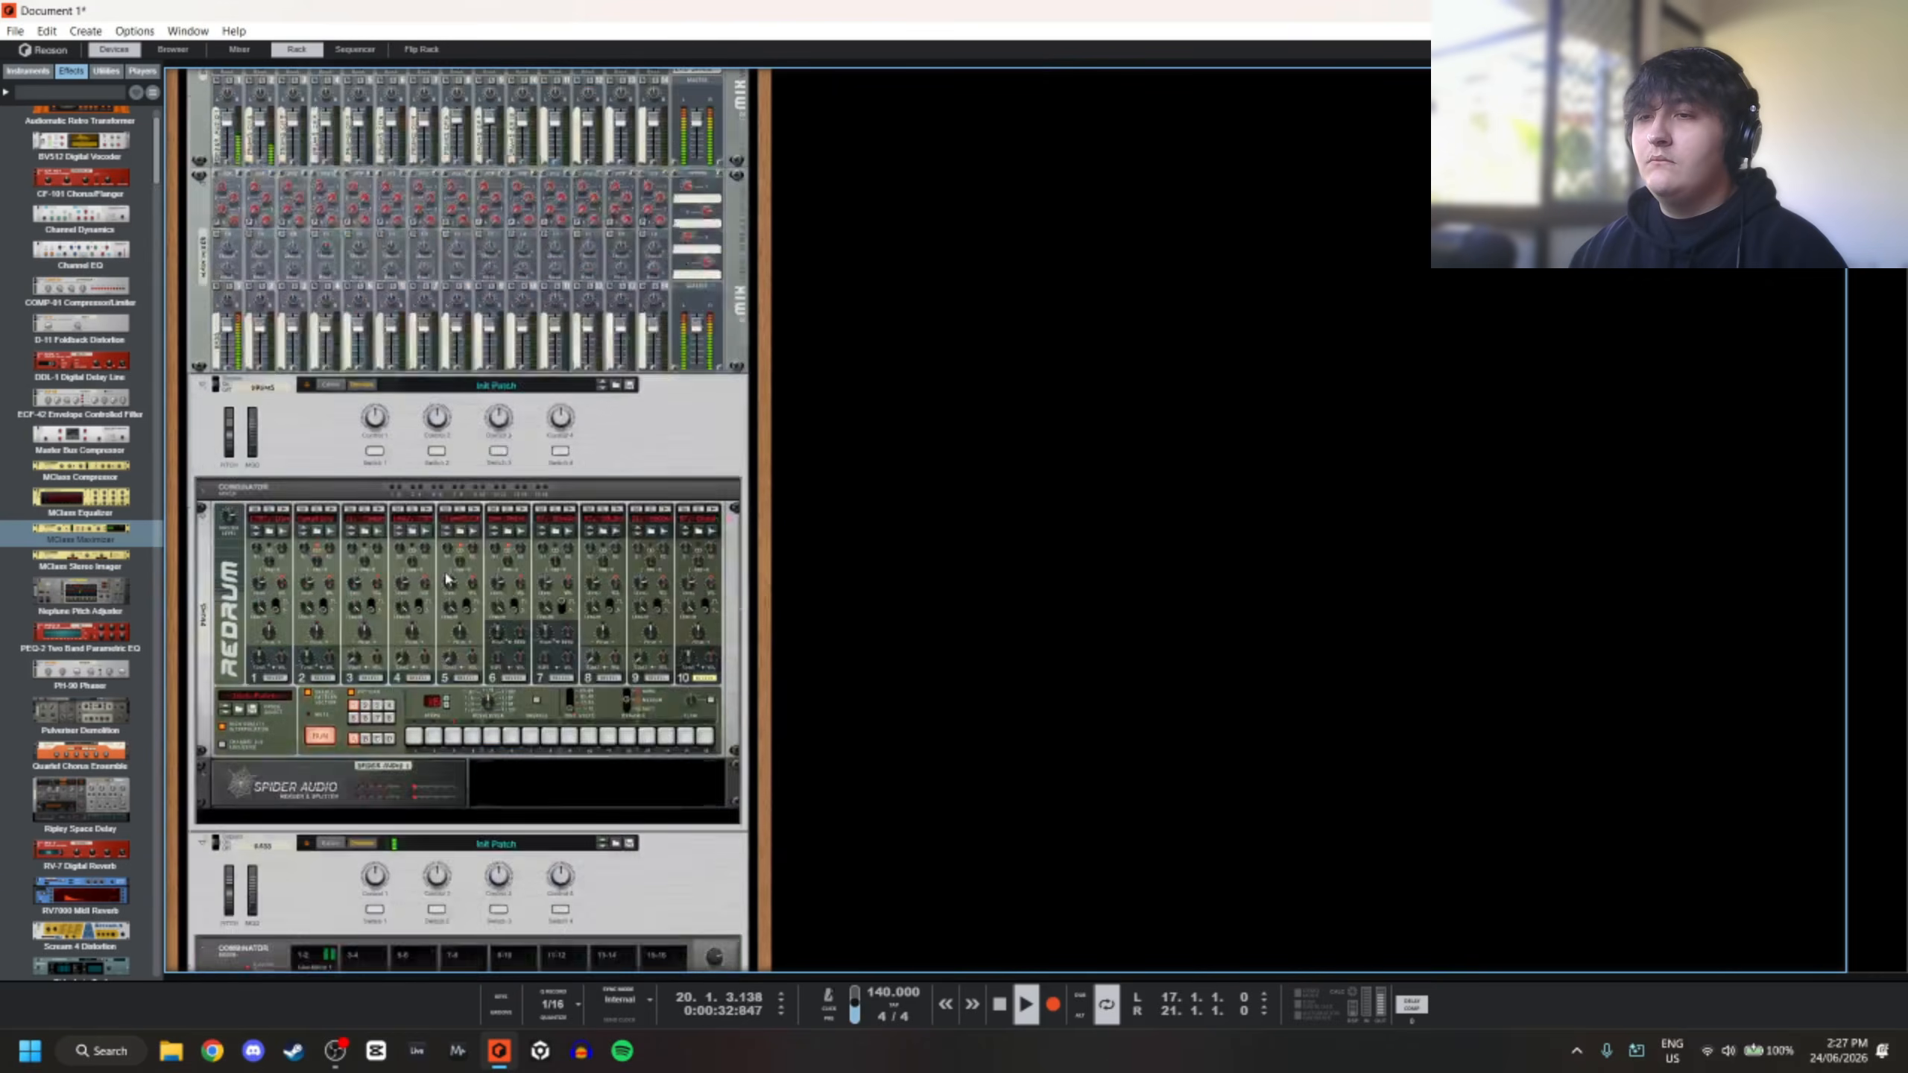
scroll(449, 572, down, 8)
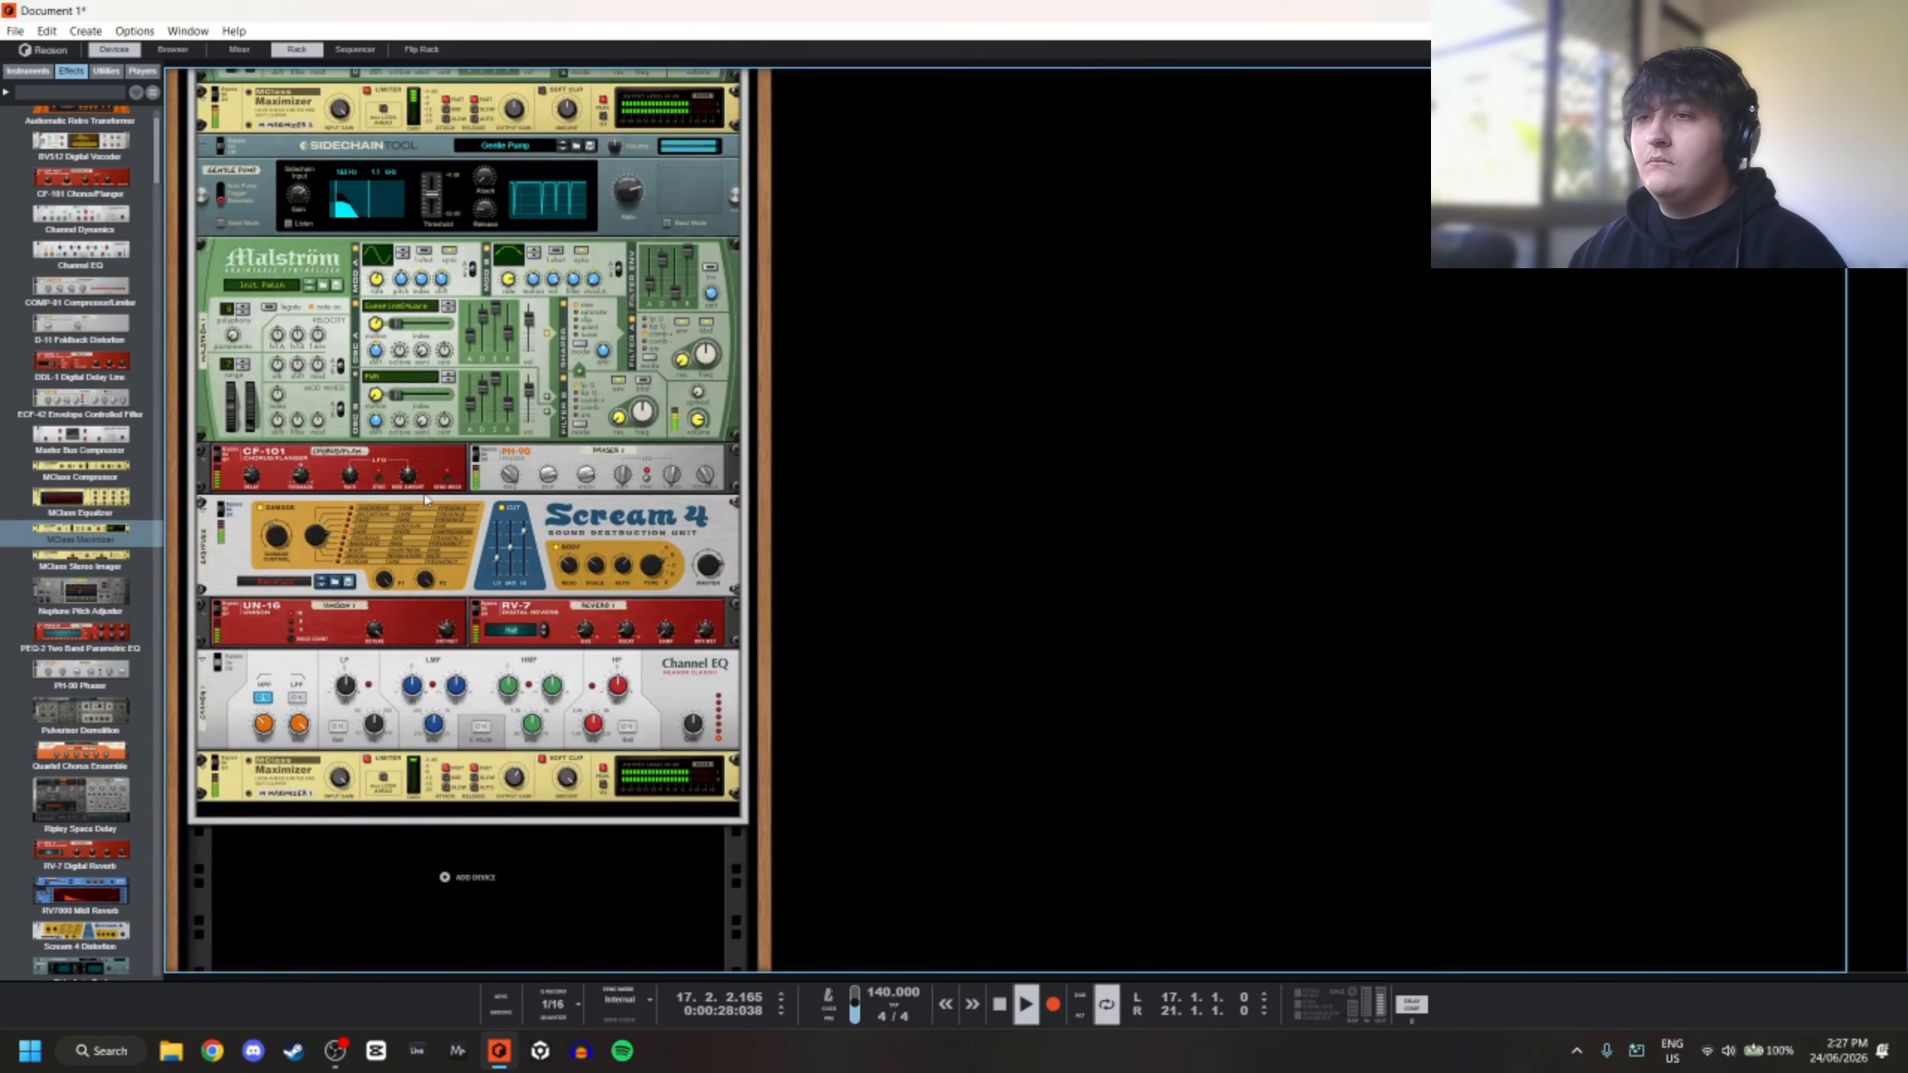
scroll(417, 489, up, 8)
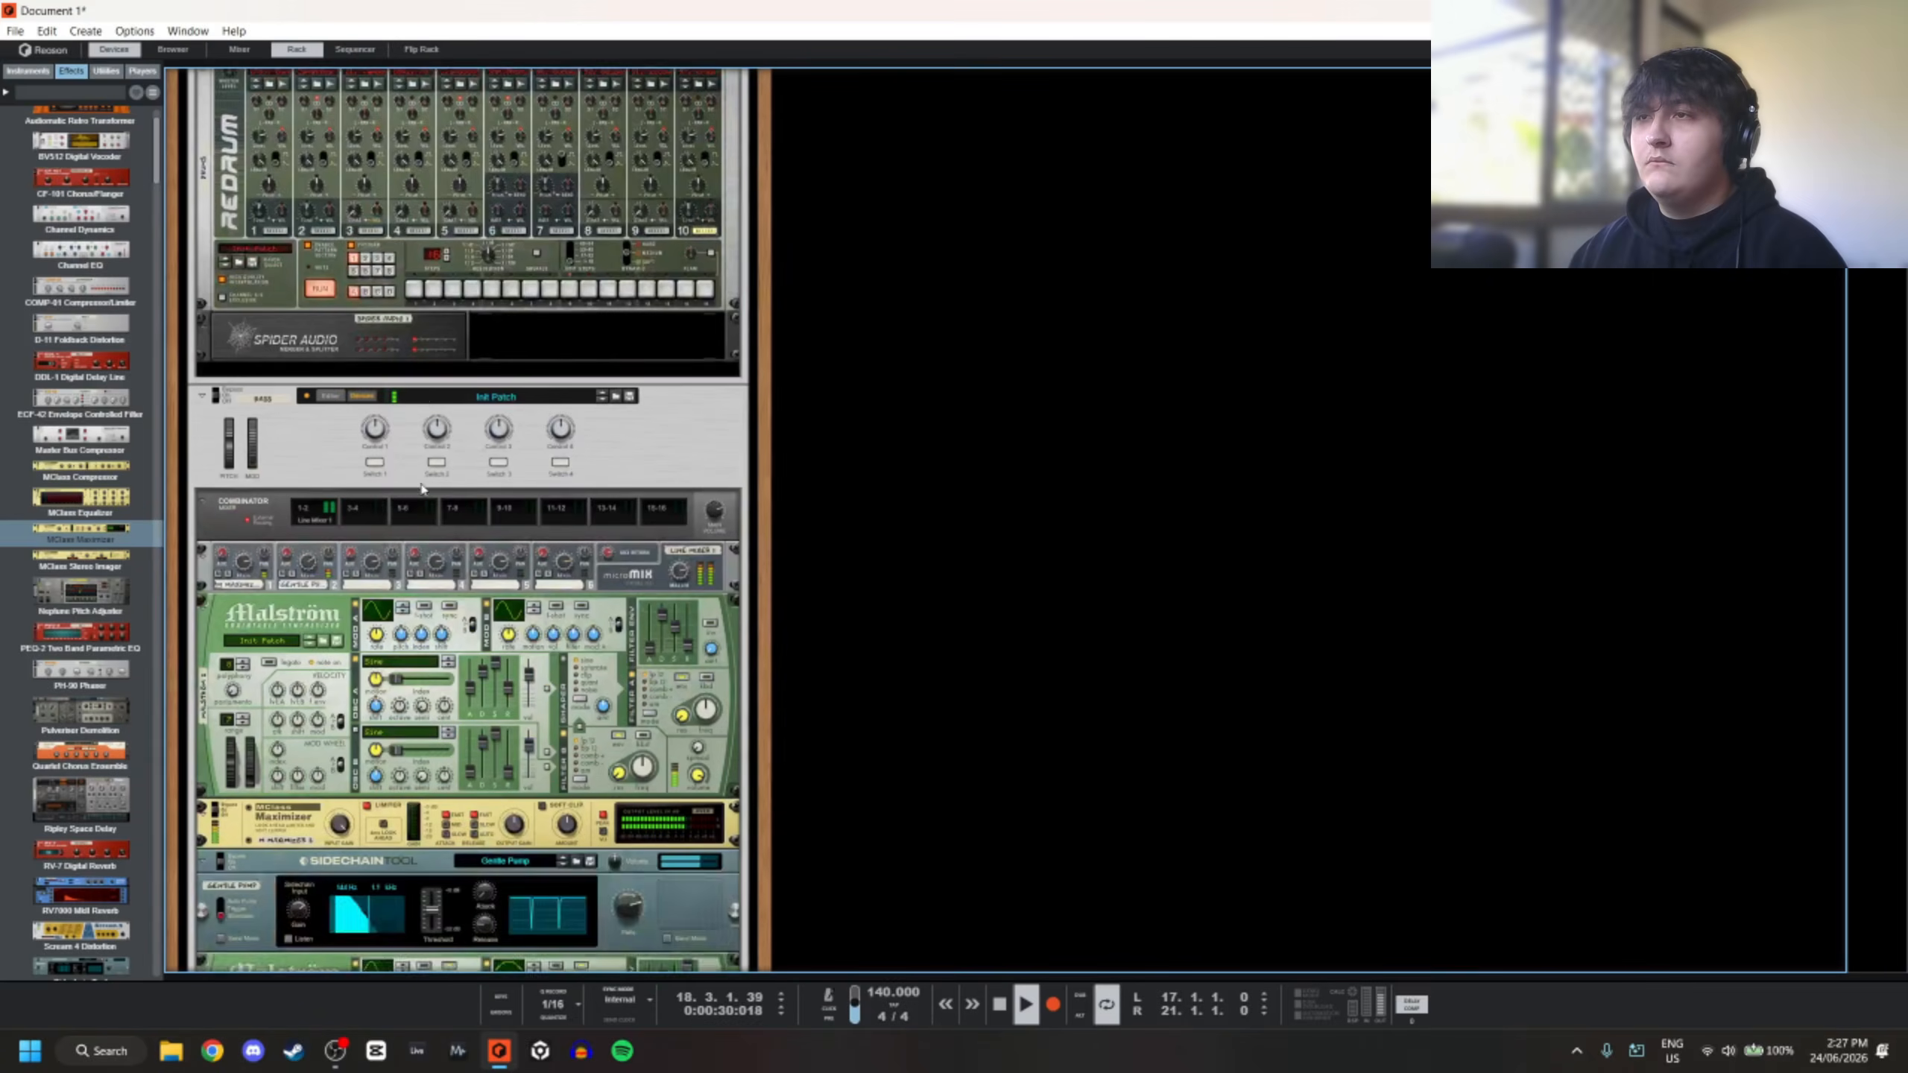
scroll(432, 480, down, 4)
scroll(430, 479, down, 5)
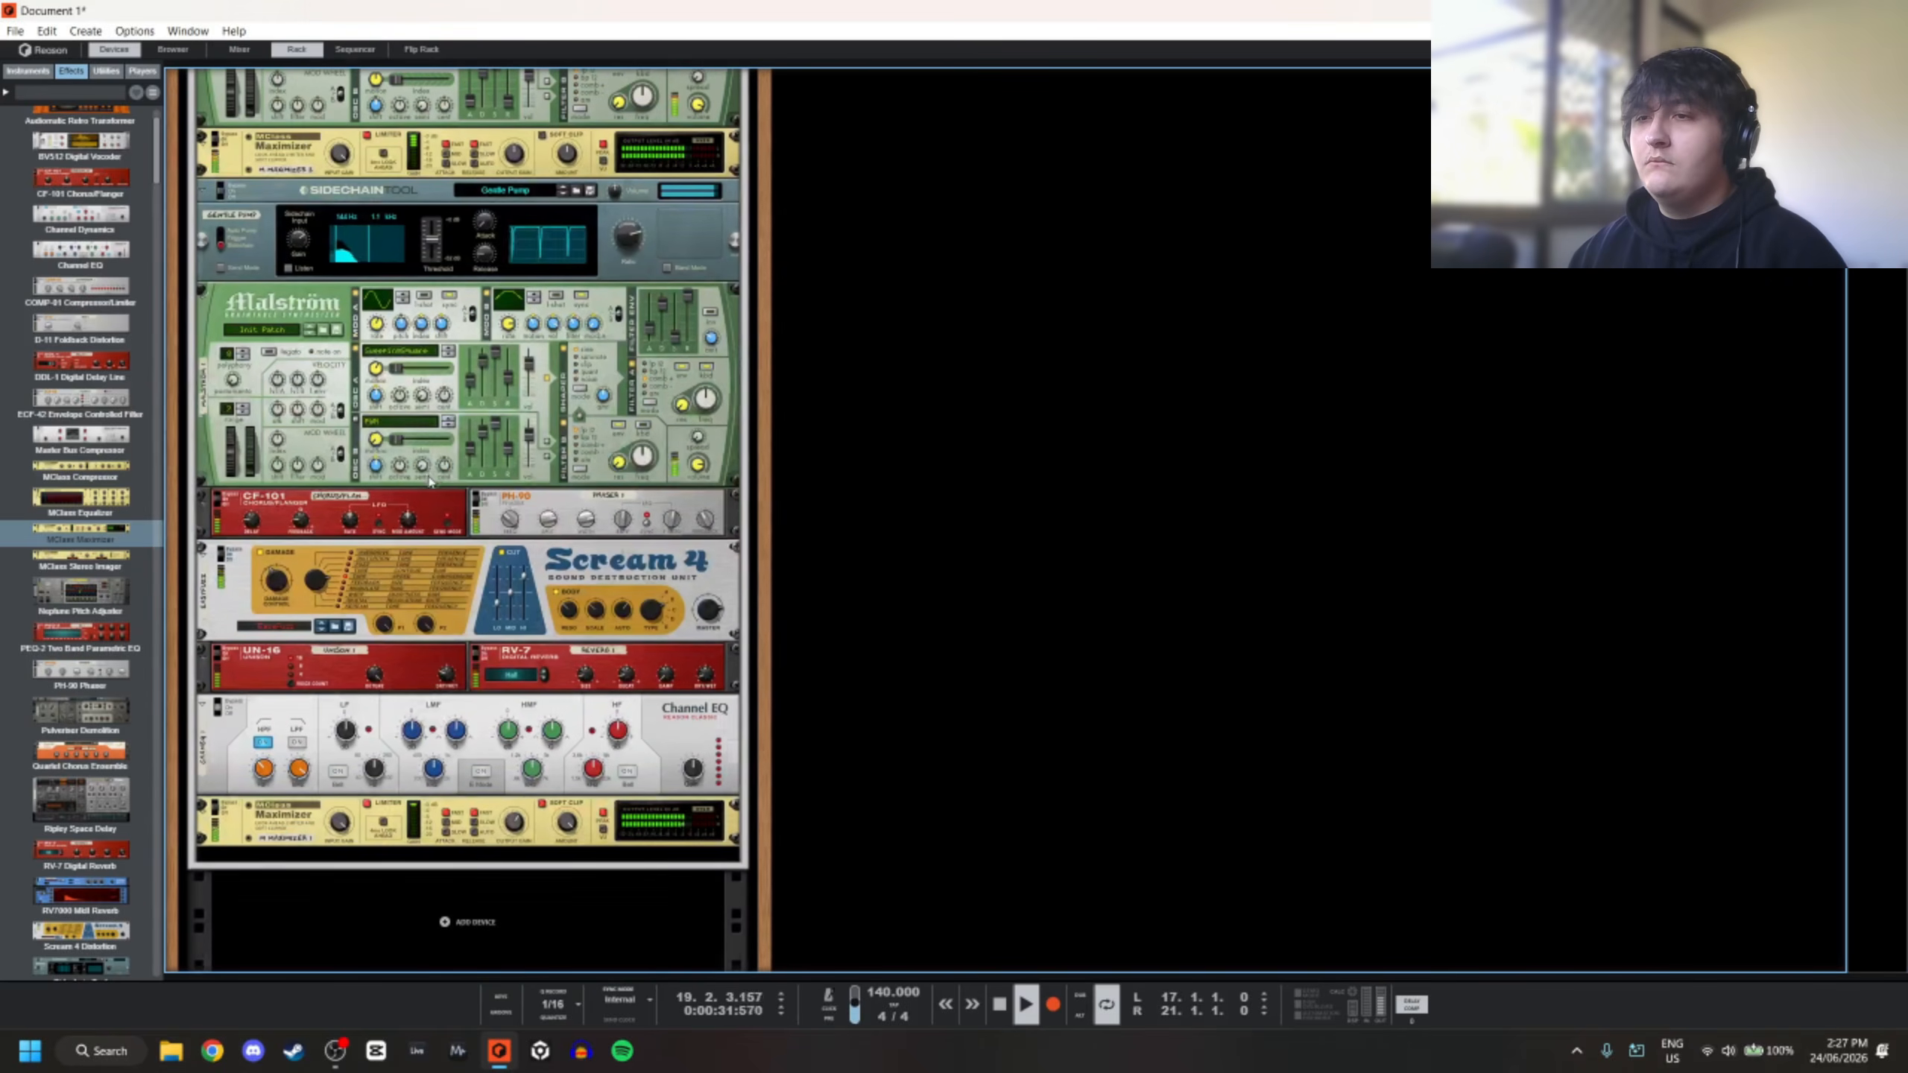
Adjust the CF-101 chorus/flanger's modulation amount, and set its delay to 20 and its feedback to -45
click(416, 521)
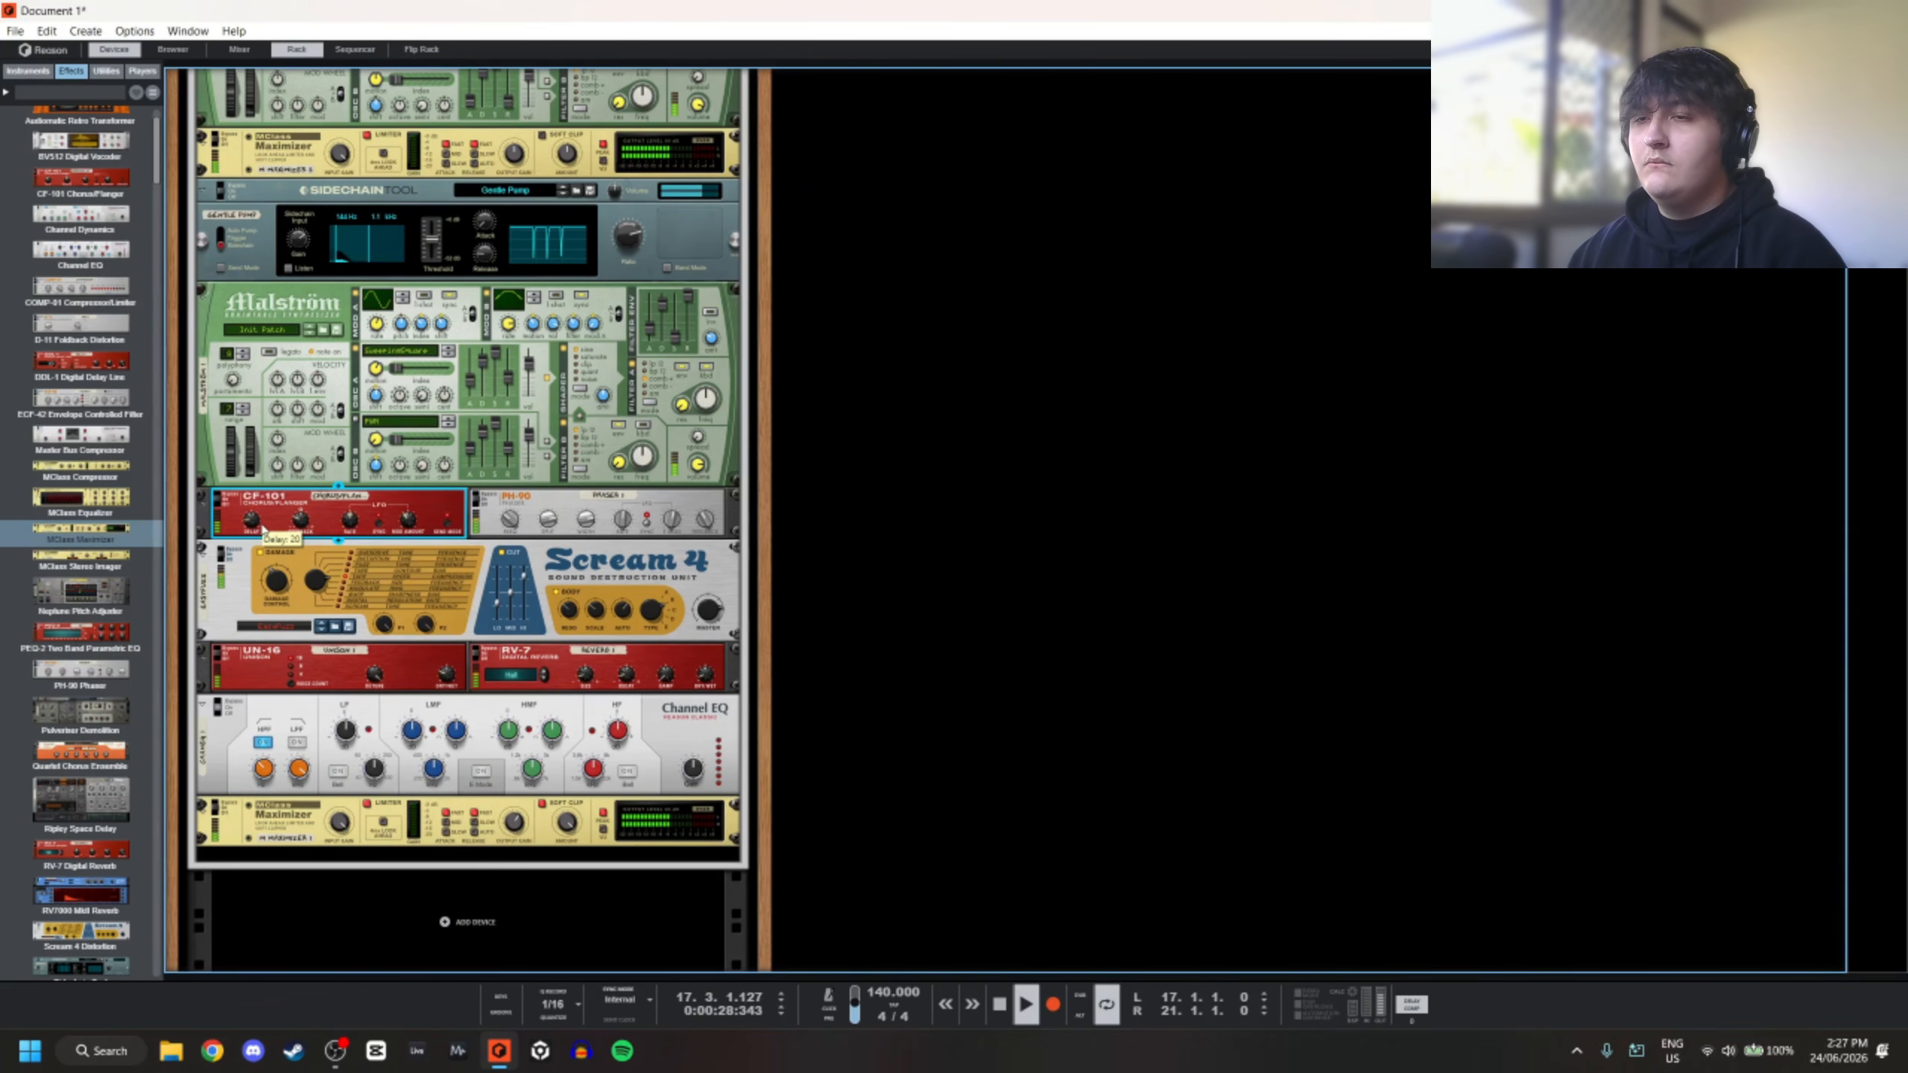
drag(311, 558, 316, 553)
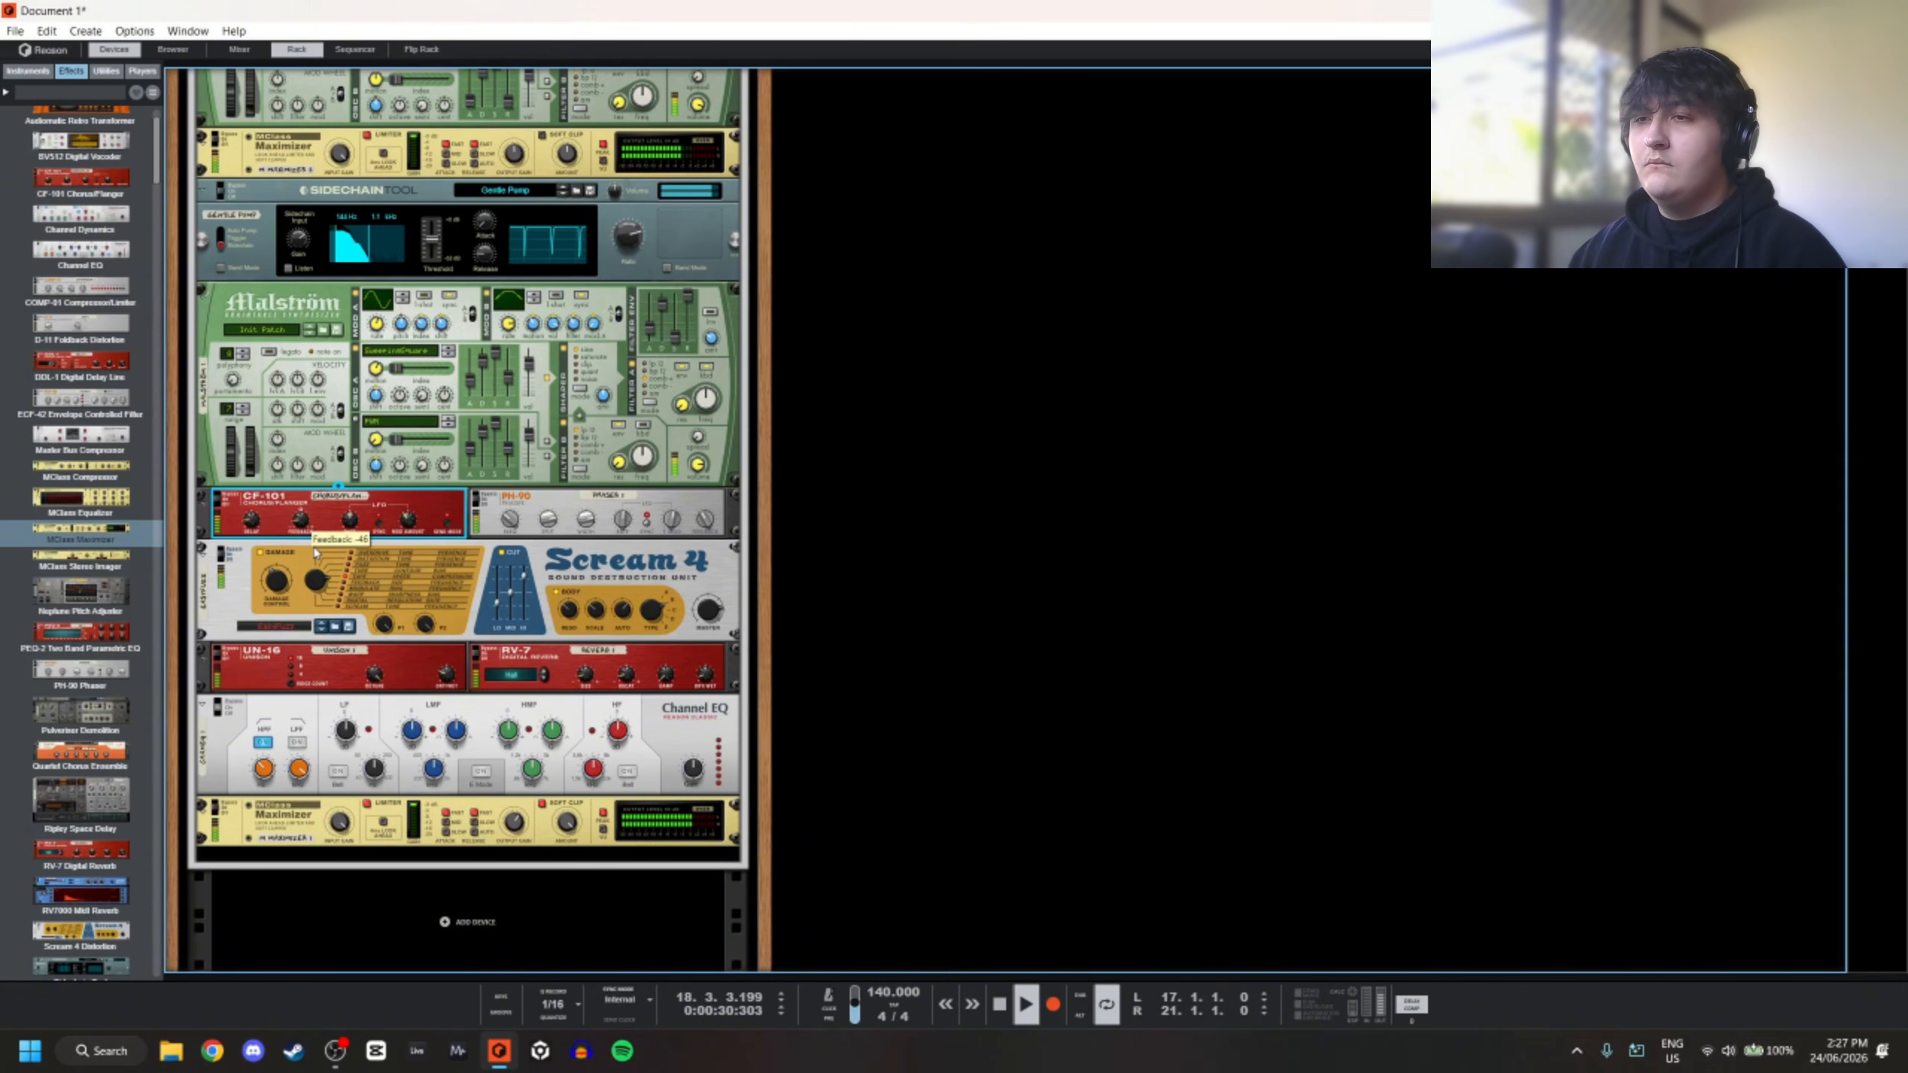
click(1154, 508)
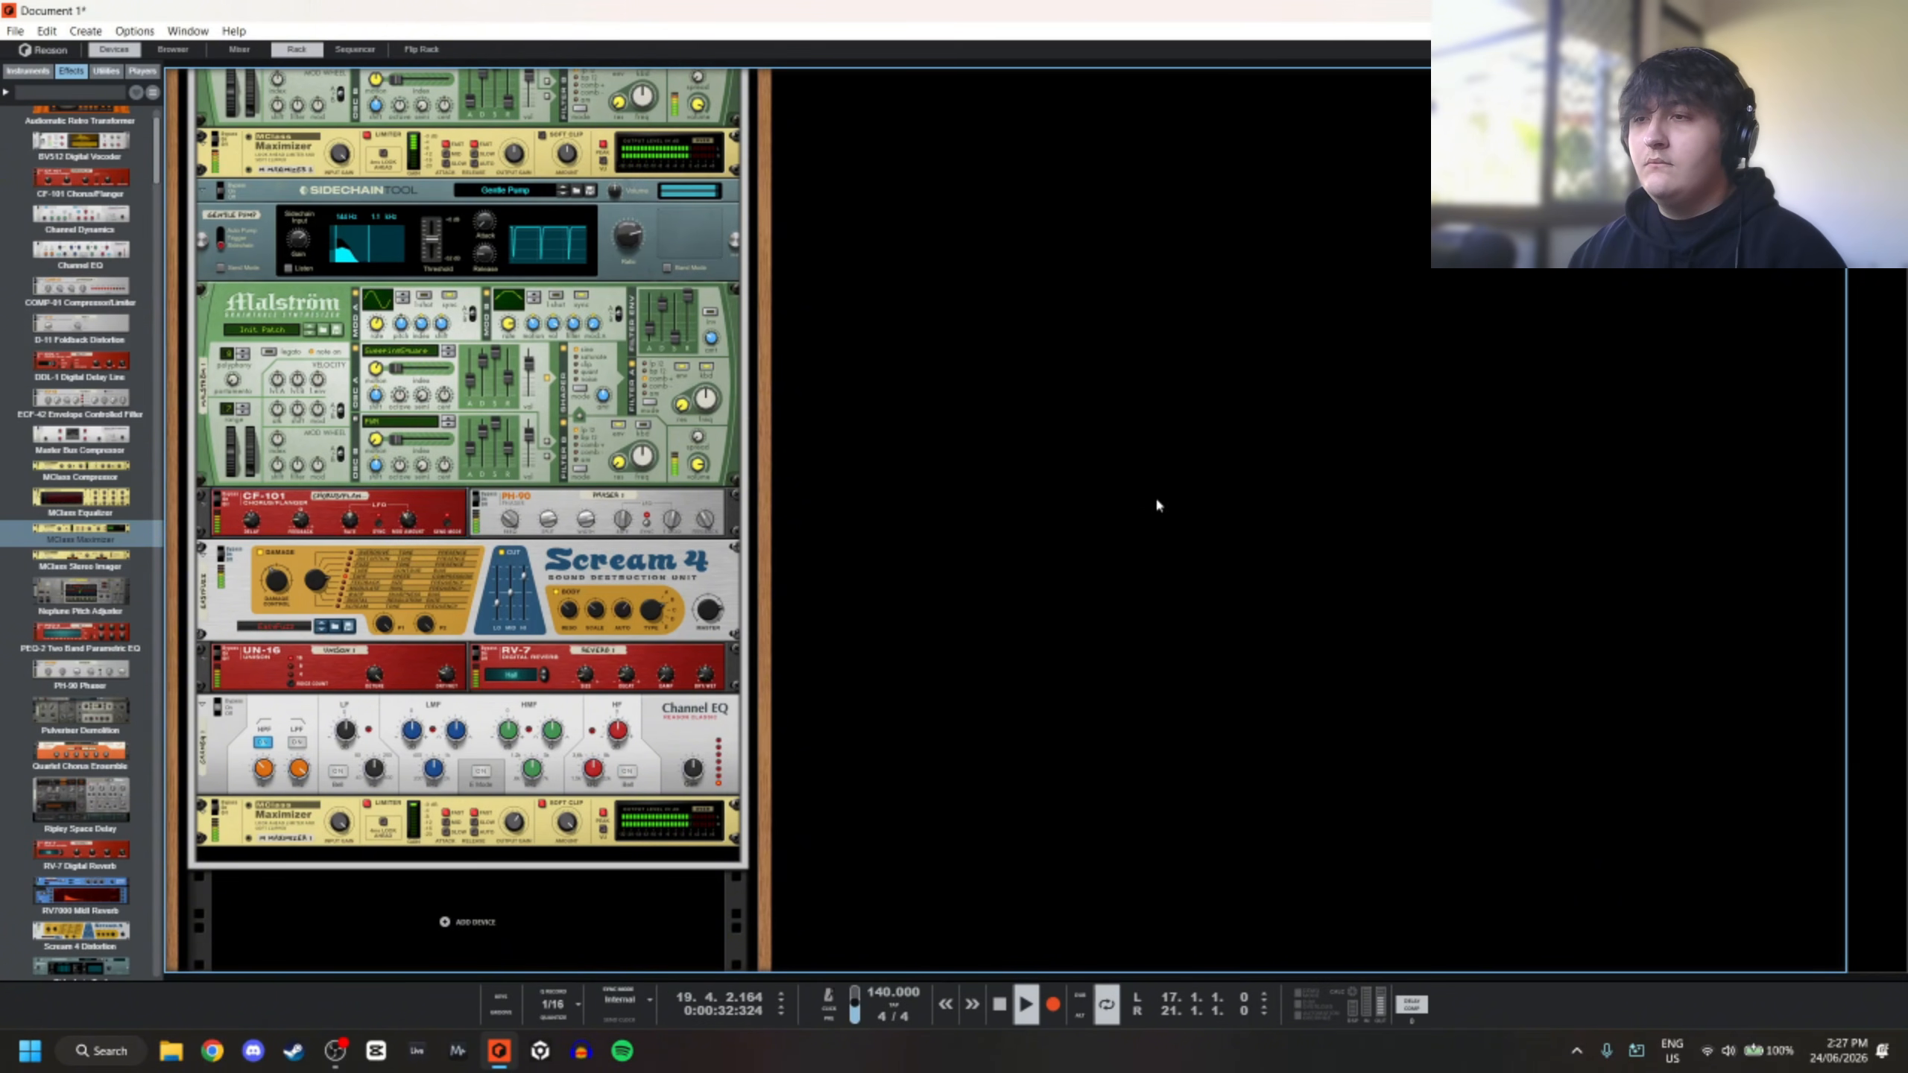
Adjust the Scream 4's body type and add a PEQ-2 Two Band Parametric EQ directly after it
click(653, 602)
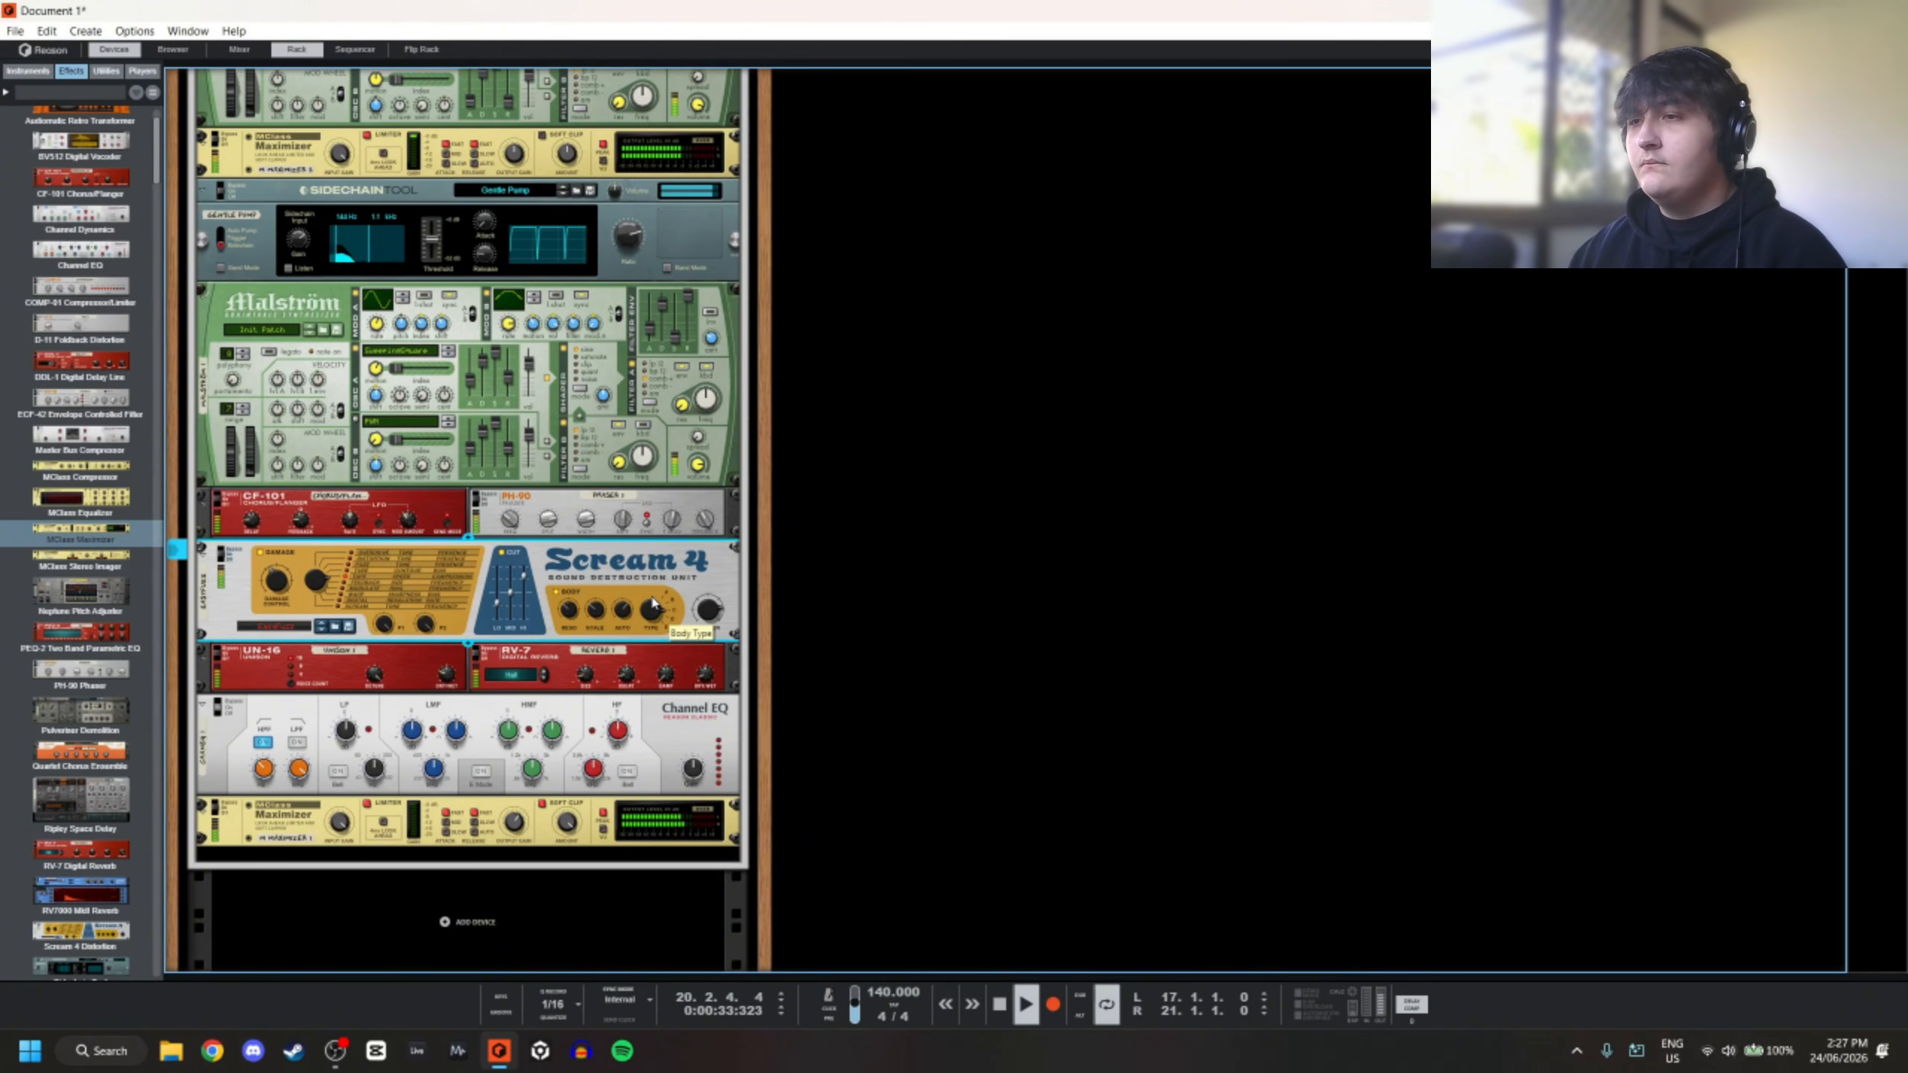
right_click(560, 635)
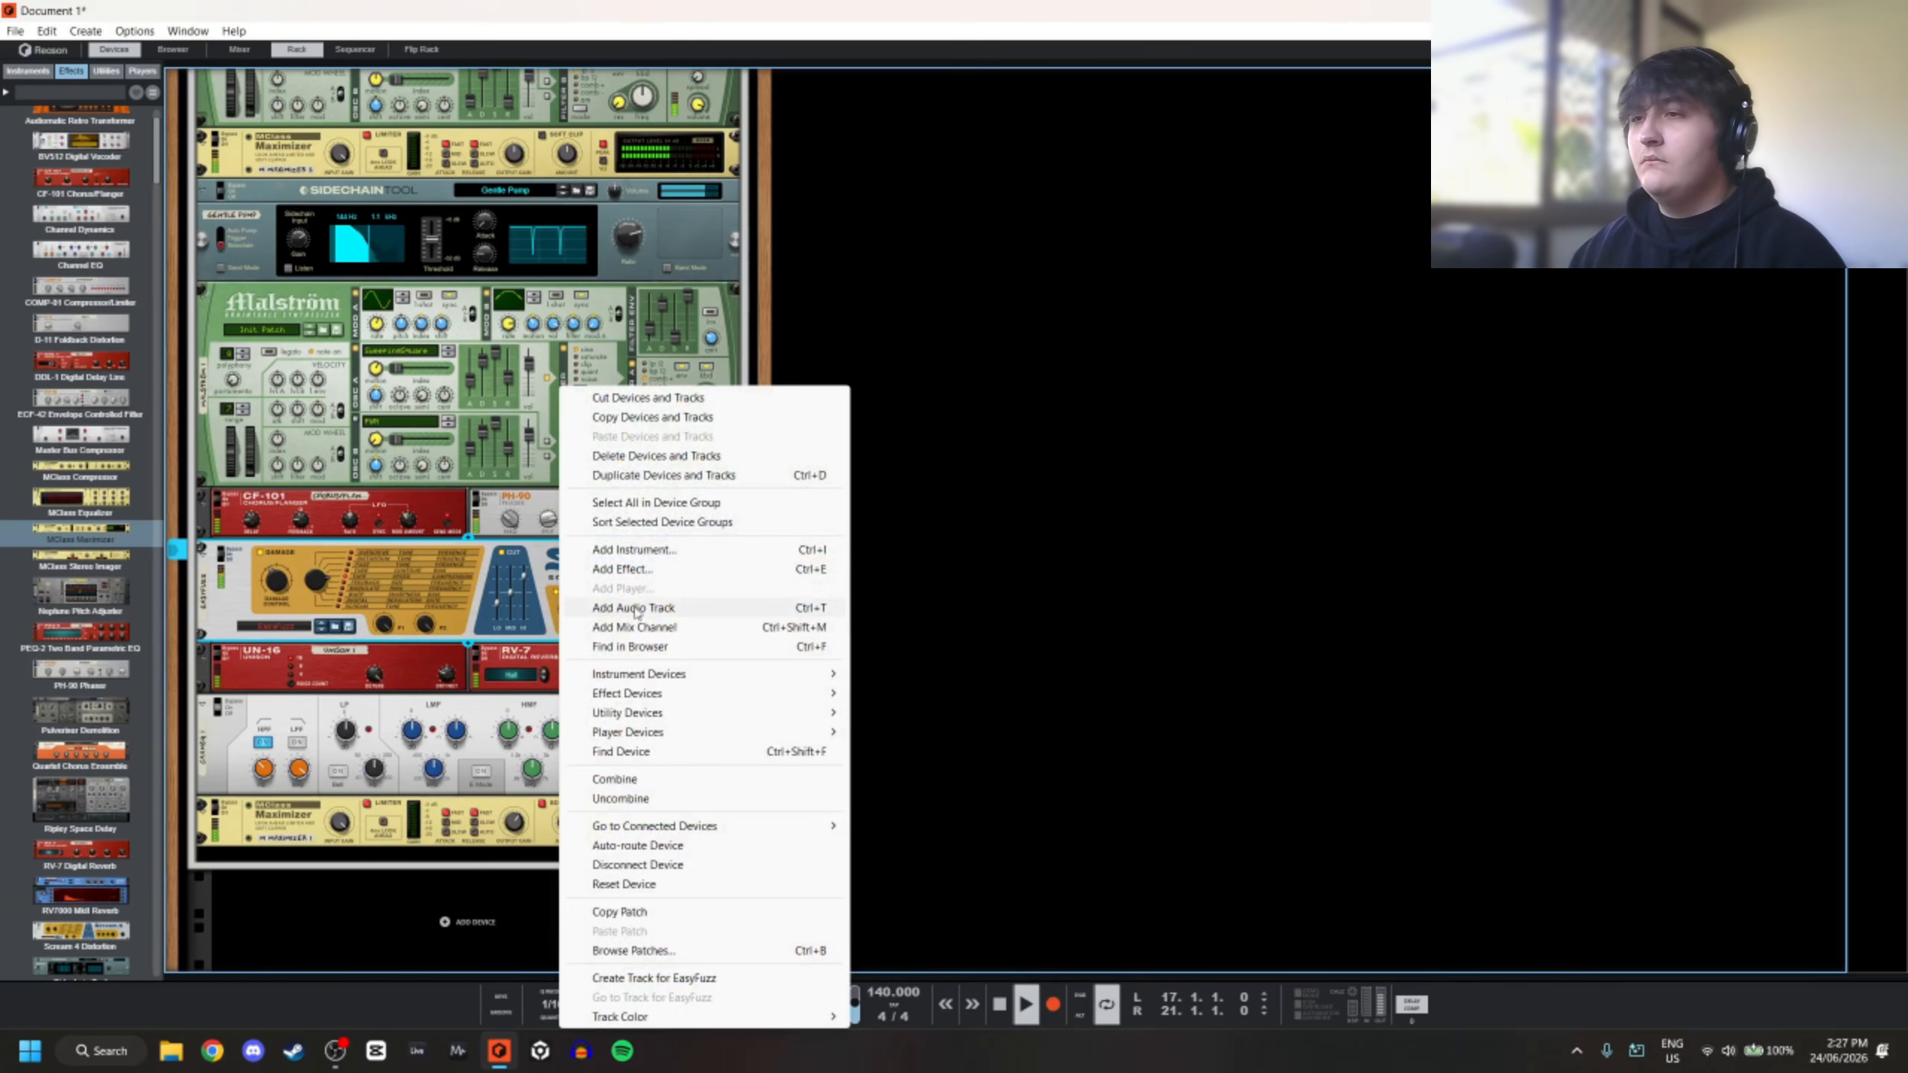
mouse_move(751, 694)
click(976, 143)
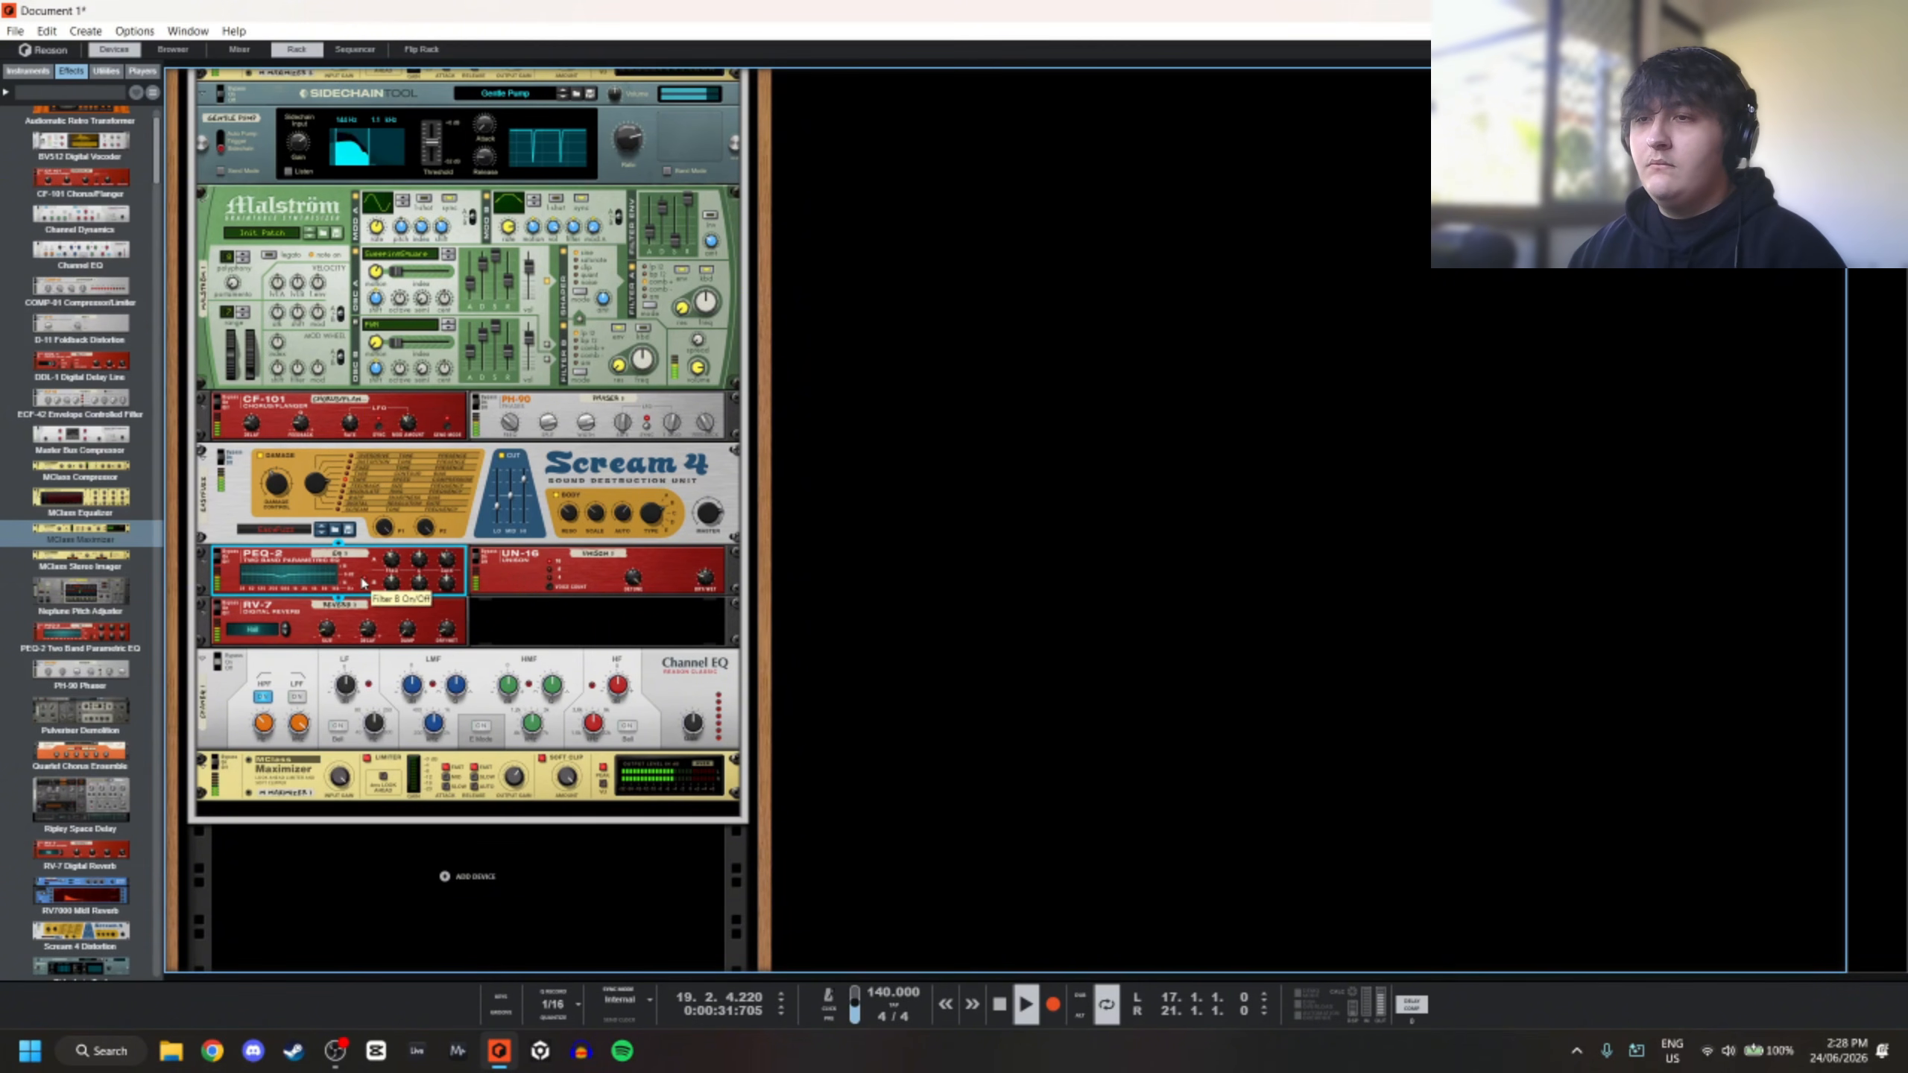
Switch from the rack to the sequencer to show the drum and bass tracks
scroll(356, 402, up, 5)
scroll(357, 402, up, 1)
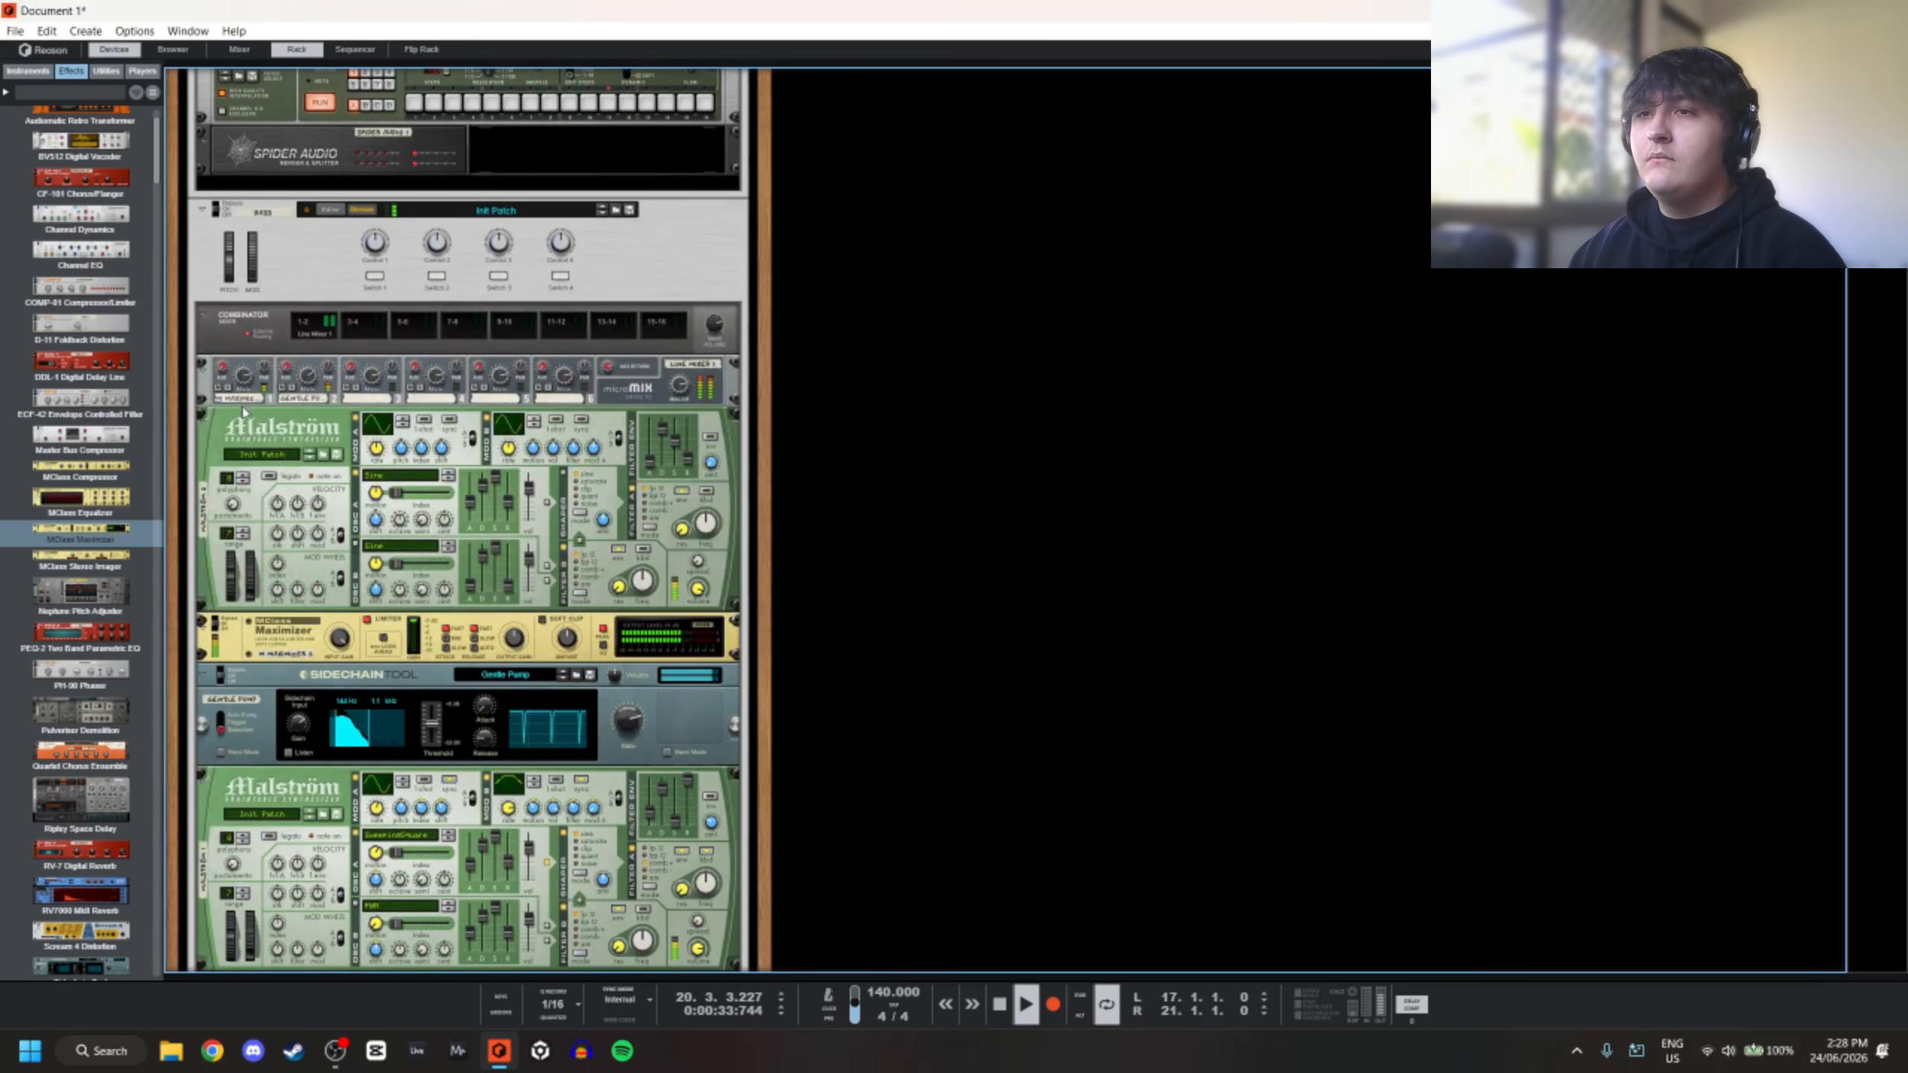
click(355, 49)
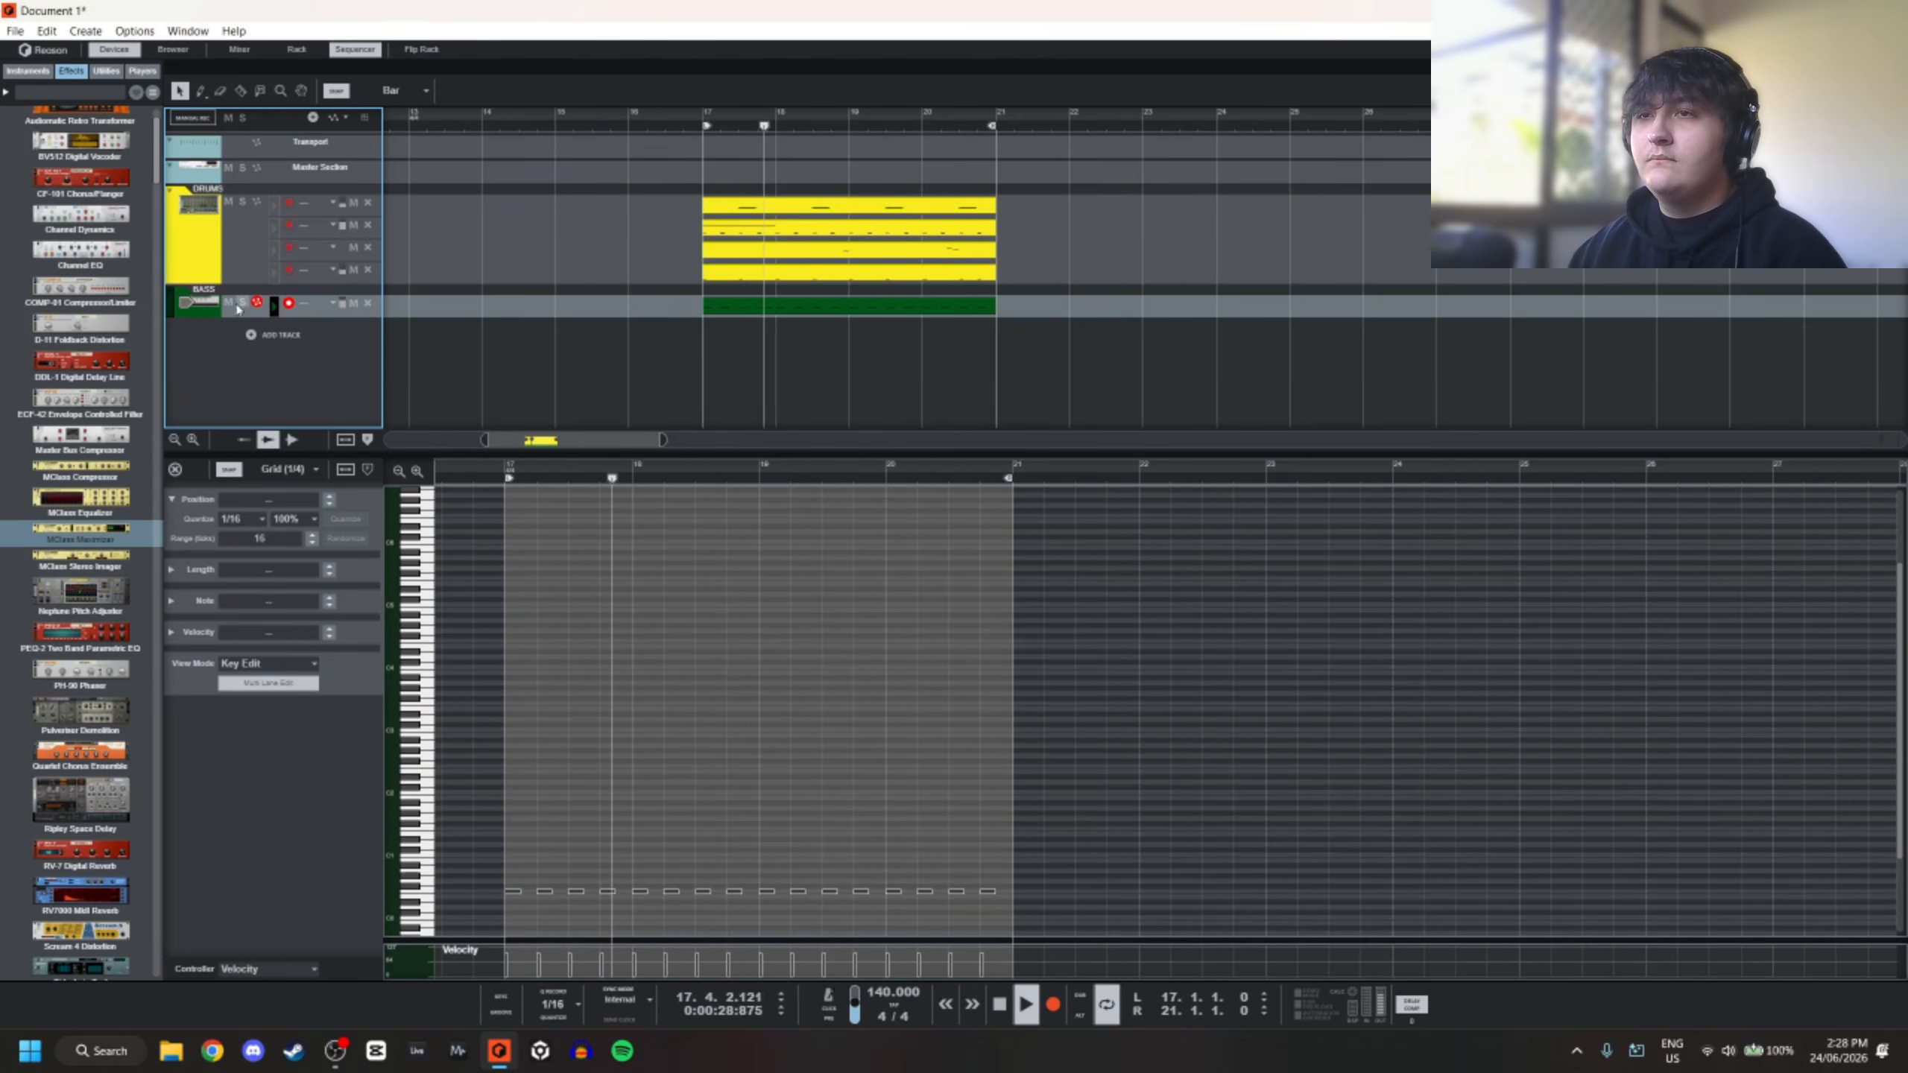
Return to the rack and adjust the Filter B frequency on the PEQ-2 that follows the Scream 4
click(296, 49)
scroll(563, 433, down, 6)
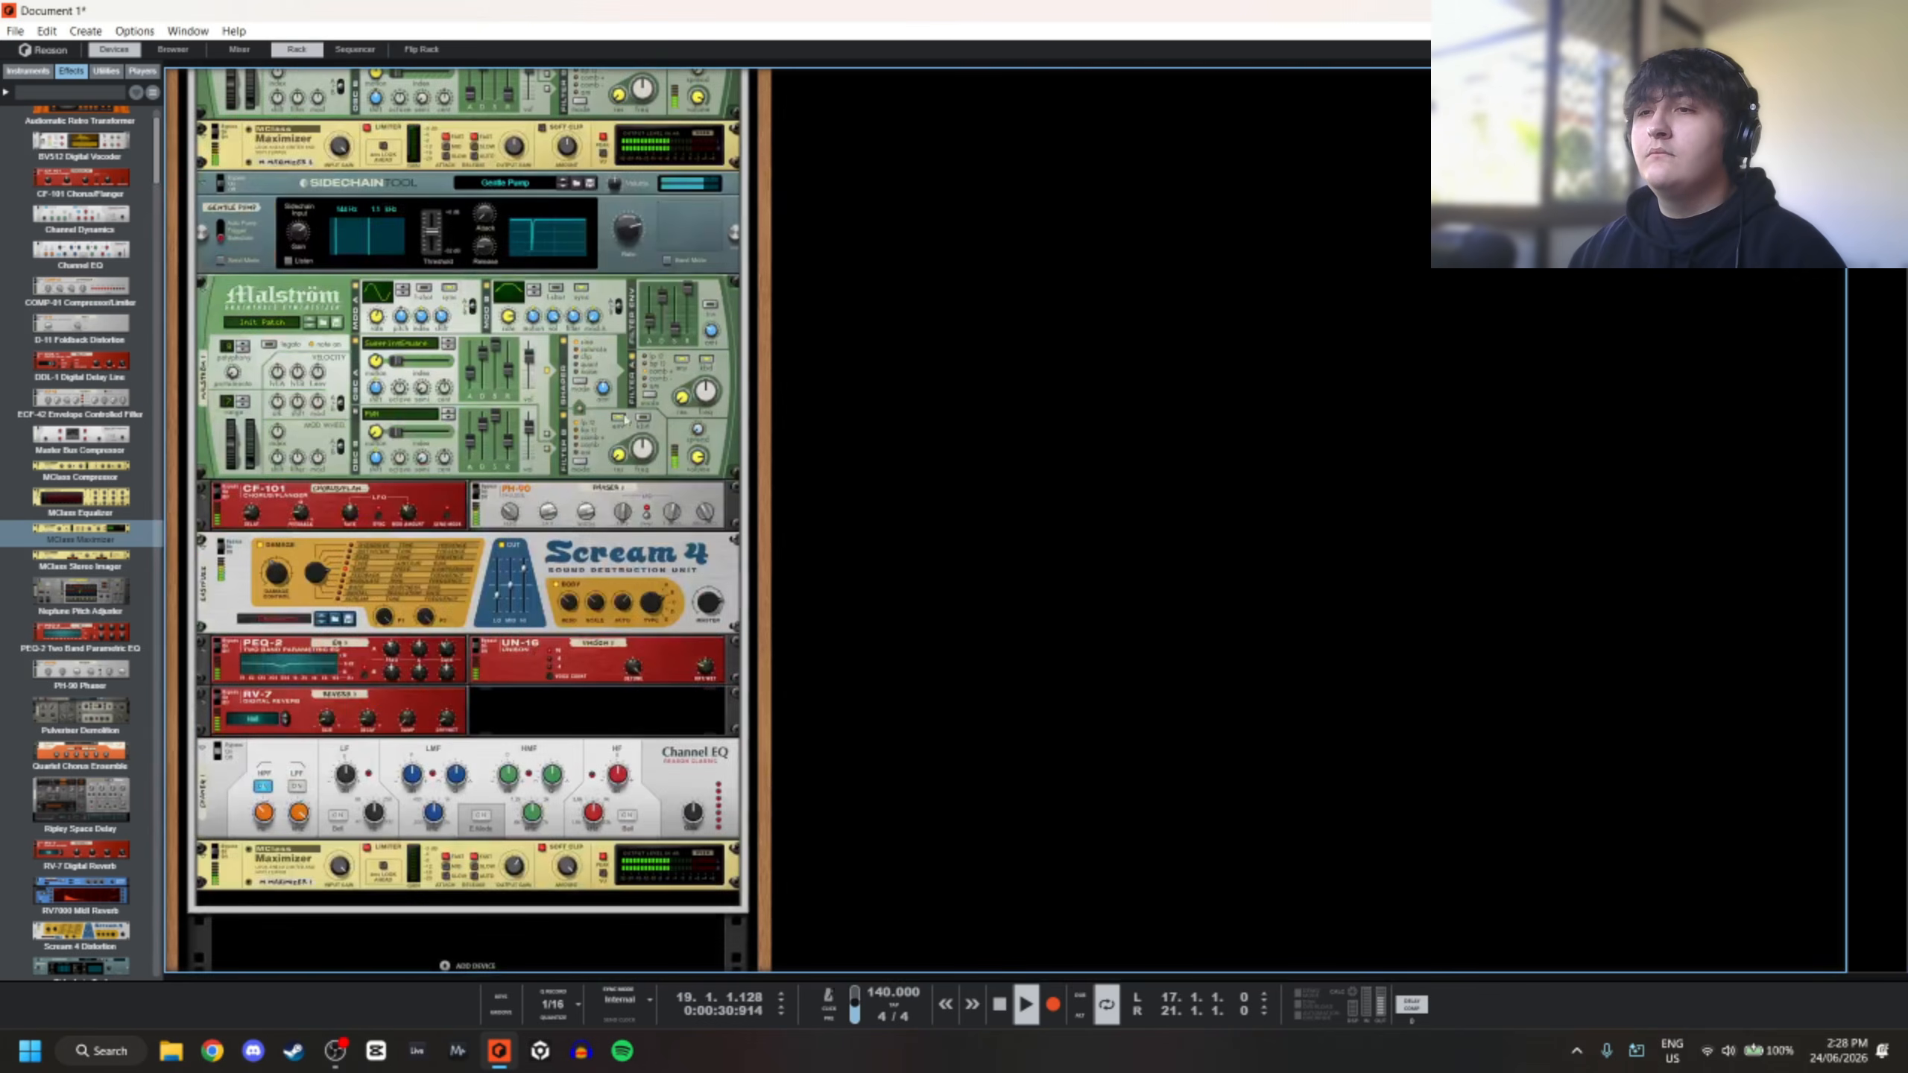
click(451, 594)
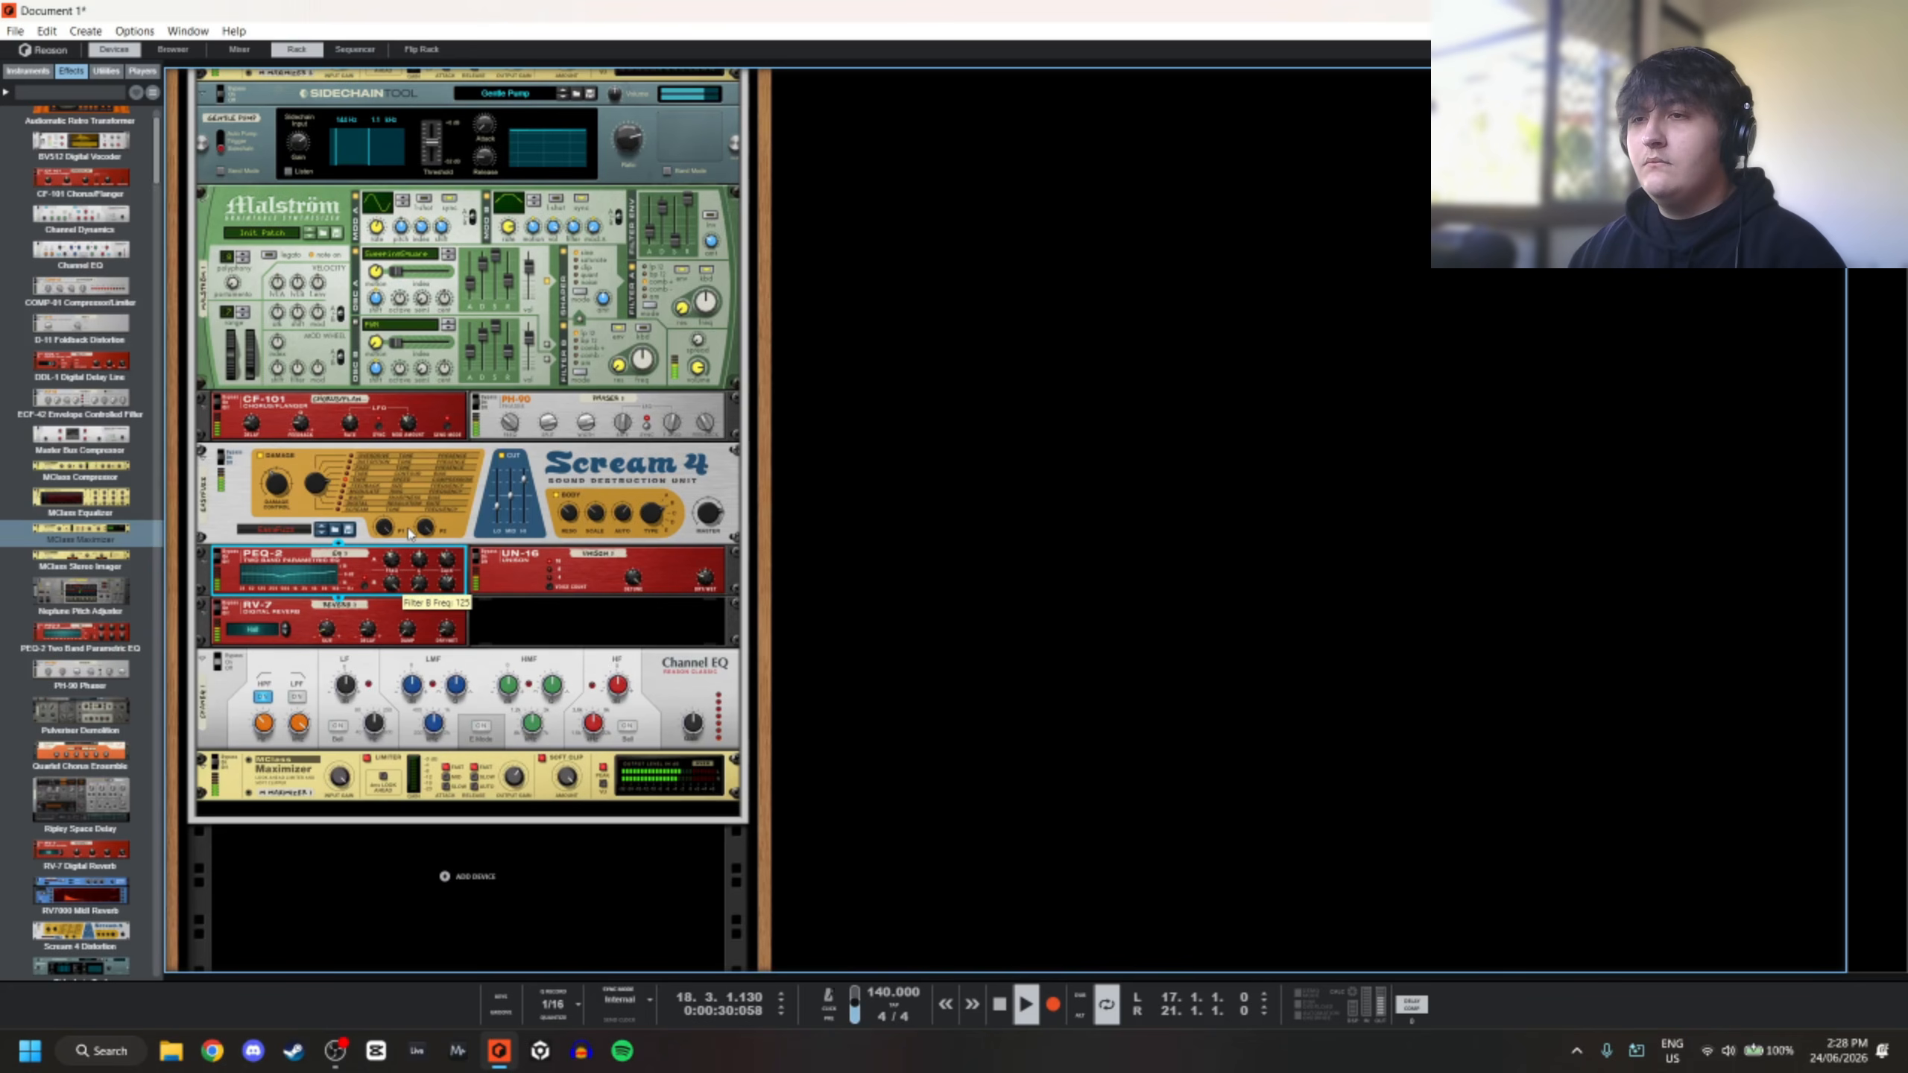
drag(415, 520, 421, 565)
drag(433, 678, 448, 576)
click(512, 613)
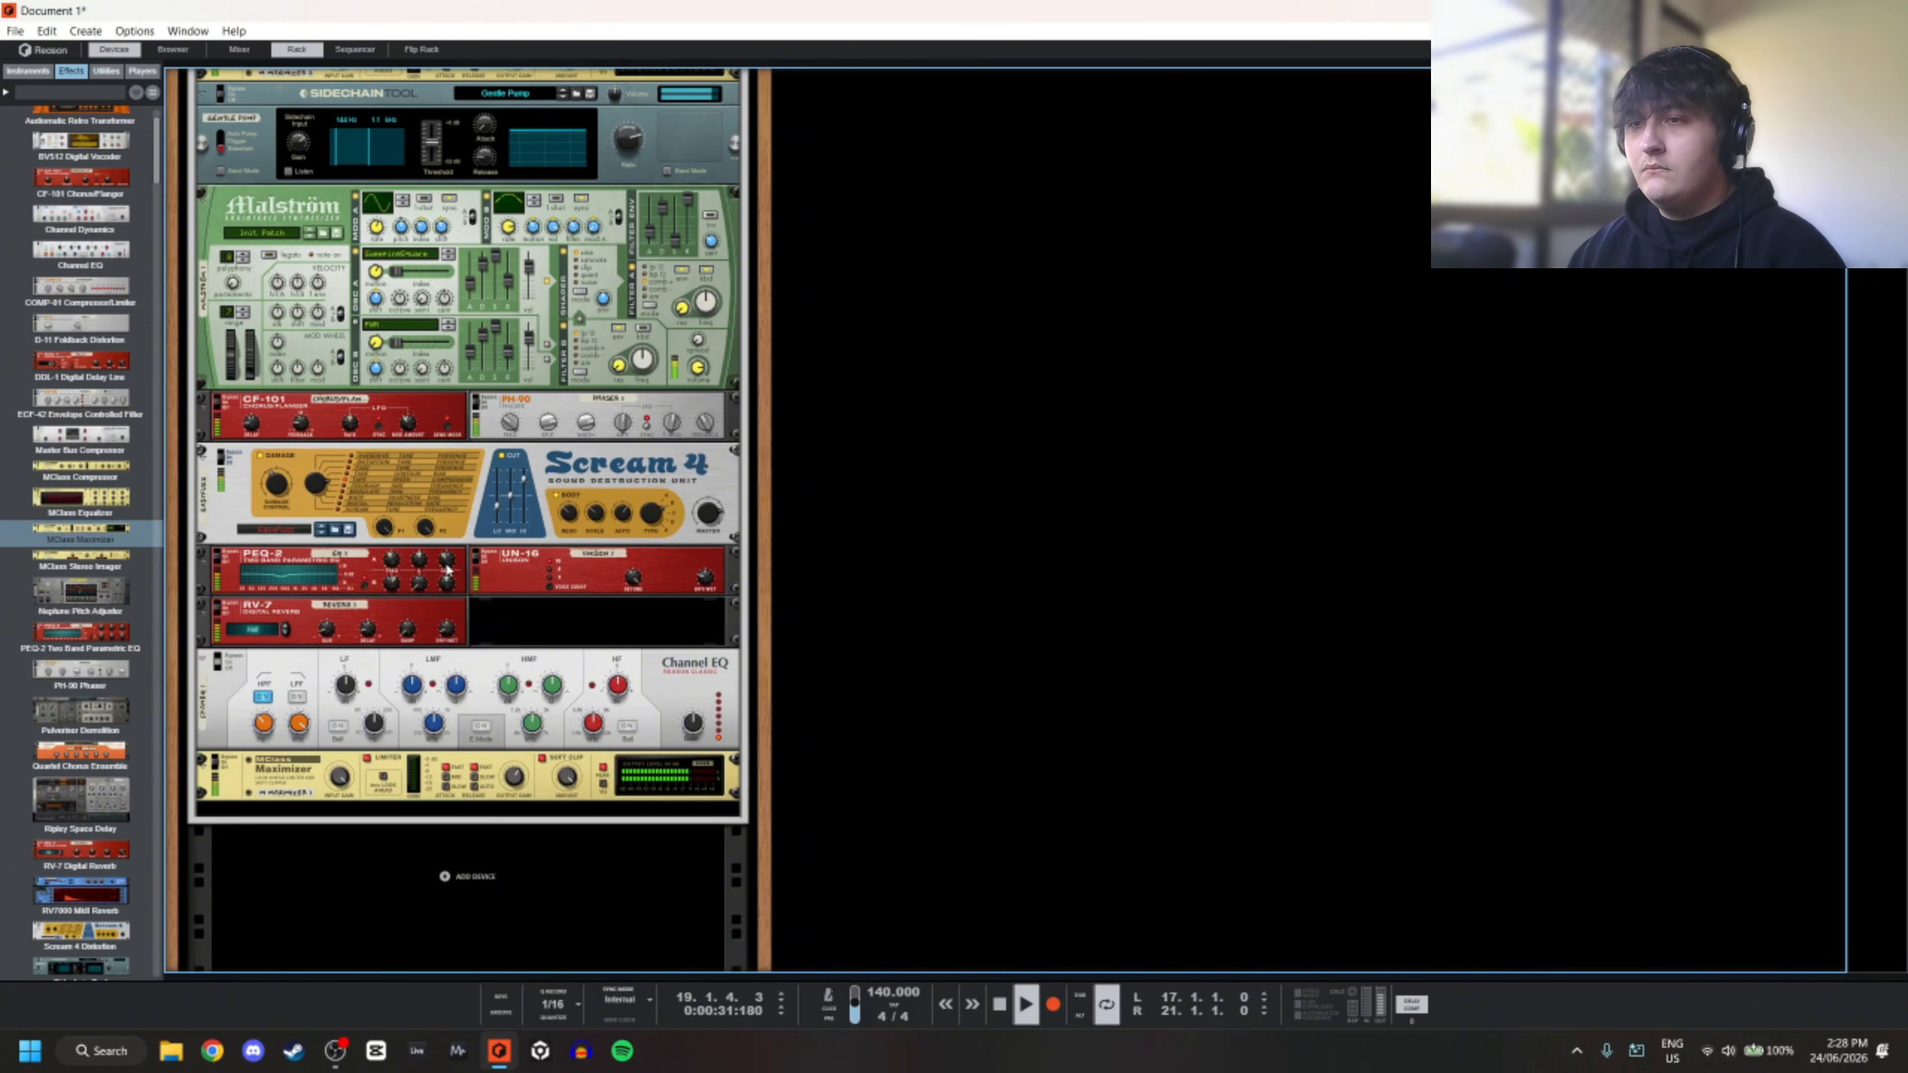
Fine-tune the Filter B frequency and gain and the Filter A frequency on the PEQ-2 following the Scream 4
click(447, 582)
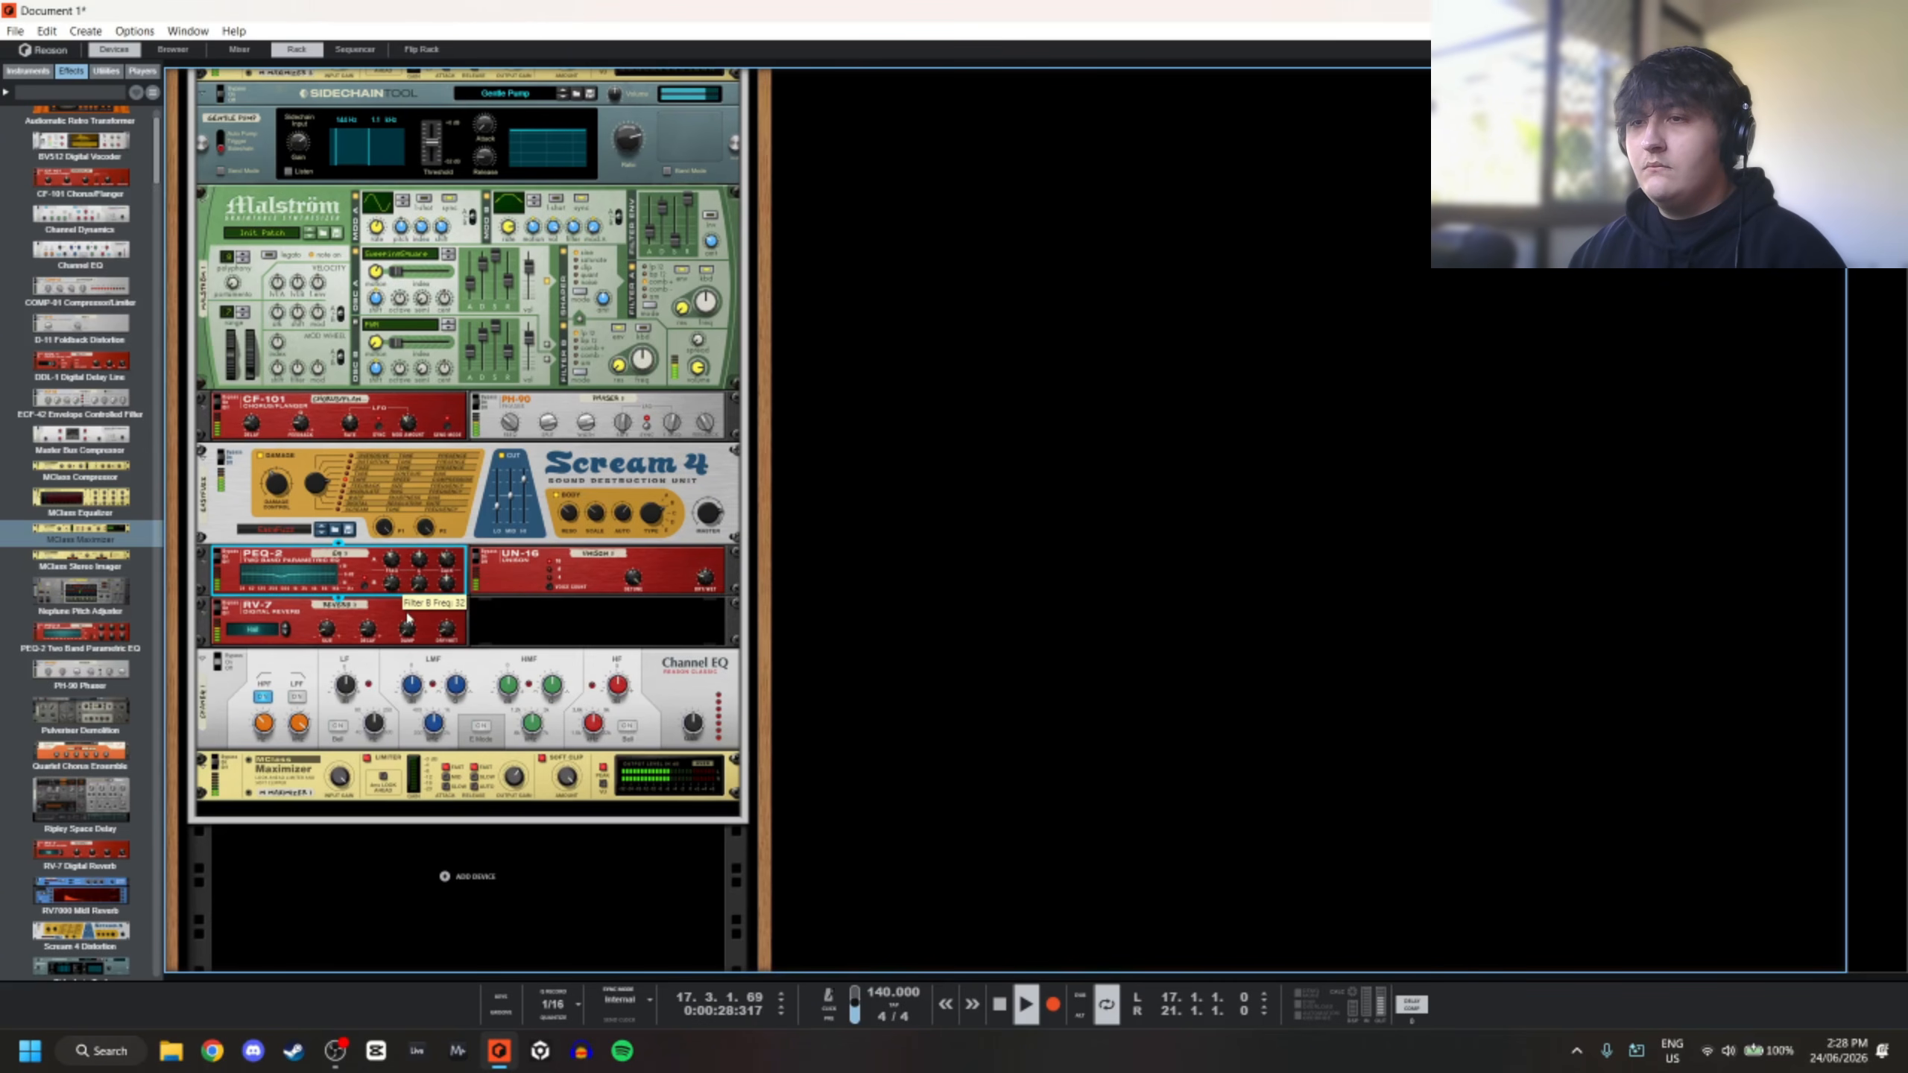
drag(449, 586, 453, 575)
right_click(446, 584)
drag(446, 584, 449, 558)
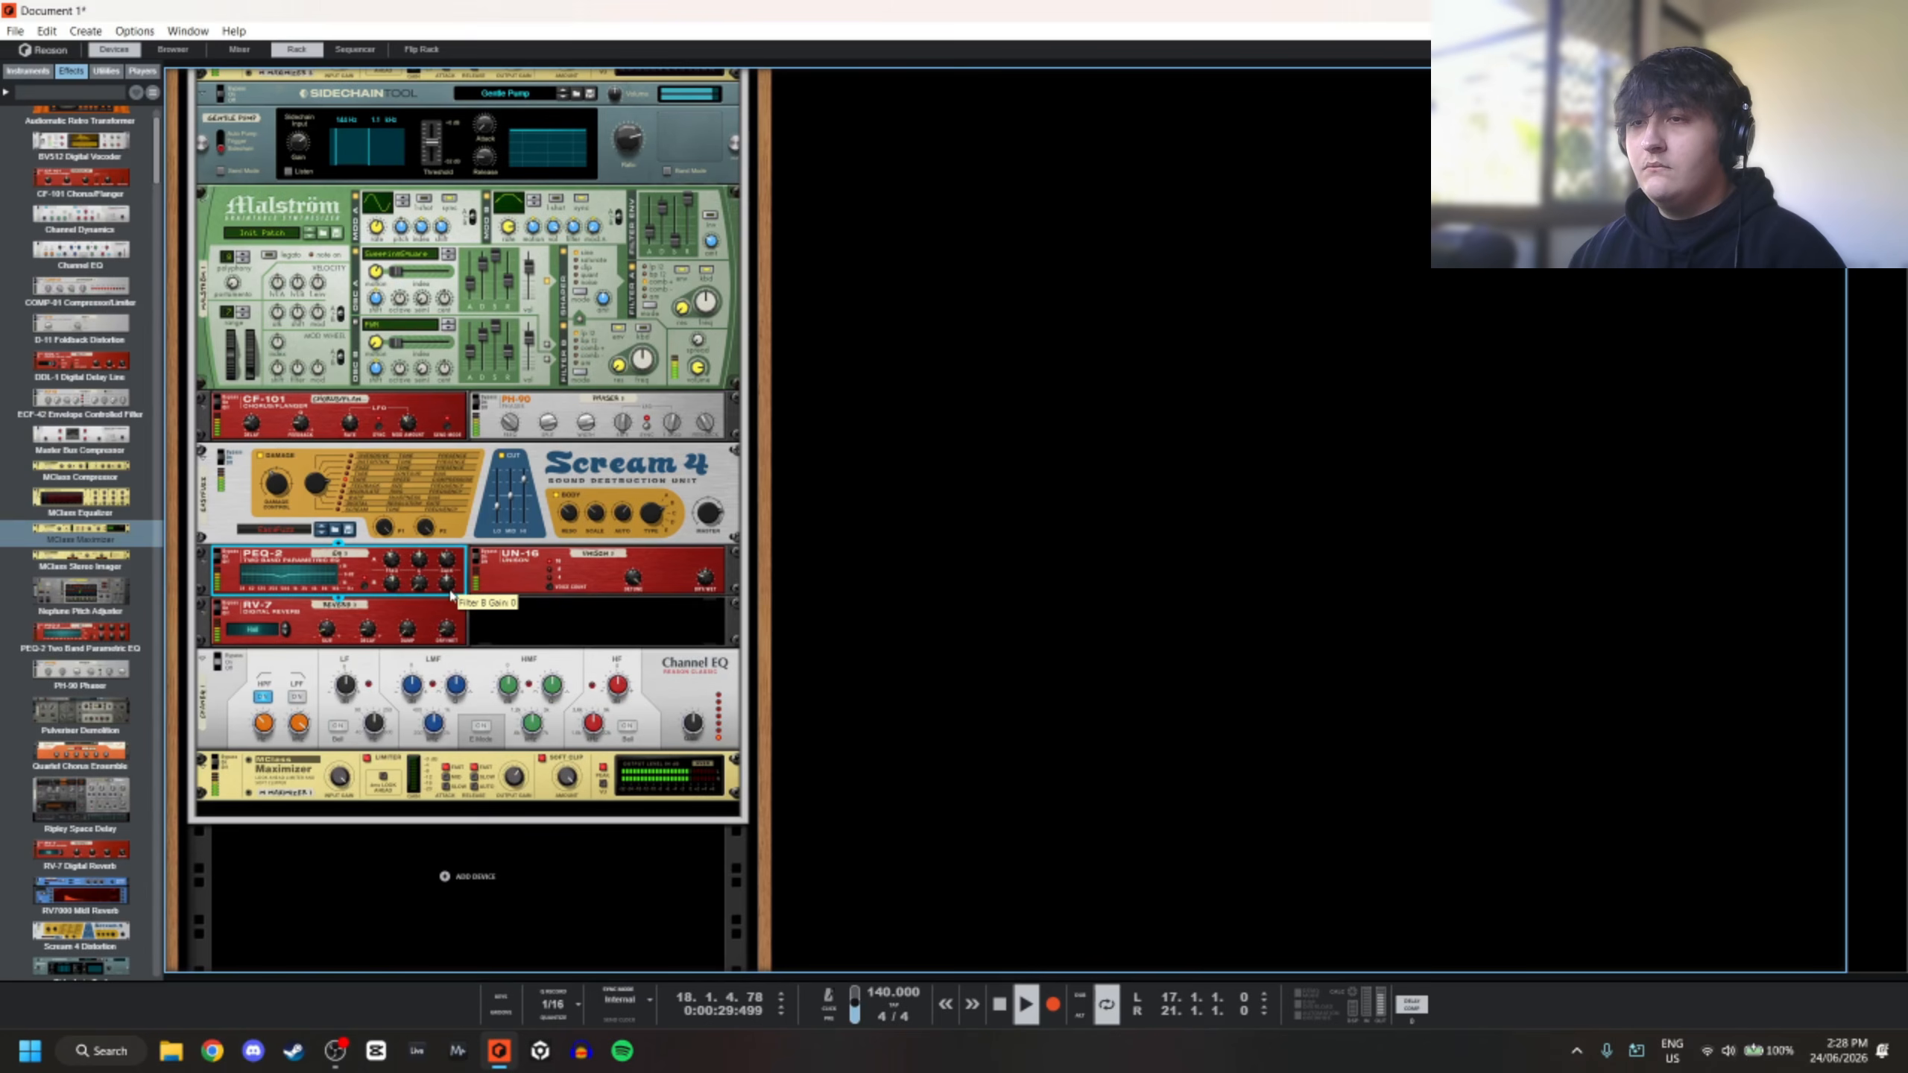
drag(451, 579, 452, 588)
drag(465, 509, 466, 518)
drag(399, 572, 406, 555)
right_click(403, 574)
click(395, 576)
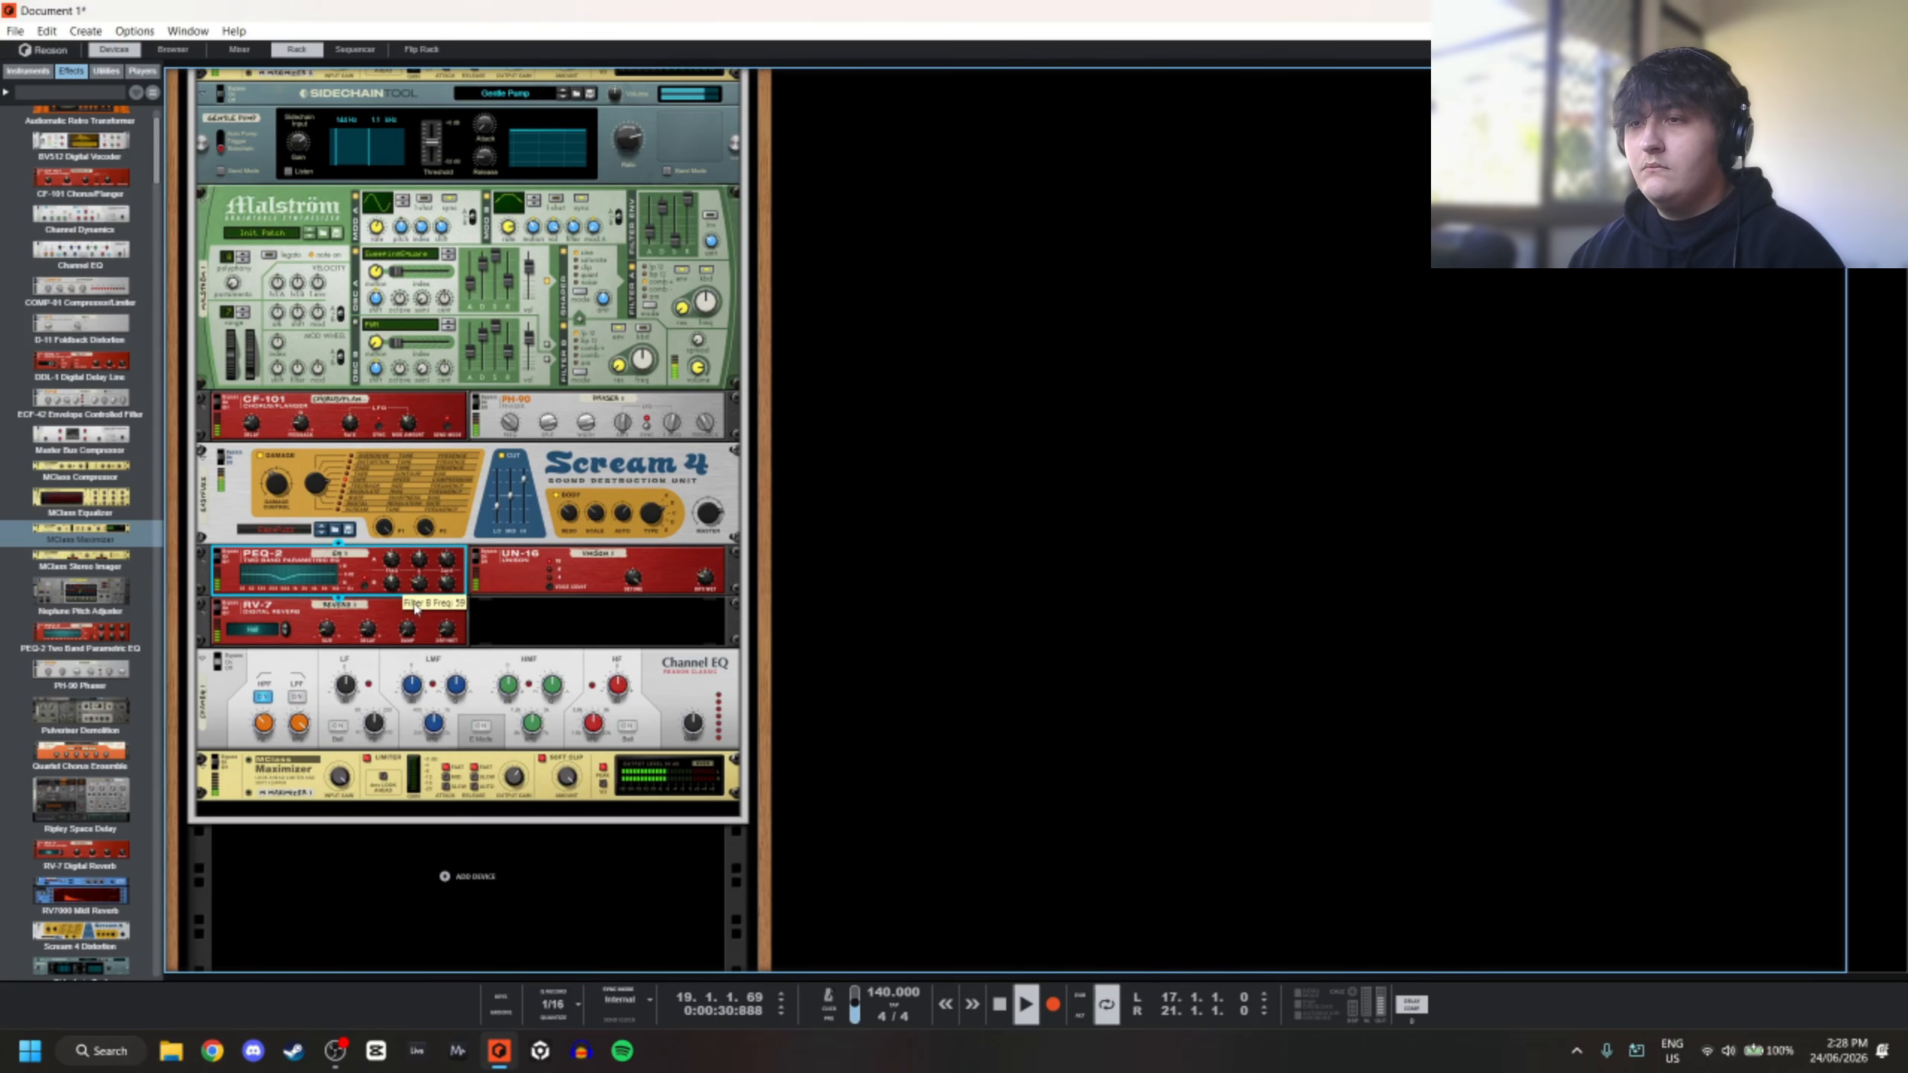
scroll(568, 620, up, 6)
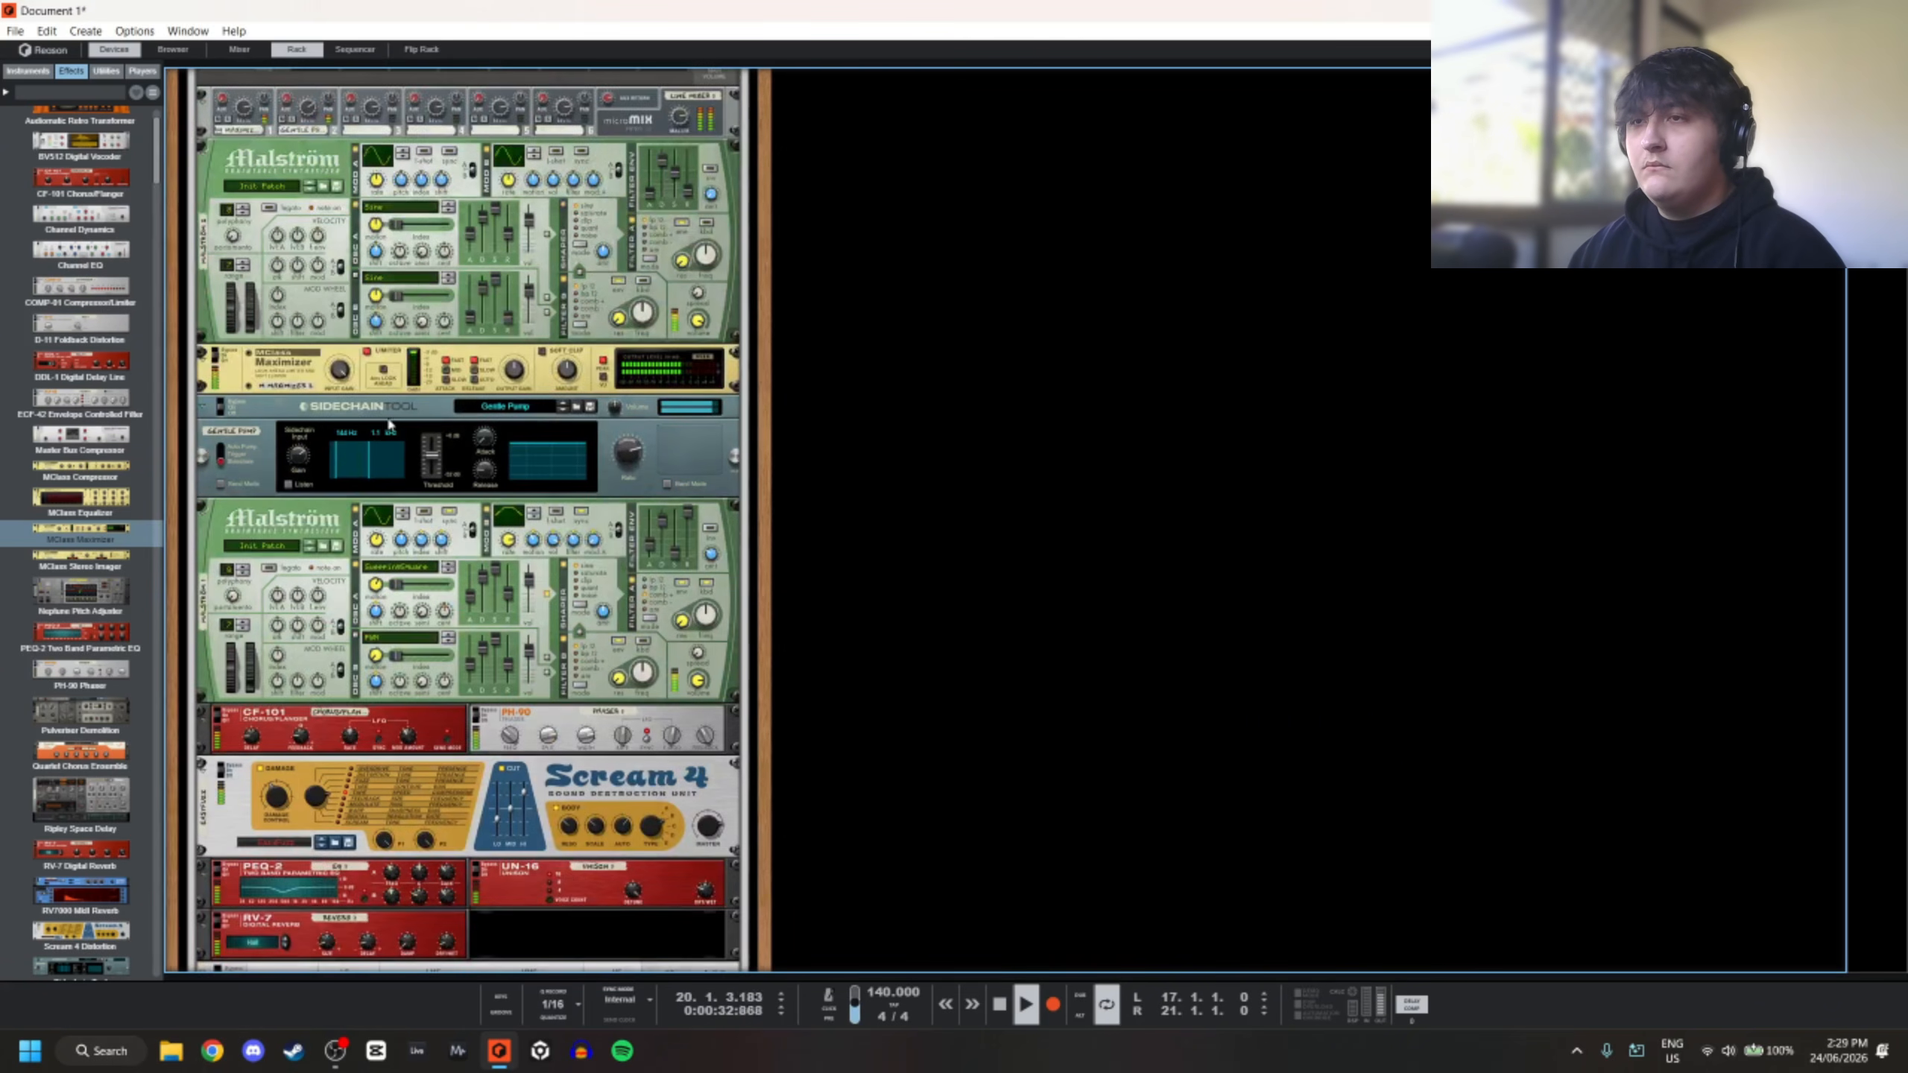
scroll(953, 426, down, 6)
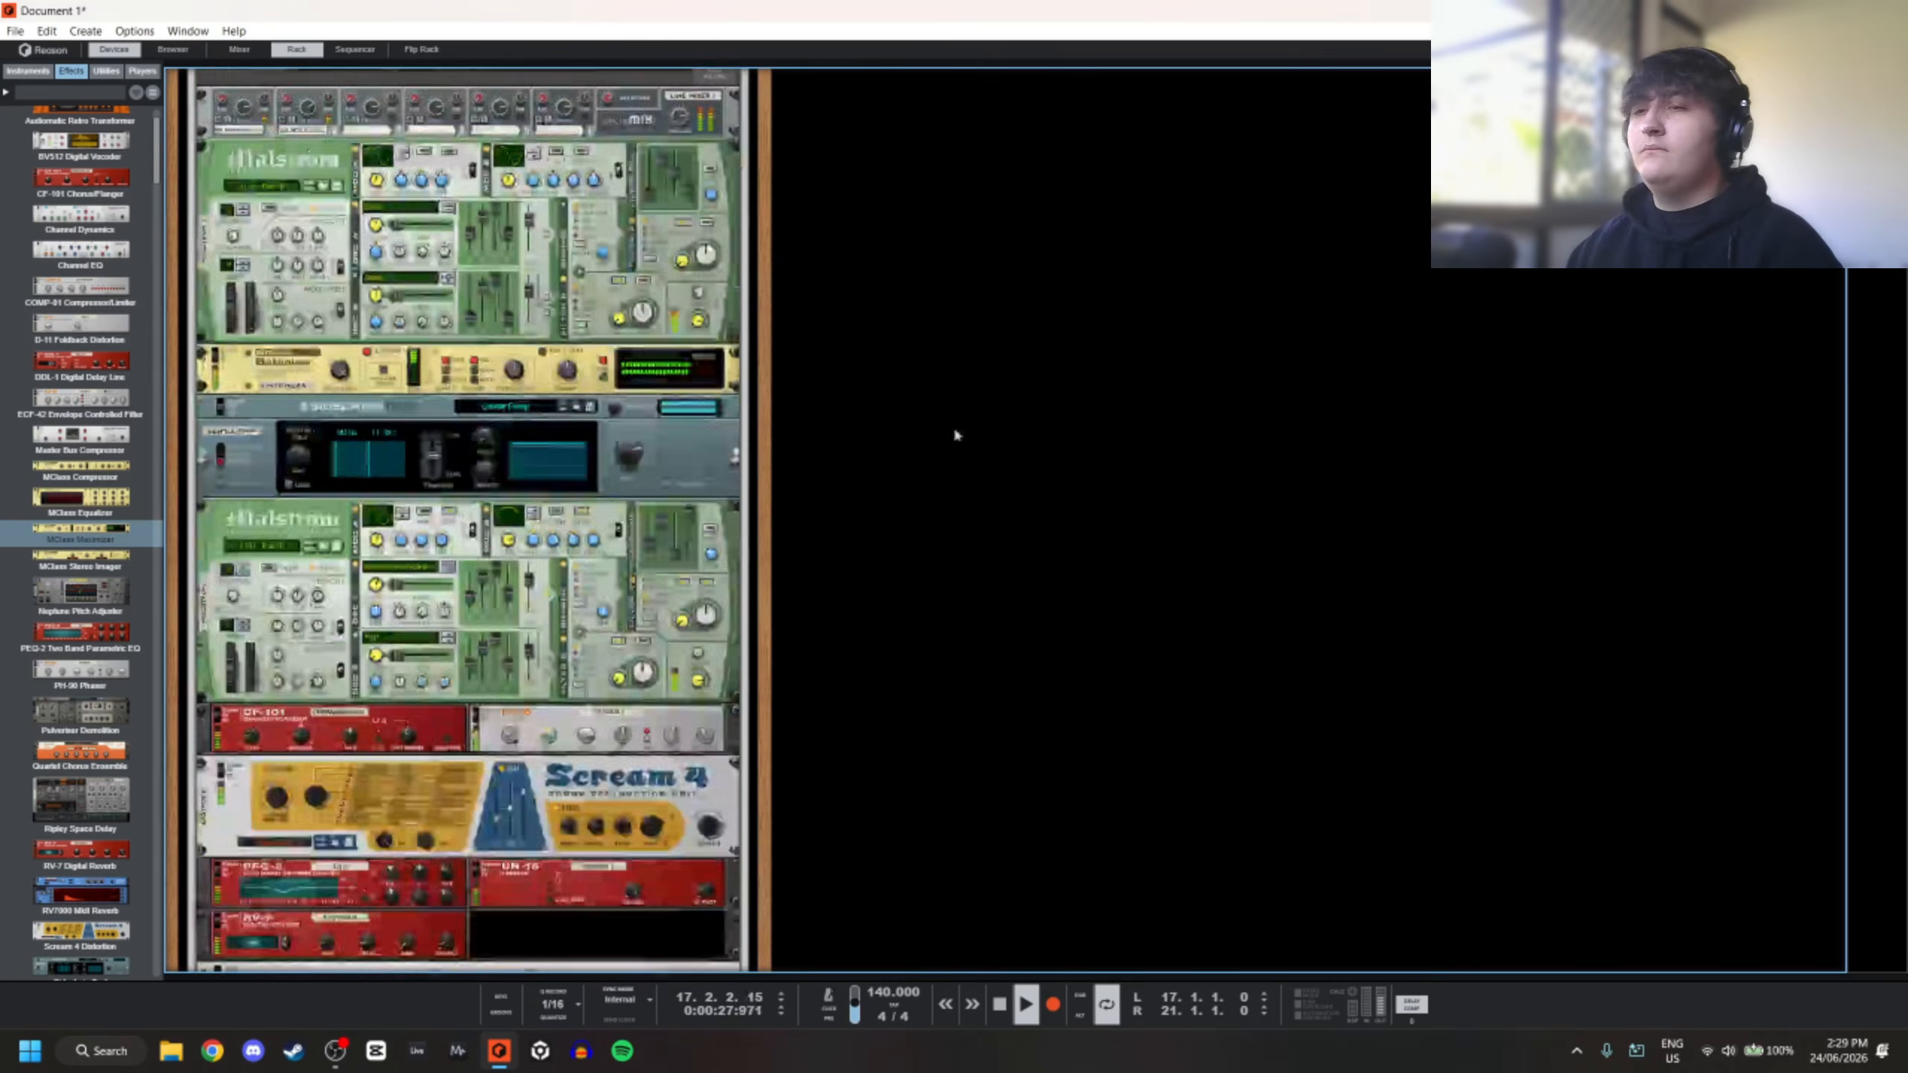
Adjust the frequency modulation and feedback of the PH-90 Phaser in the bass effects chain
click(300, 497)
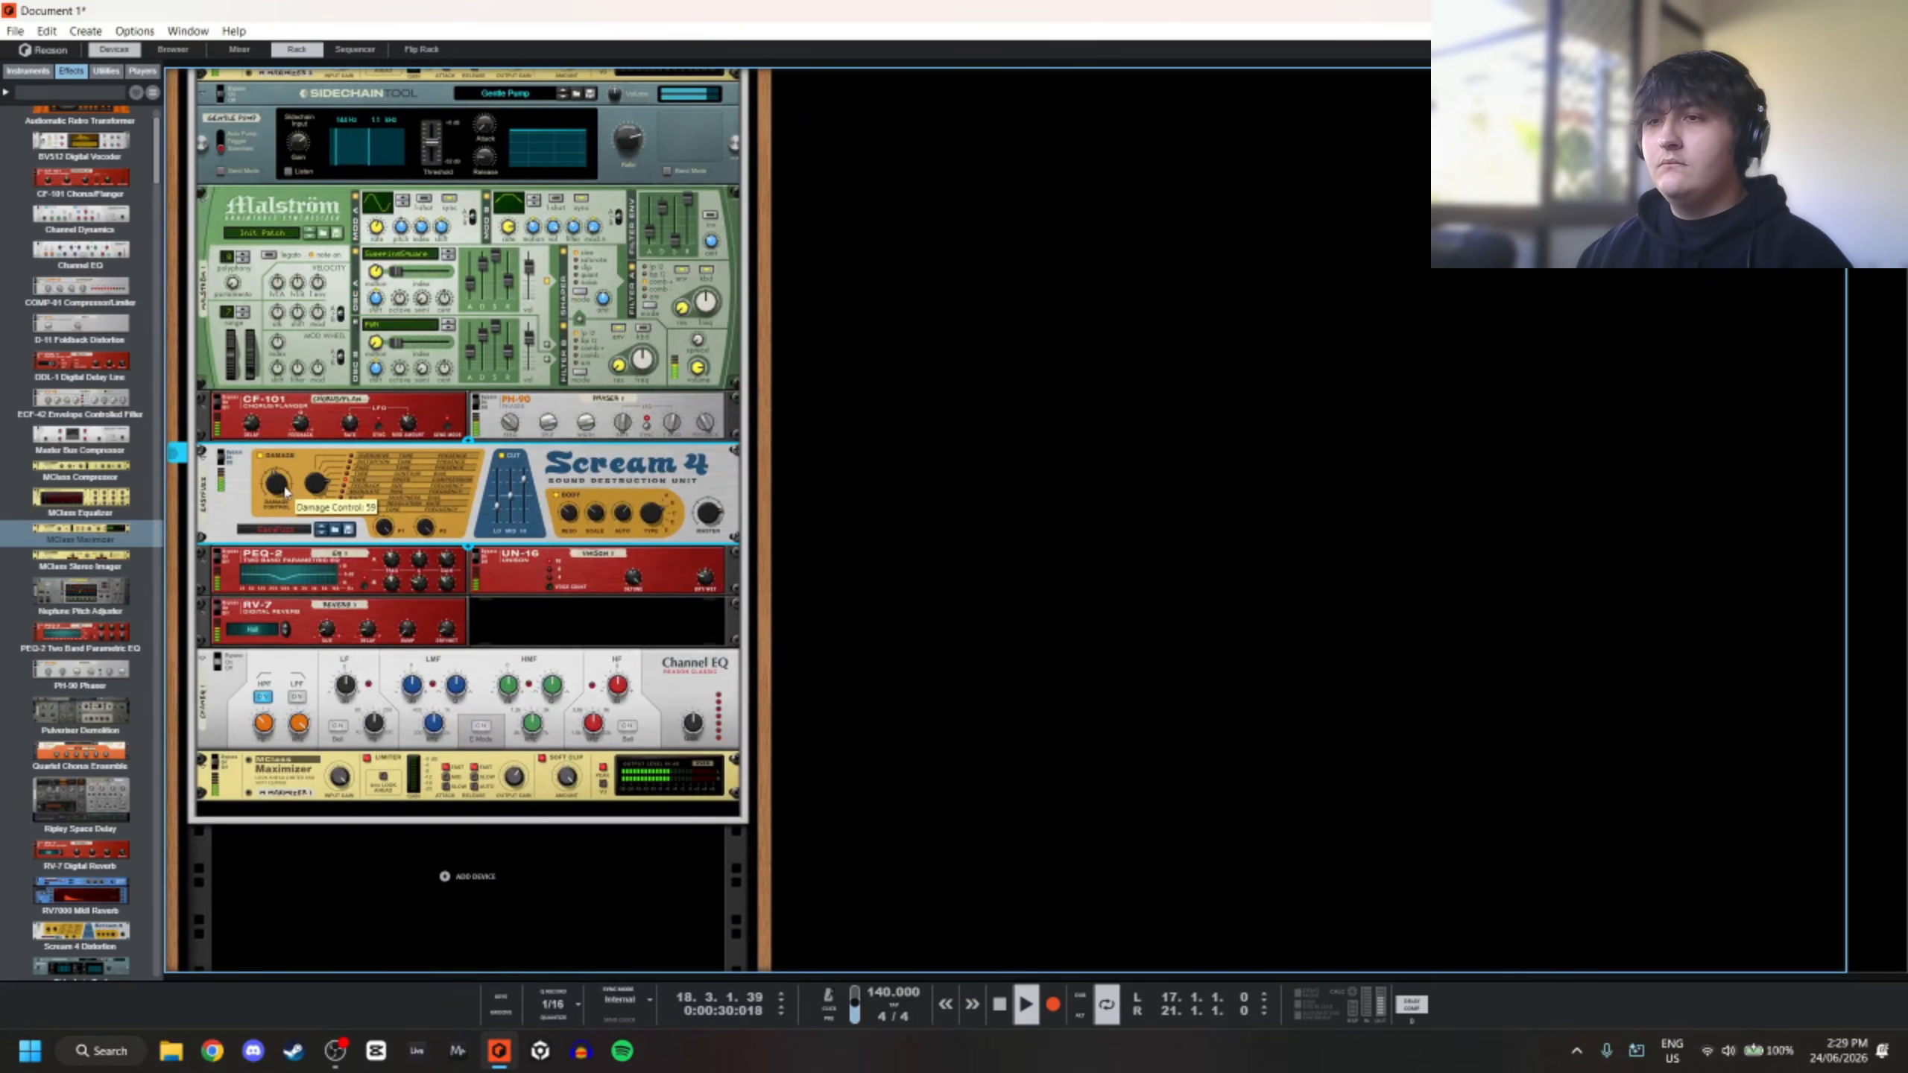
click(682, 436)
drag(685, 448, 677, 397)
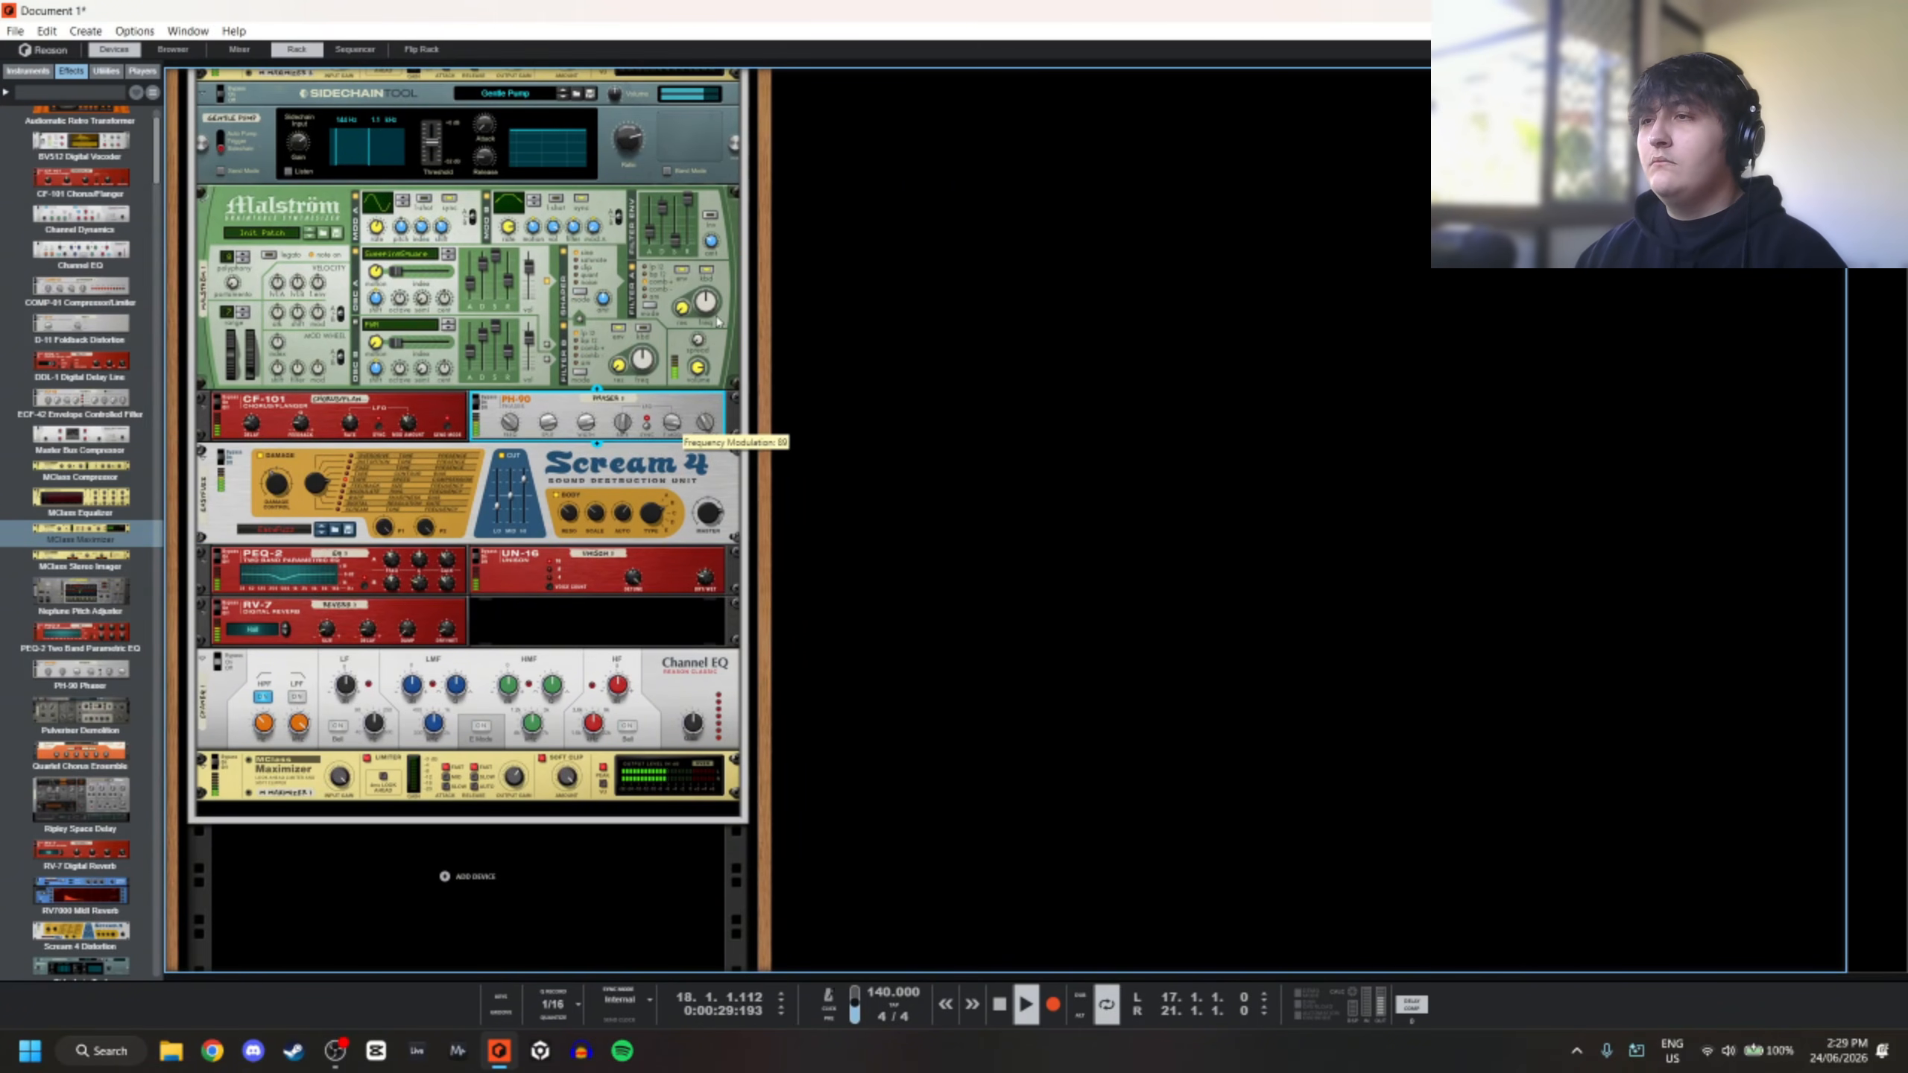
ctrl+click(675, 432)
ctrl+click(673, 426)
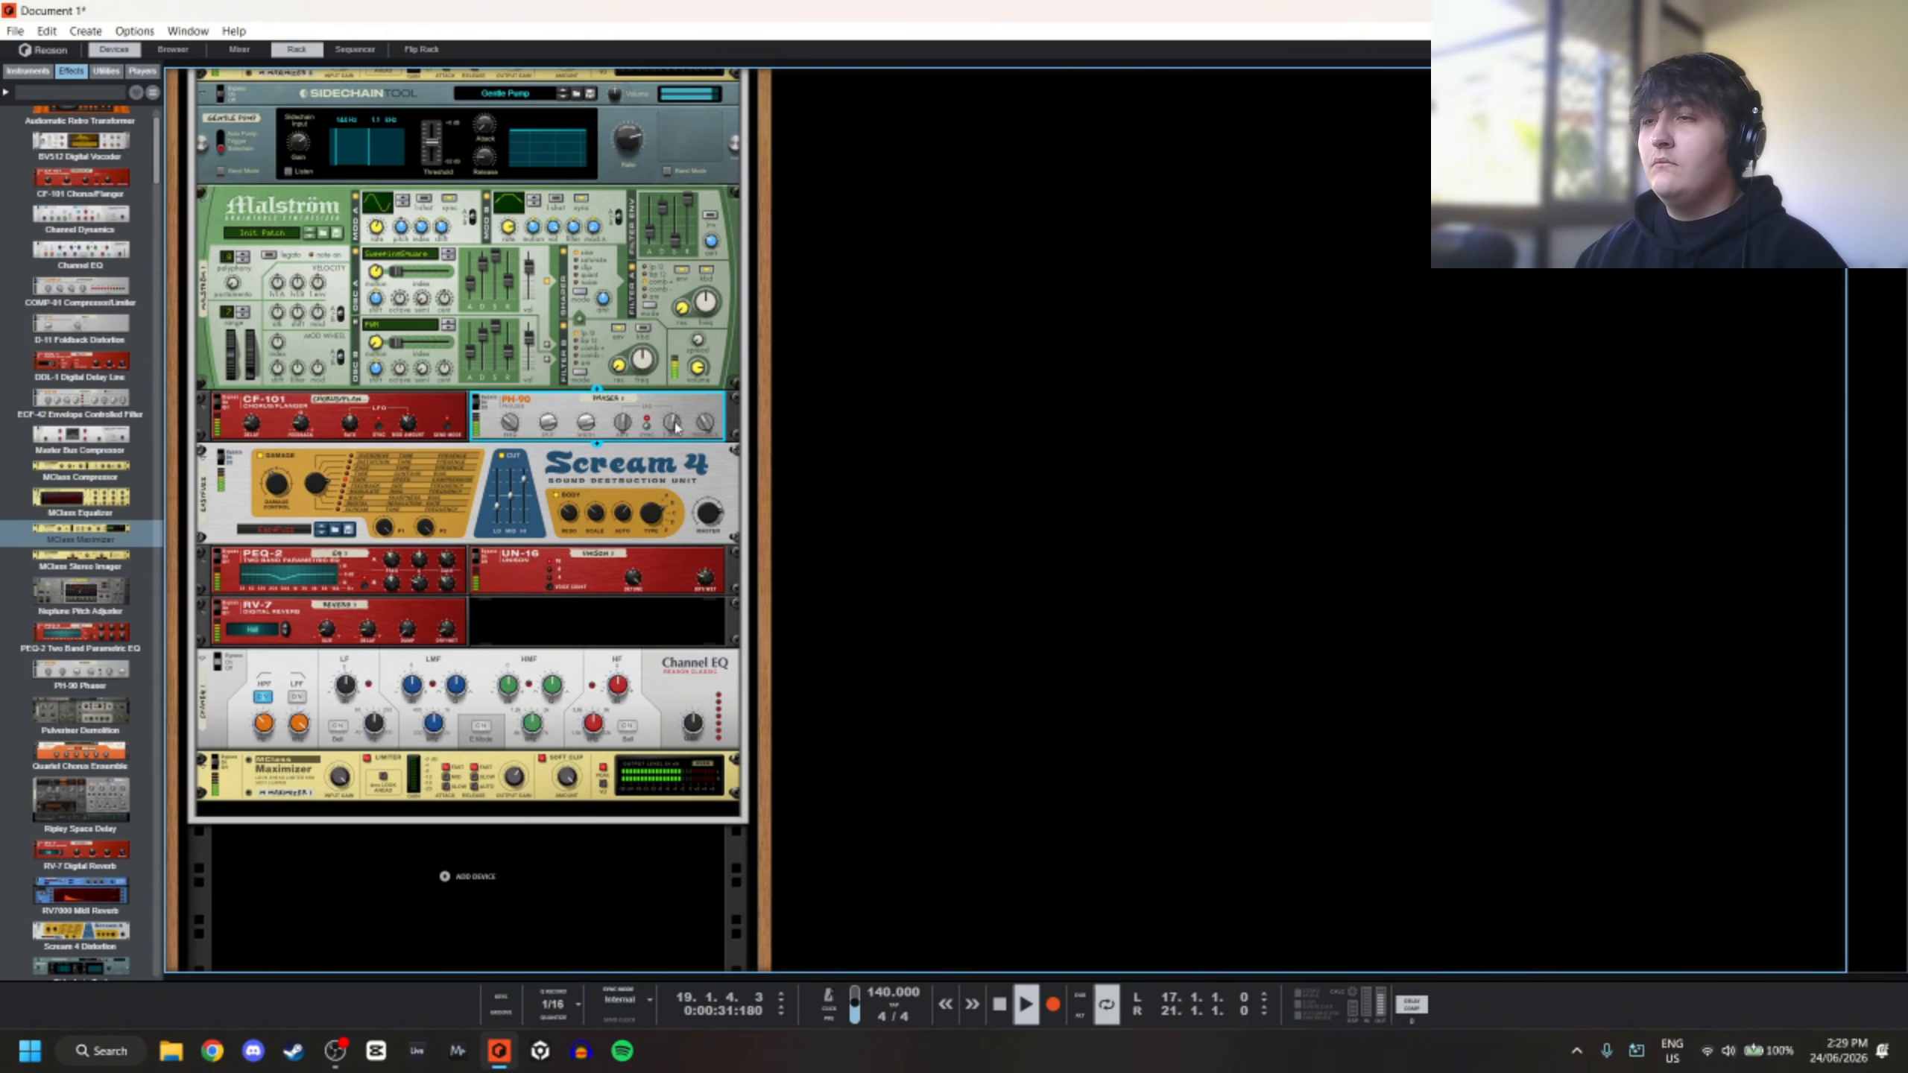
drag(674, 426, 690, 453)
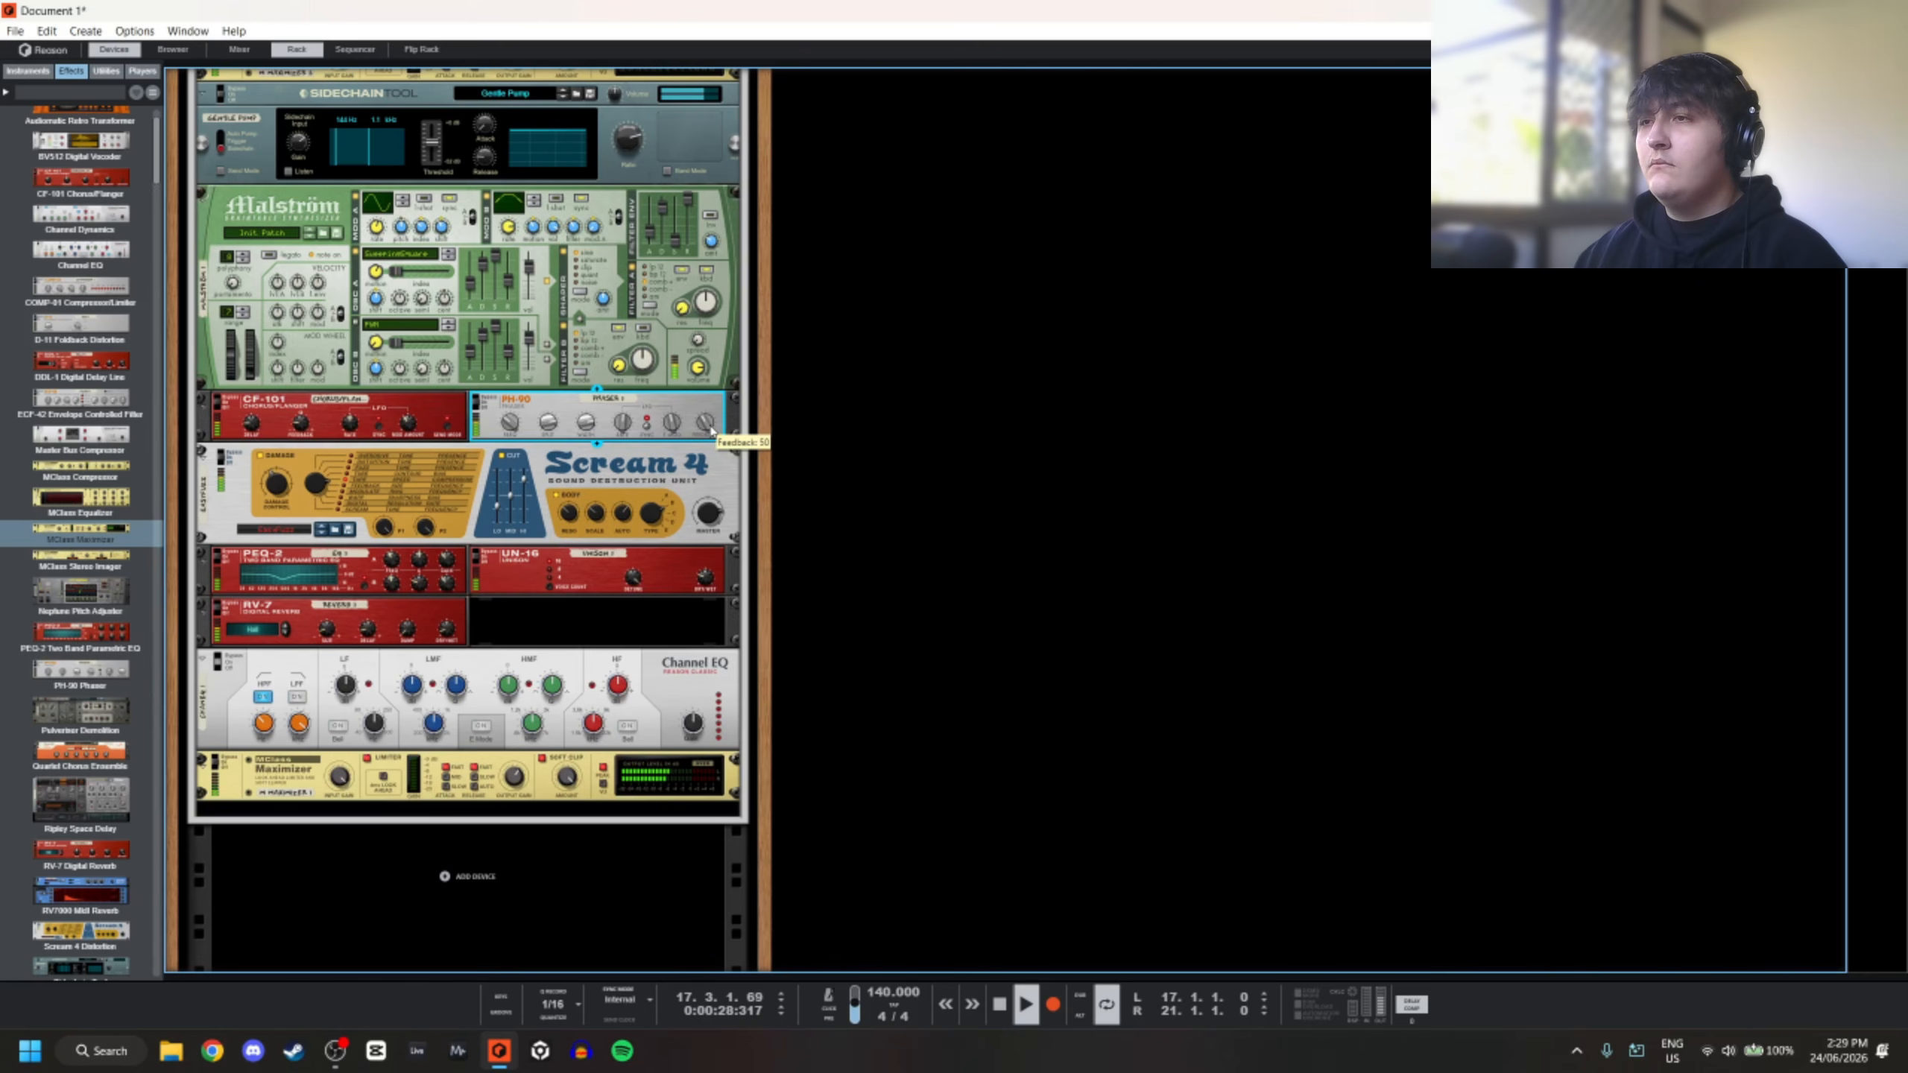
drag(710, 430, 744, 506)
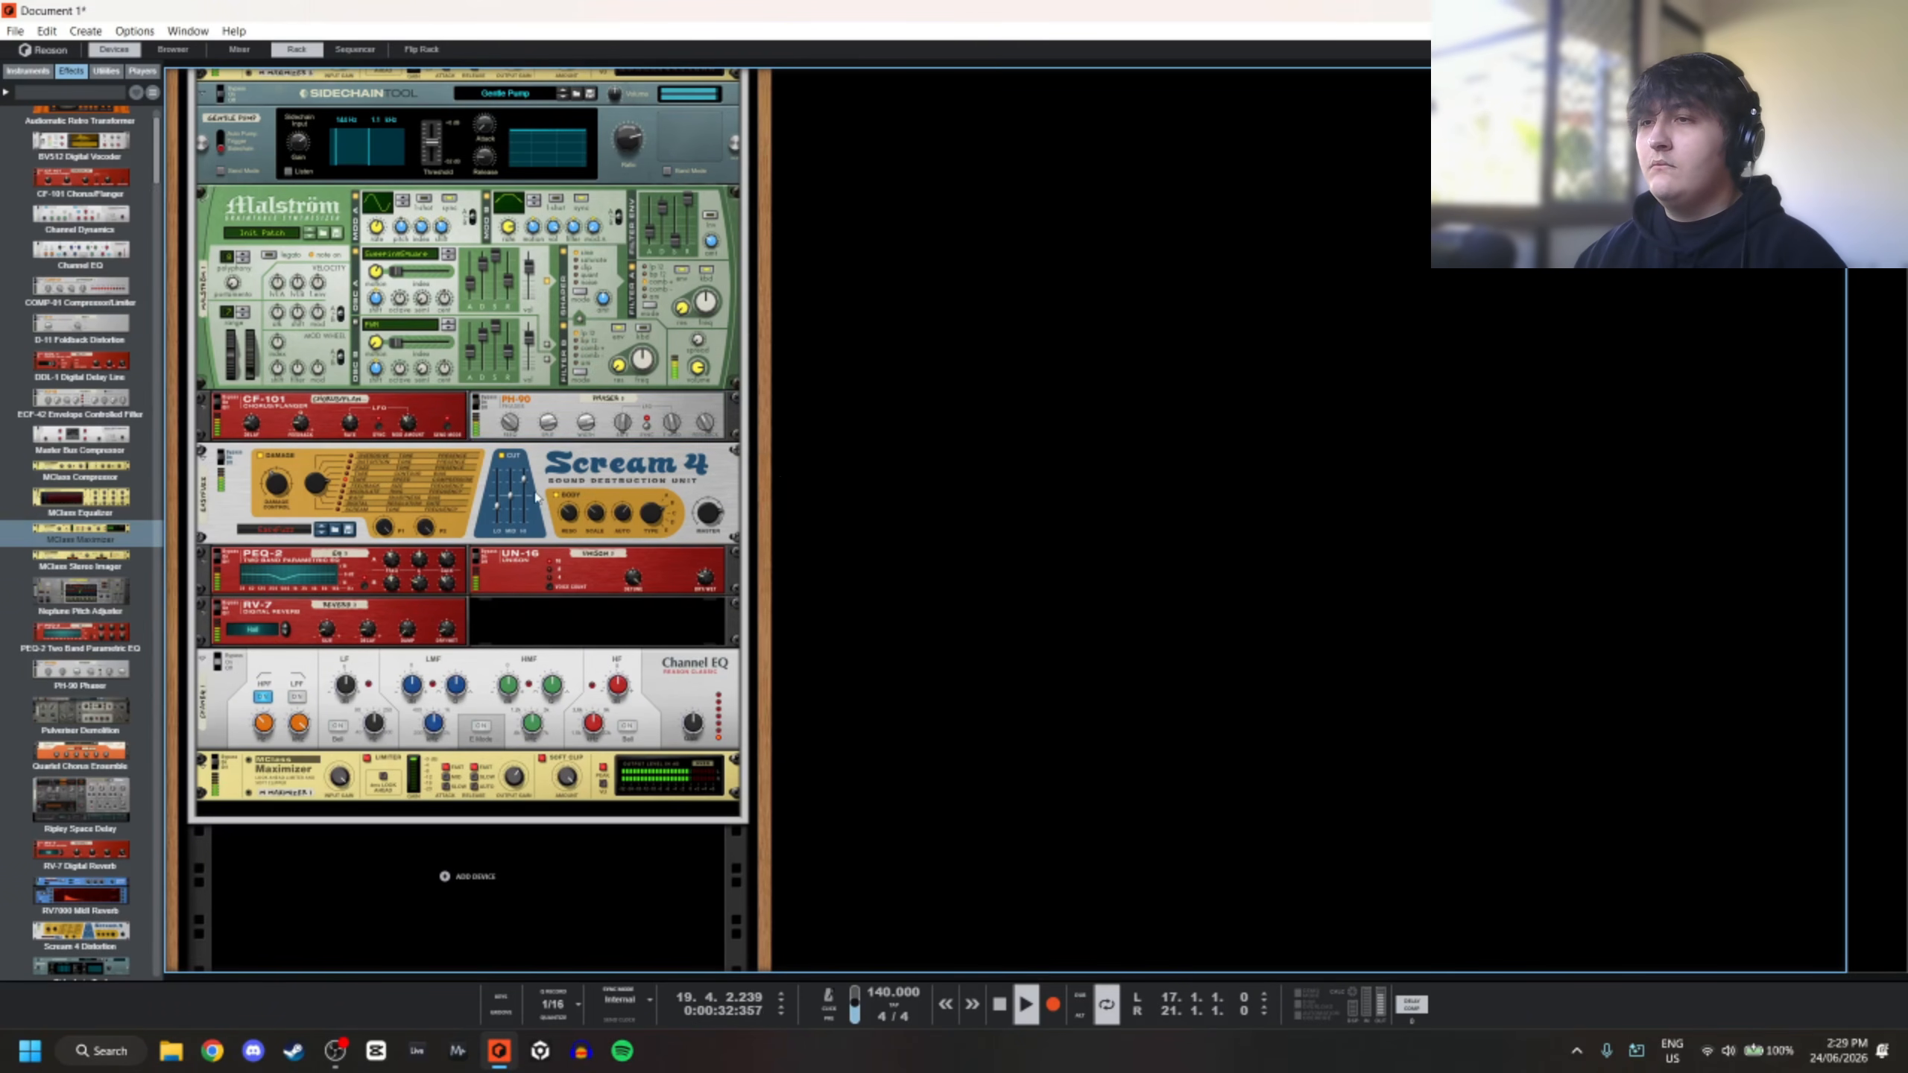
Adjust the Scream 4's high-band cut slider and the bass Malström's Filter A resonance
drag(523, 489, 536, 521)
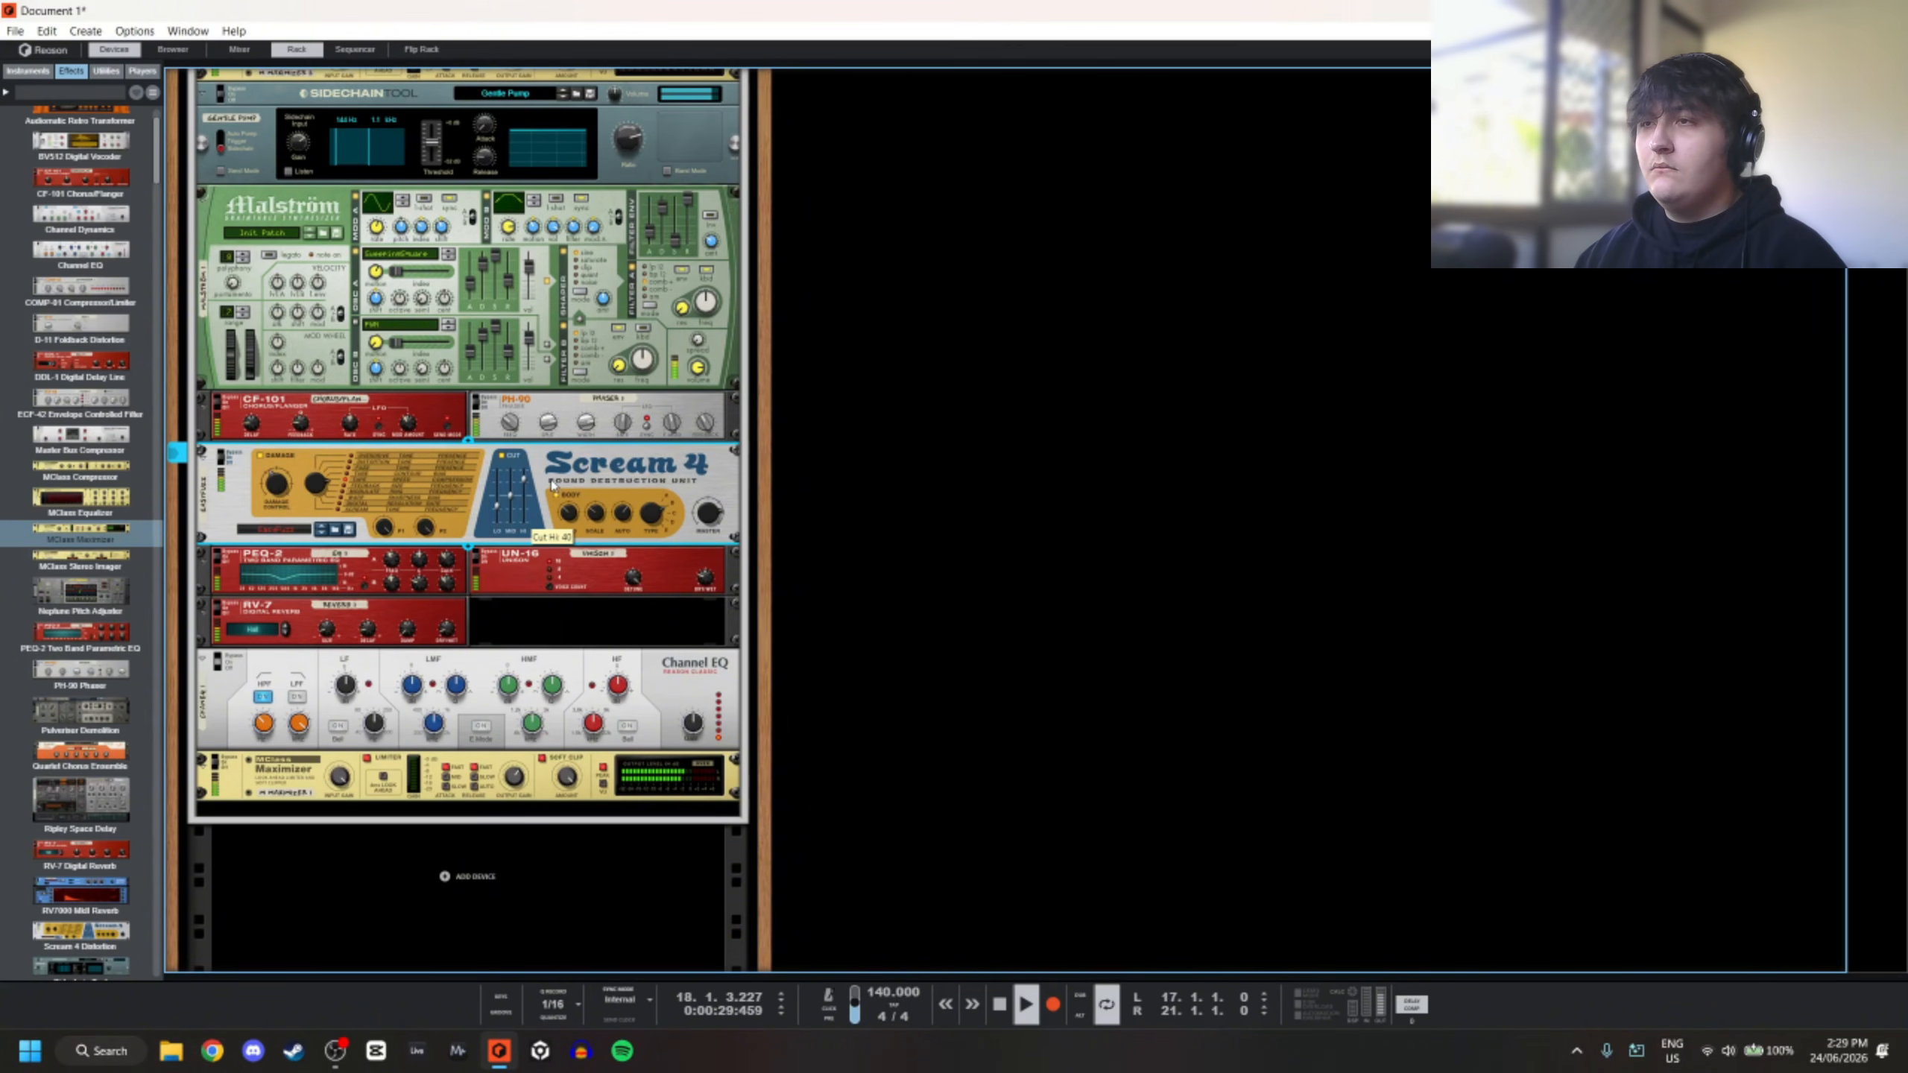
drag(700, 242, 705, 247)
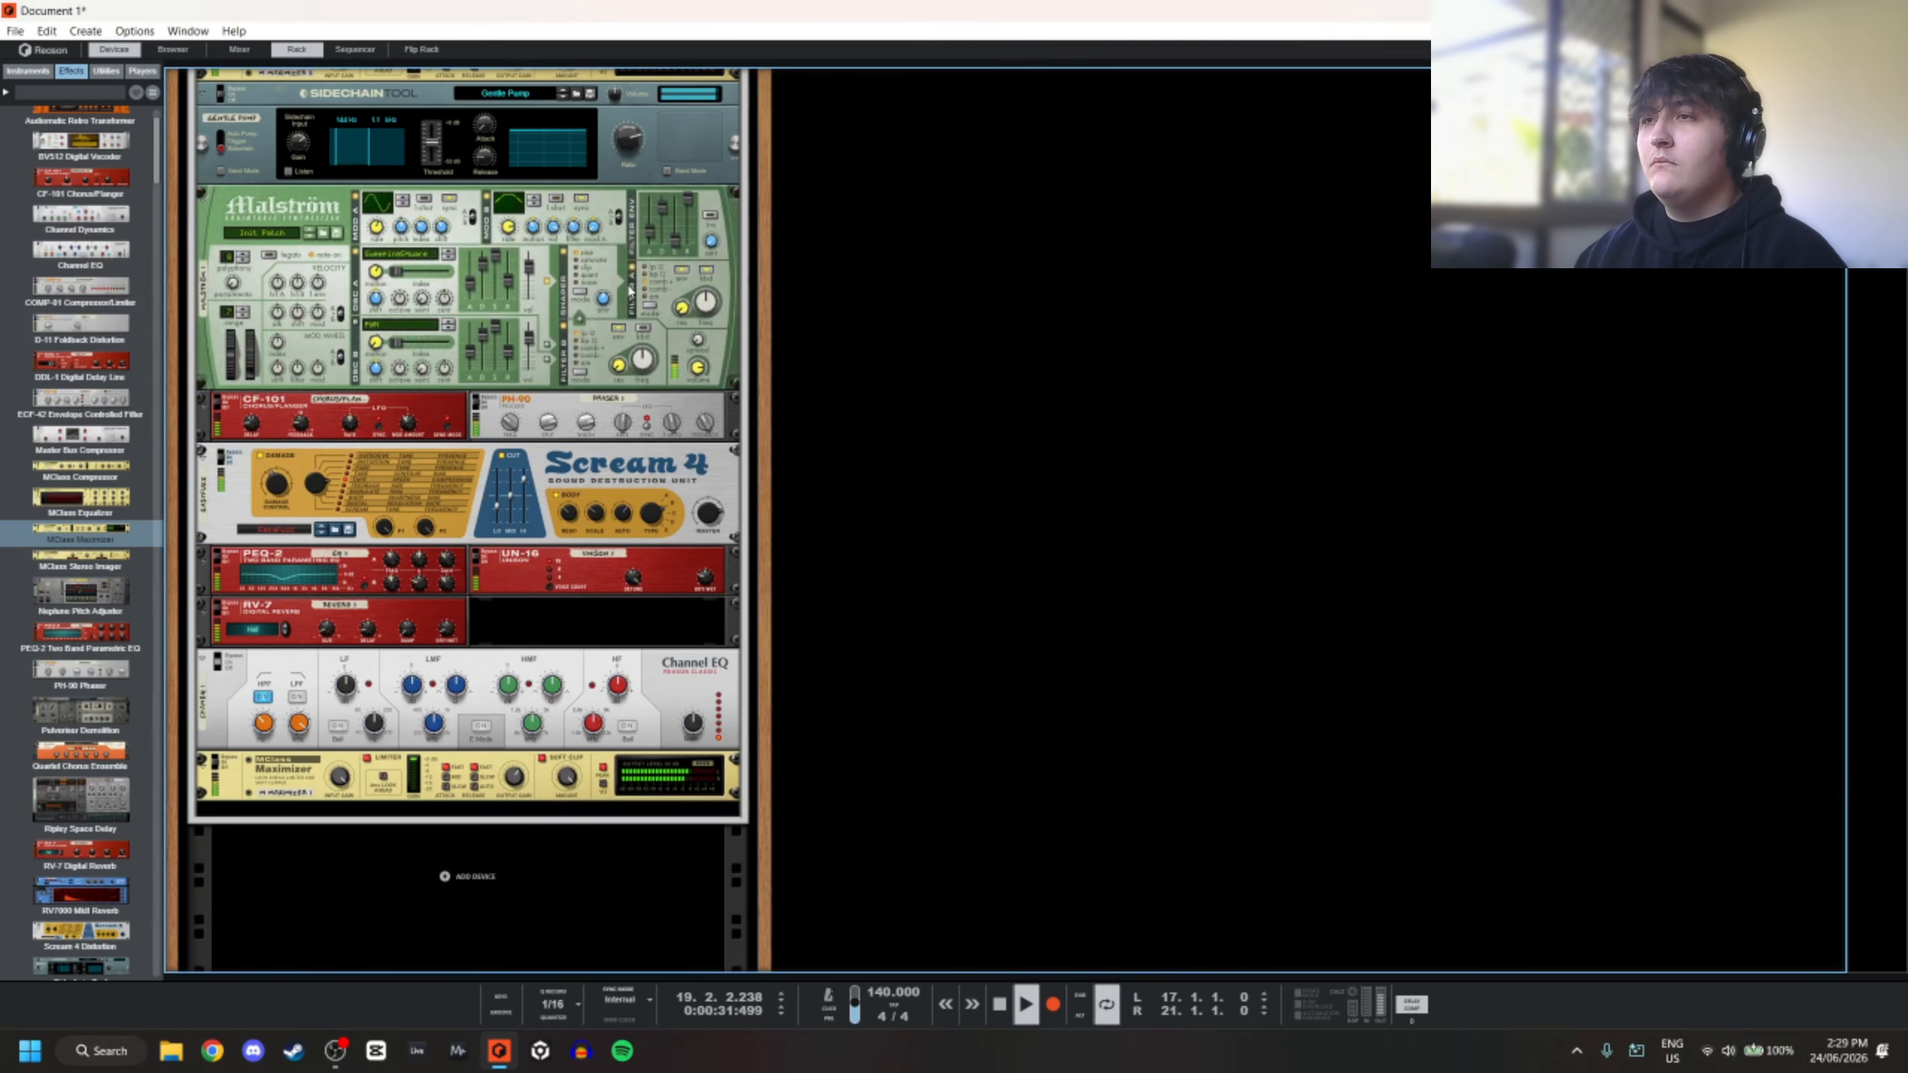
click(636, 274)
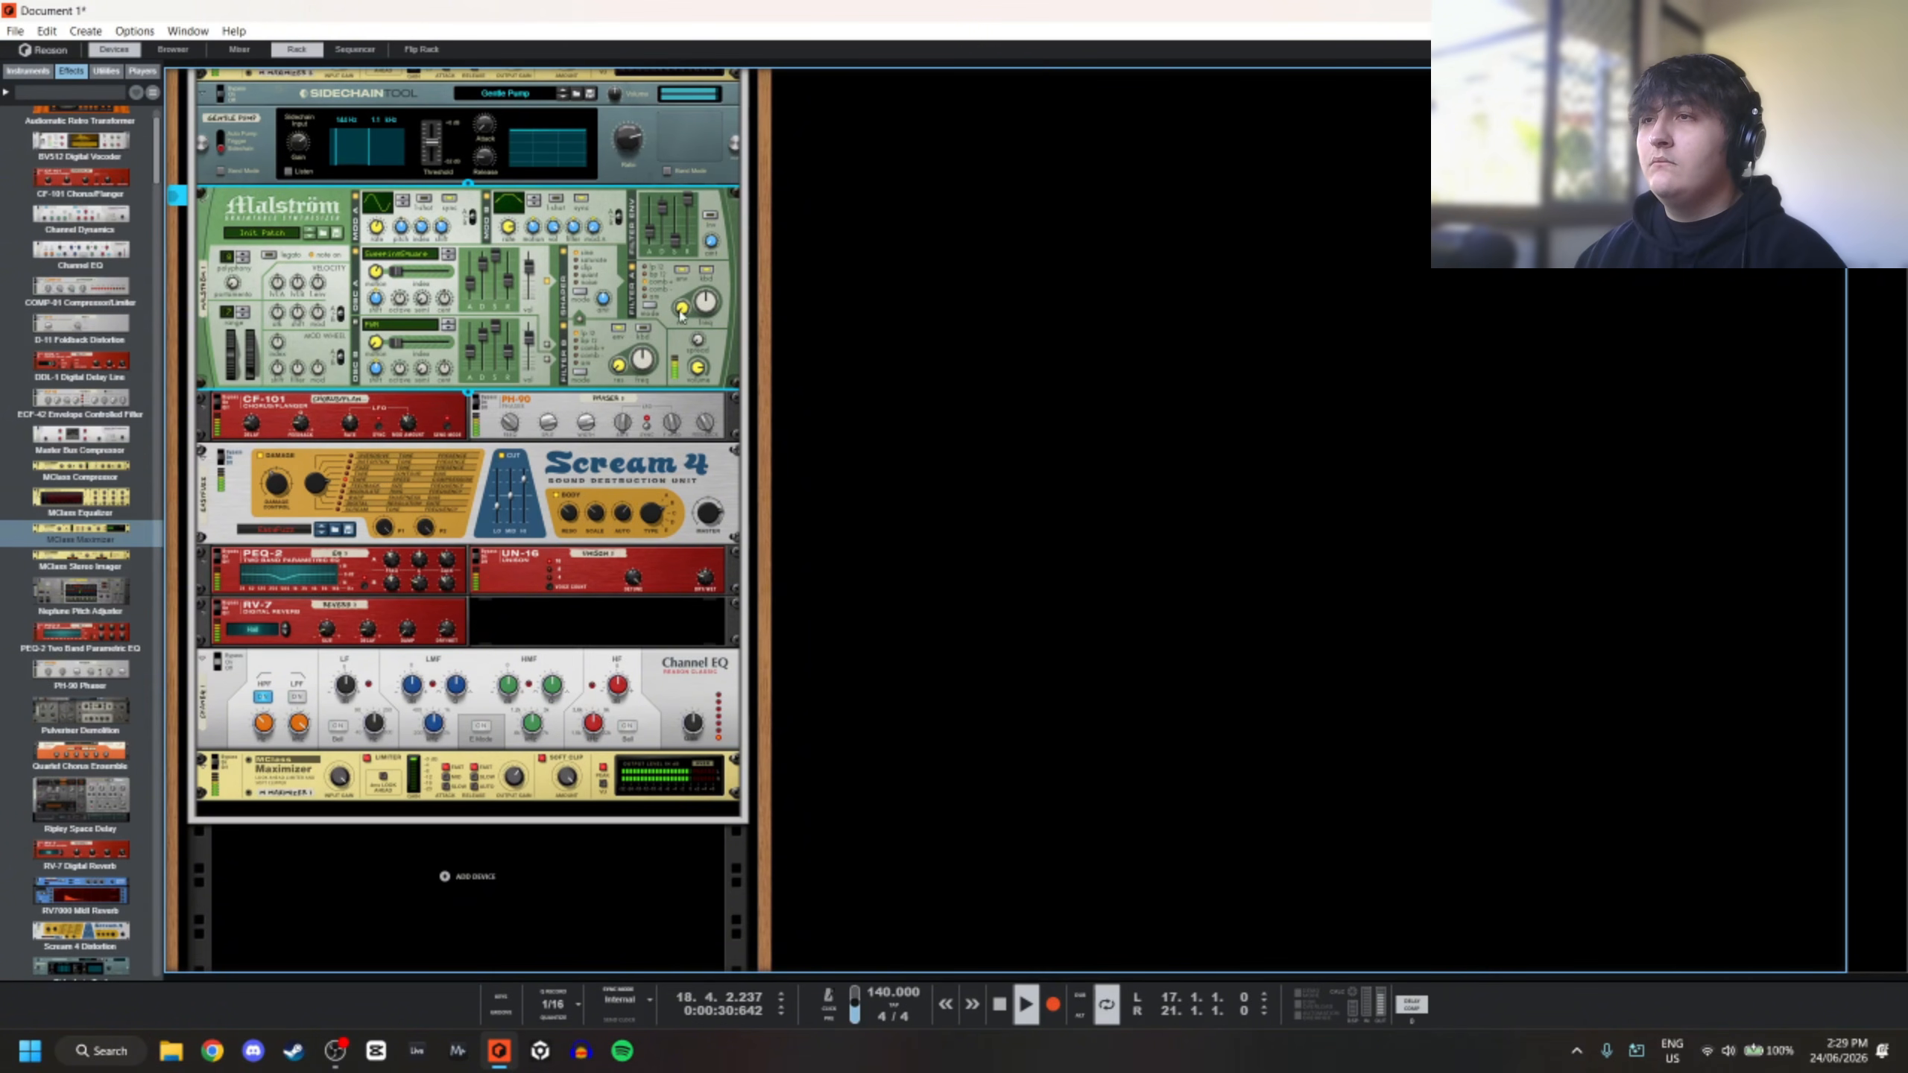
drag(700, 275, 703, 269)
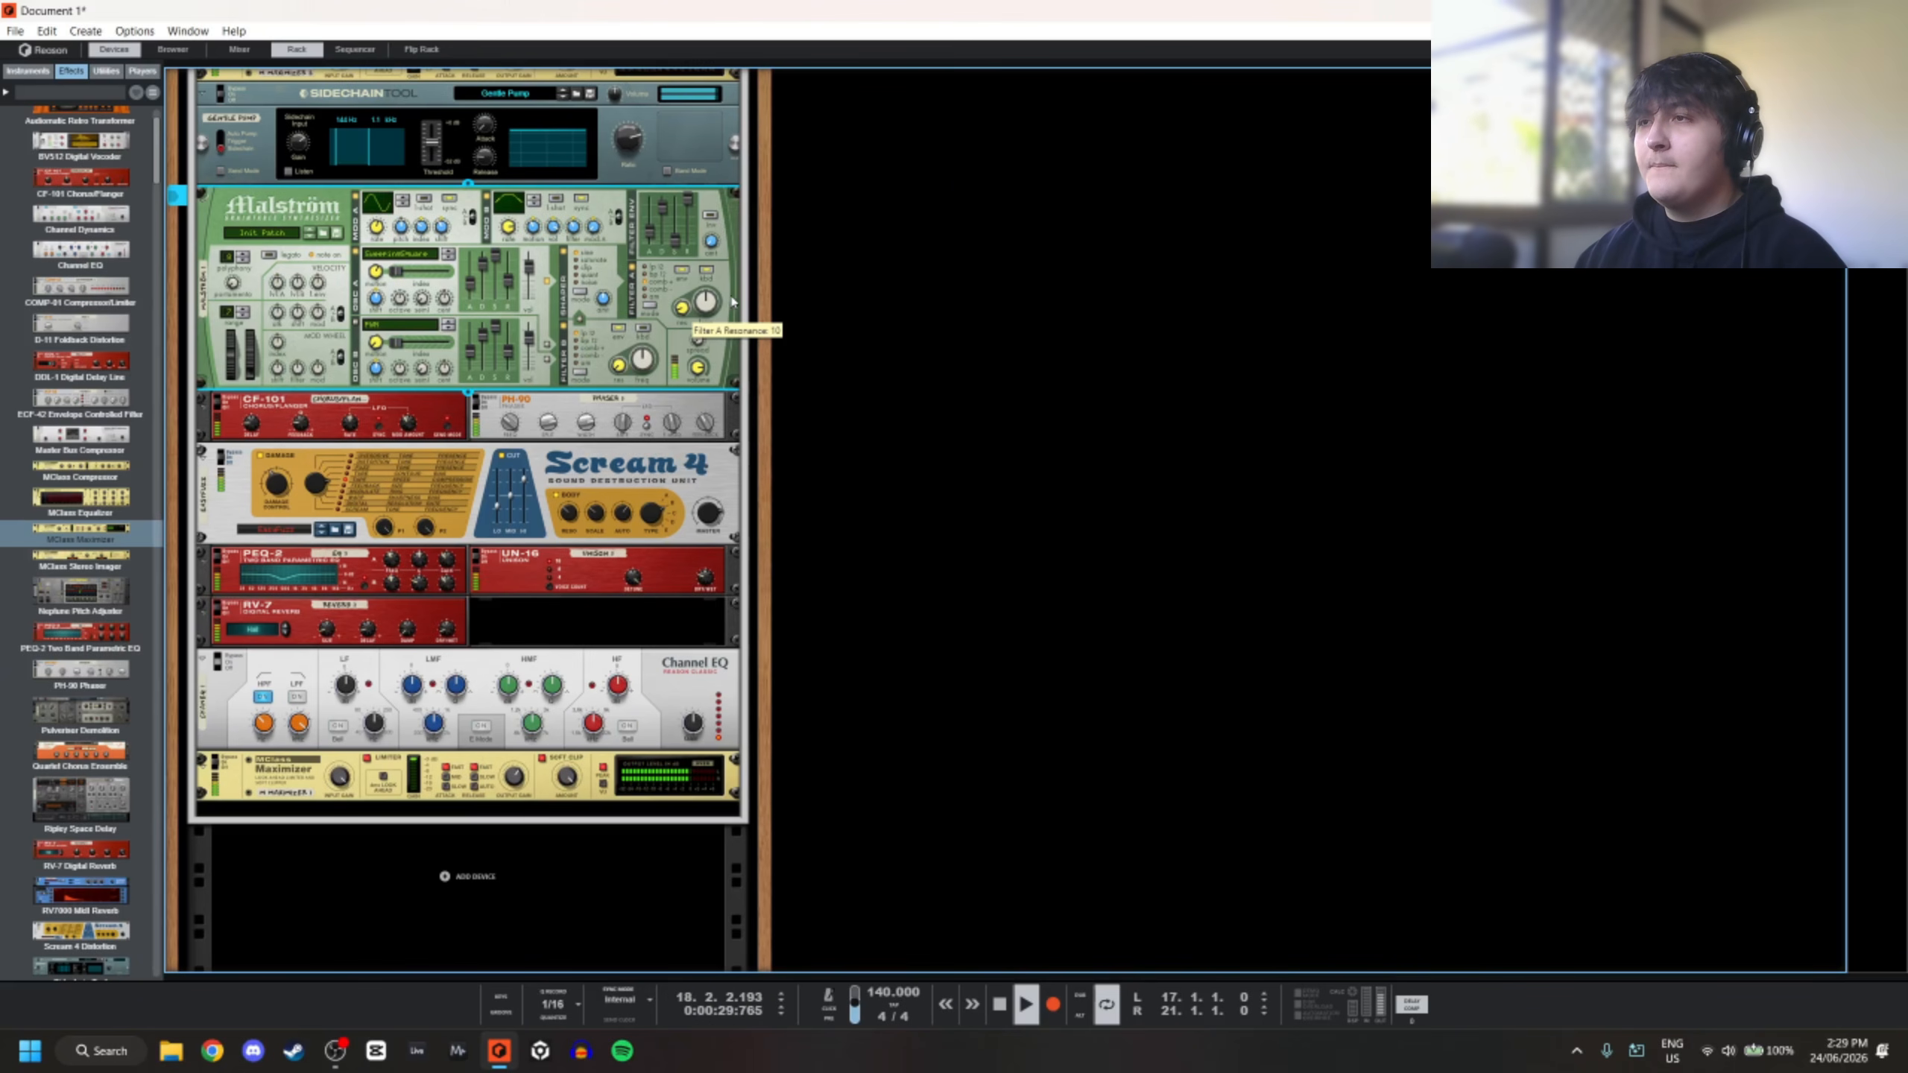
Adjust the feedback of the CF-101 chorus/flanger in the bass effects chain
click(301, 424)
drag(303, 428, 320, 444)
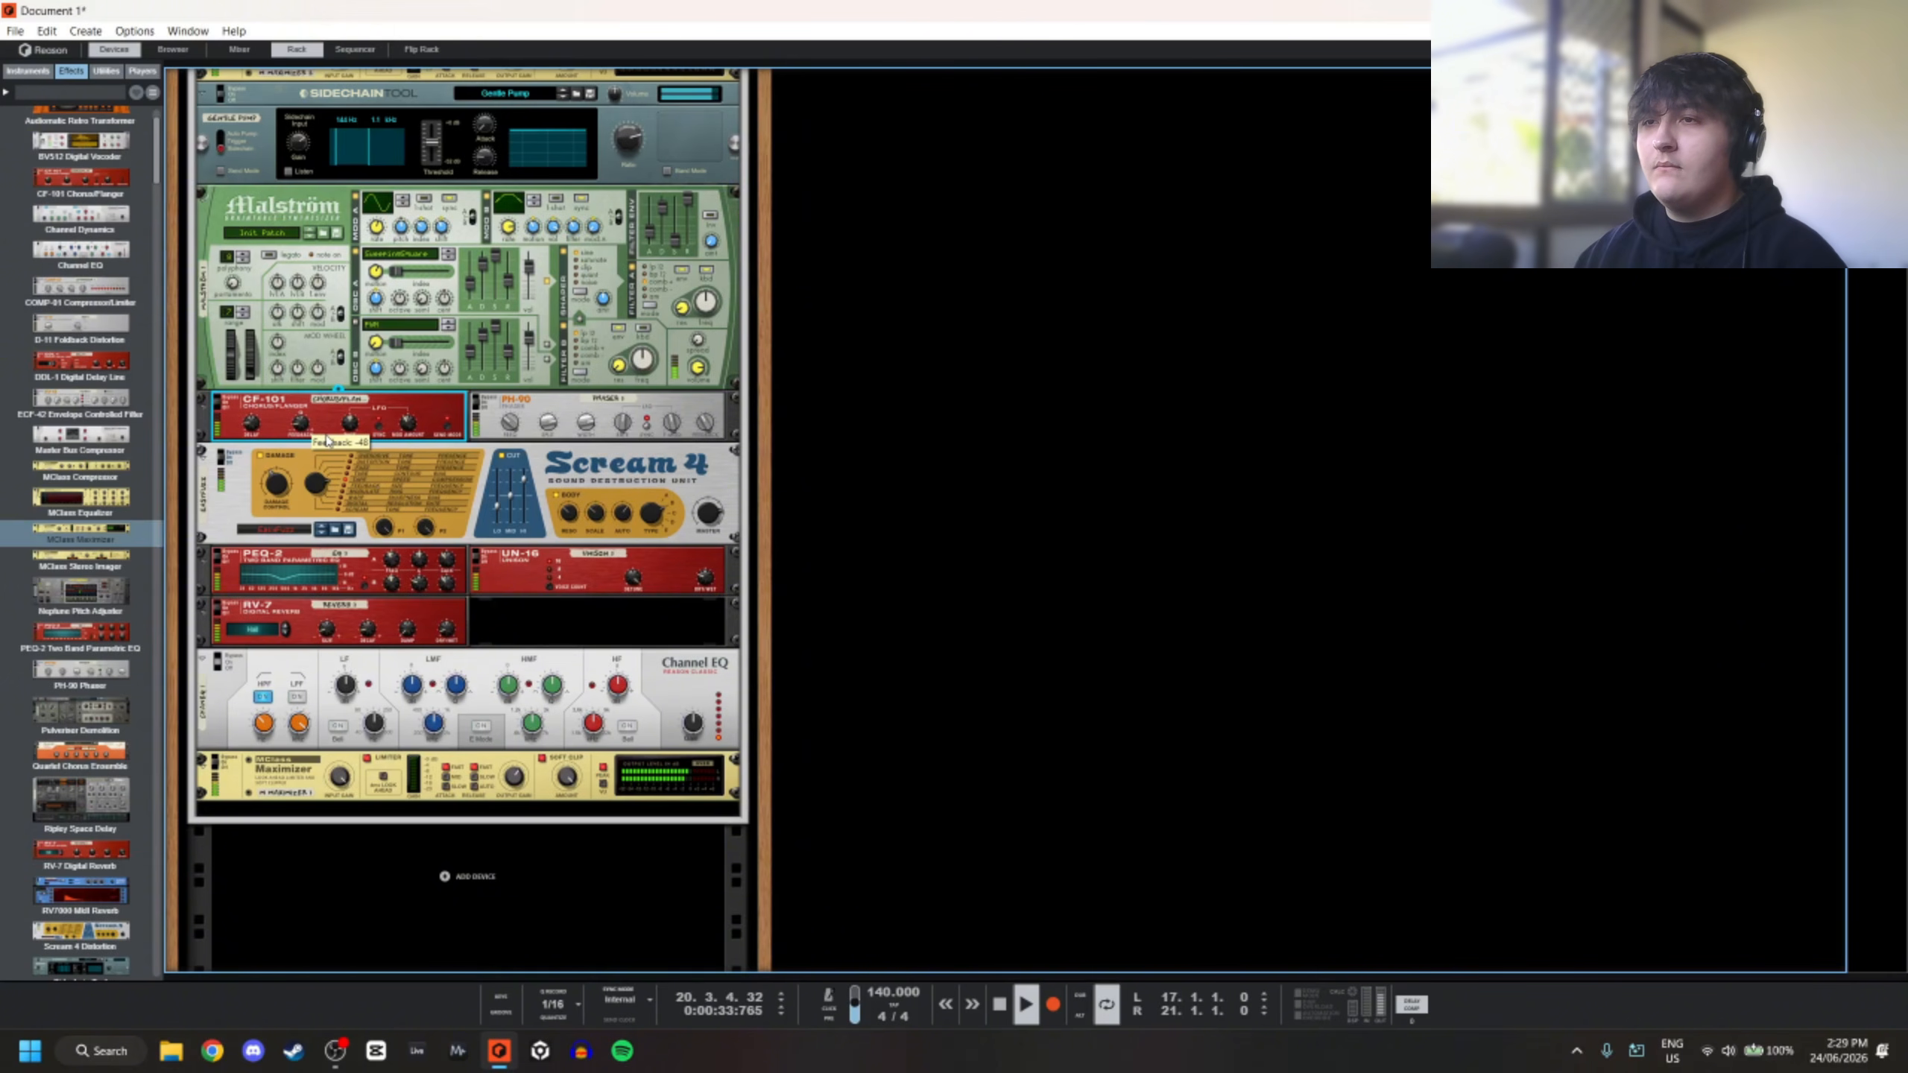
click(1111, 487)
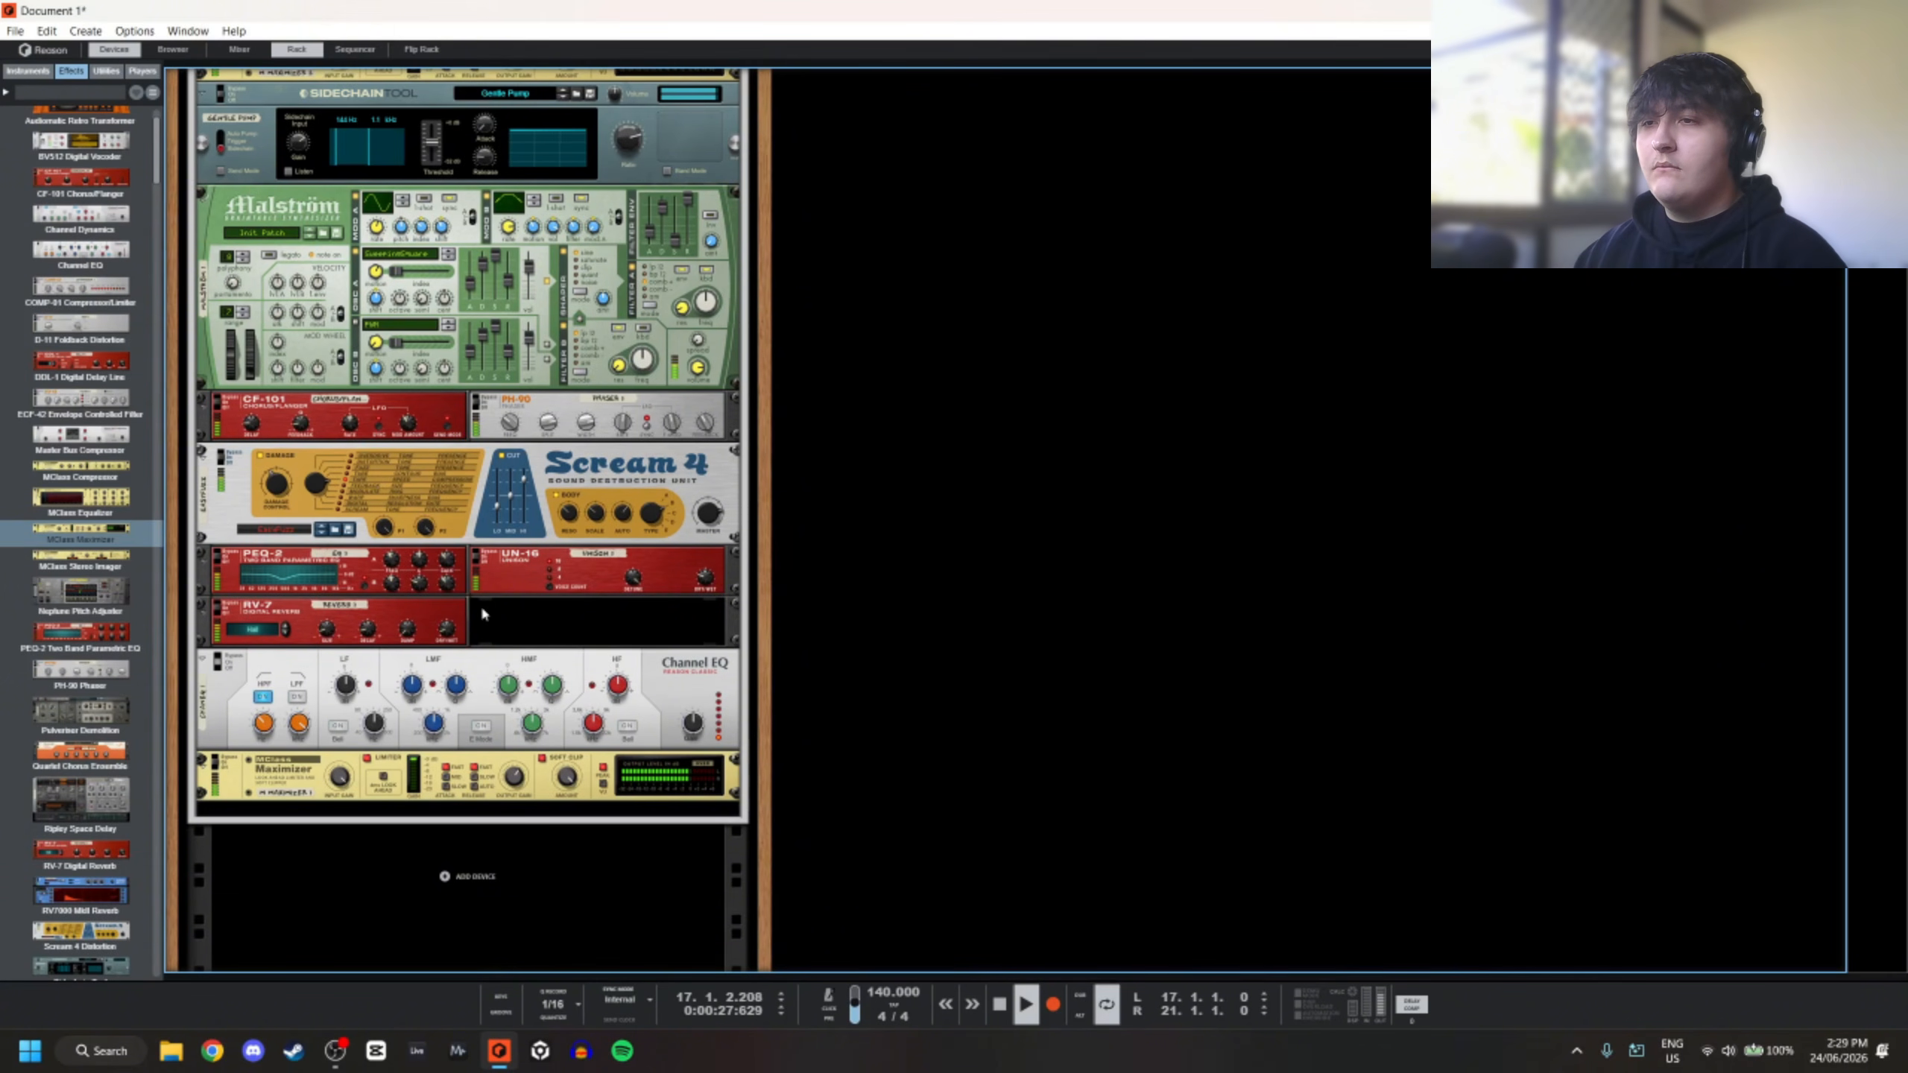
Add a second PEQ-2 Two Band Parametric EQ after the first one and adjust its Filter A gain
right_click(457, 593)
mouse_move(593, 731)
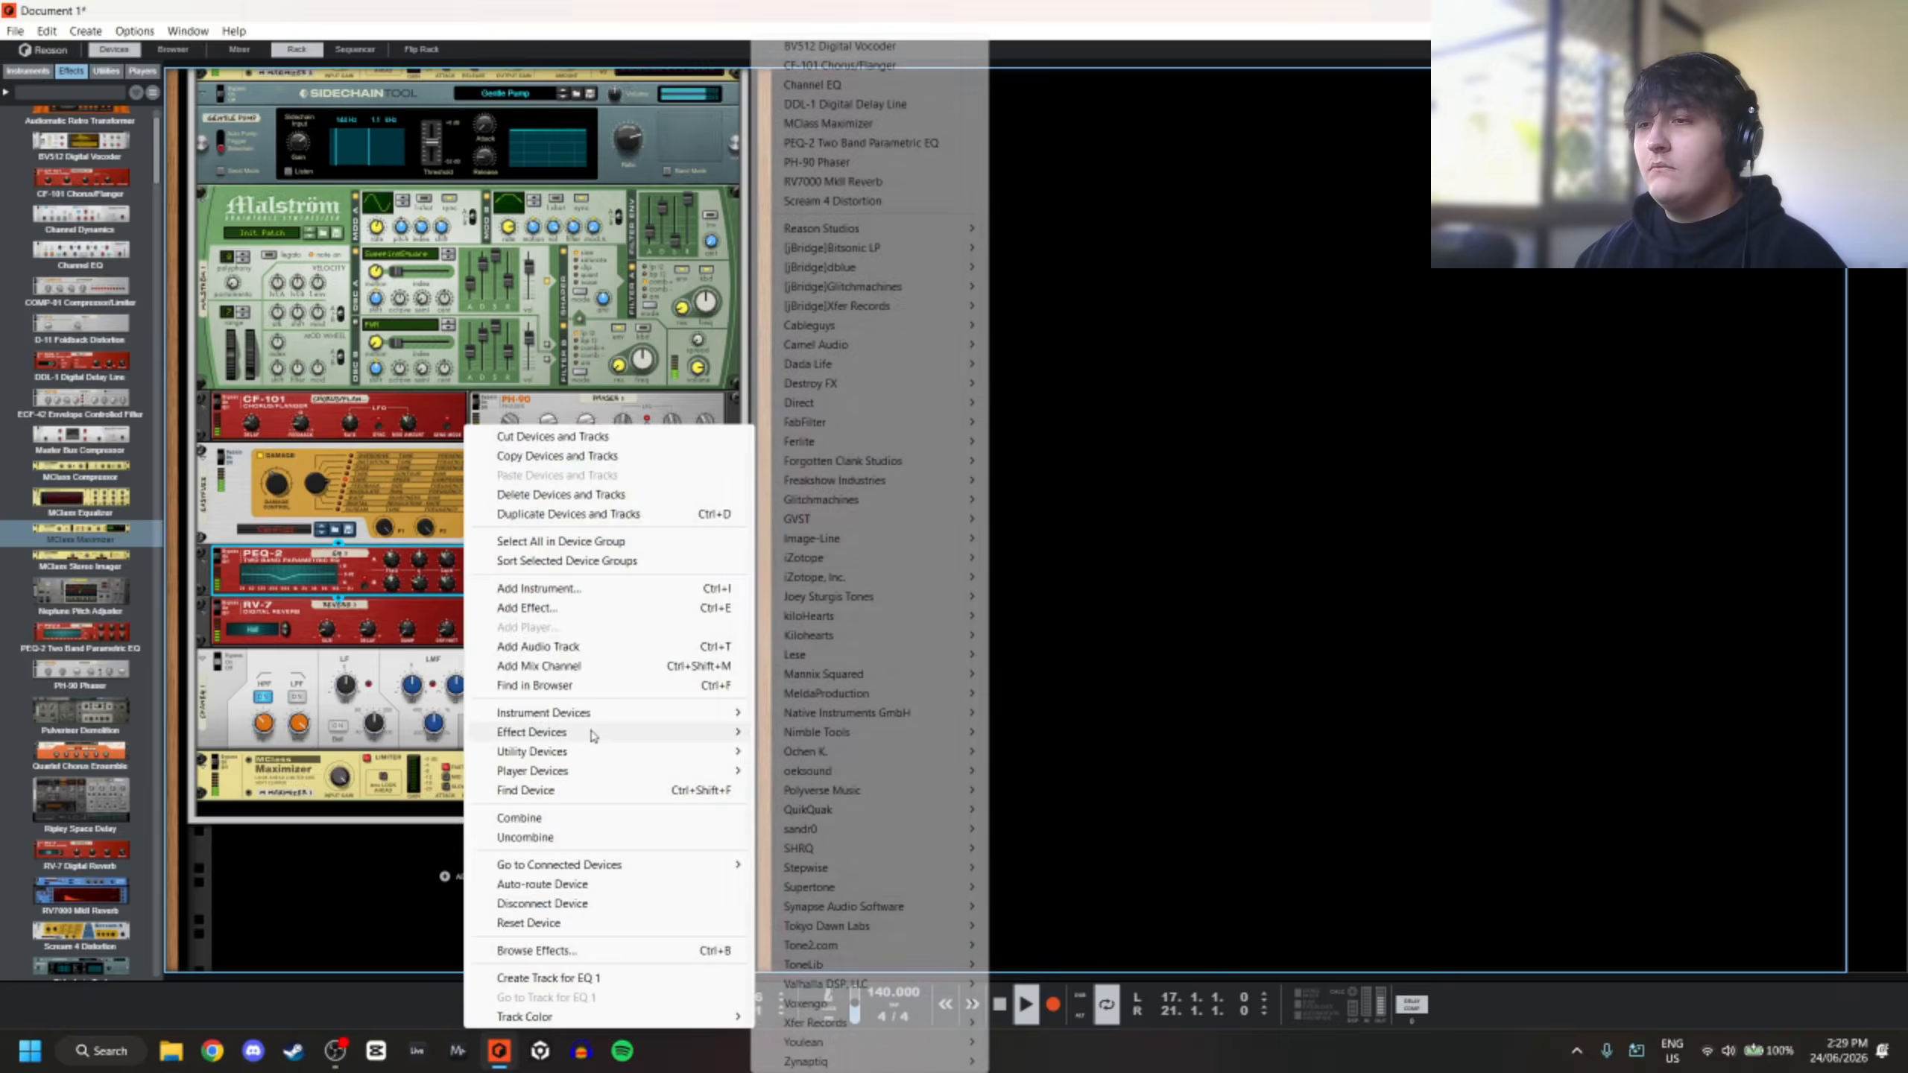
click(834, 143)
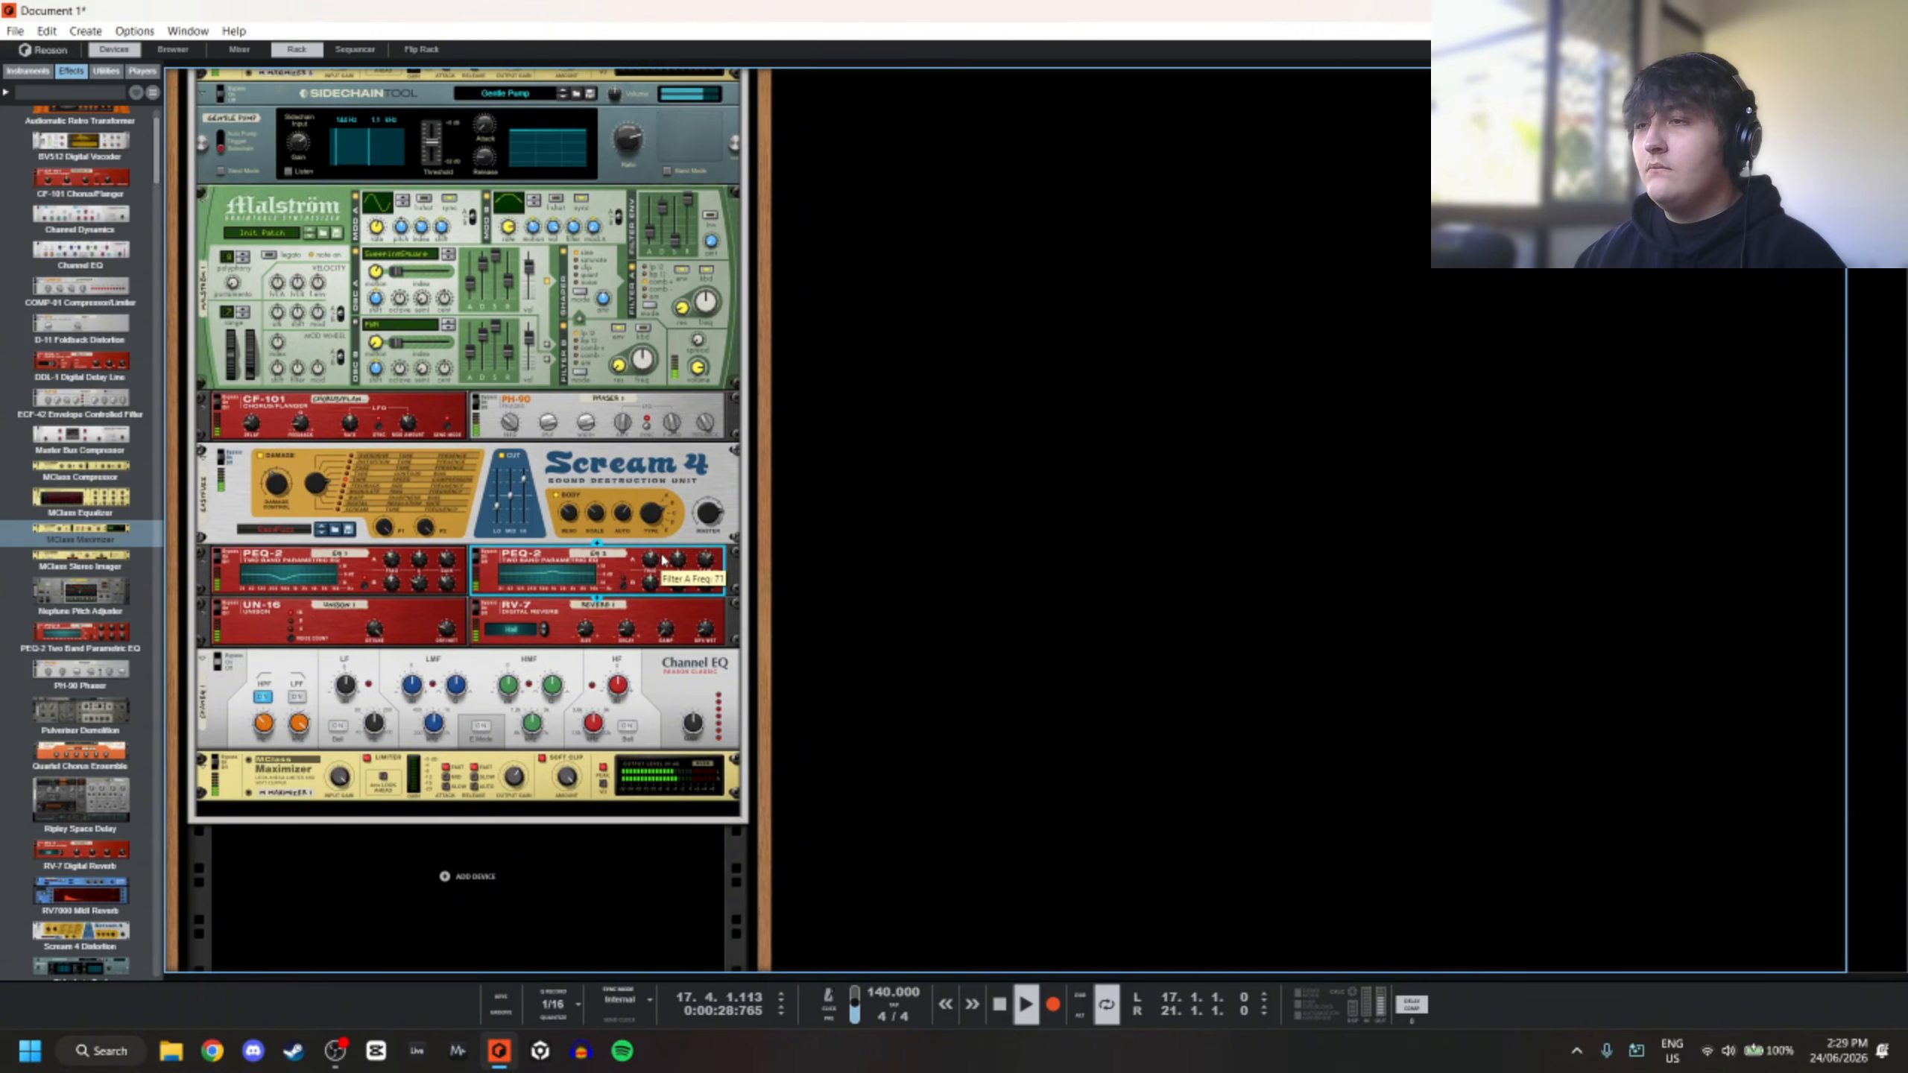
mouse_move(697, 563)
mouse_down()
mouse_move(656, 561)
mouse_move(715, 568)
mouse_up()
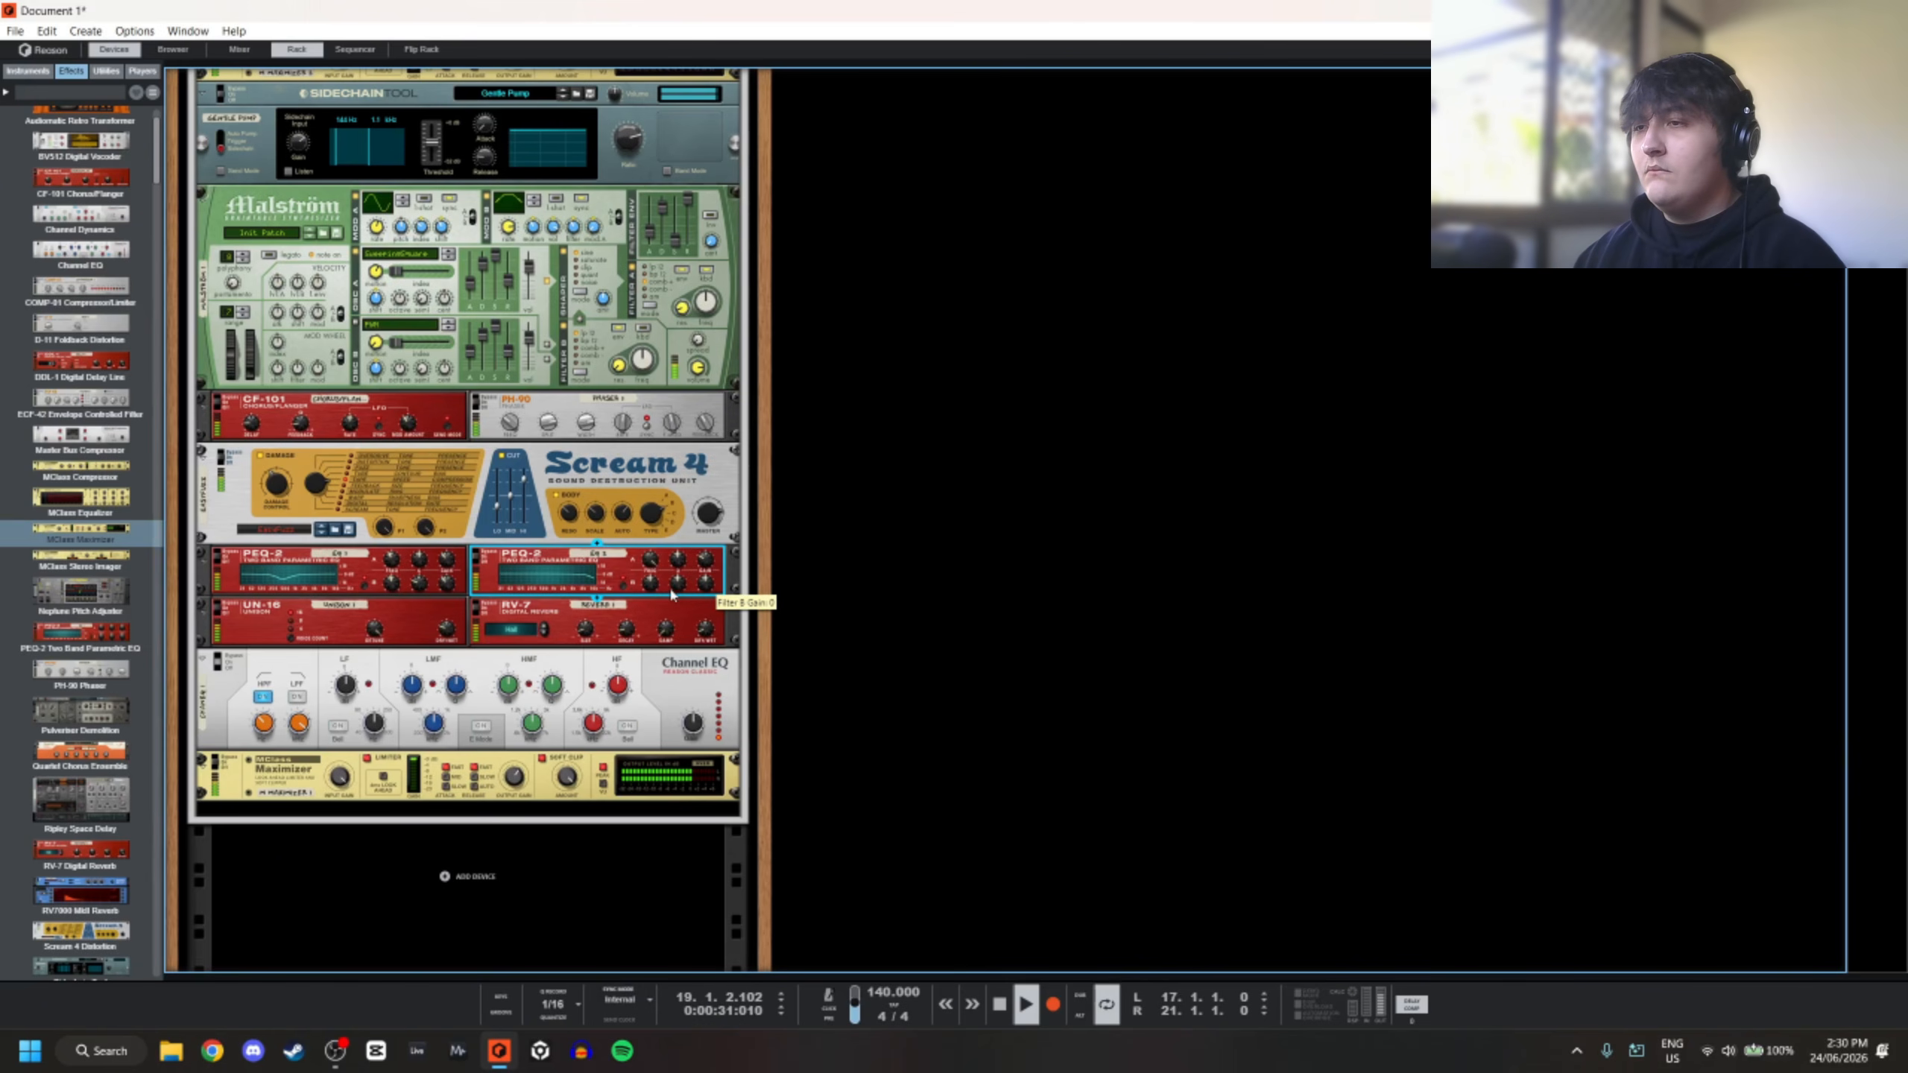
right_click(703, 578)
key(Escape)
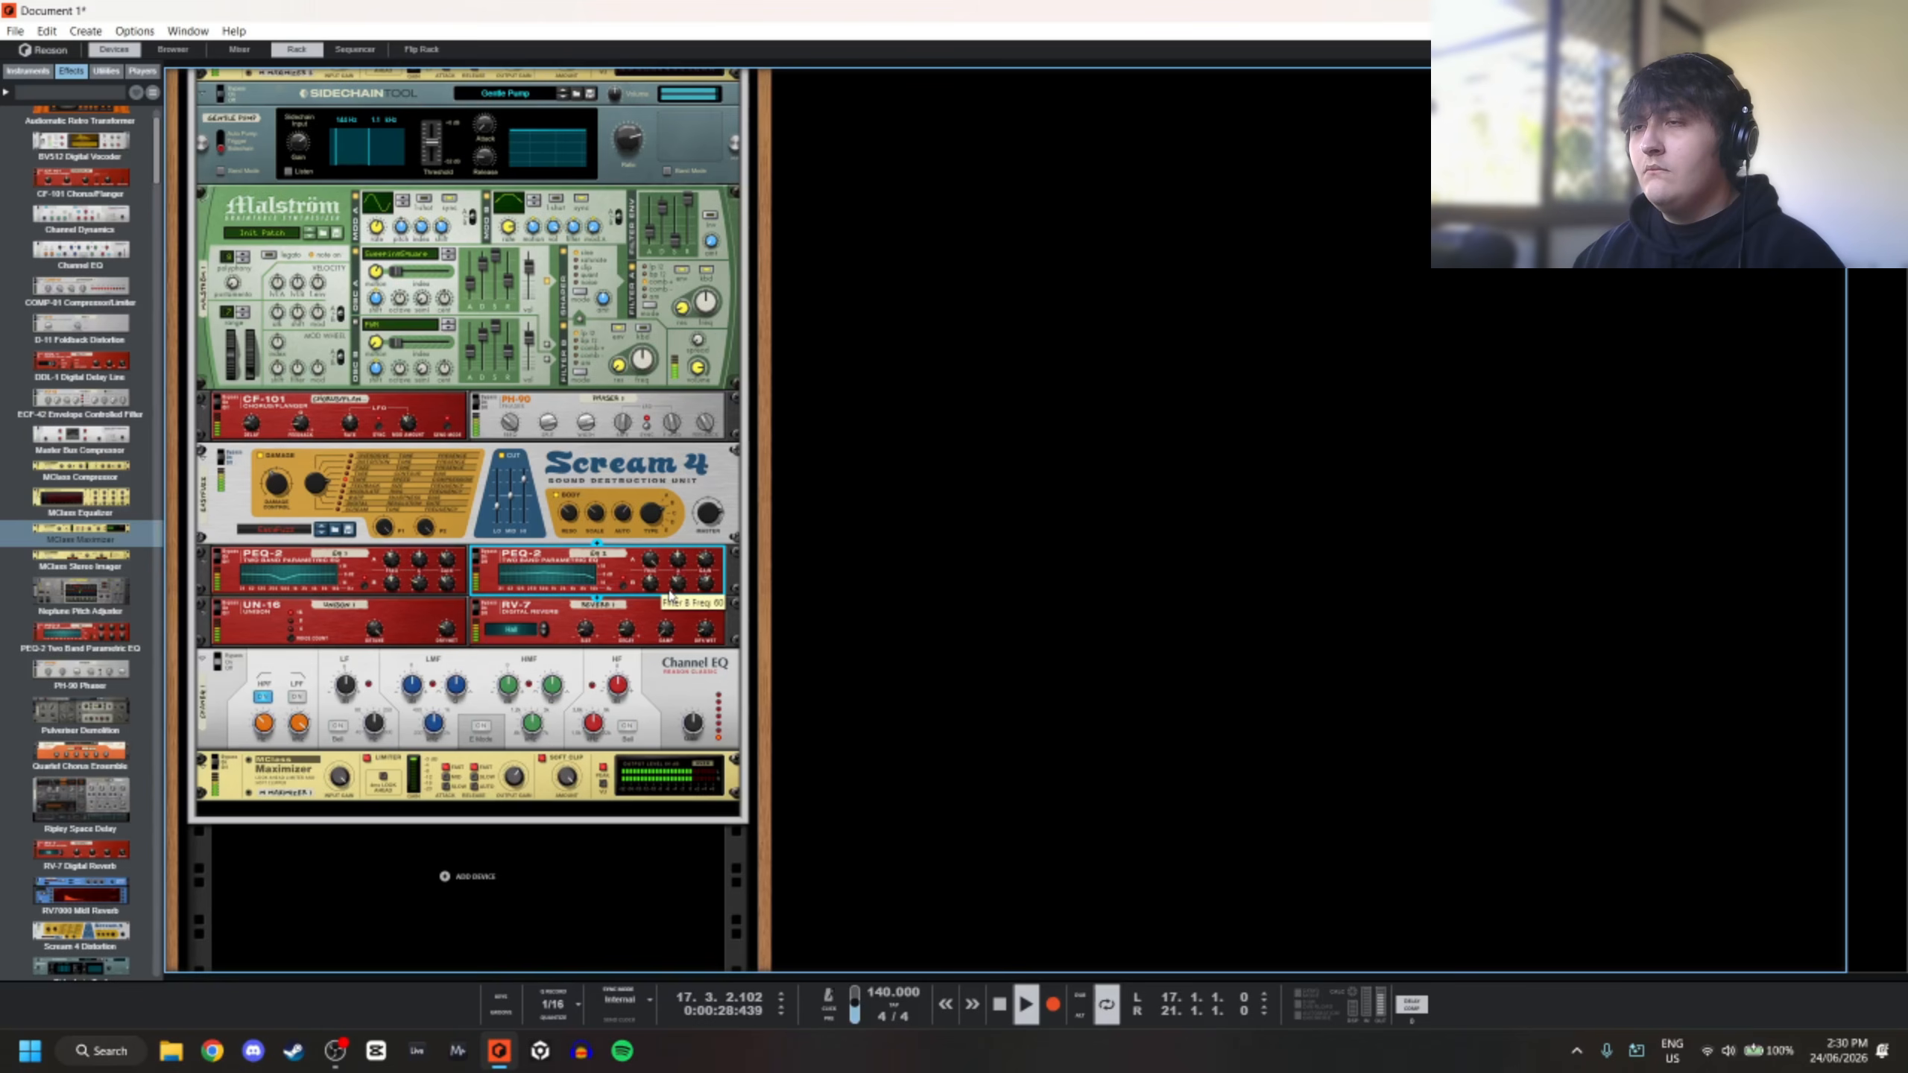
Adjust the Filter B frequency on the newly added second PEQ-2
click(764, 553)
click(658, 596)
click(927, 540)
drag(655, 583, 667, 558)
click(951, 555)
Switch to the sequencer, clear the track solos and restart playback from the loop start
scroll(951, 554, up, 5)
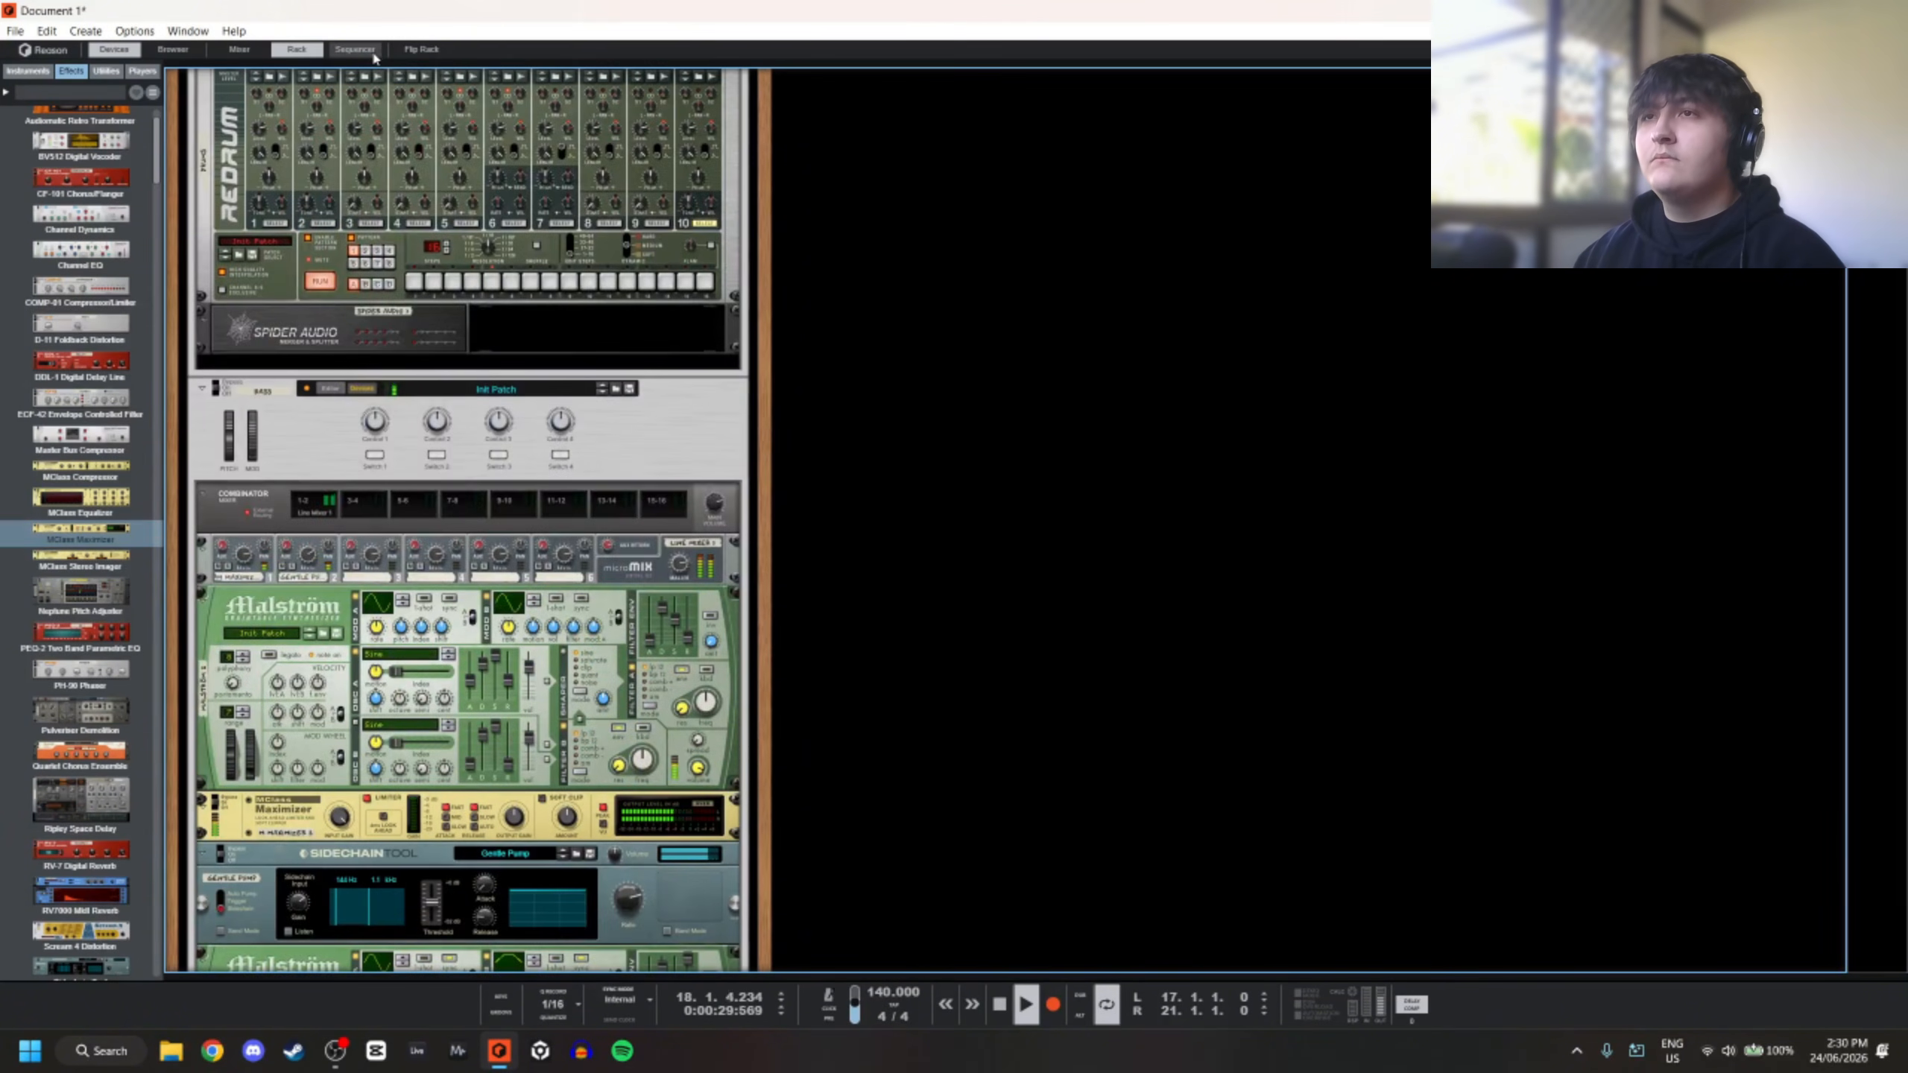
click(355, 50)
key(space)
click(243, 118)
key(space)
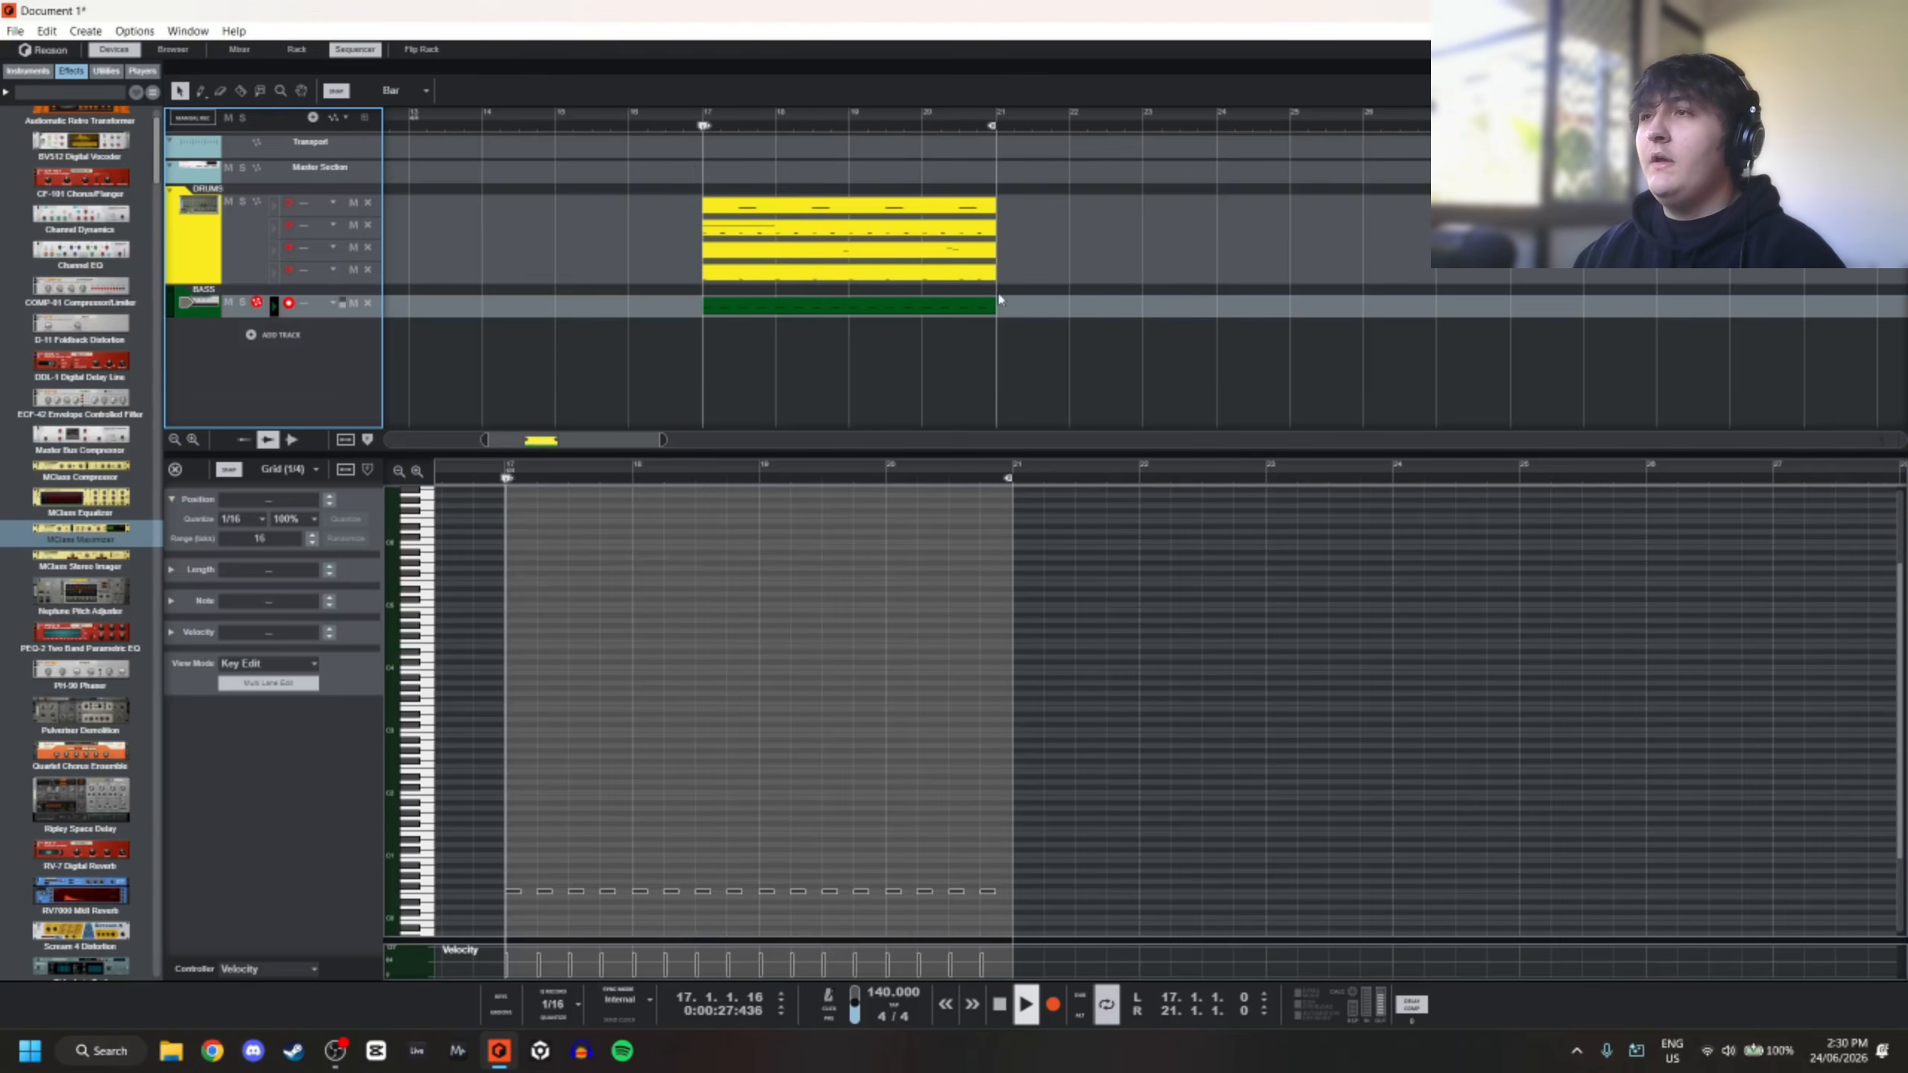
Enlarge the arrangement area by shrinking the note editor, and stop playback
drag(1073, 456, 976, 830)
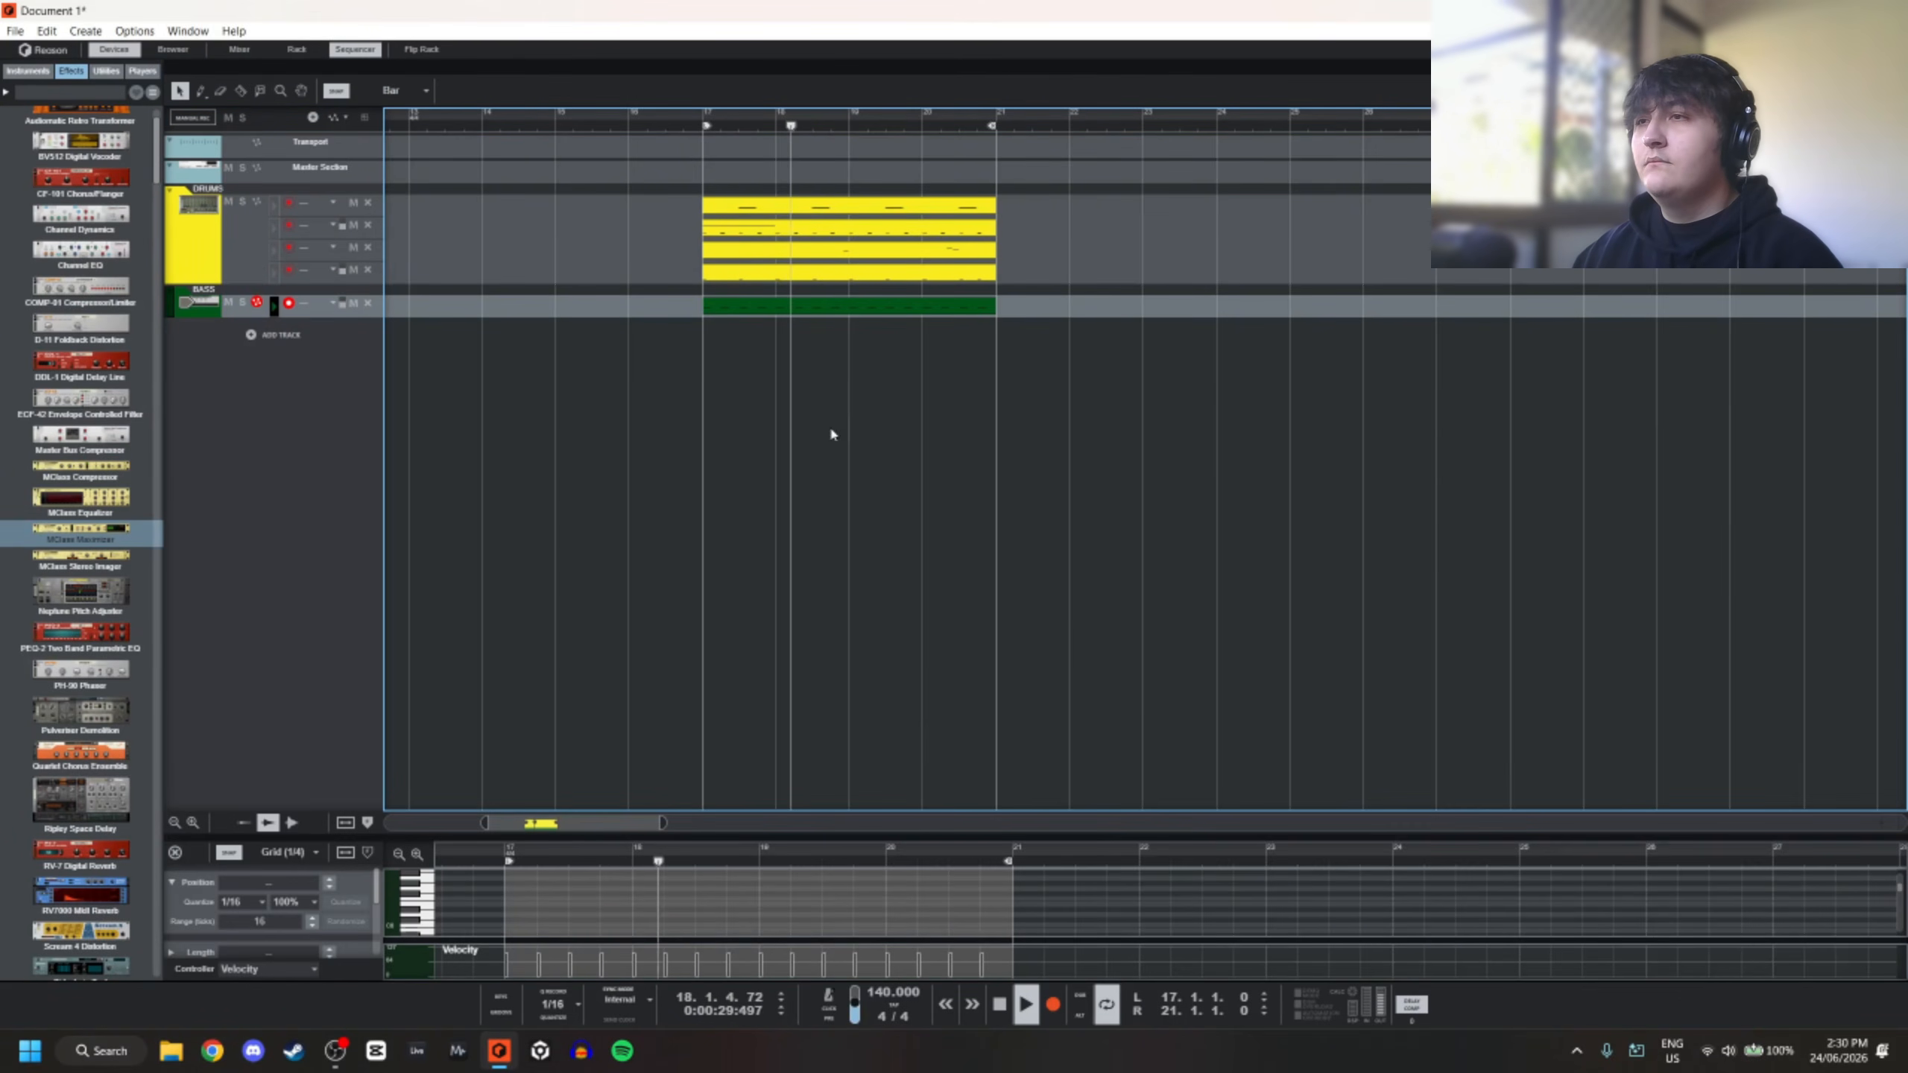
scroll(706, 390, down, 3)
scroll(601, 368, down, 2)
key(space)
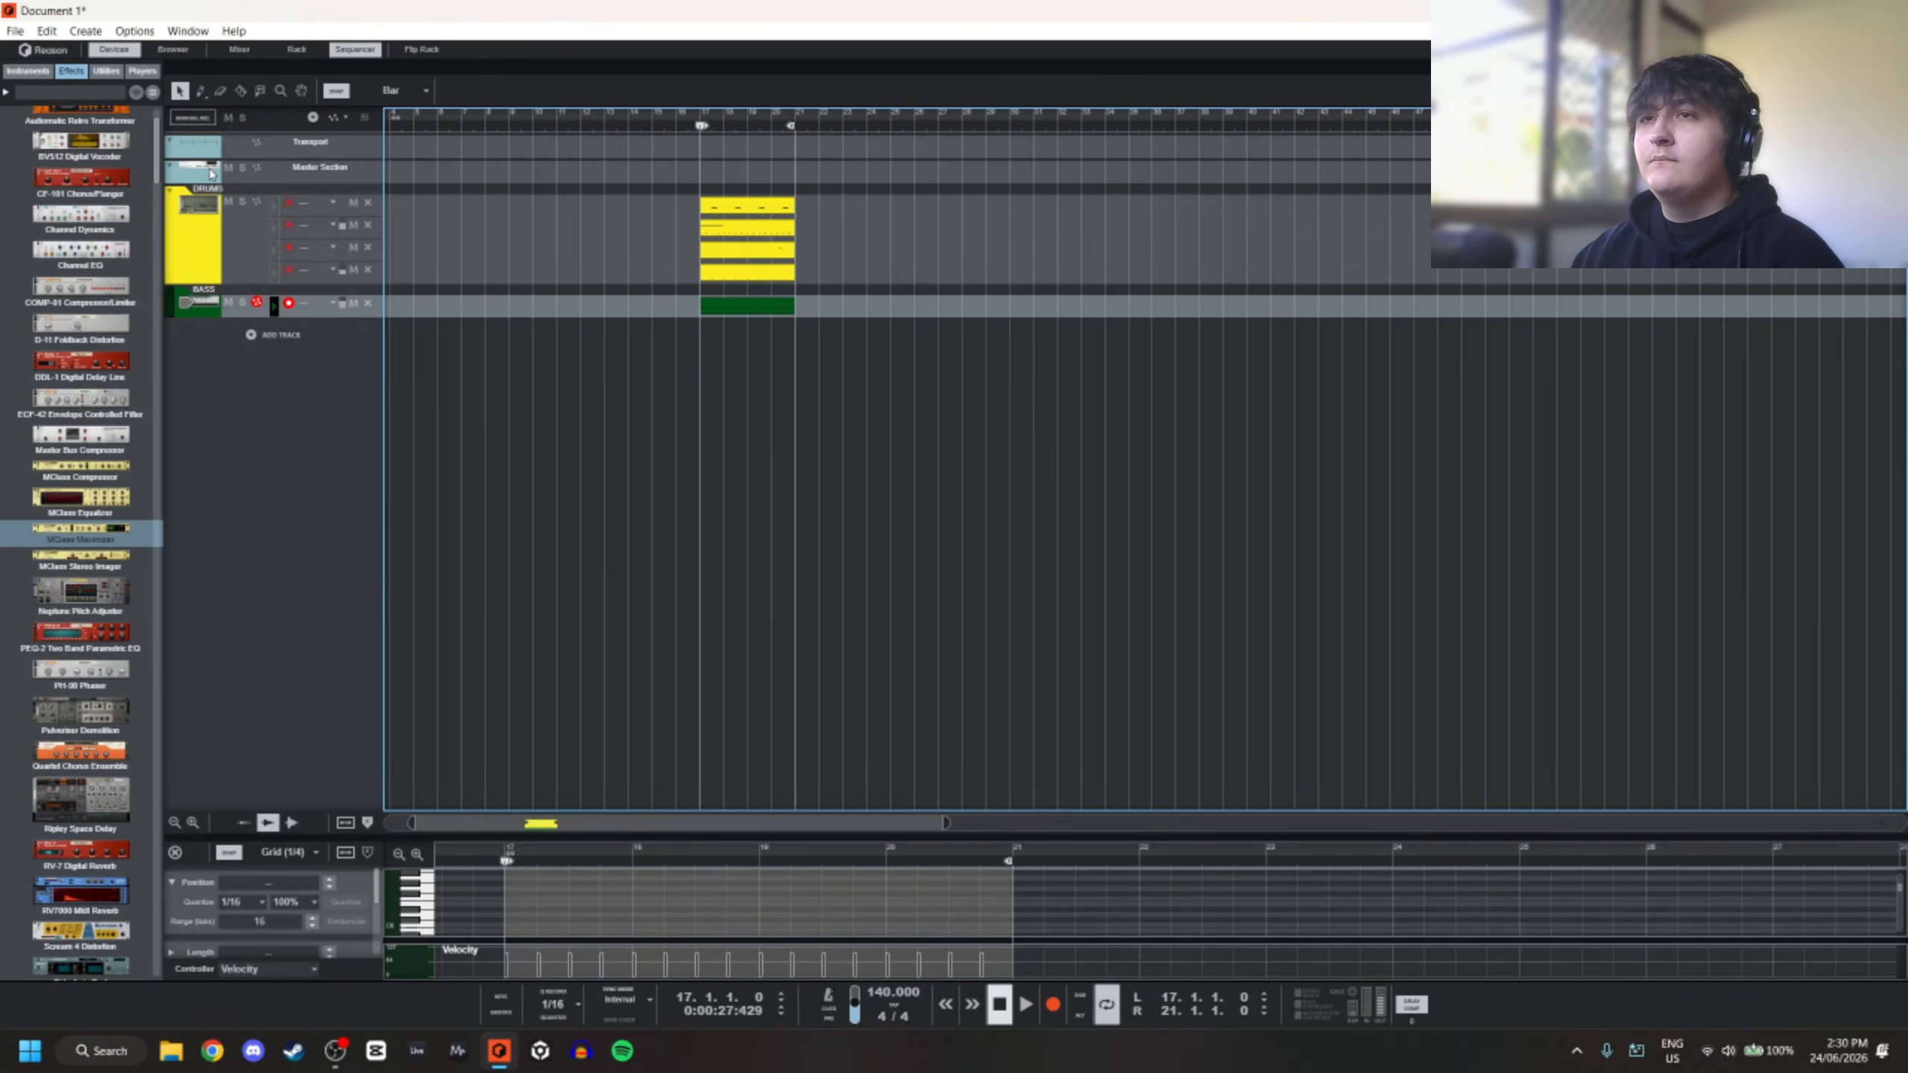
Delete the Master Section track from the sequencer's track list
click(211, 171)
right_click(211, 170)
click(289, 238)
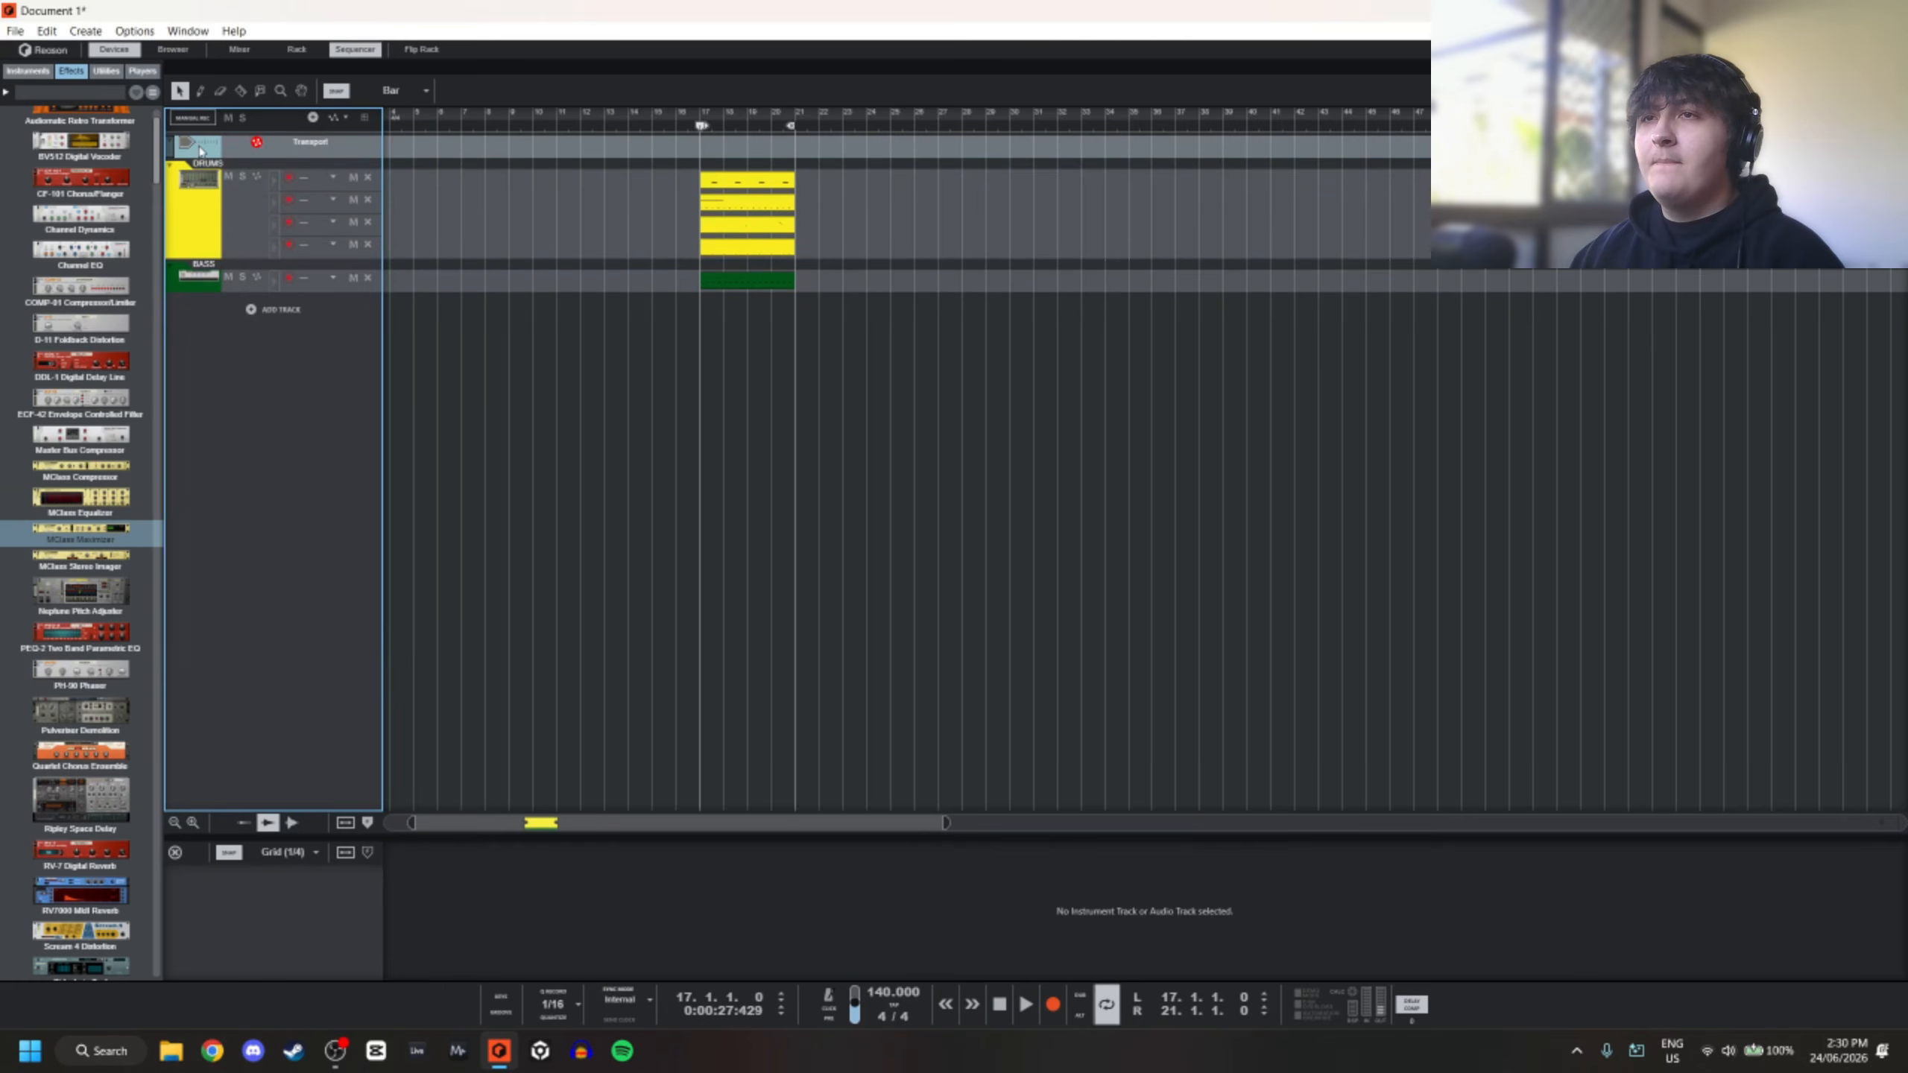
Set the Transport track's color to Bright Grey
right_click(199, 147)
mouse_move(364, 271)
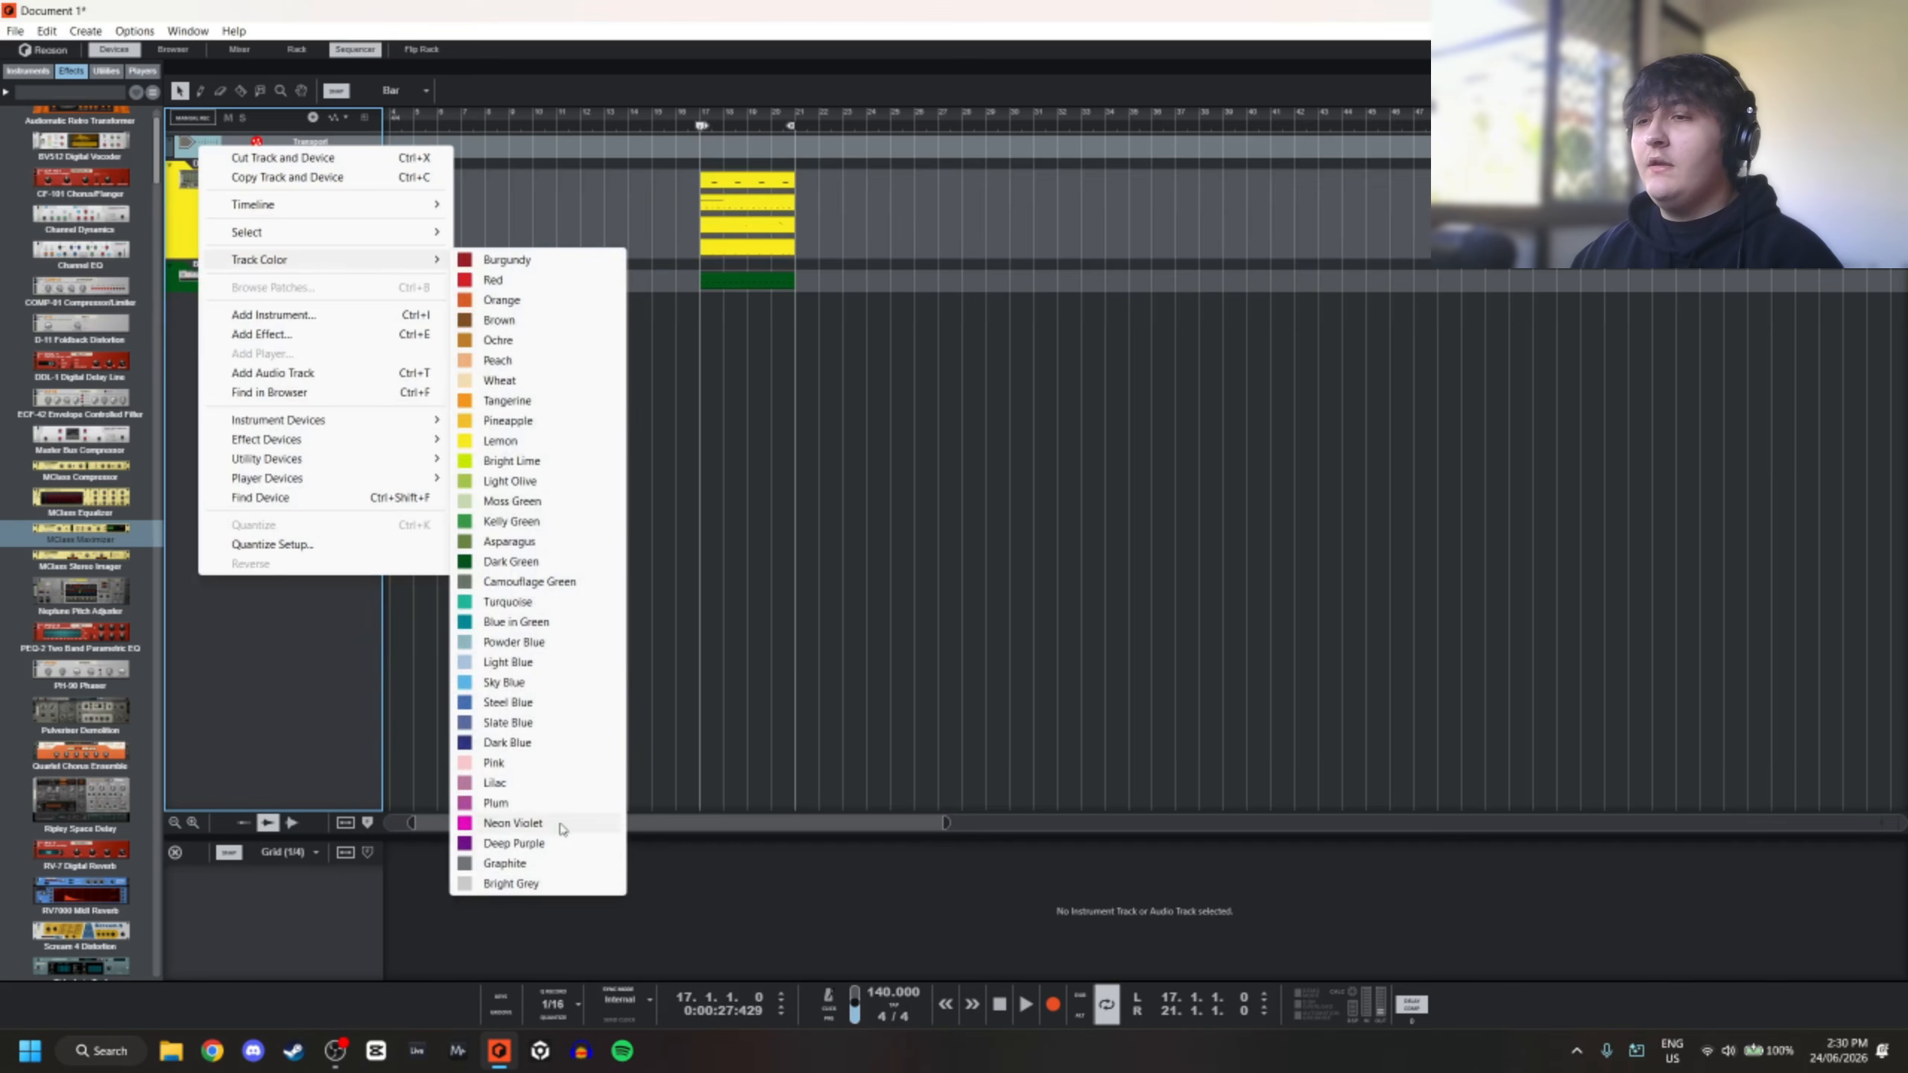
click(556, 885)
Set the DRUMS track's color to Moss Green
click(214, 256)
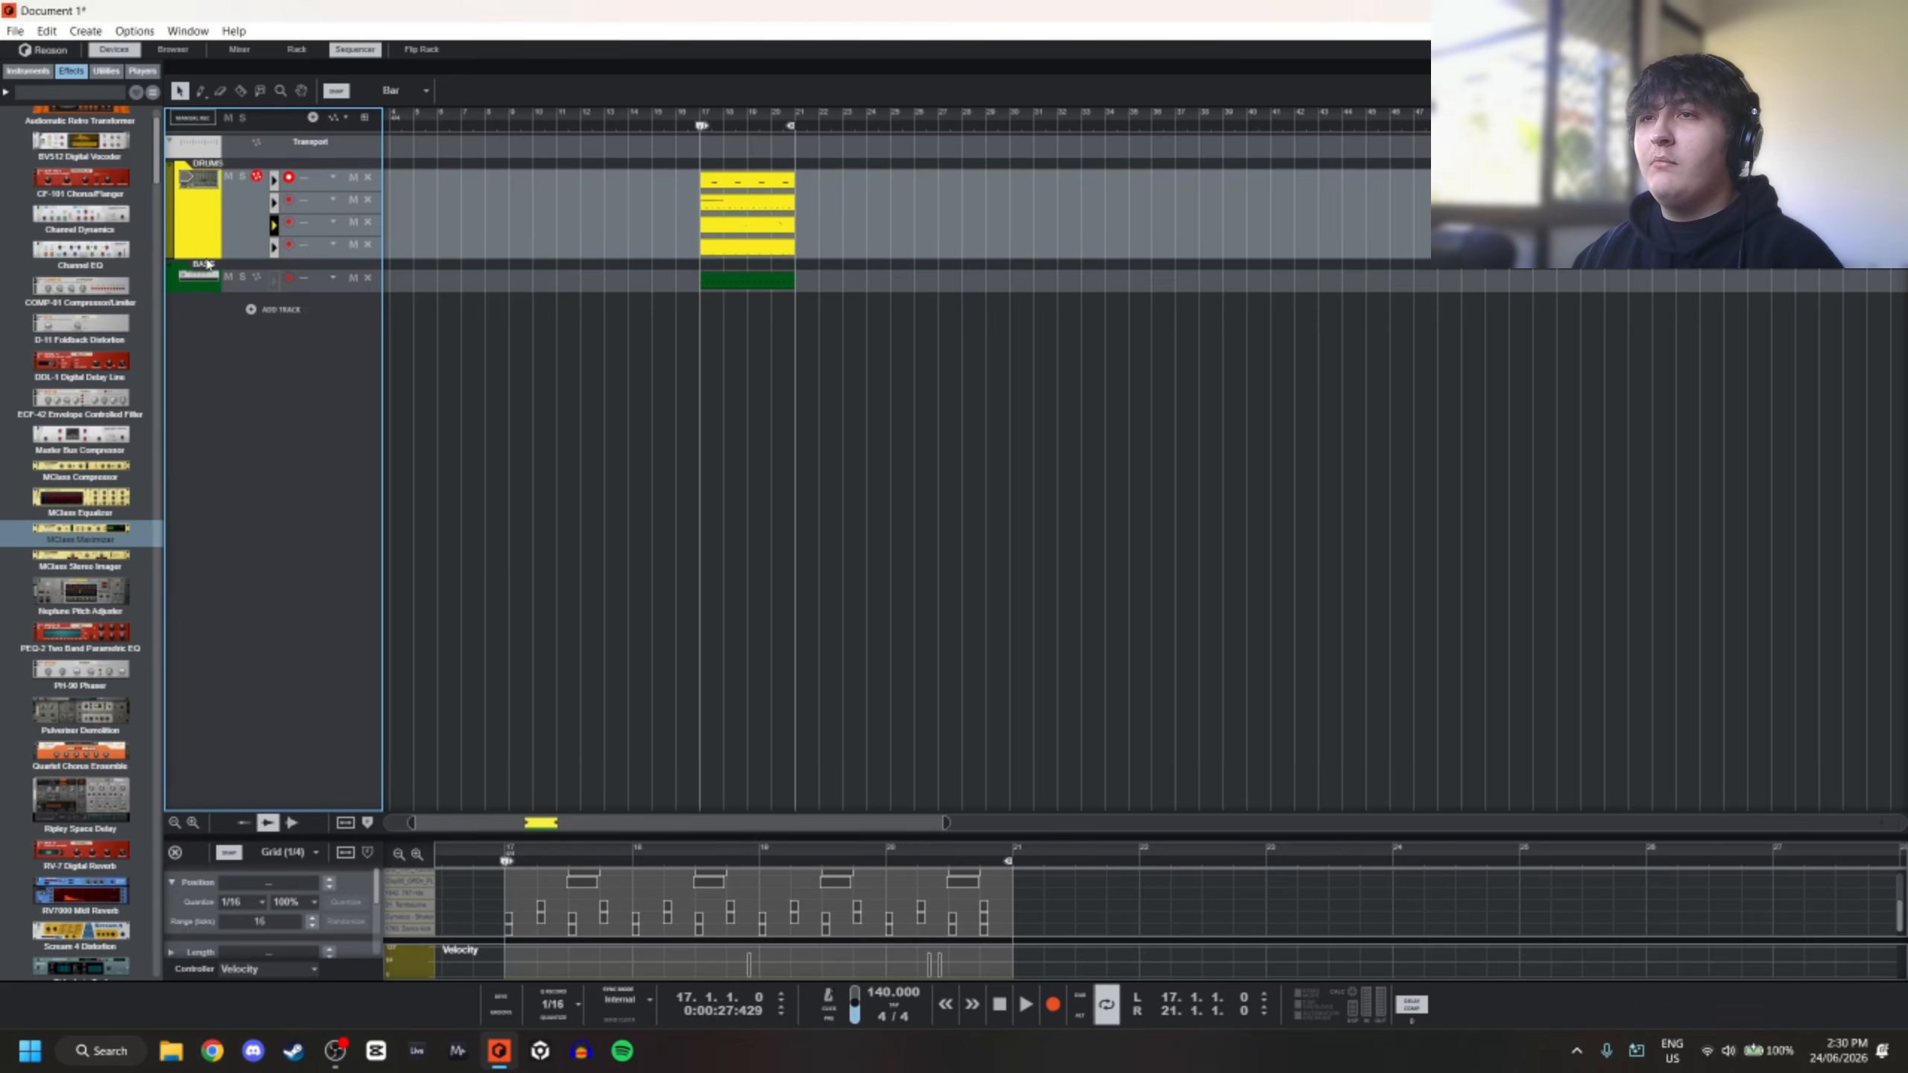
right_click(201, 219)
mouse_move(358, 390)
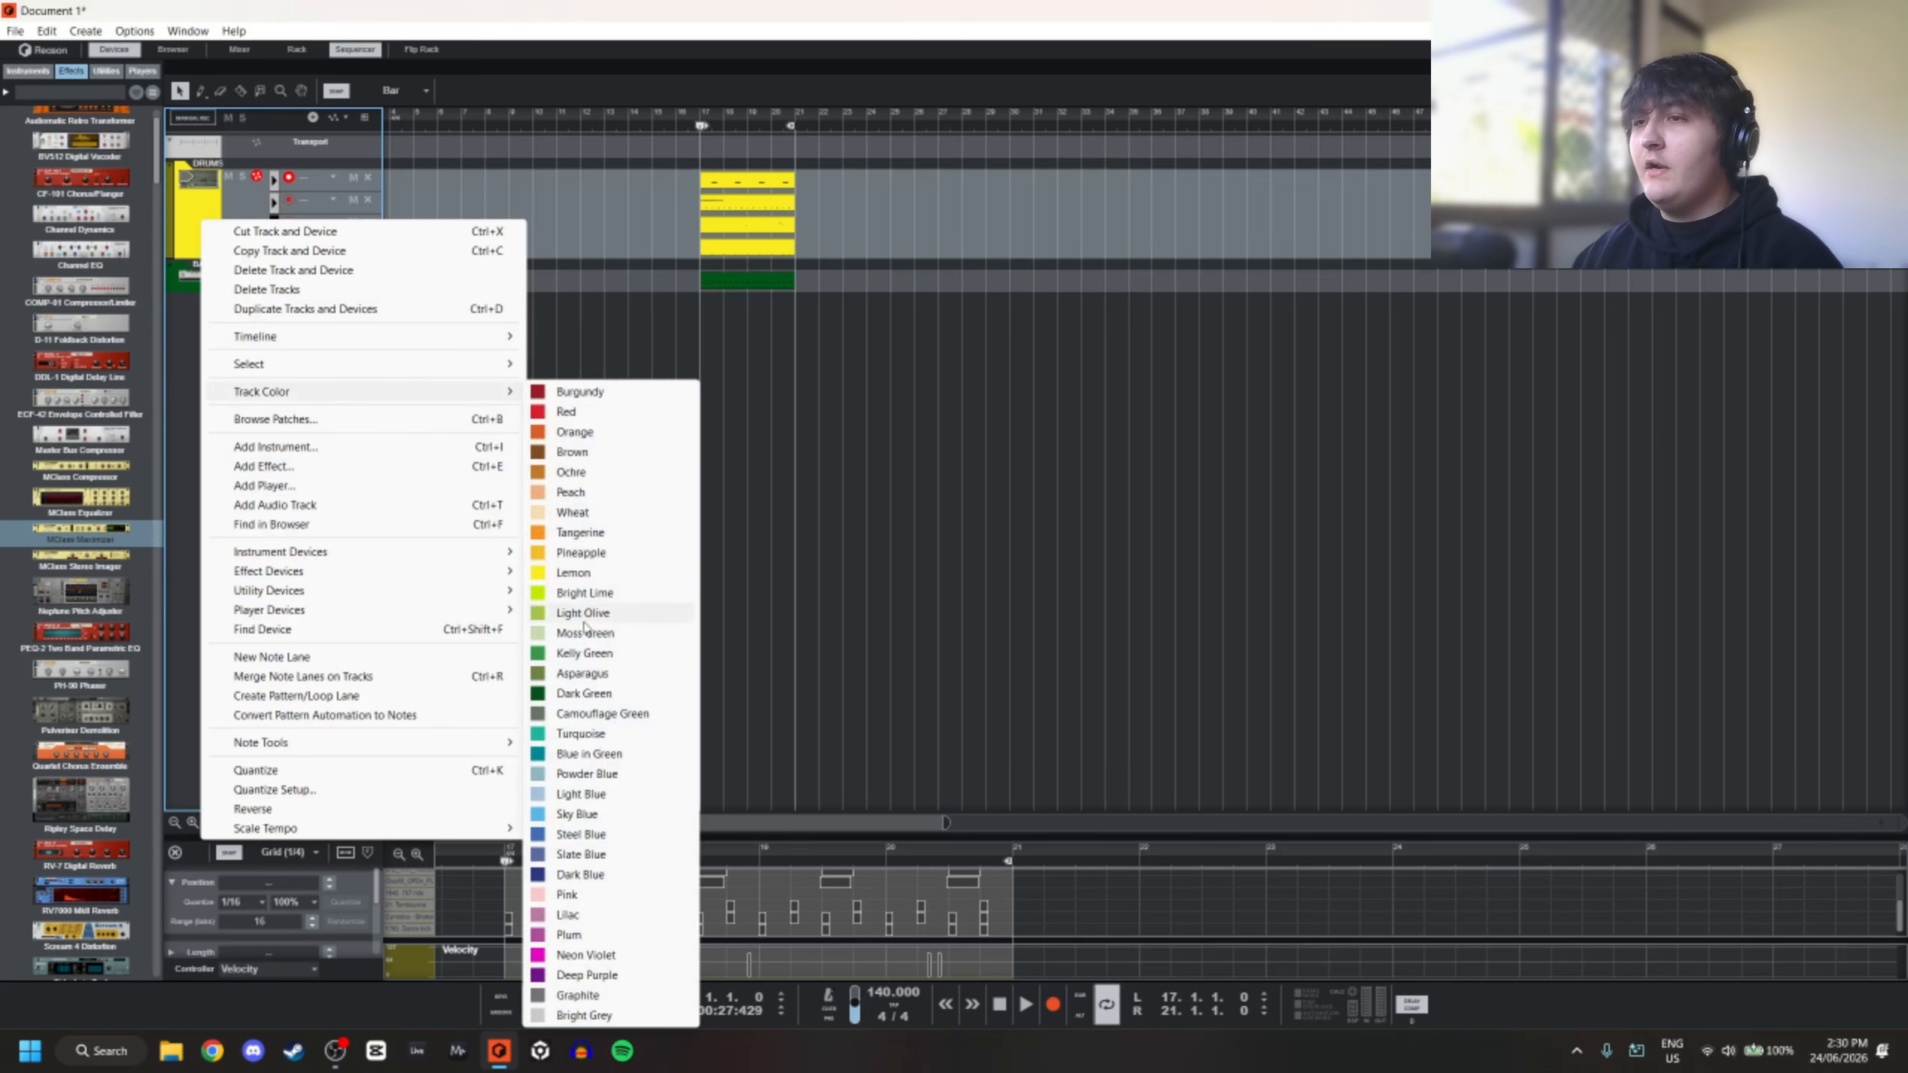
click(584, 633)
Set the BASS track's color to Bright Lime
click(197, 279)
right_click(193, 290)
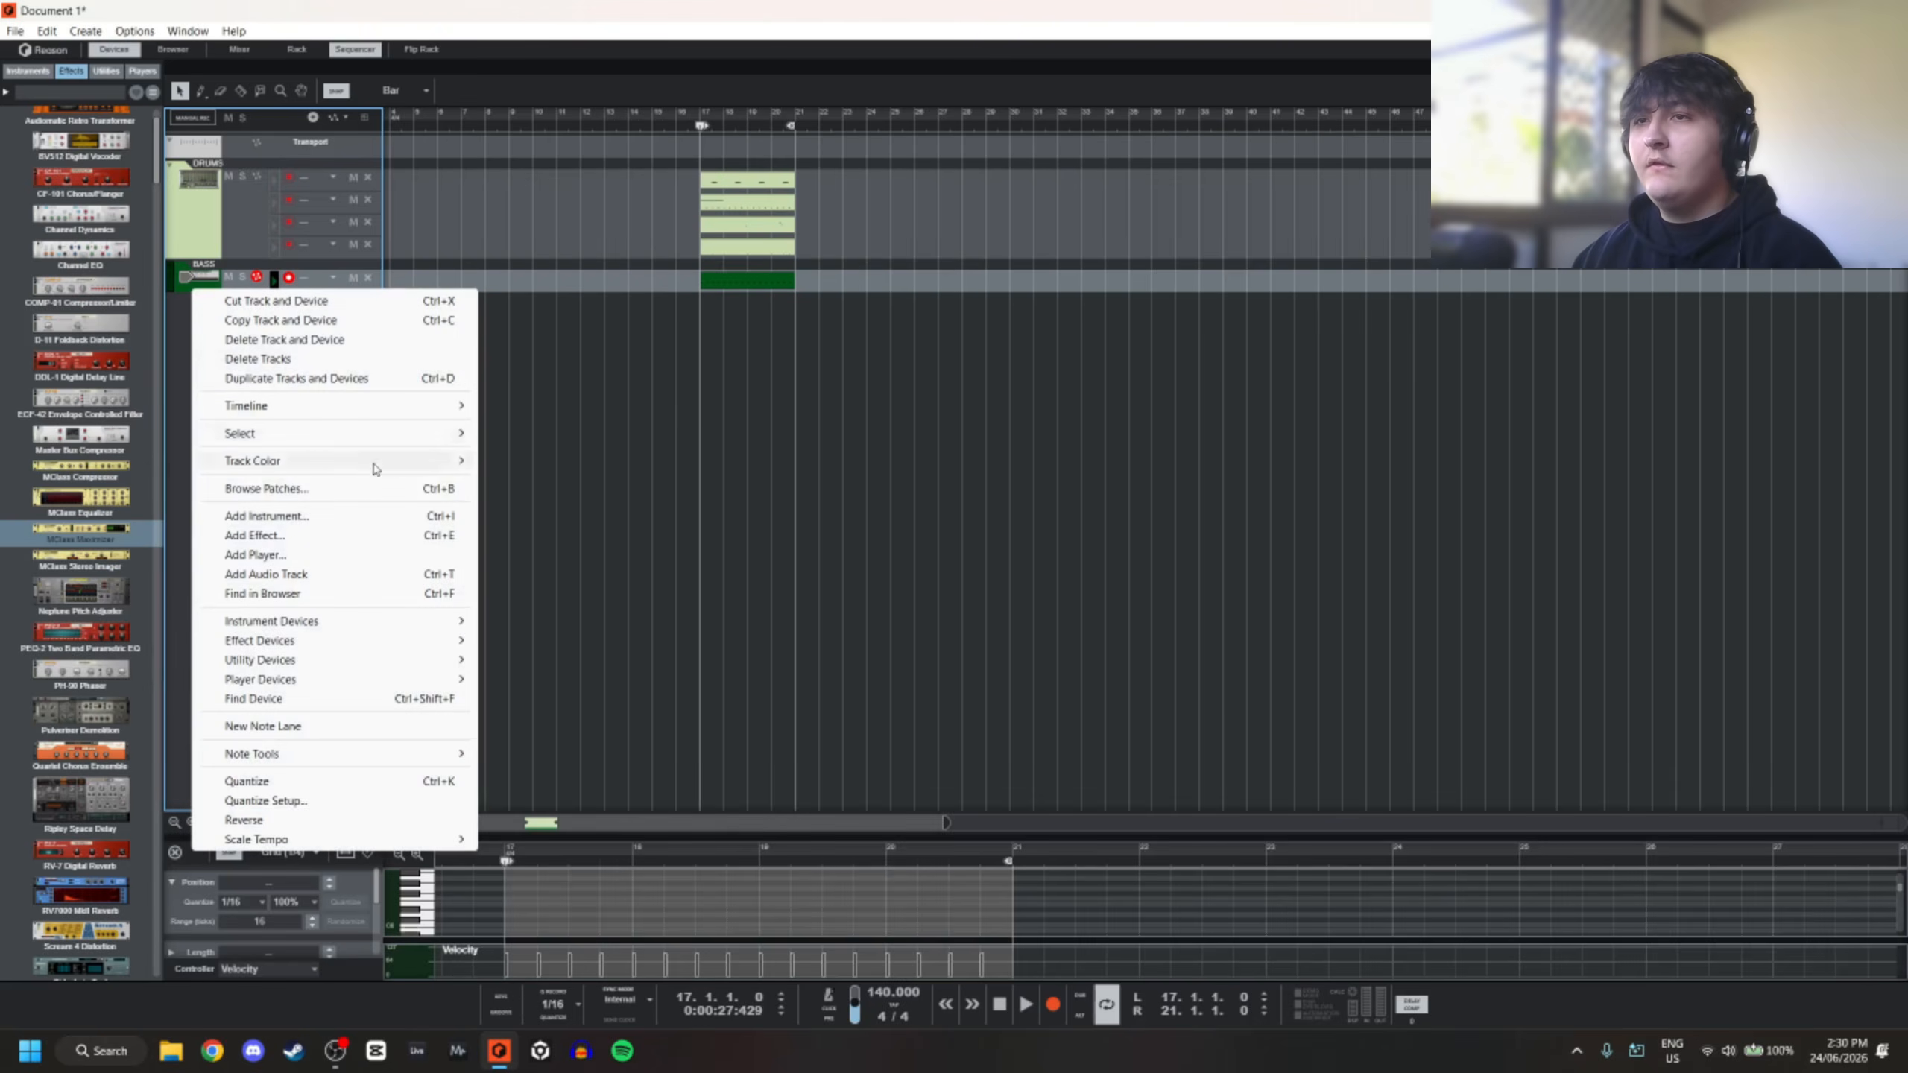
mouse_move(375, 468)
click(571, 638)
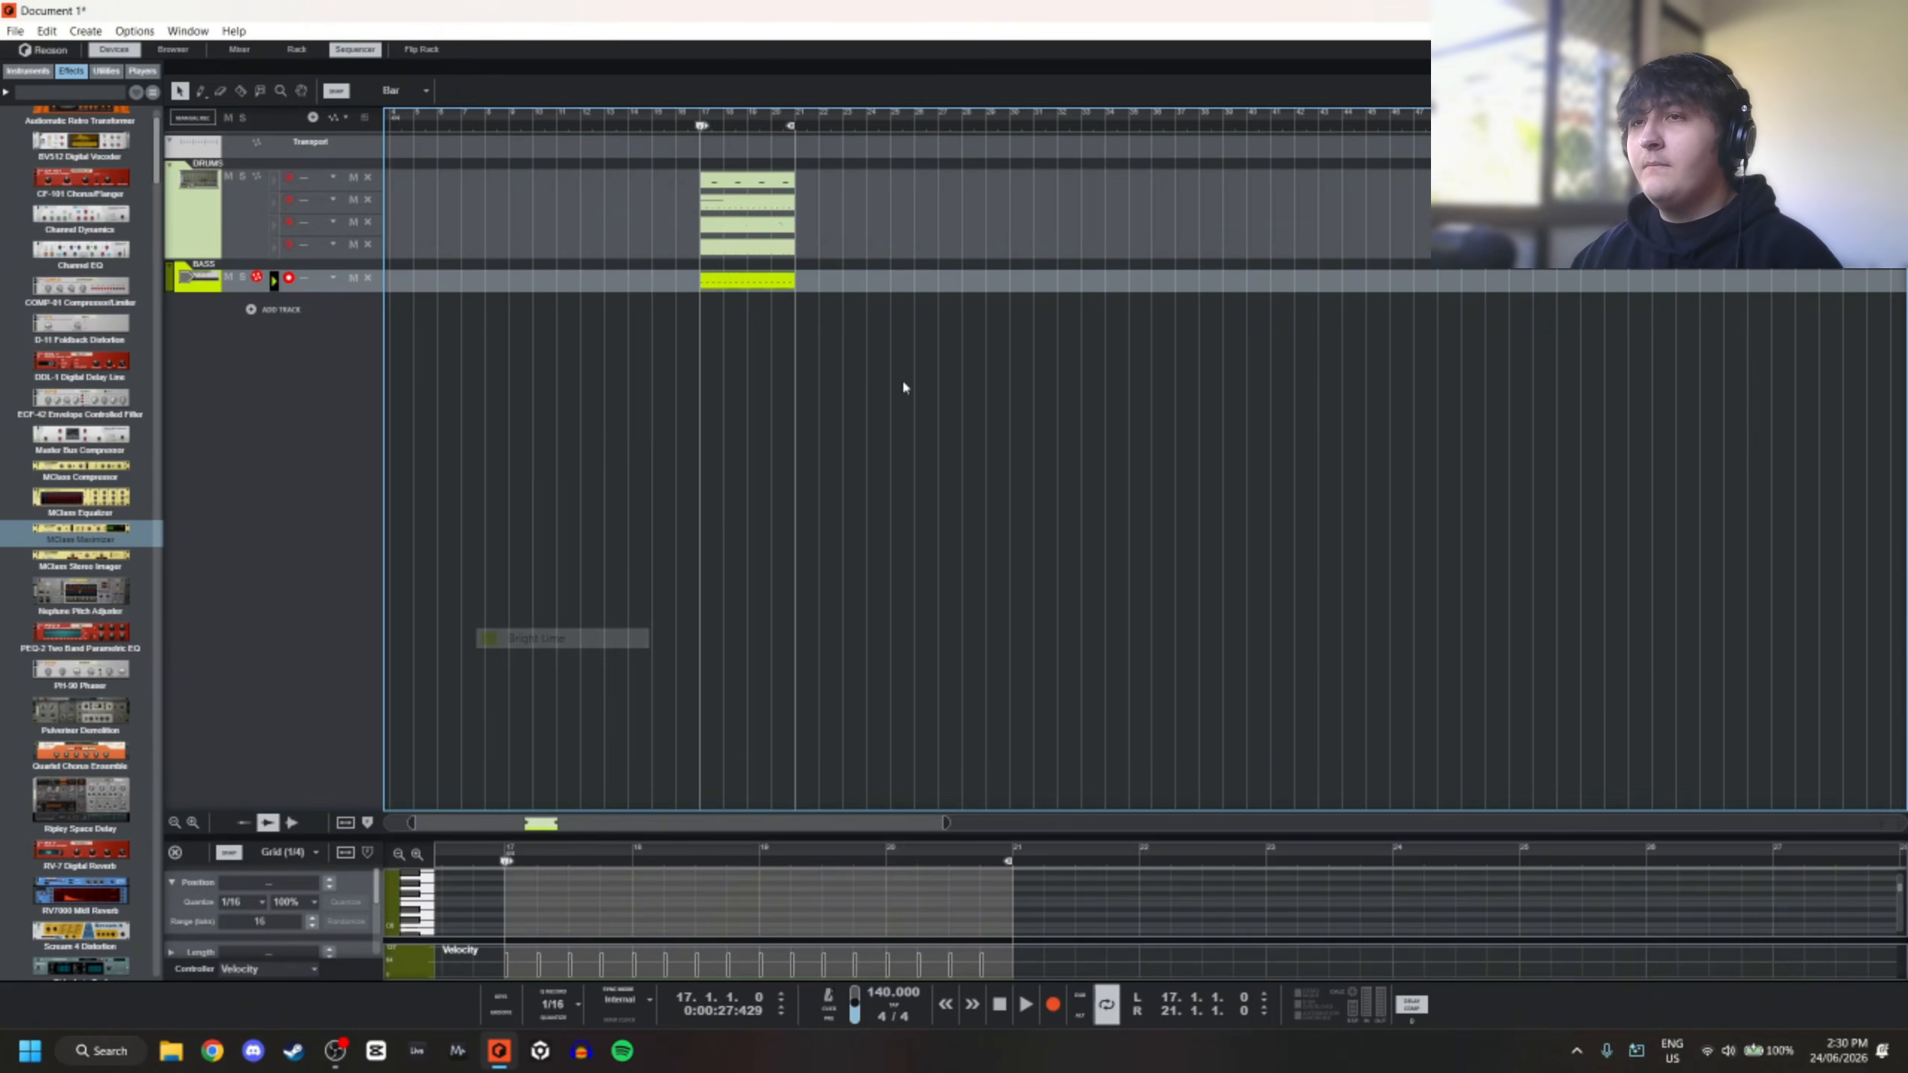
Start playback and extend the loop's right locator to bar 39
scroll(751, 316, down, 3)
key(space)
scroll(584, 278, up, 3)
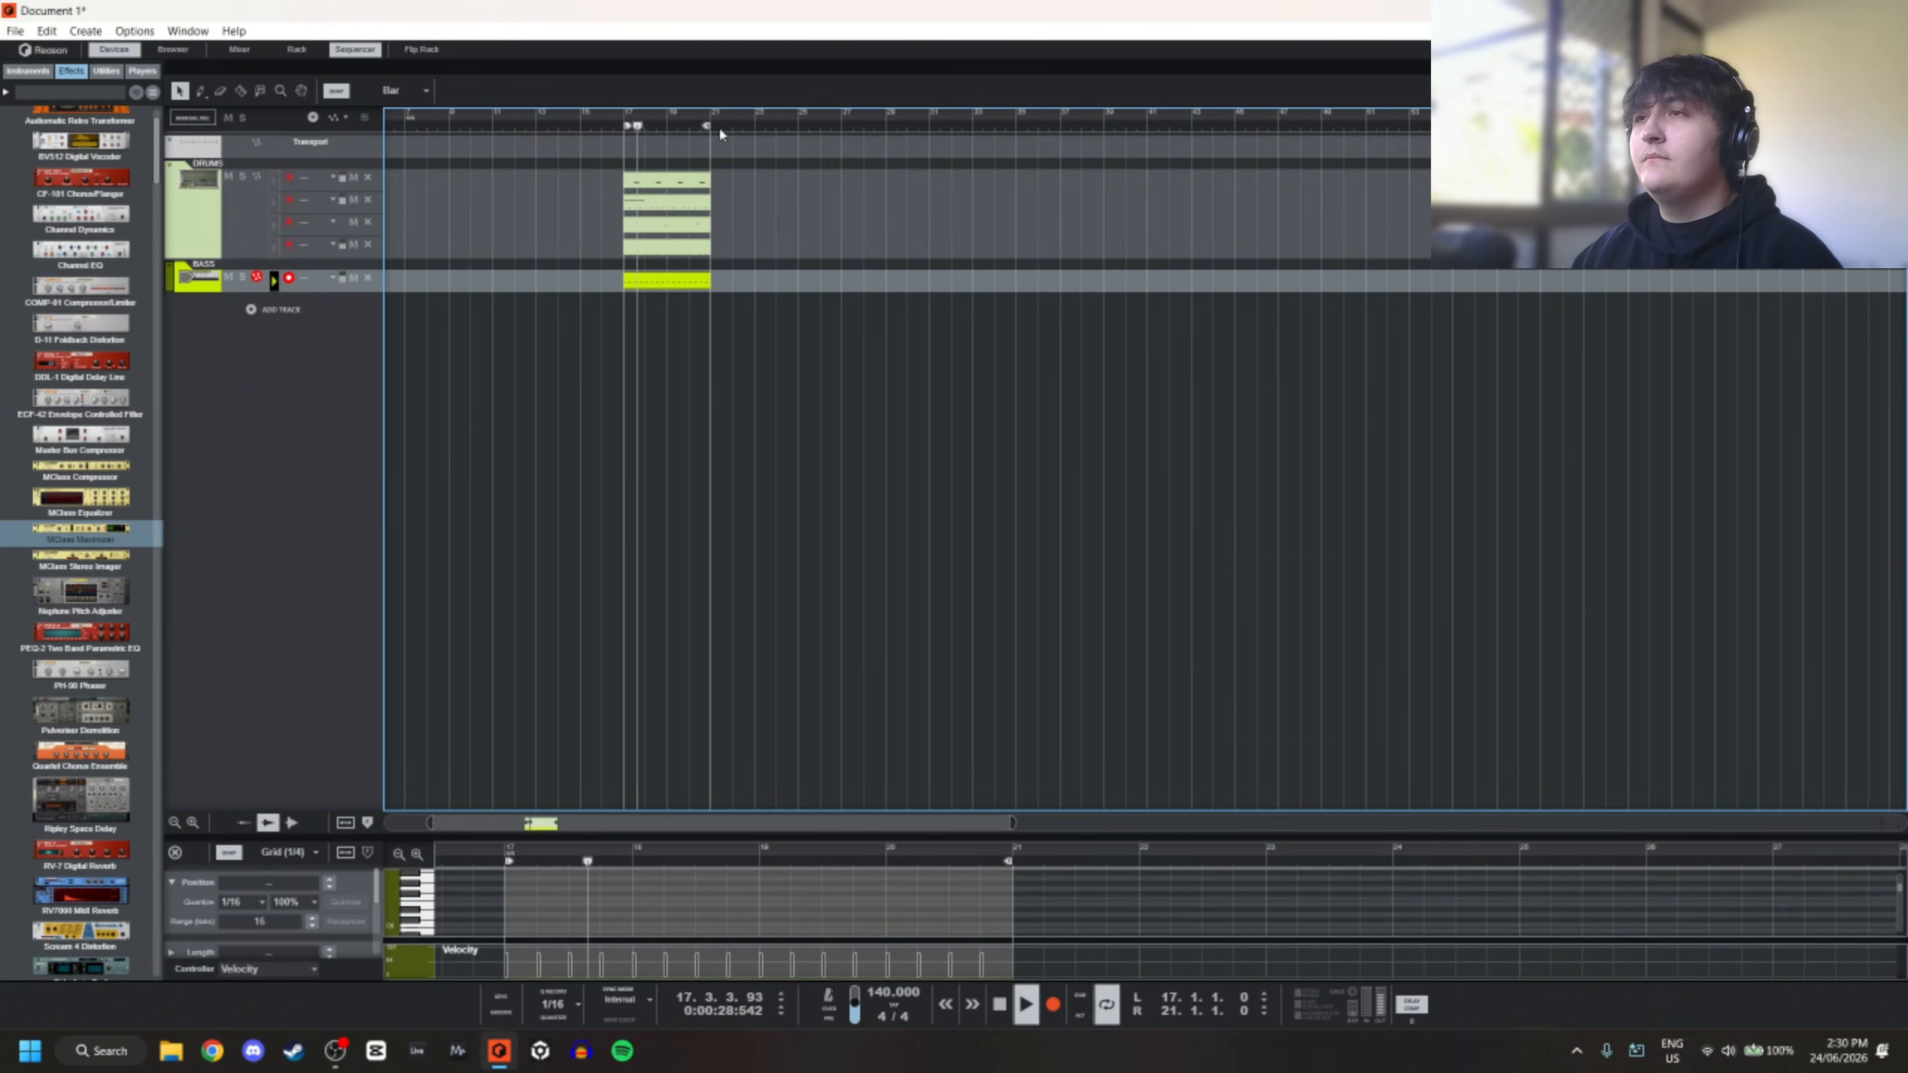
mouse_move(719, 127)
mouse_down()
mouse_move(1123, 126)
mouse_move(1099, 126)
mouse_up()
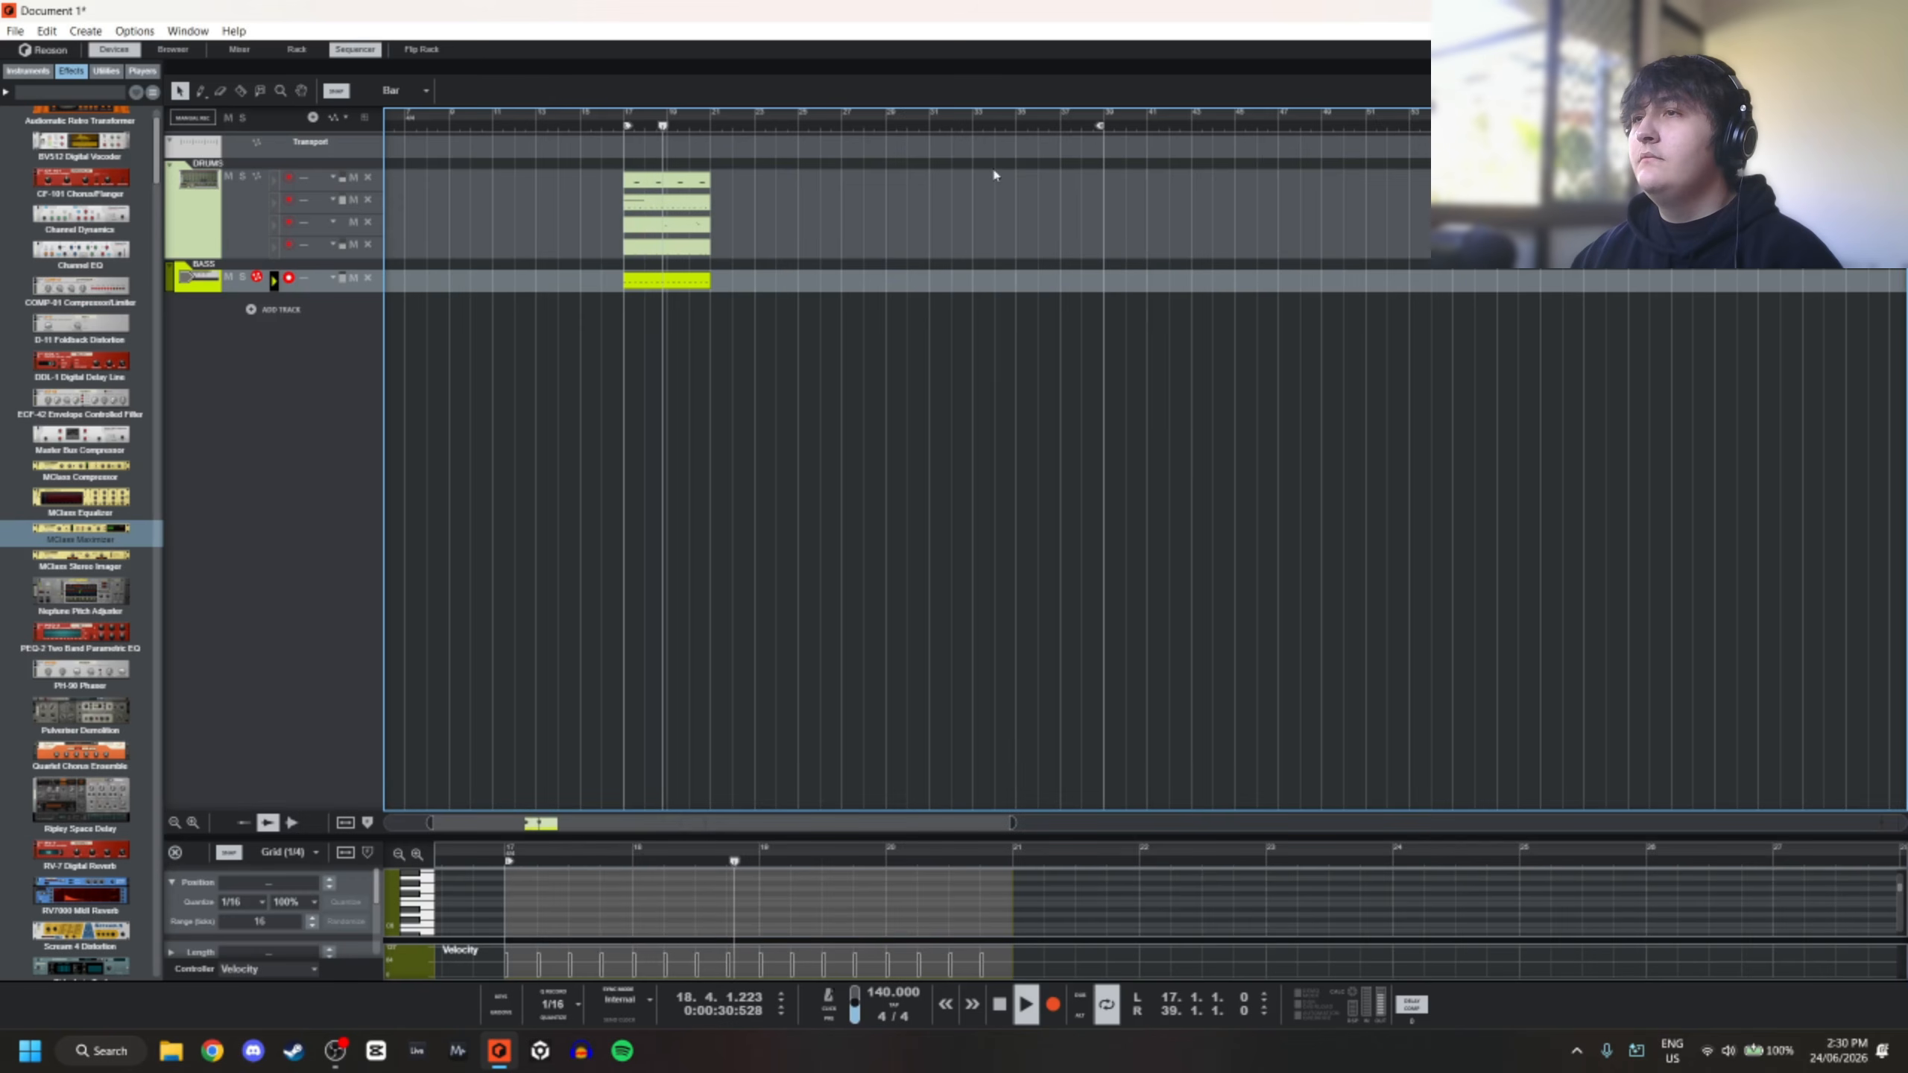
Duplicate the clips starting at bar 17 on all four DRUMS lanes three times in a row, filling up to bar 33
drag(726, 170, 620, 259)
key(ctrl+d)
scroll(706, 243, down, 3)
scroll(575, 285, up, 2)
key(ctrl+d)
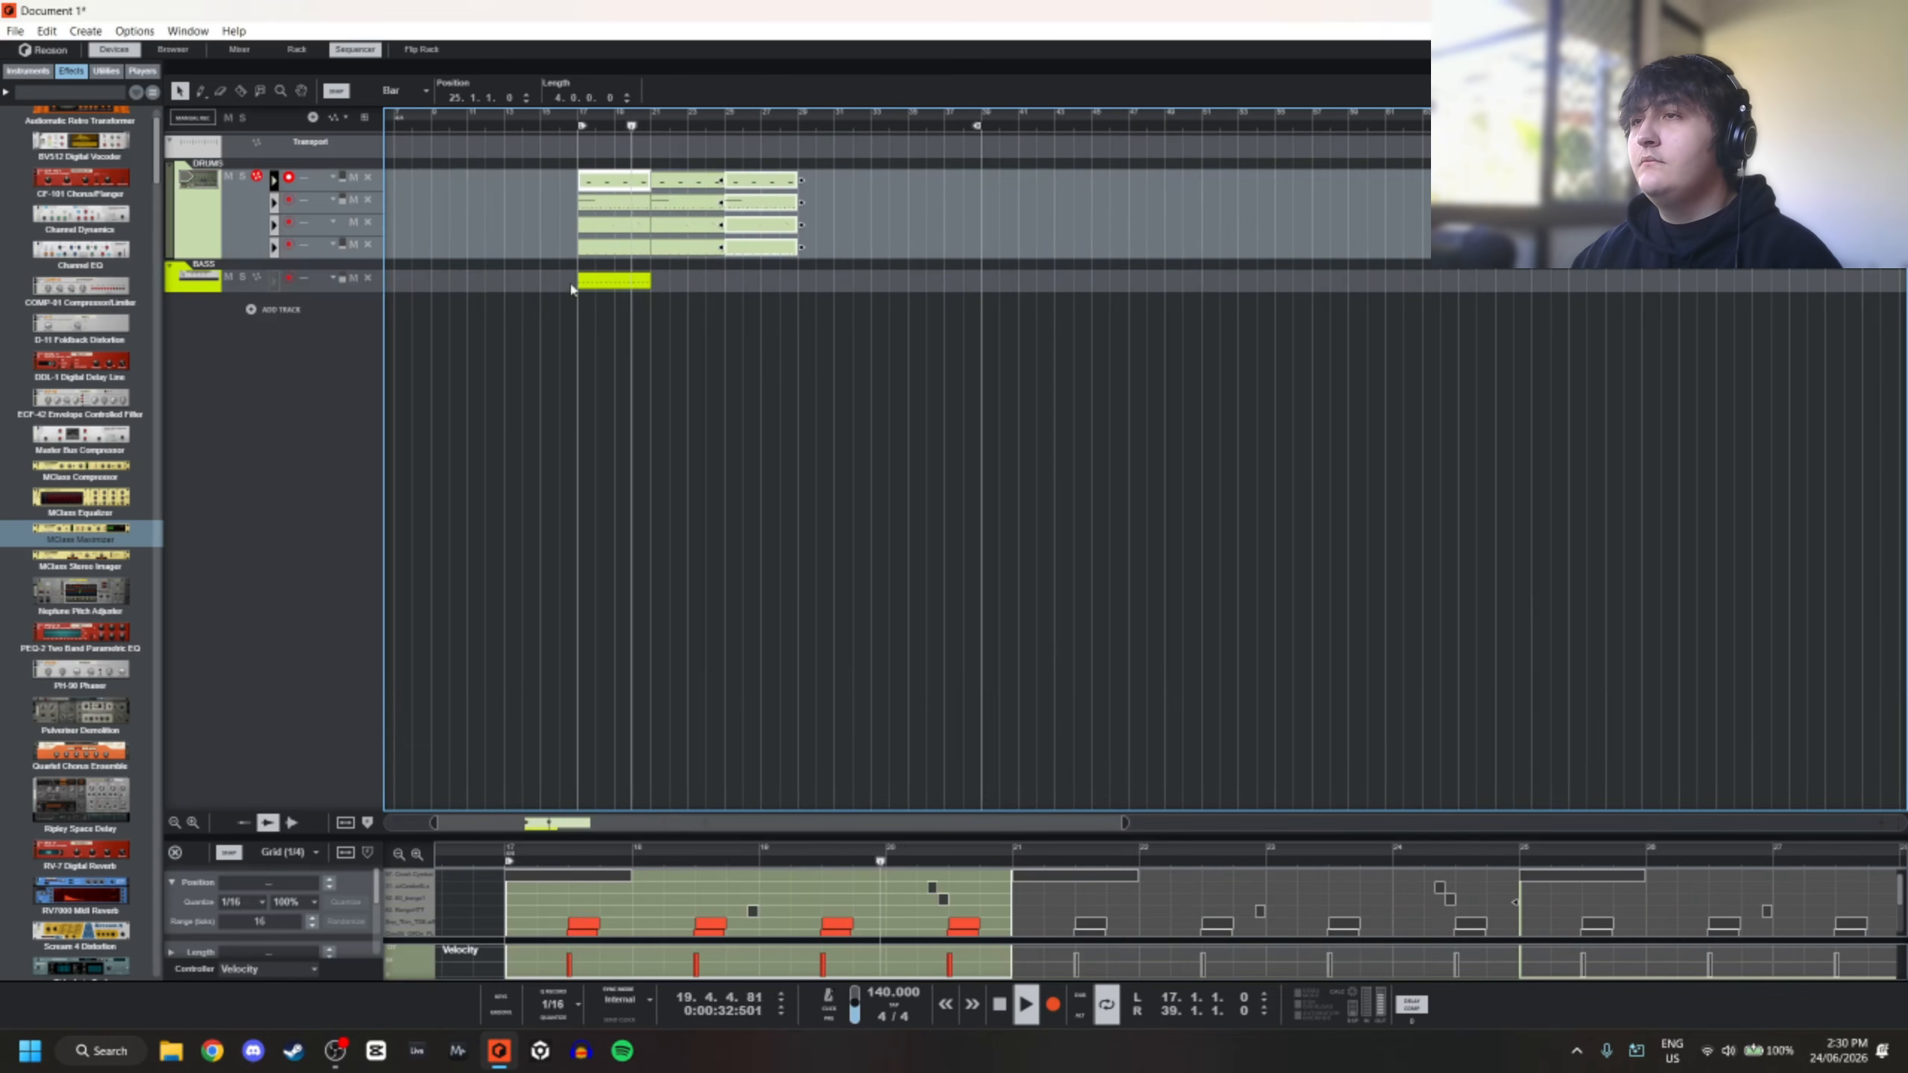
key(ctrl+d)
scroll(708, 293, up, 2)
scroll(688, 293, down, 2)
Duplicate the BASS clip at bar 17 three times so it matches the length of the drum clips
drag(684, 271, 575, 293)
key(ctrl+d)
key(ctrl+d)
key(ctrl+d)
scroll(971, 325, down, 2)
scroll(972, 325, up, 2)
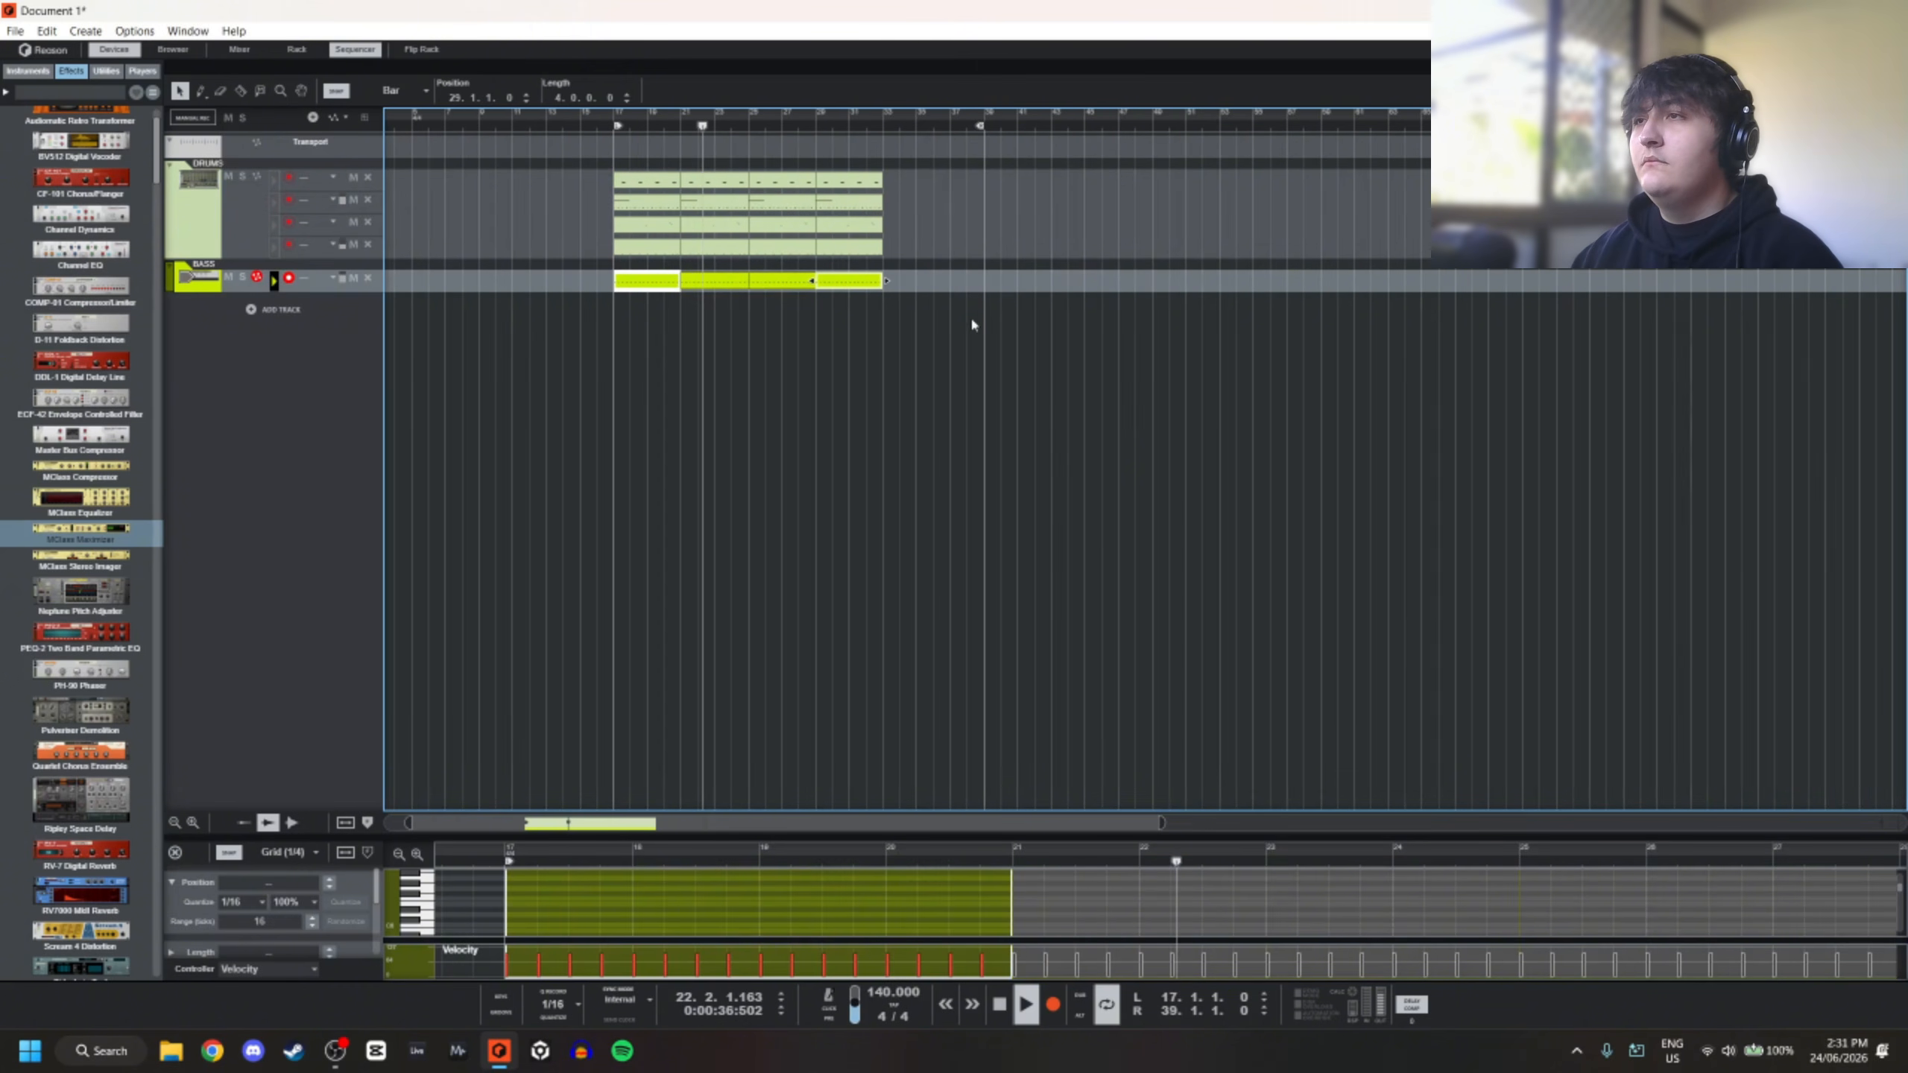
Extend the loop's right locator to bar 47 and duplicate the last two clips on every drum and bass lane twice
drag(979, 125, 1116, 122)
scroll(867, 172, down, 1)
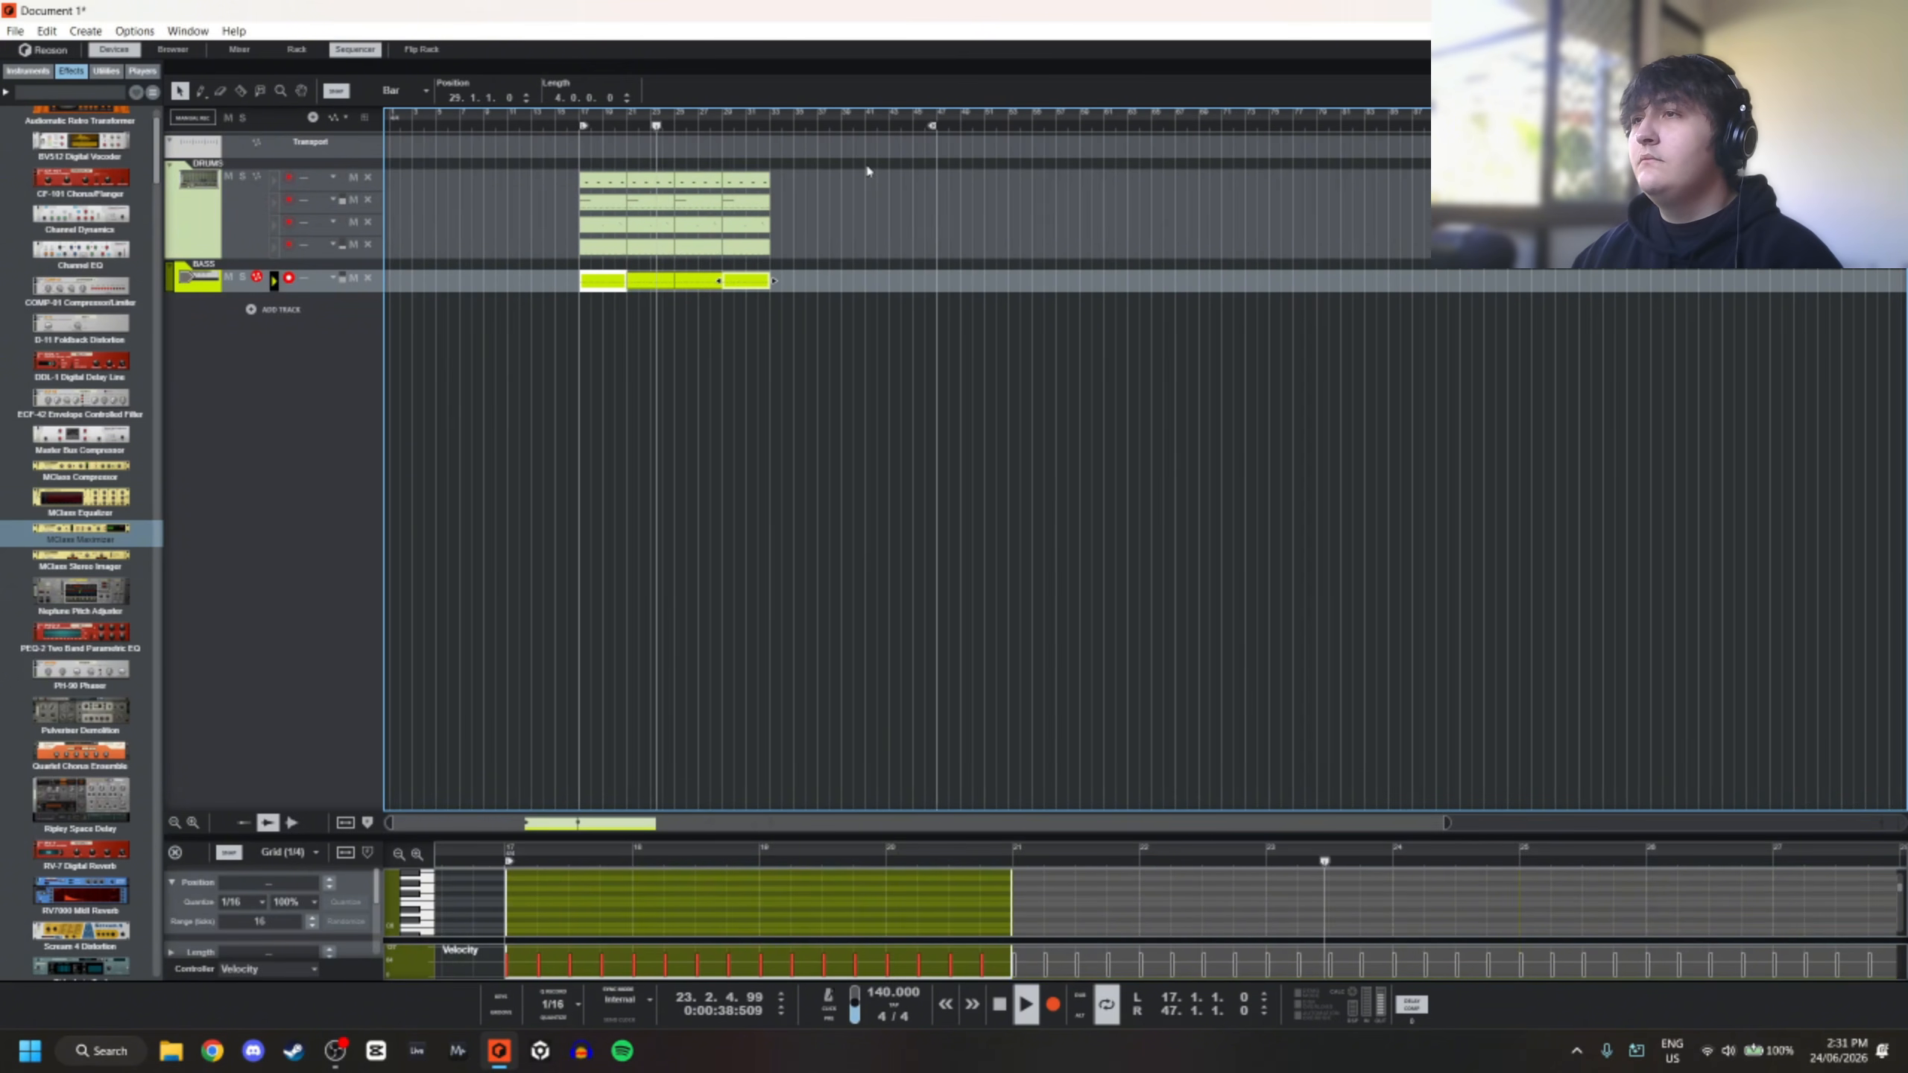
drag(866, 171, 701, 290)
key(ctrl+d)
key(ctrl+d)
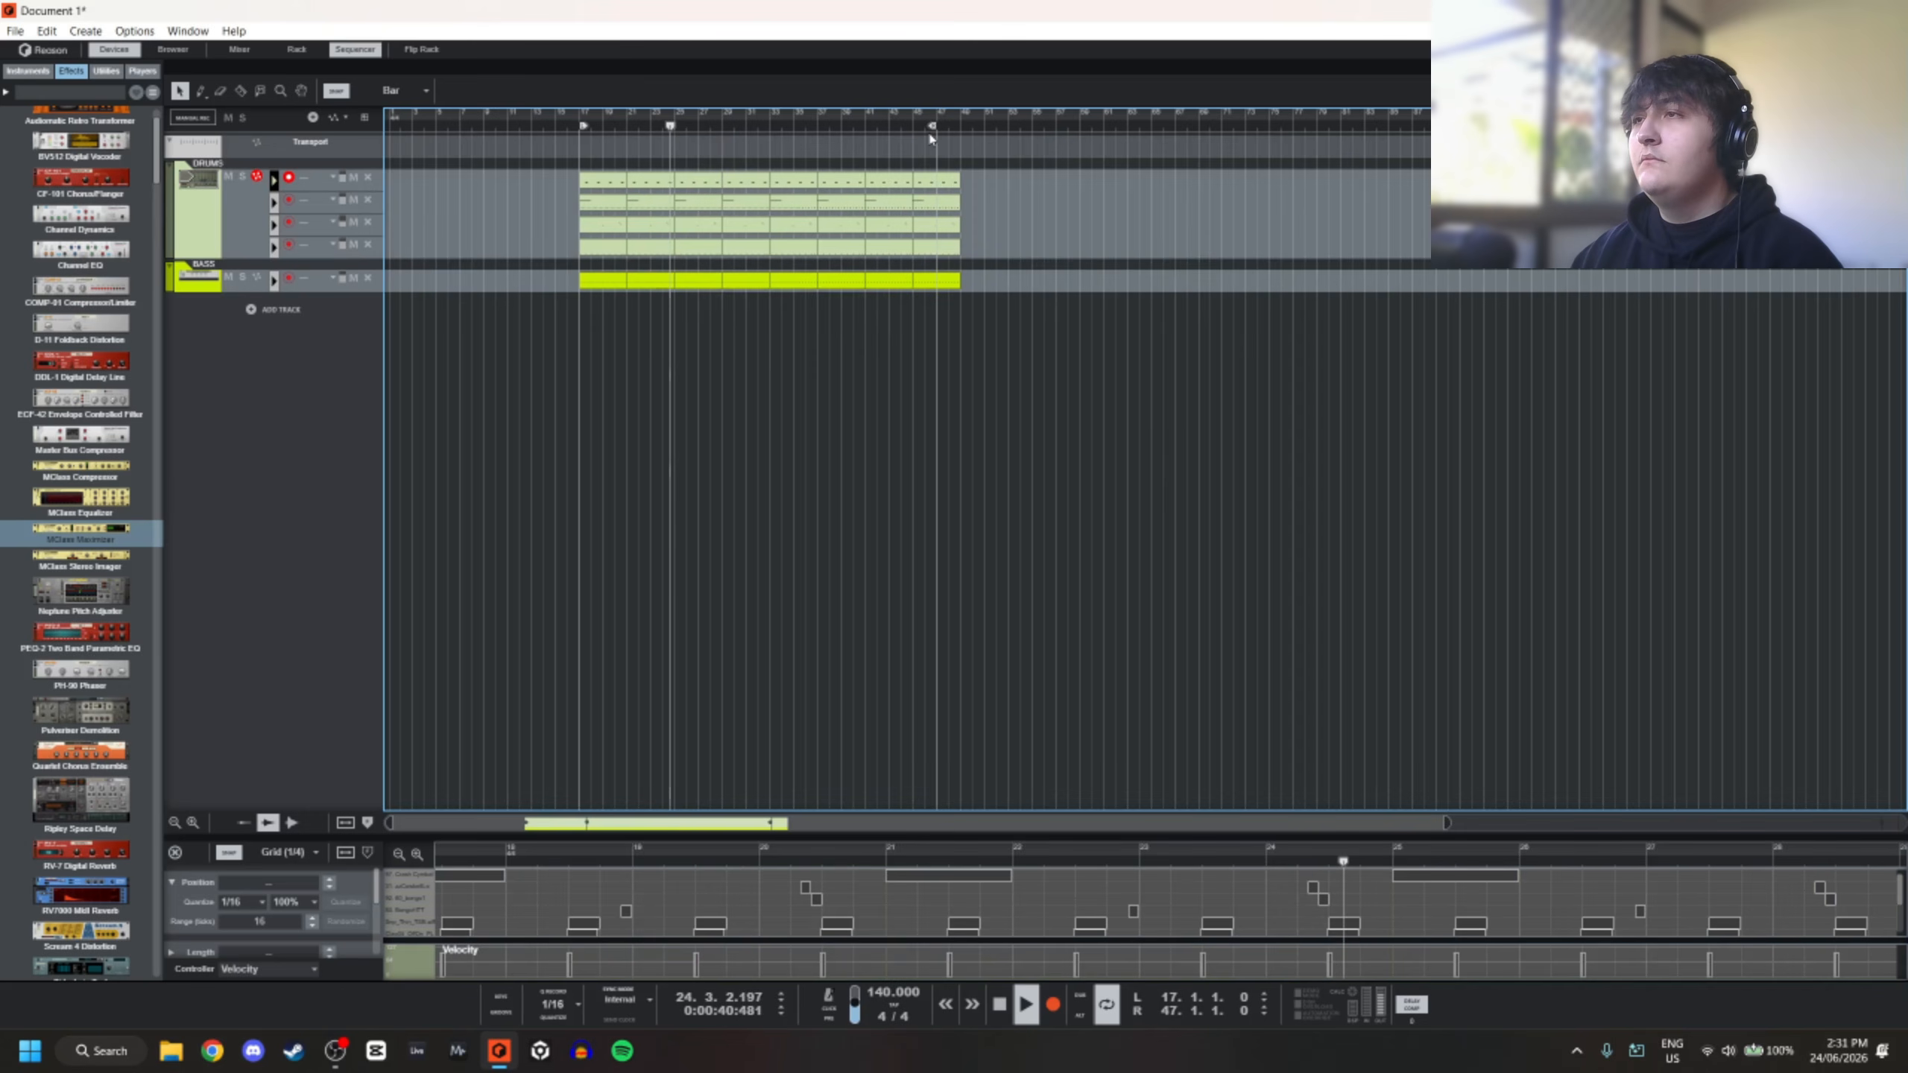
Move the playback position back to about bar 19 and set the loop's right locator to bar 49
drag(829, 143, 603, 143)
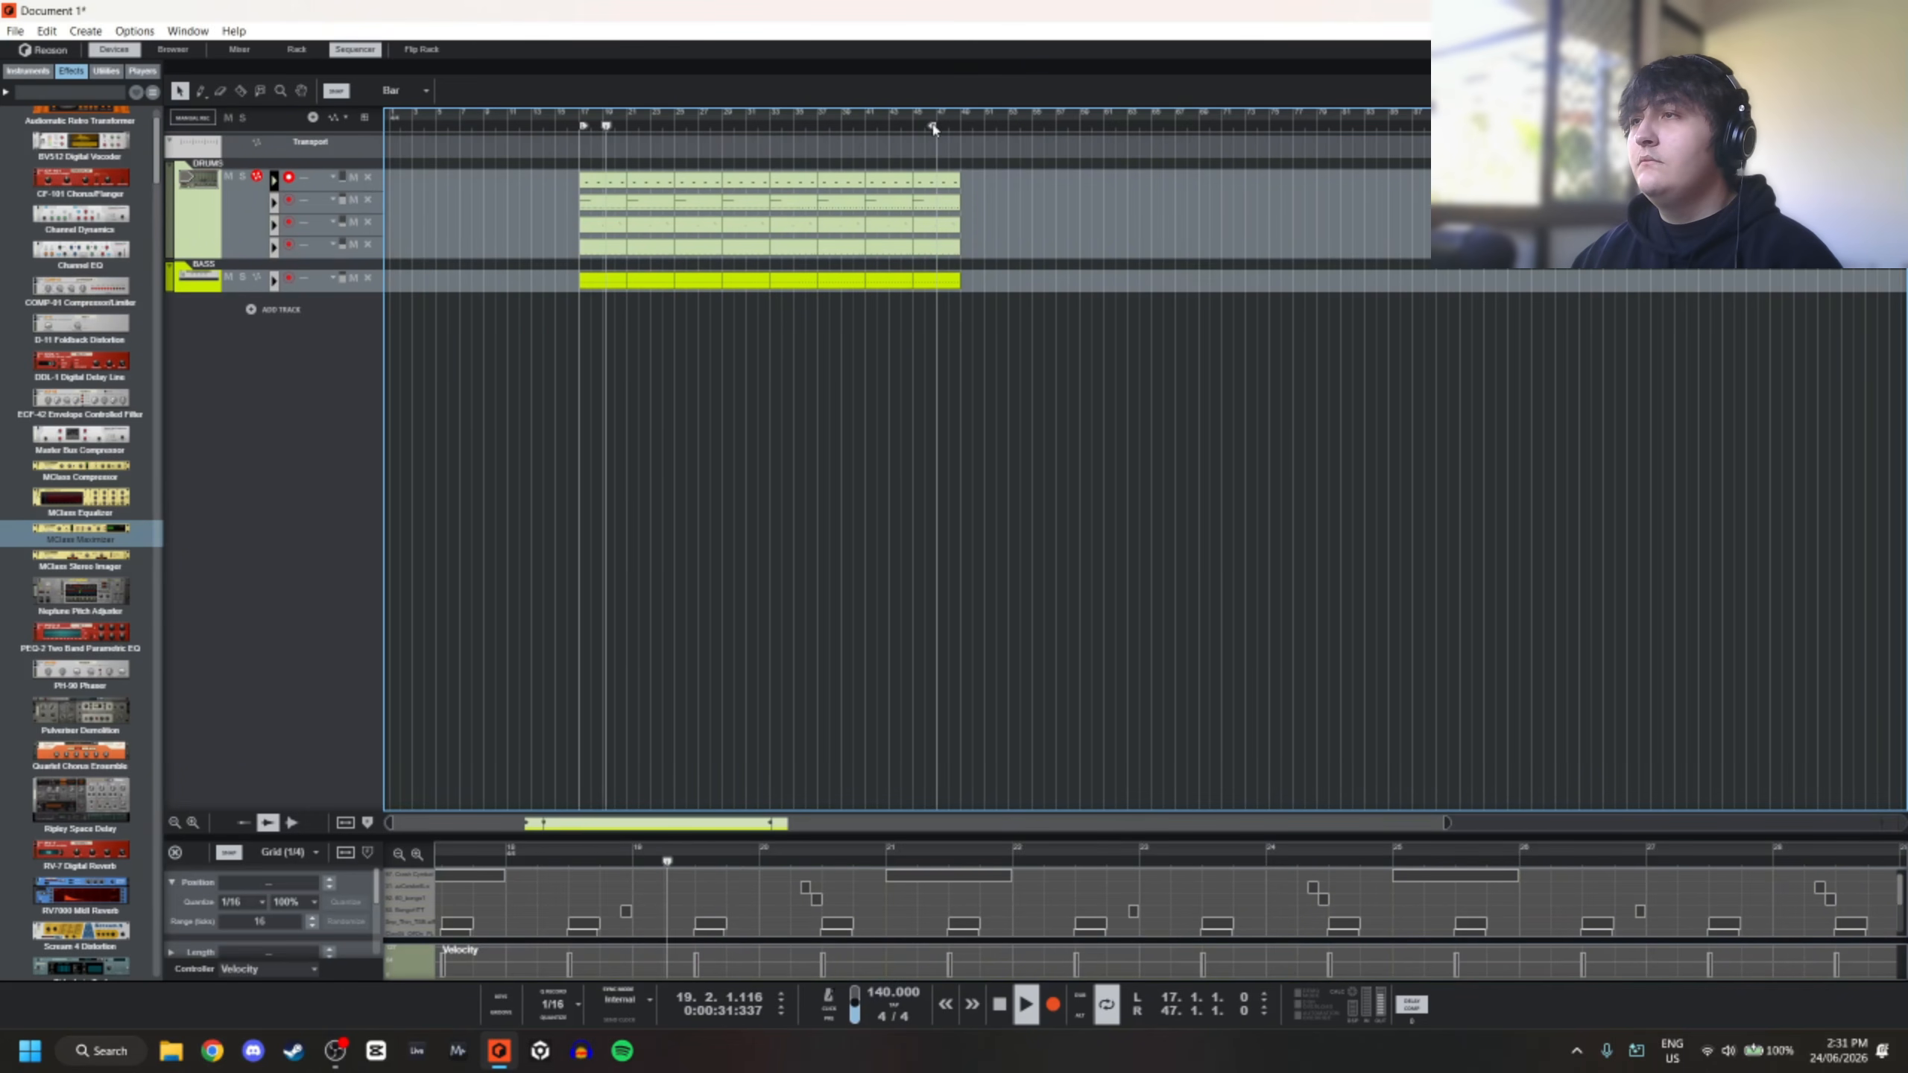
drag(932, 126, 958, 127)
scroll(558, 282, up, 3)
scroll(557, 283, up, 3)
Open the second drum lane's clip at bar 17 in the note editor and stop playback at bar 17
click(674, 202)
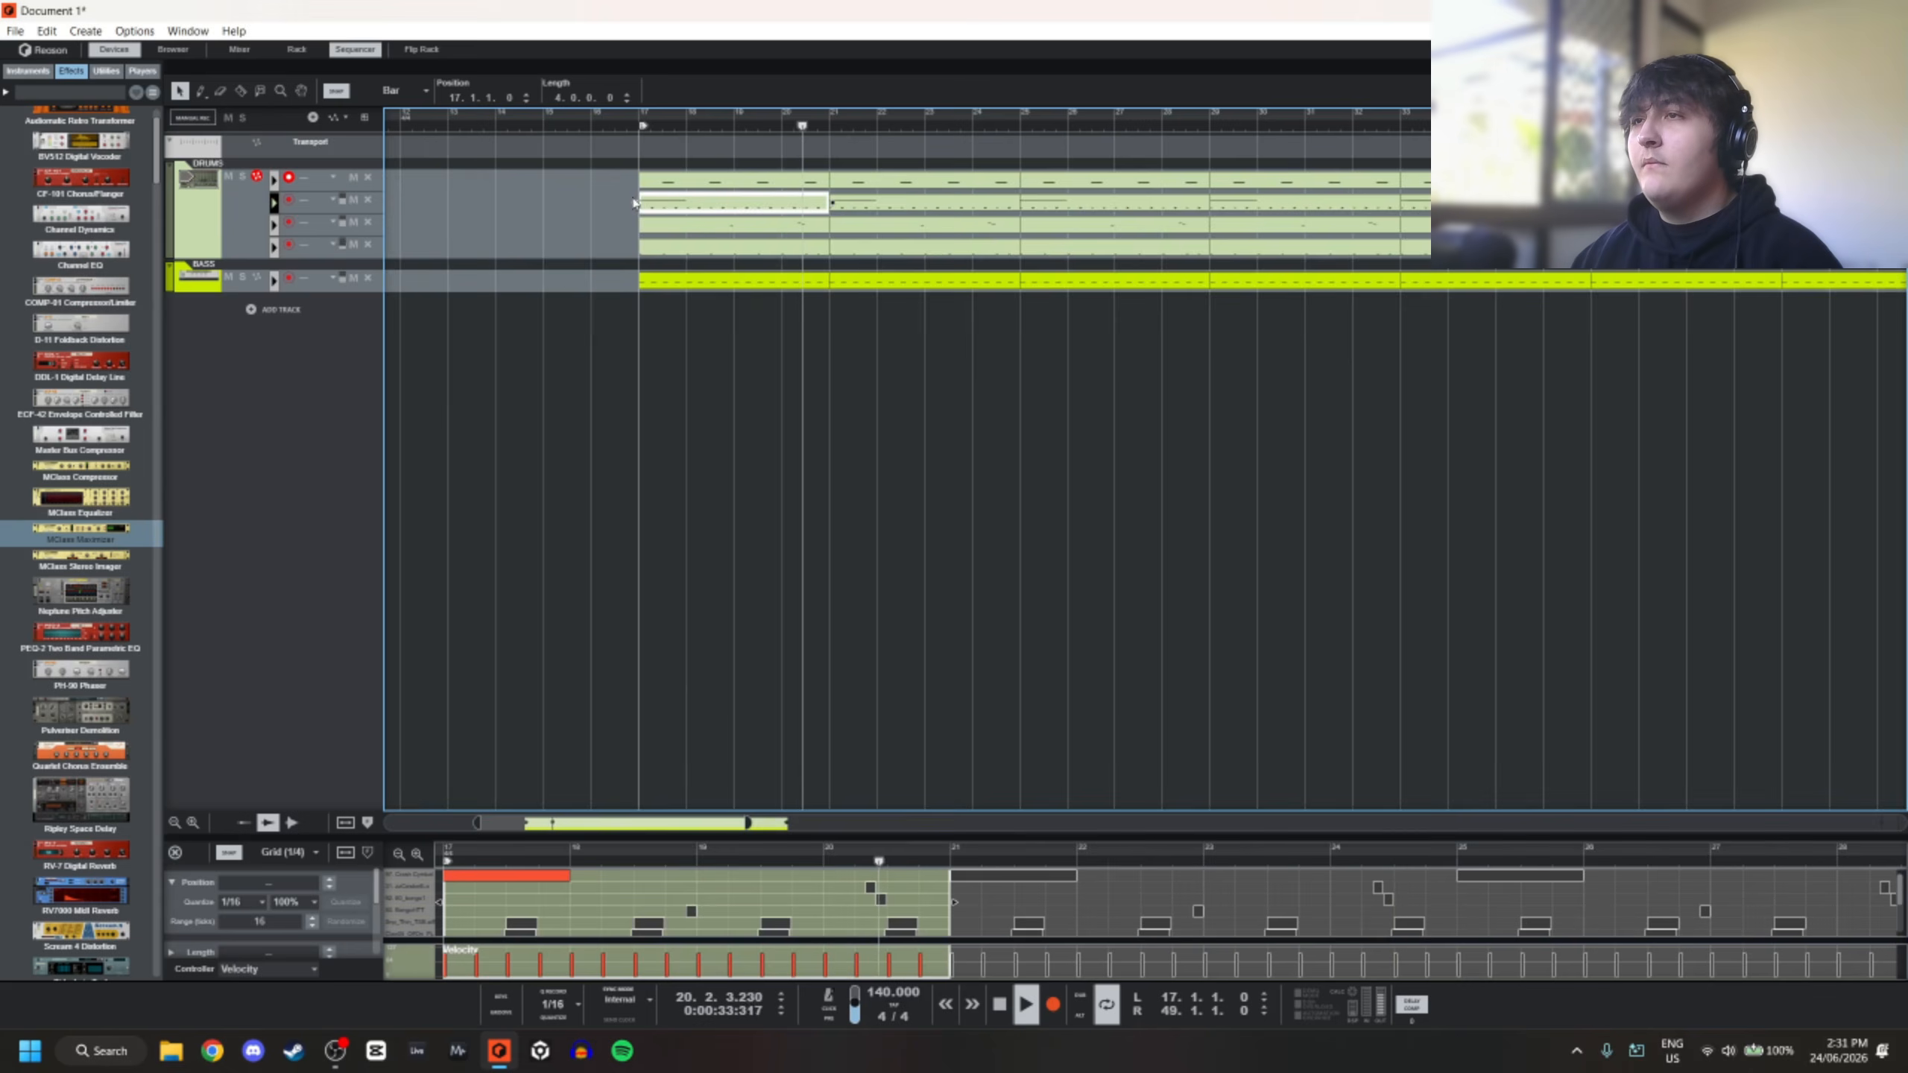
double_click(674, 202)
scroll(679, 772, down, 2)
scroll(541, 901, down, 3)
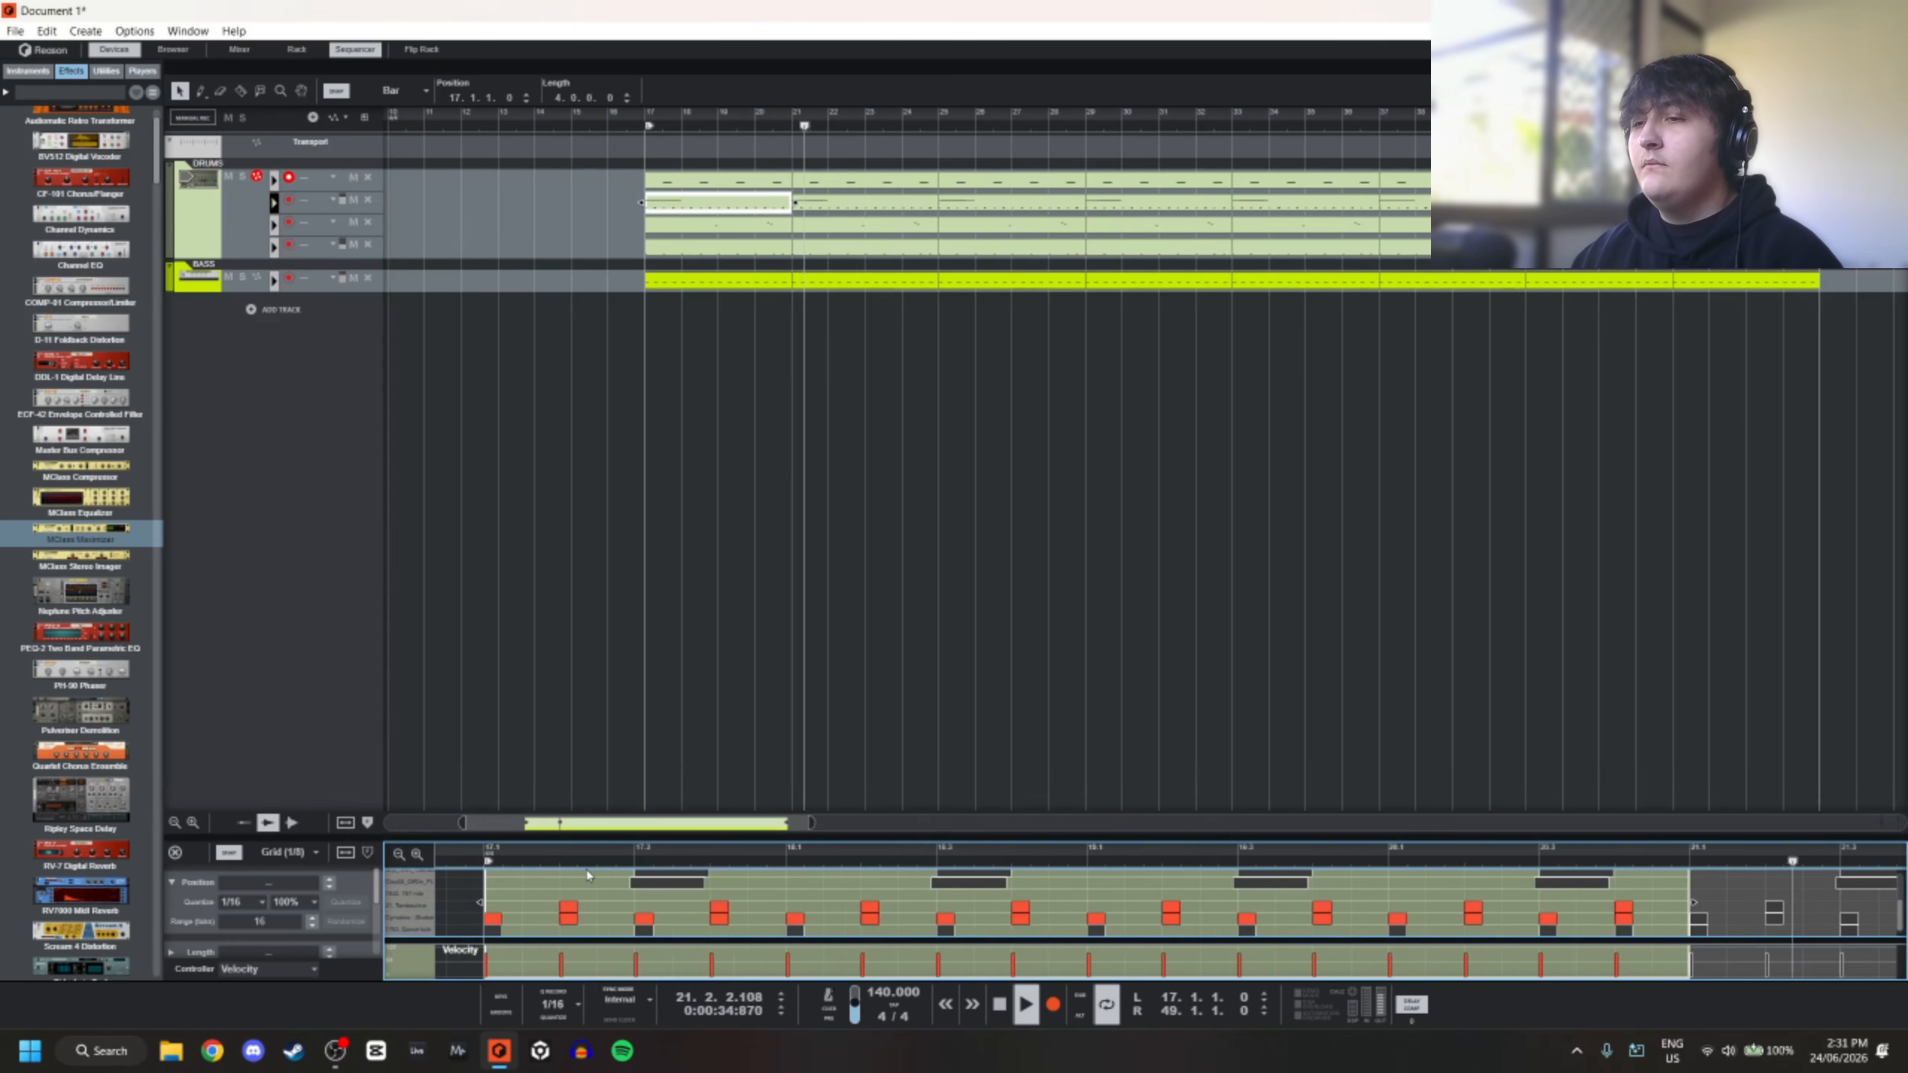
click(533, 865)
key(space)
key(space)
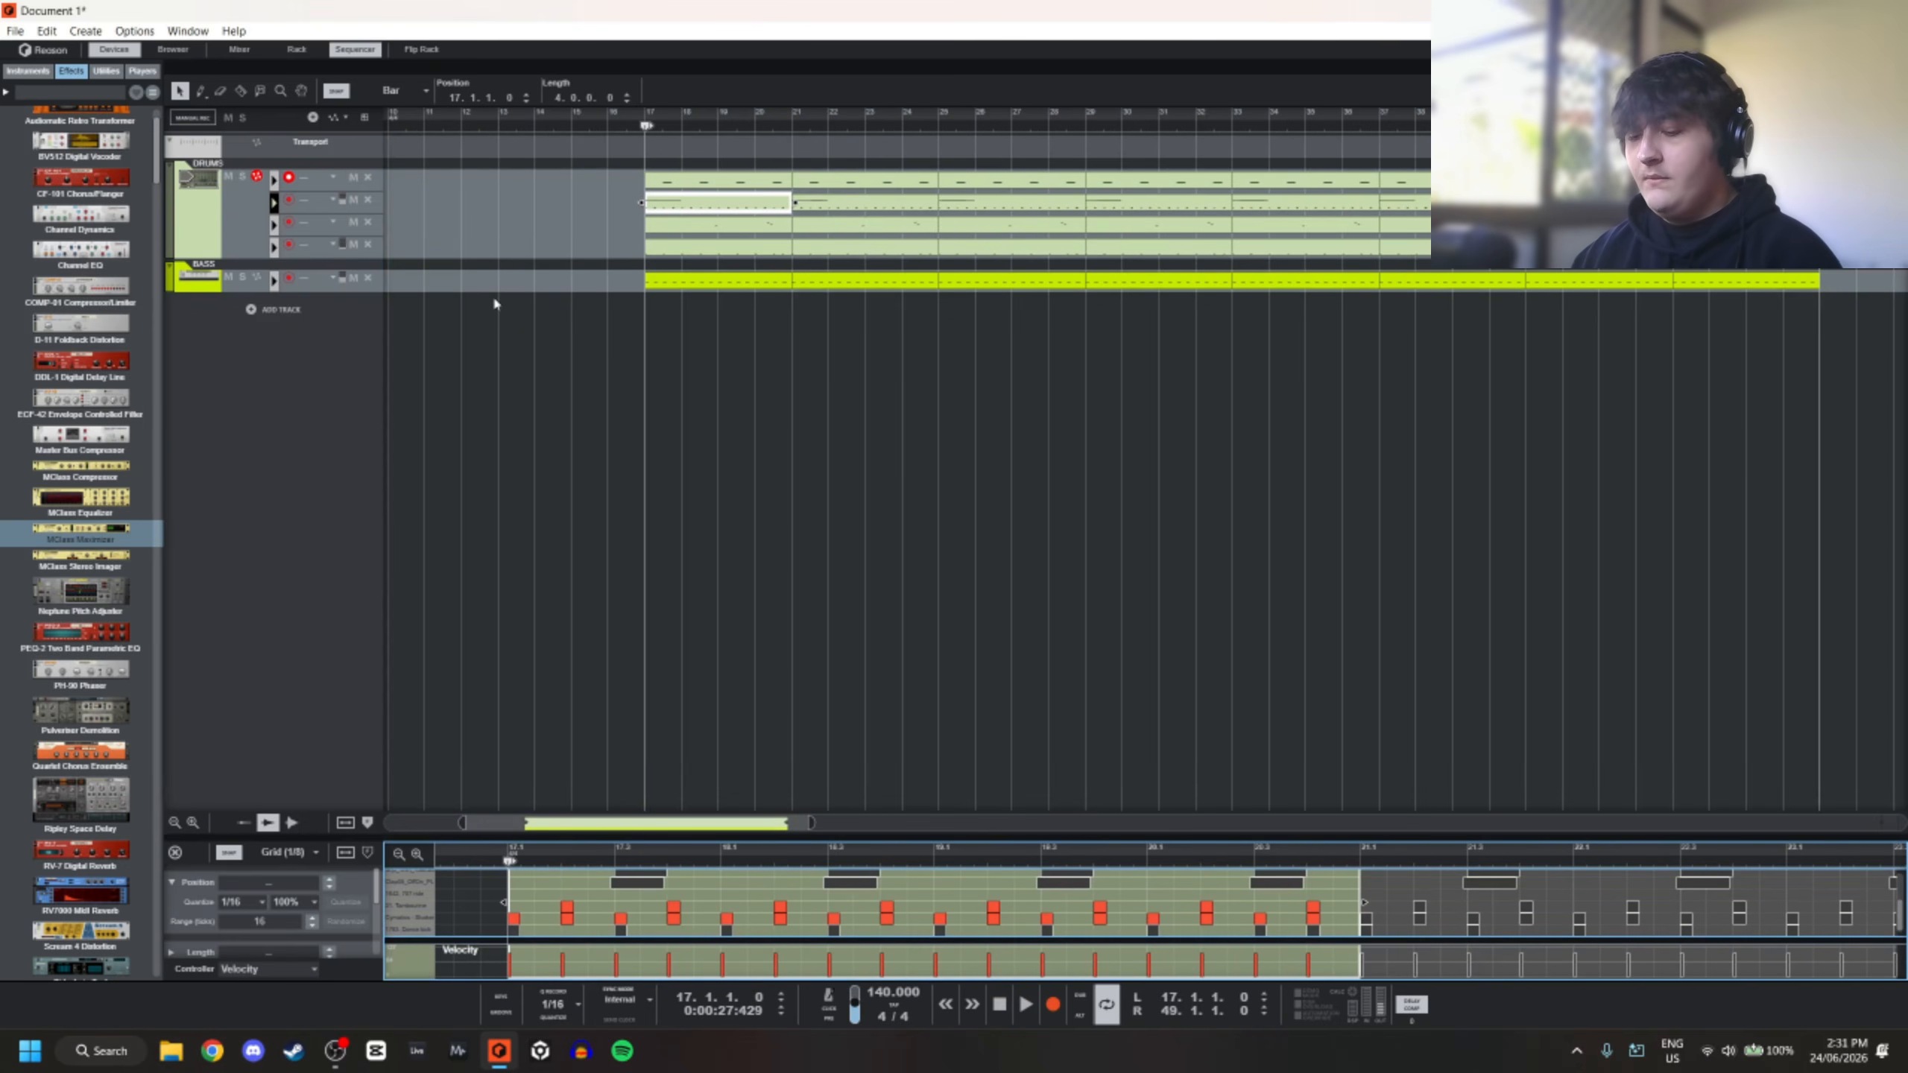
Add a new note lane to the DRUMS track and copy the bar 17 clip with the long and short hits onto it
click(190, 171)
click(313, 117)
click(744, 232)
scroll(675, 227, down, 2)
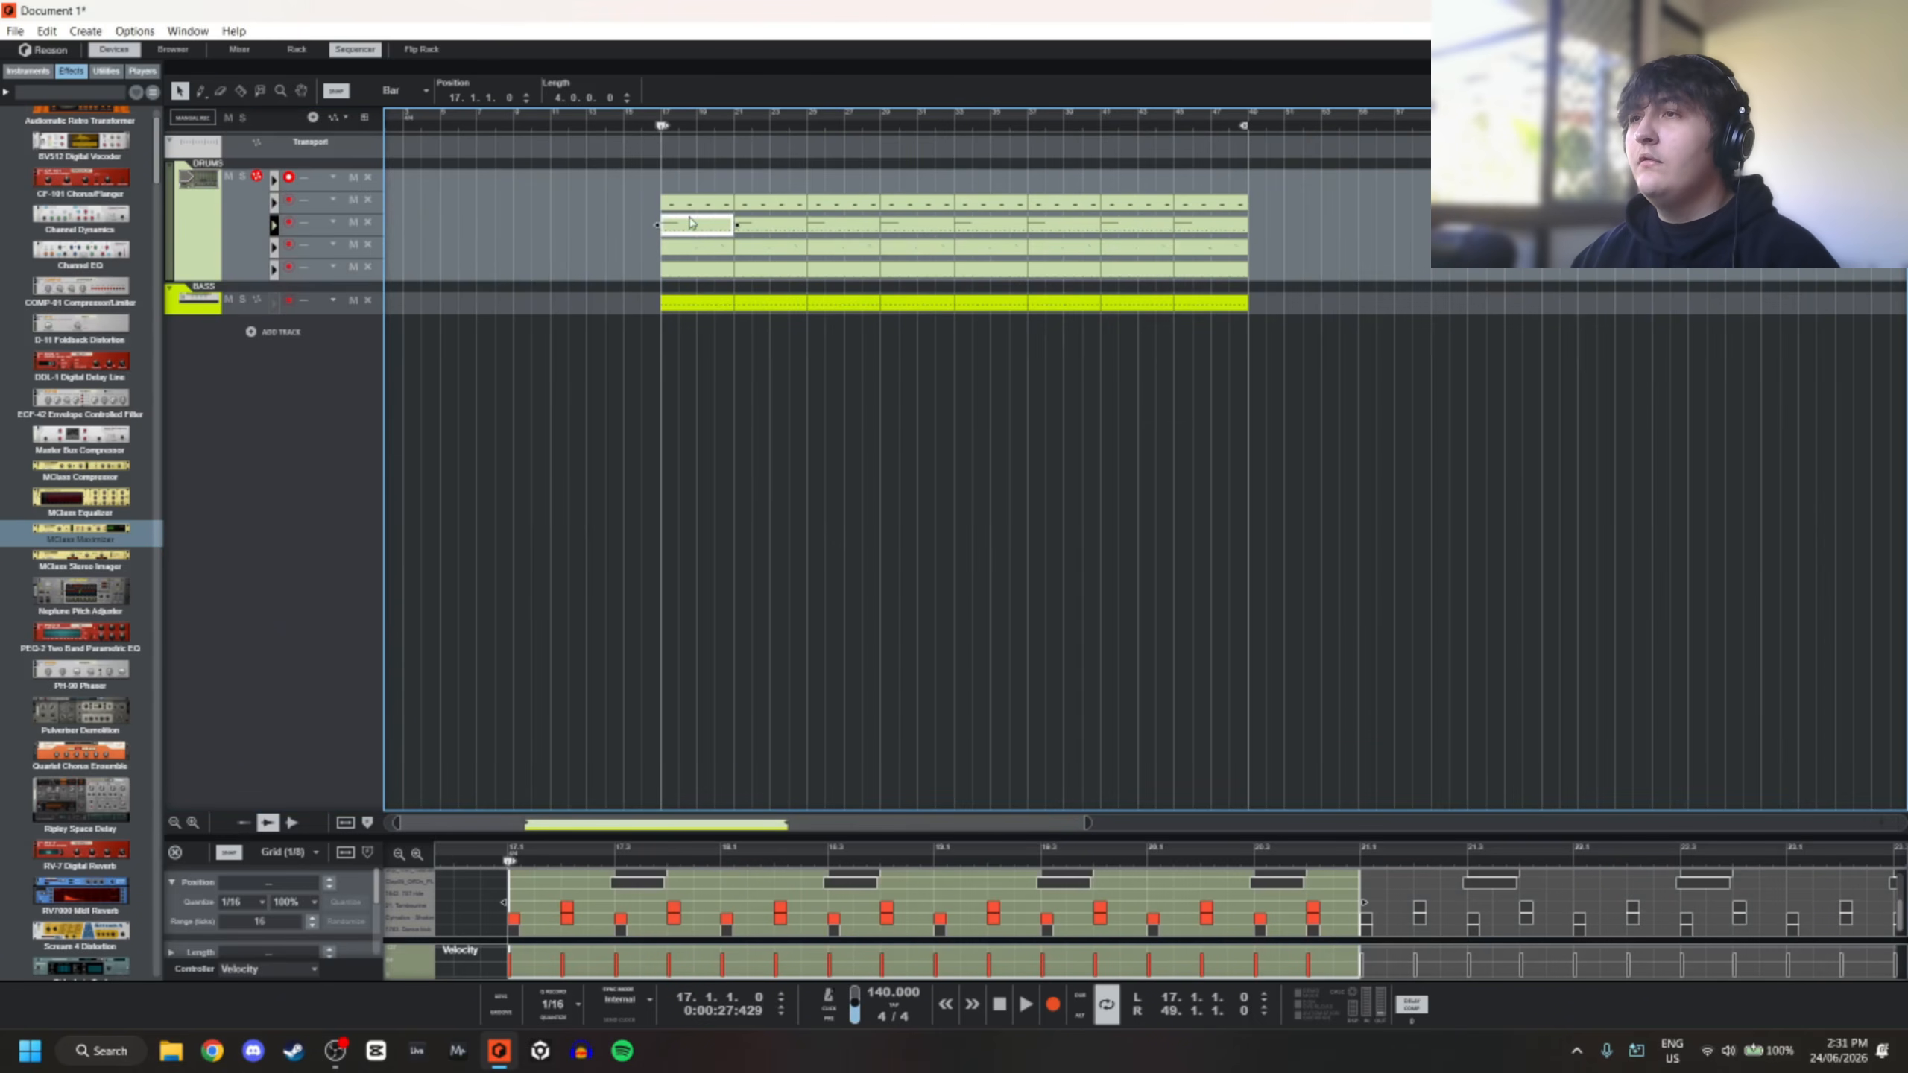
drag(689, 223, 690, 179)
scroll(913, 886, up, 2)
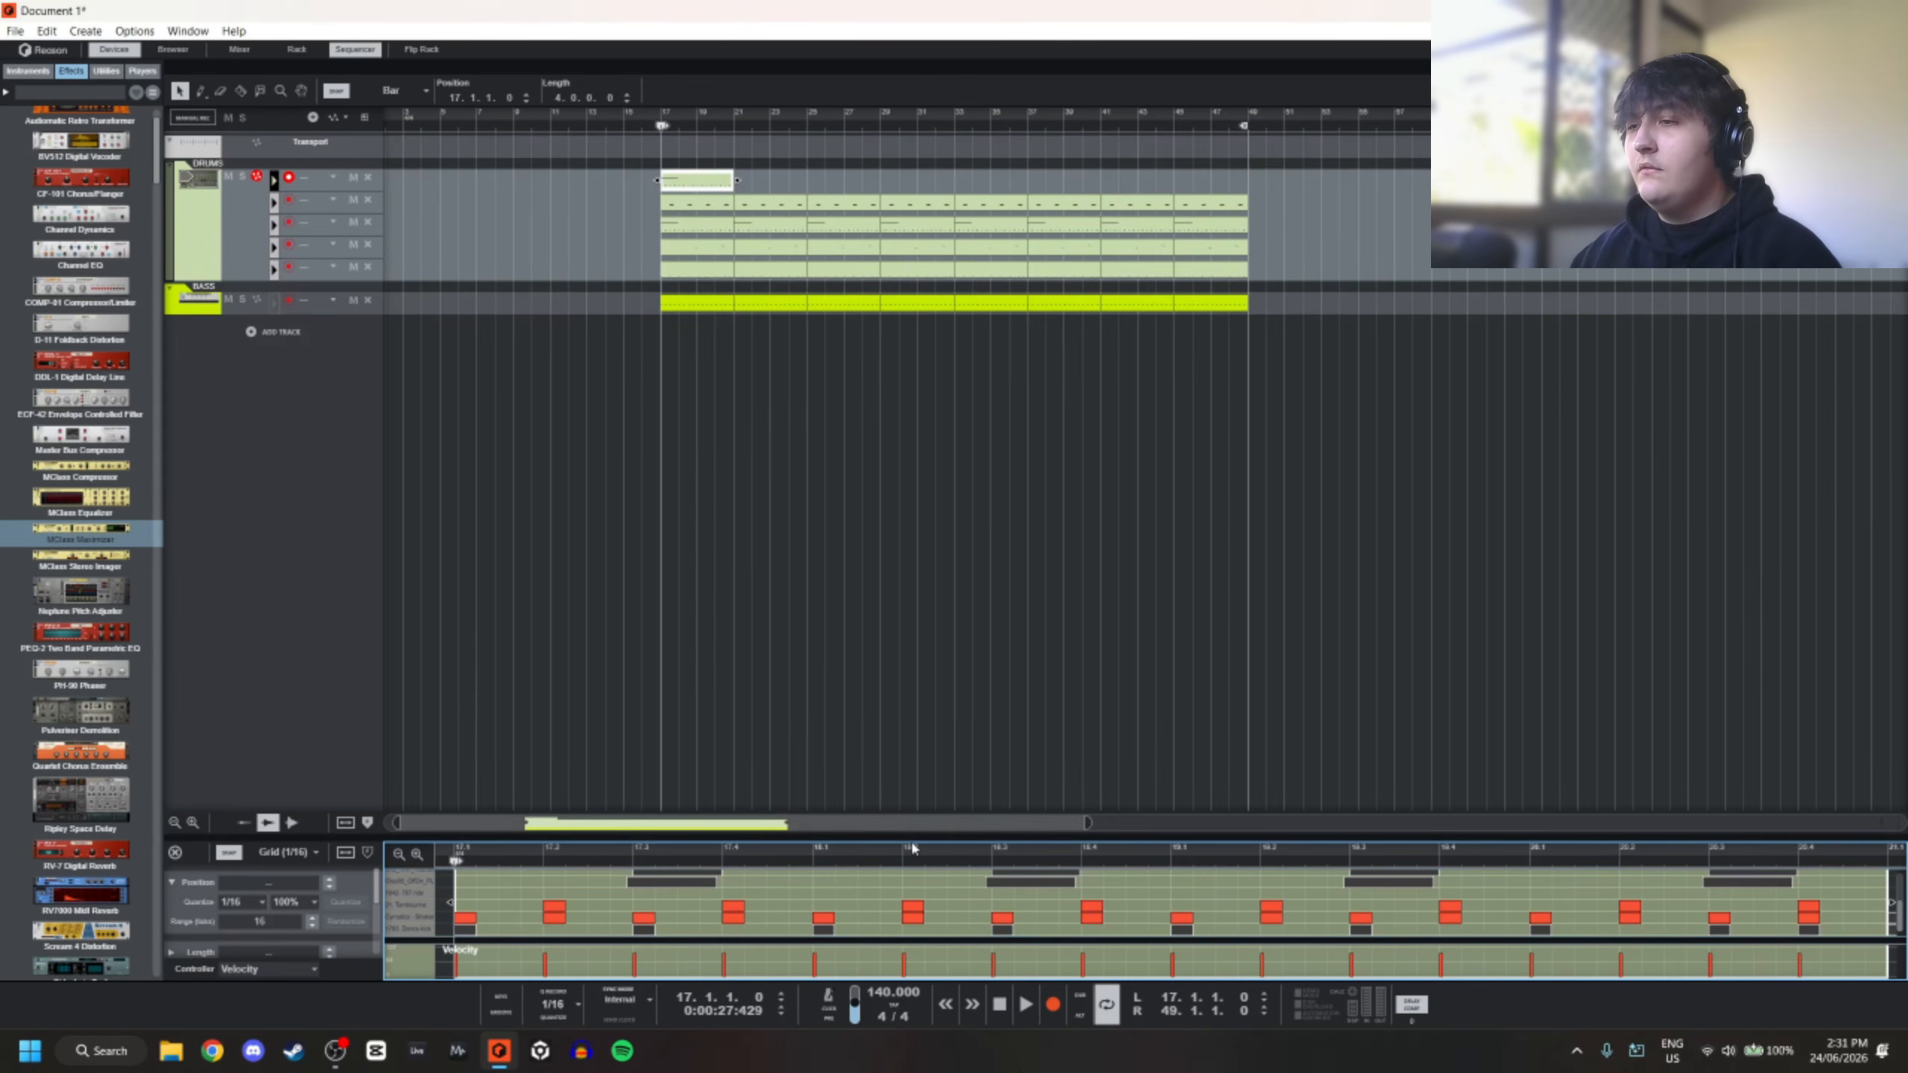
Enlarge the note editor and separate the long hit from the repeated short hits between the original and copied clips
drag(913, 847, 913, 437)
scroll(1322, 577, down, 2)
drag(1092, 555, 810, 552)
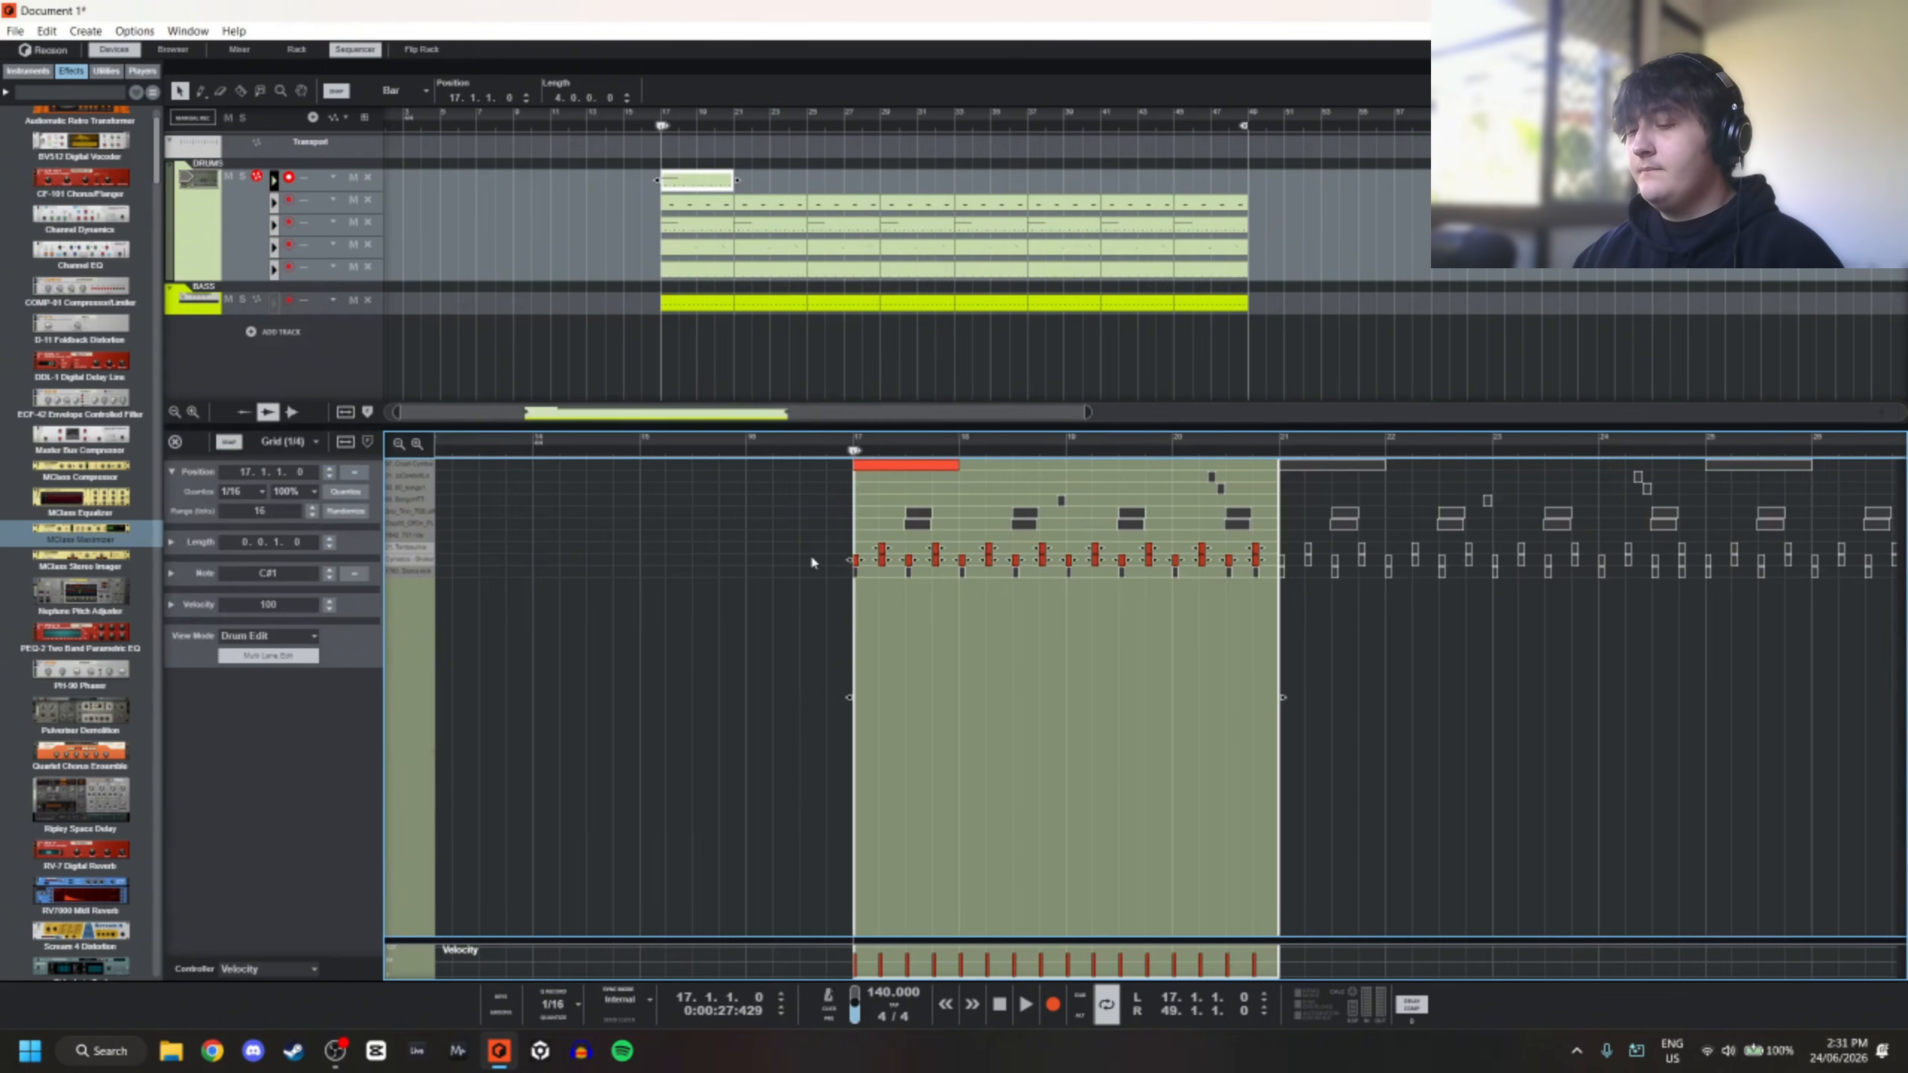
click(697, 226)
click(890, 585)
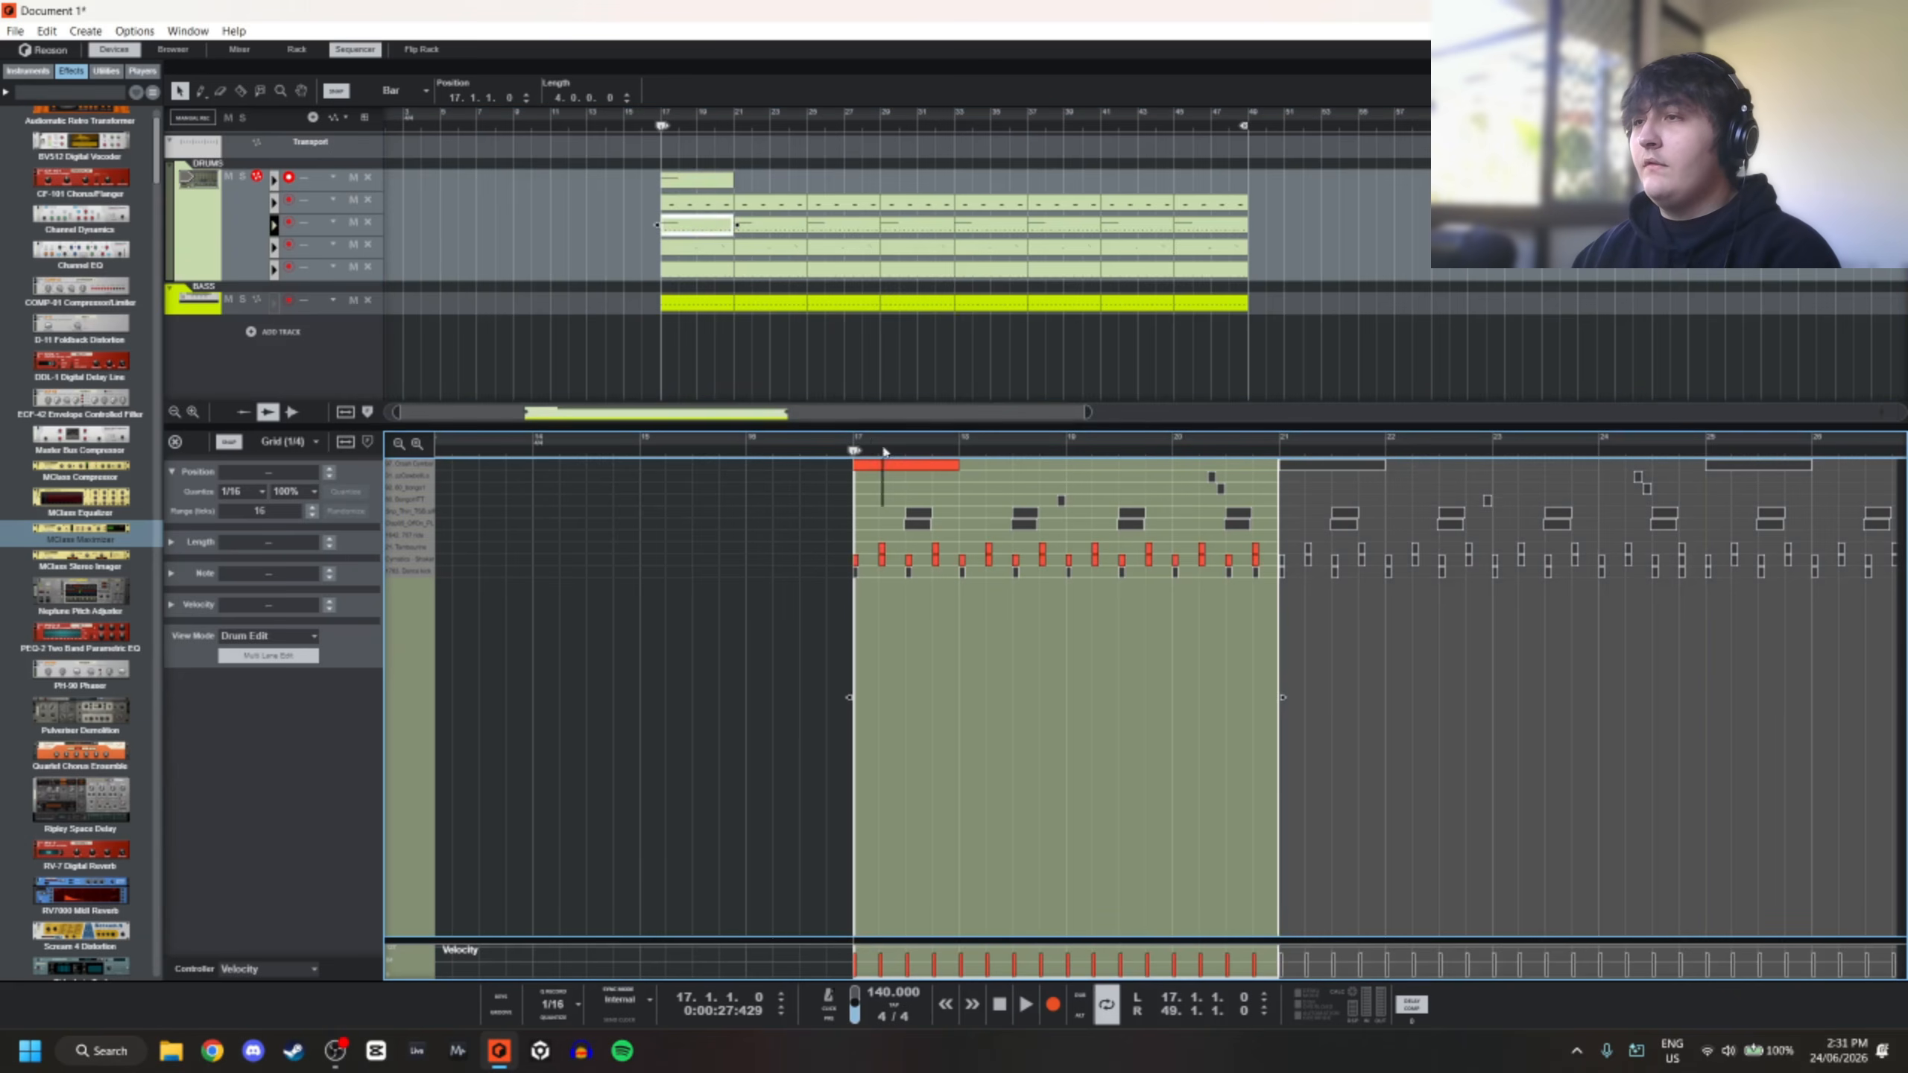
Delete the leftover combined clips after bar 21, keeping the separated long-hit and short-hit clips on their own lanes
drag(1297, 189, 760, 210)
drag(769, 203, 1202, 224)
click(718, 182)
key(Delete)
Duplicate the two separated drum clips at bar 17 repeatedly to fill their lanes up to the loop end
drag(828, 204, 685, 213)
key(ctrl+d)
key(ctrl+d)
key(ctrl+d)
key(ctrl+d)
key(ctrl+d)
key(ctrl+d)
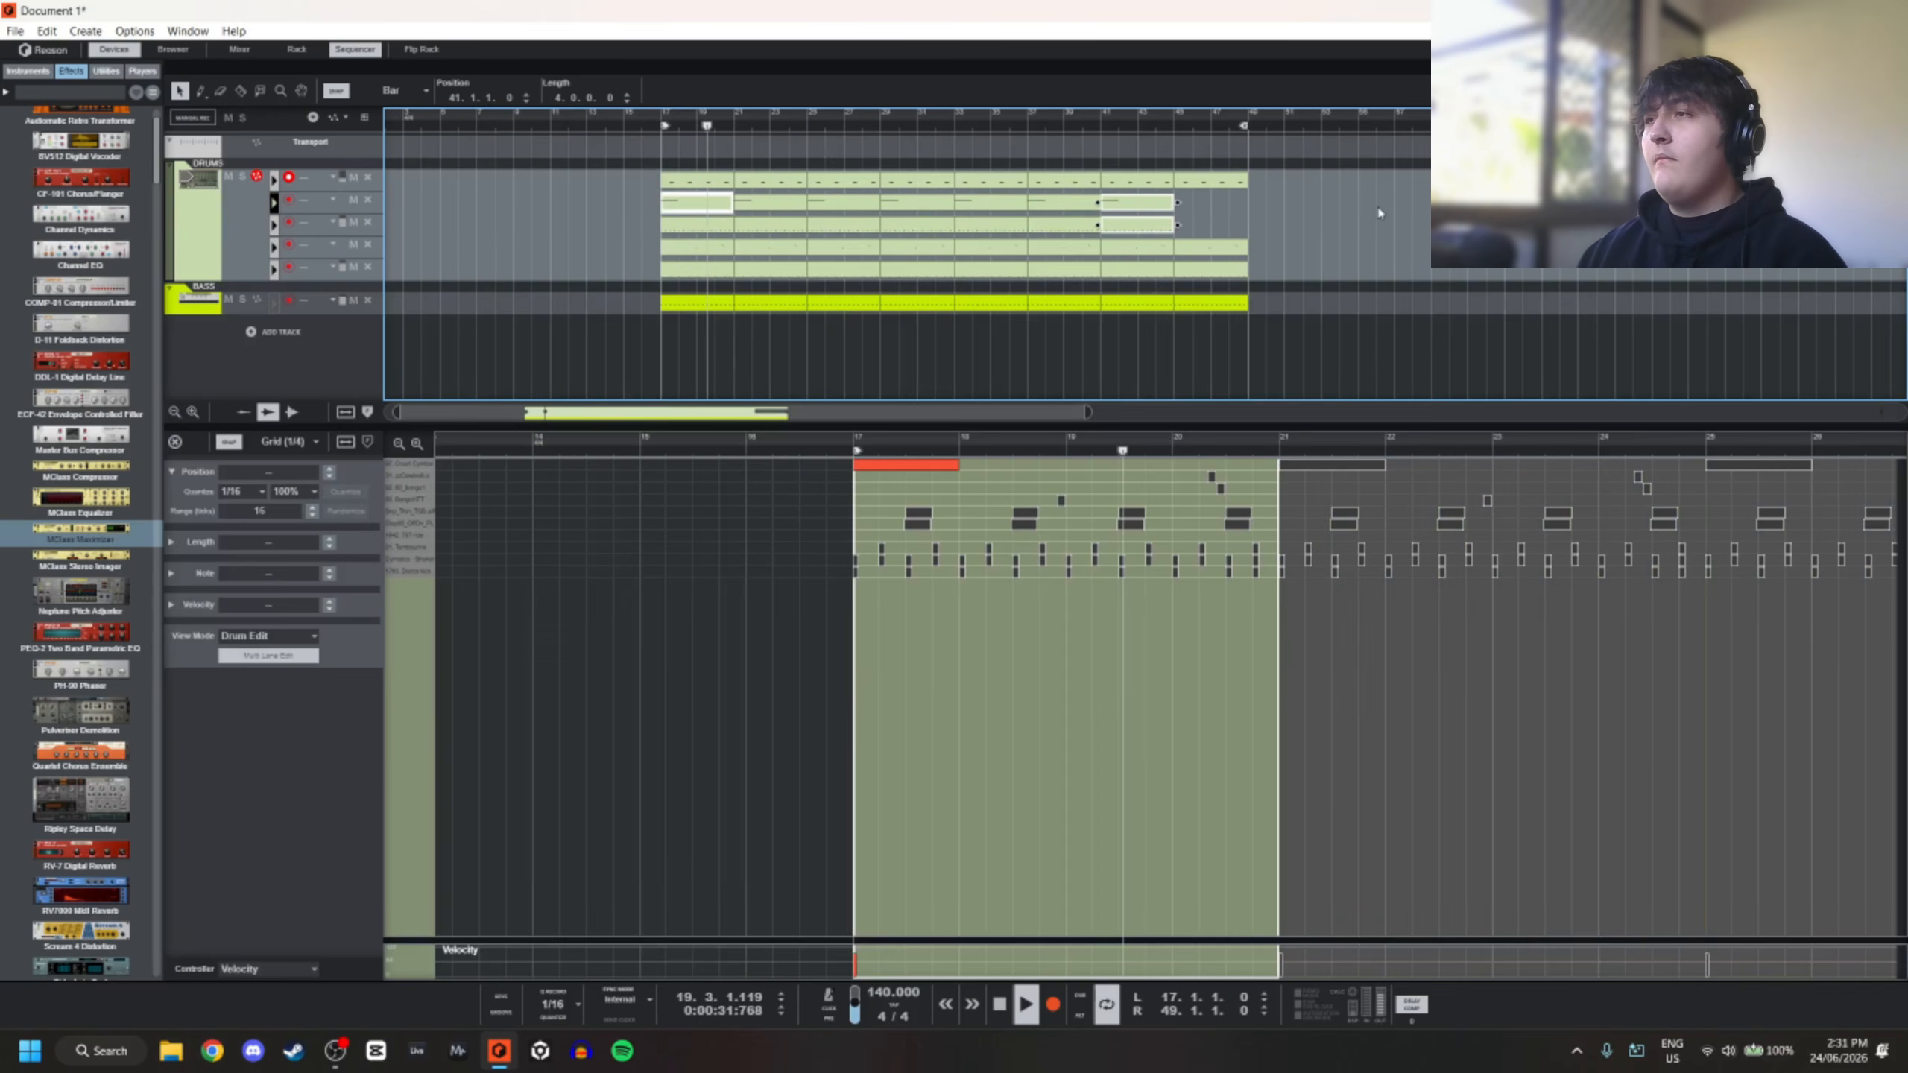
Play from bar 24 to check how the short-hit lane sounds going into bar 25, and stop playback
click(1379, 213)
click(1134, 202)
click(831, 226)
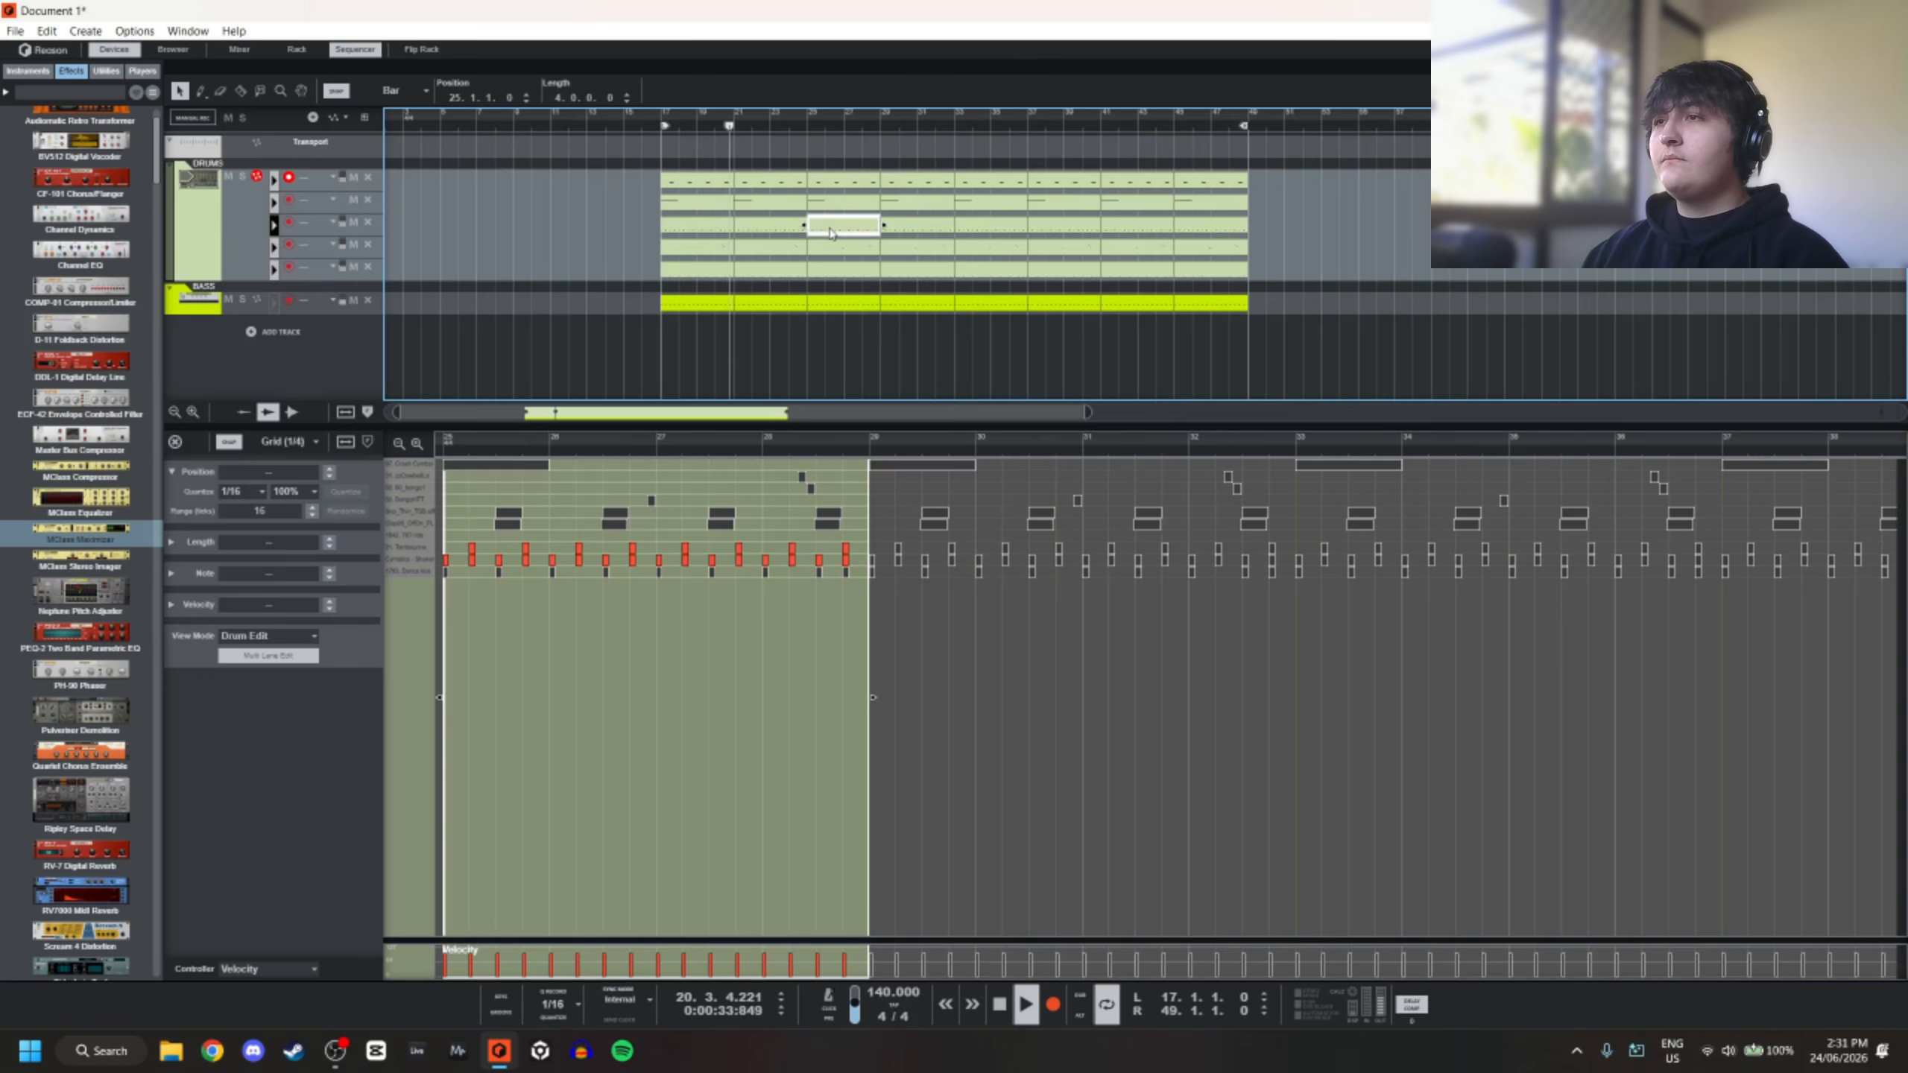
scroll(831, 234, up, 3)
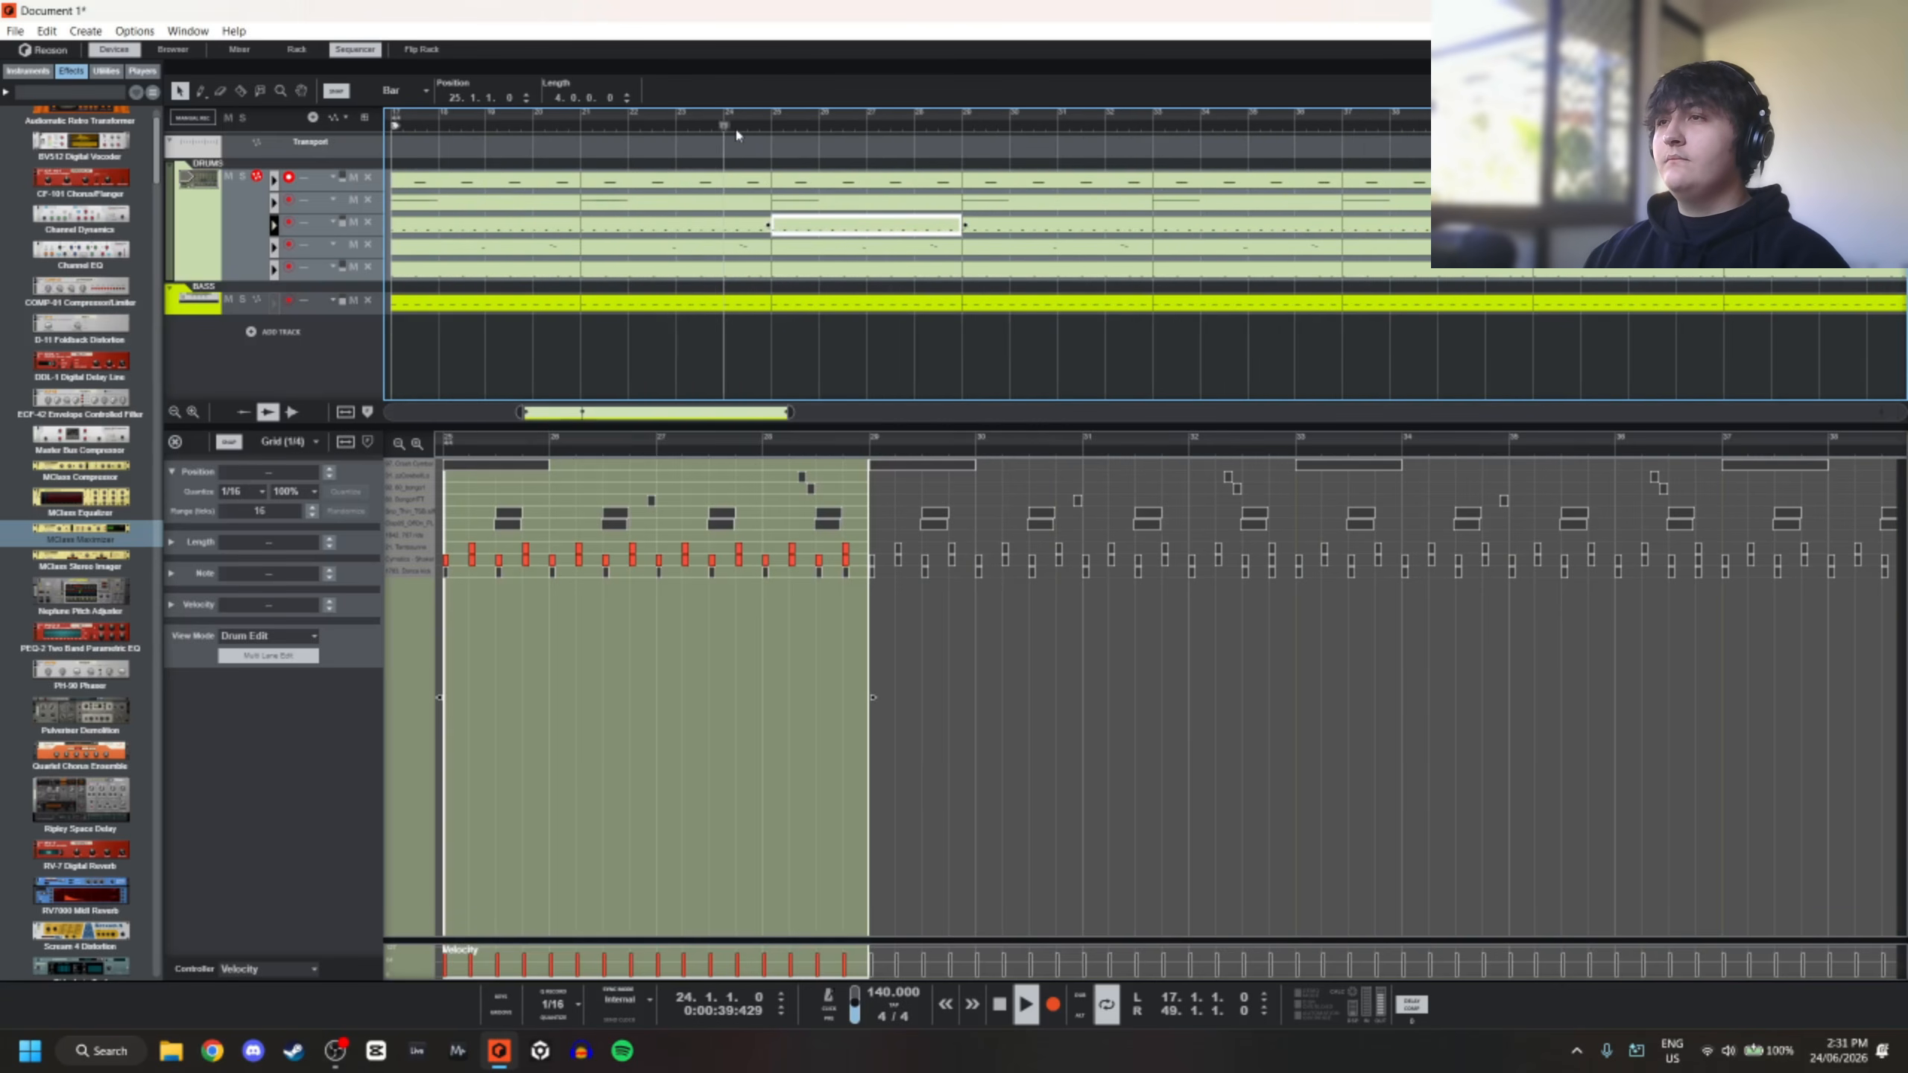
scroll(778, 237, up, 4)
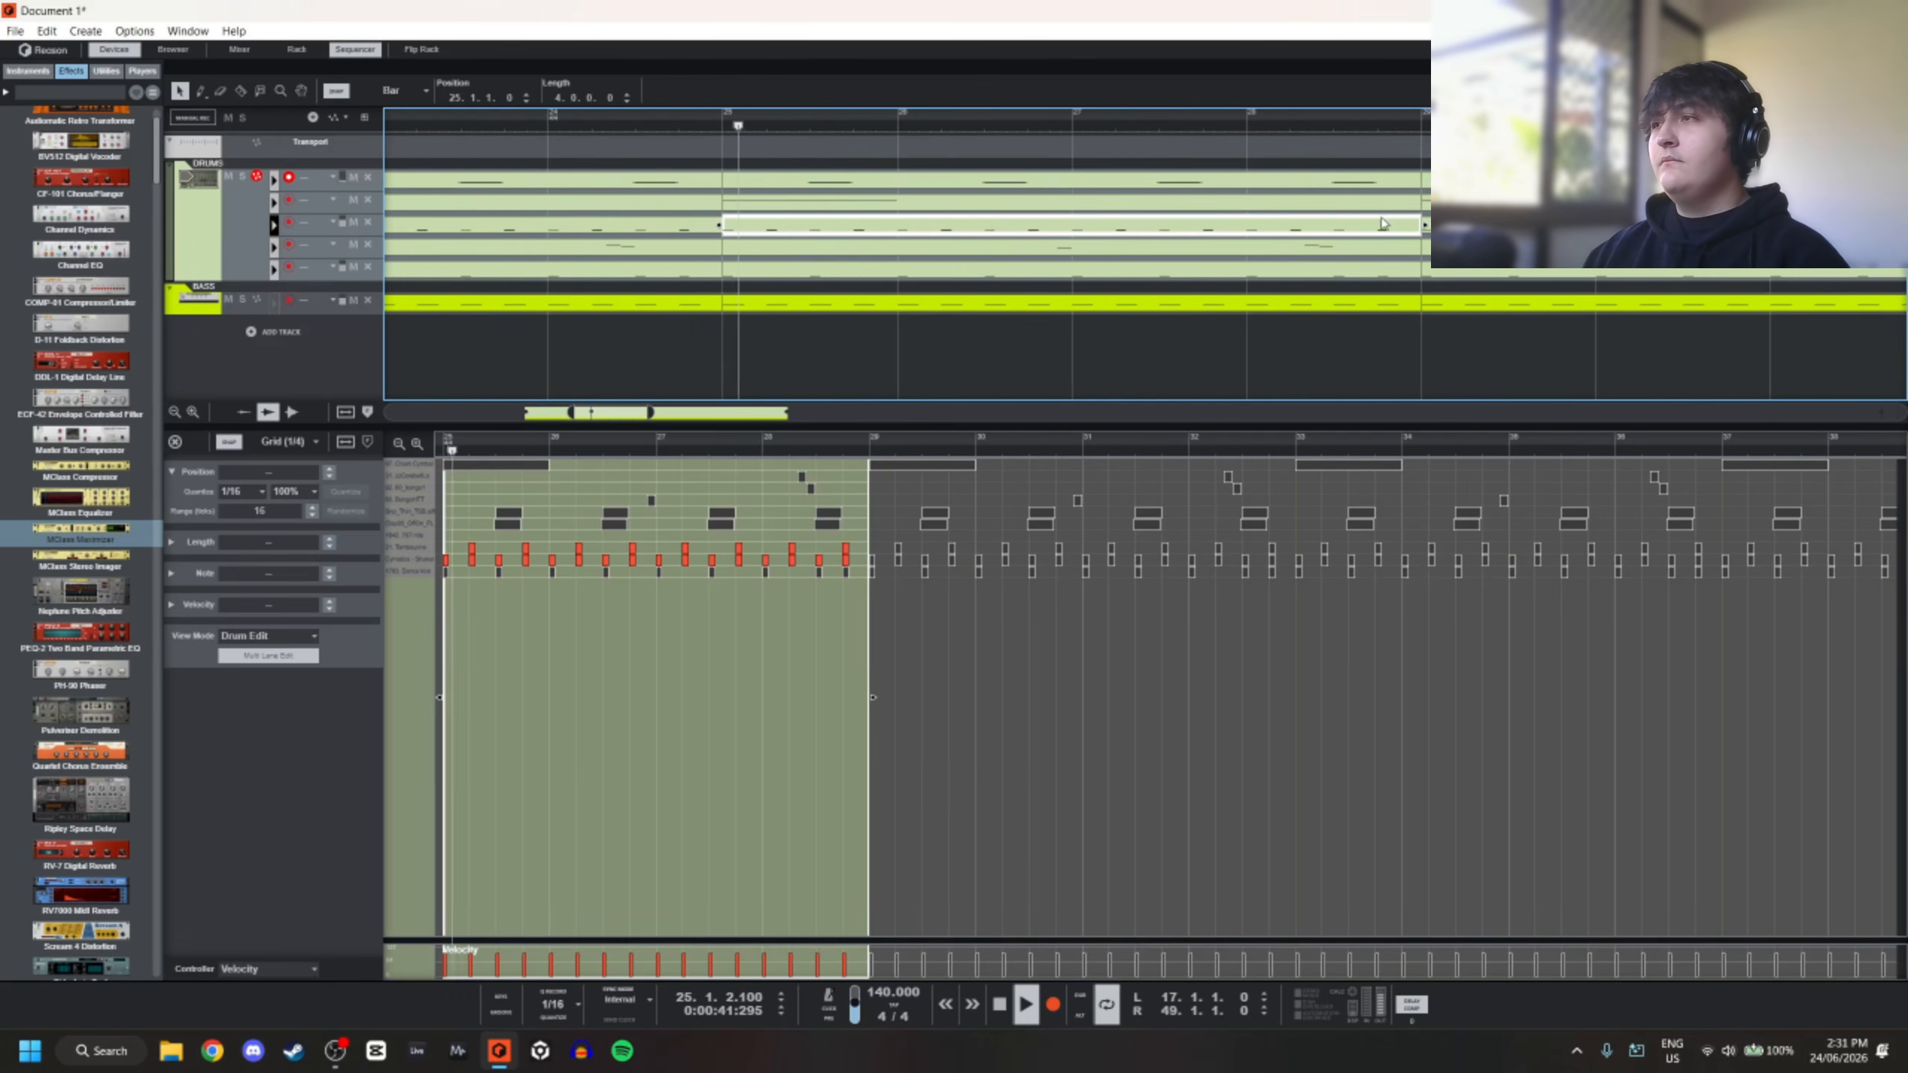
key(space)
scroll(1277, 232, down, 5)
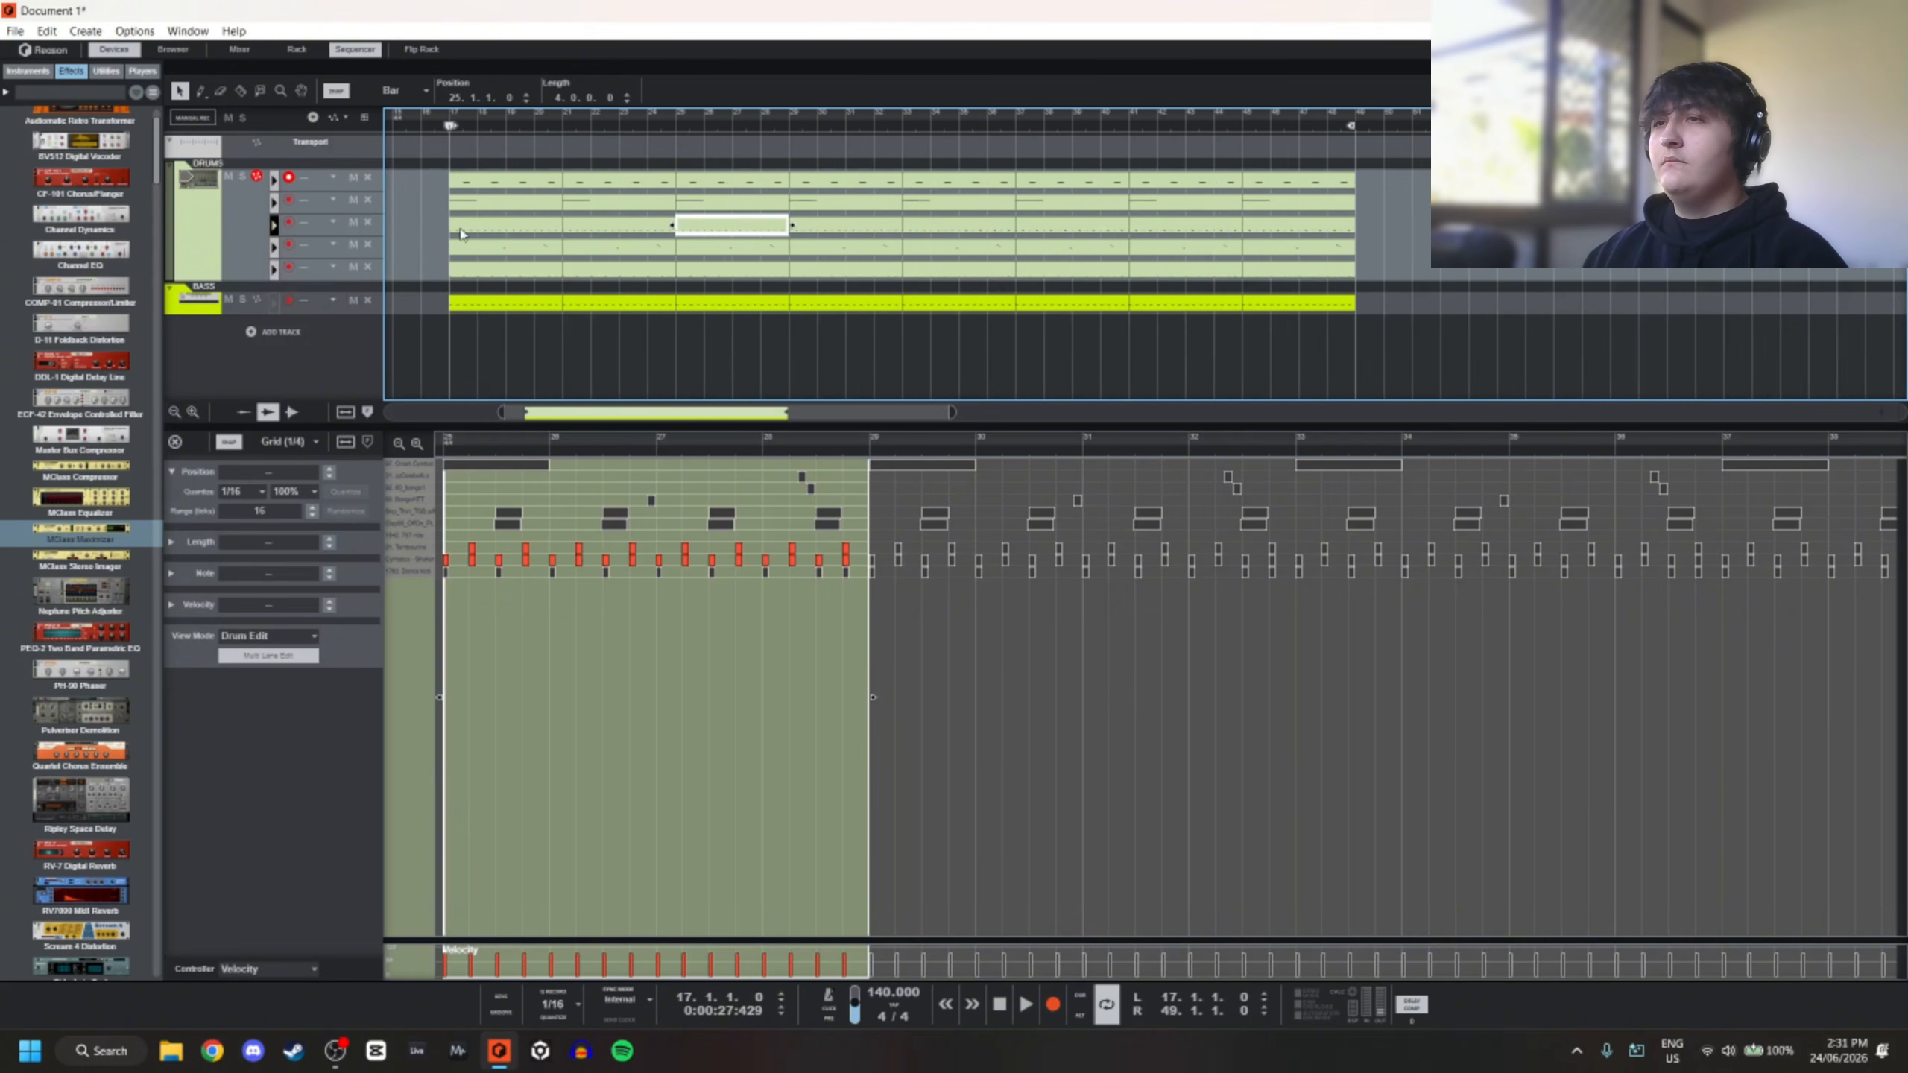
Remove the short hits on beat 2 of bars 17 and 25 from the third drum lane's clips
click(503, 225)
drag(461, 573, 478, 549)
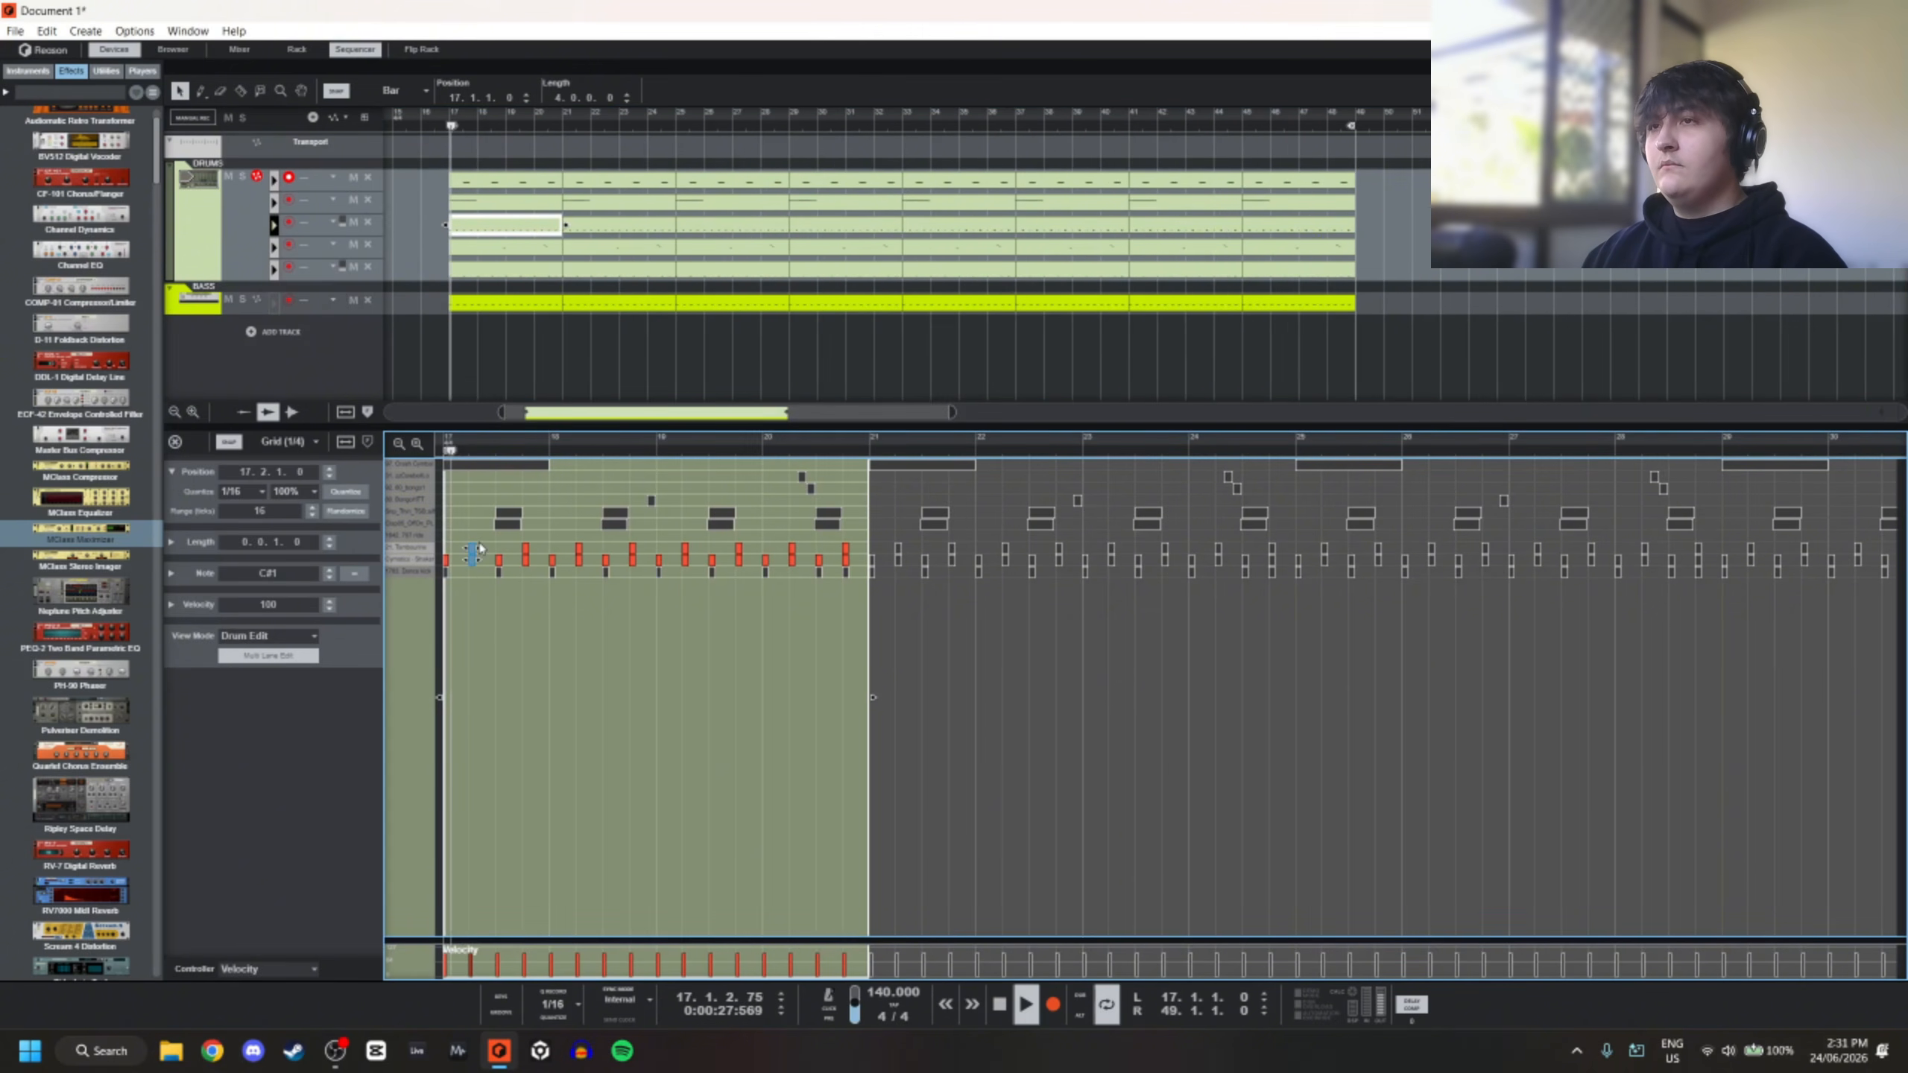
click(698, 226)
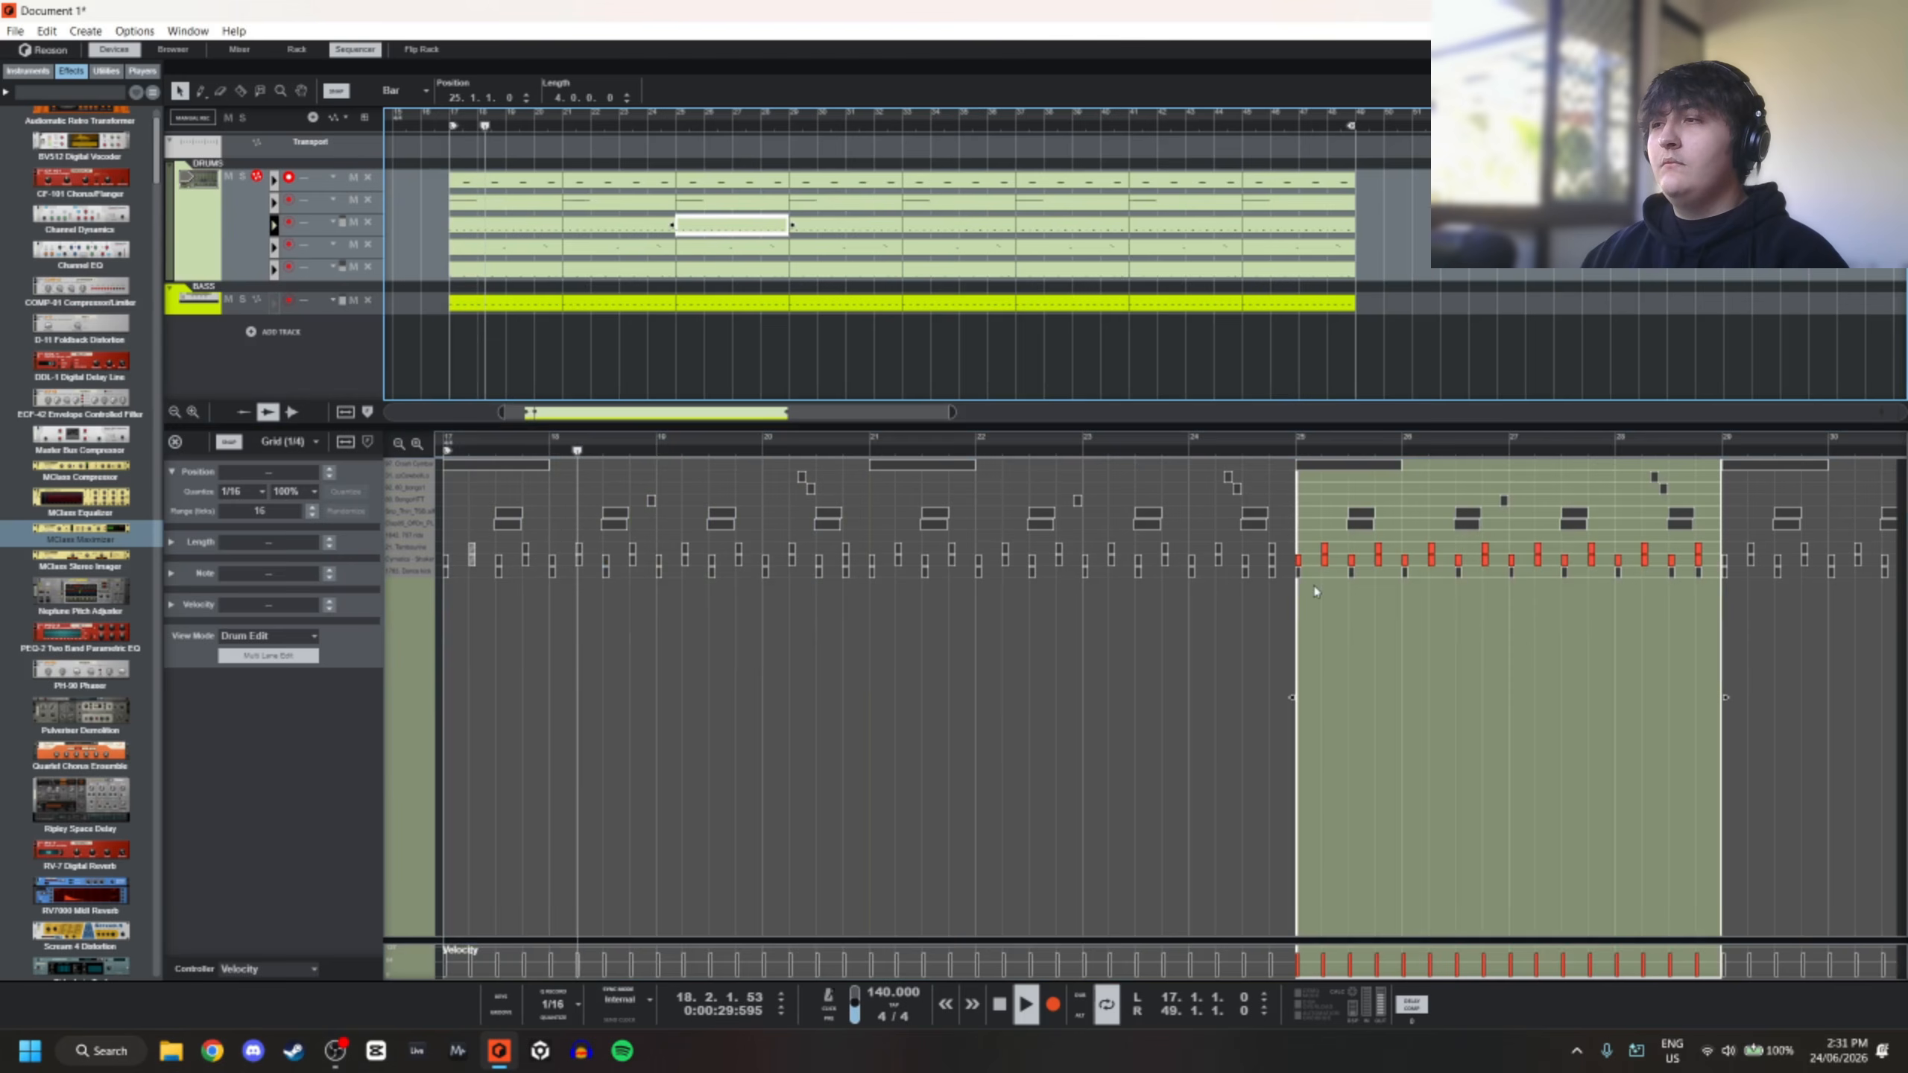
click(1327, 563)
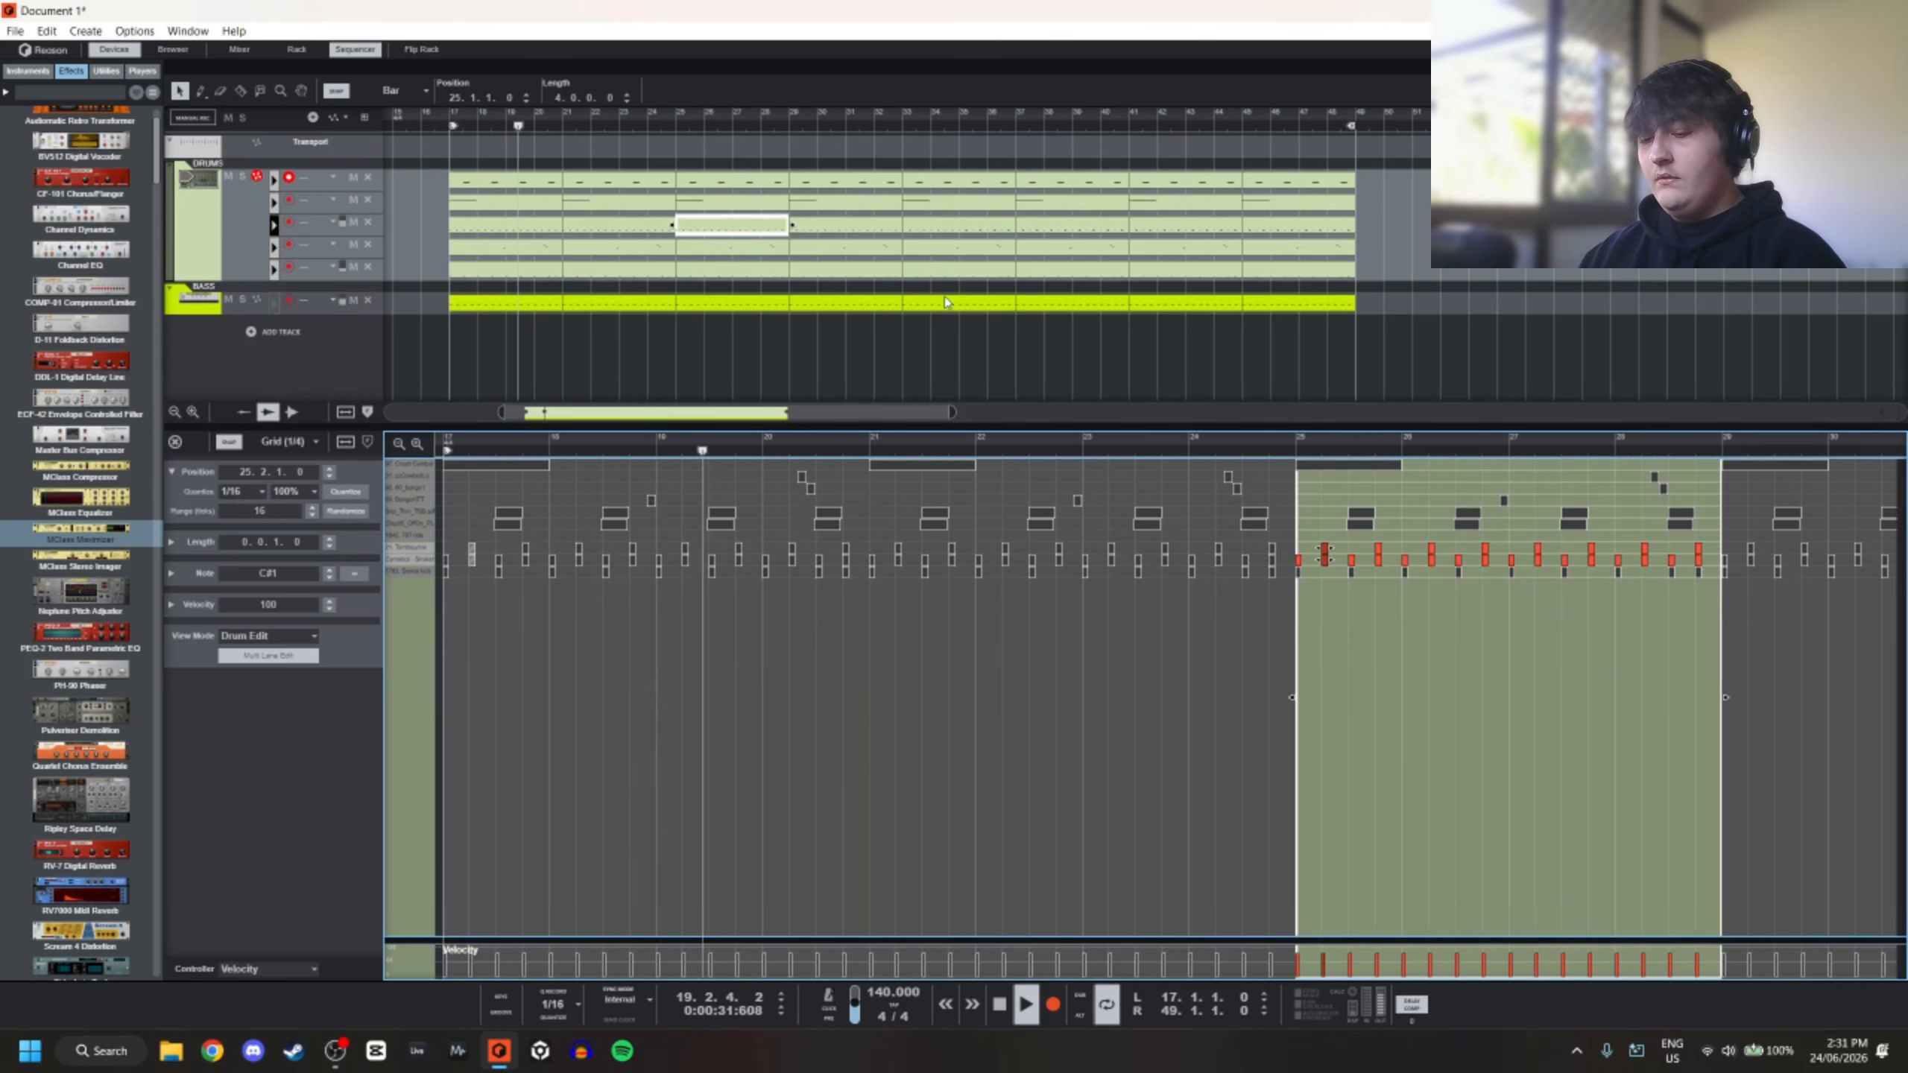
key(space)
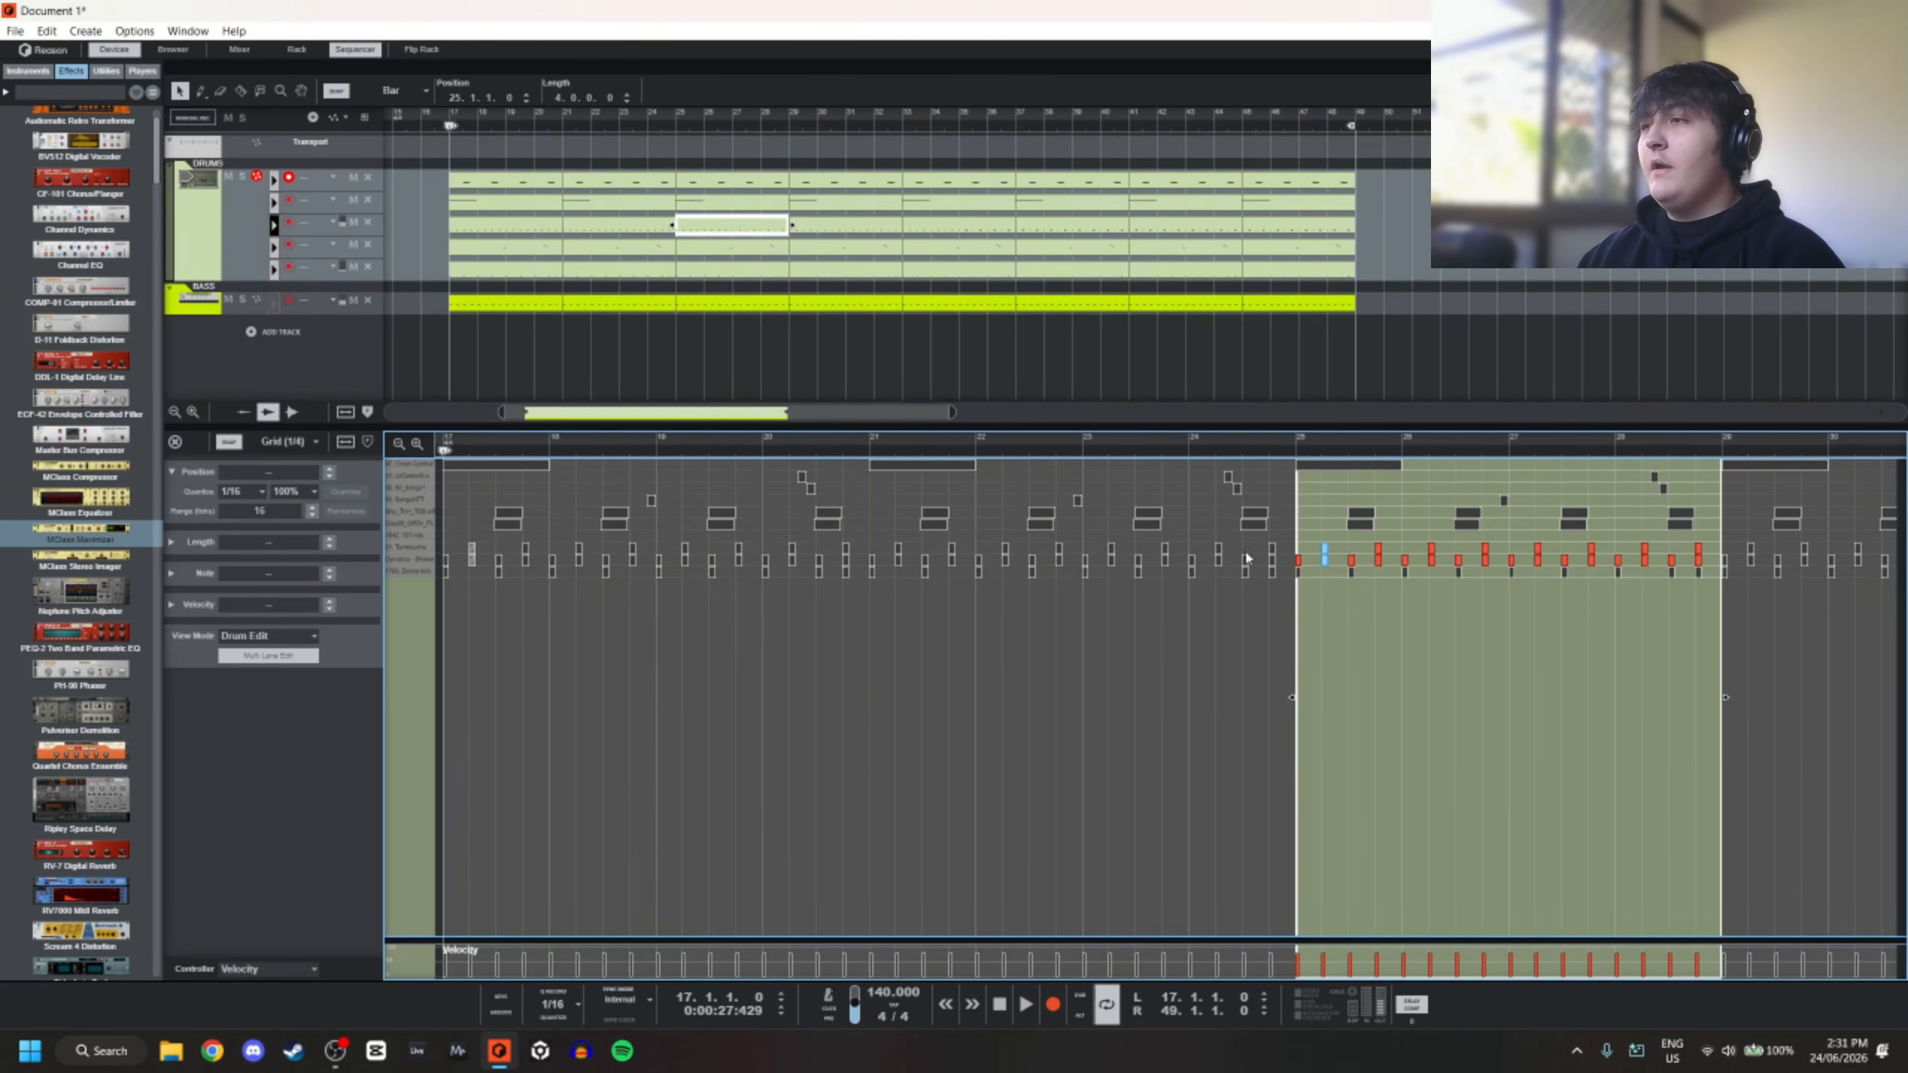
key(space)
click(1384, 231)
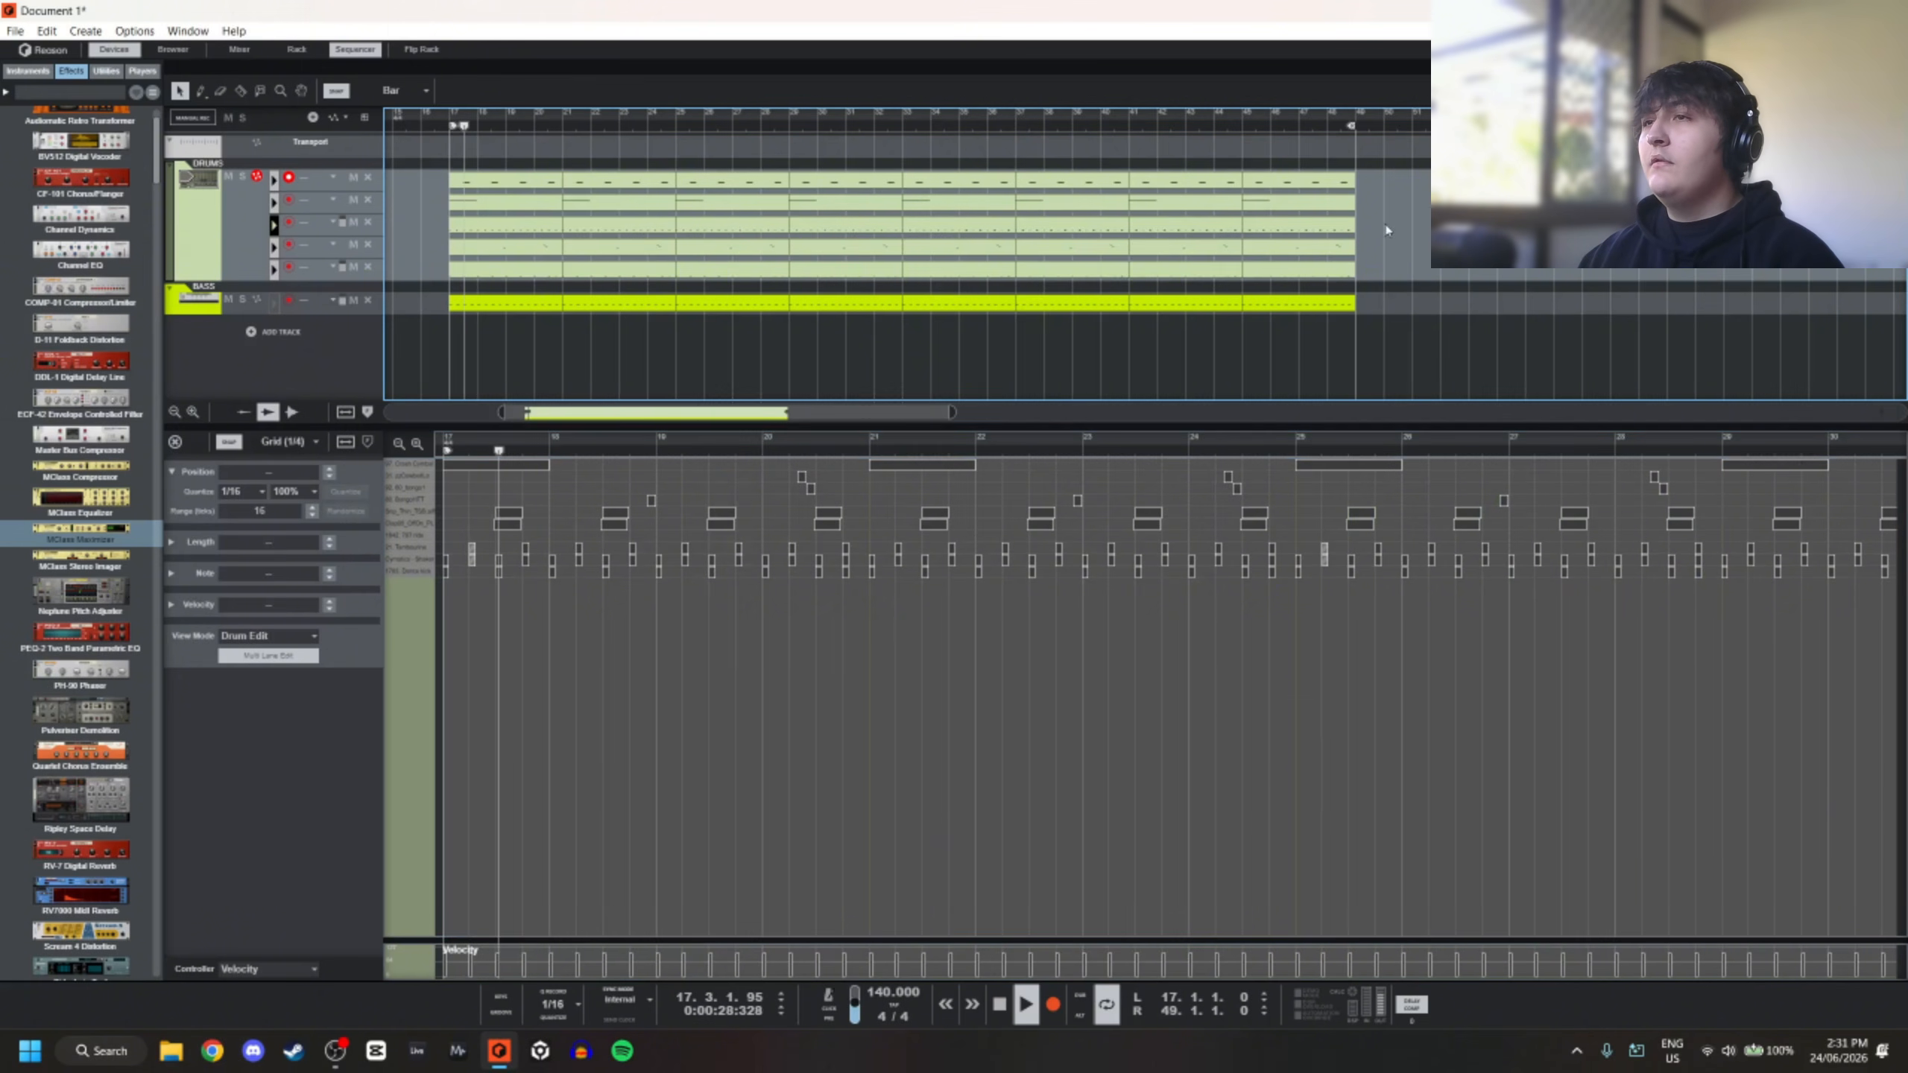
click(507, 225)
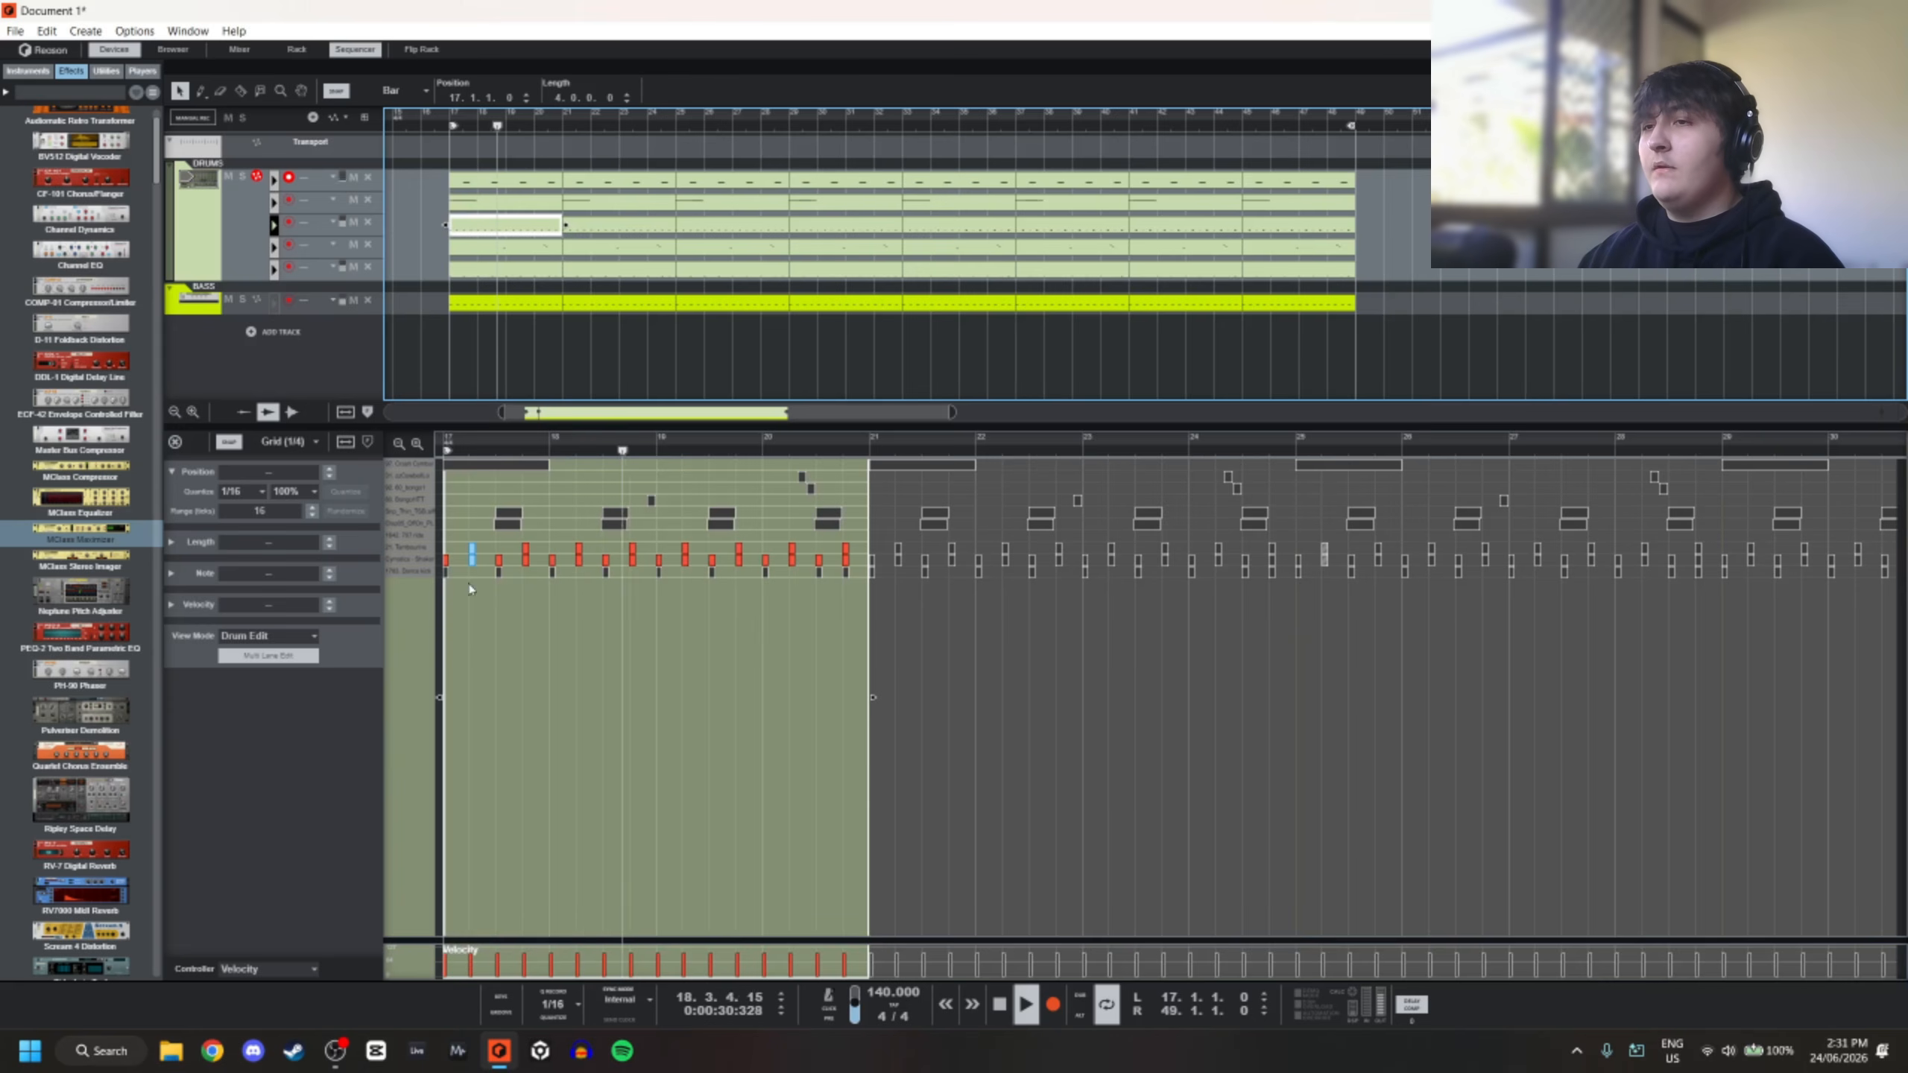
click(734, 226)
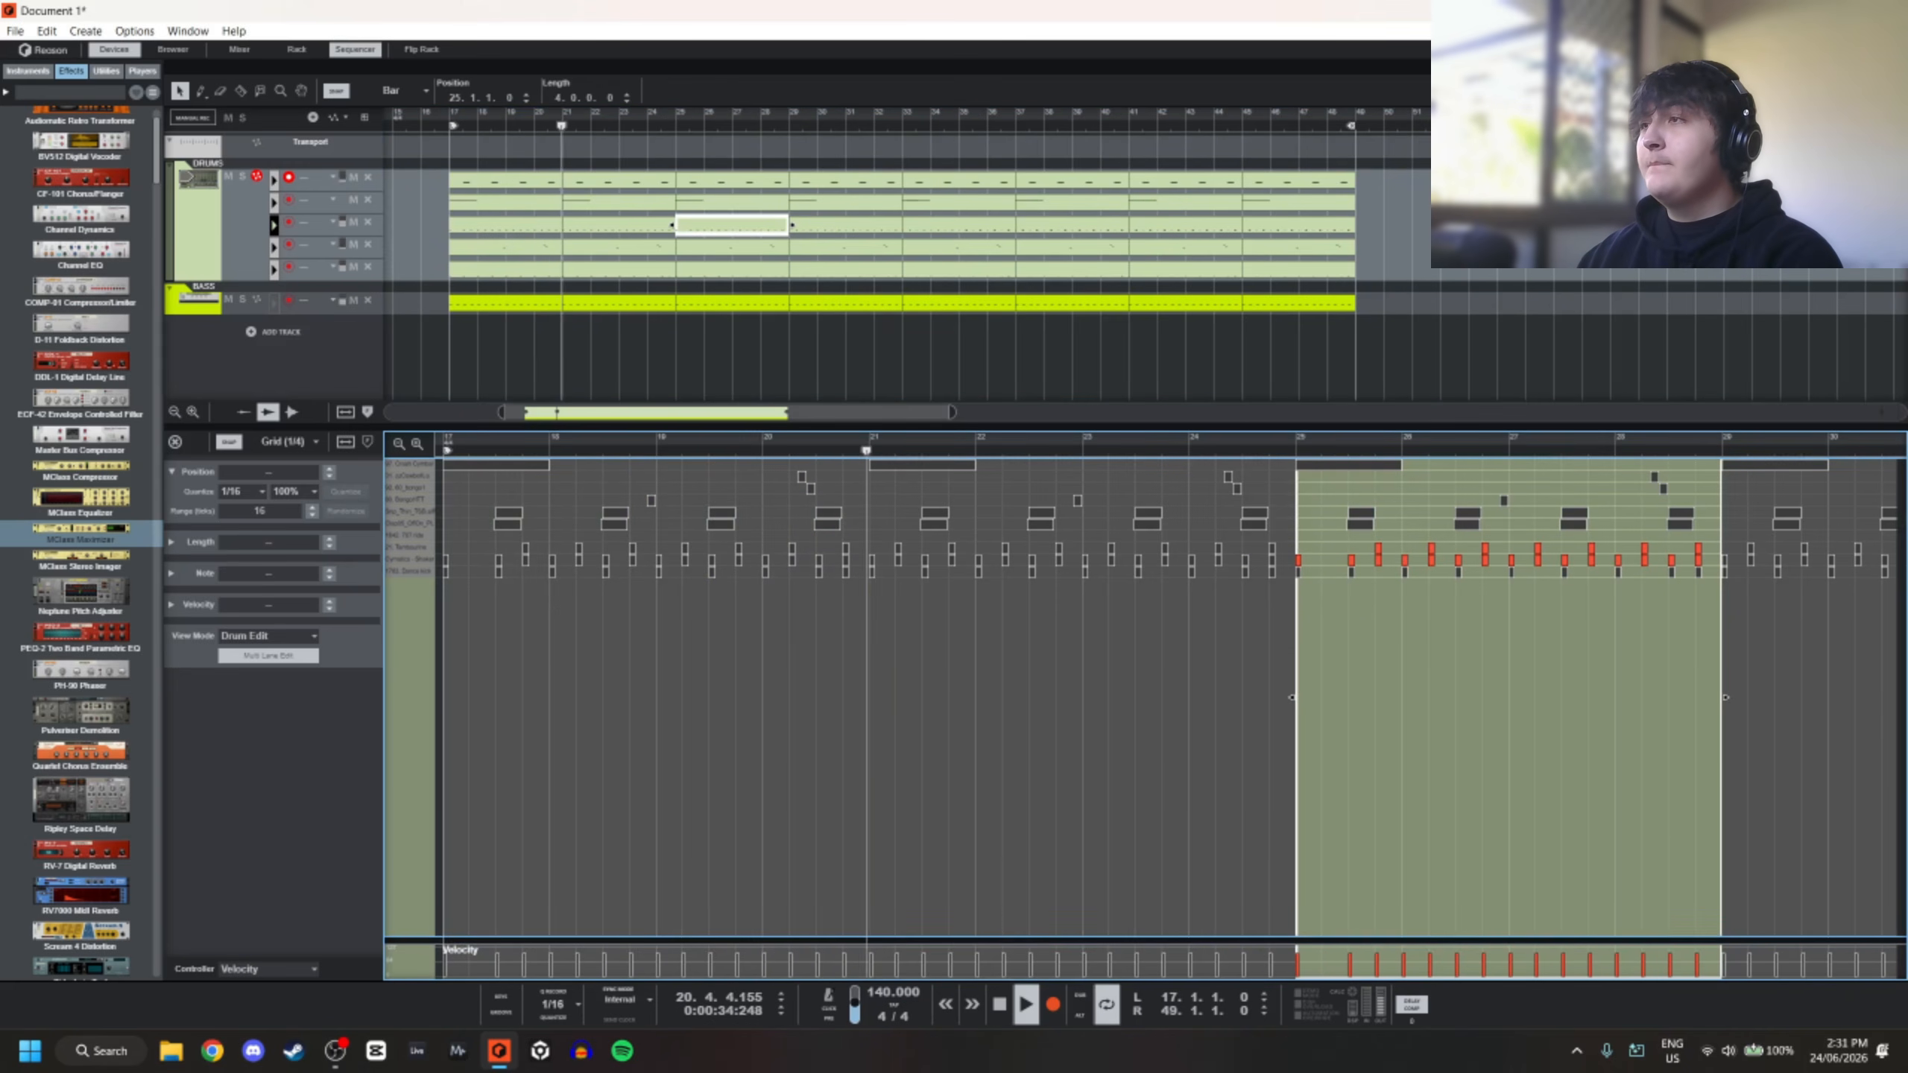
Replace the third drum lane's clips from bar 33 onward with copies of its bar 17 to 33 clips, and close the note editor
drag(1414, 215, 507, 233)
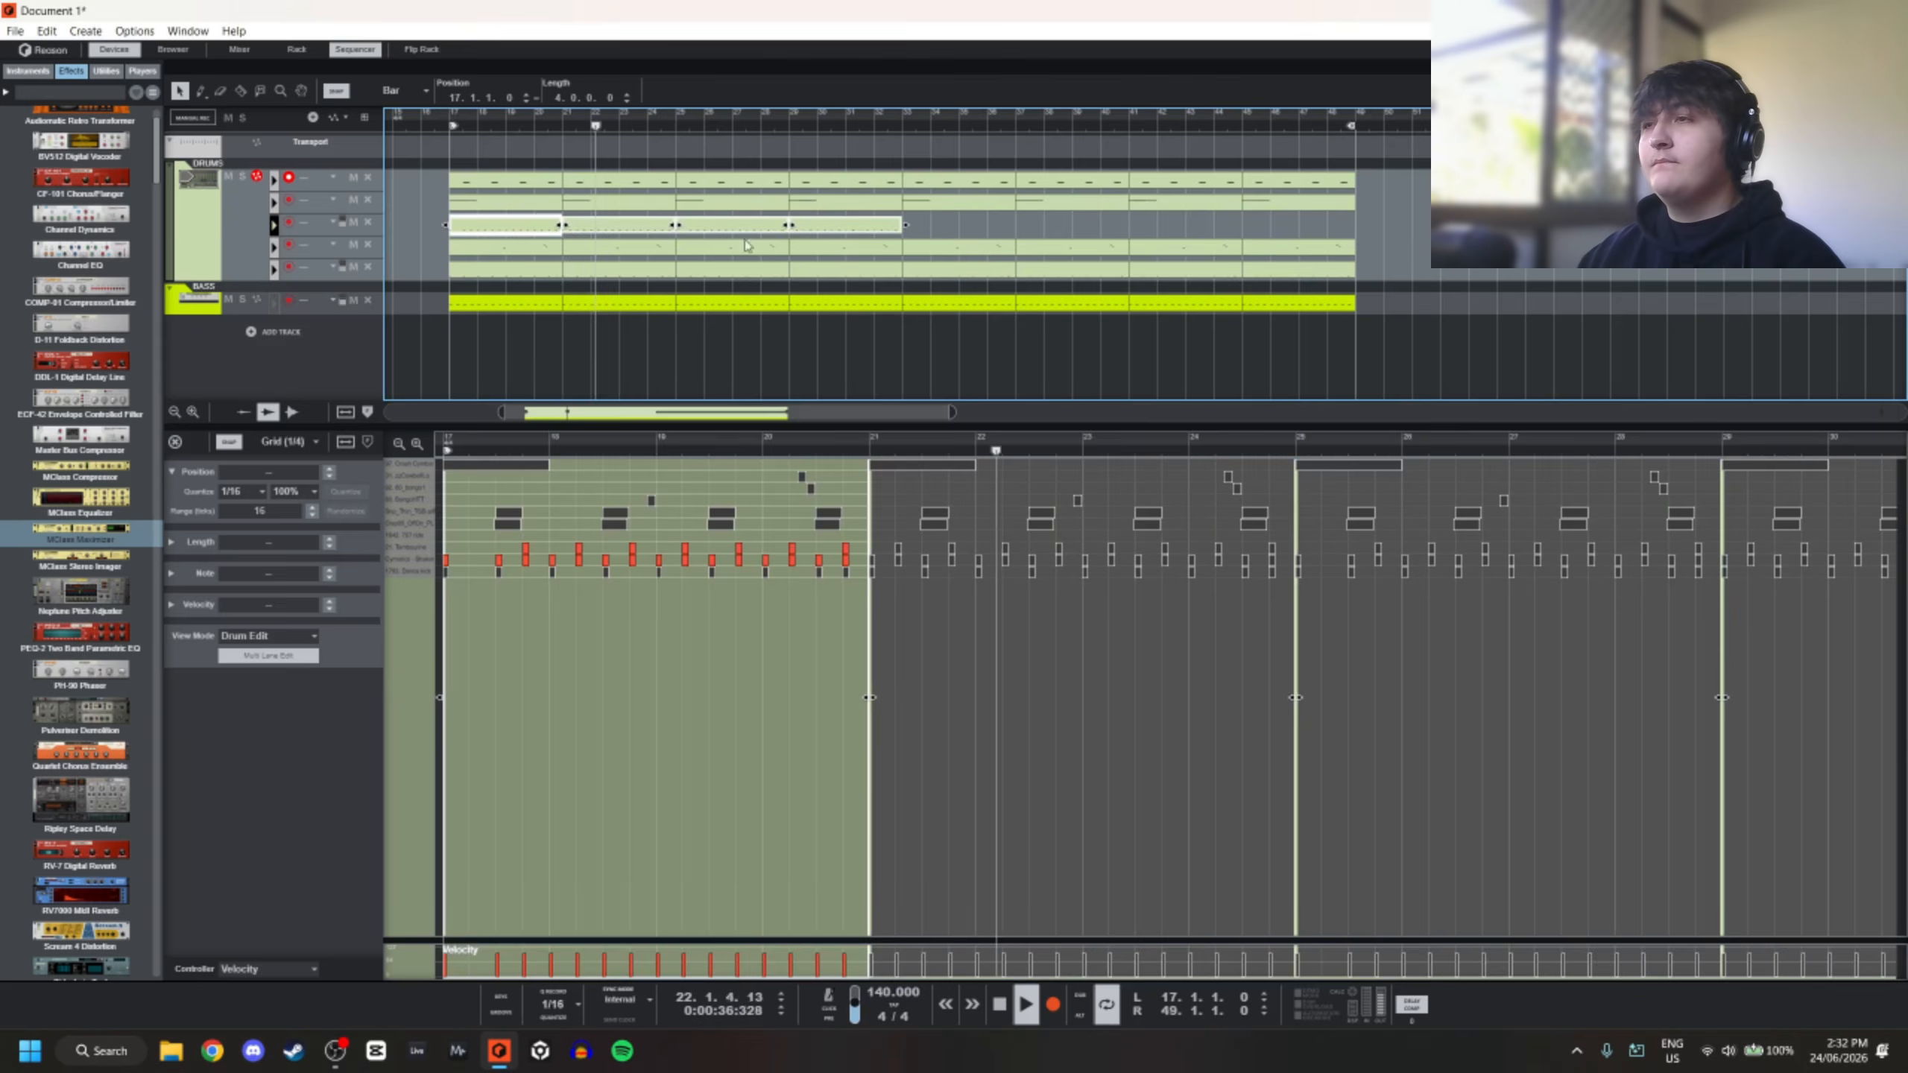
scroll(690, 337, down, 3)
scroll(689, 338, down, 1)
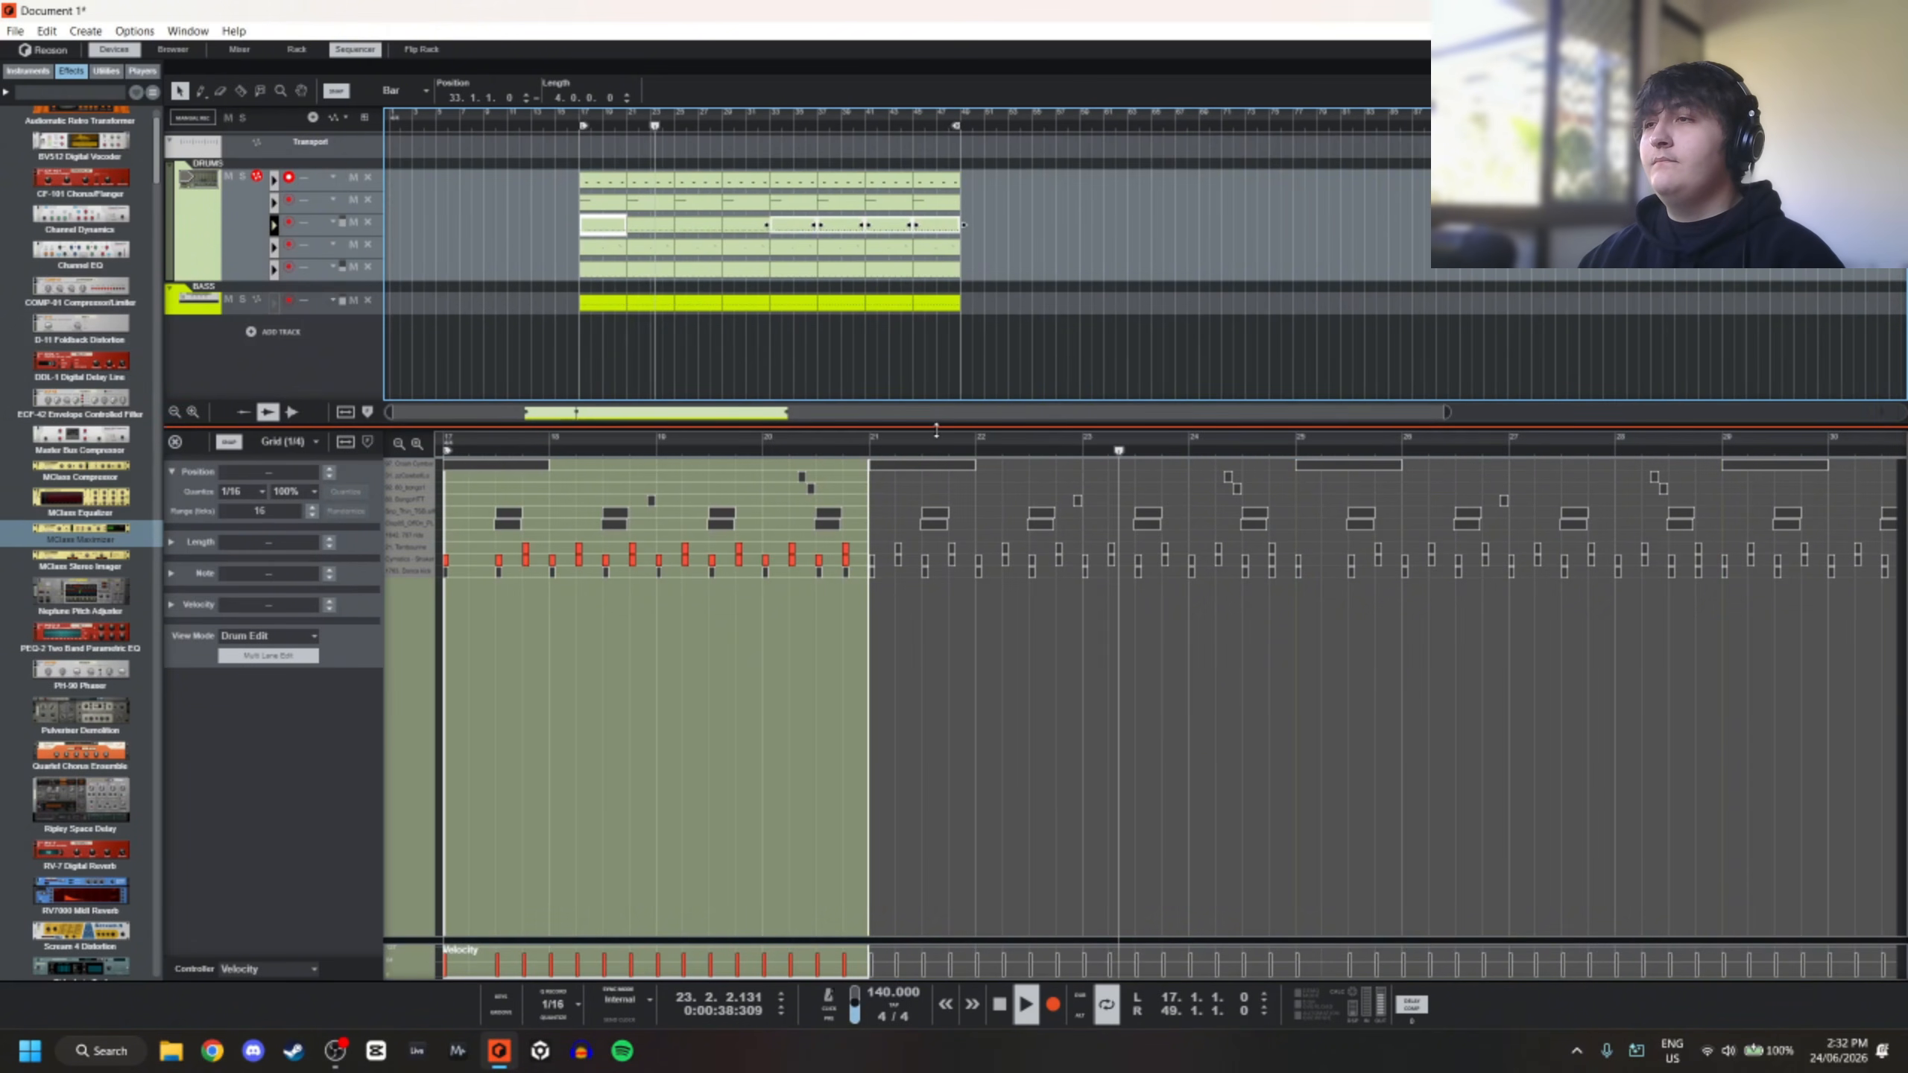
click(175, 442)
click(632, 414)
Play from about bar 24 and change the sequencer snap from Bar to Grid for the clip ending at bar 25
scroll(631, 415, up, 5)
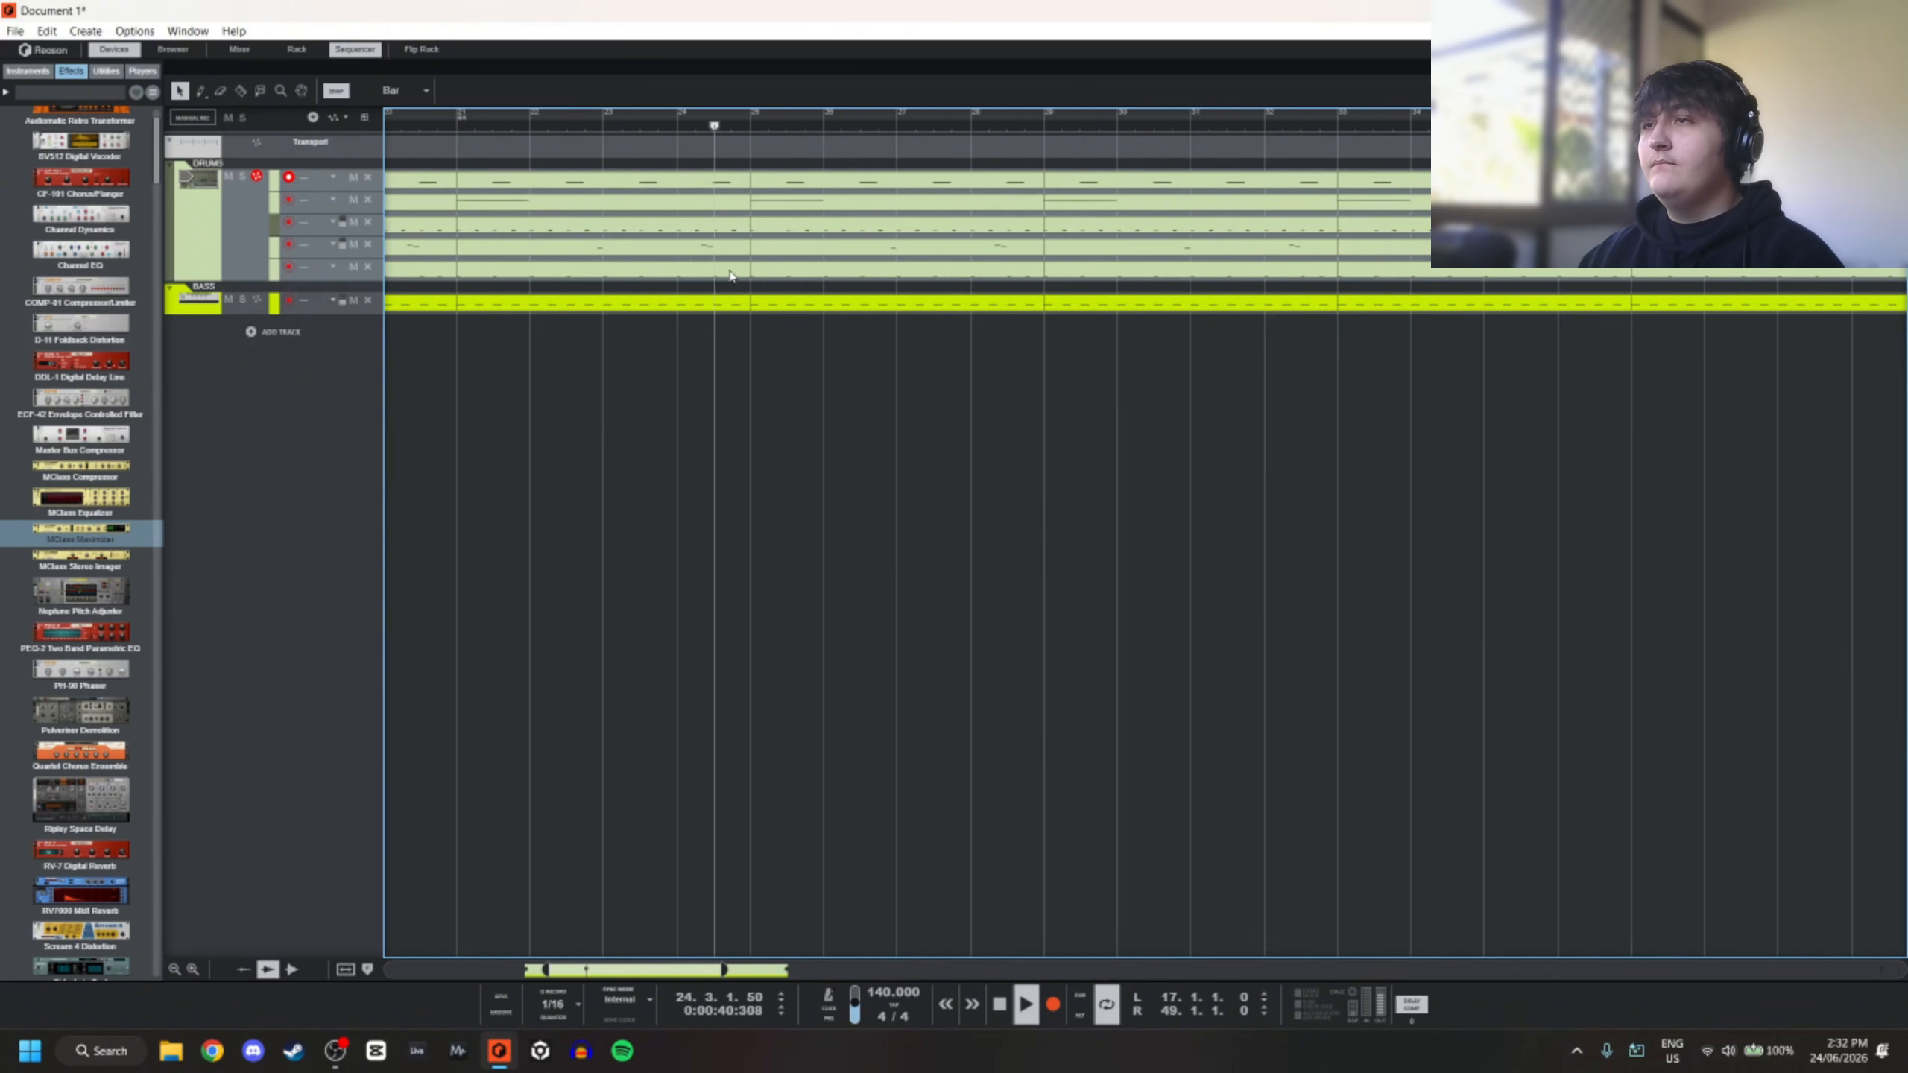
click(744, 225)
scroll(726, 219, up, 2)
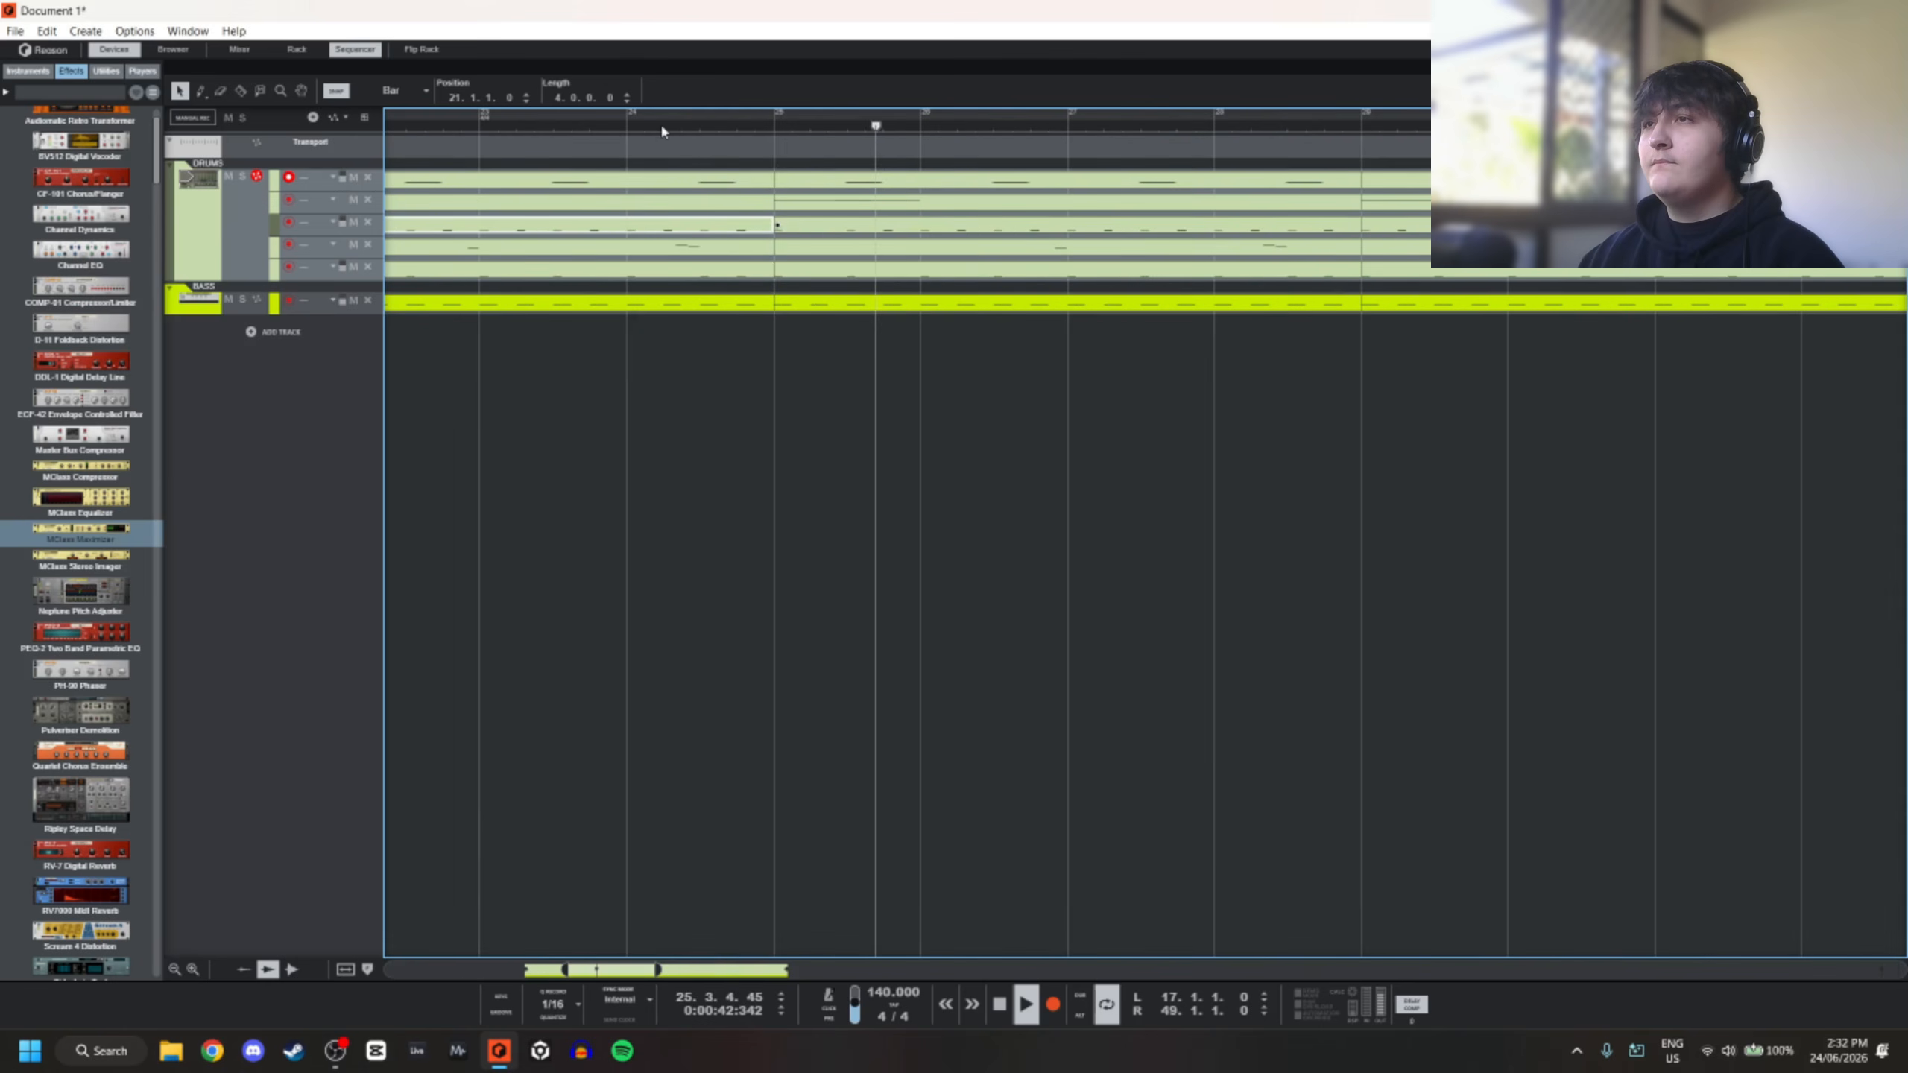
click(662, 129)
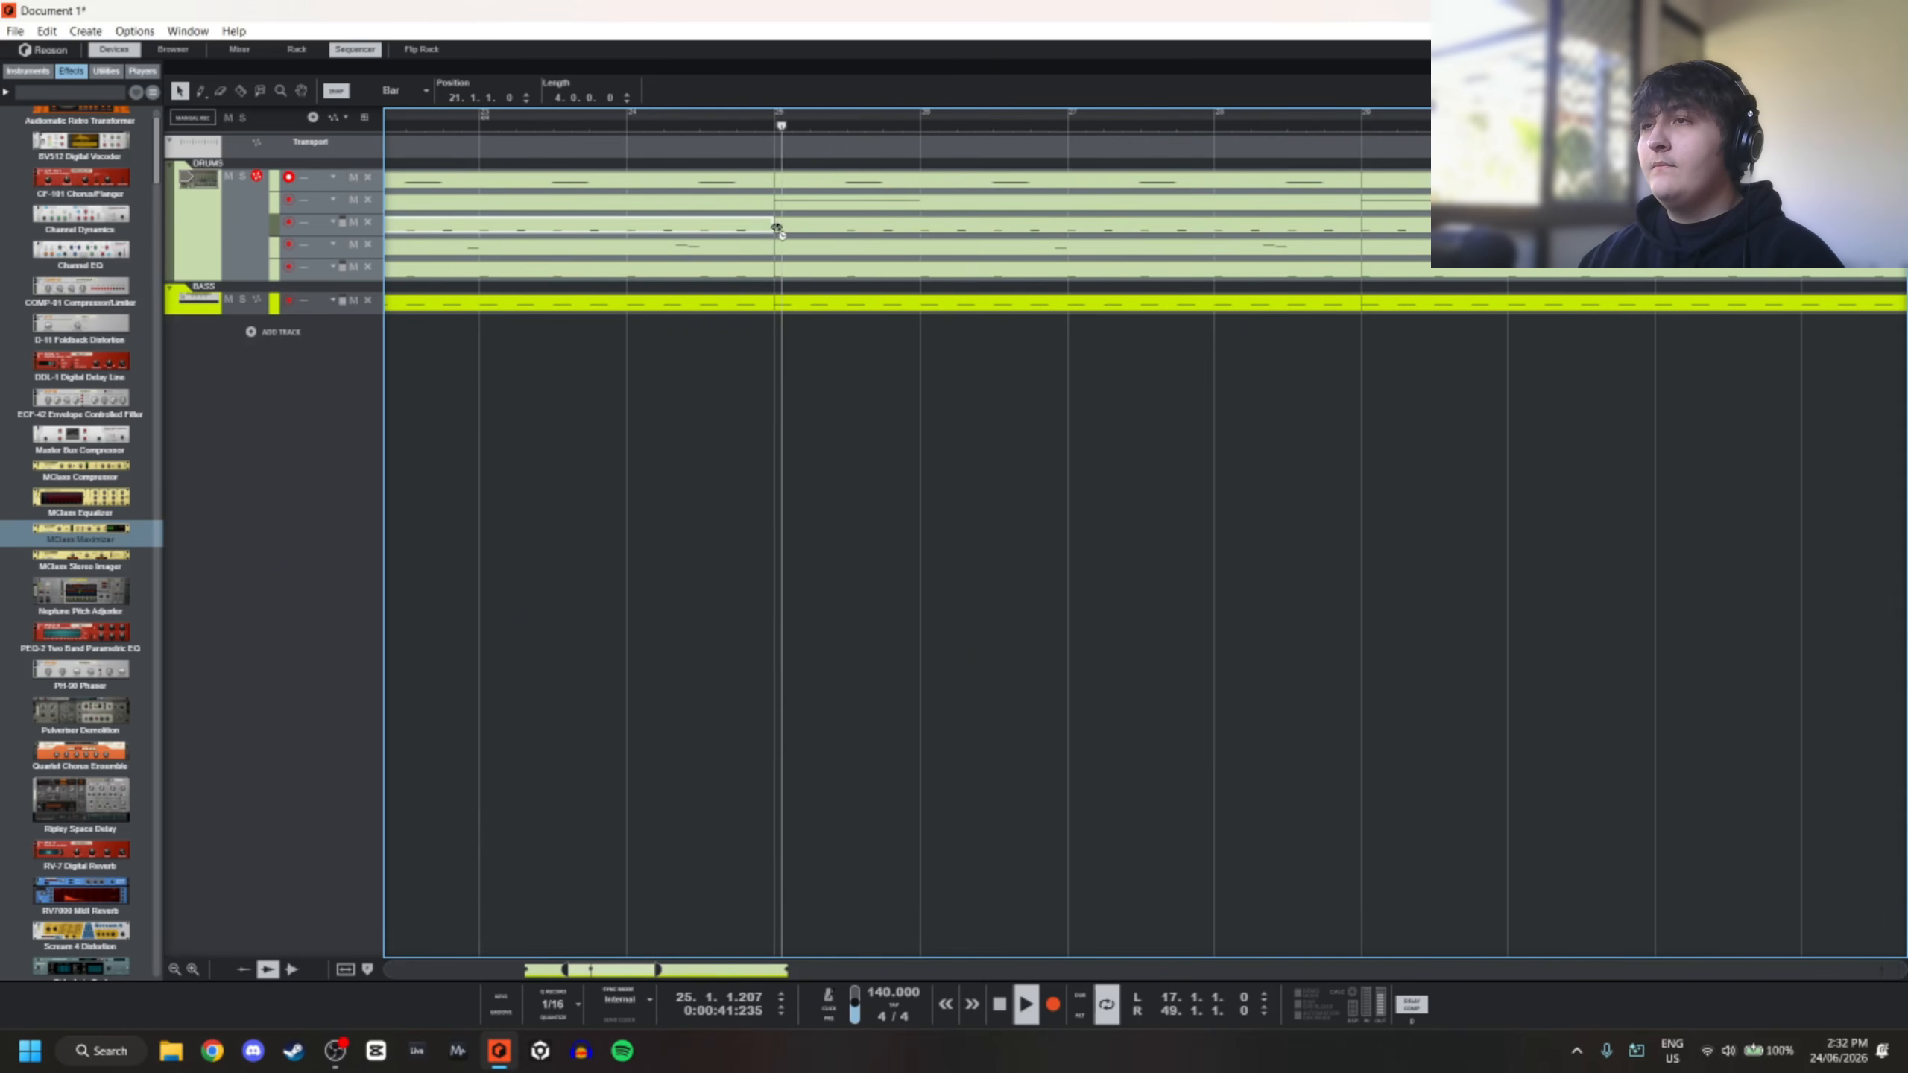
scroll(777, 226, down, 1)
click(396, 91)
click(396, 108)
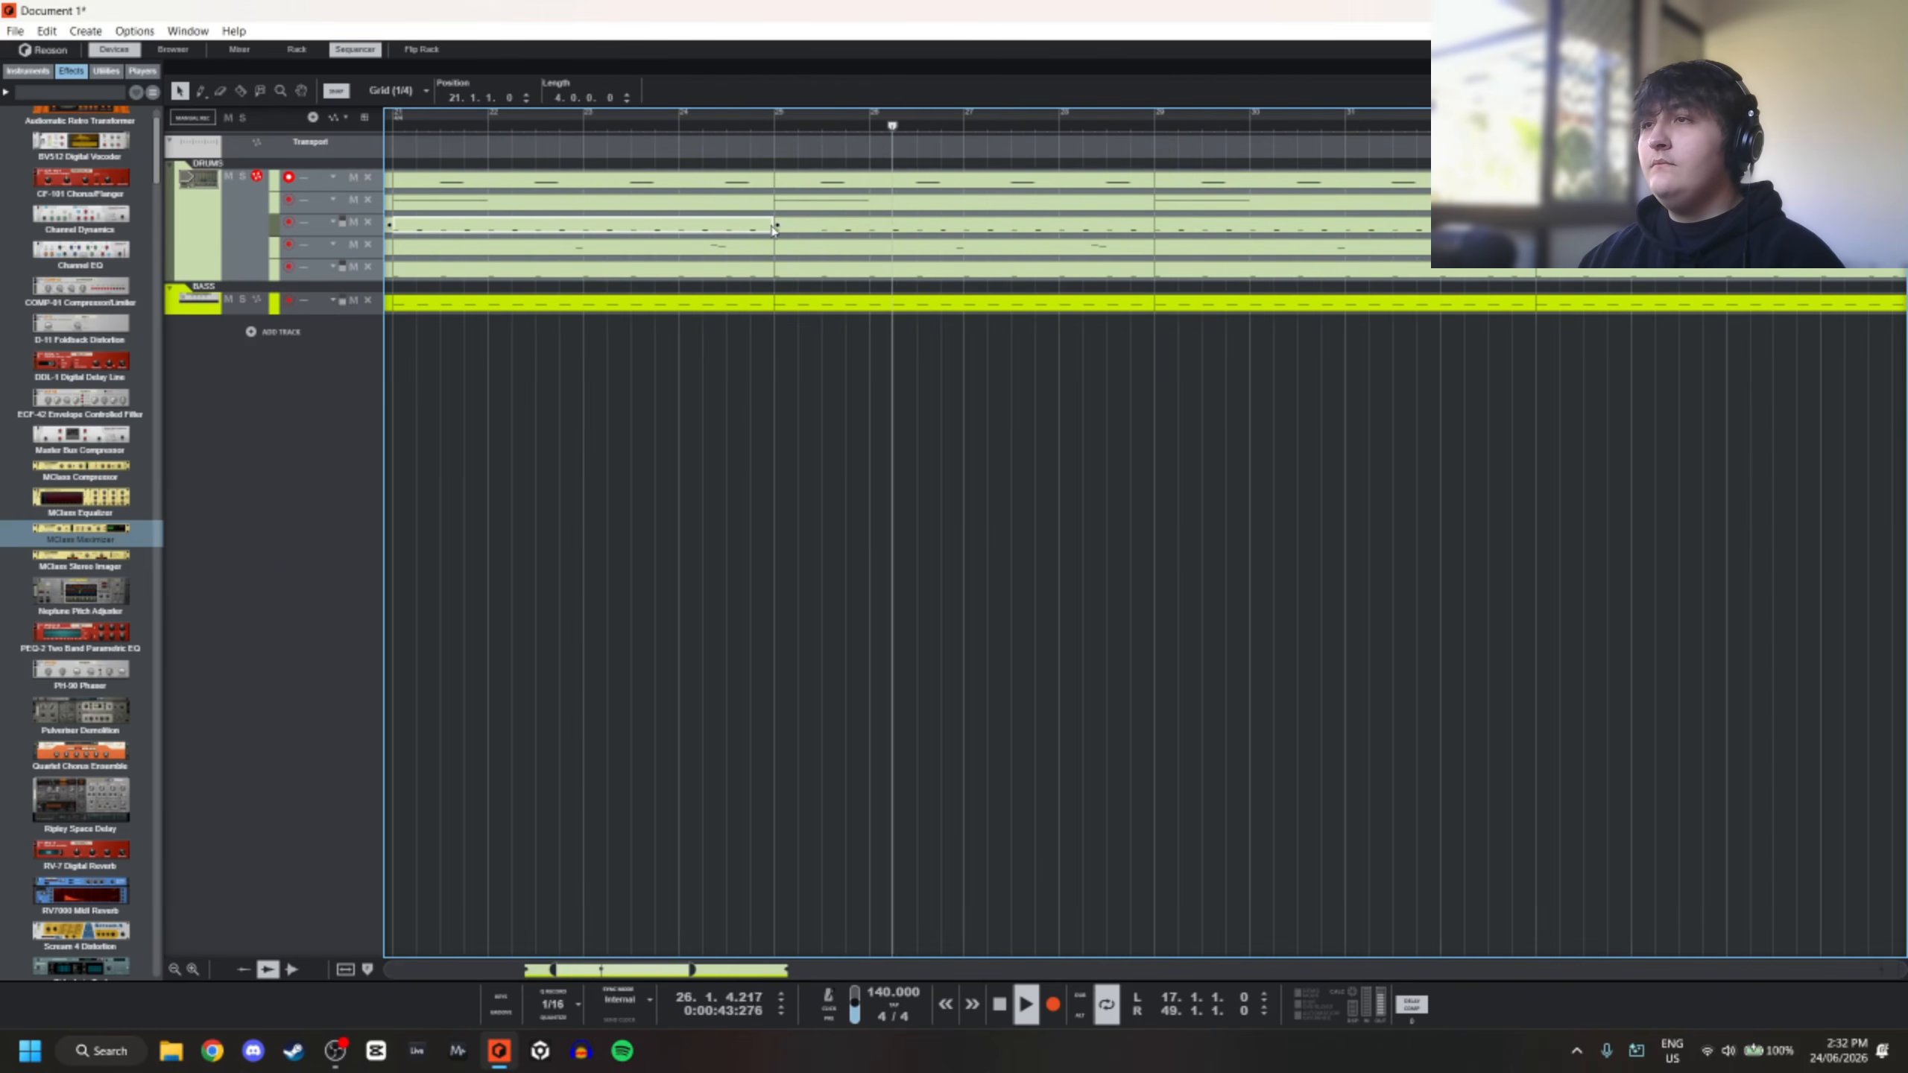
Shorten the drum clips starting at bar 21 on all five lanes by one beat, to a length of 3.3.0.0
drag(774, 225, 750, 187)
click(755, 271)
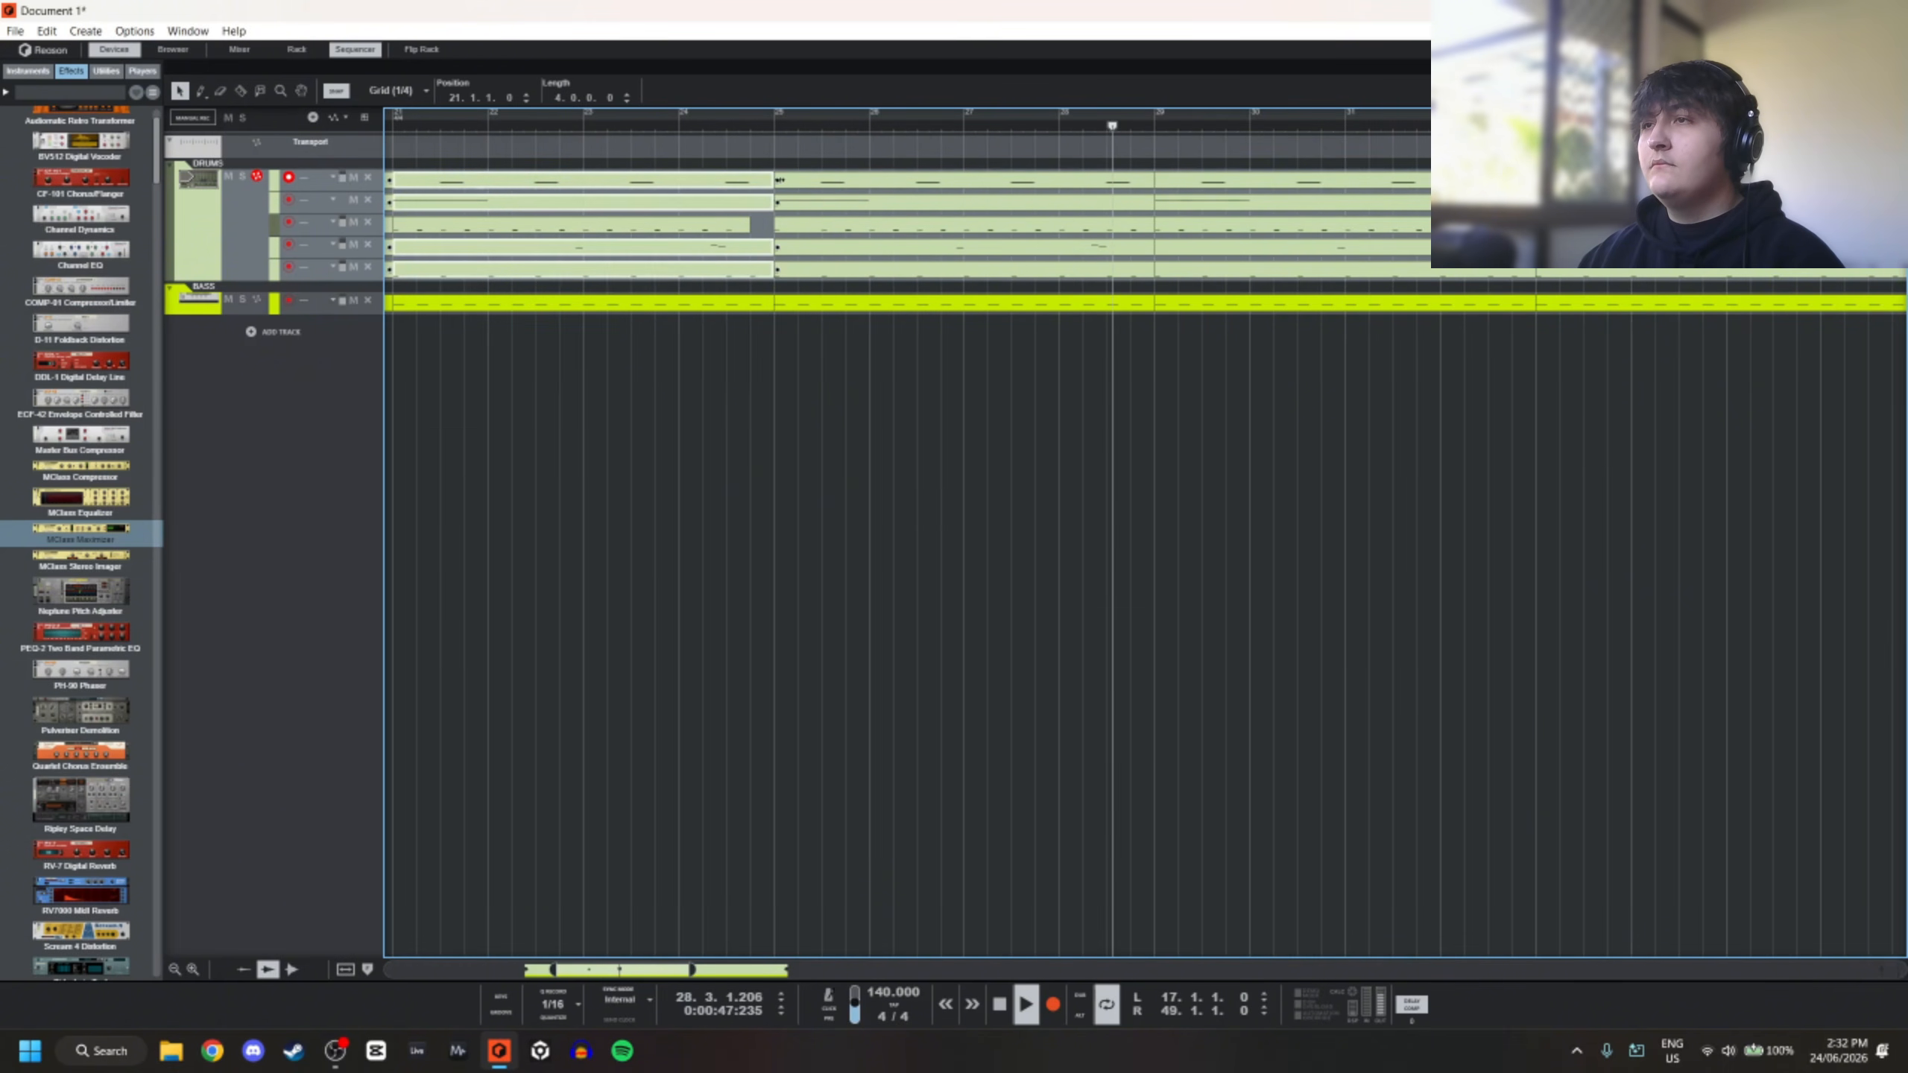
scroll(751, 186, down, 1)
Replay from about bar 23 to listen to the one-beat drum gap before bar 25, and deselect the clips
click(700, 124)
scroll(699, 143, down, 5)
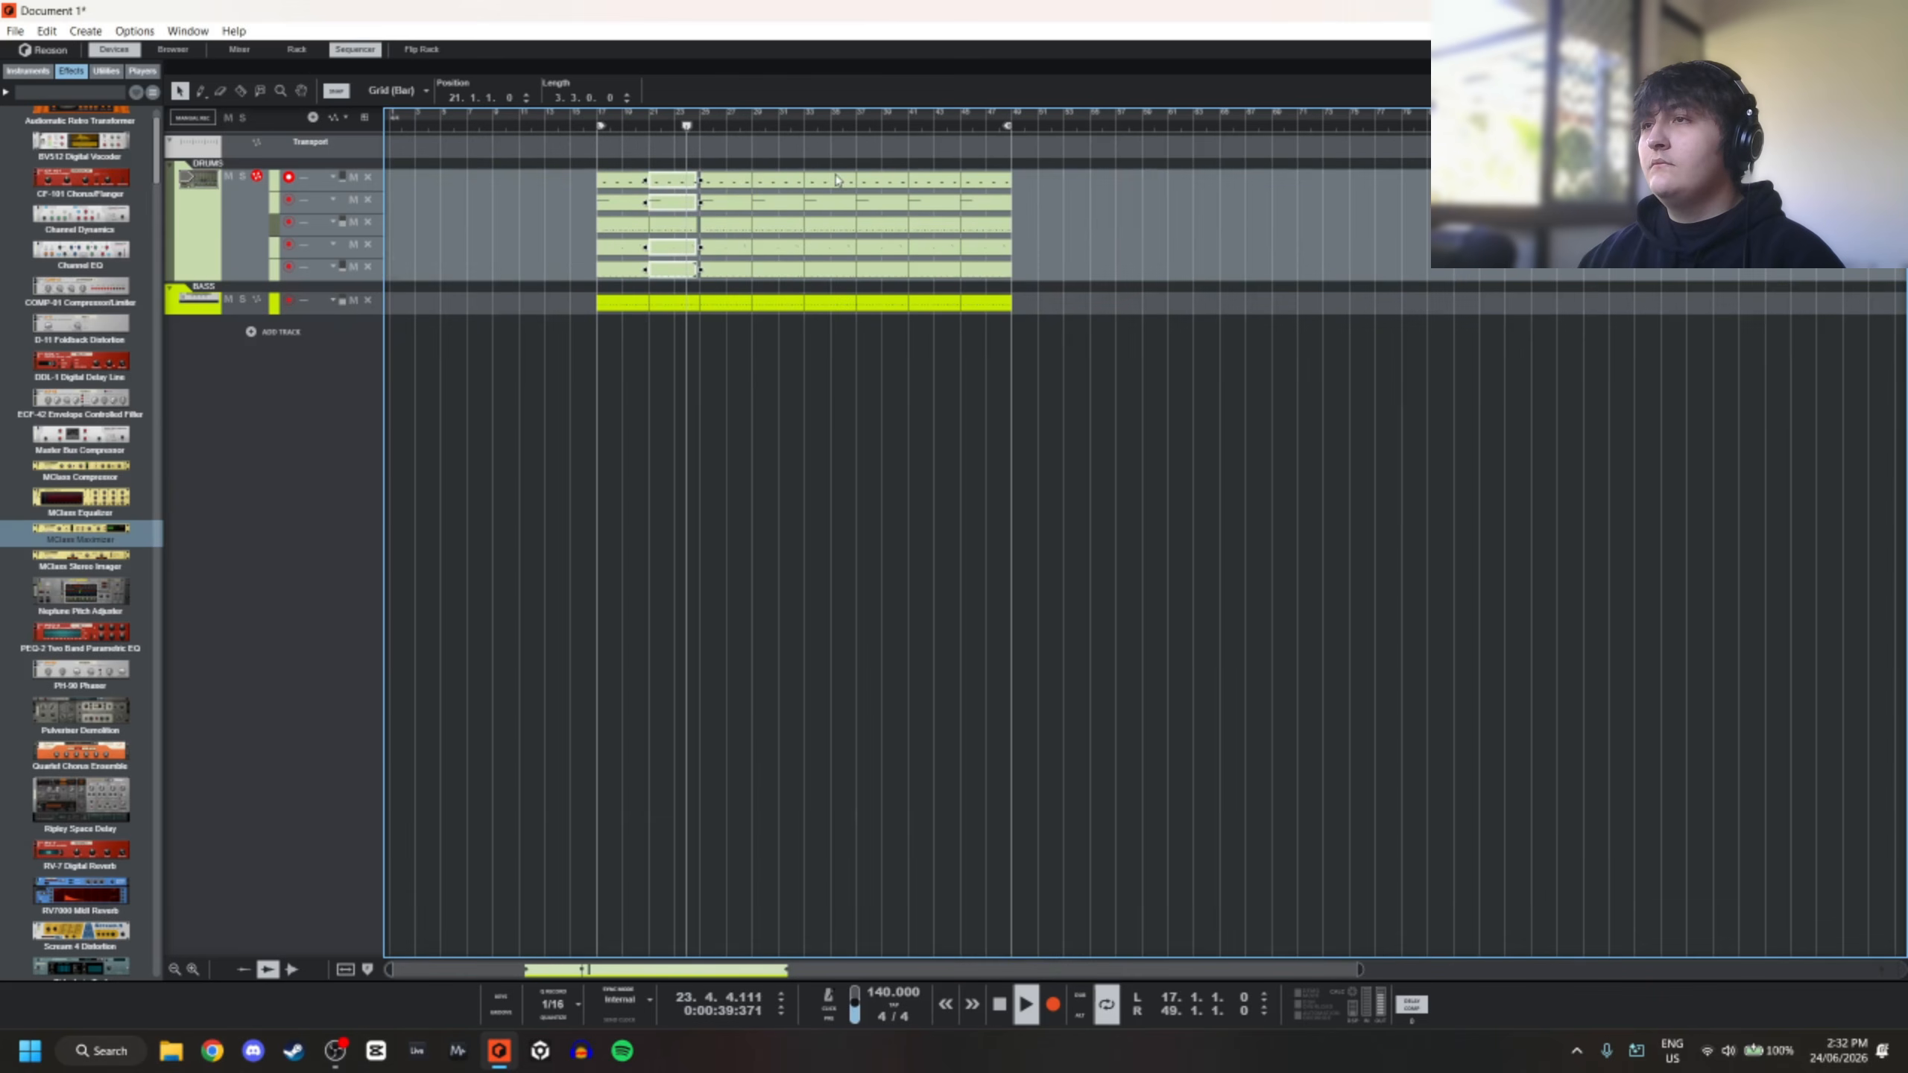
scroll(759, 163, up, 3)
scroll(757, 164, down, 4)
scroll(667, 206, up, 5)
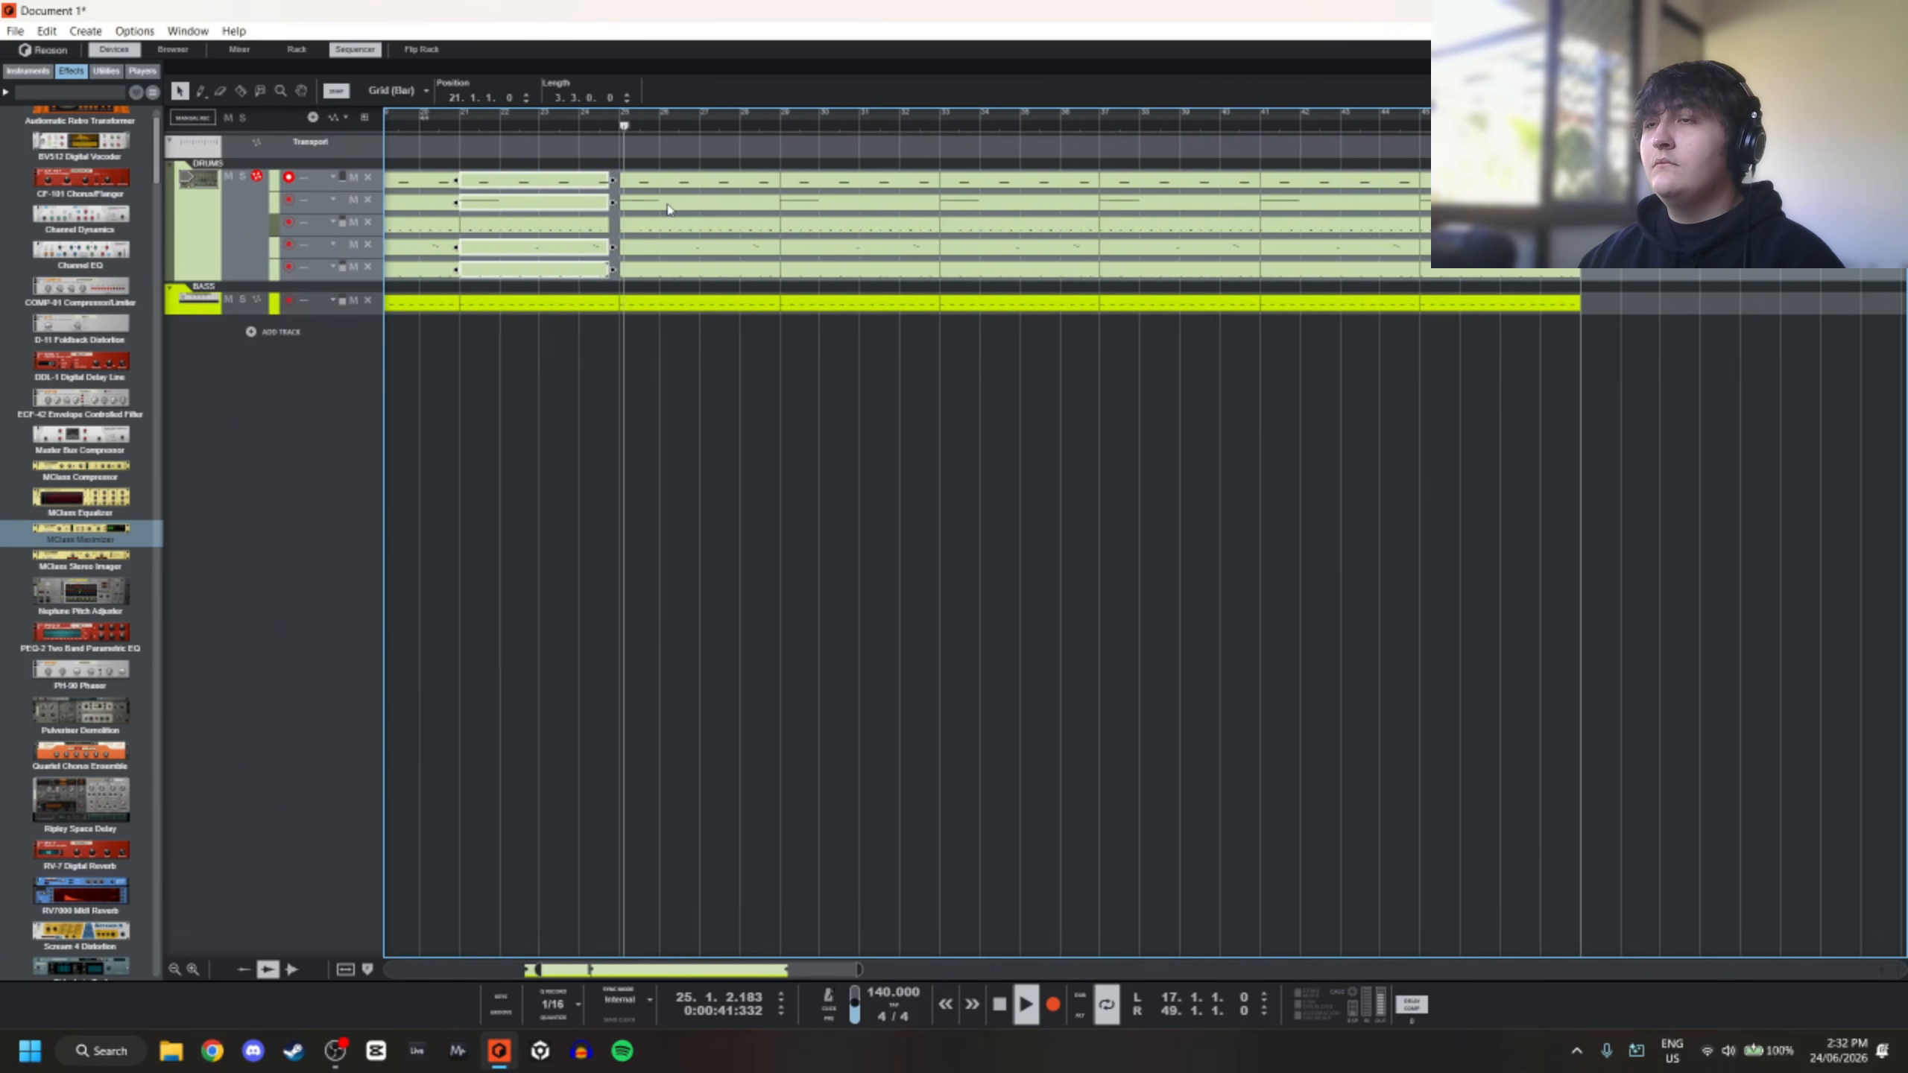
click(696, 158)
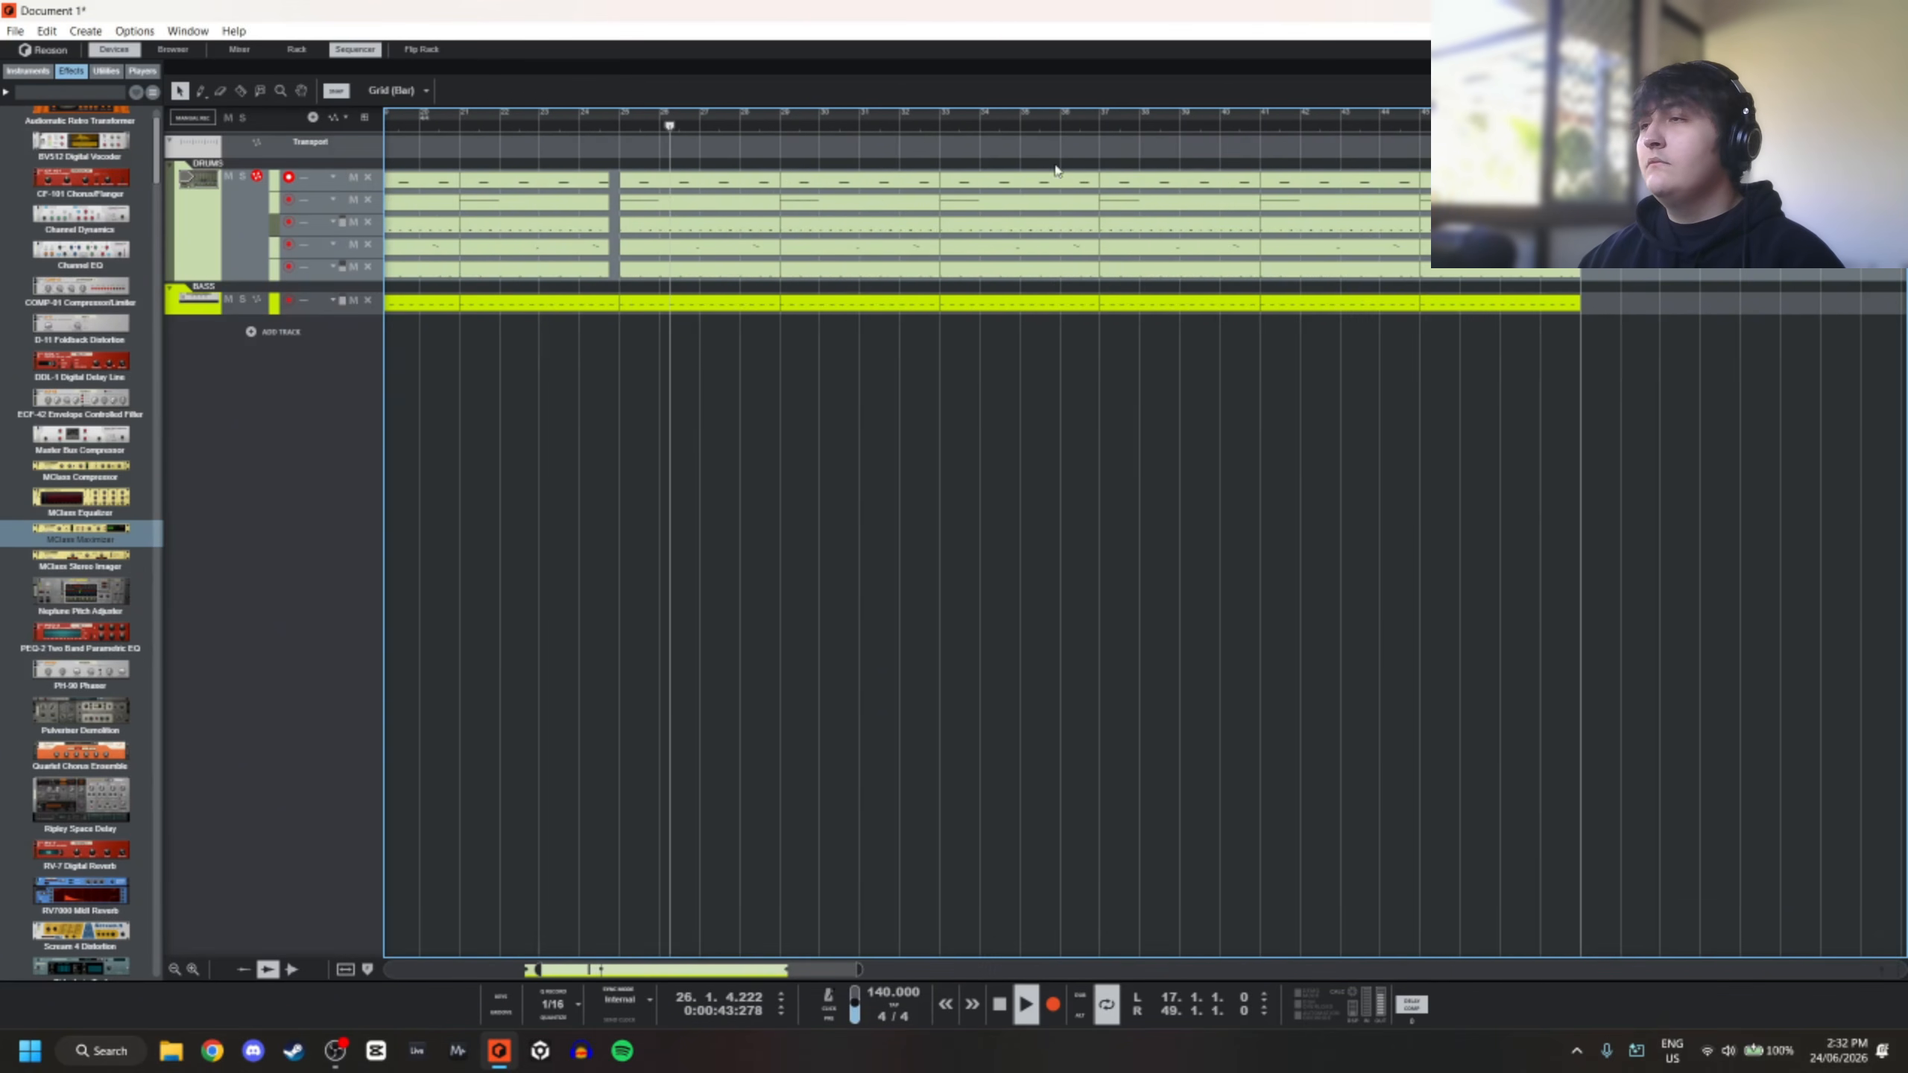
Shorten the drum clips starting at bar 33 on all five lanes to a length of 3.1.0.0
click(1066, 186)
scroll(1099, 190, up, 2)
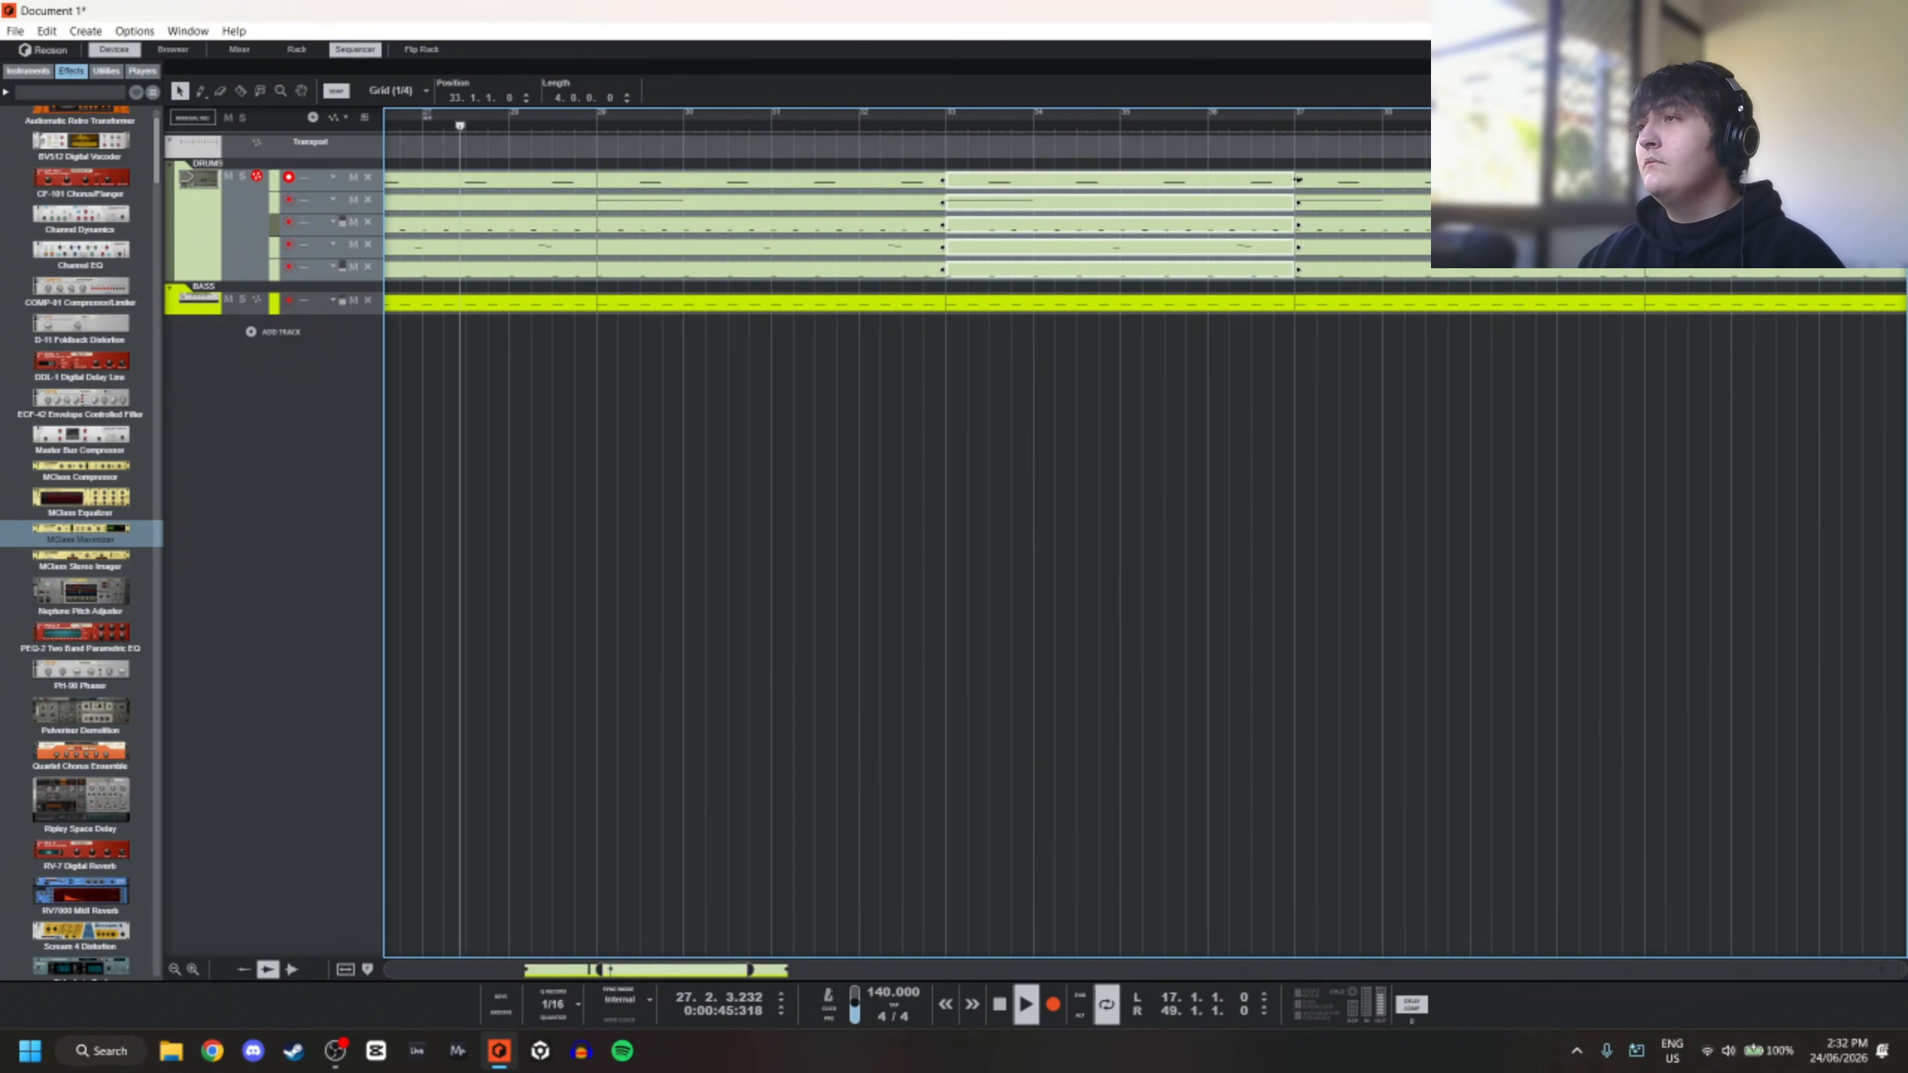
drag(1294, 191, 1211, 191)
scroll(998, 226, down, 3)
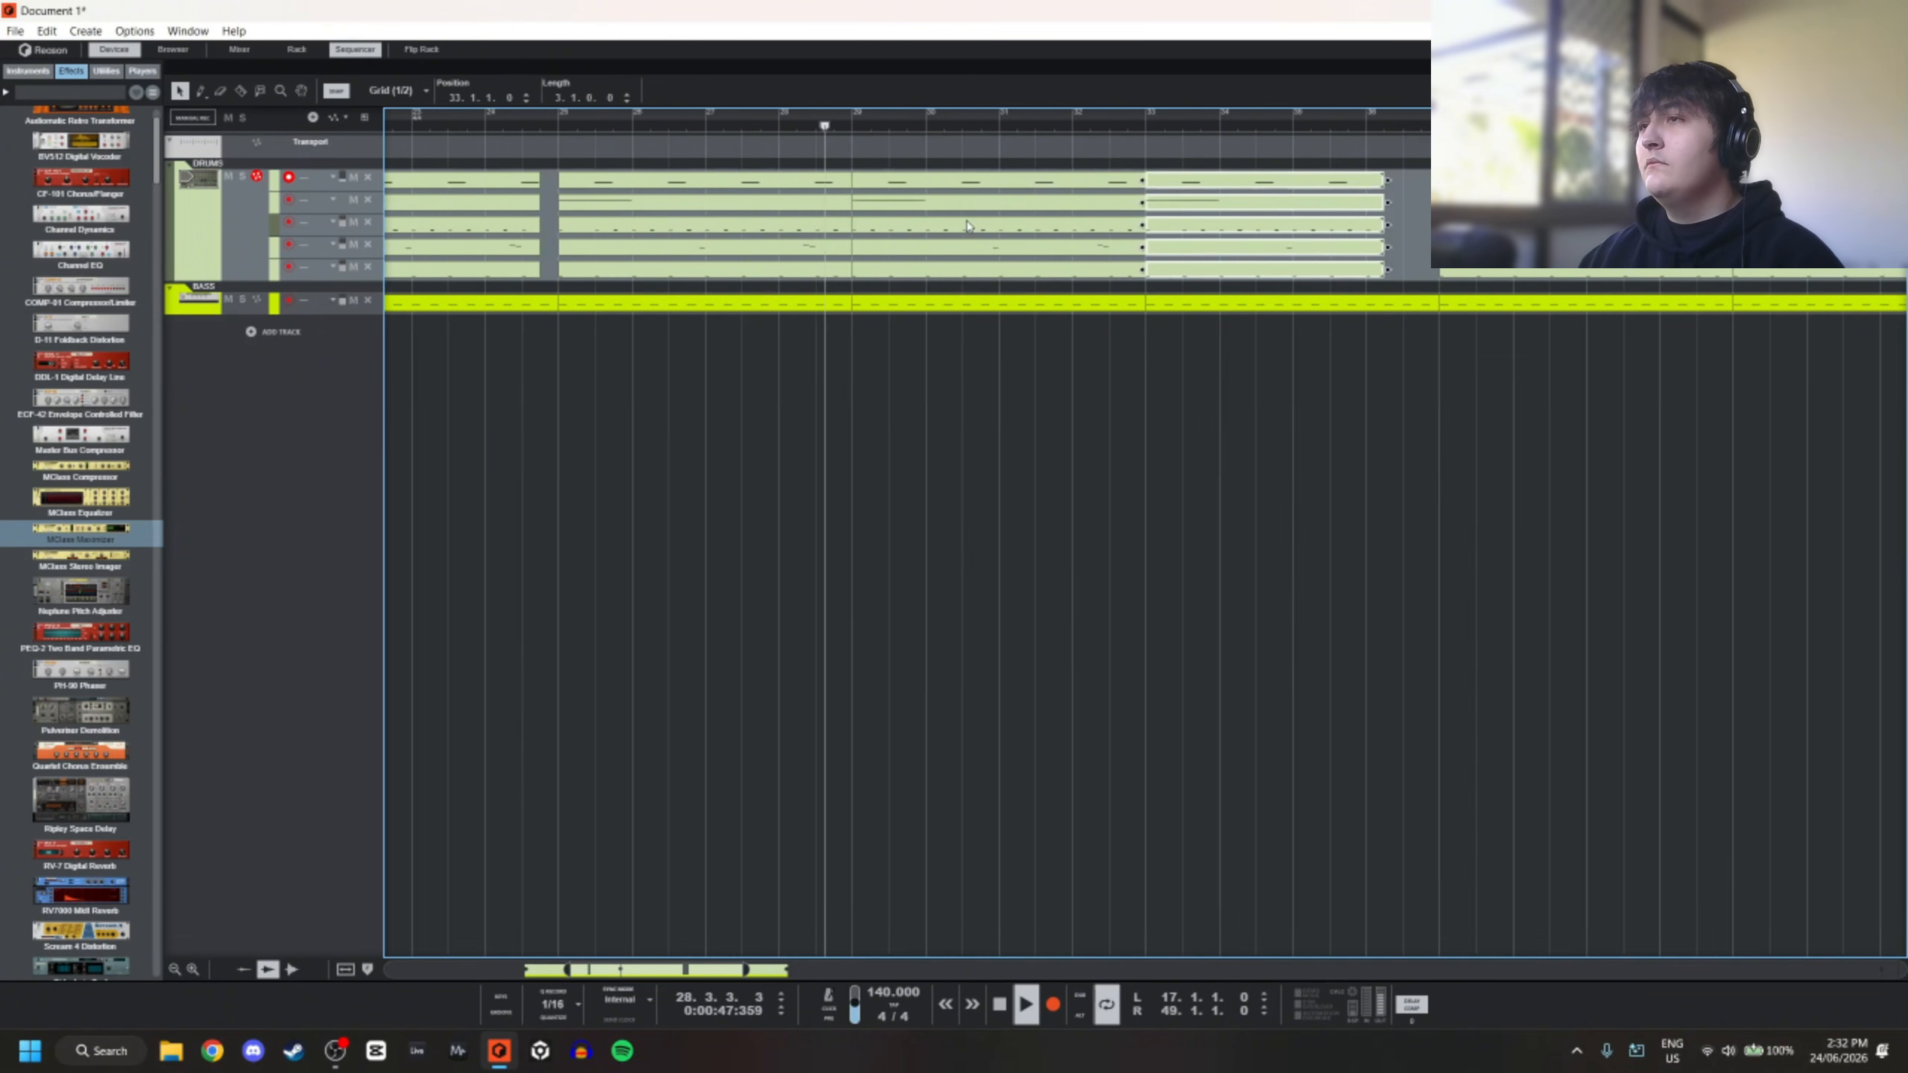
Inspect the third drum lane's clips at bars 21 and 25 in the note editor
click(683, 223)
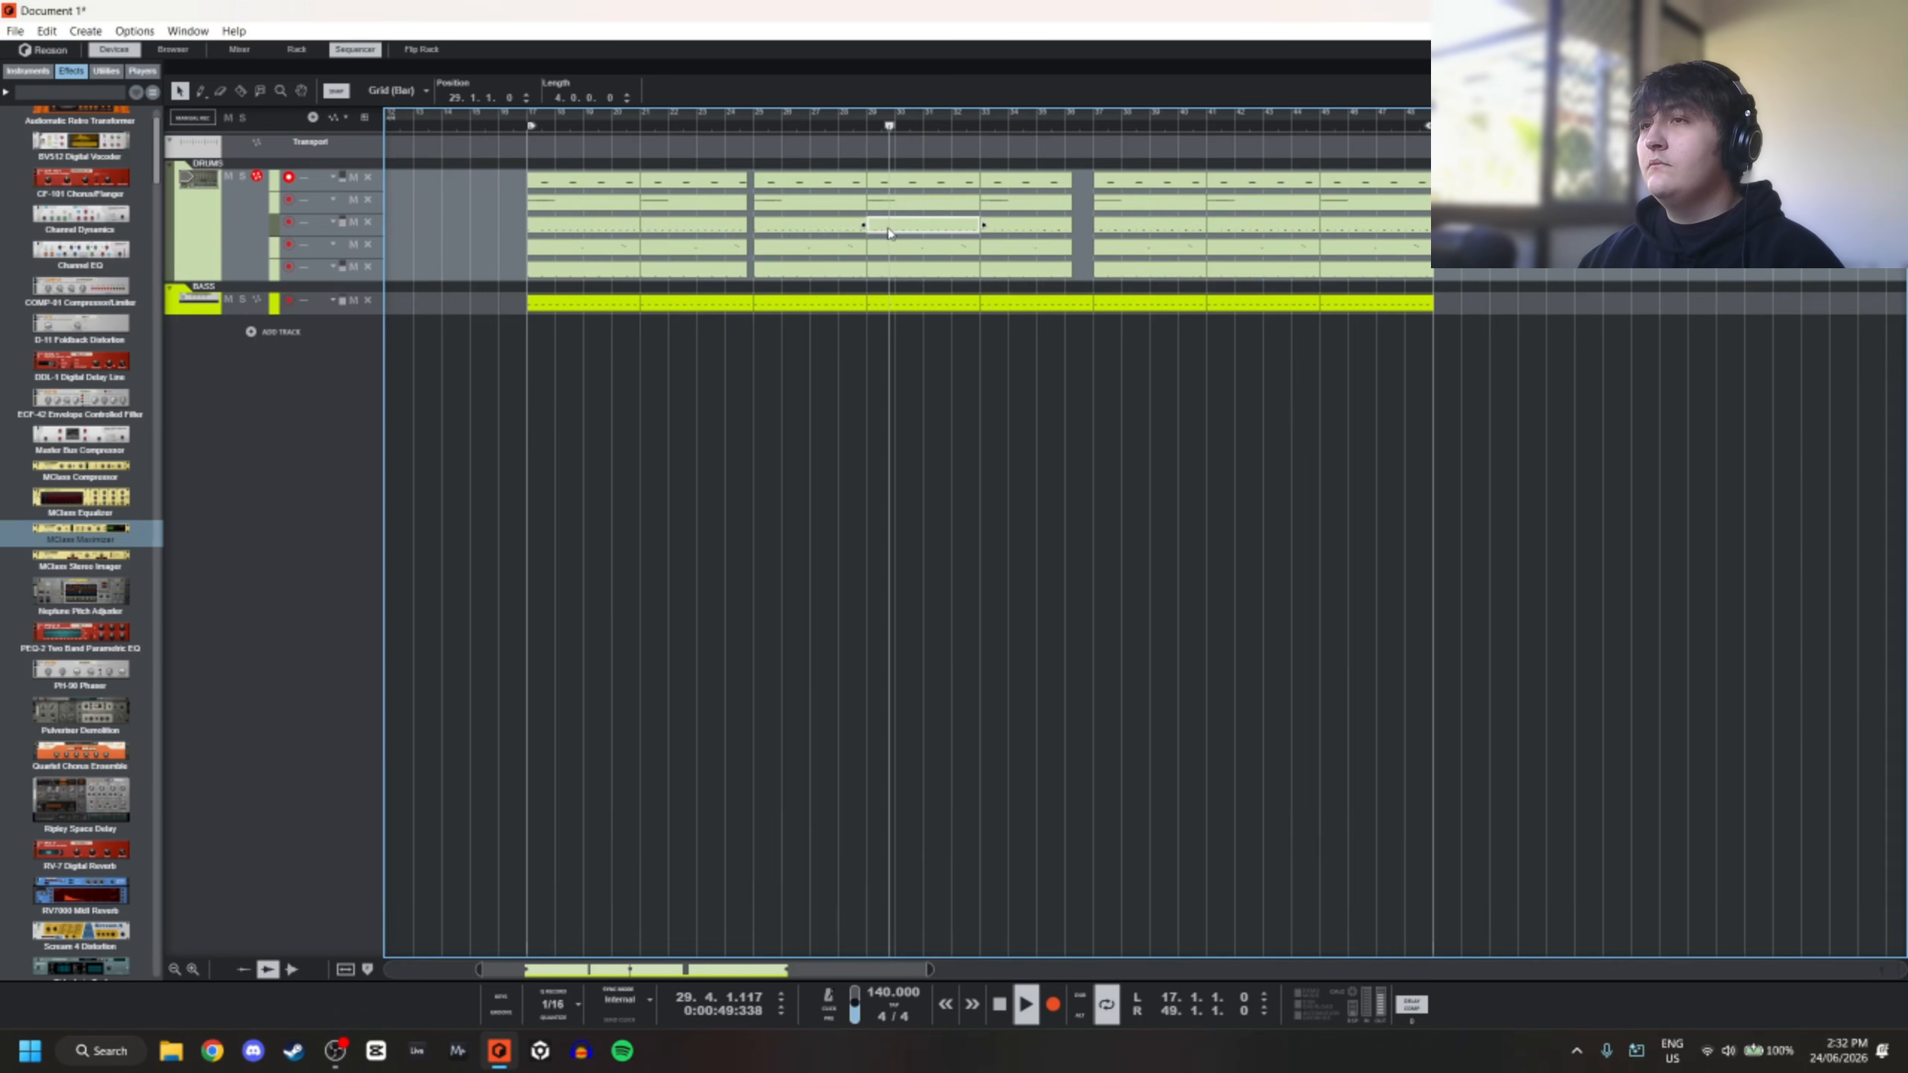
double_click(681, 224)
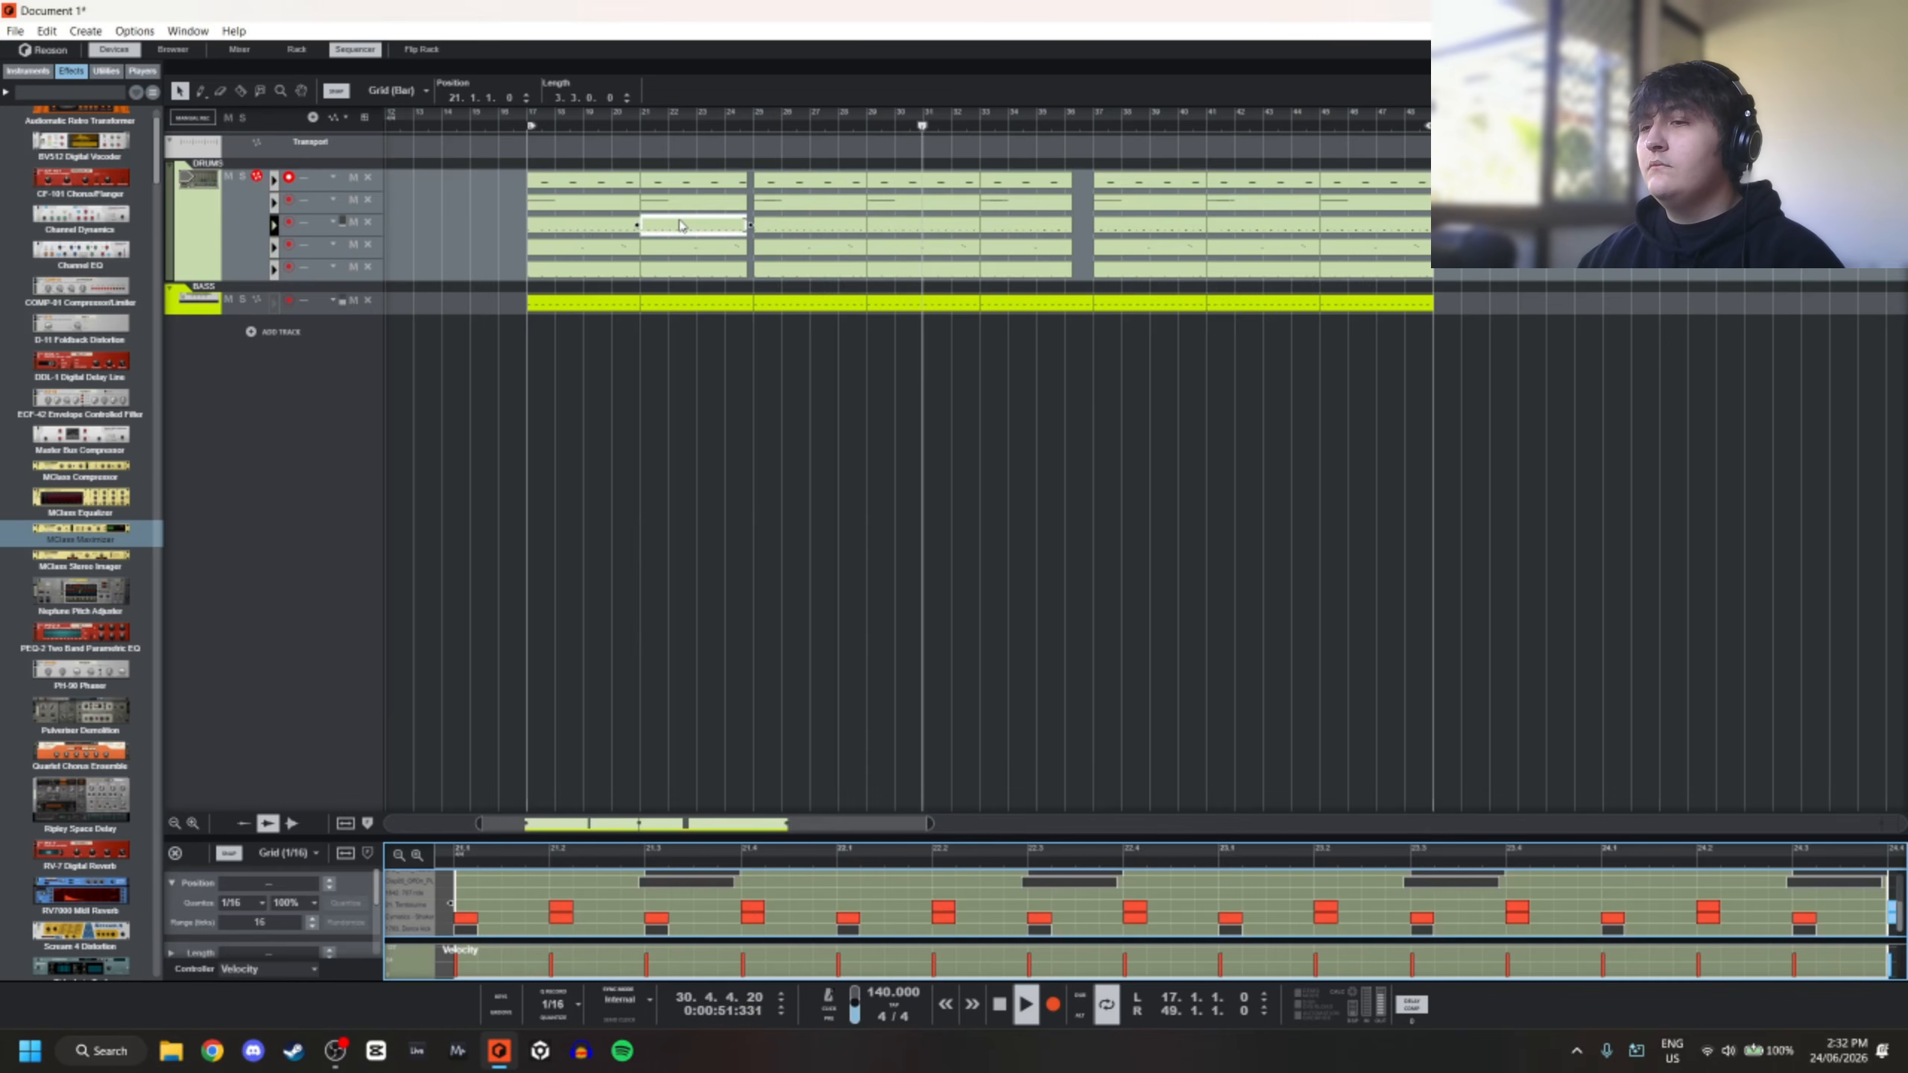
scroll(1014, 357, down, 2)
scroll(915, 243, up, 2)
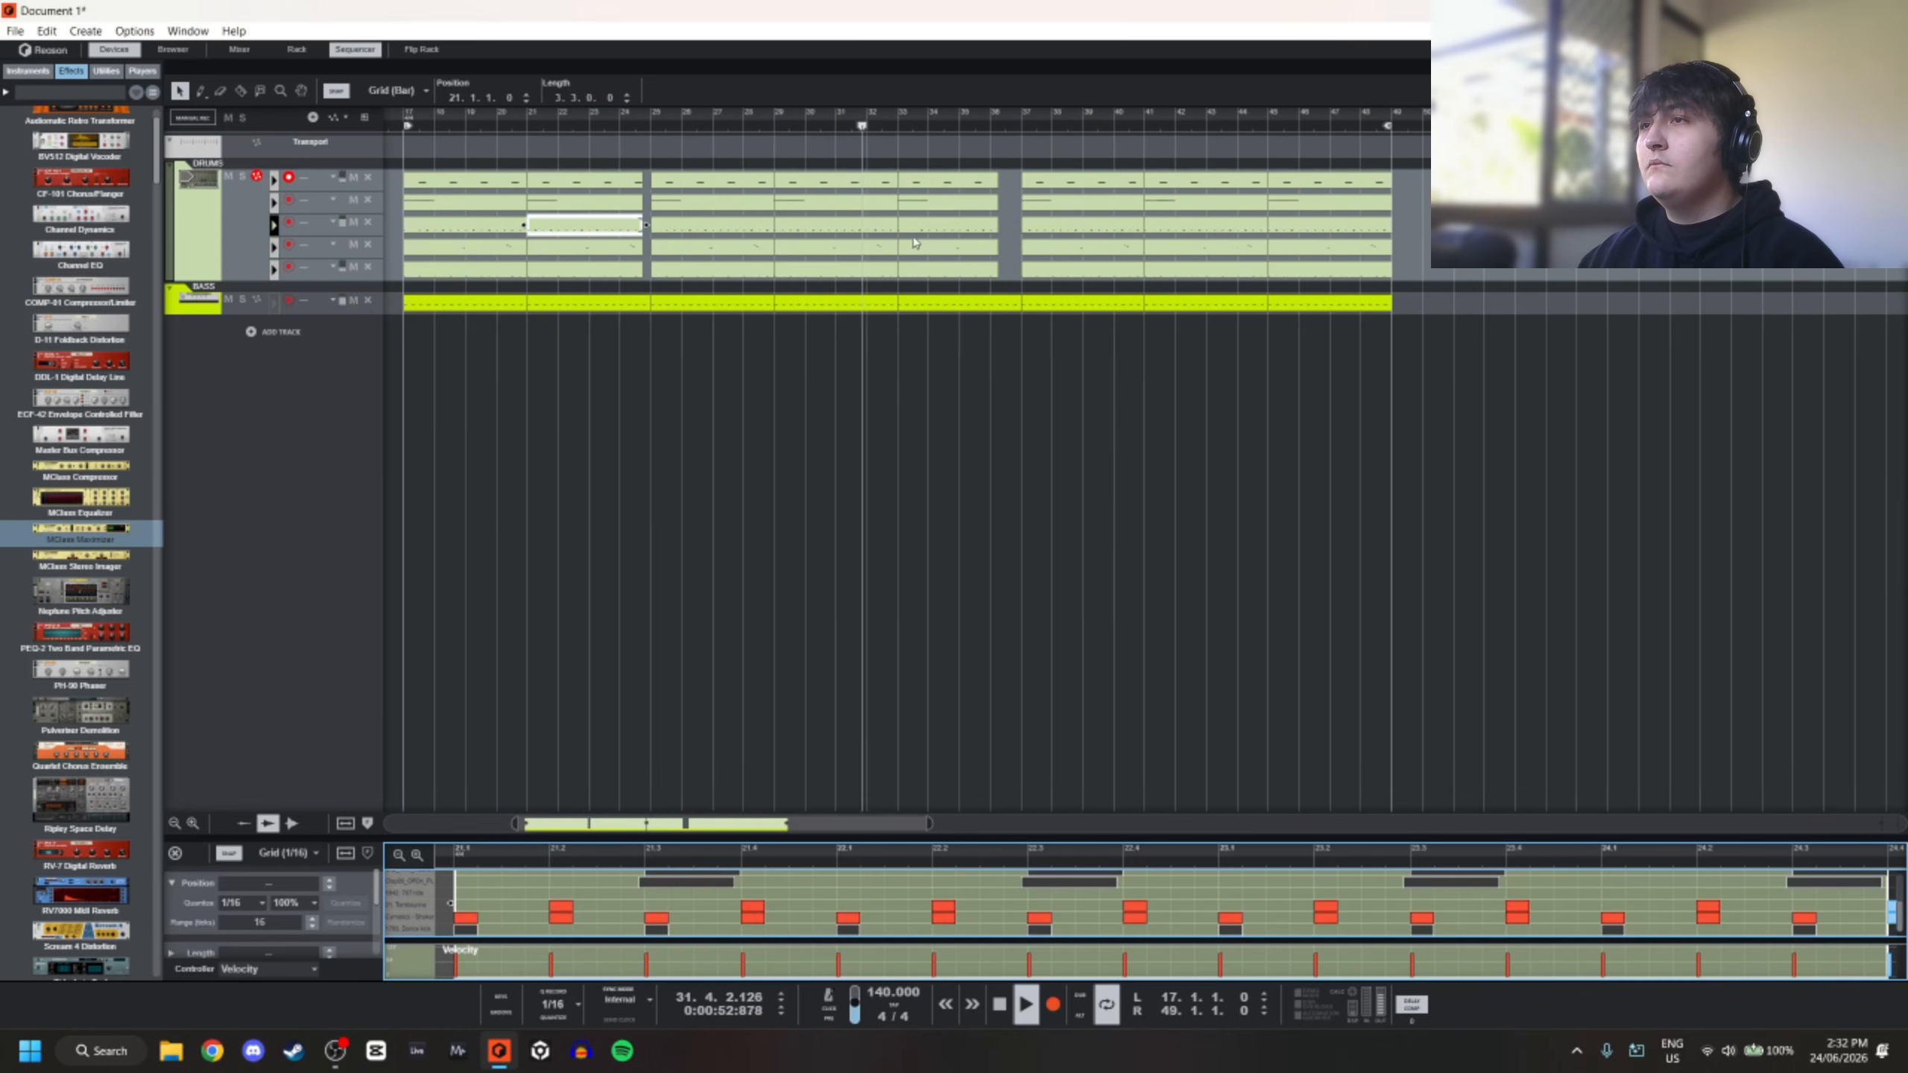
click(675, 229)
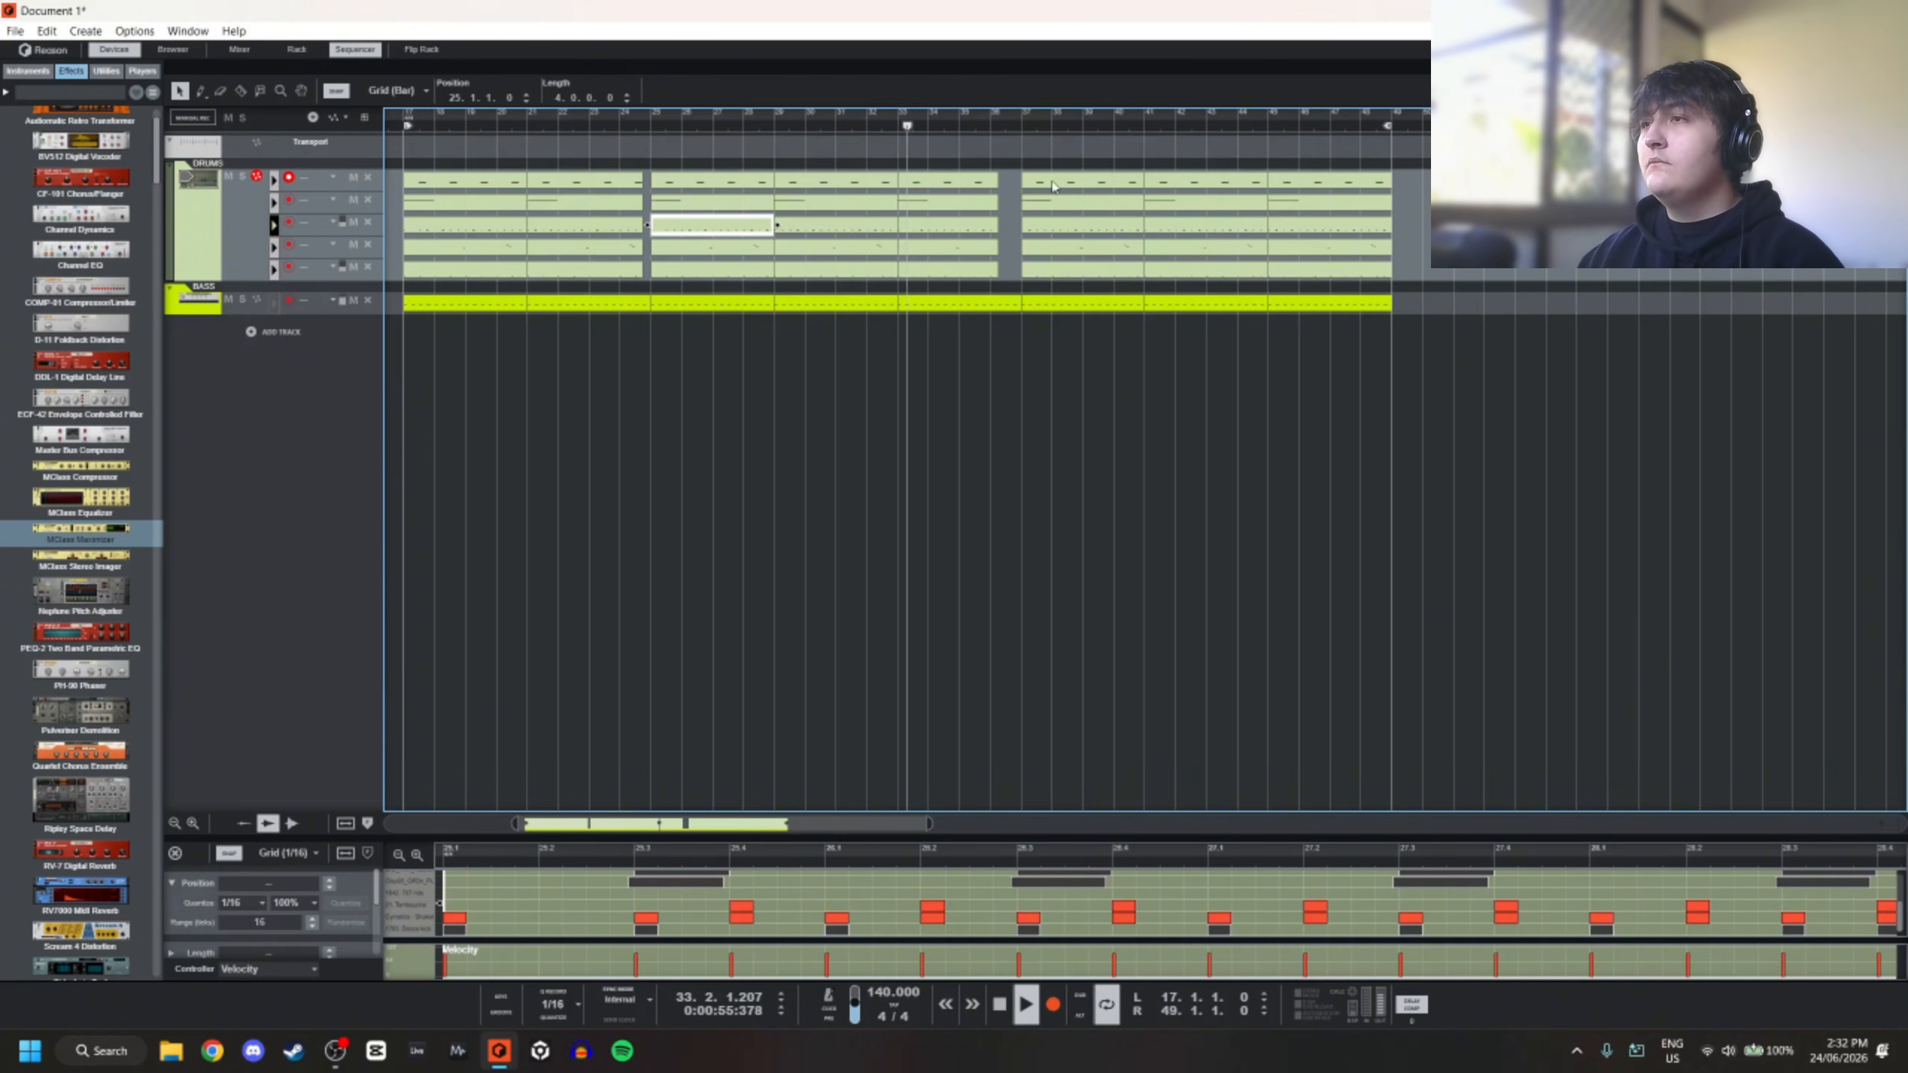
Replace the bar 29 drum clips with the shortened ones from bar 33, and remove all drum clips from bar 37 onward
scroll(1052, 186, down, 2)
click(1159, 190)
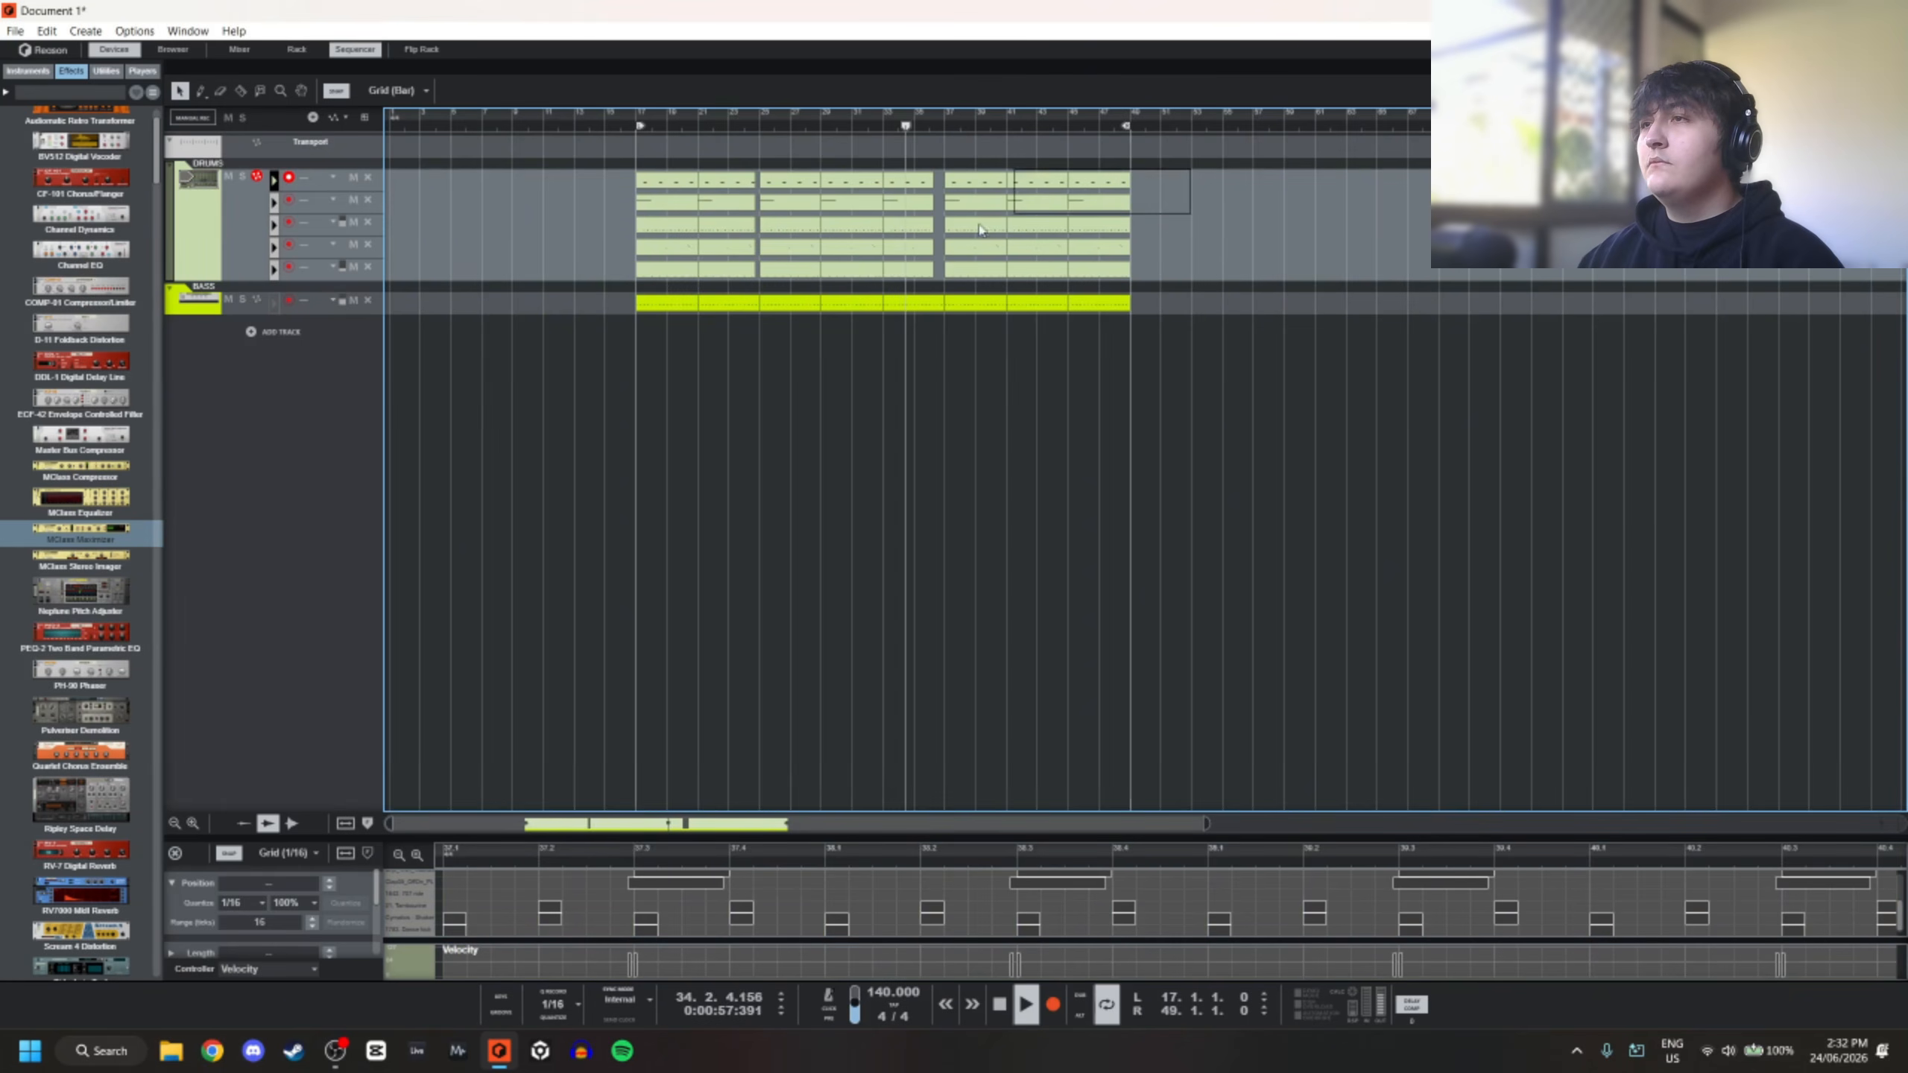
drag(979, 229, 937, 281)
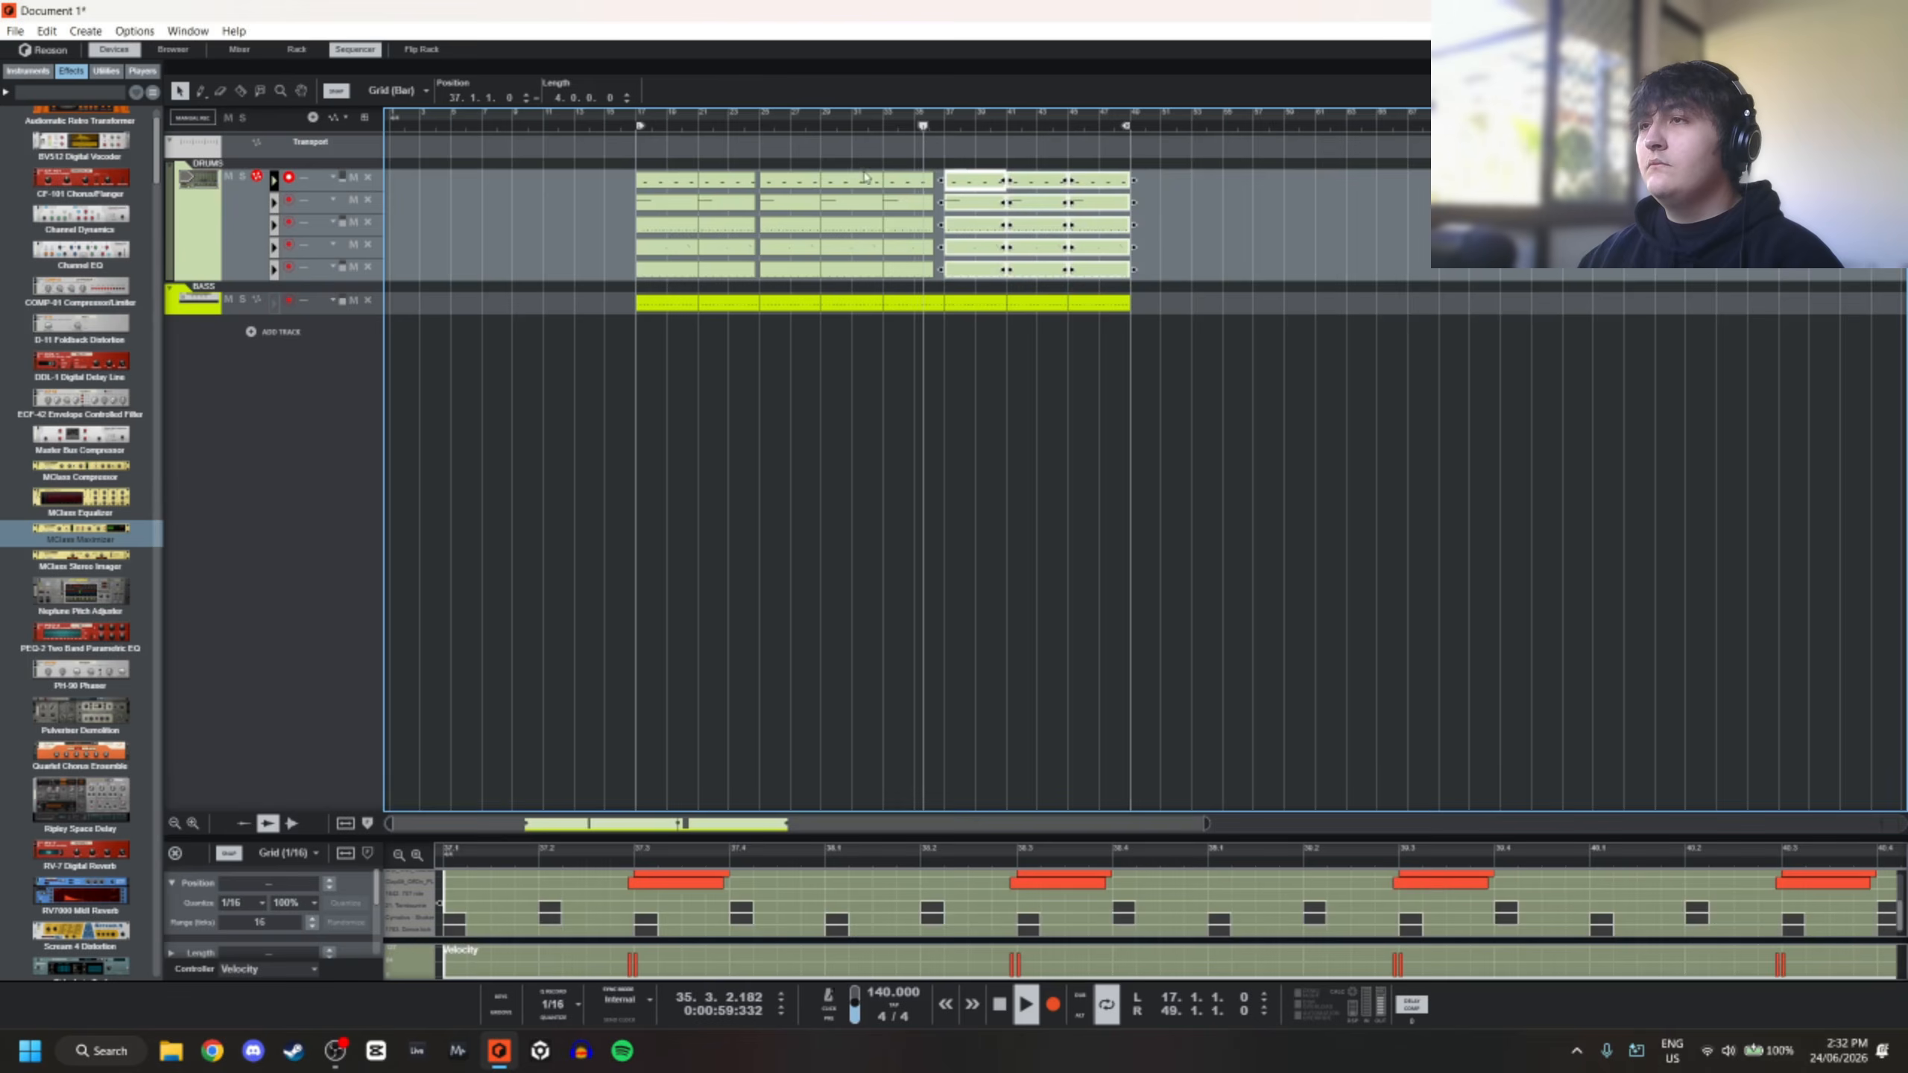
drag(863, 169, 860, 265)
key(Delete)
click(904, 184)
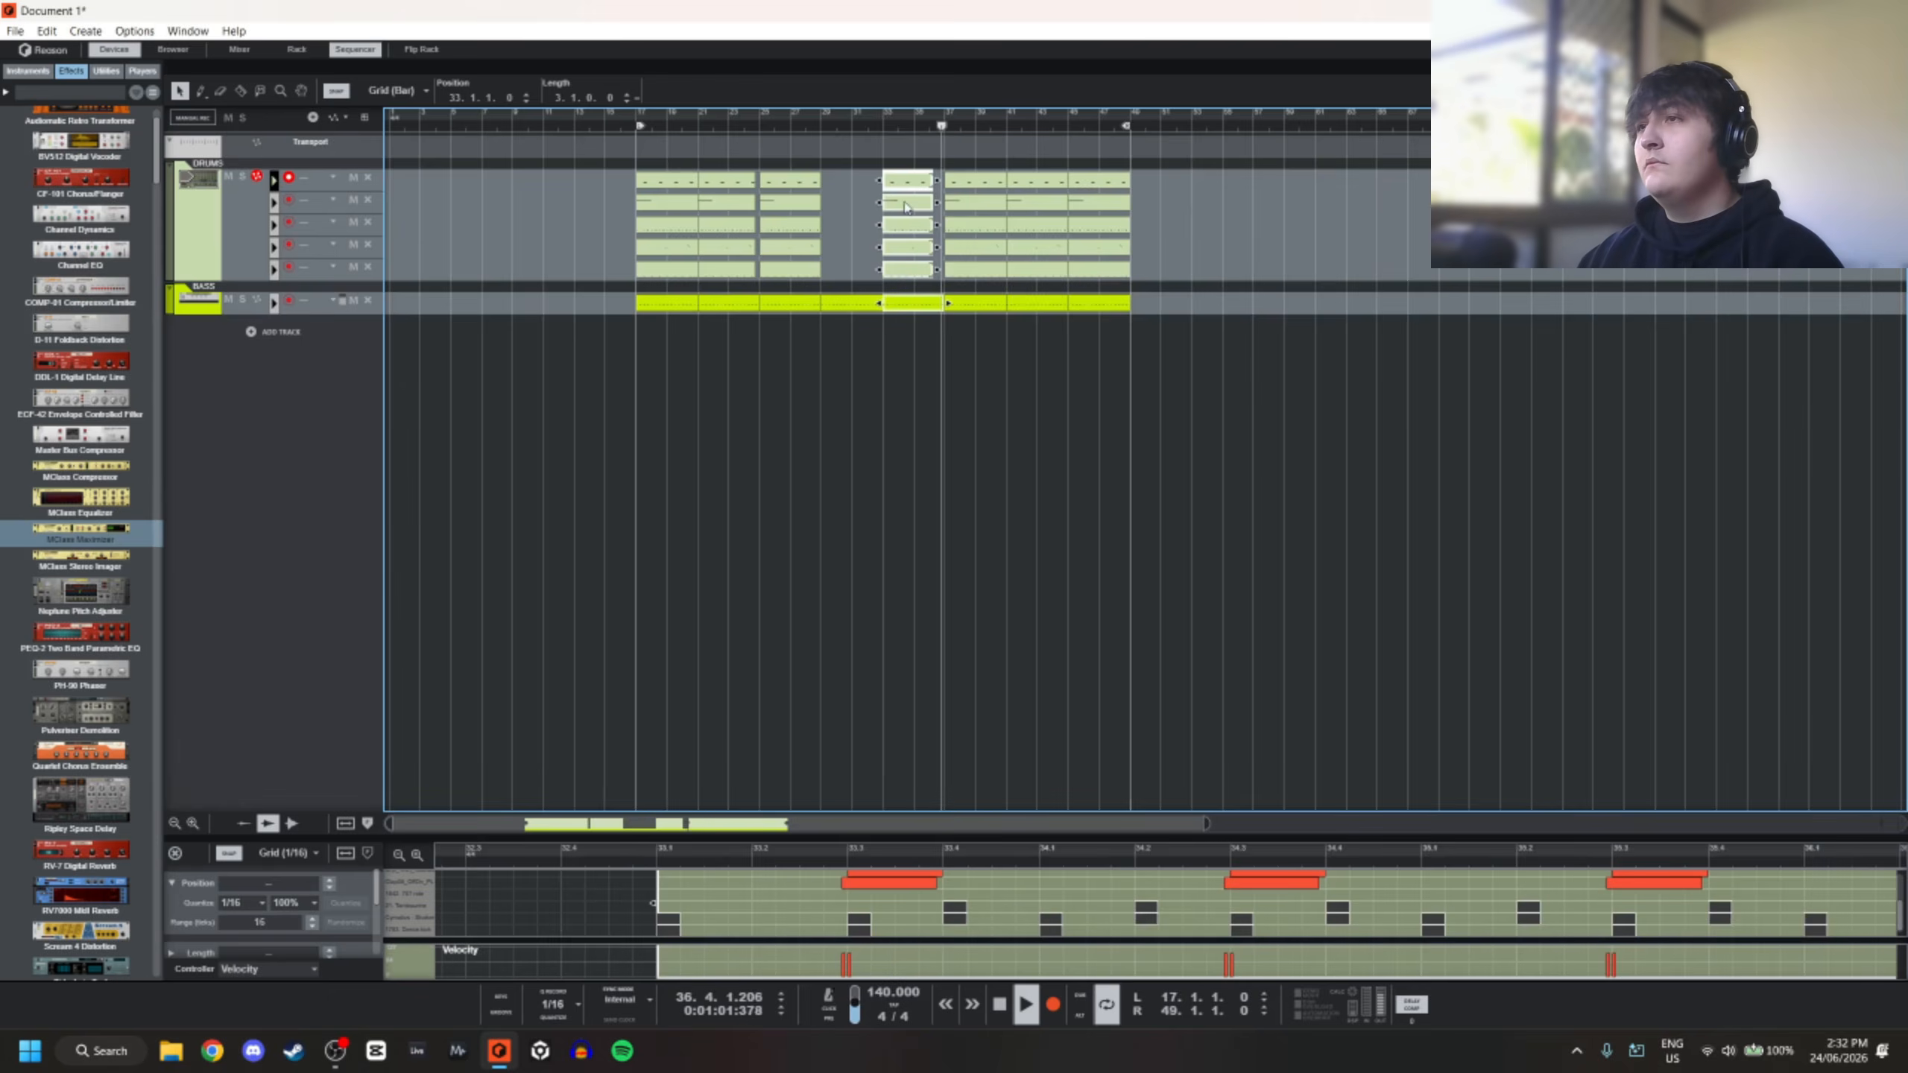
drag(905, 184, 1154, 275)
key(ctrl+x)
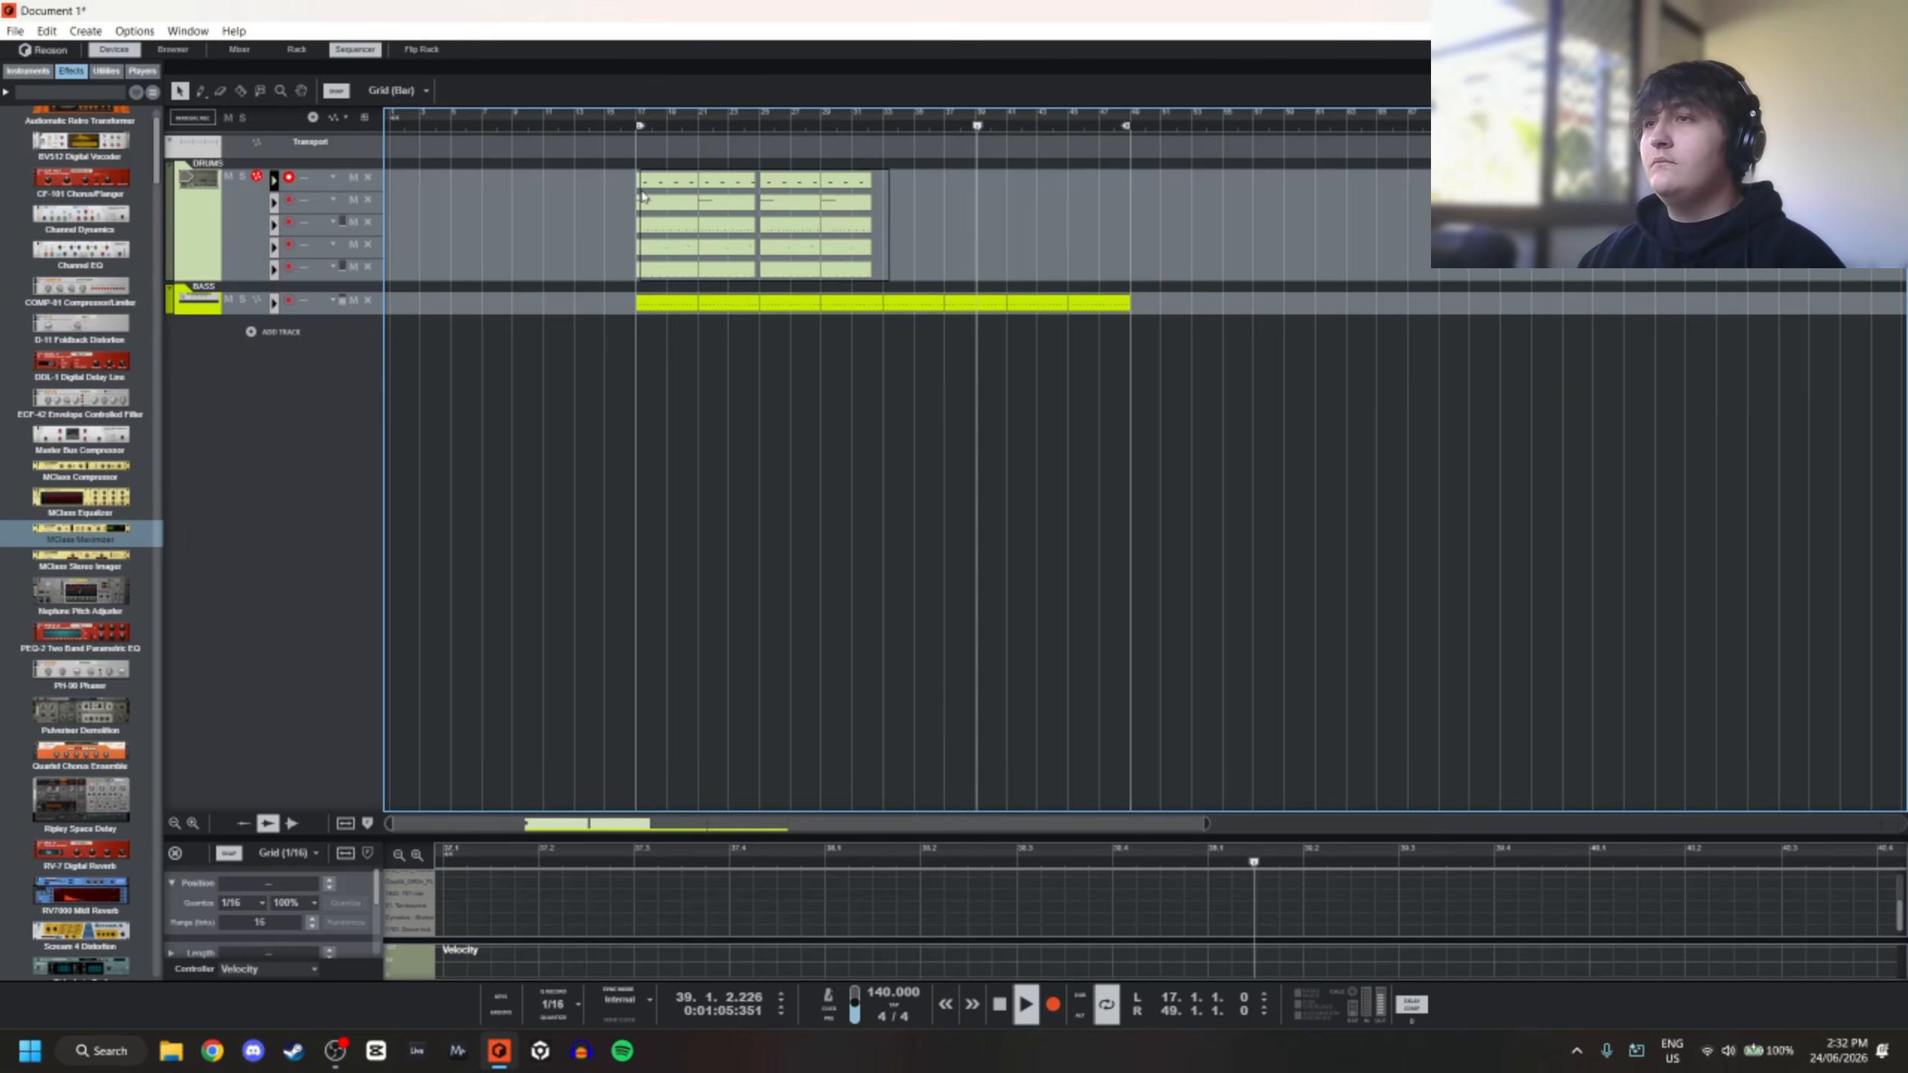
Copy the drum clips of bars 17 to 33 over bars 33 to 49, and restart playback from bar 17
key(ctrl+v)
click(612, 201)
click(645, 124)
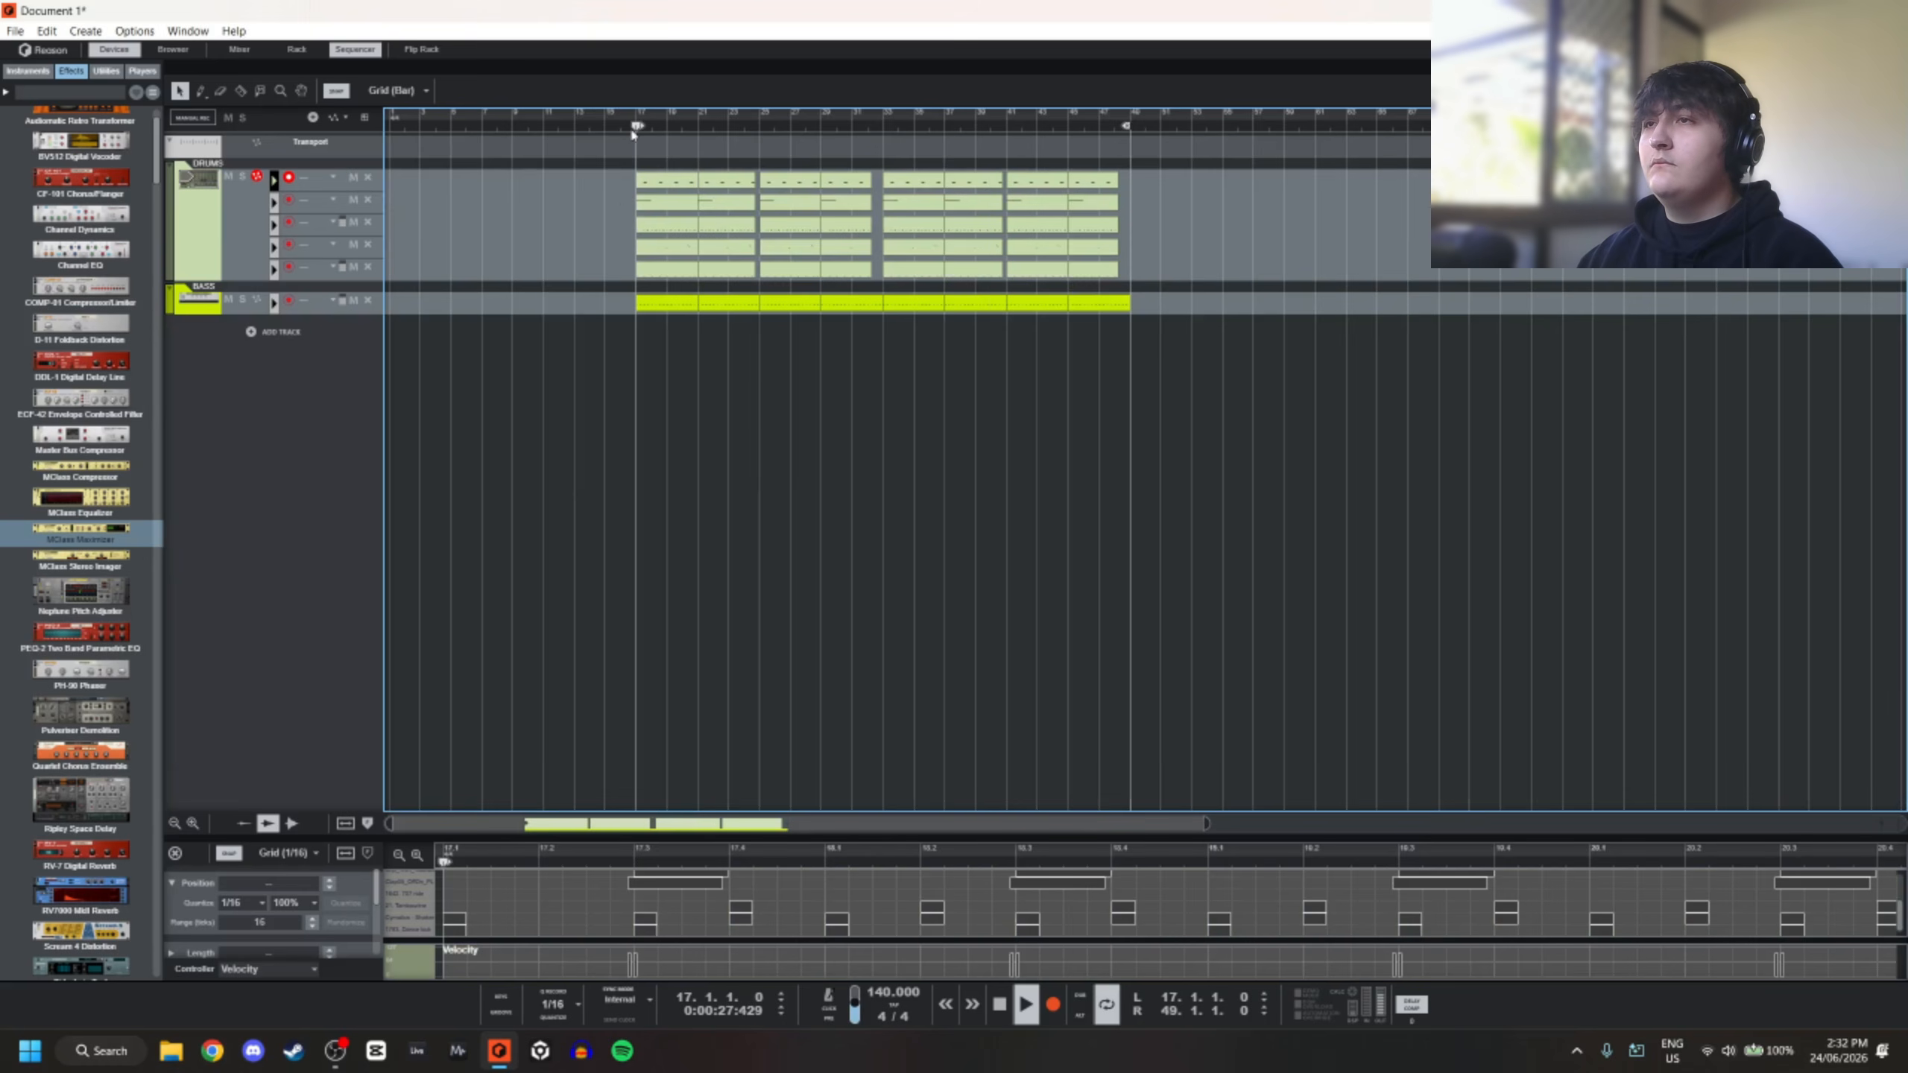
Look through the drum and bass devices in the rack, stop playback, and return to the sequencer
click(213, 179)
double_click(214, 179)
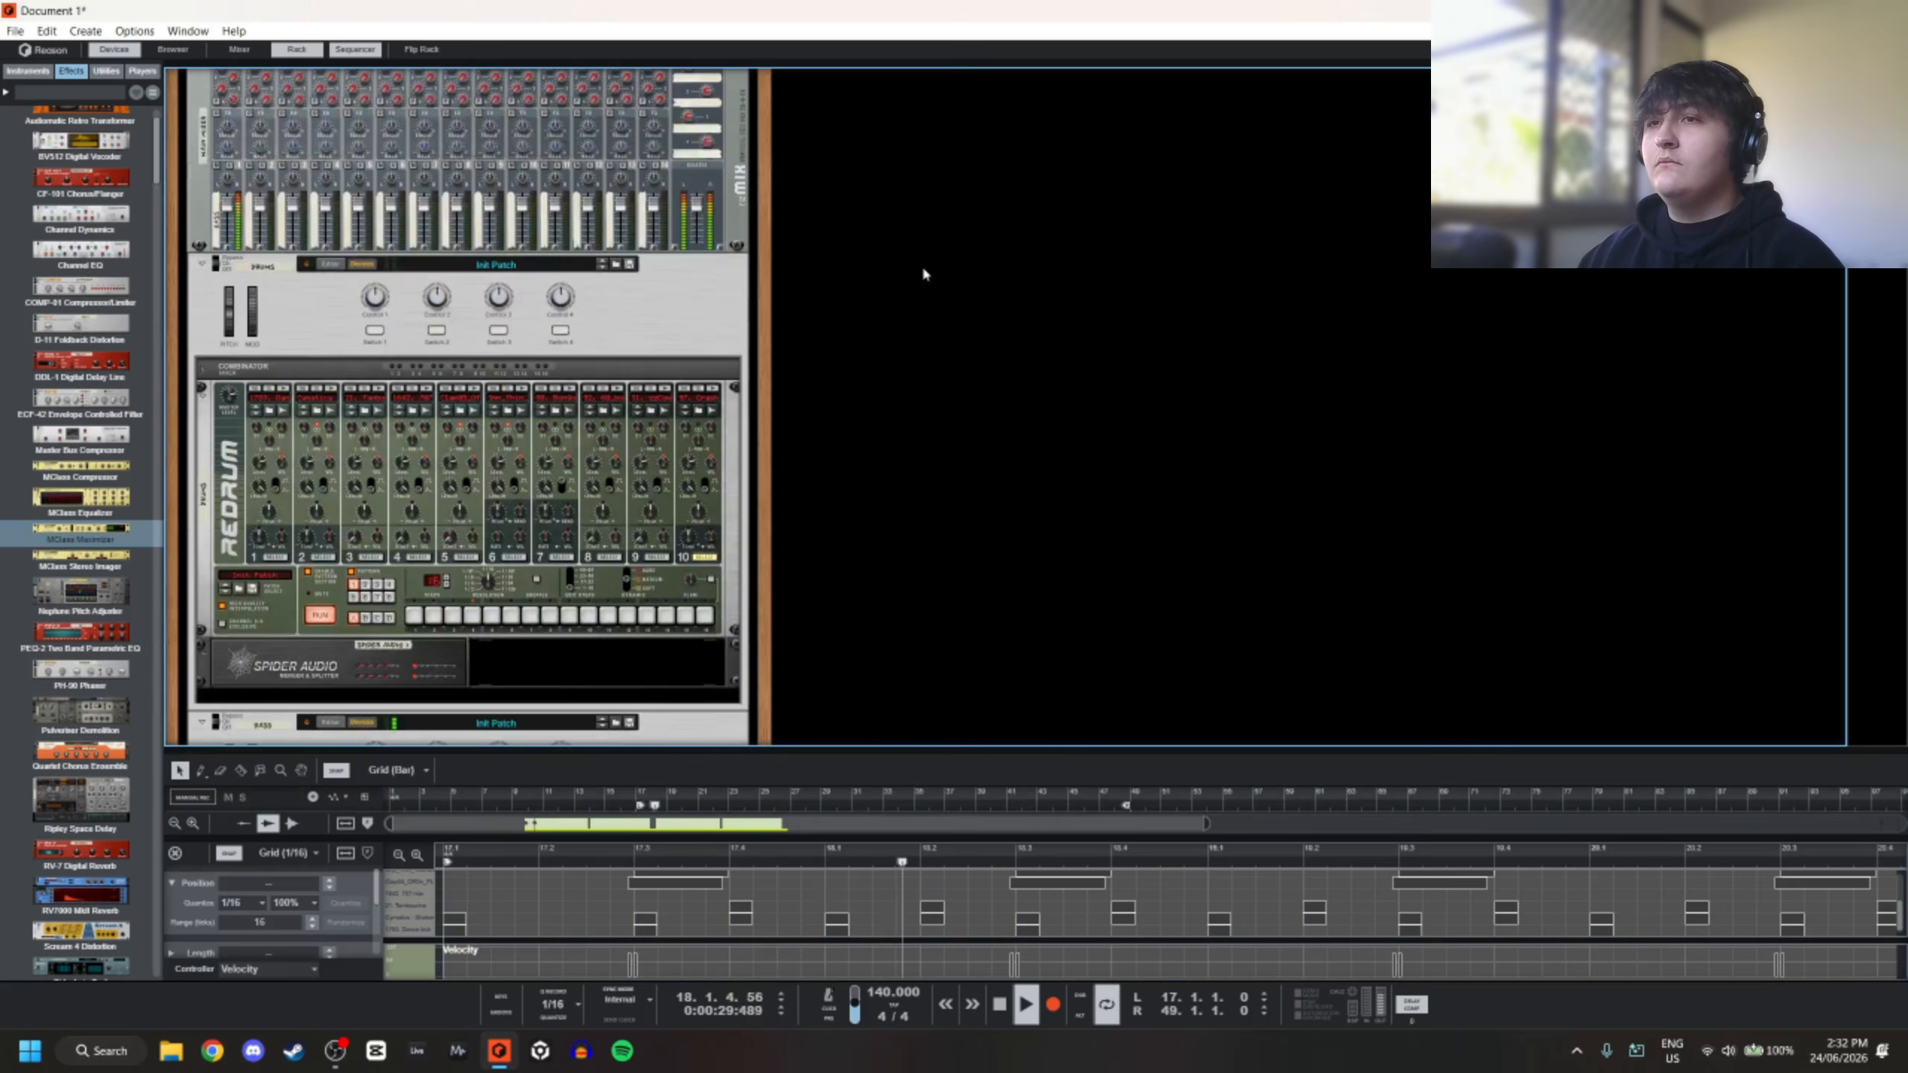
click(201, 397)
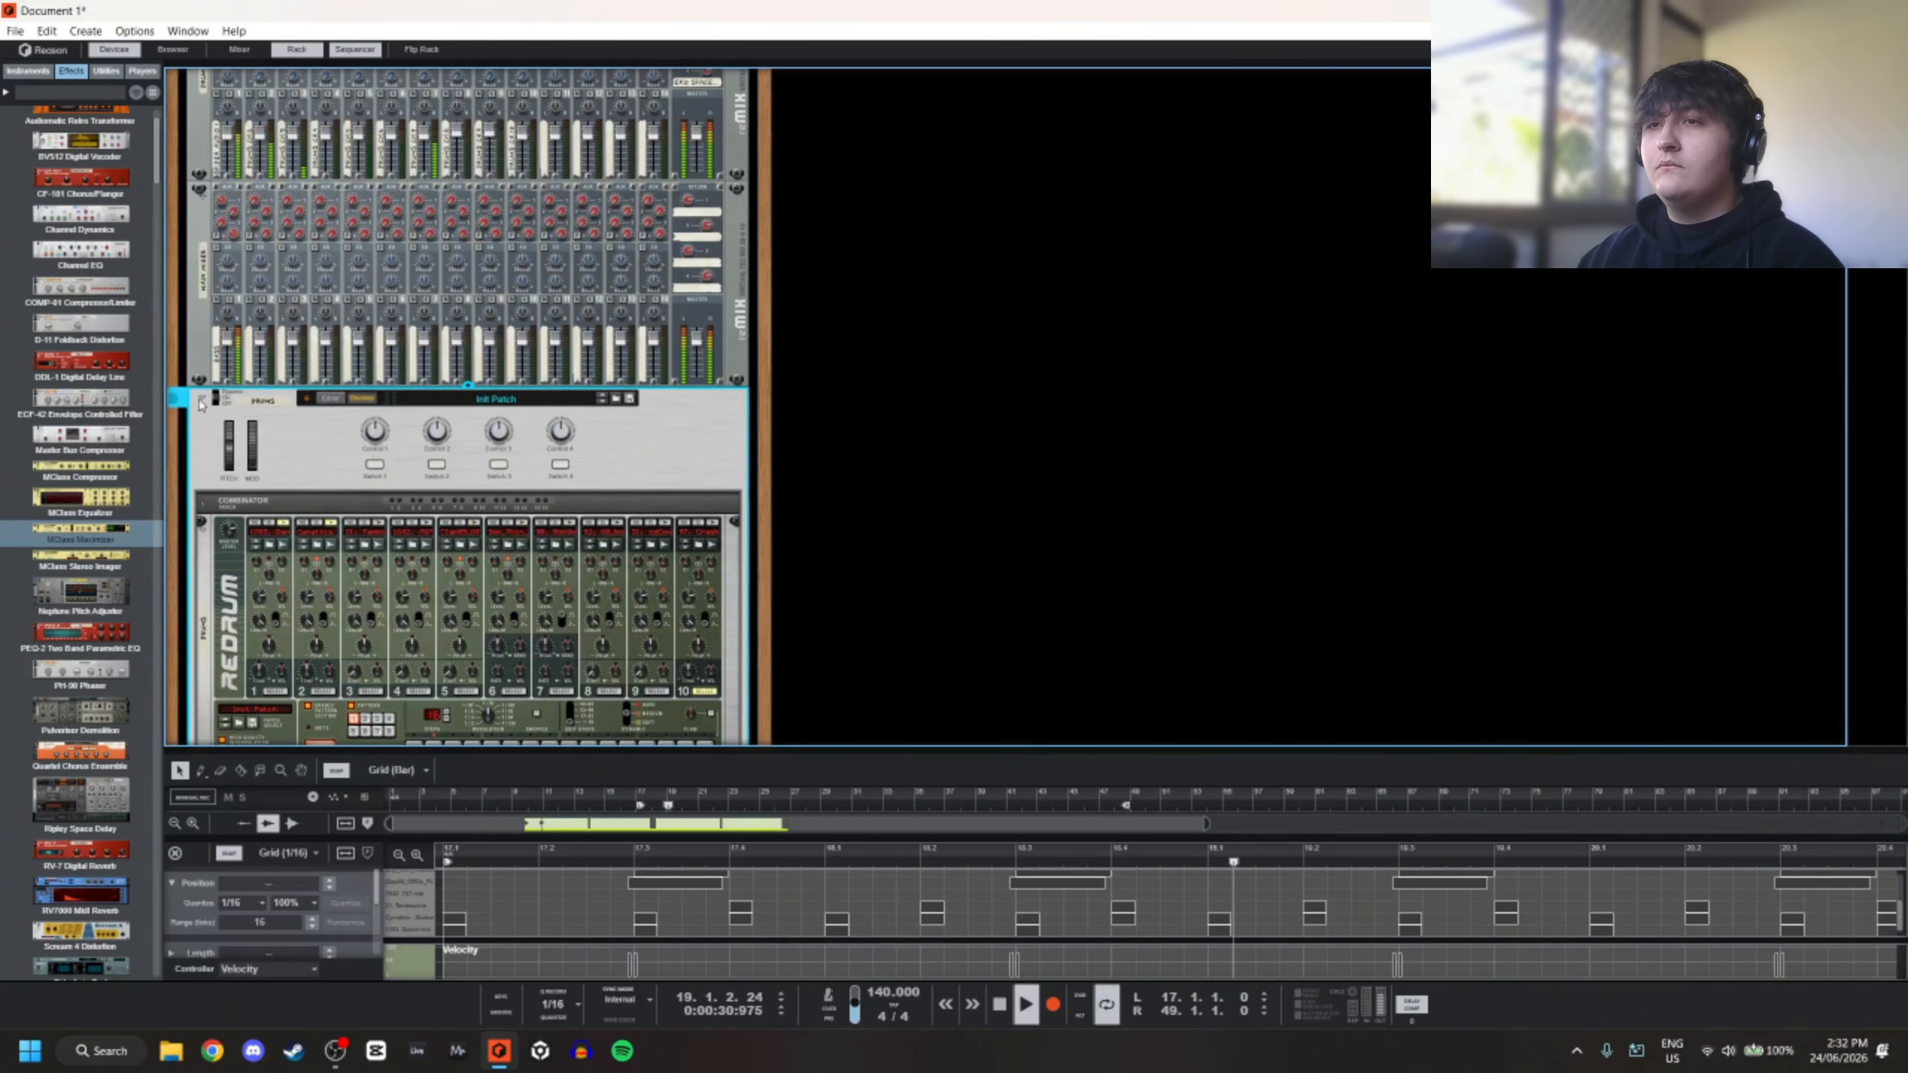
click(979, 308)
scroll(1076, 279, up, 3)
scroll(888, 295, down, 6)
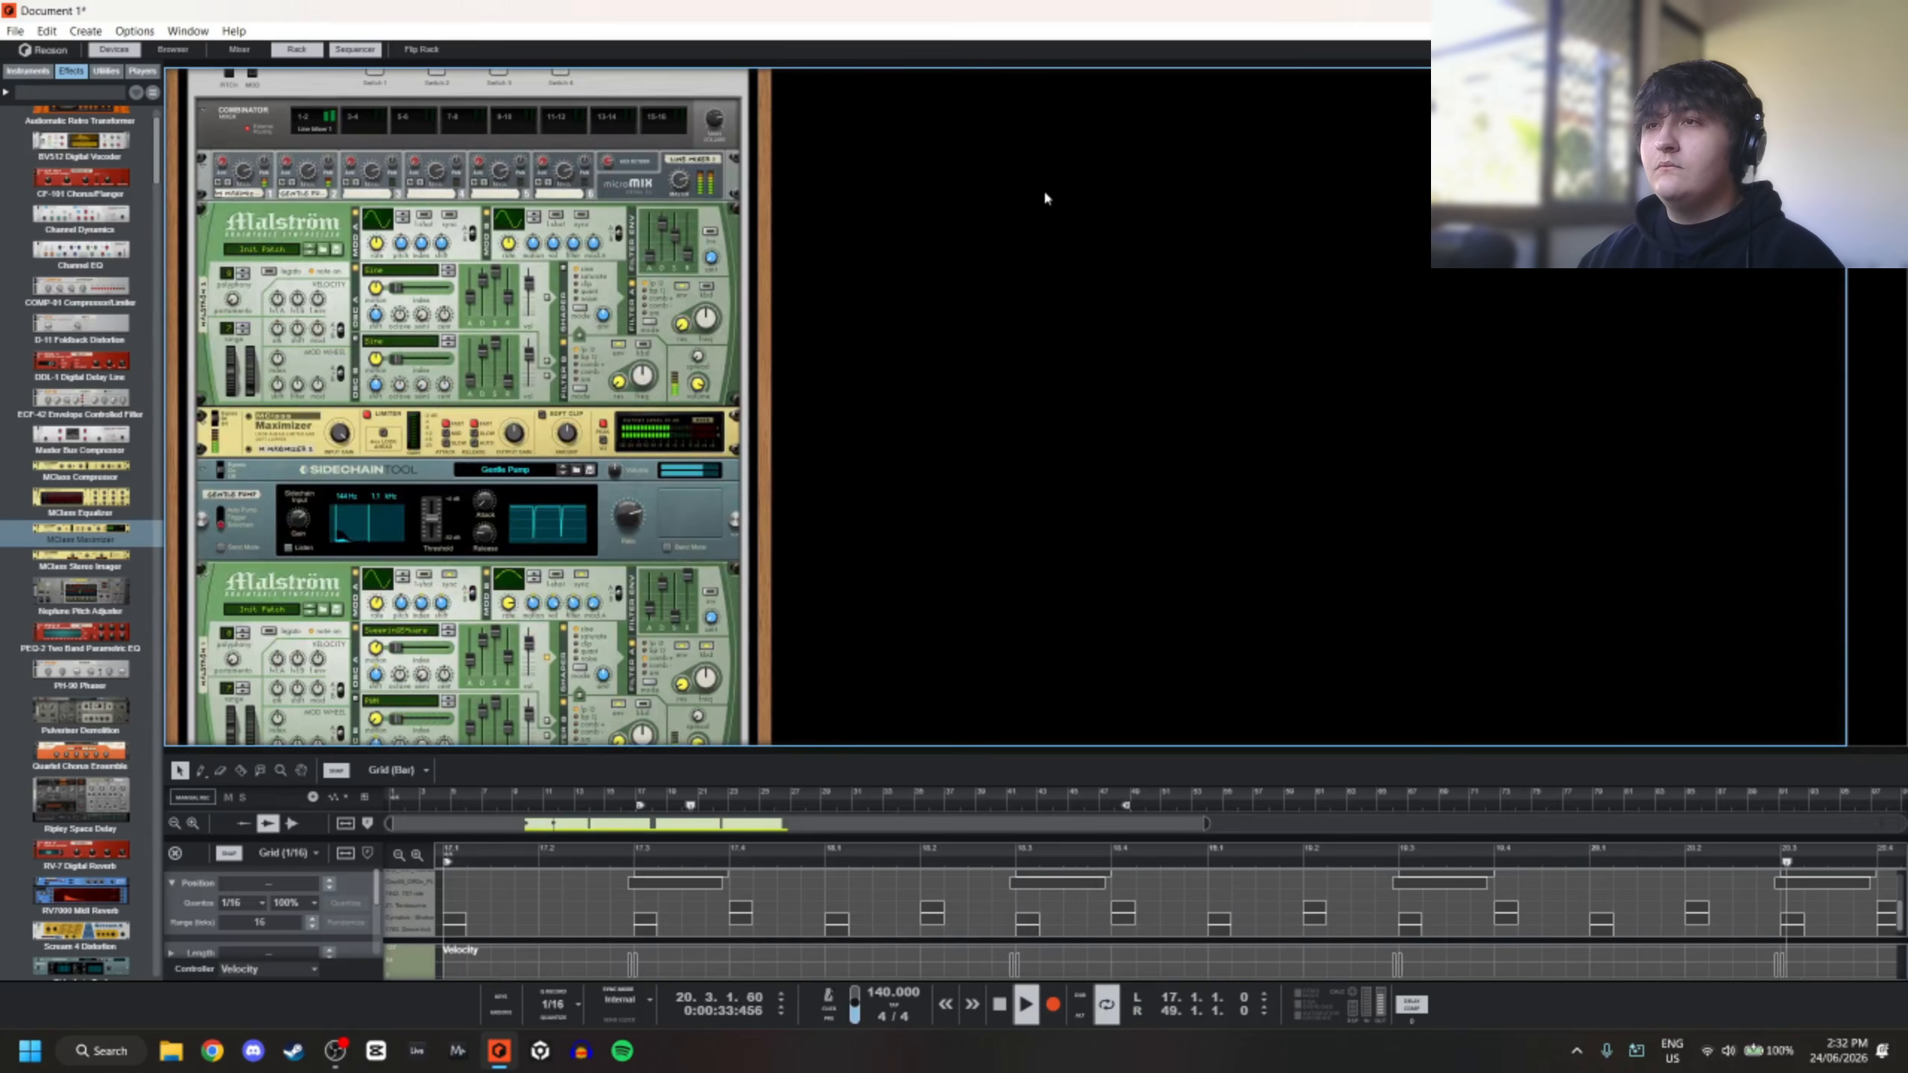
scroll(315, 286, down, 3)
key(space)
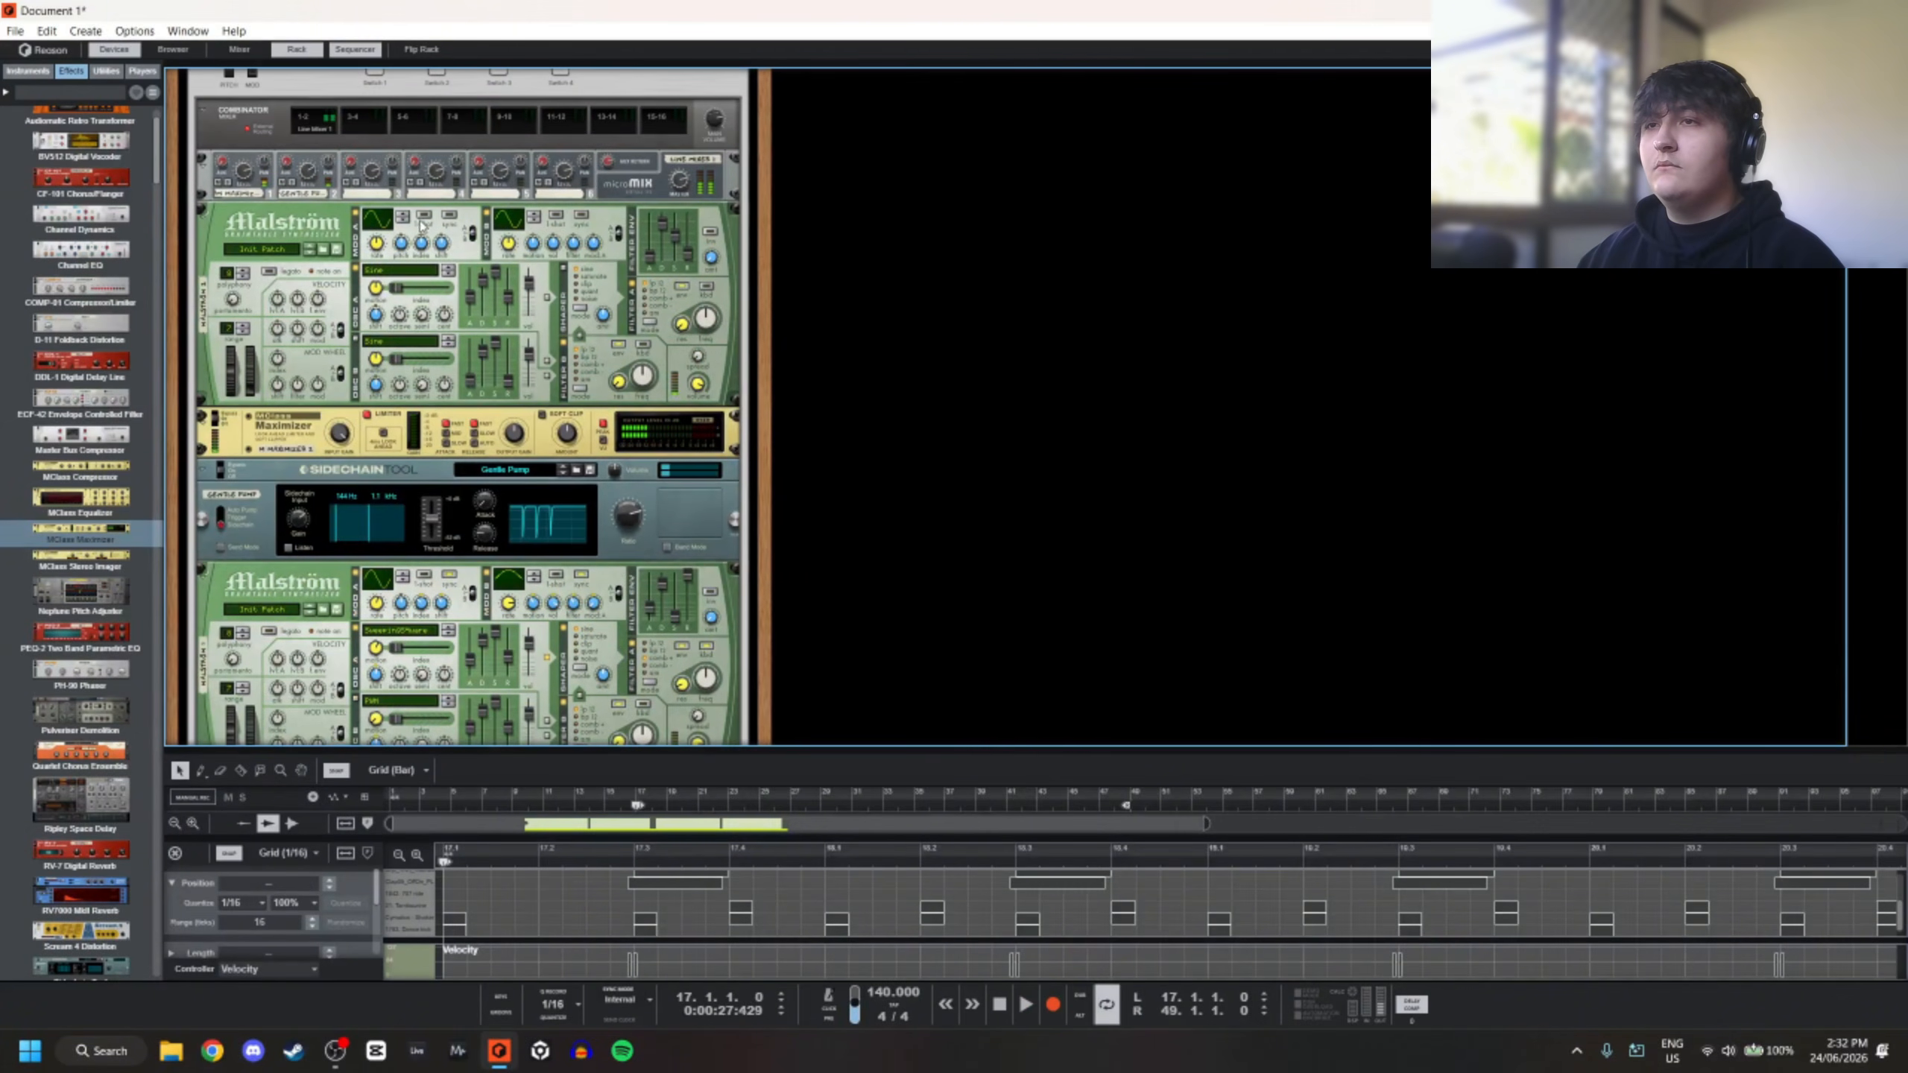
click(355, 49)
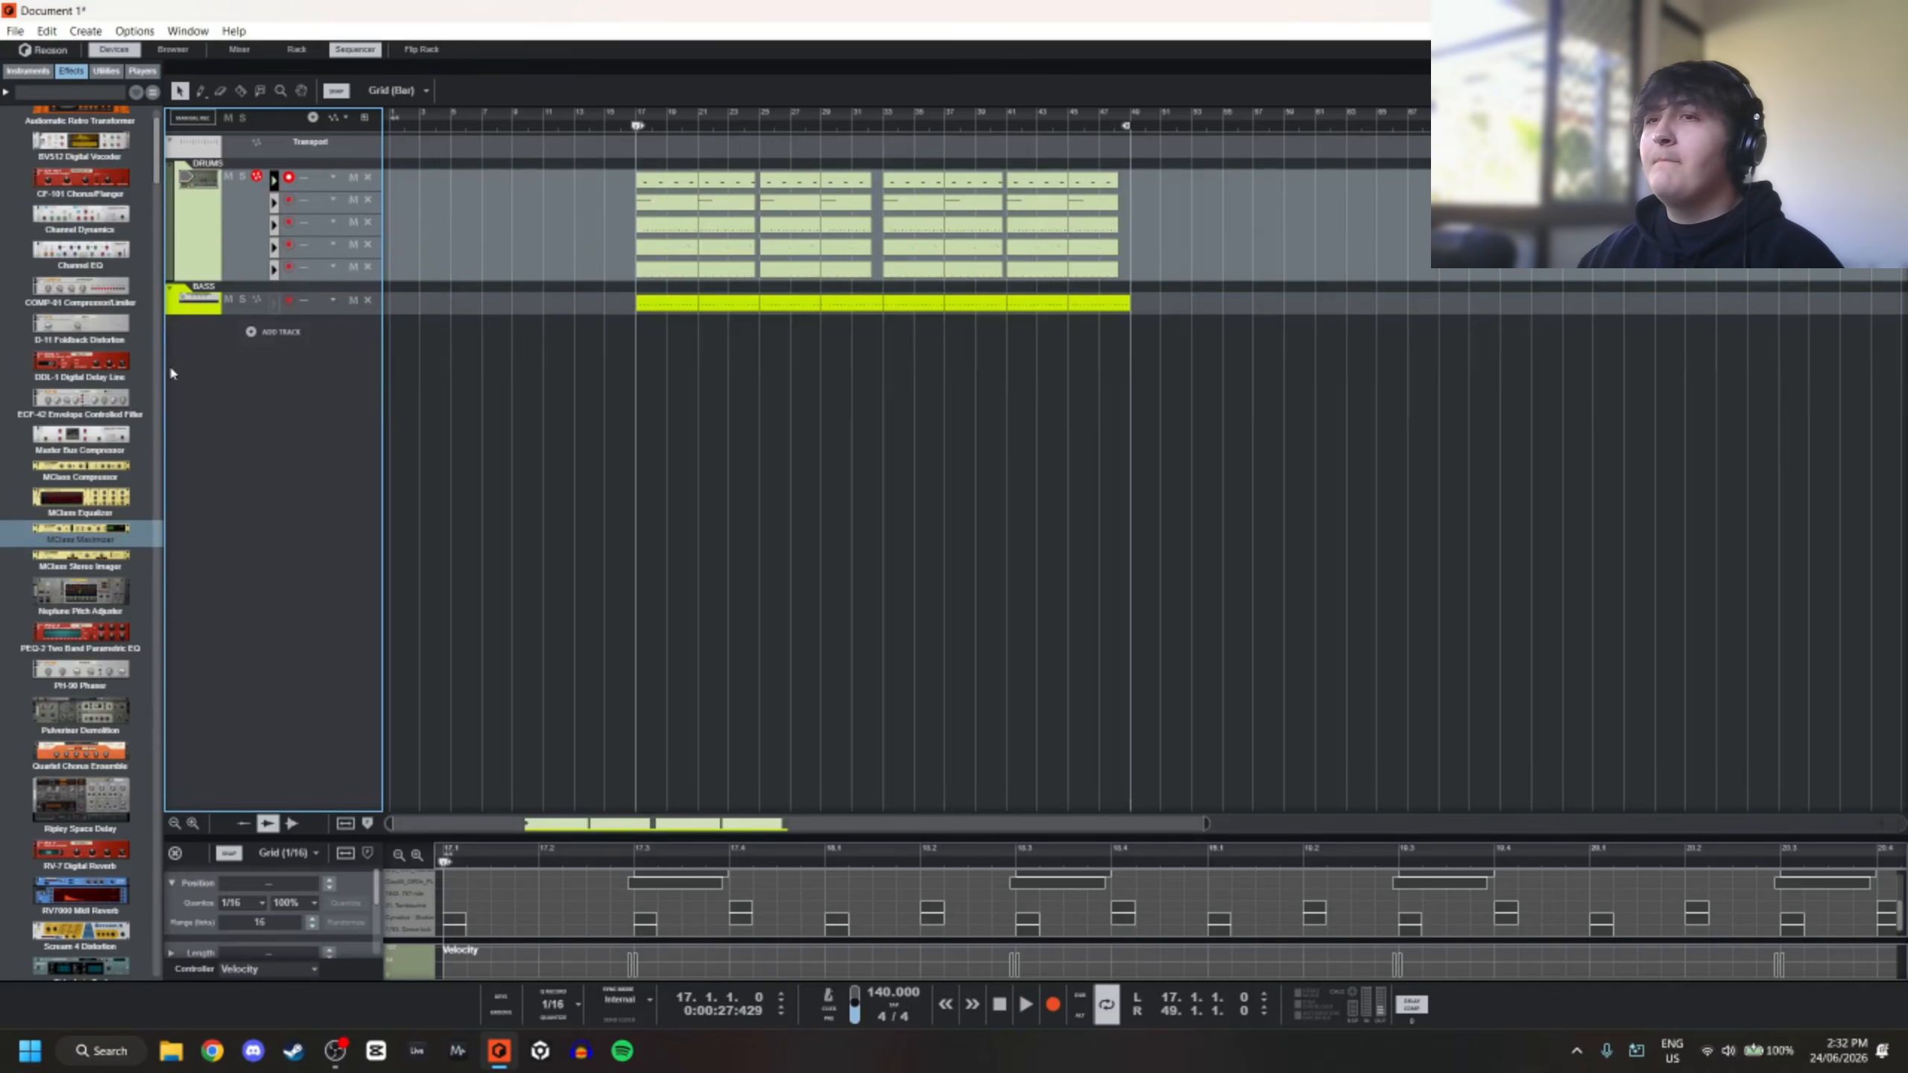
Create automation lanes for the bass Malström's Modulator B Rate, Oscillator A Index and Modulator B To Motion in the rack
double_click(204, 307)
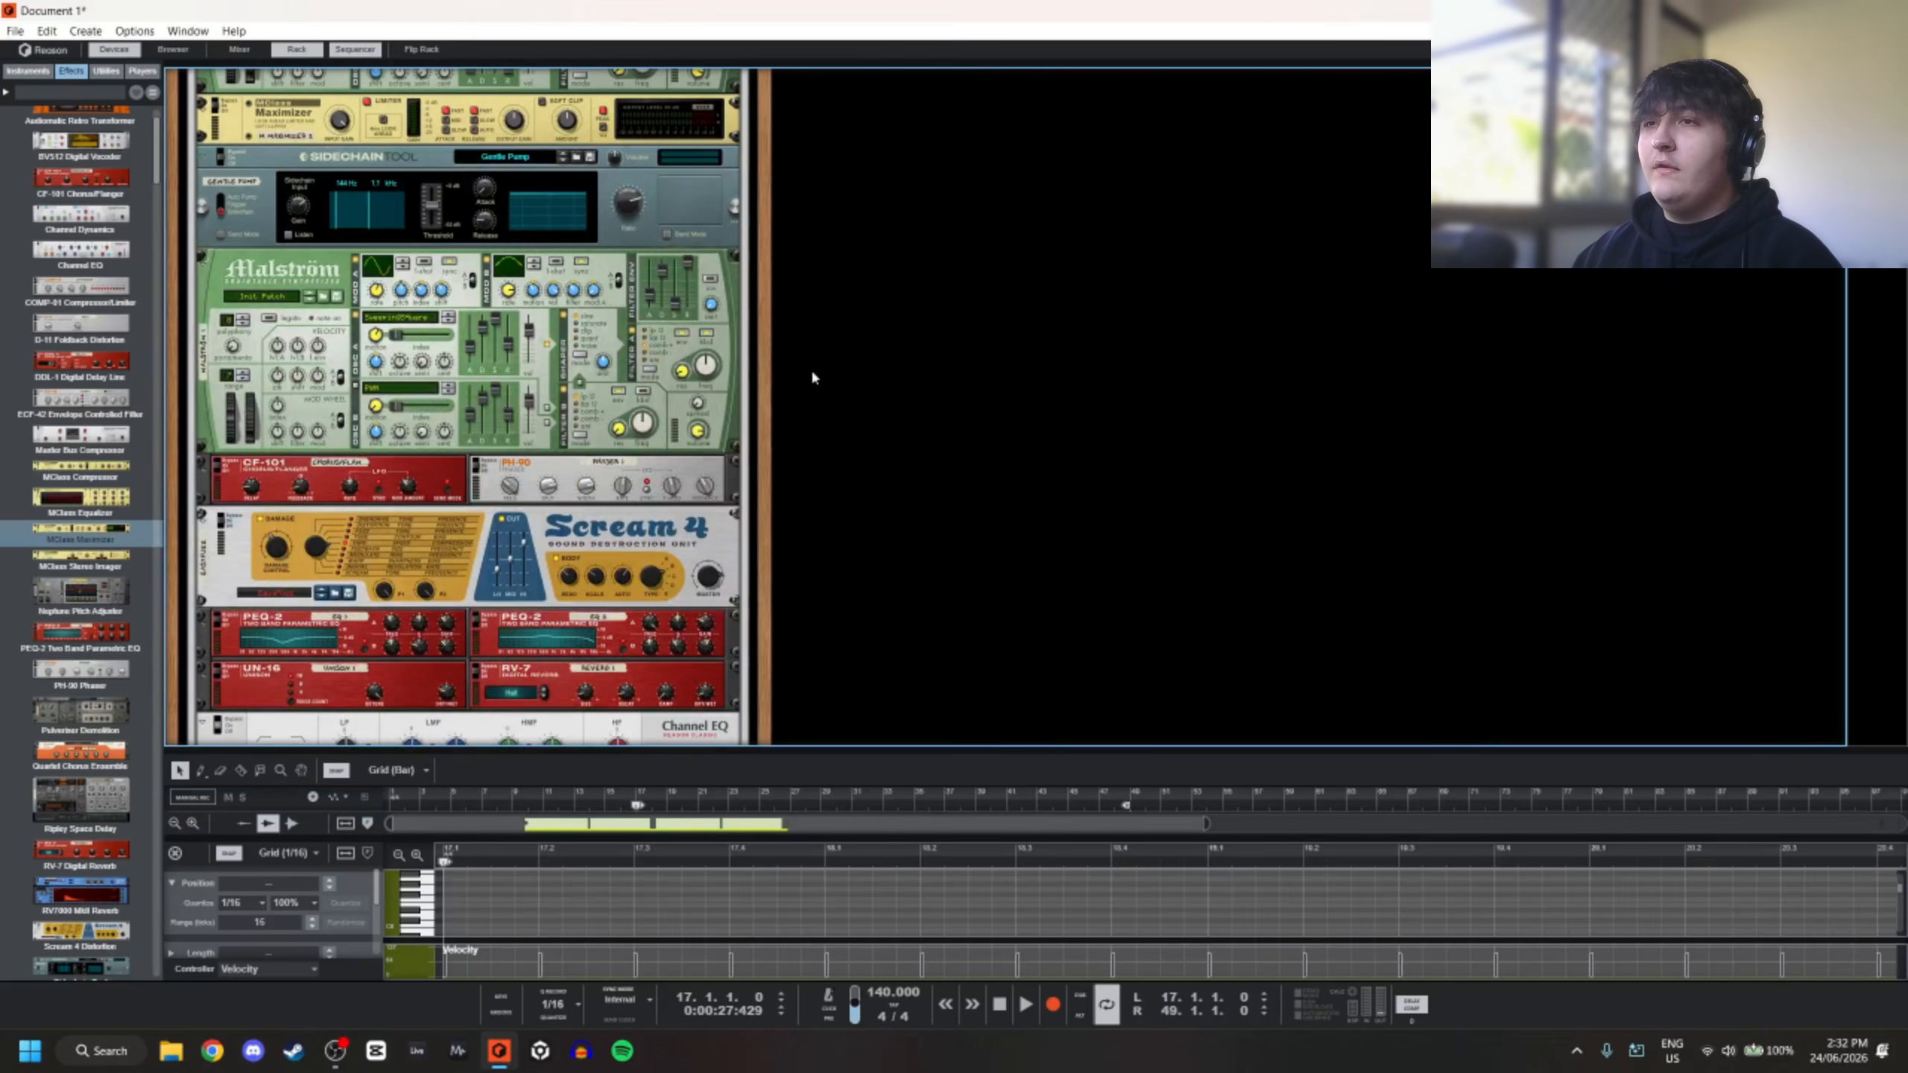
right_click(511, 293)
click(542, 307)
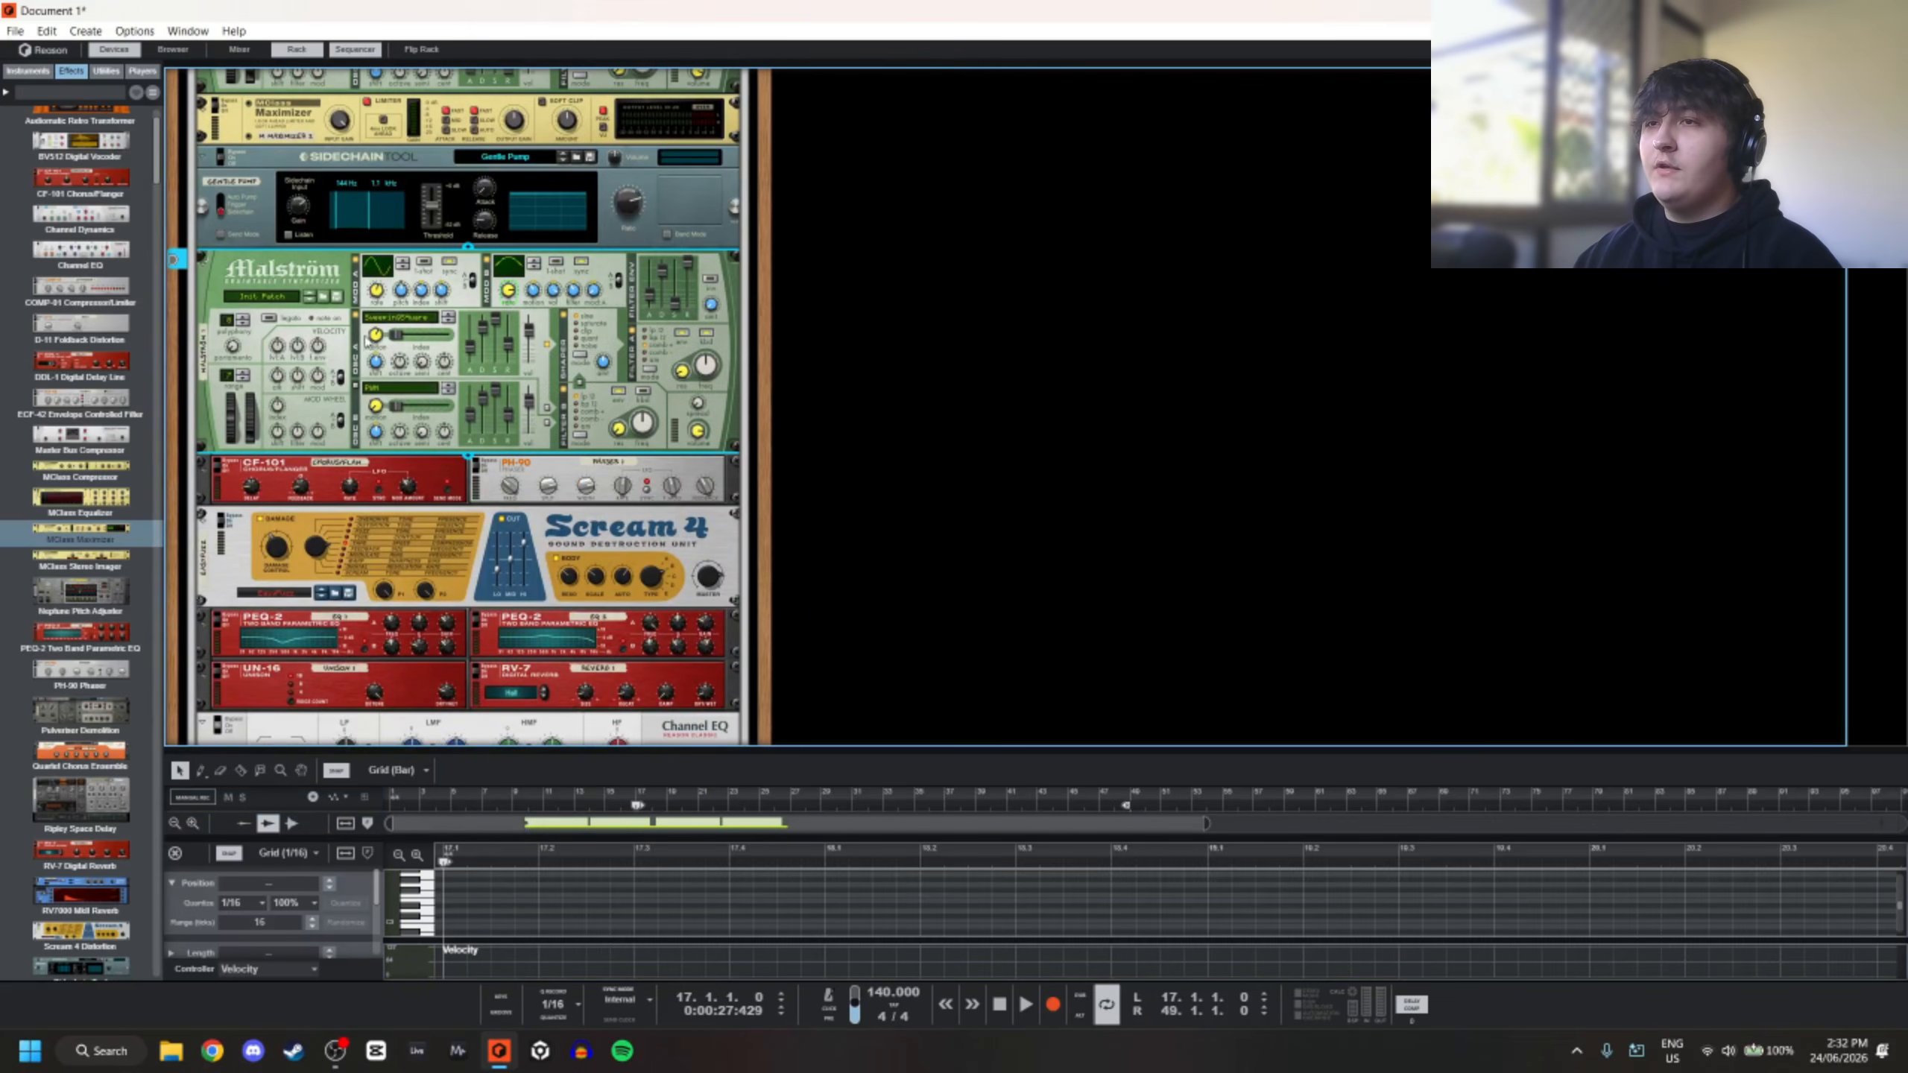
right_click(403, 340)
click(451, 347)
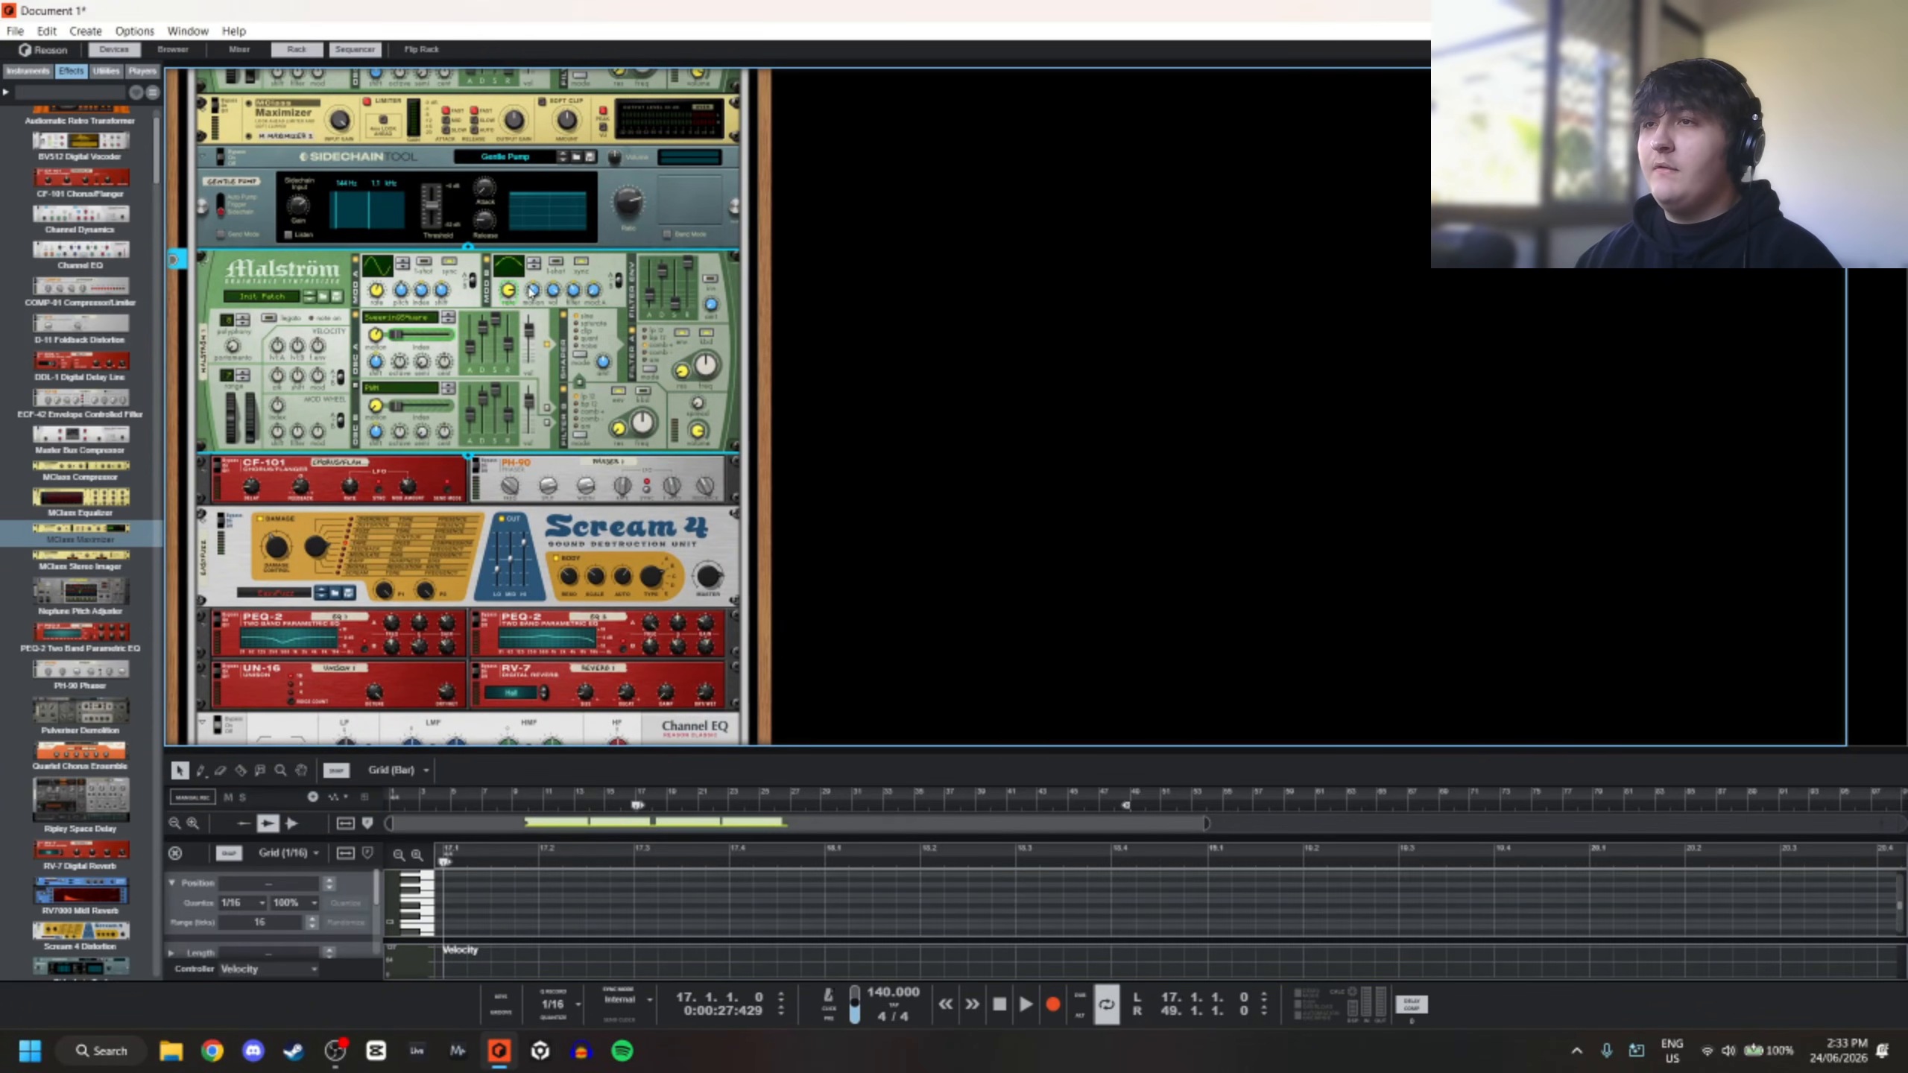
right_click(531, 290)
click(586, 298)
Create automation lanes for the bass CF-101's Delay, Feedback, Rate and Modulation Amount
scroll(281, 342, down, 3)
right_click(251, 353)
click(287, 364)
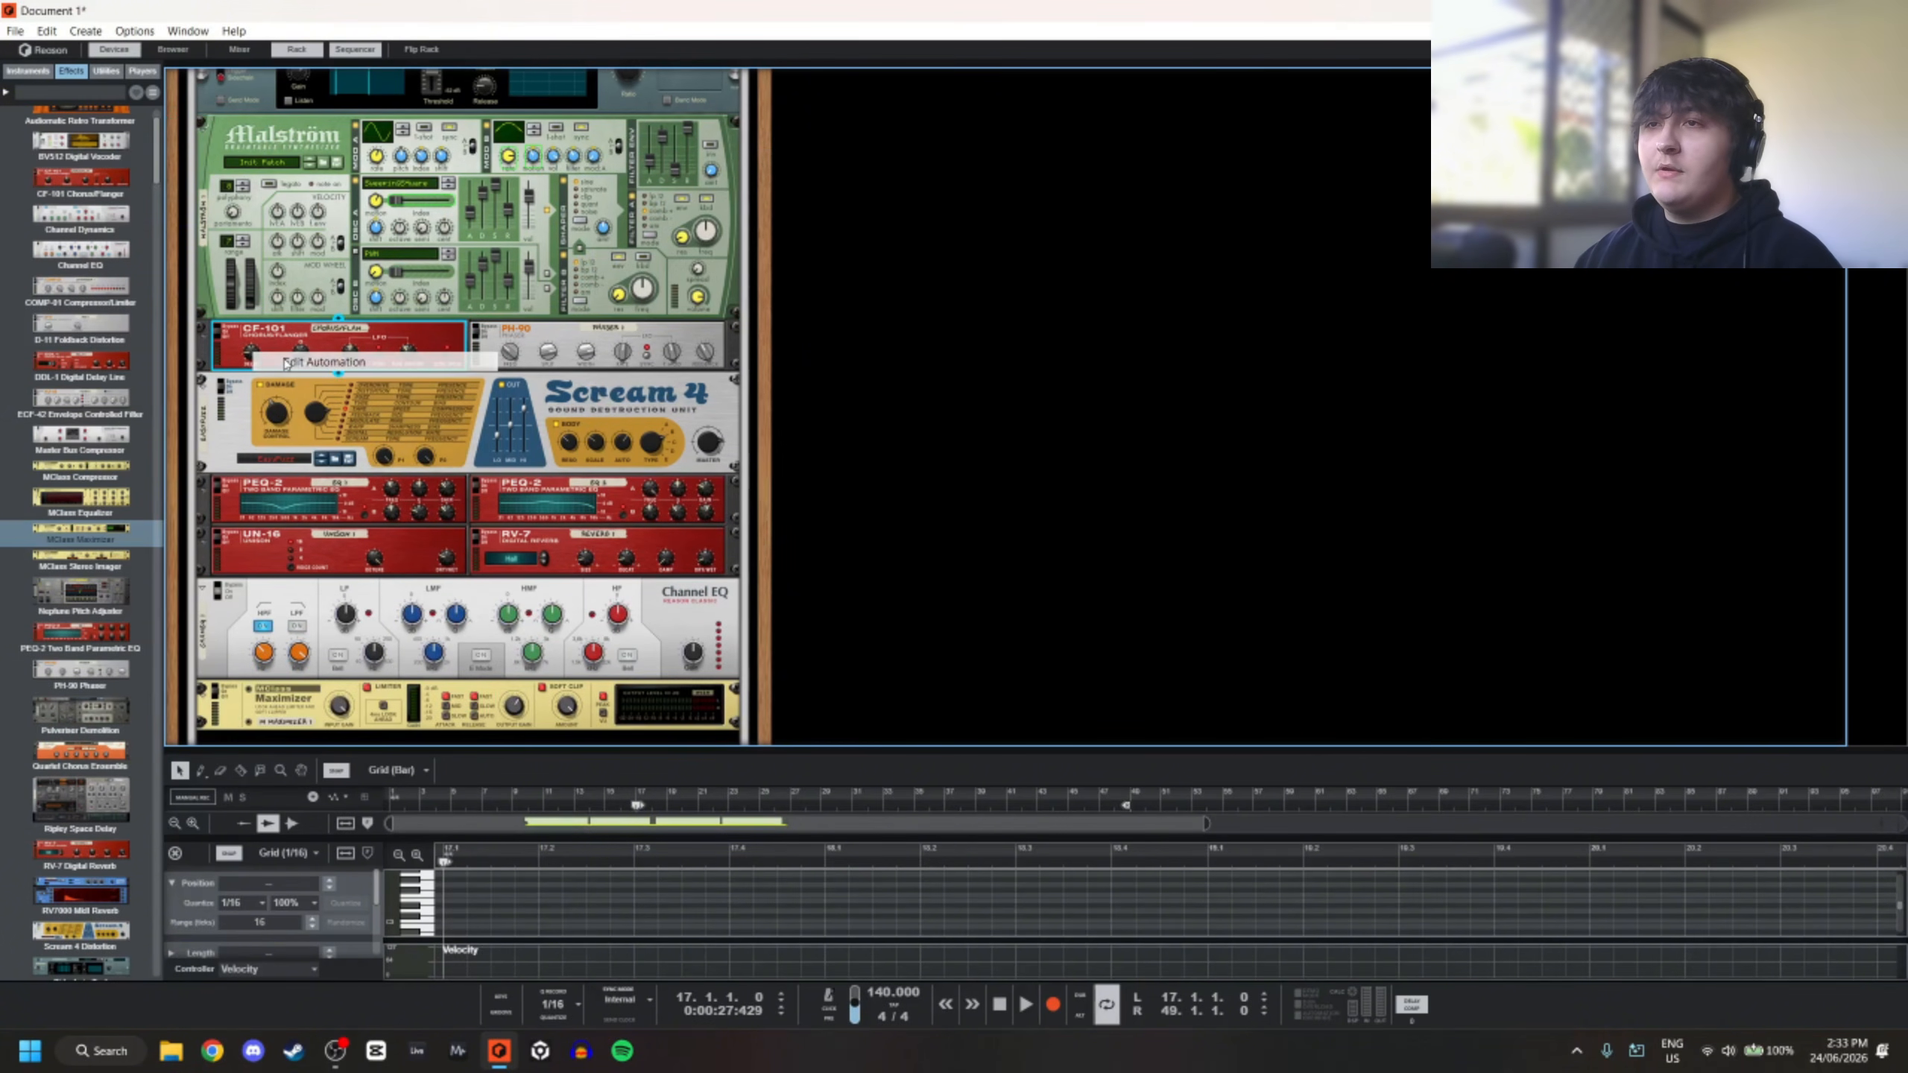
right_click(300, 353)
click(336, 364)
right_click(356, 353)
click(387, 365)
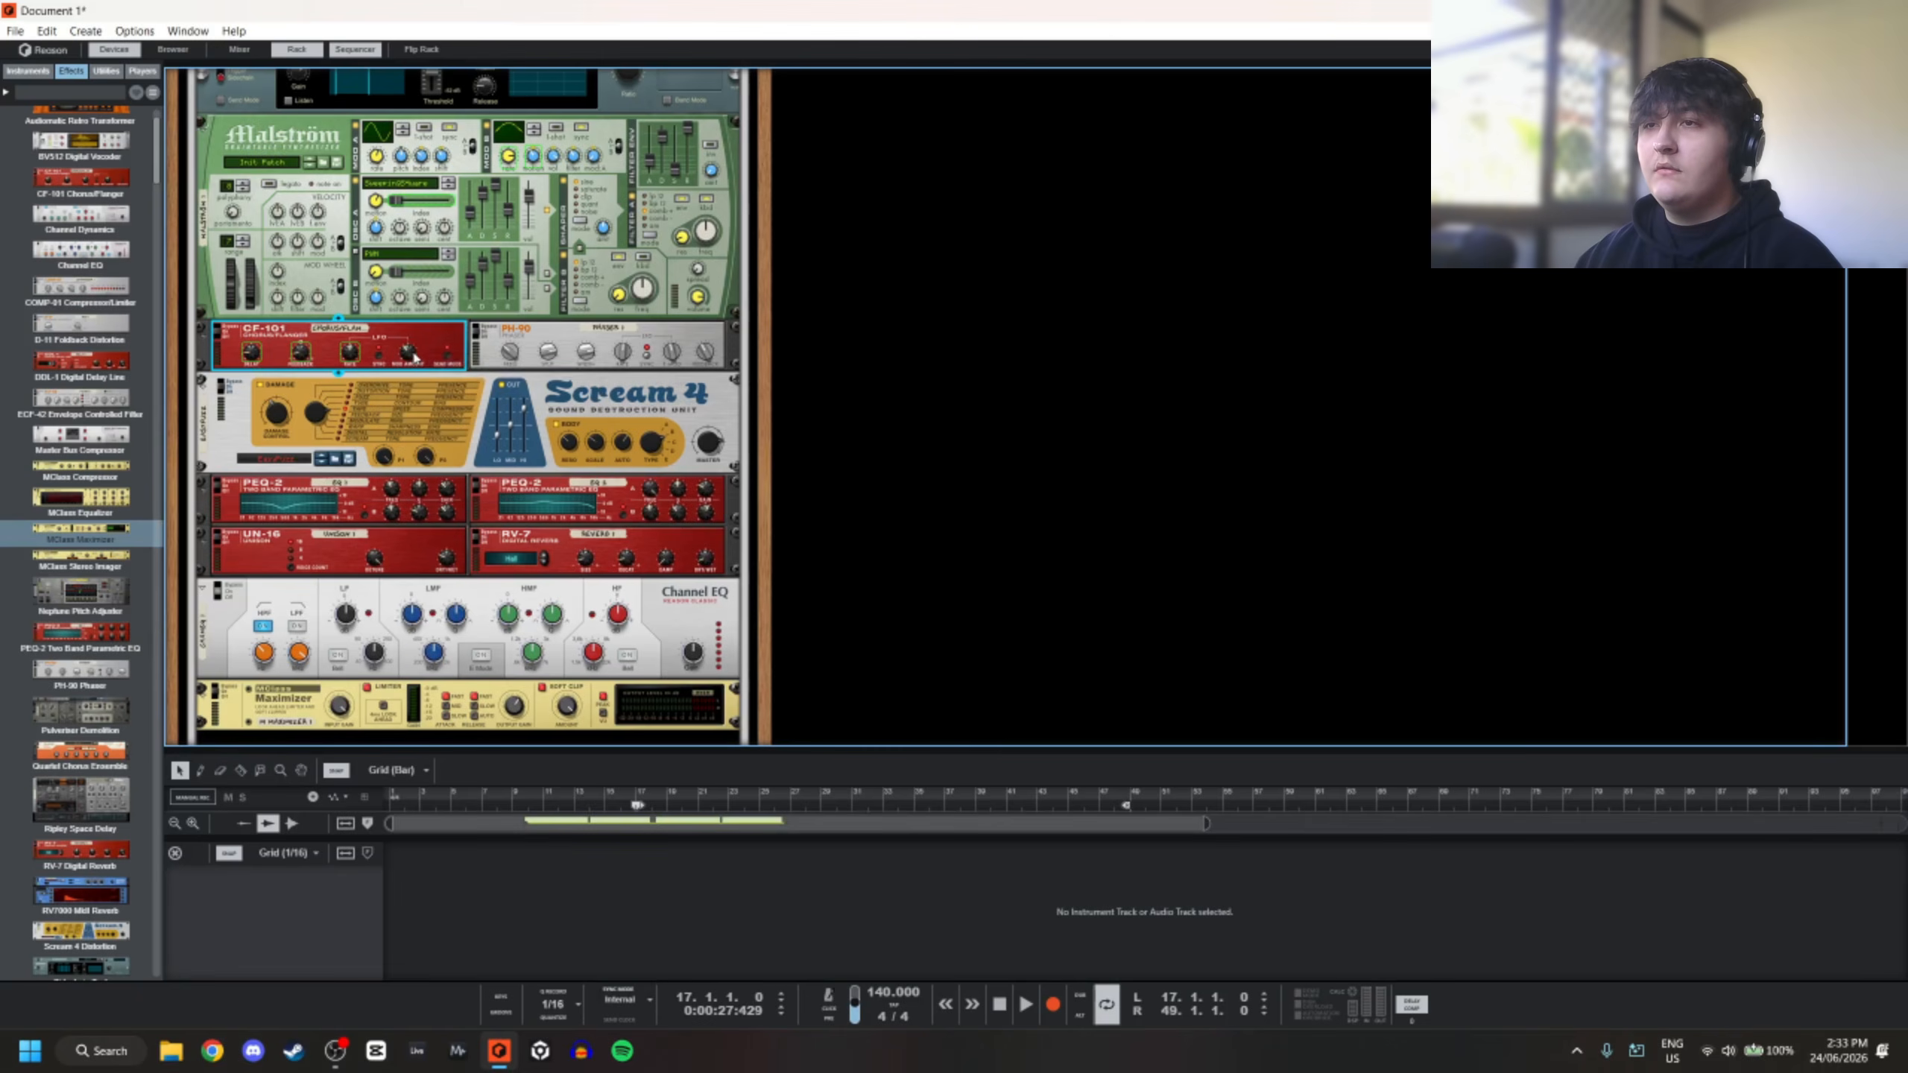
right_click(409, 353)
click(445, 365)
Create automation lanes for the PH-90 phaser's Frequency, Frequency Modulation and Split, and return to the sequencer
right_click(512, 352)
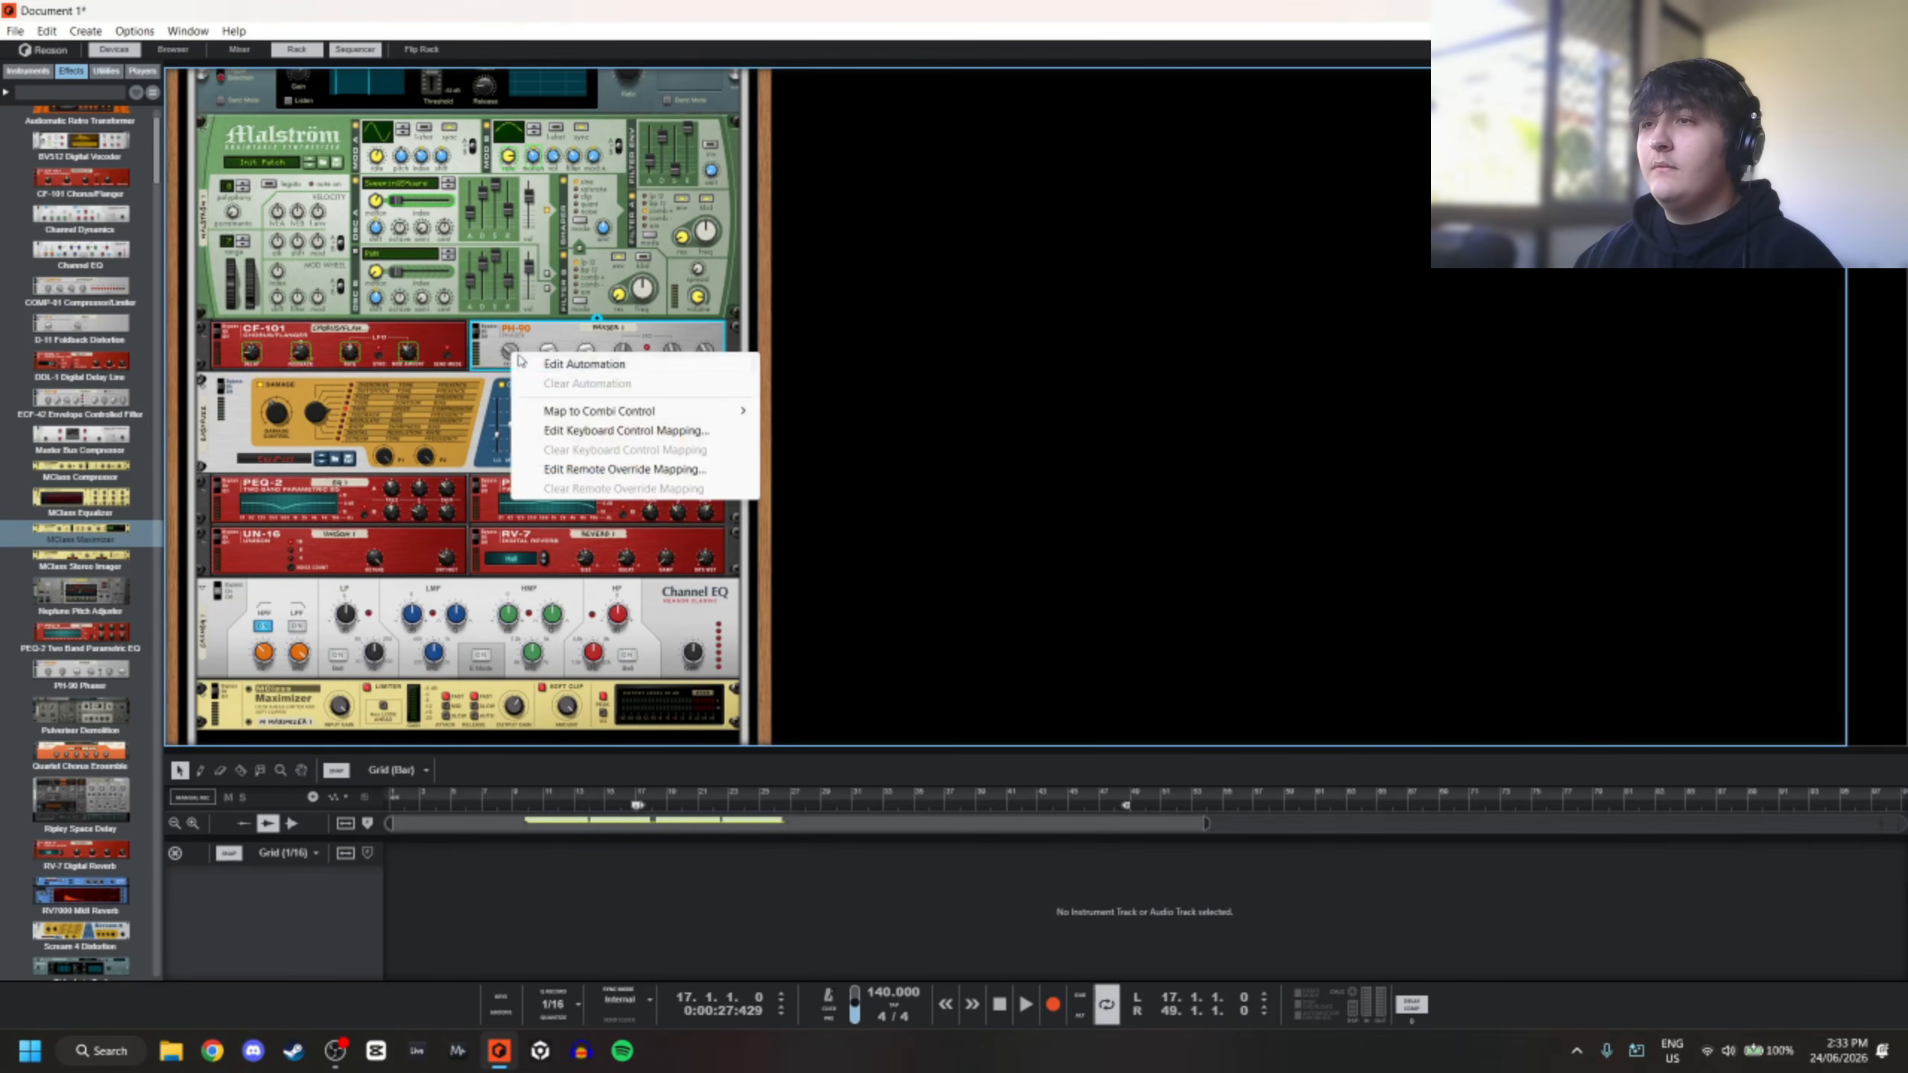
click(578, 365)
right_click(670, 349)
click(713, 364)
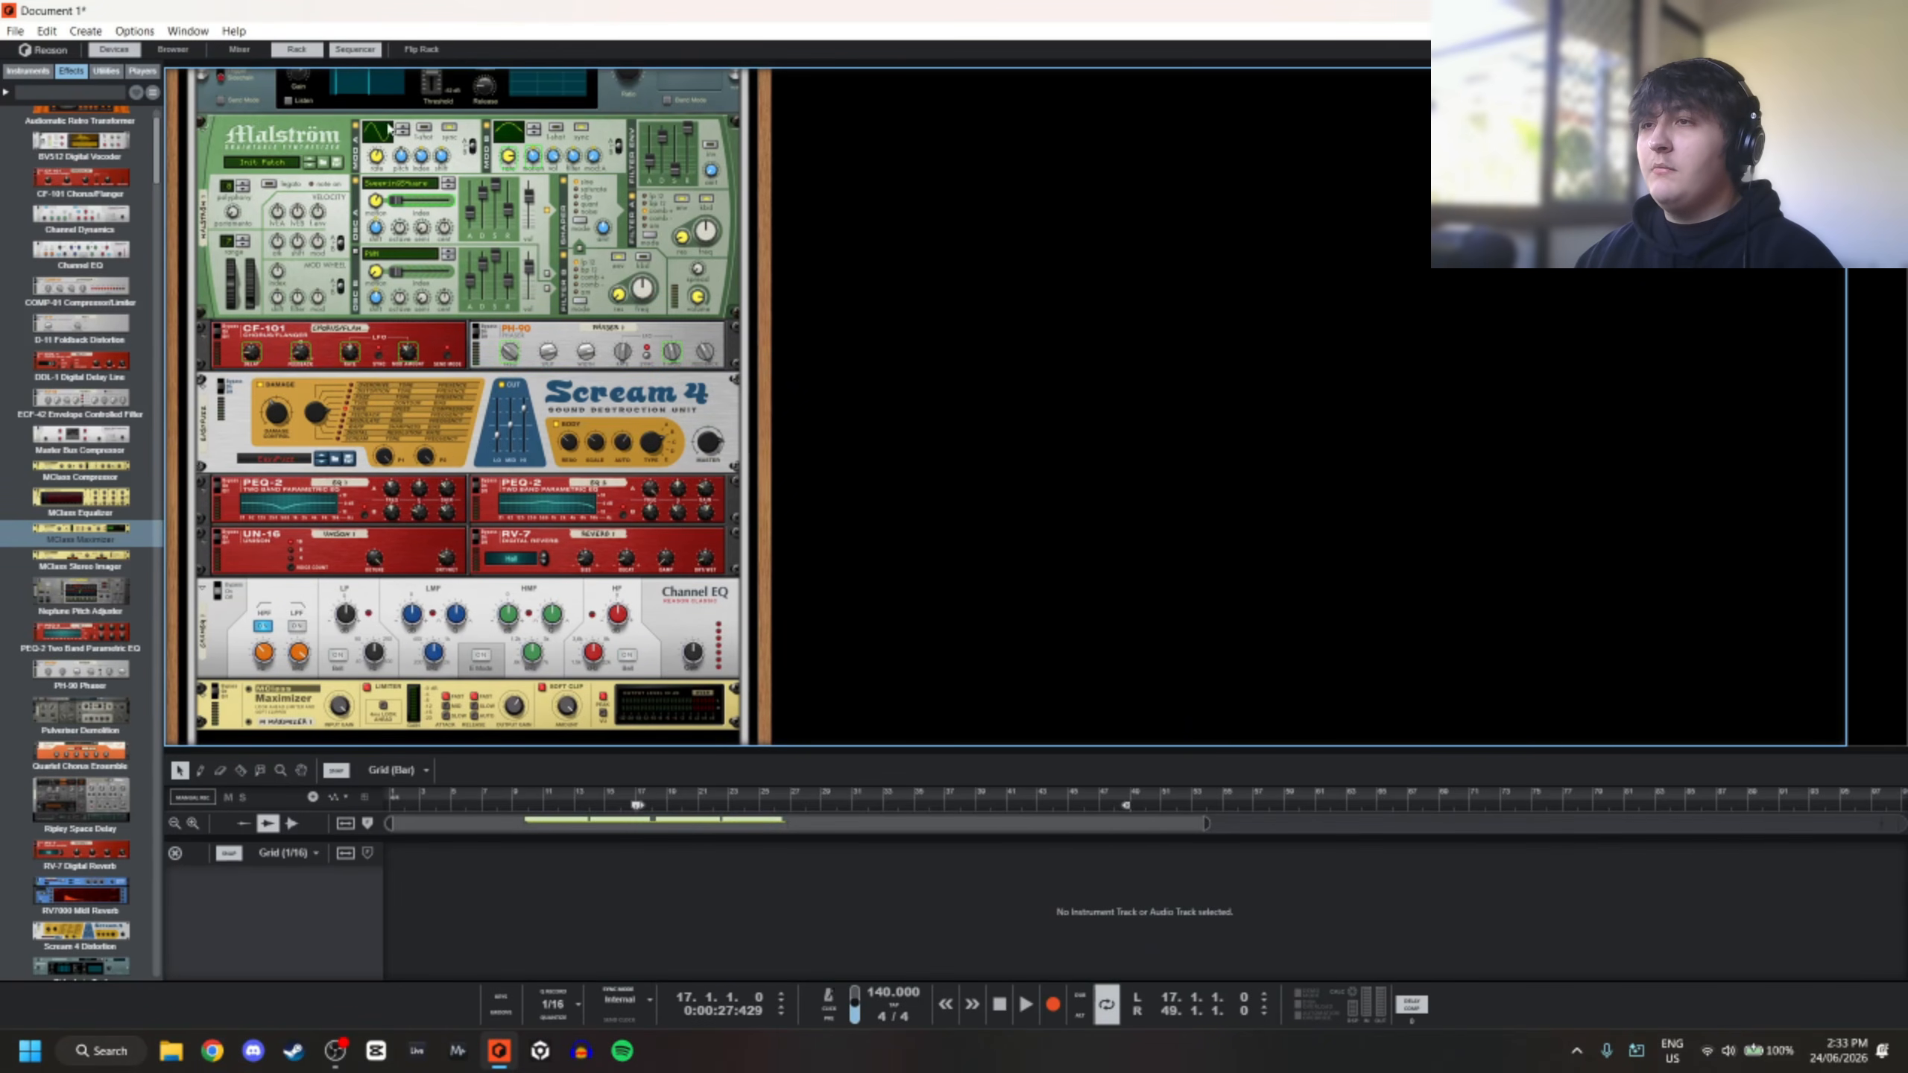
right_click(548, 351)
click(584, 362)
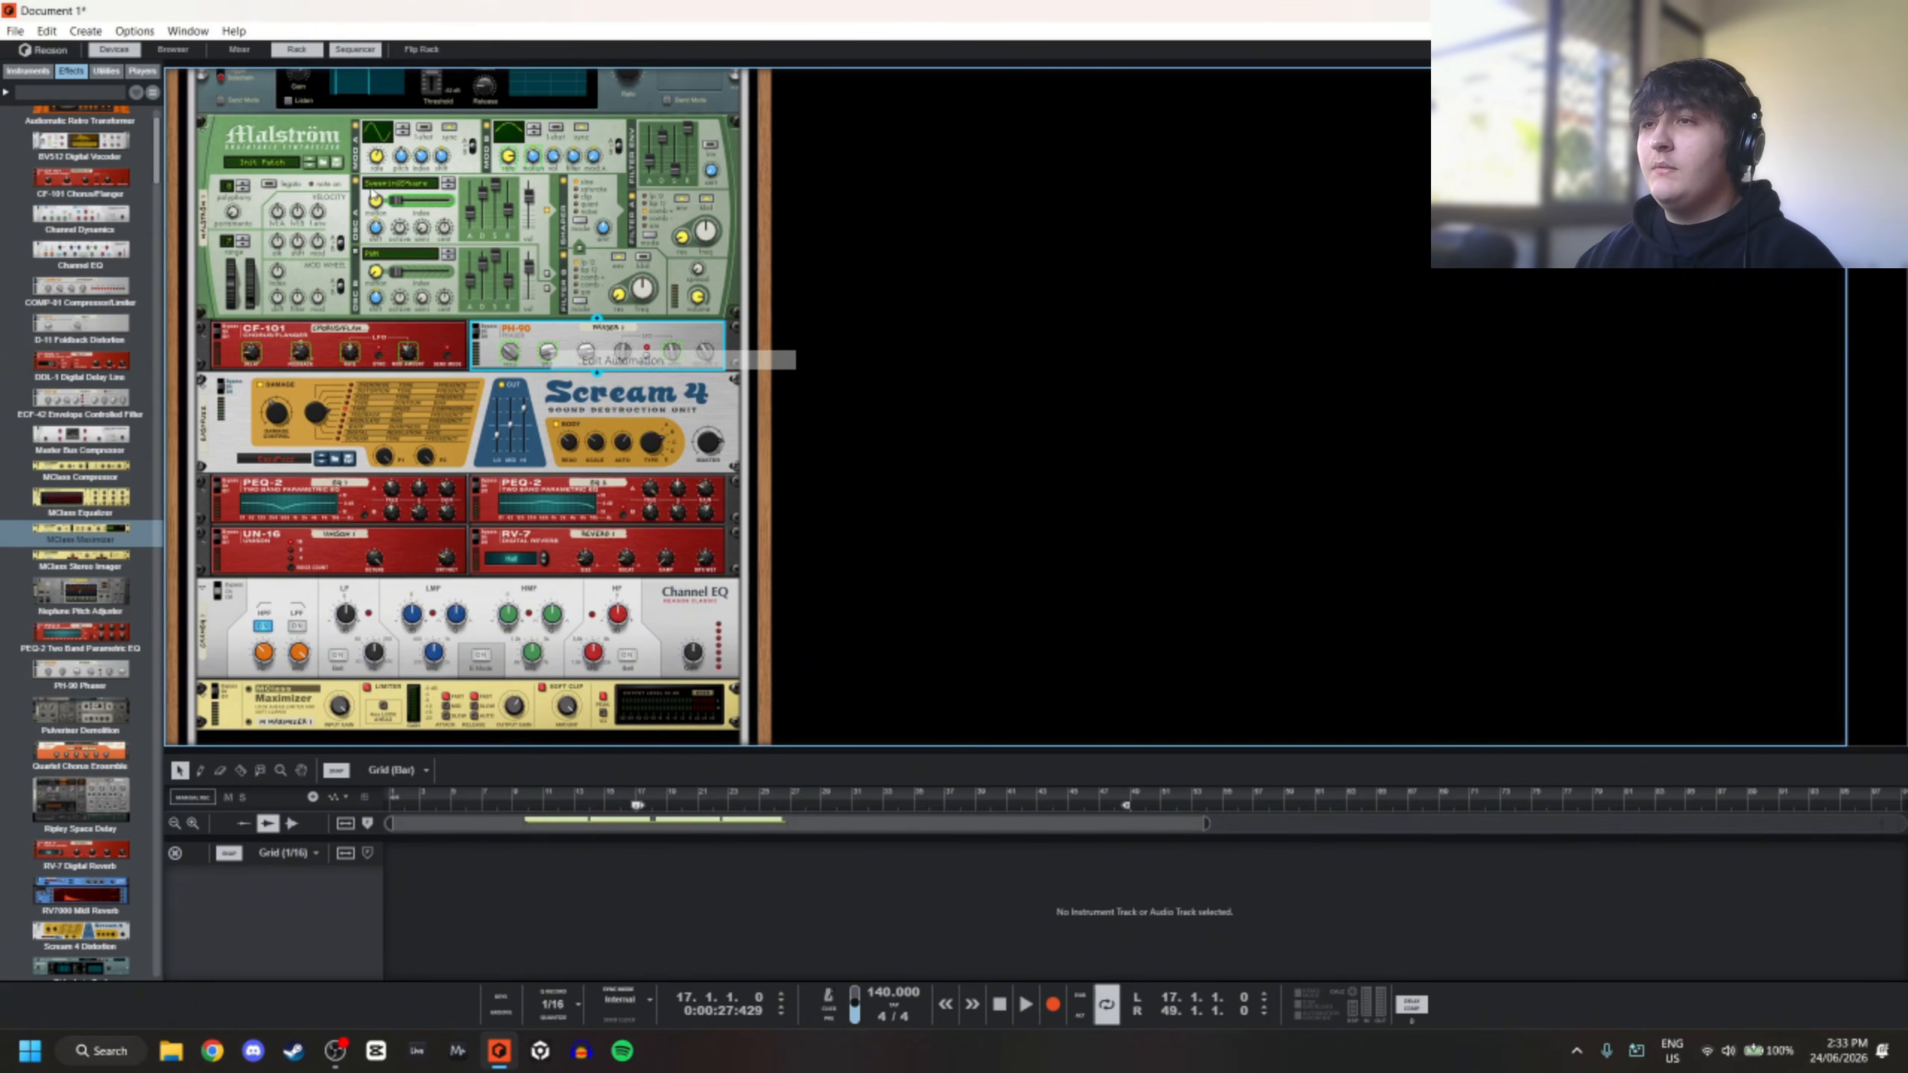
click(352, 52)
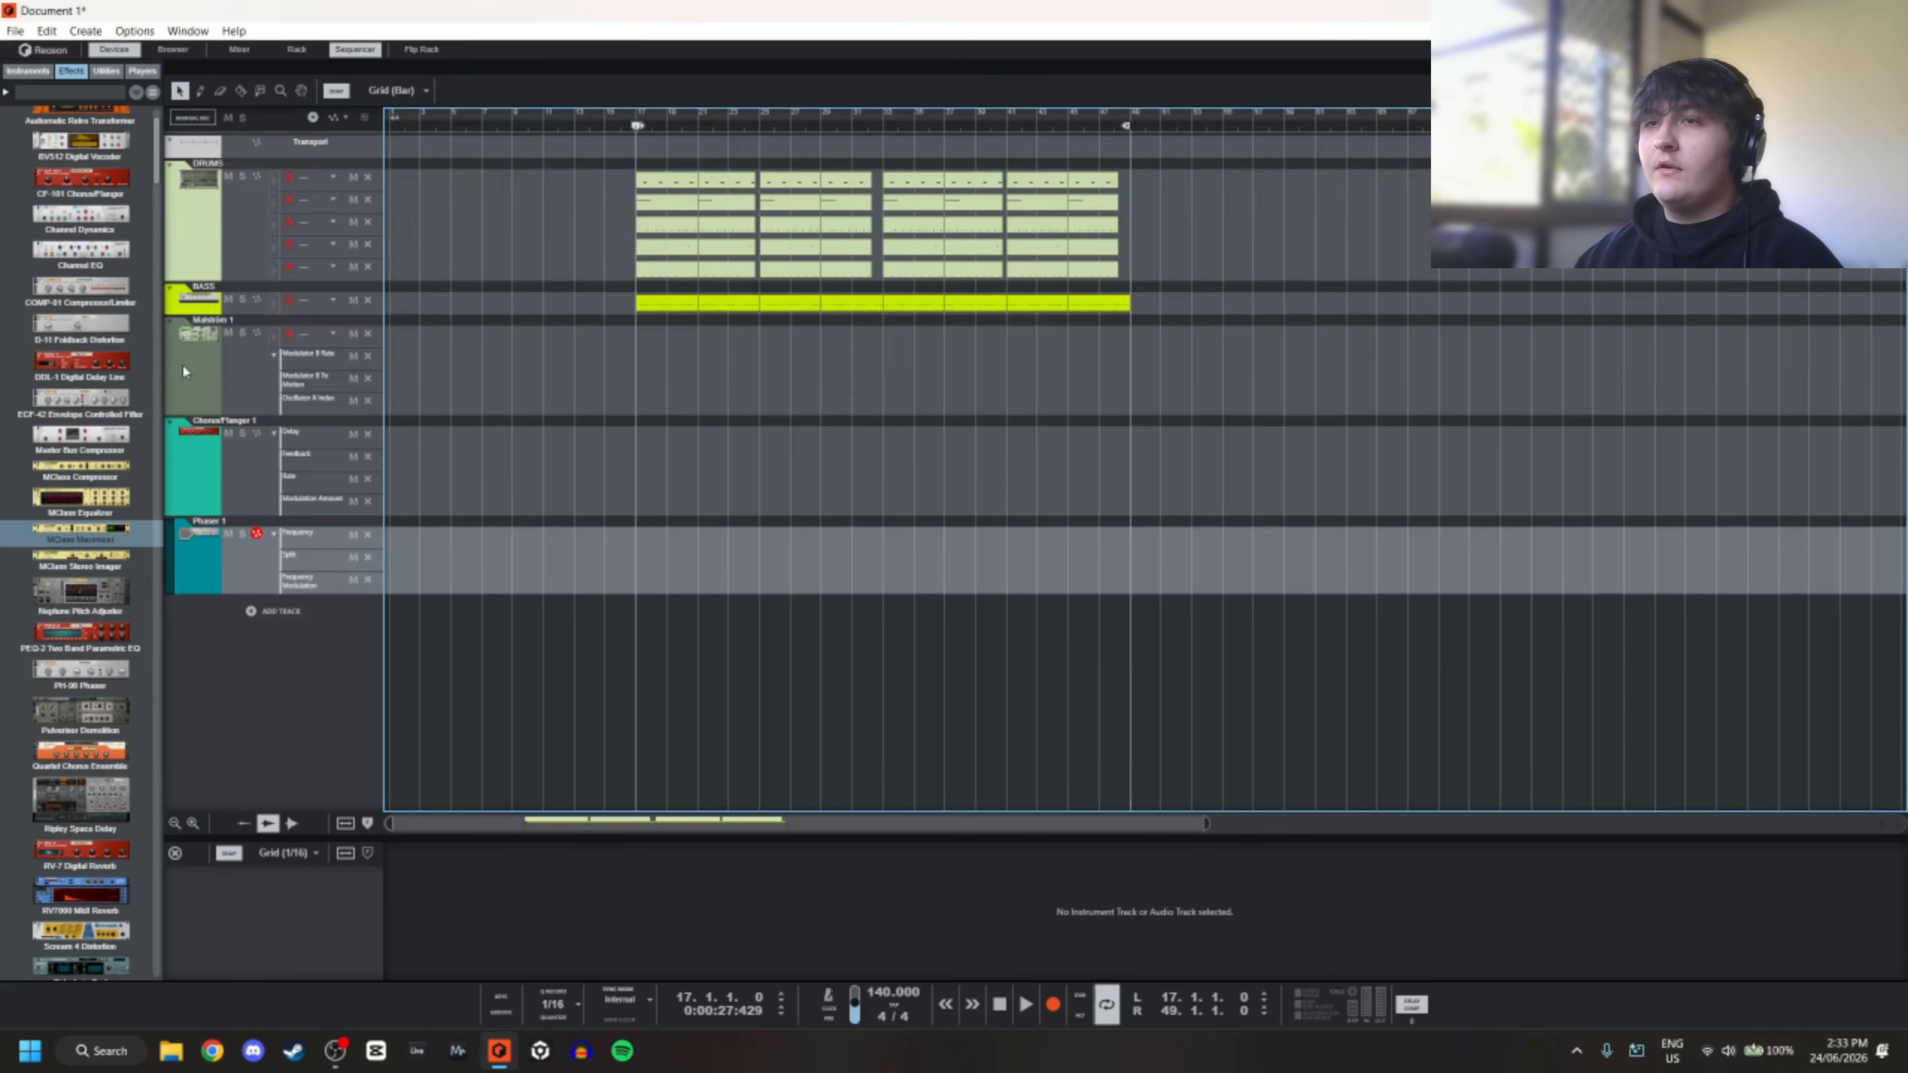
Rename the Malström, Chorus/Flanger and Phaser tracks as BASS MALSTROM, BASS CF and BASS PHASER
double_click(213, 320)
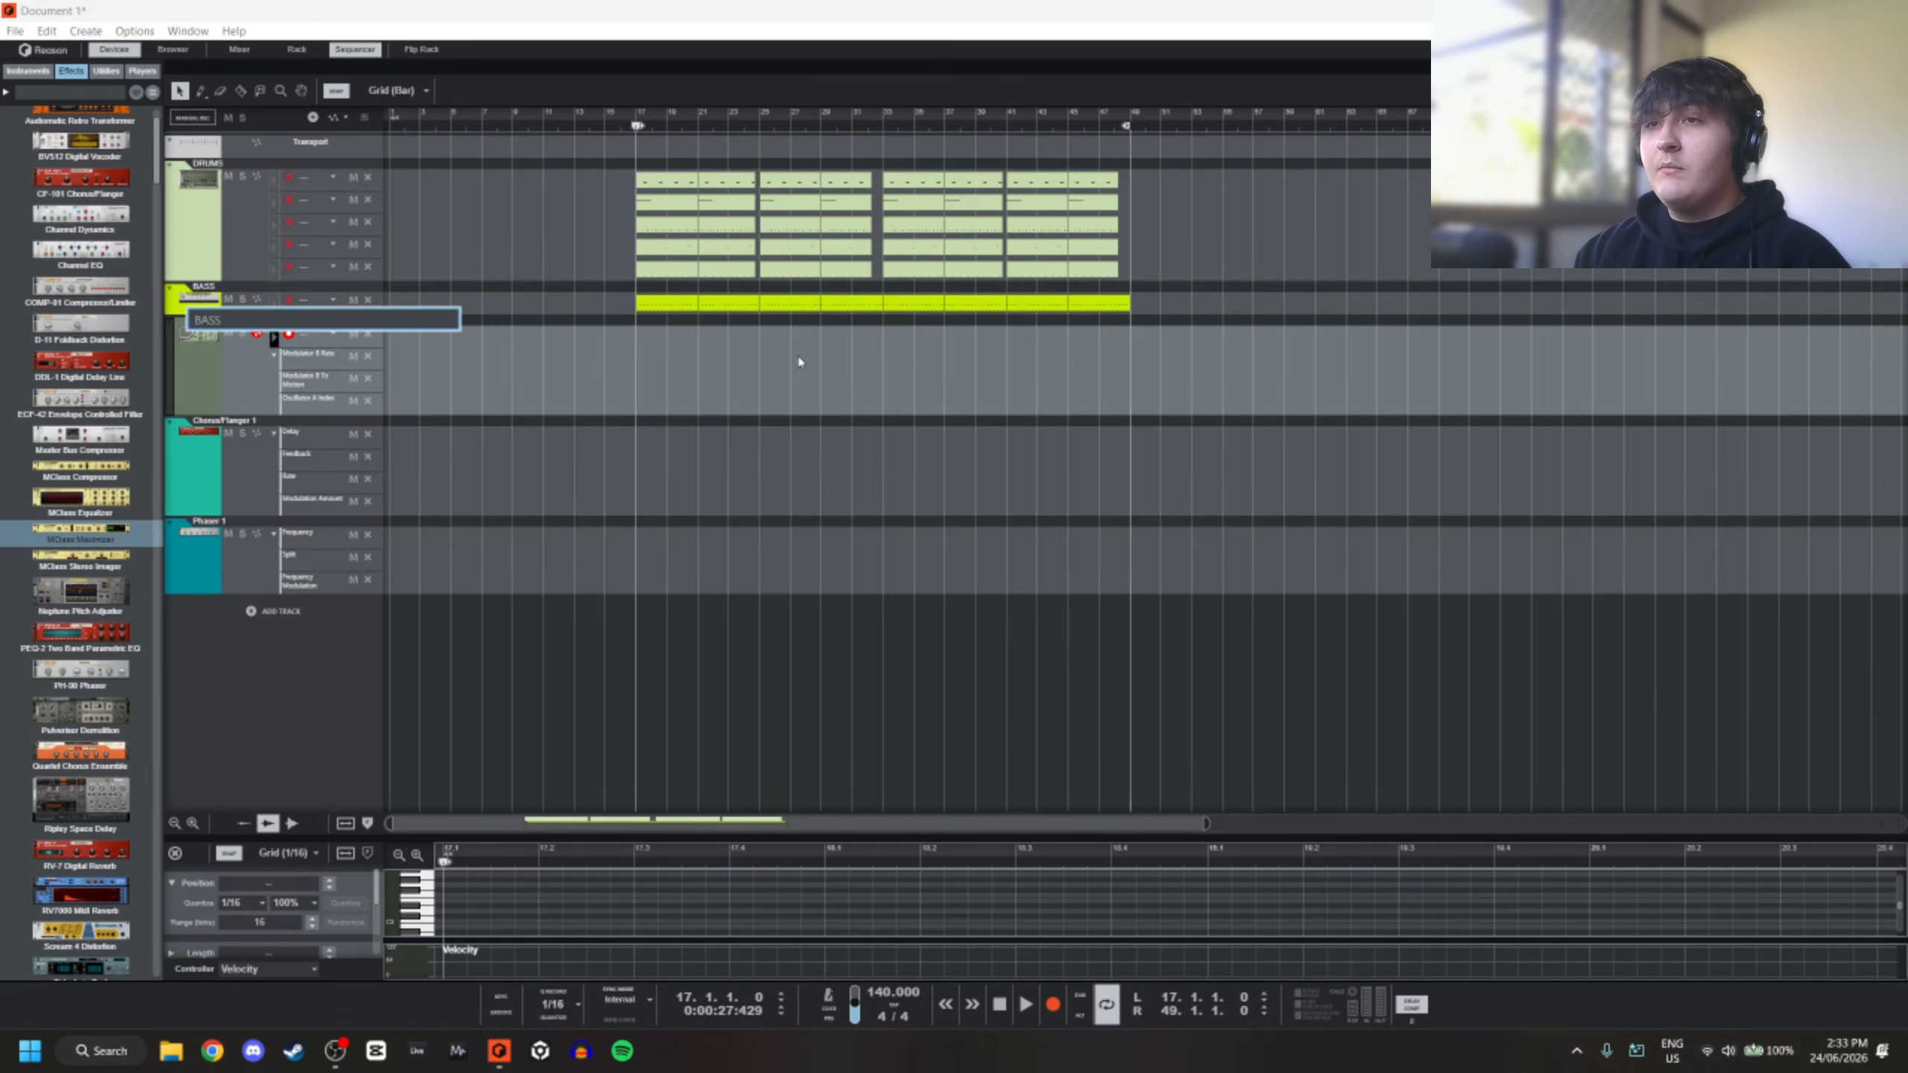
text(BASS MALSTROM)
key(Return)
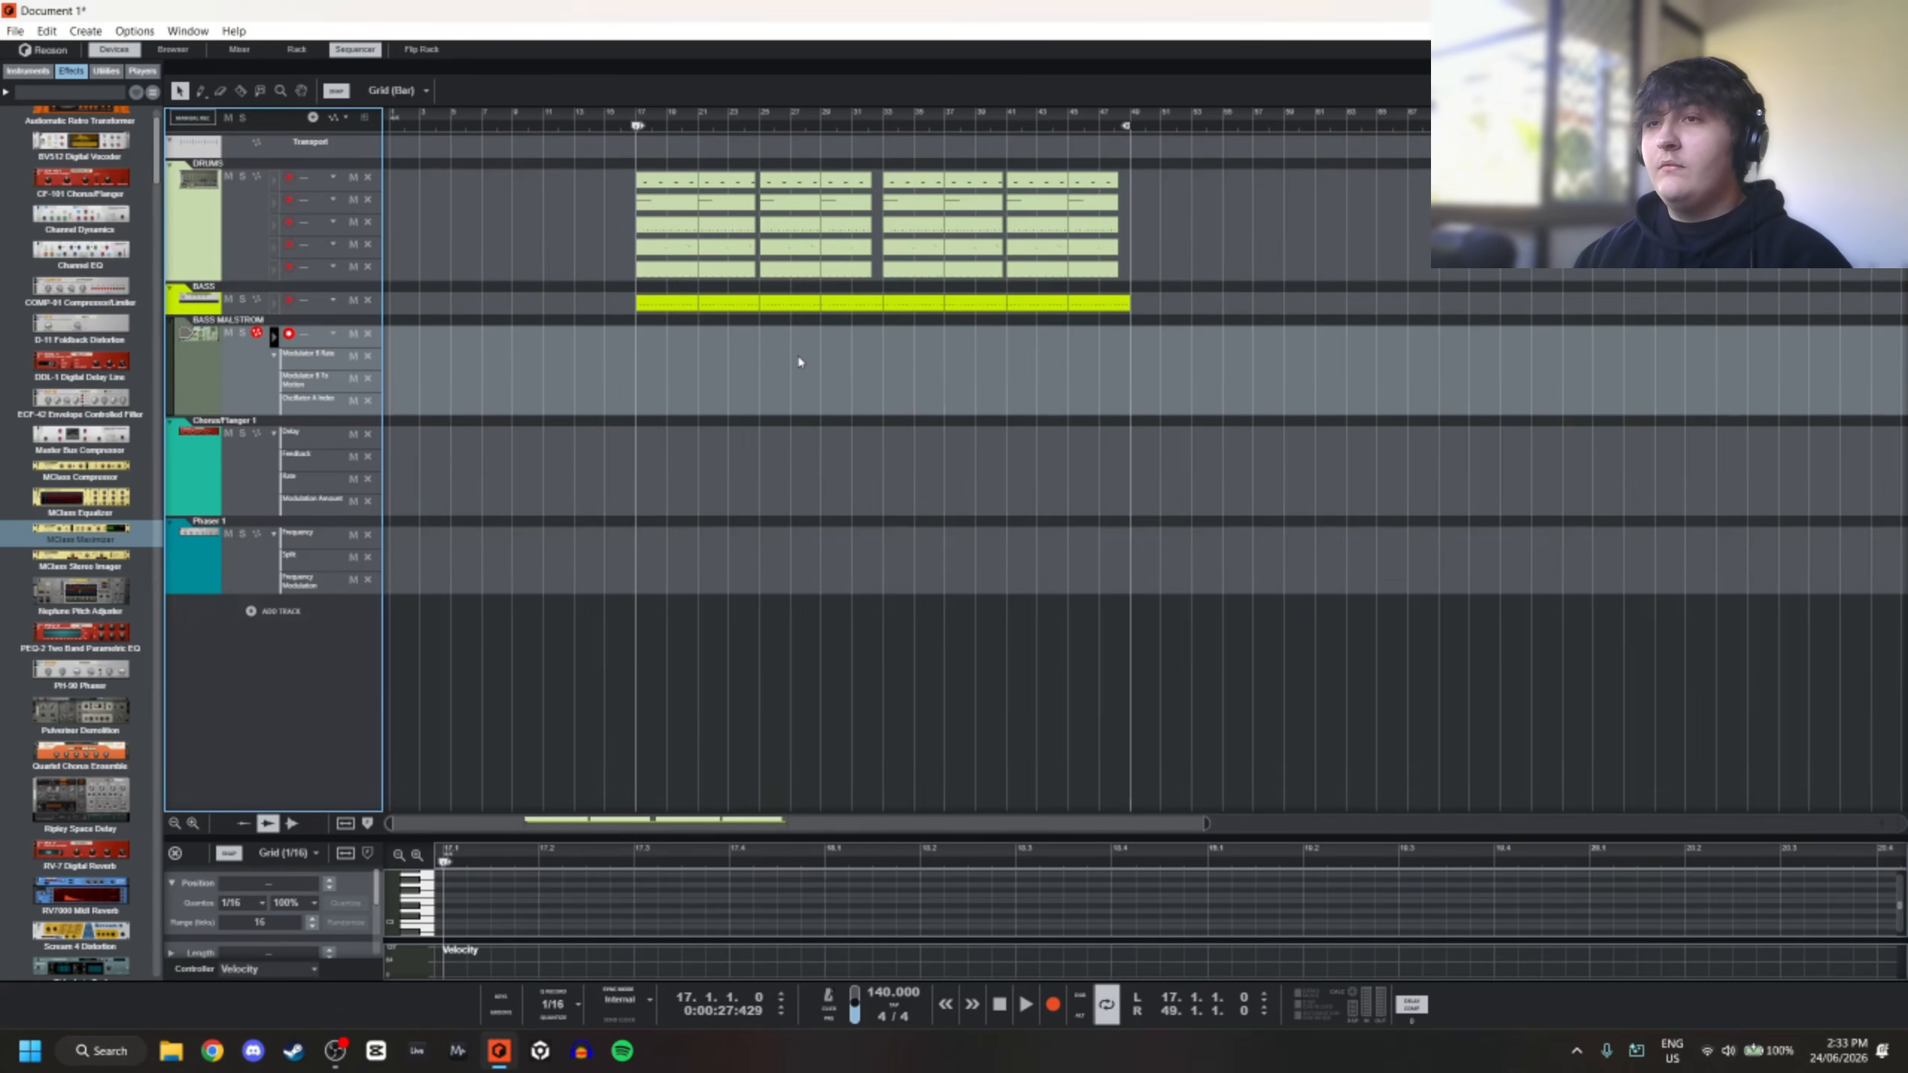
click(211, 422)
double_click(214, 424)
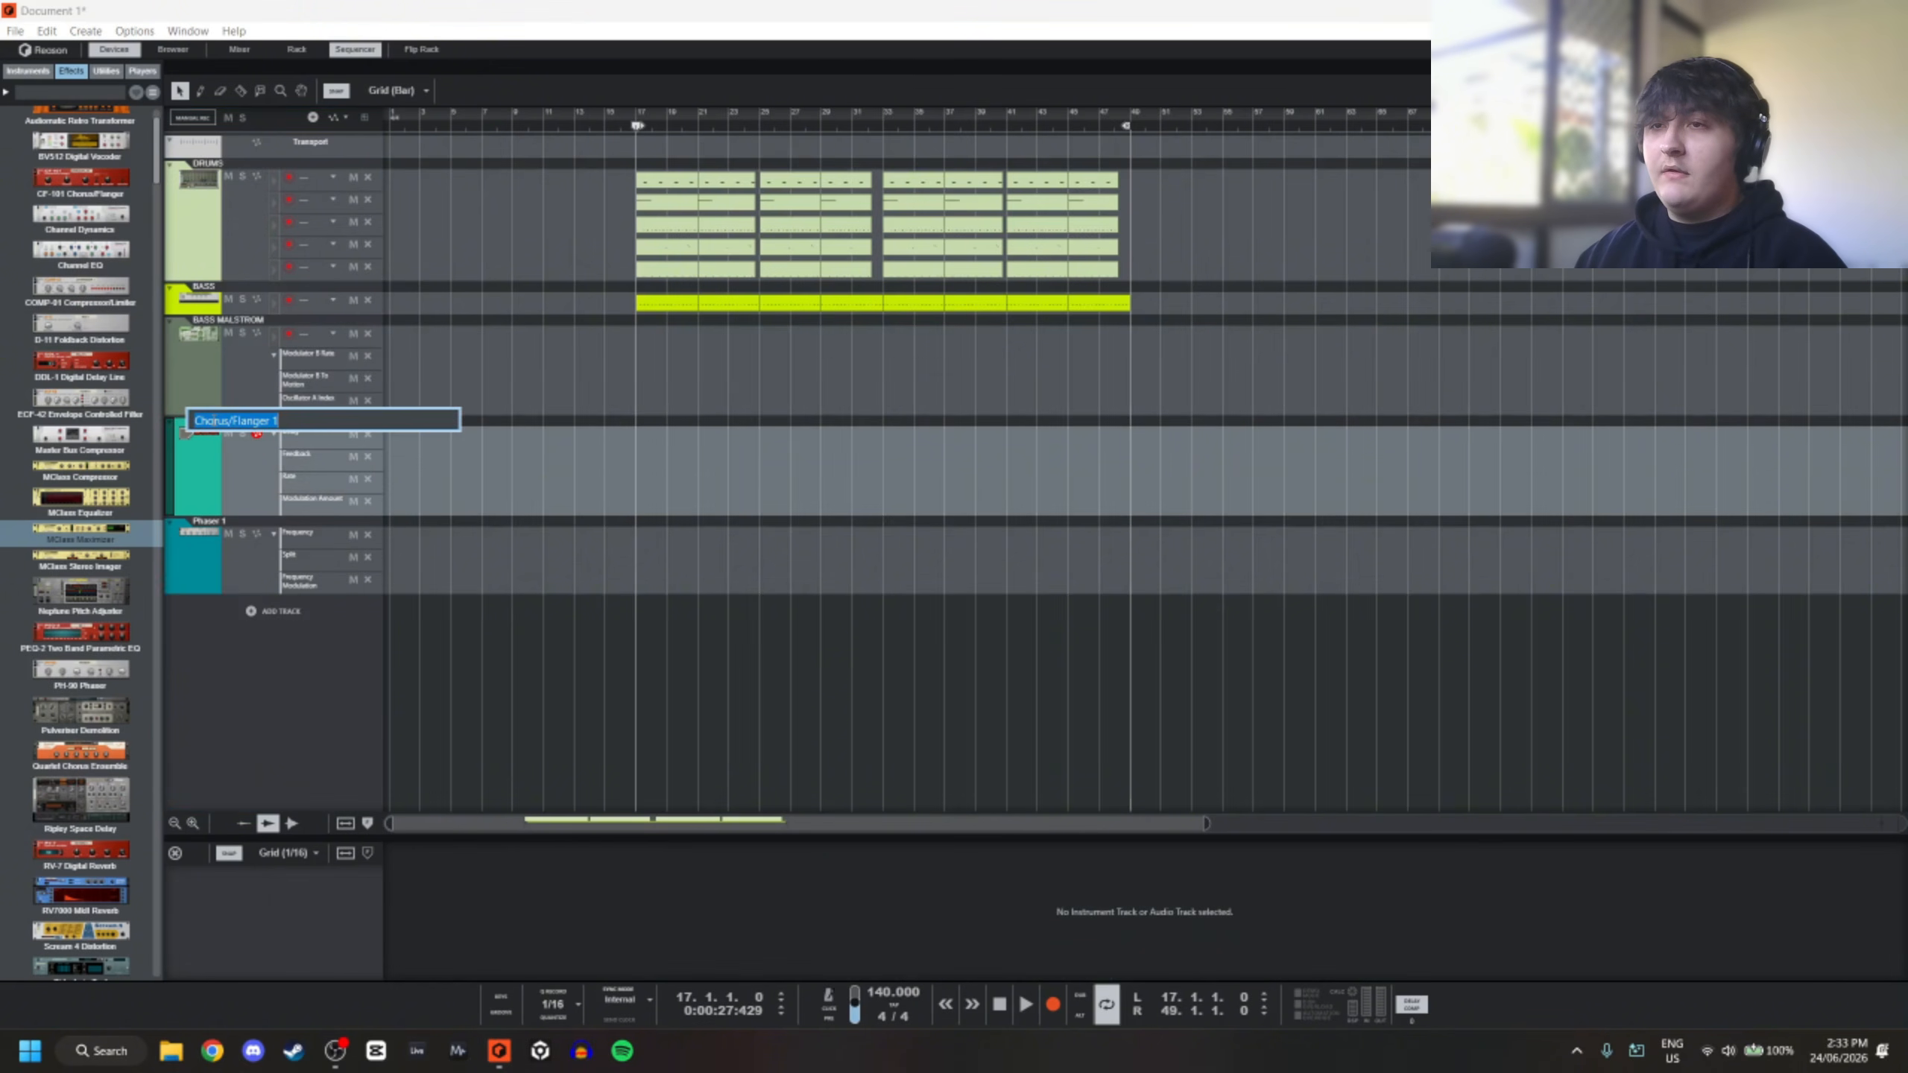
text(BASS CF)
key(Return)
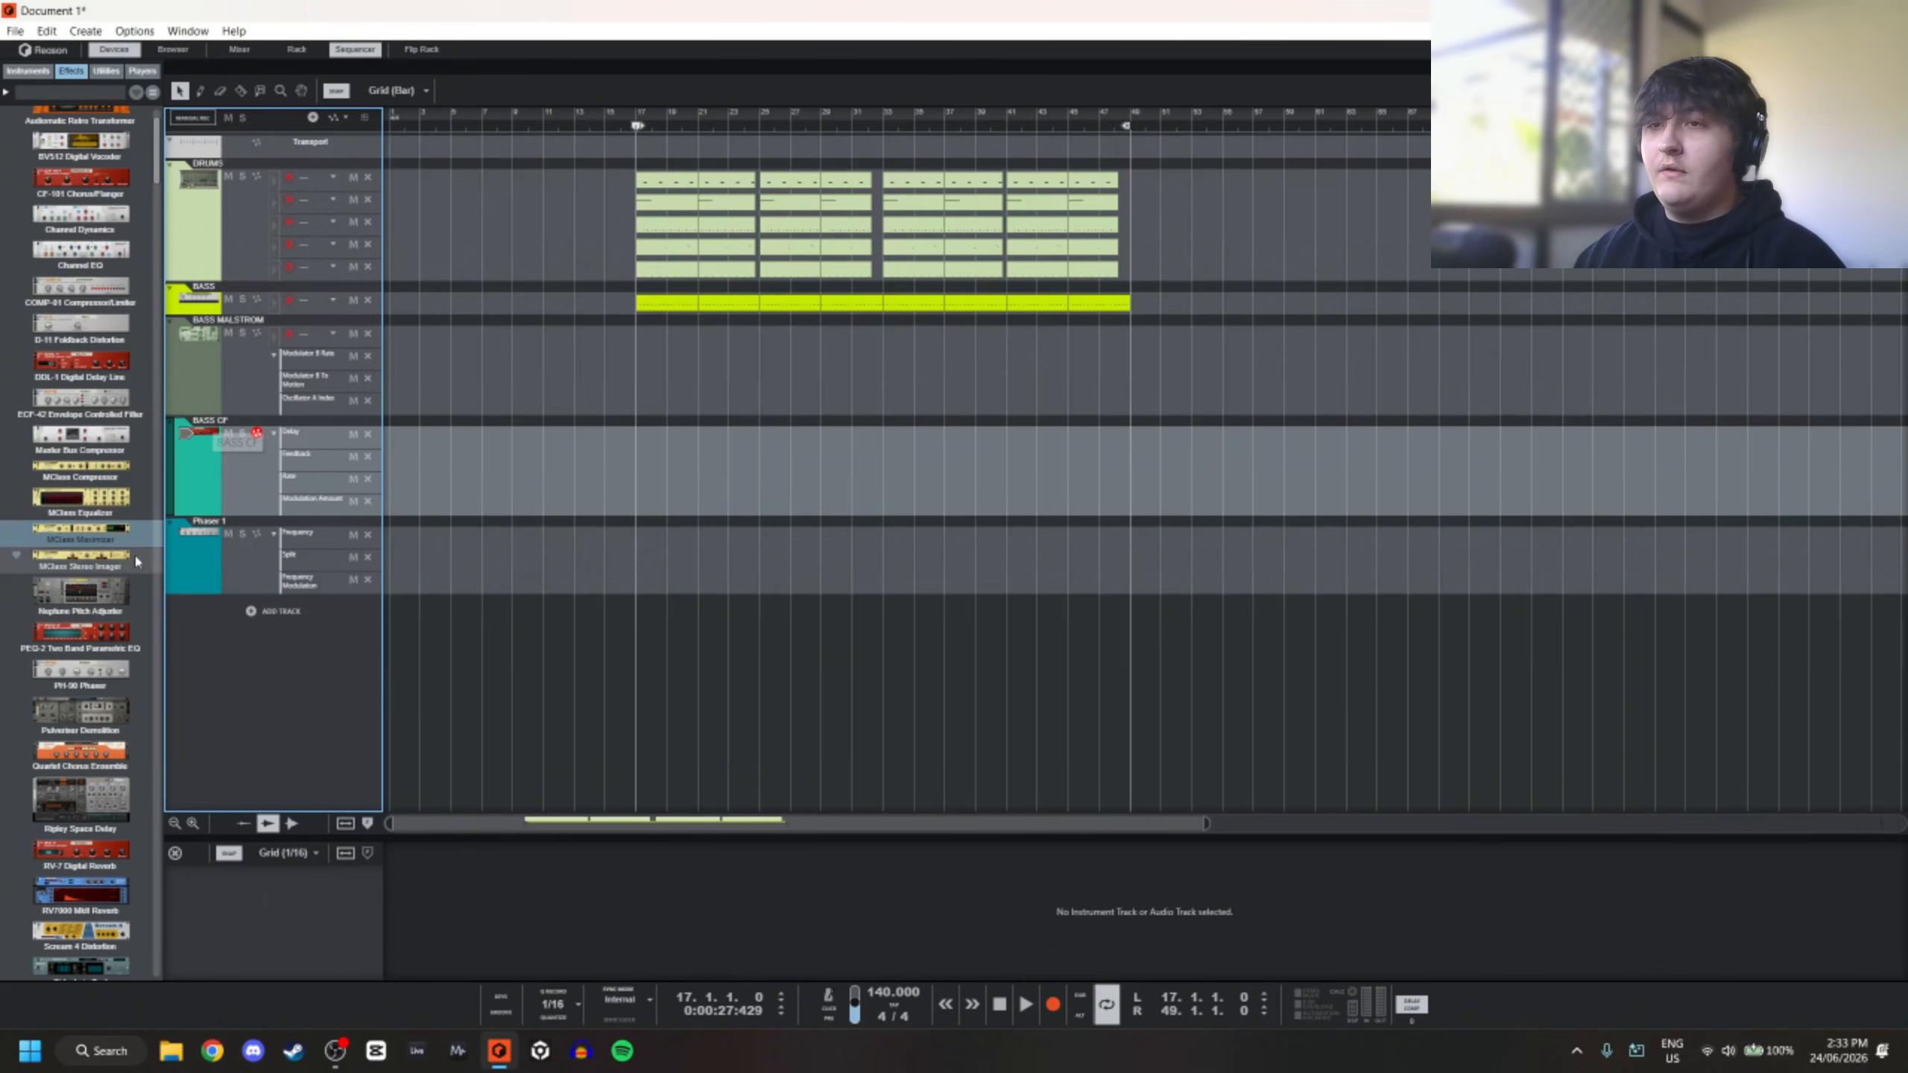
double_click(209, 521)
text(BASS P)
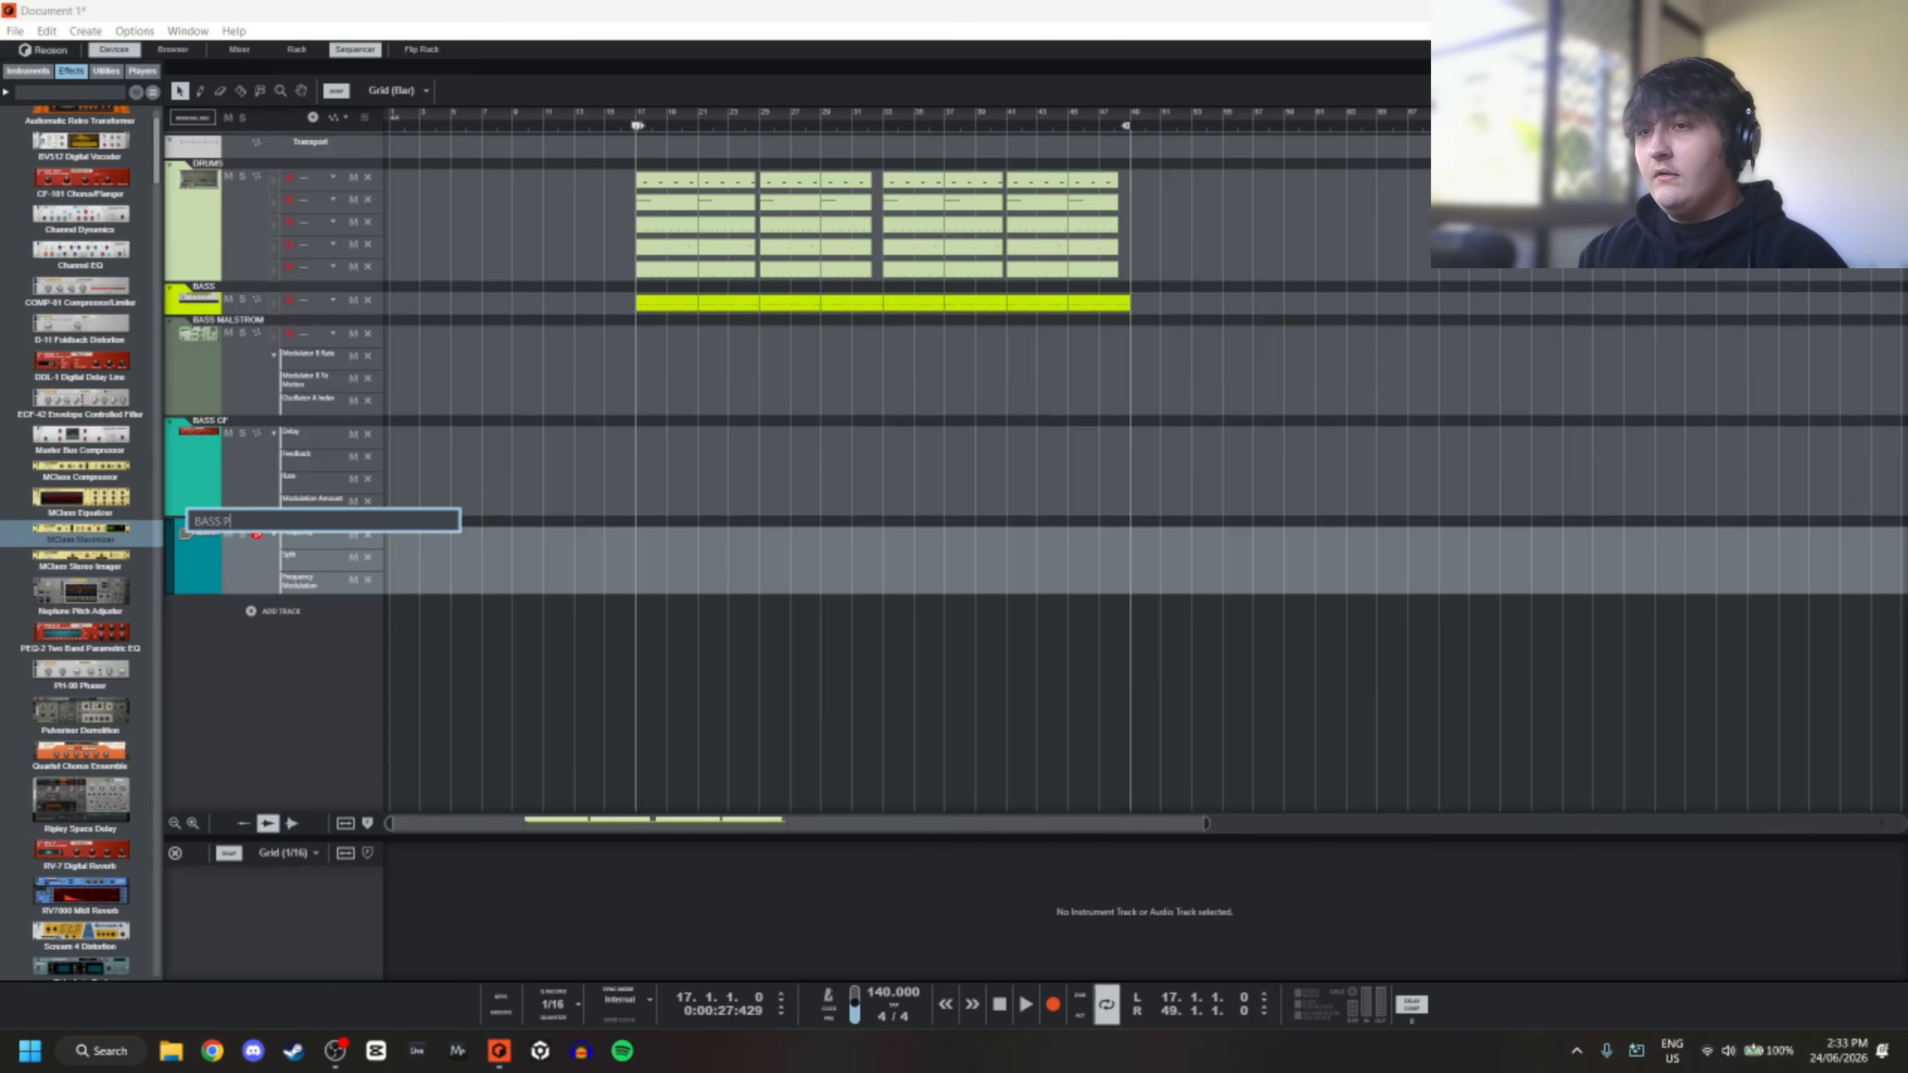
text(HASER)
key(Return)
Color the three bass automation tracks Bright Lime and delete the empty note lane of the BASS MALSTROM track
right_click(187, 381)
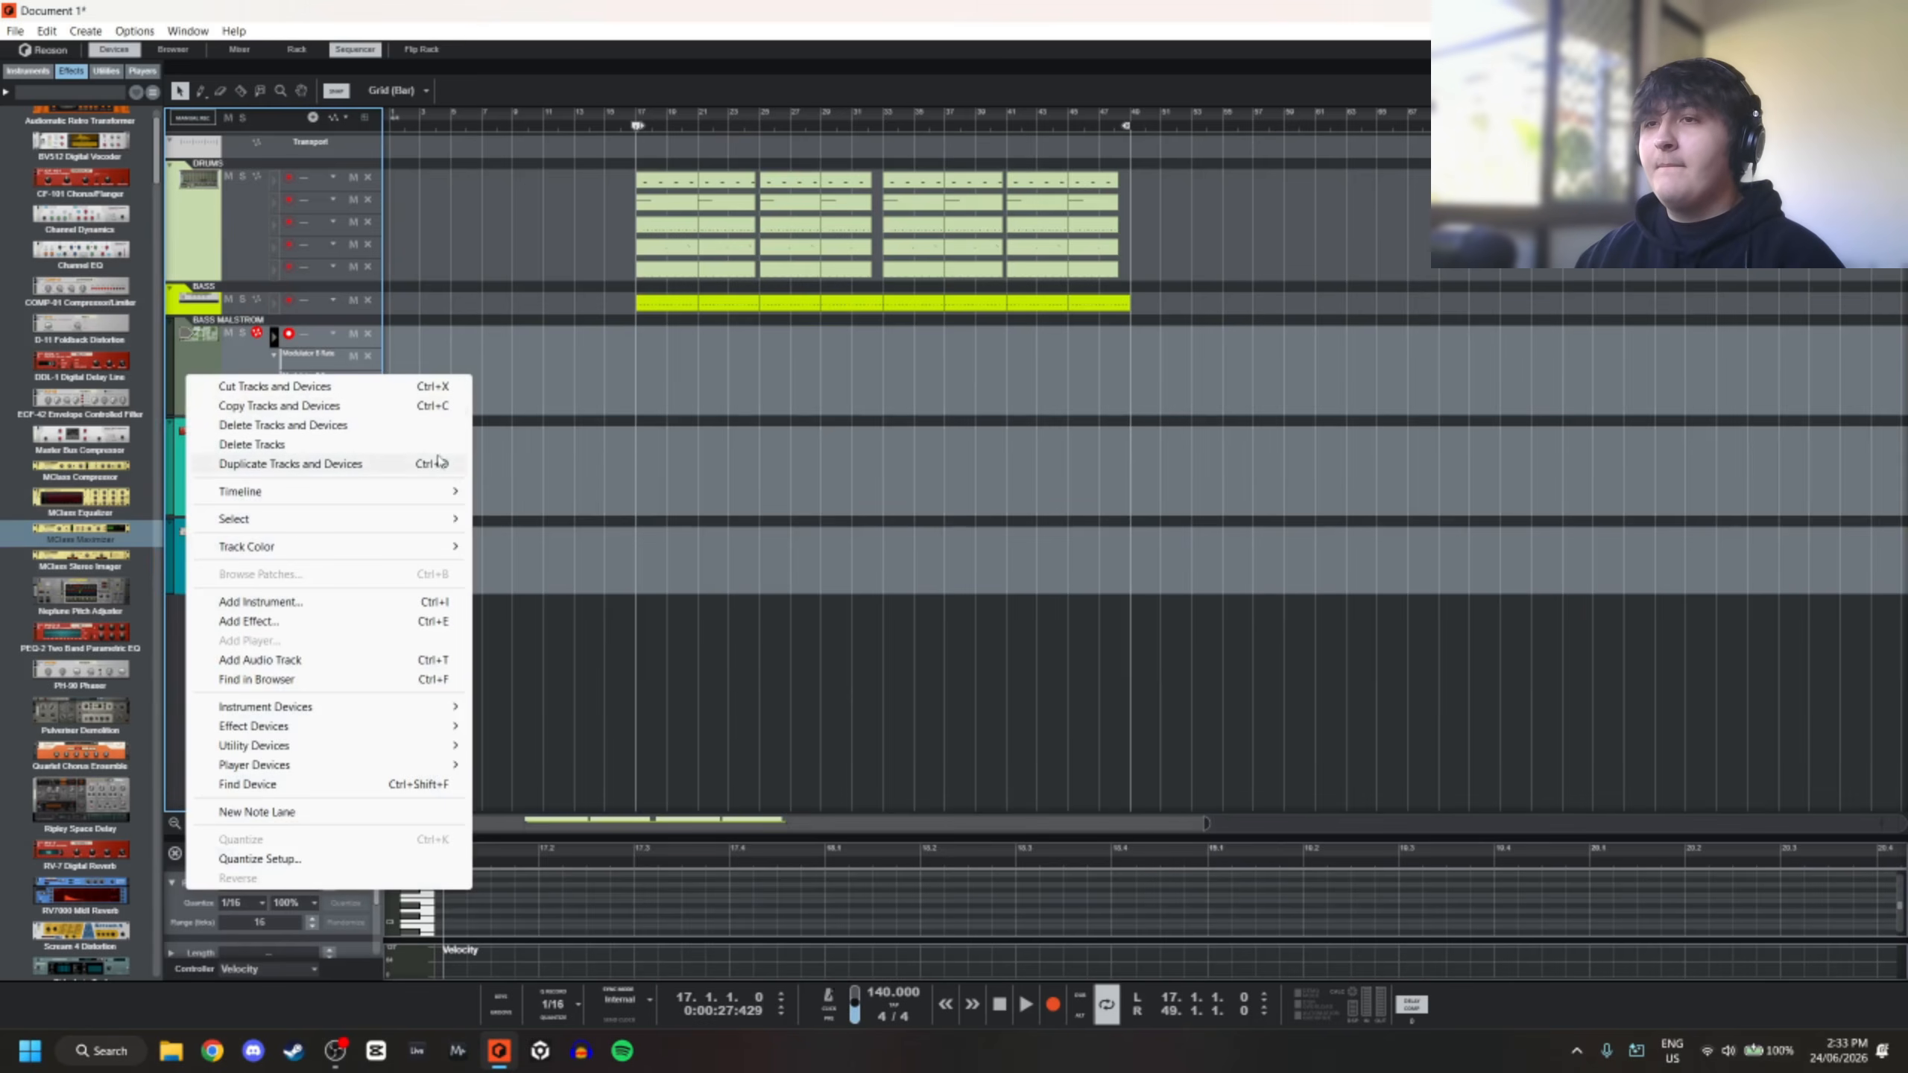
mouse_move(388, 546)
click(569, 639)
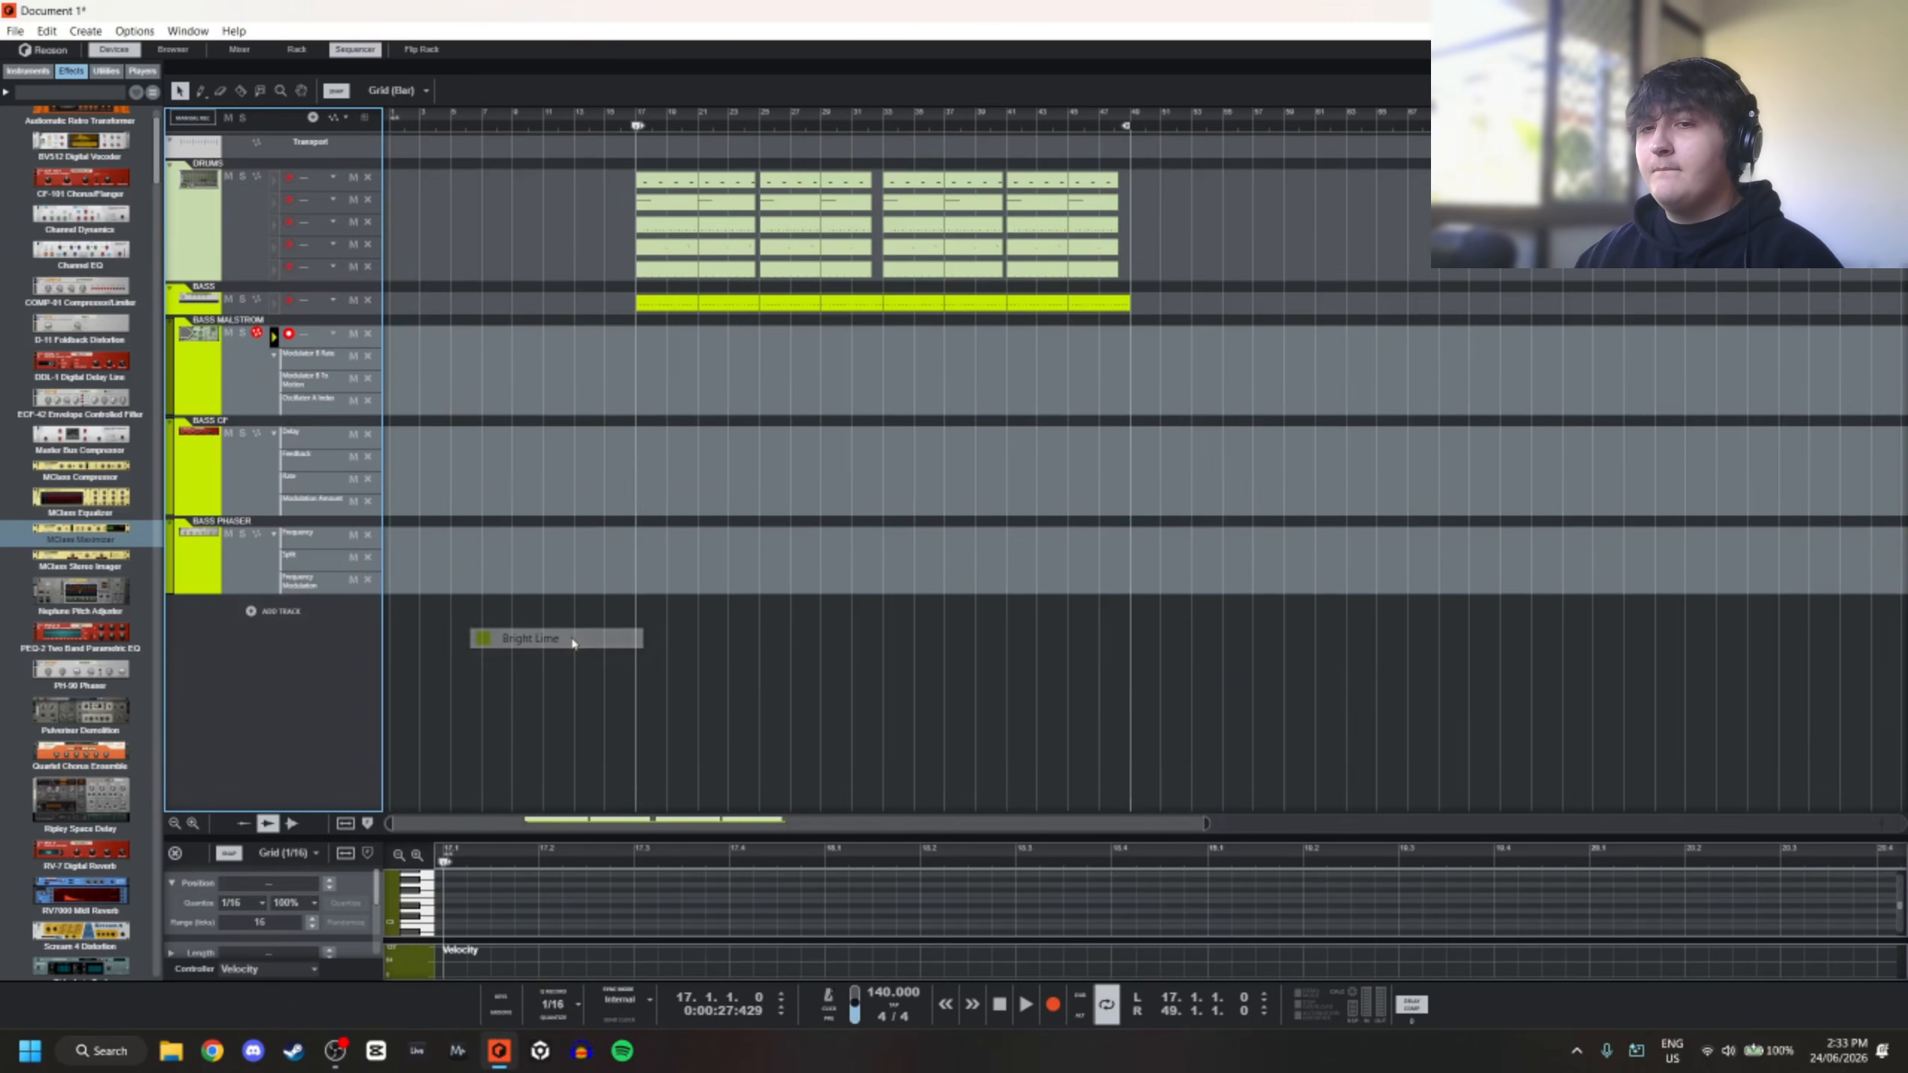
click(367, 333)
Start playback and create a two-beat automation clip at bar 20, beat 3 on the BASS MALSTROM Modulator B Rate lane
scroll(651, 345, down, 2)
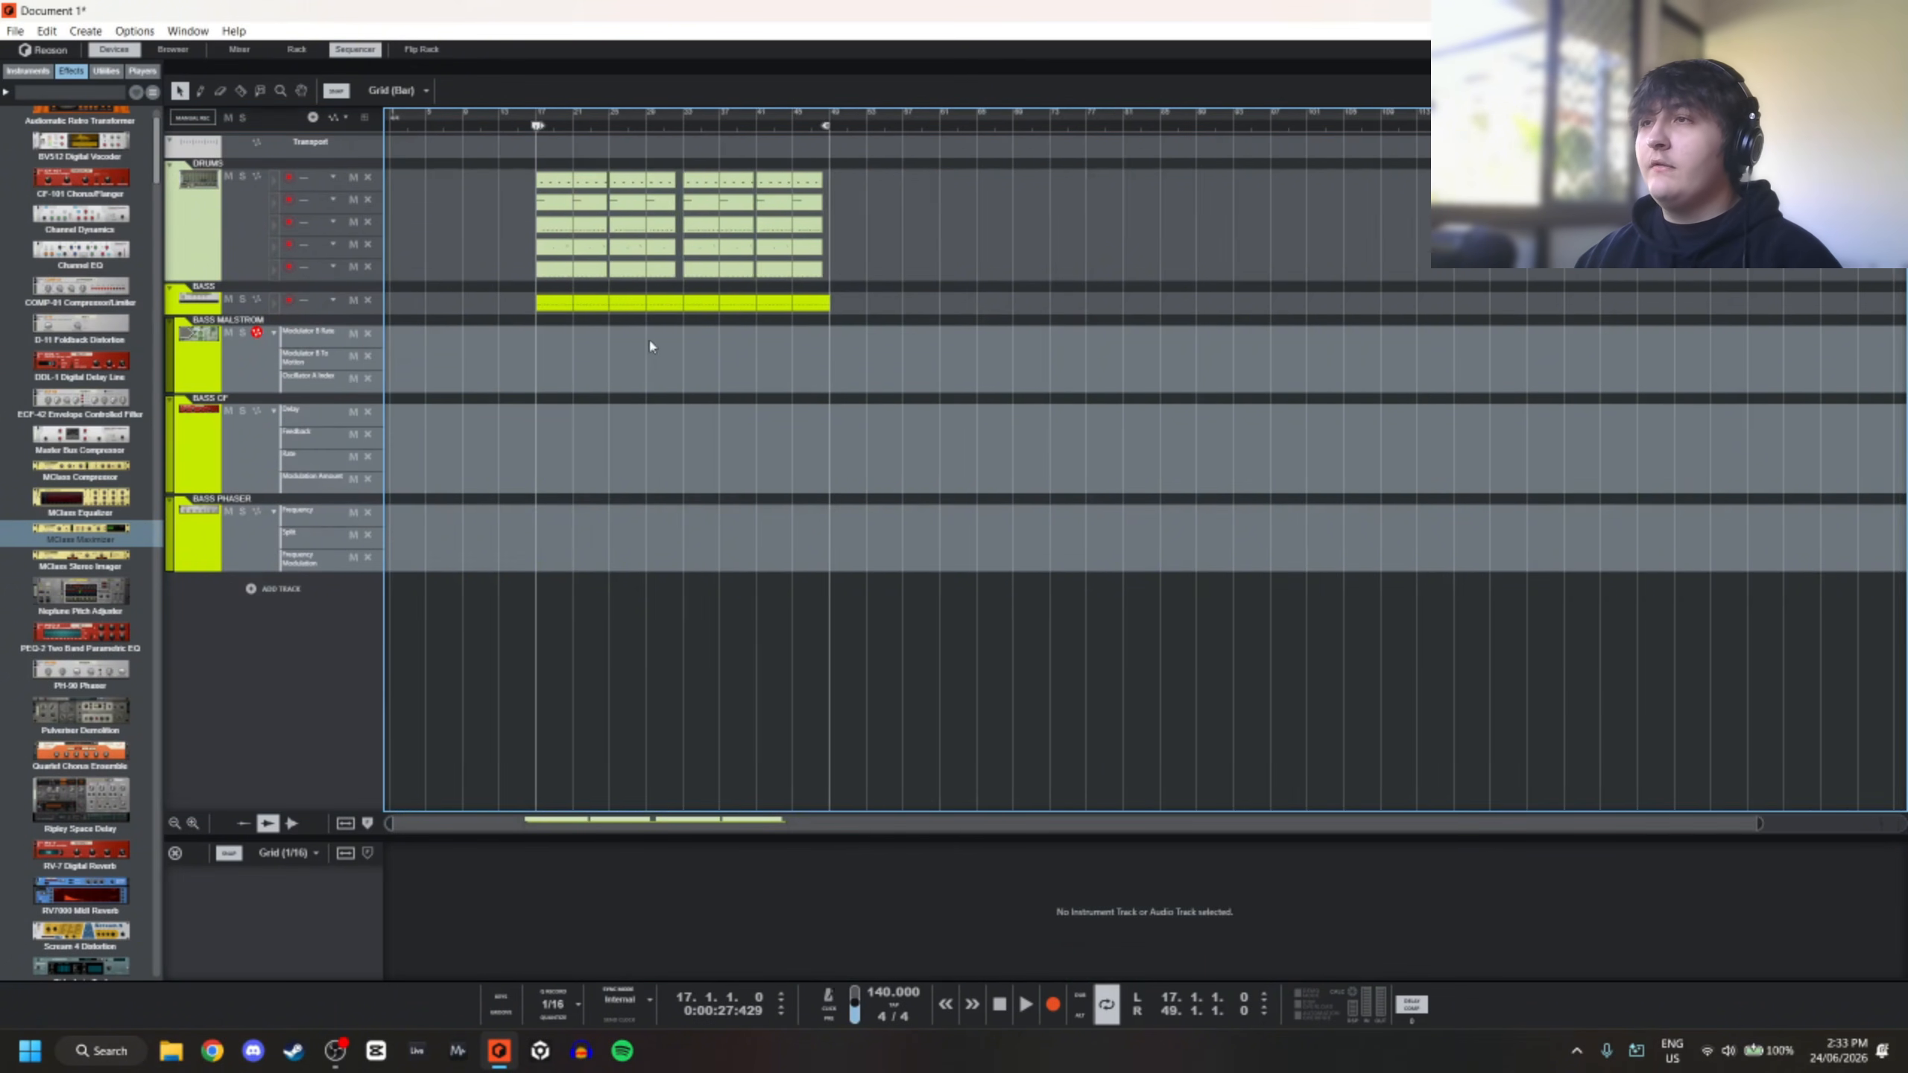
scroll(571, 346, up, 3)
key(space)
scroll(630, 346, up, 2)
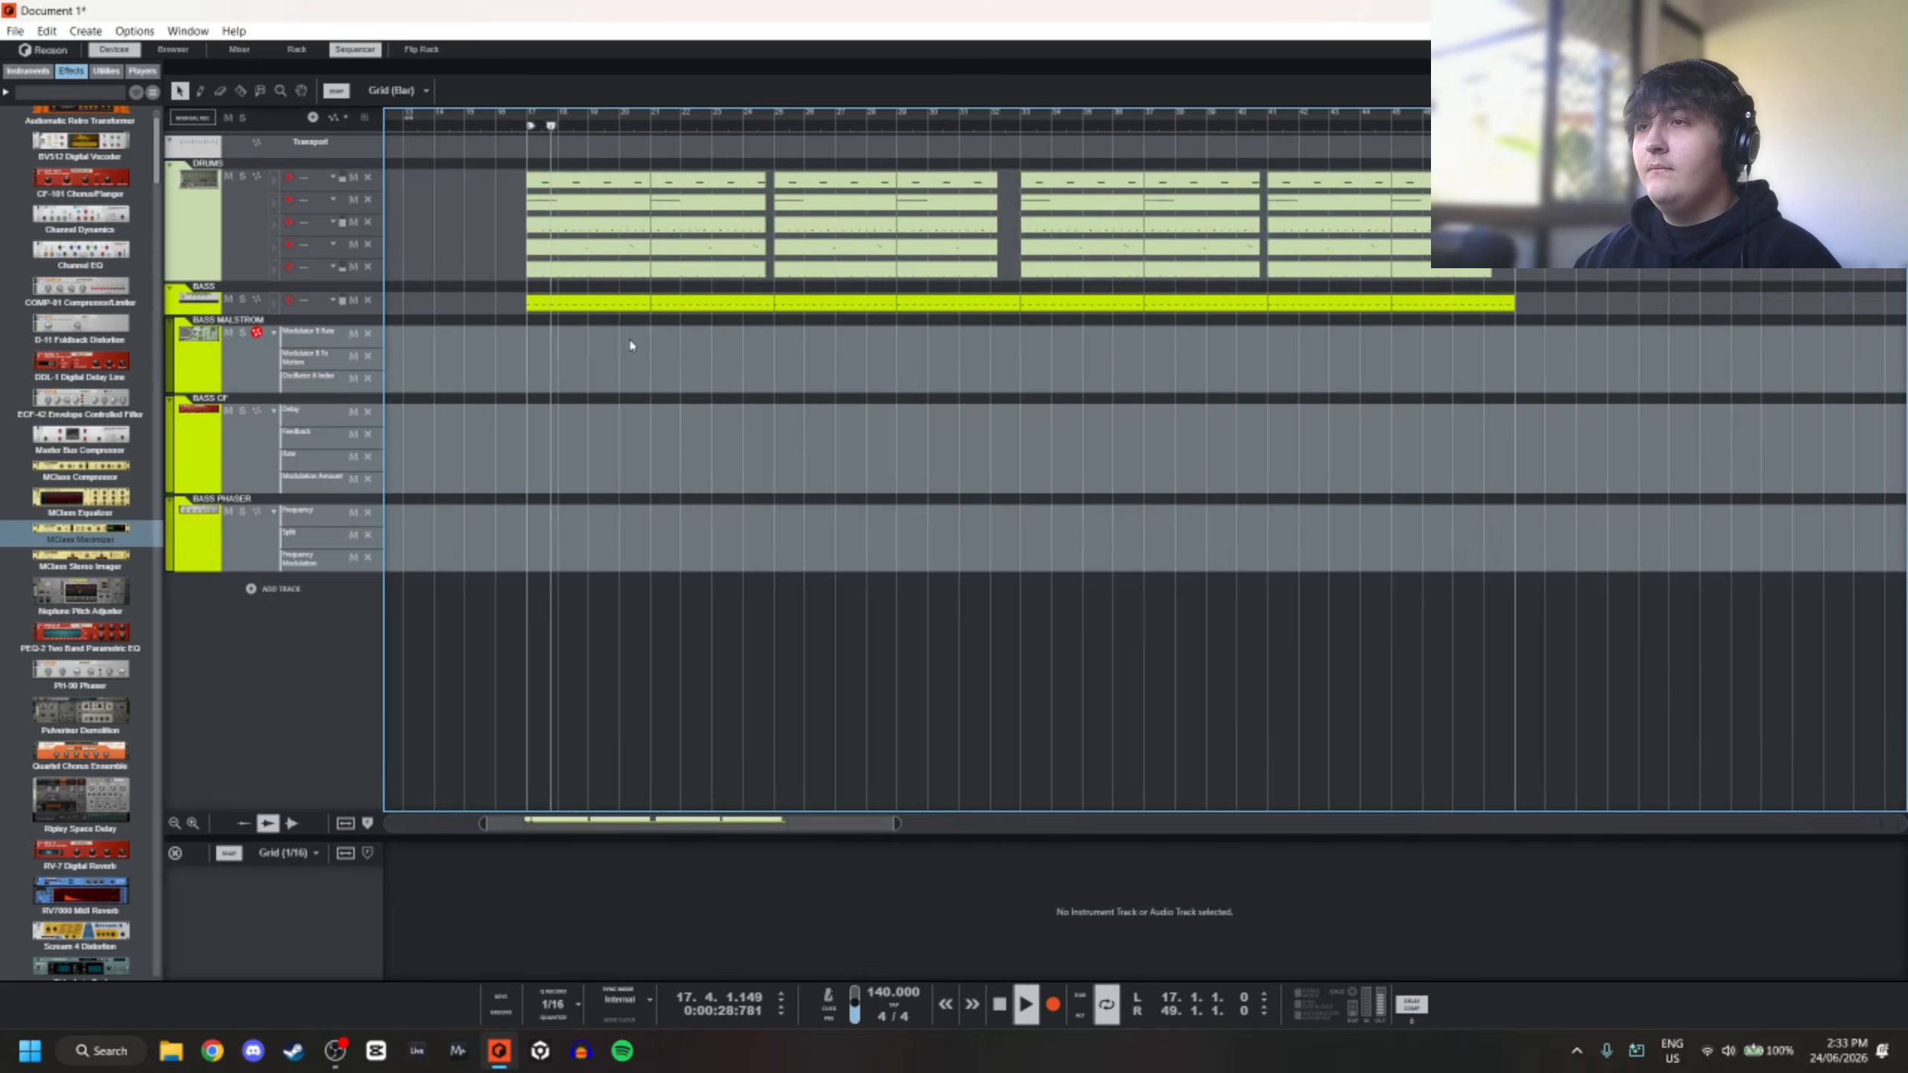
scroll(638, 347, up, 2)
double_click(646, 351)
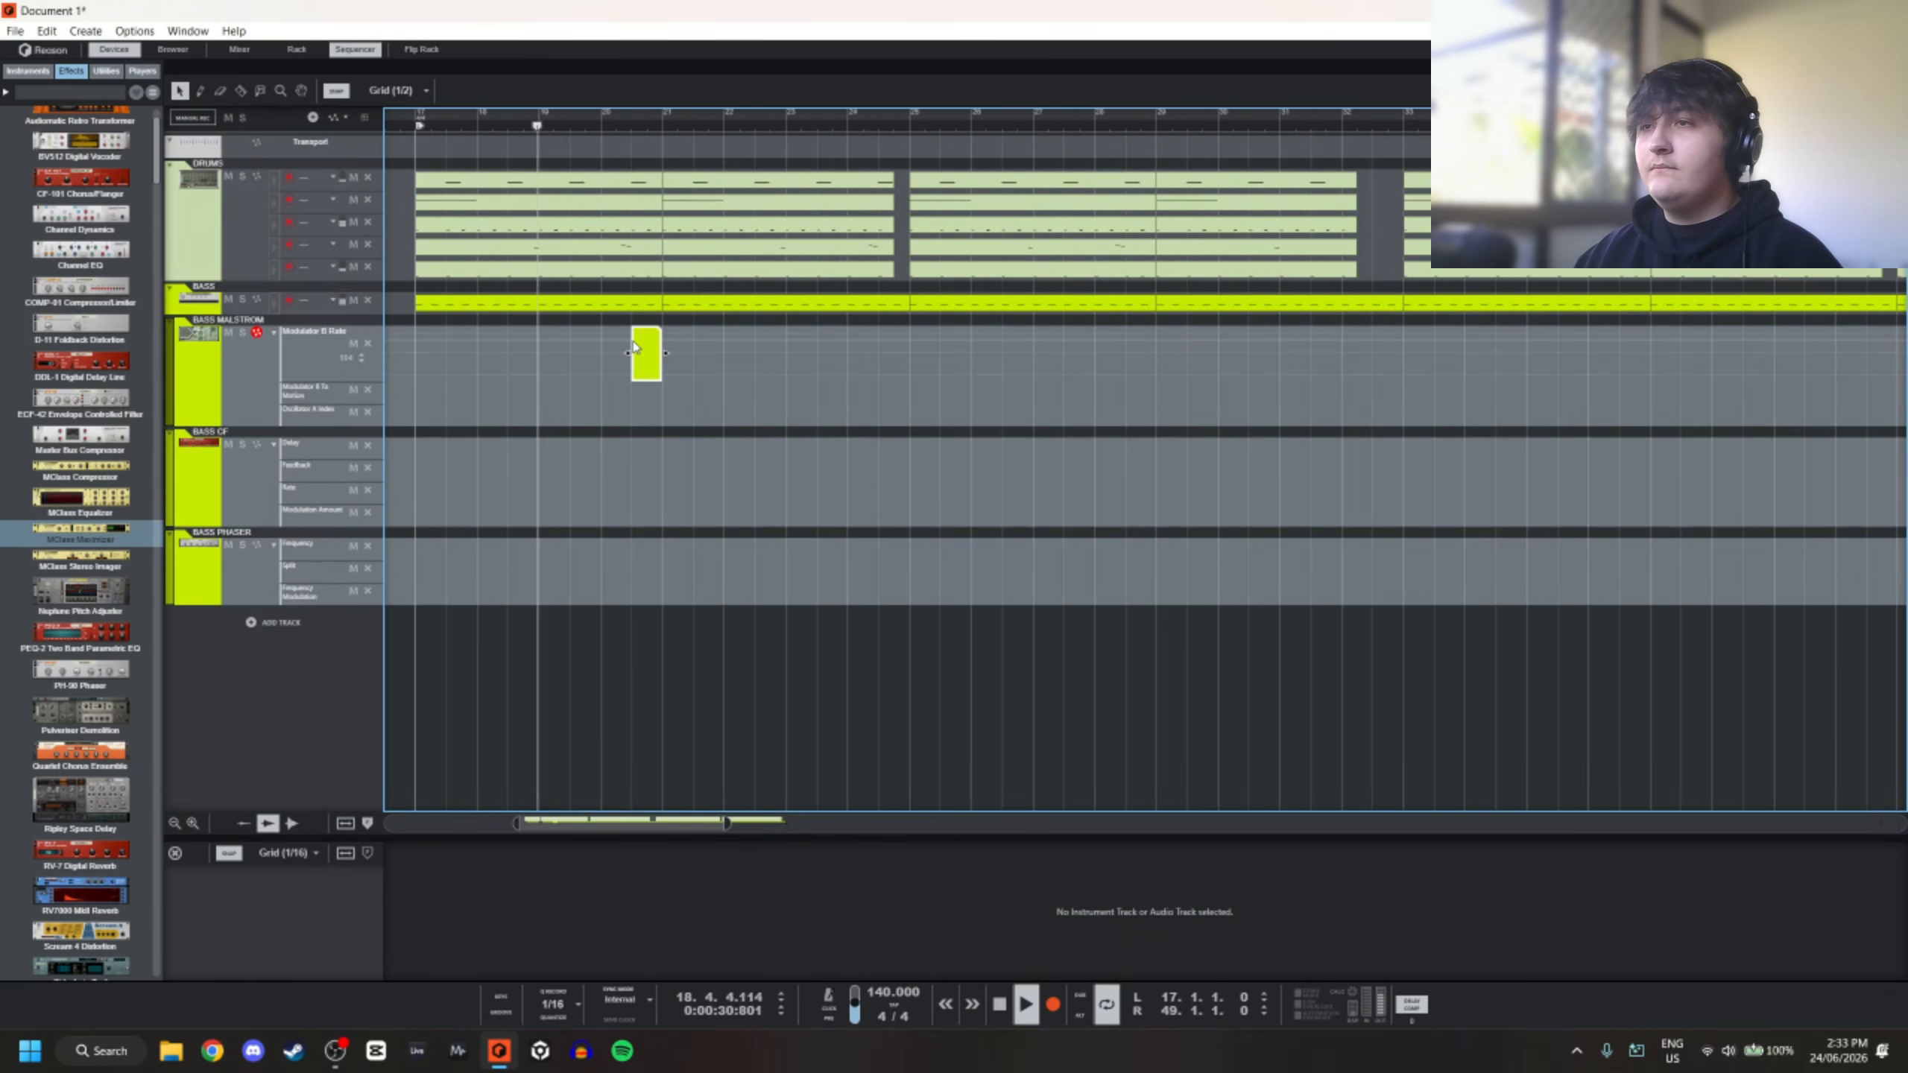
click(635, 98)
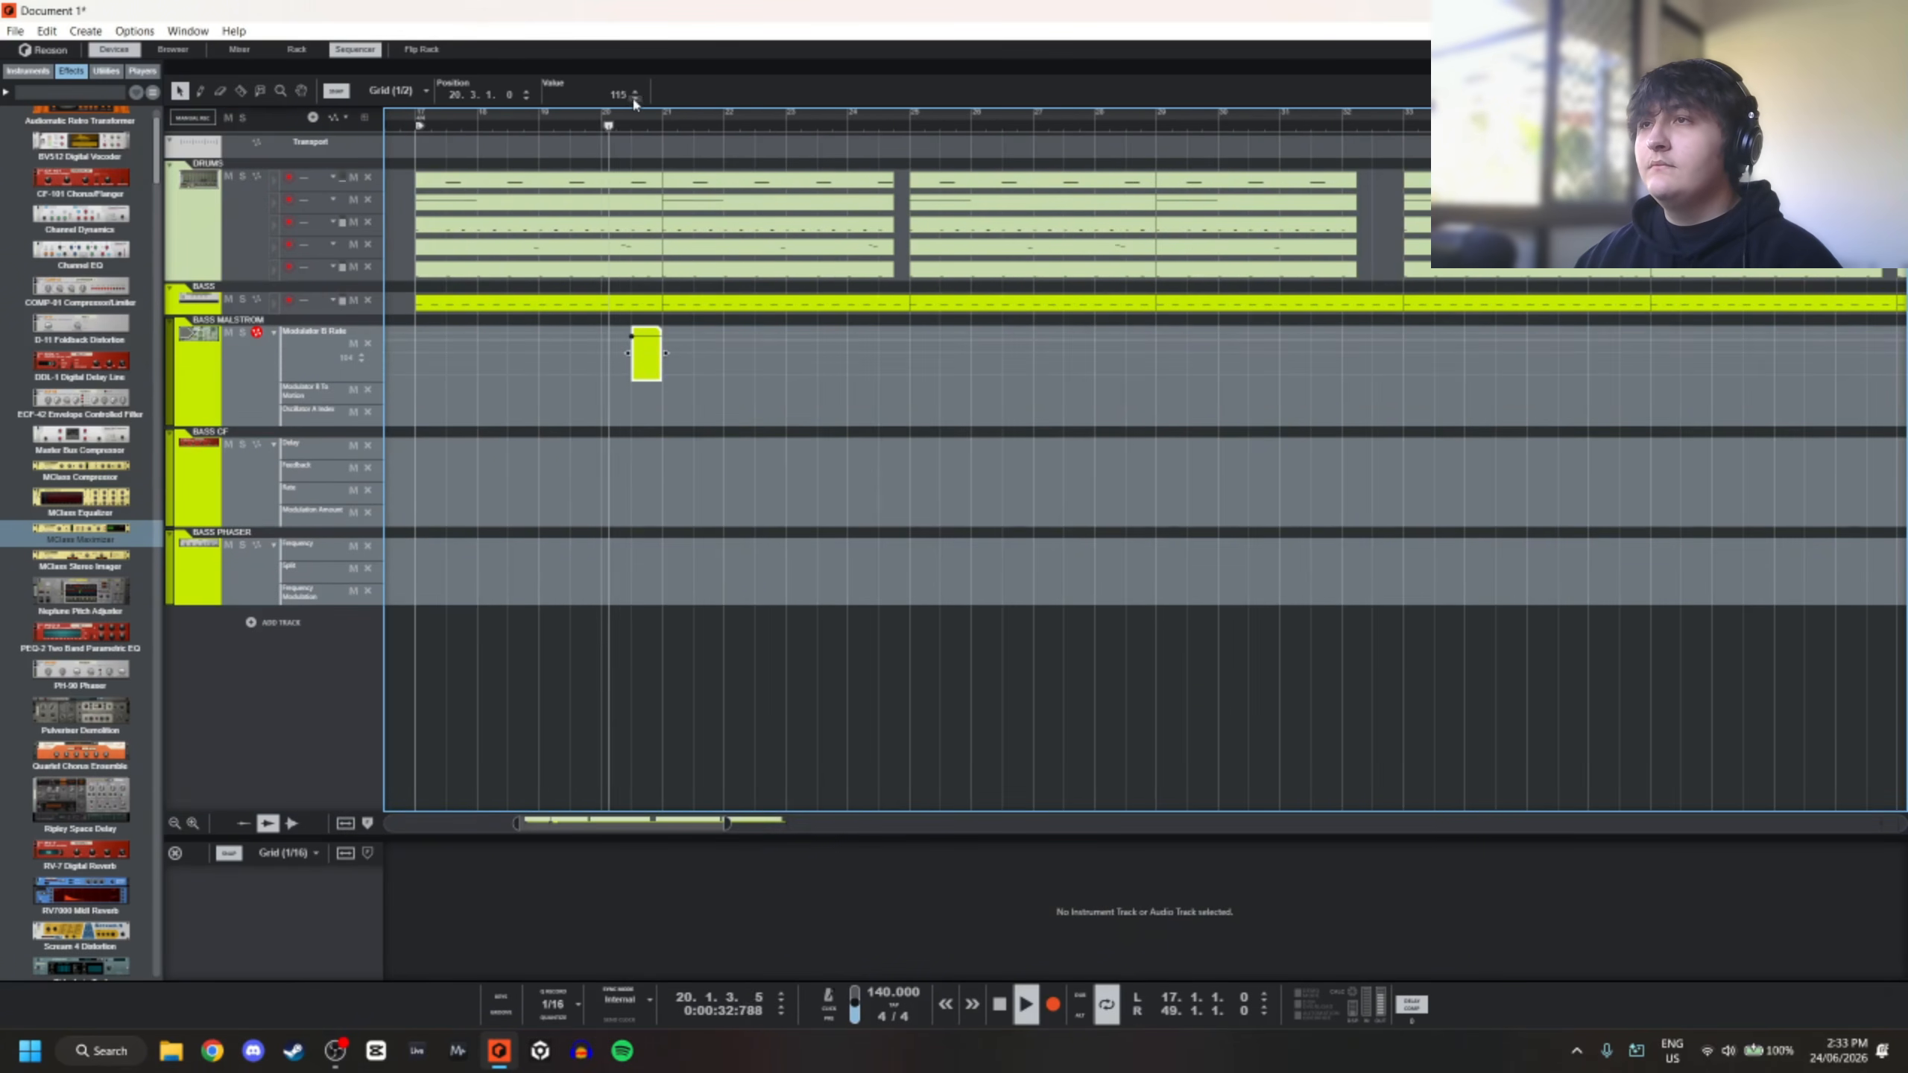
key(Escape)
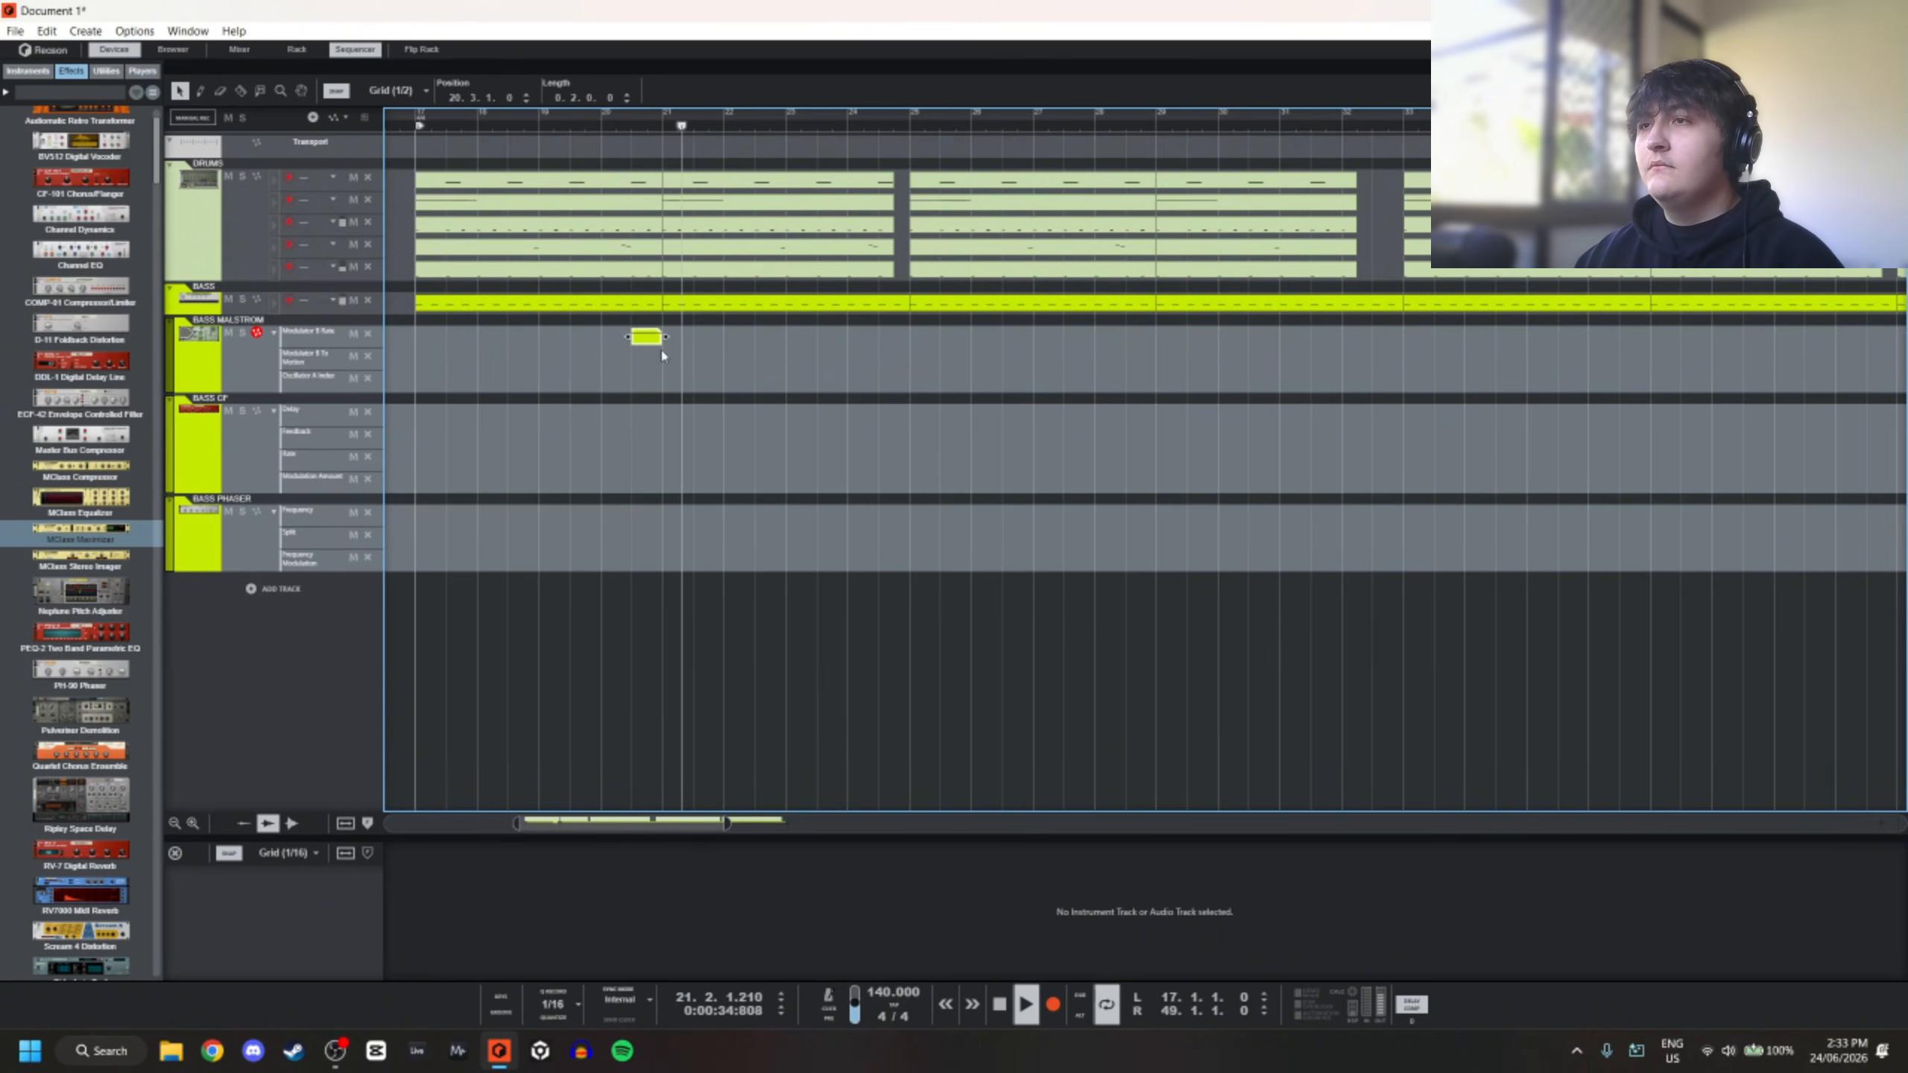
Set the Modulator B Rate clip's automation value to 86
double_click(658, 336)
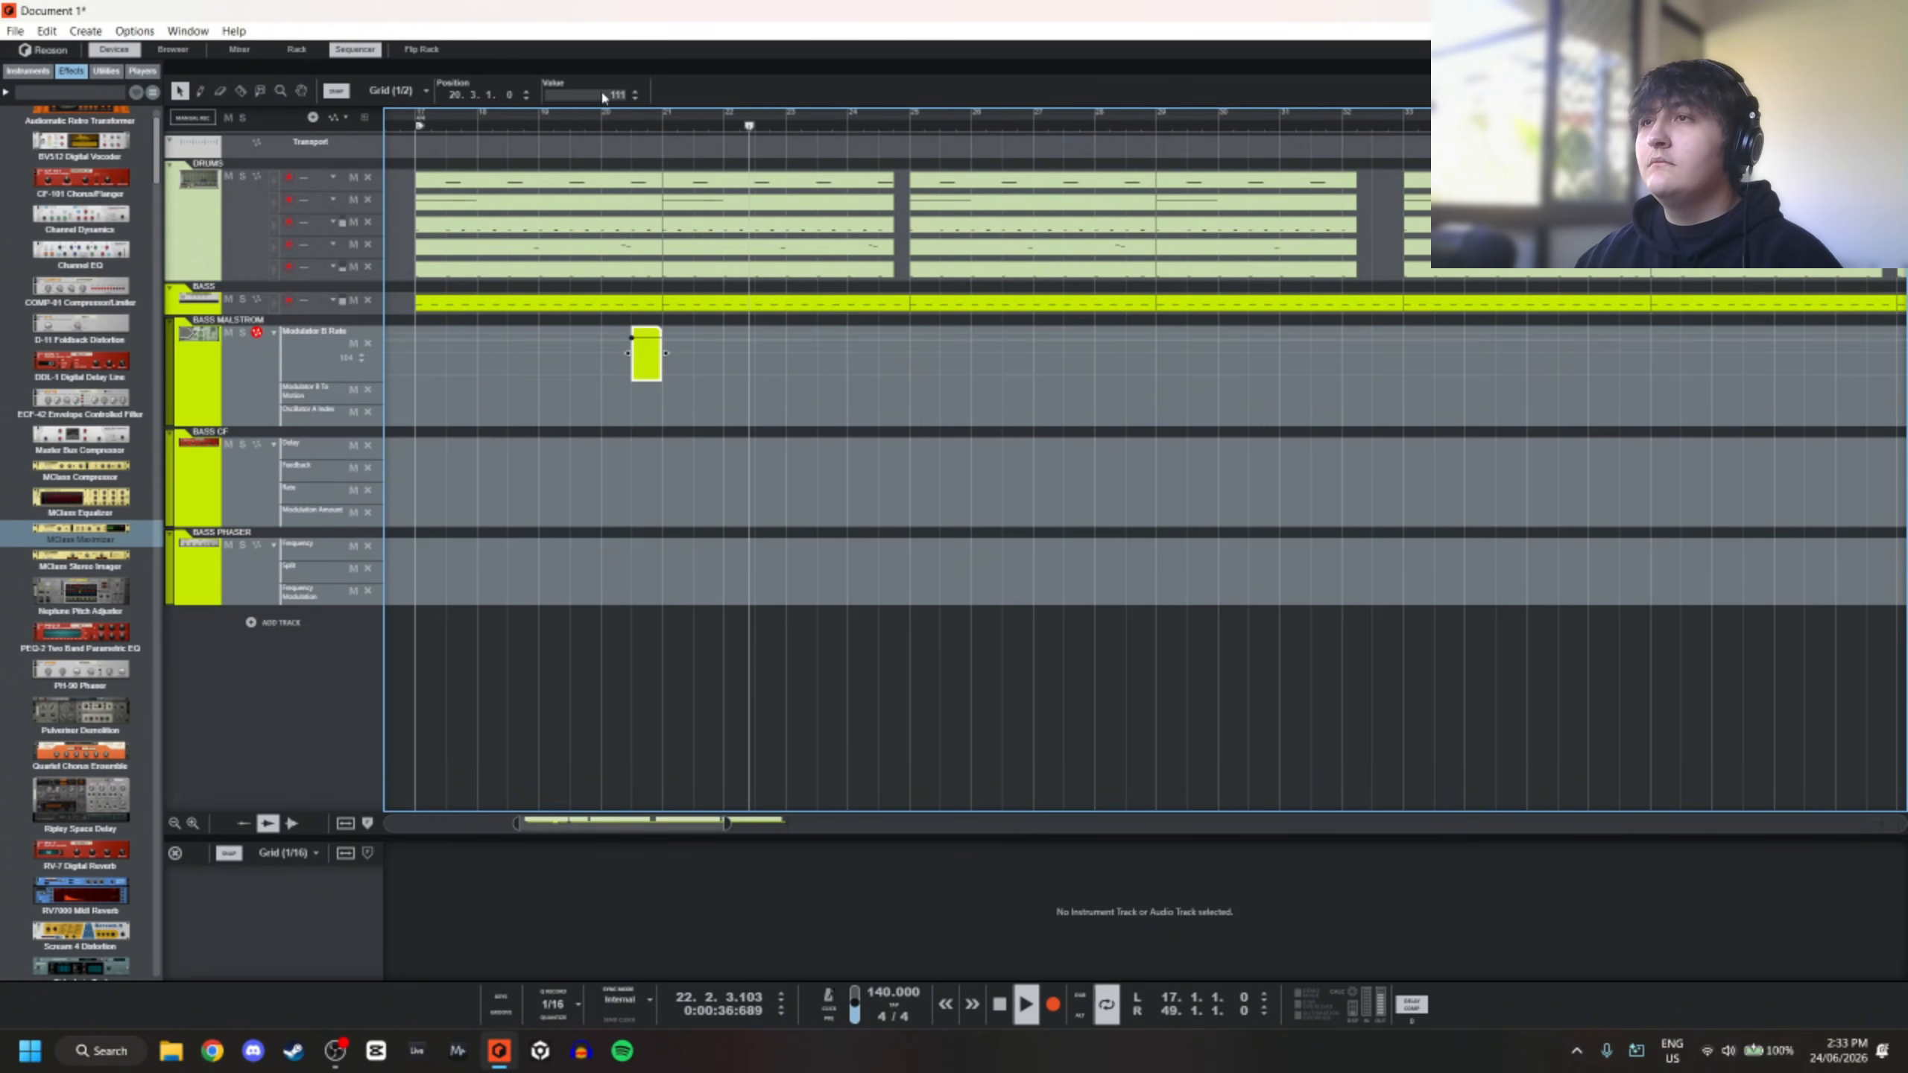
click(603, 92)
text(86)
key(Return)
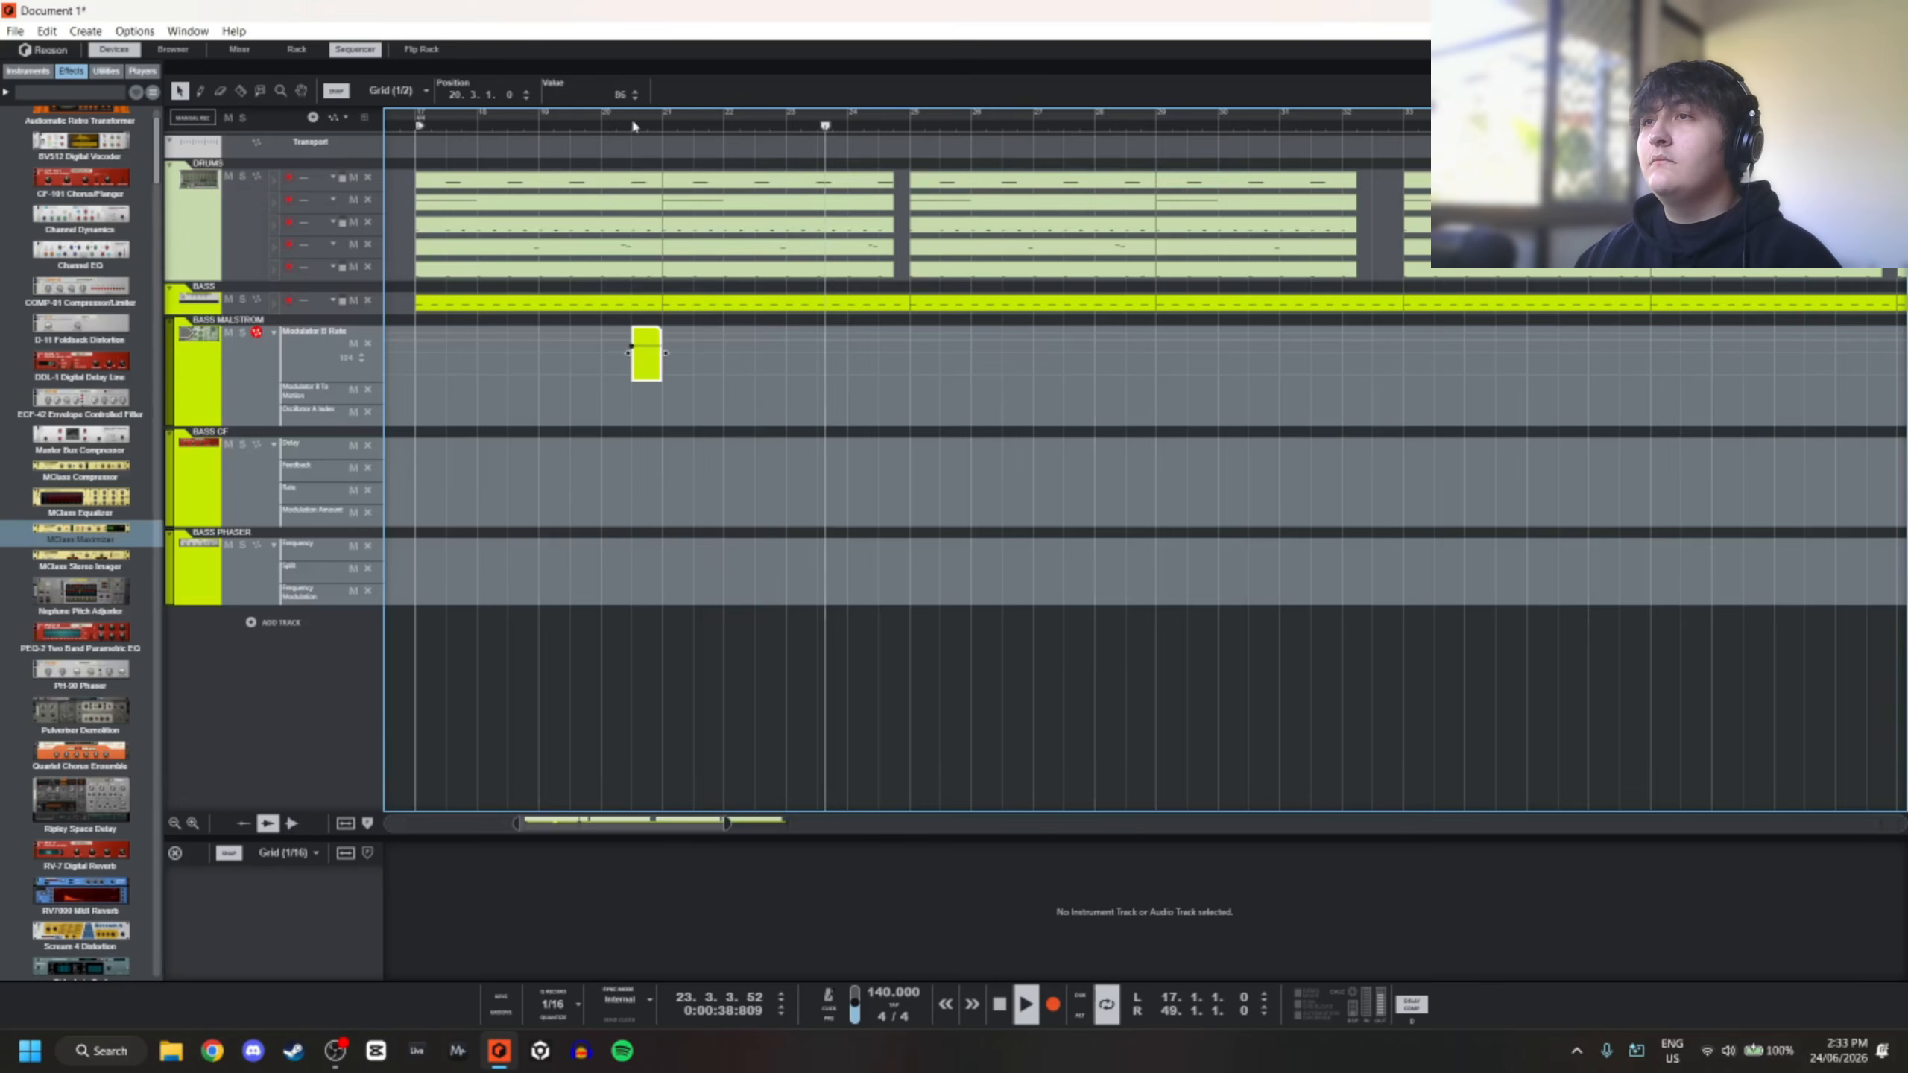
key(Escape)
Move the Modulator B Rate clip to bar 17 and shorten it to one beat
scroll(651, 335, down, 3)
drag(649, 336, 483, 336)
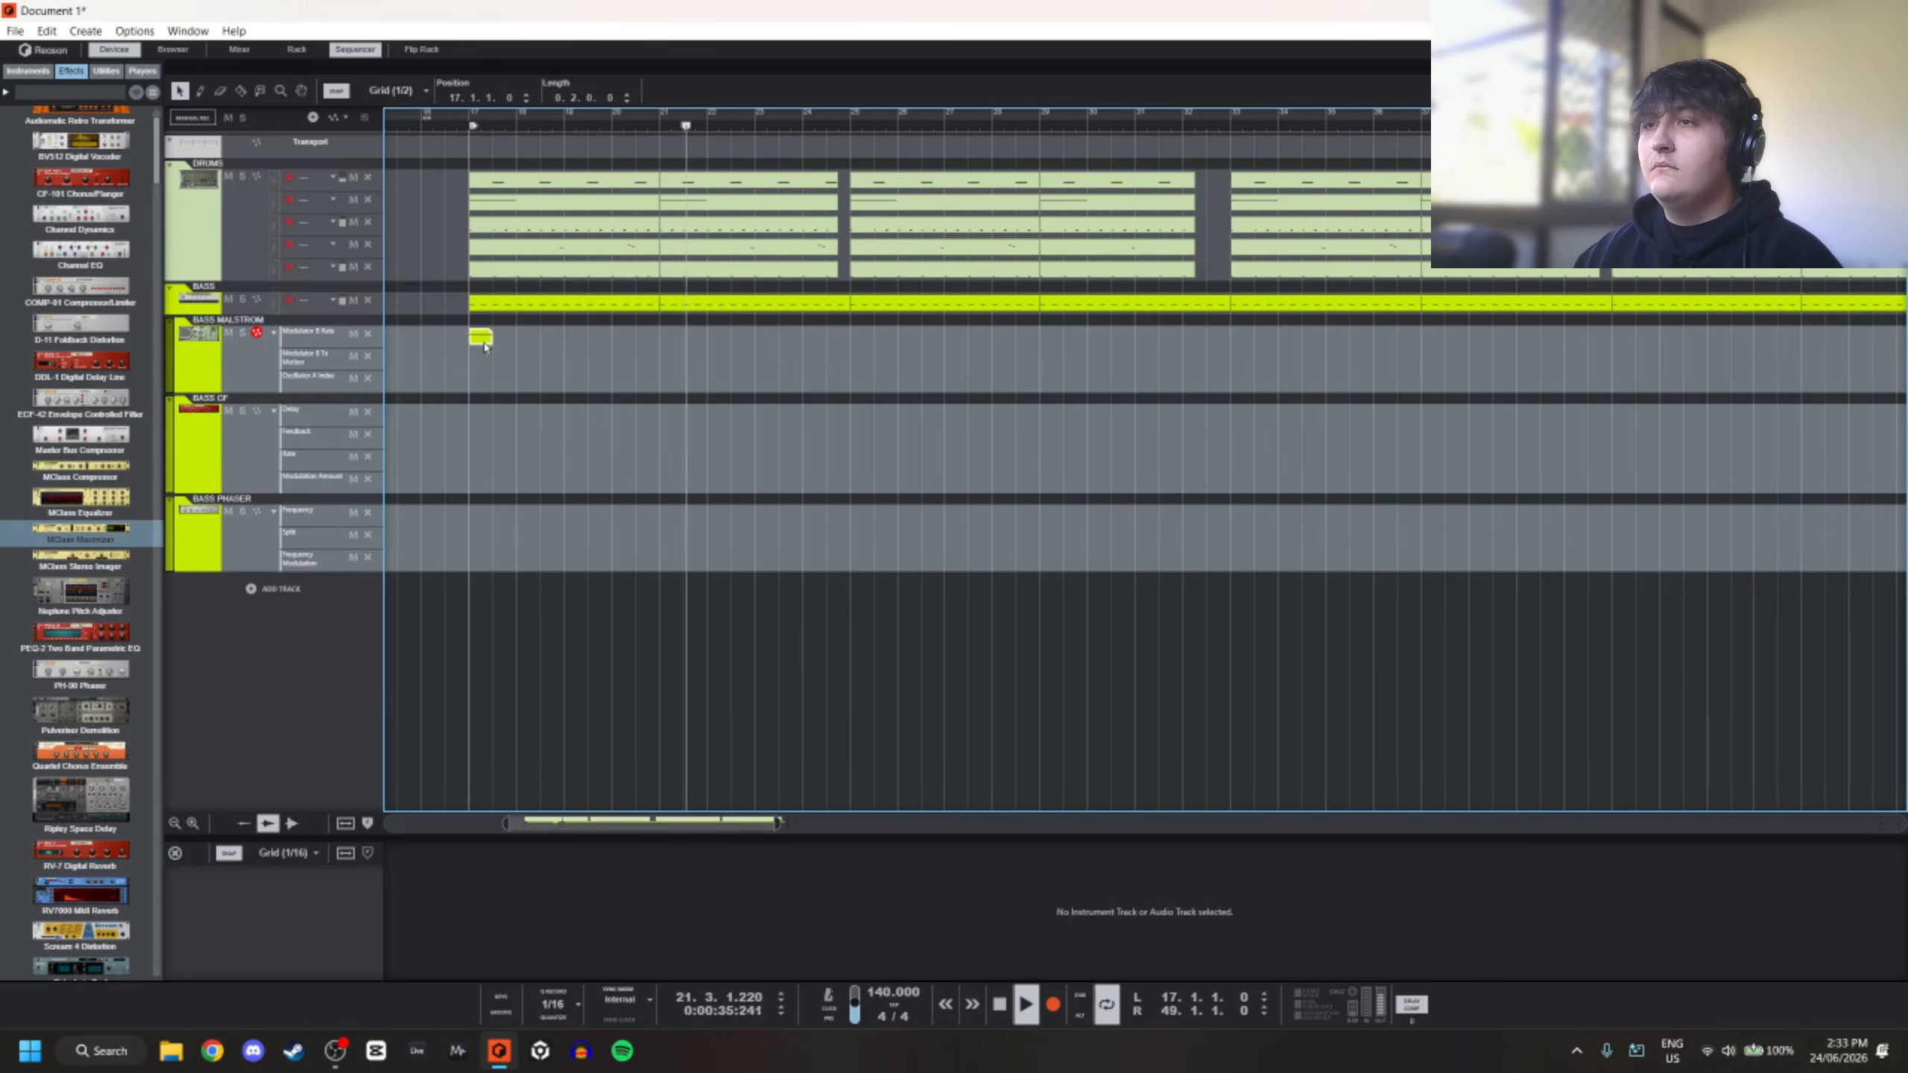
scroll(480, 181, up, 4)
scroll(473, 333, up, 2)
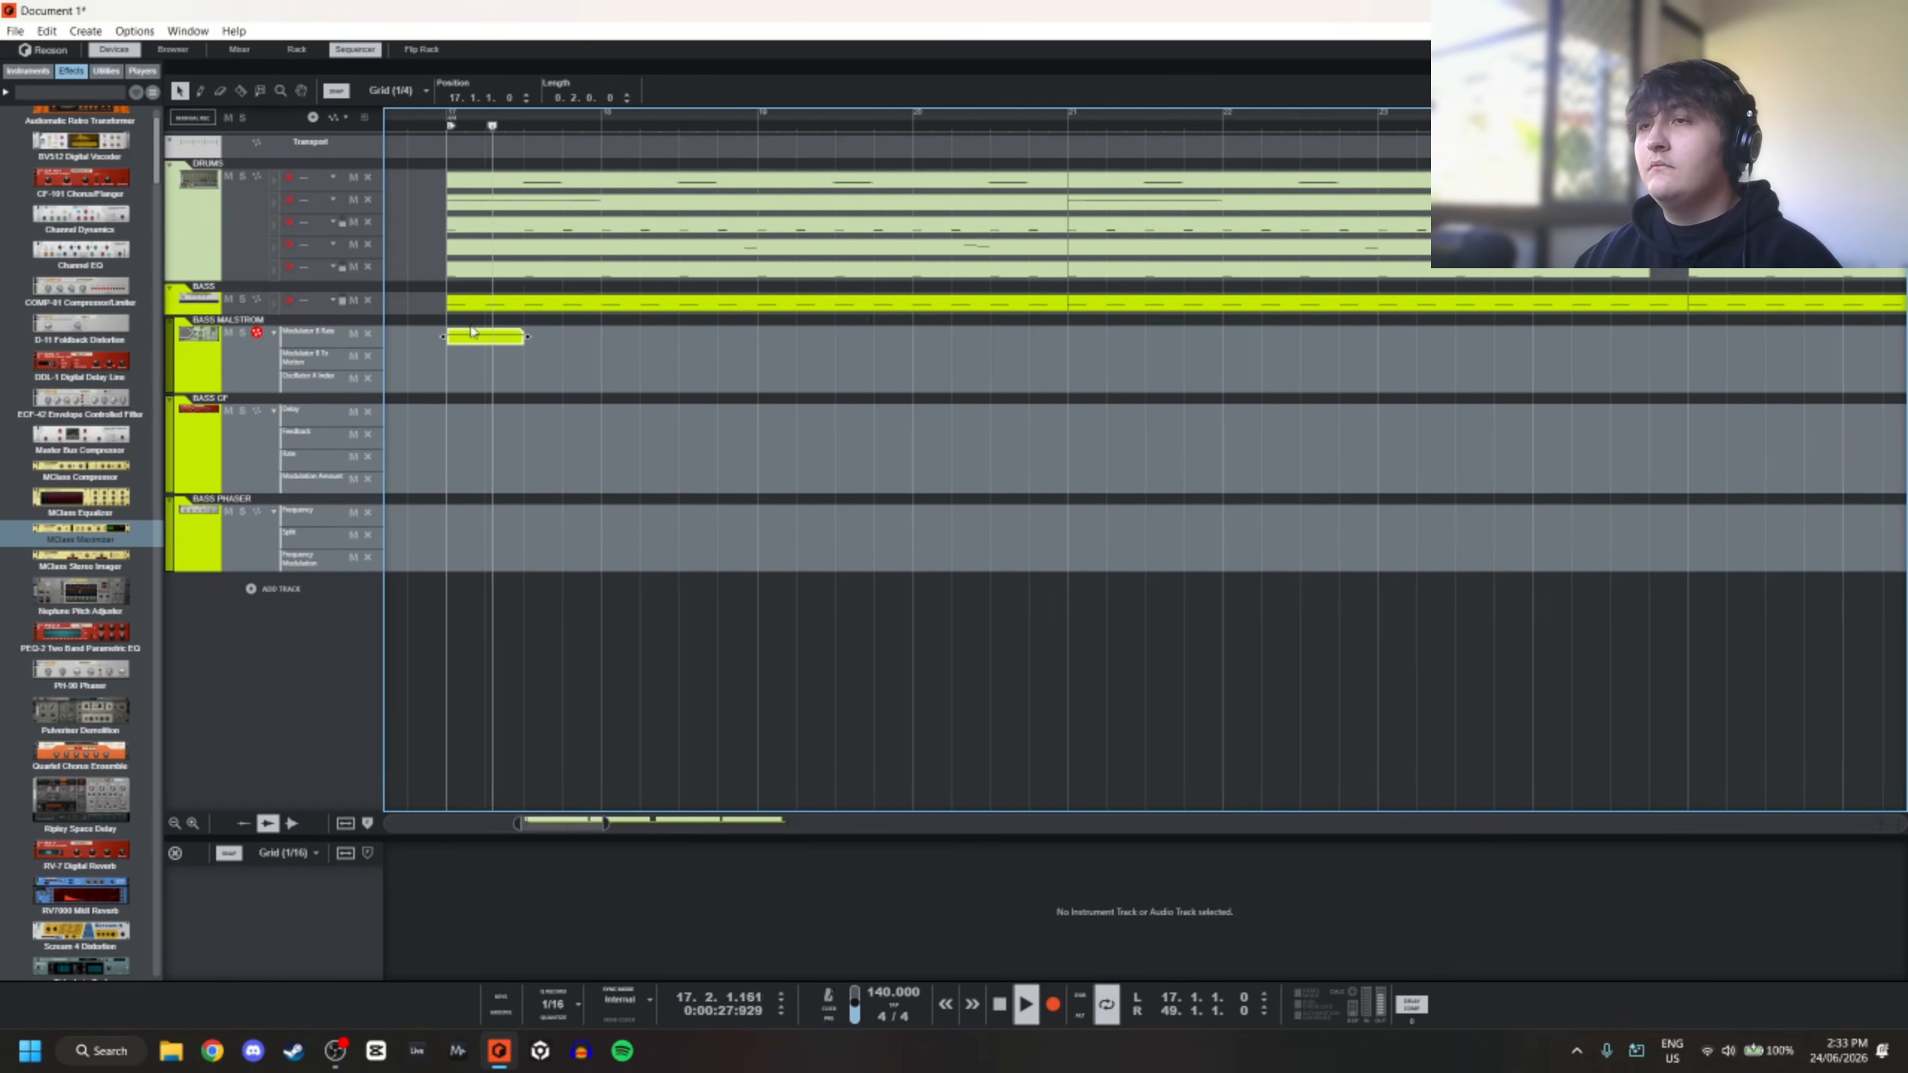
scroll(589, 144, down, 3)
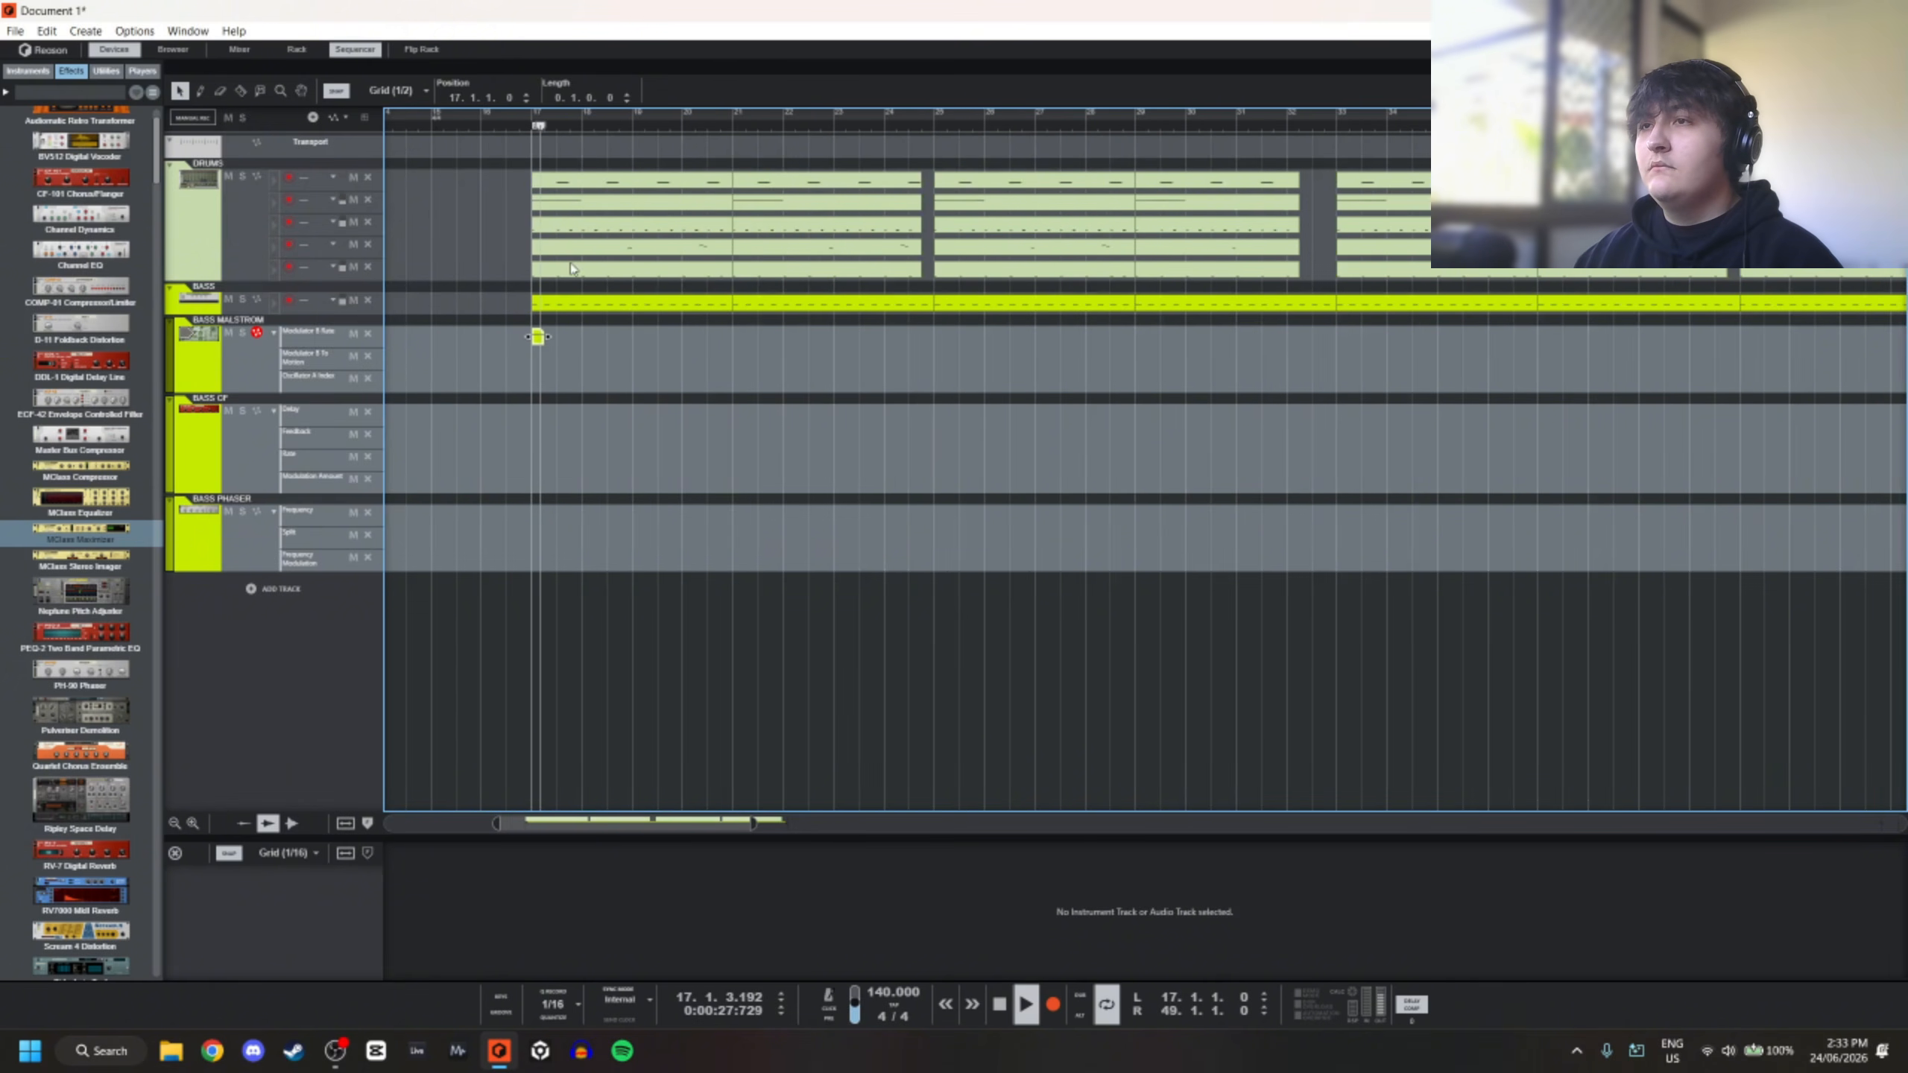
scroll(538, 344, up, 2)
Duplicate the Modulator B Rate clip every two bars from bar 17 through bar 47
drag(539, 344, 578, 350)
scroll(718, 343, down, 3)
scroll(729, 359, down, 4)
key(ctrl+d)
scroll(743, 356, up, 2)
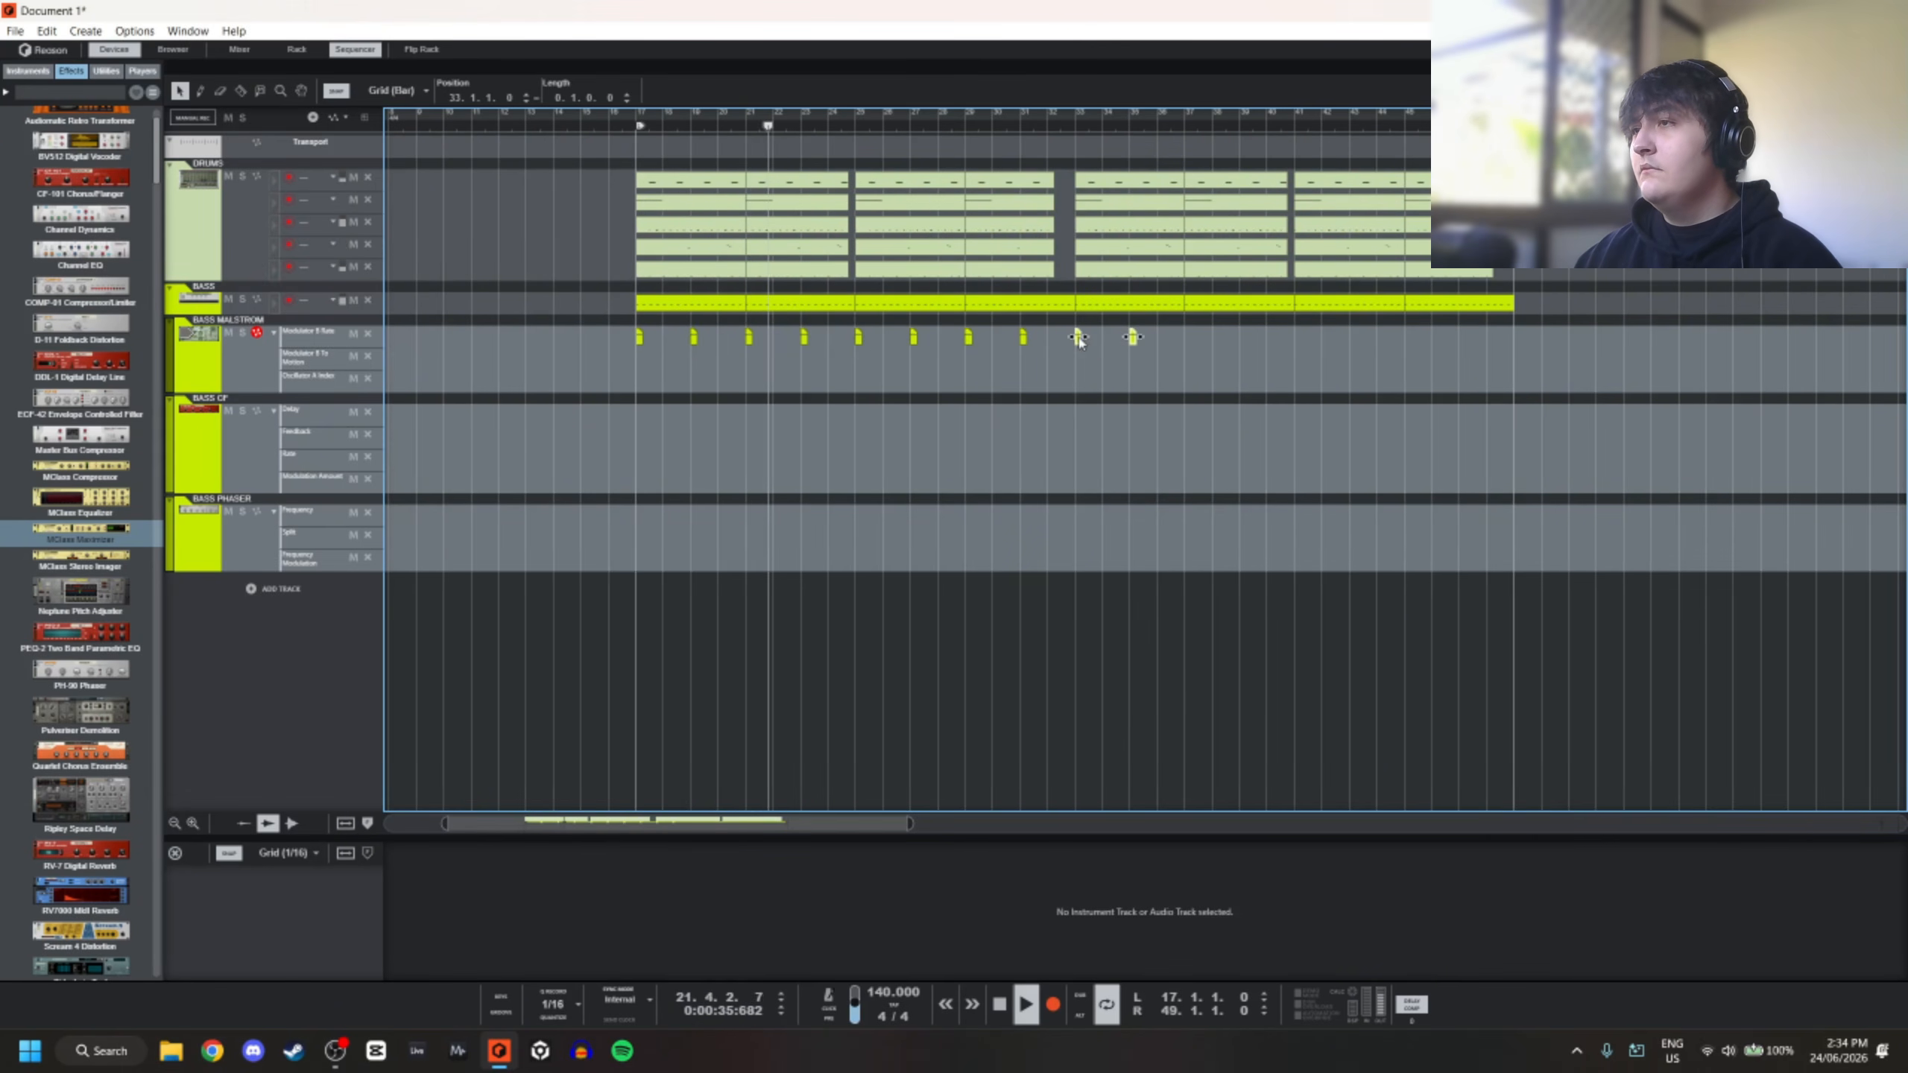
drag(1190, 344, 1405, 348)
scroll(776, 444, up, 2)
click(705, 461)
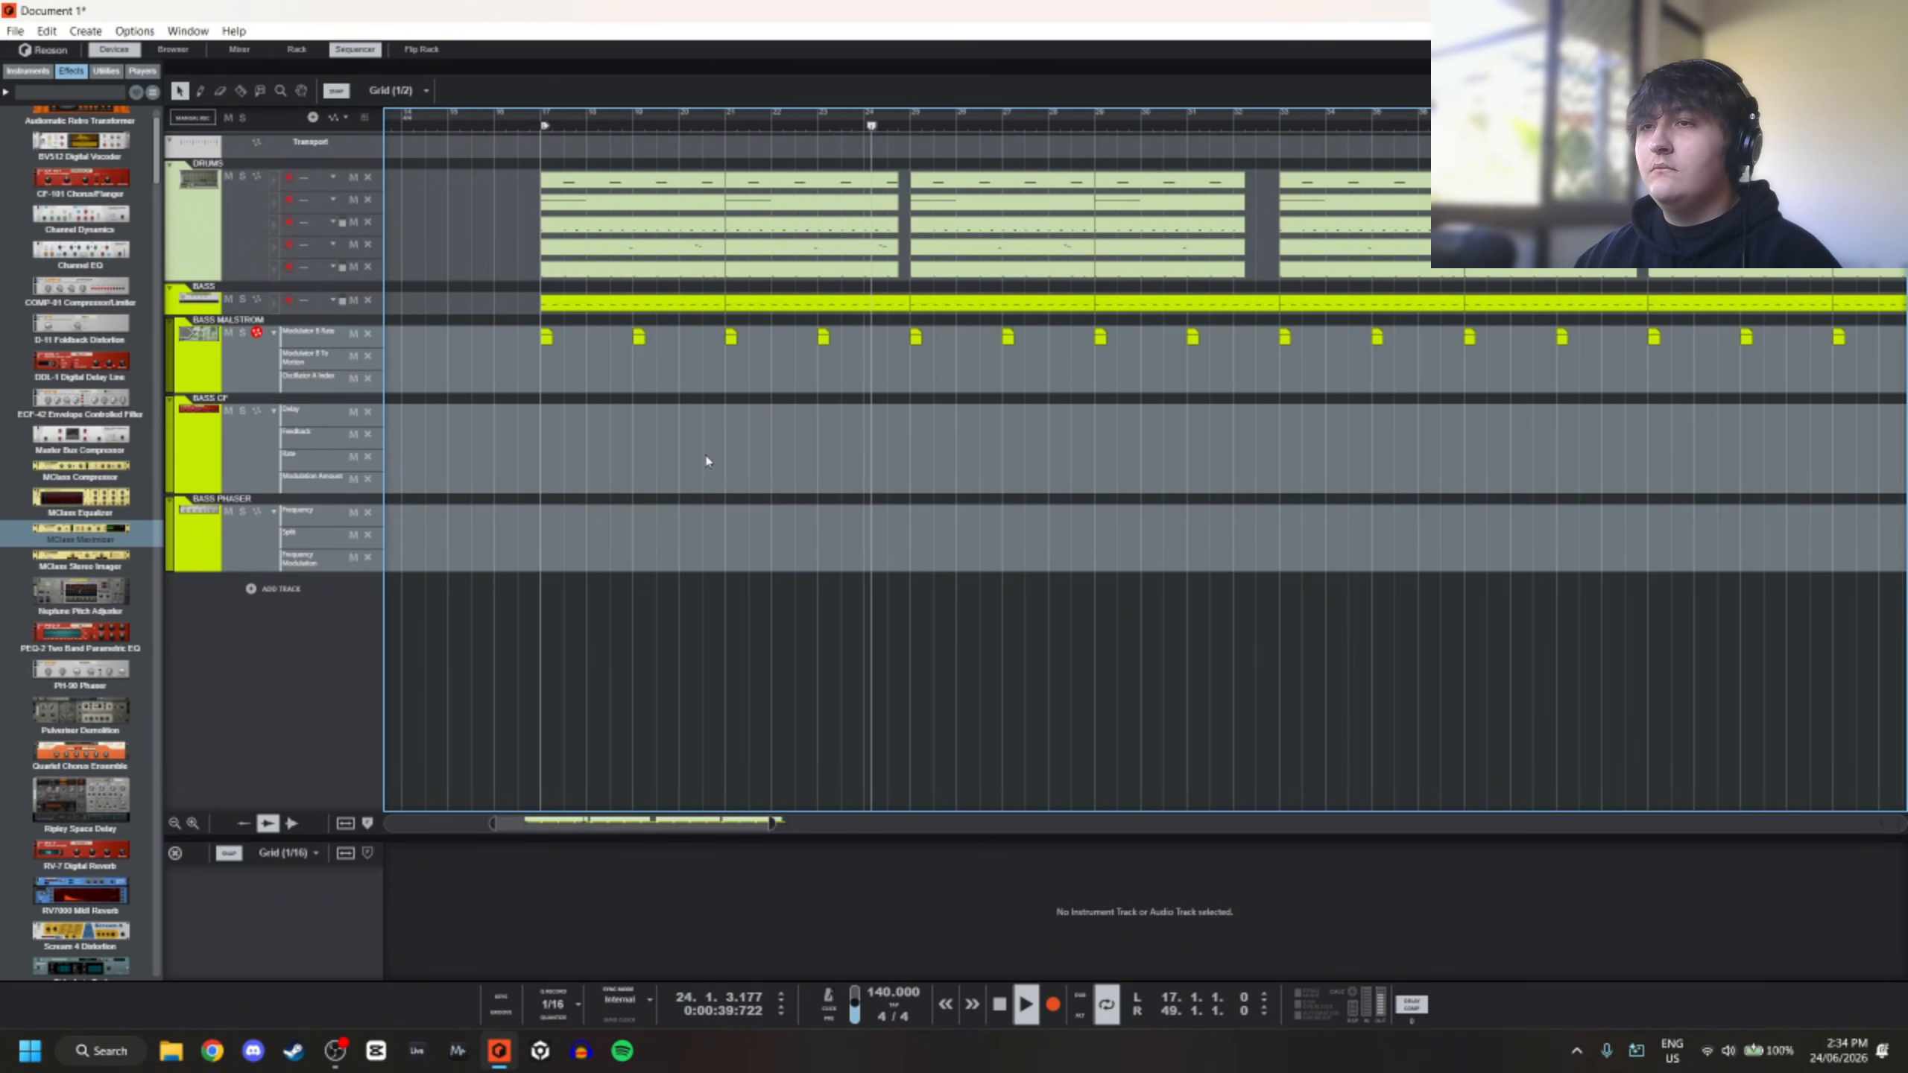
Create a half-bar Modulation Amount clip at bar 25 on the BASS CF track, set its value to 106 and play back
double_click(920, 416)
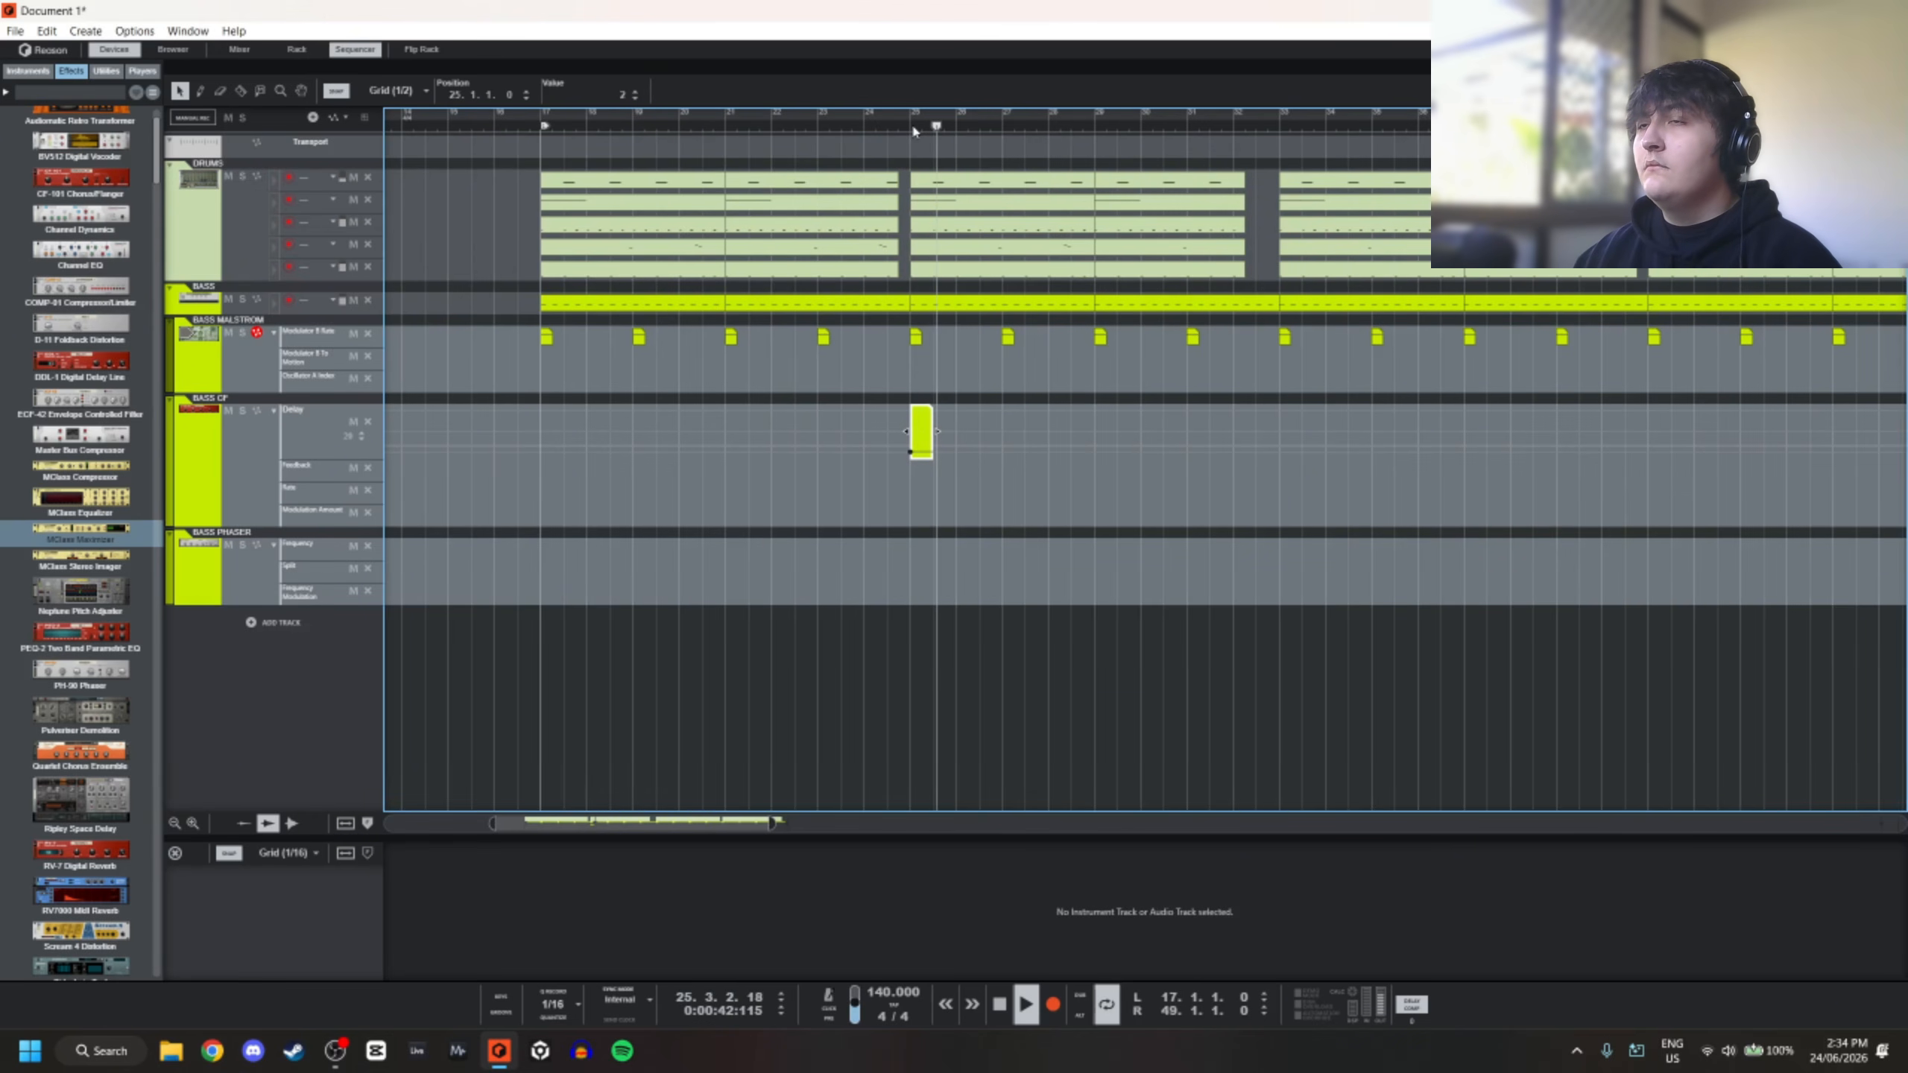
key(Delete)
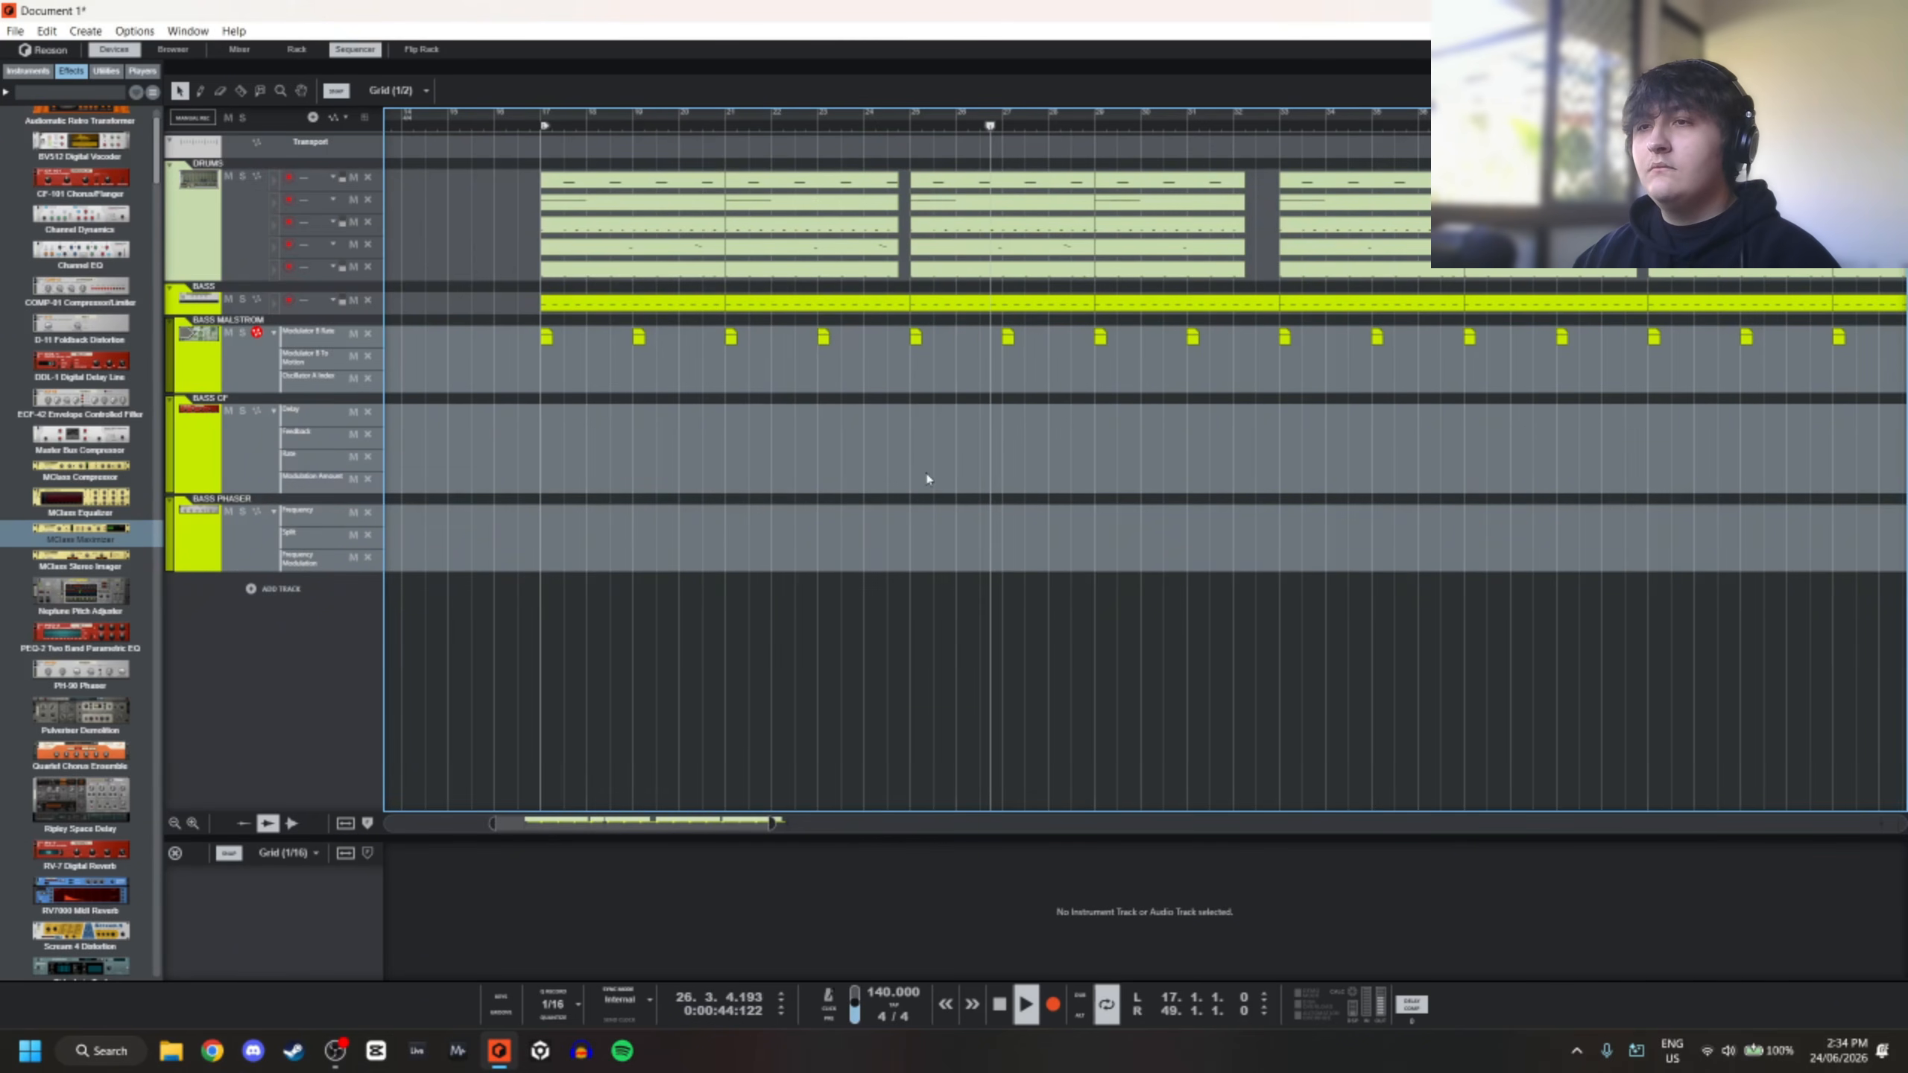
double_click(936, 494)
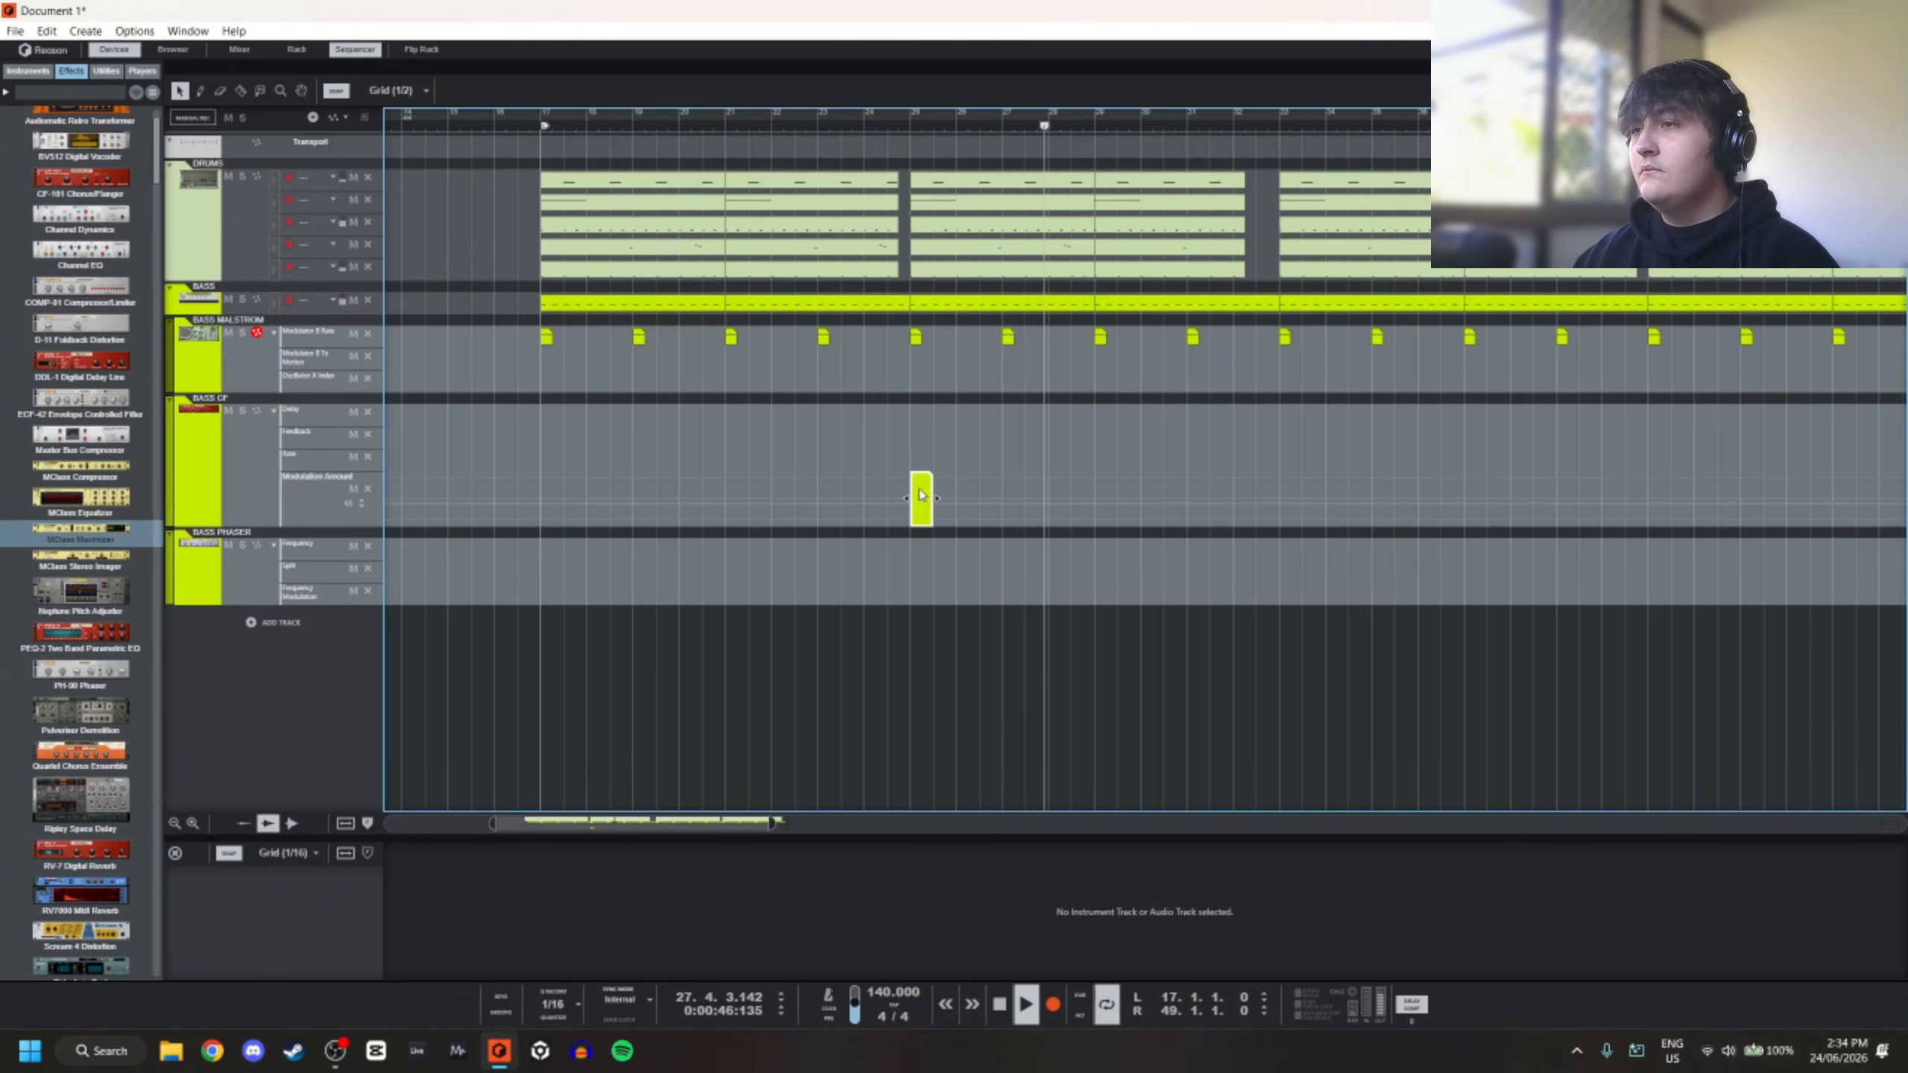
click(895, 130)
key(space)
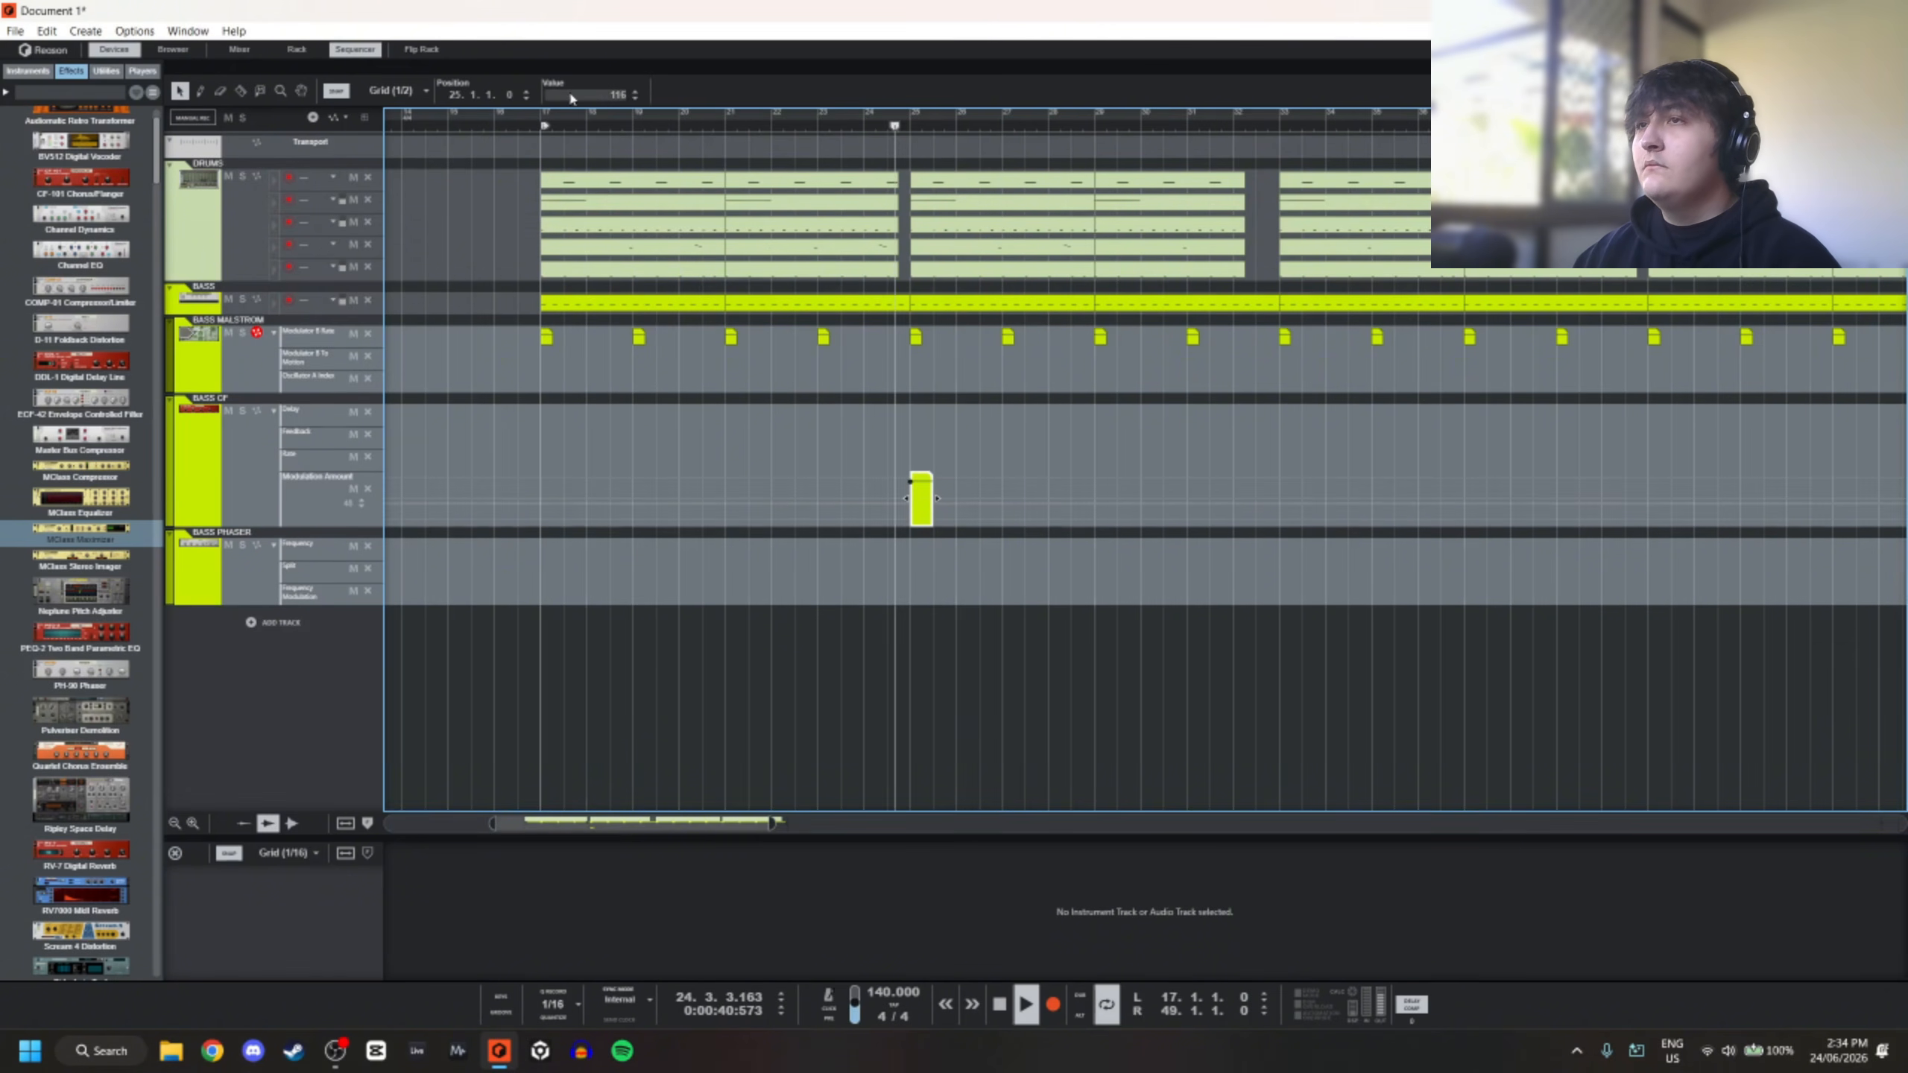
key(KP_1)
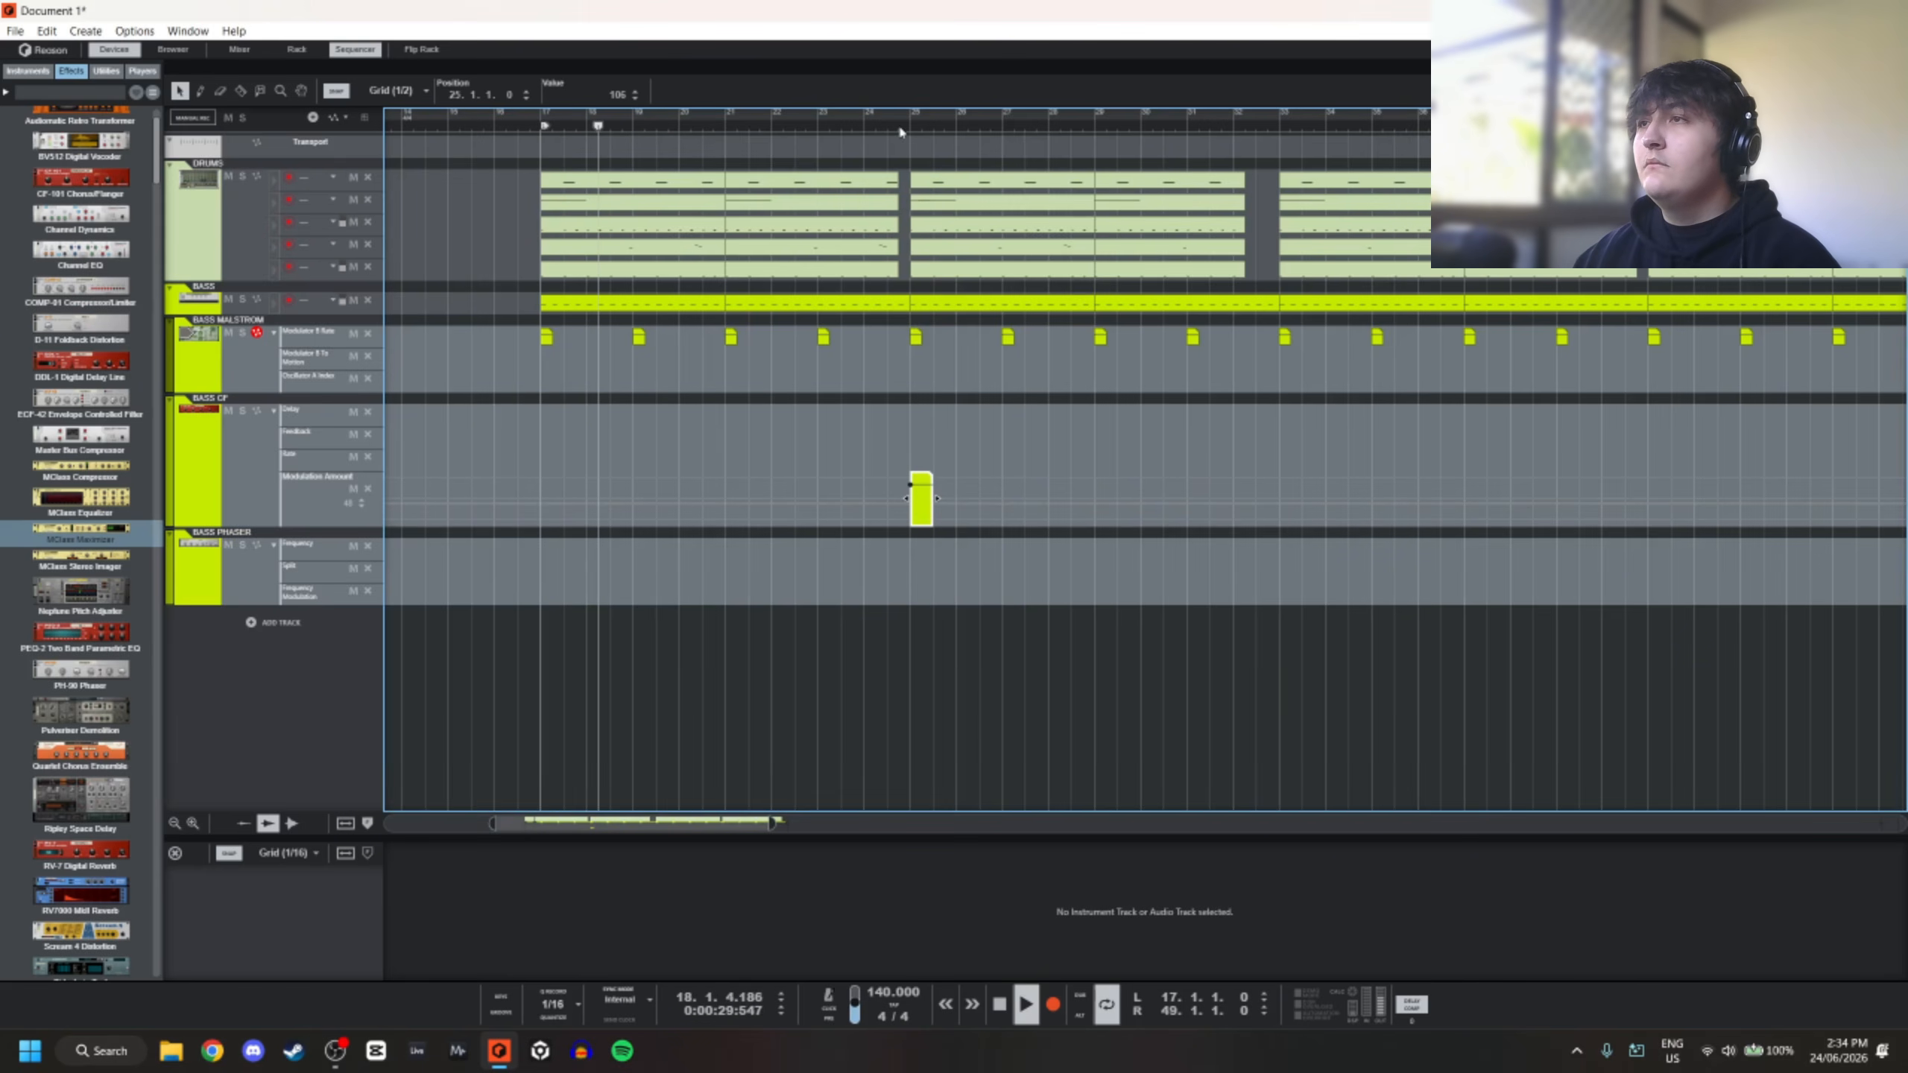
key(space)
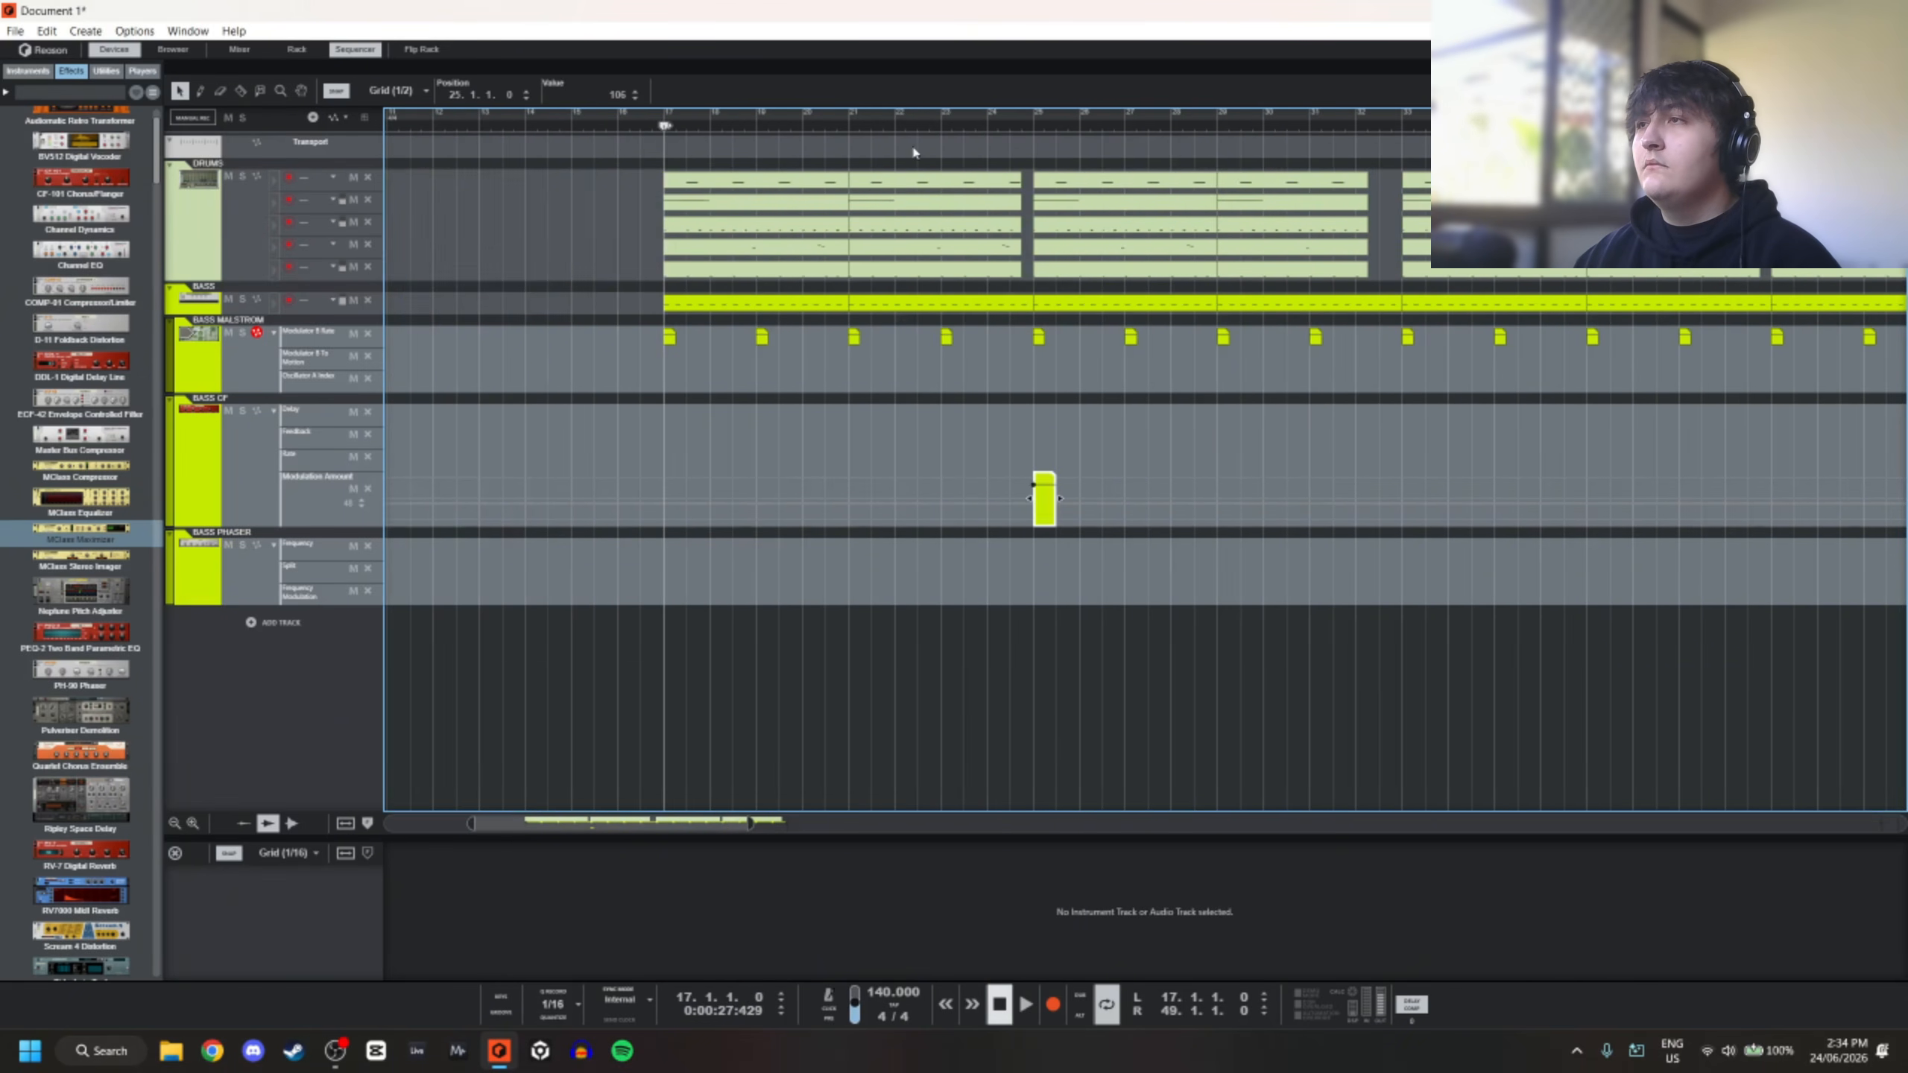
Create a half-bar Feedback clip at bar 25 on the BASS CF track and set its value to -60
key(space)
scroll(1142, 444, up, 1)
click(960, 444)
key(space)
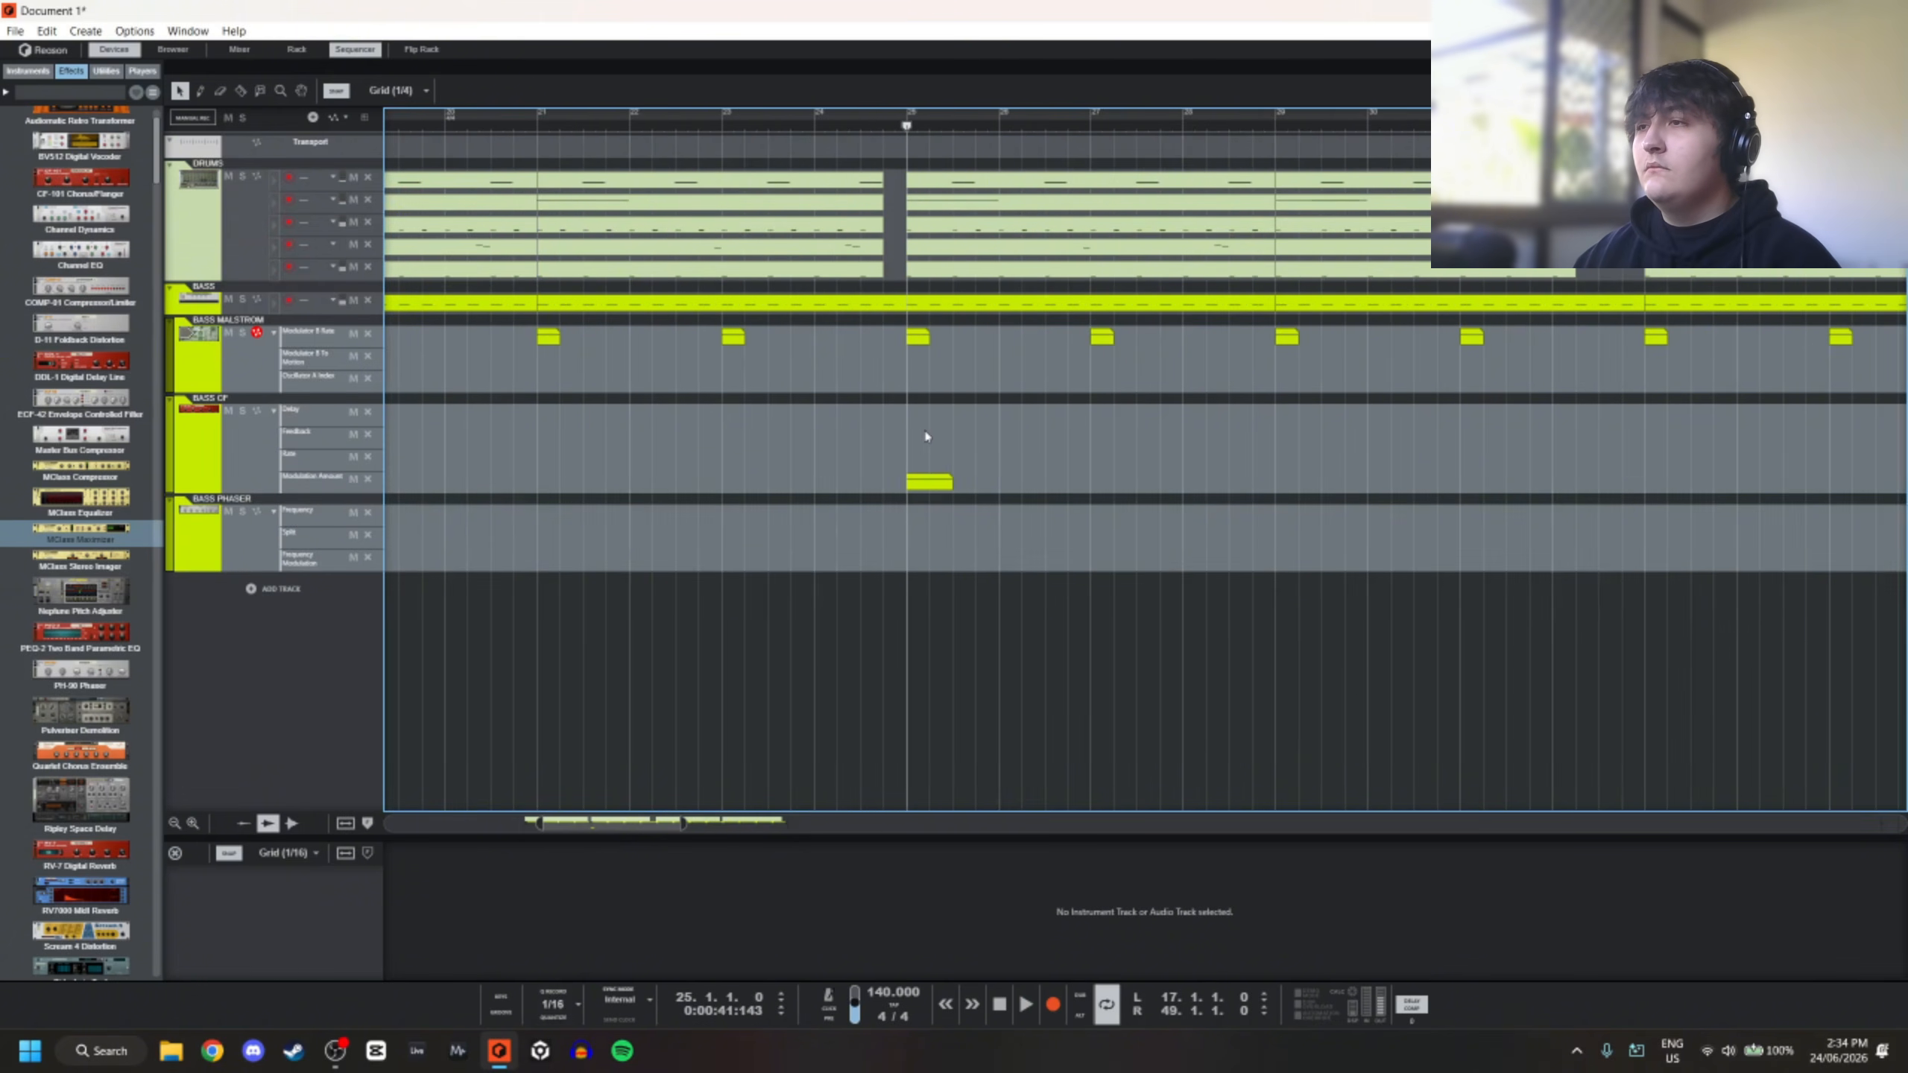
double_click(925, 437)
click(910, 479)
key(space)
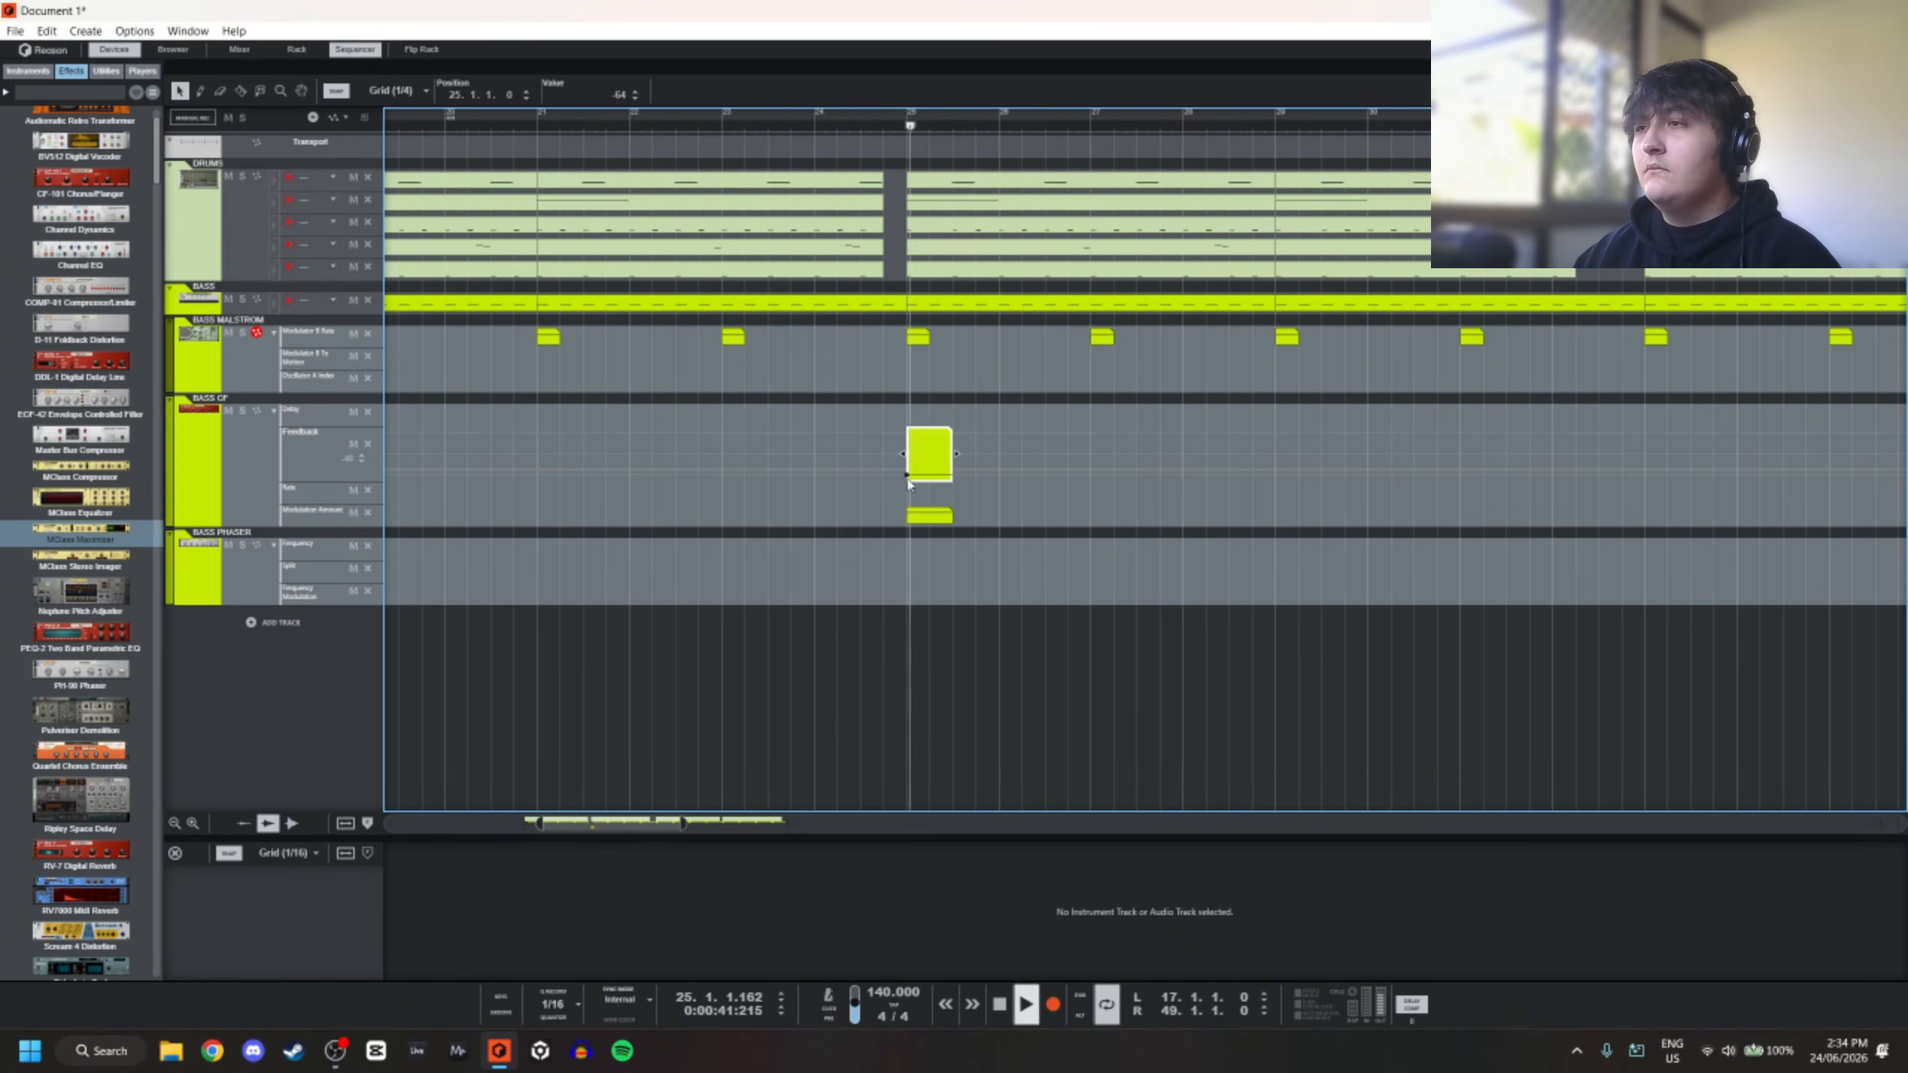
key(space)
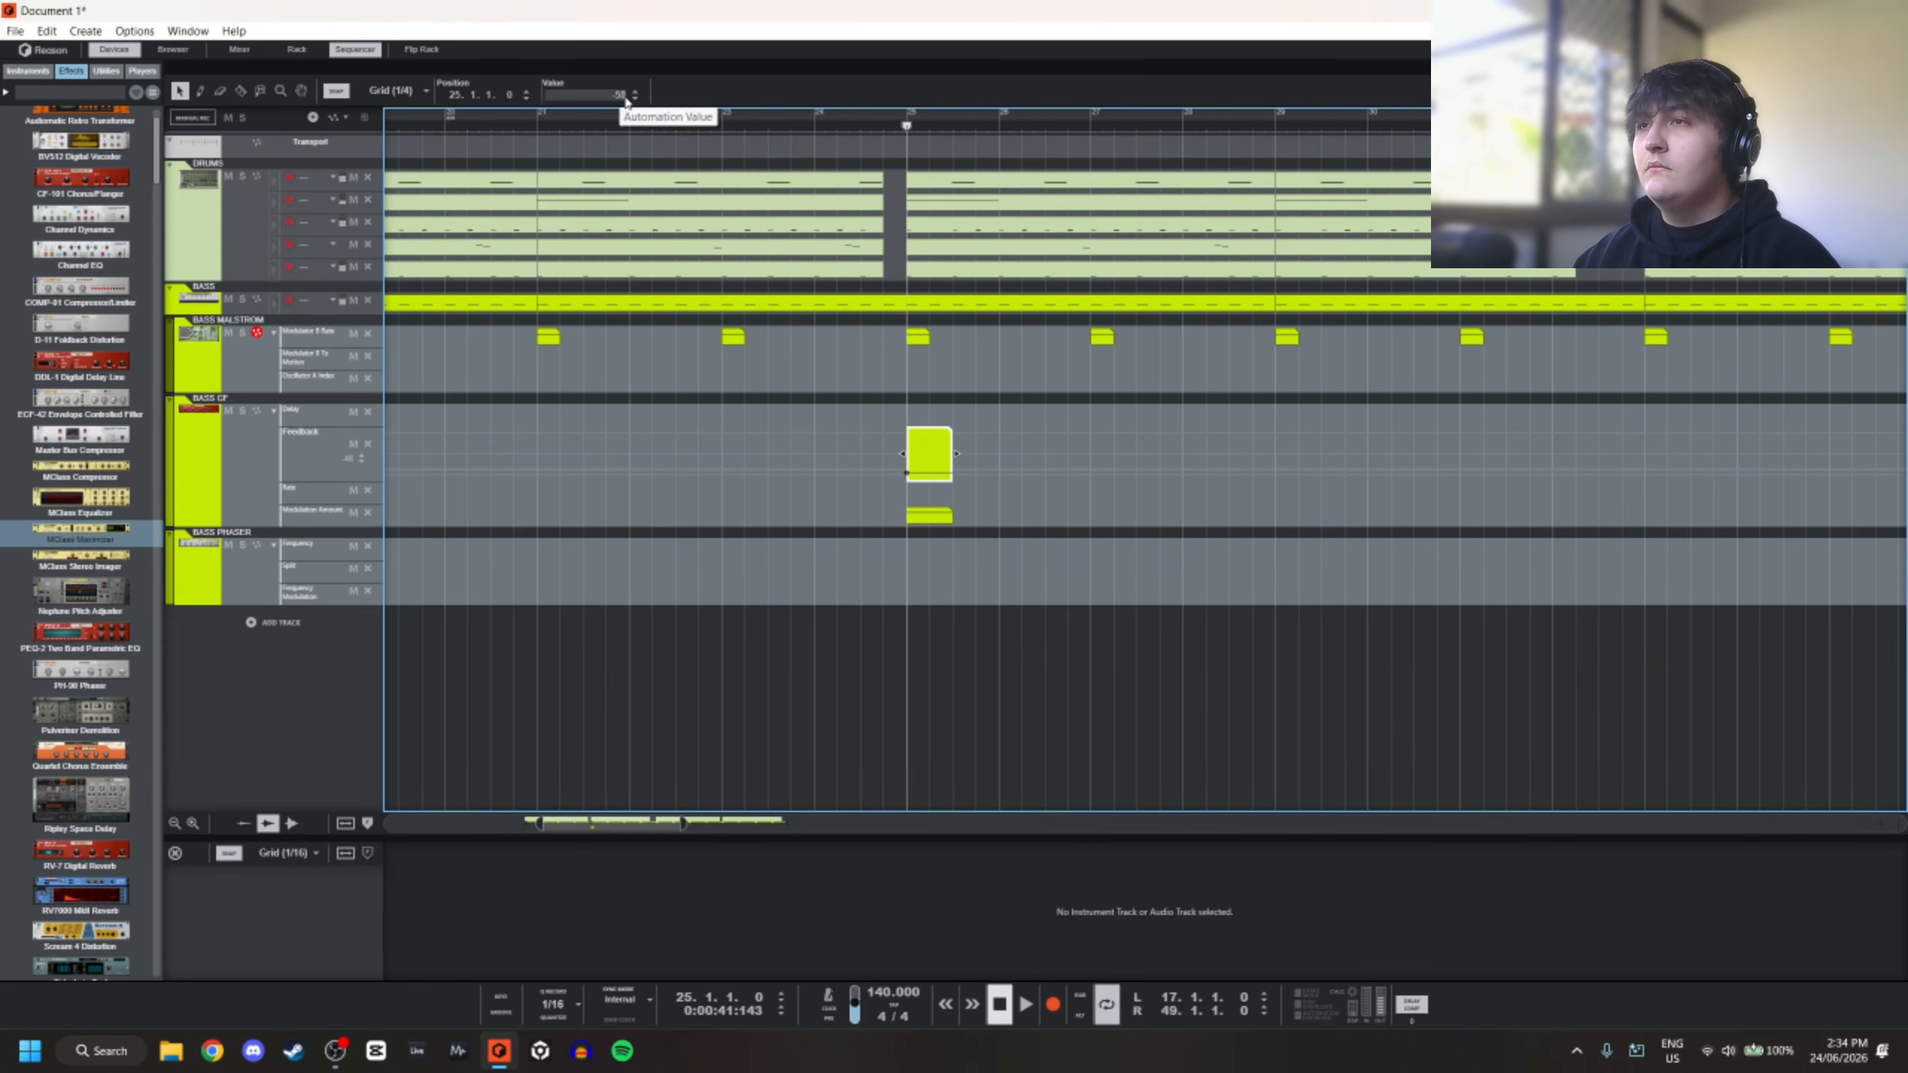
key(space)
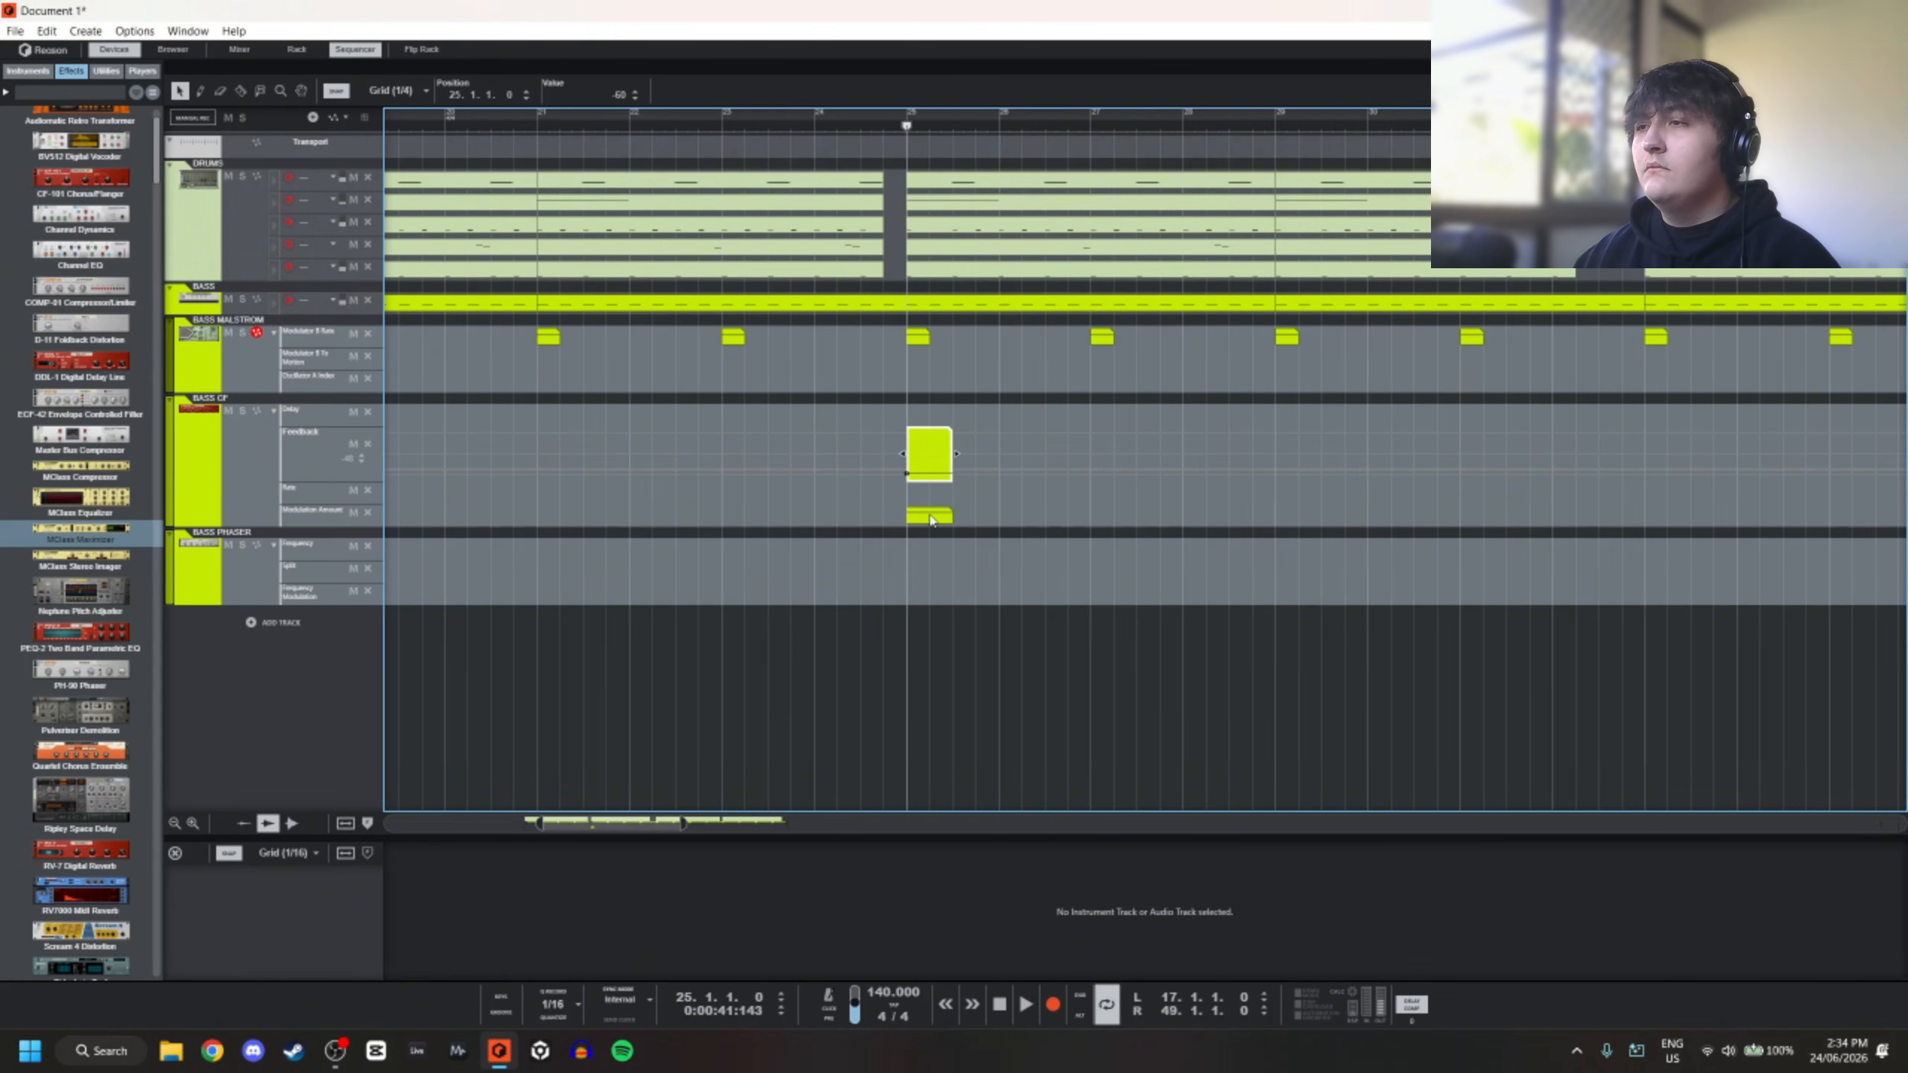
Reopen the Modulation Amount clip at bar 25 to fine-tune its value and play it back
click(930, 518)
drag(930, 509, 892, 483)
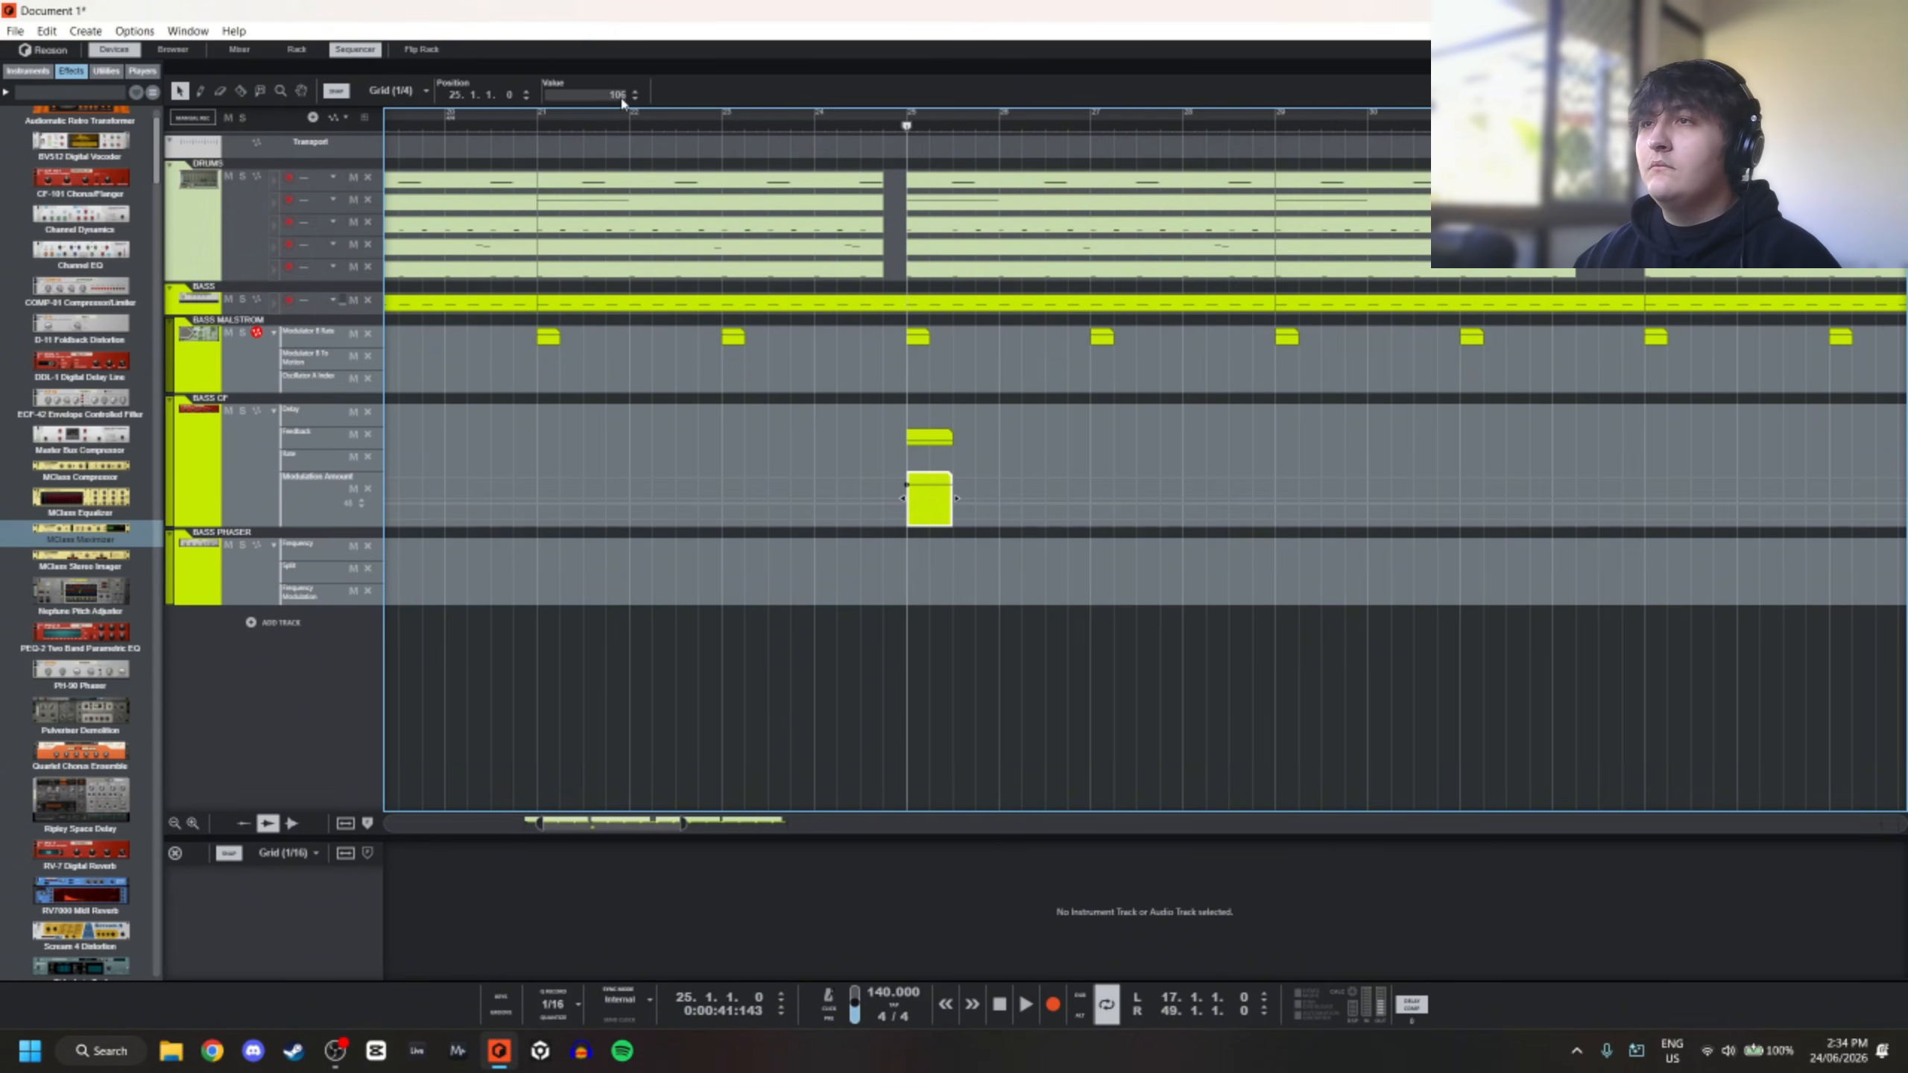
key(space)
Set the Feedback clip's value at bar 25 to -55 and listen to the result
click(937, 437)
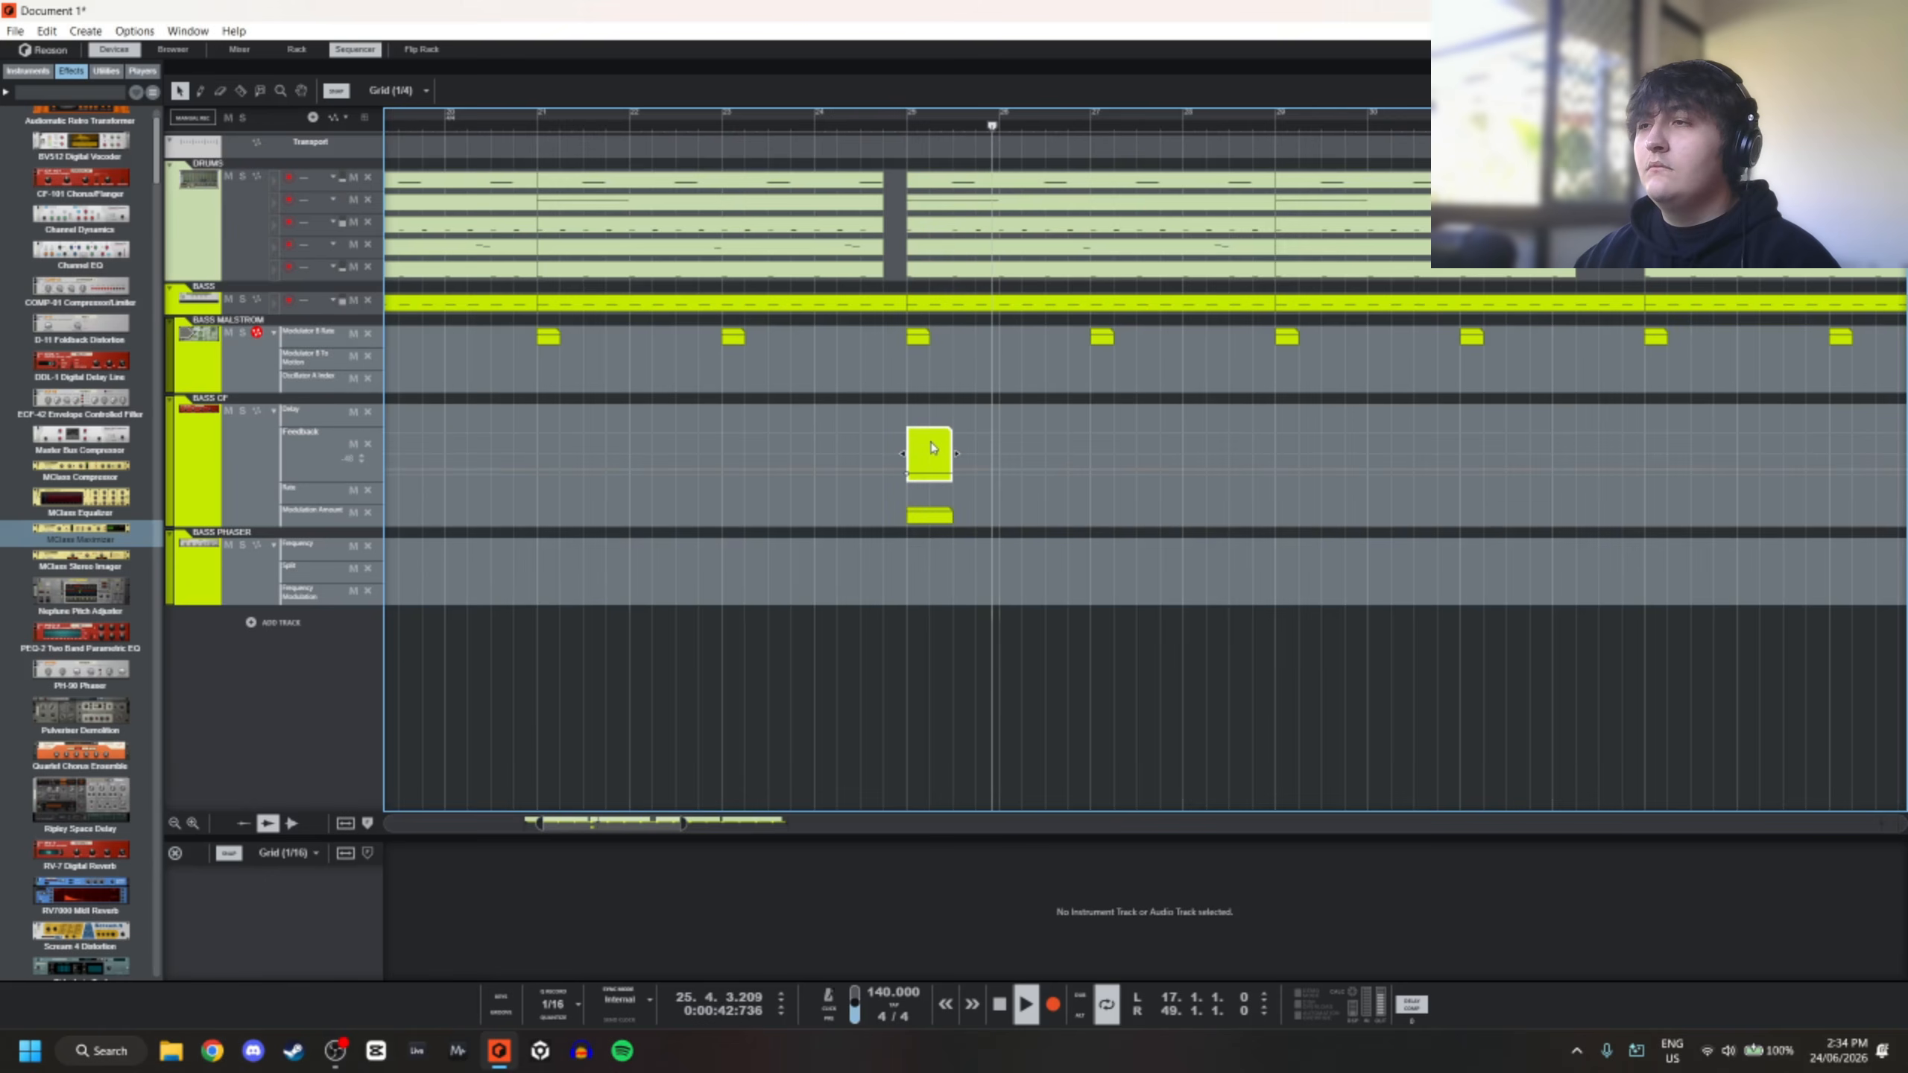
click(634, 92)
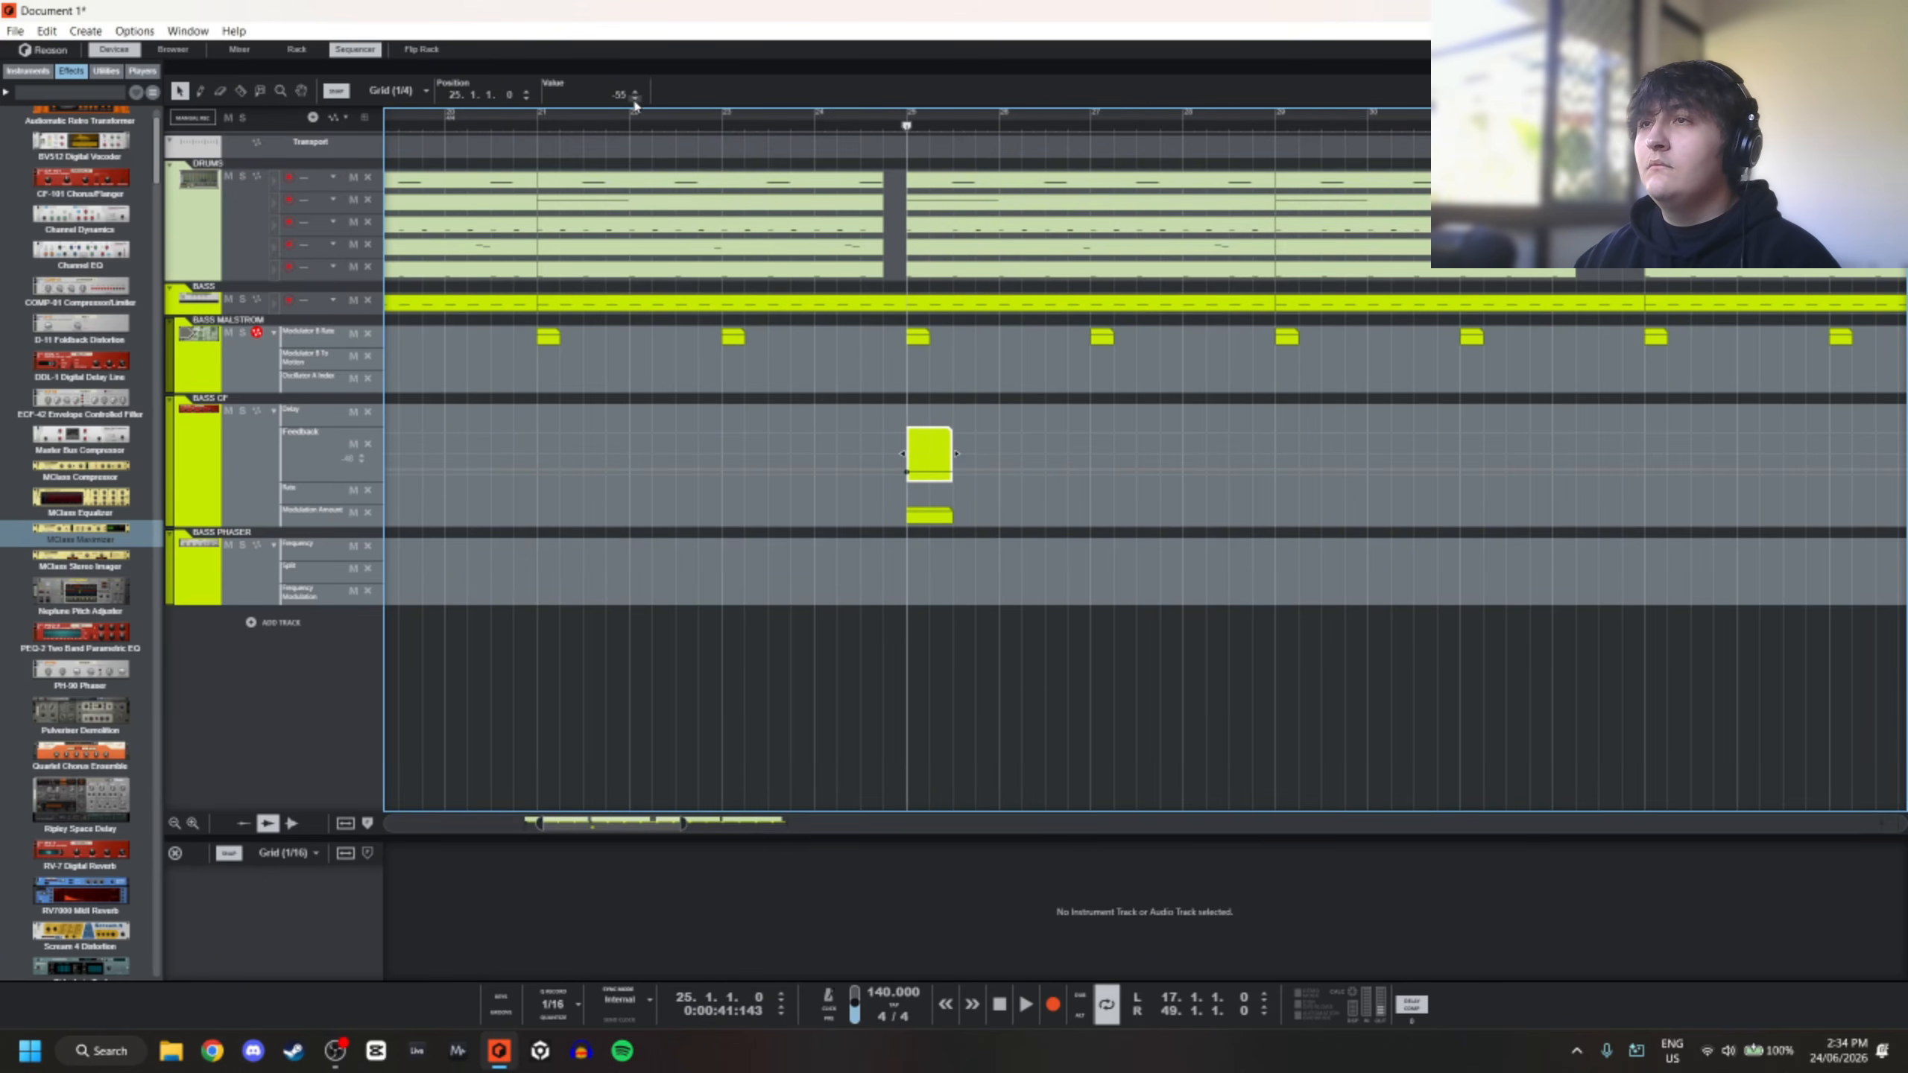
key(space)
key(space)
click(746, 504)
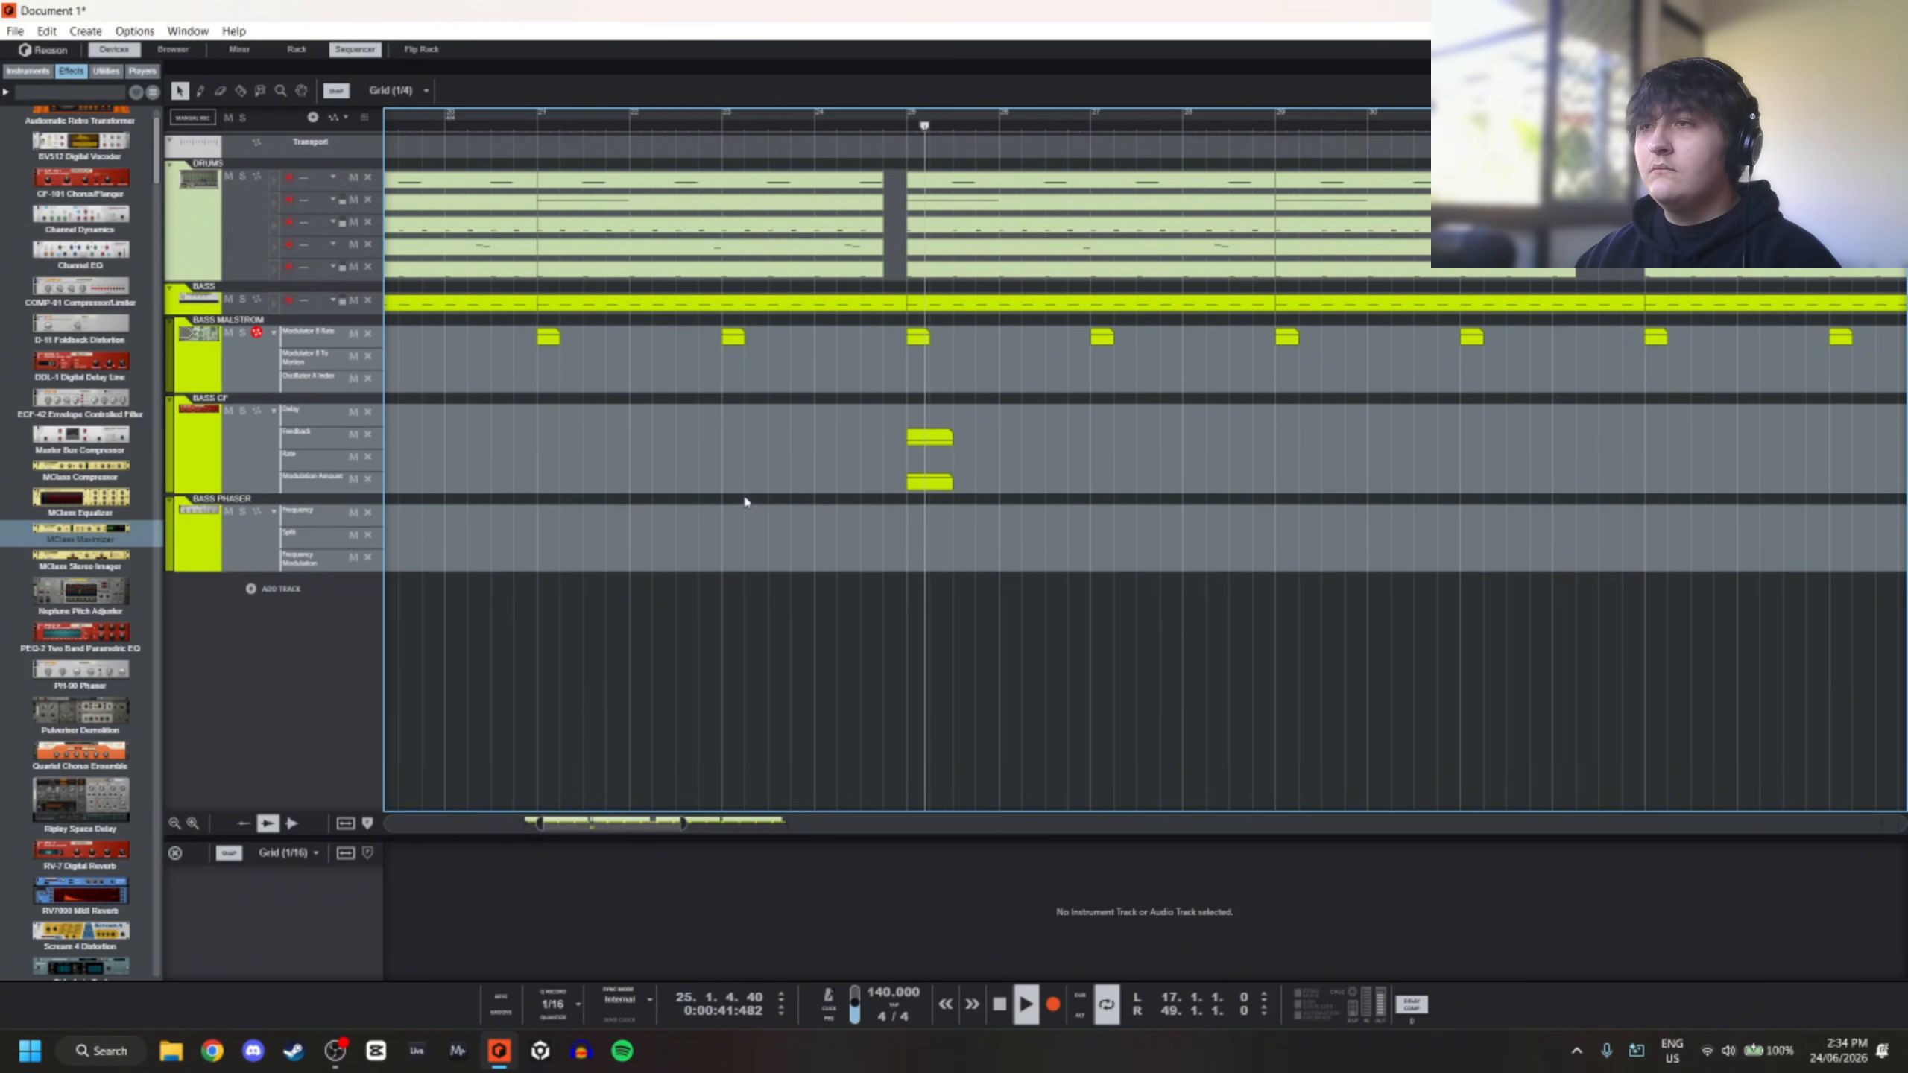
Place the Feedback and Modulation Amount clips at bar 17 and repeat them every four bars through bar 29
scroll(924, 444, down, 2)
click(924, 439)
shift+click(924, 485)
drag(924, 485, 670, 438)
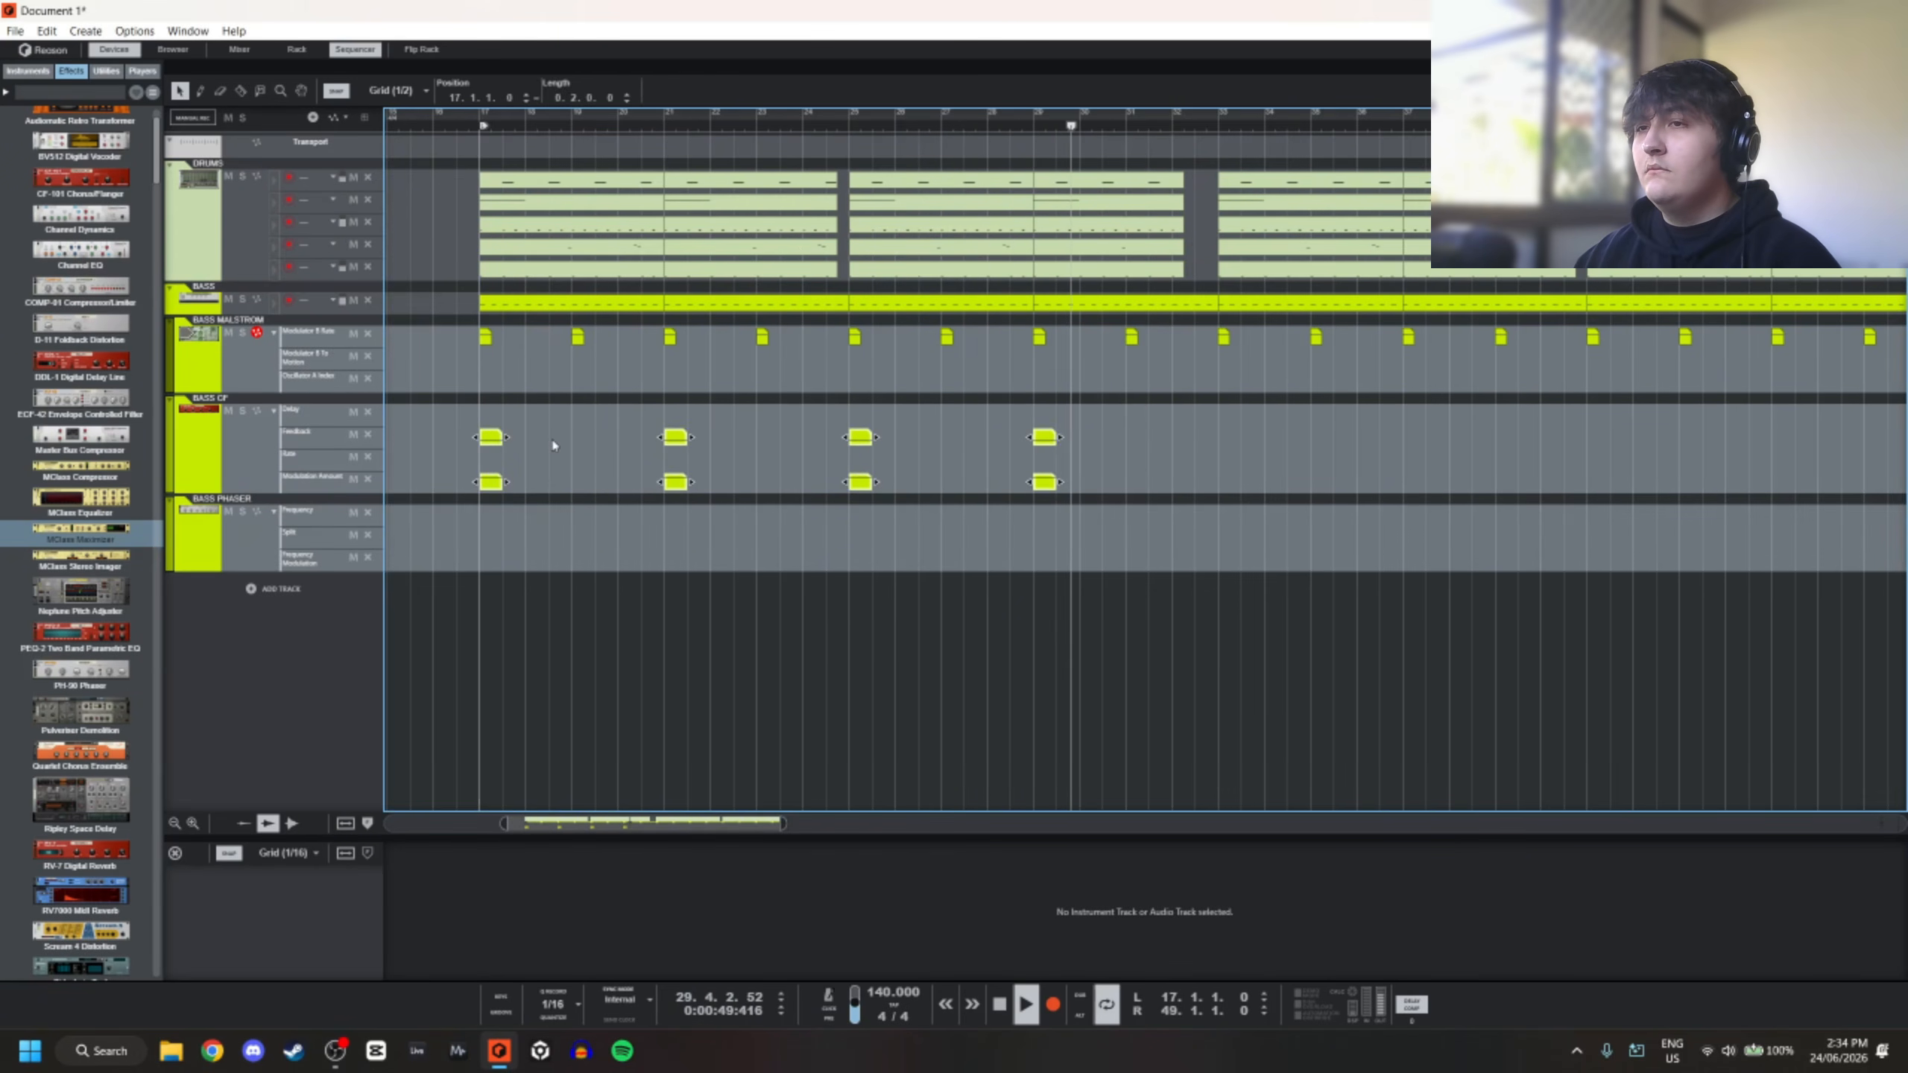
Delete all Feedback clips and remove the Feedback lane from the BASS CF track
drag(448, 412, 1099, 451)
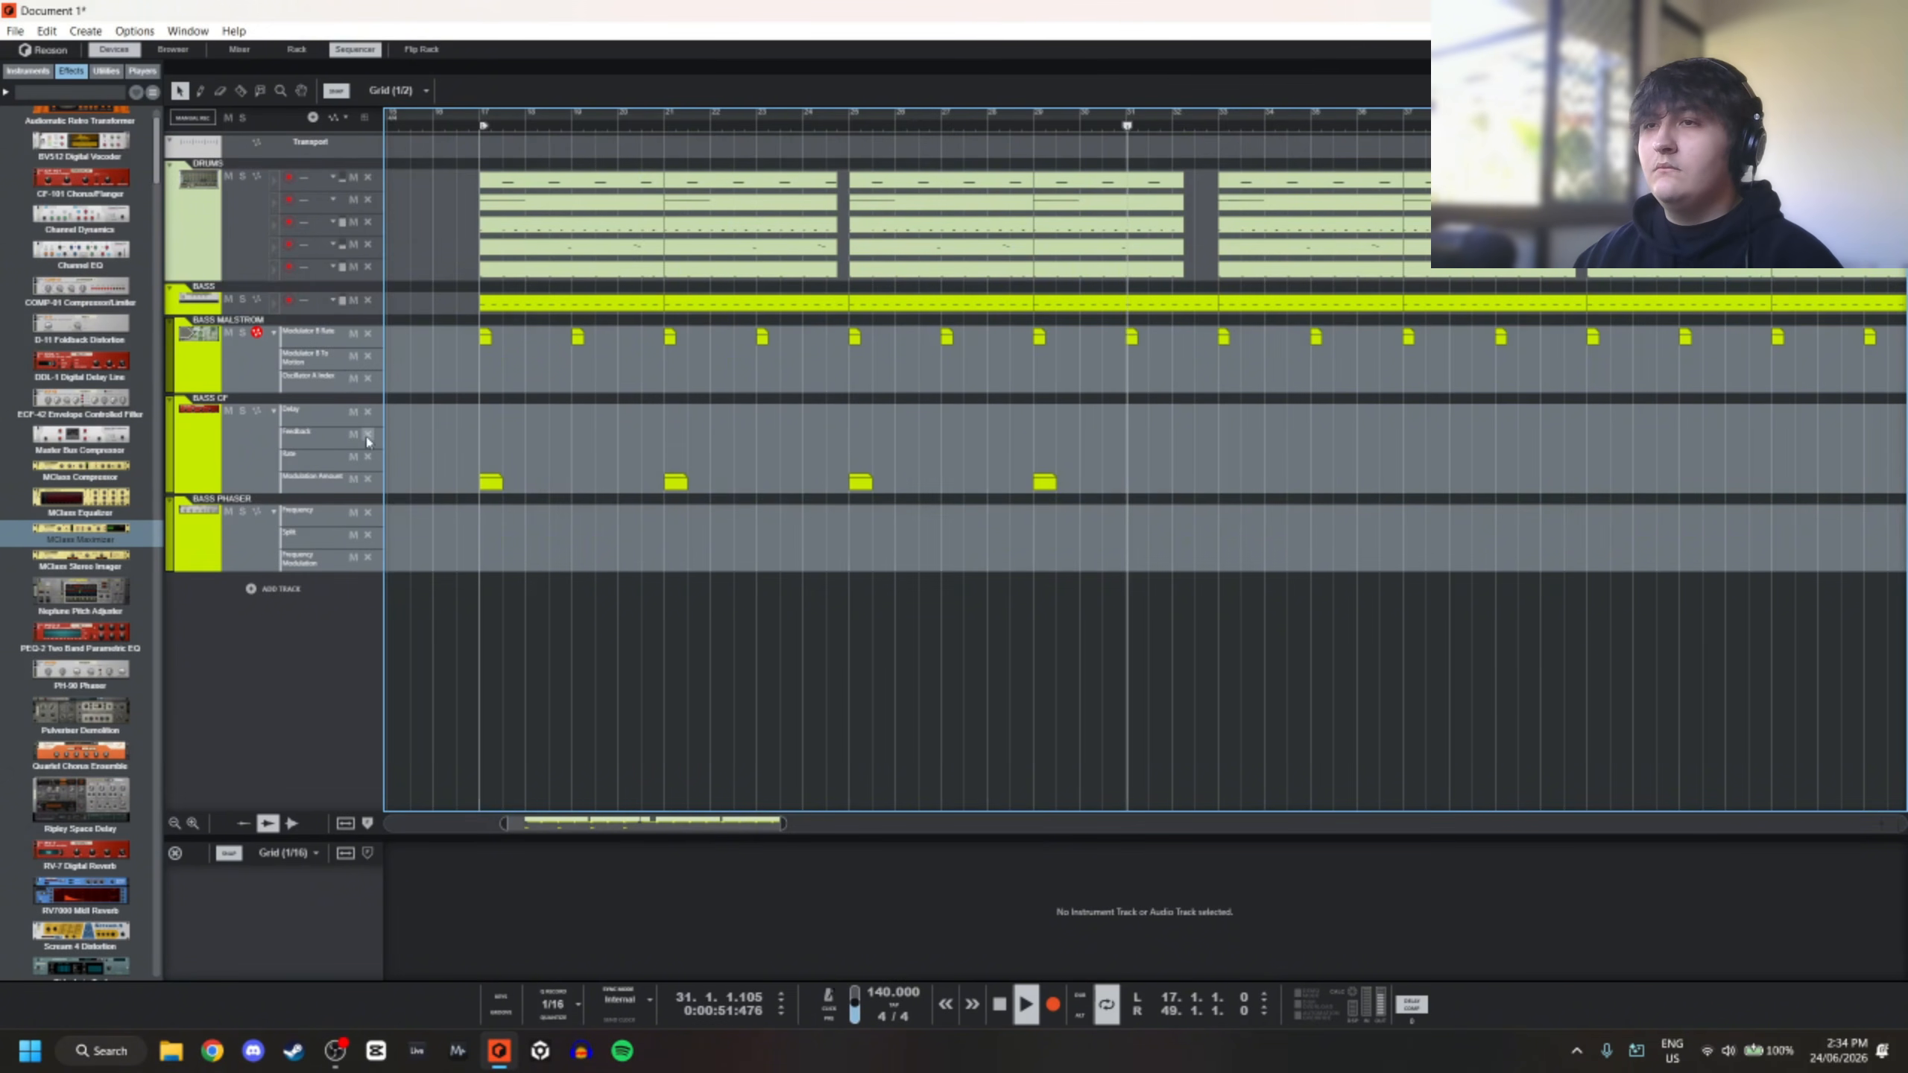
key(Delete)
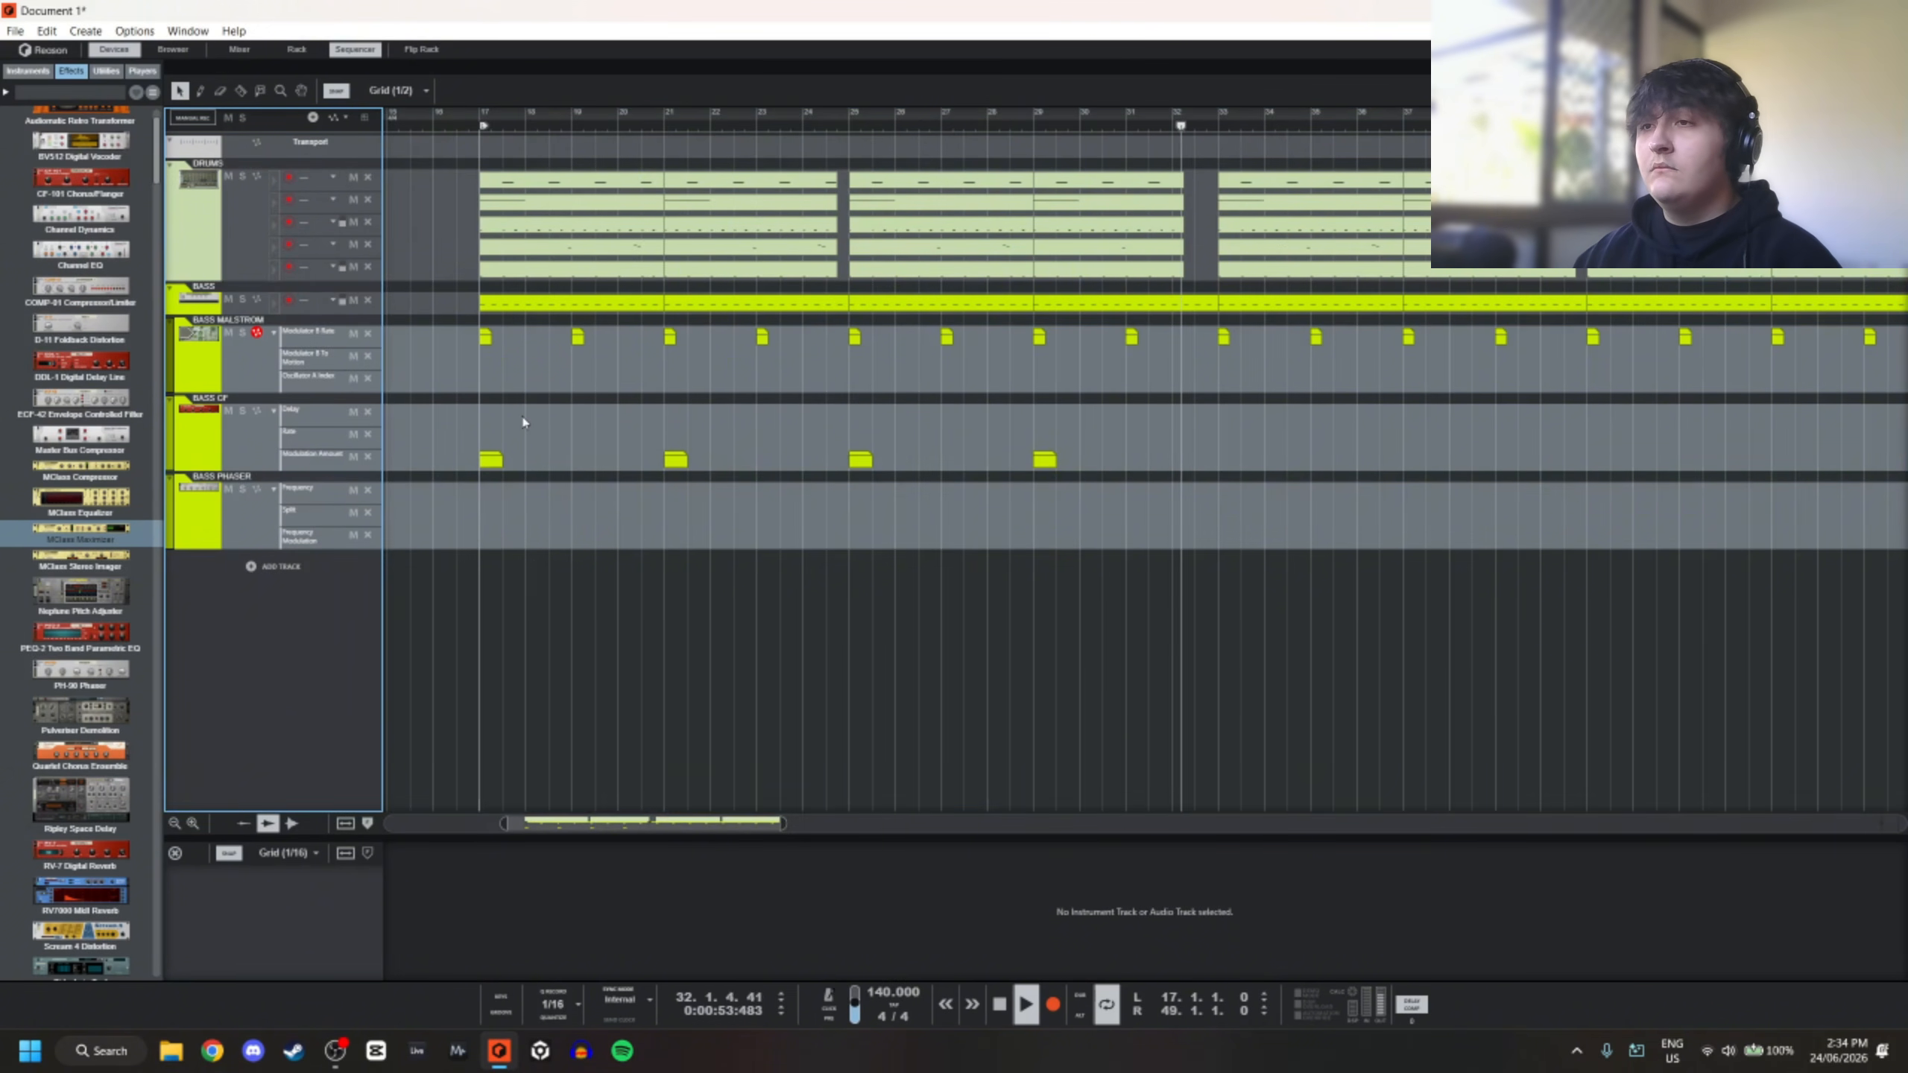
Create a Delay automation clip about 2.5 bars long at bar 17 on BASS CF and raise its value to 80
double_click(487, 419)
drag(509, 434, 599, 436)
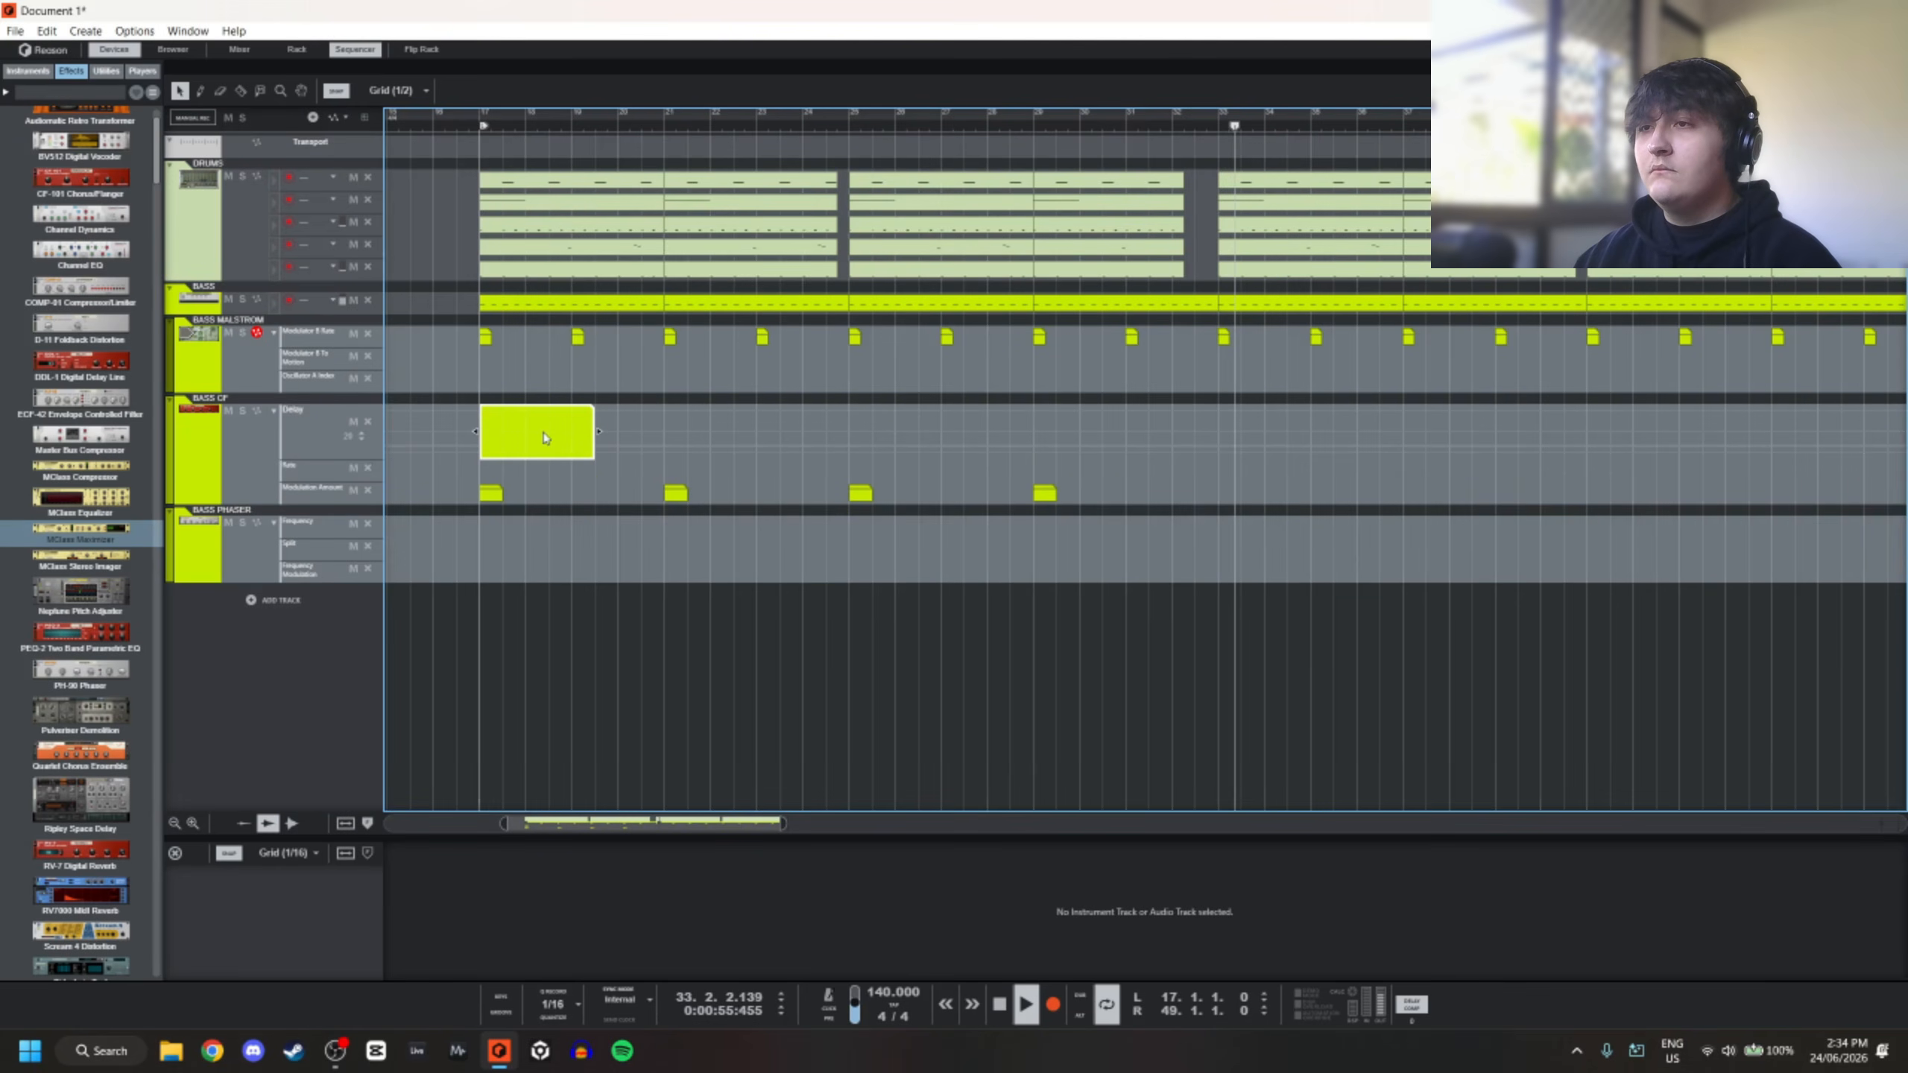
double_click(487, 431)
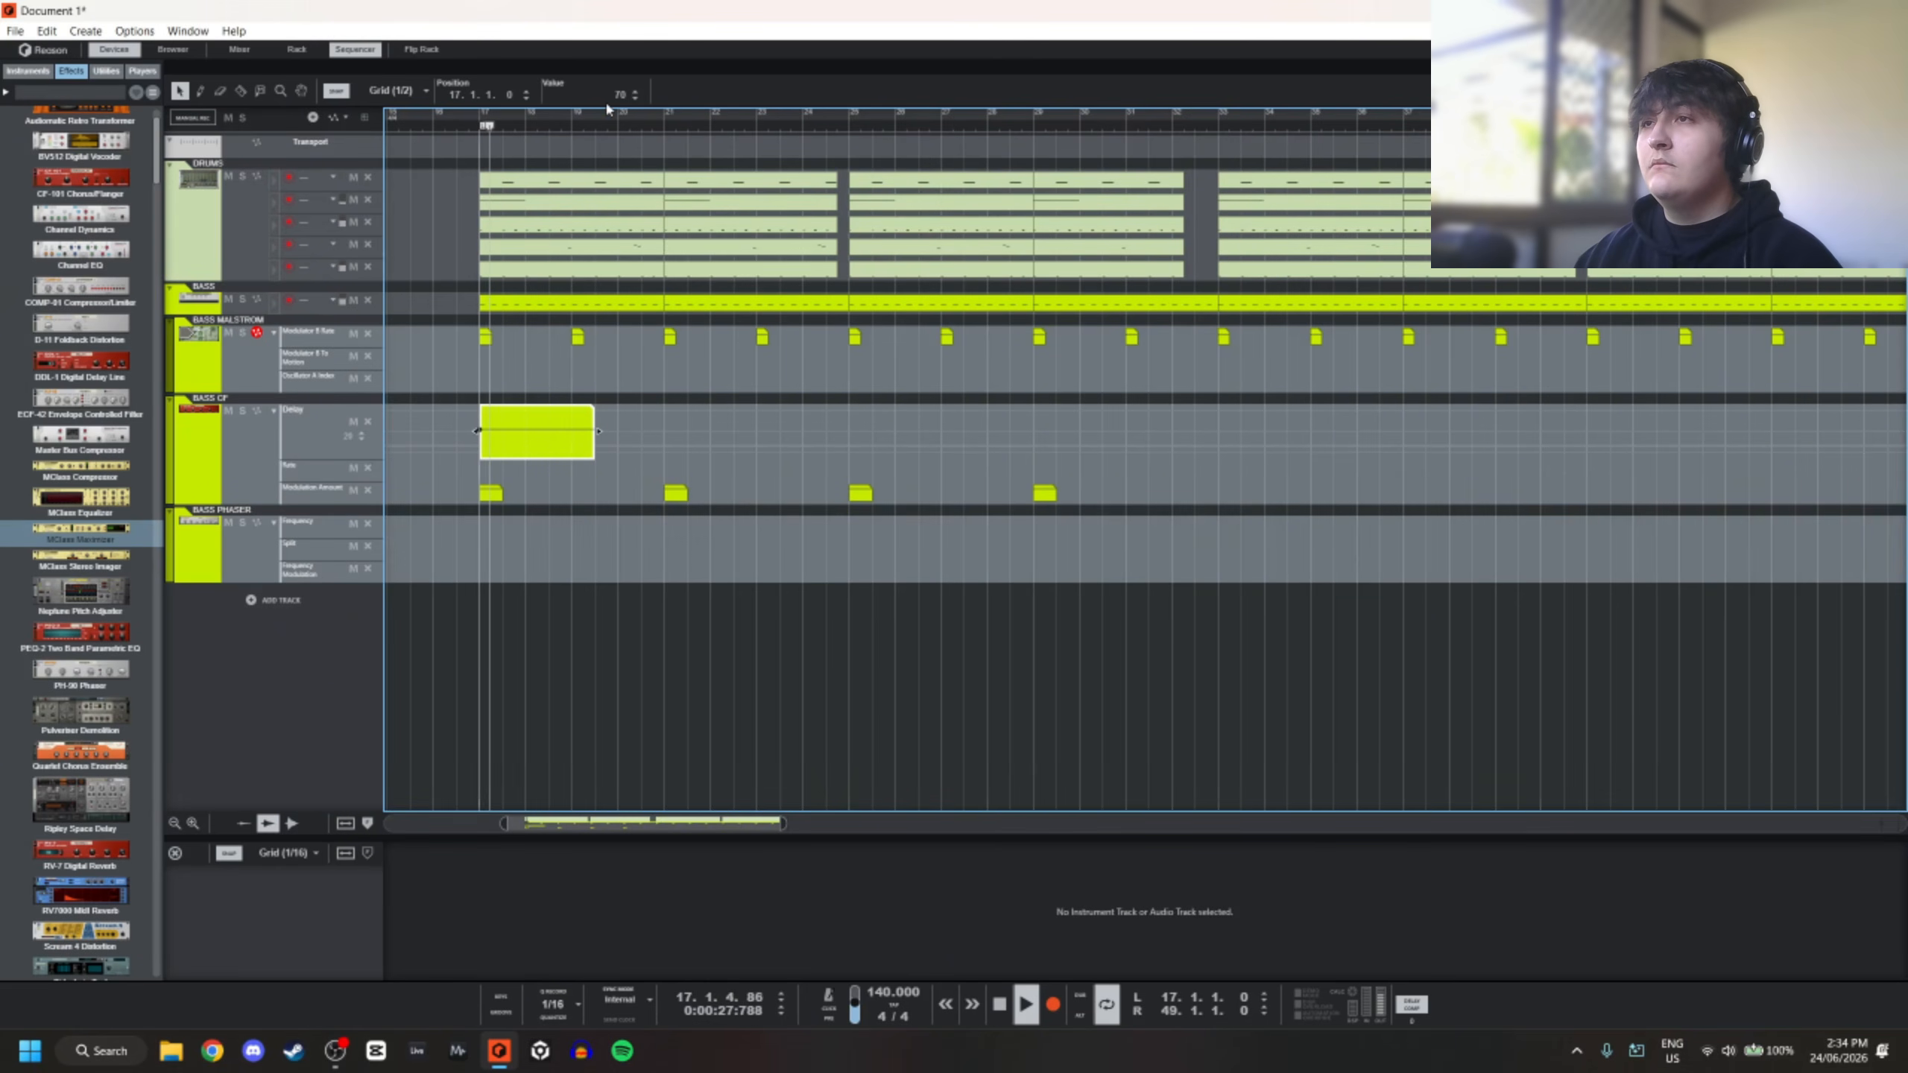
click(636, 95)
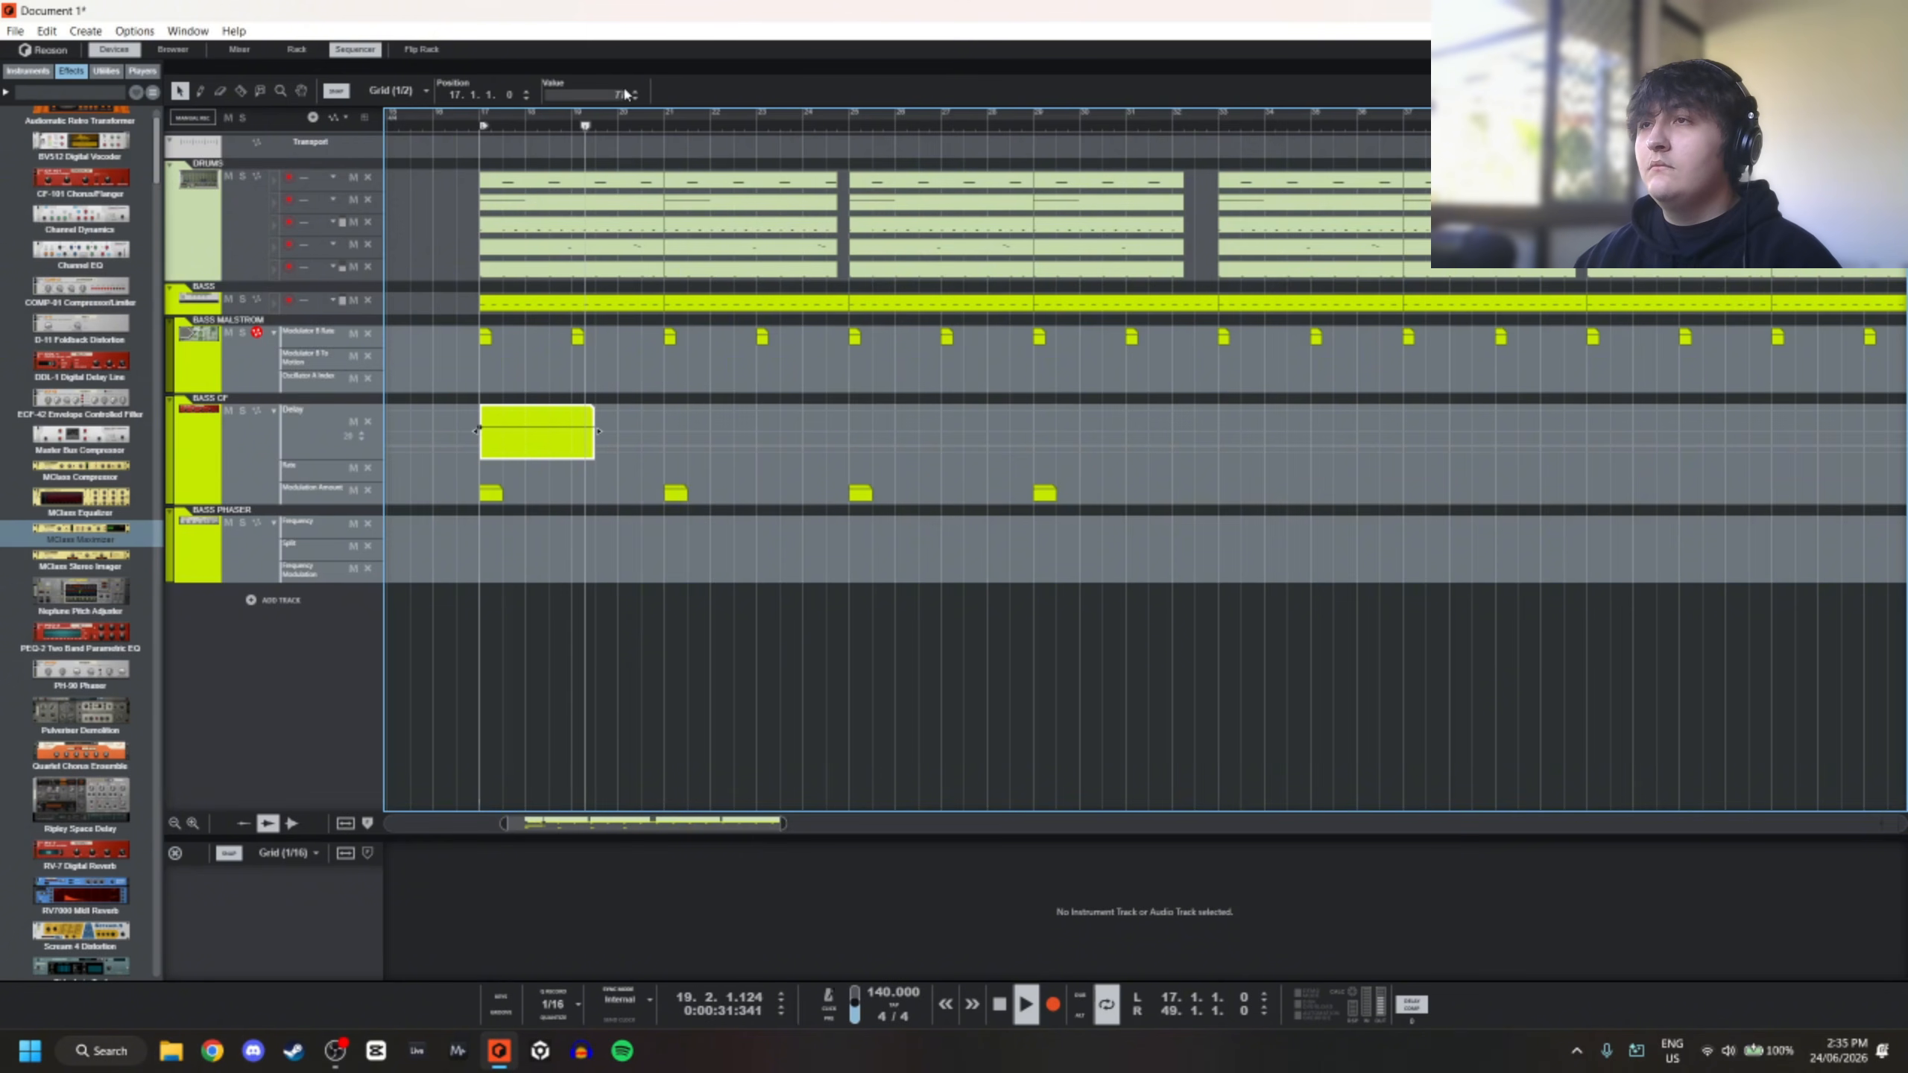
click(635, 92)
click(636, 92)
click(636, 92)
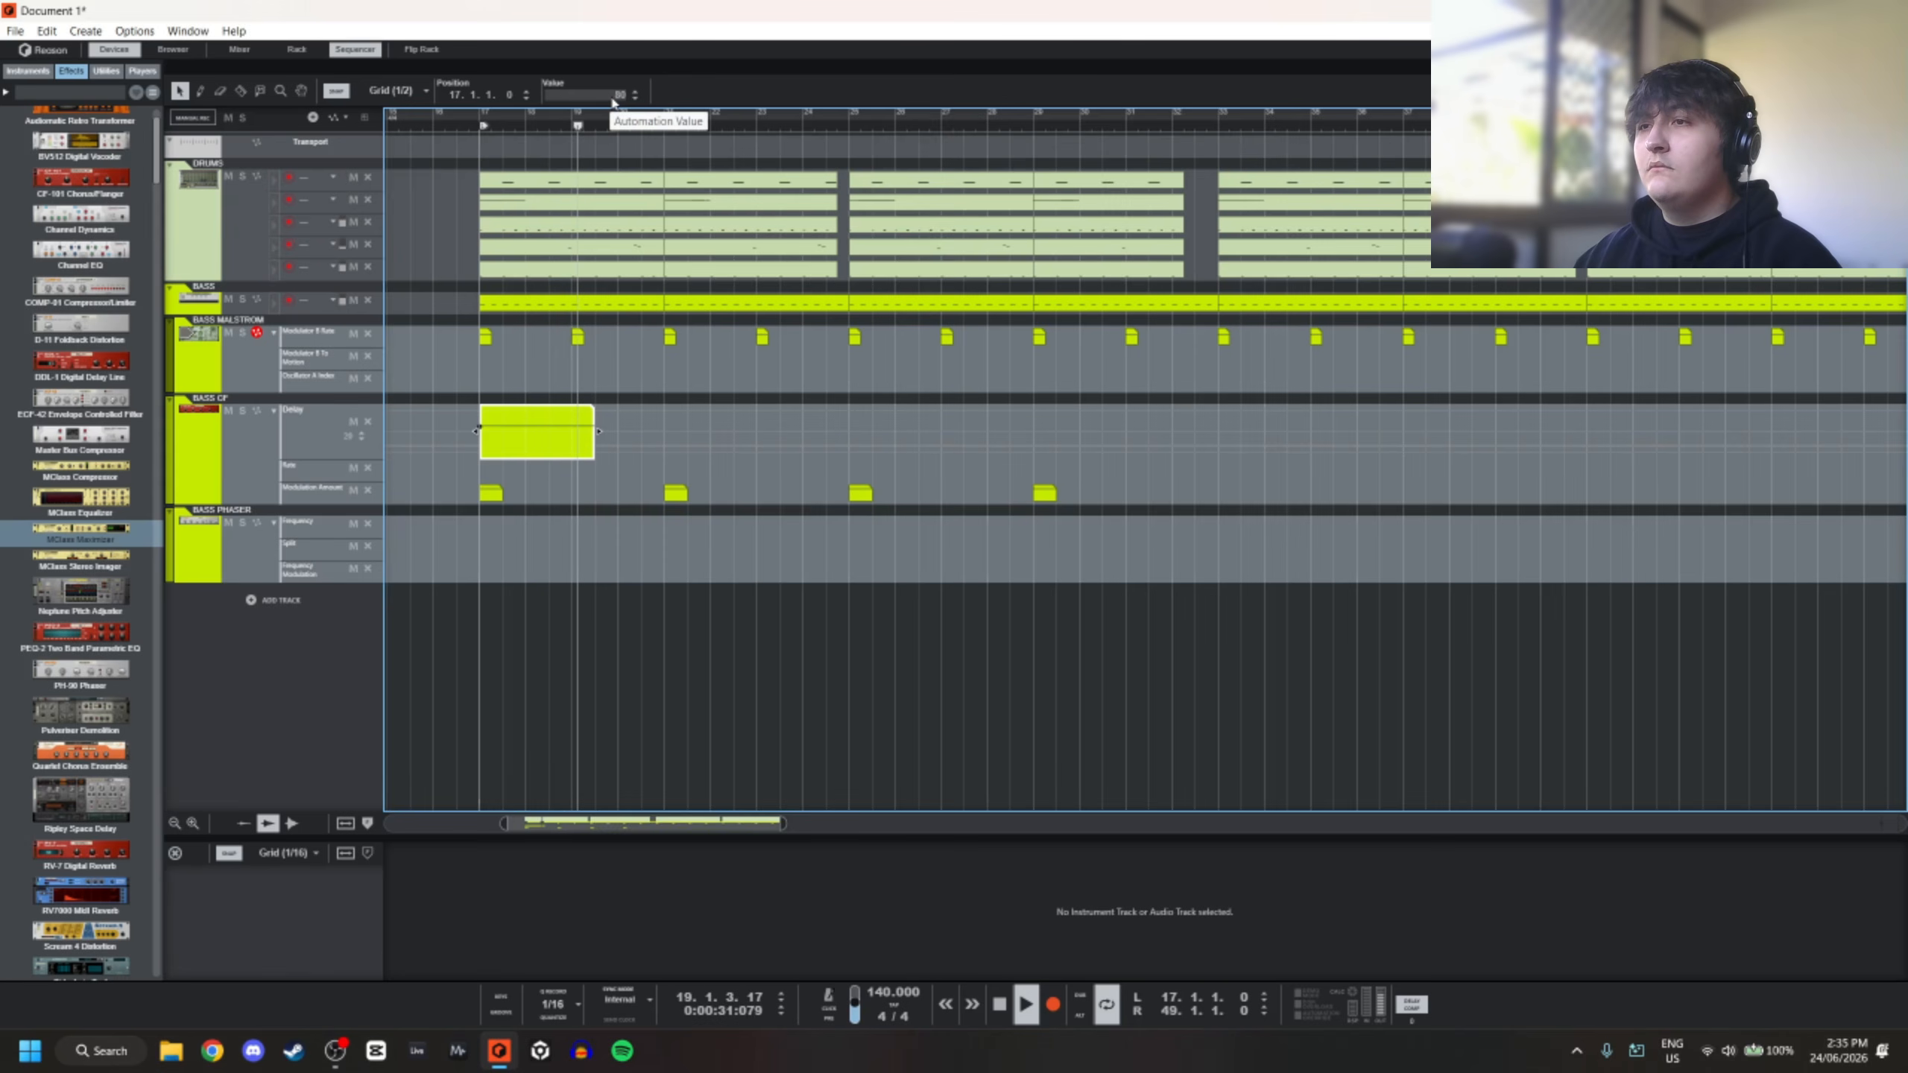
Move and extend the Delay clip to cover bars 33 to 49, and copy the four Modulation Amount clips to start at bar 33
scroll(698, 436, down, 3)
drag(671, 414, 1322, 415)
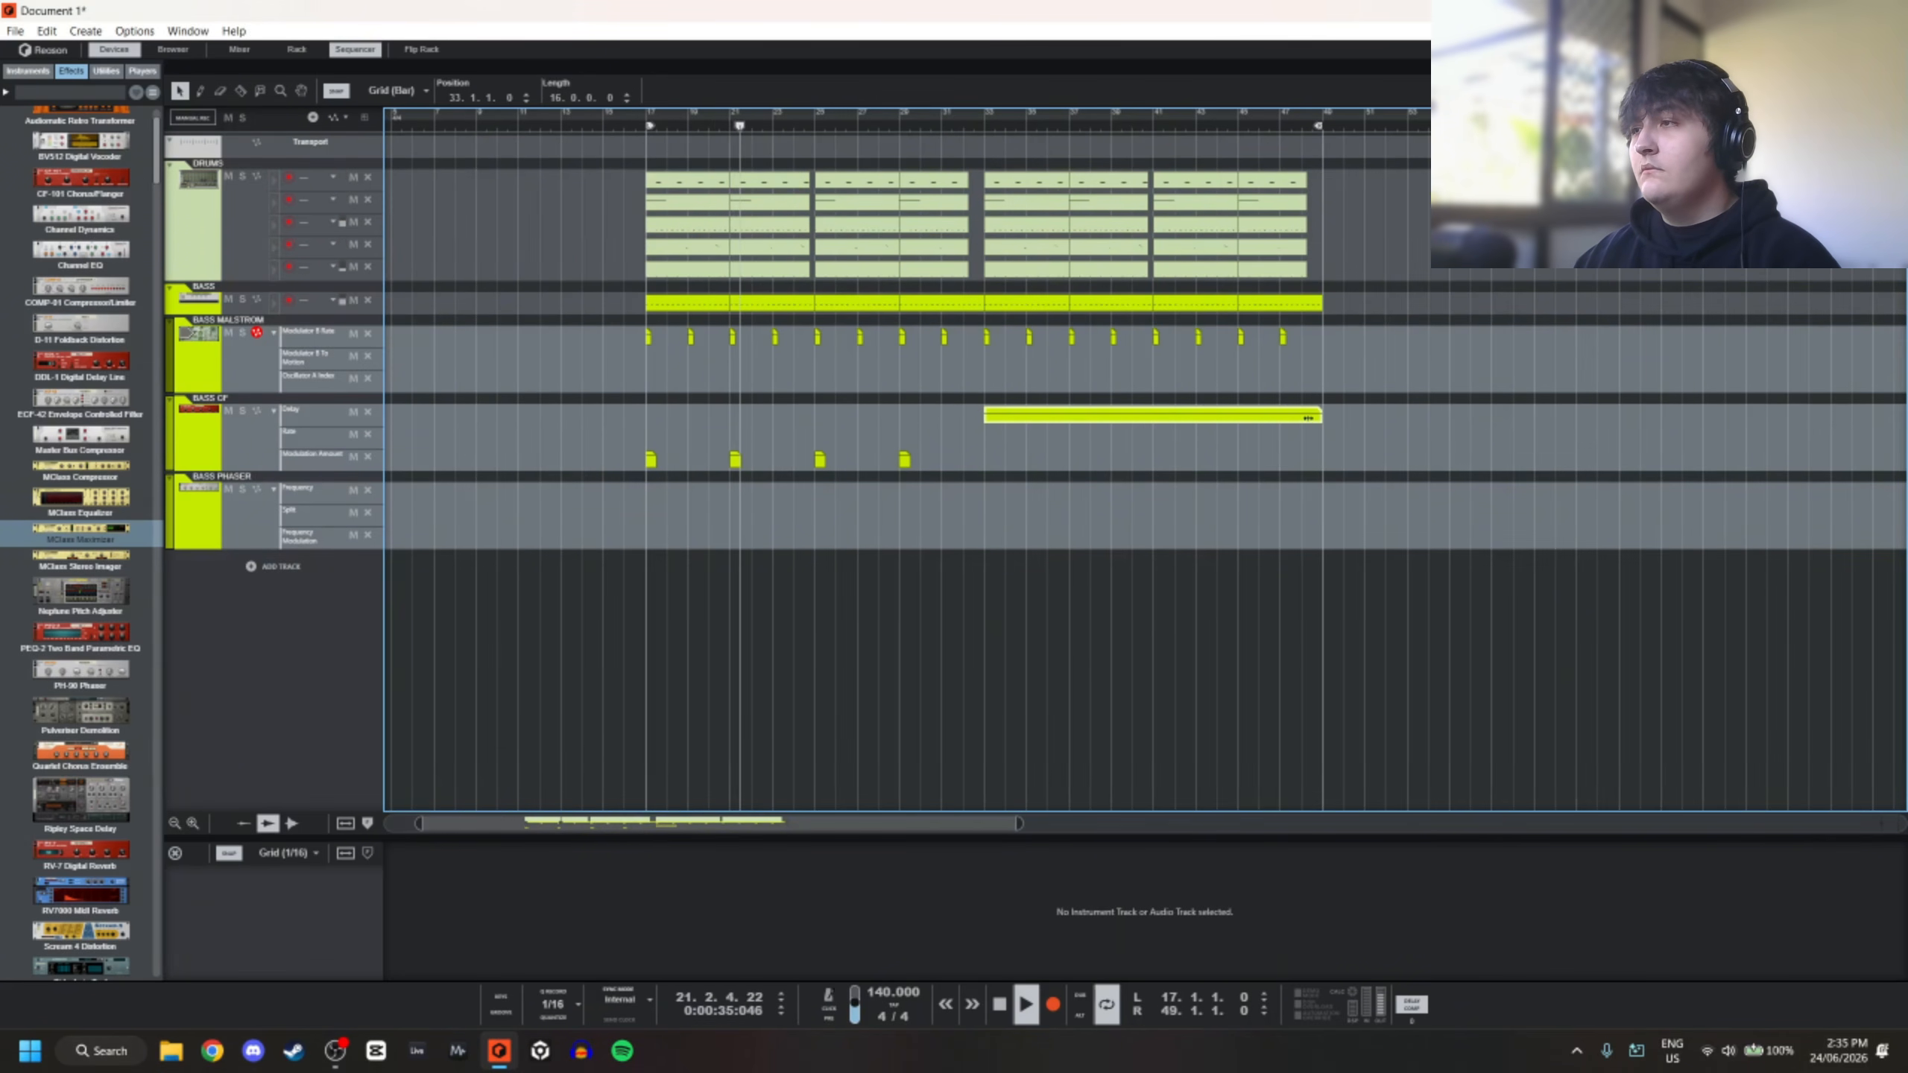
mouse_move(976, 440)
mouse_down()
mouse_move(591, 469)
mouse_move(991, 470)
mouse_up()
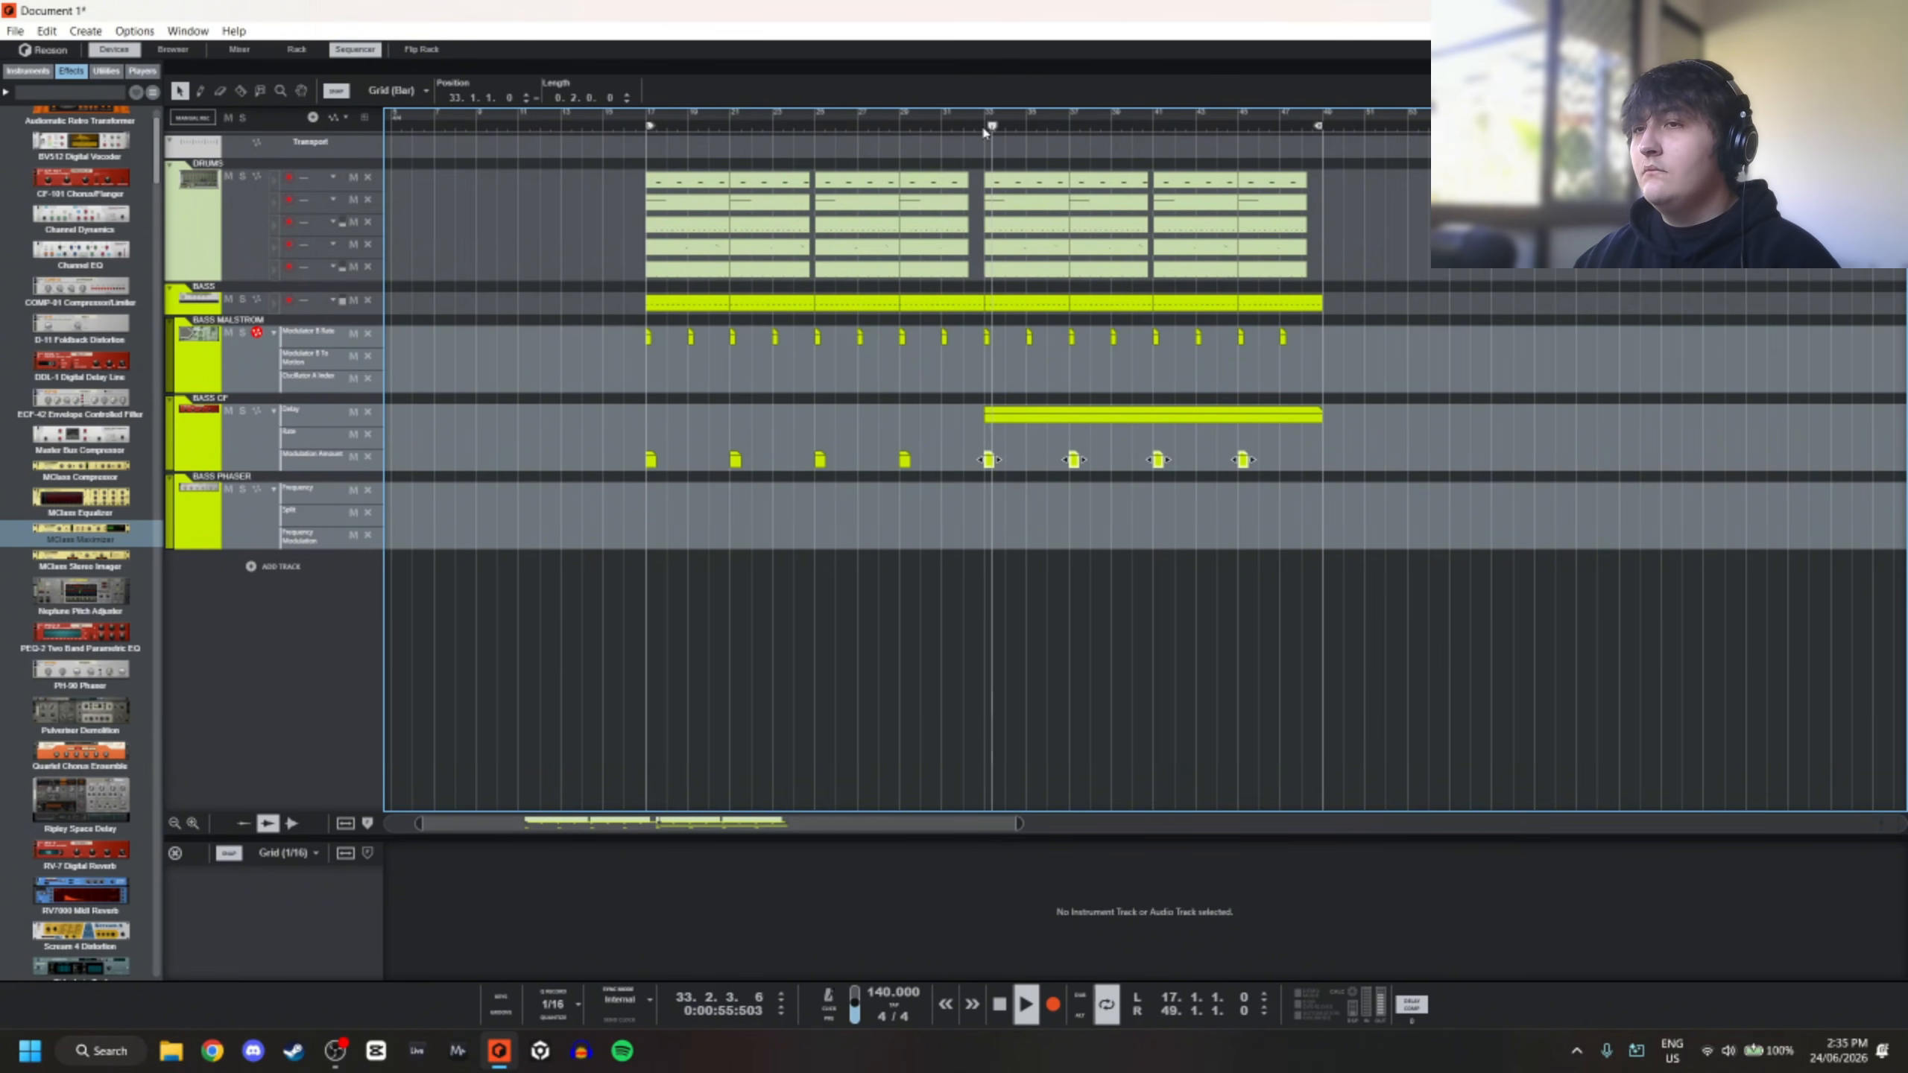
Create a one-bar Rate automation clip in the BASS CF track and place it at bar 36
scroll(822, 414, down, 4)
click(737, 427)
scroll(780, 443, up, 4)
double_click(730, 444)
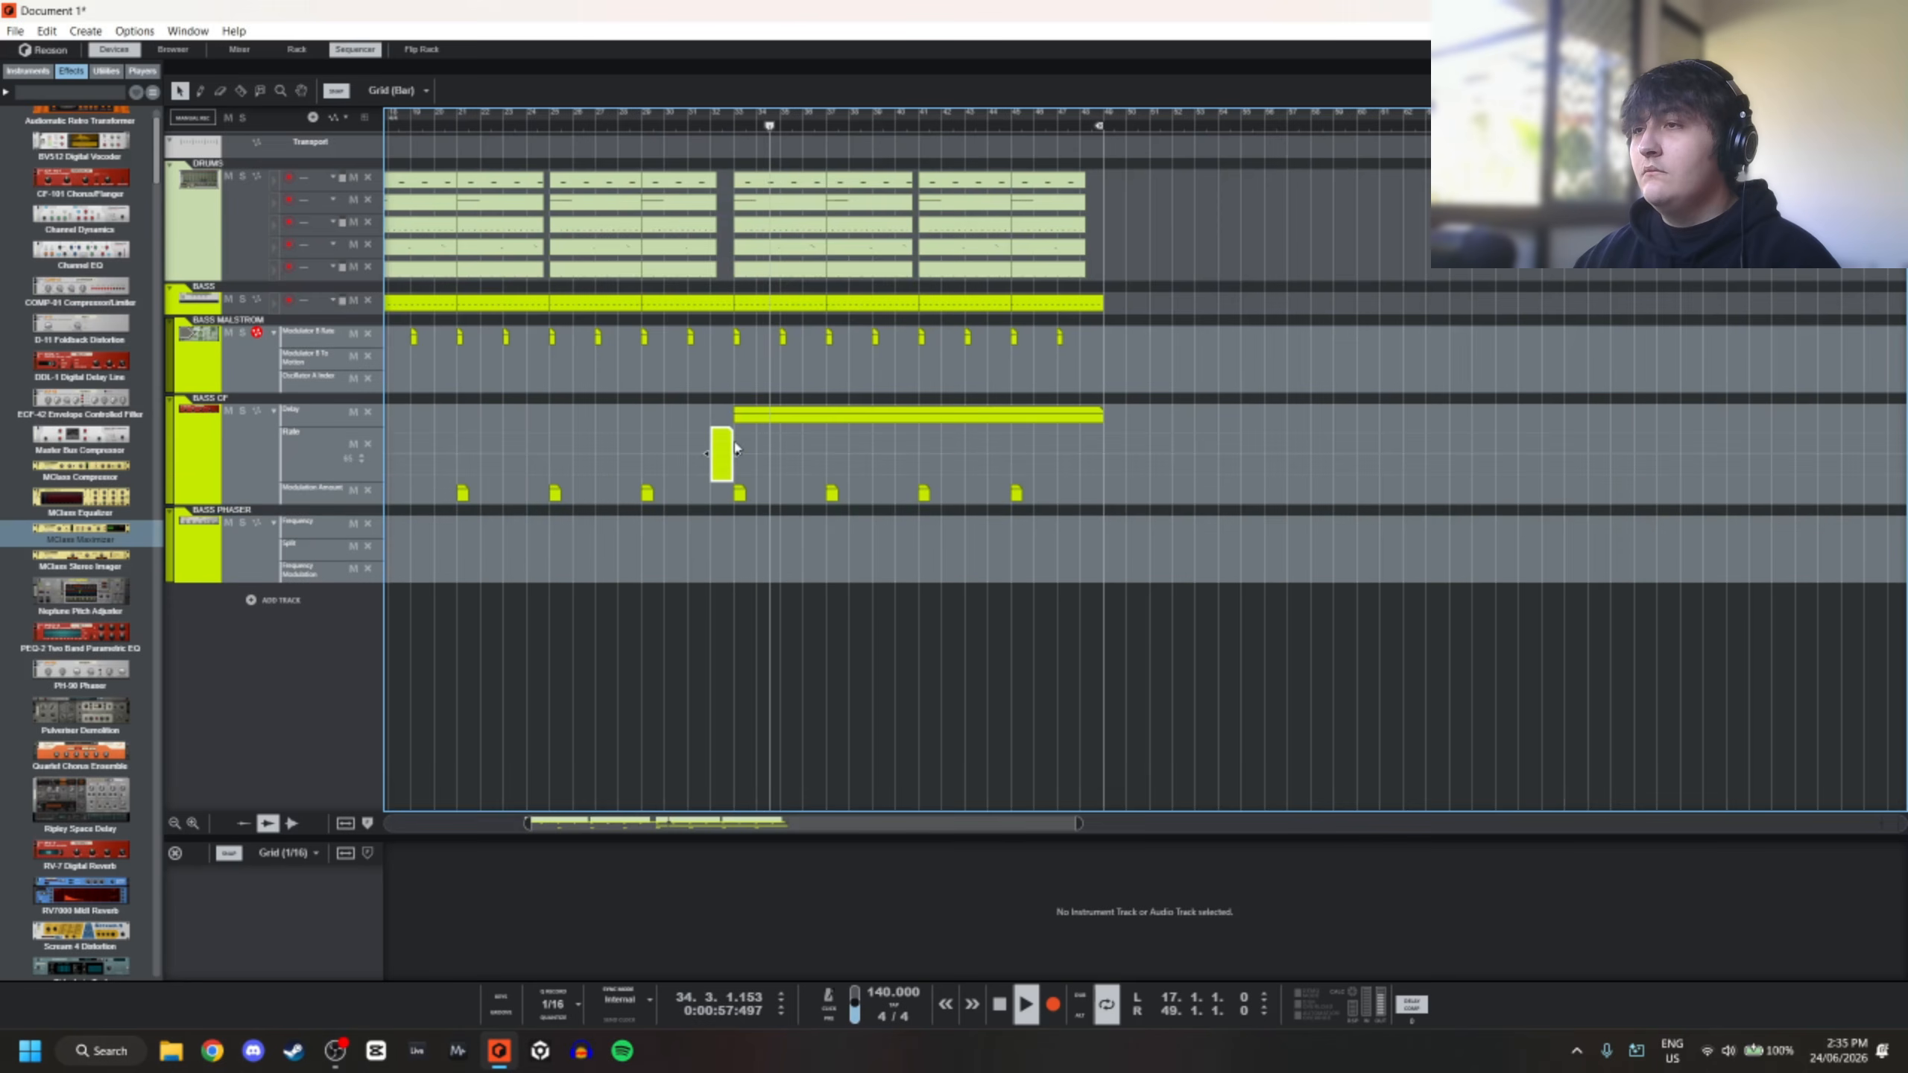
drag(729, 440, 826, 451)
scroll(826, 451, up, 2)
double_click(813, 449)
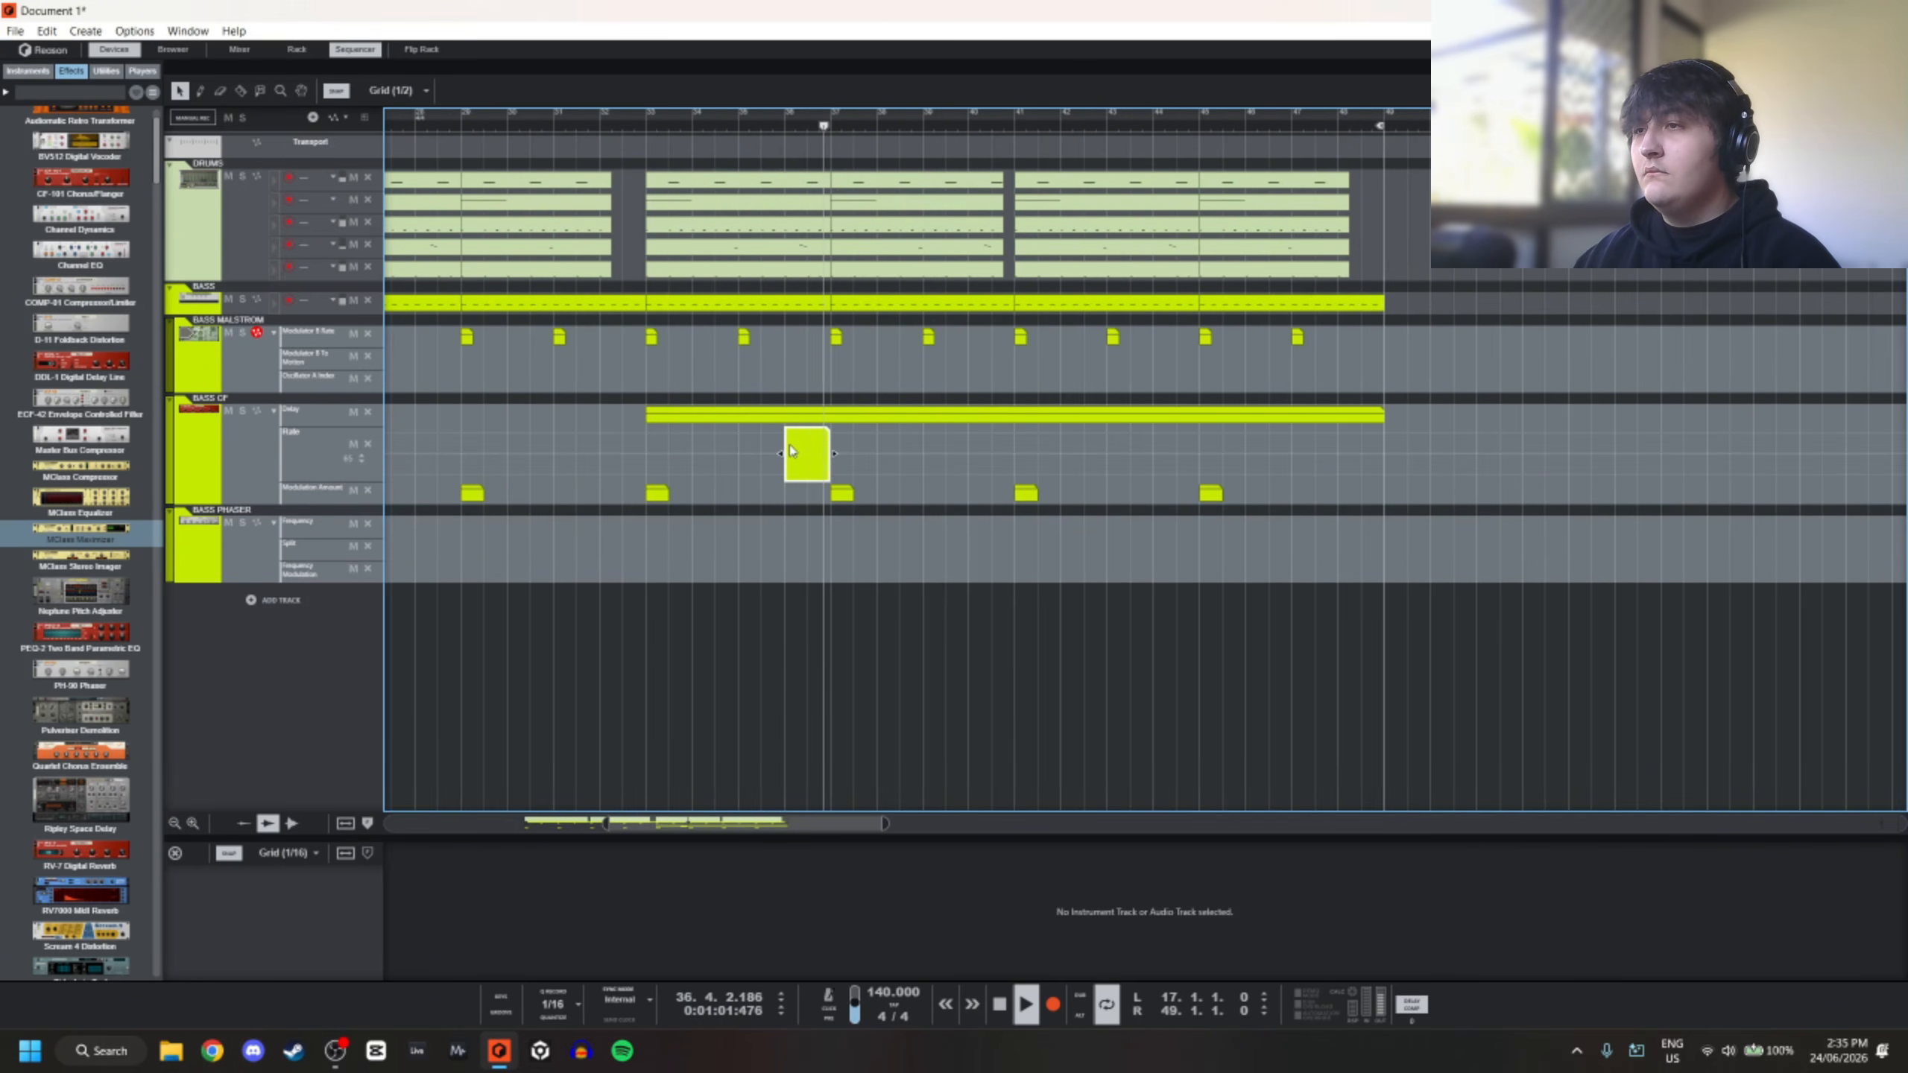
Set the Rate clip's automation value to 86 and play back from bar 36
click(790, 445)
click(784, 126)
click(635, 98)
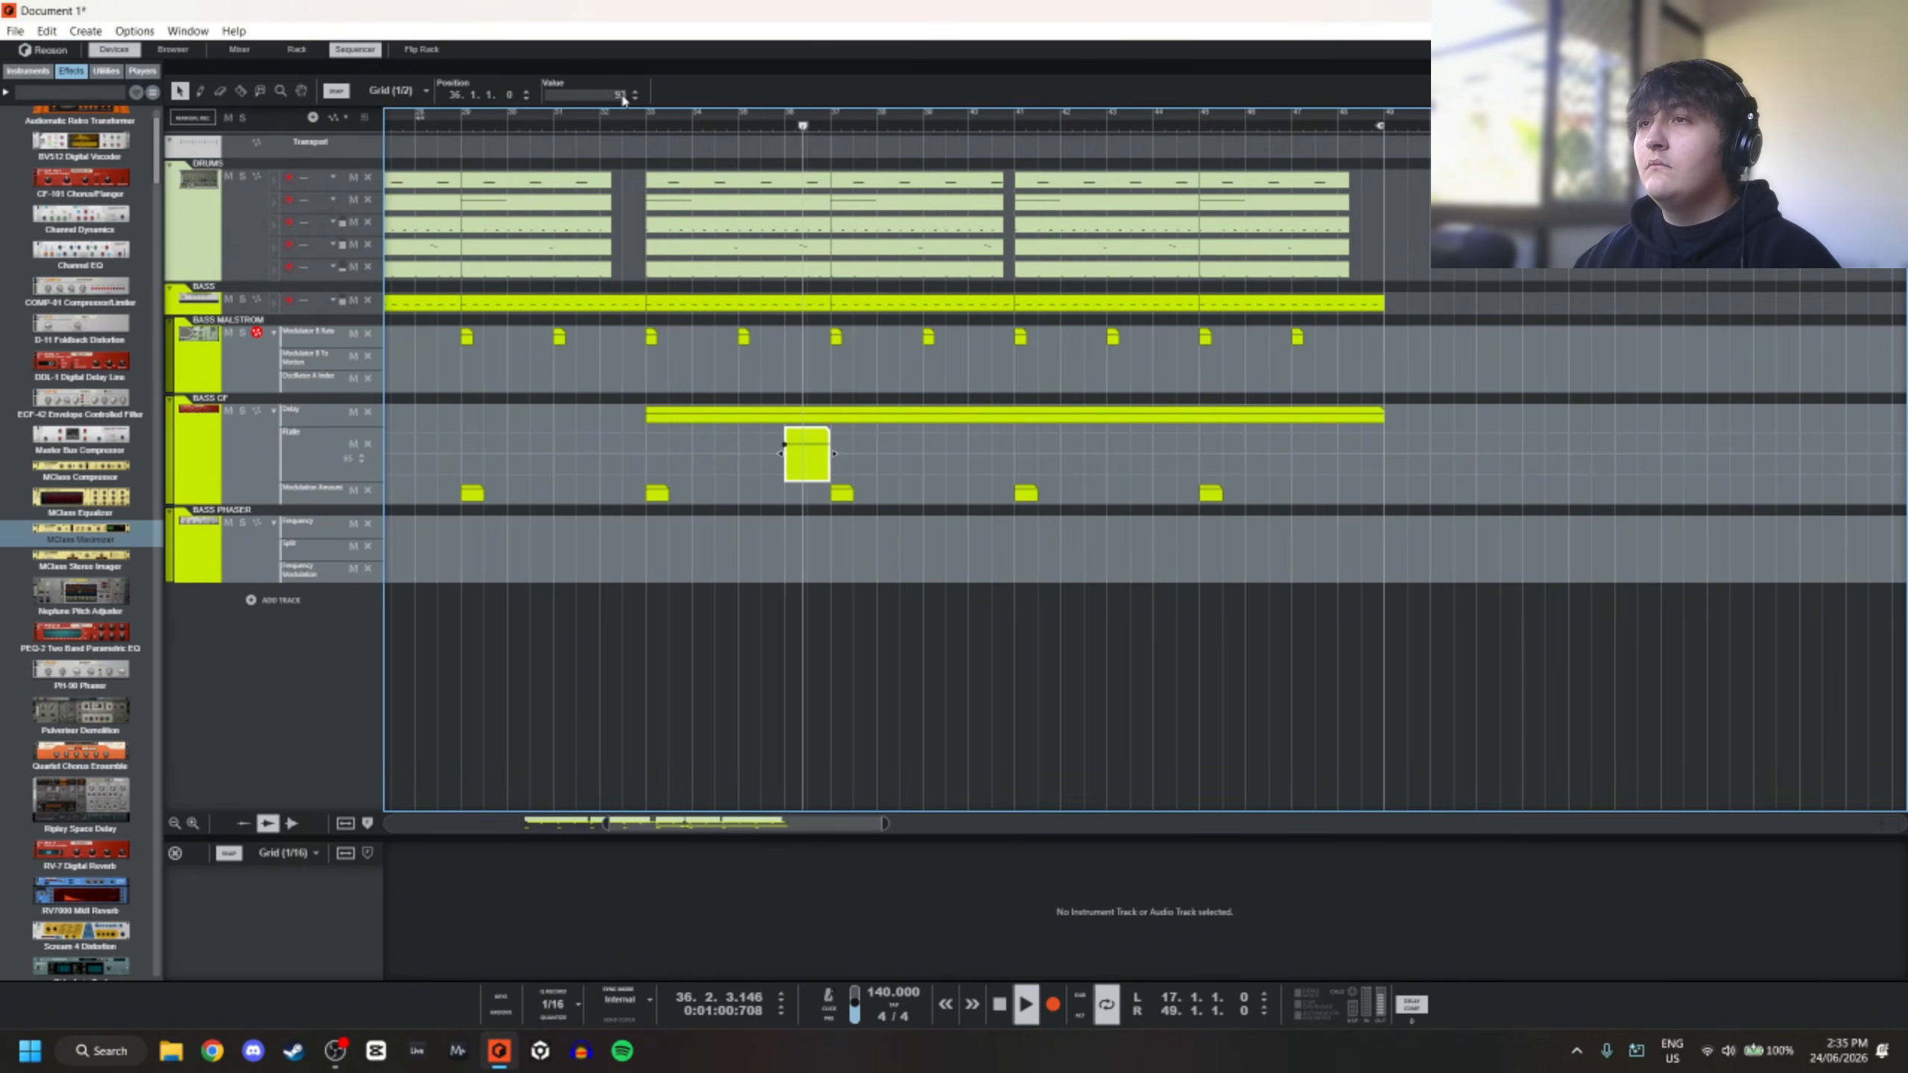
click(635, 99)
click(635, 98)
click(635, 98)
click(637, 92)
click(636, 92)
click(636, 93)
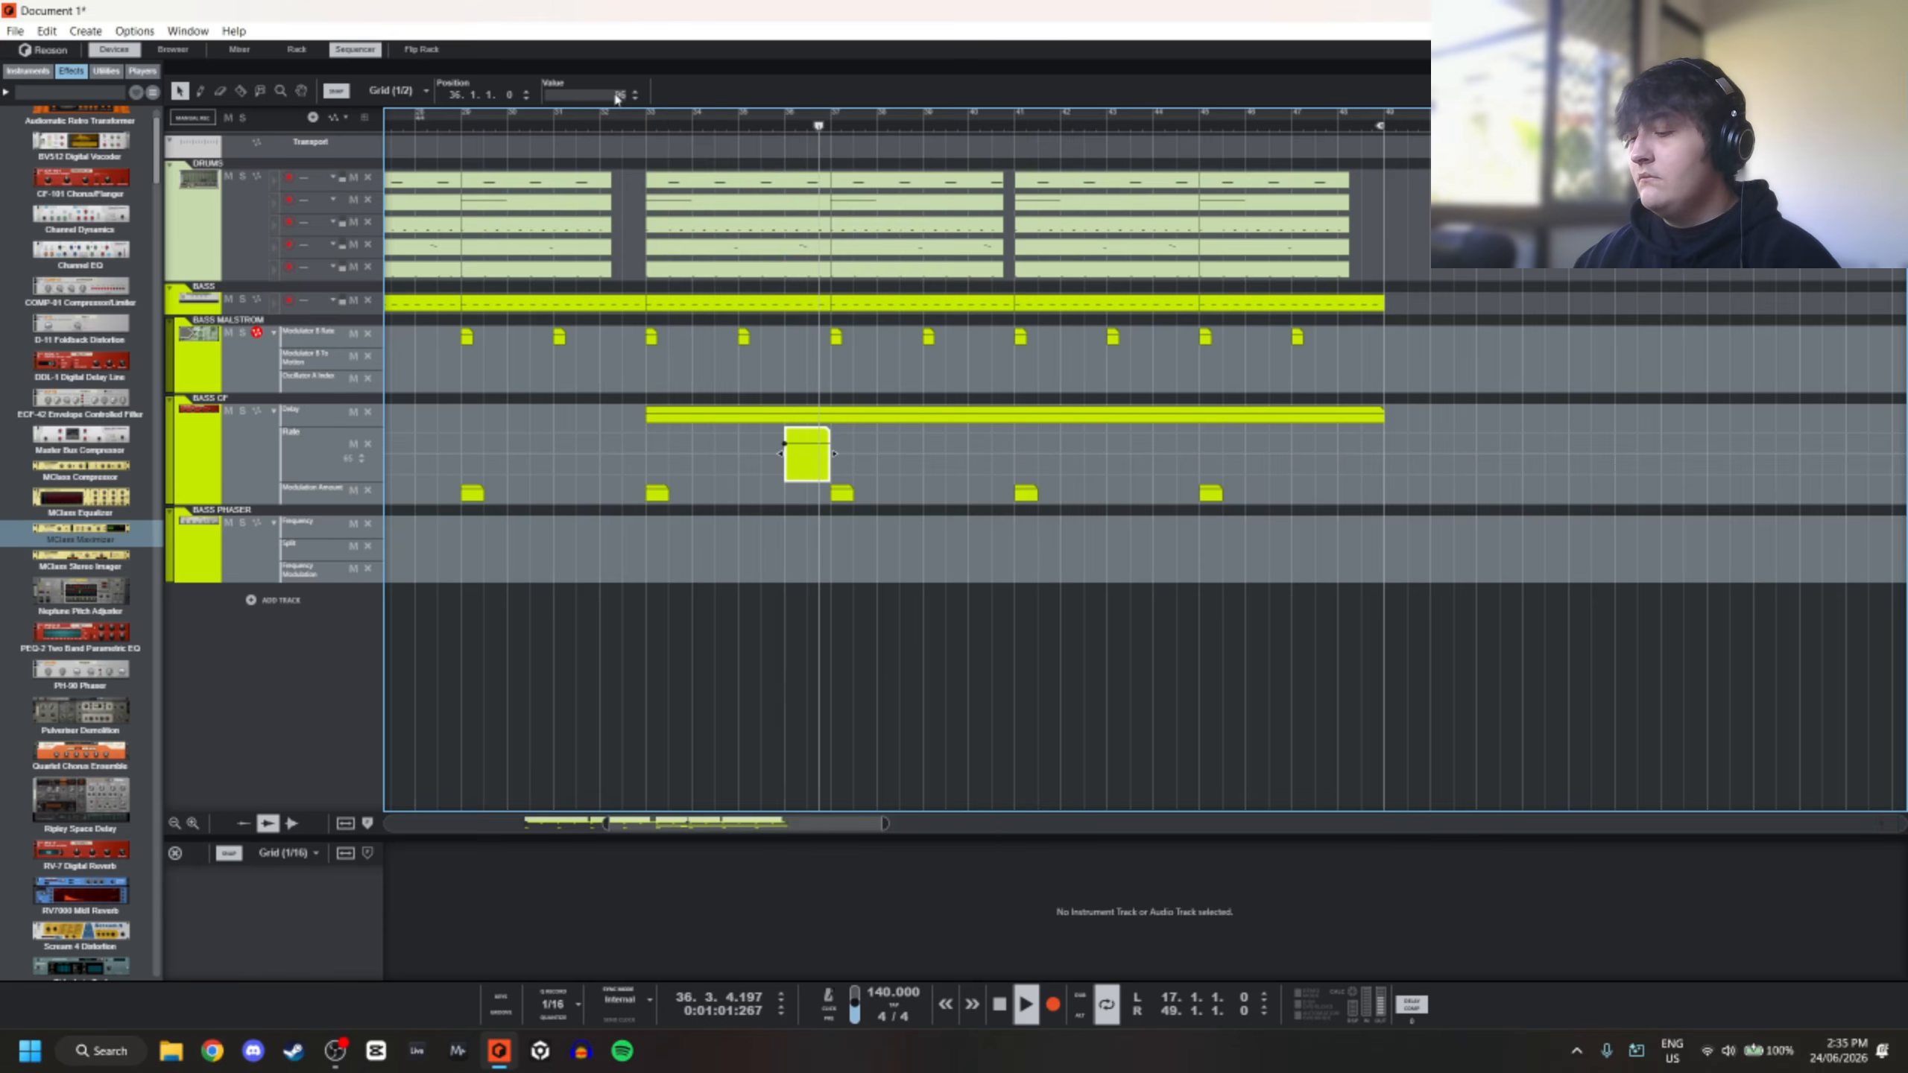
double_click(619, 96)
text(86)
key(Return)
click(786, 118)
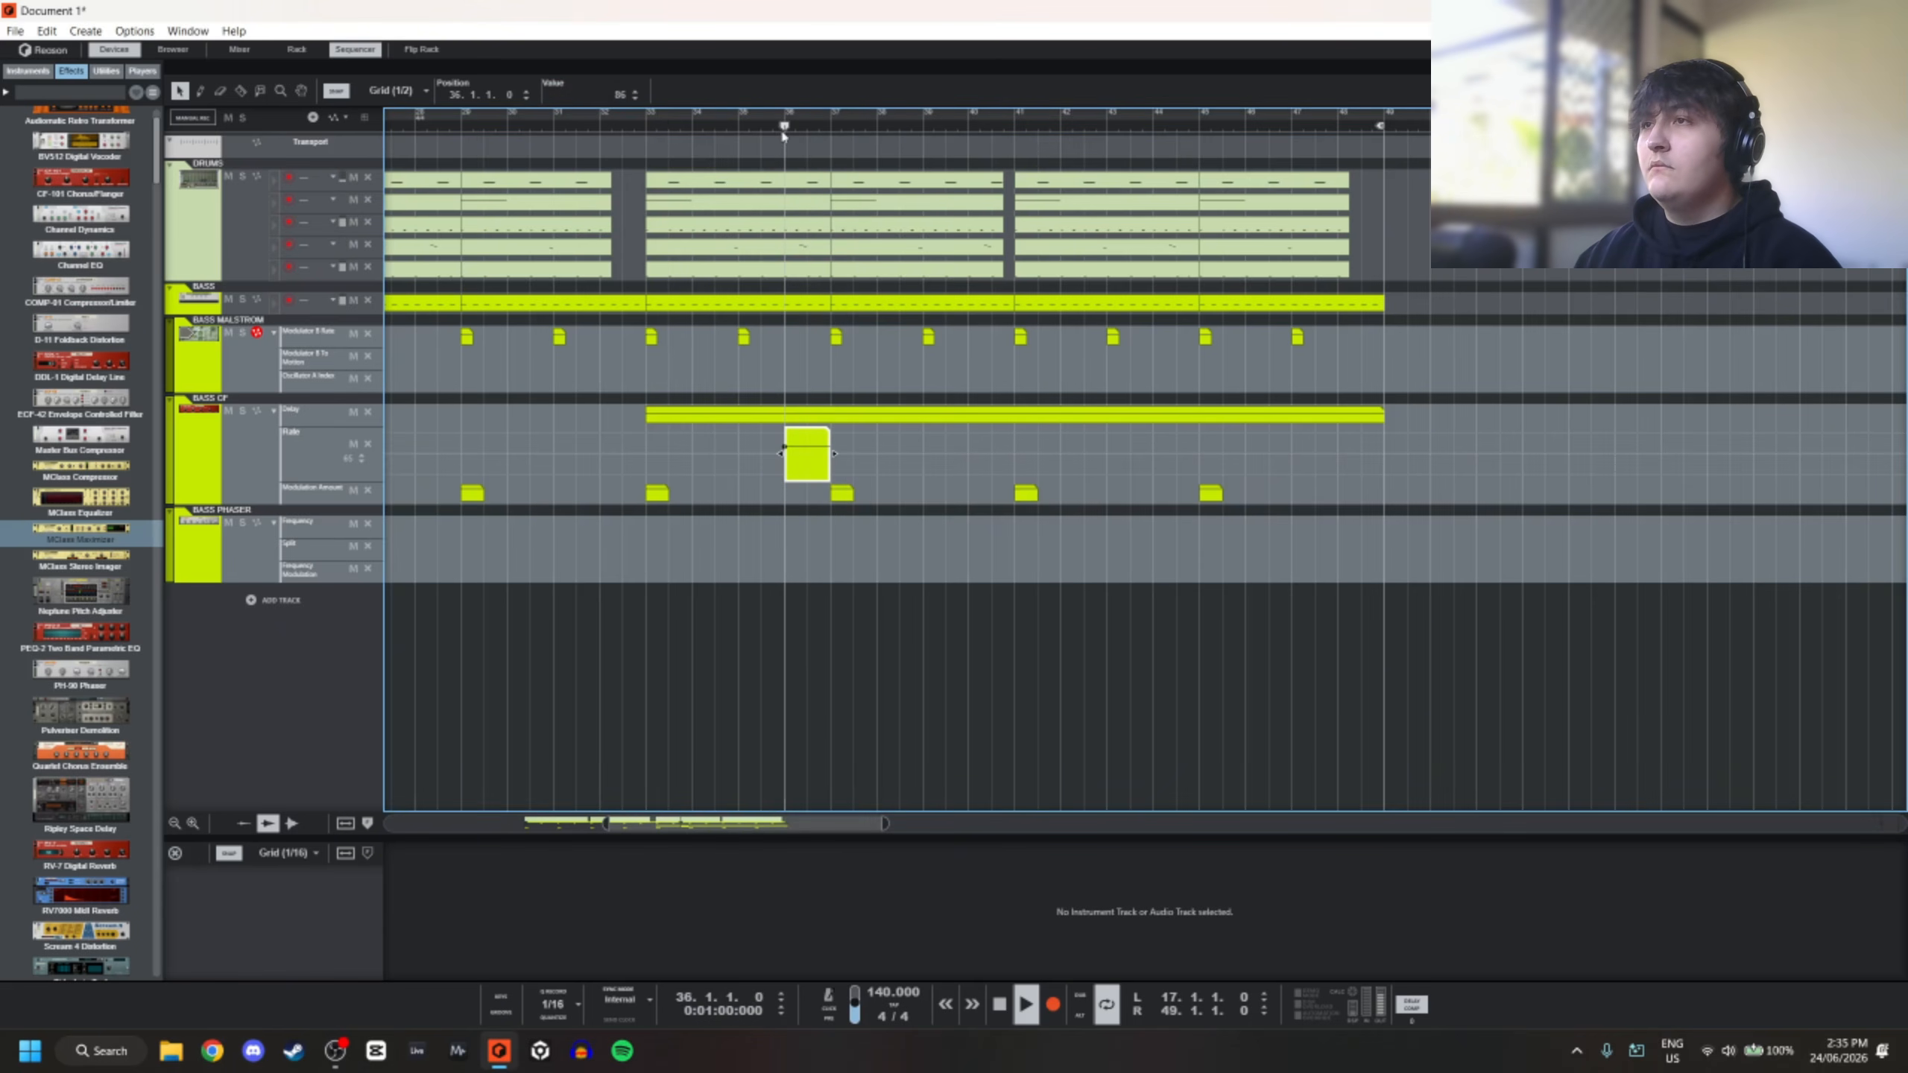
Move the one-bar Rate clip to bar 20 and return playback to around bar 17
scroll(966, 403, down, 3)
click(966, 404)
drag(898, 440, 637, 433)
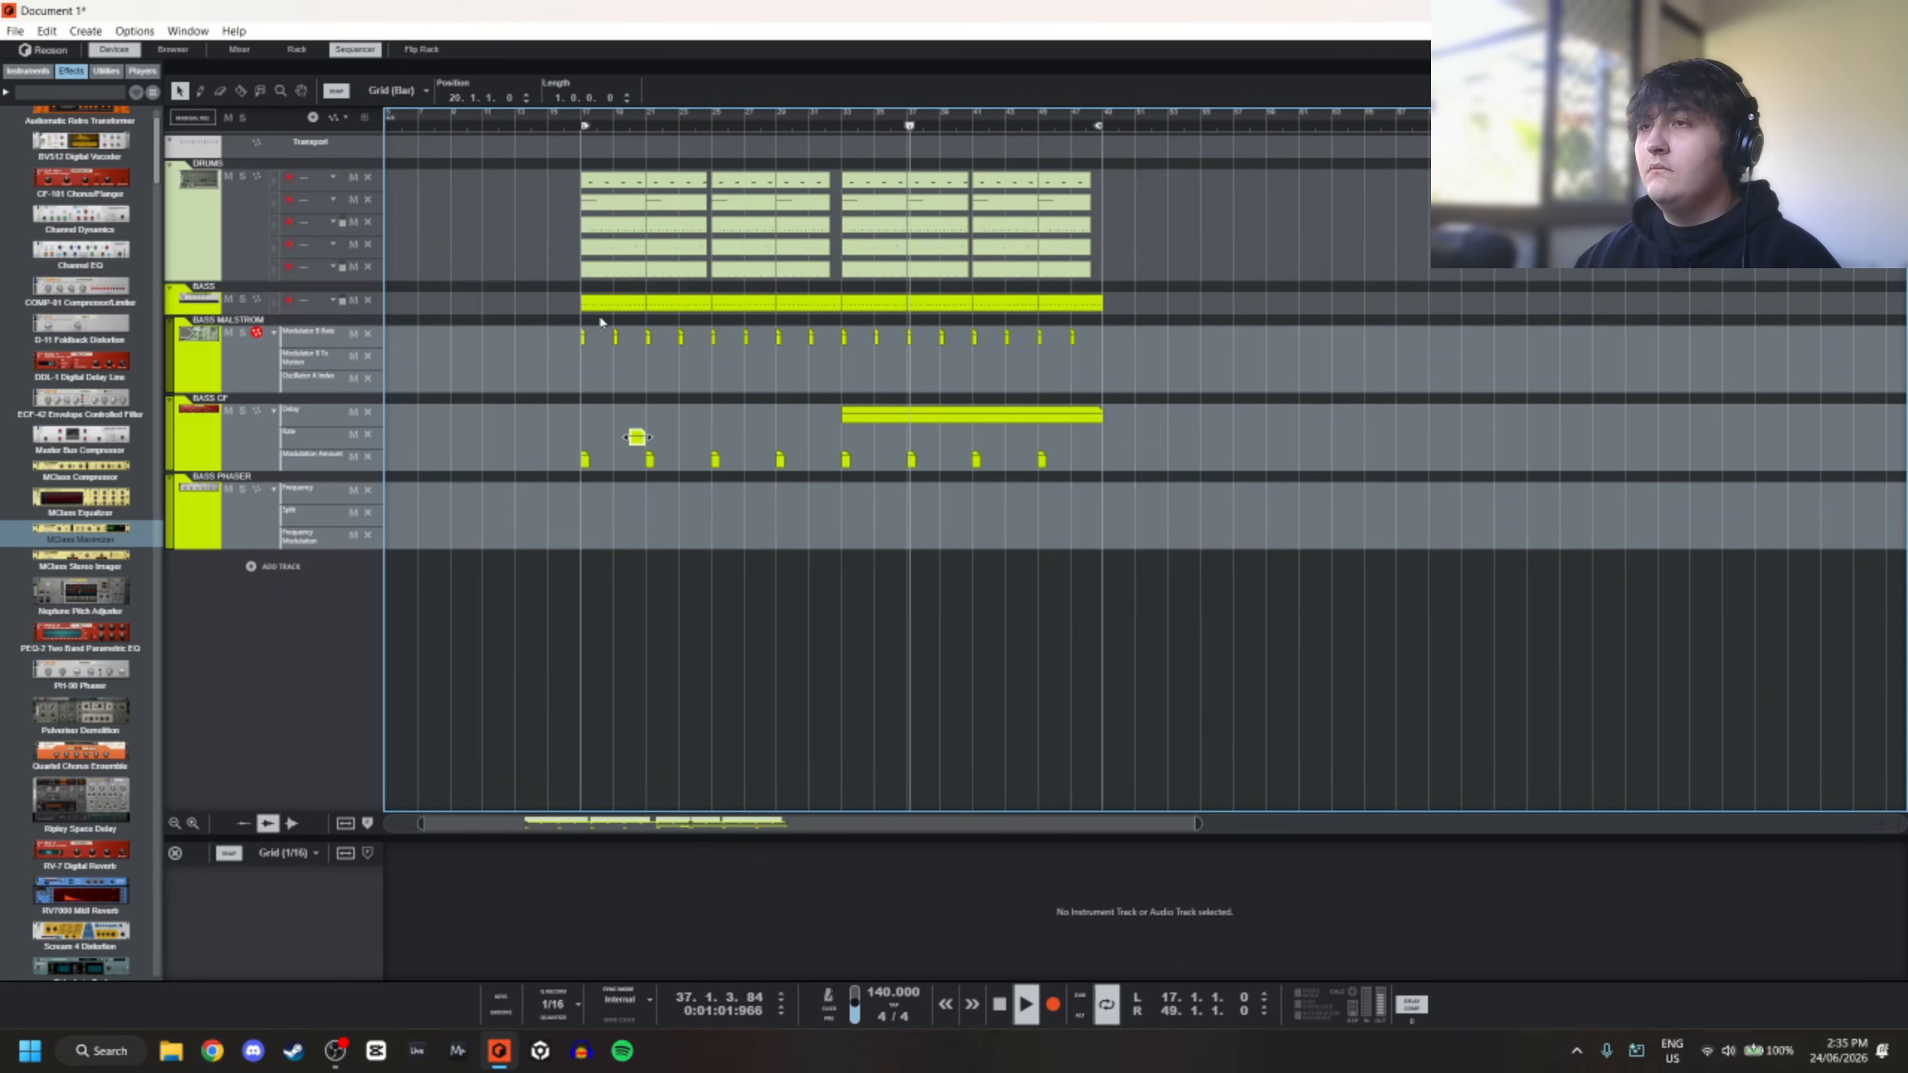
drag(614, 140, 599, 308)
drag(599, 126, 585, 139)
scroll(554, 388, up, 3)
click(656, 416)
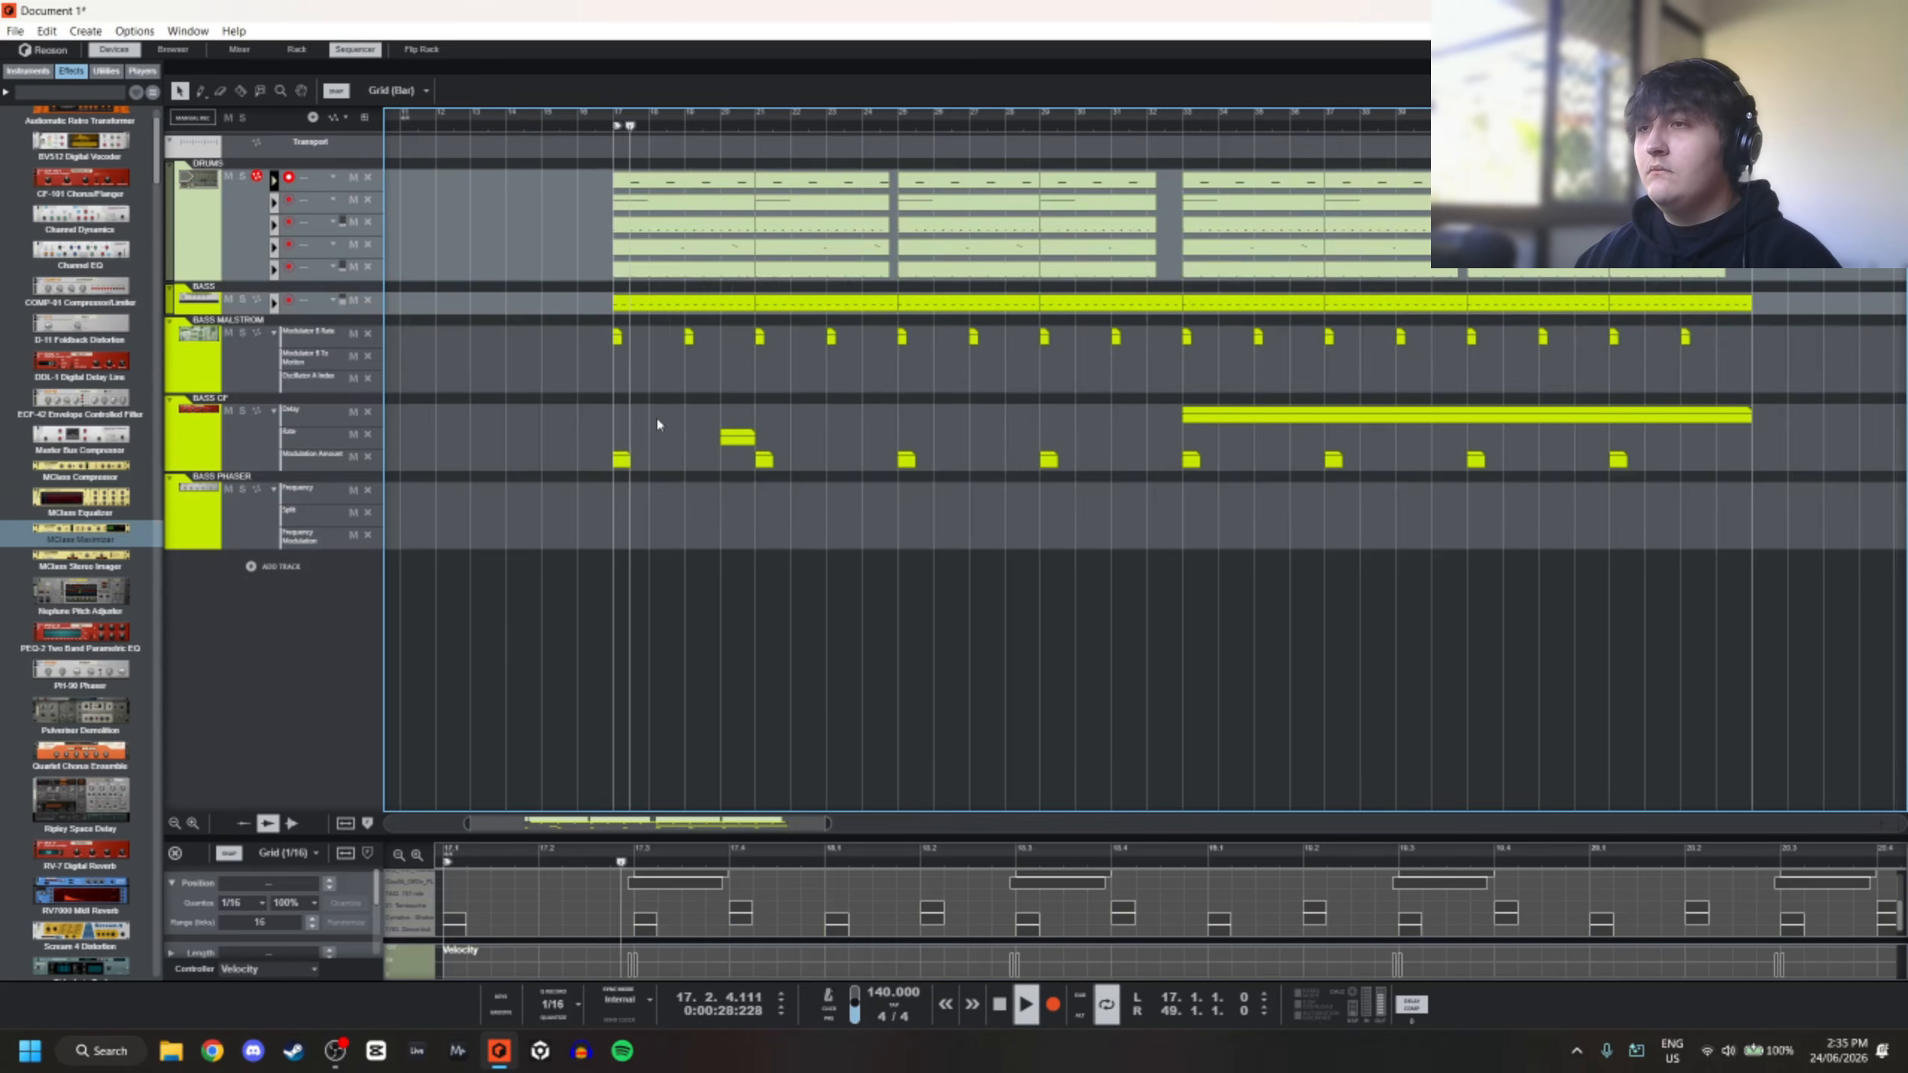
Shorten the Rate clip to one beat and place one-beat clips on beat 4 of bars 18 and 20
scroll(656, 416, up, 3)
drag(793, 443, 916, 447)
scroll(742, 444, up, 2)
click(508, 126)
scroll(672, 416, down, 1)
scroll(673, 416, up, 1)
scroll(918, 447, up, 1)
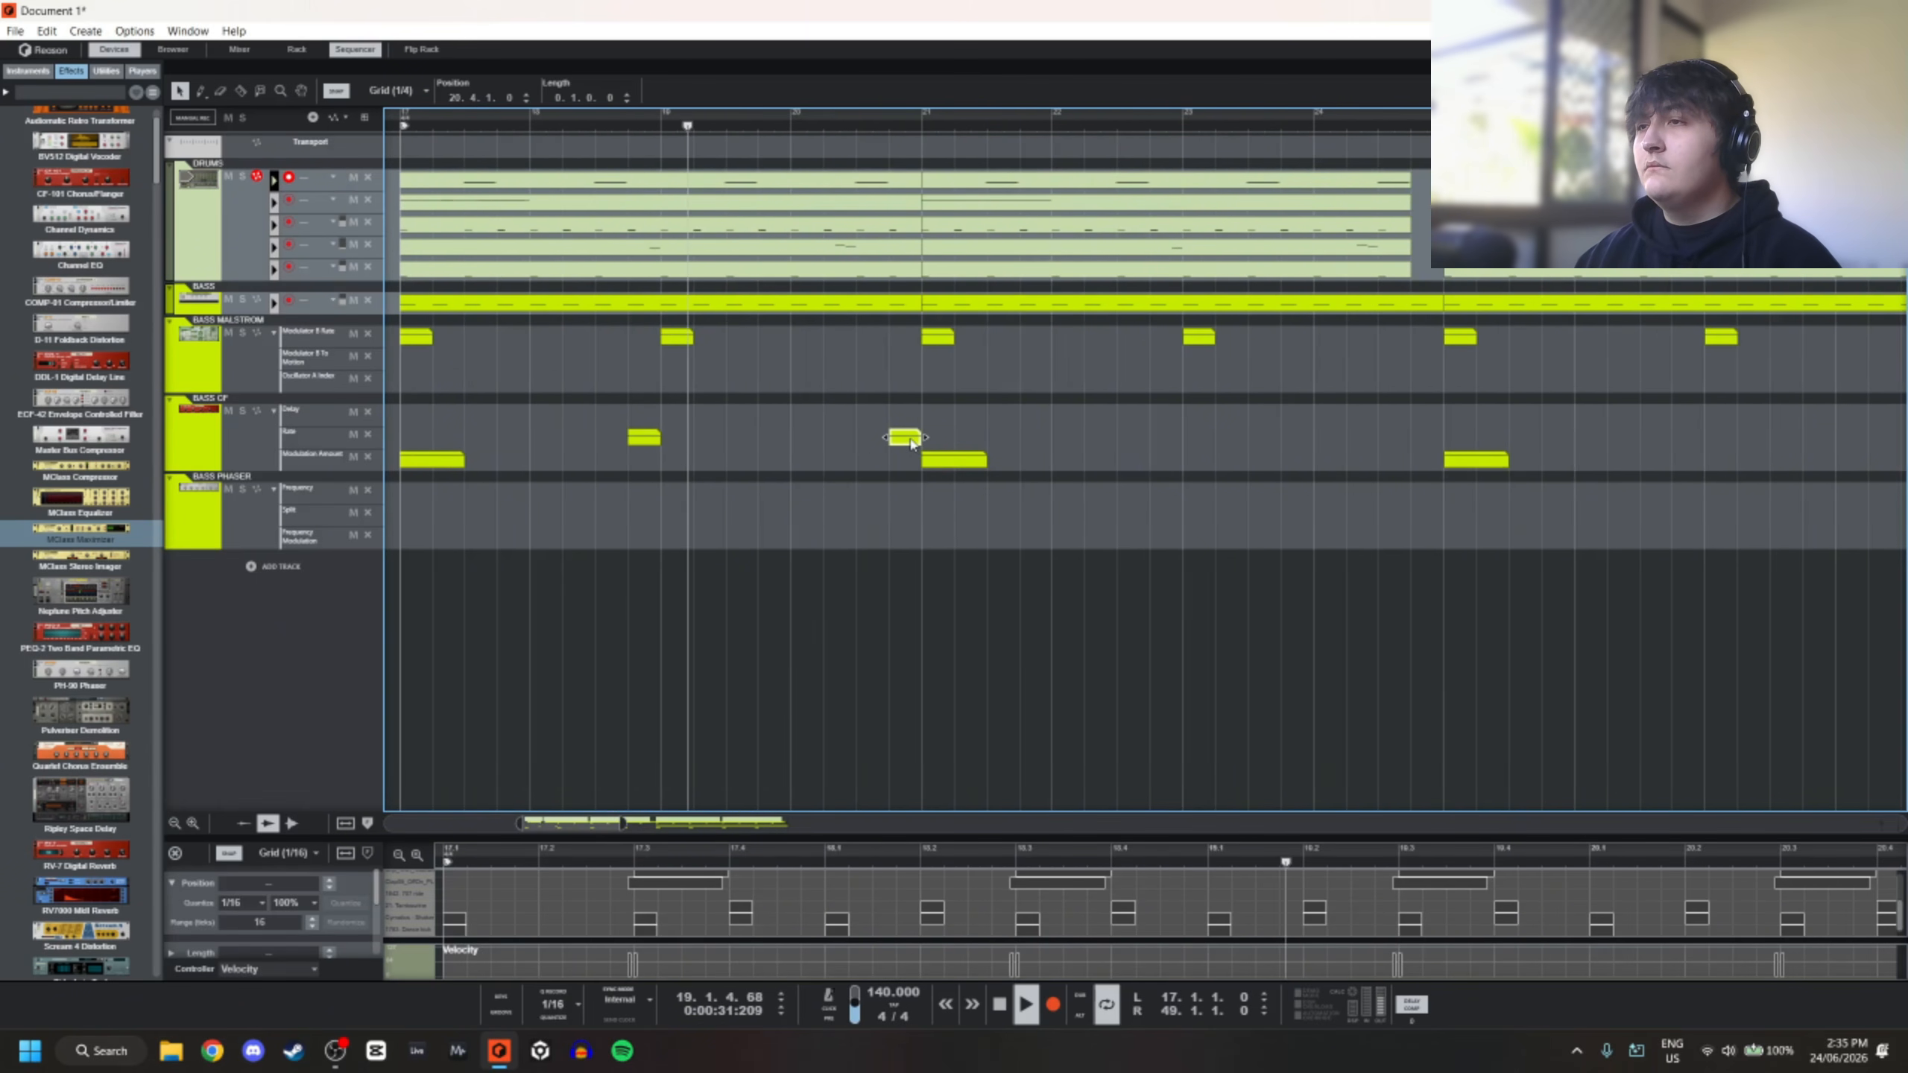
Set the automation value of the Rate clip on beat 4 of bar 20 to 108 and play back into it
double_click(903, 444)
click(889, 447)
double_click(622, 99)
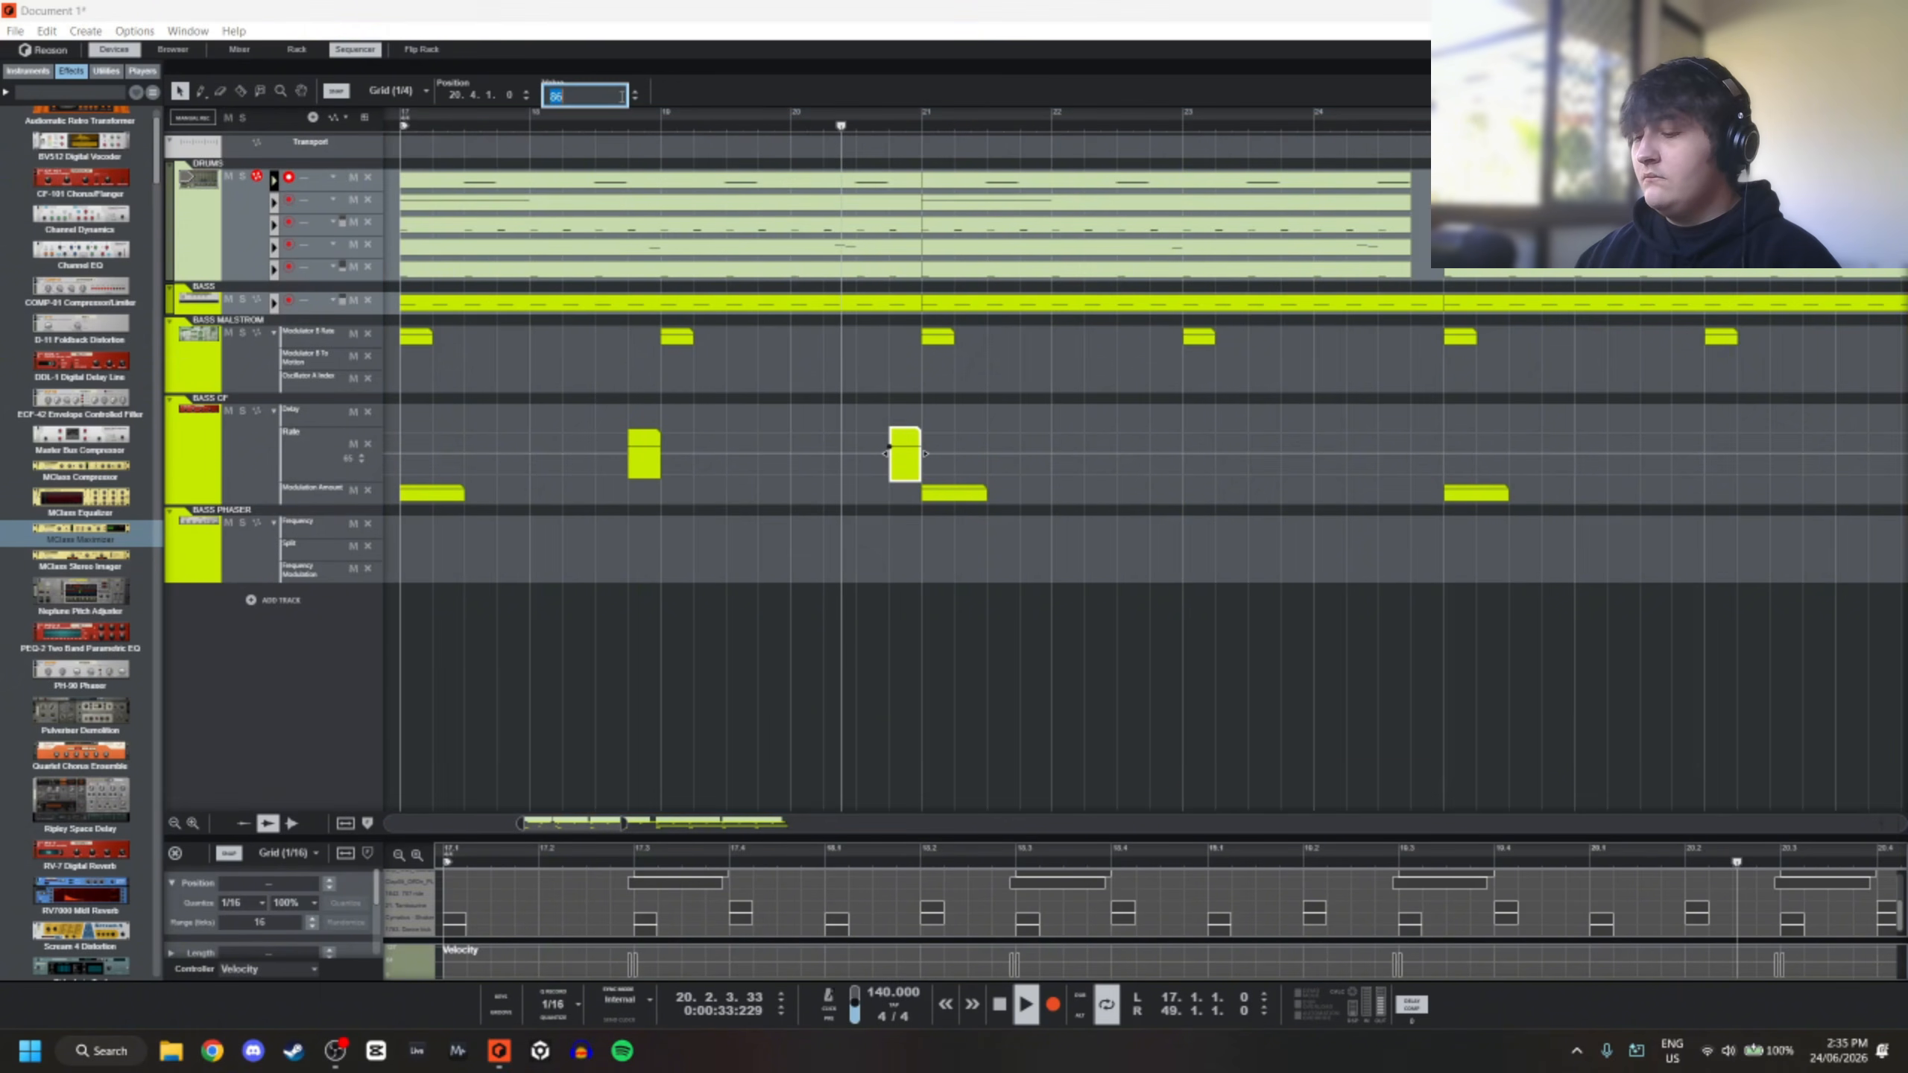
text(105)
key(Return)
click(864, 126)
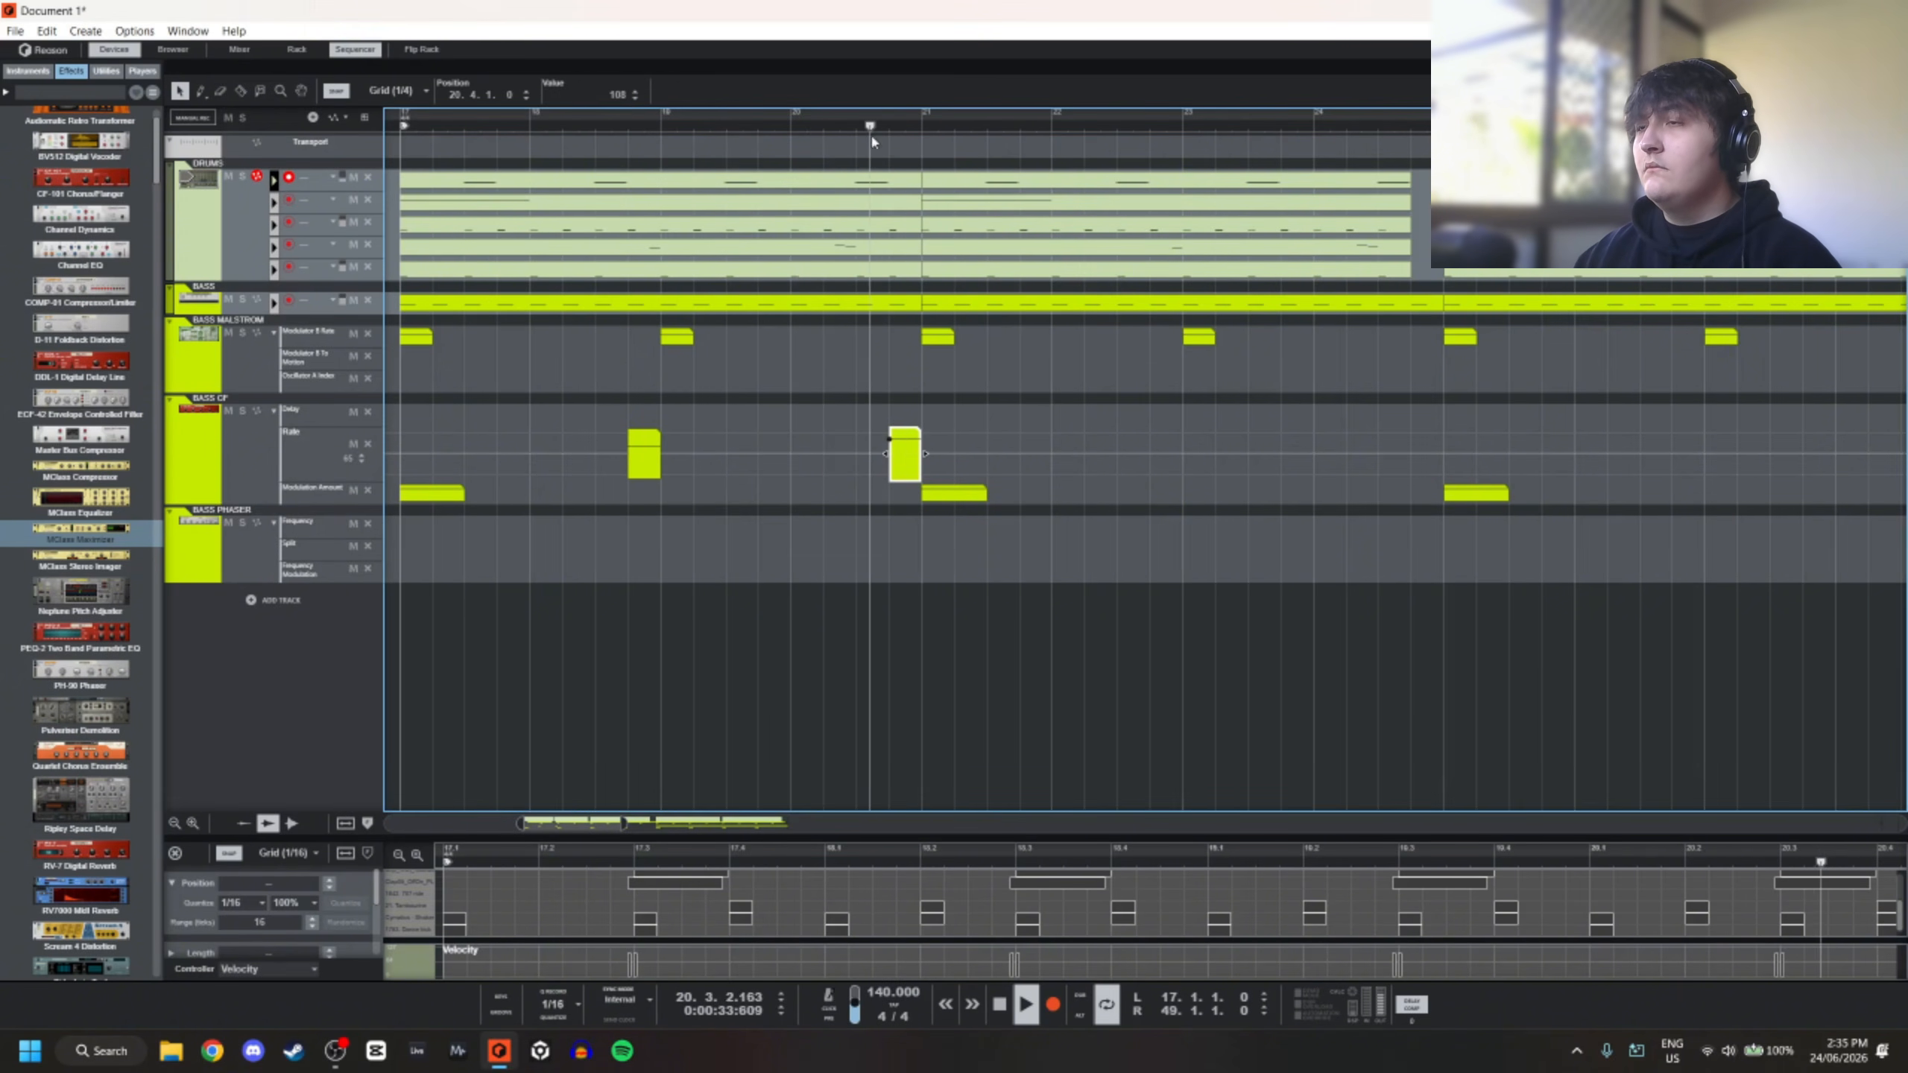
Delete the Rate clip in bar 18 and repeat the bar 20 clip on beat 4 of bars 24, 28 and 32
scroll(889, 442, down, 3)
key(Escape)
scroll(902, 441, up, 3)
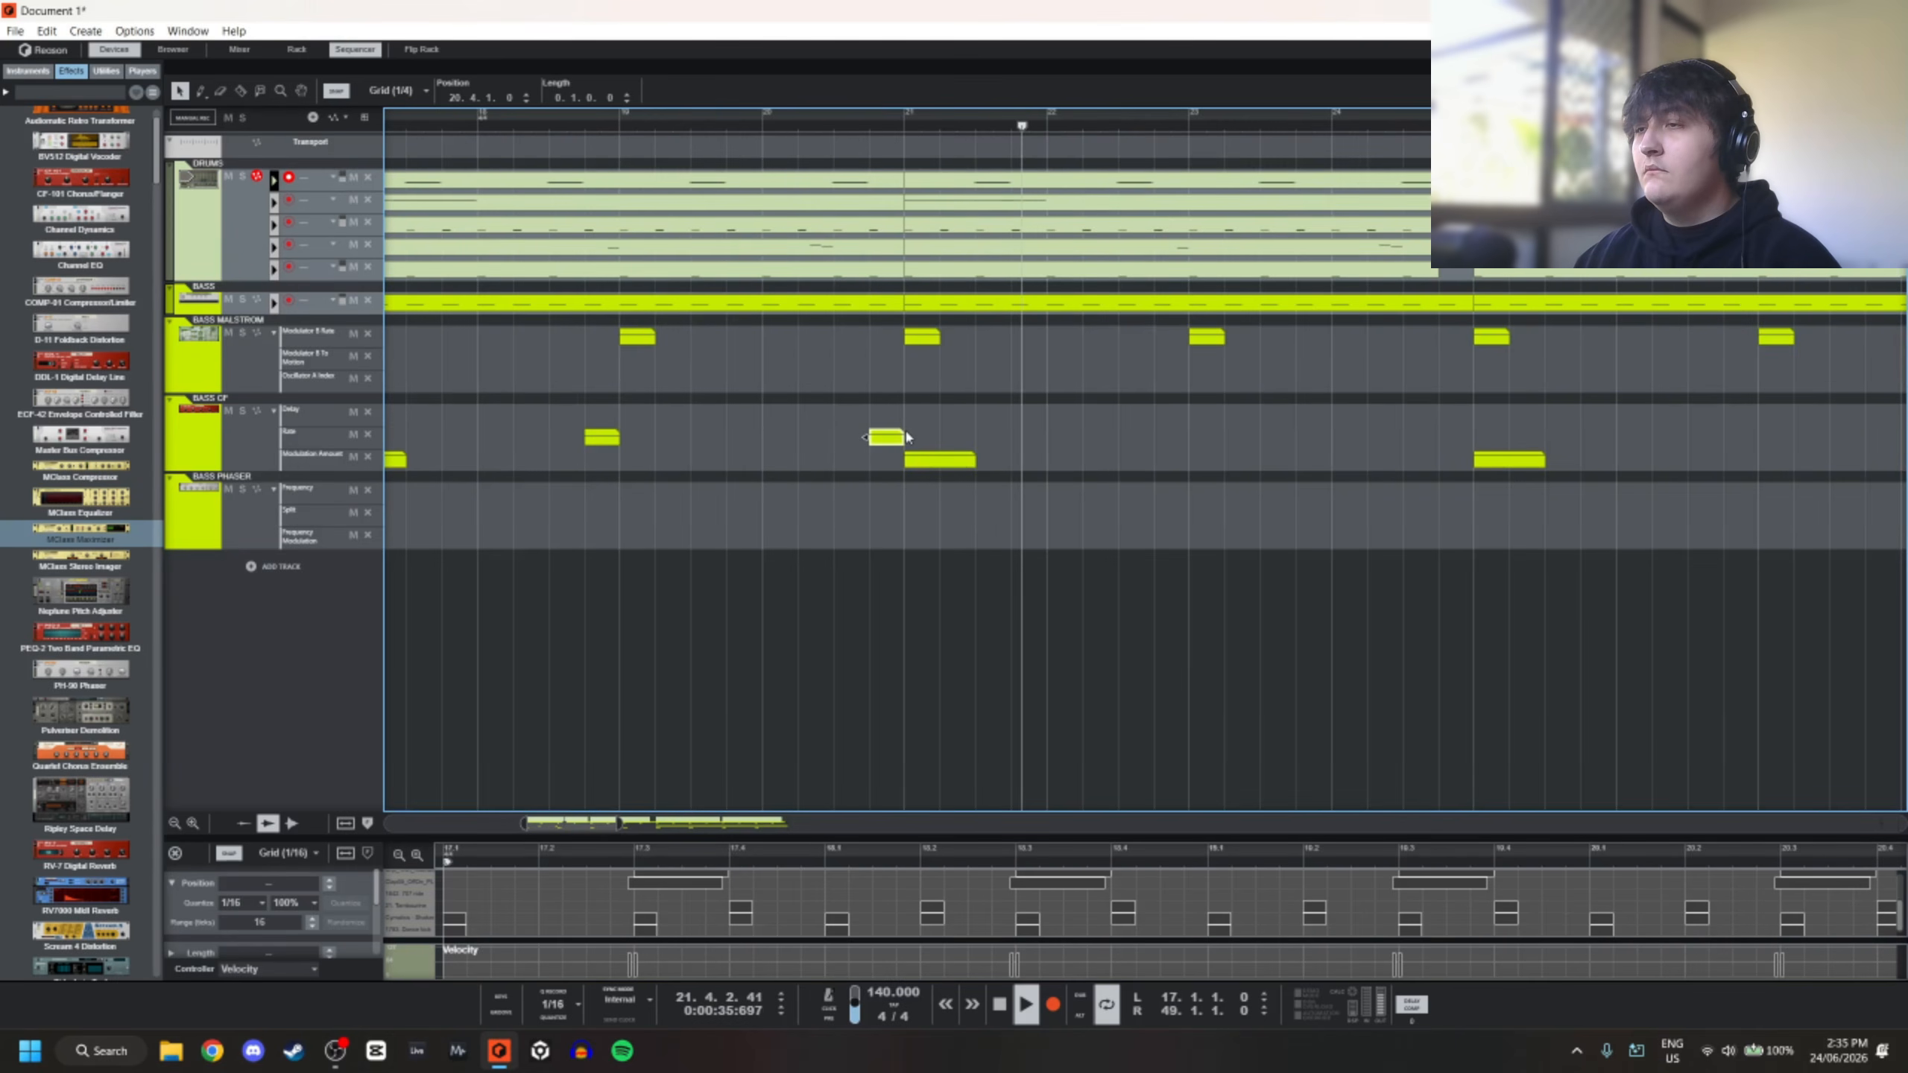
scroll(908, 438, down, 3)
mouse_move(875, 438)
mouse_down()
mouse_move(759, 439)
mouse_move(875, 437)
mouse_up()
scroll(877, 436, down, 3)
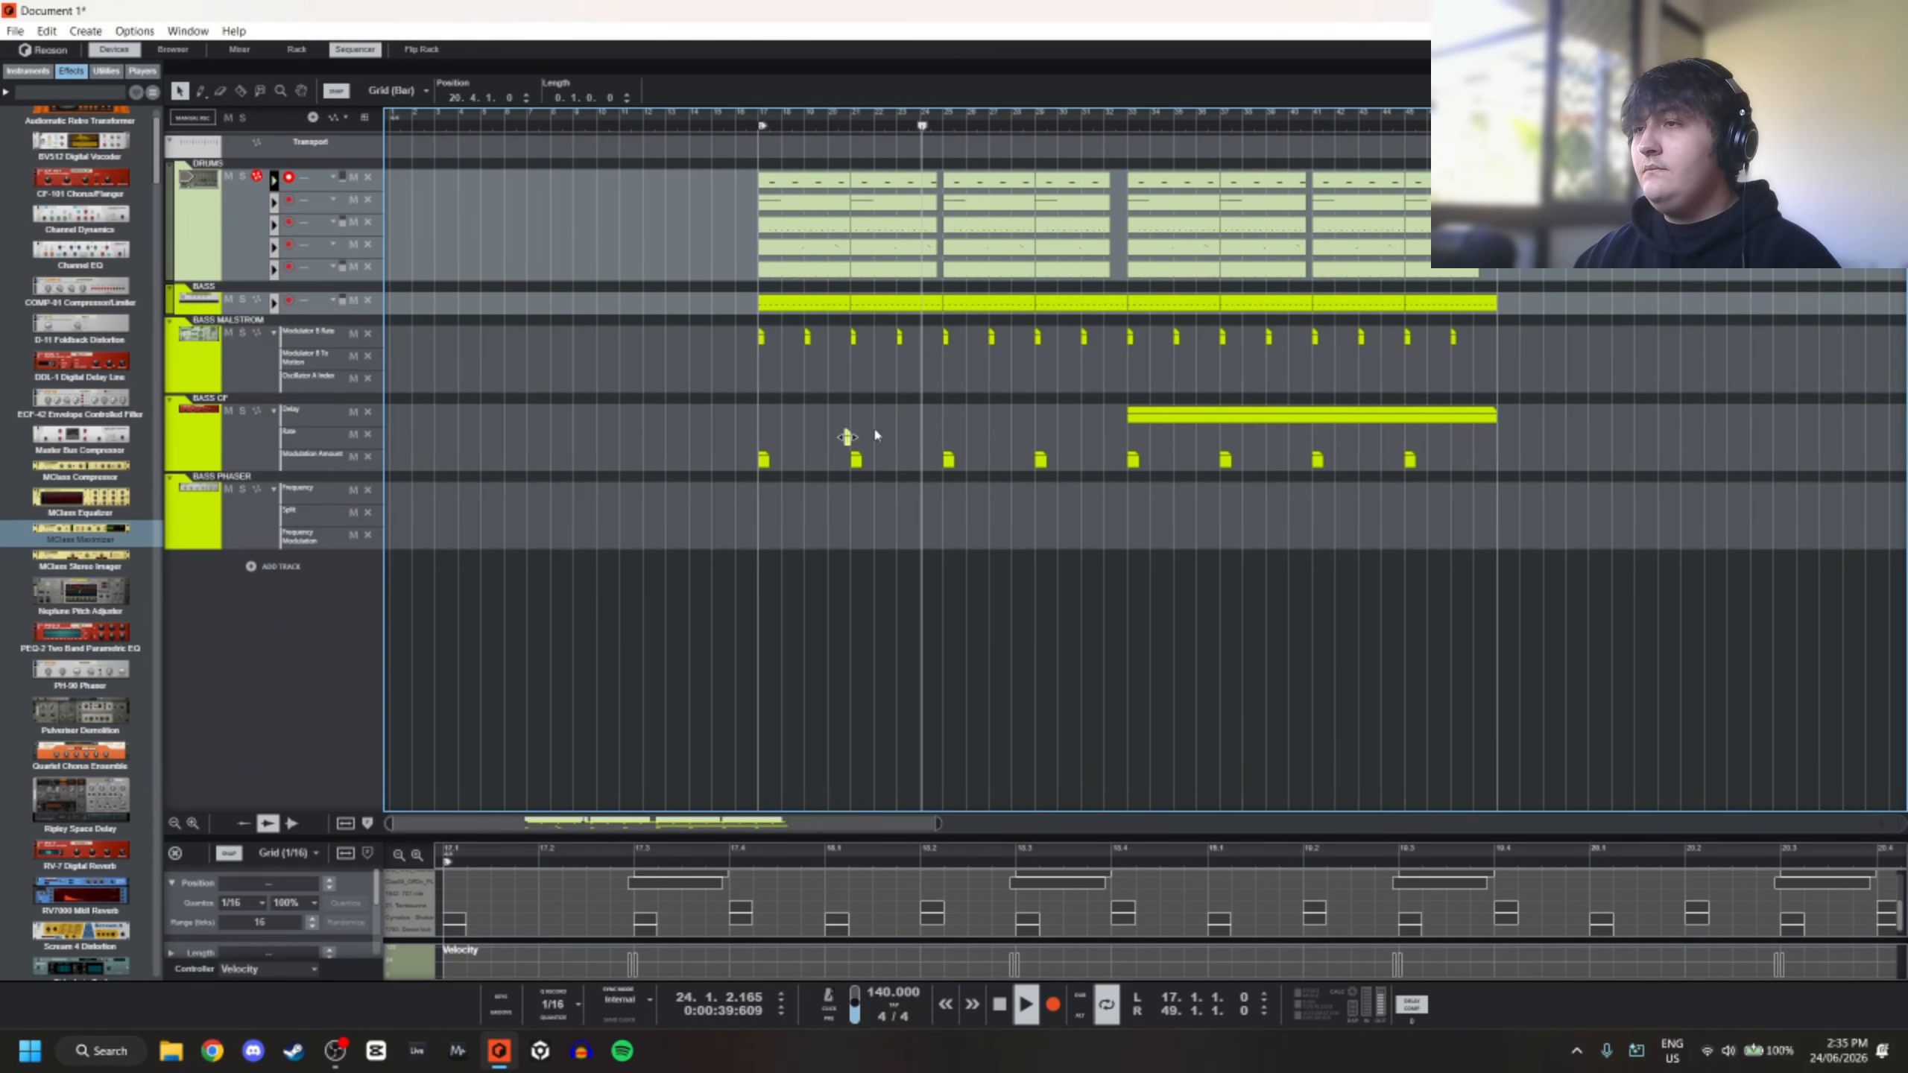
scroll(877, 441, down, 3)
scroll(586, 437, up, 3)
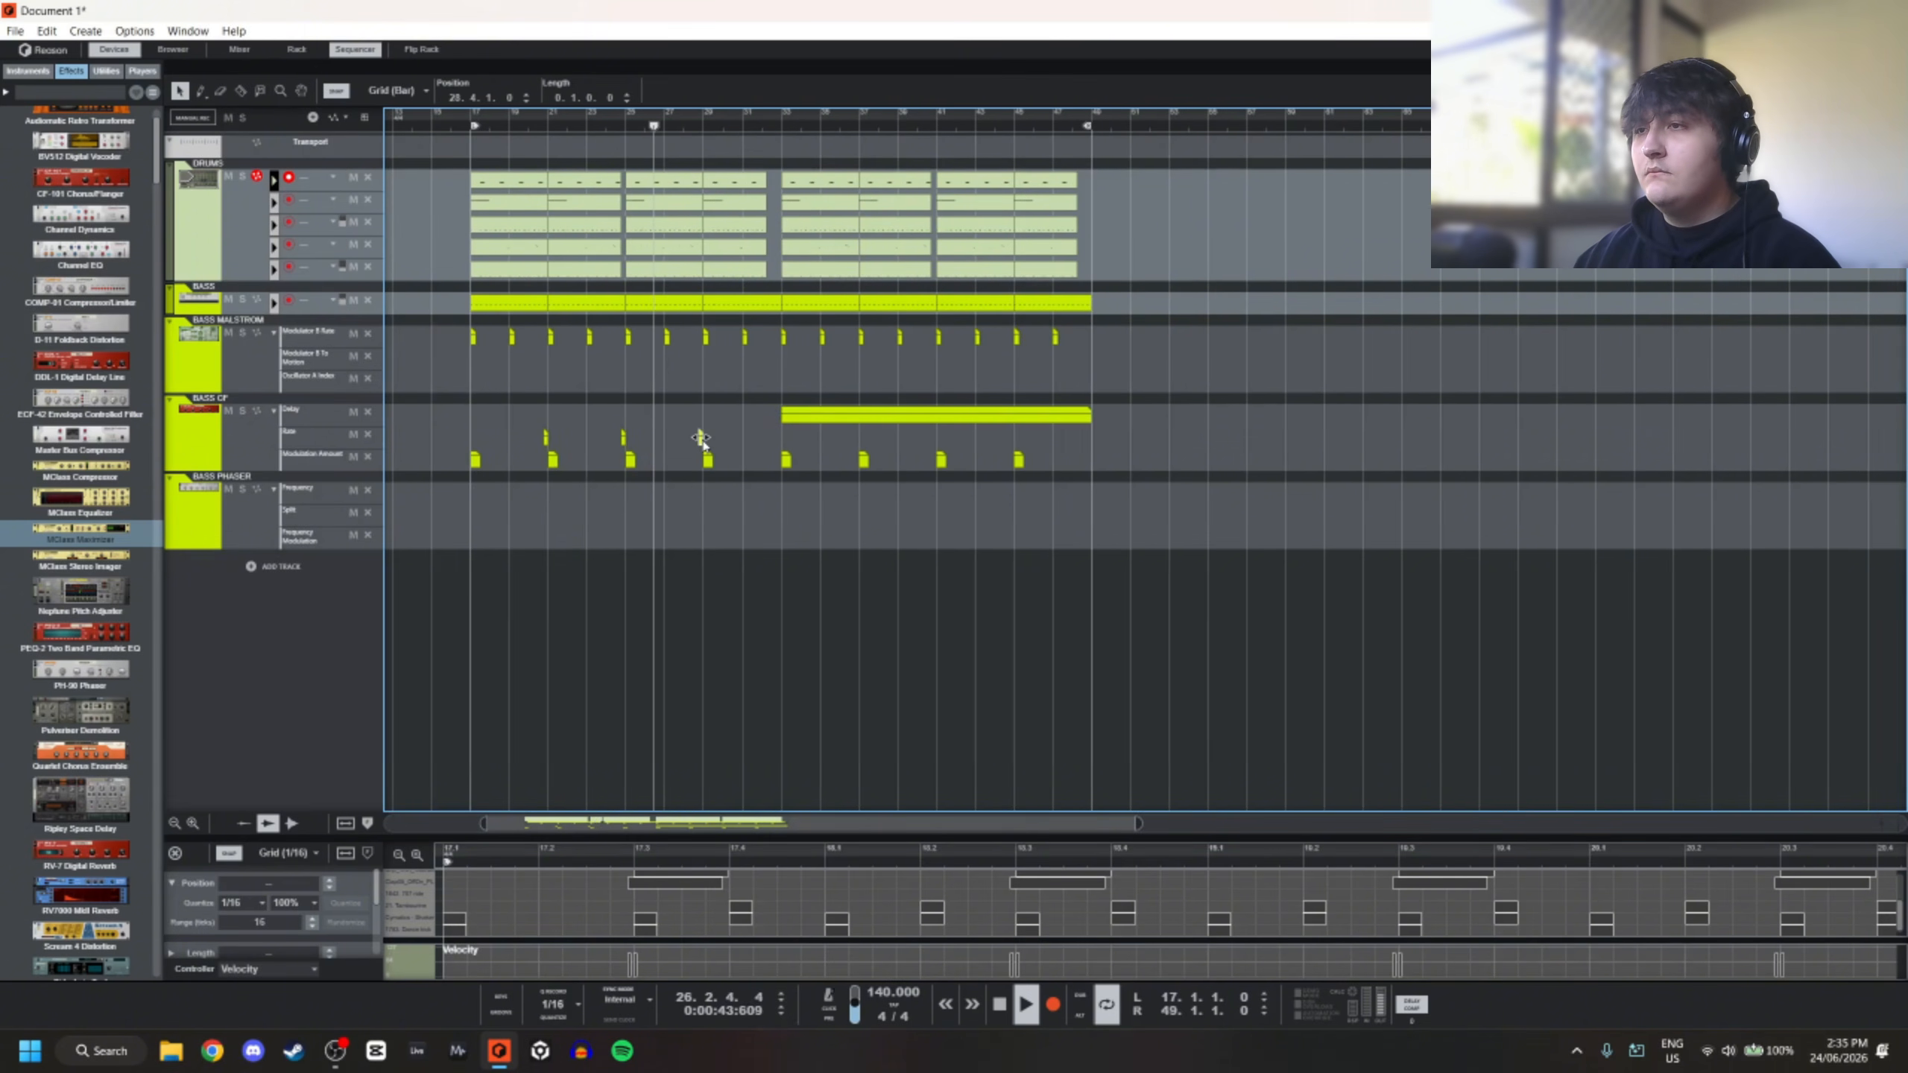
drag(623, 439, 780, 438)
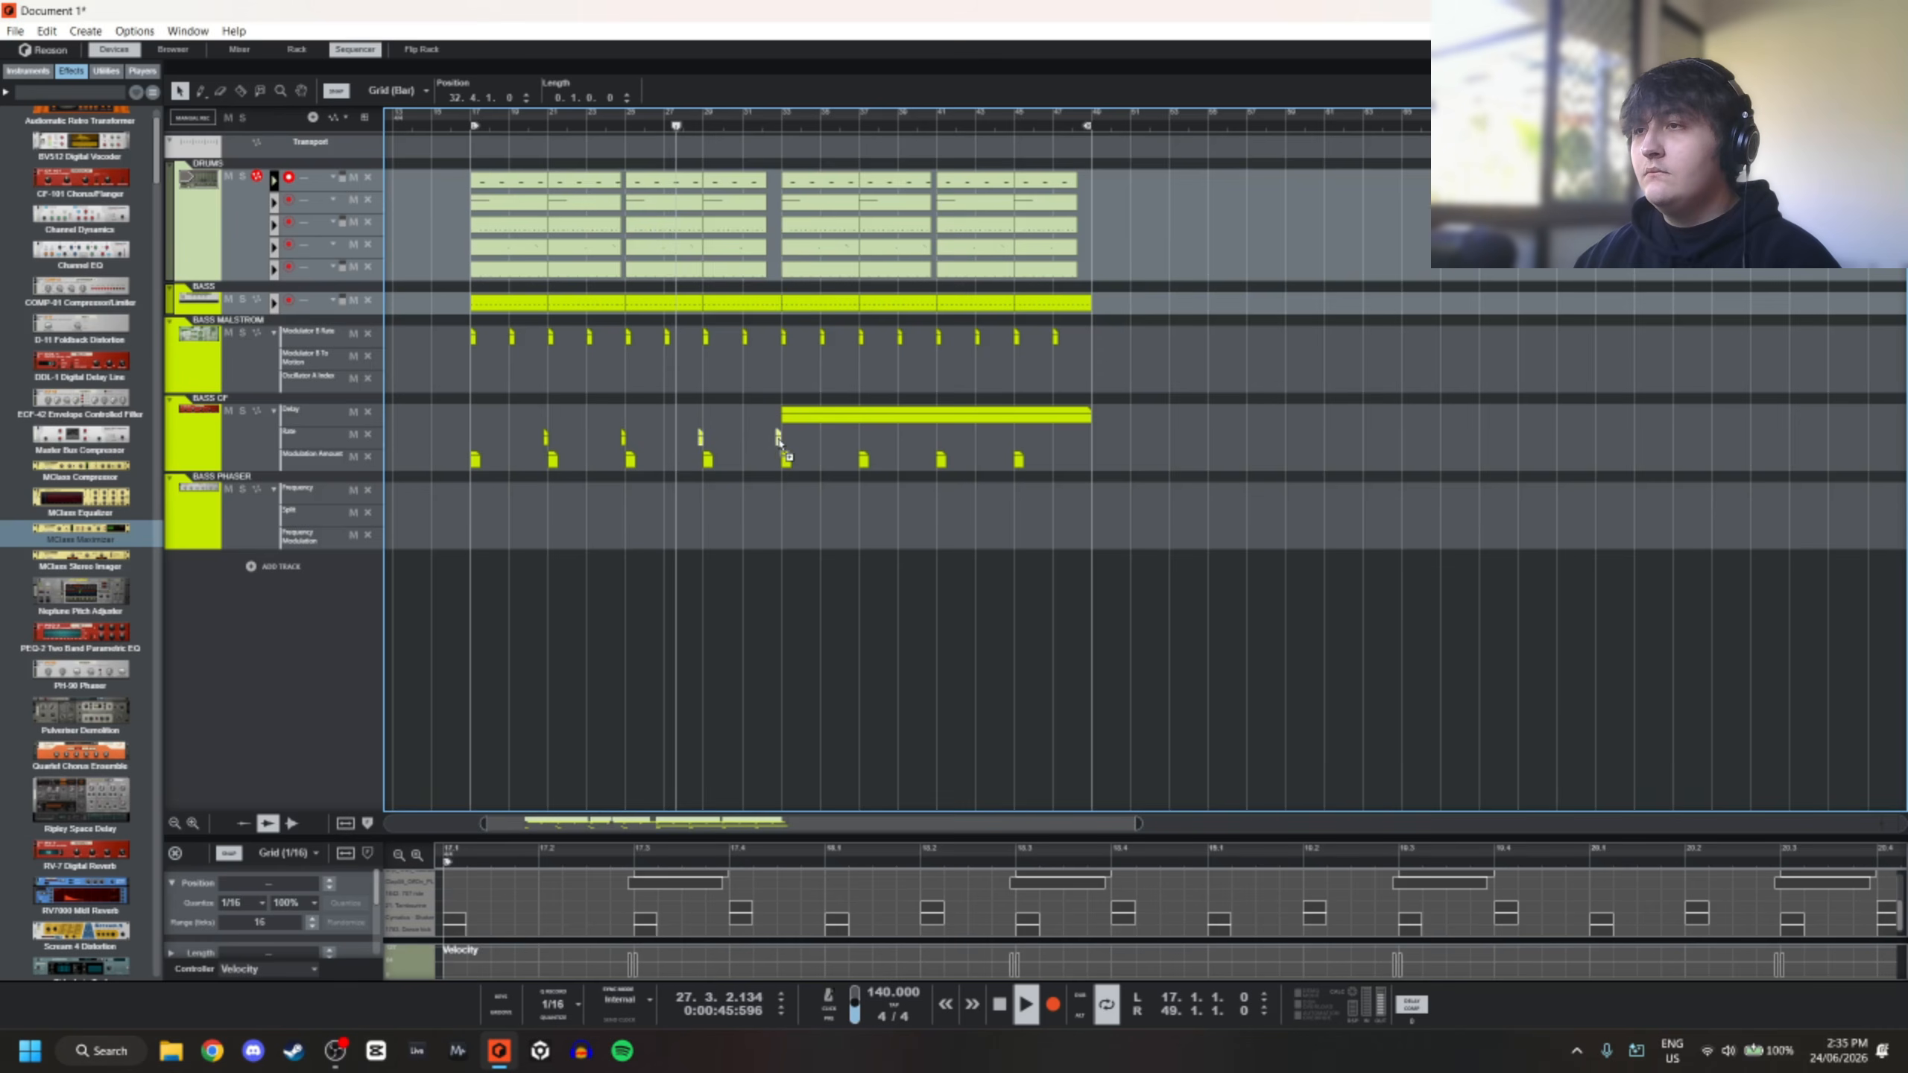
Create a Modulation Amount clip right after the existing clip at bar 33 and extend it to bar 37
scroll(832, 427, down, 3)
double_click(815, 412)
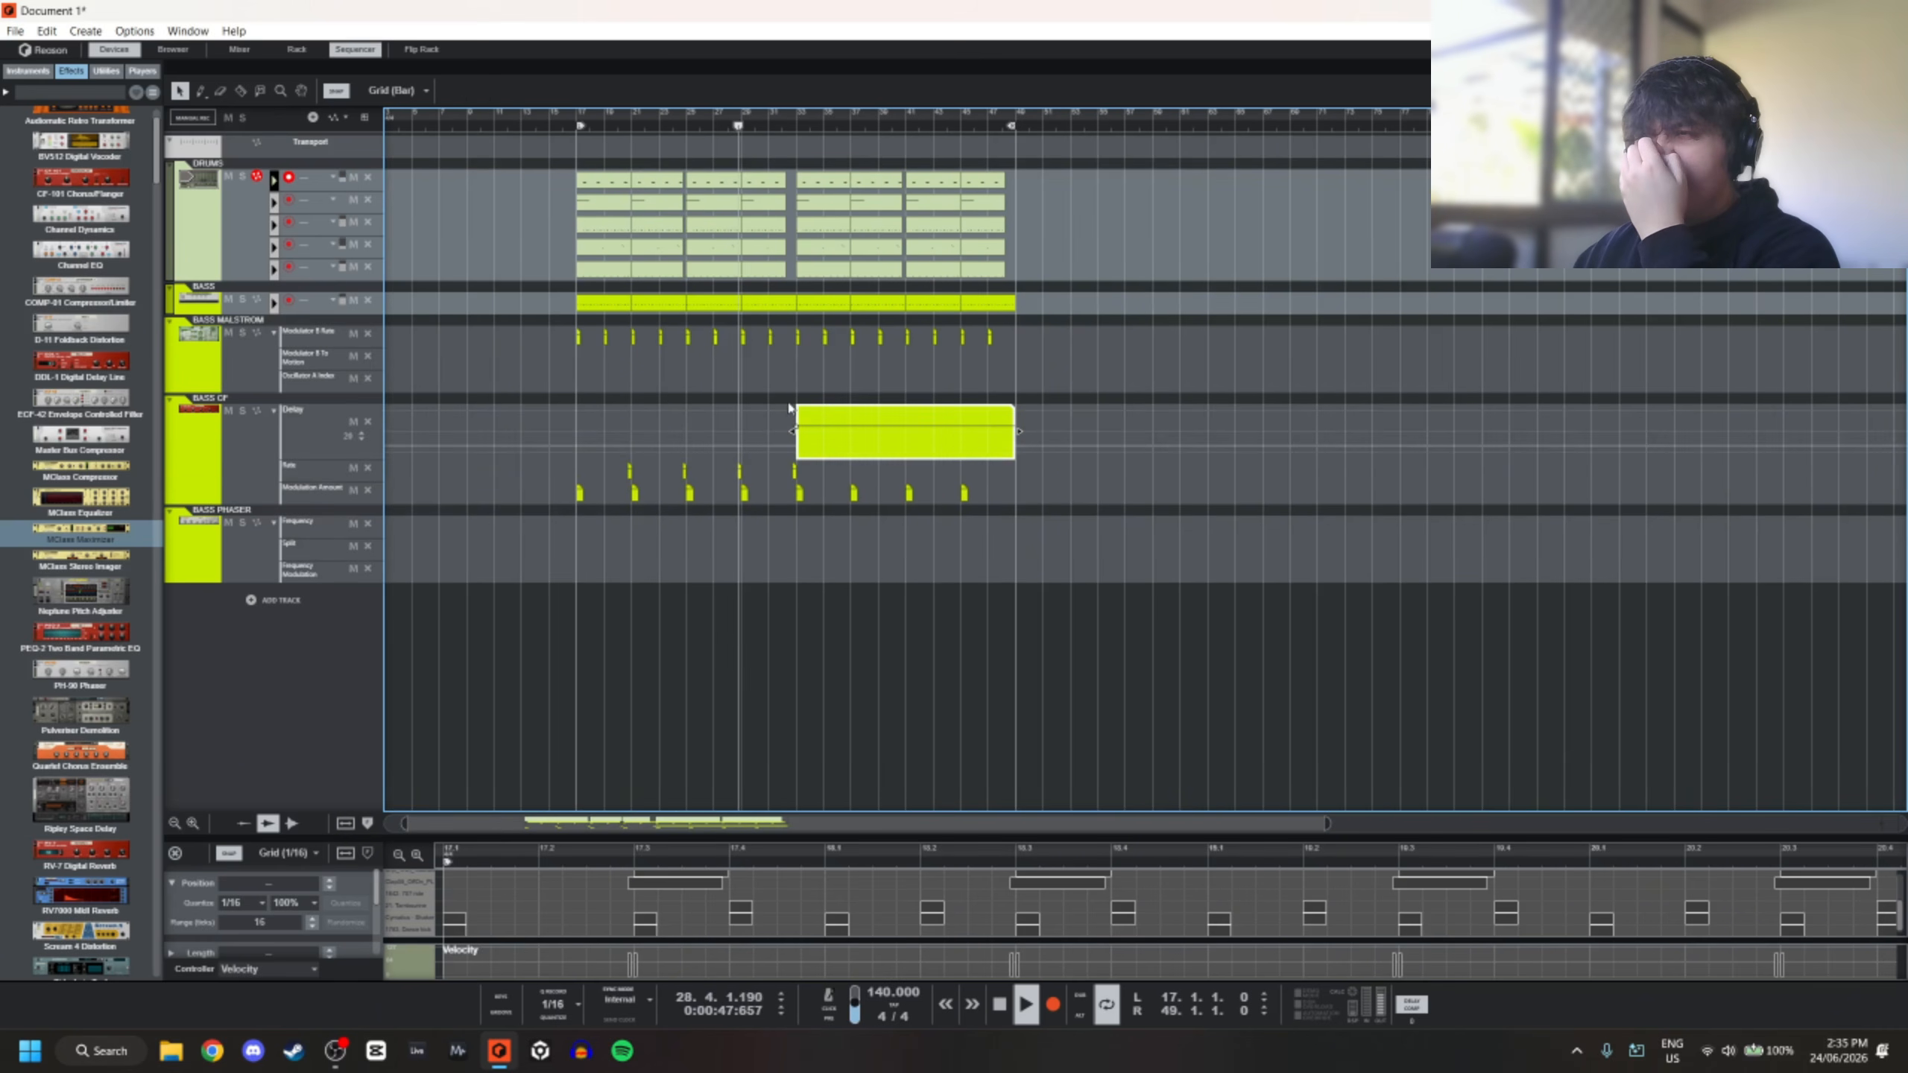
click(838, 502)
scroll(838, 504, up, 2)
scroll(838, 503, up, 3)
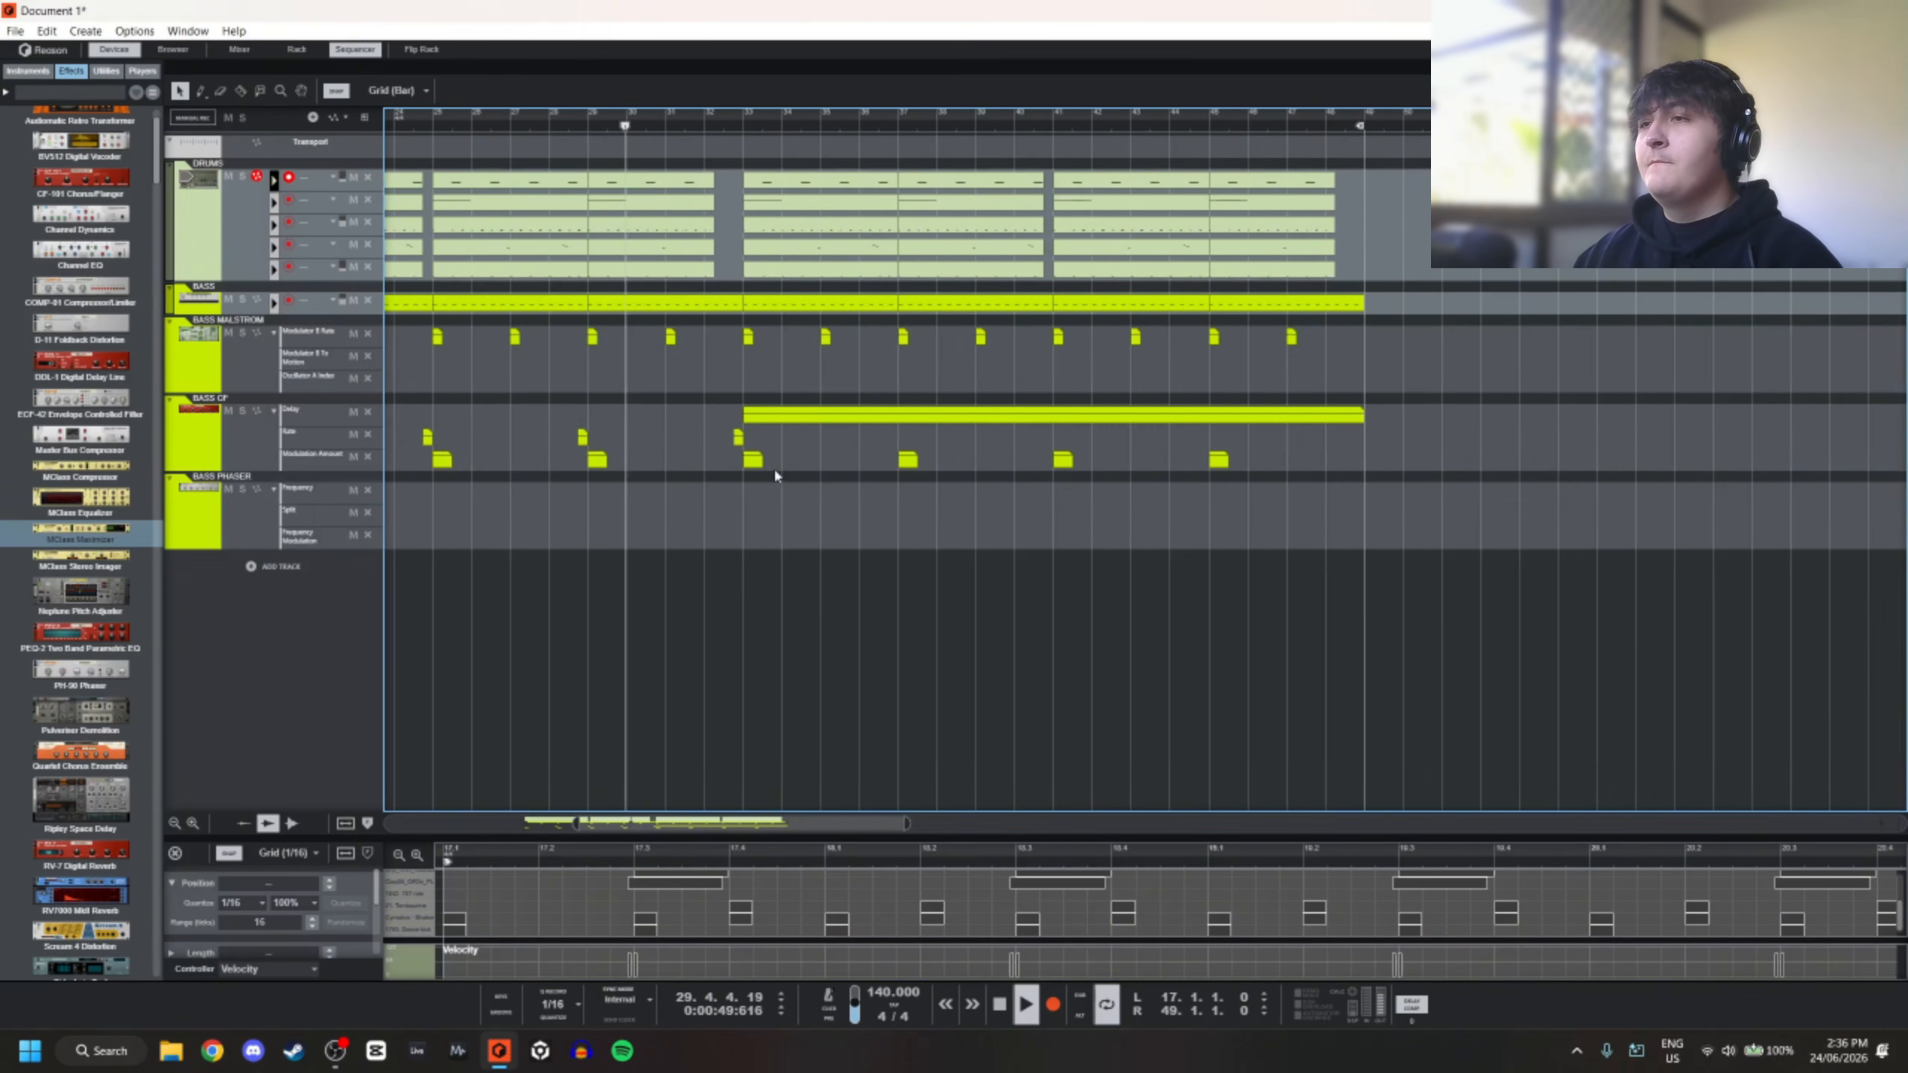
double_click(776, 463)
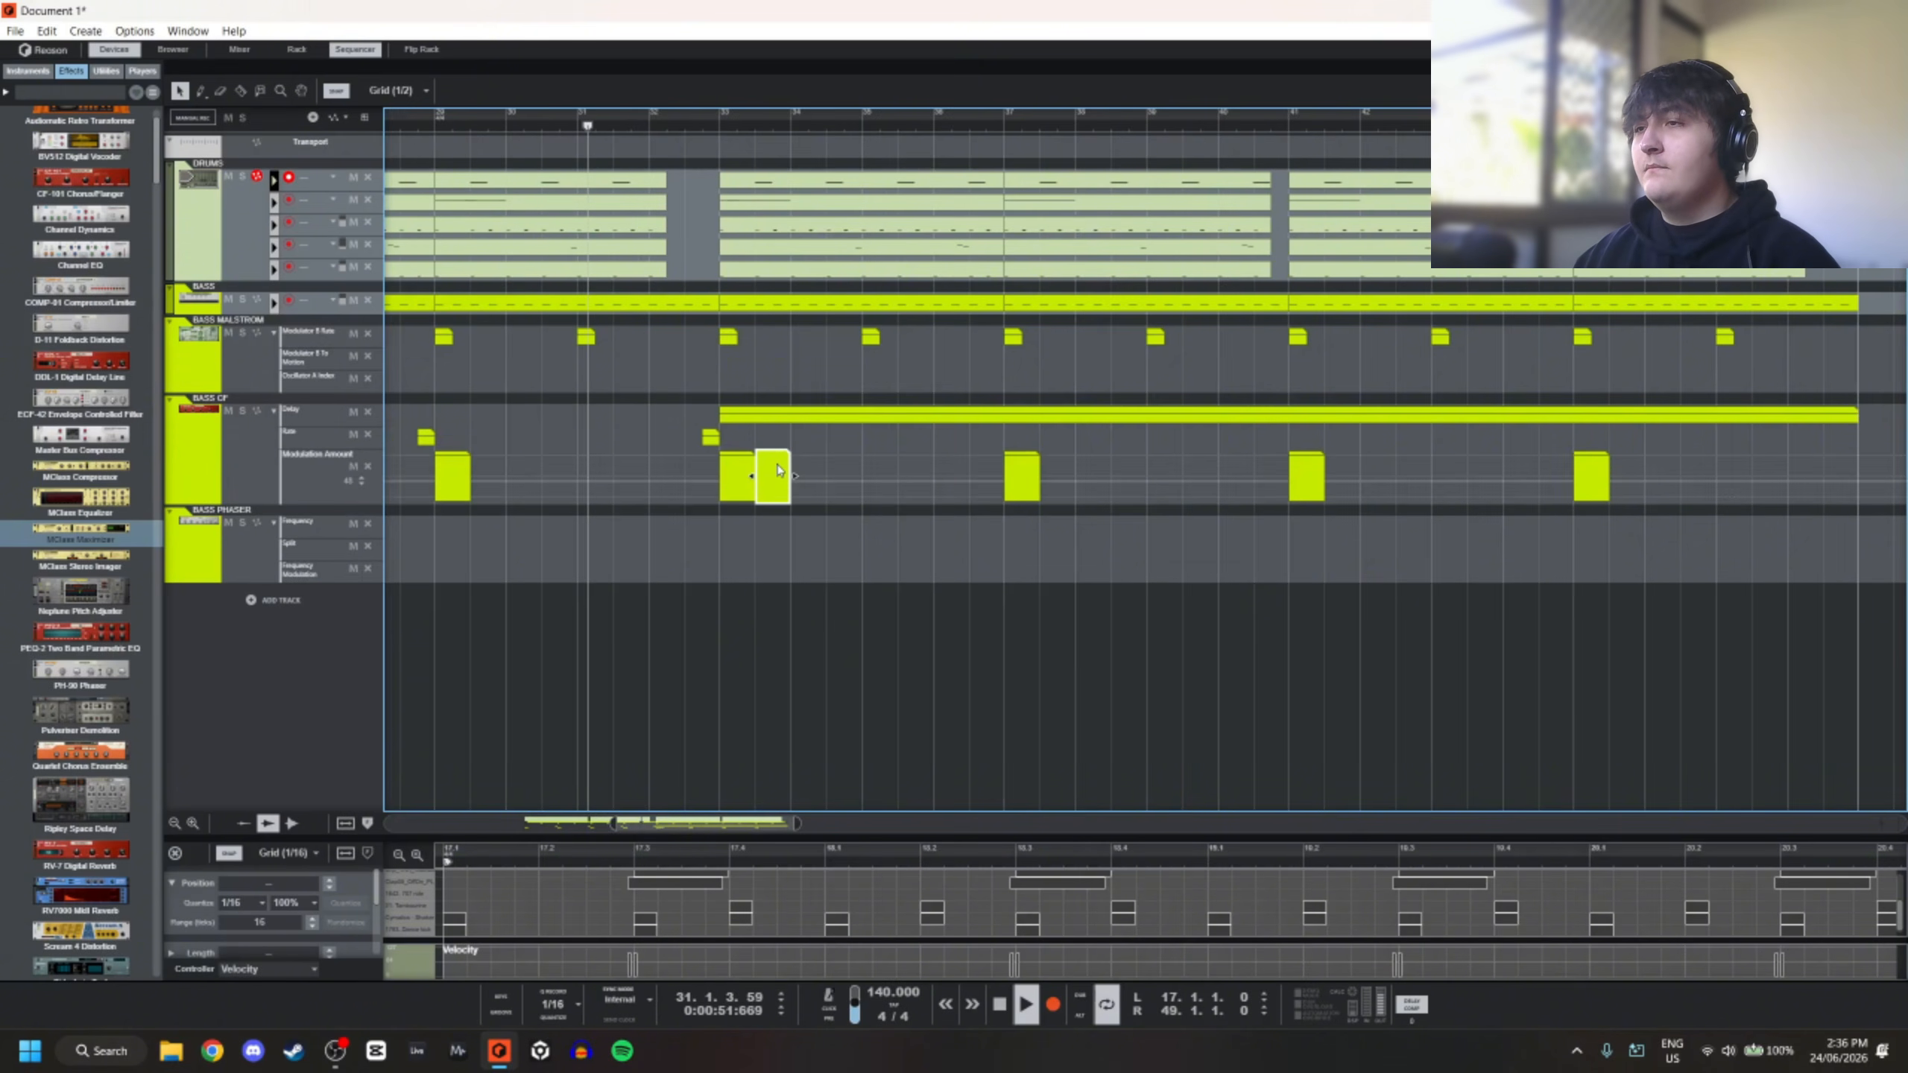
drag(794, 476, 1006, 478)
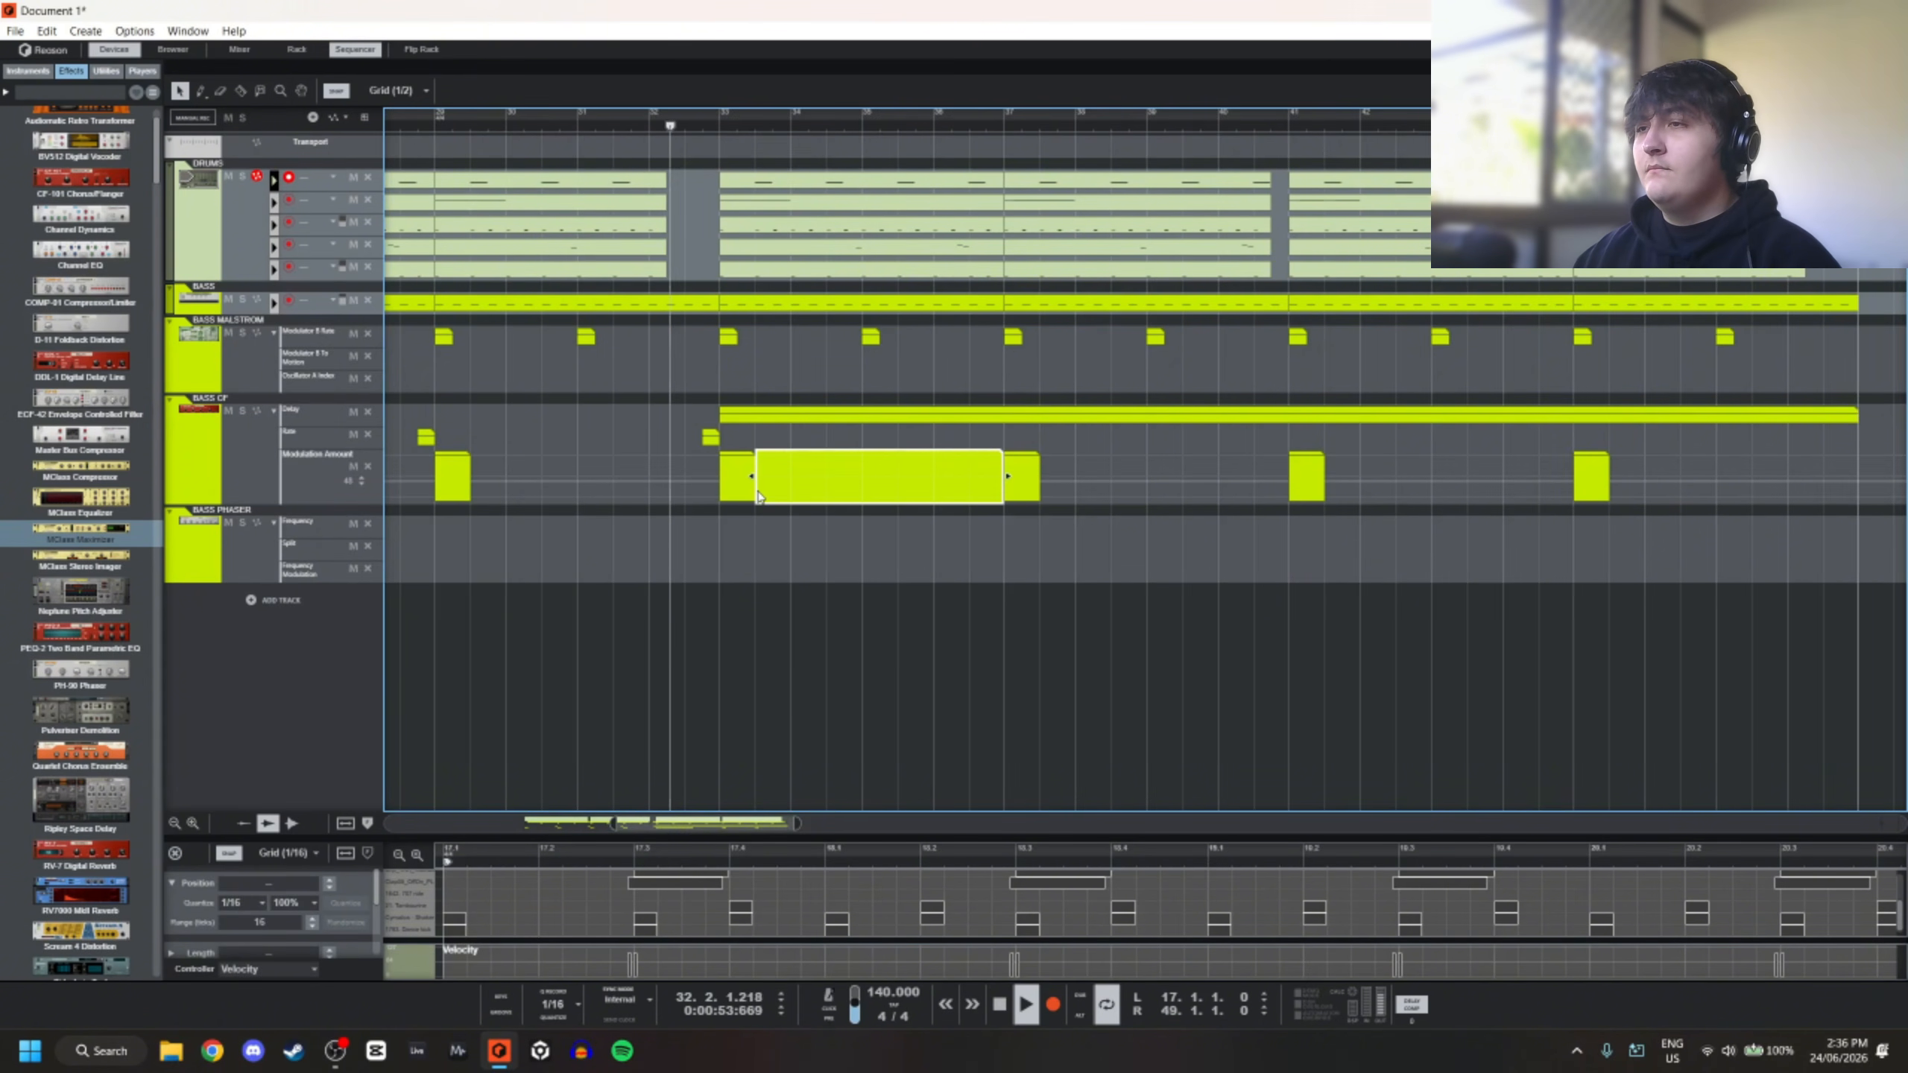
Set the new Modulation Amount clip's automation value to 8
double_click(756, 500)
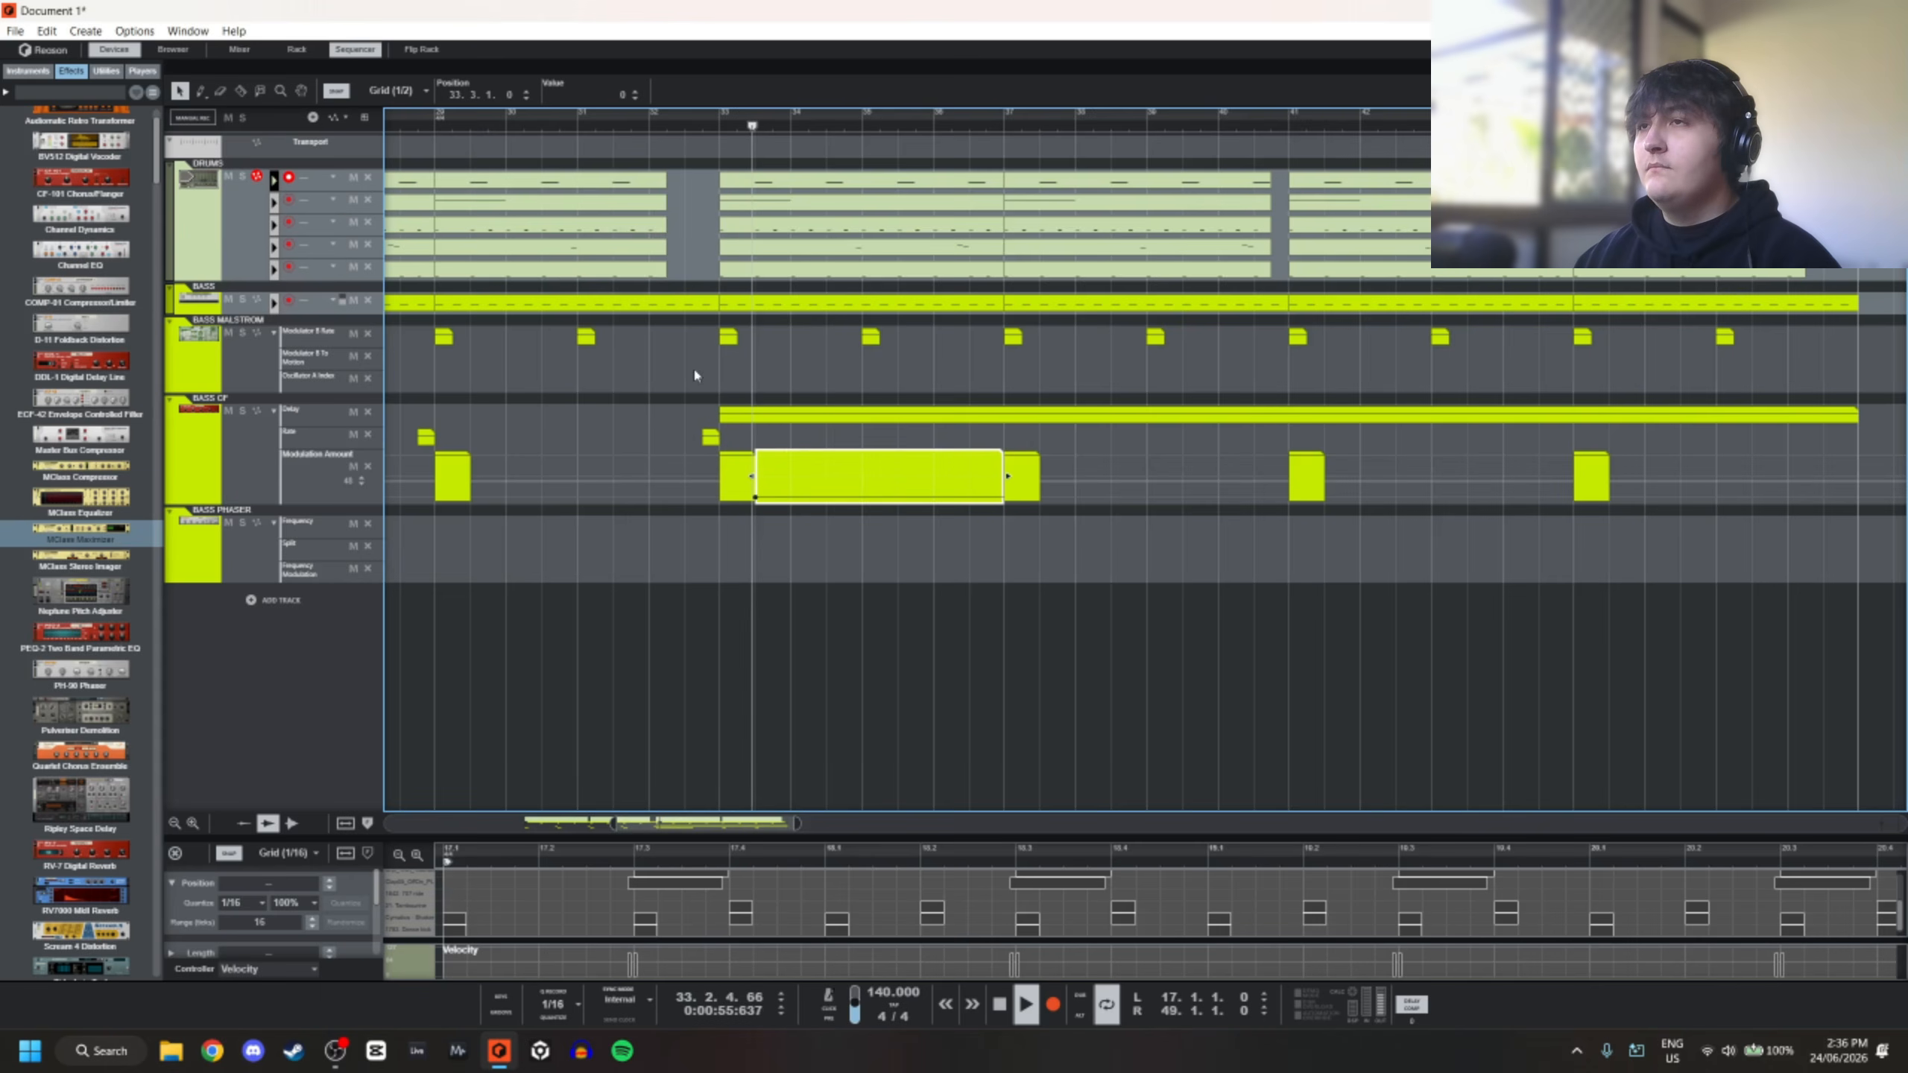
scroll(911, 531, down, 2)
double_click(614, 96)
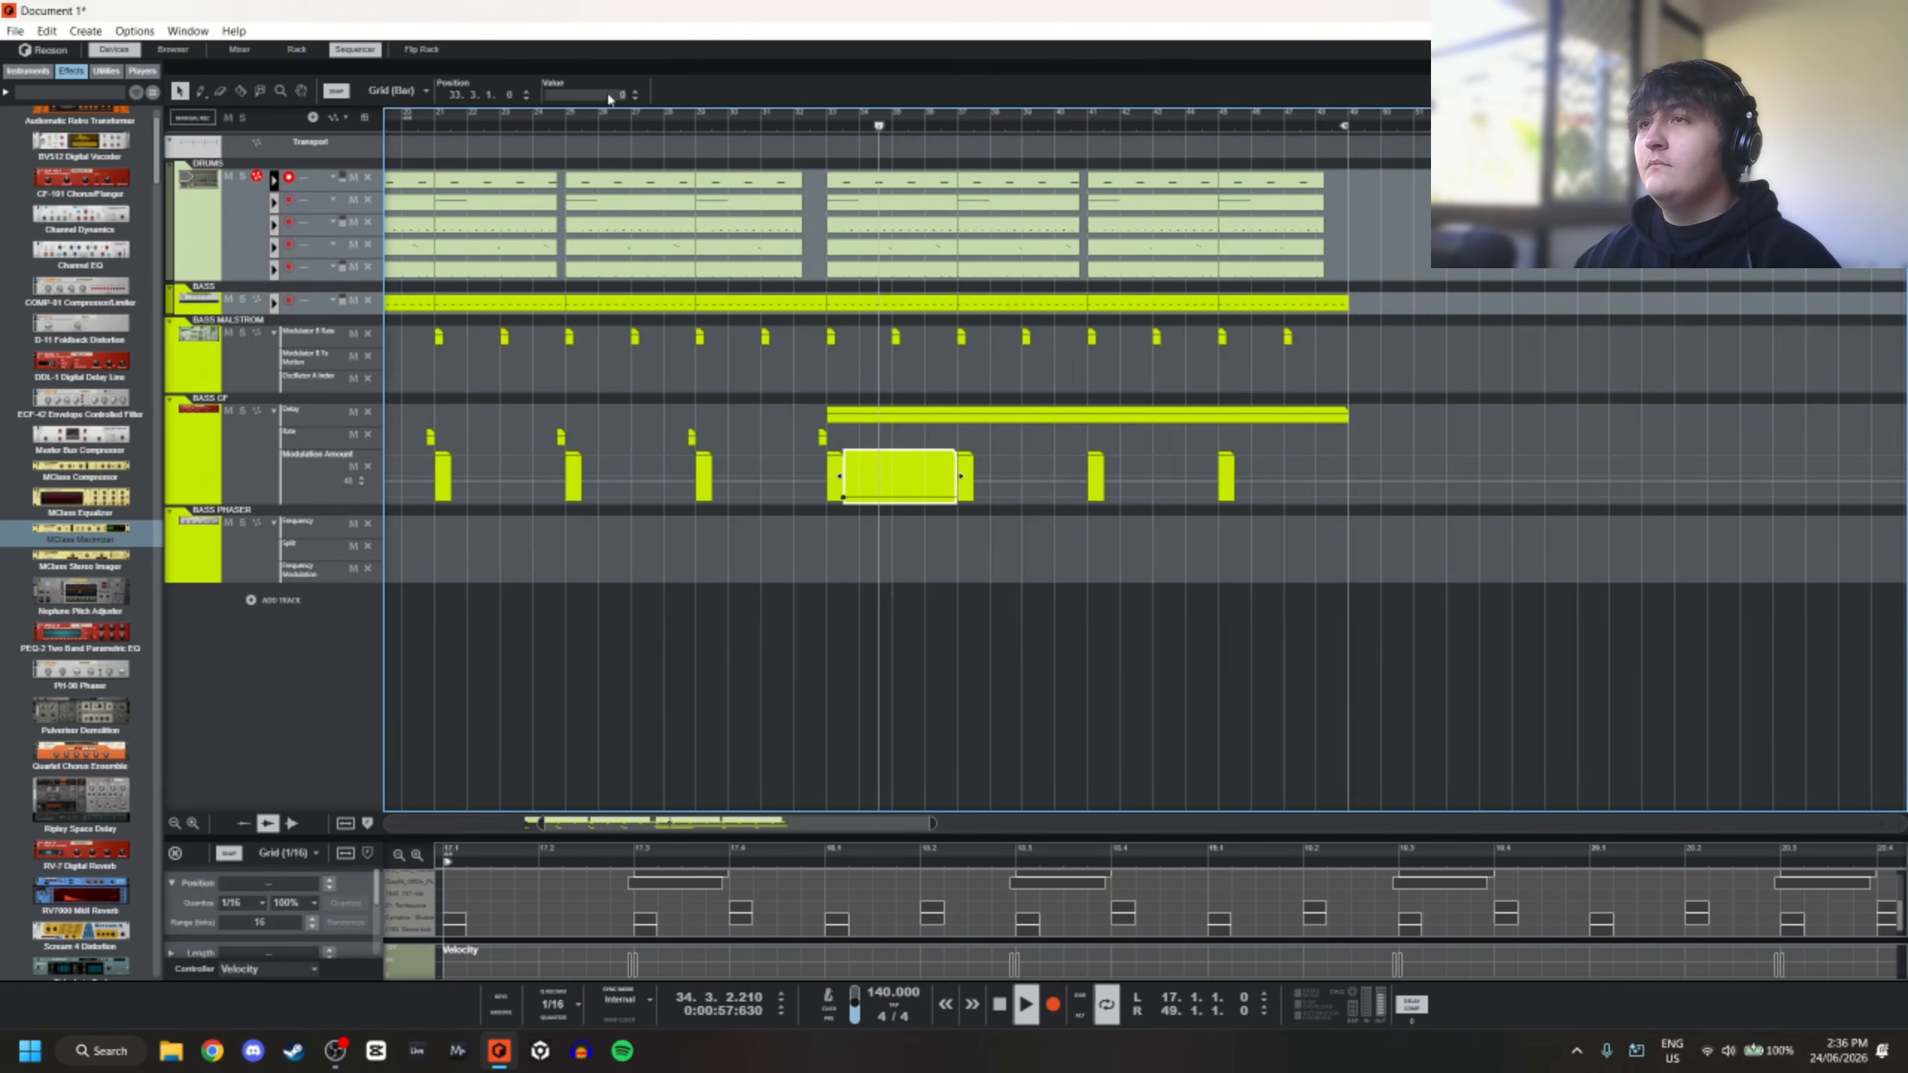
text(9)
key(Return)
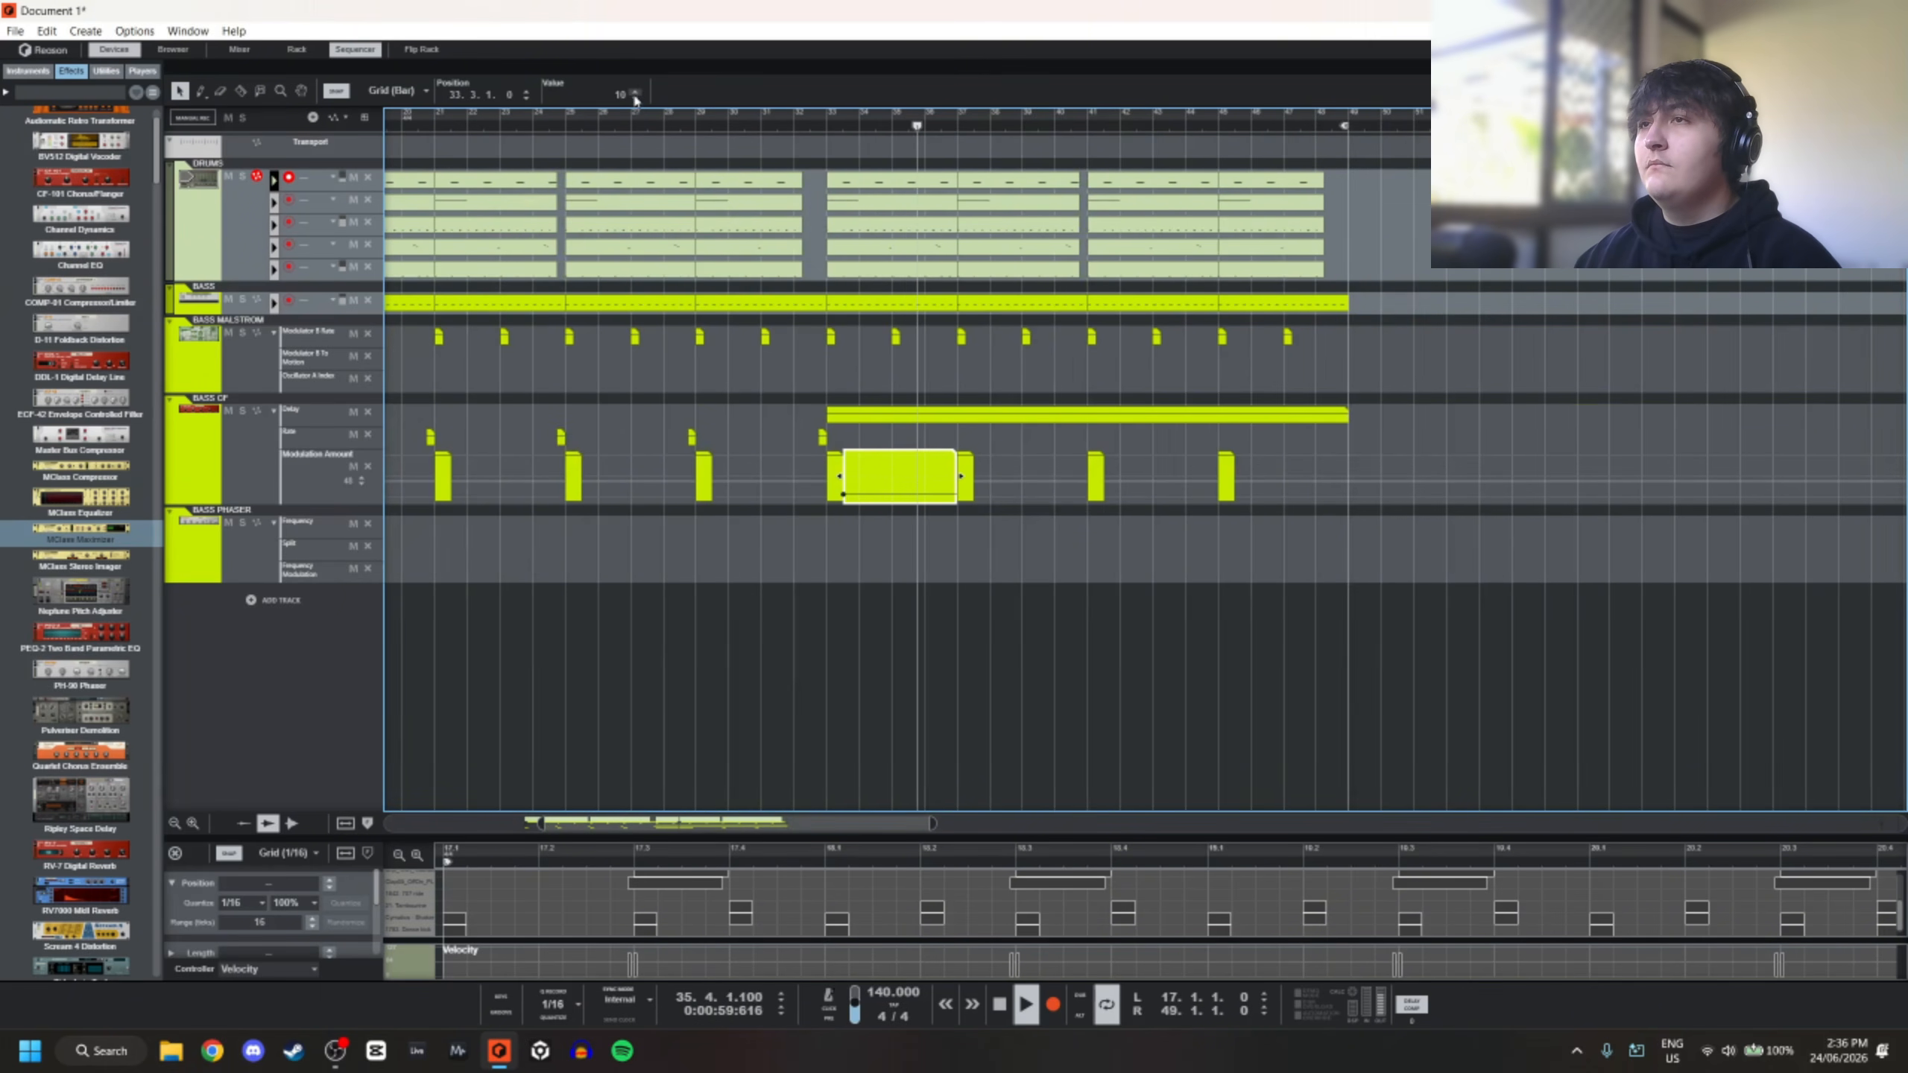
click(635, 98)
click(635, 98)
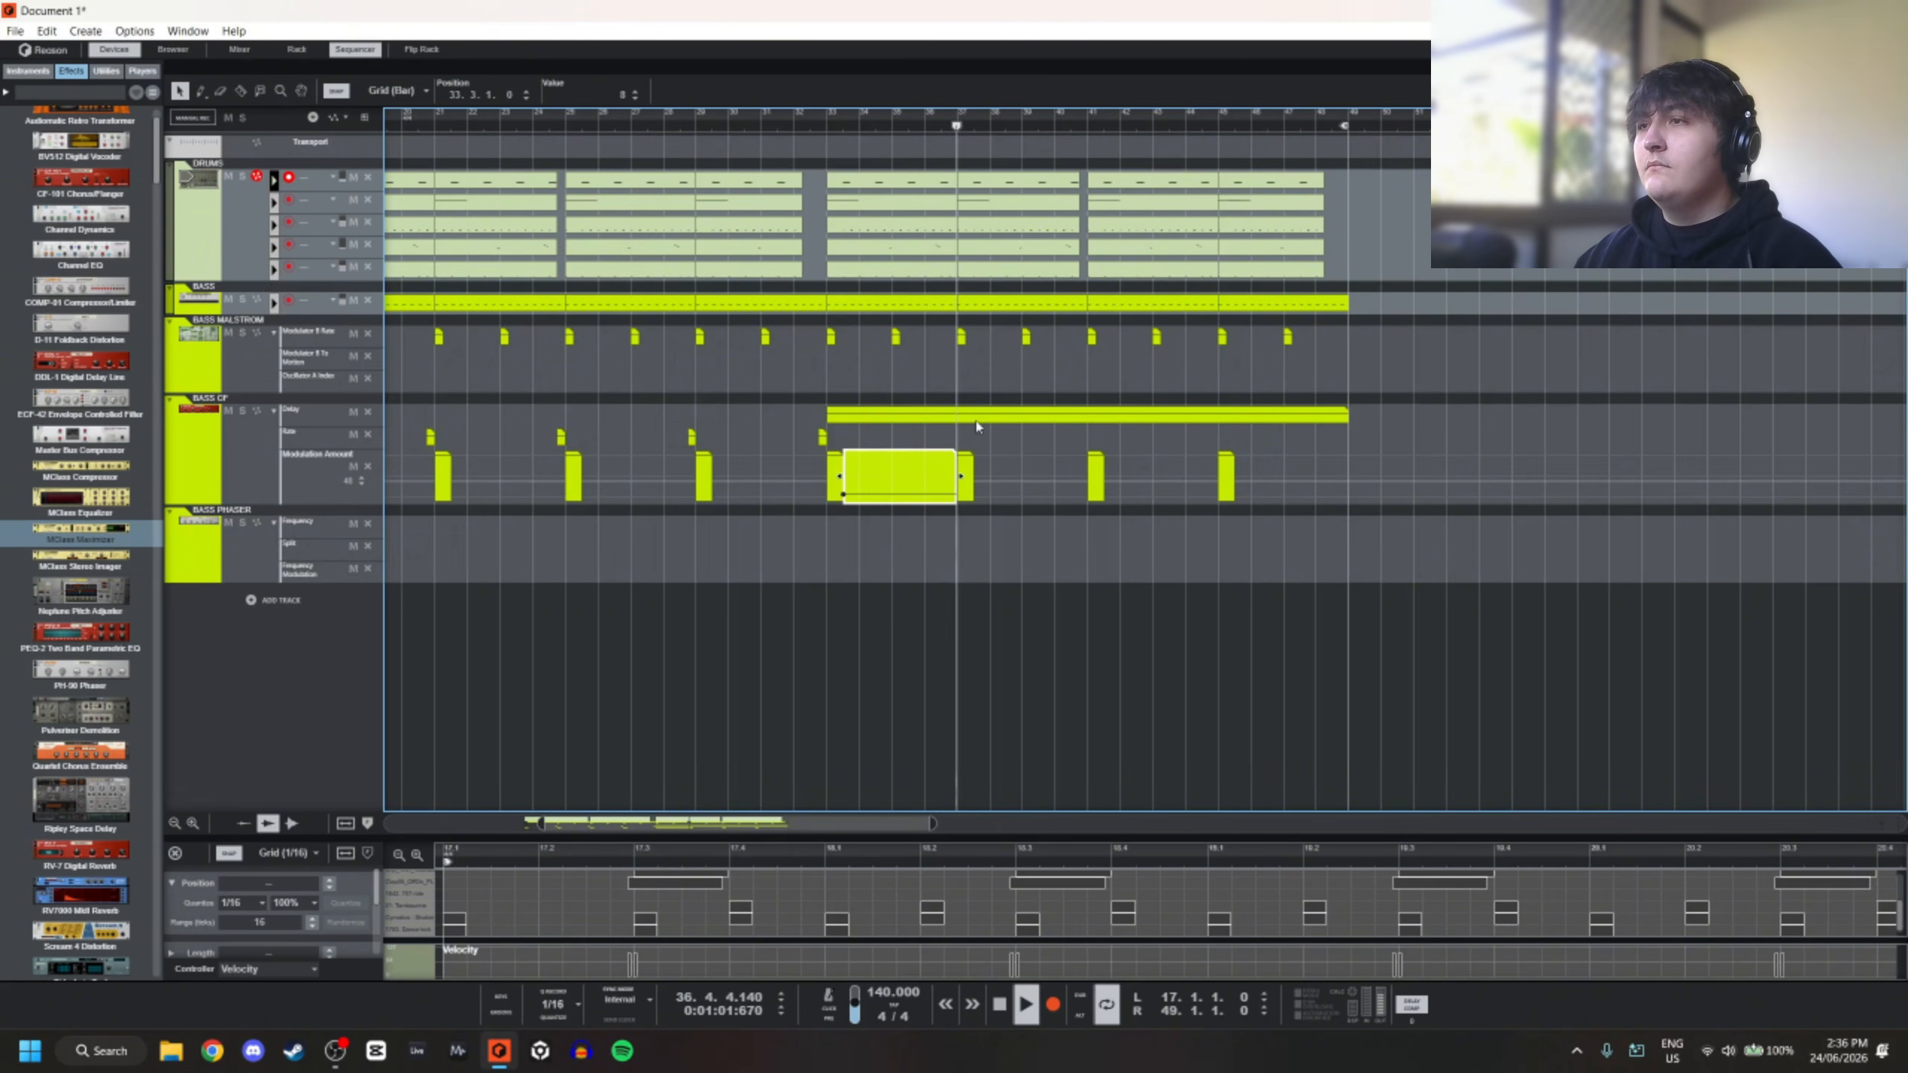
Copy the long Modulation Amount clip into the remaining gaps between the short clips up to bar 49
click(979, 430)
scroll(935, 466, up, 3)
drag(874, 463, 1471, 465)
scroll(1464, 469, down, 1)
scroll(1427, 475, right, 2)
drag(1352, 461, 1637, 467)
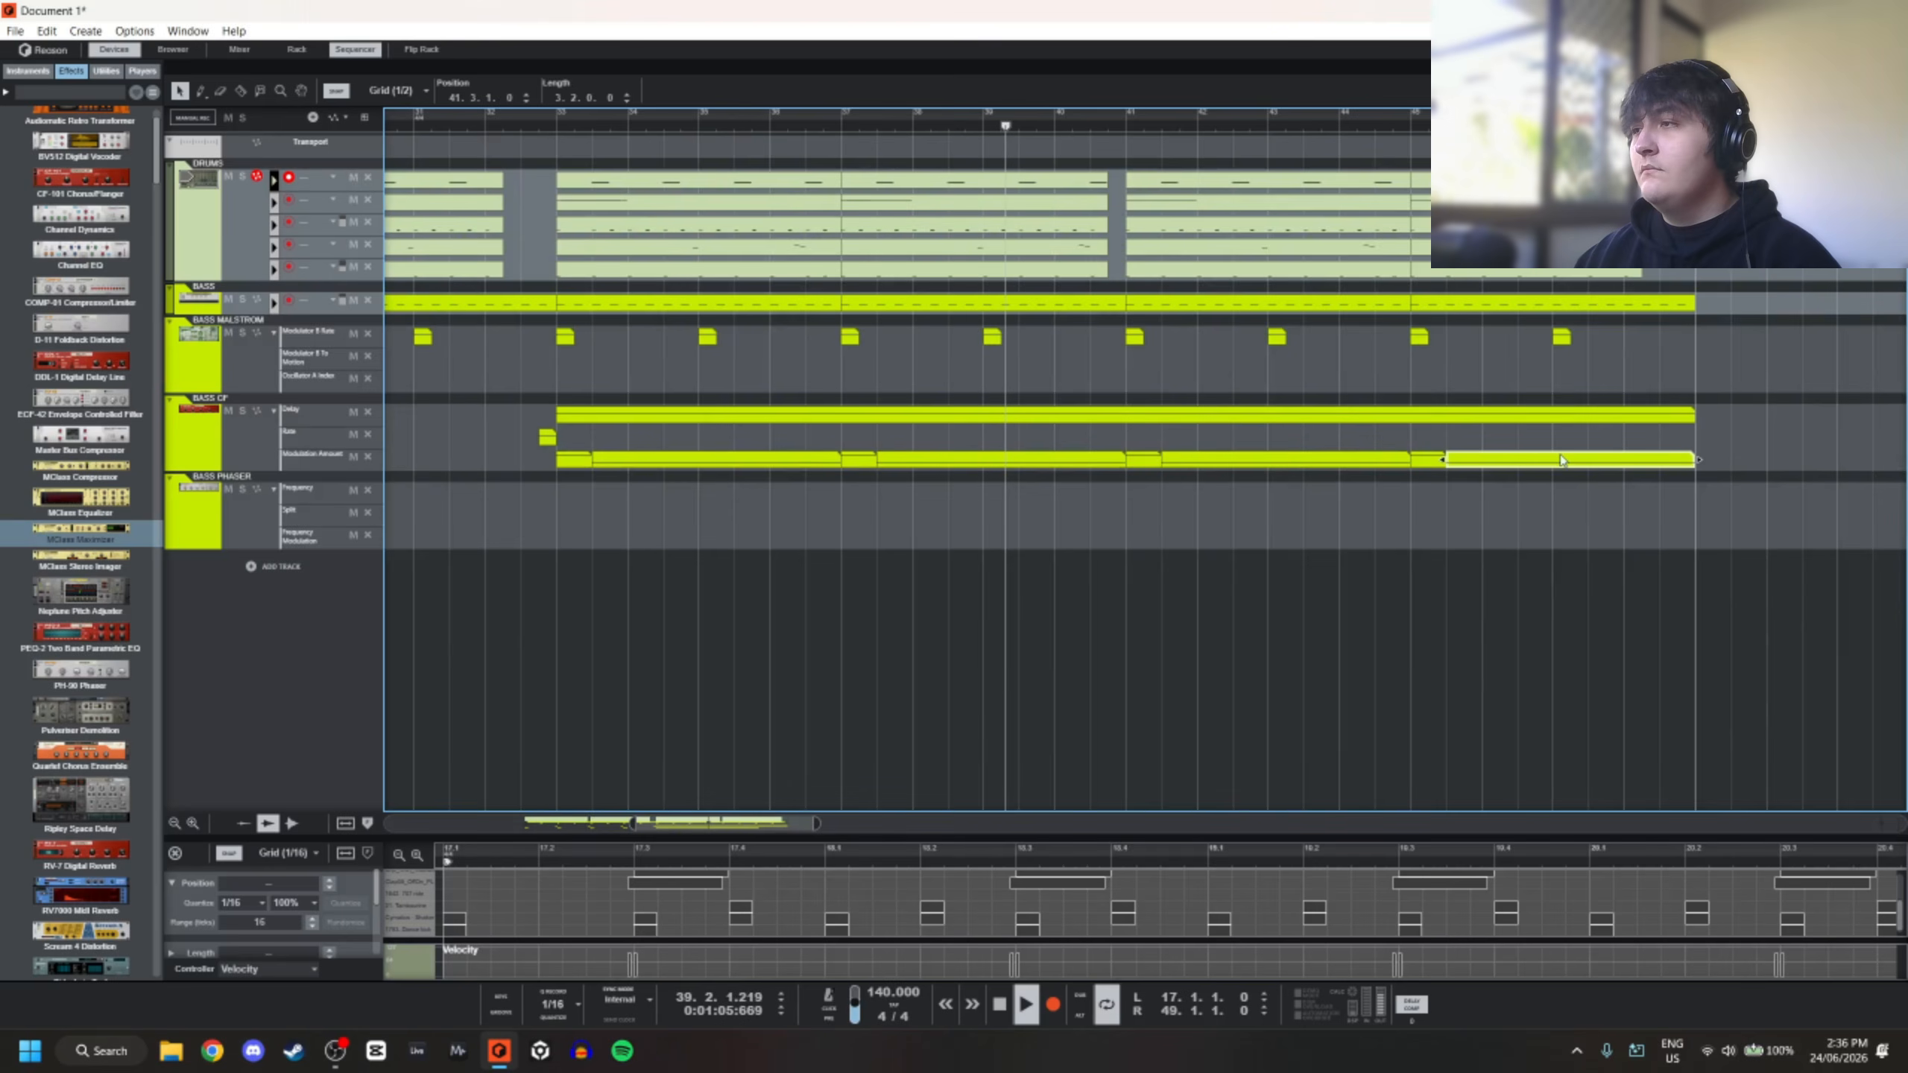
Try automation values of 77, 78 and 79 for the Delay clip starting at bar 33
scroll(1167, 450, down, 3)
double_click(879, 418)
click(835, 426)
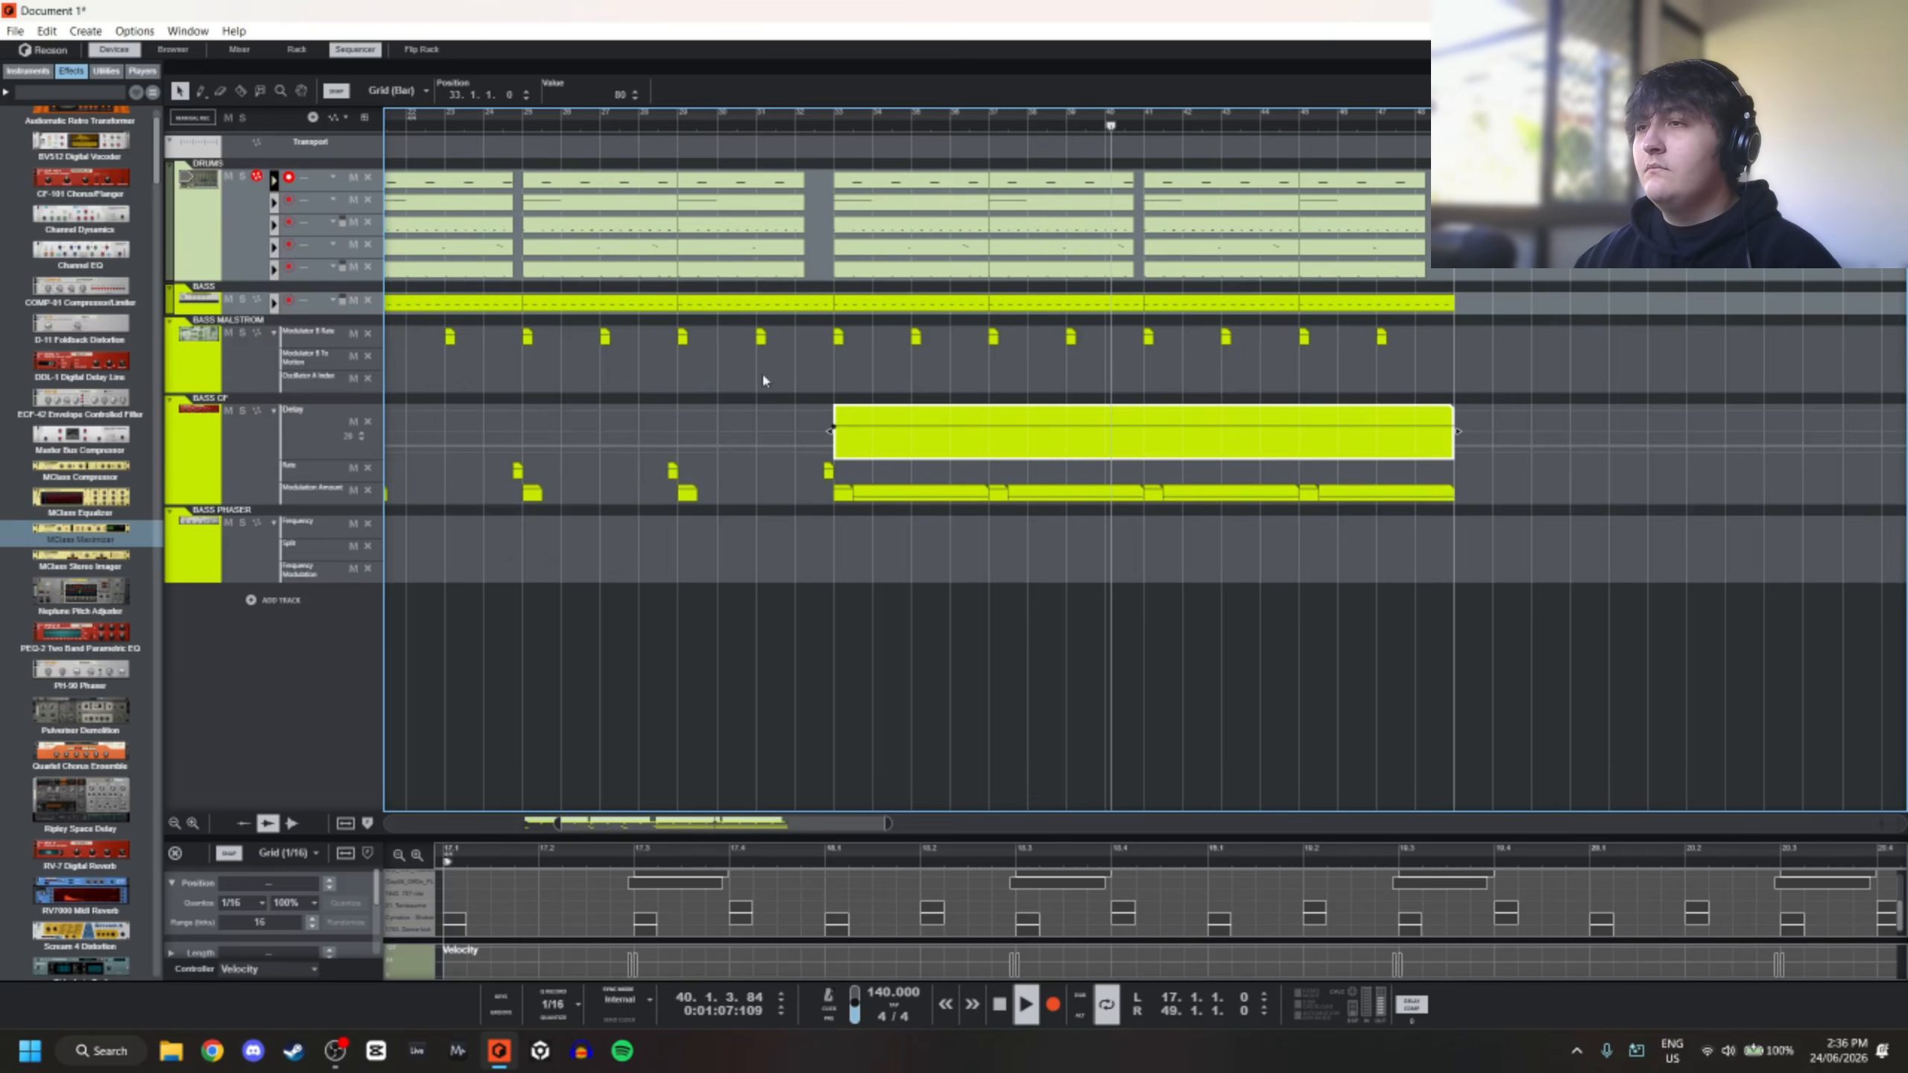
click(635, 97)
click(635, 98)
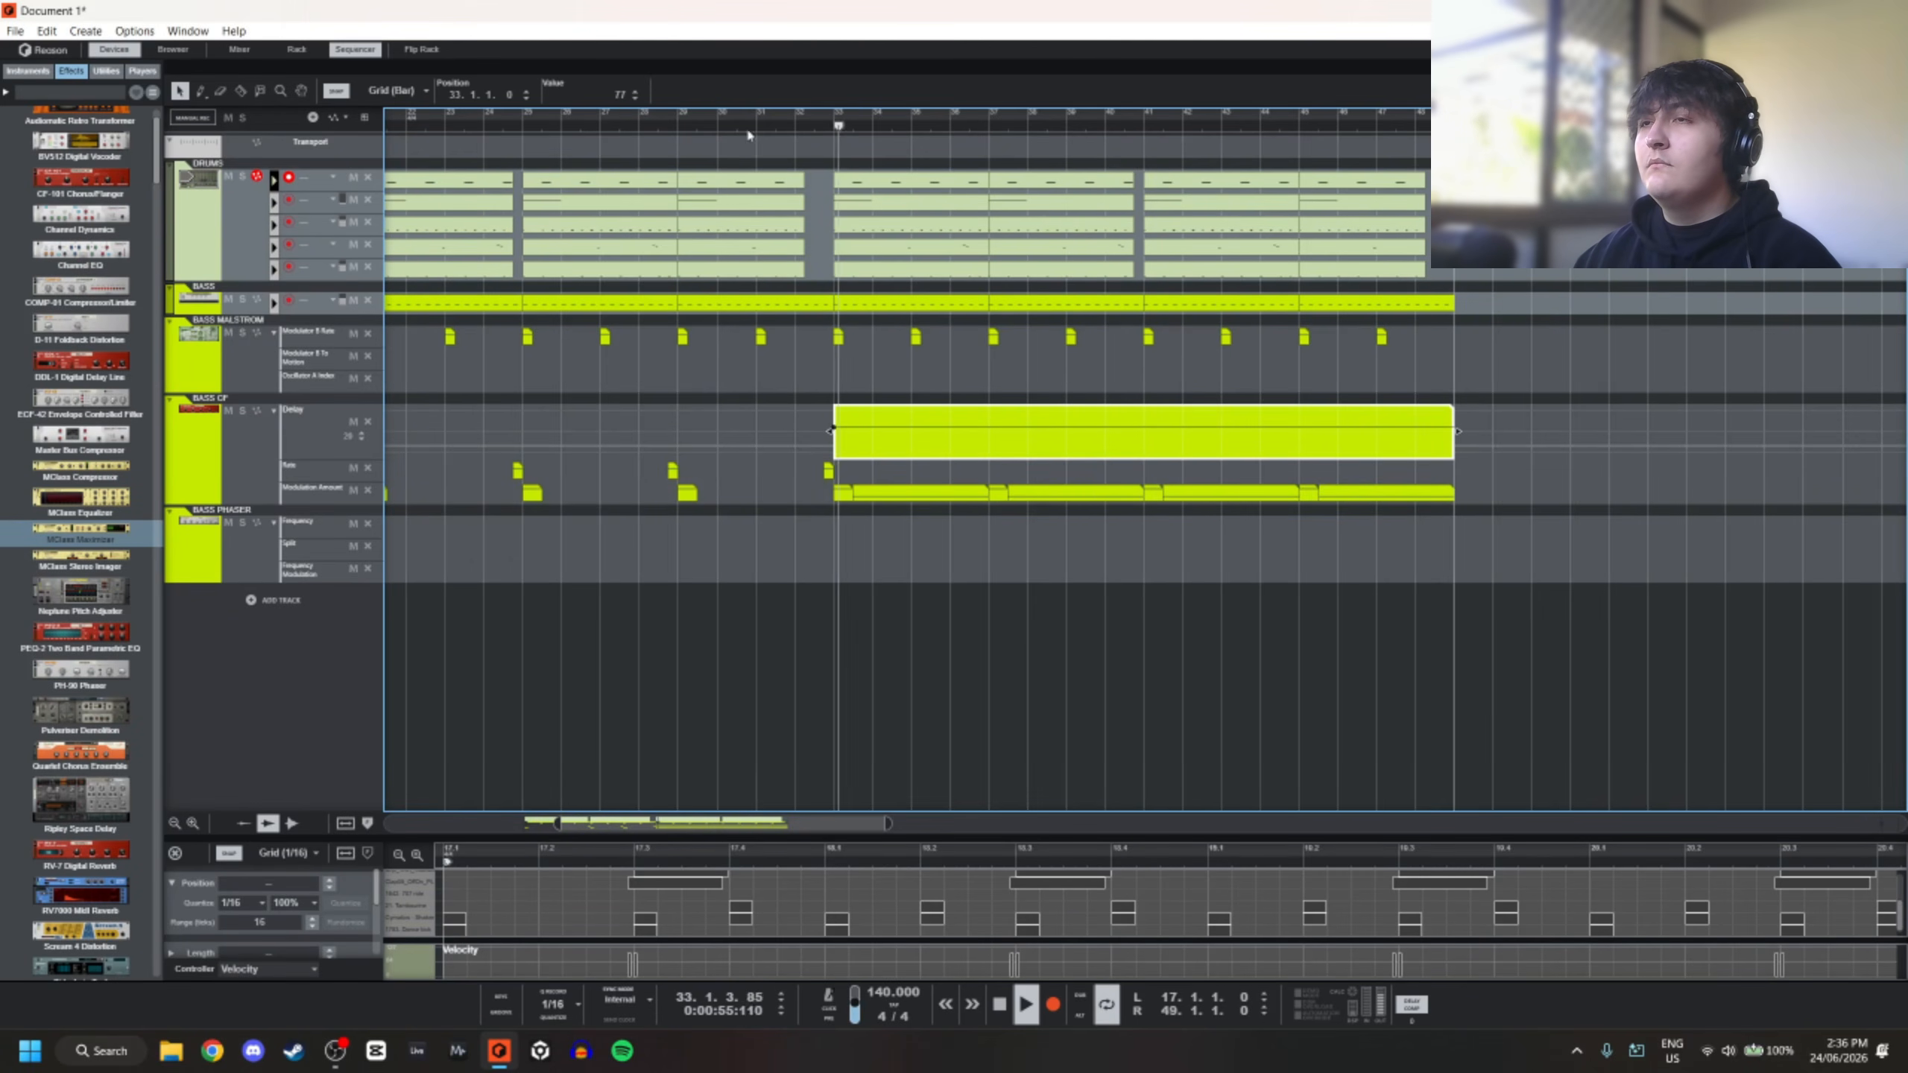
click(636, 92)
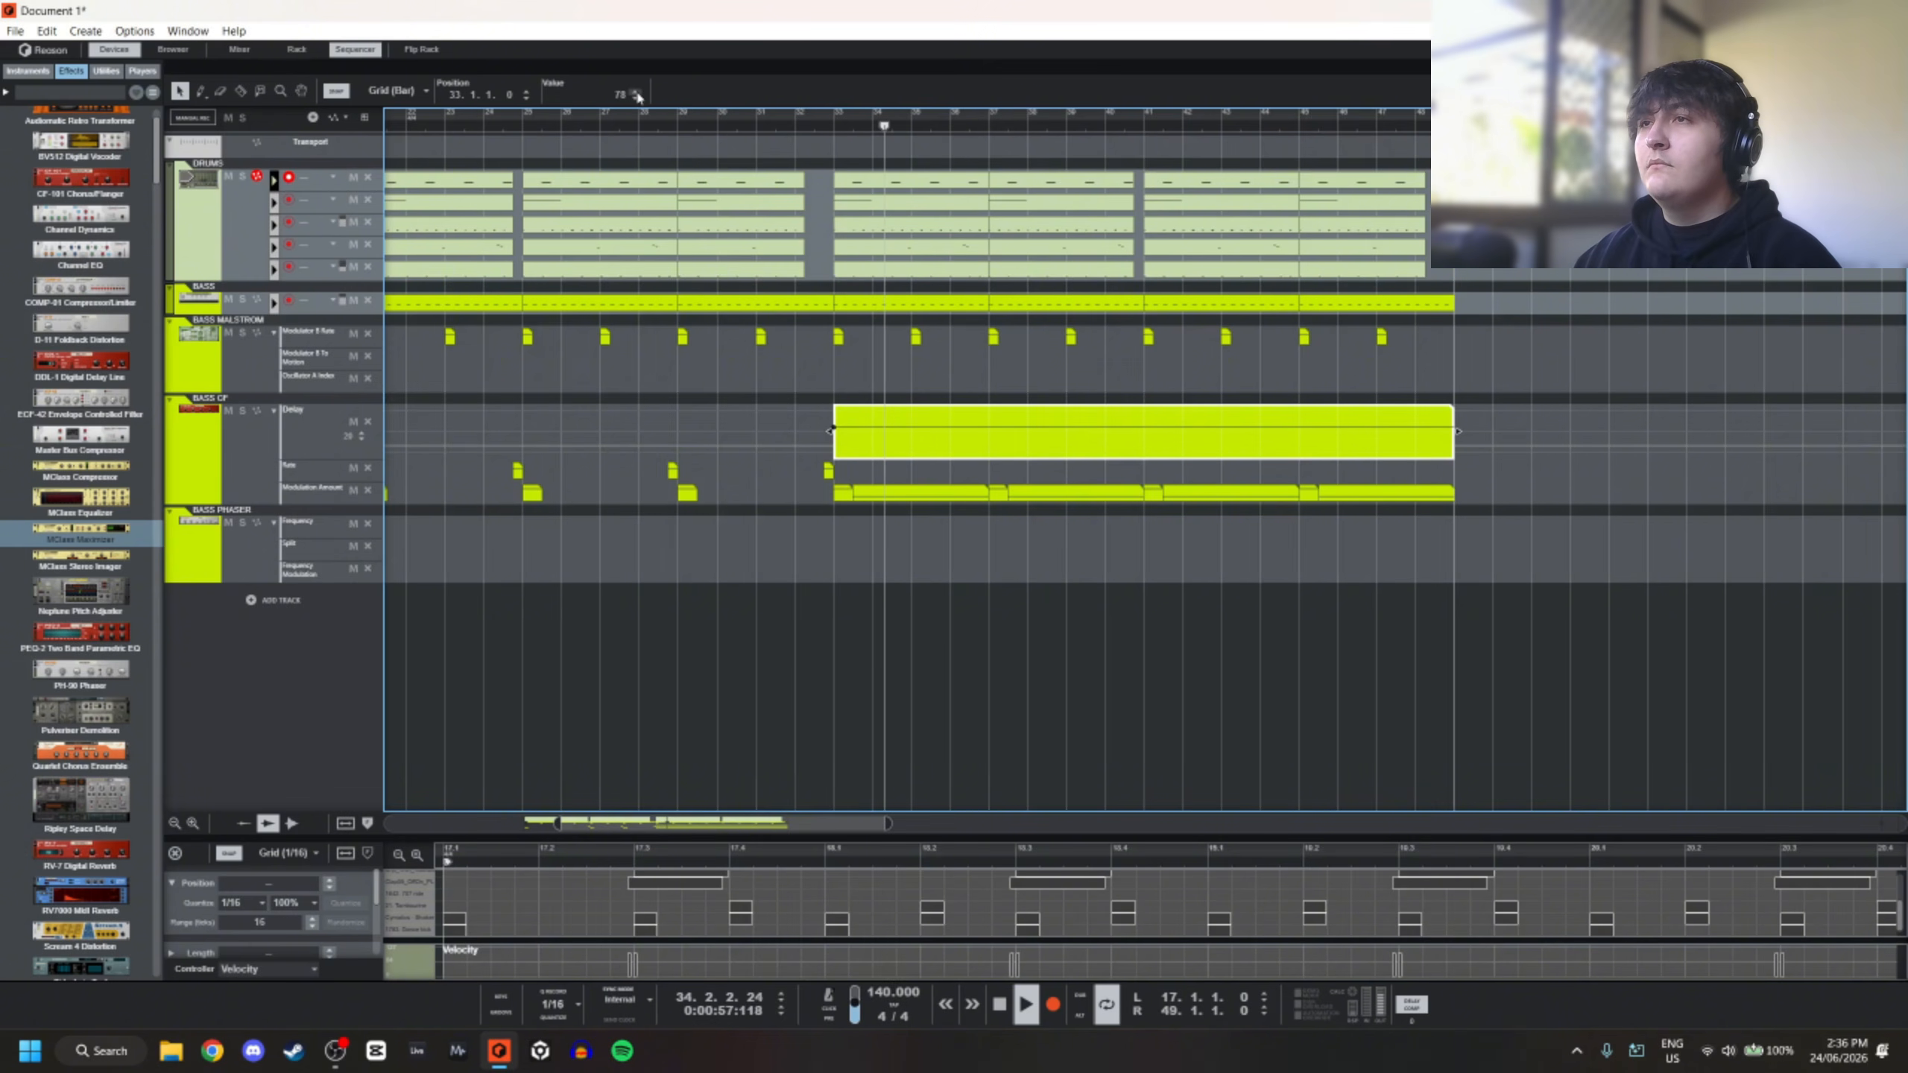
click(636, 91)
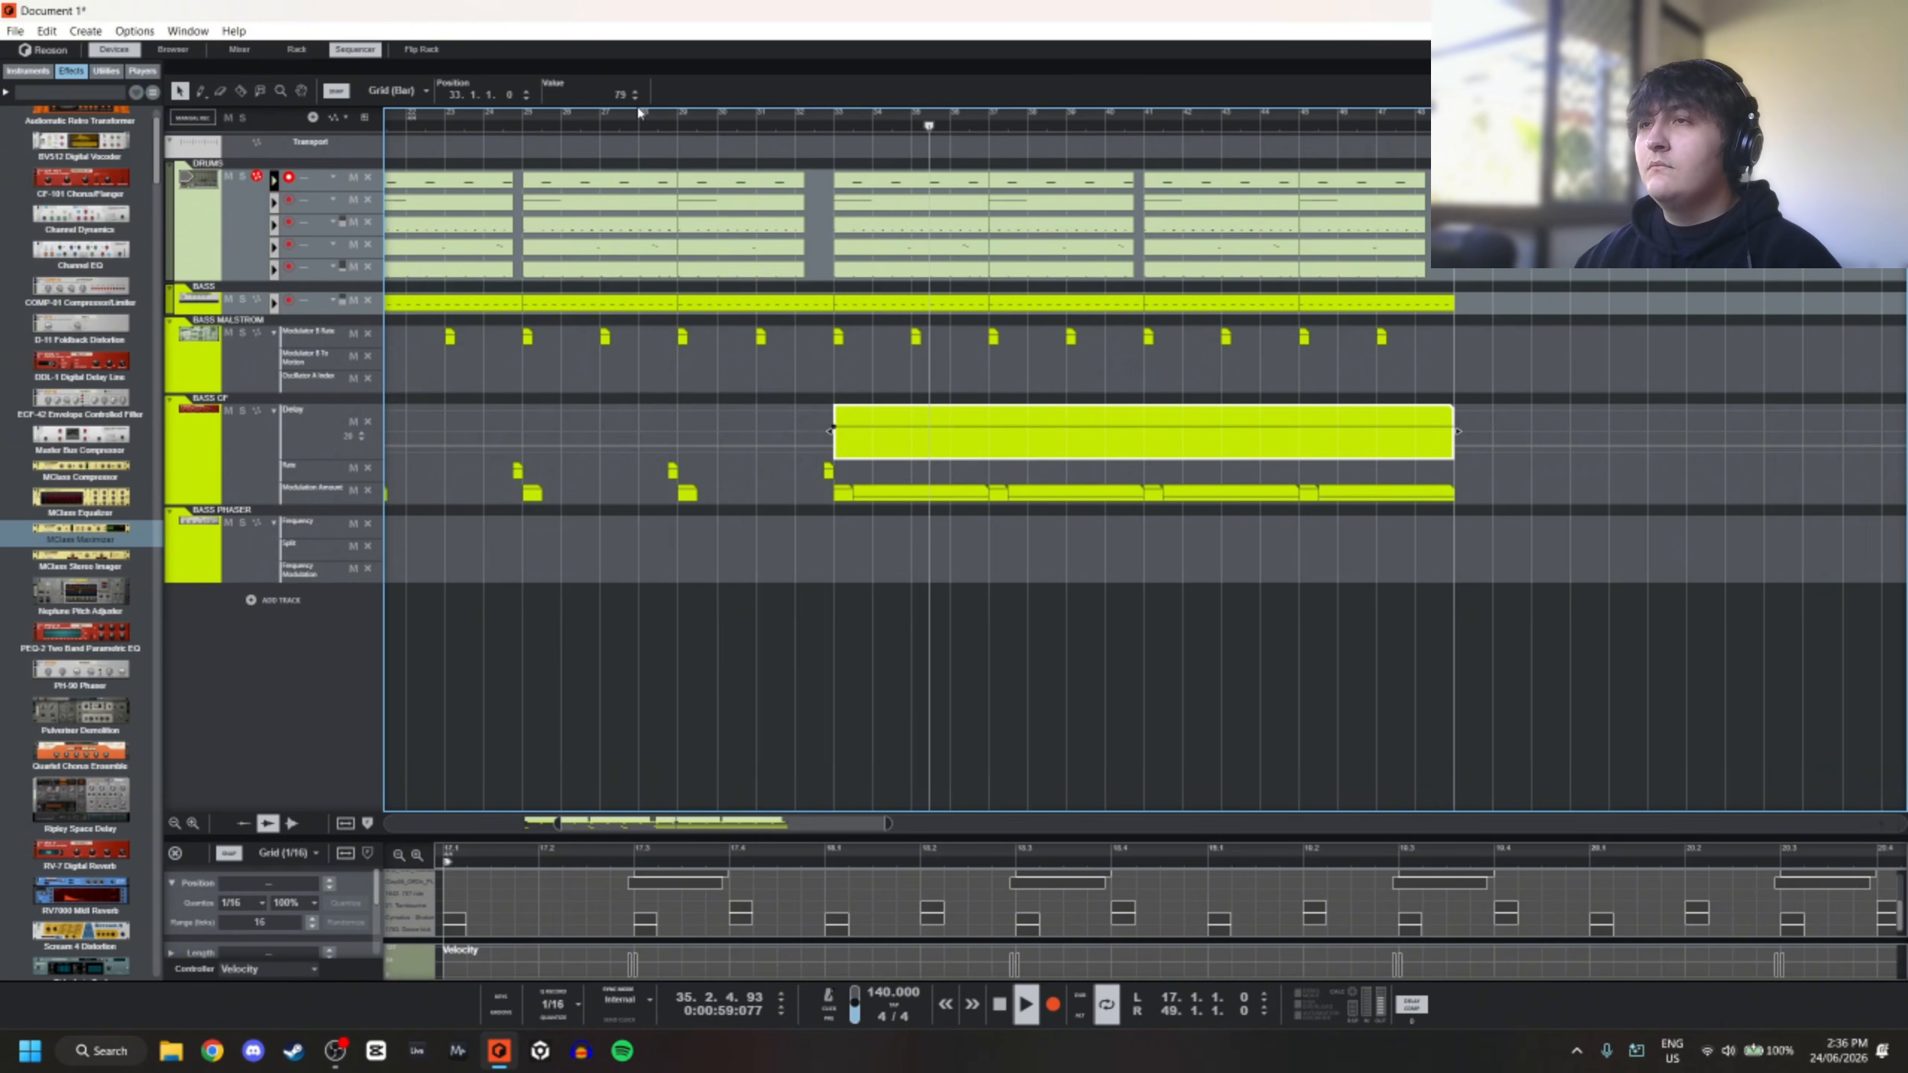
click(636, 92)
Set the Delay clip's value at bar 33 to 70 and fine-tune it in small increments, trying 67 as well
double_click(621, 96)
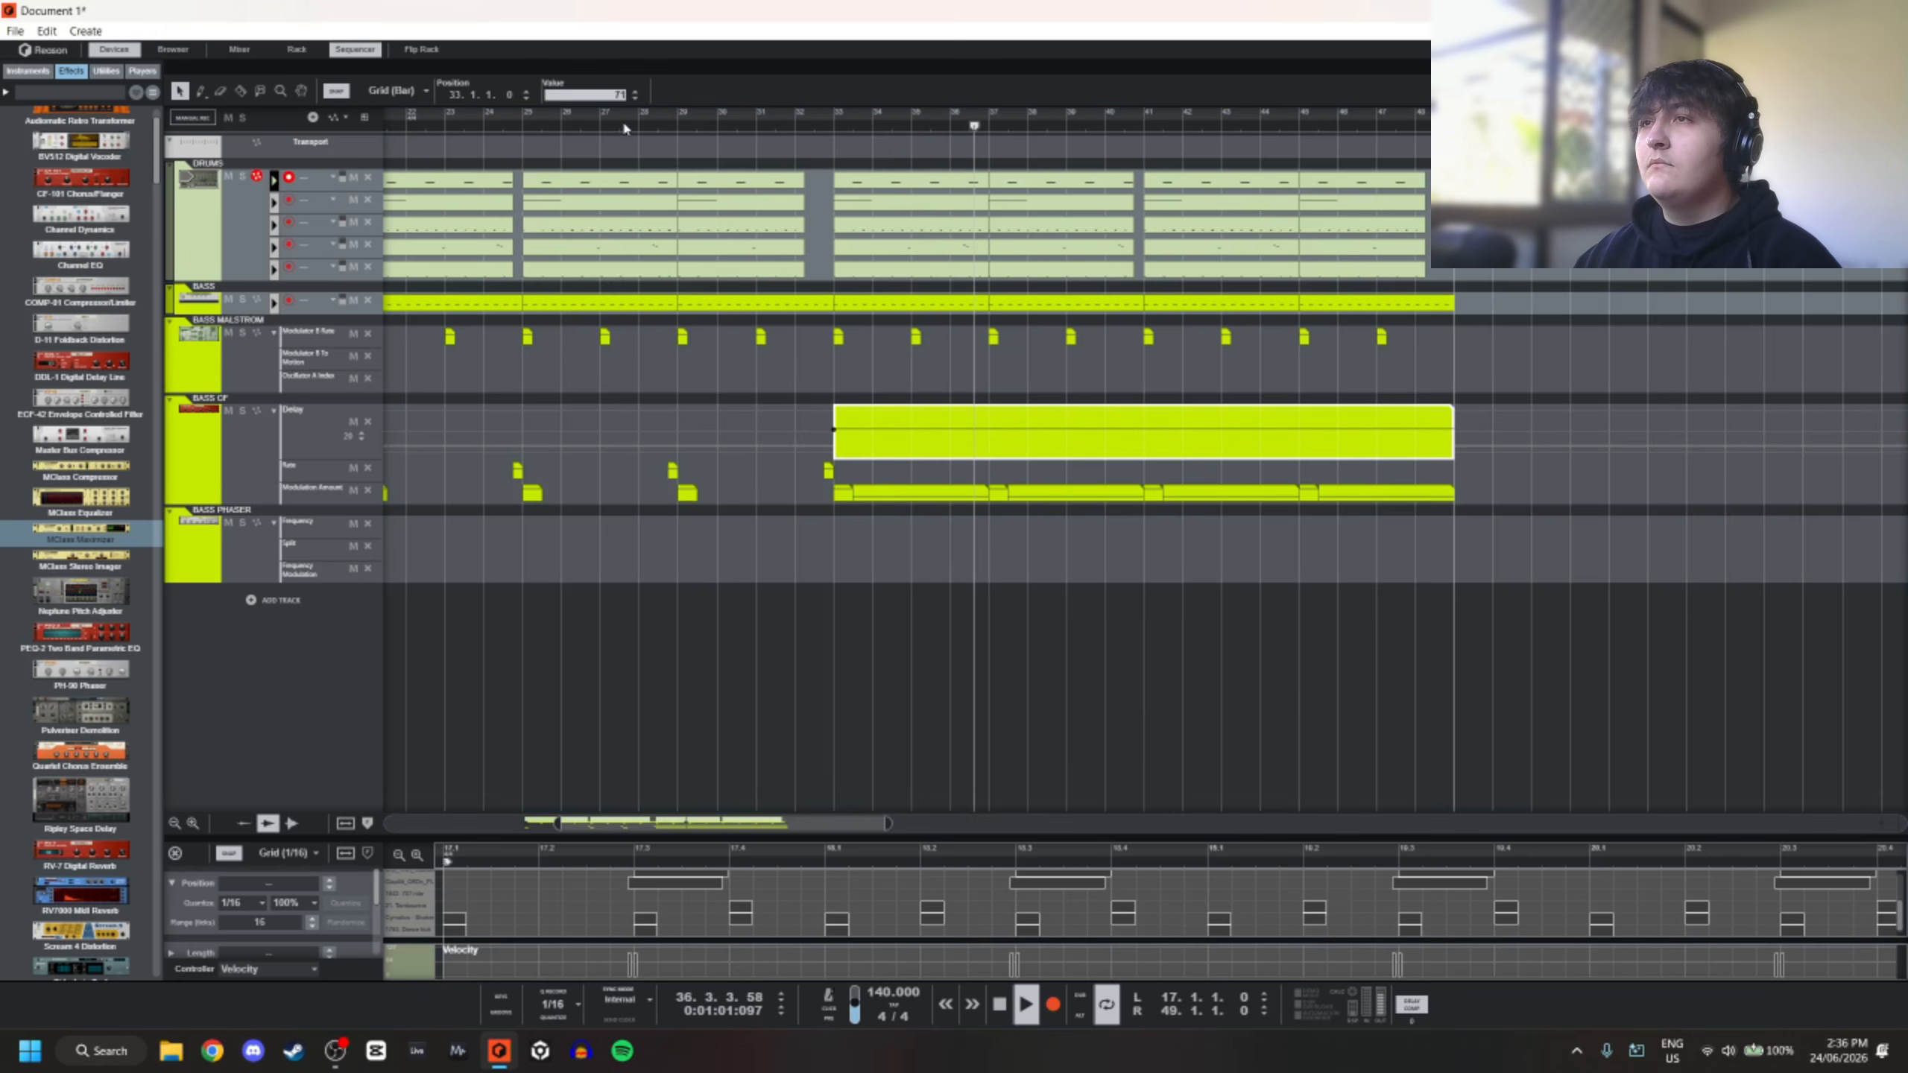
text(70)
key(Return)
drag(630, 100, 630, 114)
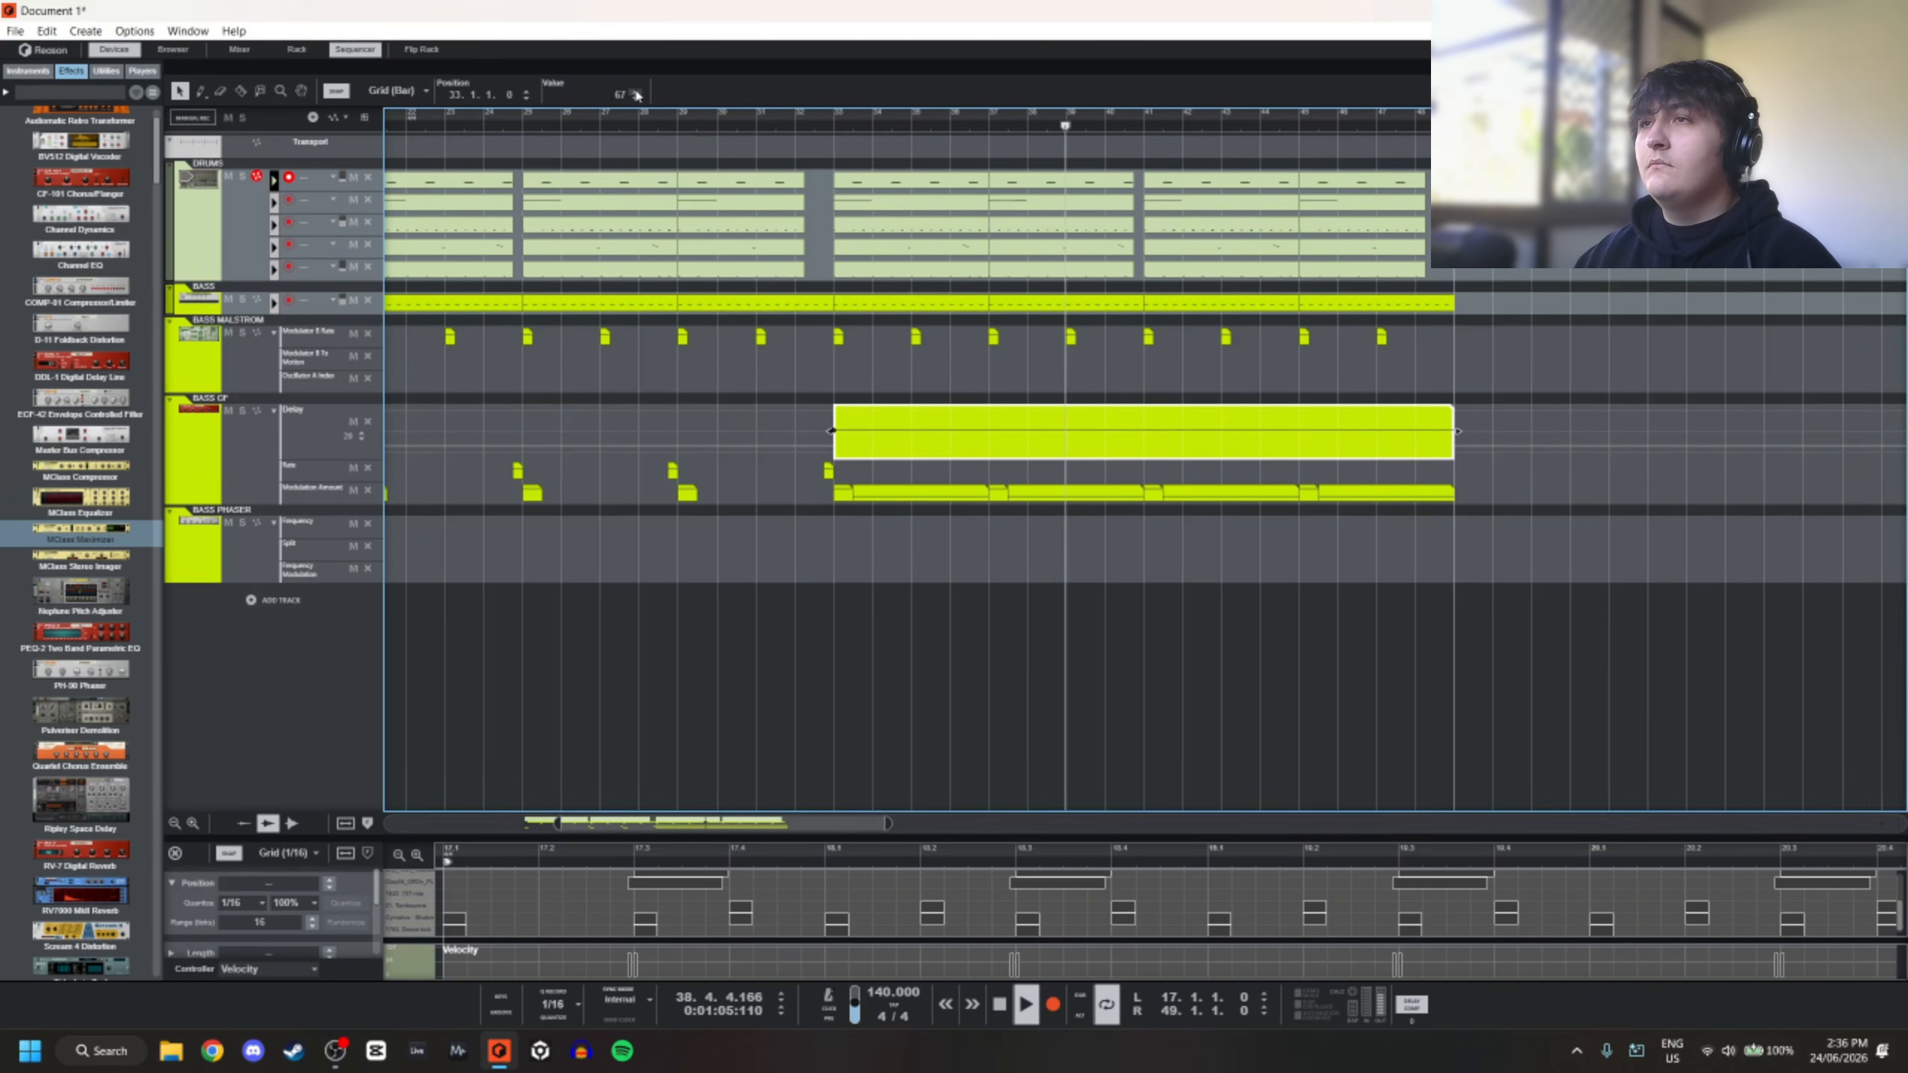
click(636, 94)
click(636, 95)
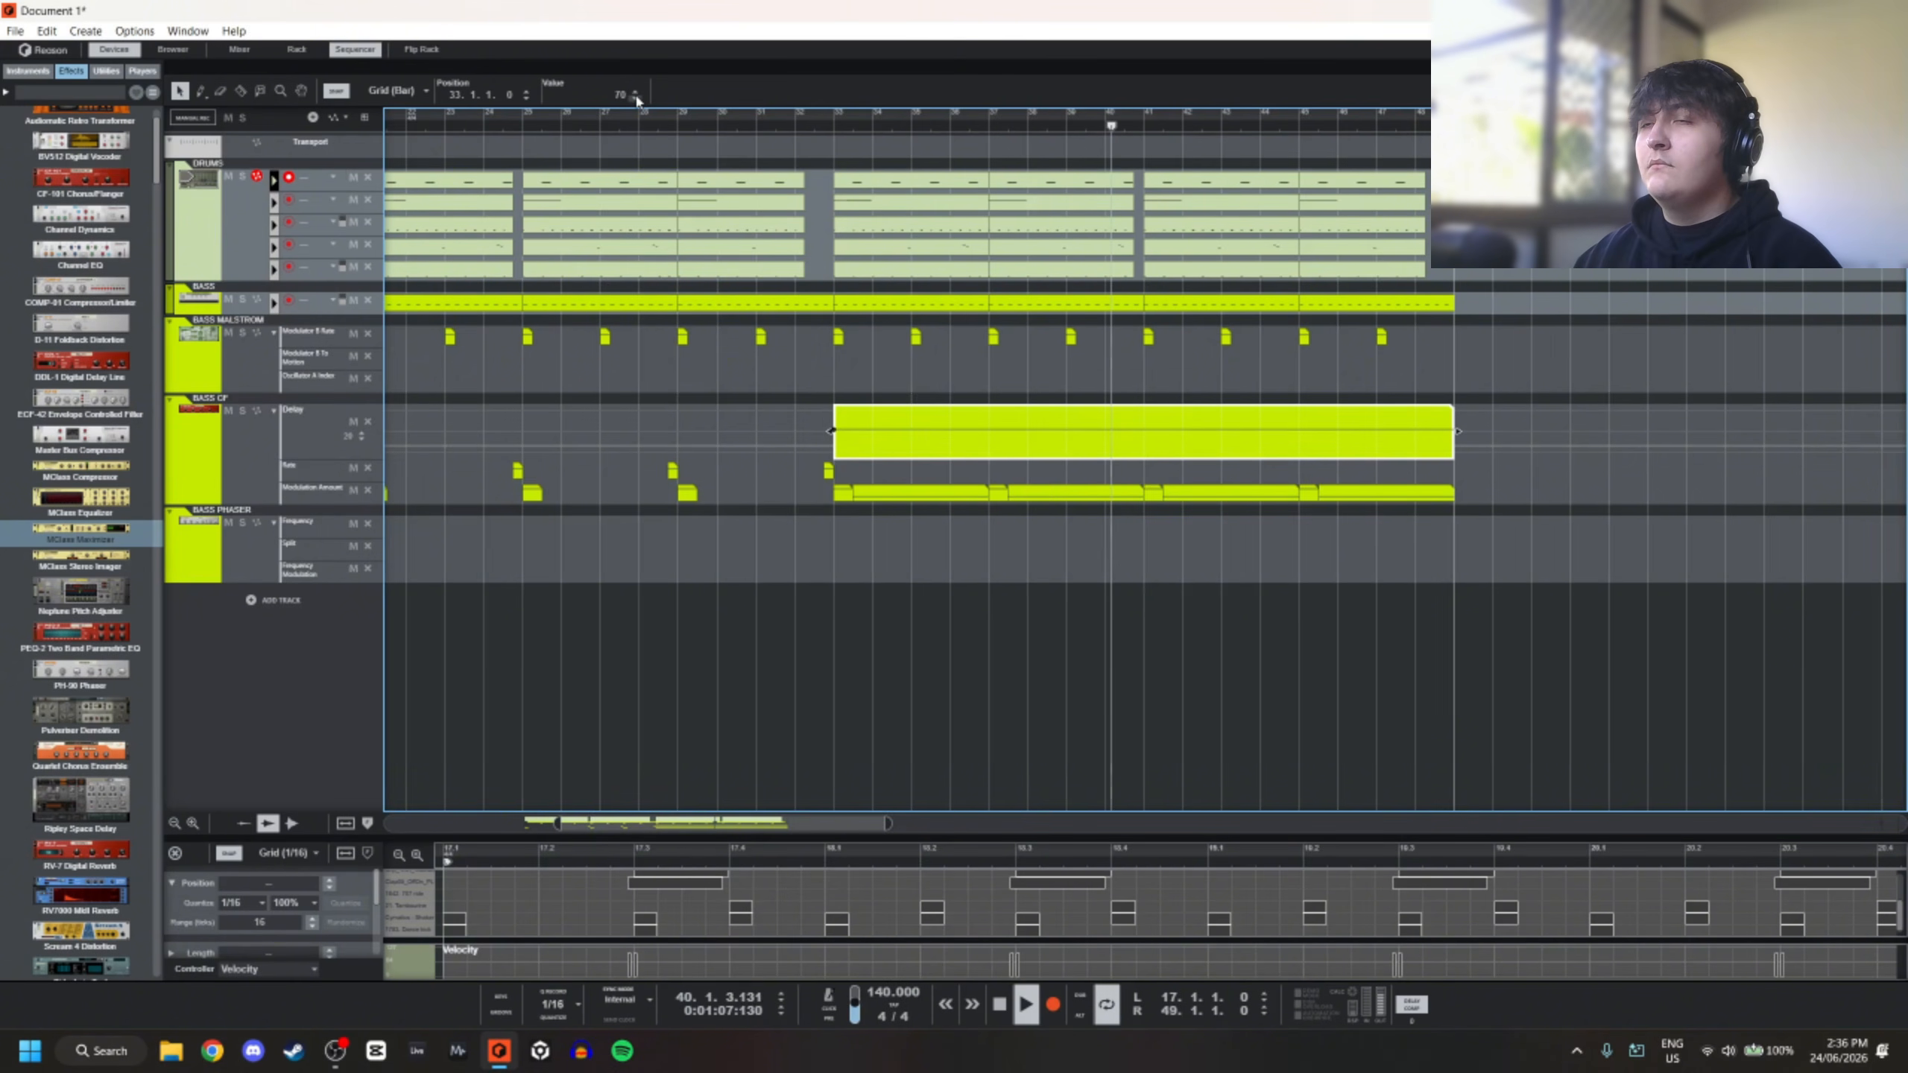
click(636, 93)
click(636, 93)
click(636, 93)
click(636, 93)
click(635, 93)
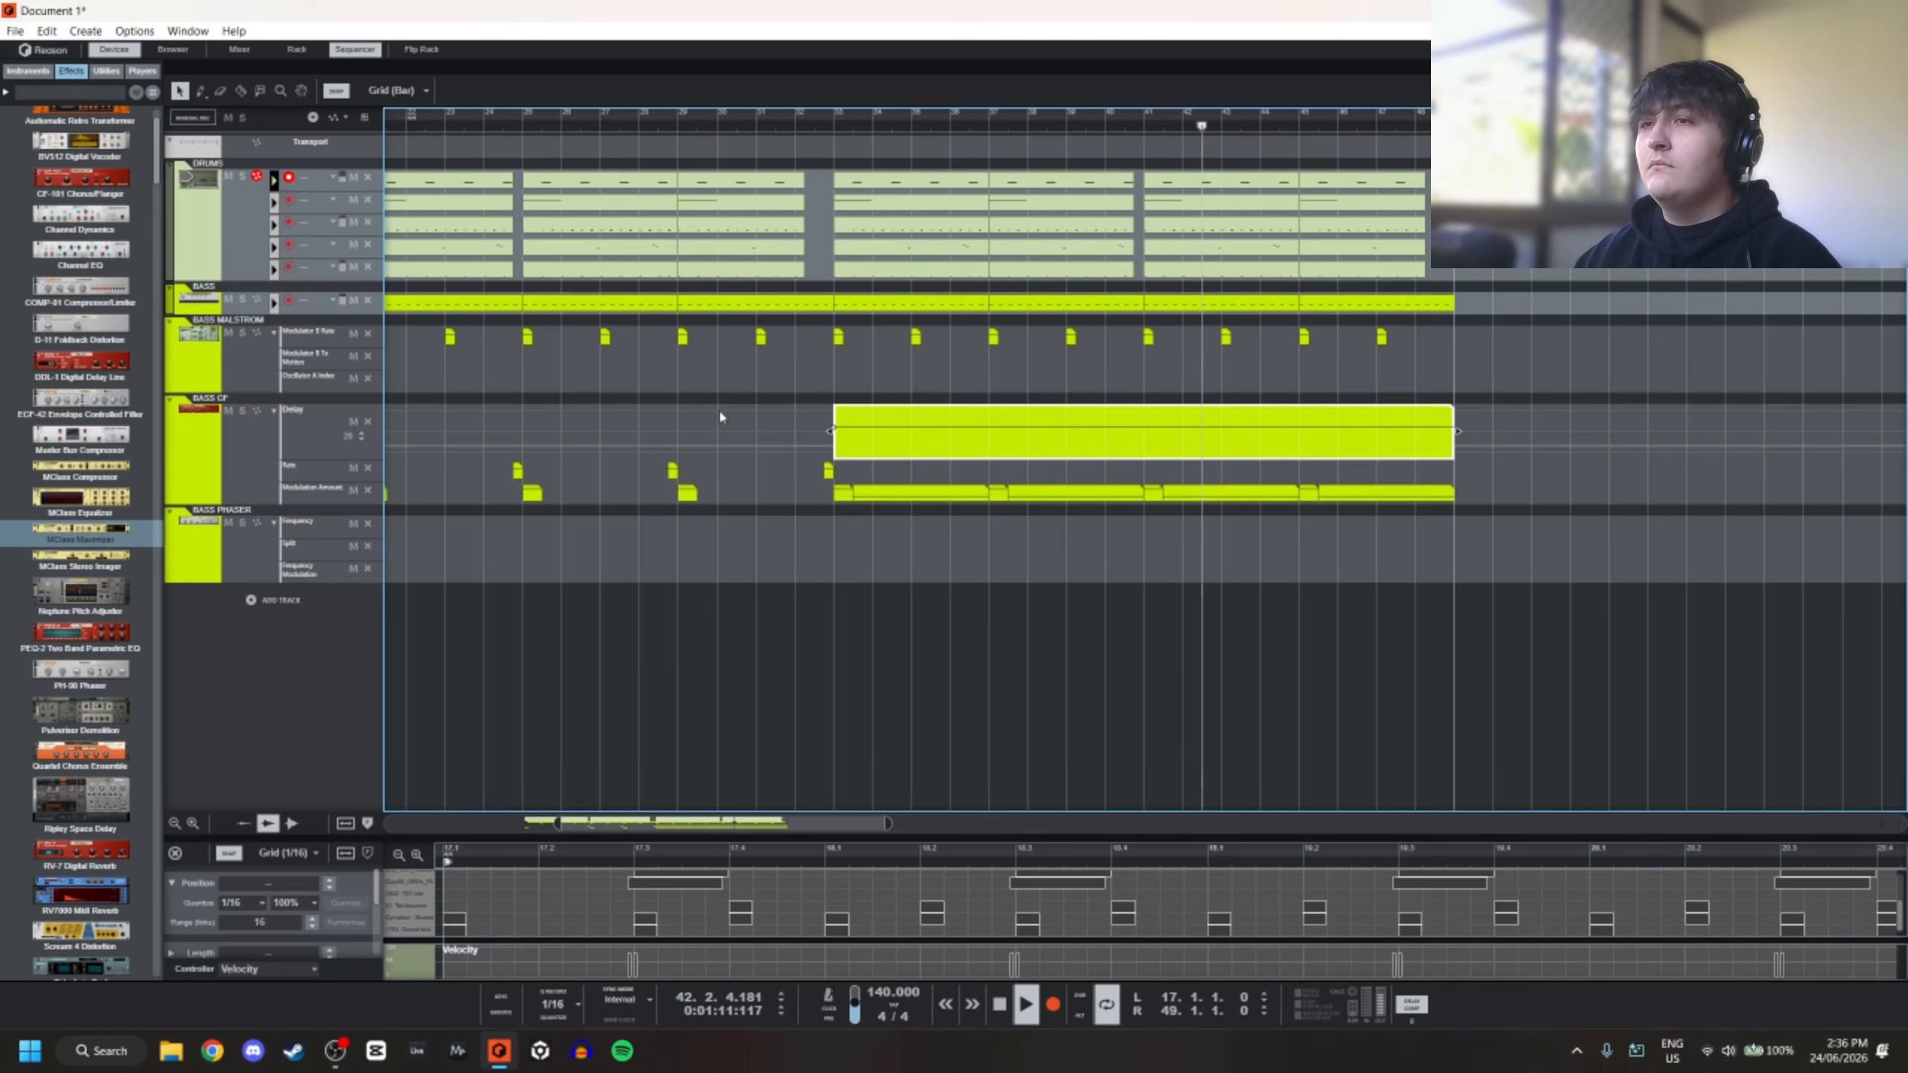
Add a two-bar Modulator B To Motion automation clip starting at bar 25
scroll(720, 417, down, 3)
scroll(698, 338, down, 3)
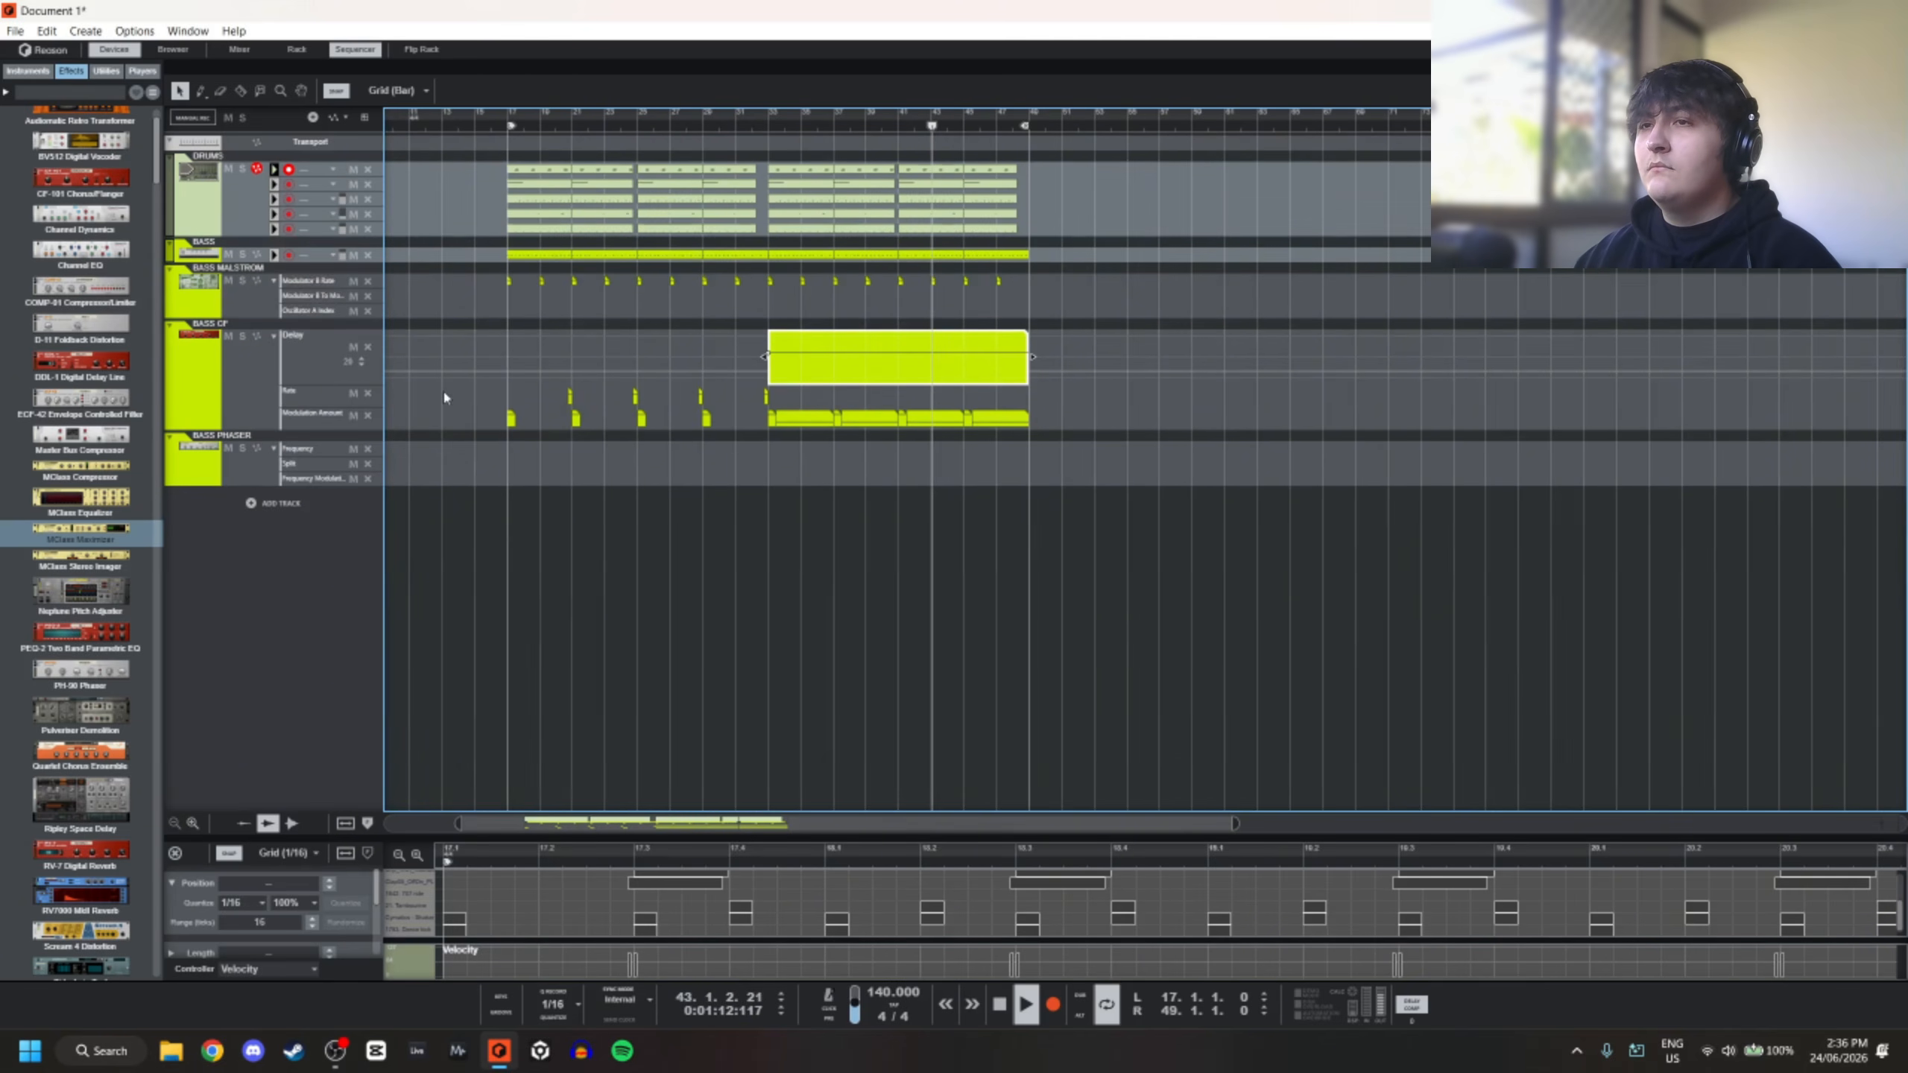
scroll(693, 317, up, 3)
double_click(685, 312)
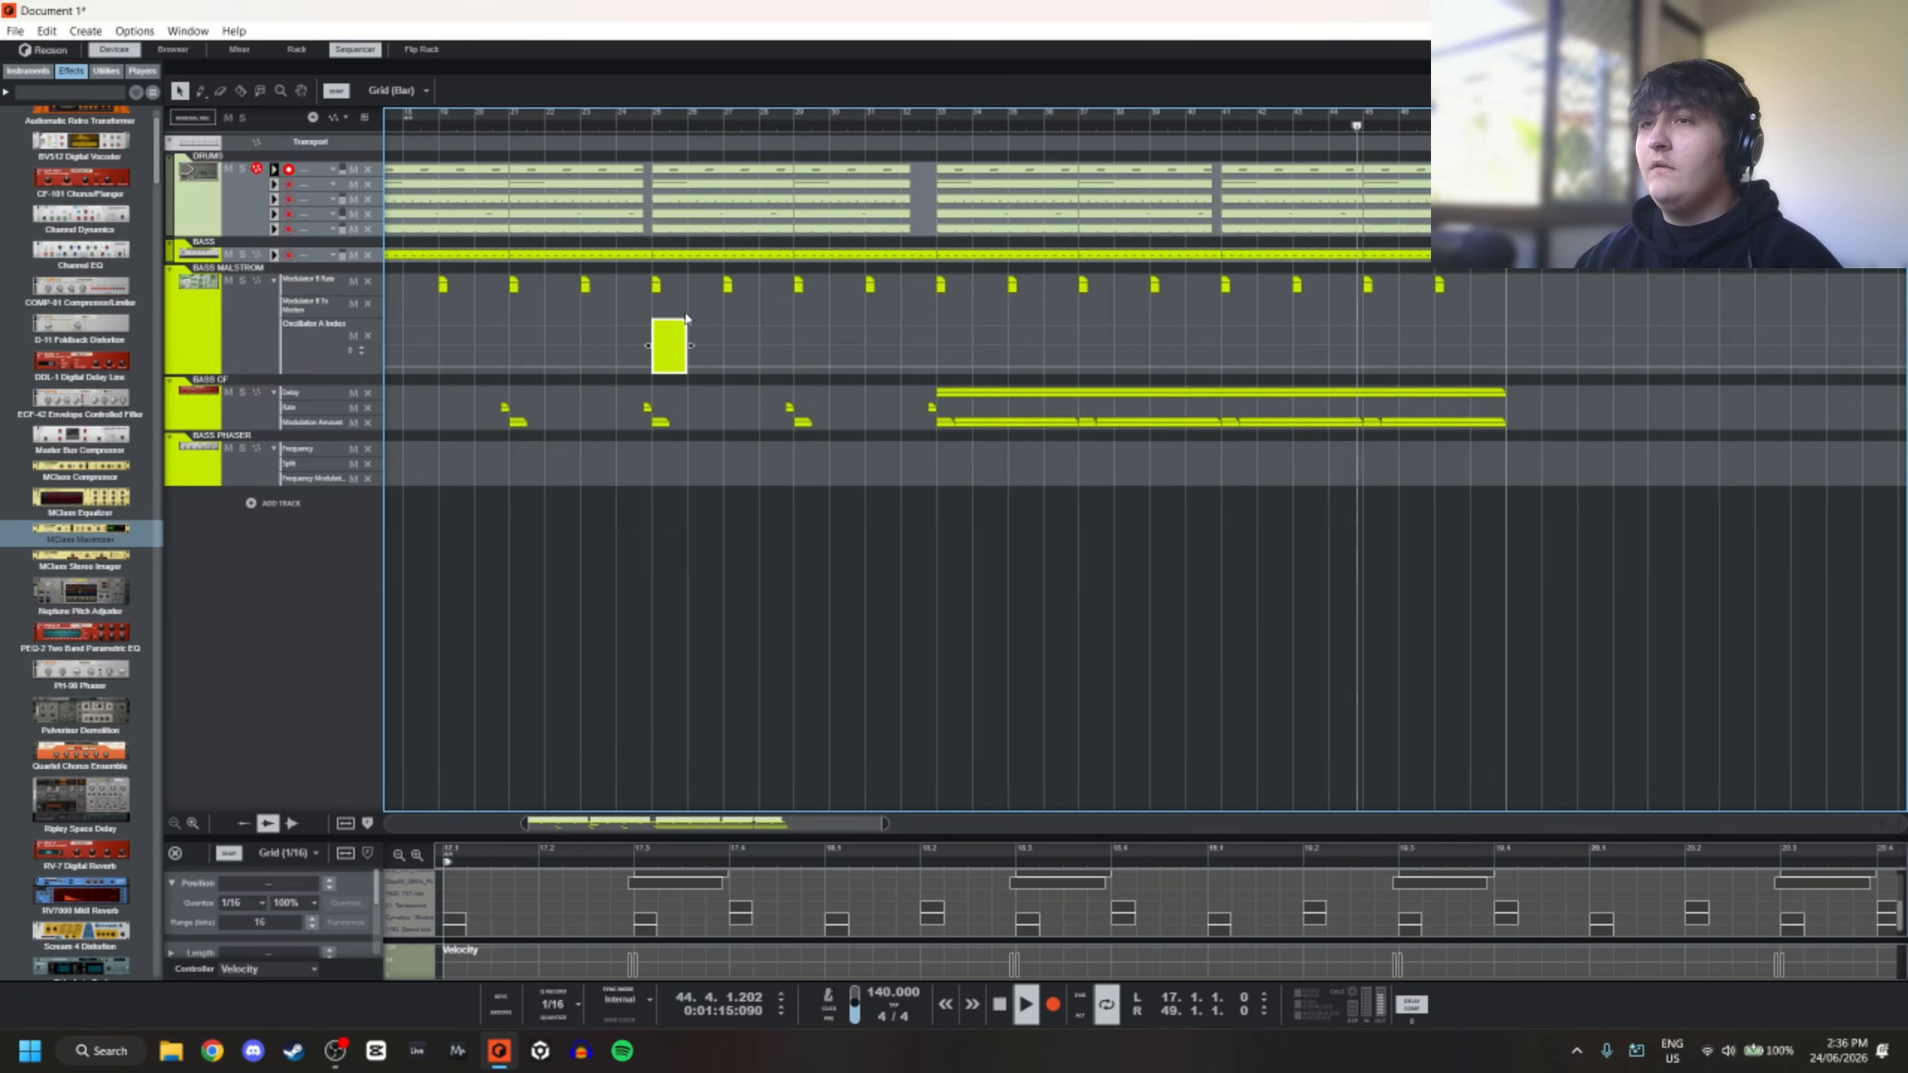
mouse_move(685, 319)
mouse_down()
mouse_move(667, 306)
mouse_move(722, 323)
mouse_up()
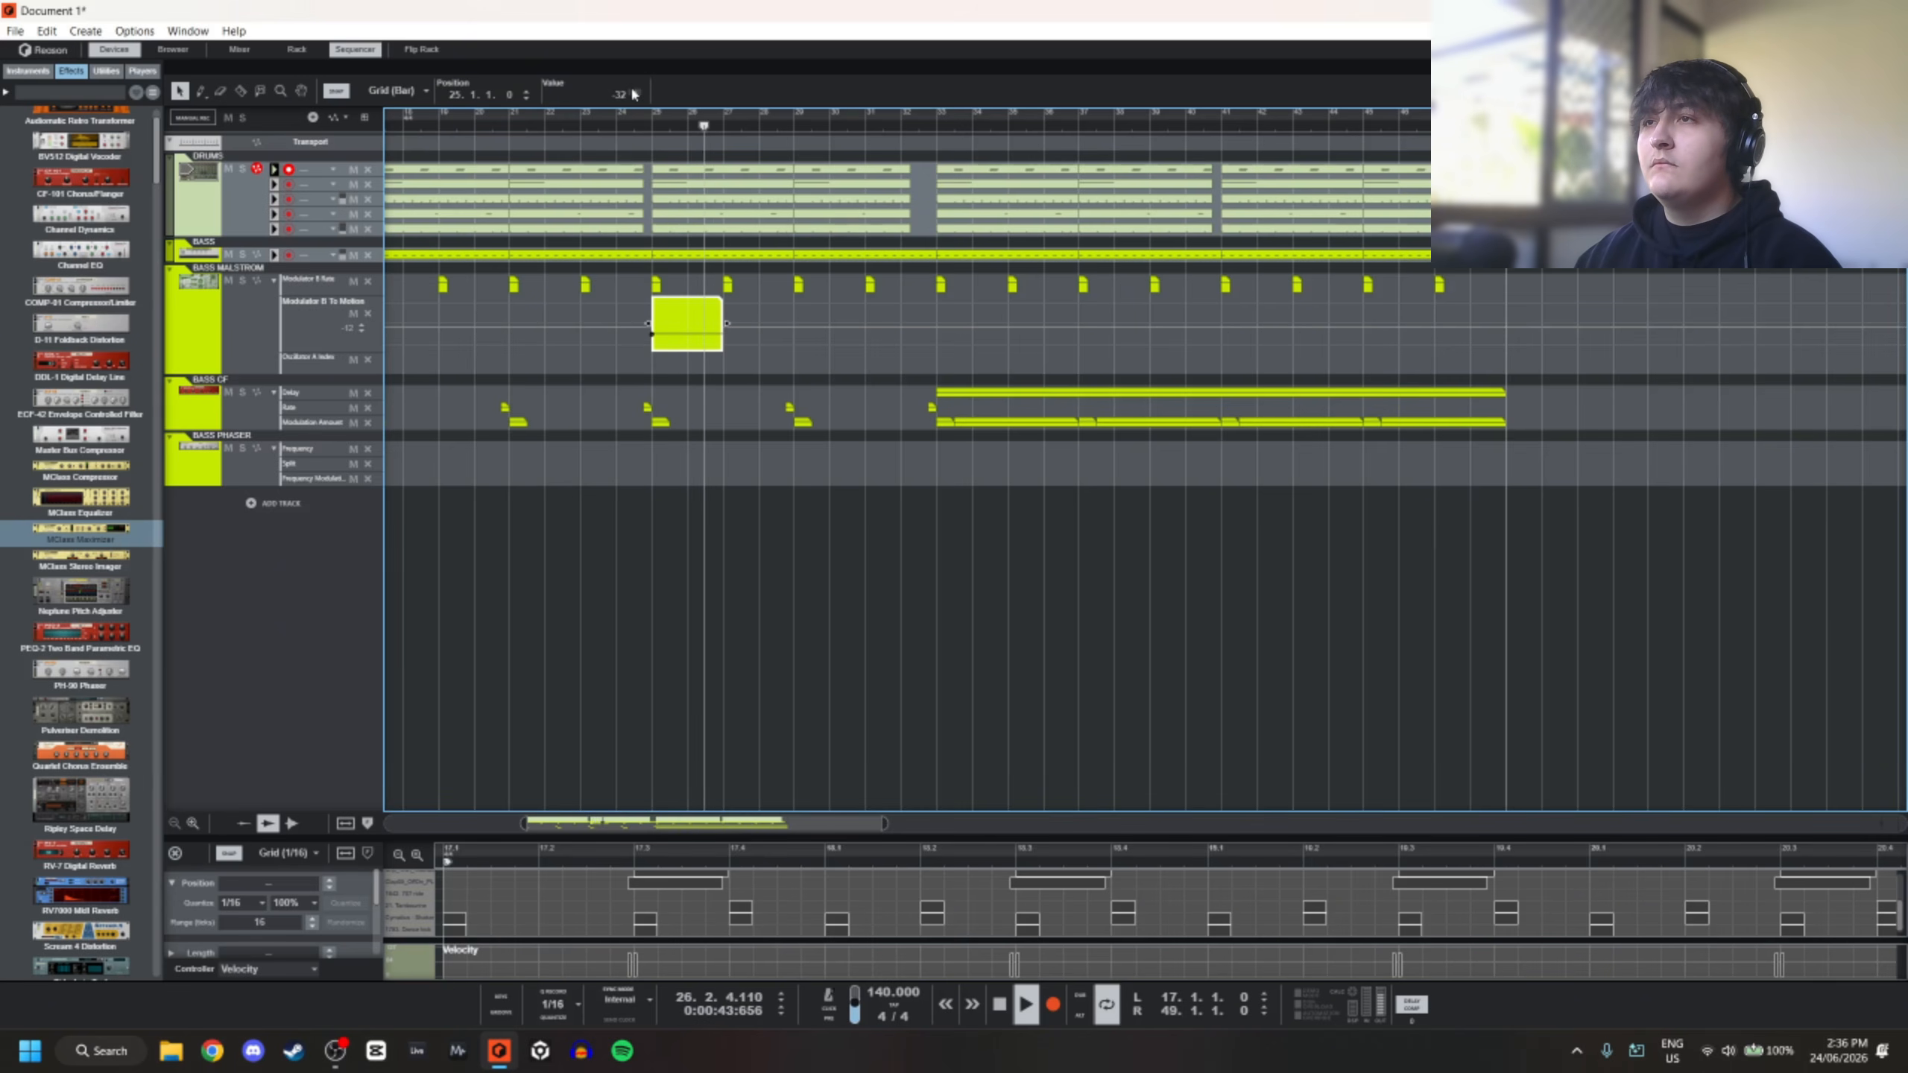
Set the bar 25 Modulator B To Motion clip's automation value to 12, auditioning other values during playback
scroll(622, 96, down, 4)
scroll(619, 98, down, 3)
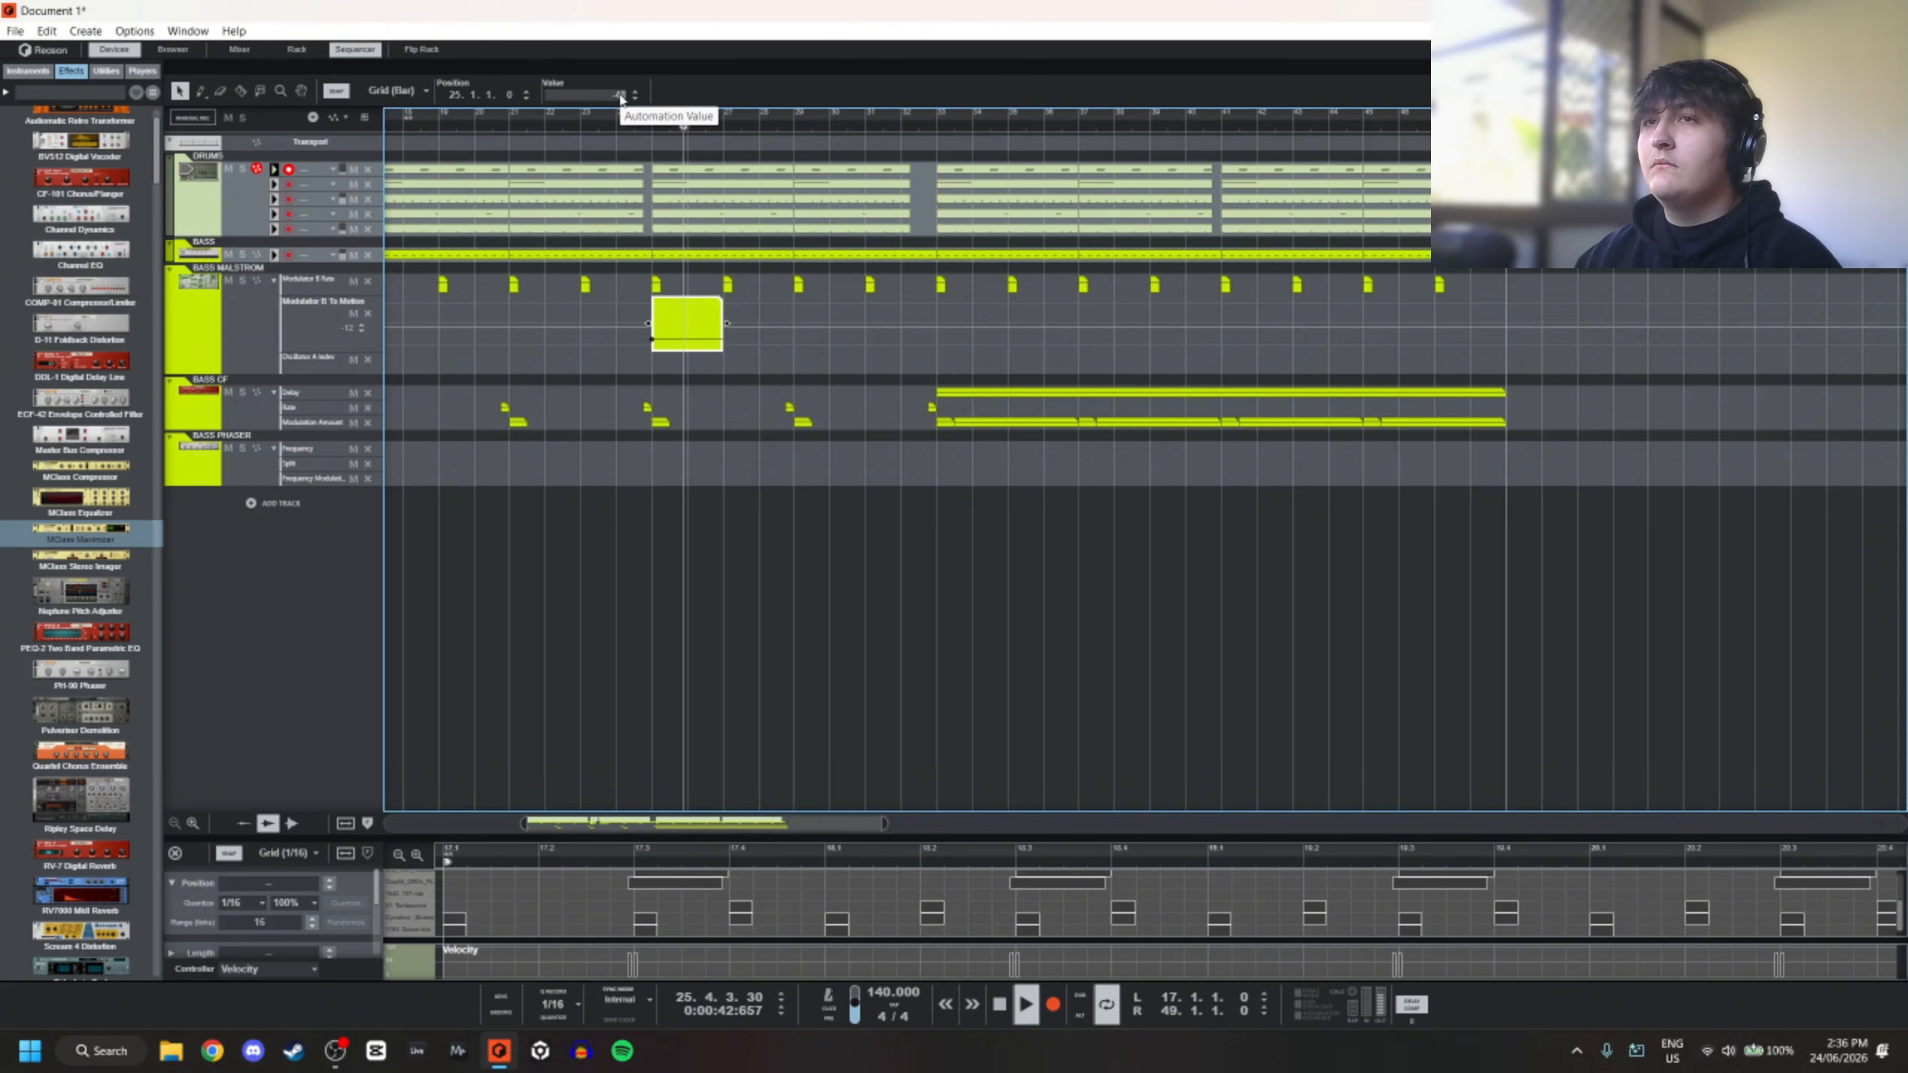
scroll(621, 98, up, 3)
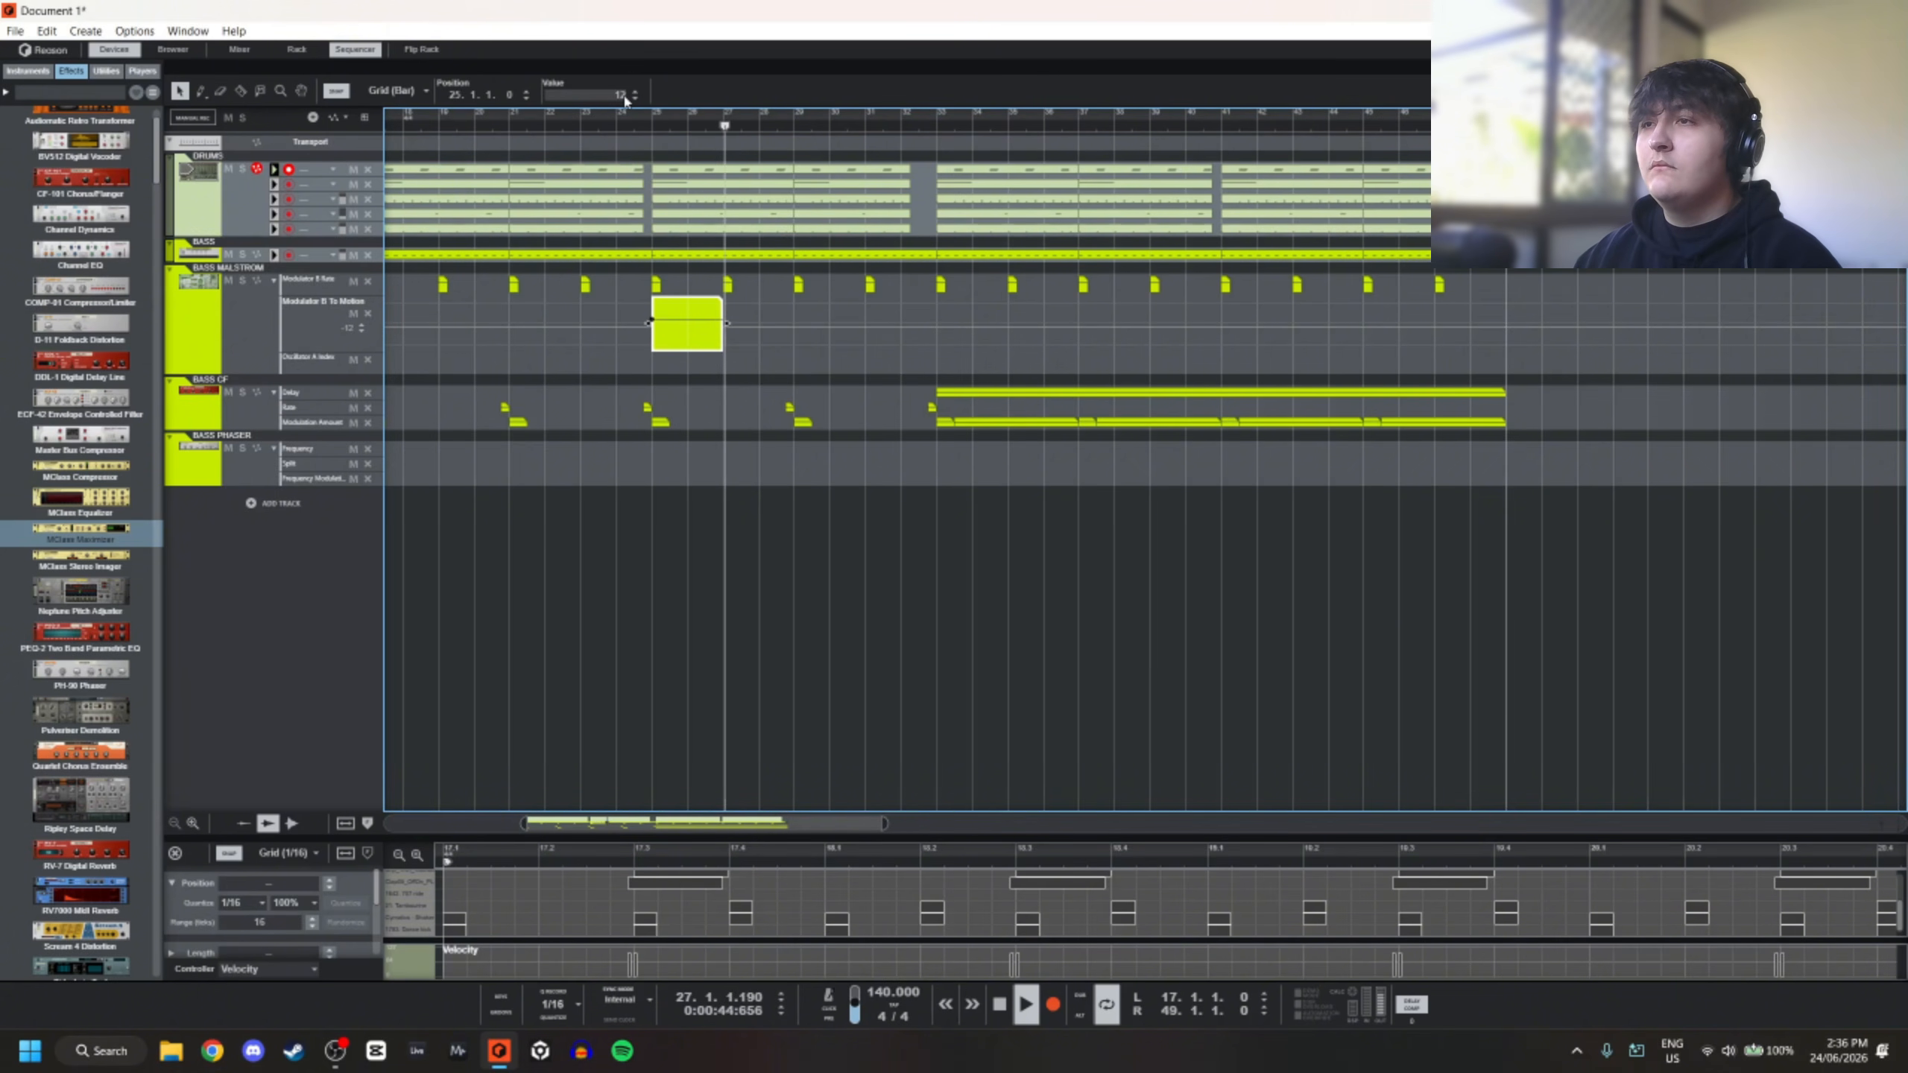
drag(625, 96, 625, 103)
click(658, 122)
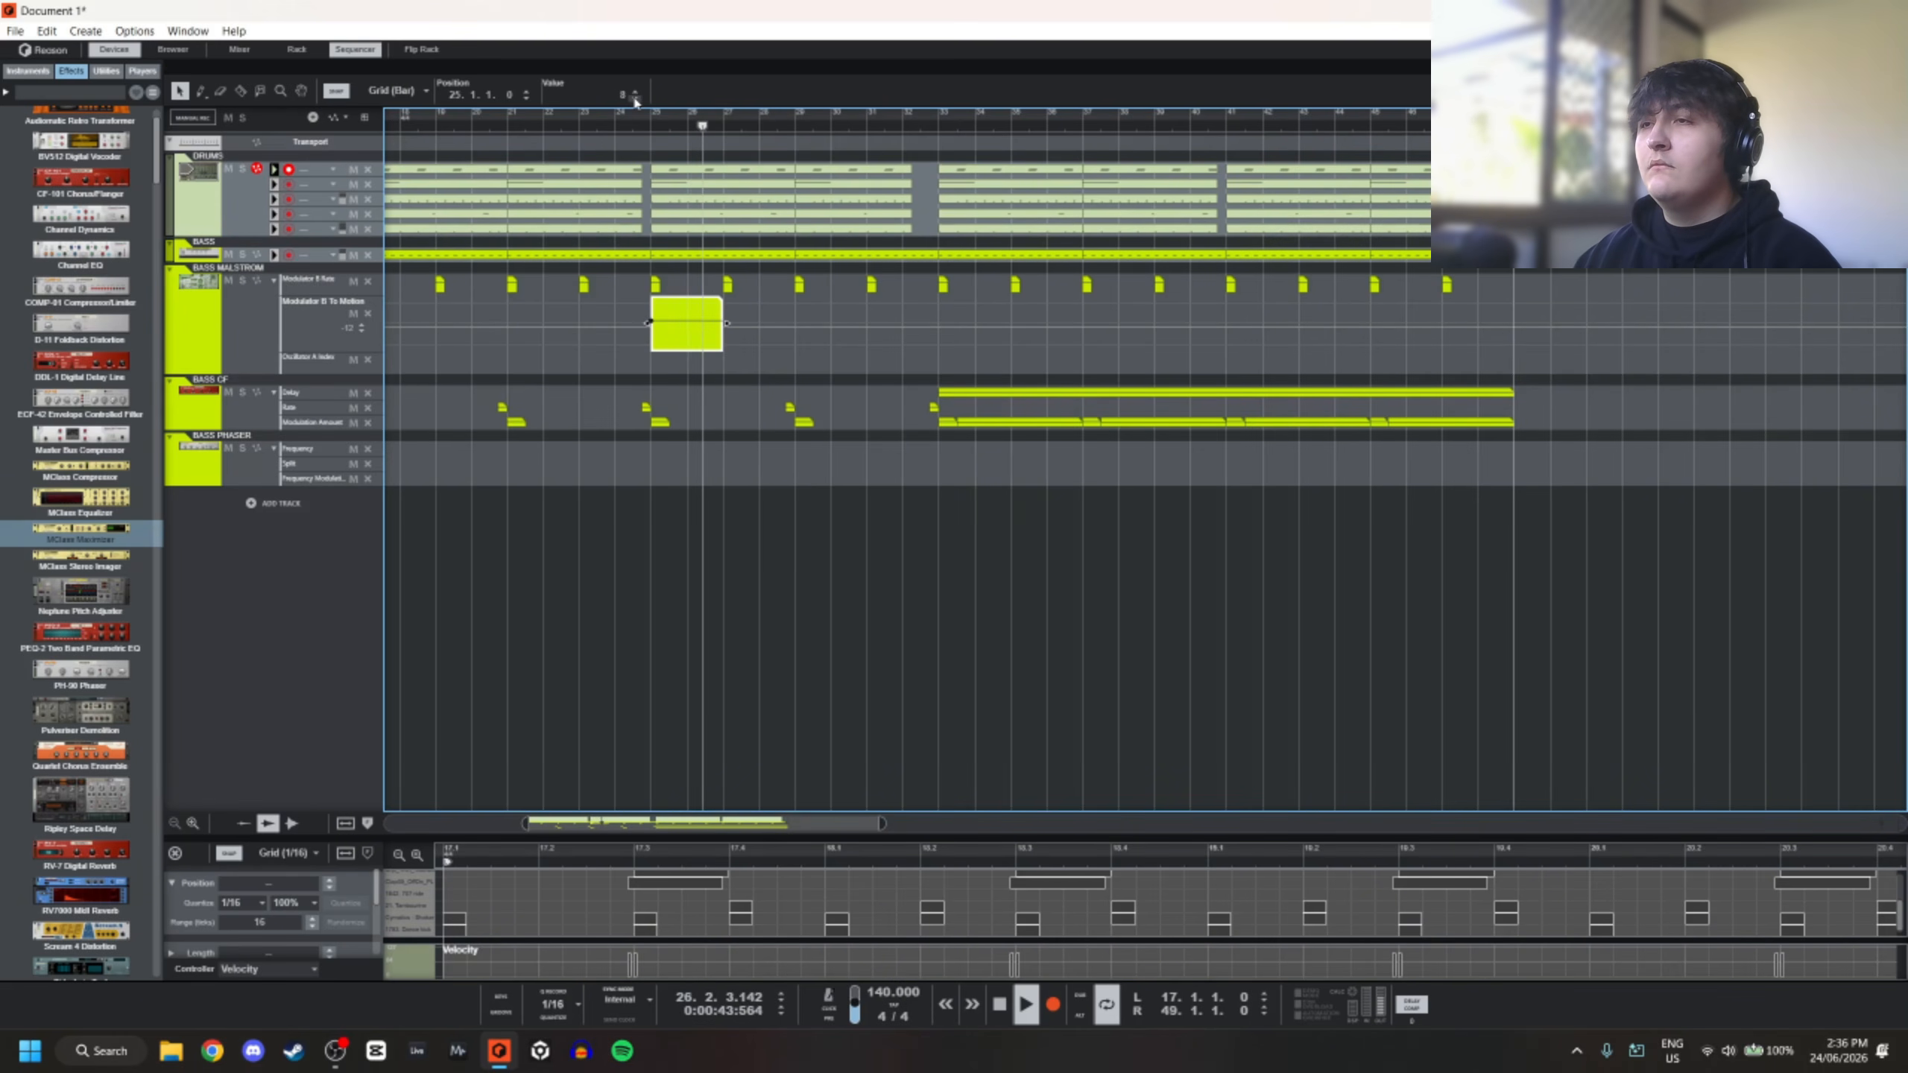
key(Escape)
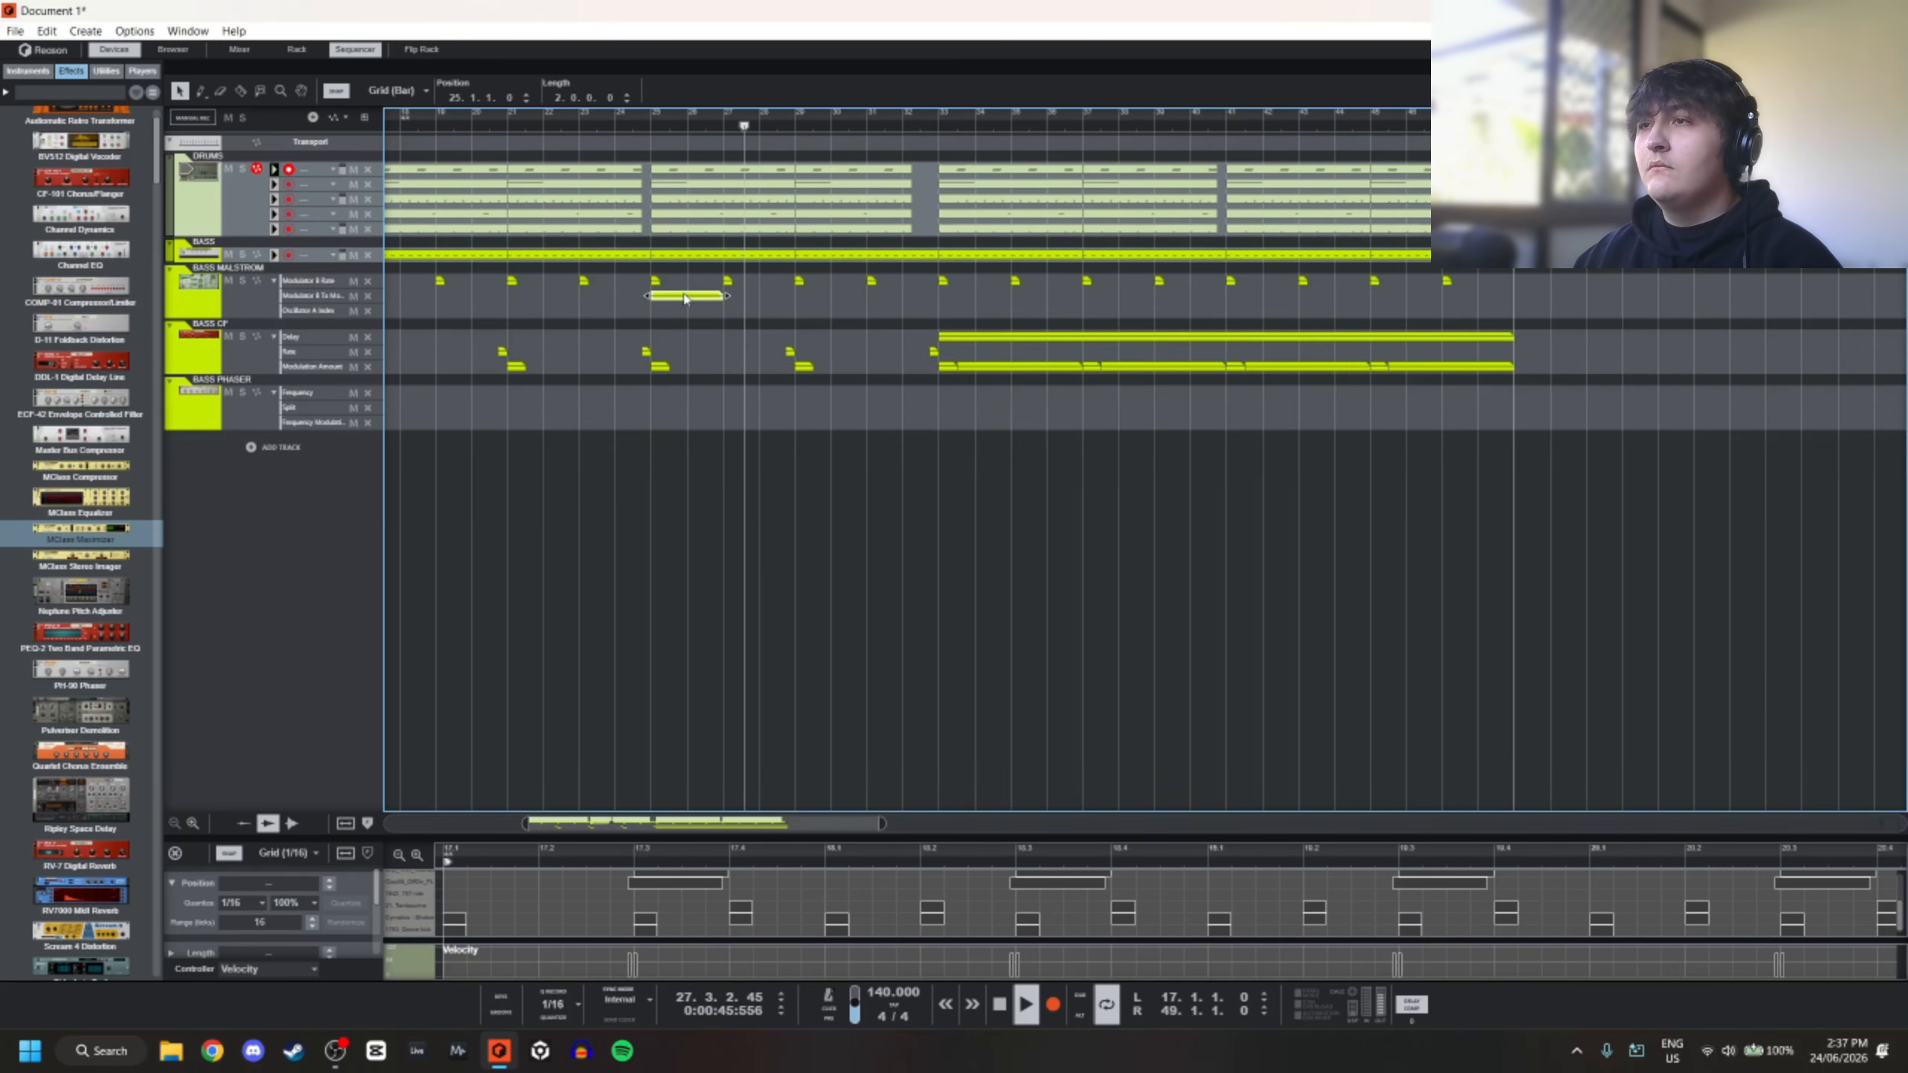
Move the Modulator B To Motion clip to bar 27 and play the track from there
key(space)
drag(679, 297, 750, 300)
key(space)
click(724, 121)
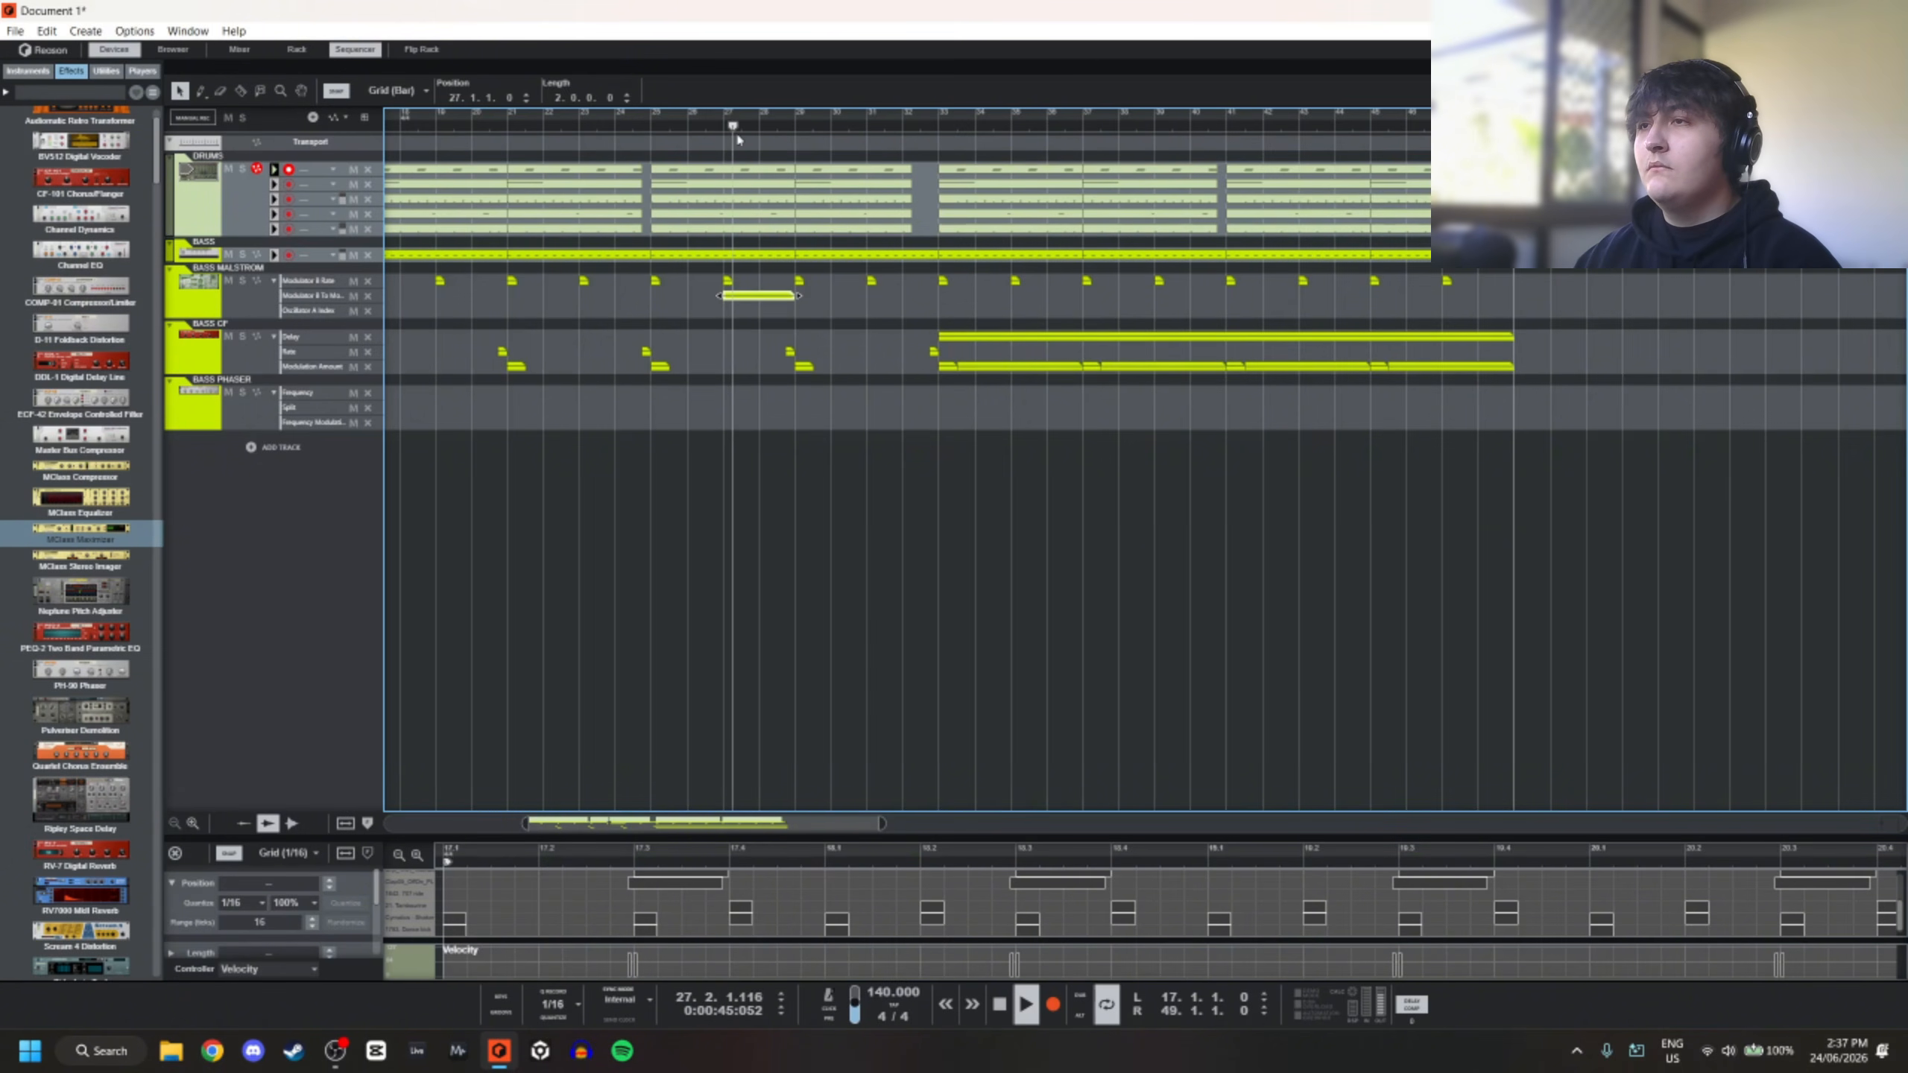
Shorten the Modulator B To Motion clip at bar 27 to two beats and place a copy at bar 28 beat 4
scroll(774, 292, up, 2)
mouse_move(838, 295)
mouse_down()
mouse_move(740, 295)
mouse_move(875, 302)
mouse_move(848, 303)
mouse_up()
click(671, 127)
scroll(803, 285, down, 1)
scroll(864, 297, up, 3)
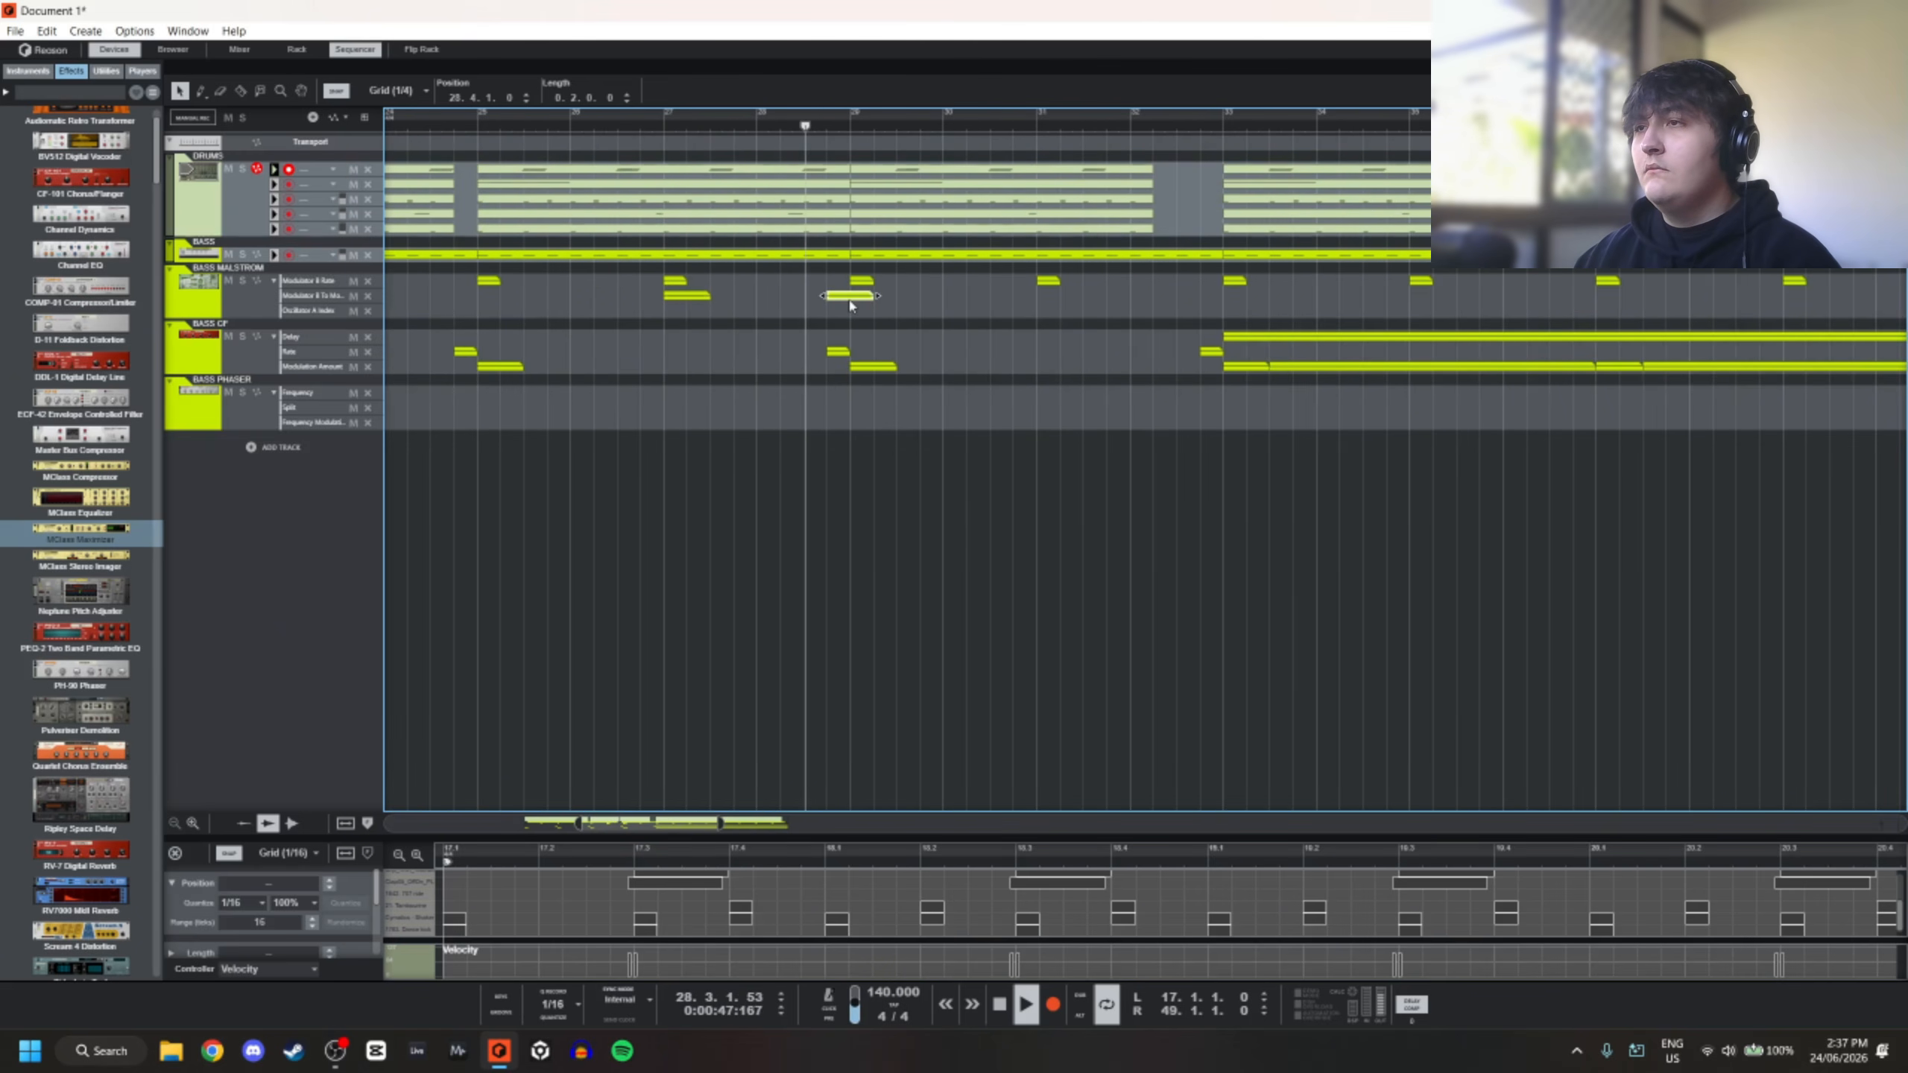
scroll(848, 309, up, 5)
scroll(848, 310, down, 3)
click(709, 297)
scroll(710, 303, down, 7)
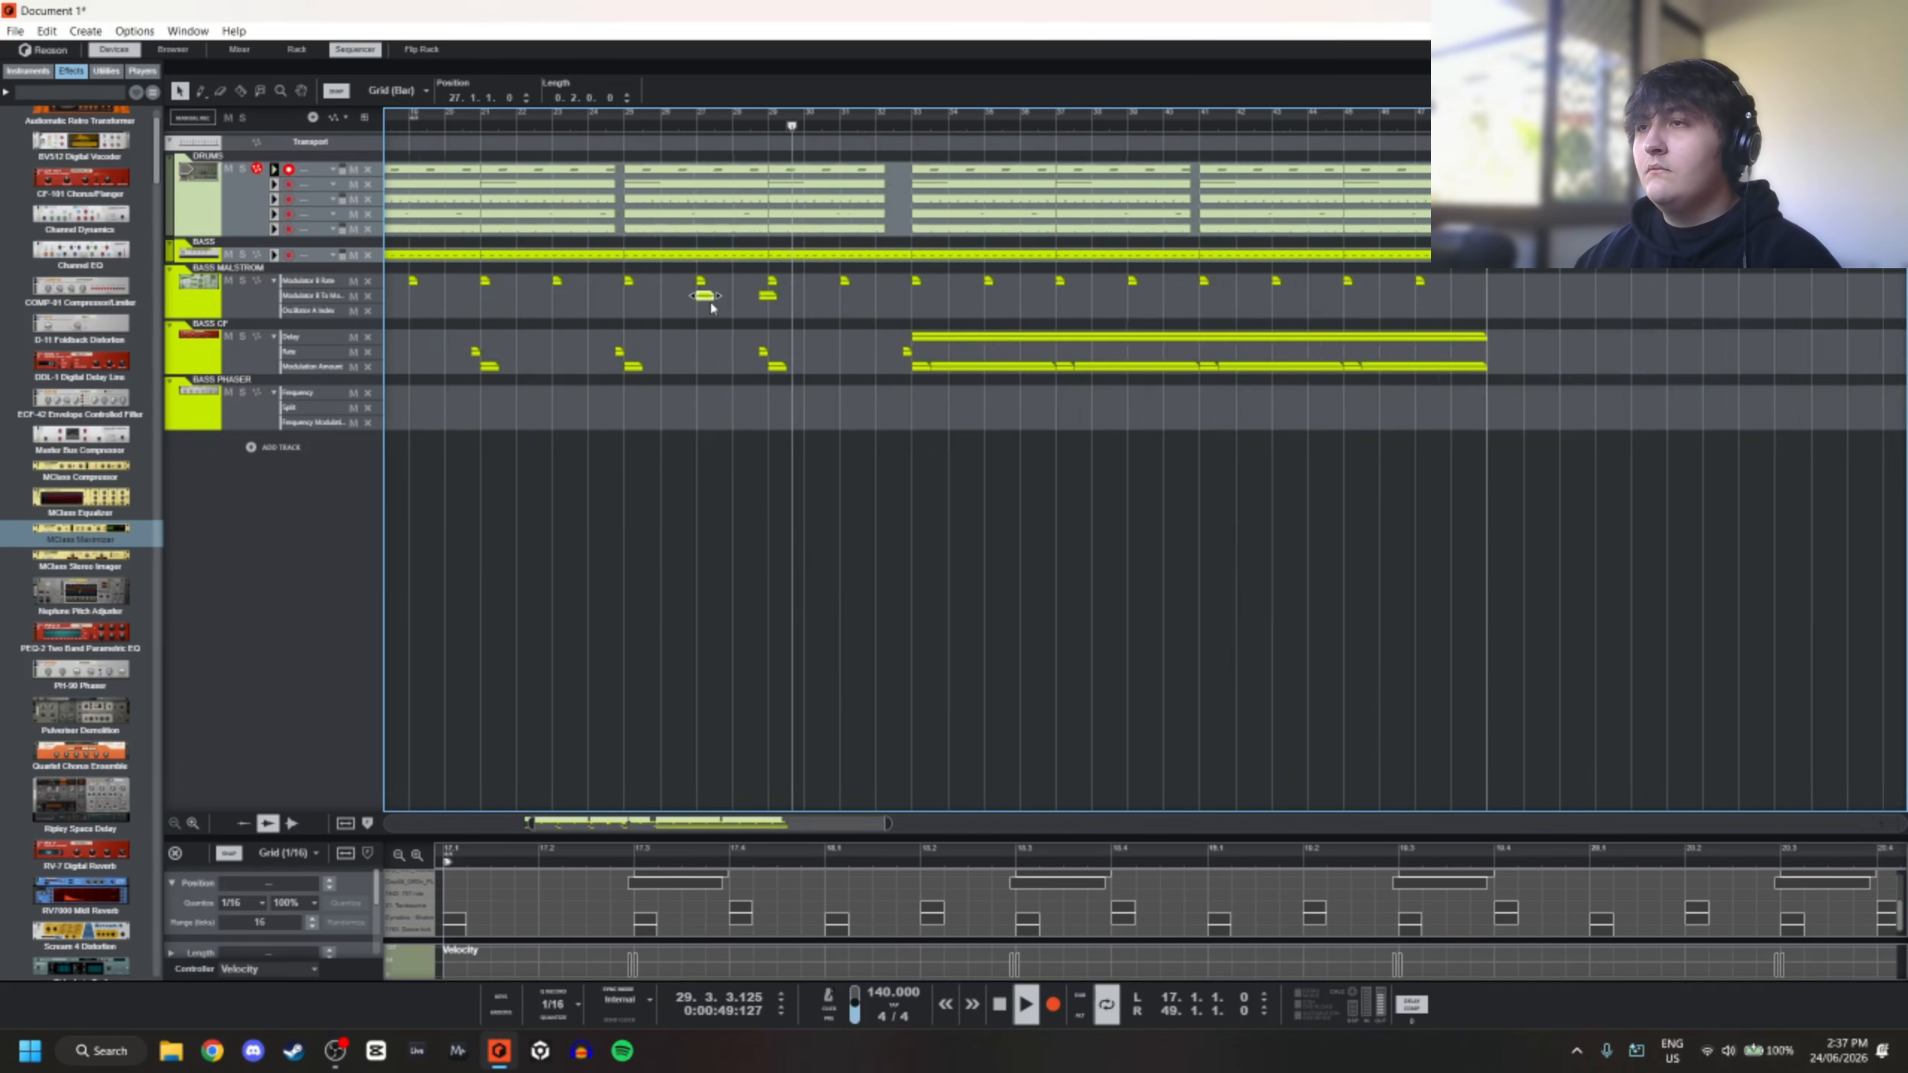
Move the two-beat Modulator B To Motion clip from bar 27 back to bar 19
key(space)
drag(707, 299, 564, 299)
scroll(508, 242, up, 5)
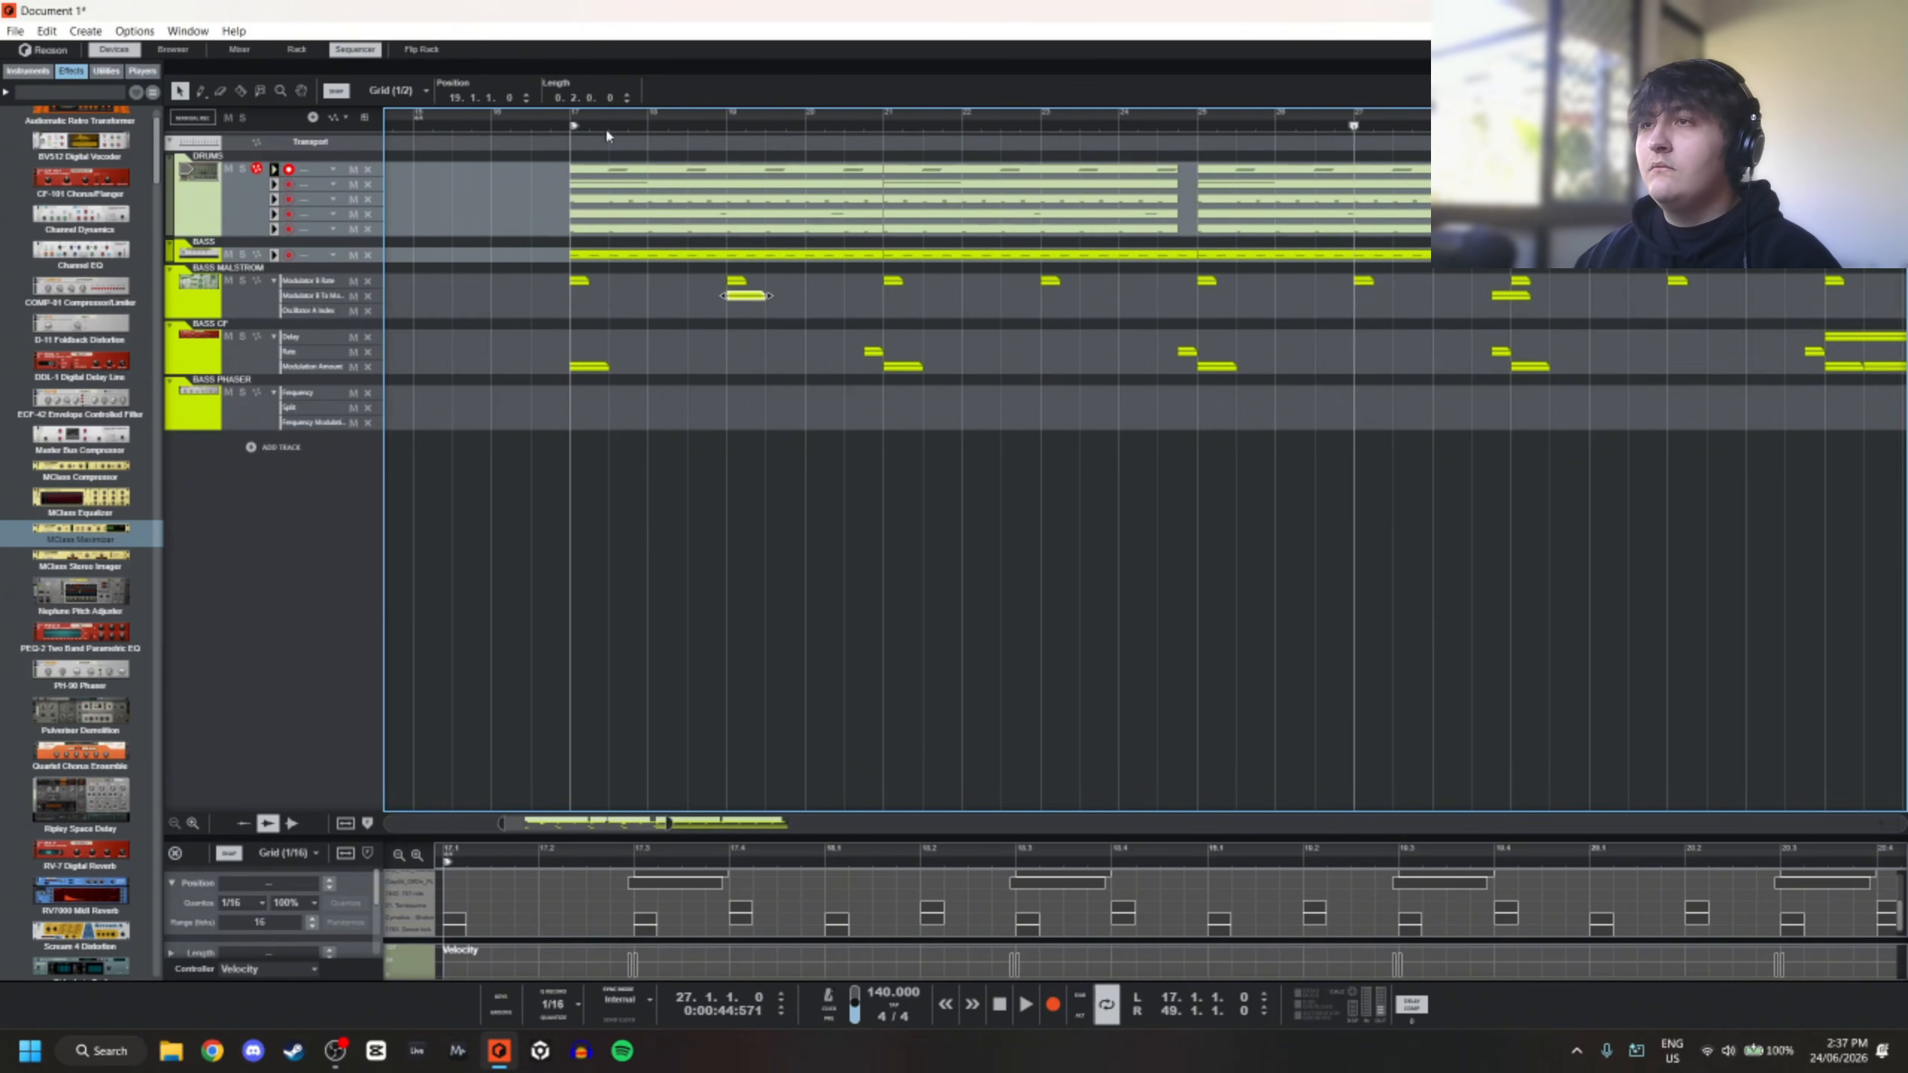
scroll(740, 296, up, 2)
Place a one-beat Modulator B To Motion clip on beat 2 of bar 17 and audition it
key(space)
mouse_move(550, 299)
mouse_down()
mouse_move(623, 299)
mouse_move(543, 296)
mouse_up()
click(565, 297)
key(space)
key(space)
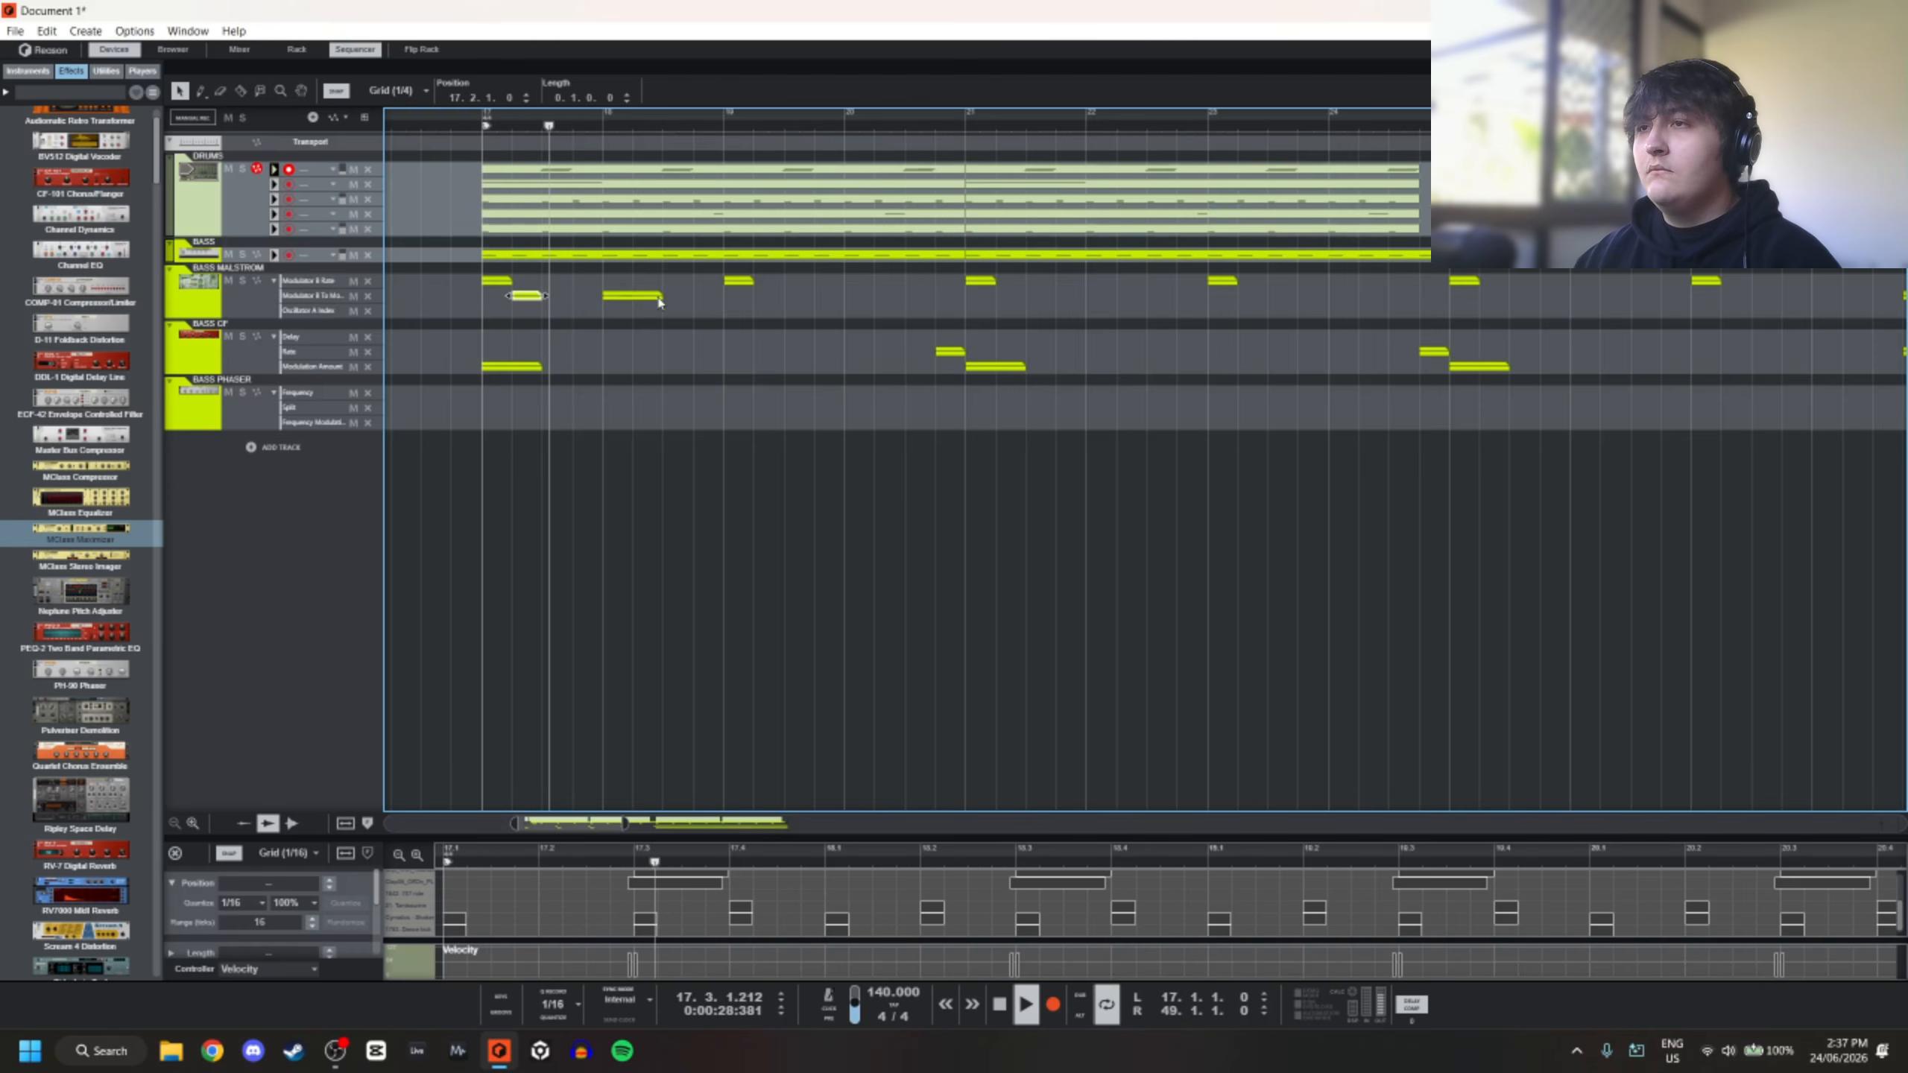
Duplicate the one-beat Modulator B To Motion clip every two beats across bars 17 to 22
key(space)
key(space)
drag(657, 297, 538, 295)
scroll(599, 296, down, 2)
key(ctrl+d)
key(ctrl+d)
key(ctrl+d)
key(ctrl+d)
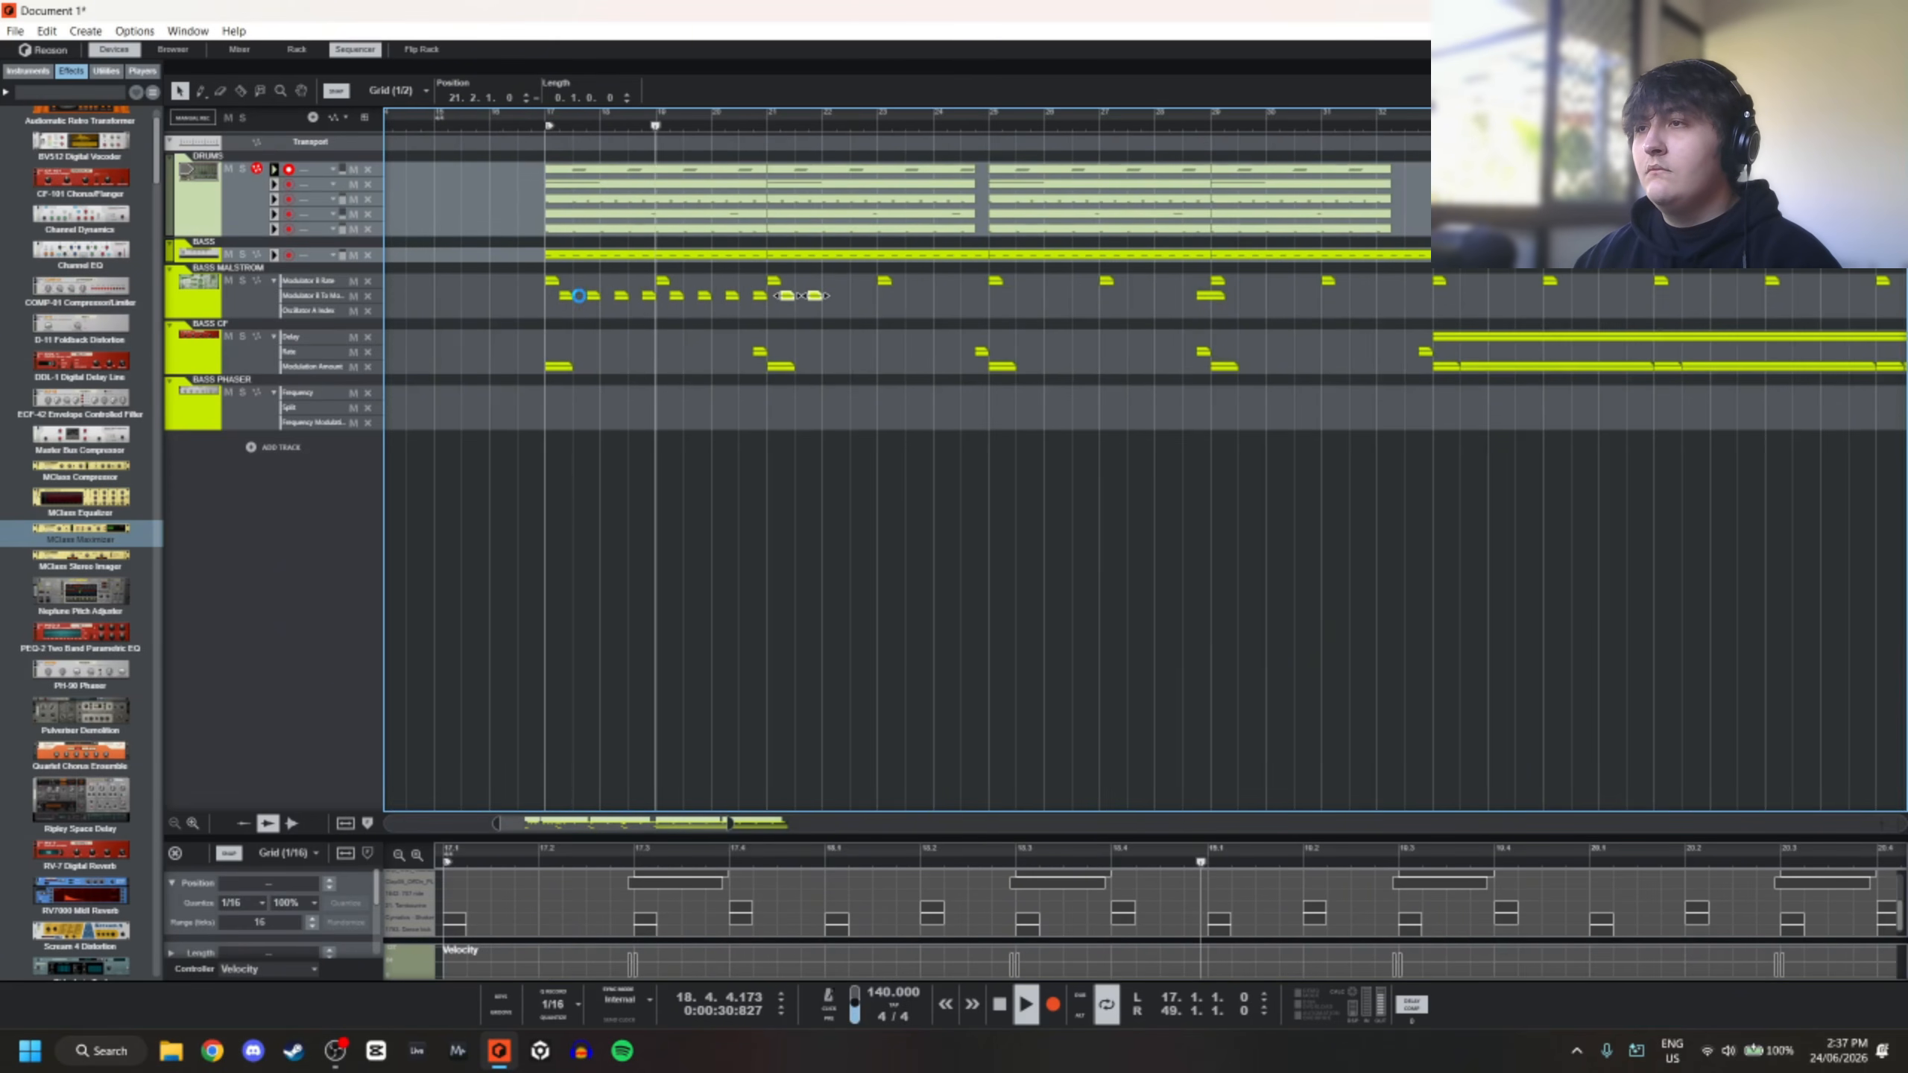
key(ctrl+d)
click(574, 316)
scroll(573, 316, up, 2)
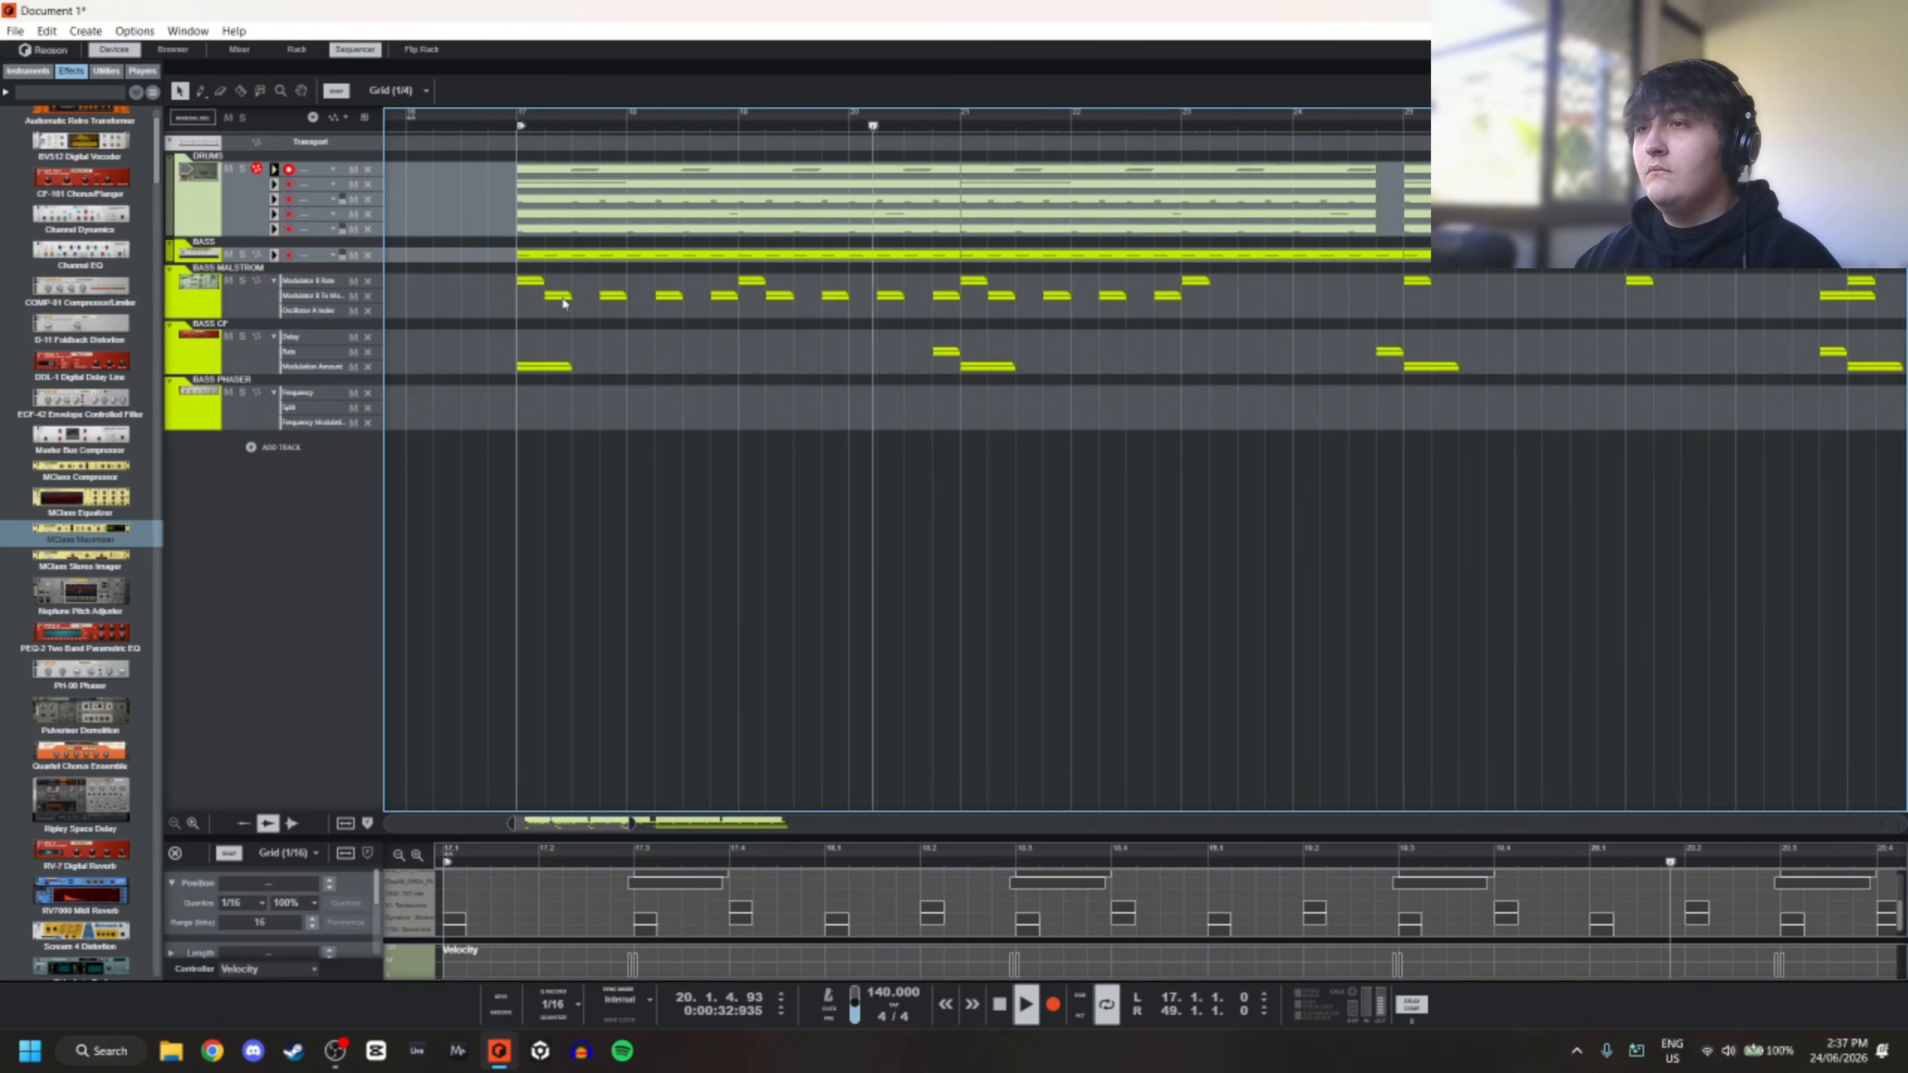
Set the automation value of the Modulator B To Motion clip at bar 17 beat 2 to 11, auditioning it in playback
double_click(557, 296)
key(space)
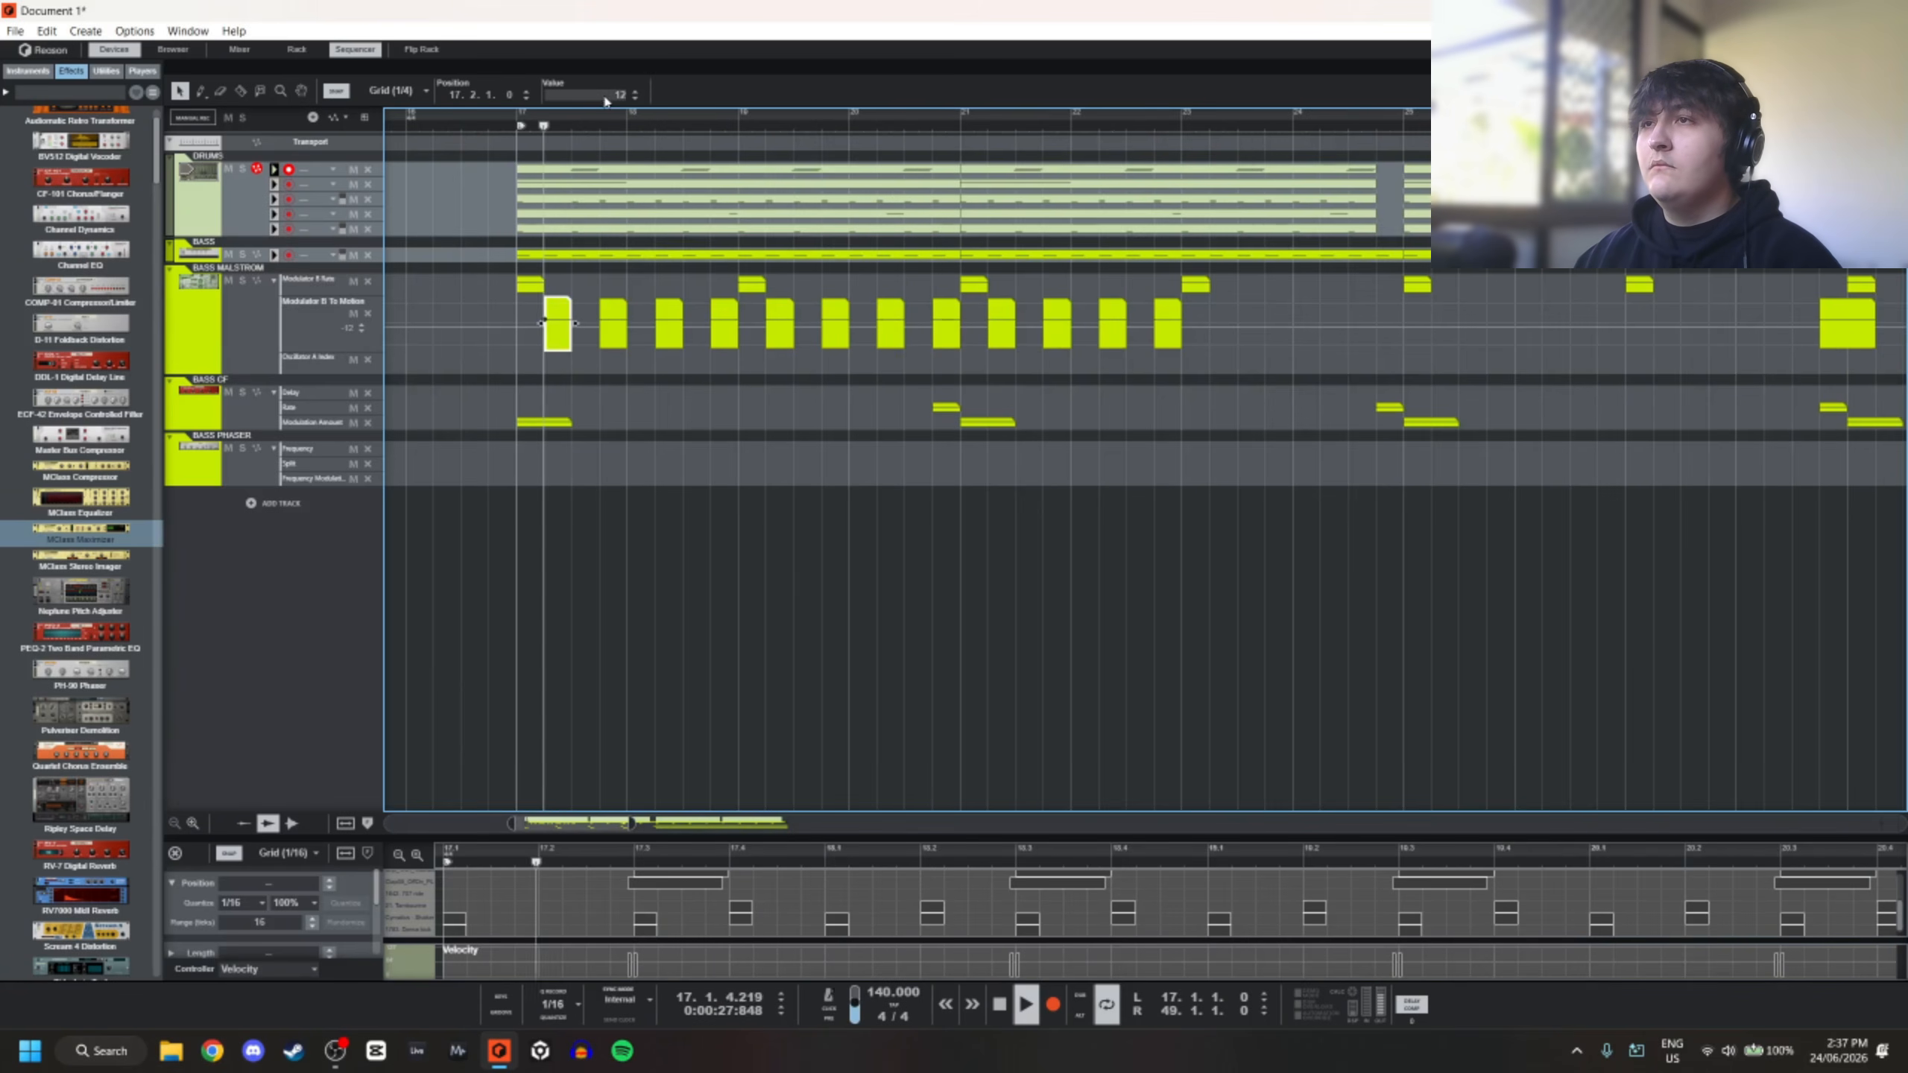
key(space)
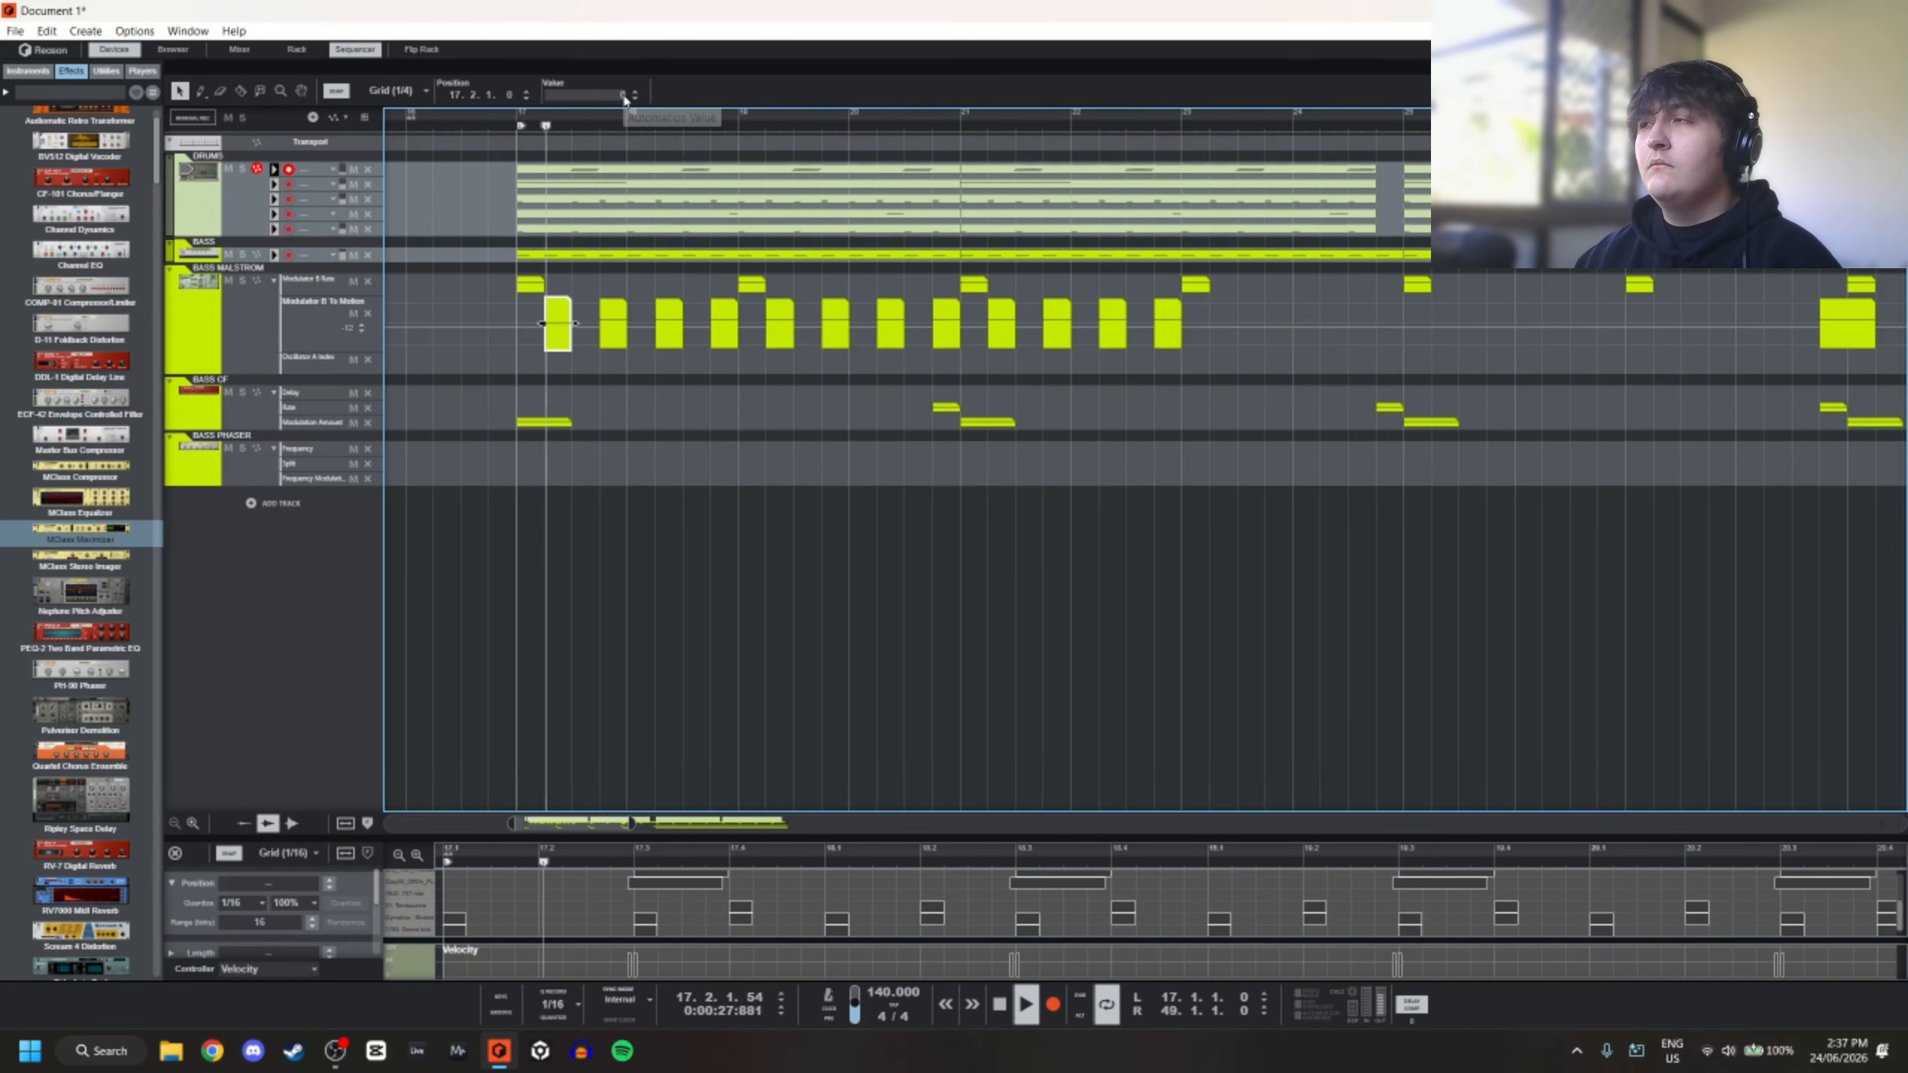
key(space)
key(space)
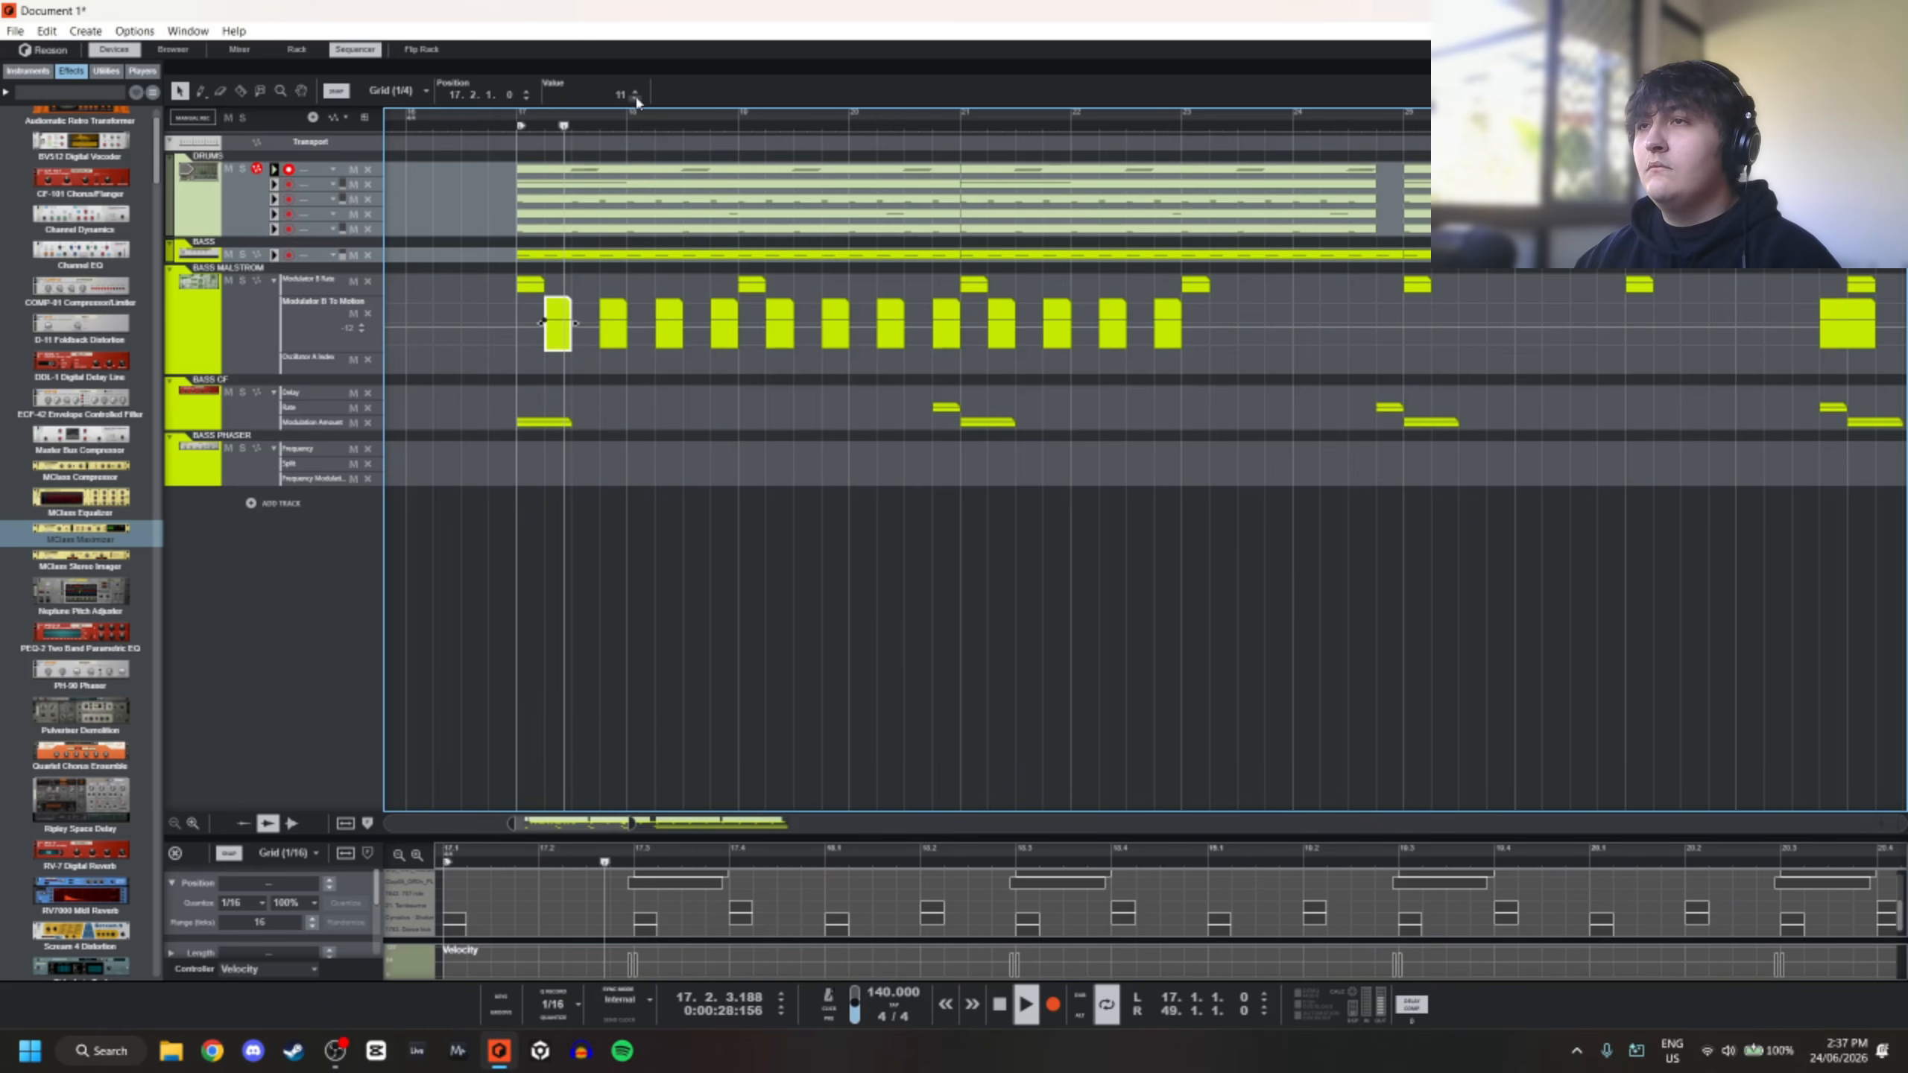
key(space)
Delete the repeated Modulator B To Motion clips that follow the one at bar 17 beat 2
click(1205, 336)
drag(884, 301, 593, 300)
key(Delete)
key(space)
key(space)
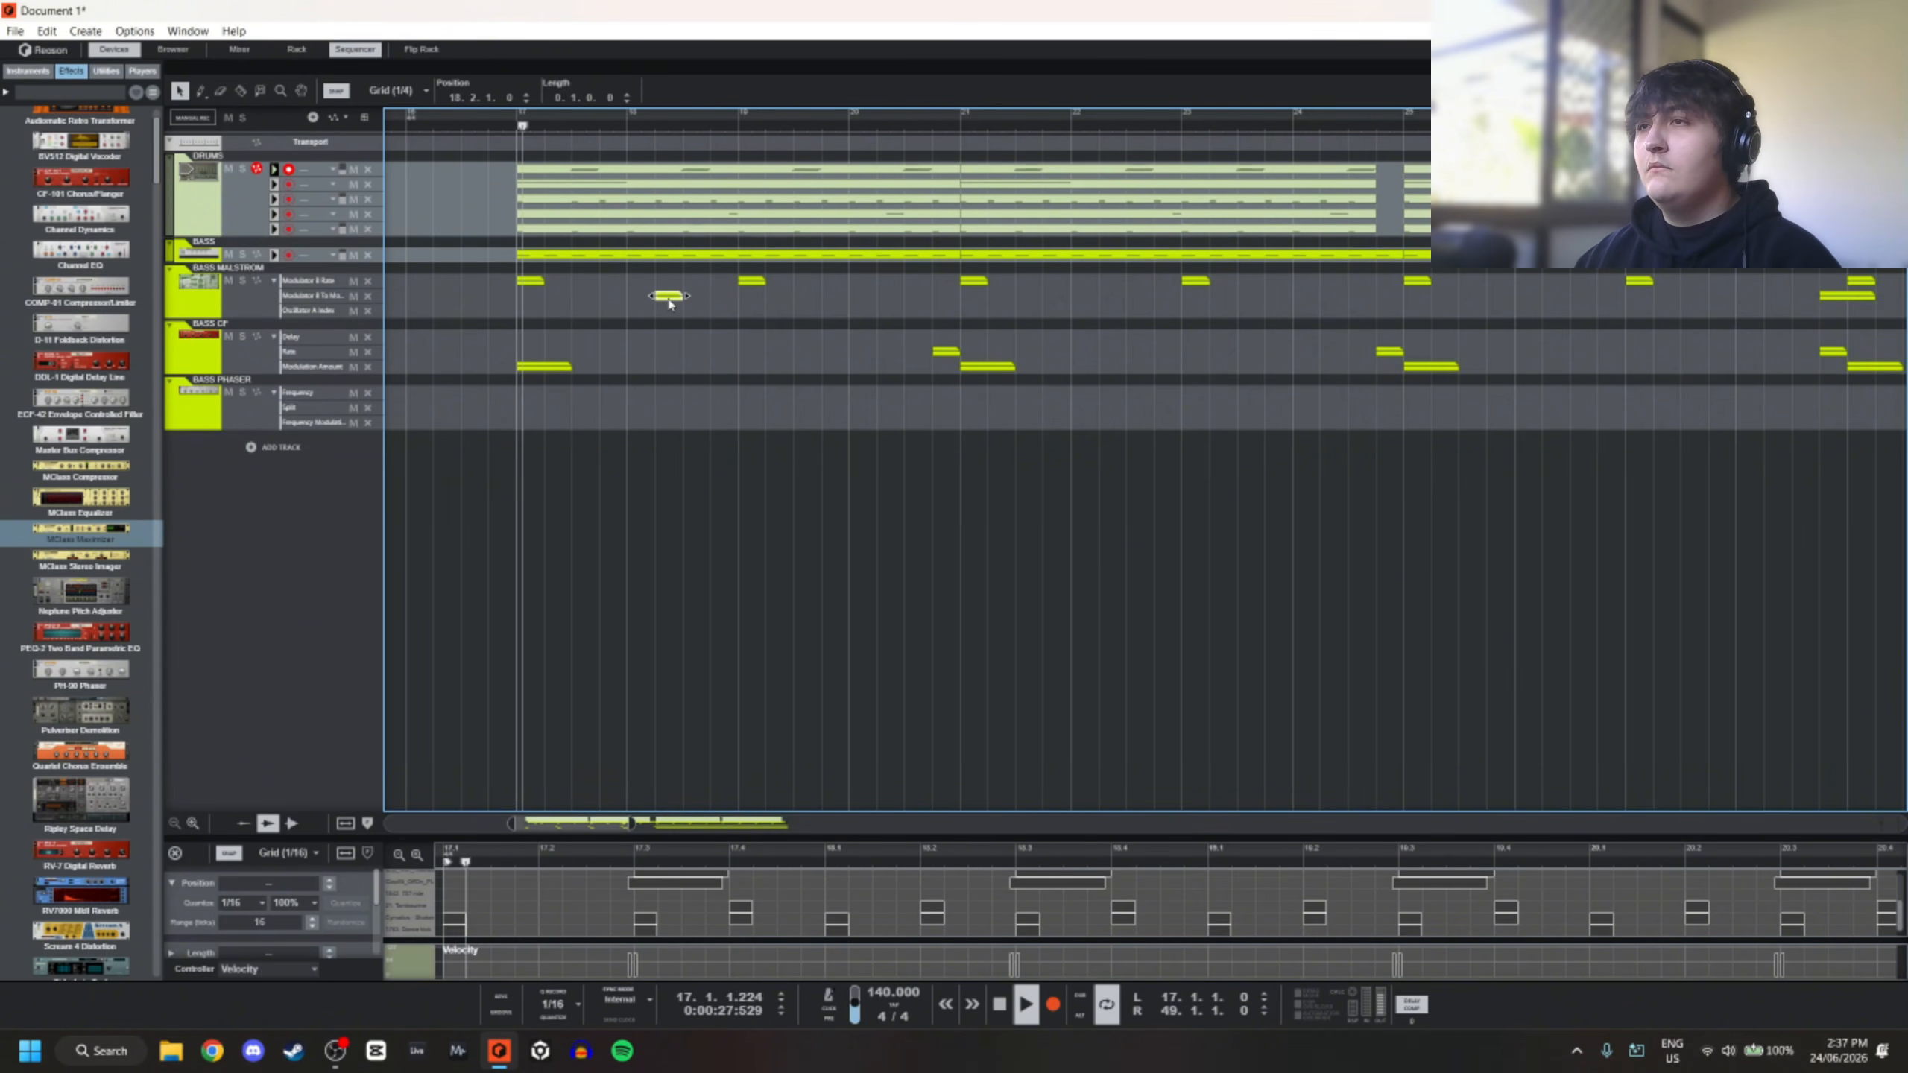
Copy the one-beat Modulator B To Motion clip to beat 2 of bars 18, 19 and 20
drag(781, 298, 921, 301)
scroll(900, 302, down, 5)
scroll(856, 298, up, 5)
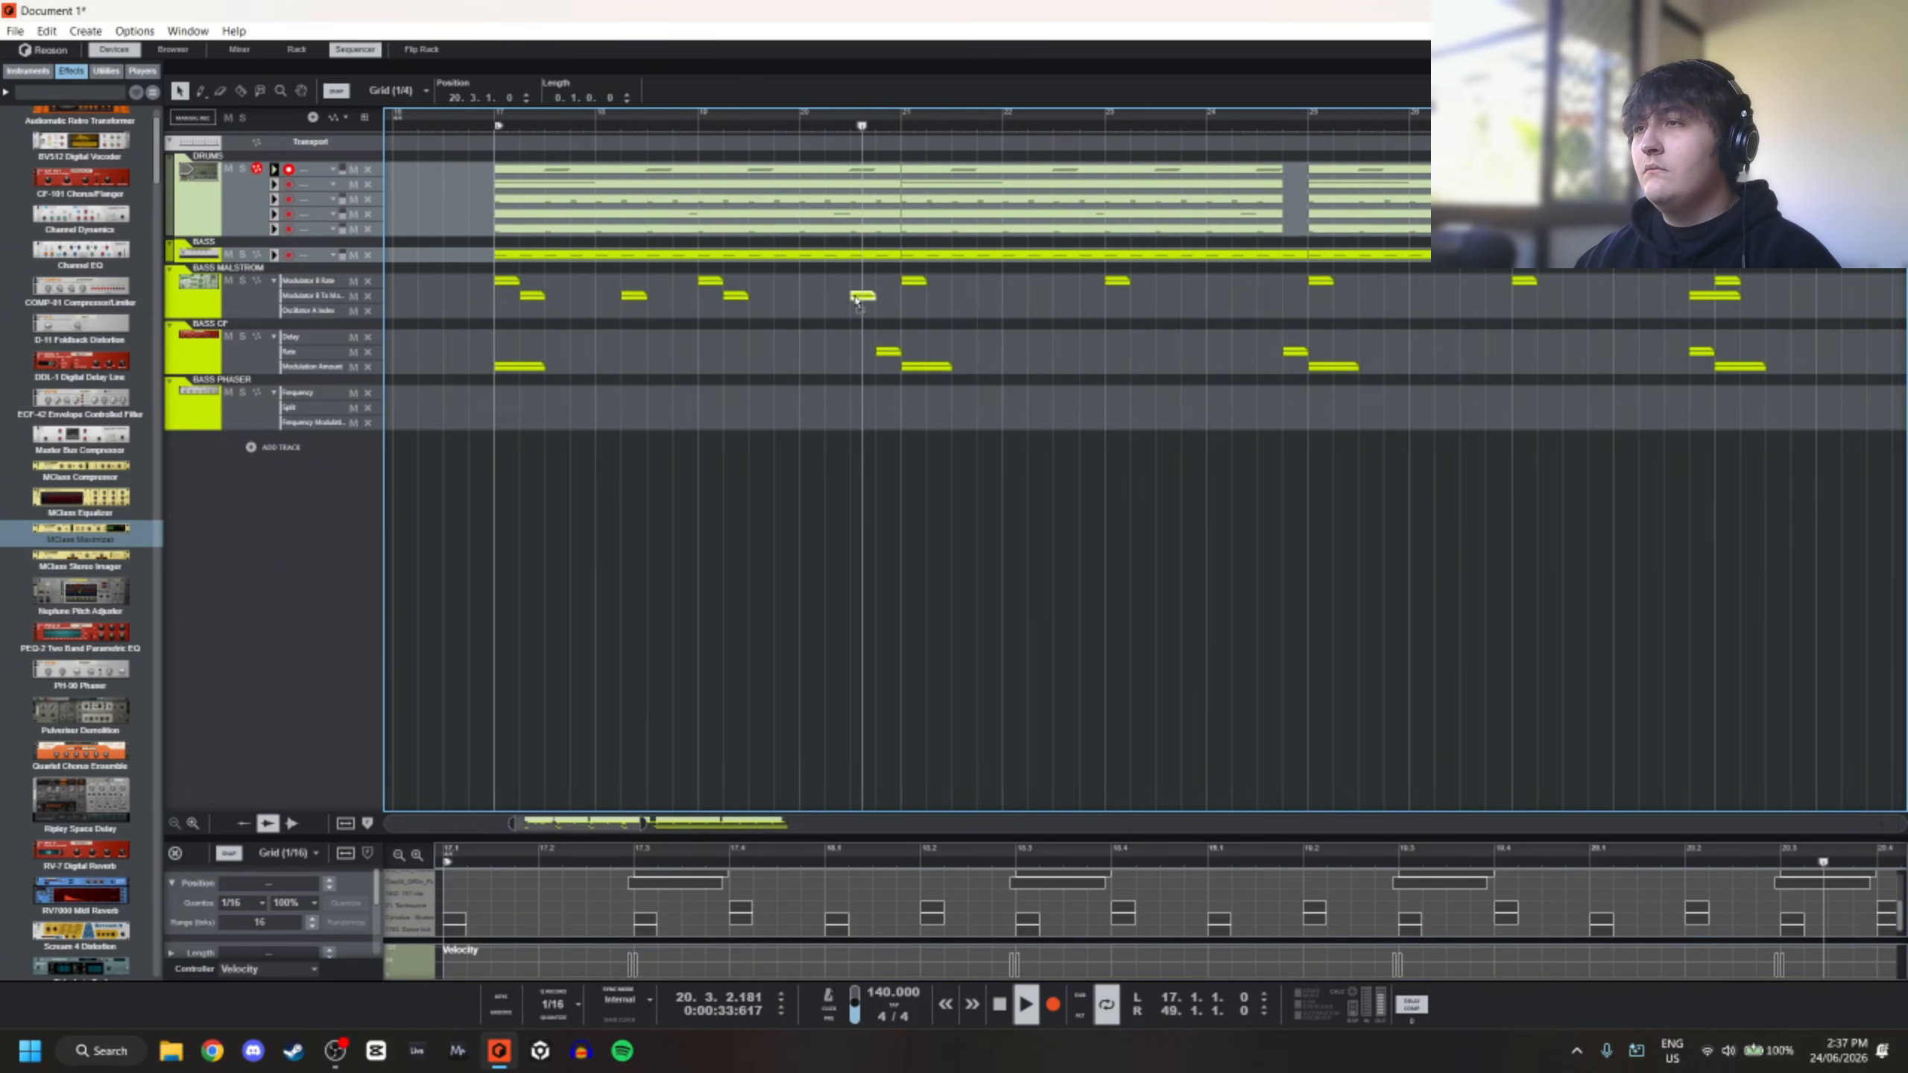
Copy the four one-beat Modulator B To Motion clips to beat 2 of bars 21 to 24
scroll(849, 299, down, 4)
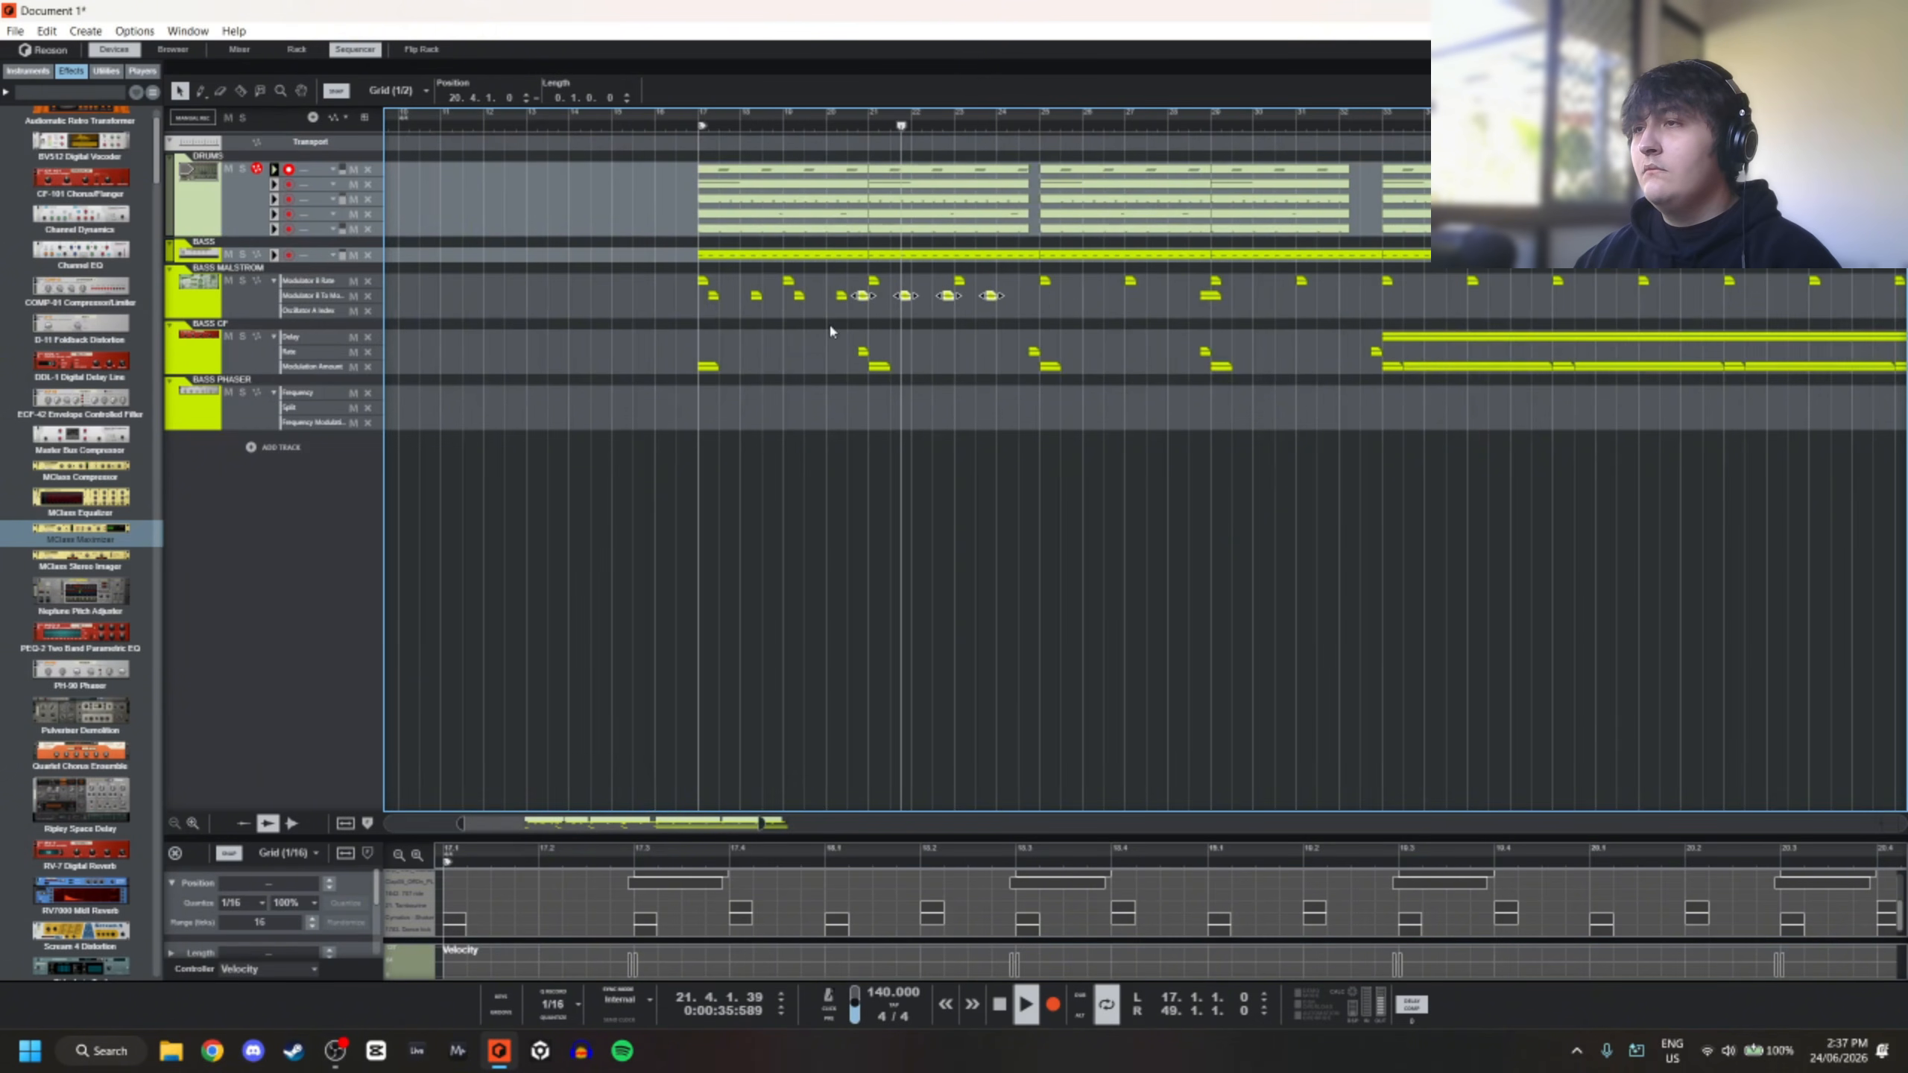
scroll(837, 324, up, 4)
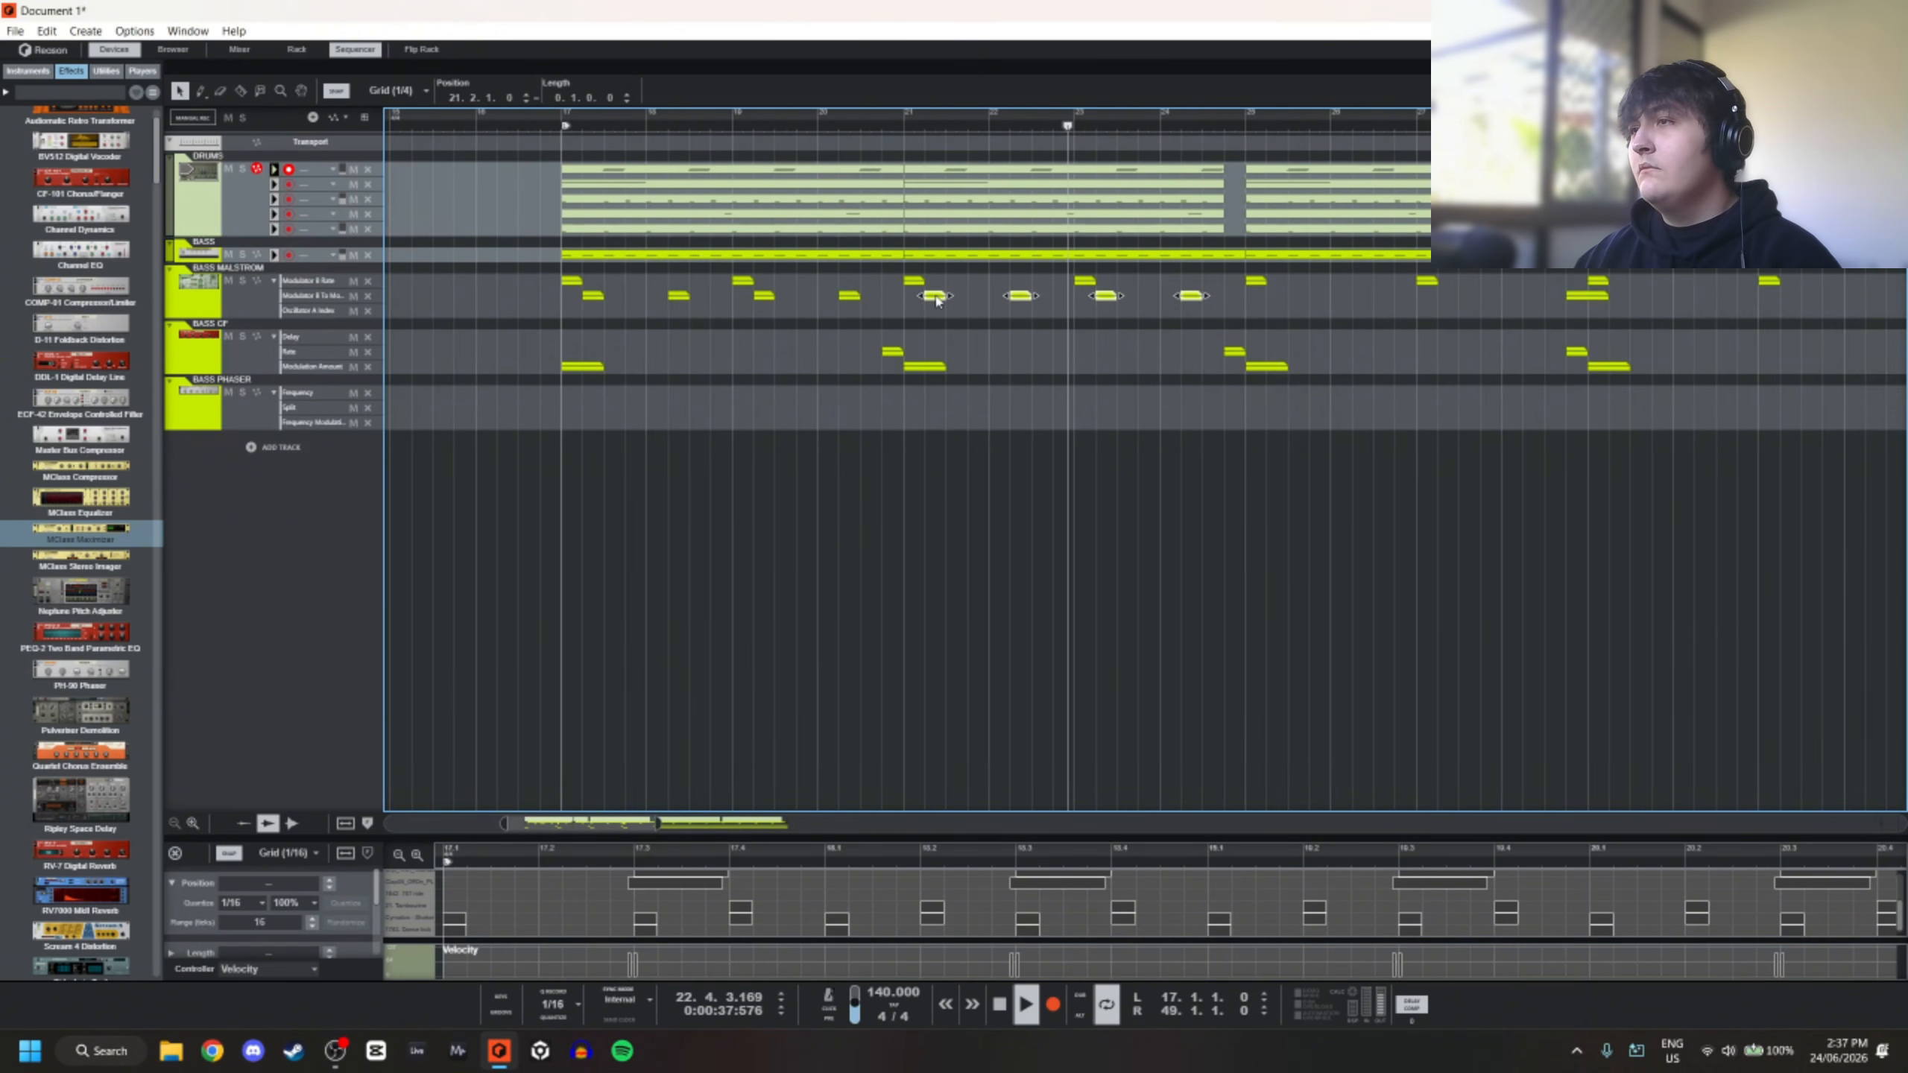
scroll(936, 300, down, 4)
scroll(1141, 315, up, 4)
scroll(1138, 323, down, 4)
scroll(1127, 330, up, 3)
Remove the stray two-beat clip at bar 28 beat 4 and copy the eight one-beat clips to bars 25 to 32
drag(944, 309, 1005, 289)
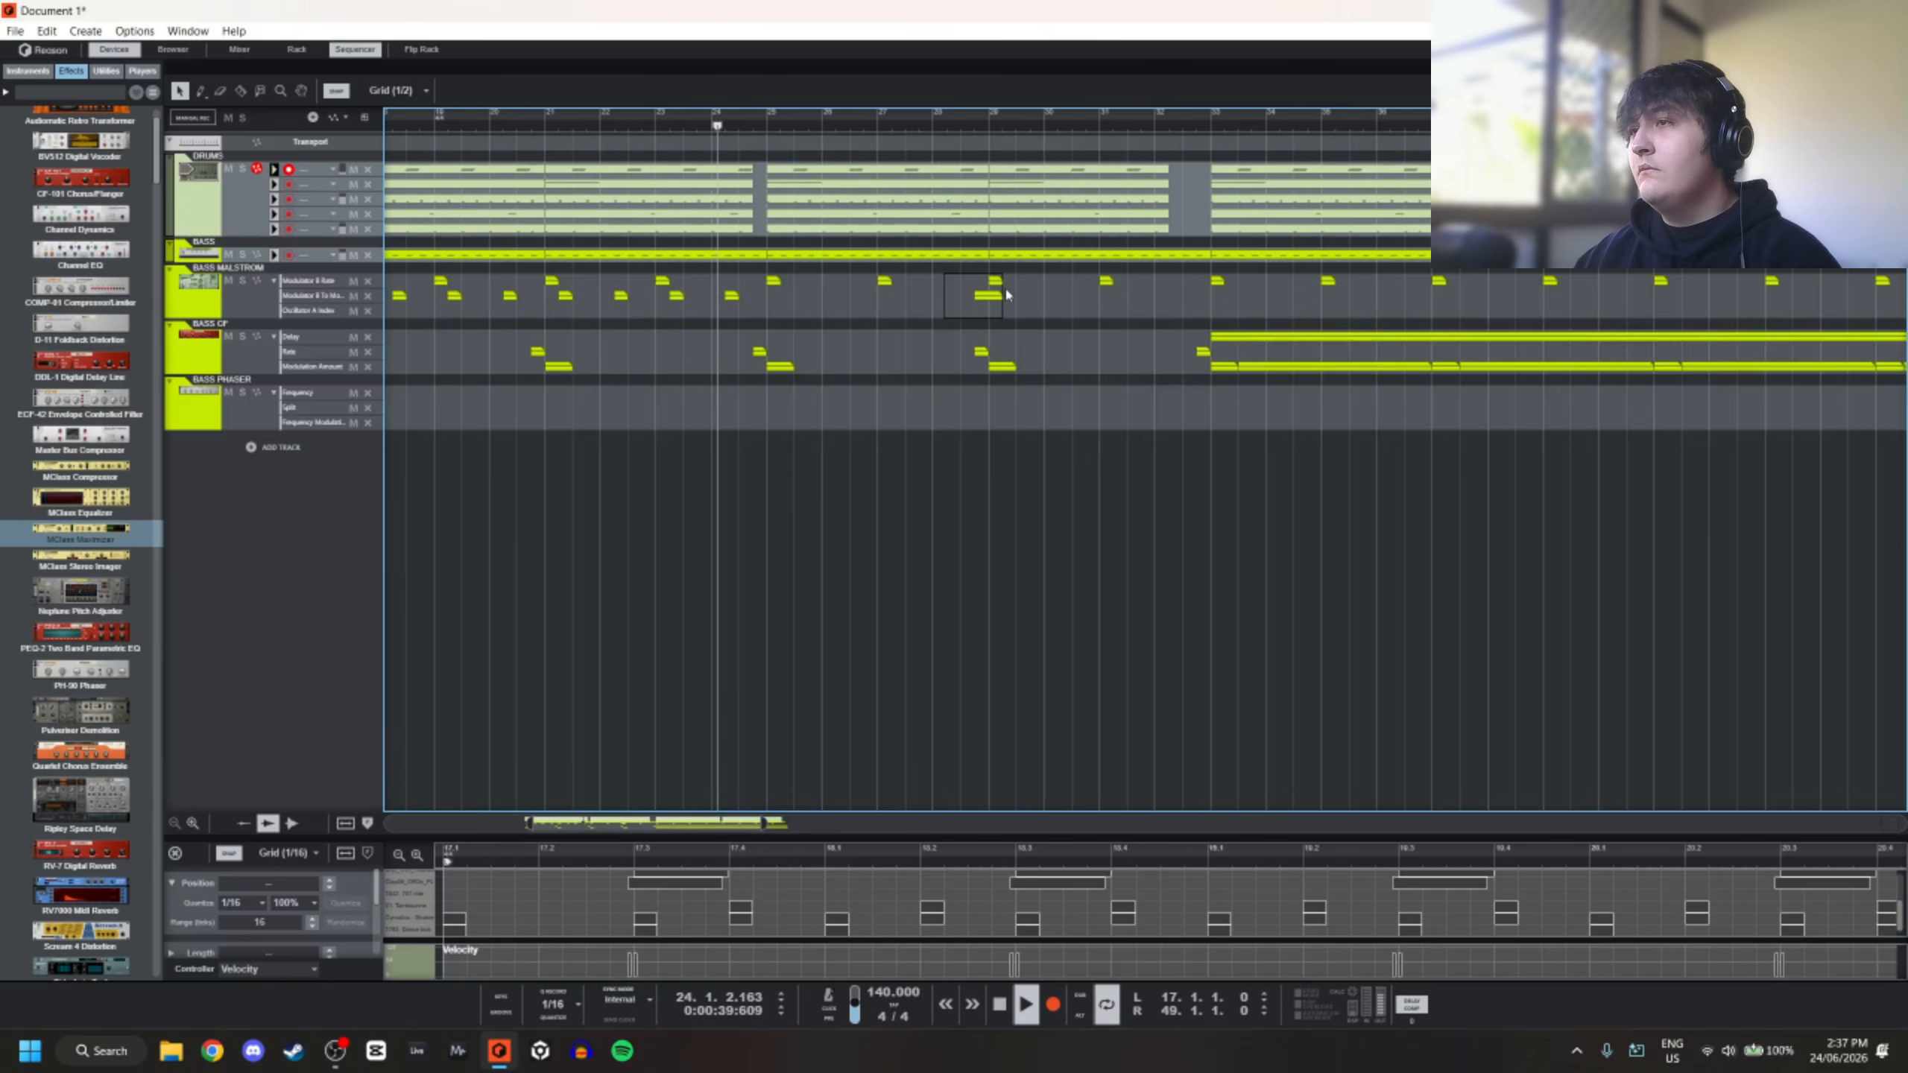
scroll(808, 282, down, 4)
drag(785, 288, 573, 297)
key(ctrl+d)
scroll(792, 312, up, 3)
scroll(803, 298, up, 2)
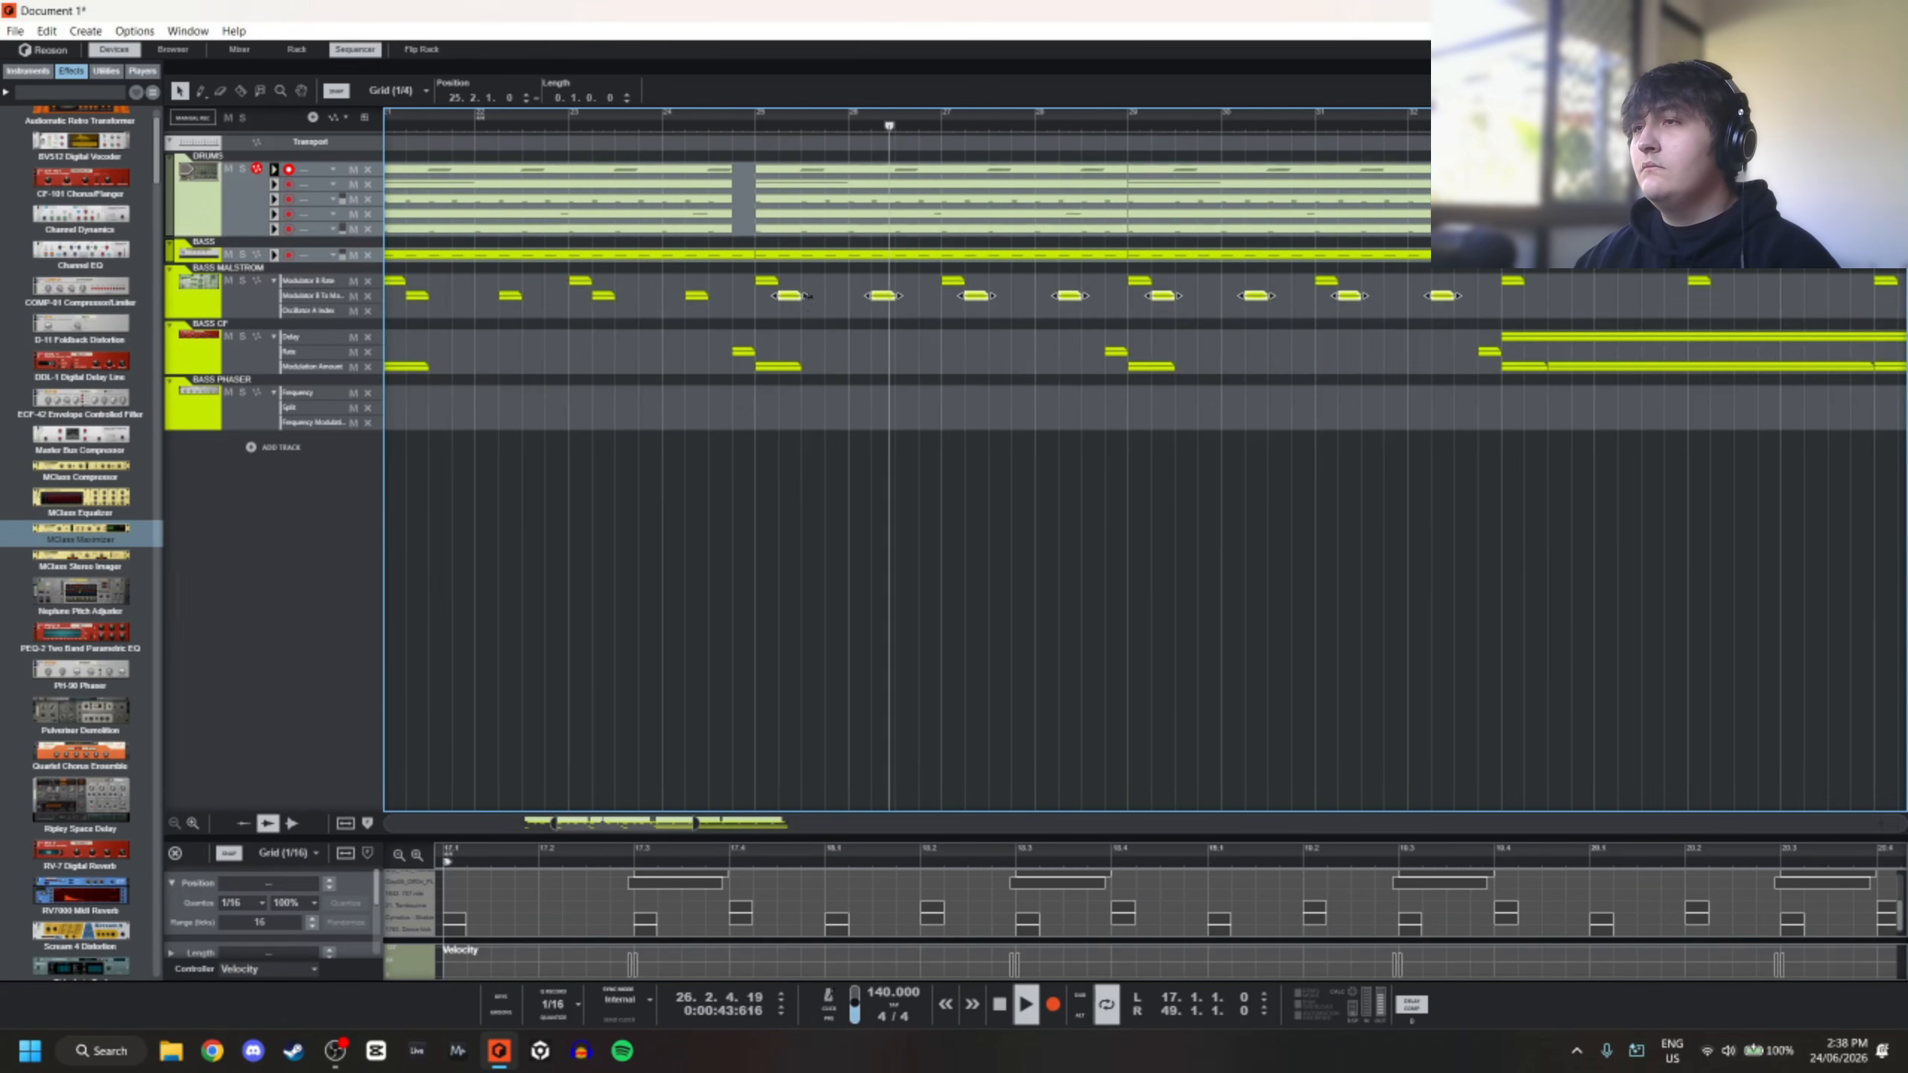
Copy the bar 25 Modulator B To Motion clip to bar 26 beat 1 and open the copy for editing
click(796, 305)
drag(792, 299, 816, 299)
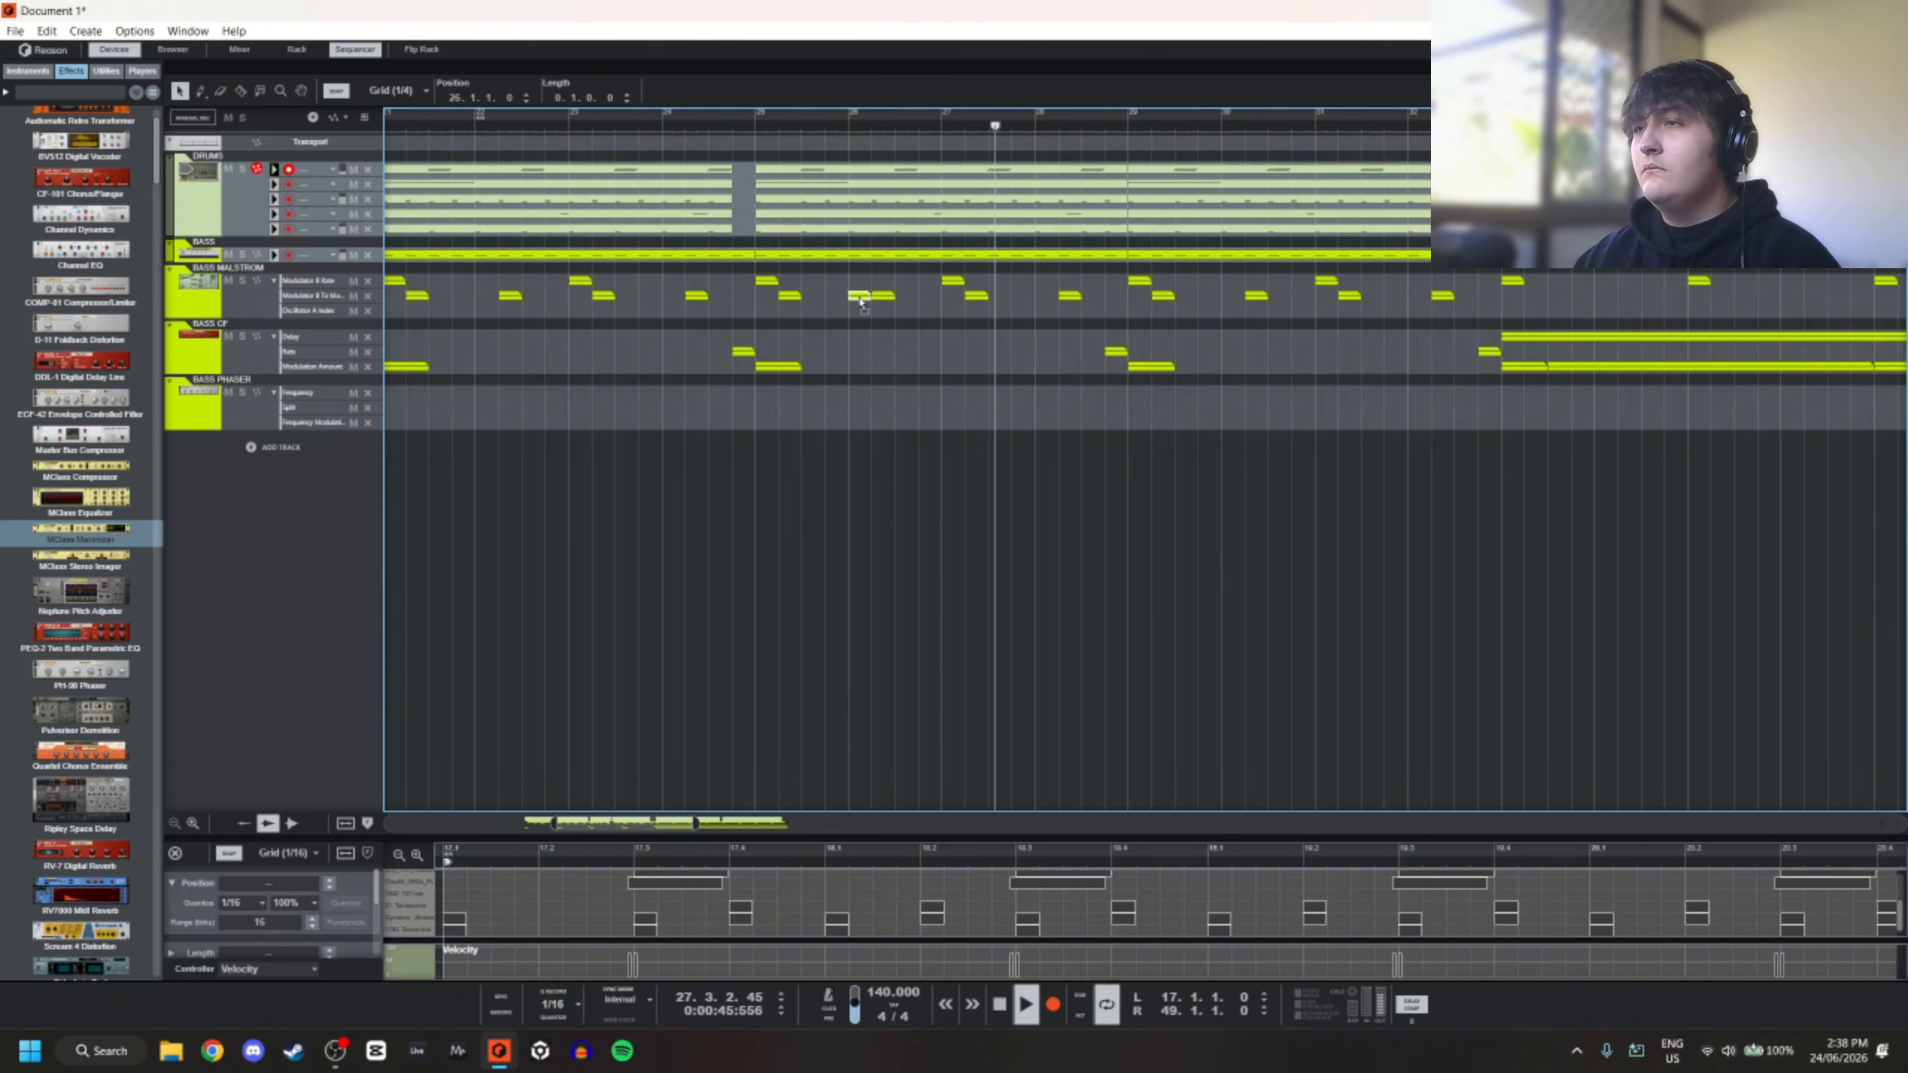
double_click(861, 297)
Adjust the automation value of the Modulator B To Motion clip at bar 26 beat 1 while auditioning it
key(space)
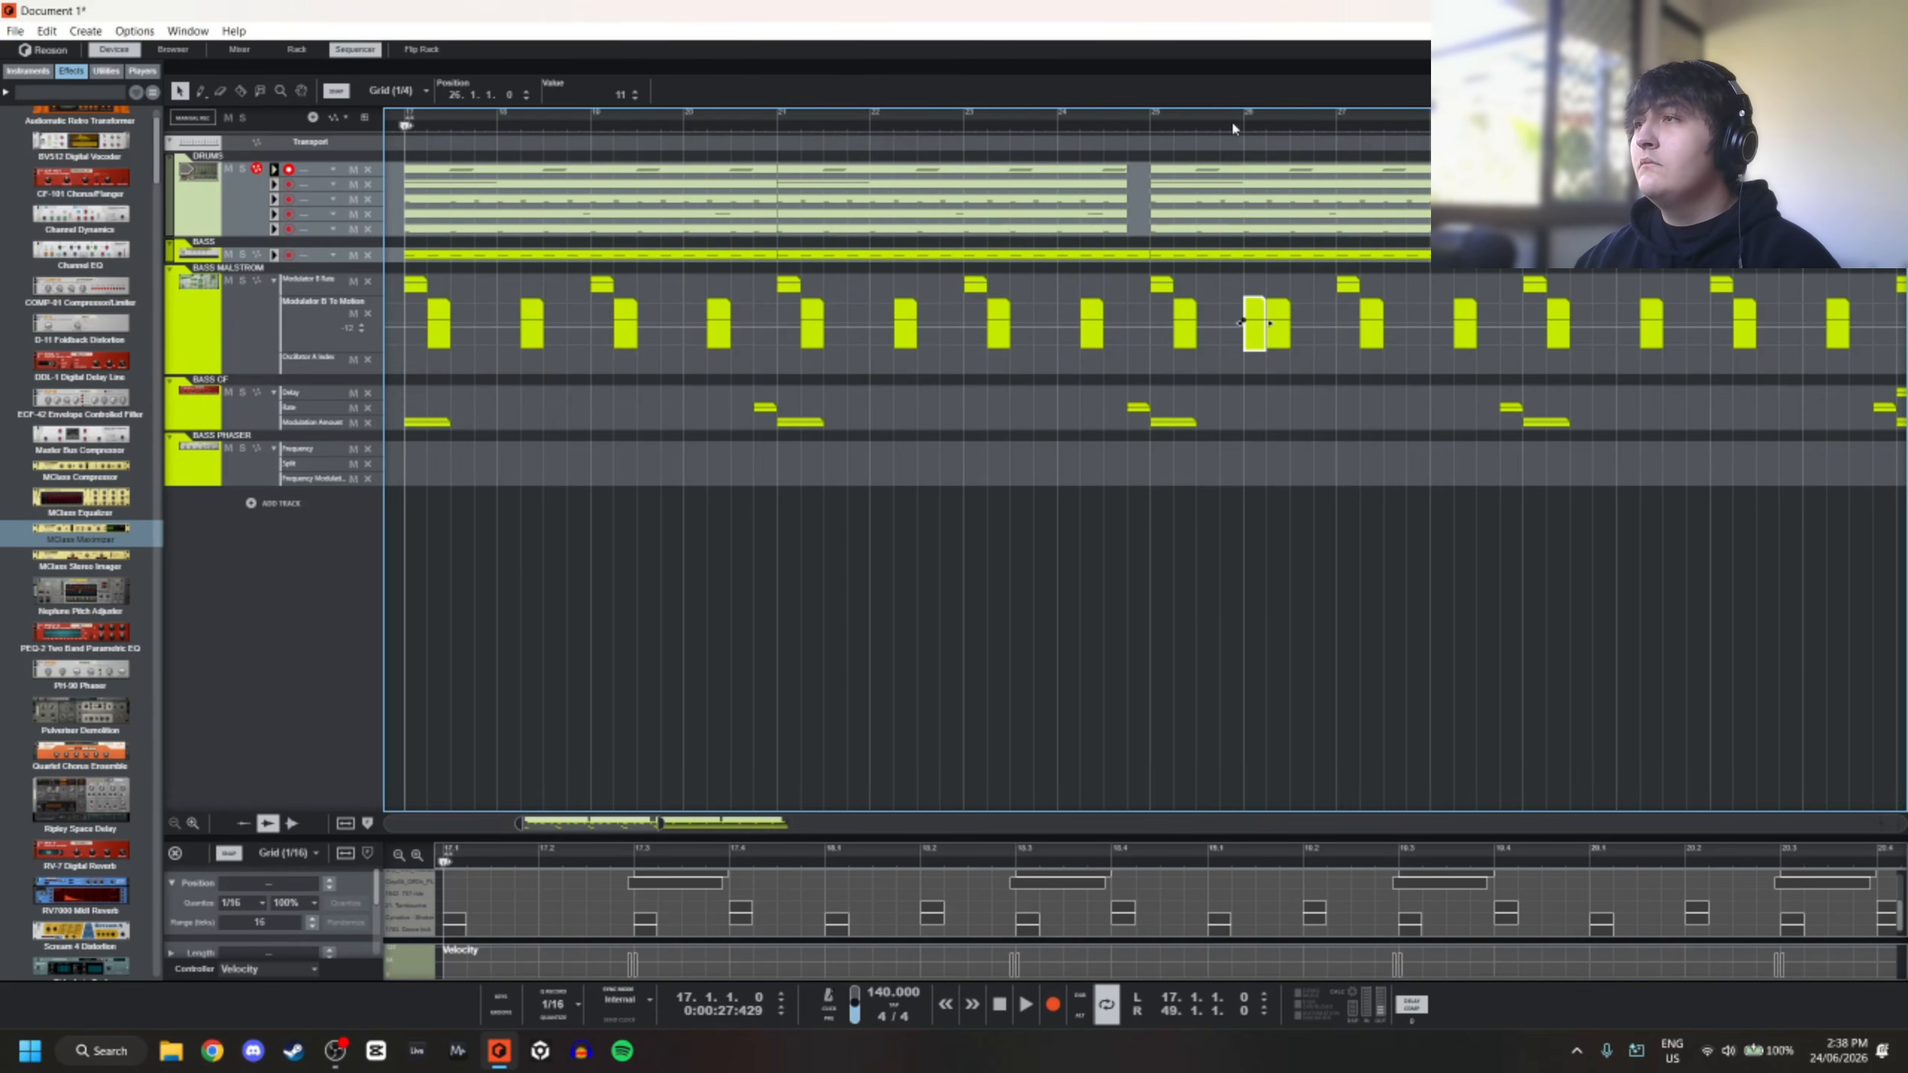
click(635, 92)
drag(636, 98, 635, 90)
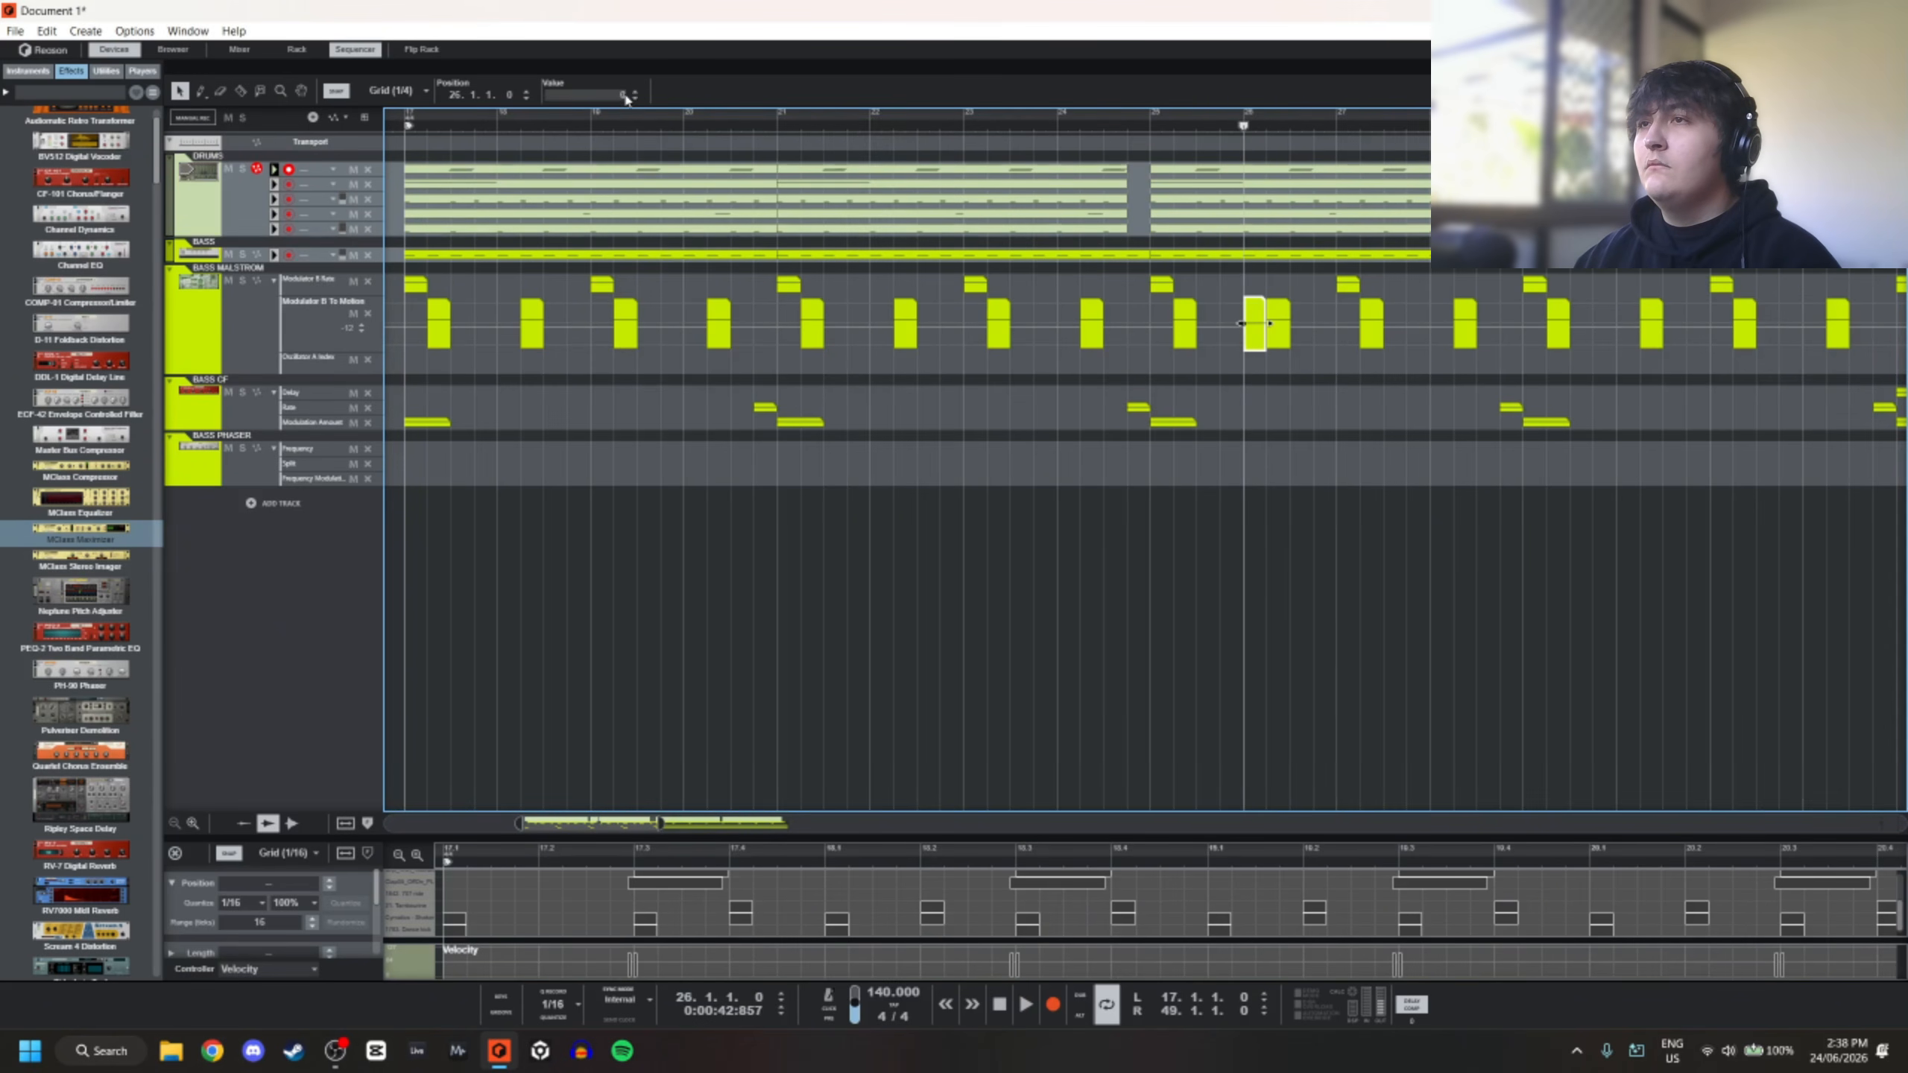
click(635, 93)
key(space)
key(space)
key(Escape)
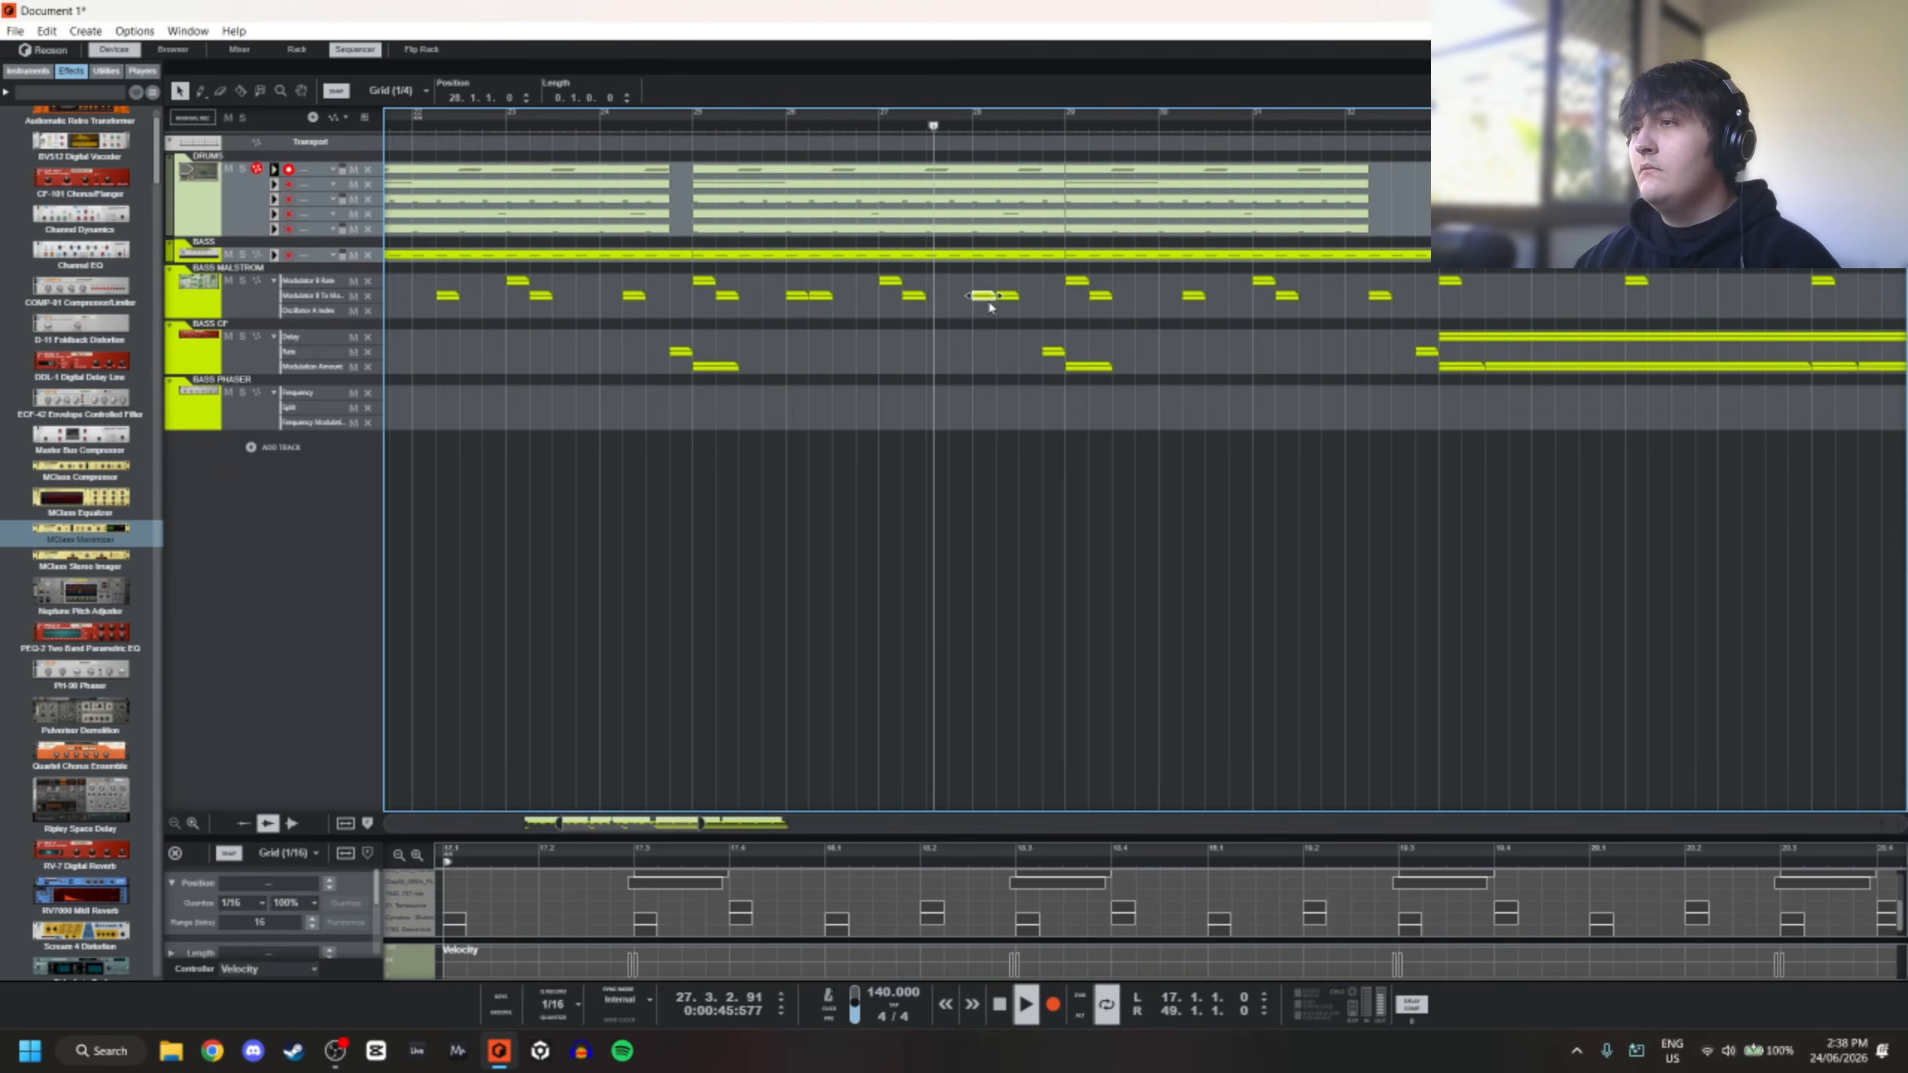
Copy the adjusted clip to bar 28 beat 1 and replace the clips in bars 29 to 32 with the bars 25 to 28 pattern
scroll(989, 307, down, 3)
drag(1247, 318, 1058, 293)
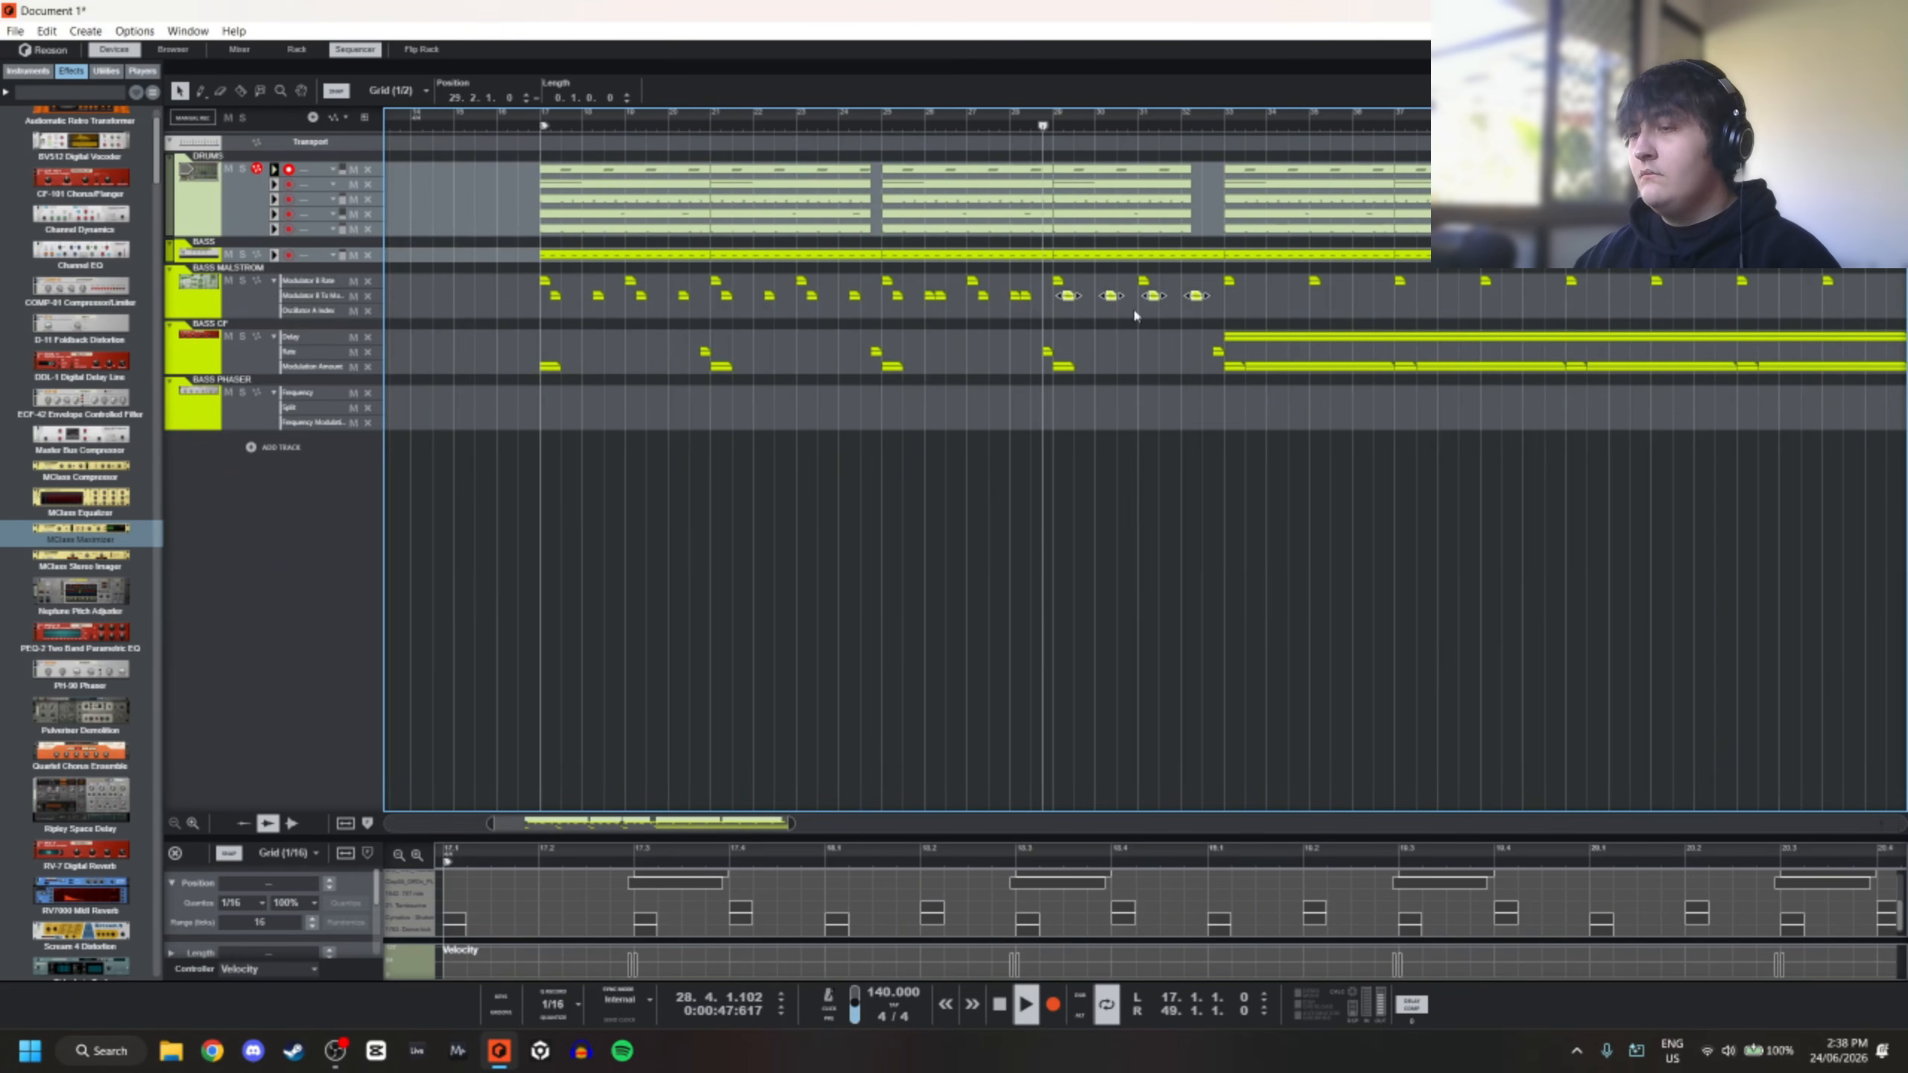
key(Delete)
drag(898, 301, 911, 307)
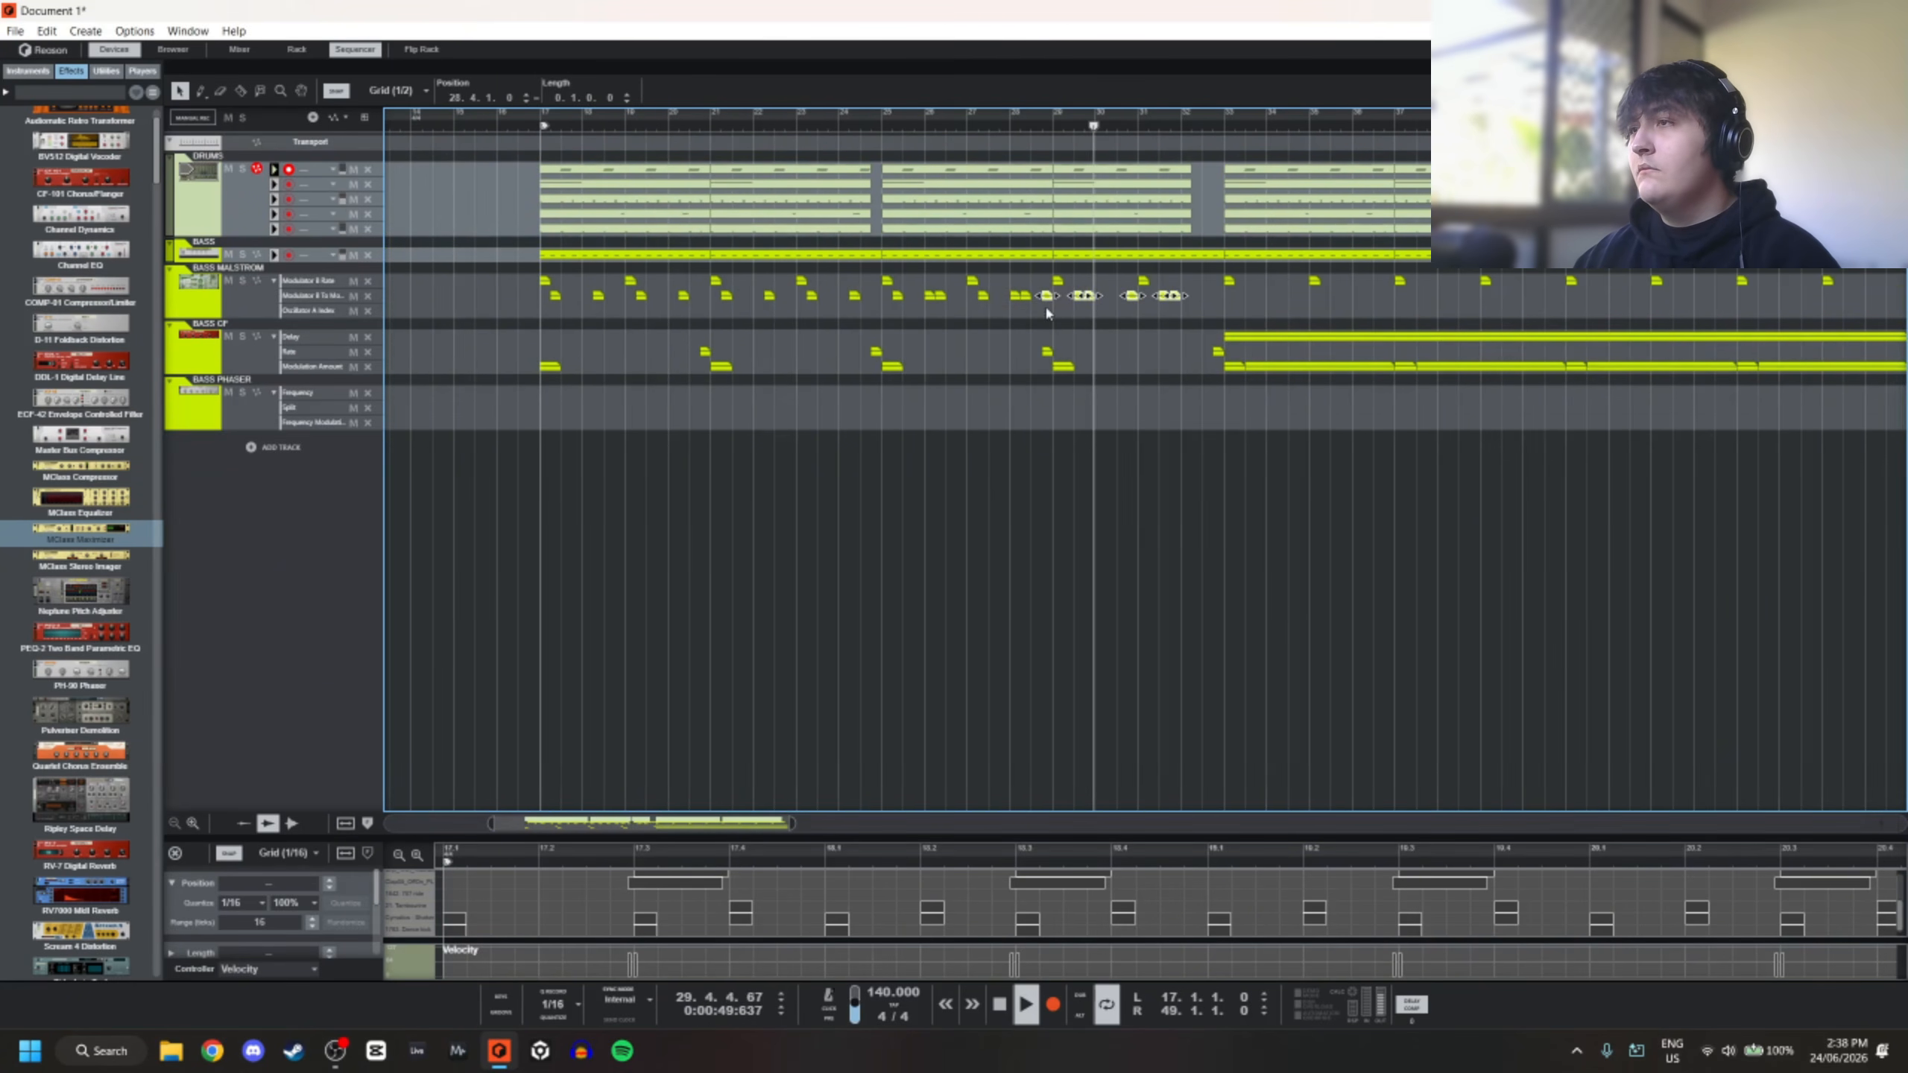
drag(1048, 314, 1058, 301)
Replace the Modulator B To Motion clips in bars 17 to 24 with a copy of the bars 25 to 32 pattern
click(836, 320)
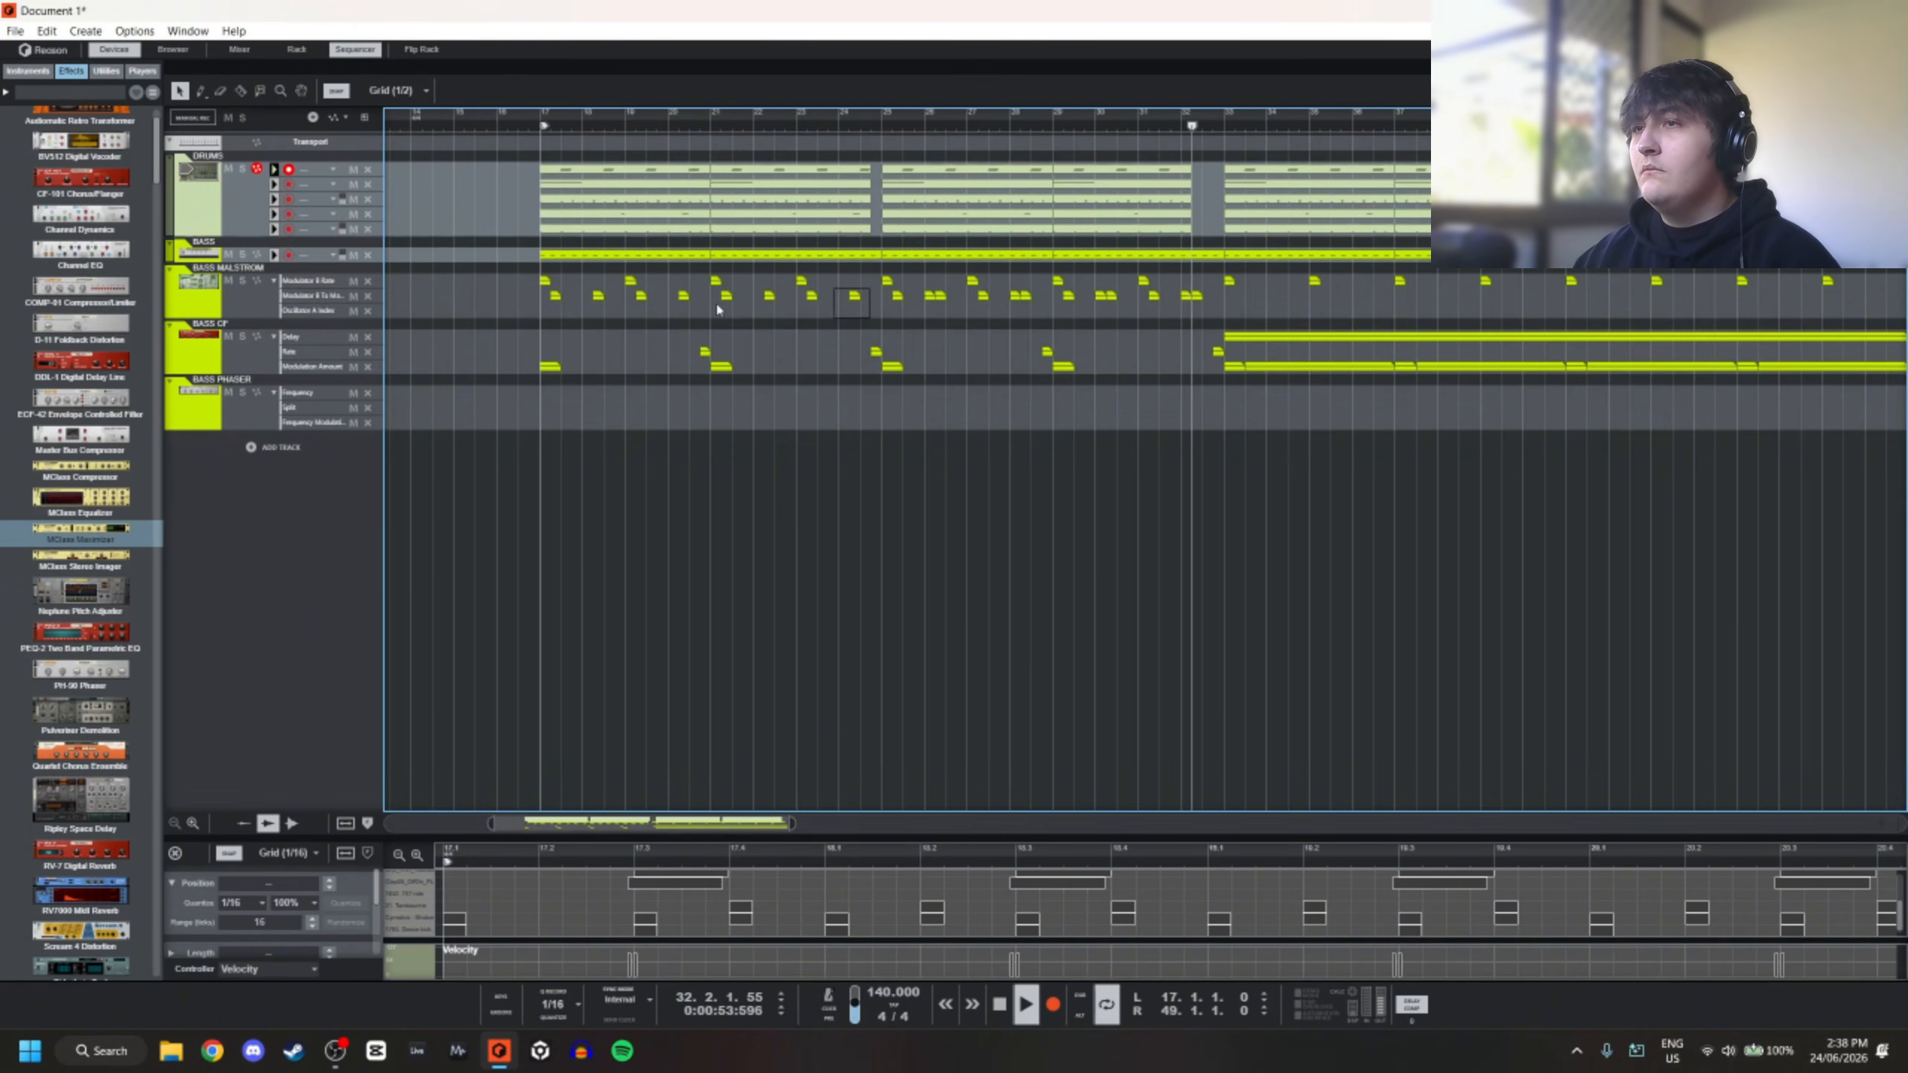
drag(718, 310, 527, 296)
key(Delete)
drag(881, 314, 1329, 304)
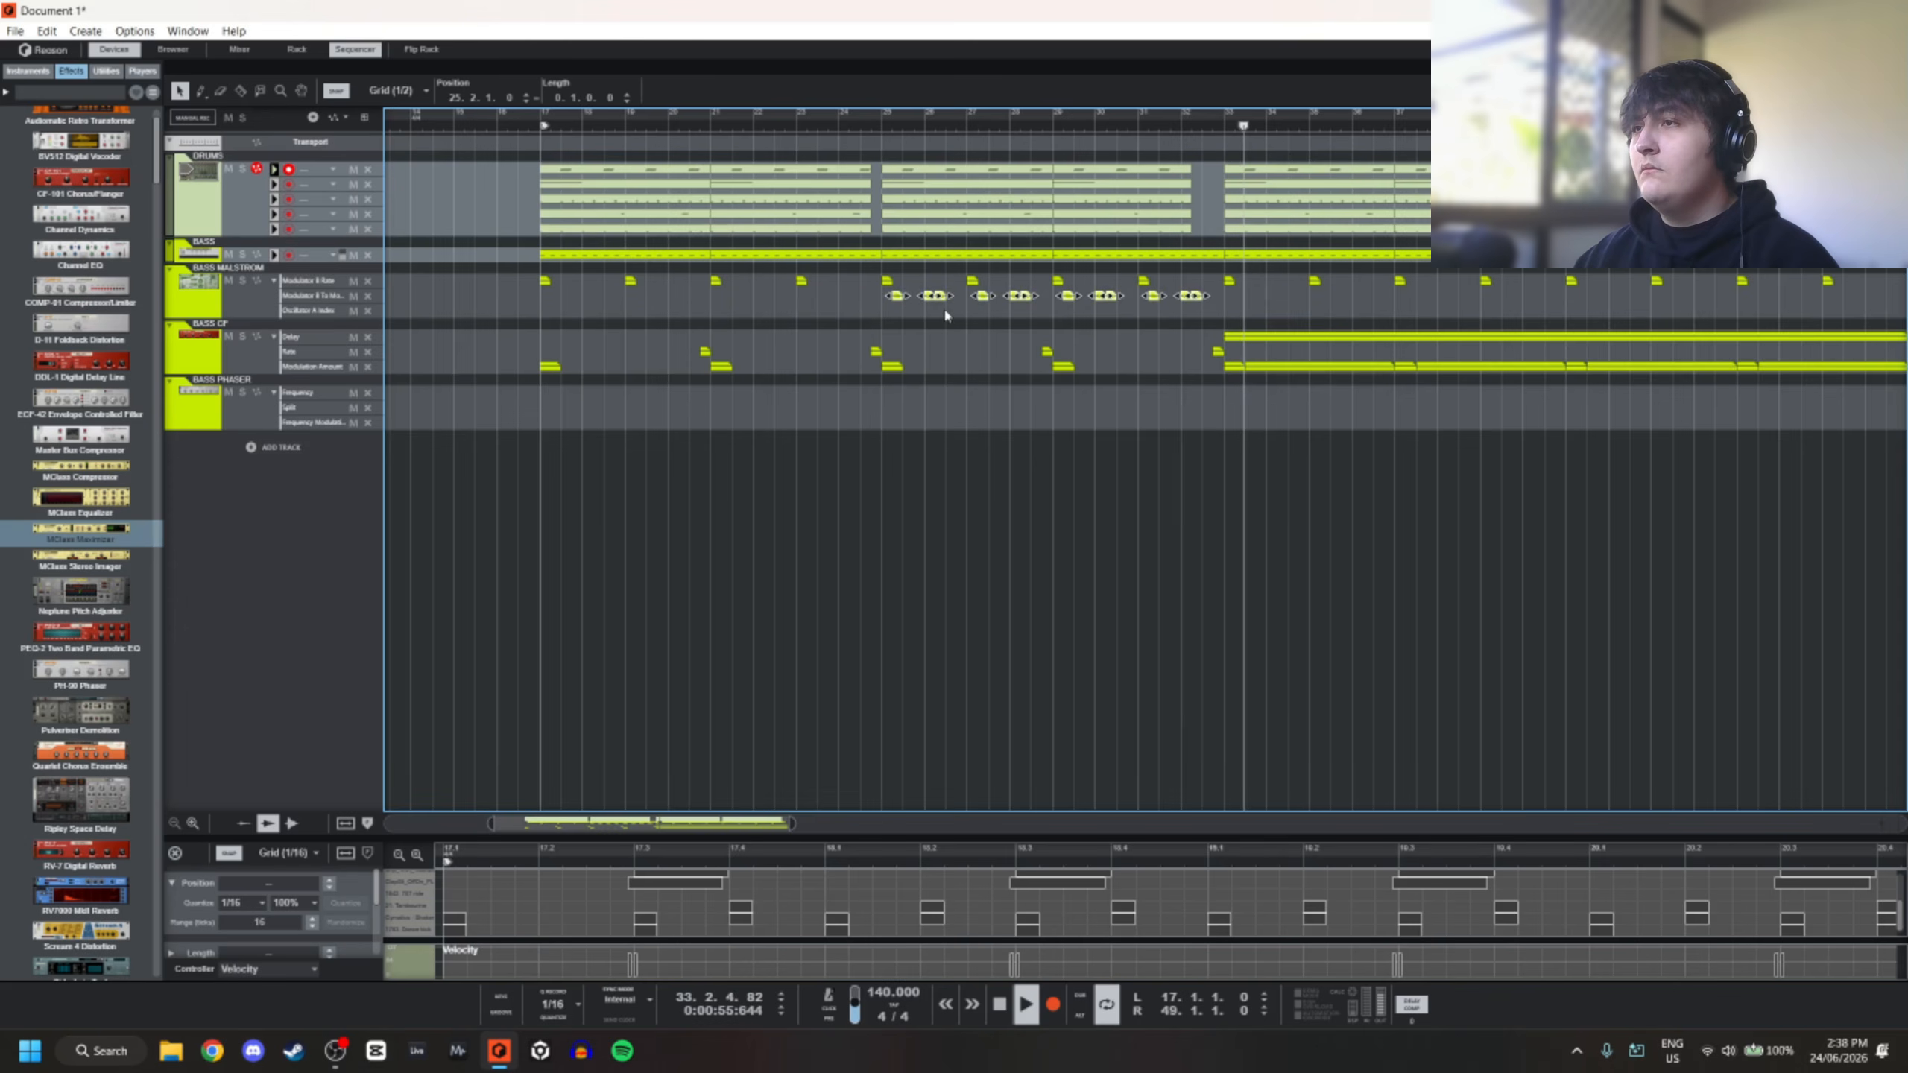
drag(899, 301, 554, 301)
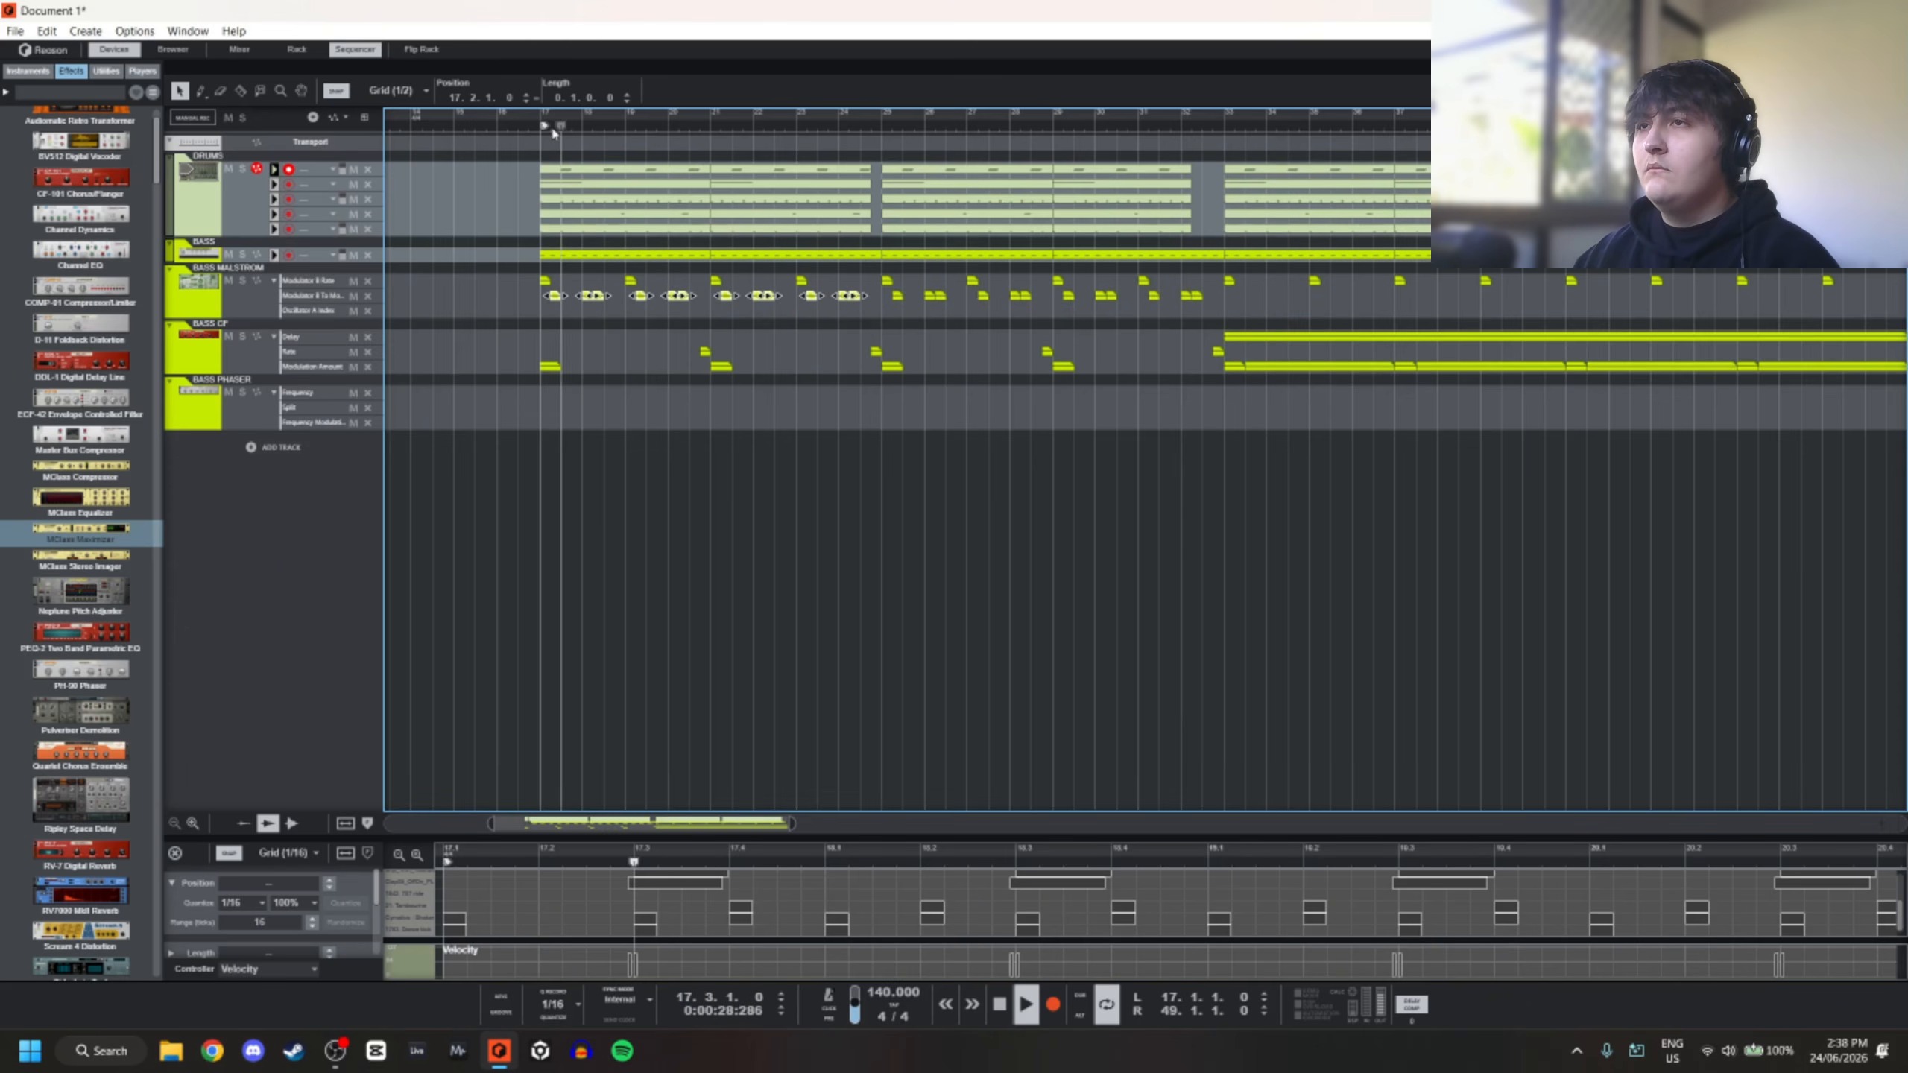
scroll(563, 300, up, 3)
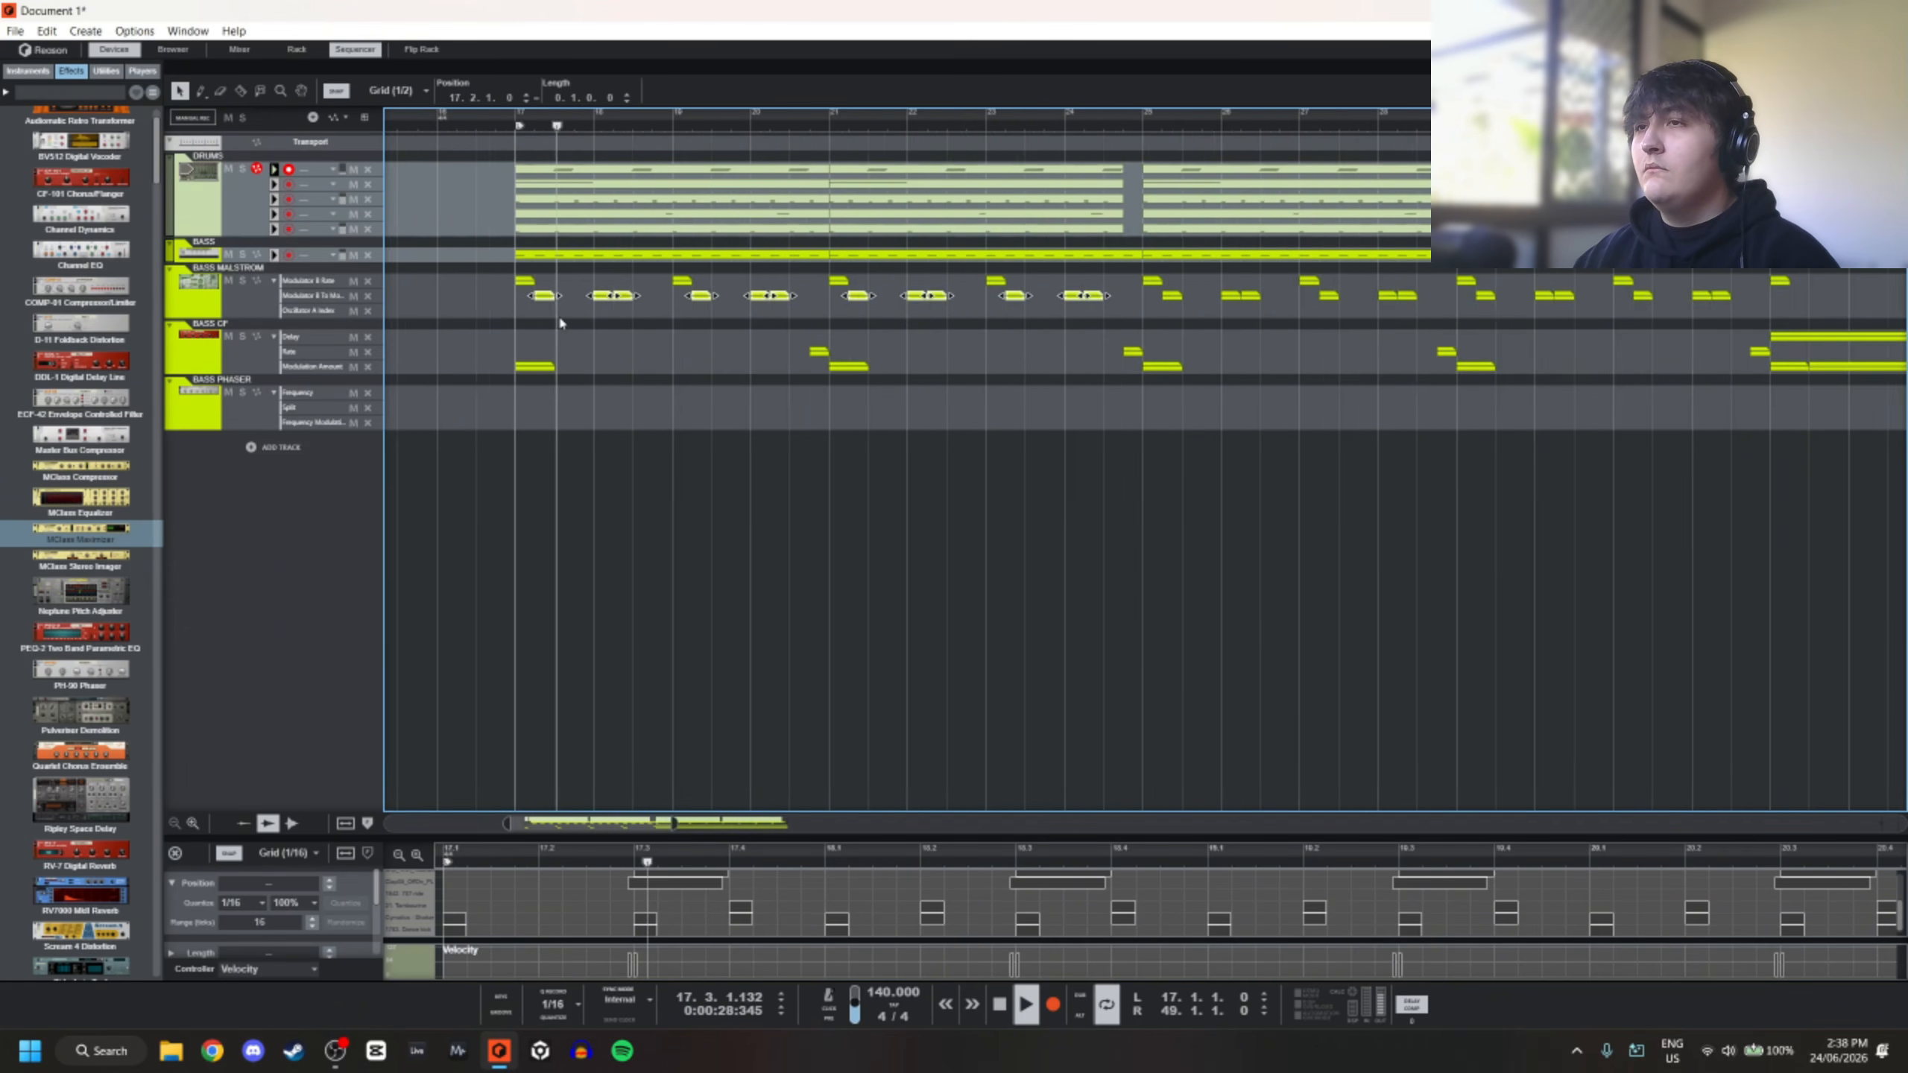
scroll(559, 323, up, 1)
click(598, 316)
scroll(601, 318, down, 4)
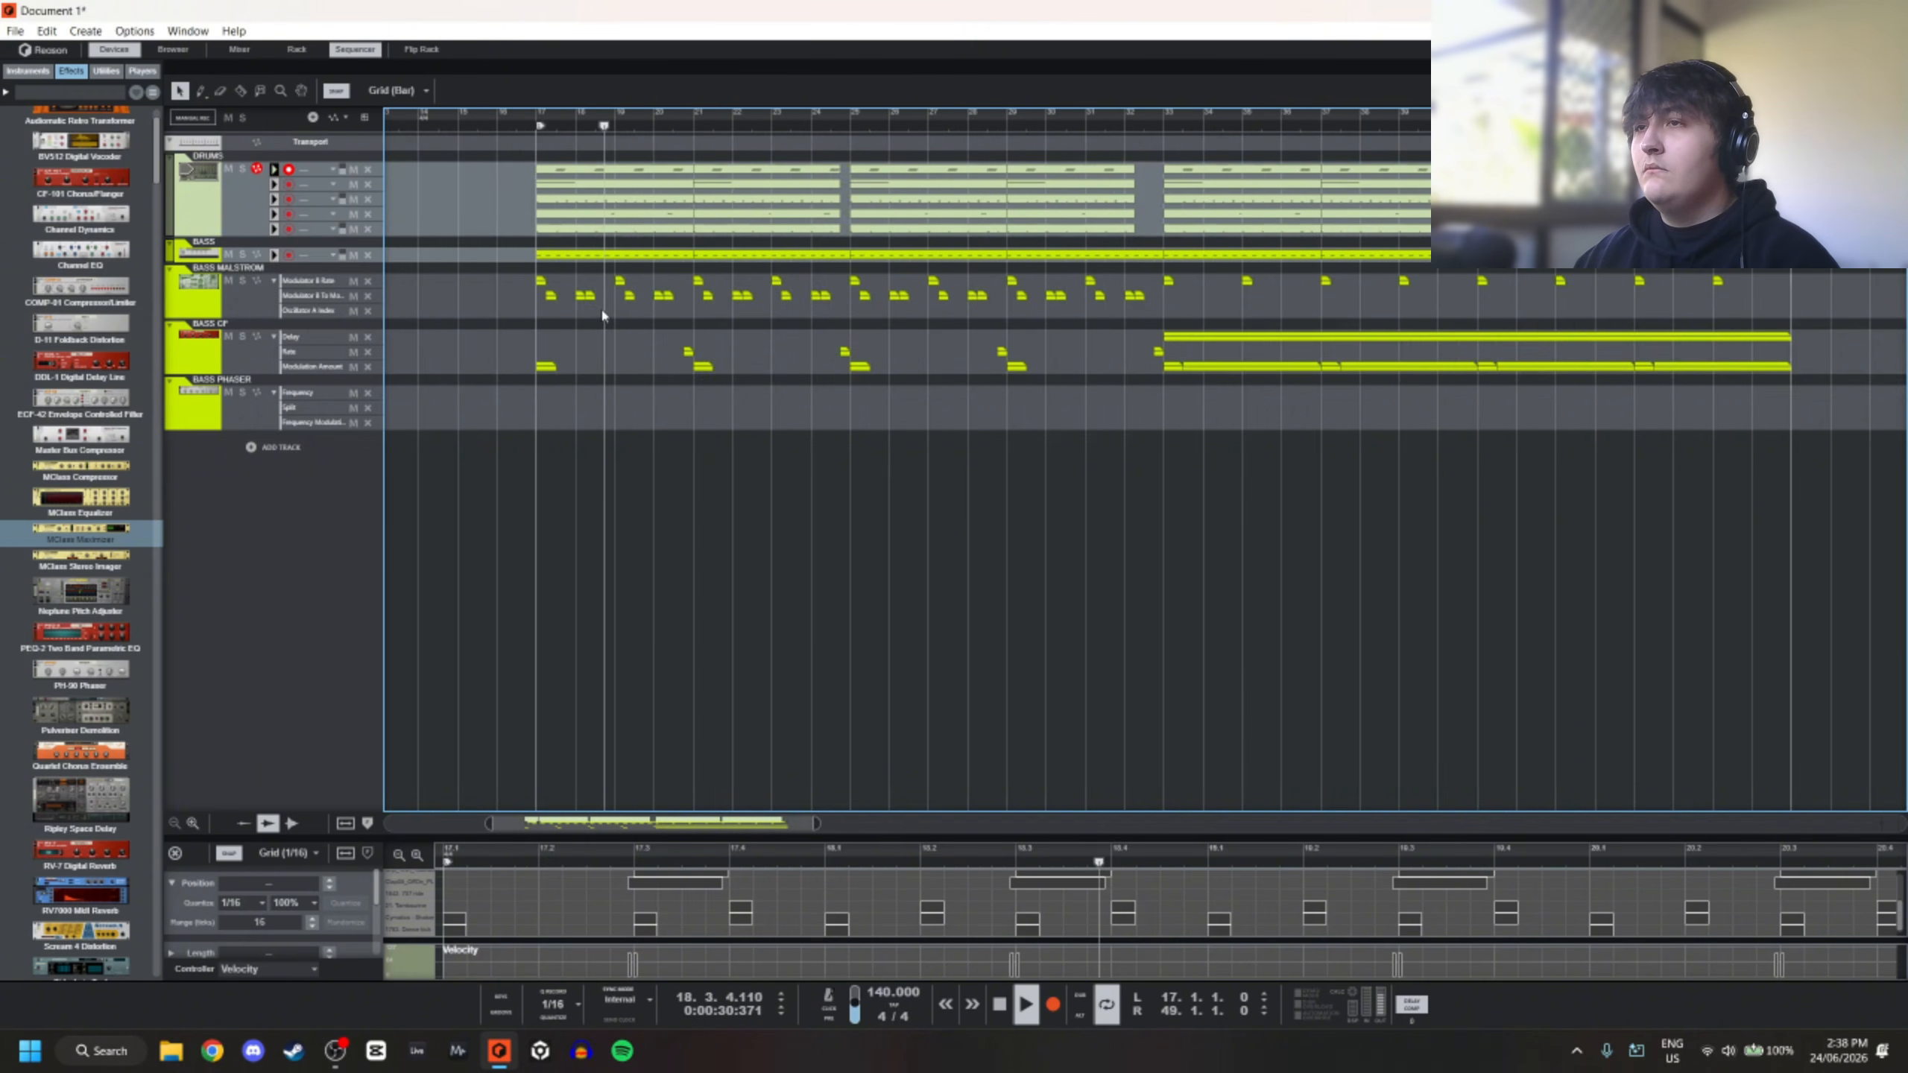
scroll(601, 318, up, 3)
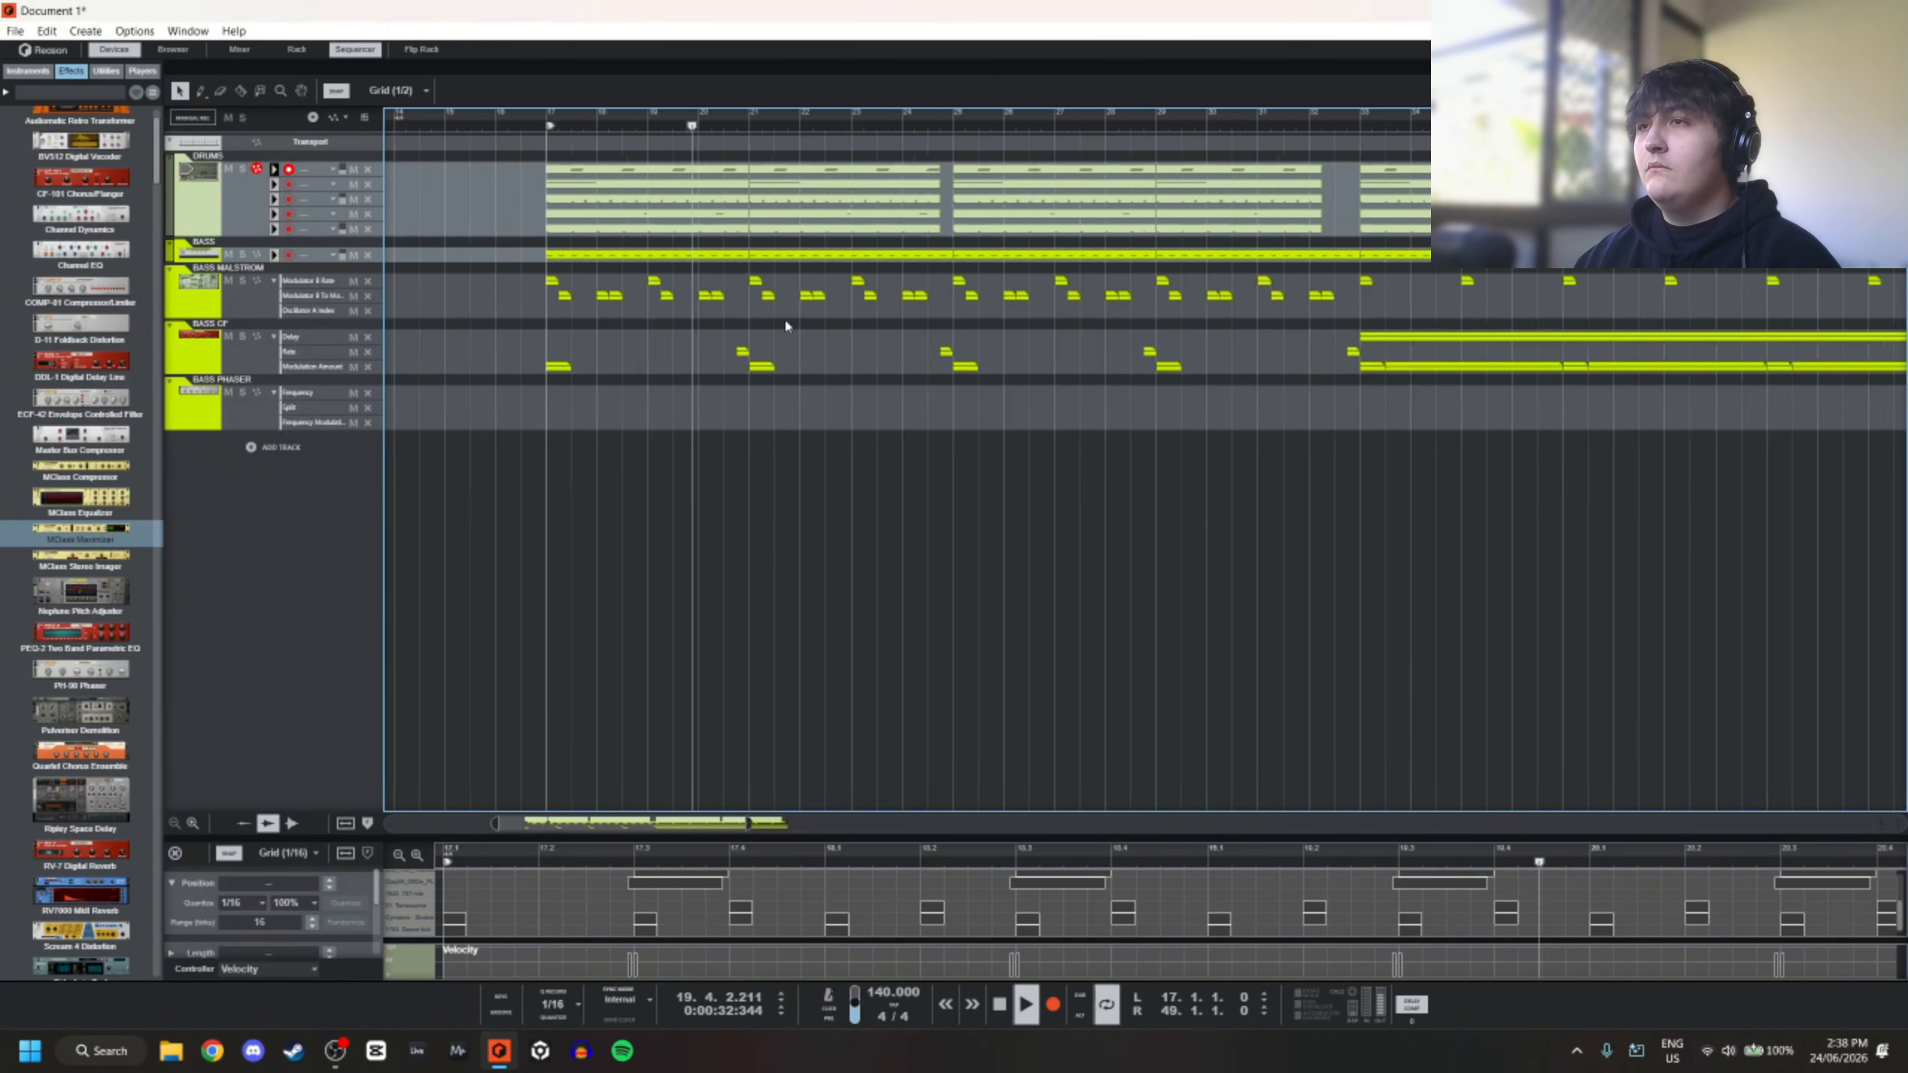
Copy the Modulator B To Motion clips of bars 17 to 32 into bars 33 to 48
scroll(1050, 333, down, 3)
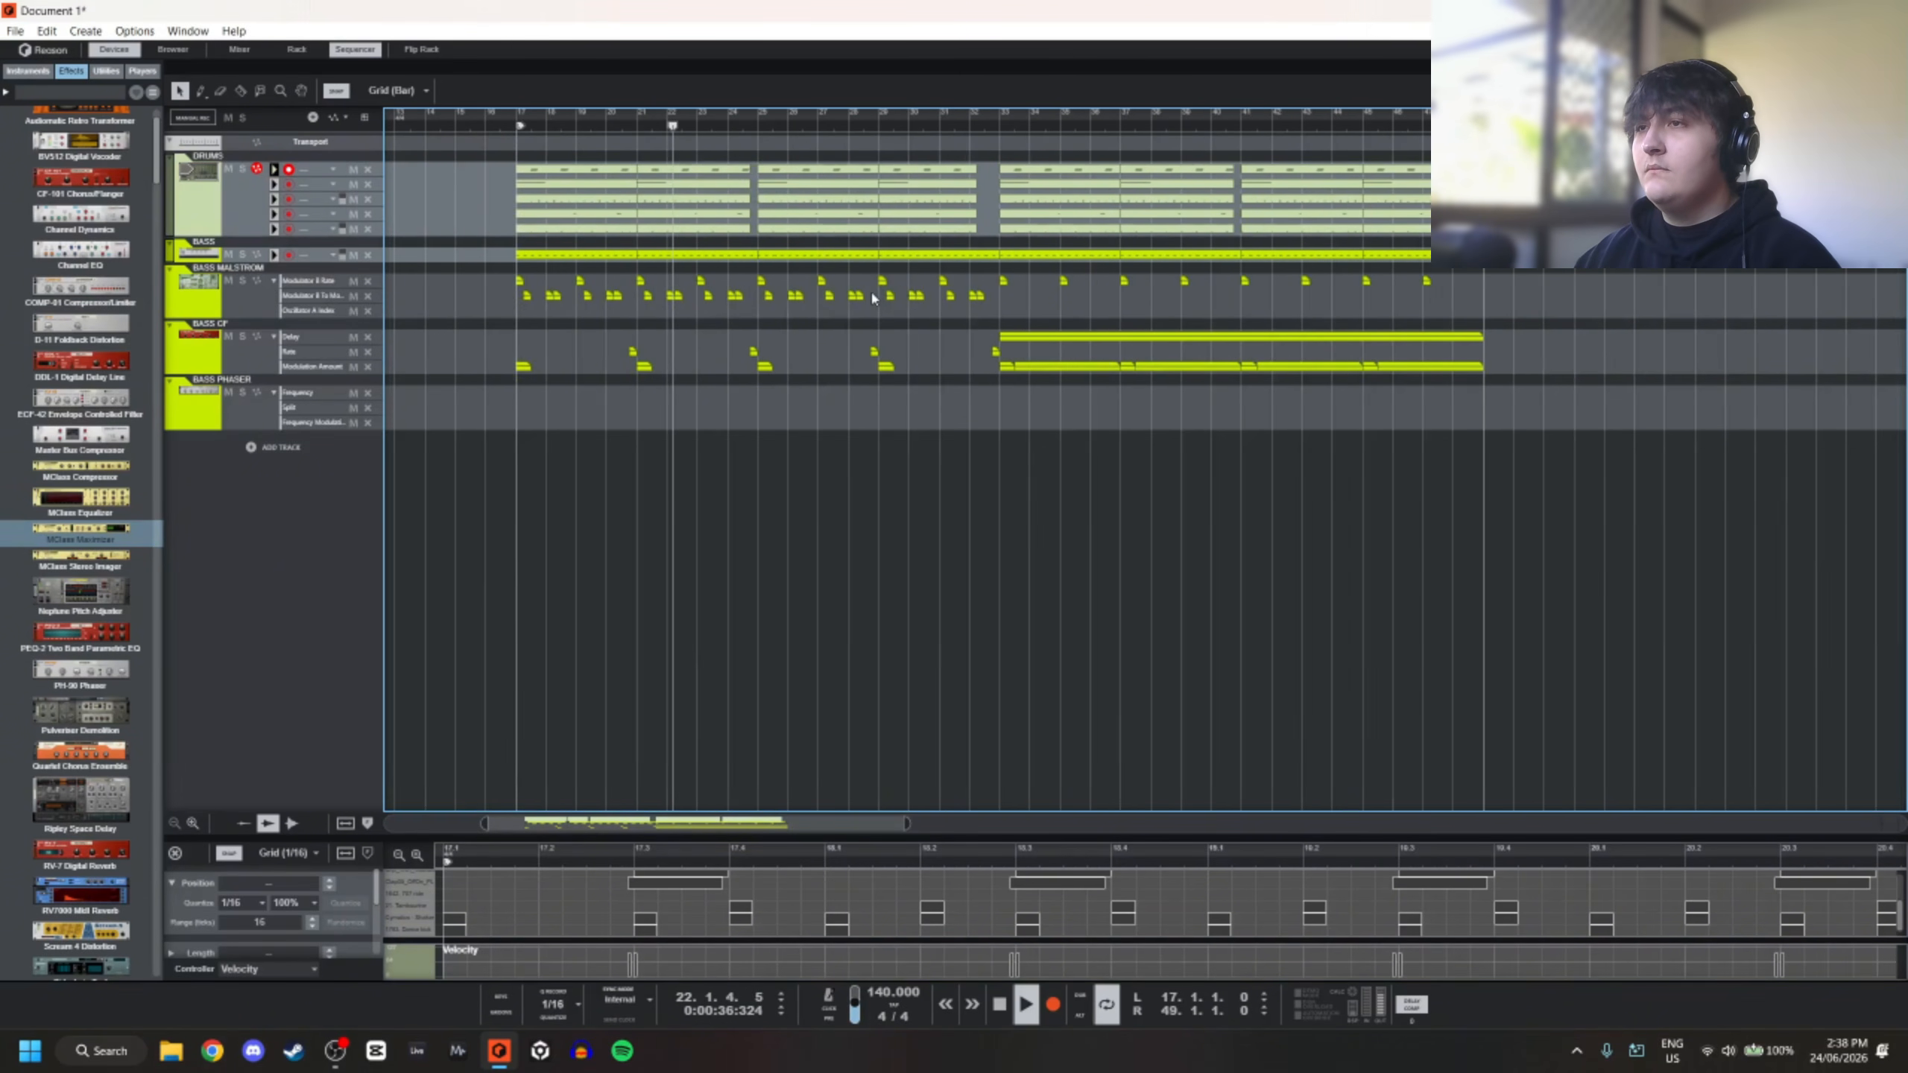
drag(1039, 301, 506, 300)
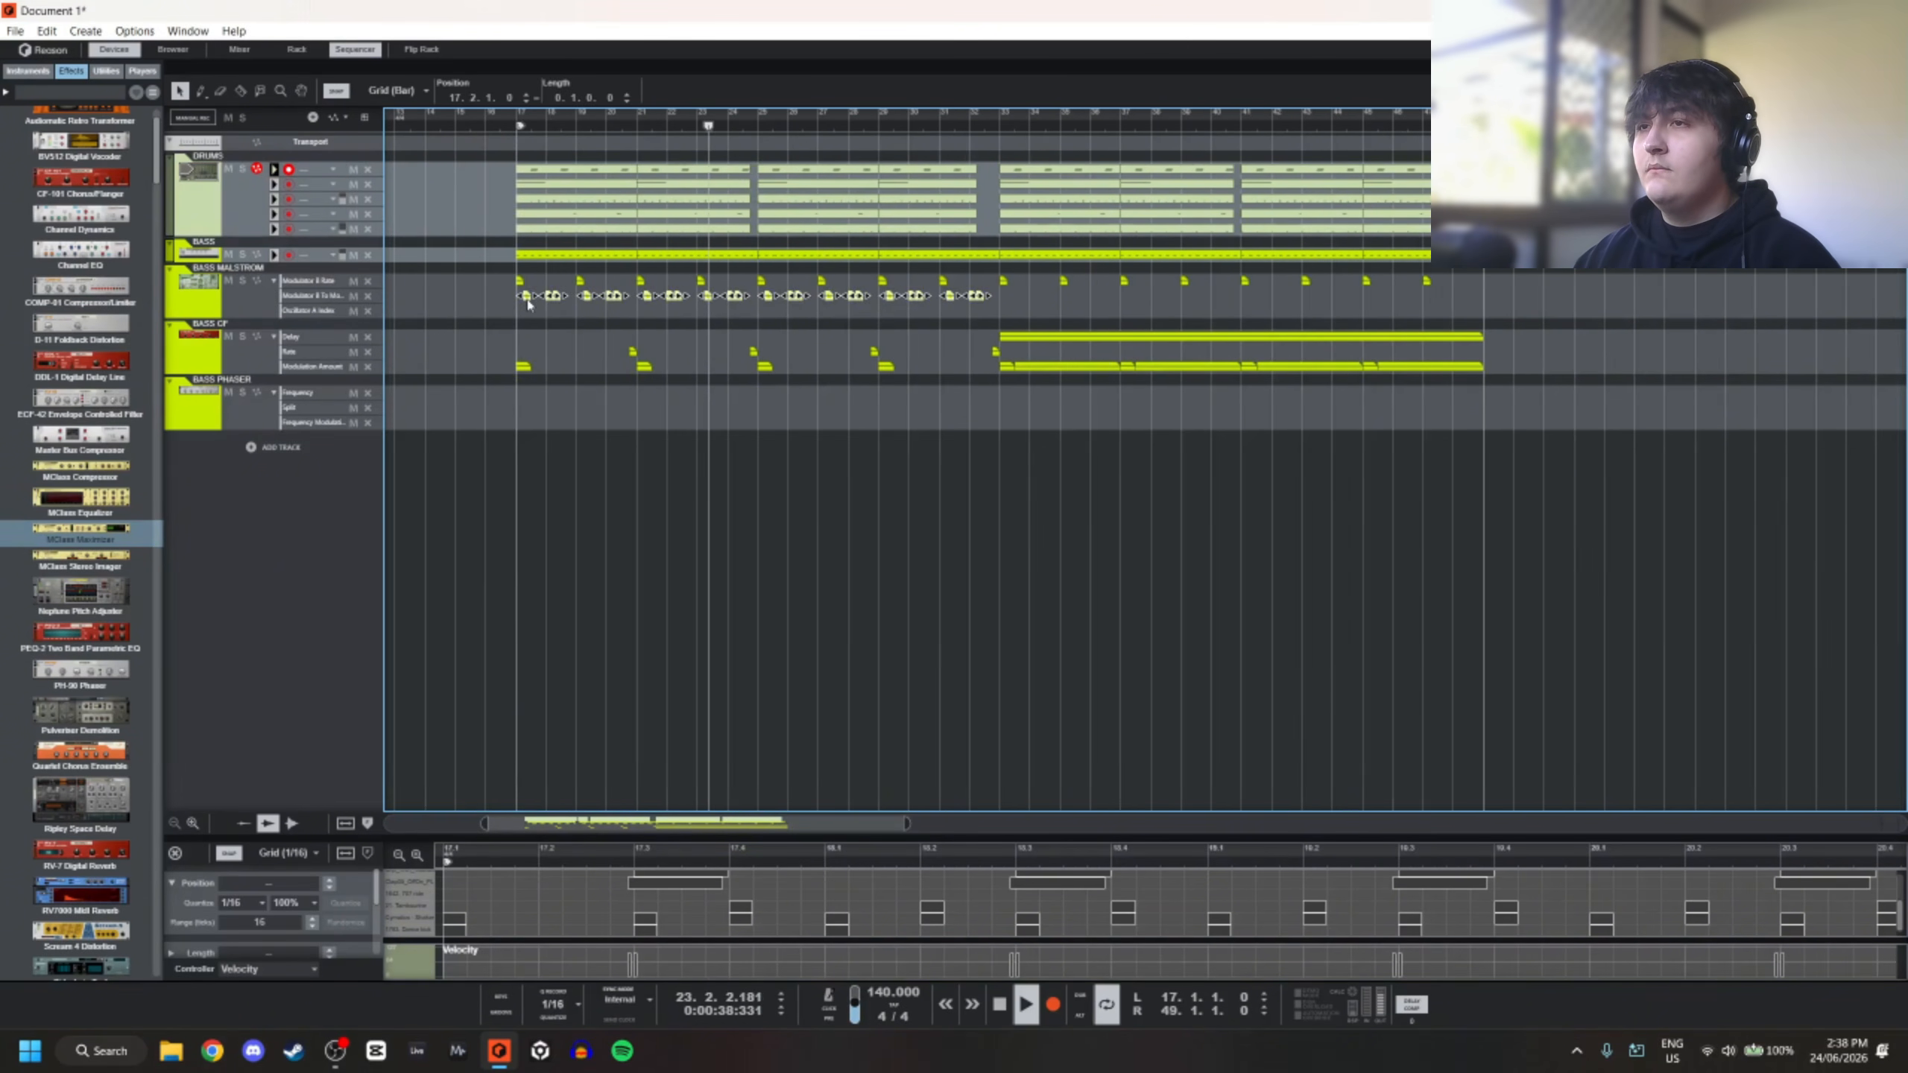
click(705, 335)
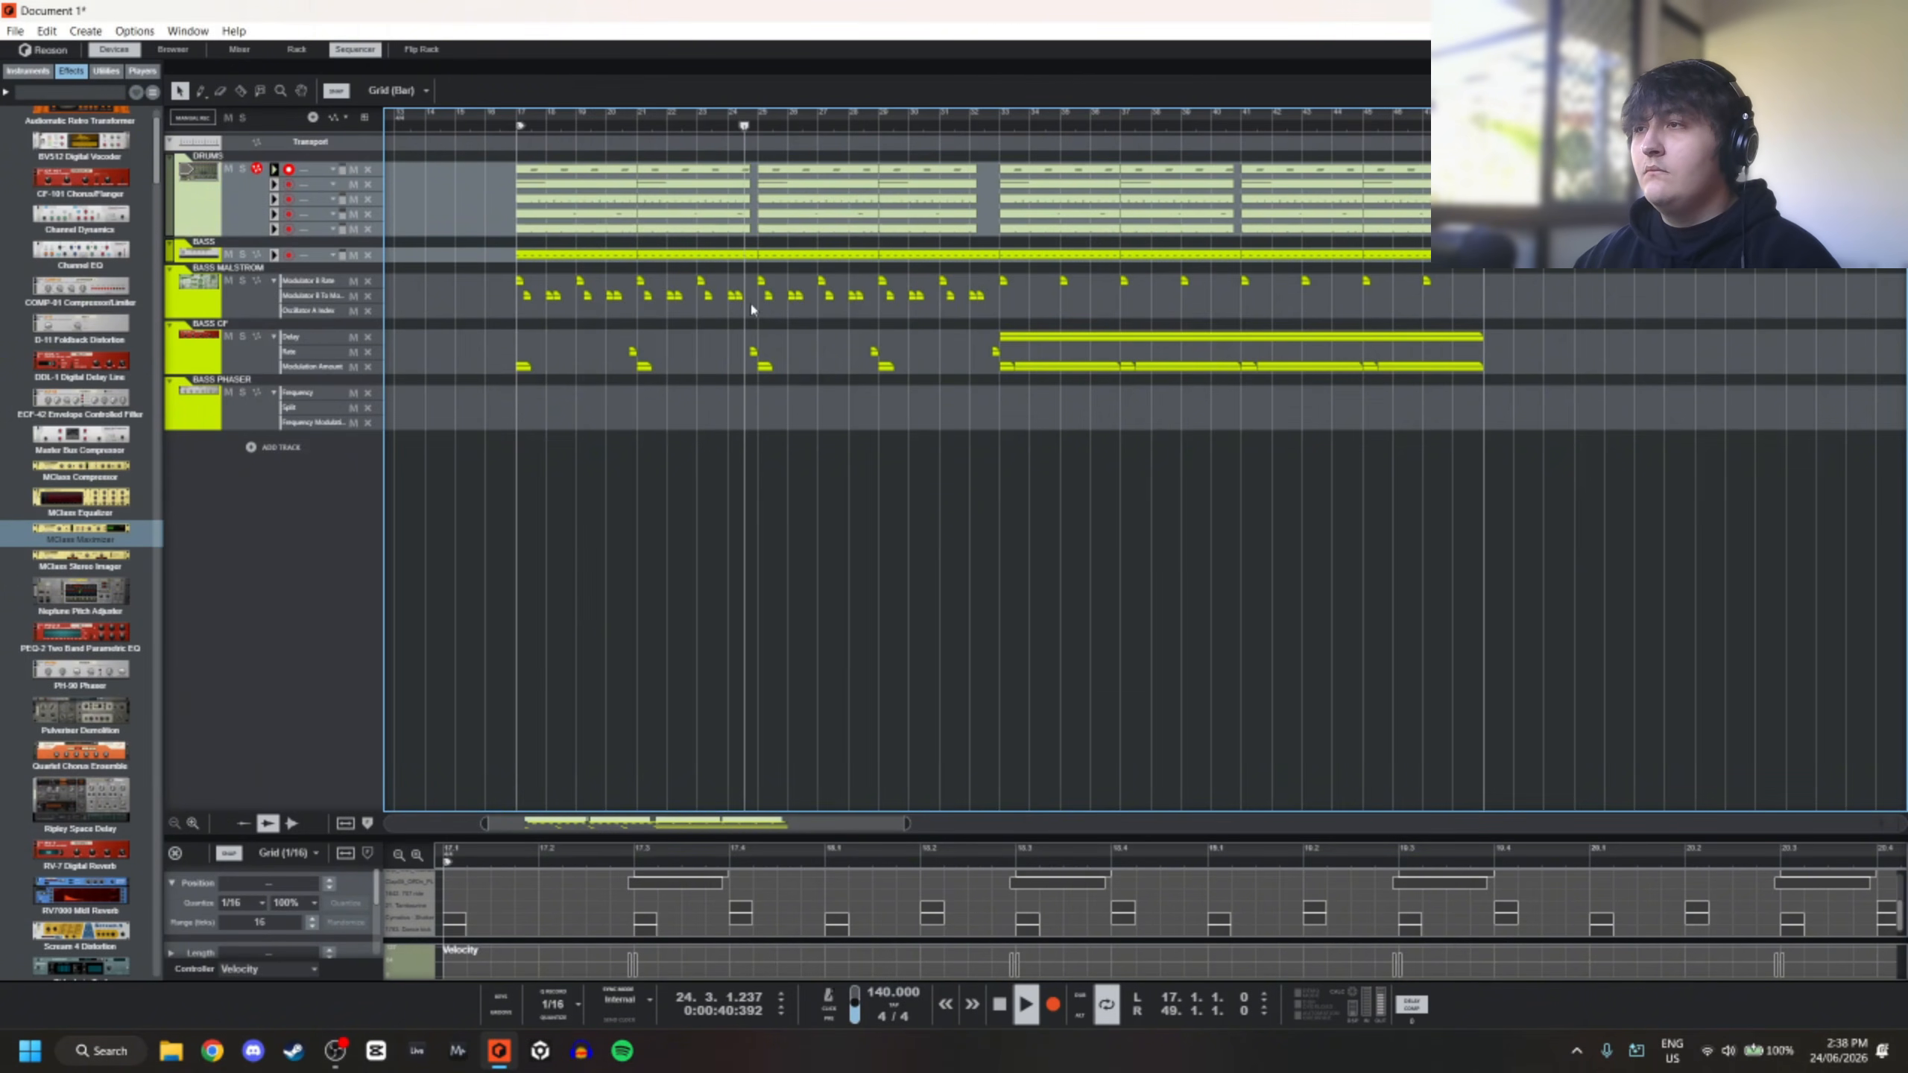
scroll(756, 309, down, 2)
scroll(849, 304, up, 1)
scroll(901, 302, up, 1)
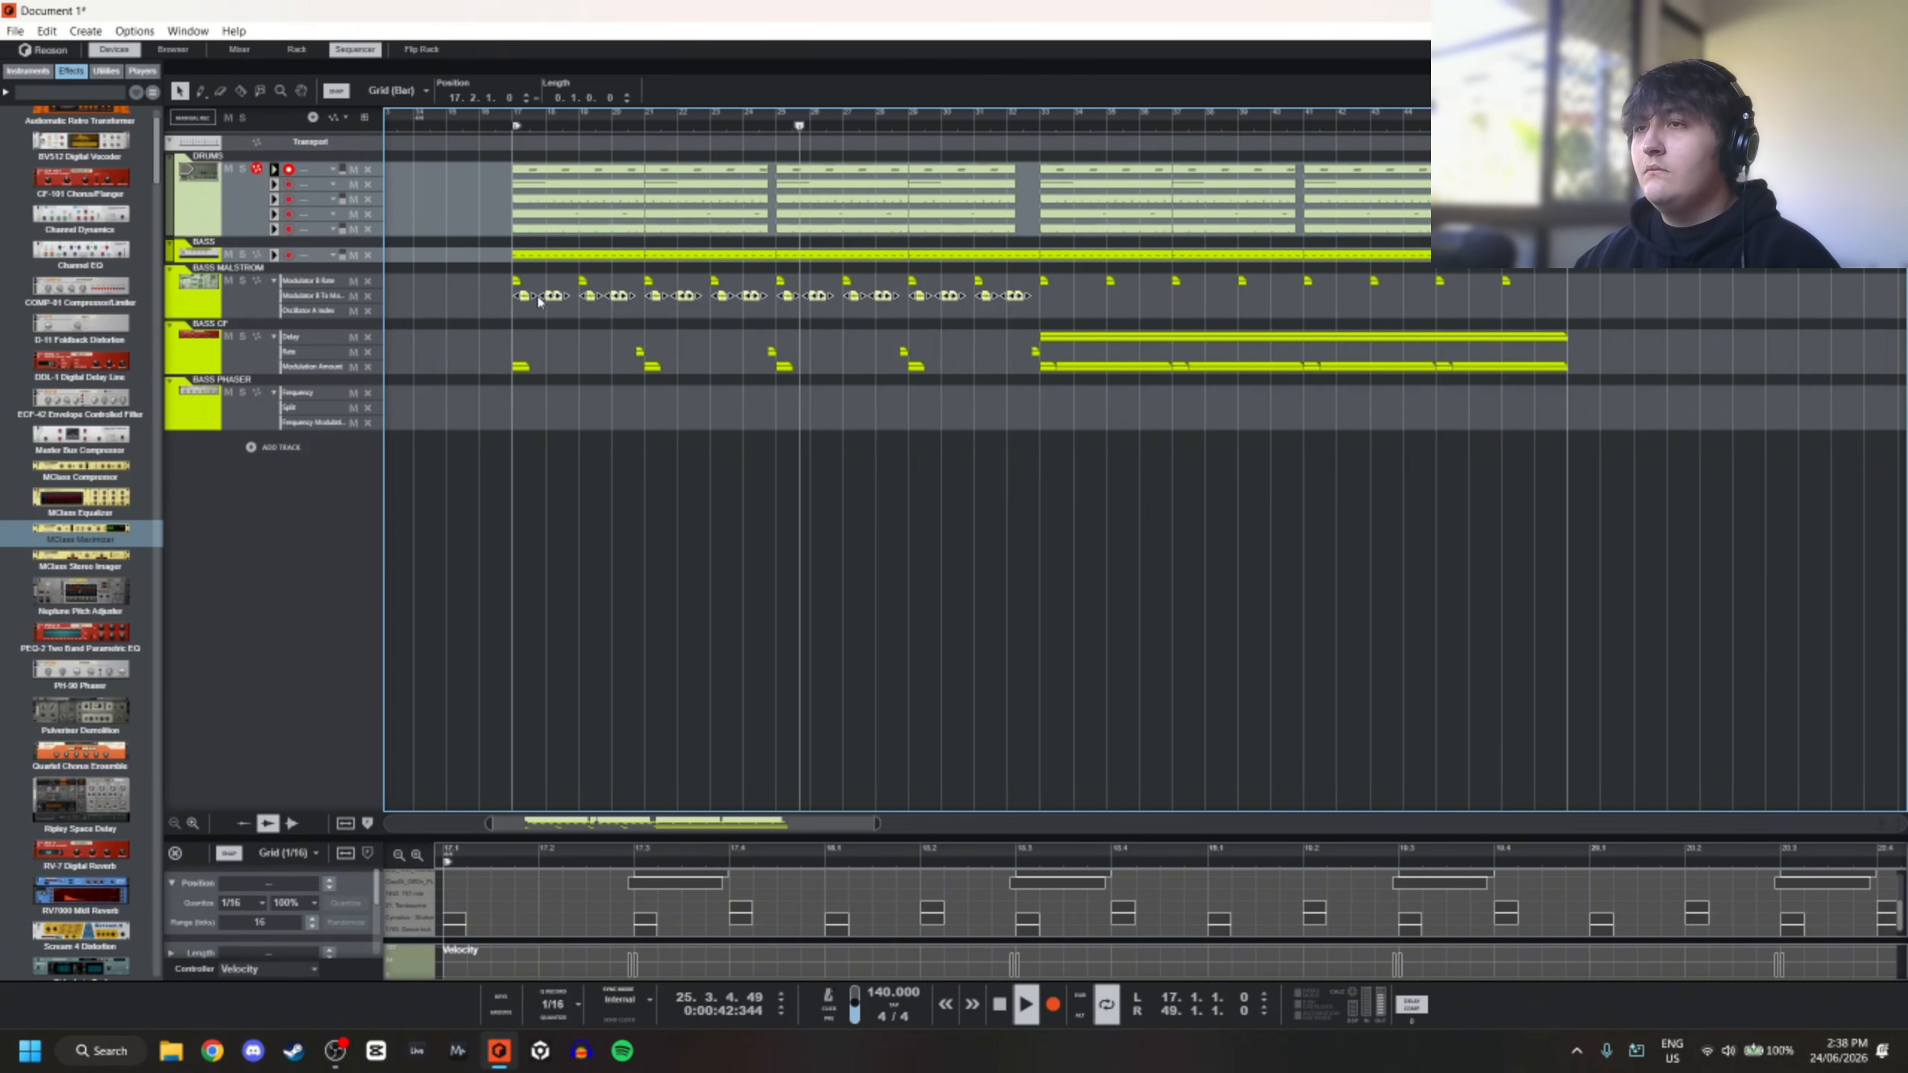
drag(873, 304, 1069, 322)
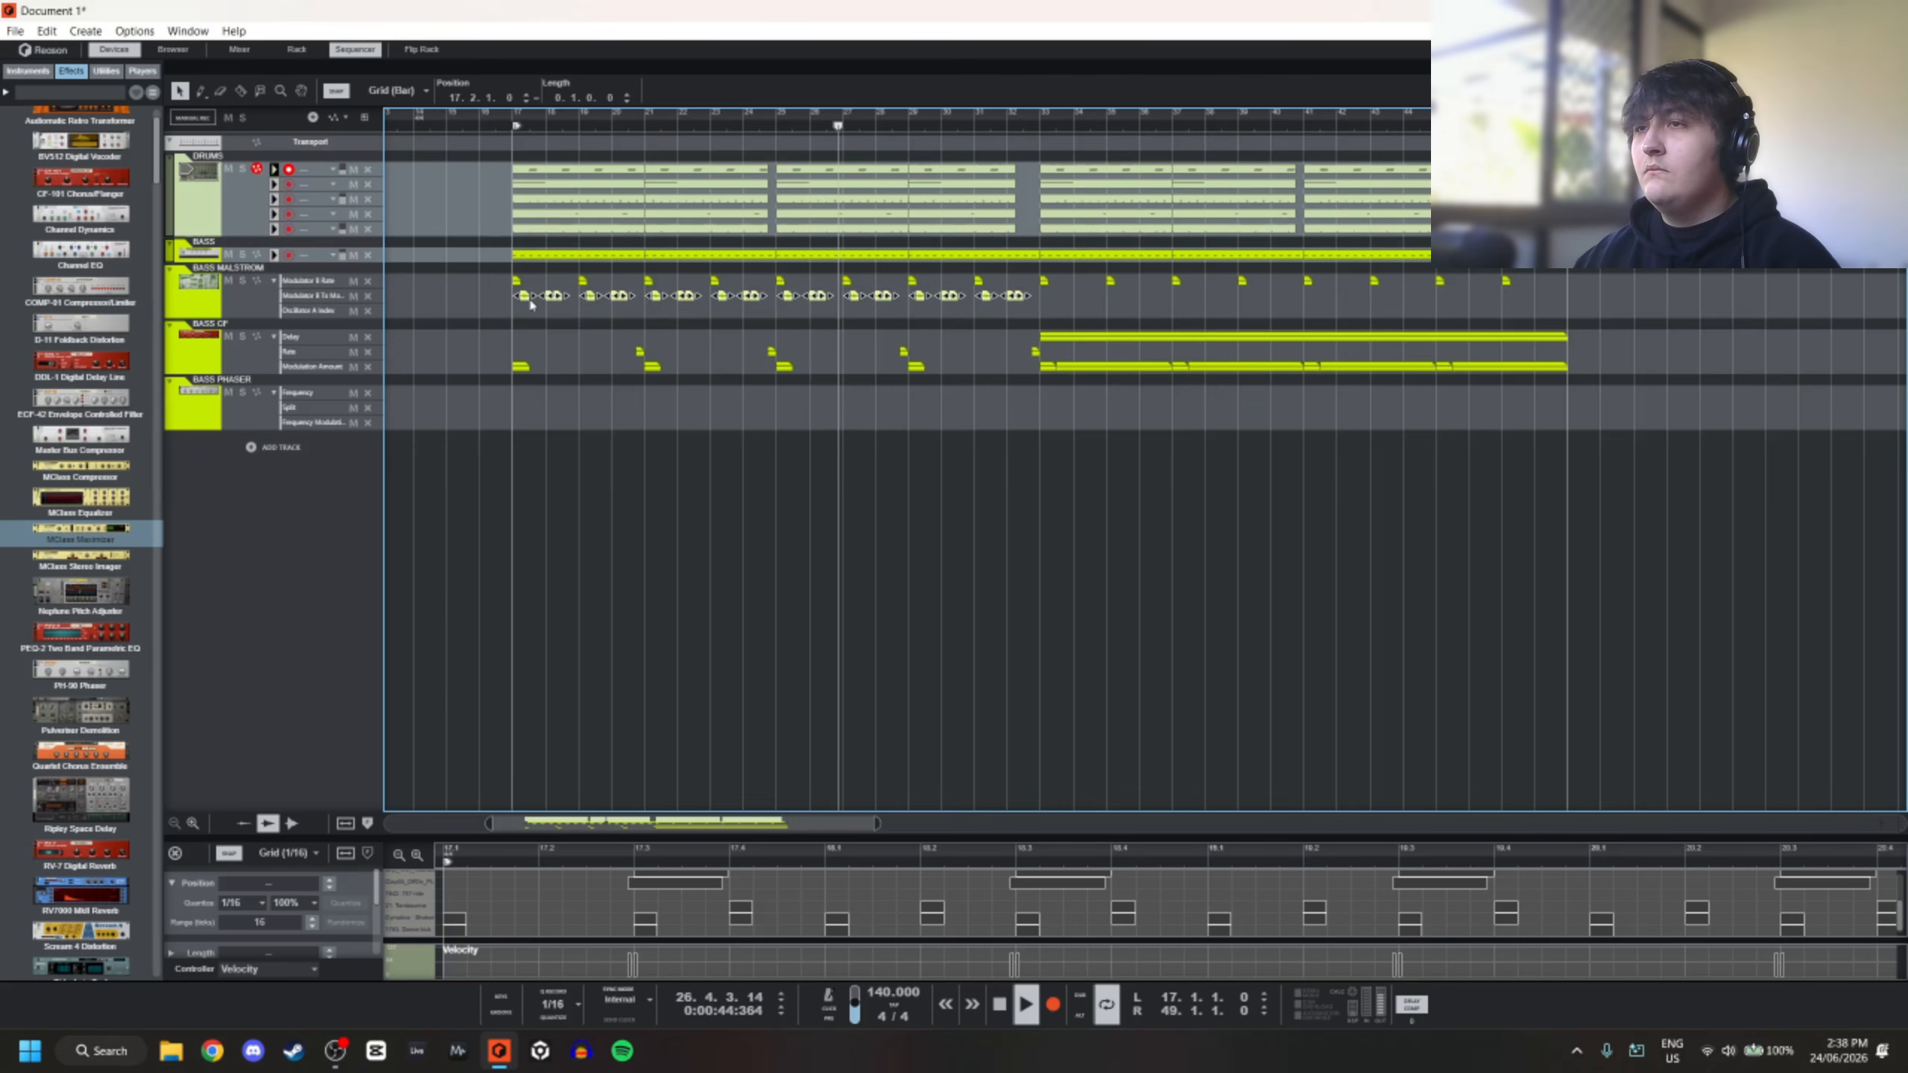
drag(528, 296, 1042, 297)
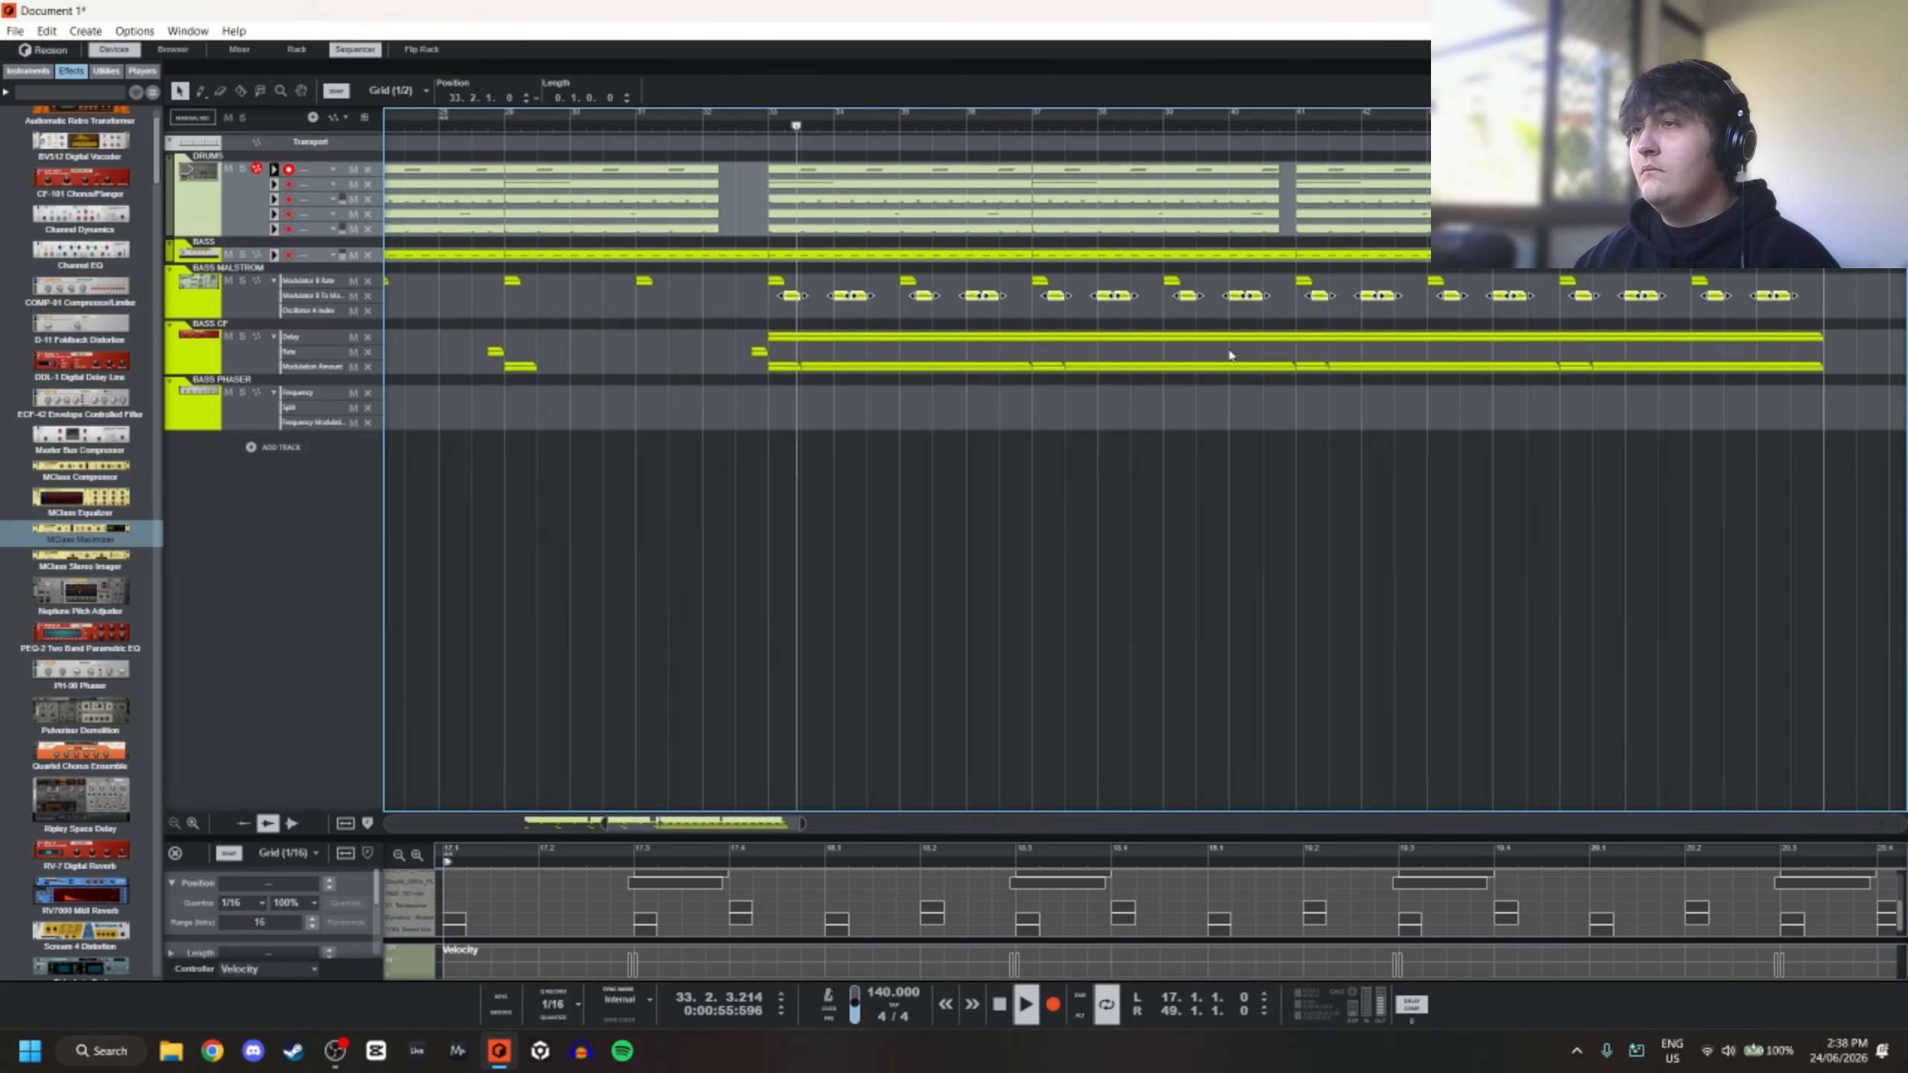
scroll(1103, 315, up, 3)
scroll(954, 282, down, 5)
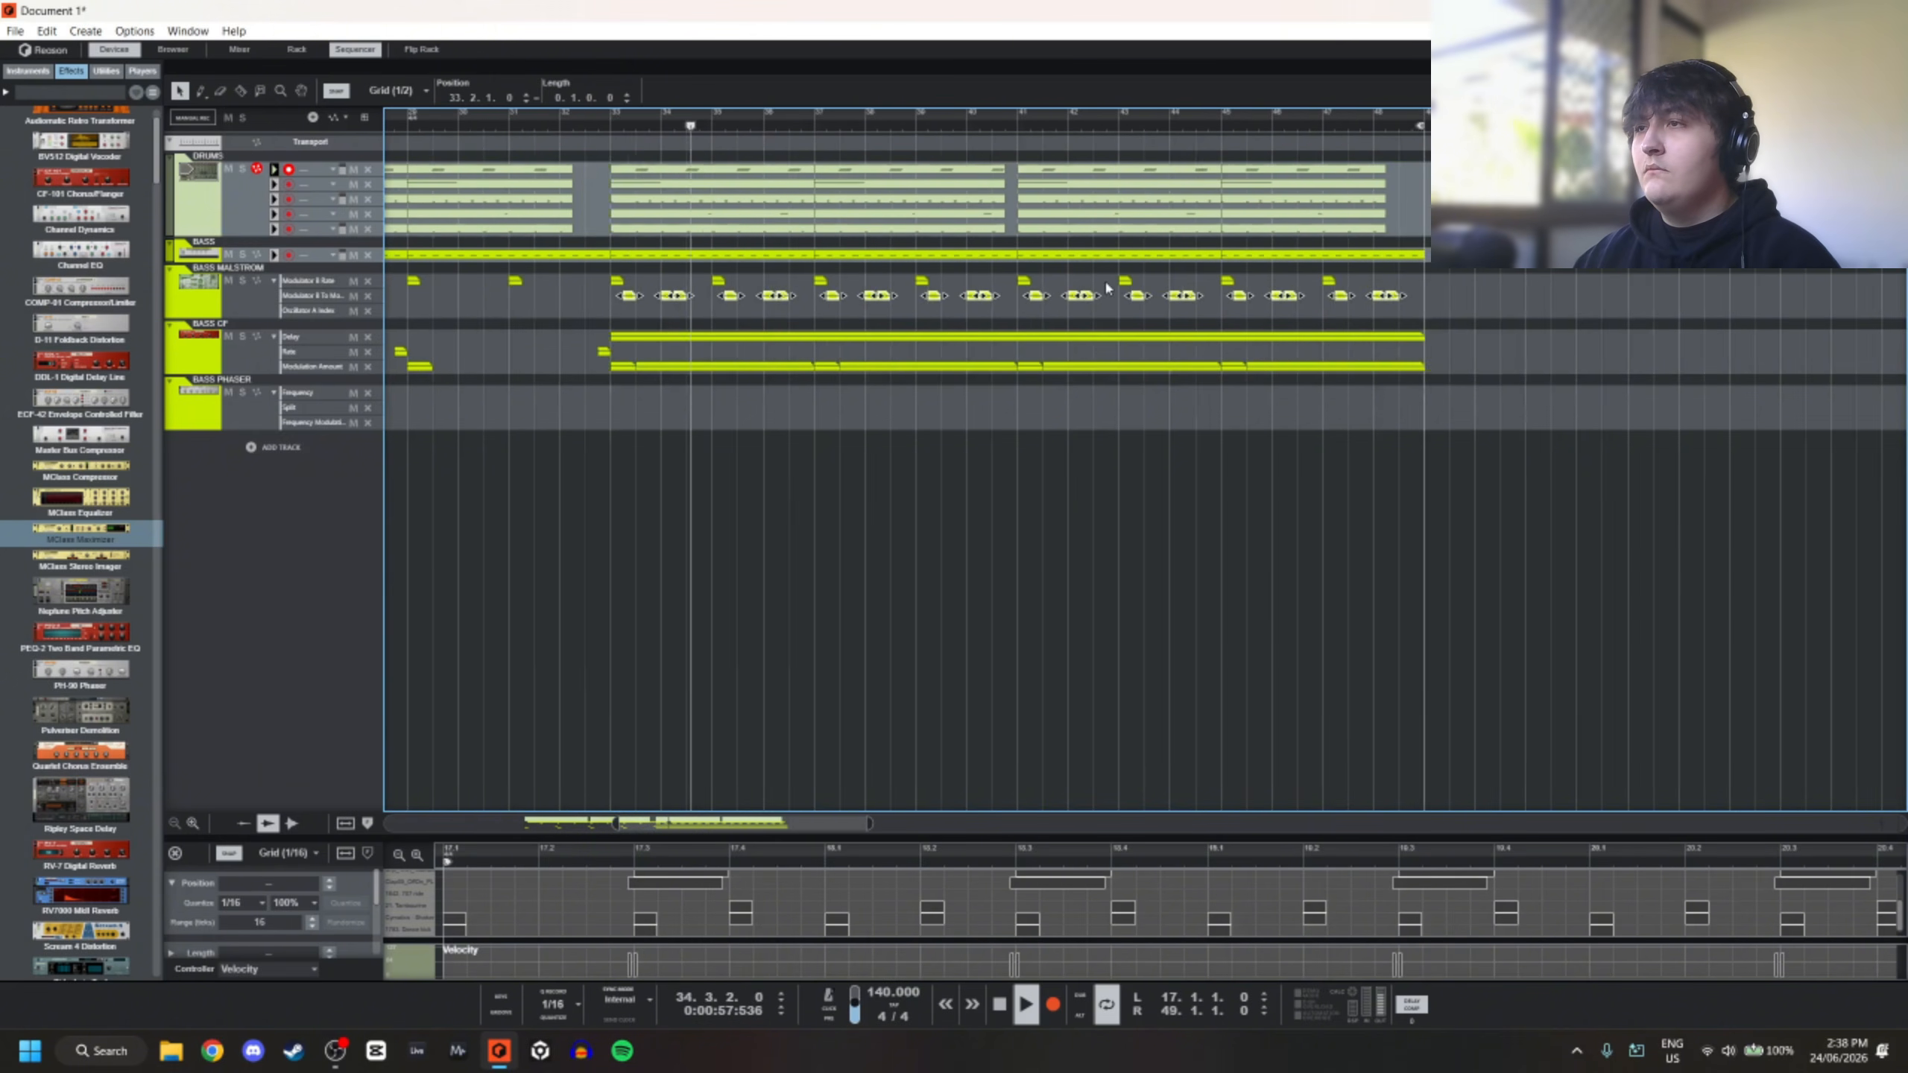
scroll(827, 295, up, 3)
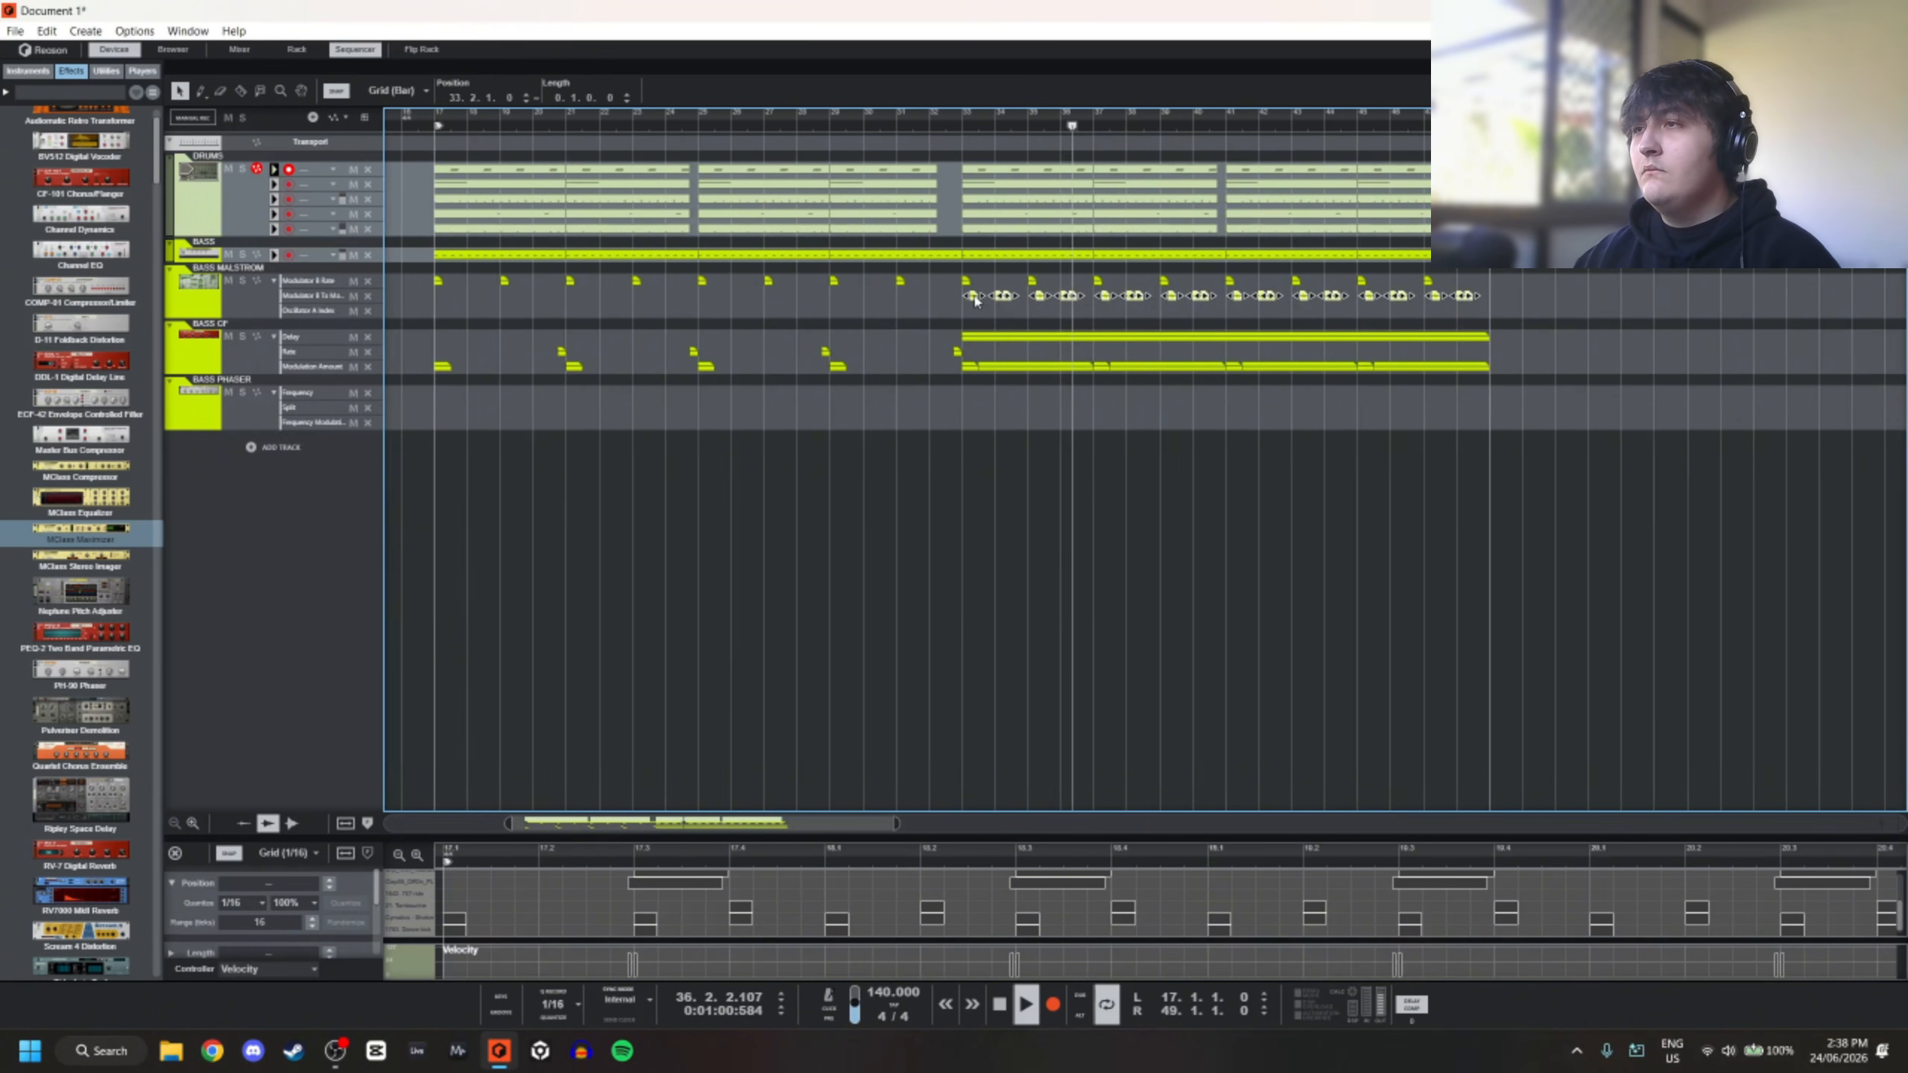
Move the Modulator B To Motion clip pair from the start of bar 18 to bar 17 beat 3 while auditioning it
click(450, 120)
scroll(490, 323, up, 3)
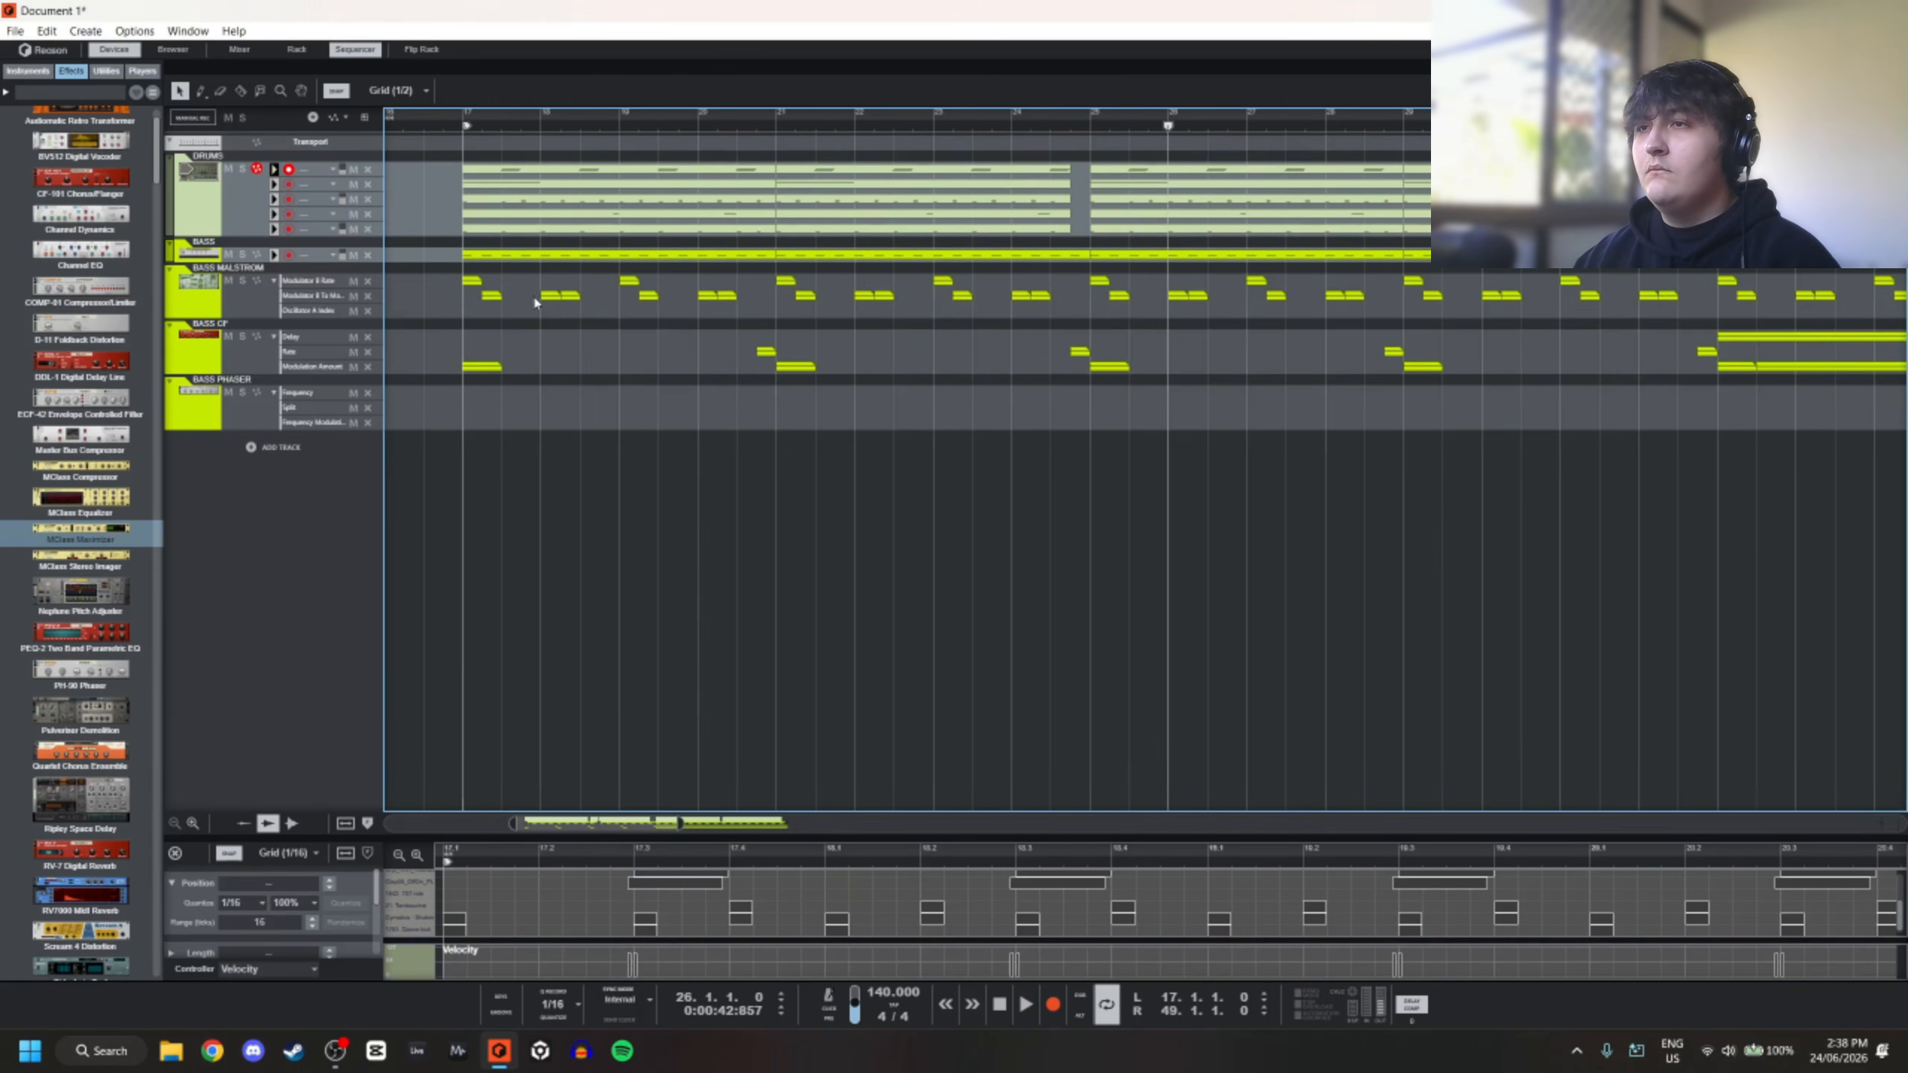
scroll(533, 292, up, 3)
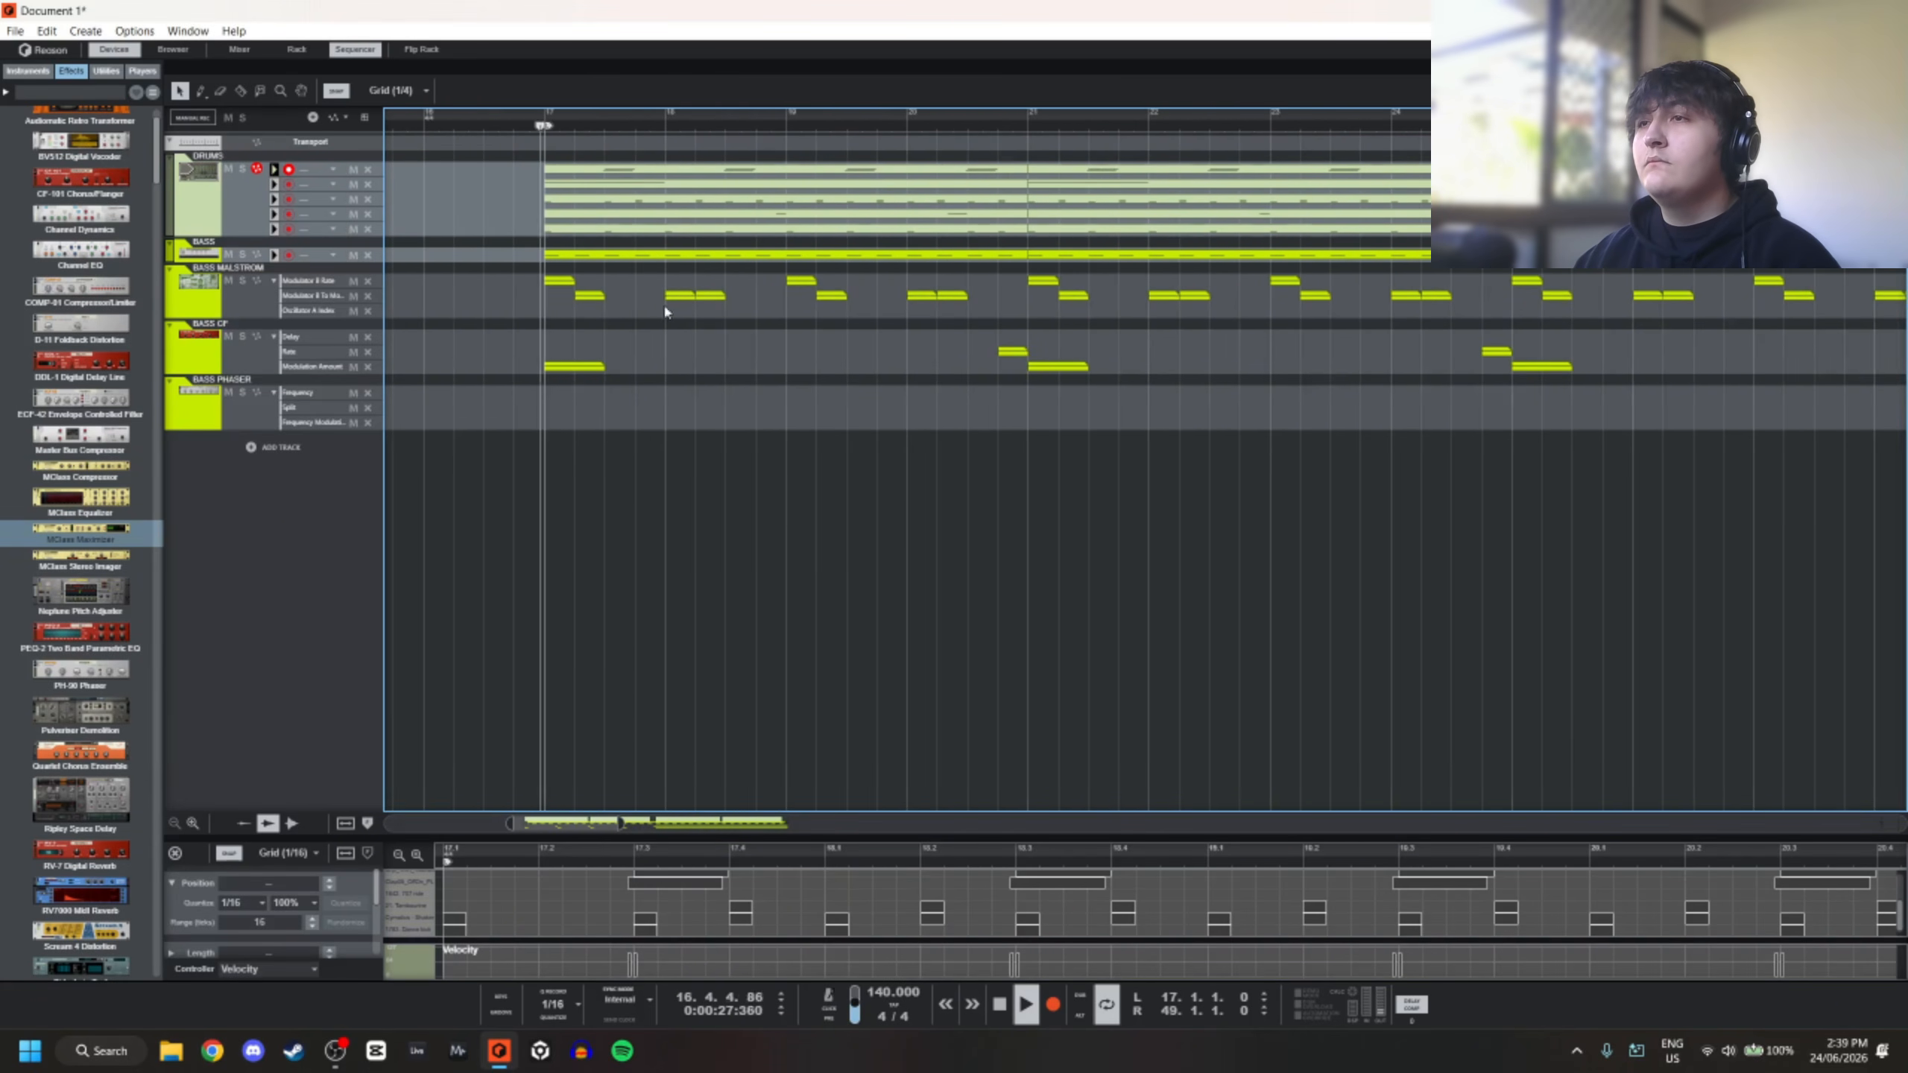
drag(663, 308, 621, 300)
scroll(698, 285, down, 3)
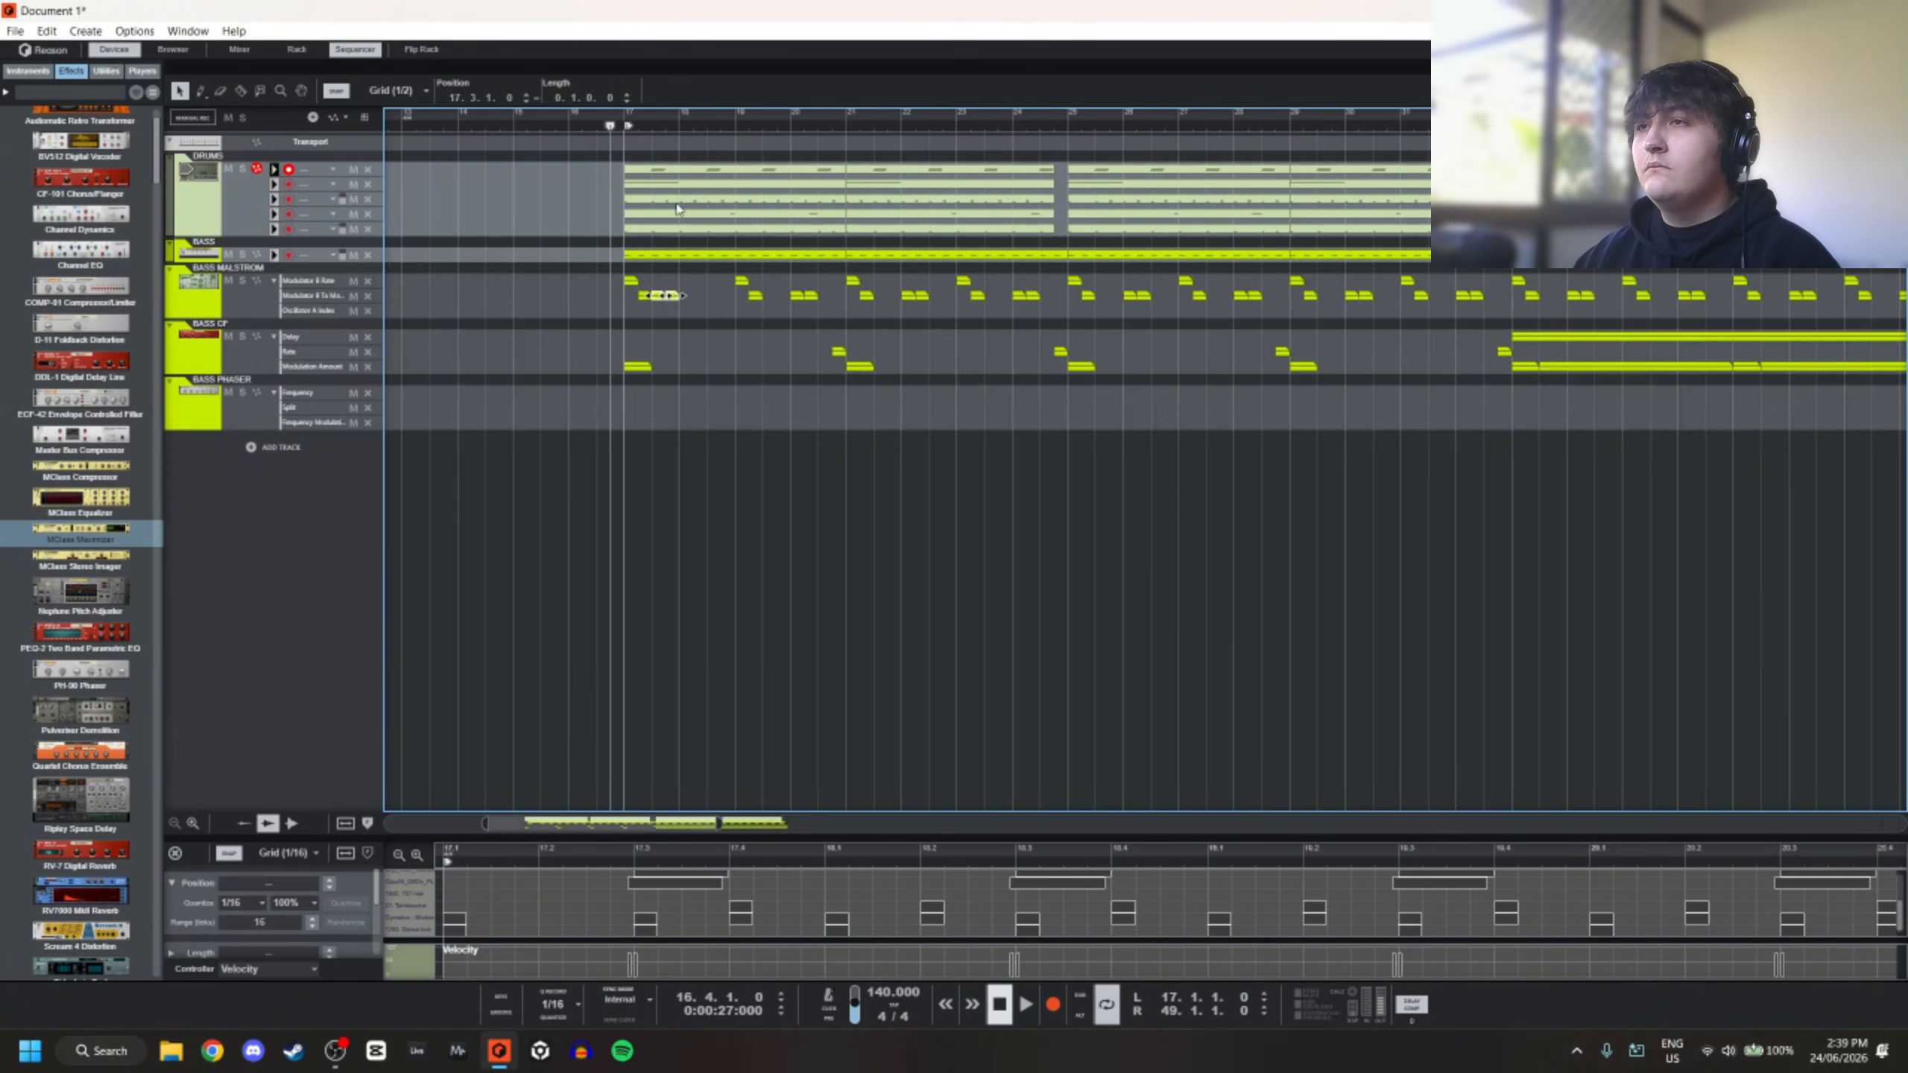
scroll(688, 298, up, 2)
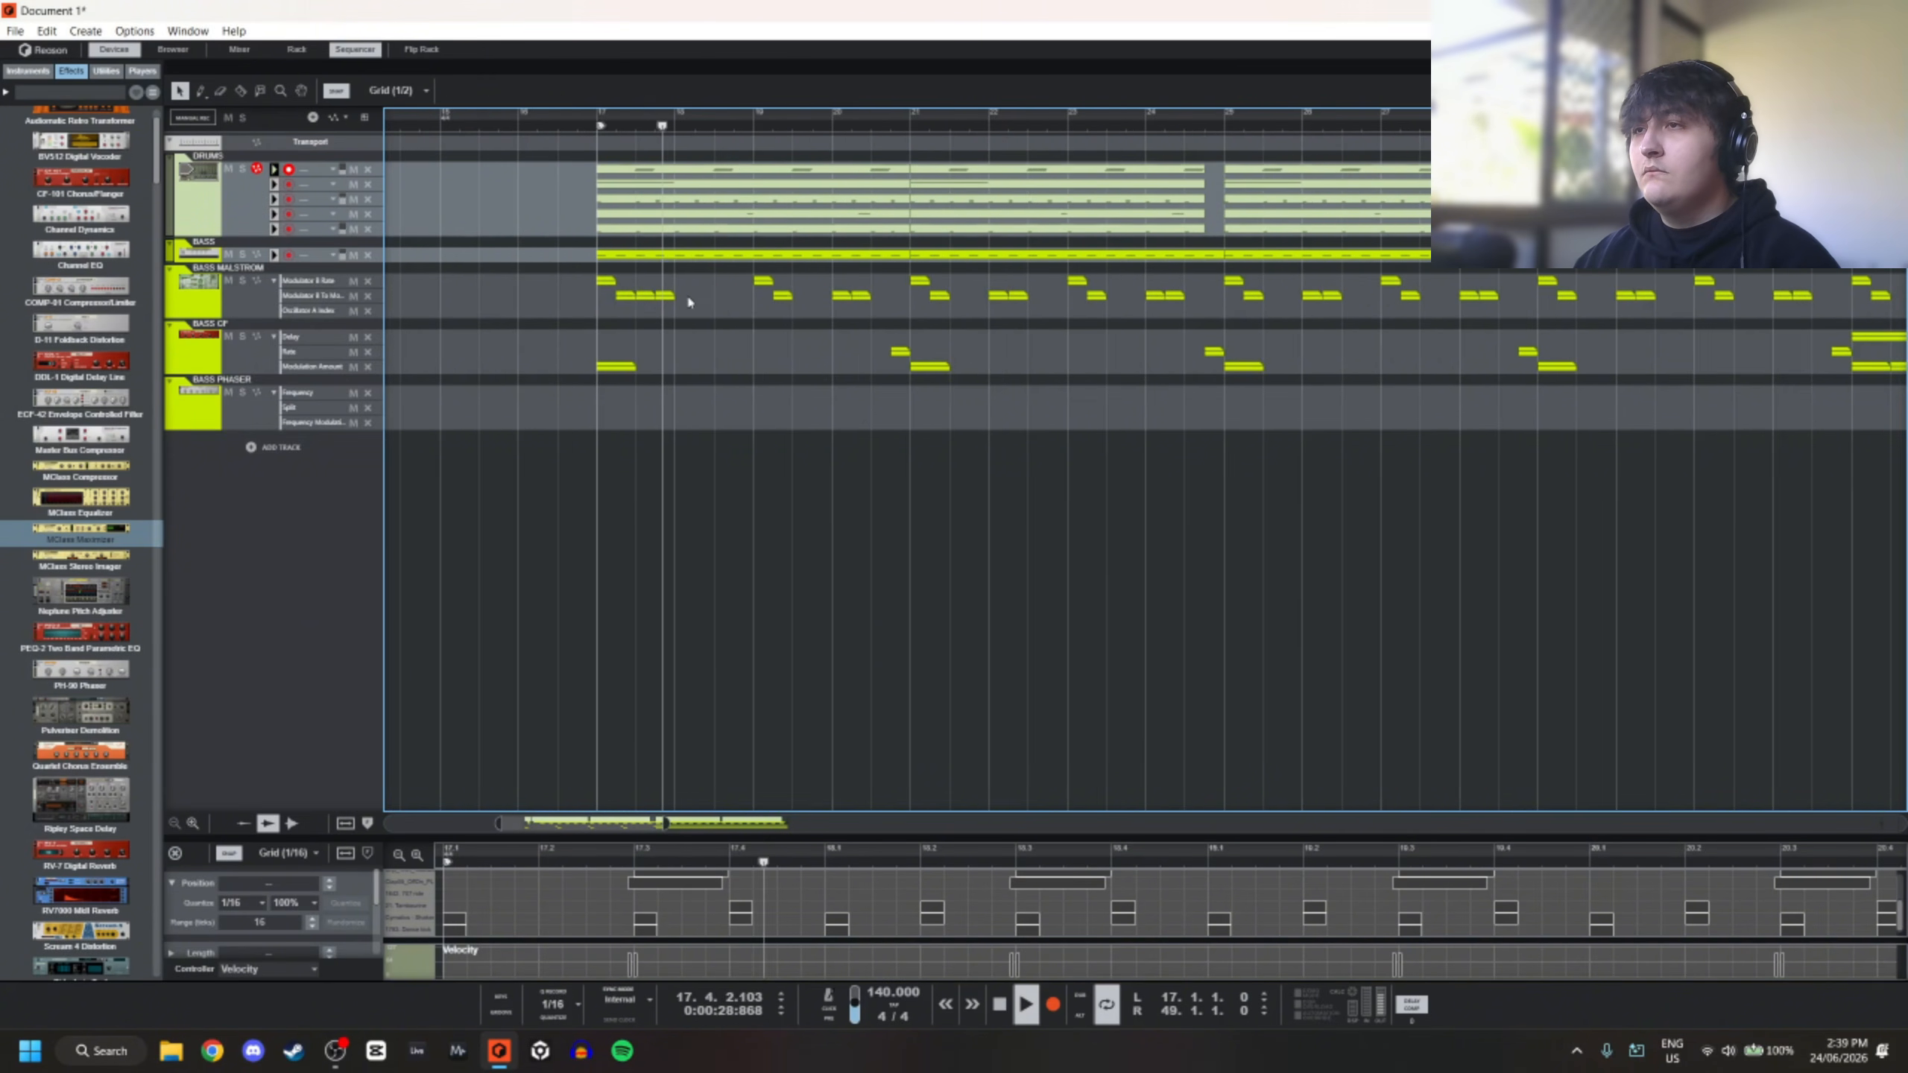
click(653, 304)
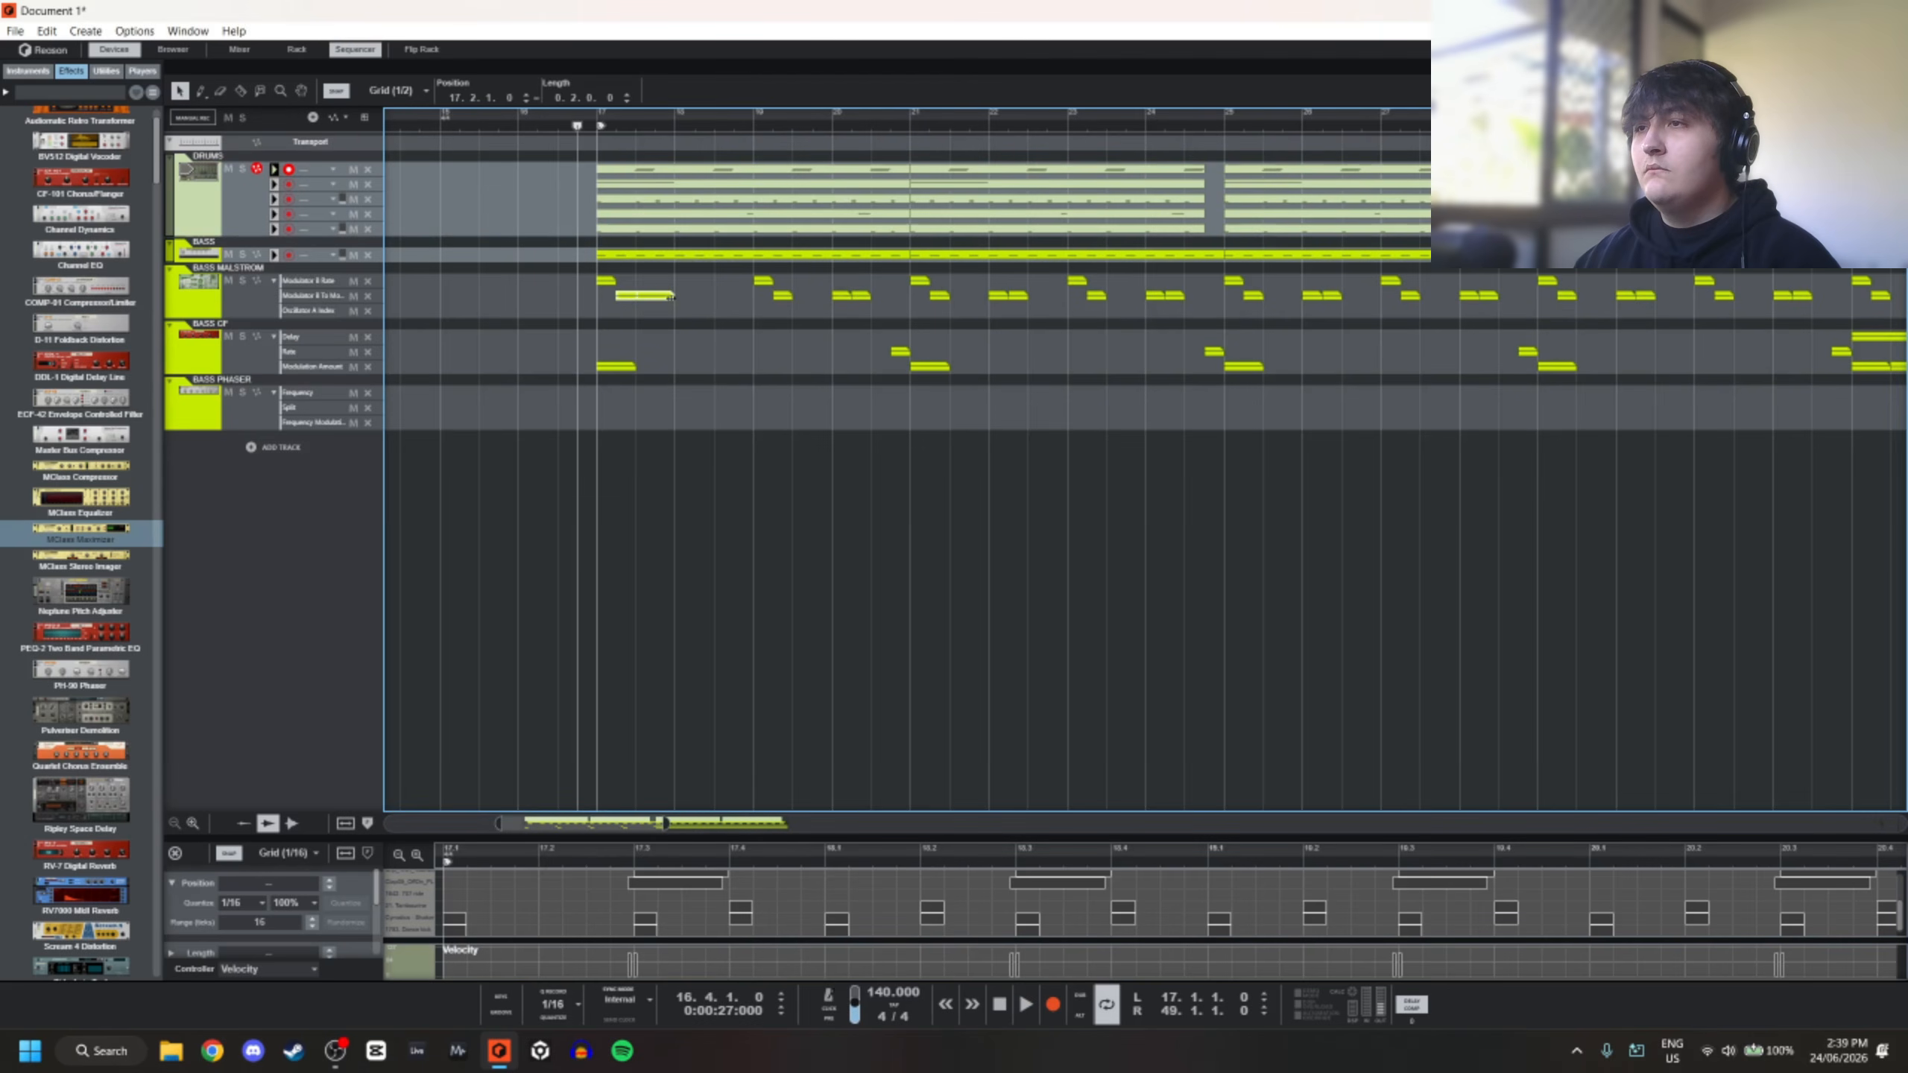
click(652, 296)
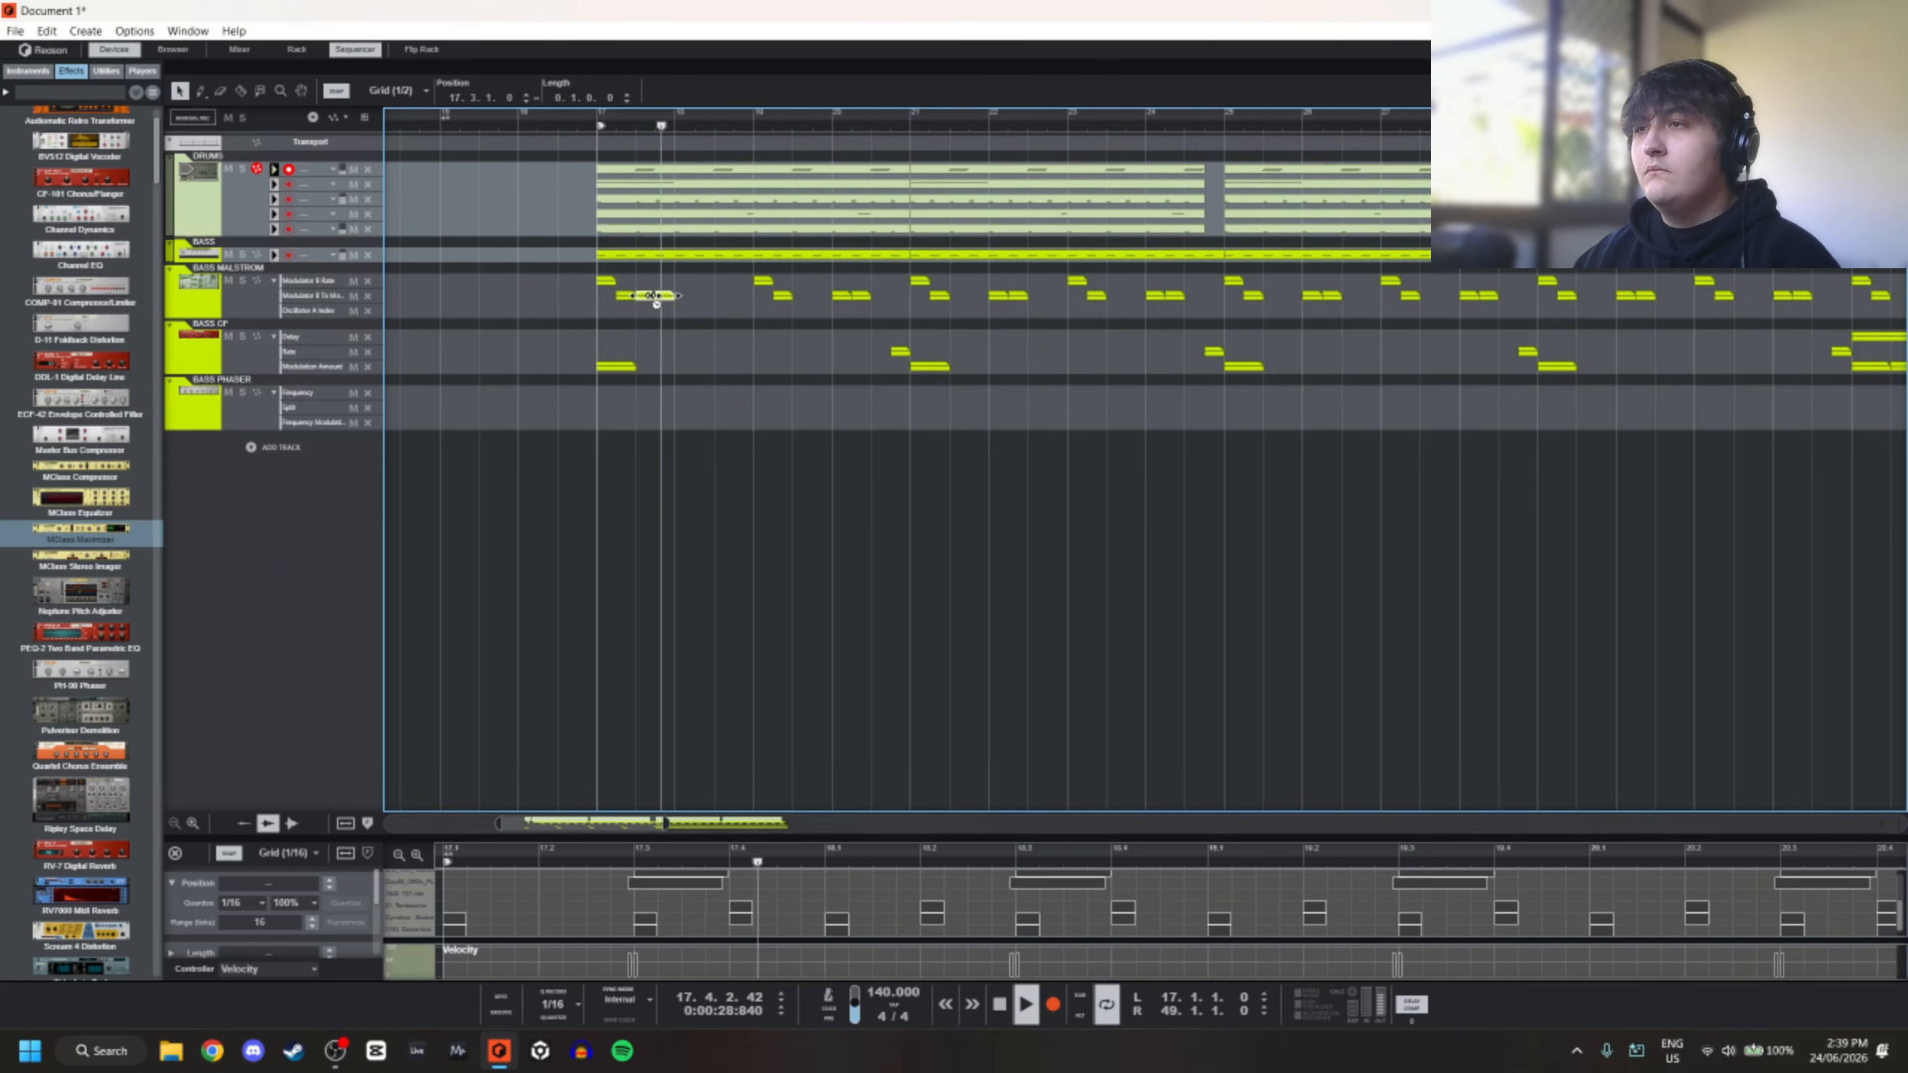
Copy the Modulator B To Motion clip pair to bar 18 beat 3 and delete the clips in bars 19 to 32
drag(652, 295, 1517, 297)
click(873, 344)
scroll(767, 301, down, 2)
key(Delete)
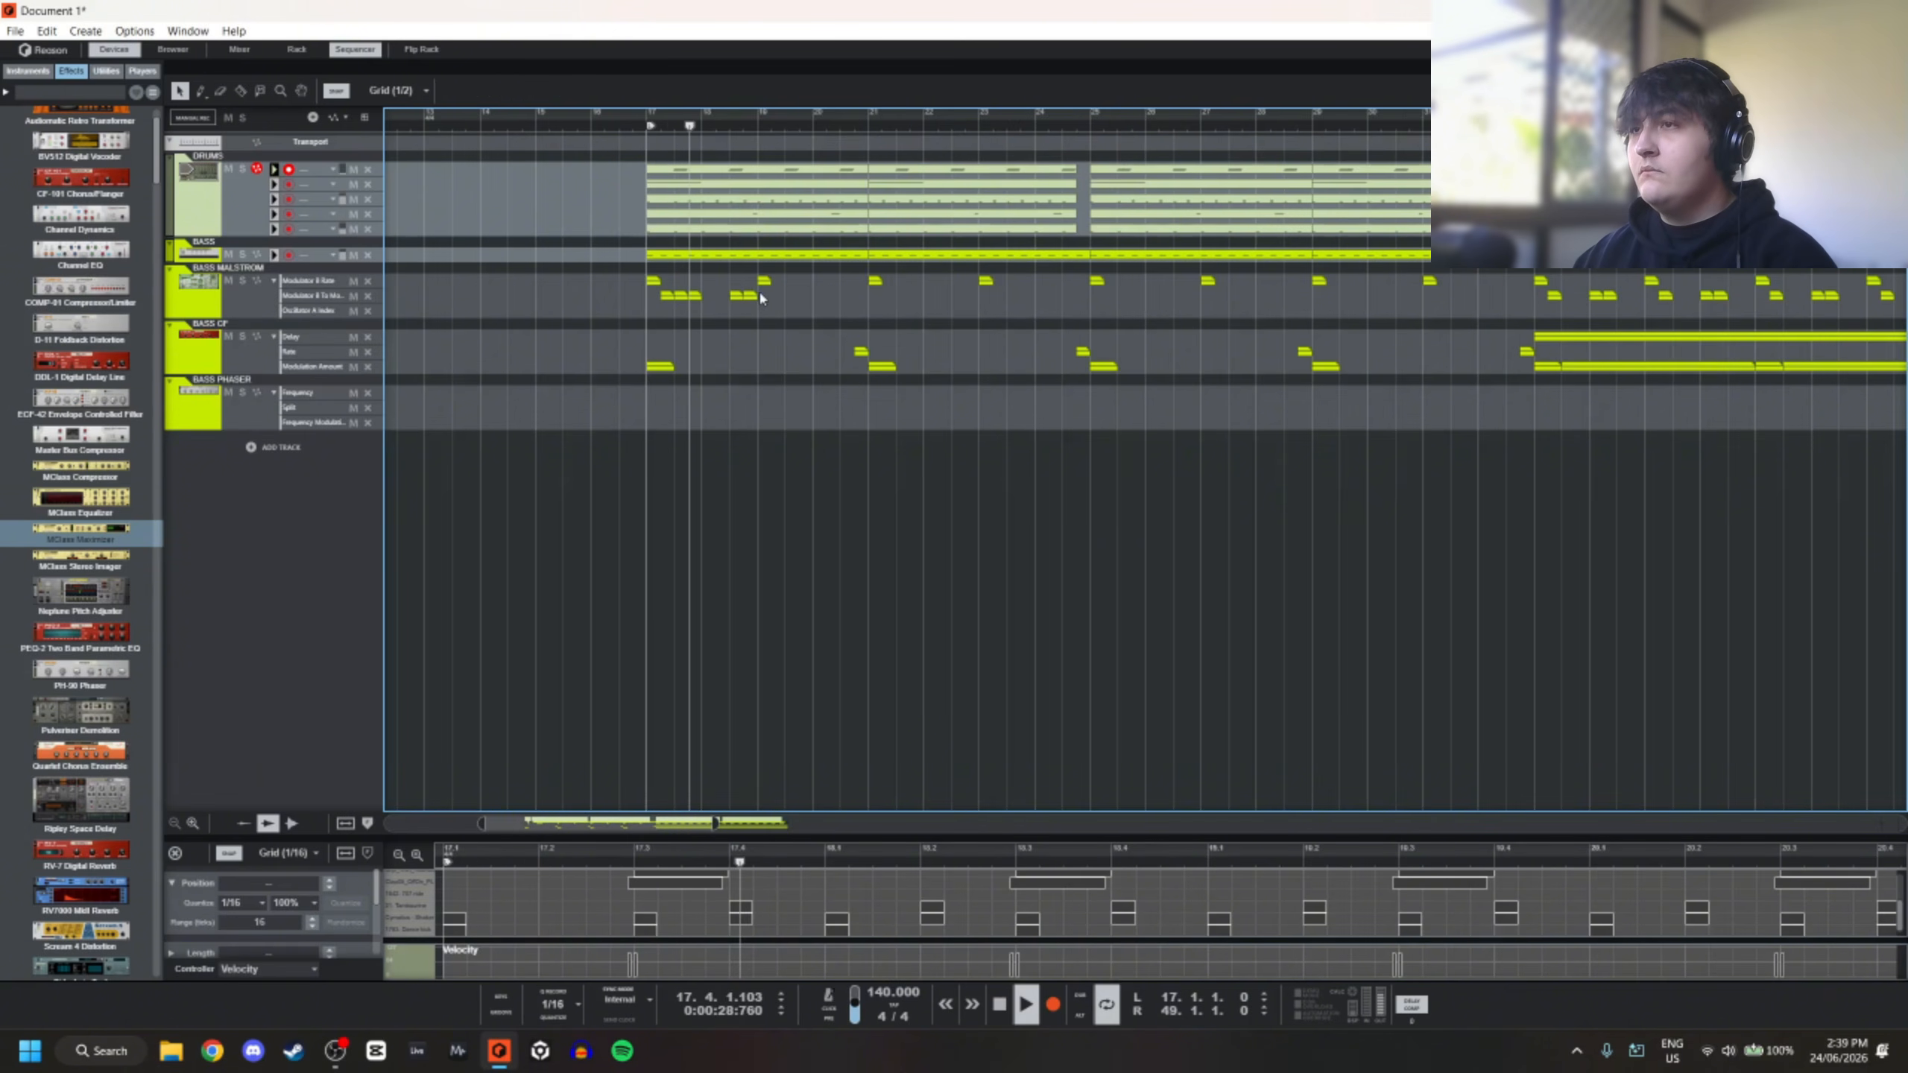
Duplicate the Modulator B To Motion pattern of bars 17 and 18 four times, through bar 26
drag(629, 307, 842, 305)
key(ctrl+d)
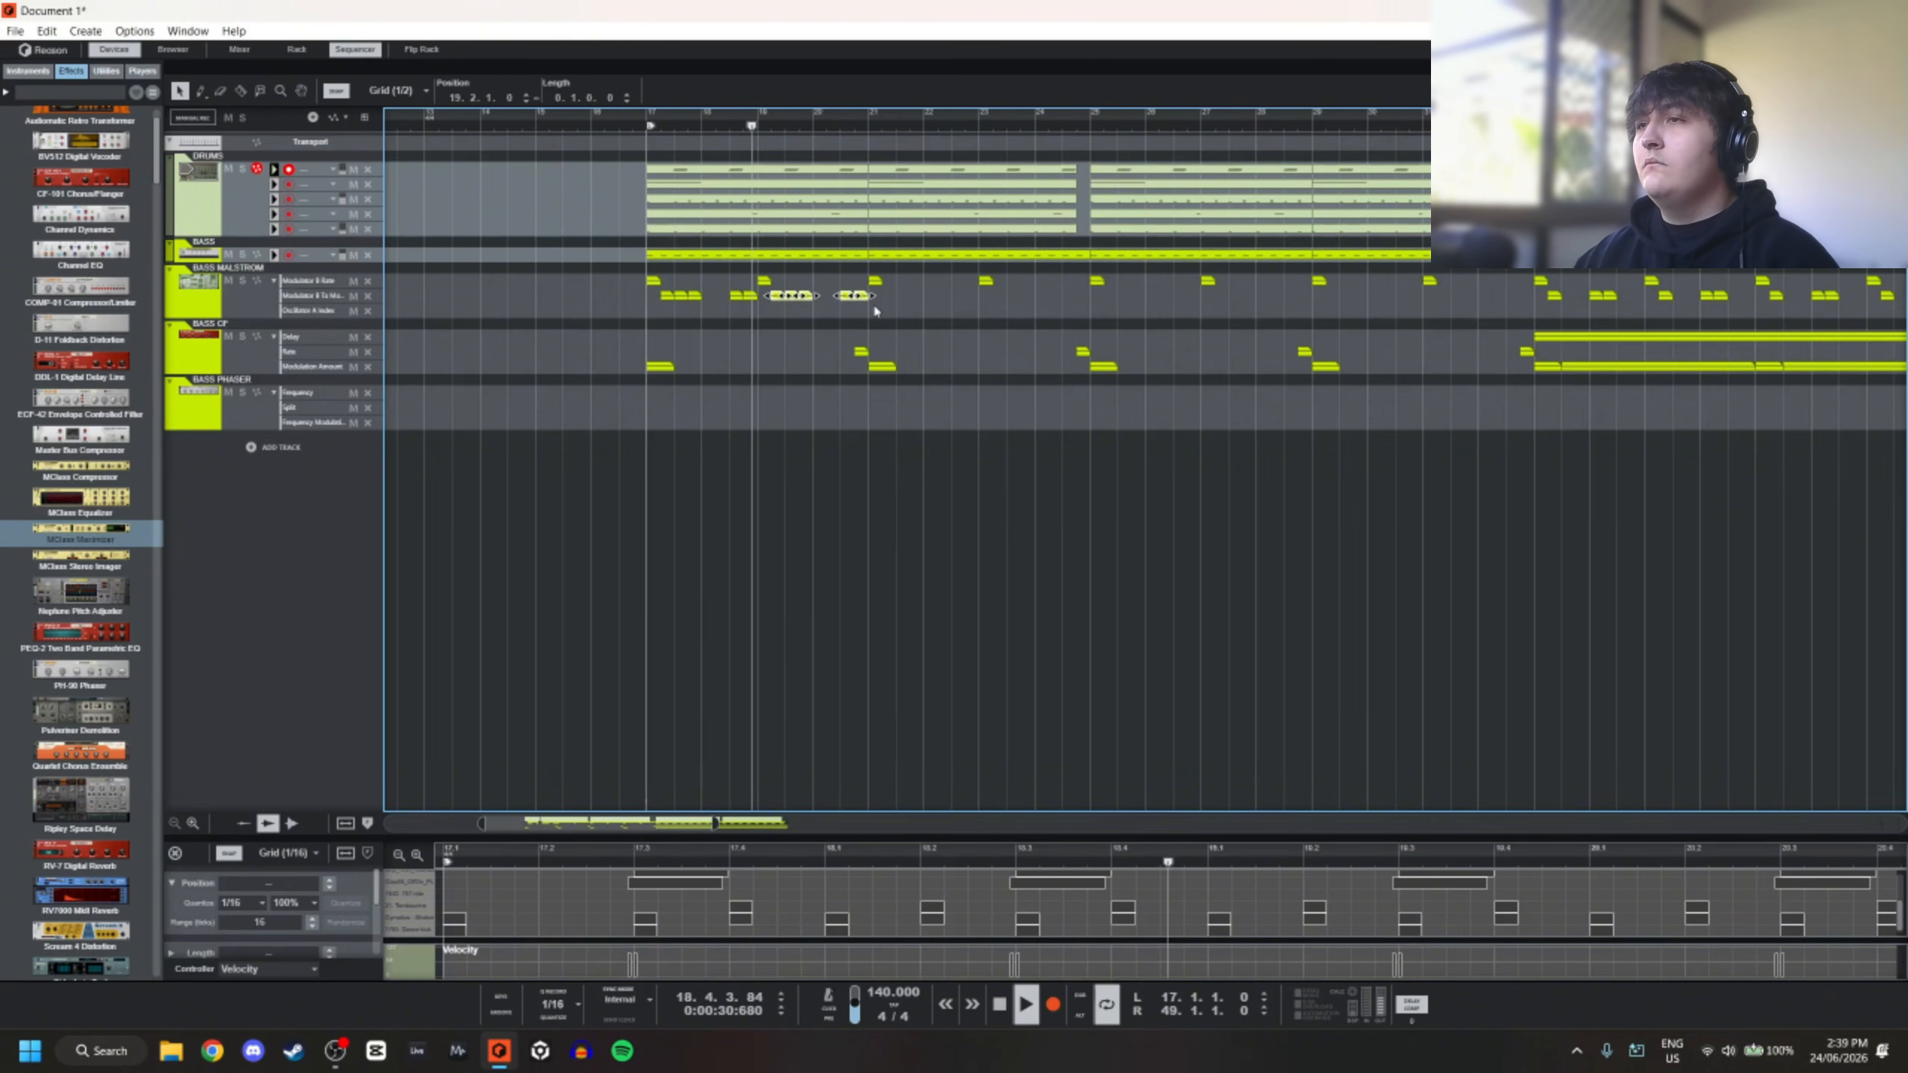
key(ctrl+d)
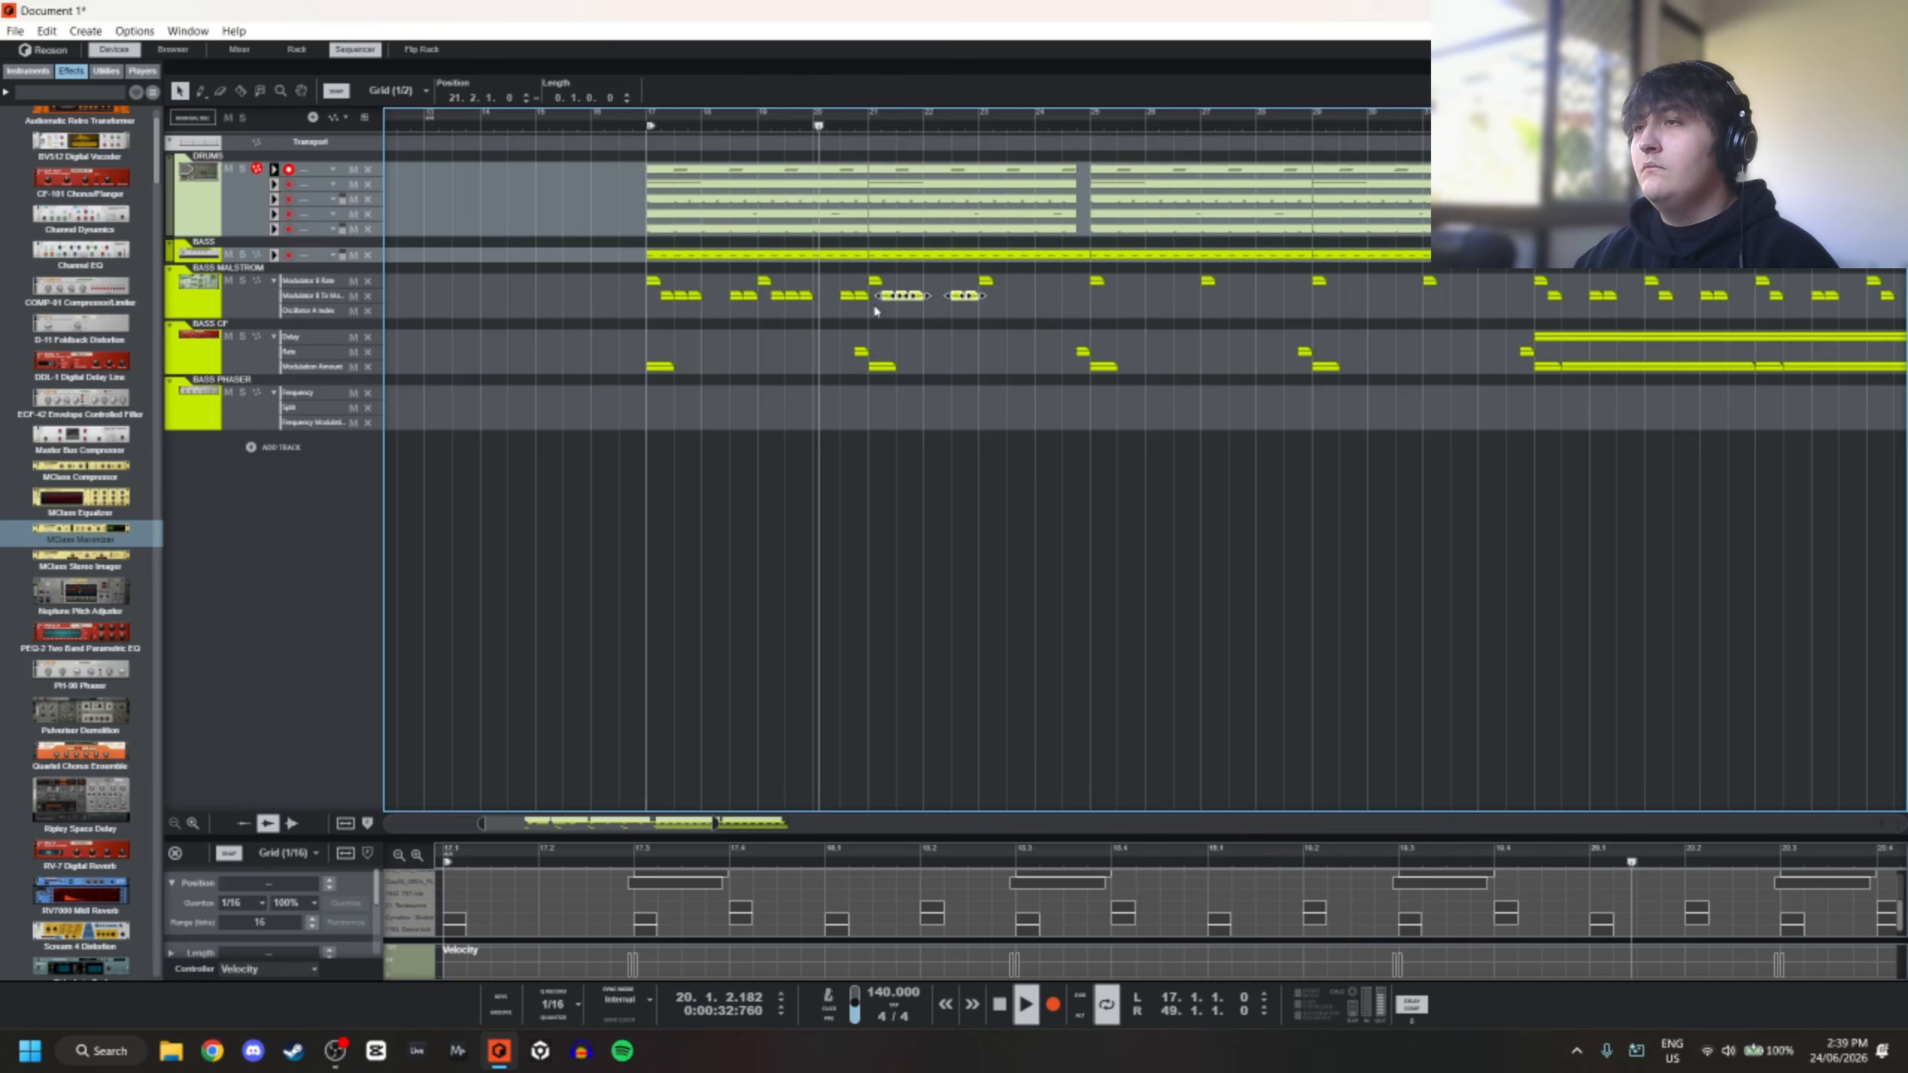
key(ctrl+d)
scroll(976, 324, down, 2)
scroll(1081, 337, up, 3)
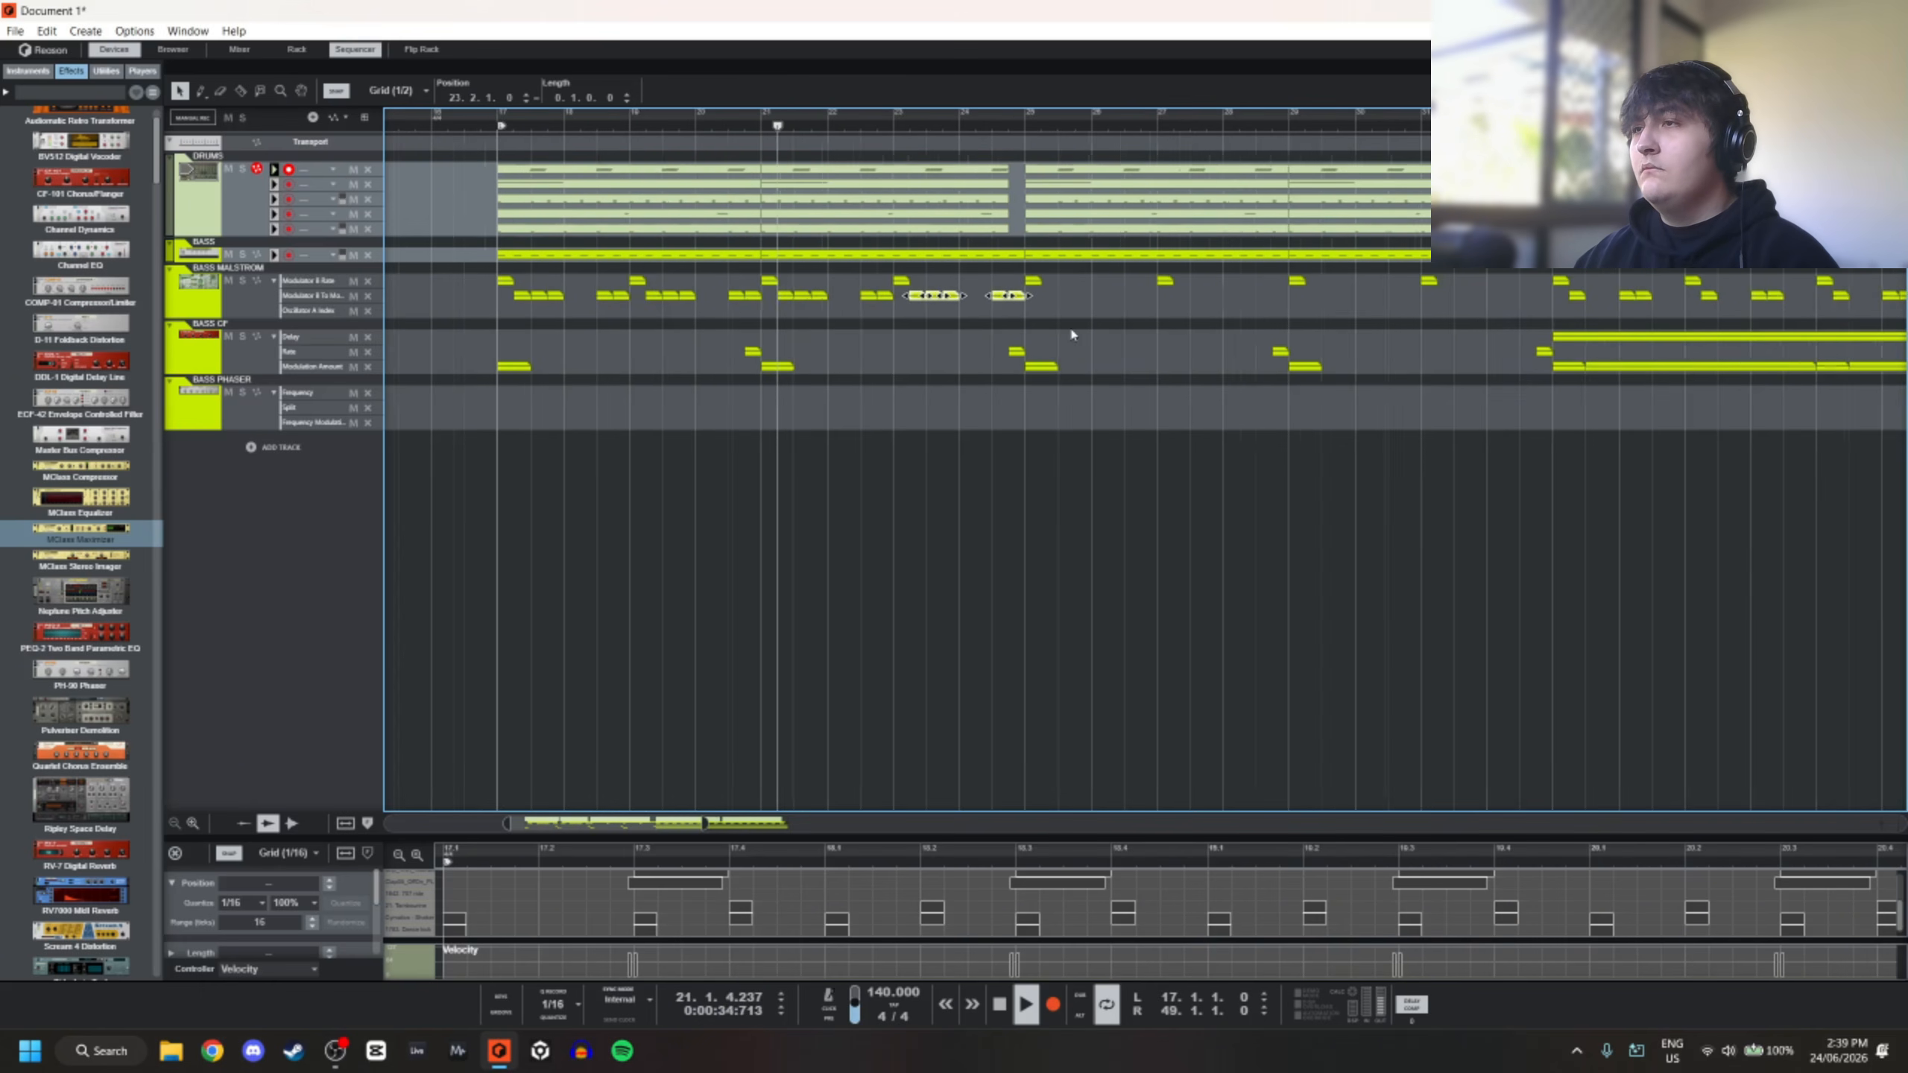
key(ctrl+d)
Delete the Modulator B To Motion clips on beat 2 of bars 17 and 19 and audition the pattern
click(574, 312)
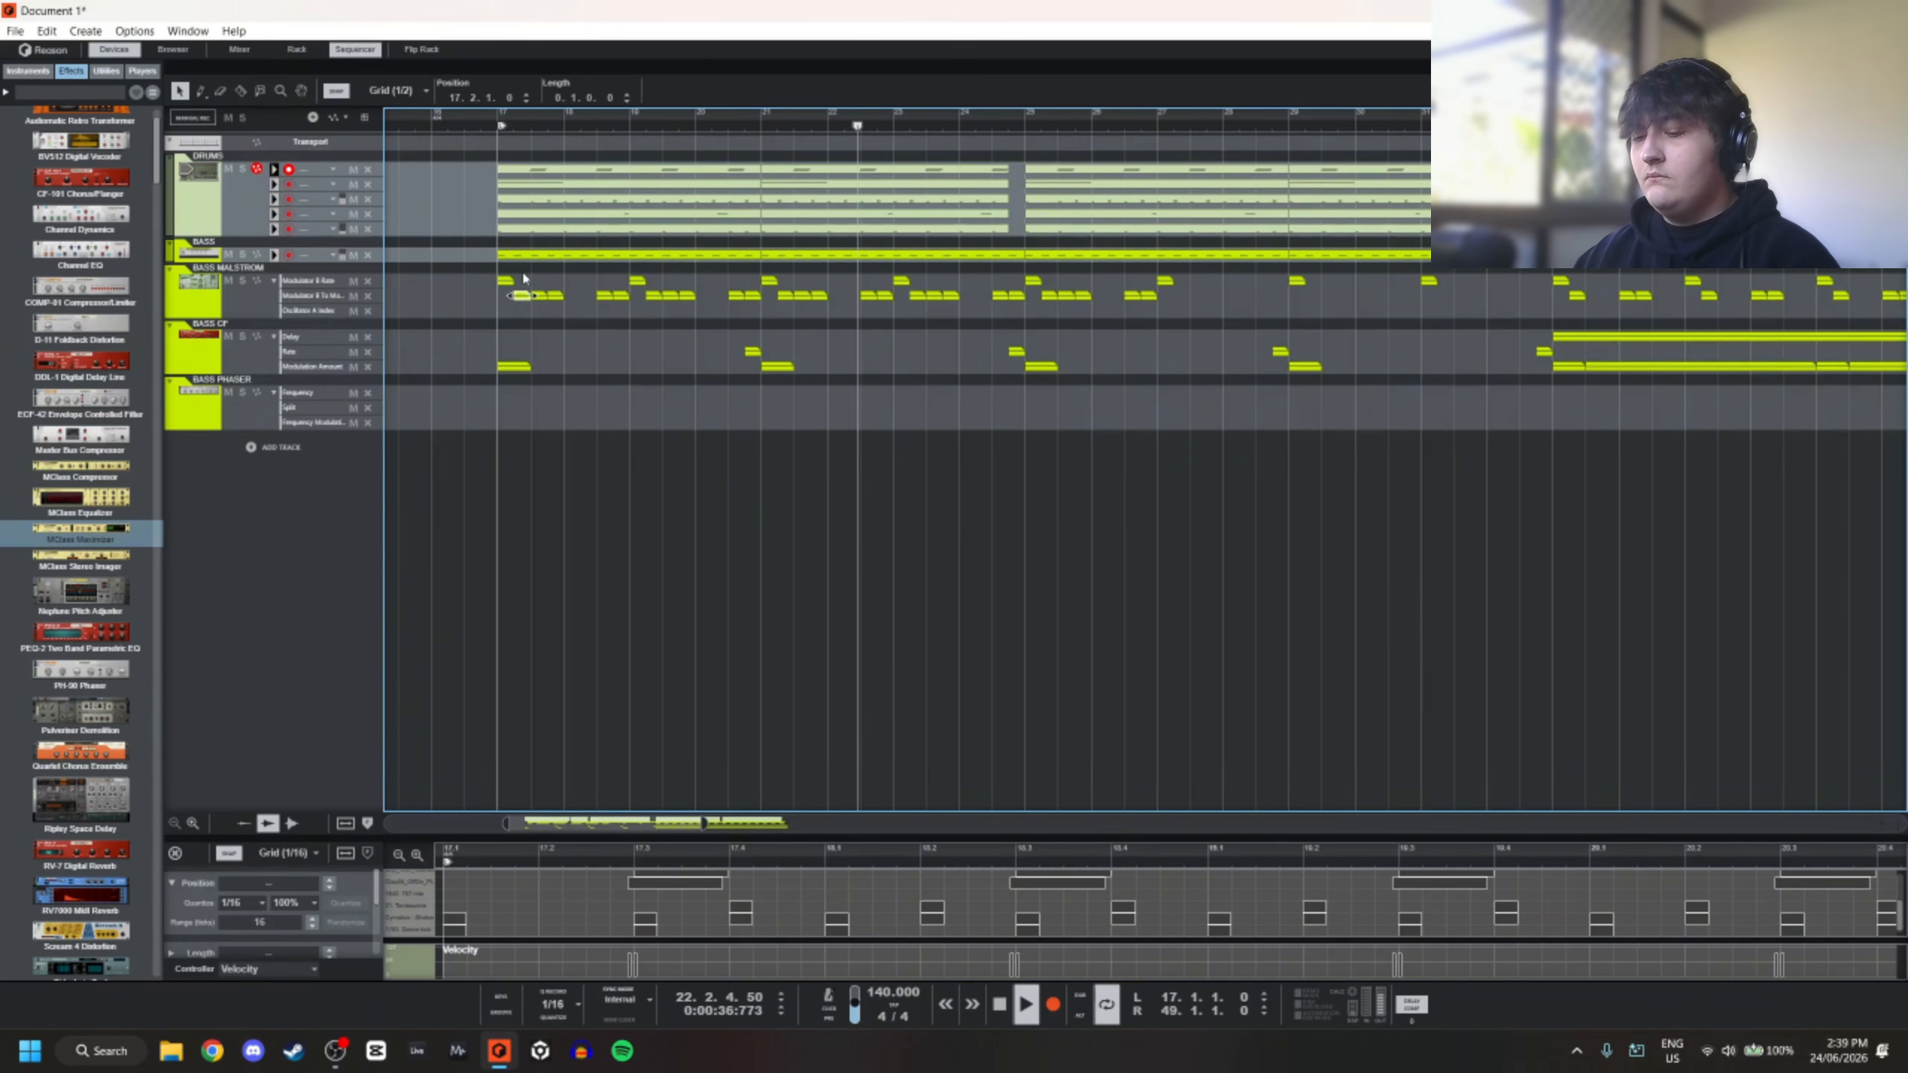
key(Delete)
key(space)
key(space)
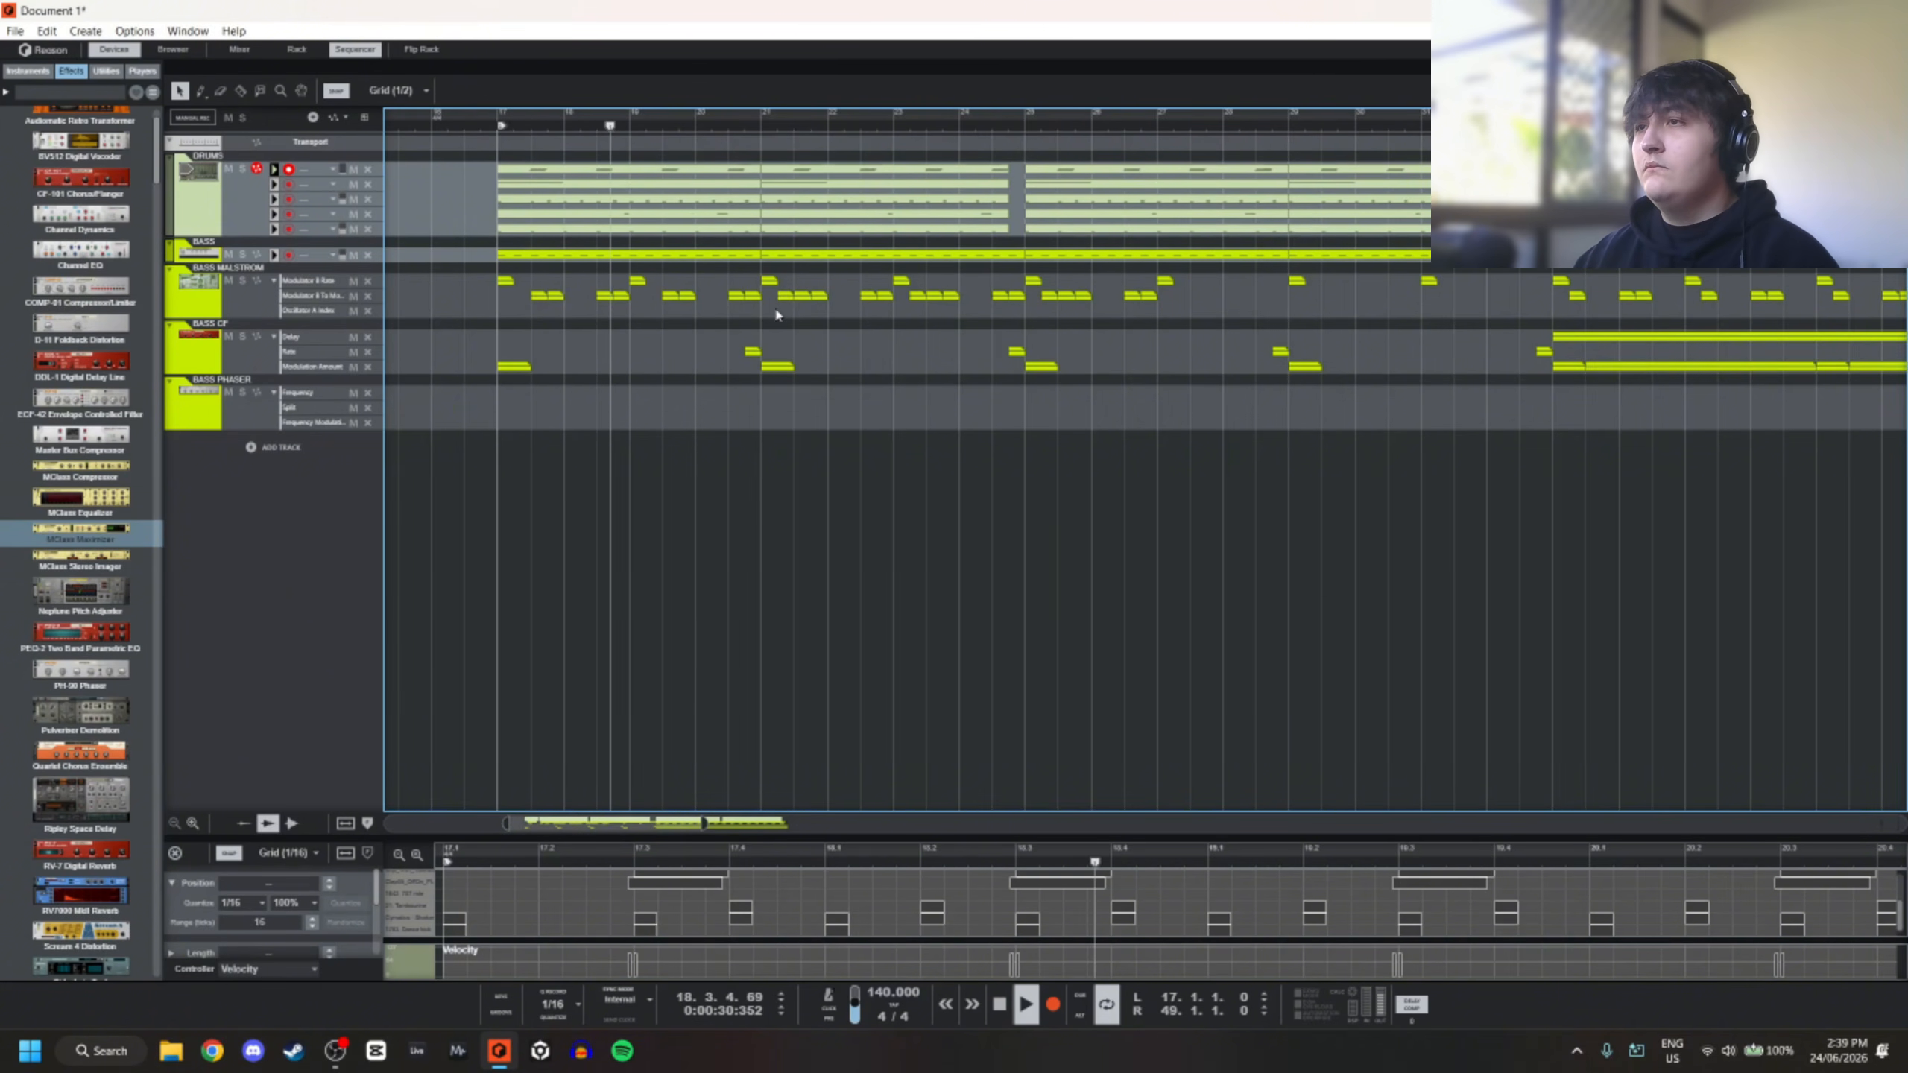
Replace the Modulator B To Motion clips after bar 20 with copies of the bars 17 to 20 pattern through bar 32
drag(774, 310, 498, 308)
key(Delete)
key(ctrl+d)
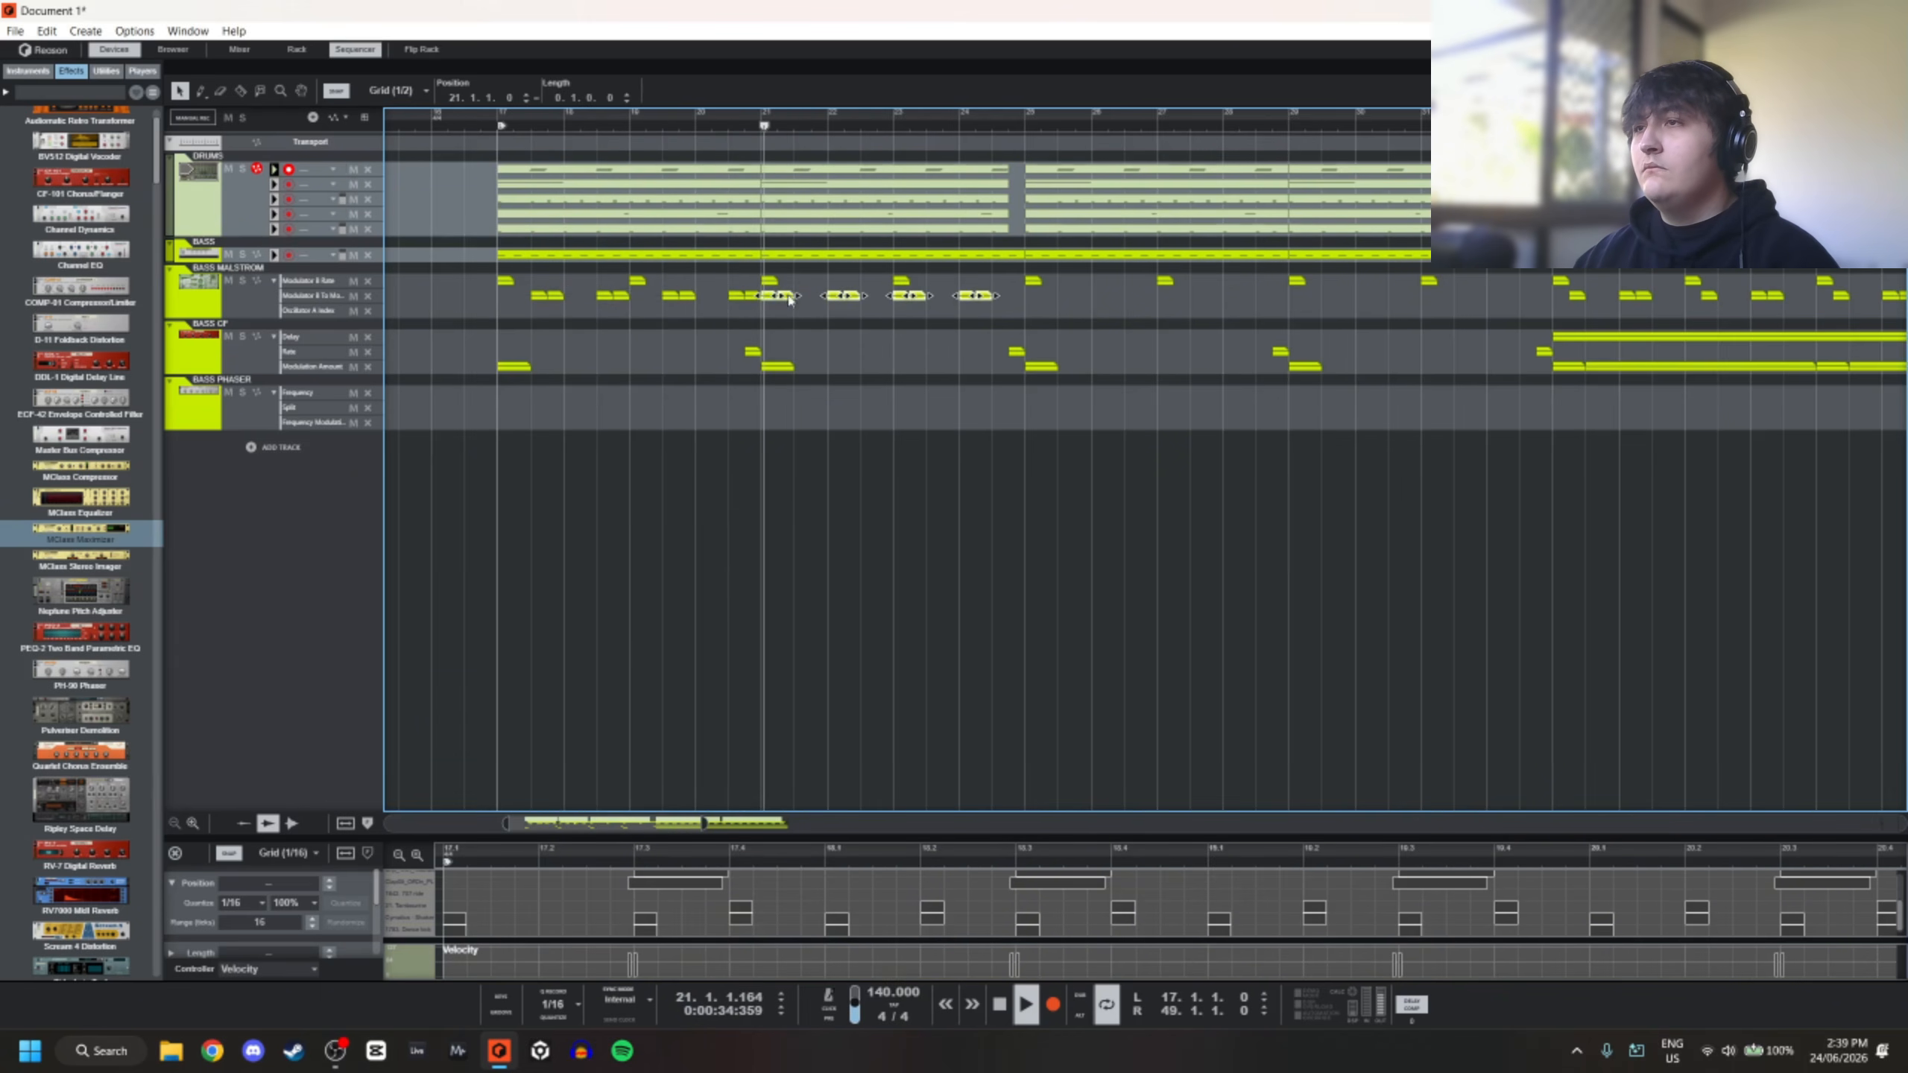
drag(793, 301, 1059, 318)
scroll(1059, 318, down, 2)
scroll(1059, 325, down, 3)
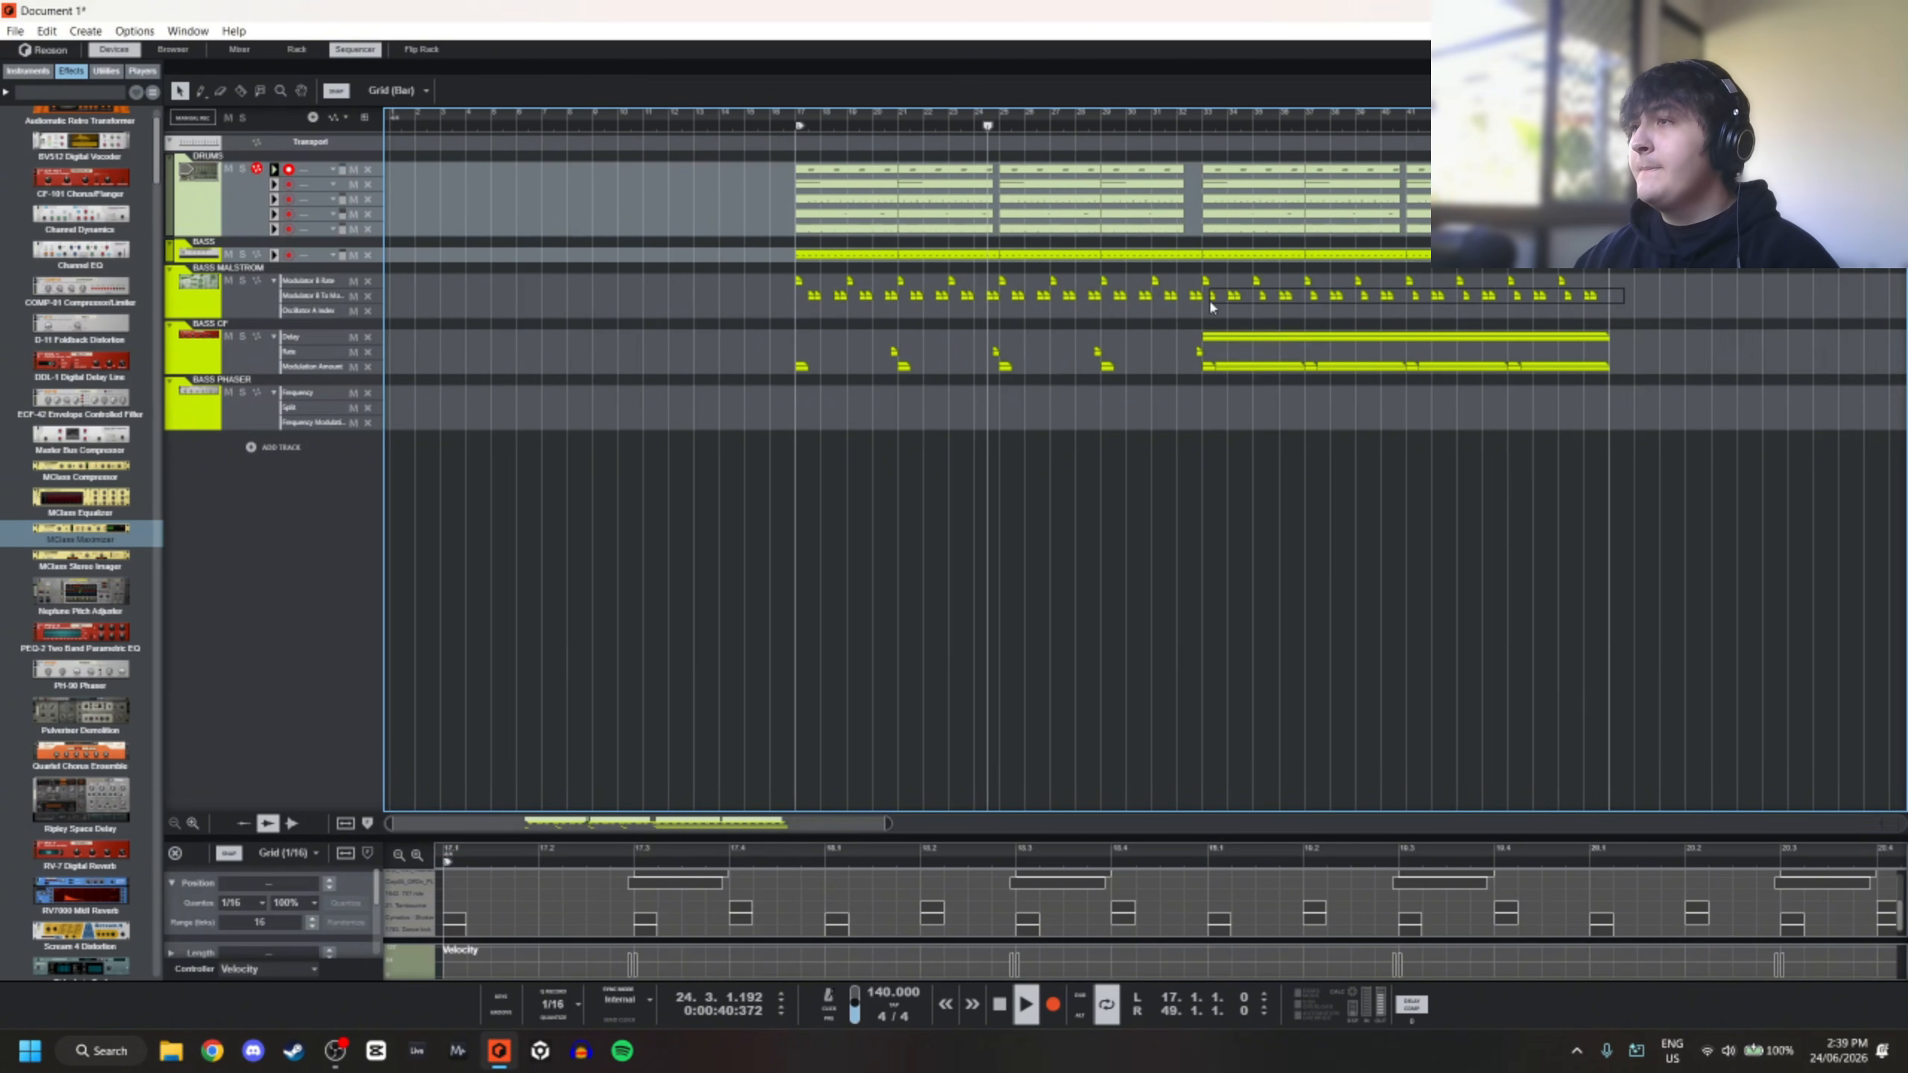
Delete the old Modulator B To Motion clips in bars 33 to 48
drag(1211, 304, 1211, 303)
key(Delete)
scroll(1200, 316, up, 2)
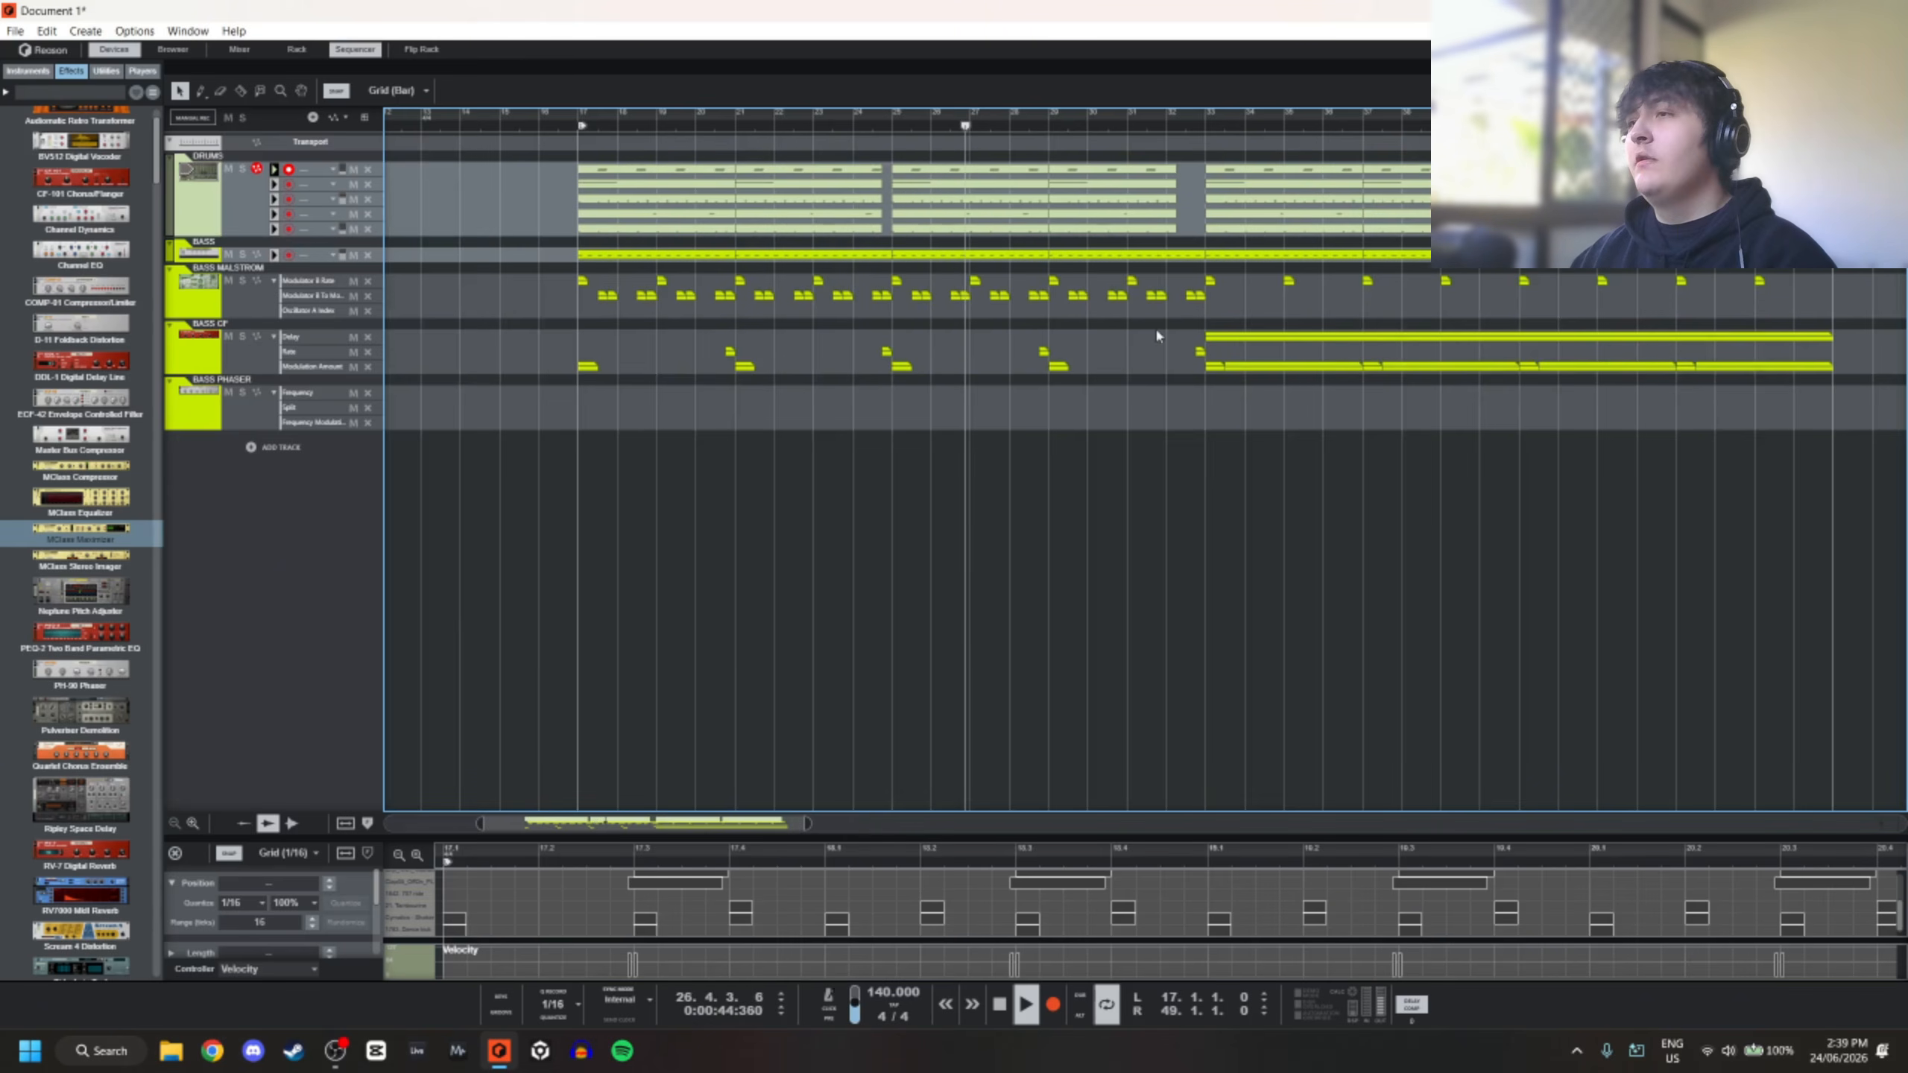
scroll(1172, 343, up, 1)
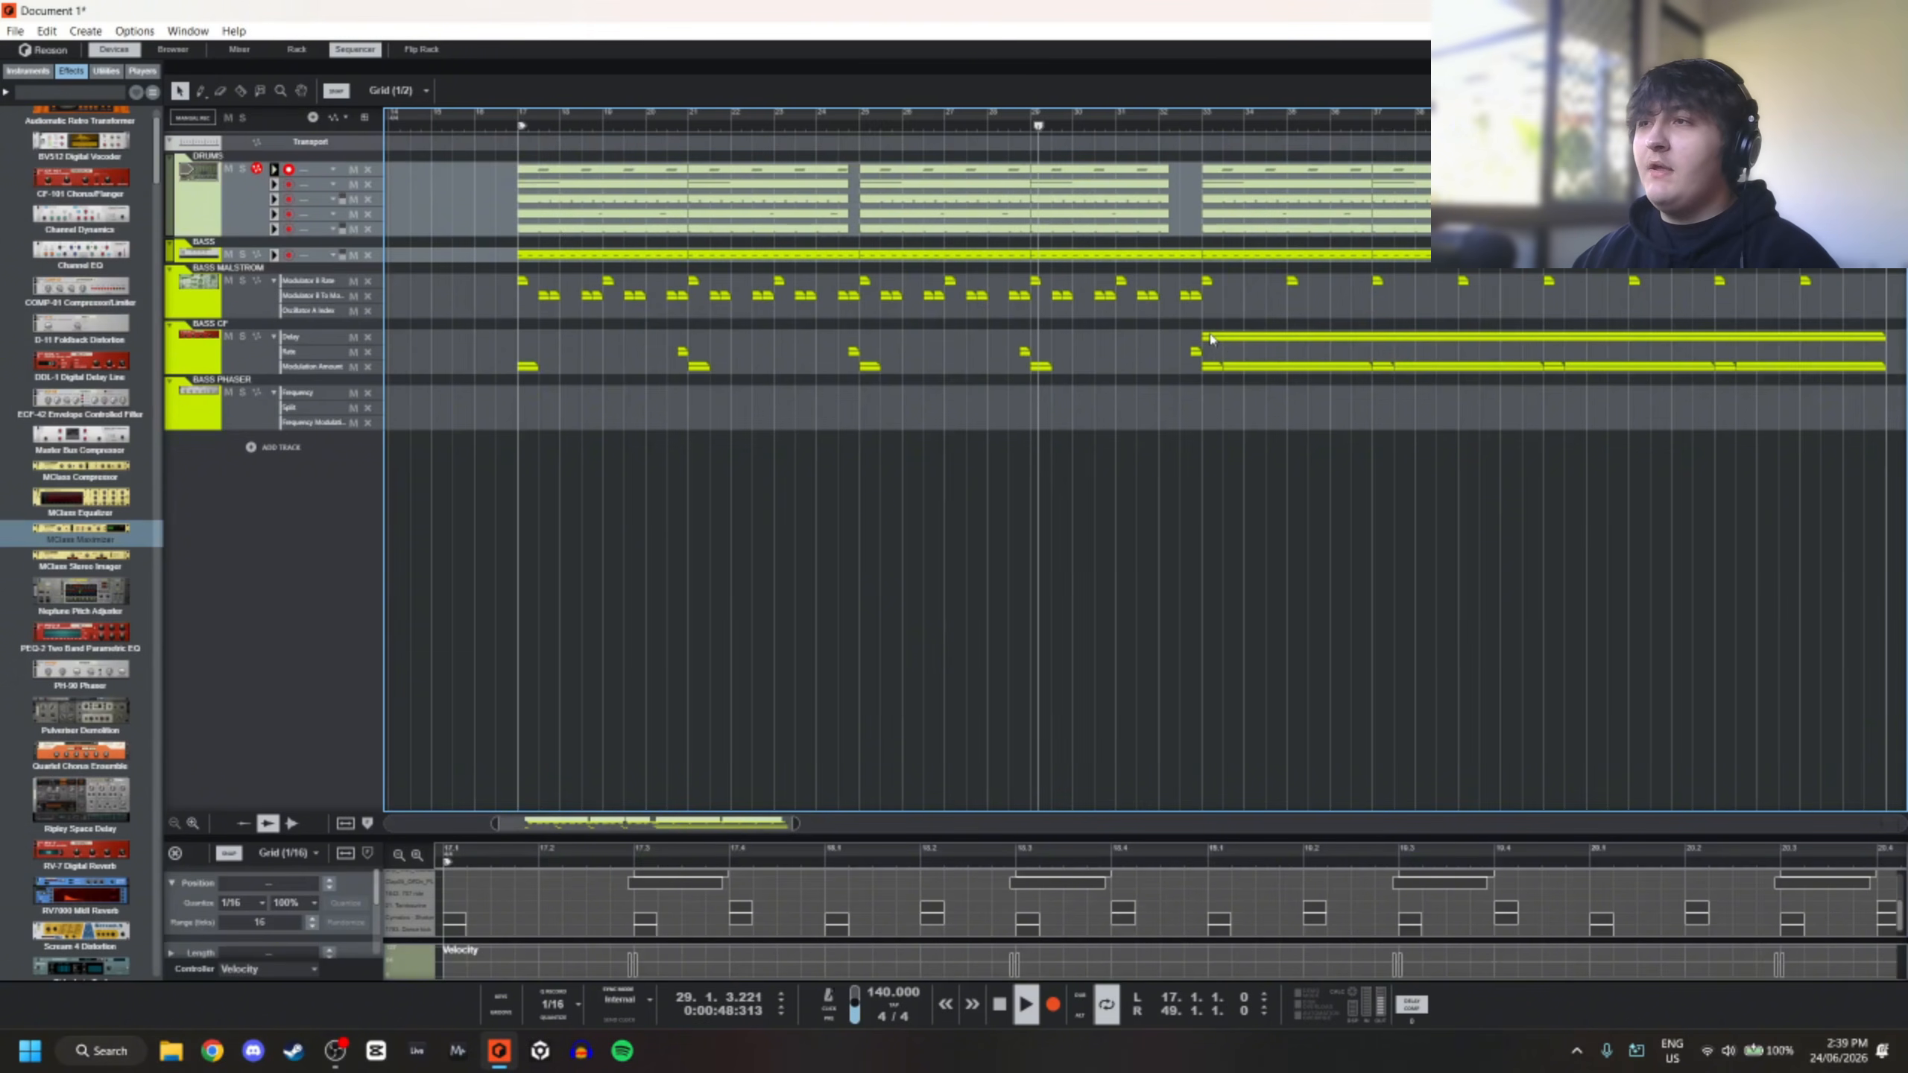
Copy the revised Modulator B To Motion clips of bars 17 to 32 to bar 33
scroll(1161, 315, down, 1)
scroll(785, 314, down, 1)
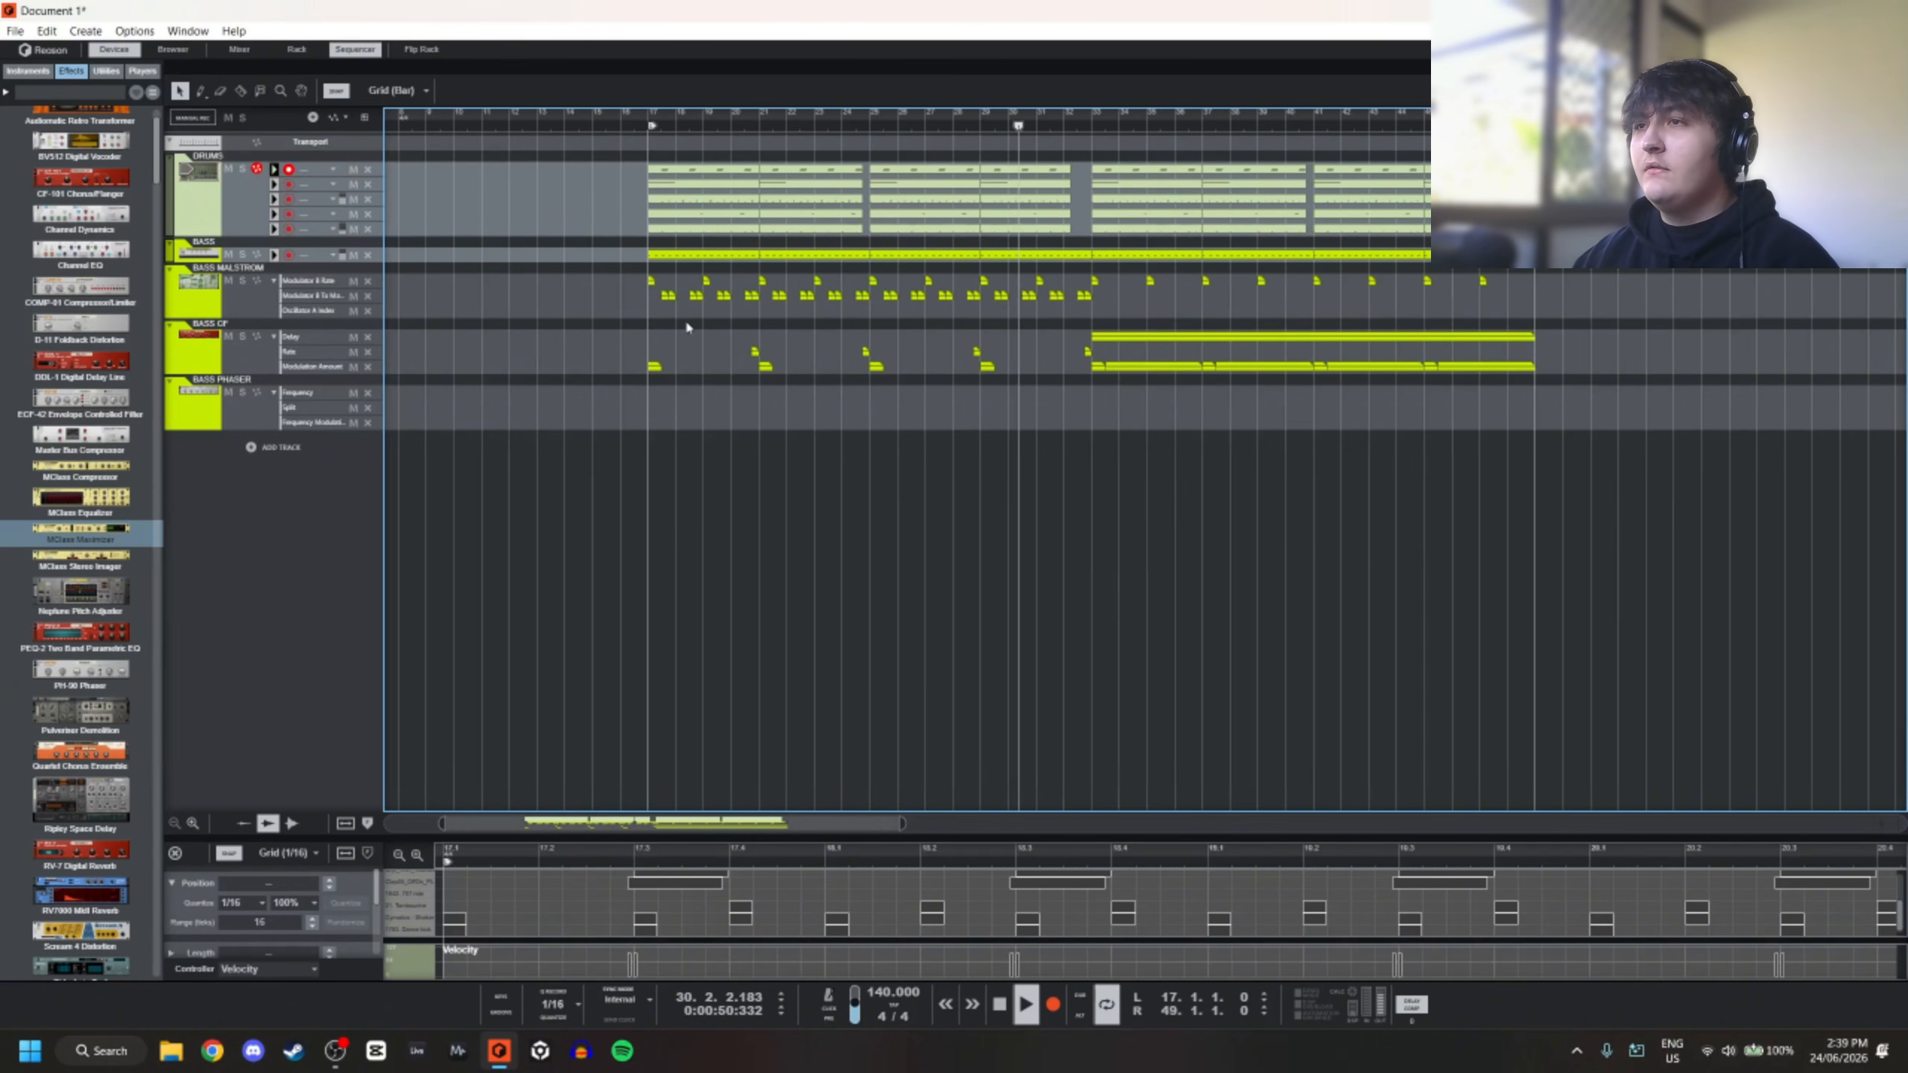
scroll(664, 316, up, 2)
scroll(668, 316, down, 2)
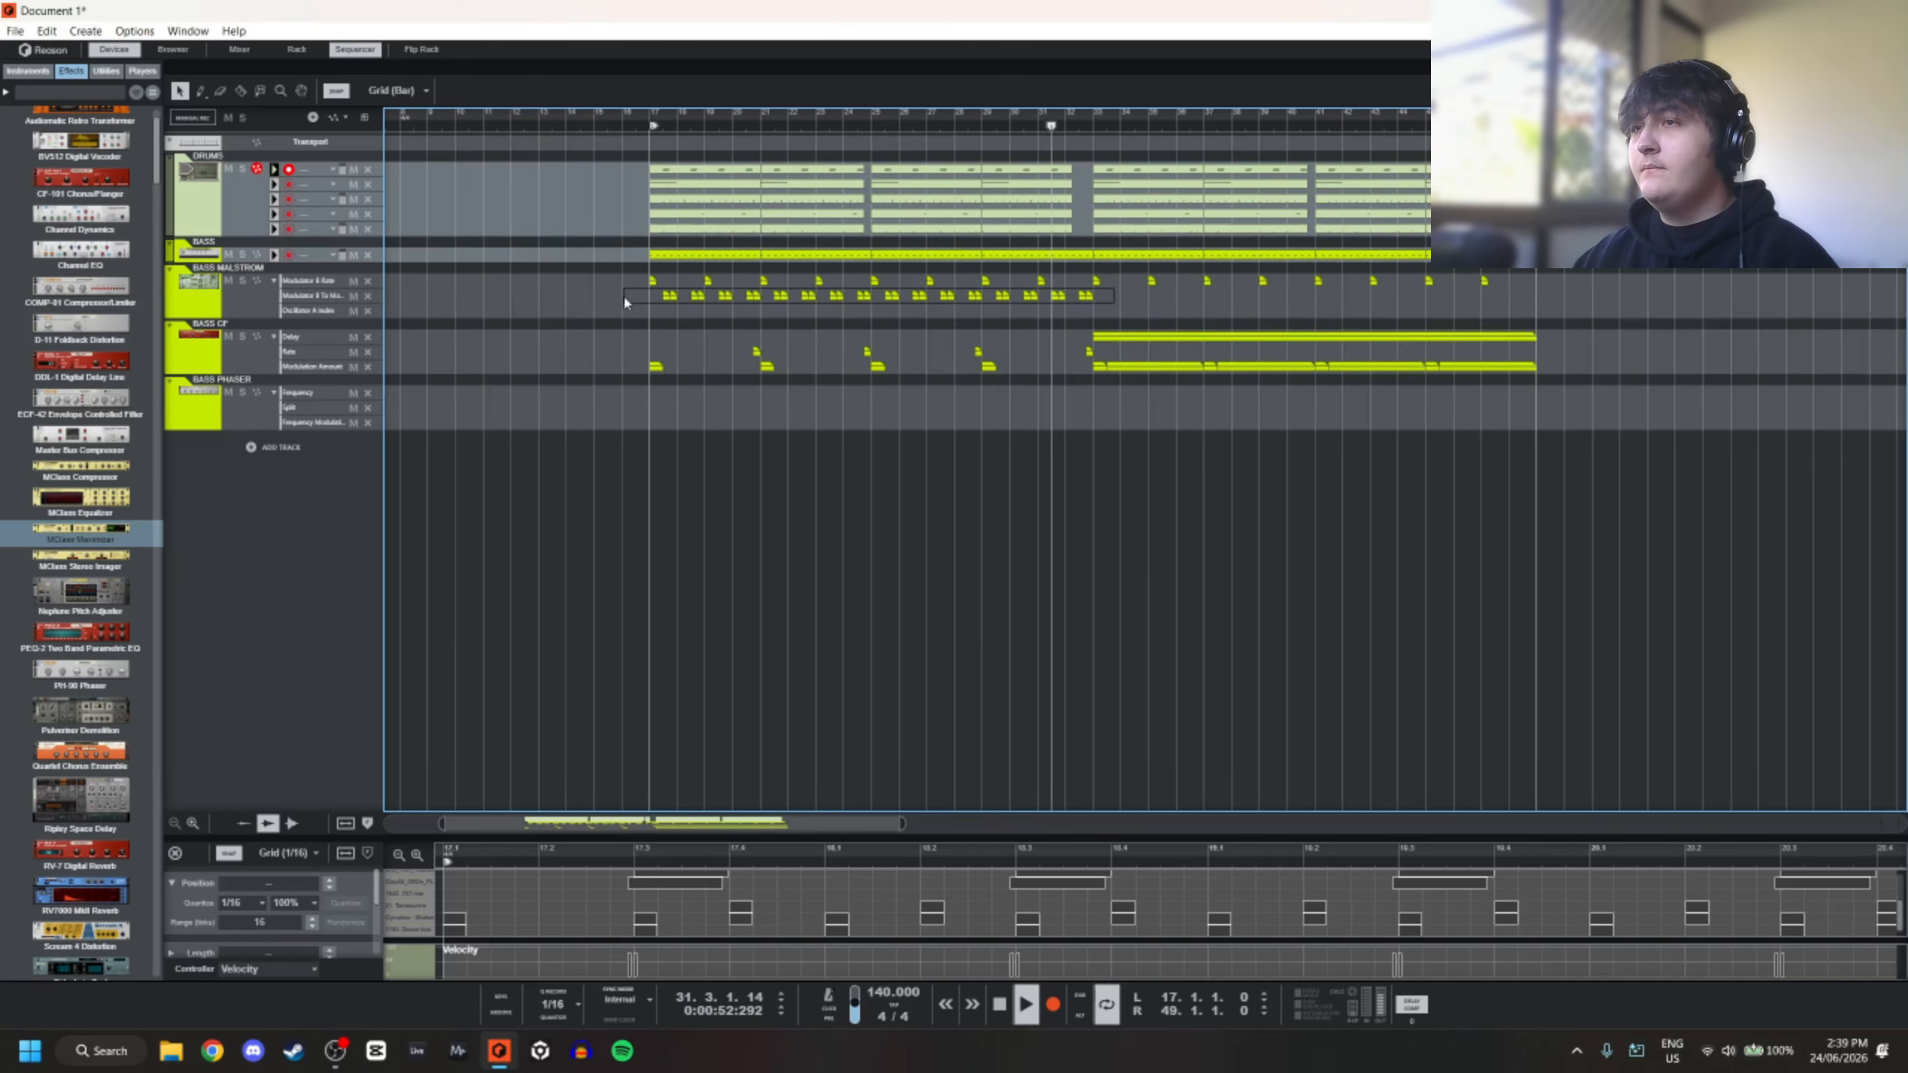
scroll(1115, 308, up, 1)
scroll(1123, 316, up, 1)
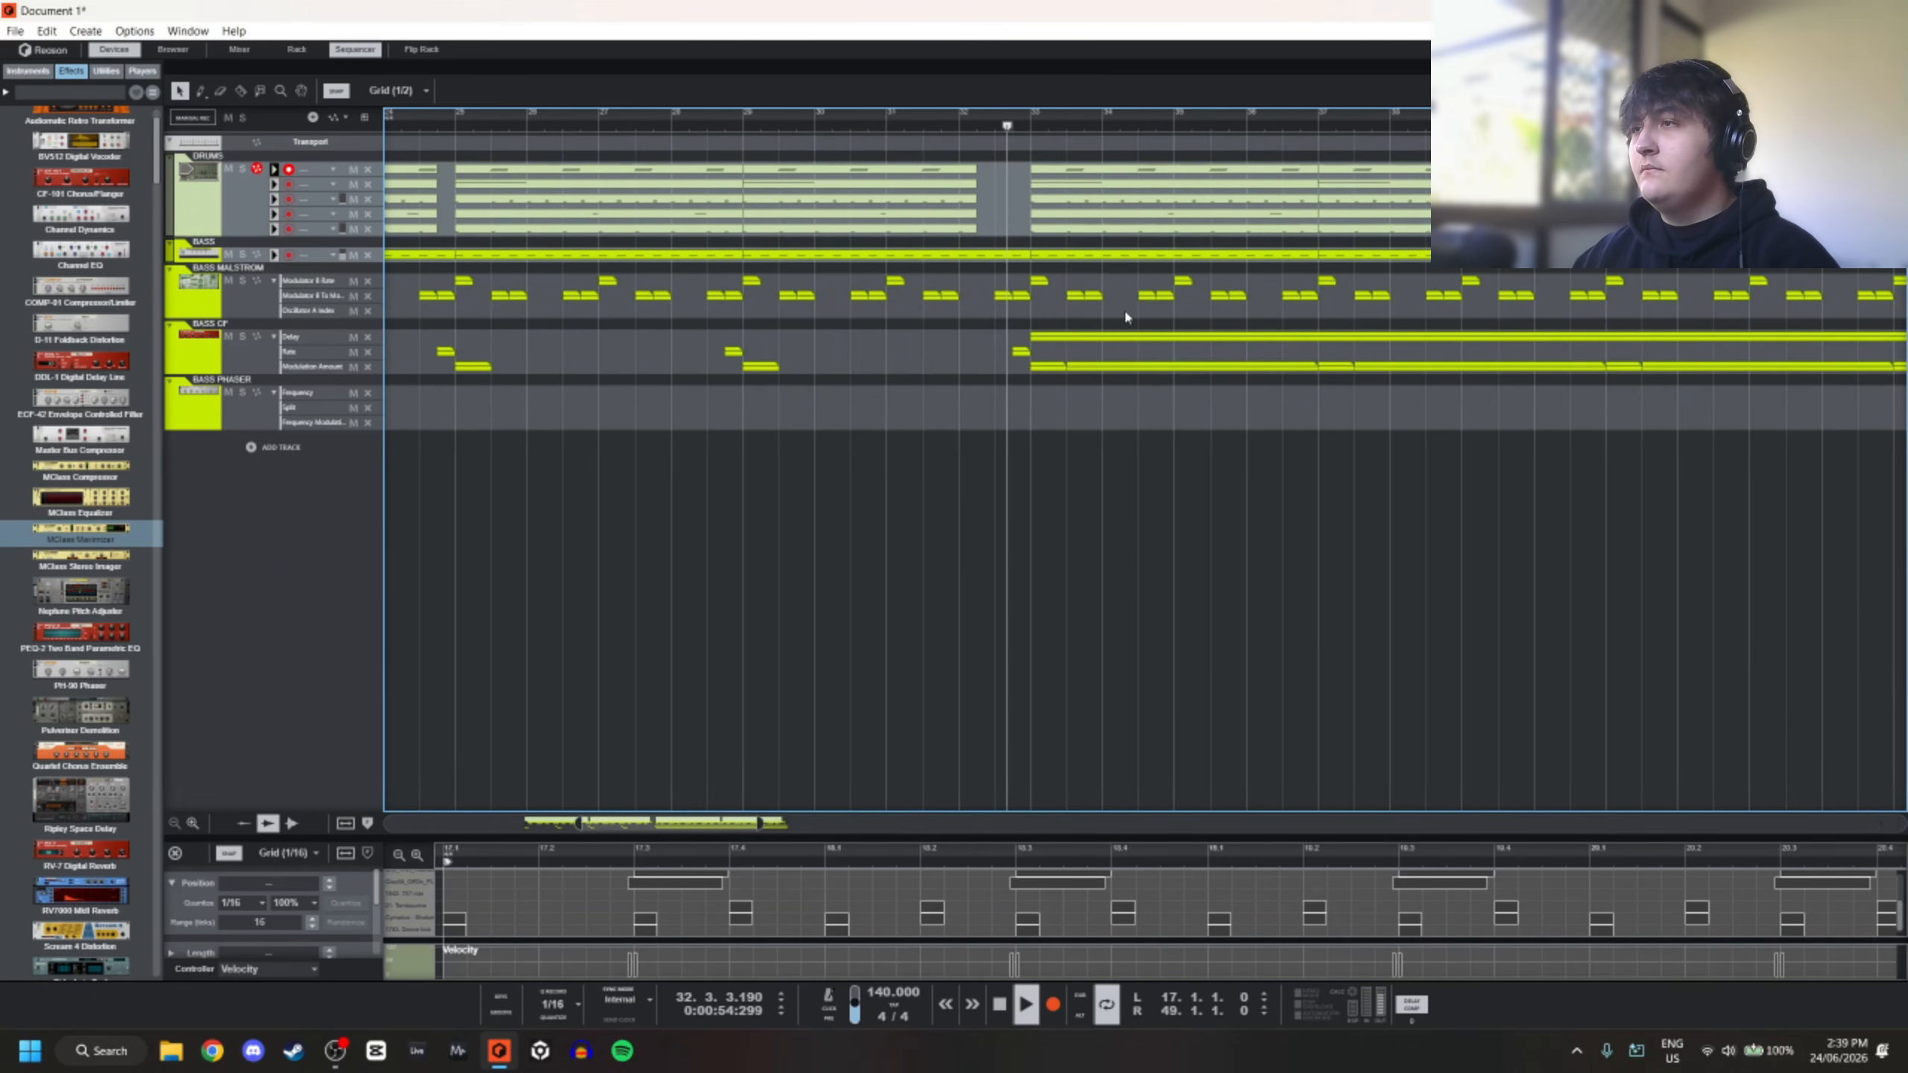
Try out an Oscillator A Index automation clip over bars 34 and 35 with a value of 127 and delete it
mouse_move(1126, 314)
mouse_down()
mouse_move(1157, 343)
mouse_move(1238, 344)
mouse_up()
click(1110, 333)
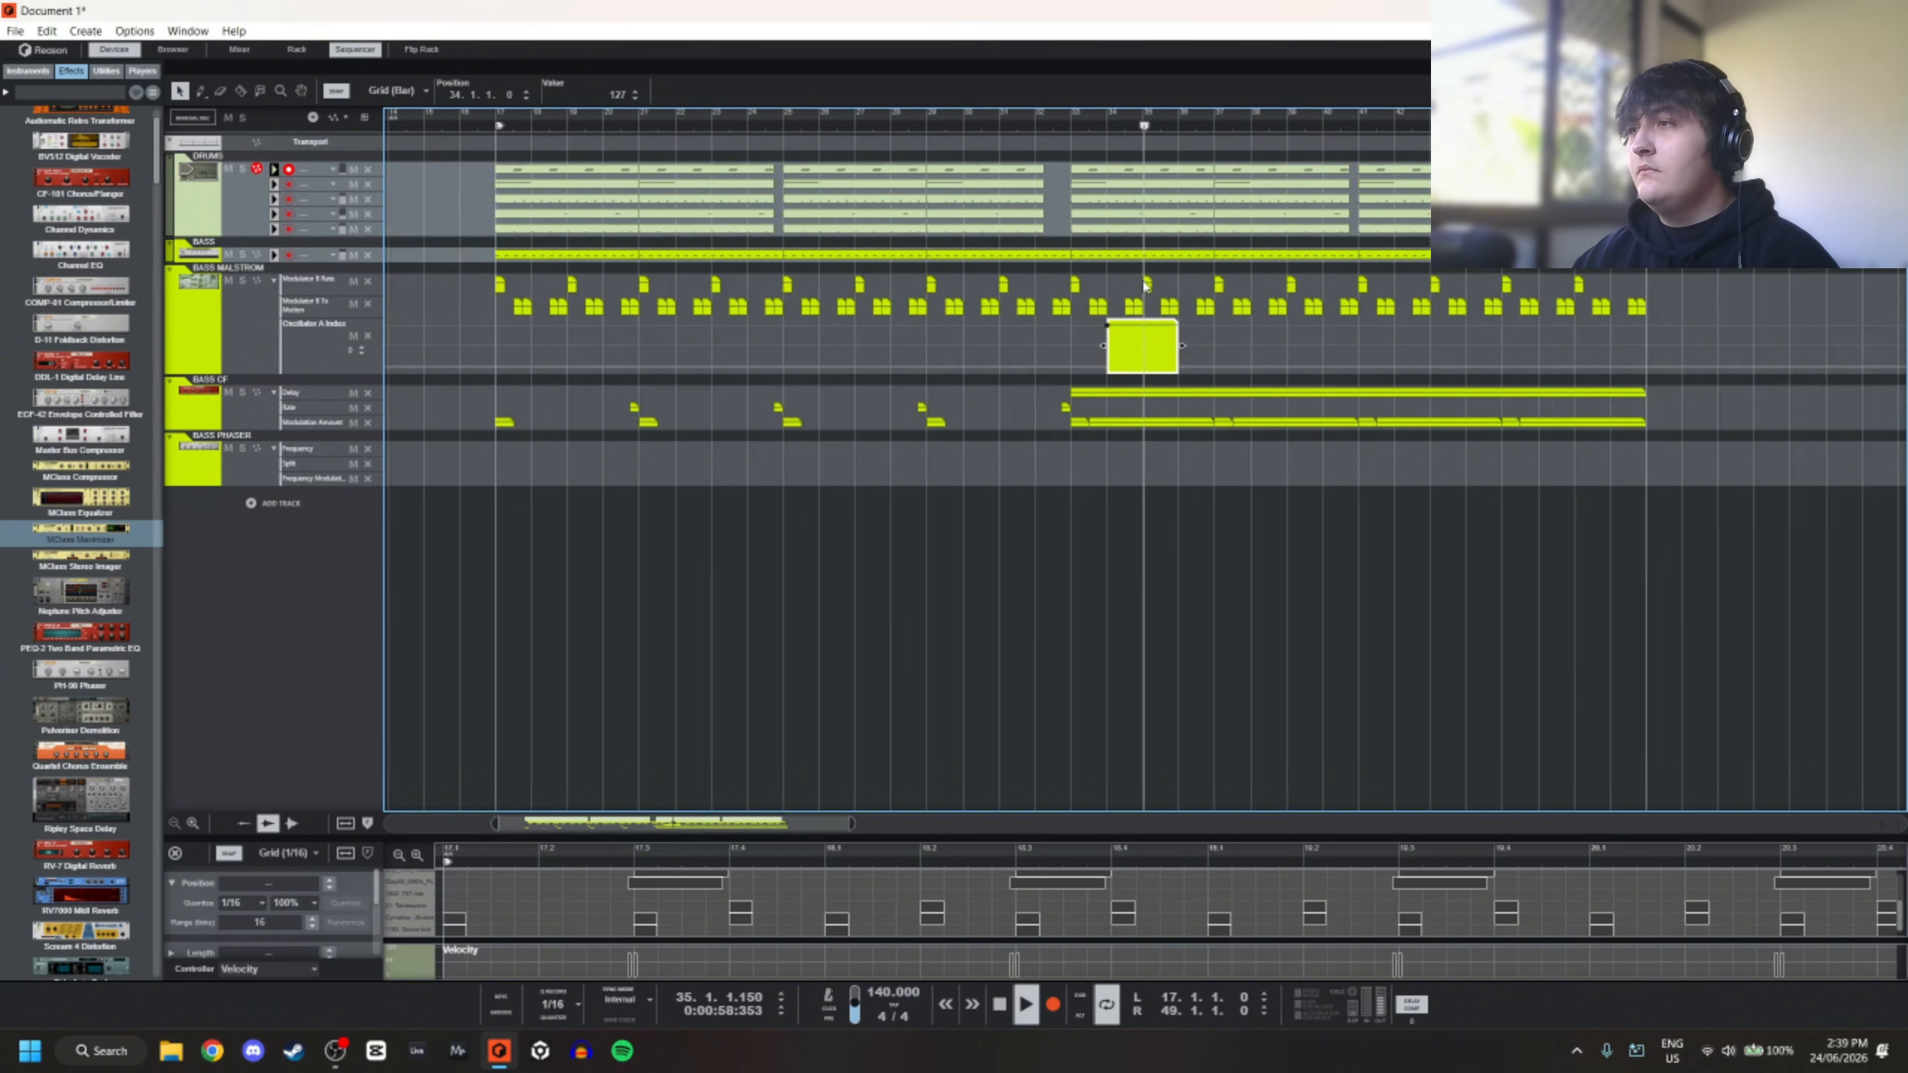
click(1101, 279)
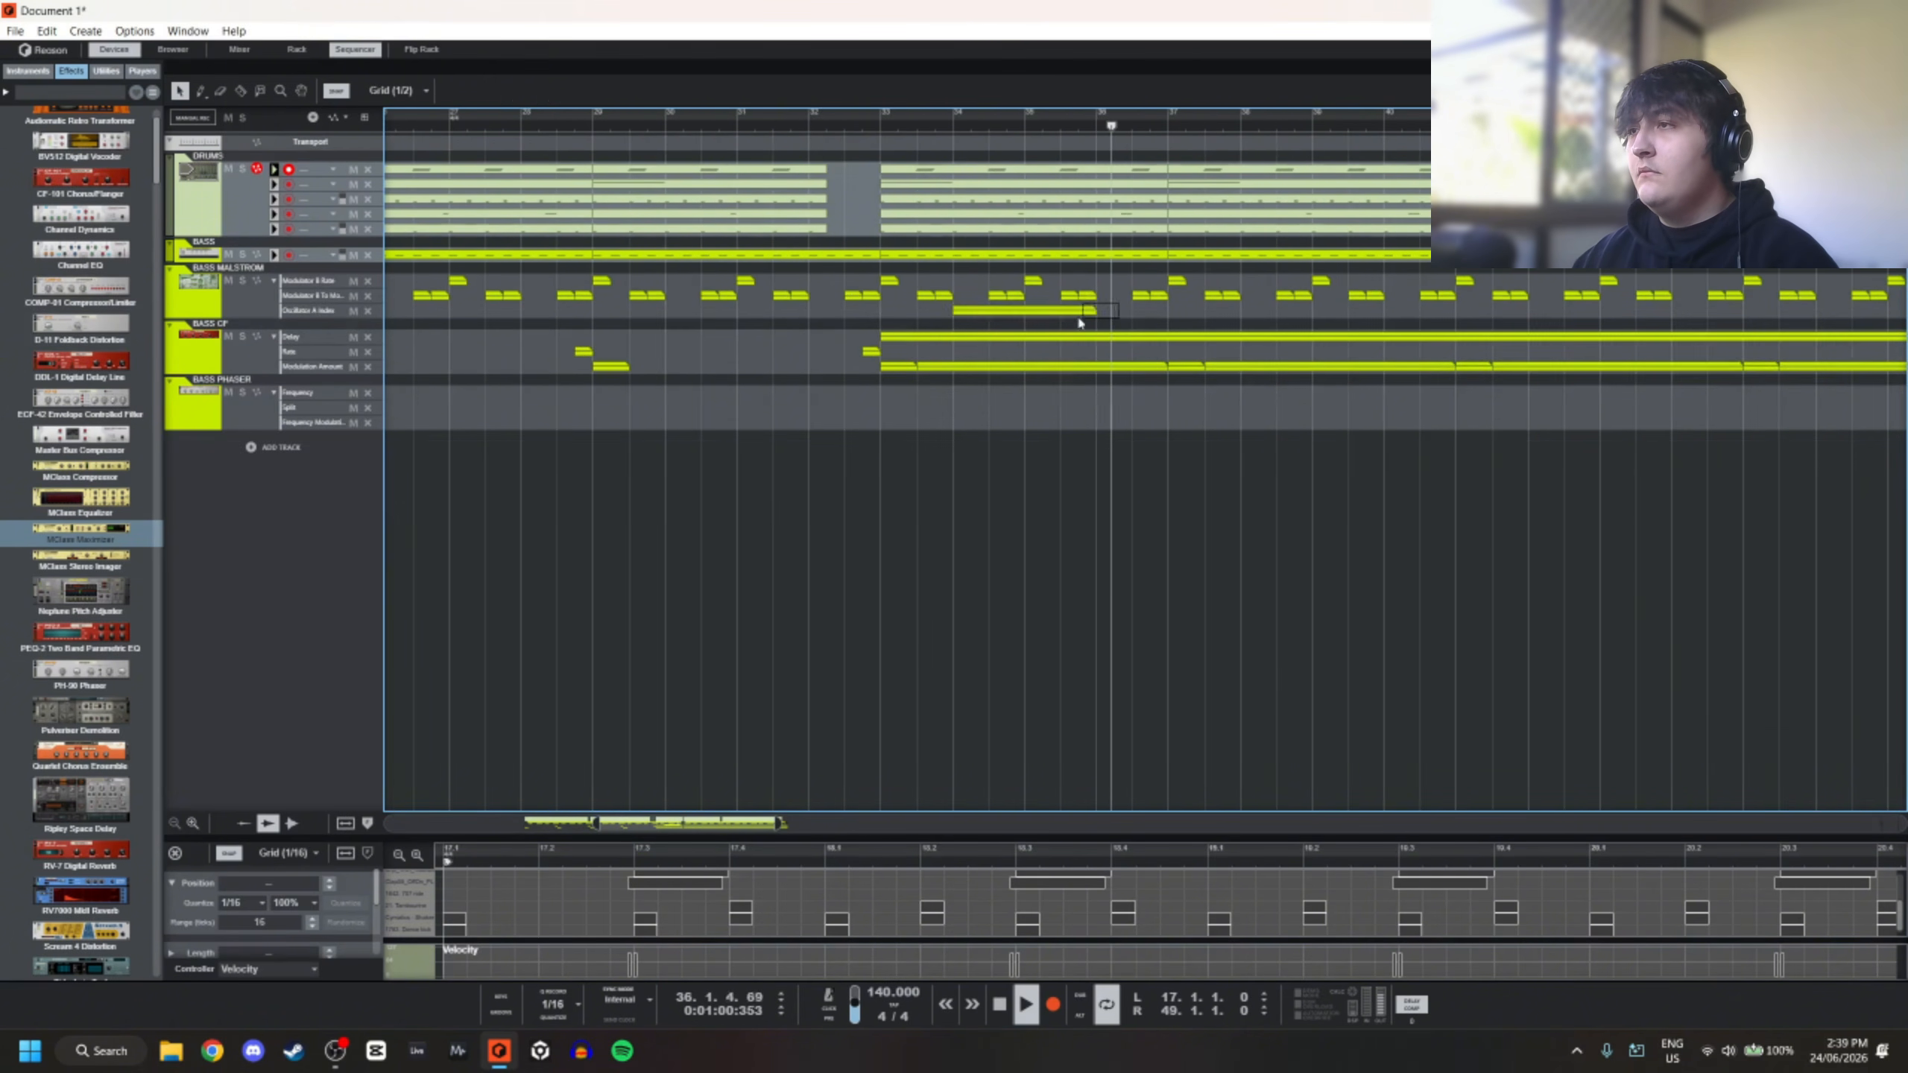
scroll(1079, 323, down, 3)
scroll(1120, 319, up, 3)
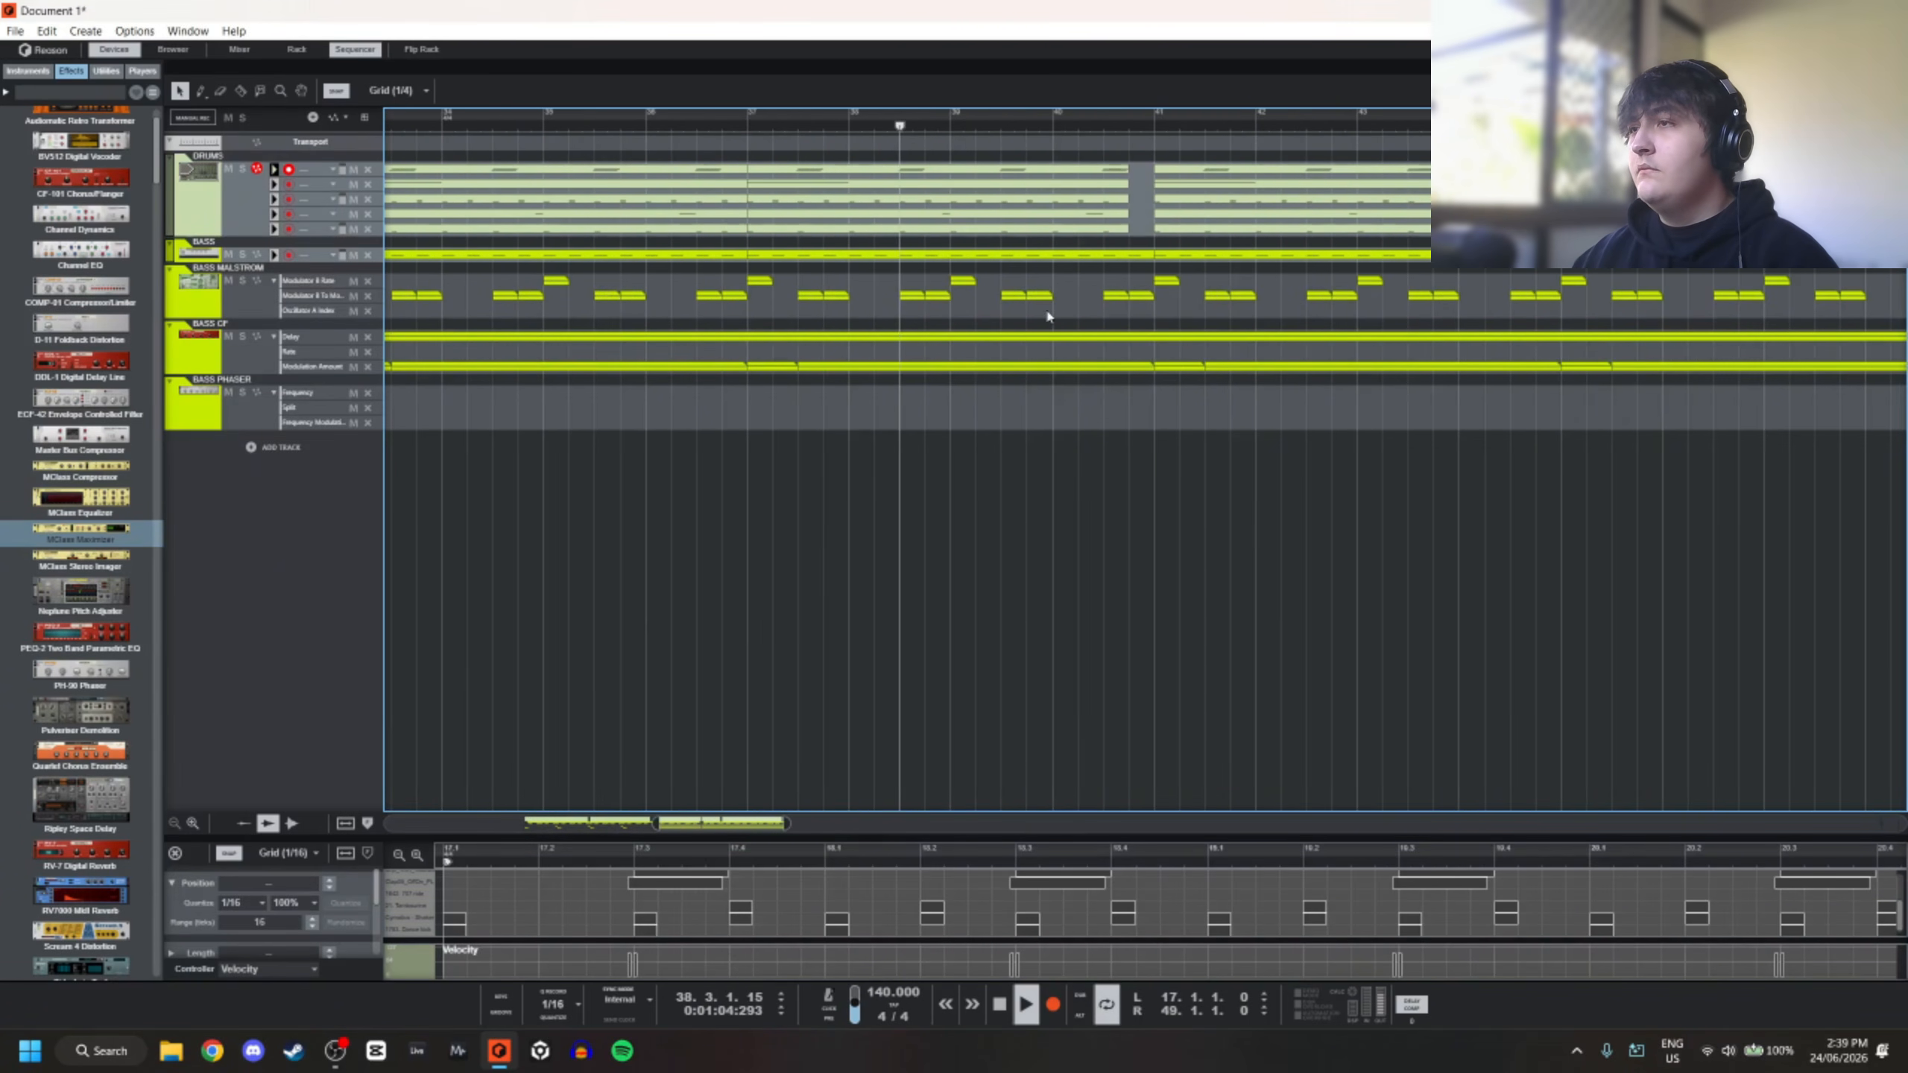
Try out a short Oscillator A Index automation clip at bar 39 beat 4 with a value of 127 and delete it
double_click(1039, 296)
double_click(1043, 363)
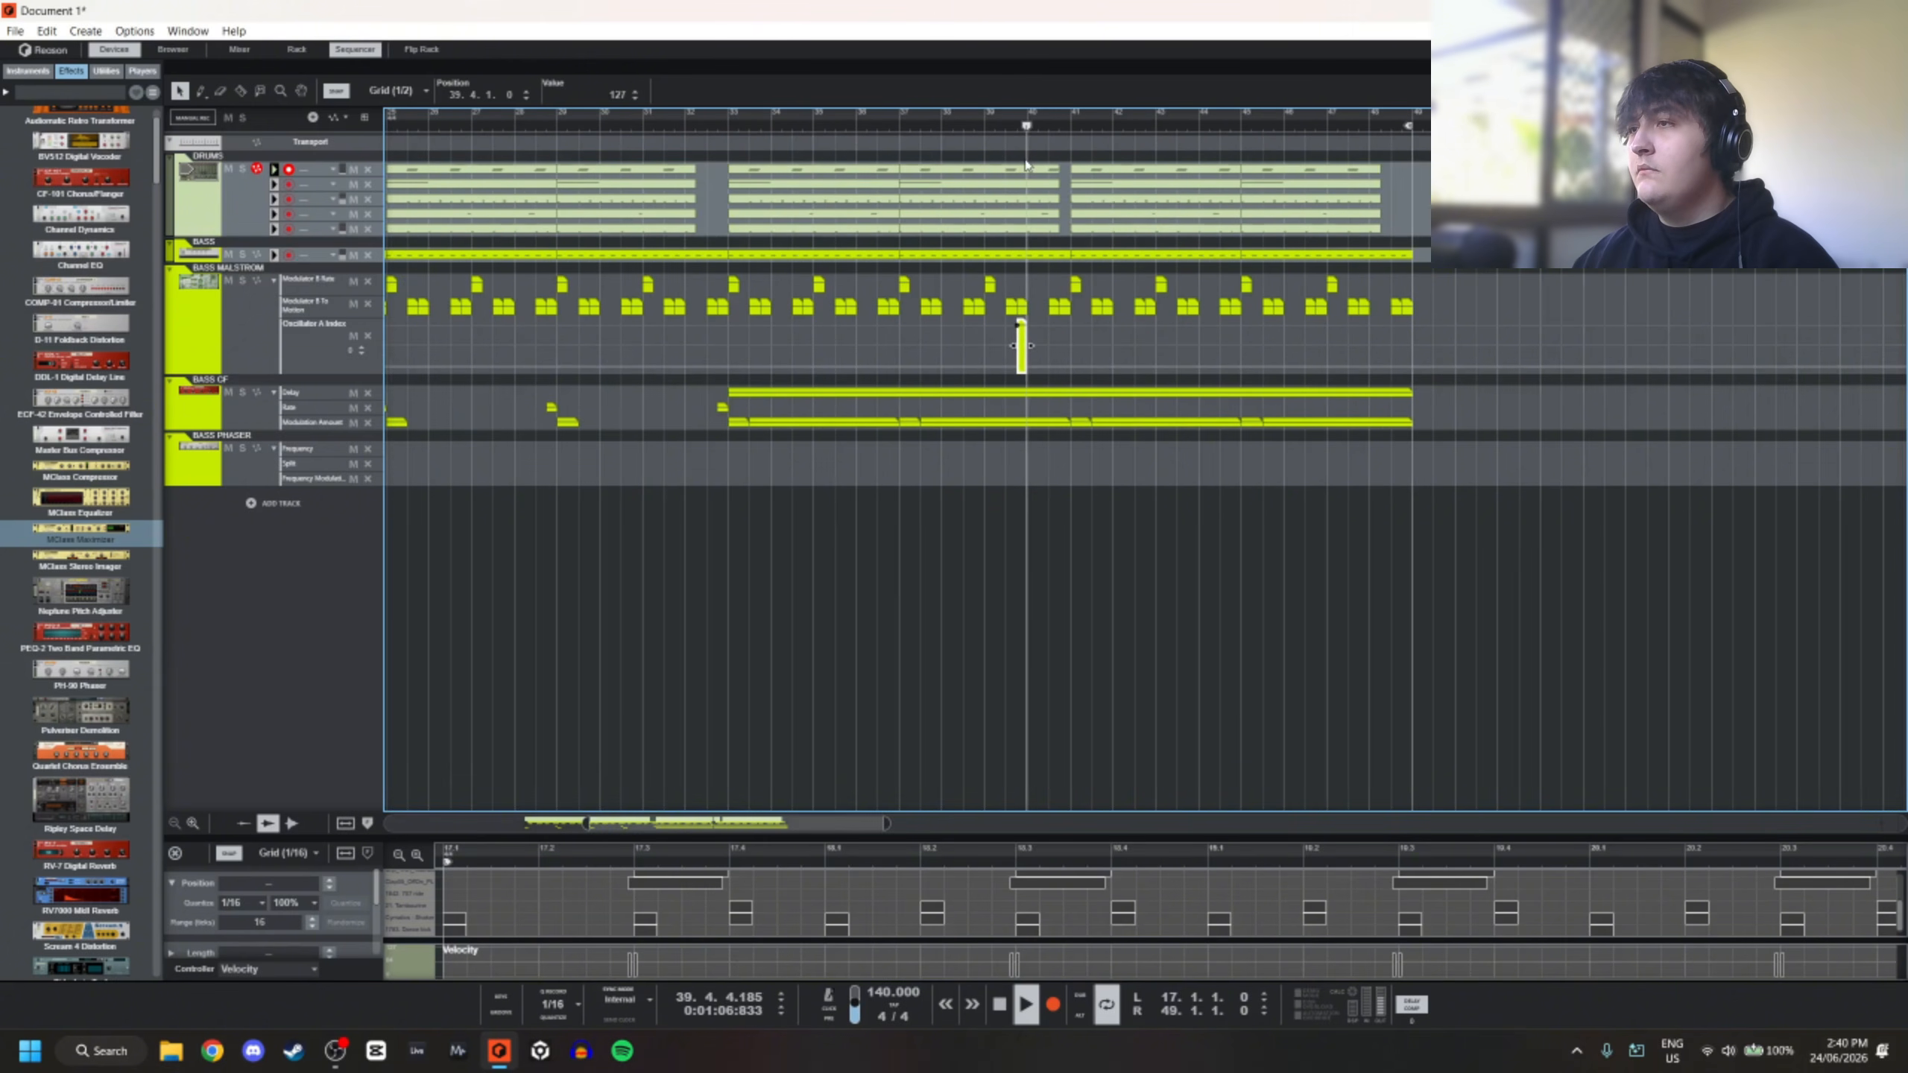
double_click(1038, 346)
scroll(1020, 312, down, 5)
drag(1070, 307, 1027, 314)
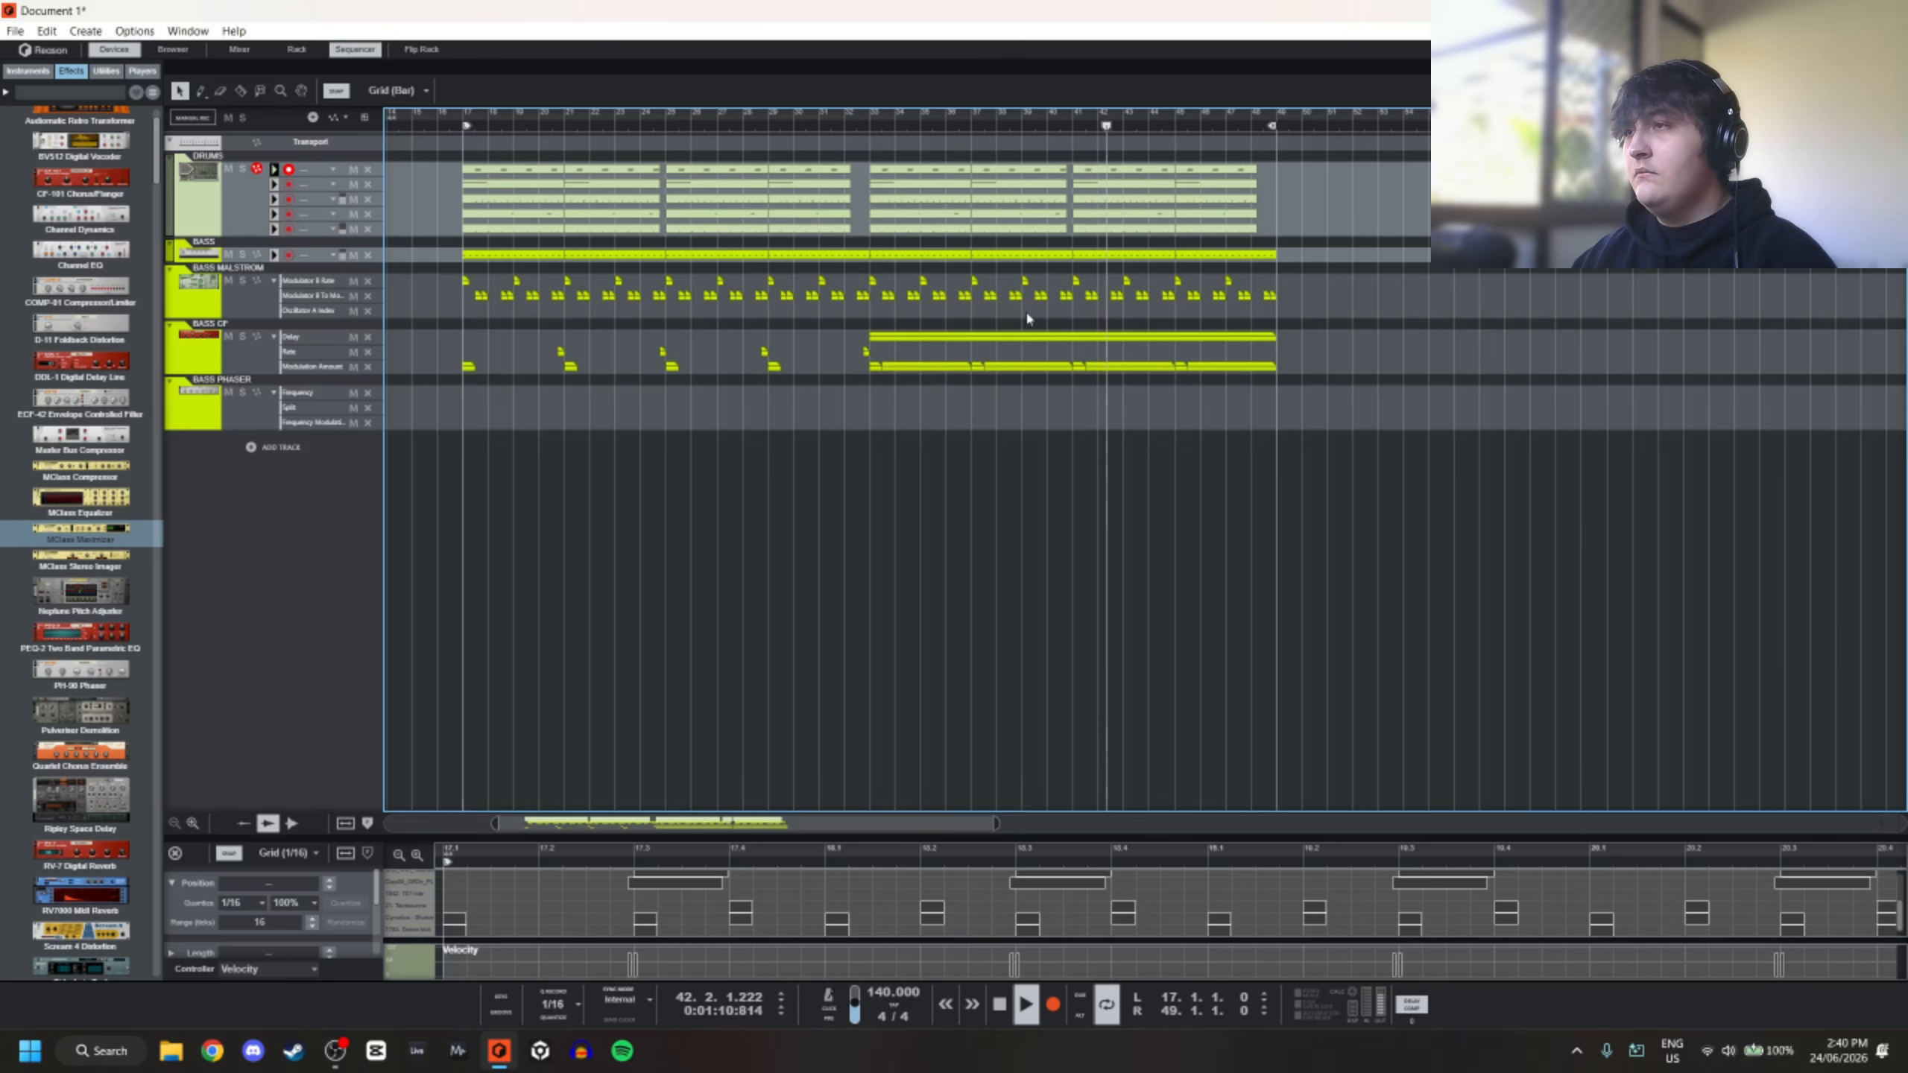
Copy all drum, bass and bass automation clips of bars 17 to 32 to bar 49
scroll(1022, 316, down, 3)
scroll(698, 329, up, 1)
scroll(697, 328, down, 3)
scroll(484, 352, up, 2)
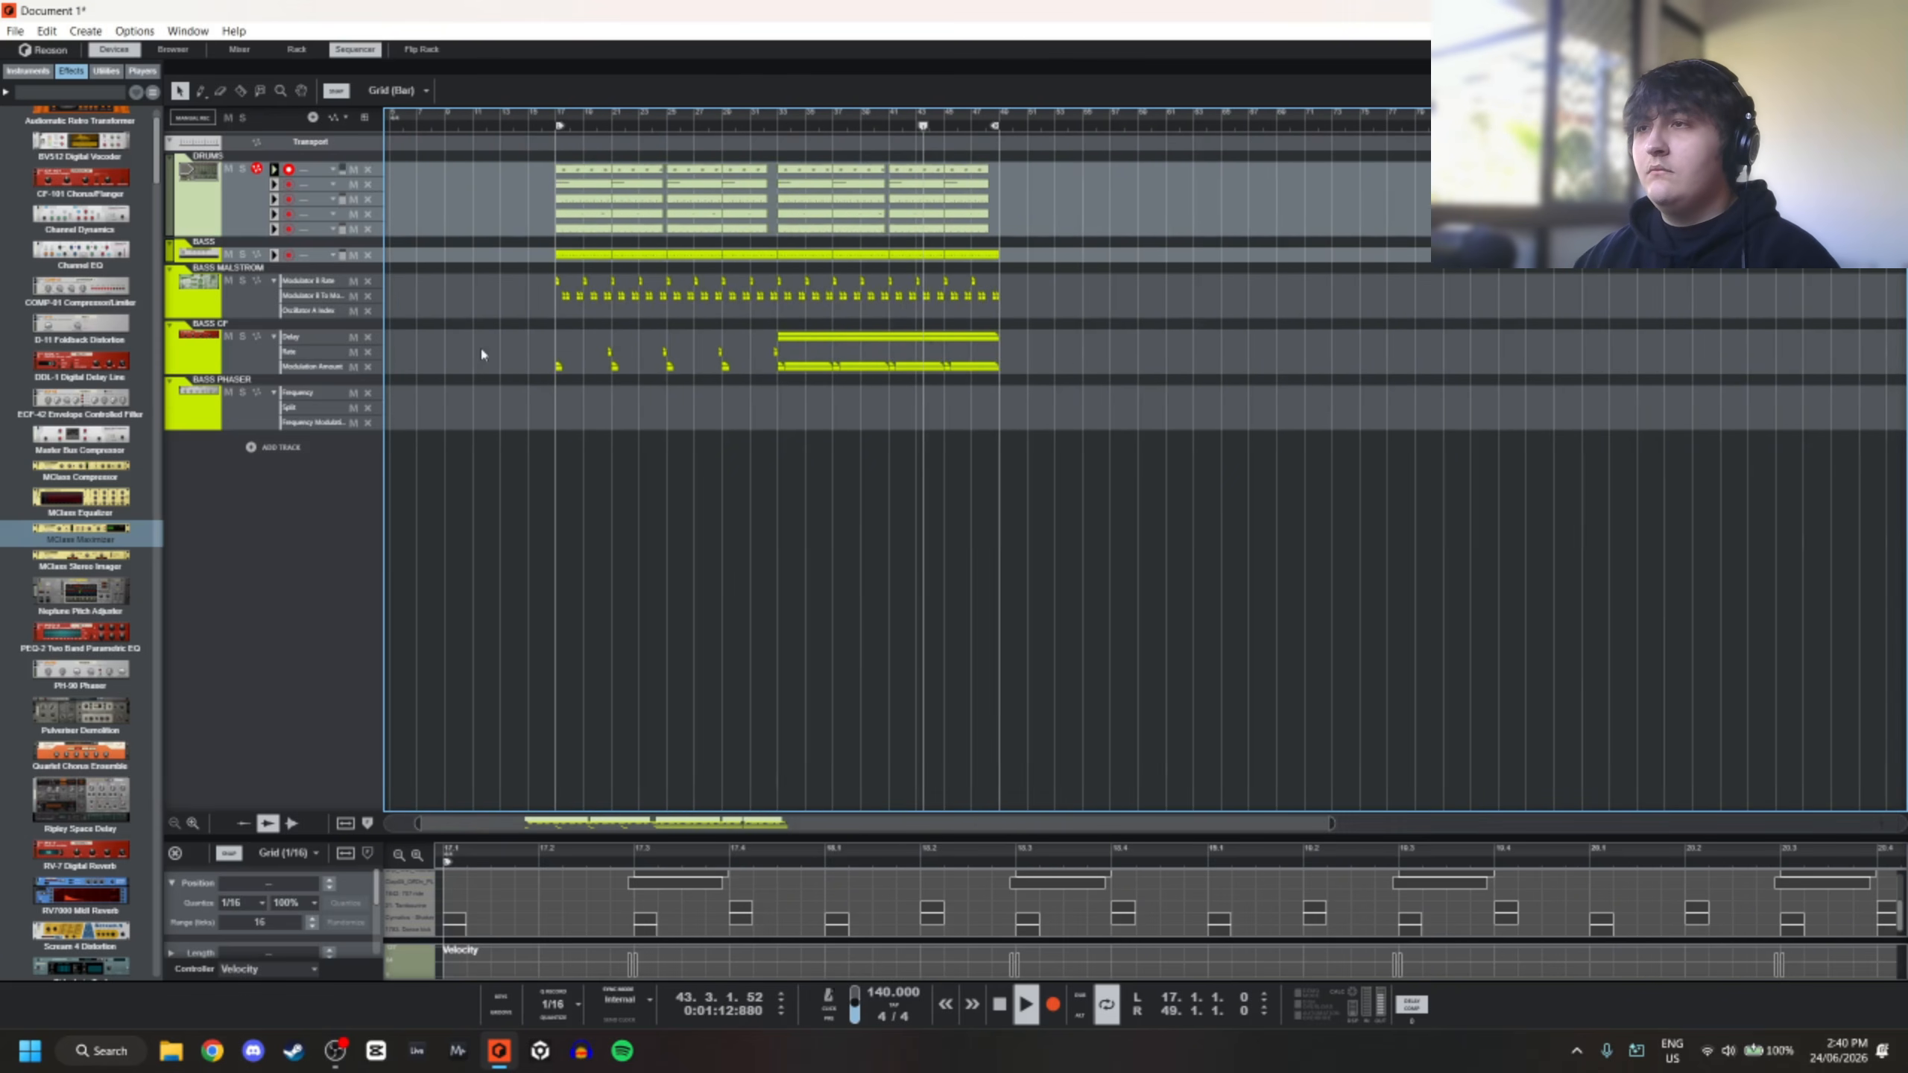
scroll(571, 393, up, 1)
scroll(570, 394, down, 2)
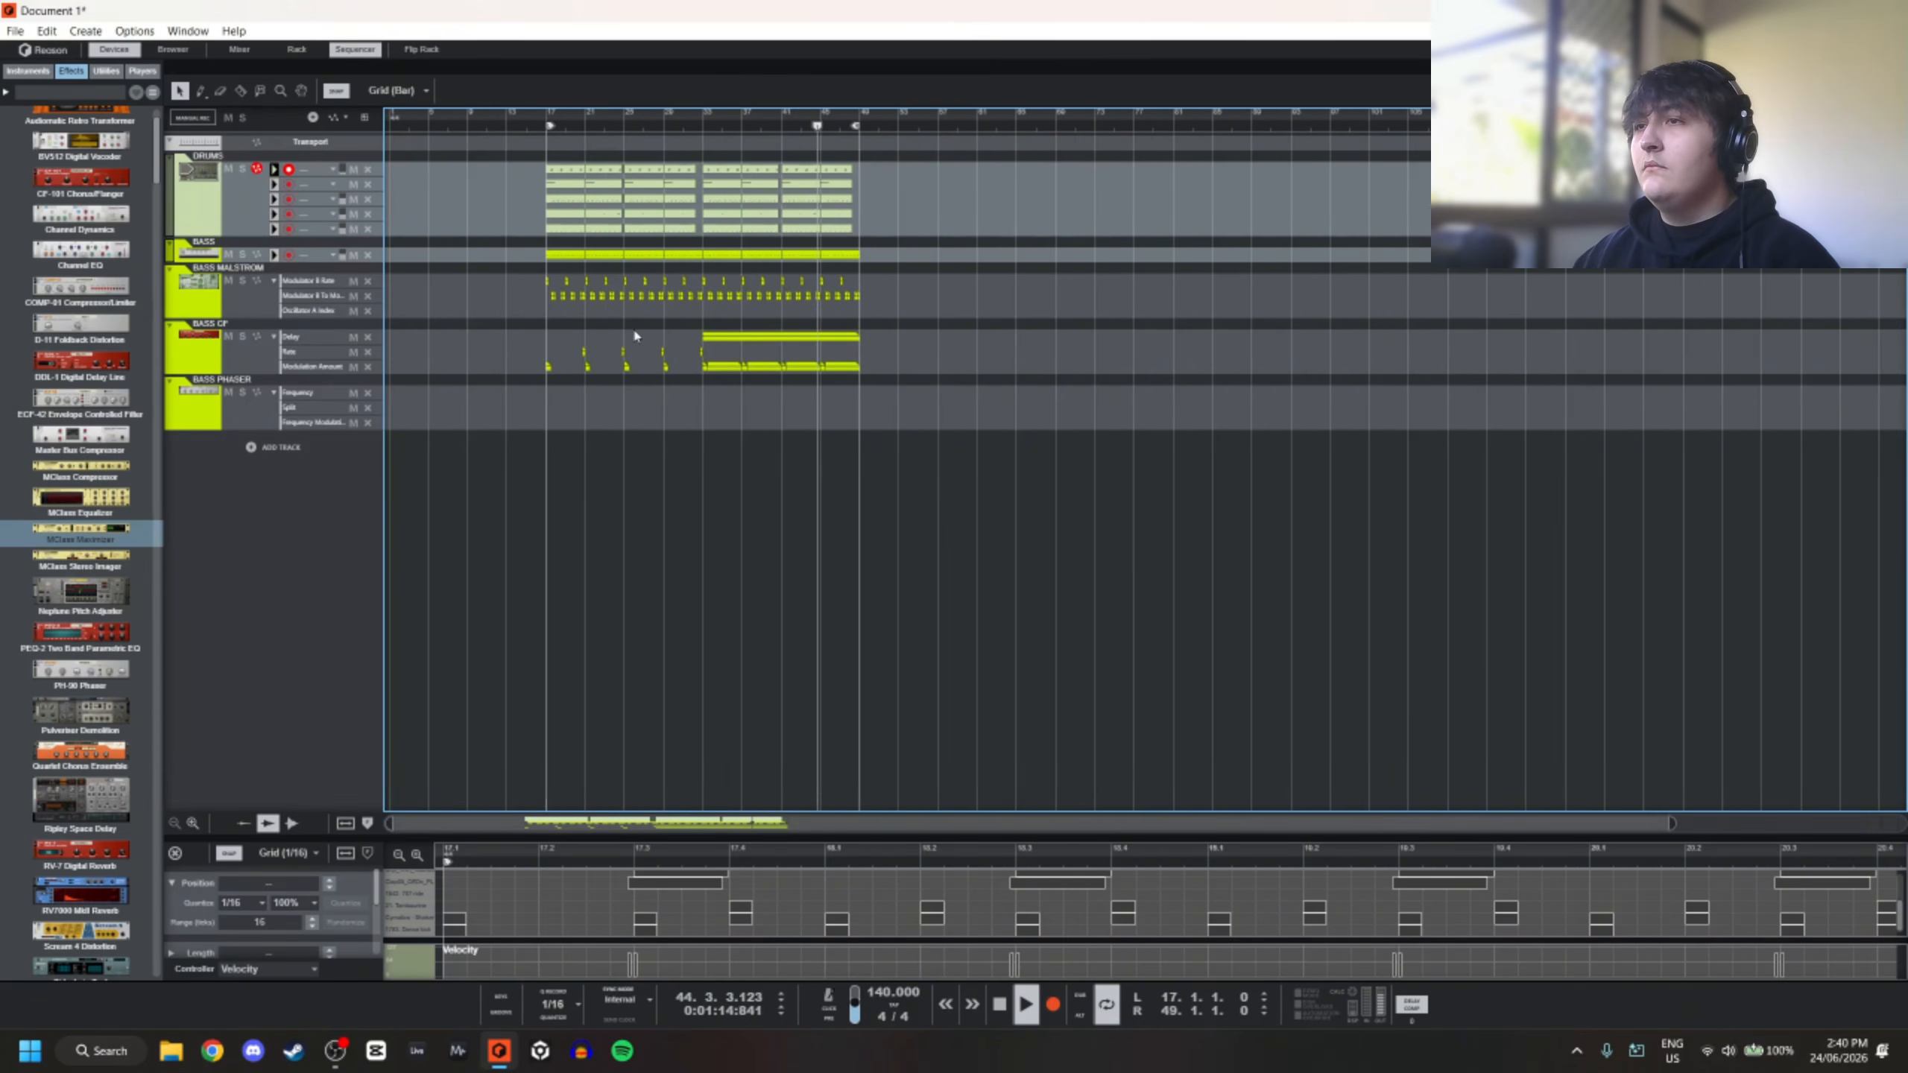
scroll(635, 336, up, 2)
drag(444, 161, 807, 379)
key(ctrl+d)
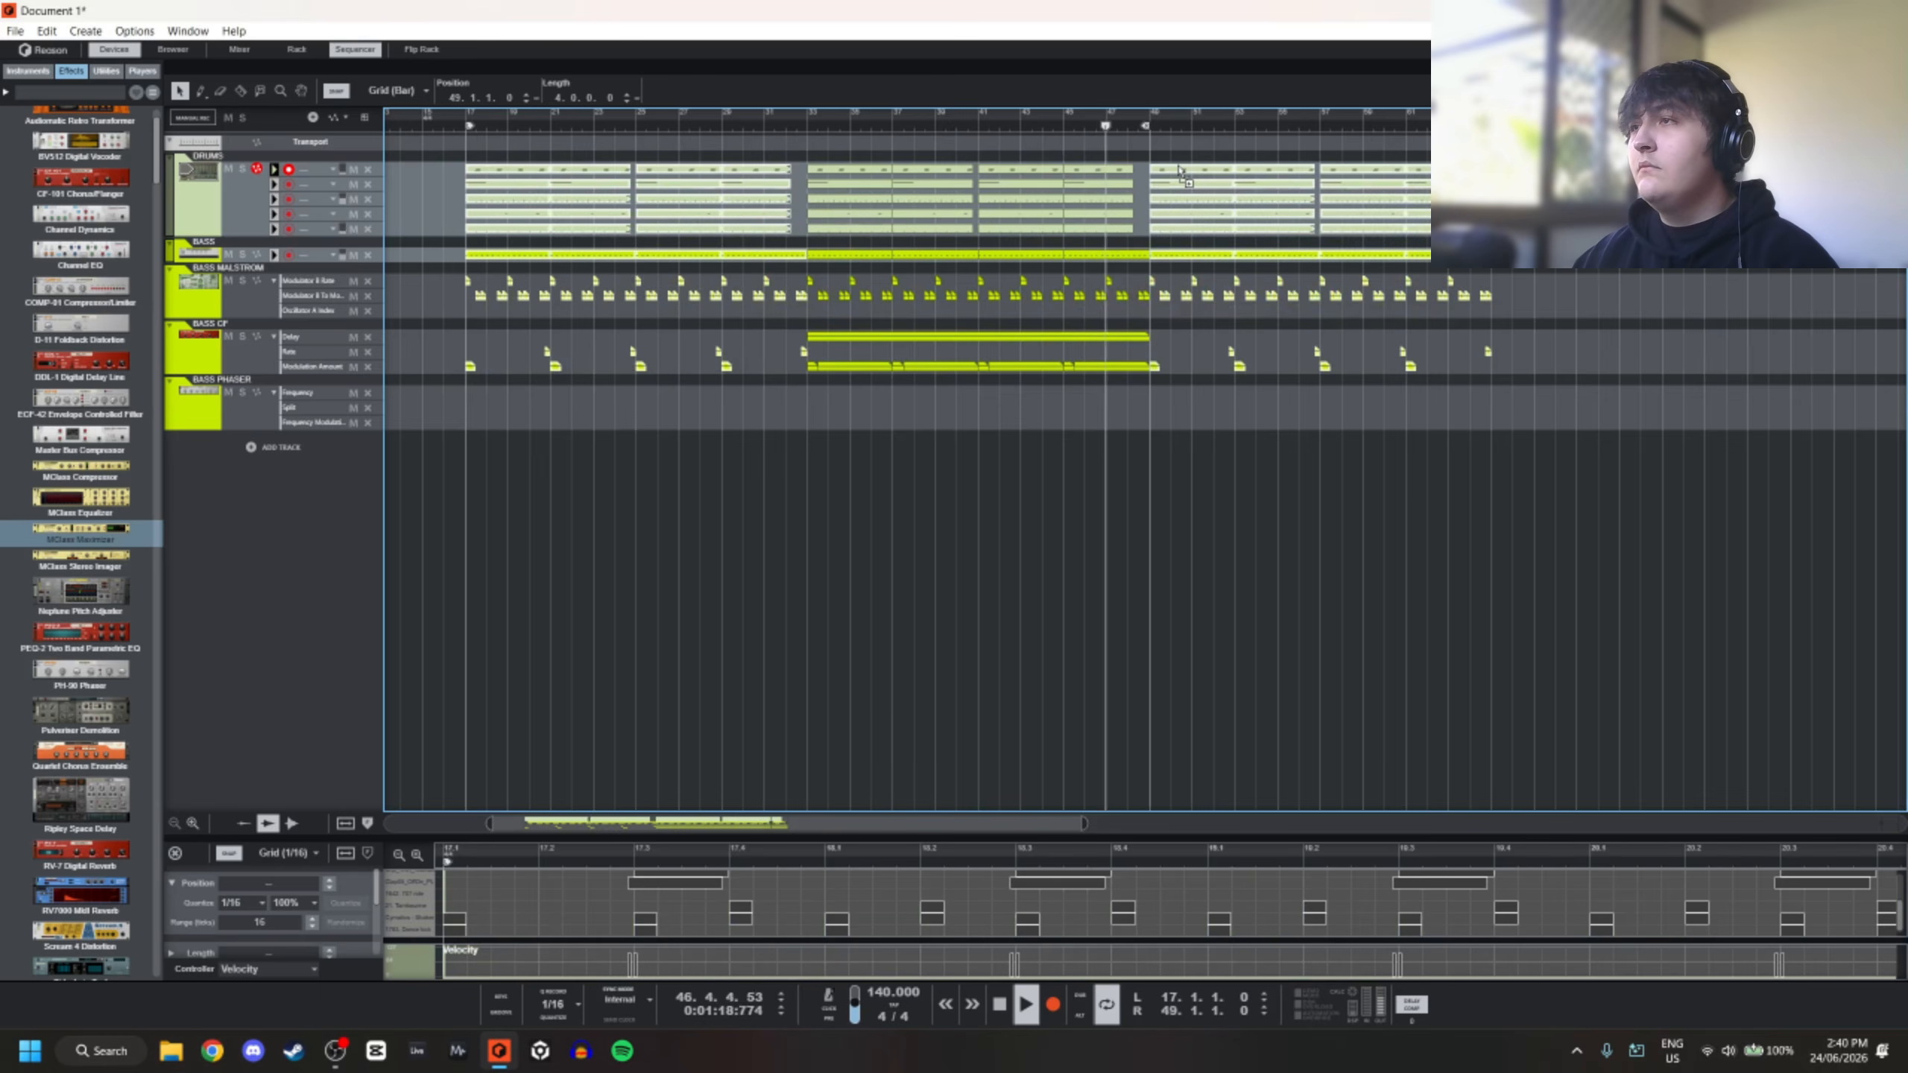
Extend the loop range to end at bar 65
drag(1448, 125, 1492, 125)
click(1589, 375)
scroll(1294, 331, up, 2)
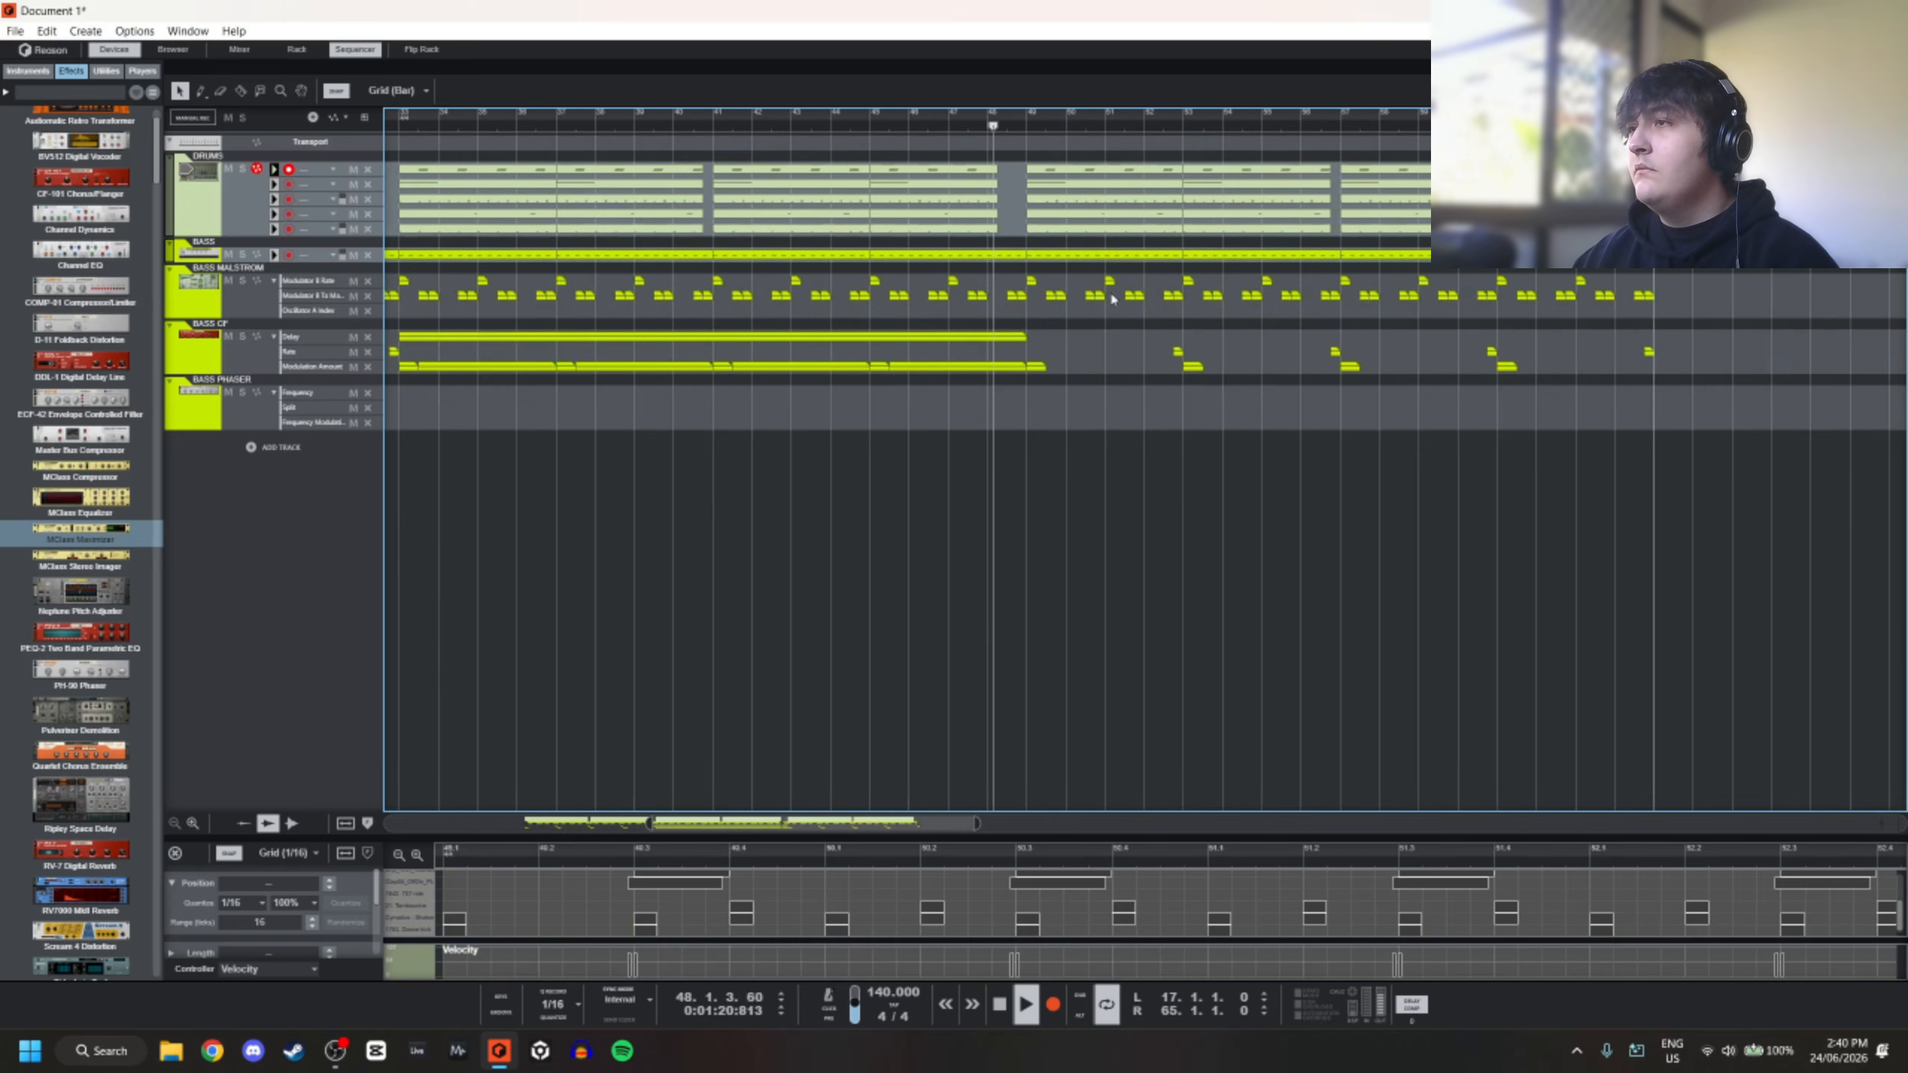
Delete the Modulator B Rate clips after the one at bar 49 and stretch that clip across bars 49 to 64
drag(1093, 290, 1705, 275)
key(Delete)
click(1041, 281)
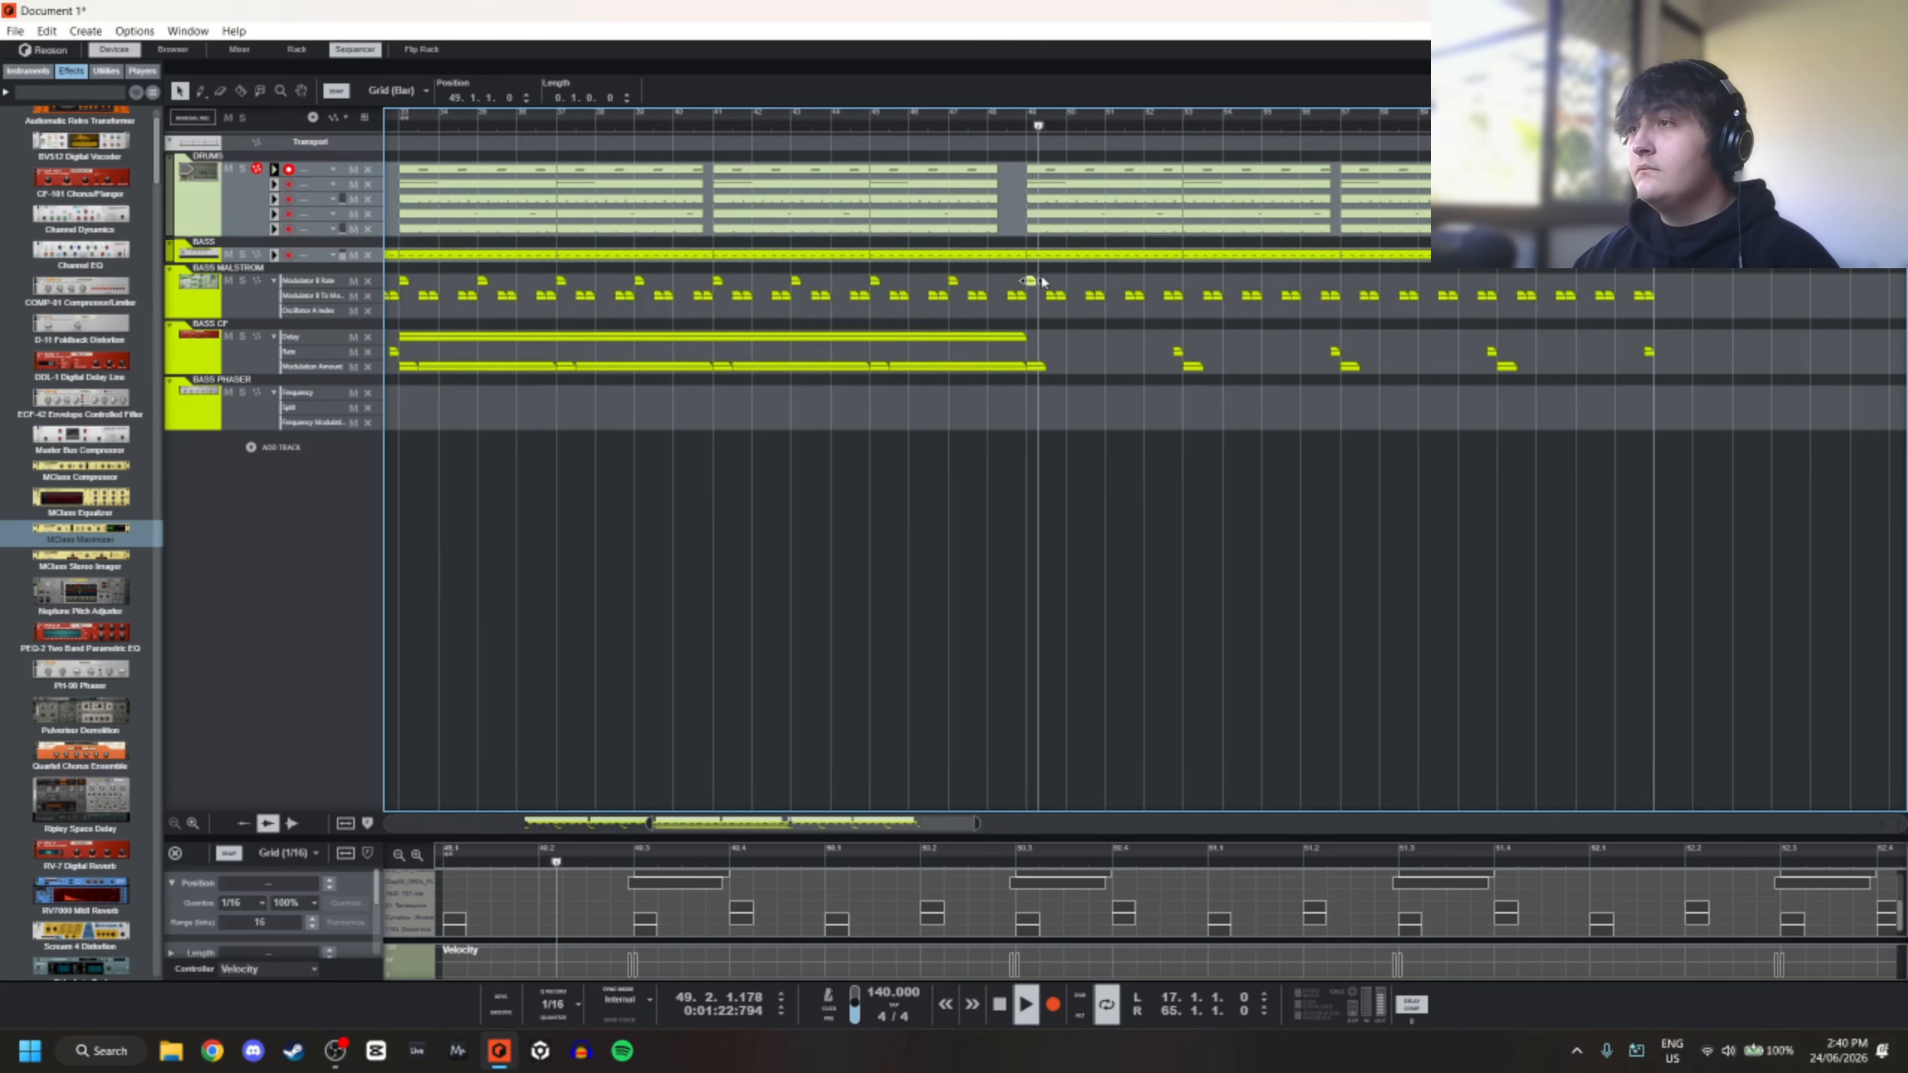
drag(1040, 281, 1658, 280)
click(1703, 275)
scroll(1581, 308, down, 4)
scroll(1594, 311, up, 5)
scroll(1164, 300, up, 2)
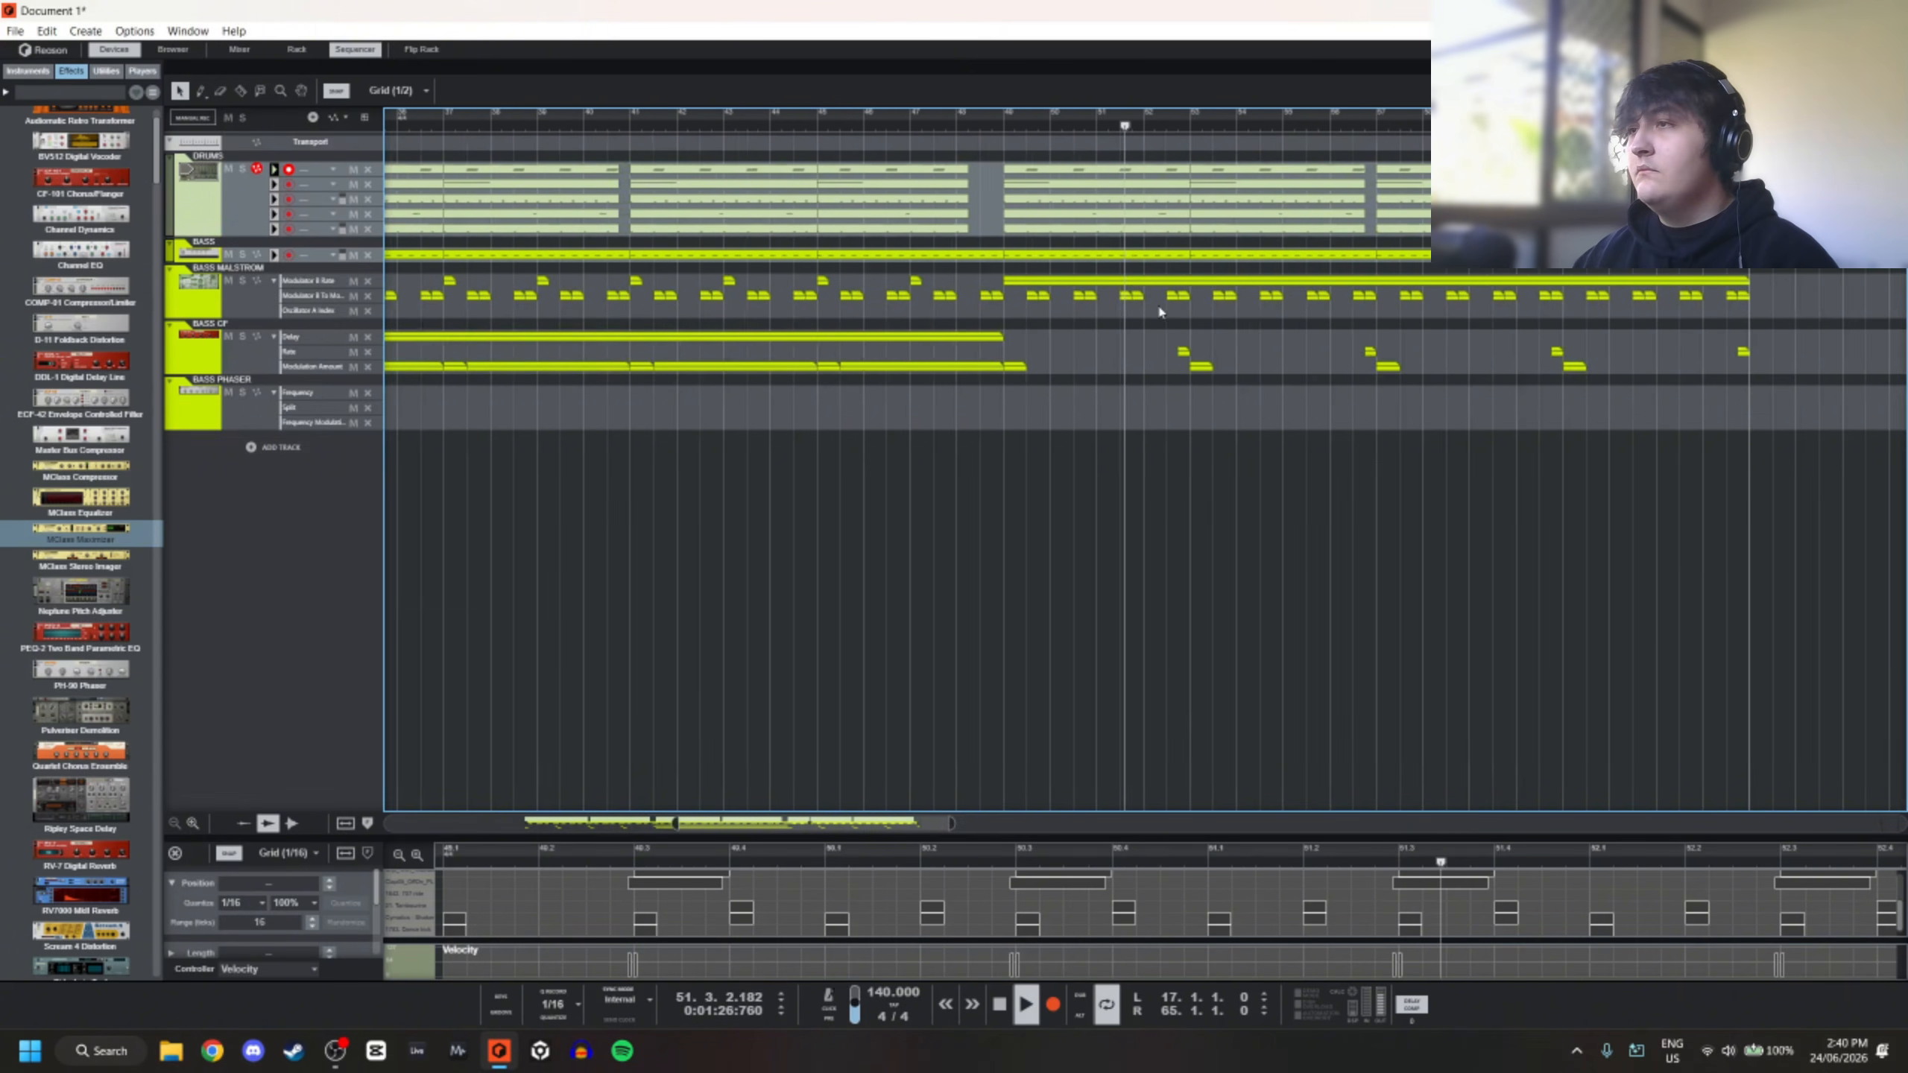
scroll(1066, 292, down, 2)
scroll(748, 303, up, 3)
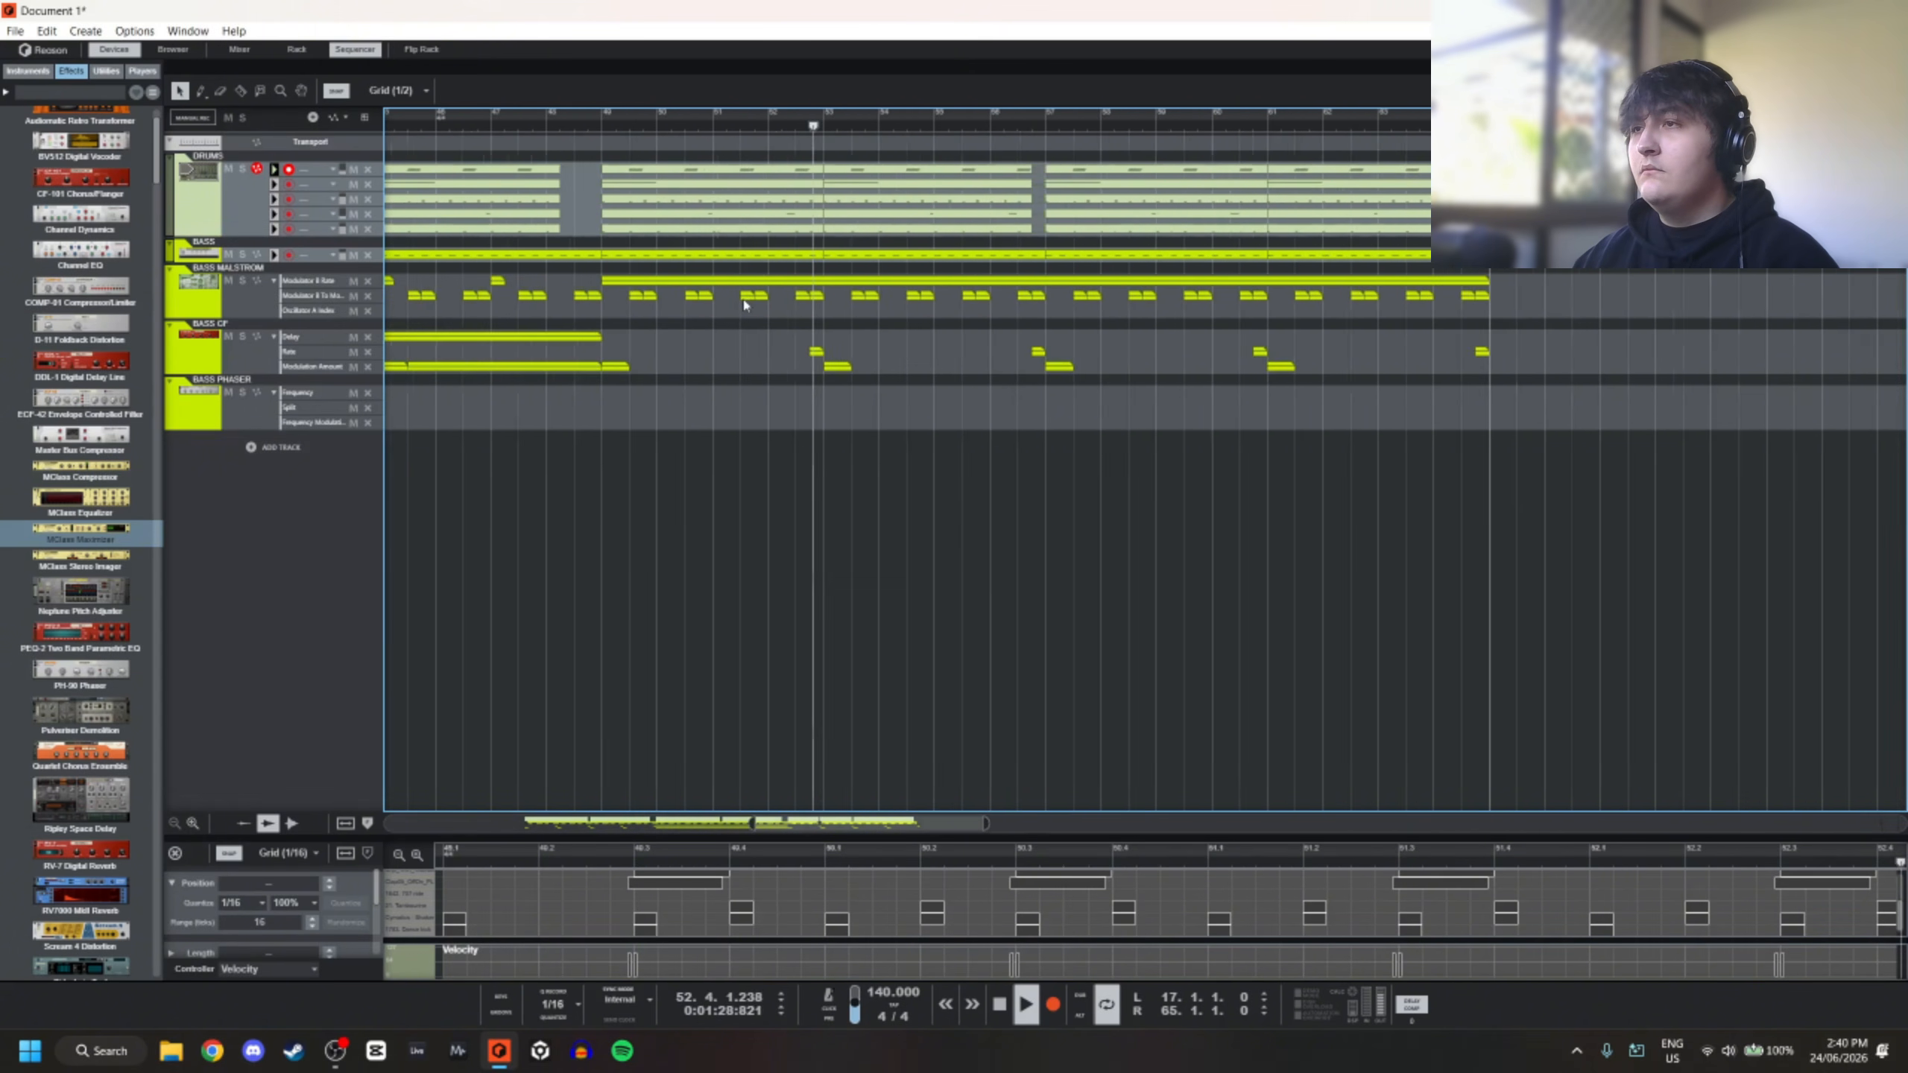
Replace the beat 3 Modulator B To Motion clip of bar 49 with a one-beat clip on beat 2
double_click(607, 296)
key(Escape)
click(617, 312)
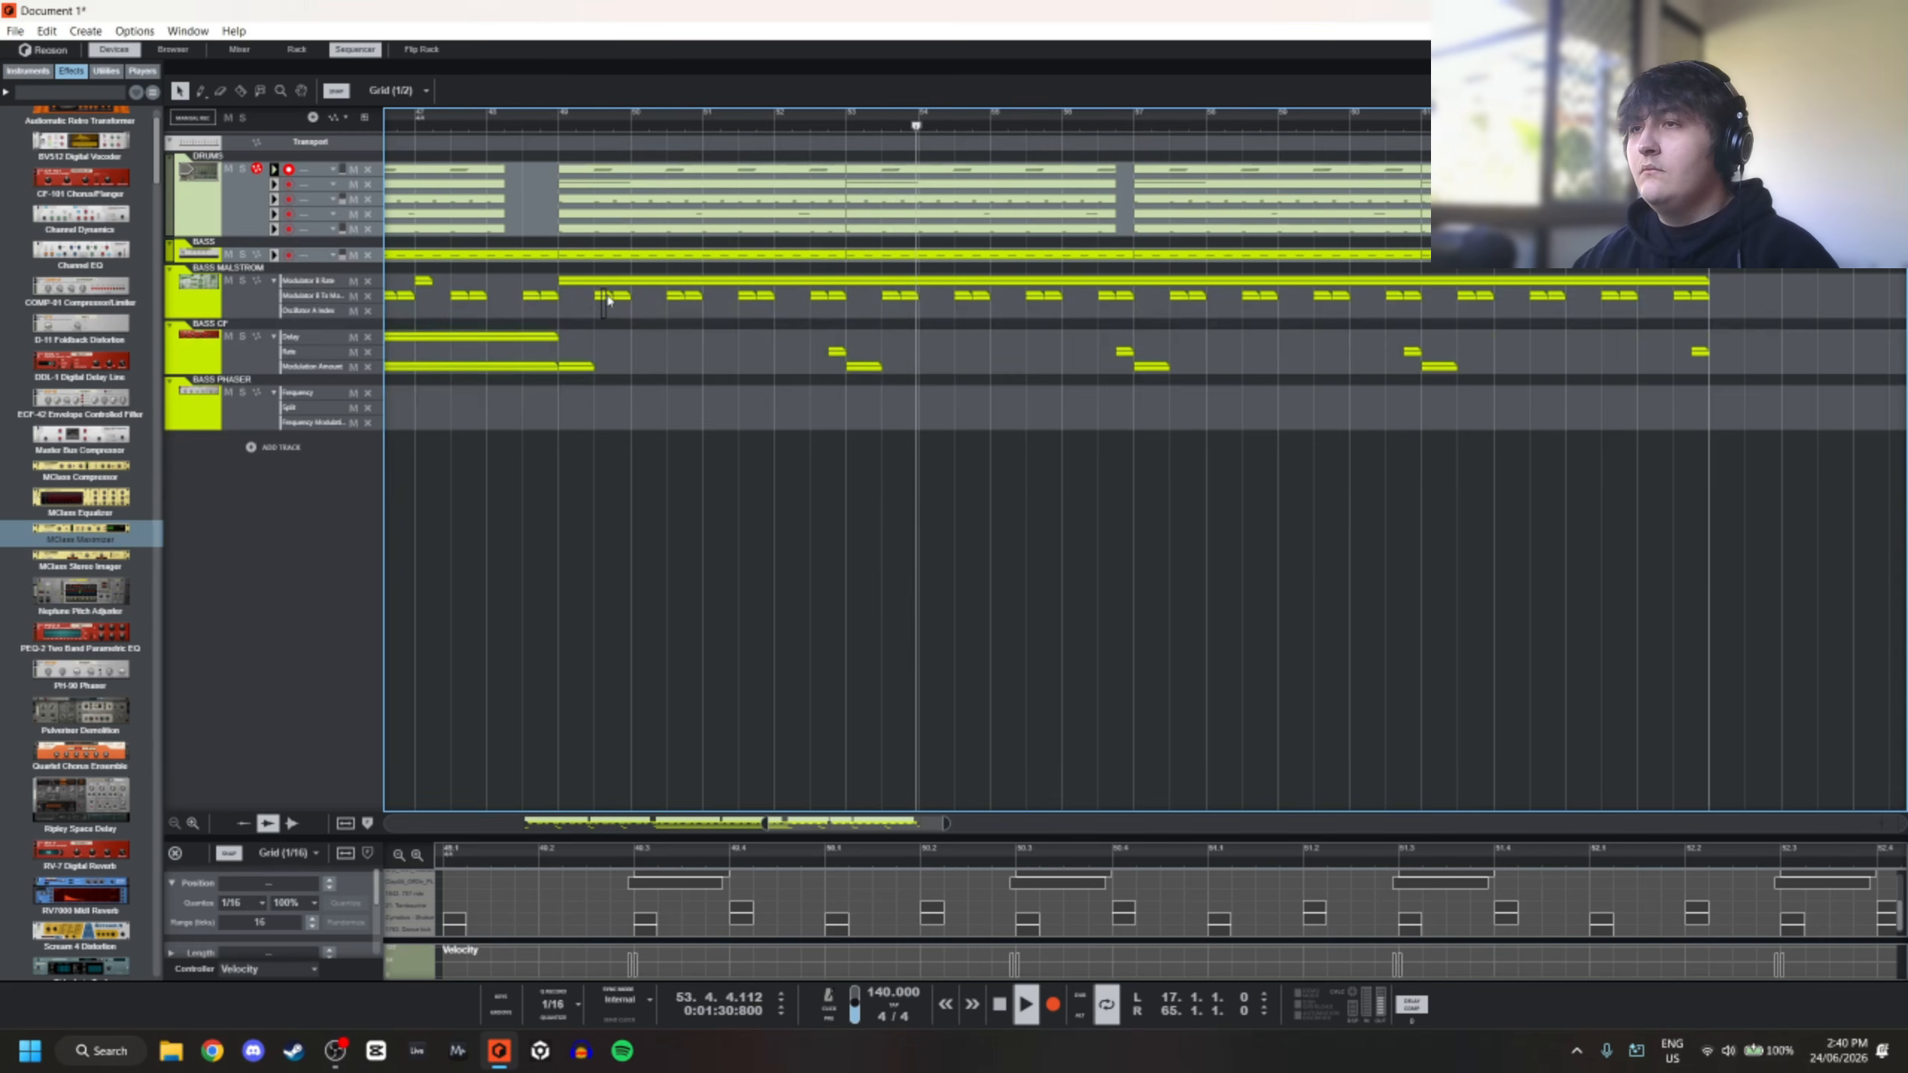
key(space)
scroll(808, 172, down, 3)
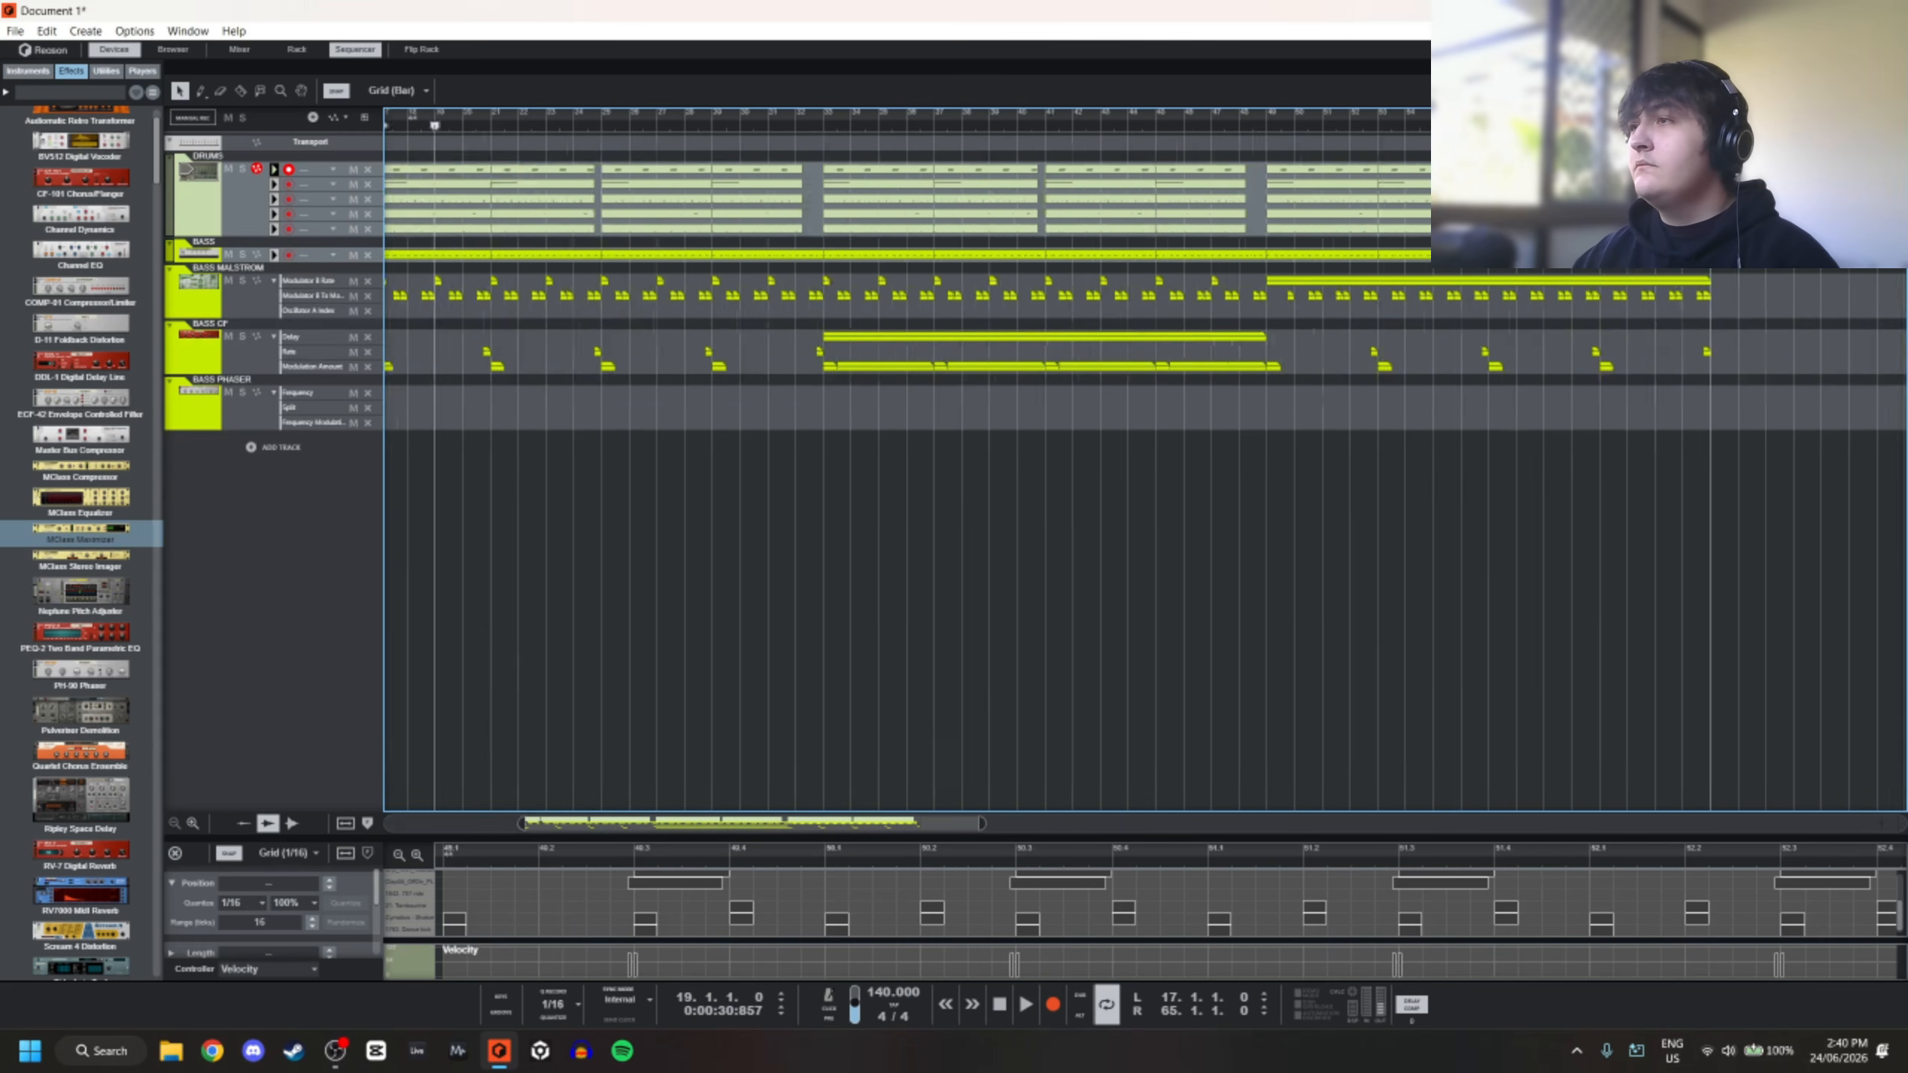
scroll(1151, 133, up, 3)
key(space)
click(976, 295)
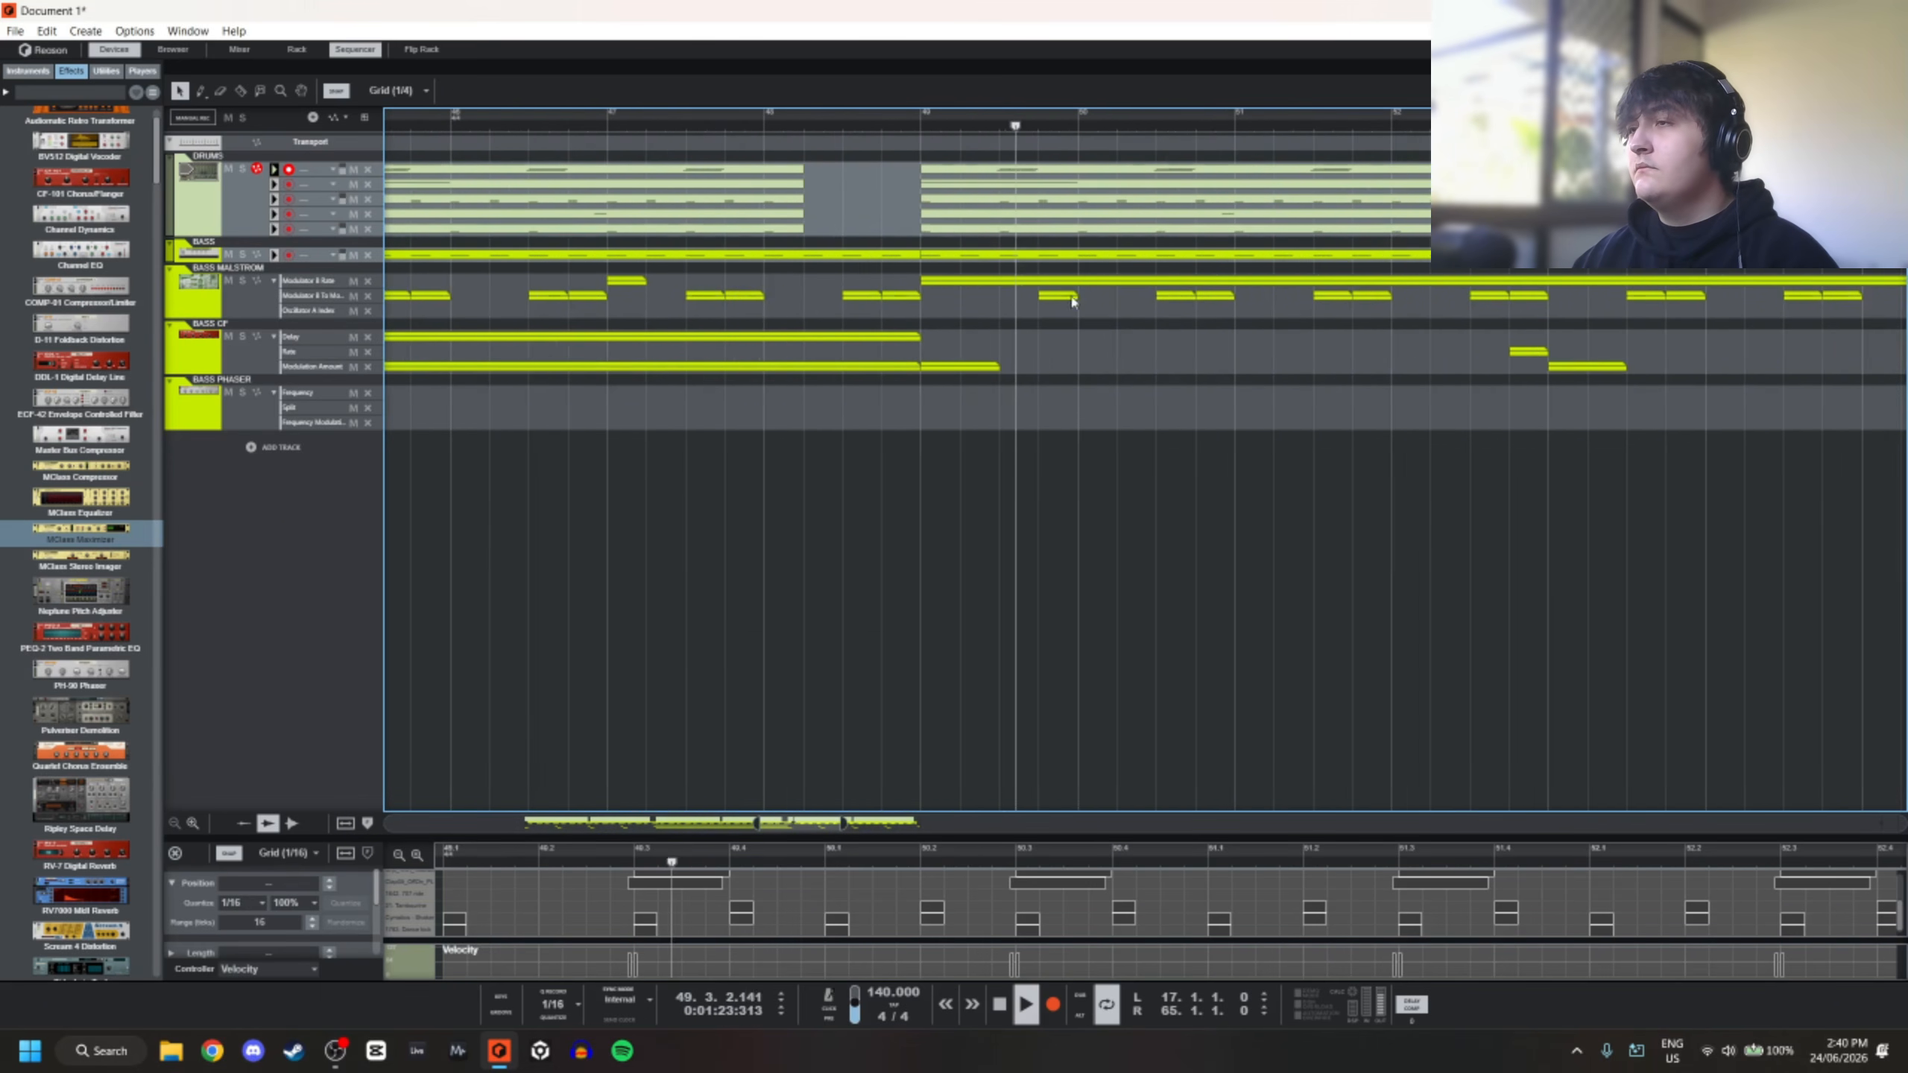
Try lower automation values down to 0 on the Modulator B To Motion clip at bar 49 beat 2 against playback
double_click(976, 296)
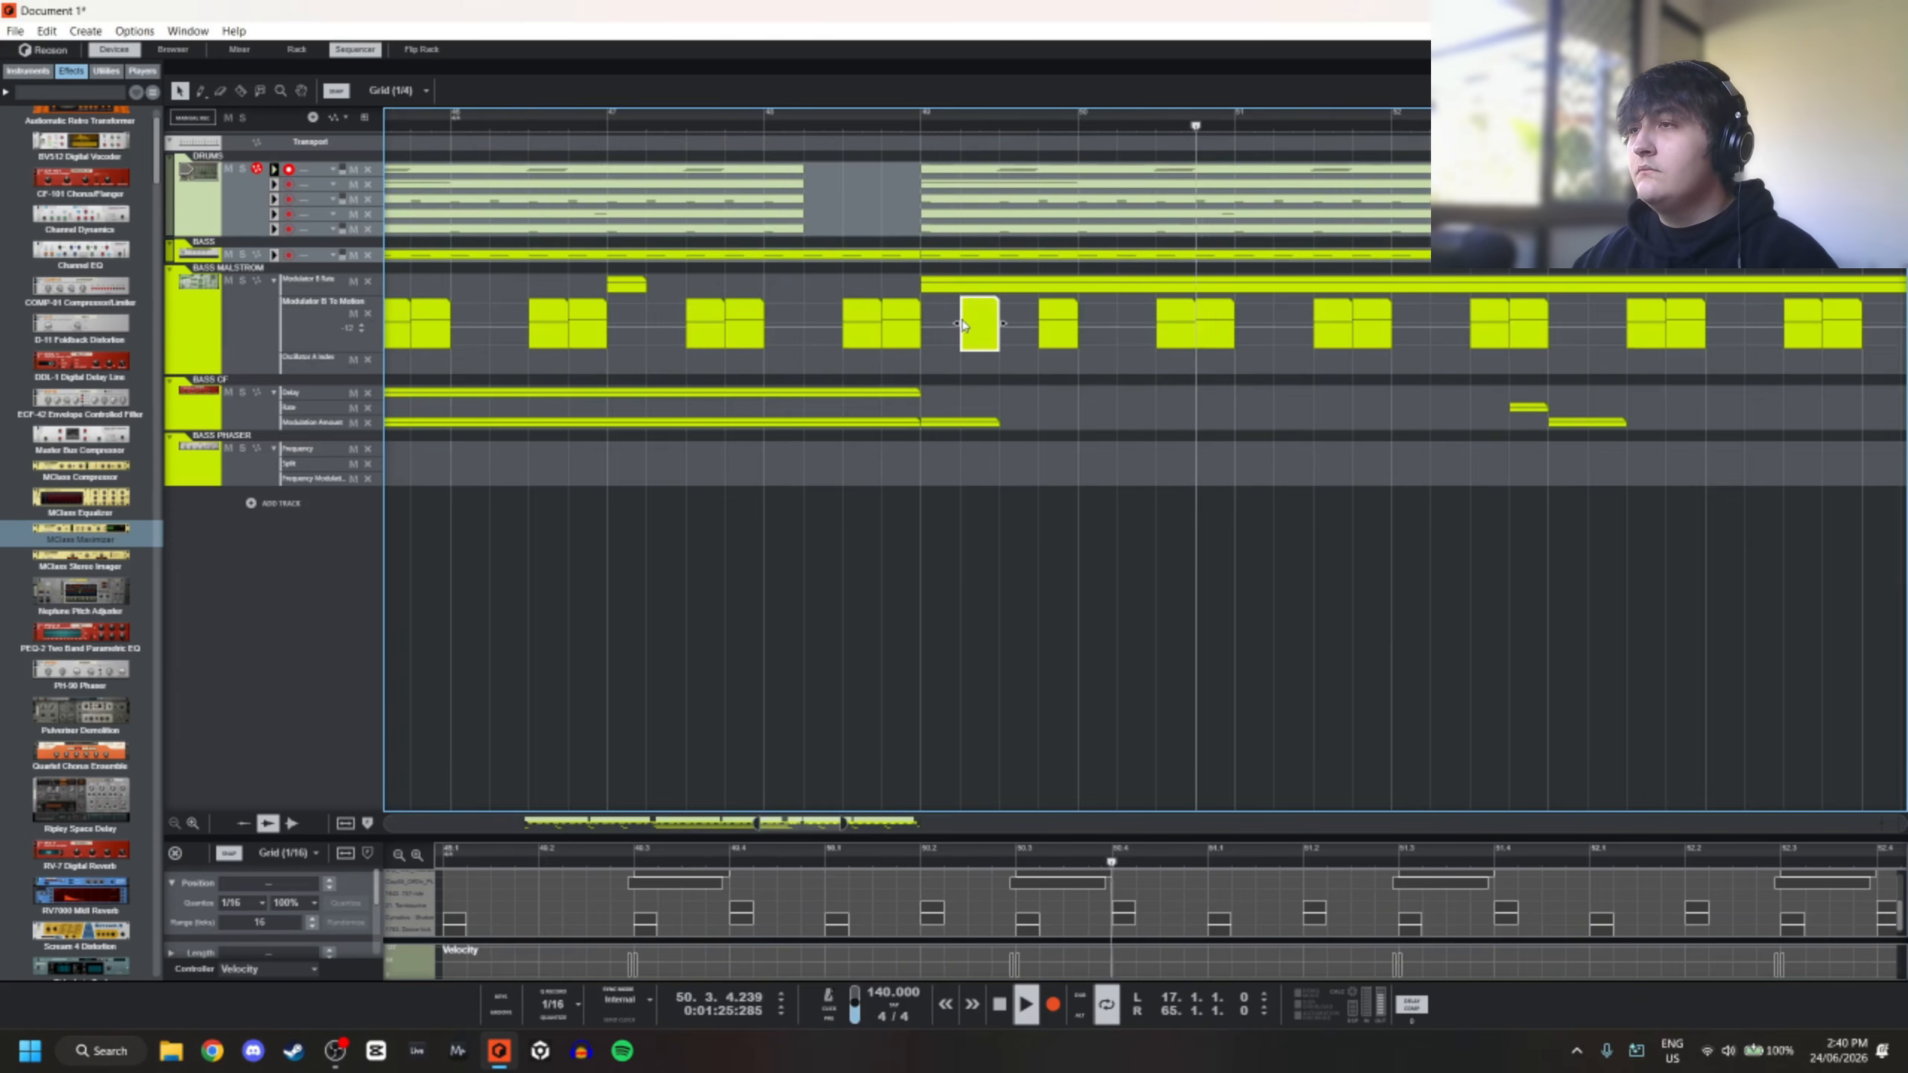
key(space)
key(space)
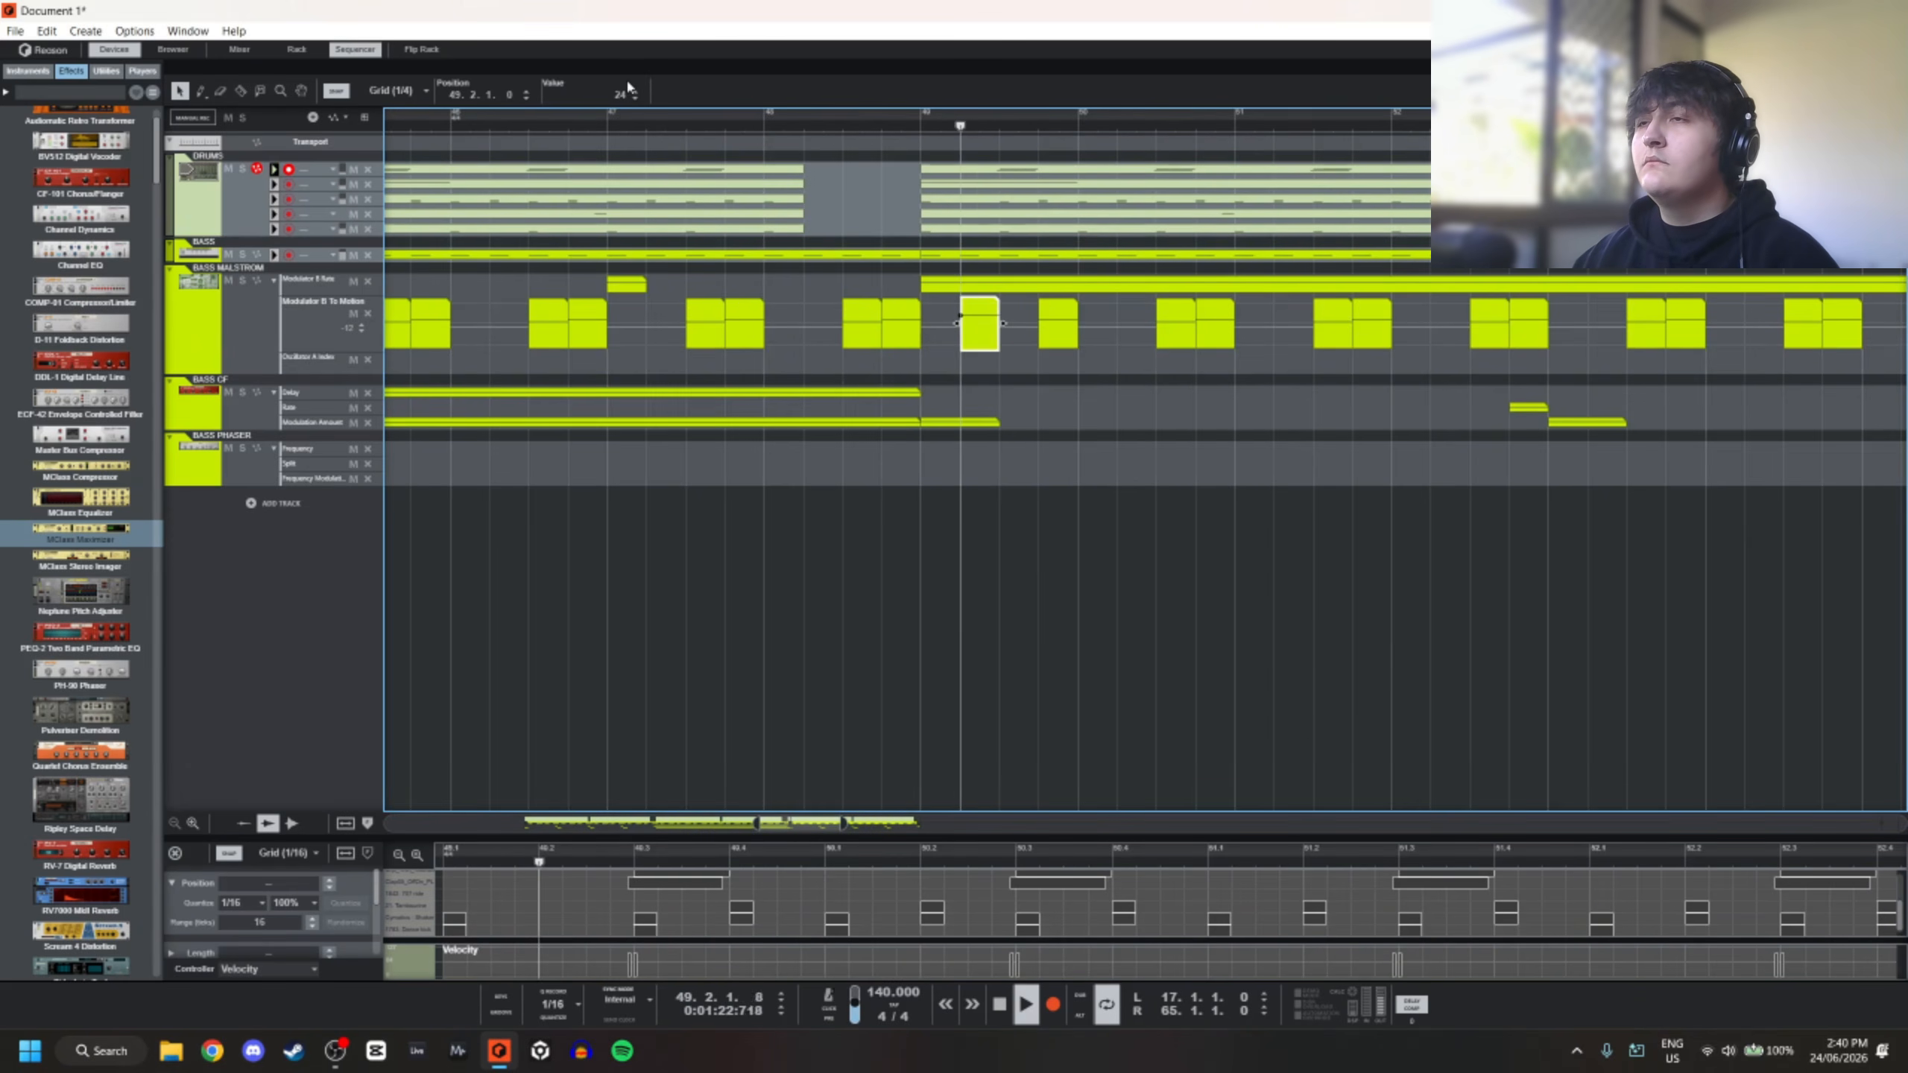
drag(626, 78, 618, 143)
key(space)
key(space)
key(space)
key(space)
key(space)
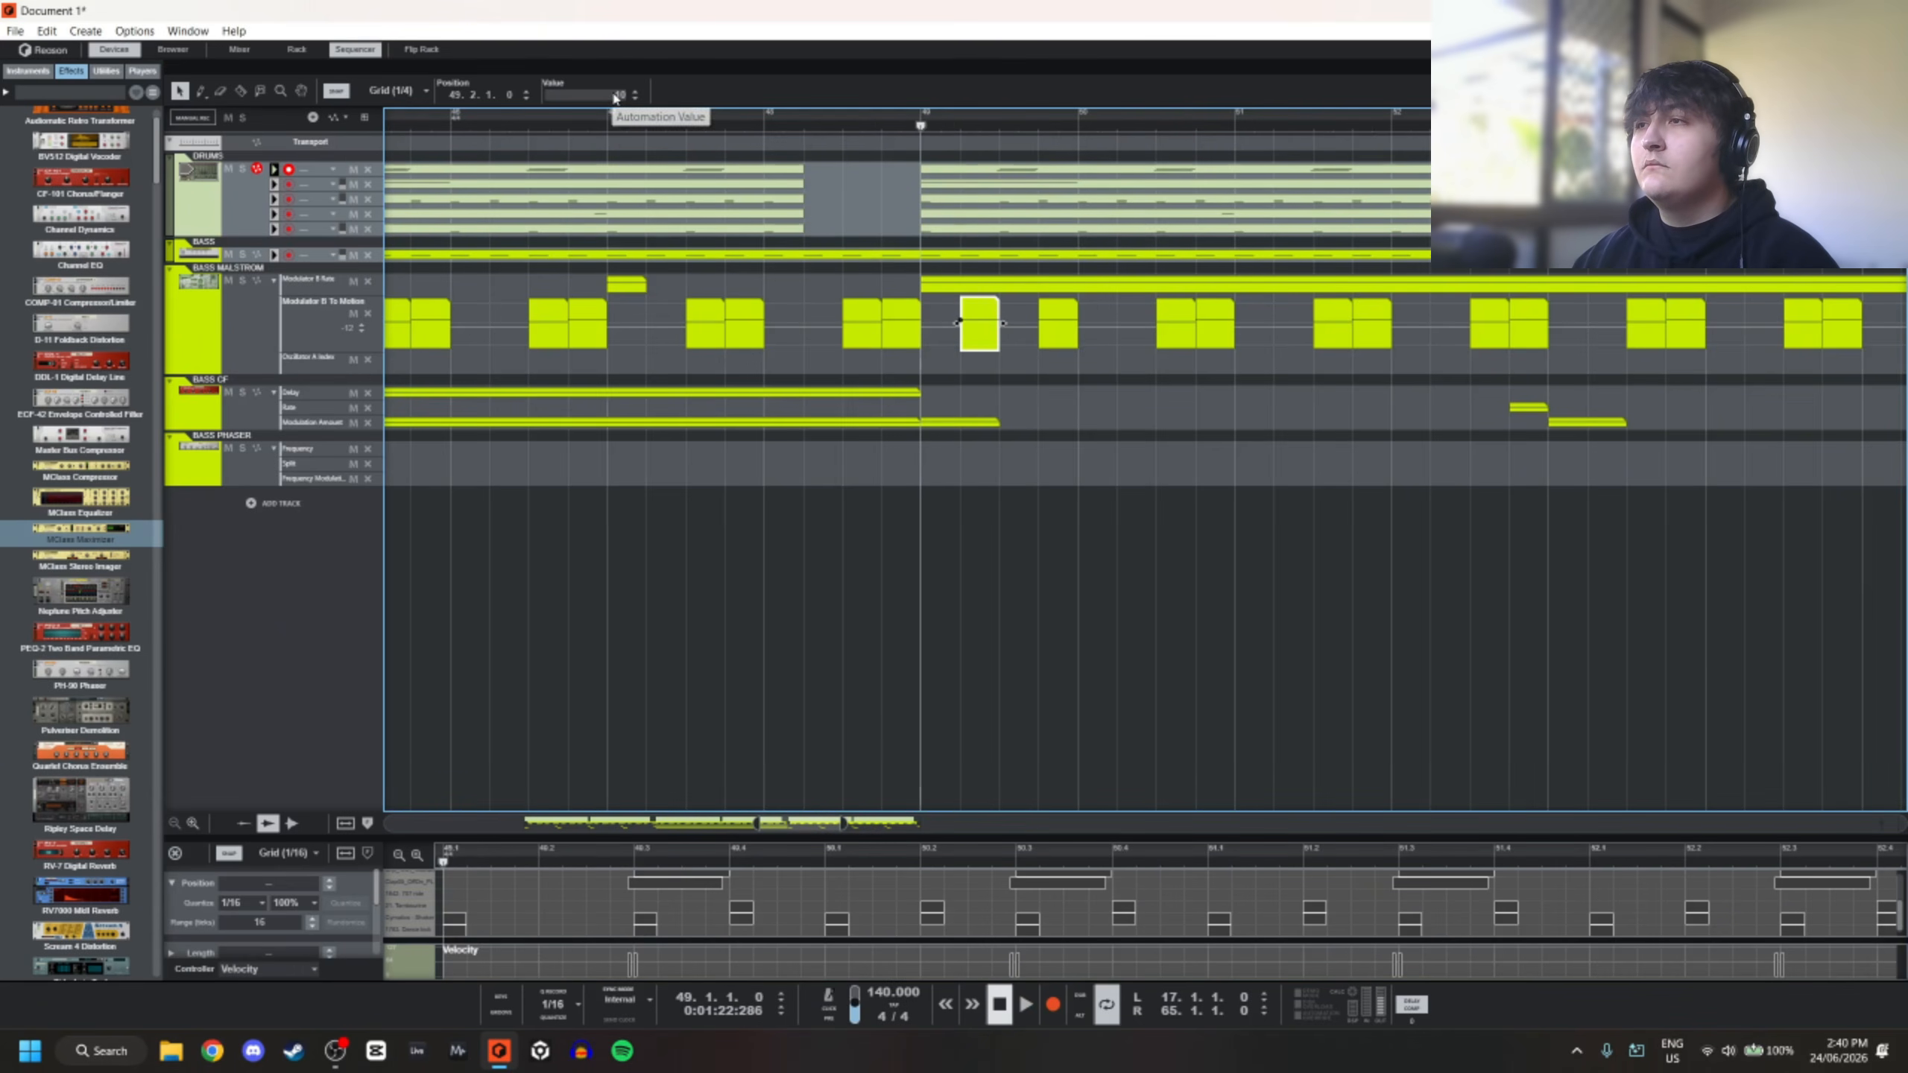
double_click(613, 94)
key(Return)
key(space)
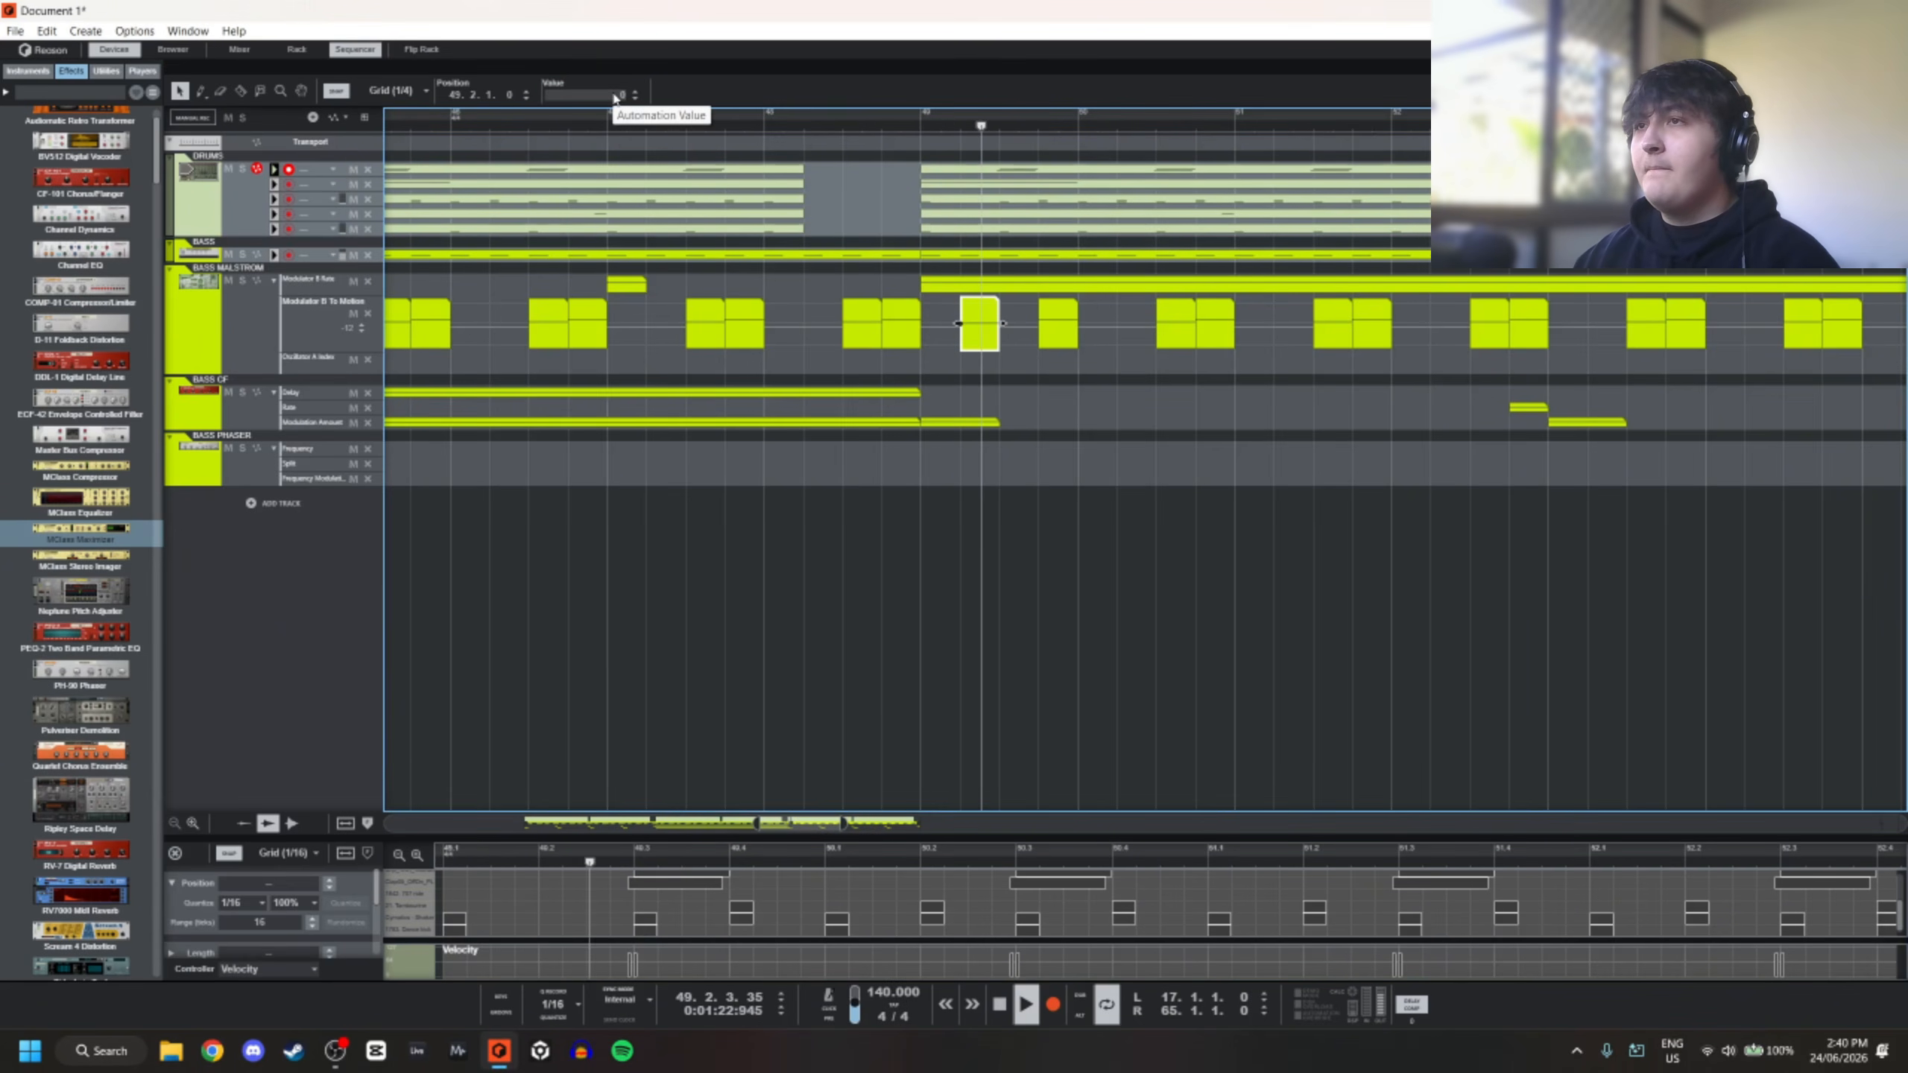
key(g)
key(g)
key(space)
key(space)
key(Escape)
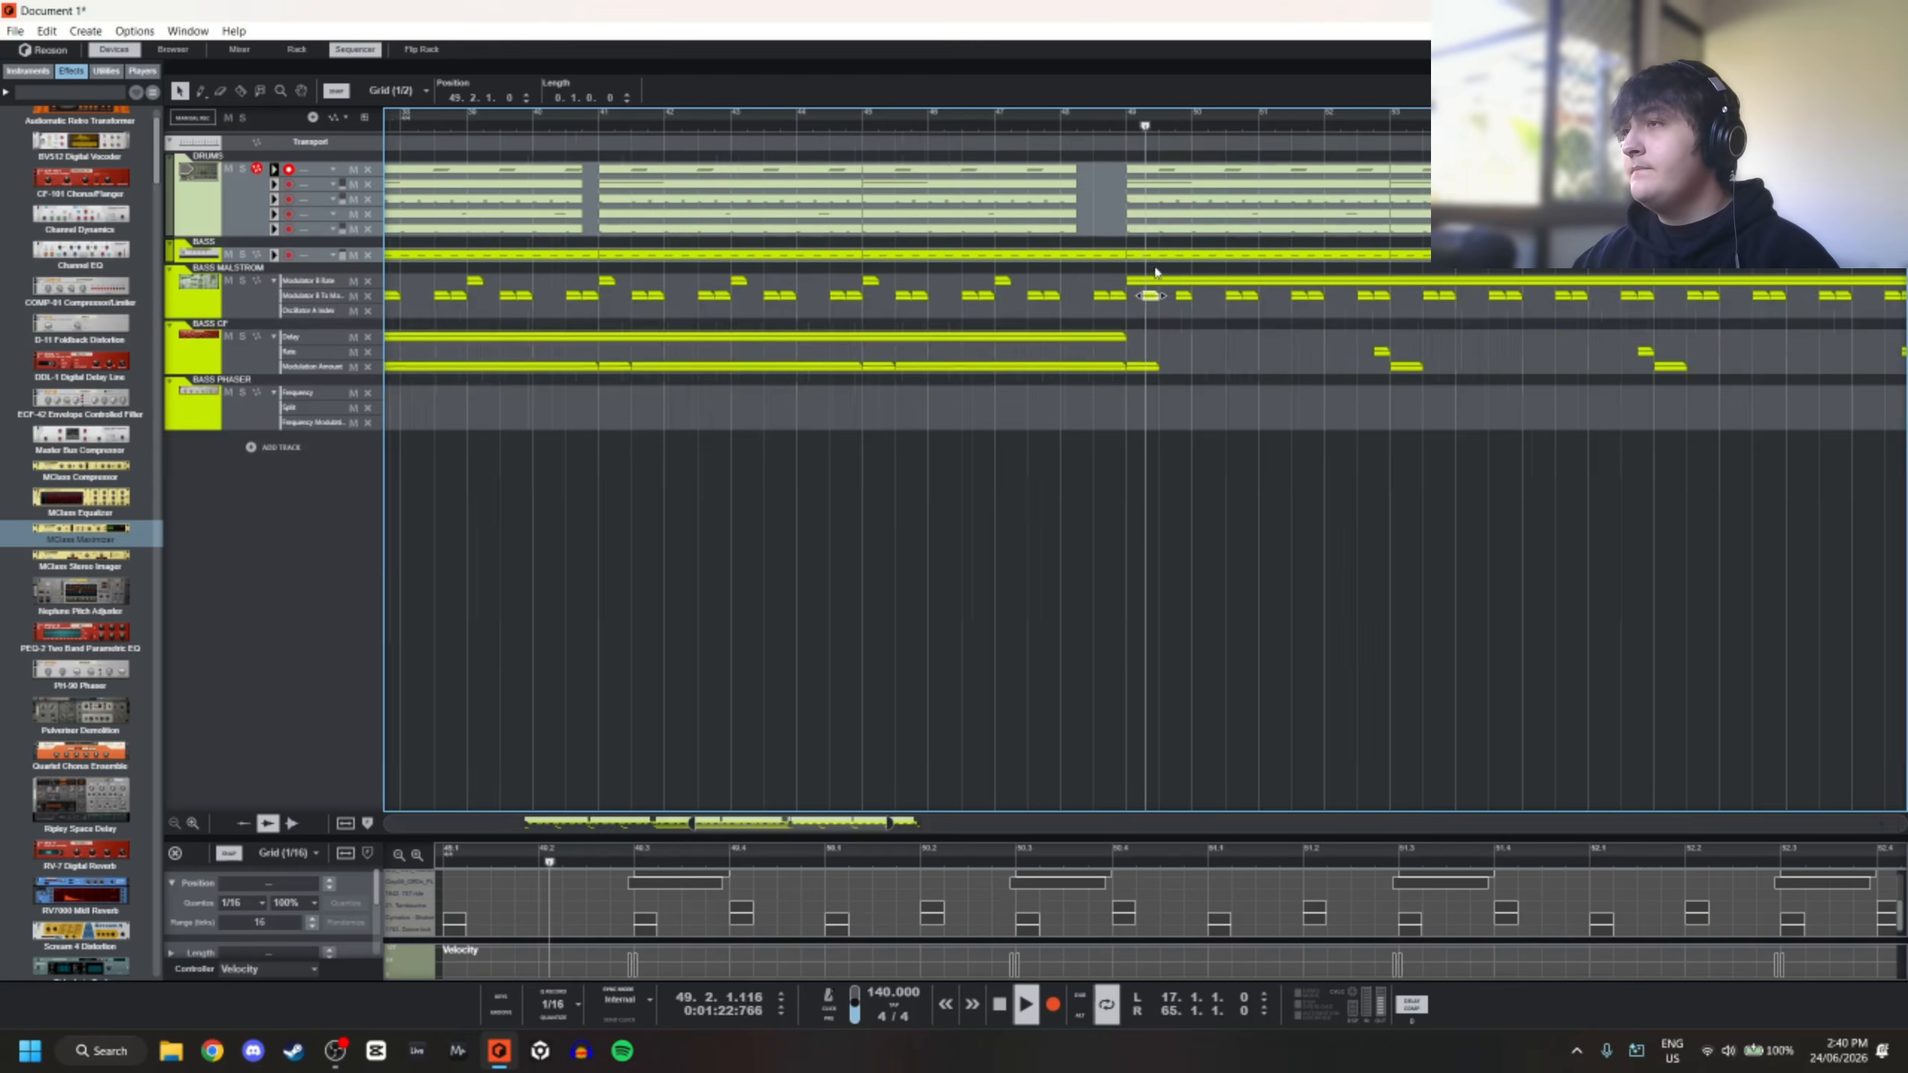
Delete the Modulator B To Motion clips after bar 49 and fill the section with copies of bar 49's beat 2 and beat 4 clips
key(g)
scroll(1600, 313, right, 3)
drag(1607, 312, 907, 298)
key(Delete)
key(ctrl+c)
key(ctrl+v)
key(ctrl+v)
key(ctrl+v)
key(ctrl+v)
key(ctrl+v)
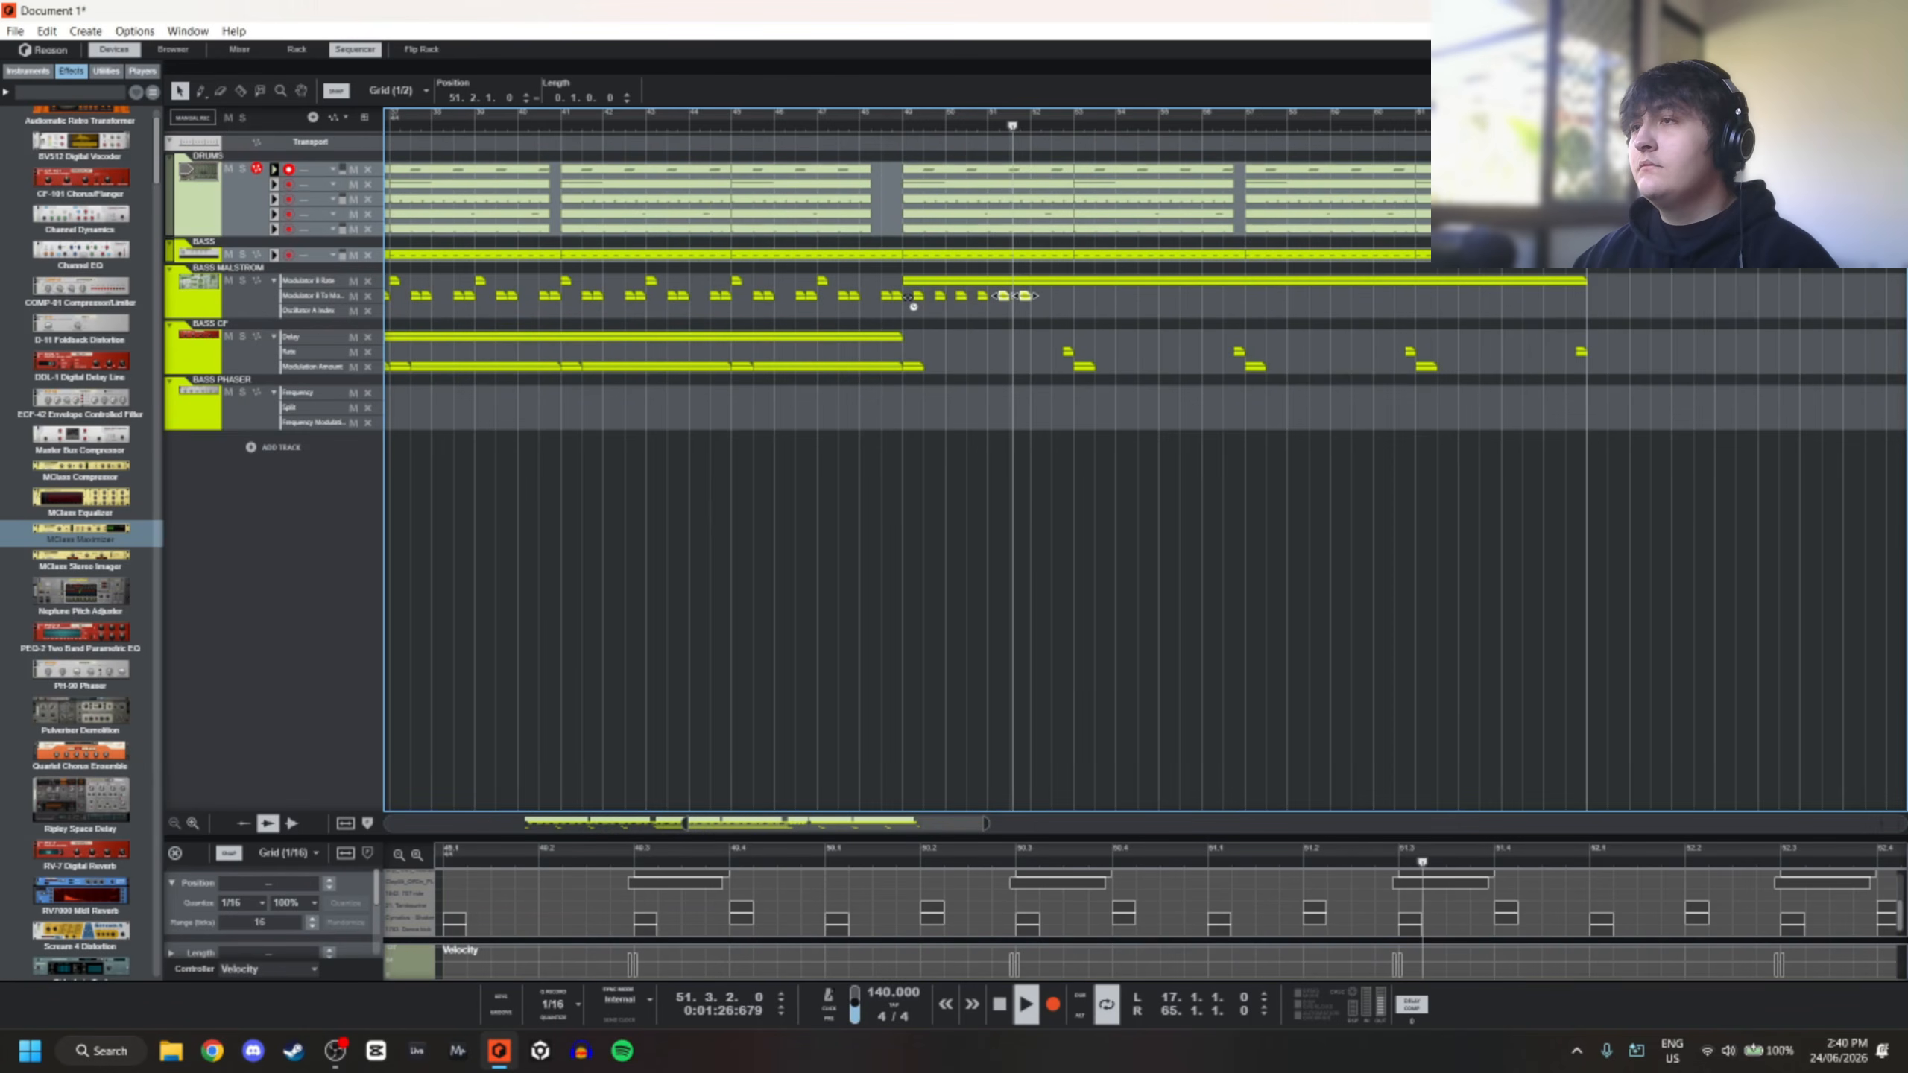
key(ctrl+v)
key(ctrl+v)
key(ctrl+v)
key(ctrl+v)
key(ctrl+v)
key(ctrl+v)
key(ctrl+v)
key(ctrl+v)
key(ctrl+v)
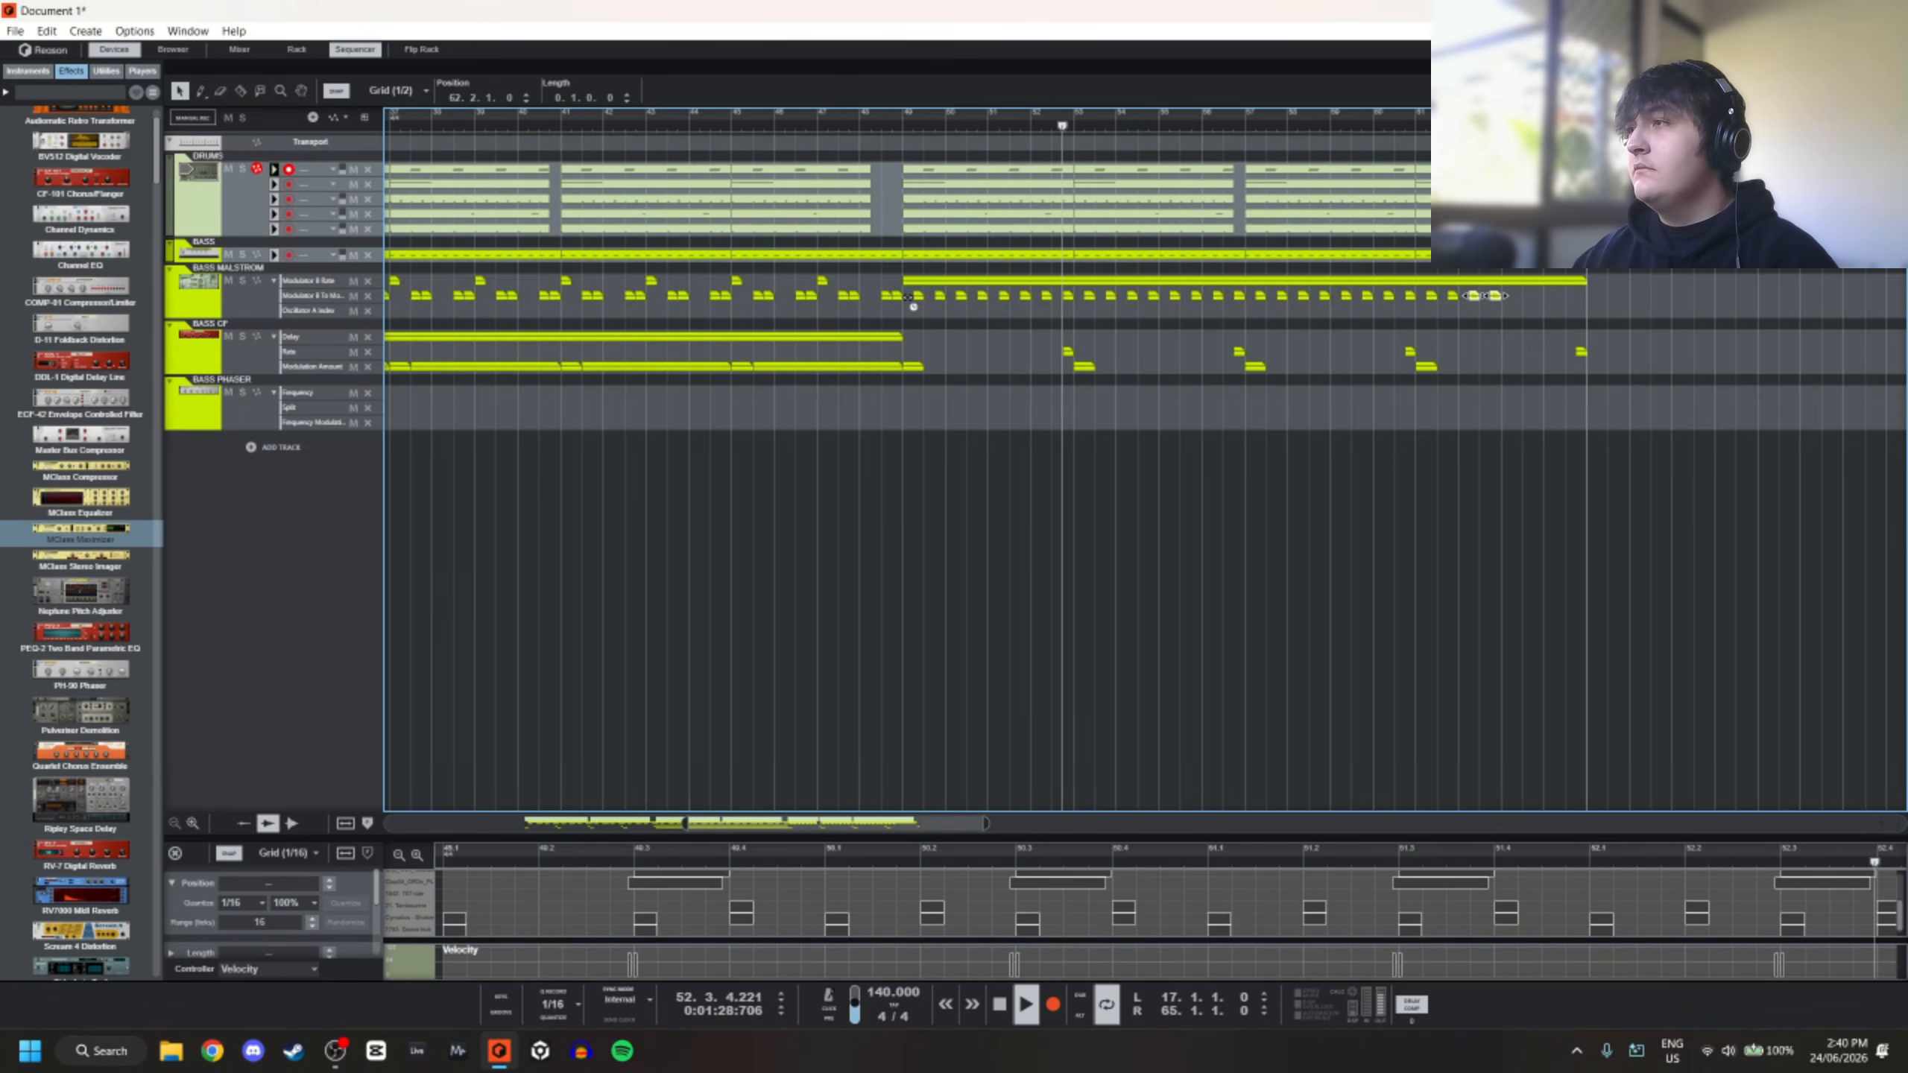
Set the Modulator B To Motion automation in bar 49 to 4 on beat 2 and 12 on beat 4
double_click(910, 297)
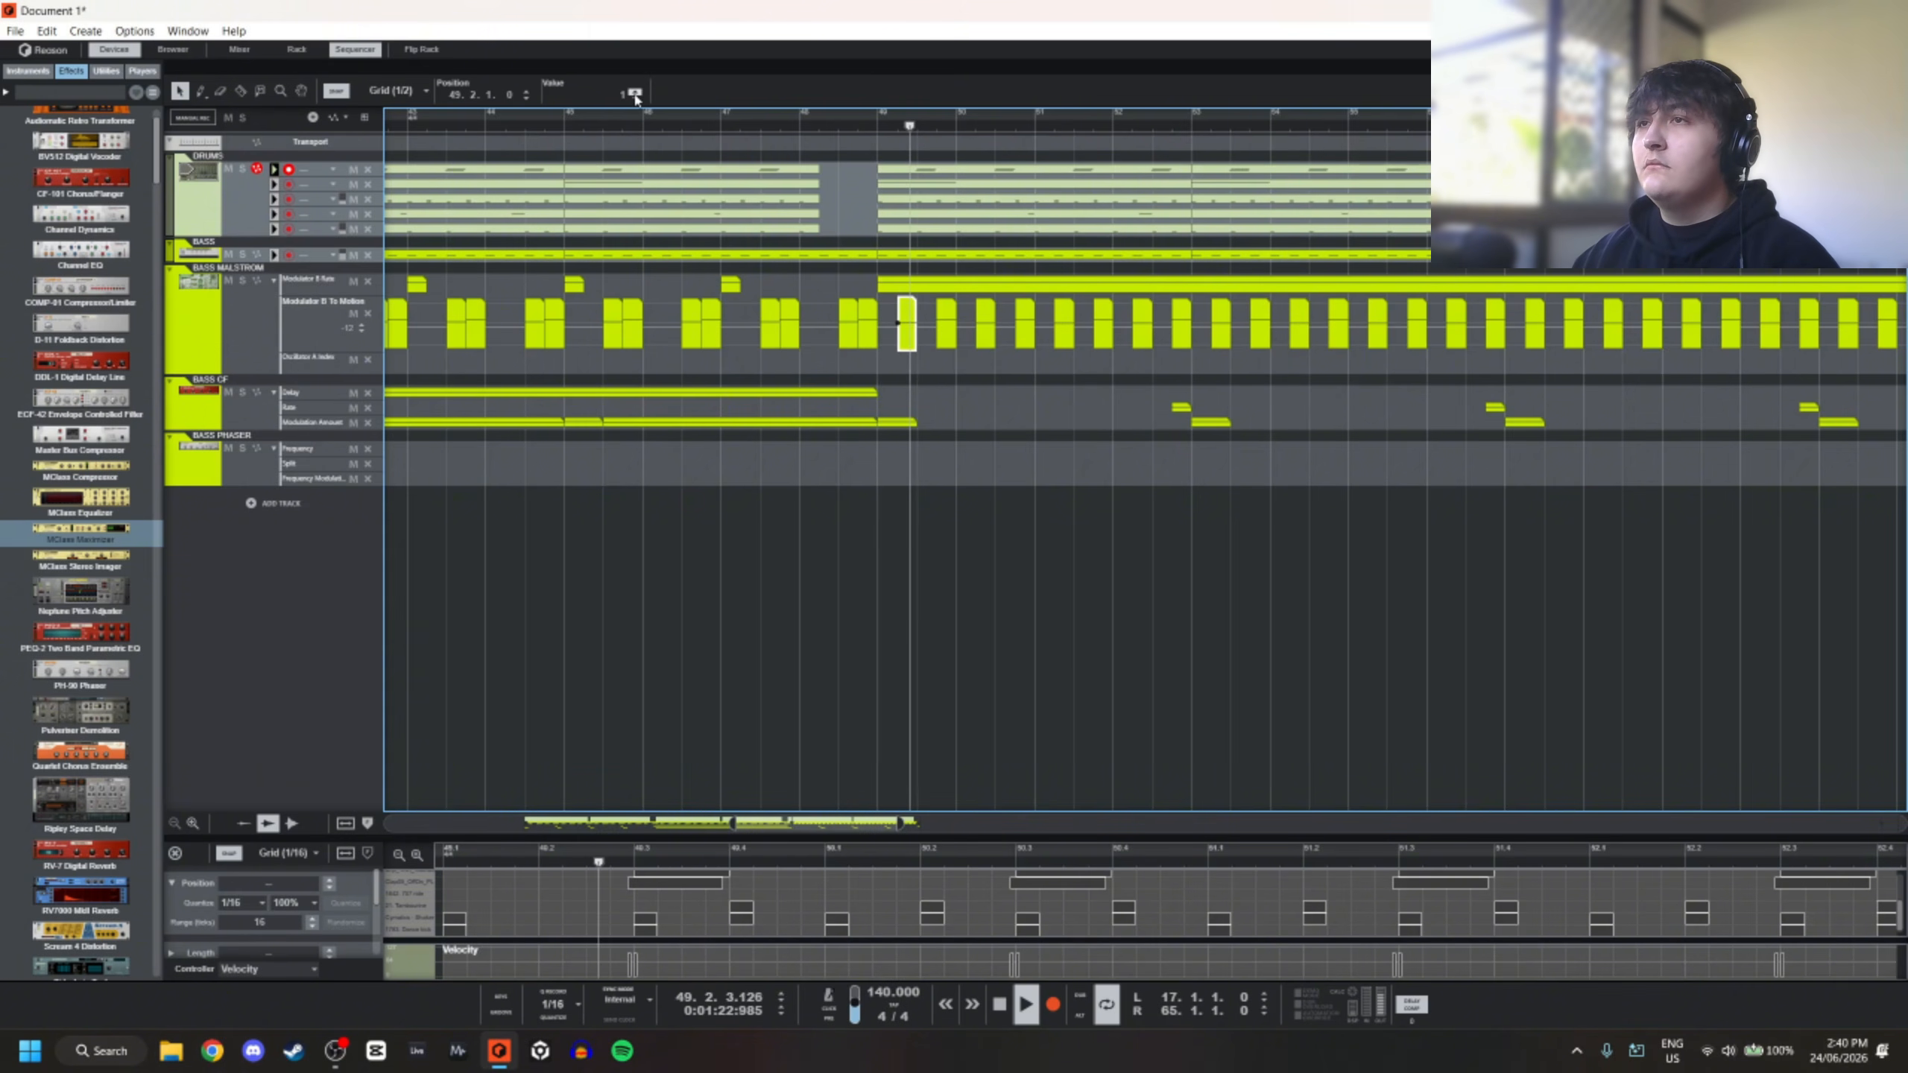
click(635, 91)
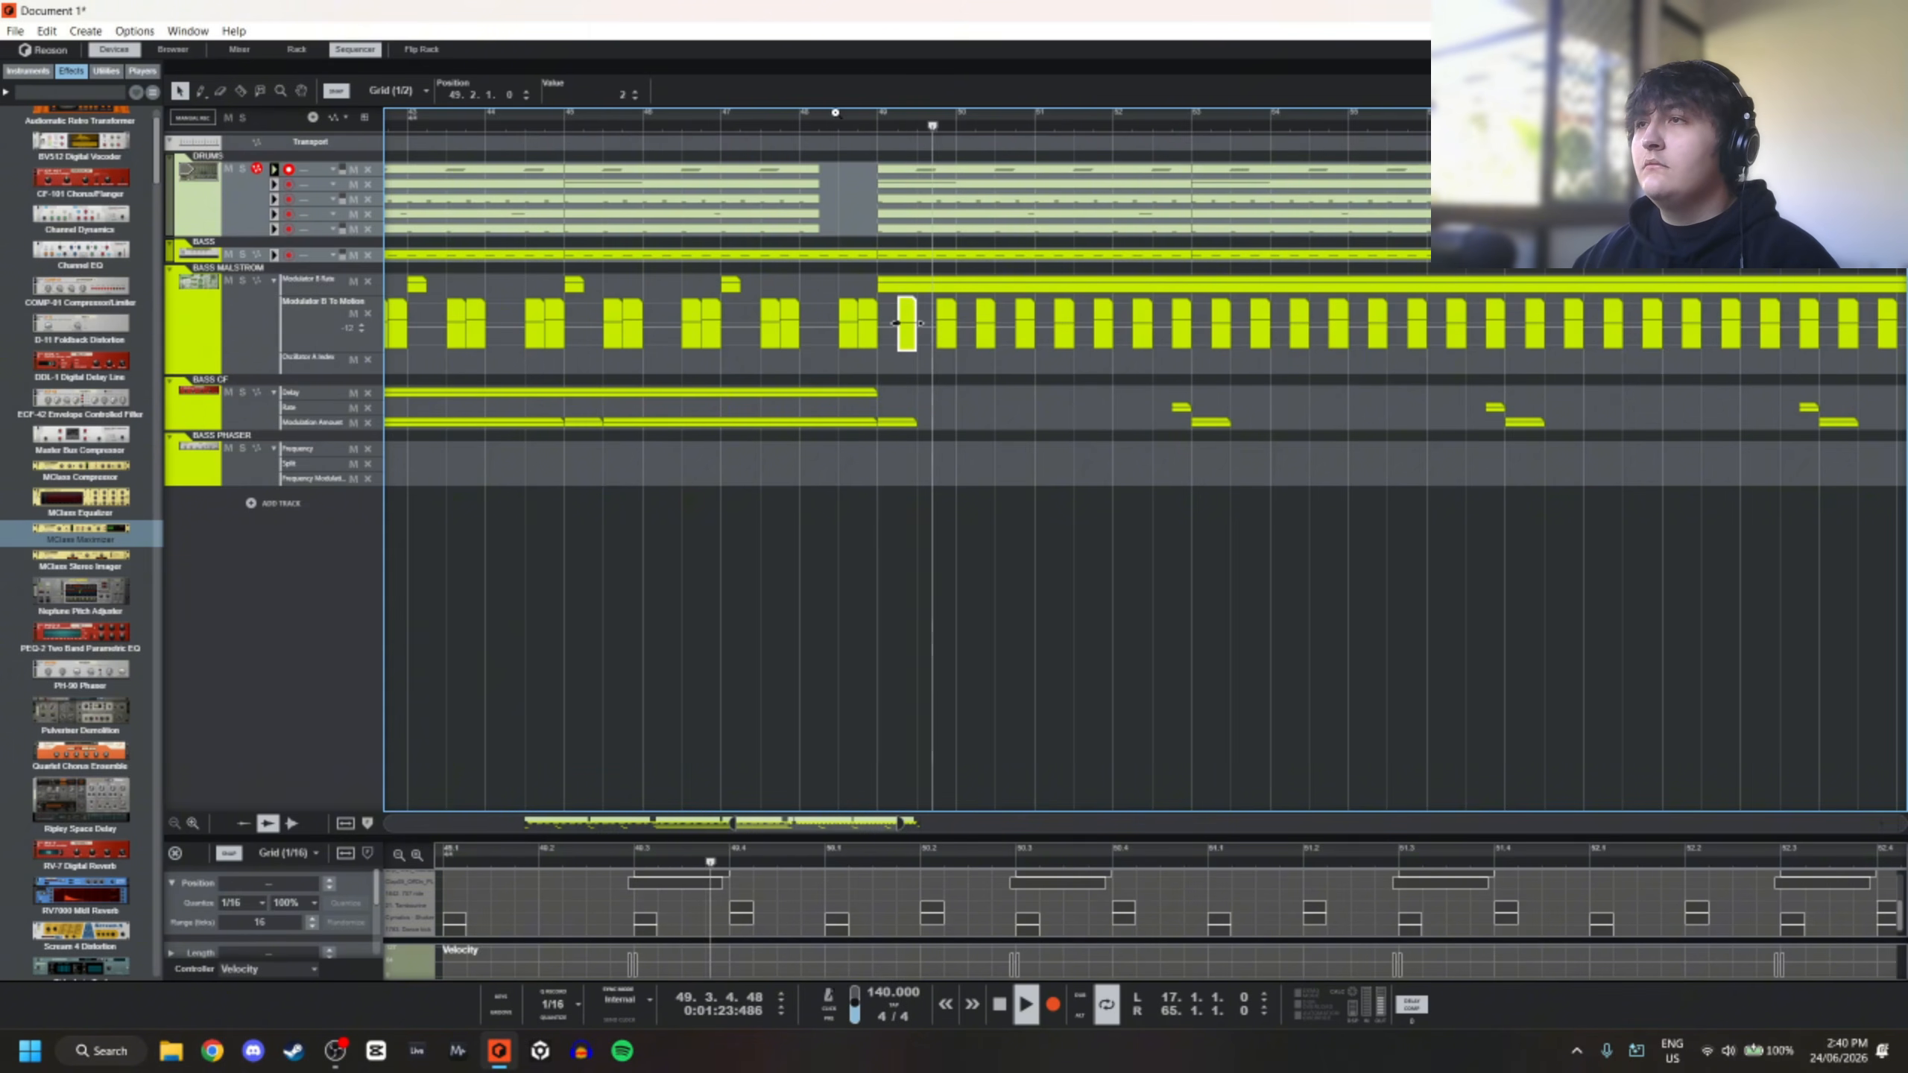
click(635, 91)
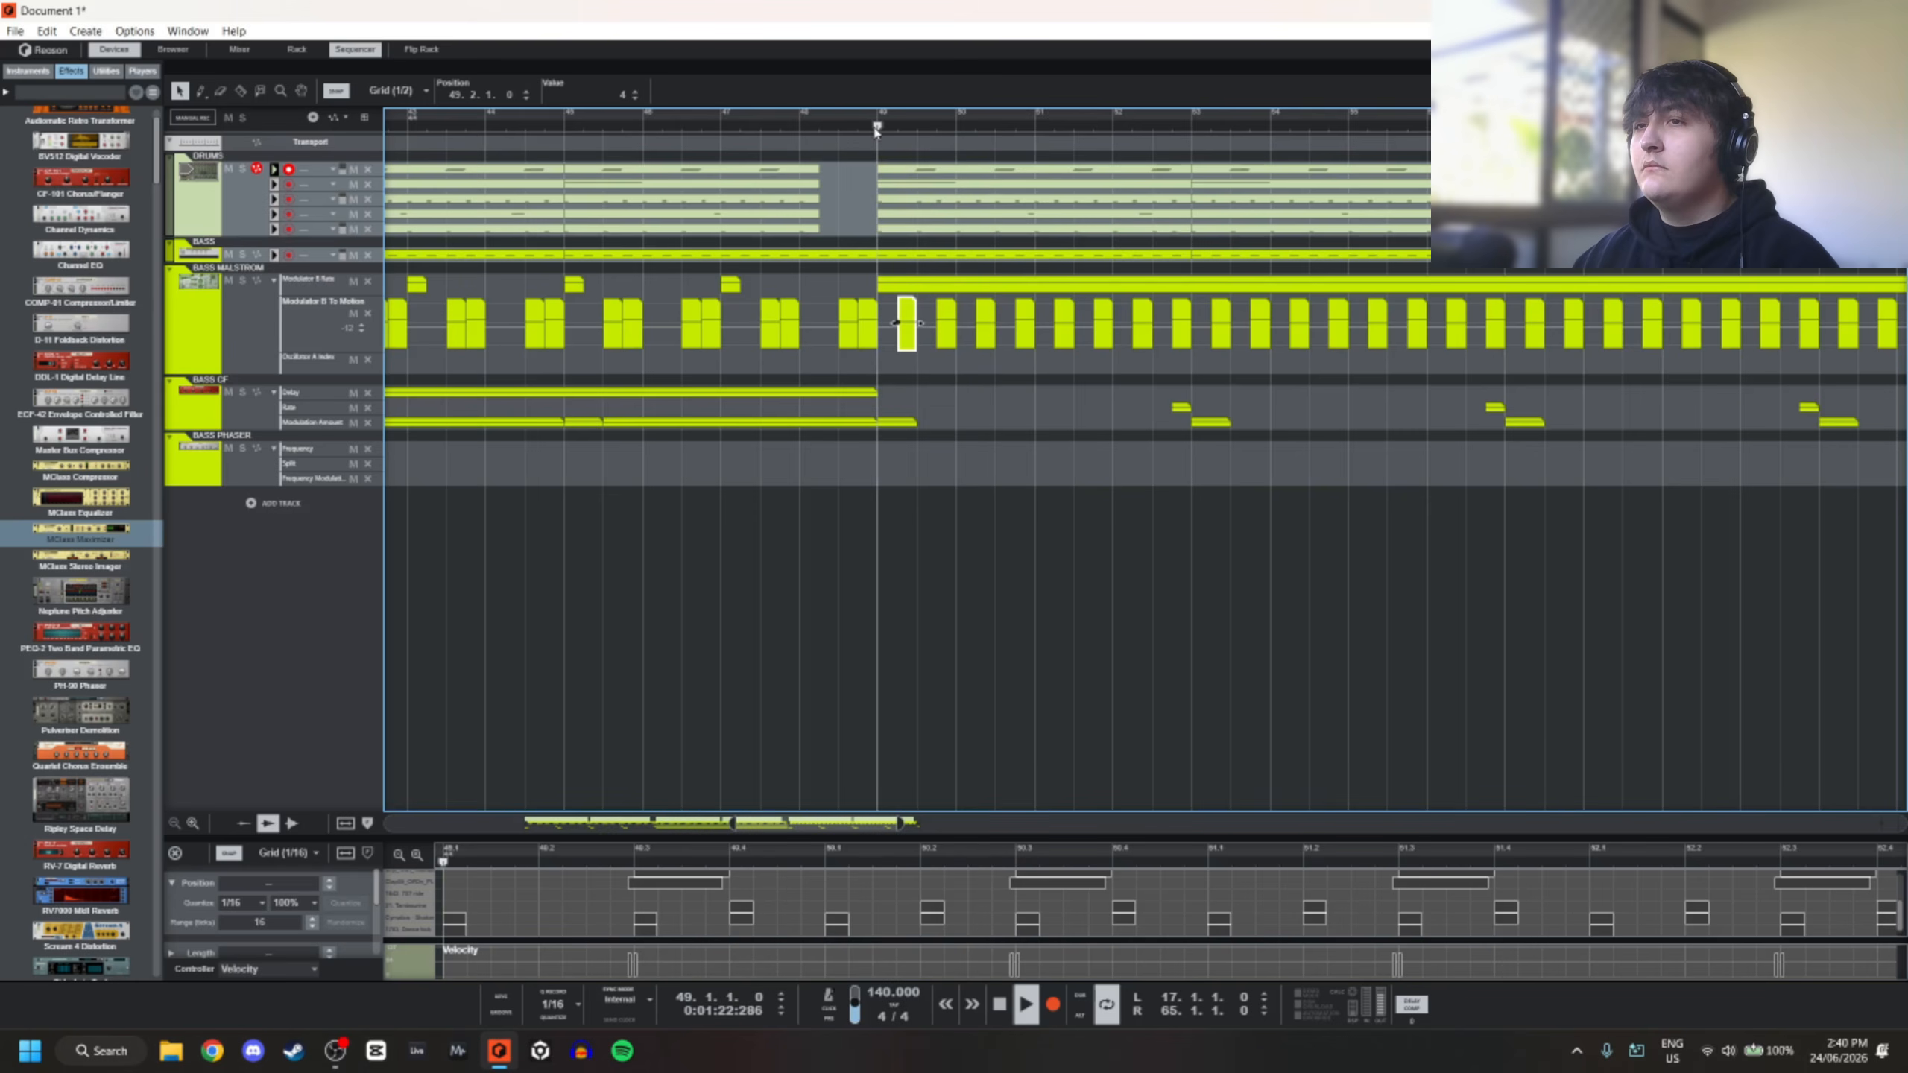
click(946, 319)
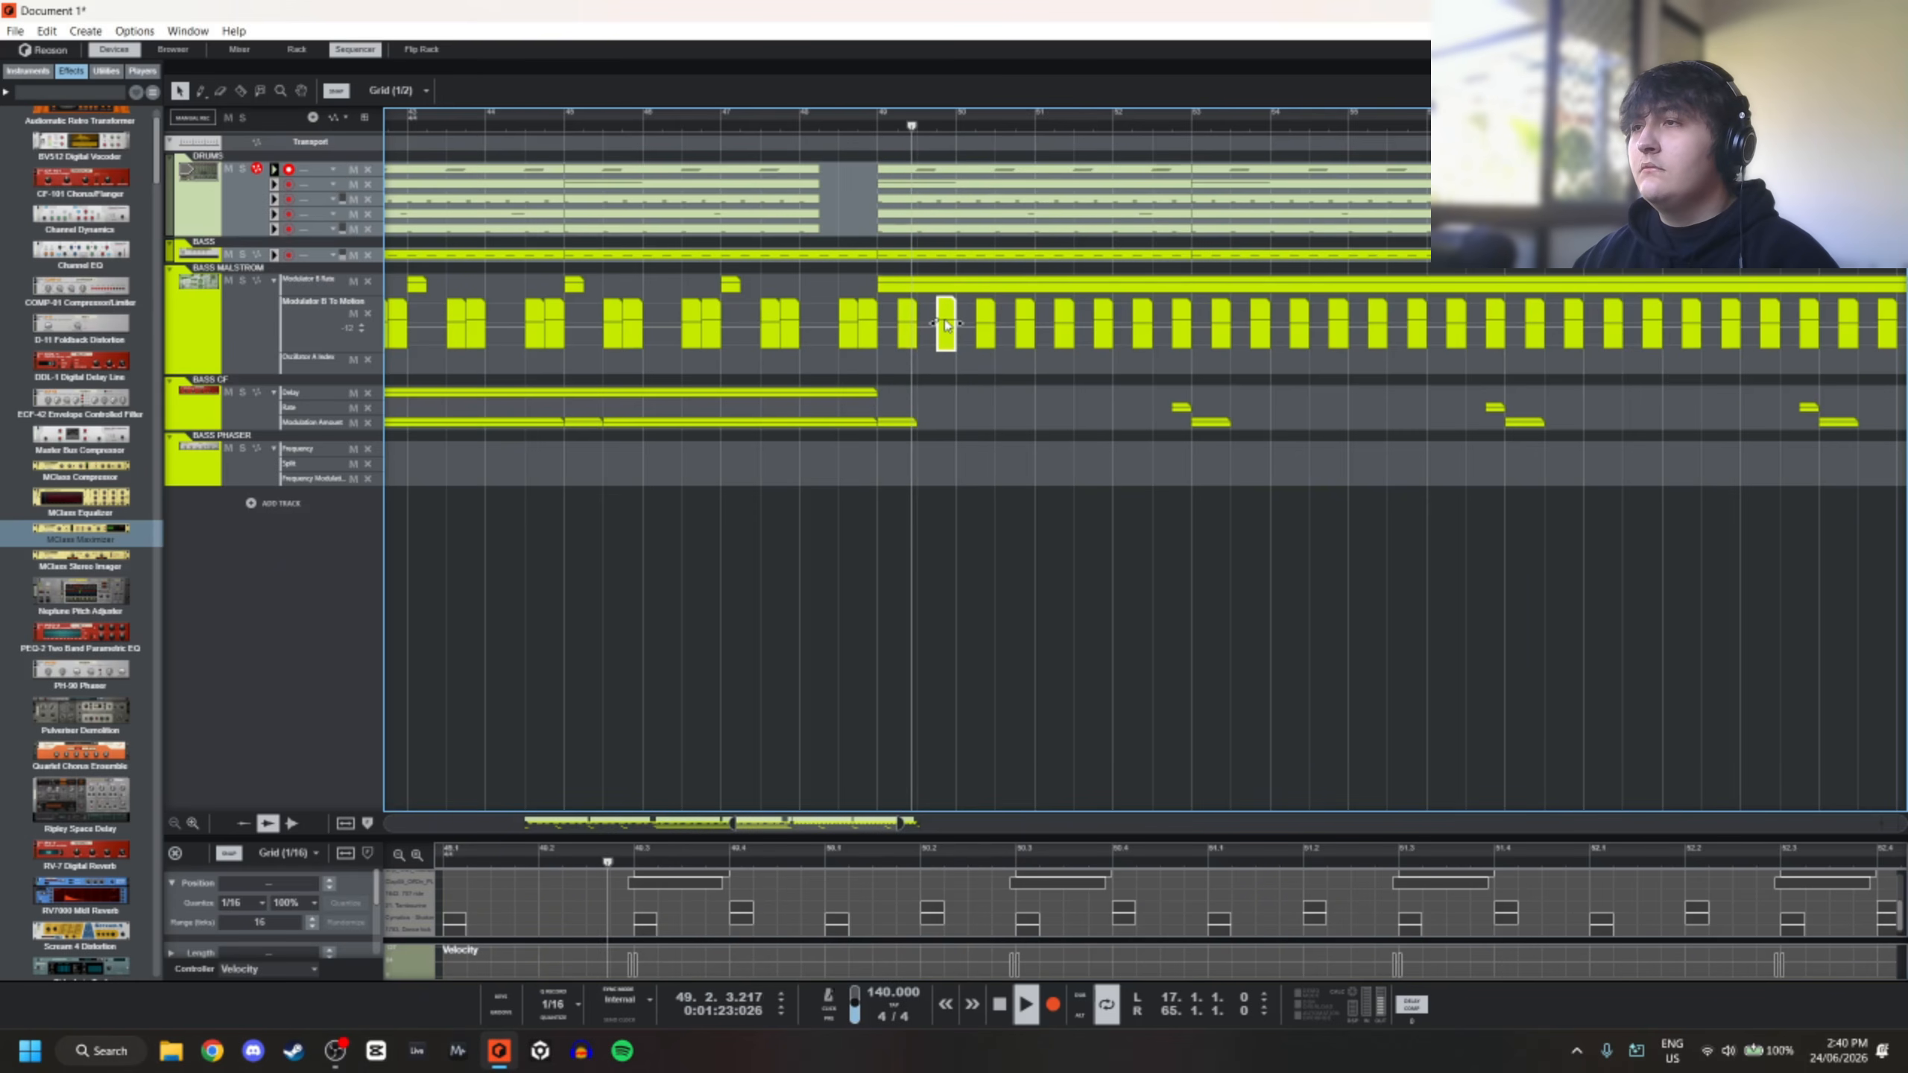
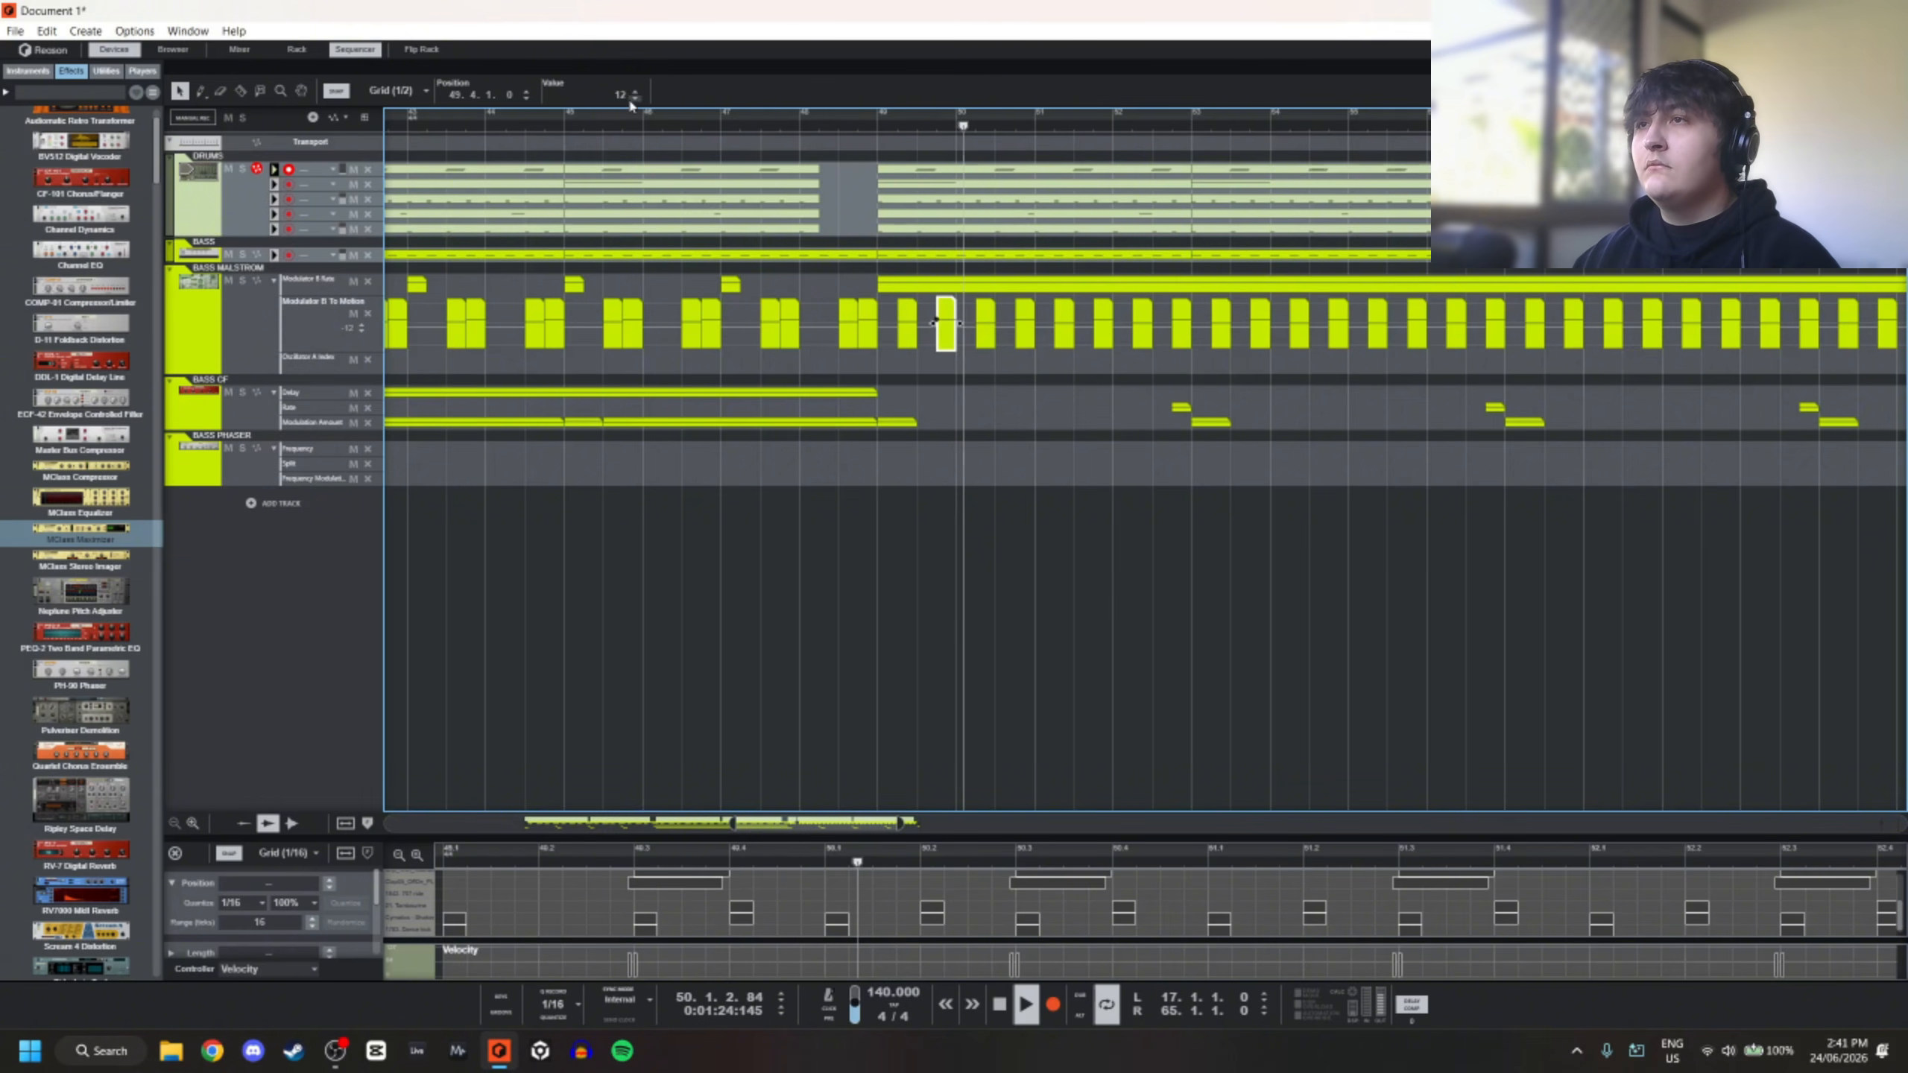
click(907, 323)
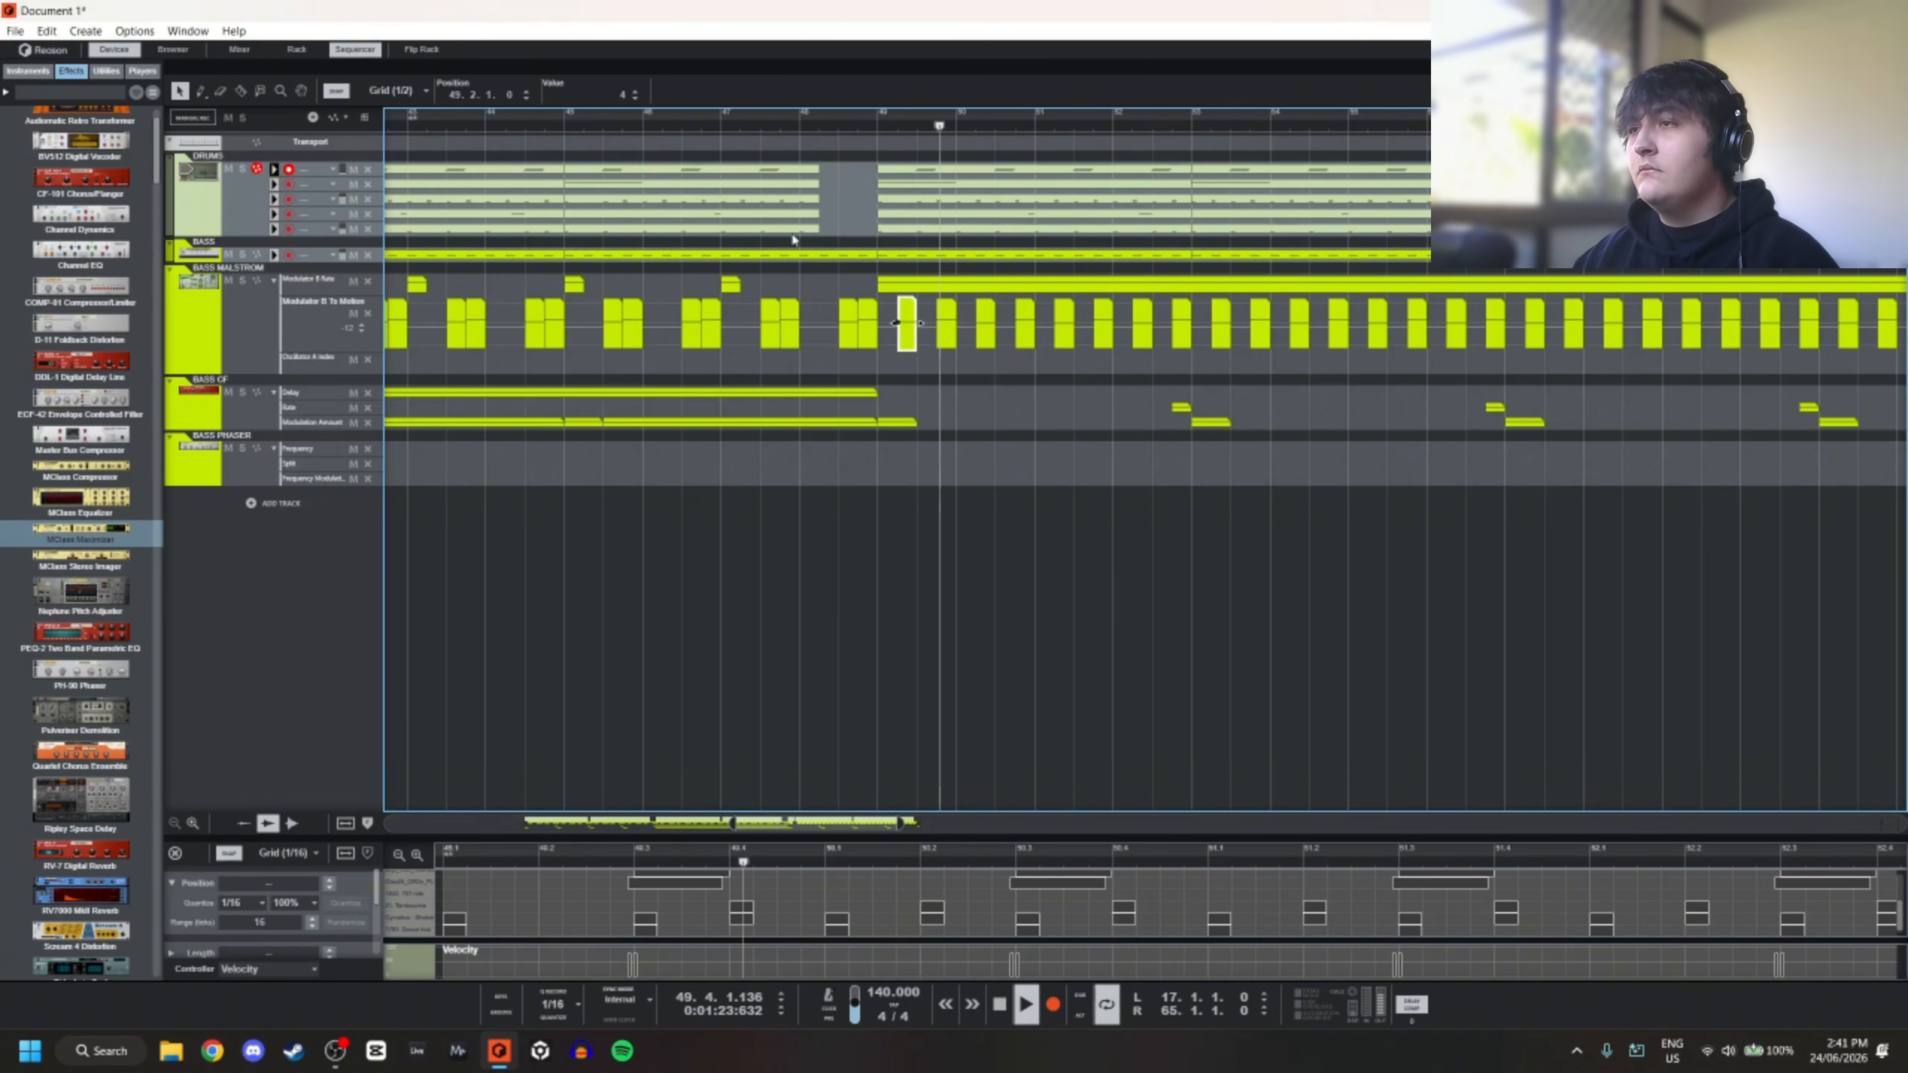
key(space)
key(Escape)
Delete the Modulator B To Motion clips after bar 49 and repeat the revised bar 49 pair through bar 64
scroll(1624, 292, up, 4)
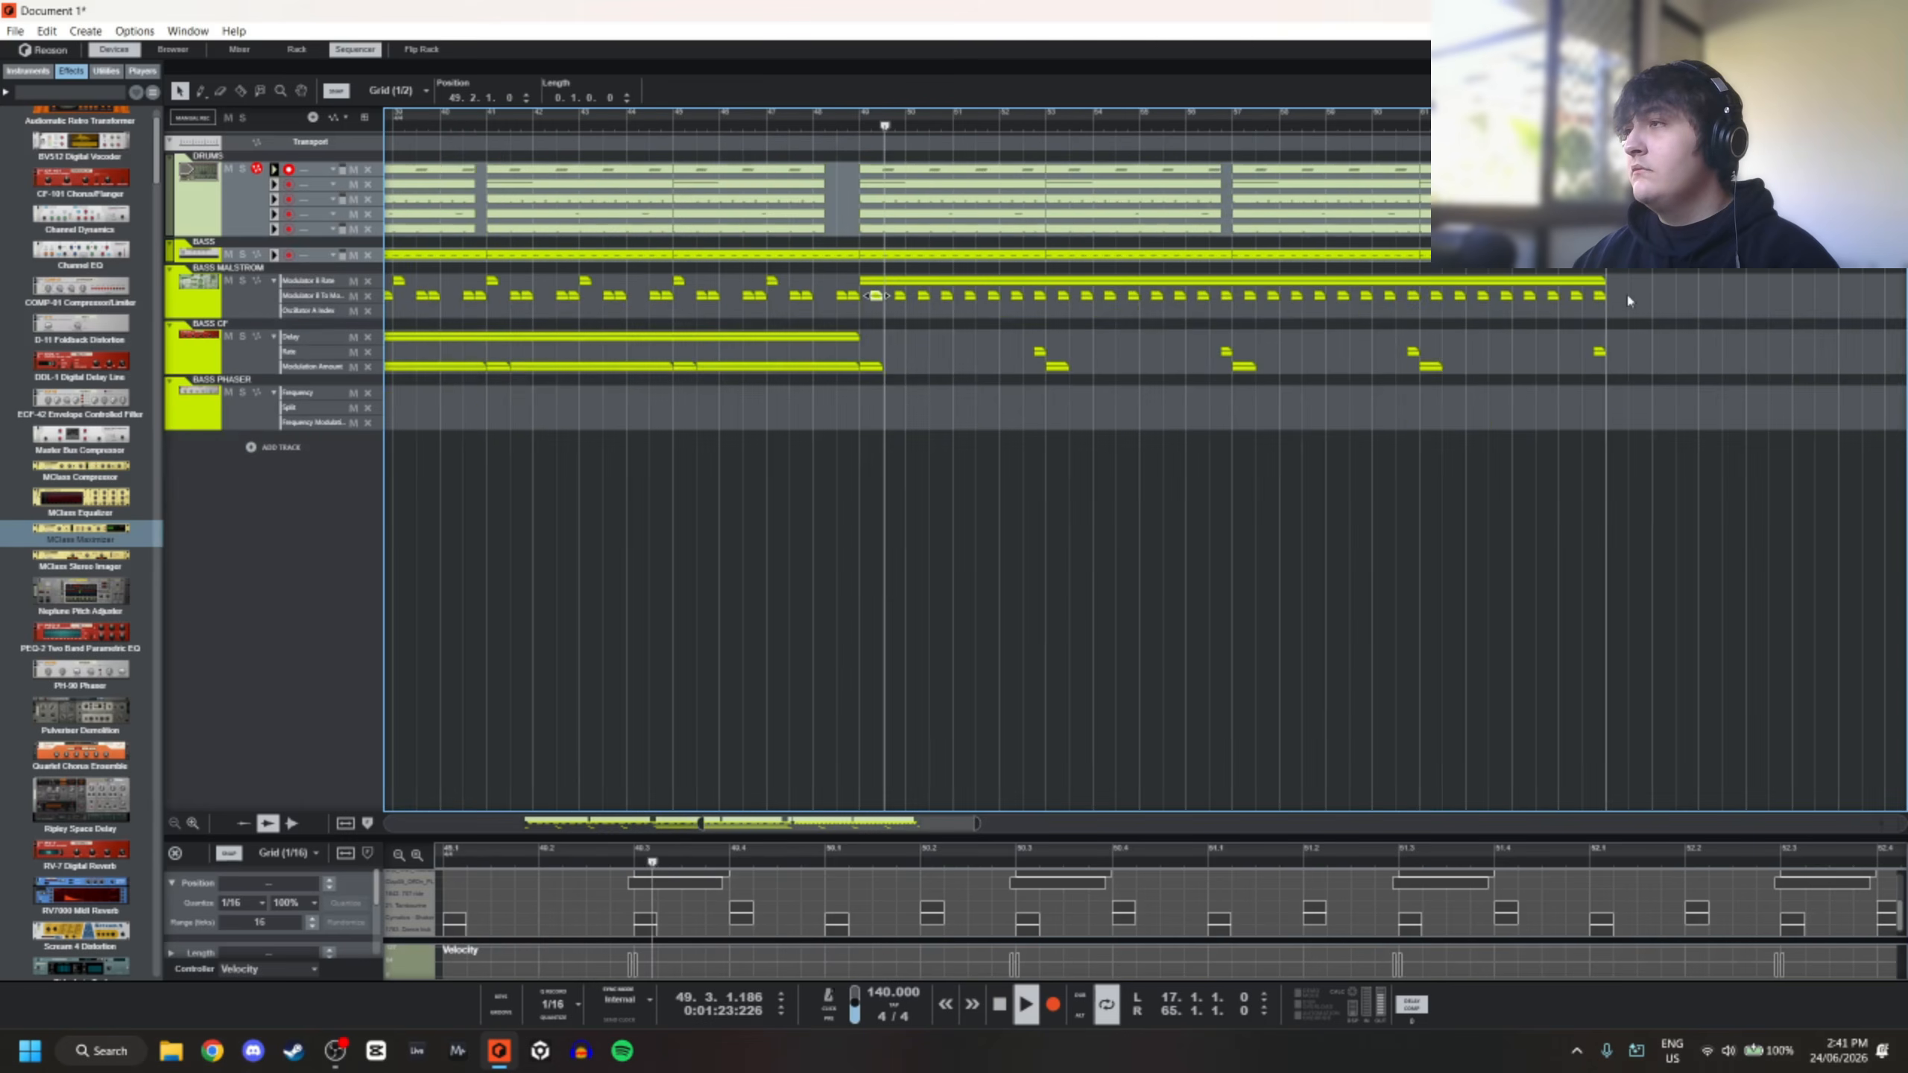
drag(1620, 292, 796, 303)
key(Delete)
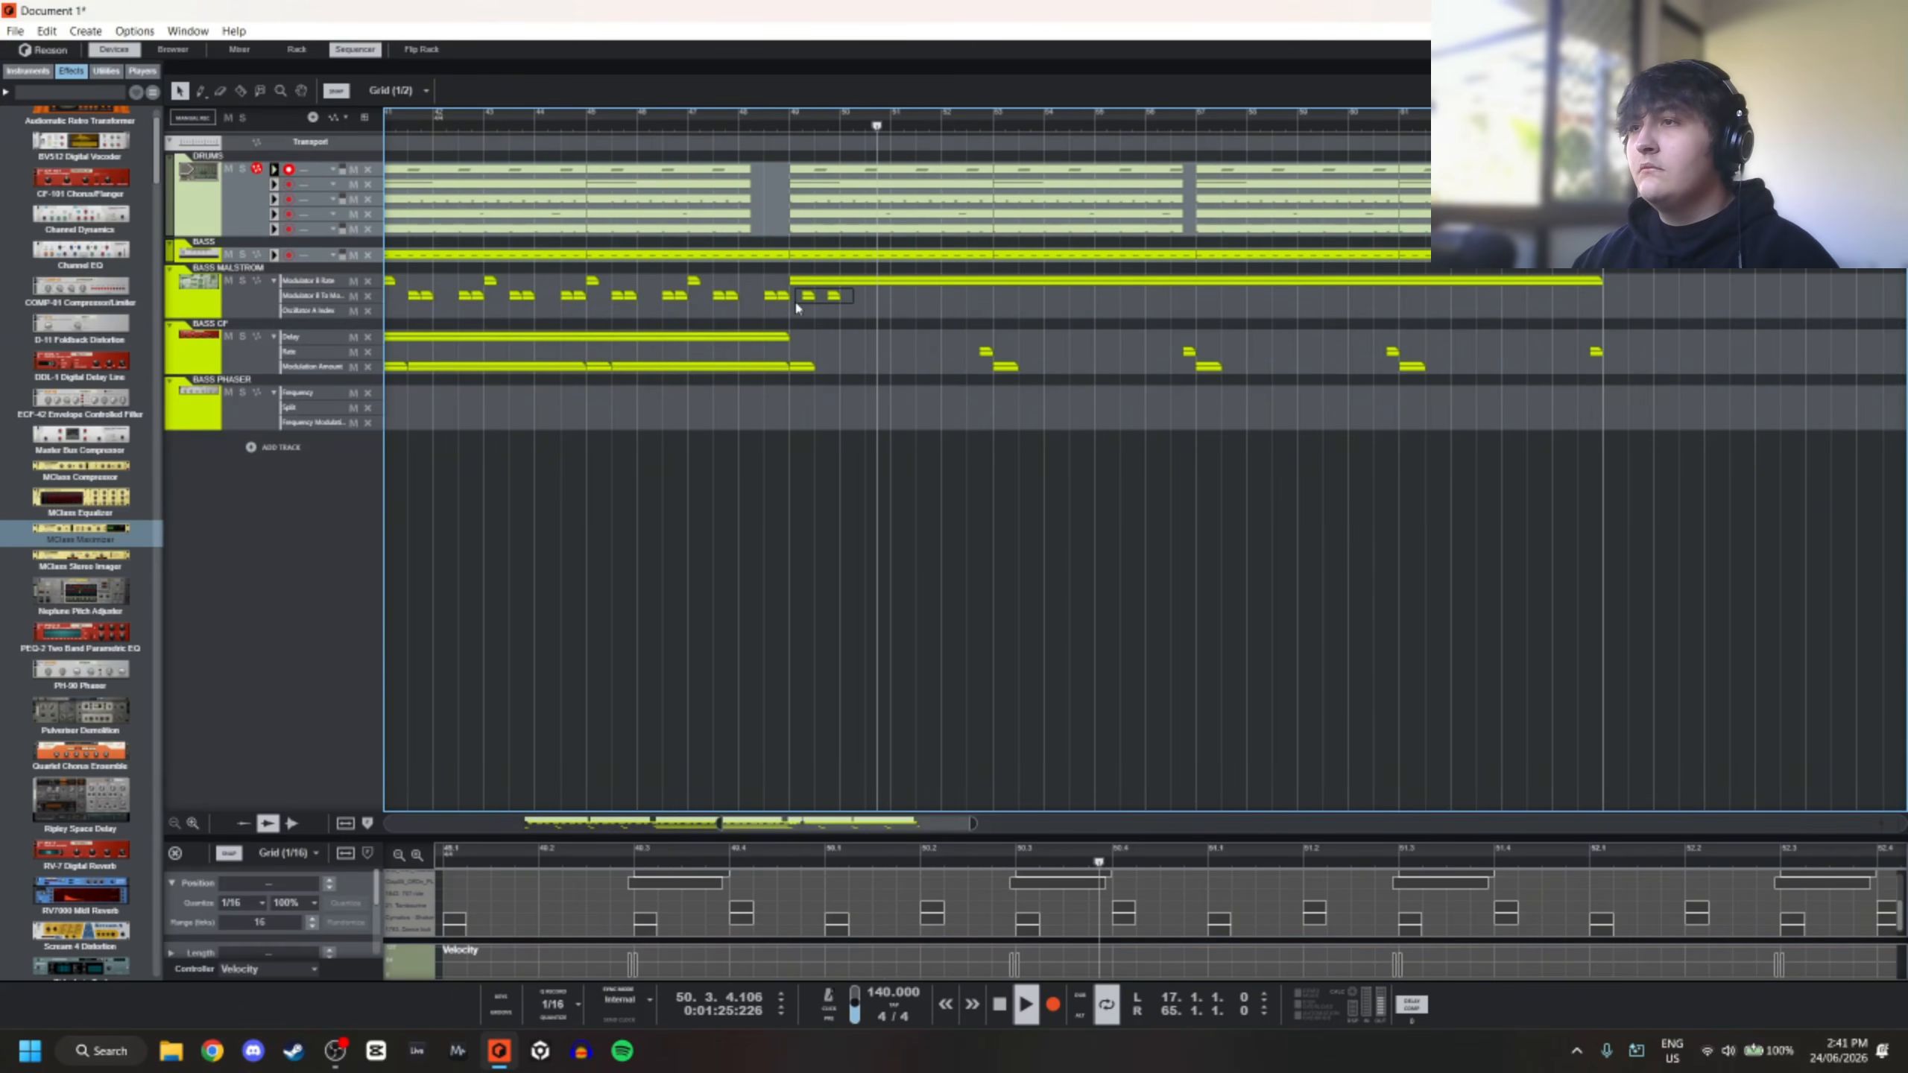
key(ctrl+c)
key(ctrl+v)
key(ctrl+v)
key(ctrl+v)
key(ctrl+v)
key(ctrl+v)
key(ctrl+v)
key(ctrl+v)
key(ctrl+v)
key(ctrl+v)
key(ctrl+v)
key(ctrl+v)
key(ctrl+v)
key(ctrl+v)
key(ctrl+v)
key(ctrl+v)
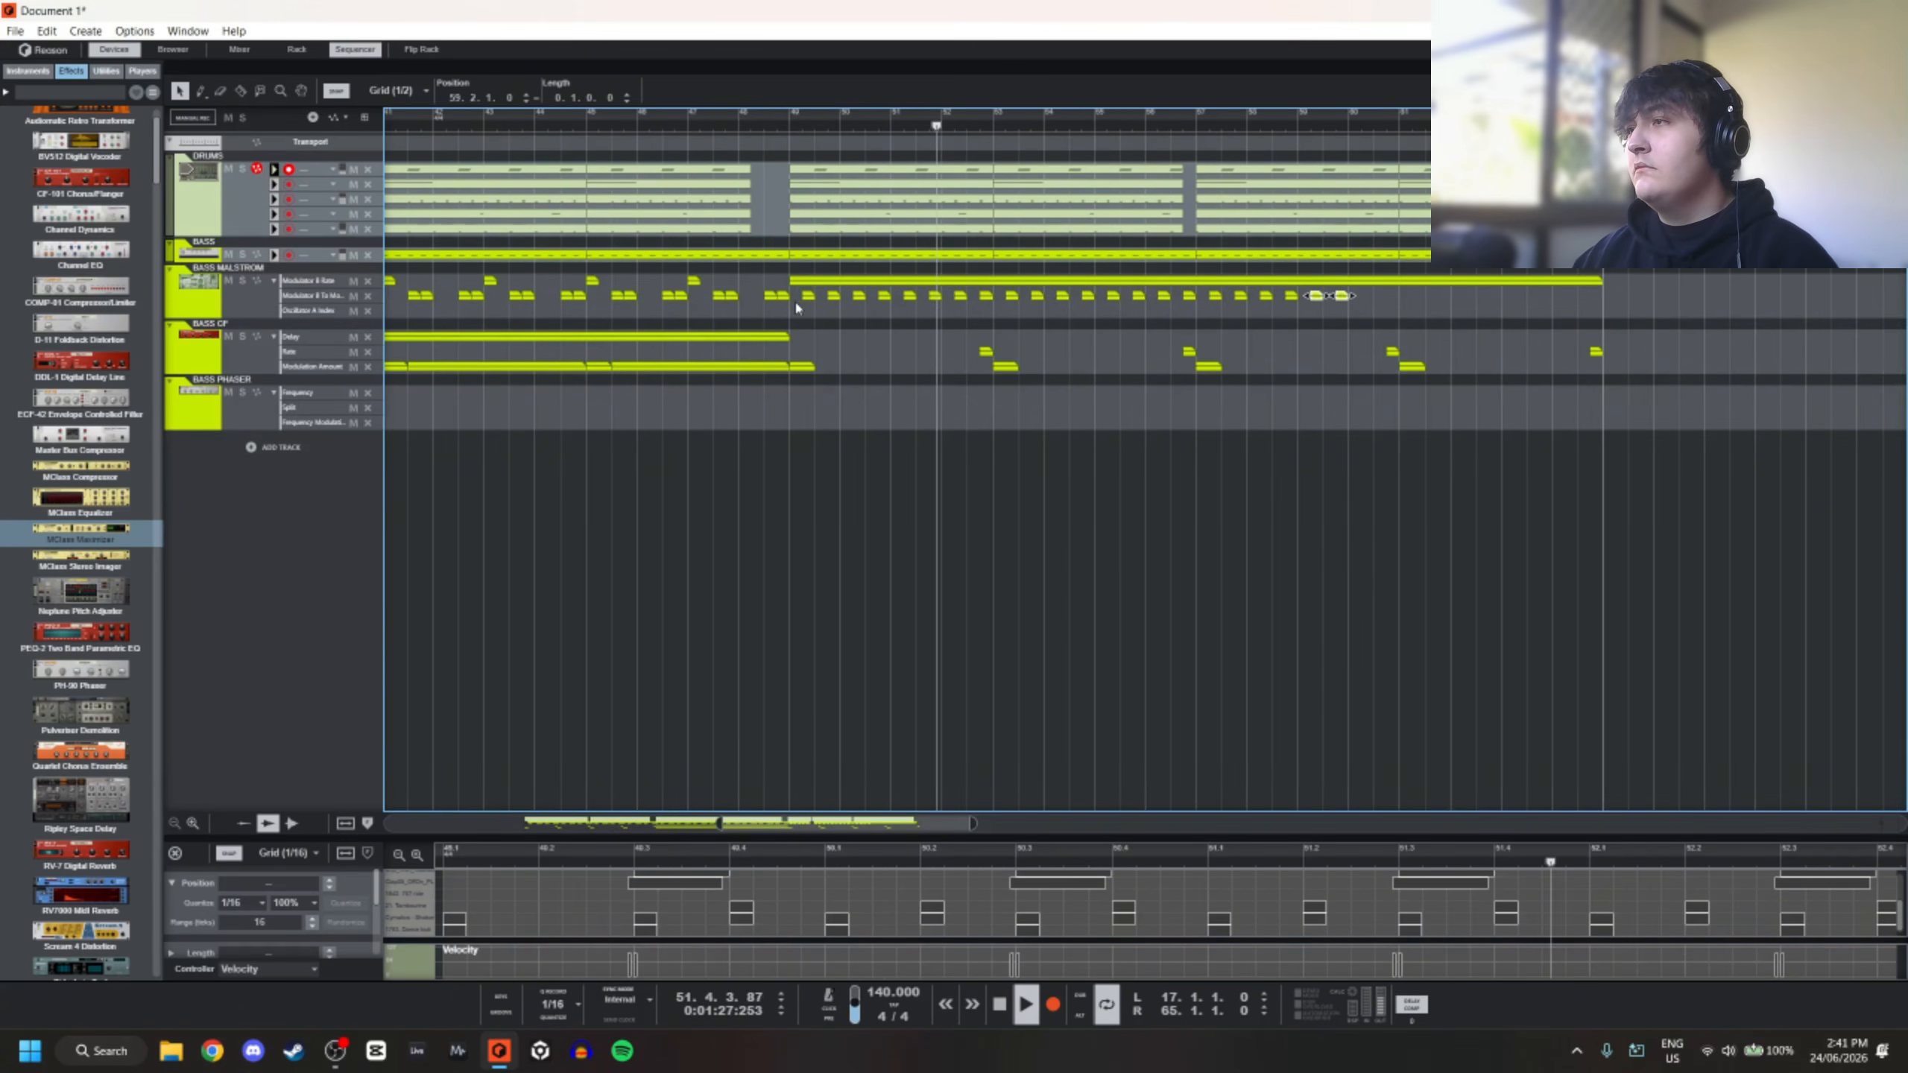
Create a phaser Frequency automation clip over bars 57 to 64 with a value of 18
scroll(1099, 348, down, 2)
scroll(1122, 310, down, 3)
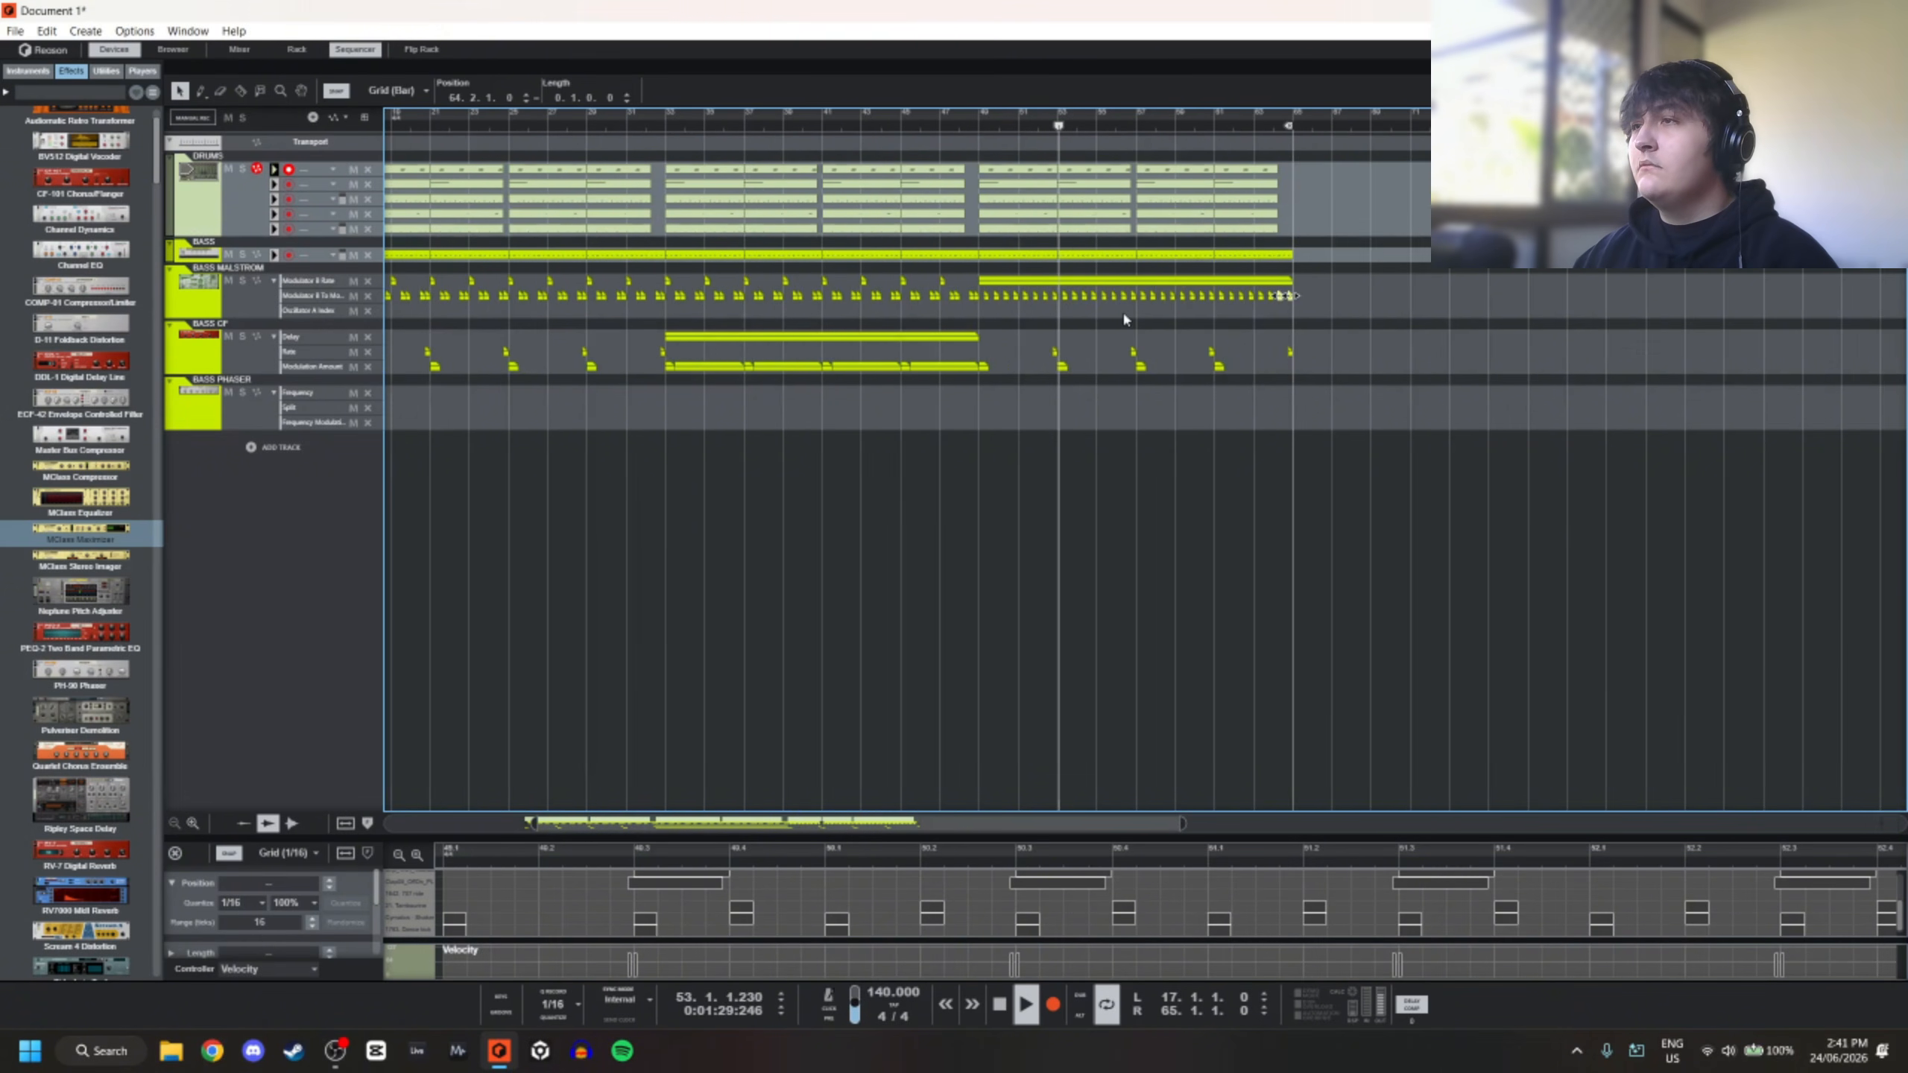
scroll(1049, 303, up, 2)
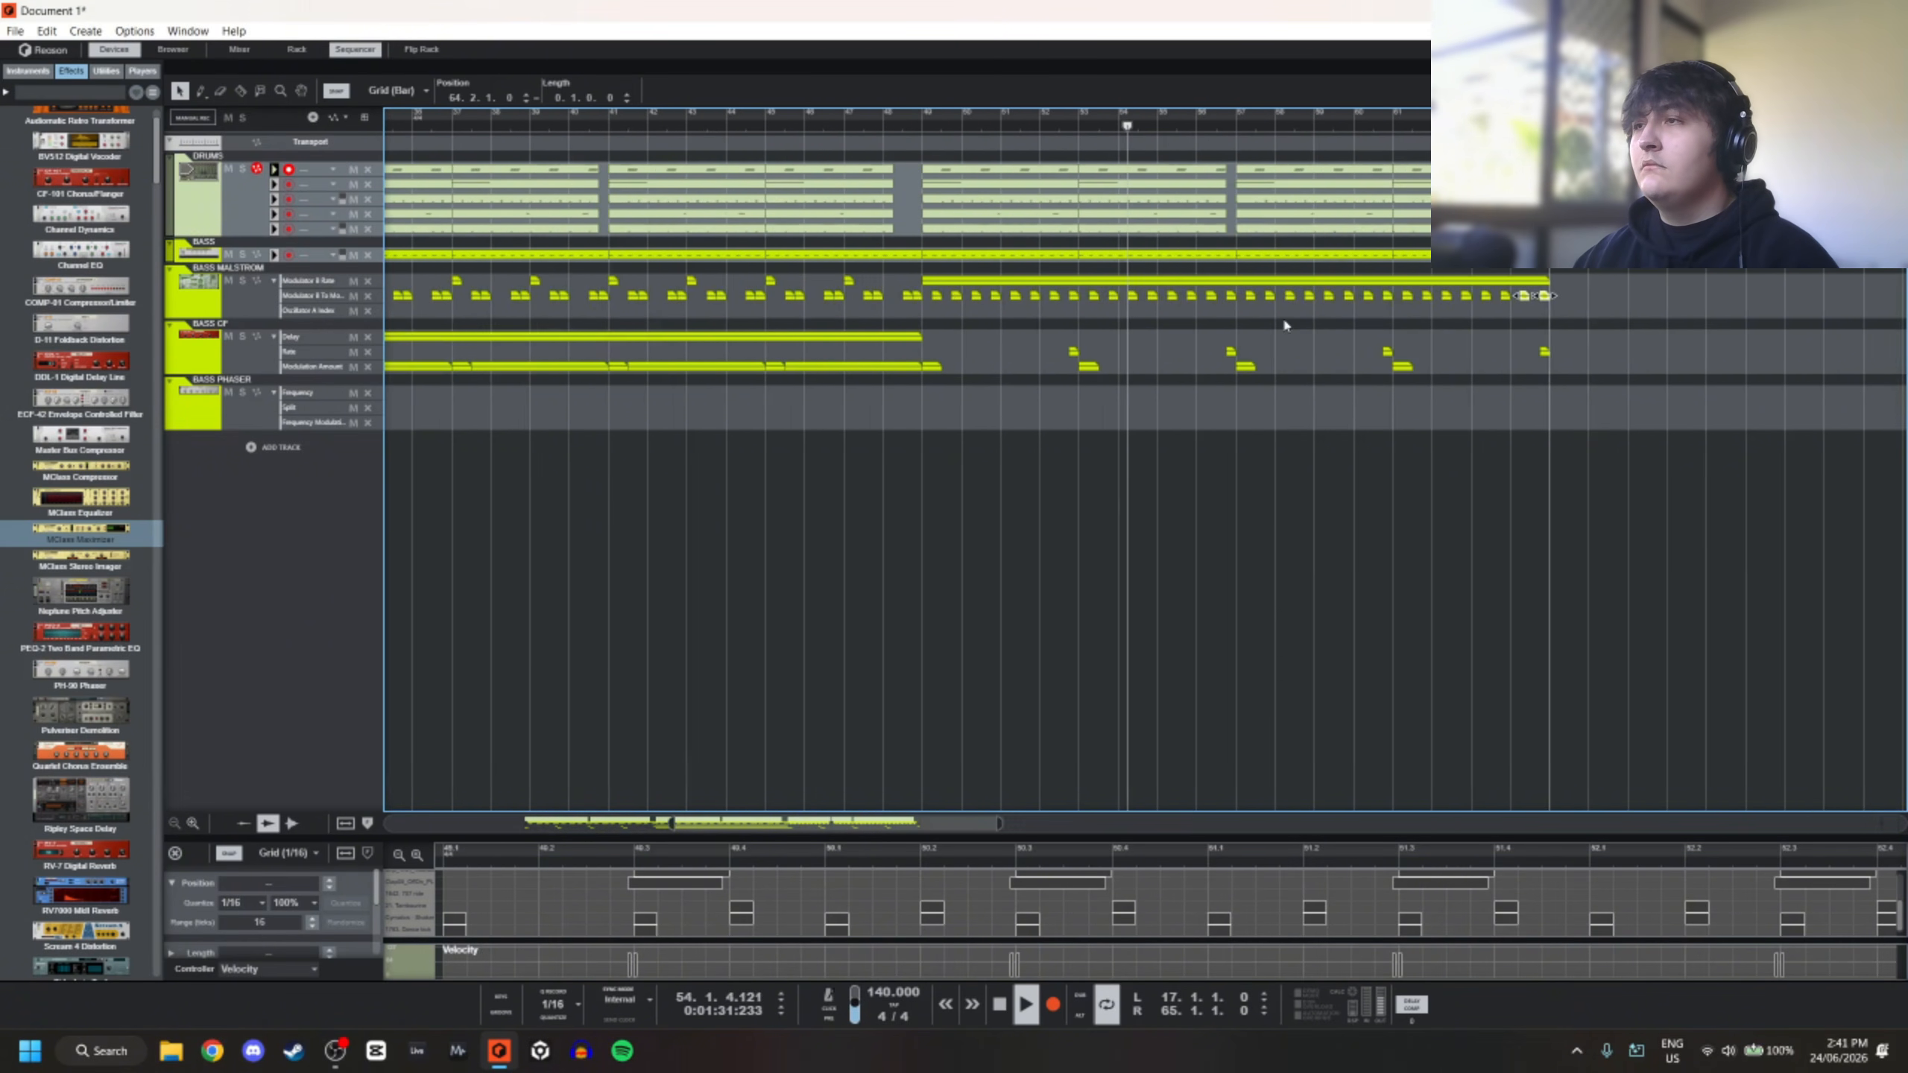
scroll(1137, 326, down, 2)
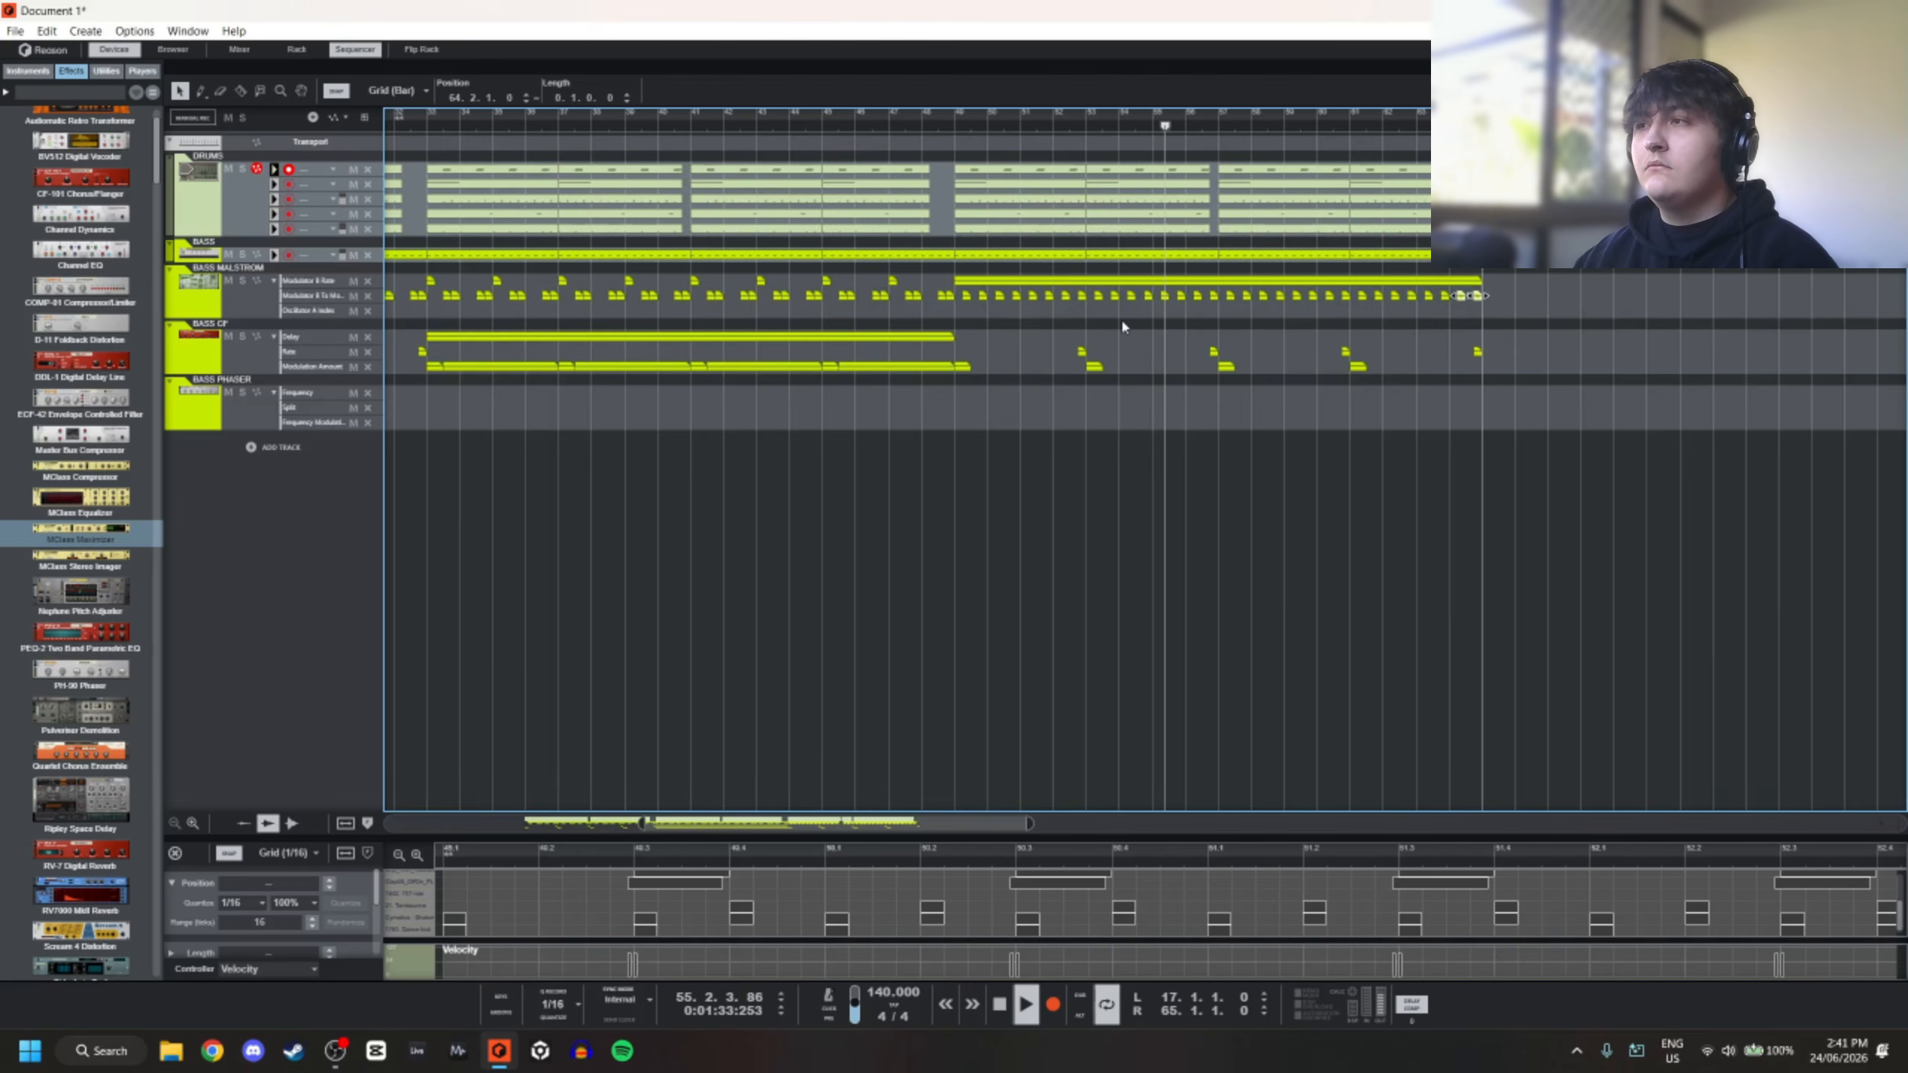
double_click(1247, 397)
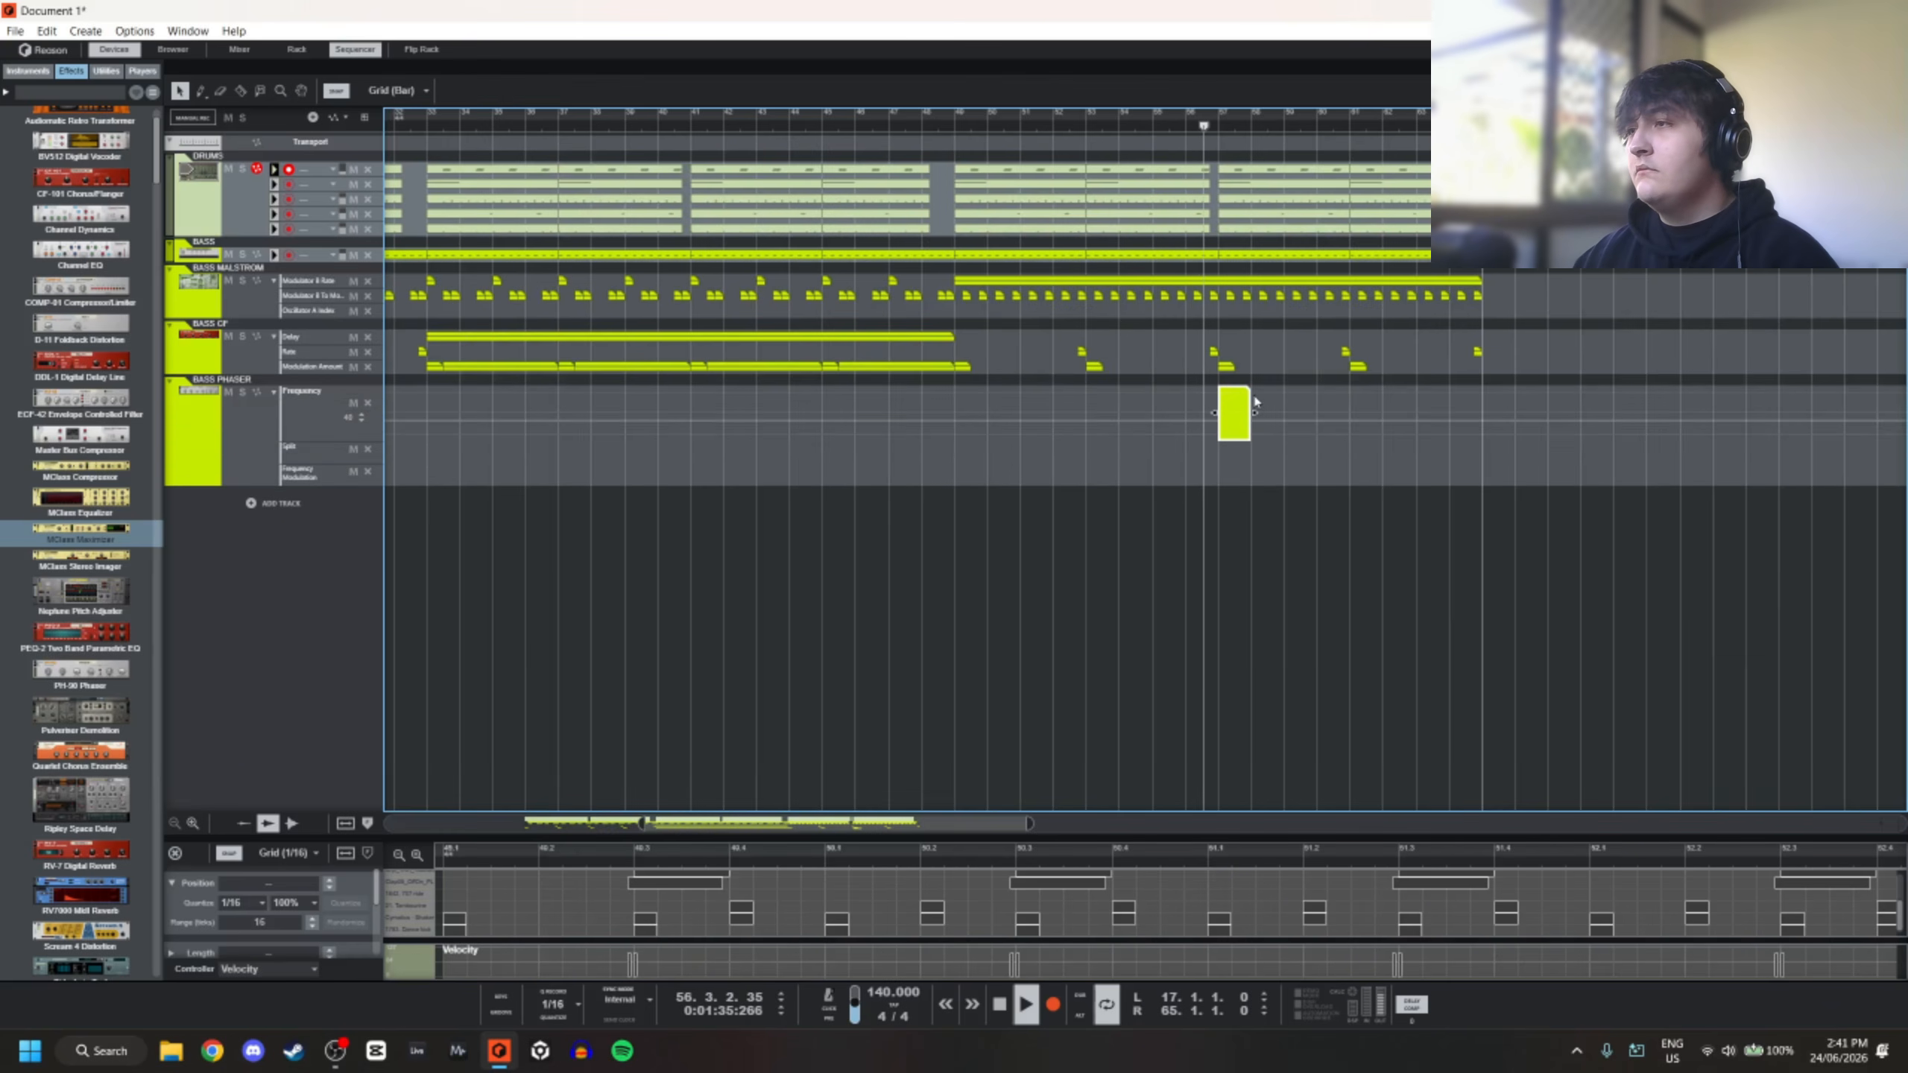
drag(1254, 413, 1468, 420)
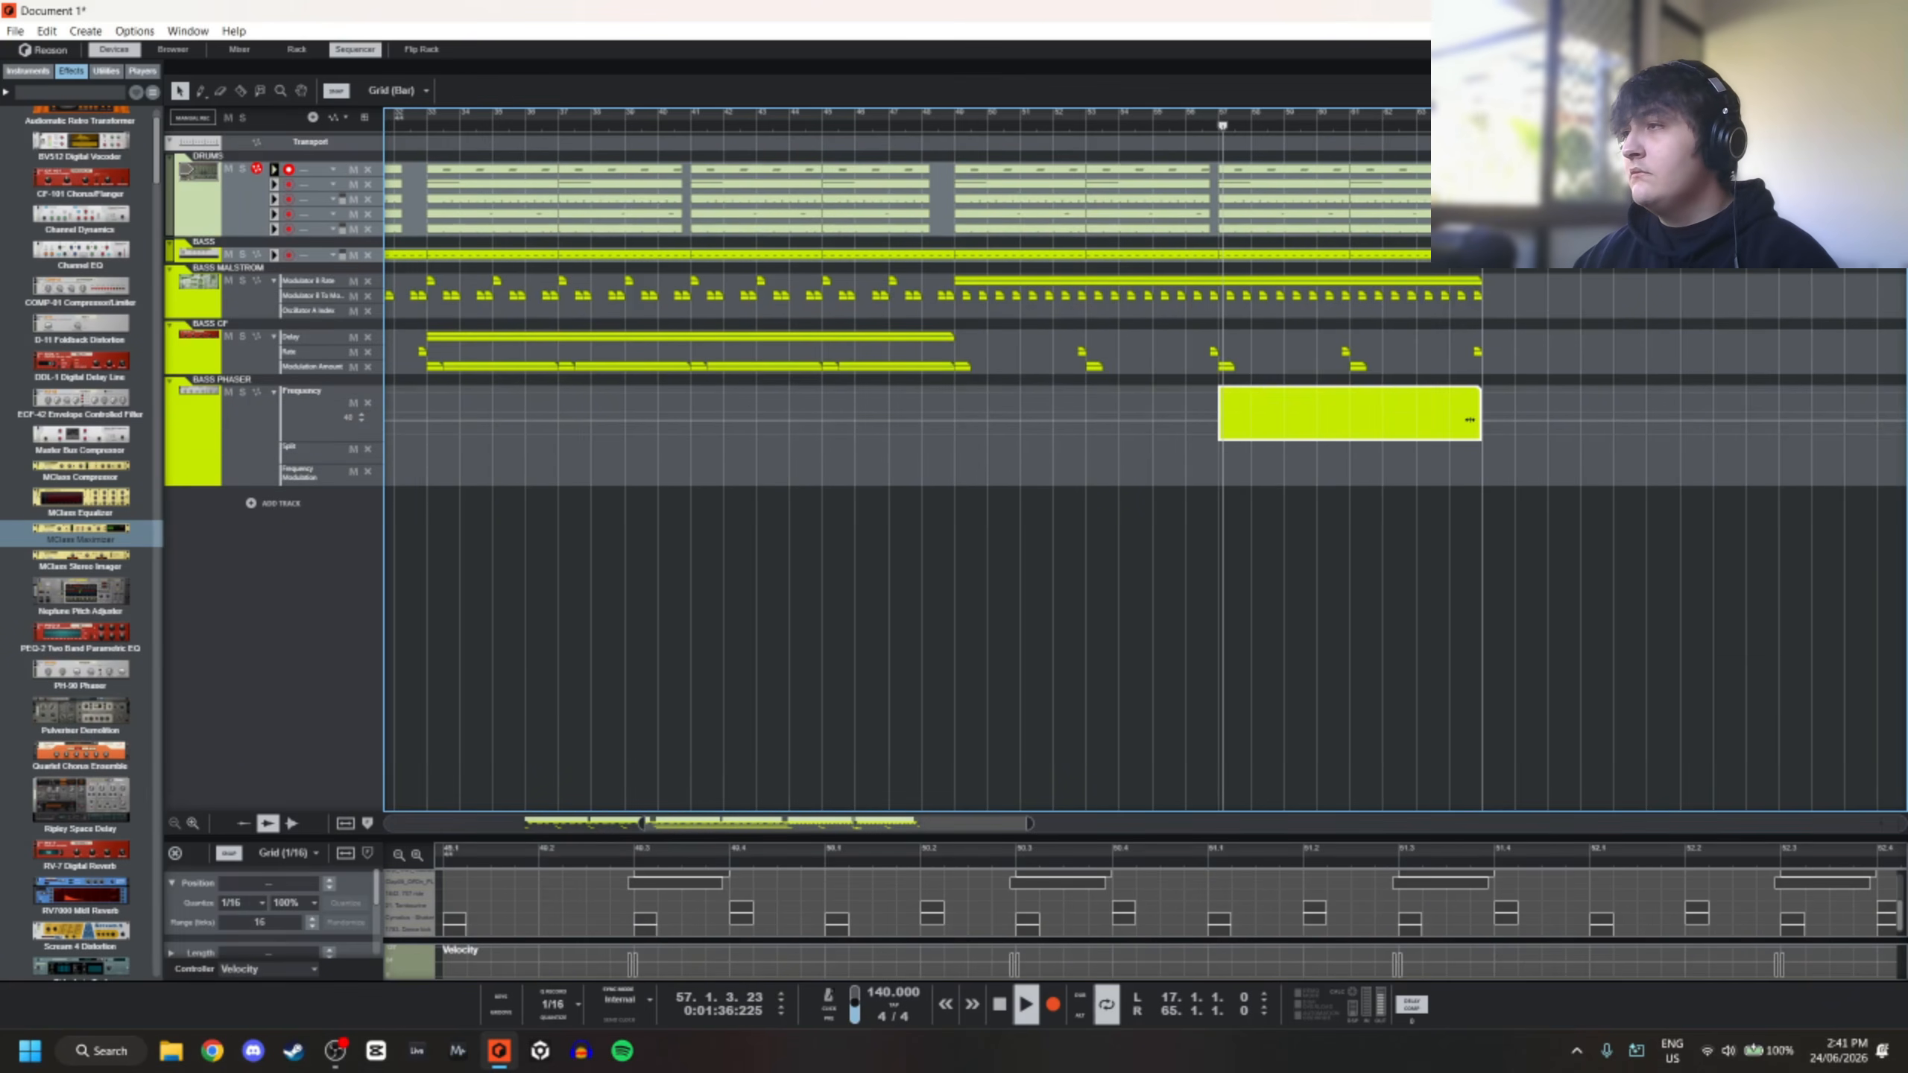
click(1219, 429)
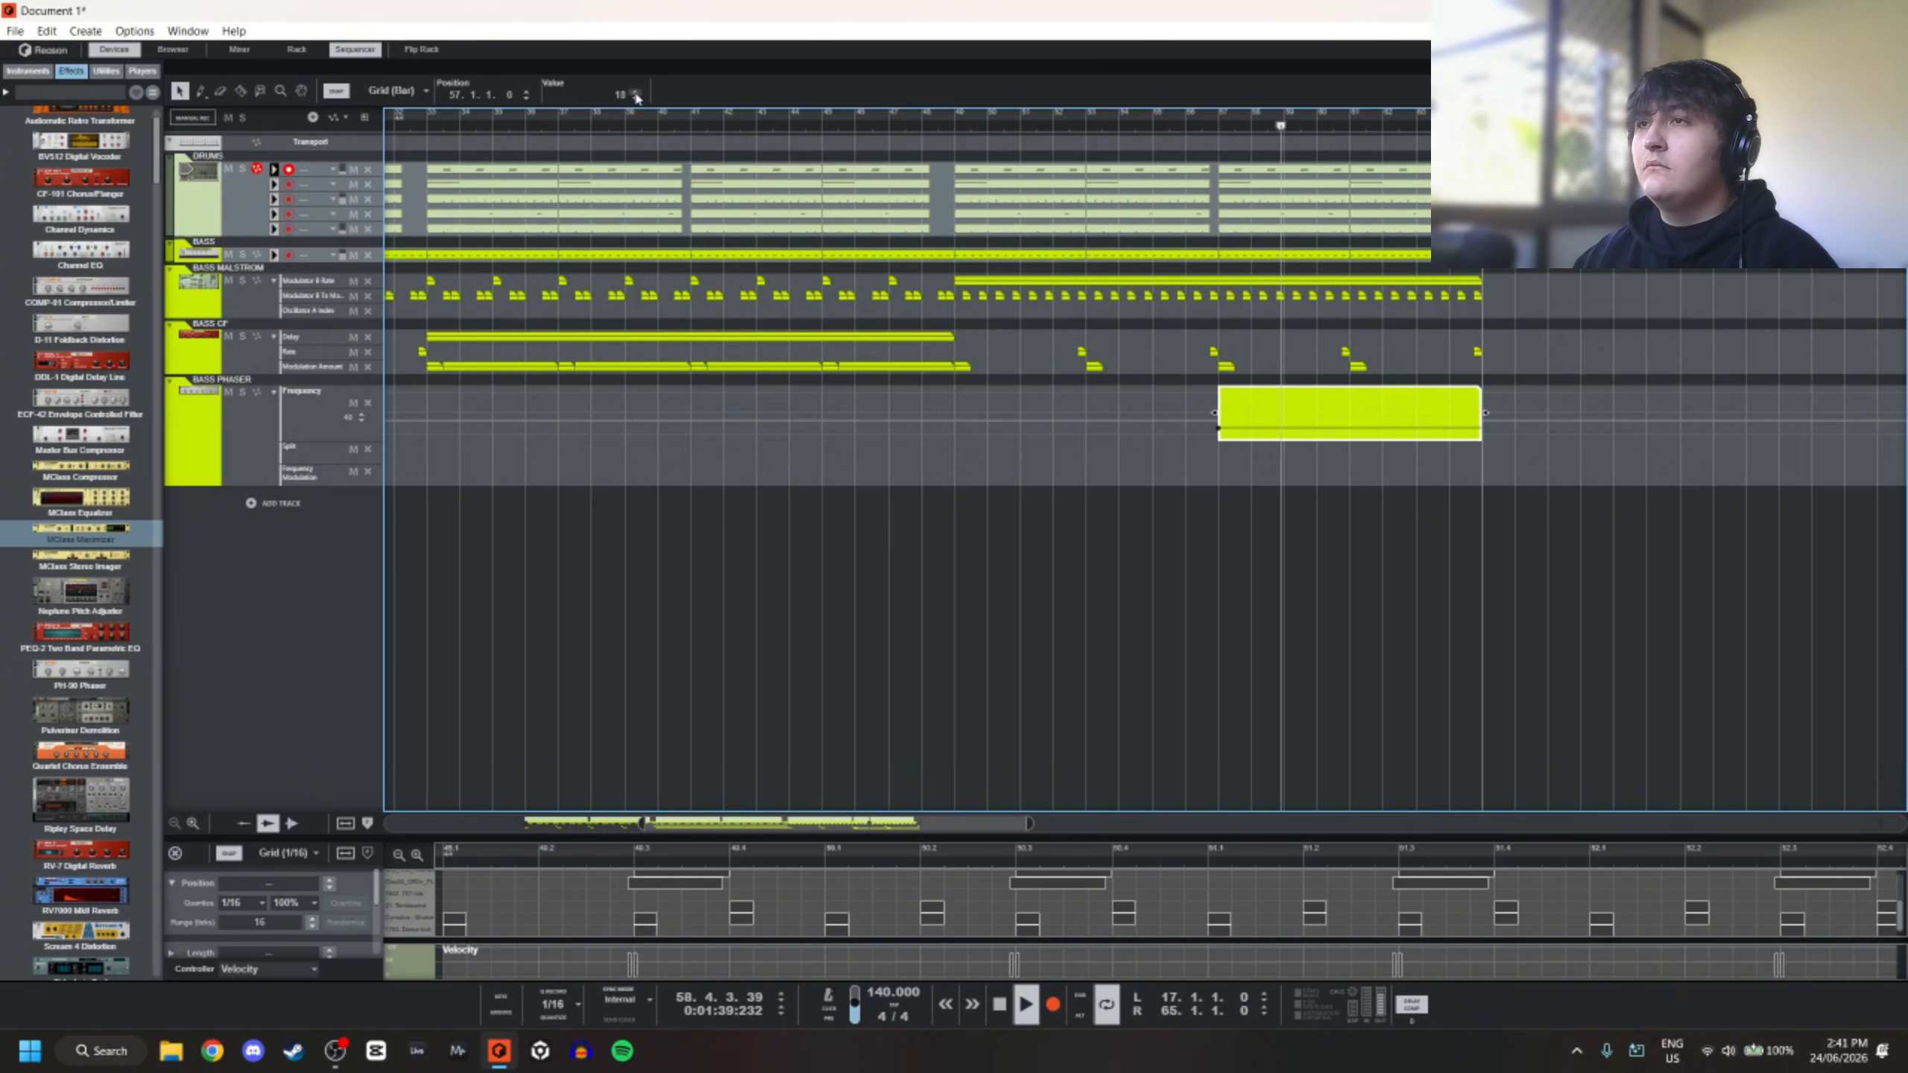
click(1250, 456)
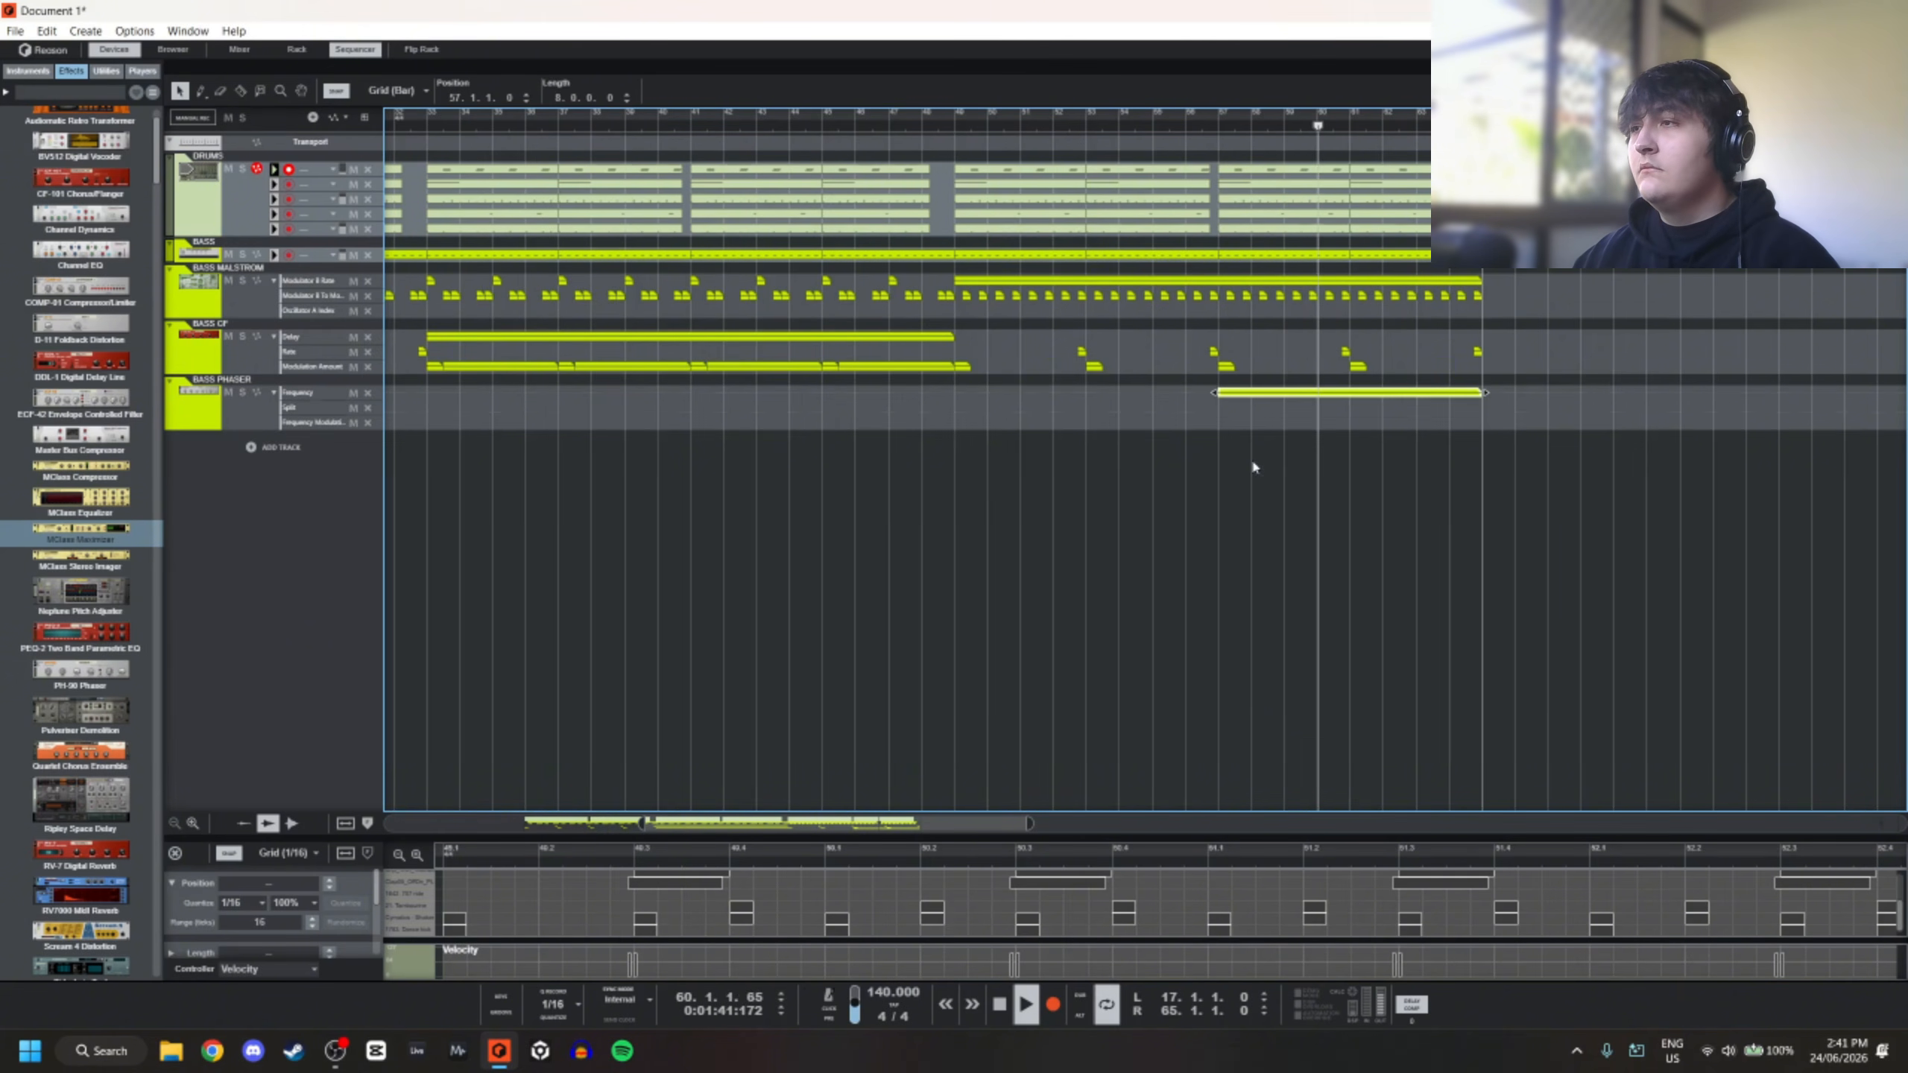
Create a phaser Split automation clip over bars 57 to 64 with a value of 50
scroll(1250, 447, down, 3)
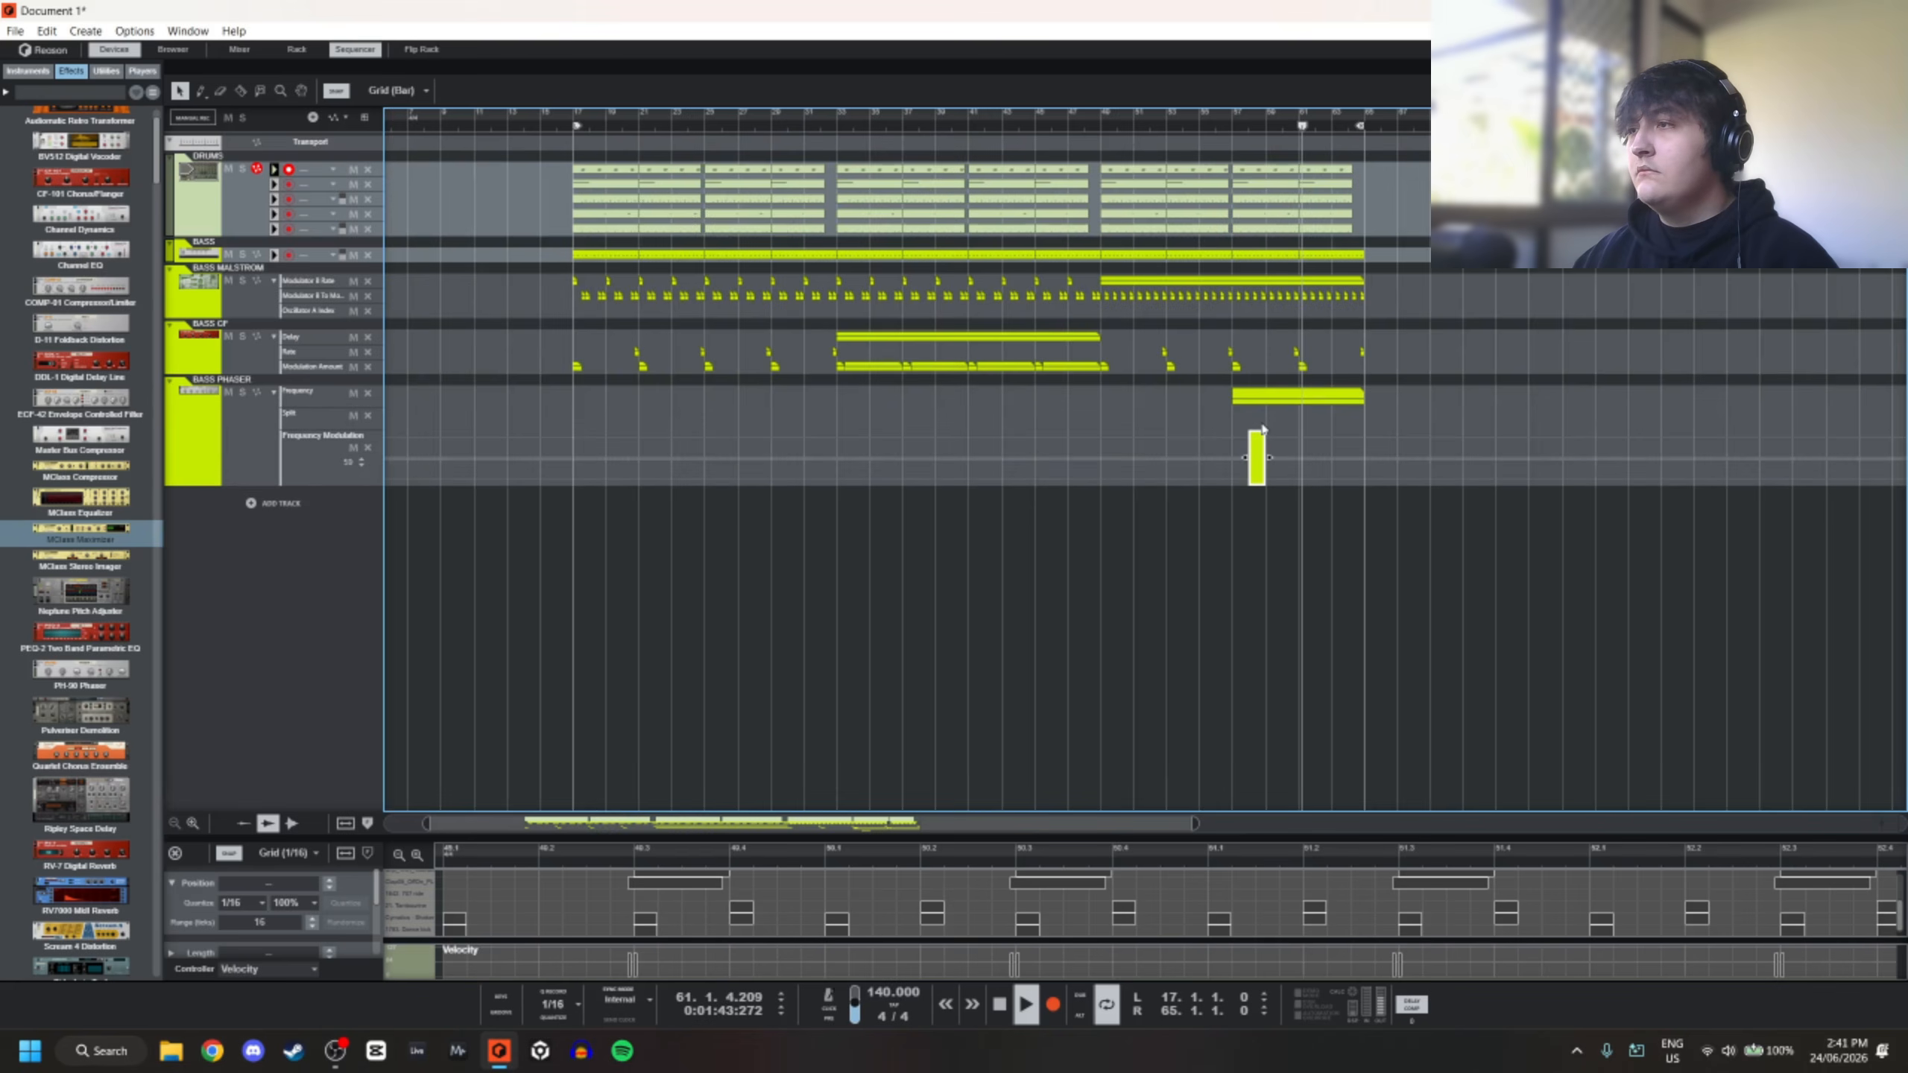
double_click(1243, 413)
drag(1264, 435, 1359, 436)
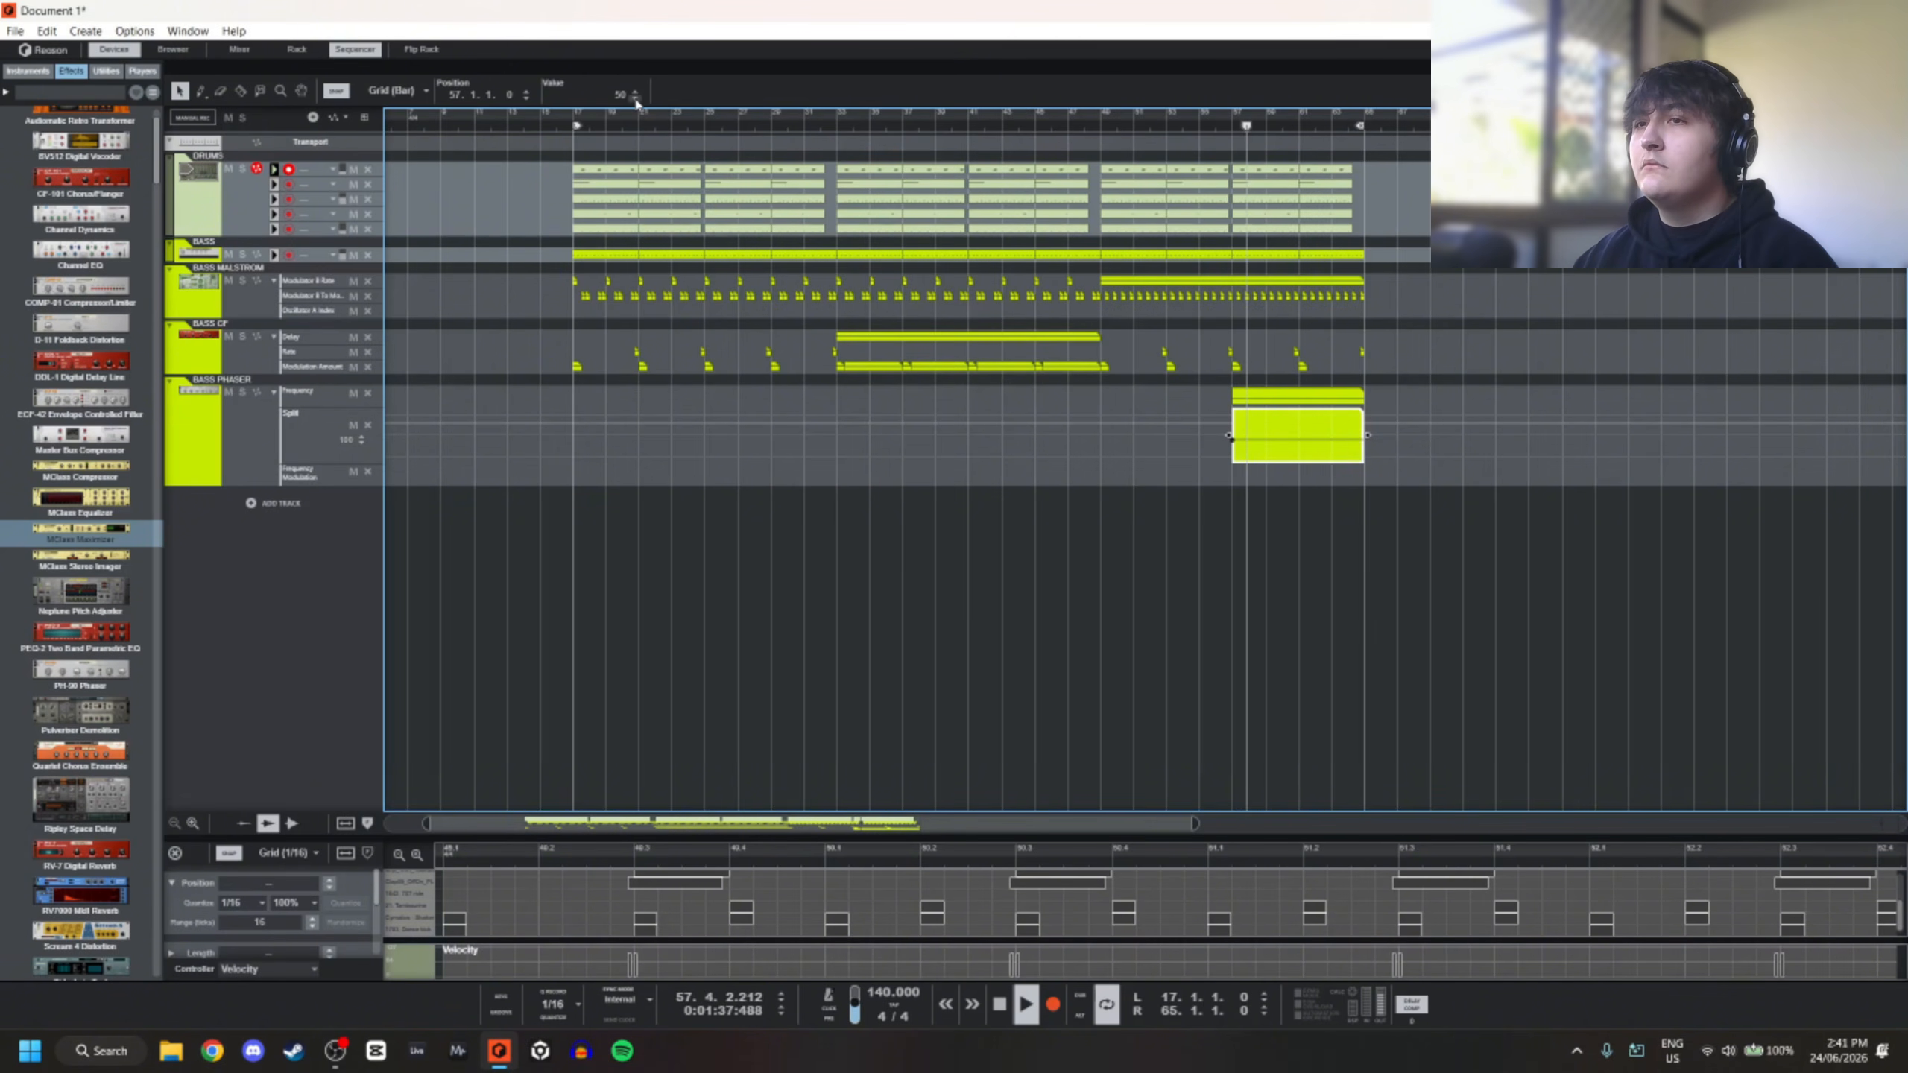
mouse_move(635, 99)
mouse_down()
mouse_move(636, 83)
mouse_move(632, 105)
mouse_up()
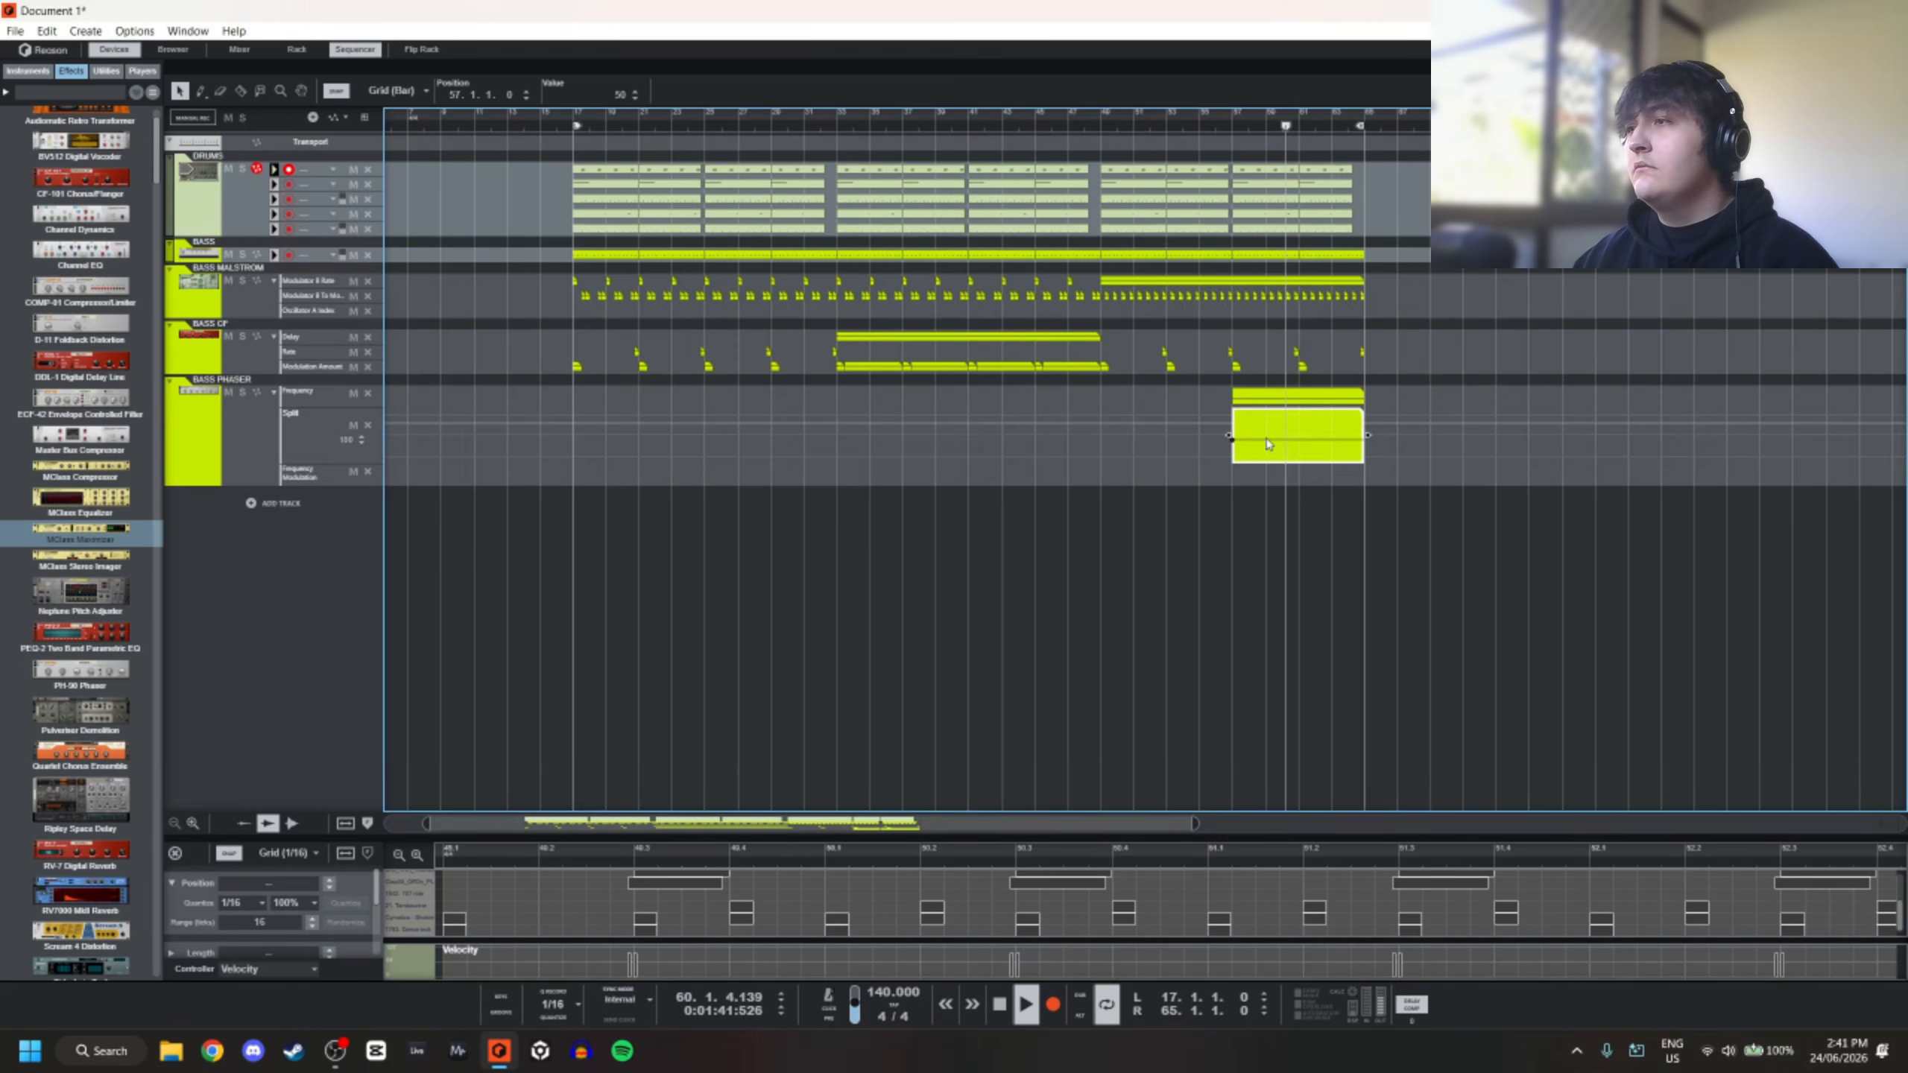
key(Escape)
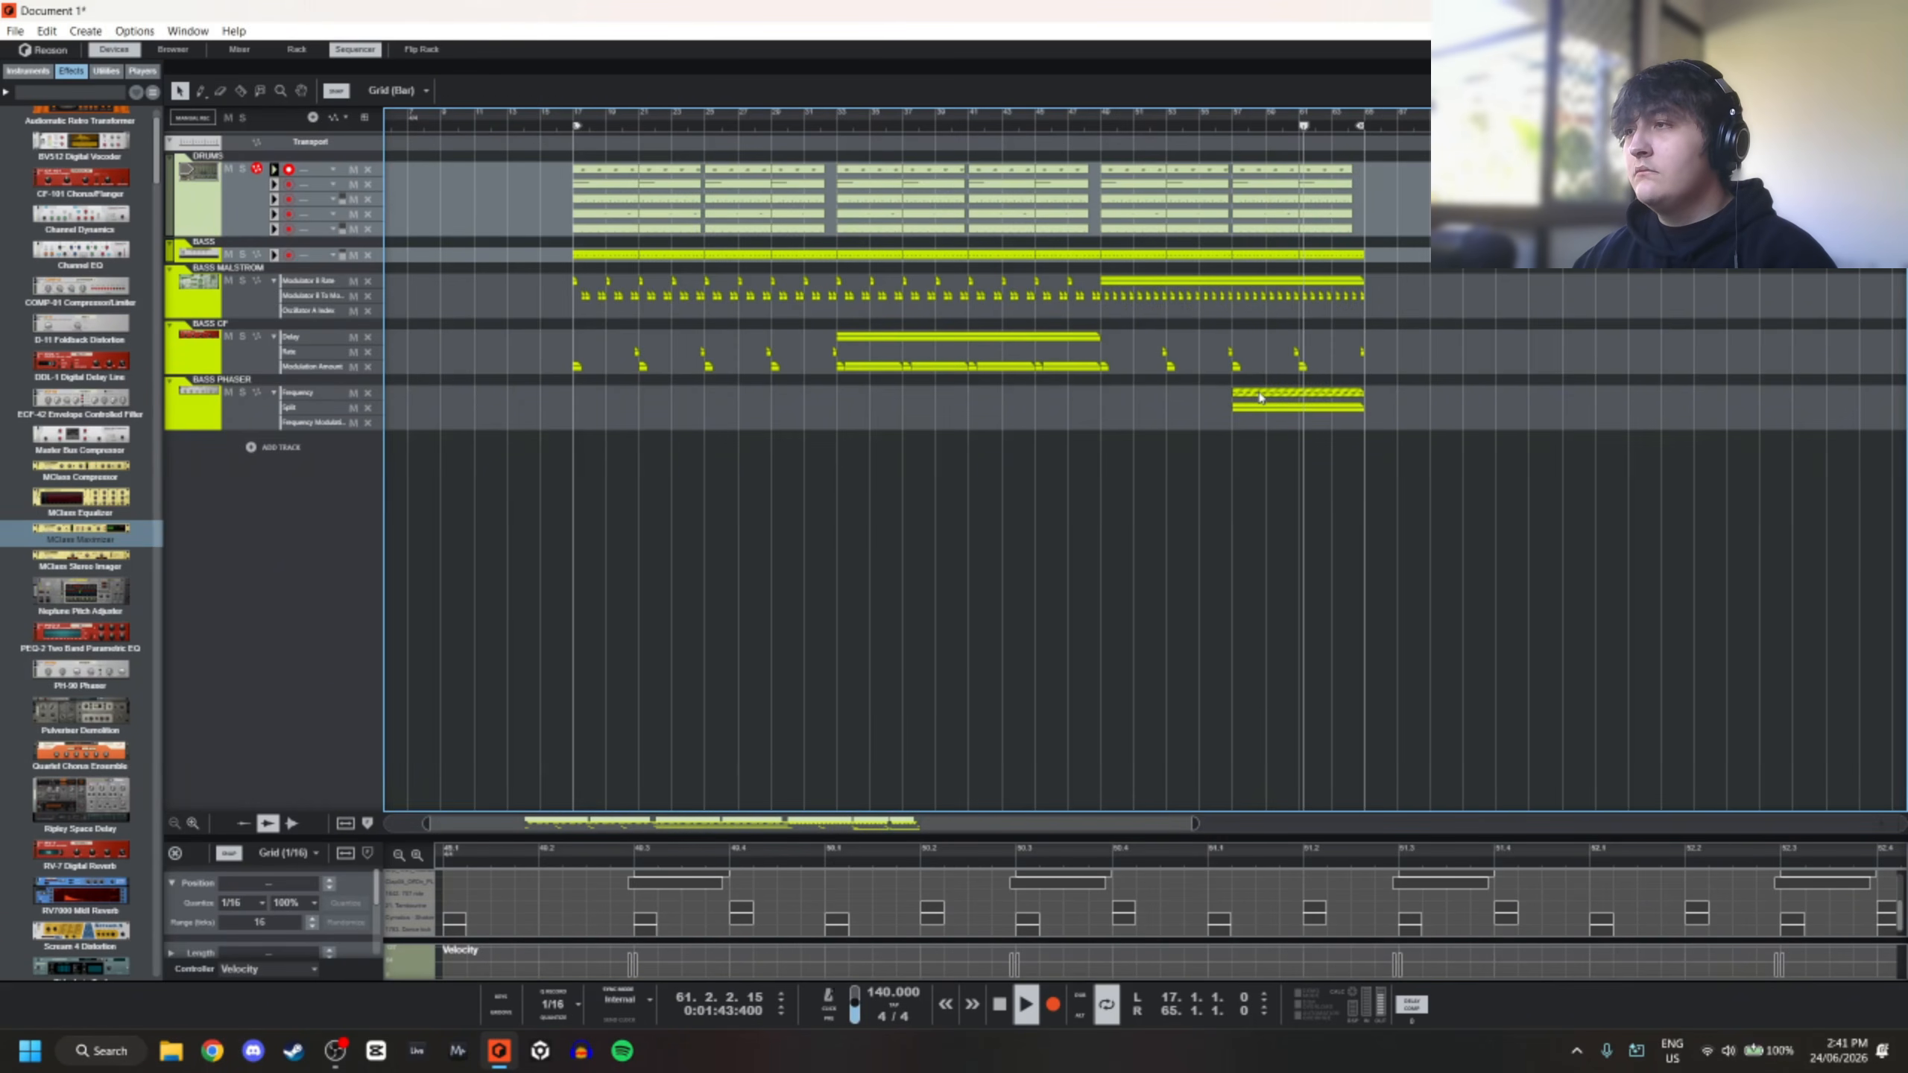
Copy the phaser Frequency and Split clips of bars 57 to 64 to bars 41 and 25
drag(1216, 392, 757, 394)
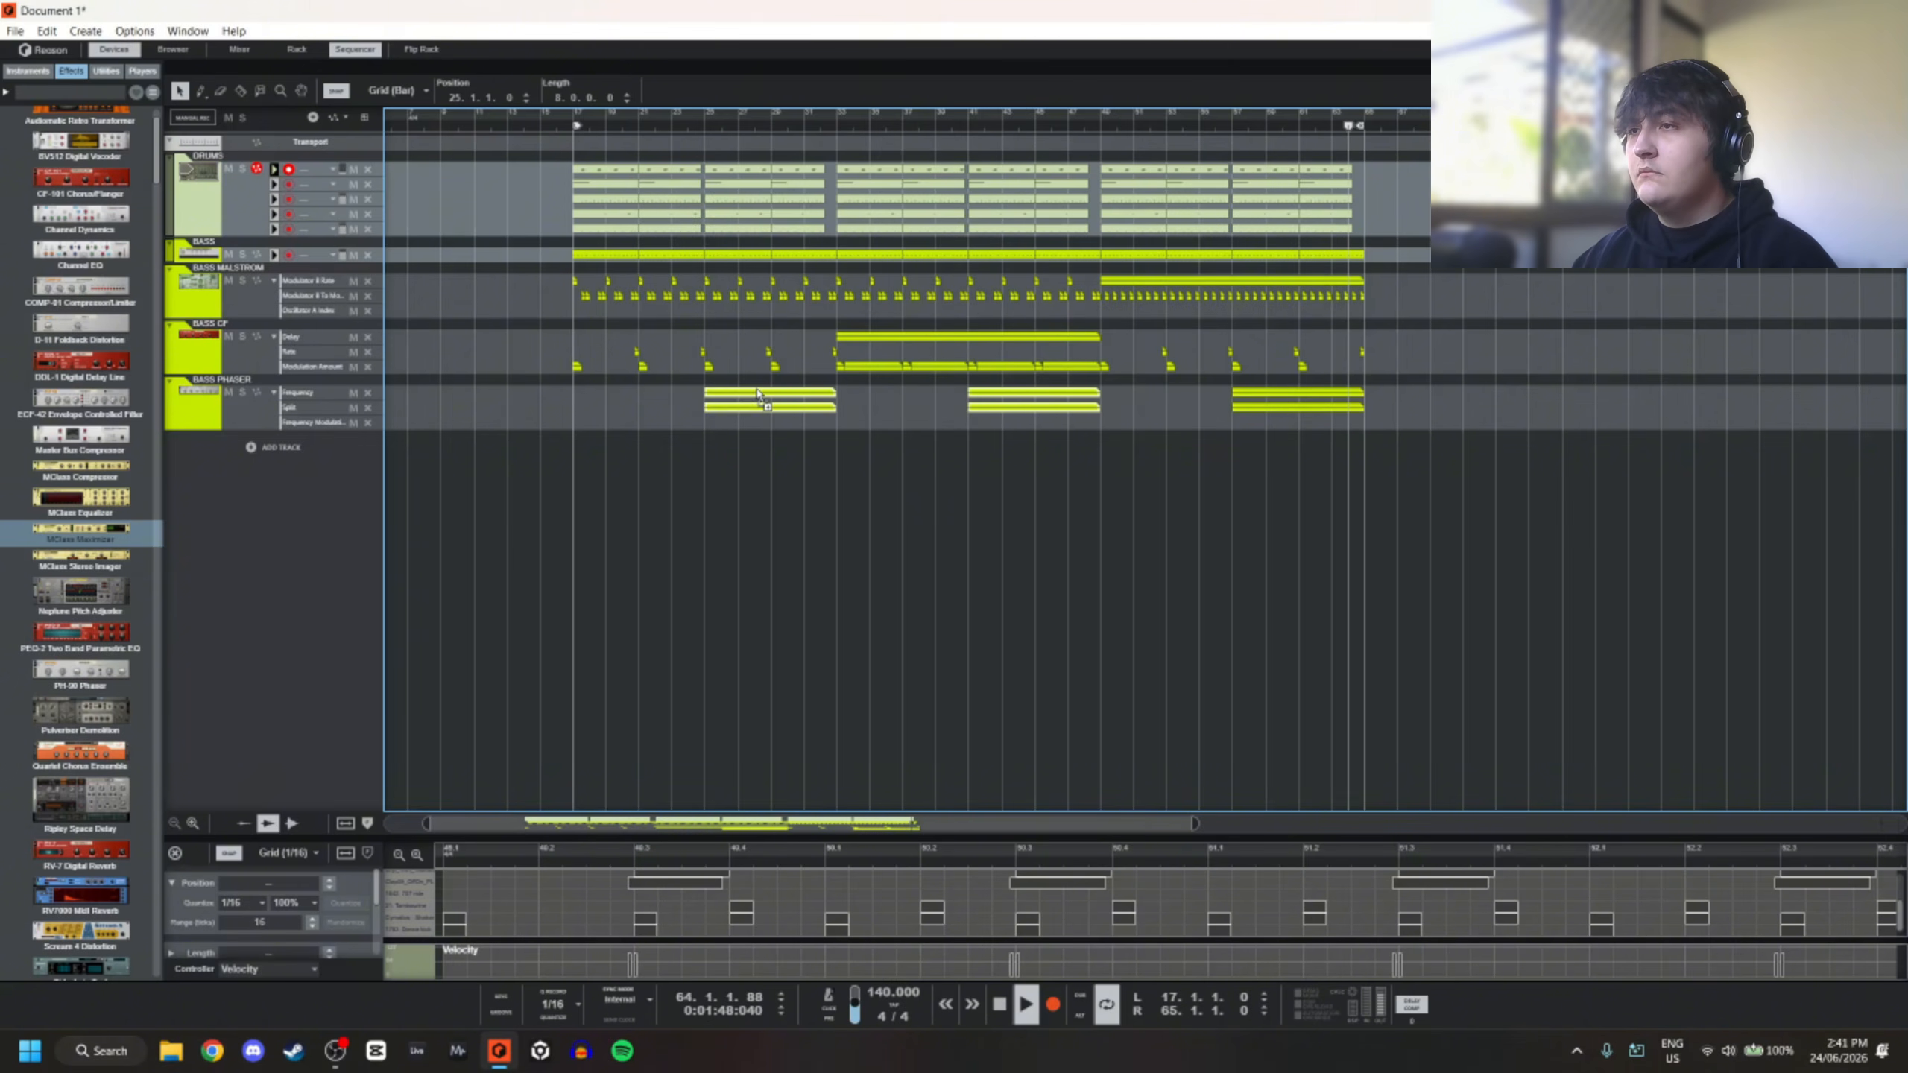
Open the phaser Split clips at bars 25 and 41 for editing, close them, and remove the Split automation lane
click(938, 436)
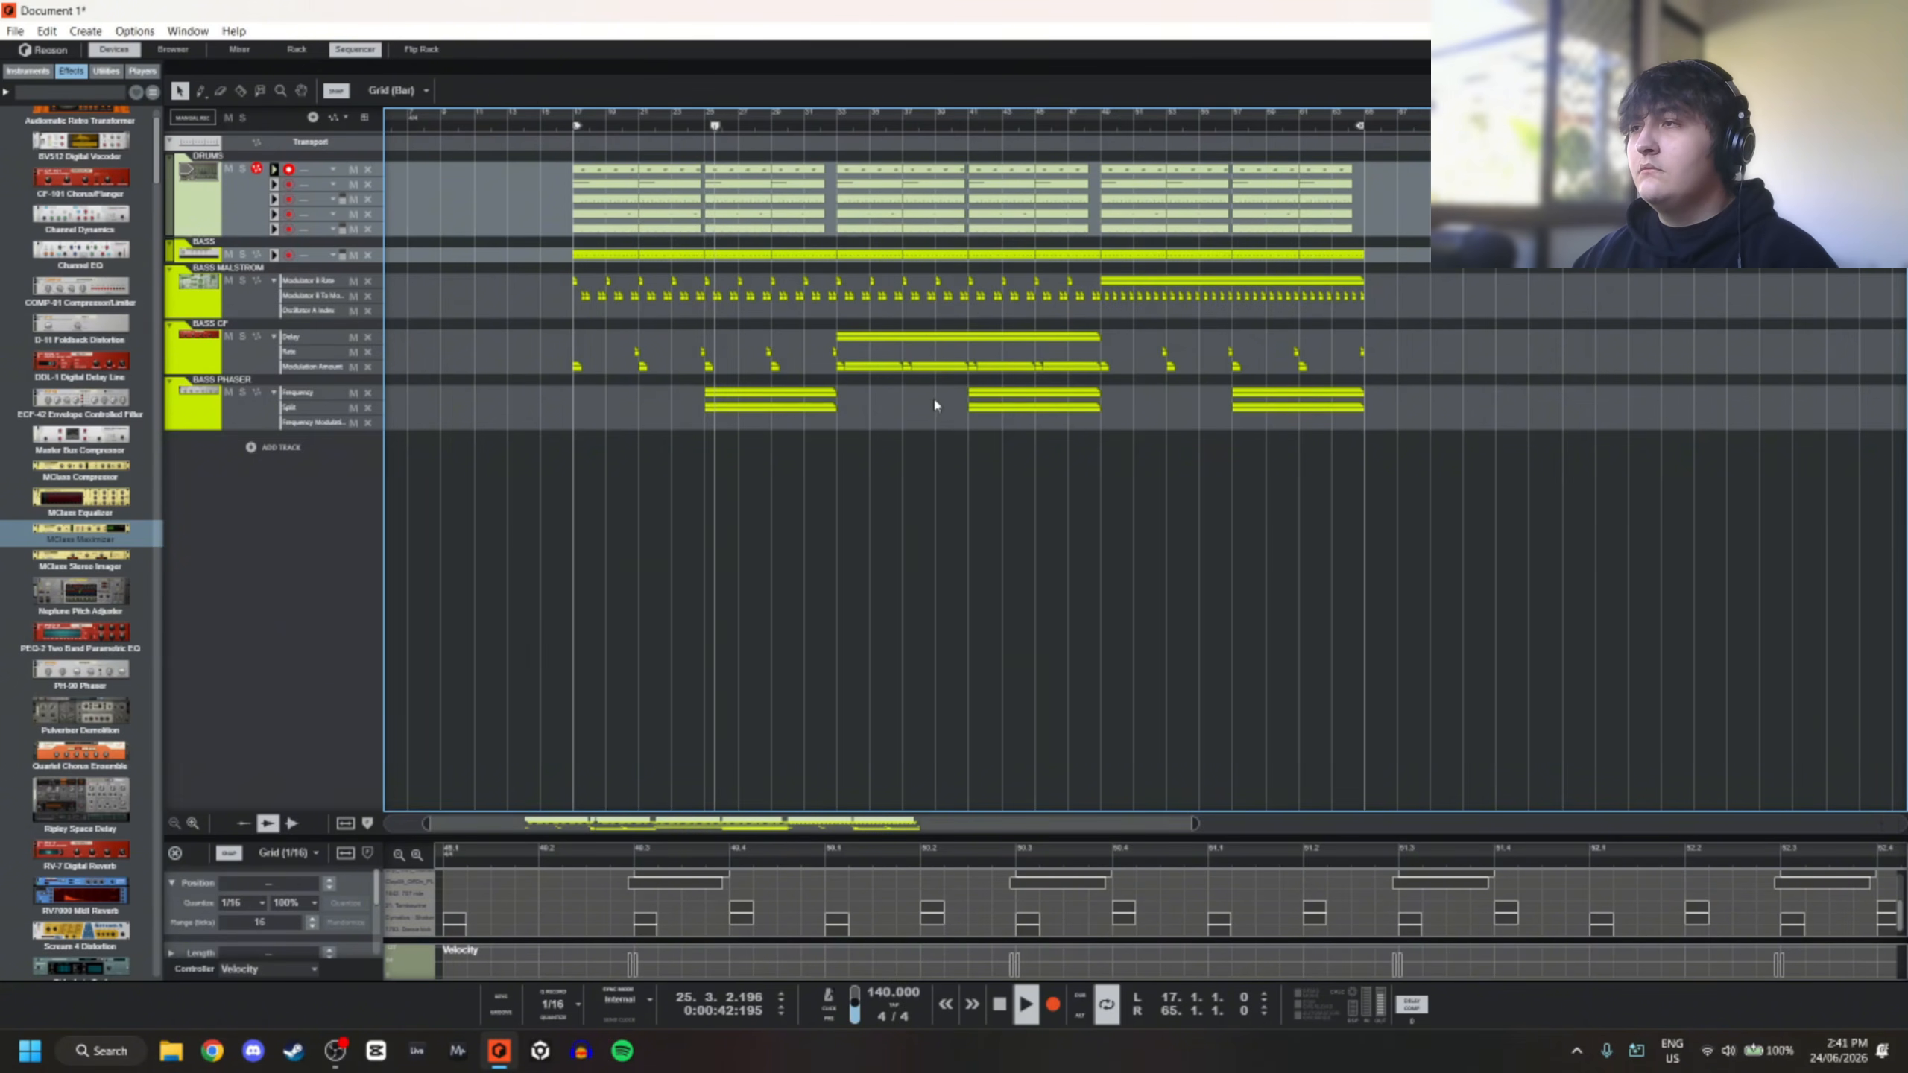
double_click(738, 409)
drag(614, 106, 625, 60)
click(991, 429)
double_click(1006, 410)
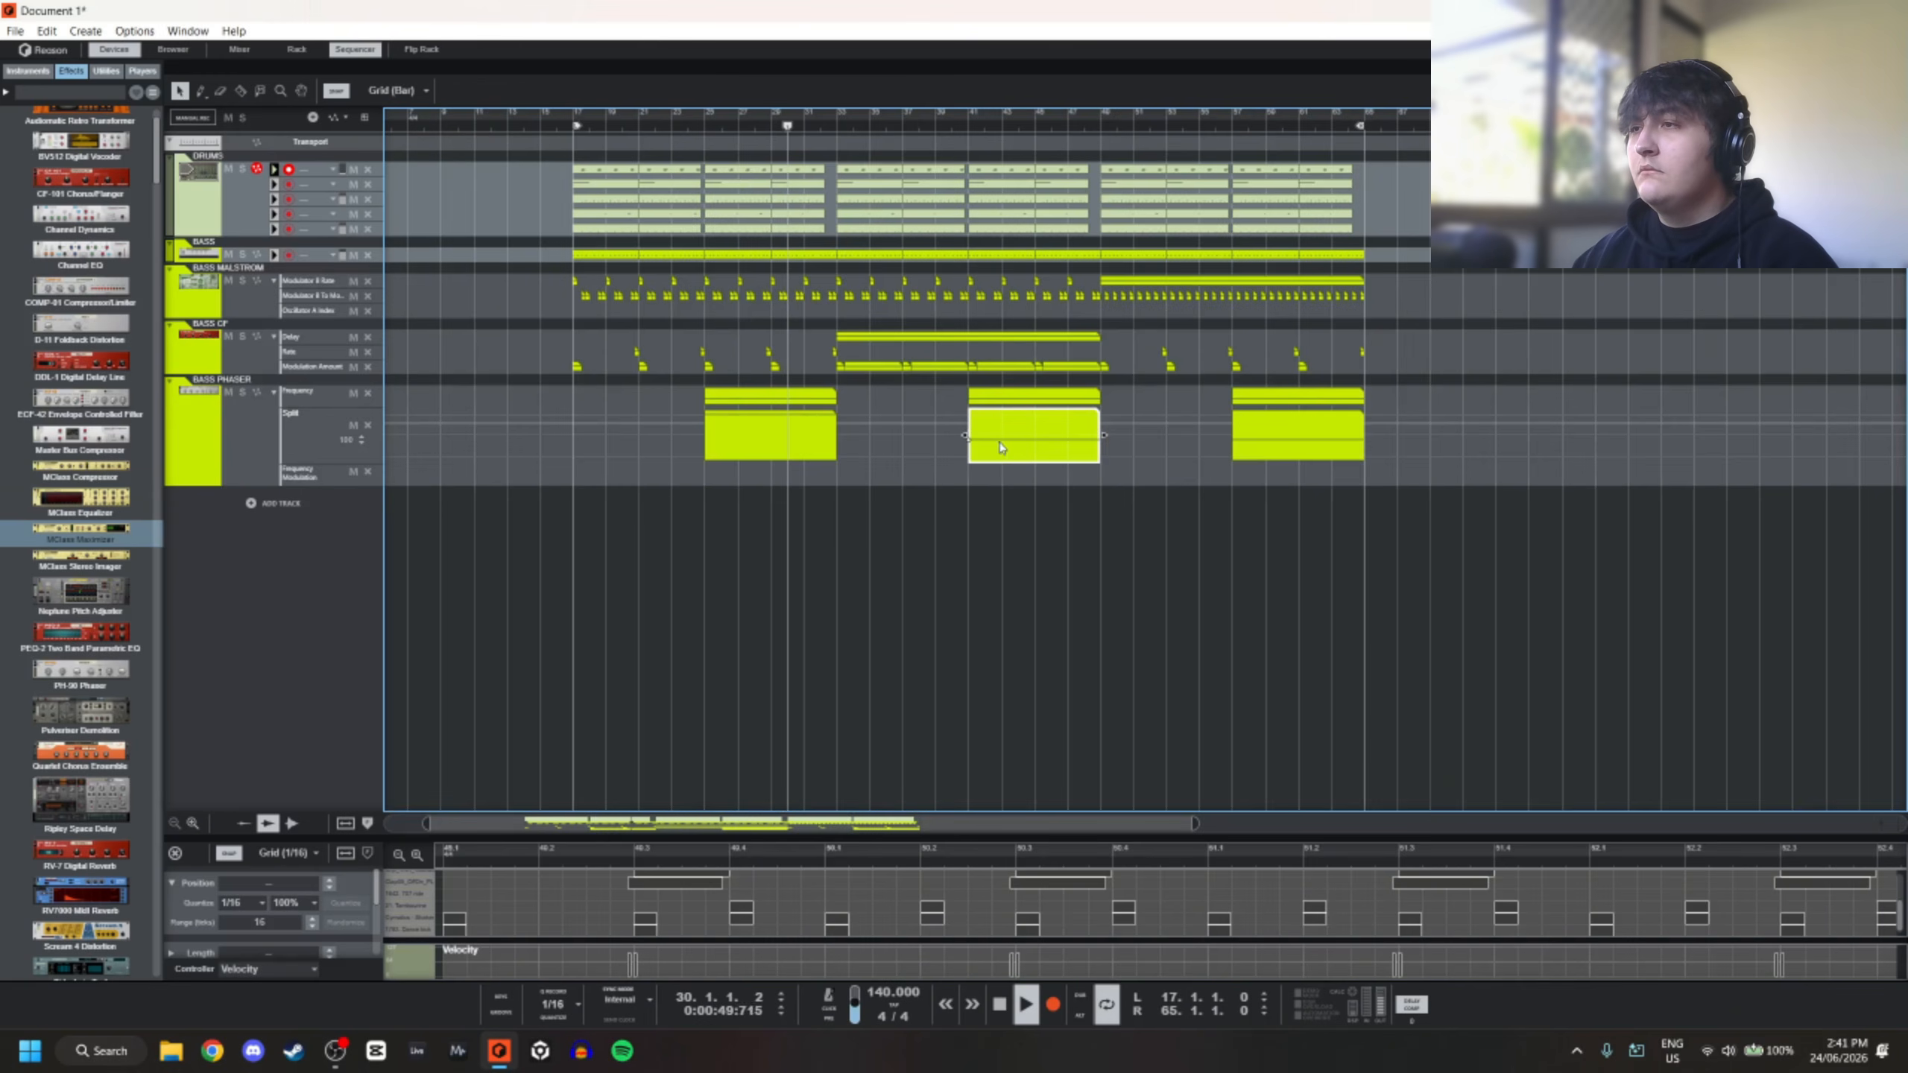
click(1116, 425)
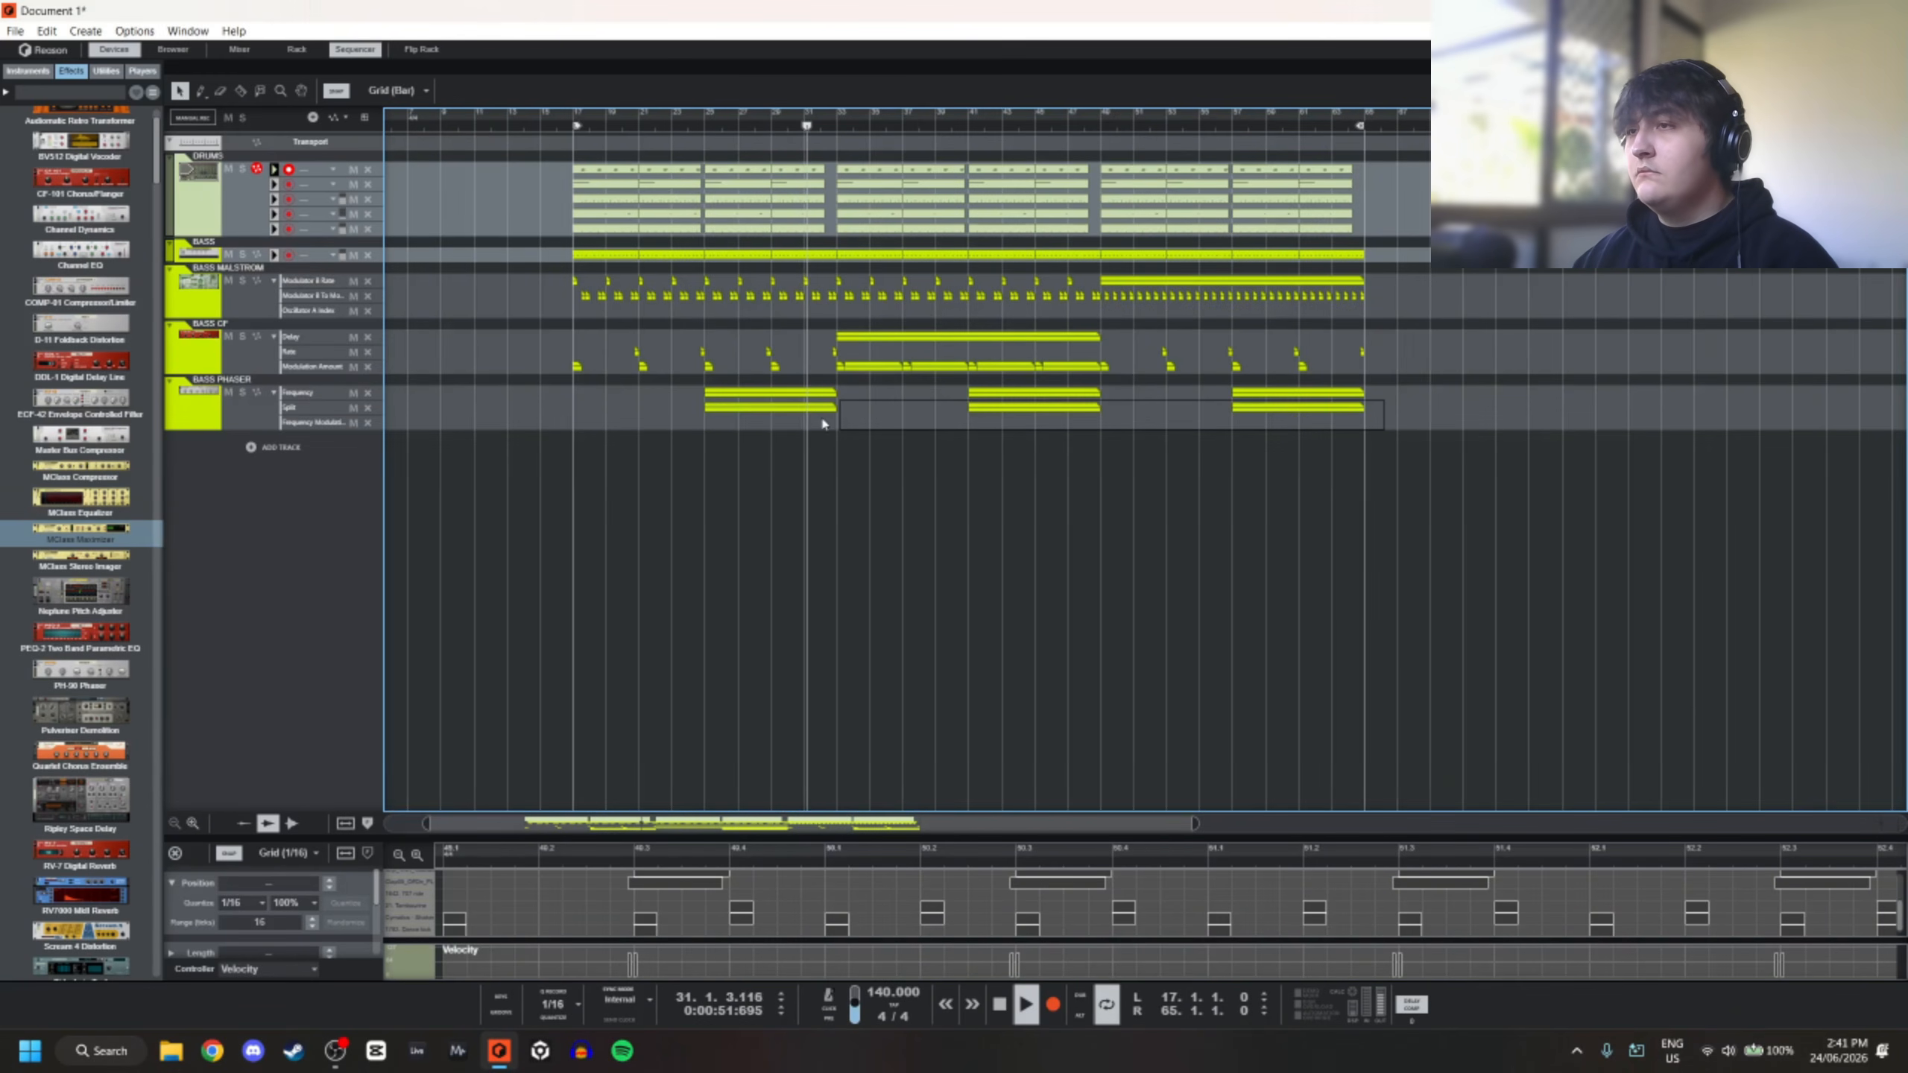
click(368, 409)
Open the phaser Frequency clip at bar 25 and raise its automation value to 50
double_click(775, 400)
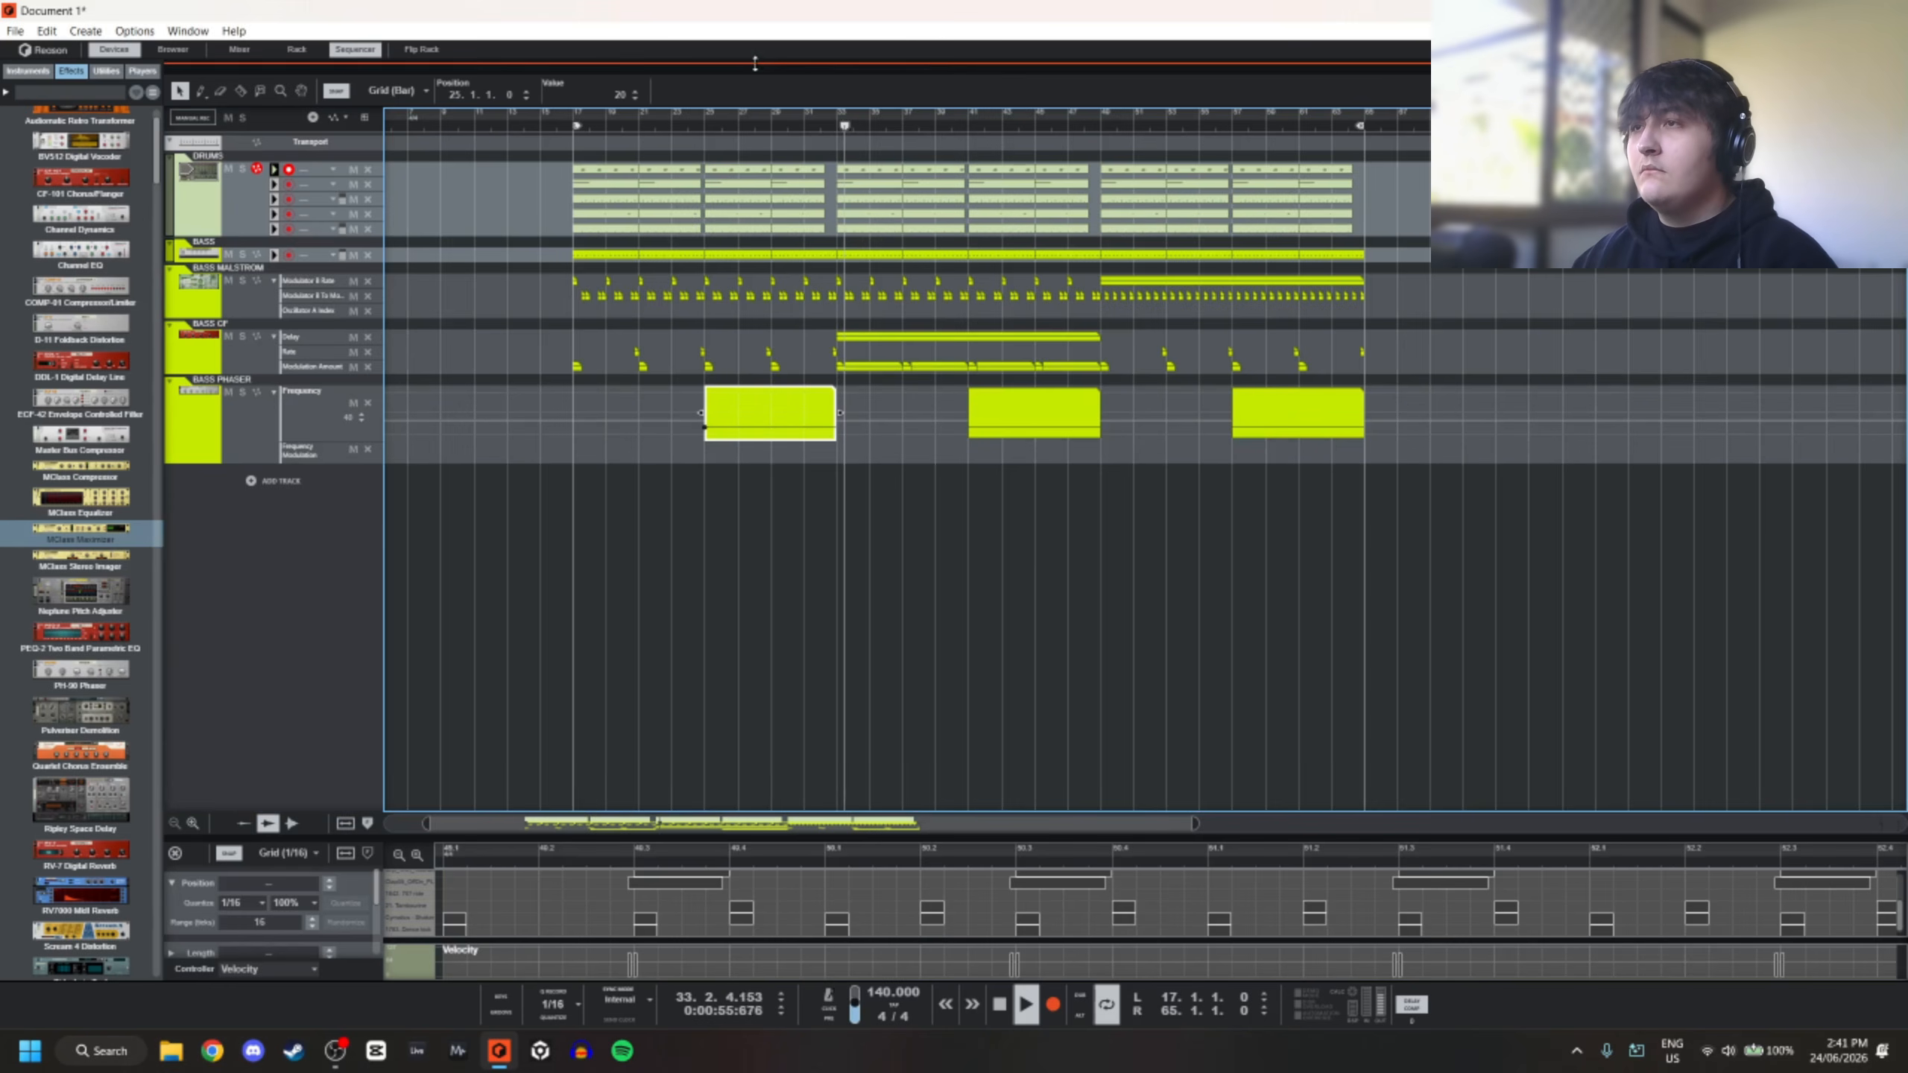
click(707, 117)
drag(633, 38, 635, 37)
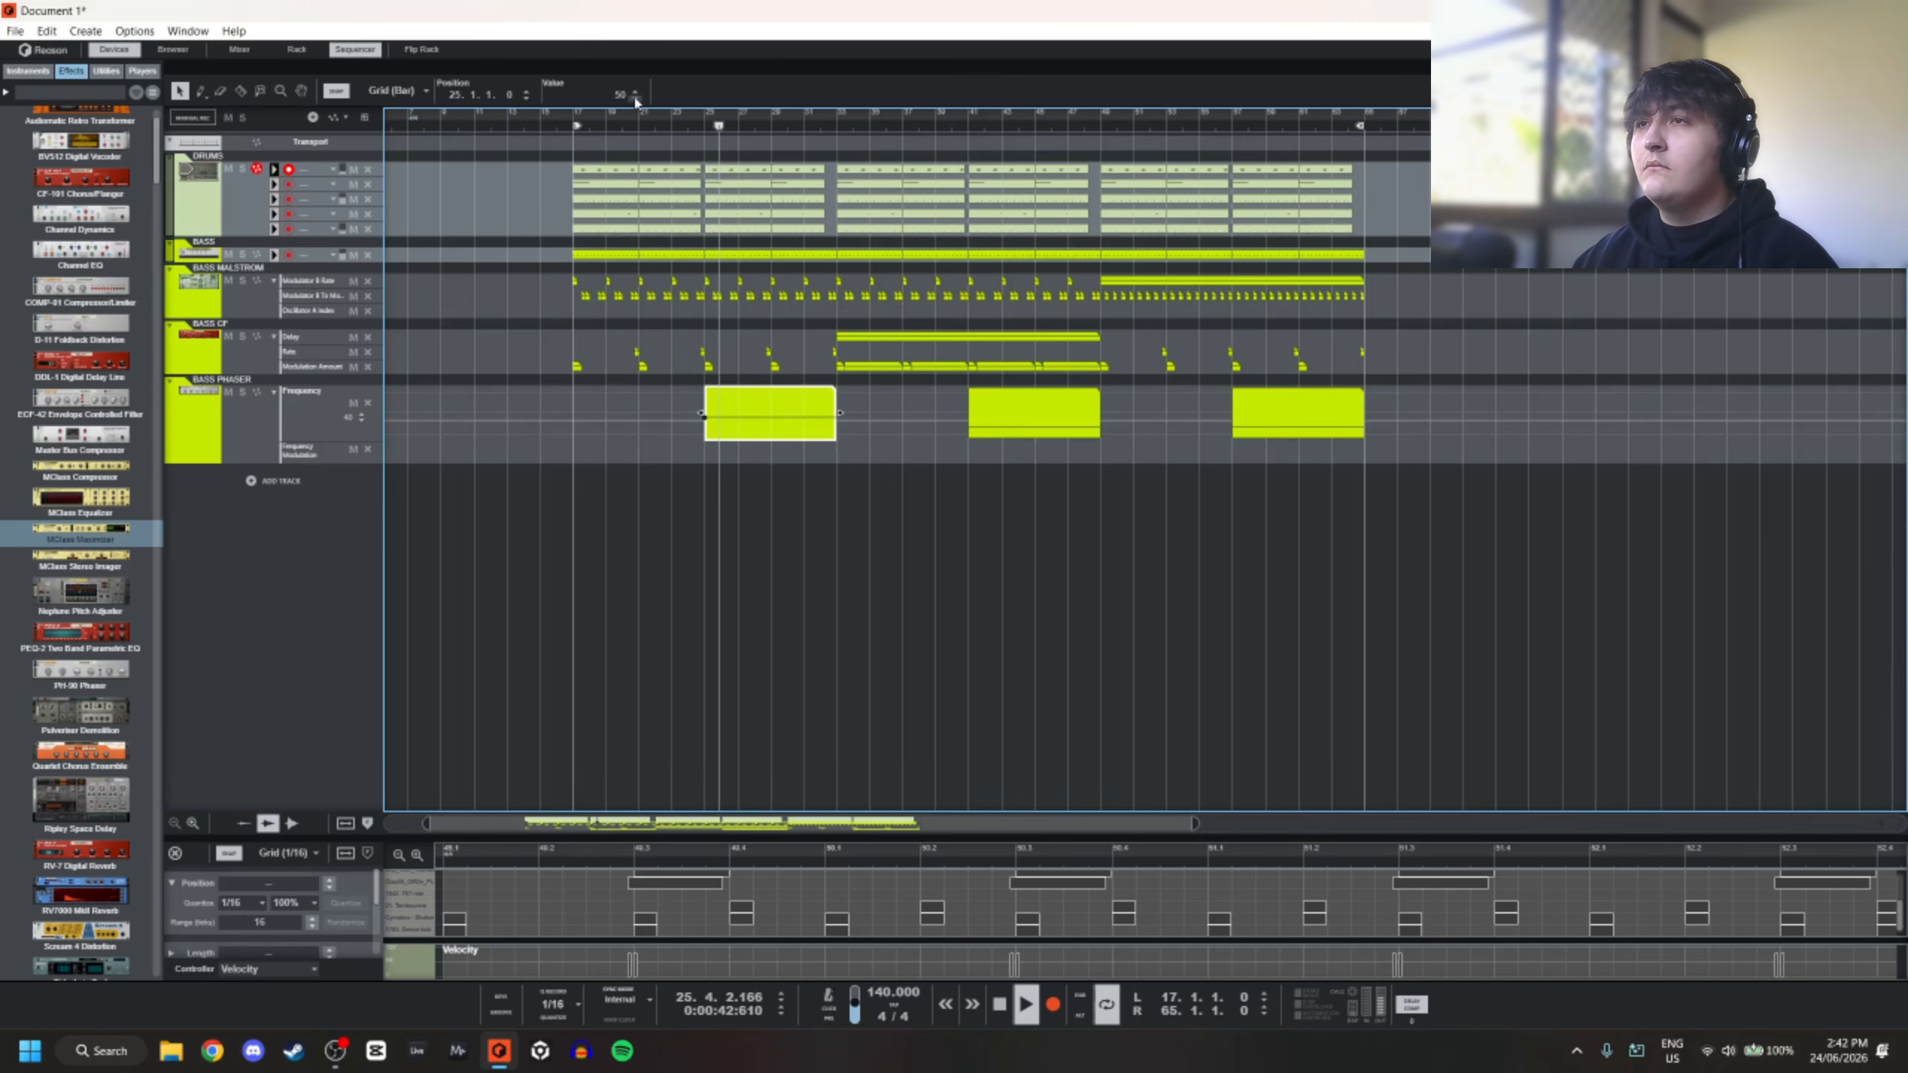
click(635, 92)
click(635, 93)
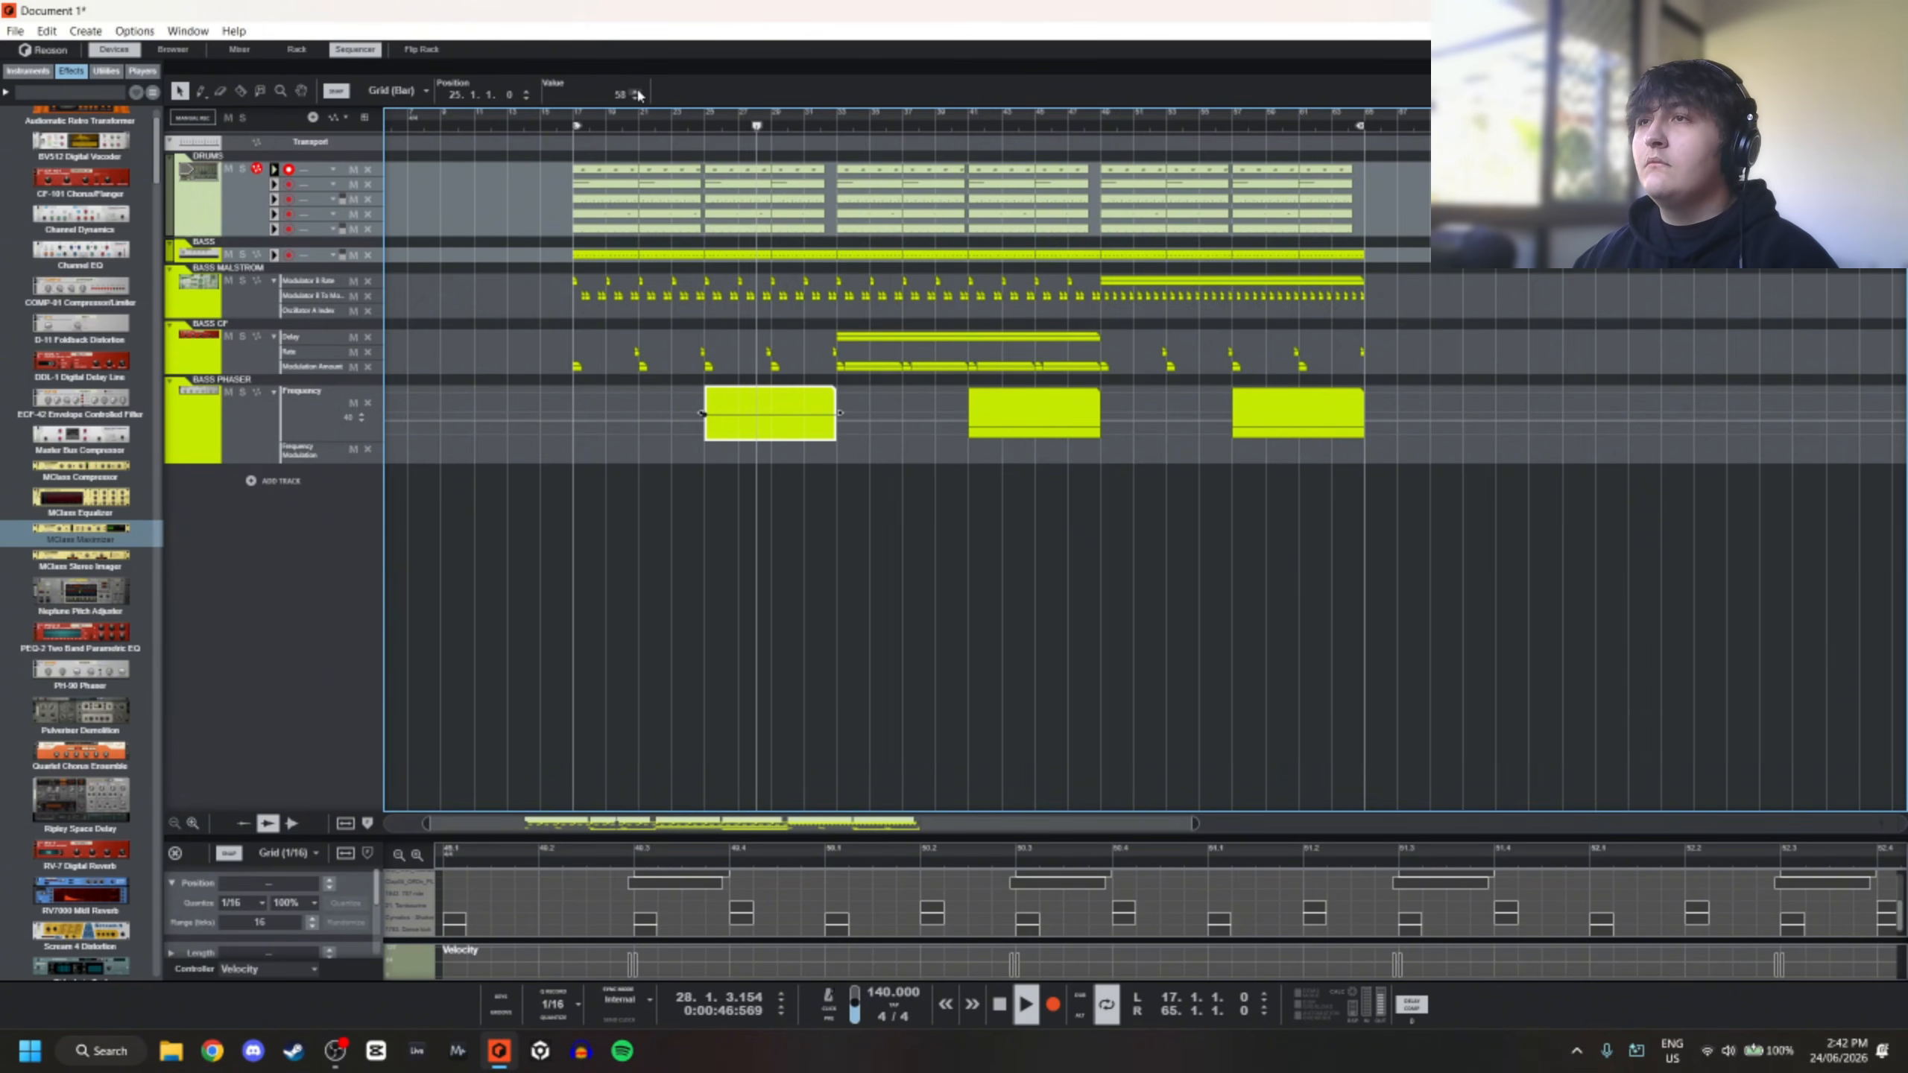
Try other Frequency values for the phaser clip at bar 25, including 43 and 63
double_click(625, 95)
text(43)
key(Return)
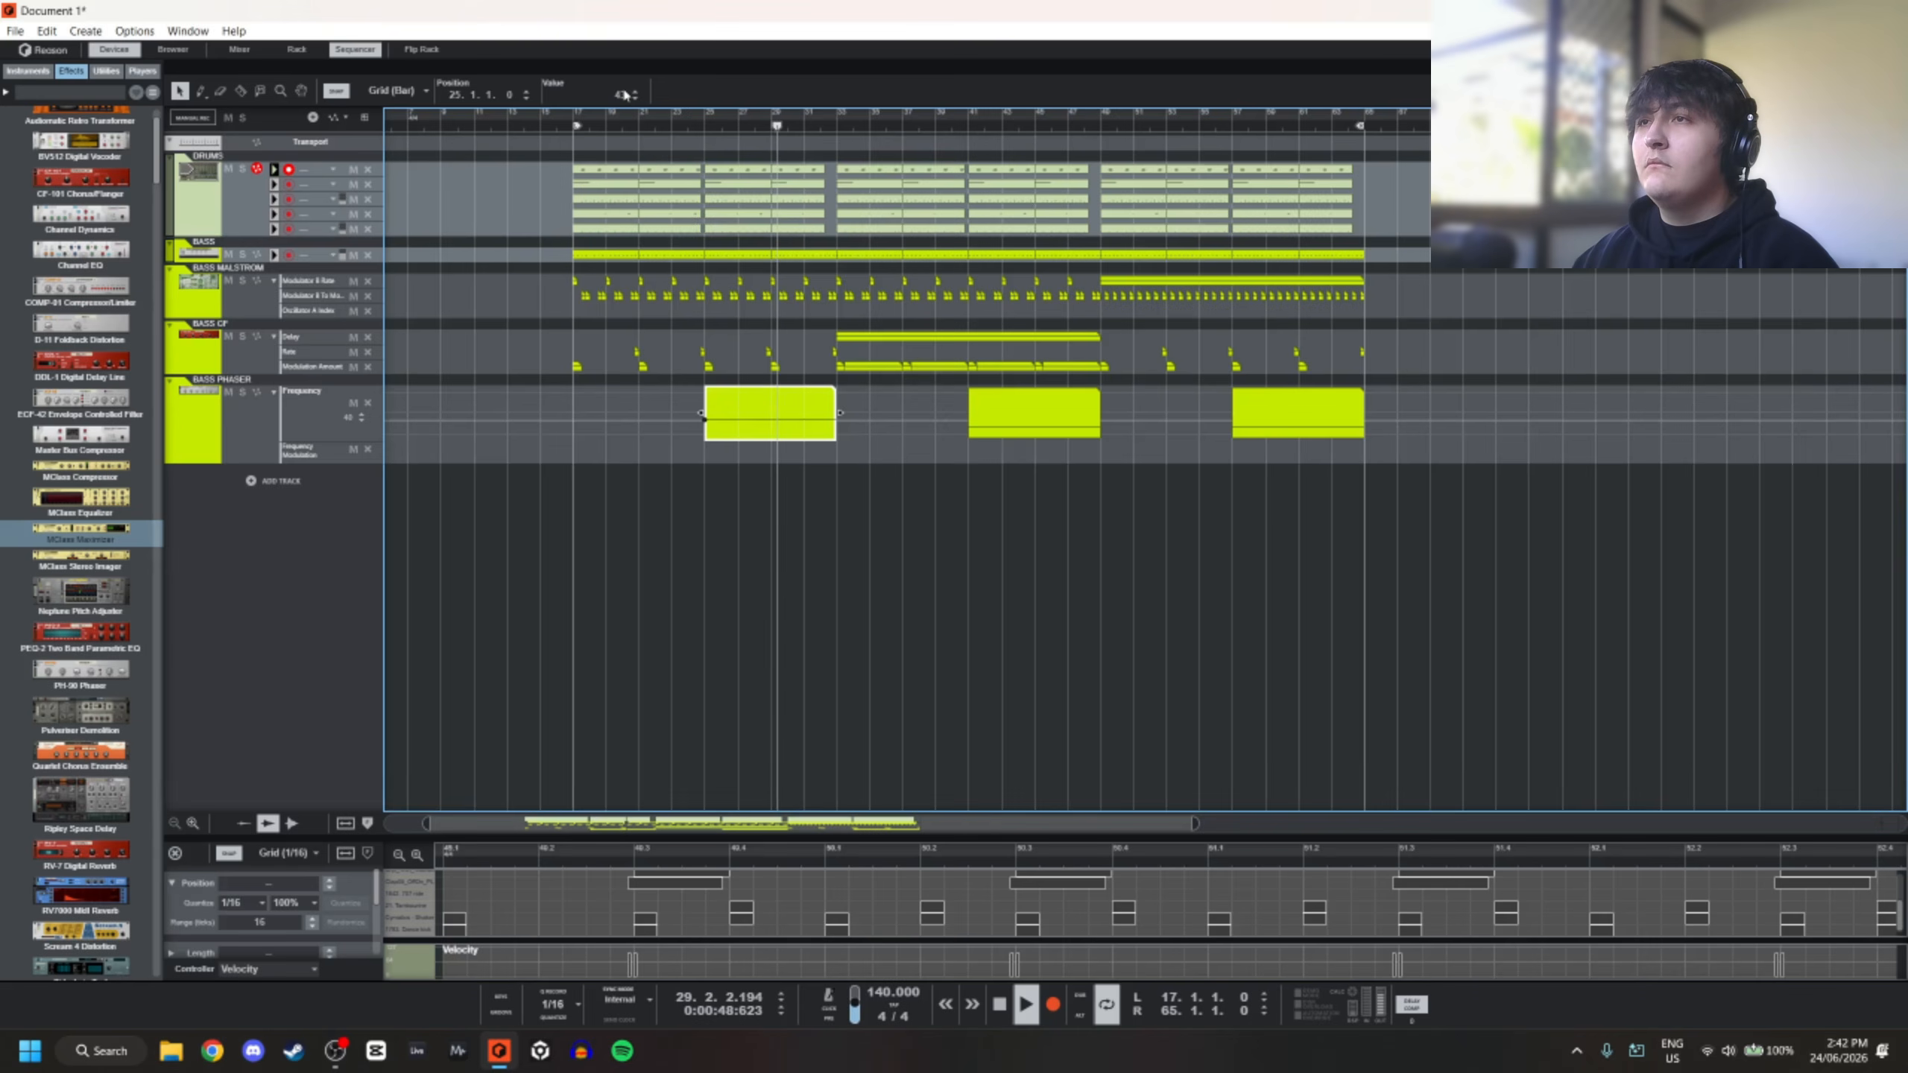
double_click(625, 95)
text(63)
key(Return)
double_click(626, 94)
text(3)
key(Return)
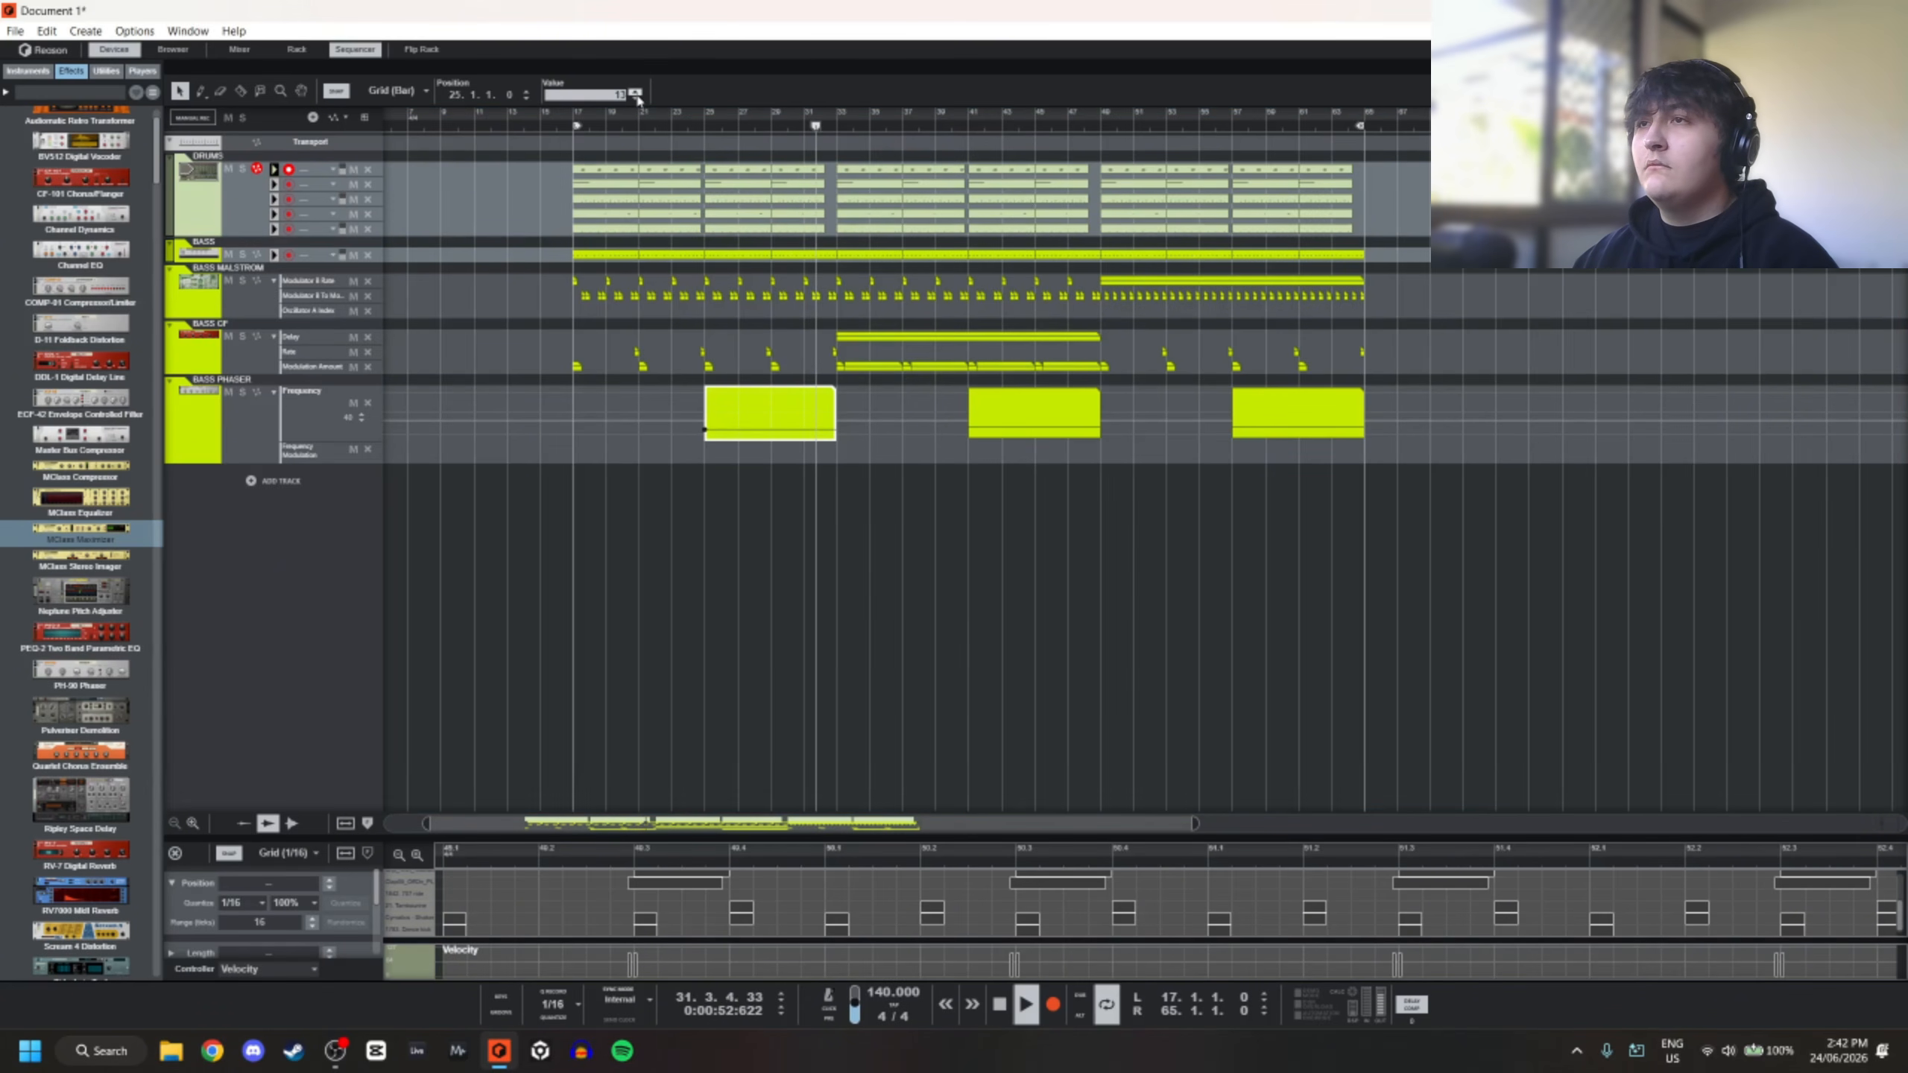
Set the phaser Frequency clips at bars 25, 41 and 57 to a value of 30 and leave clip editing
drag(637, 96, 634, 94)
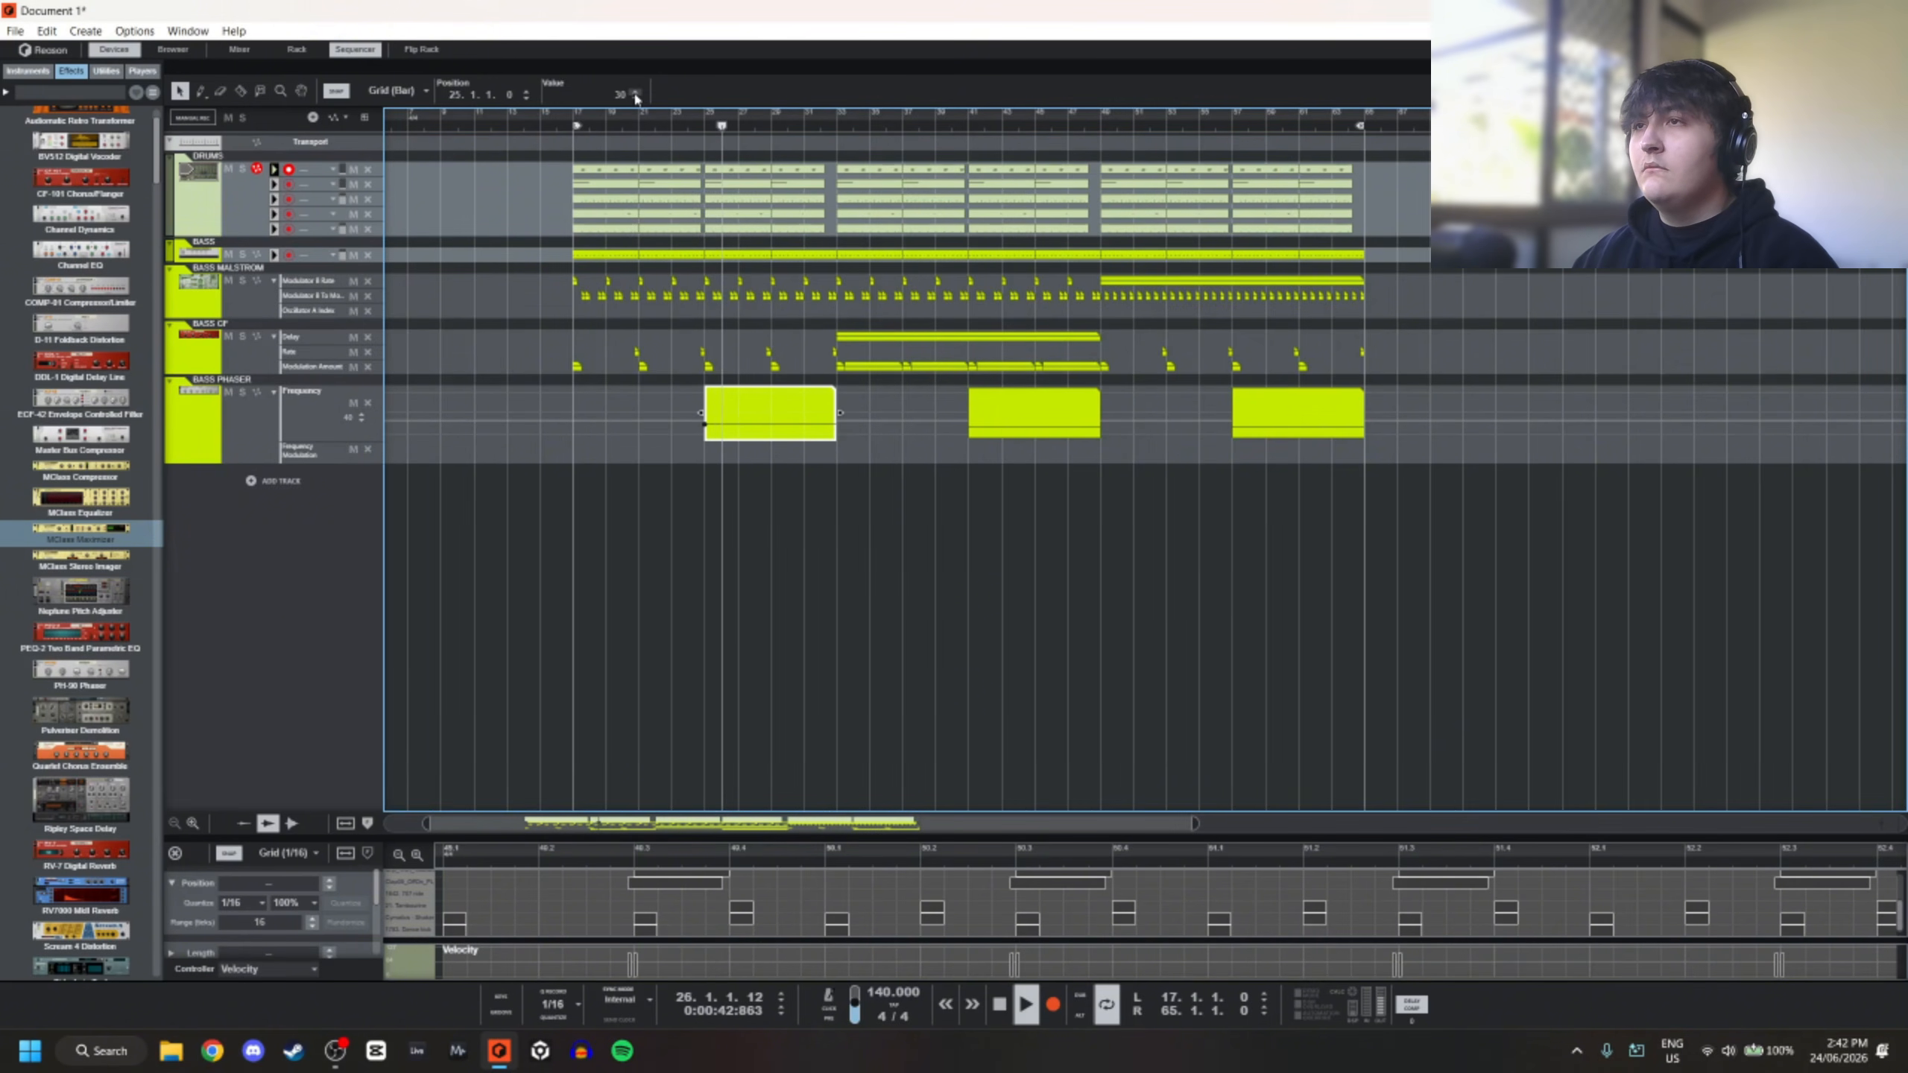
click(988, 422)
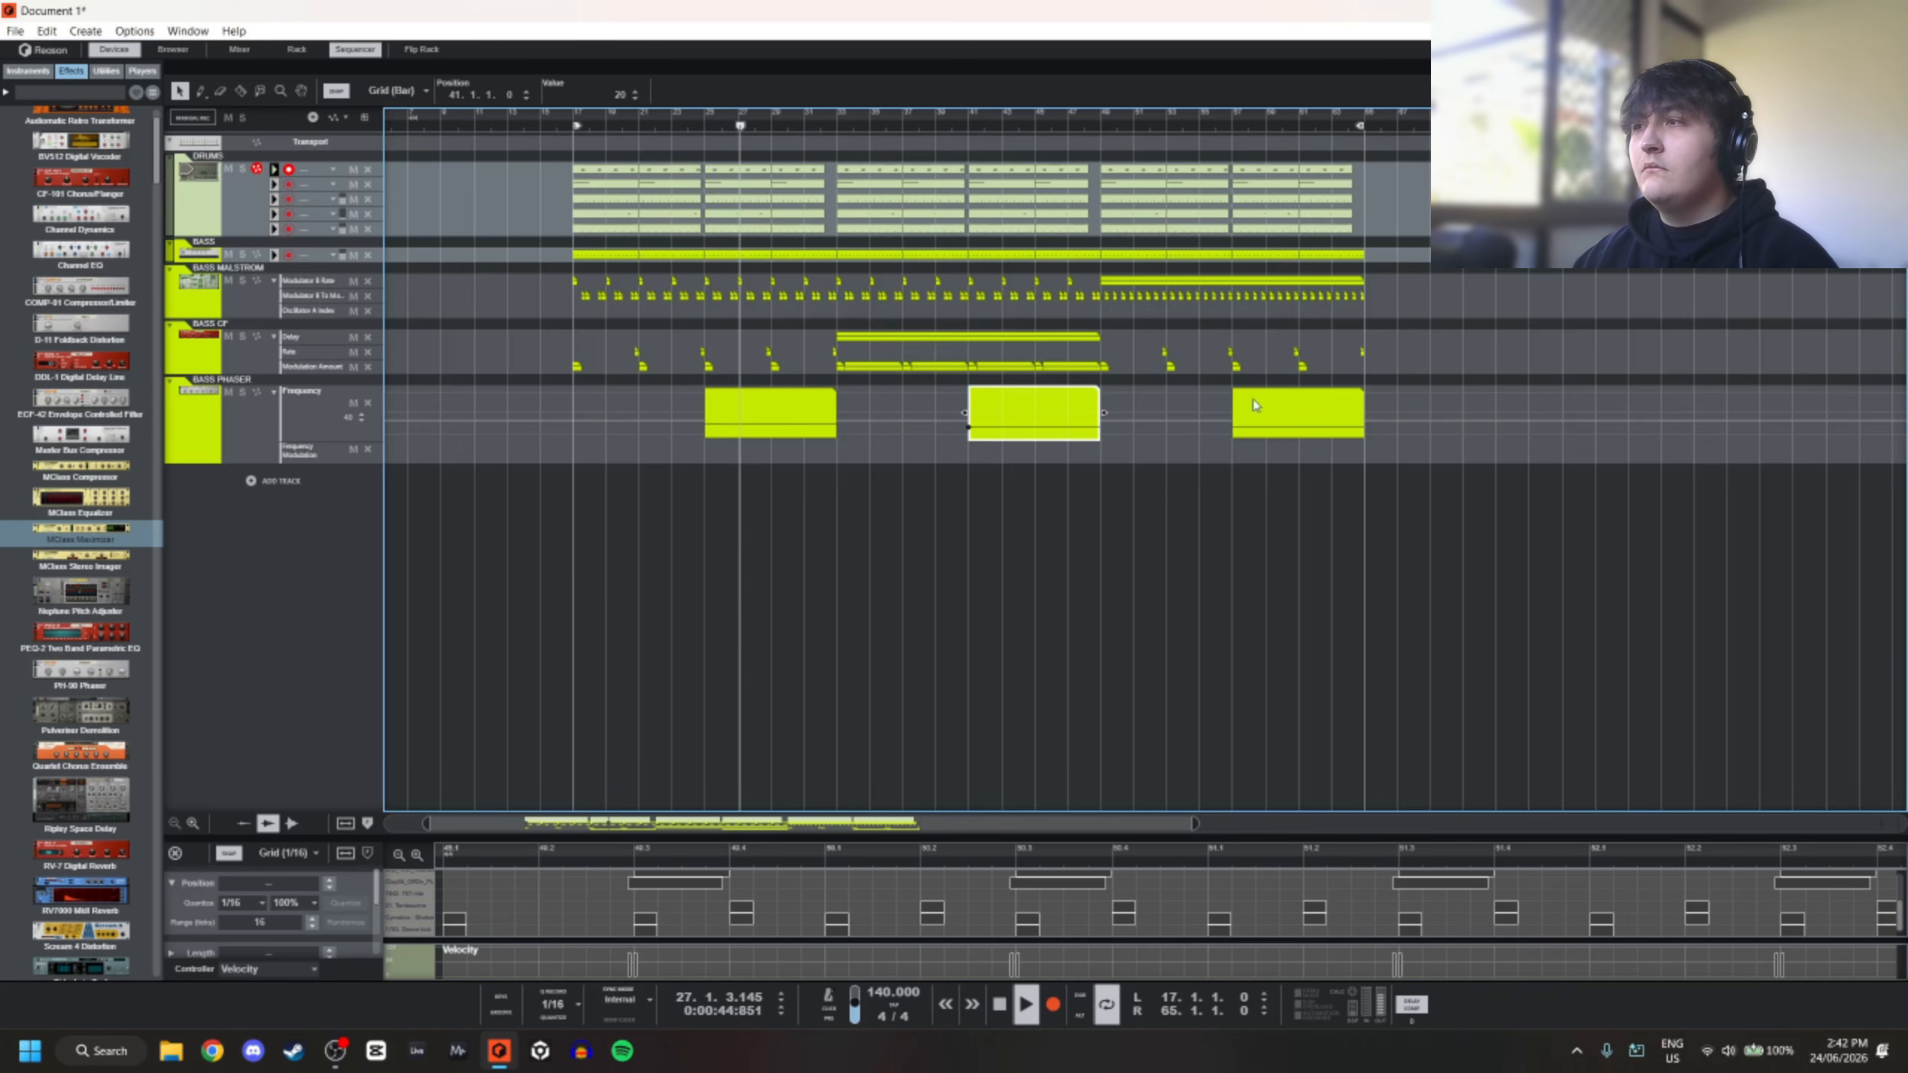
drag(635, 94, 634, 97)
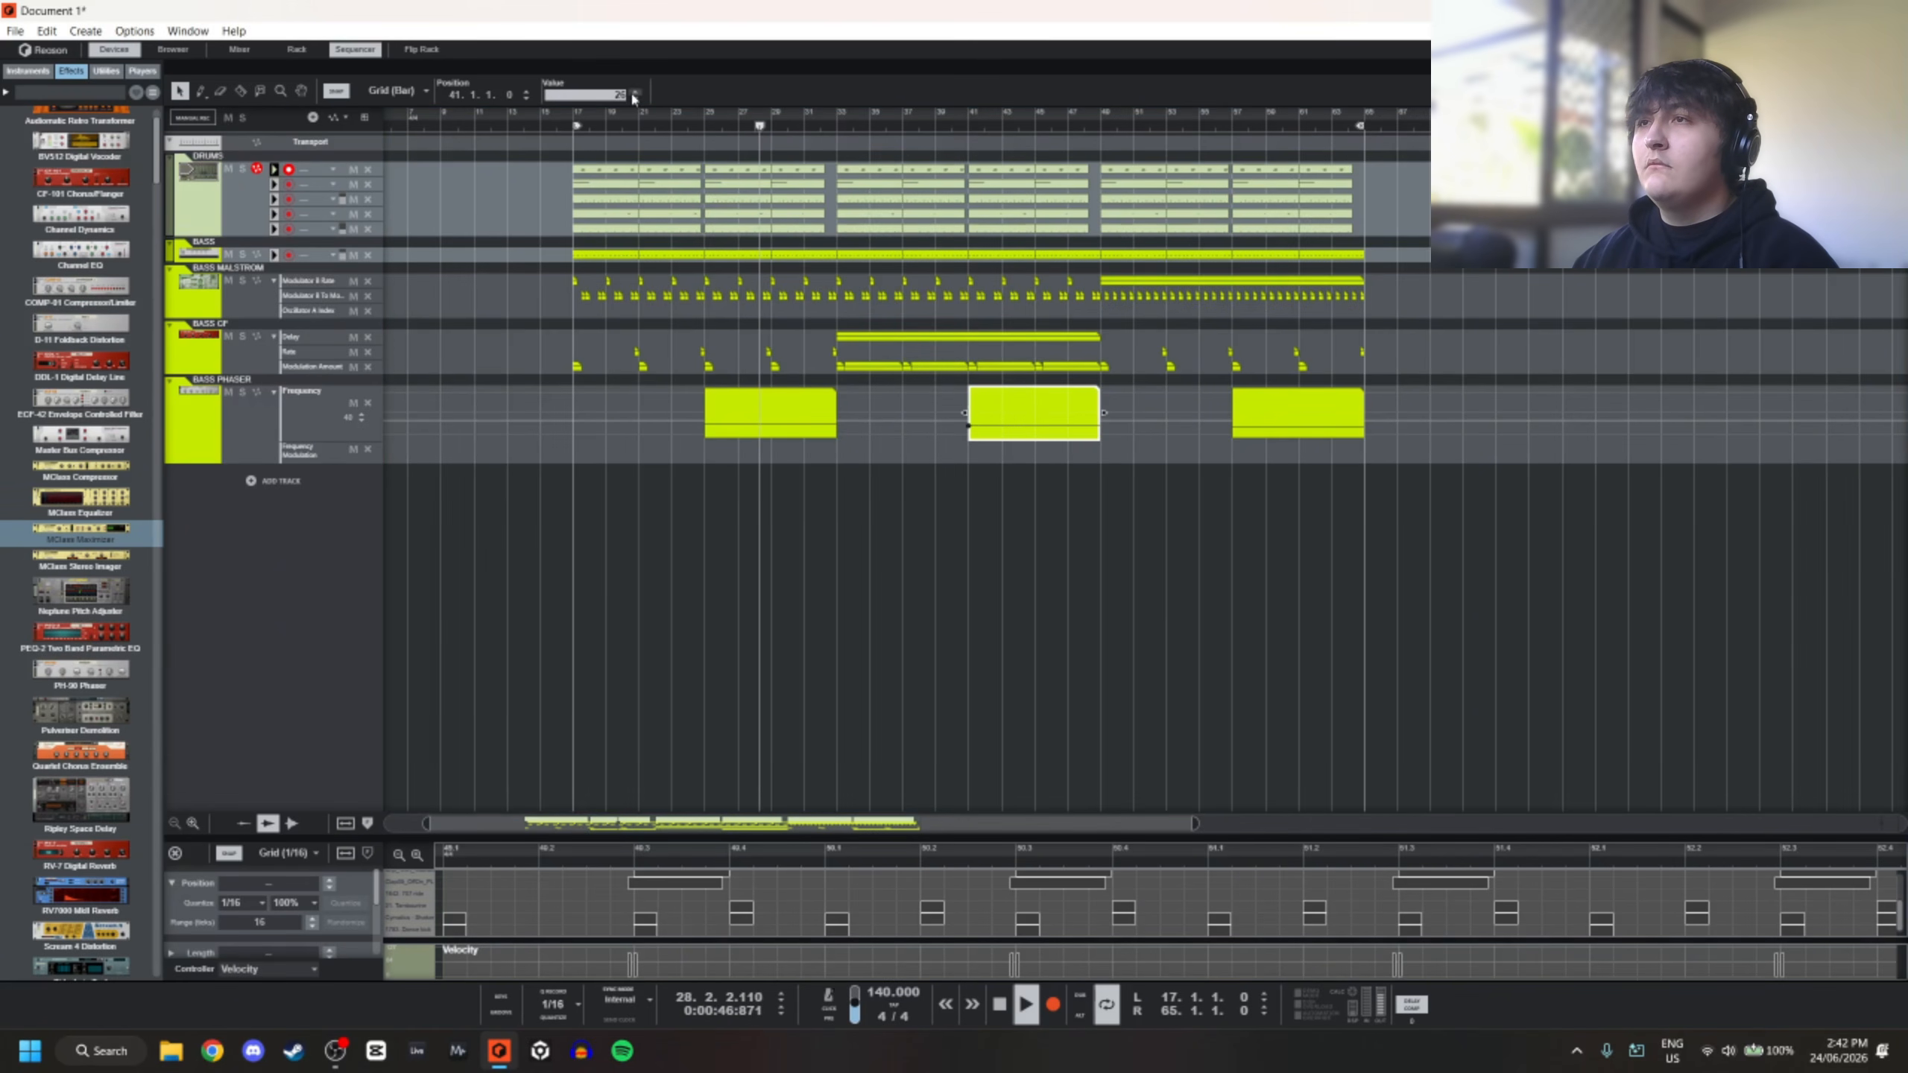
click(977, 126)
click(1256, 414)
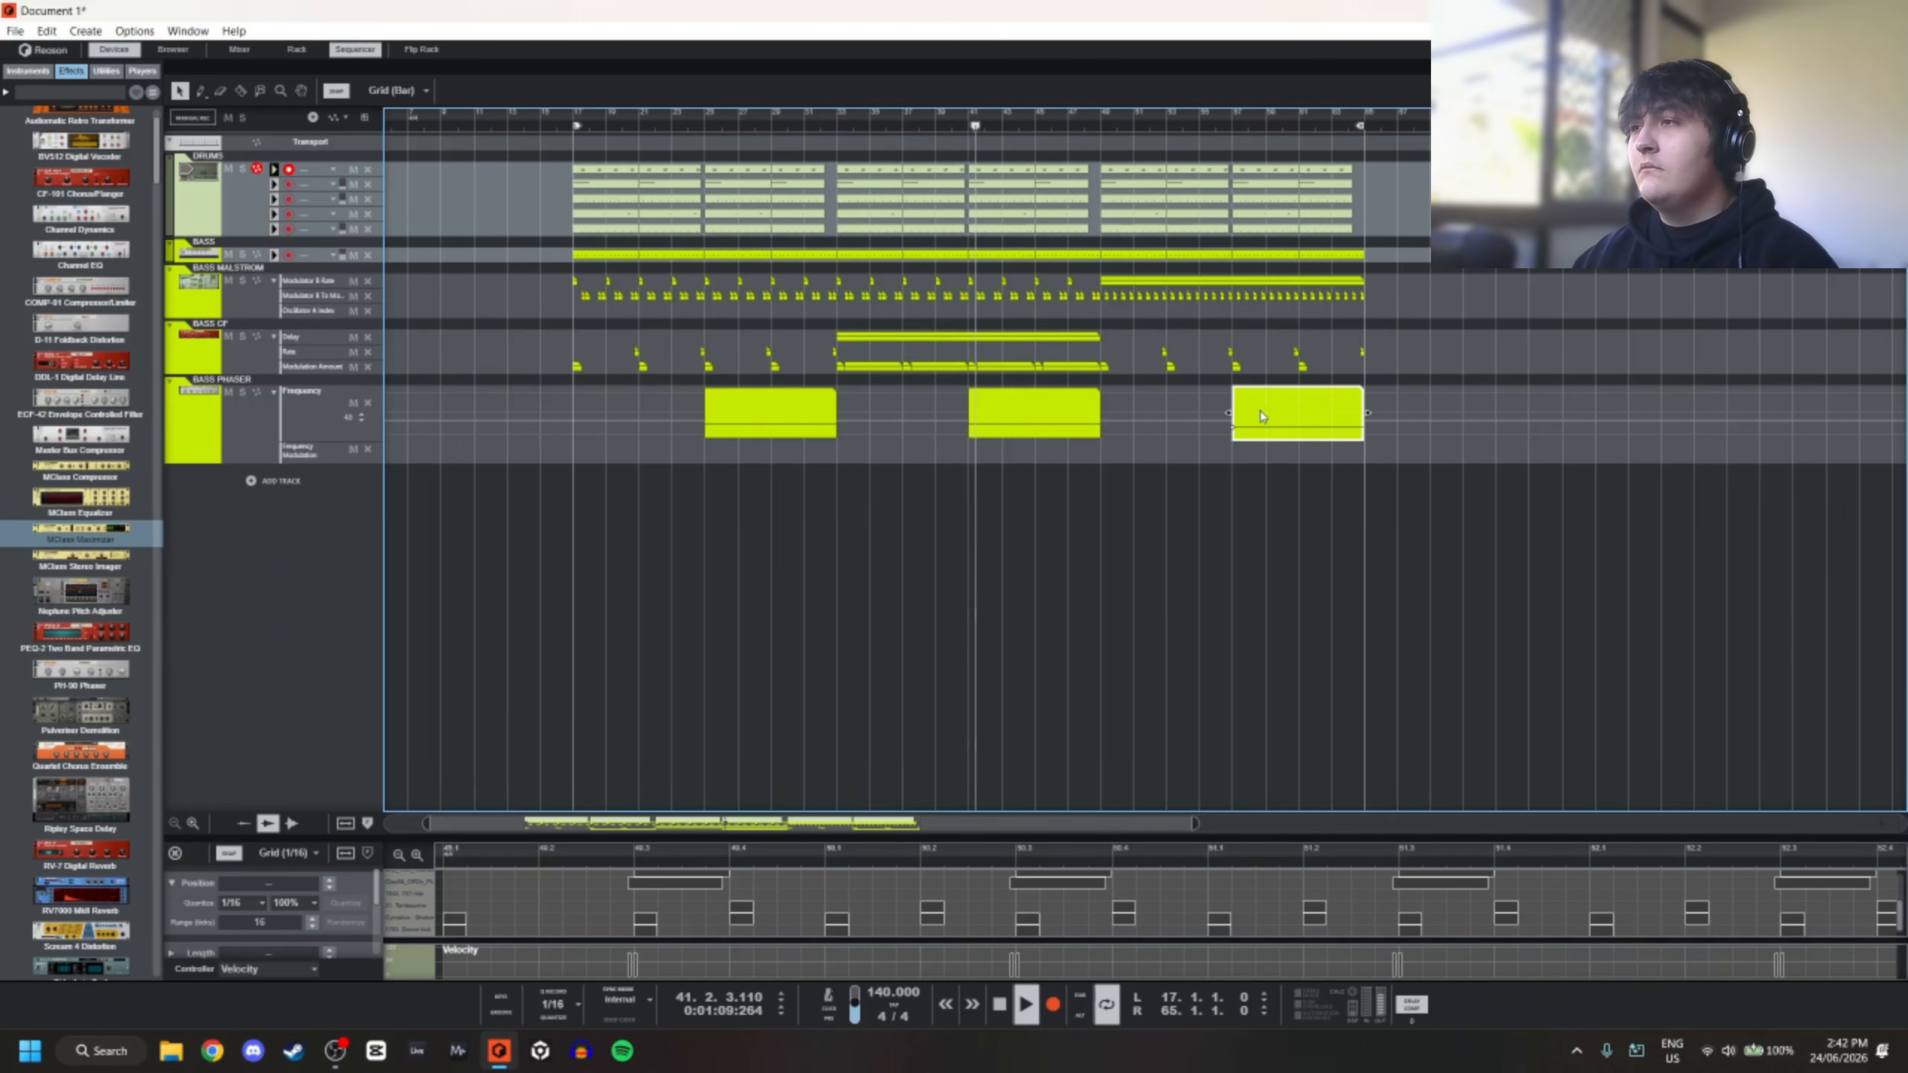
click(1232, 427)
drag(635, 95, 635, 74)
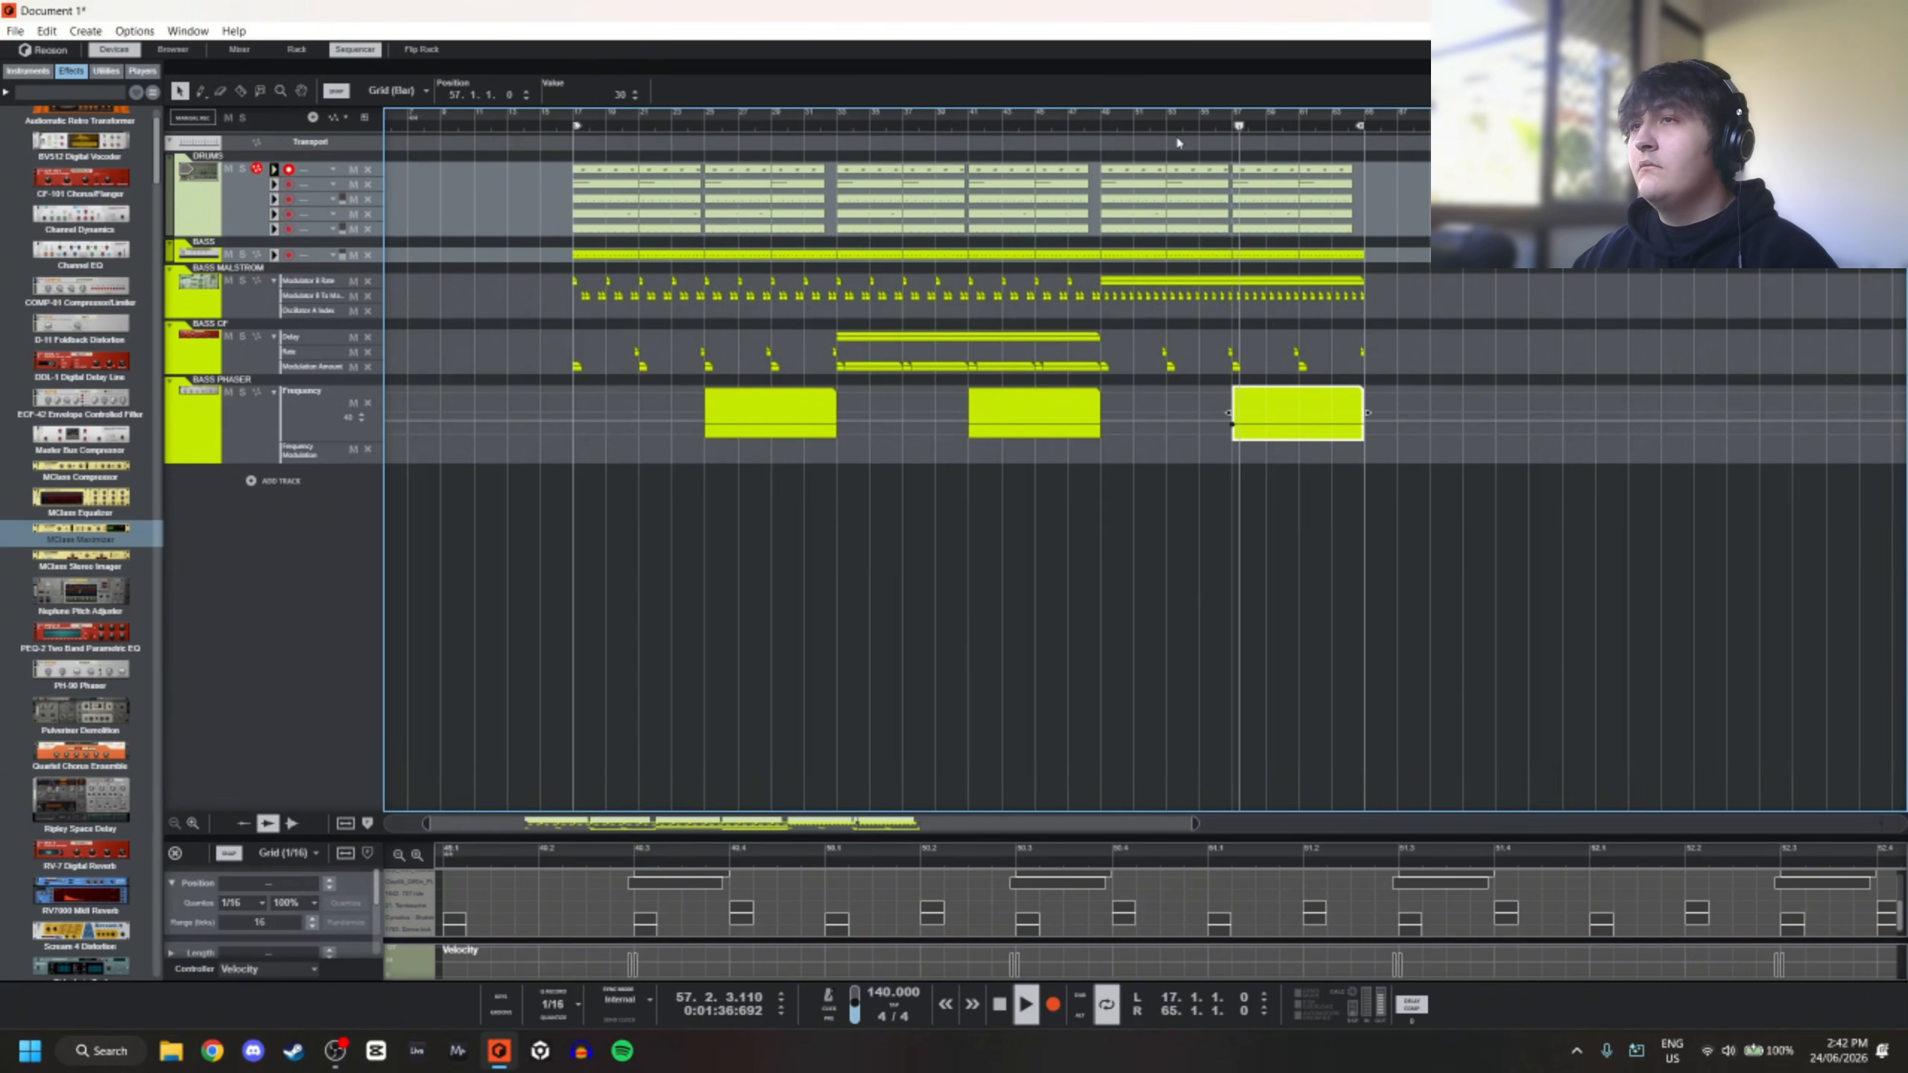
click(1270, 528)
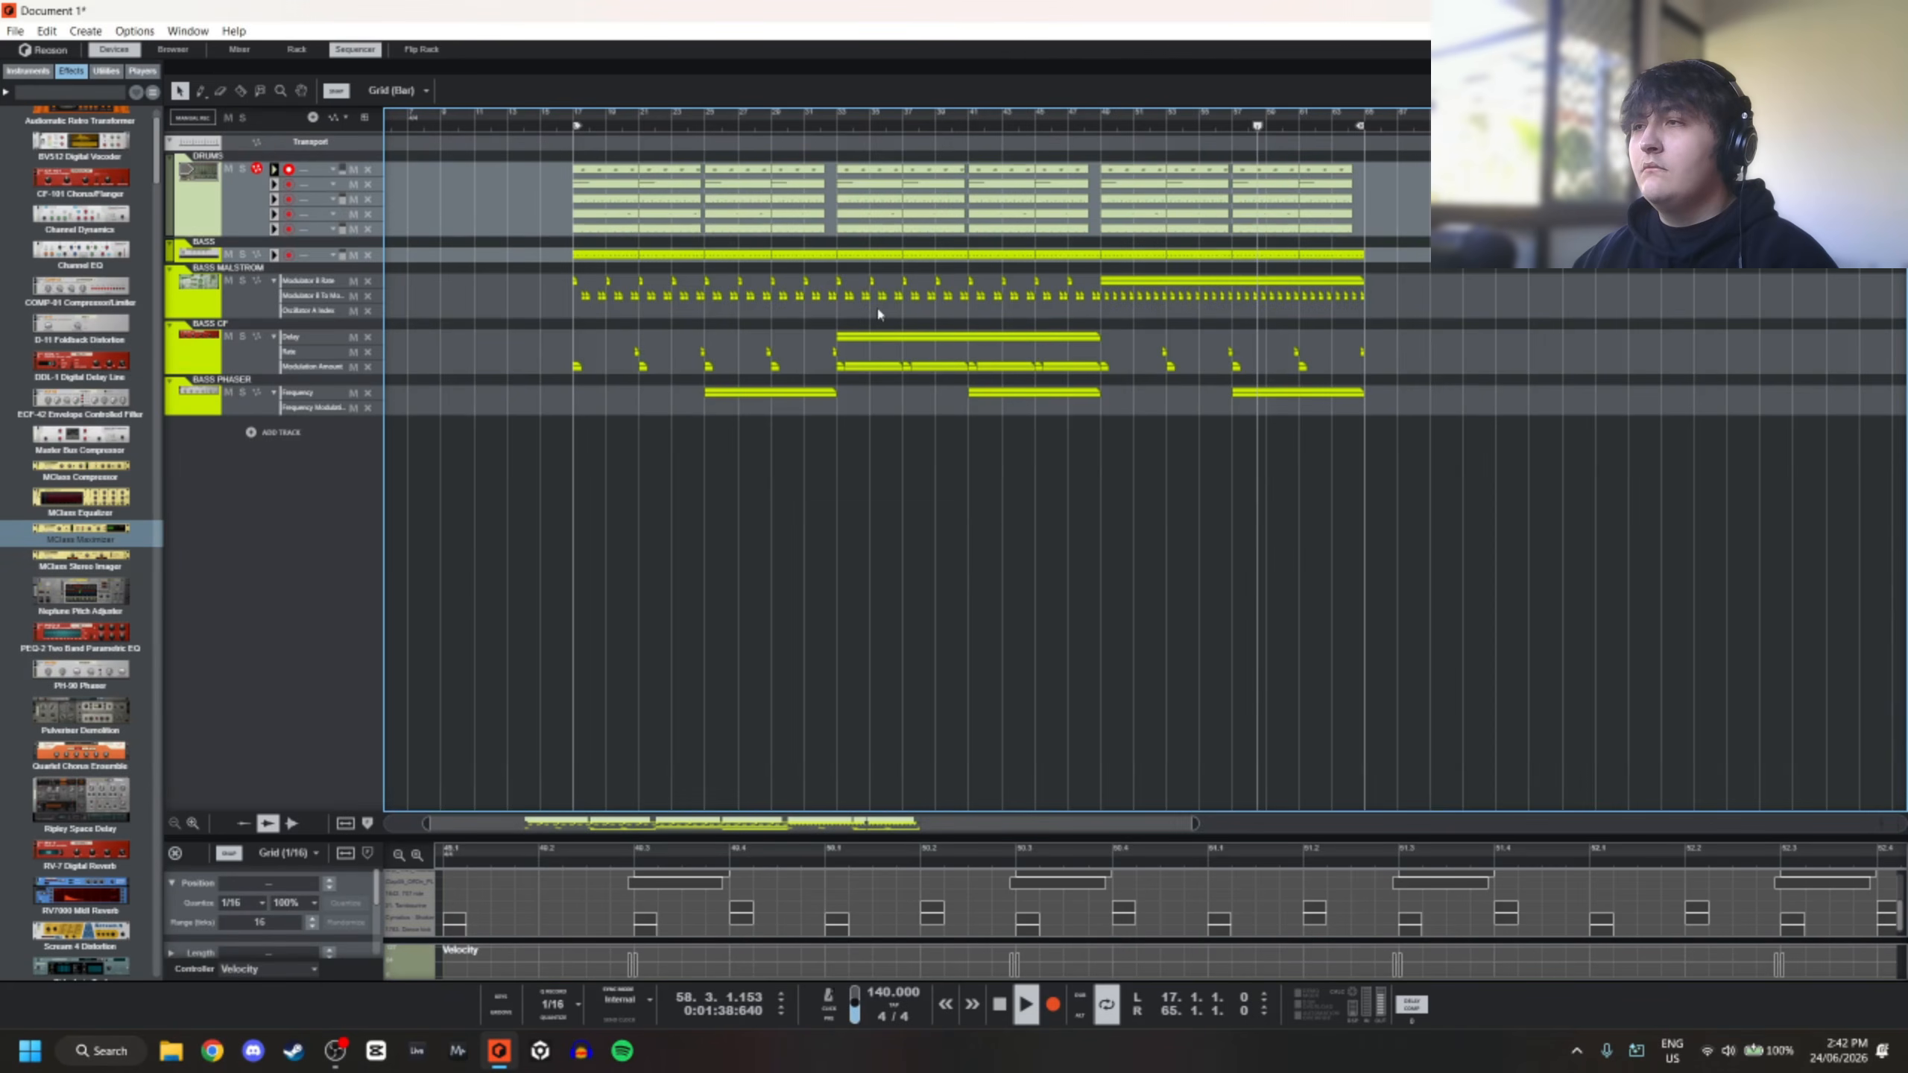
Create a phaser Frequency Modulation automation clip over bars 25 to 32 with a value of 70
click(1248, 398)
click(948, 331)
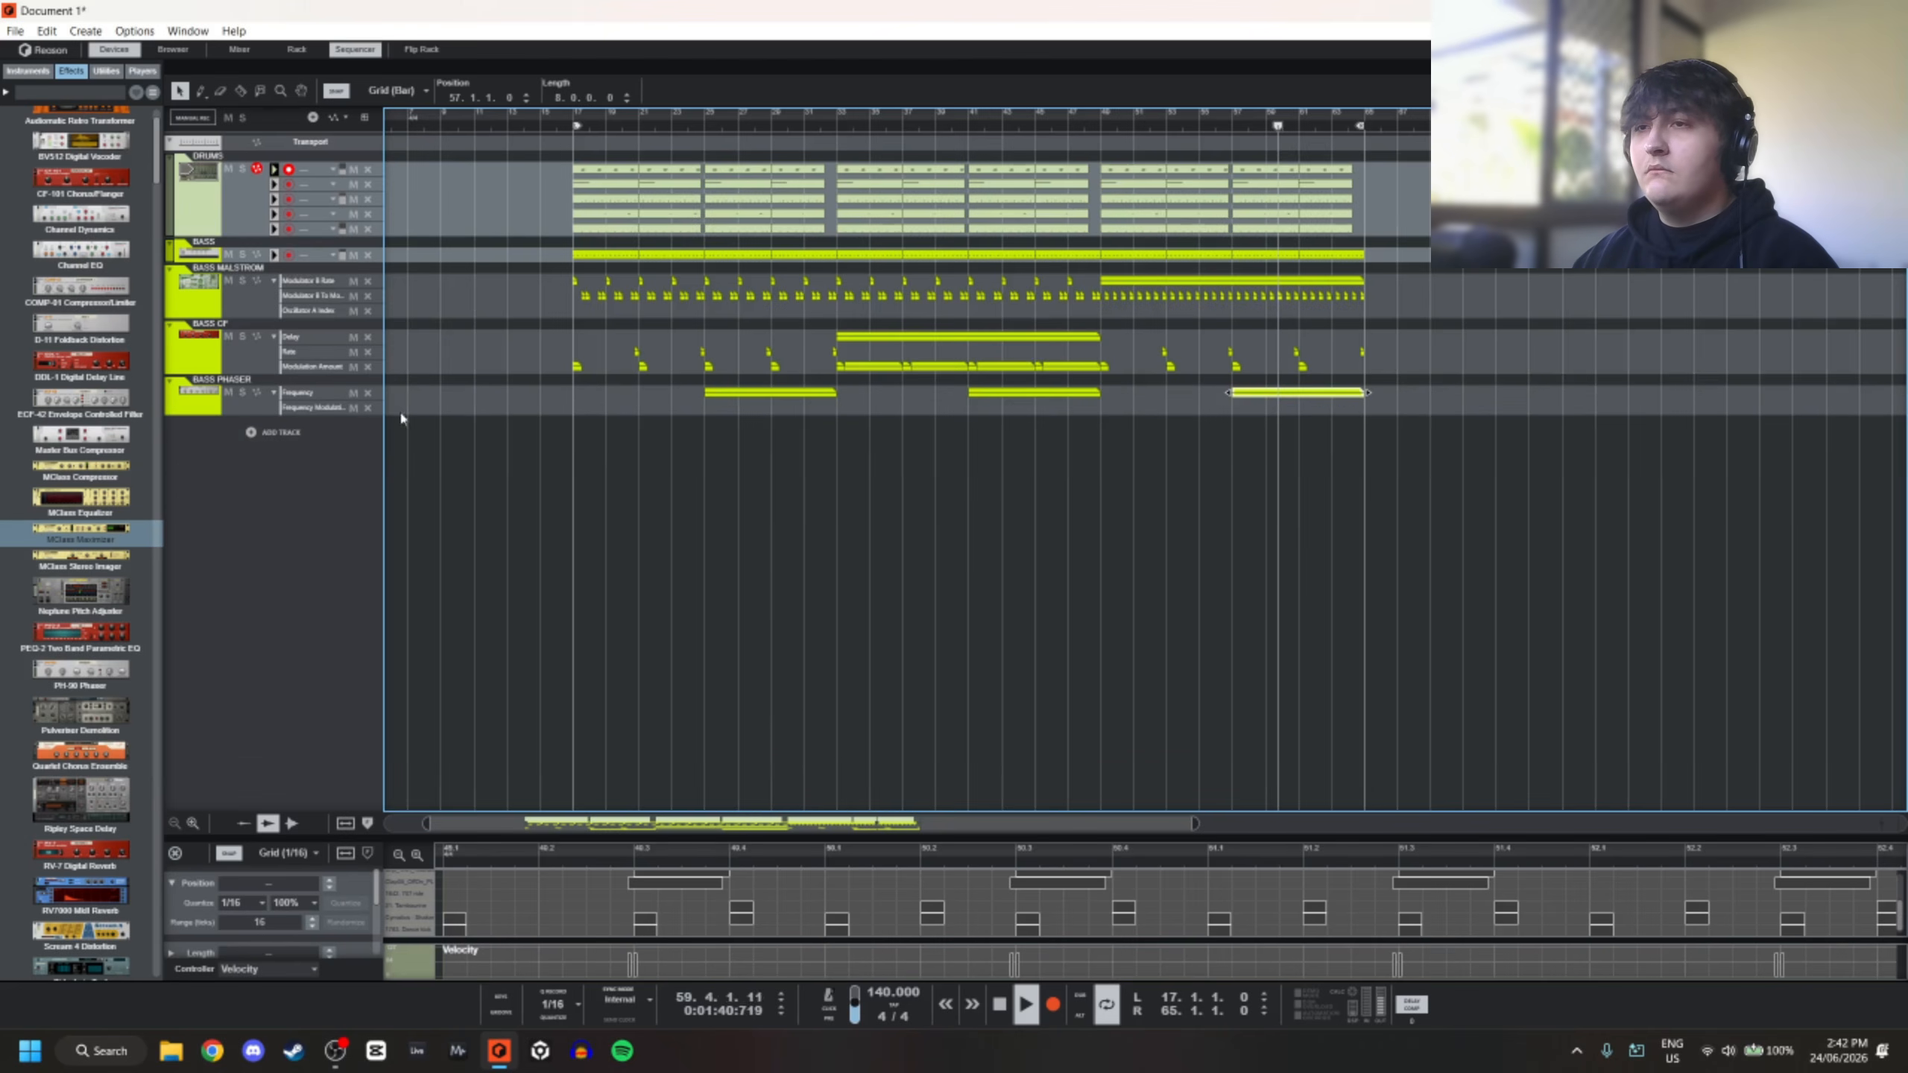
double_click(719, 409)
double_click(719, 410)
drag(723, 434, 838, 451)
click(711, 454)
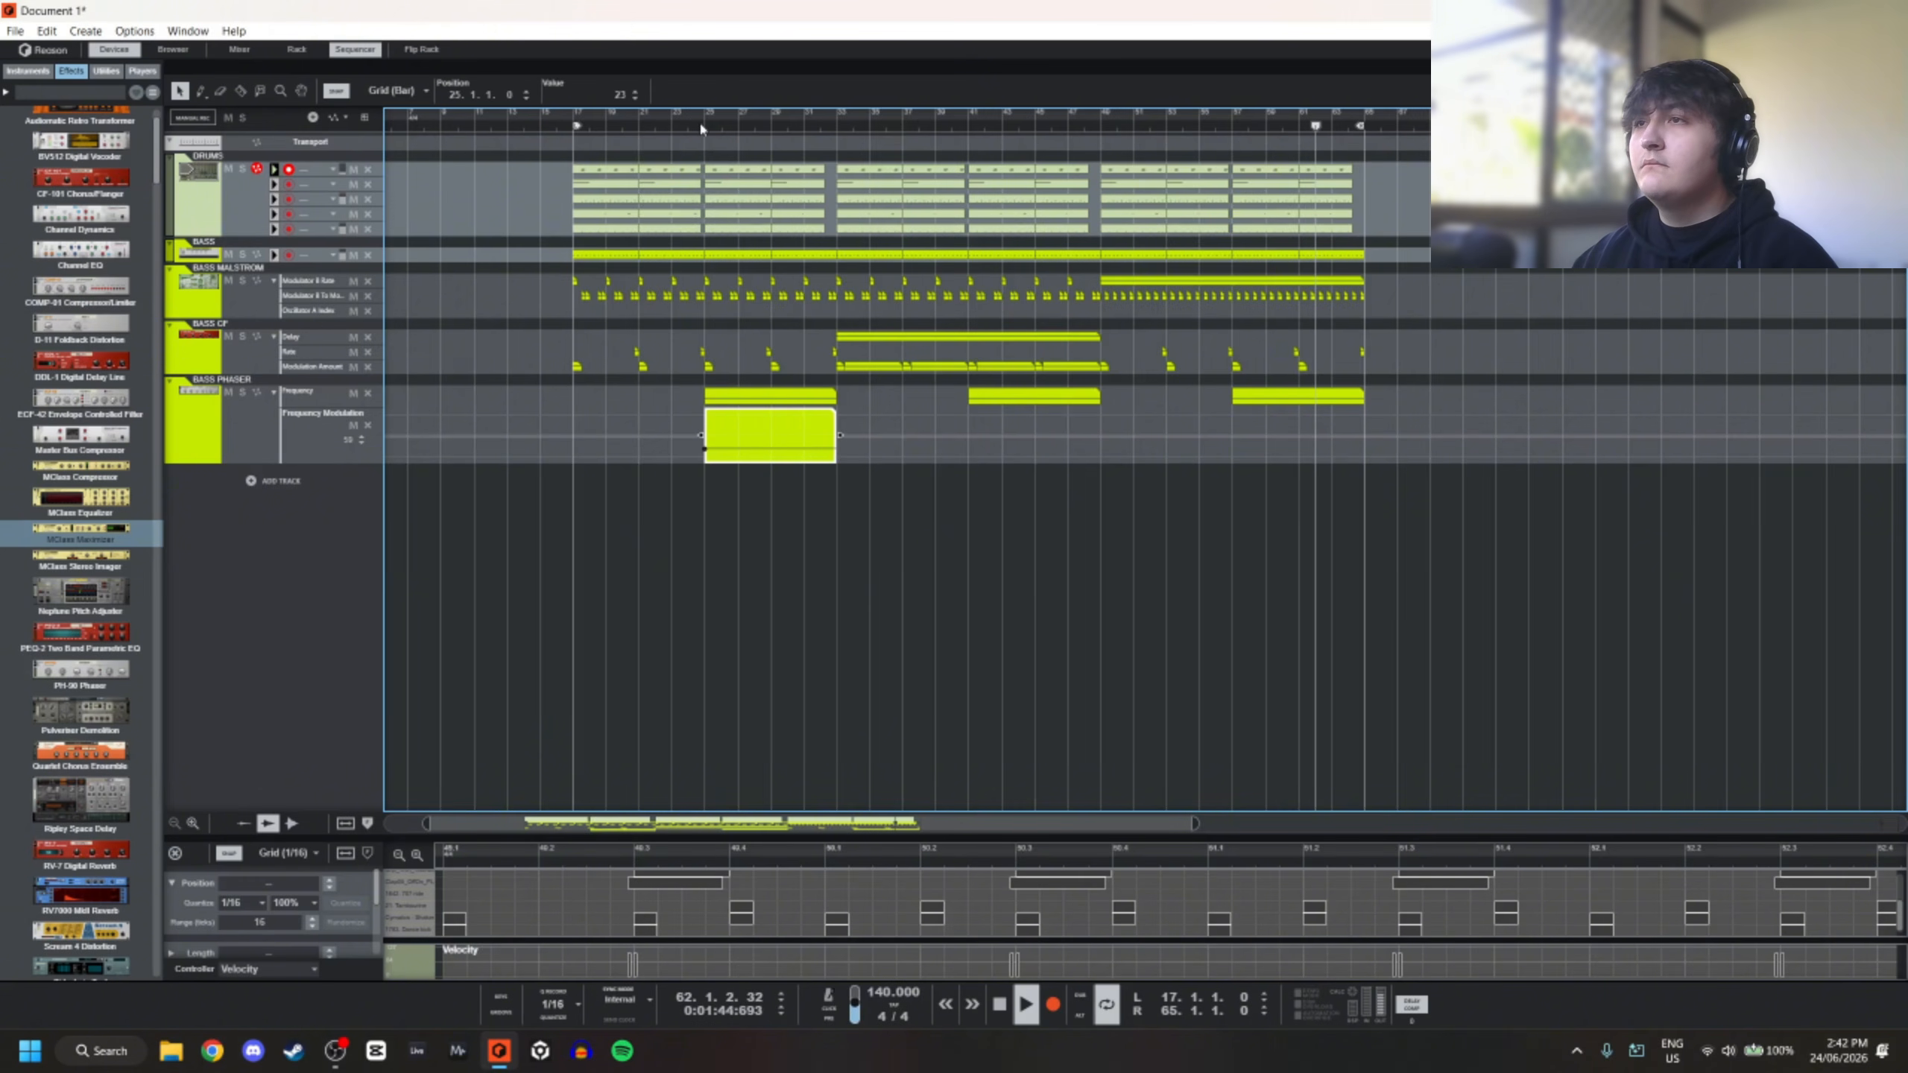
double_click(602, 94)
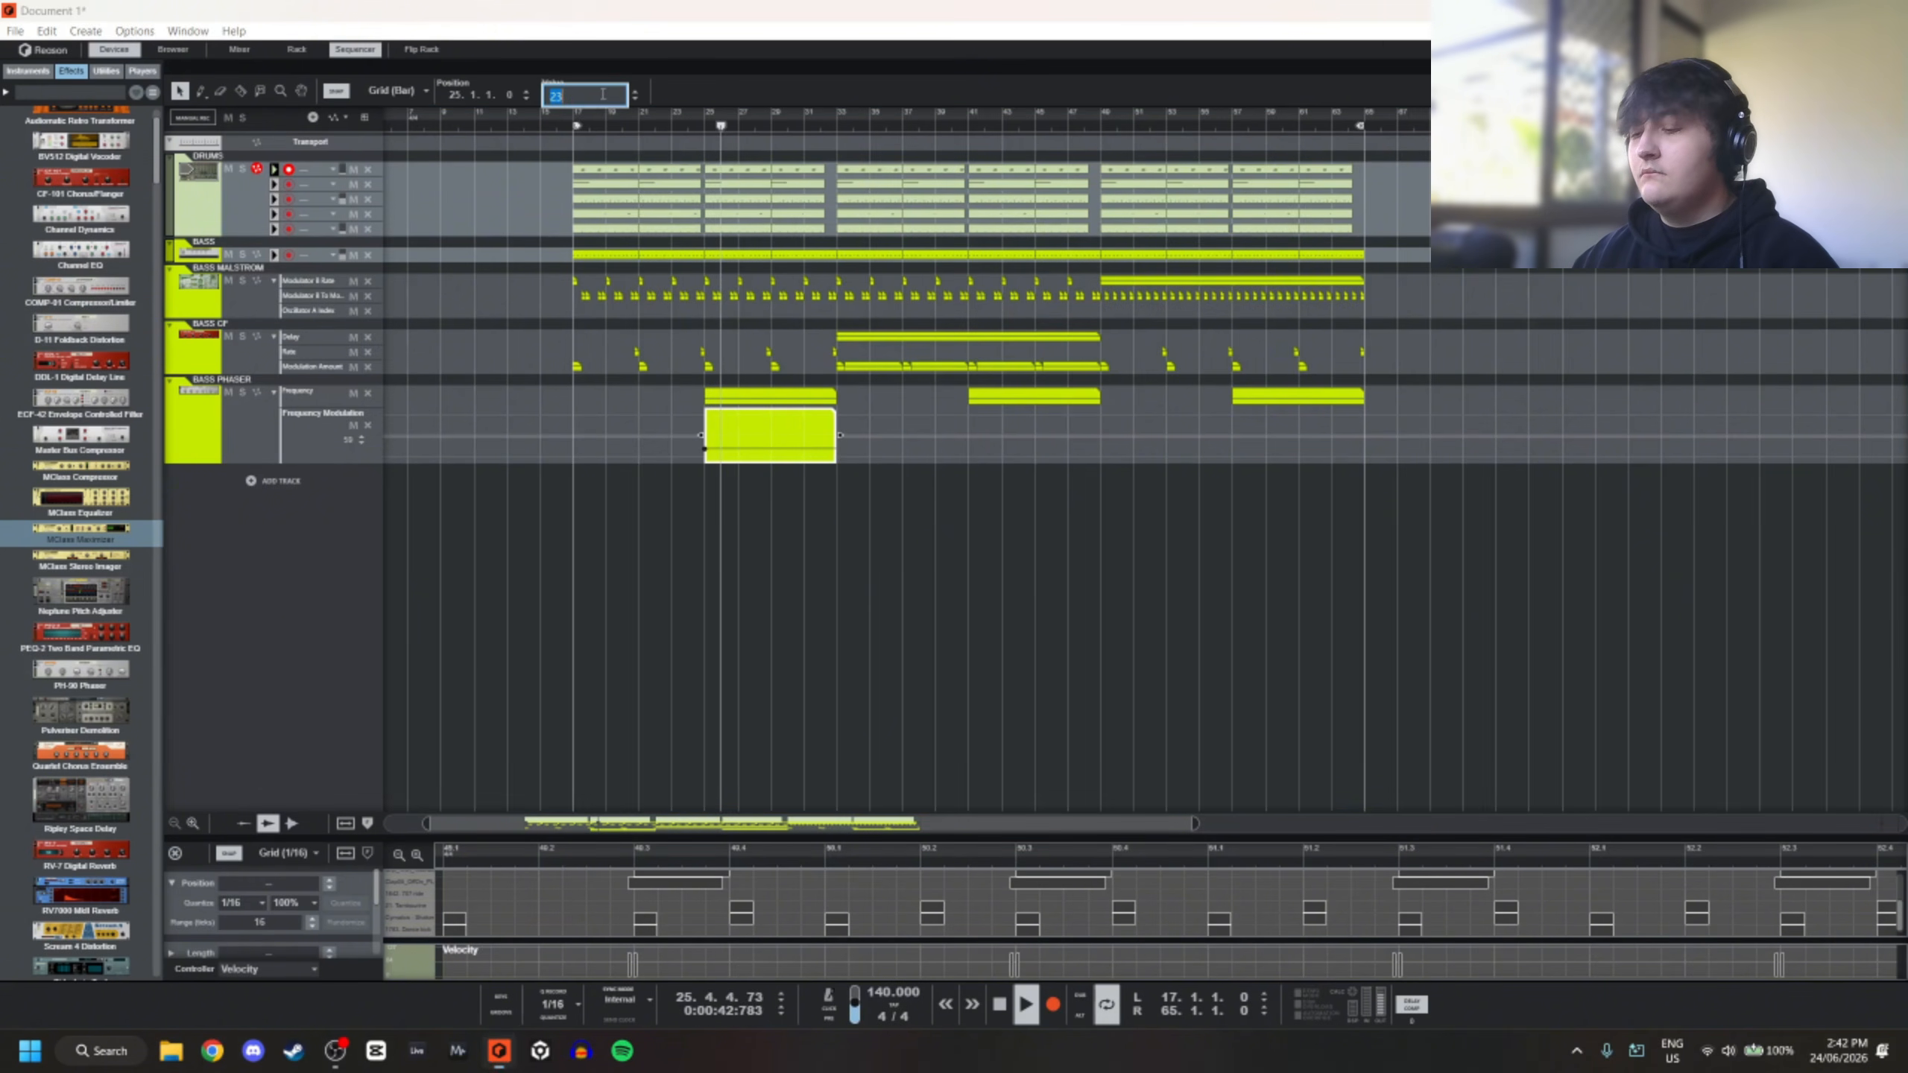
text(70)
key(Return)
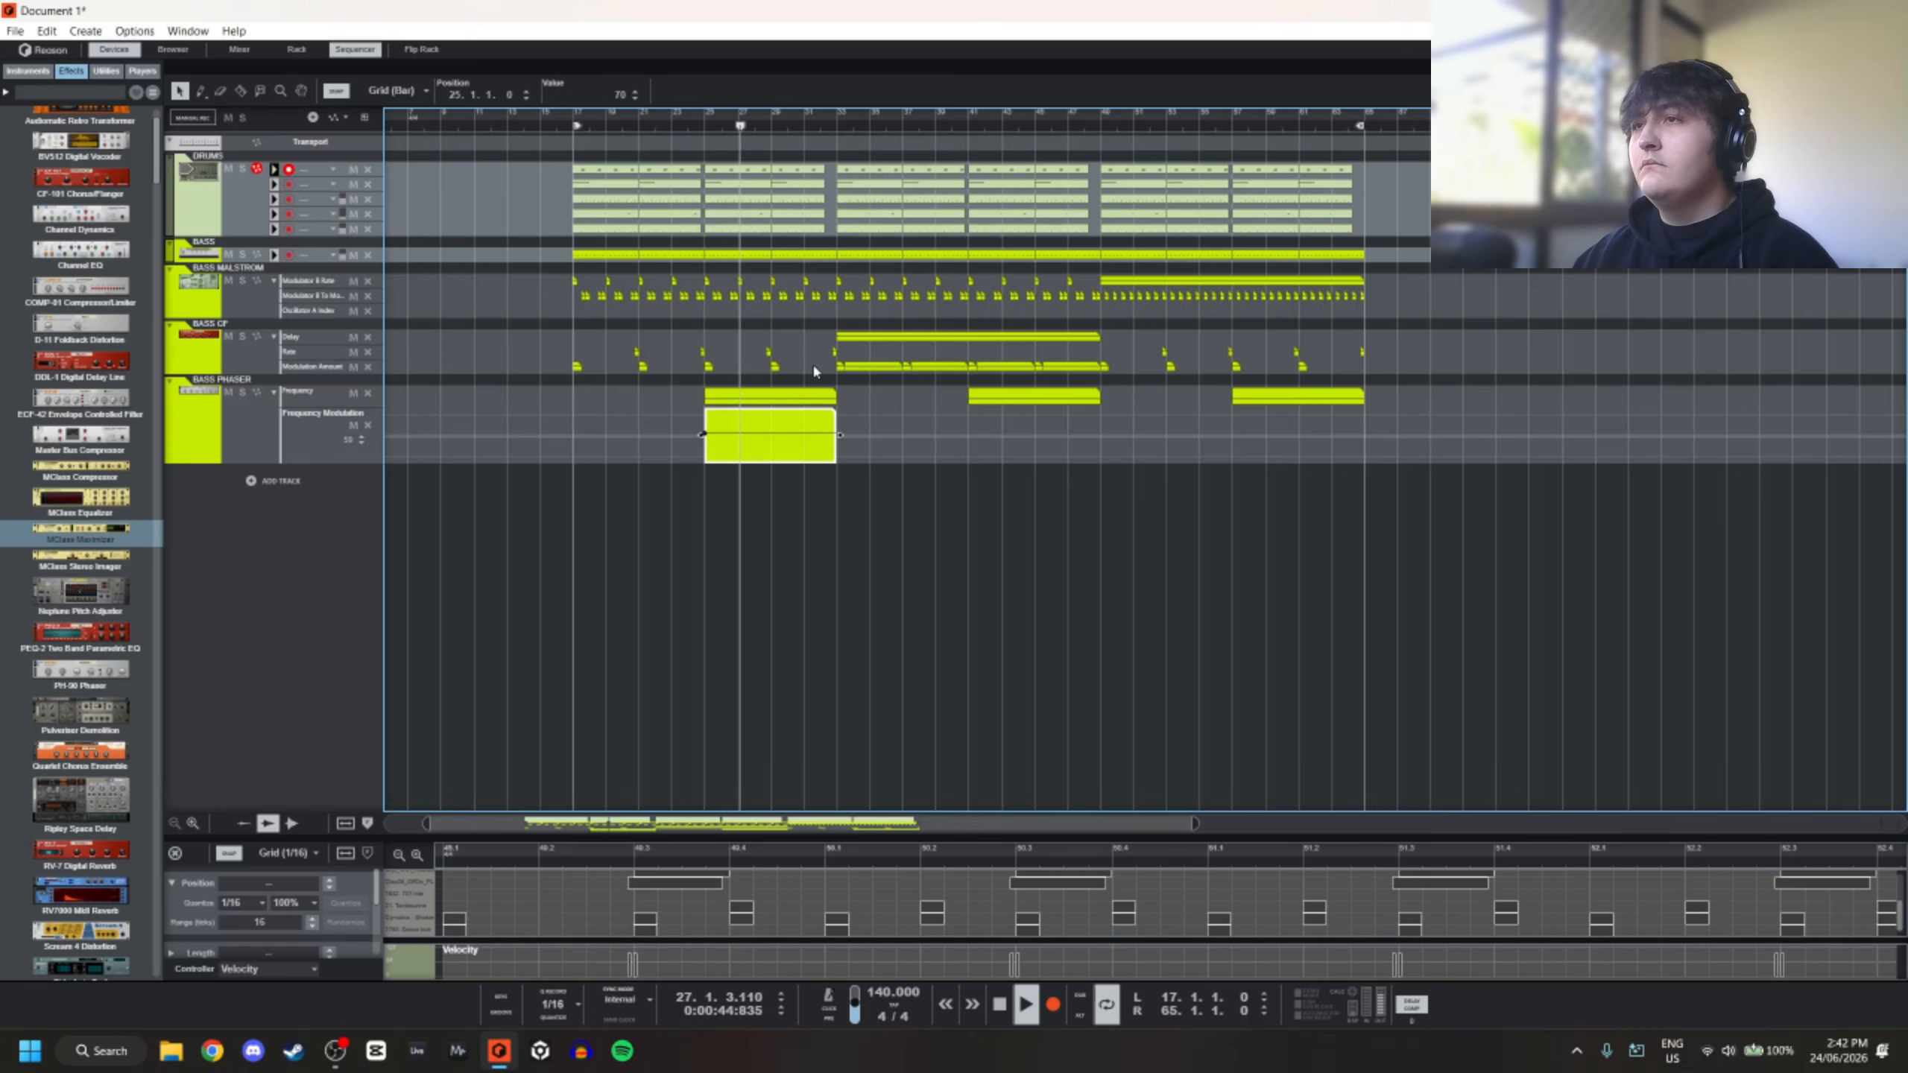
Select the phaser track and adjust the static value of its Frequency Modulation lane
double_click(765, 396)
double_click(756, 454)
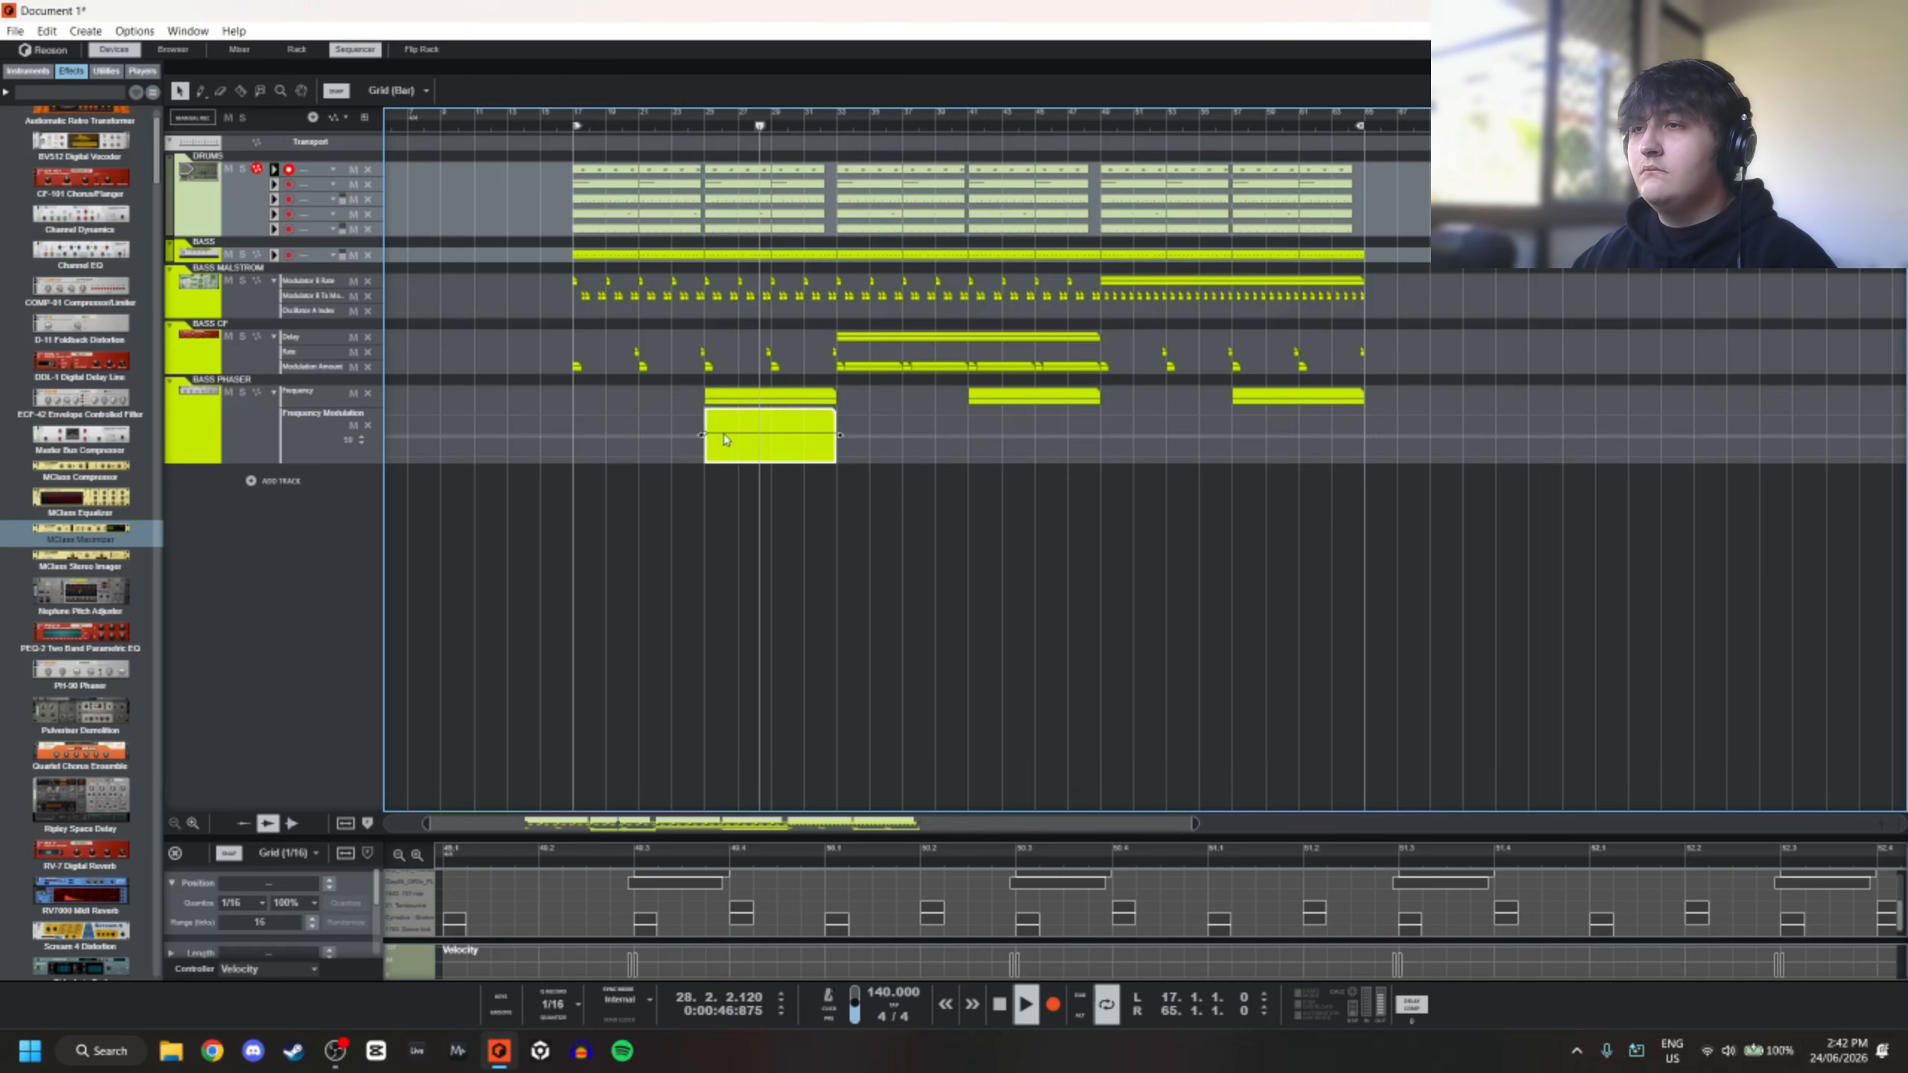
click(368, 451)
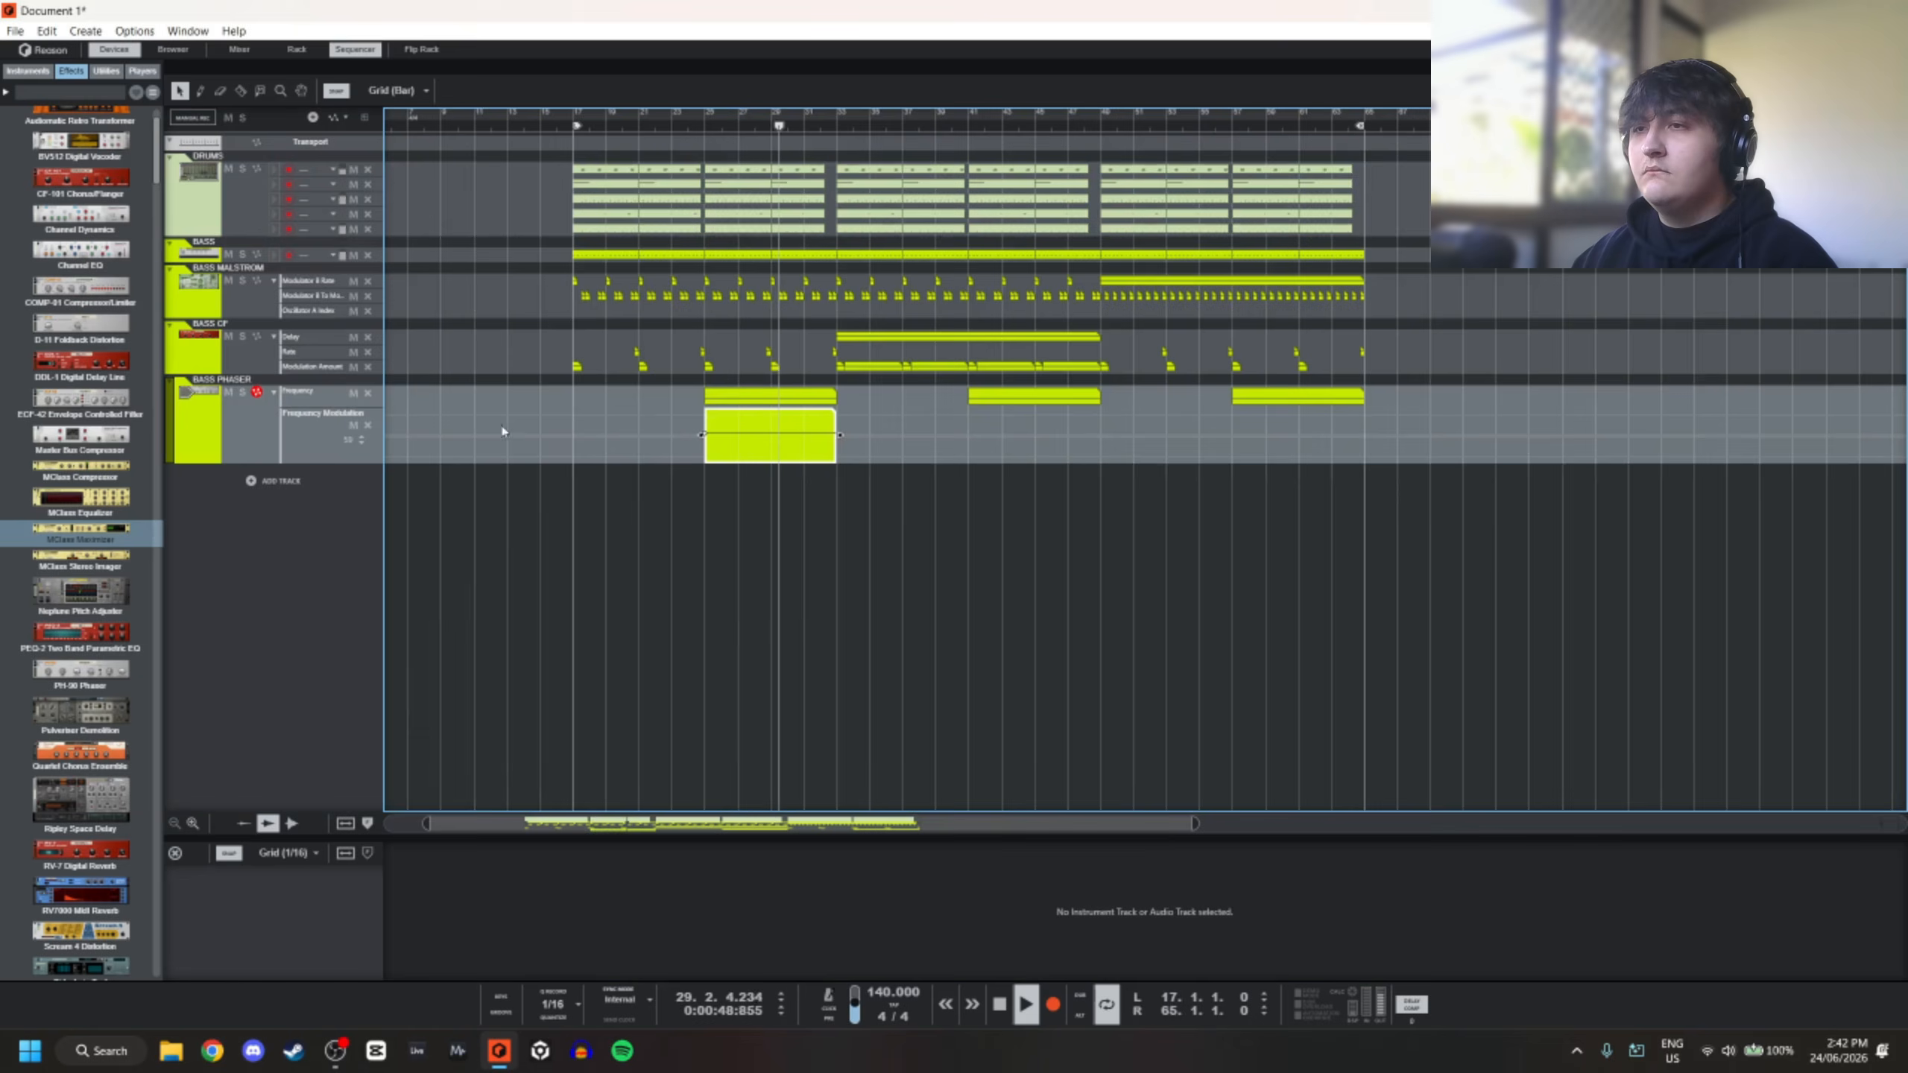
click(364, 448)
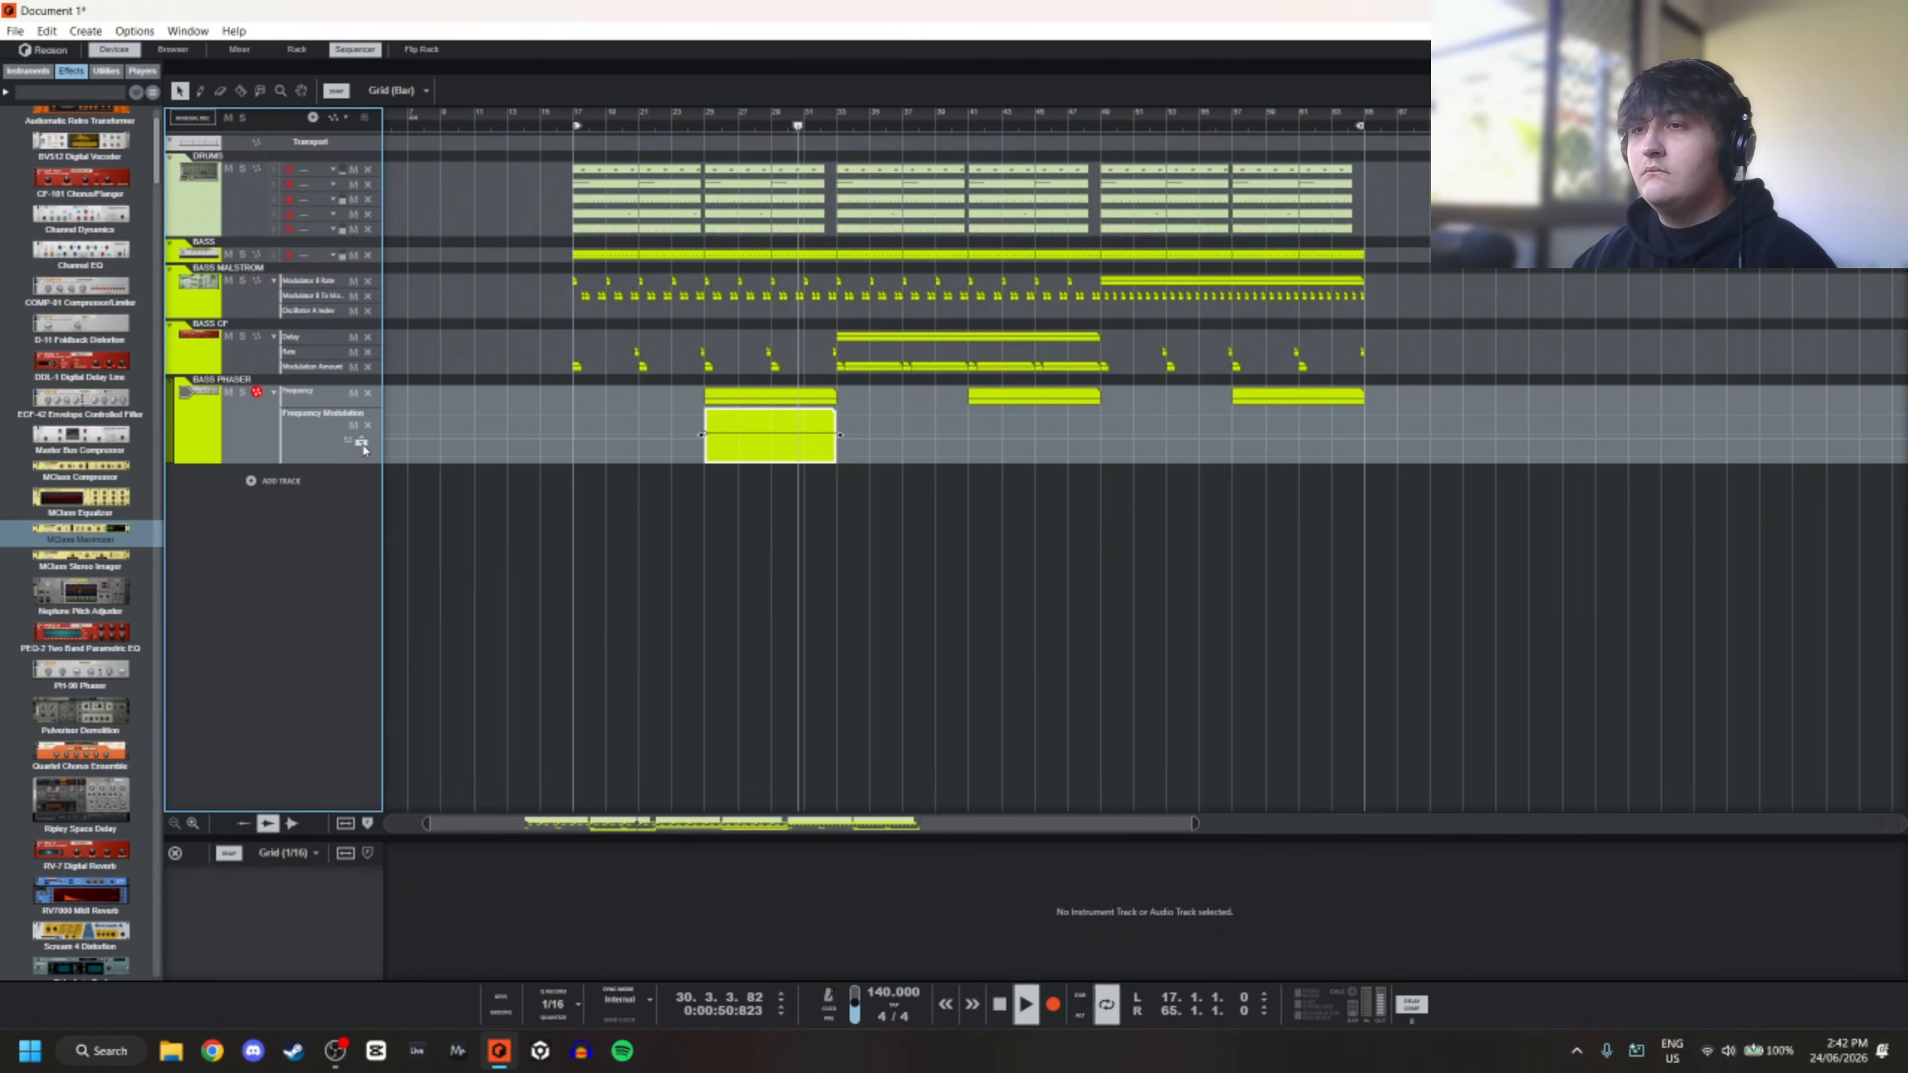
Play from bar 22, delete the Frequency Modulation automation clip and remove its lane from the BASS PHASER track
click(654, 126)
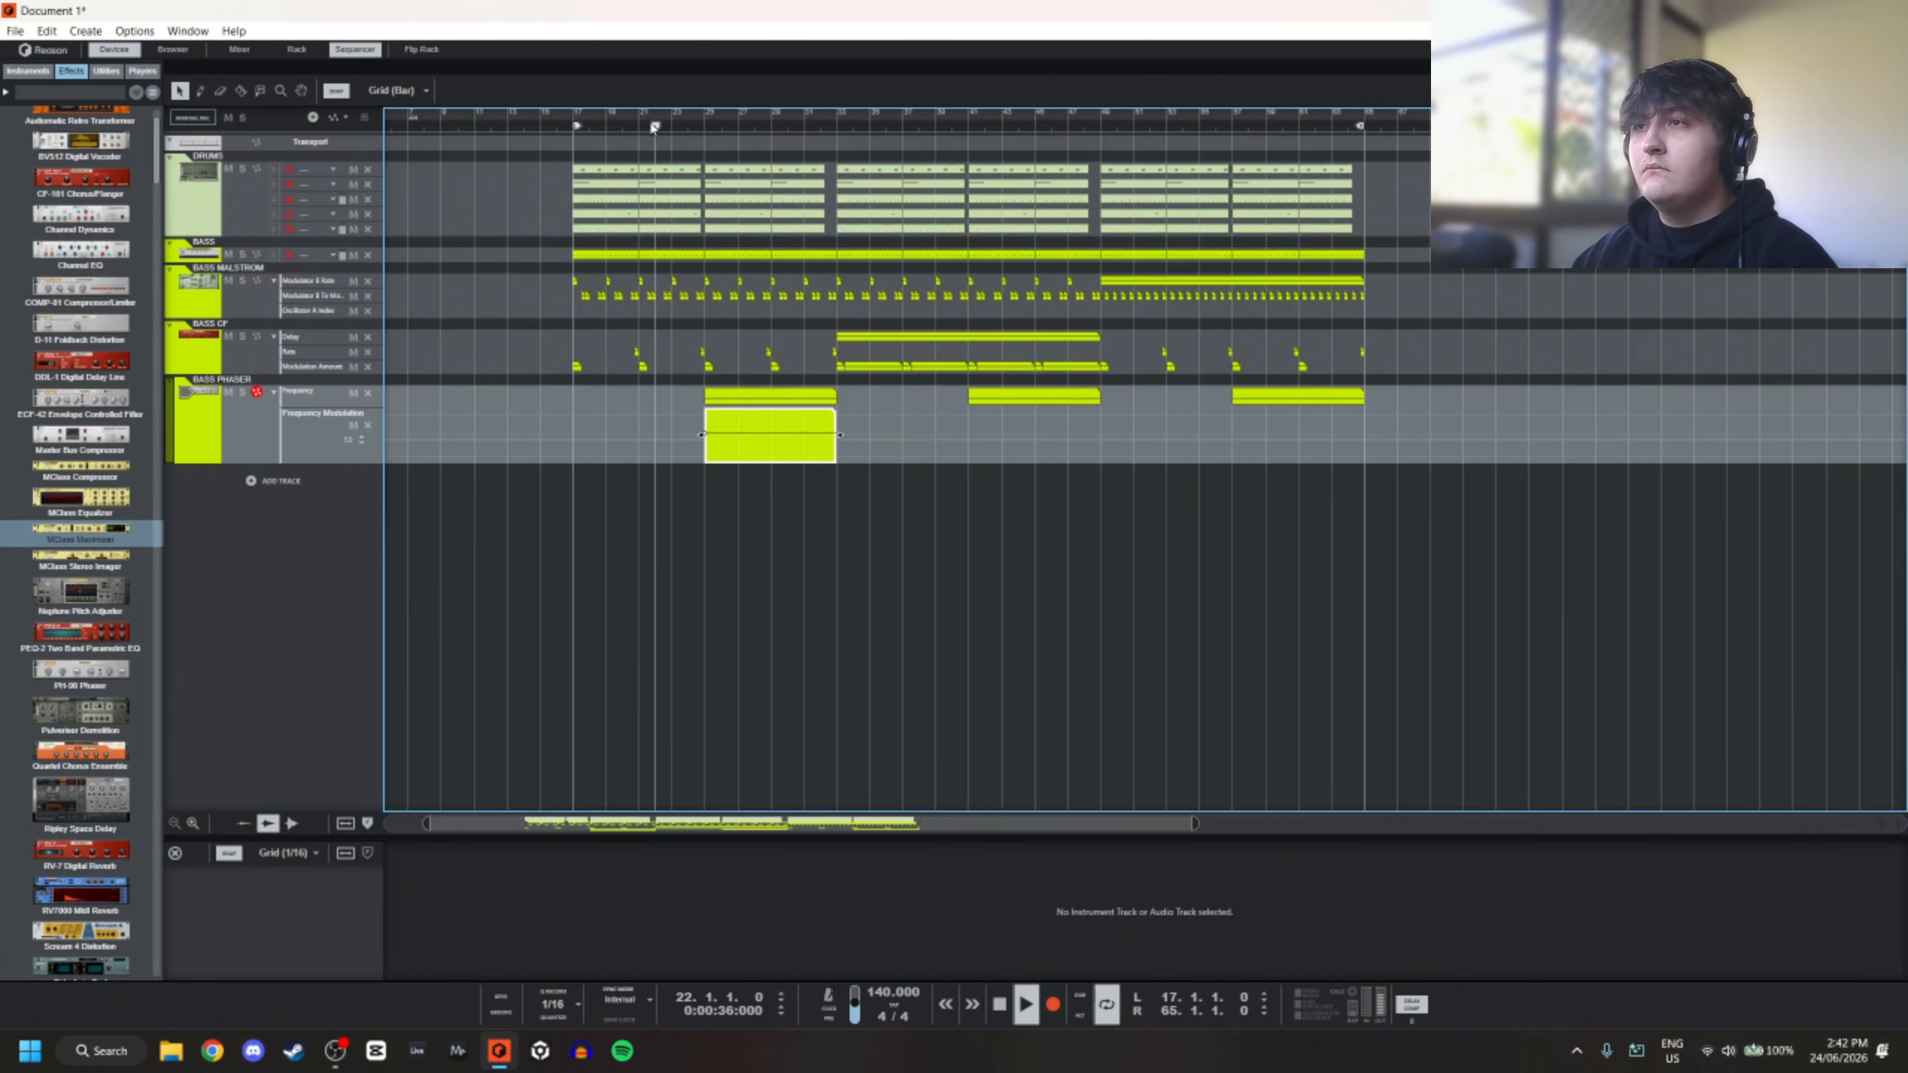
click(363, 436)
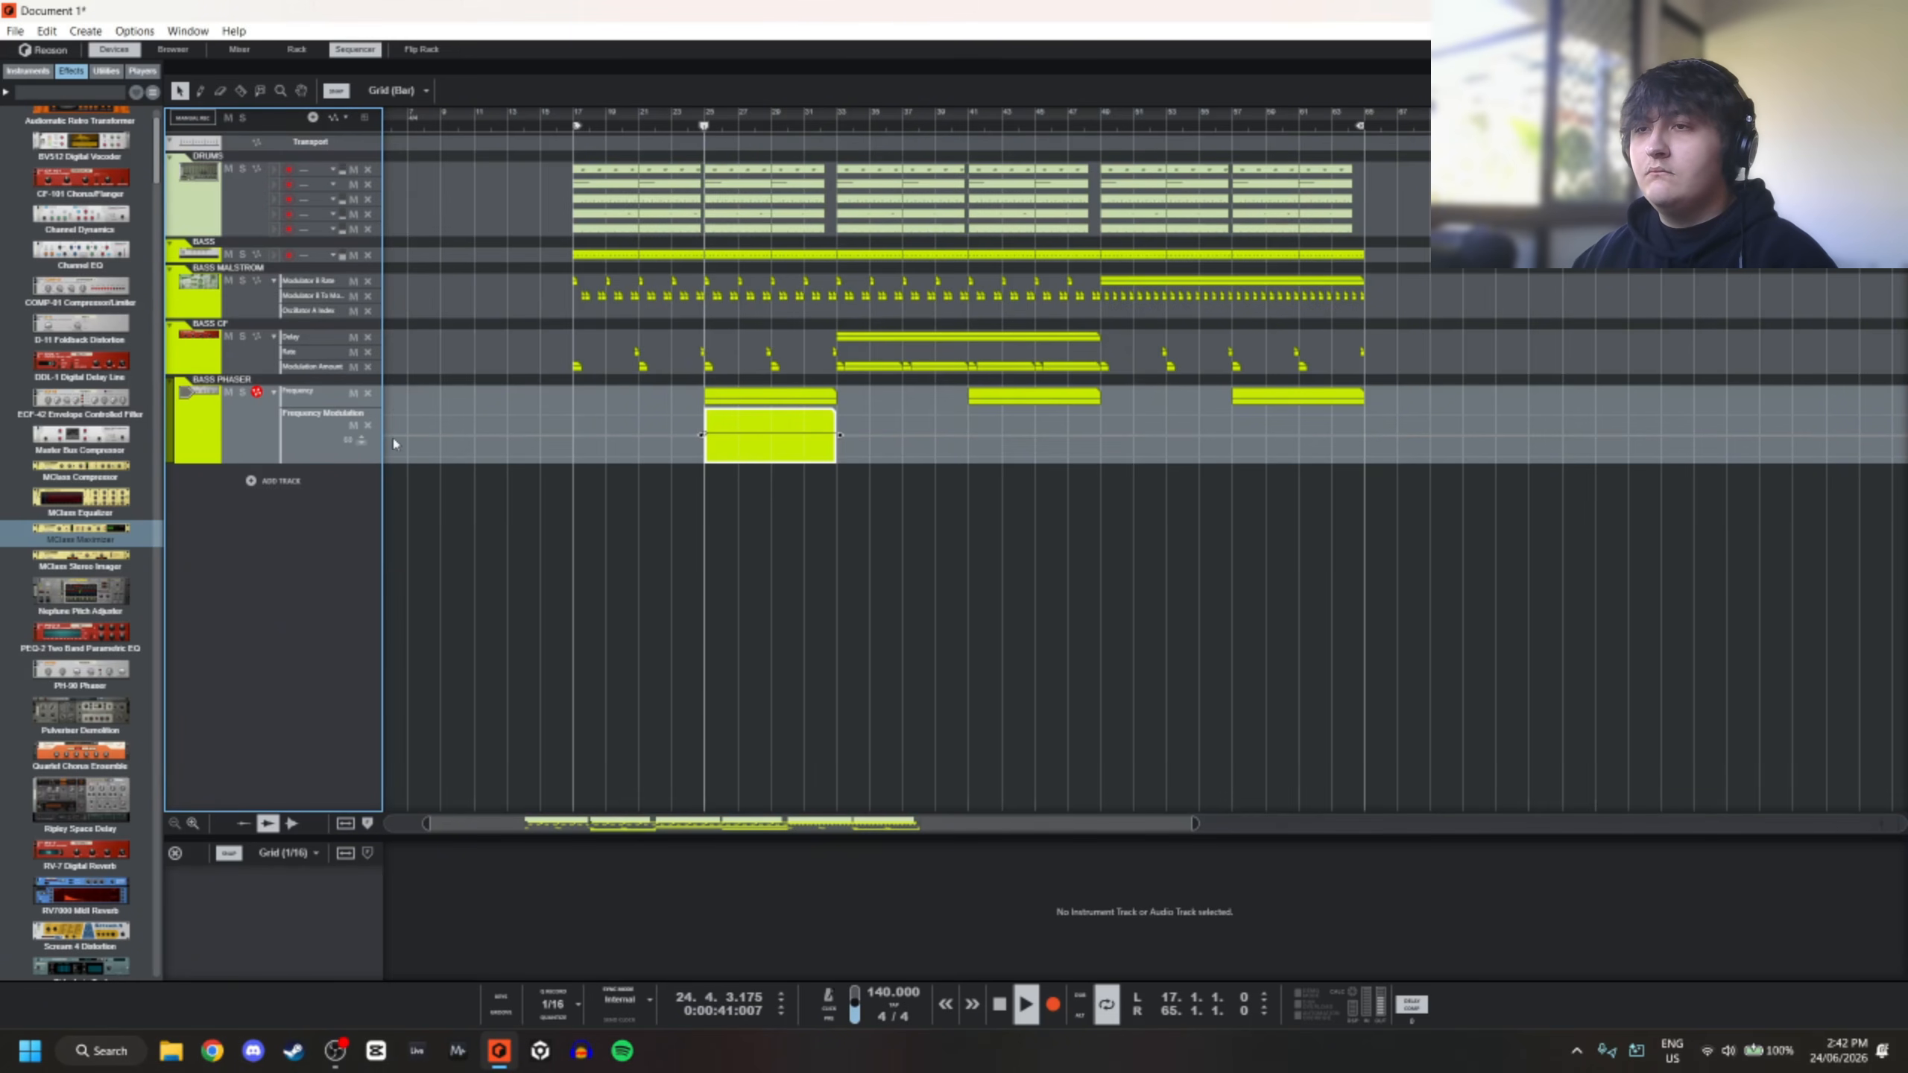
click(702, 434)
key(Delete)
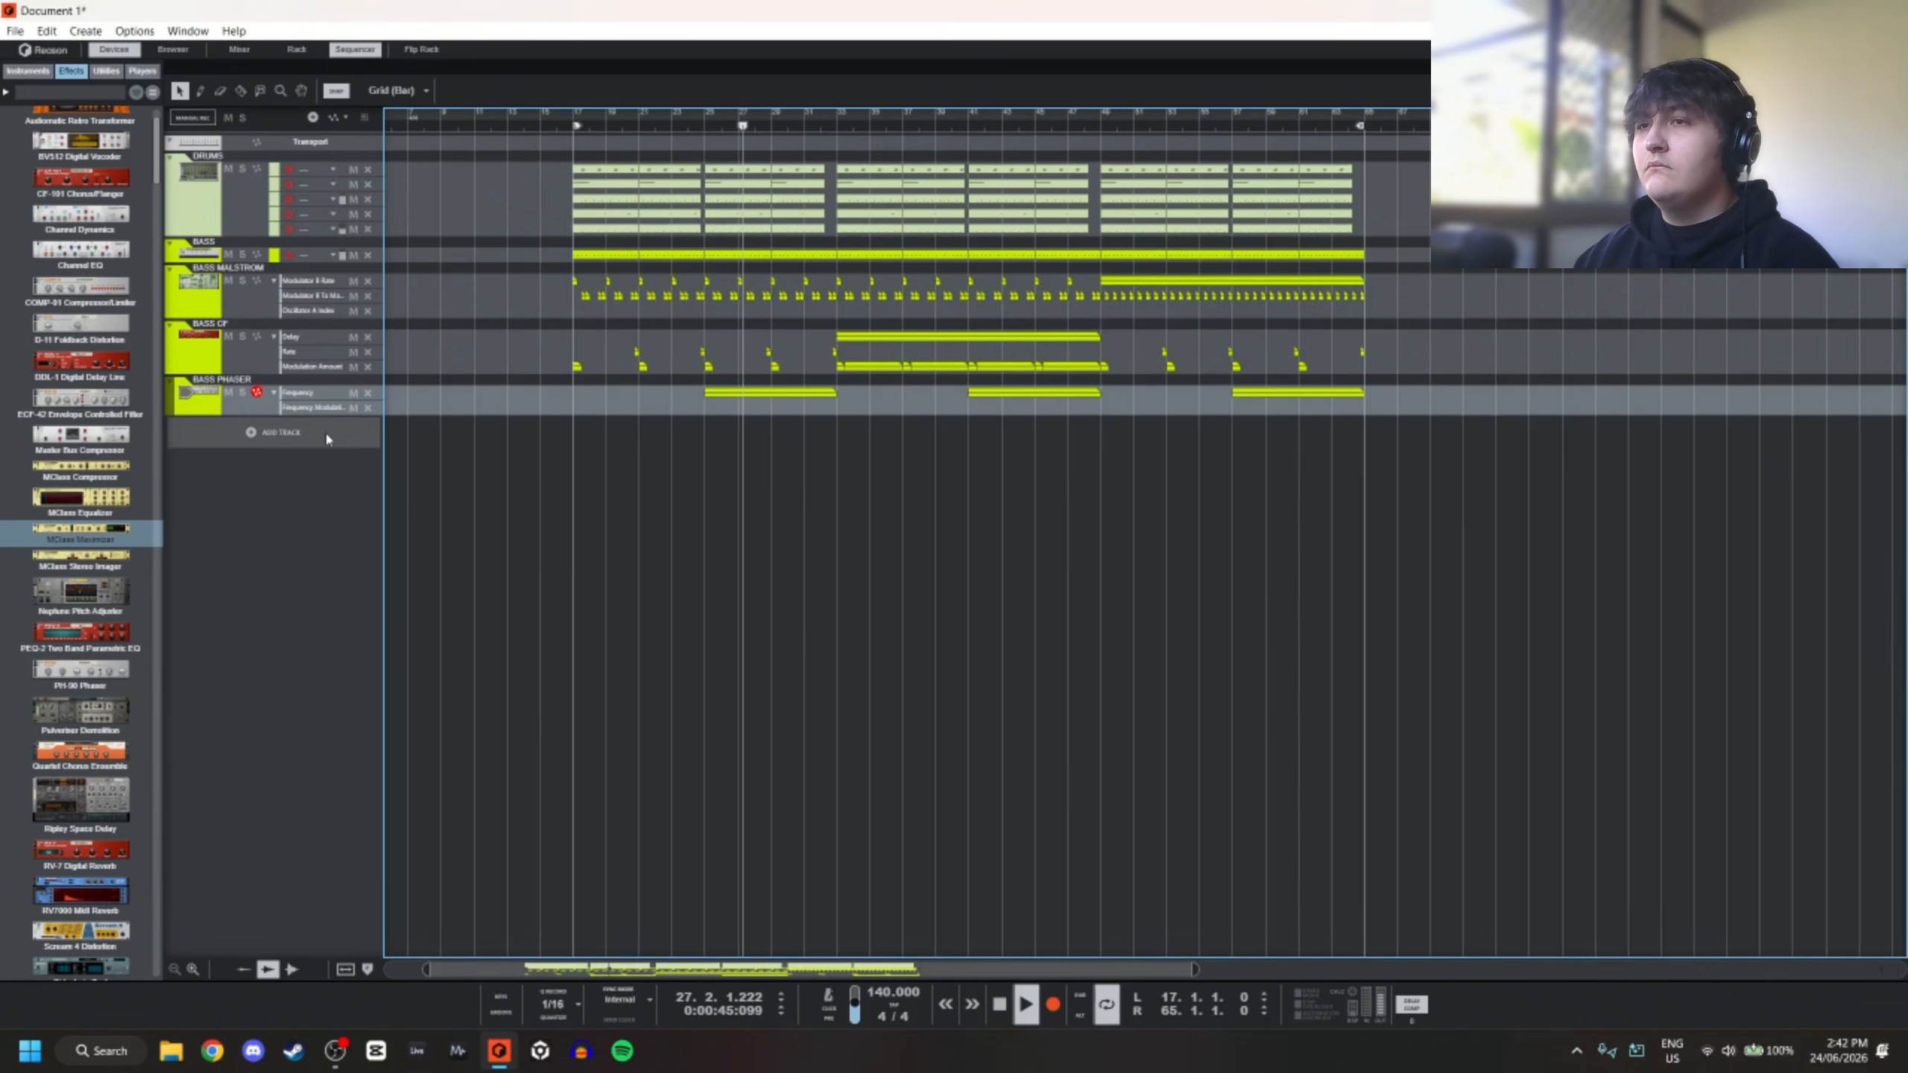
click(368, 408)
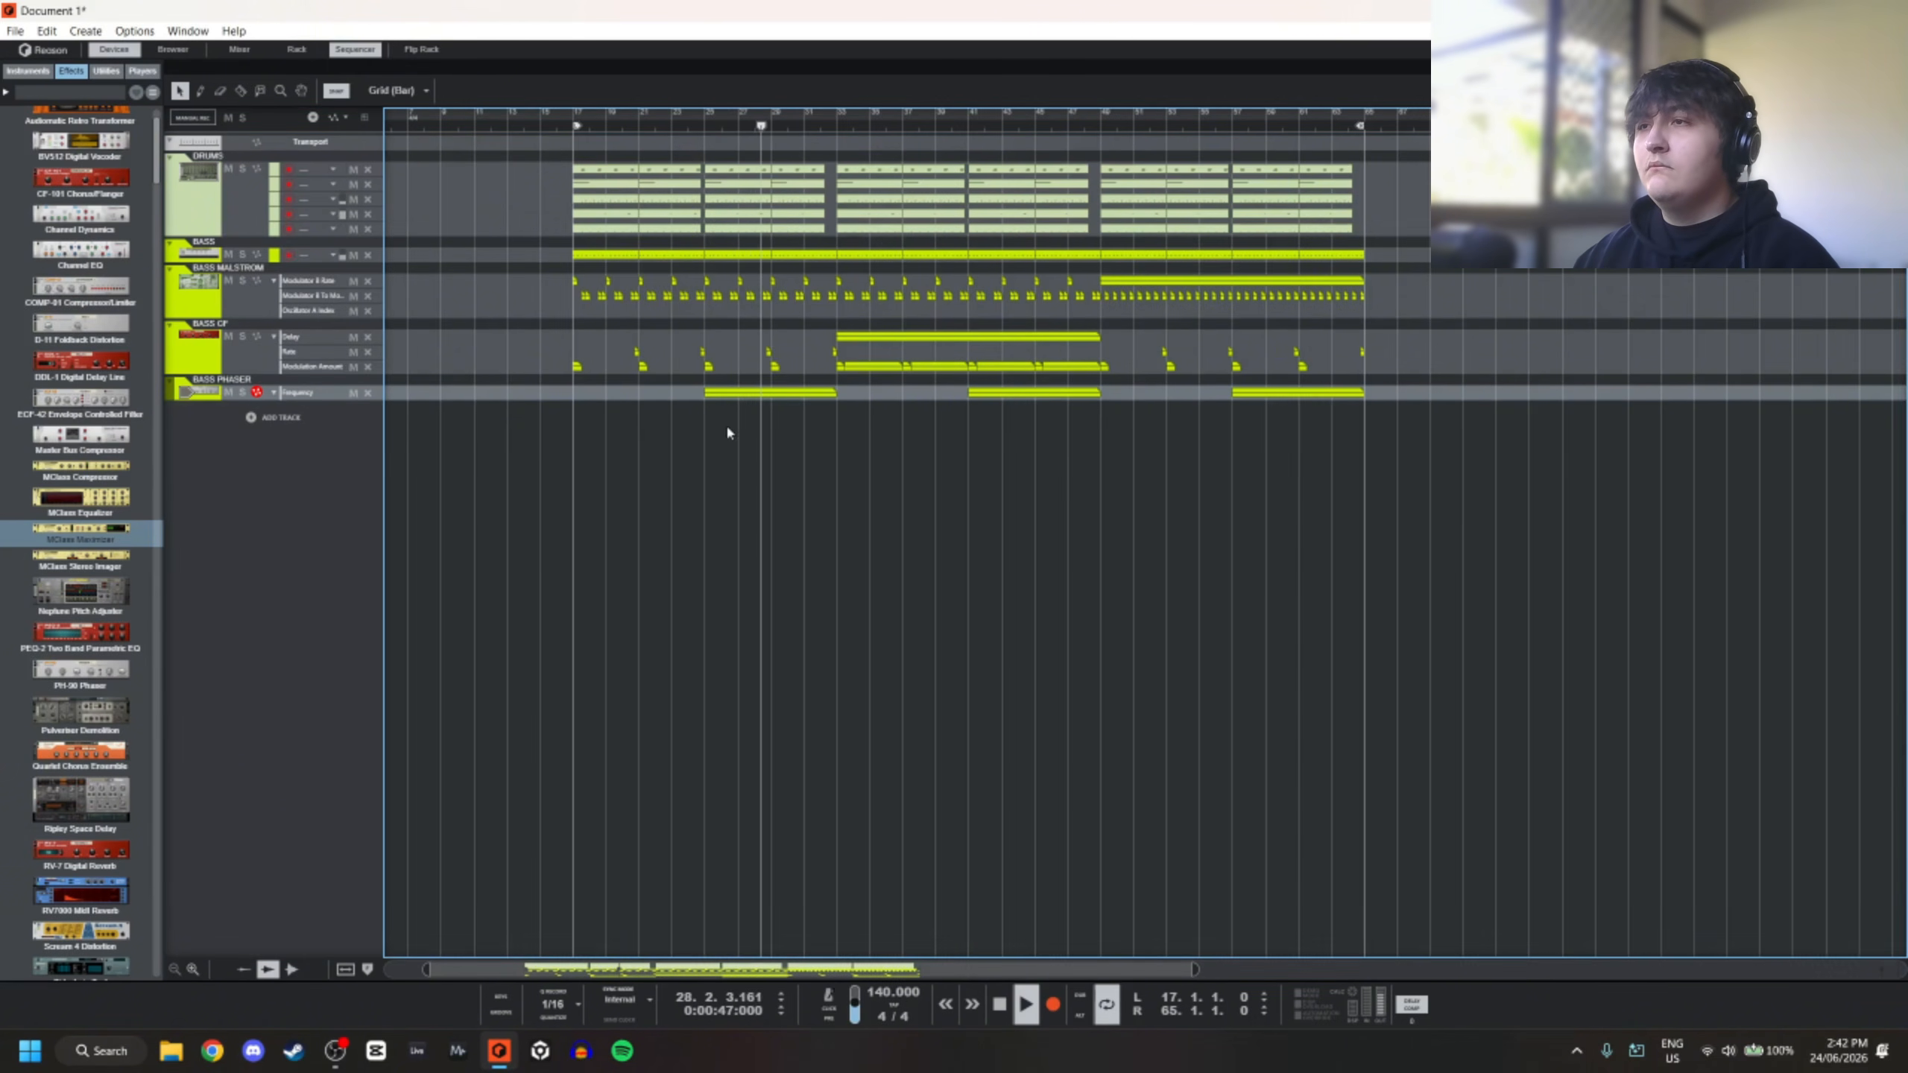
Play the arrangement from bar 49 to review the closing section, and stop playback
scroll(700, 343, down, 5)
scroll(819, 263, up, 2)
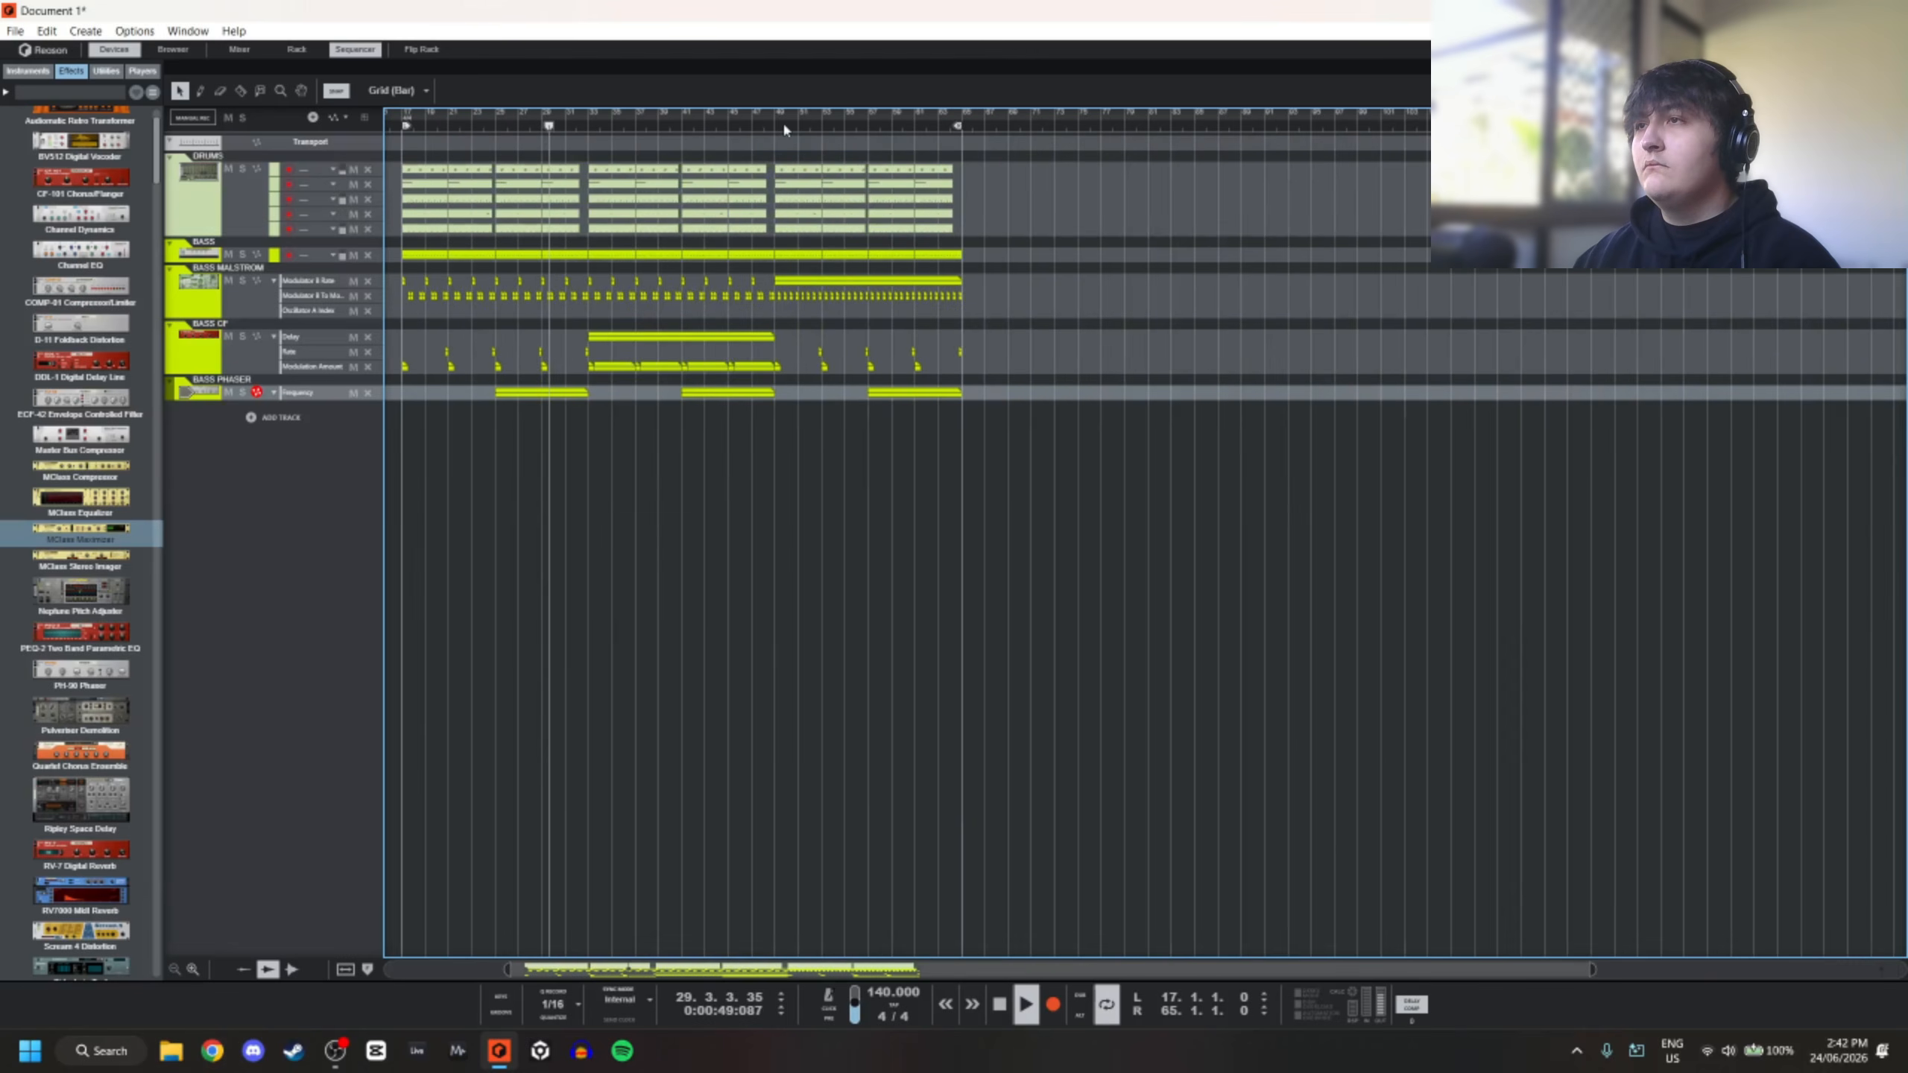
click(776, 124)
scroll(770, 225, up, 4)
scroll(858, 278, down, 6)
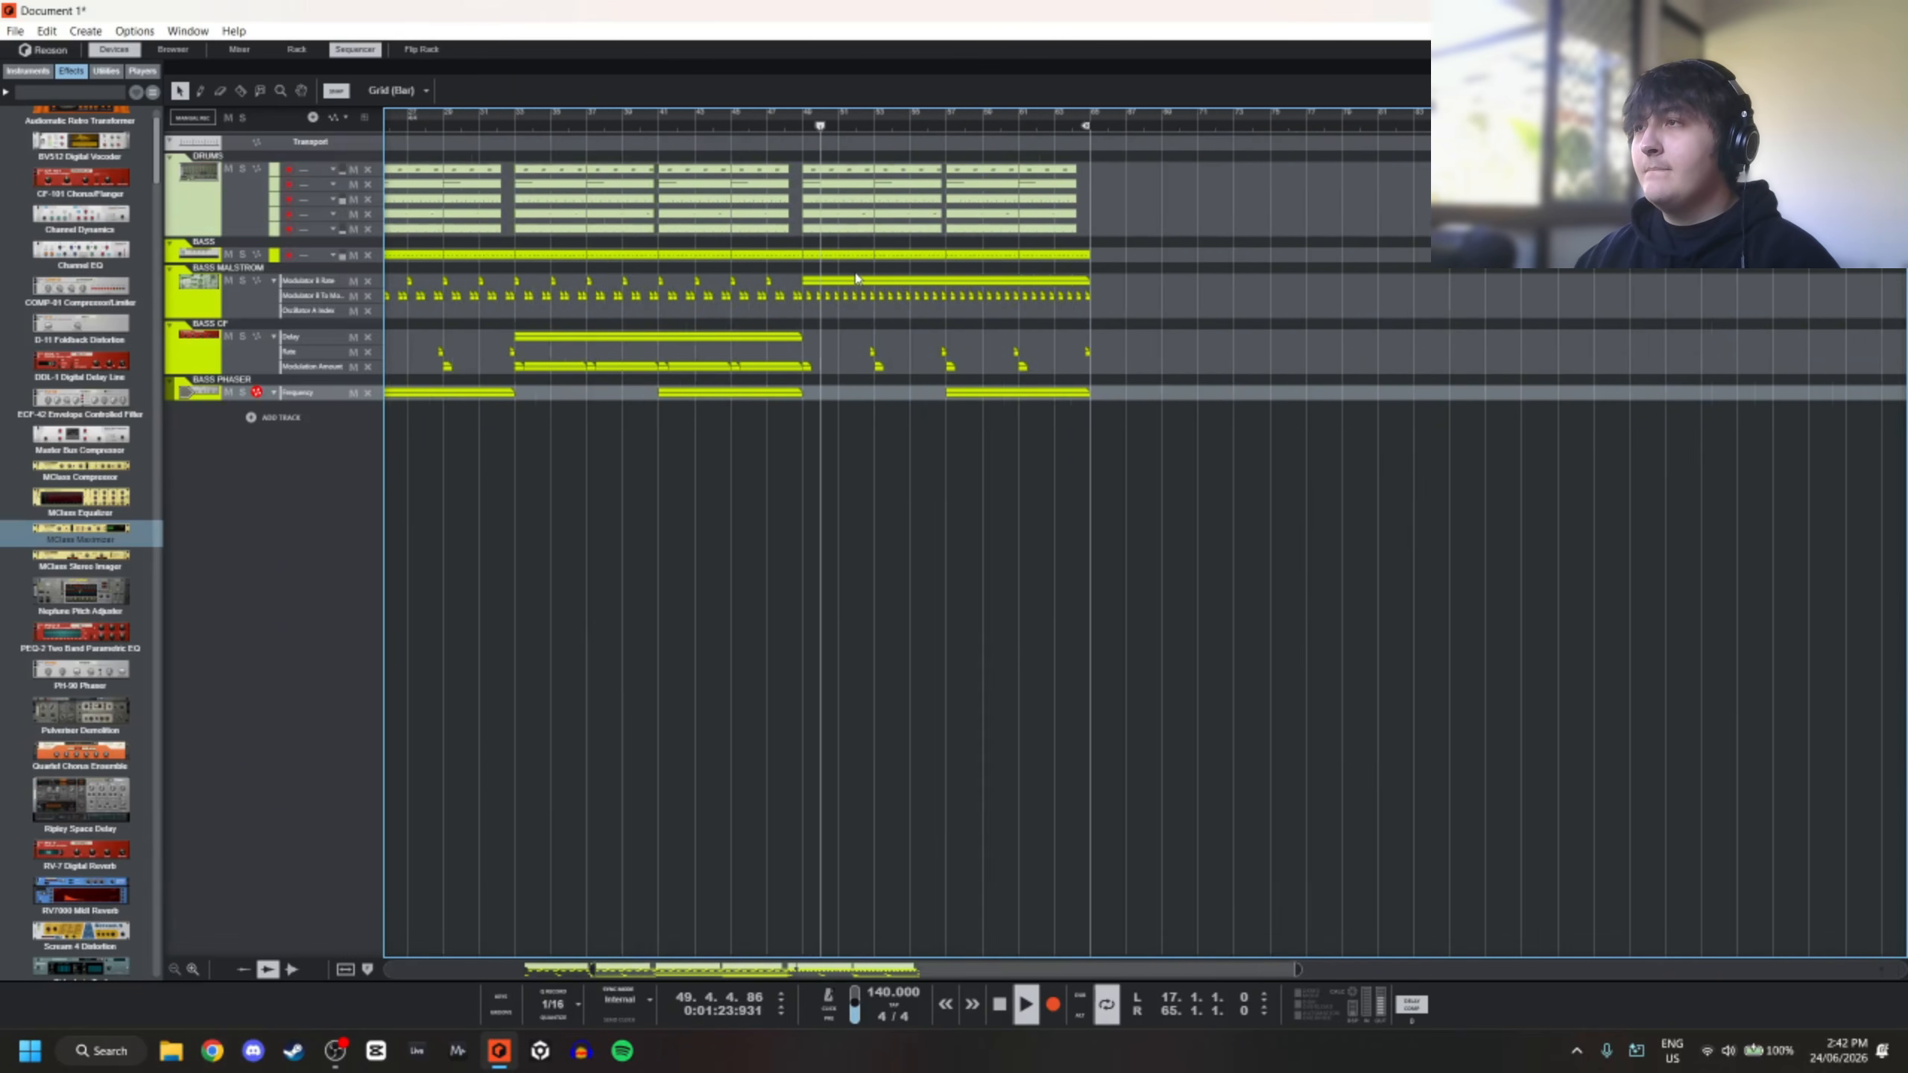
scroll(636, 292, up, 4)
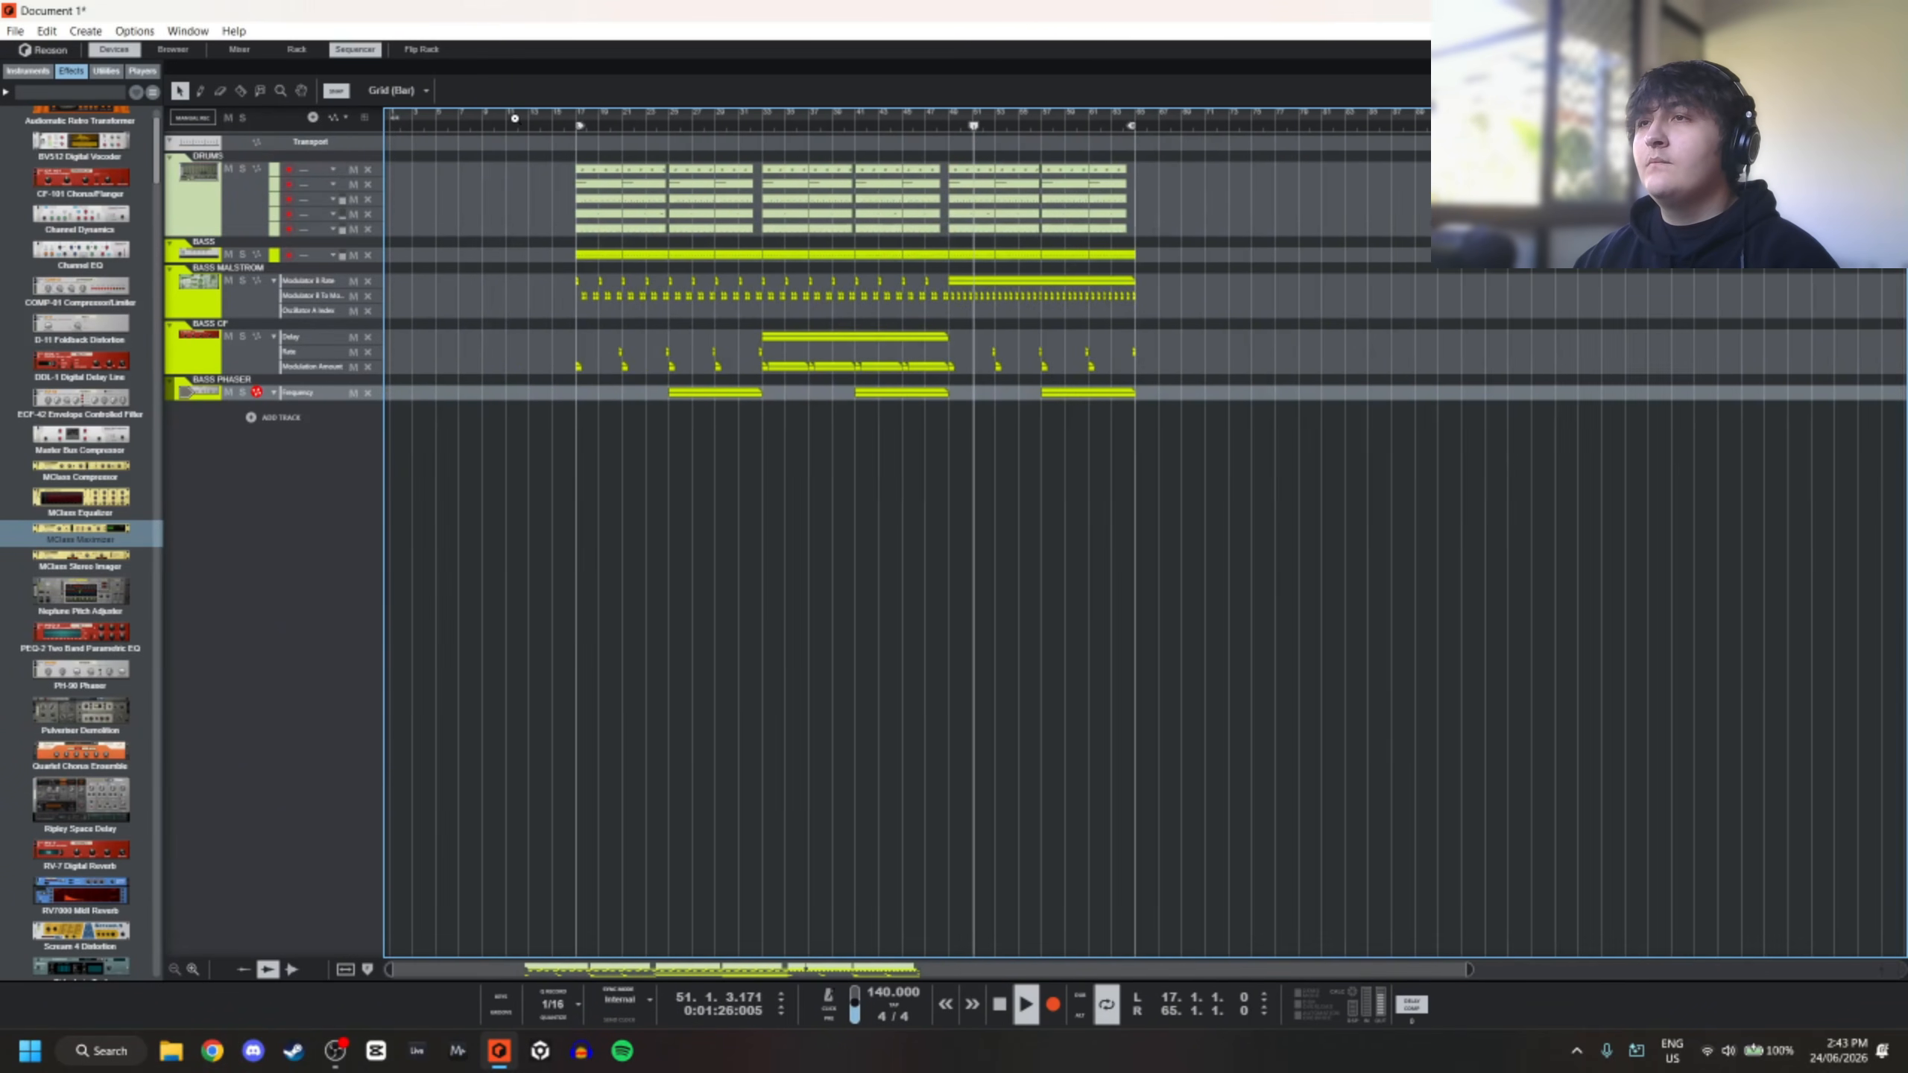
key(space)
Replace the third drum lane's clips at bars 45 and 61 with copies of its bar 37 clip, trimmed to length 3.1.0
scroll(826, 190, up, 4)
scroll(803, 192, down, 2)
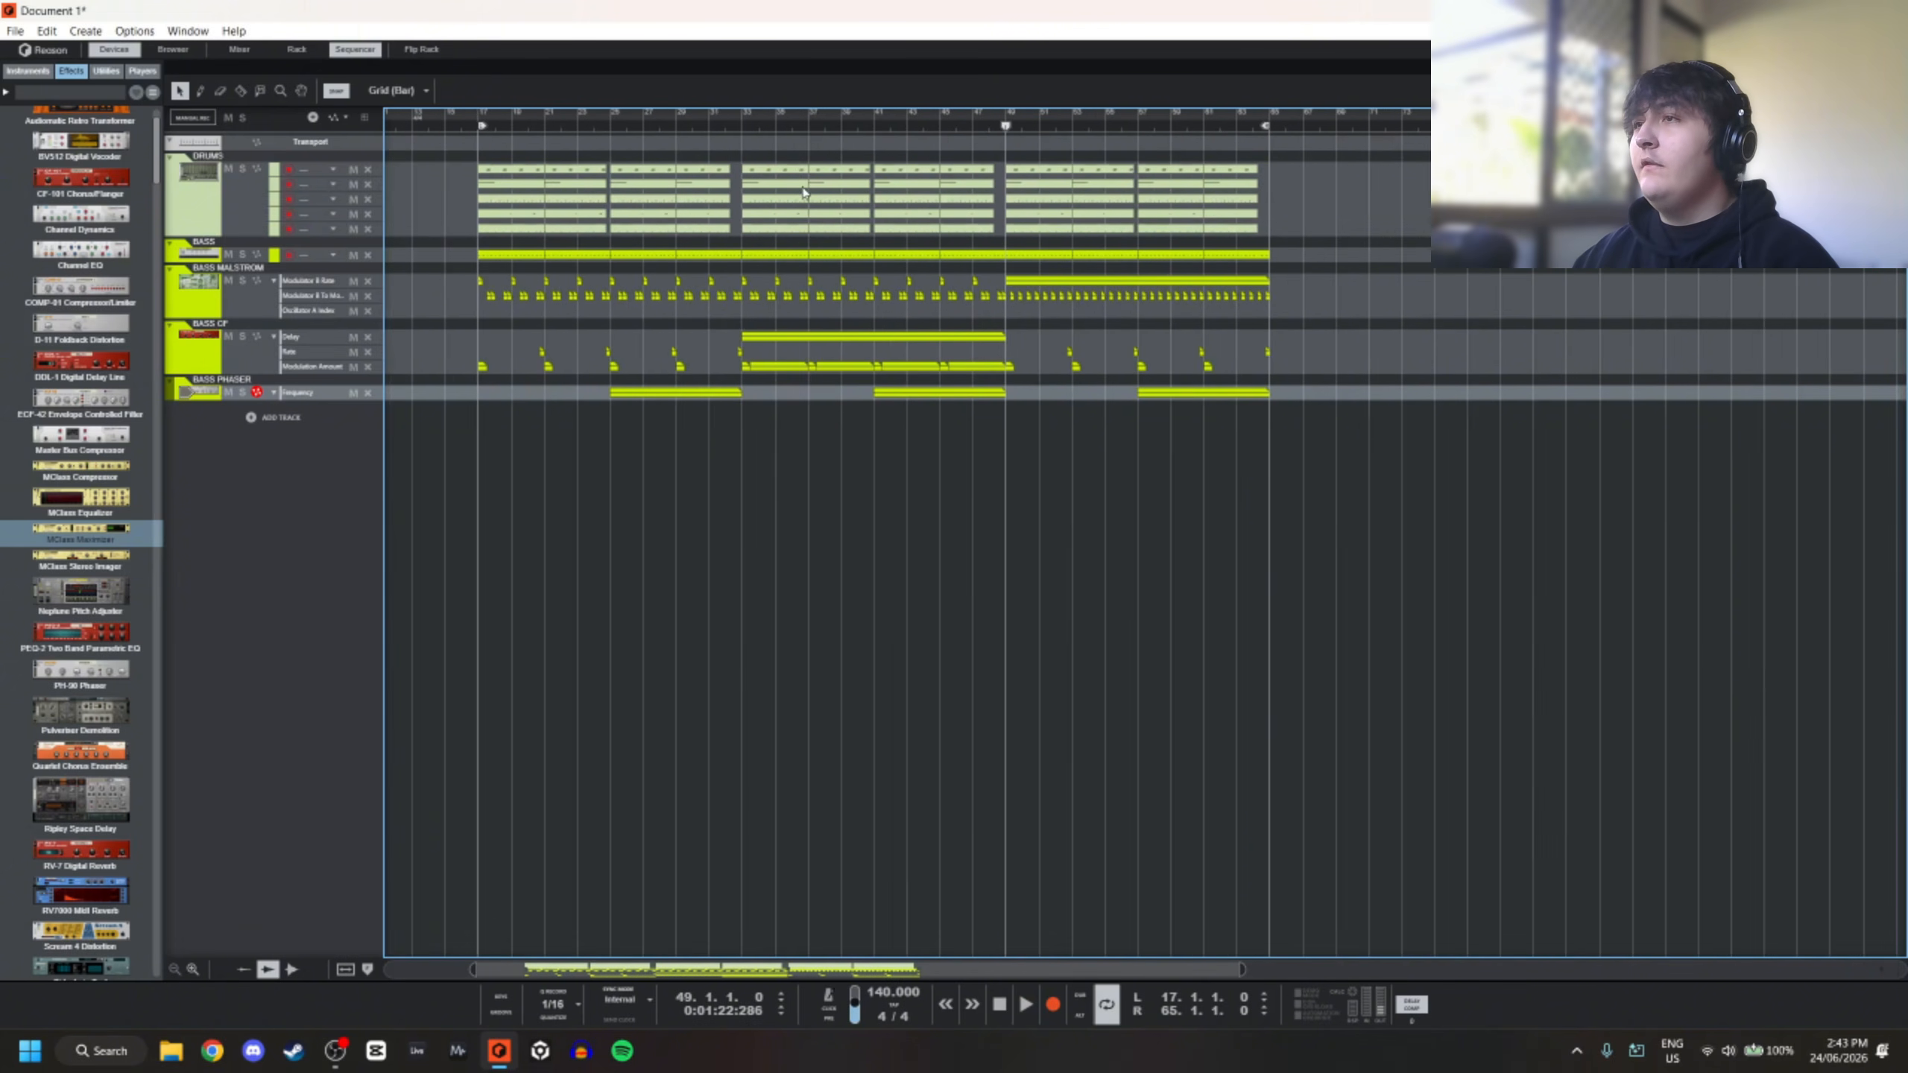
scroll(802, 192, up, 4)
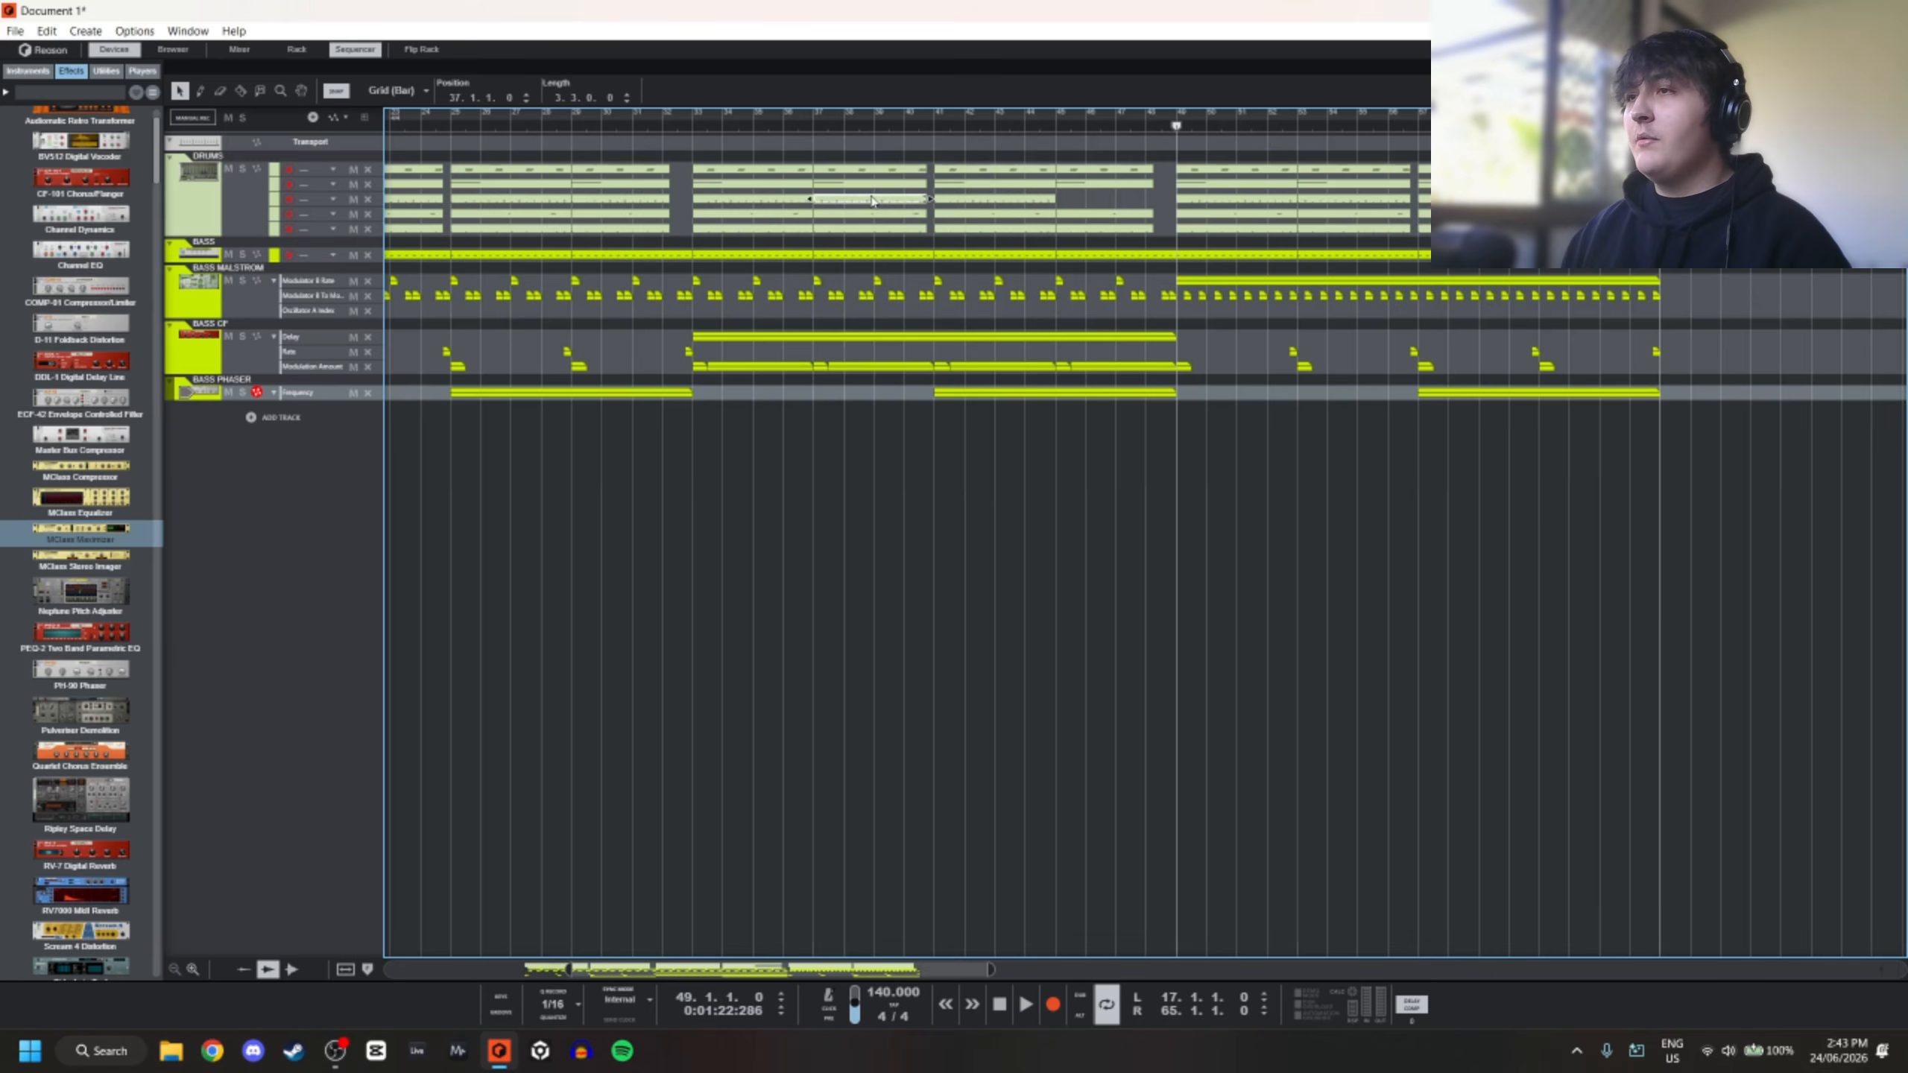
scroll(1123, 208, up, 4)
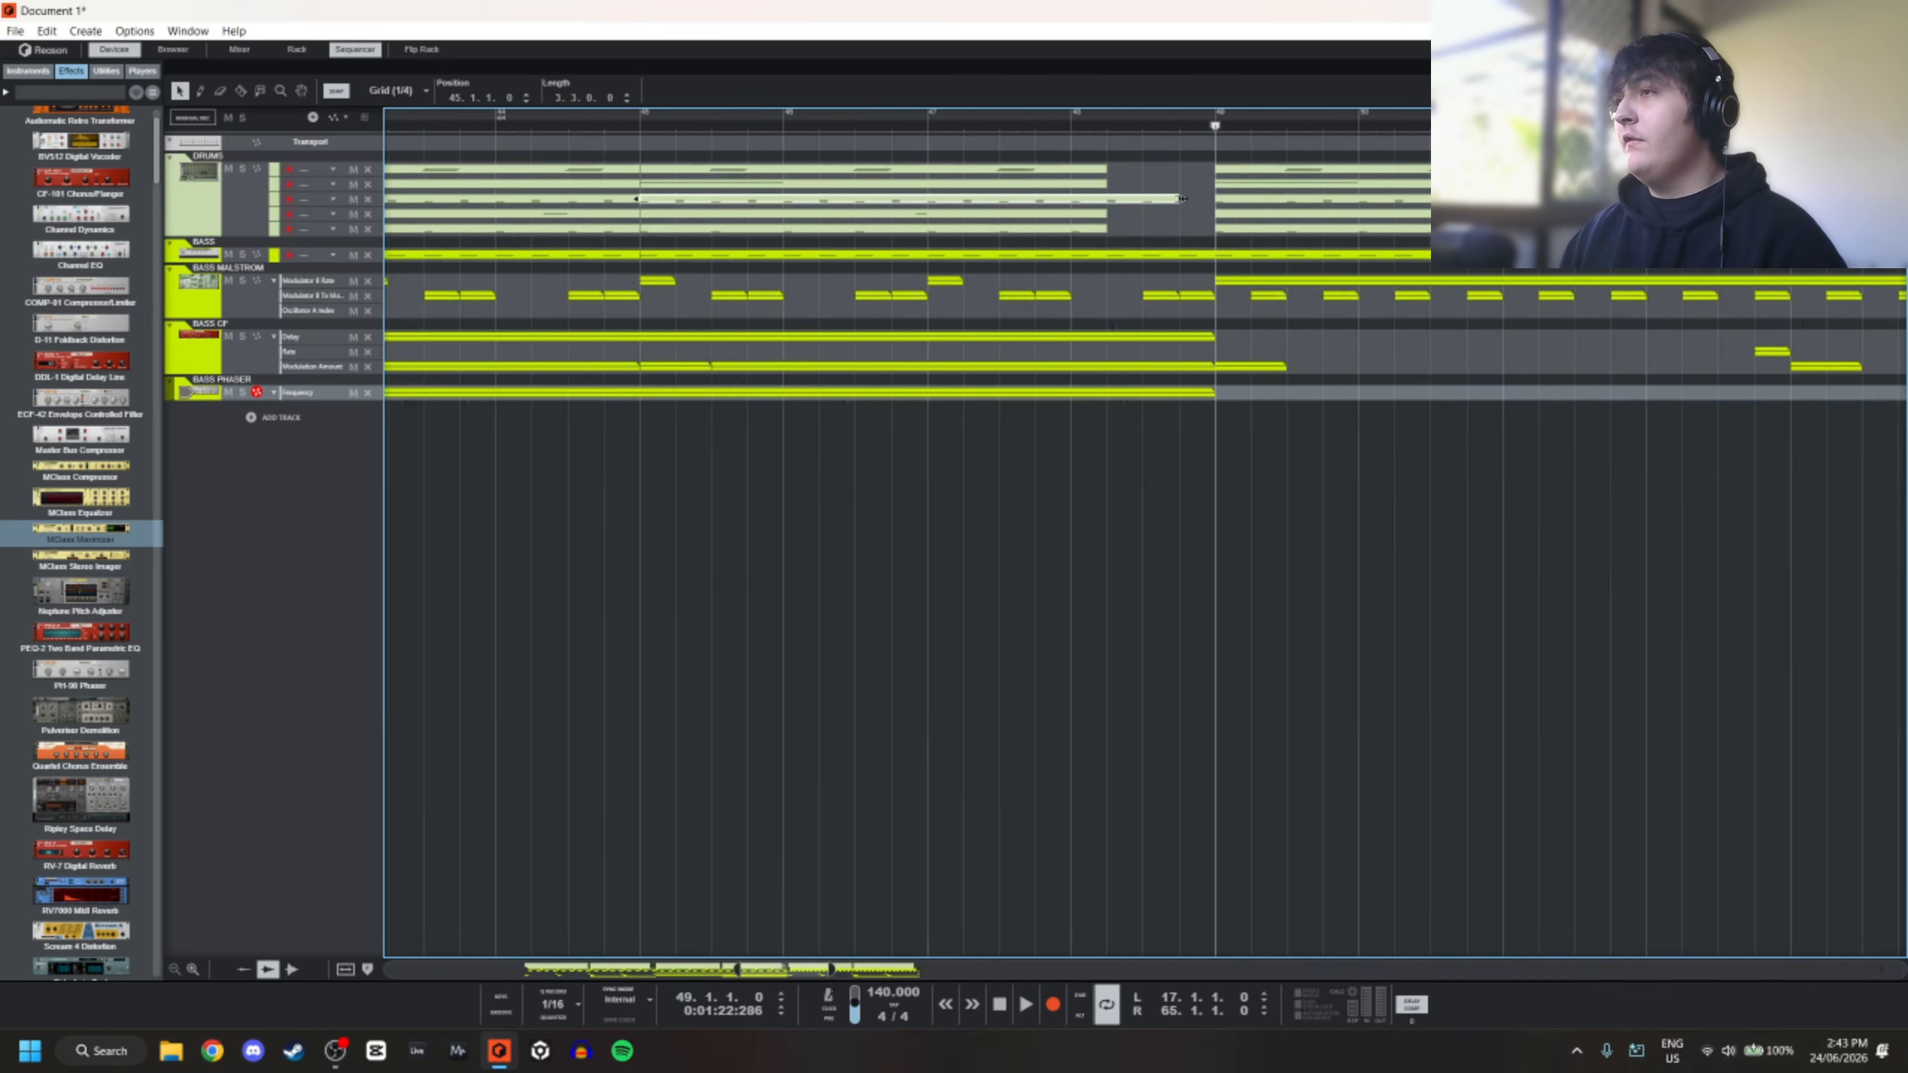
scroll(1111, 196, down, 4)
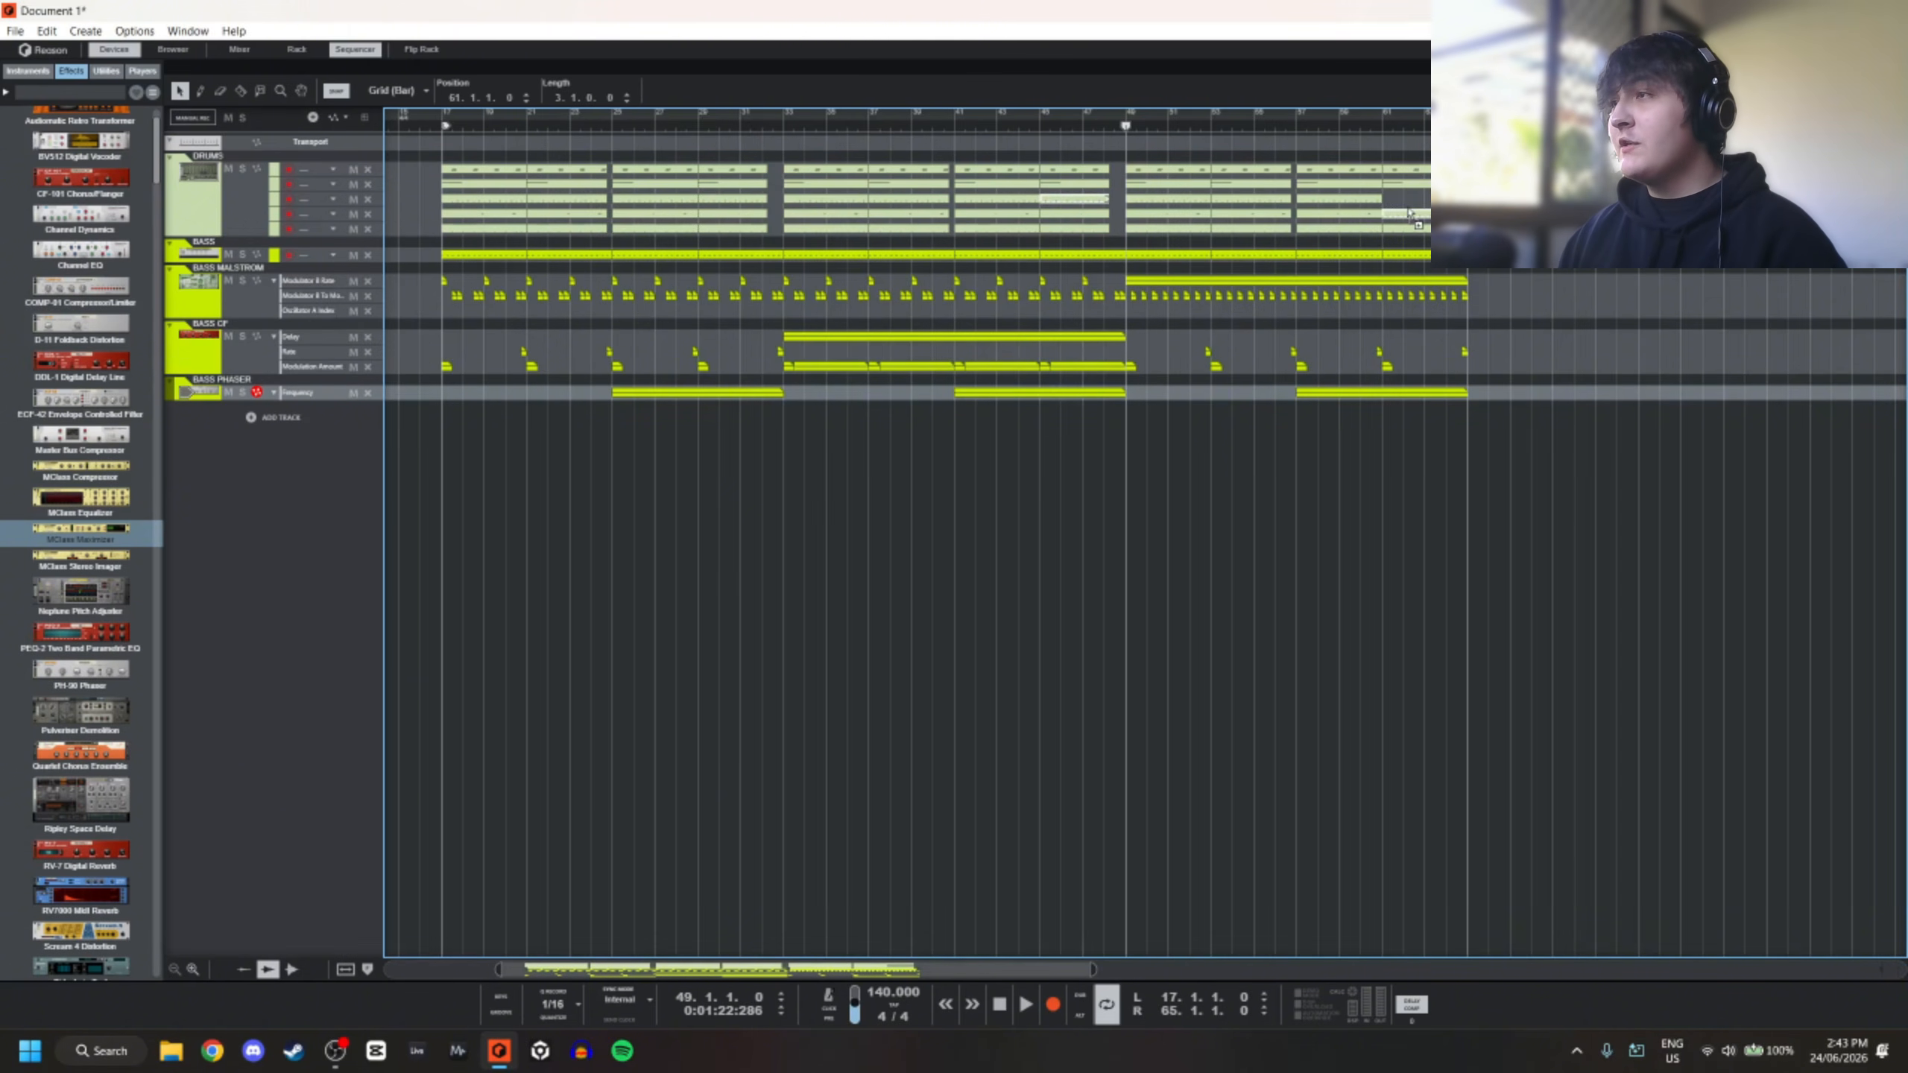
scroll(526, 217, down, 4)
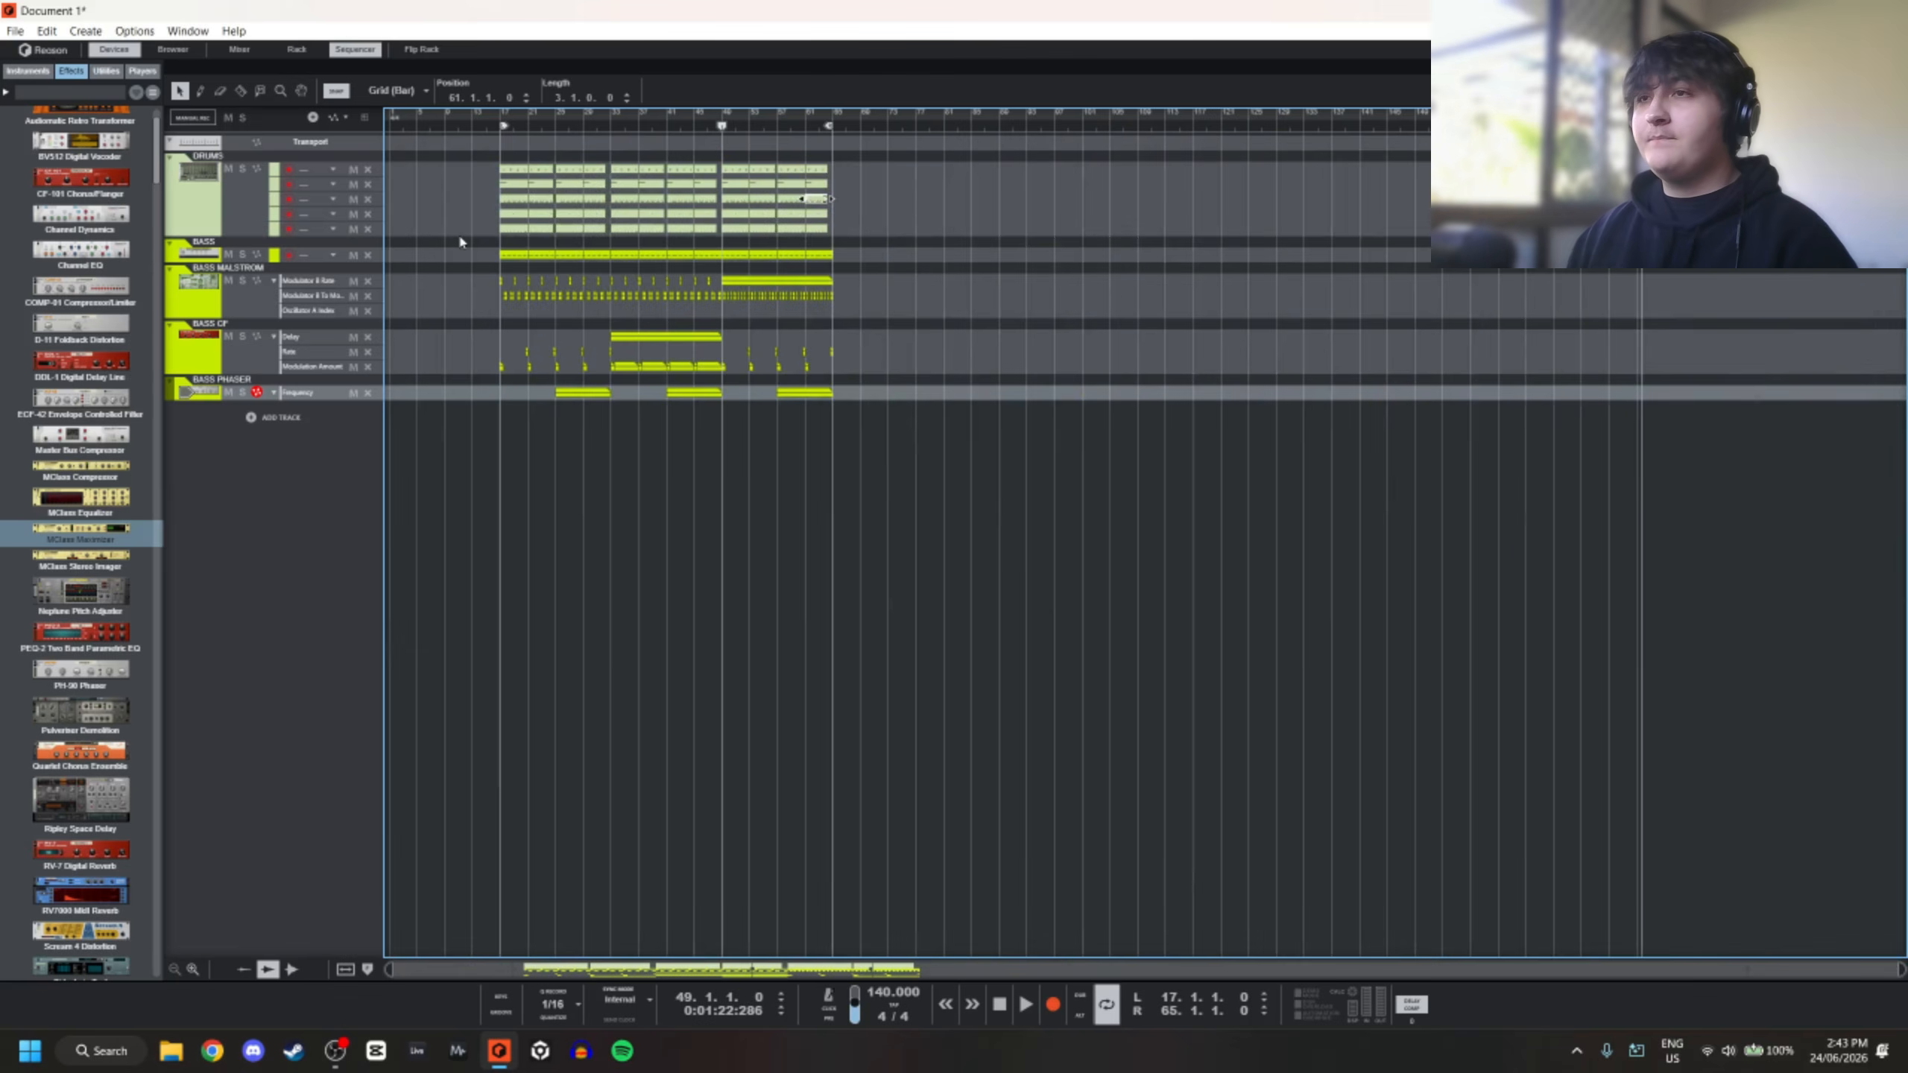
scroll(458, 233, up, 3)
Copy a four-bar clip in the third drum lane to bar 1 and play from the start
key(Home)
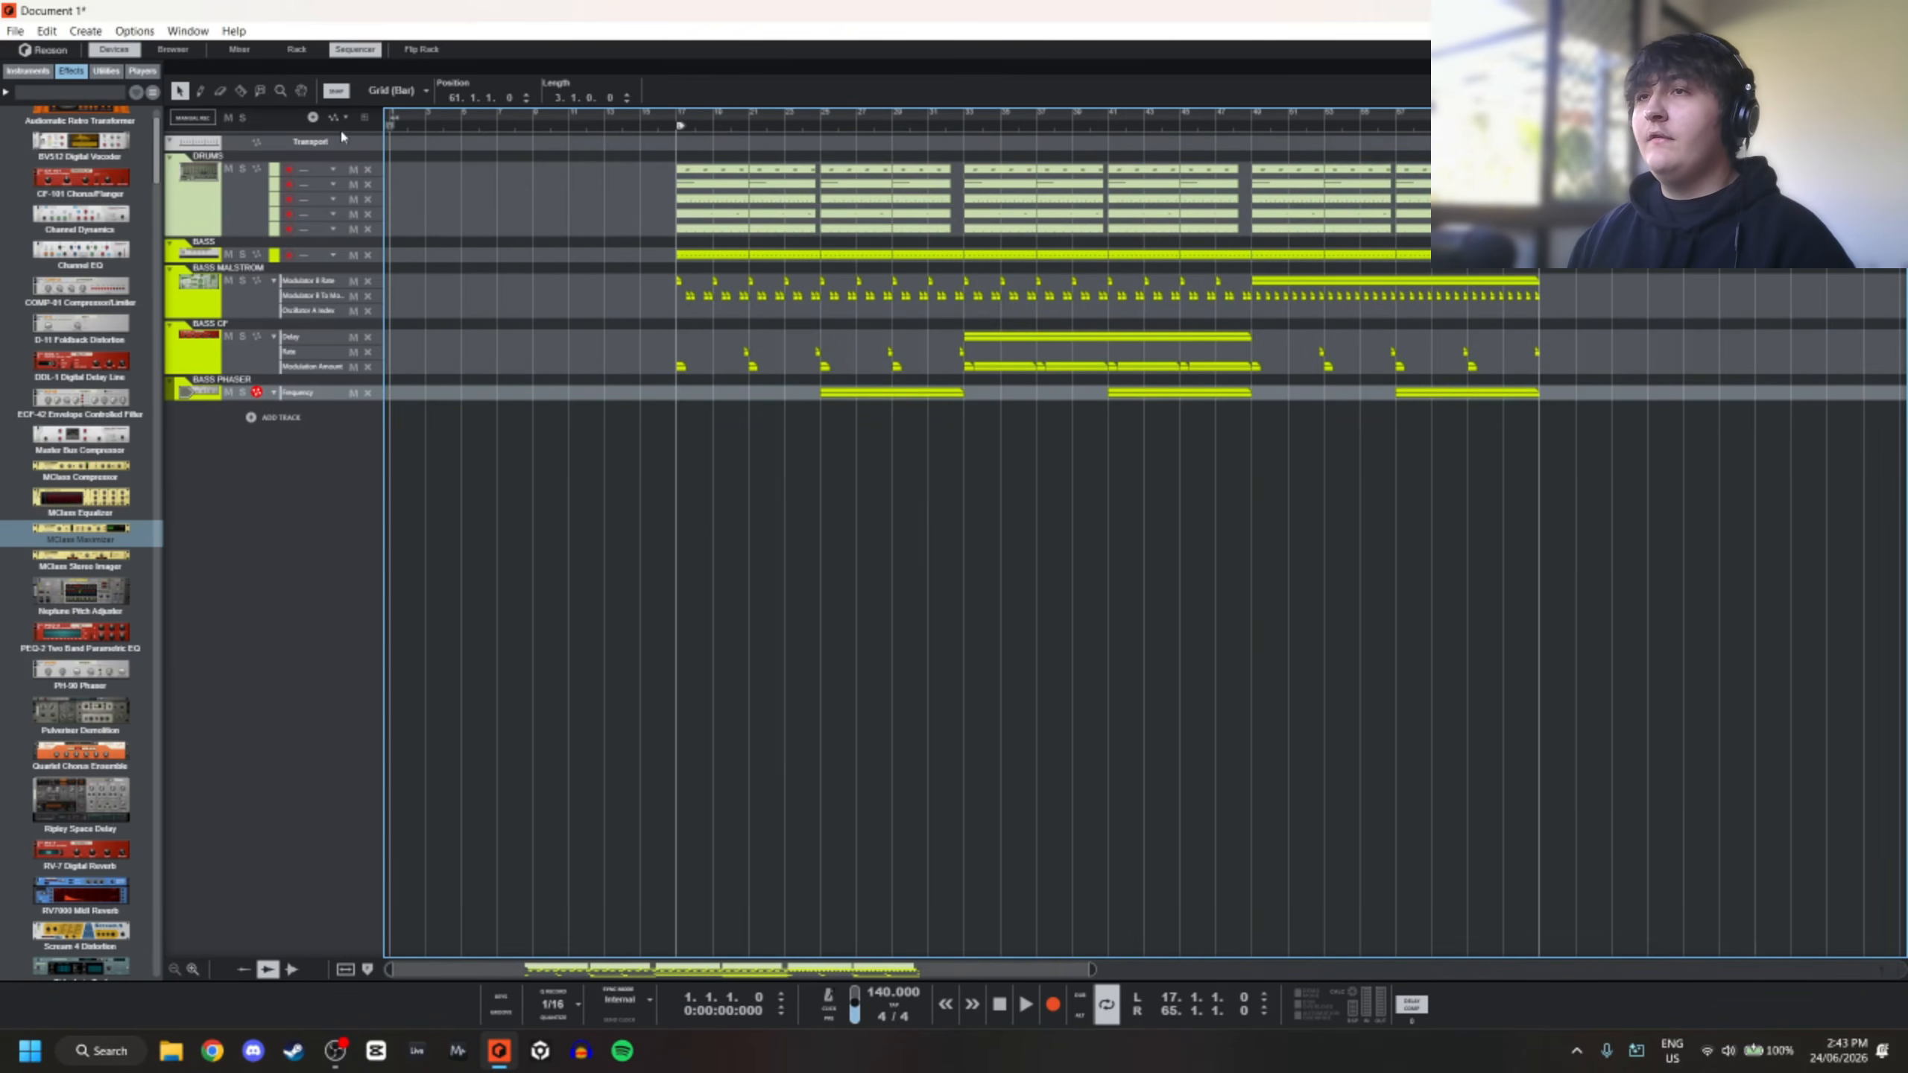
drag(656, 194, 721, 219)
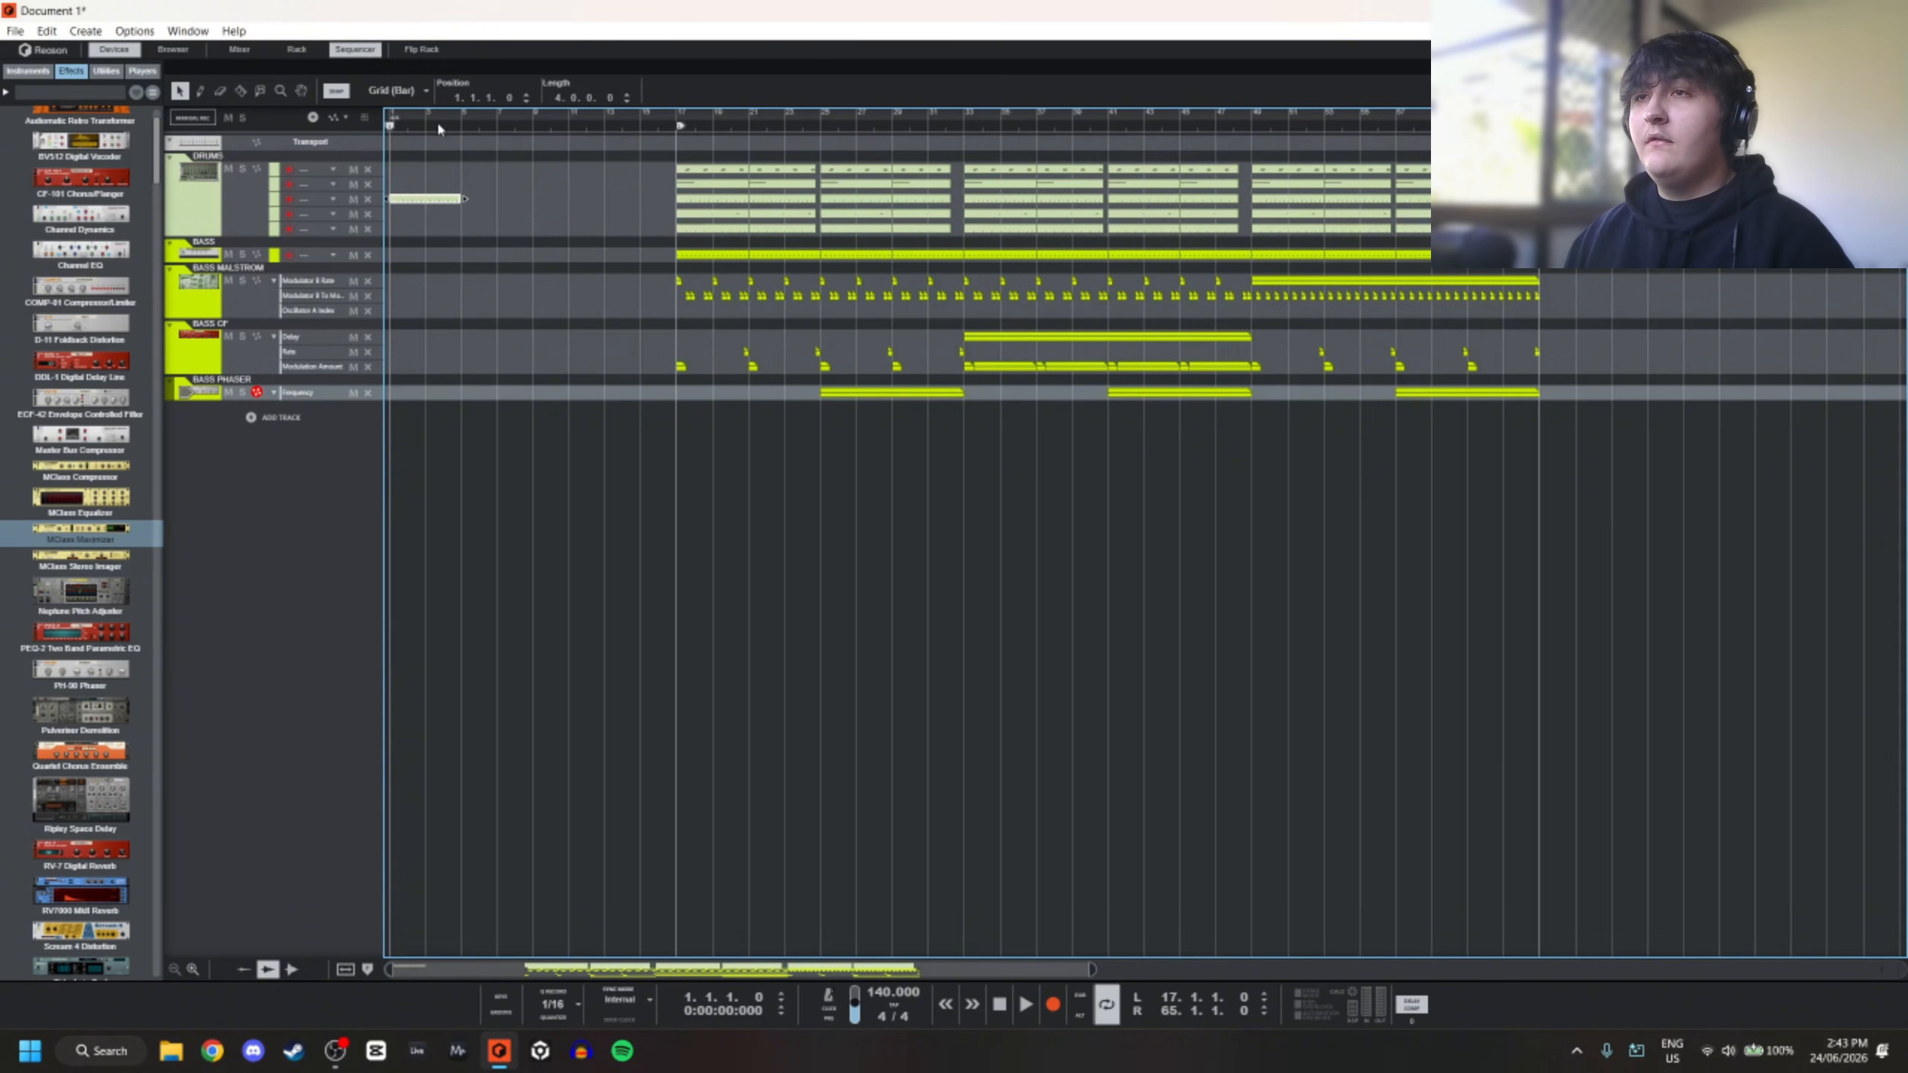
key(space)
scroll(473, 217, up, 2)
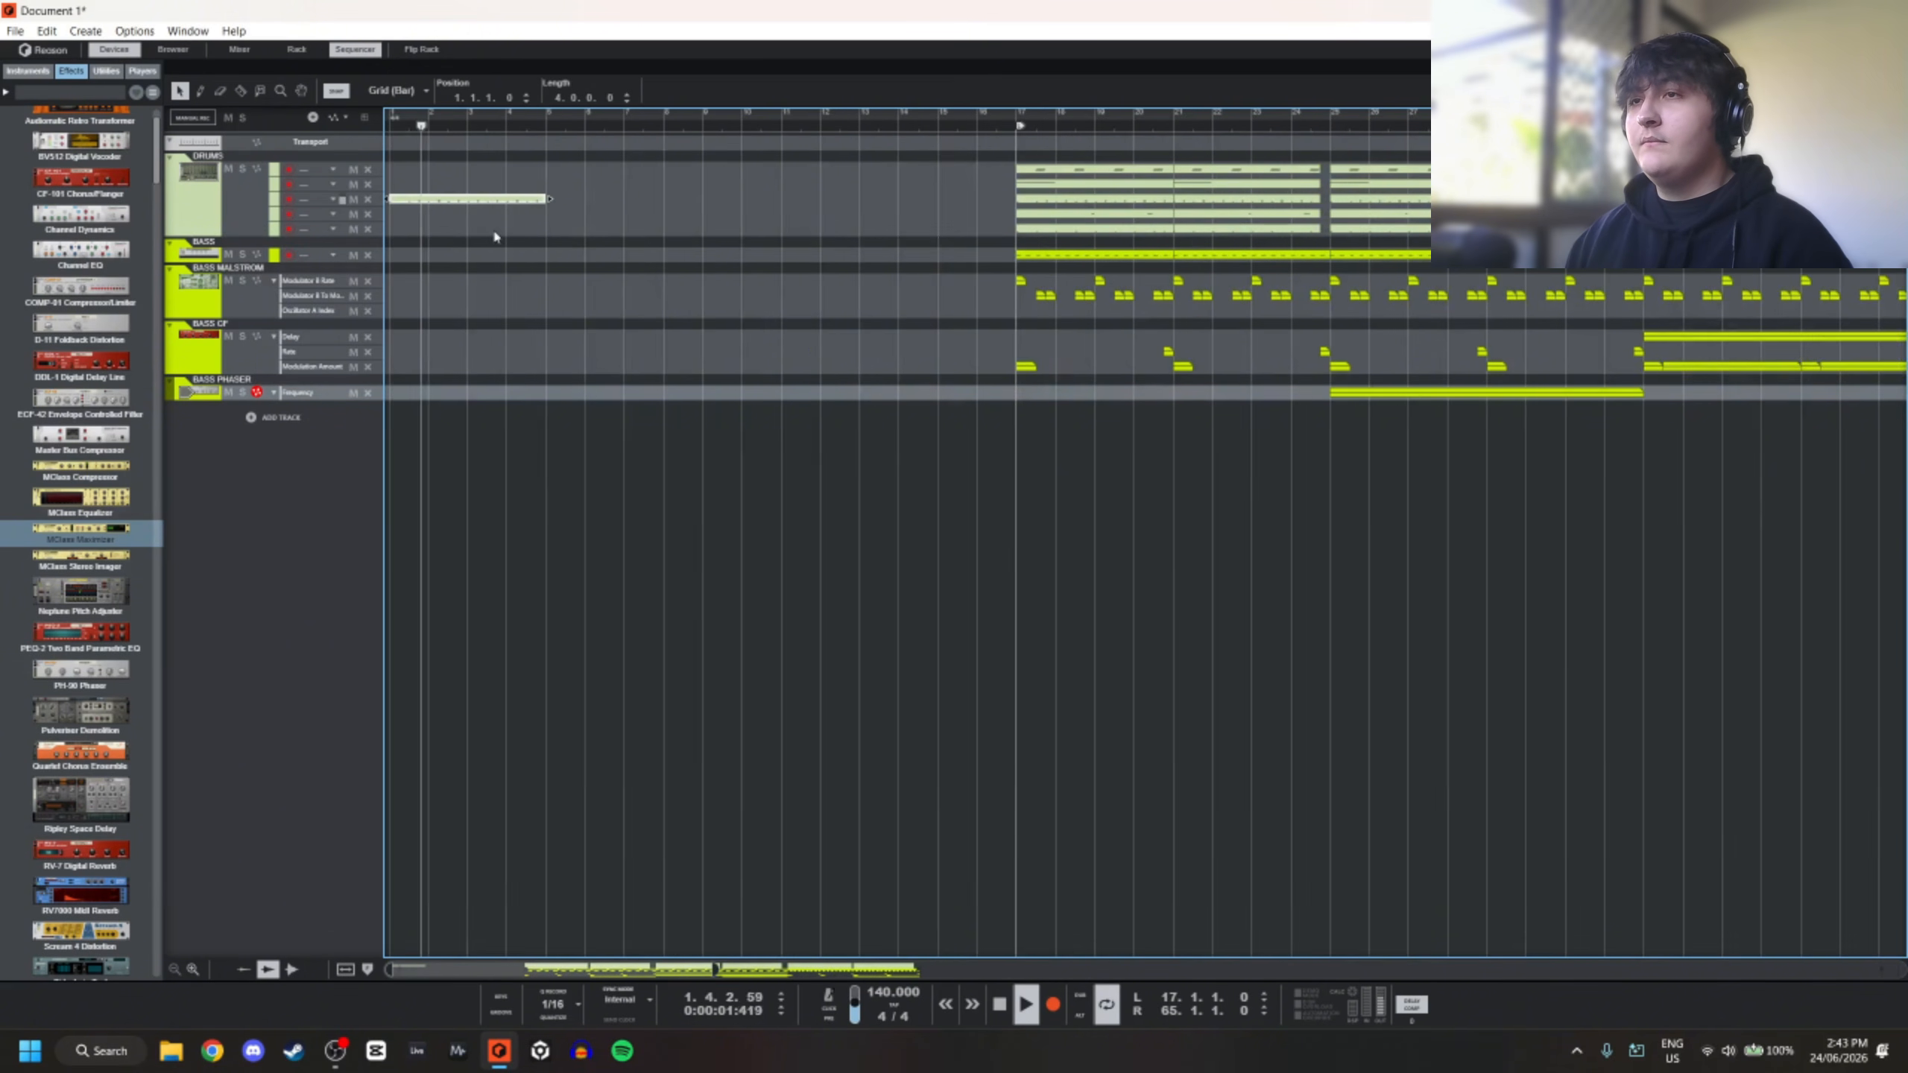
In the third drum lane's bar 1 clip, copy the stacked pair of notes on beat 4 to beat 2
double_click(496, 200)
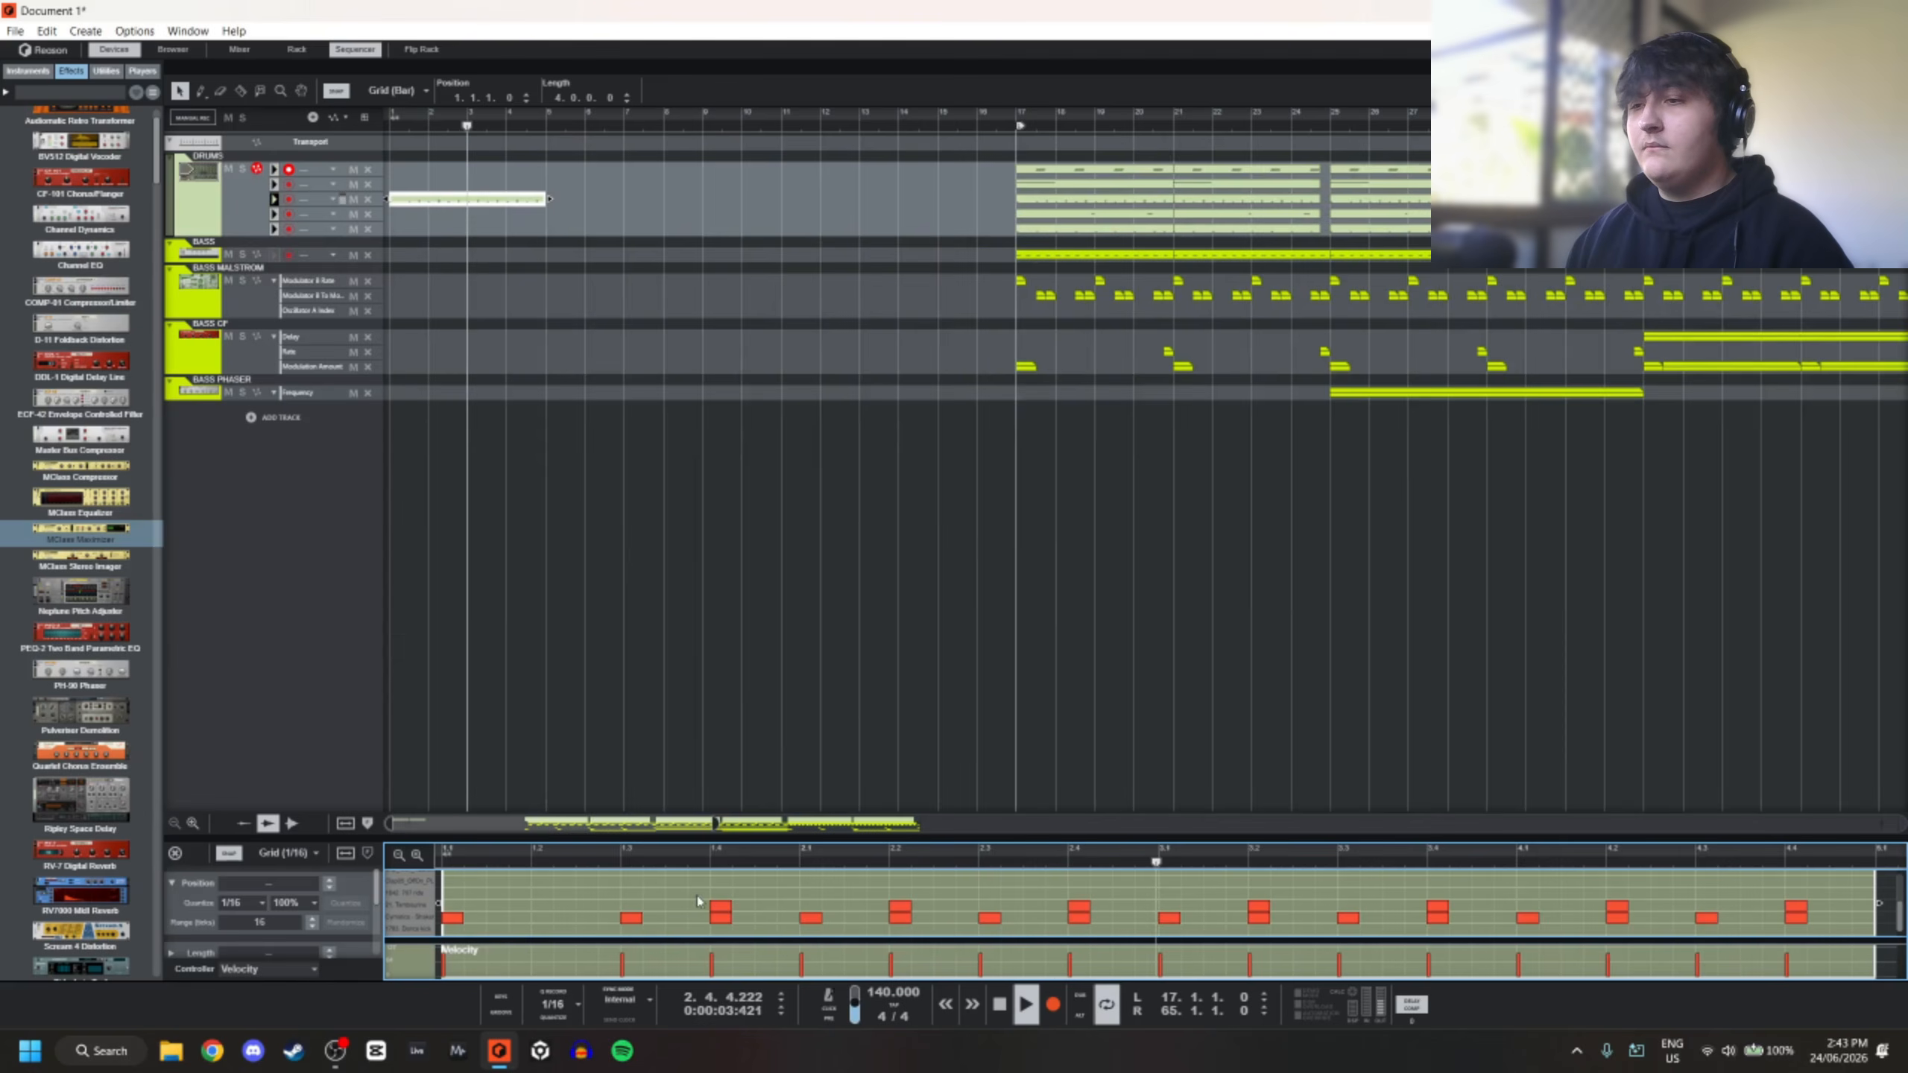
drag(720, 907, 543, 909)
click(662, 897)
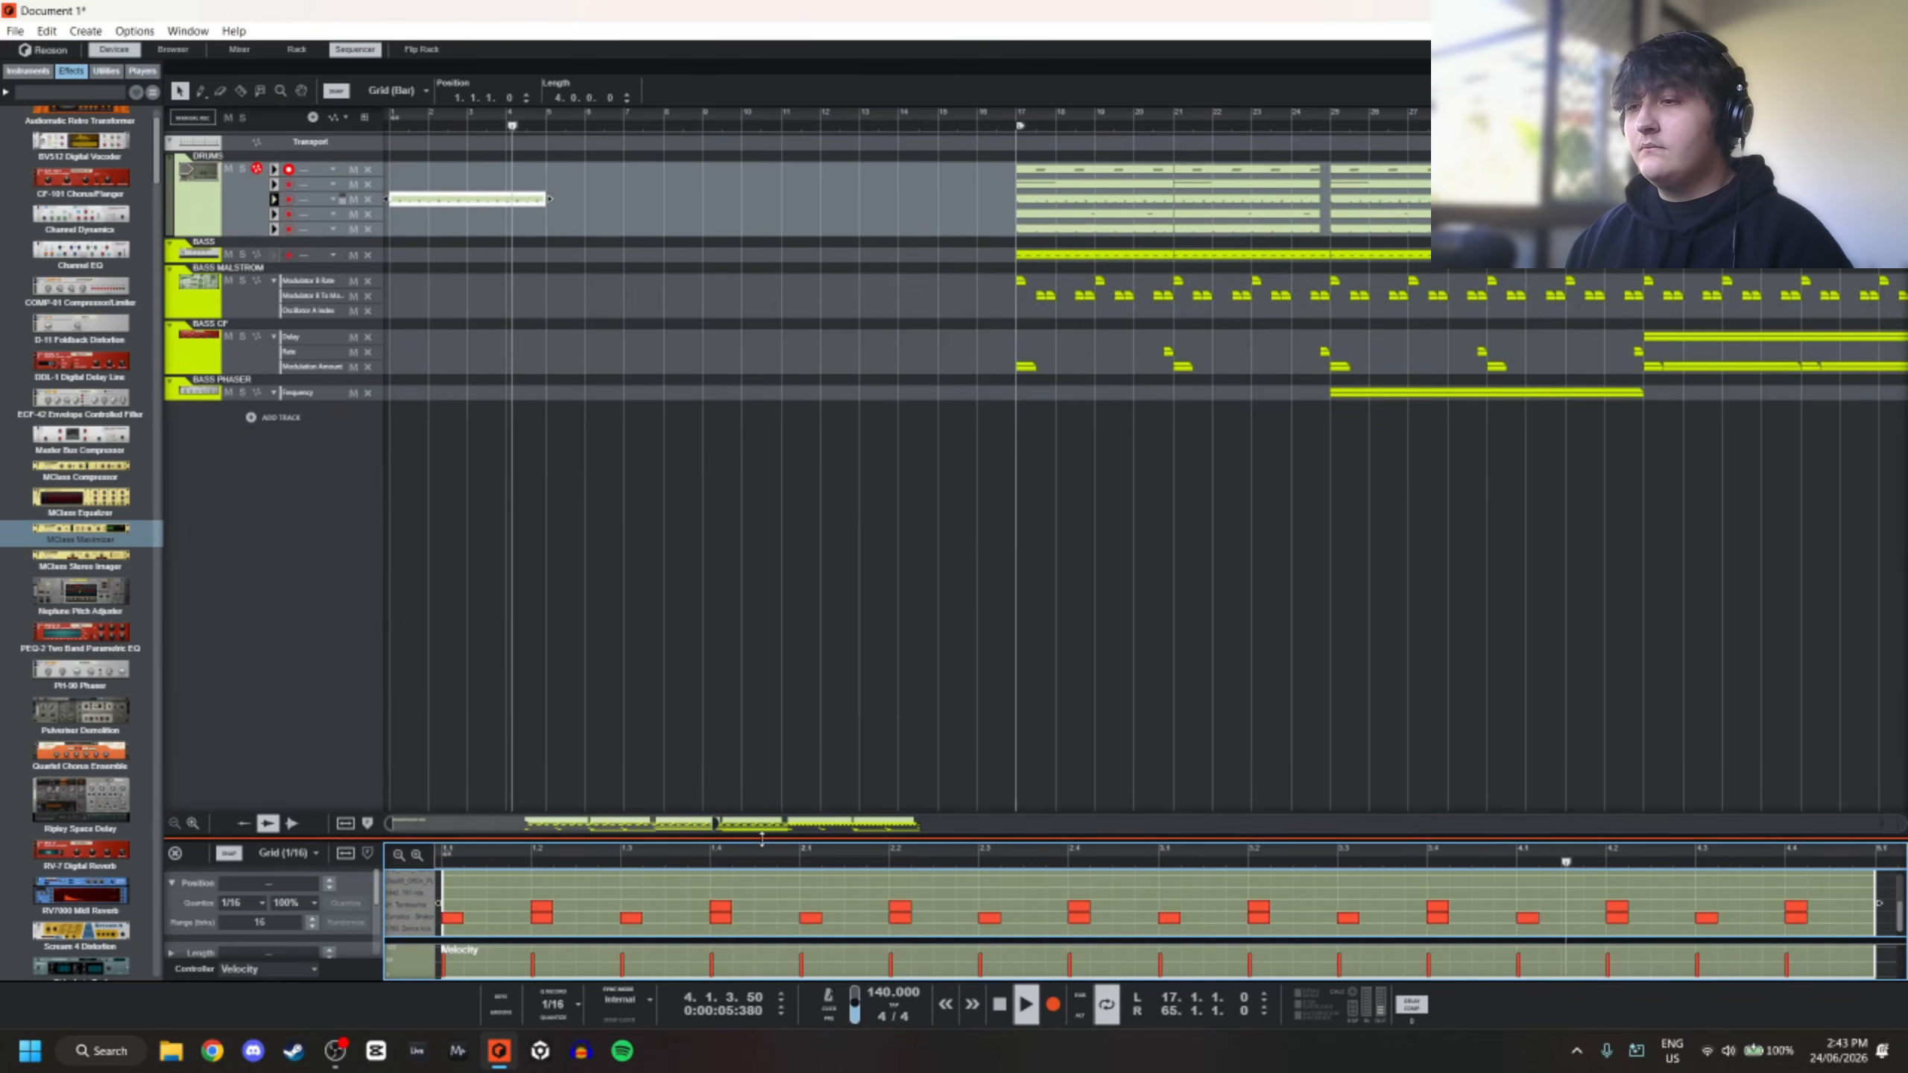
Duplicate the edited third-lane drum clip so that a single copy follows at bar 5
key(ctrl+d)
key(ctrl+d)
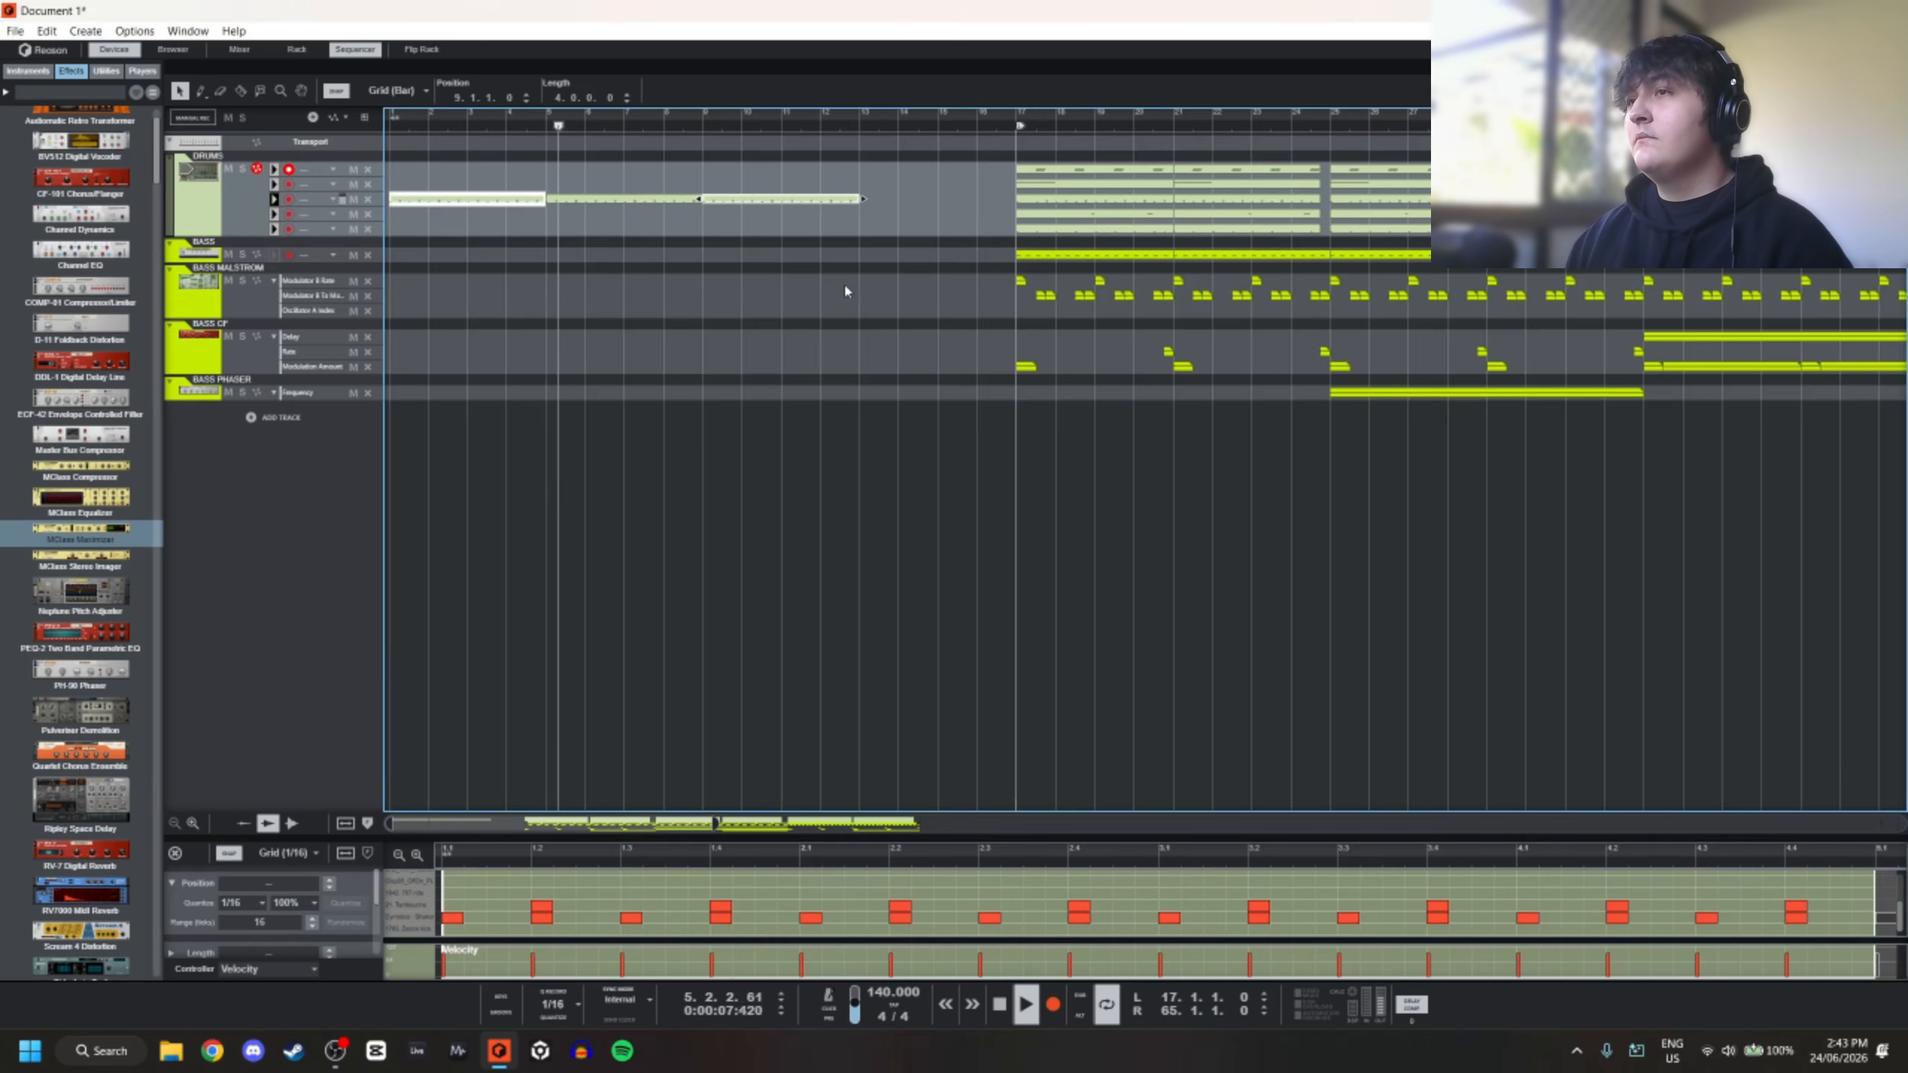
key(ctrl+z)
Copy the five-lane drum clips of bars 25 to 32 to bar 9, and a four-bar second-lane clip to bar 1
scroll(952, 168, down, 2)
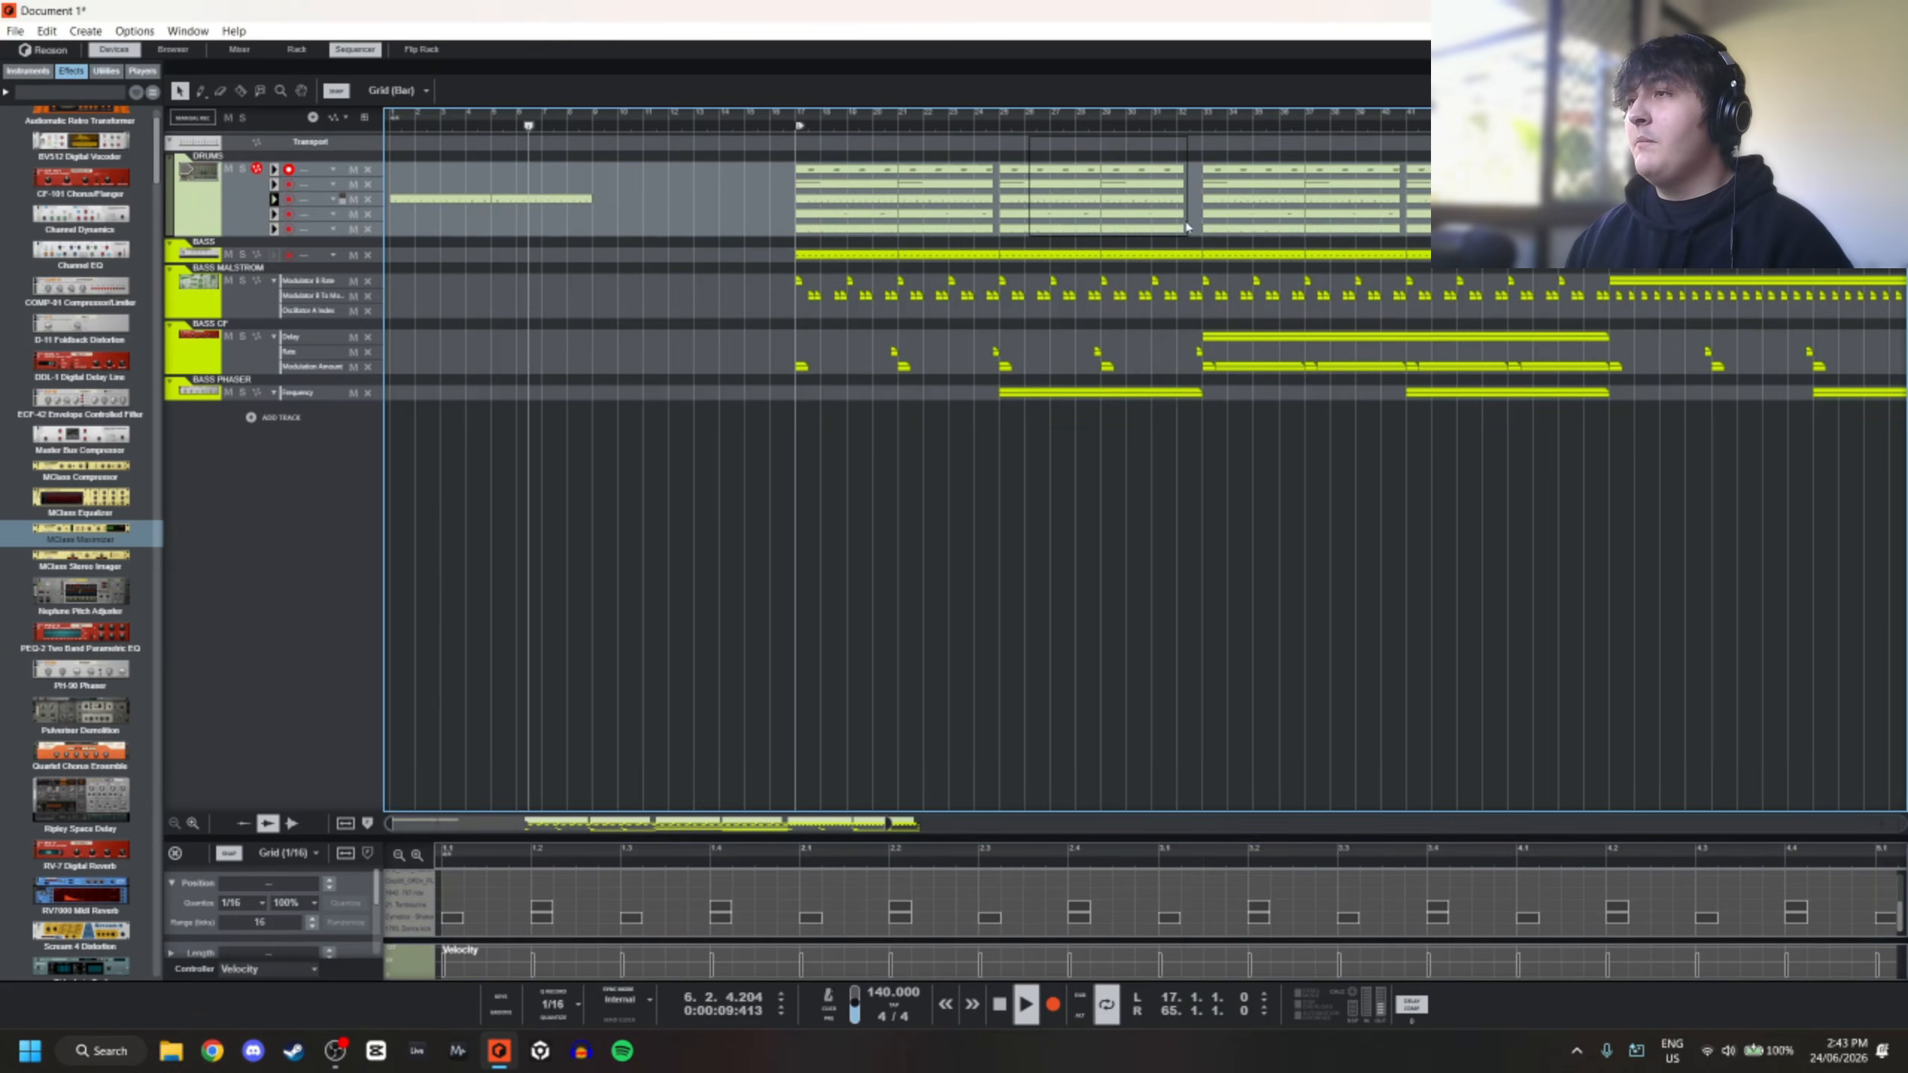
drag(1048, 181, 434, 195)
scroll(603, 256, up, 2)
click(604, 272)
scroll(653, 254, down, 2)
scroll(562, 255, up, 2)
scroll(571, 252, left, 2)
scroll(816, 172, down, 2)
scroll(451, 194, down, 3)
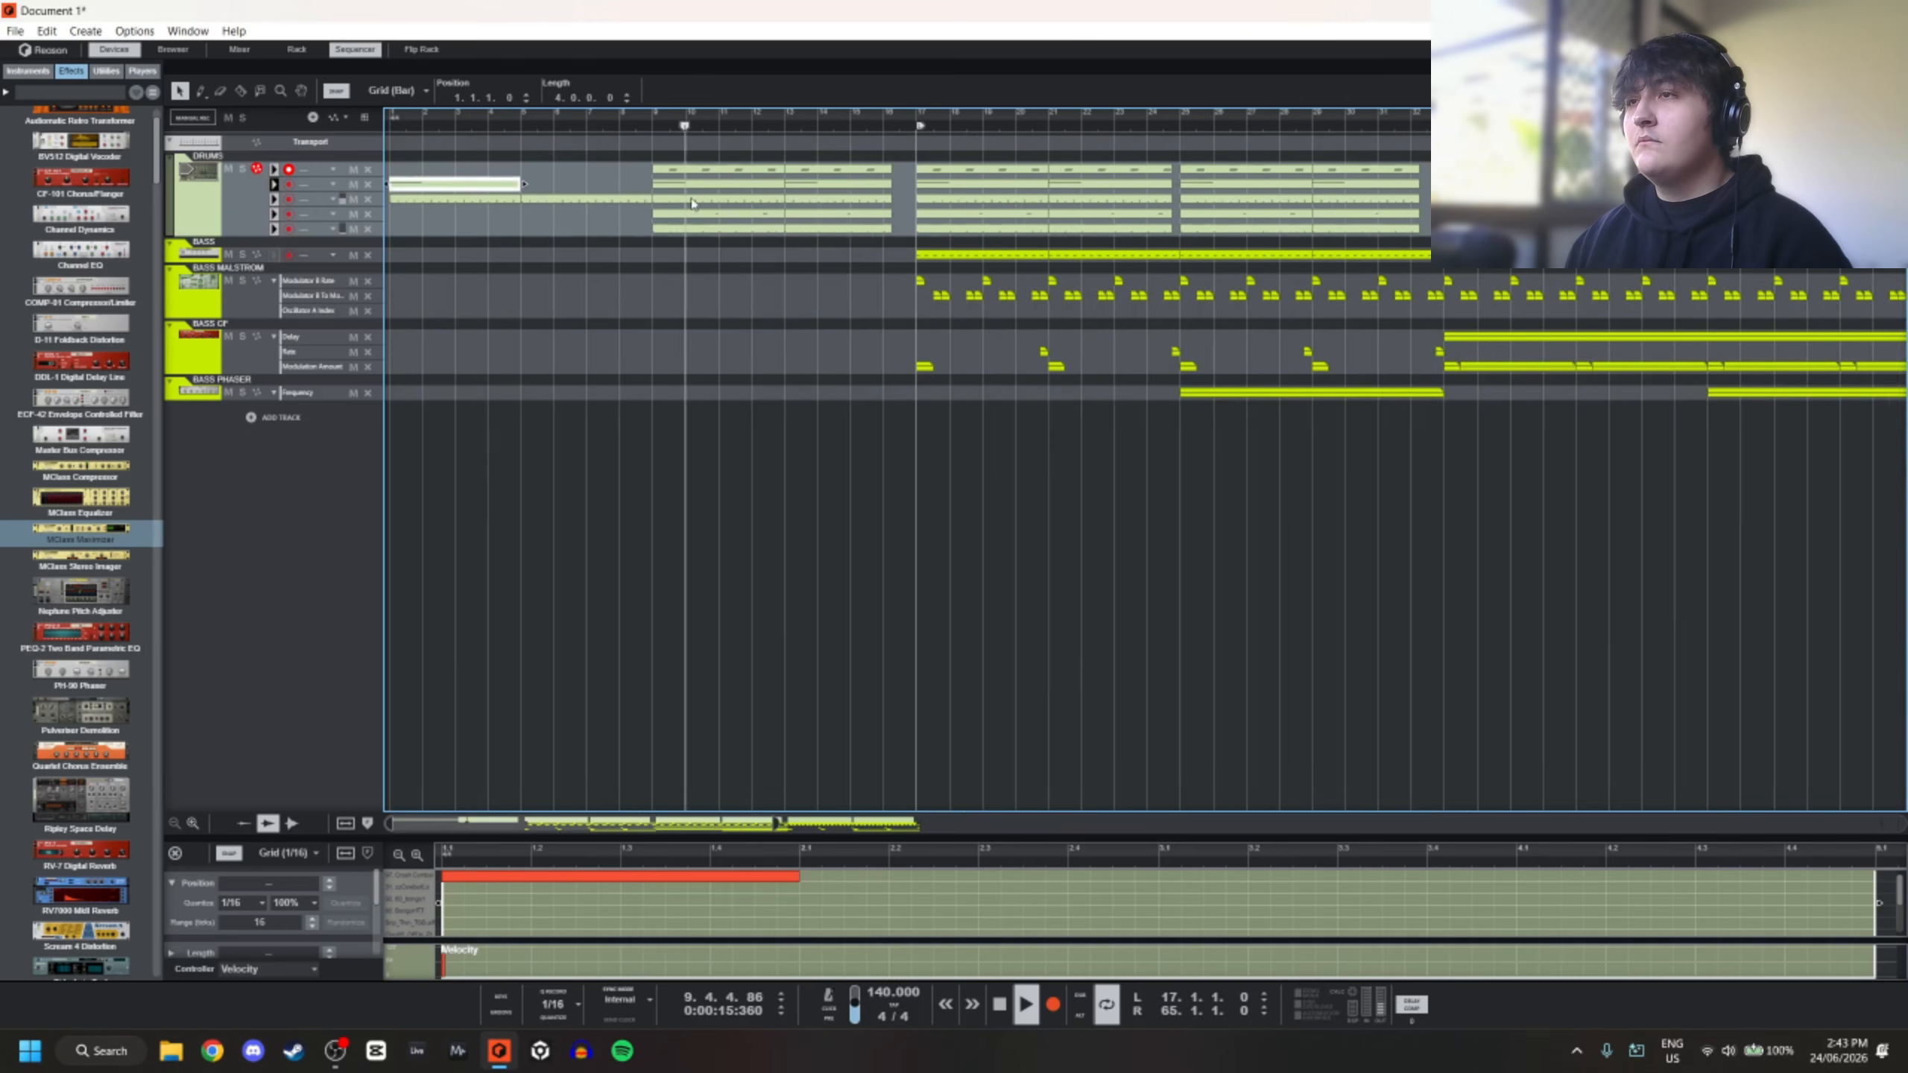
Delete the second drum lane's clips at bars 13, 21, 29, 37, 45, 53 and 61
click(588, 184)
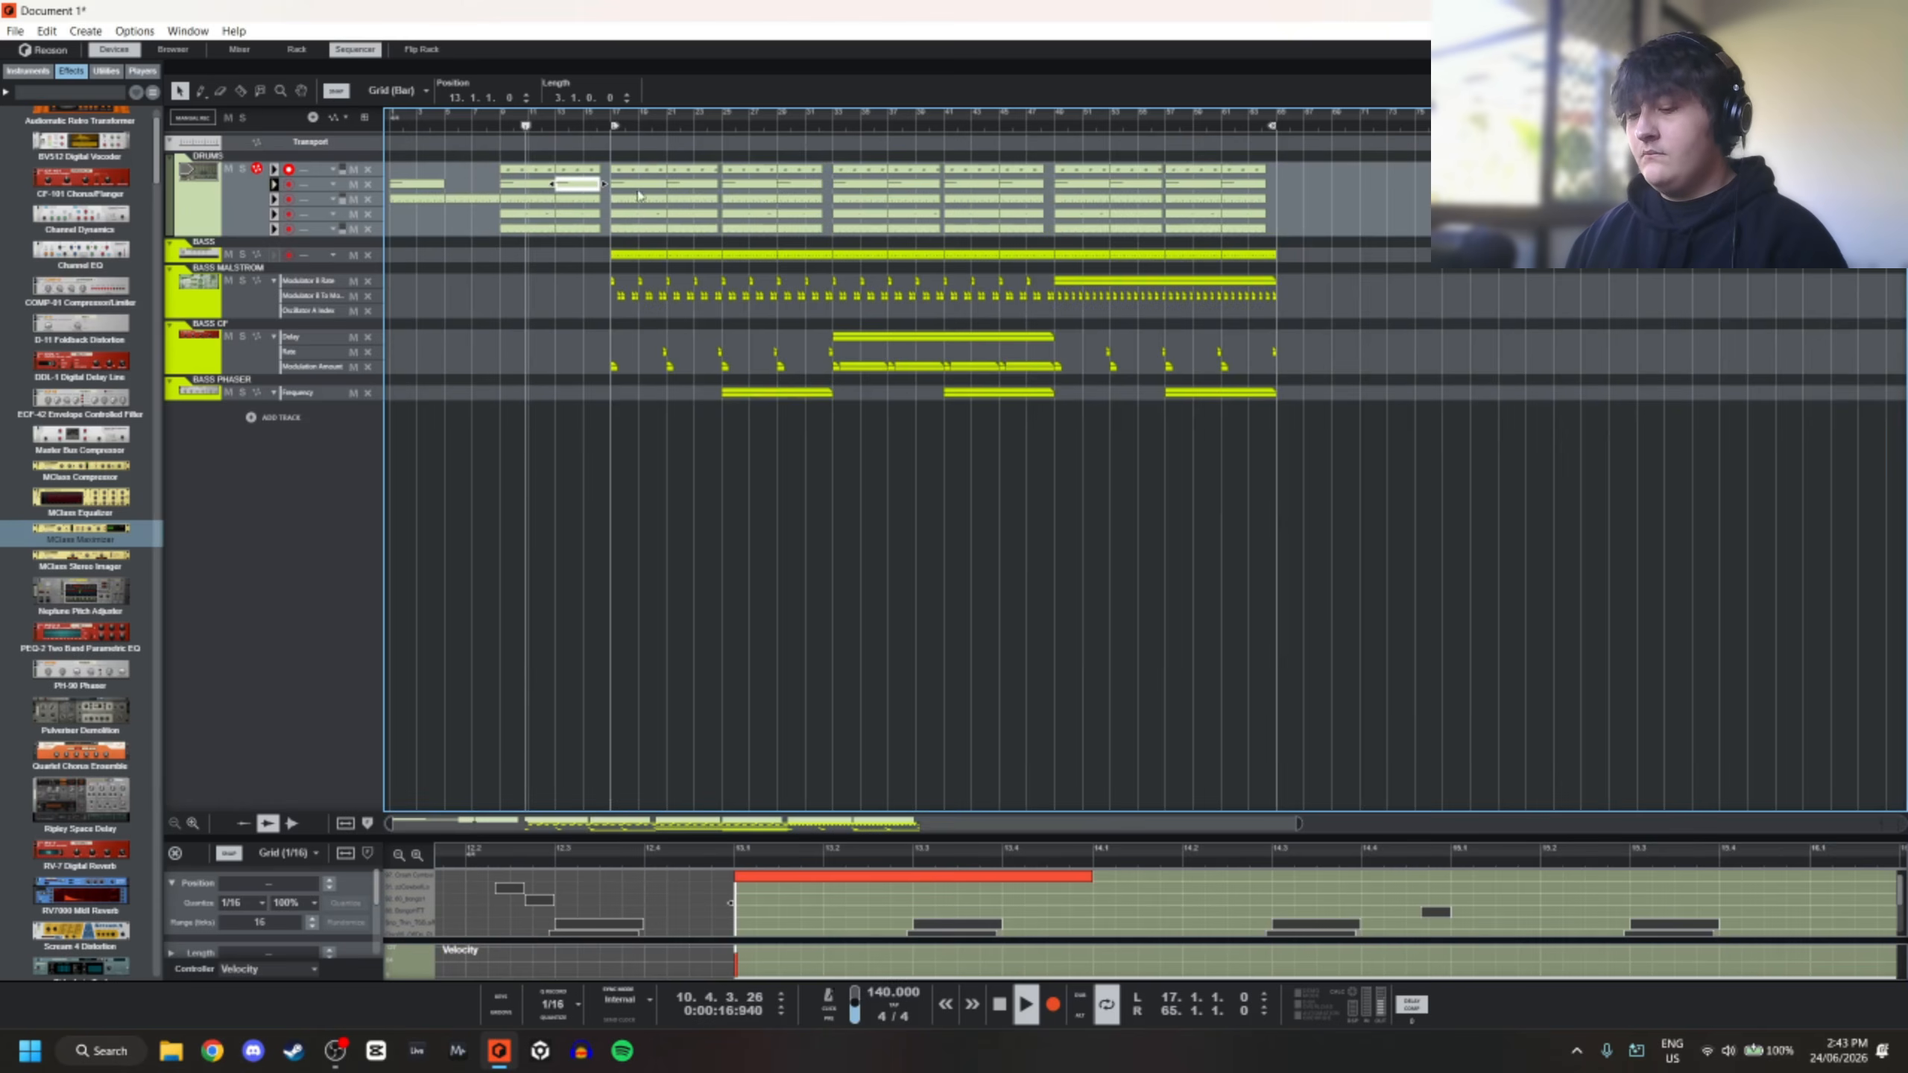
key(Delete)
click(695, 184)
key(Delete)
click(803, 185)
key(Delete)
click(918, 185)
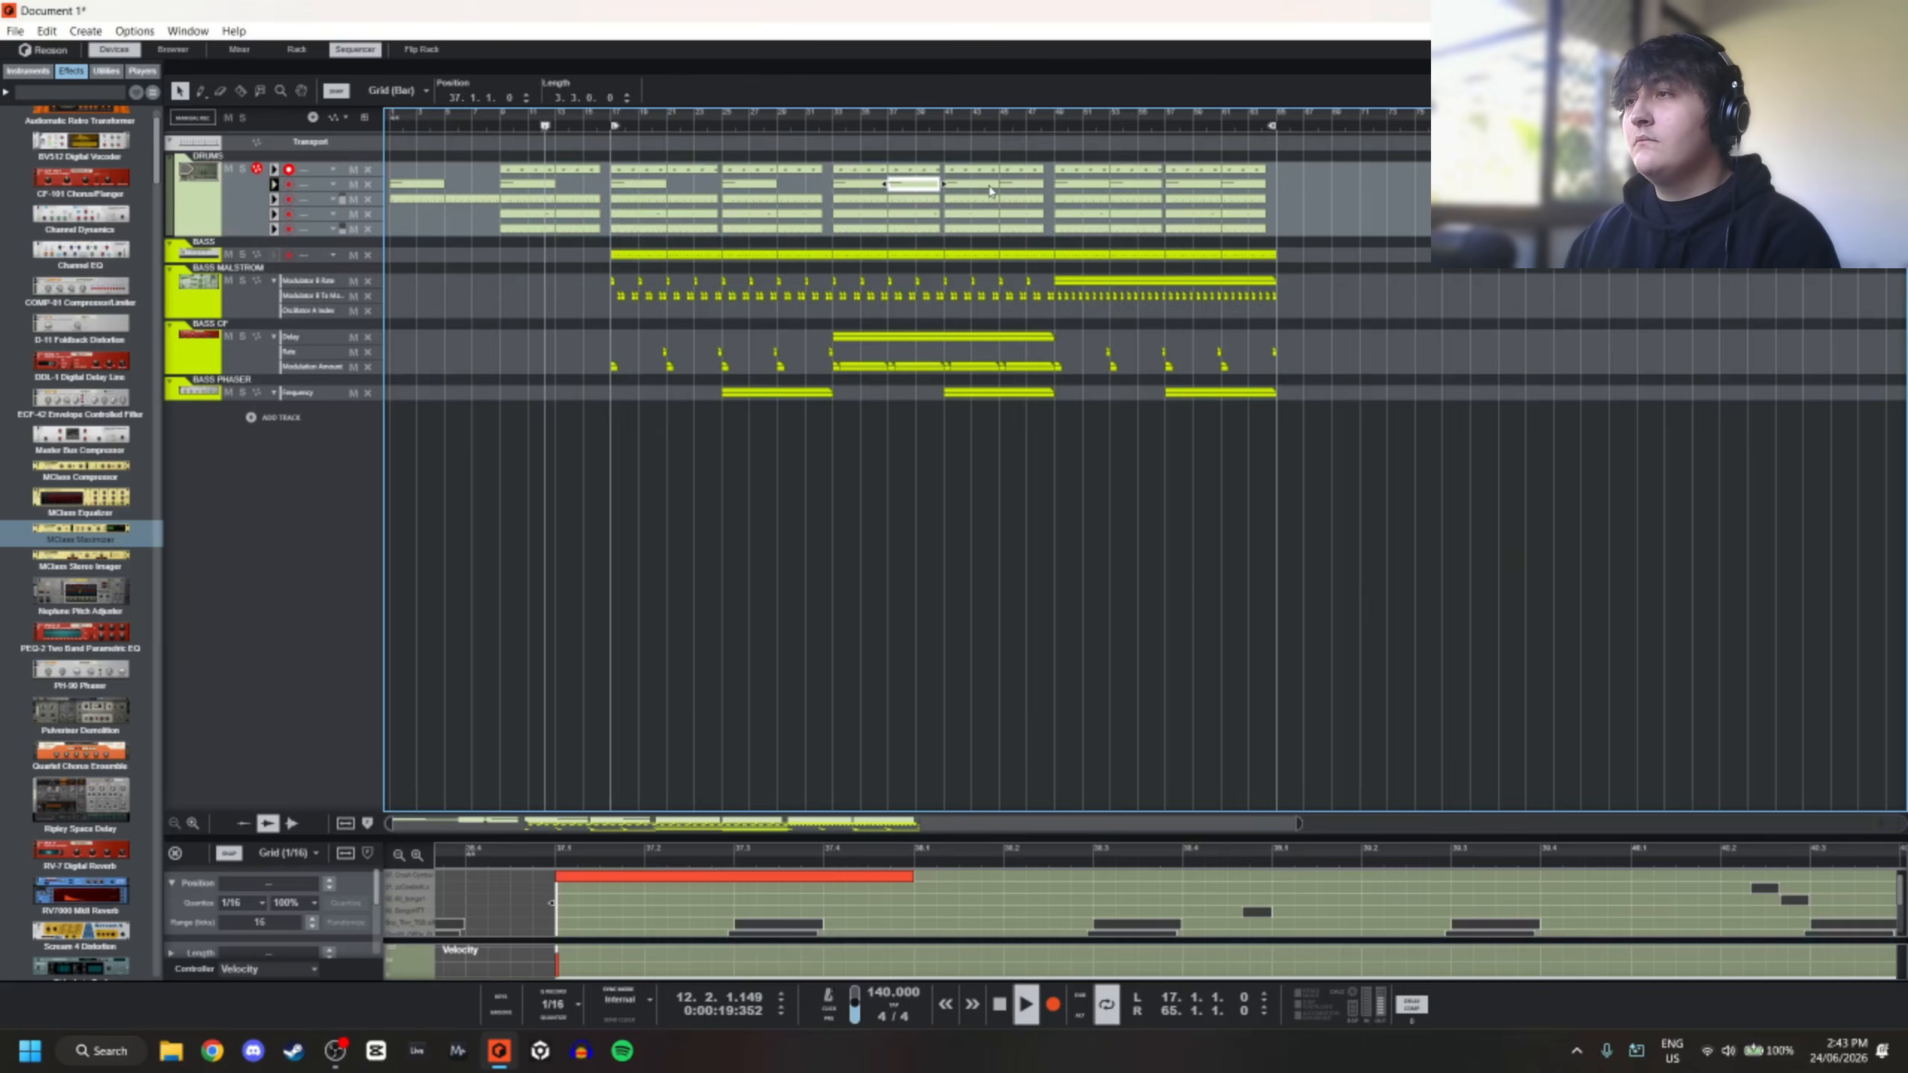
key(Delete)
click(1021, 185)
key(Delete)
click(1134, 185)
key(Delete)
click(1243, 185)
key(Delete)
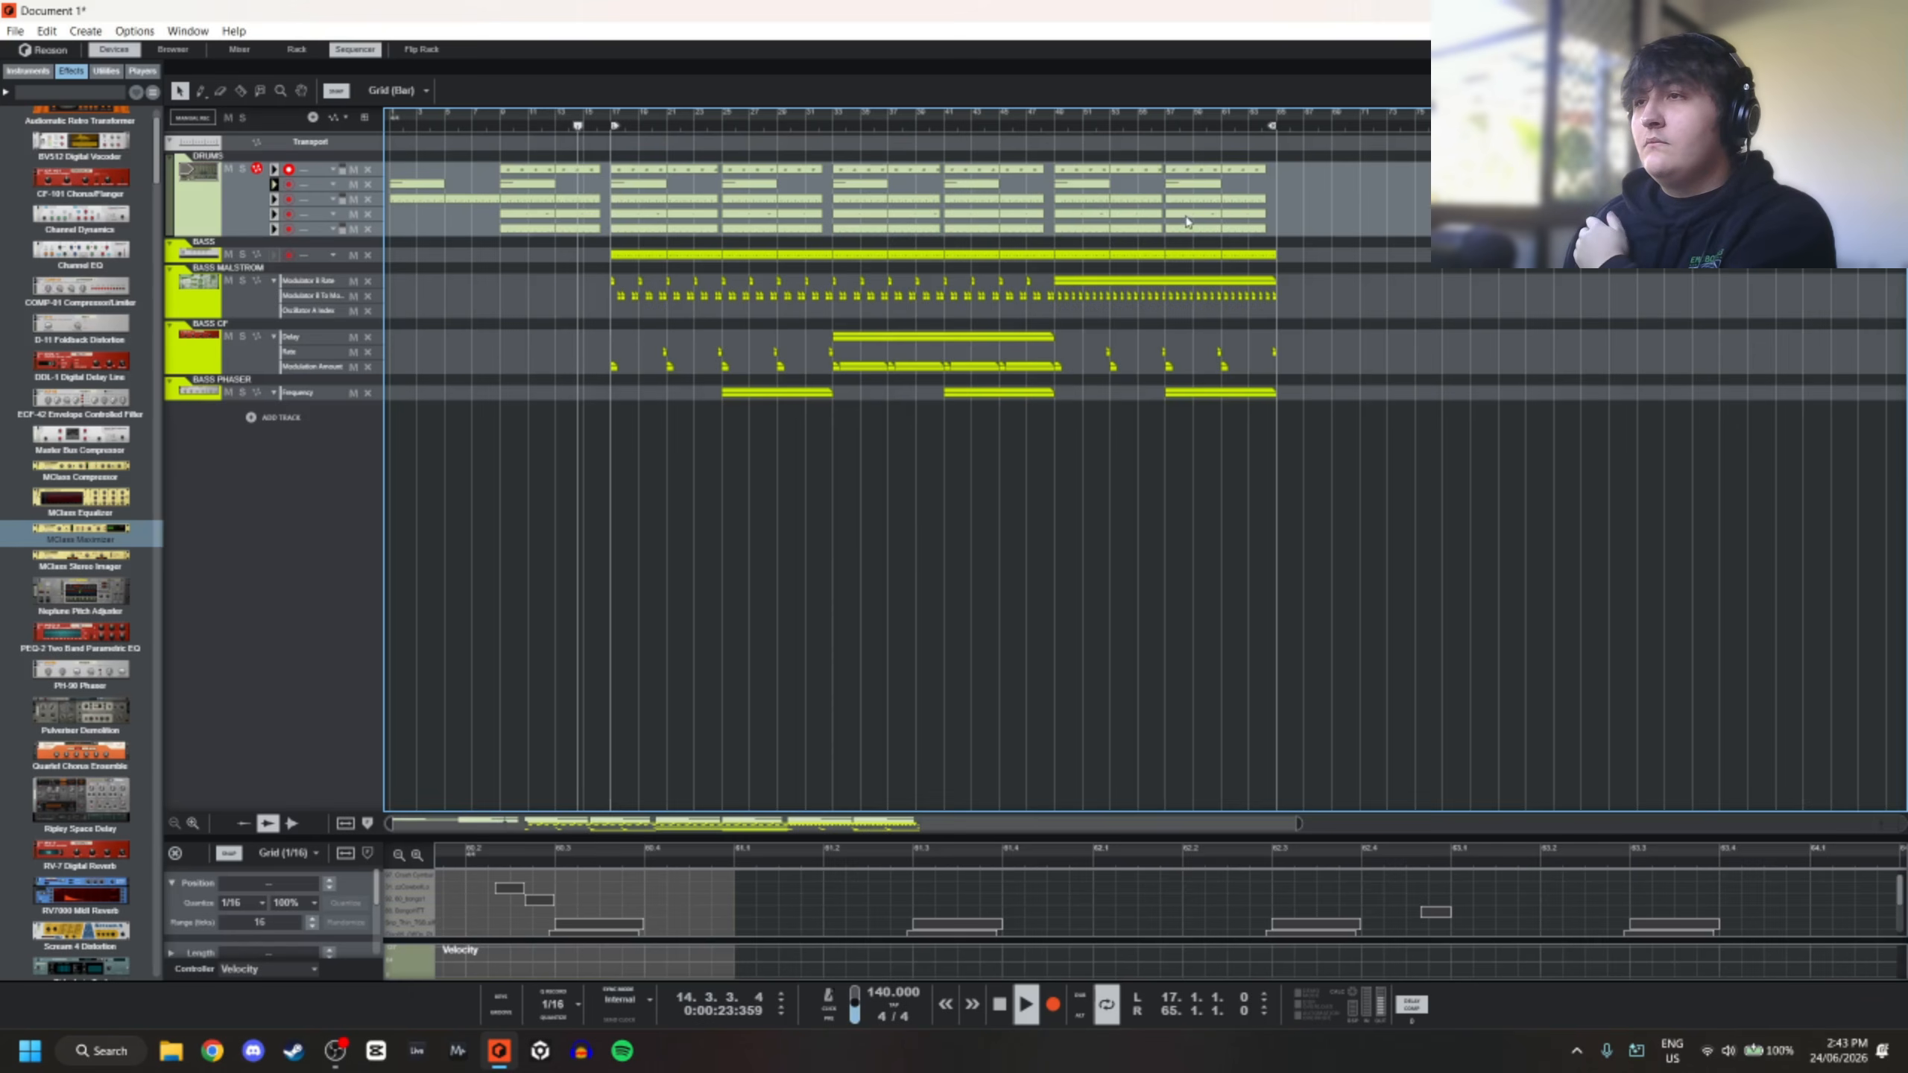
Listen to the transition from the drum intro into bar 17, stop playback and return to bar 1
scroll(504, 242, up, 5)
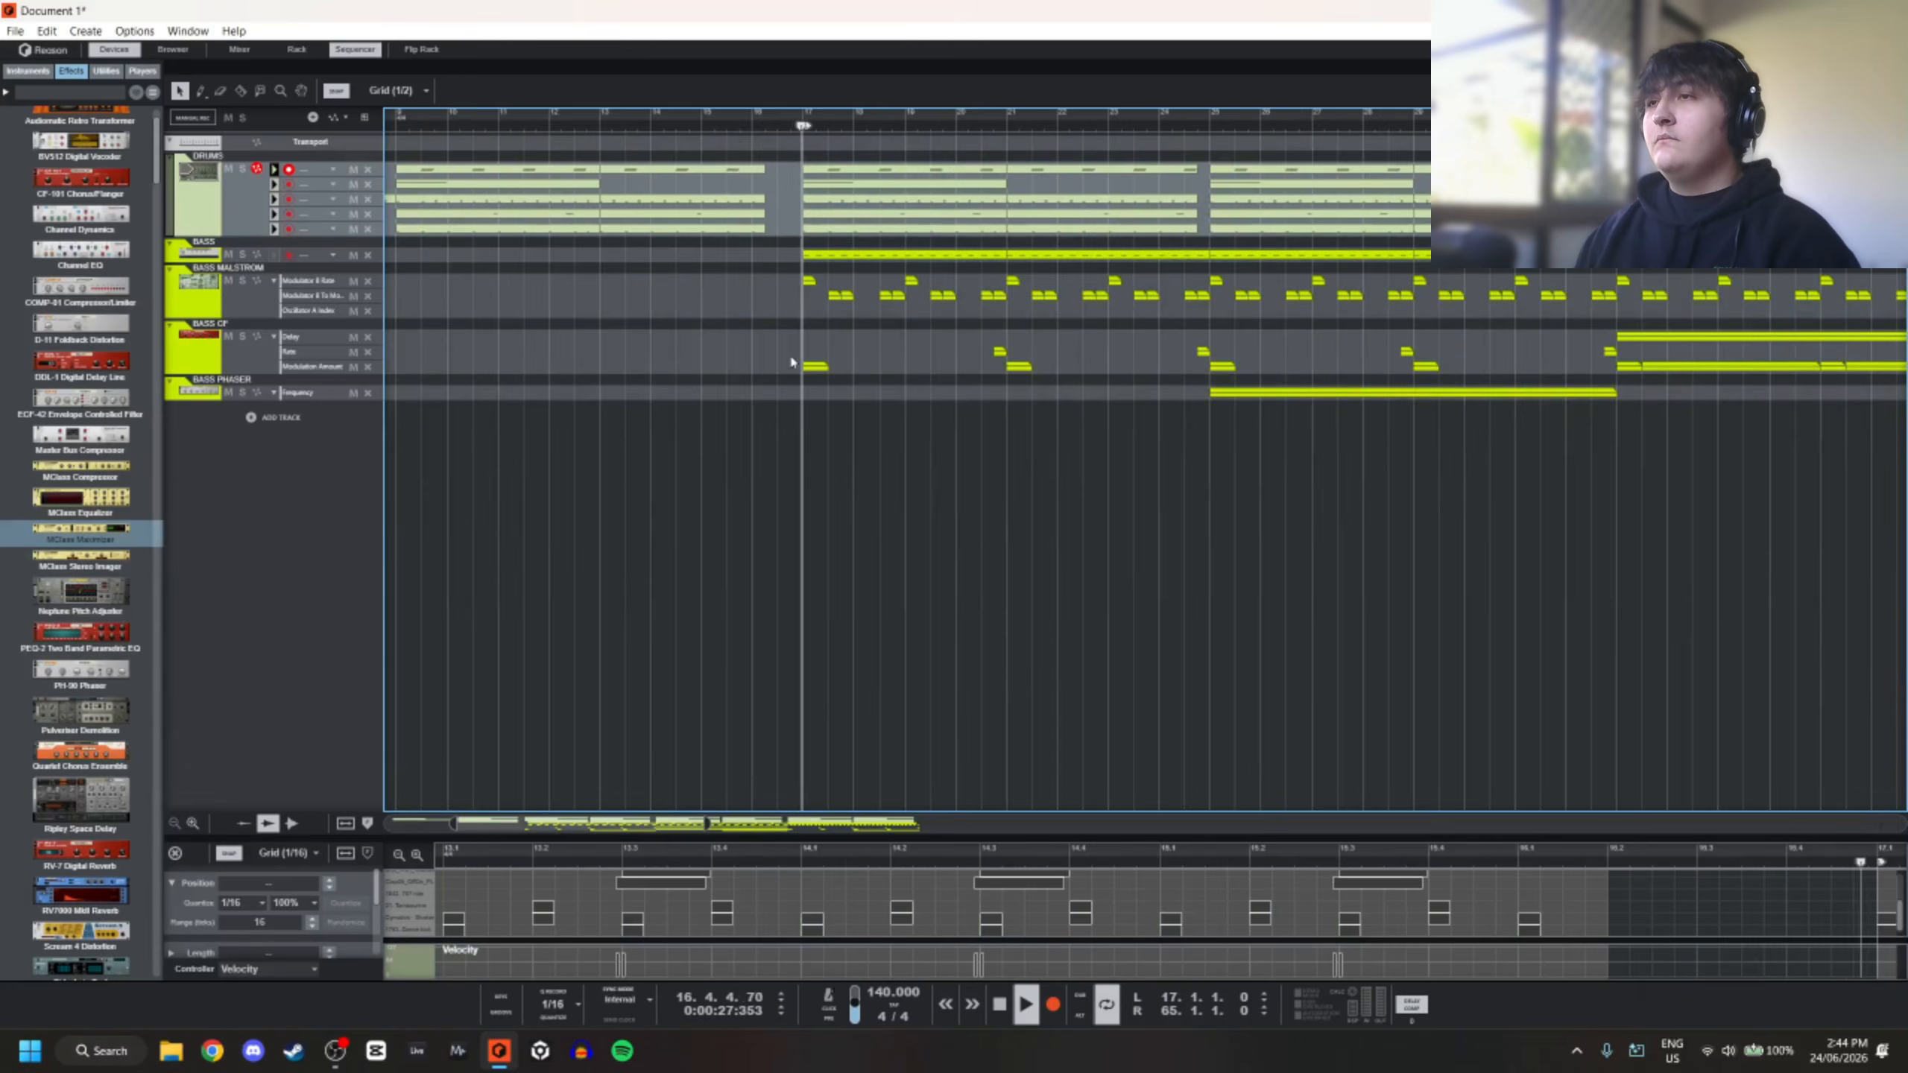
scroll(775, 331, down, 5)
scroll(585, 400, down, 5)
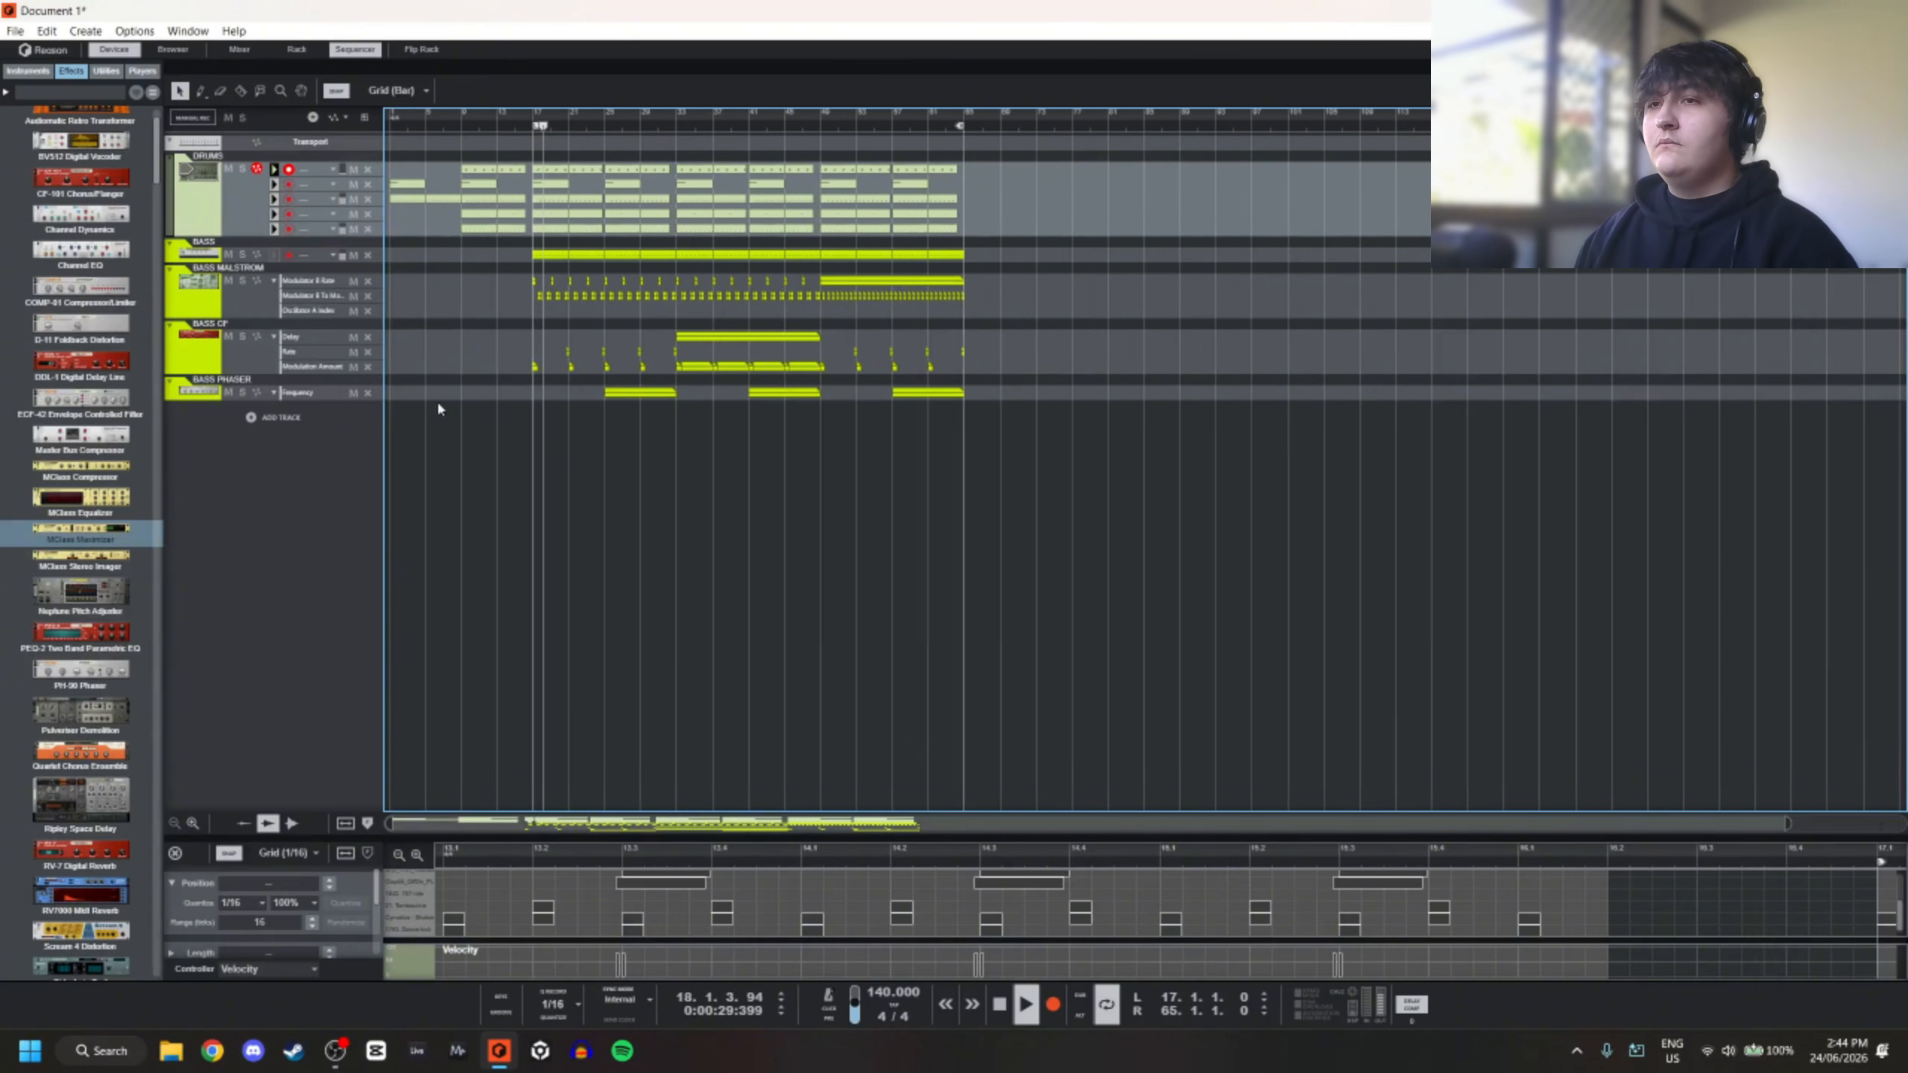
scroll(437, 400, up, 5)
scroll(565, 398, left, 2)
key(space)
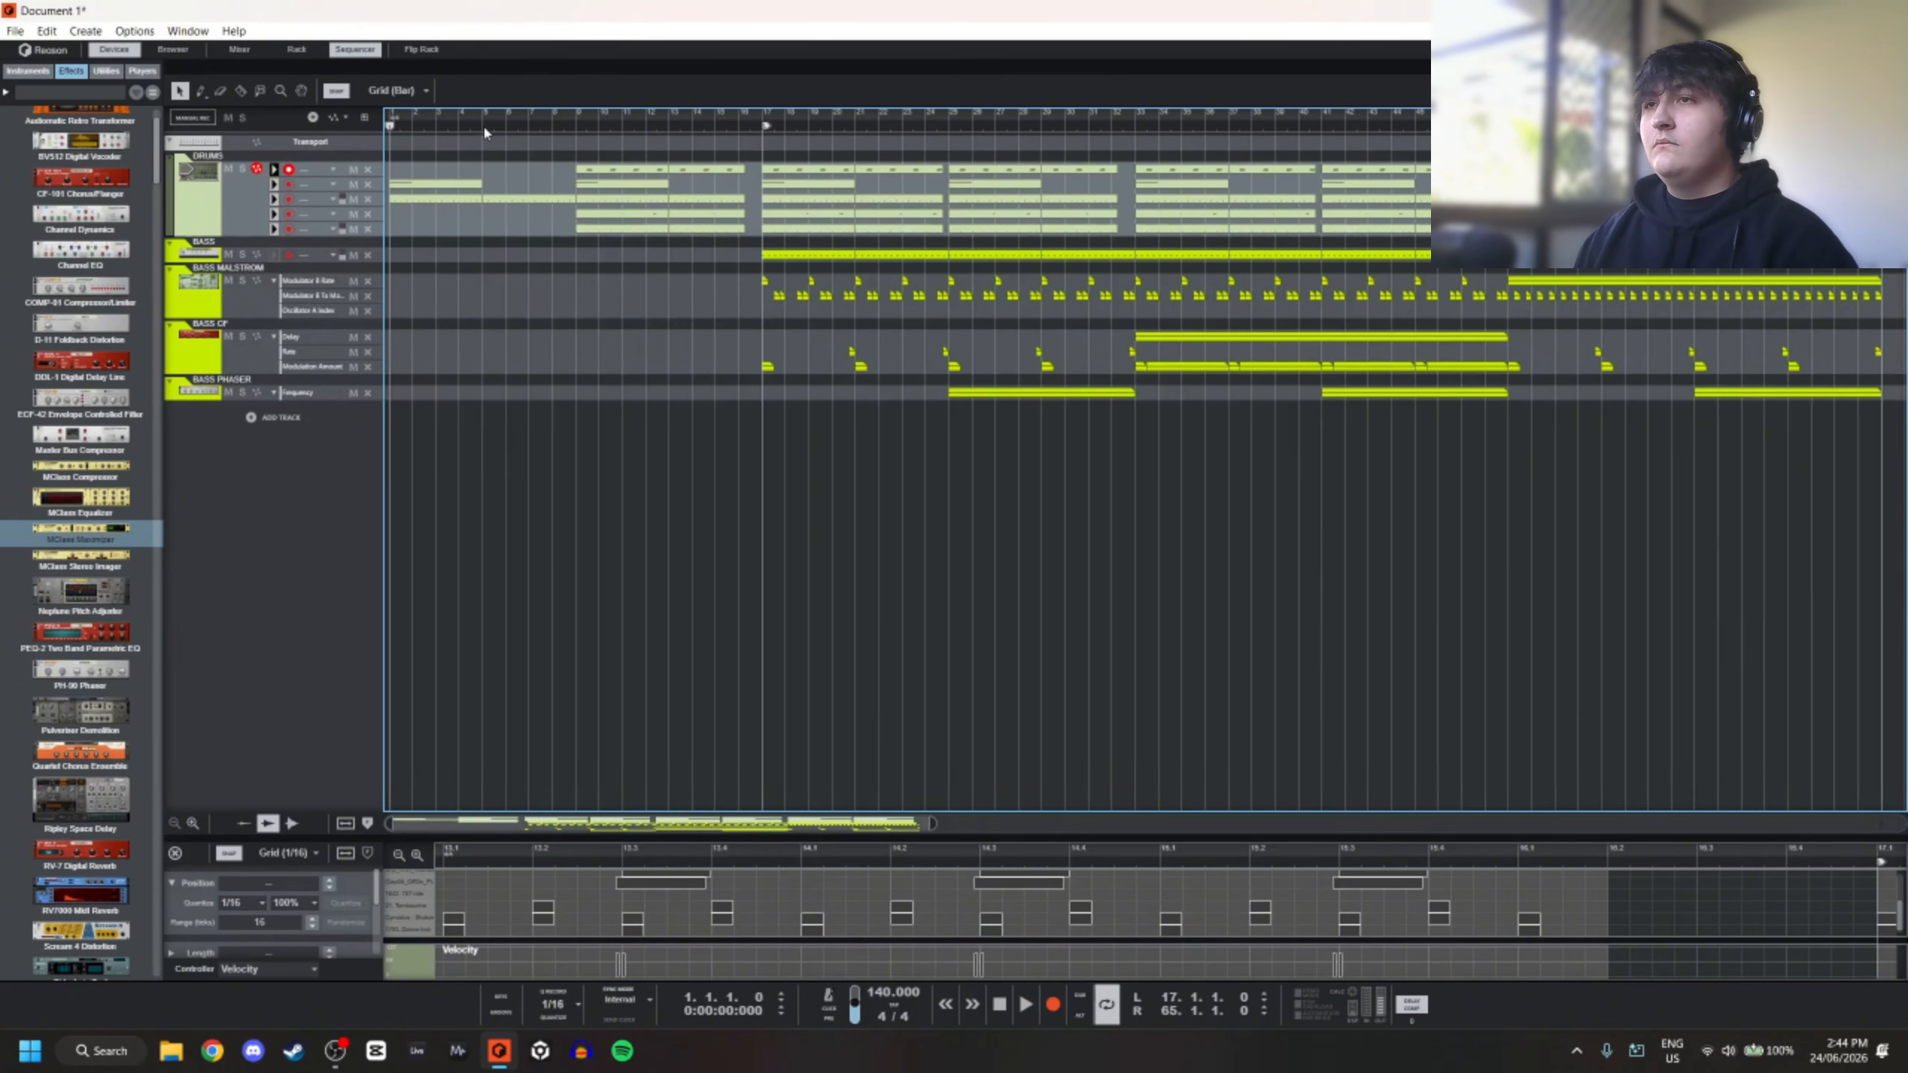
Copy the fifth drum lane's four-bar clip from bar 9 to bar 1
scroll(435, 308, up, 2)
click(714, 232)
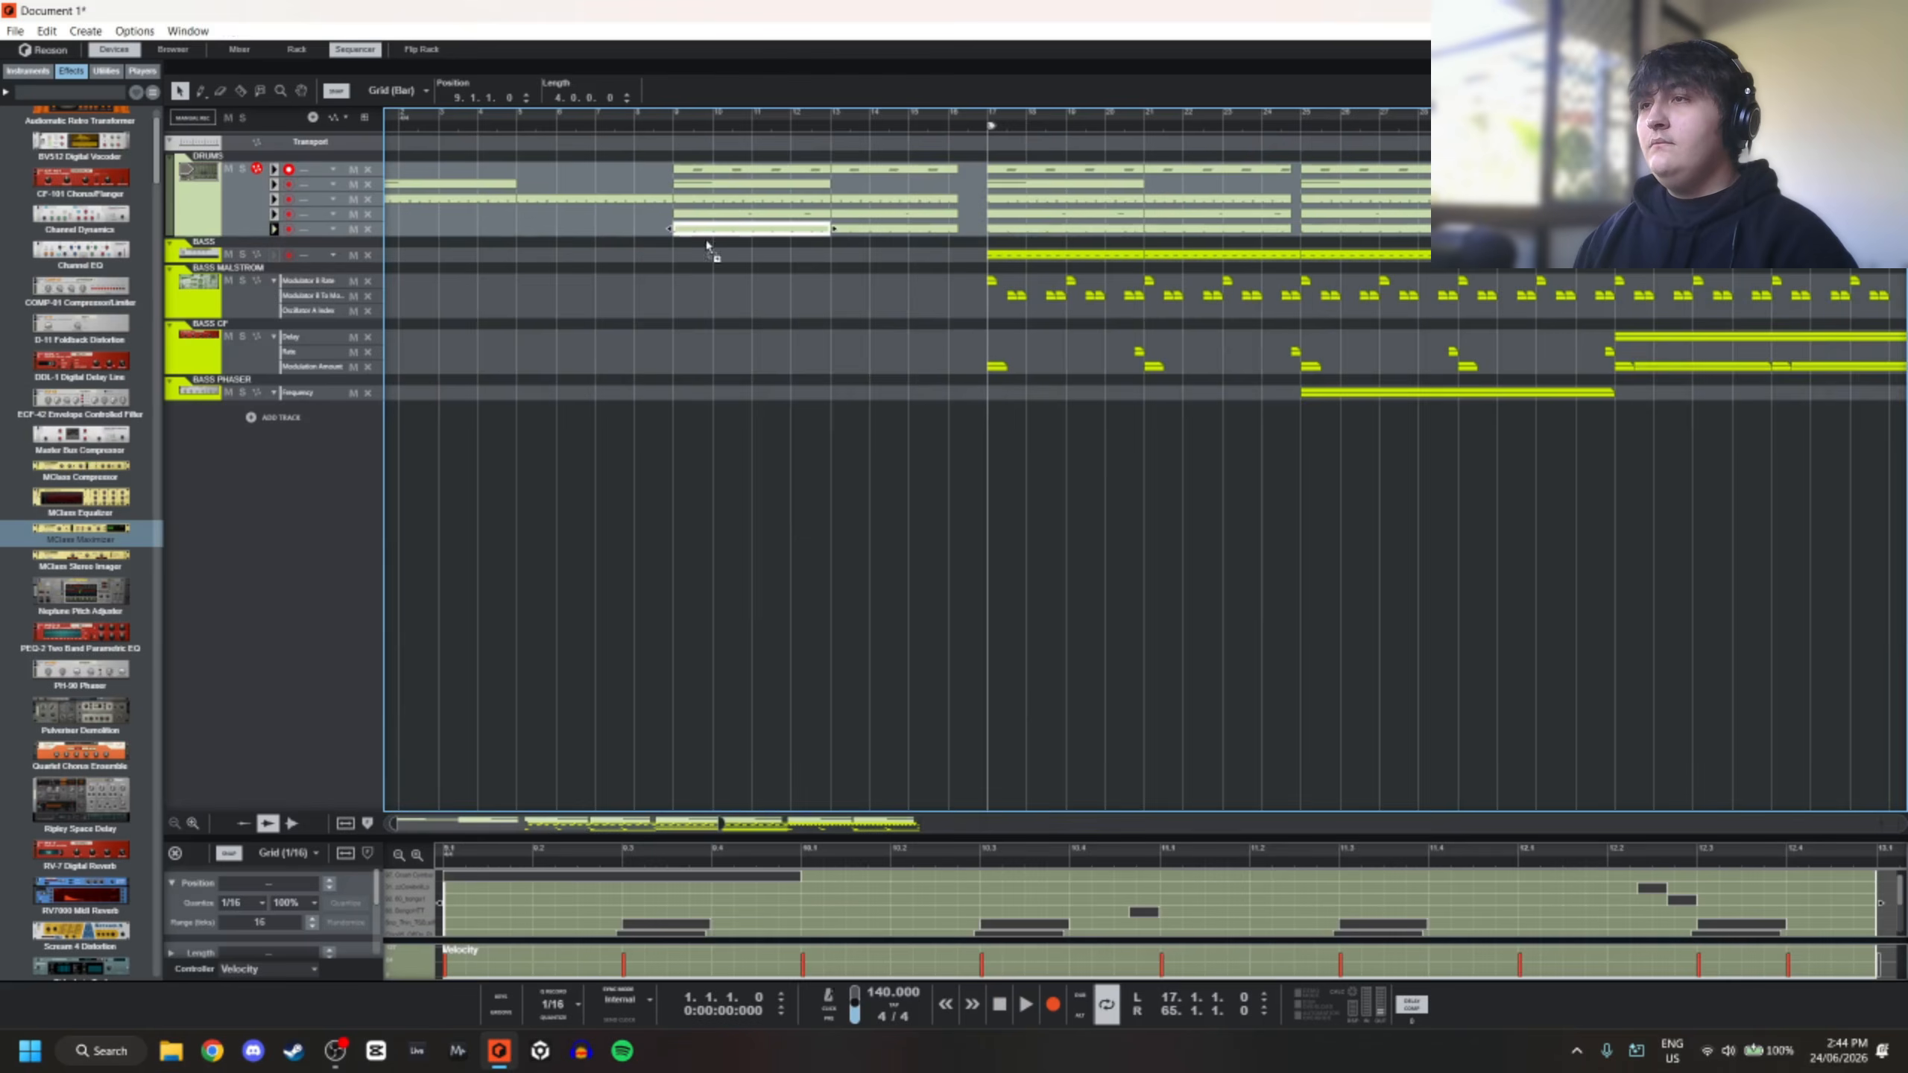
key(ctrl+c)
click(468, 235)
key(ctrl+v)
Delete all notes except the first from the fifth drum lane's bar 1 clip
double_click(468, 233)
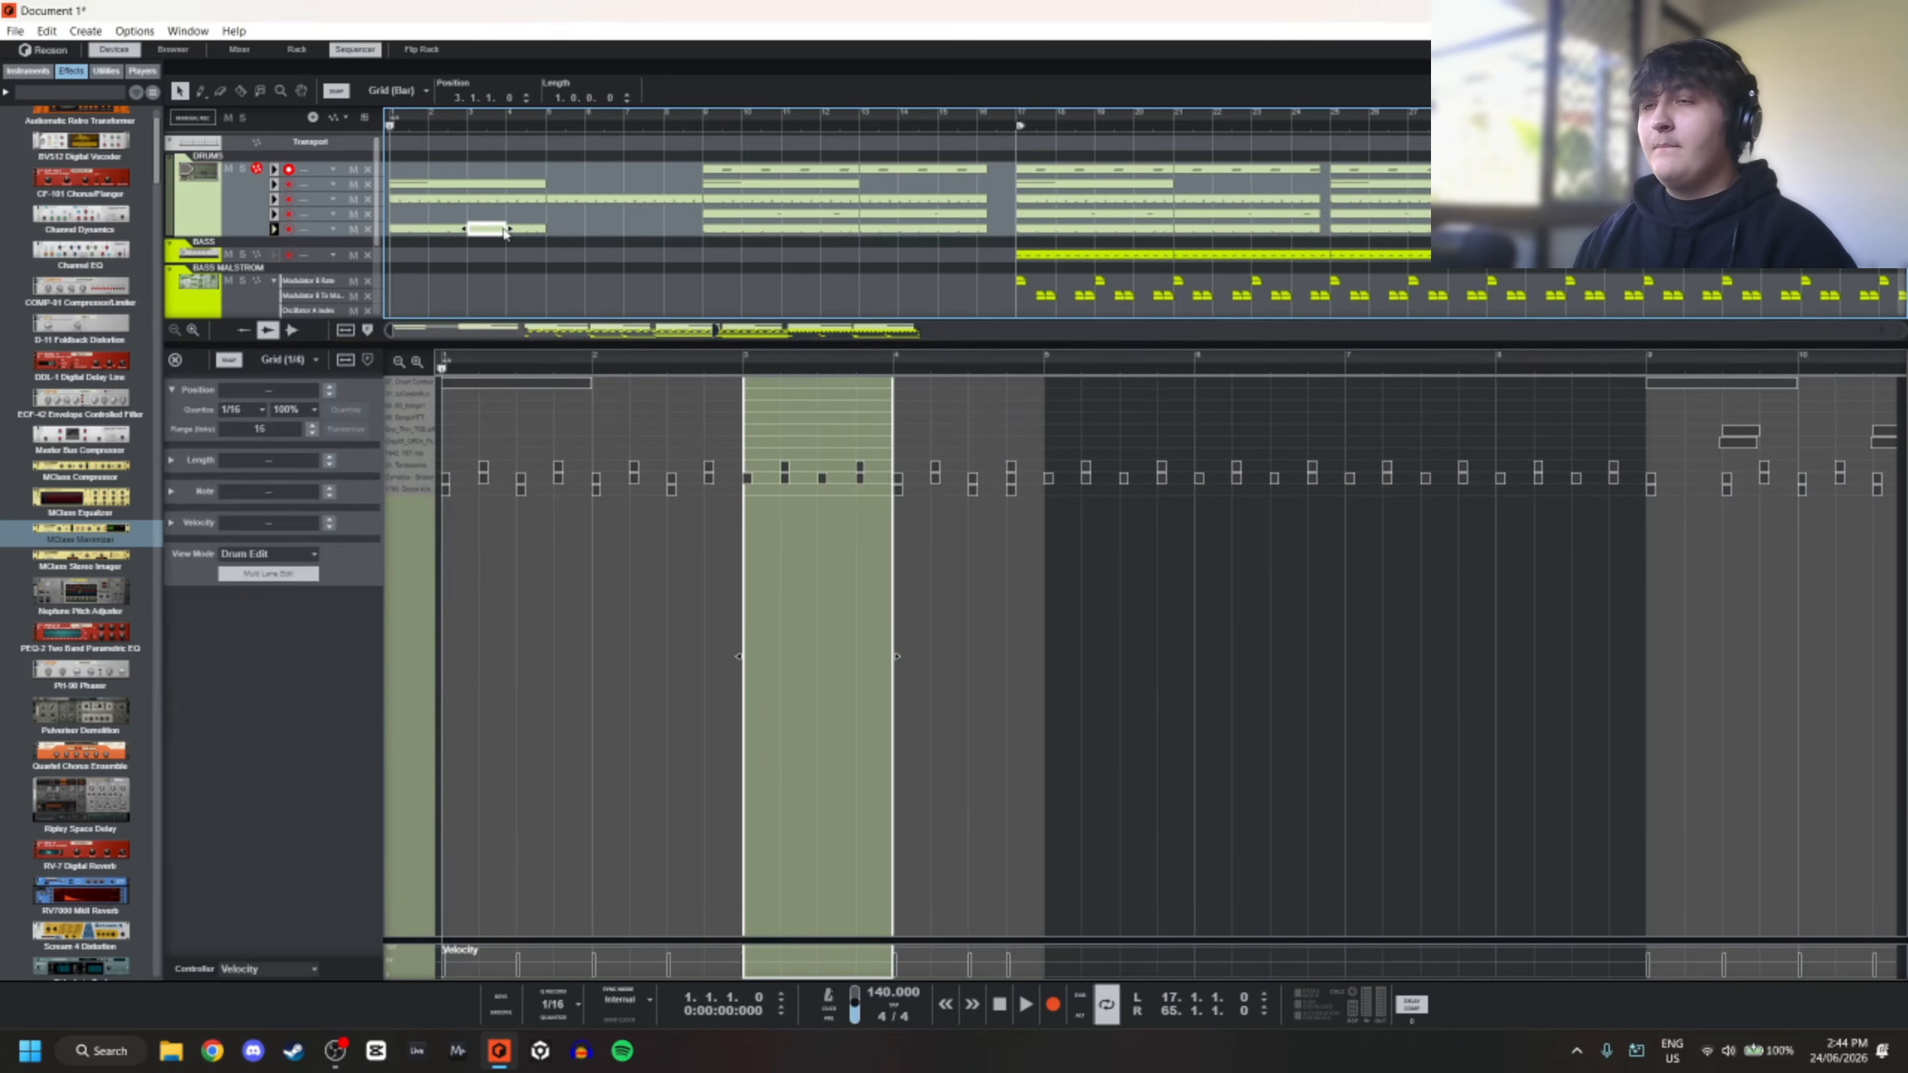
click(451, 234)
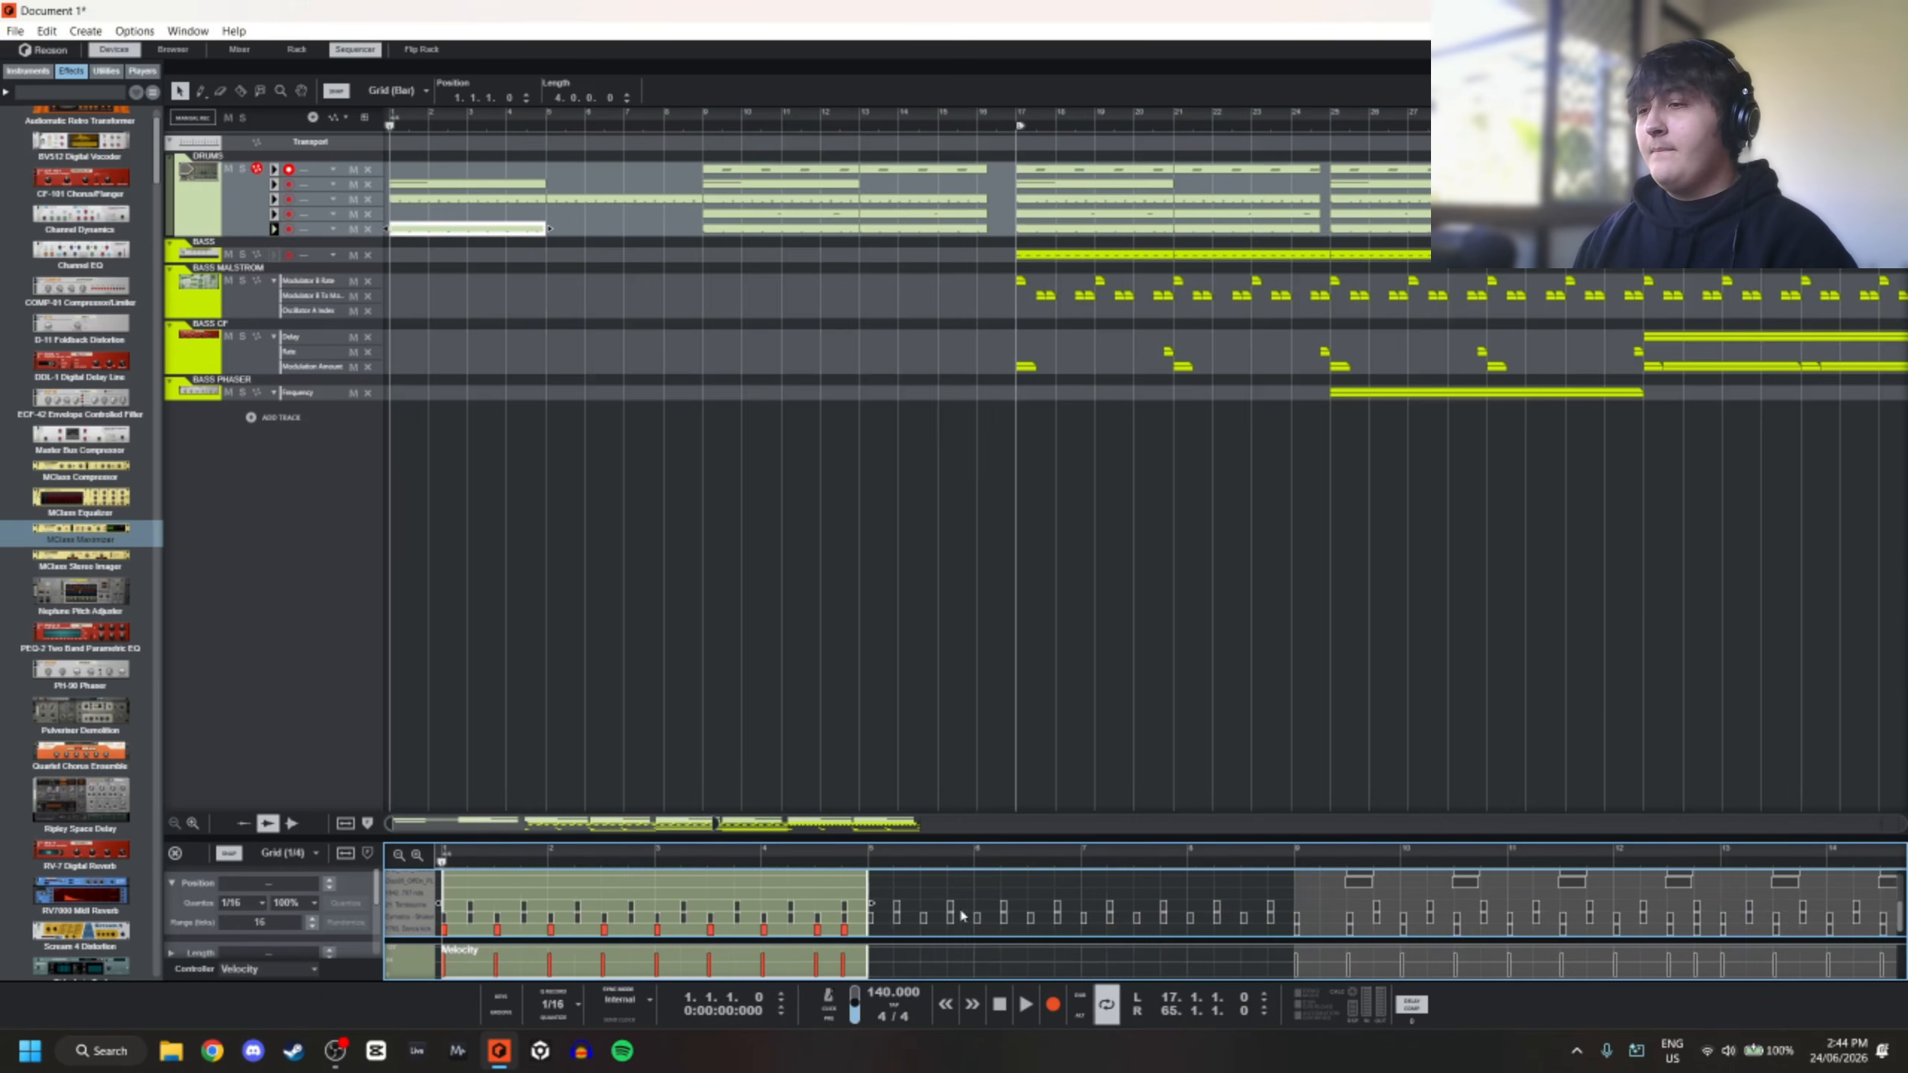
key(Delete)
Start playback and duplicate the fifth drum lane's intro clip to bar 5
key(space)
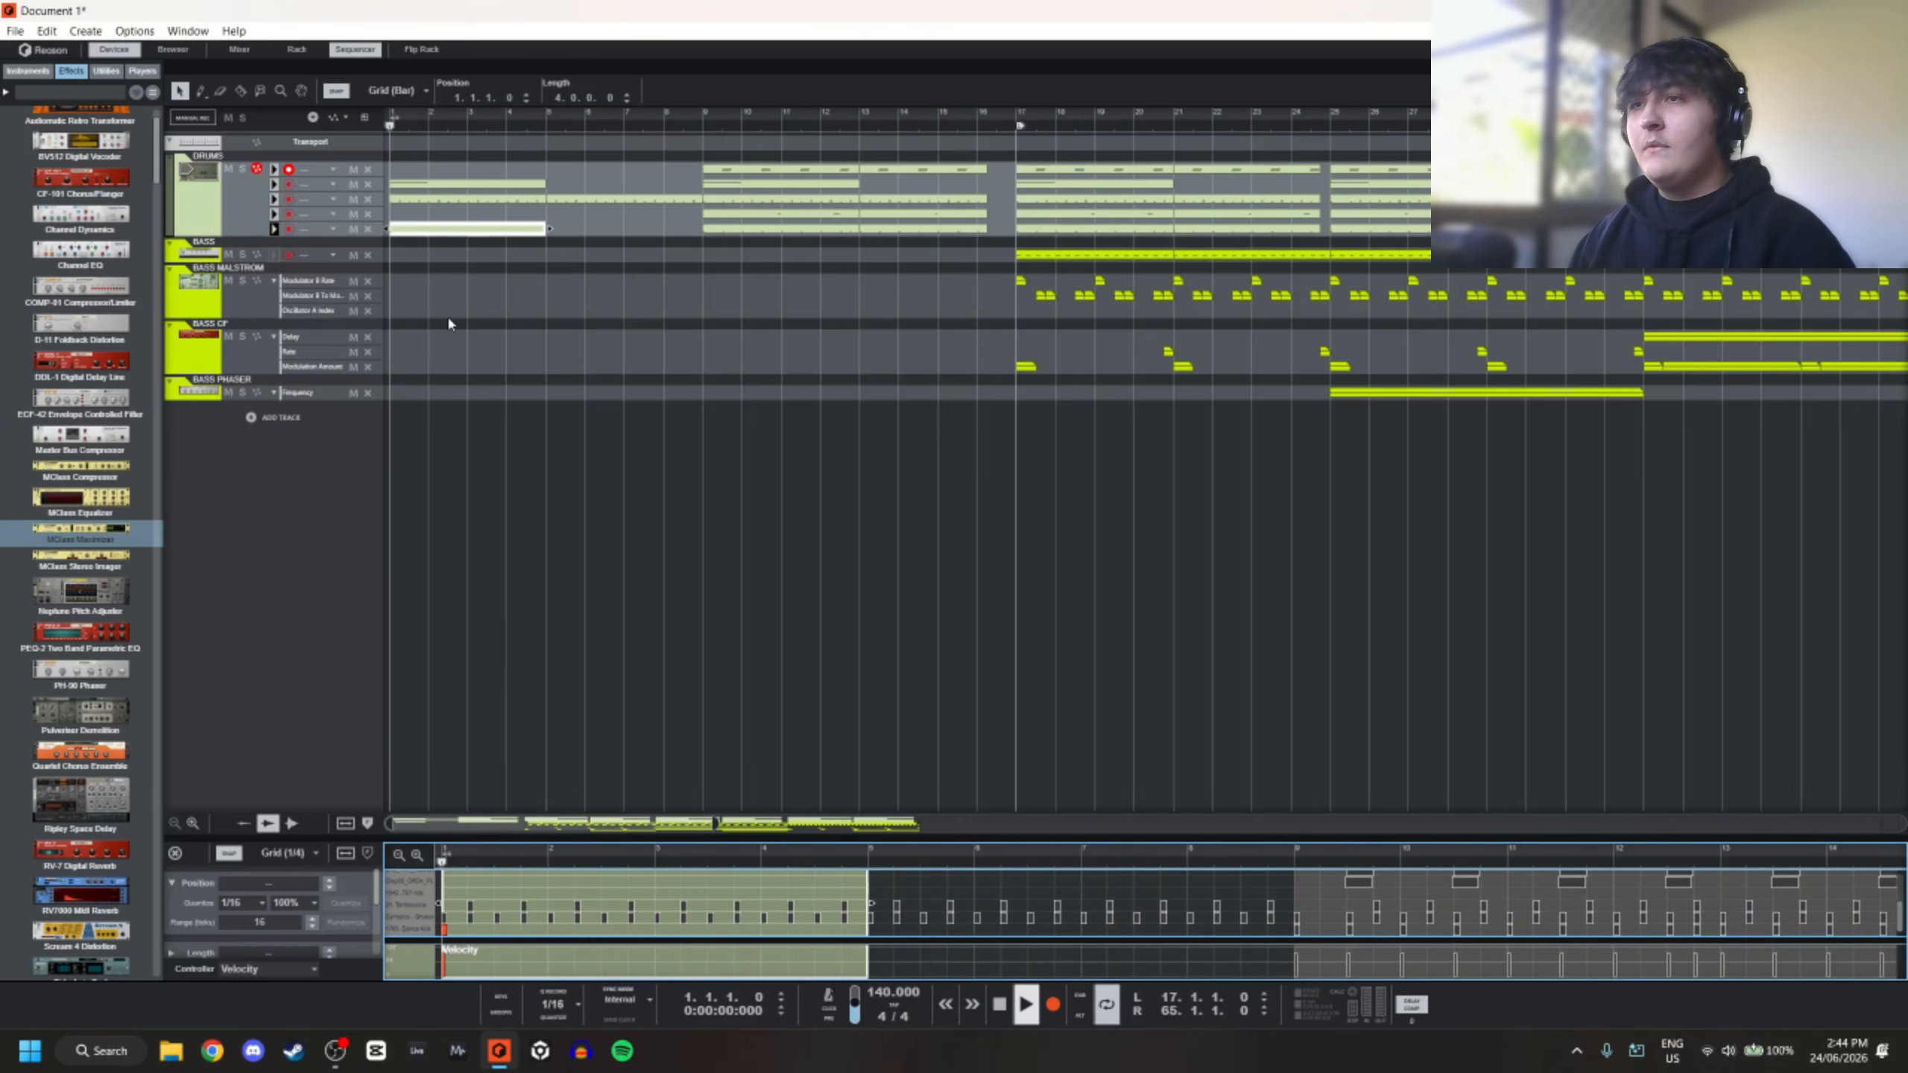
click(549, 229)
click(538, 228)
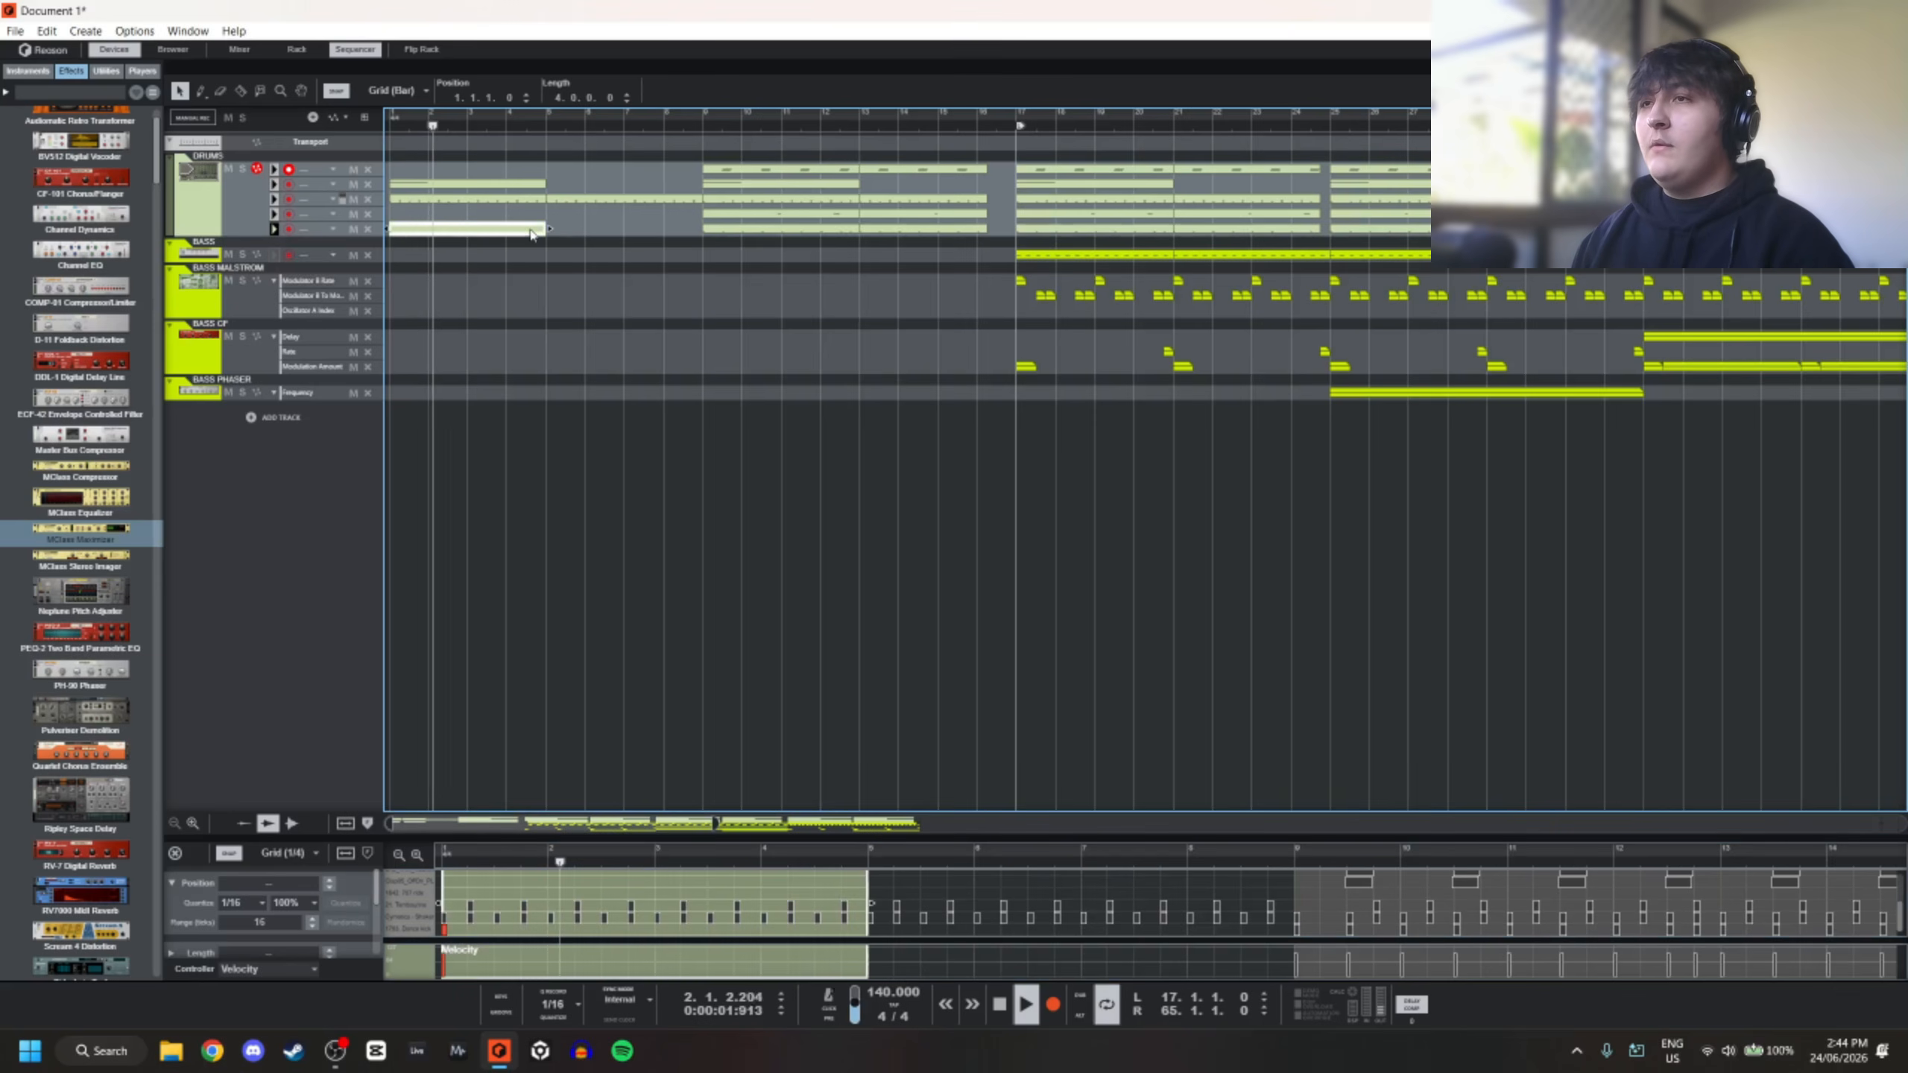
key(ctrl+d)
scroll(491, 289, down, 2)
click(490, 287)
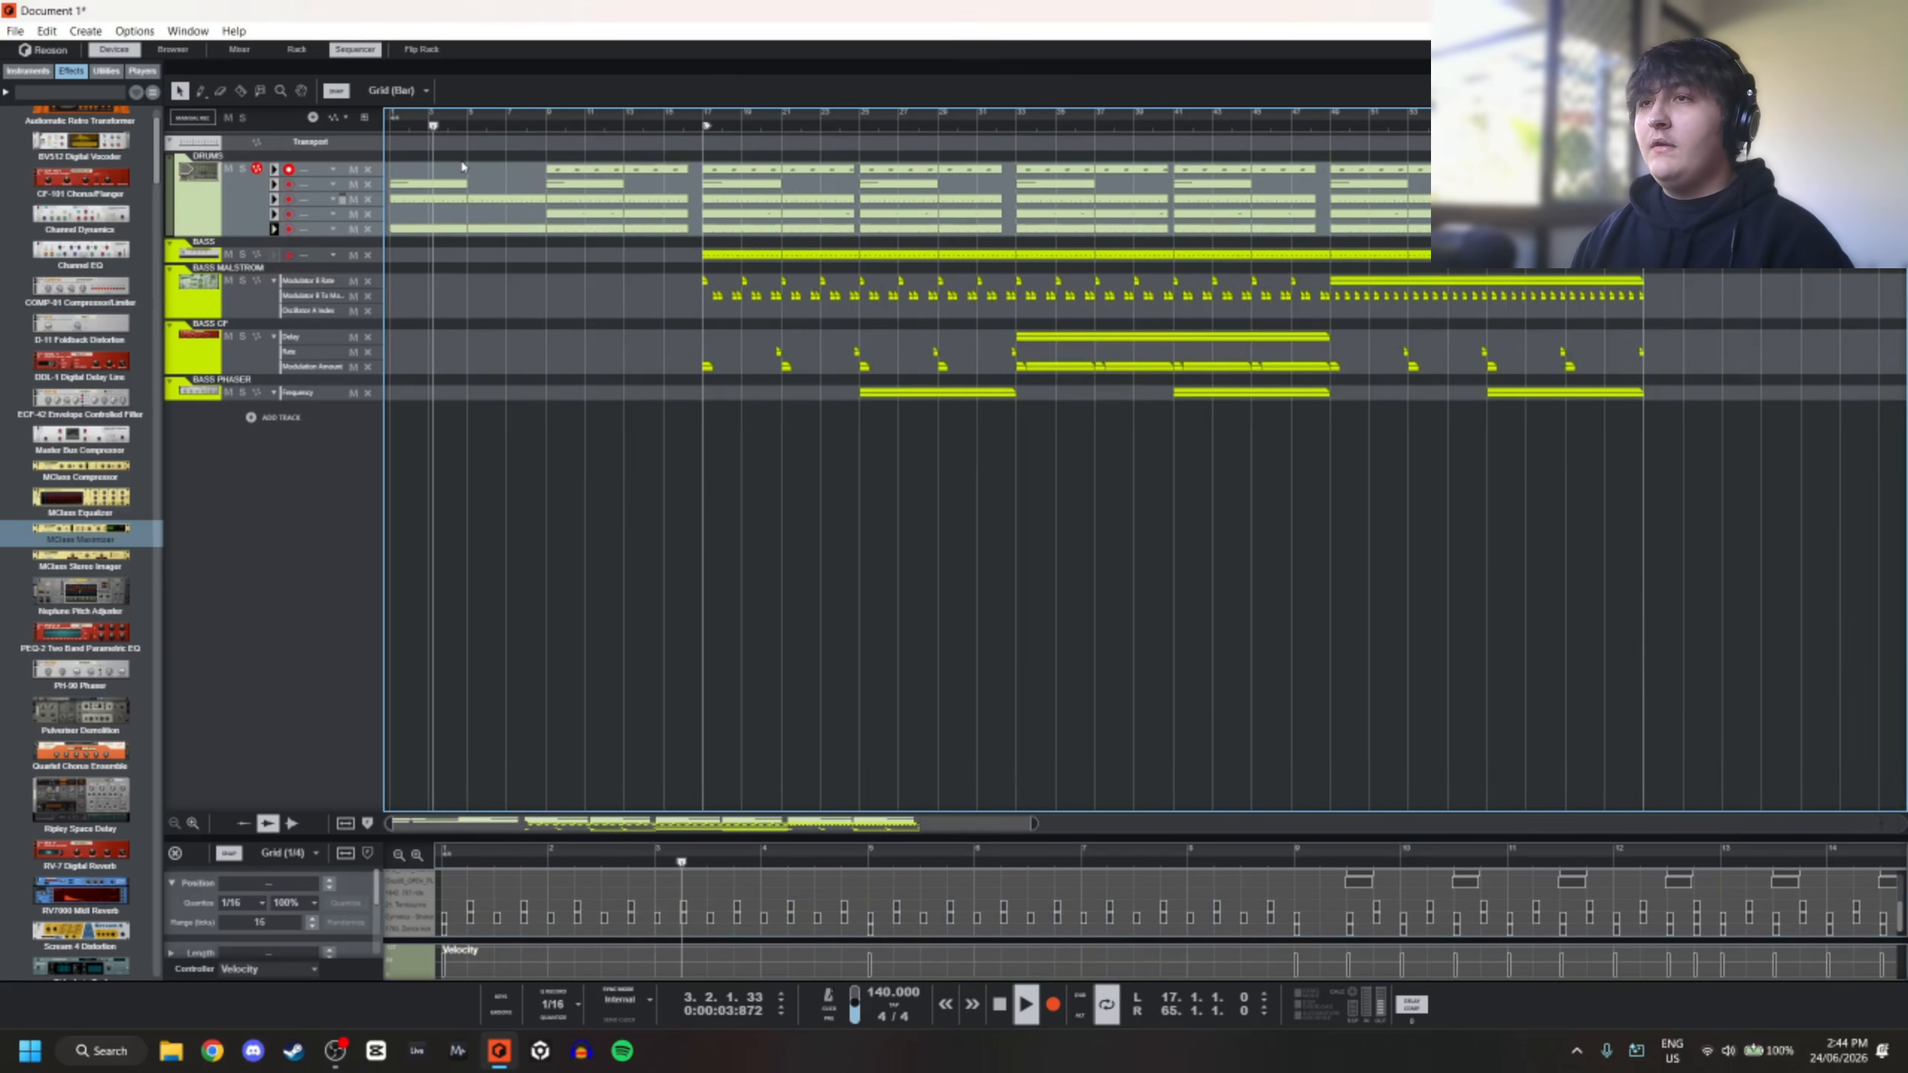
Copy the first drum lane's bar 9 clip into the intro and shorten it to one bar at bar 6
scroll(761, 219, up, 2)
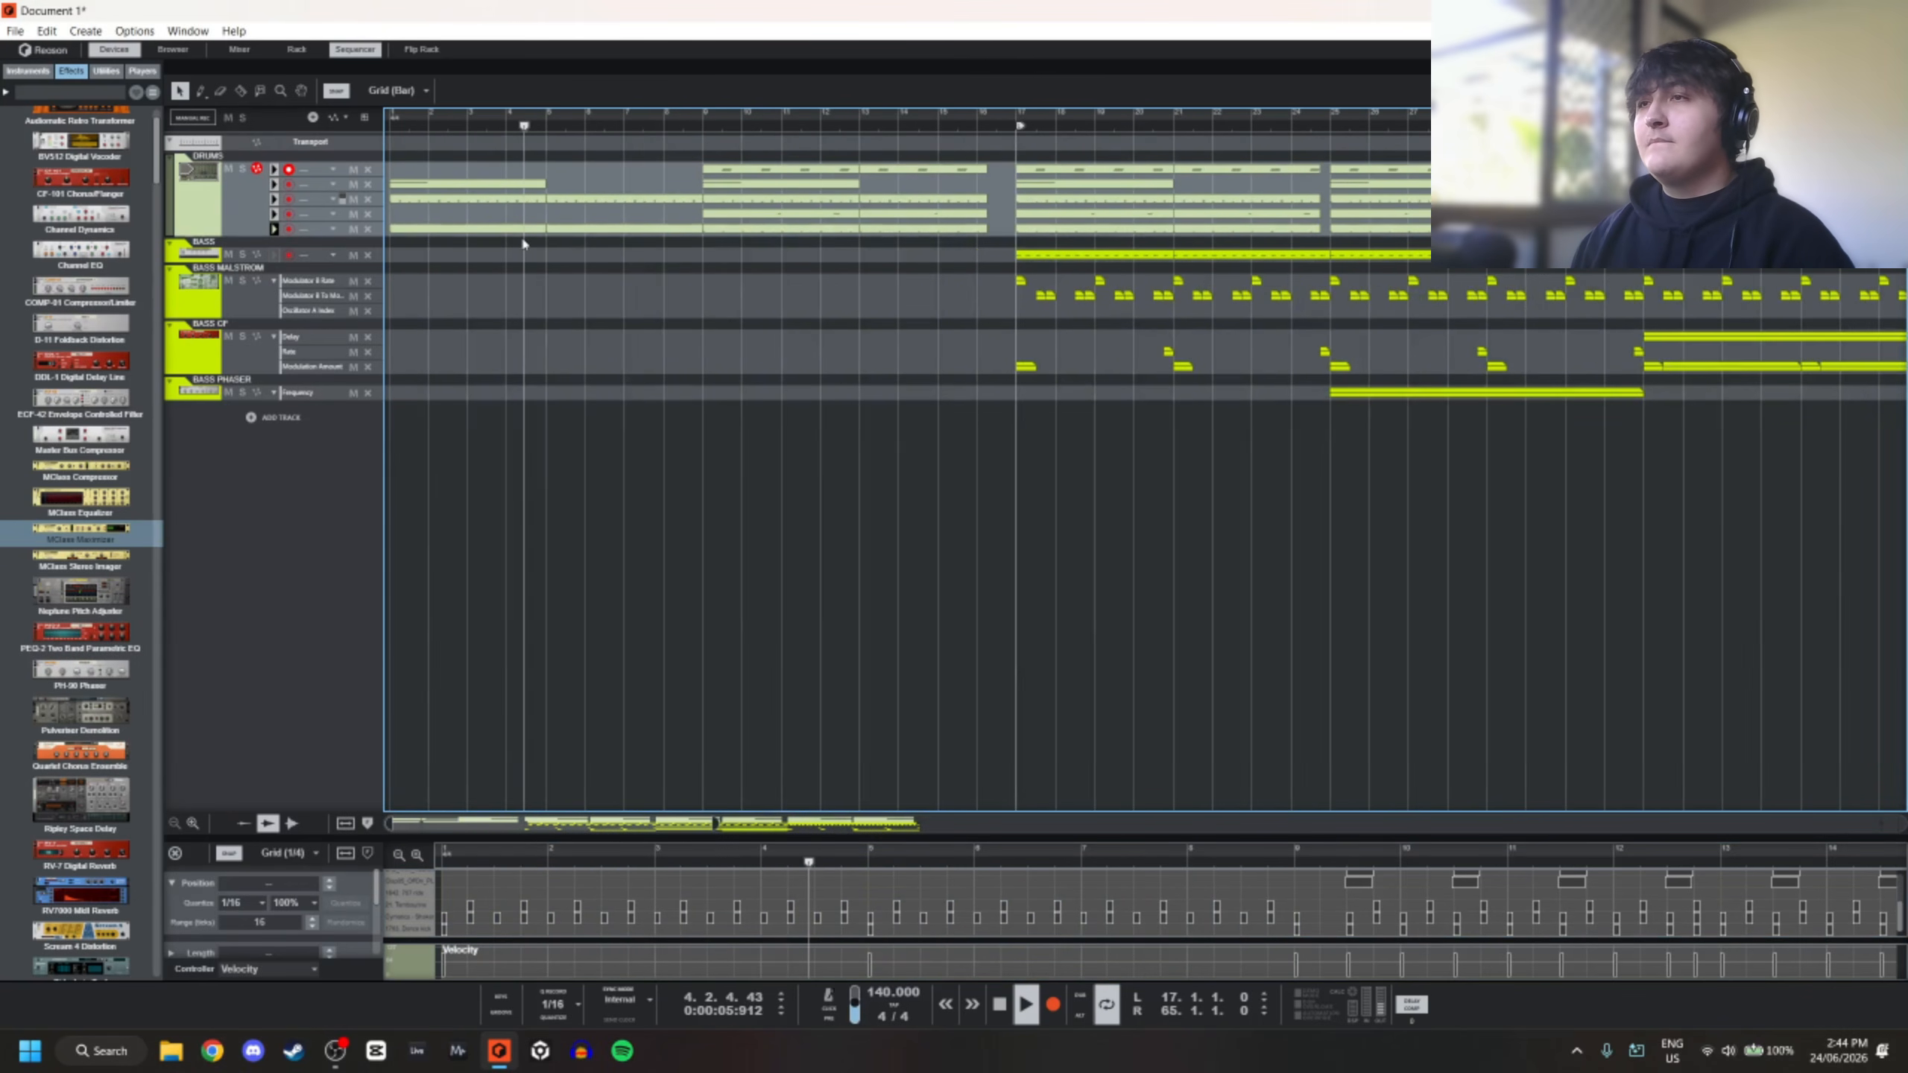
click(761, 219)
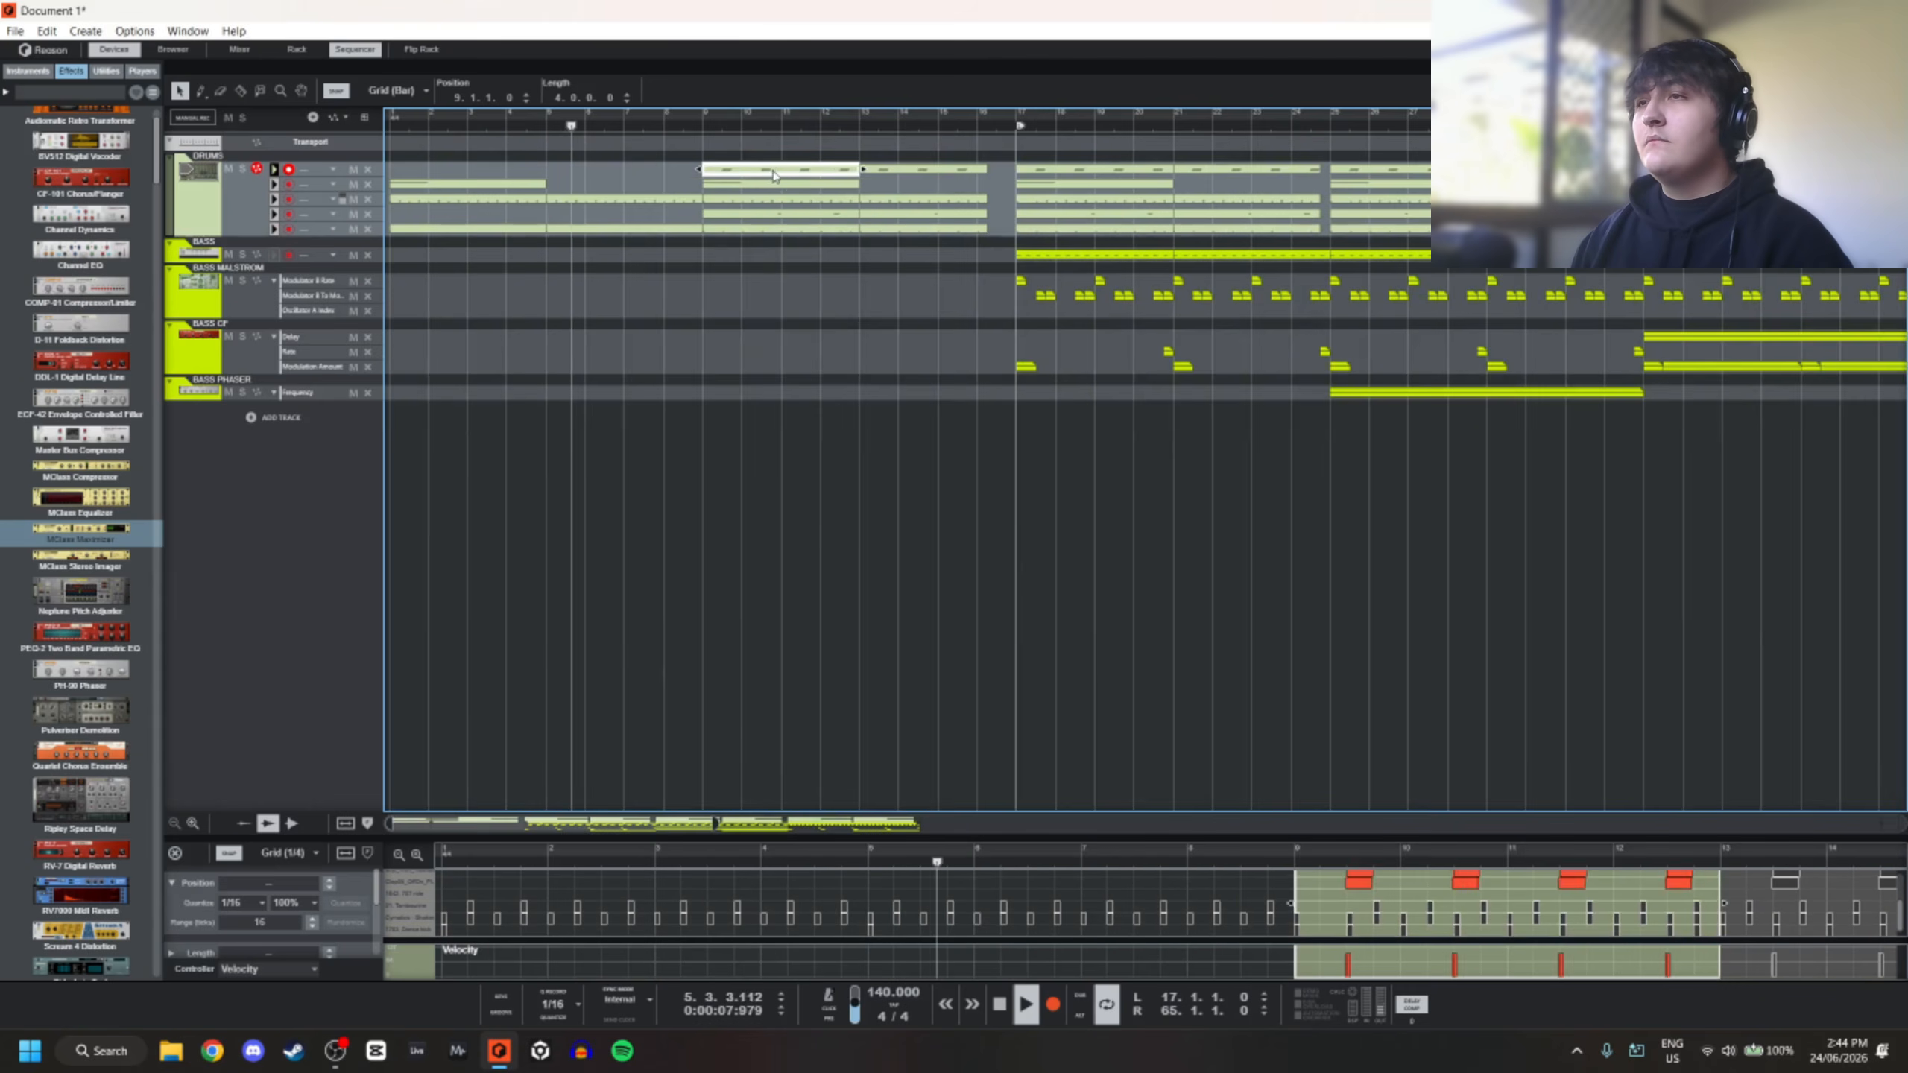
drag(754, 171, 627, 169)
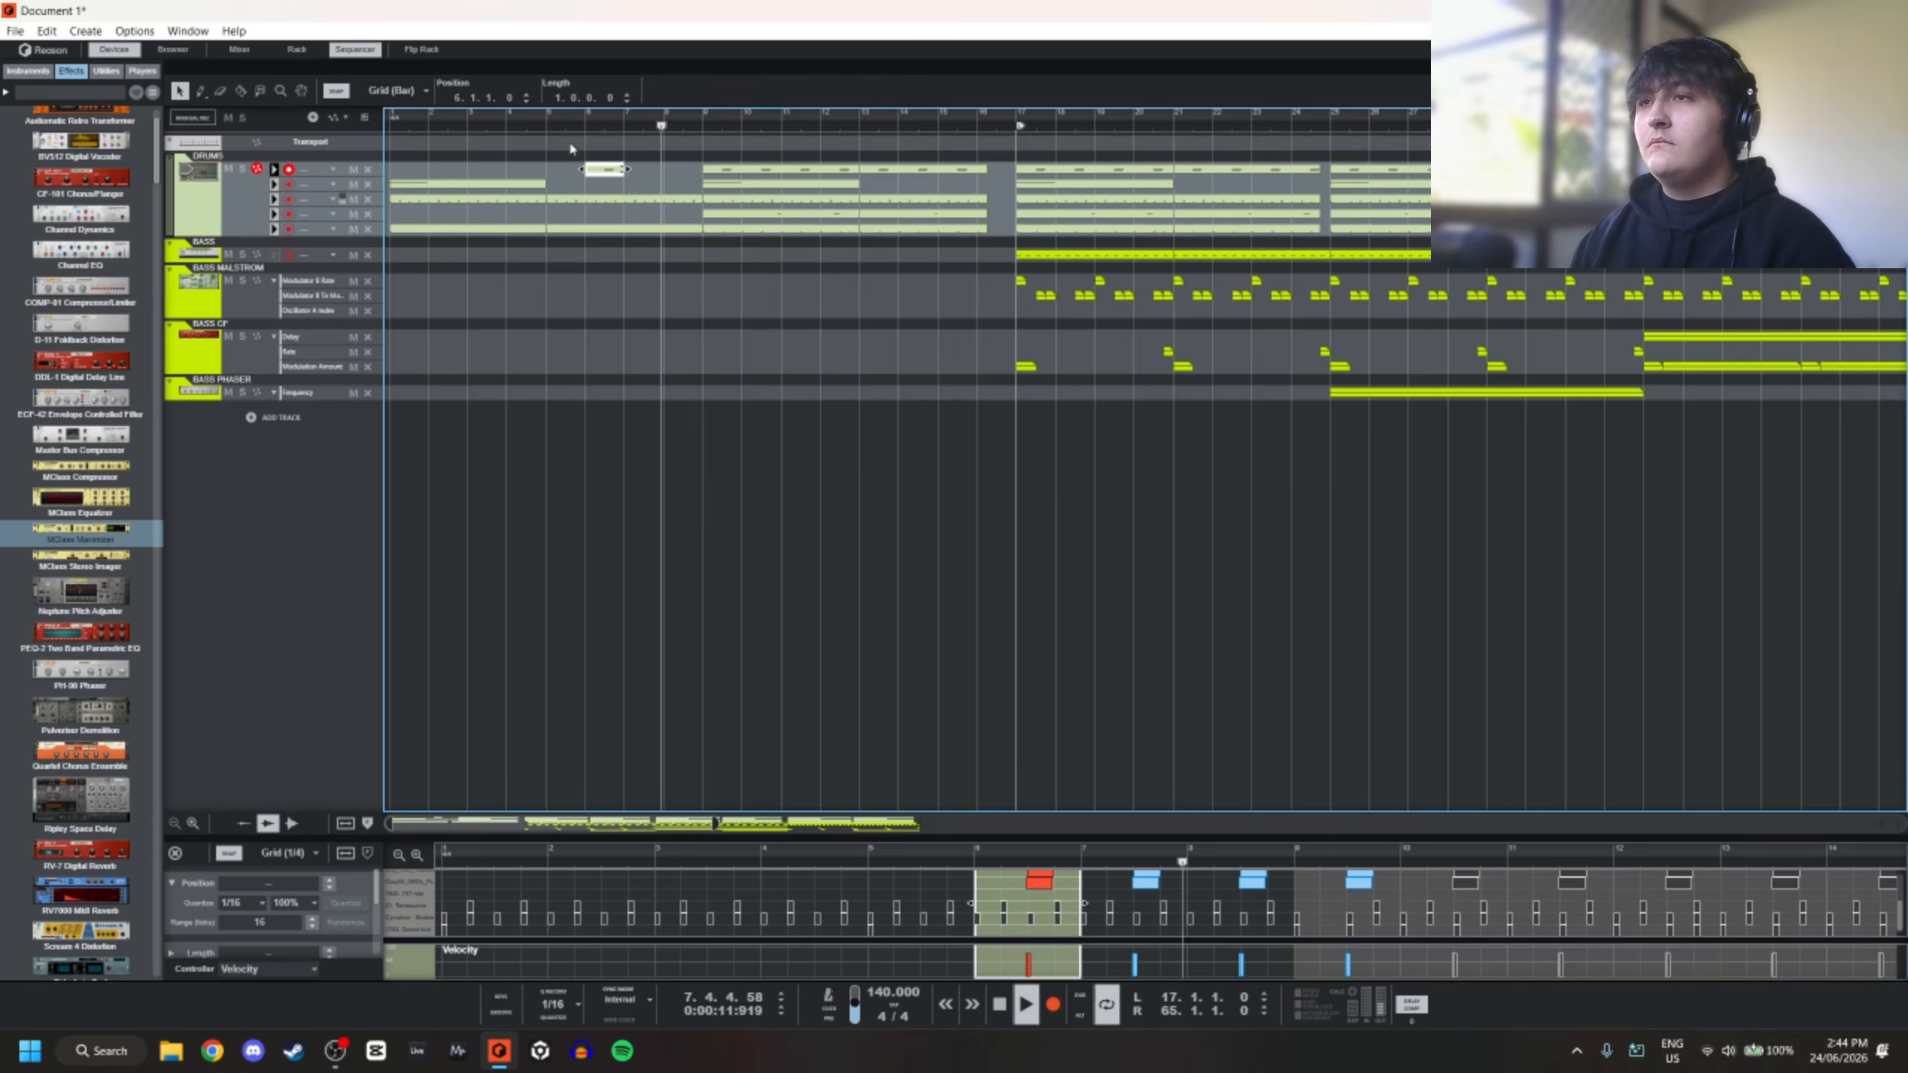
Copy the first drum lane's one-bar clip from bar 6 to bar 2
click(547, 121)
scroll(485, 218, down, 2)
scroll(485, 218, up, 2)
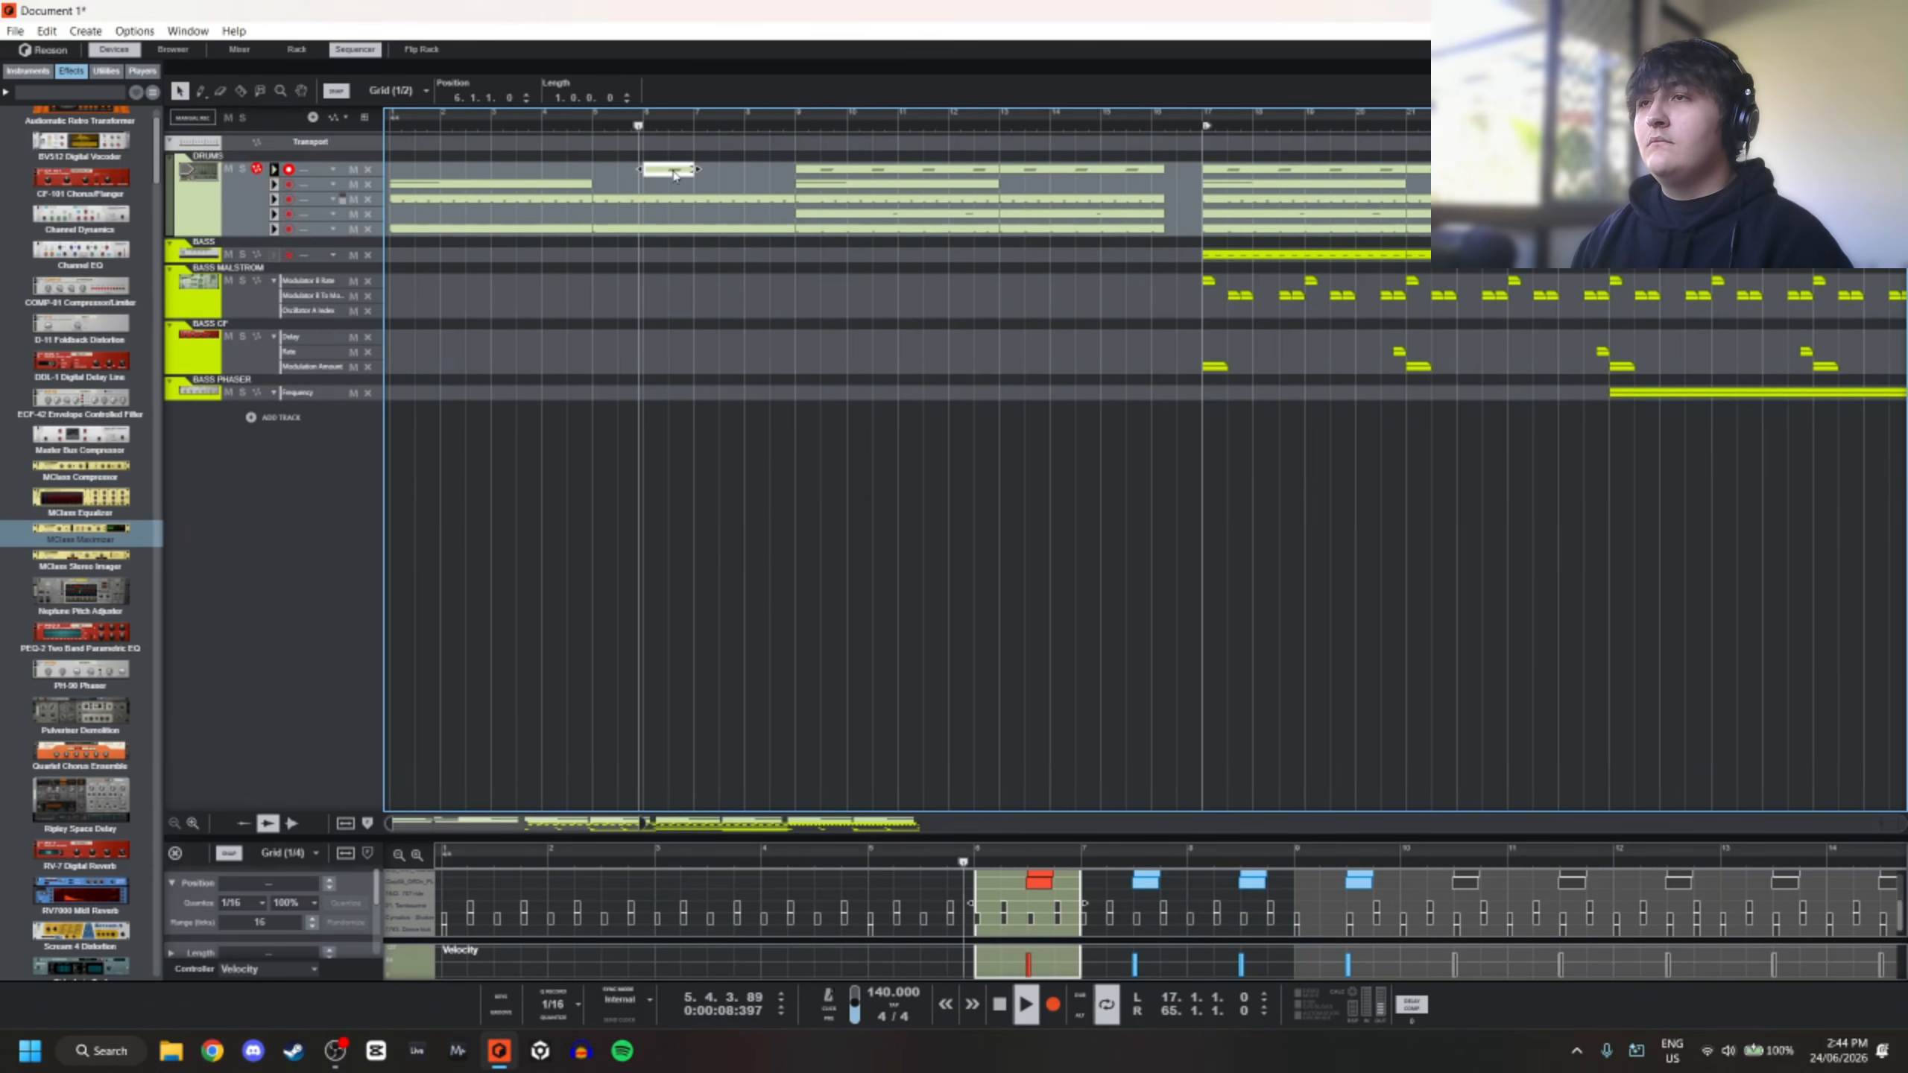
drag(665, 169, 462, 175)
scroll(463, 196, down, 2)
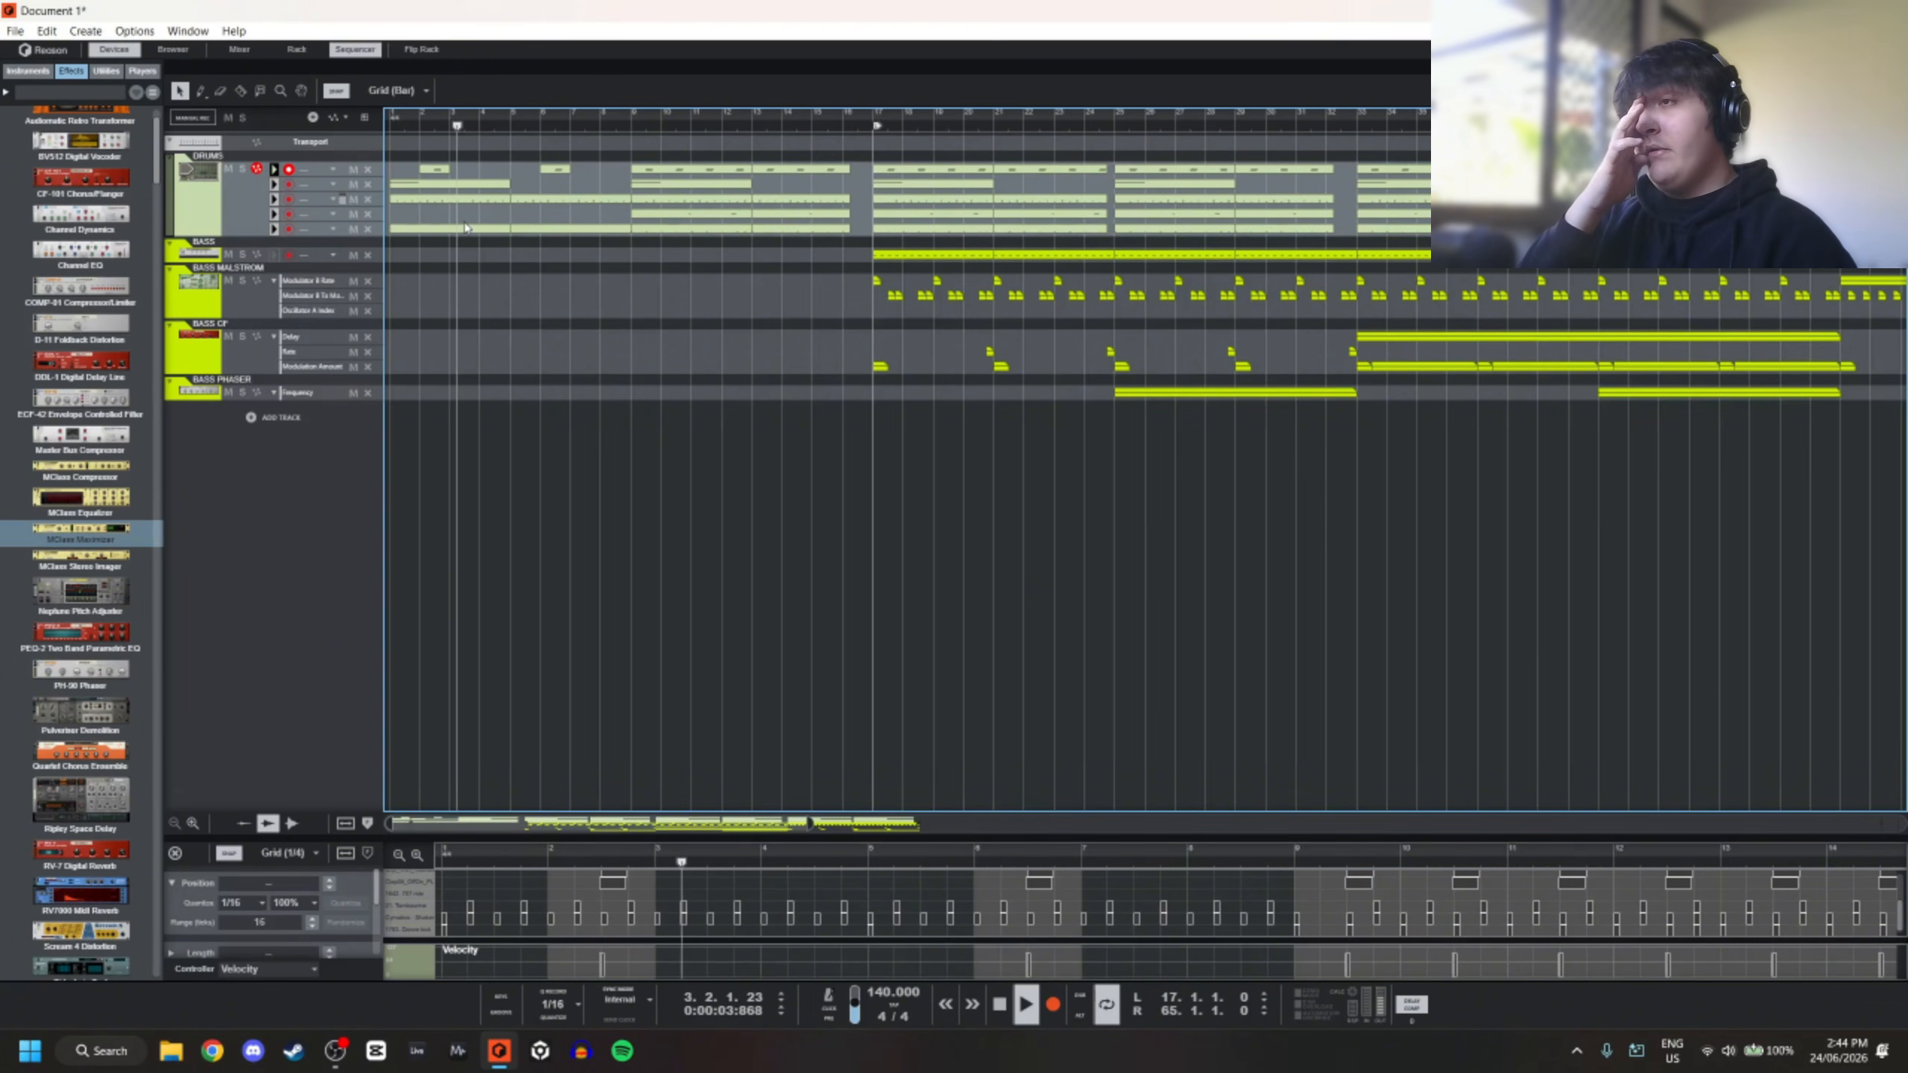
Add a note lane to the drums track and shift the first two lanes' clips up so the third lane is empty
scroll(627, 240, down, 2)
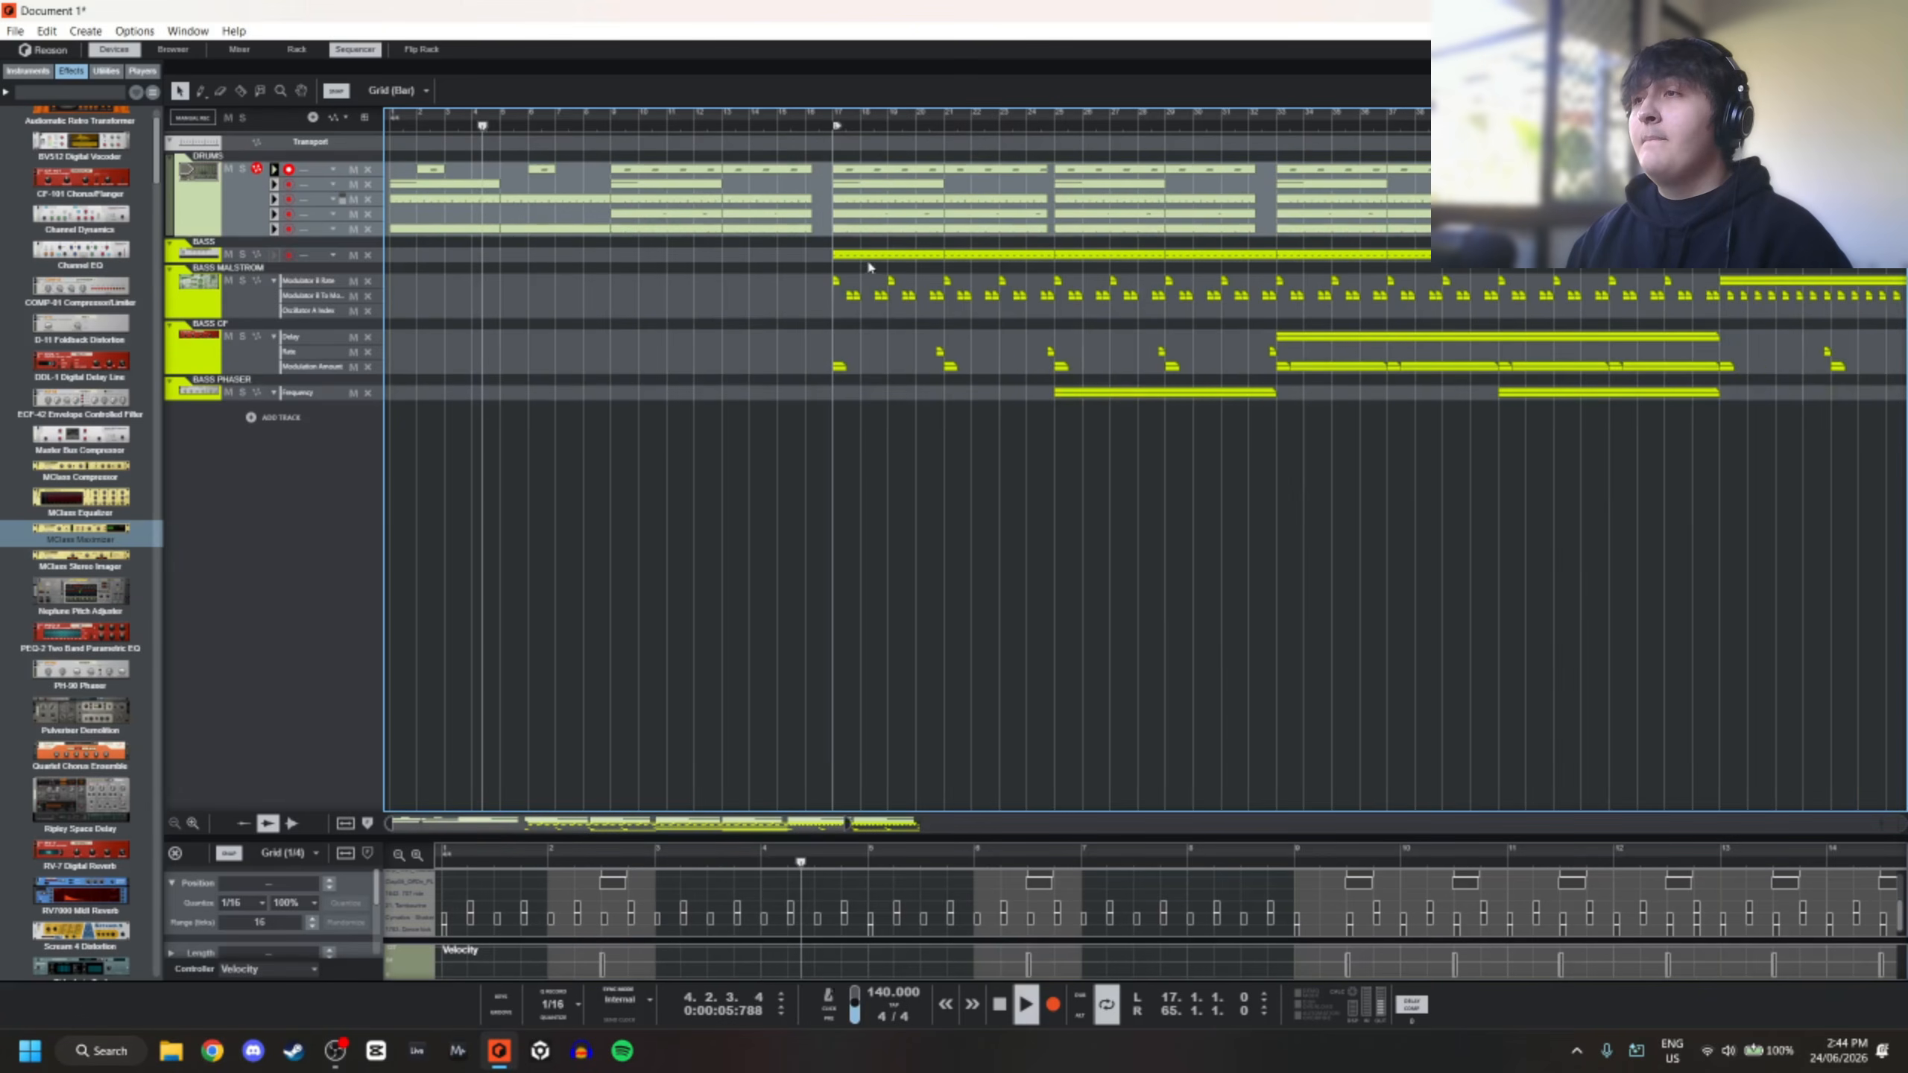
click(690, 202)
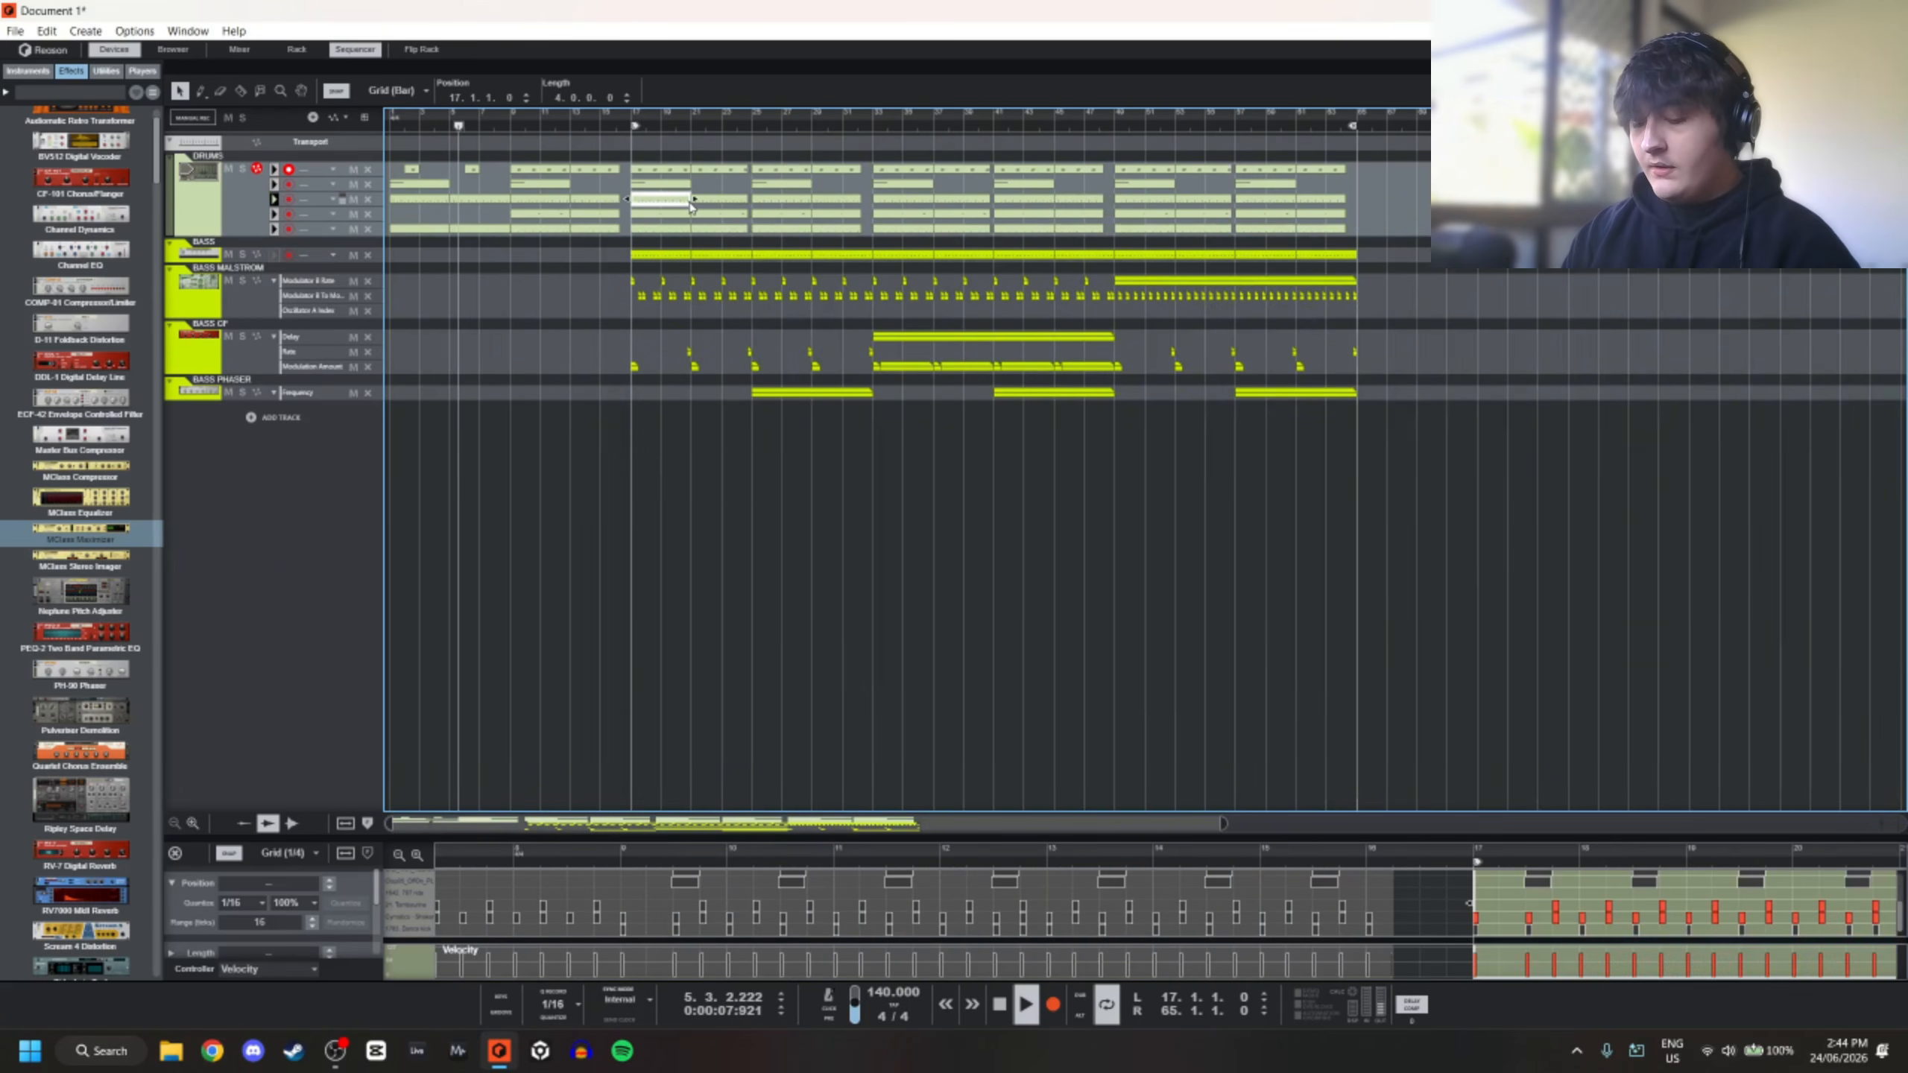
click(312, 117)
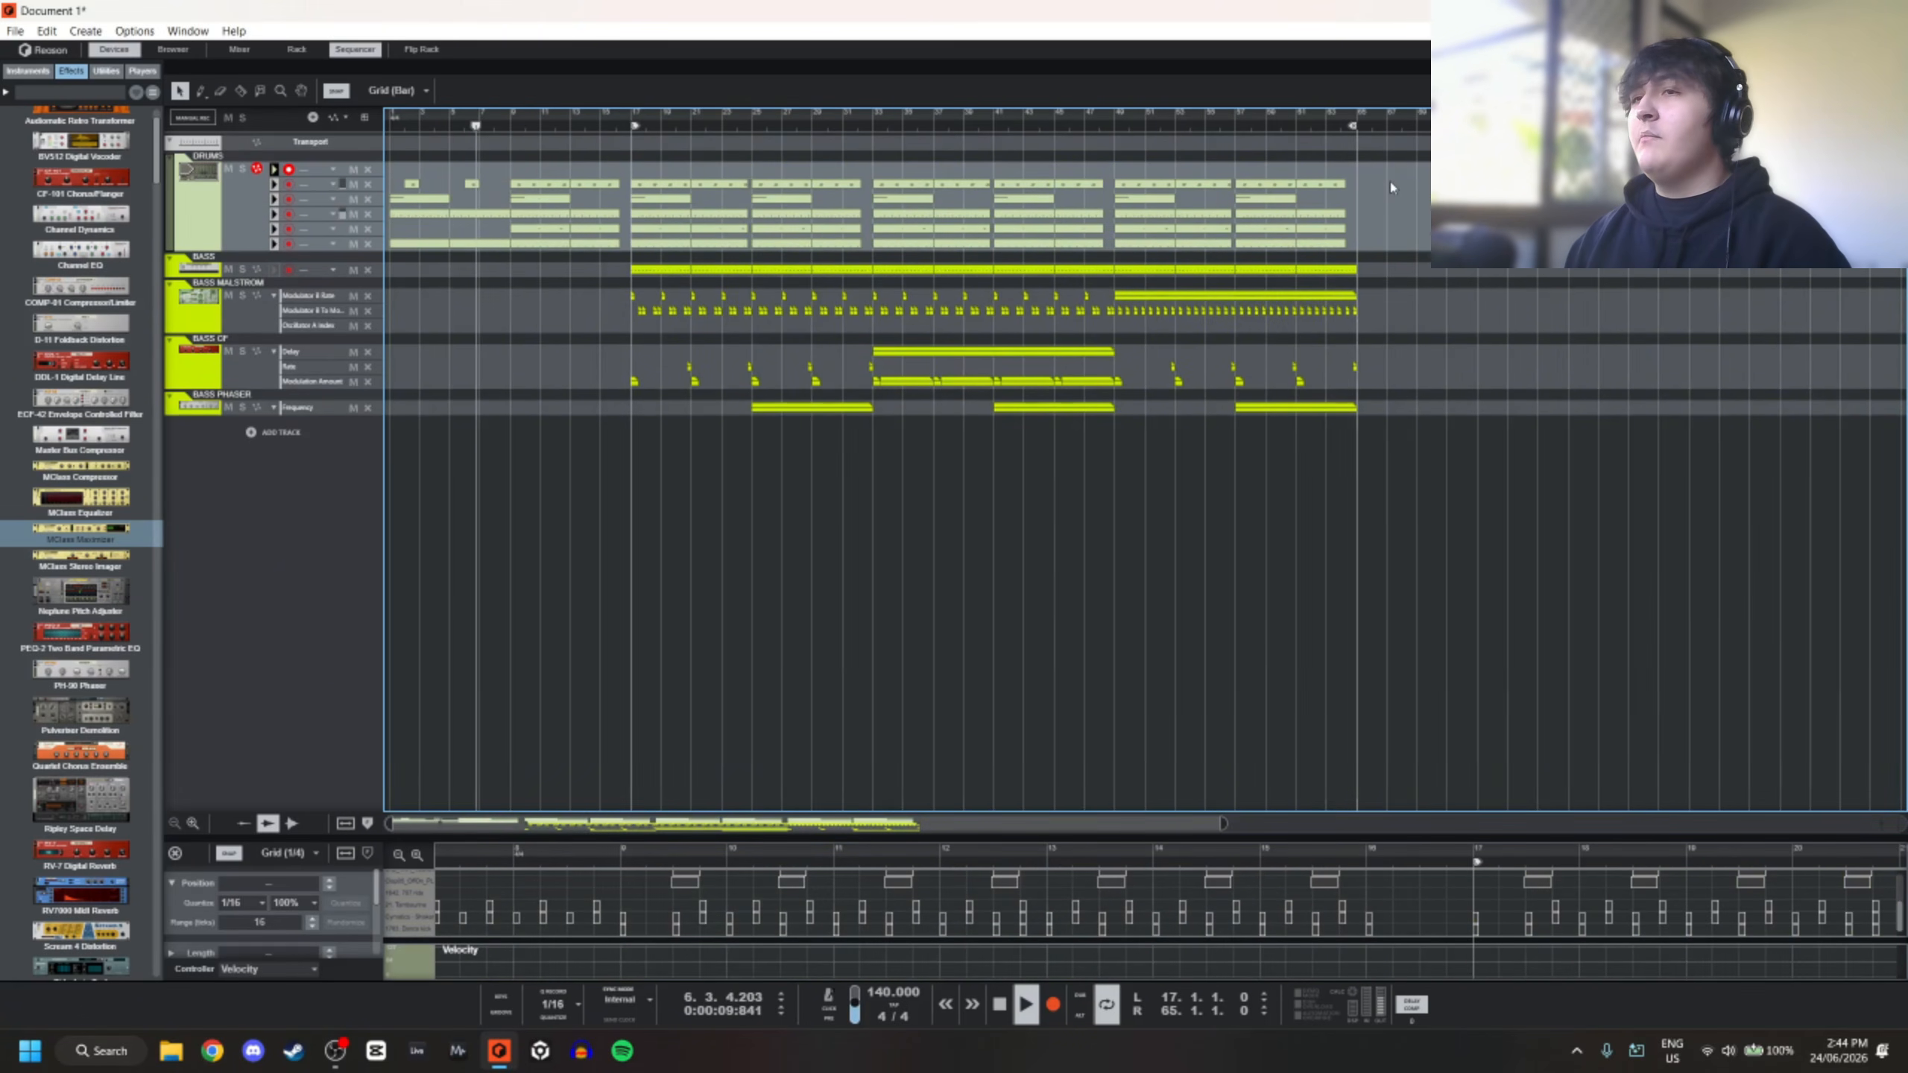
drag(1390, 176, 412, 169)
Create a clip at bar 33 in the empty third drum lane, extend it to four bars, and stop playback
click(873, 199)
scroll(872, 199, up, 1)
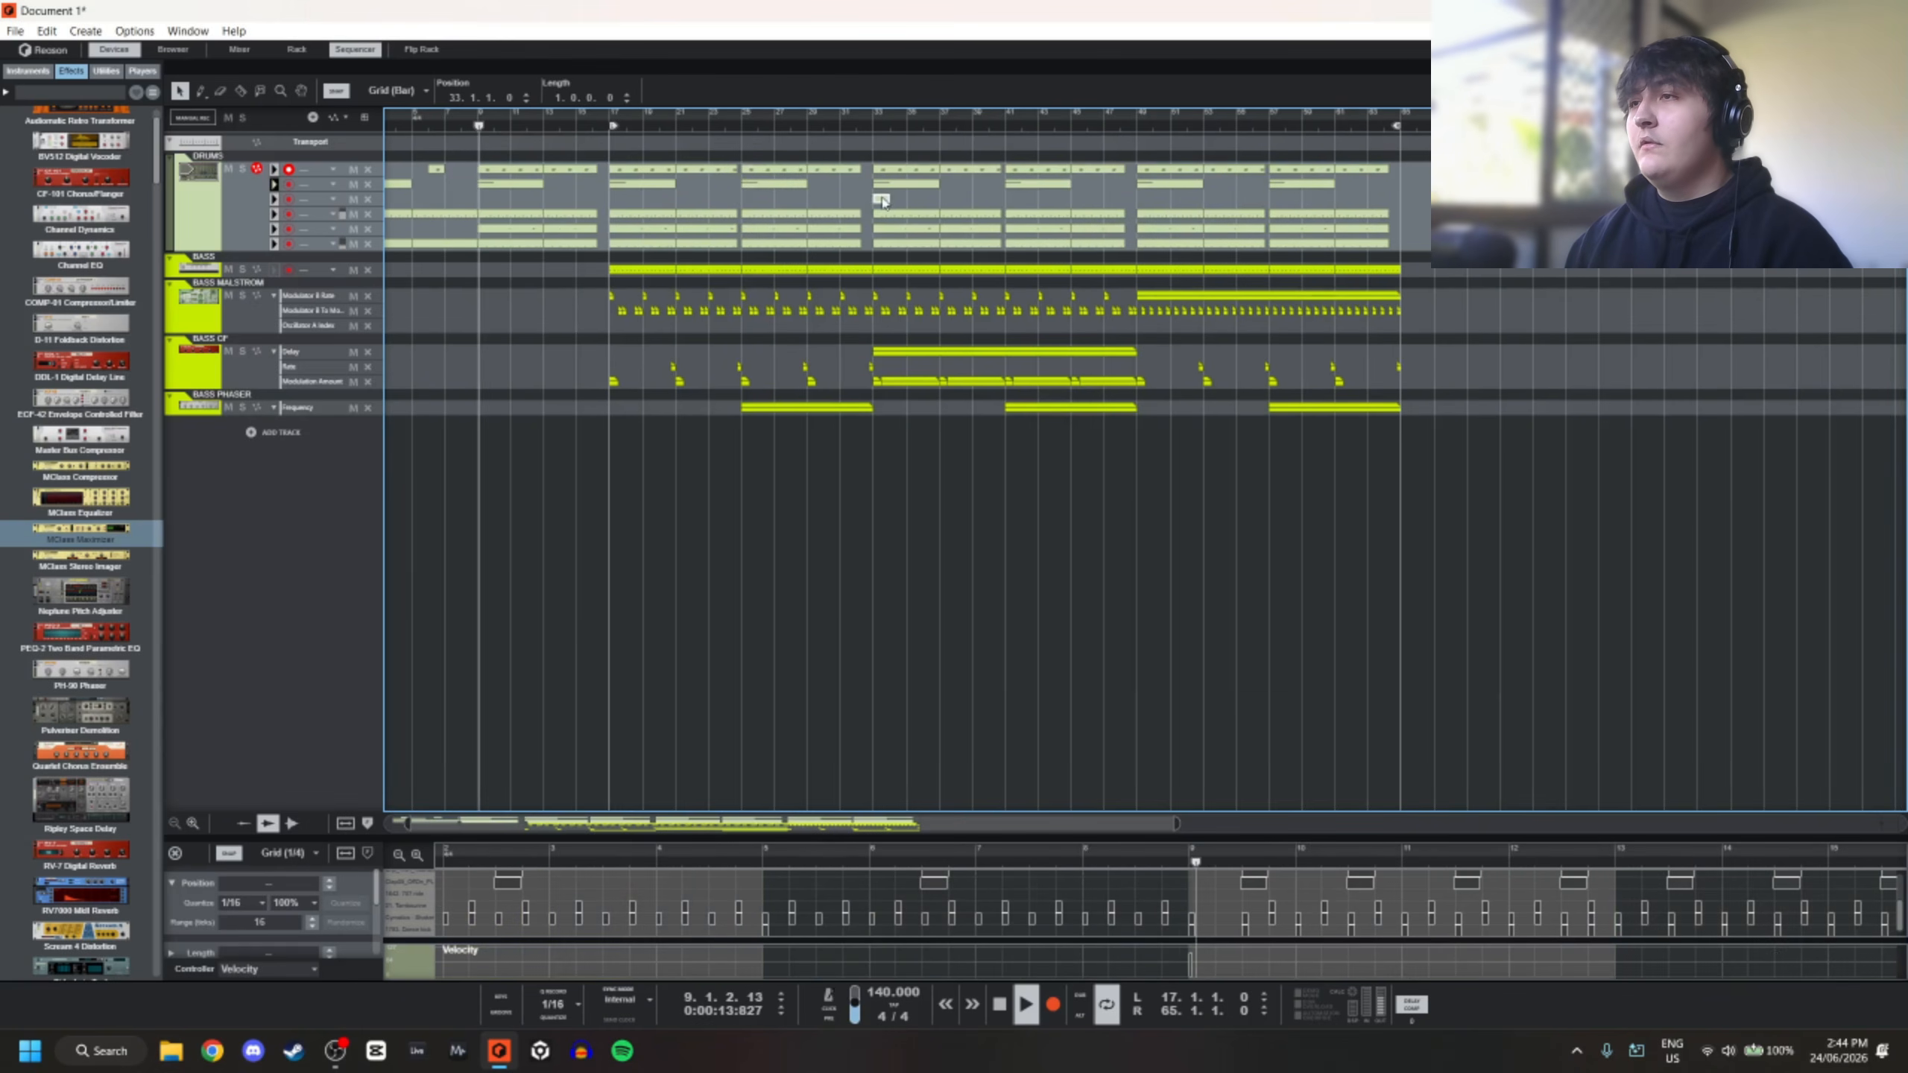
drag(872, 199, 935, 202)
key(space)
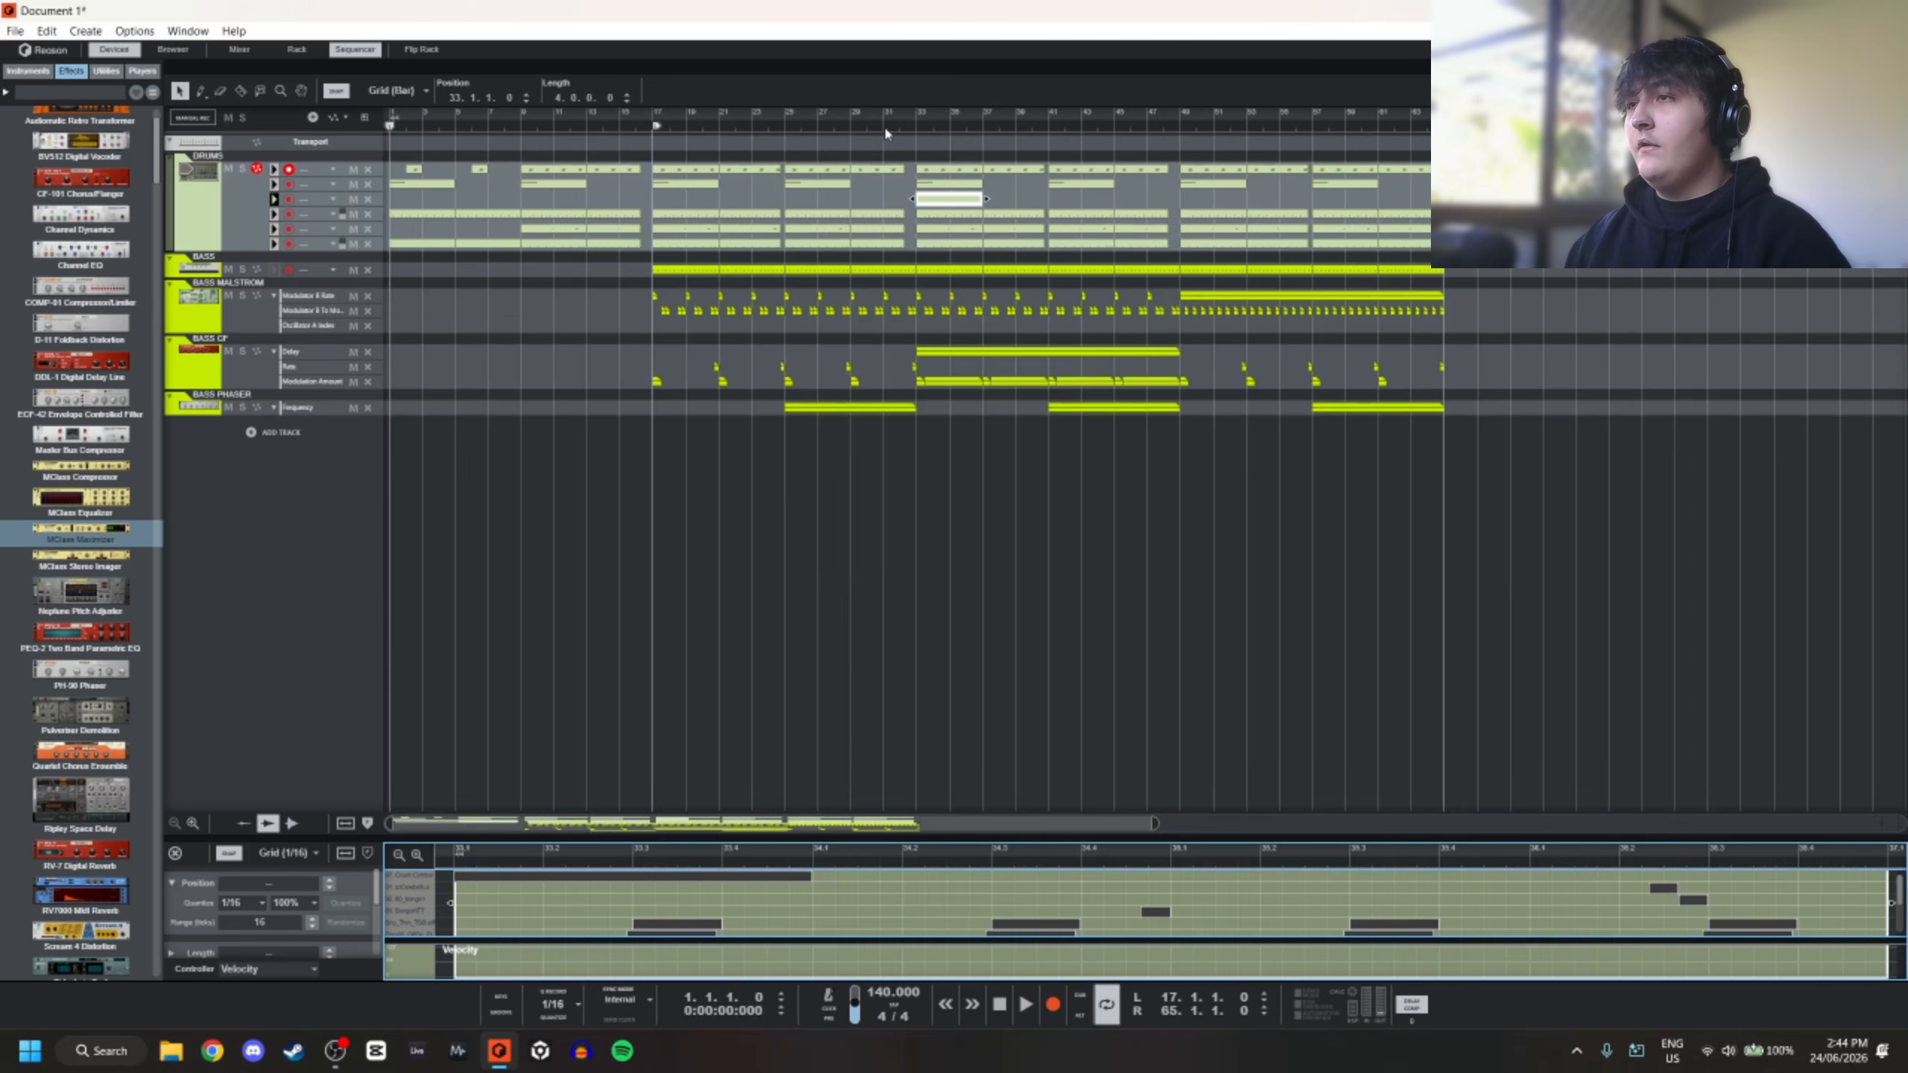
Draw a two-beat D#1 note at the start of the bar 33 clip and play from there
click(871, 125)
click(922, 128)
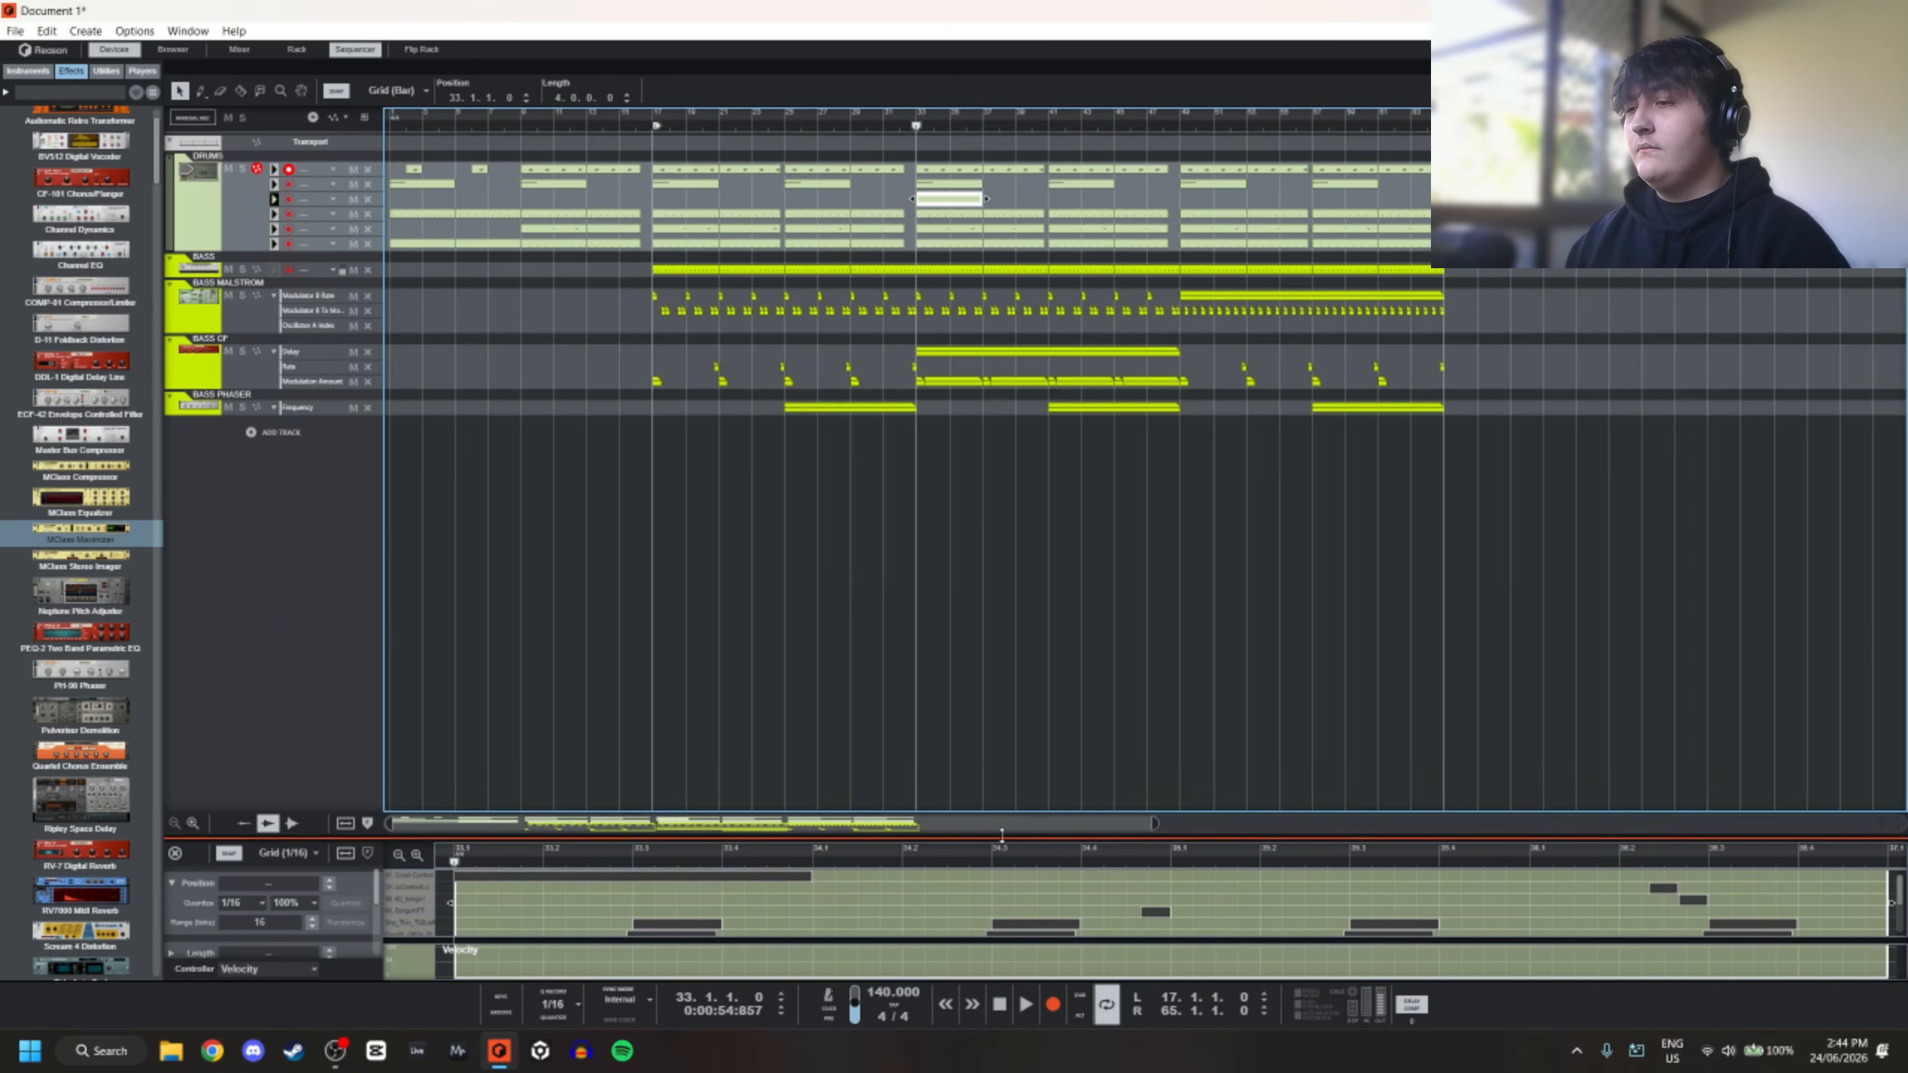
drag(529, 835, 528, 383)
click(466, 497)
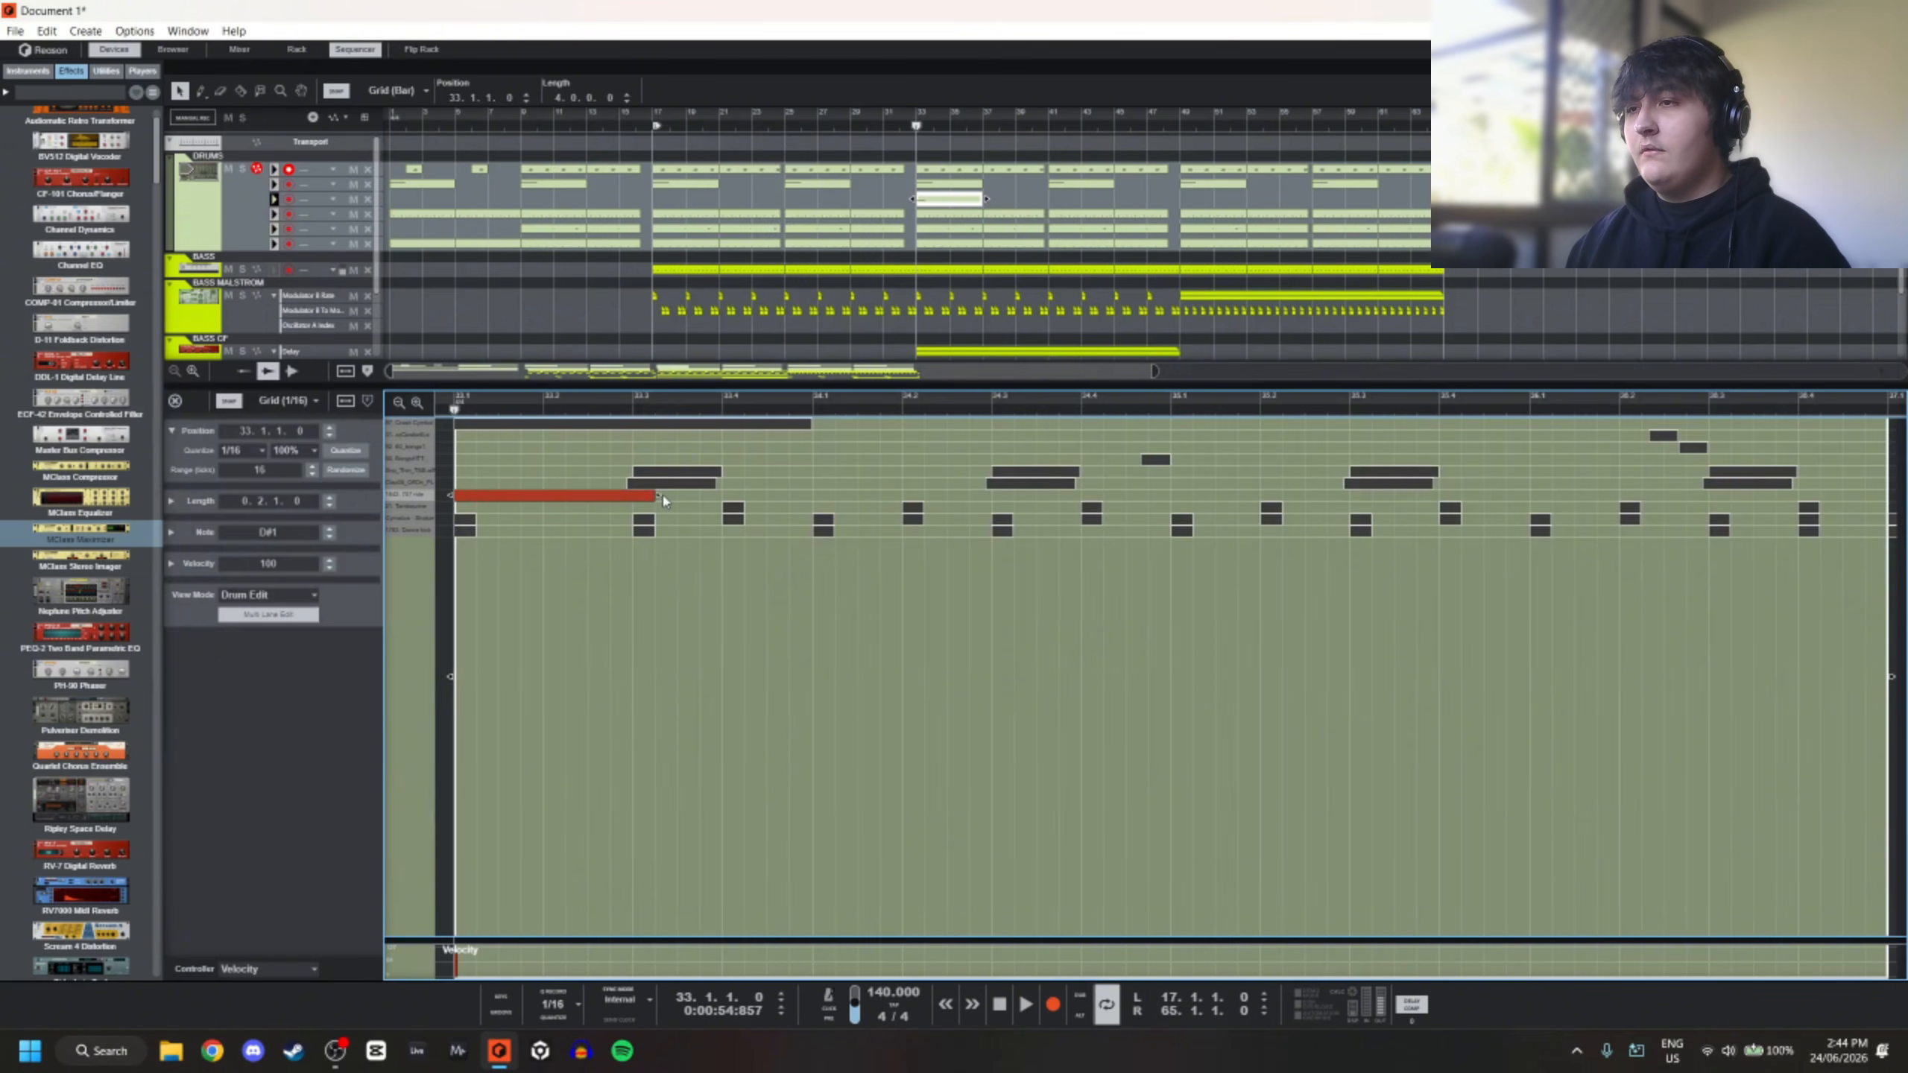
key(space)
drag(661, 497, 640, 496)
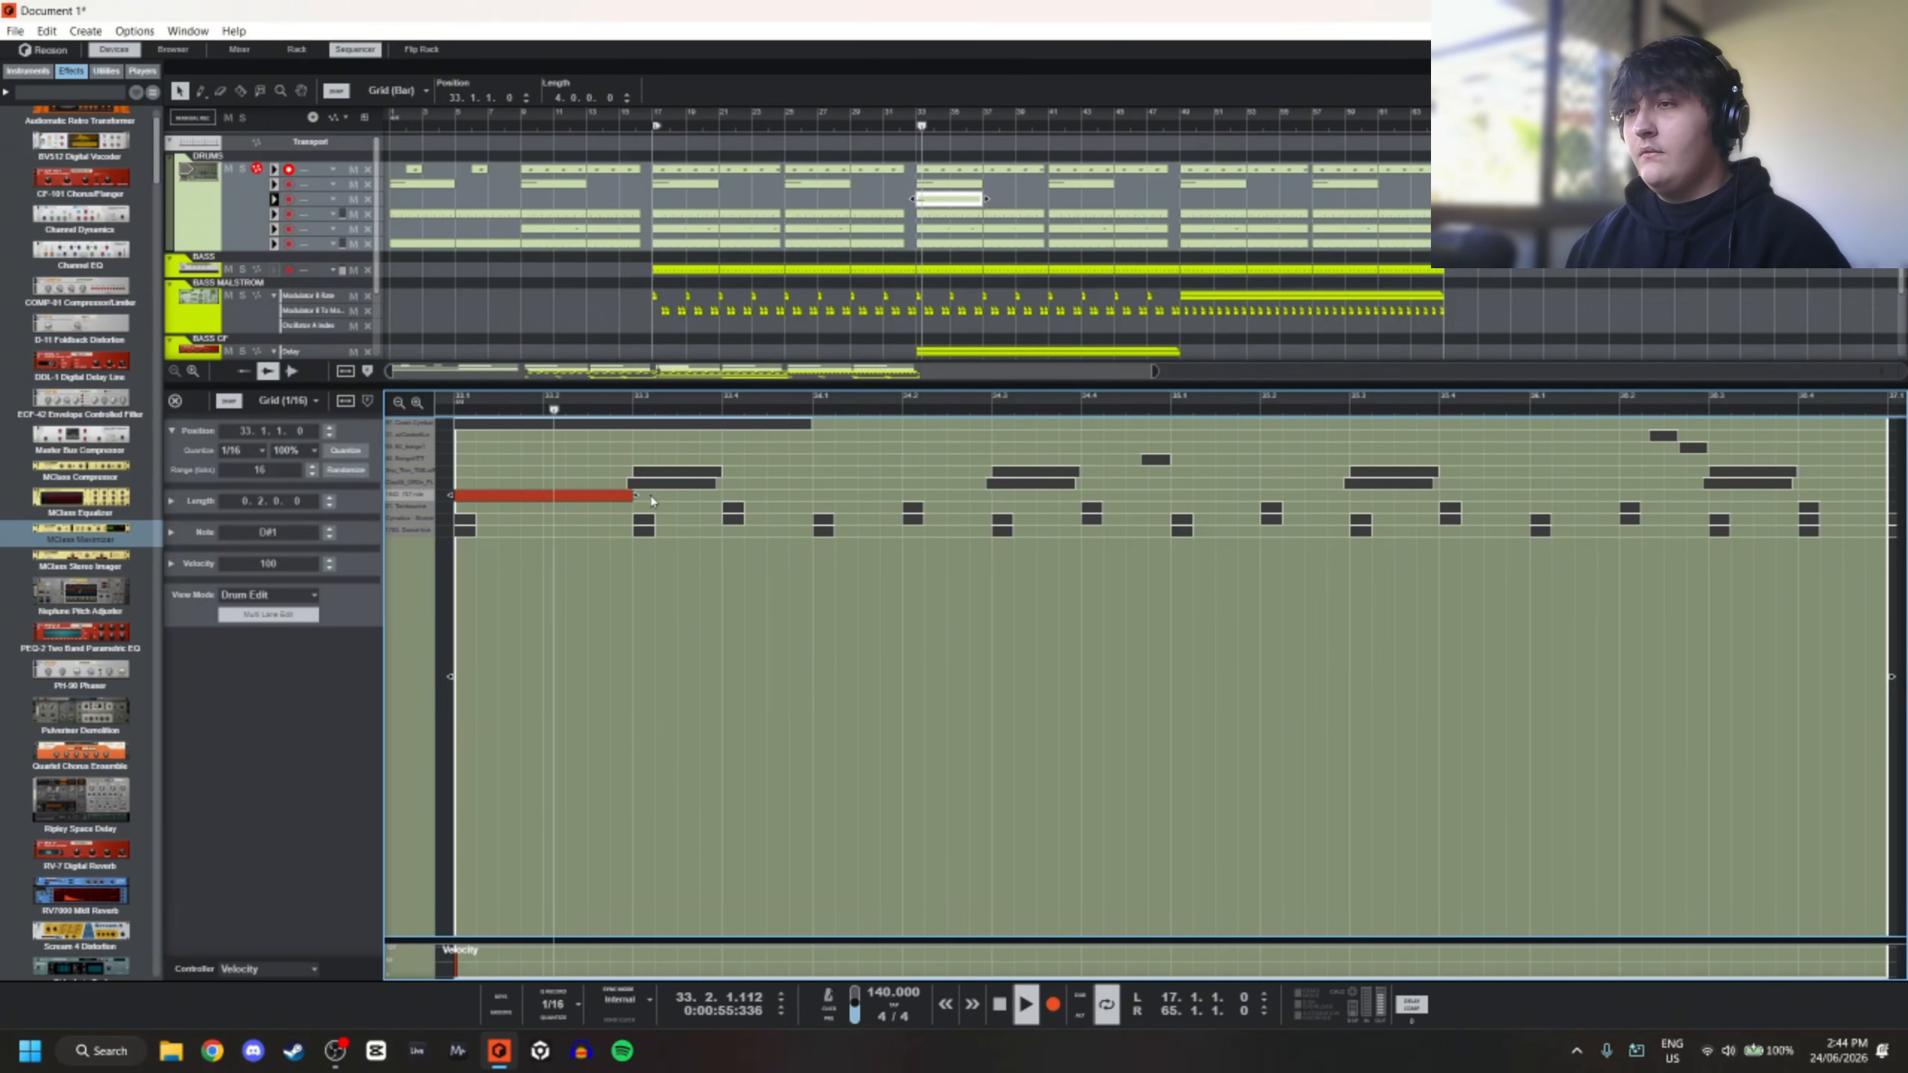
Duplicate the two-beat D#1 note repeatedly until it fills the four-bar clip
key(ctrl+d)
key(ctrl+d)
scroll(879, 492, down, 2)
key(ctrl+d)
key(ctrl+d)
key(ctrl+d)
key(ctrl+d)
key(ctrl+d)
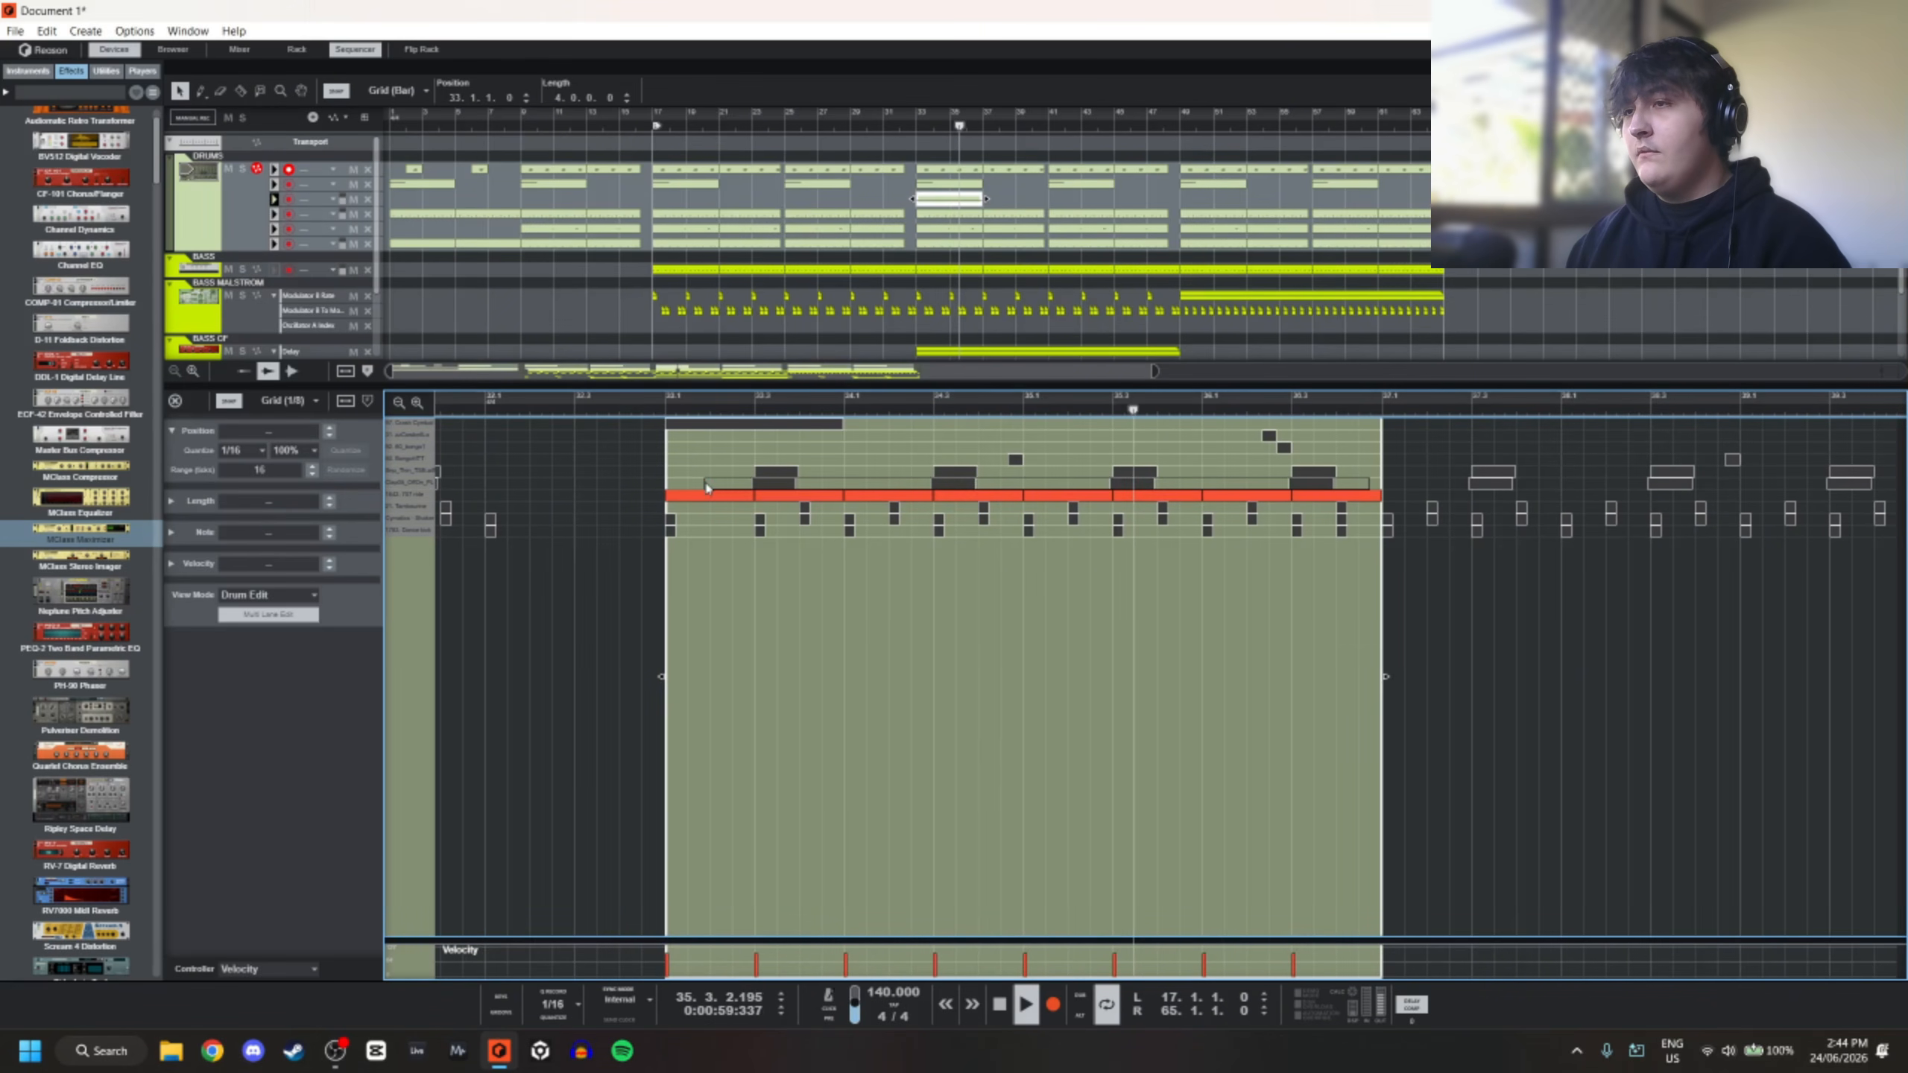
Try shifting all the D#1 notes one beat later, and undo the move
drag(695, 497, 751, 504)
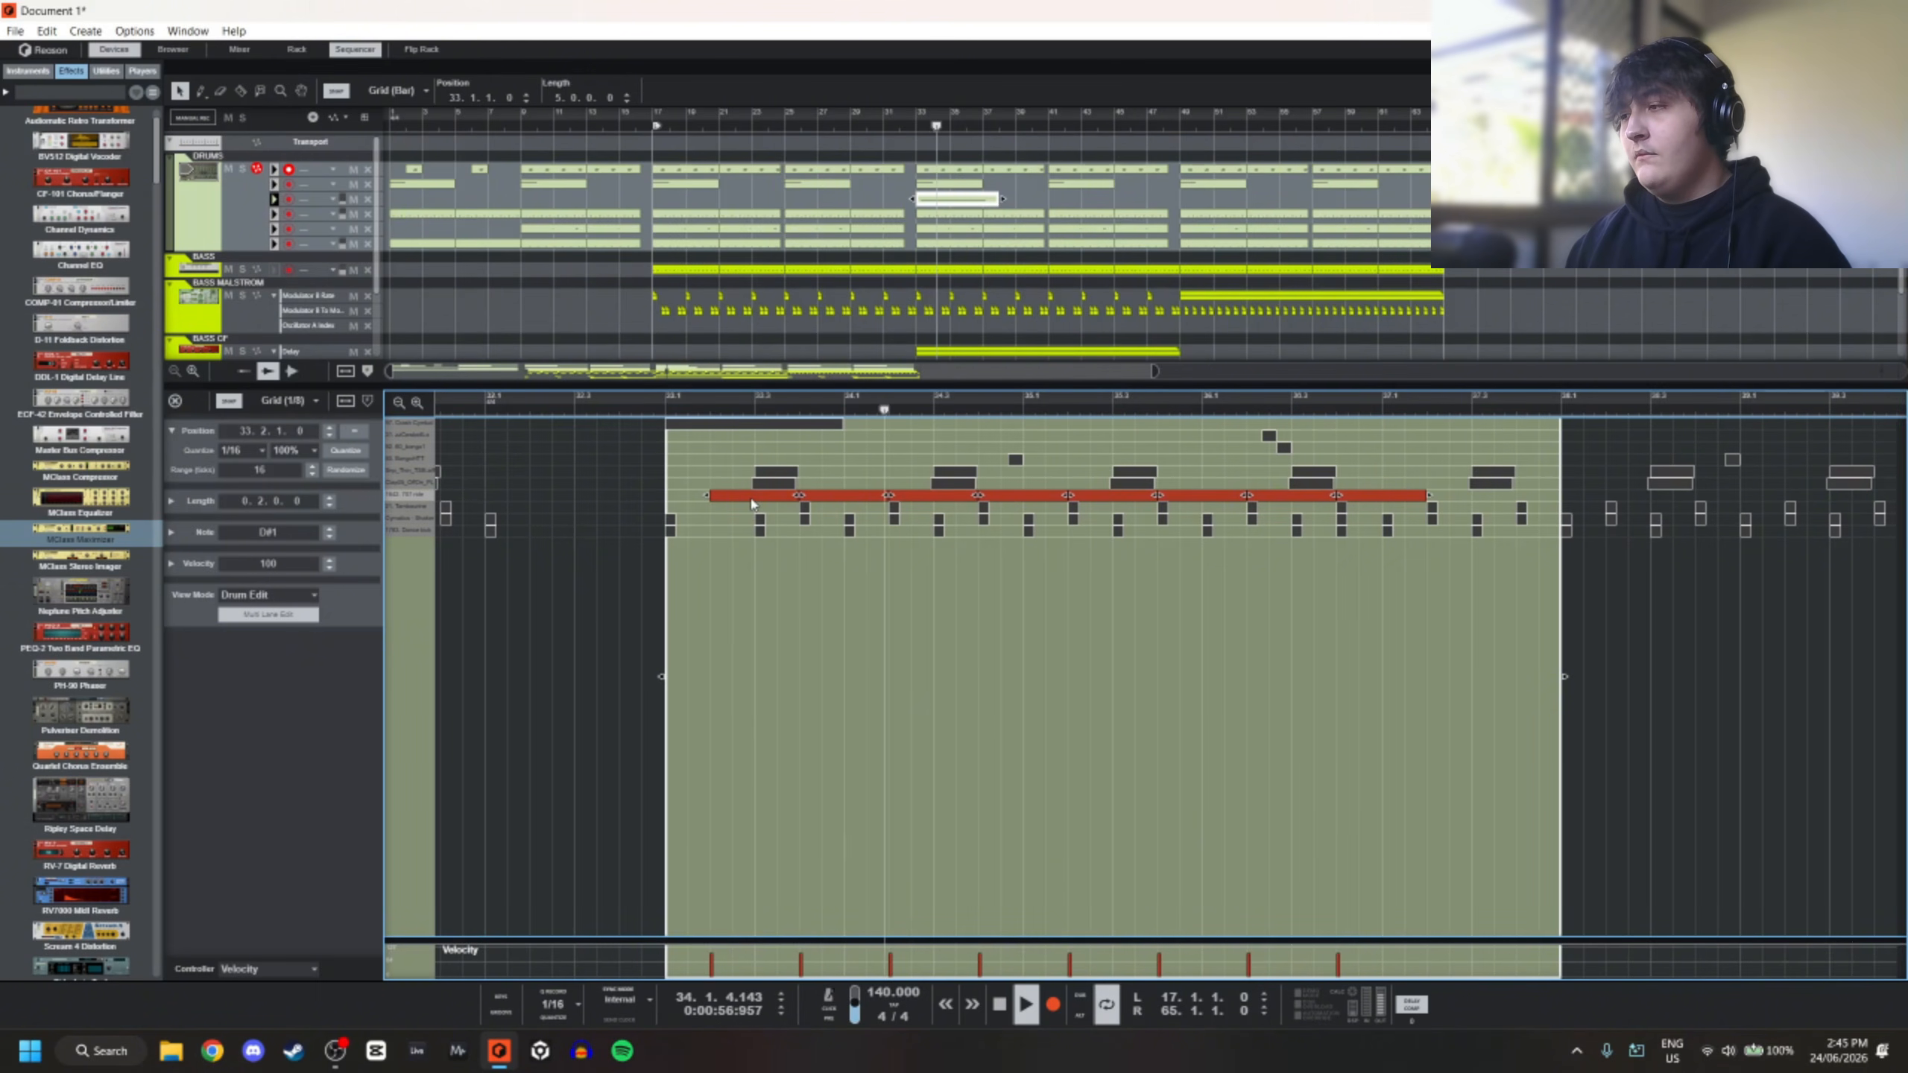
key(ctrl+z)
key(ctrl+z)
scroll(753, 504, down, 2)
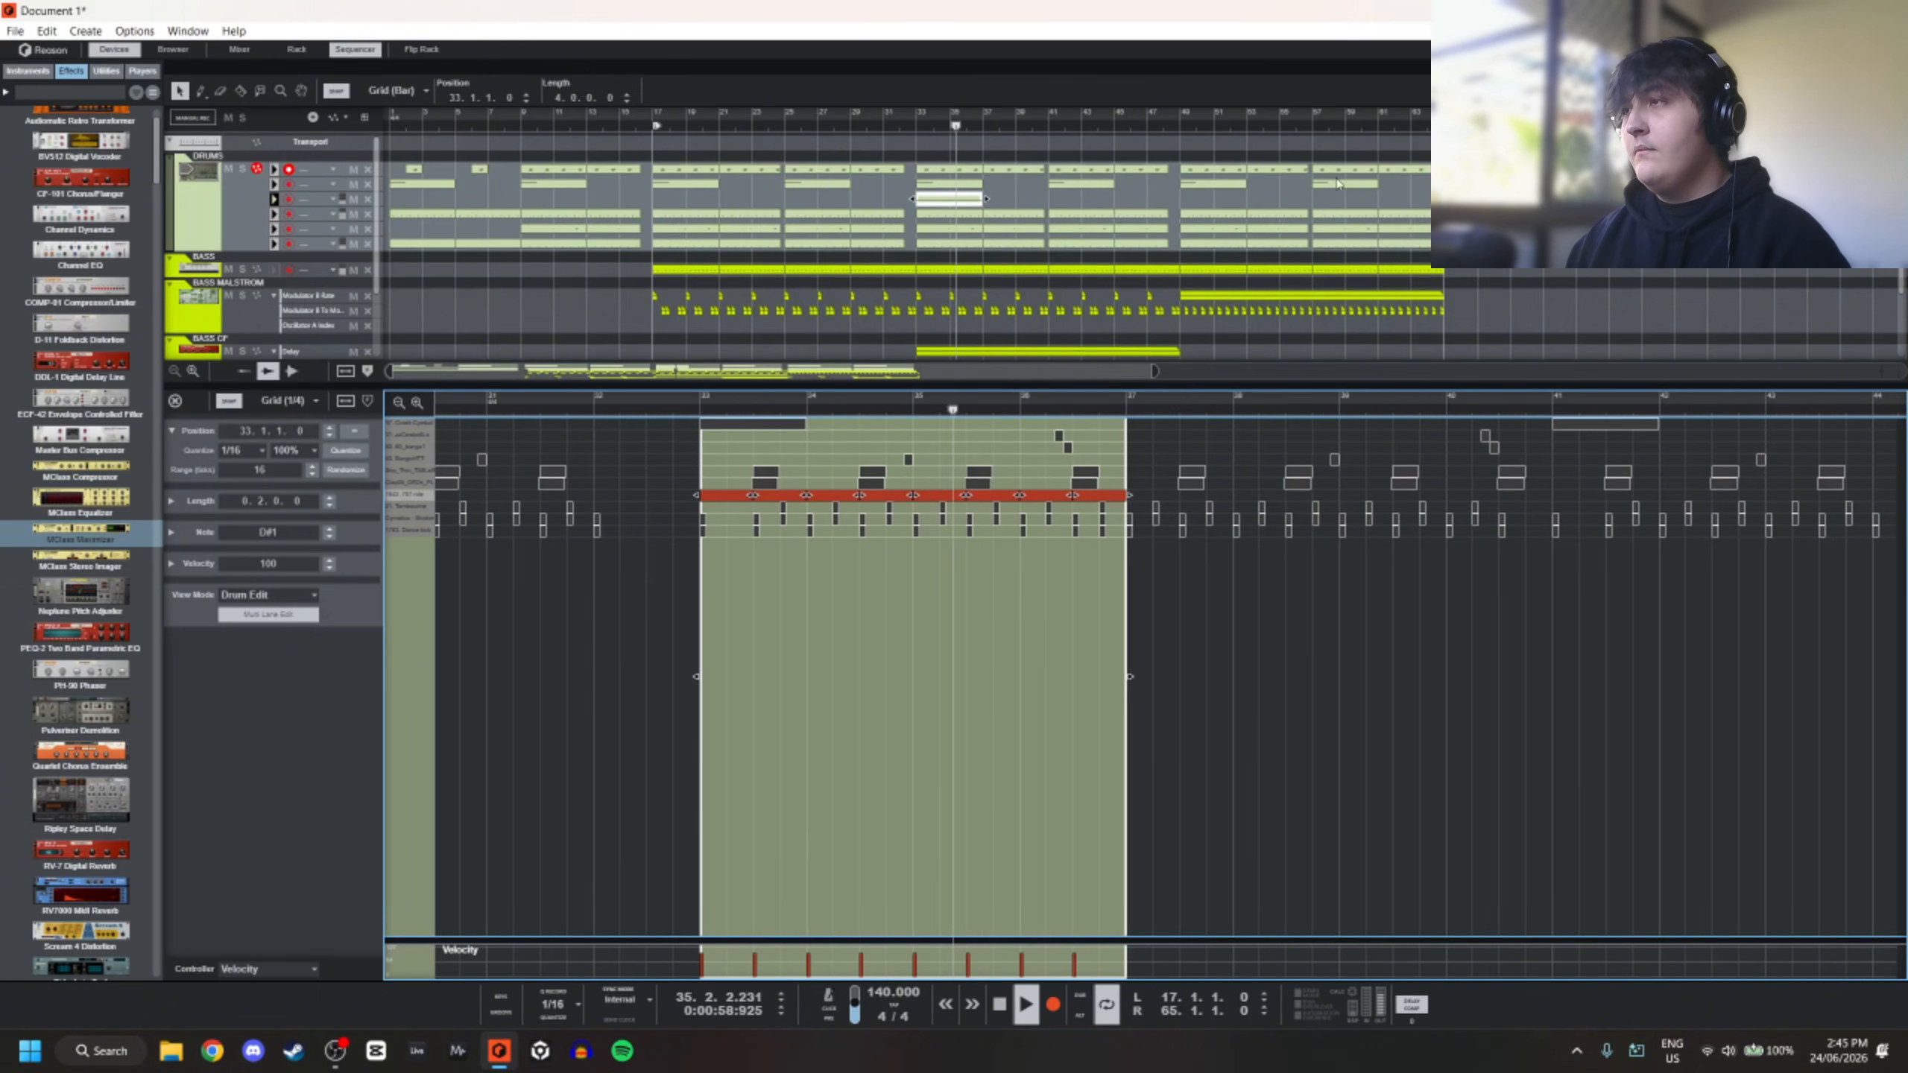
Stop at bar 33 and delete the third drum lane together with its D#1 clip
click(996, 208)
click(912, 200)
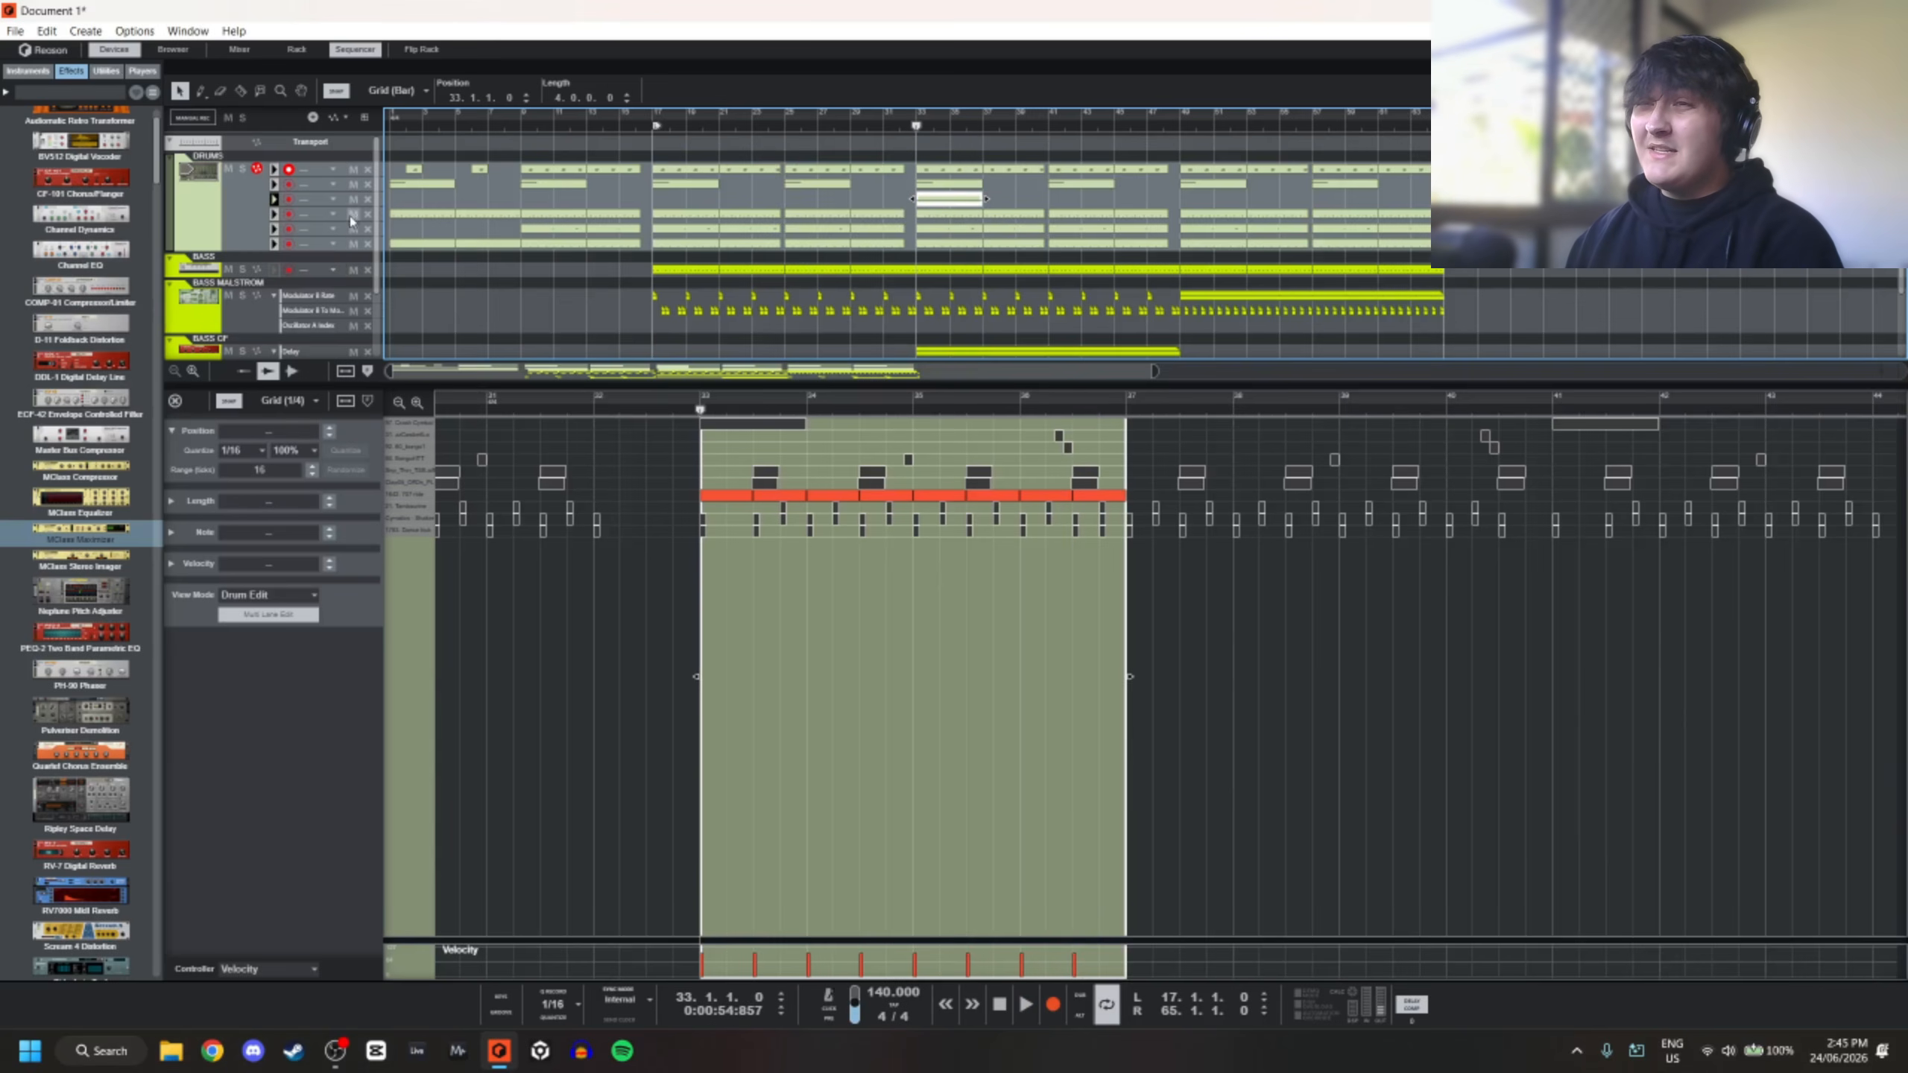
click(368, 200)
click(914, 560)
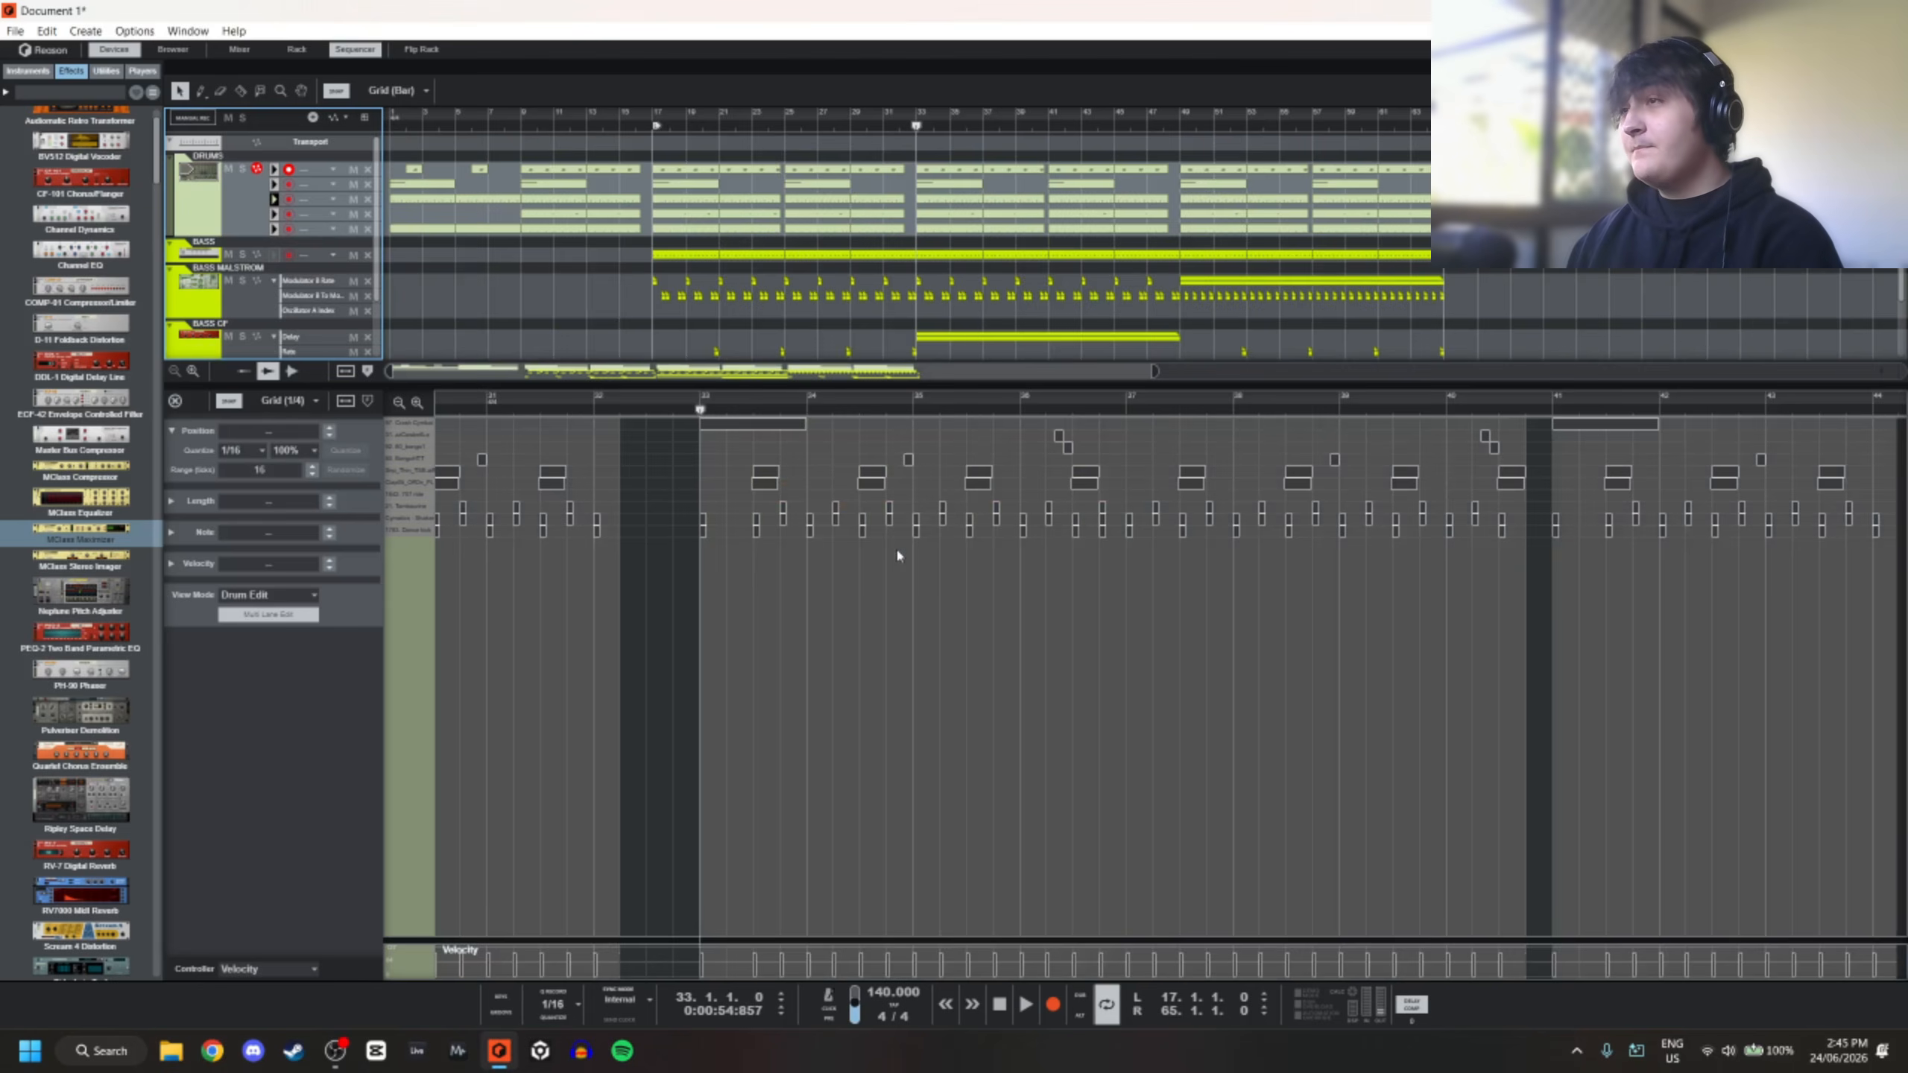
Close the clip editor and briefly play the arrangement from the beginning
drag(1127, 383, 1193, 1058)
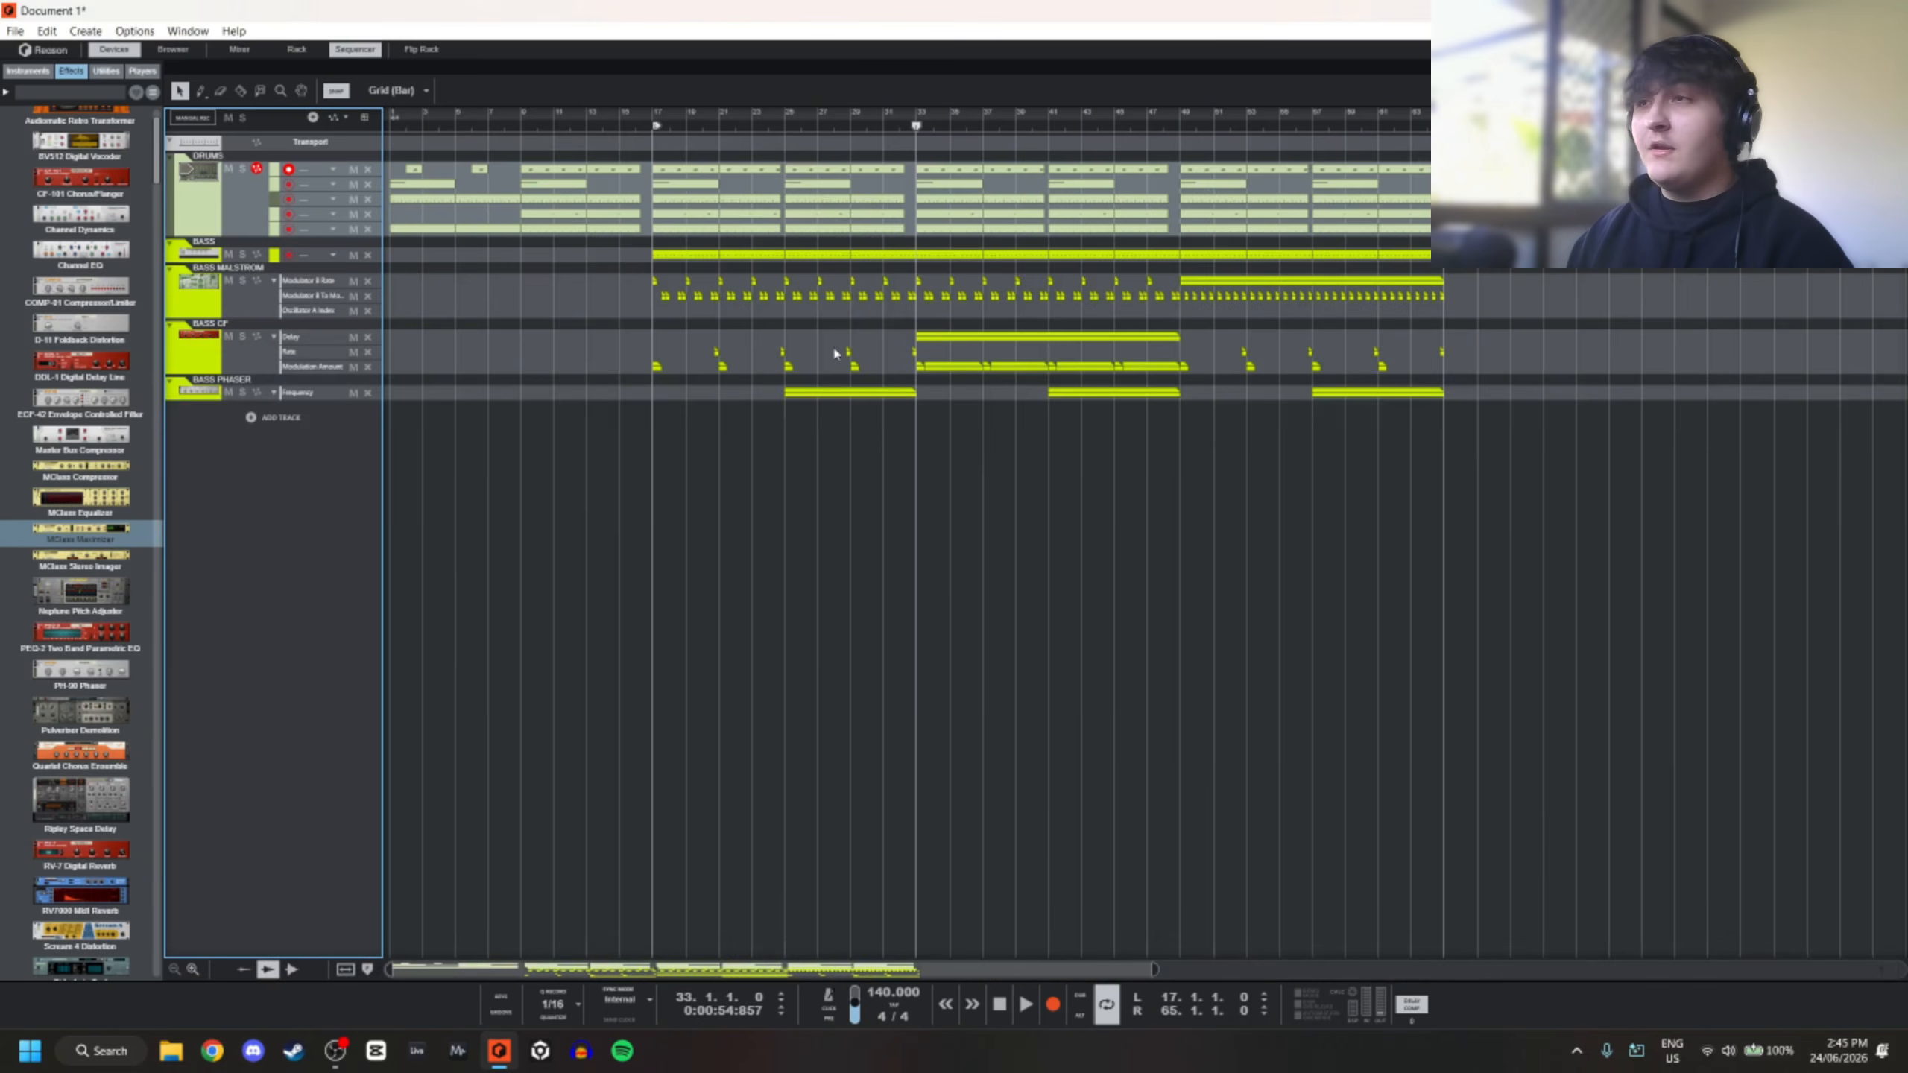
scroll(836, 353, down, 1)
scroll(524, 331, up, 1)
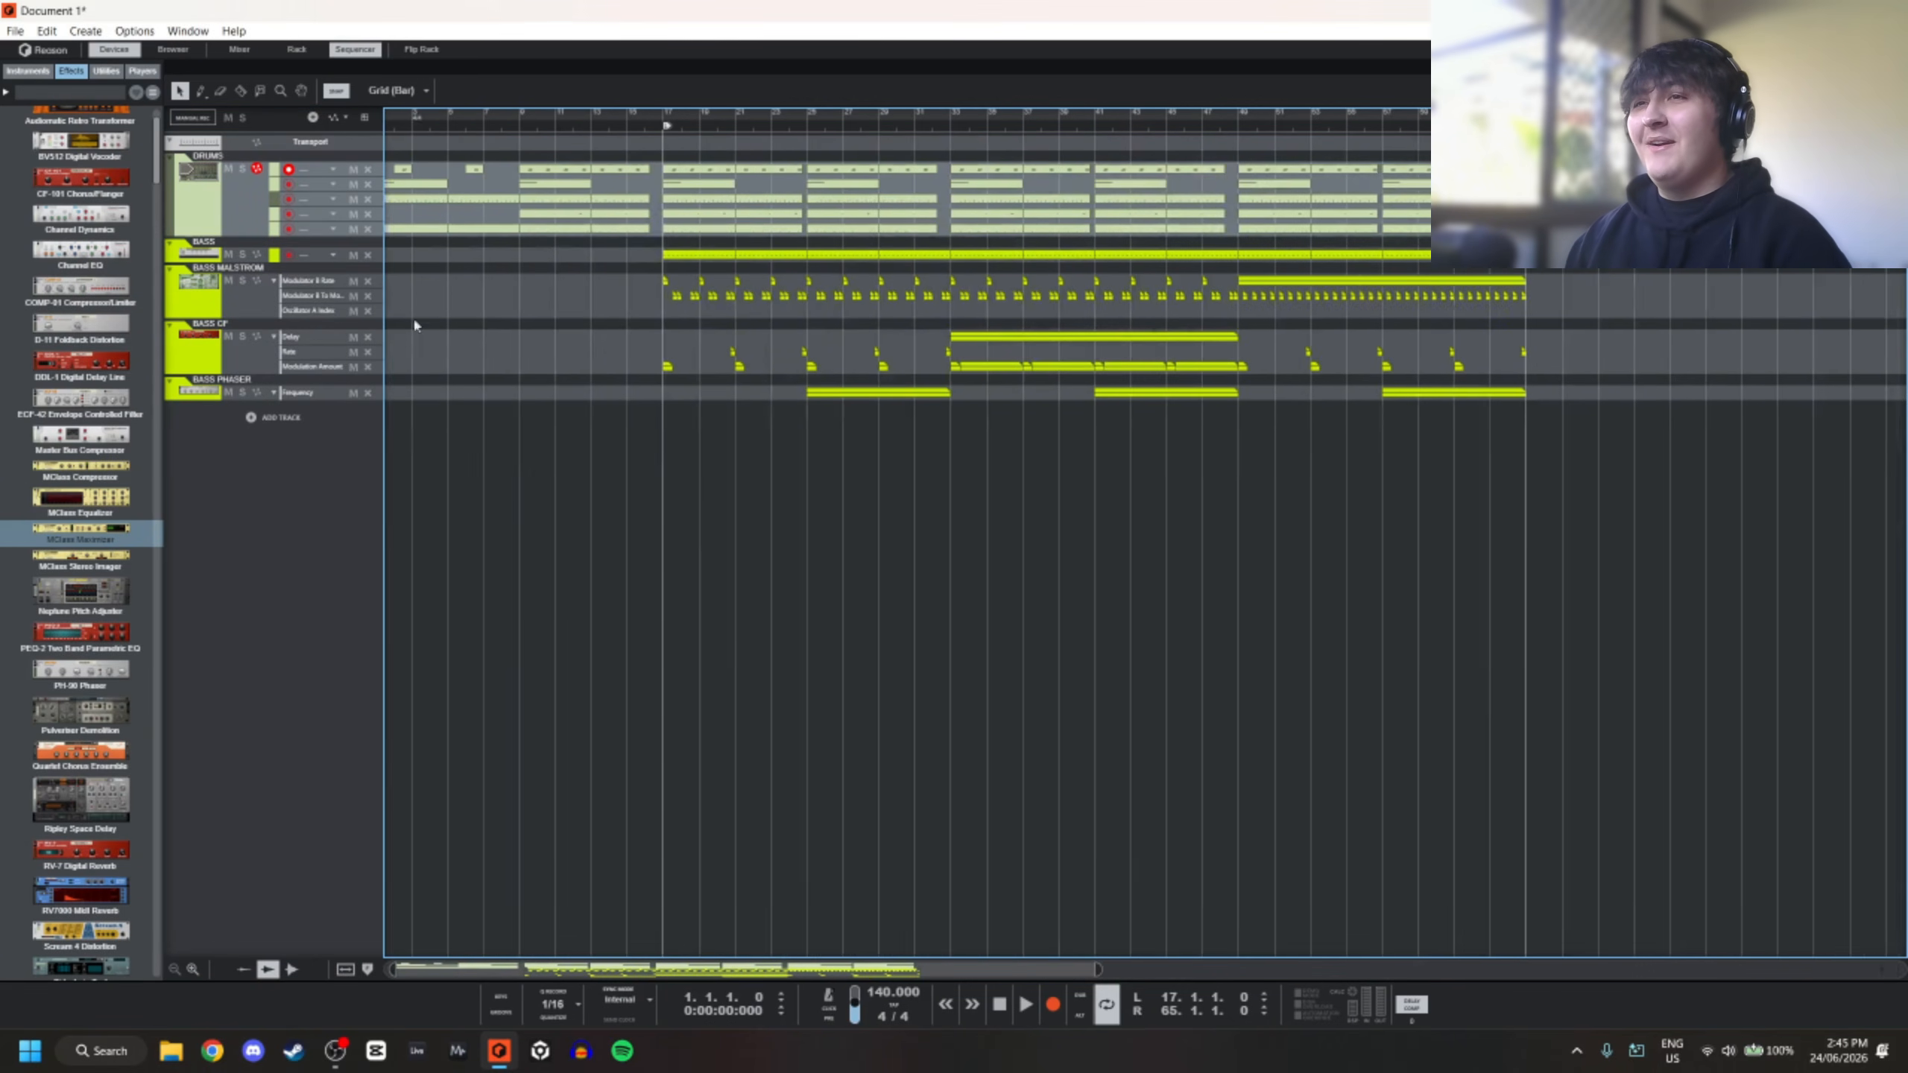
key(space)
key(space)
Collapse the BASS Combinator in the rack and add a new Combinator below it named INST 1
click(296, 49)
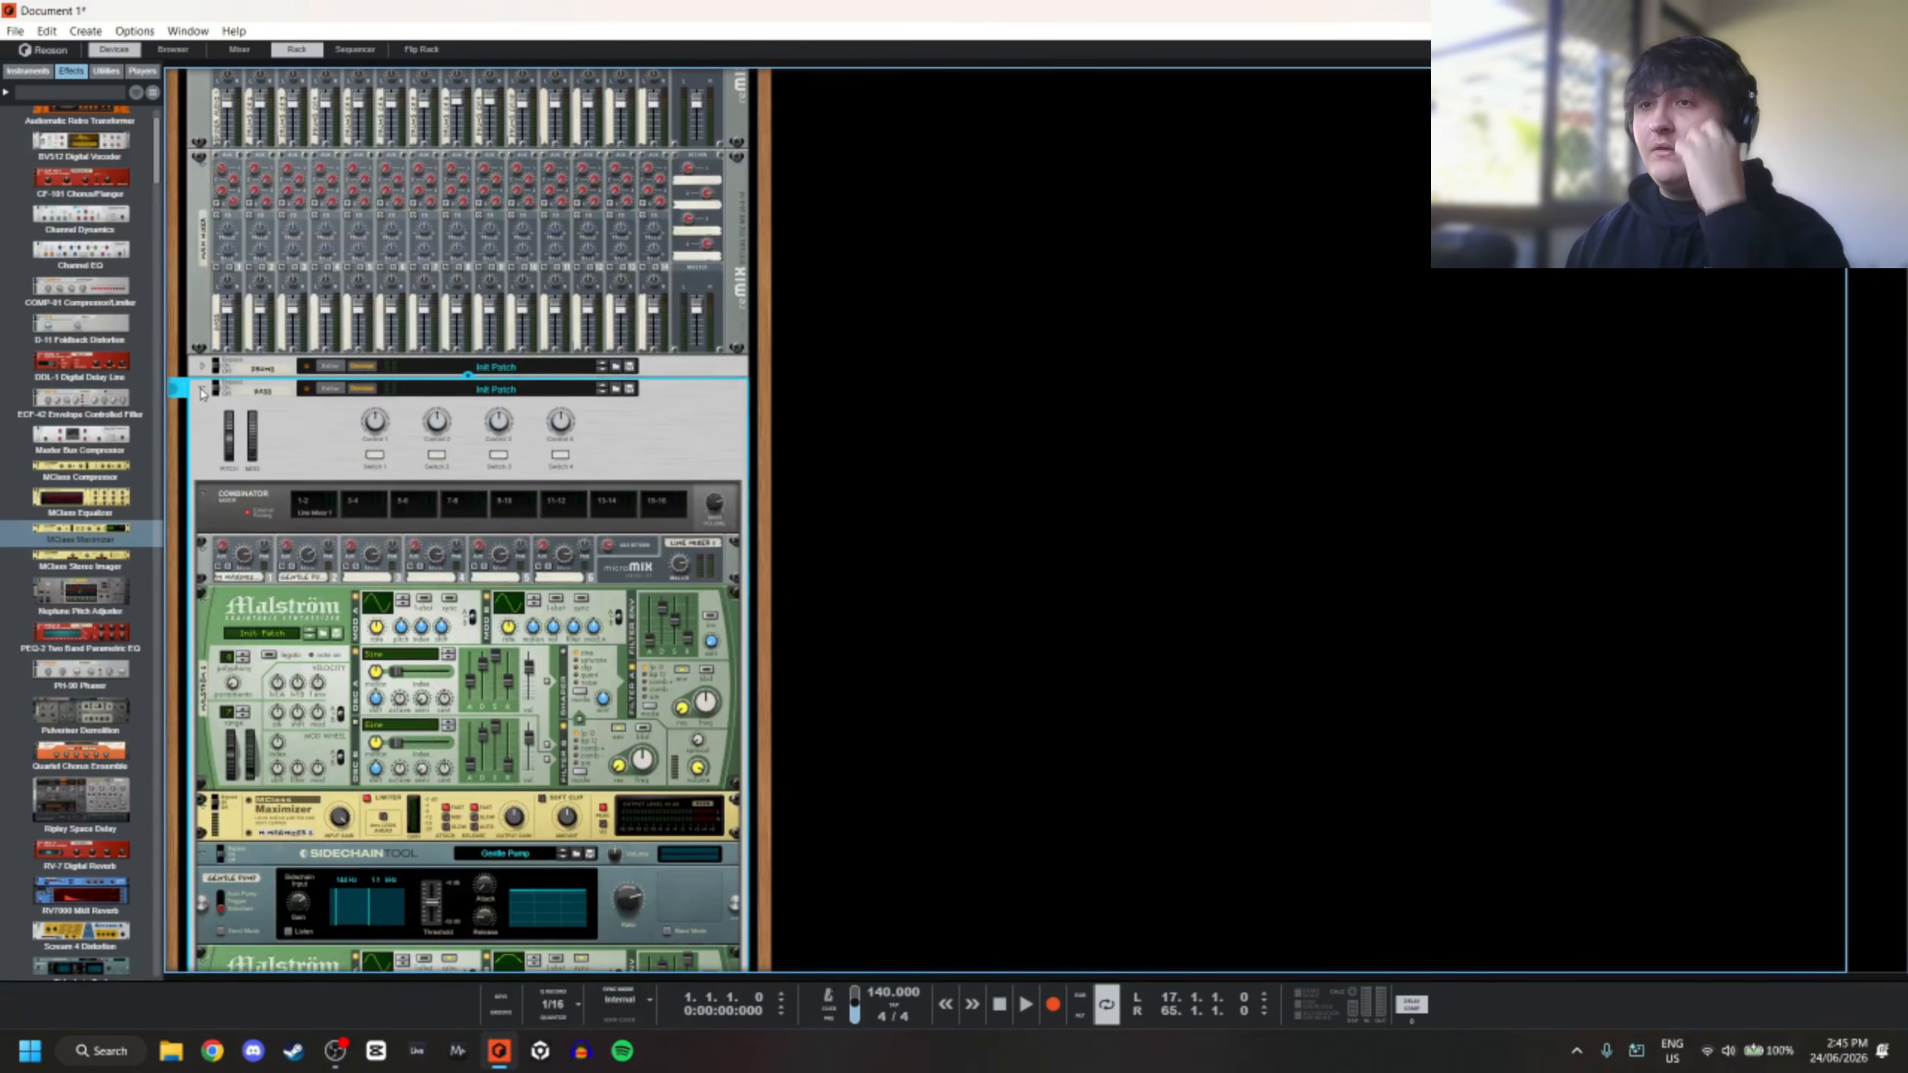
click(202, 389)
click(105, 70)
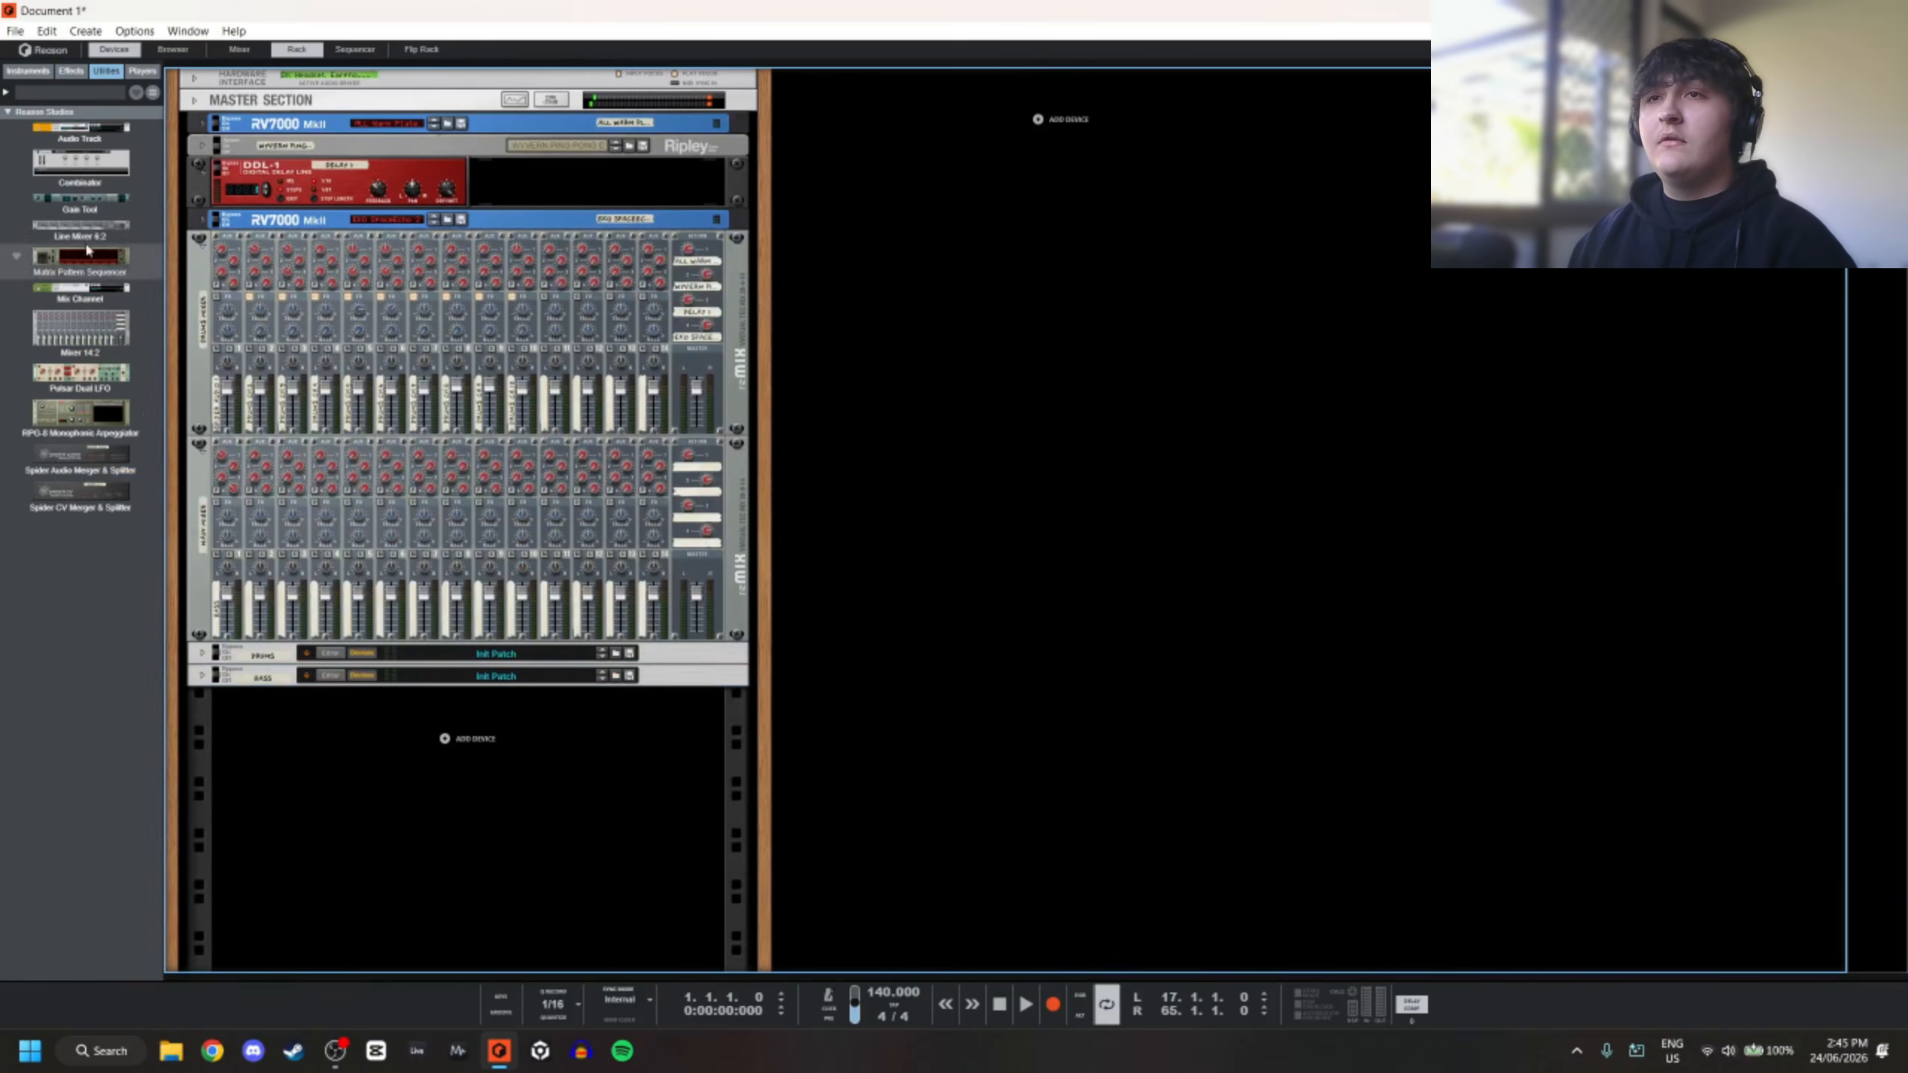
drag(80, 161, 556, 759)
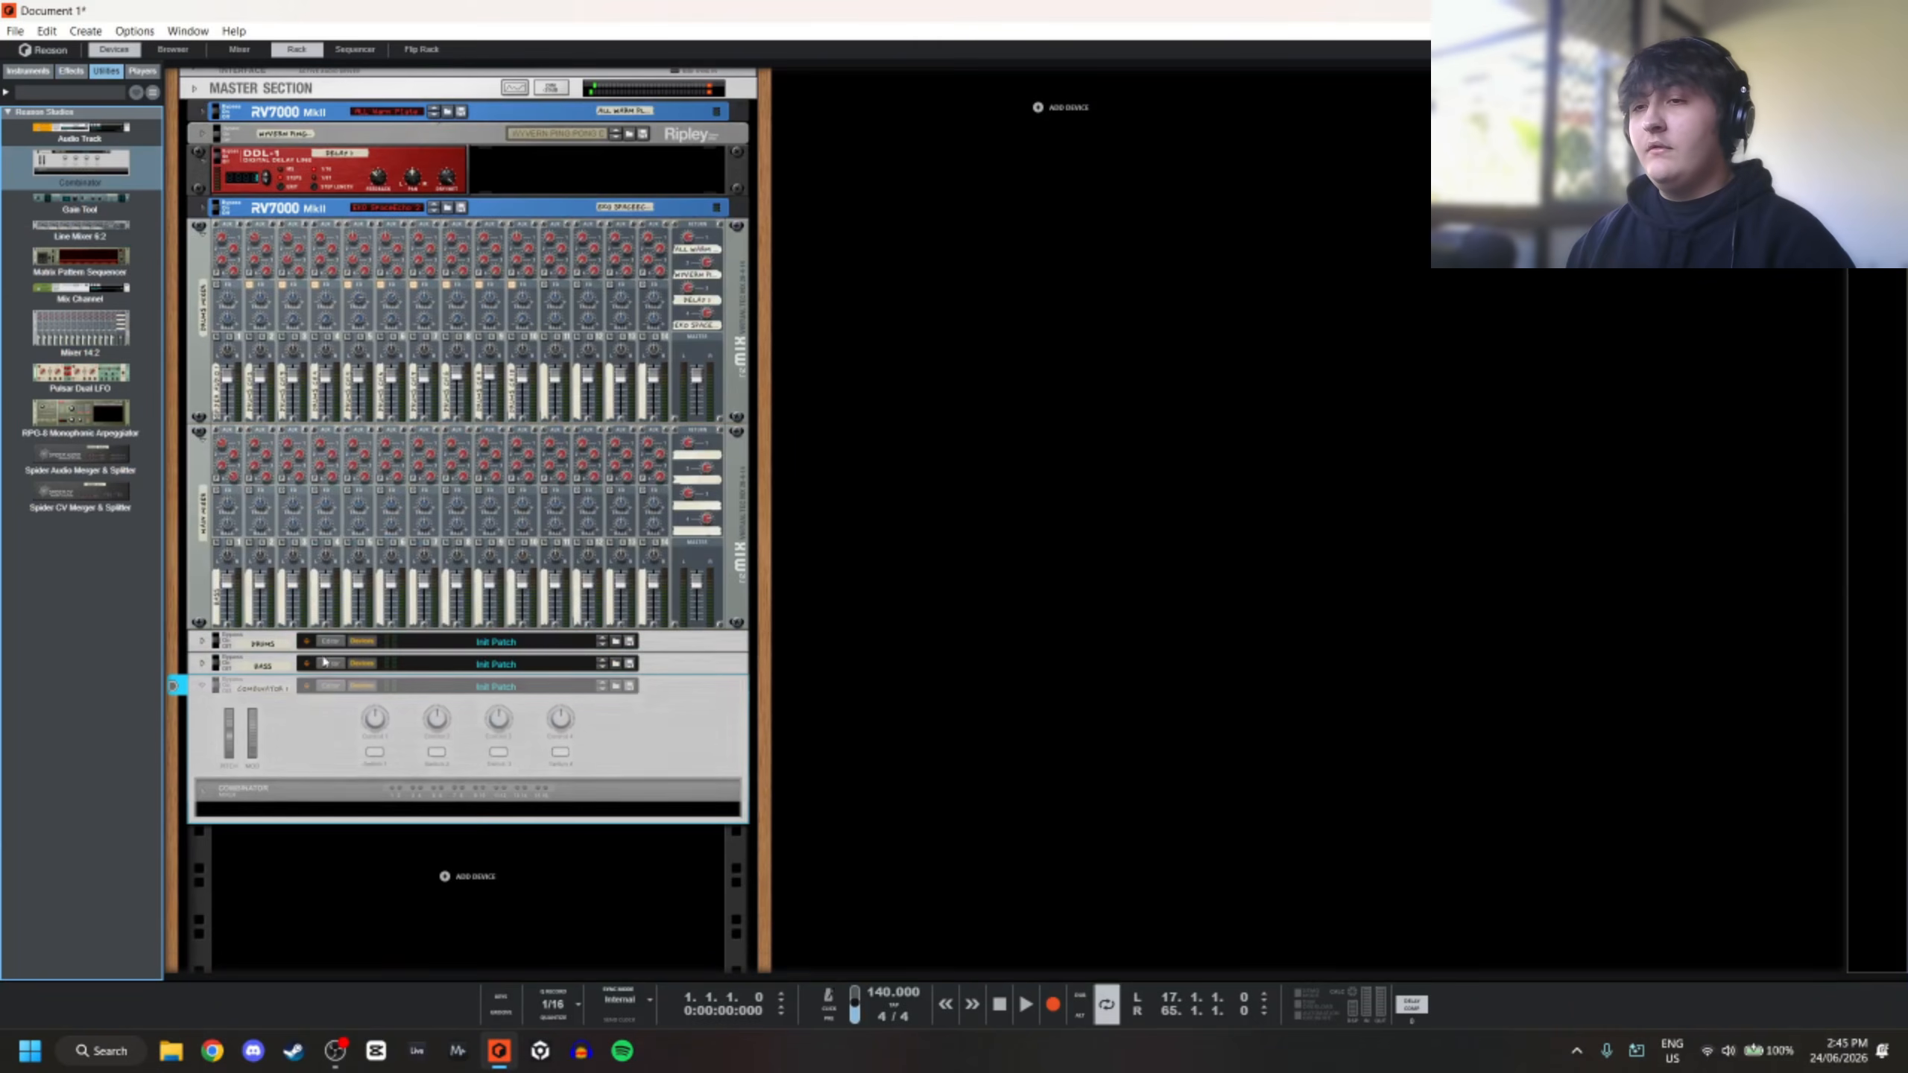
double_click(276, 690)
key(Return)
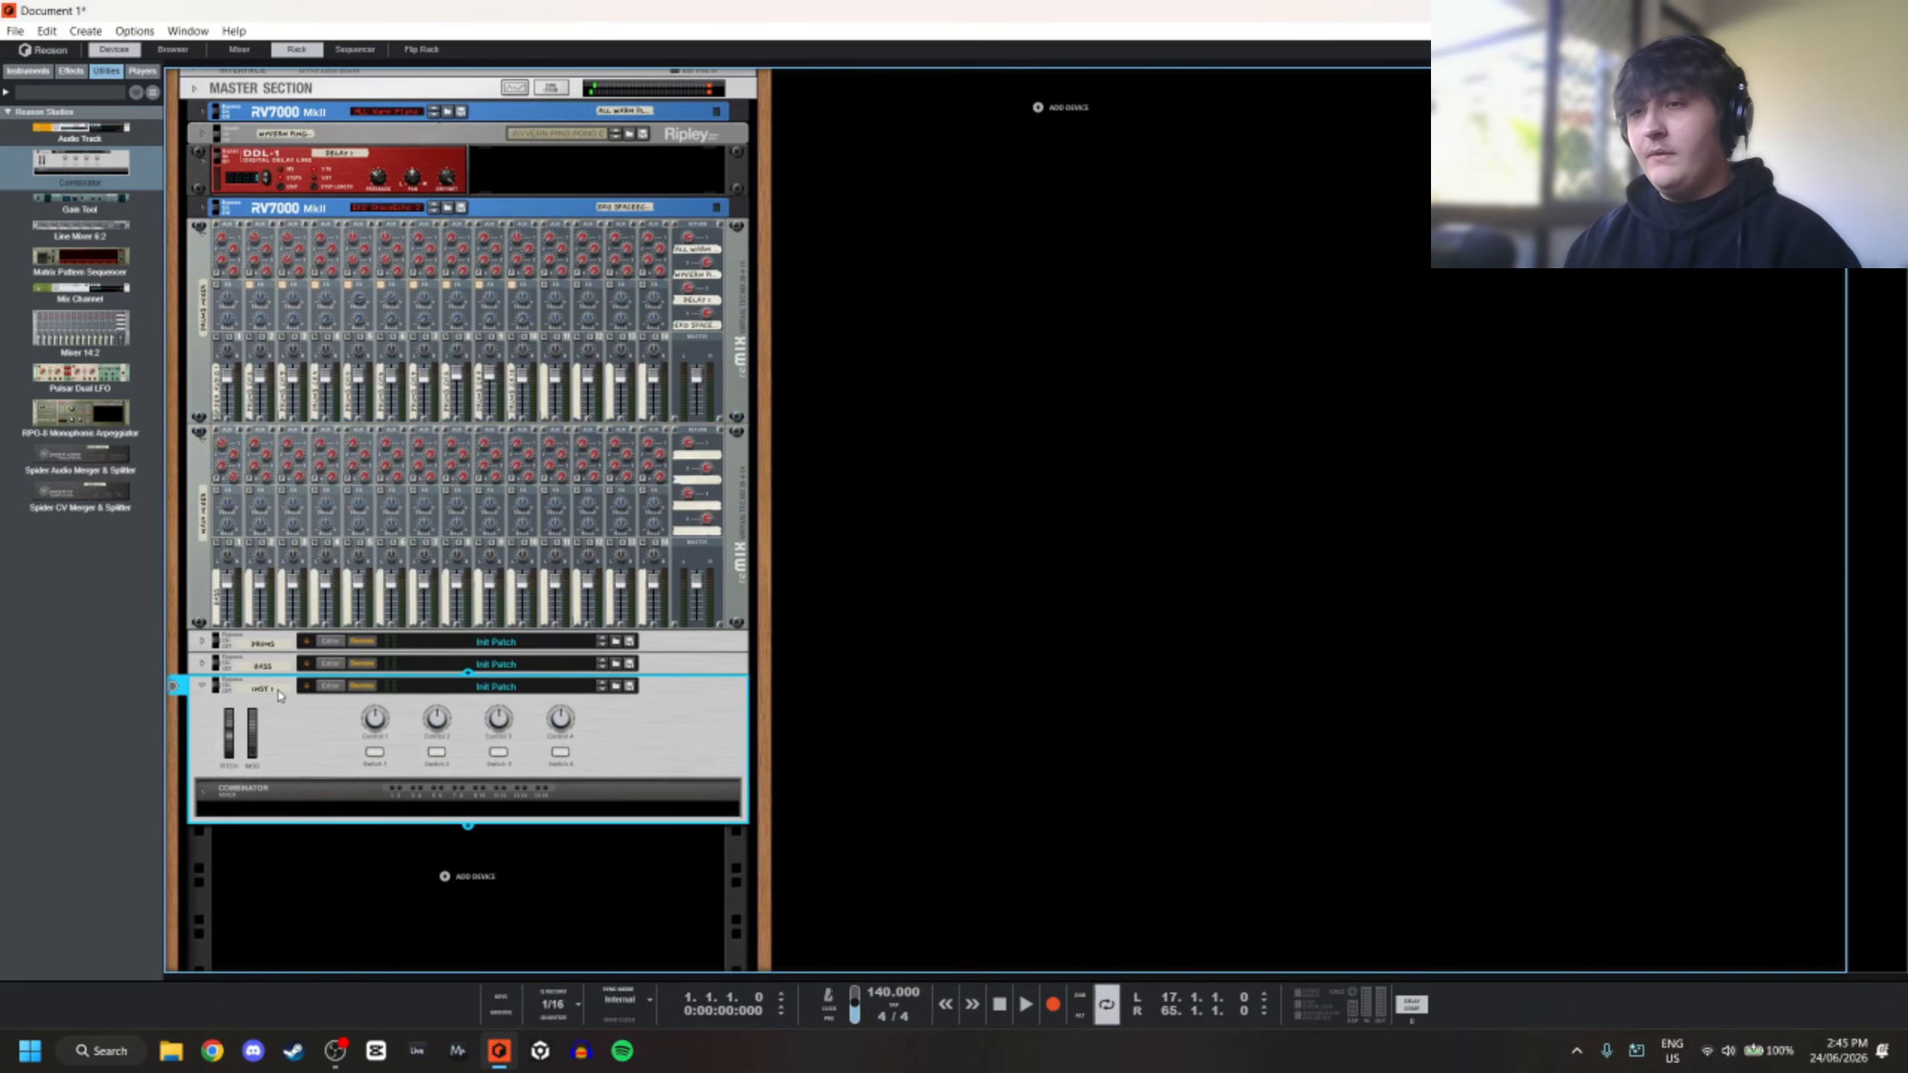
Add another Combinator below INST 1 and name it INST 2
drag(105, 152, 558, 853)
drag(383, 778, 383, 781)
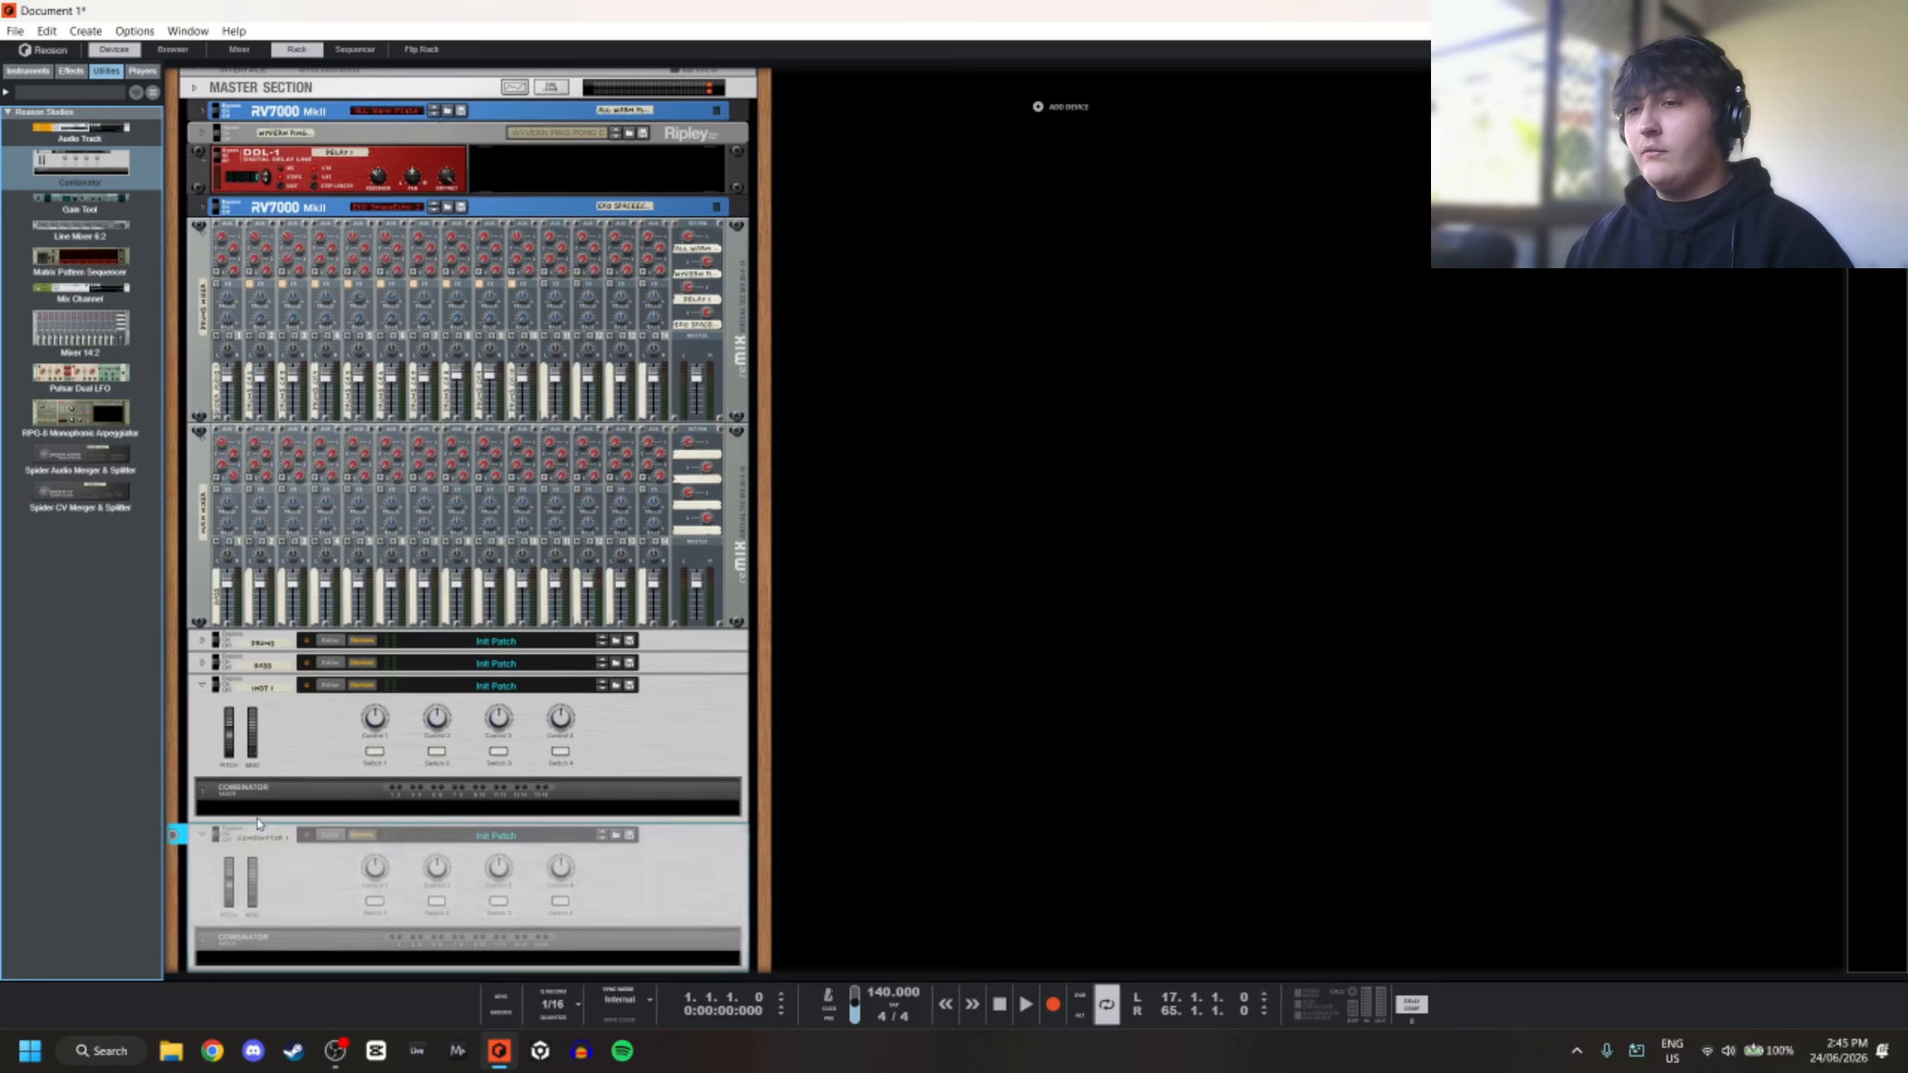
double_click(268, 838)
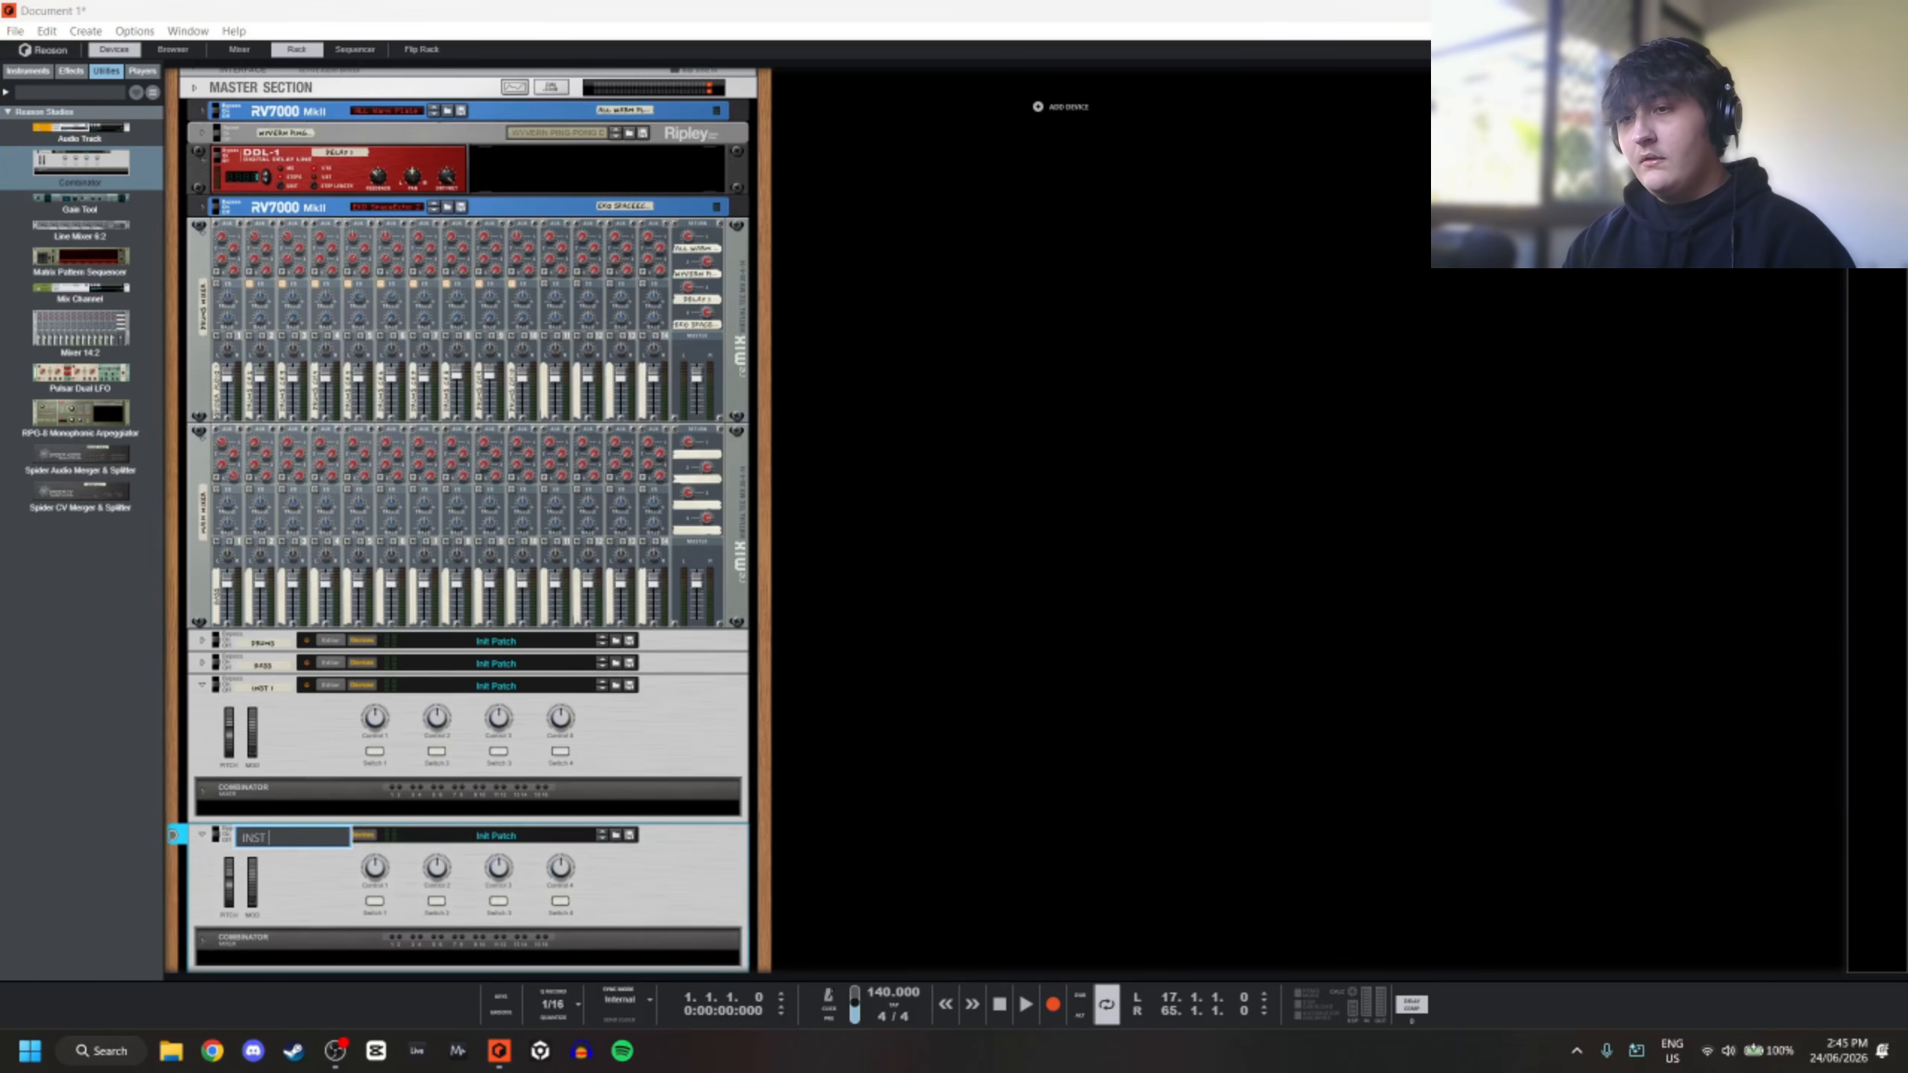
text(INST 2)
key(Return)
Add a third Combinator below INST 2 and name it INST 3
scroll(319, 813, down, 3)
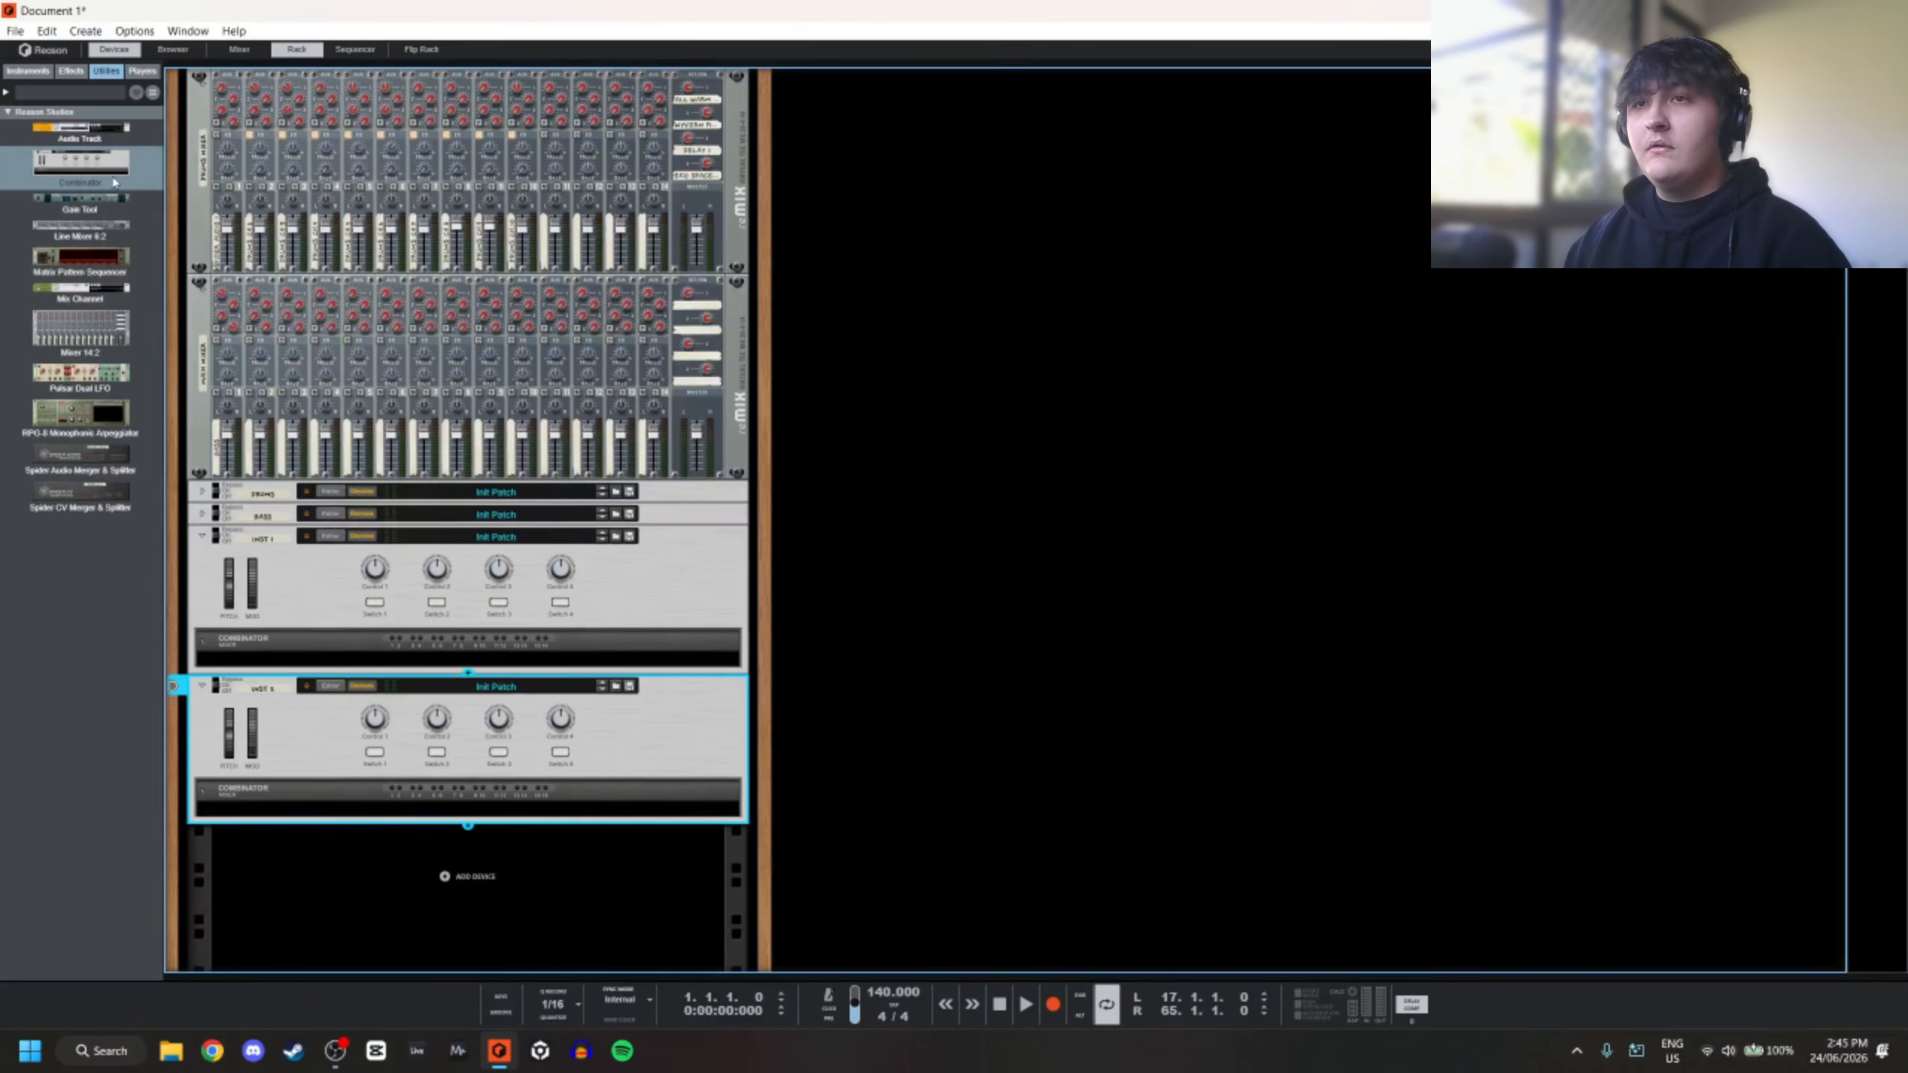
drag(113, 167, 494, 887)
double_click(263, 839)
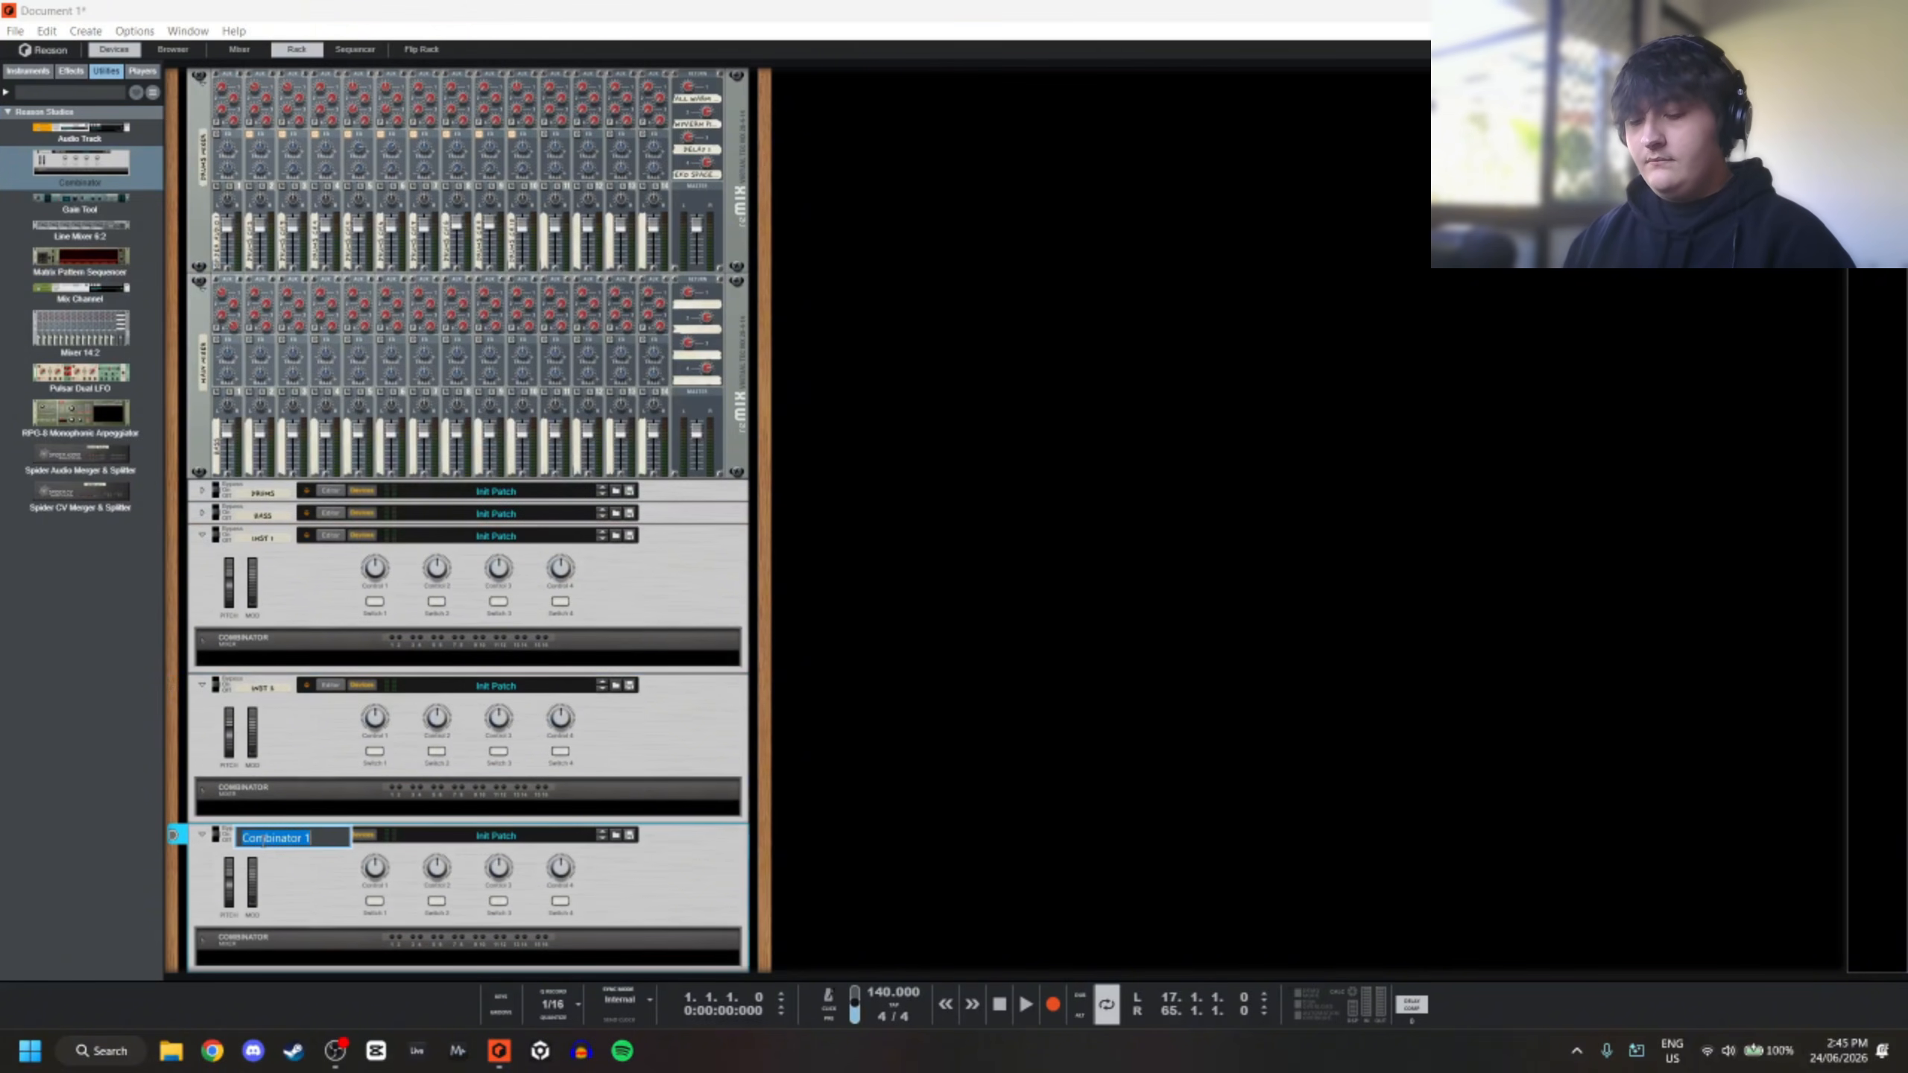
text(INST 3)
key(Return)
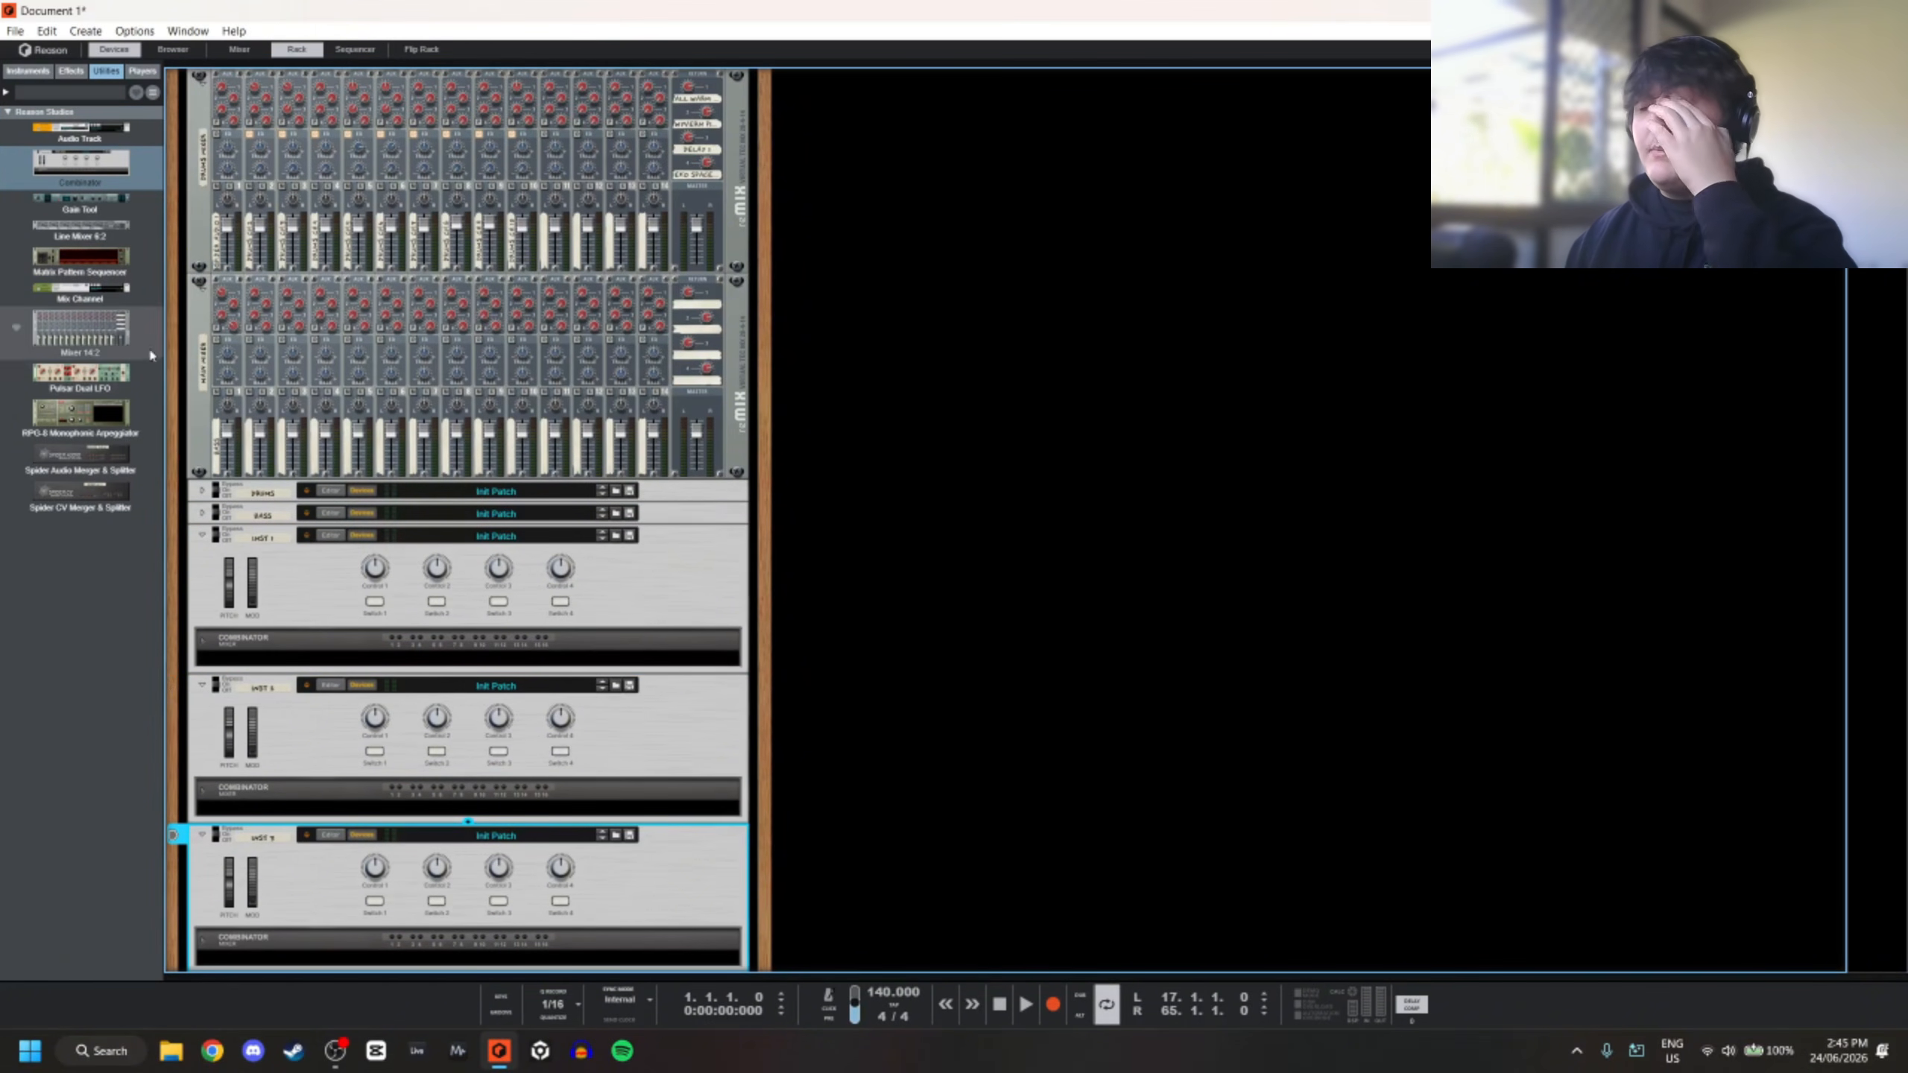
Add a Thor Polysonic Synthesizer inside the INST 1 Combinator
click(27, 70)
scroll(83, 451, down, 10)
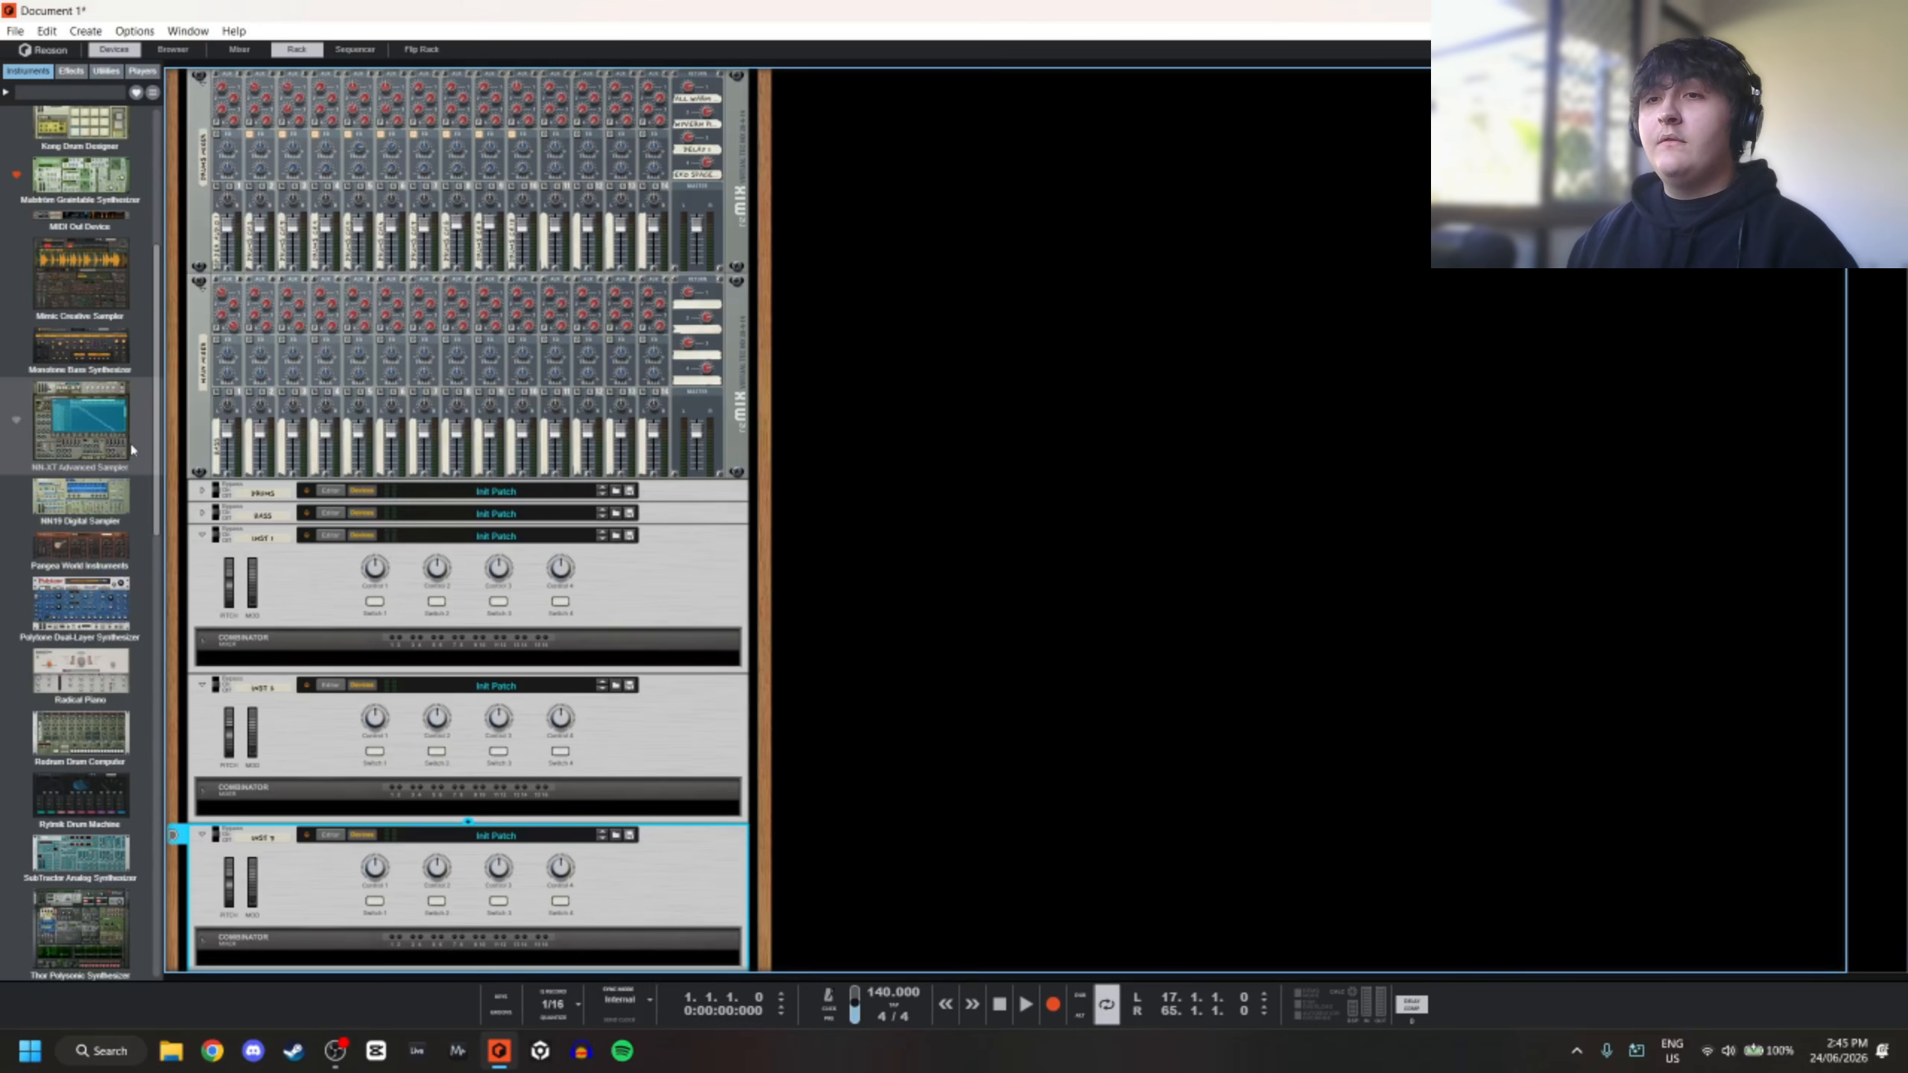
drag(119, 596, 390, 650)
Expand INST 1's built-in Combinator mixer and cable Thor's main audio output to its first stereo input
key(Tab)
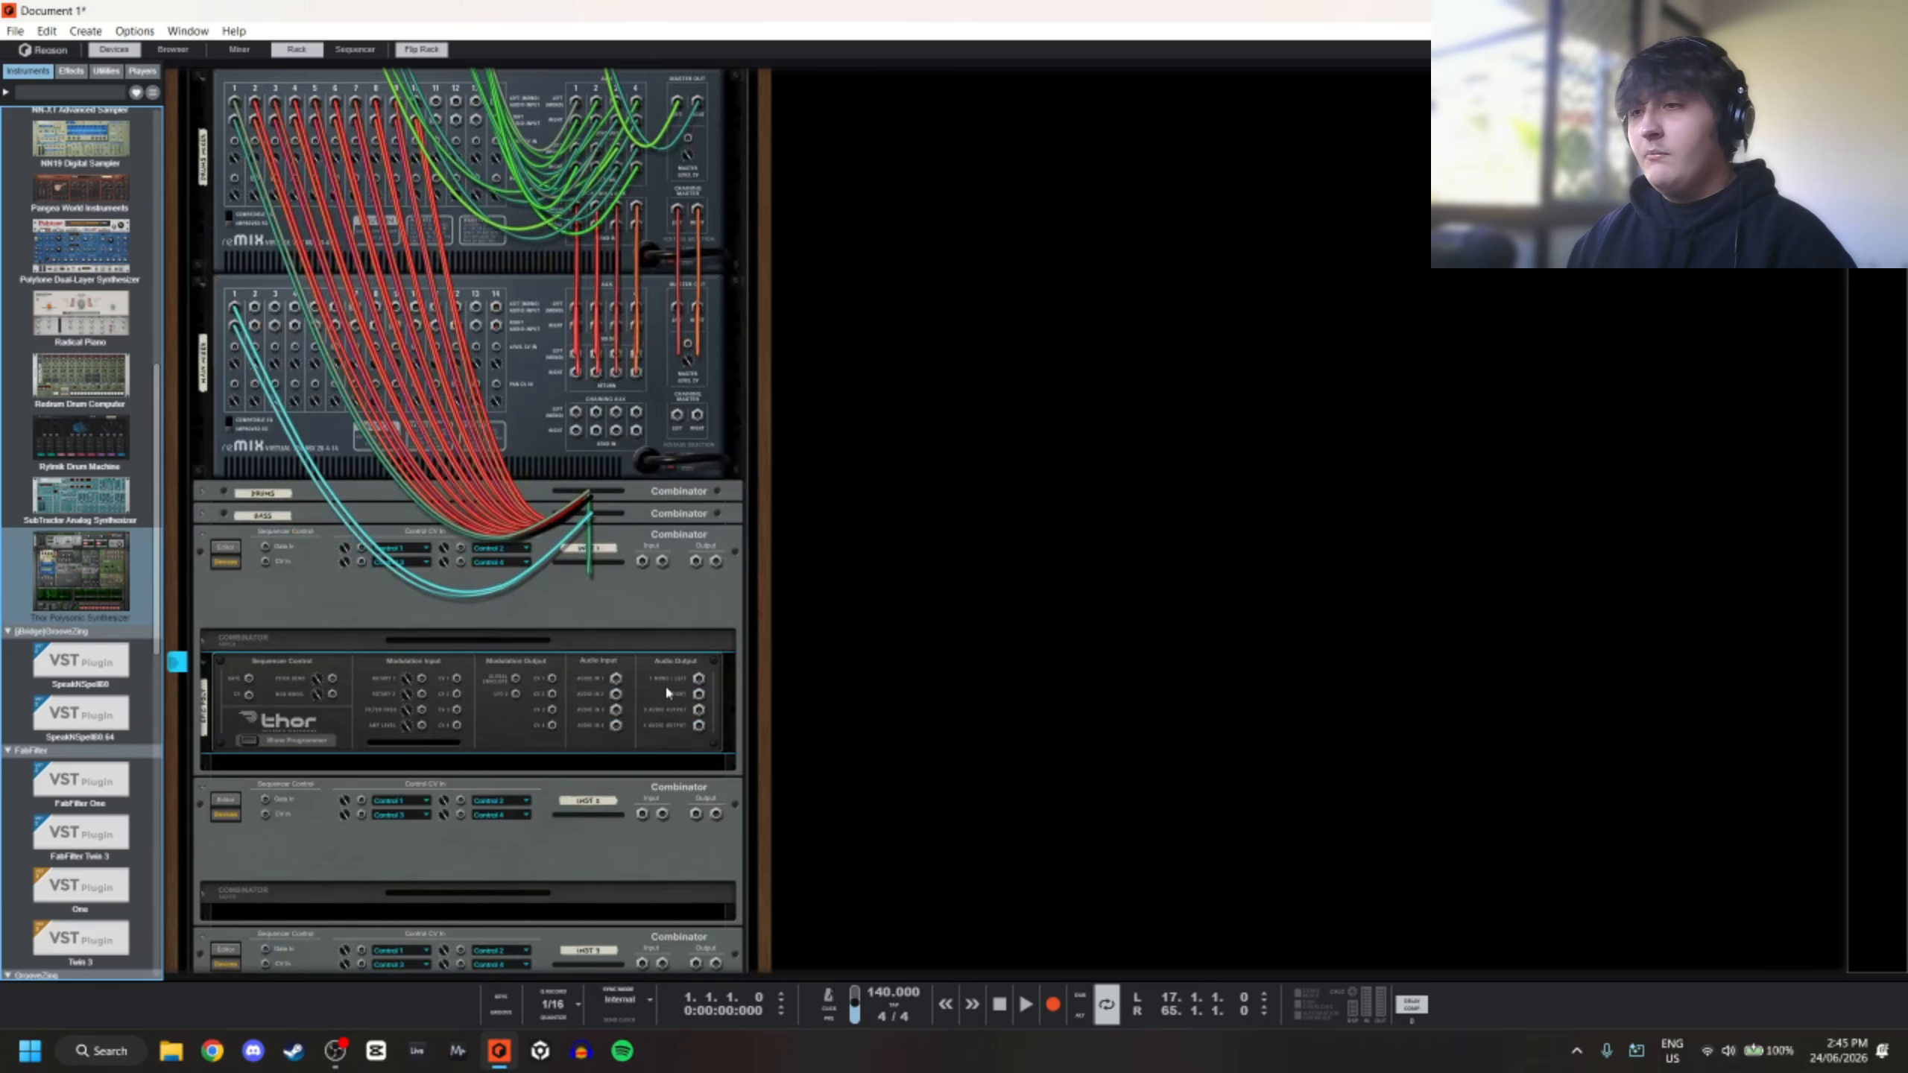
click(207, 642)
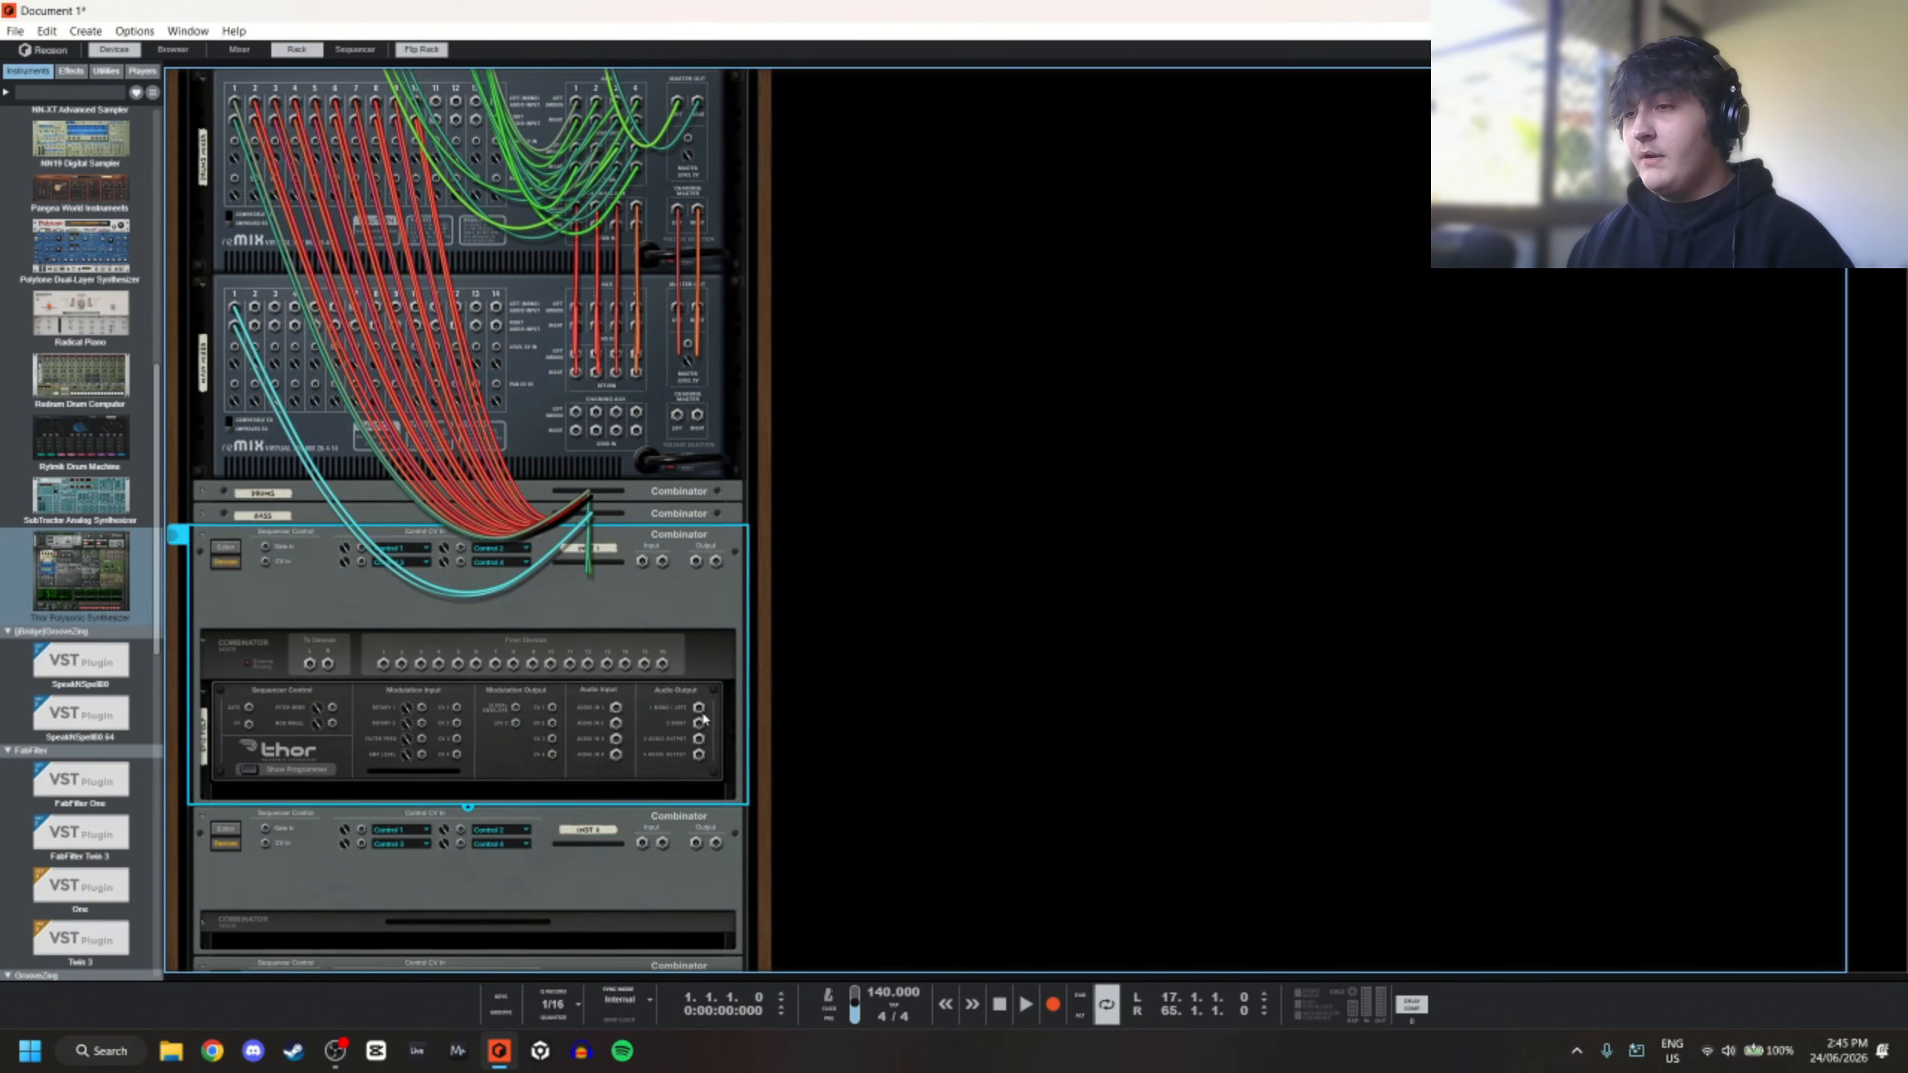
drag(698, 707, 384, 665)
key(Tab)
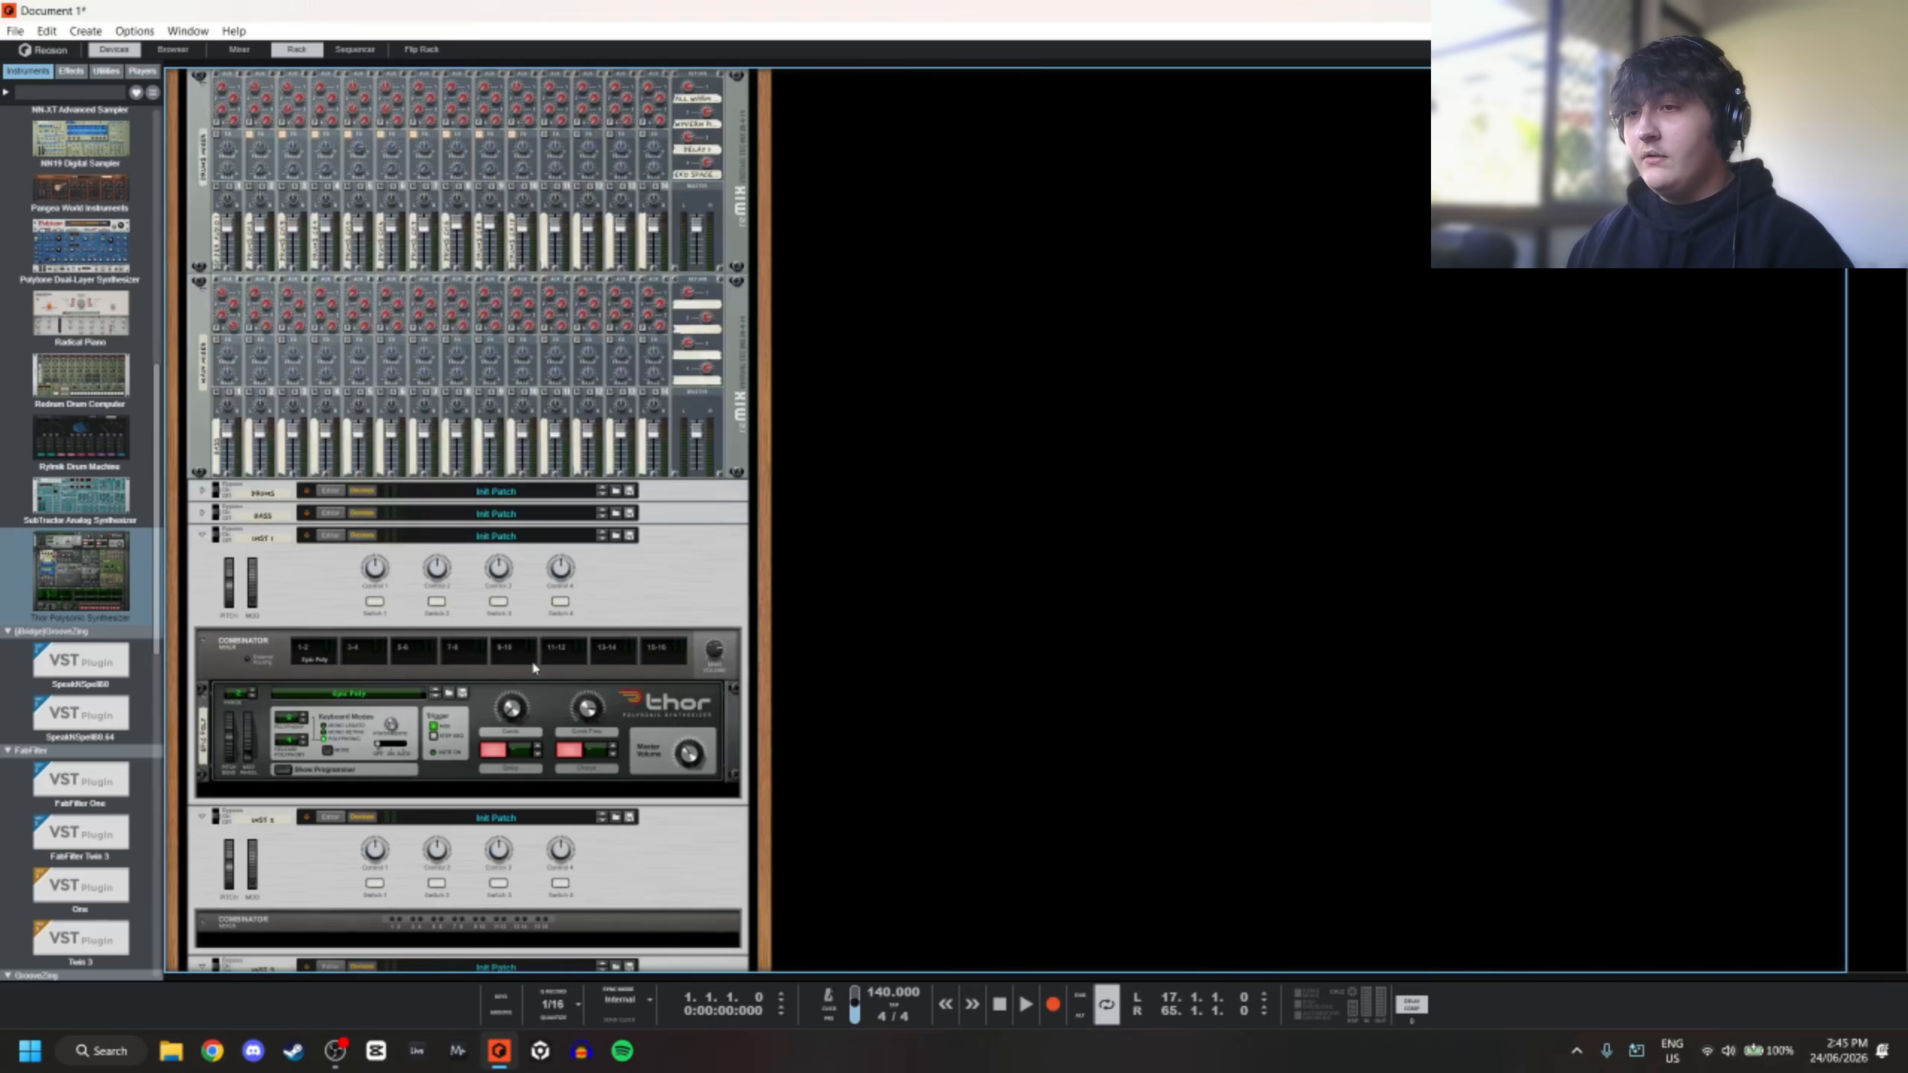
Show Thor's programmer and go to the sequencer track for INST 1
scroll(281, 638, down, 3)
click(282, 636)
scroll(375, 522, down, 3)
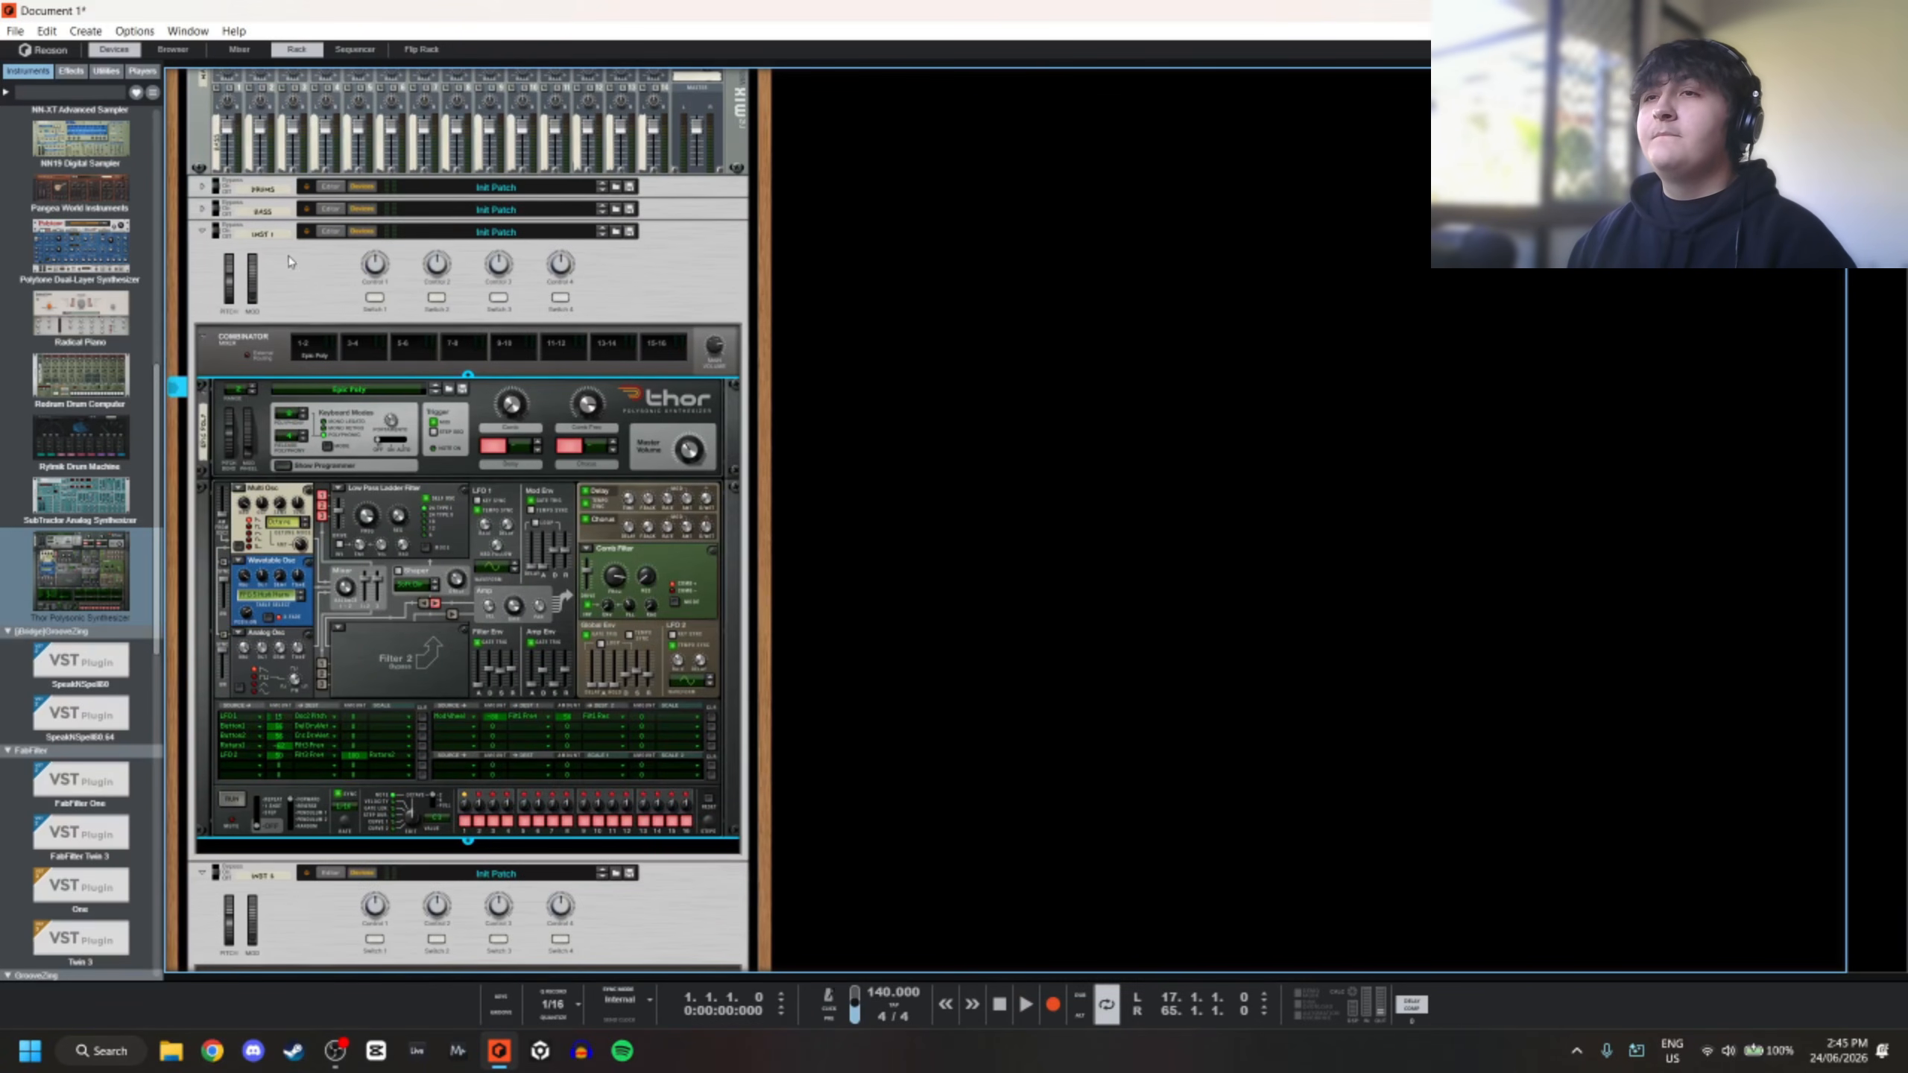
click(289, 261)
right_click(284, 259)
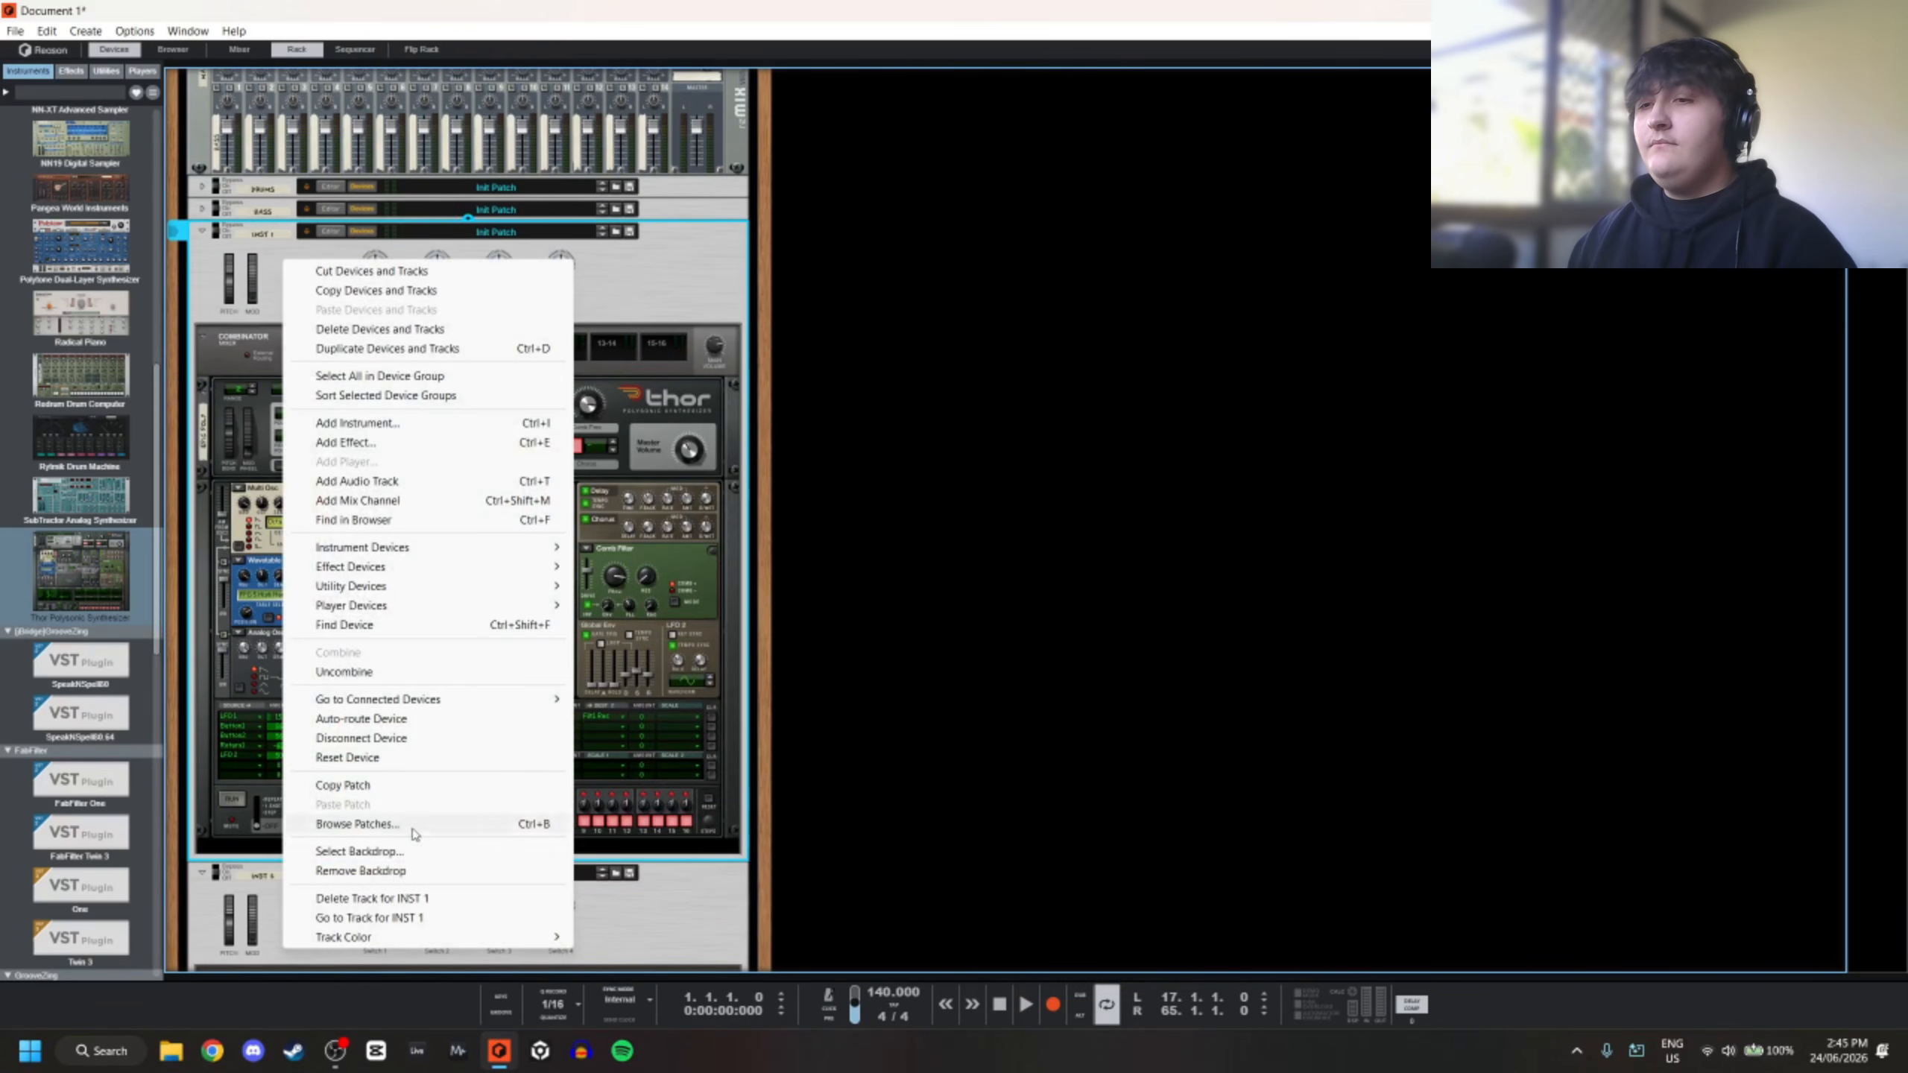
click(388, 918)
Cable the INST 1 Combinator's stereo output to channel 2 of the second mixer and return to the rack front
key(Tab)
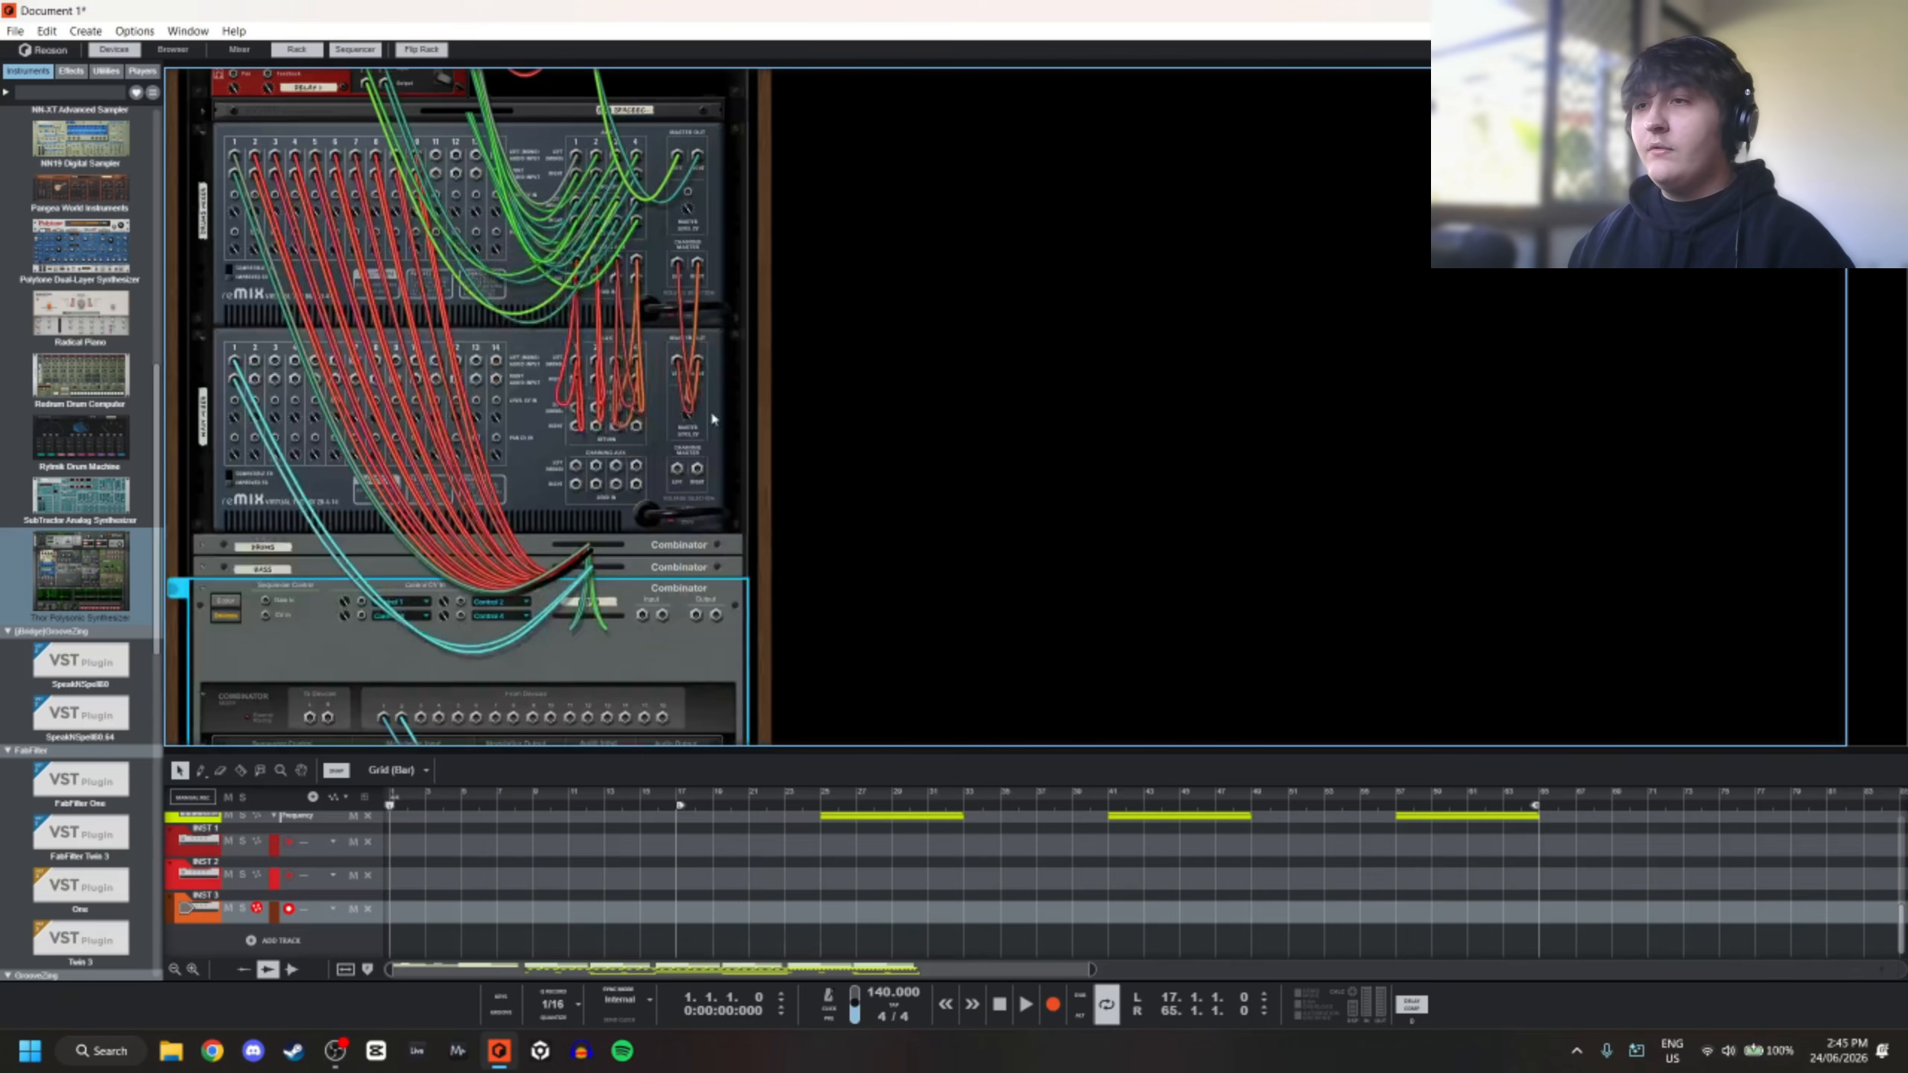
drag(695, 615, 255, 291)
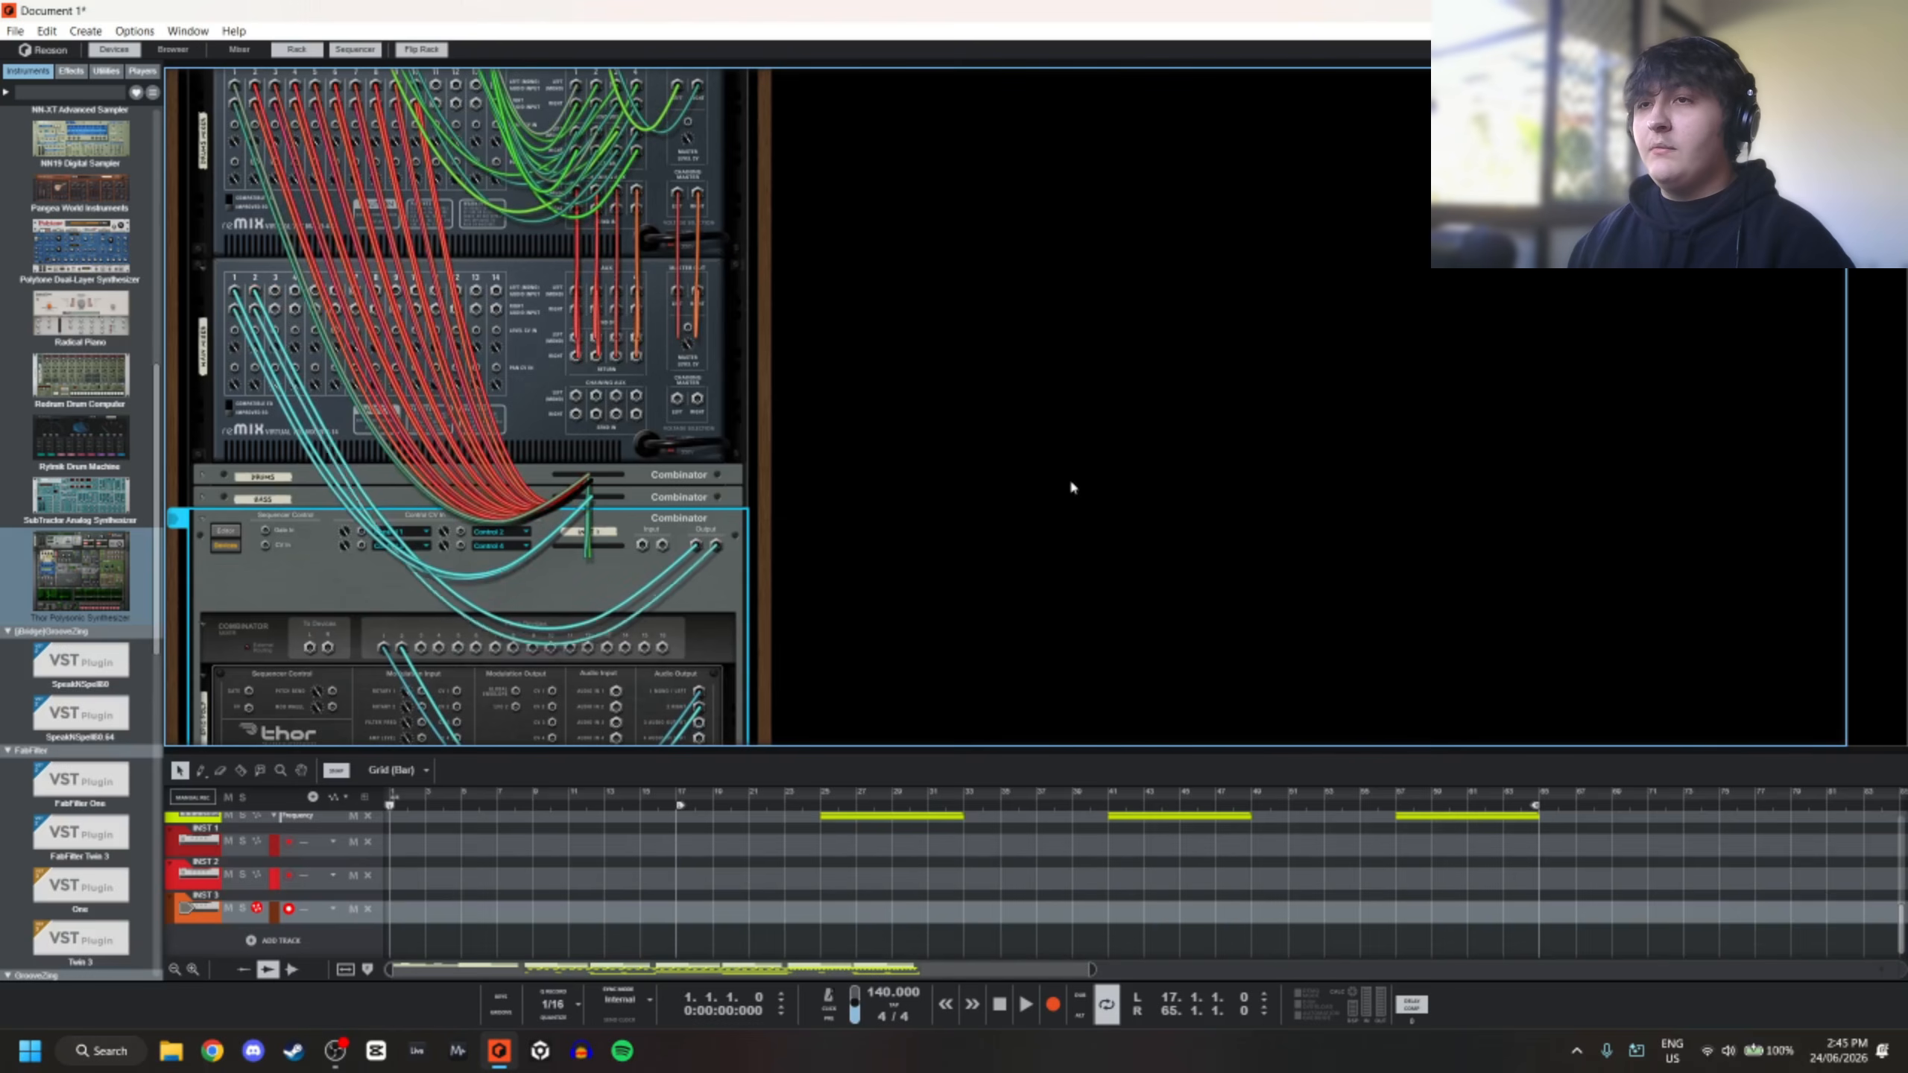
key(Tab)
scroll(405, 351, down, 5)
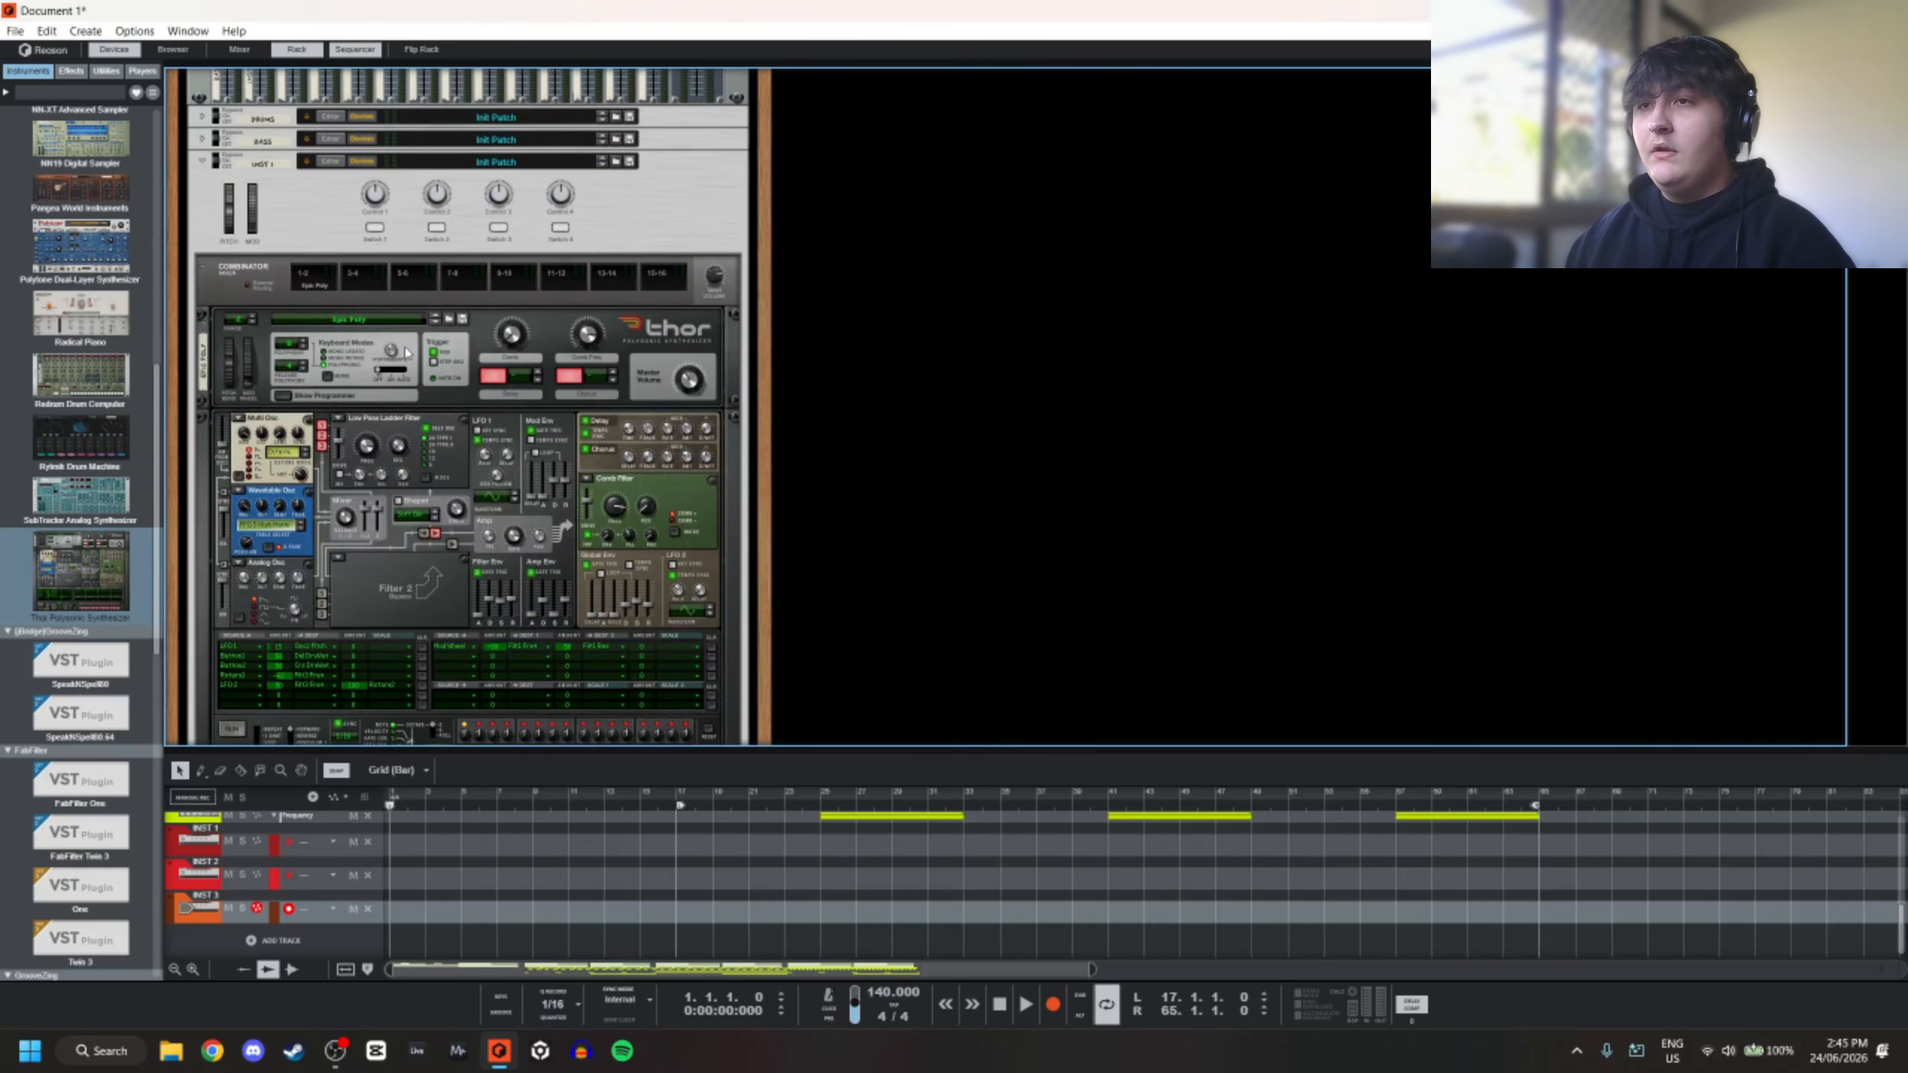
Create a two-bar clip at bar 1 on the INST 1 track, solo the track, and open the clip in an enlarged note editor
click(415, 845)
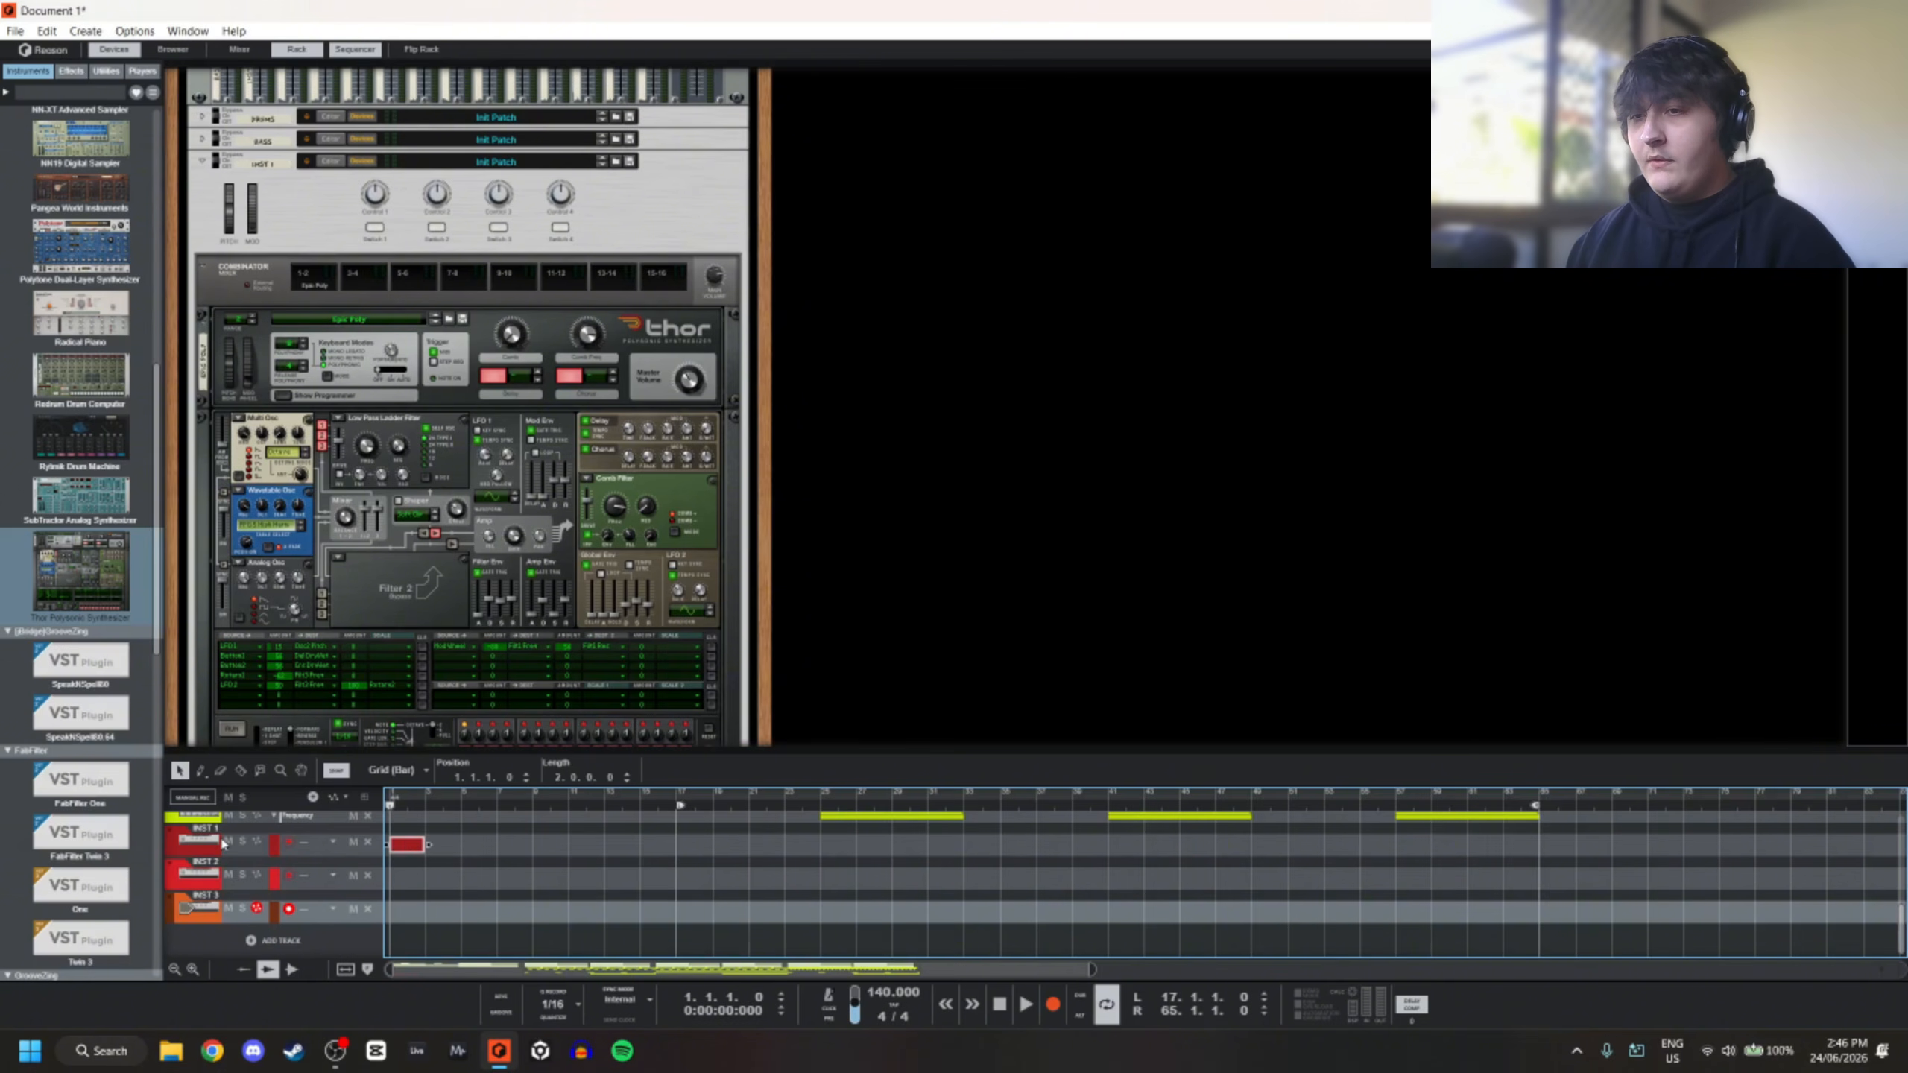
click(242, 841)
click(412, 806)
double_click(409, 846)
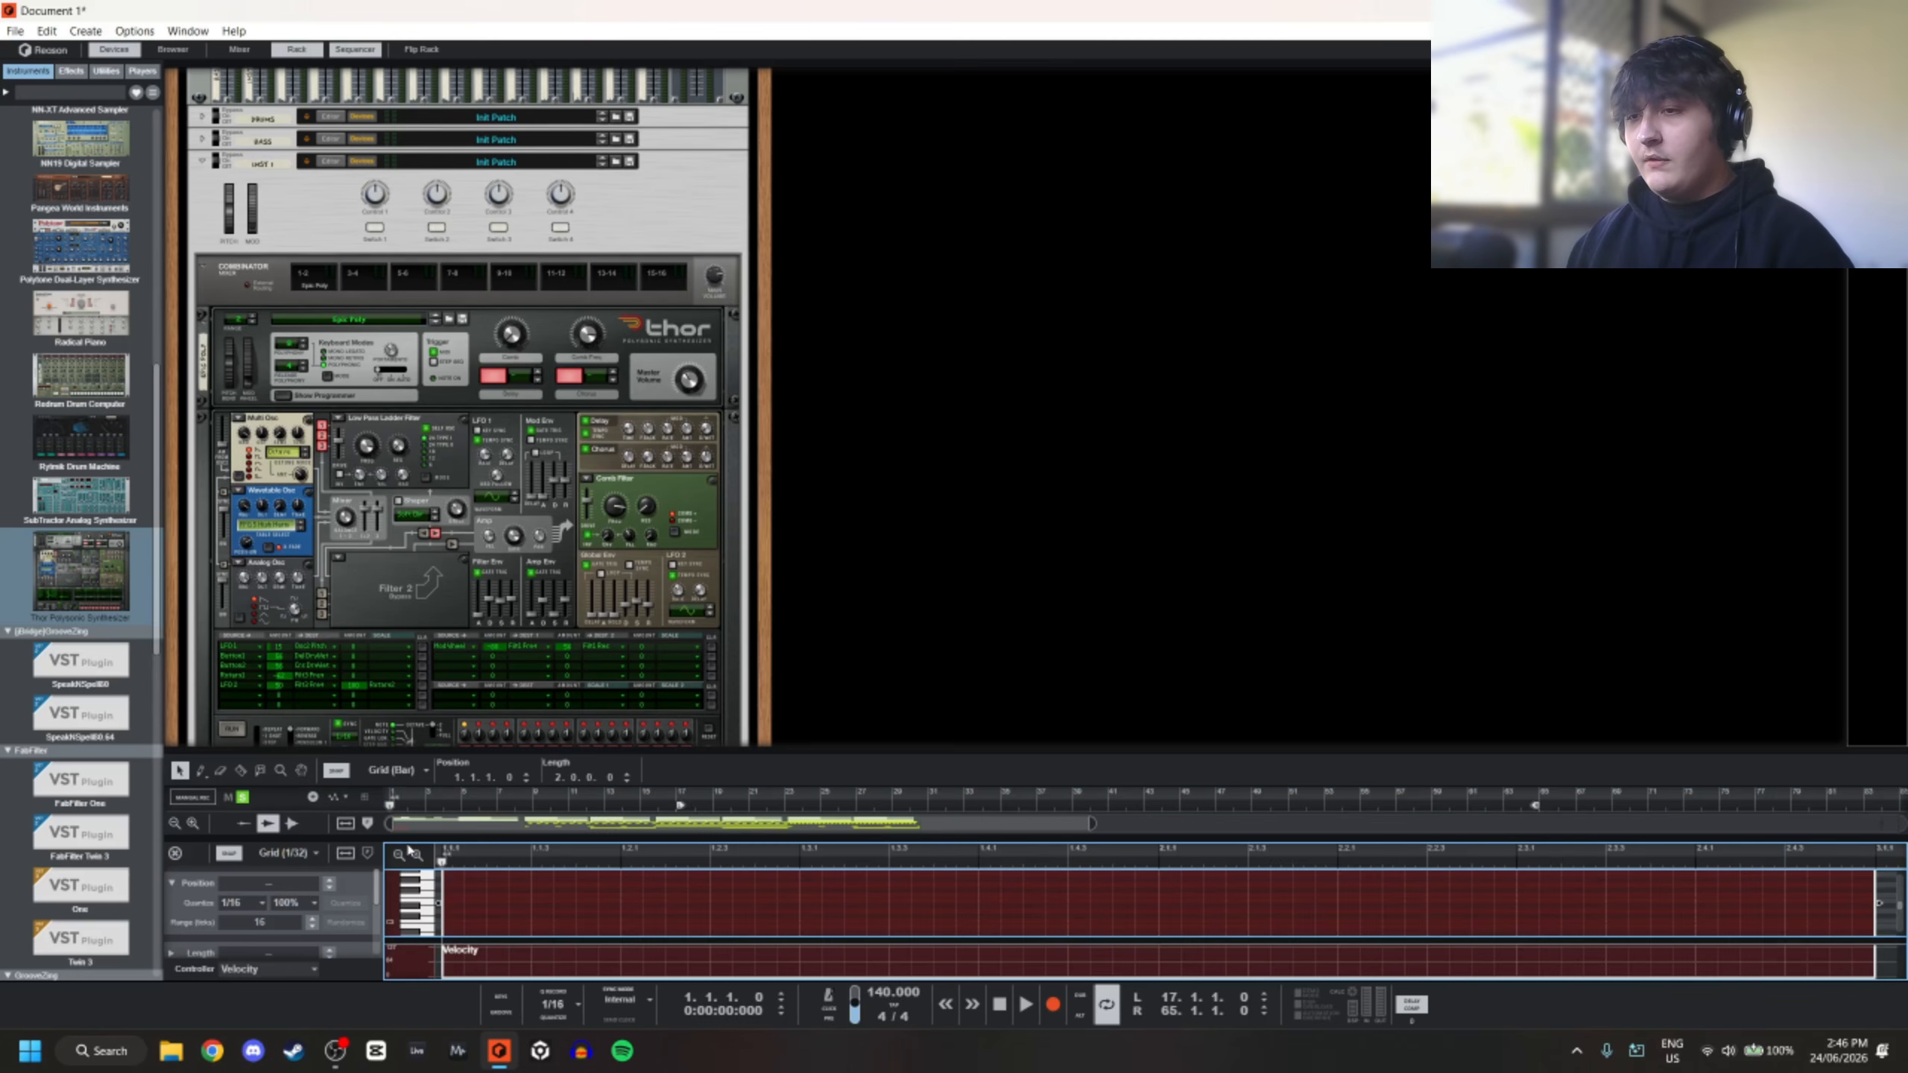
key(space)
key(space)
key(space)
drag(574, 838, 552, 404)
Add a short note at the start of the clip and try it in different octaves, settling on A#1
double_click(453, 584)
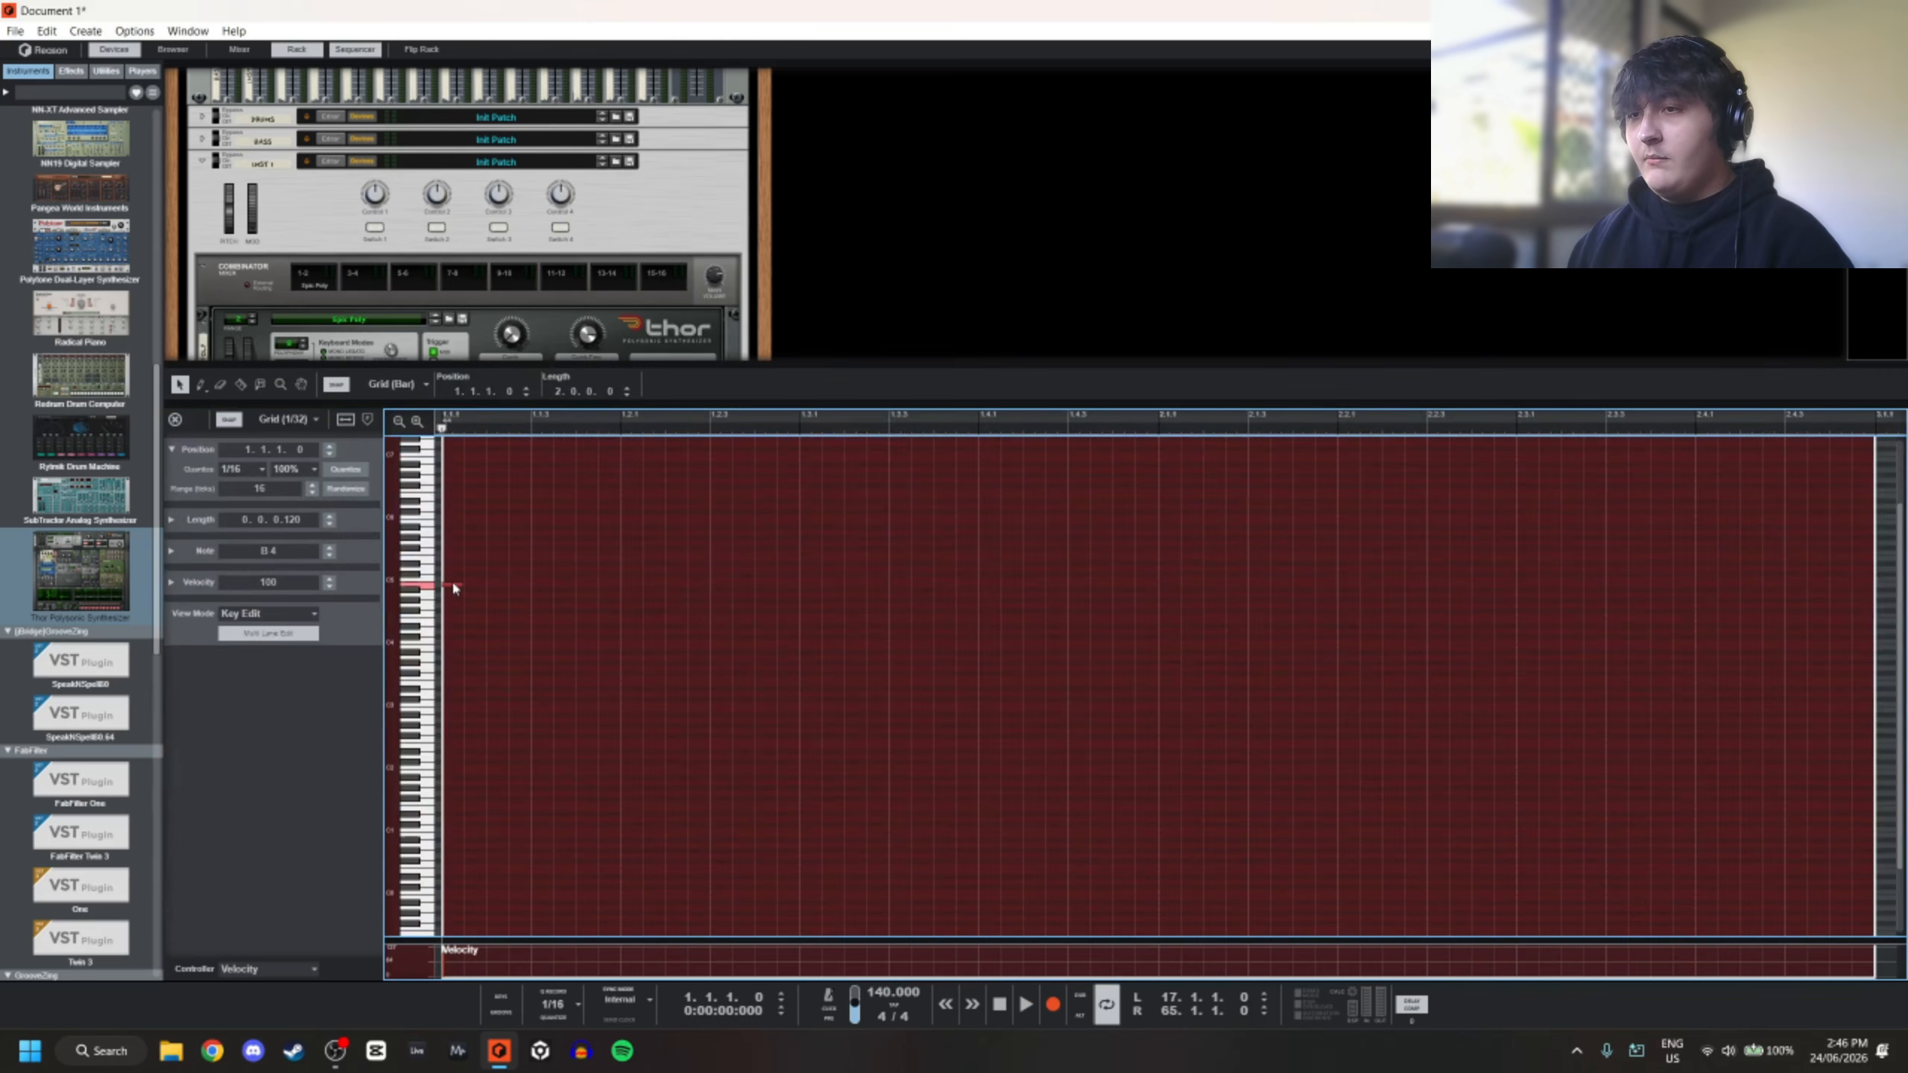
drag(458, 589, 461, 594)
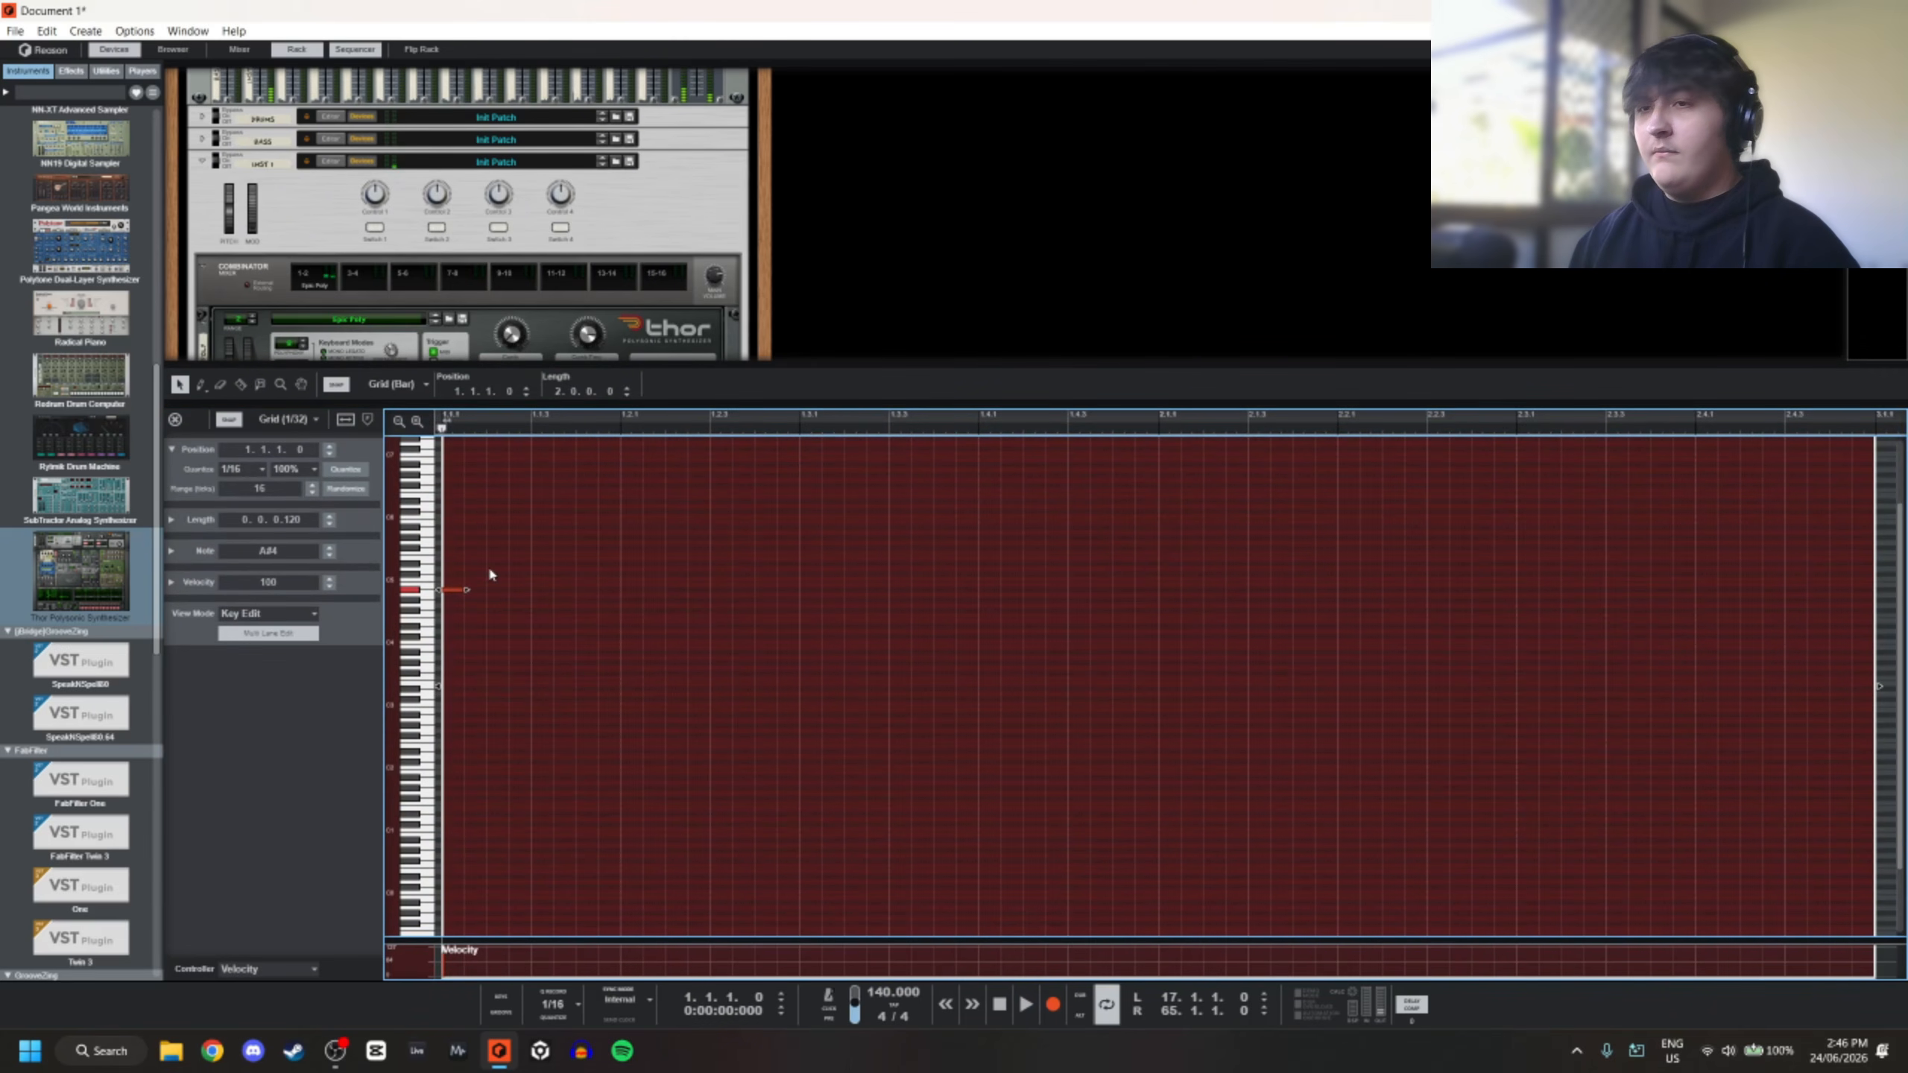
key(shift+Down)
key(shift+Down)
key(shift+Down)
key(shift+Down)
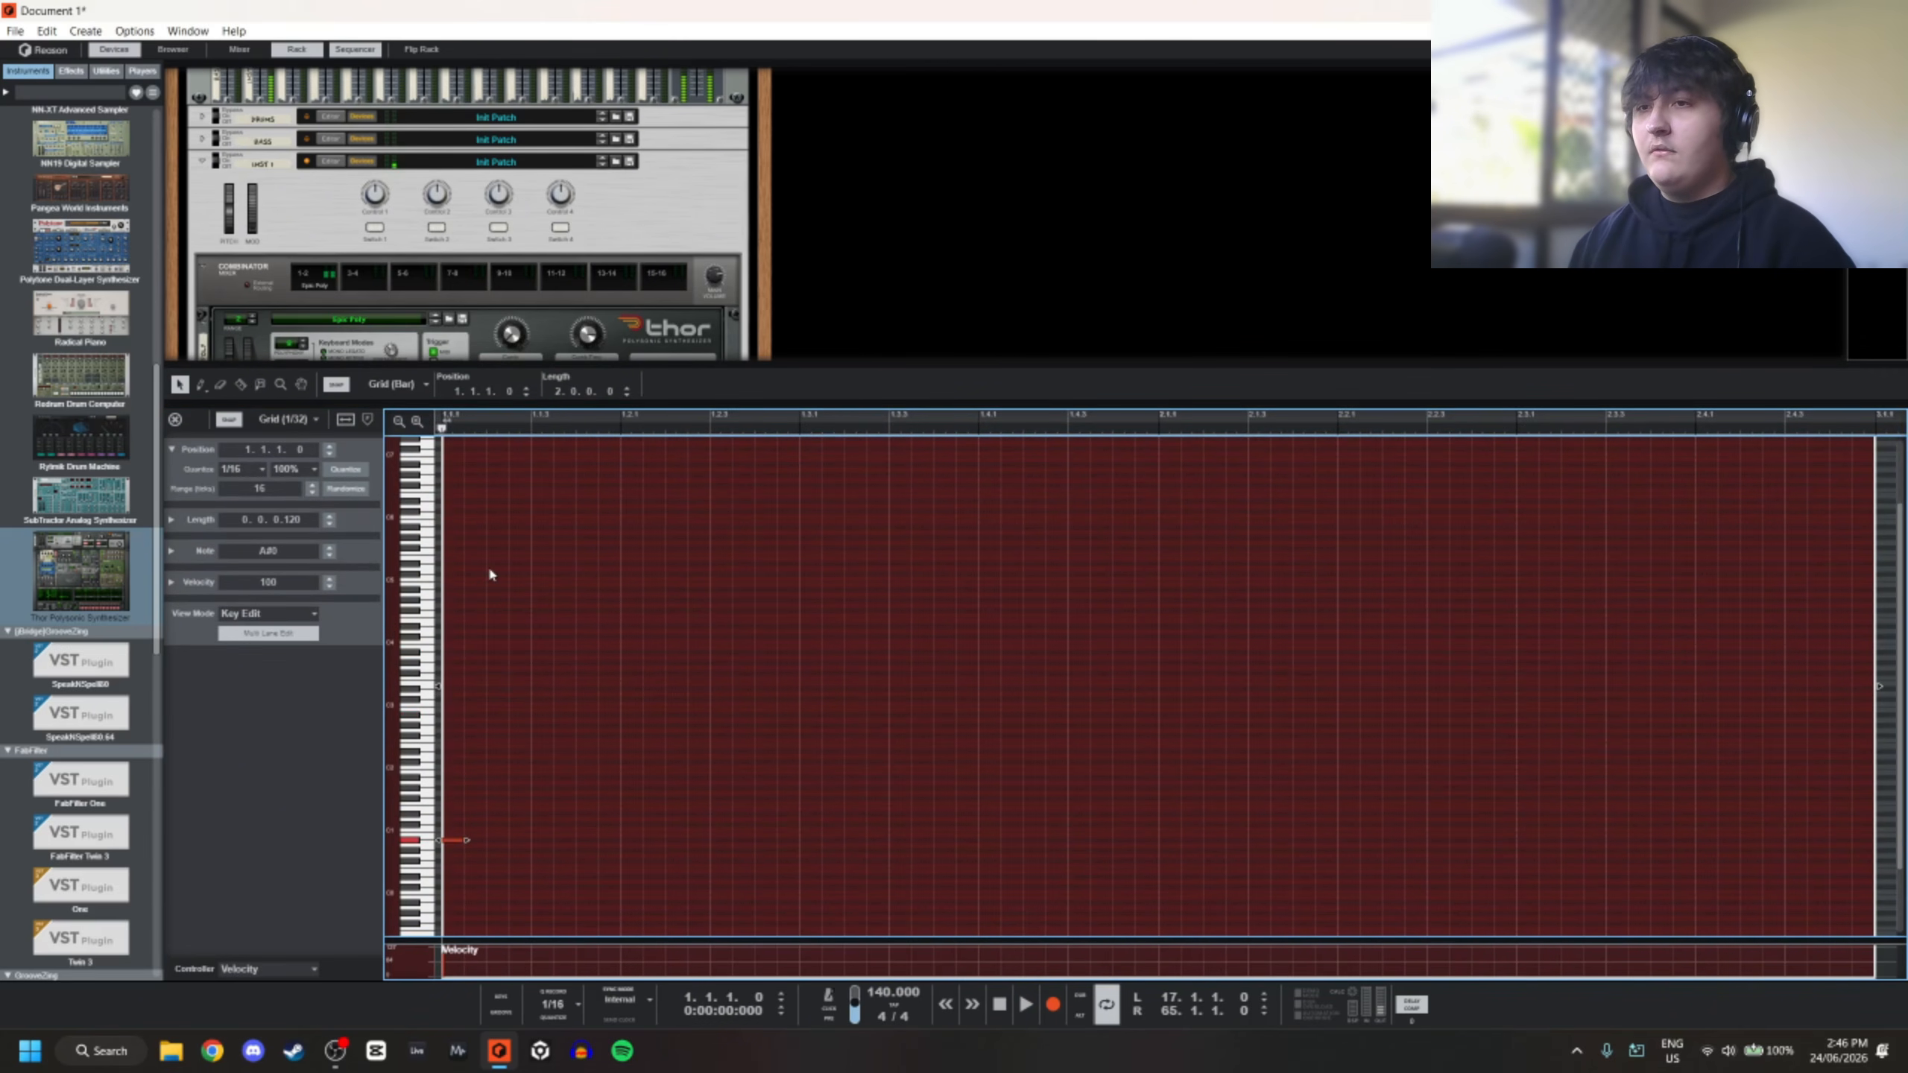
key(shift+Up)
key(shift+Up)
key(shift+Up)
key(shift+Down)
key(shift+Down)
key(shift+Down)
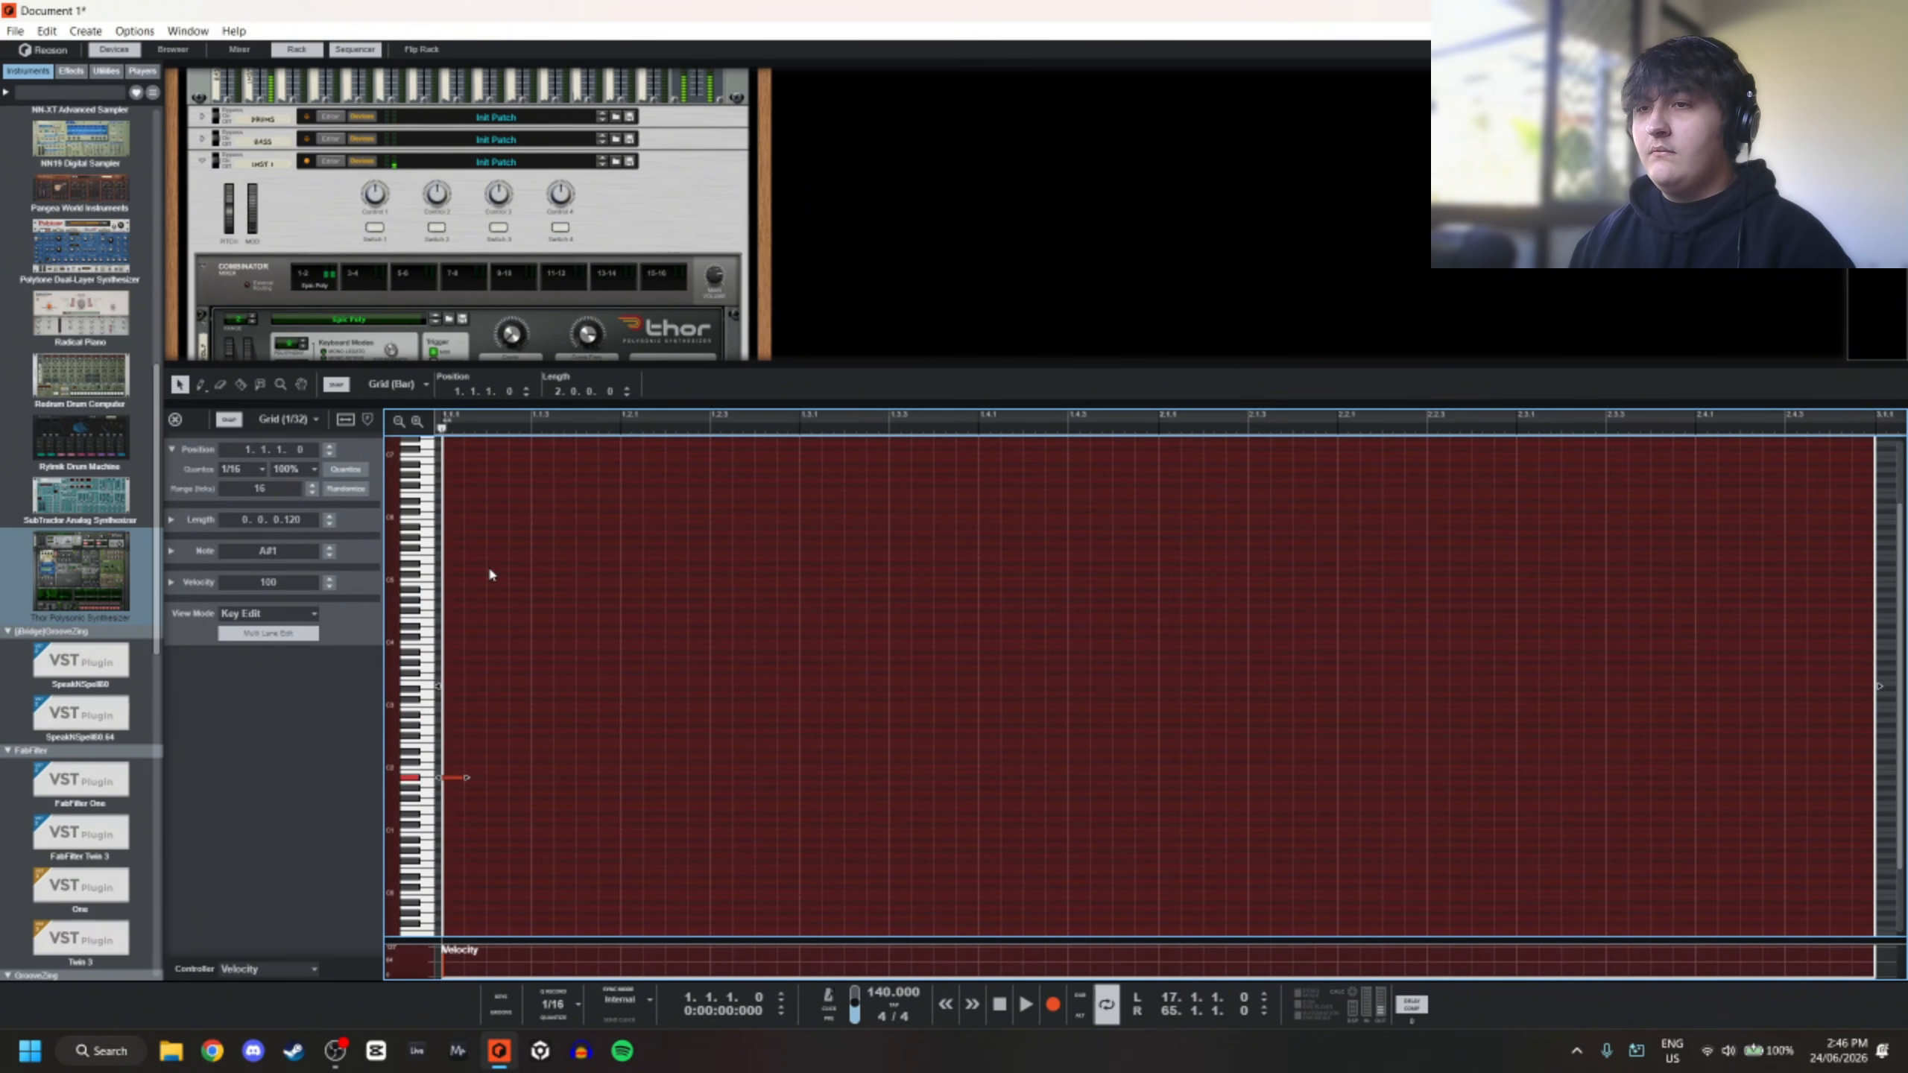
Transpose the note at the start of the clip to F3
key(Down)
key(Down)
key(Down)
key(Down)
key(Down)
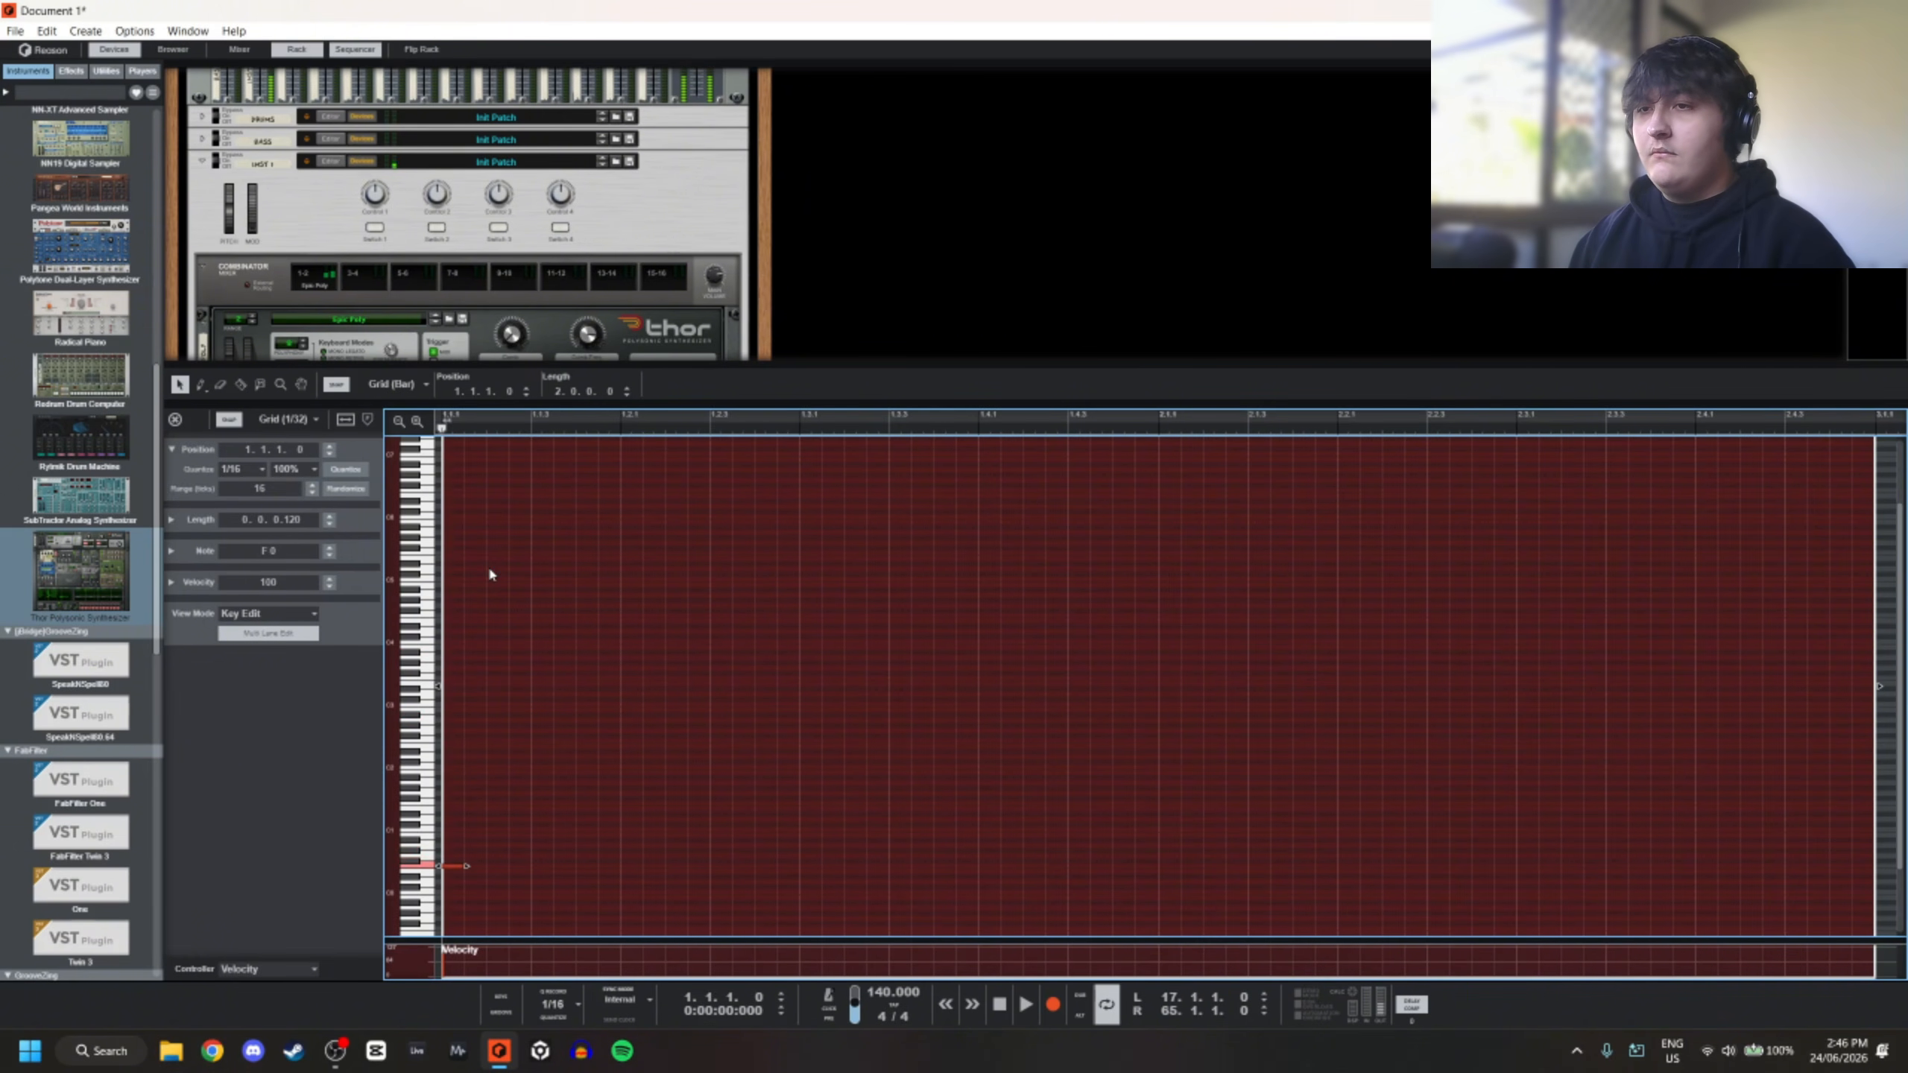
key(shift+Up)
key(shift+Up)
key(shift+Up)
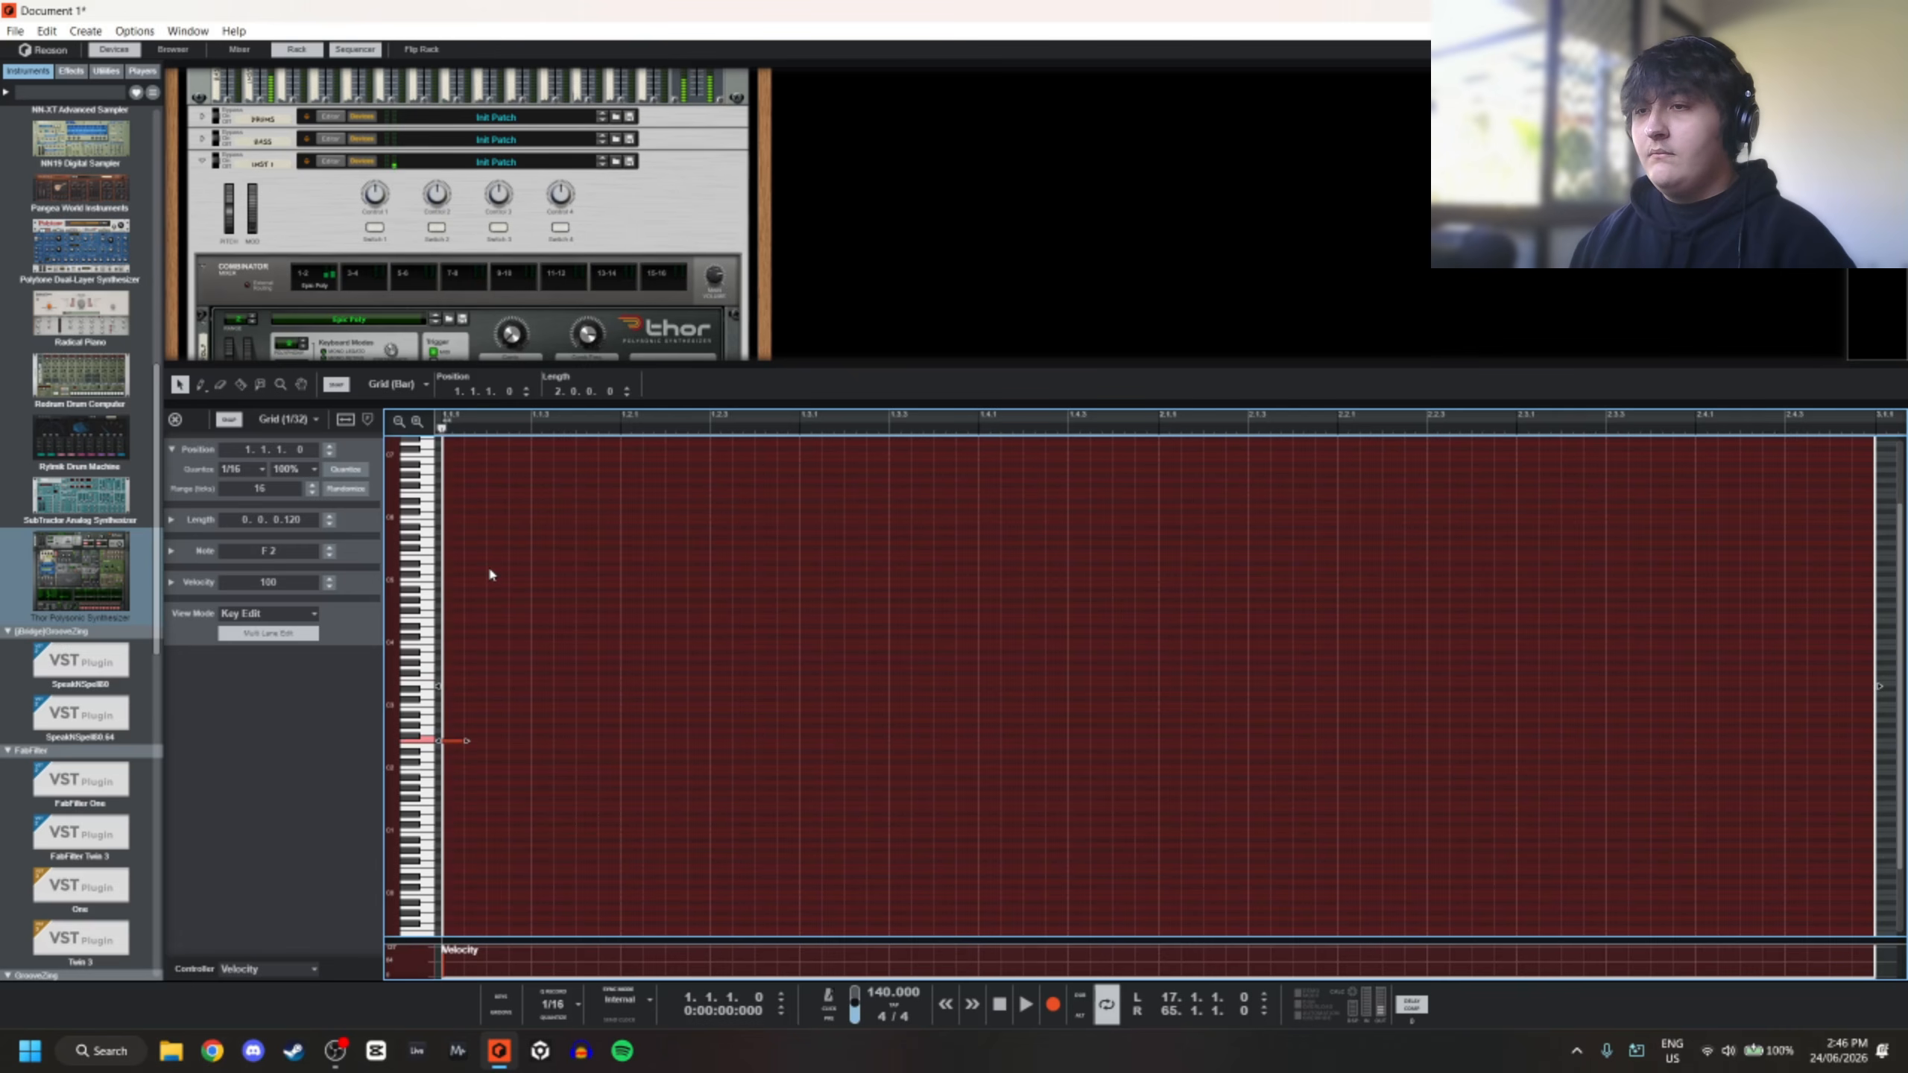
Step through Thor's patches in INST 1 and audition them with the short F3 note
scroll(410, 181, down, 3)
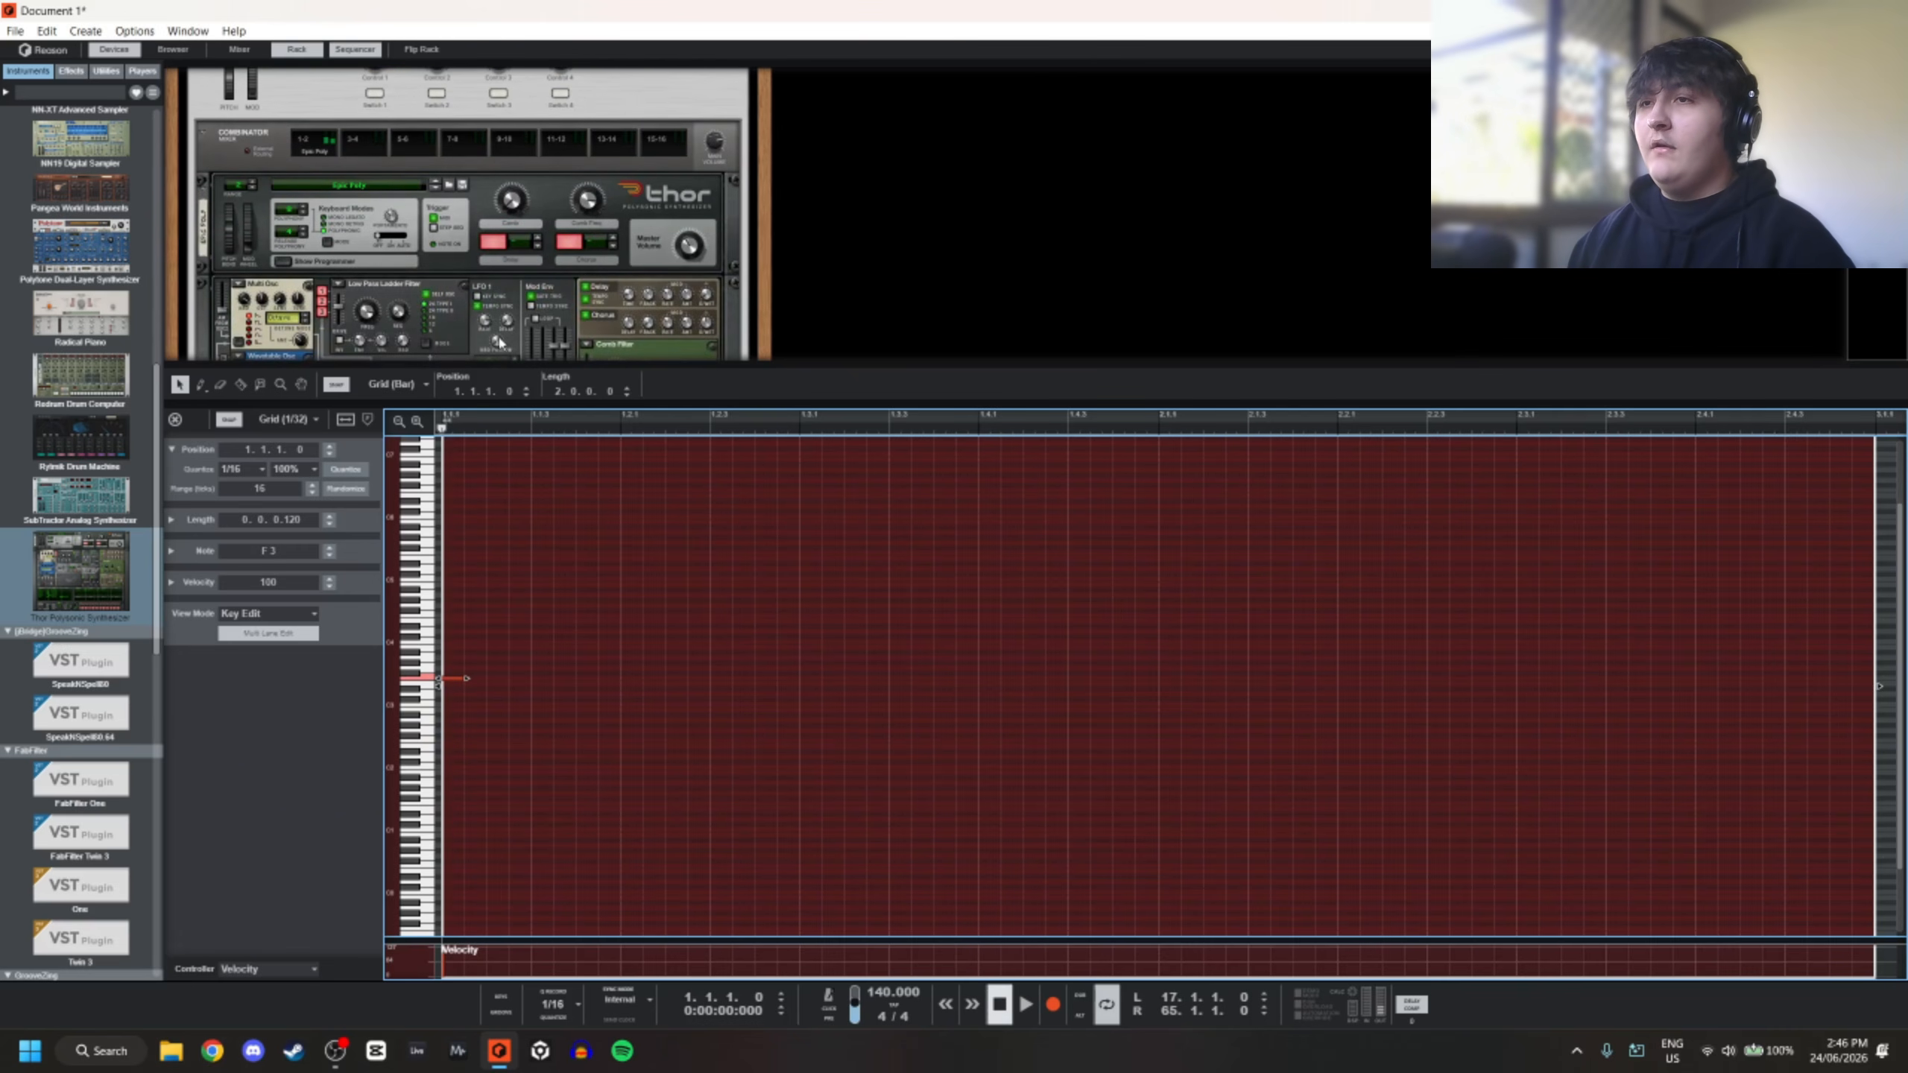
click(436, 195)
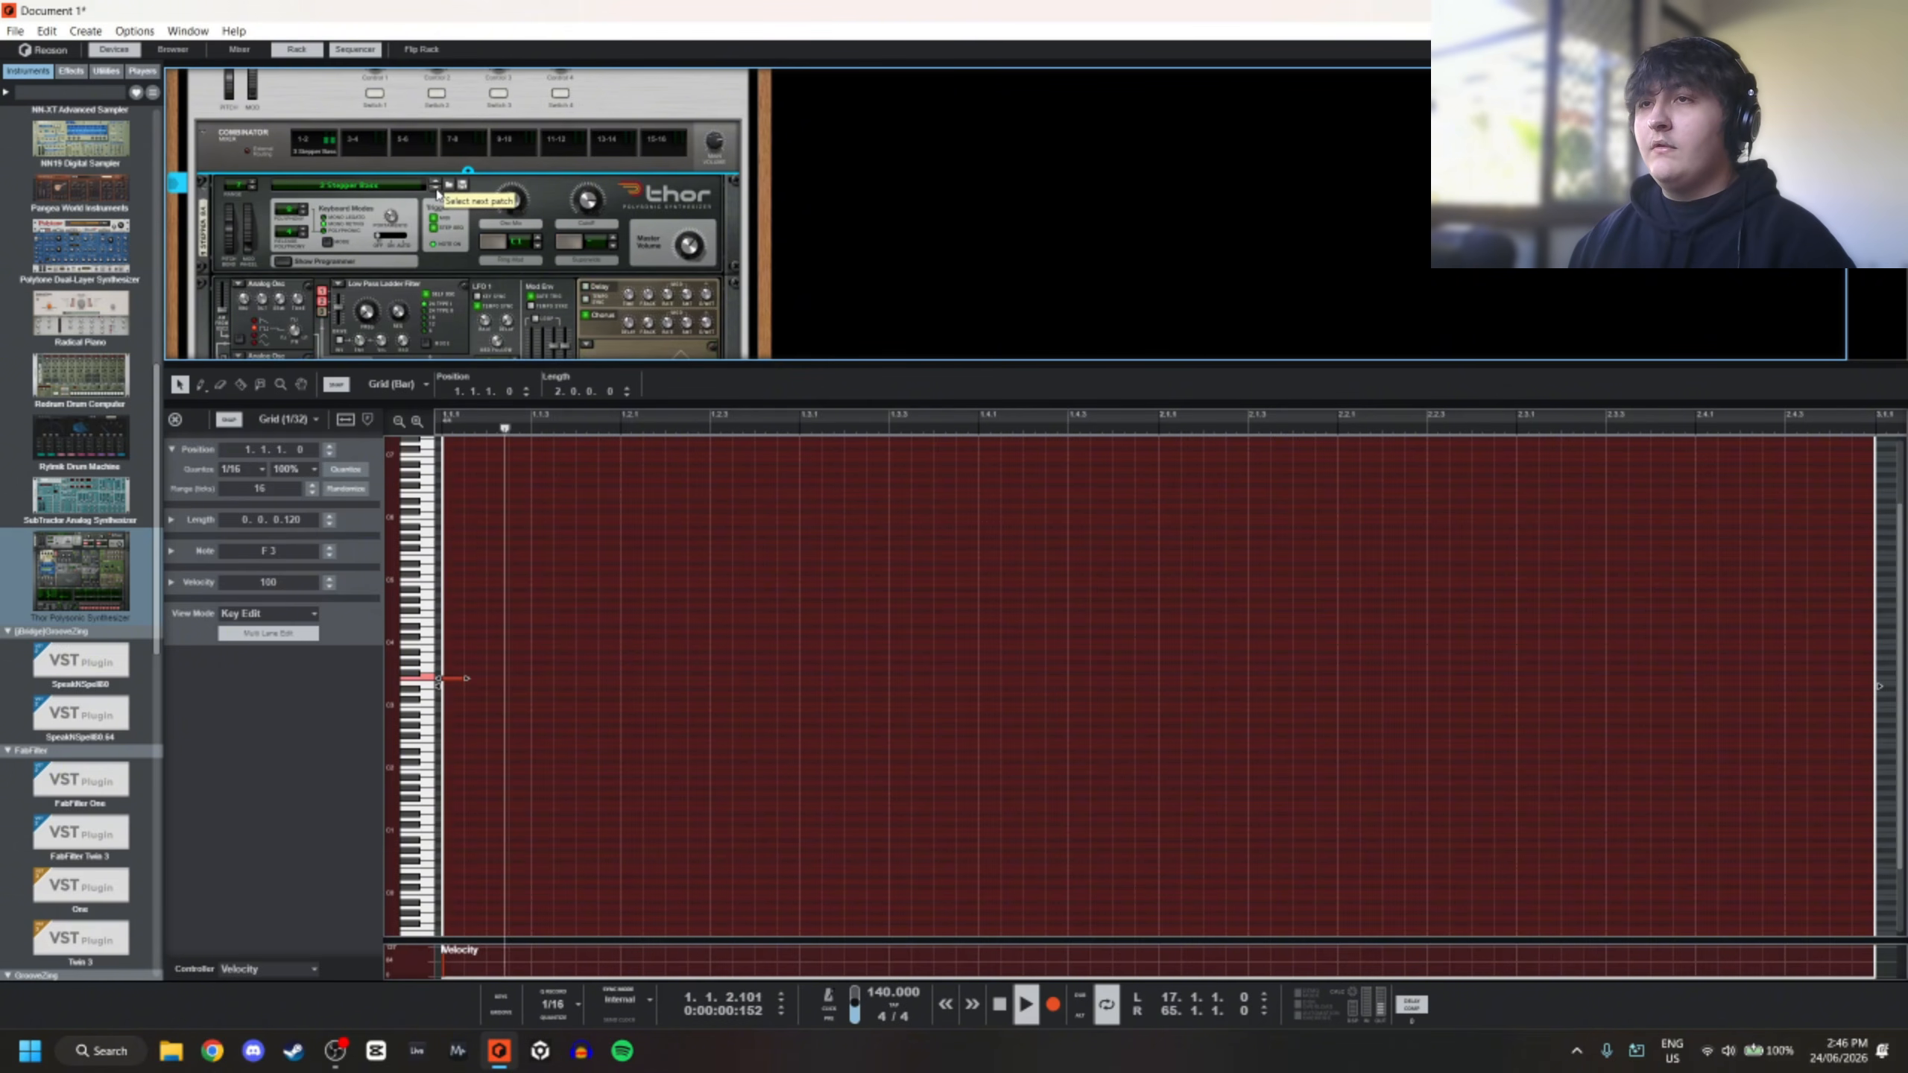
click(437, 188)
key(space)
click(437, 188)
key(space)
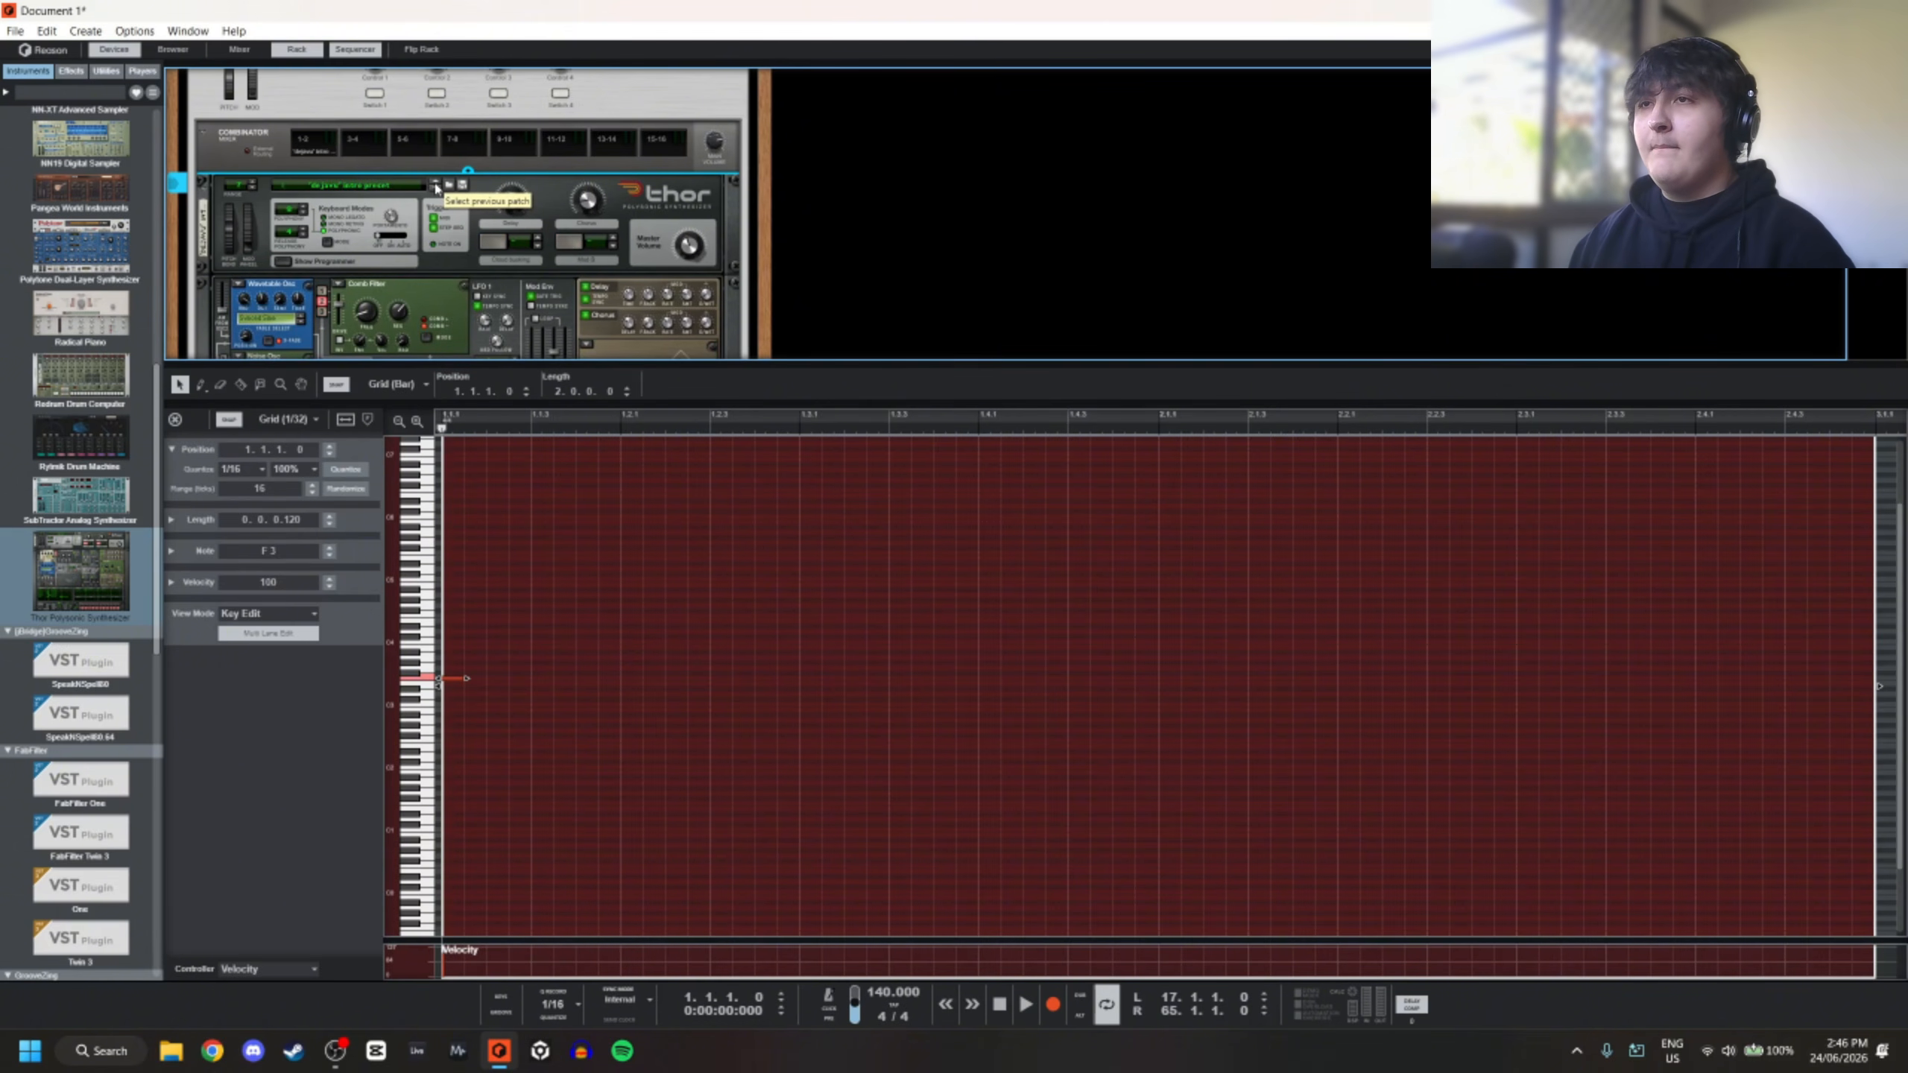
click(436, 188)
Lengthen the F3 note to 0.2.1.120 and play it back
click(484, 660)
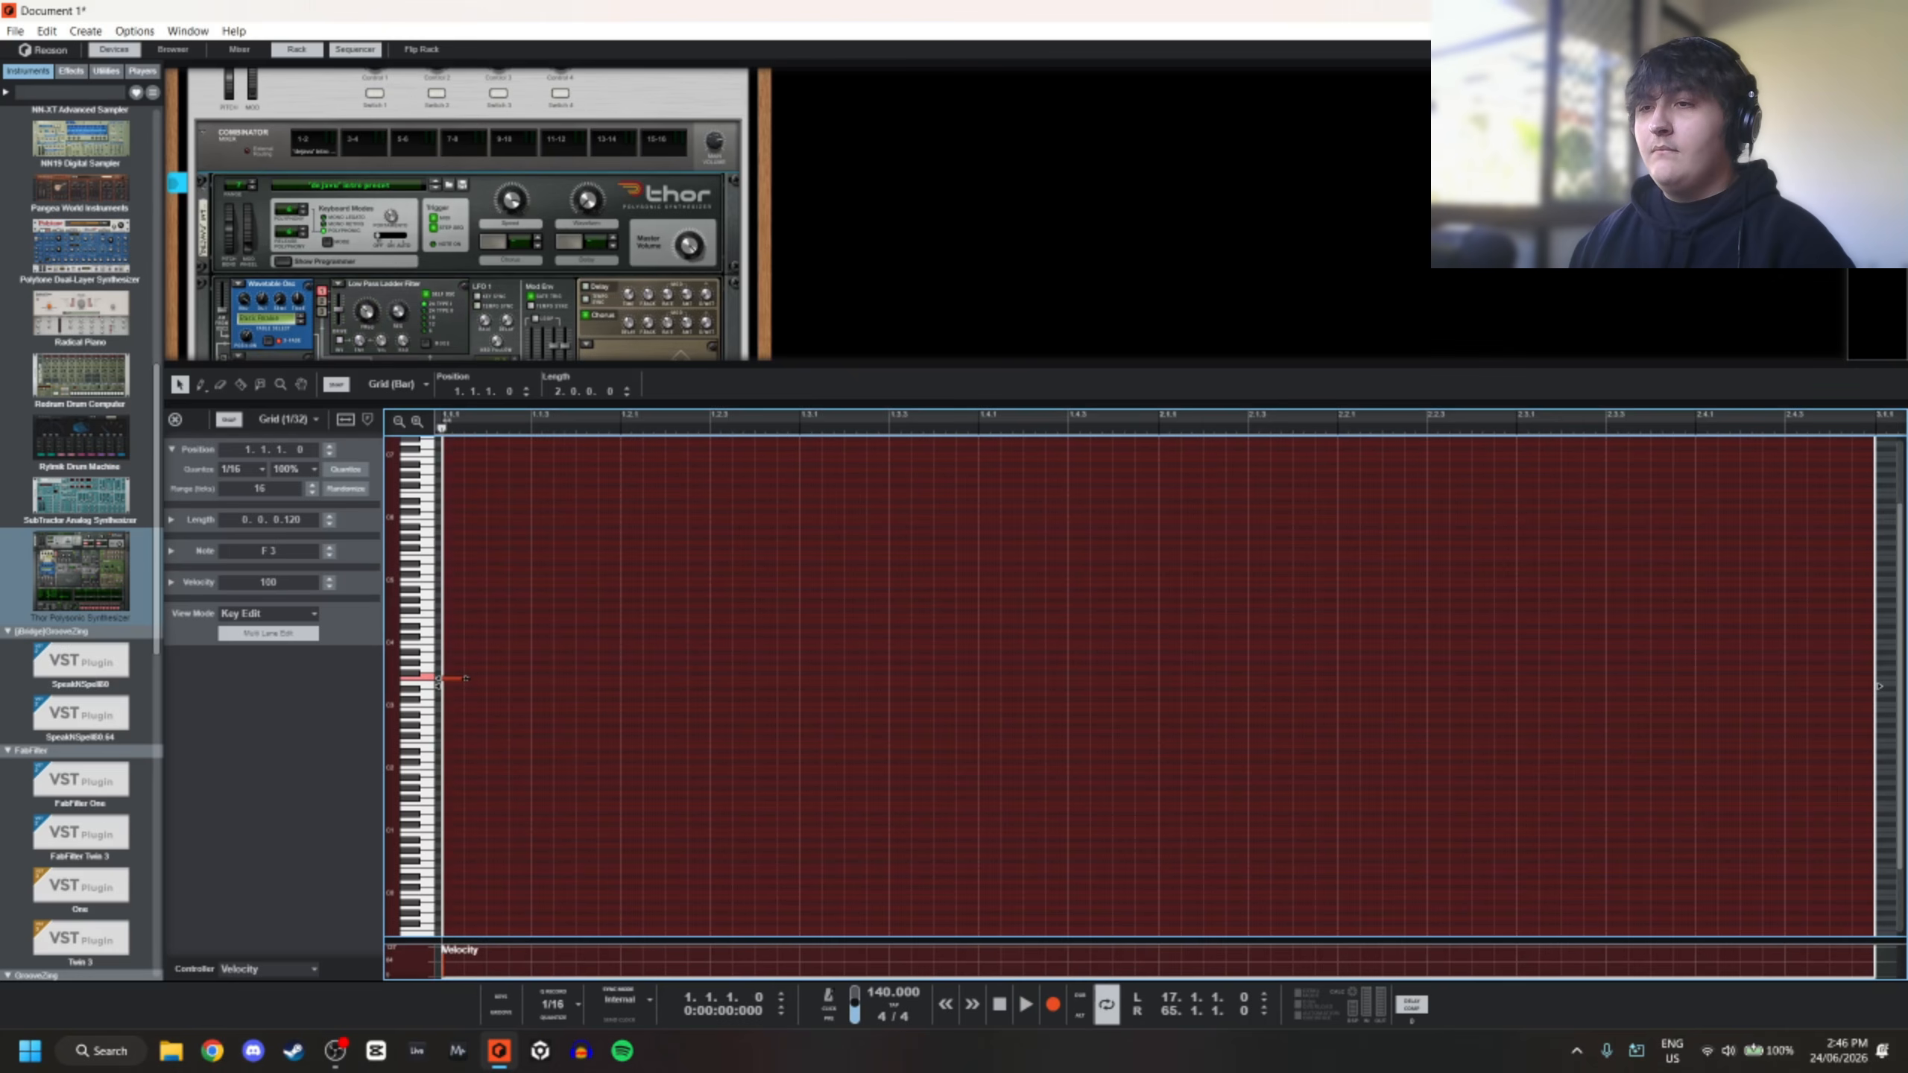
drag(466, 679, 871, 679)
key(space)
key(space)
key(space)
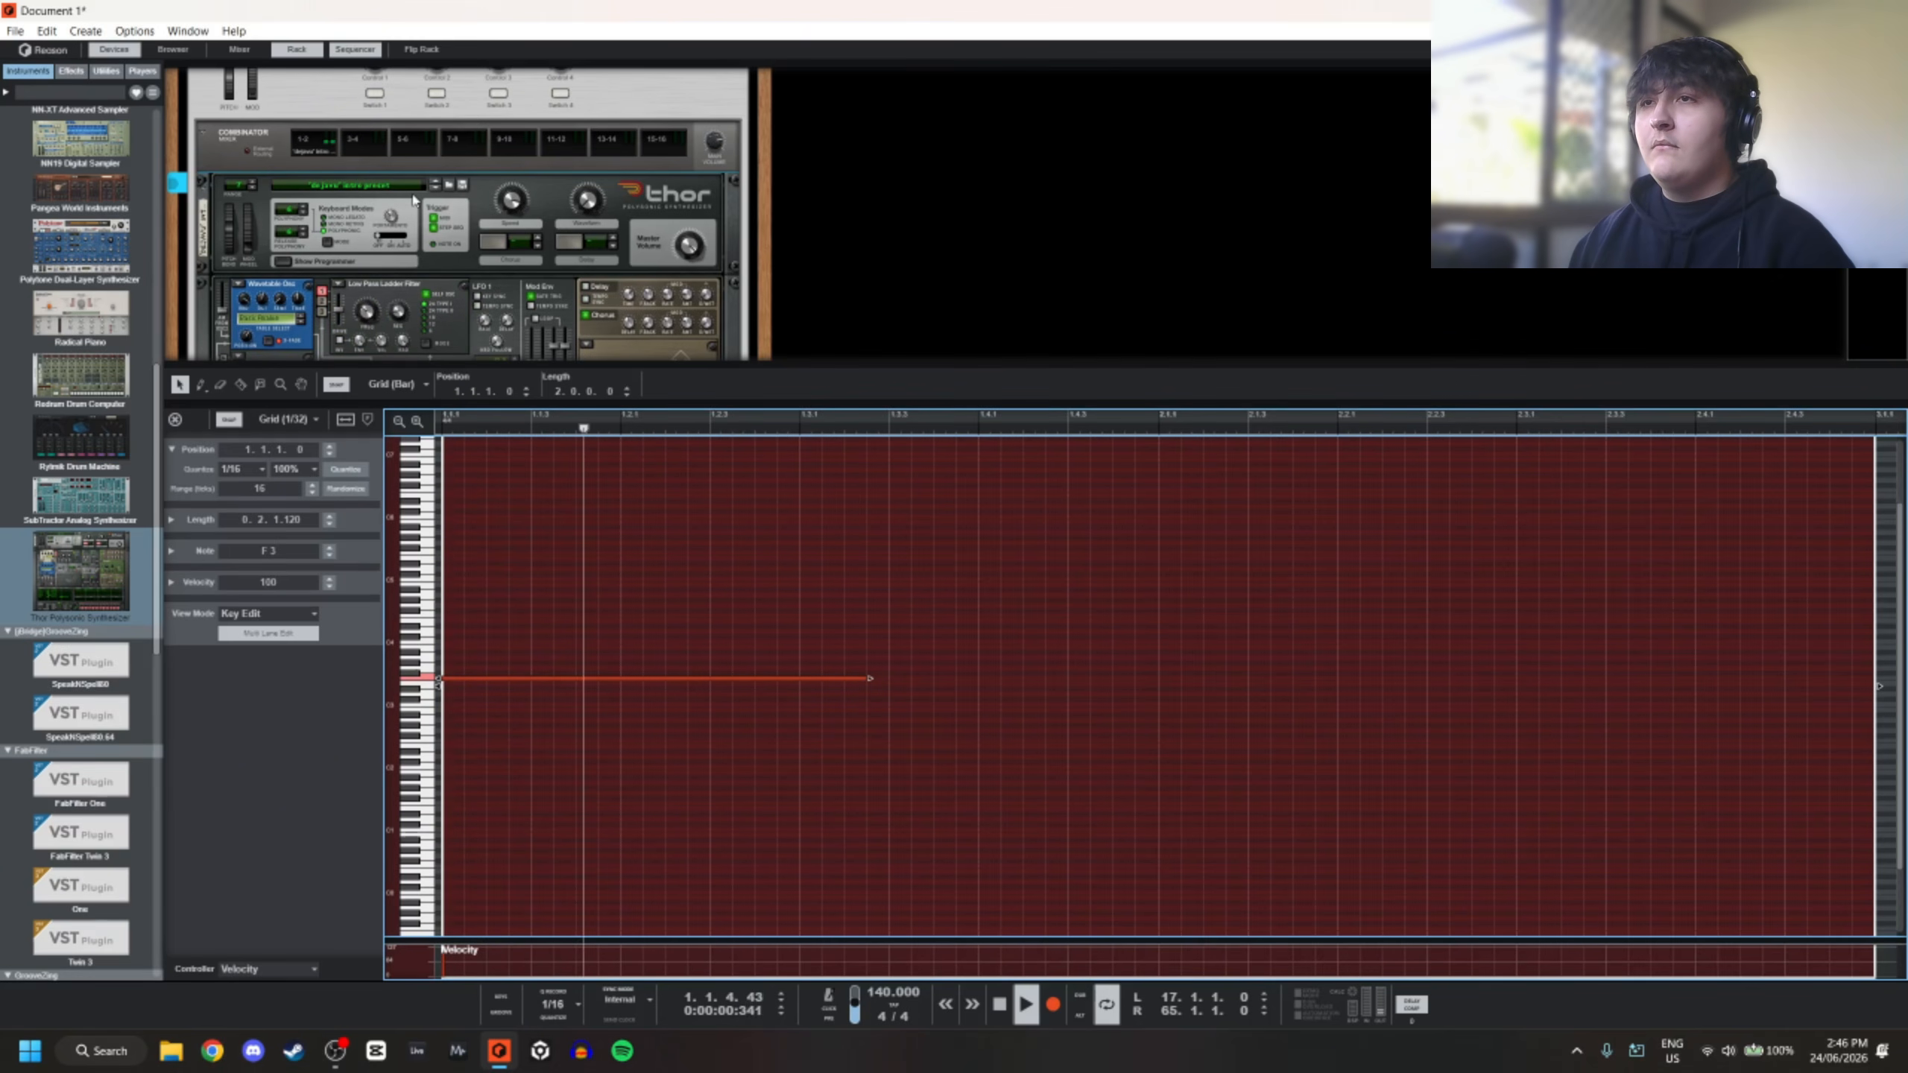
key(space)
Audition further Thor patches with the lengthened note, advancing to the Analog Pad patch
click(440, 190)
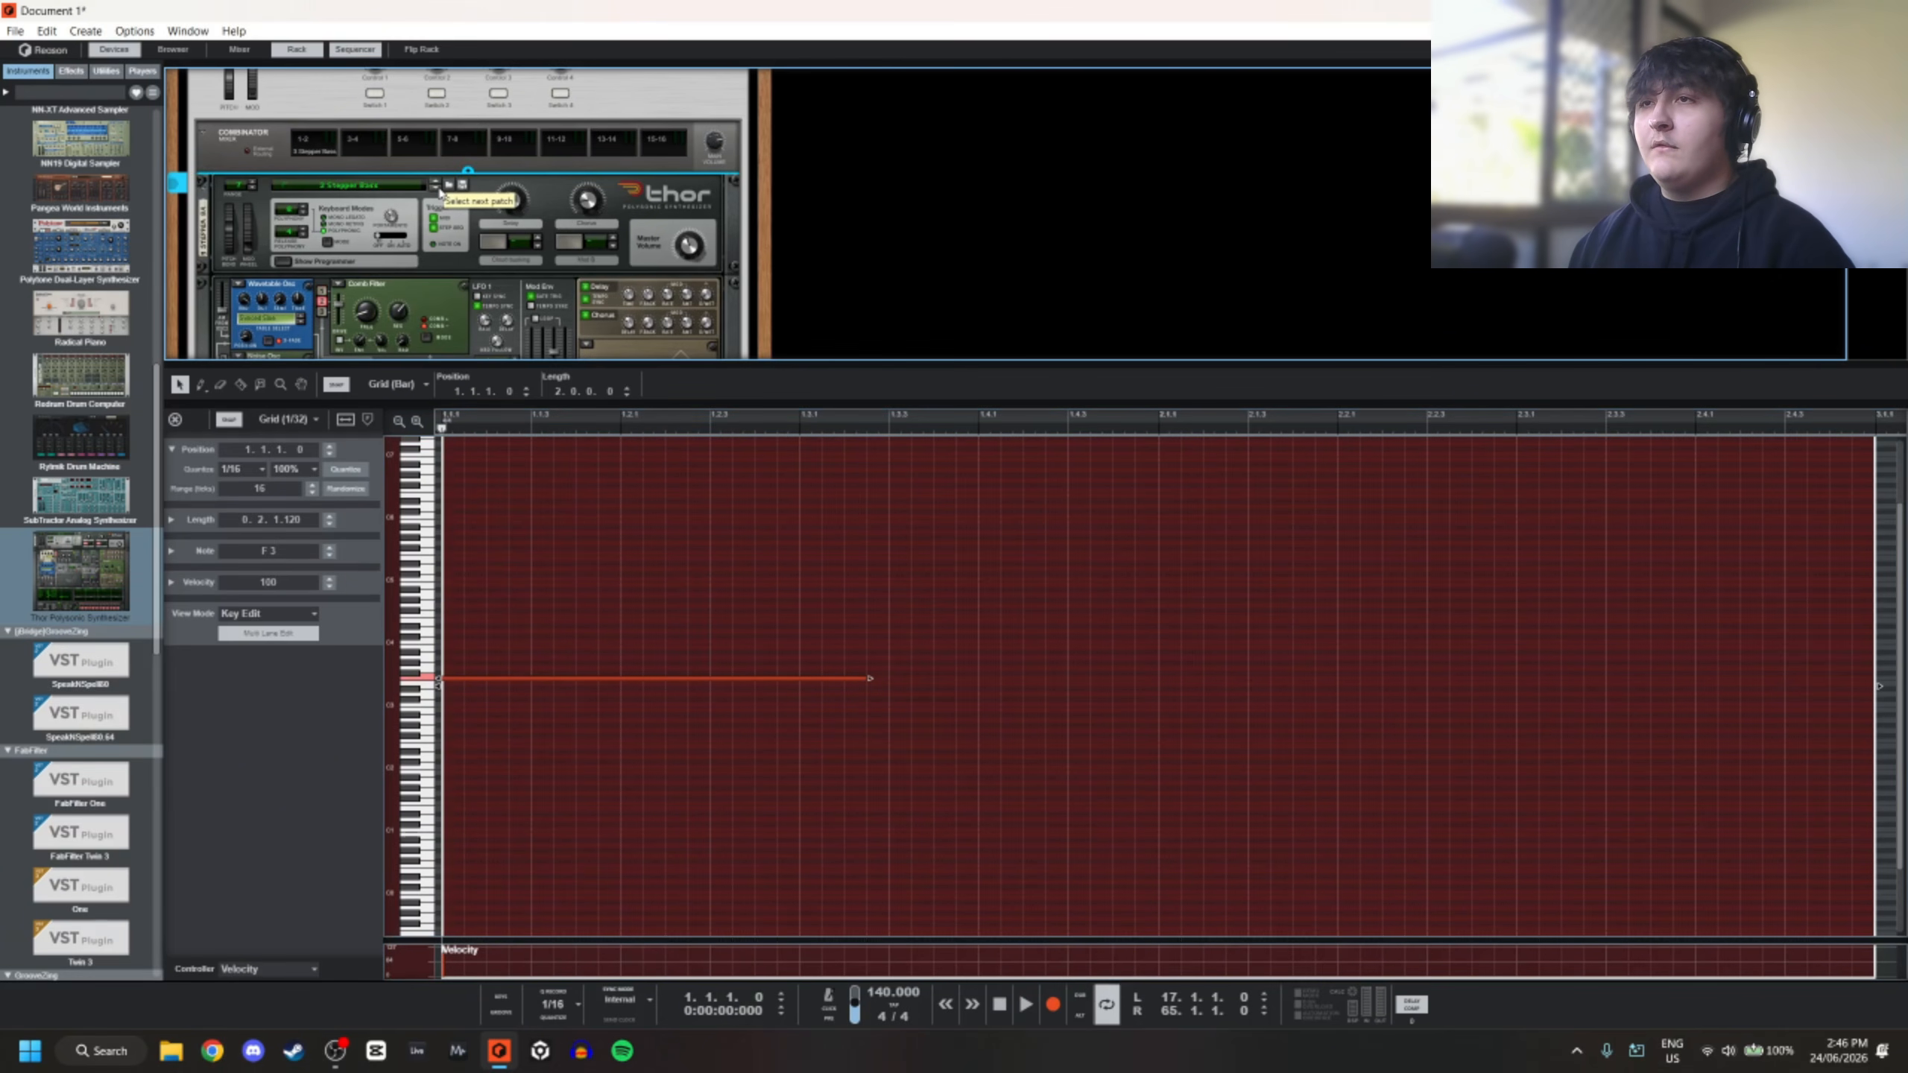
key(space)
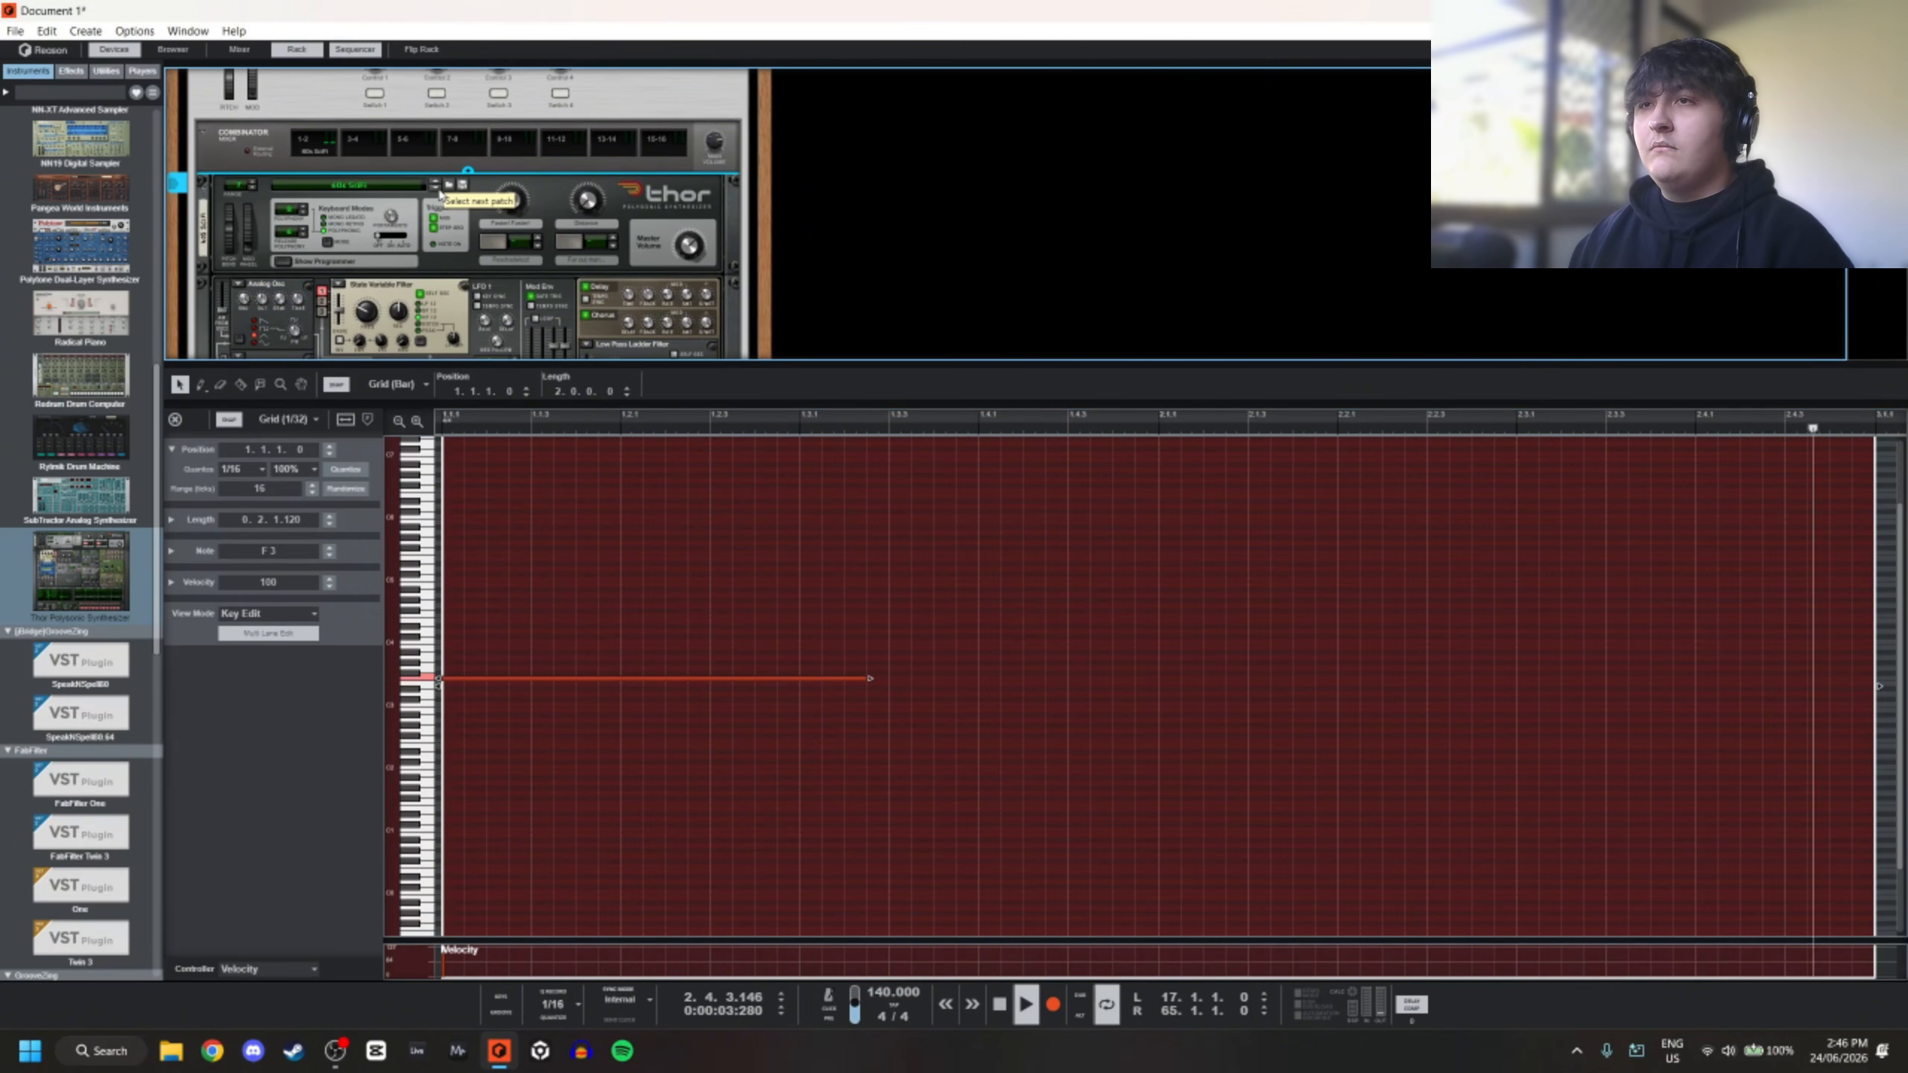
click(440, 190)
key(space)
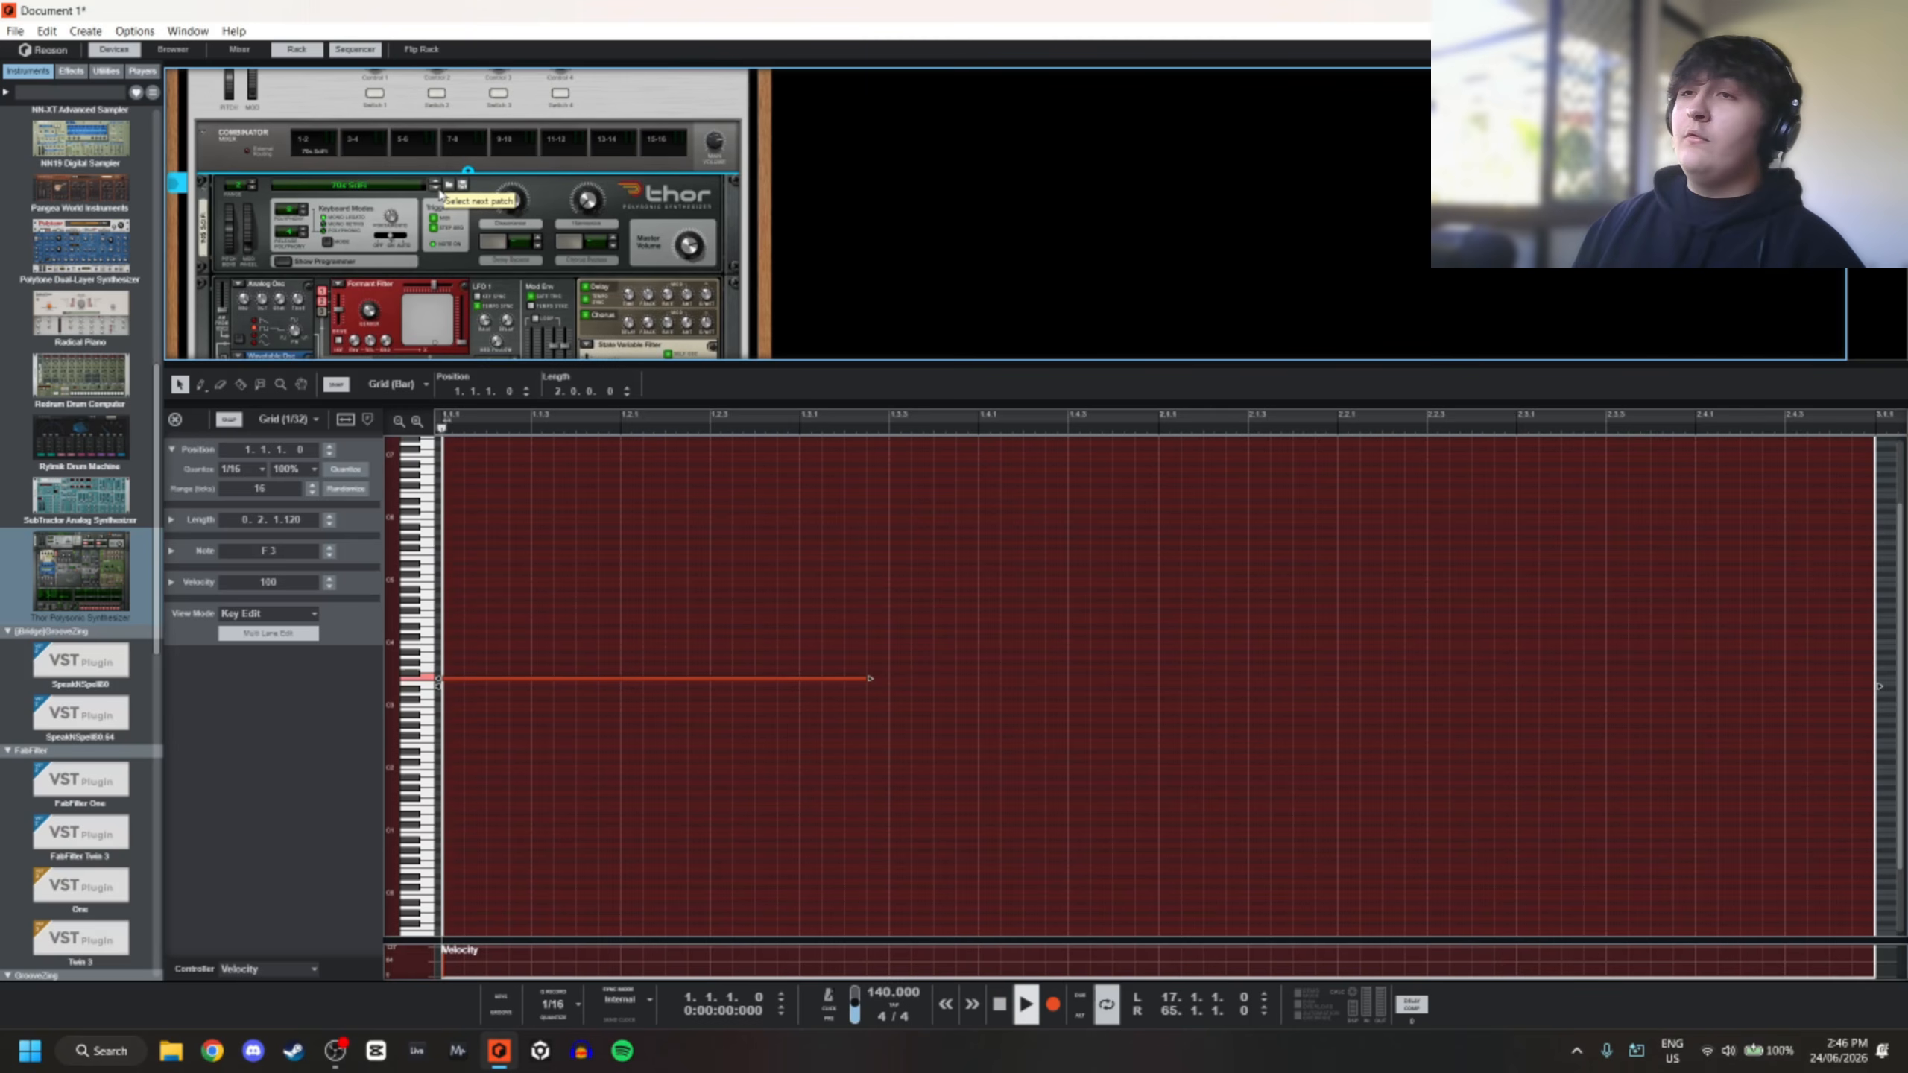
key(space)
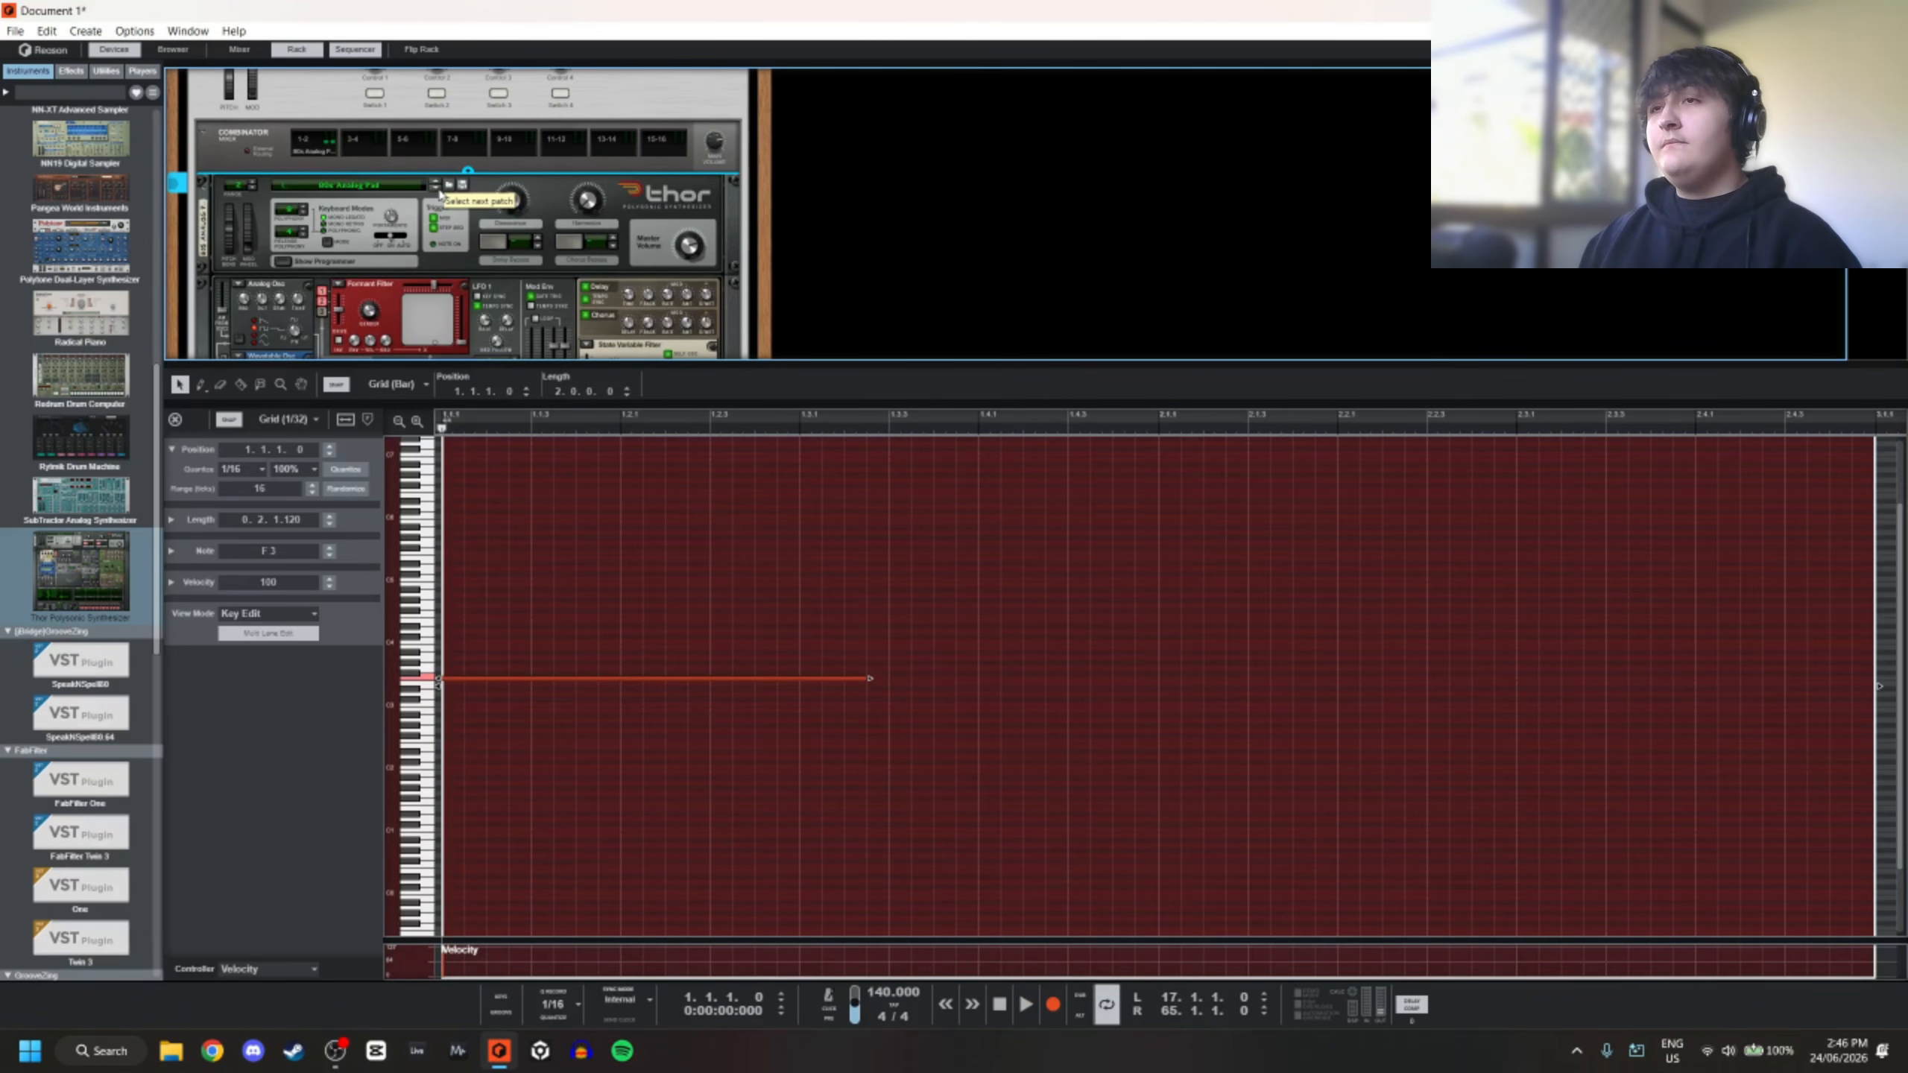
click(440, 190)
key(space)
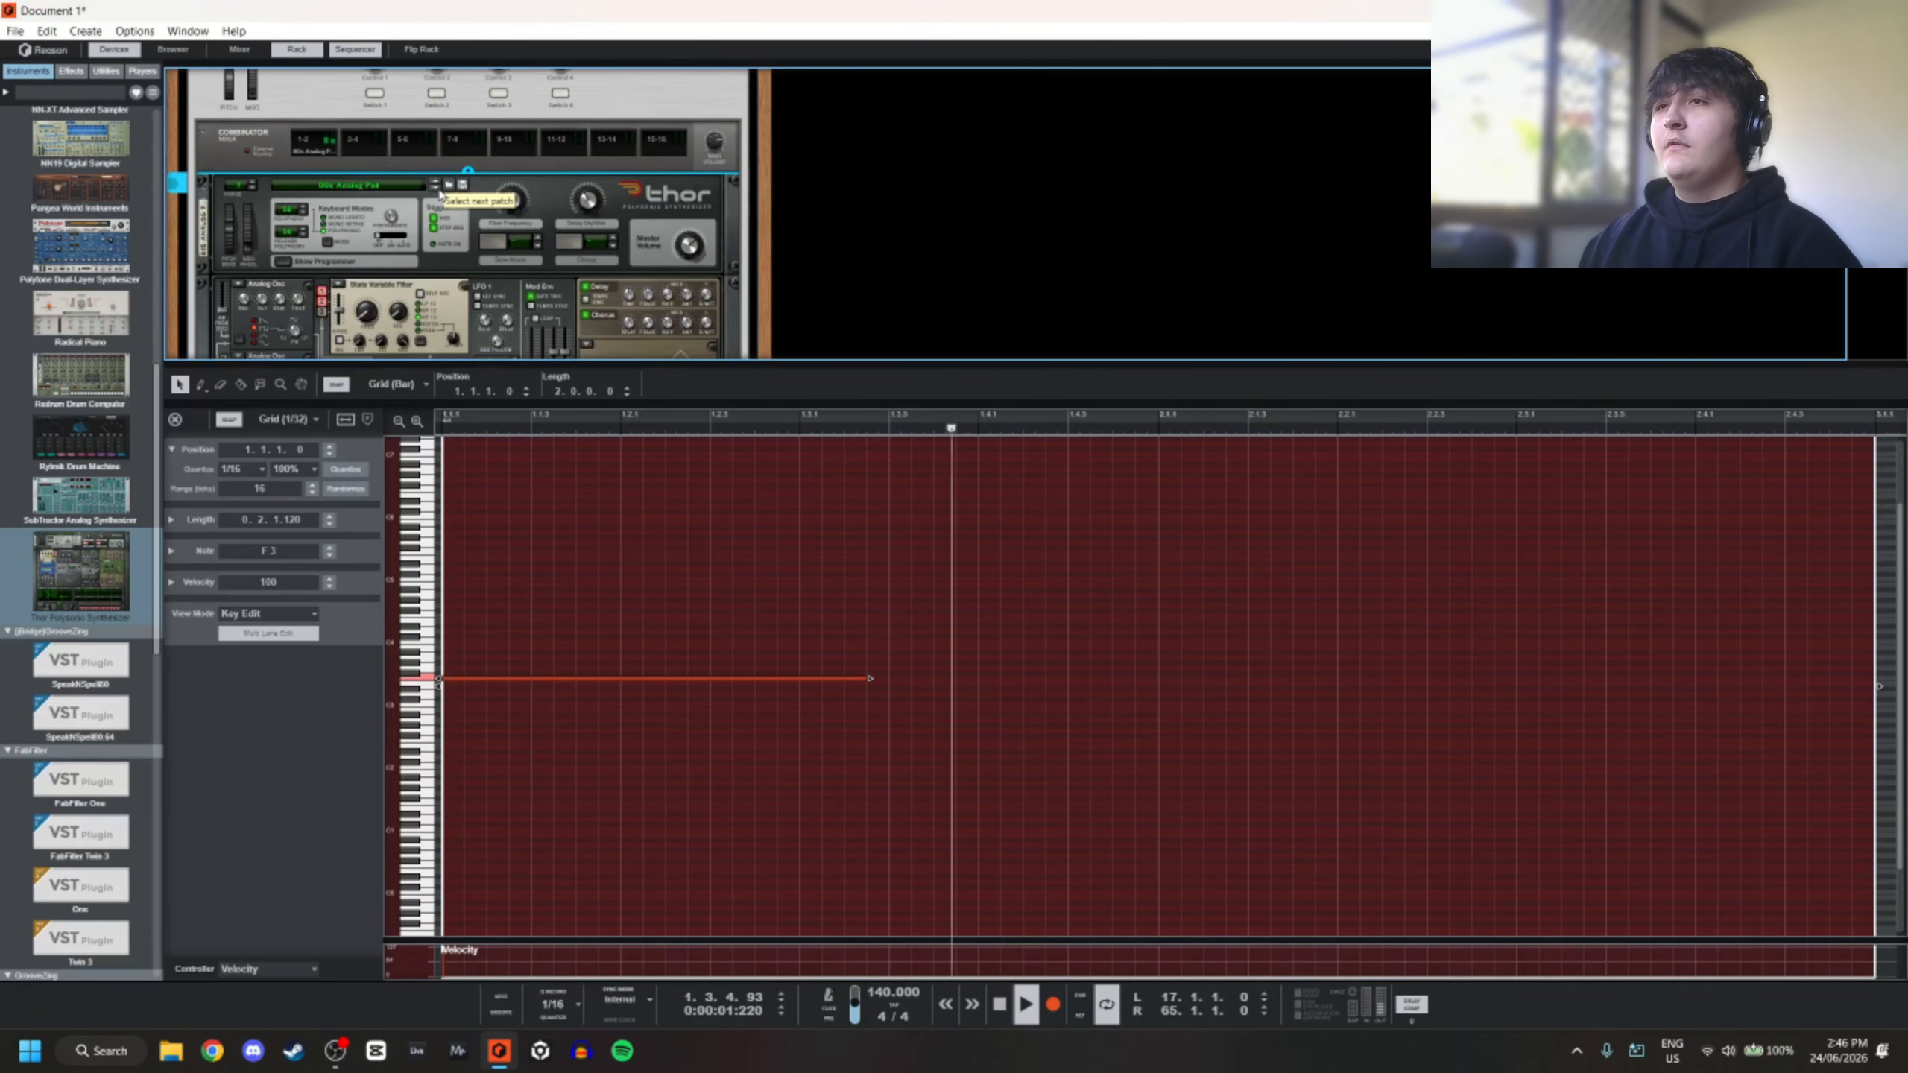
key(space)
scroll(751, 635, down, 5)
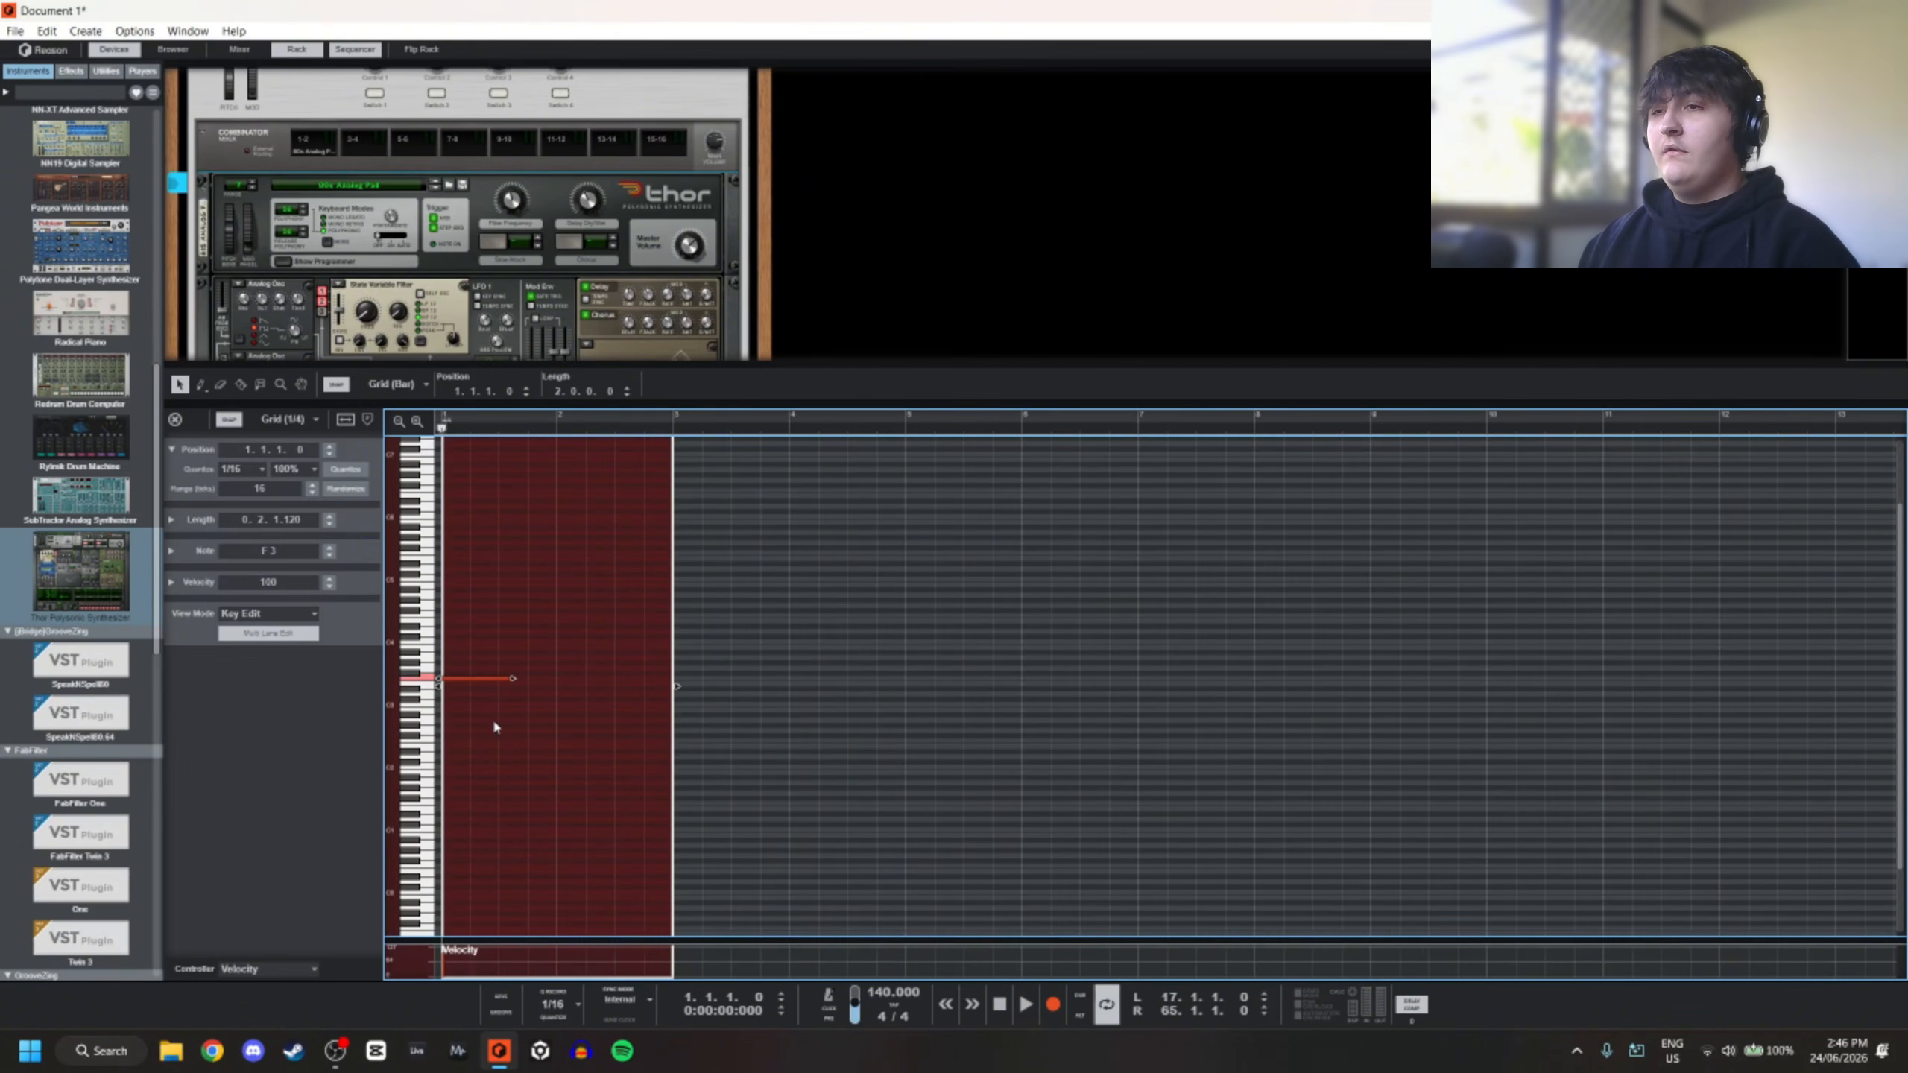
key(space)
key(space)
Compare the neighbouring Thor patches by playback and load the Soft Pad patch
click(434, 192)
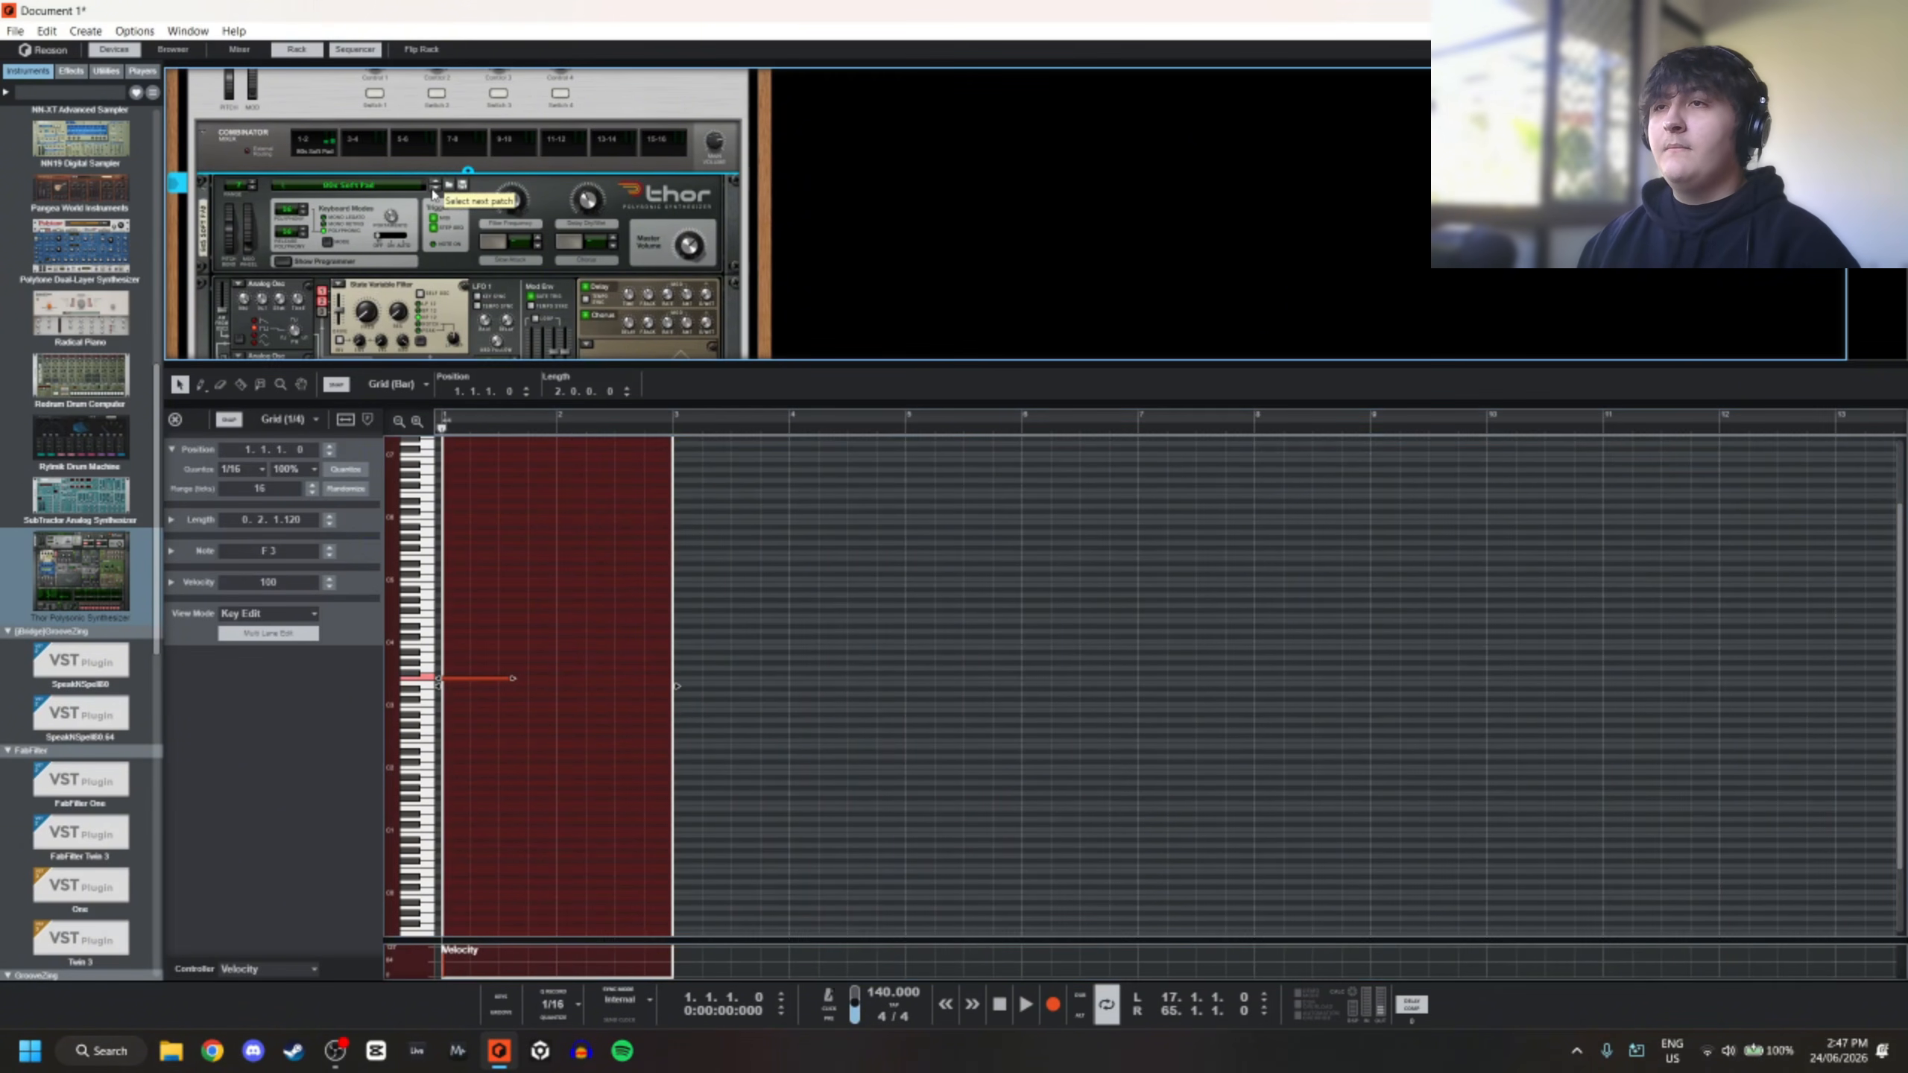
key(space)
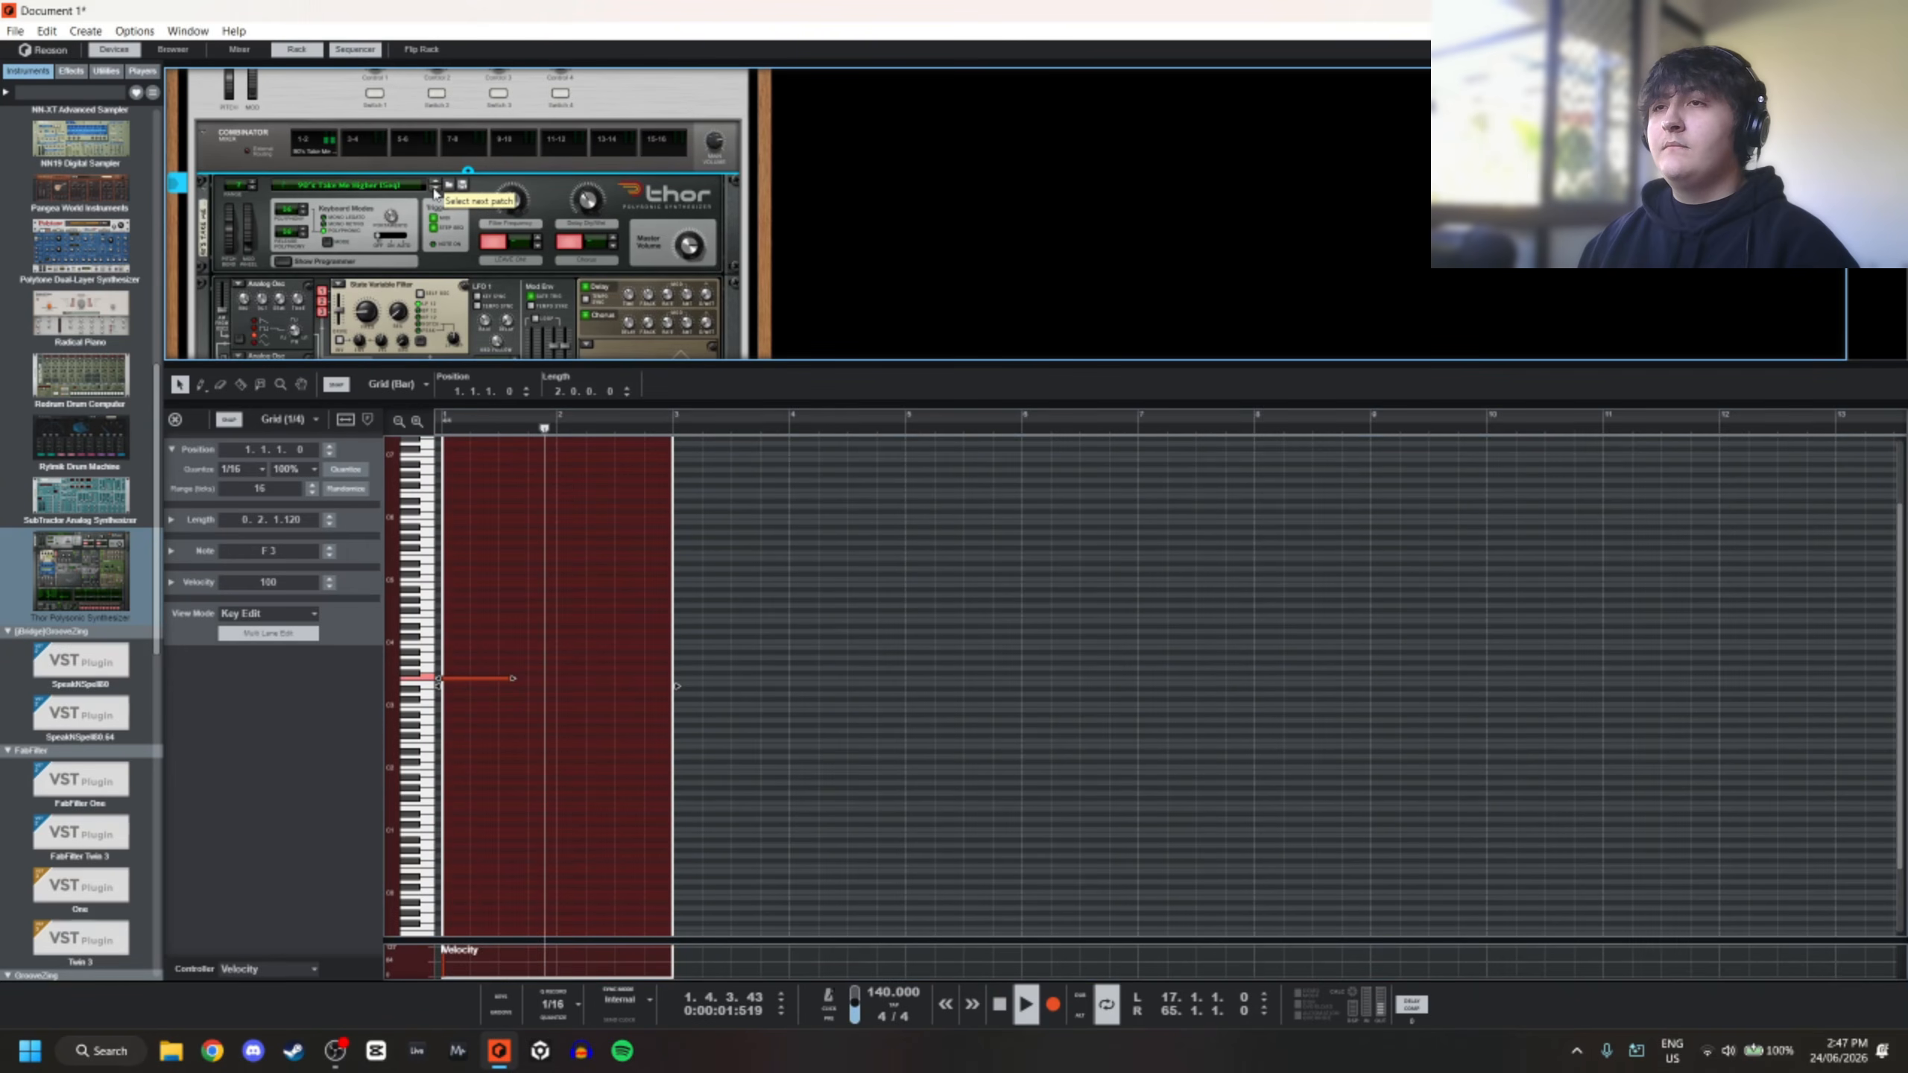
click(434, 180)
key(space)
key(space)
click(434, 181)
key(space)
key(space)
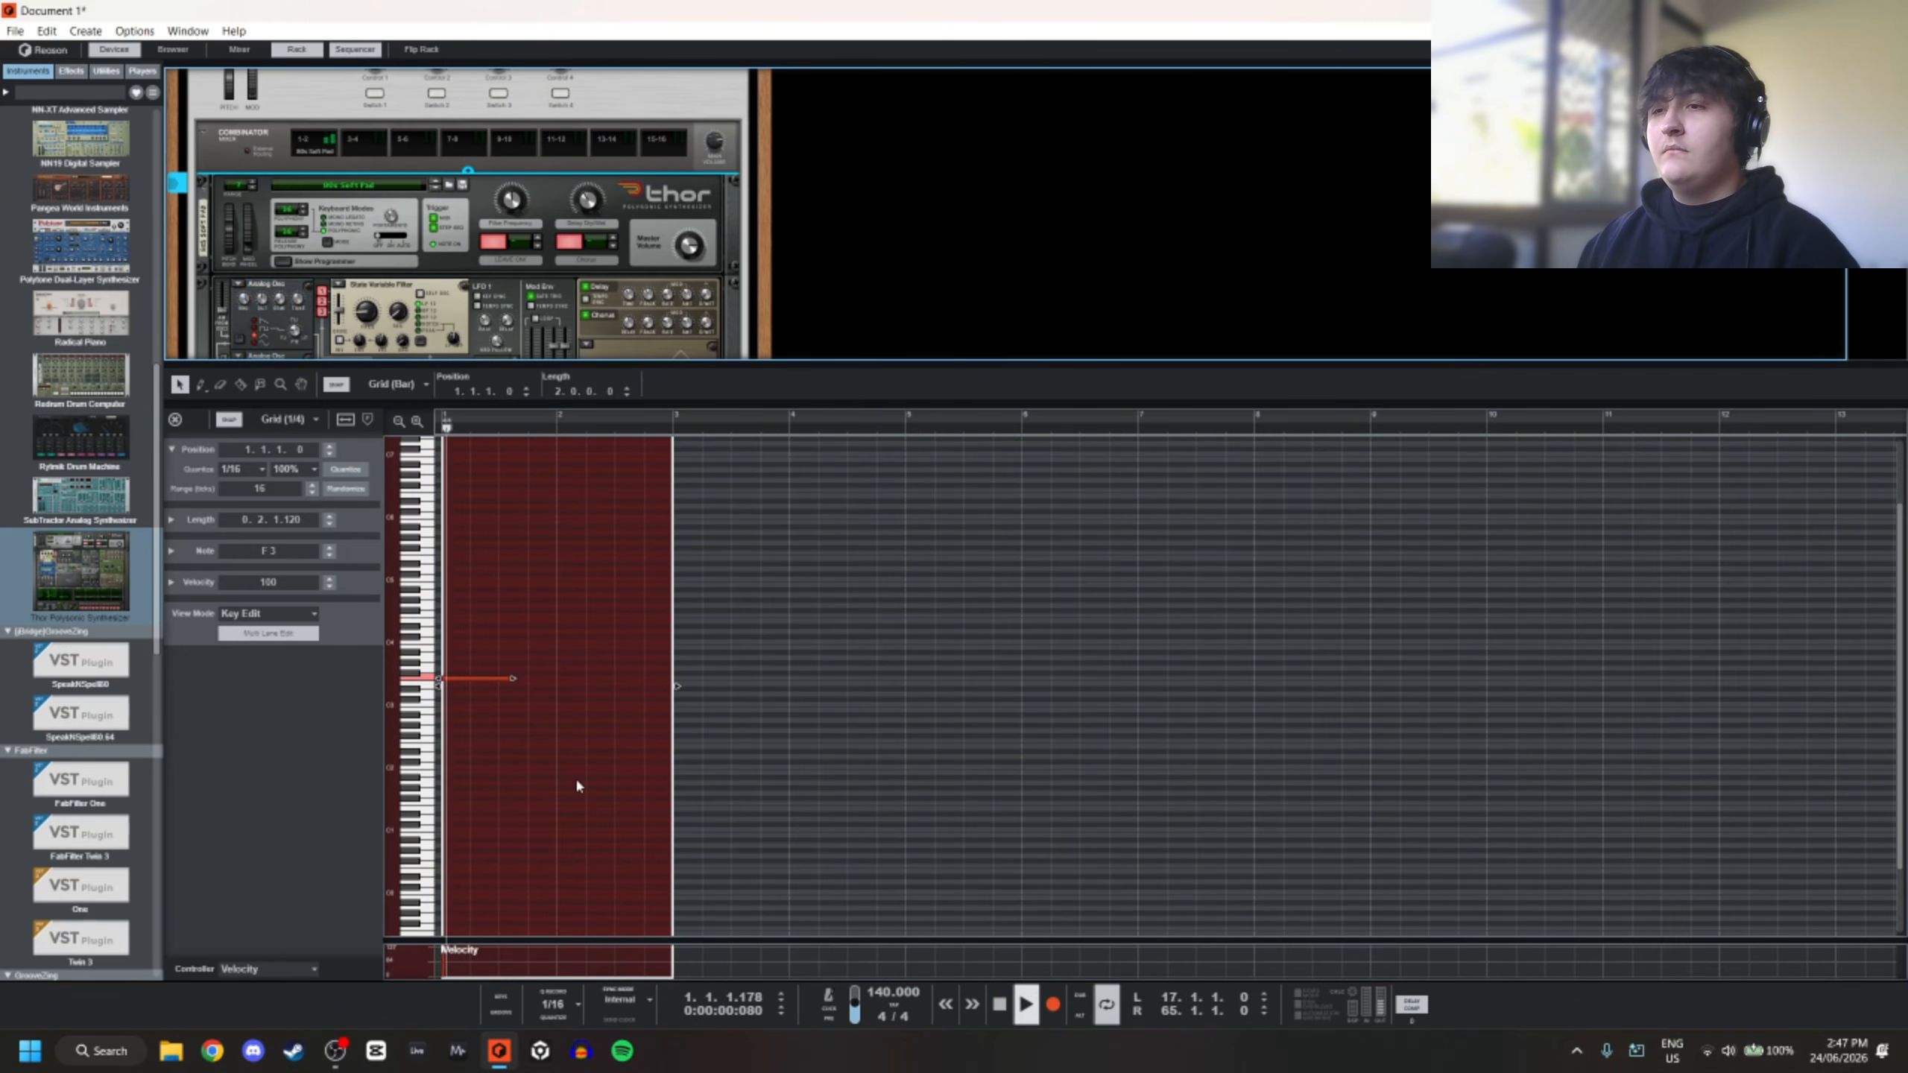
key(space)
key(space)
Lengthen the F3 note to one bar and duplicate it into bar 2 an octave higher, at F4
drag(507, 676, 559, 676)
key(space)
key(space)
key(ctrl+d)
key(ctrl+shift+Up)
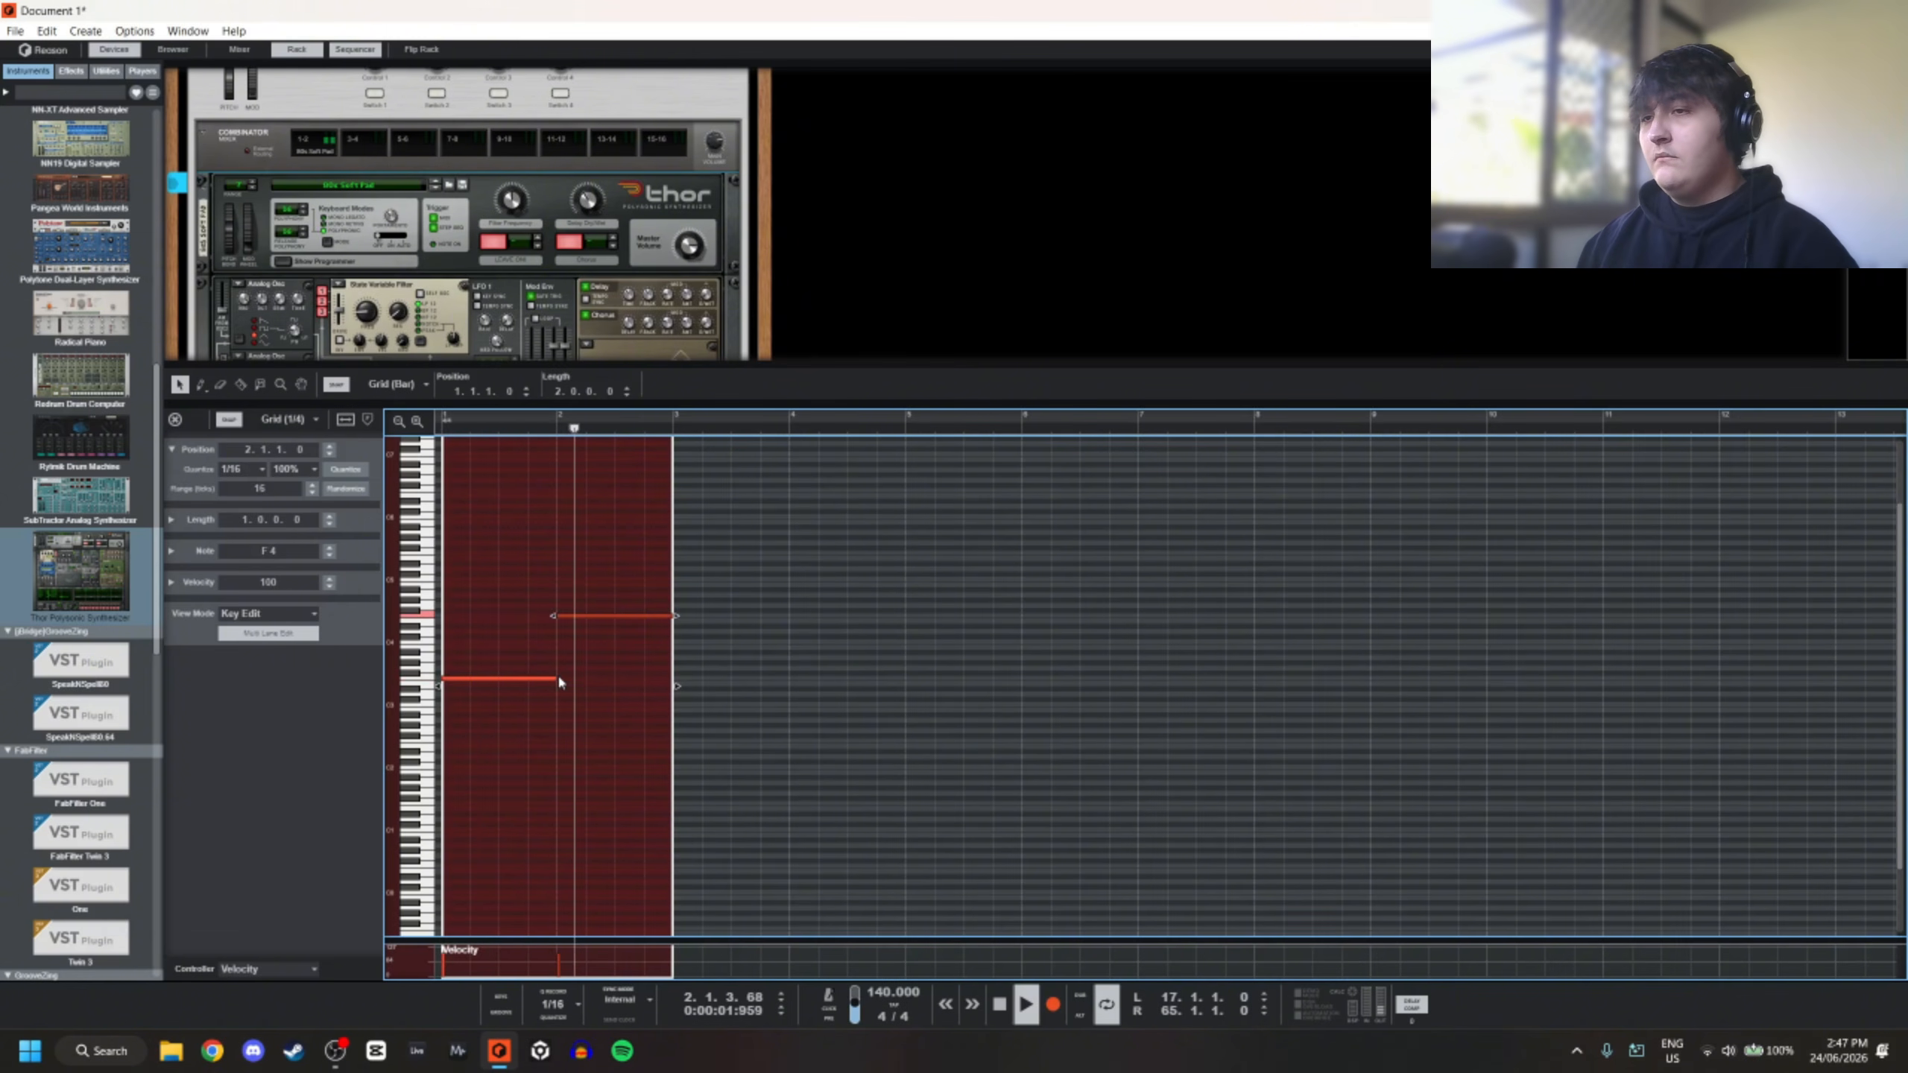
key(space)
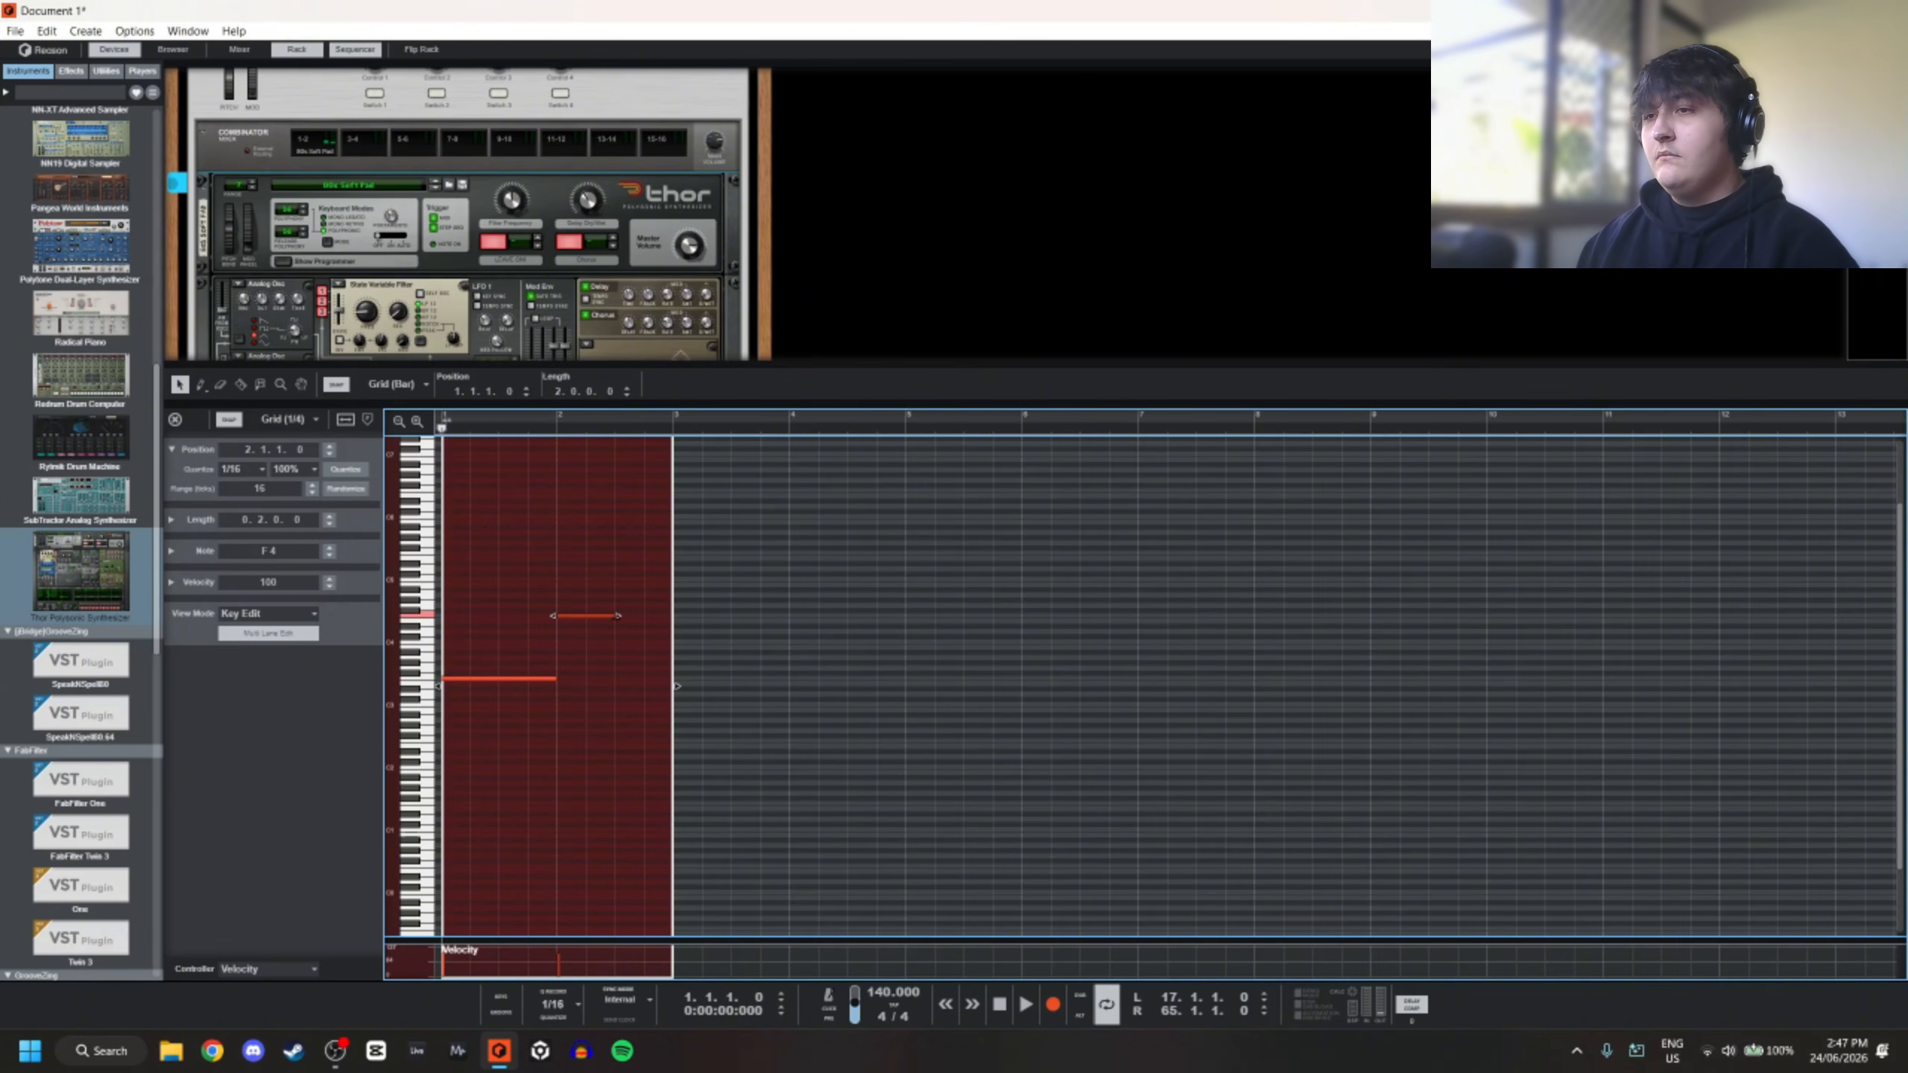
Complete the phrase with half-bar notes: F4 and F5 in bar 2, and F#3 from beat 3 of bar 1
key(ctrl+shift+Up)
click(503, 661)
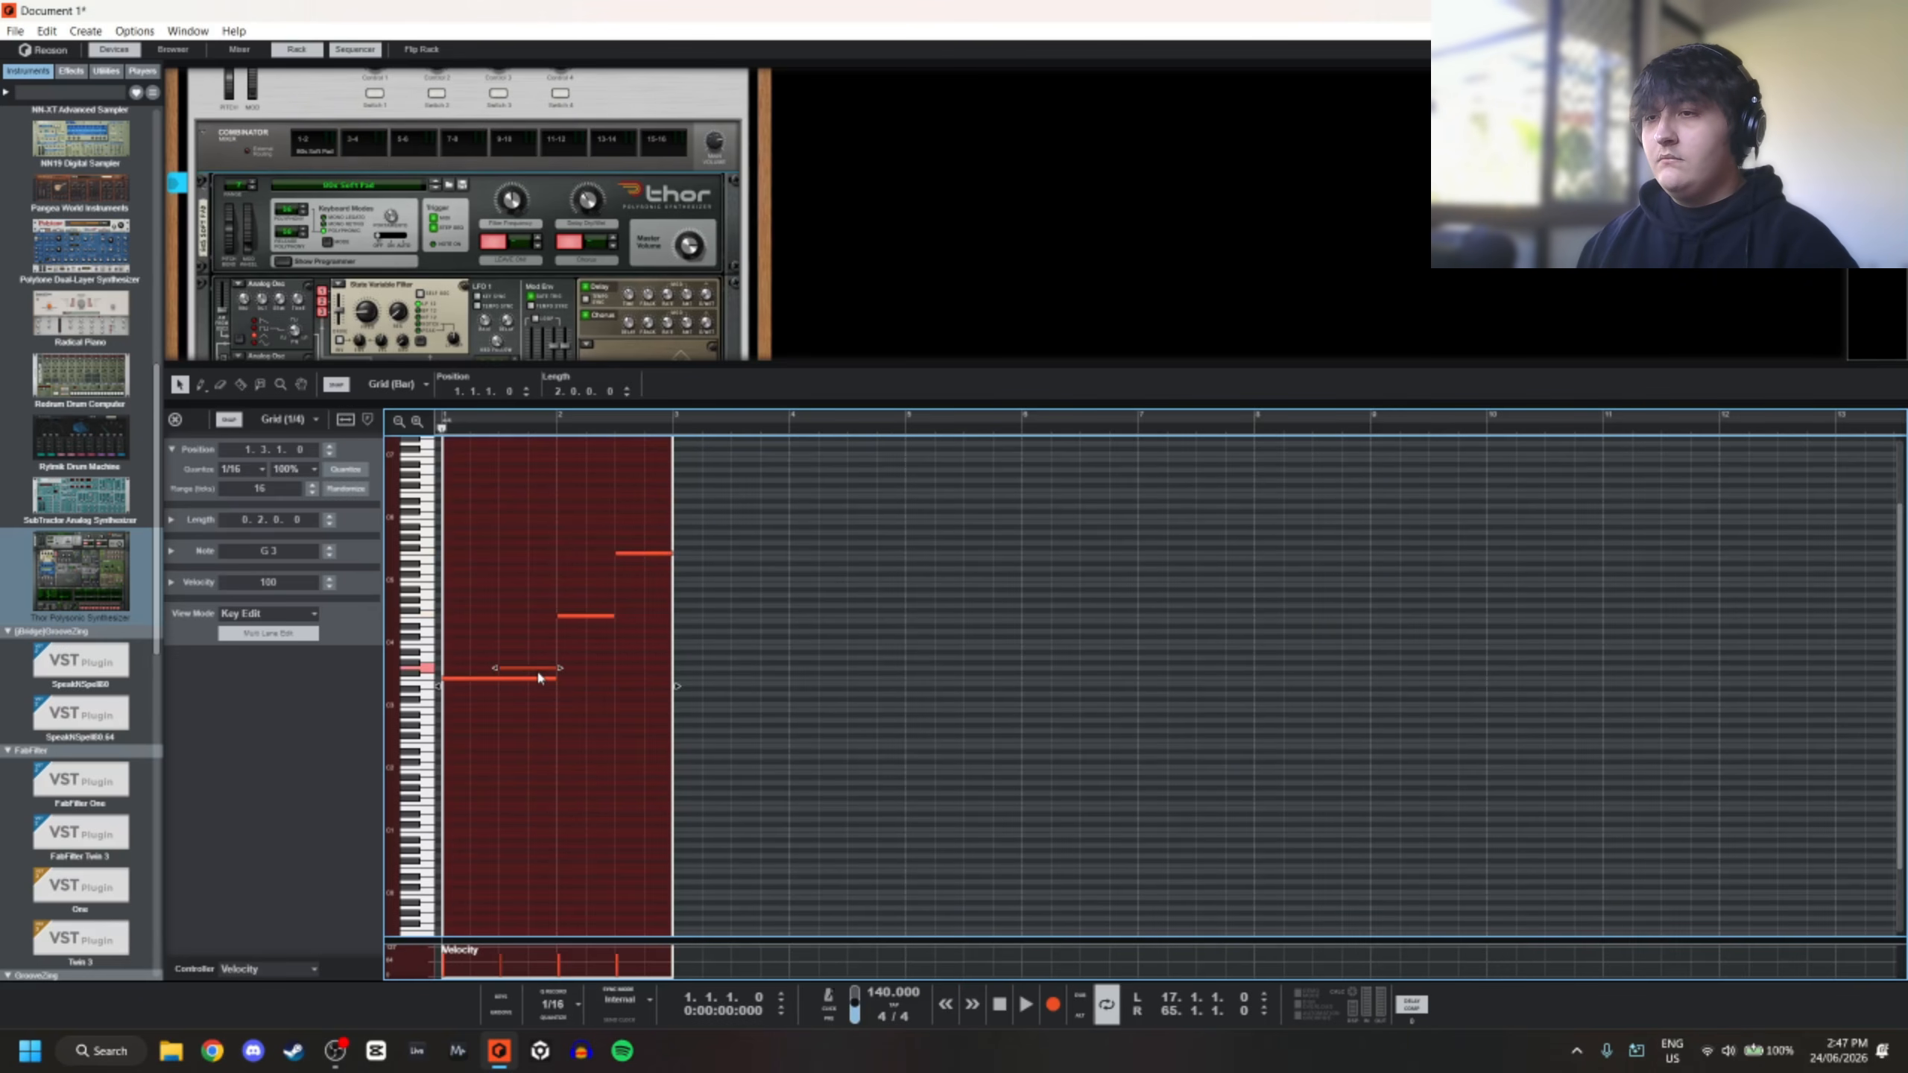
key(space)
click(590, 676)
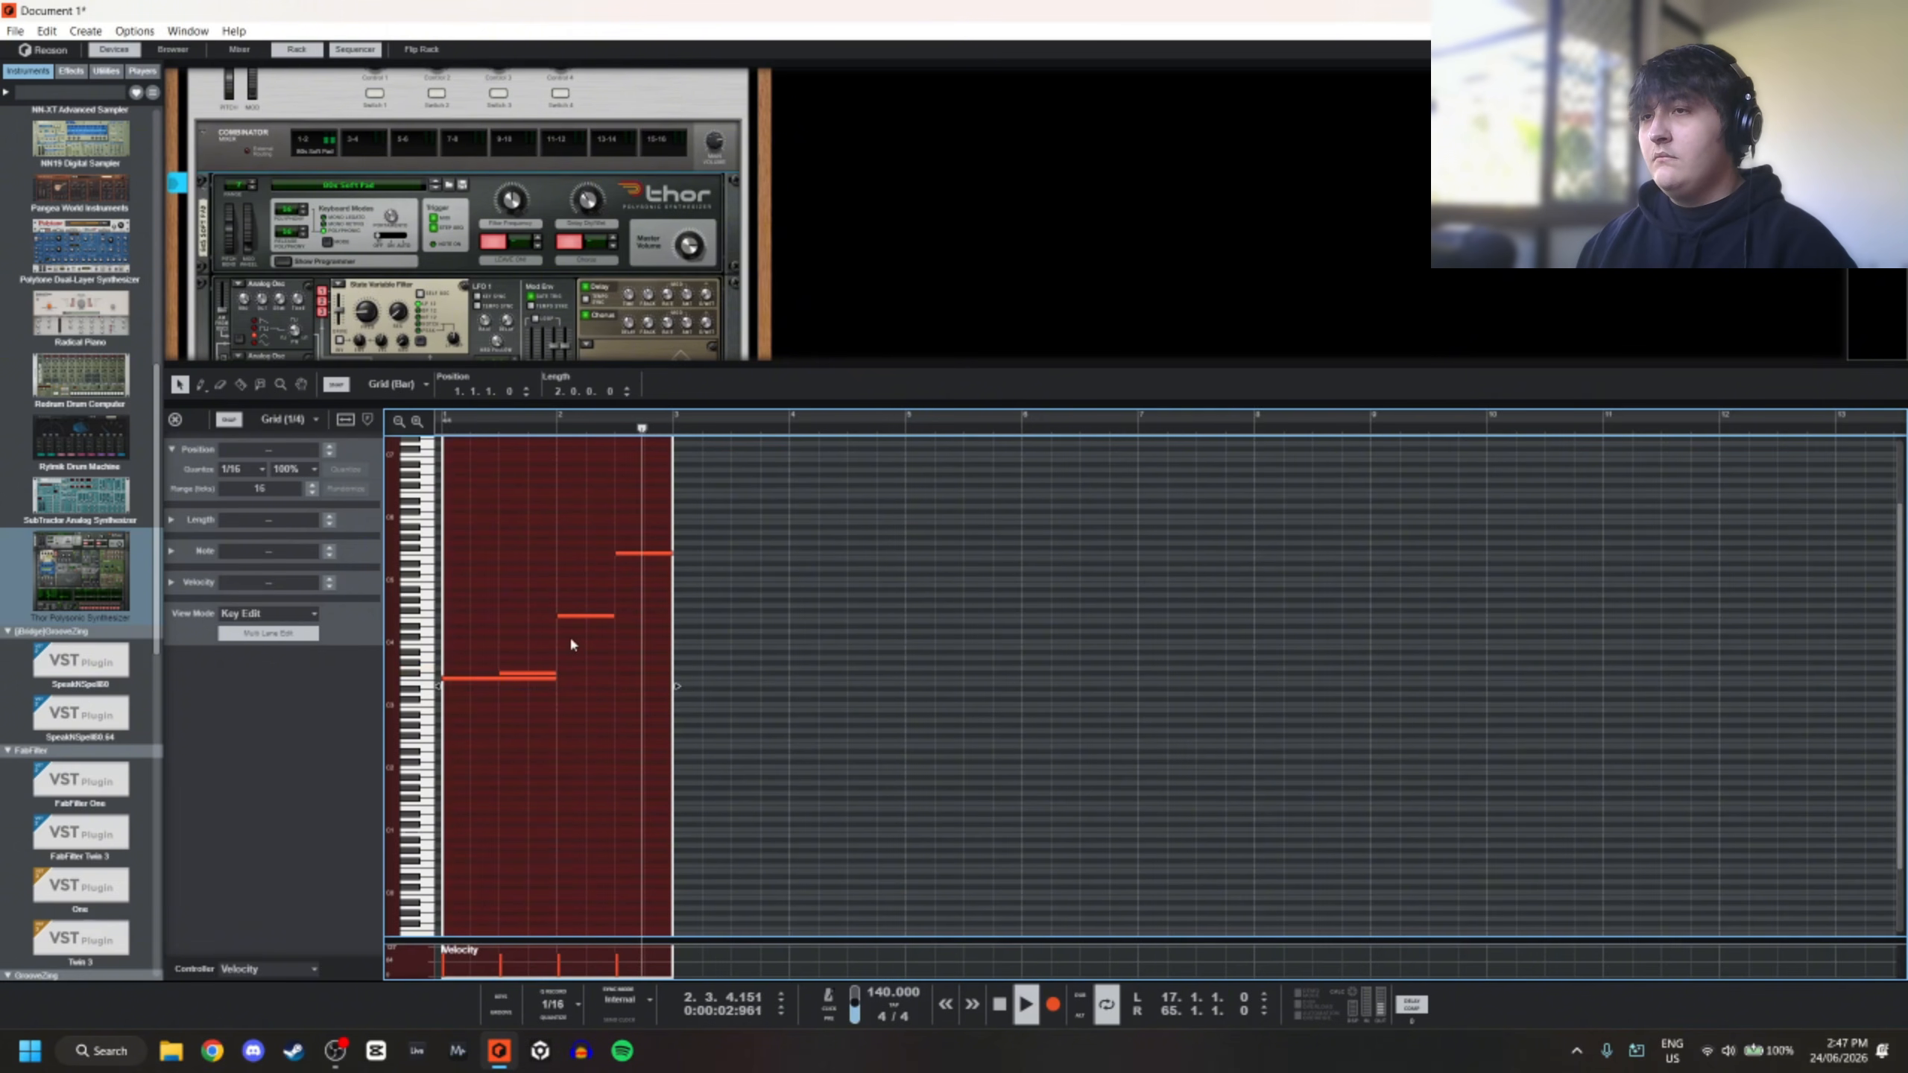
key(space)
key(space)
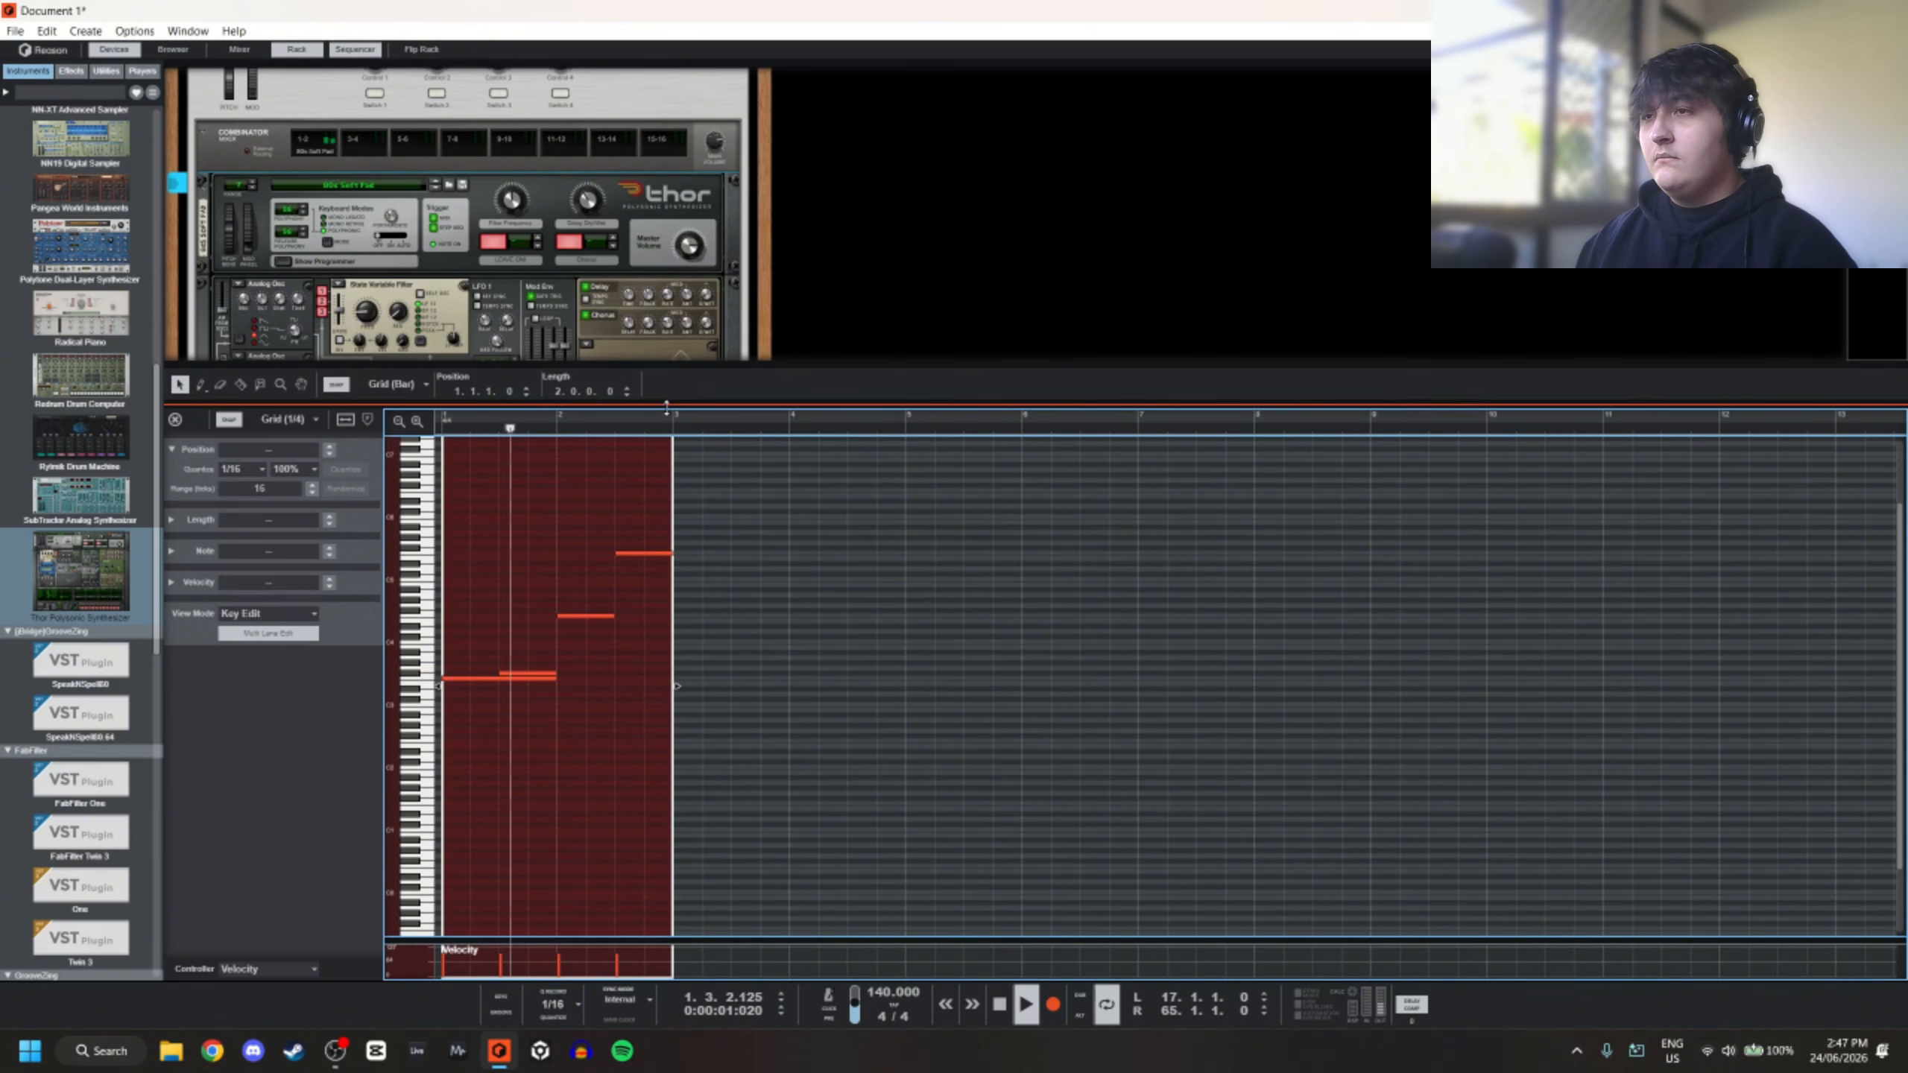
Return to the arrangement view and duplicate the INST 1 clip until four copies fill the first eight bars
key(ctrl+e)
drag(452, 744, 393, 707)
key(ctrl+d)
scroll(392, 720, up, 2)
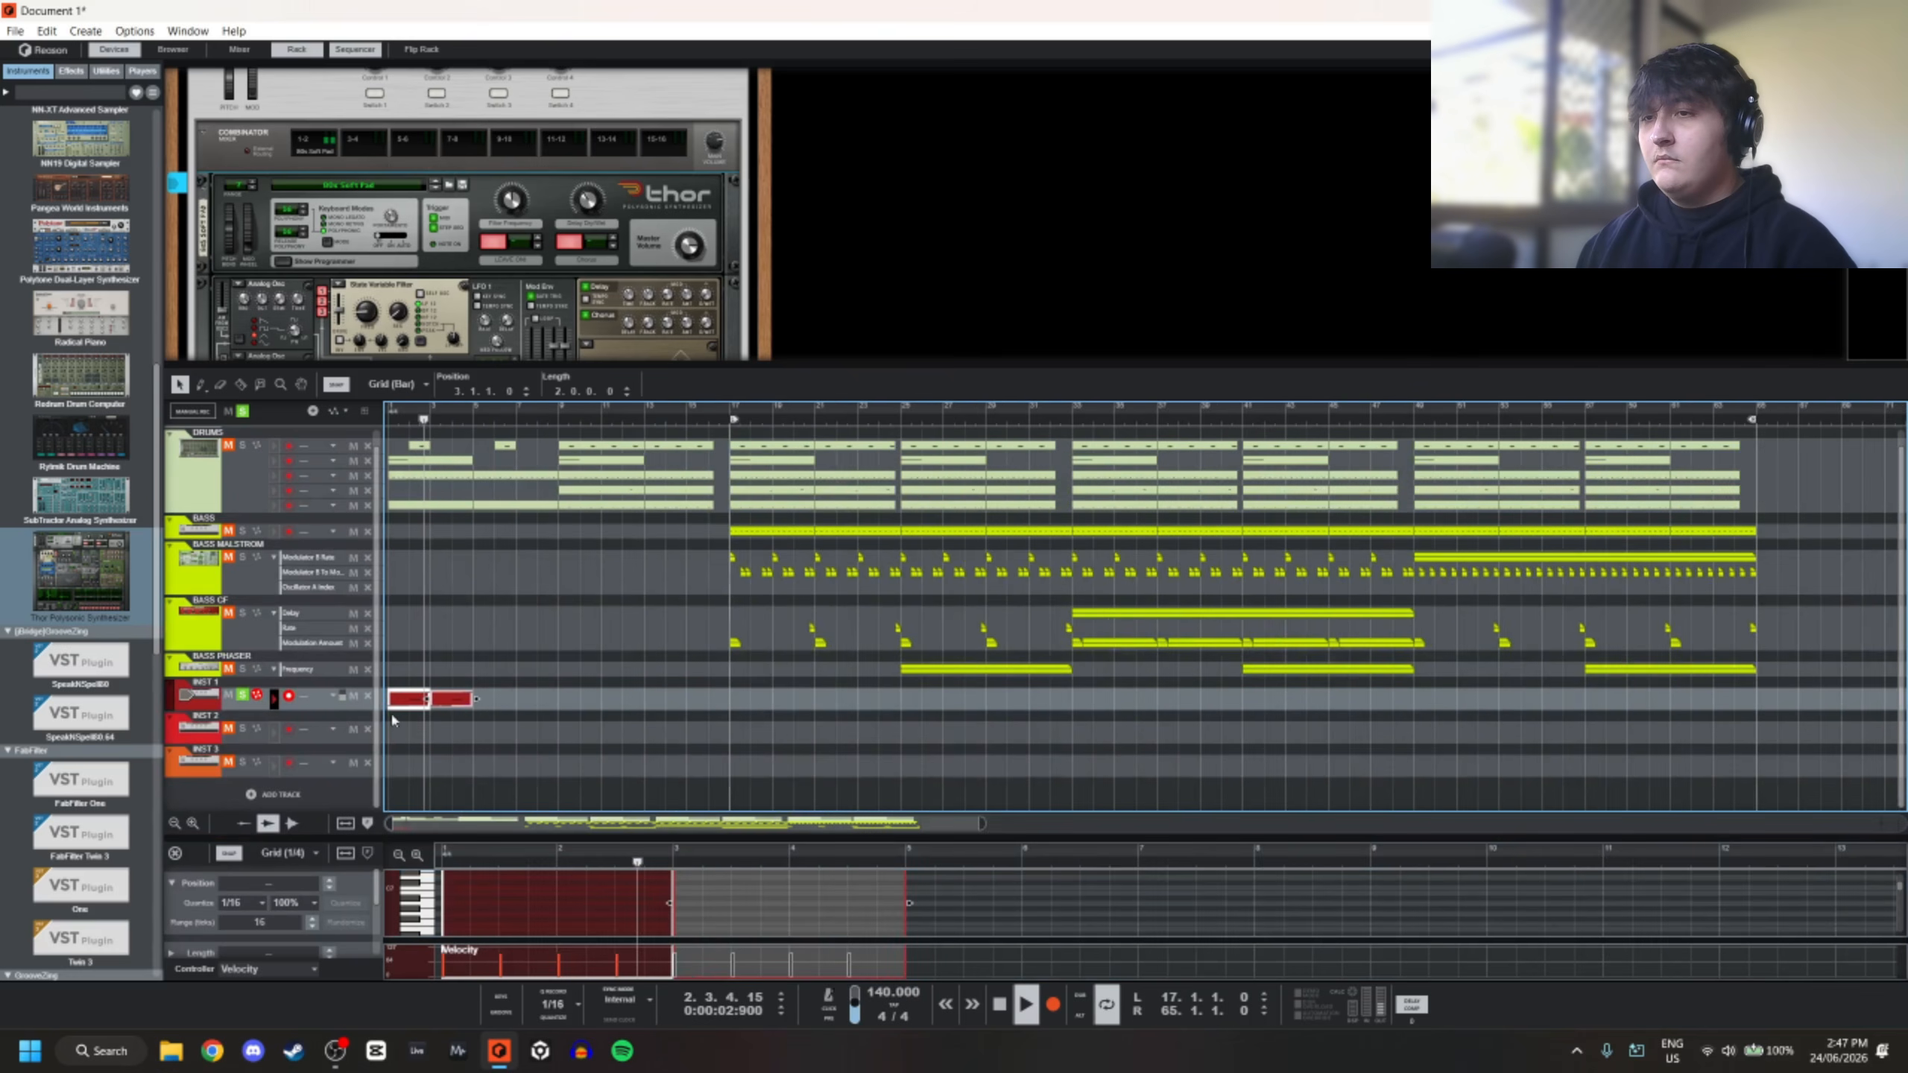
scroll(392, 677, up, 1)
click(380, 241)
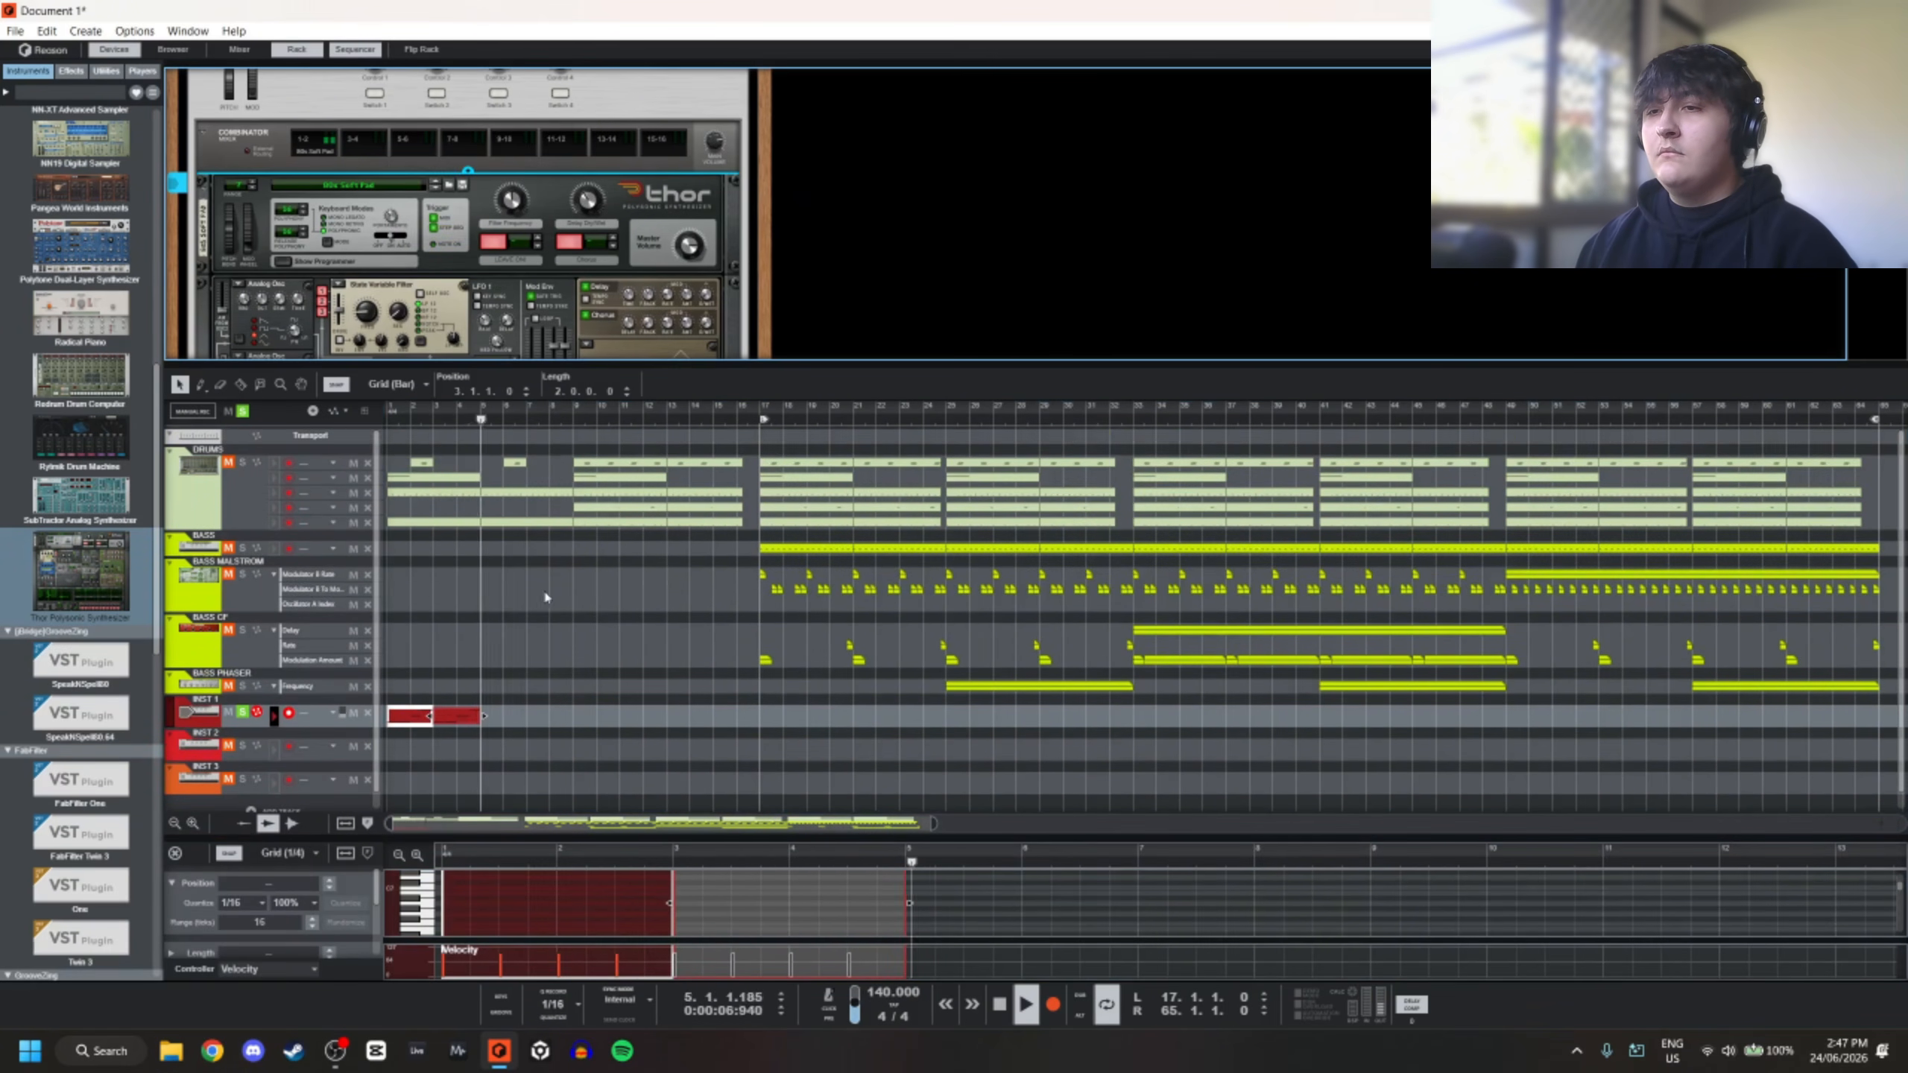
key(space)
key(space)
drag(484, 680, 378, 746)
key(ctrl+d)
scroll(444, 739, down, 1)
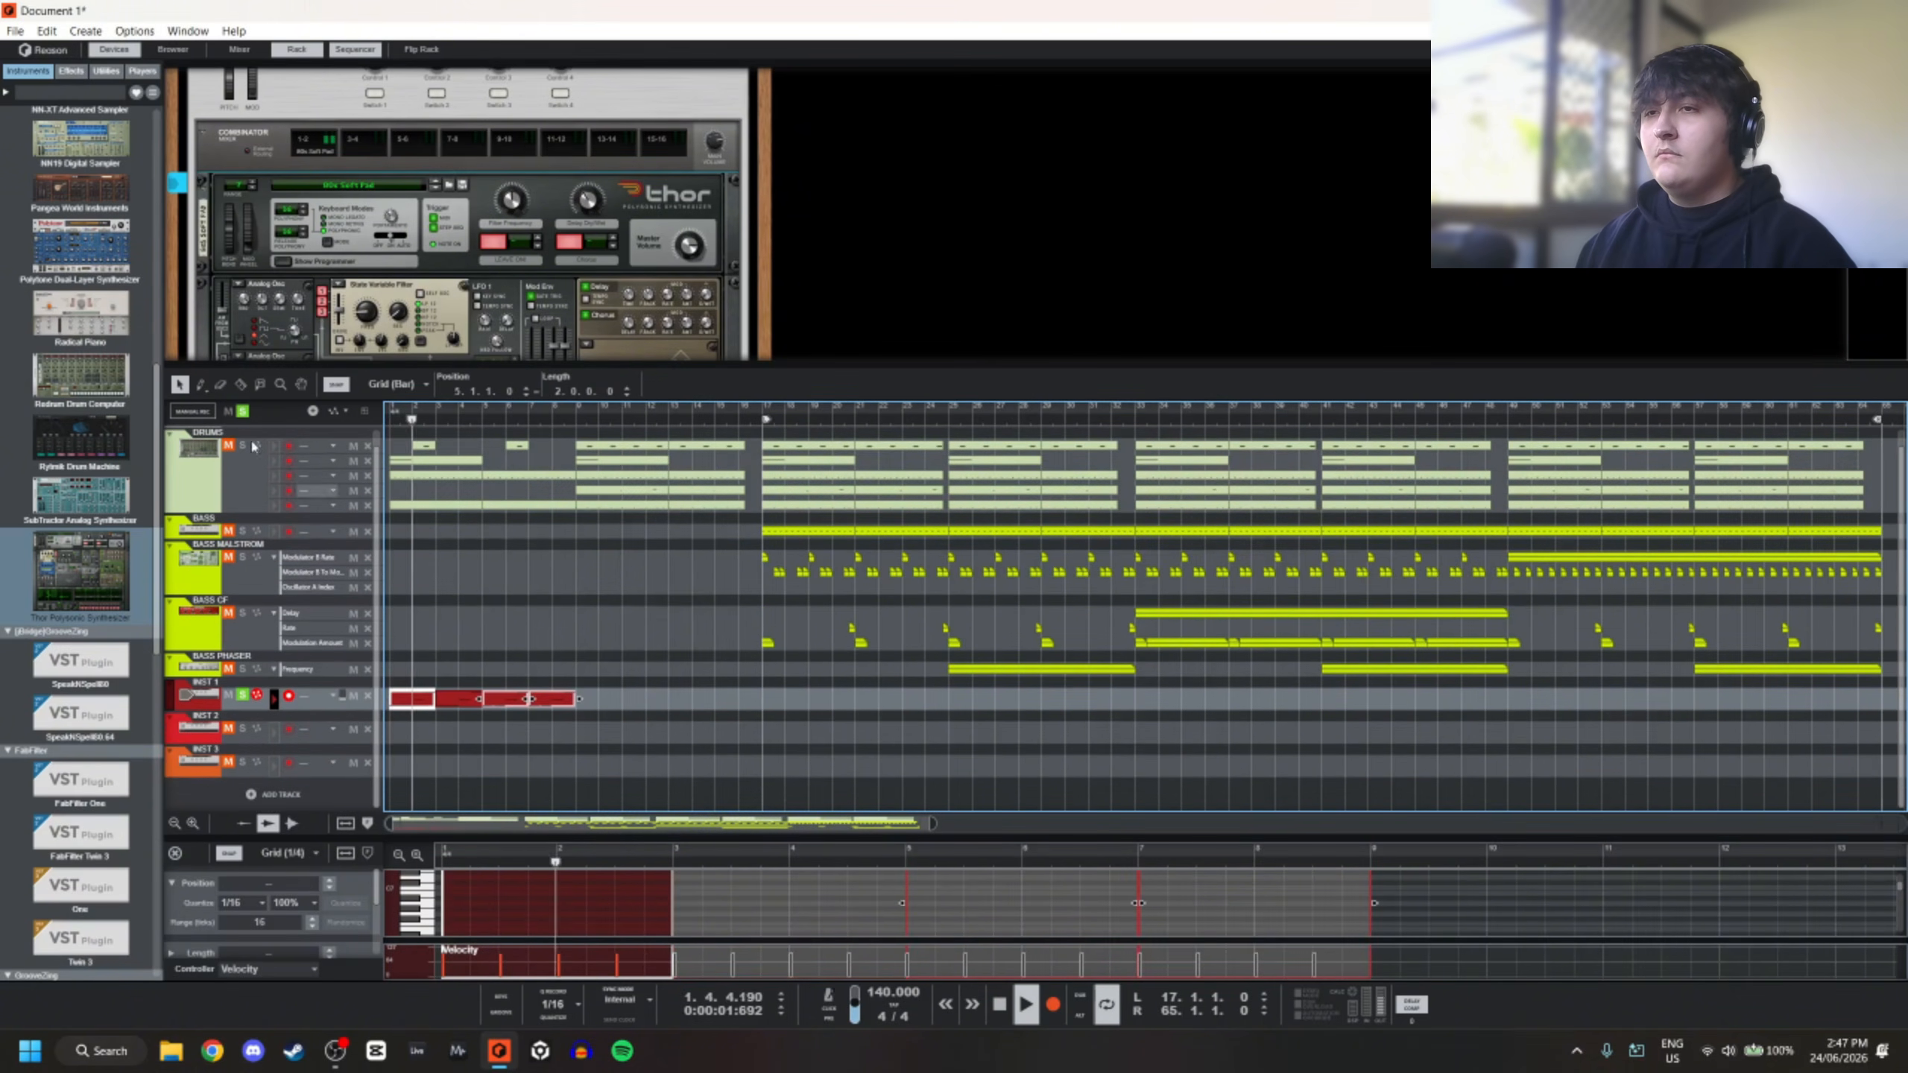
Look over Thor's programmer, restart playback from the beginning, and turn off soloing so all tracks are heard
click(328, 250)
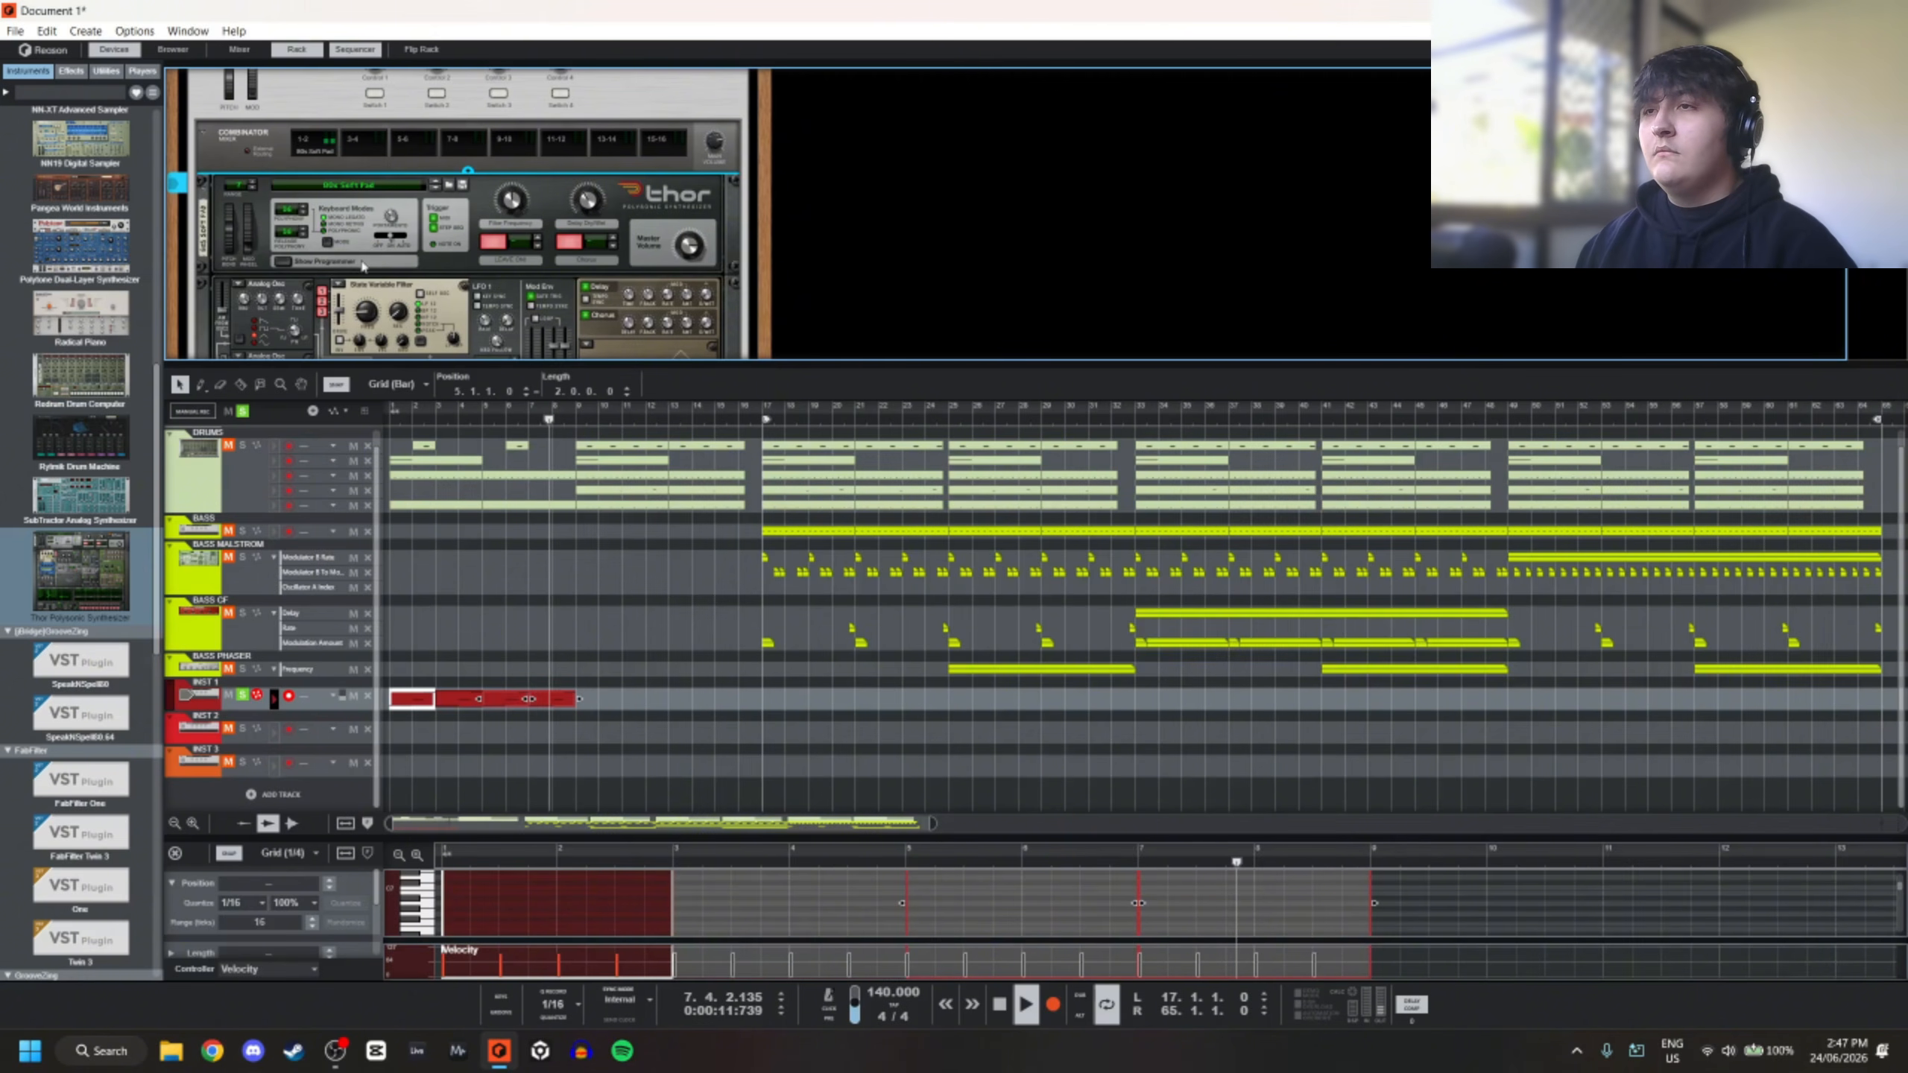
scroll(424, 266, down, 3)
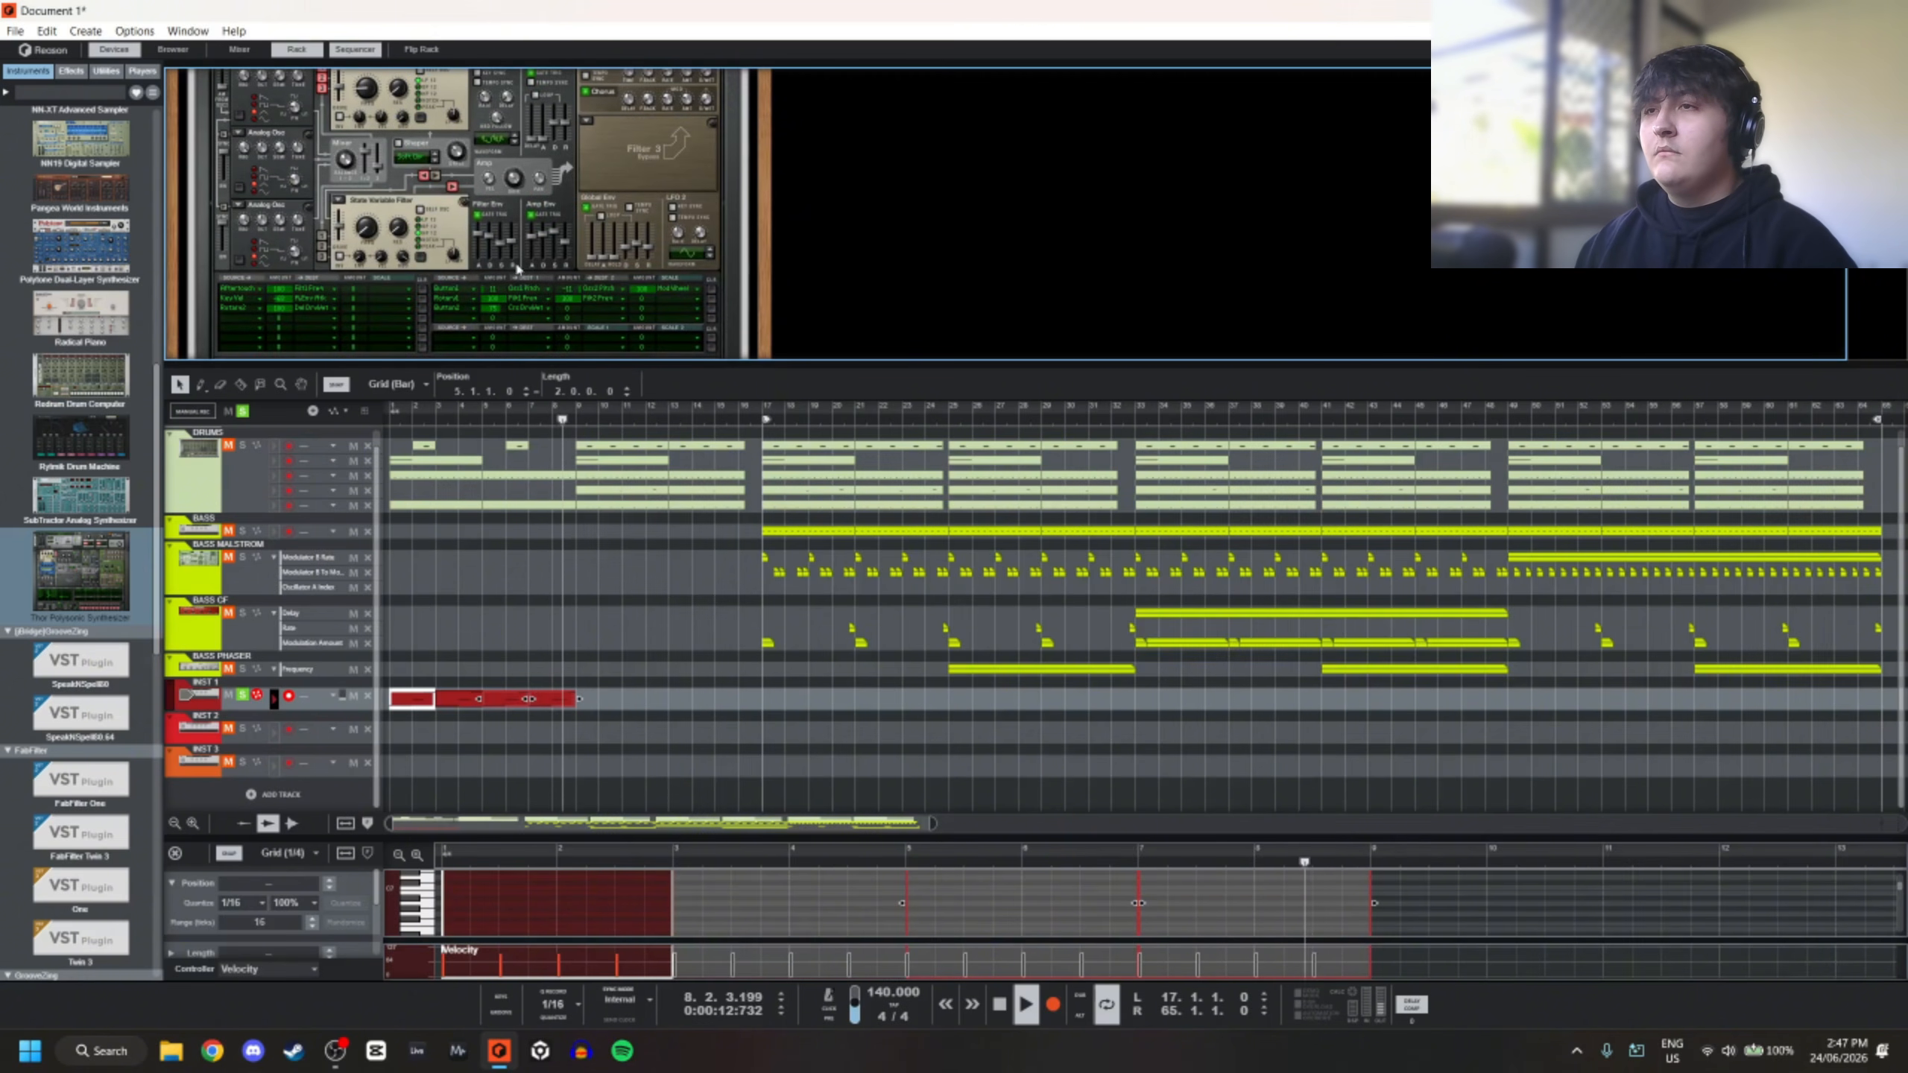
key(shift+Return)
key(shift+Return)
key(space)
click(242, 411)
Duplicate the last INST 1 clip four times so the pad phrase fills the intro up to bar 17
click(522, 699)
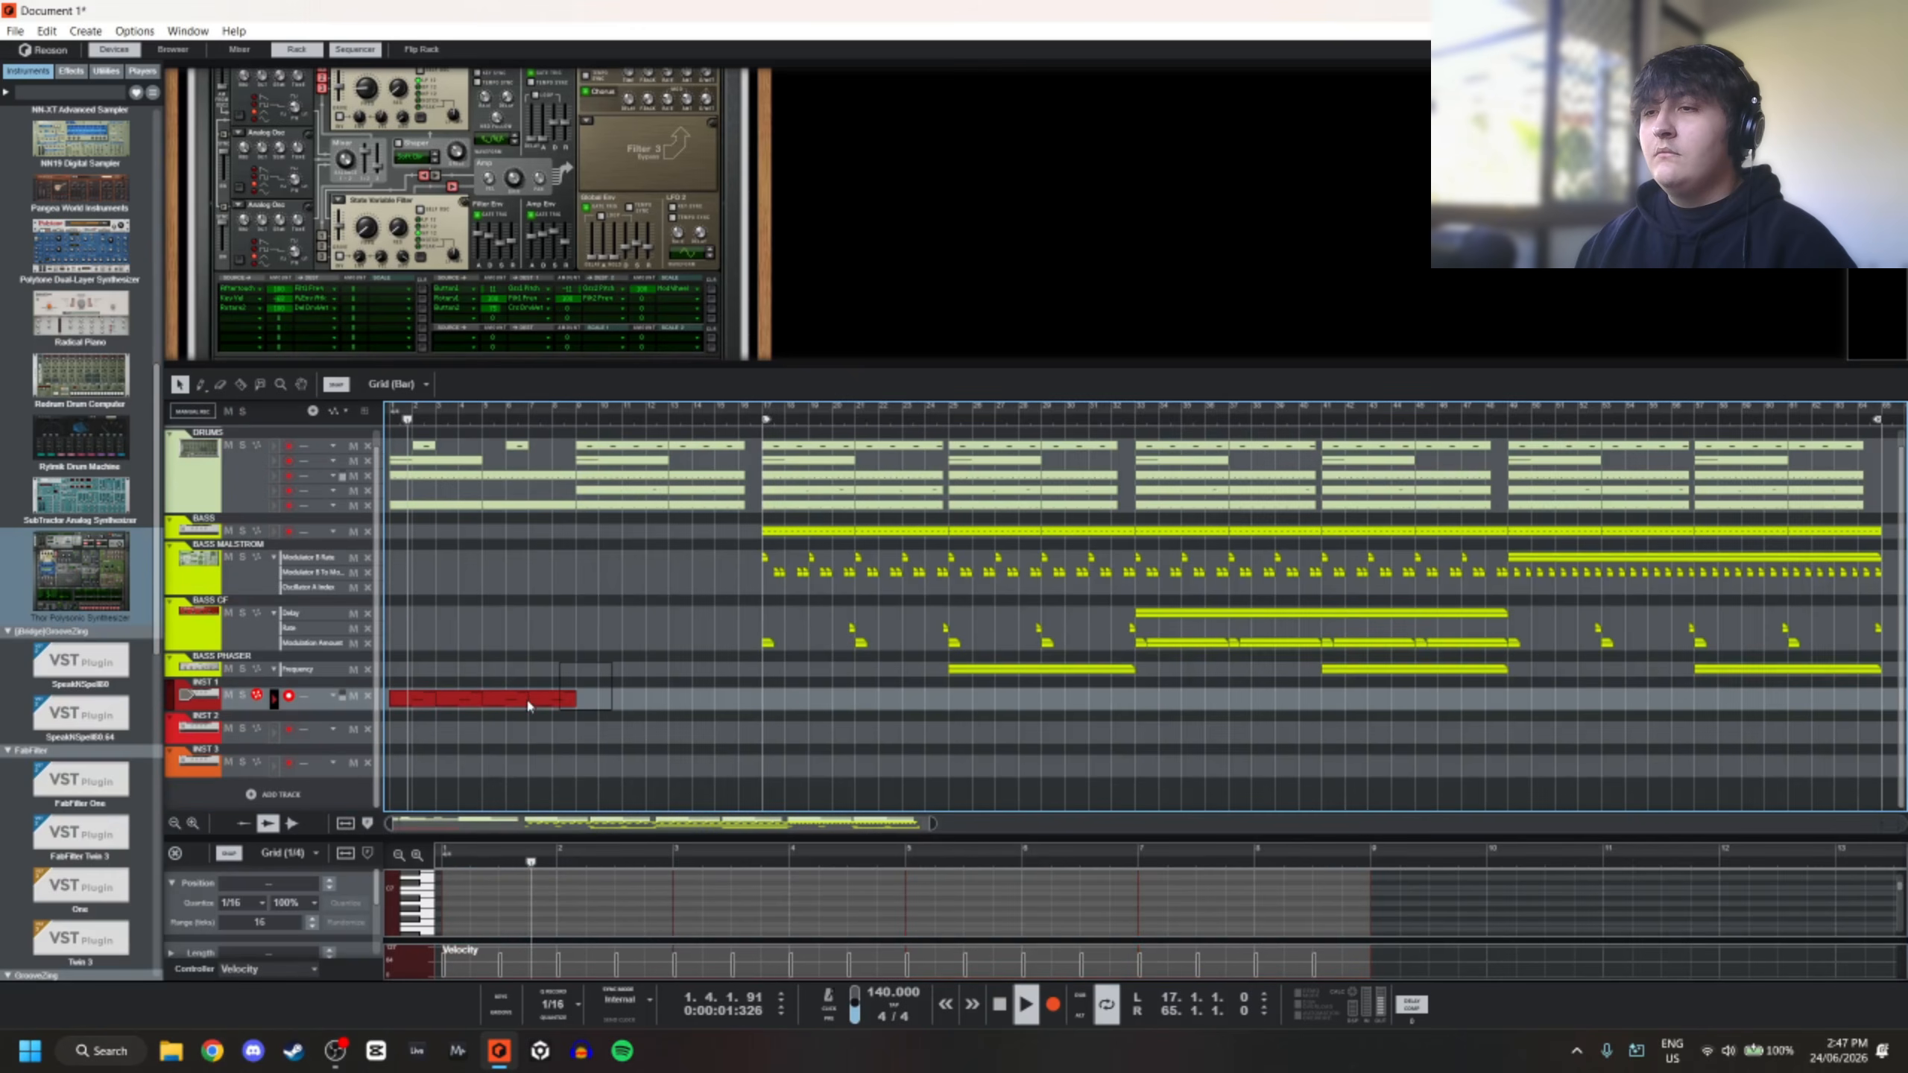
click(540, 701)
key(ctrl+d)
scroll(556, 691, down, 4)
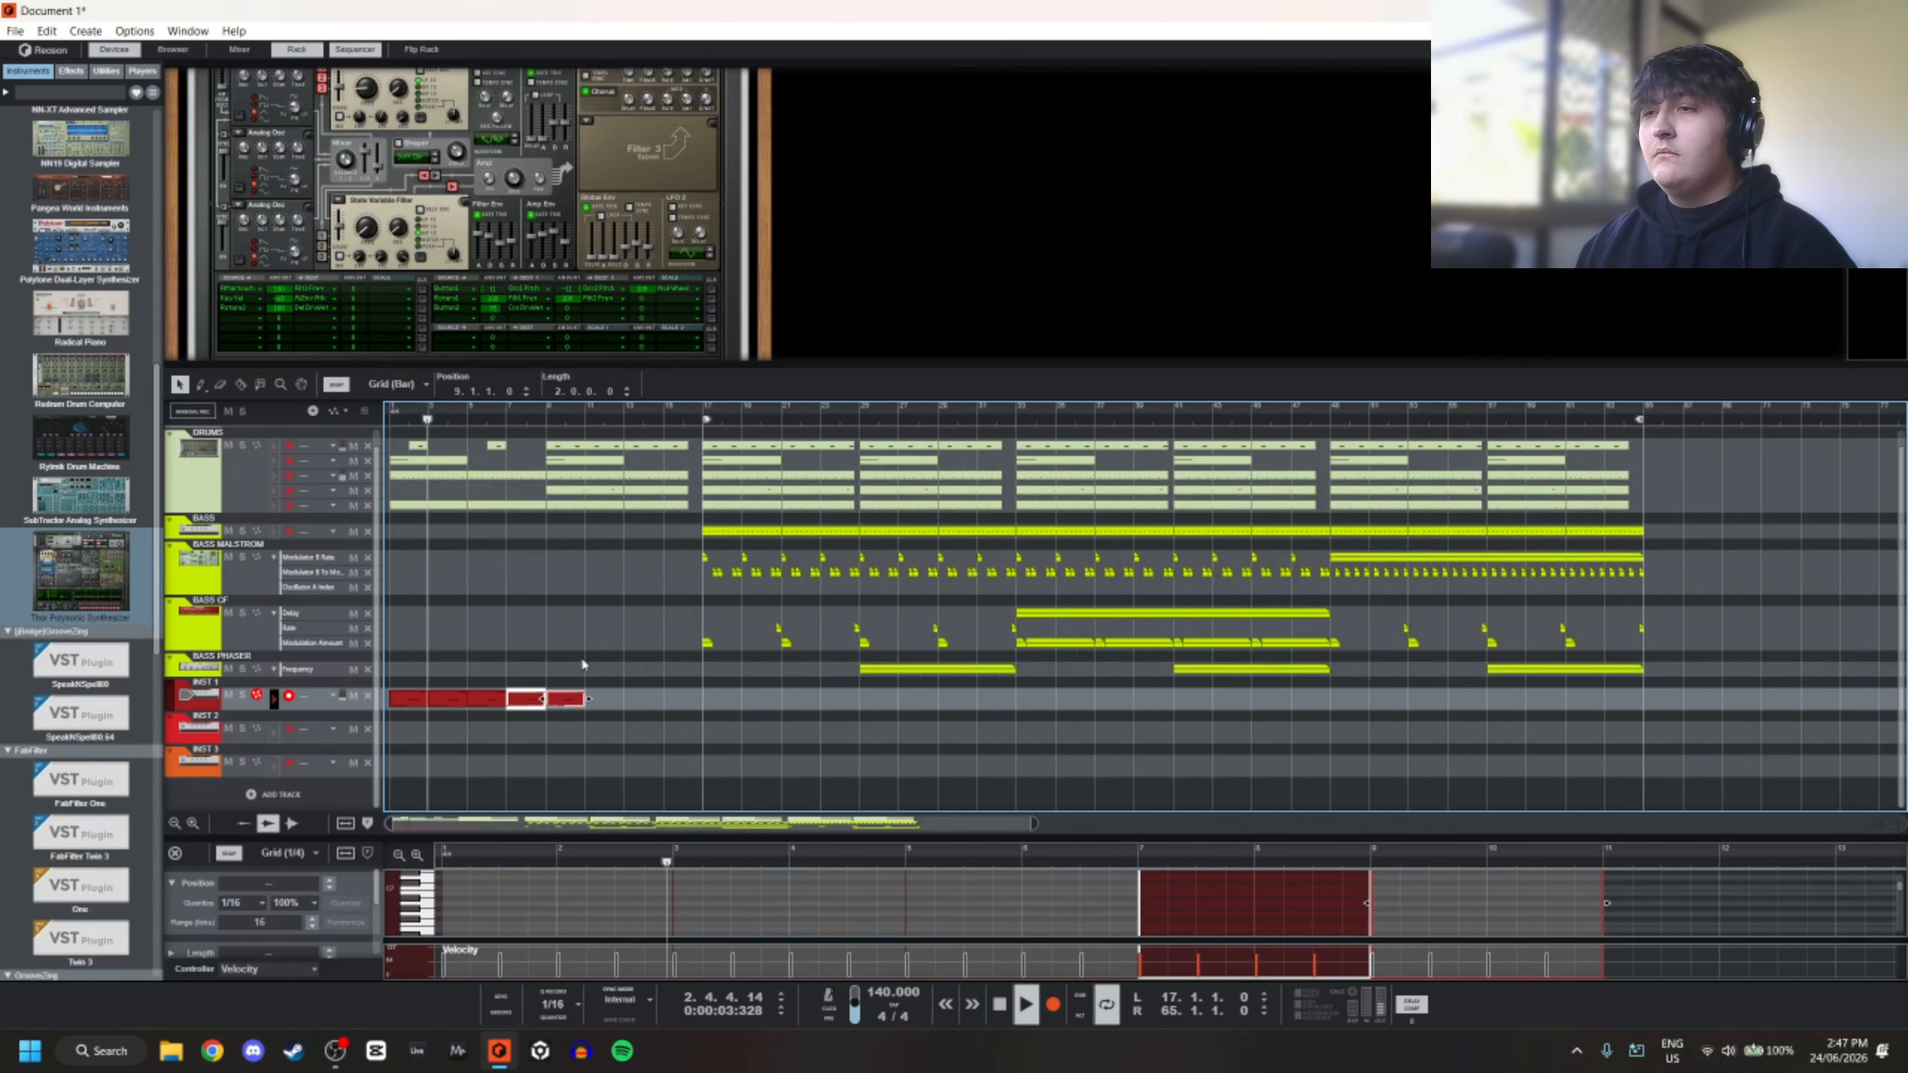
key(ctrl+d)
scroll(492, 707, up, 3)
key(ctrl+d)
key(ctrl+d)
scroll(626, 193, up, 2)
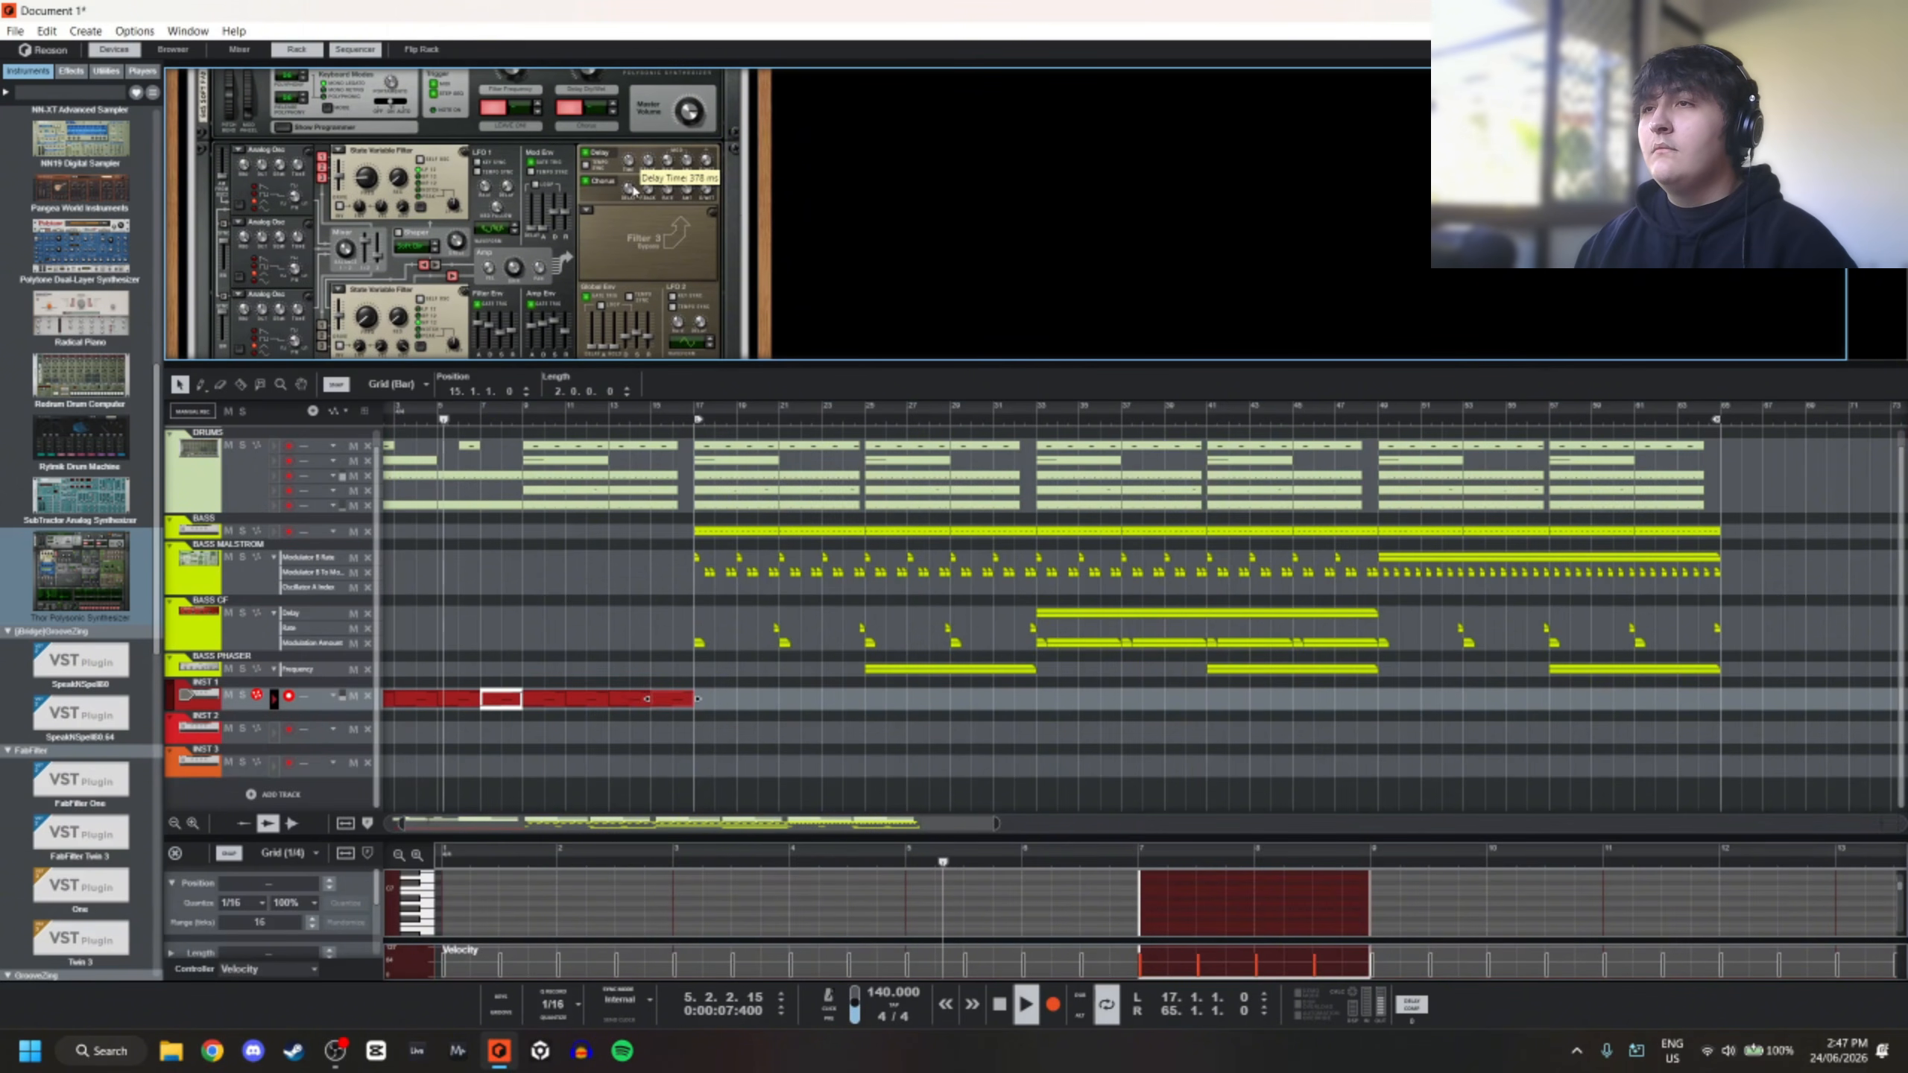
Adjust Thor's delay effect while the intro plays, setting its delay time to 220 ms
scroll(649, 197, down, 5)
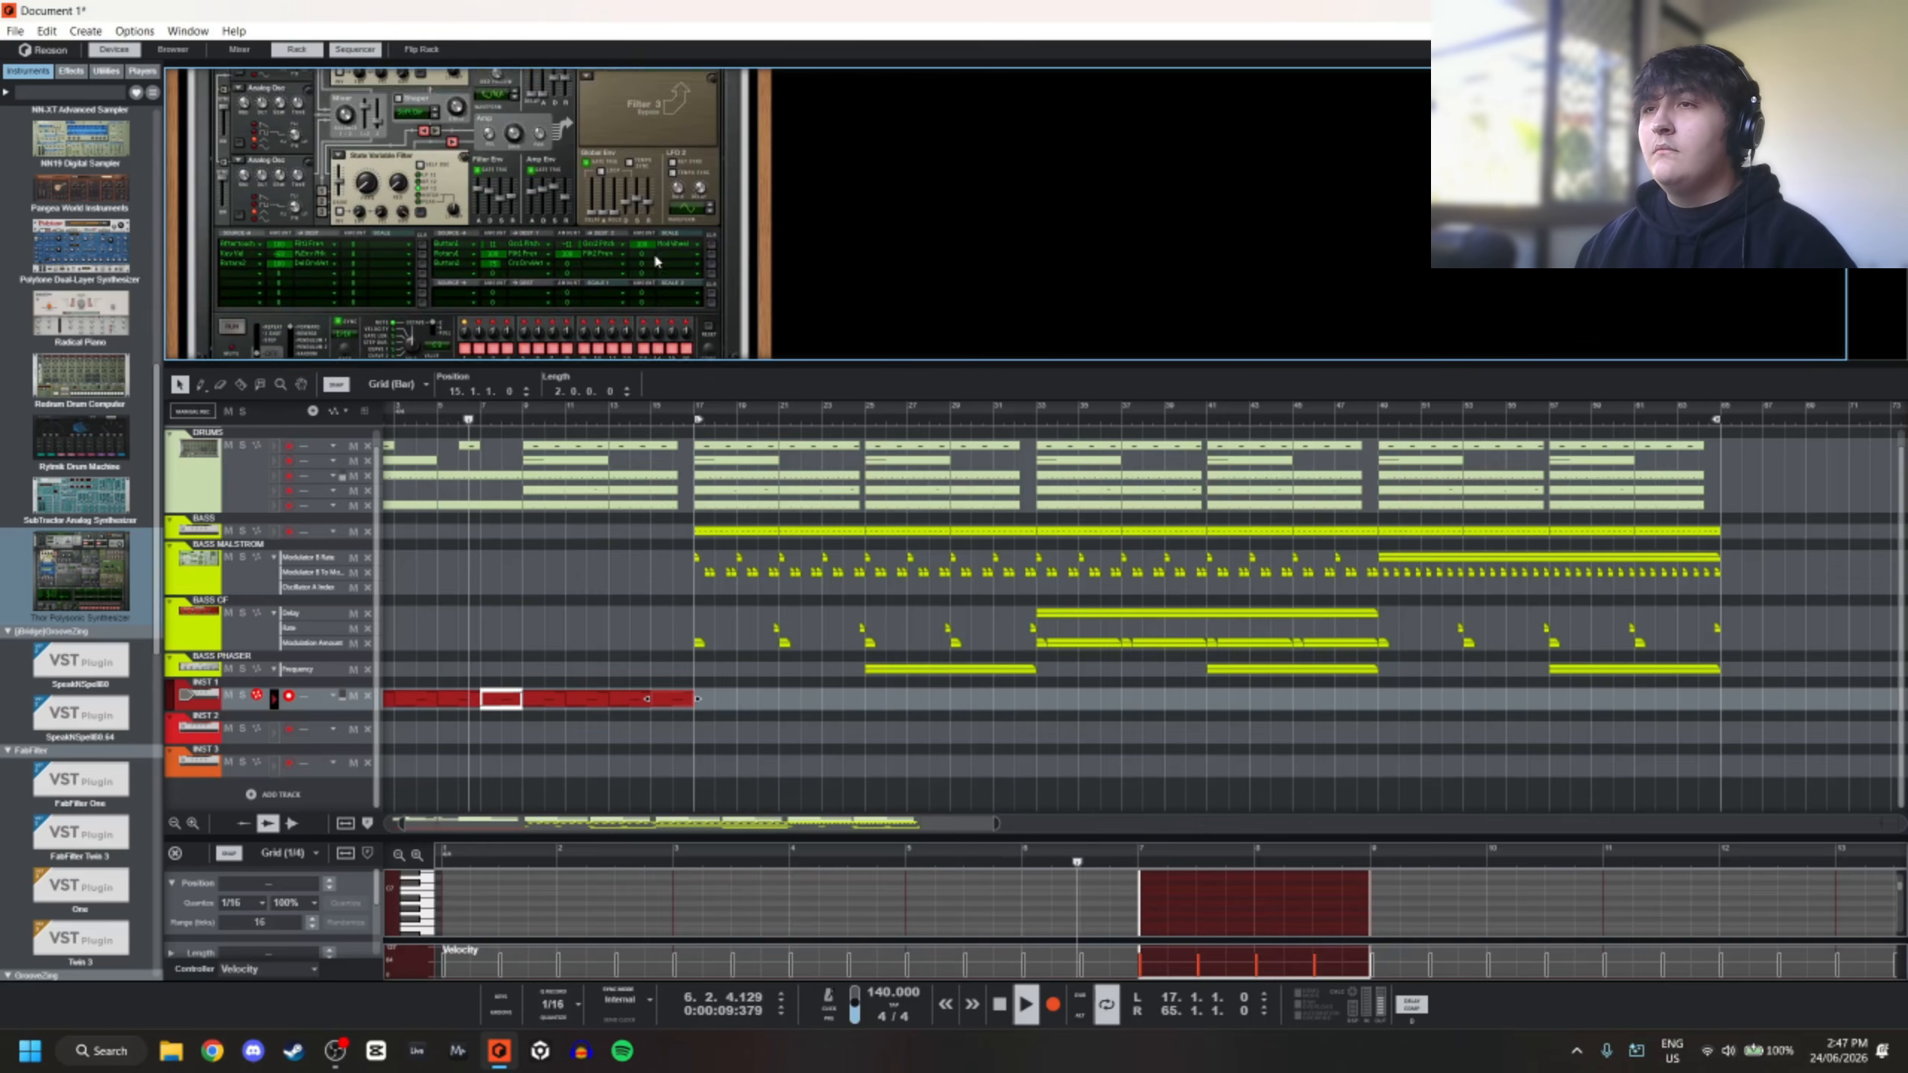
scroll(846, 207, up, 5)
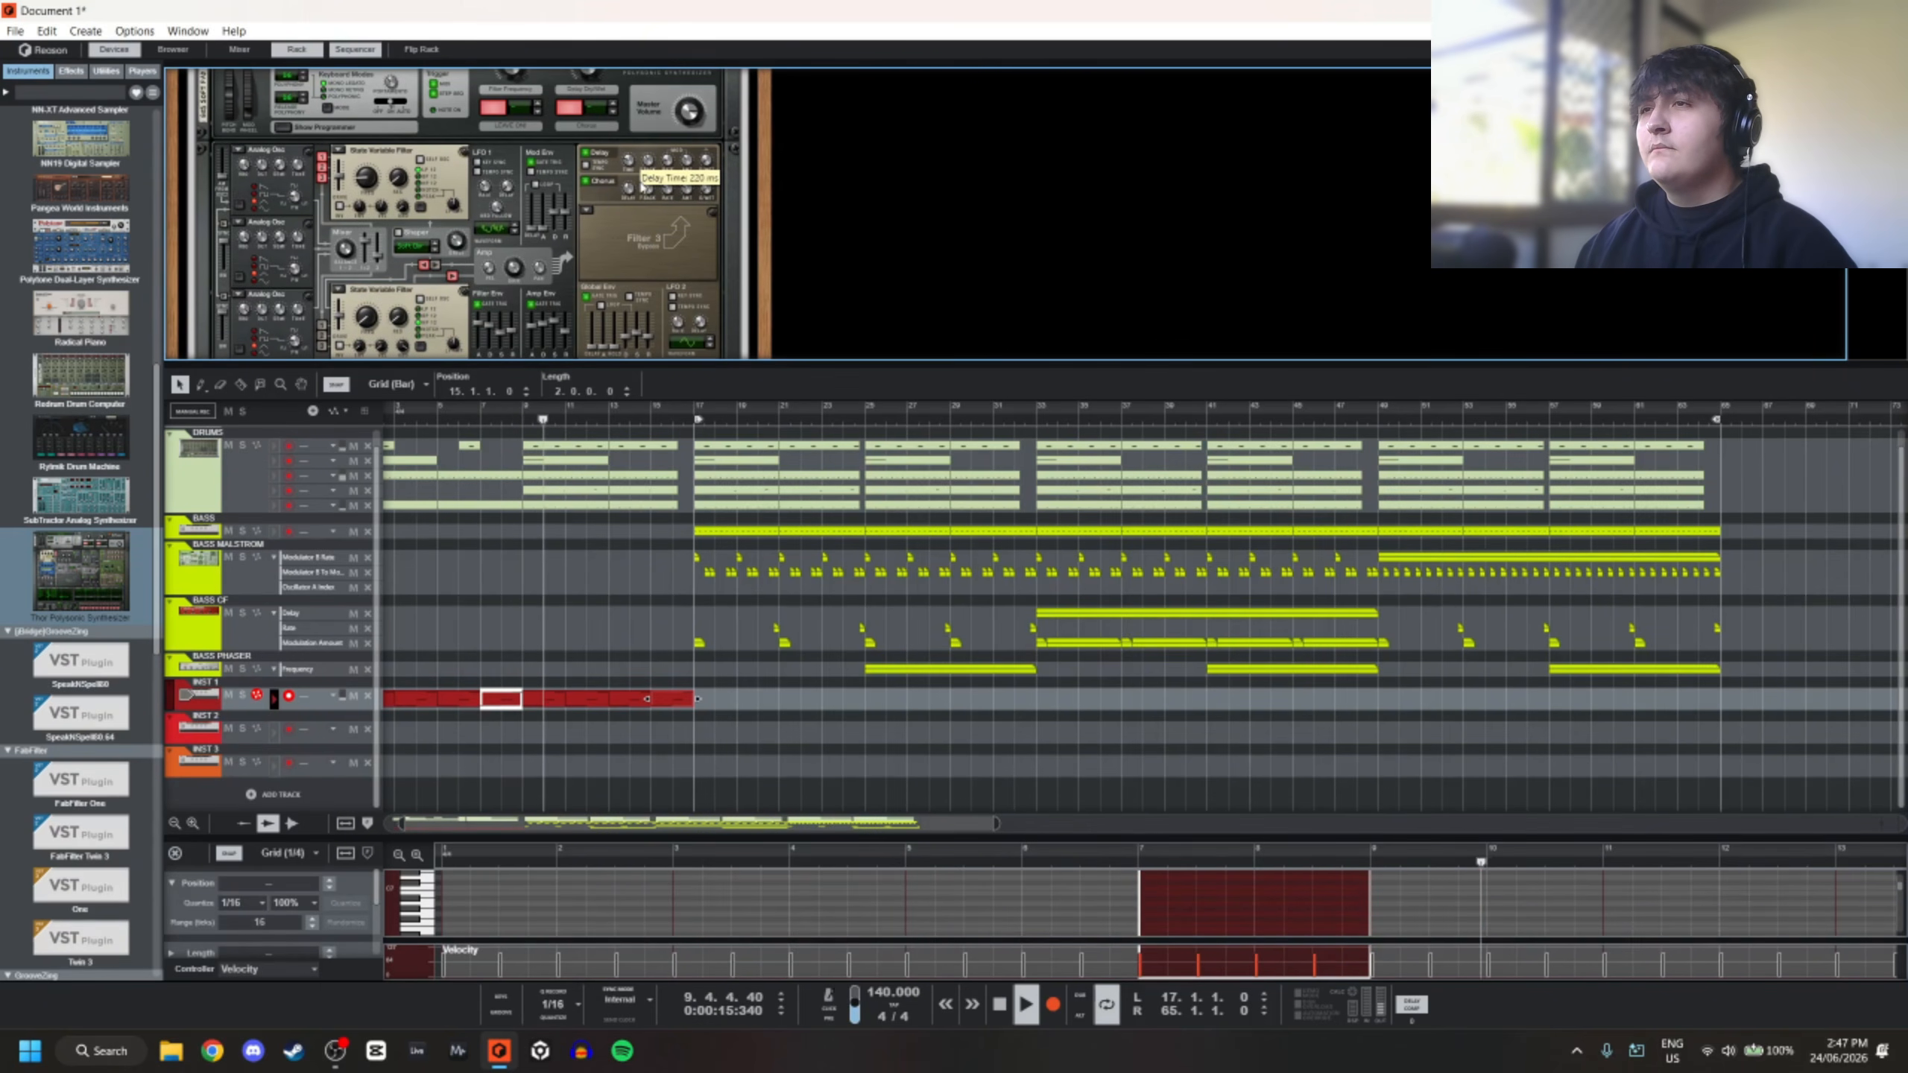
click(586, 165)
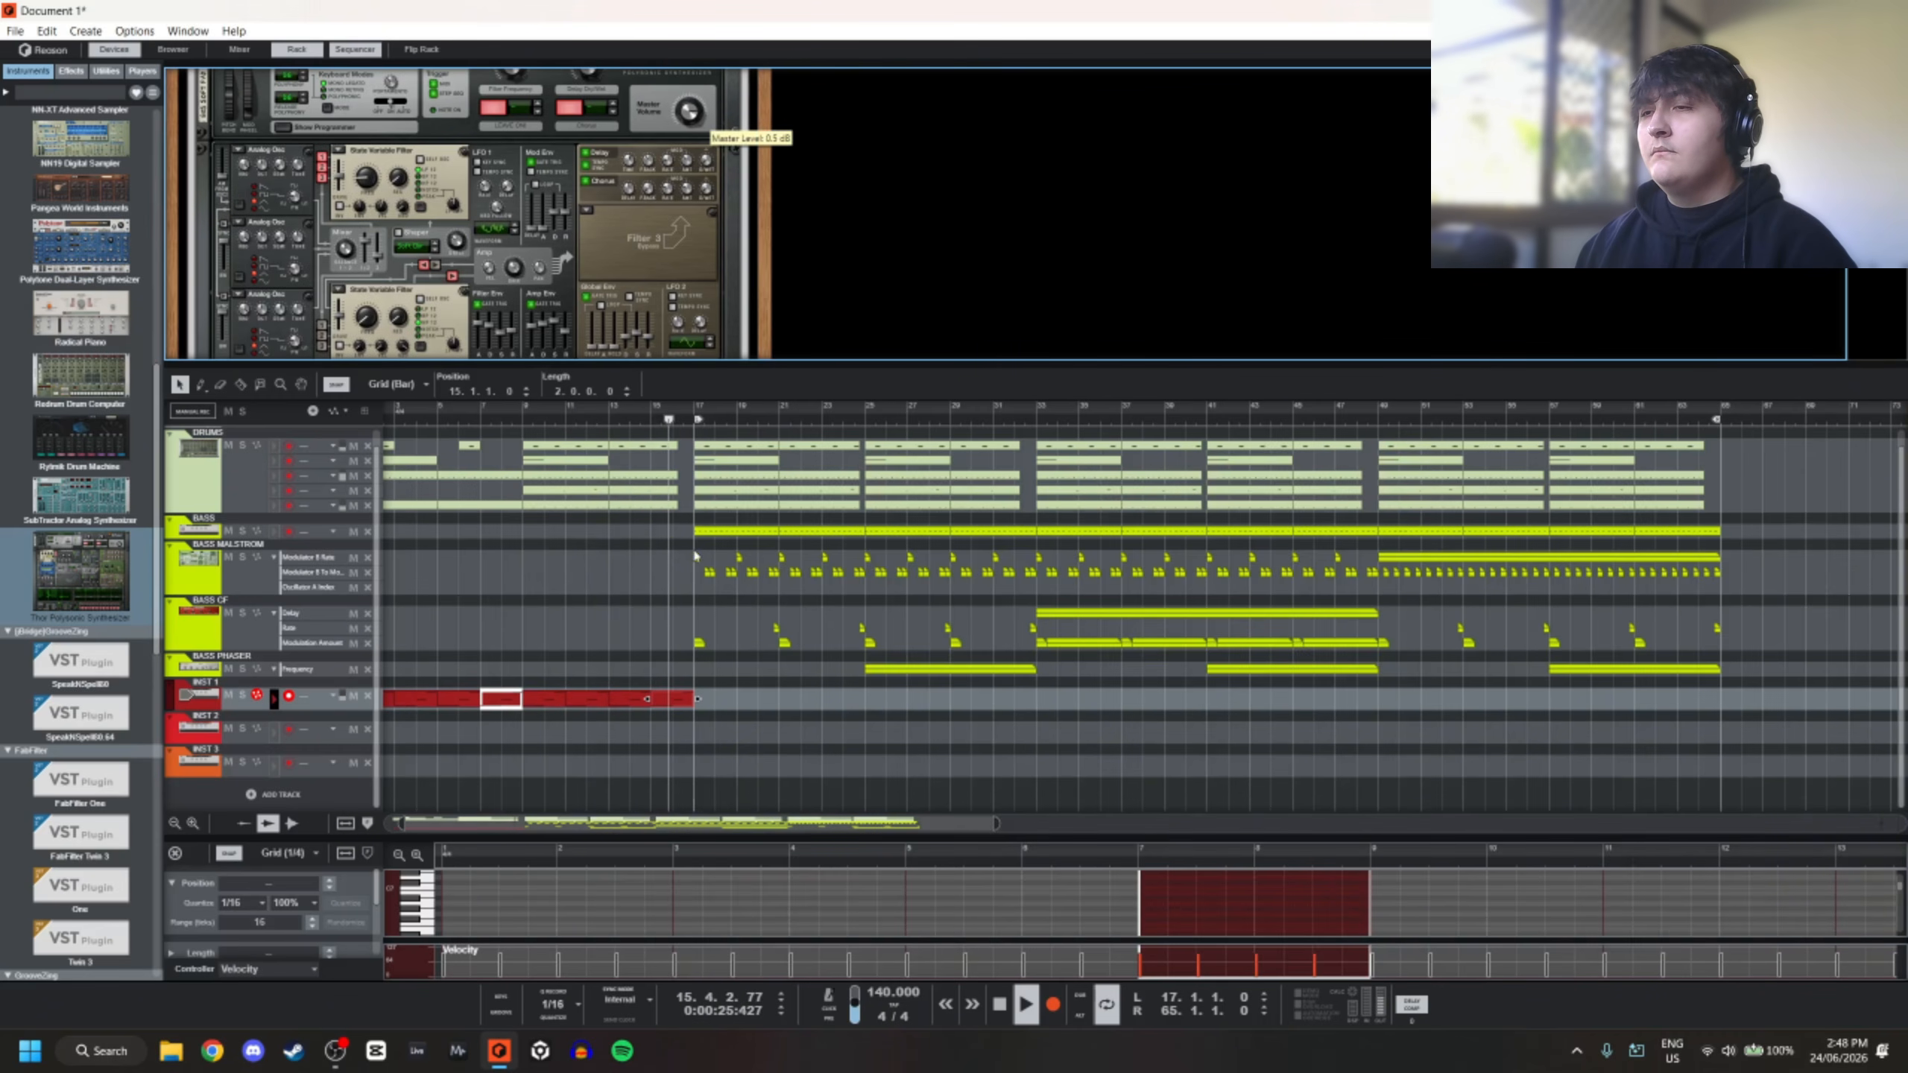
Copy all the INST 1 intro clips so the copied block starts at bar 33
click(607, 579)
scroll(672, 680, down, 3)
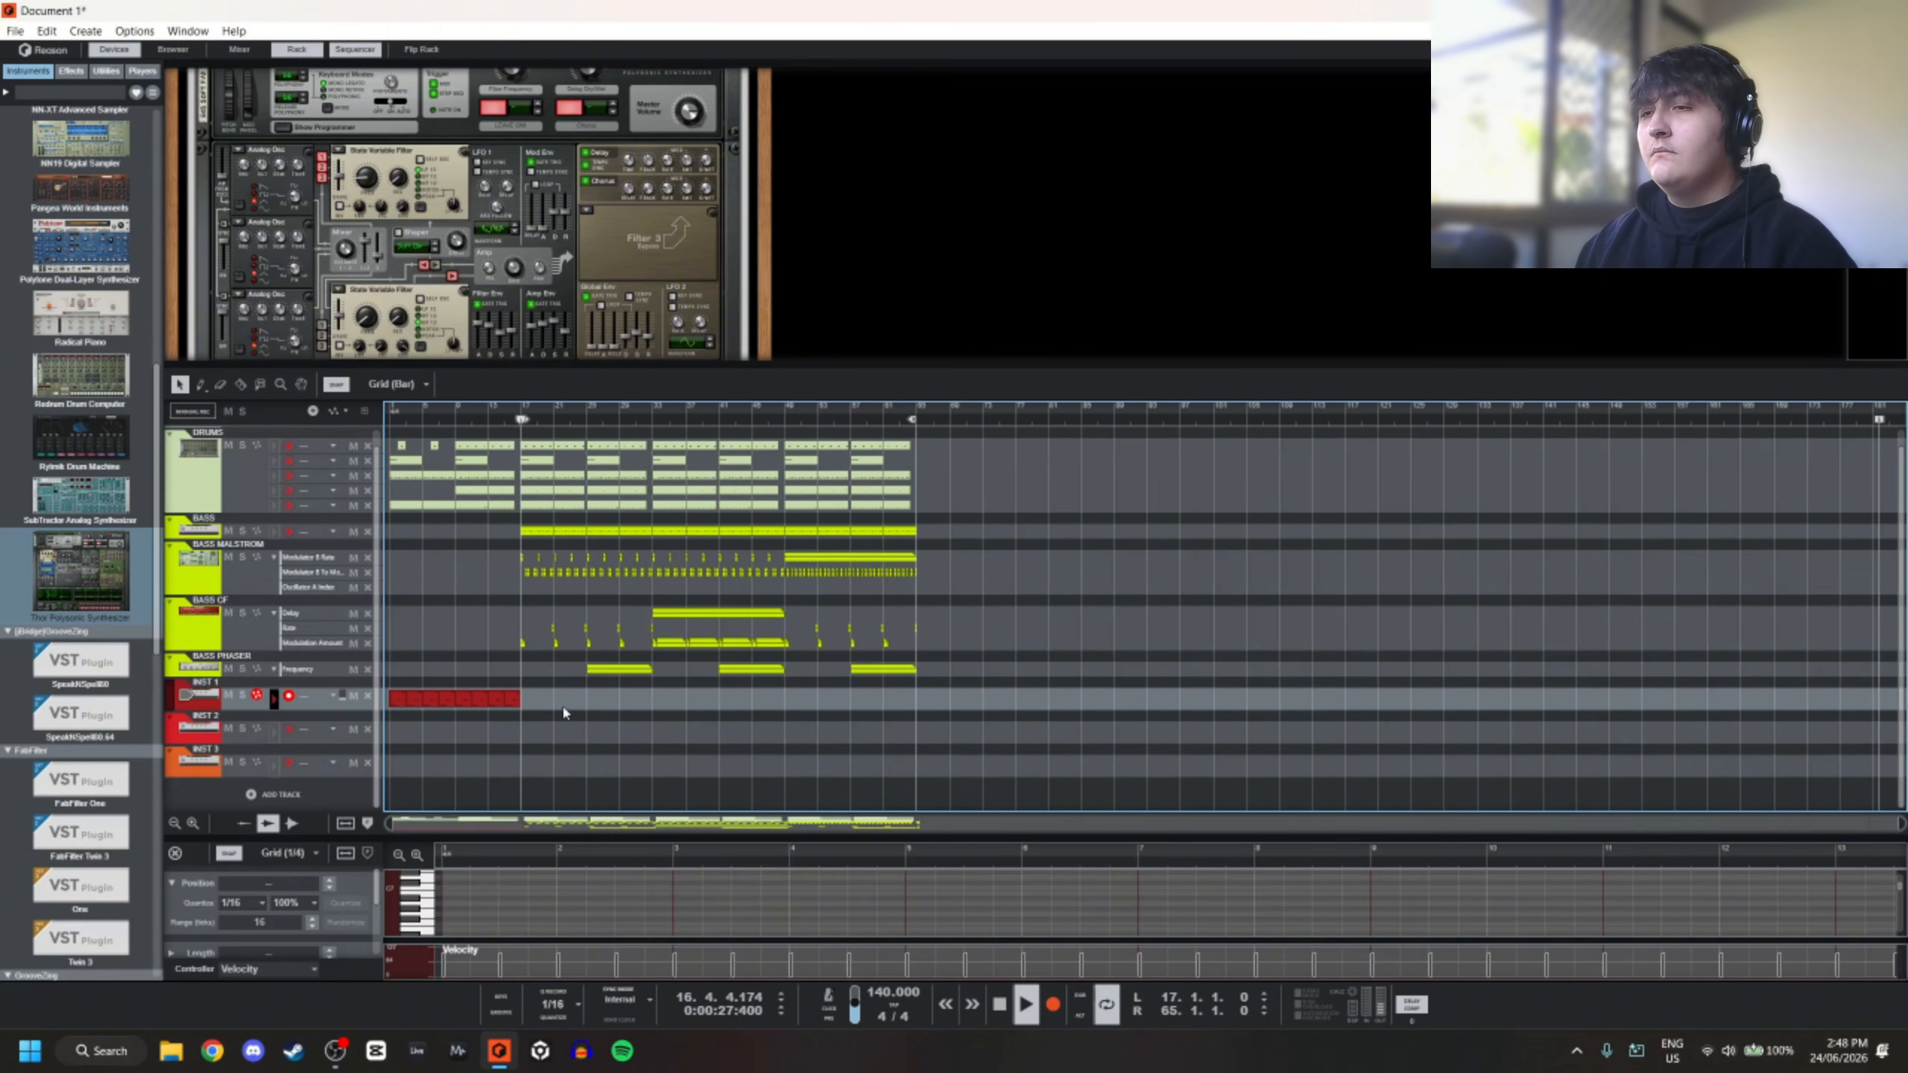
drag(397, 703, 665, 699)
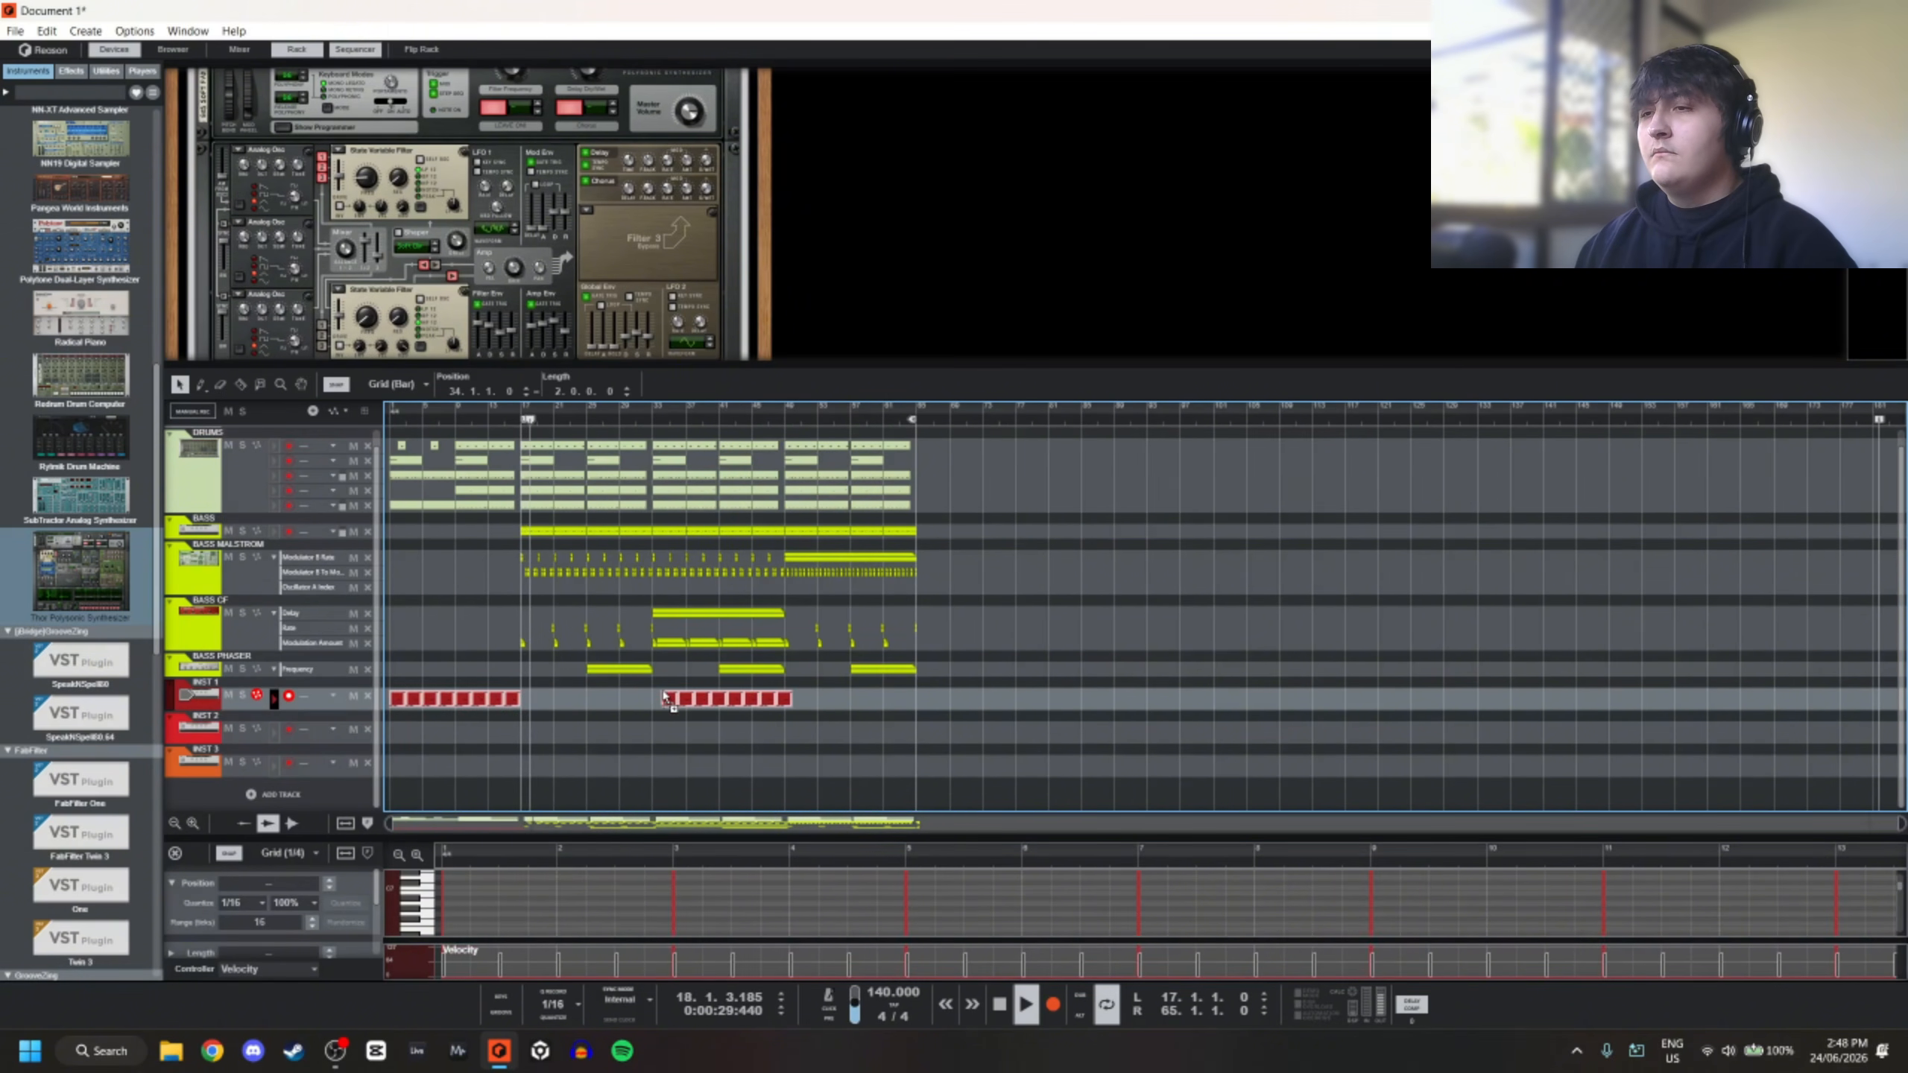
click(657, 698)
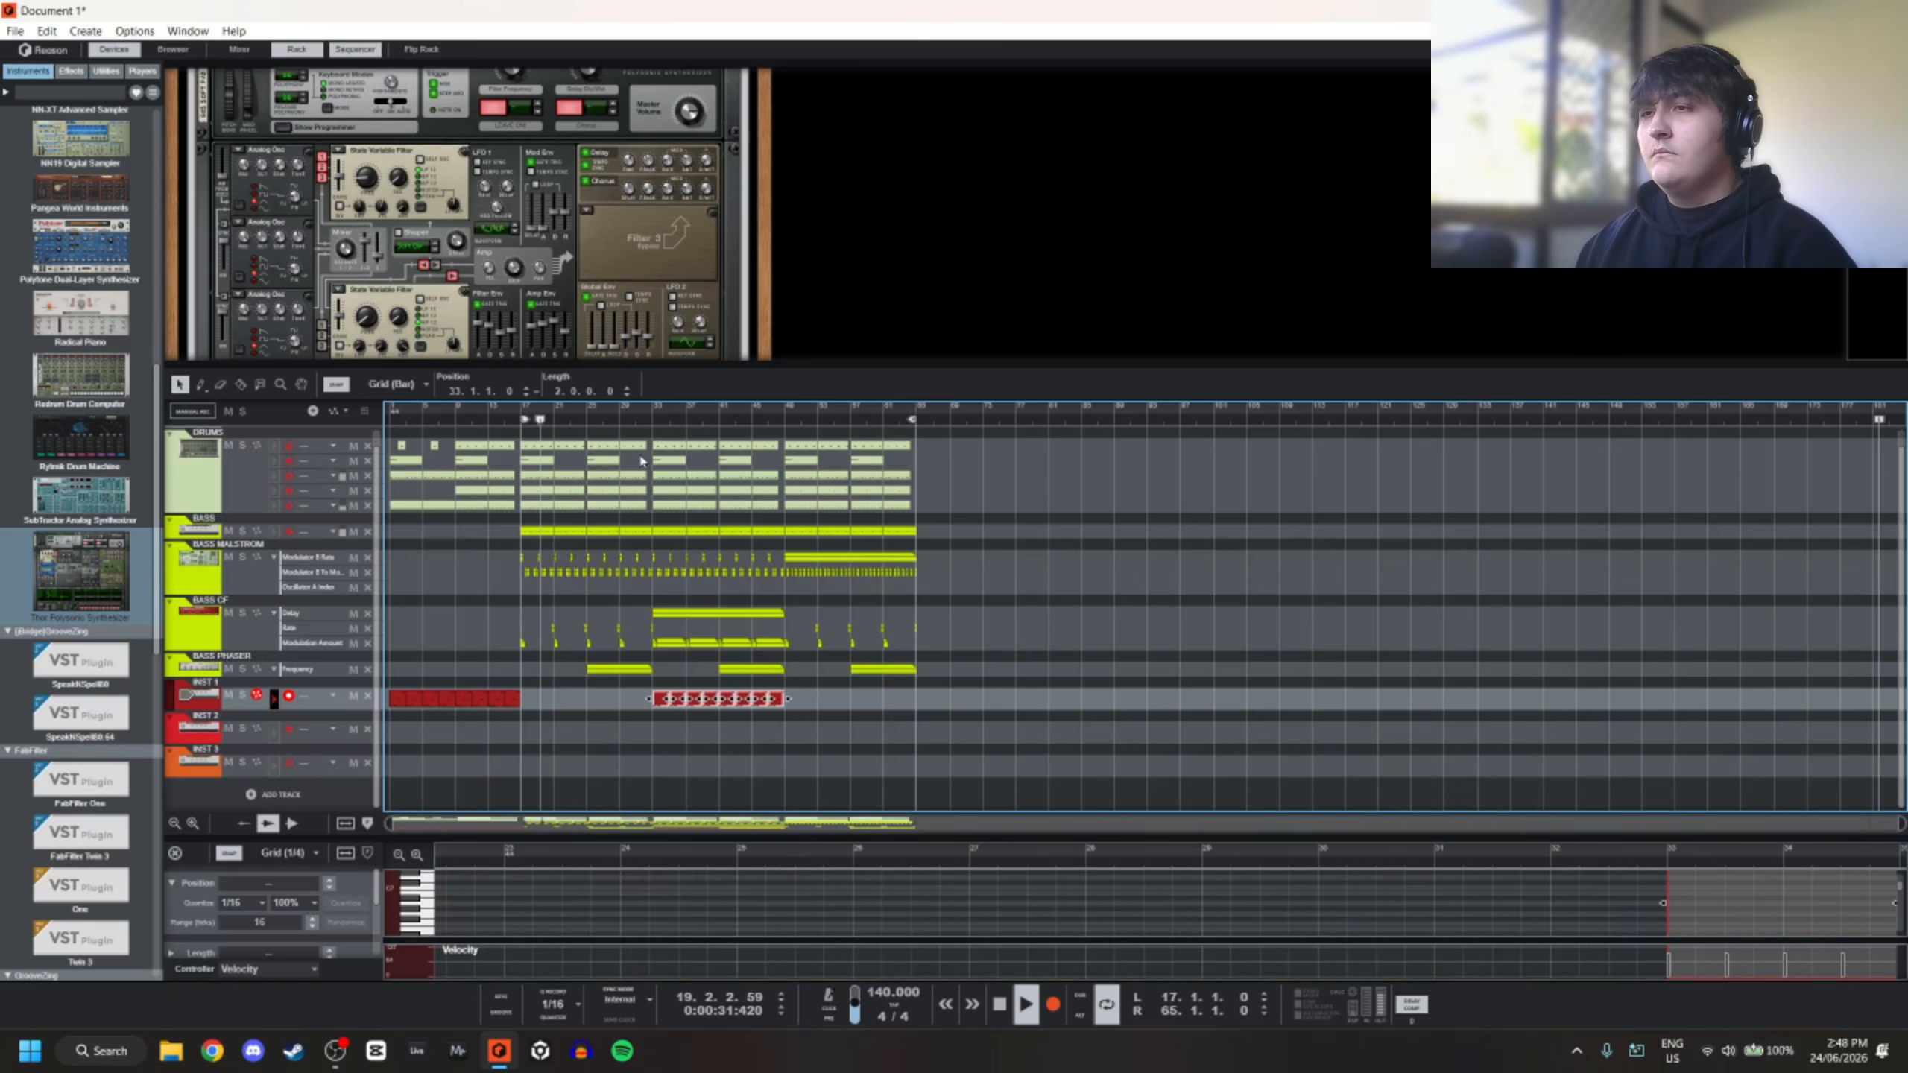
click(792, 765)
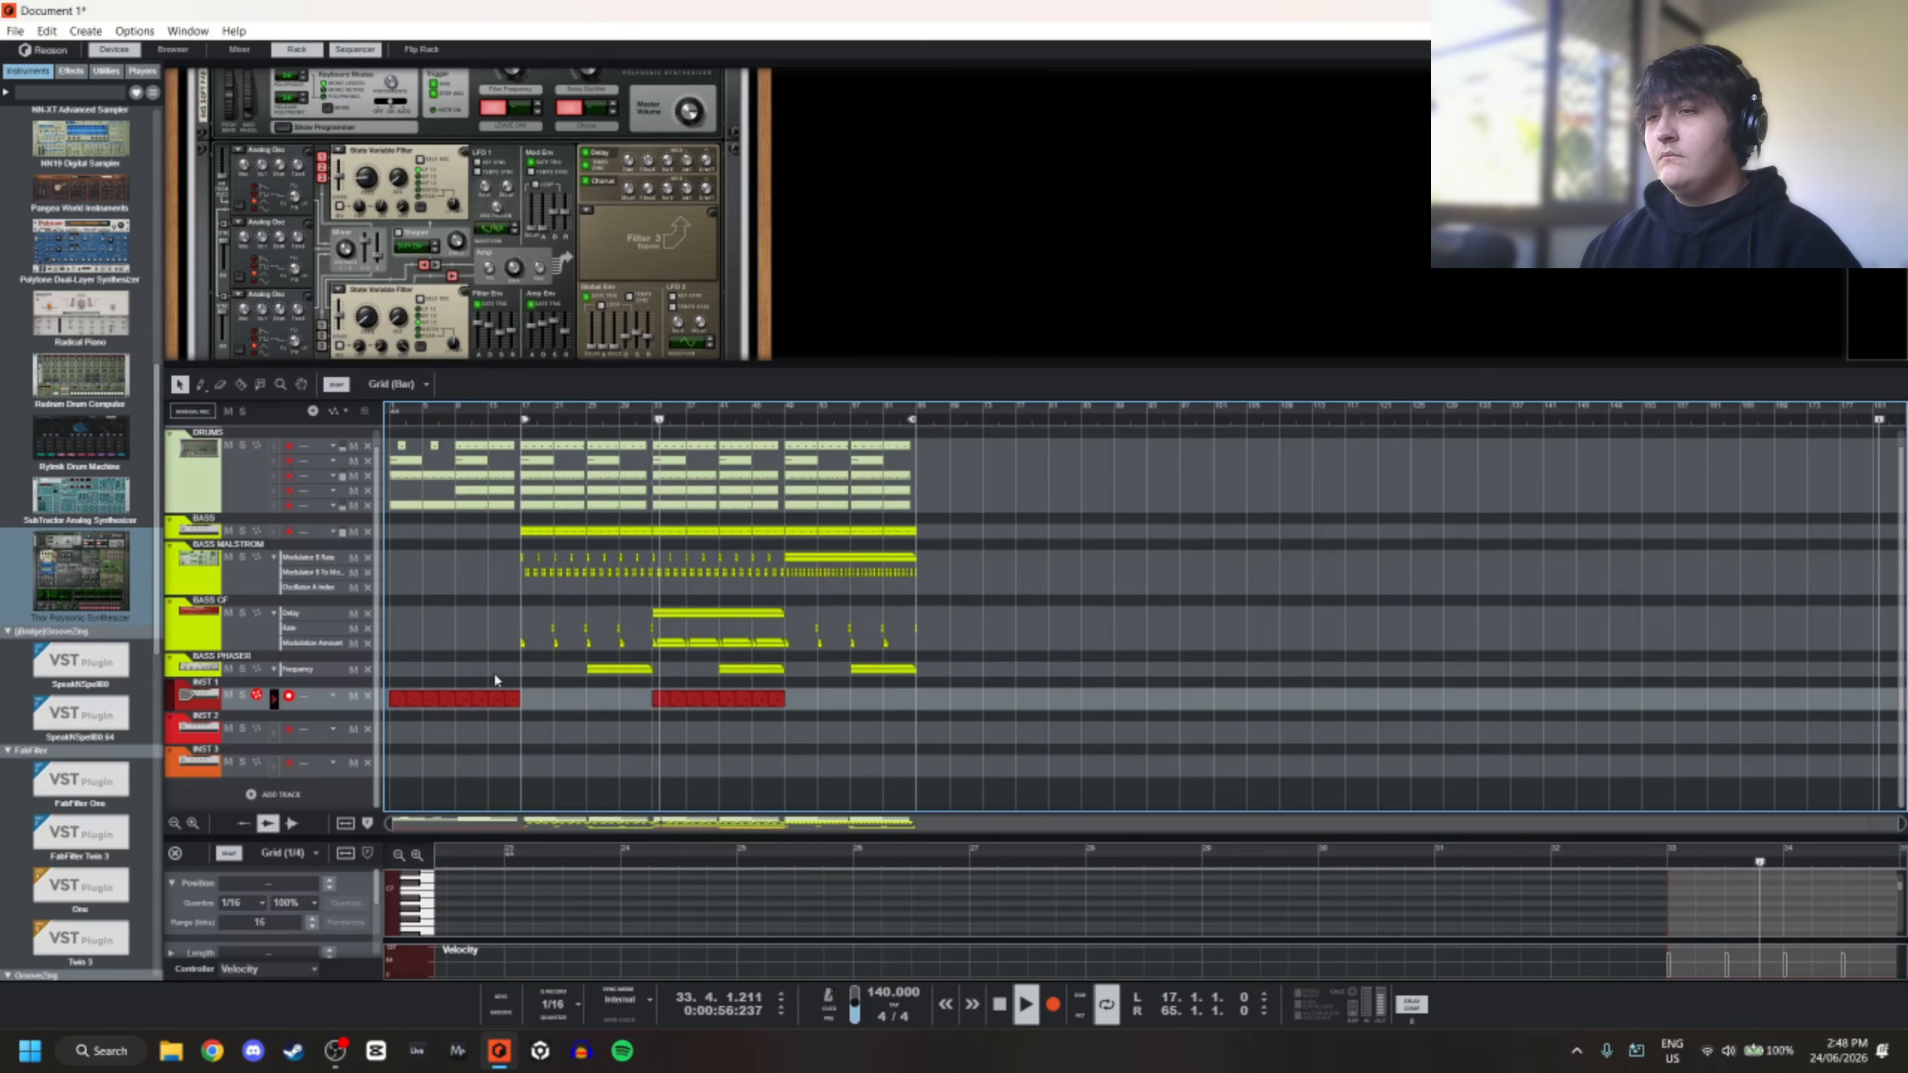
Add a Channel EQ after Thor in the INST 1 Combinator and set its high-pass filter to 282.8 Hz
scroll(495, 680, down, 2)
scroll(593, 692, up, 4)
scroll(751, 258, up, 3)
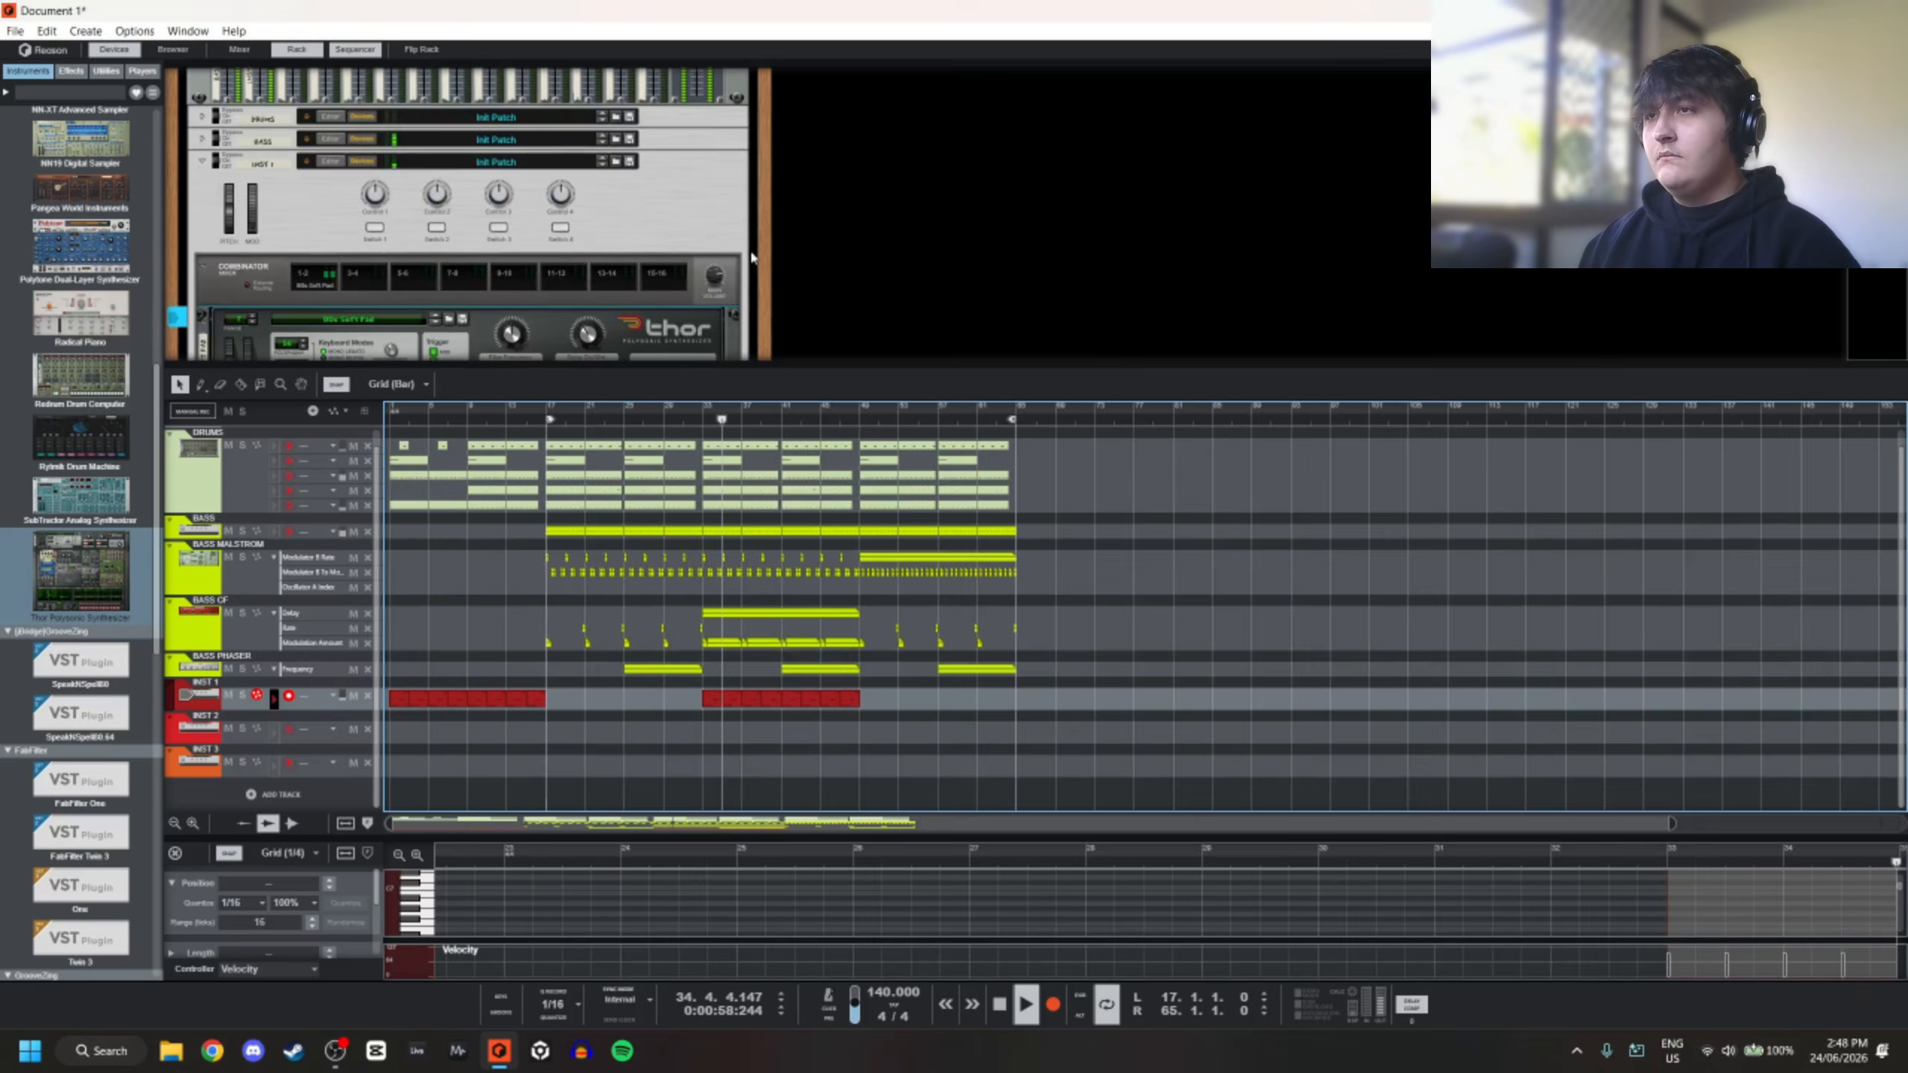
scroll(752, 258, down, 3)
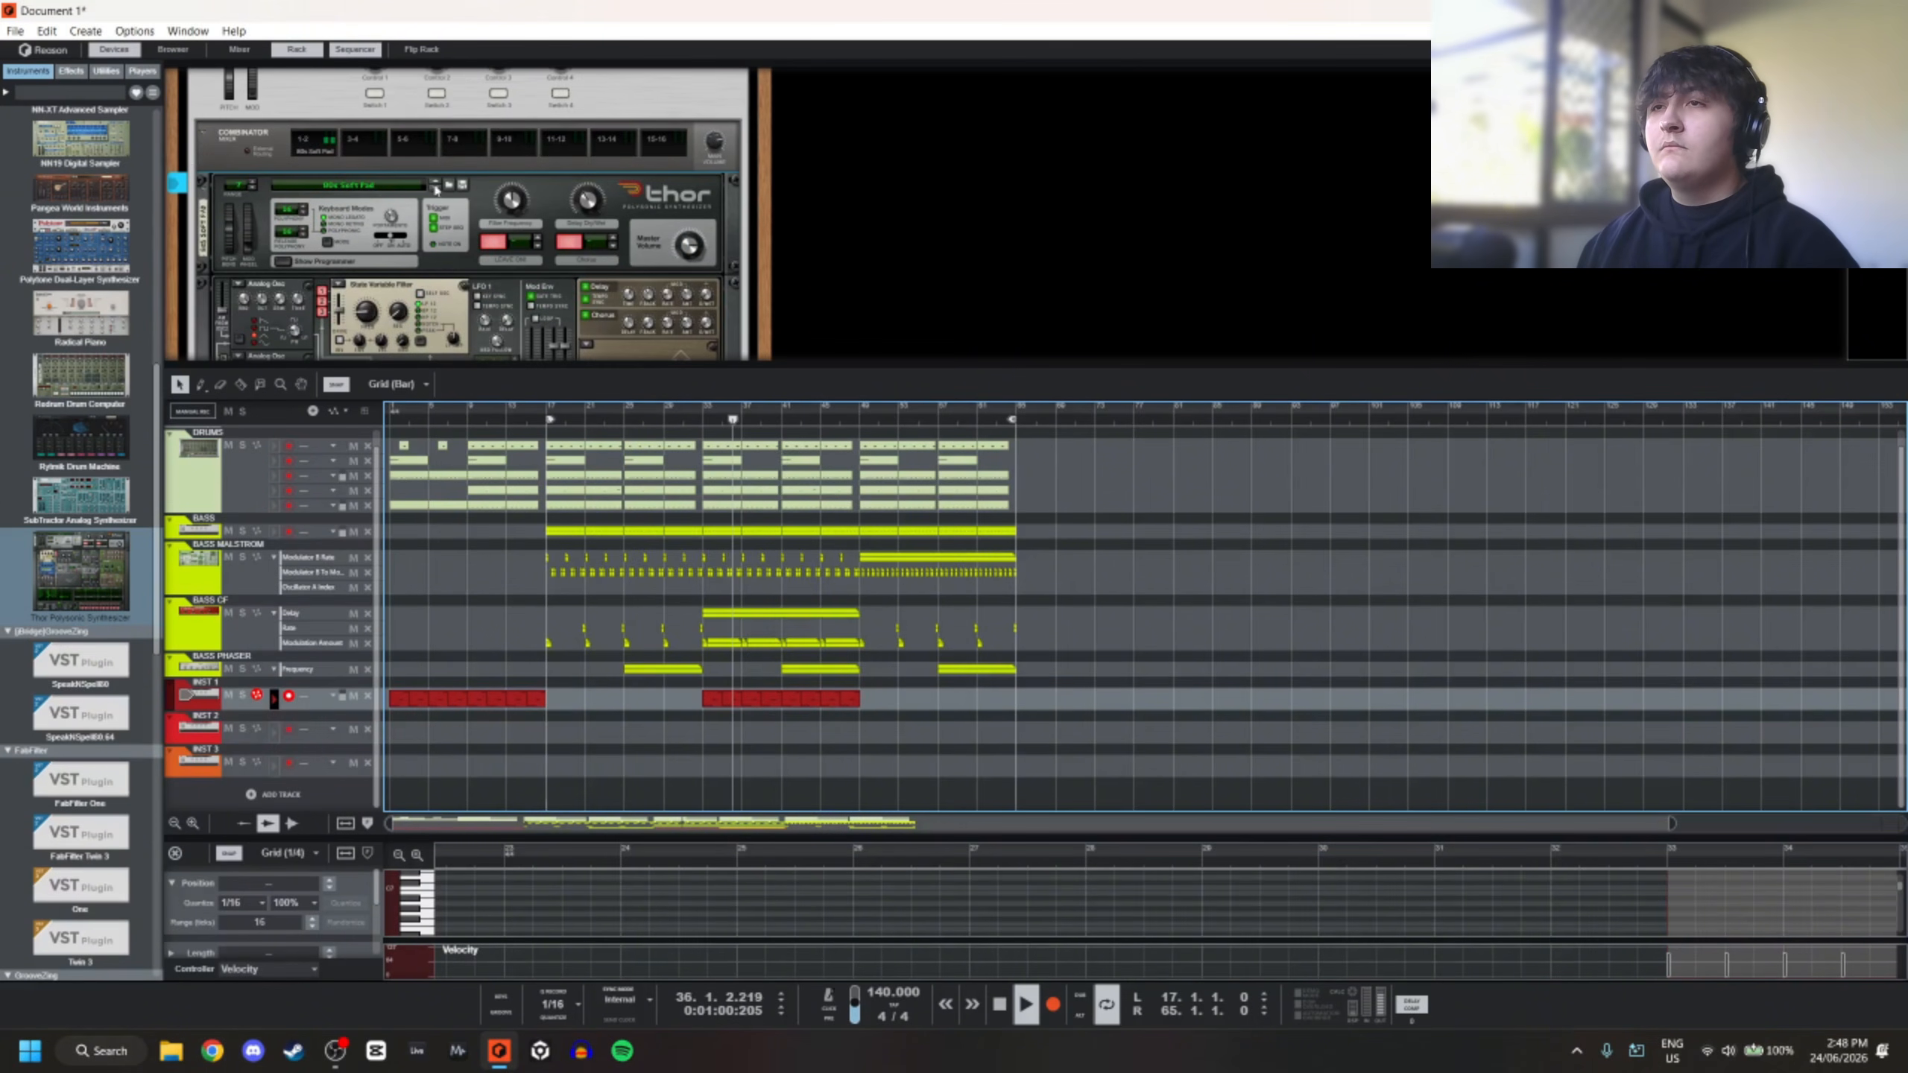
scroll(631, 224, up, 3)
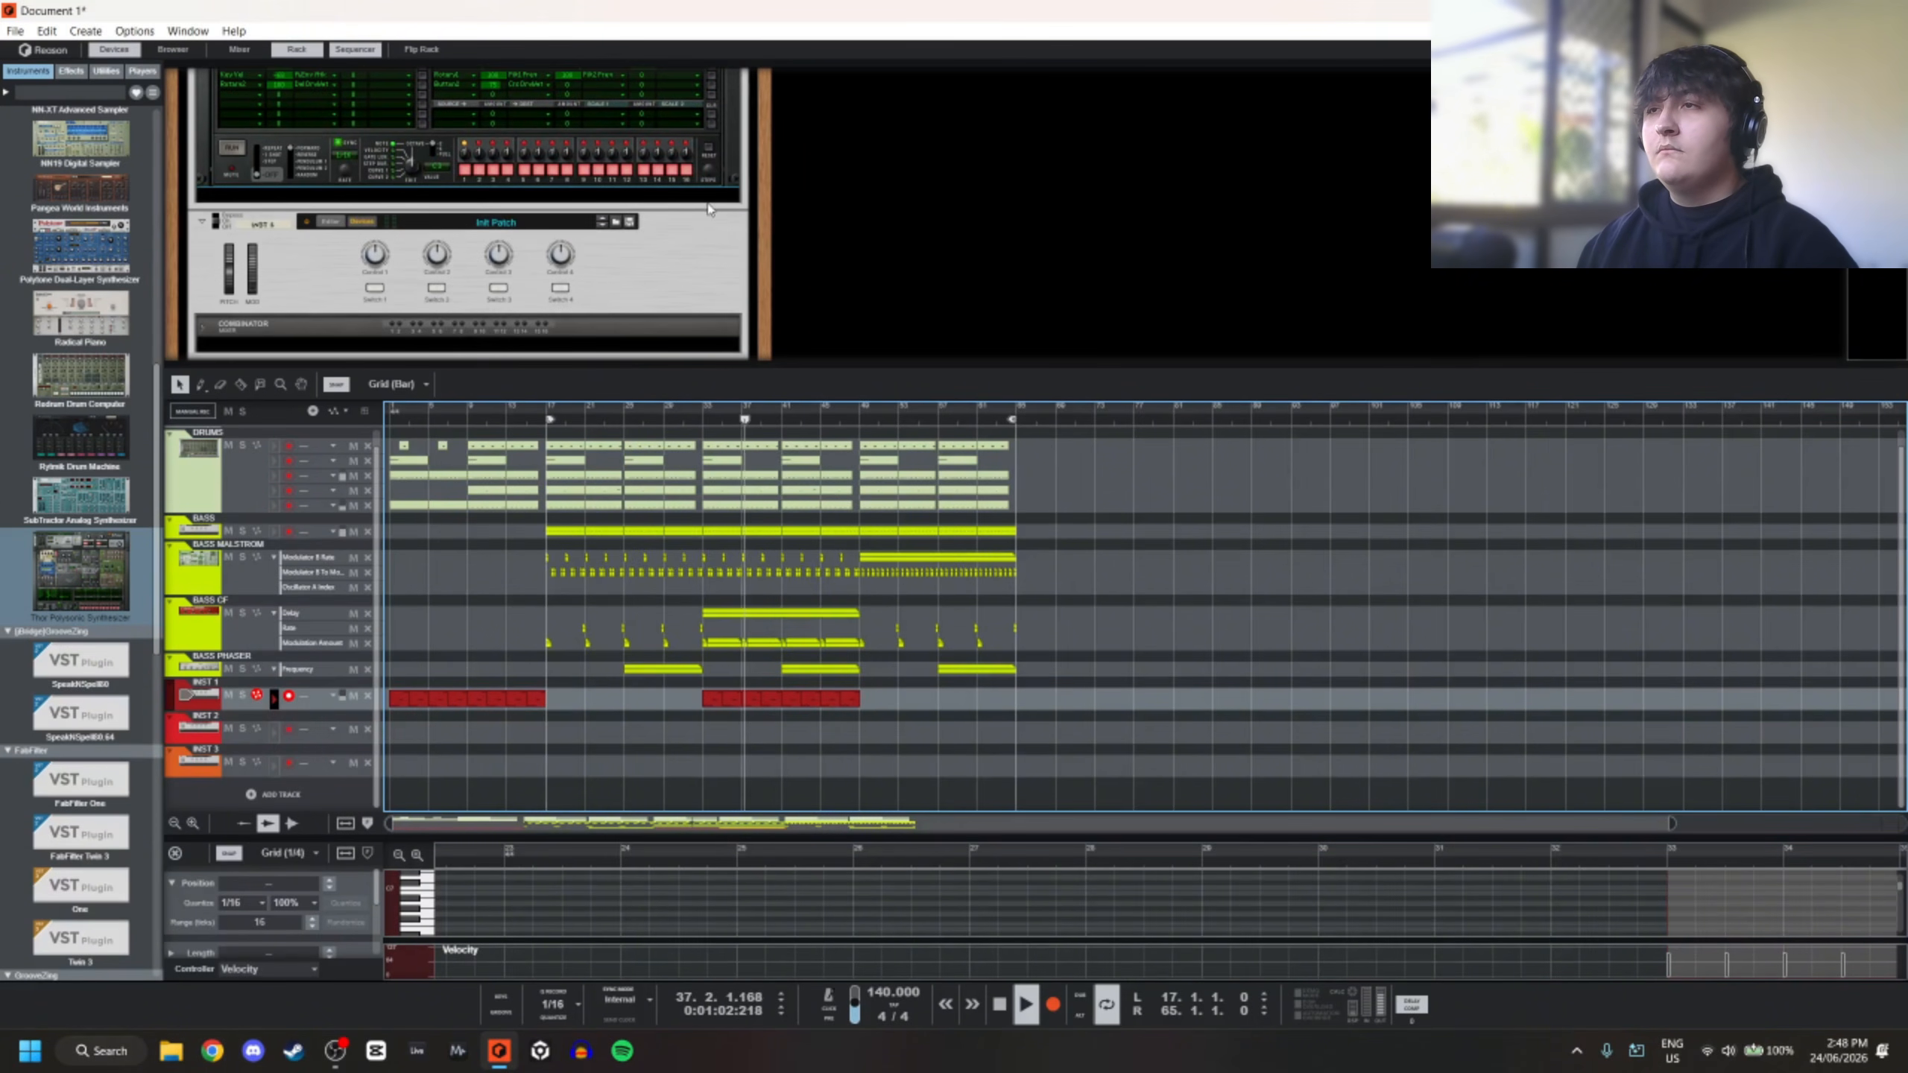
scroll(710, 208, up, 1)
right_click(722, 207)
mouse_move(863, 517)
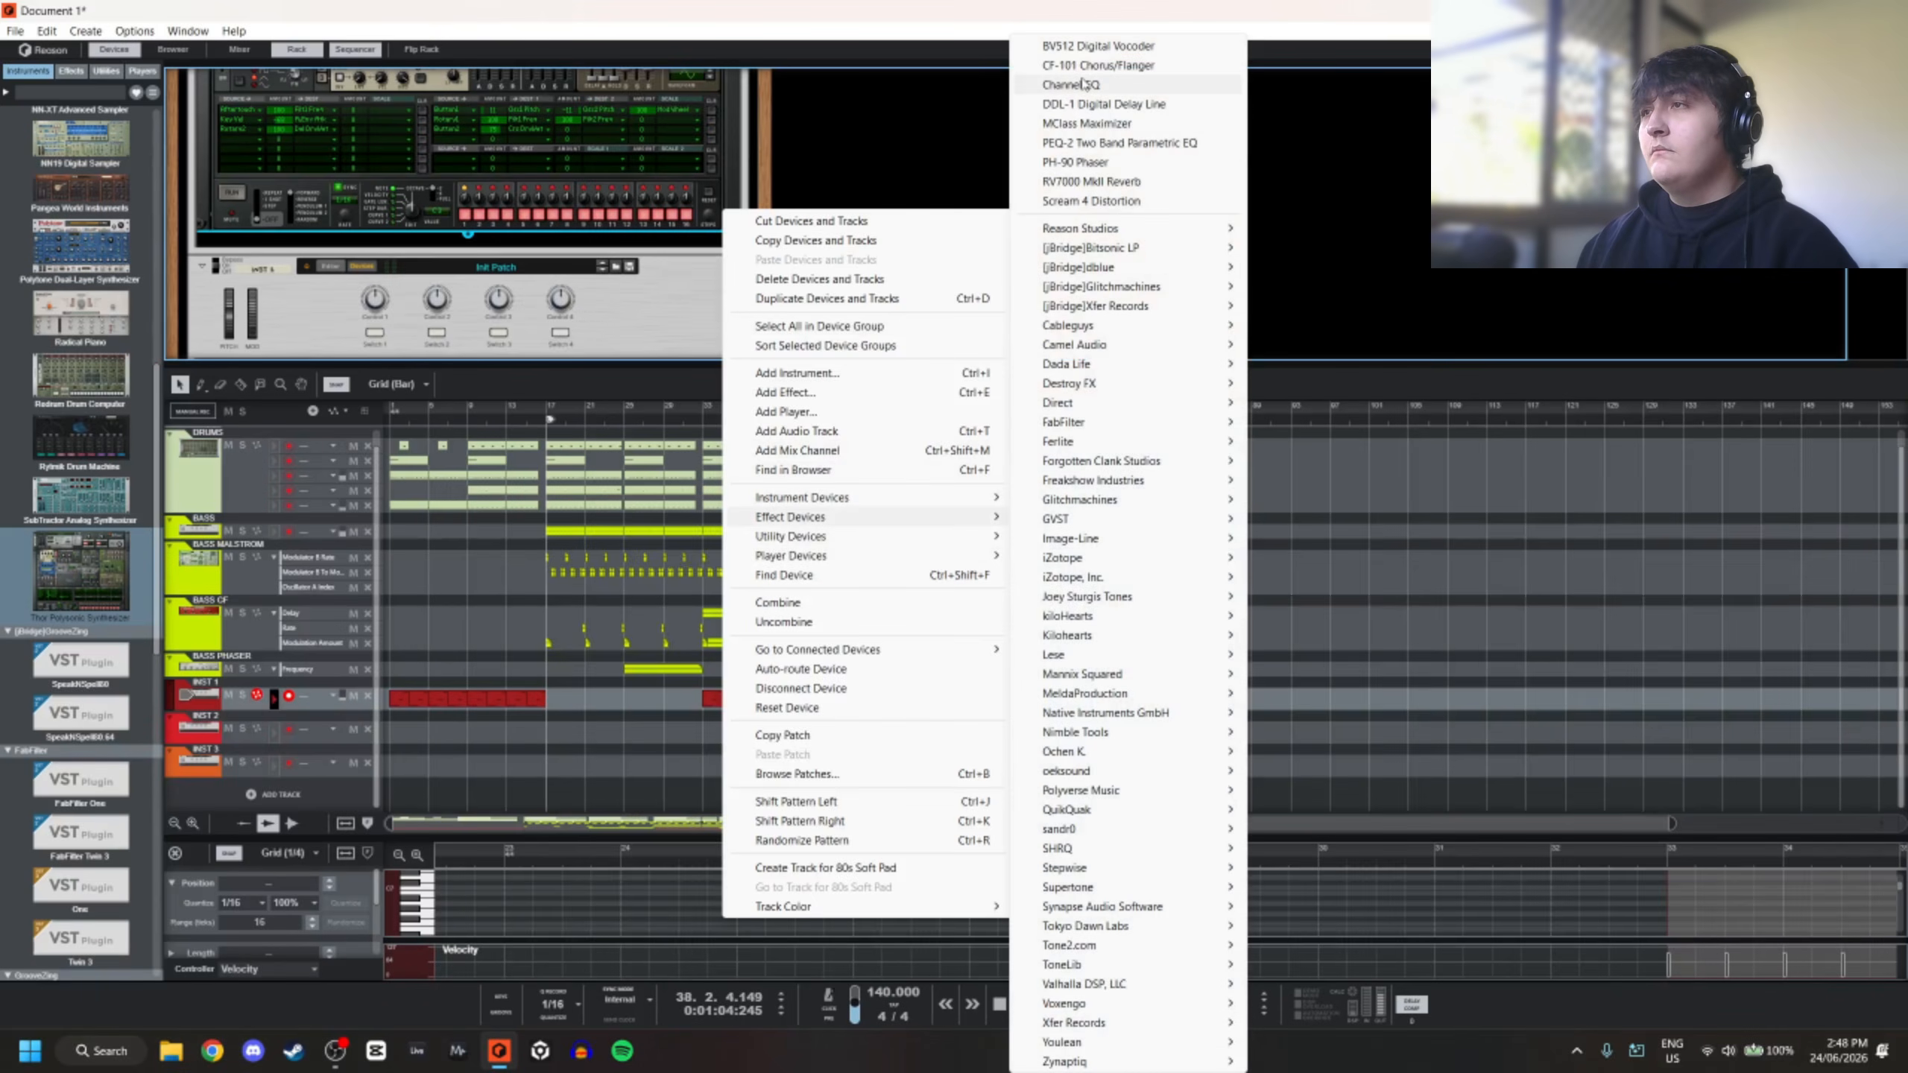
click(1084, 84)
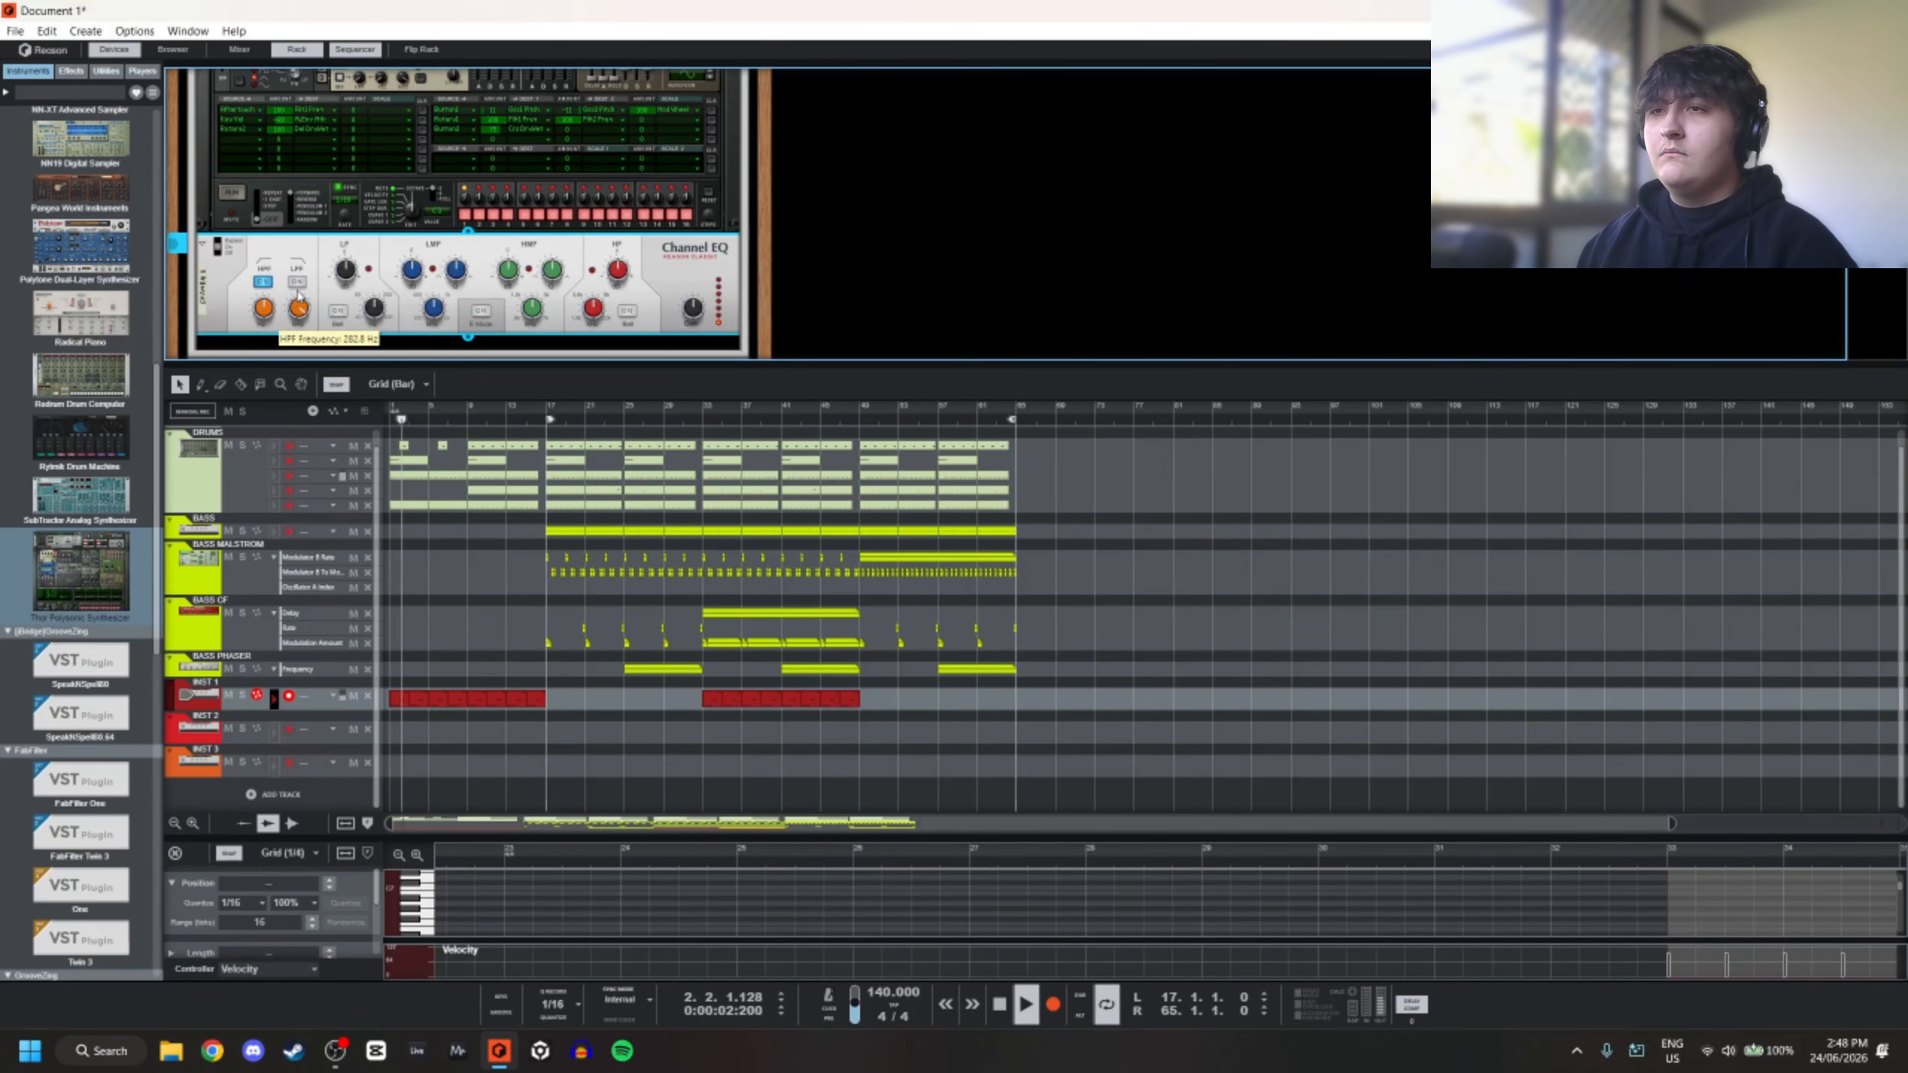
Solo INST 1 and step forward through Thor's patches, auditioning them from bar 1
scroll(458, 544, up, 1)
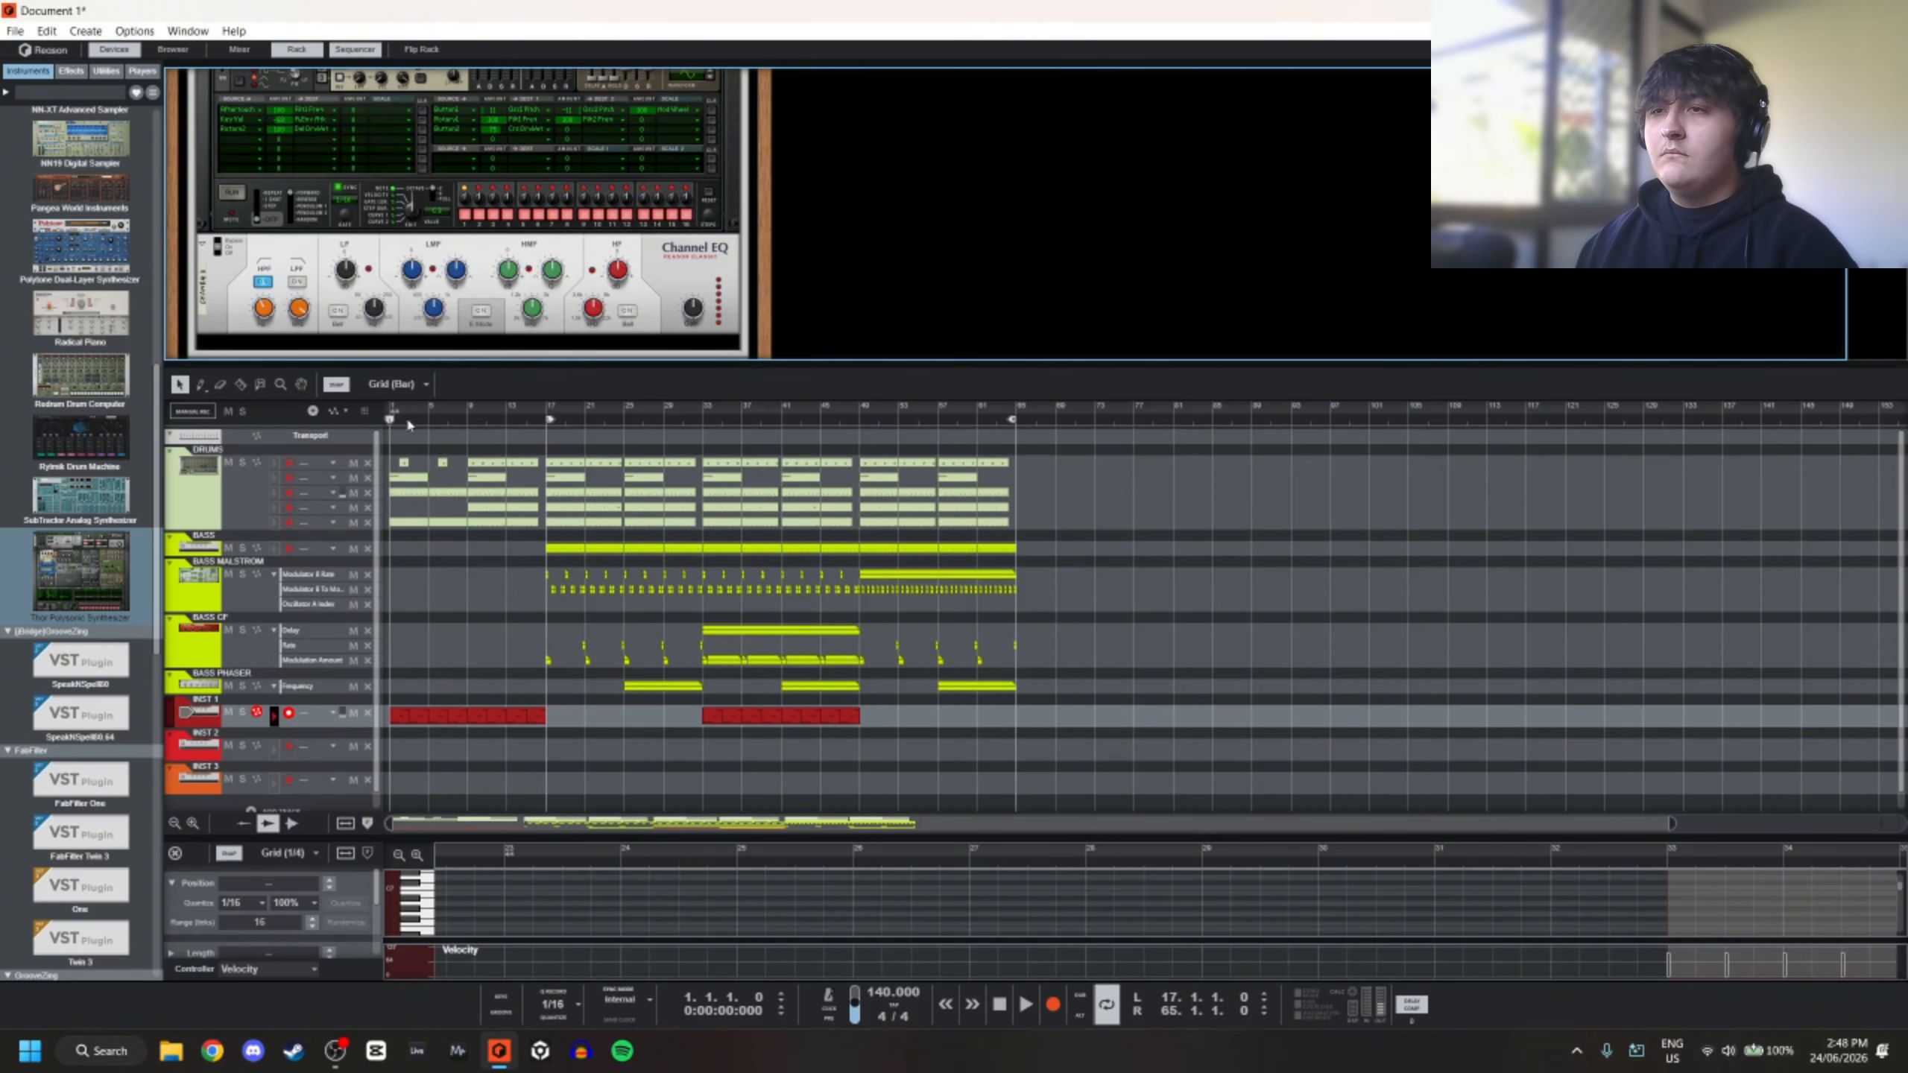
scroll(419, 210, up, 4)
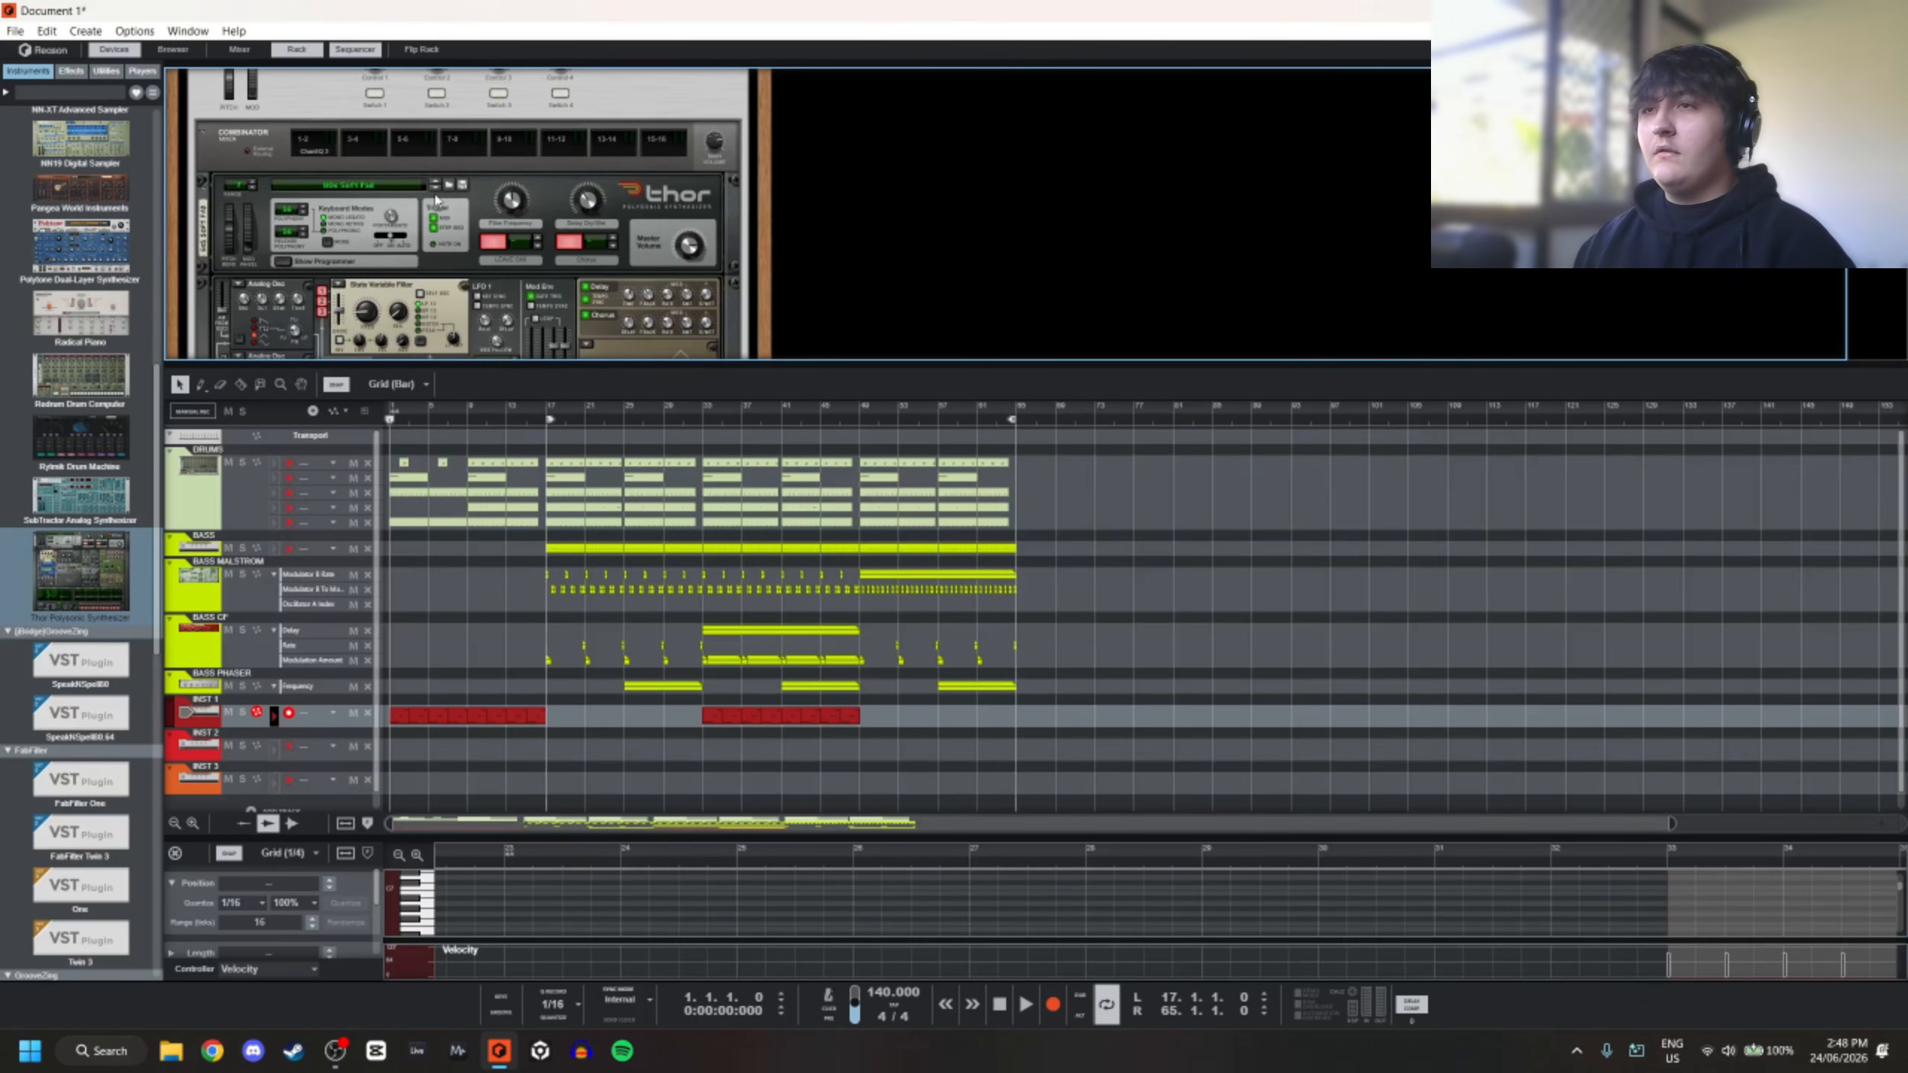
click(436, 190)
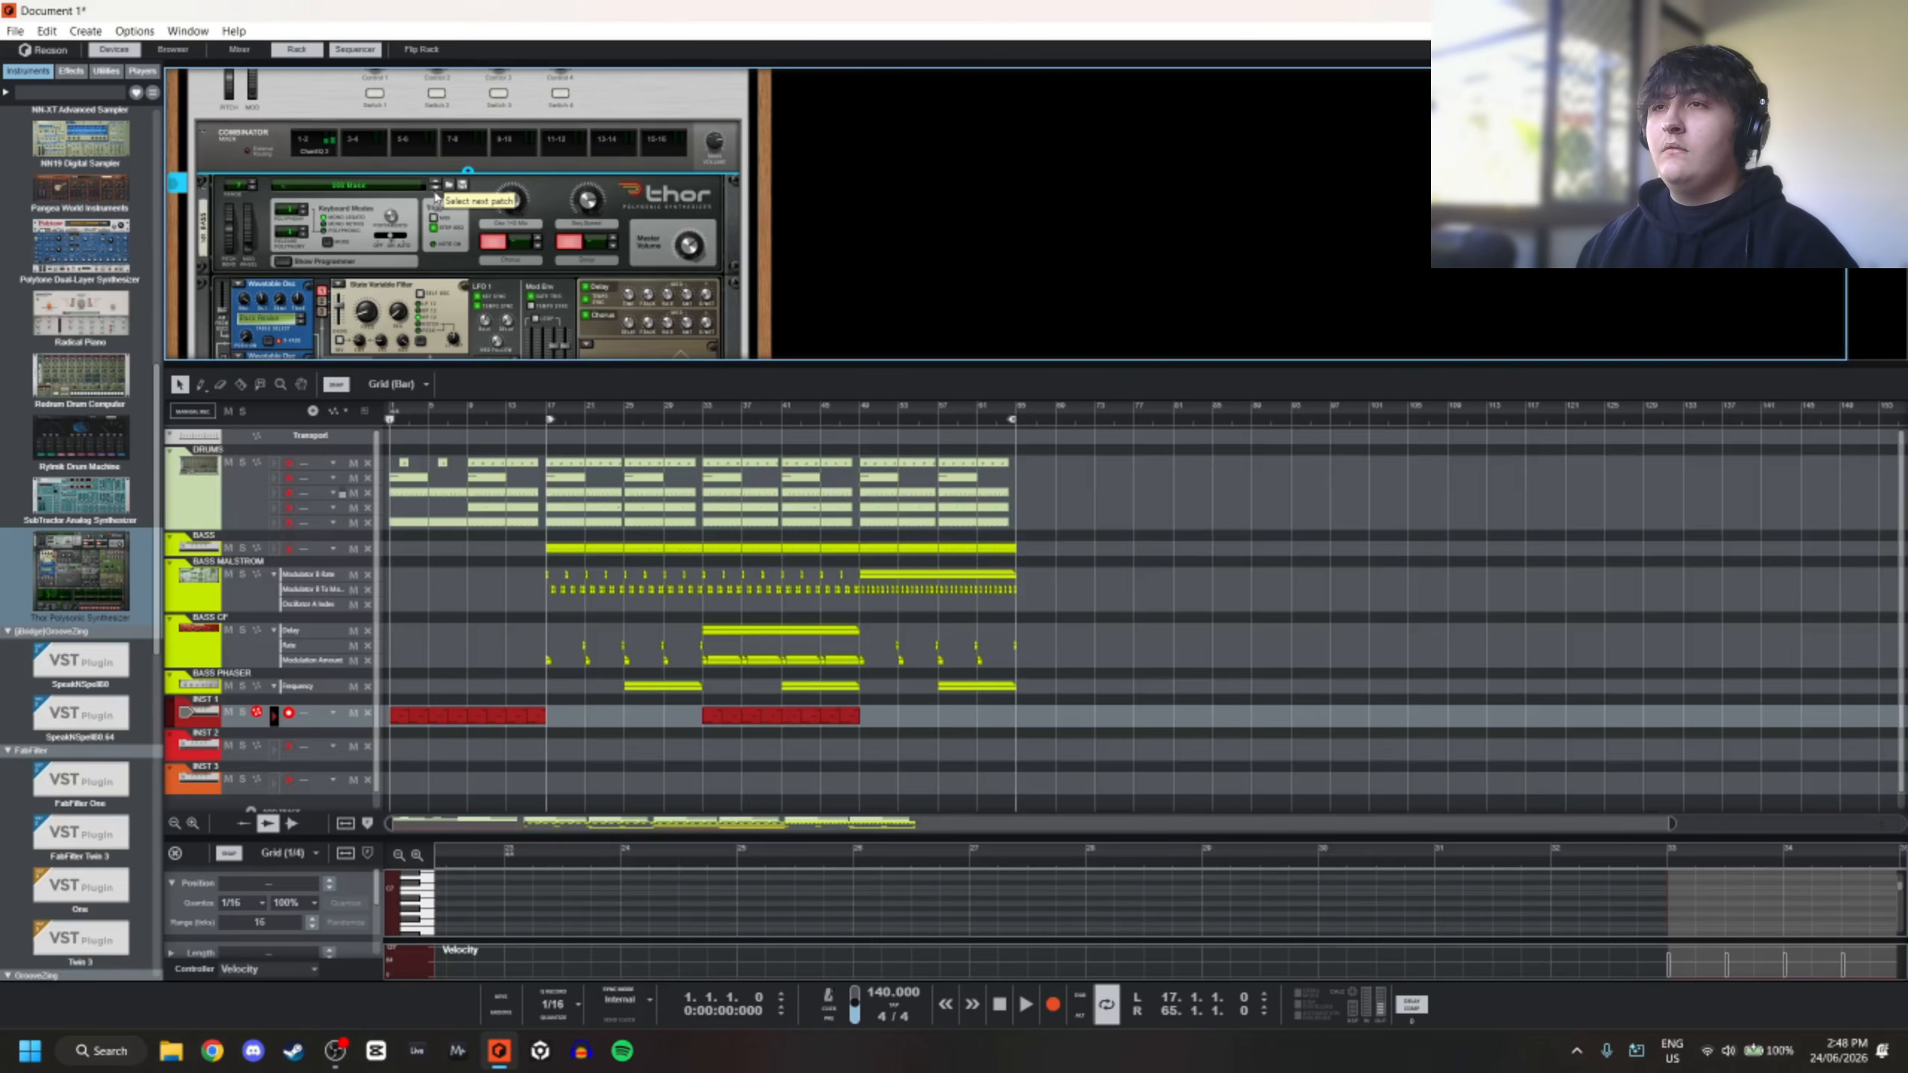
click(435, 190)
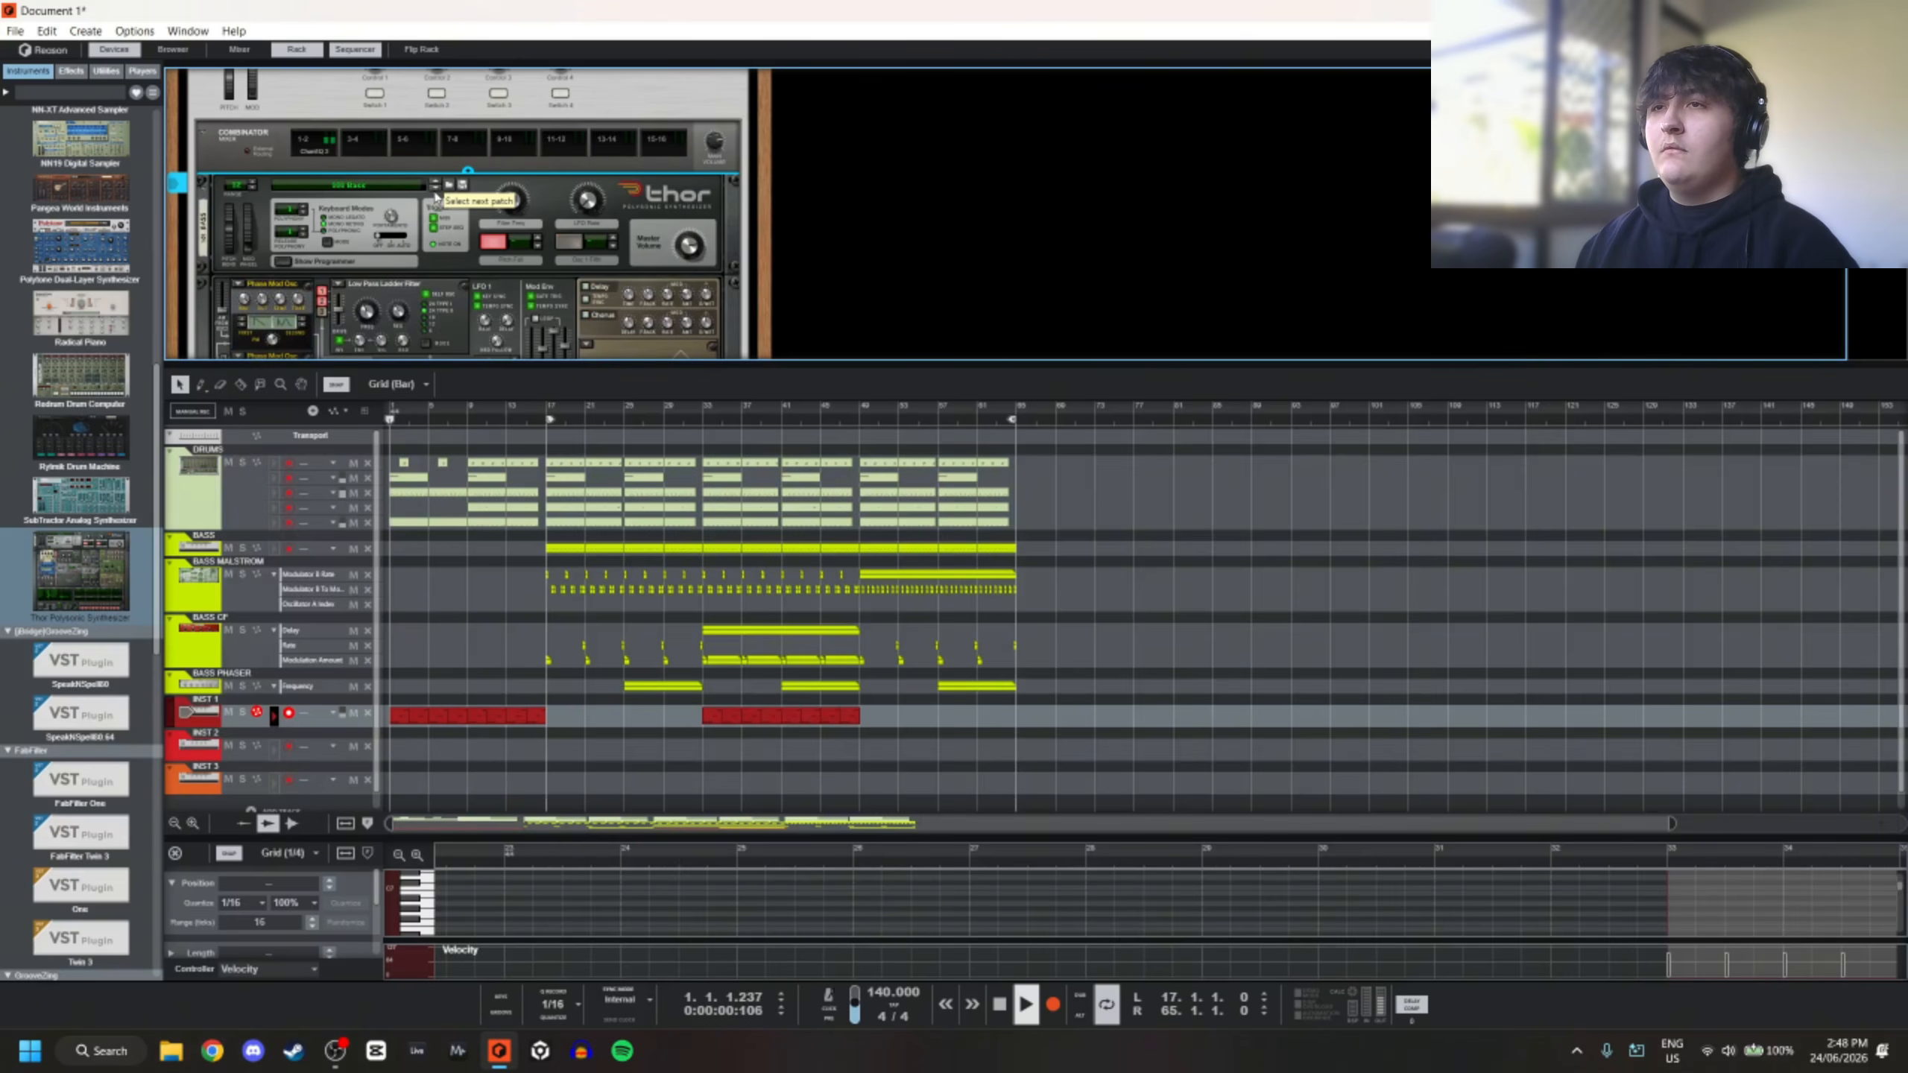
click(242, 713)
key(space)
click(438, 193)
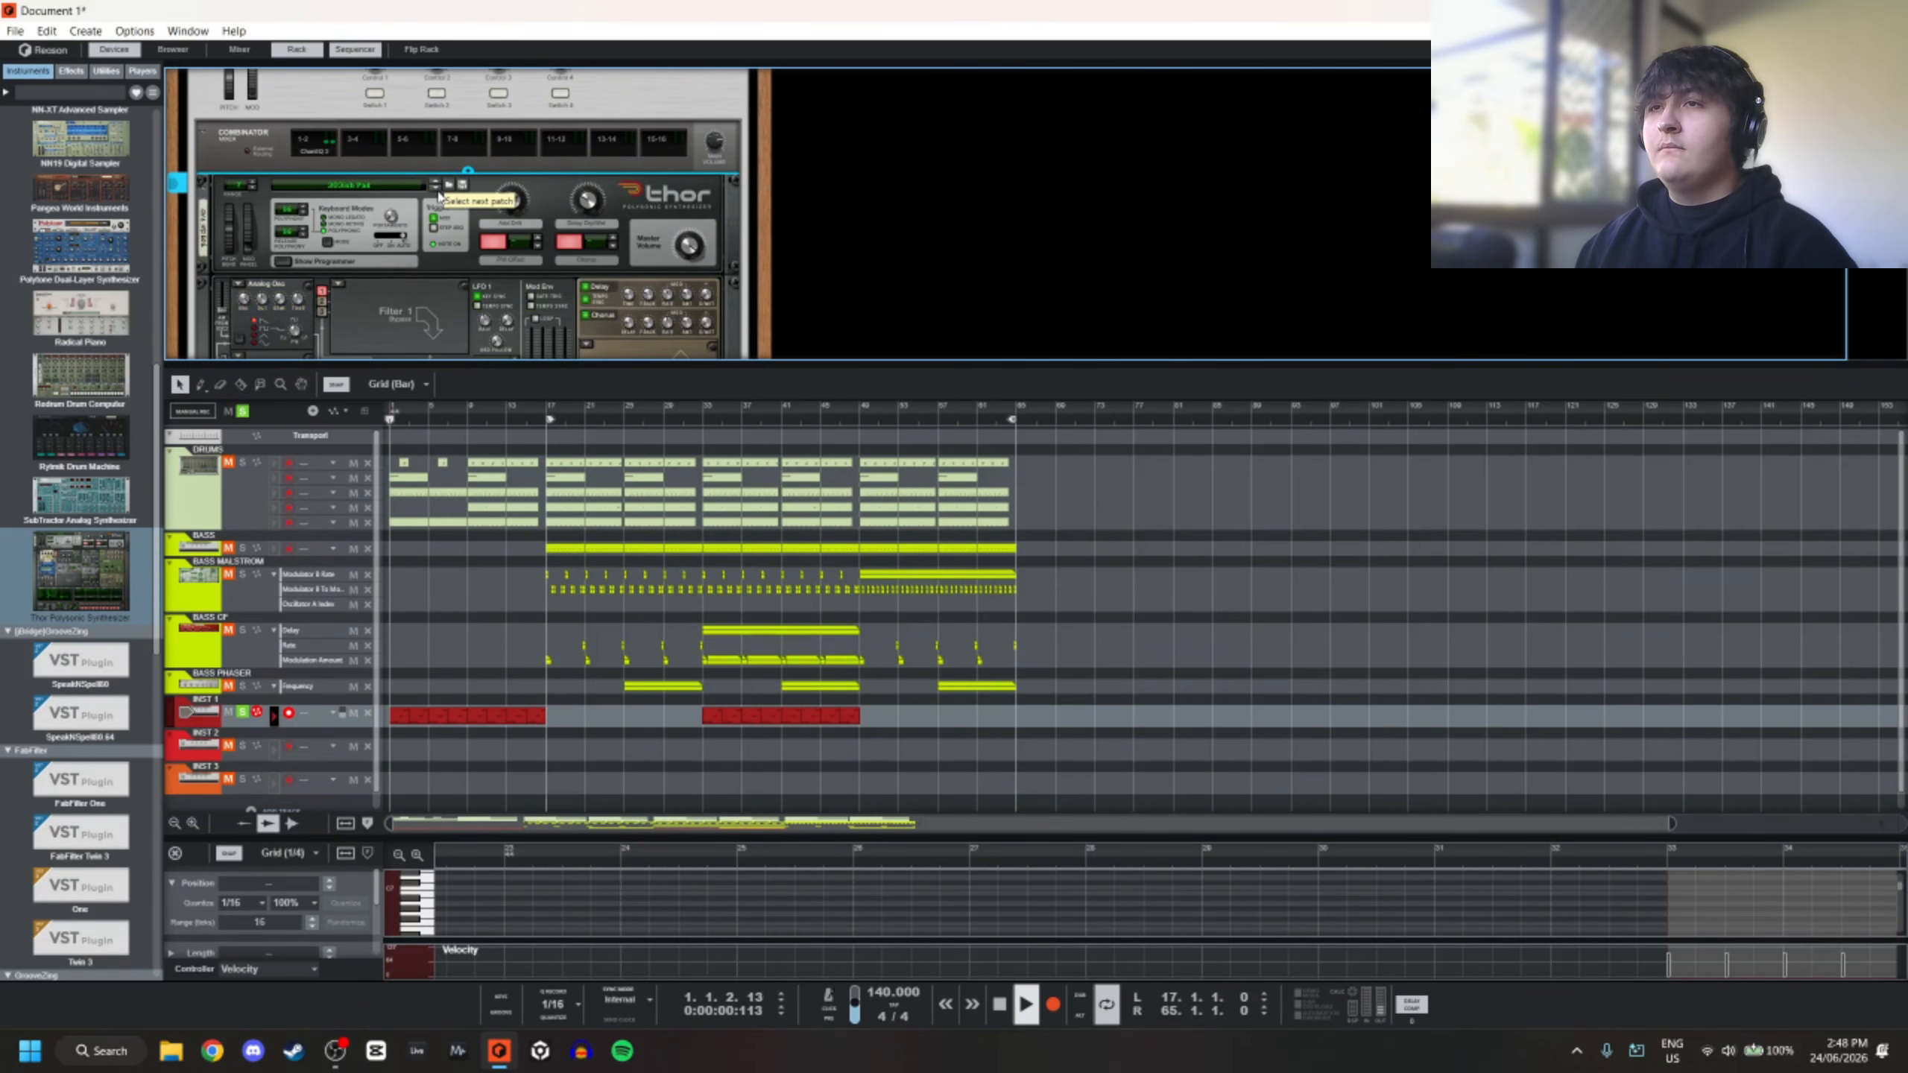
click(438, 192)
key(space)
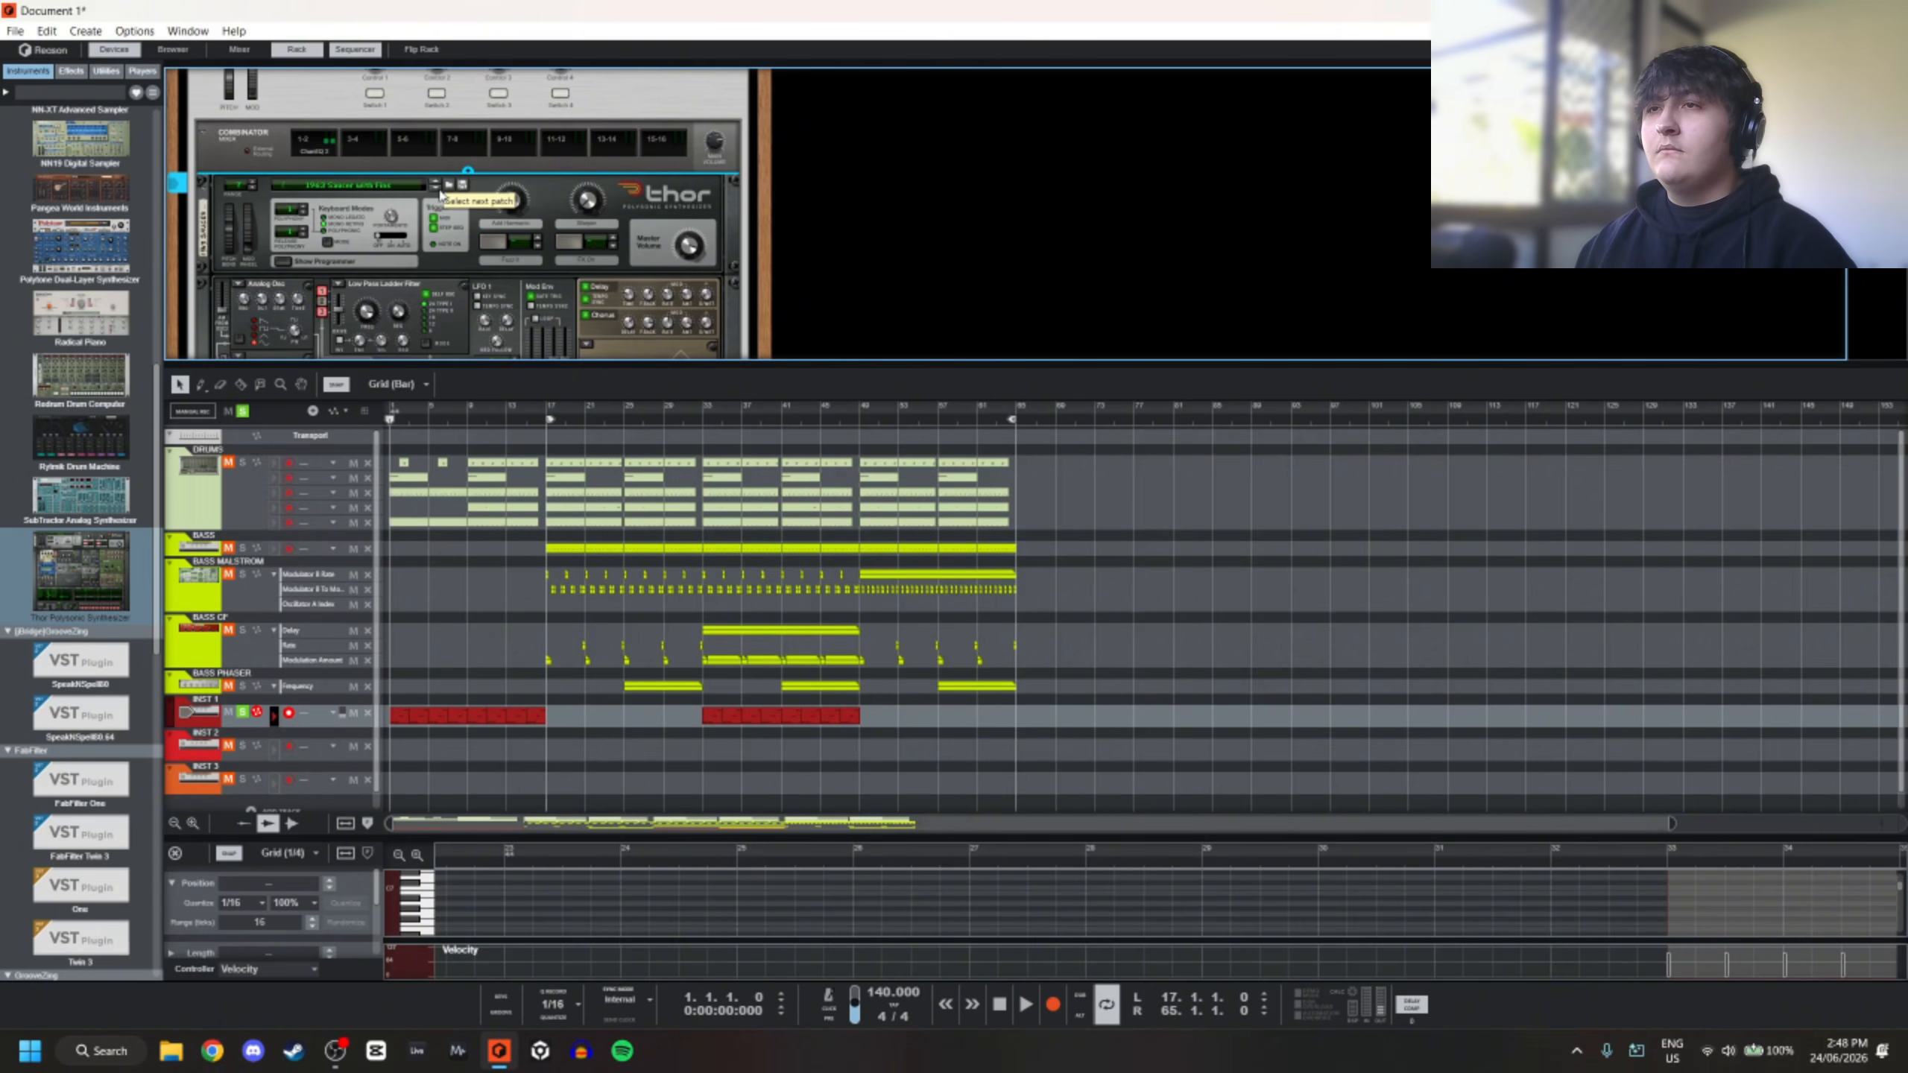
Keep auditioning Thor patches on the soloed INST 1 phrase, going back one patch at the end for comparison
click(440, 194)
key(space)
key(space)
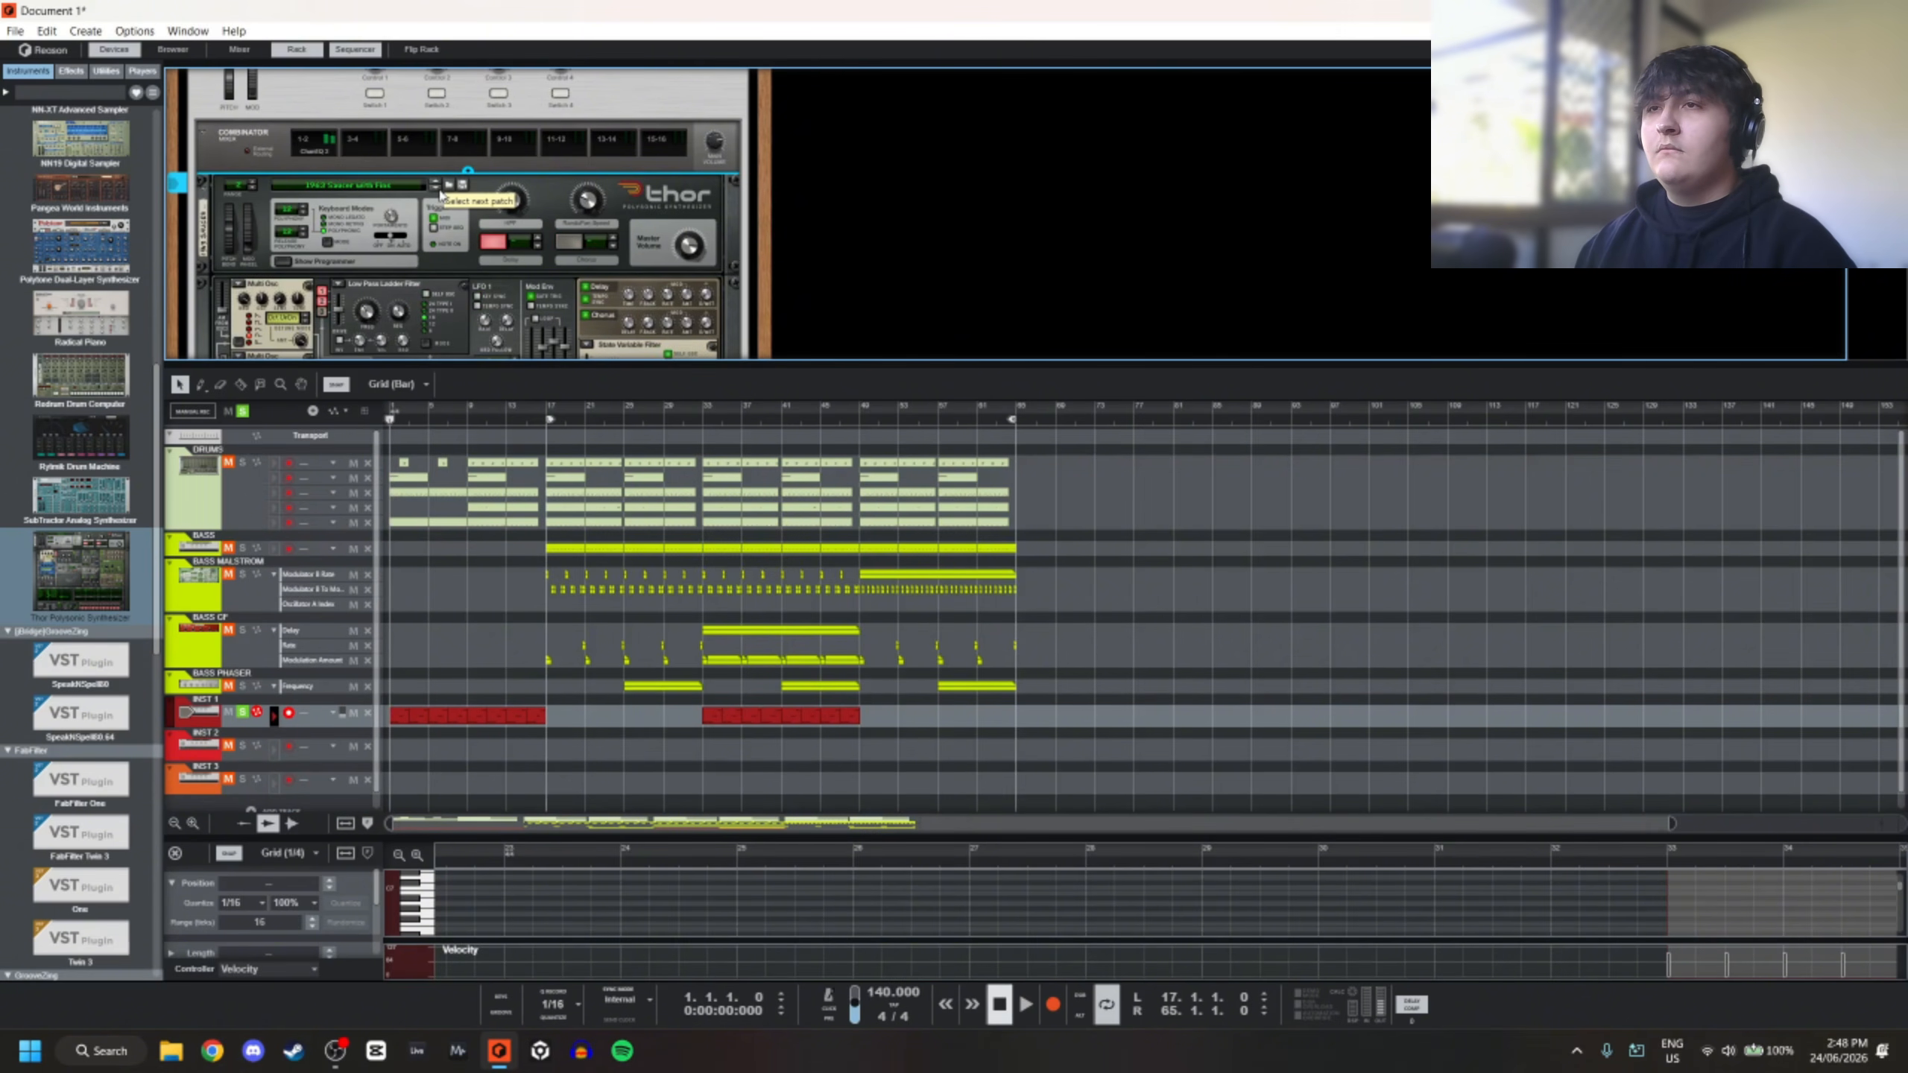
click(441, 194)
key(space)
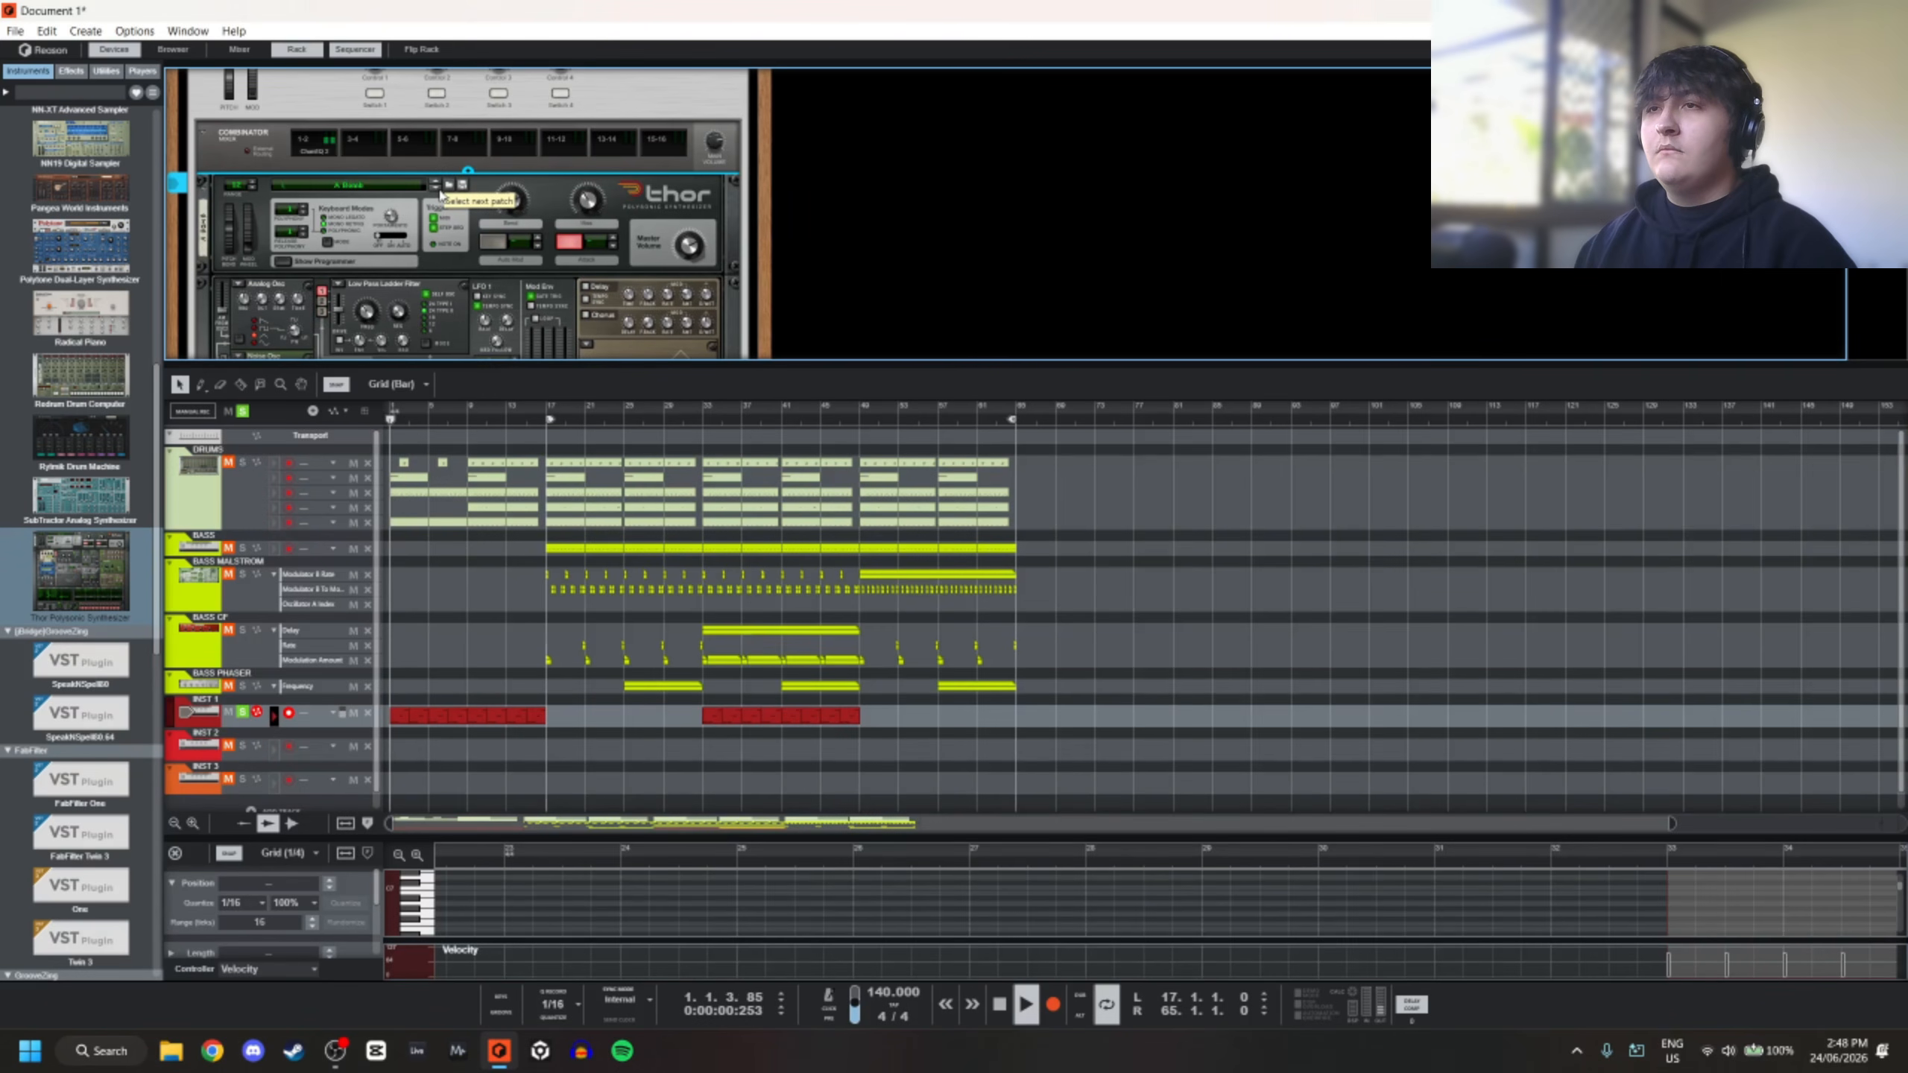
click(440, 194)
key(space)
key(space)
click(440, 192)
key(space)
key(space)
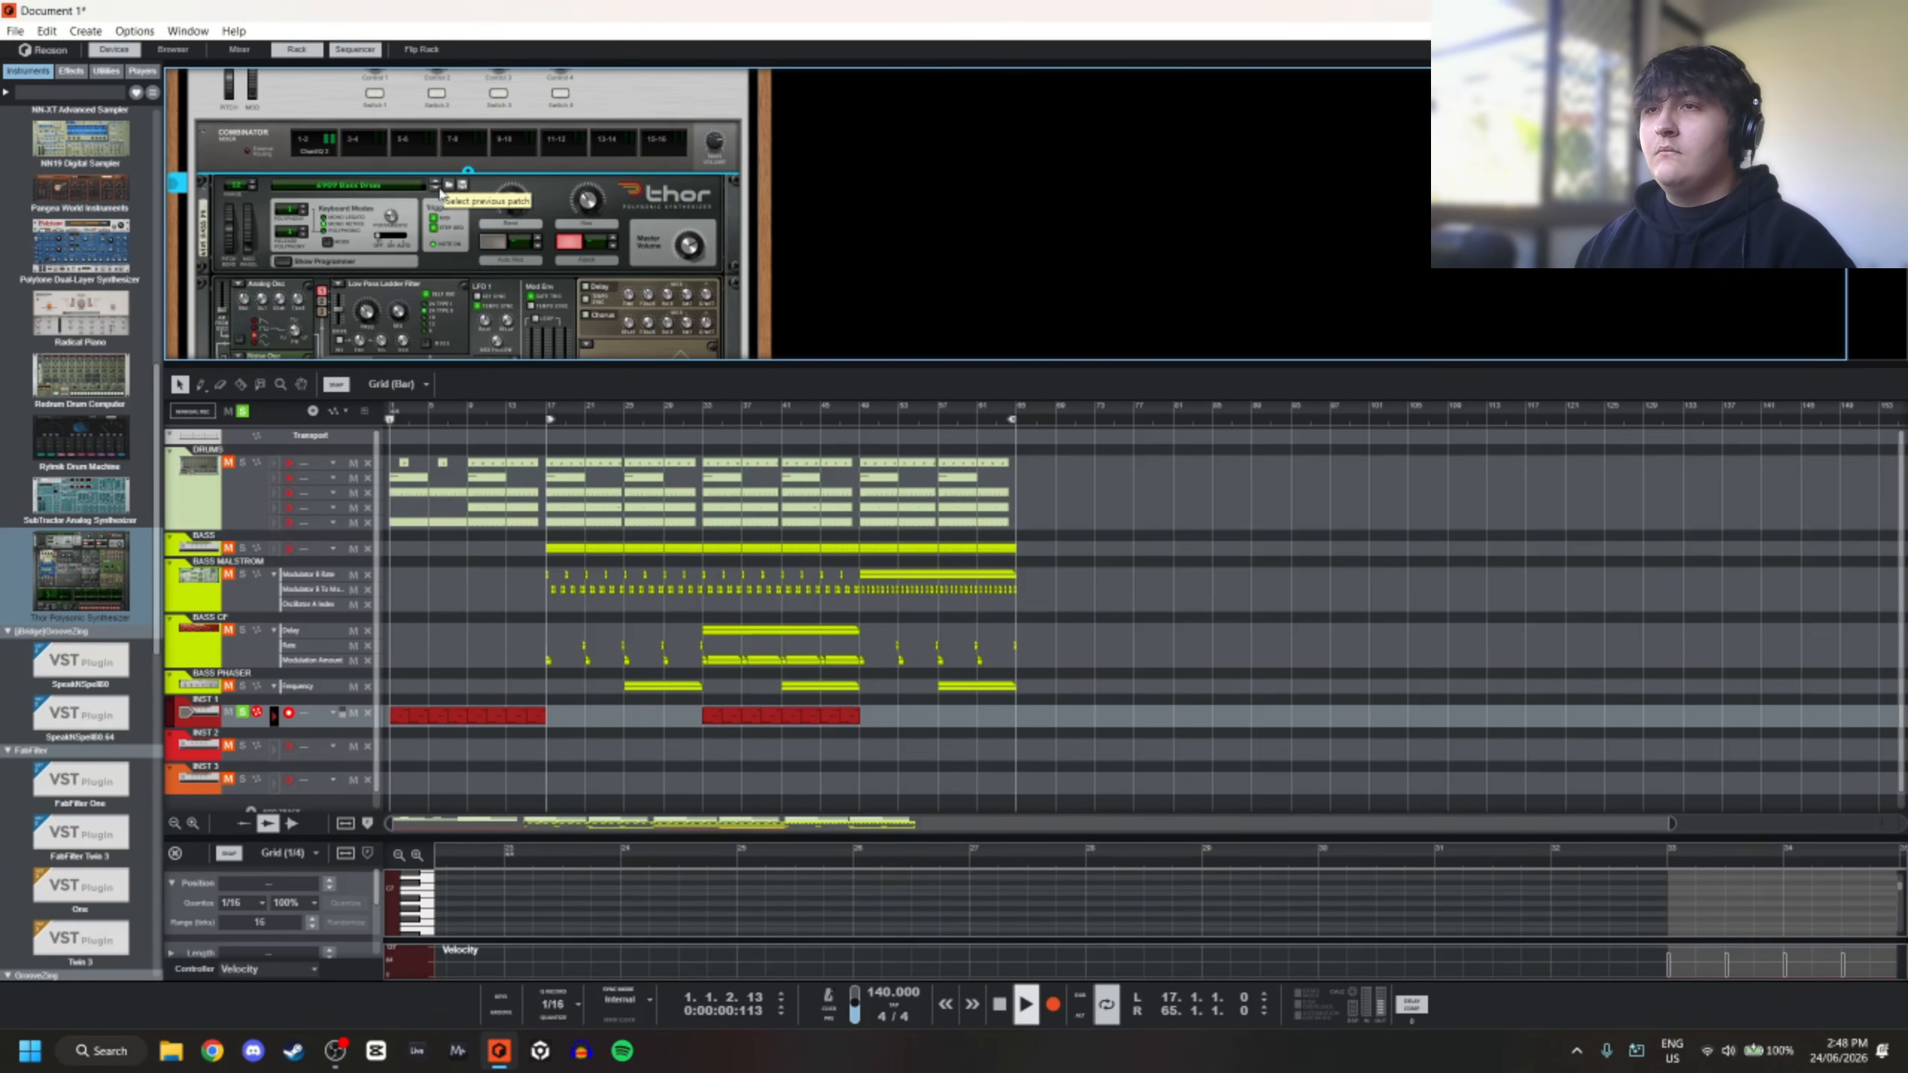
click(440, 194)
key(space)
Look over the programmer of the loaded Thor patch and audition the patches that follow it
scroll(440, 193, down, 5)
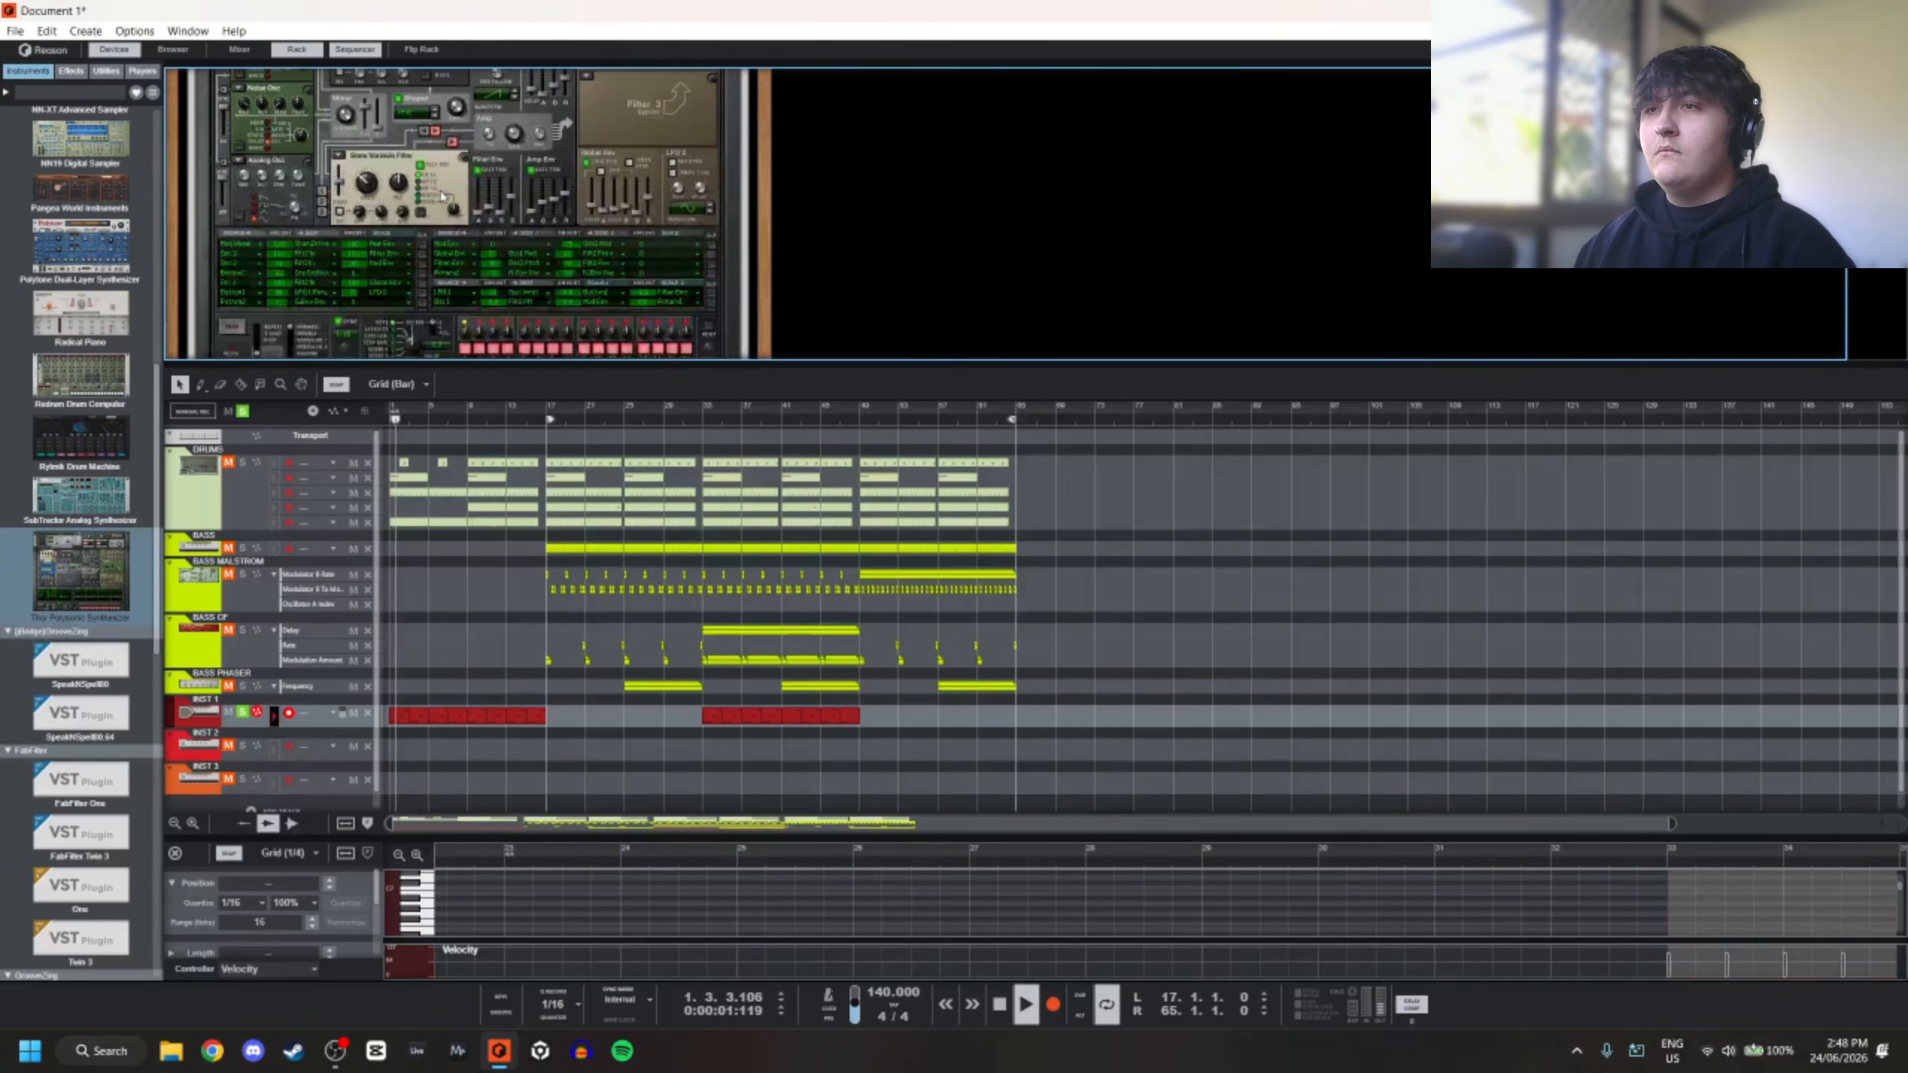
scroll(442, 195, up, 5)
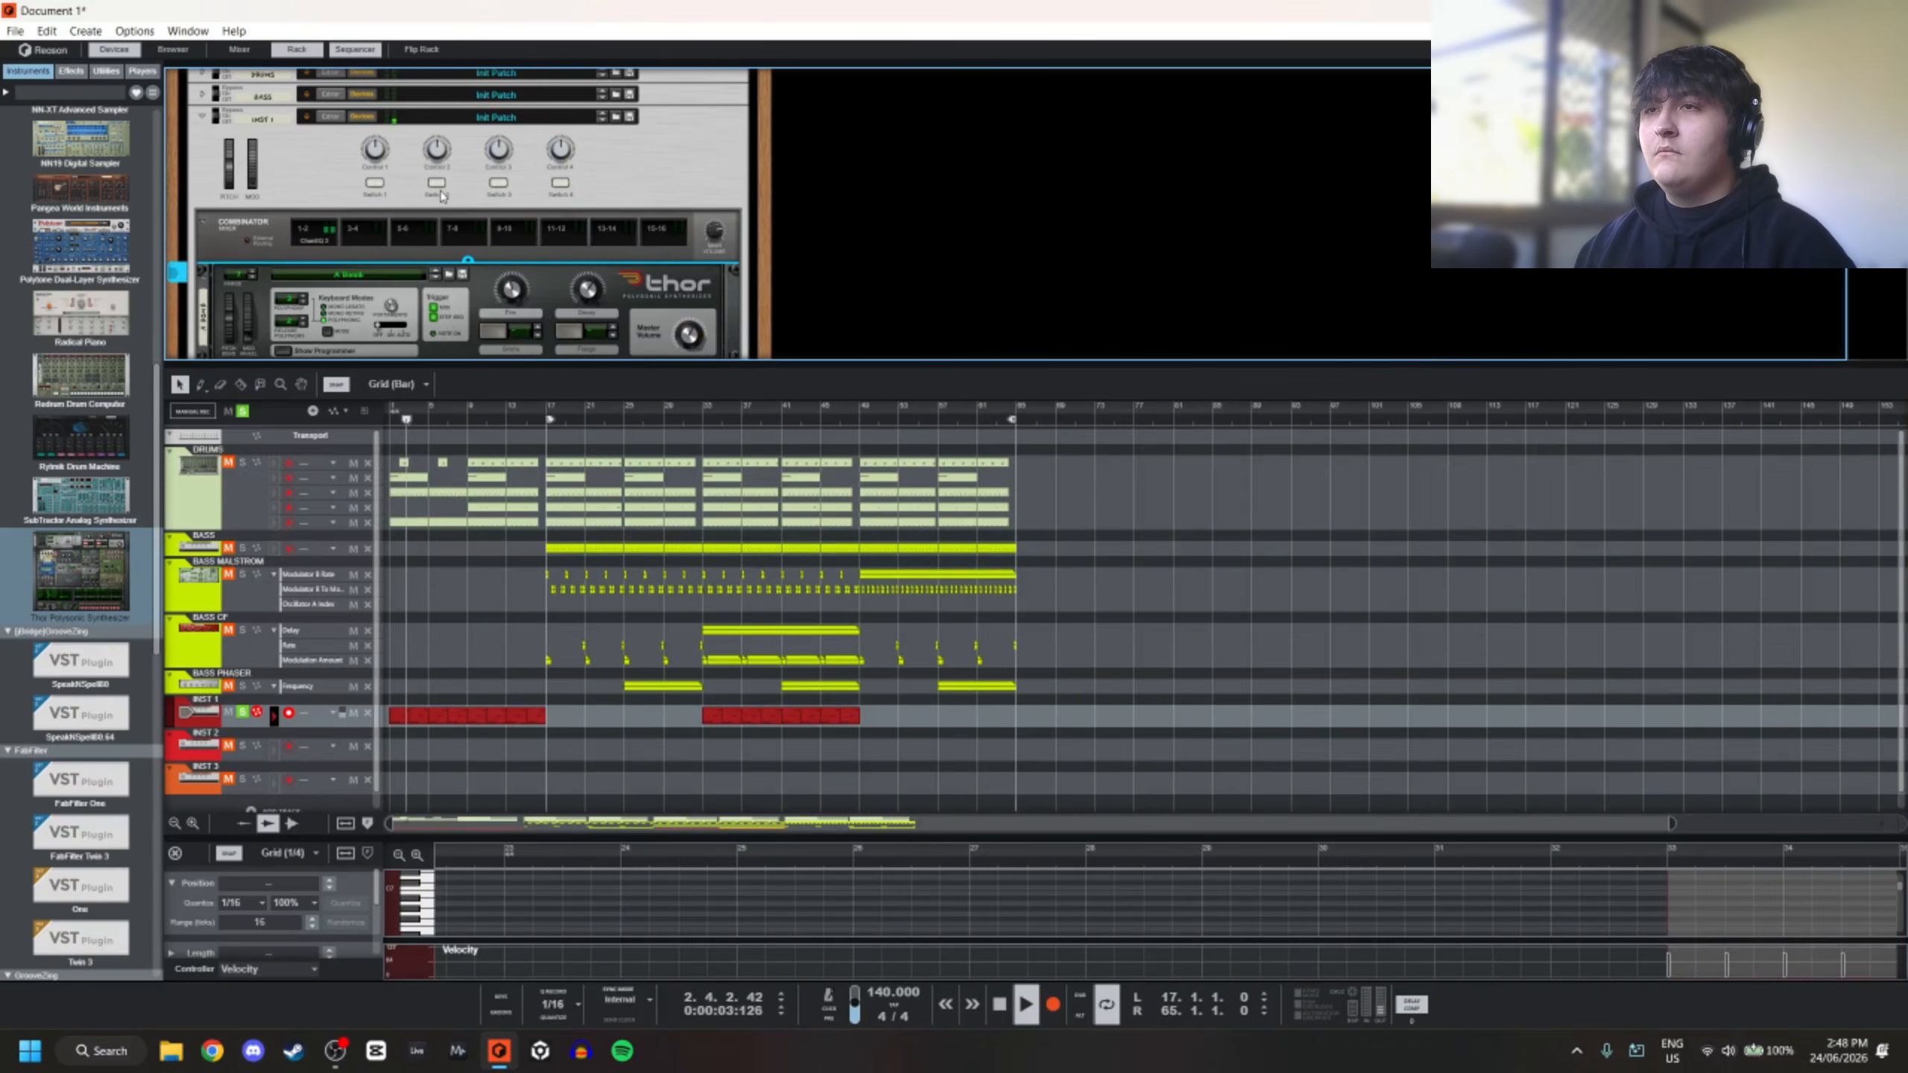
key(space)
scroll(389, 216, down, 1)
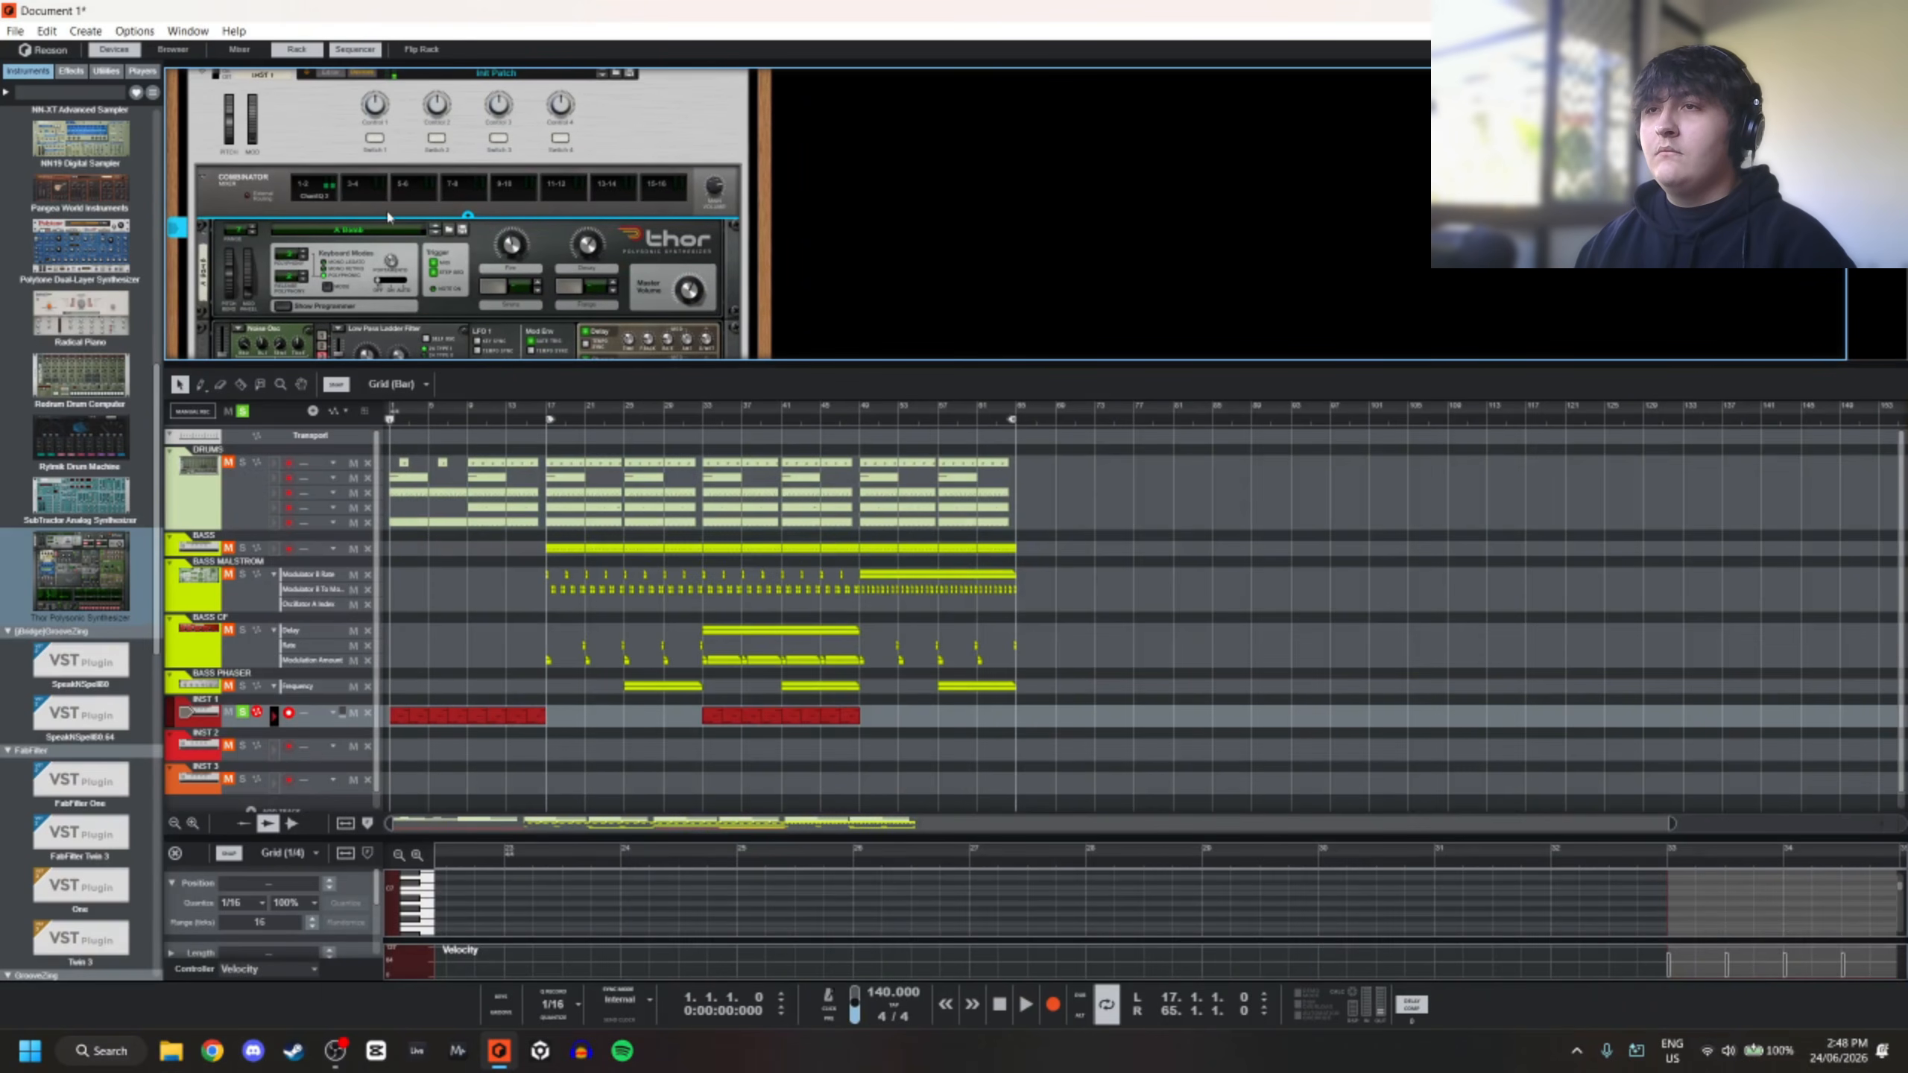
click(436, 238)
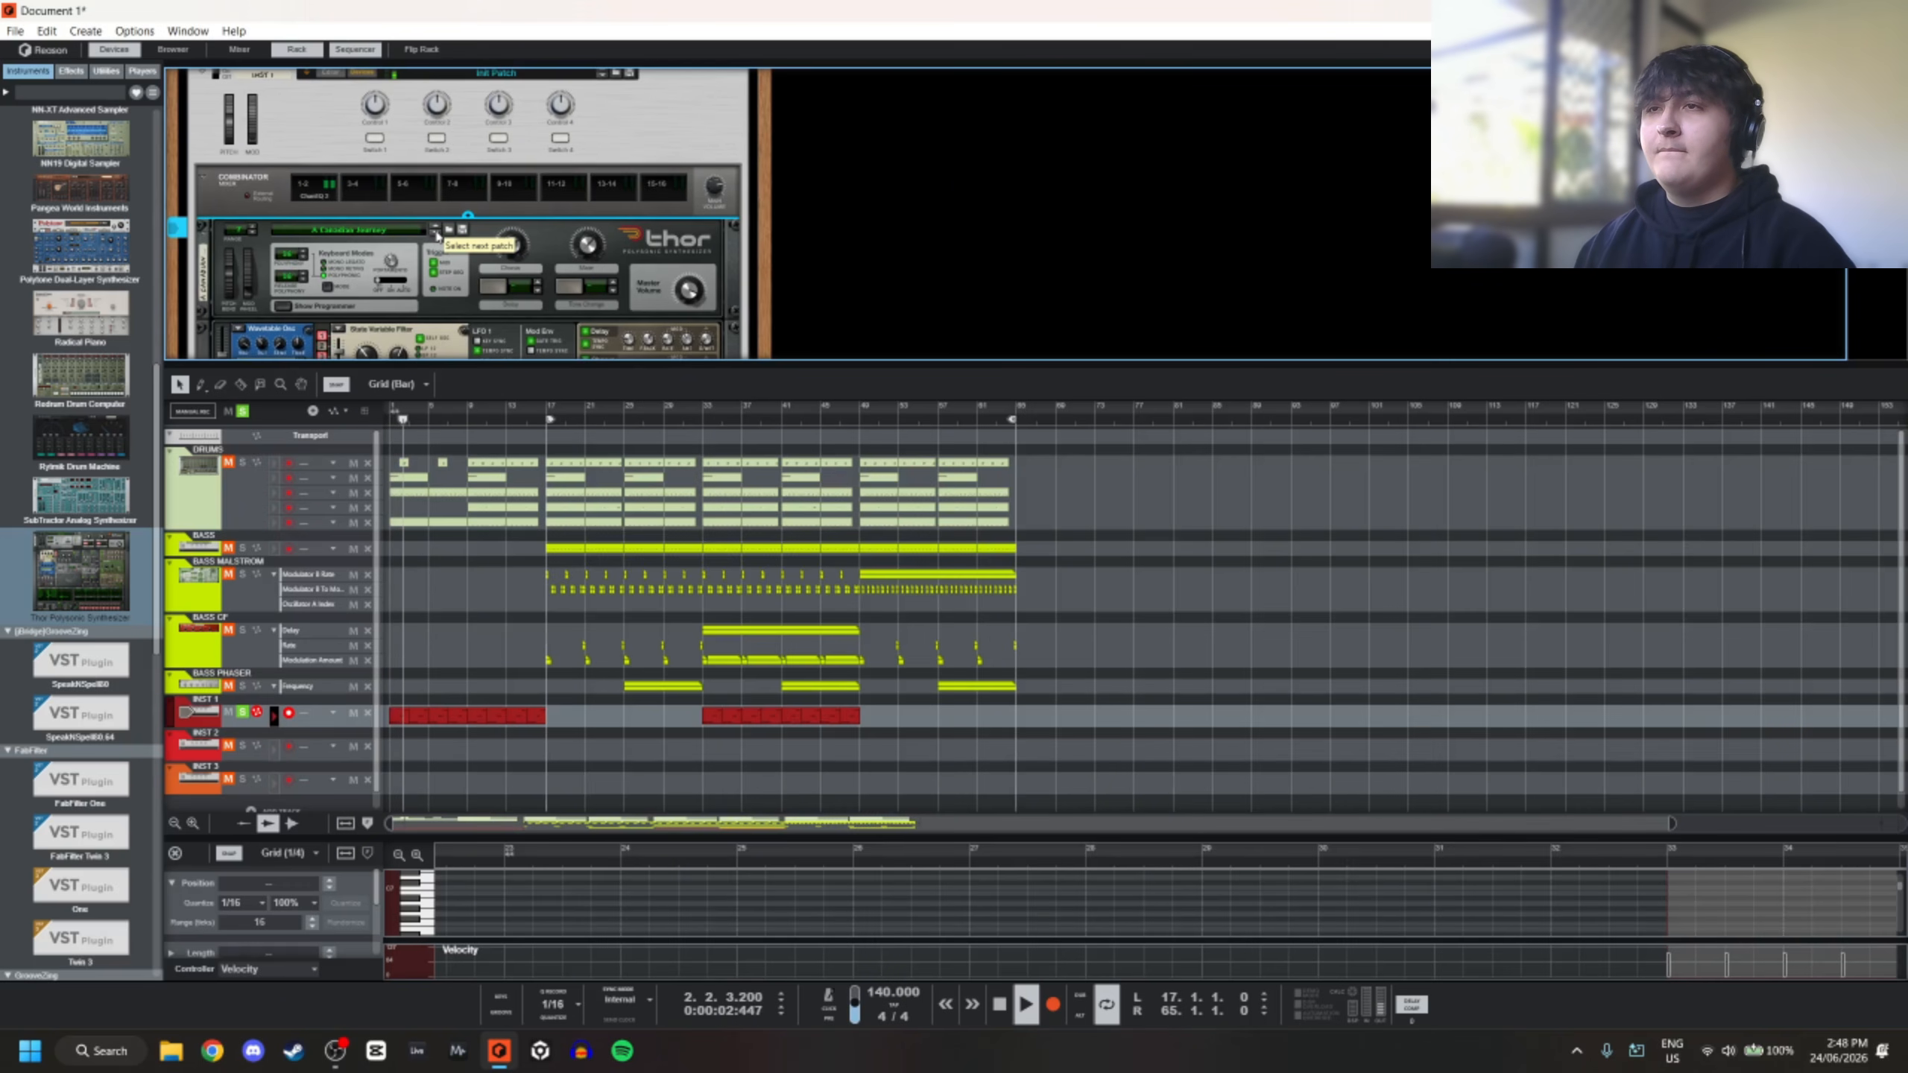
key(space)
click(435, 234)
key(space)
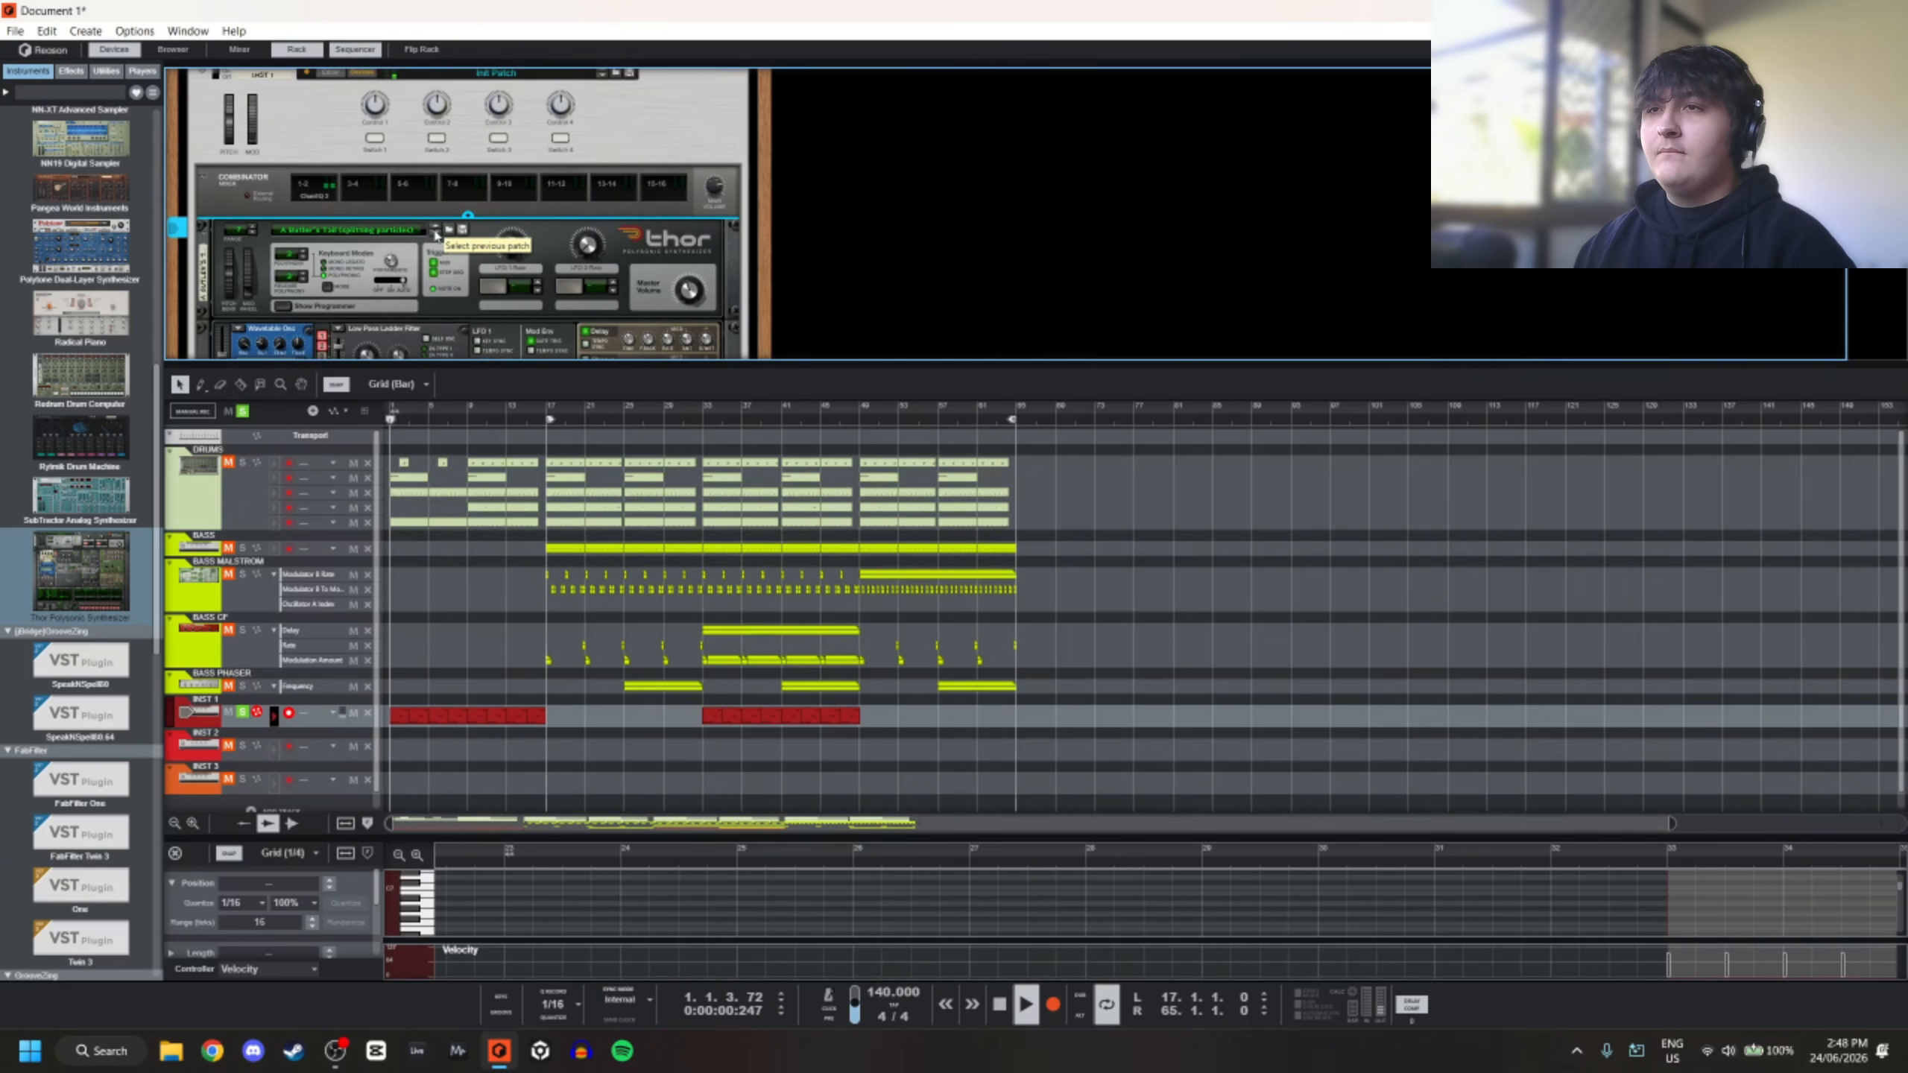
In the first INST 1 clip, delete every note except F3 and extend F3 to two bars, using an enlarged note editor
double_click(398, 721)
key(space)
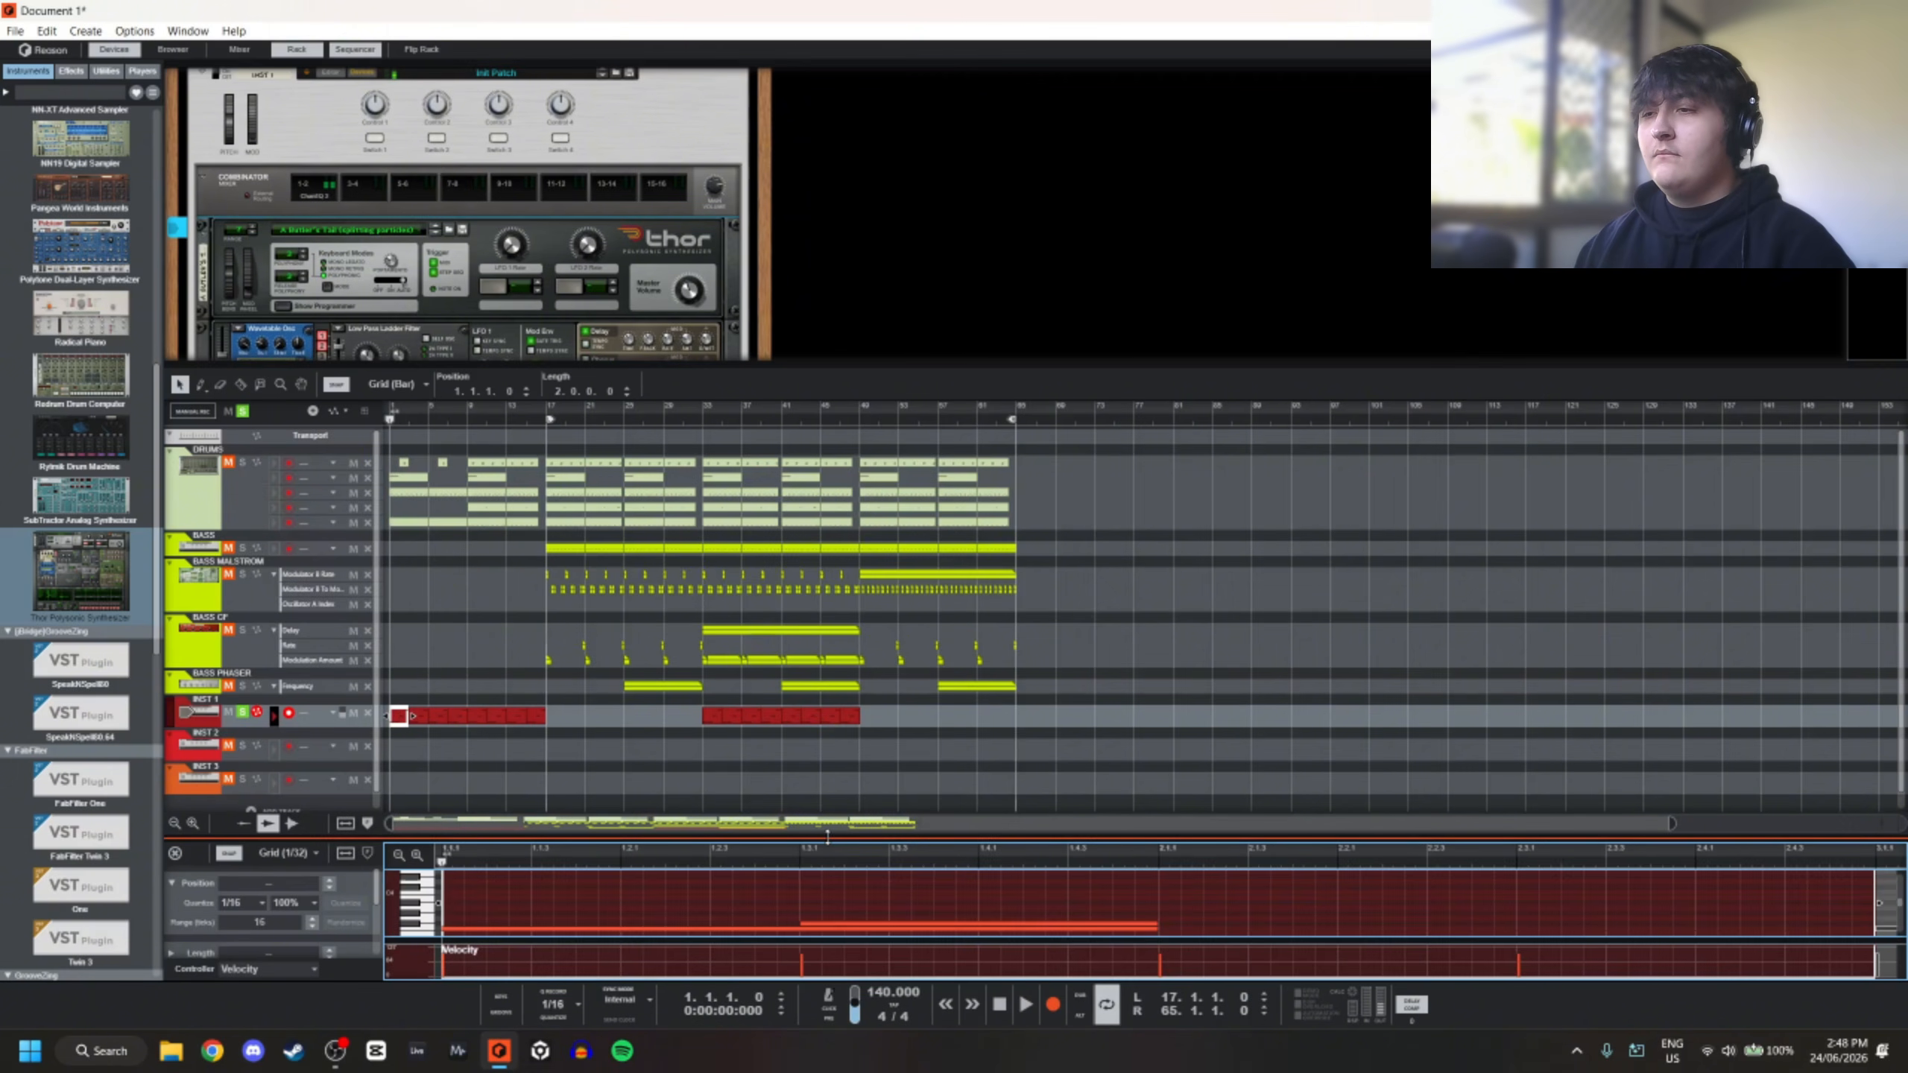
drag(736, 840, 781, 365)
scroll(790, 668, down, 5)
scroll(614, 536, down, 1)
drag(587, 449, 718, 594)
key(Delete)
key(Delete)
click(553, 595)
Audition the next Thor patches with the sustained F3 note, replaying from bar 1
key(space)
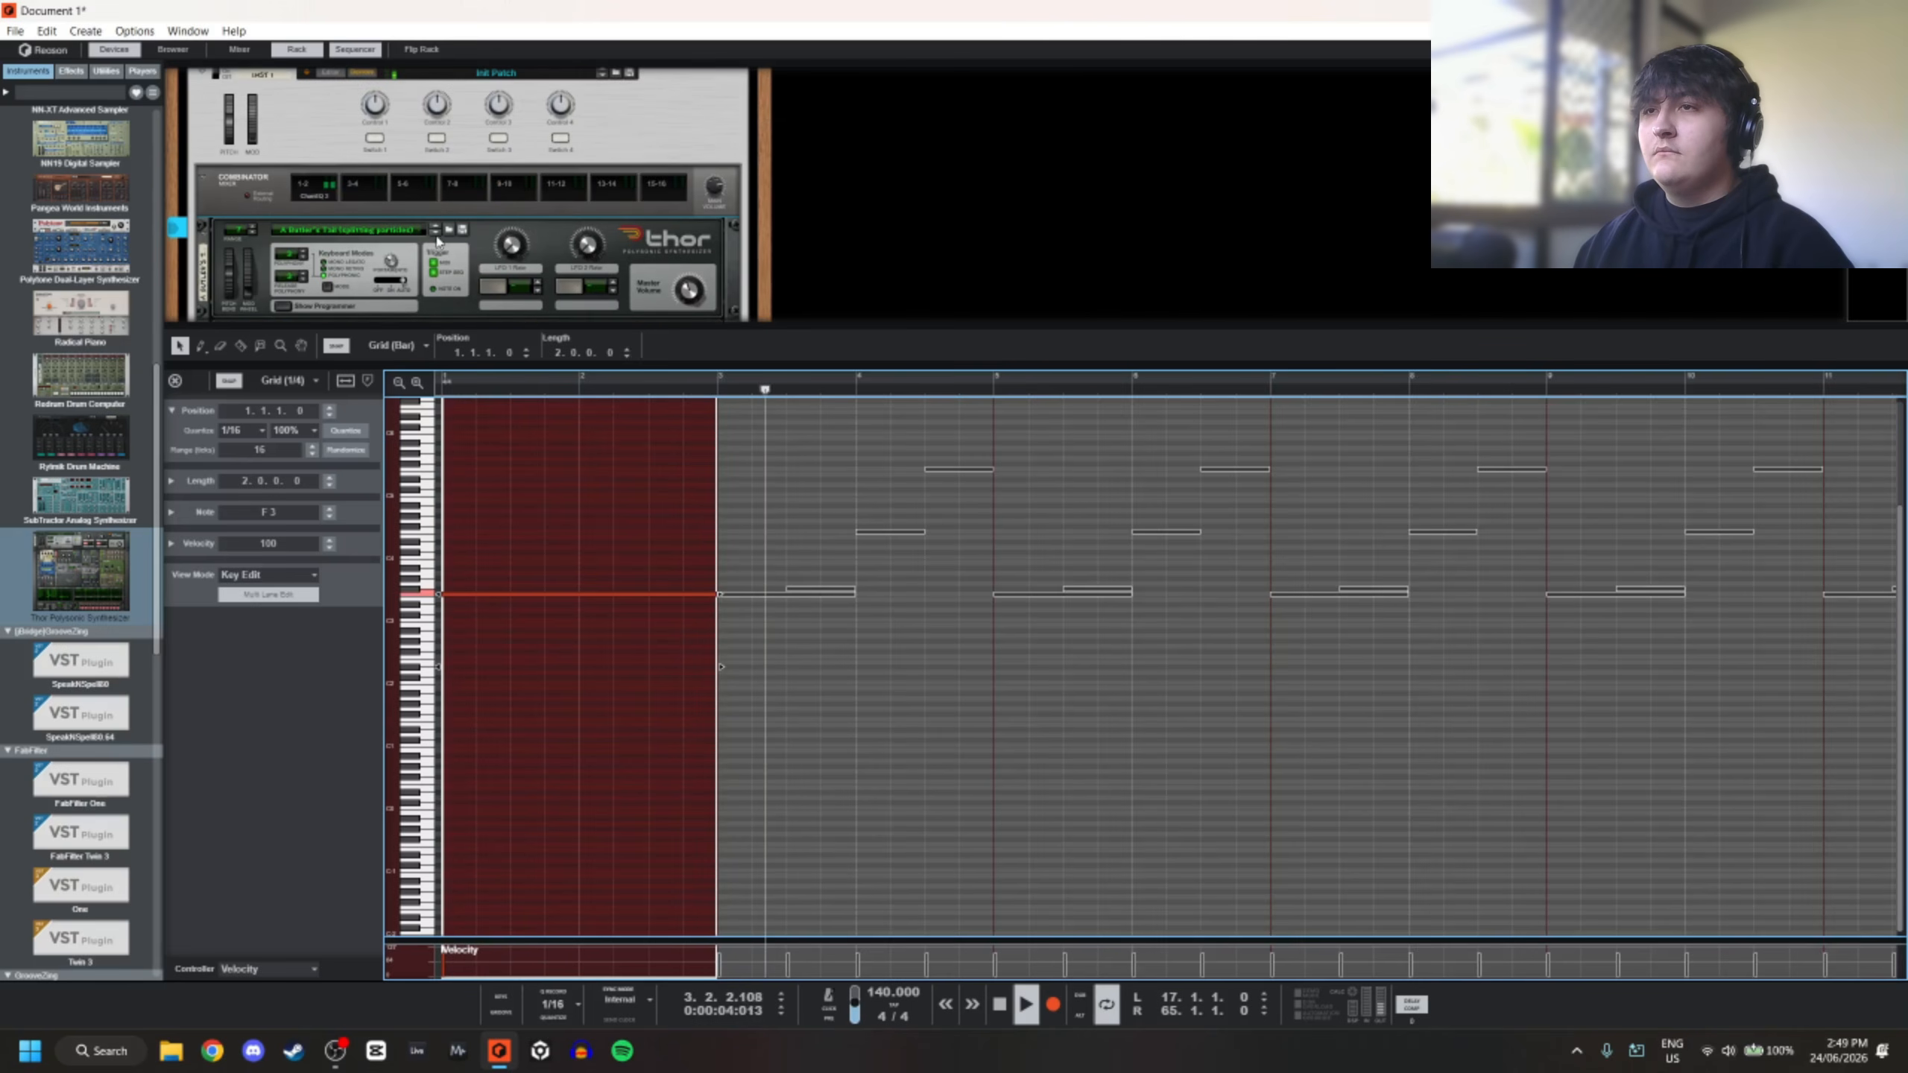
key(space)
click(436, 232)
key(space)
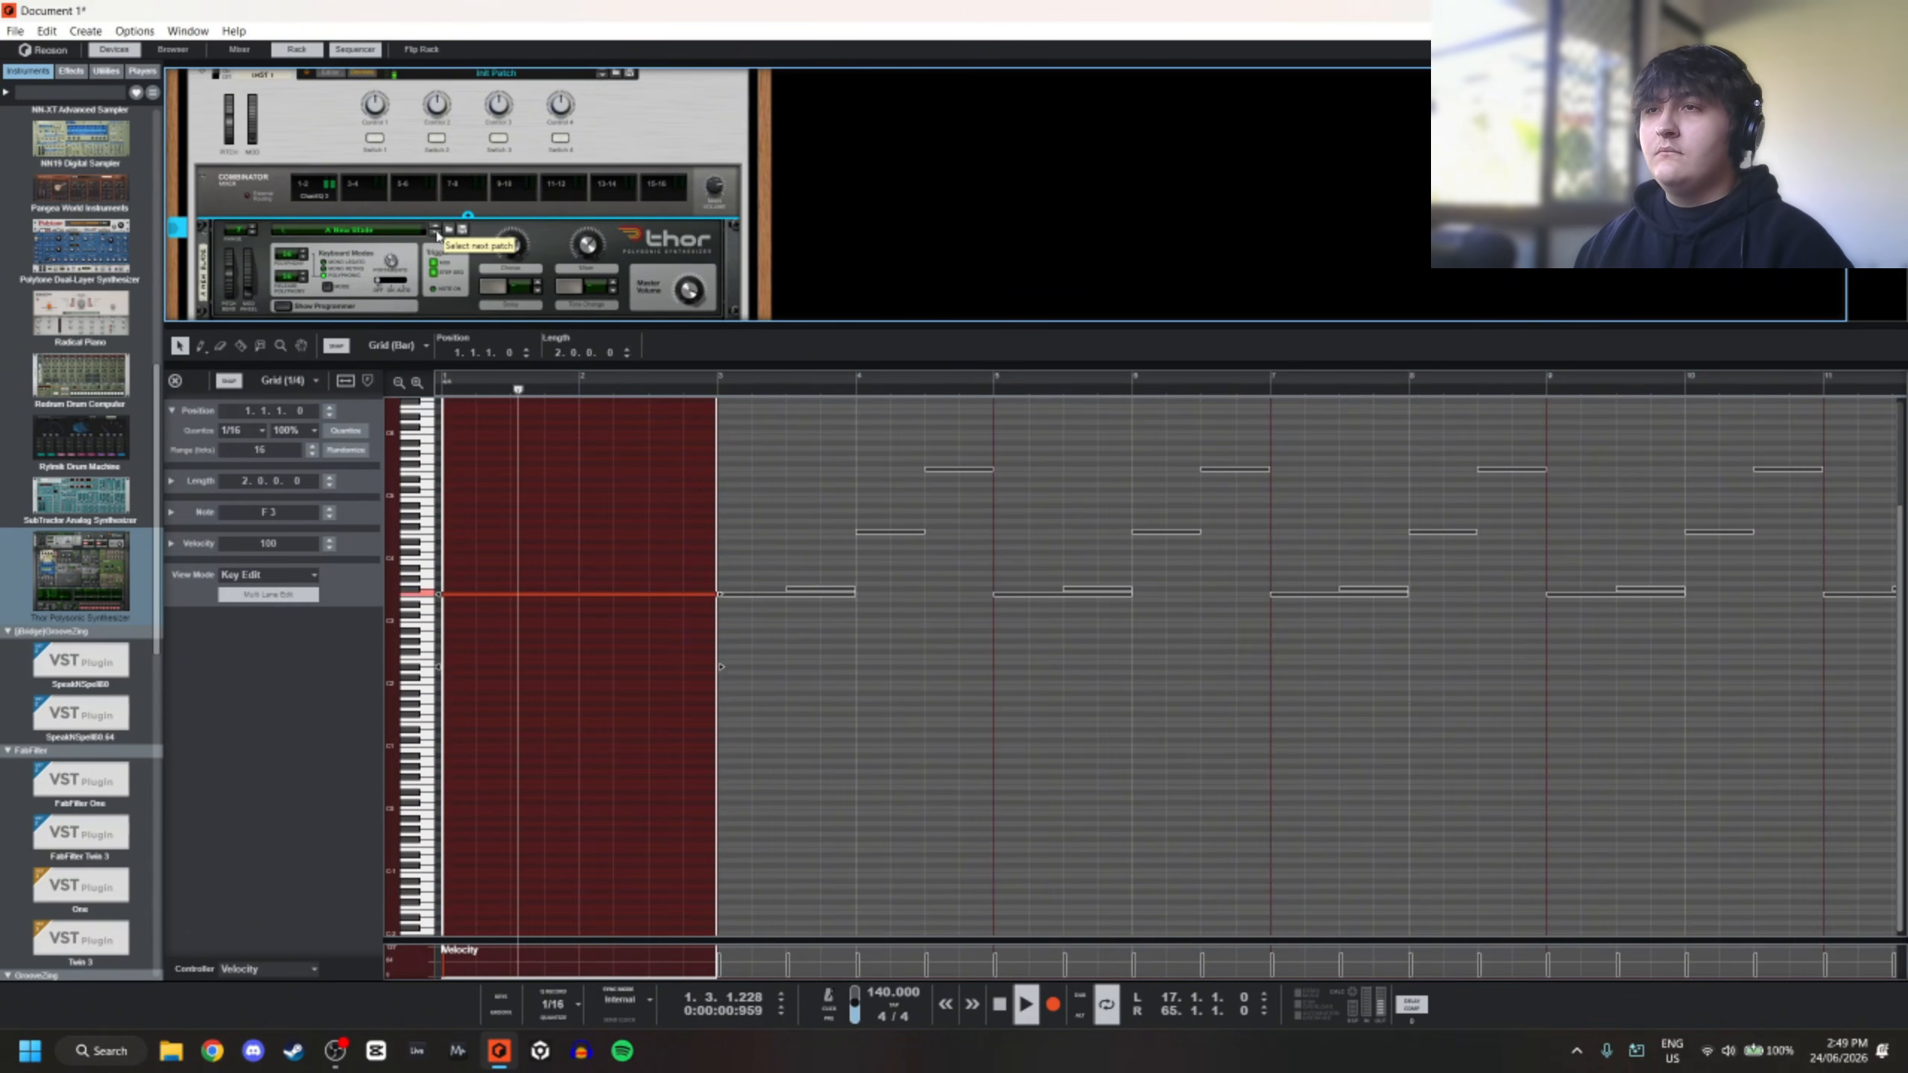
click(436, 233)
key(space)
key(space)
key(space)
key(space)
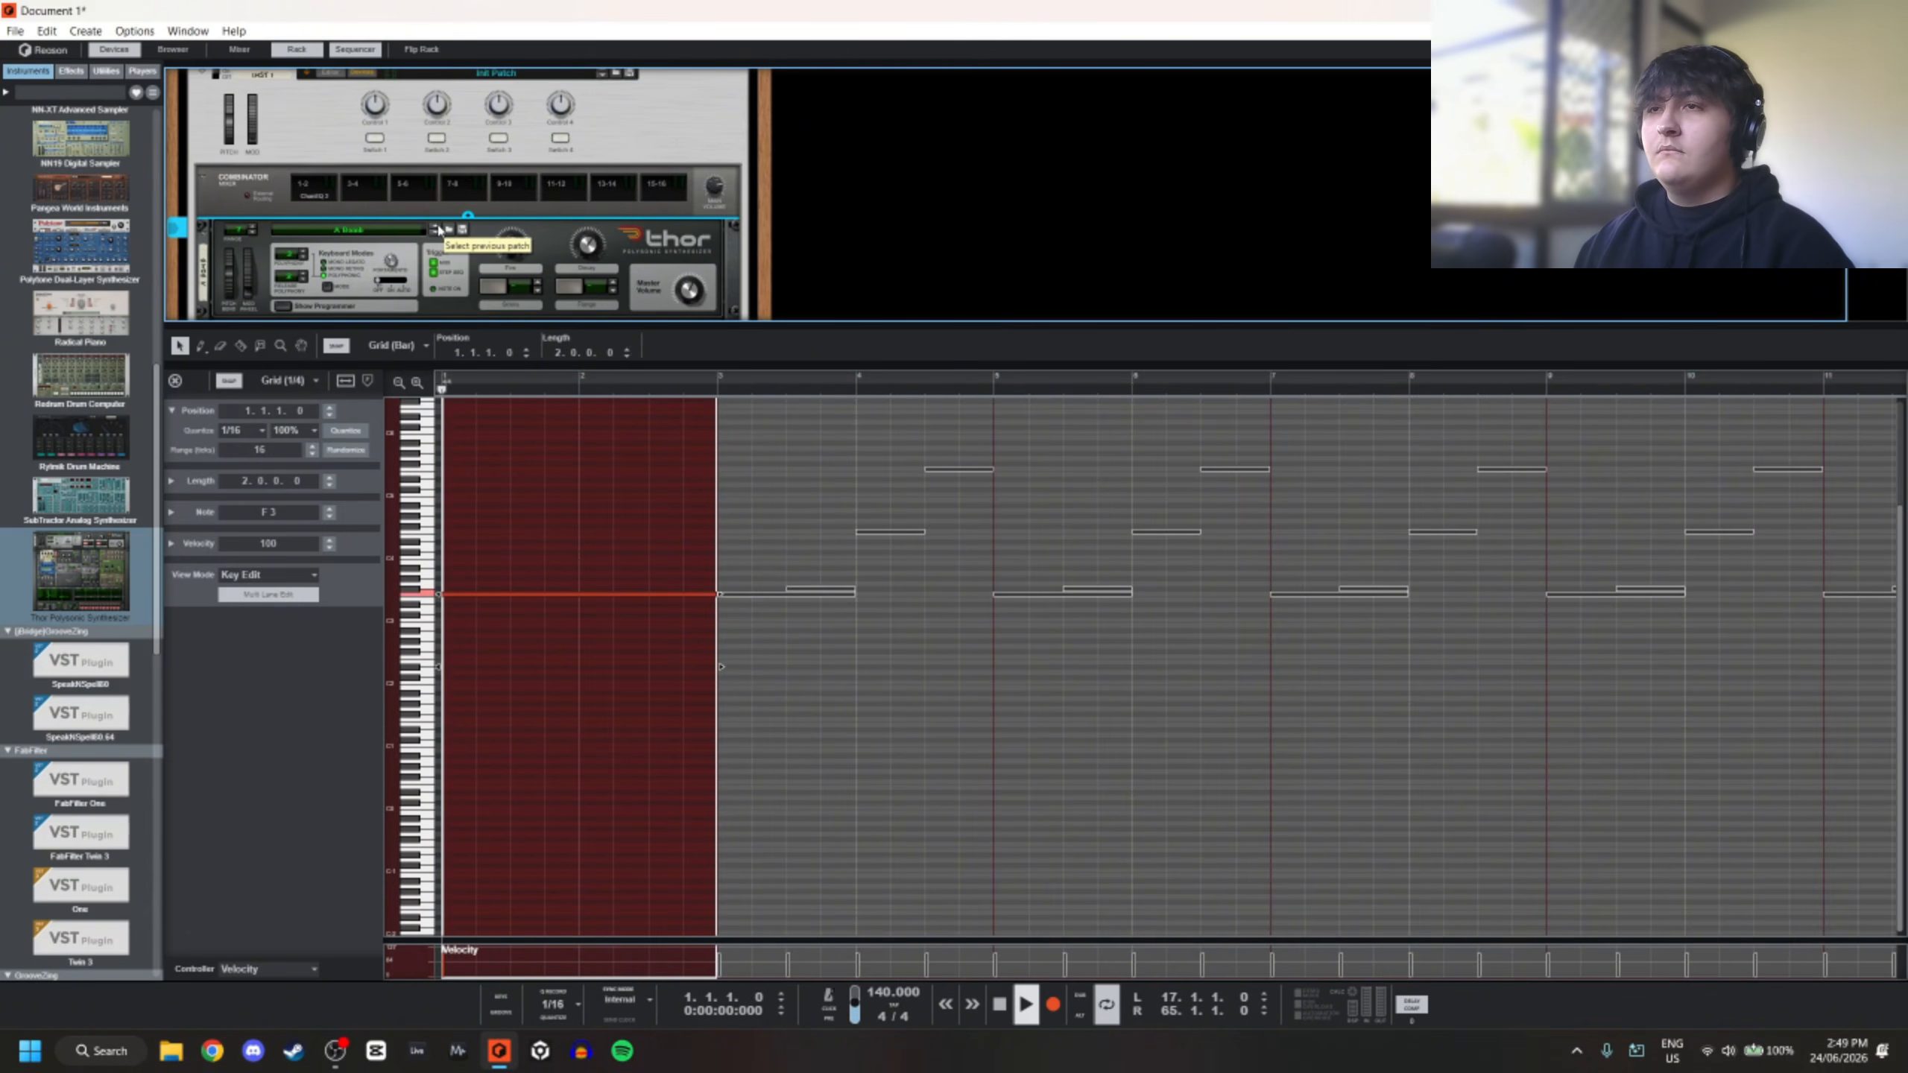
Step backward through the earlier Thor patches, replaying the F3 note from bar 1 for each
key(space)
click(438, 231)
key(space)
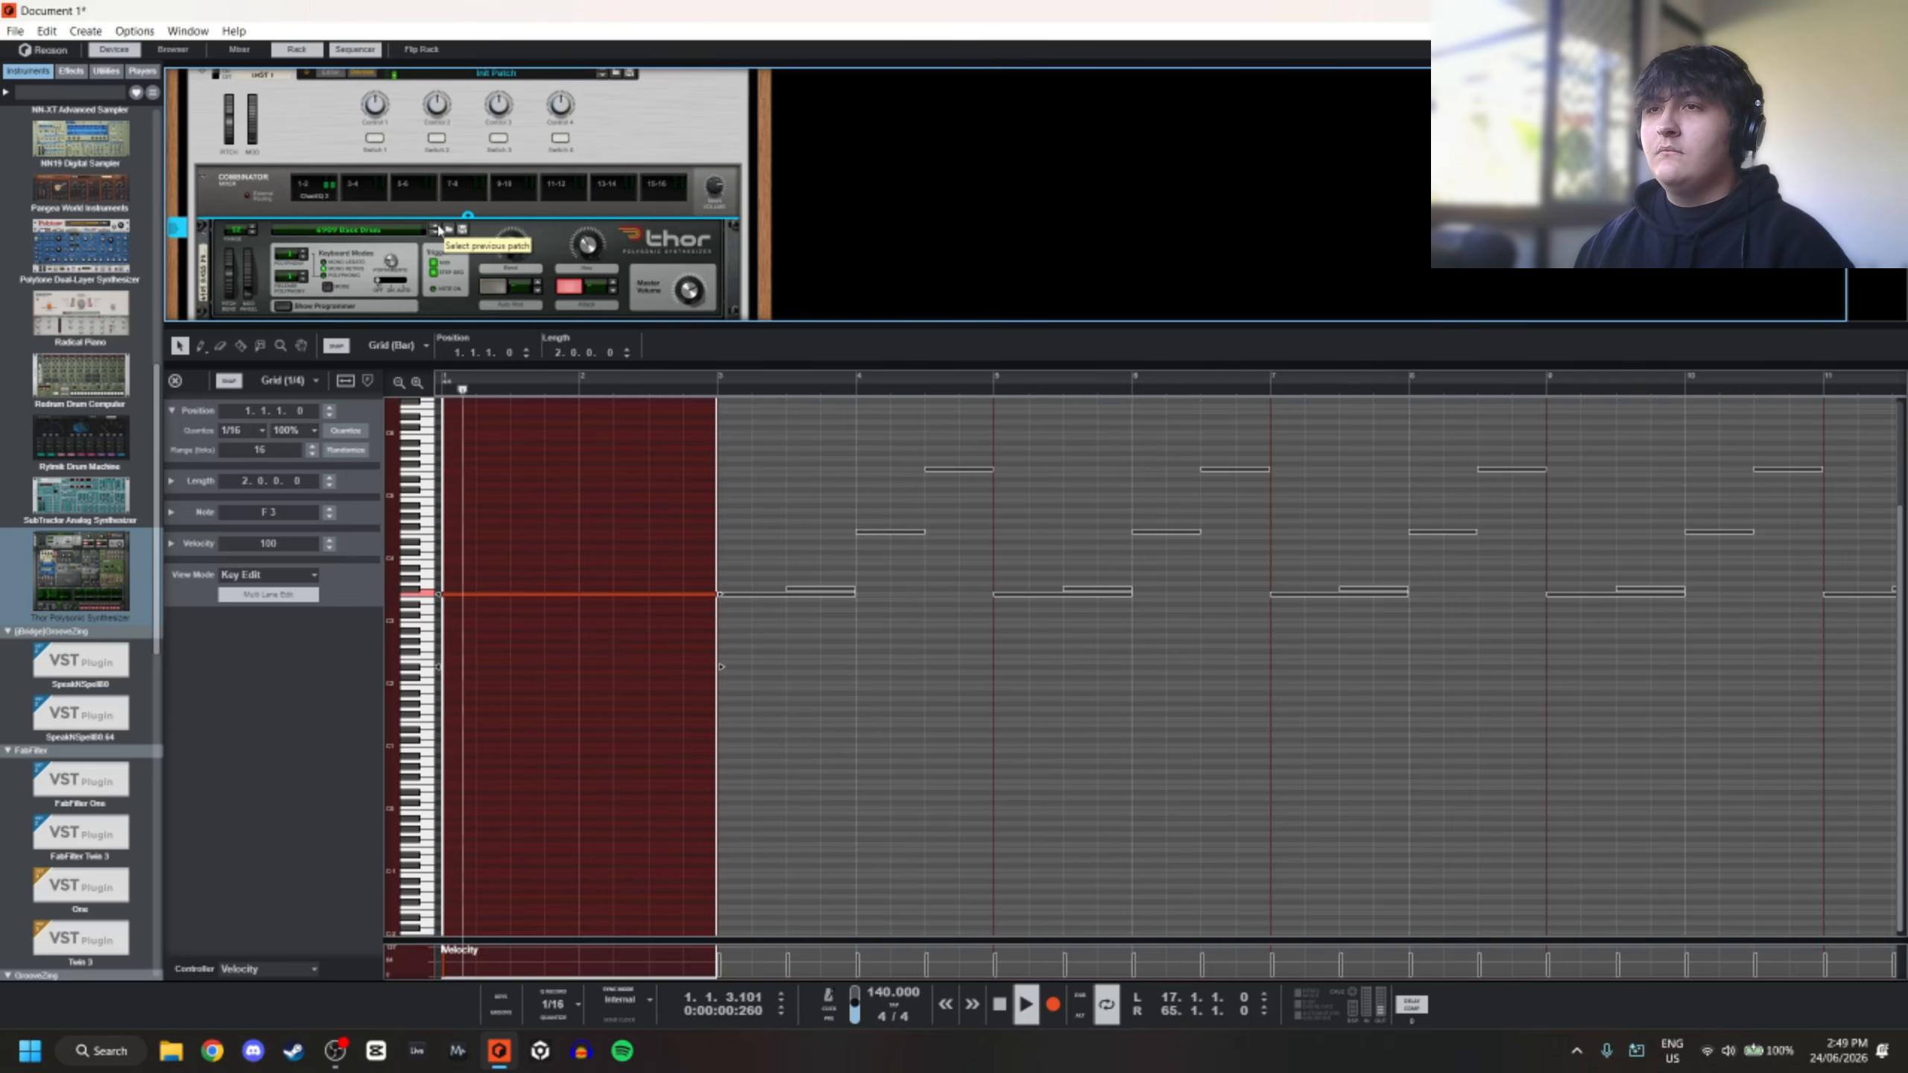
key(space)
key(space)
key(space)
click(439, 230)
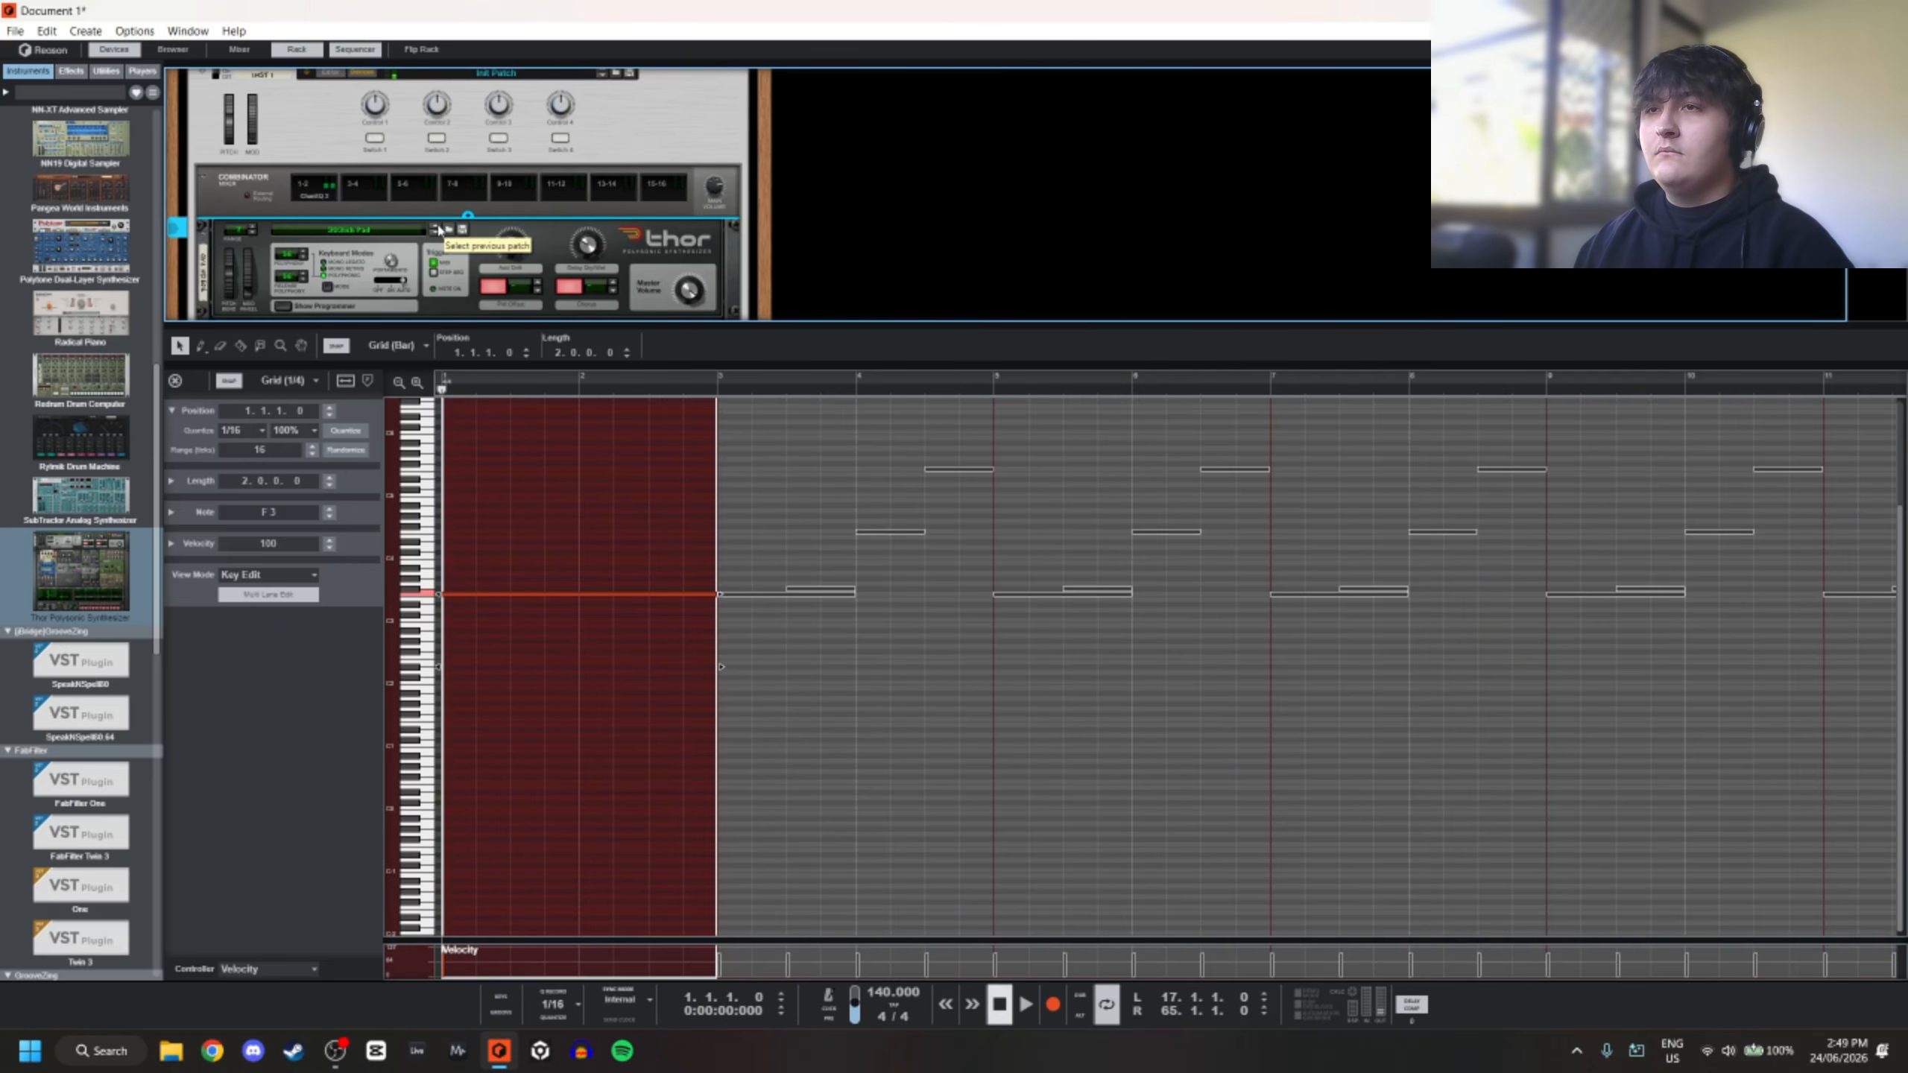
key(space)
key(space)
click(439, 230)
key(space)
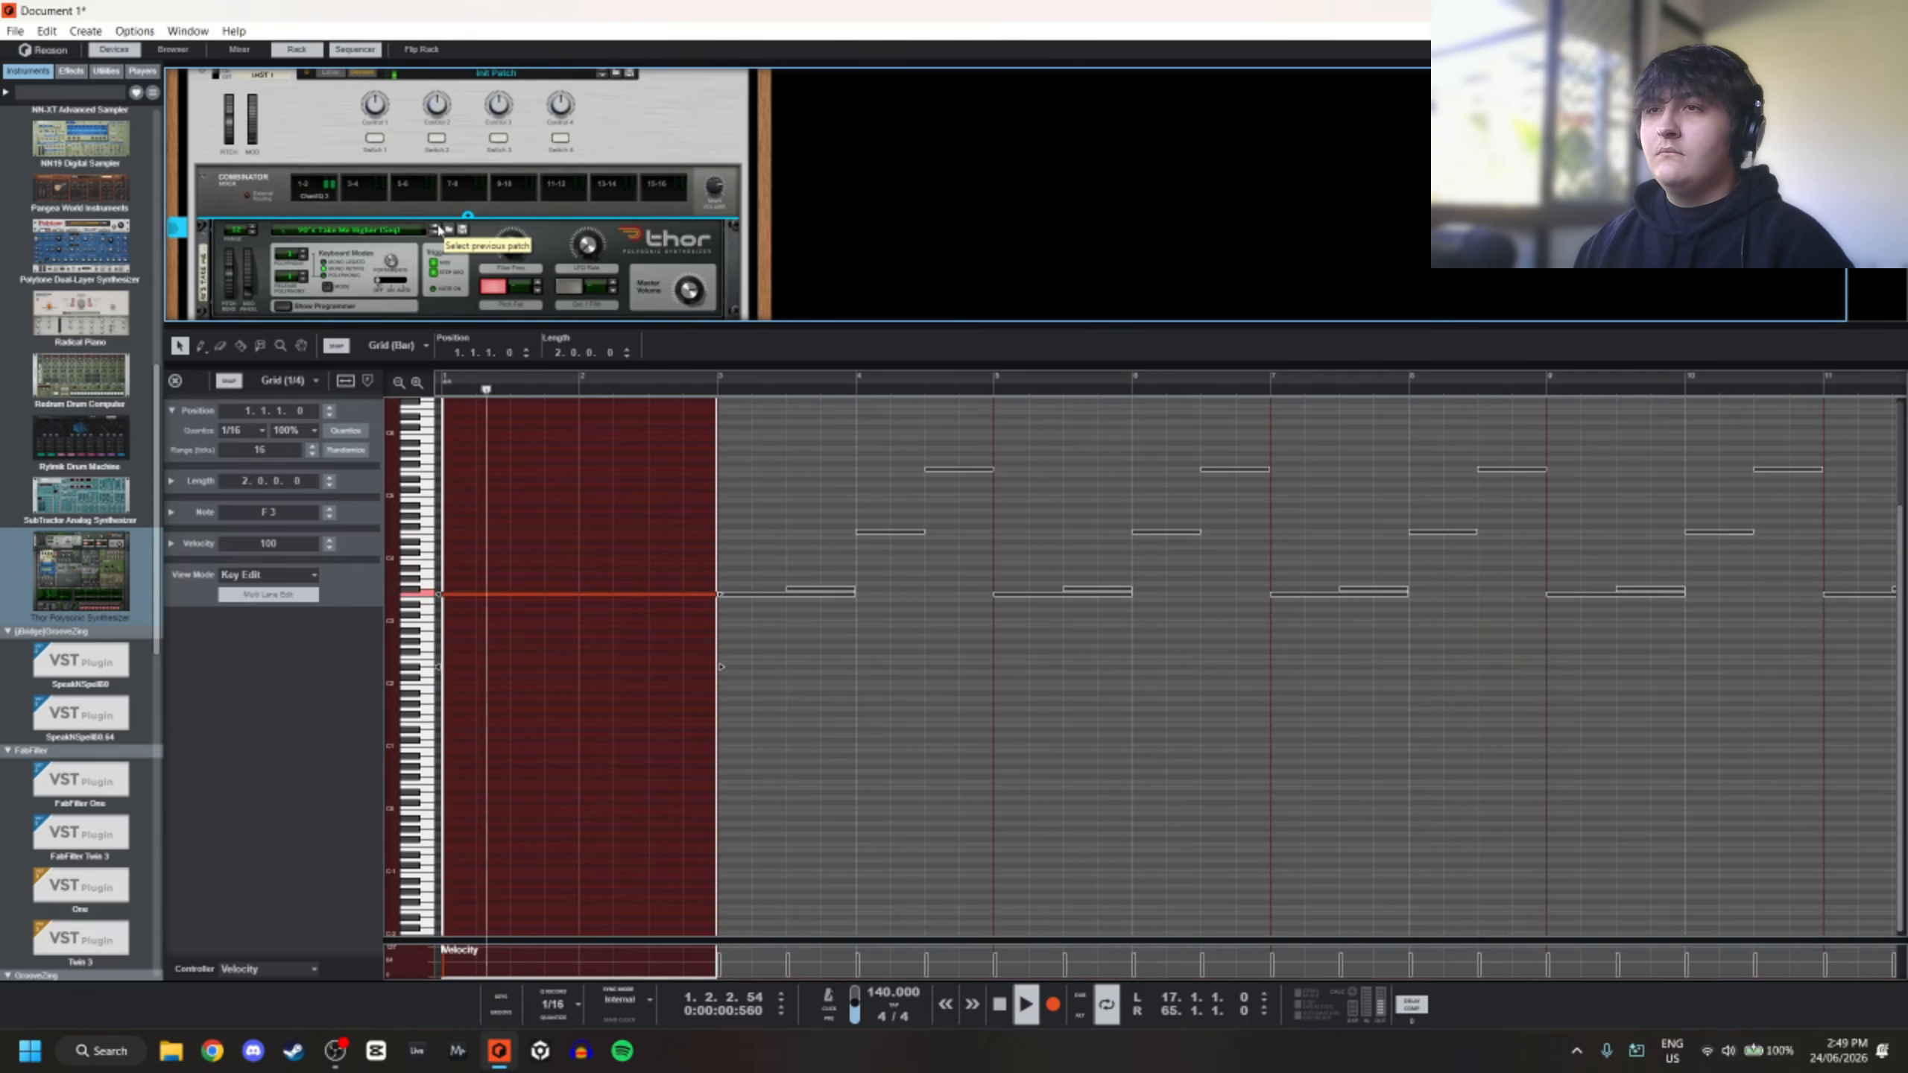
Audition further preceding Thor patches for INST 1, playing the held F3 note from the start with each
key(space)
click(438, 230)
key(space)
key(space)
click(439, 230)
key(space)
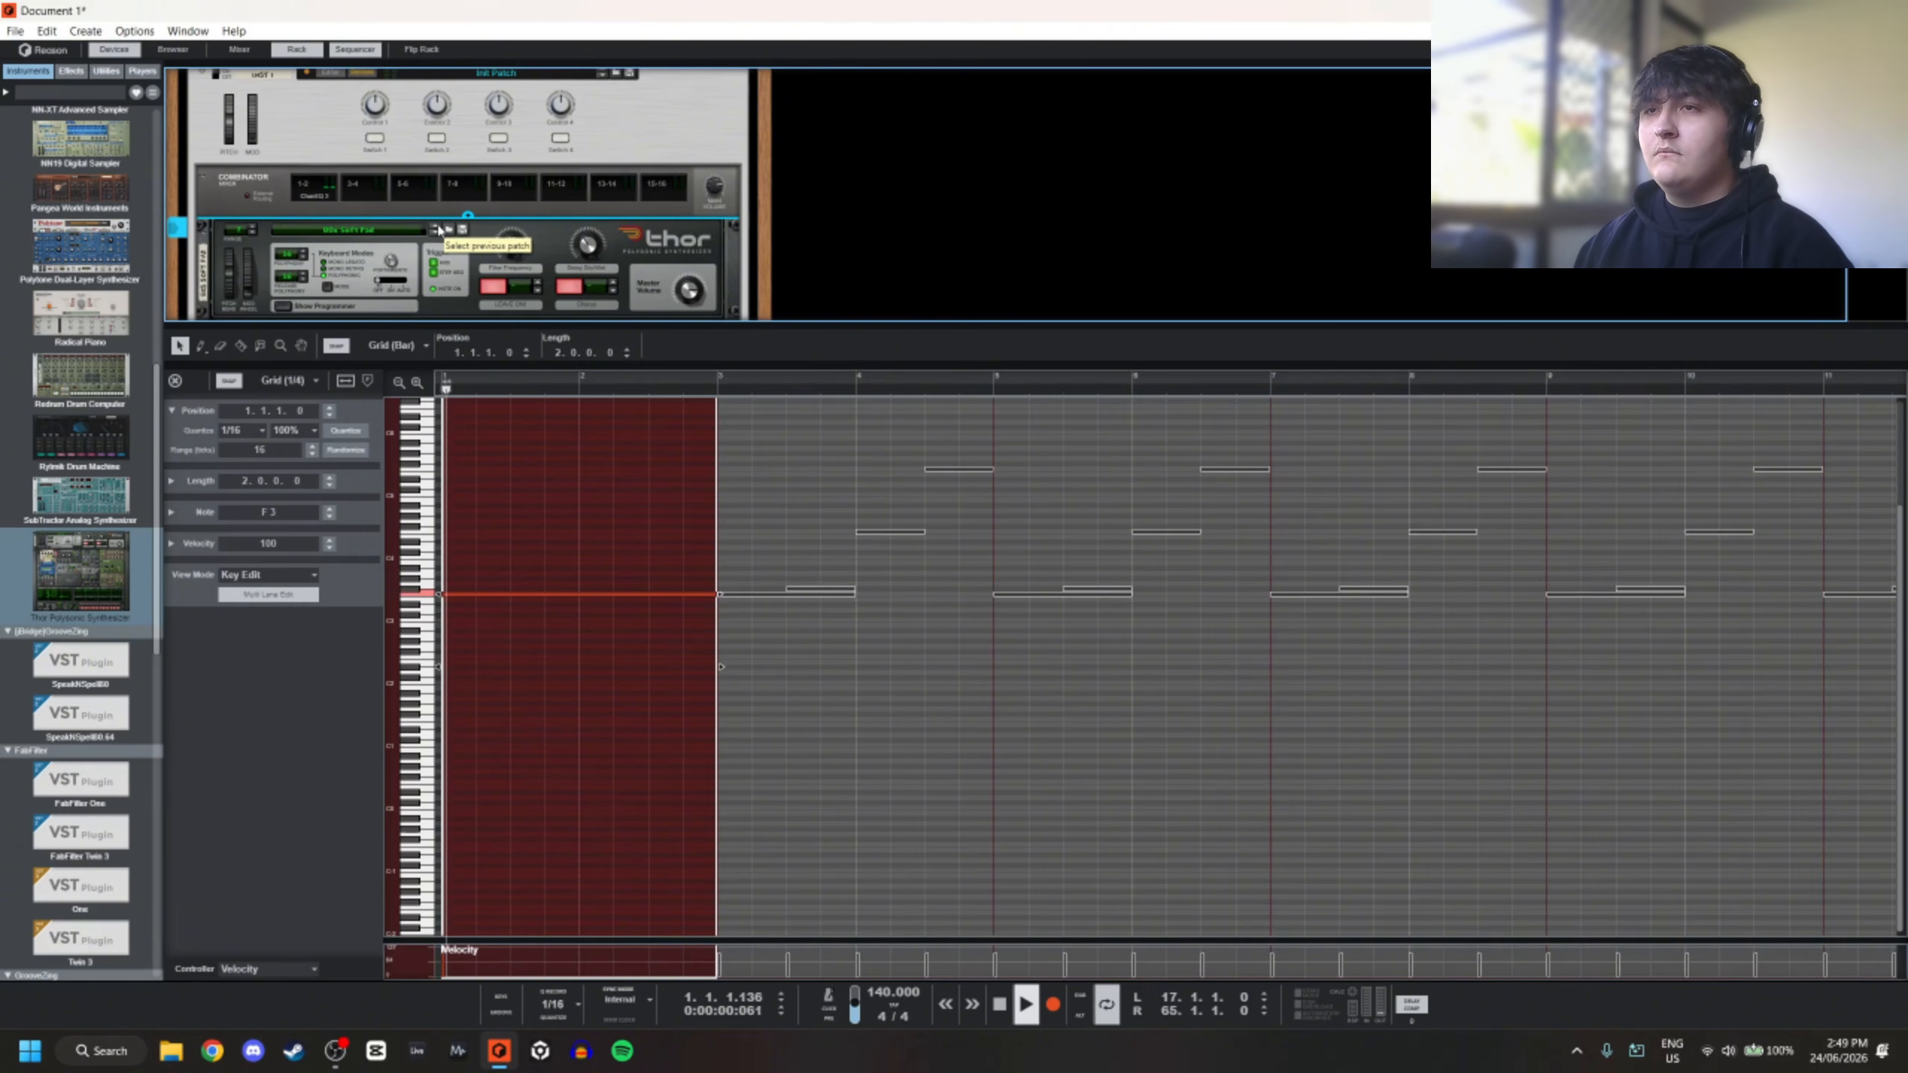
key(space)
click(439, 231)
key(space)
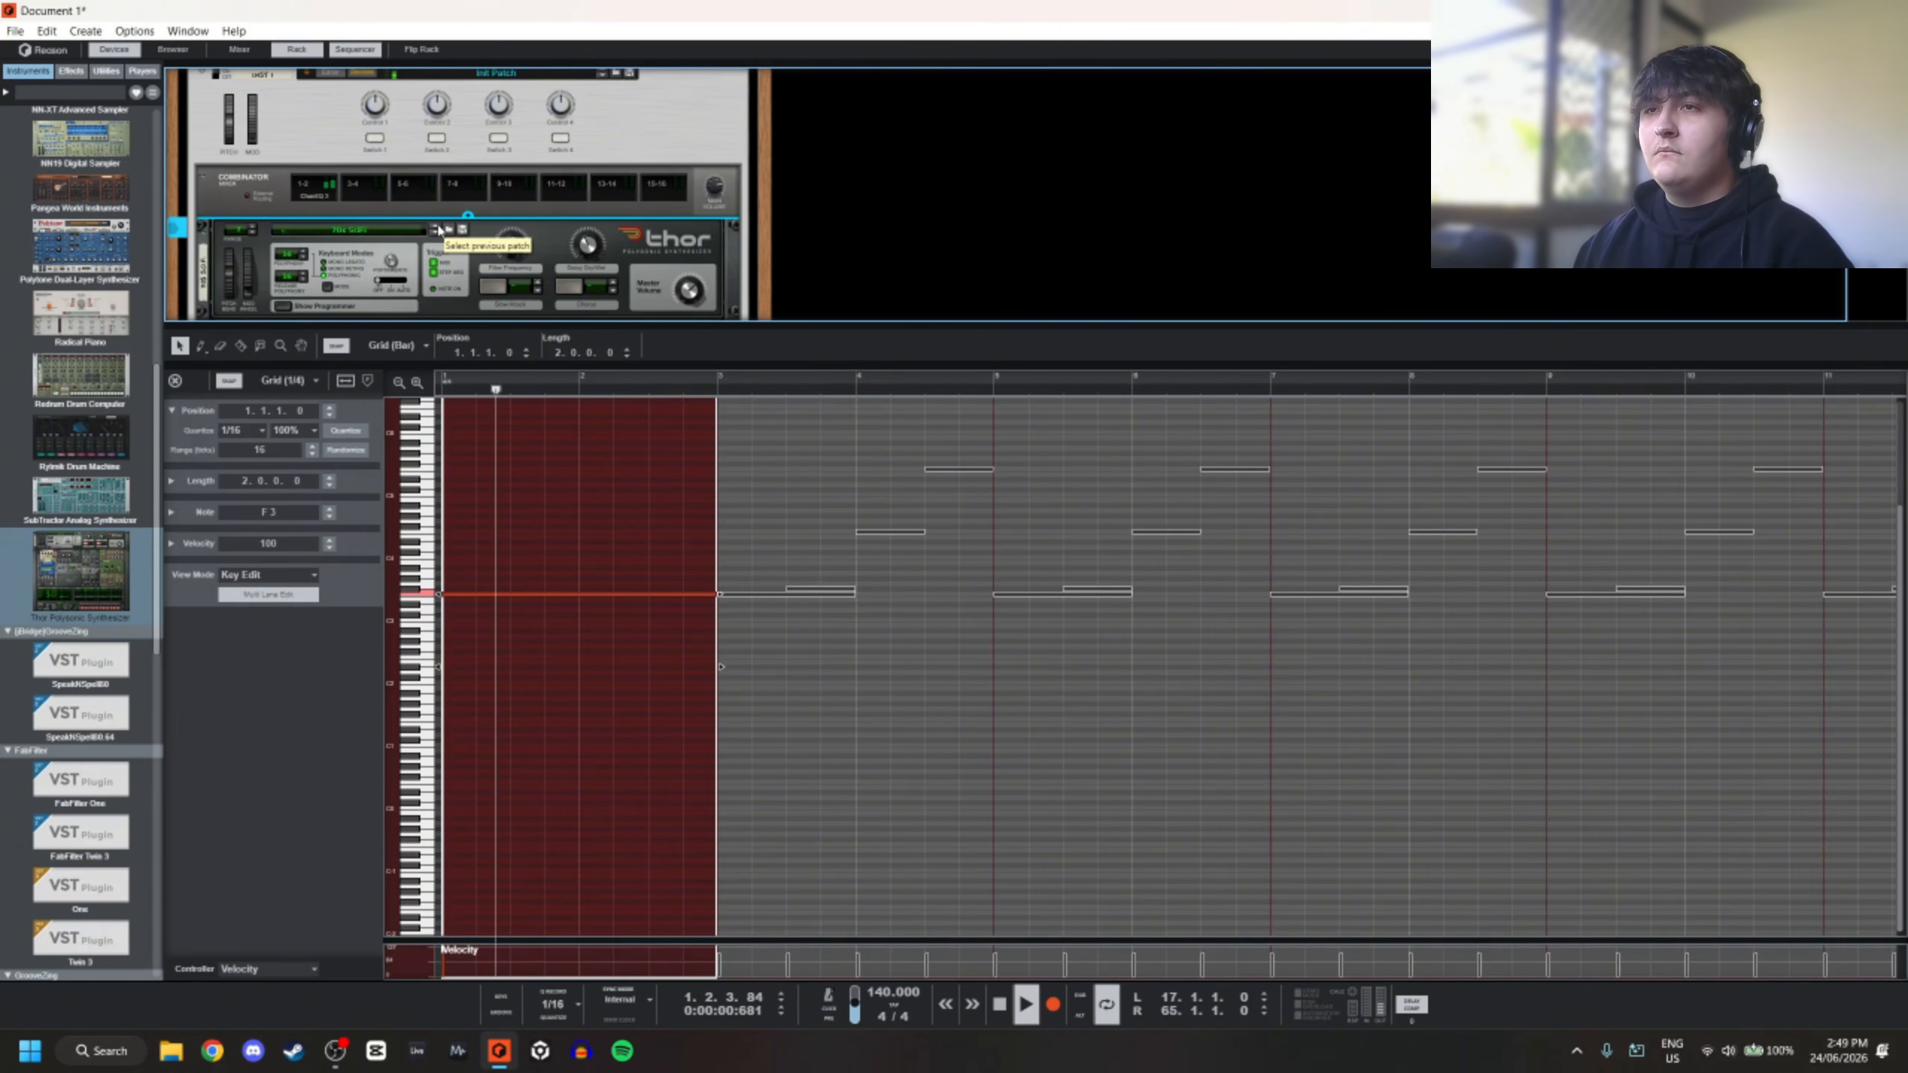
key(space)
click(439, 230)
key(space)
key(space)
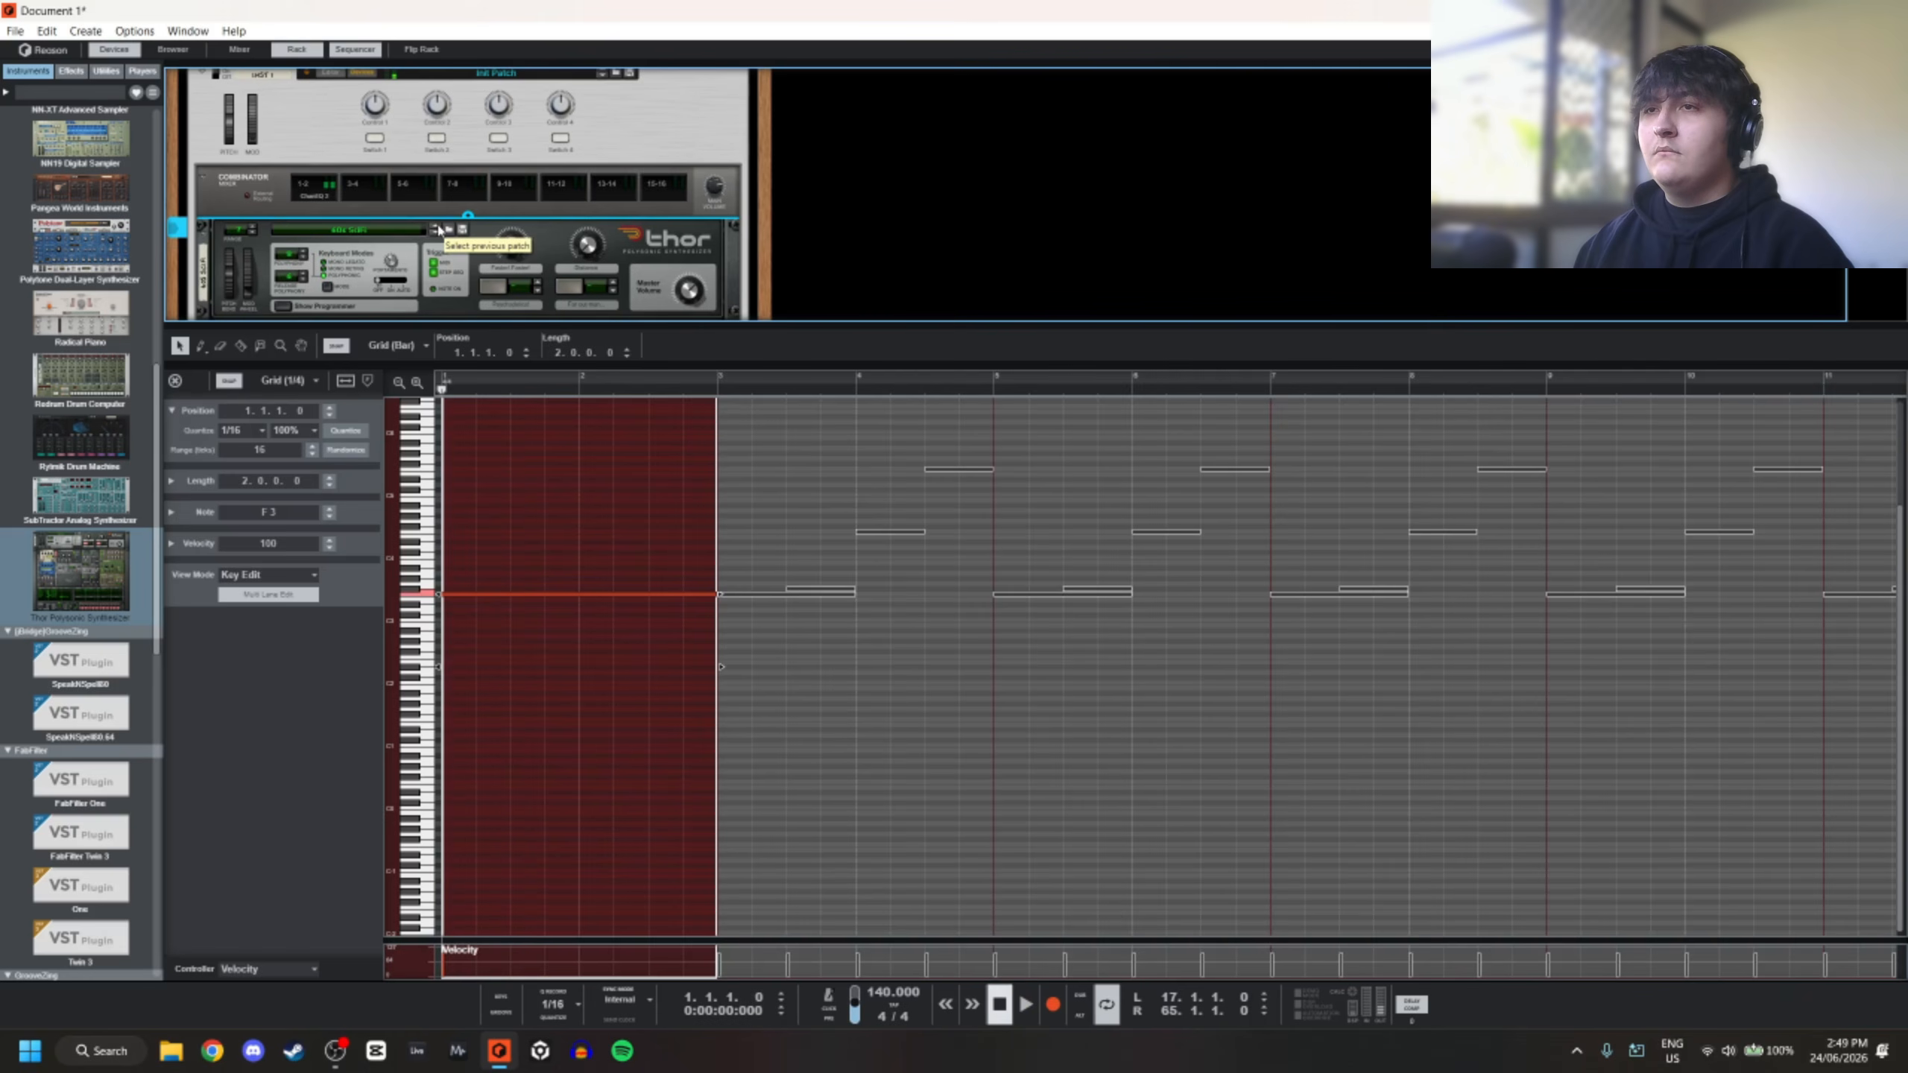
Return forward through the Thor patches to choose the INST 1 sound, playing the F3 note
click(441, 234)
key(space)
key(space)
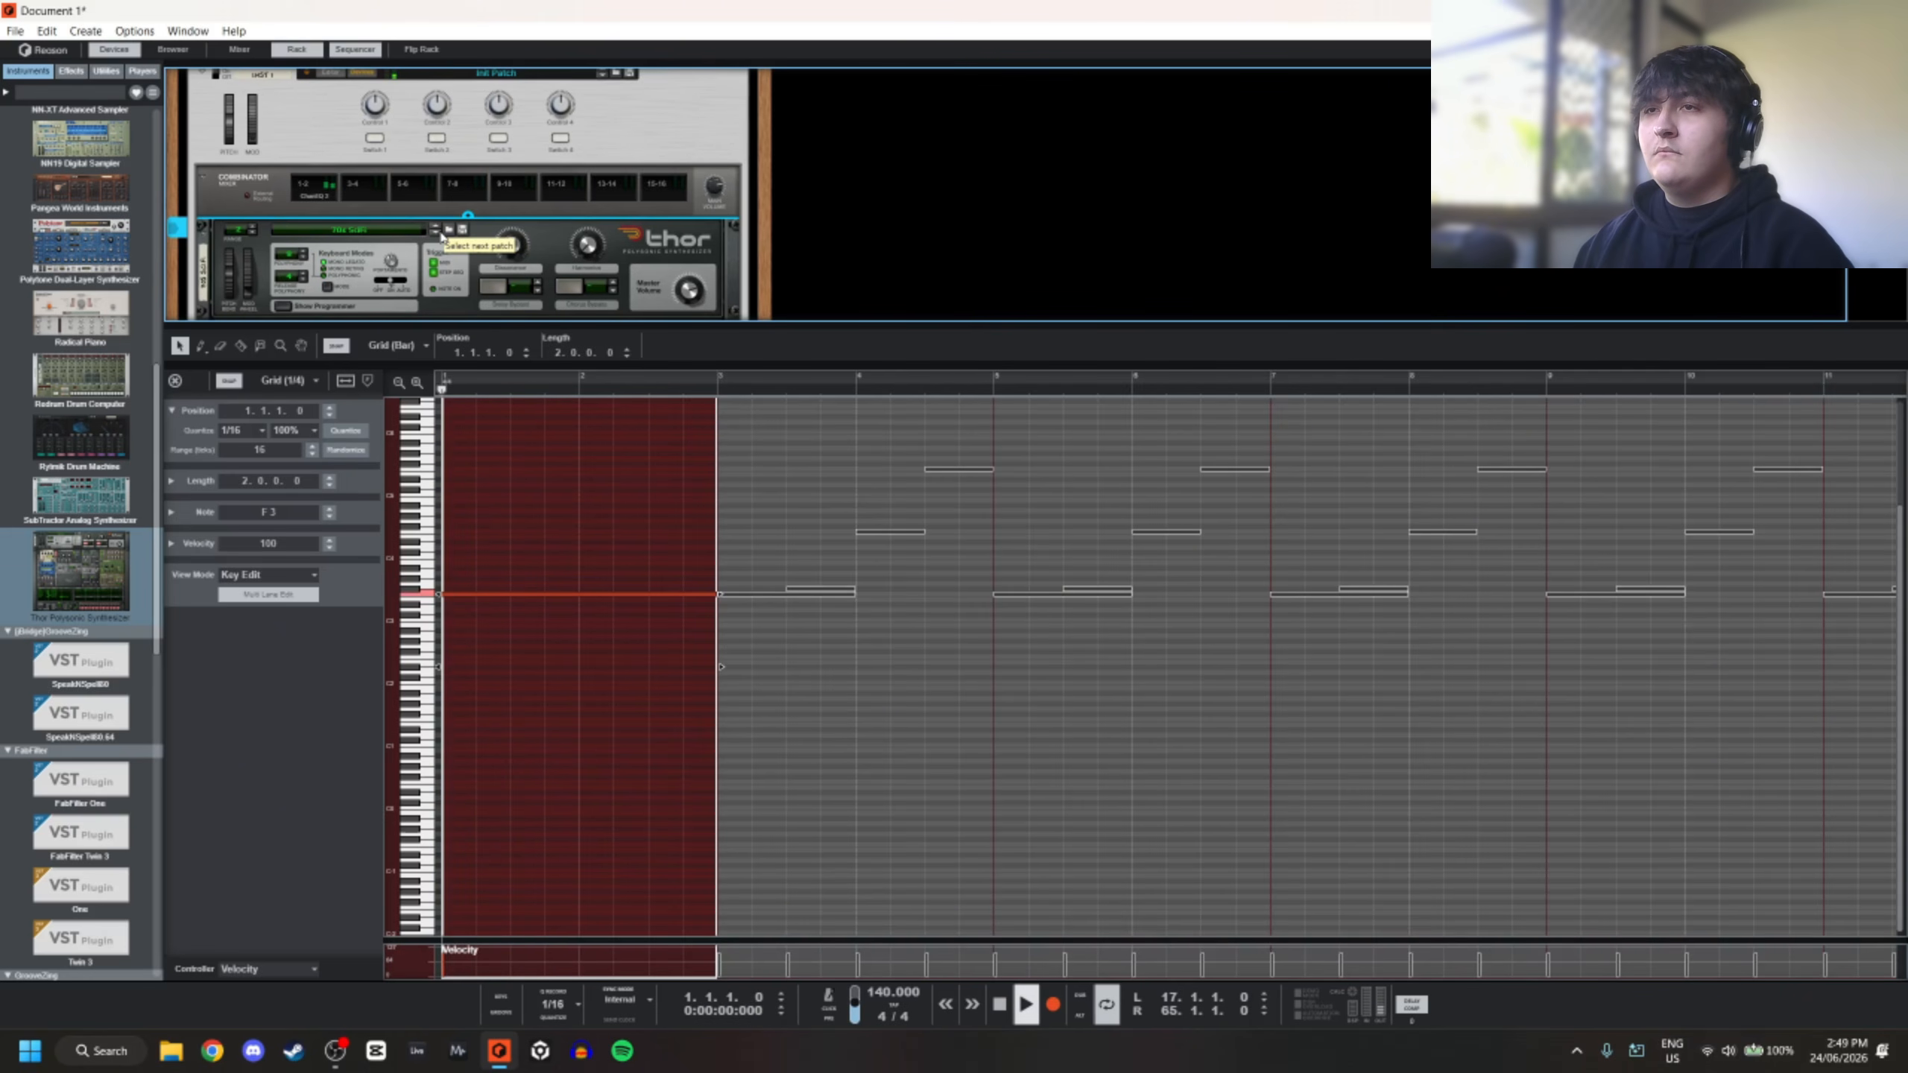
click(441, 234)
key(space)
Transpose the two-bar F3 note in the first INST 1 clip down one octave to F2
click(594, 697)
key(space)
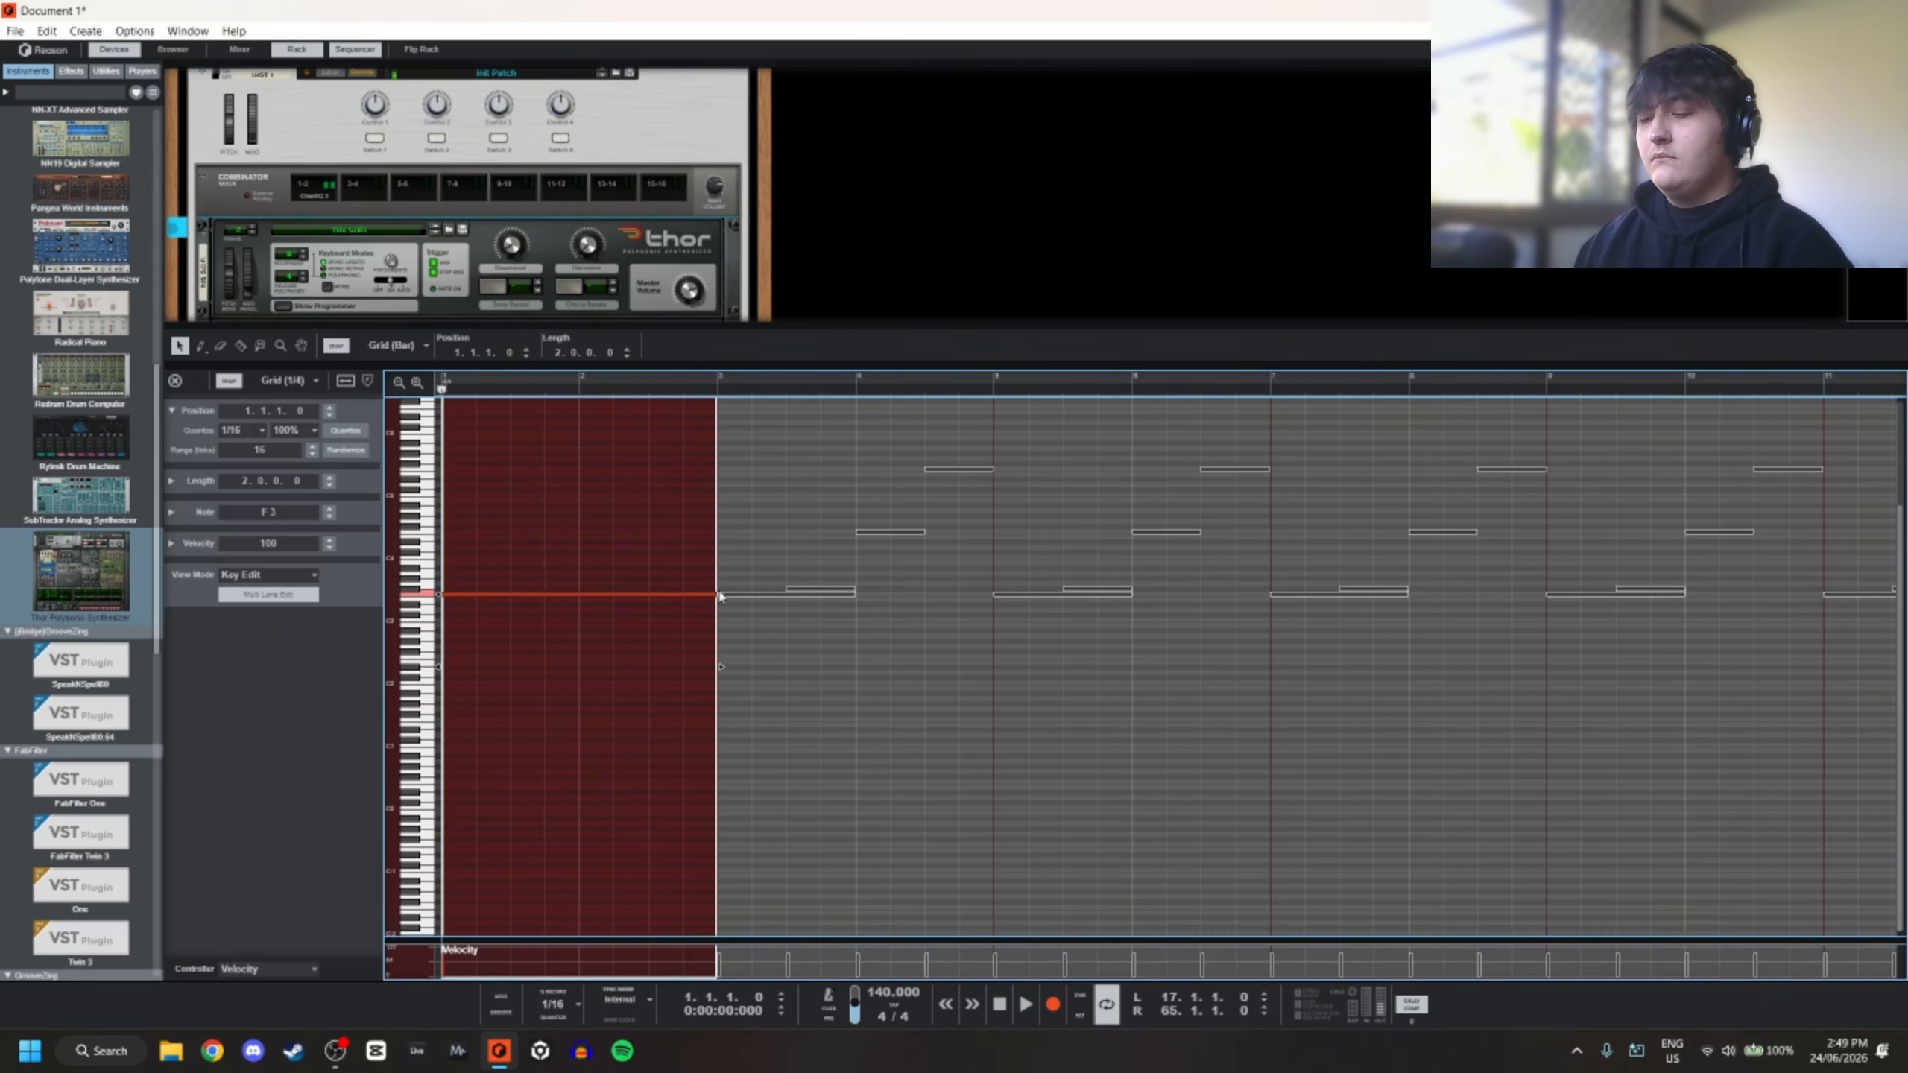
key(shift+Down)
key(shift+Down)
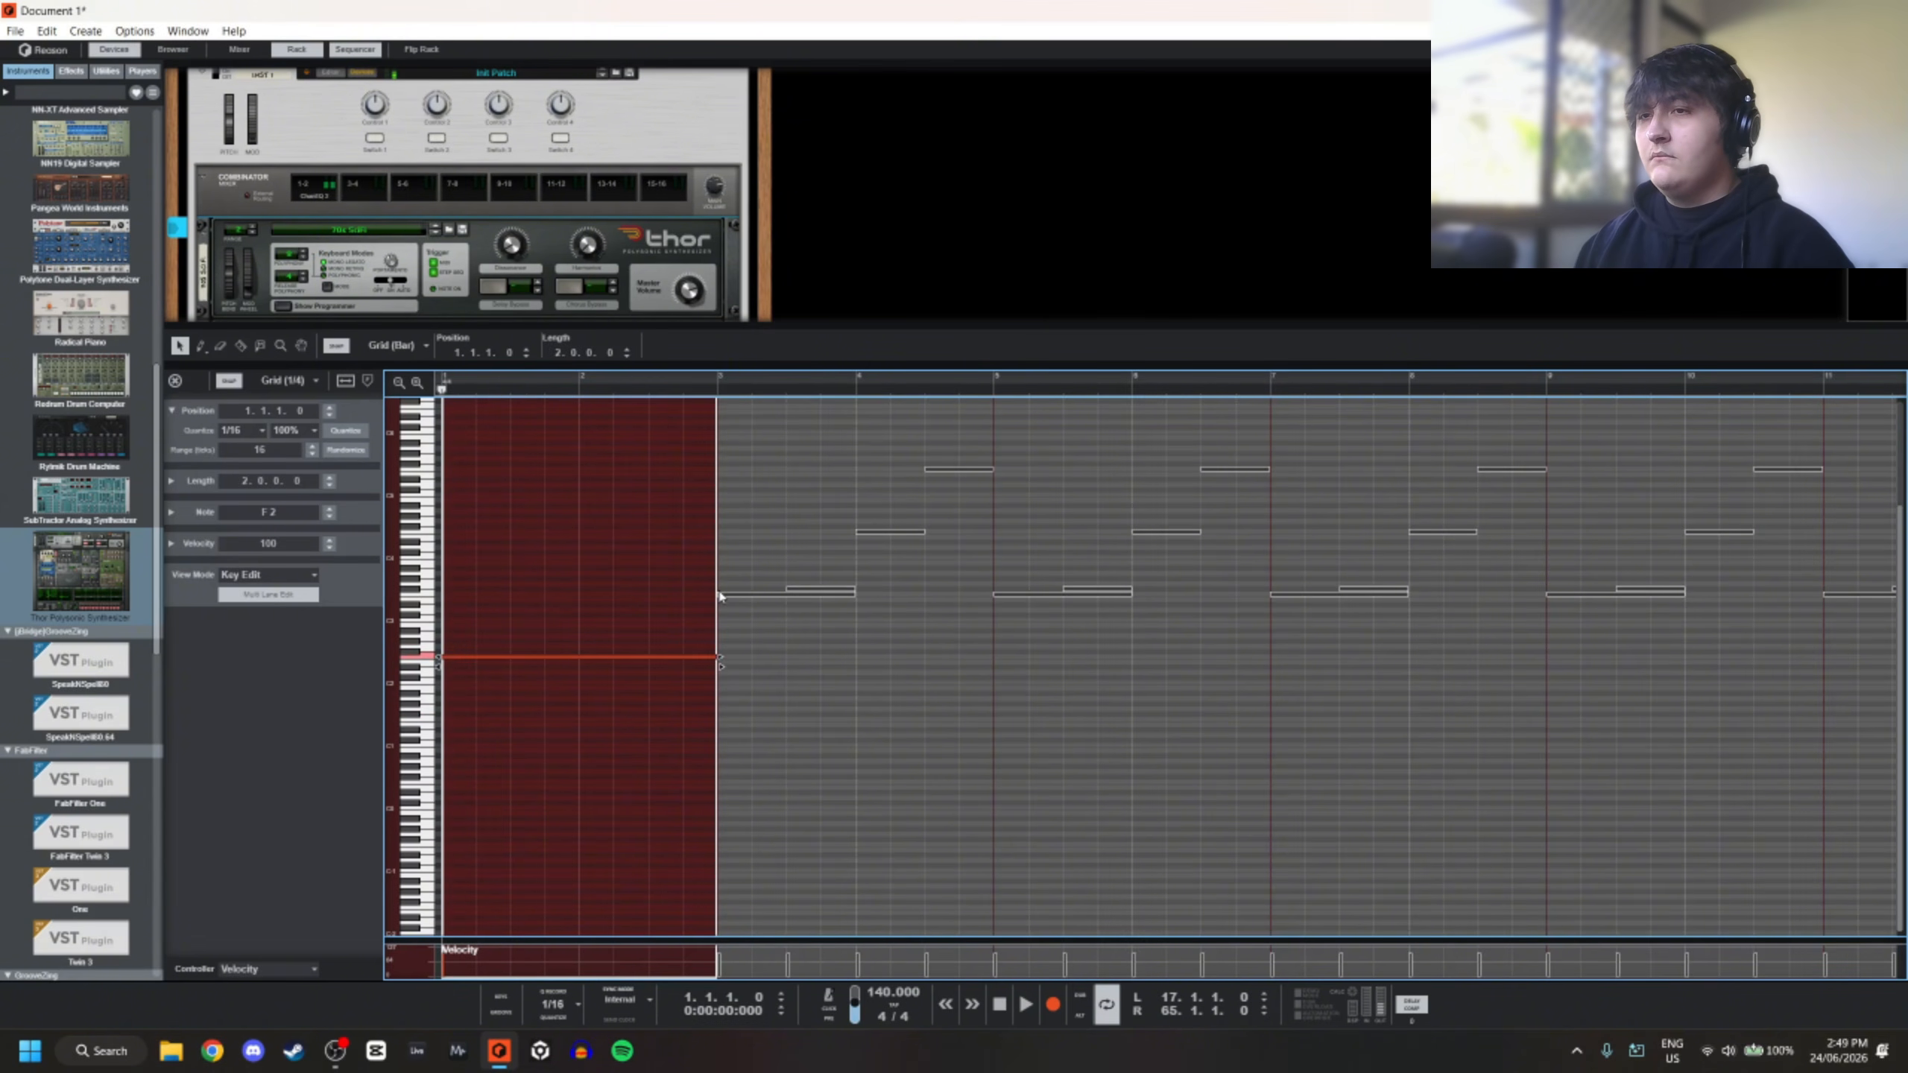
Add two half-bar notes in bar 2 of the clip, A5 on beat 1 and G#5 on beat 3, and play it
click(602, 448)
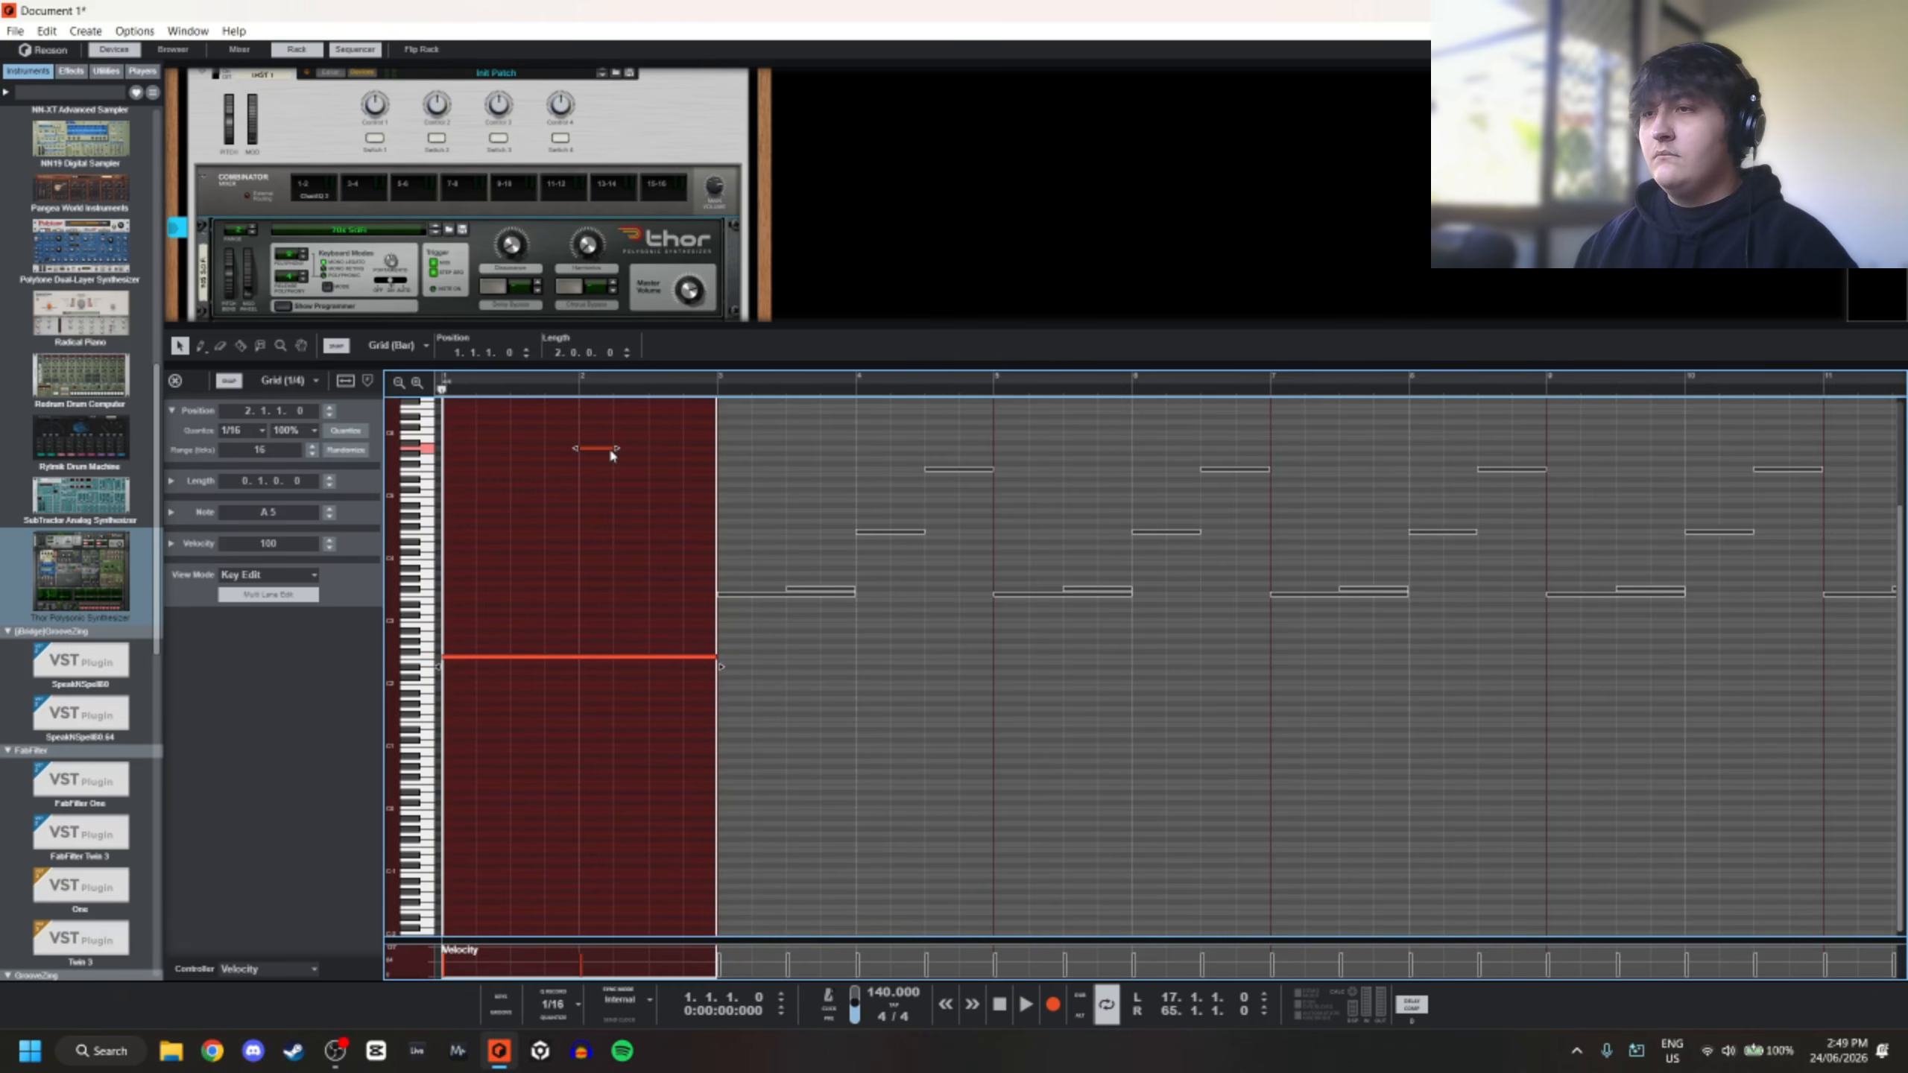
key(space)
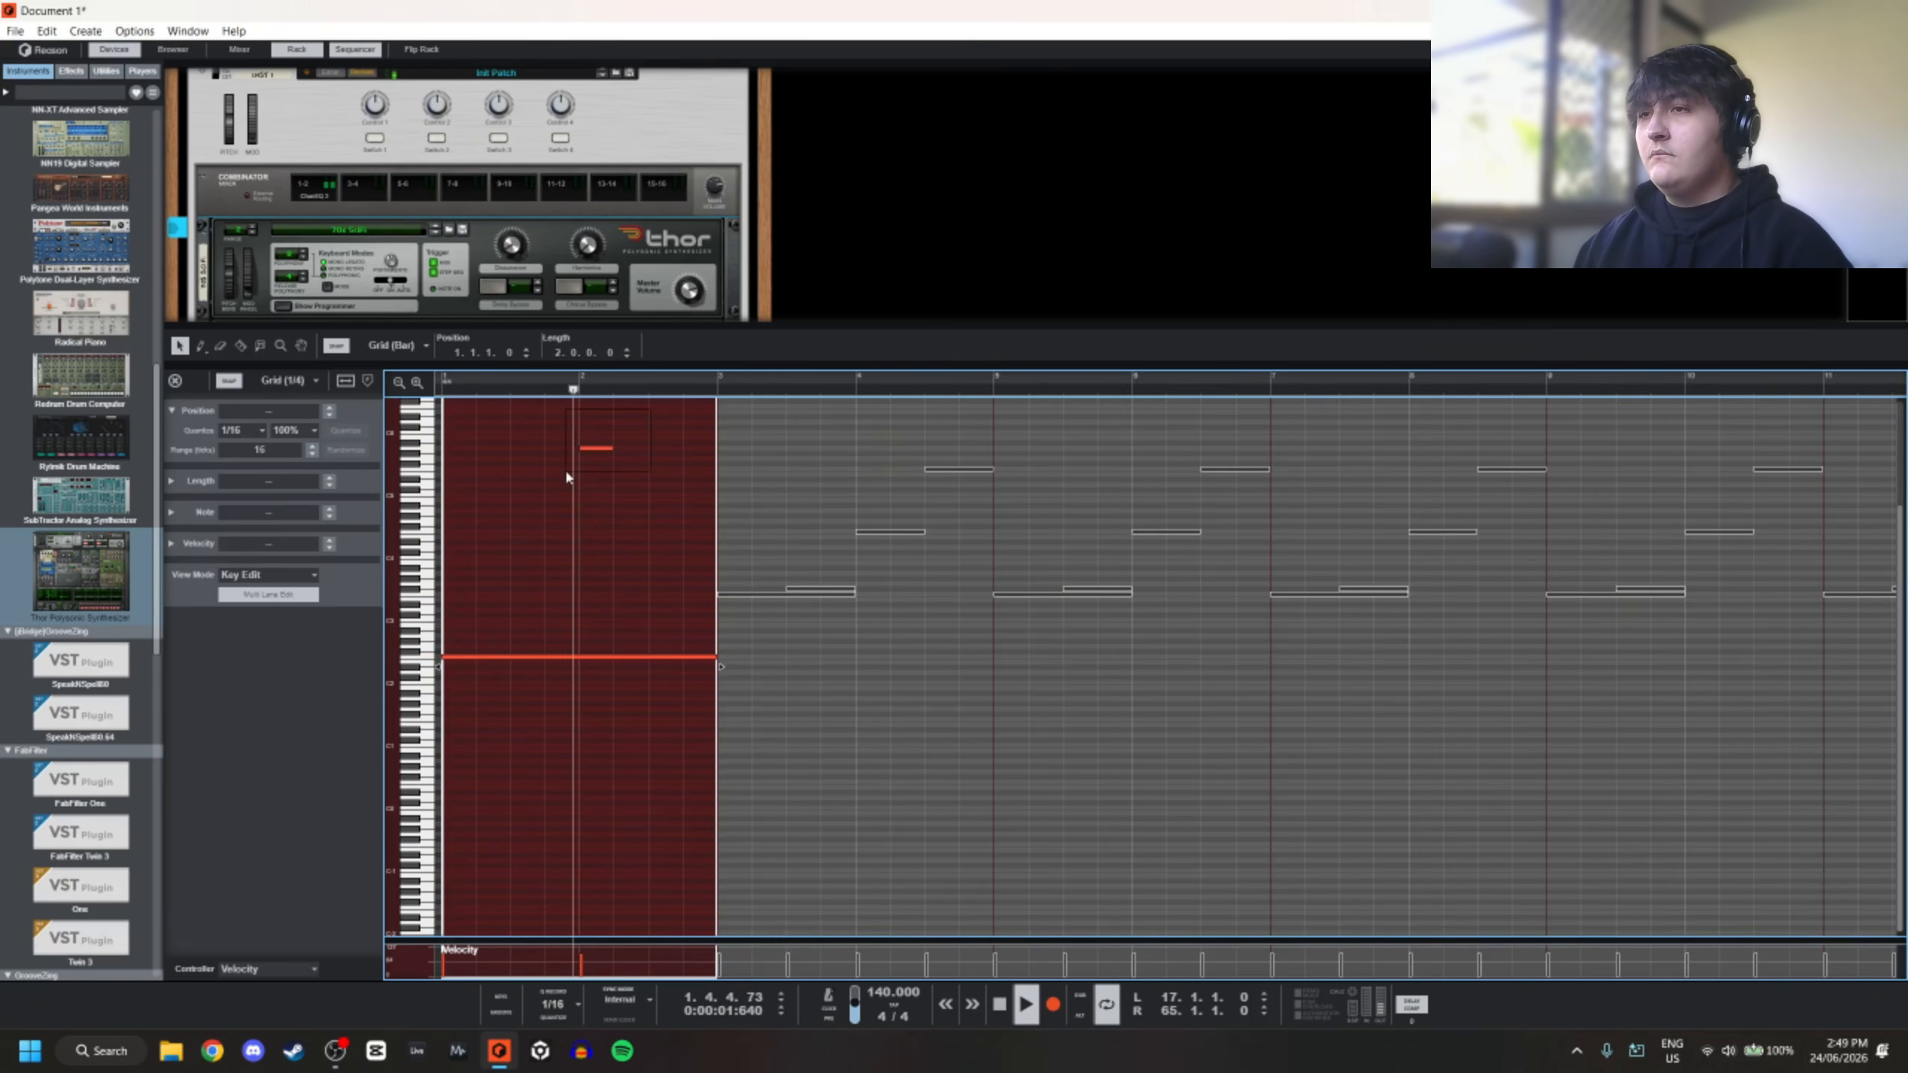
drag(612, 447, 667, 459)
key(space)
key(space)
double_click(660, 453)
click(691, 504)
key(space)
Transpose the two bar 2 notes down two octaves to A3 and G#3
key(shift+Down)
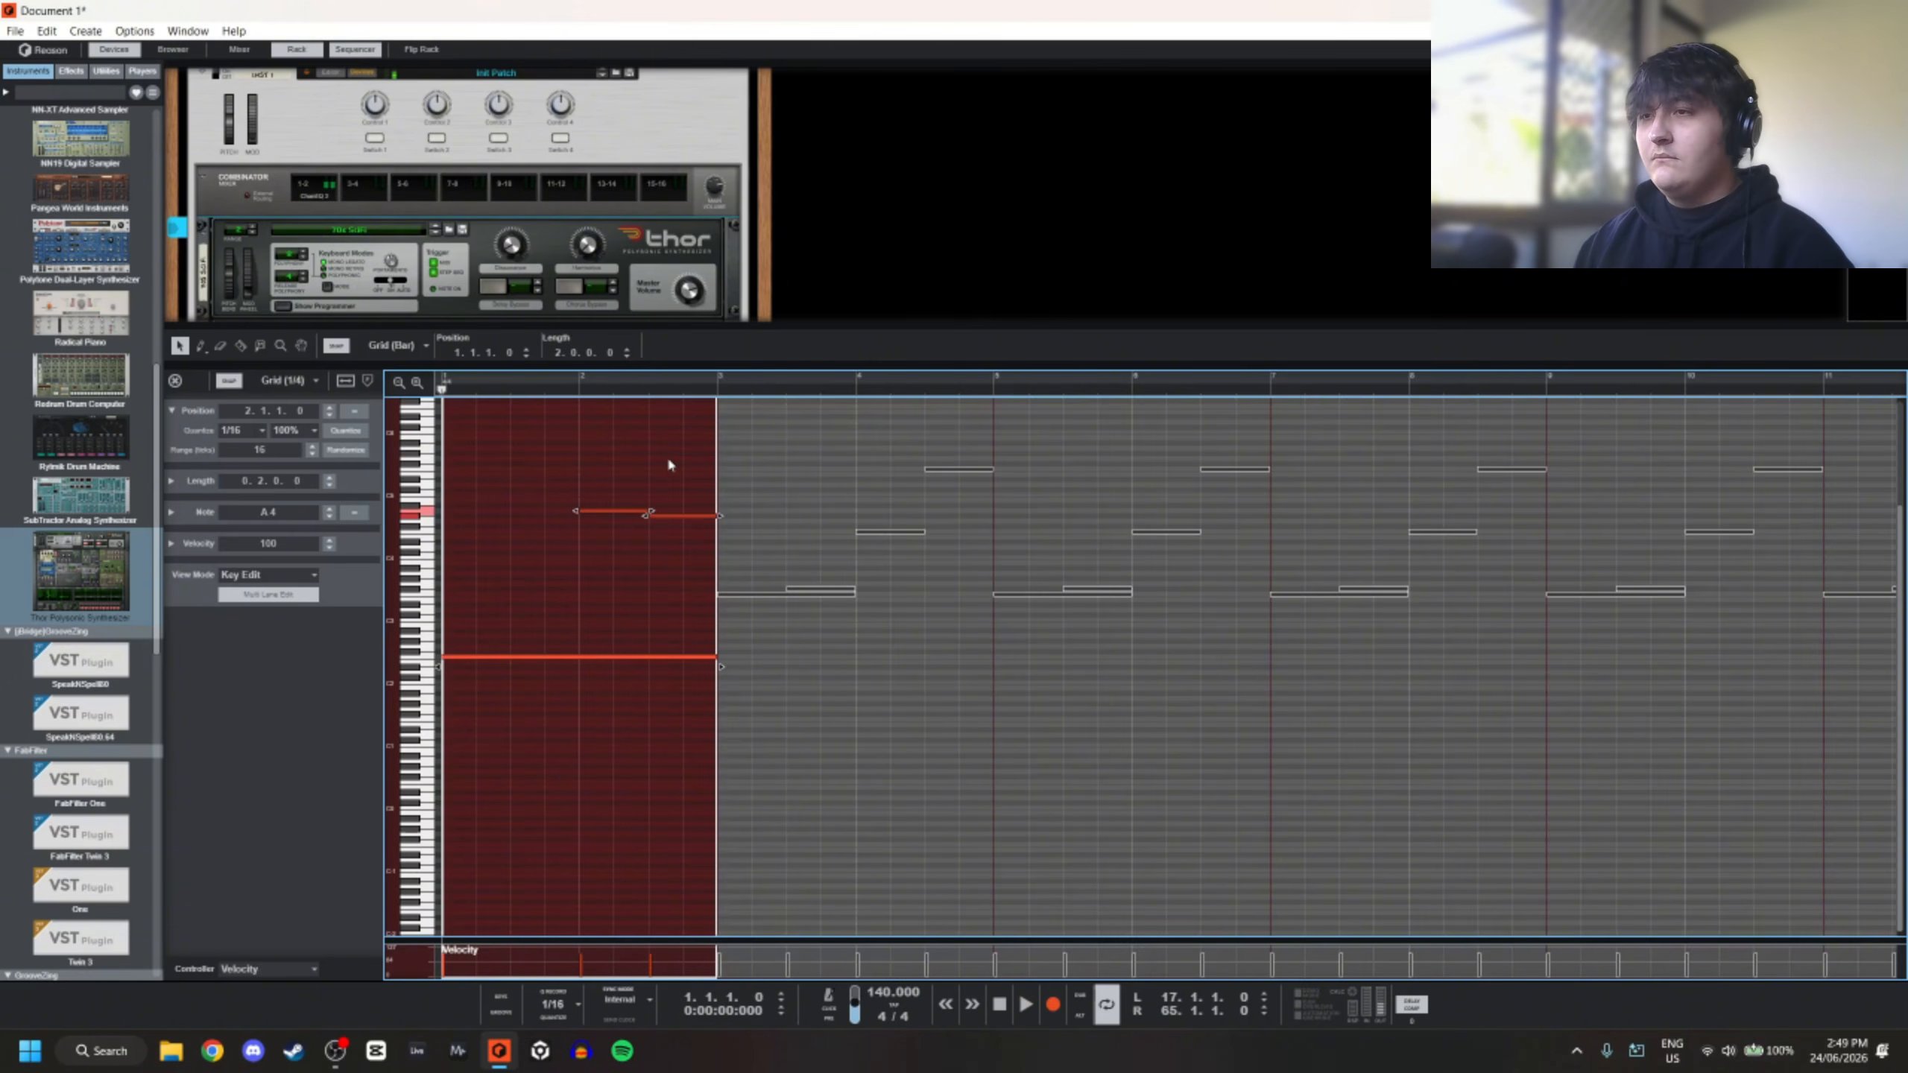
key(shift+Down)
key(shift+Up)
key(shift+Down)
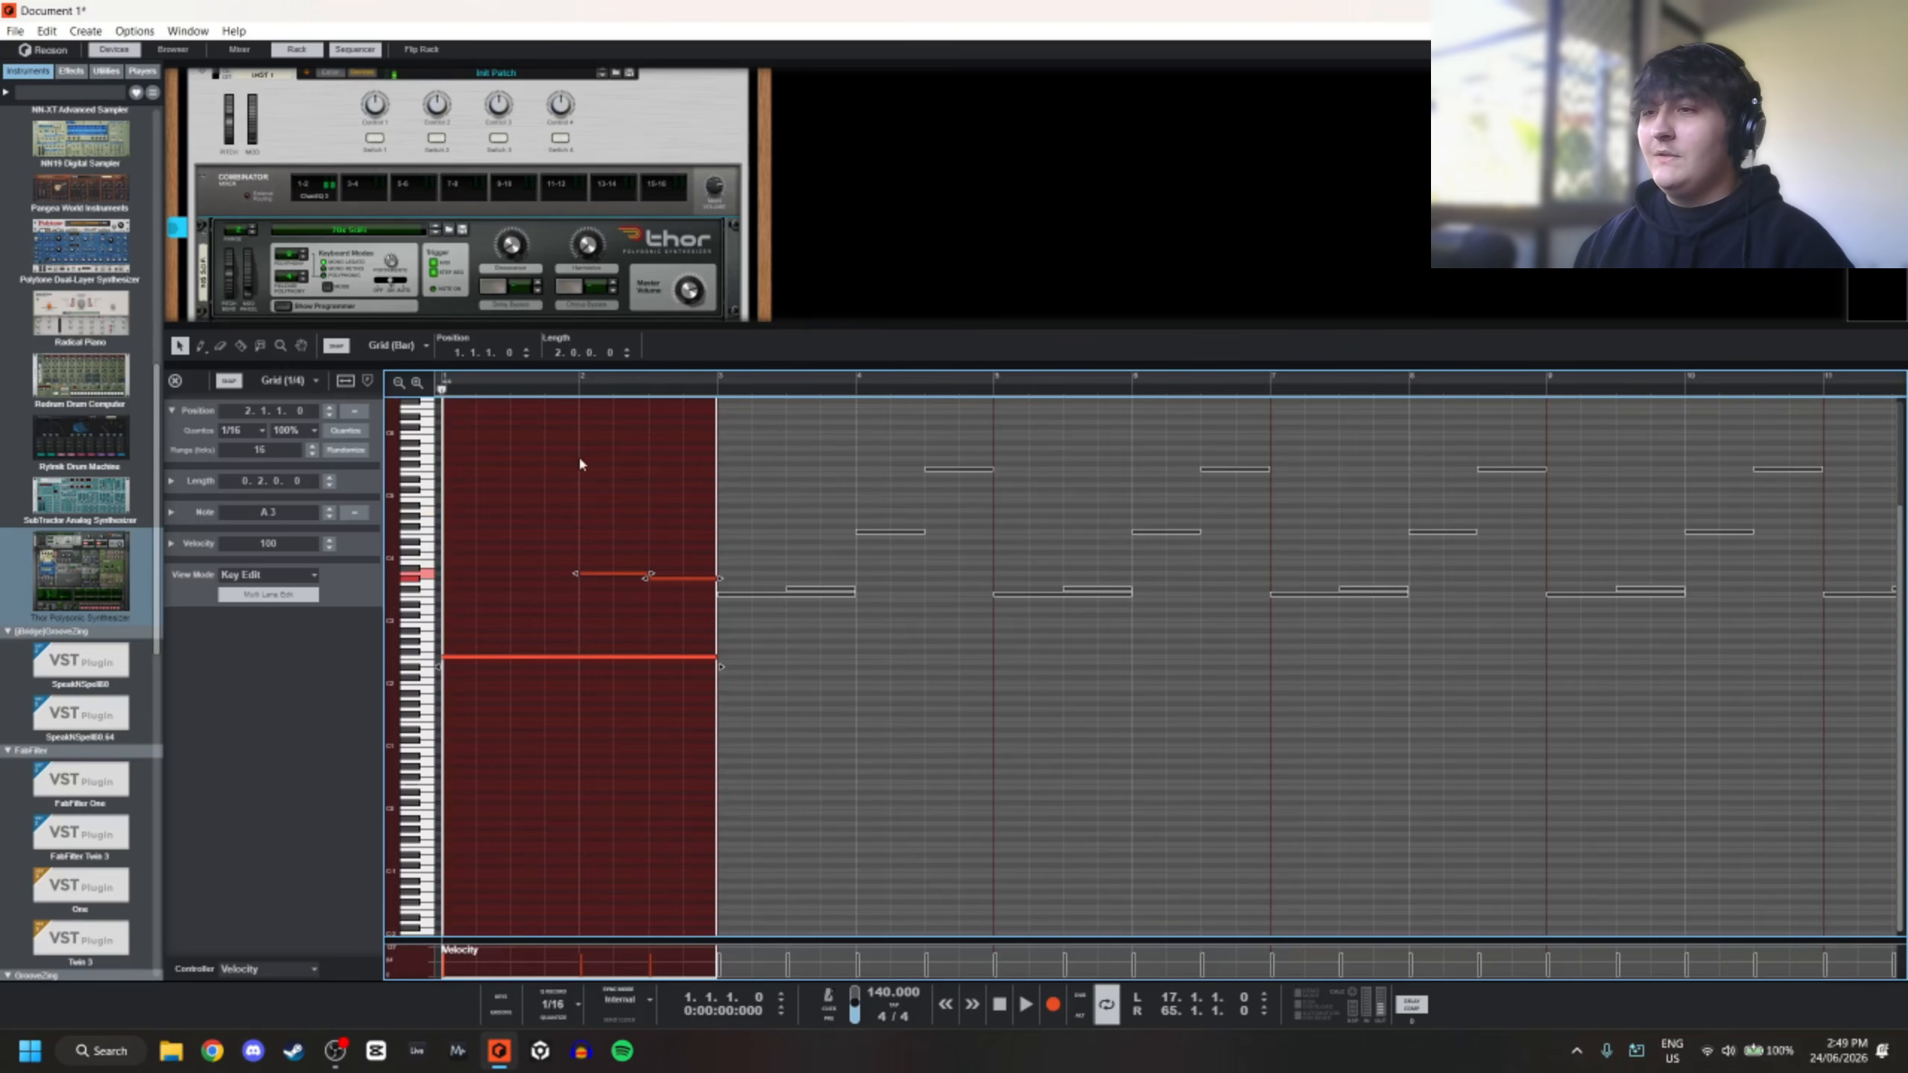
Lower the two bar 2 notes to F#2 and F2, raise them to A#2 and A2, and play the phrase
click(608, 707)
drag(605, 622, 697, 554)
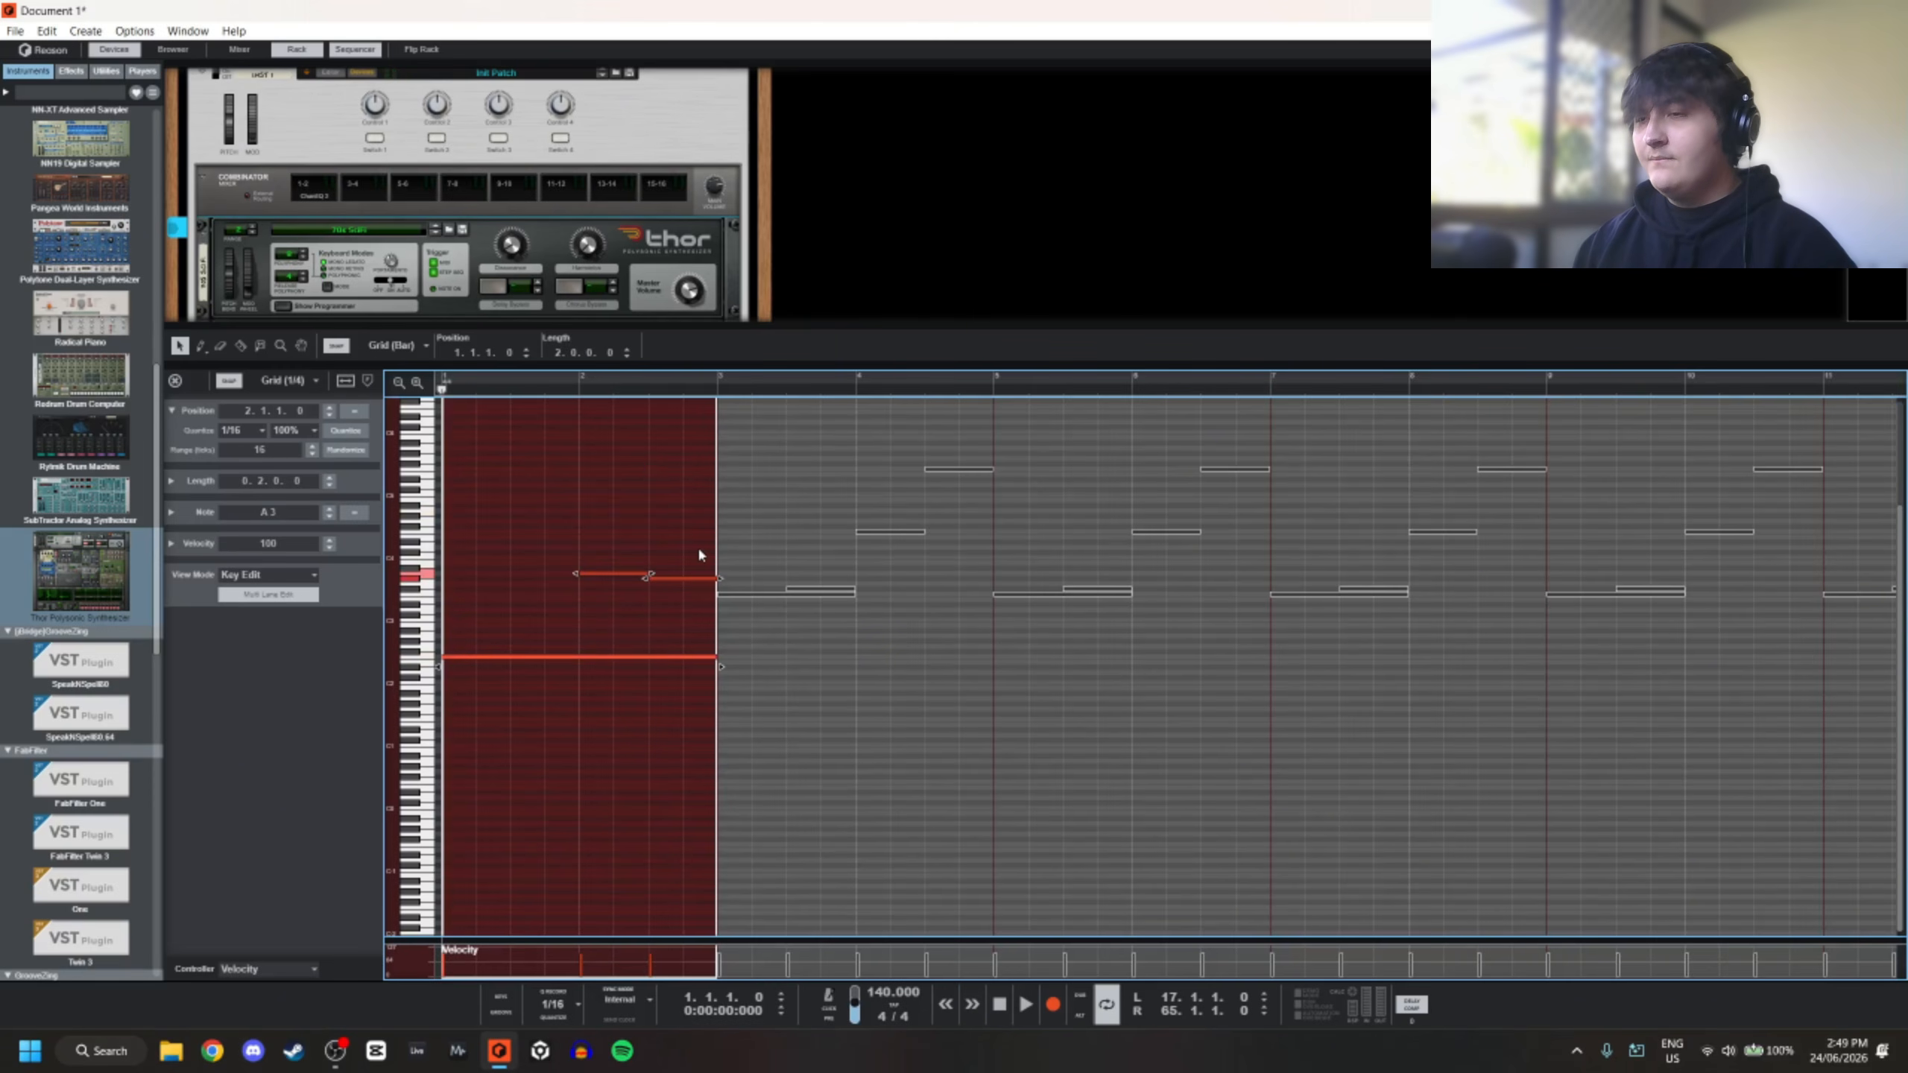
key(shift+Down)
key(Down)
key(Down)
key(Down)
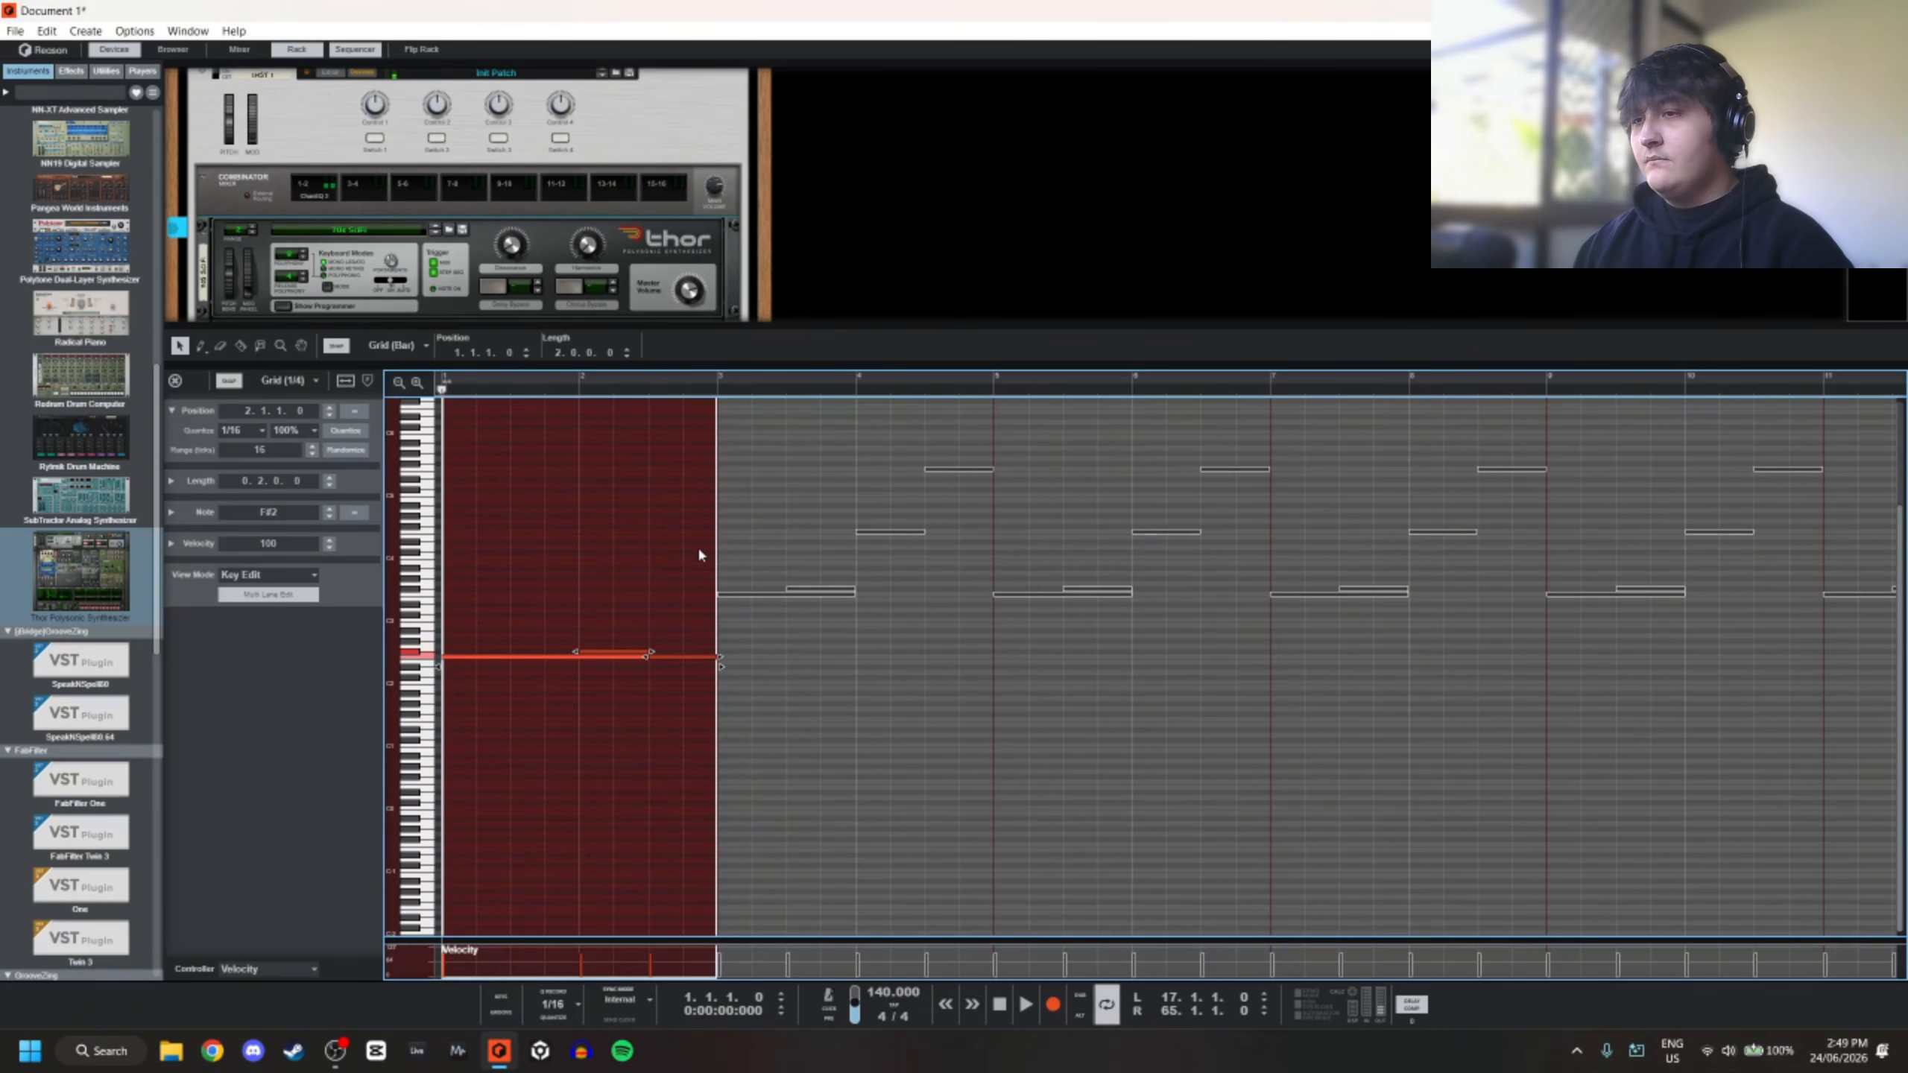
key(Up)
key(Up)
key(Up)
key(Up)
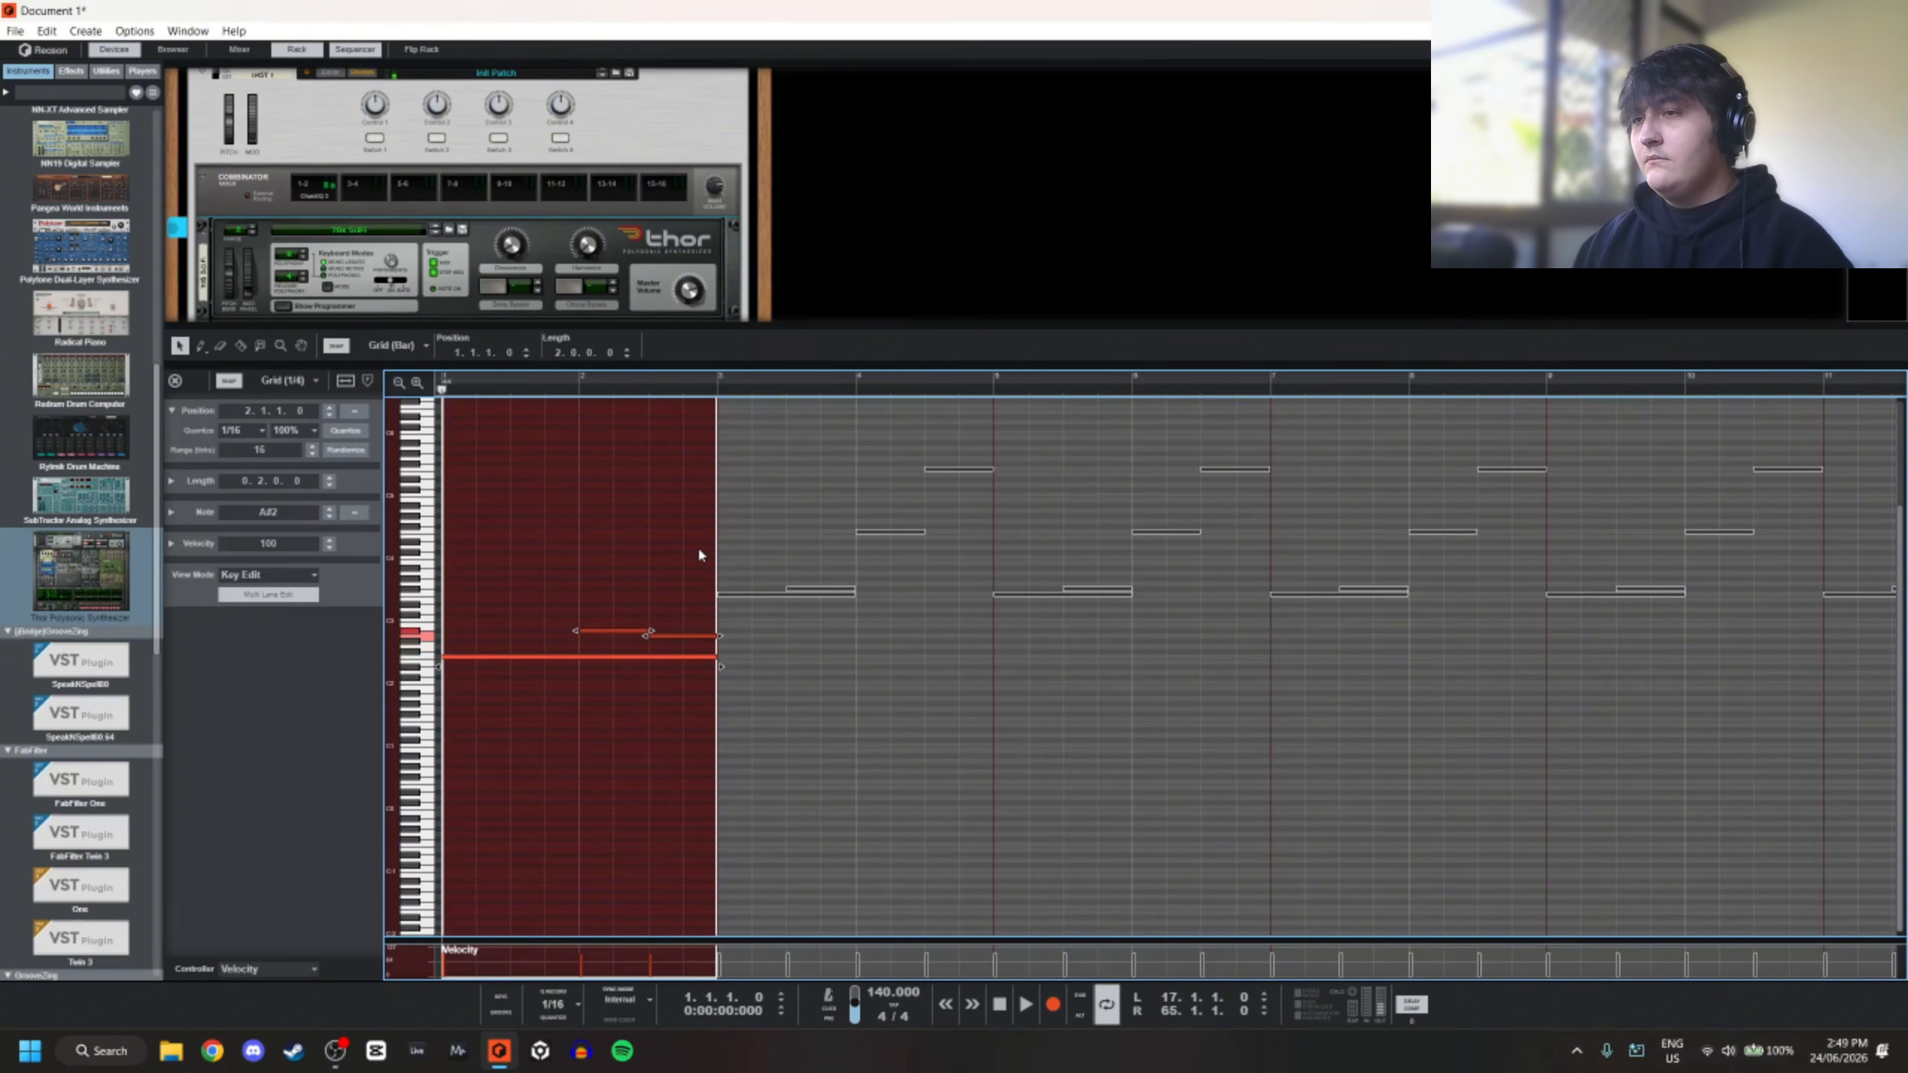
key(space)
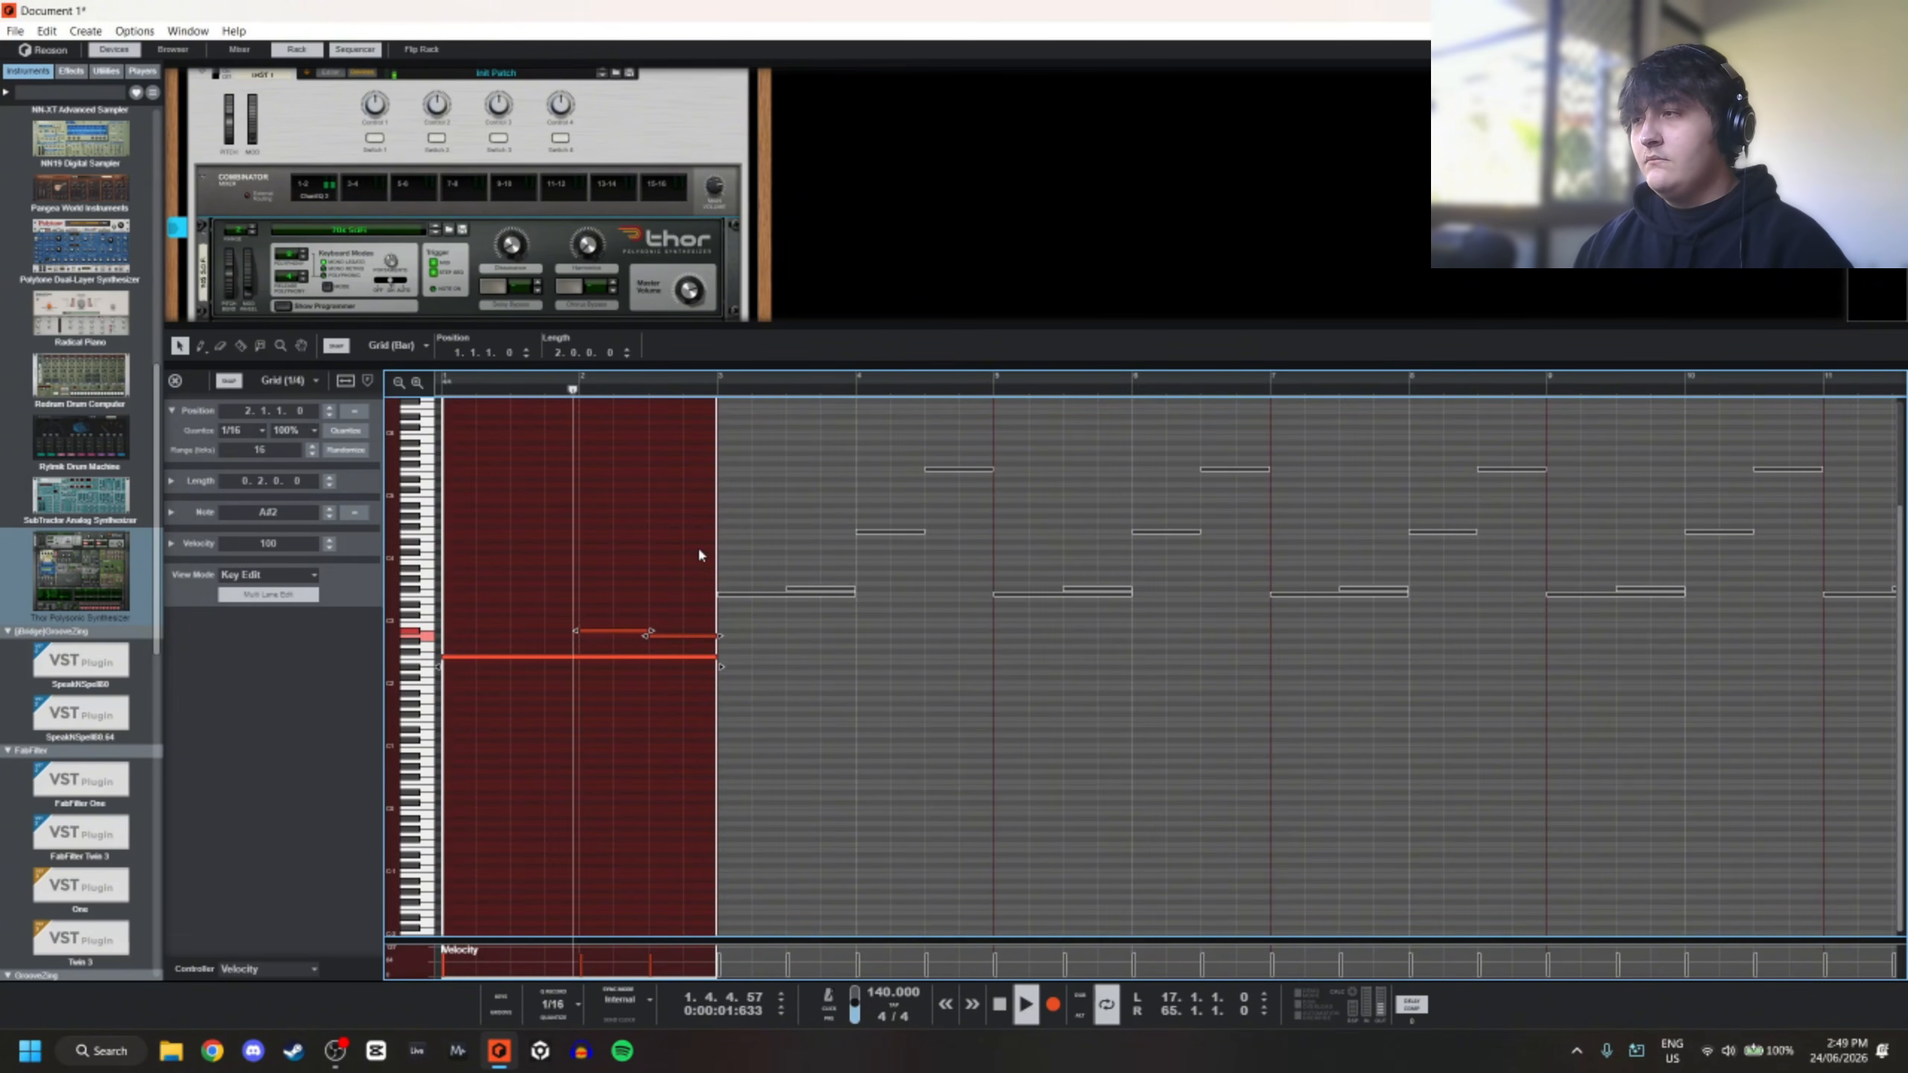
key(space)
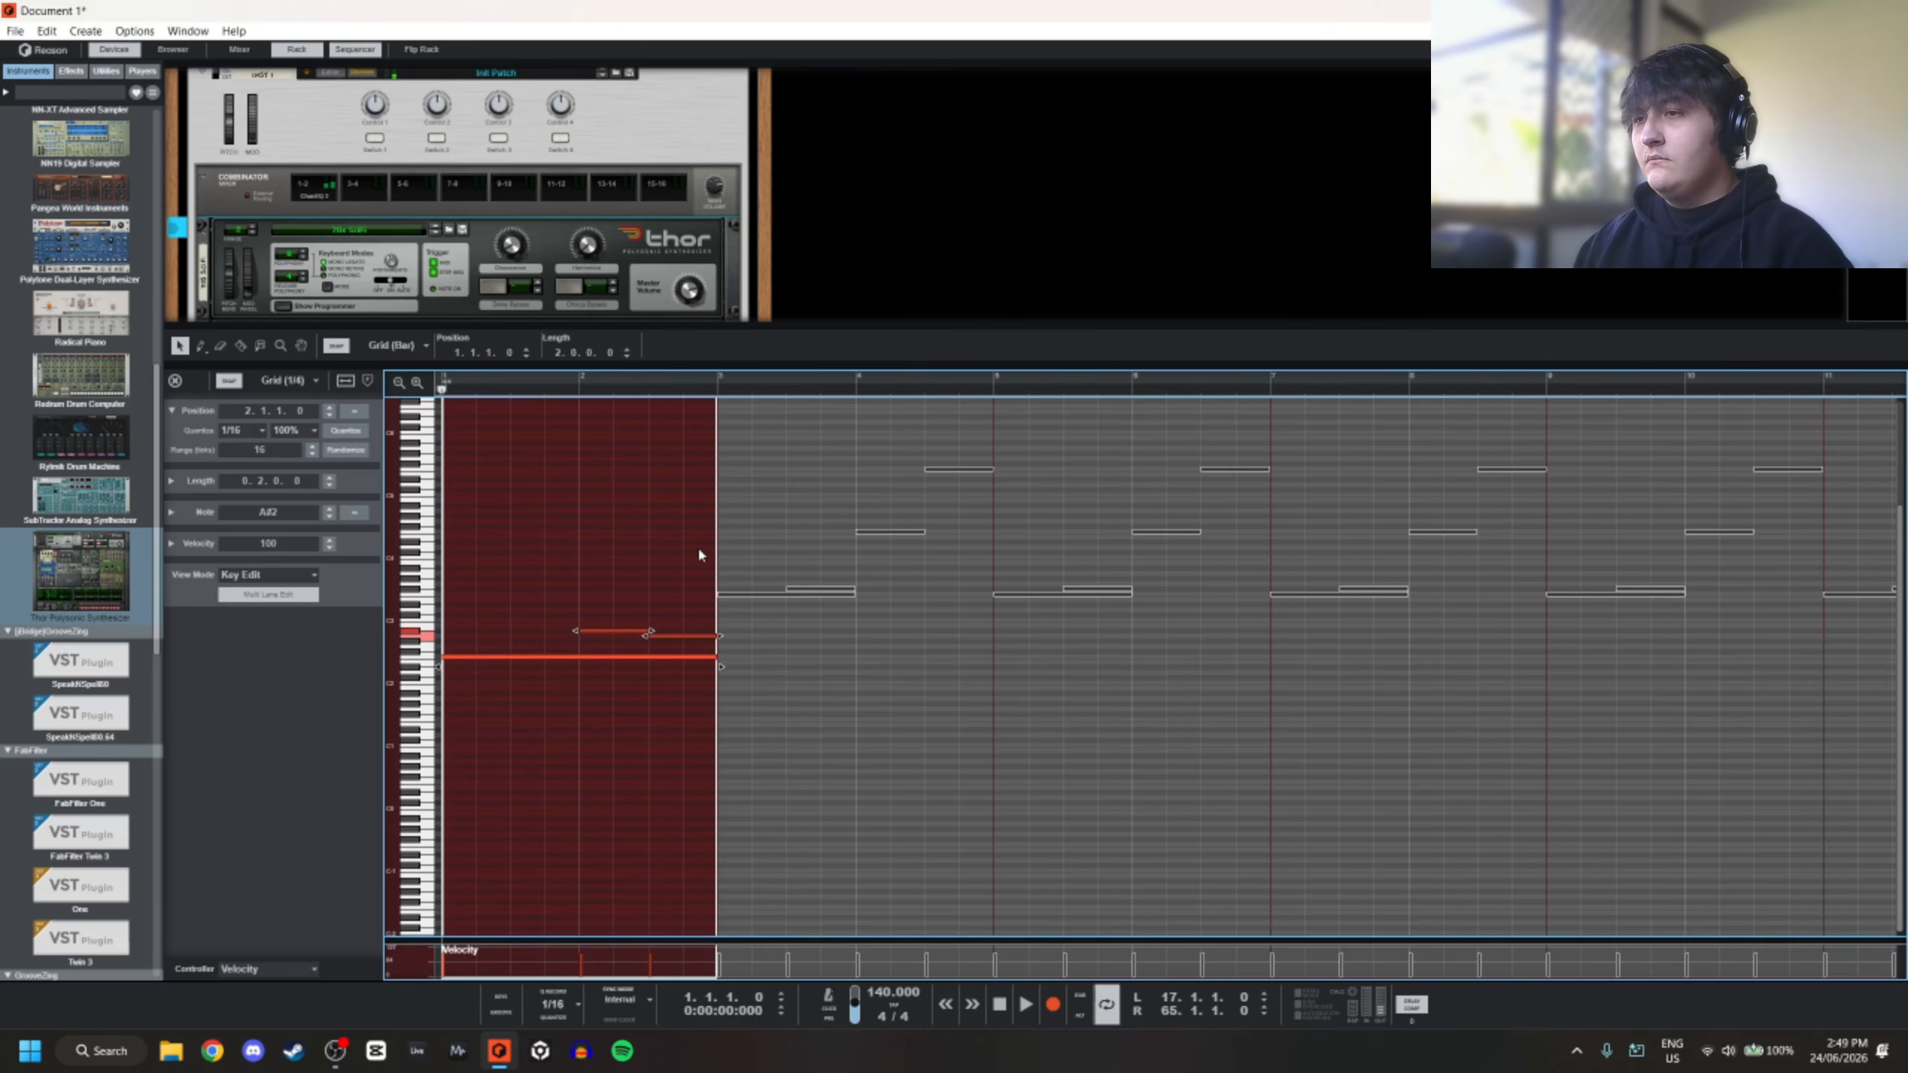
Try the two bar 2 notes a semitone higher at B2 and A#2 during playback, and move them back
key(Up)
key(space)
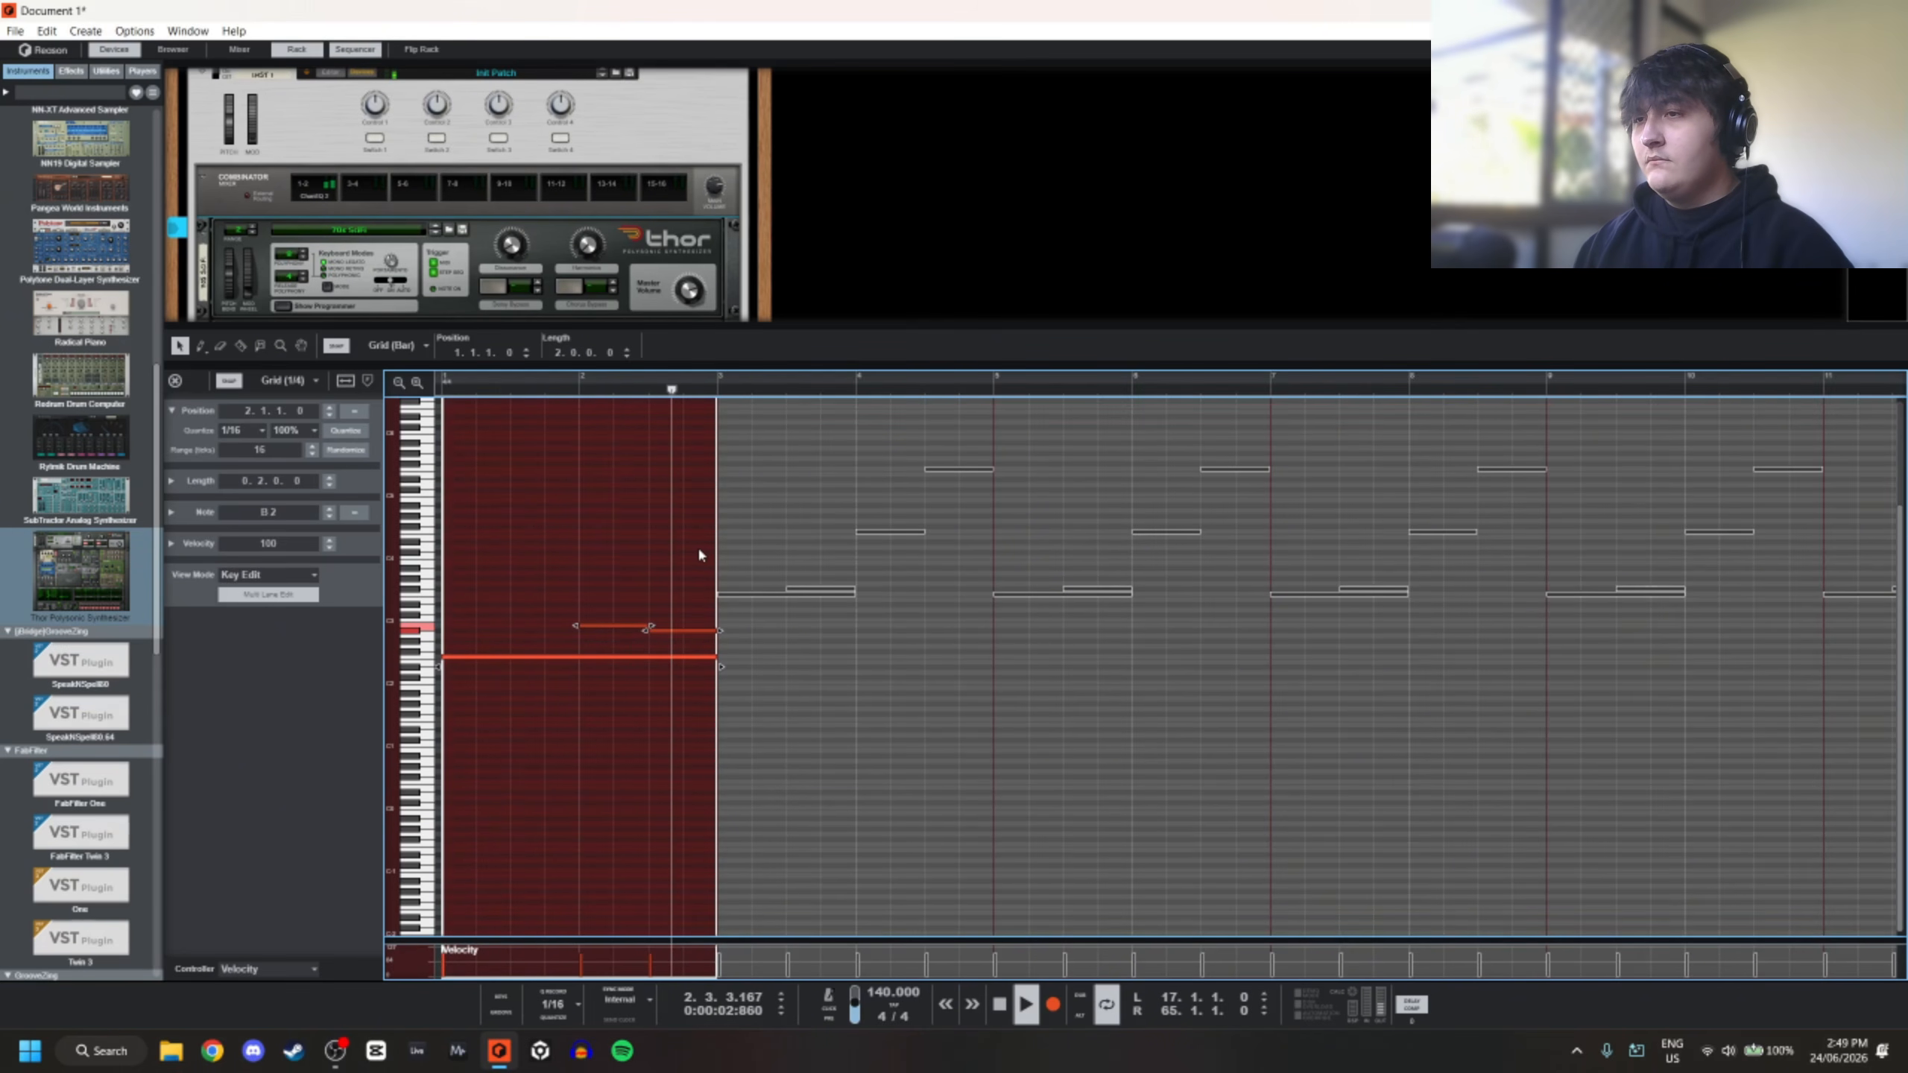
key(space)
key(ctrl+Down)
Transpose the two bar 2 notes up two octaves to A#4 and A4 while listening to the phrase
key(ctrl+shift+Up)
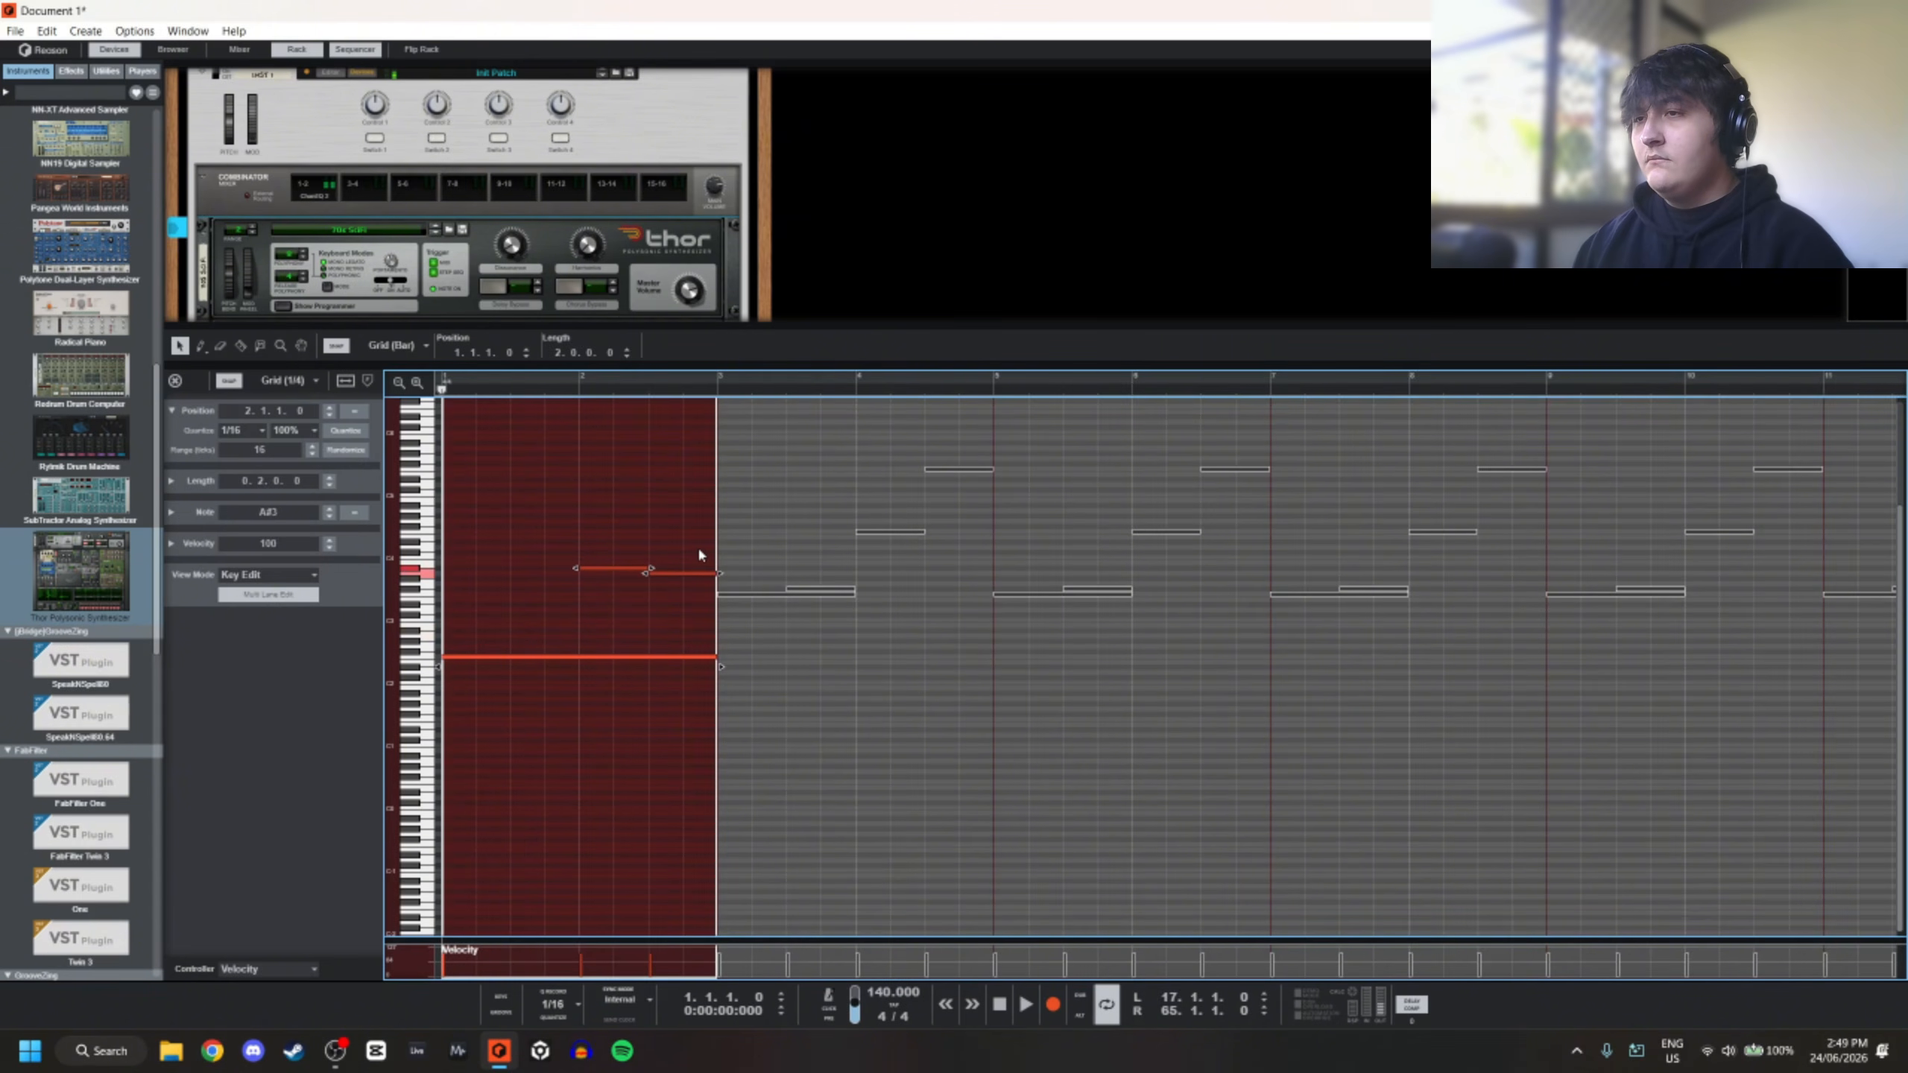
key(space)
key(ctrl+shift+Up)
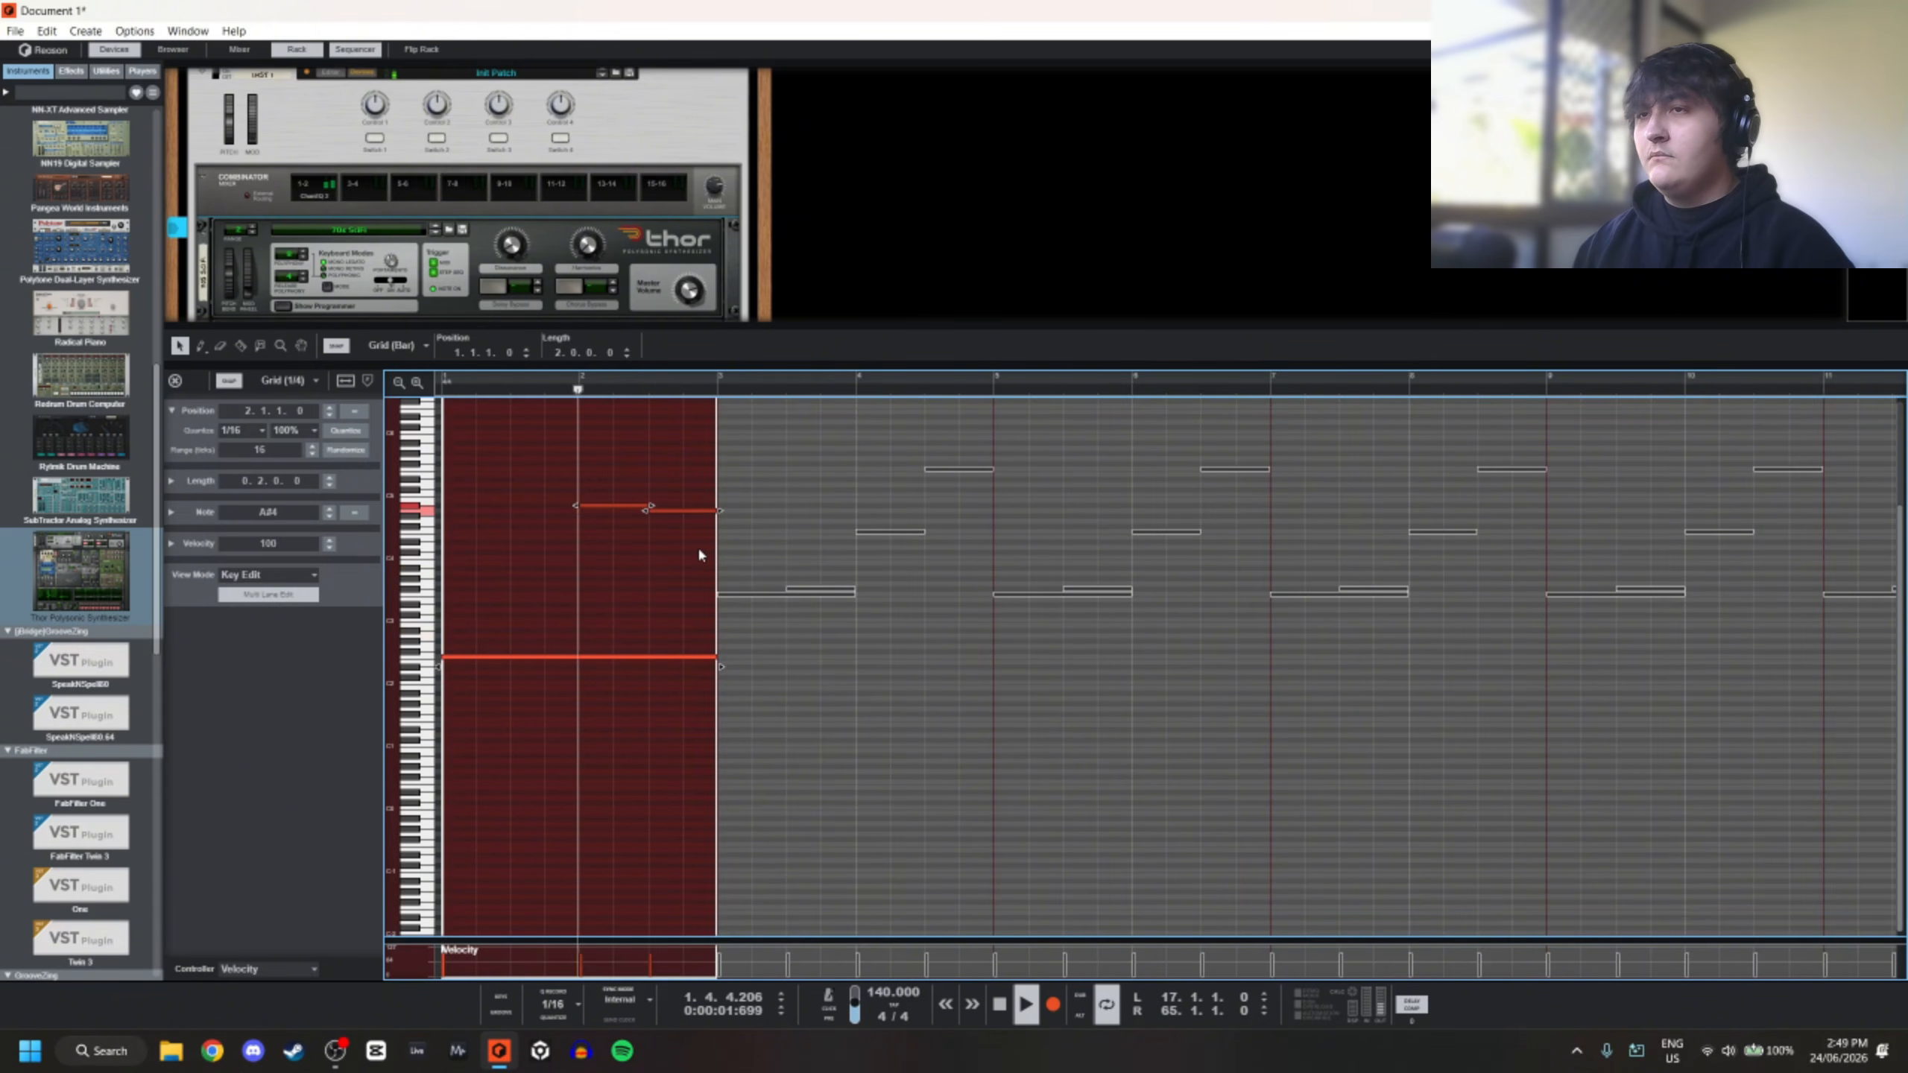
scroll(565, 237, down, 4)
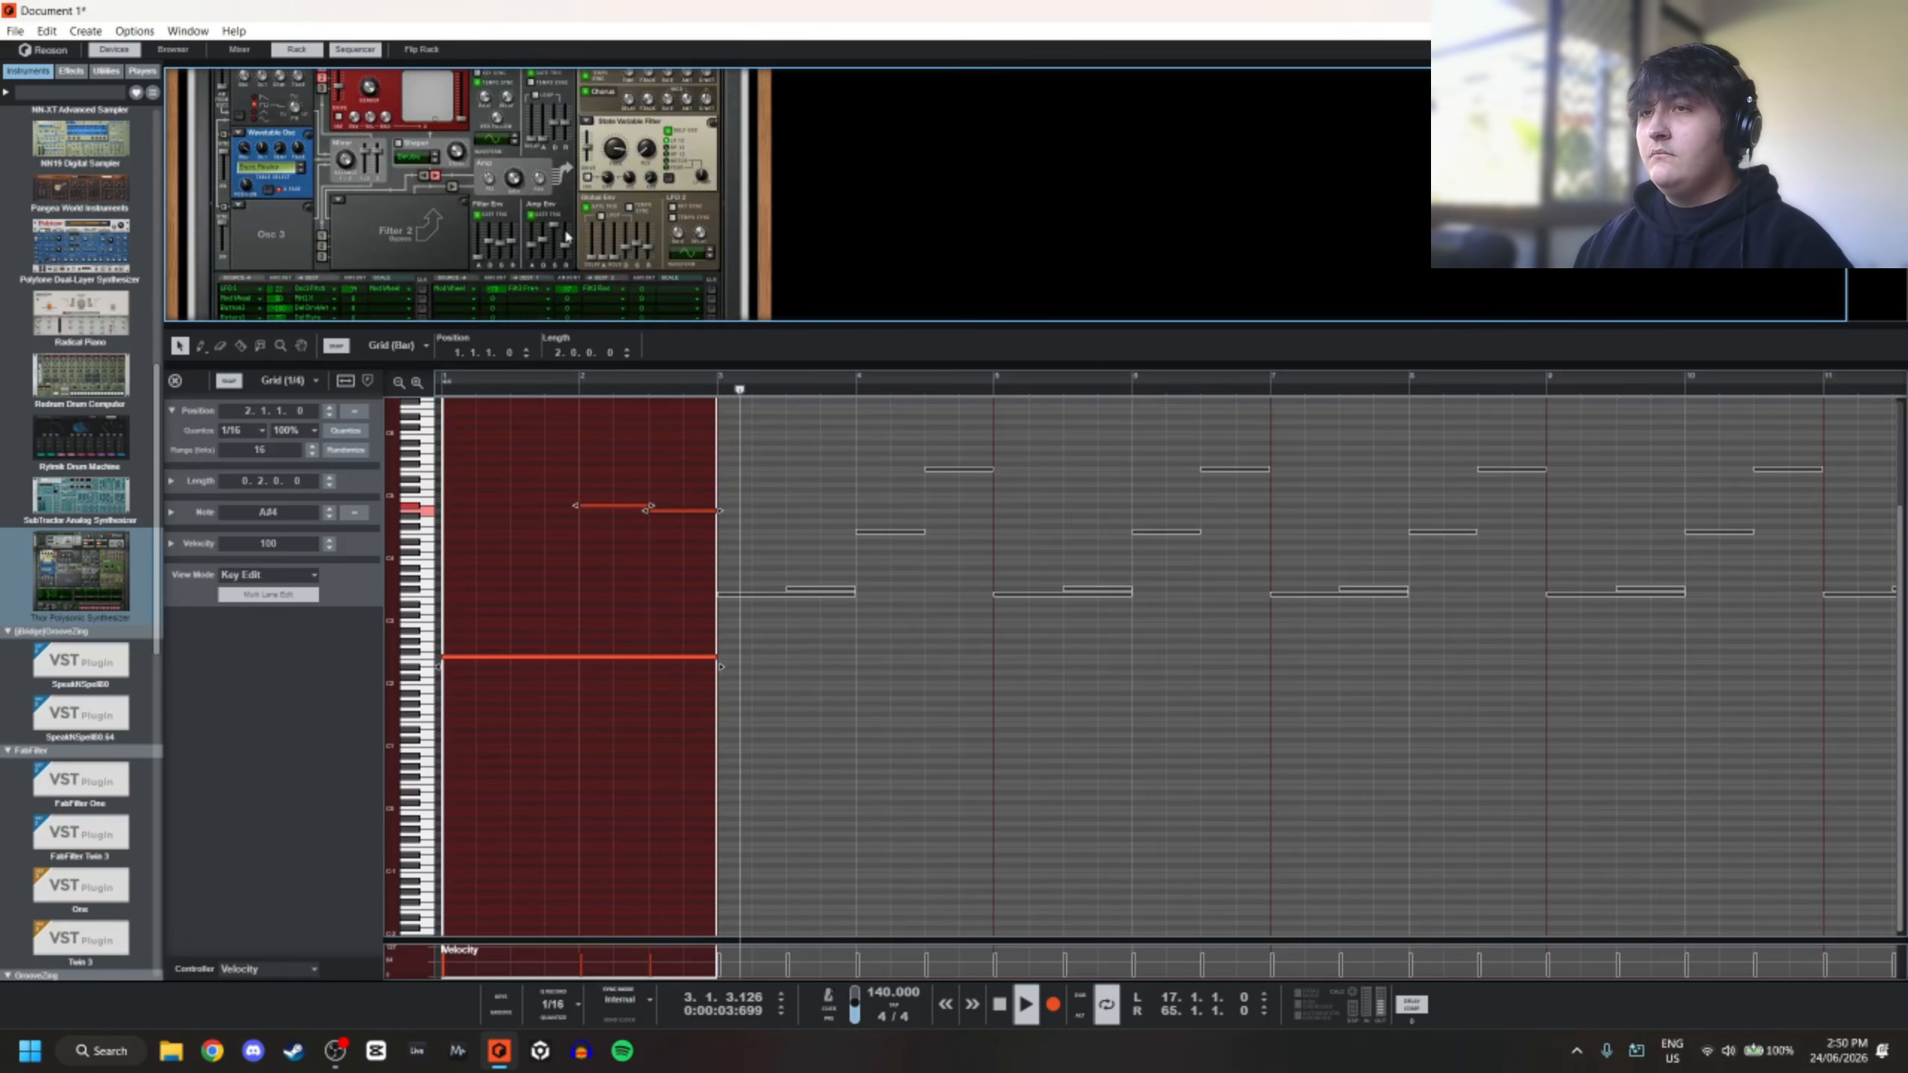
key(space)
key(space)
In the arrangement, delete every INST 1 clip except the first two-bar clip
key(F7)
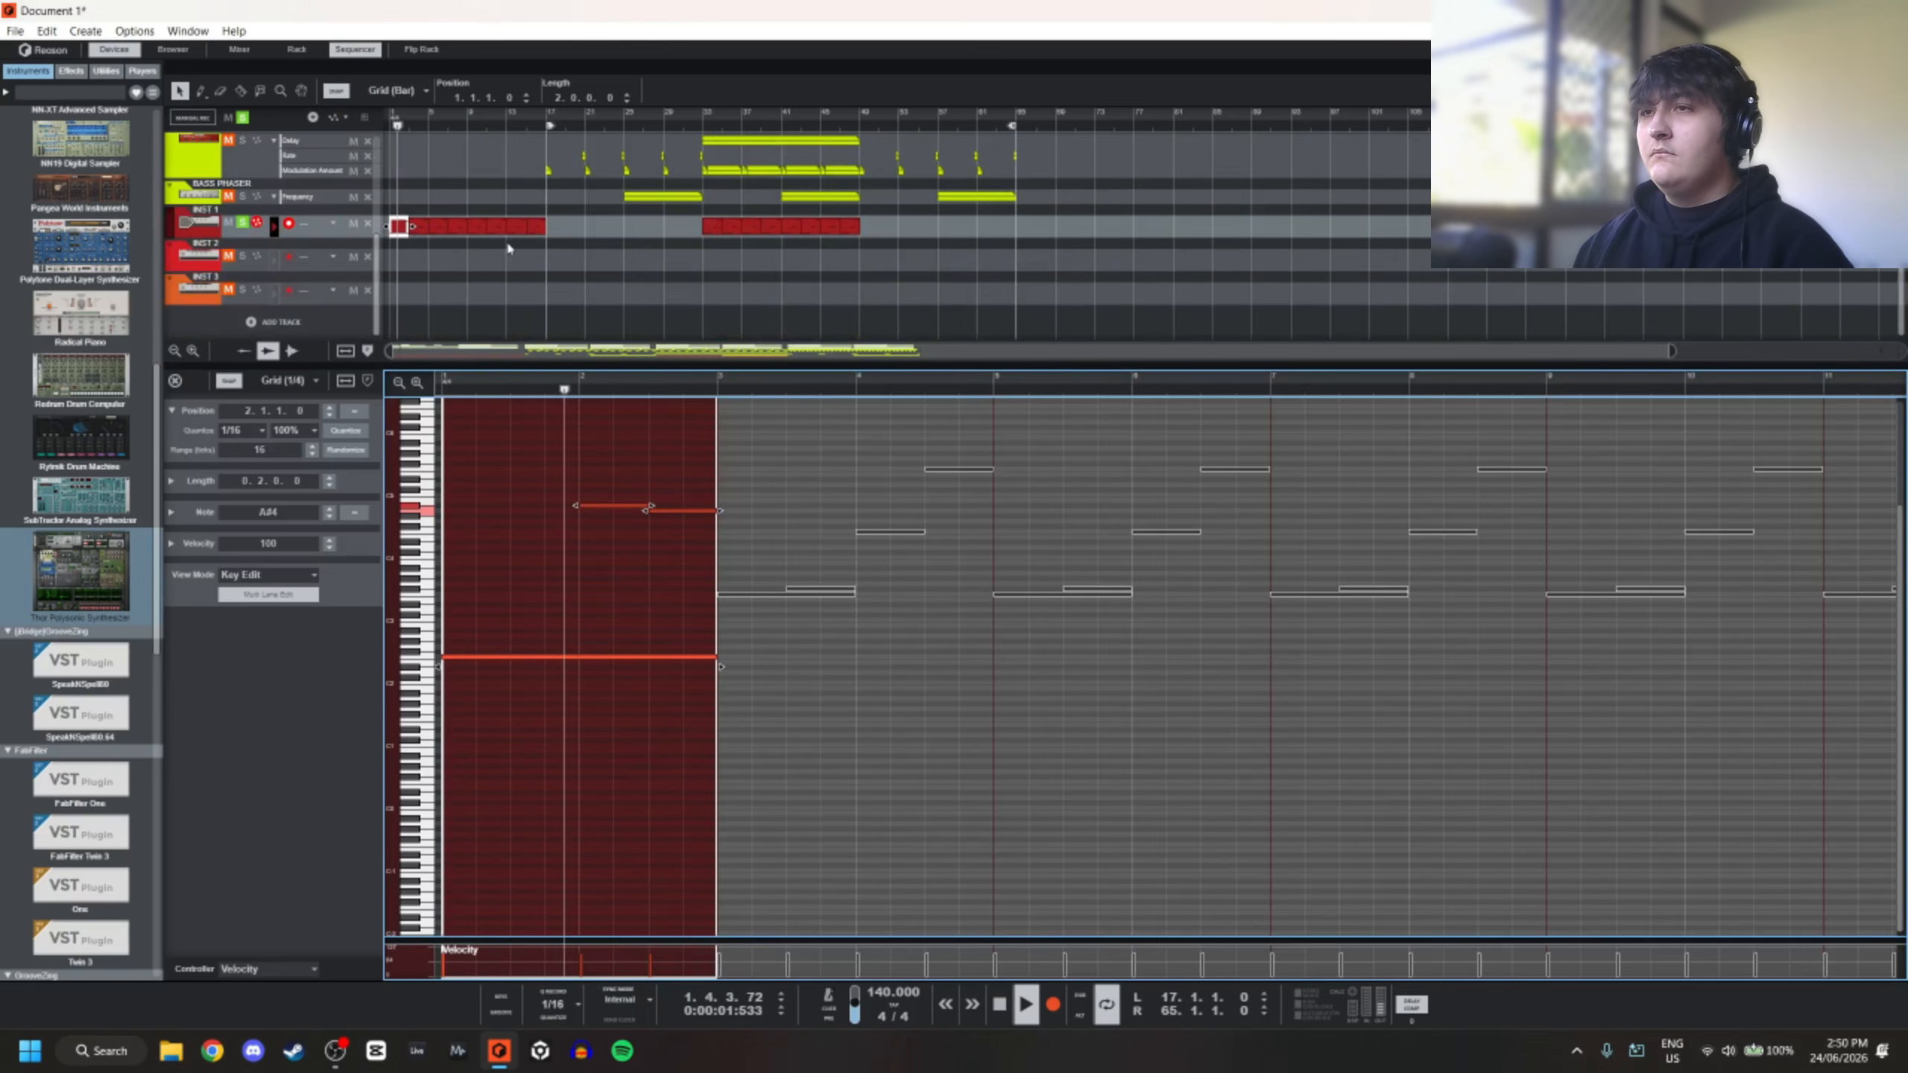
scroll(509, 249, up, 1)
click(436, 269)
drag(554, 289, 414, 272)
key(Delete)
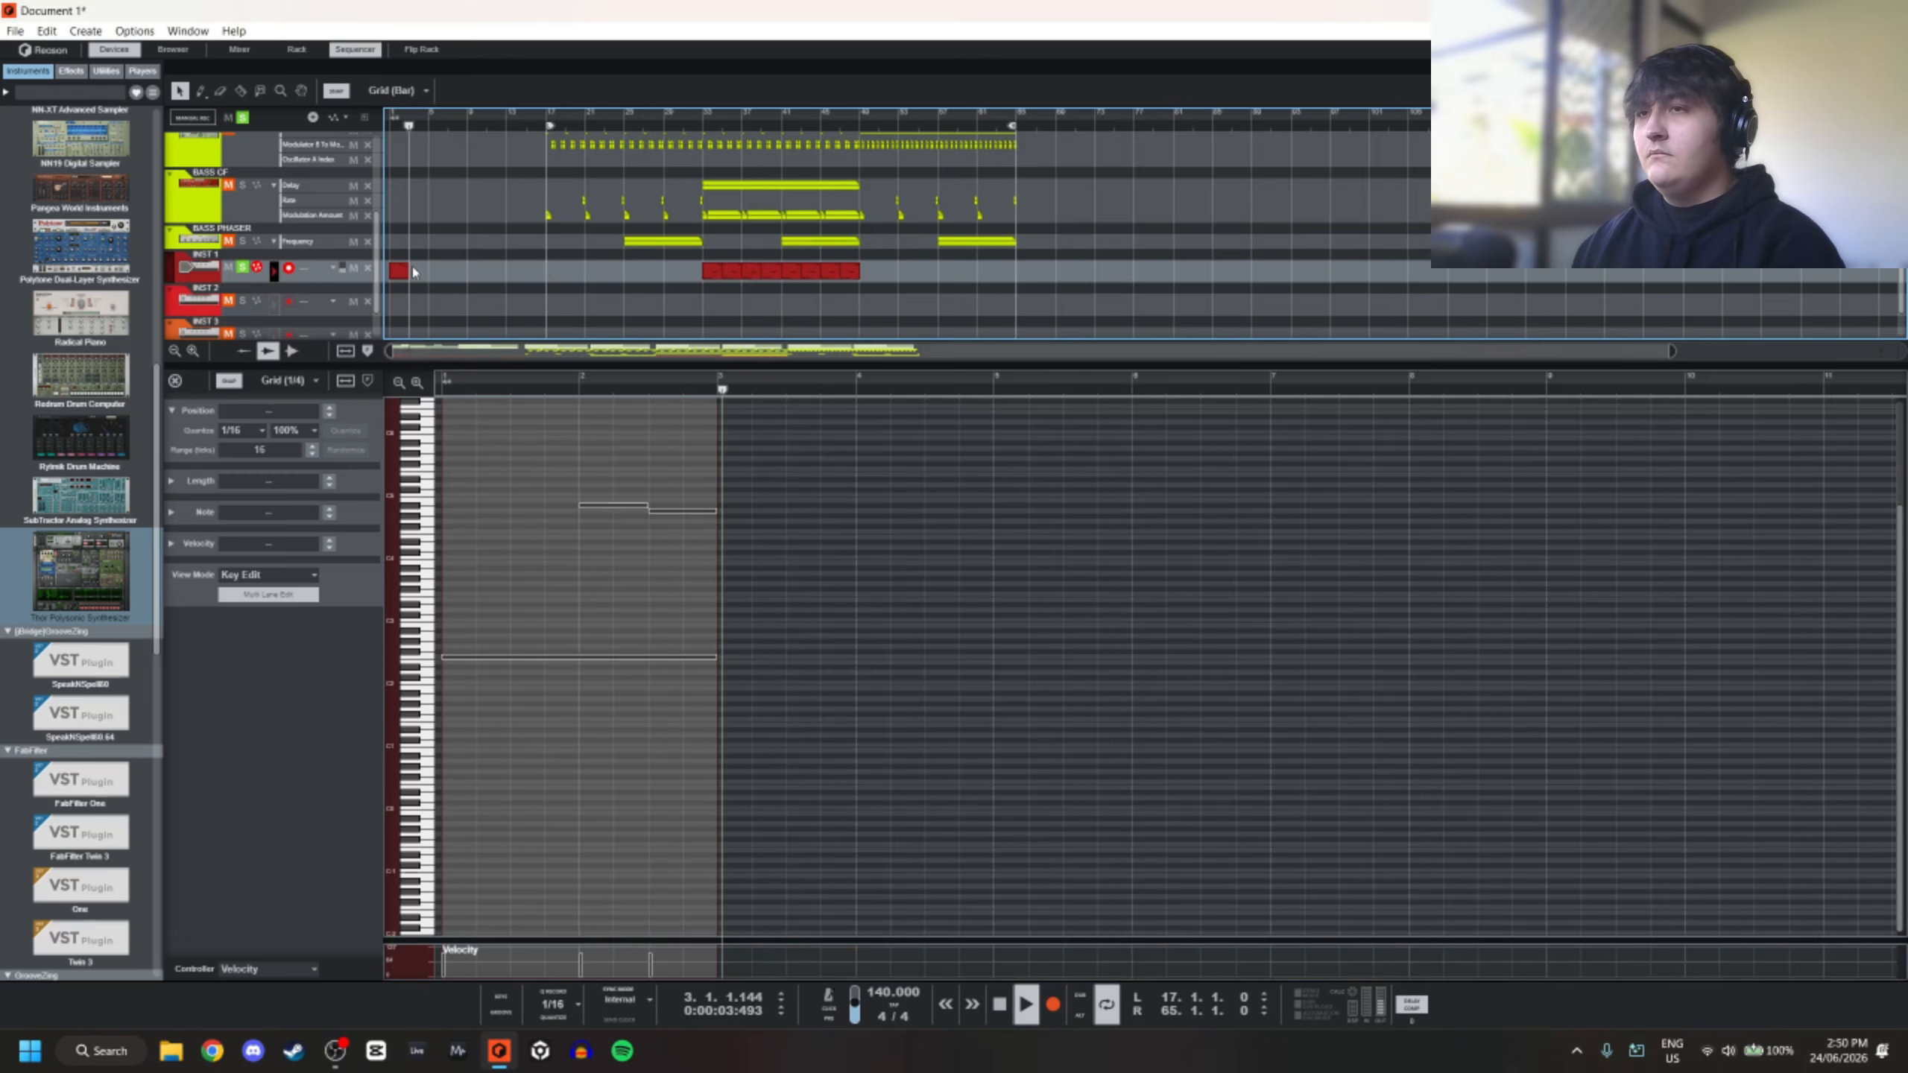
drag(691, 289, 932, 286)
key(Delete)
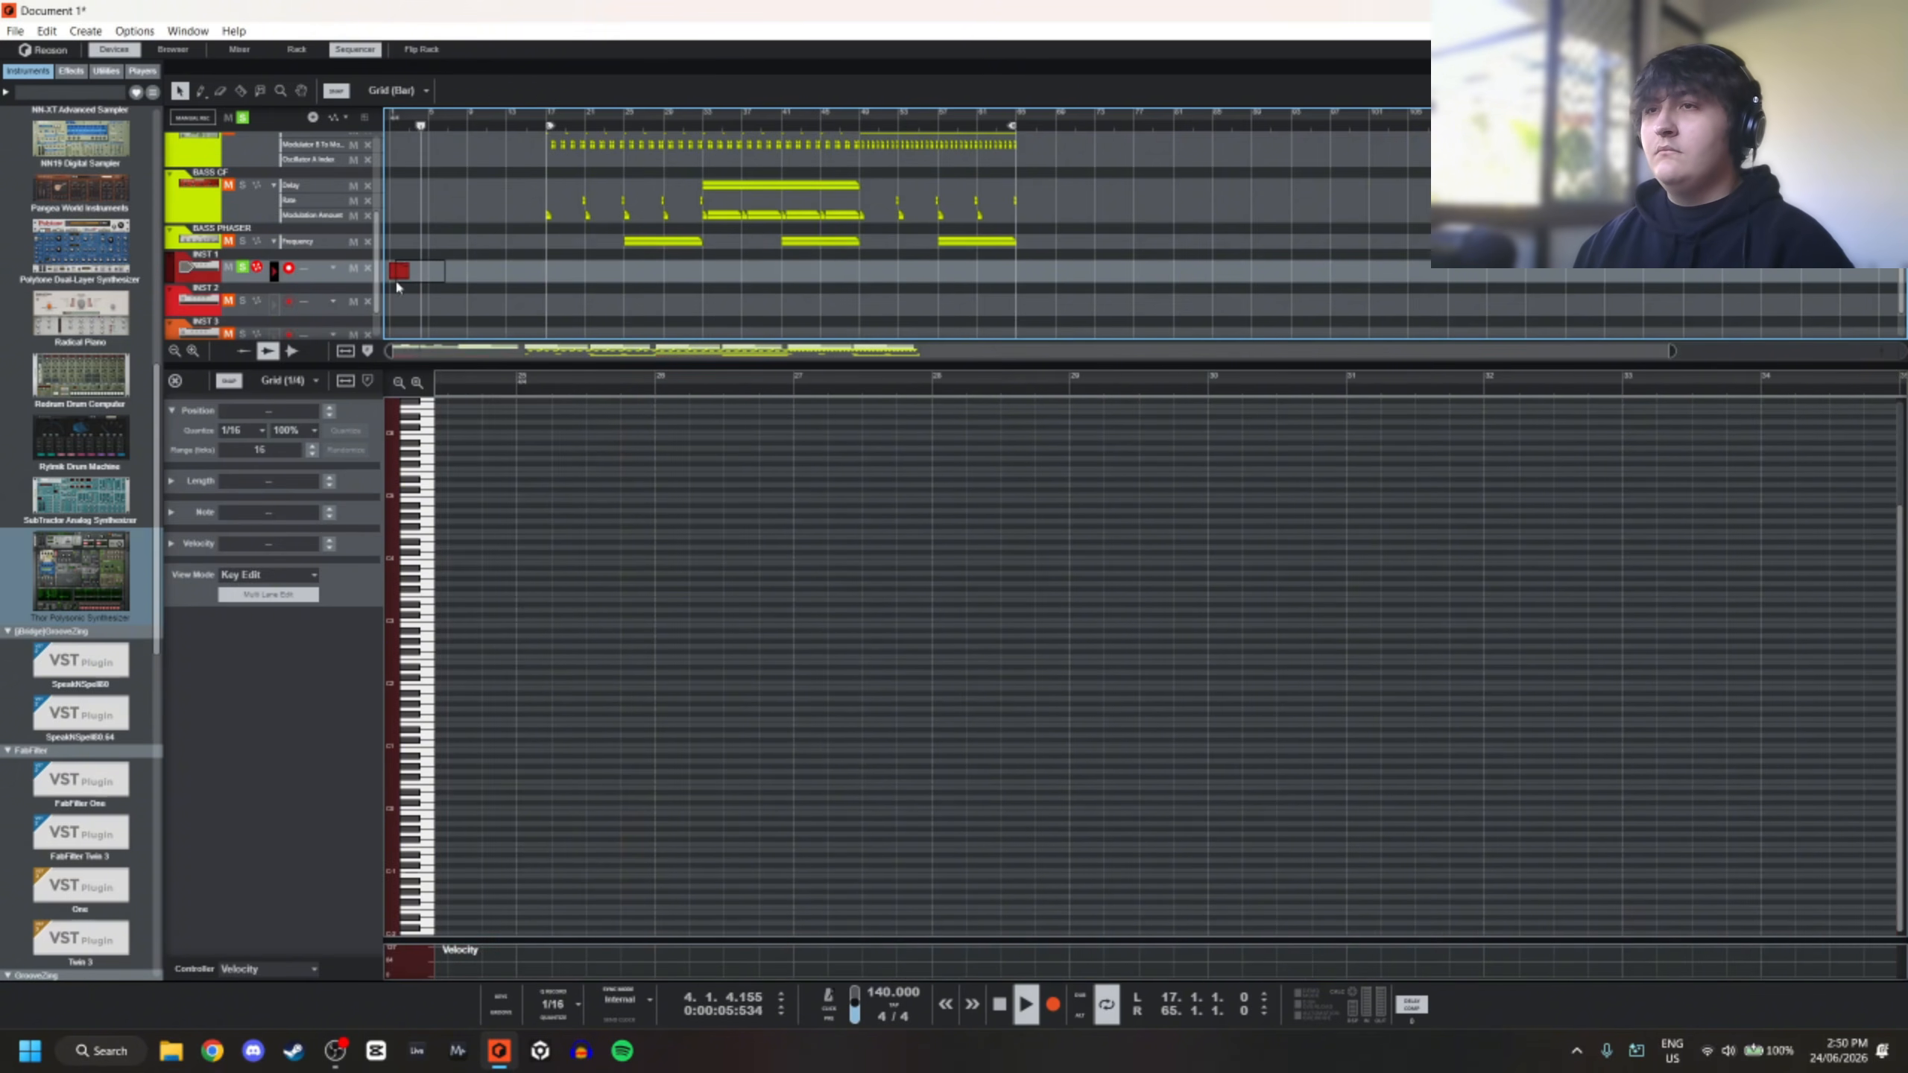
Copy the two-bar INST 1 clip to bars 5, 9 and 13, and clear the solo so all tracks play
drag(395, 282, 395, 281)
drag(399, 275, 479, 279)
drag(479, 277, 521, 280)
click(243, 118)
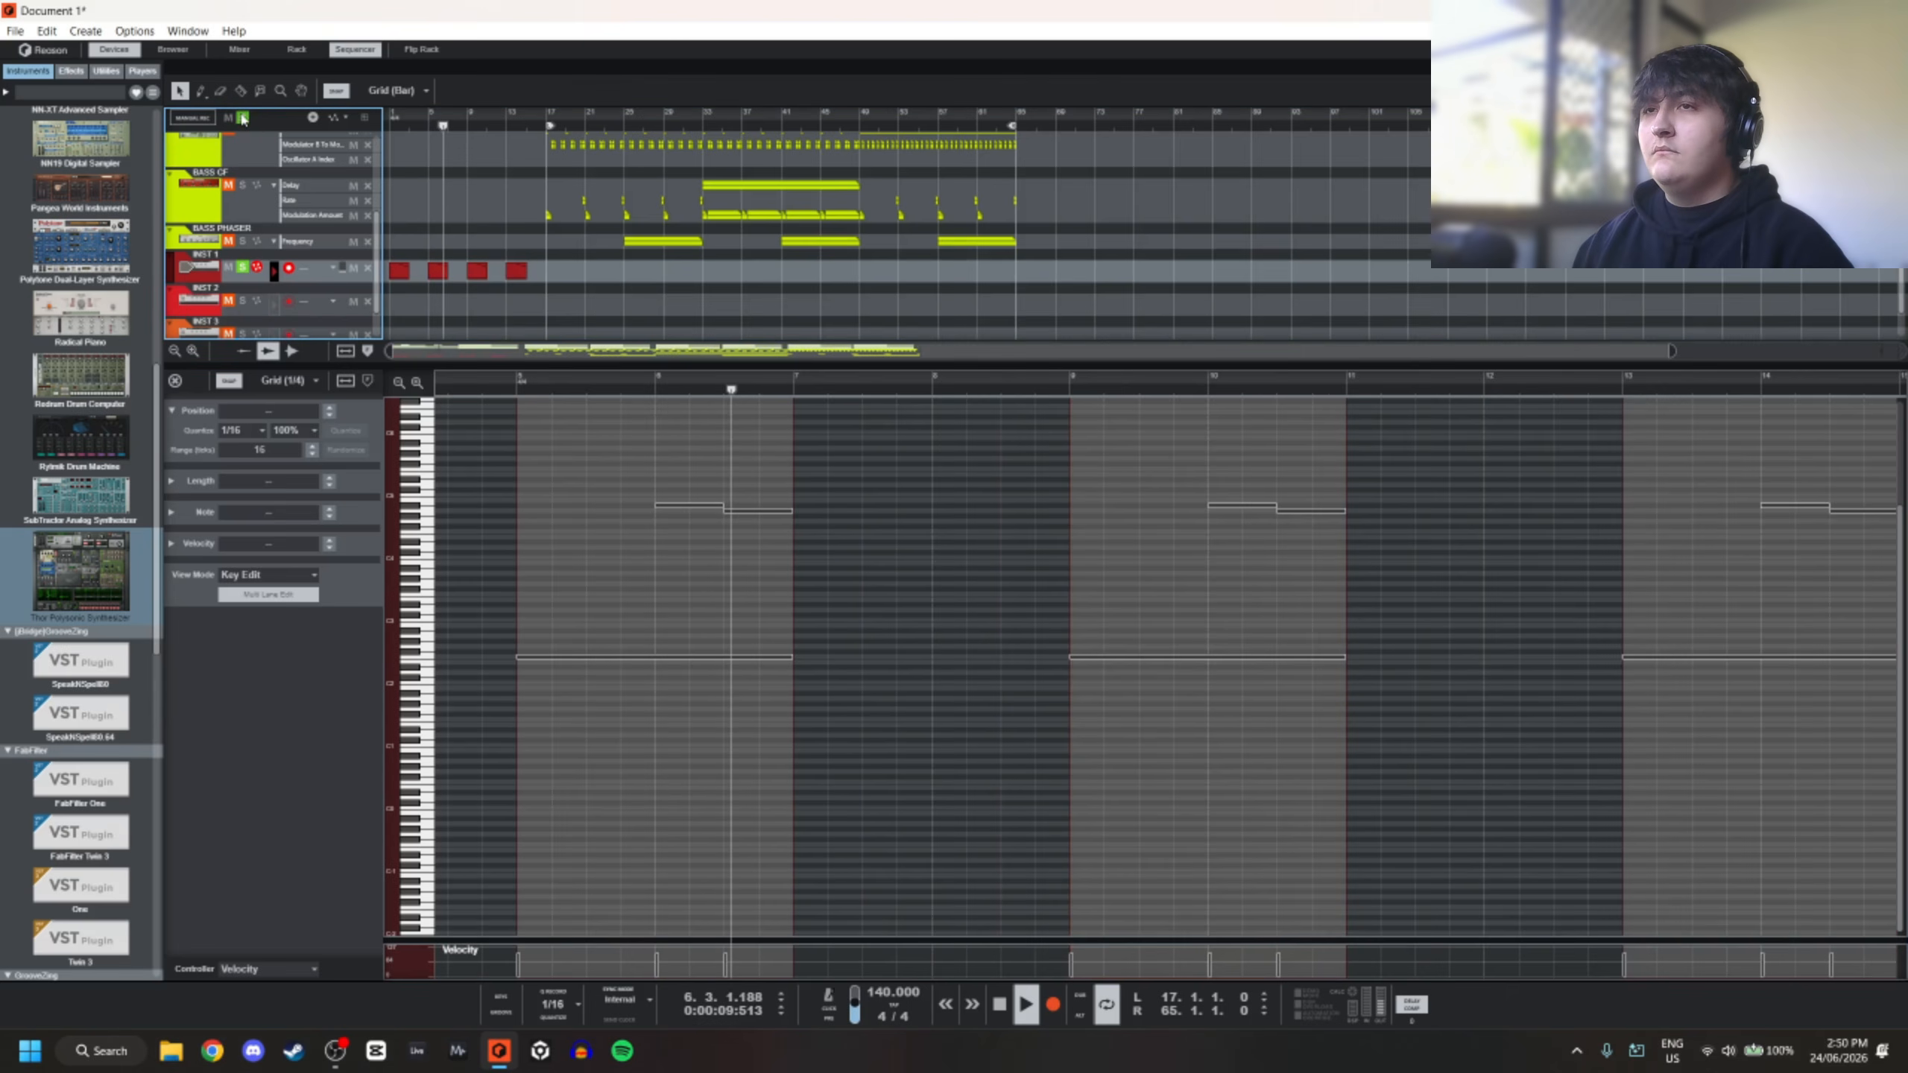
click(515, 204)
Enlarge the arrangement area, select INST 2, and add a Thor synthesizer inside its Combinator
scroll(454, 277, up, 4)
drag(723, 364, 698, 833)
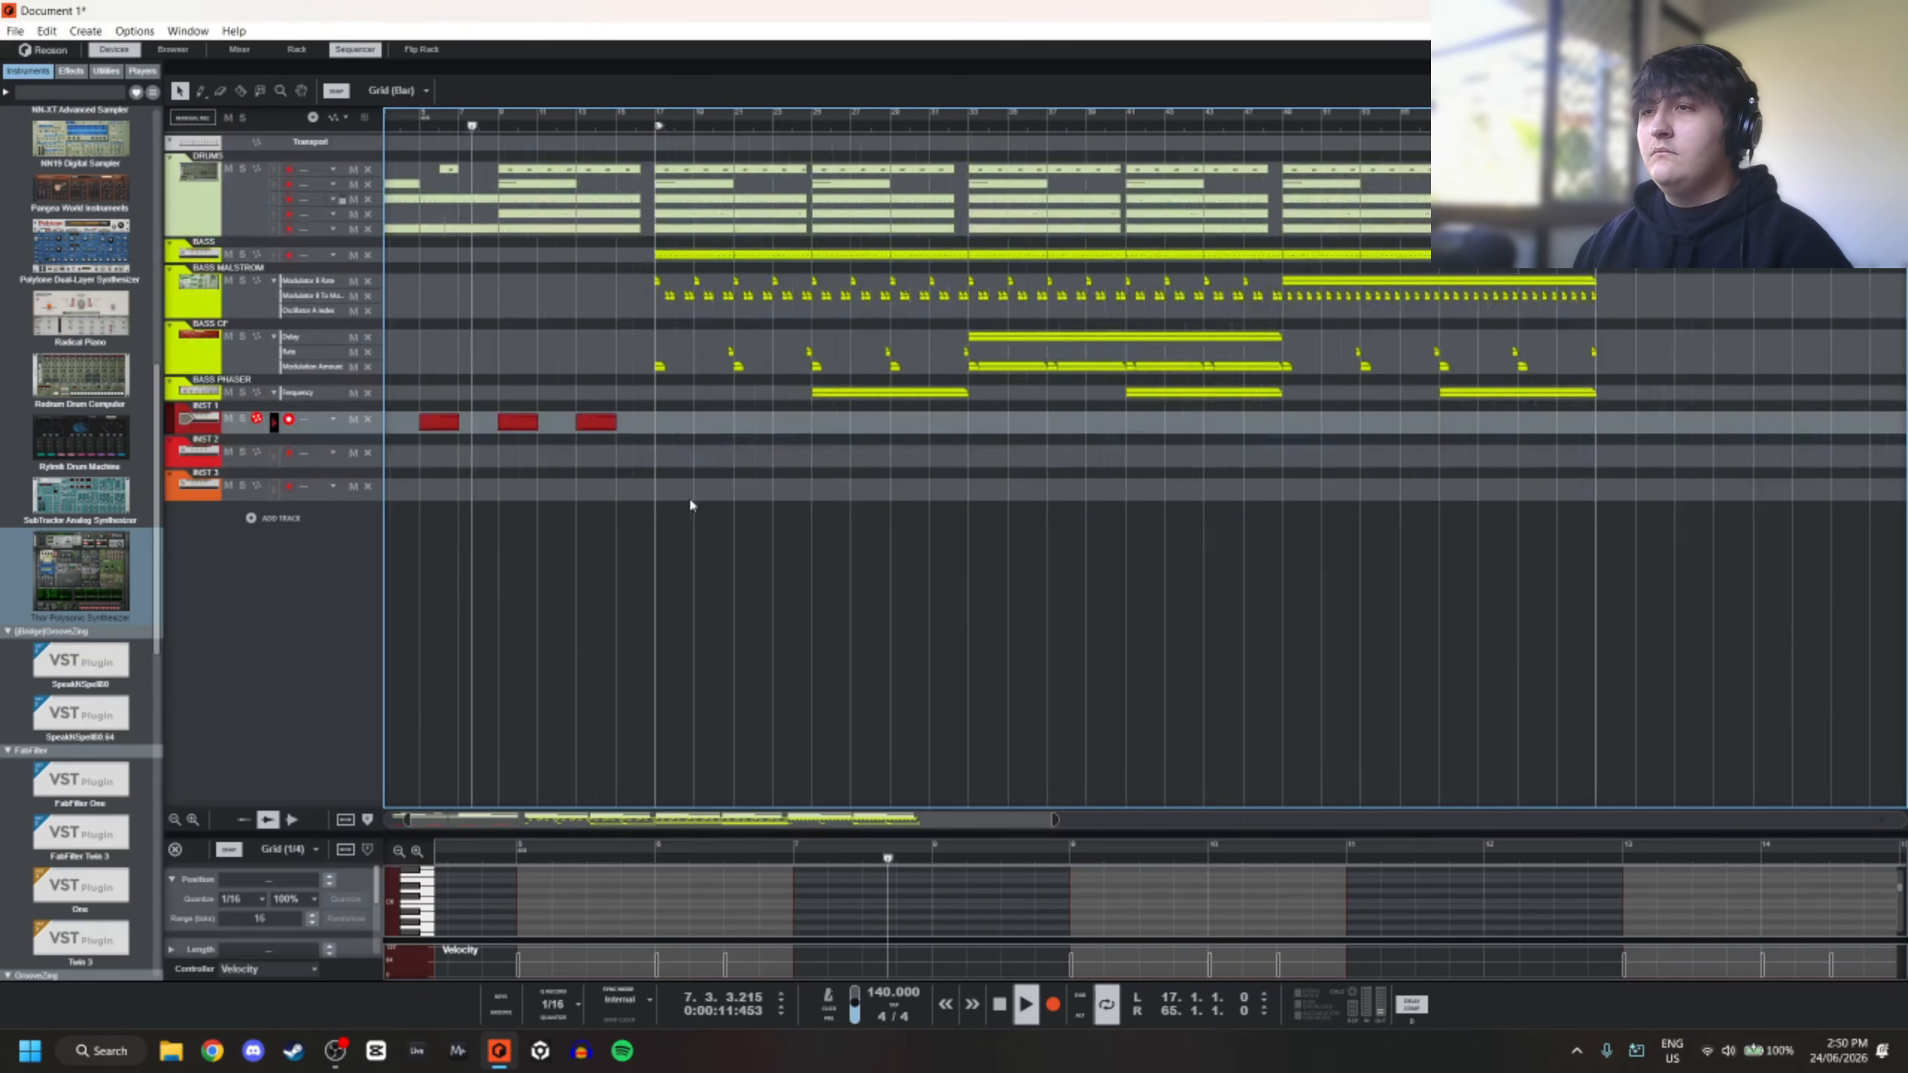
scroll(570, 465, down, 3)
click(453, 438)
key(F6)
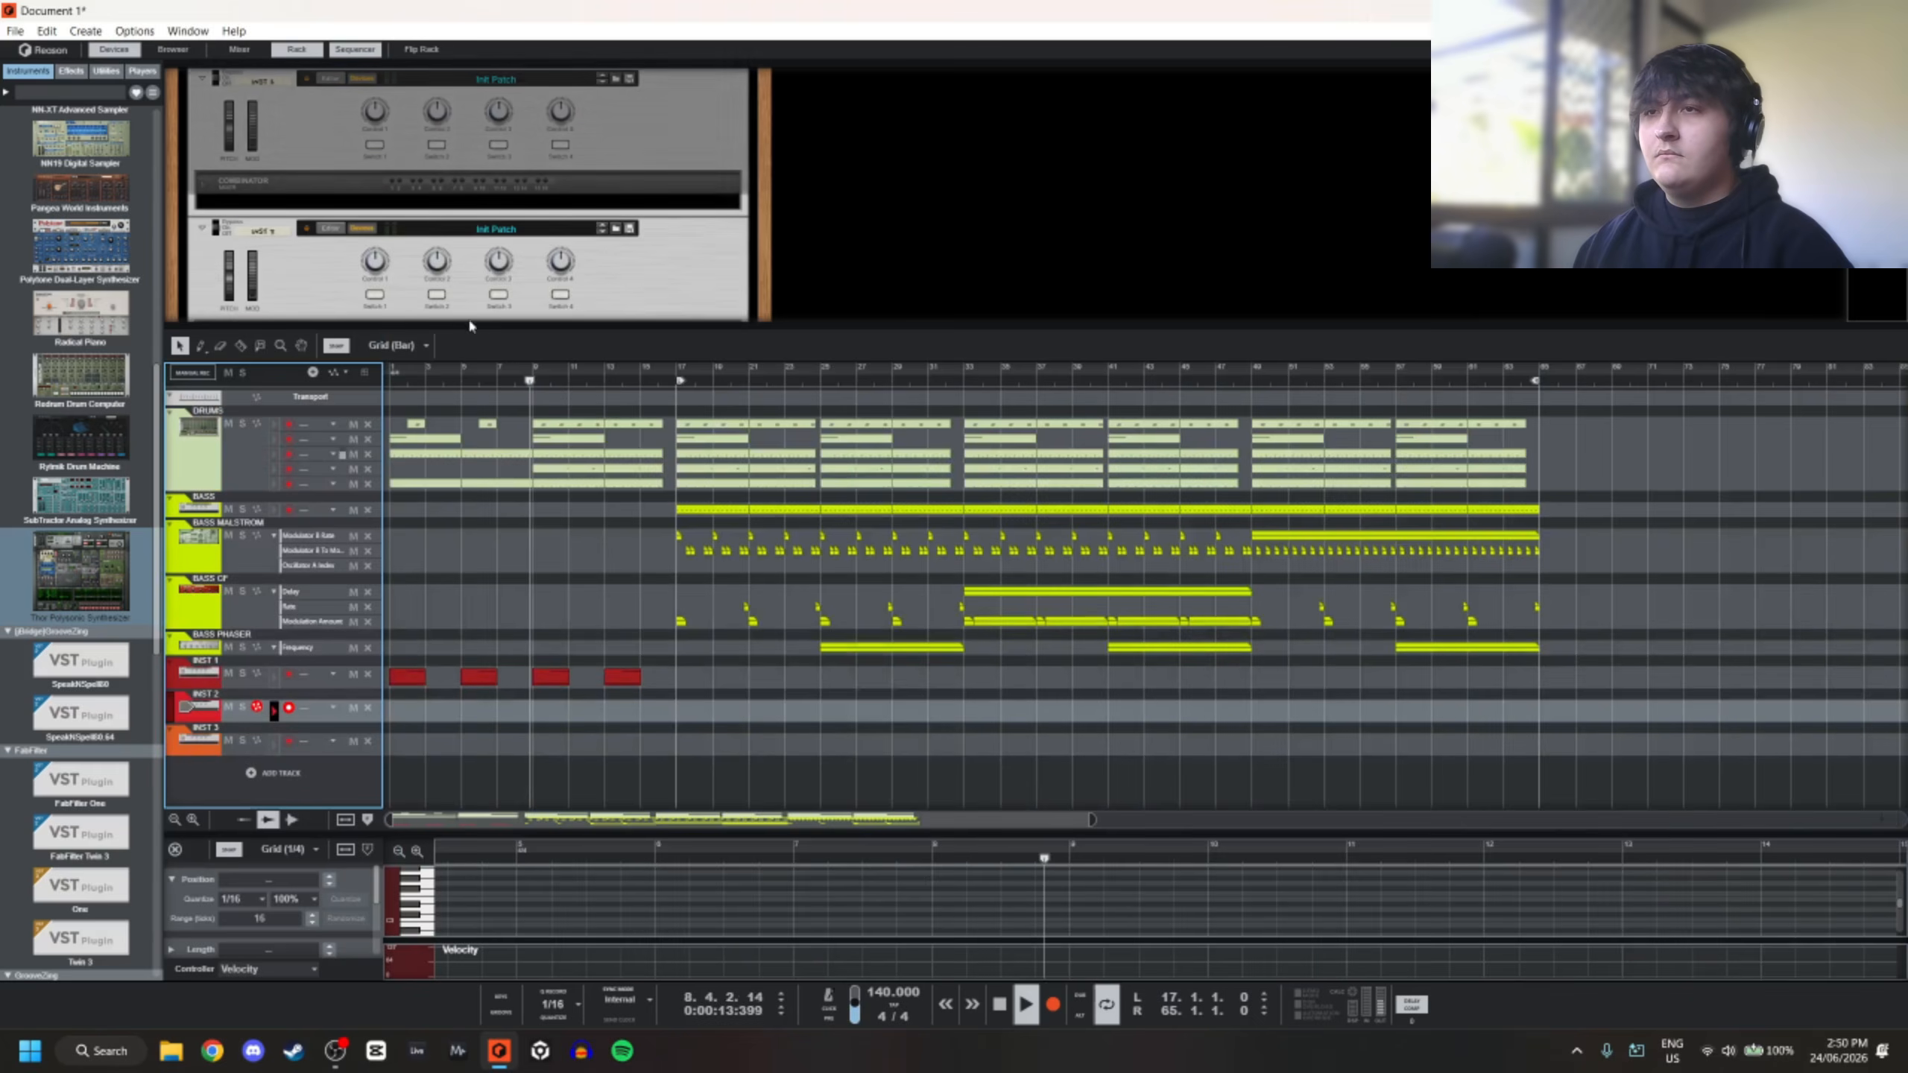
scroll(469, 301, up, 2)
drag(80, 570, 409, 312)
Inspect the rear connections of the INST 2 Combinator and its Thor, return to the front, and stop playback
key(Tab)
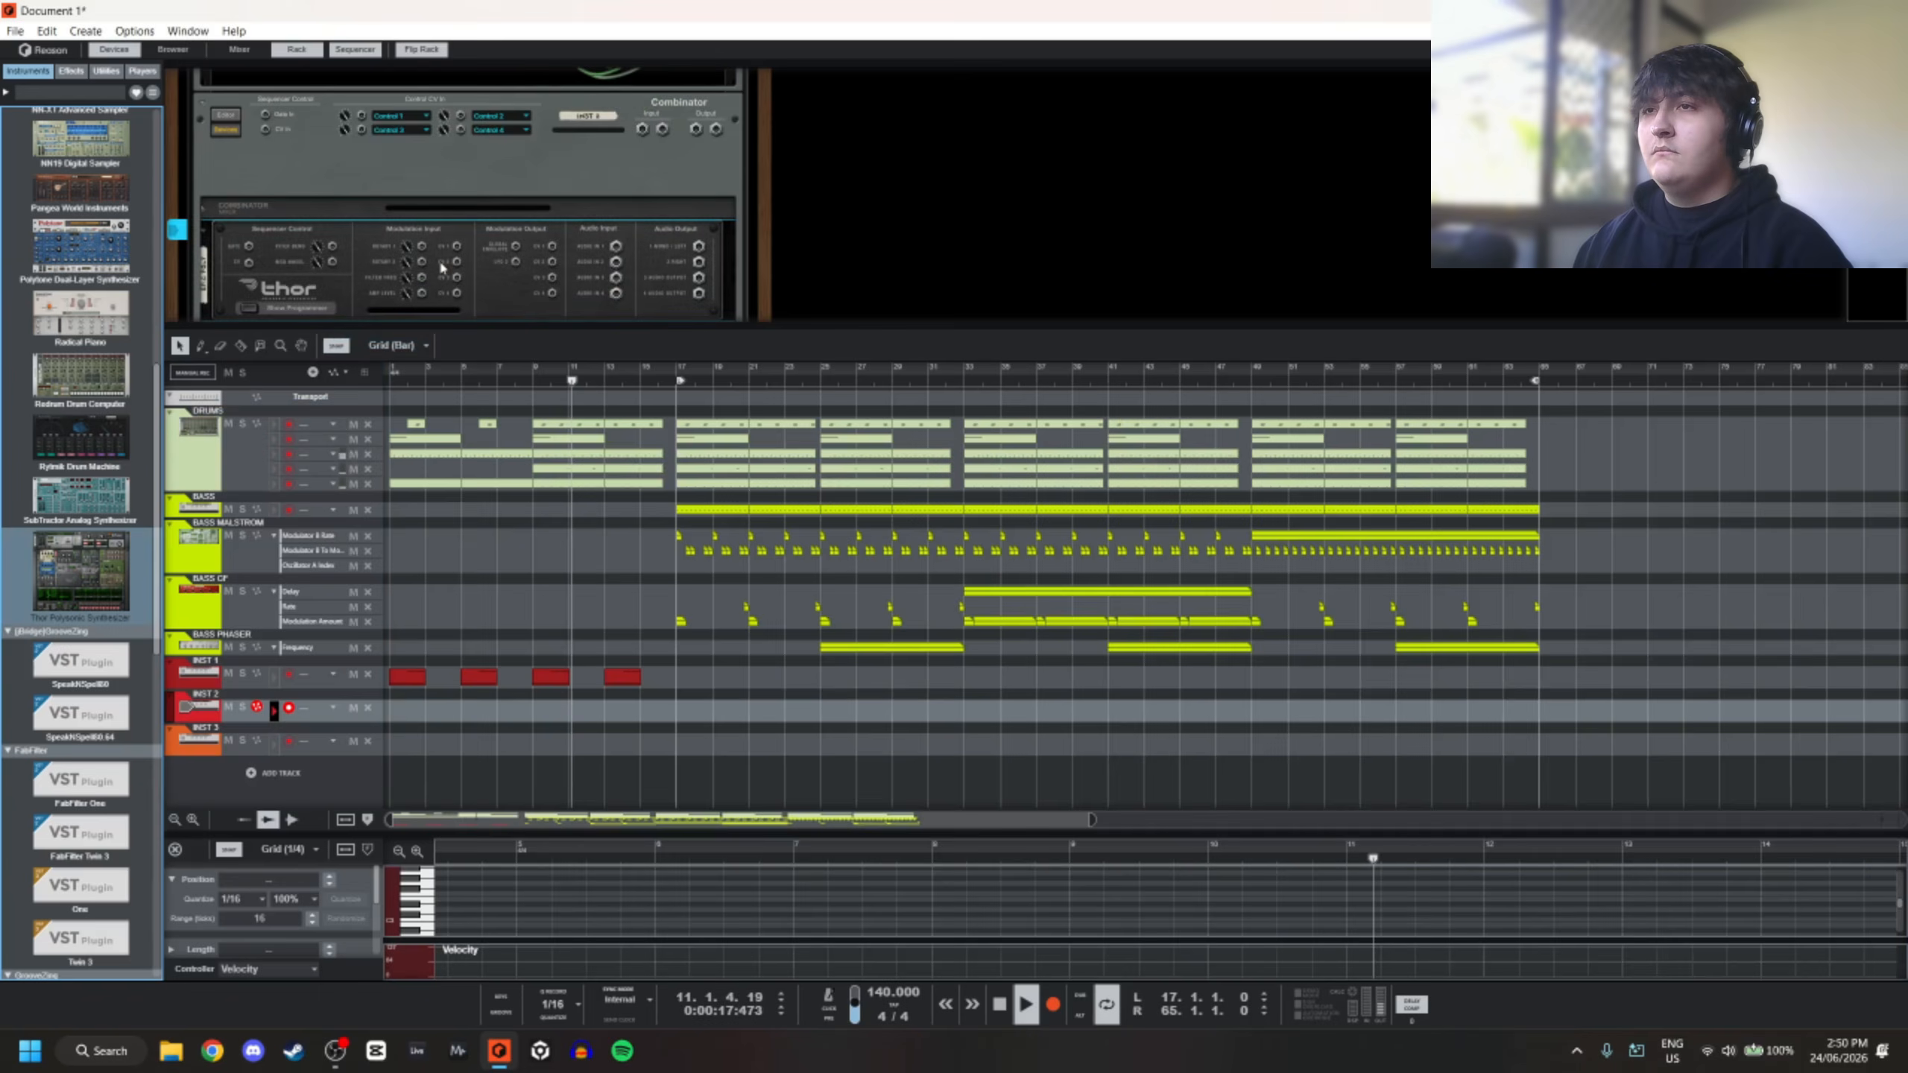
scroll(675, 265, down, 1)
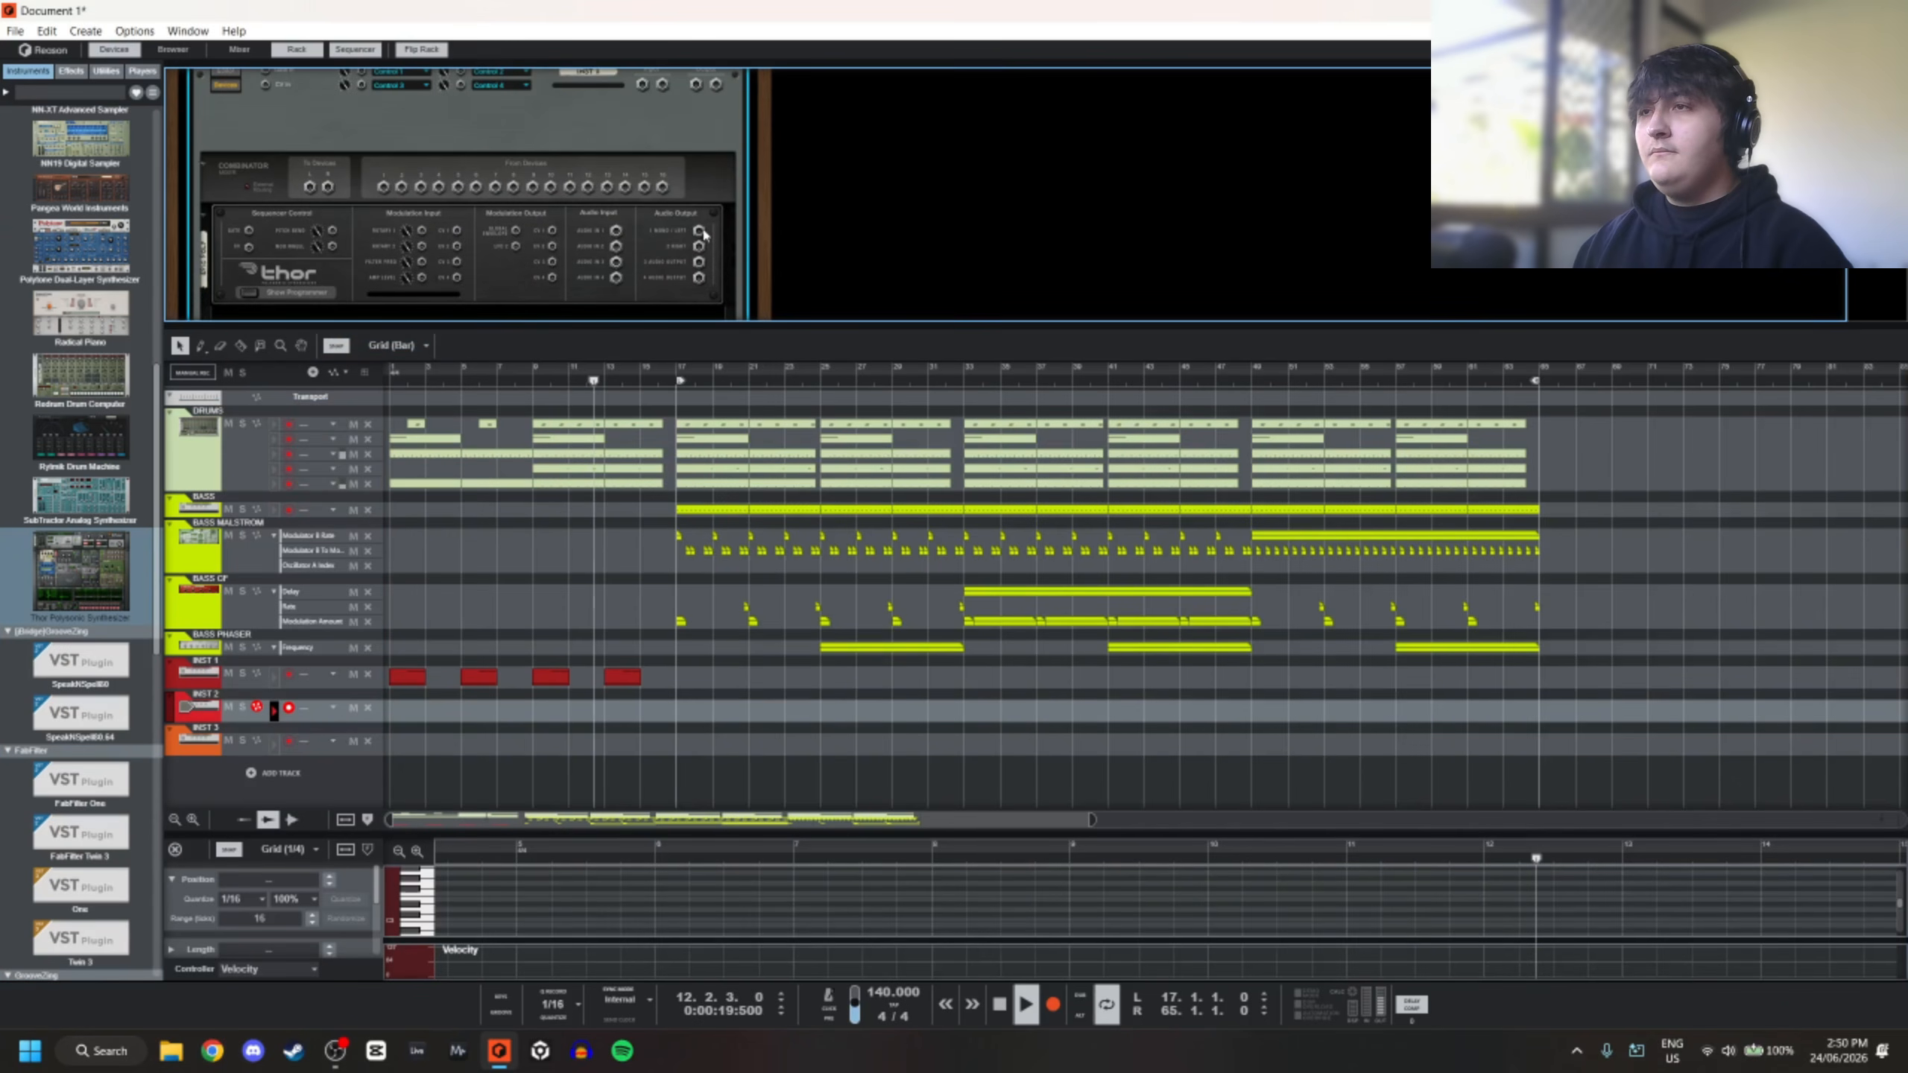
key(Tab)
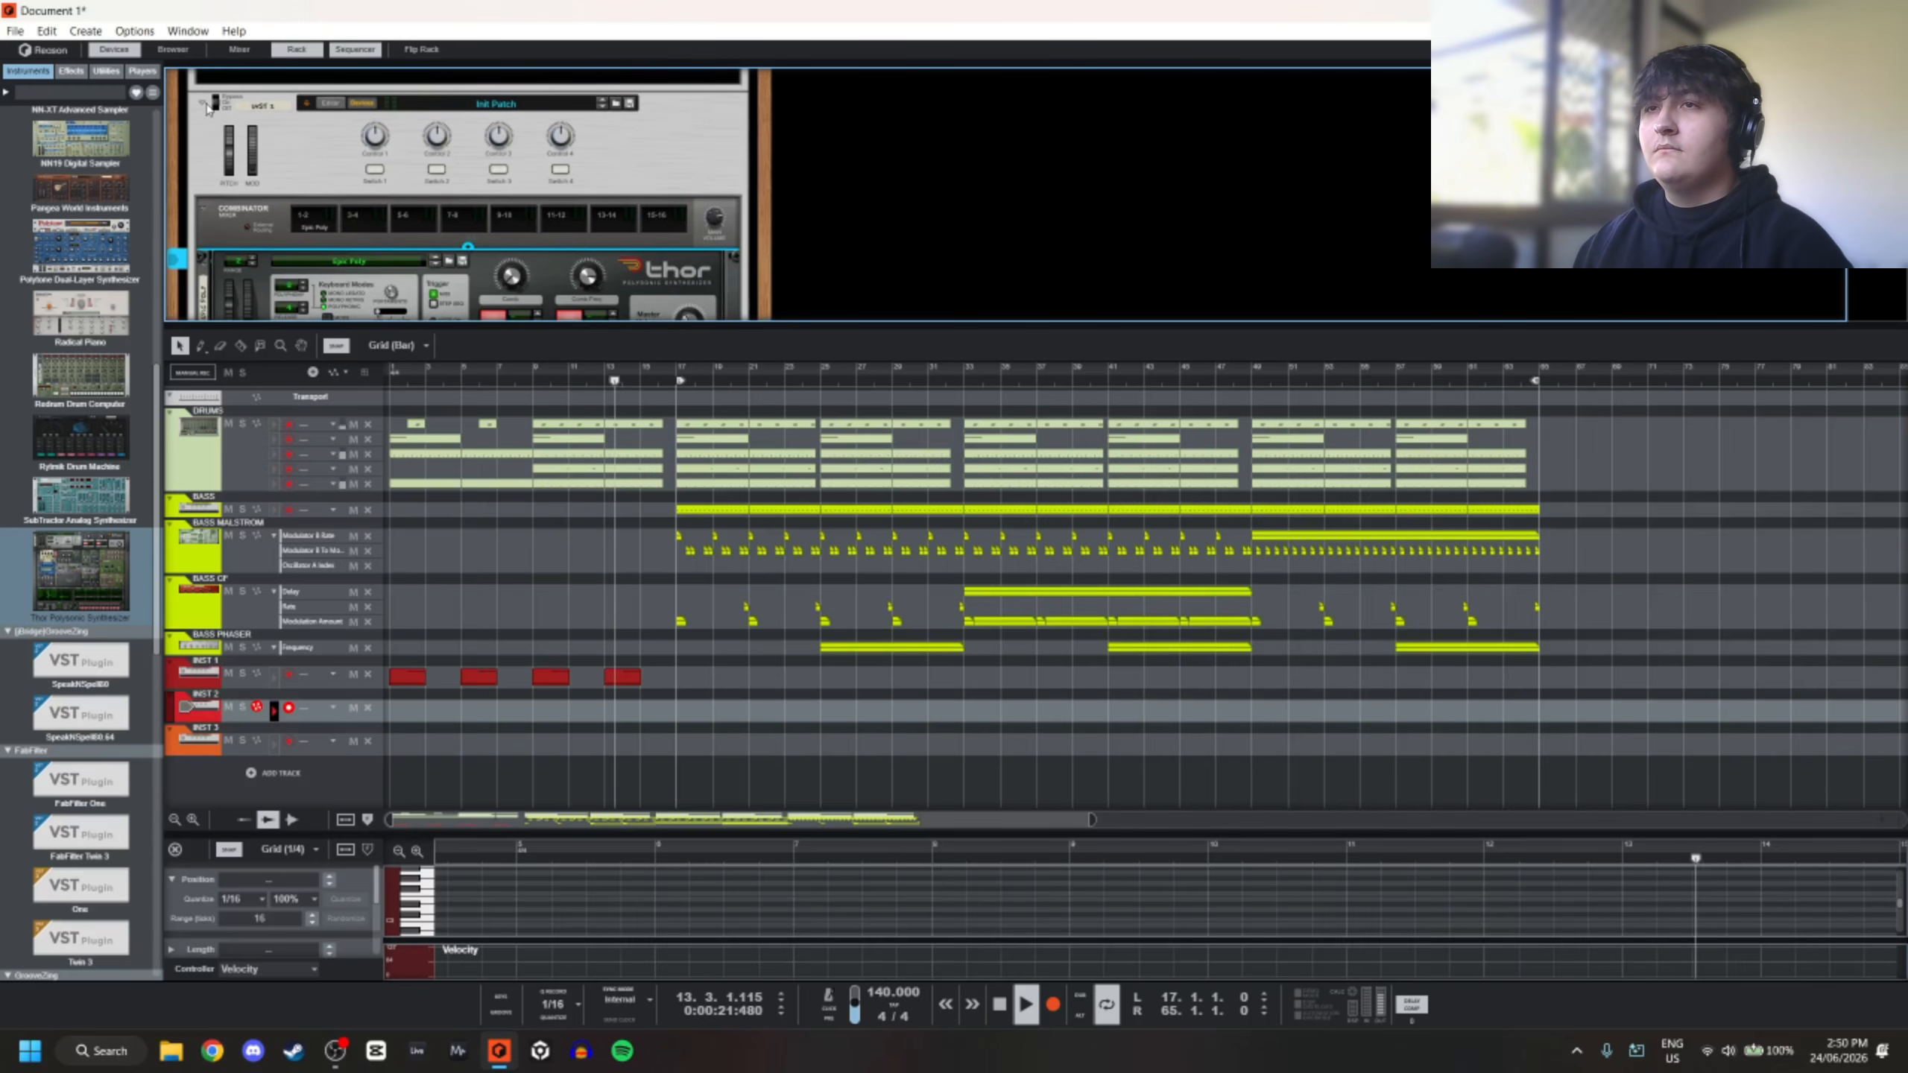
click(576, 171)
scroll(576, 170, down, 3)
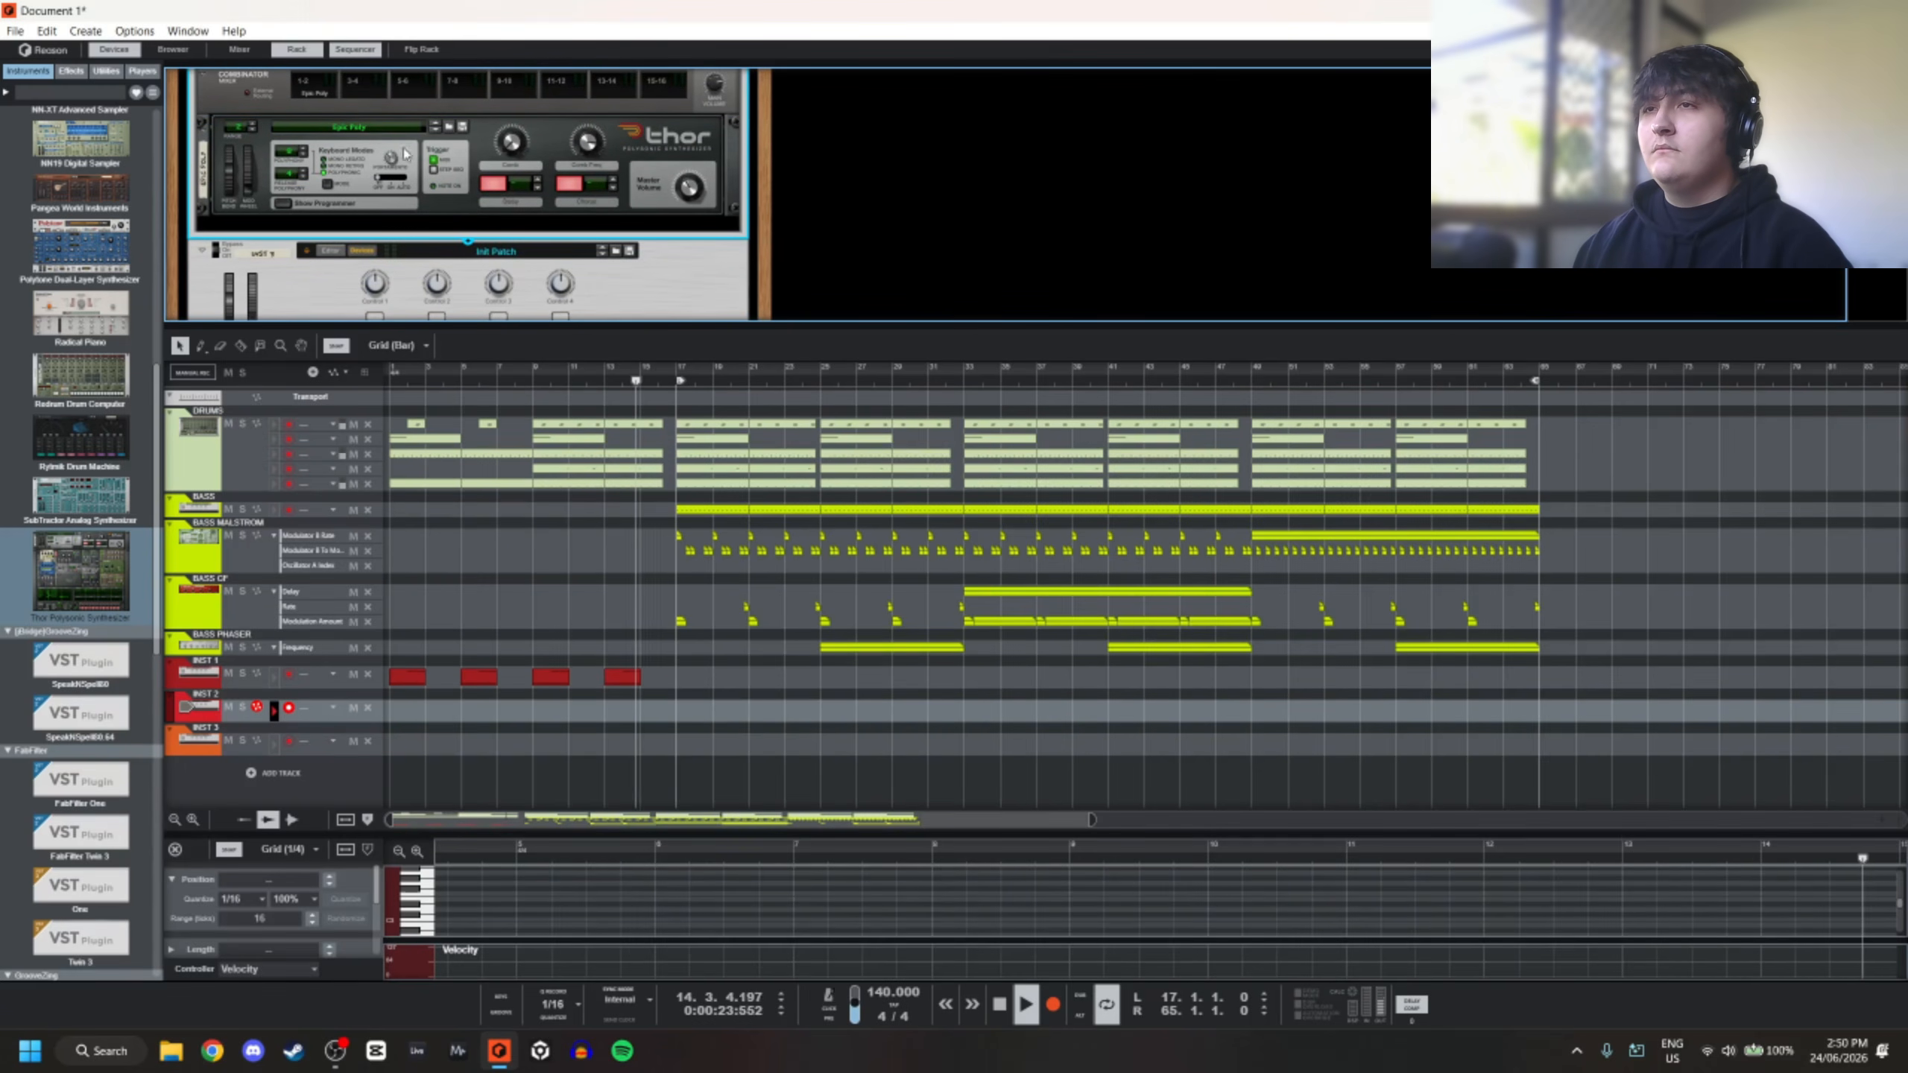
key(space)
Copy the first INST 1 clip to bar 1 of INST 2 and solo the INST 2 track
click(413, 681)
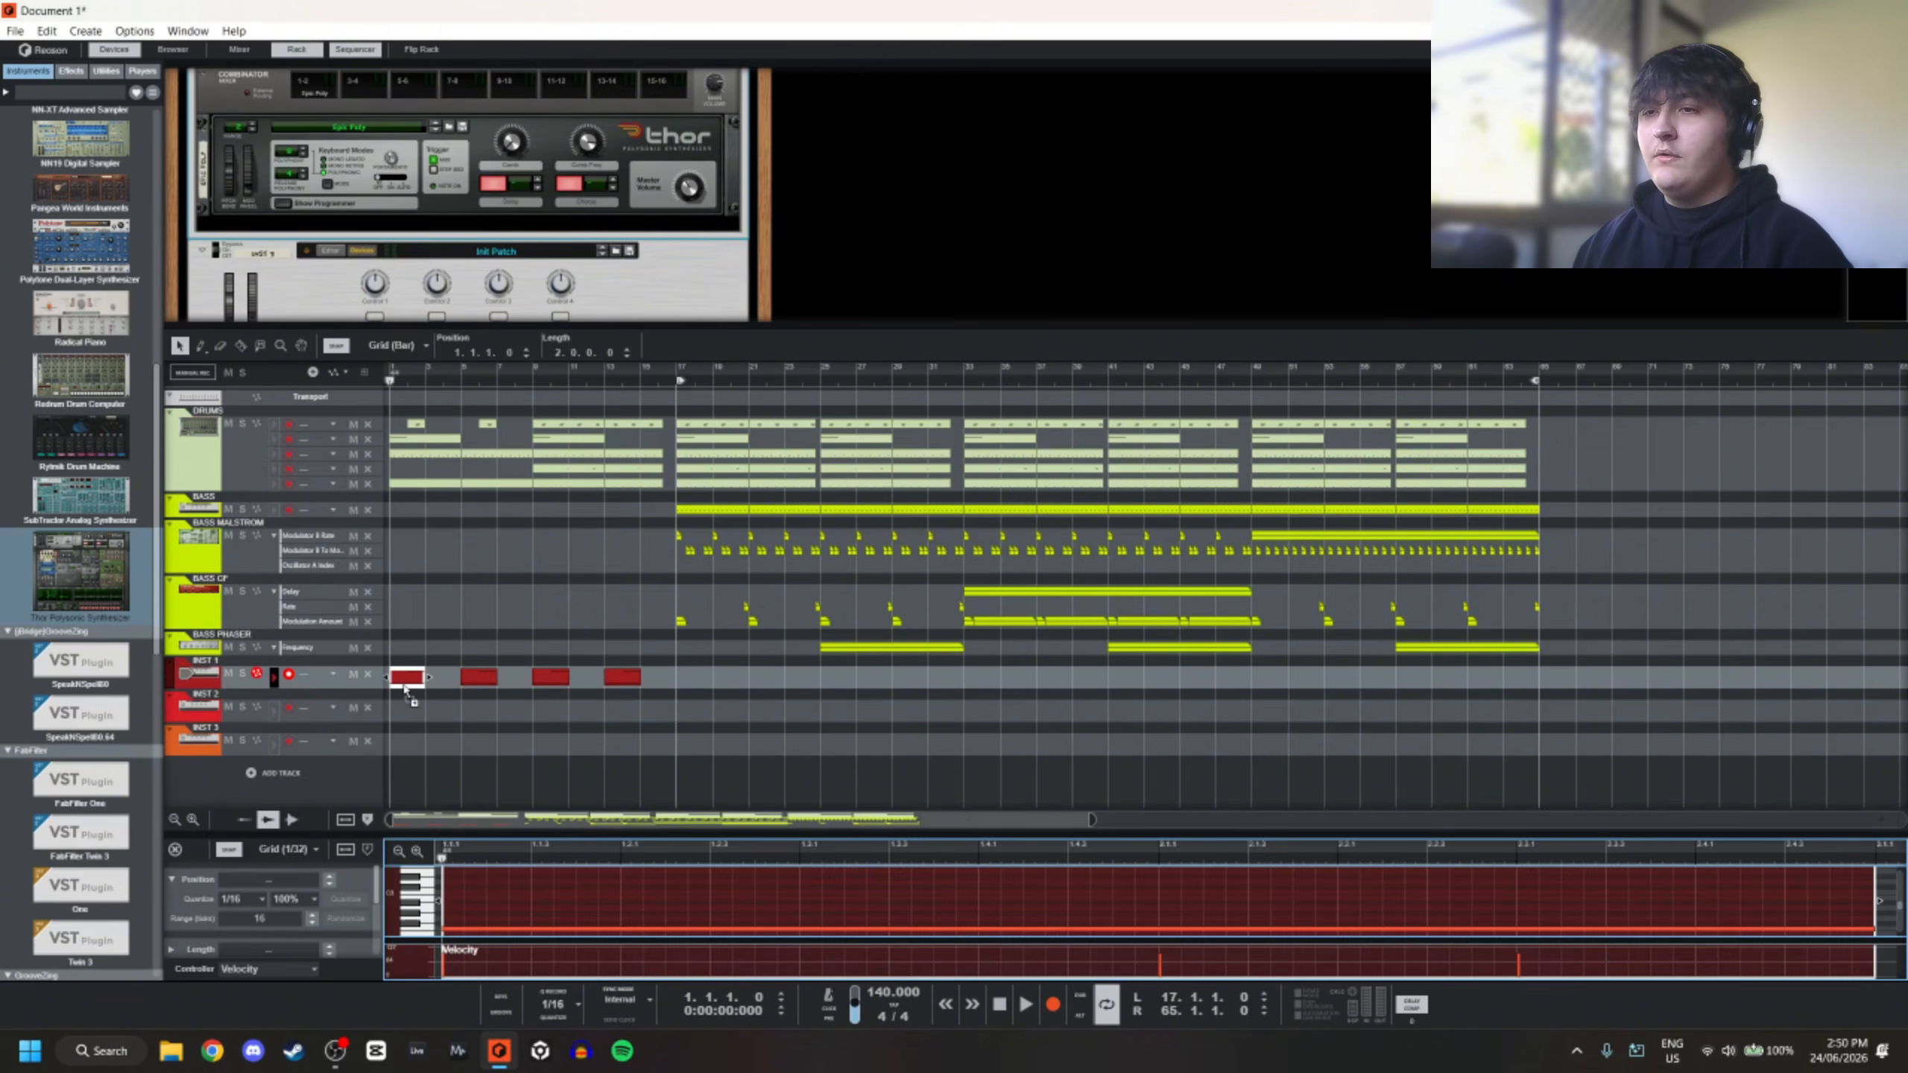
drag(406, 680, 405, 713)
click(242, 708)
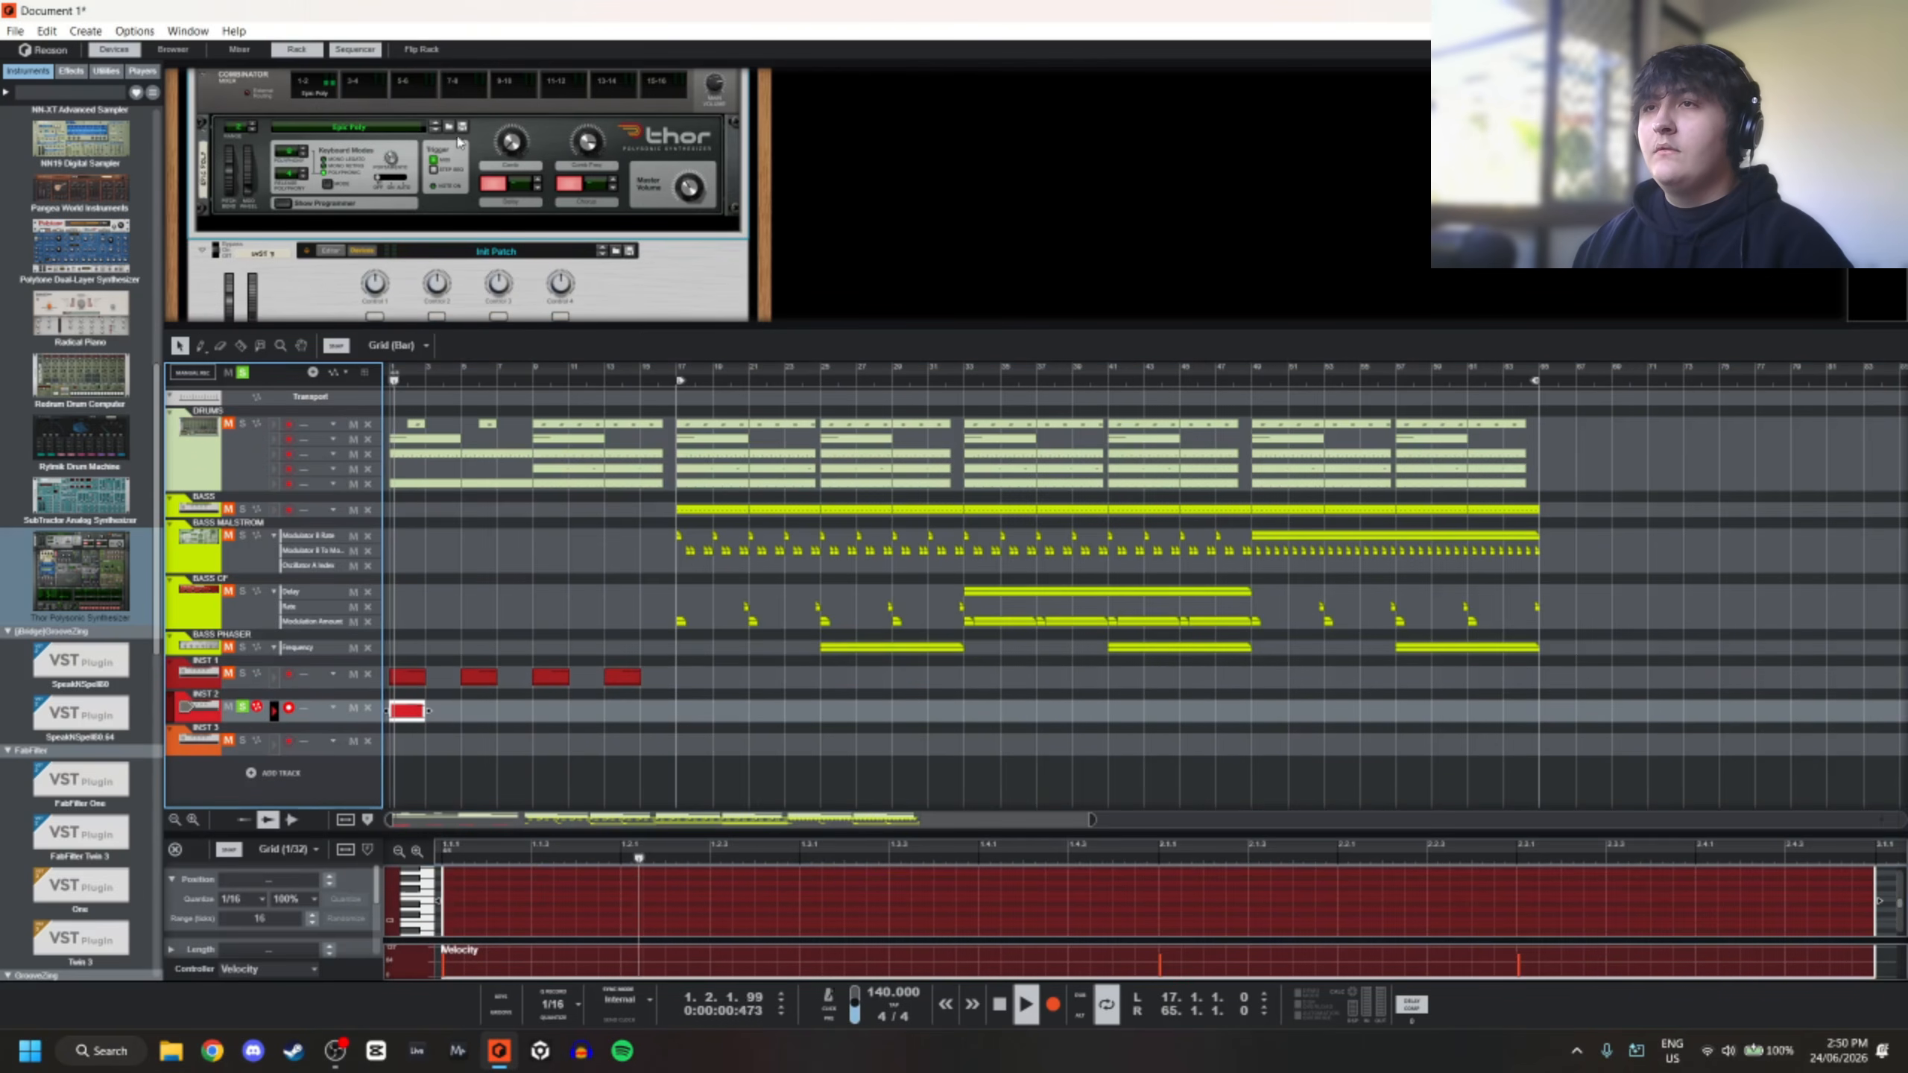
Cable the instrument Combinator's audio output to a mixer channel at the back of the rack and test playback
key(Tab)
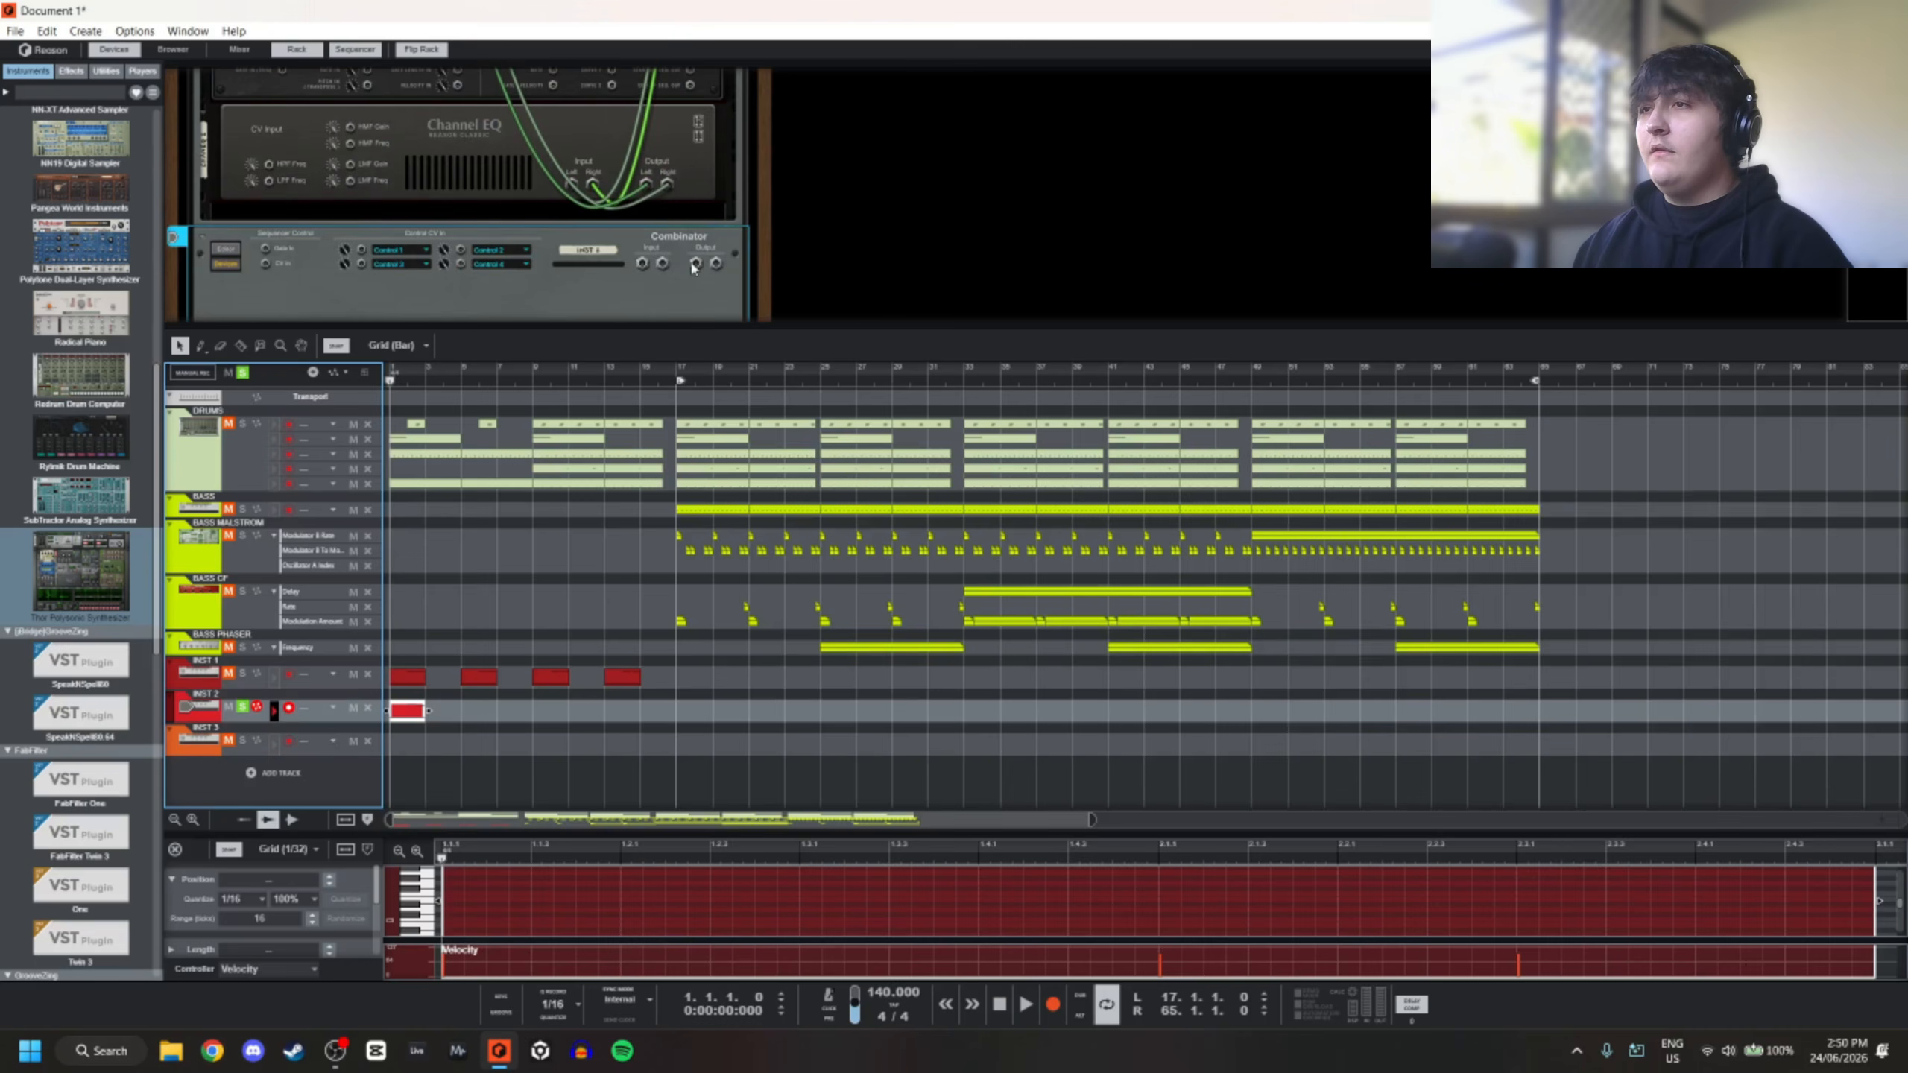
click(333, 189)
scroll(333, 189, up, 2)
scroll(333, 189, down, 5)
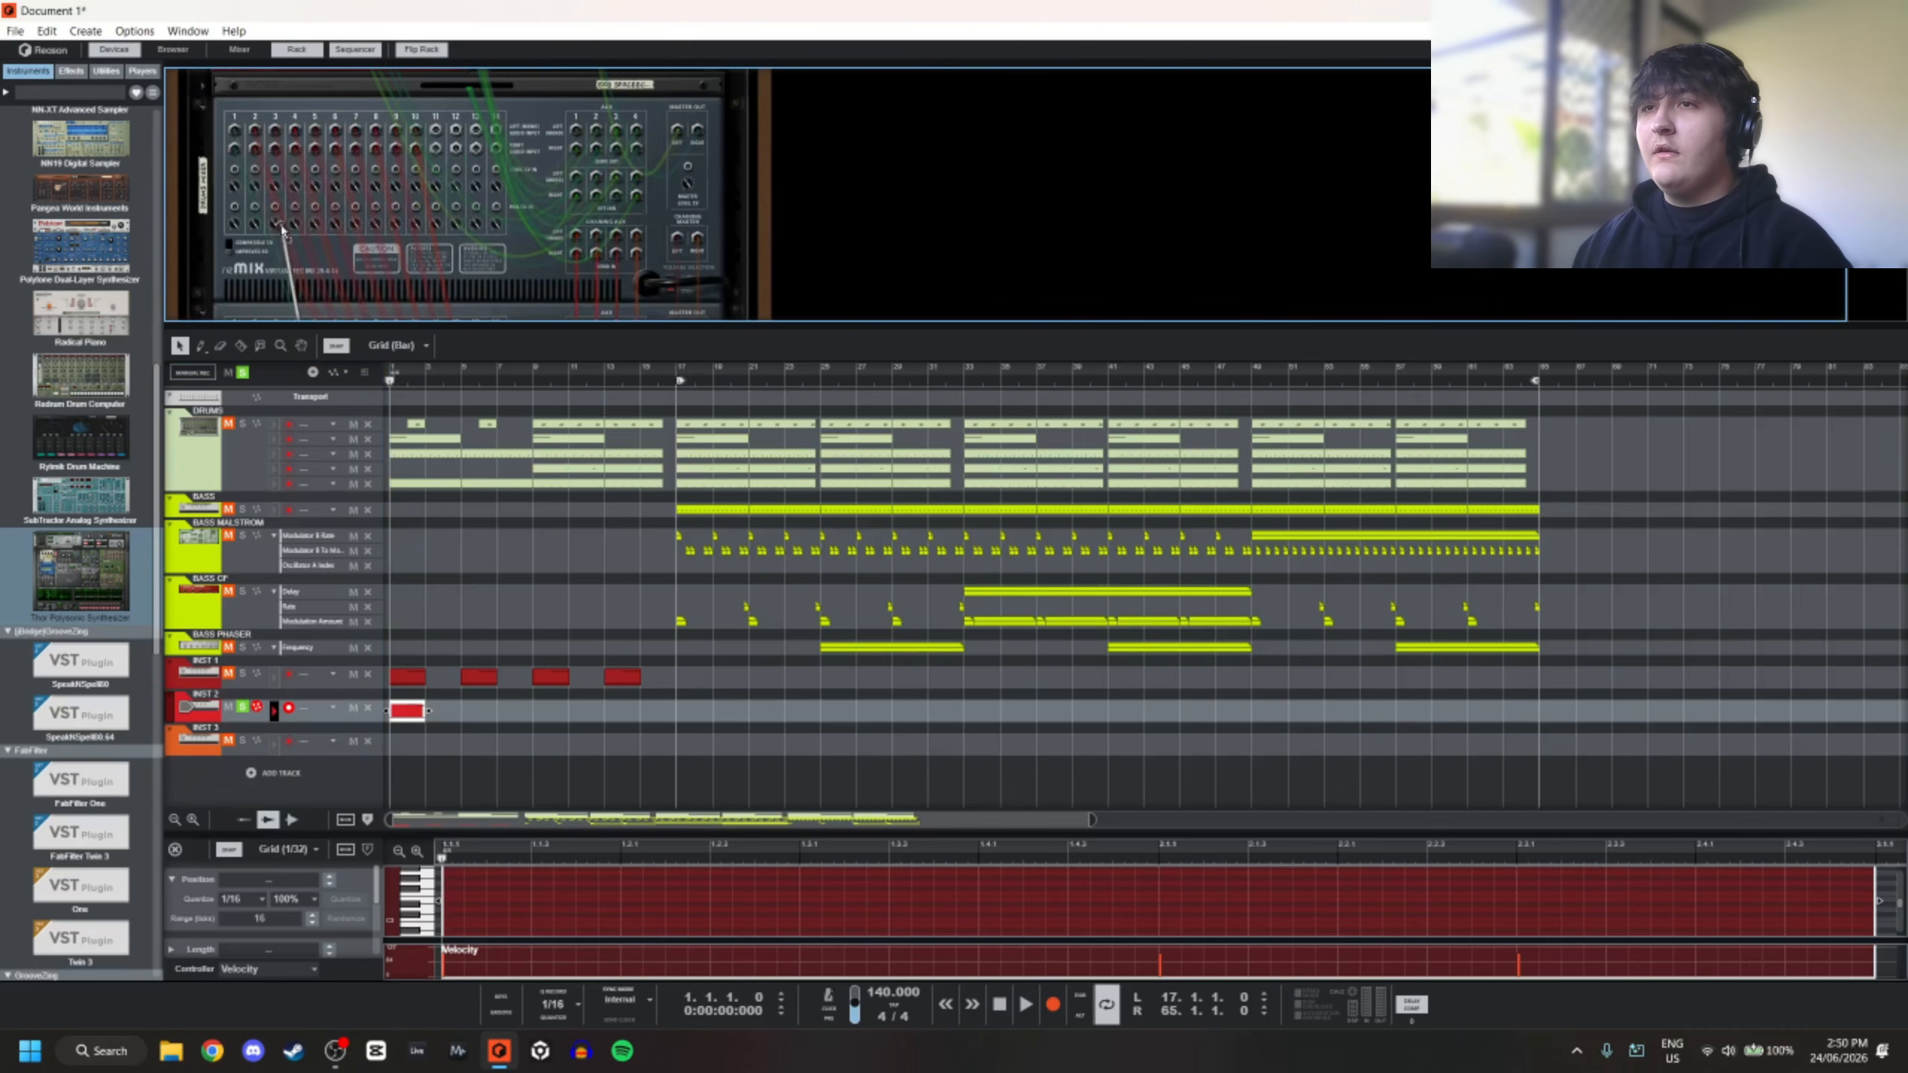
key(space)
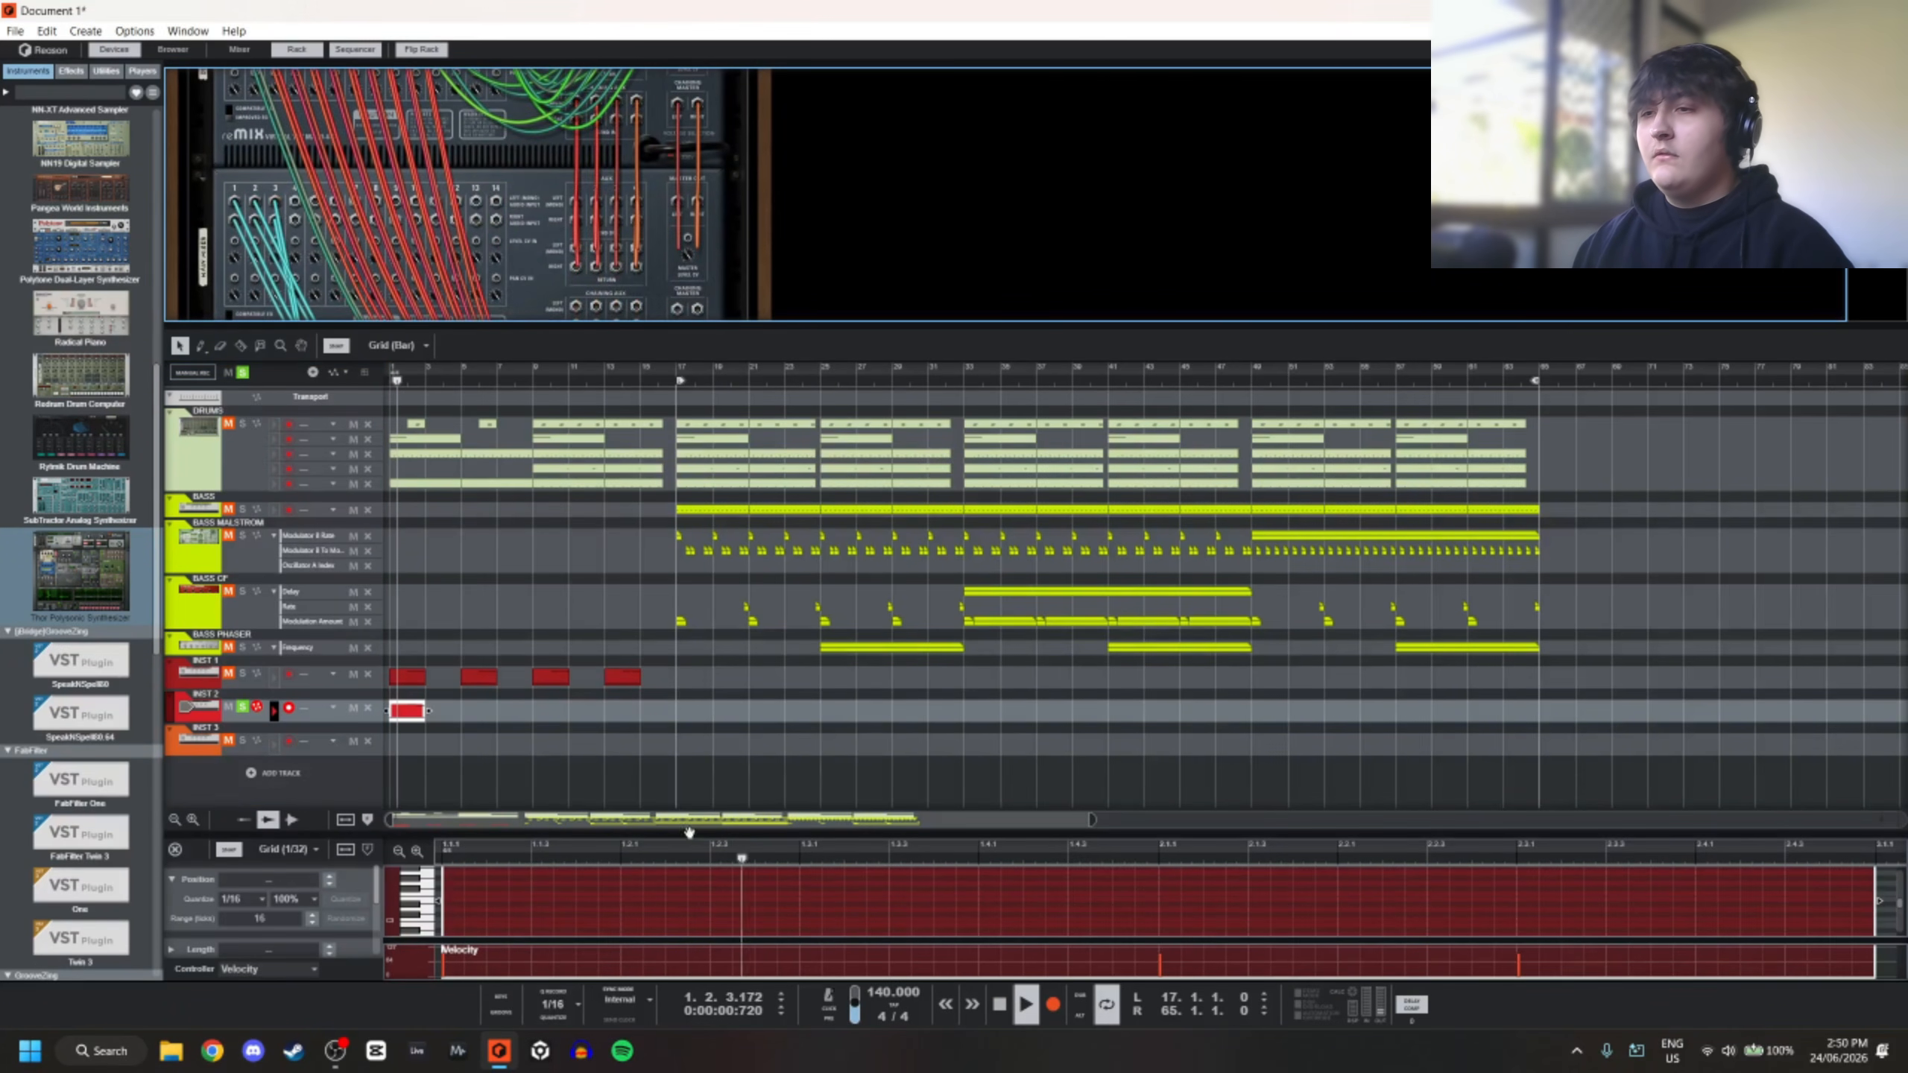
key(space)
key(Tab)
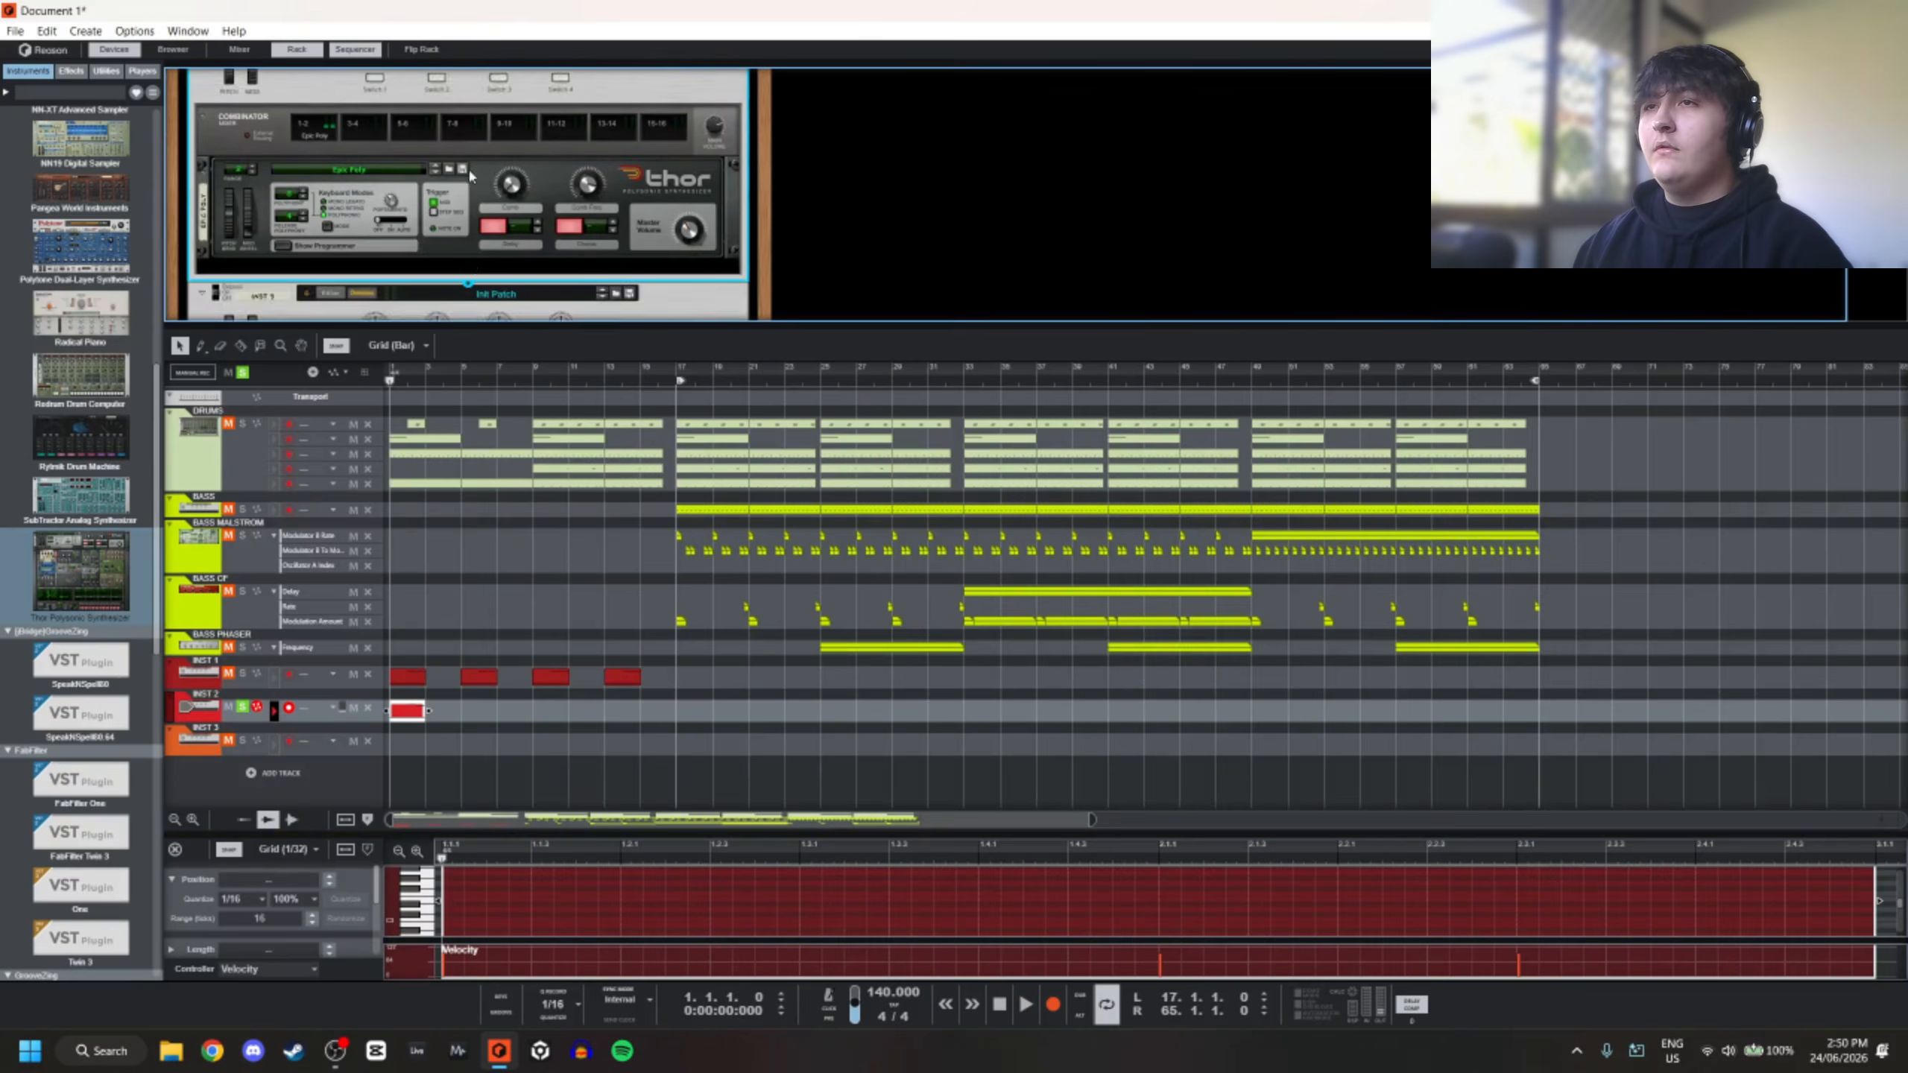
Audition successive patches on the INST 2 Thor with the clip playing, settling on a new synth sound
click(435, 181)
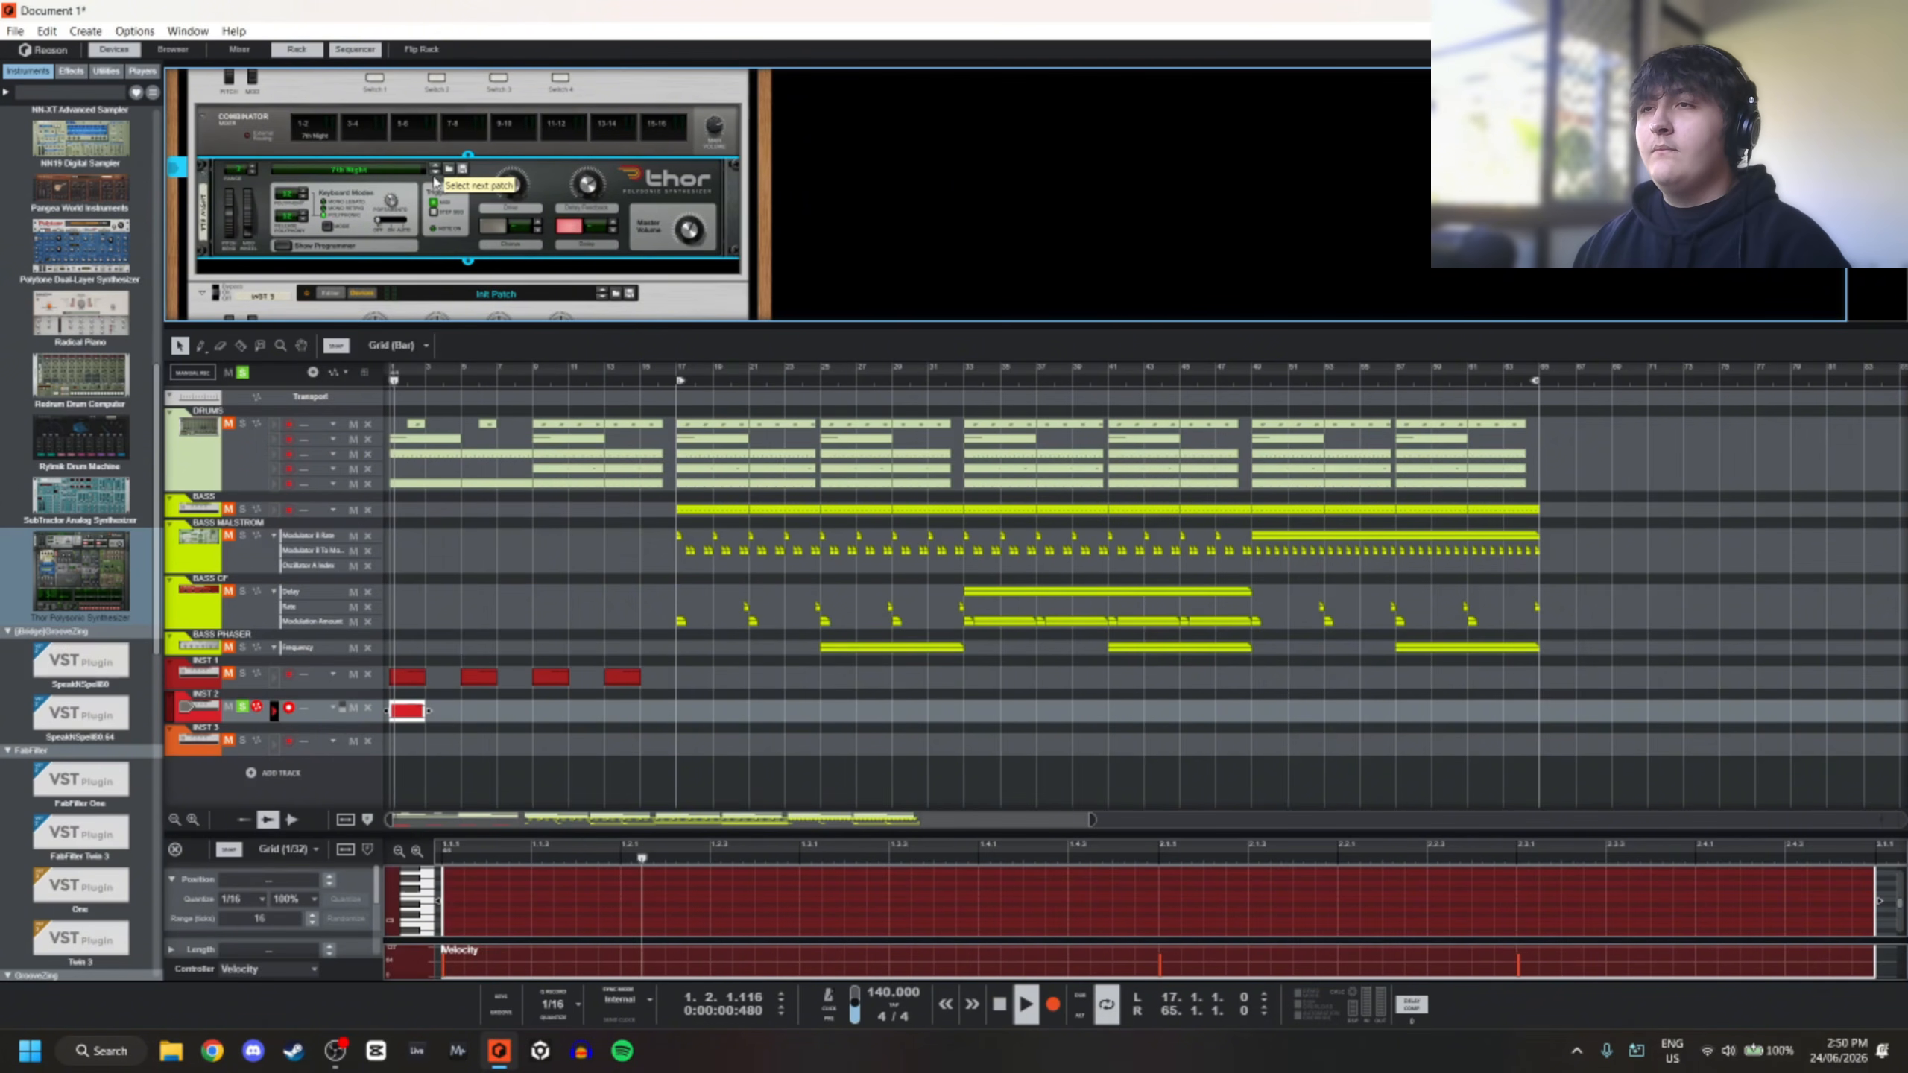
key(space)
click(435, 174)
key(space)
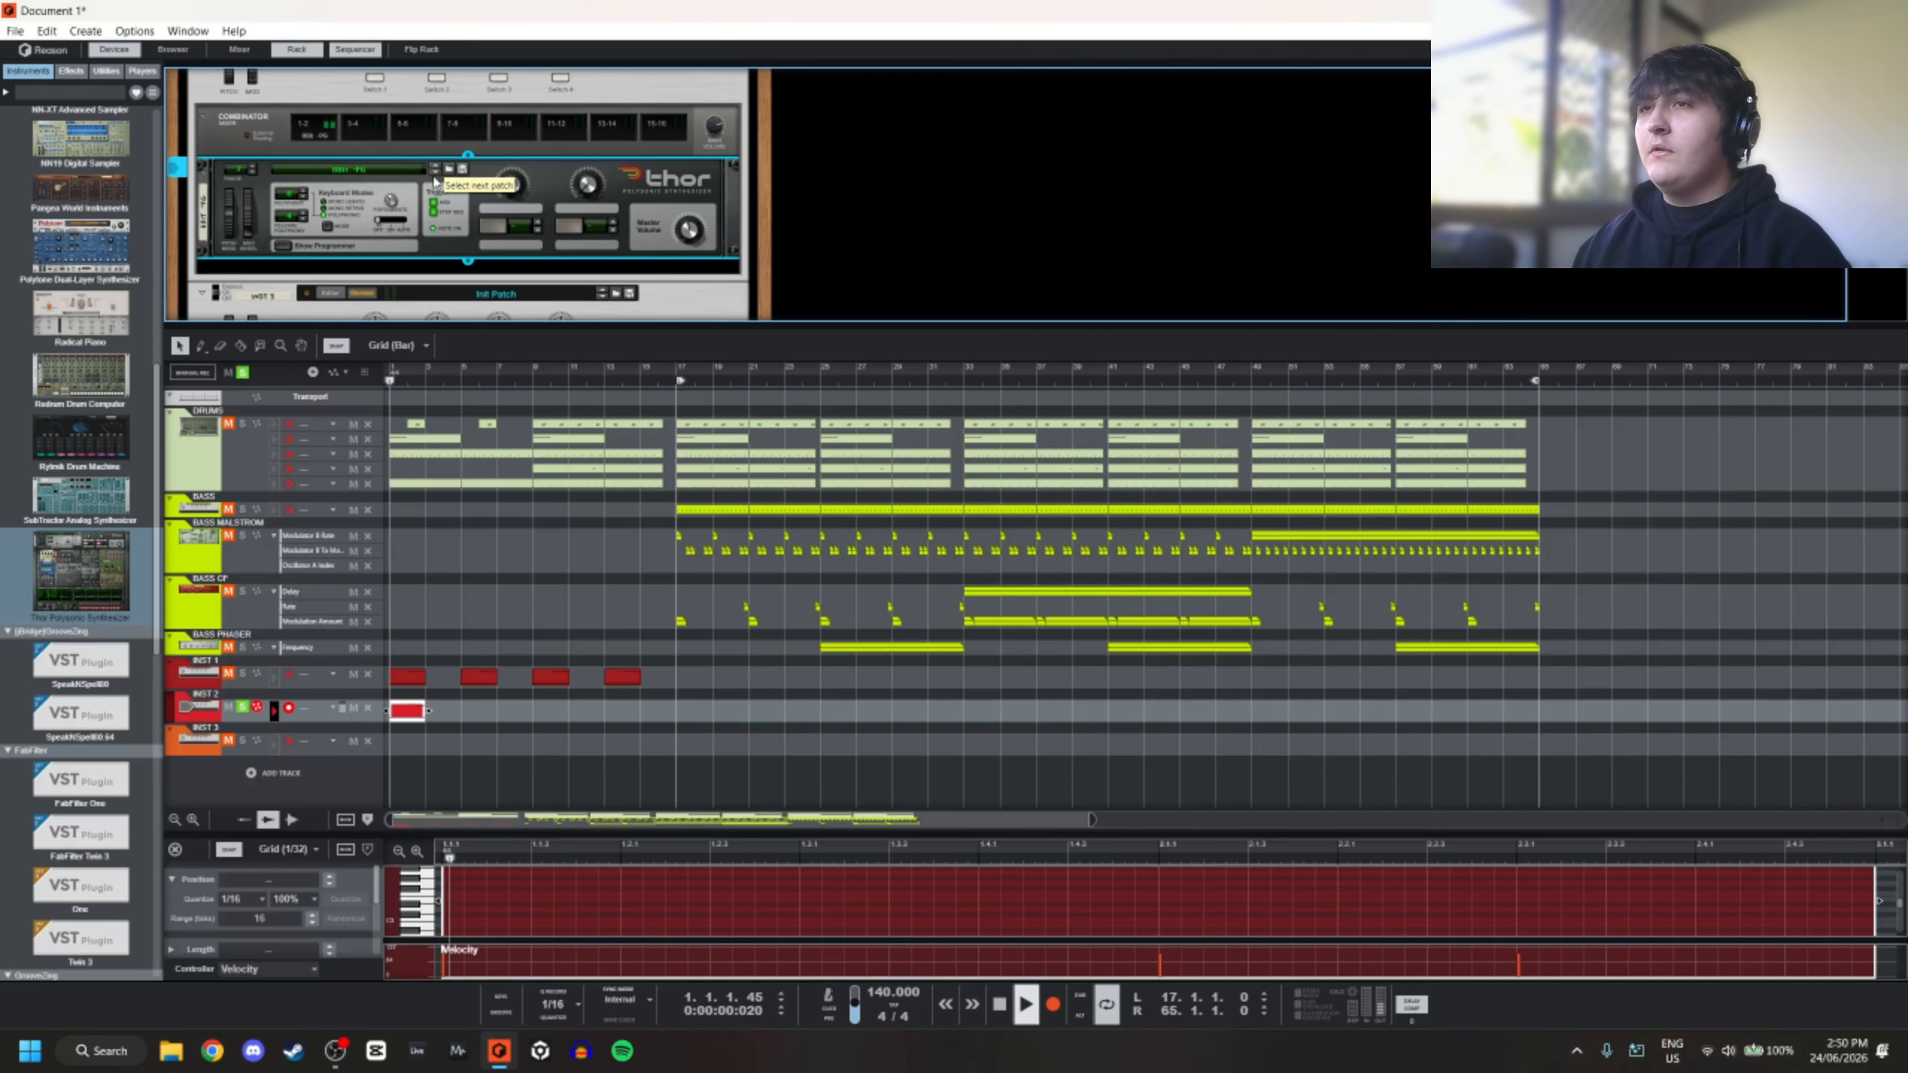
key(space)
click(435, 174)
key(space)
key(space)
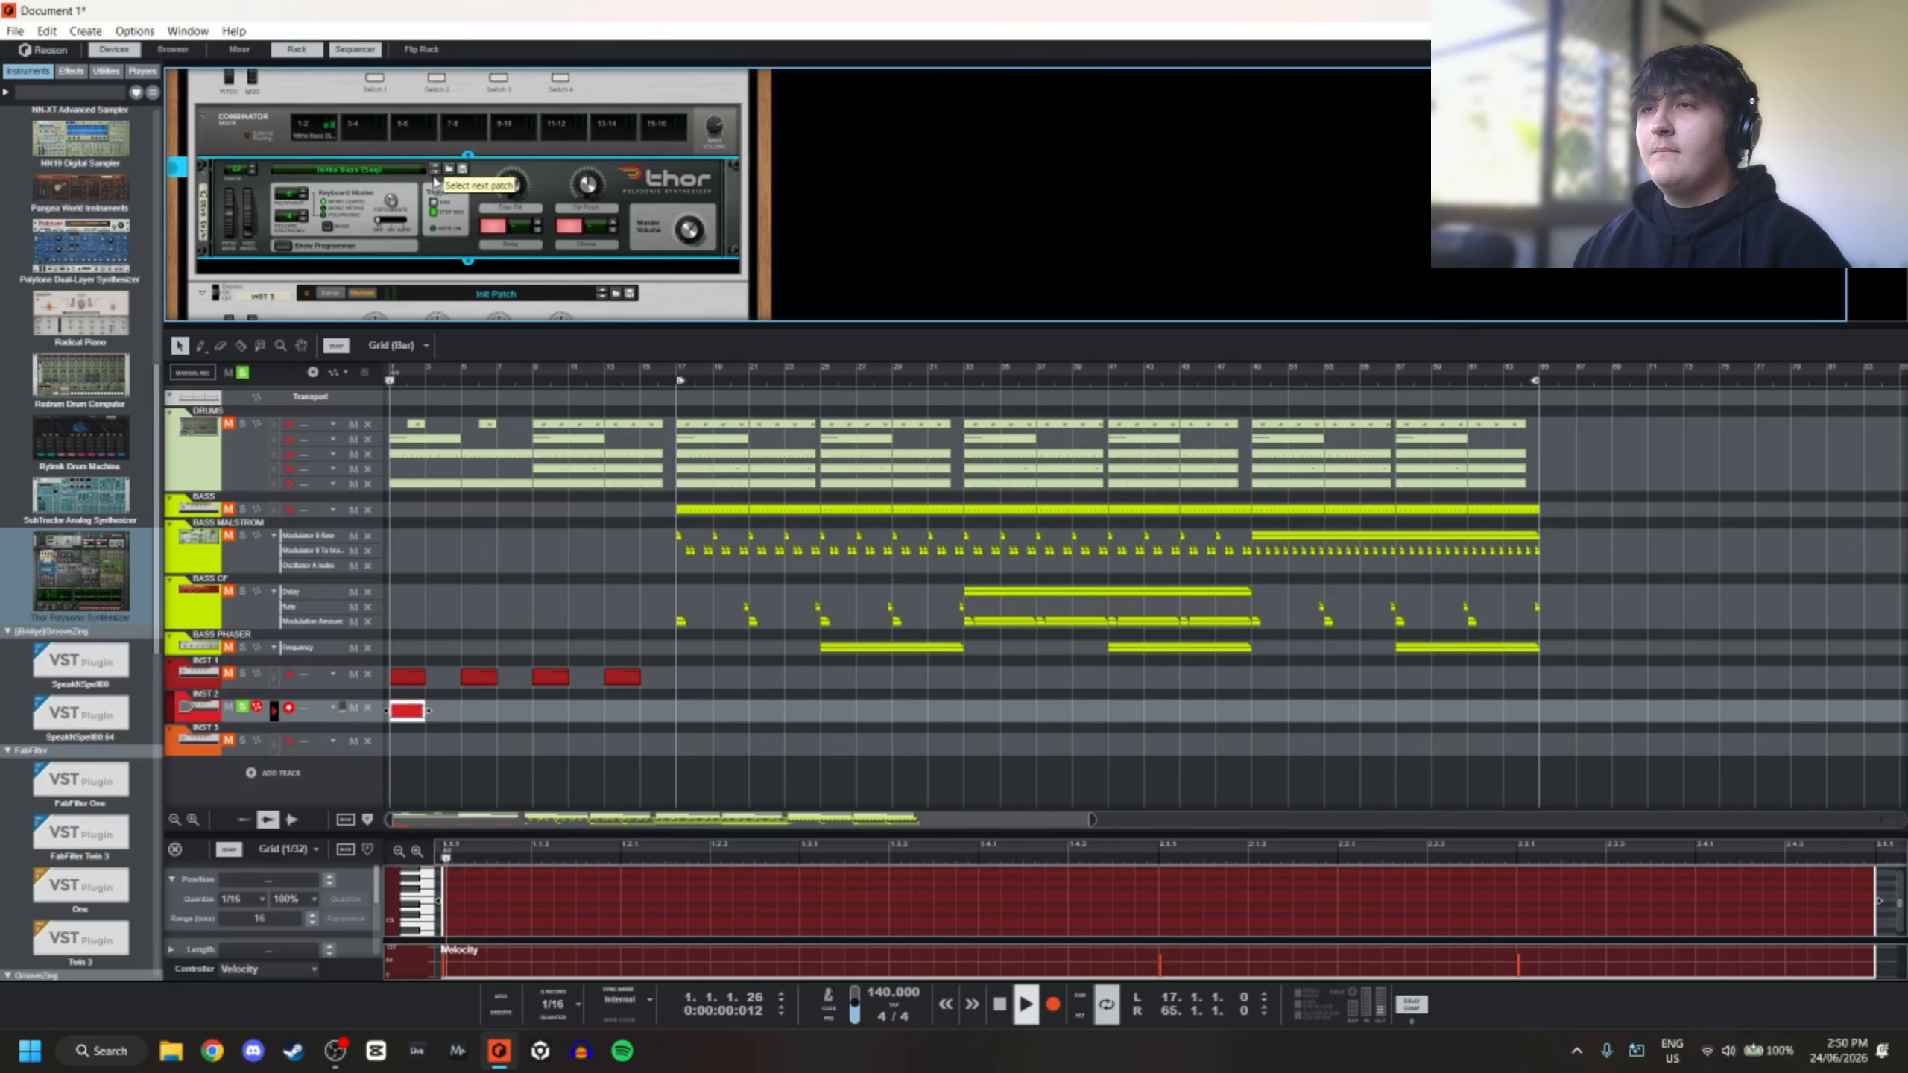
click(436, 175)
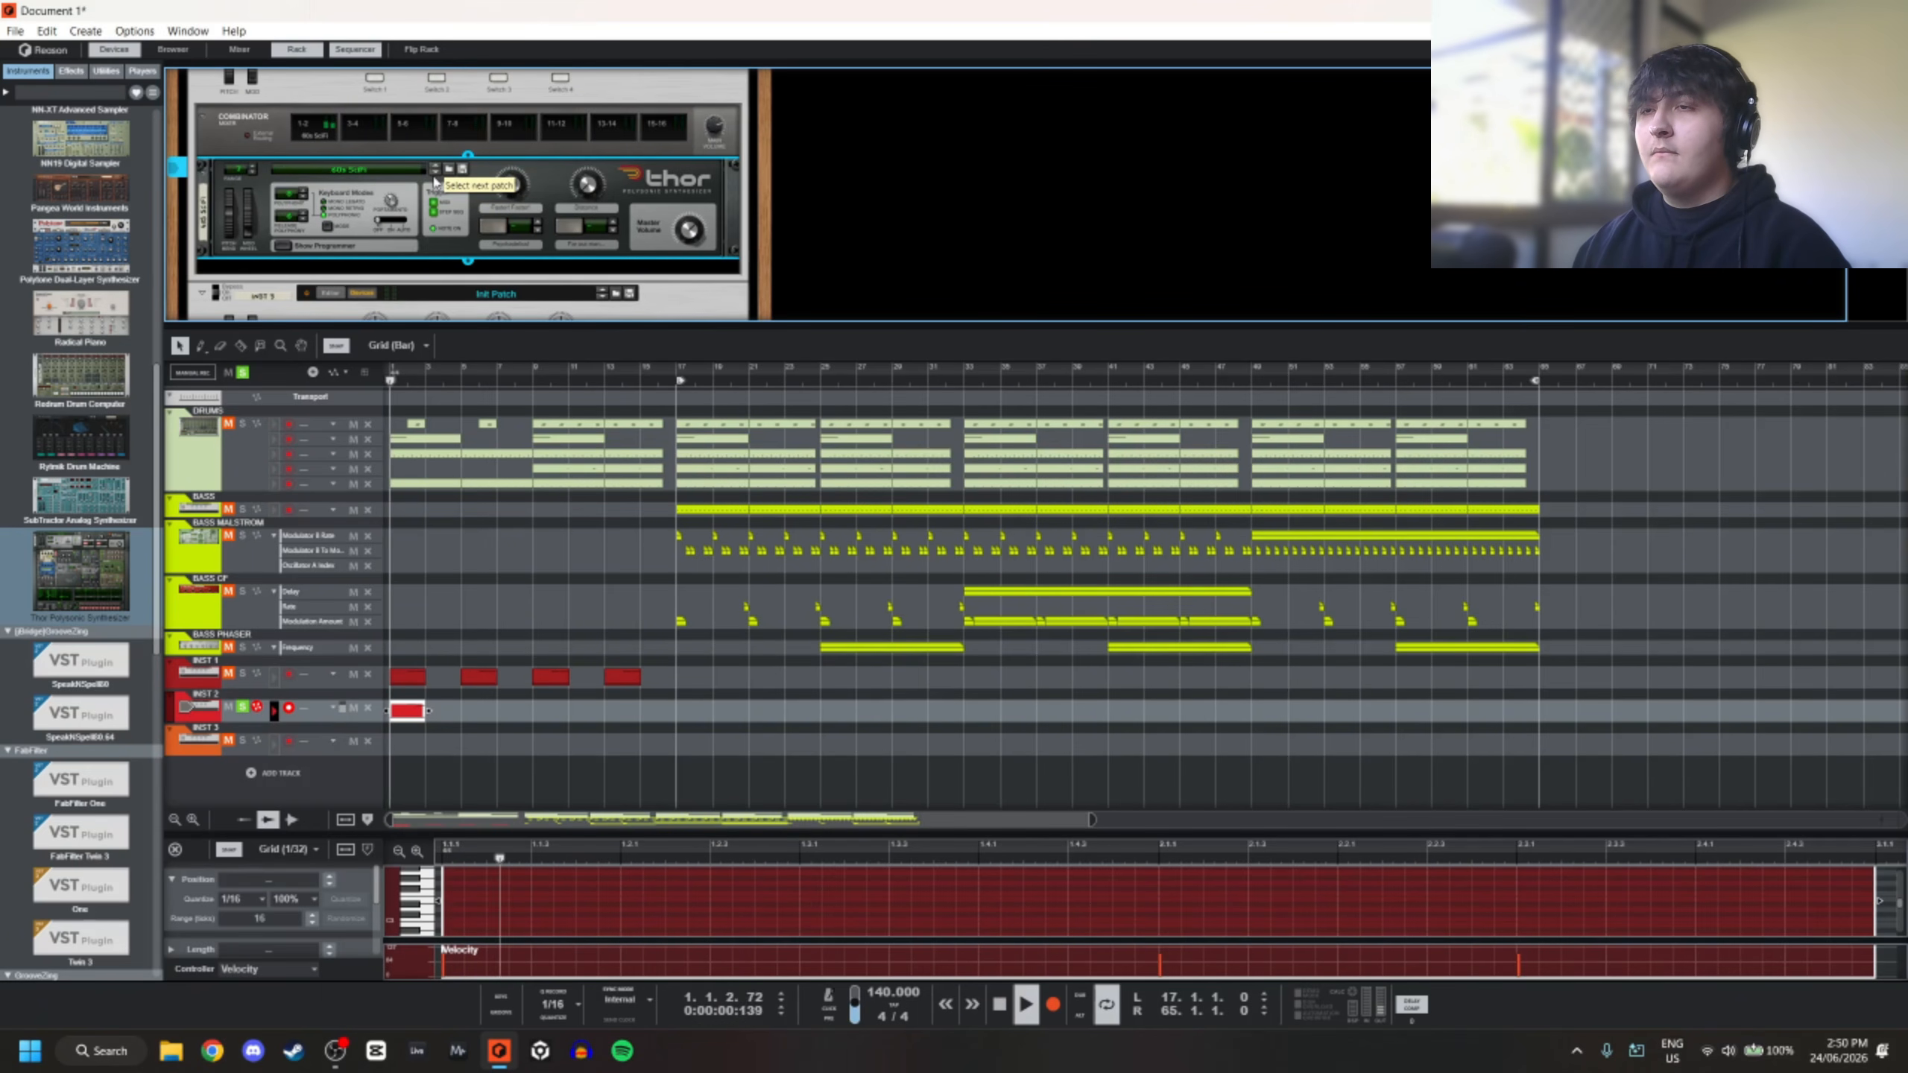
Enlarge the note editor and reduce the INST 2 clip to a single half-bar note at its start, and play it
drag(737, 746, 740, 282)
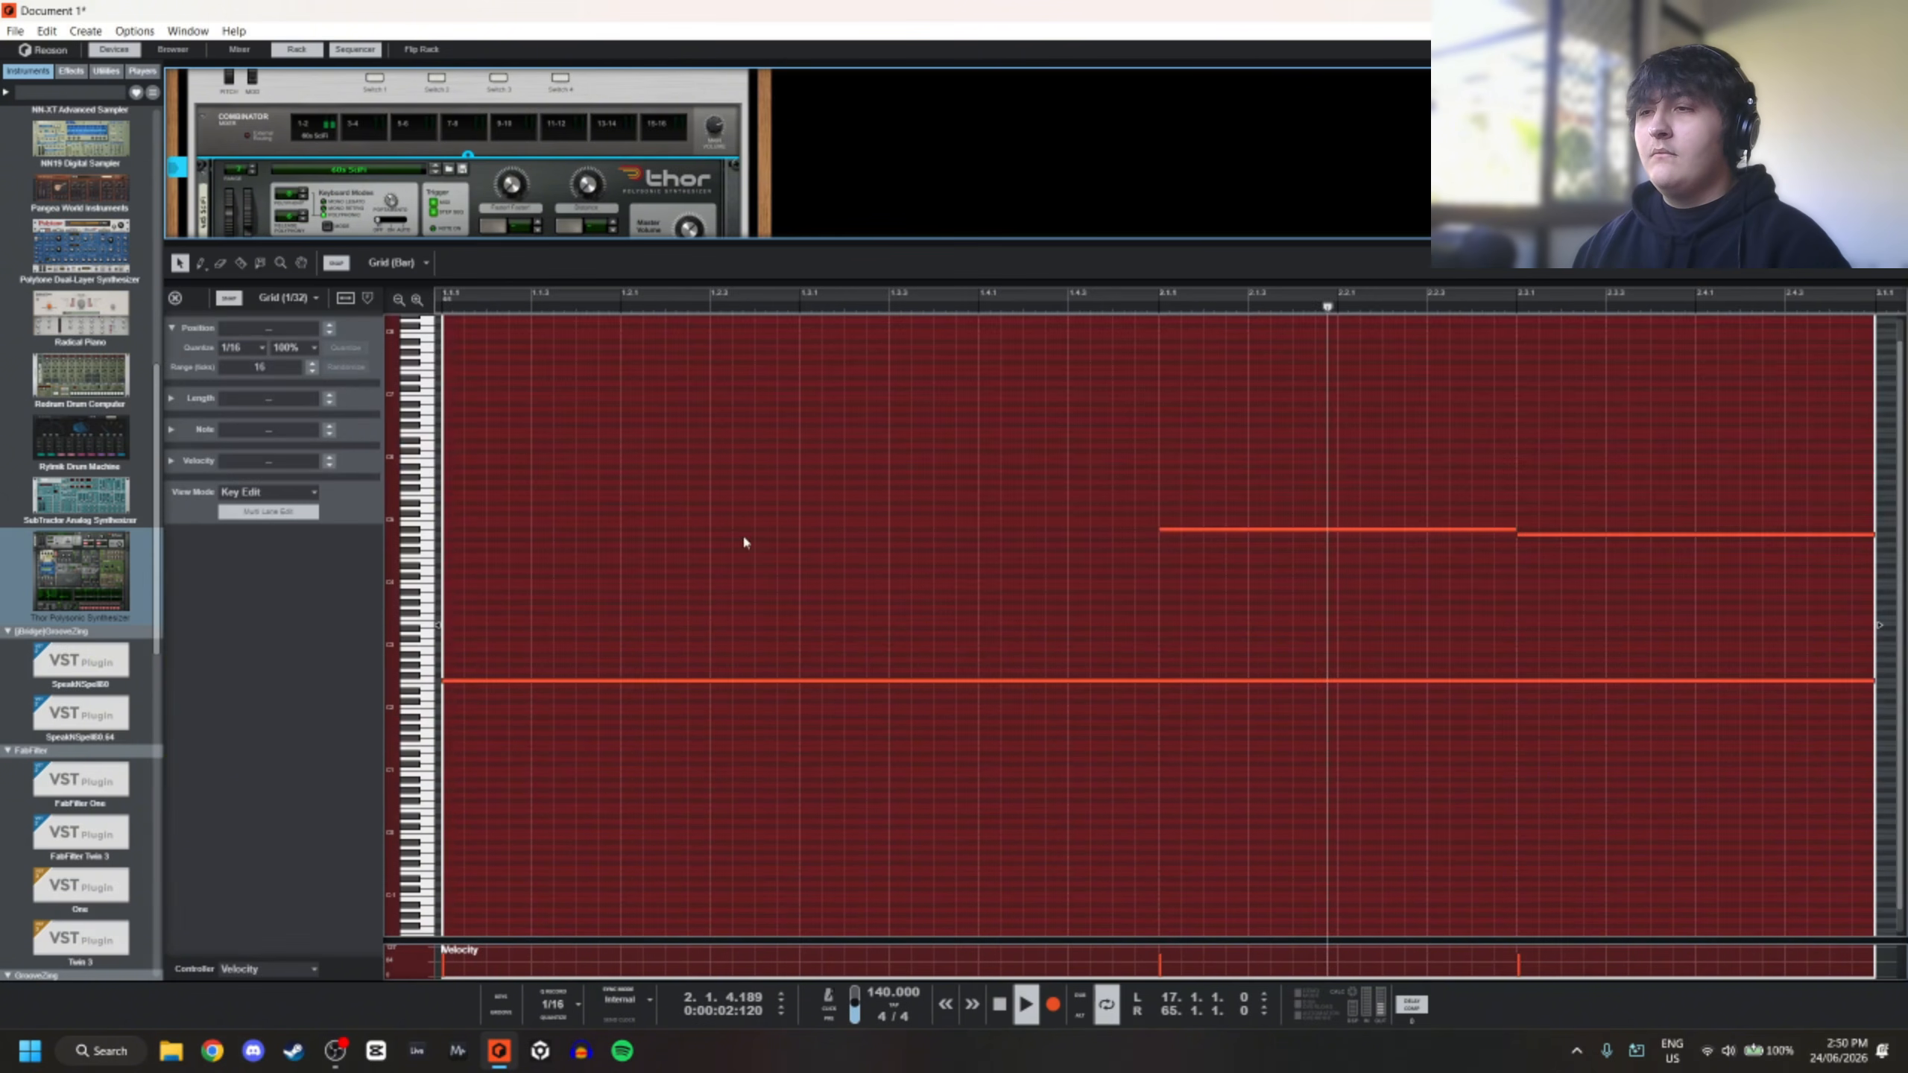
scroll(744, 548, down, 6)
key(space)
drag(563, 710, 789, 611)
key(Delete)
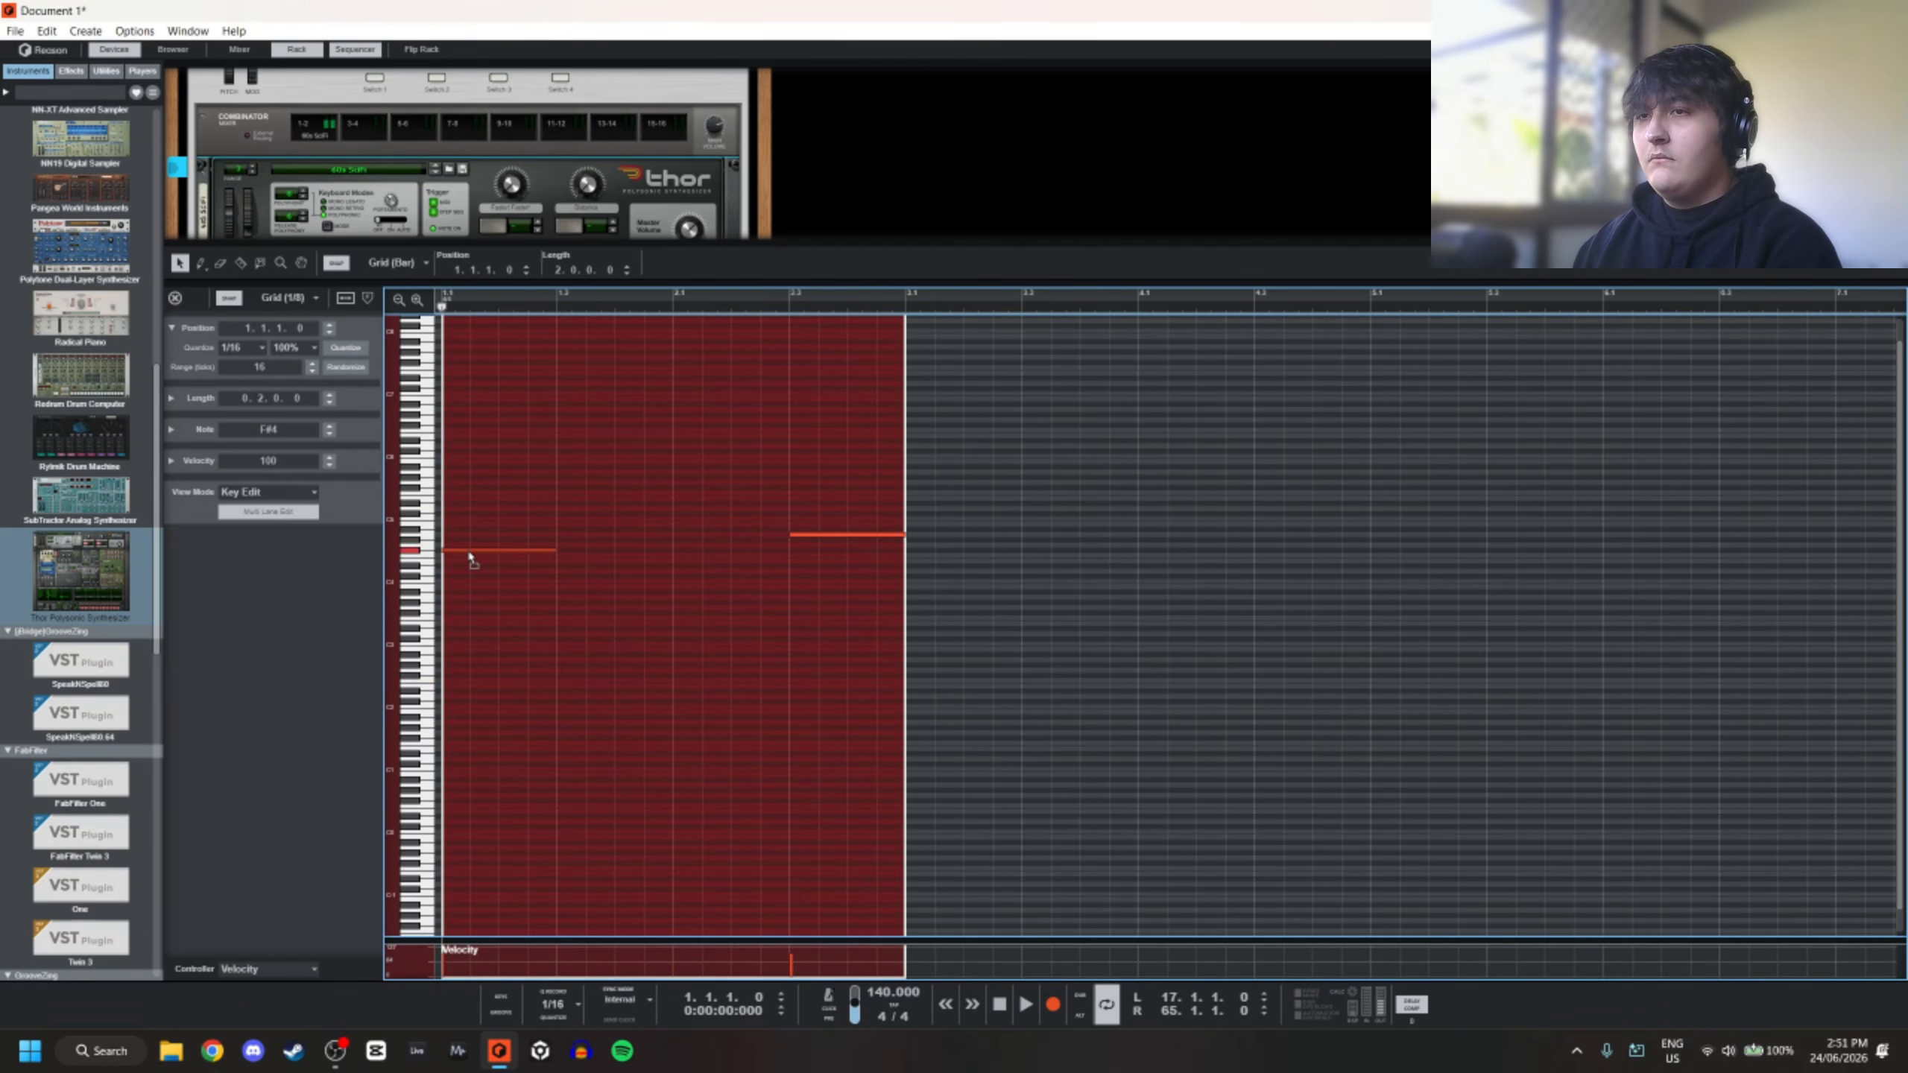
key(space)
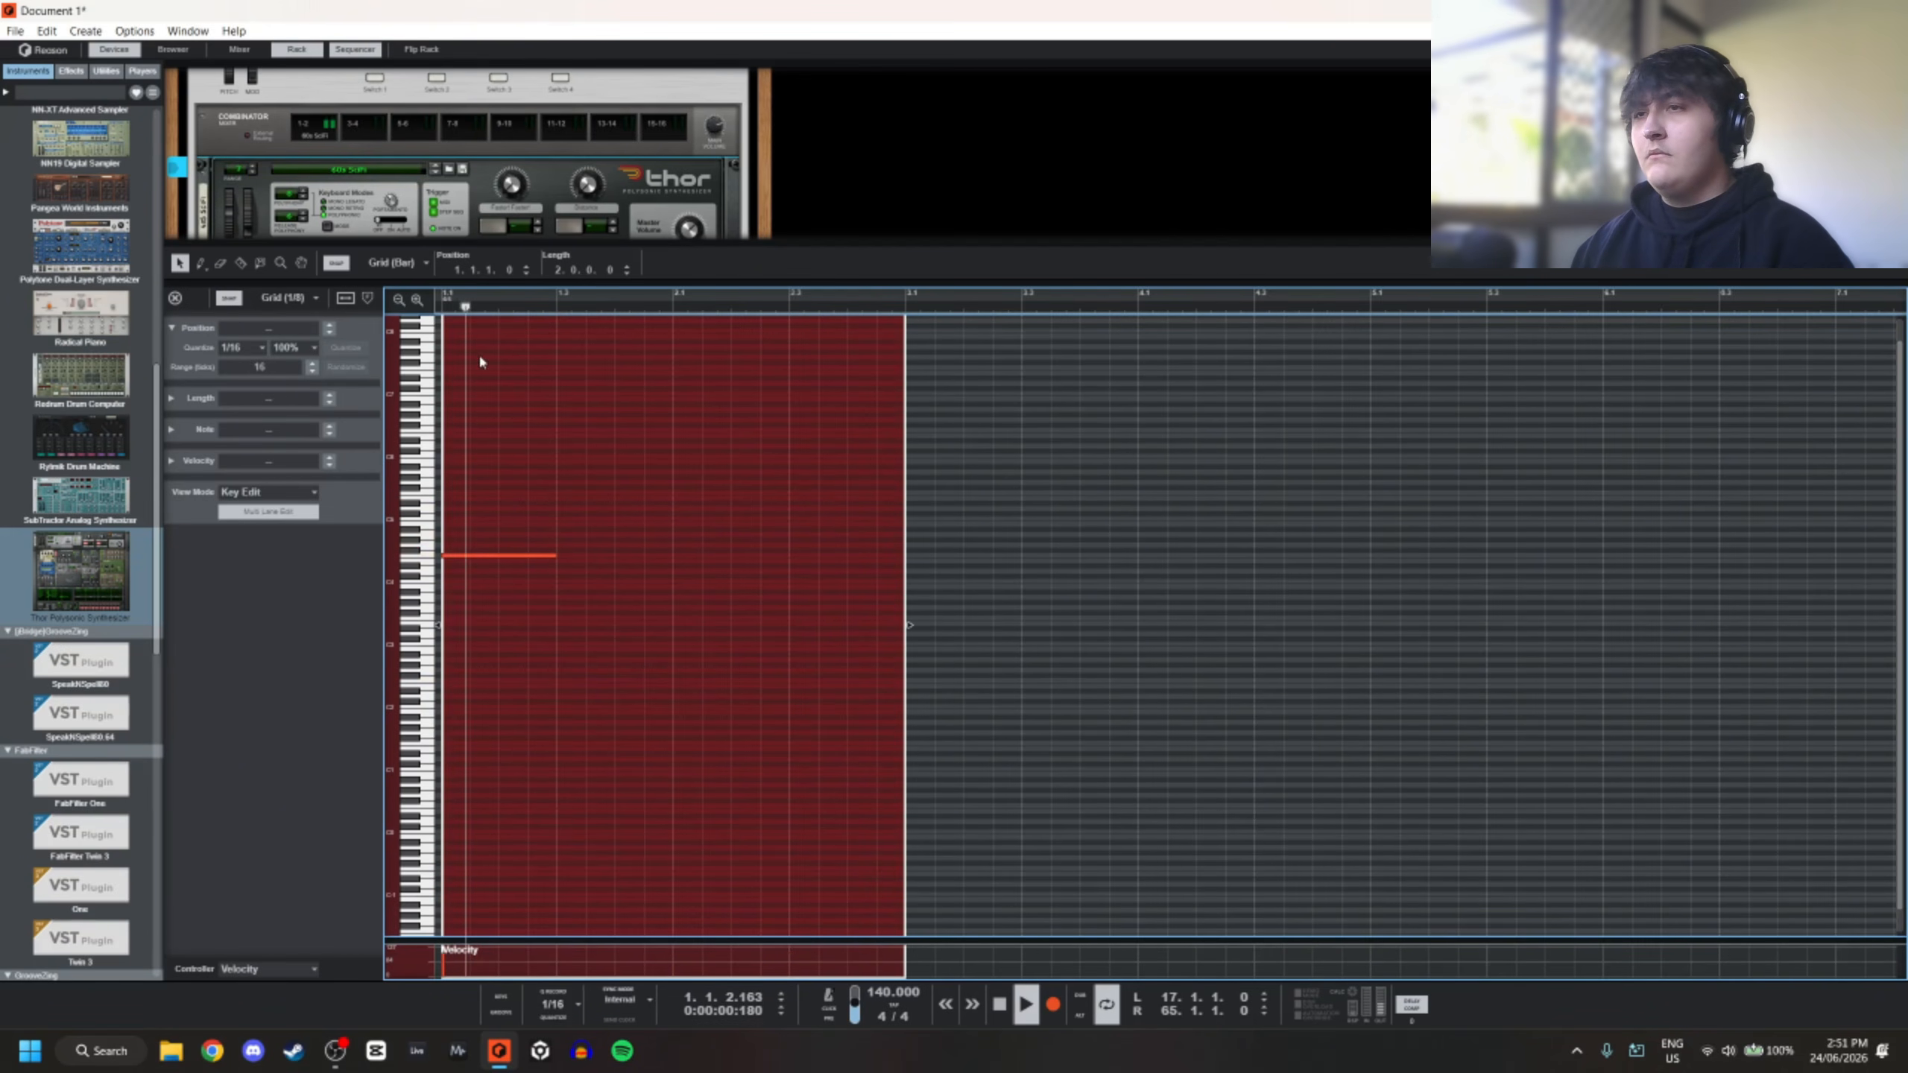
Unfold the programmer of the INST 2 Thor and audition the clip while checking its filter, envelope and LFO controls
scroll(589, 134, down, 2)
scroll(588, 133, up, 2)
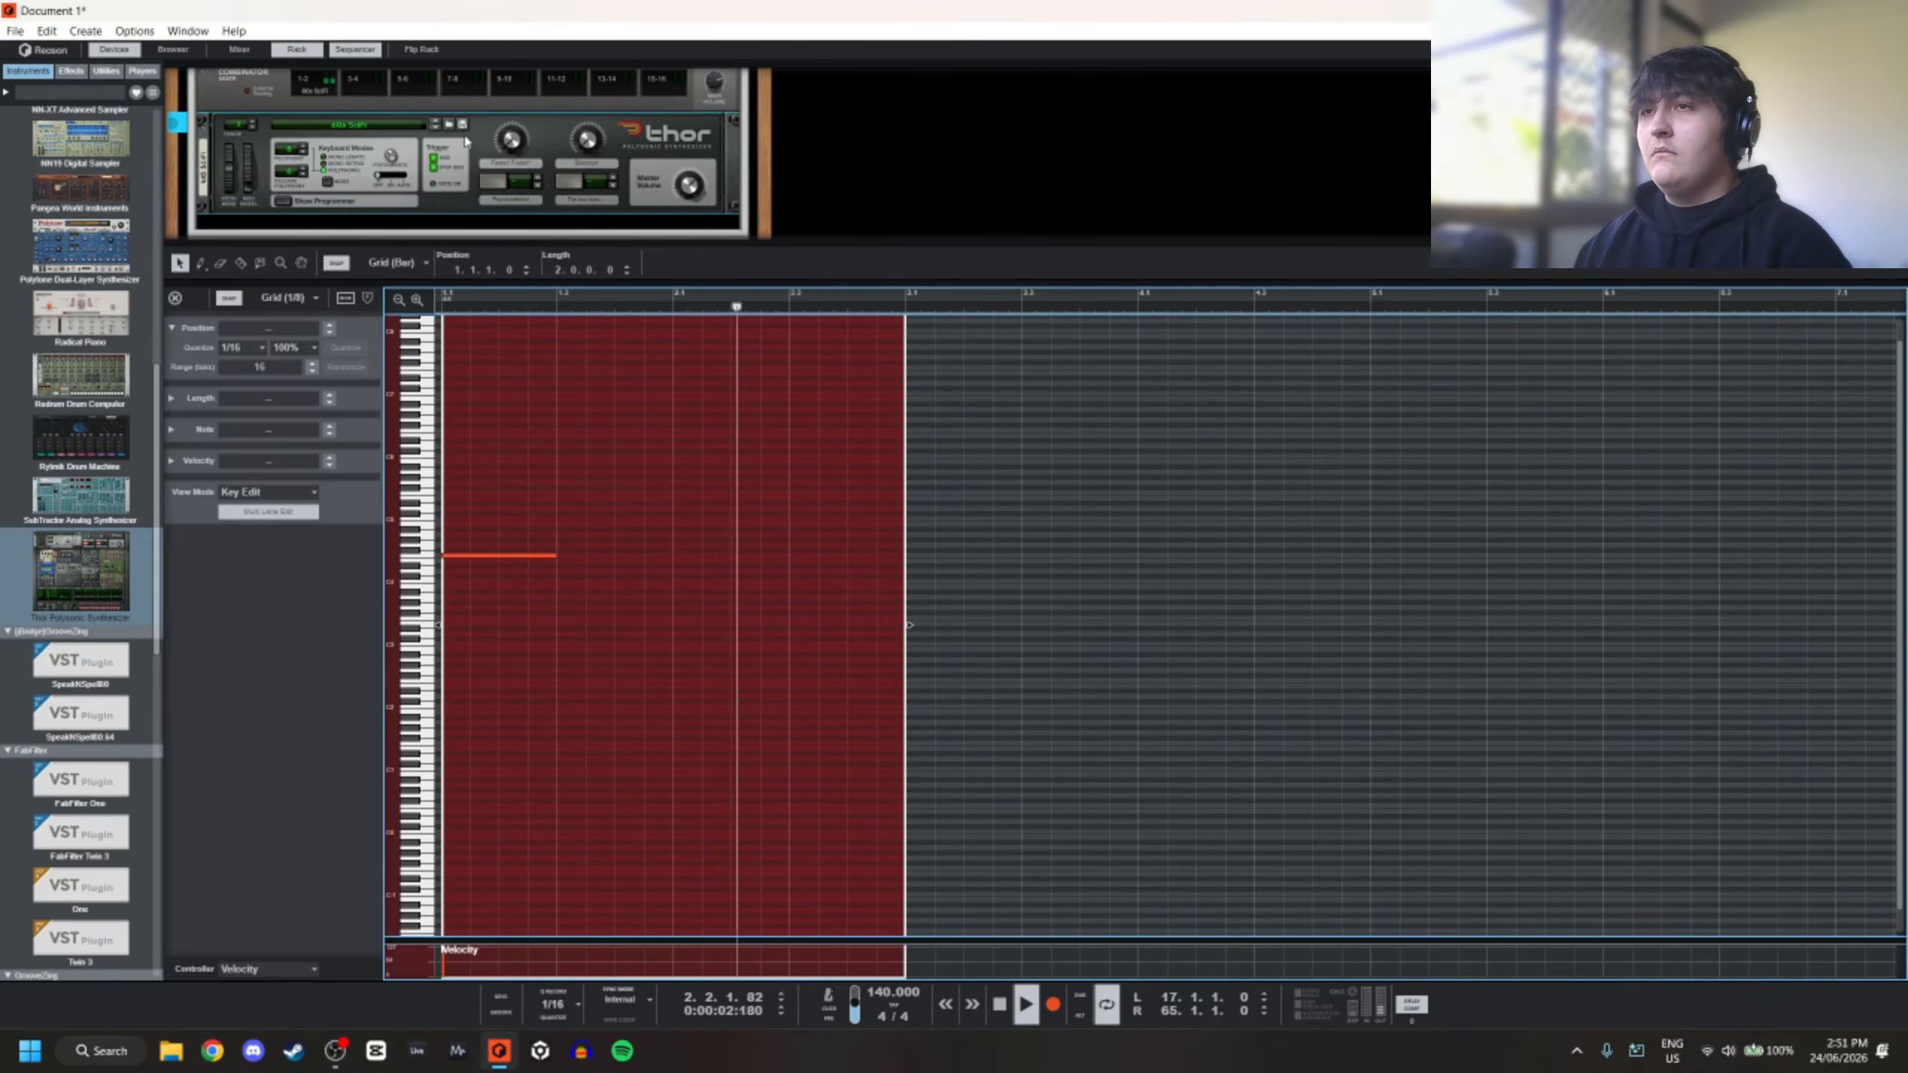
click(577, 126)
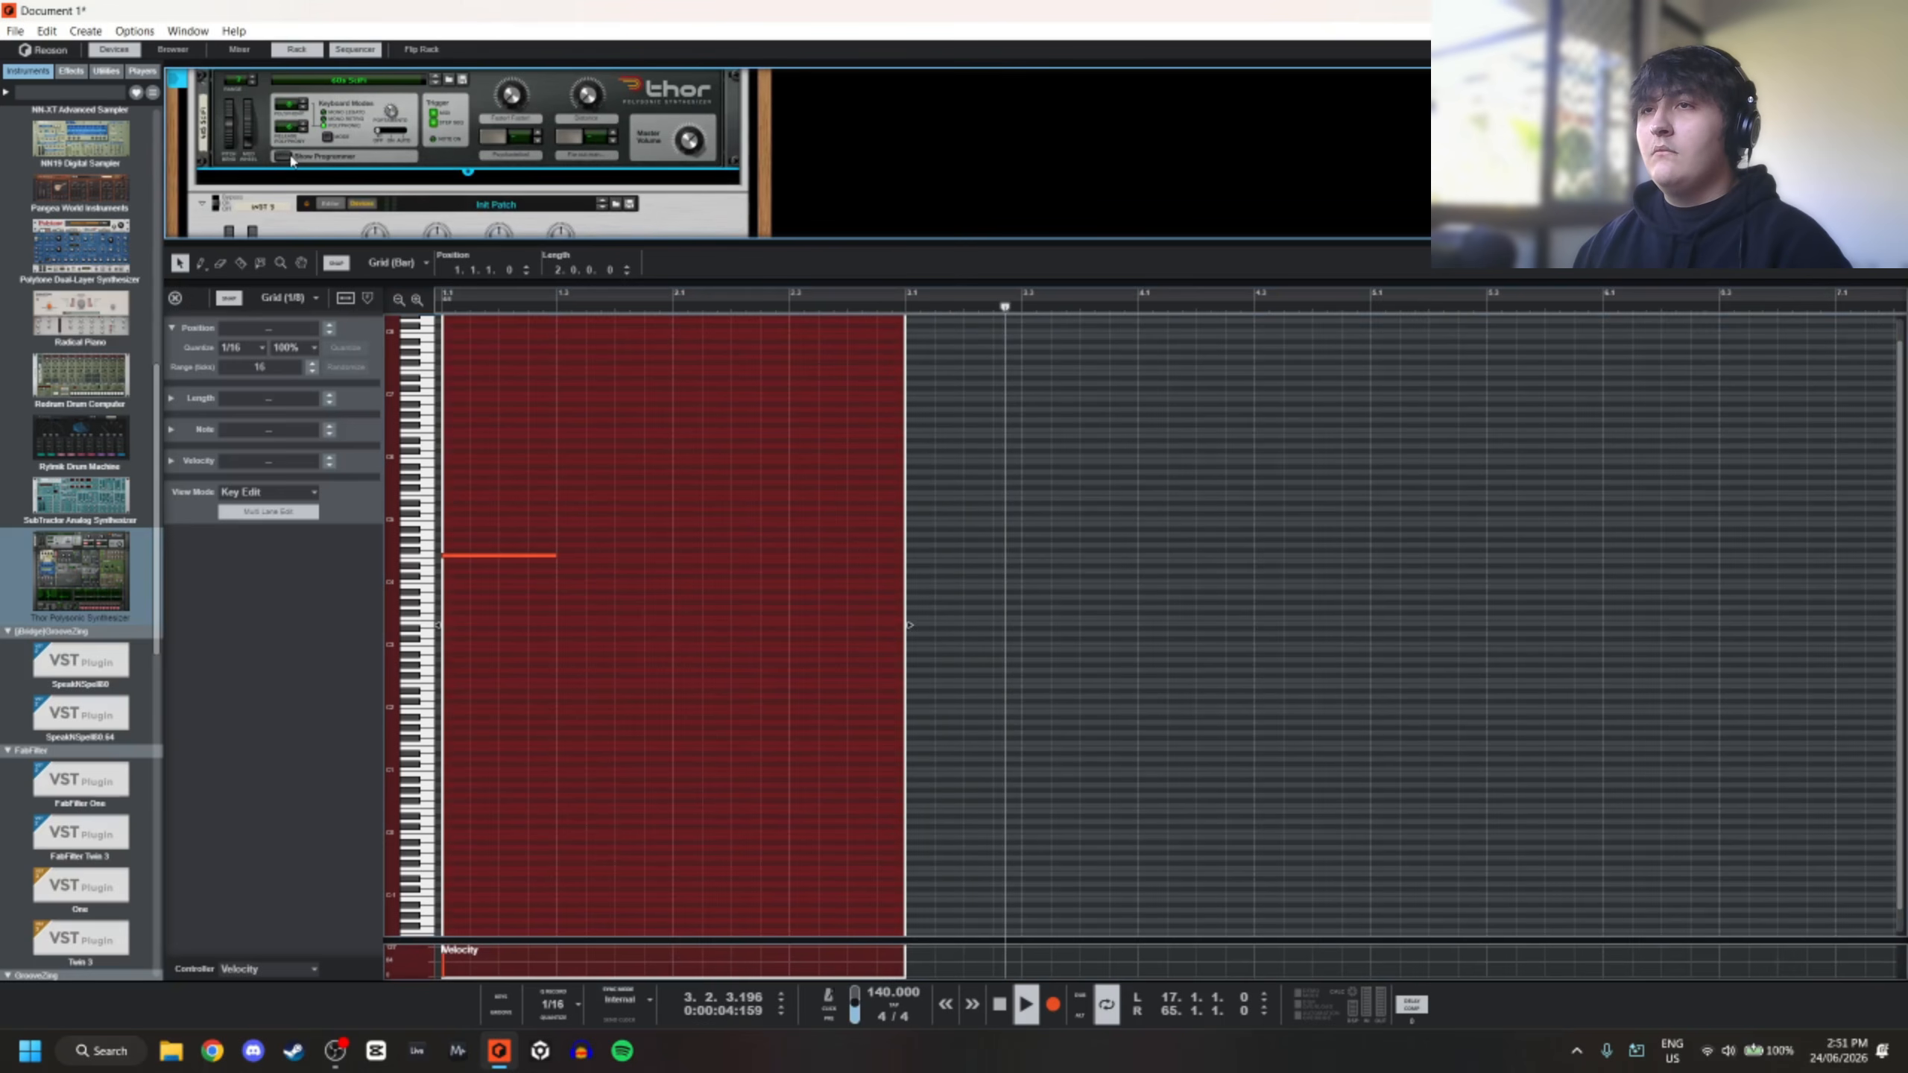
scroll(601, 129, down, 3)
key(space)
key(space)
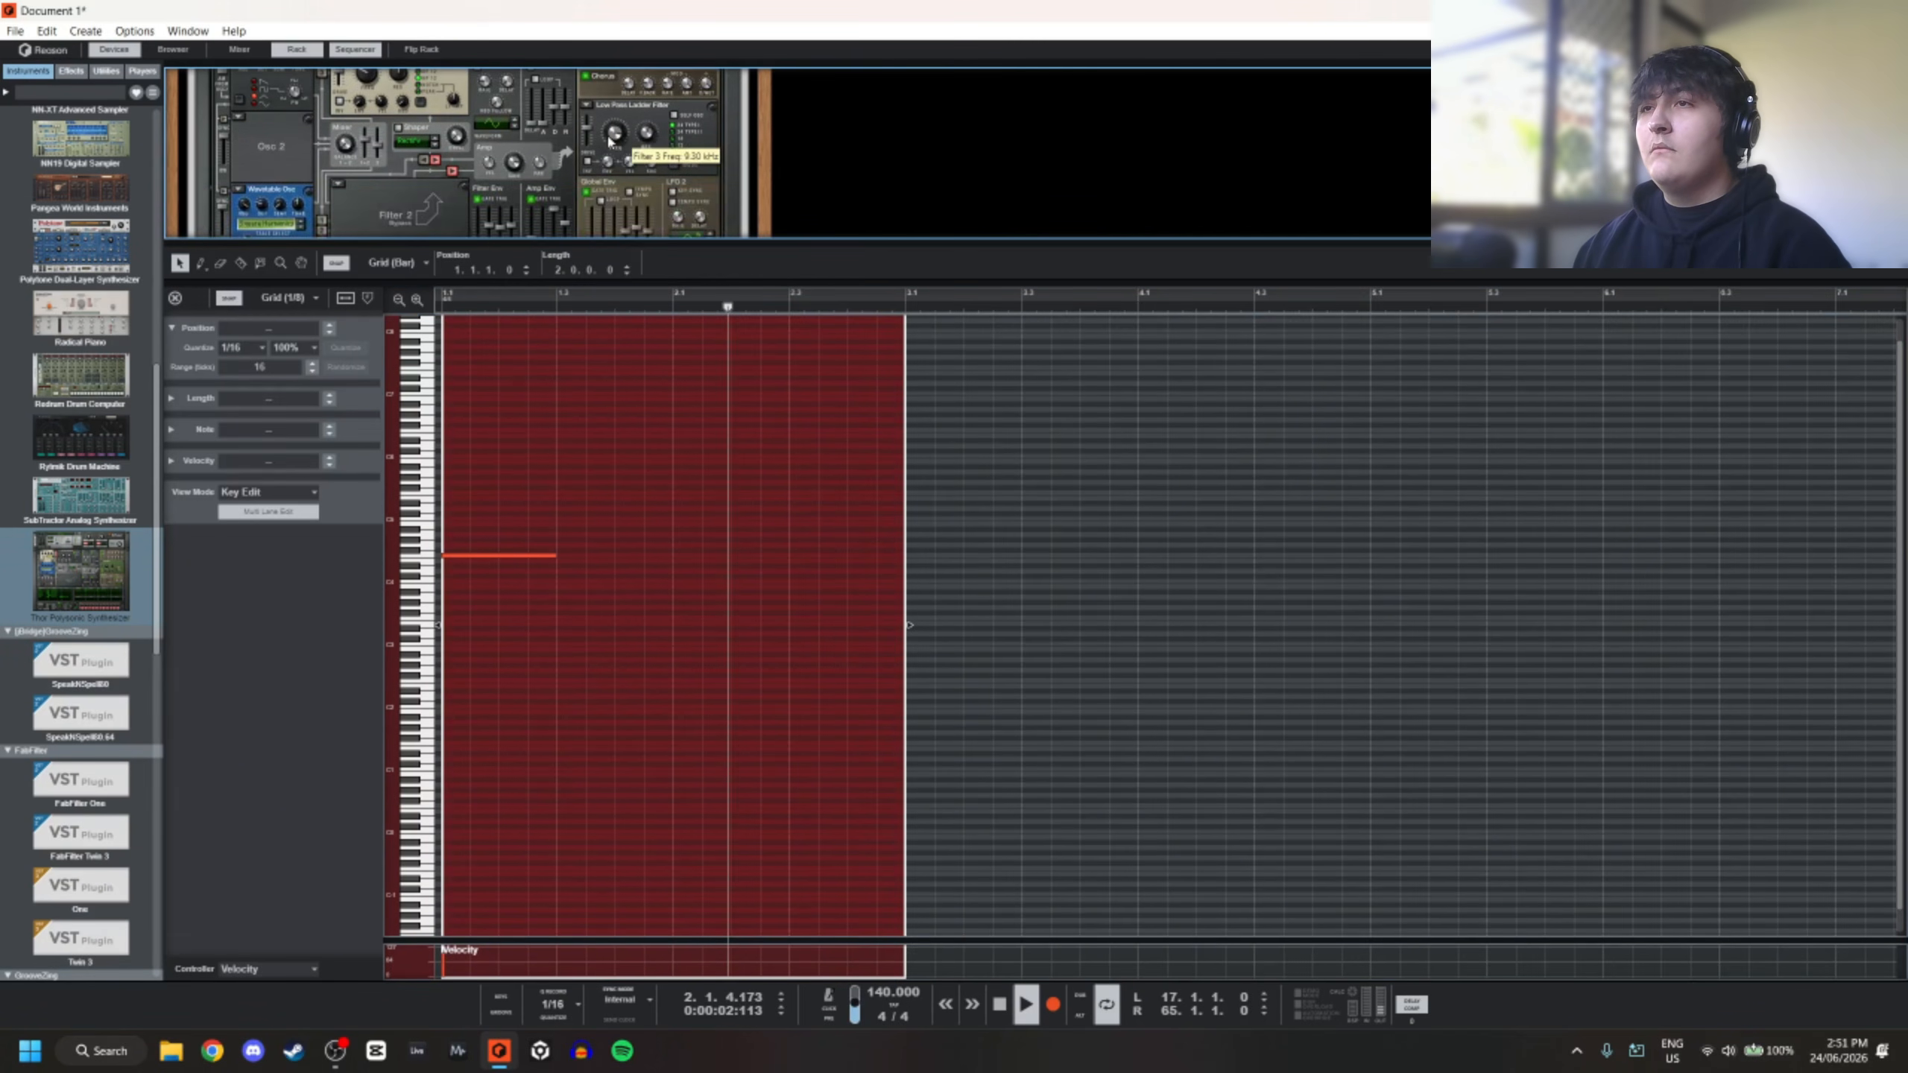
scroll(492, 131, down, 3)
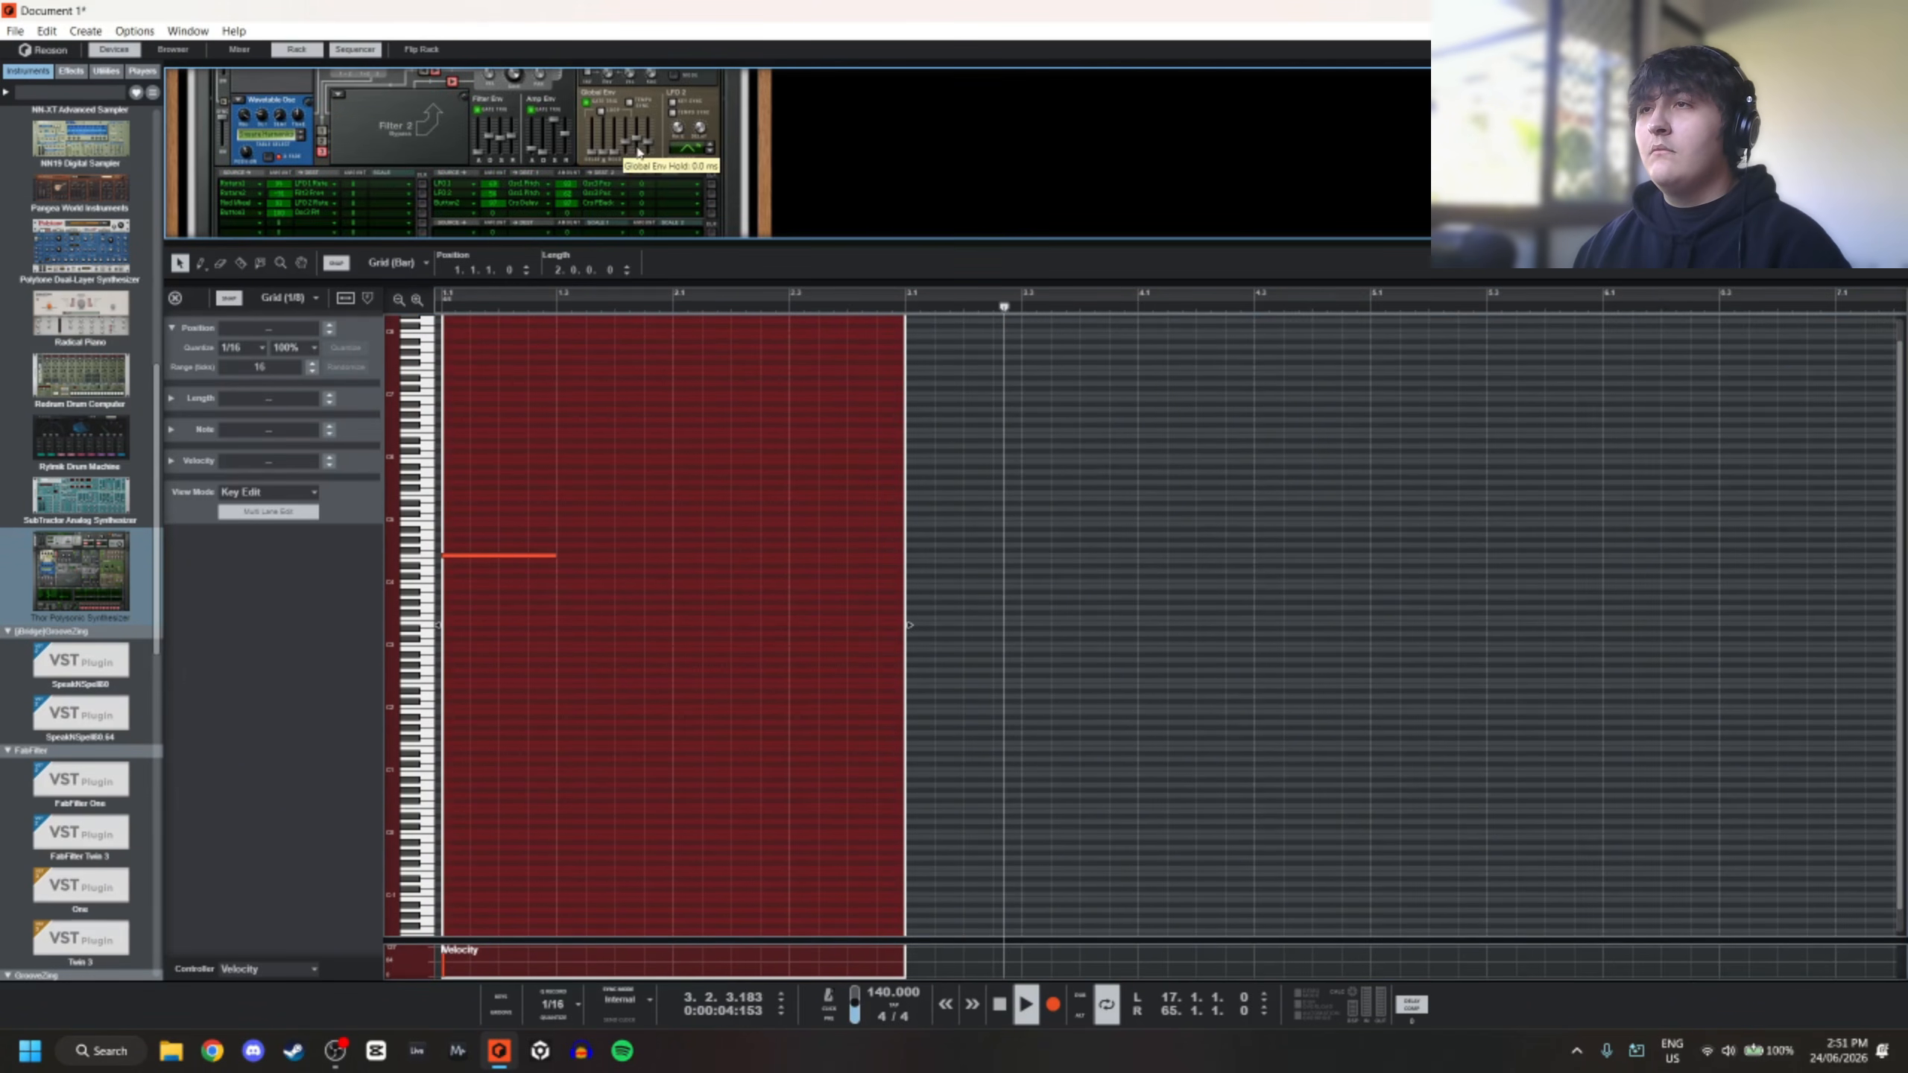
key(space)
key(space)
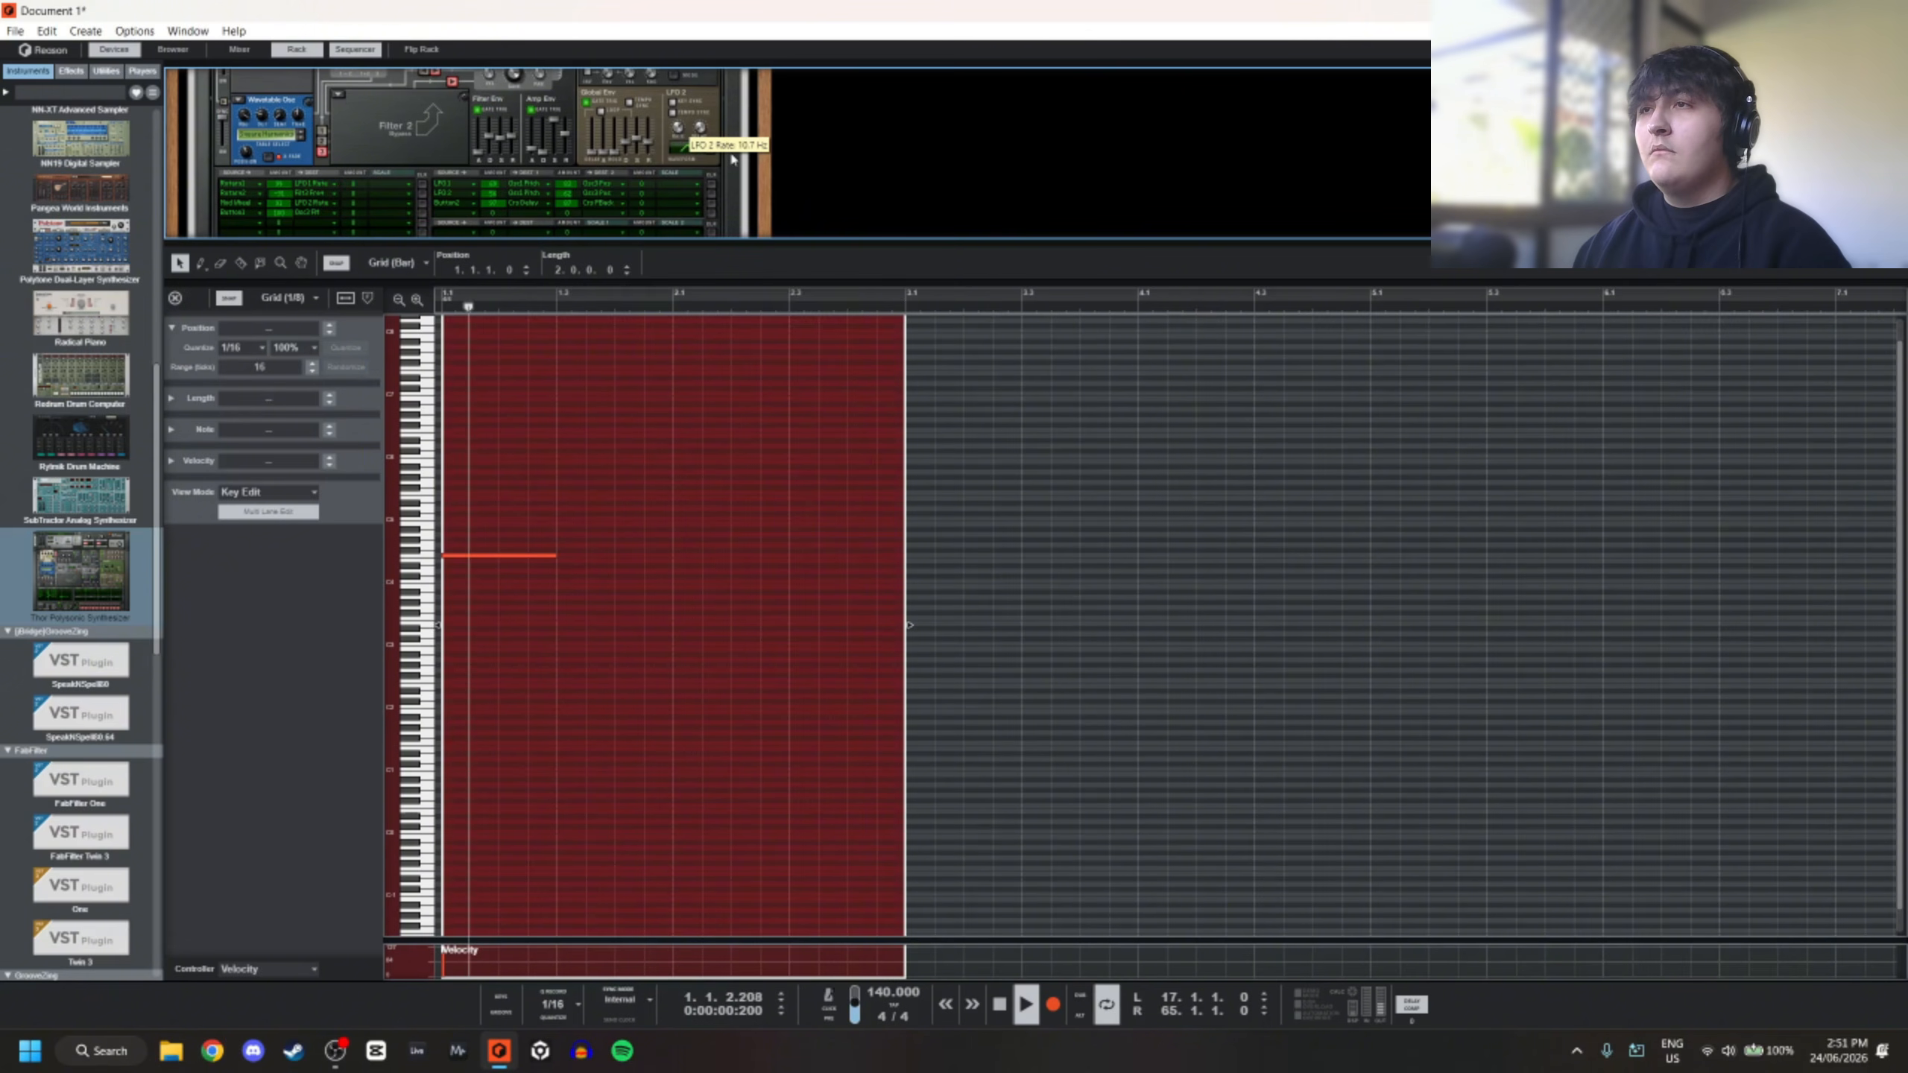
Sync LFO 2 of the INST 2 Thor to the tempo, set its rate to 1/4, and audition the clip
click(673, 112)
key(space)
key(space)
drag(682, 132, 791, 228)
key(space)
key(space)
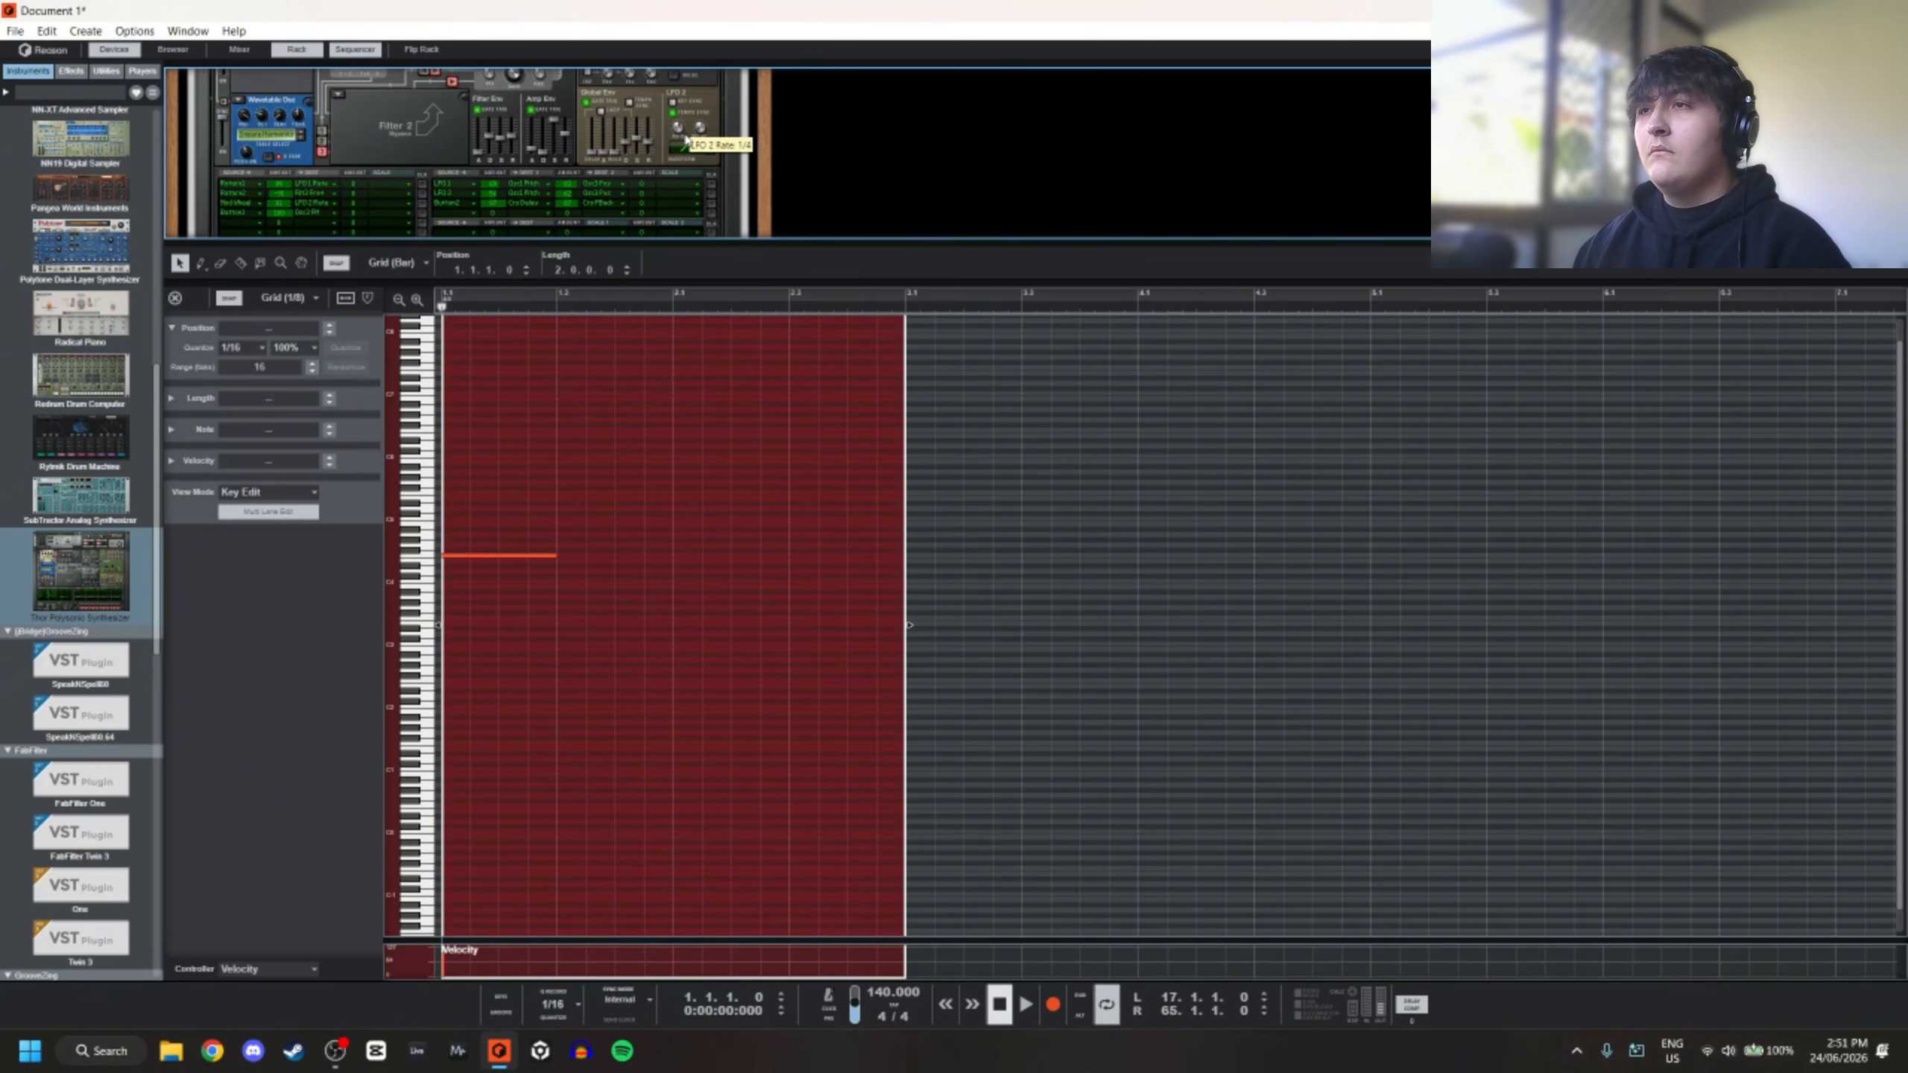
click(785, 462)
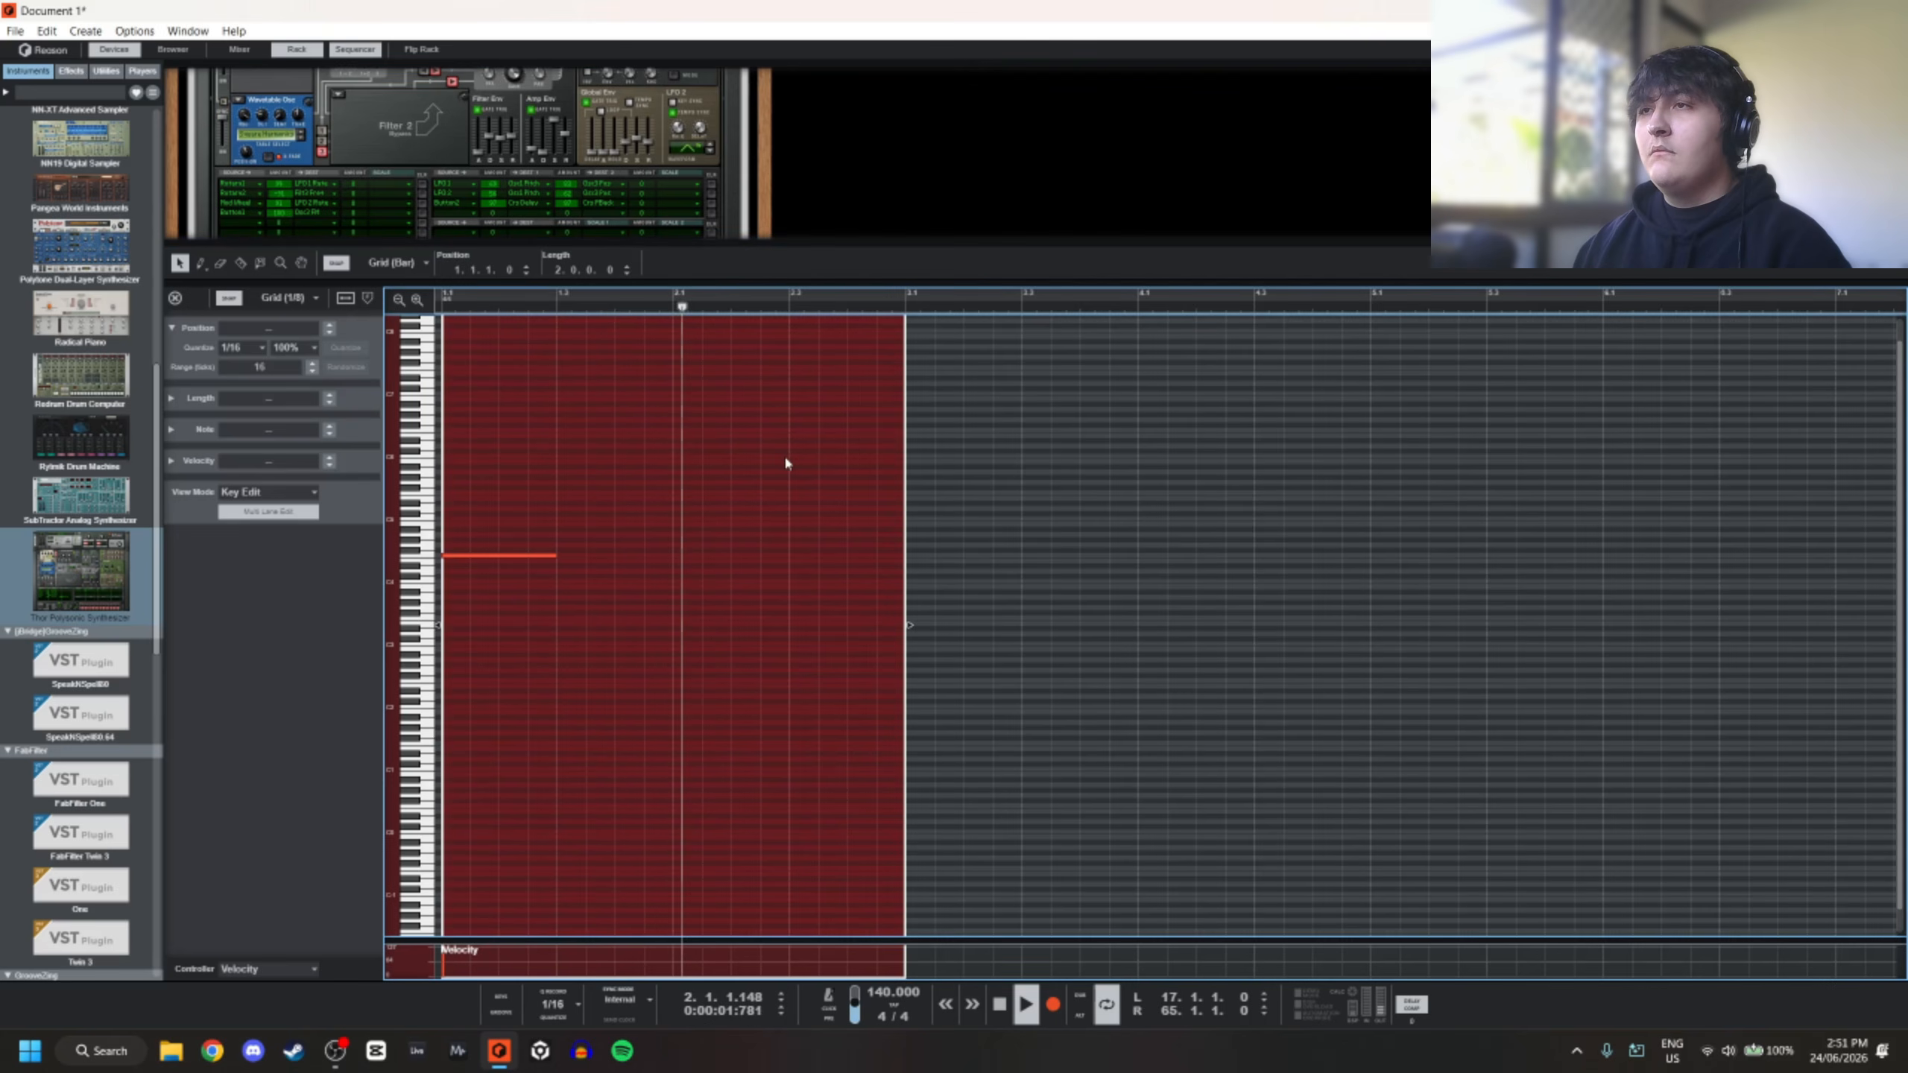
key(space)
key(space)
Return to the full arrangement, turn off all track solos, and restart playback
drag(694, 282, 871, 955)
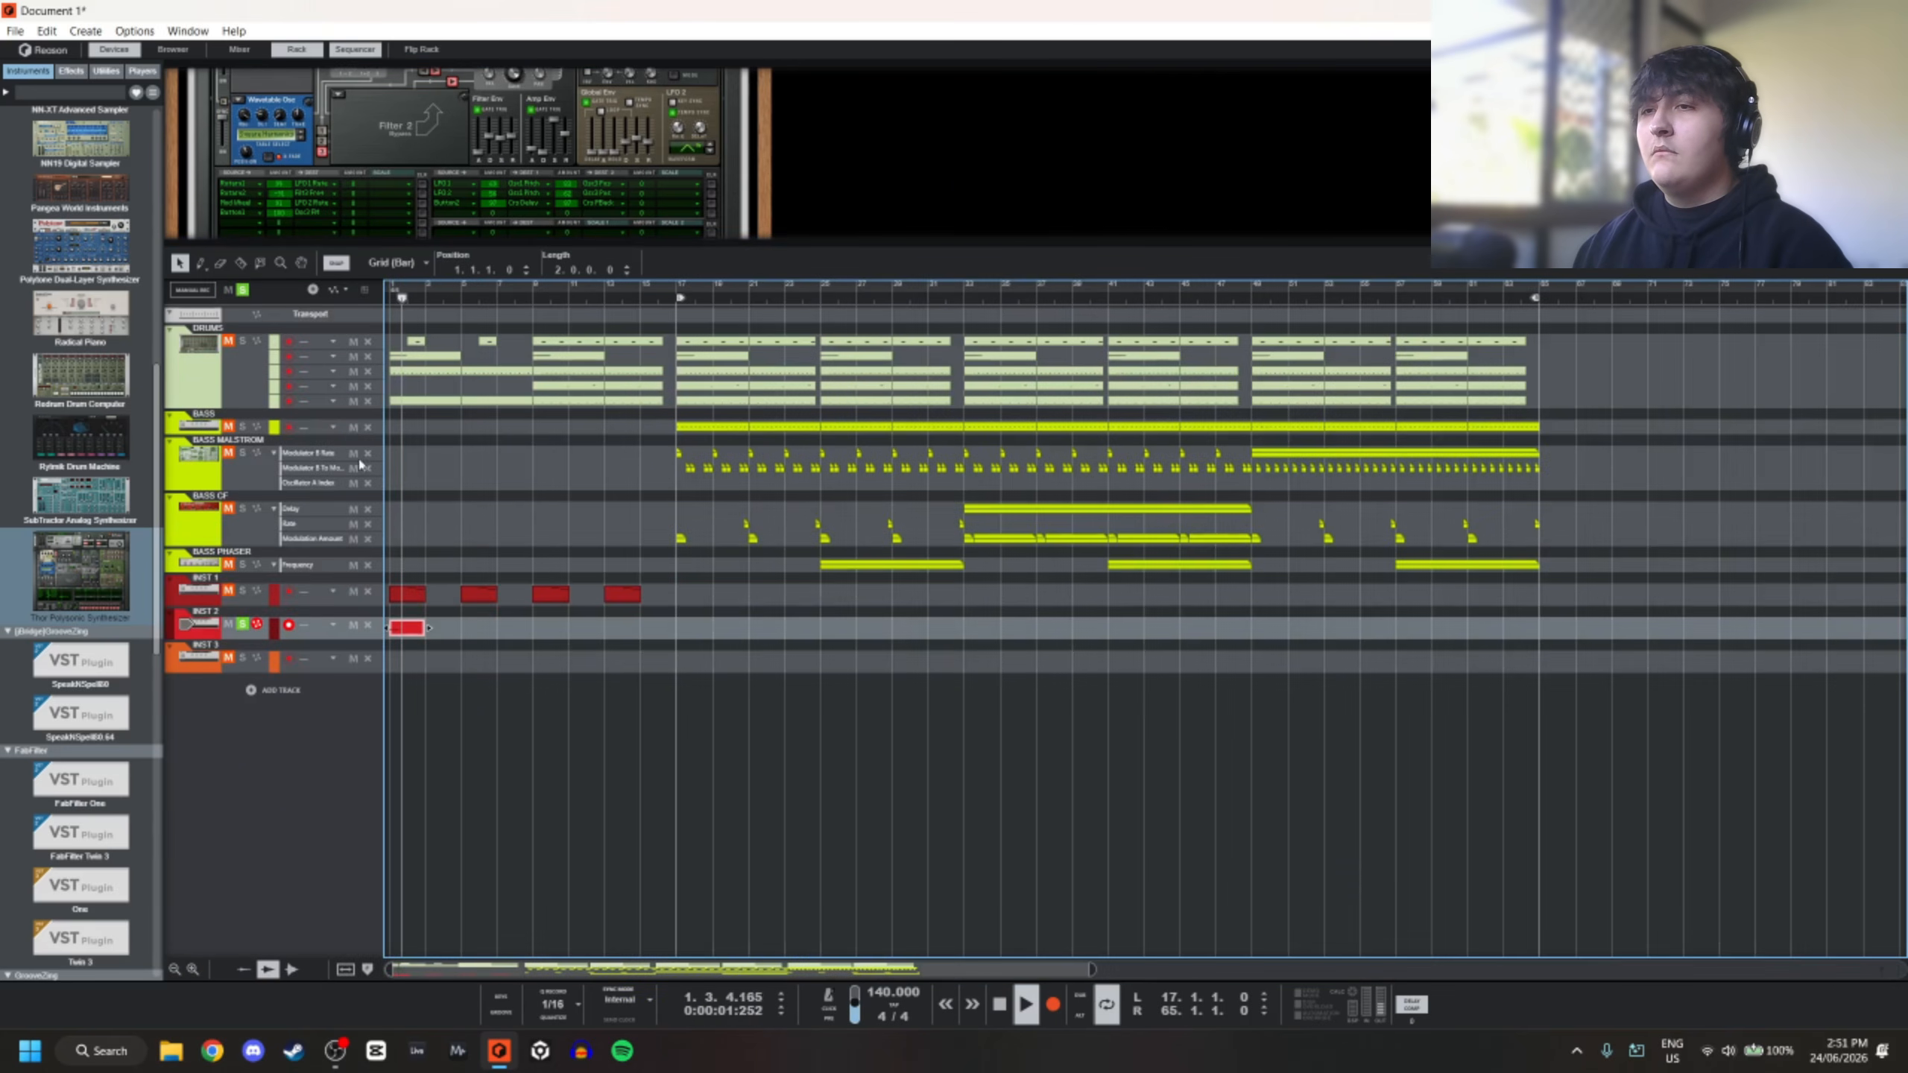
click(243, 290)
key(space)
key(space)
Duplicate the two-bar INST 2 clip seven times so the phrase fills bars 1 to 16
click(498, 709)
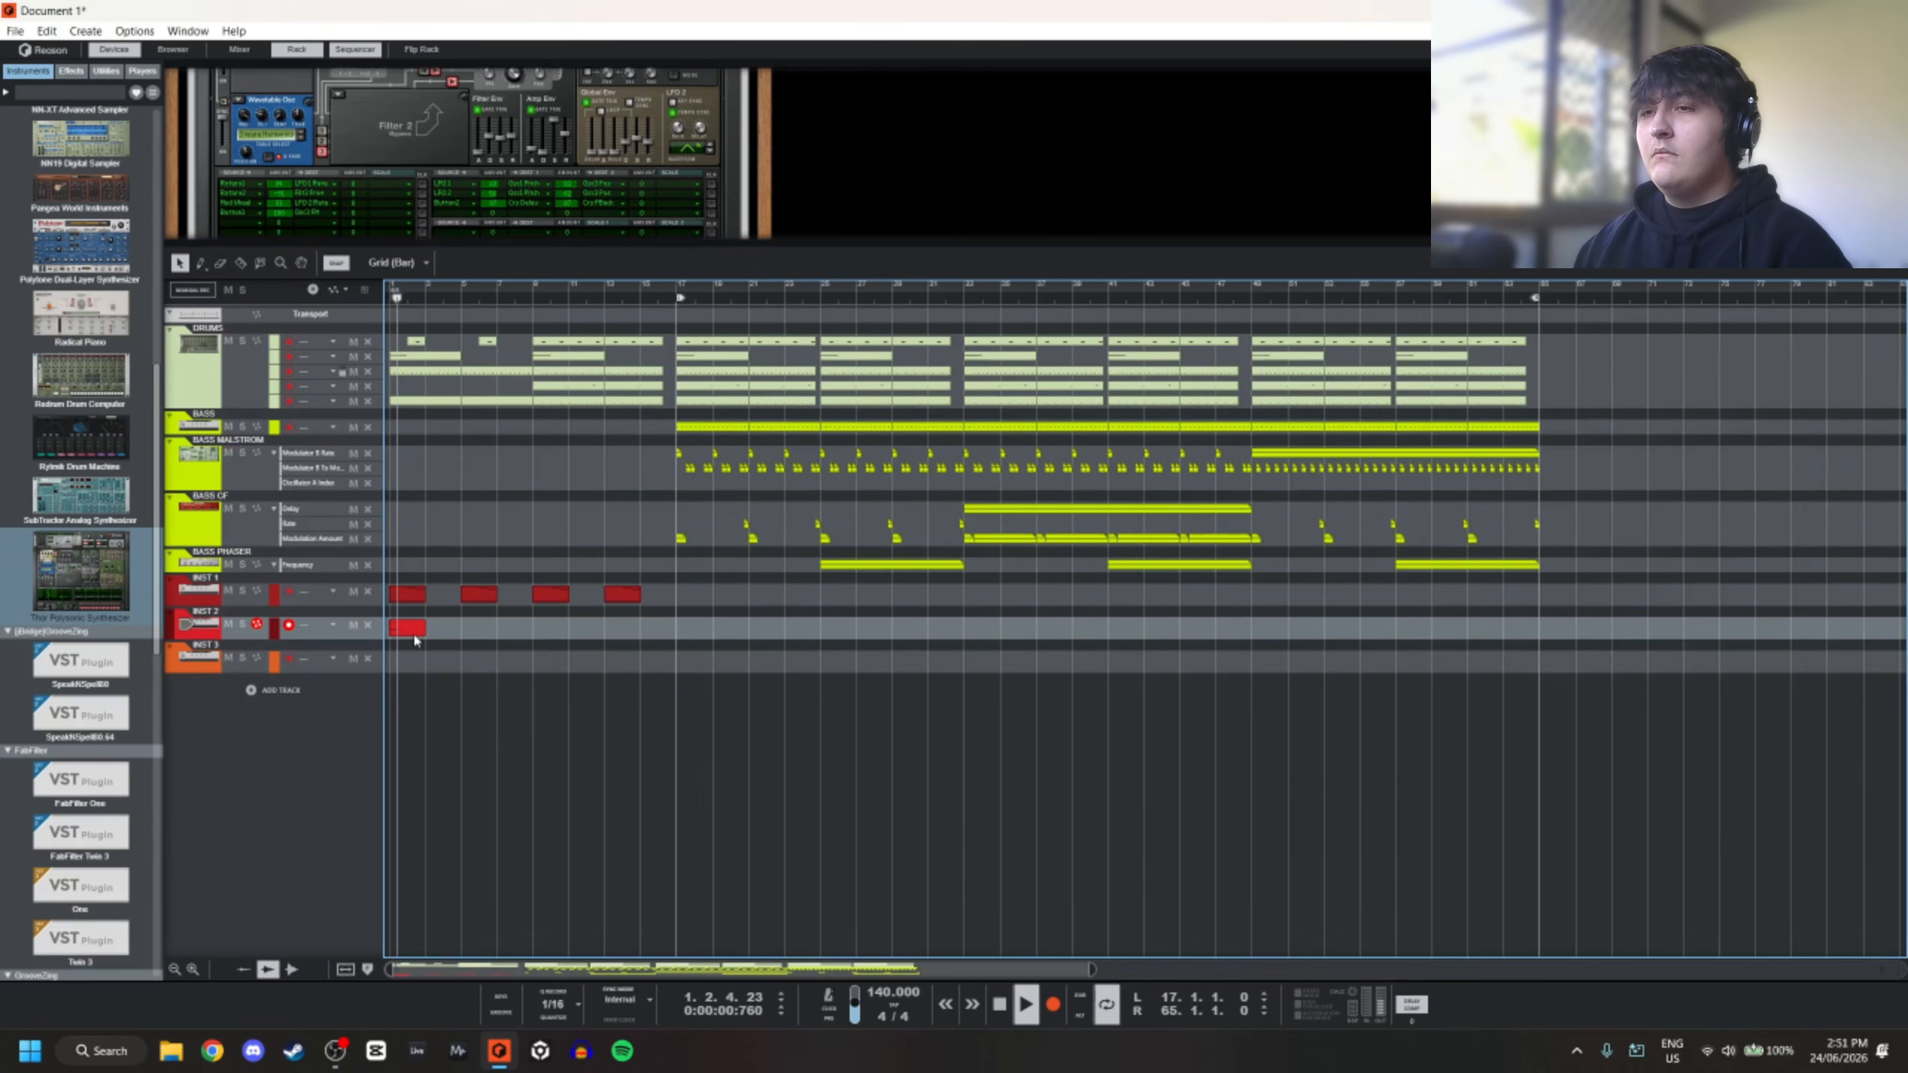
key(ctrl+d)
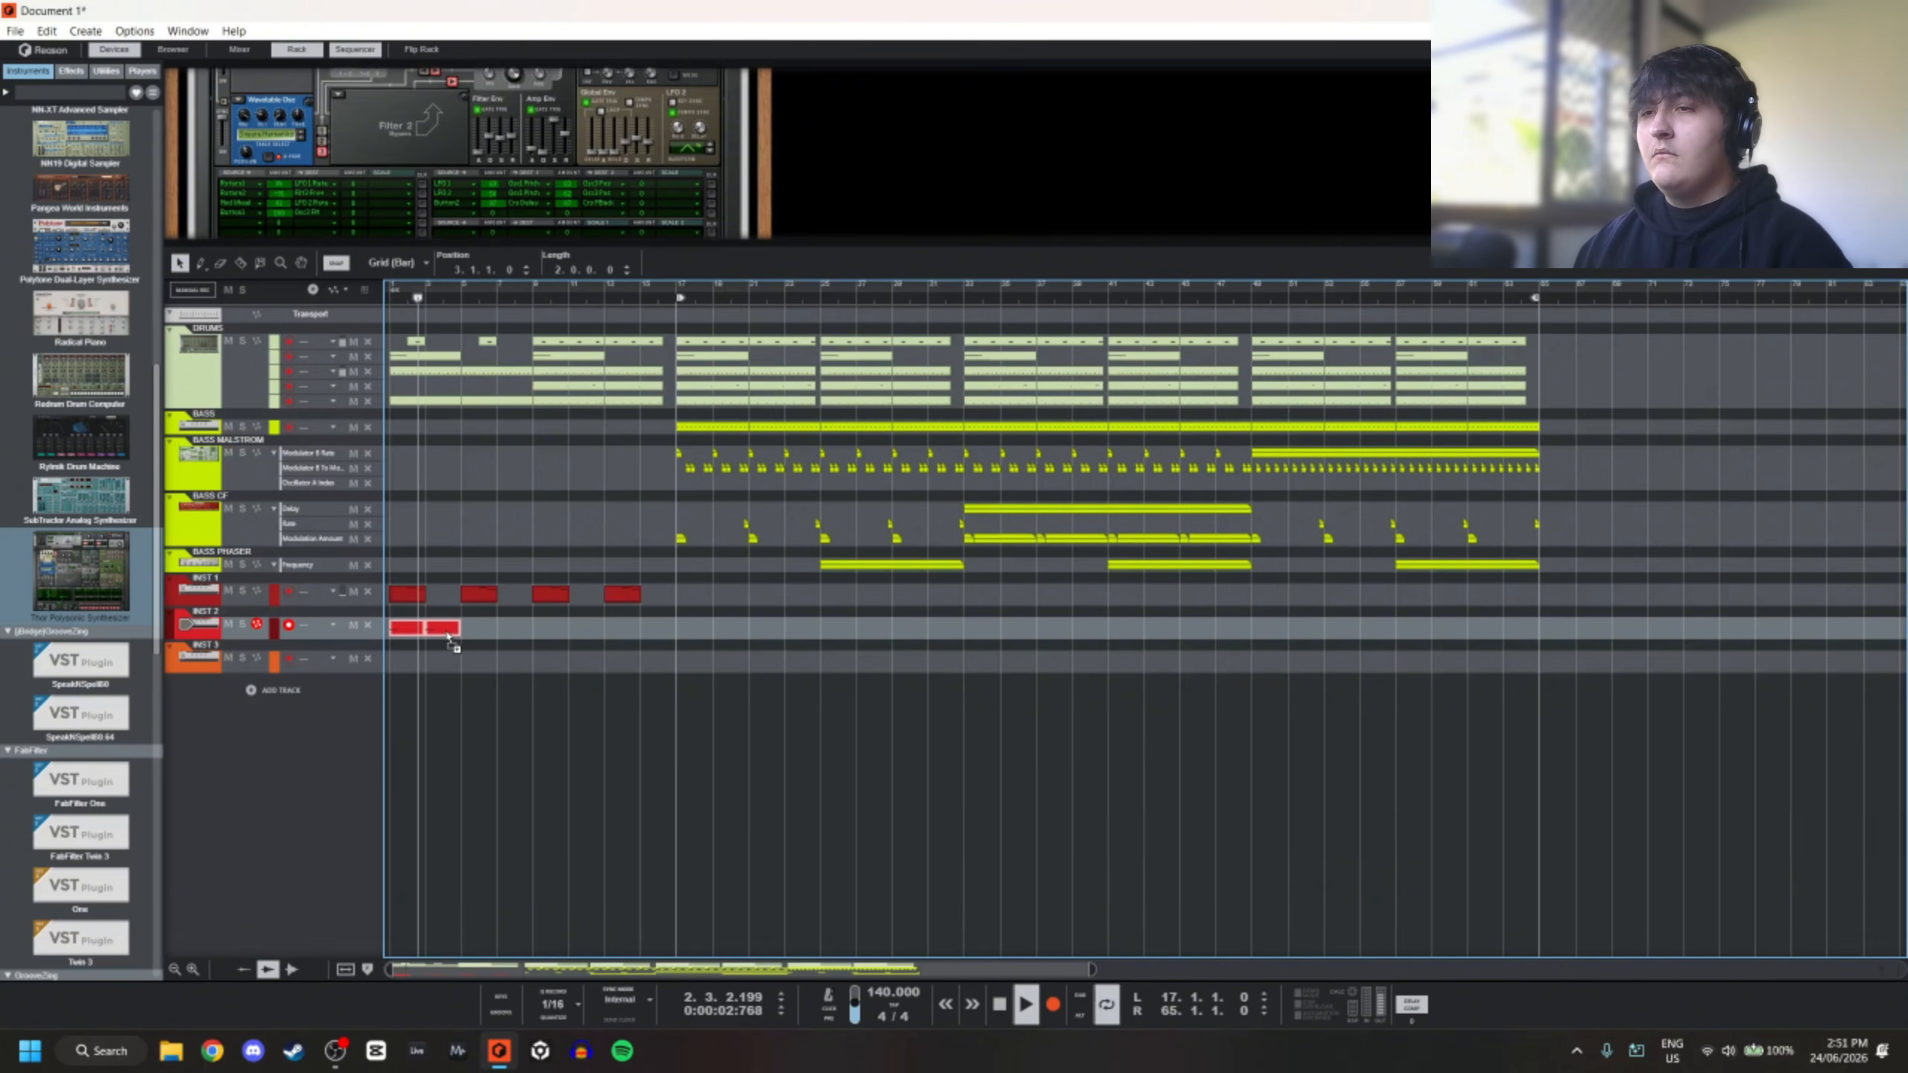
key(ctrl+d)
key(ctrl+d)
key(ctrl+d)
key(ctrl+d)
key(ctrl+d)
key(ctrl+d)
click(707, 672)
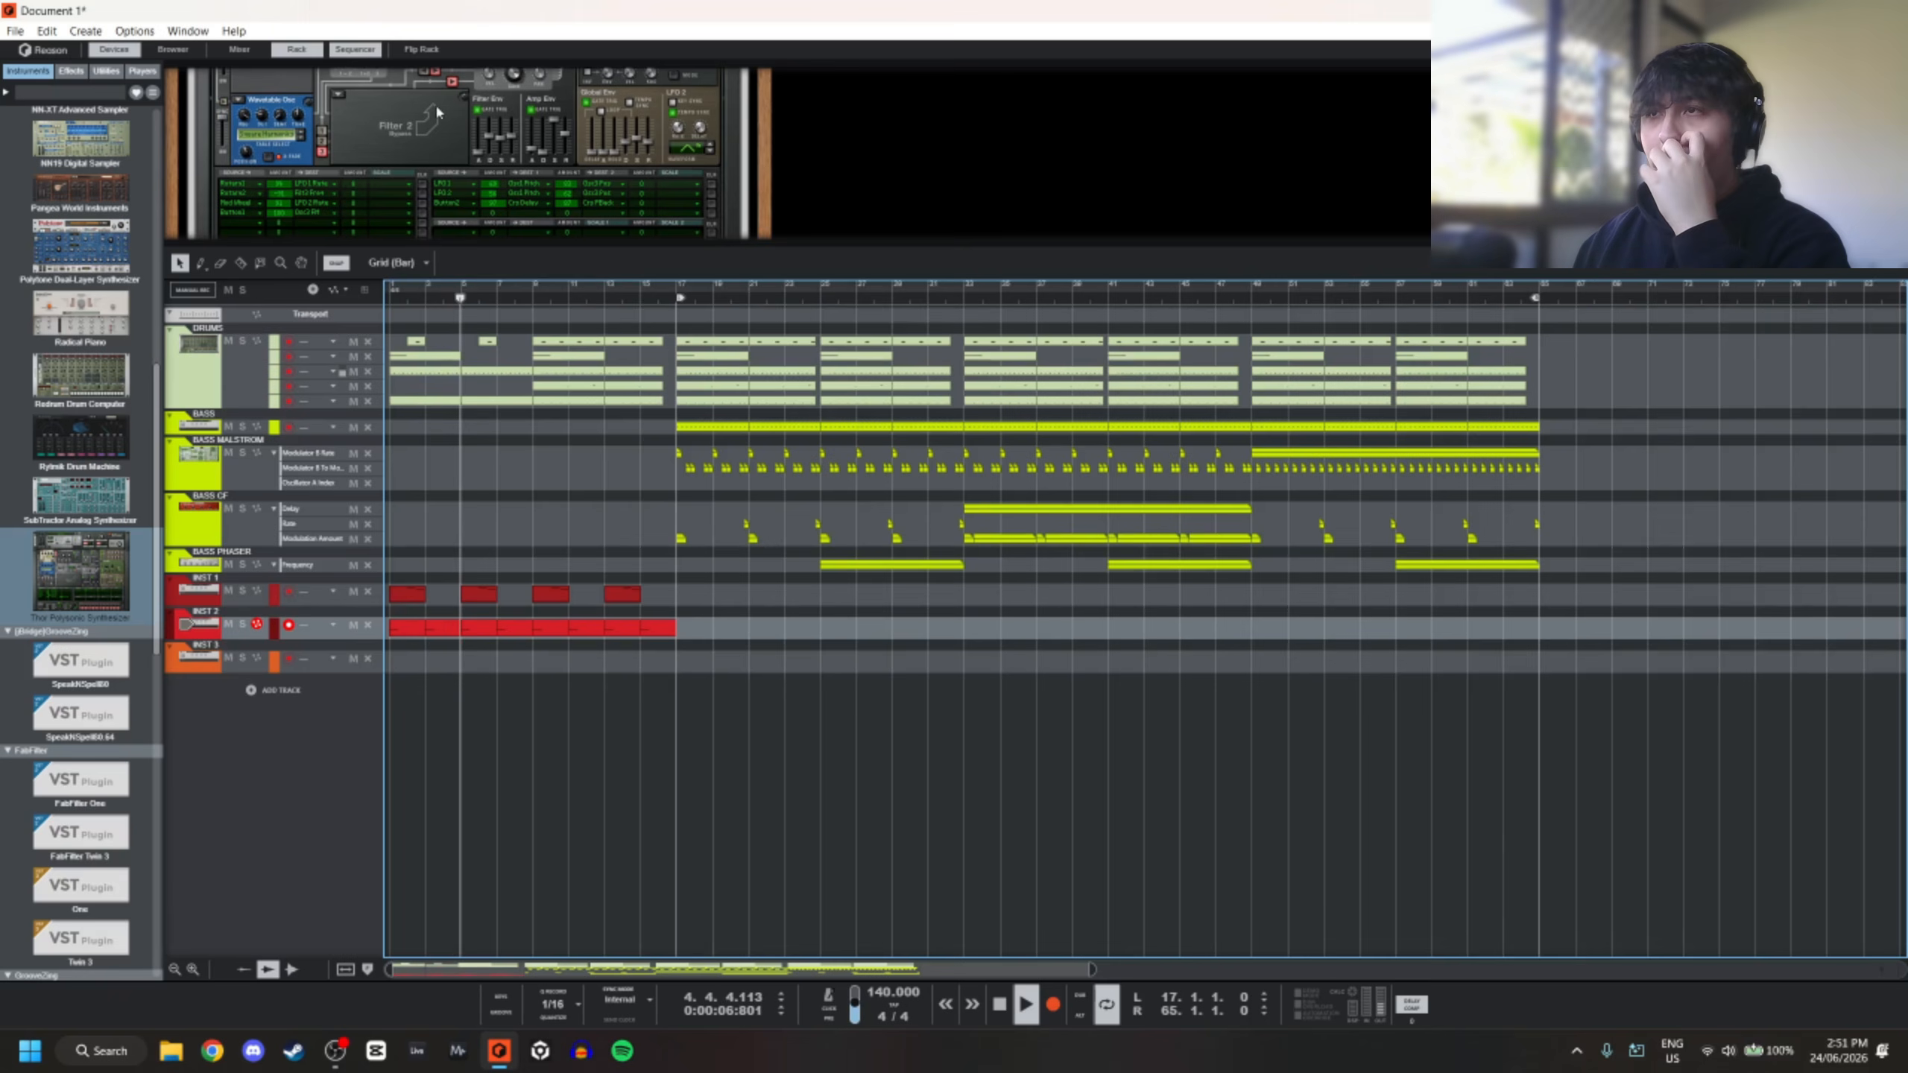
Collapse the INST 1 and INST 2 Combinators in the rack
scroll(431, 130, down, 5)
click(398, 164)
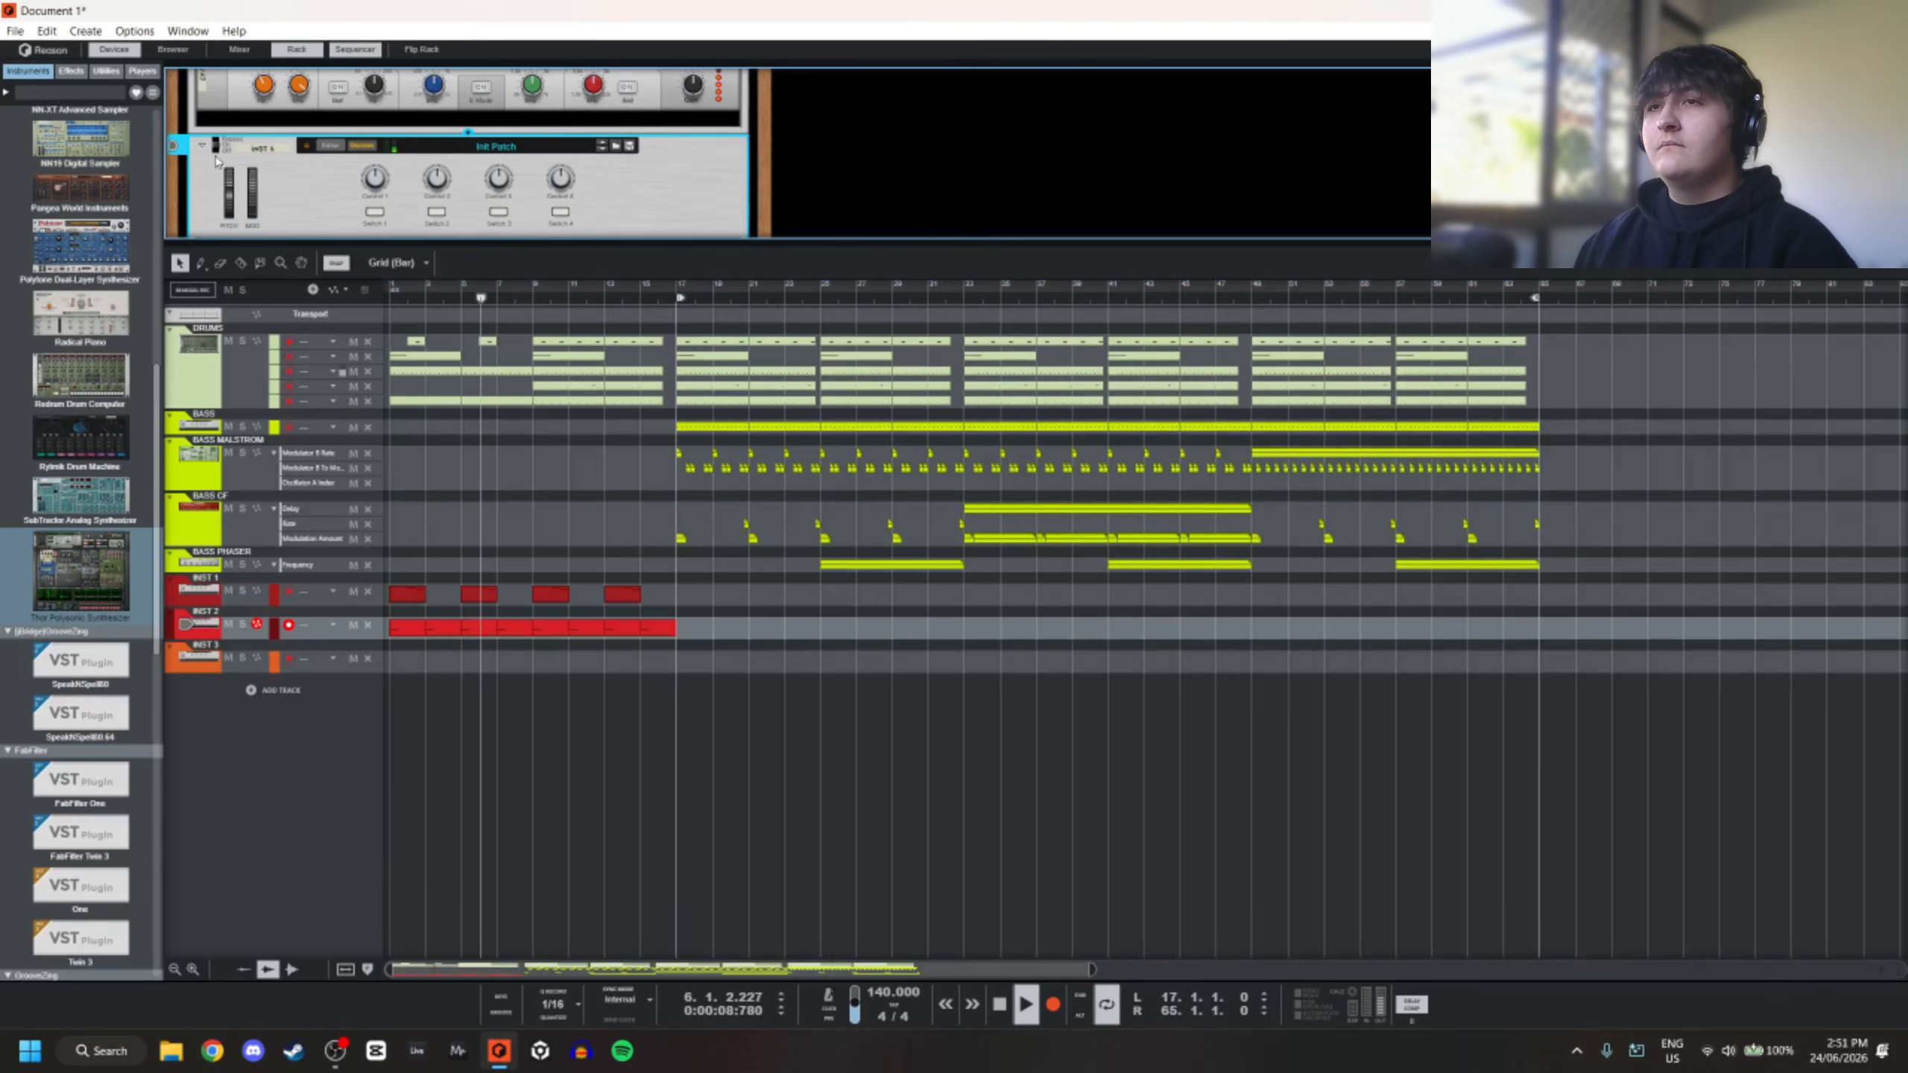
scroll(204, 150, down, 3)
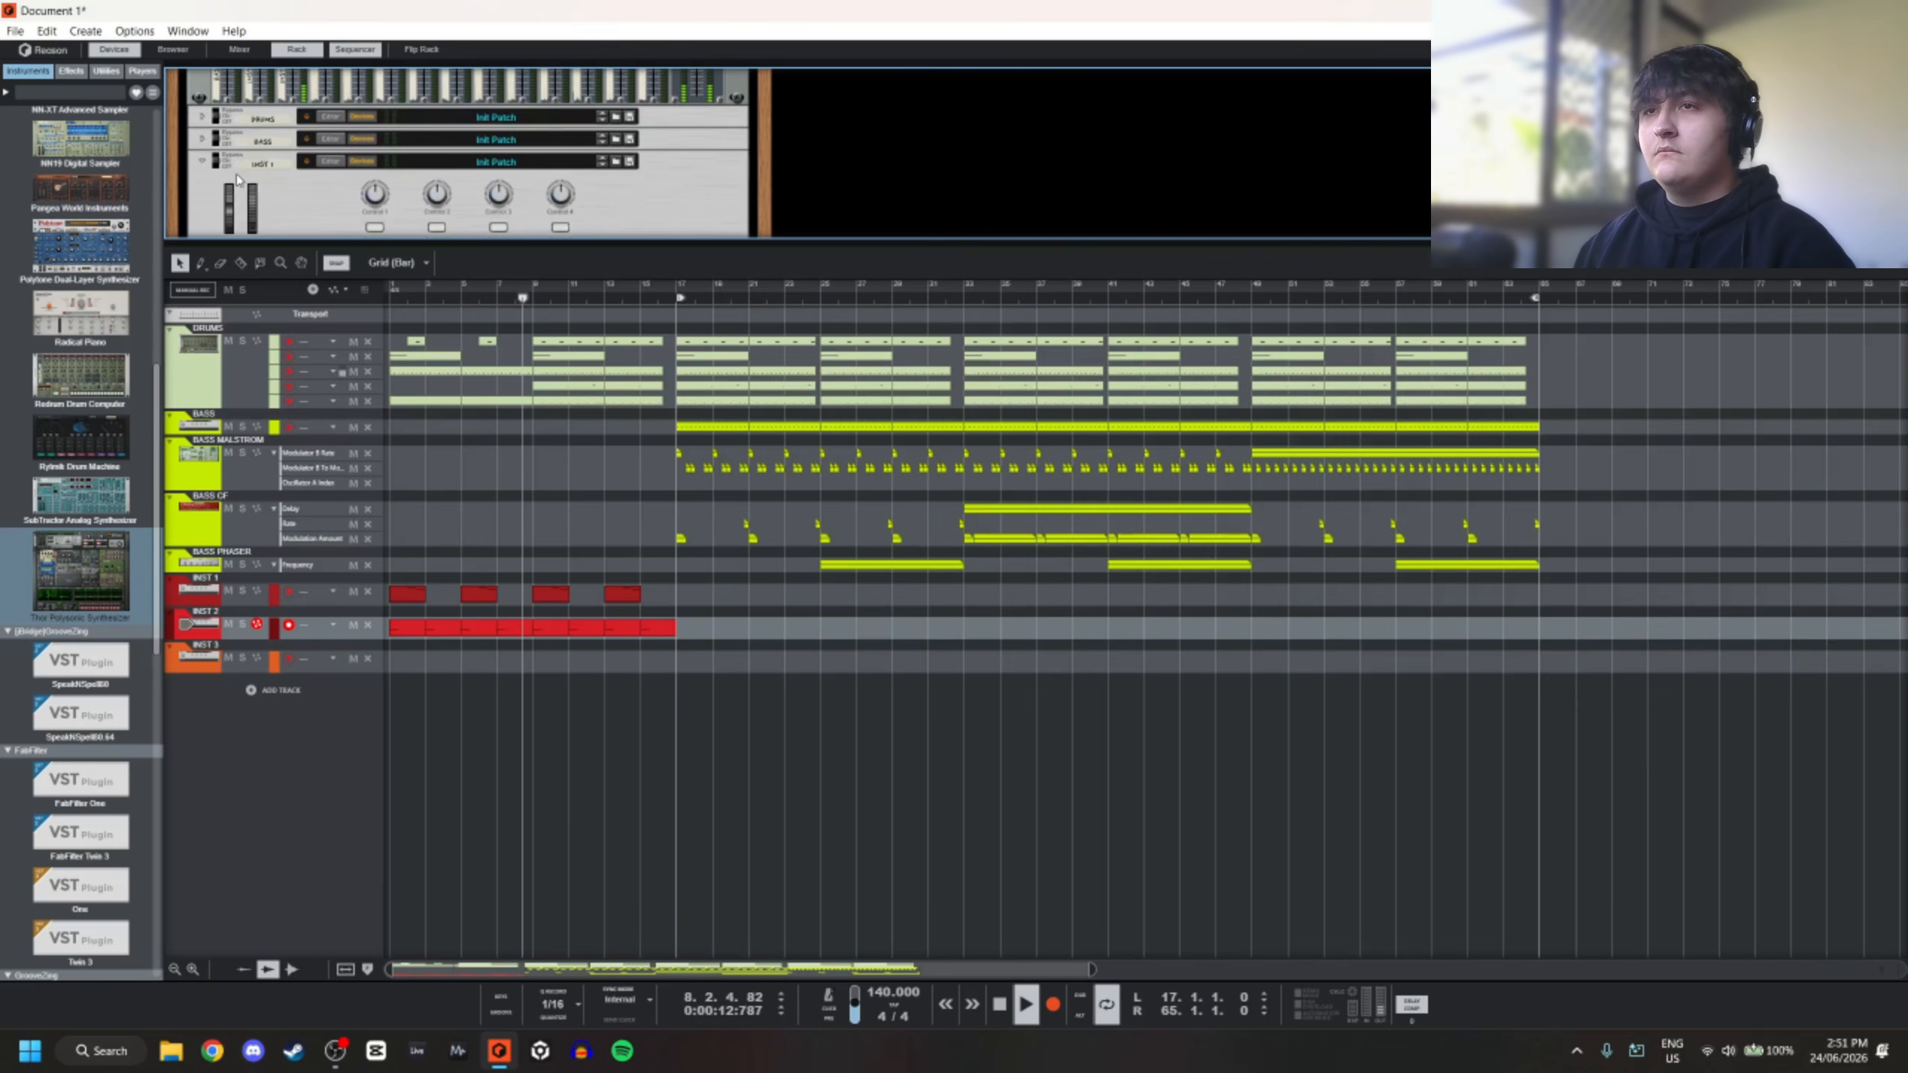
scroll(239, 178, up, 2)
click(202, 164)
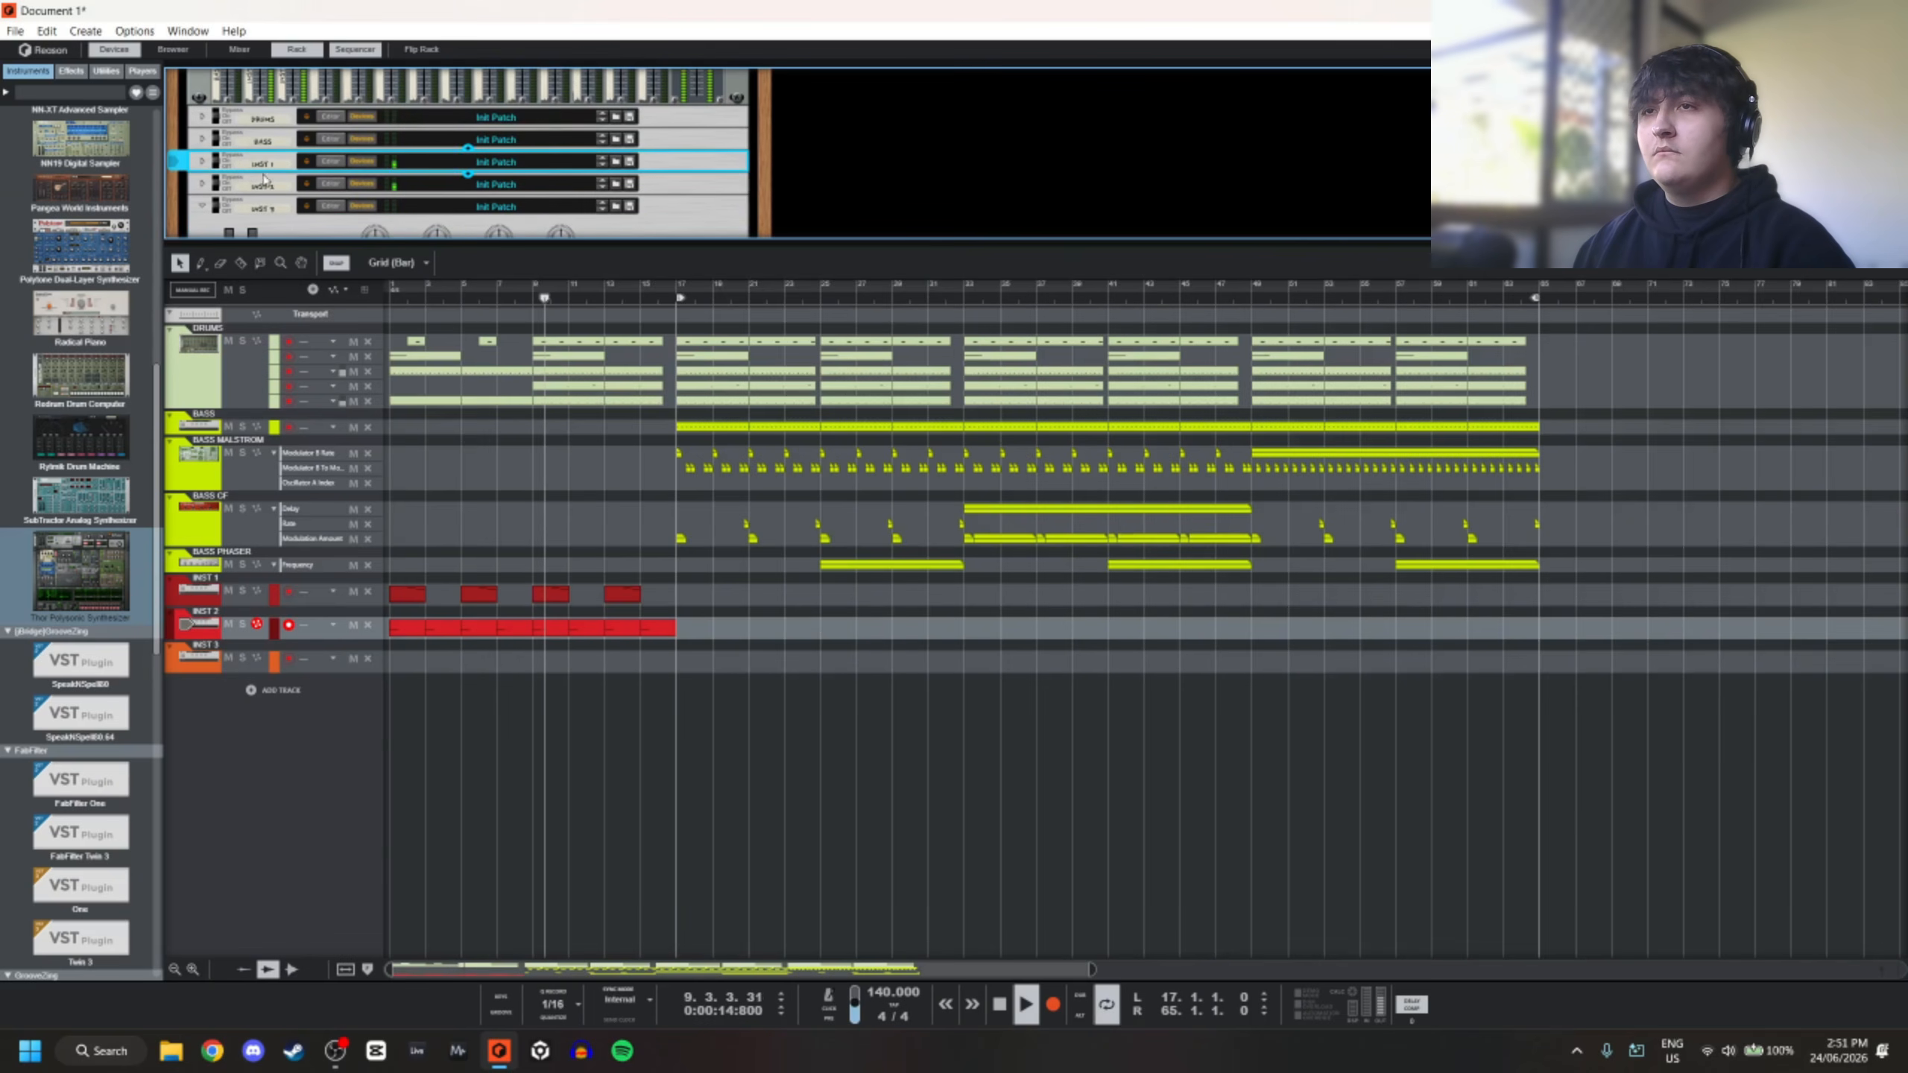
Copy all eight INST 2 clips from the intro so they start again at bar 33
click(647, 628)
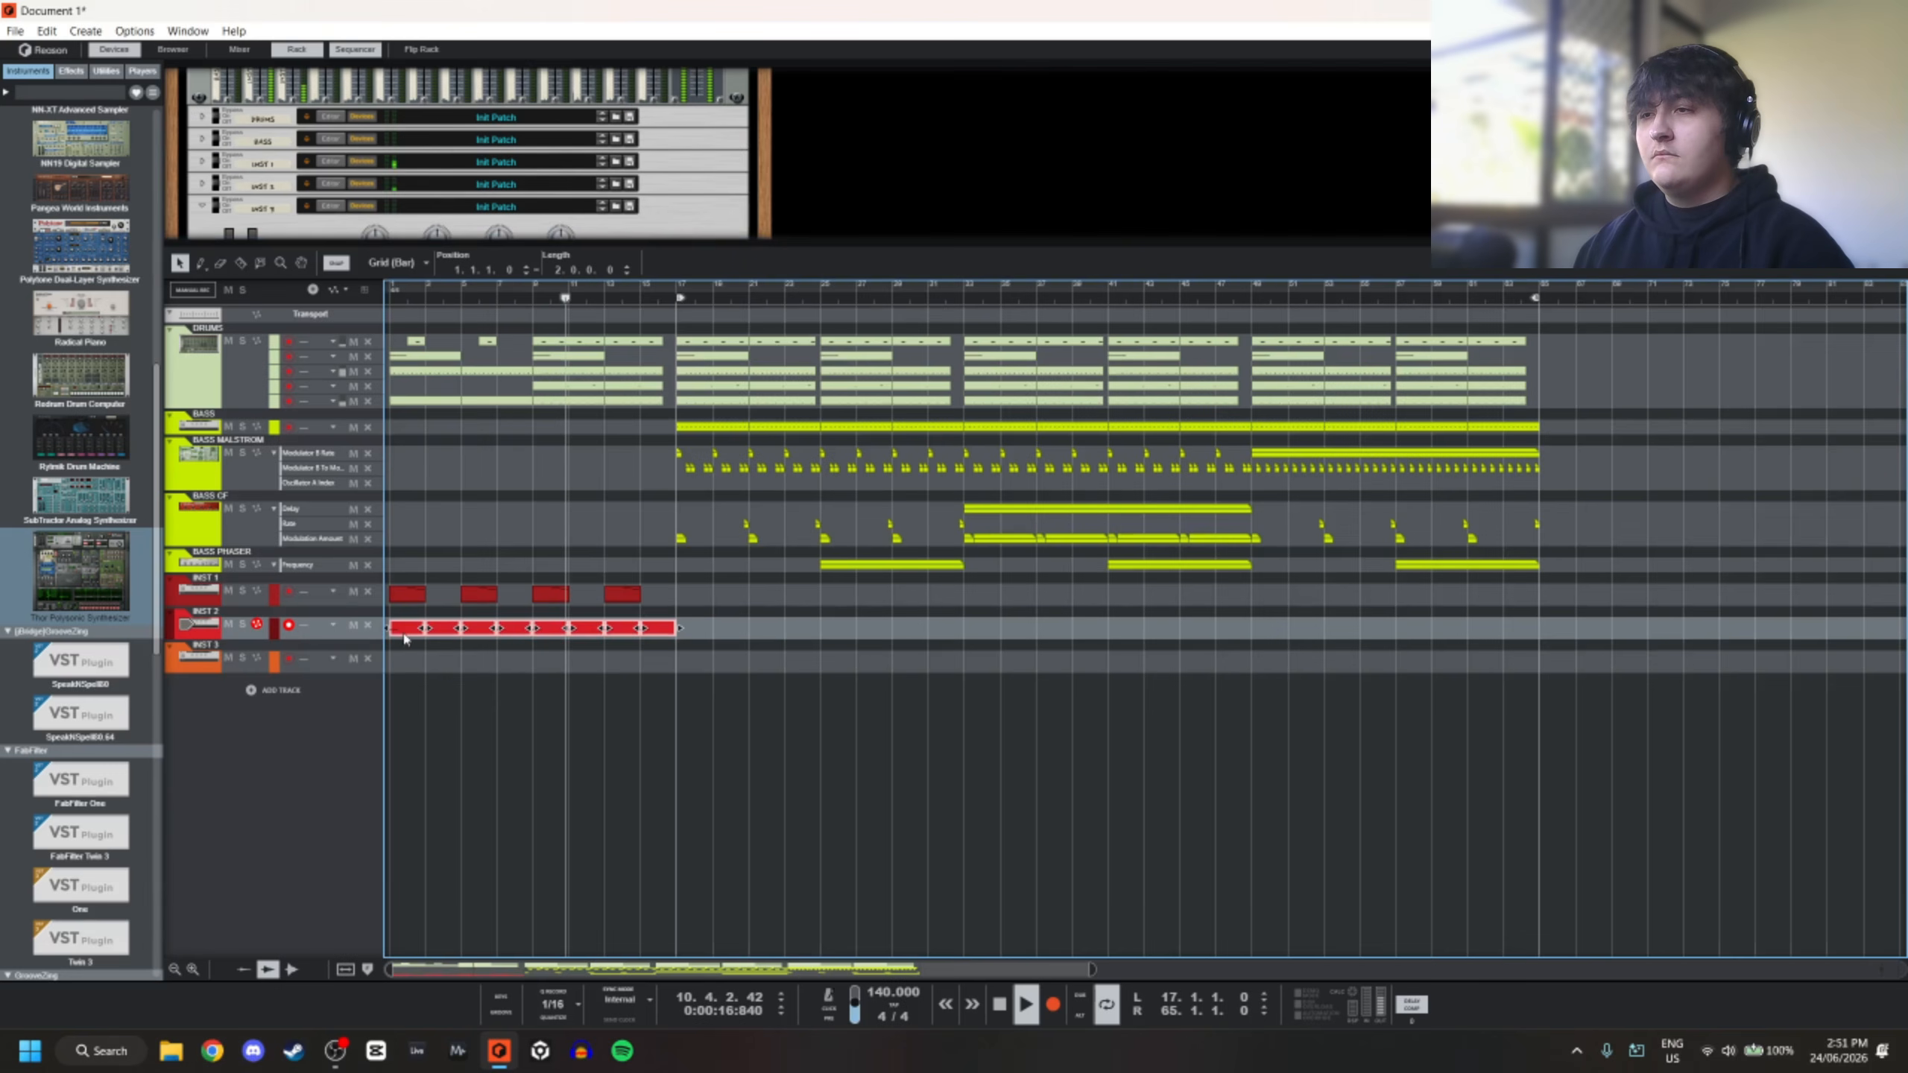
drag(406, 628, 980, 633)
scroll(747, 605, down, 3)
Copy INST 1 clips to bars 25, 29, 41, 45, 57 and 61, and replay the arrangement from the beginning
click(392, 604)
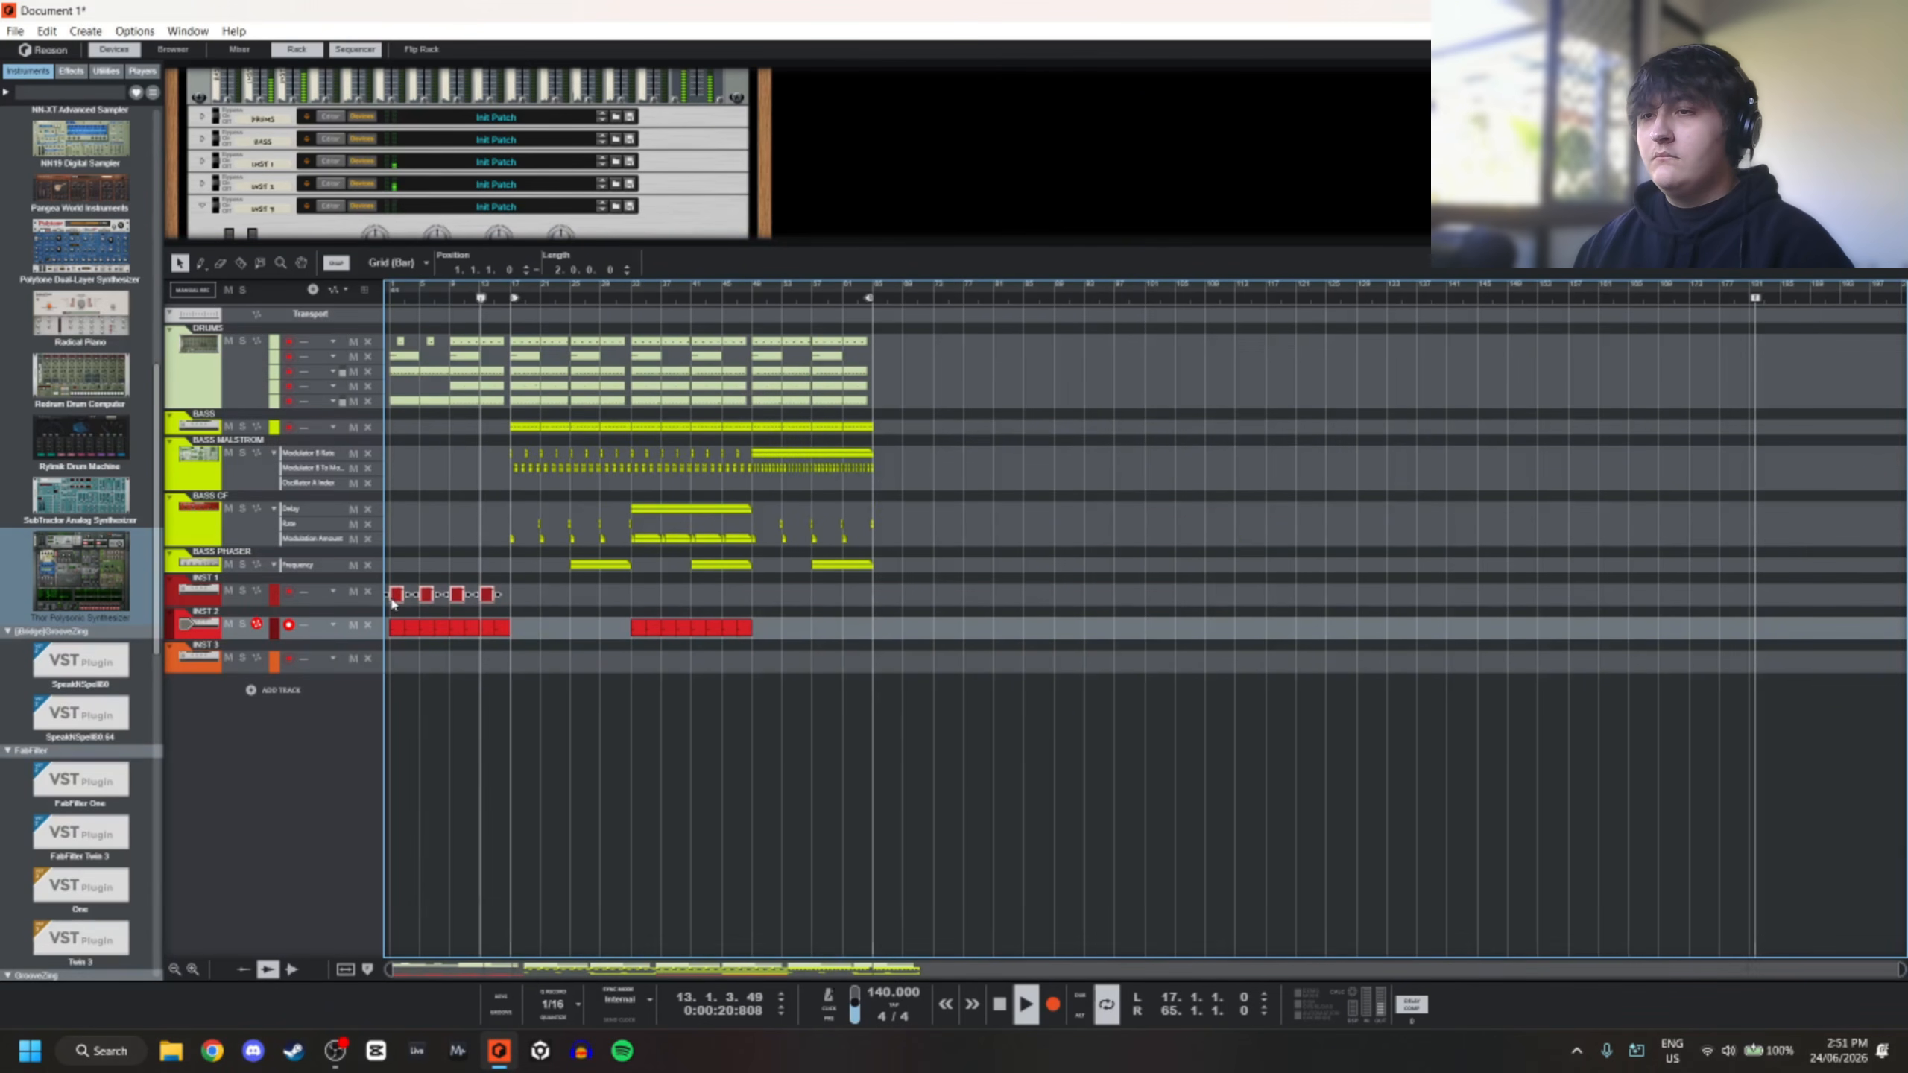
drag(568, 608, 824, 610)
click(569, 296)
click(519, 690)
scroll(600, 635, up, 3)
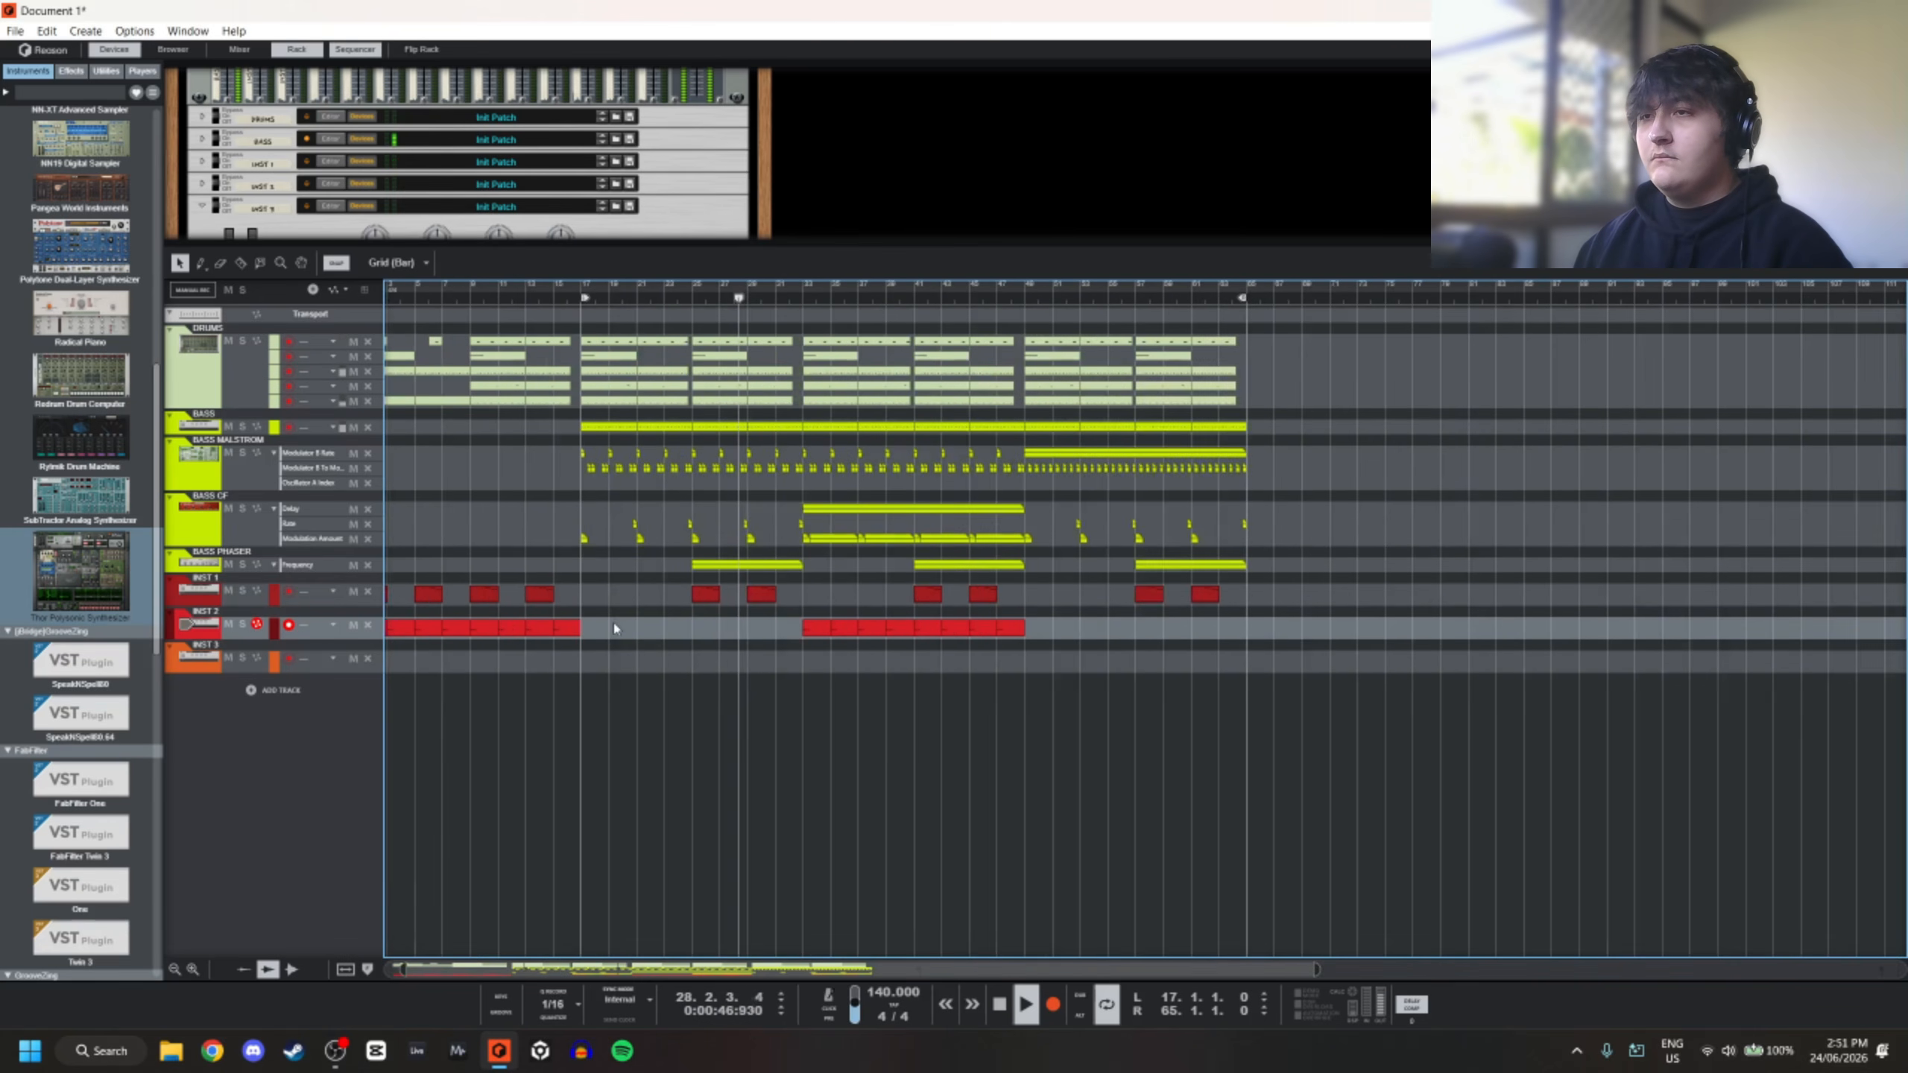
scroll(614, 629, left, 2)
key(space)
key(space)
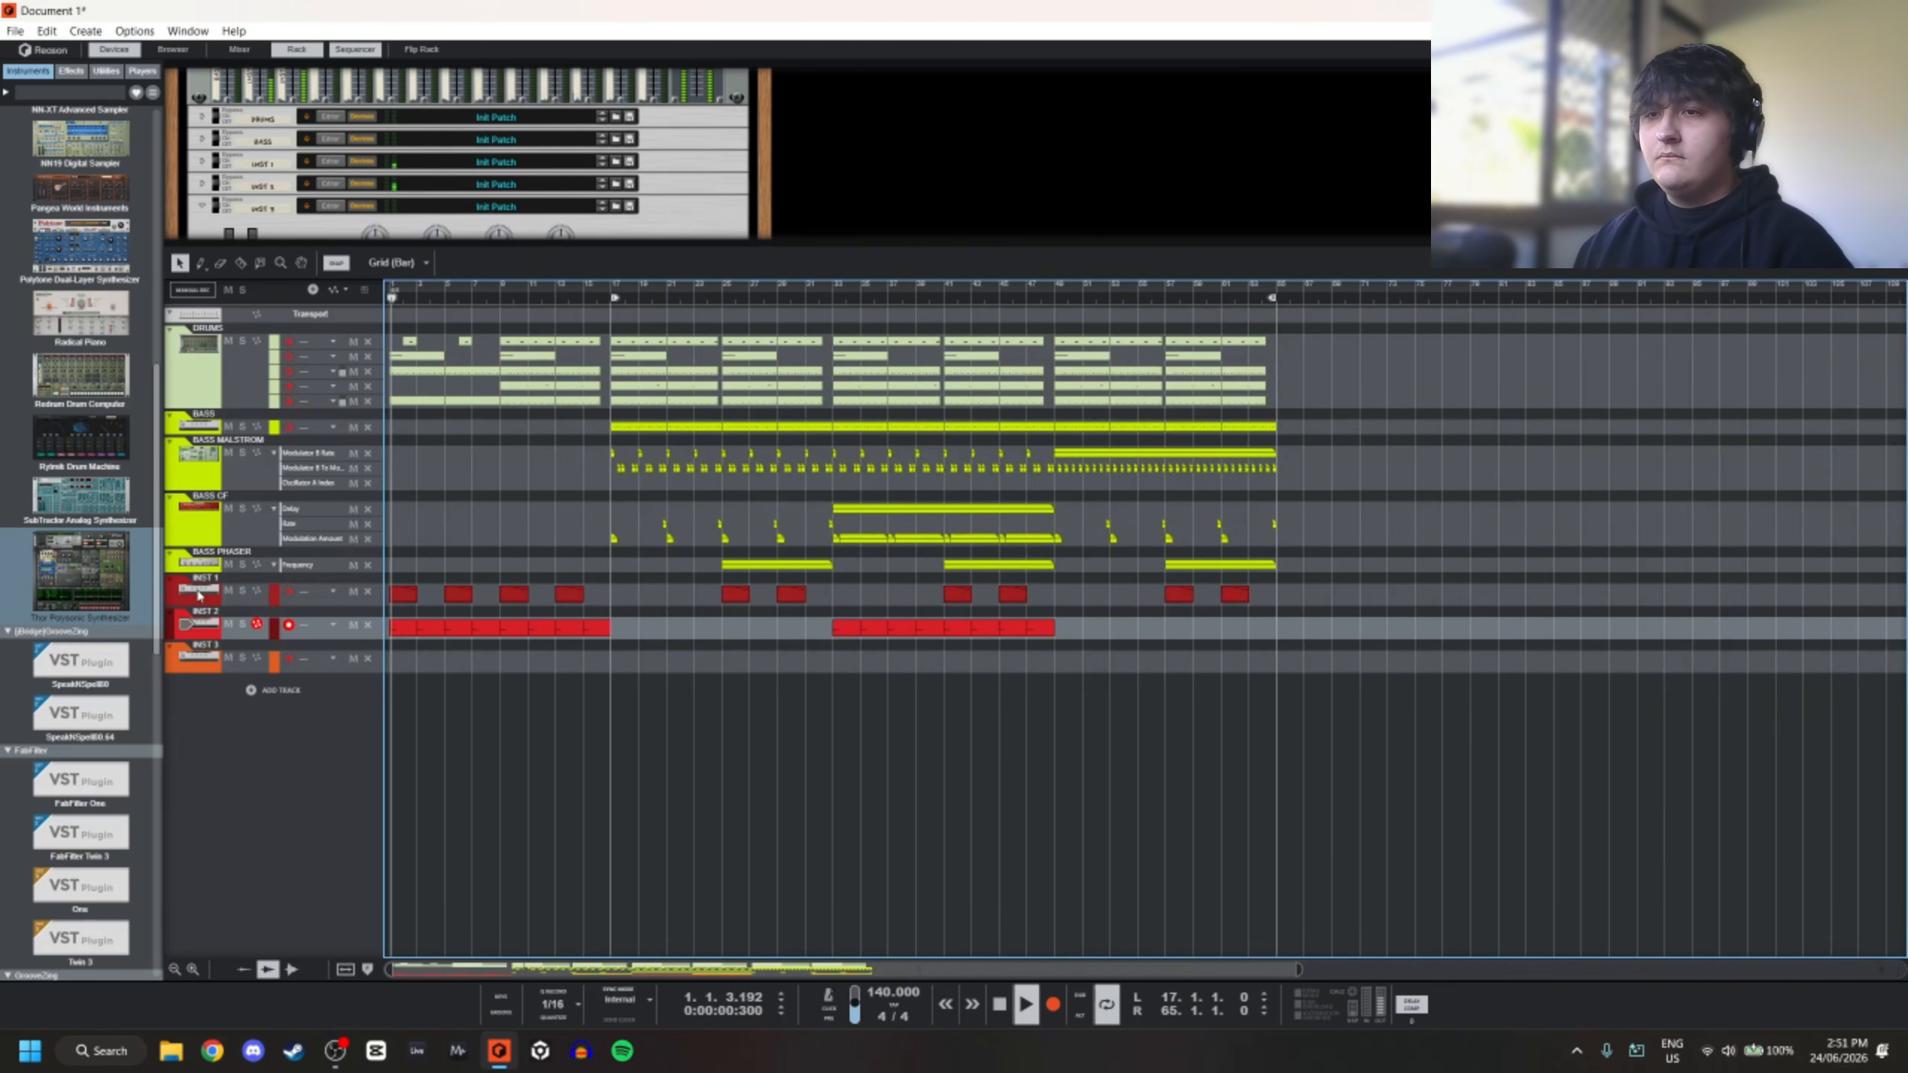
Change the track color of INST 1, INST 2 and INST 3 to Light Olive
right_click(214, 653)
mouse_move(339, 265)
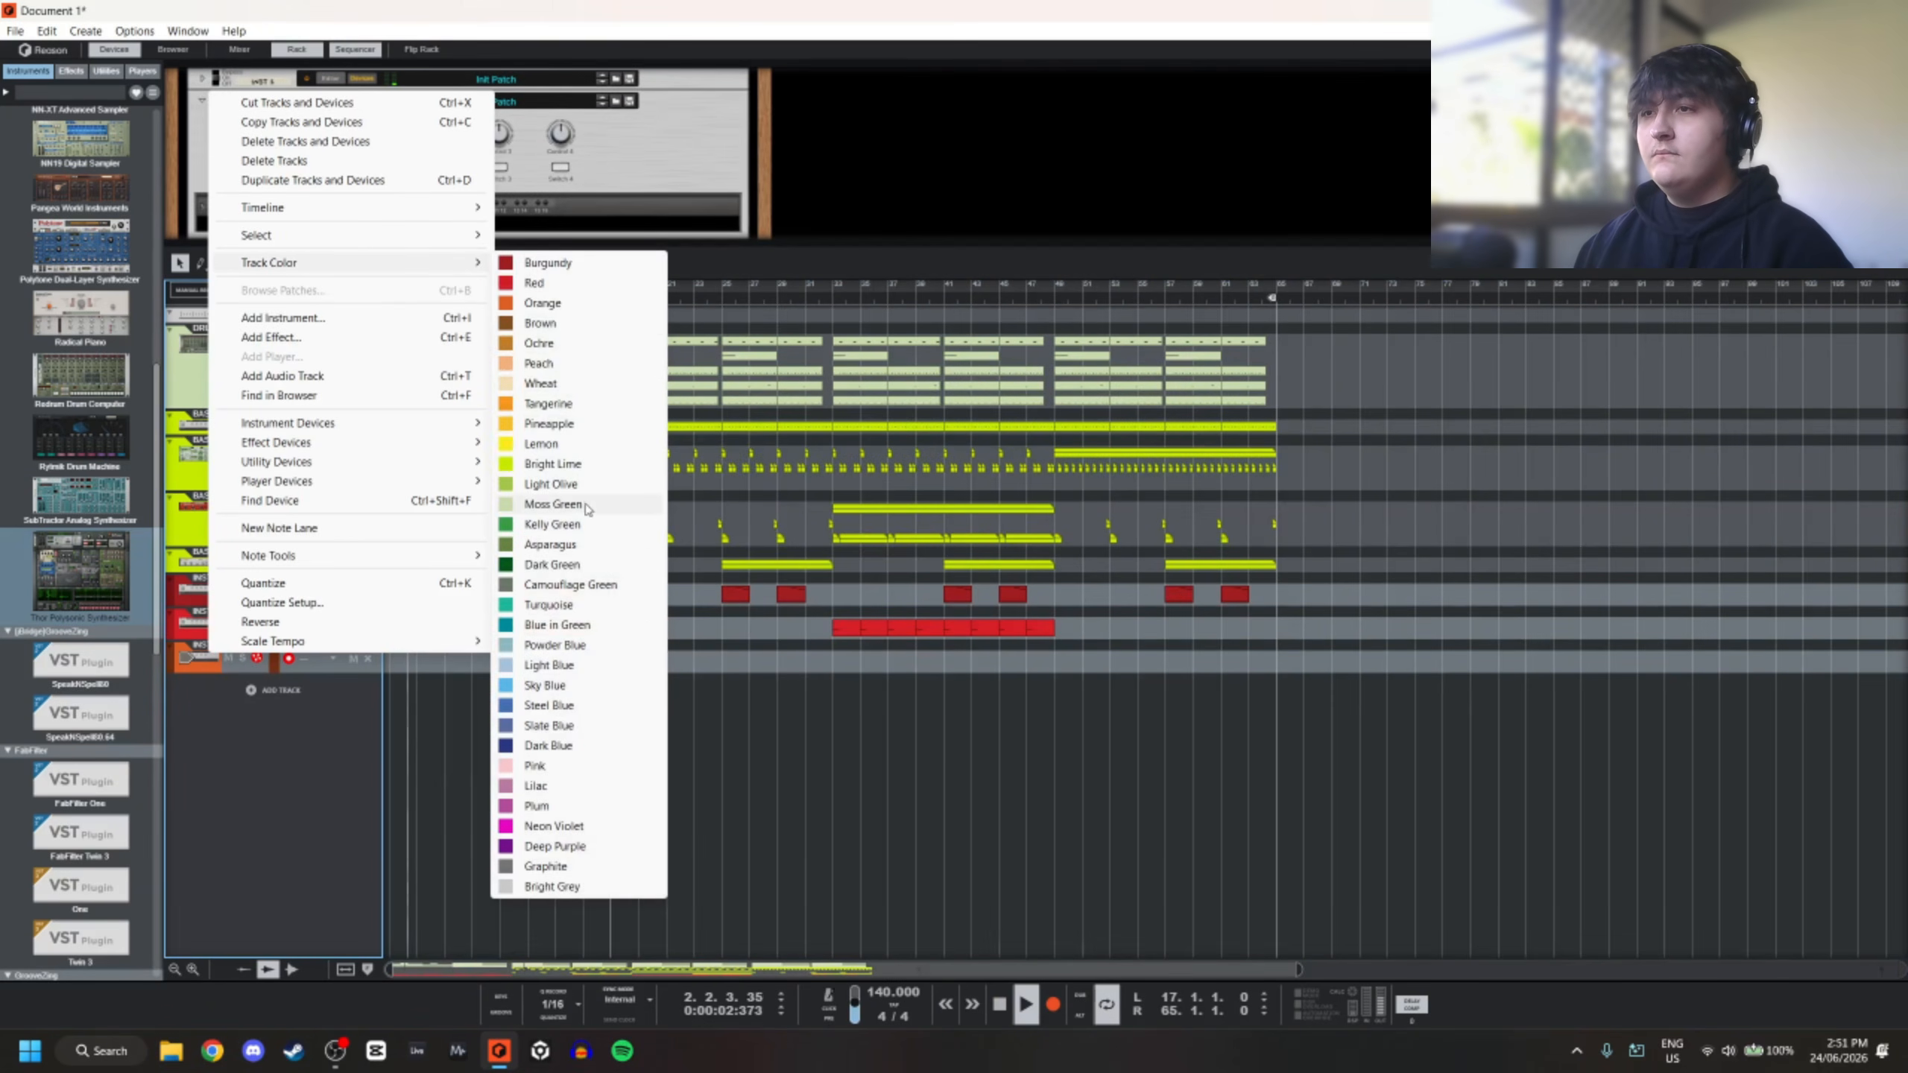
click(585, 490)
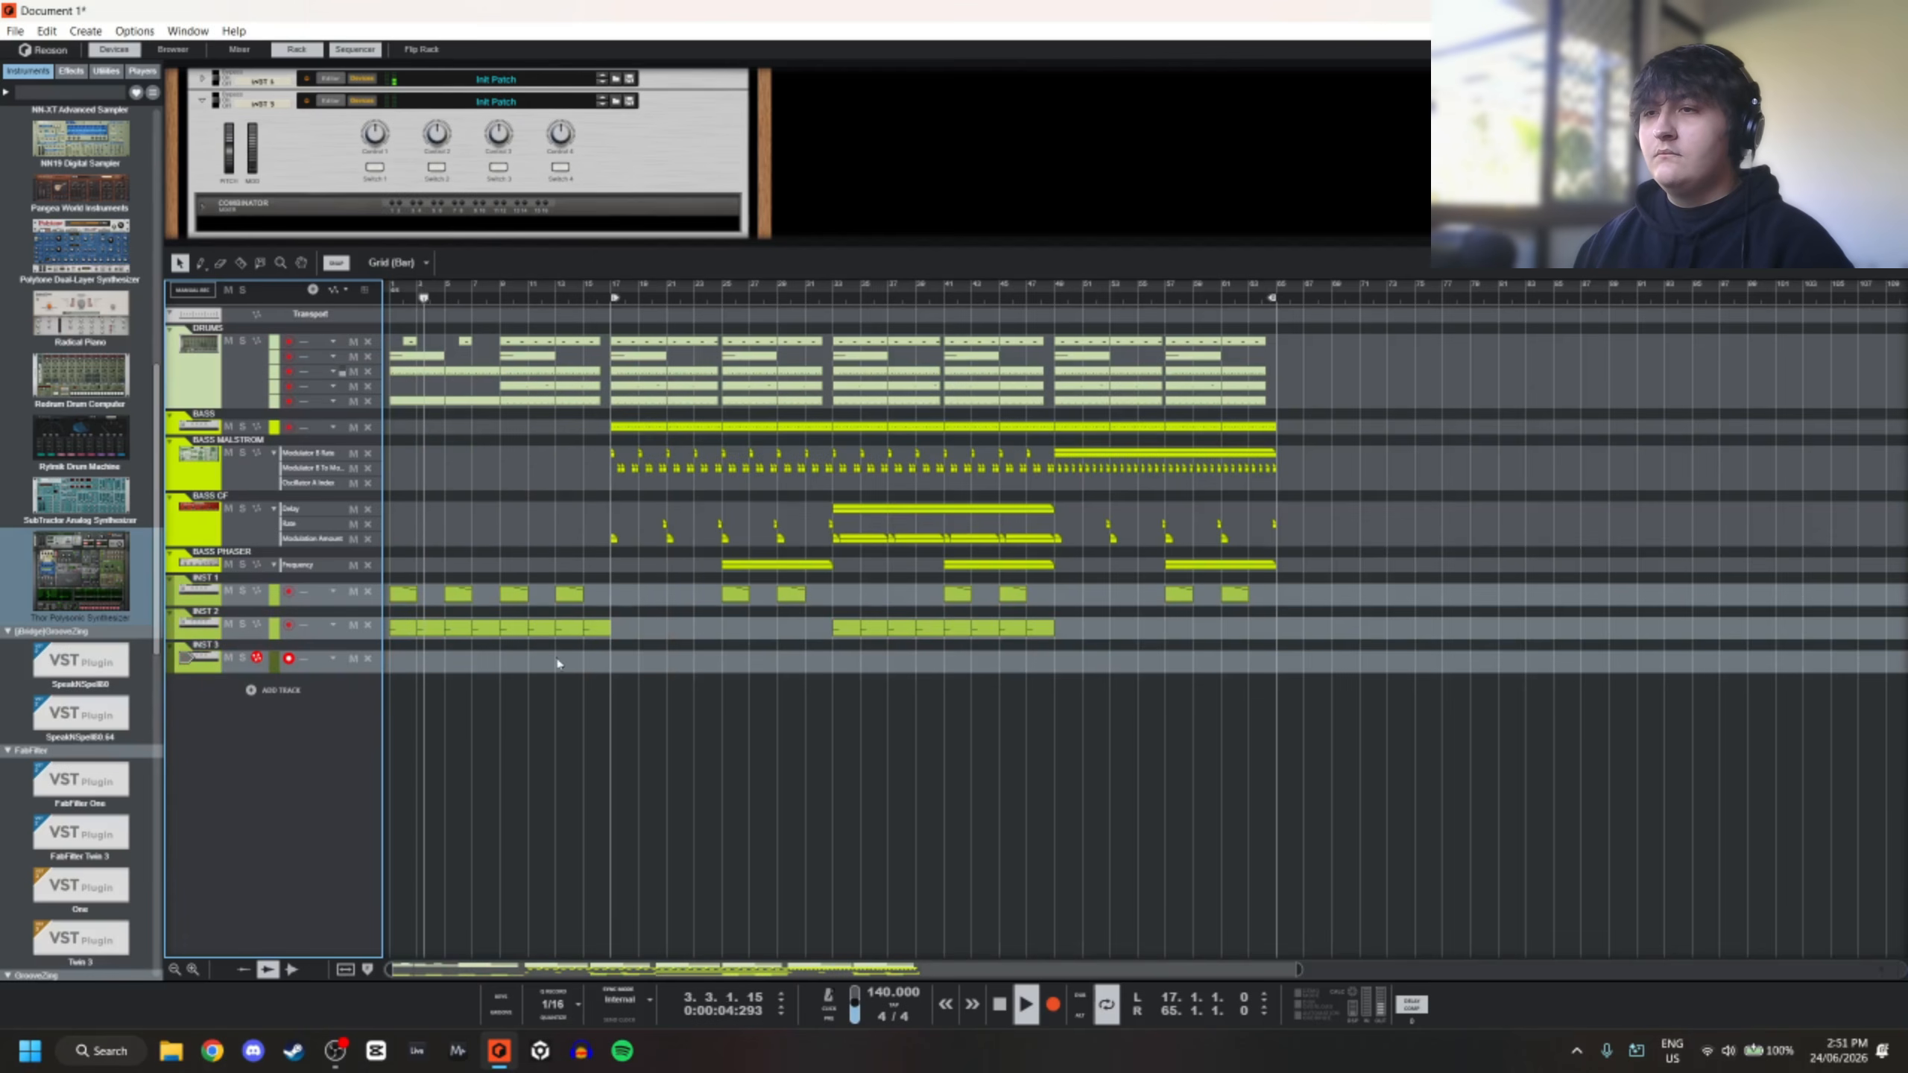
scroll(453, 677, up, 2)
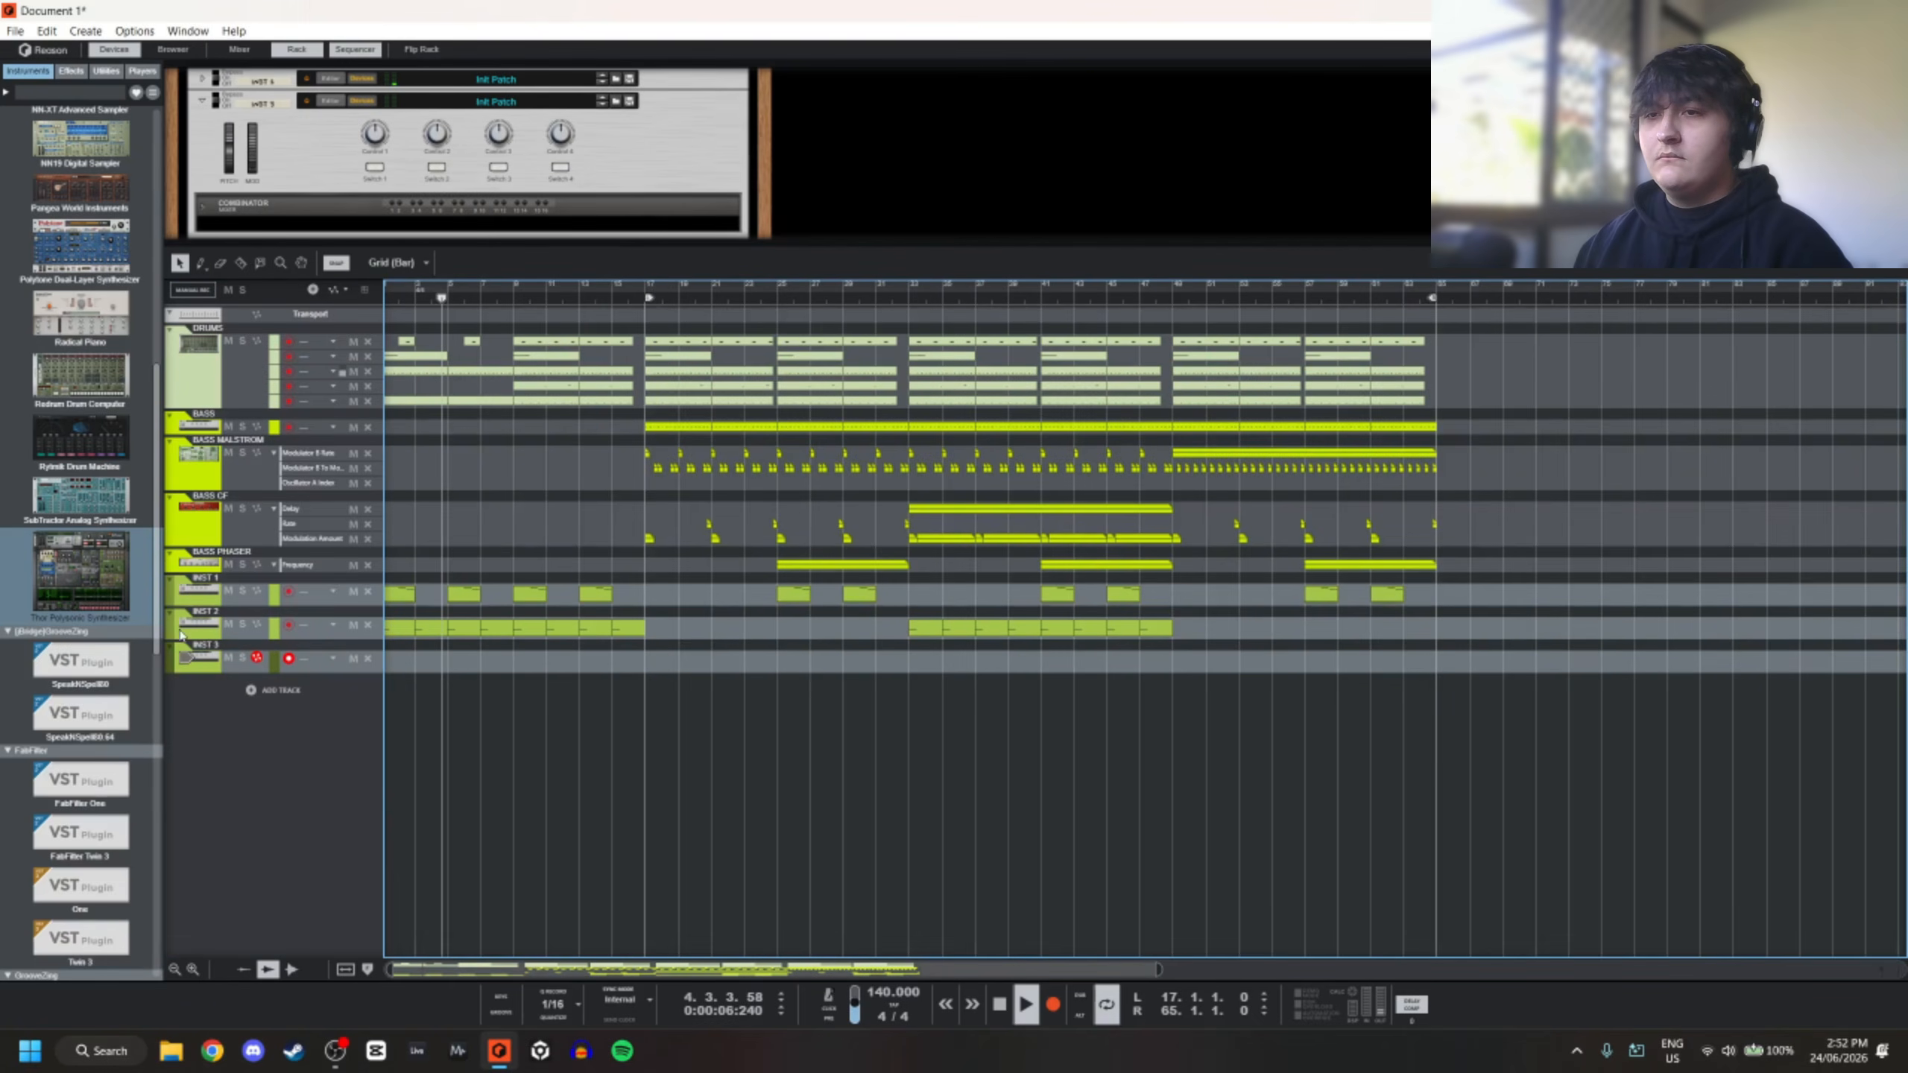
Stop playback, select INST 3, and add a Thor synthesizer inside its Combinator
click(200, 658)
key(space)
scroll(270, 159, up, 1)
click(298, 180)
scroll(120, 241, down, 1)
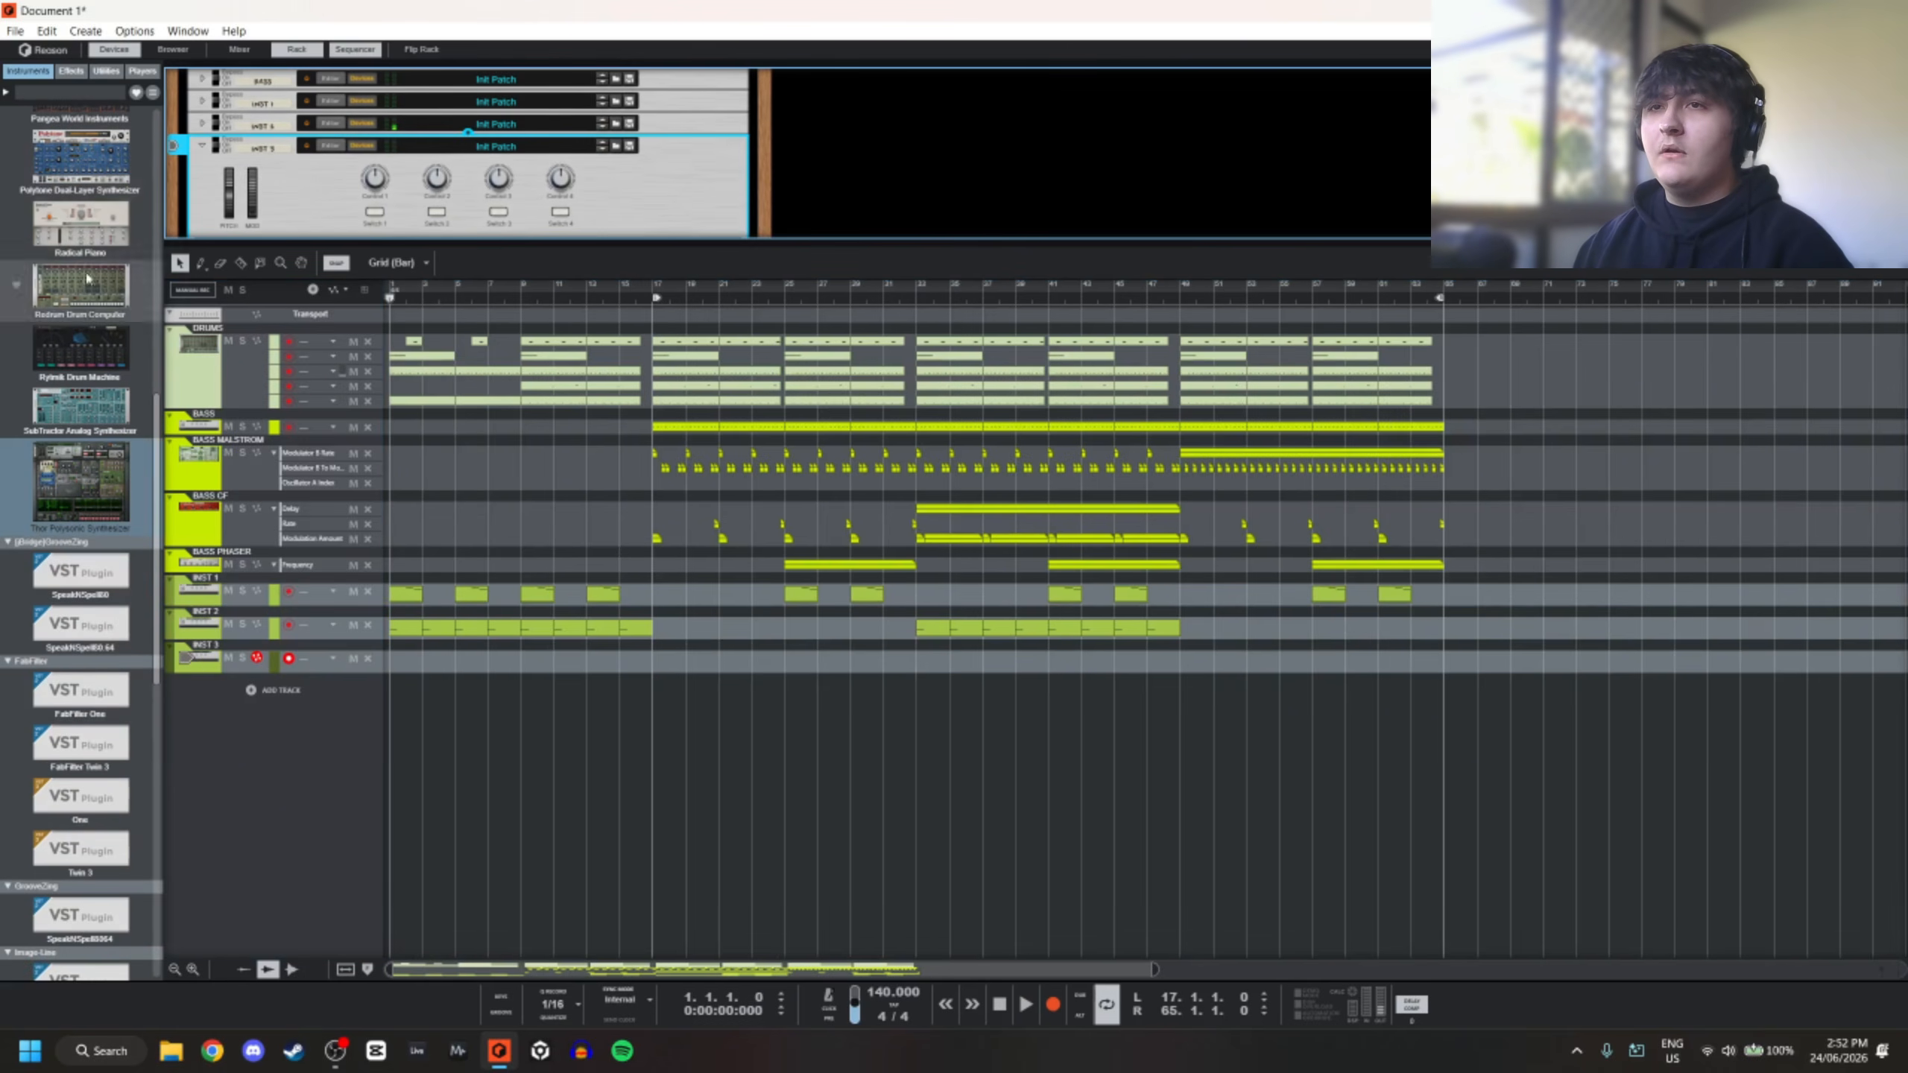
drag(107, 488, 444, 194)
scroll(504, 125, down, 2)
scroll(488, 147, up, 1)
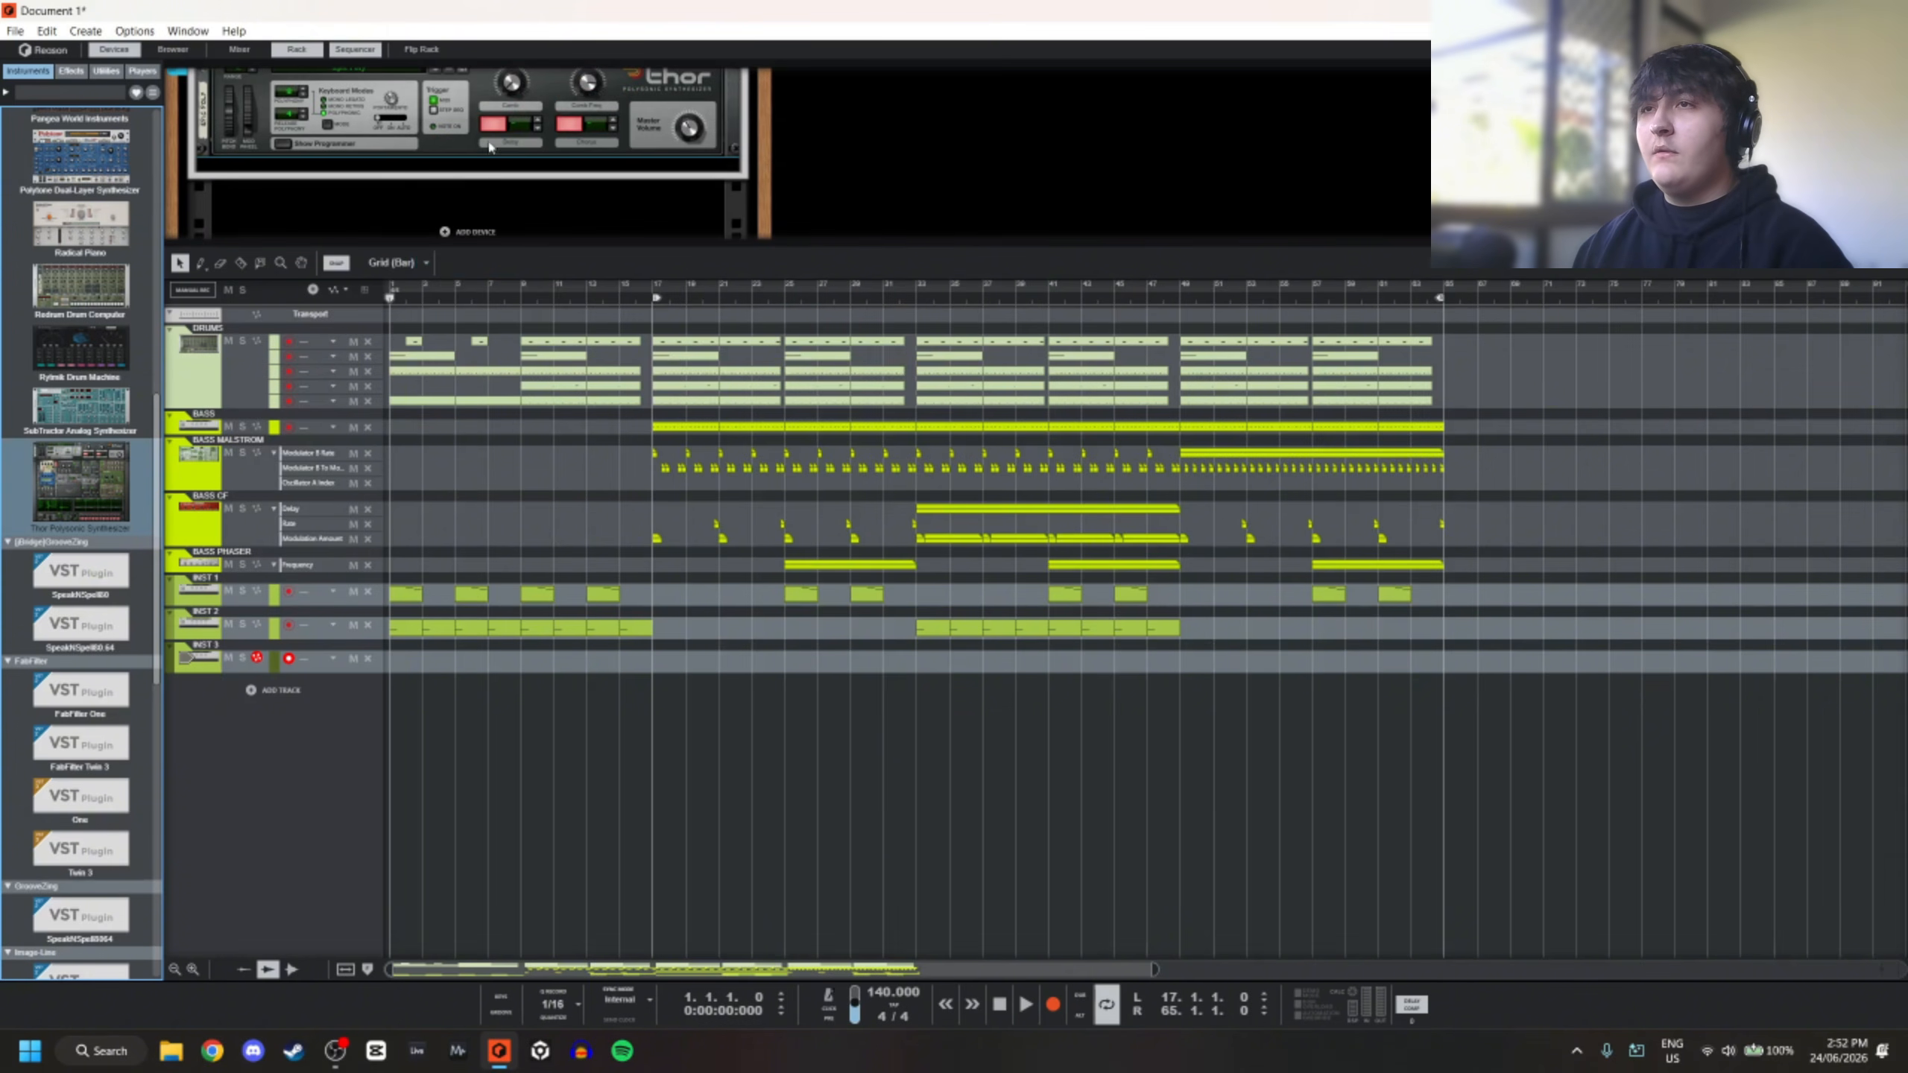
Unfold the programmer of the INST 3 Thor, enlarge the rack area, and reset the device to its initial patch
click(288, 149)
drag(642, 255, 643, 808)
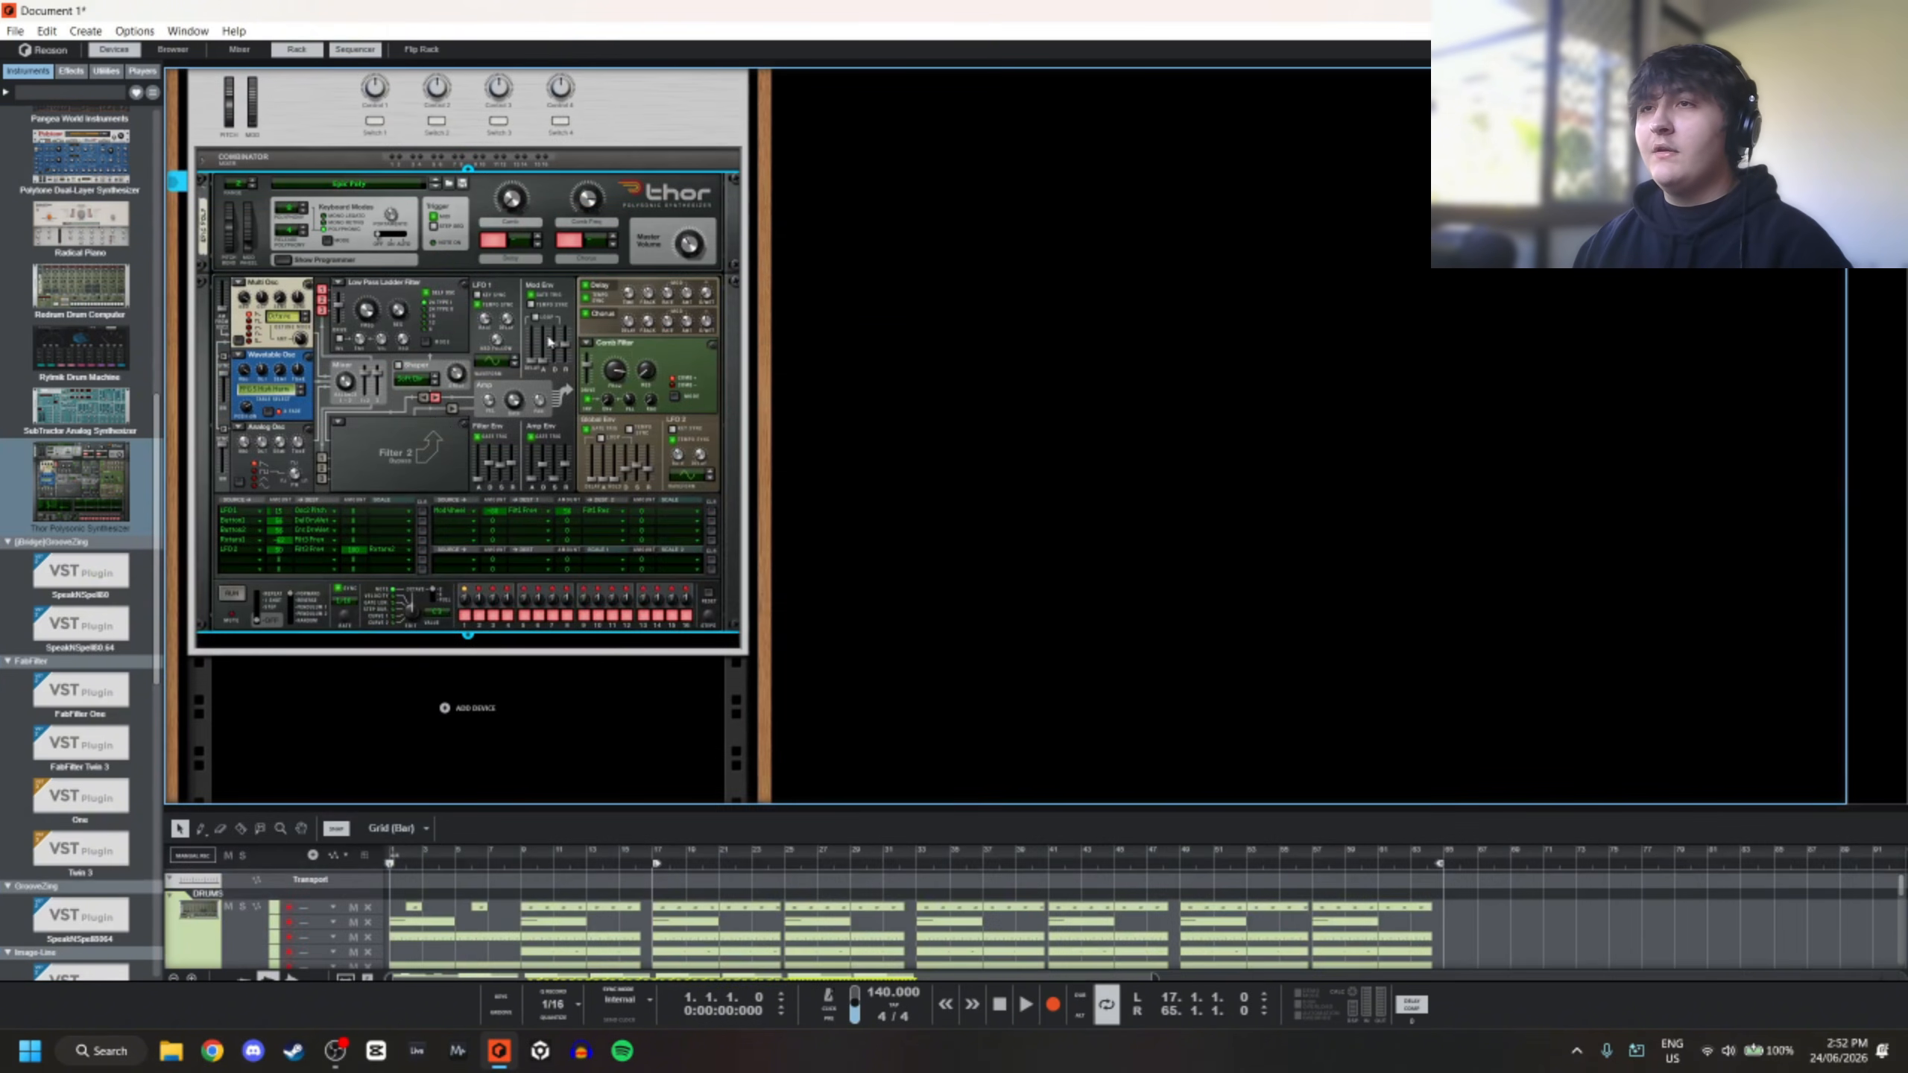
right_click(458, 301)
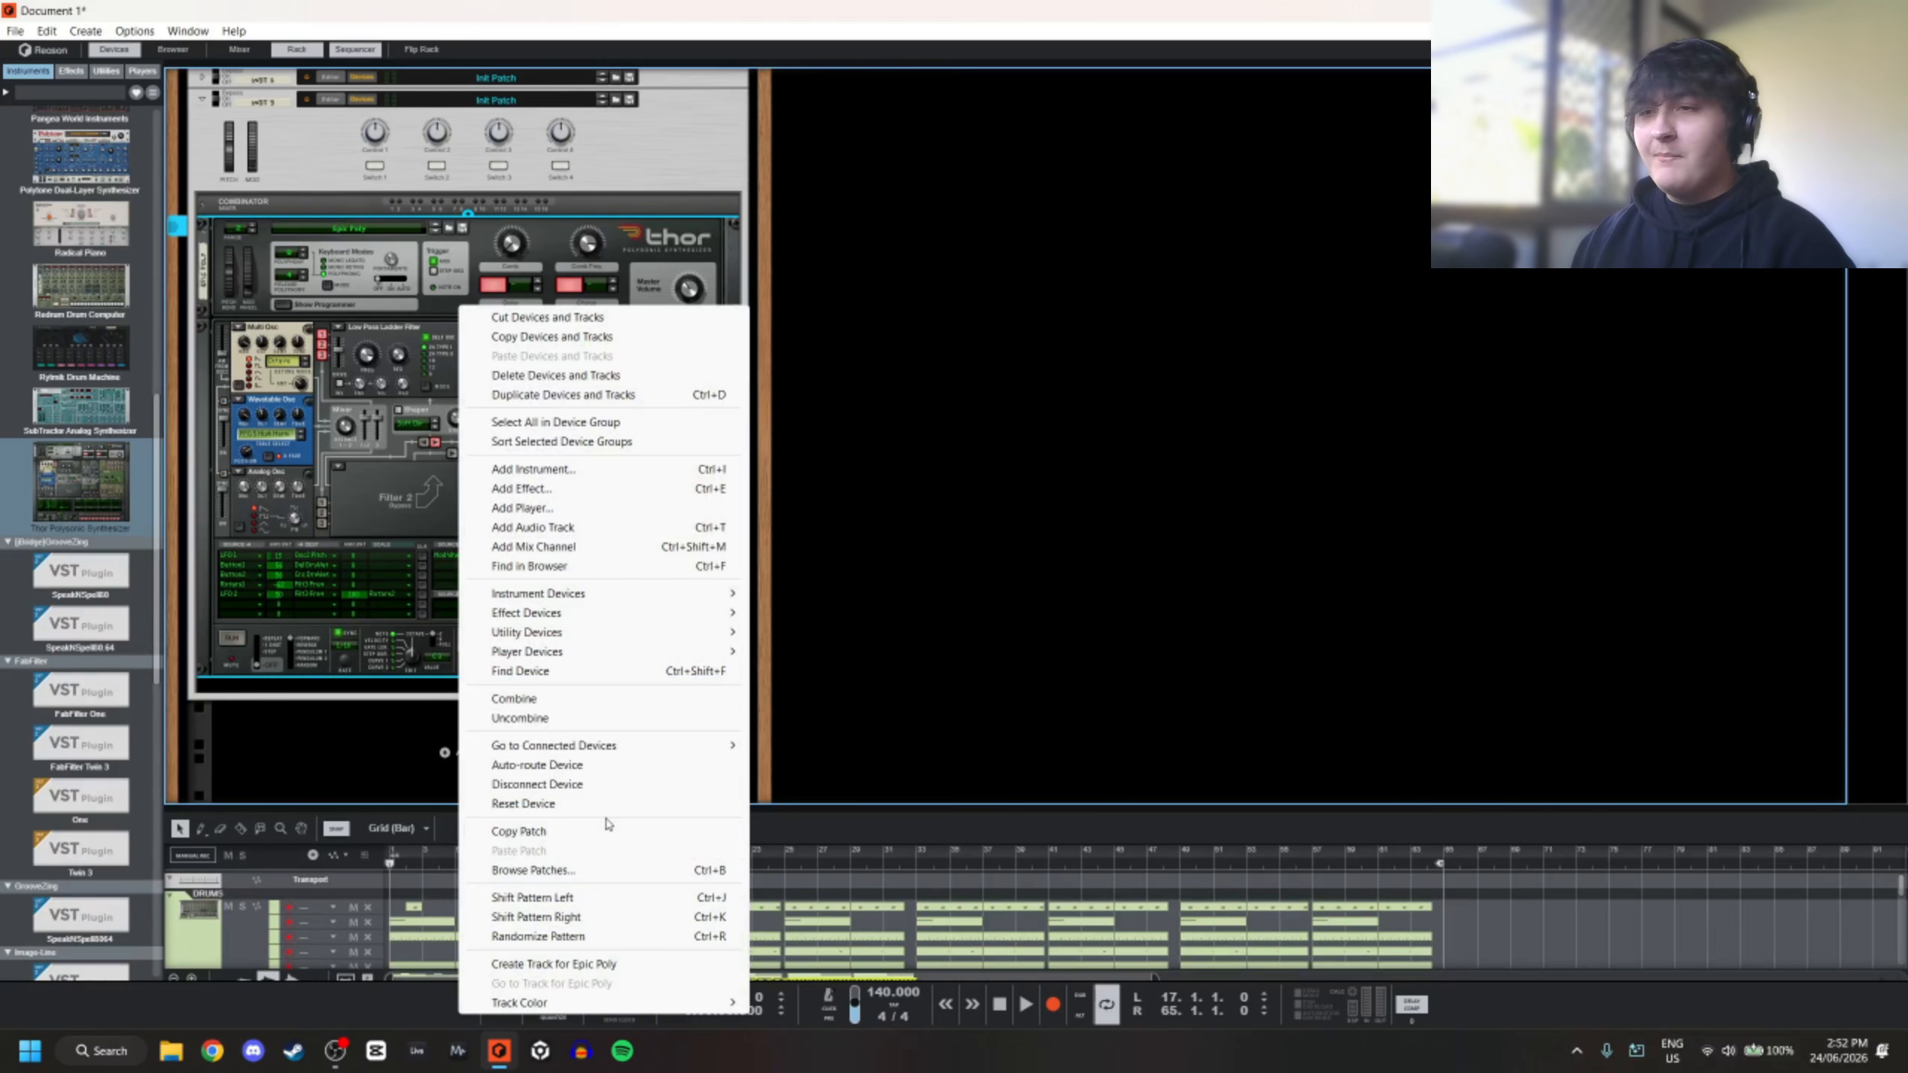
click(546, 804)
Flip the rack to its rear and cable the INST 3 Thor's audio output to the Combinator's first From Devices input
key(Tab)
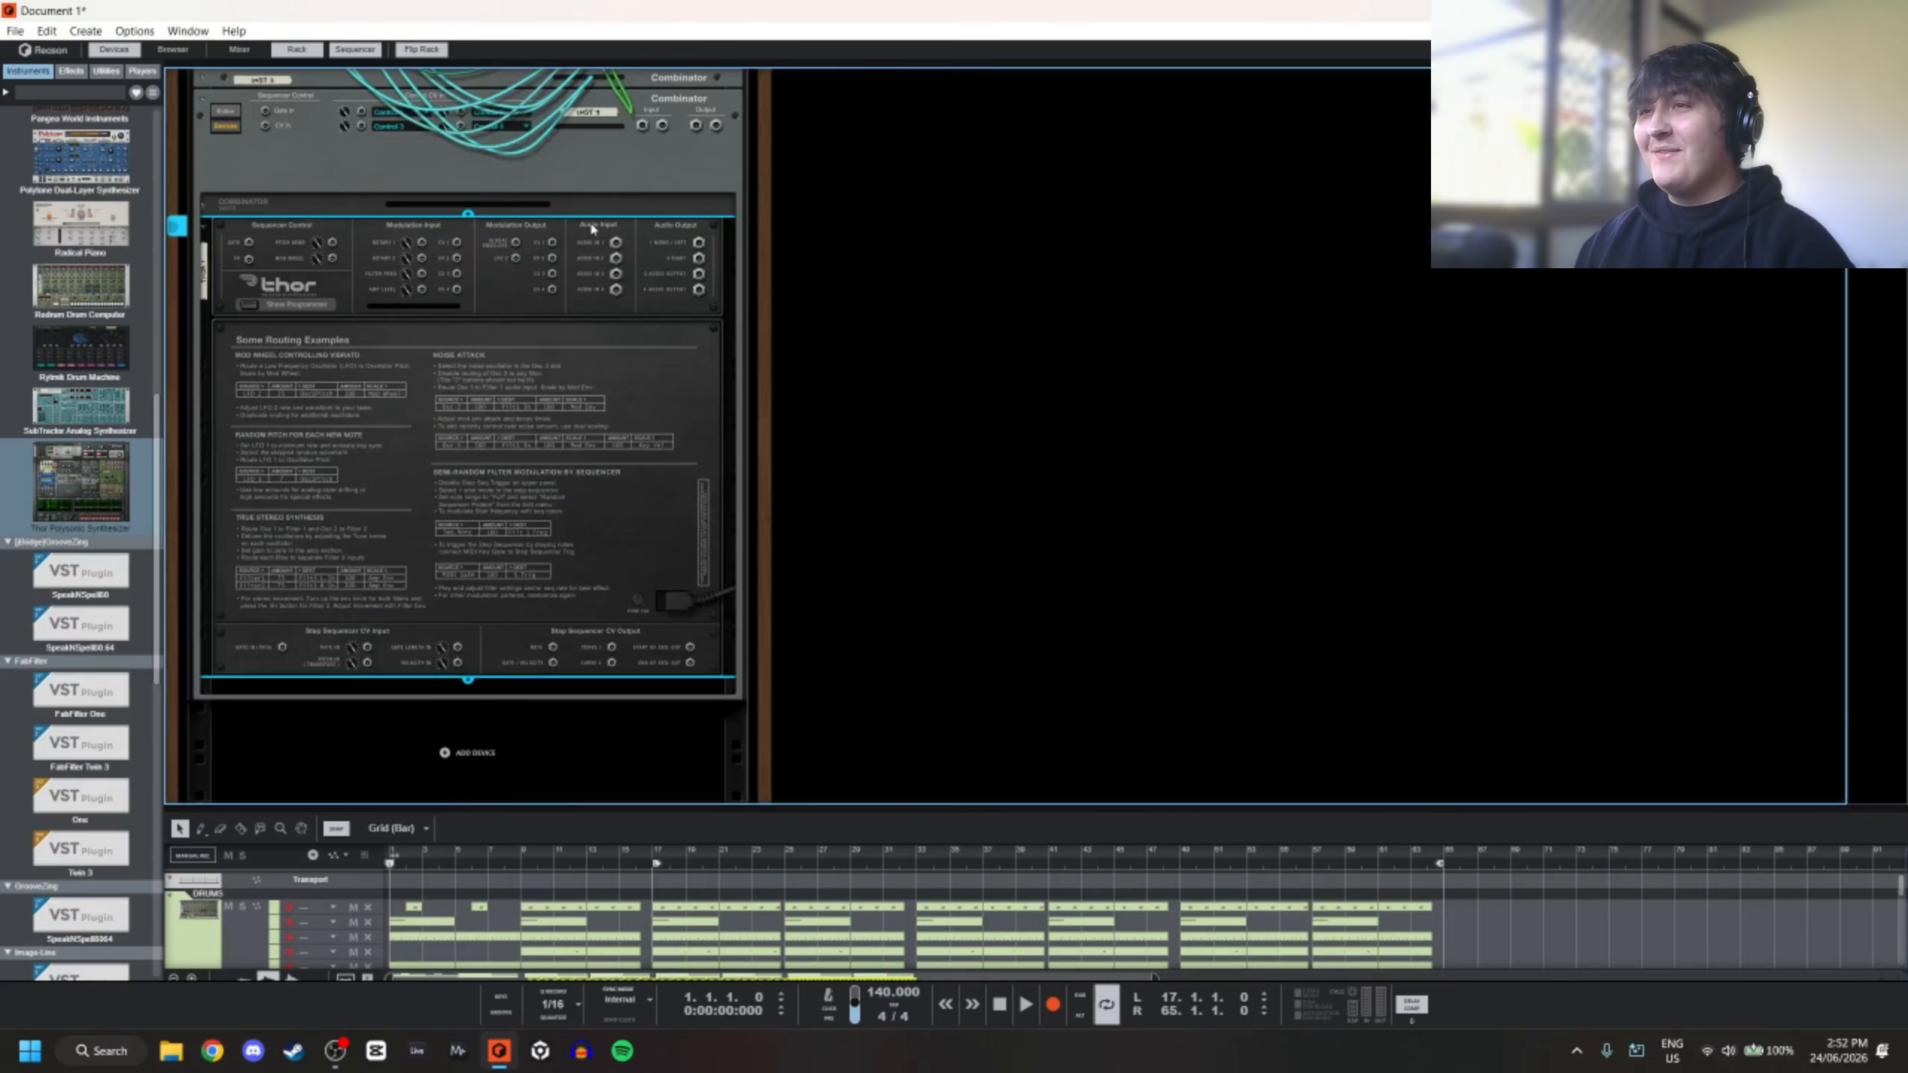
scroll(675, 408, up, 3)
click(240, 435)
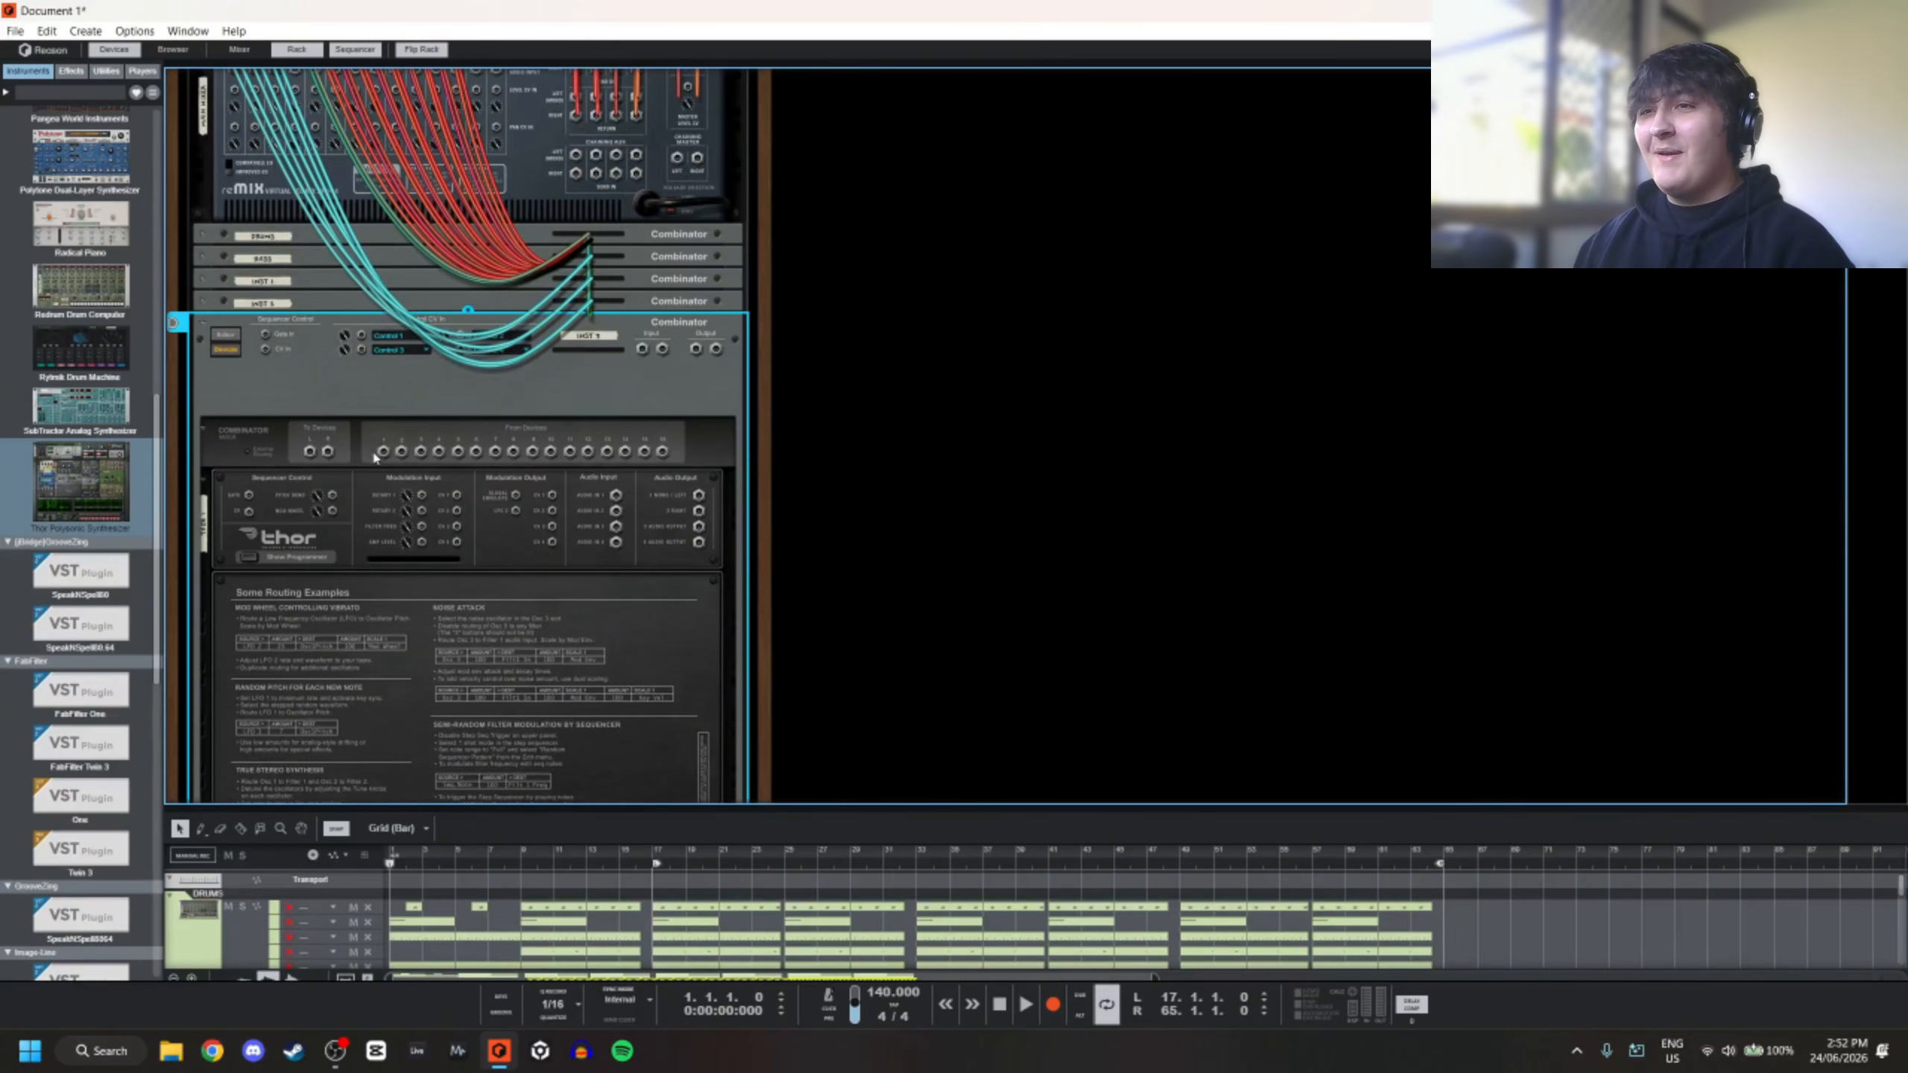
drag(383, 453, 699, 497)
Cable the INST 3 Combinator's audio output to a mixer channel, start playback, and return to the front of the rack
scroll(316, 184, up, 2)
drag(696, 348, 295, 273)
scroll(316, 230, up, 1)
scroll(900, 332, down, 5)
key(space)
key(Tab)
scroll(863, 342, down, 2)
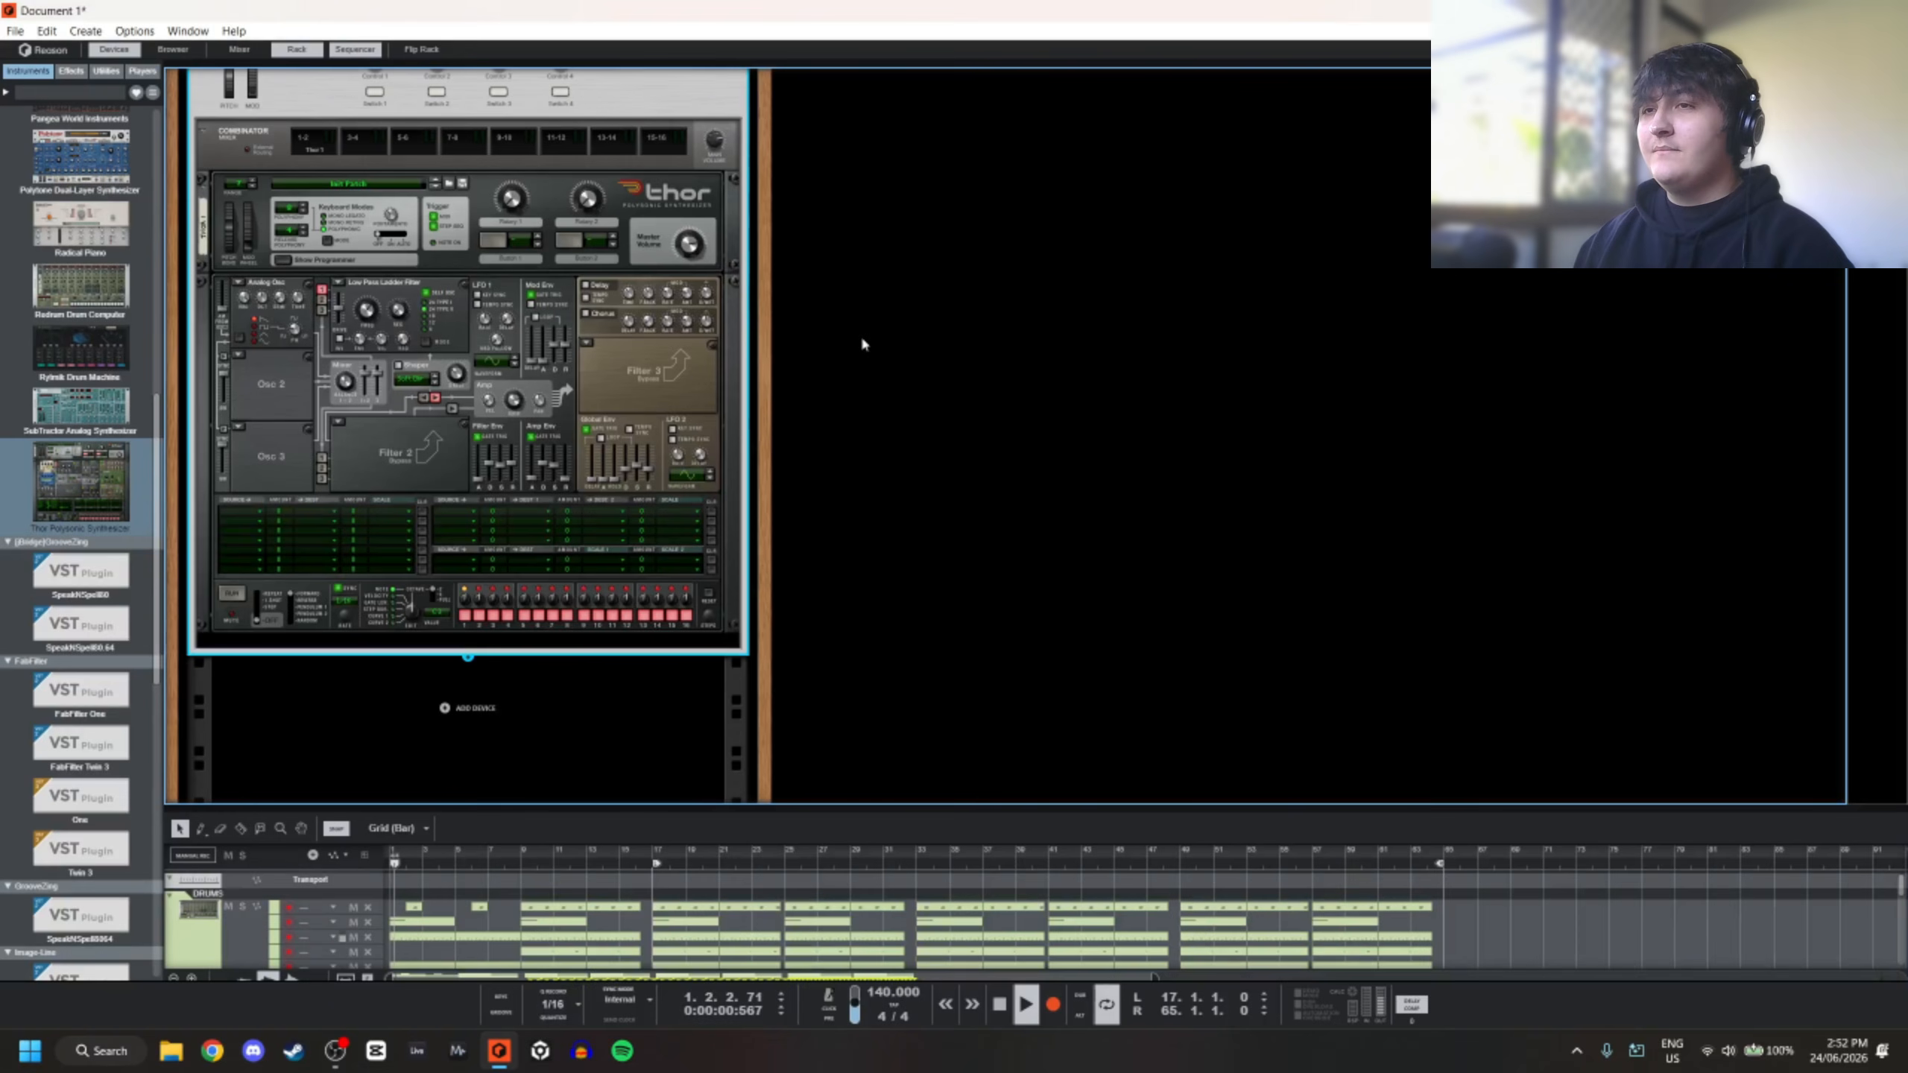
Add a two-bar clip at the start of the INST 3 track, solo the track, and open the clip for editing
drag(642, 809, 639, 403)
click(404, 787)
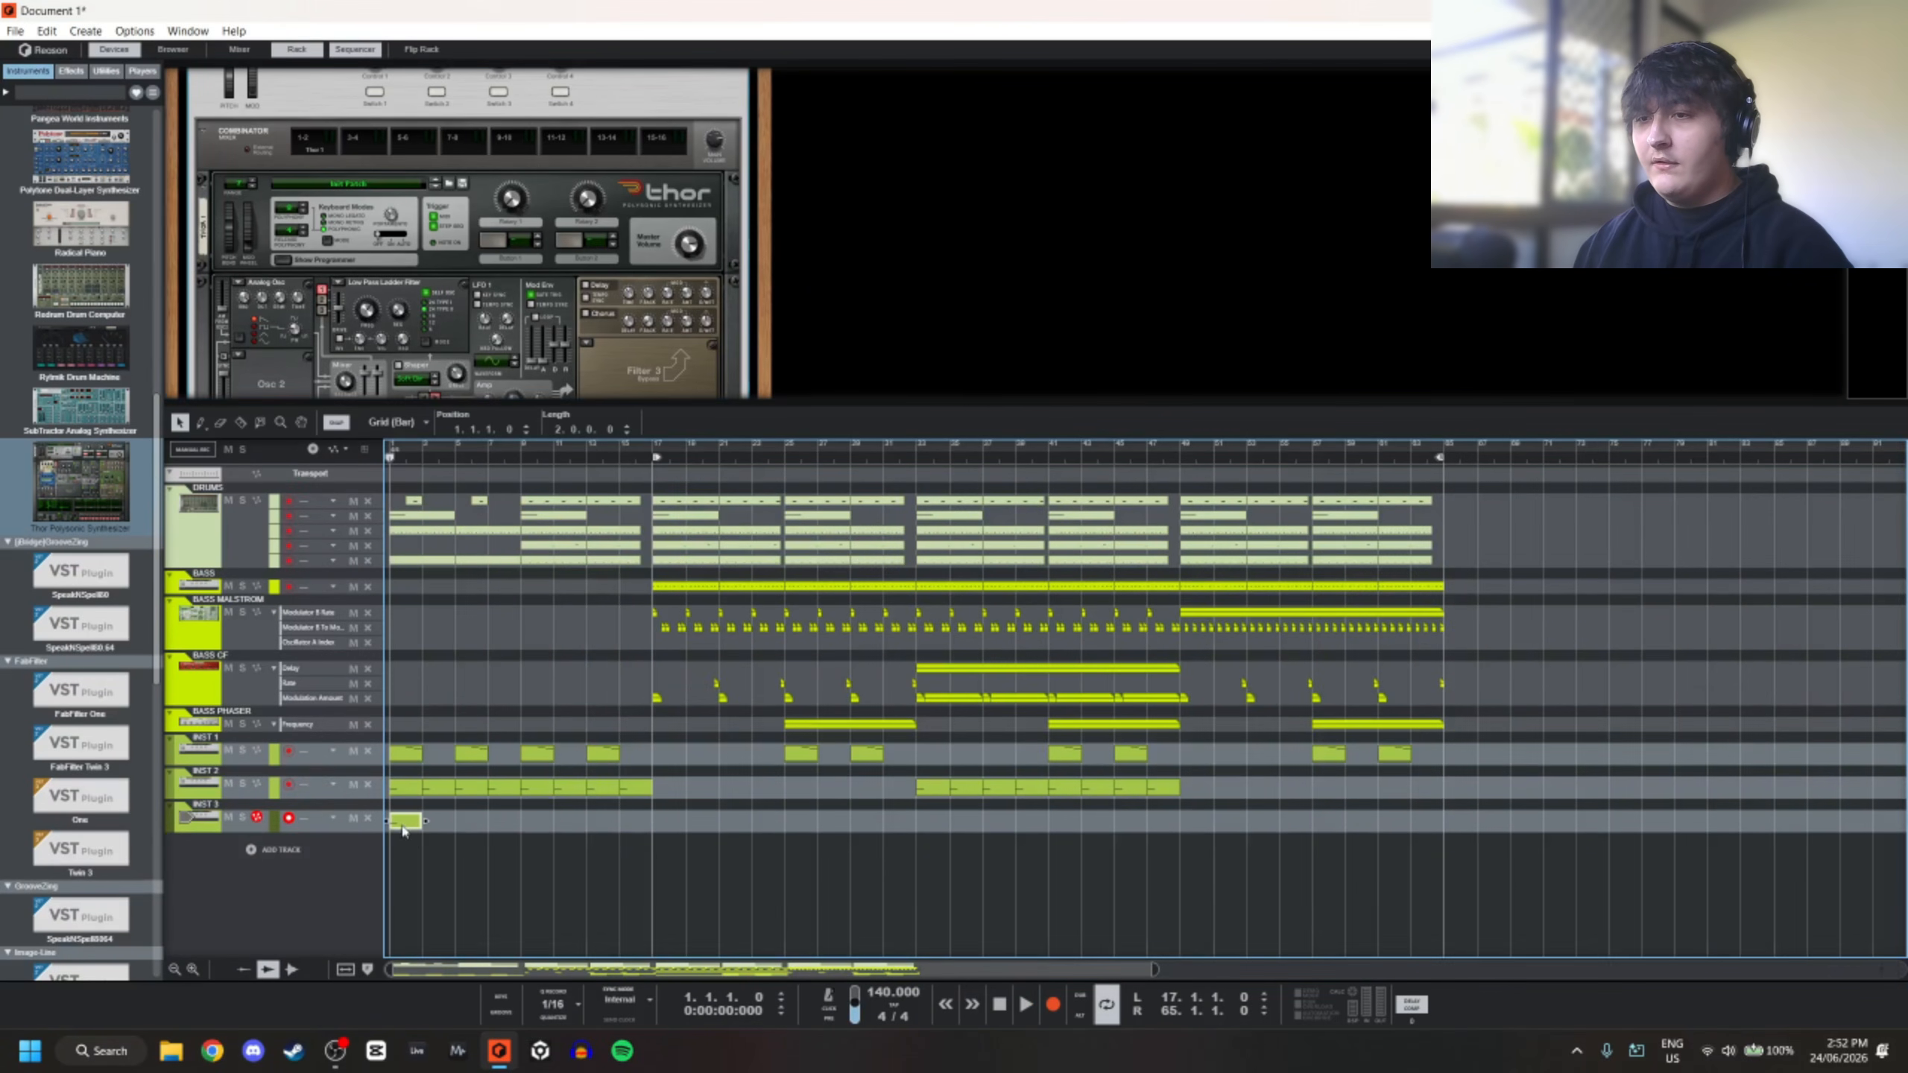
click(241, 818)
key(space)
double_click(405, 820)
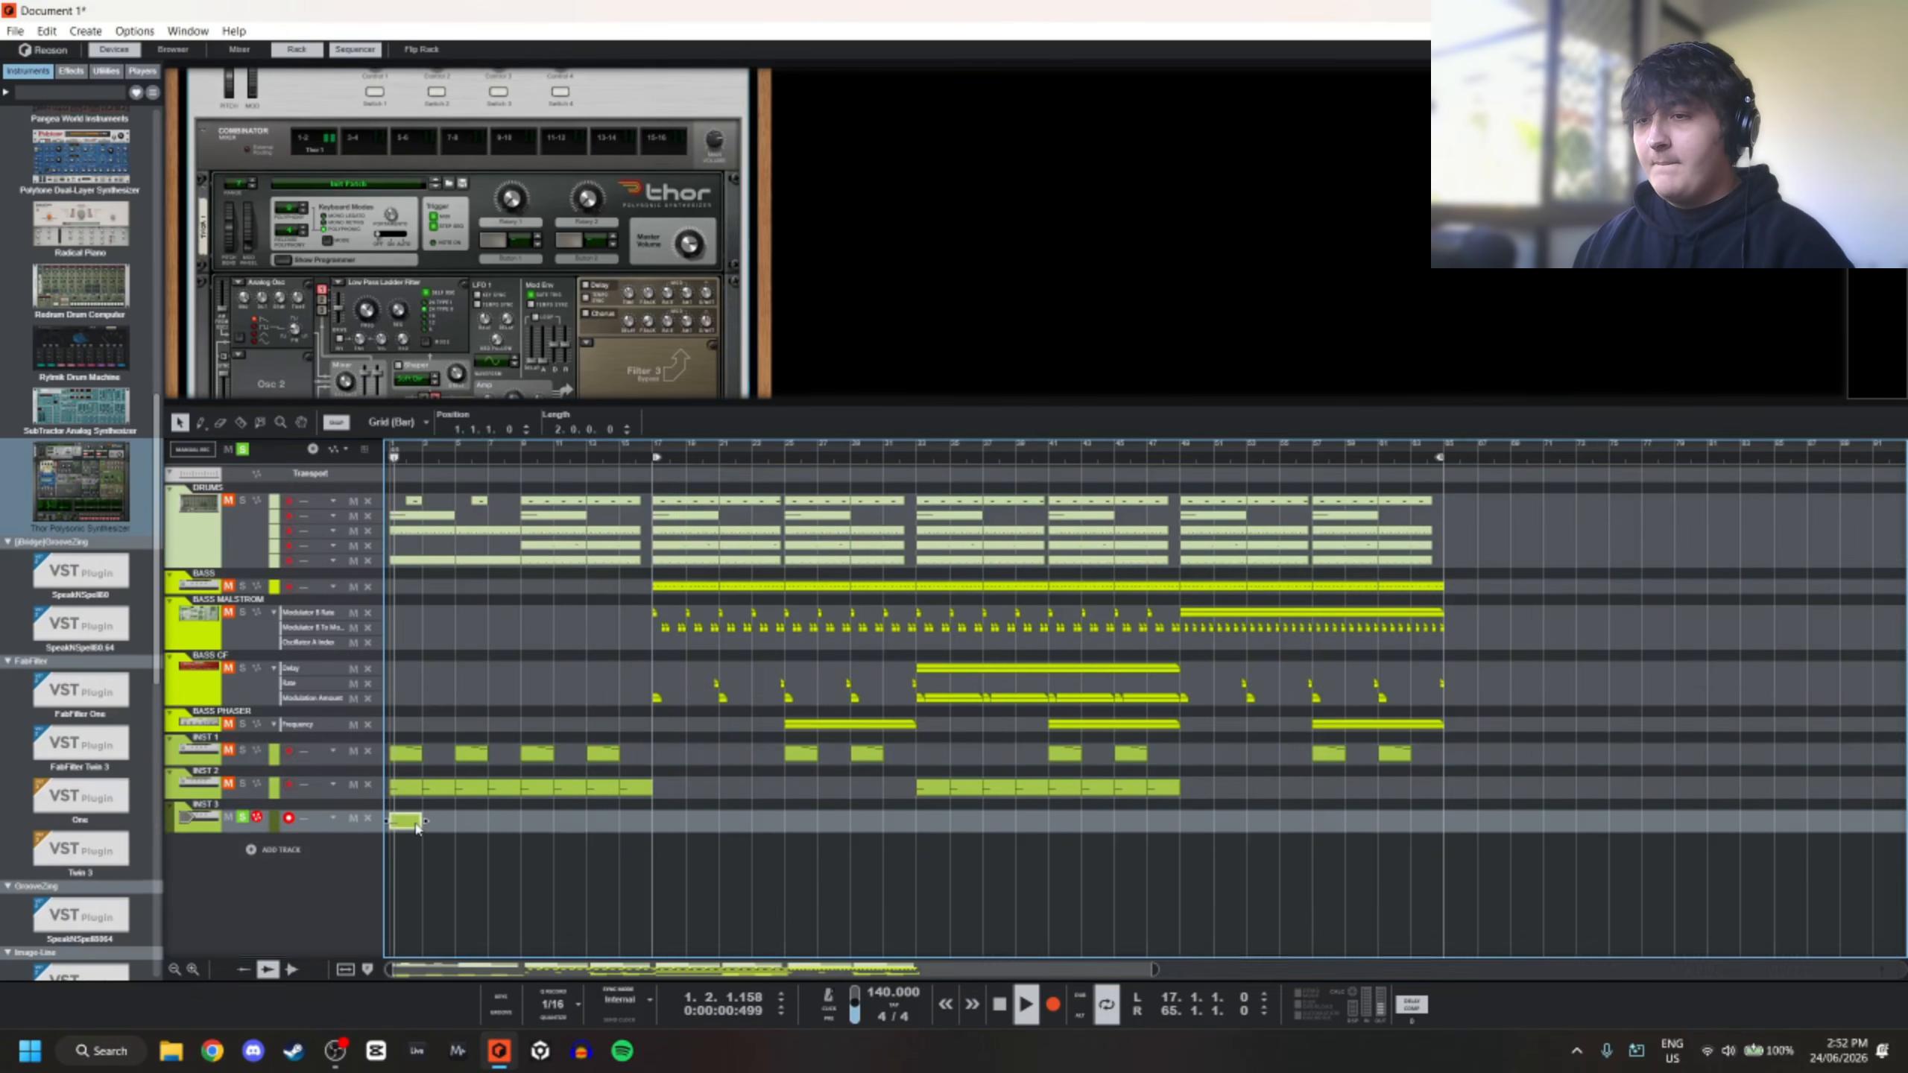
key(space)
Draw an F4 note at the start of the INST 3 clip, extend it to one bar, and play it
drag(785, 836, 729, 624)
scroll(686, 805, down, 3)
scroll(679, 800, up, 2)
click(610, 771)
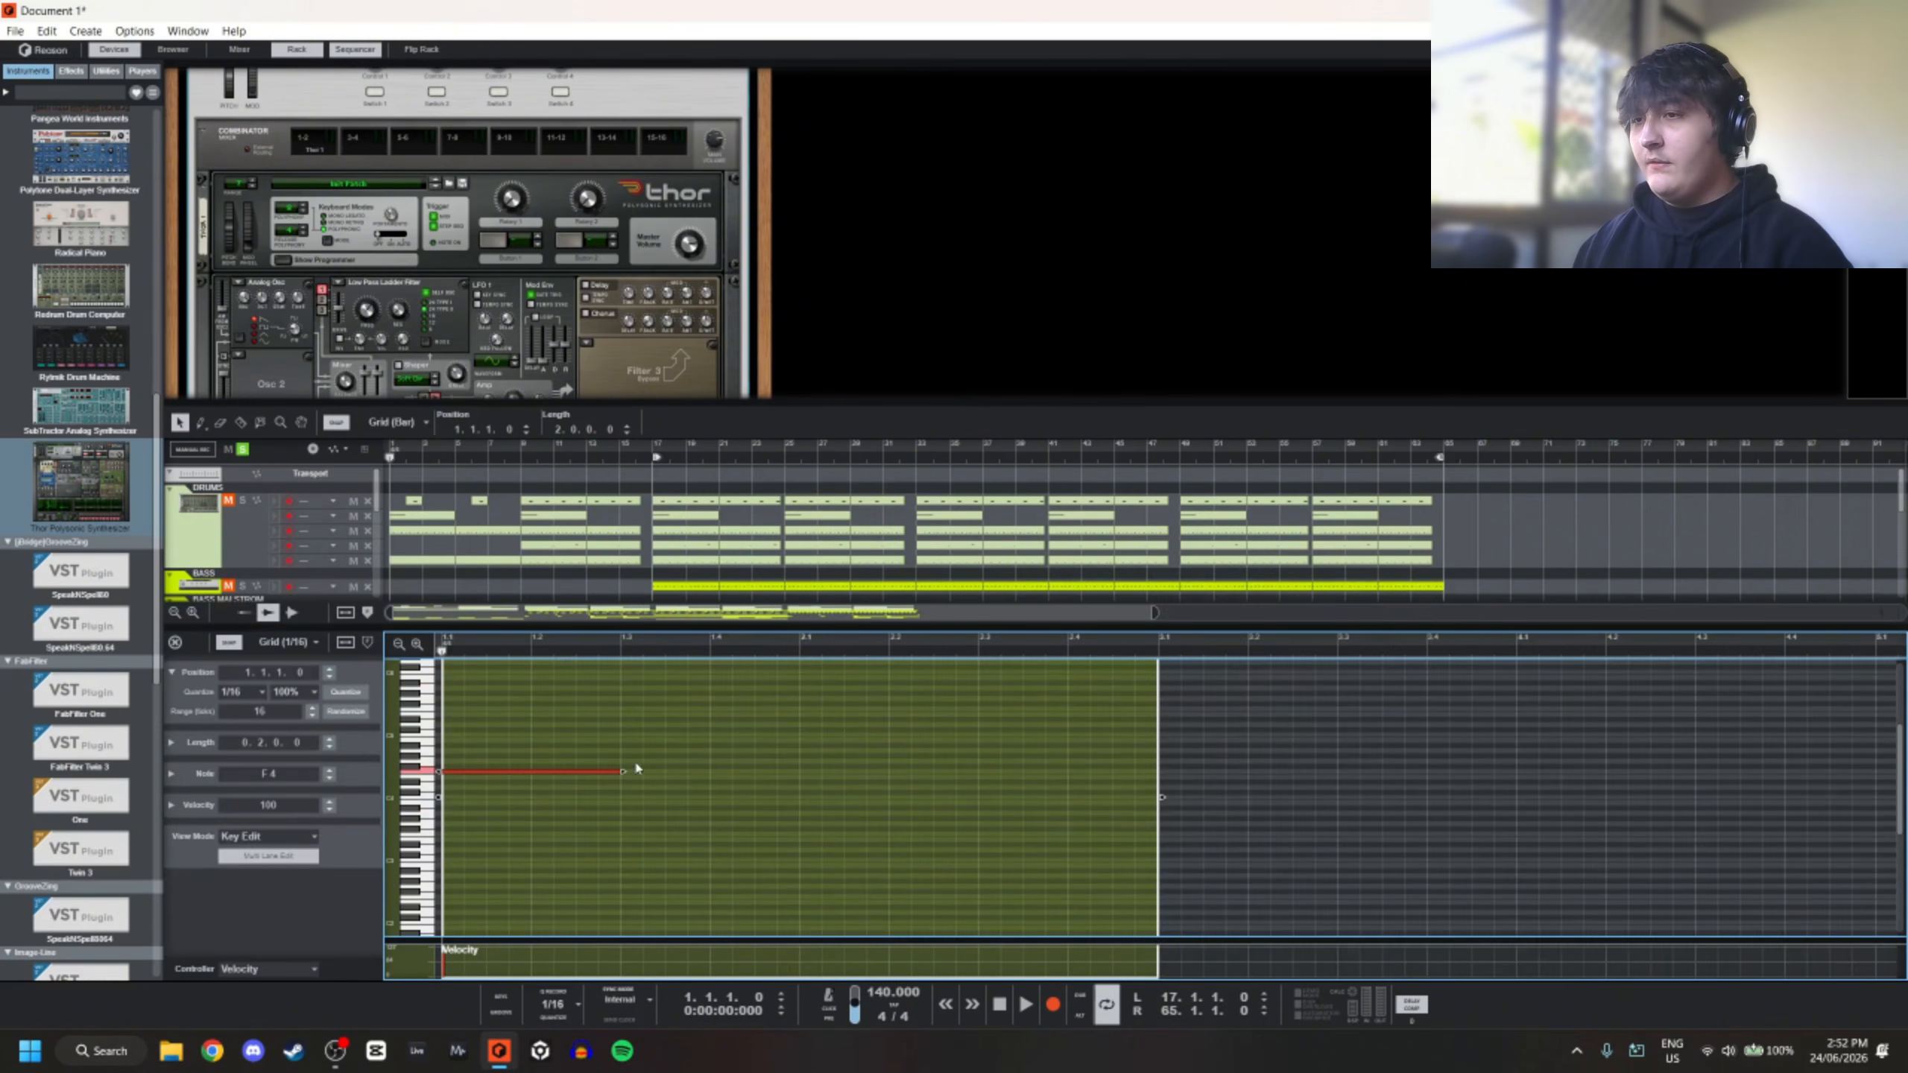
drag(628, 771, 800, 772)
key(space)
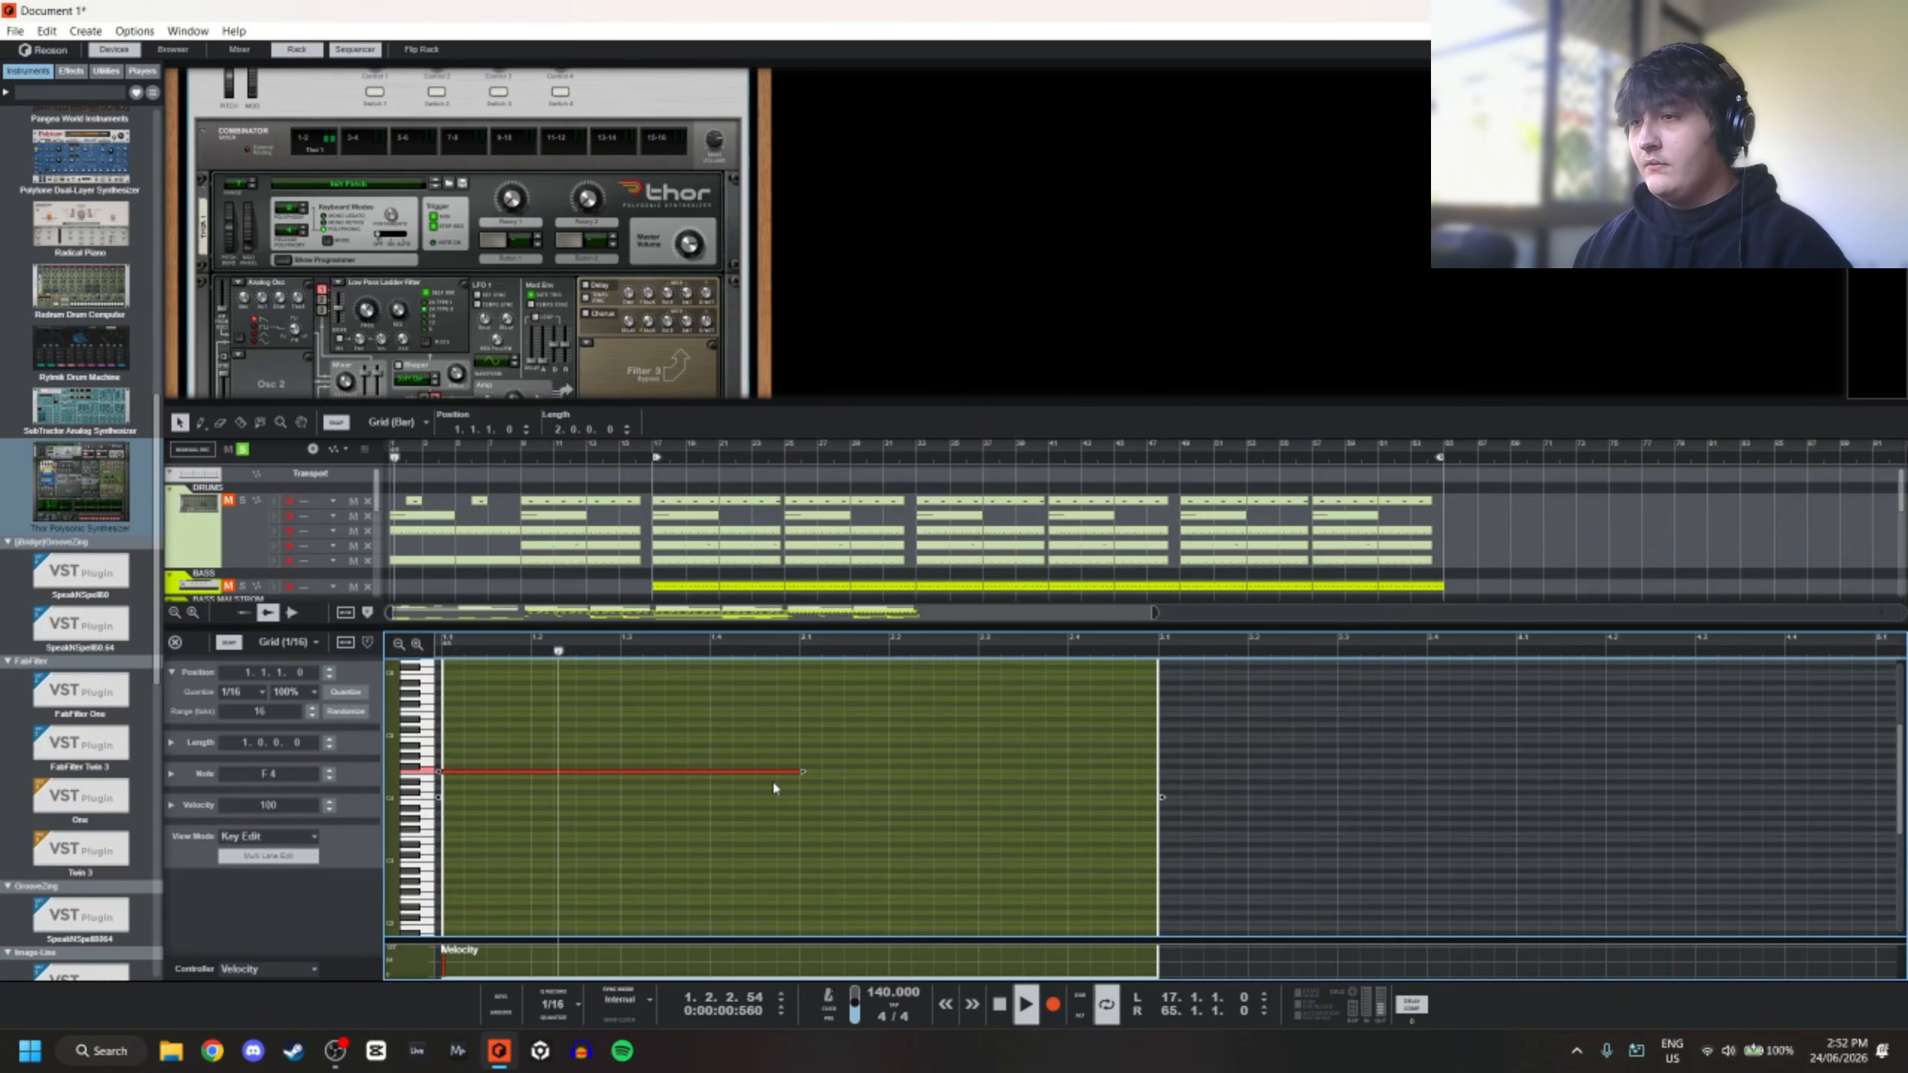
Transpose the INST 3 note down four octaves to F0 while listening, and stop playback
key(shift+Down)
key(shift+Down)
key(shift+Down)
key(shift+Down)
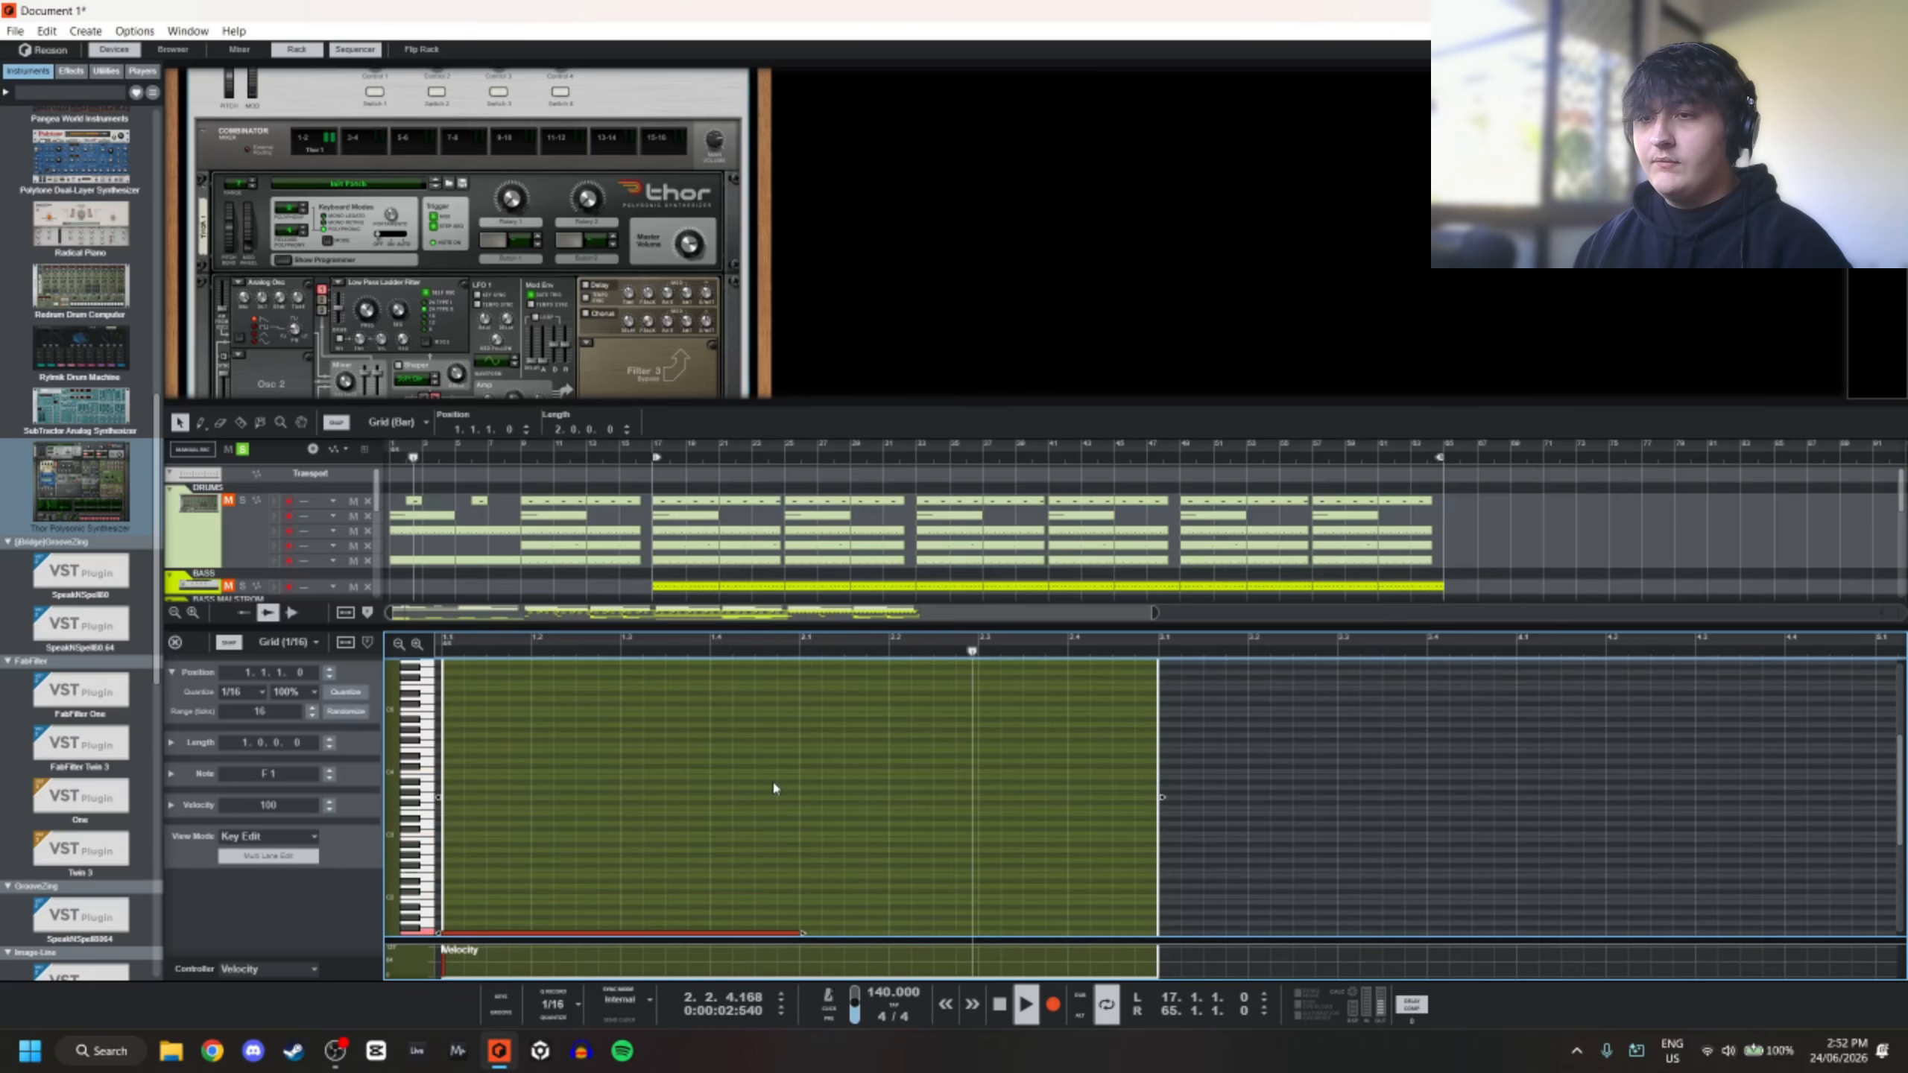
key(space)
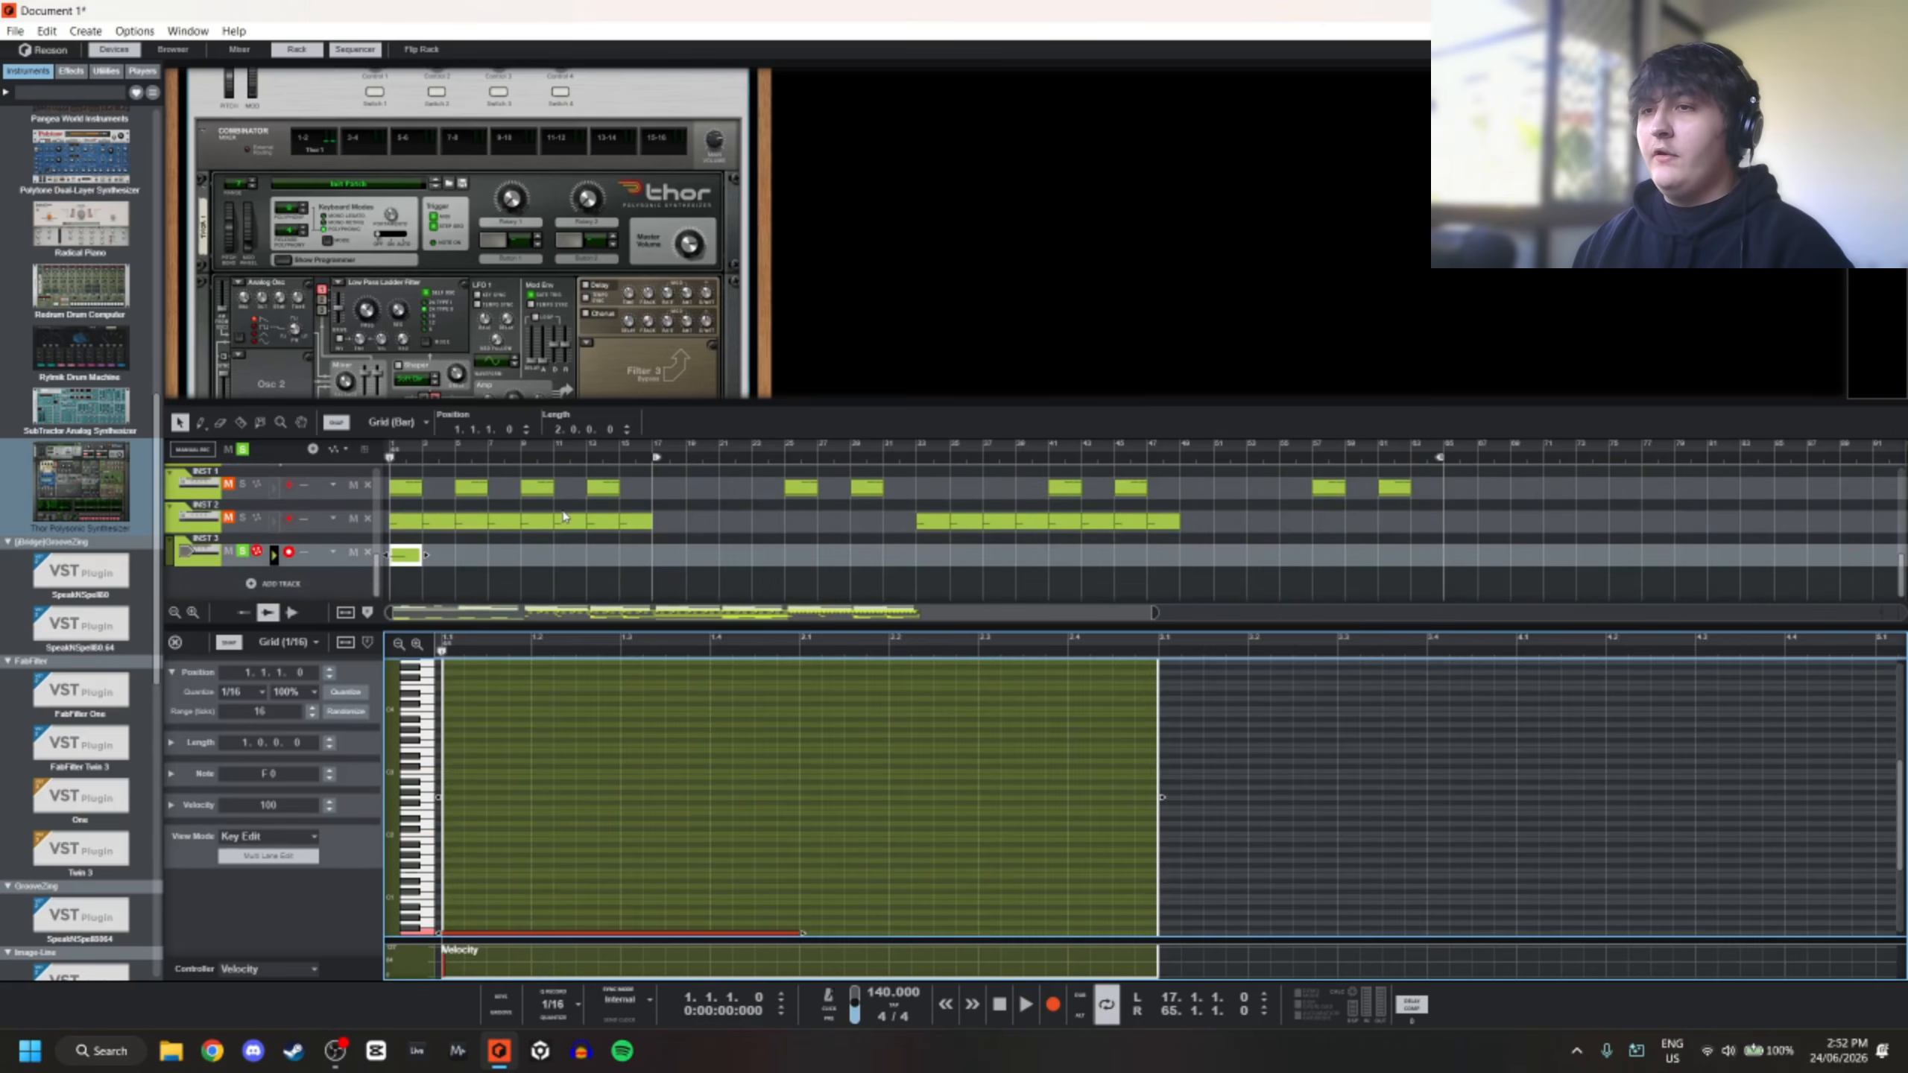
Duplicate the two-bar INST 3 clip repeatedly to fill the track up to bar 17
click(438, 560)
key(ctrl+d)
key(ctrl+d)
key(ctrl+d)
key(ctrl+d)
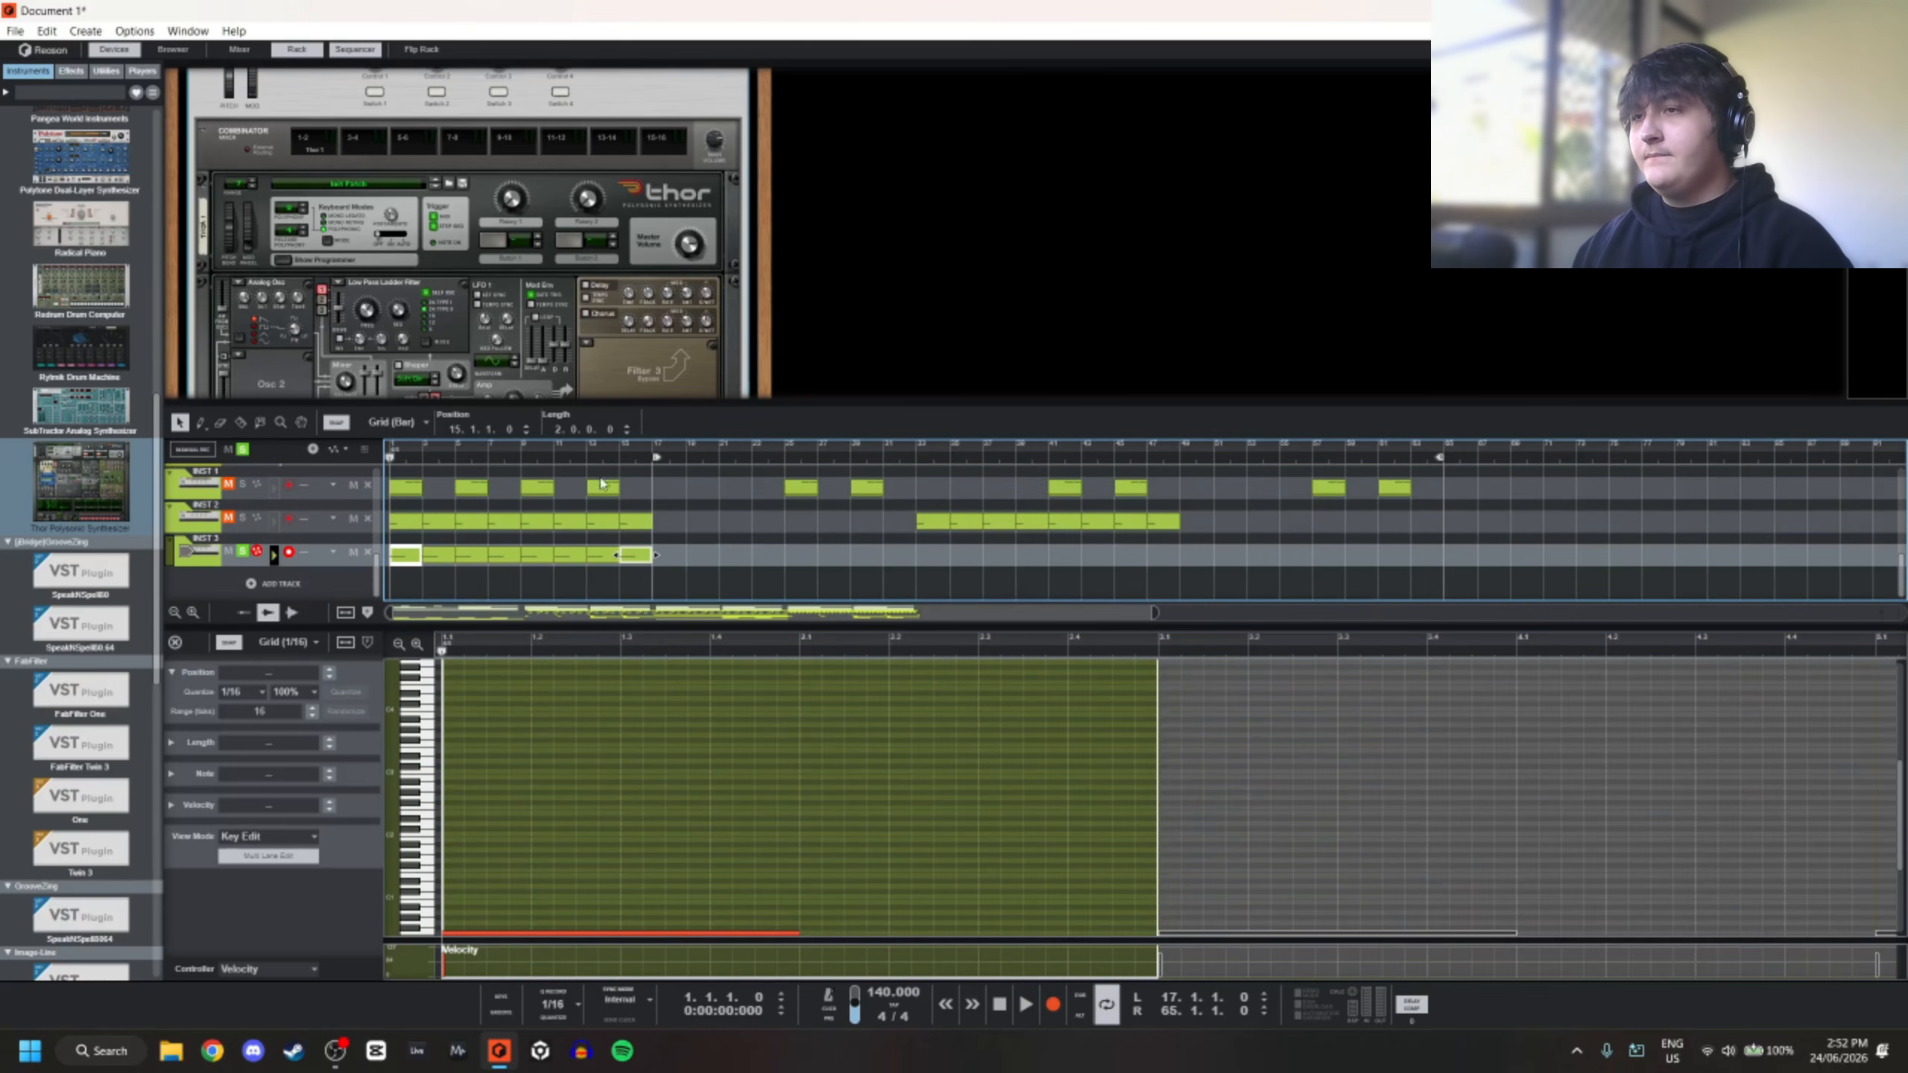
Turn off all solos and play the arrangement from the start to hear INST 3 with the other tracks
click(244, 449)
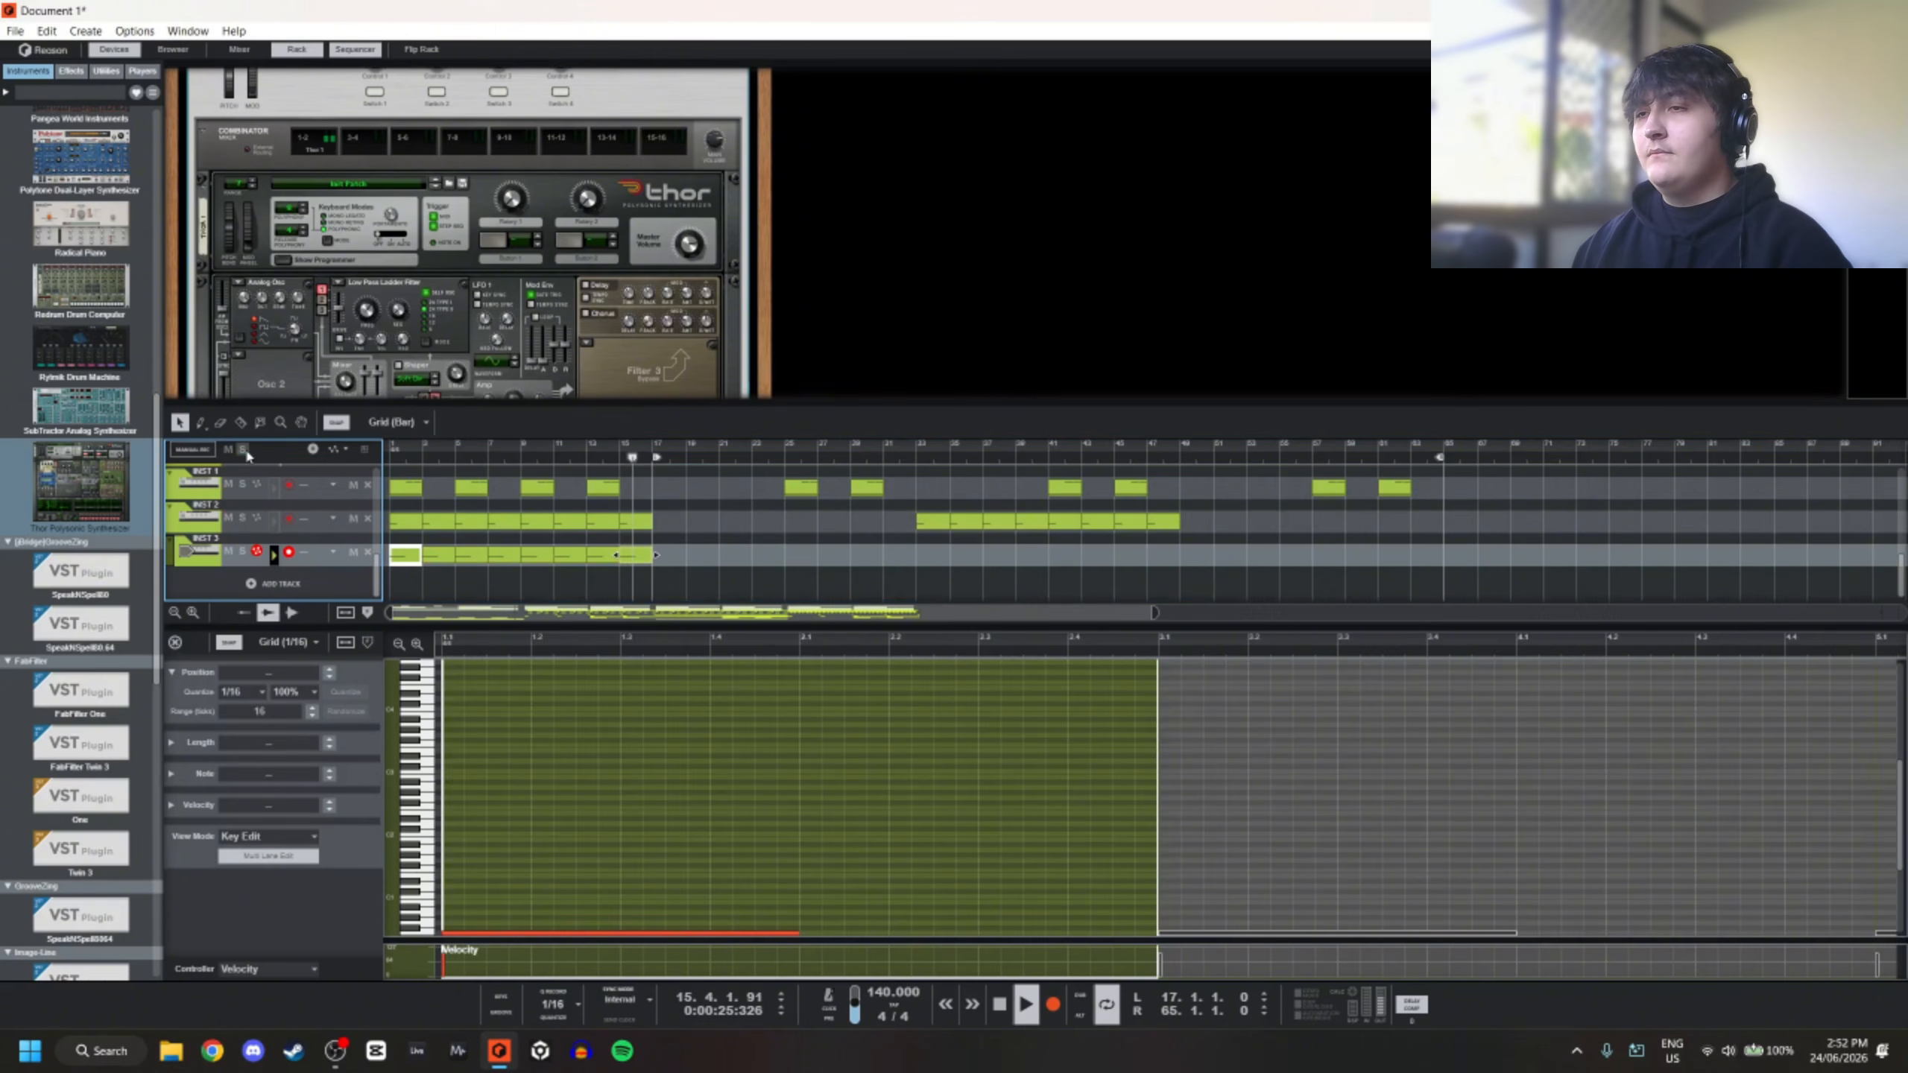
click(394, 459)
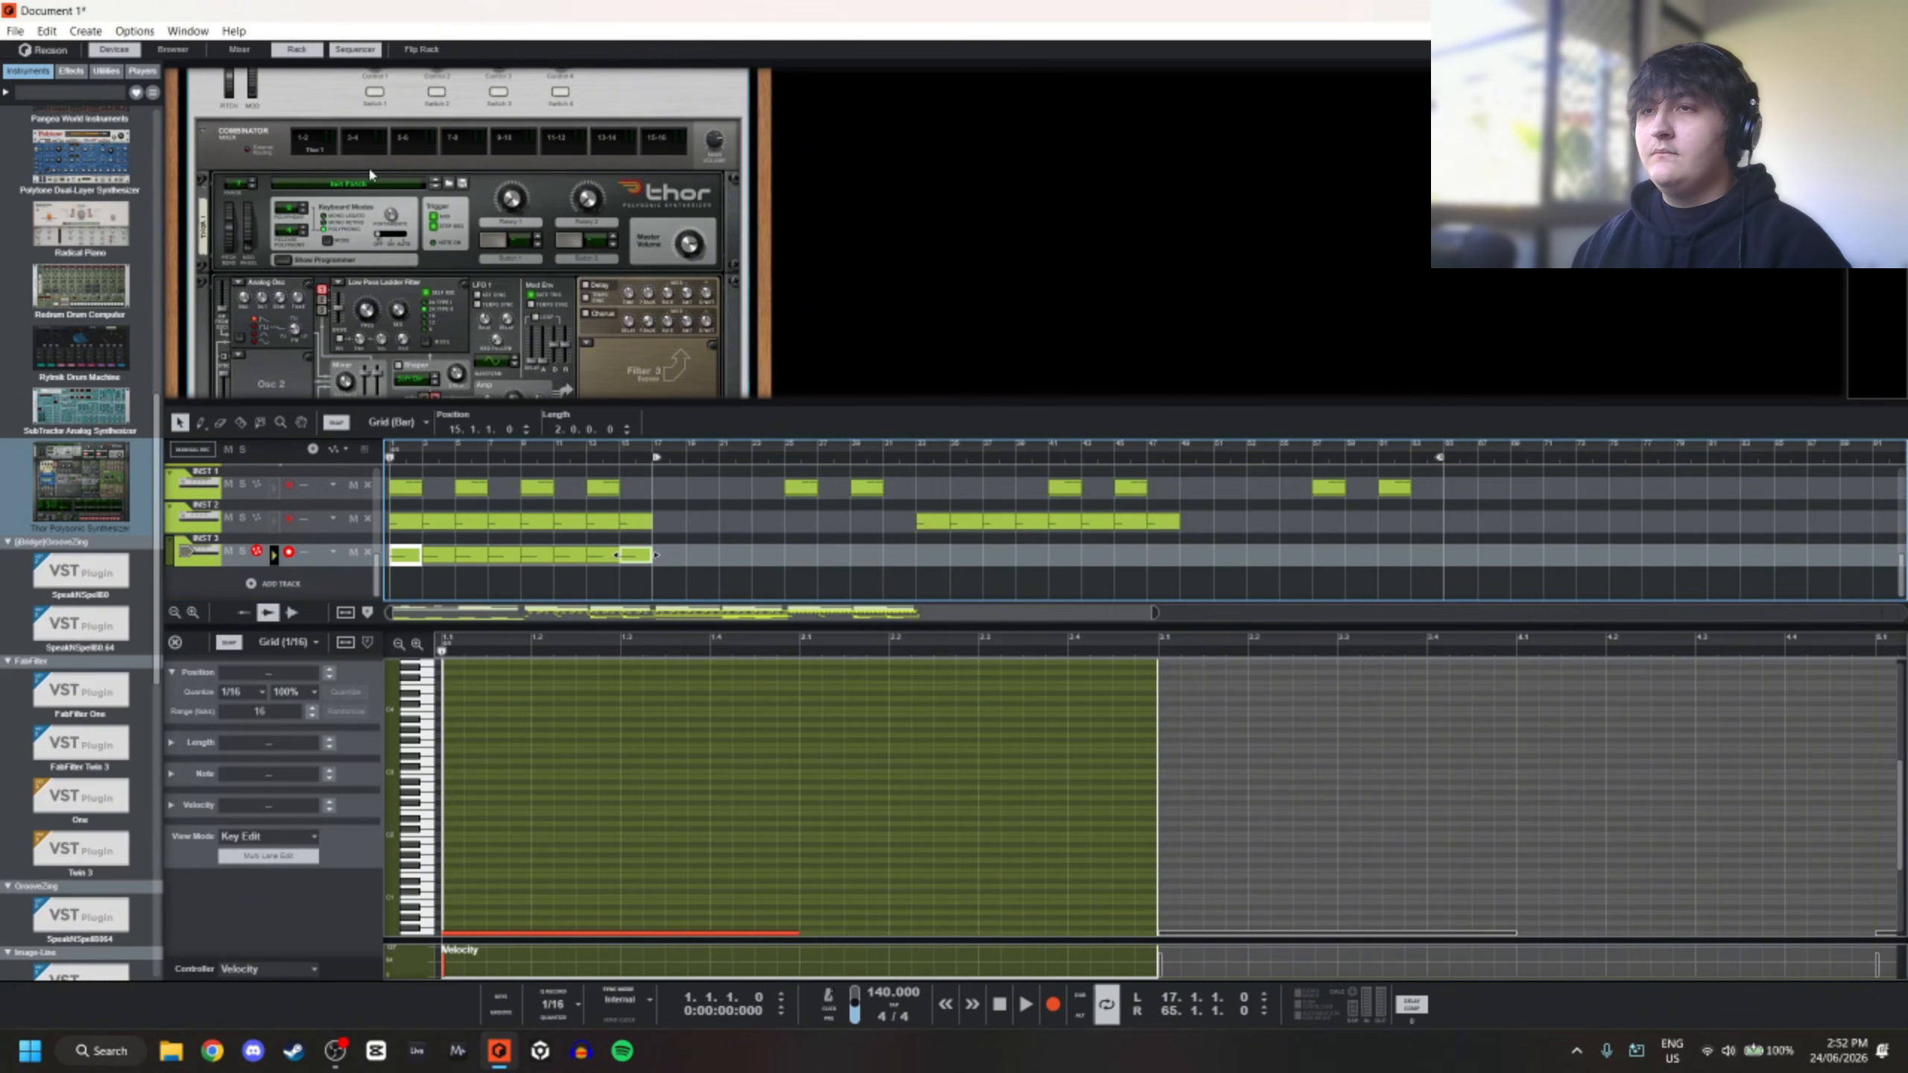
key(space)
scroll(286, 331, down, 6)
key(space)
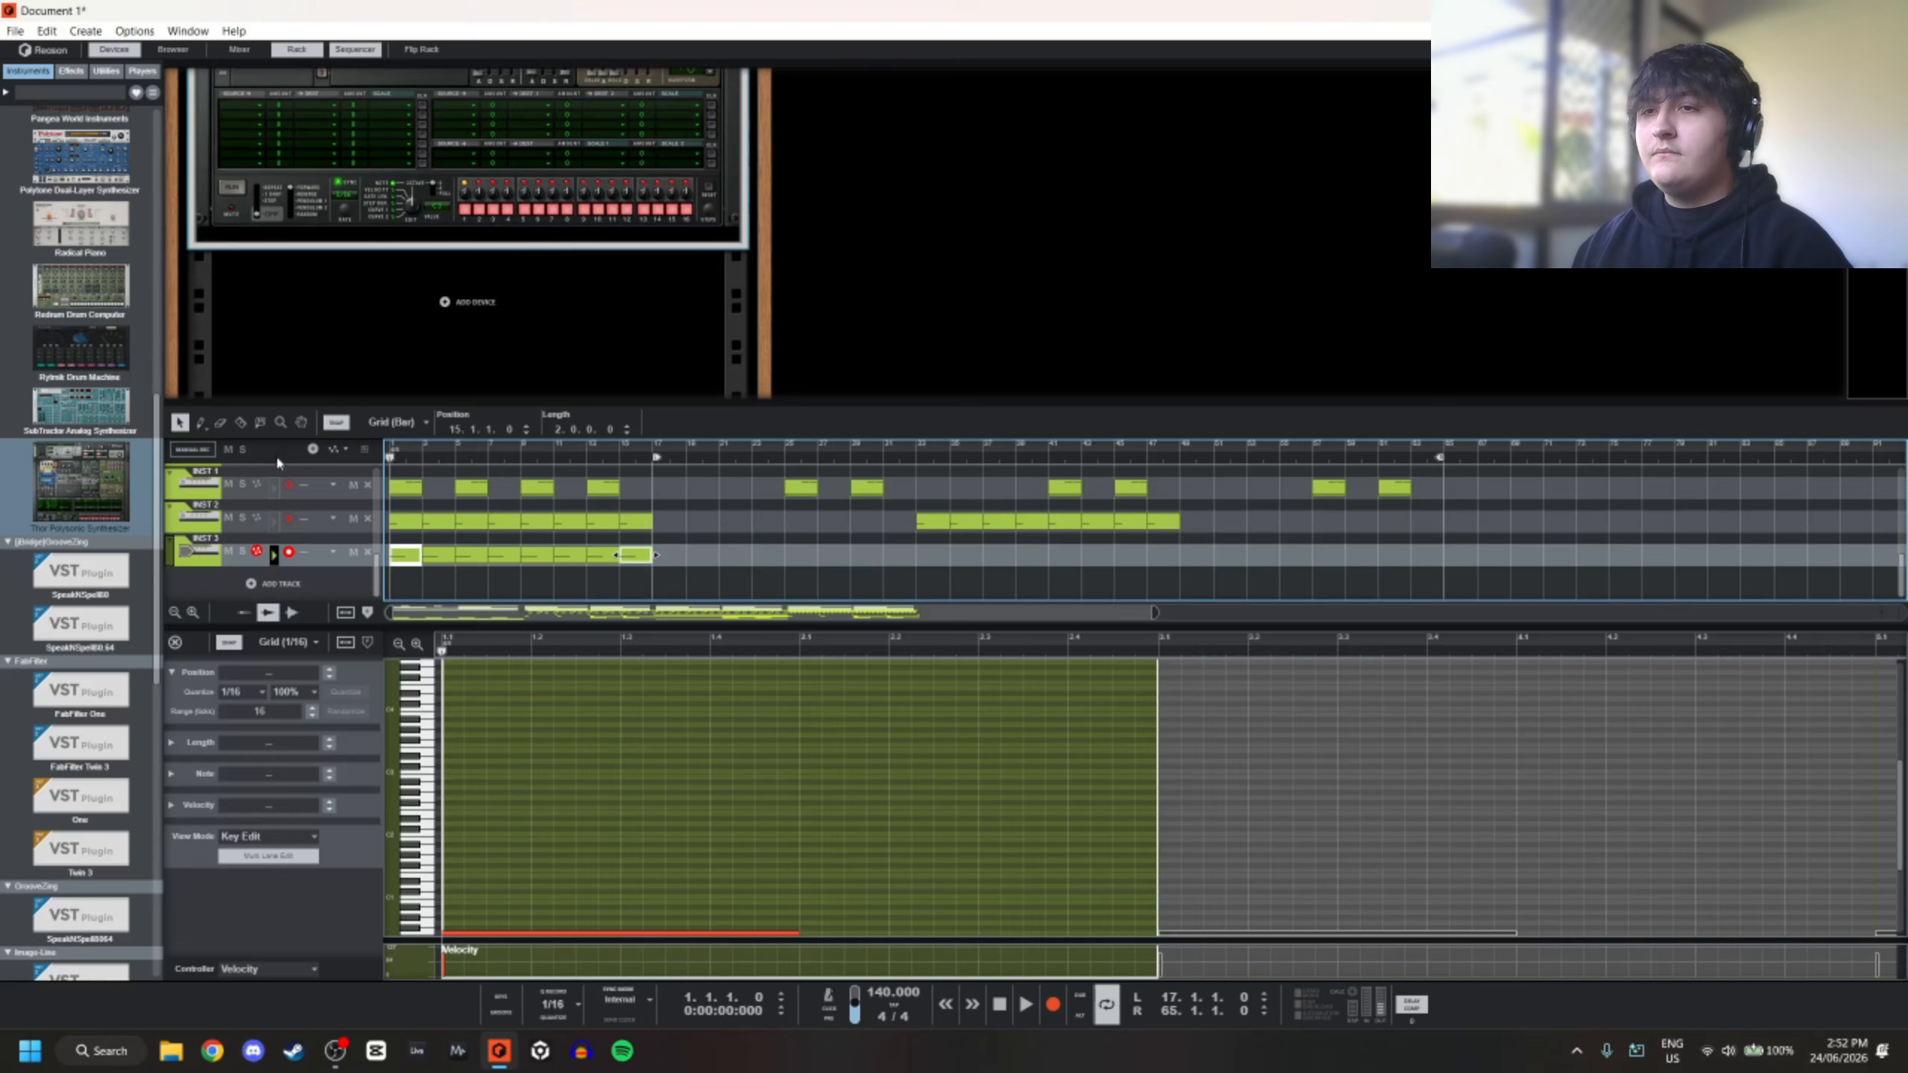
Solo INST 3, play it from the start, and turn on the Thor's chorus effect, adjusting its amount
click(243, 551)
key(space)
scroll(282, 287, up, 6)
key(space)
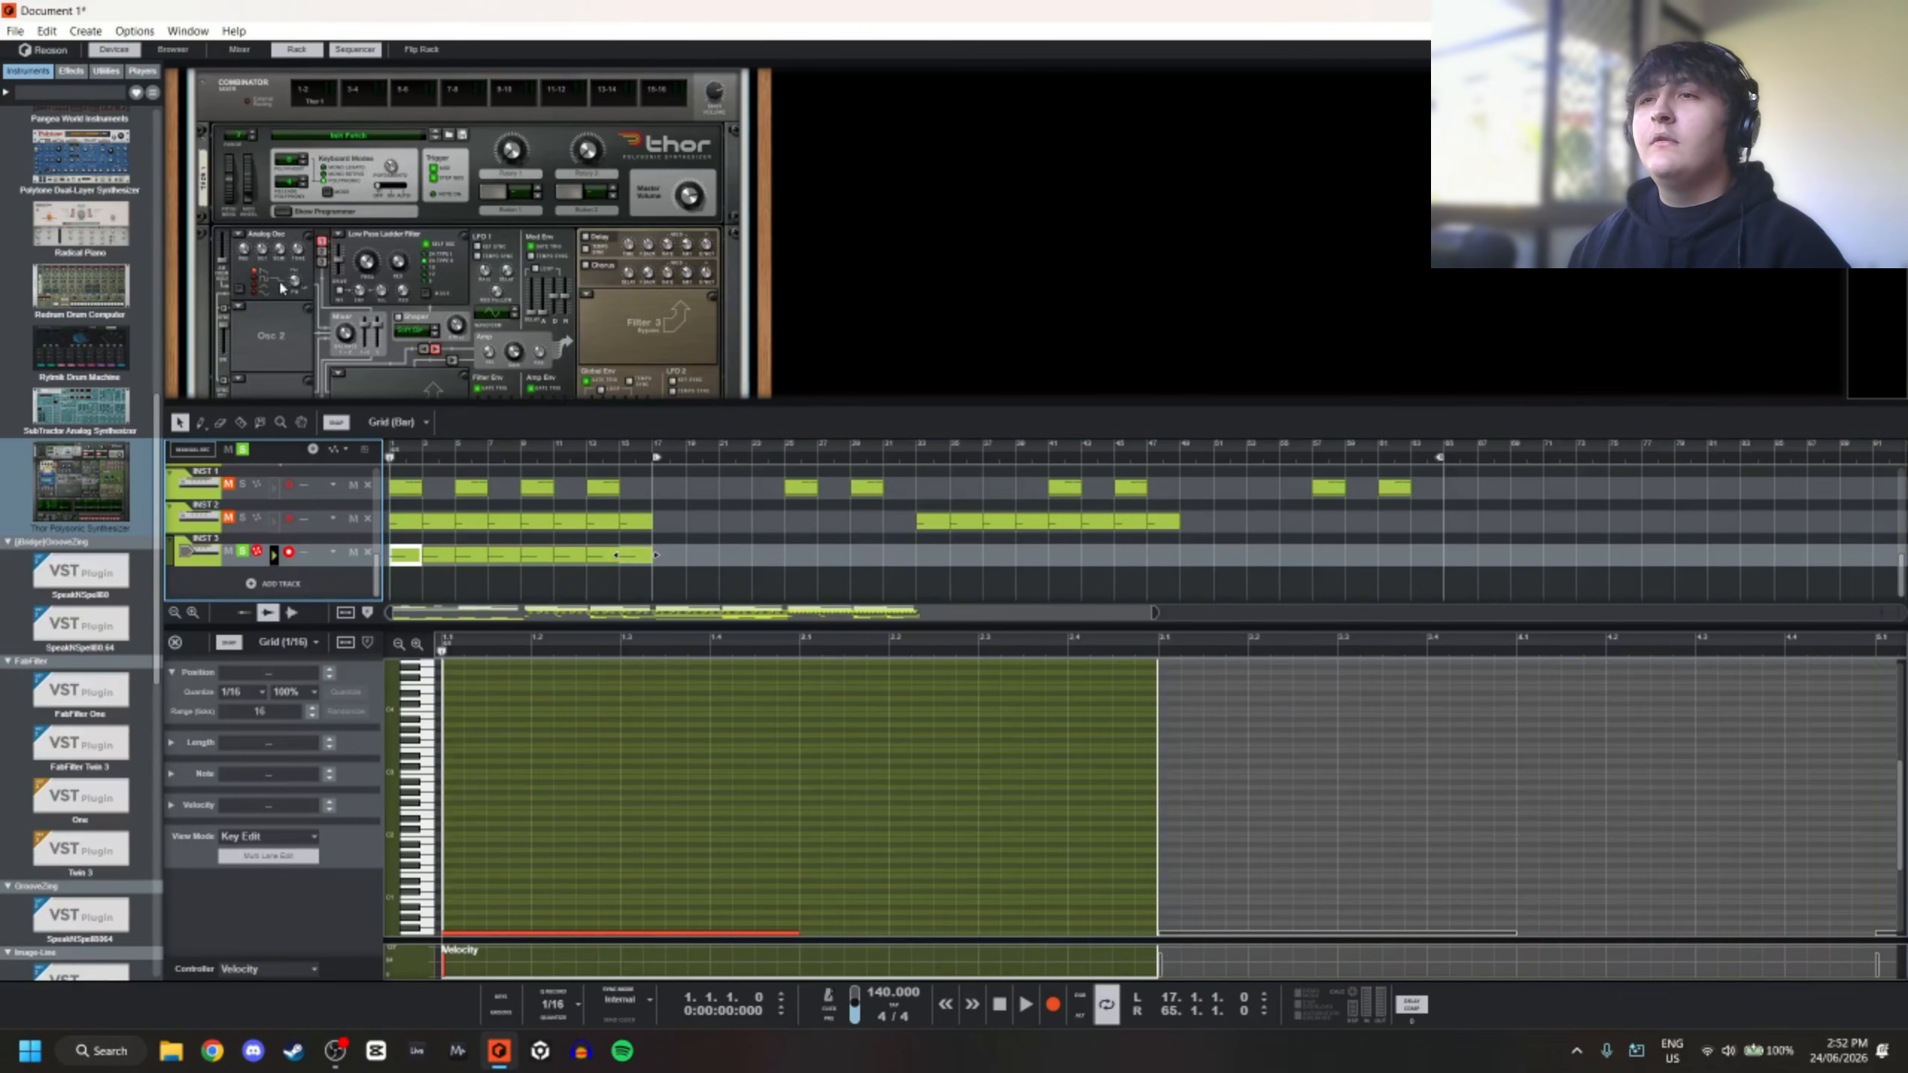
key(space)
scroll(423, 280, down, 1)
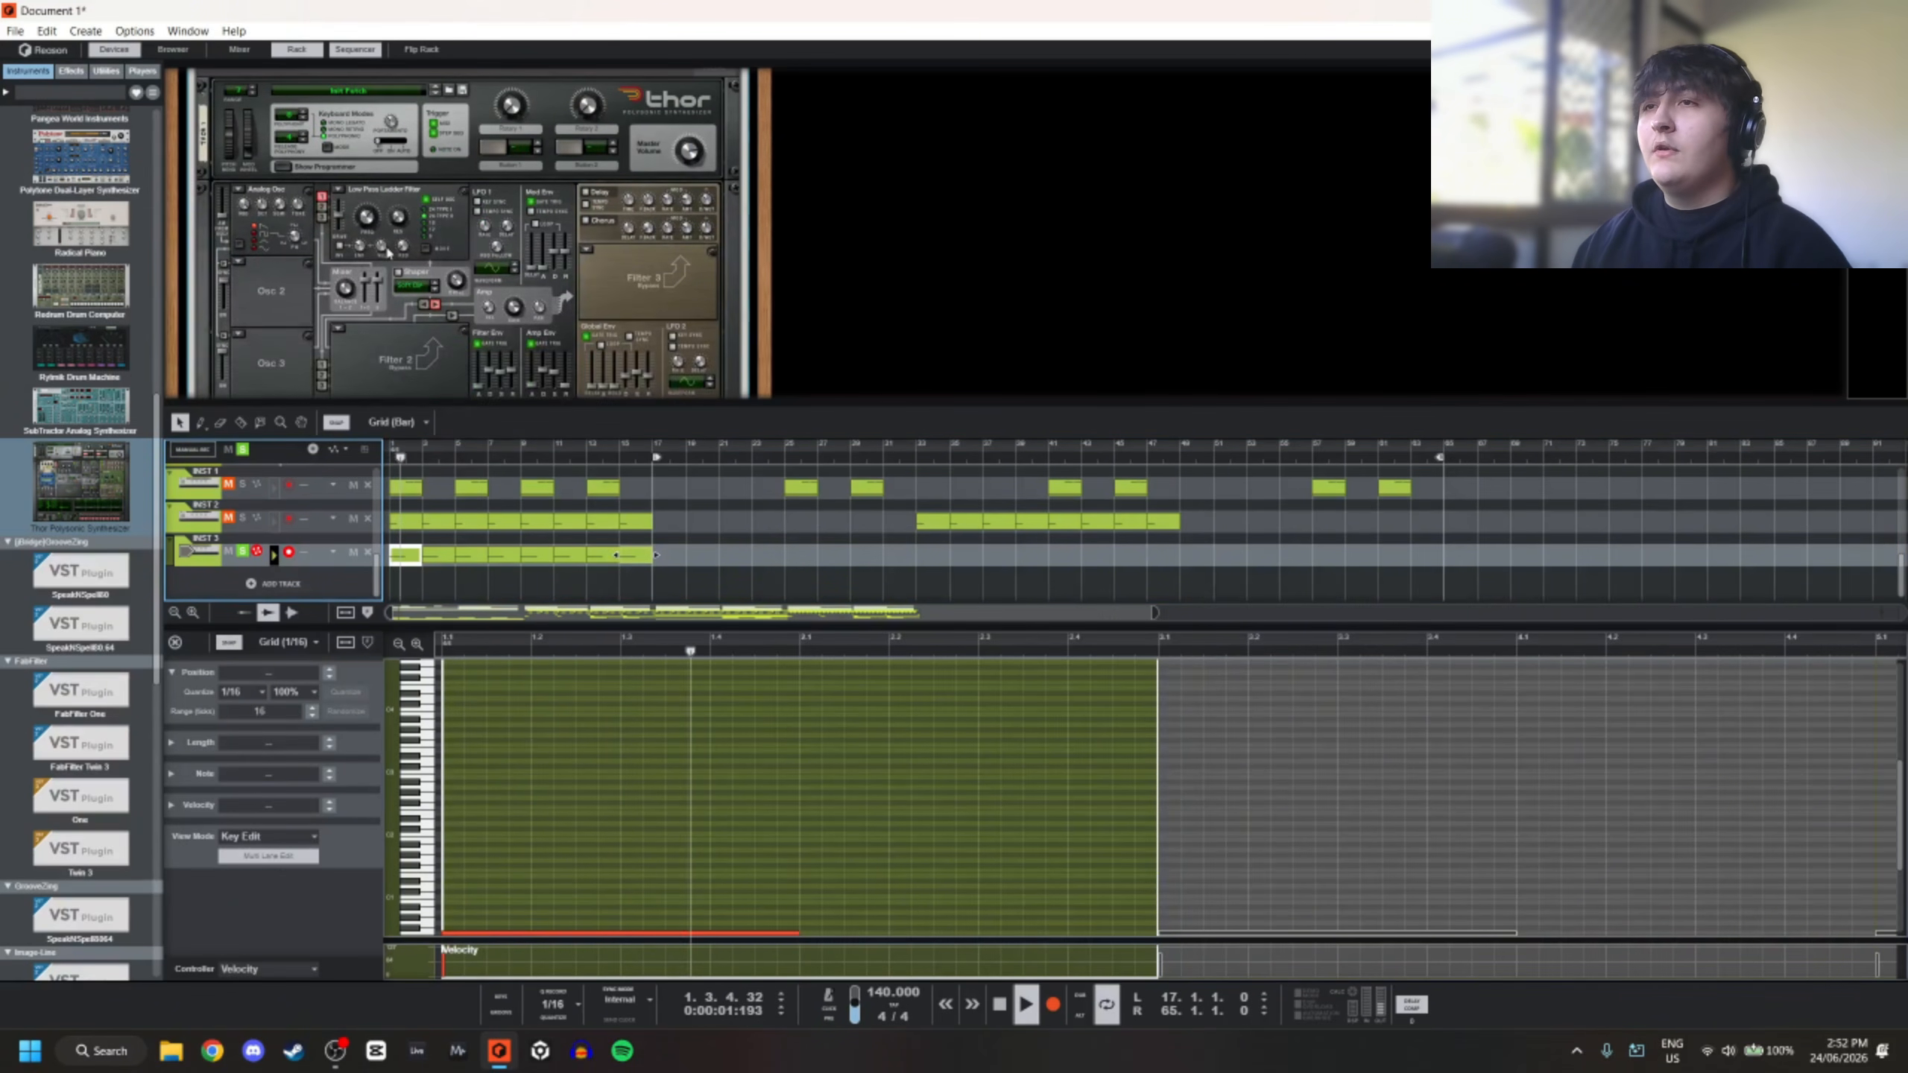
key(space)
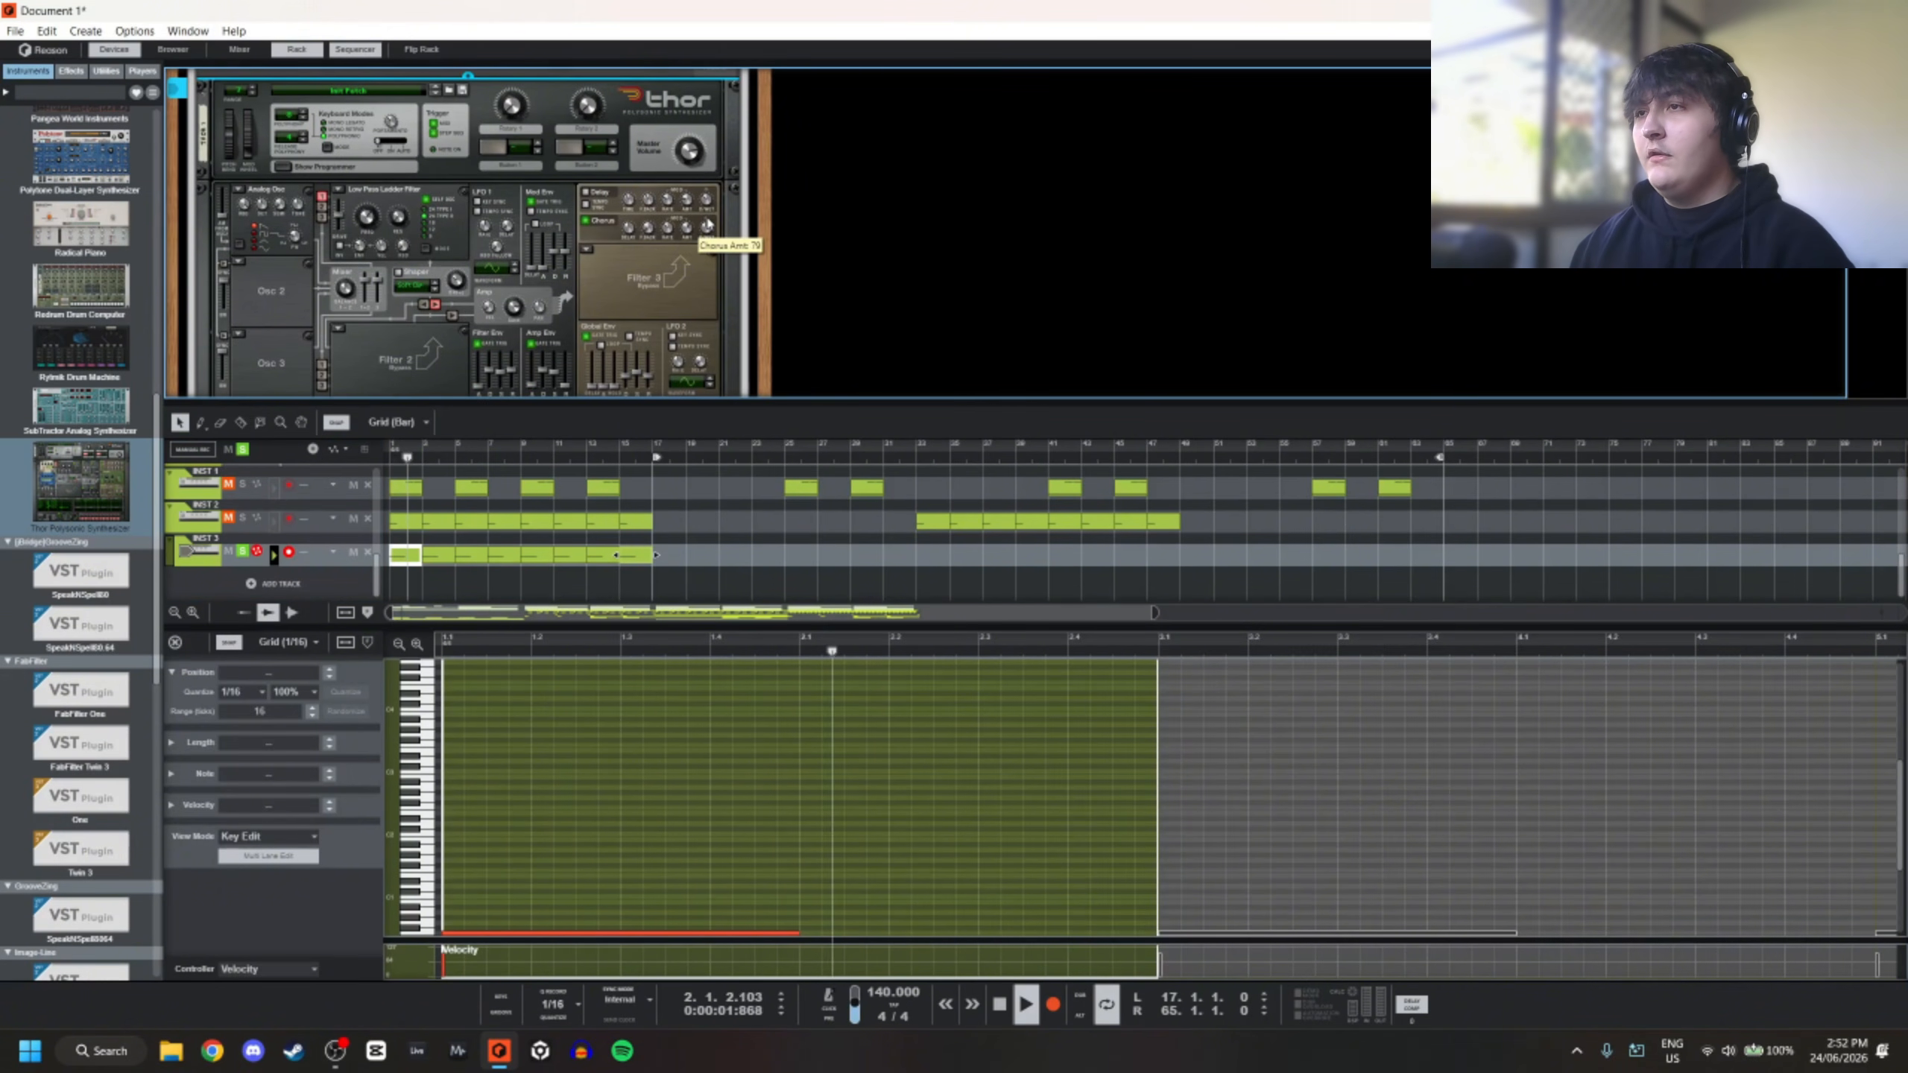
Add a Quartet Chorus Ensemble after the INST 3 Thor, set it to Chorus mode, and adjust its dry/wet
scroll(439, 299, down, 7)
scroll(440, 298, up, 2)
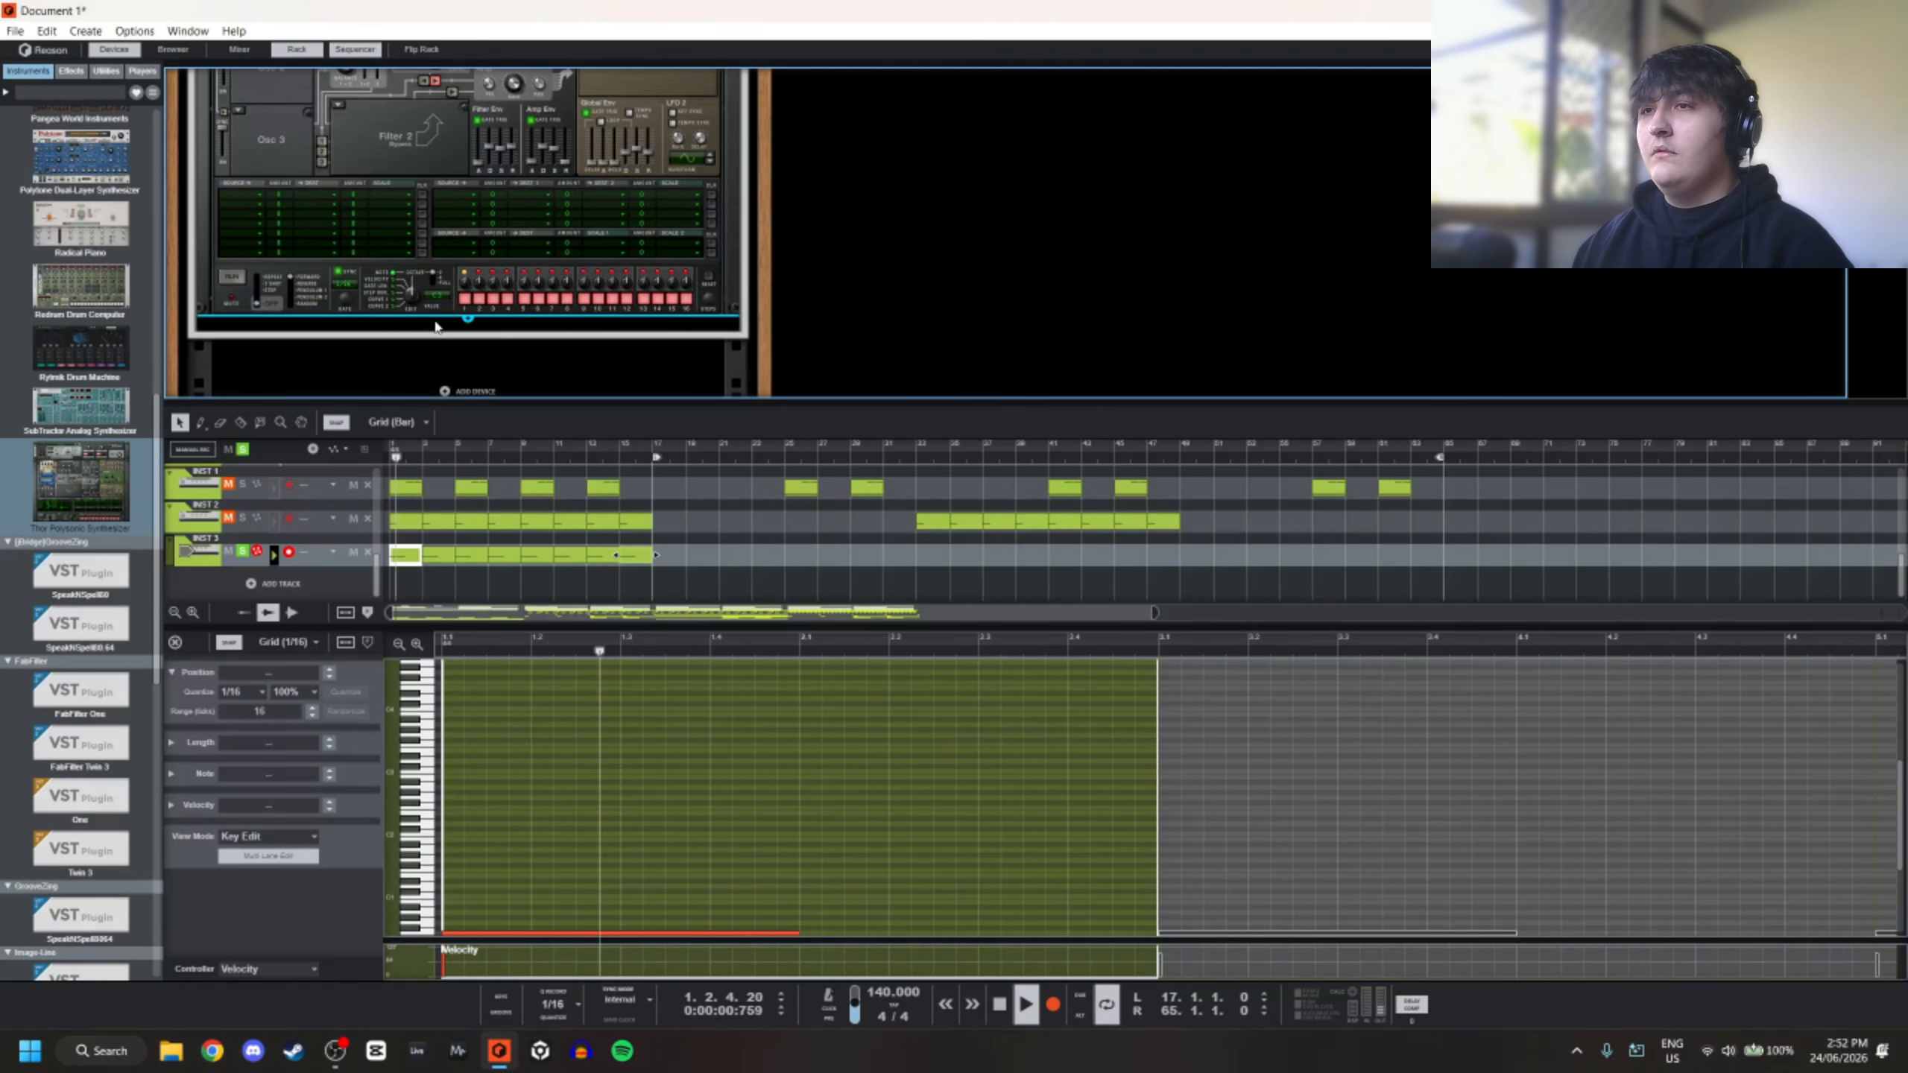
right_click(460, 310)
mouse_move(594, 615)
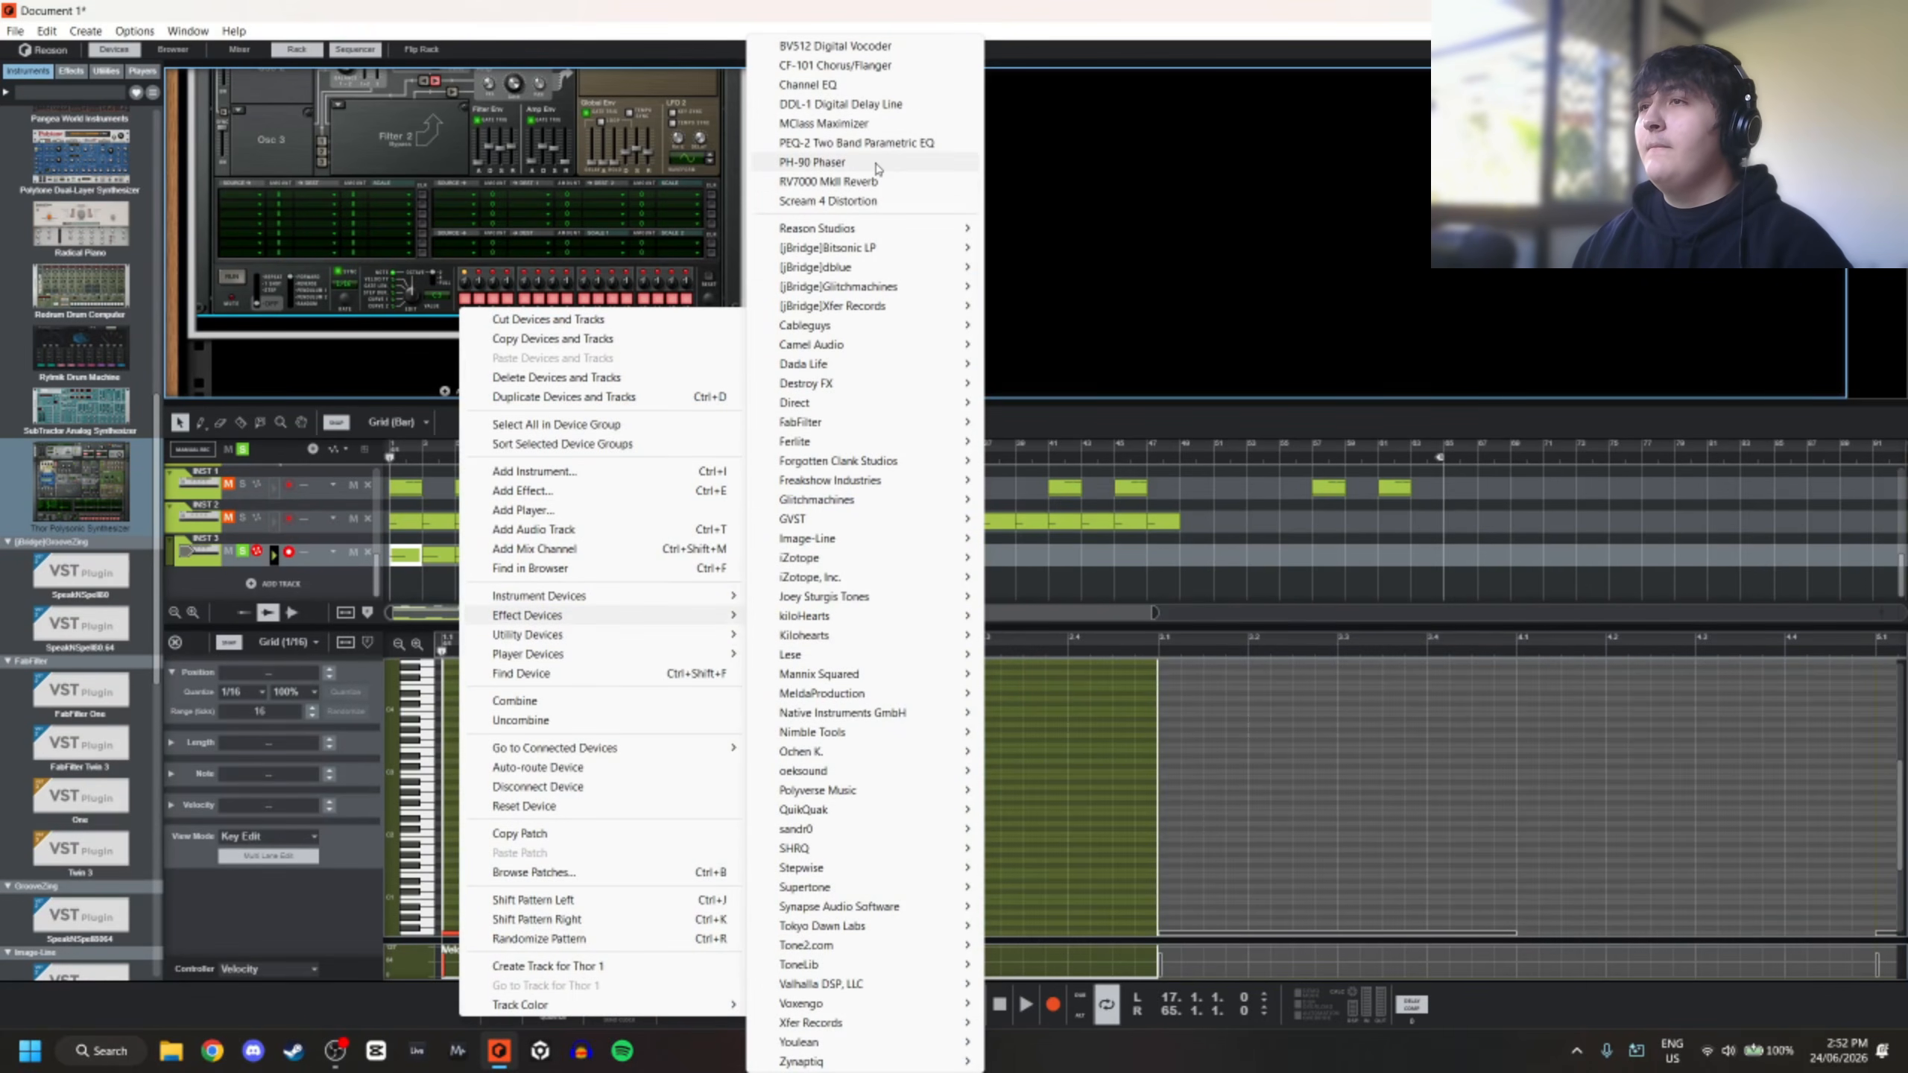
mouse_move(864, 230)
click(1110, 598)
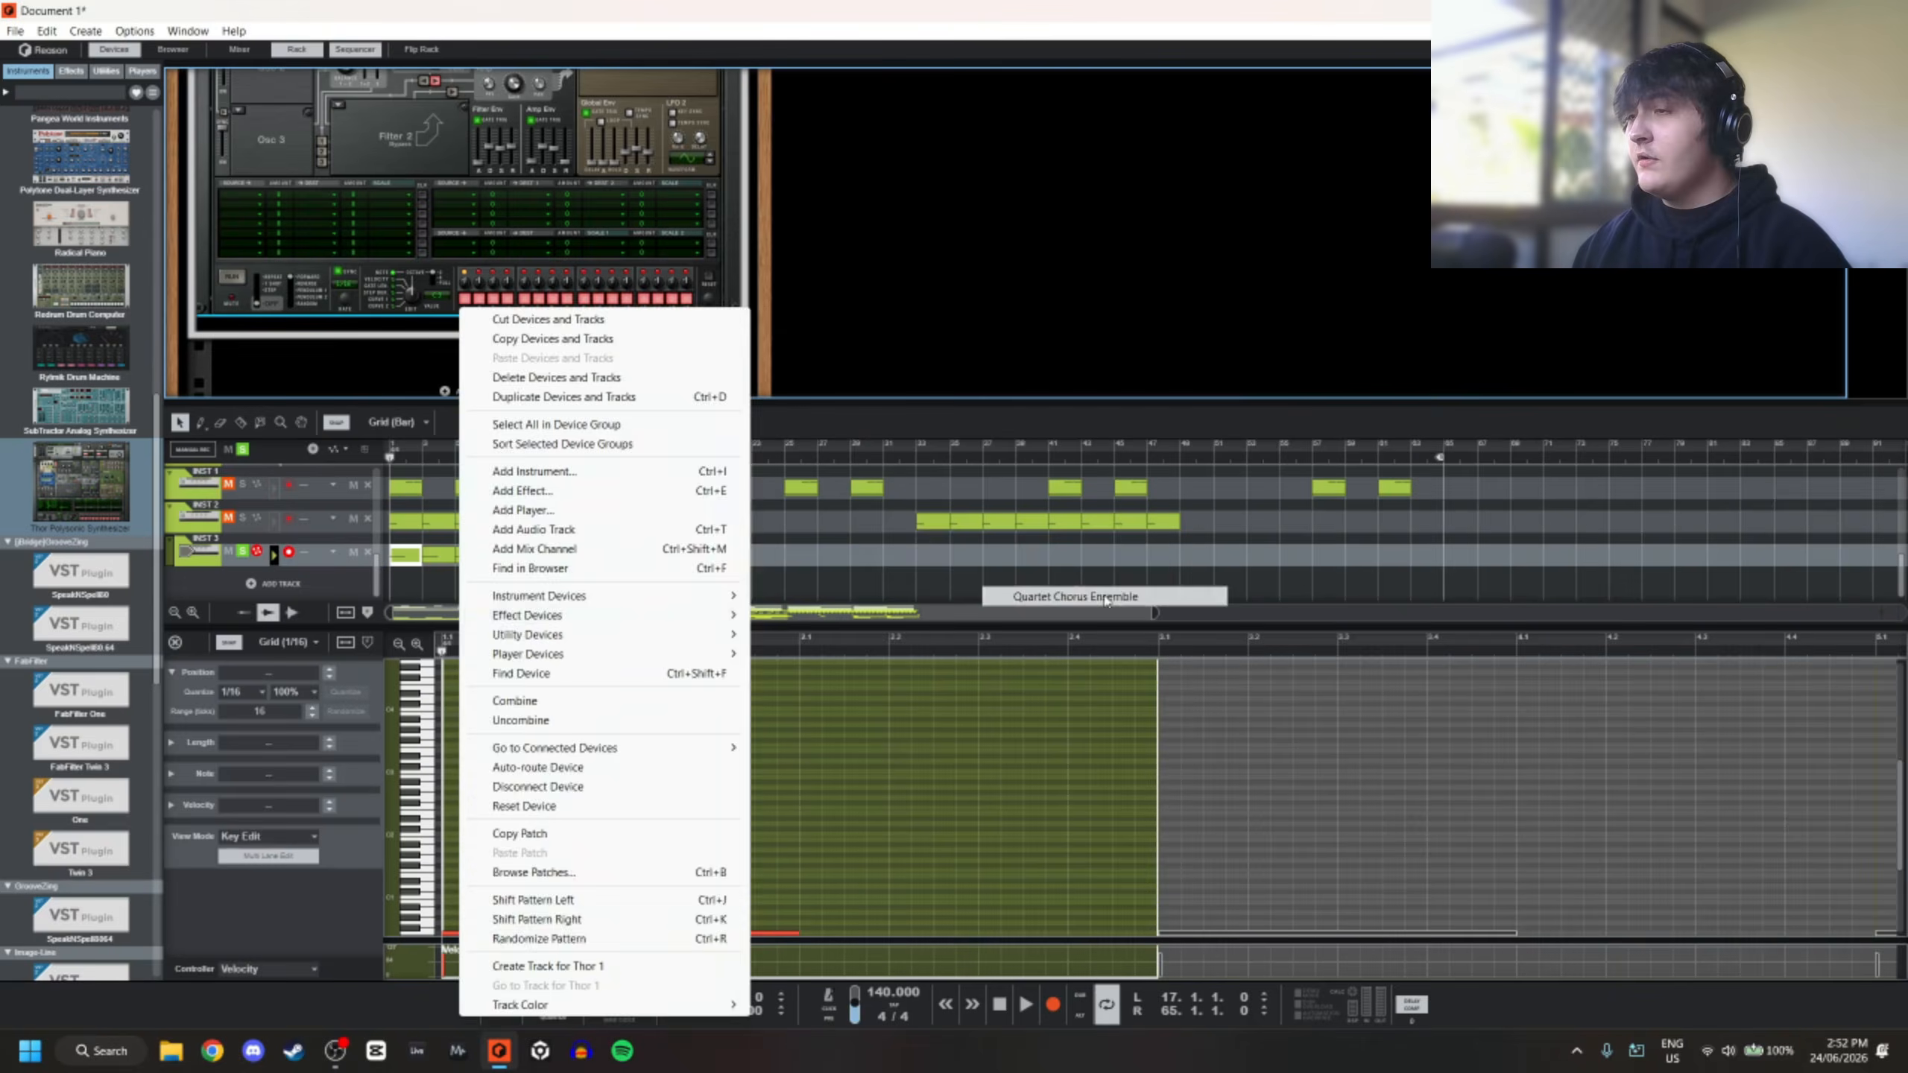
click(406, 291)
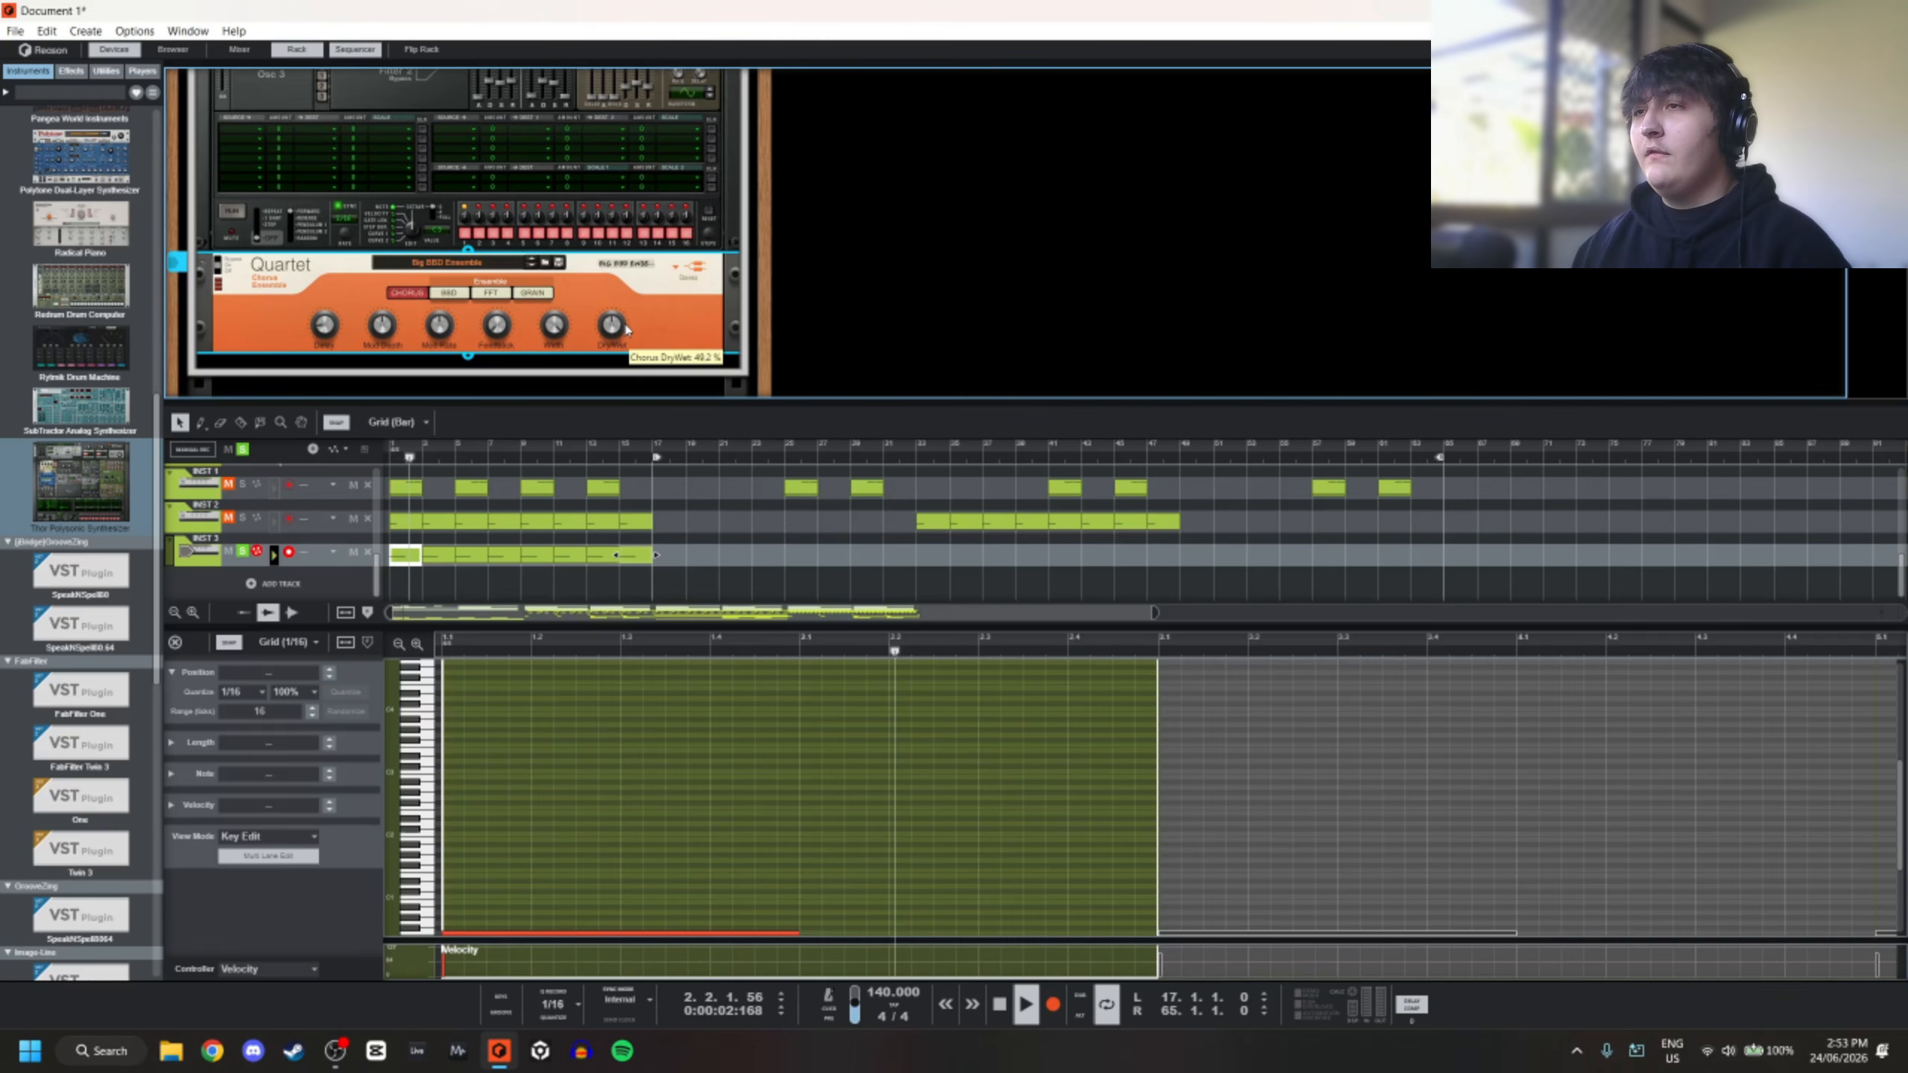
Add a PH-90 Phaser between the INST 3 Thor and the Quartet
right_click(731, 242)
mouse_move(841, 548)
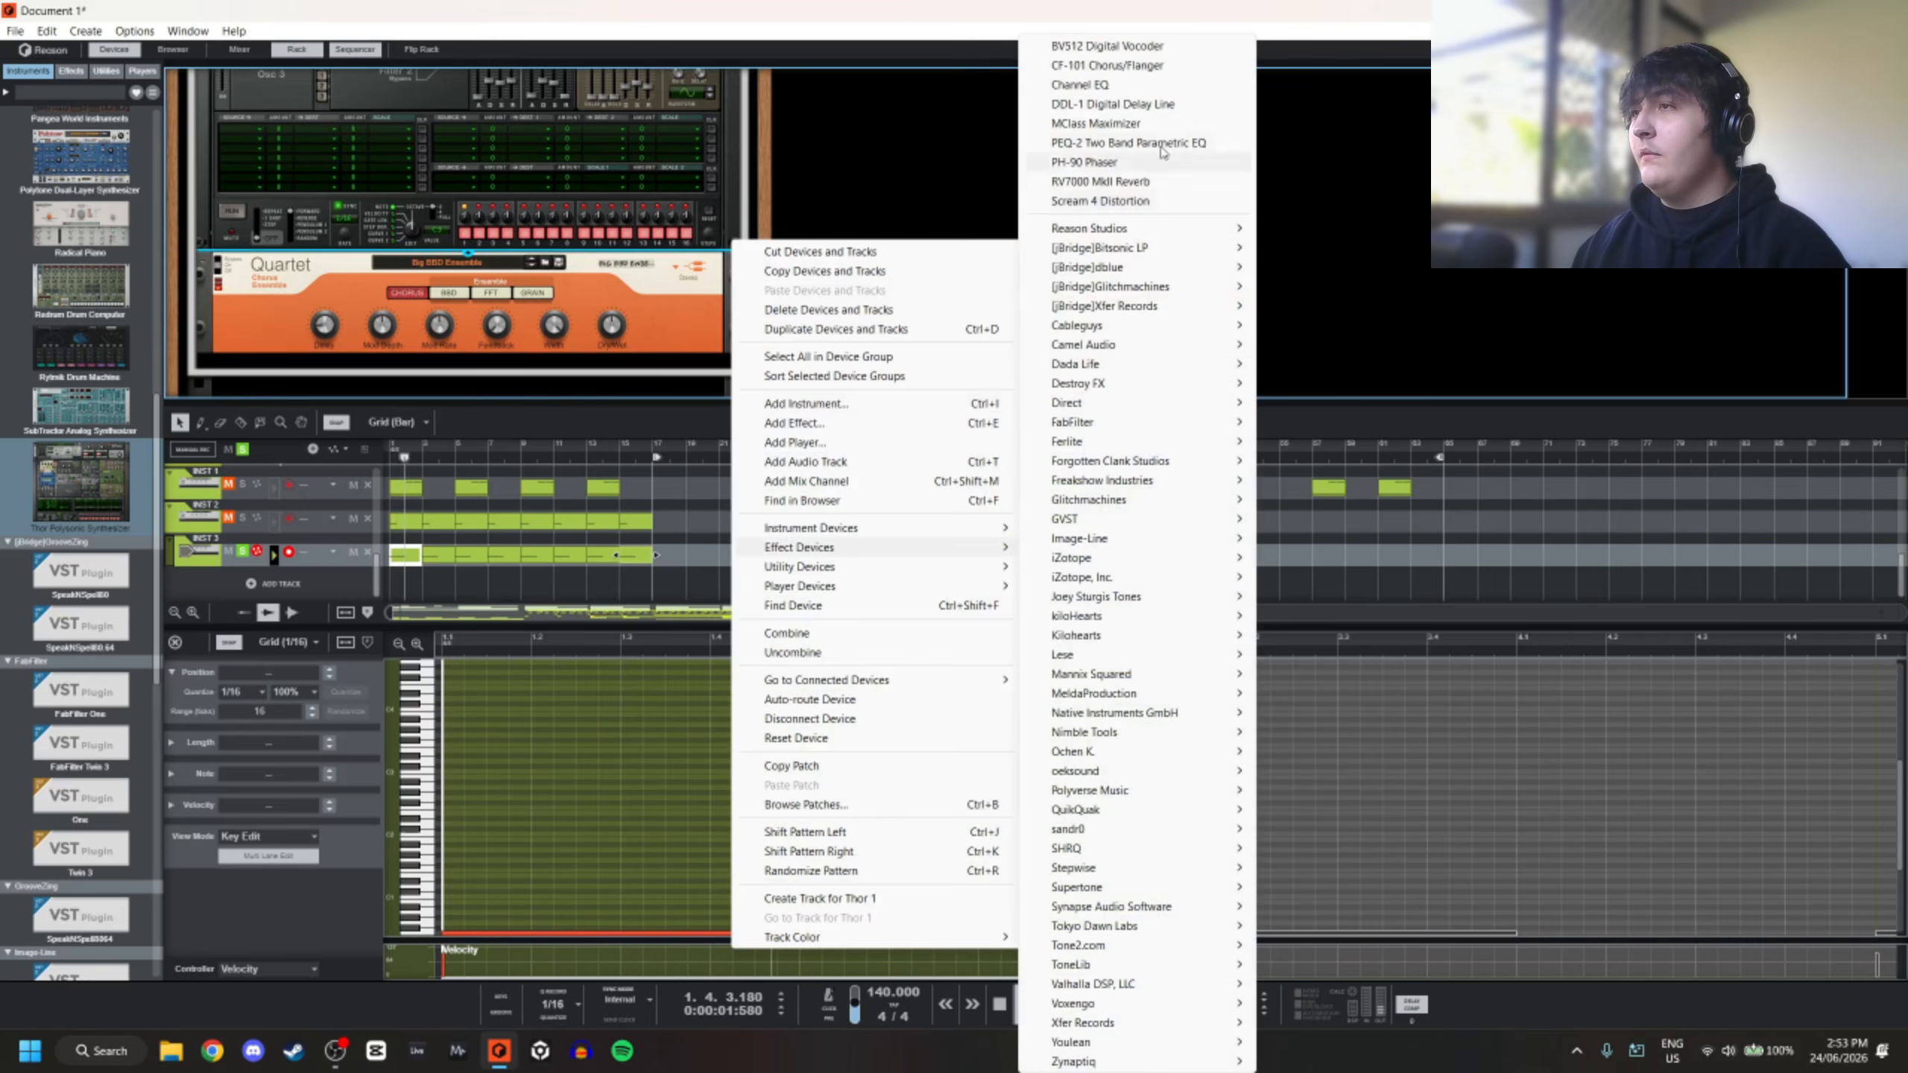
click(1141, 162)
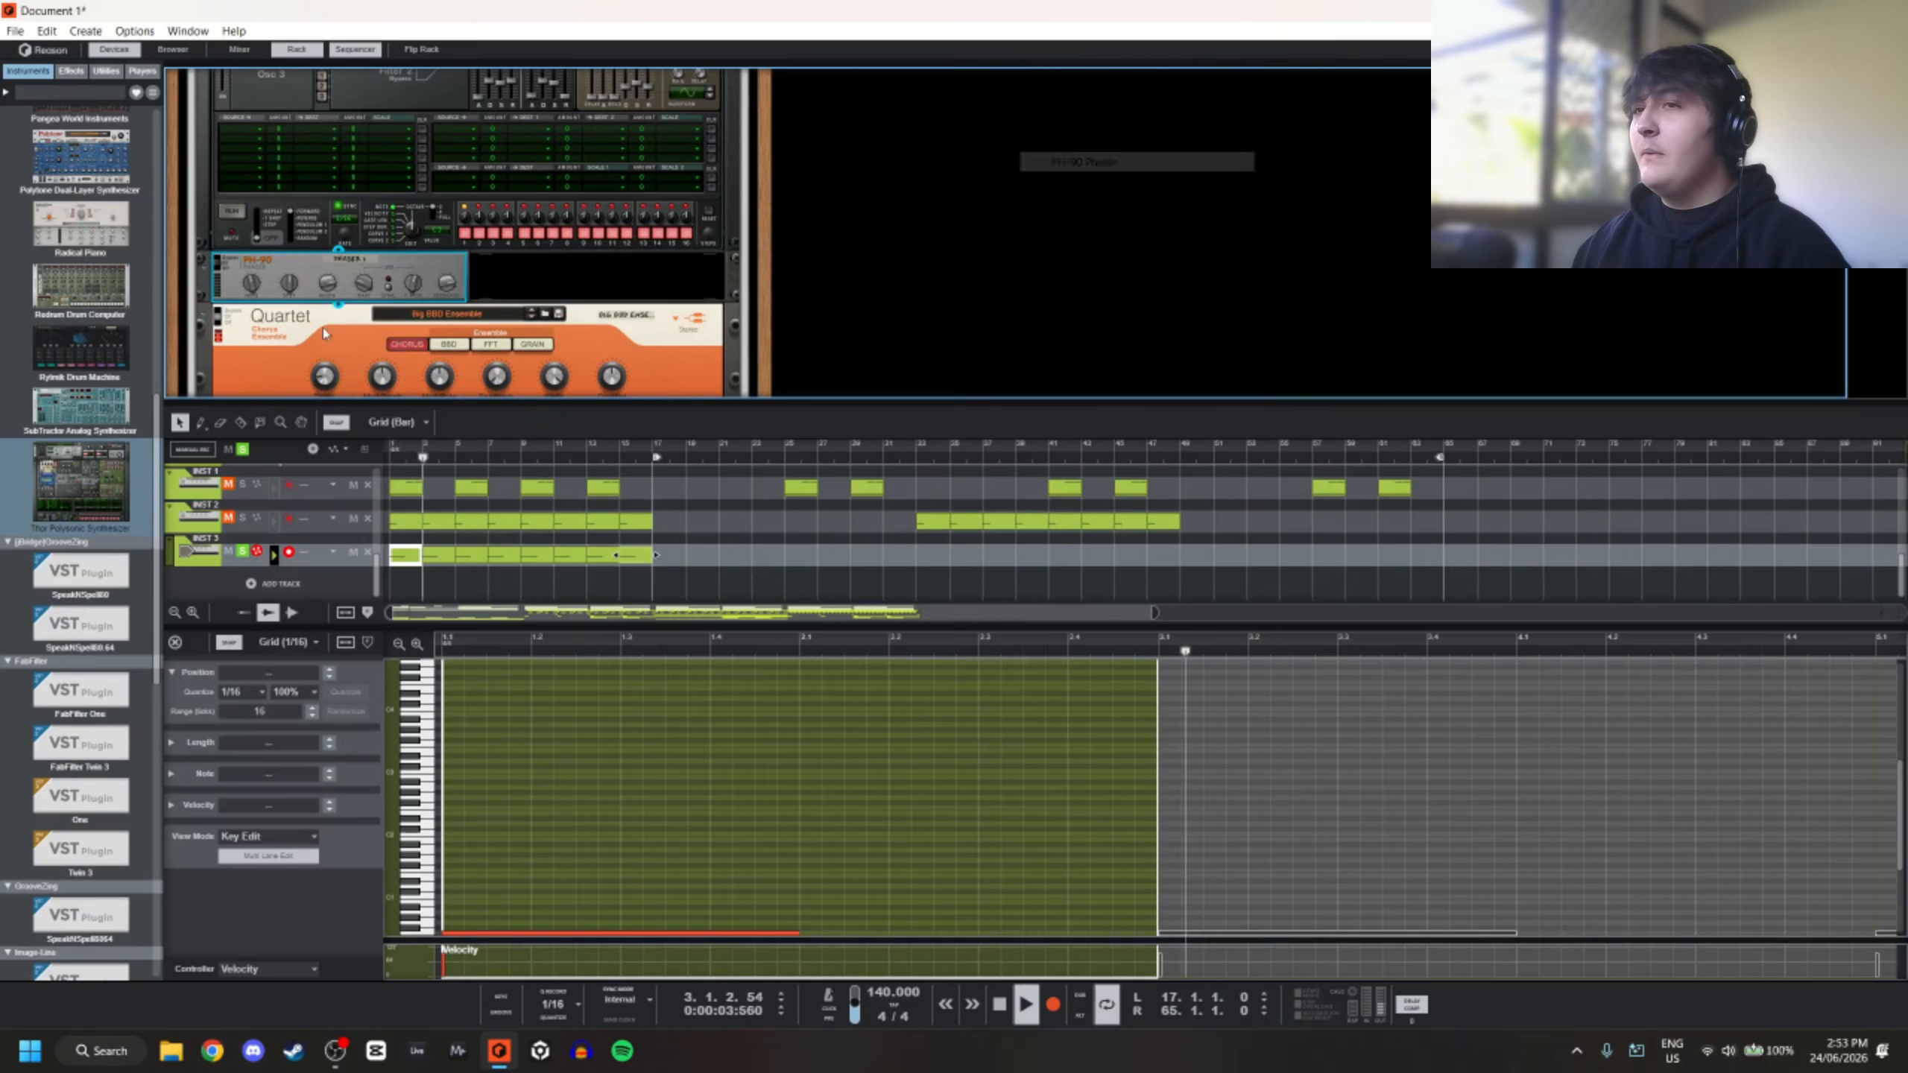
Cable the Thor's audio output into the PH-90 Phaser and the phaser's output into the Quartet's inputs, returning to the front of the rack
key(Tab)
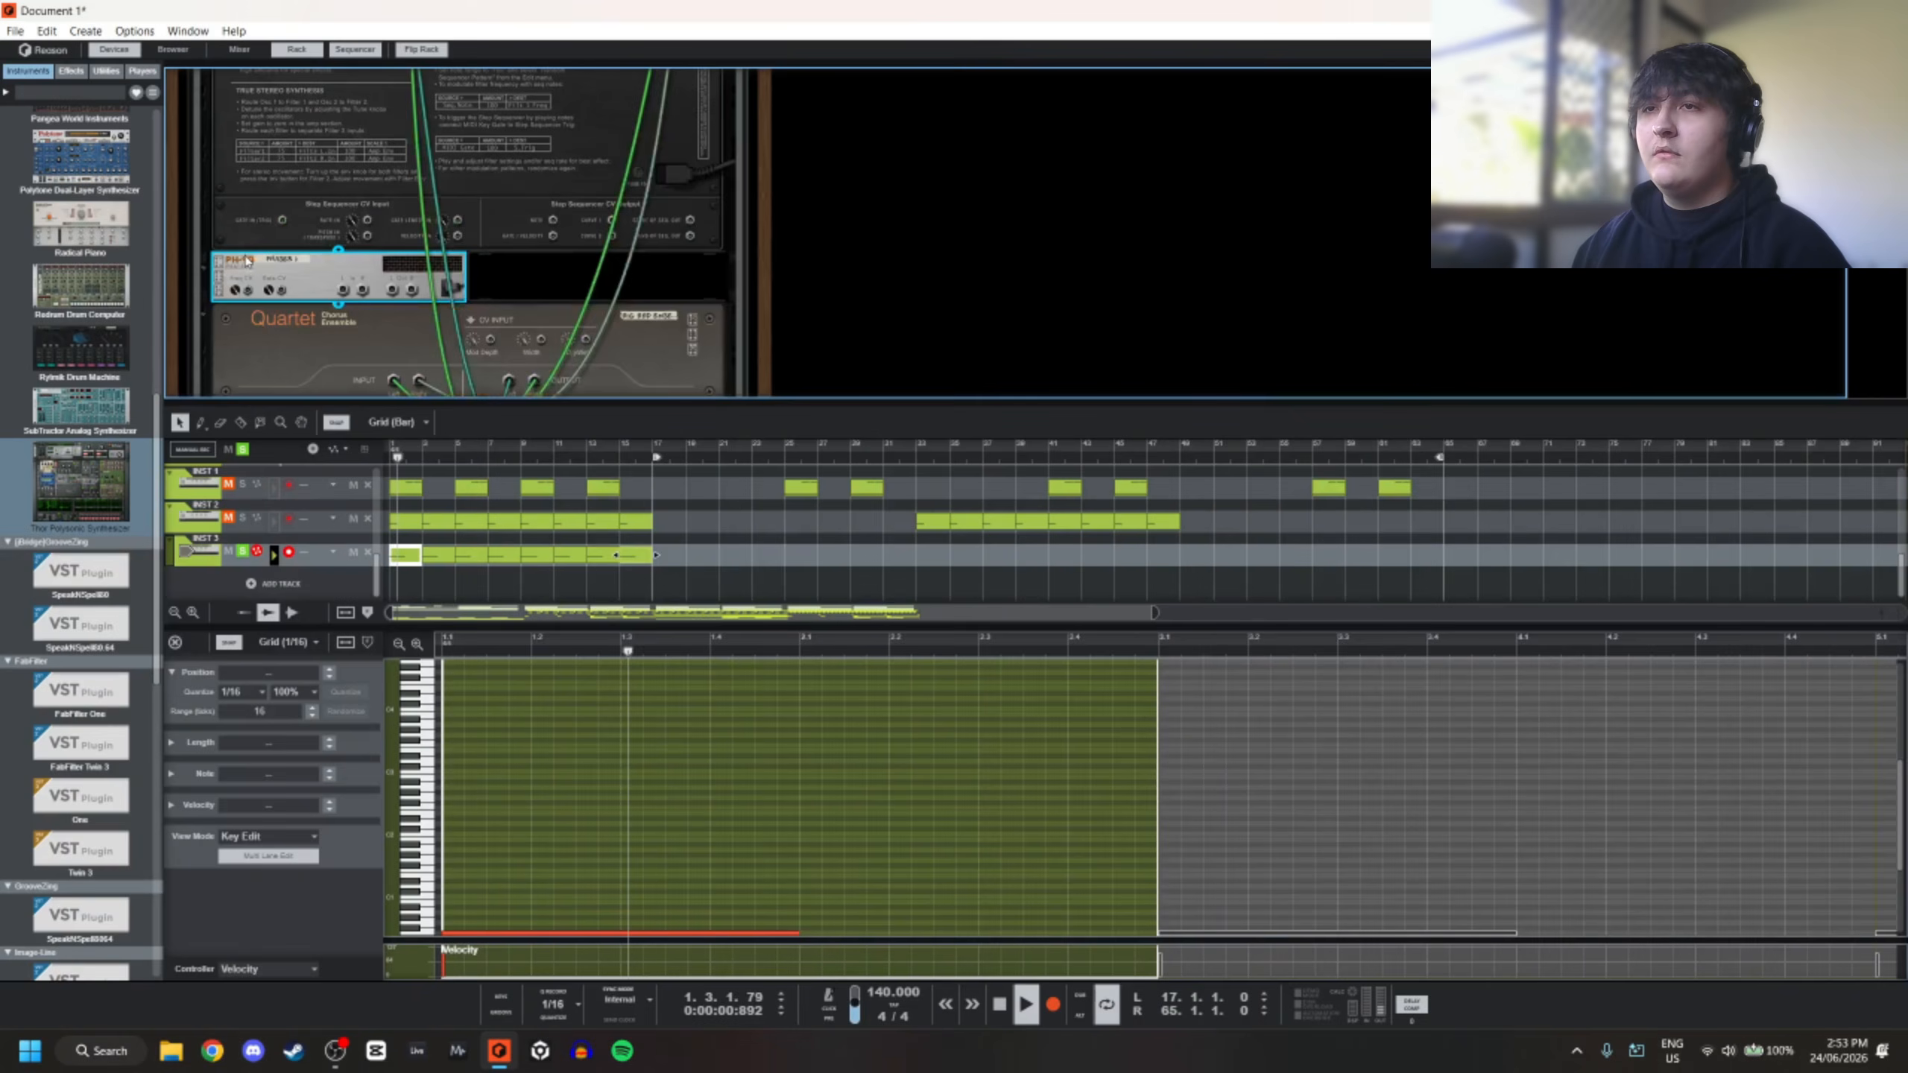
key(space)
scroll(439, 352, down, 1)
drag(393, 340, 410, 322)
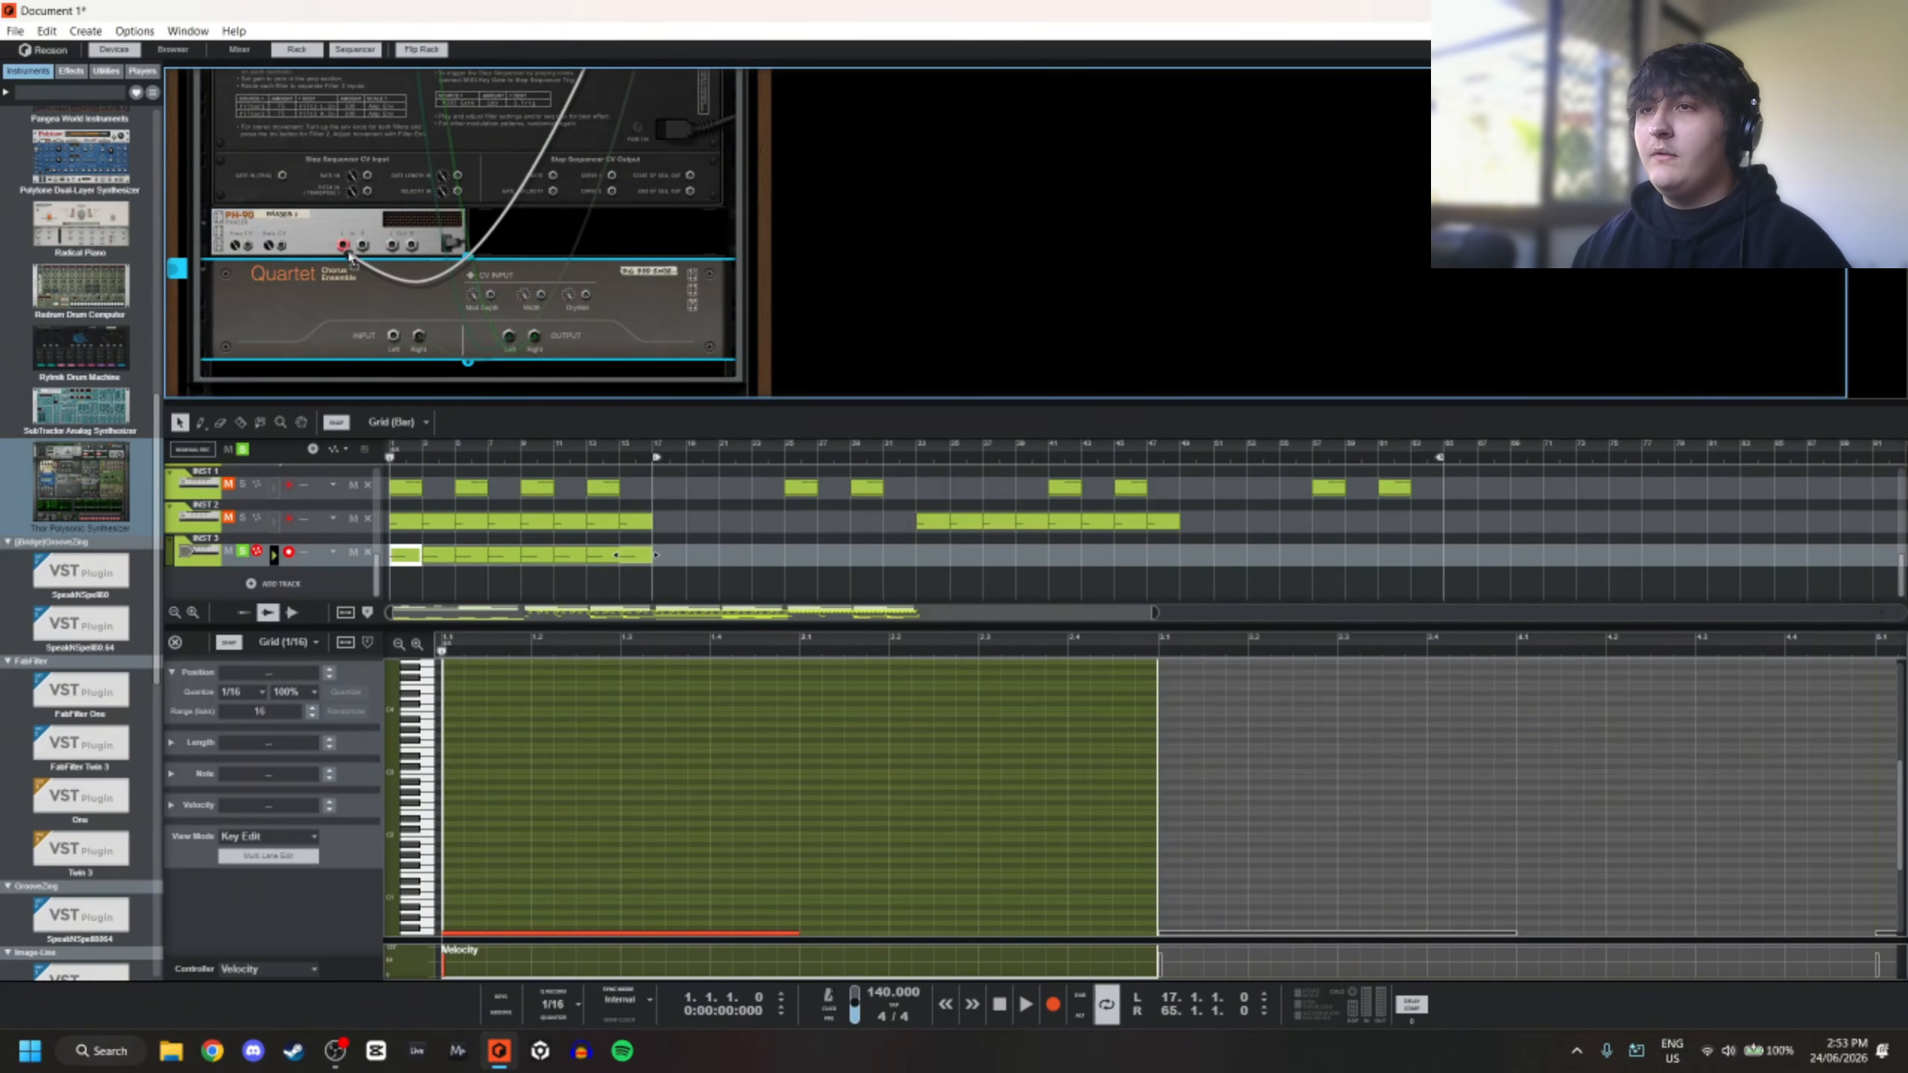
drag(343, 246, 698, 175)
scroll(712, 128, up, 5)
scroll(417, 261, down, 5)
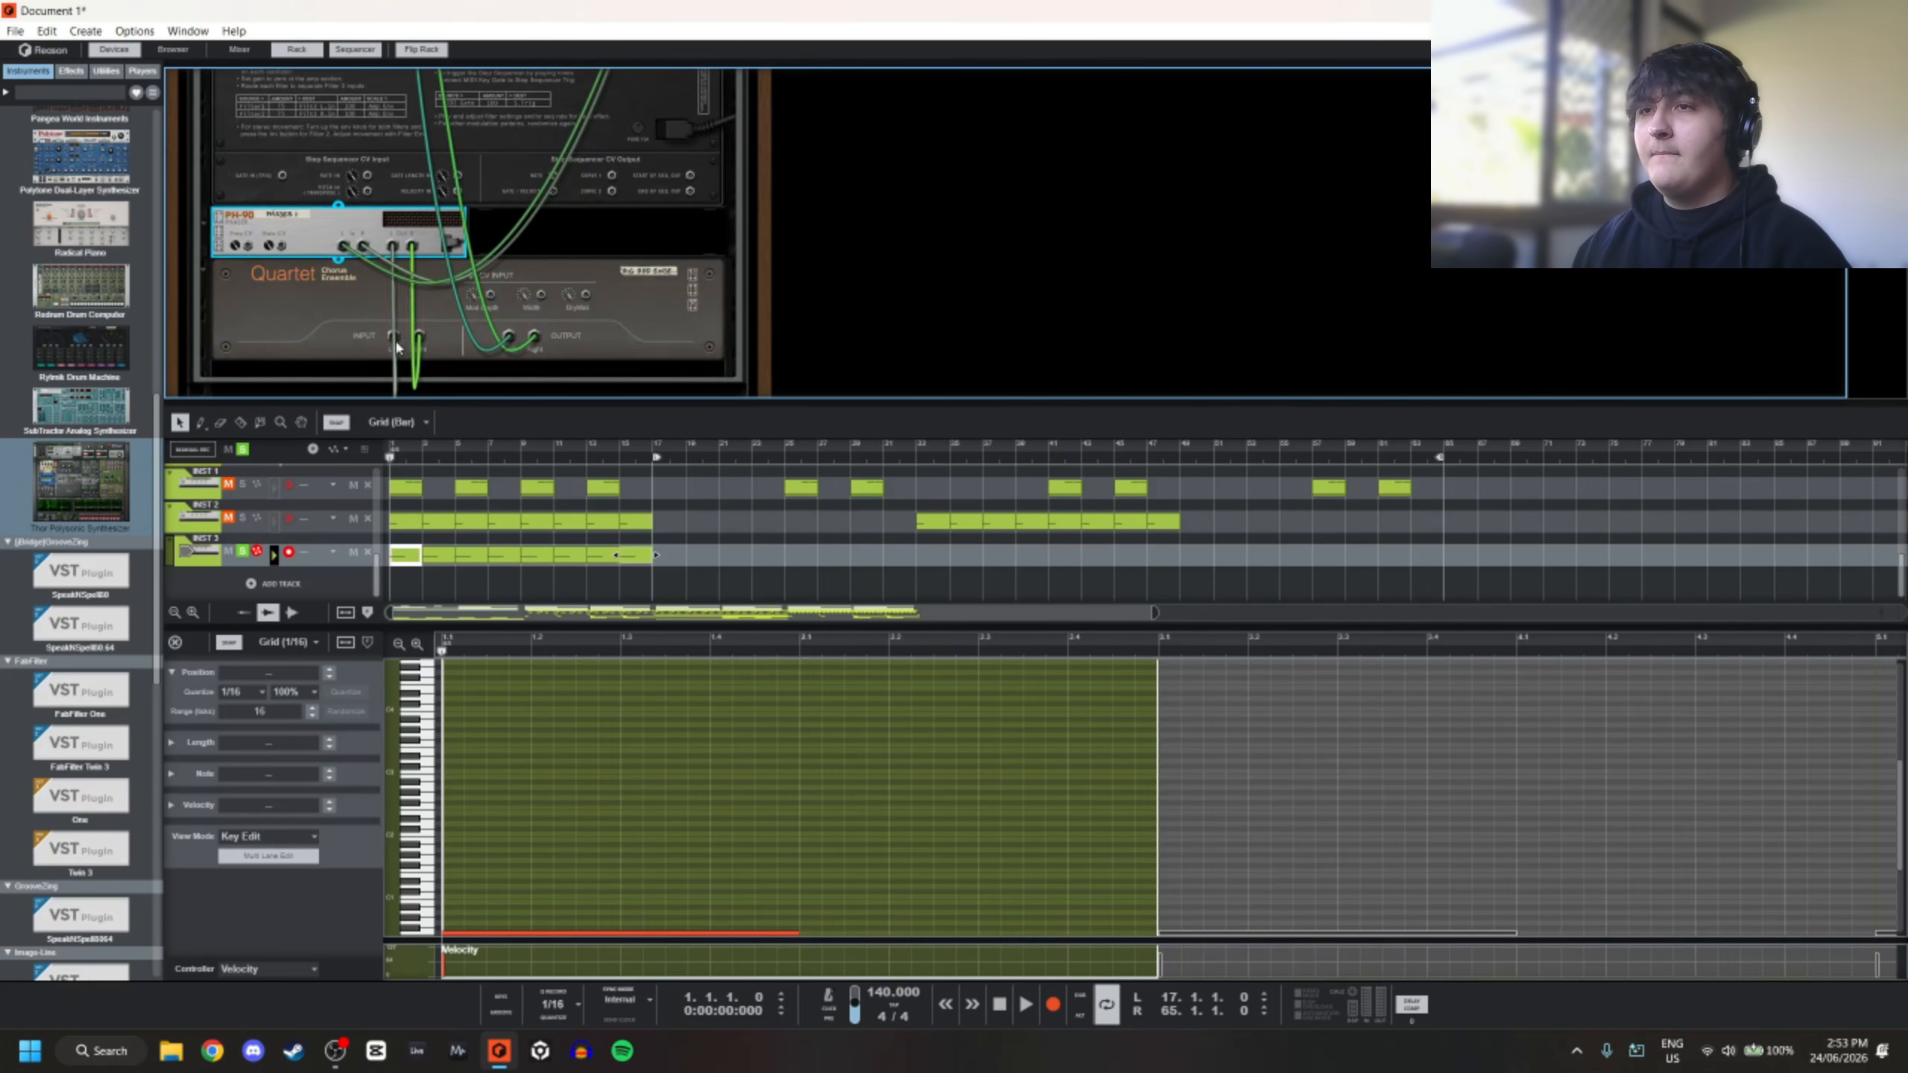
key(space)
key(Tab)
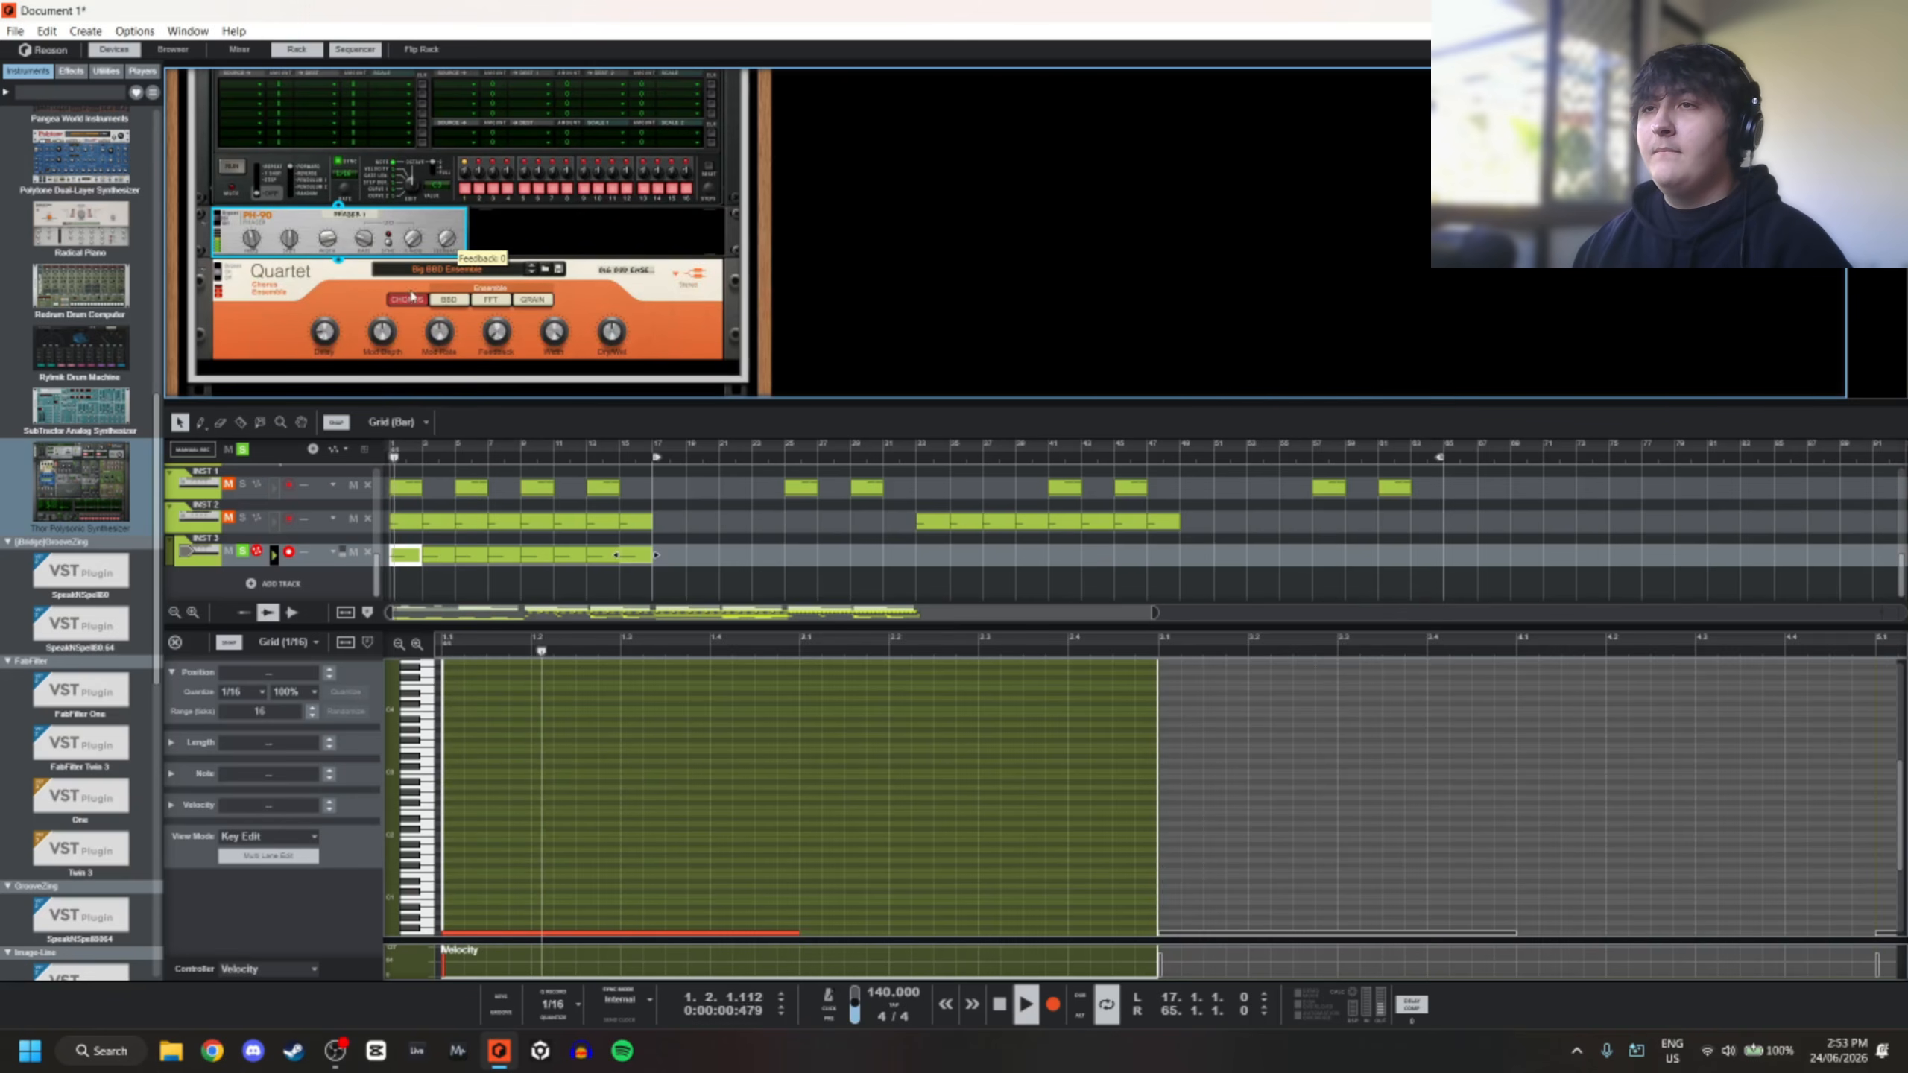
Adjust the PH-90 Phaser's frequency and split controls while repeatedly playing INST 3 from the start
key(space)
key(space)
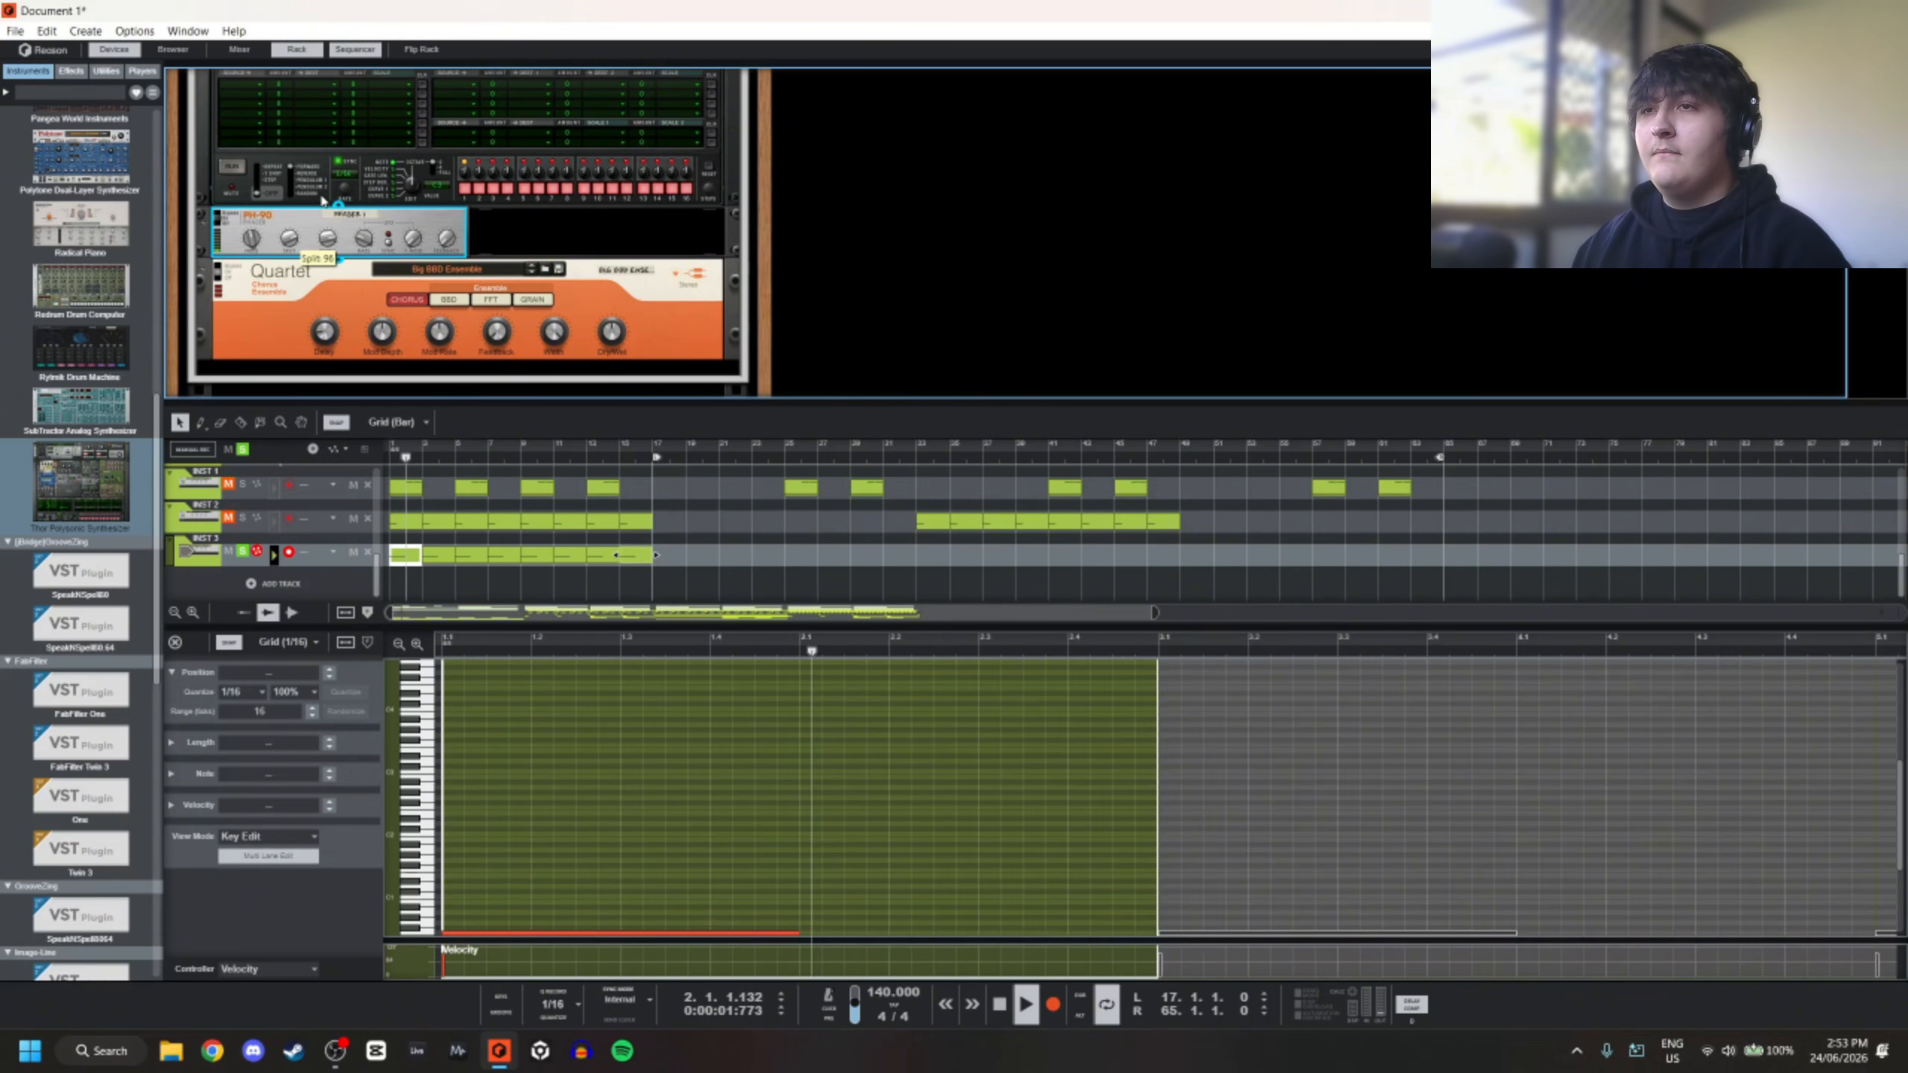
key(space)
key(space)
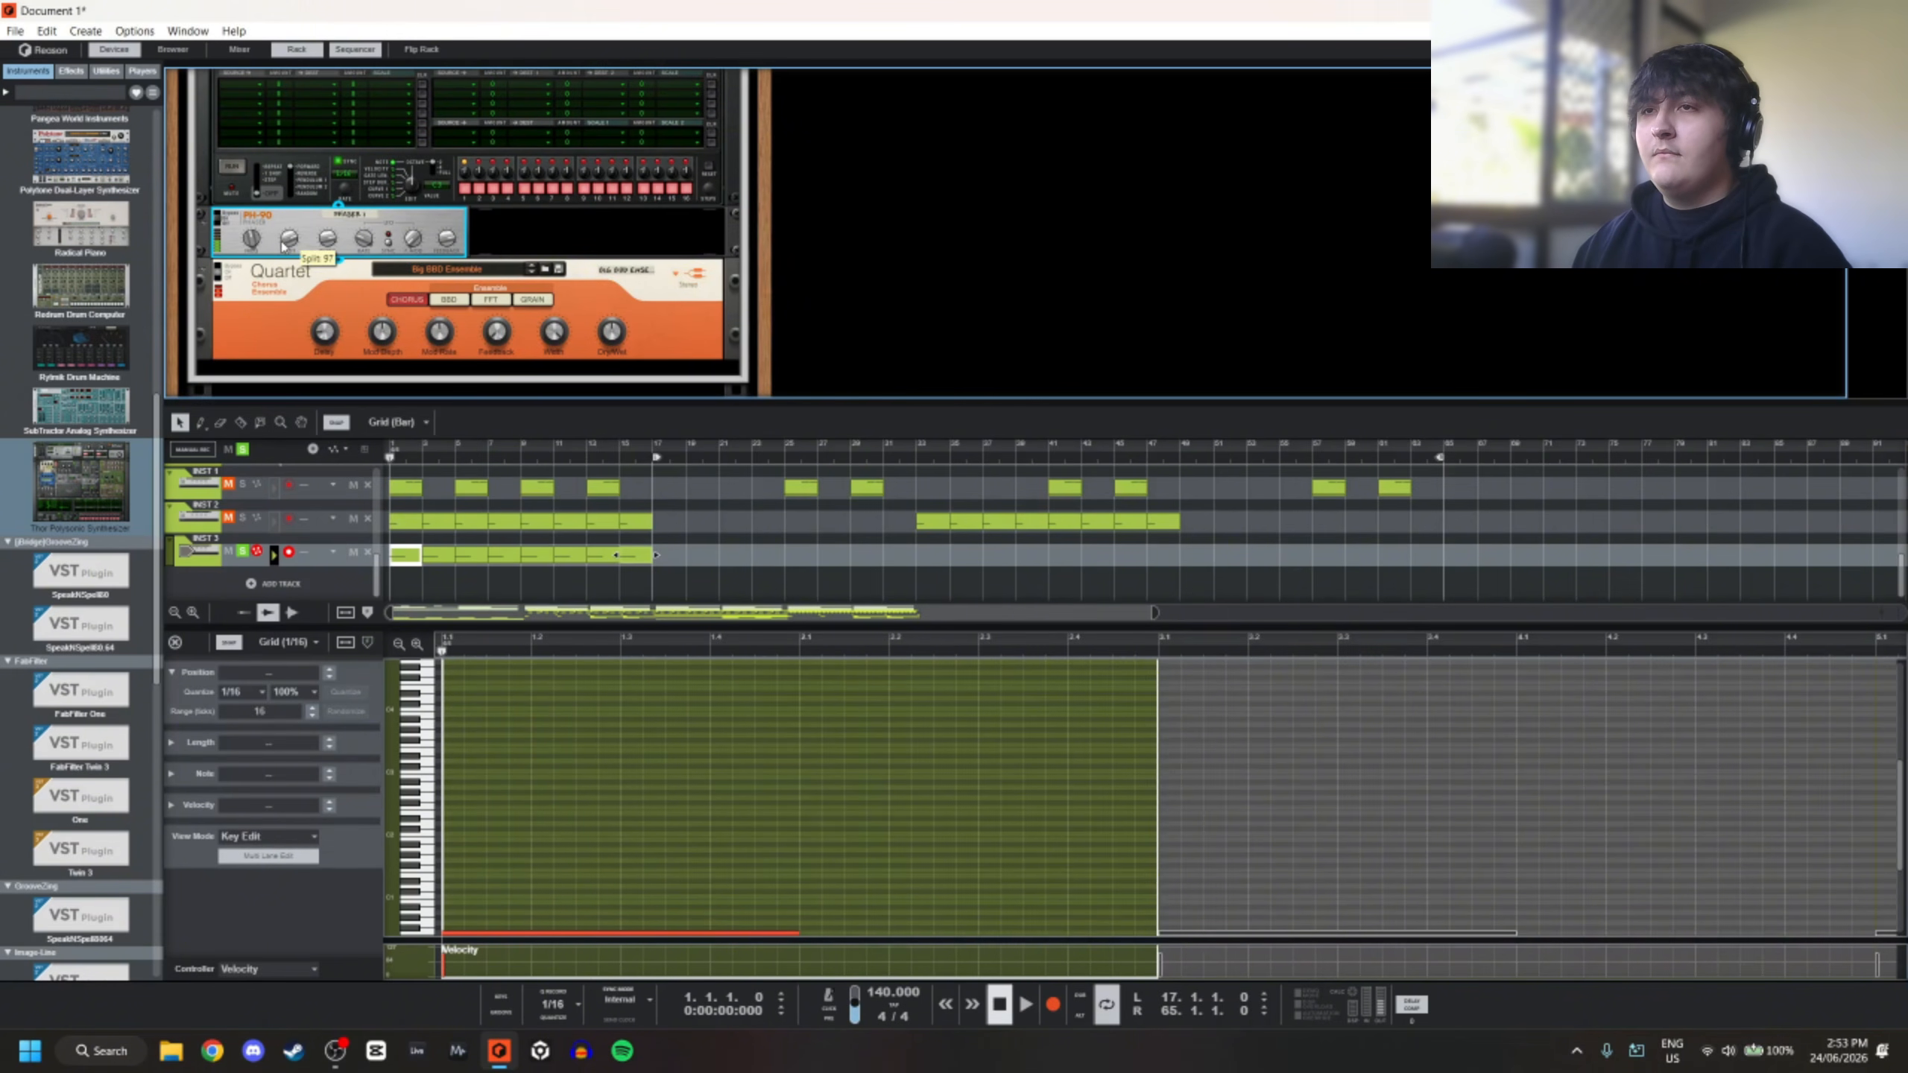
key(space)
mouse_move(260, 229)
mouse_down()
mouse_move(276, 263)
mouse_move(259, 240)
mouse_up()
right_click(268, 239)
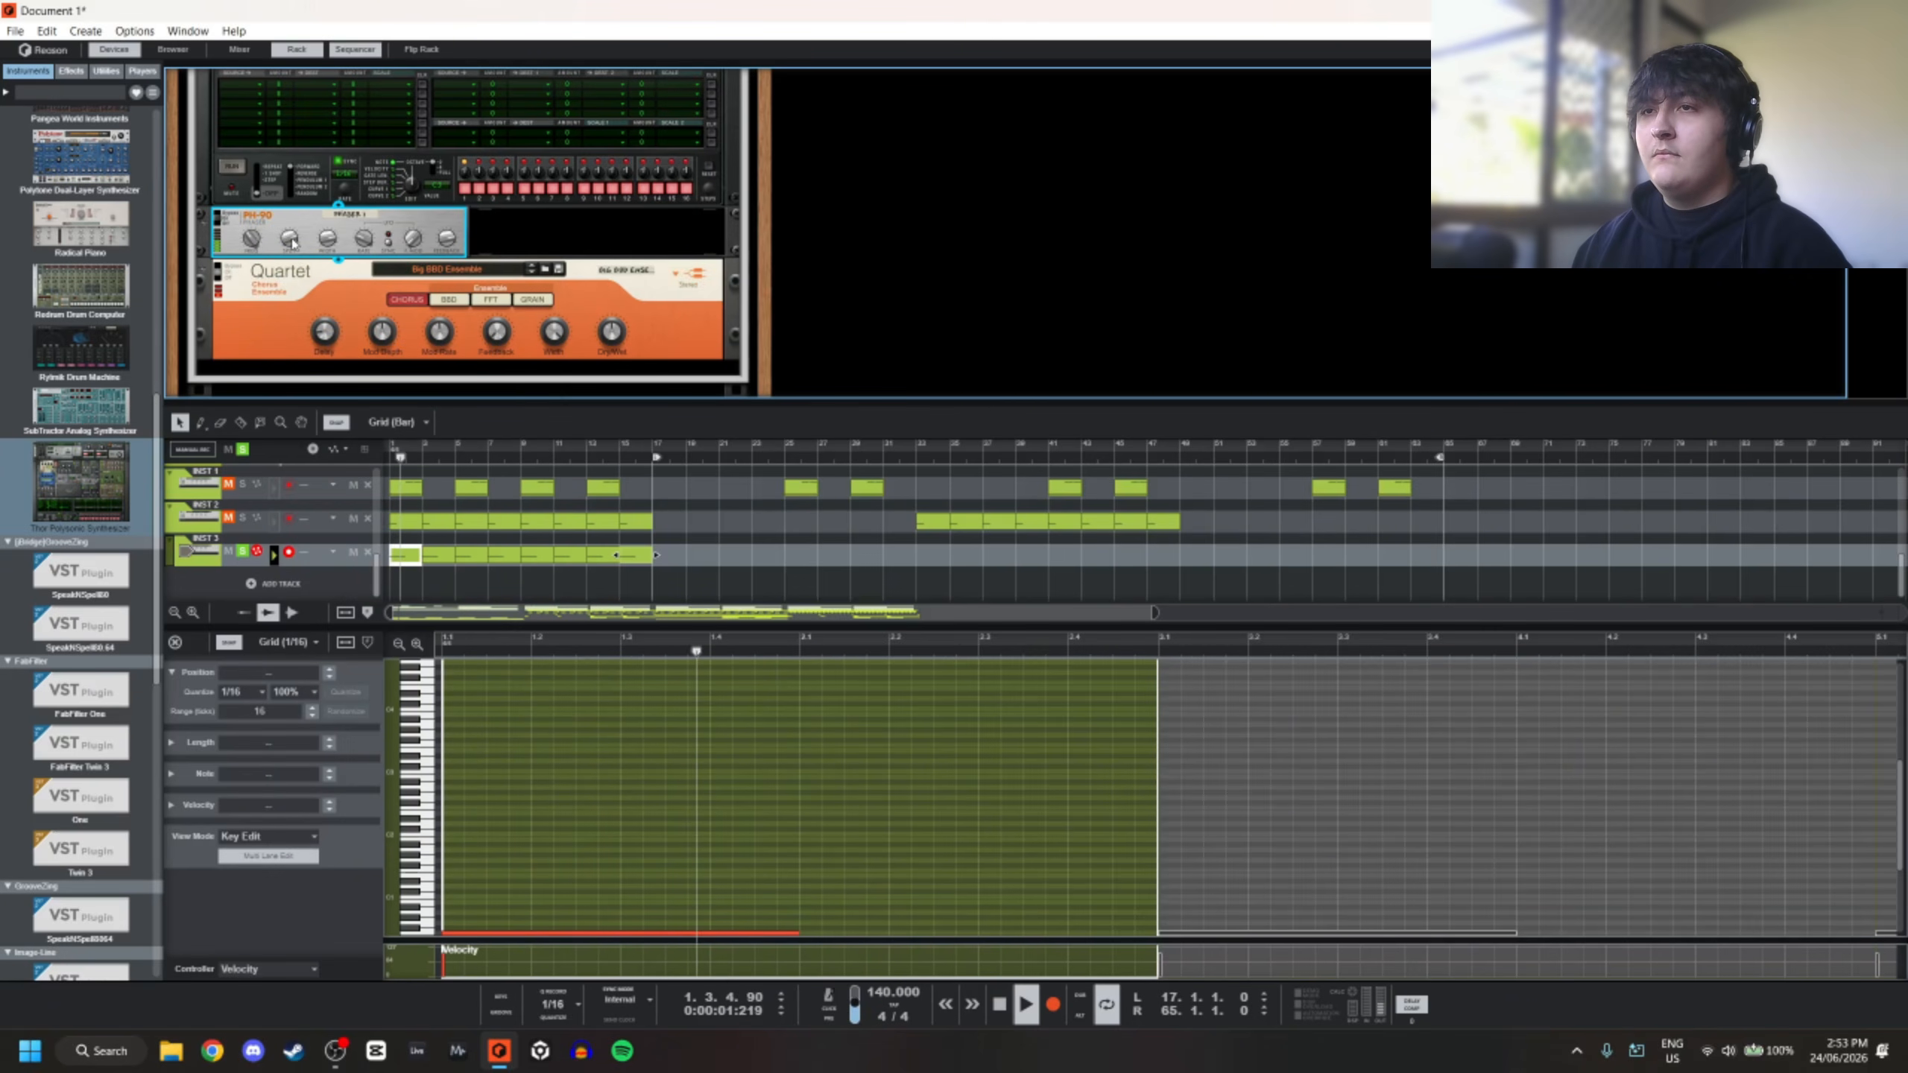
ctrl+click(293, 241)
key(space)
key(space)
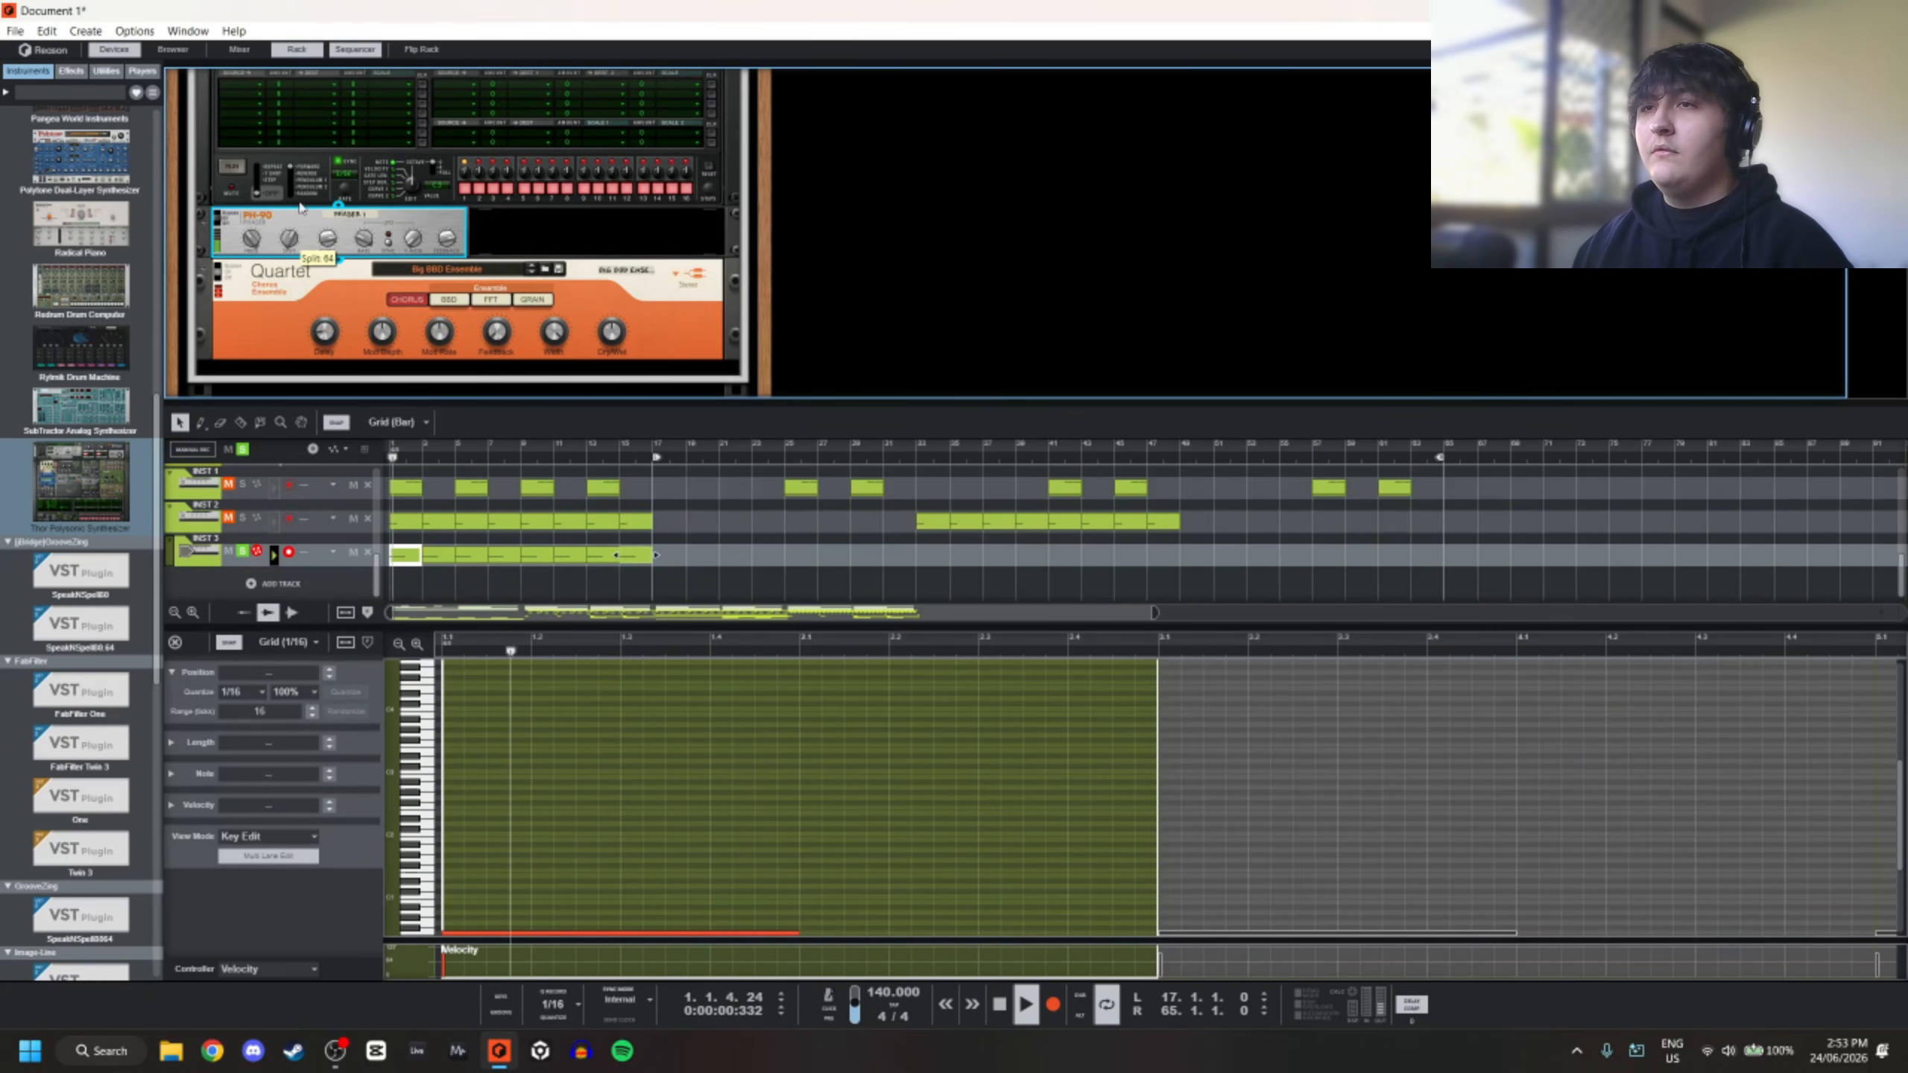
key(space)
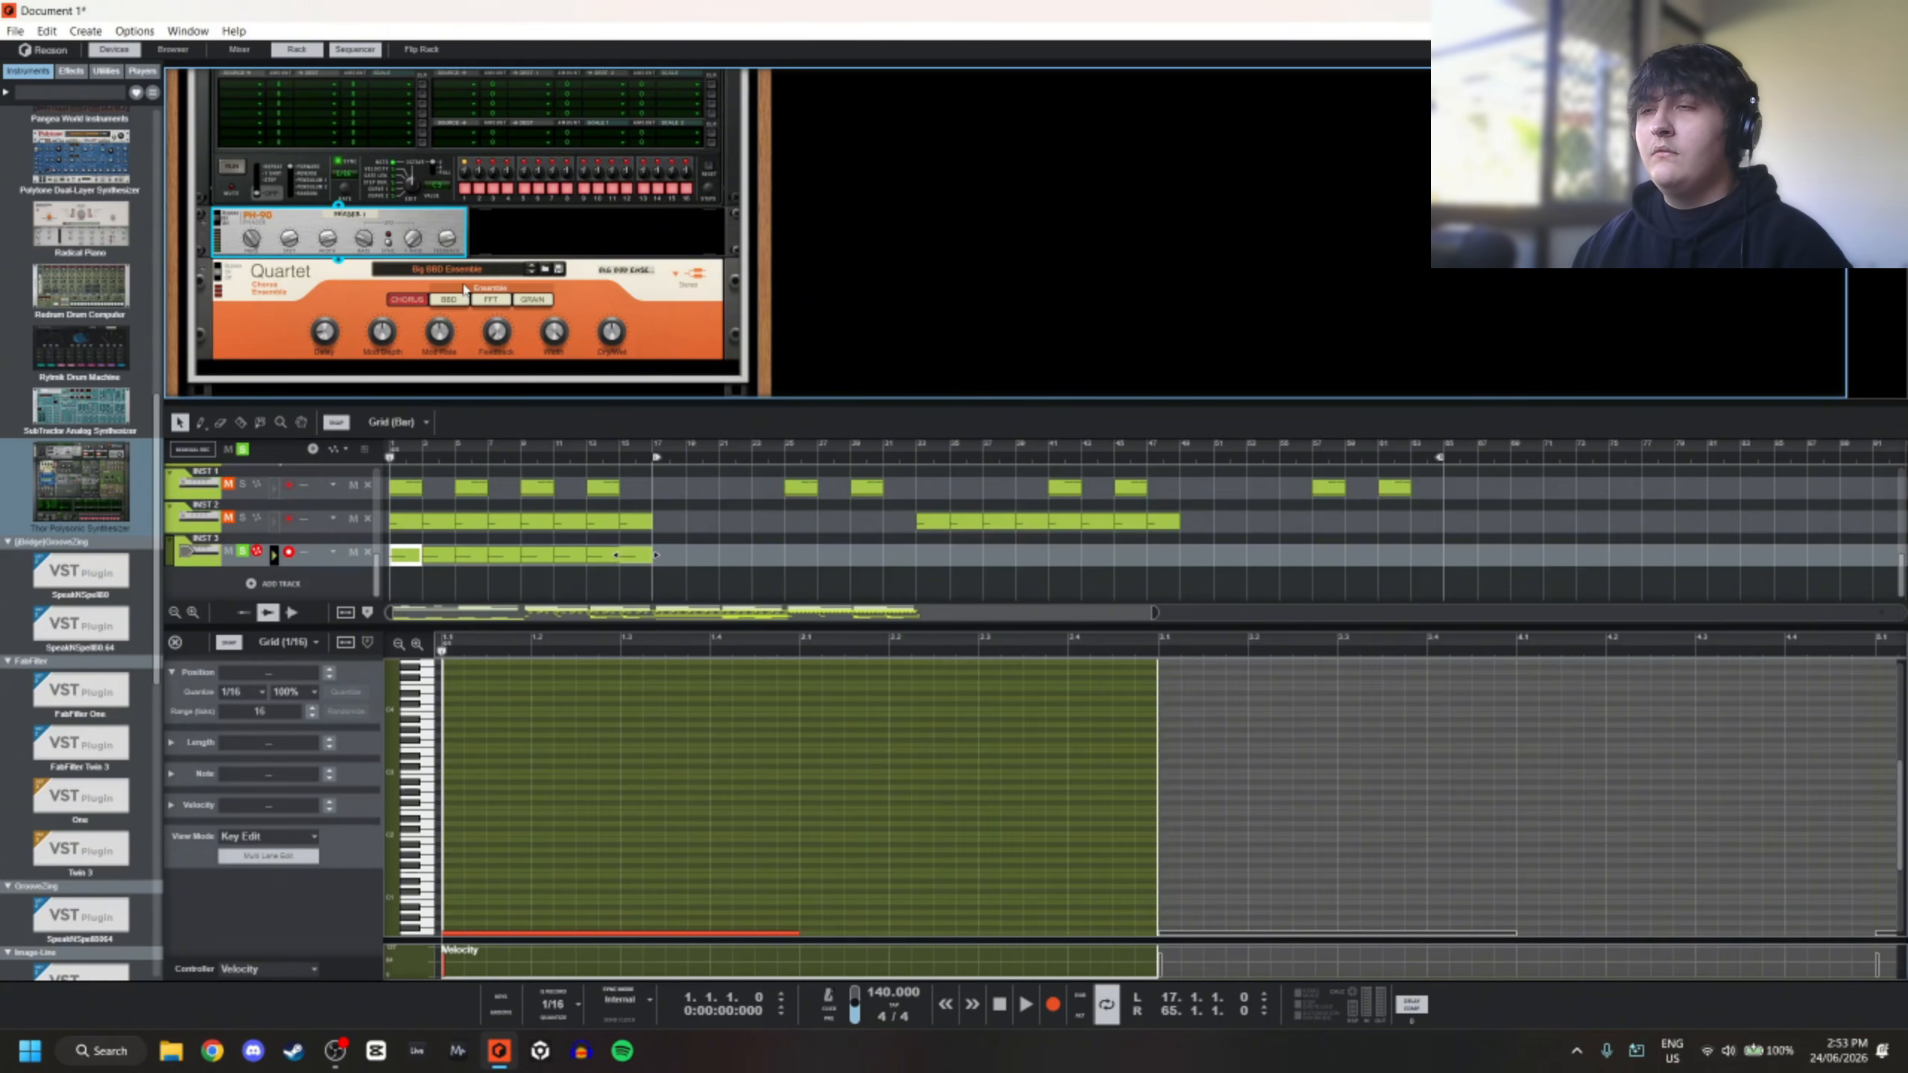
Start playback and add a Scream 4 Distortion after the Quartet in the INST 3 Combinator
scroll(315, 195, down, 1)
key(space)
right_click(633, 306)
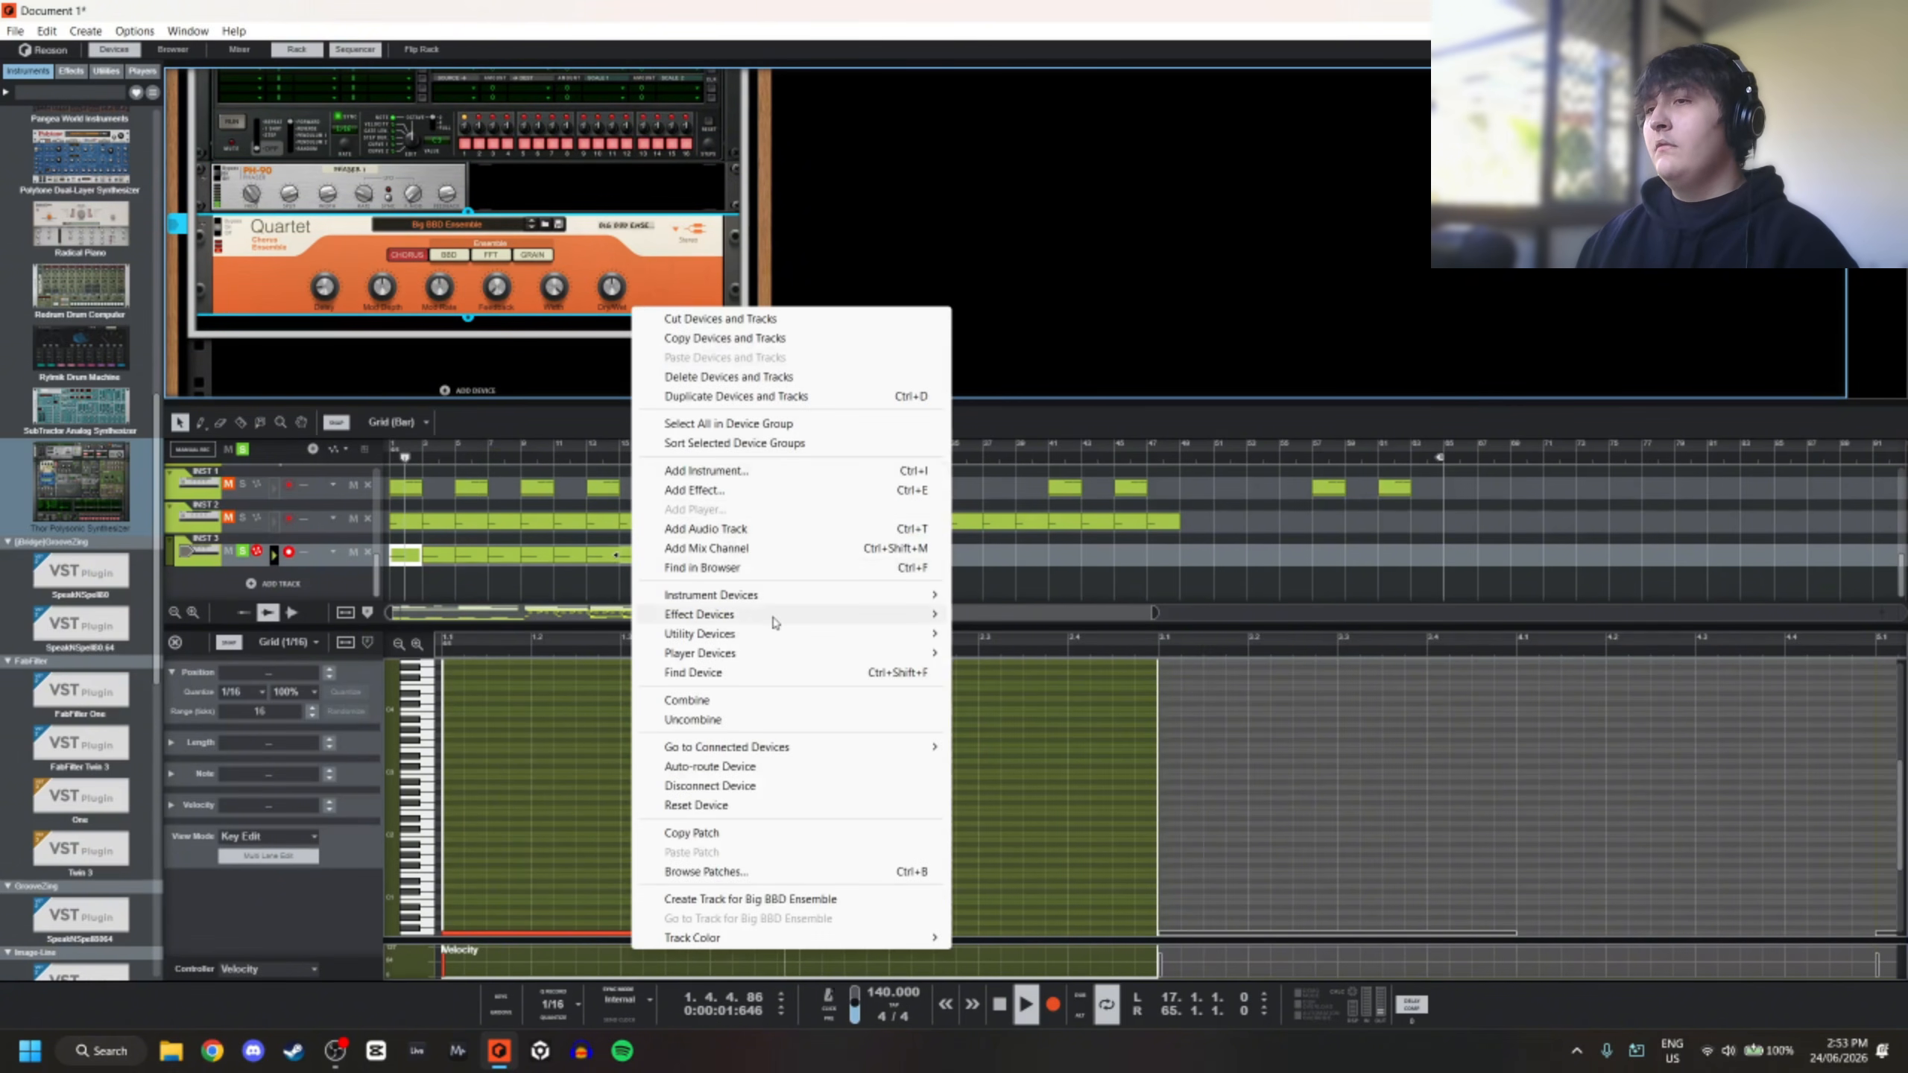
mouse_move(779, 616)
click(1087, 198)
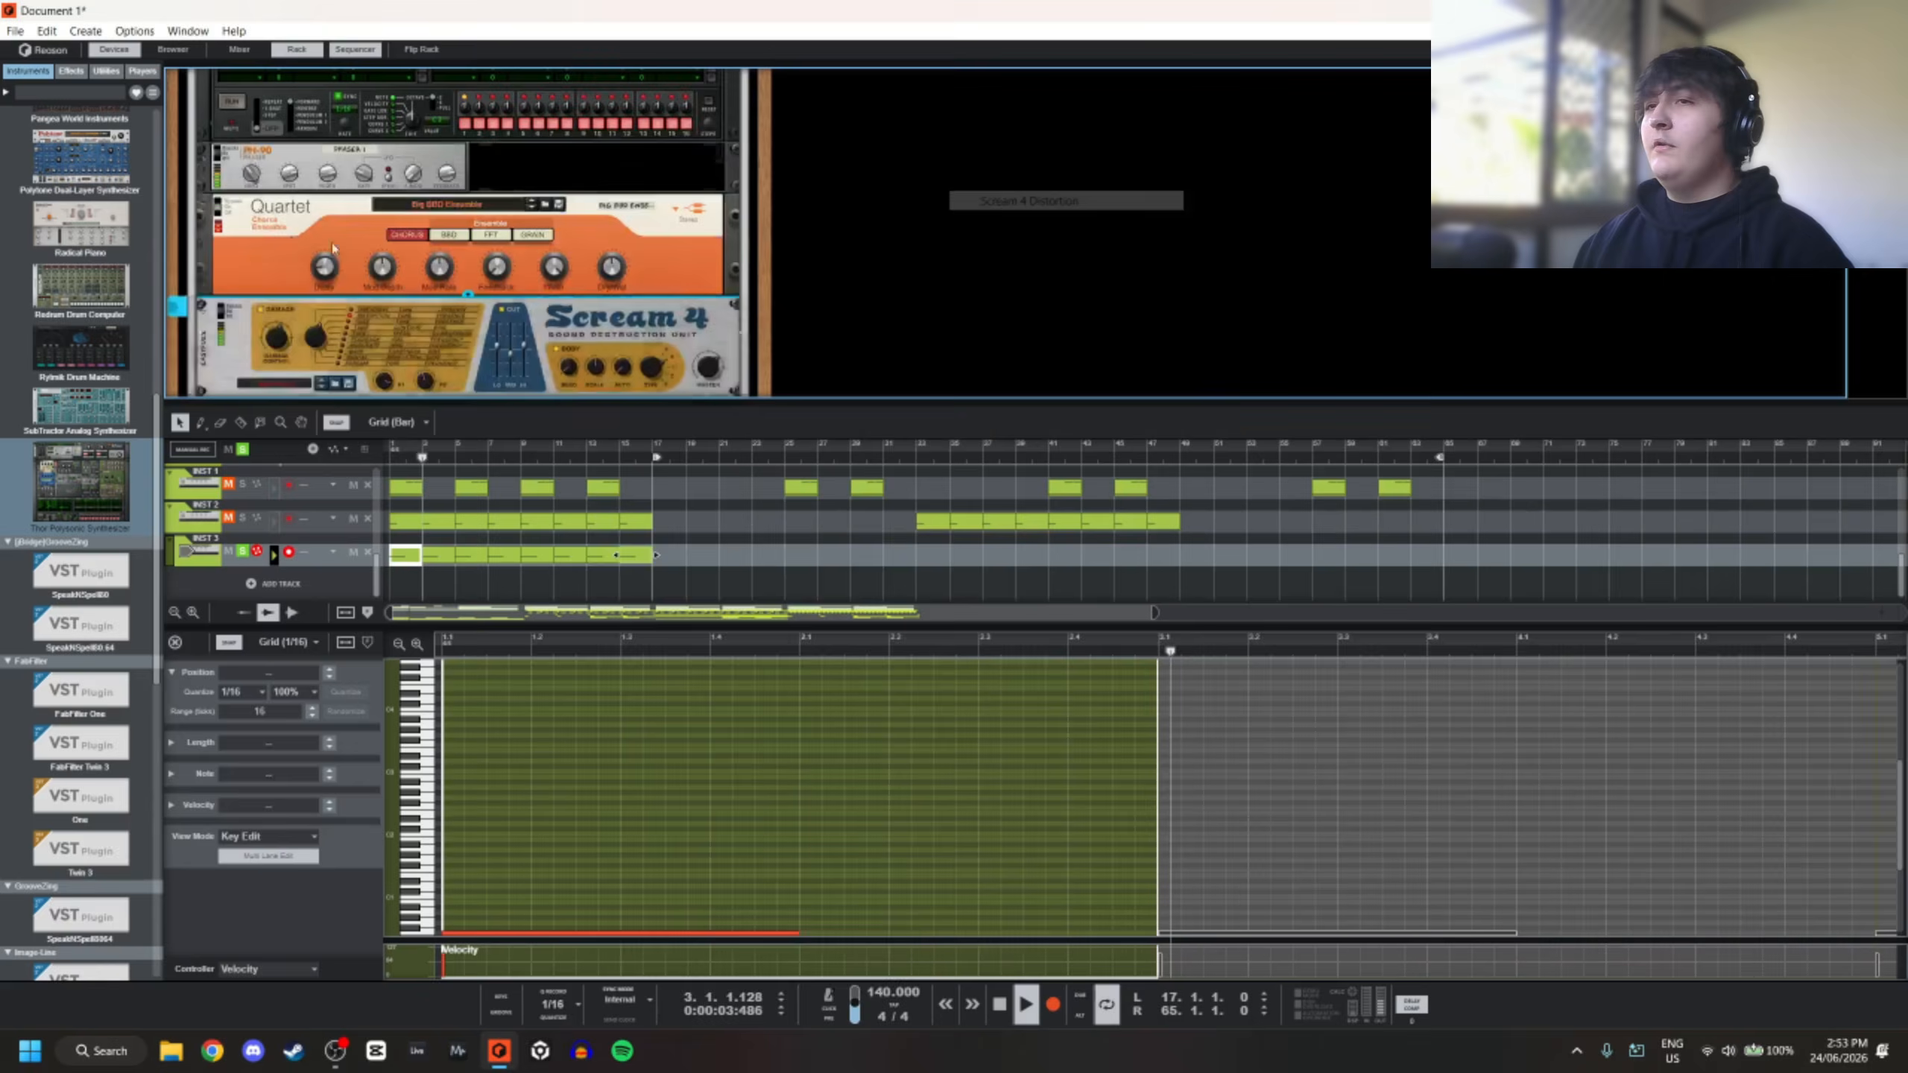
Adjust the Scream 4's damage settings while repeatedly playing INST 3 from the start
key(space)
key(space)
key(space)
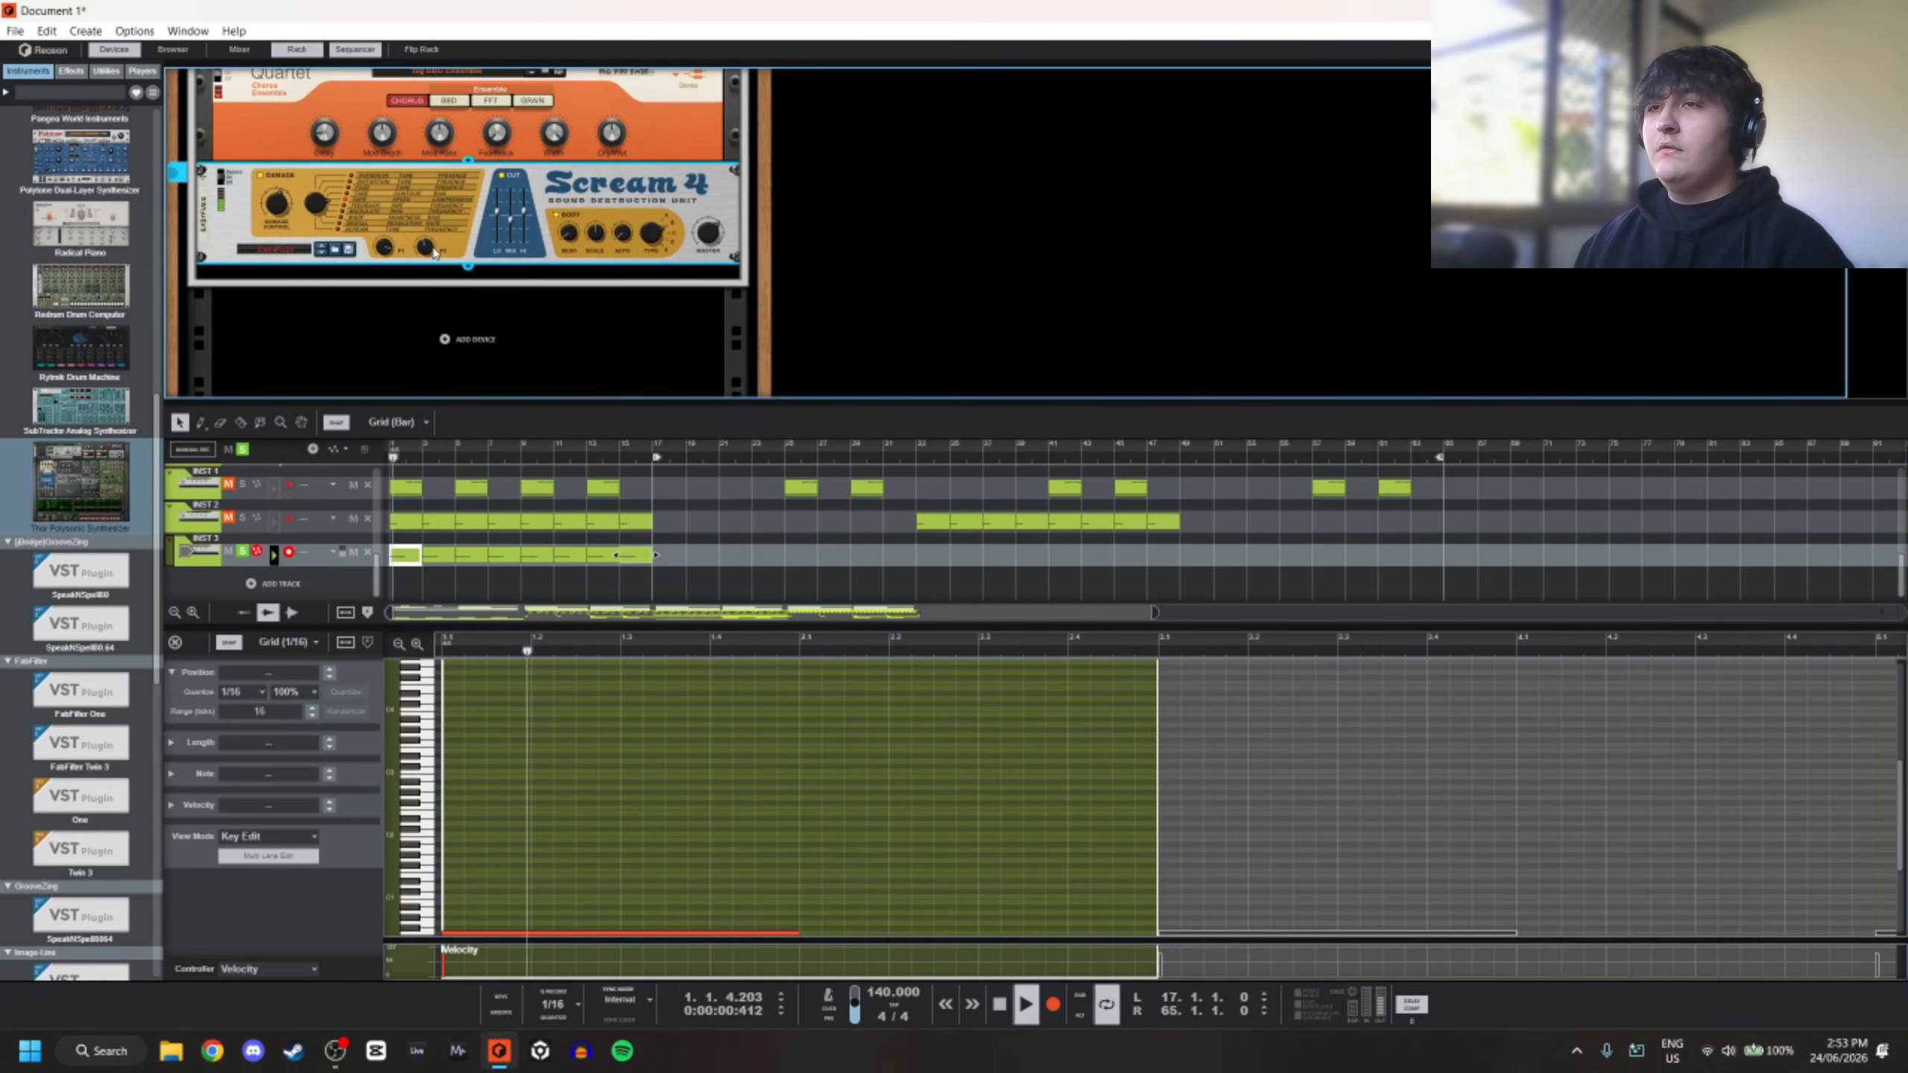
key(space)
key(space)
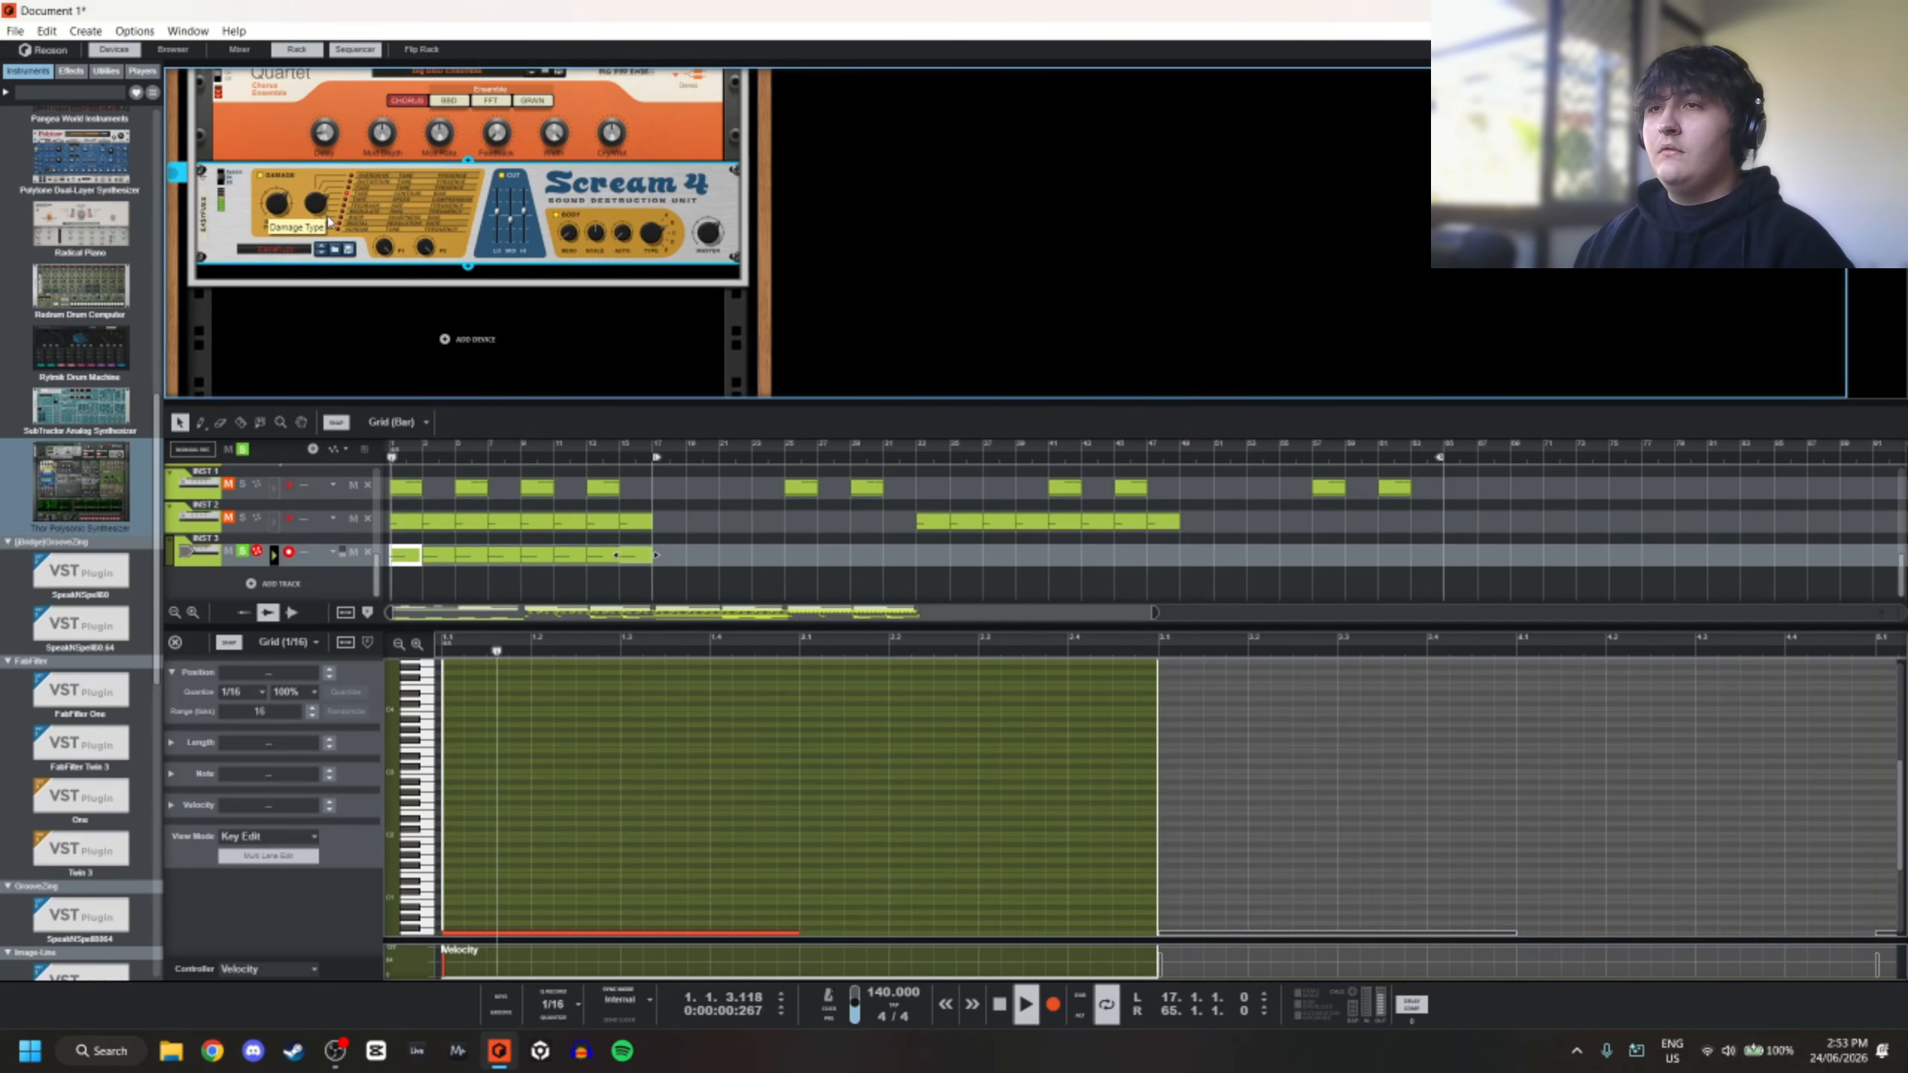
drag(310, 272, 283, 186)
key(space)
key(space)
key(space)
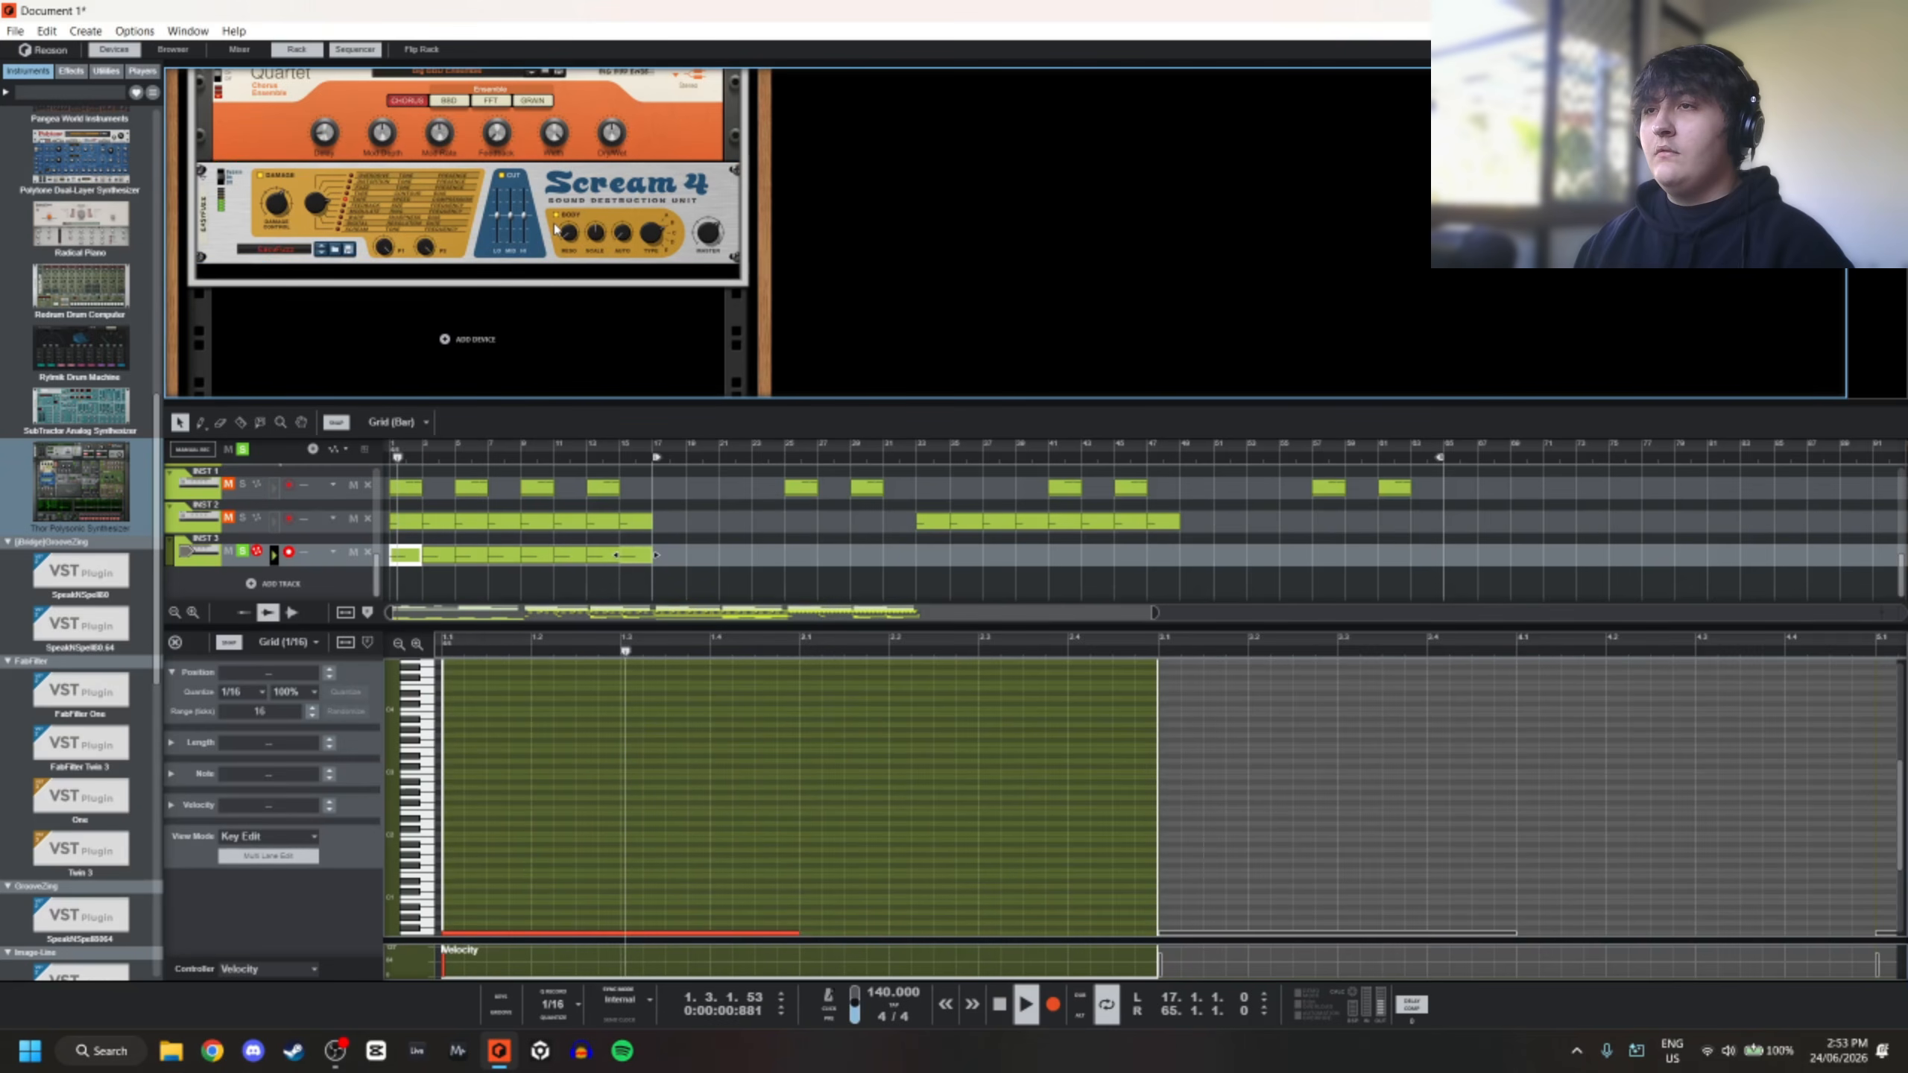
Add an ECF-42 Envelope Controlled Filter after the Scream 4 in the INST 3 Combinator while INST 3 plays
right_click(571, 256)
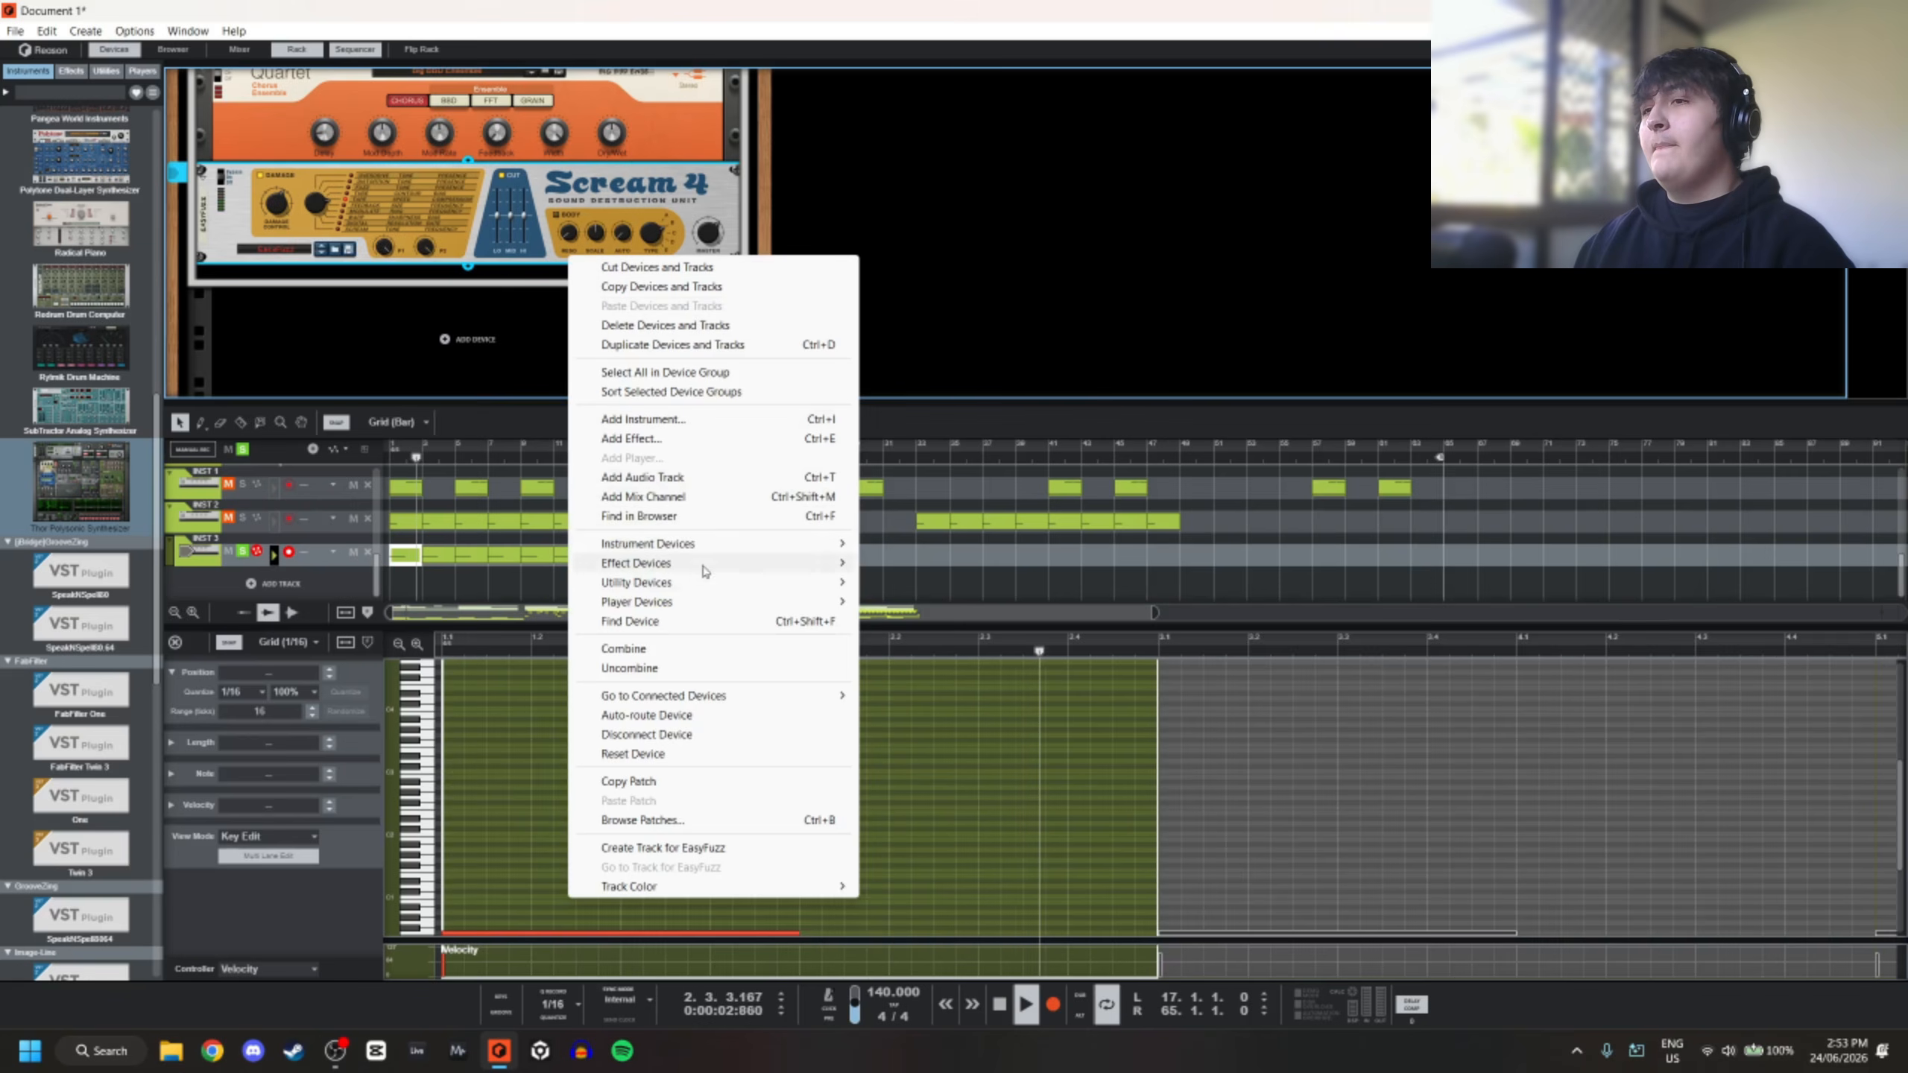
mouse_move(647, 563)
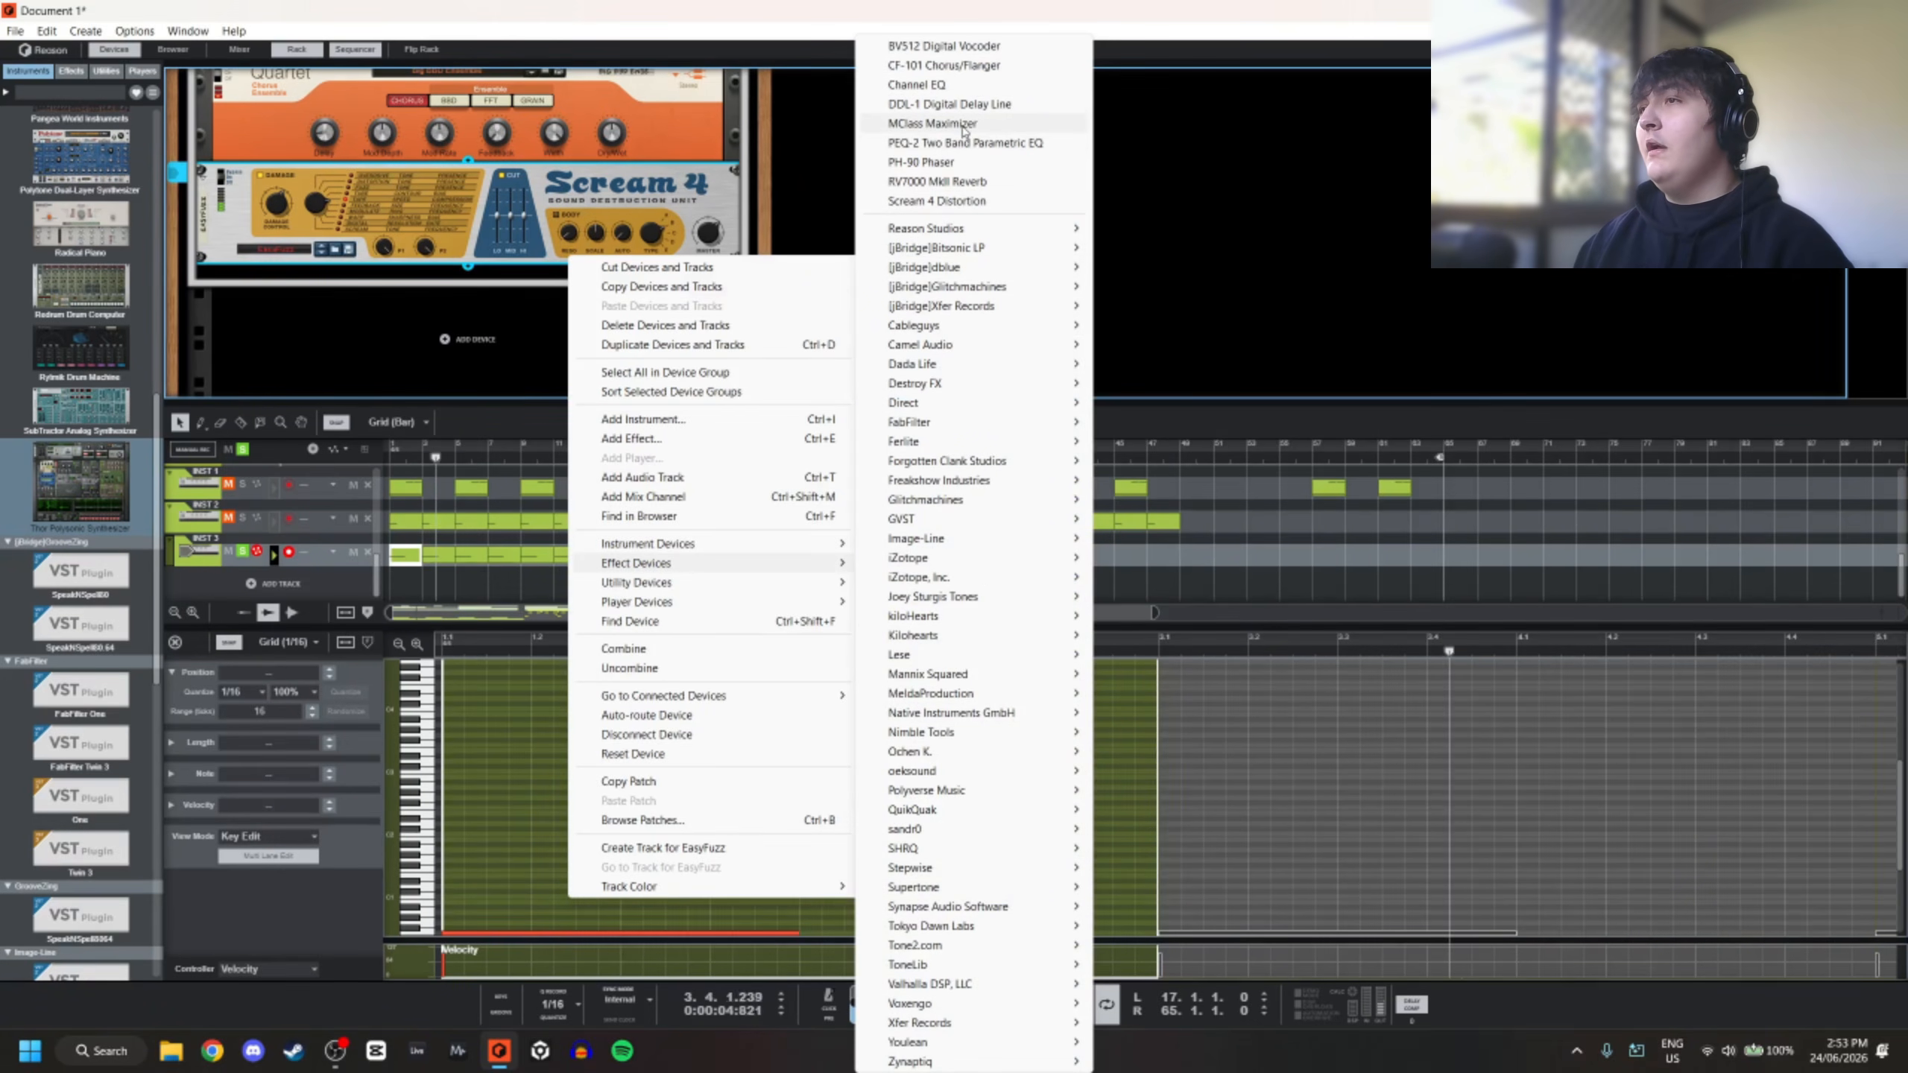
mouse_move(1036, 228)
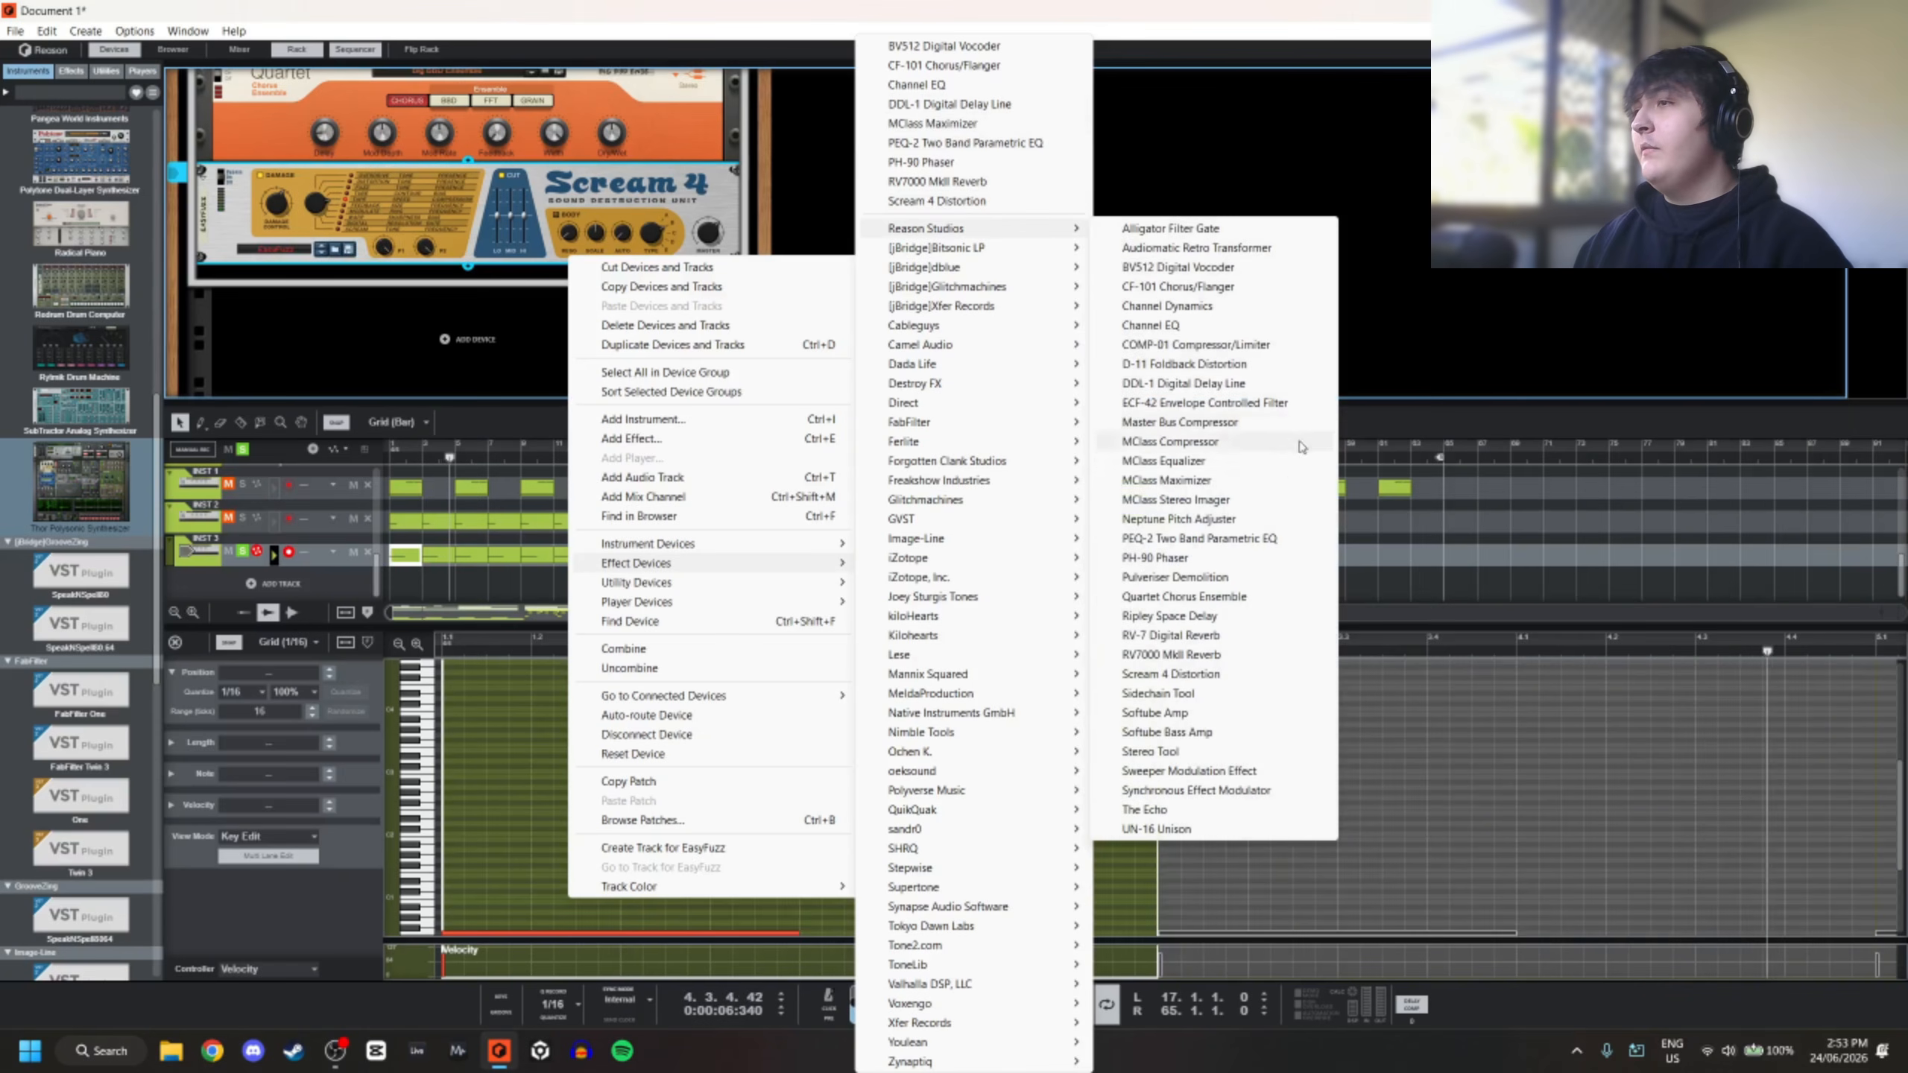
click(1204, 403)
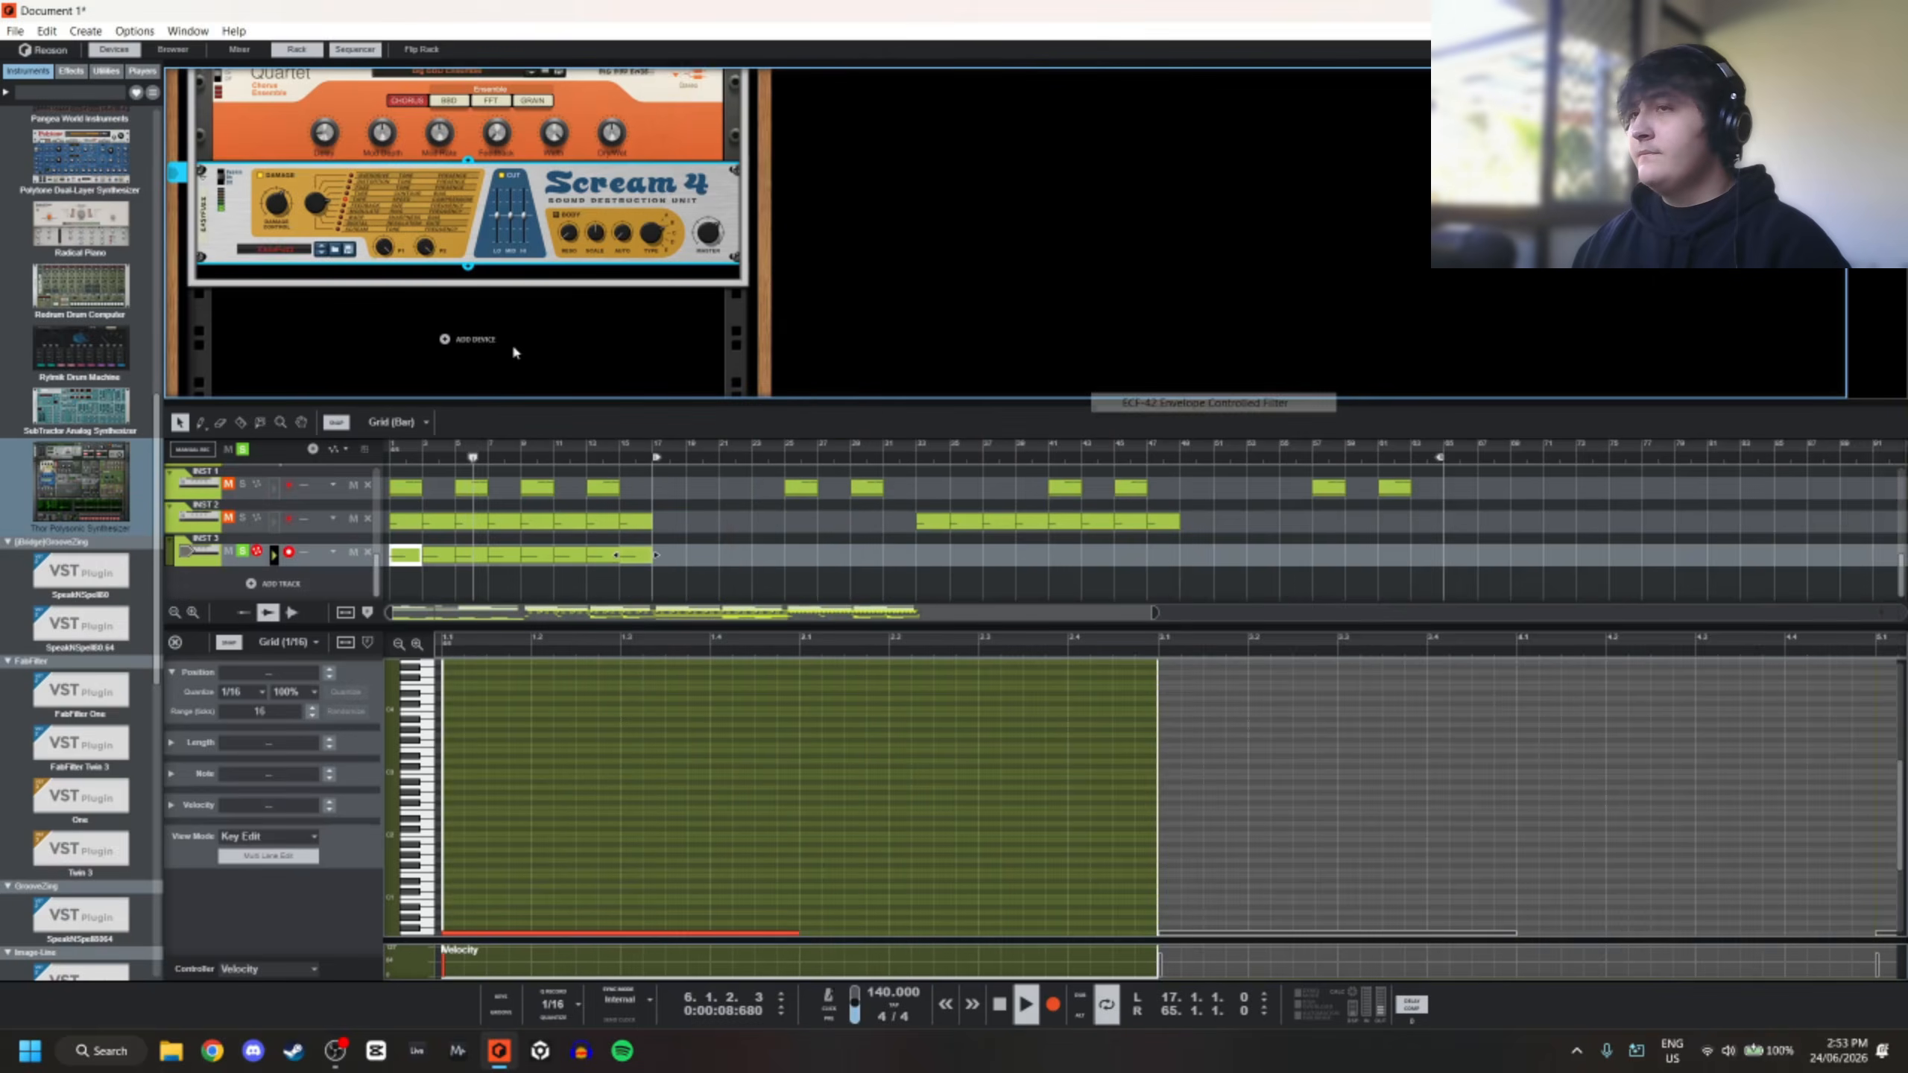
scroll(589, 295, up, 1)
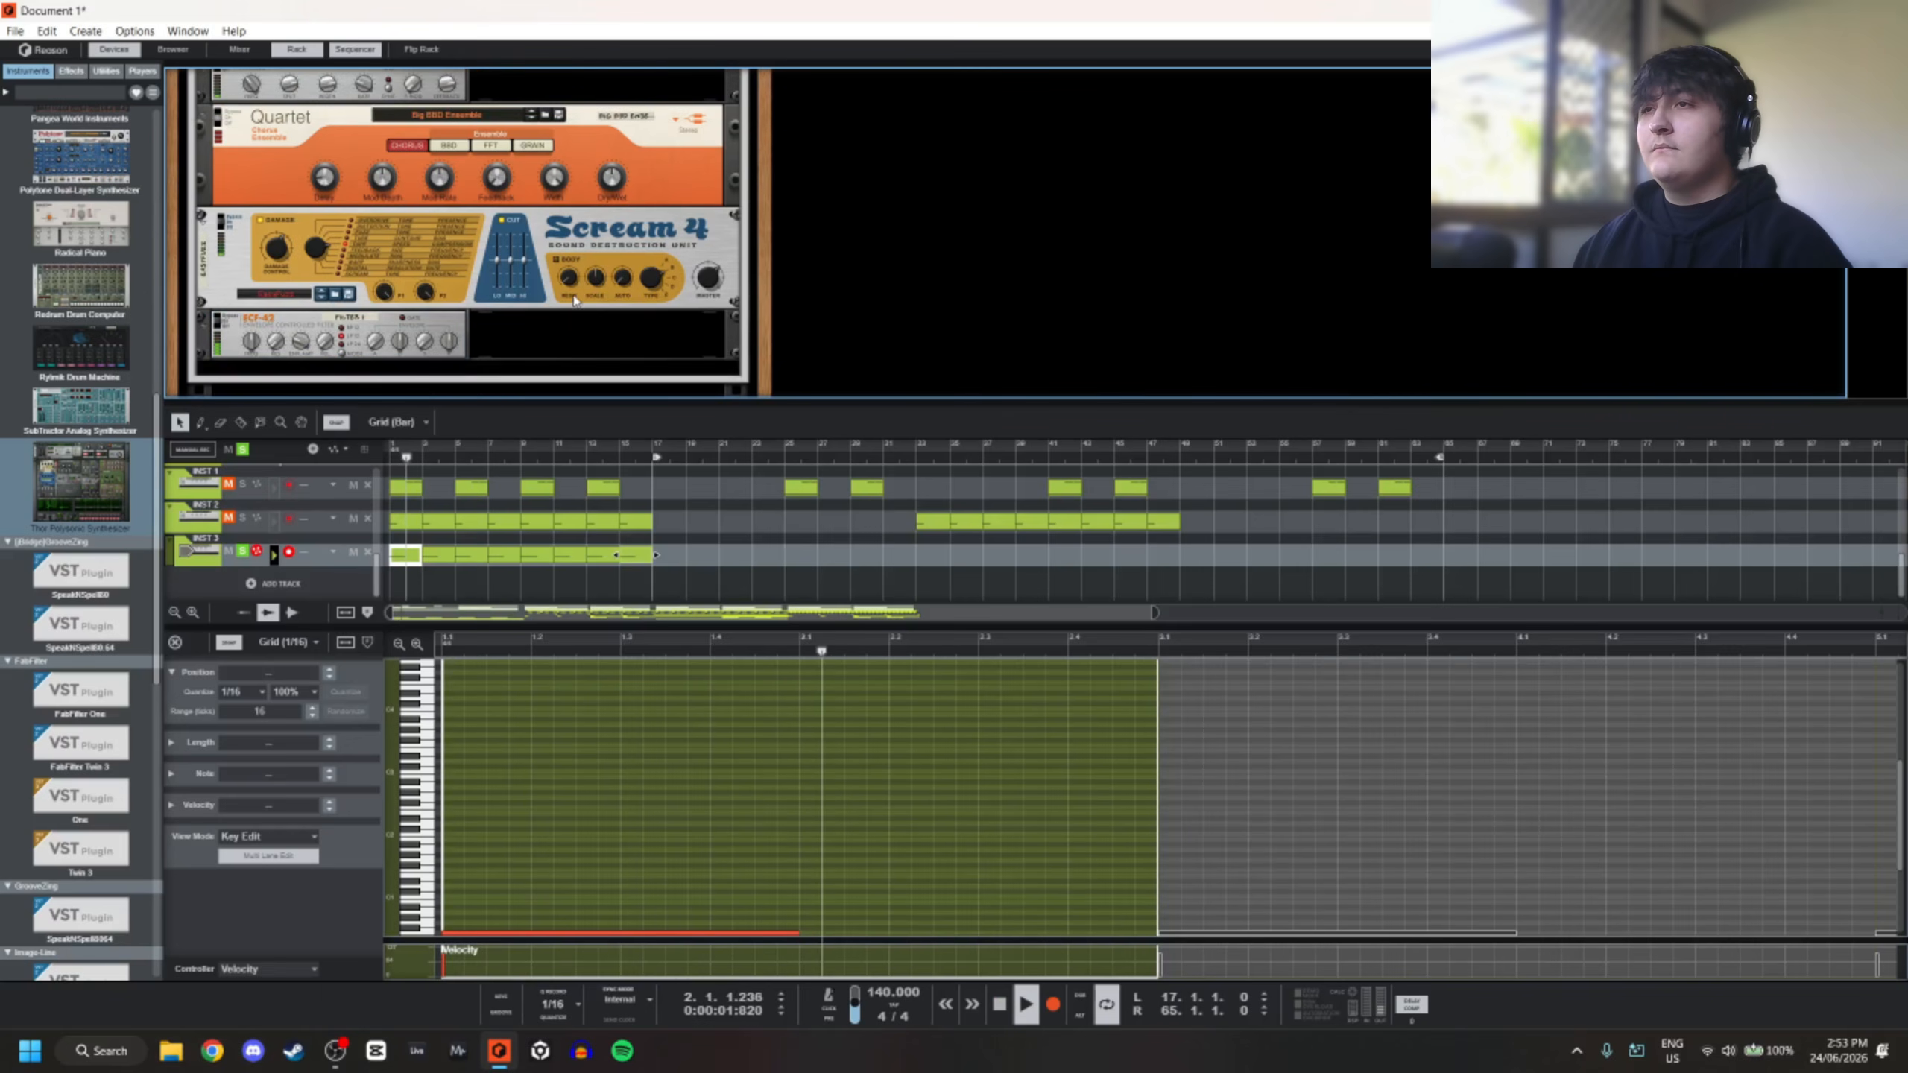
scroll(528, 317, up, 10)
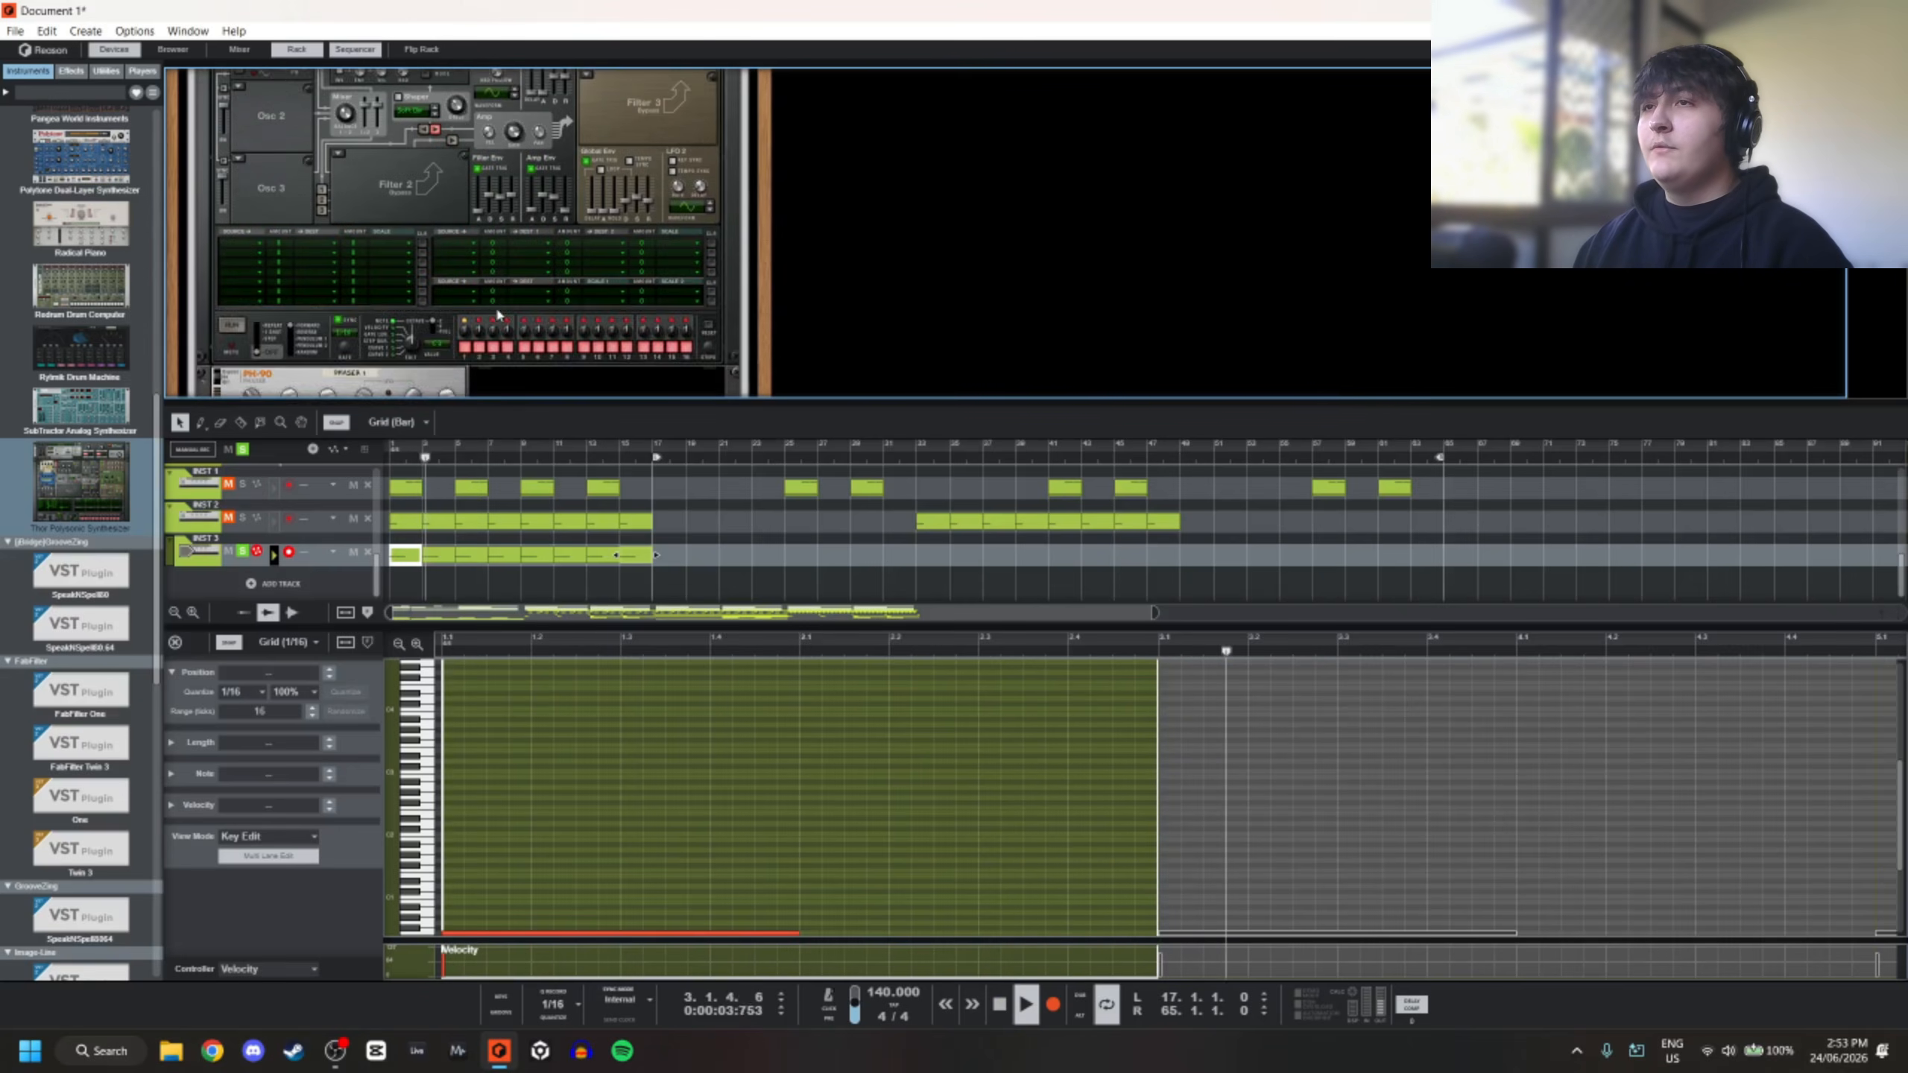
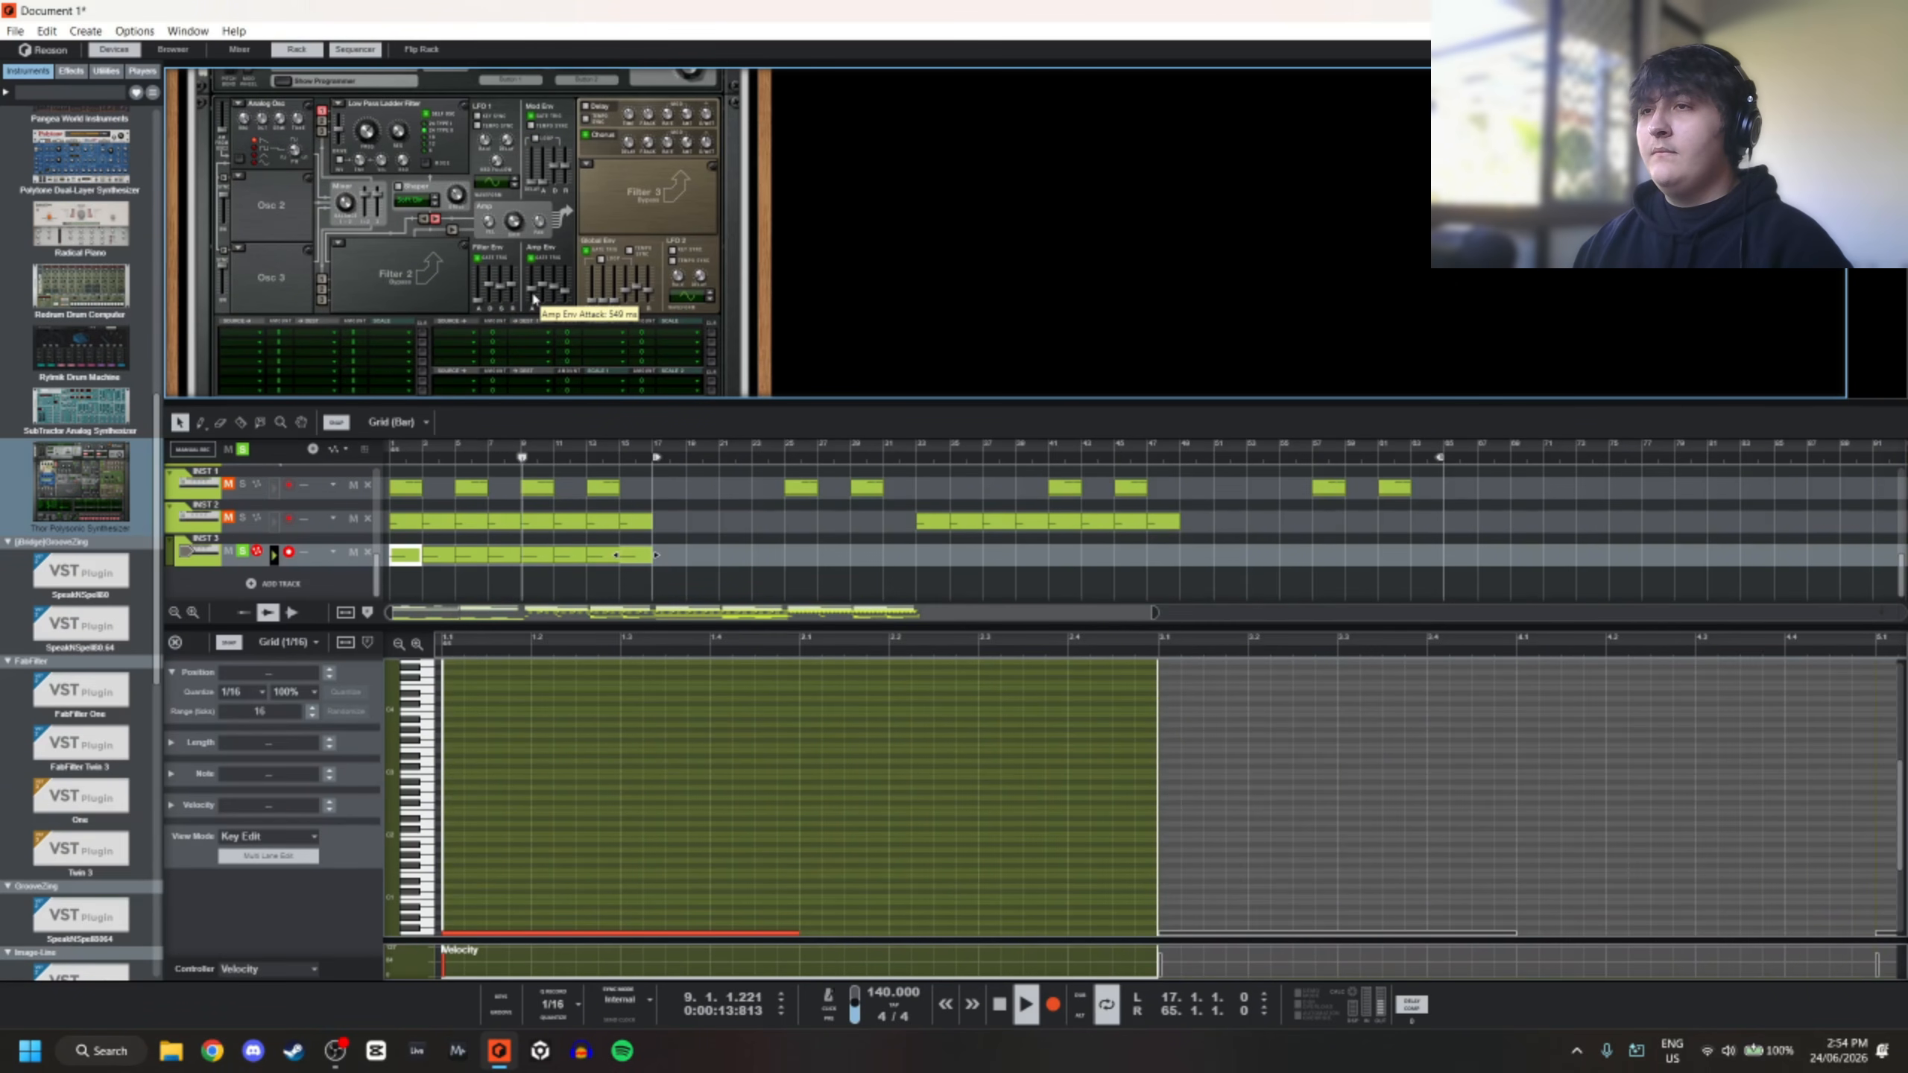
Add a Channel EQ after the ECF-42 and enable its high-pass filter at about 126 Hz
scroll(562, 299, down, 4)
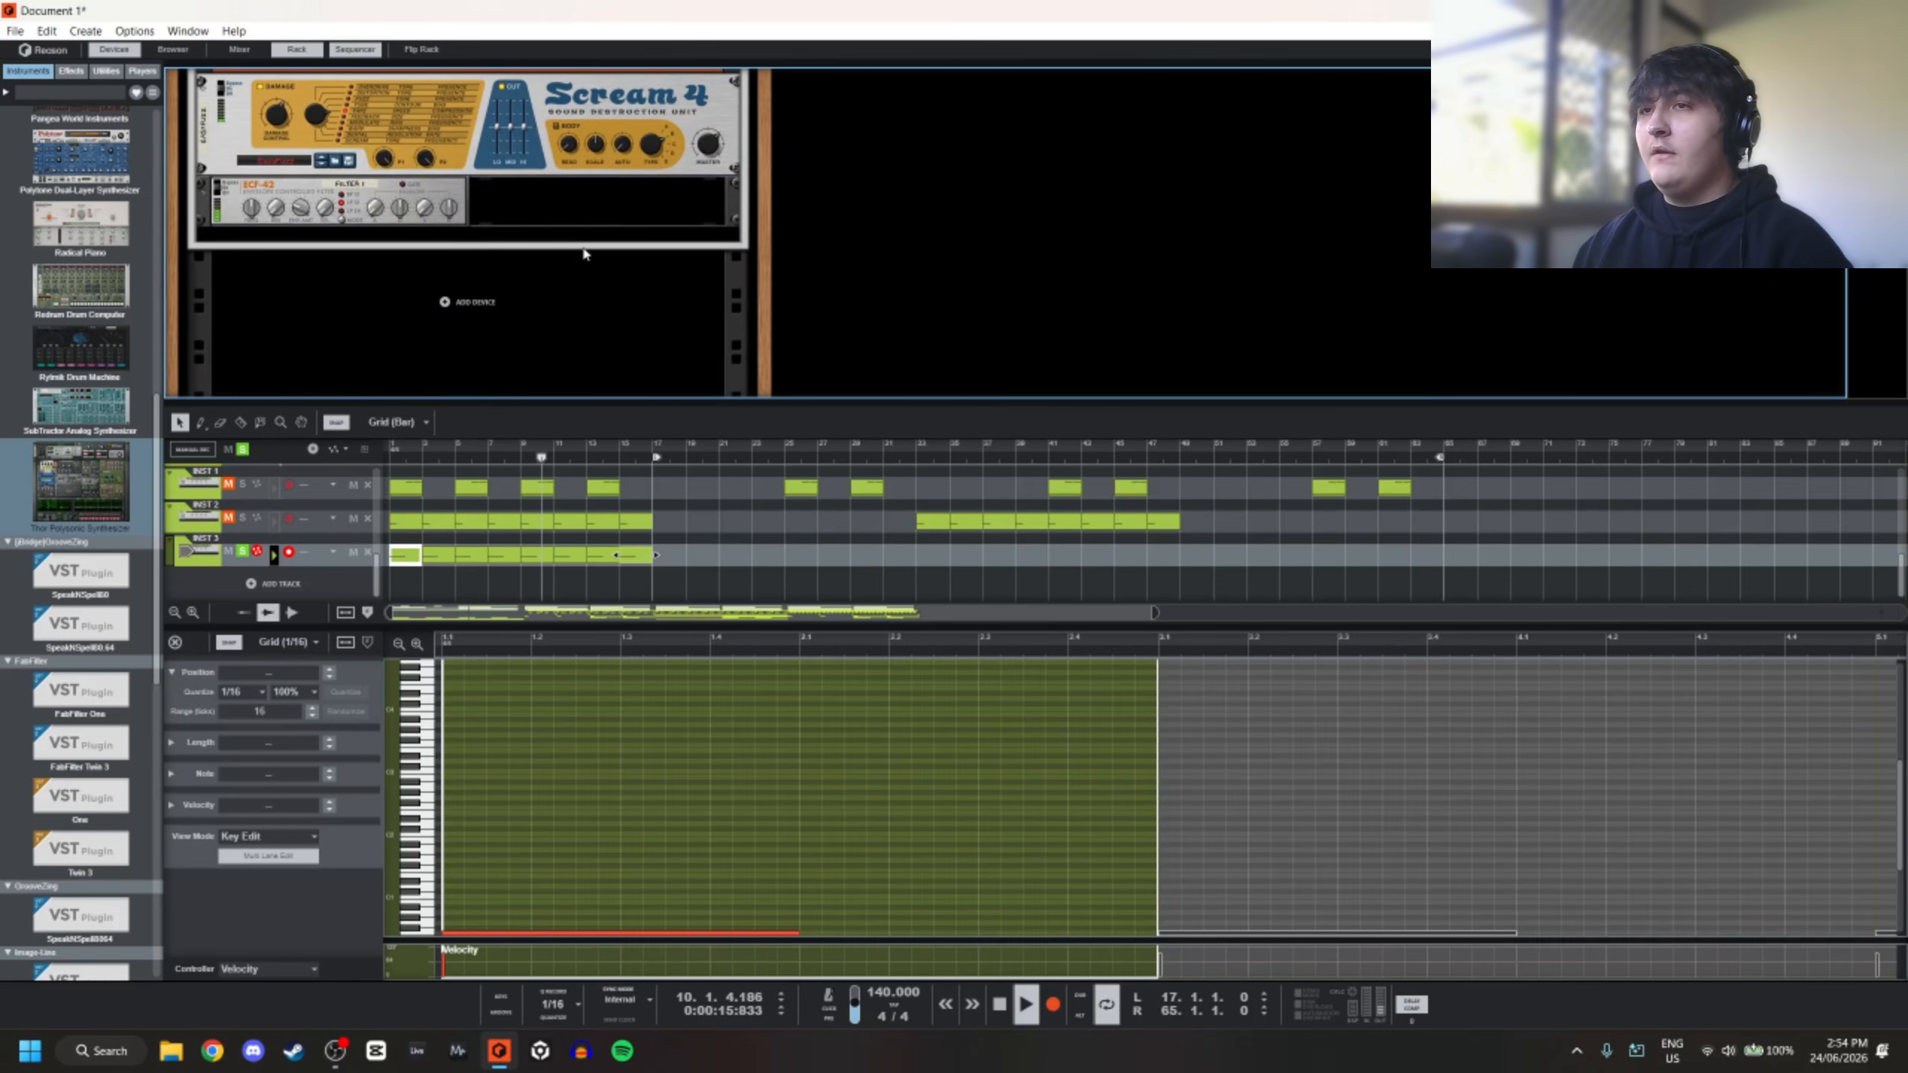
scroll(548, 320, up, 2)
scroll(549, 320, up, 3)
scroll(510, 285, down, 6)
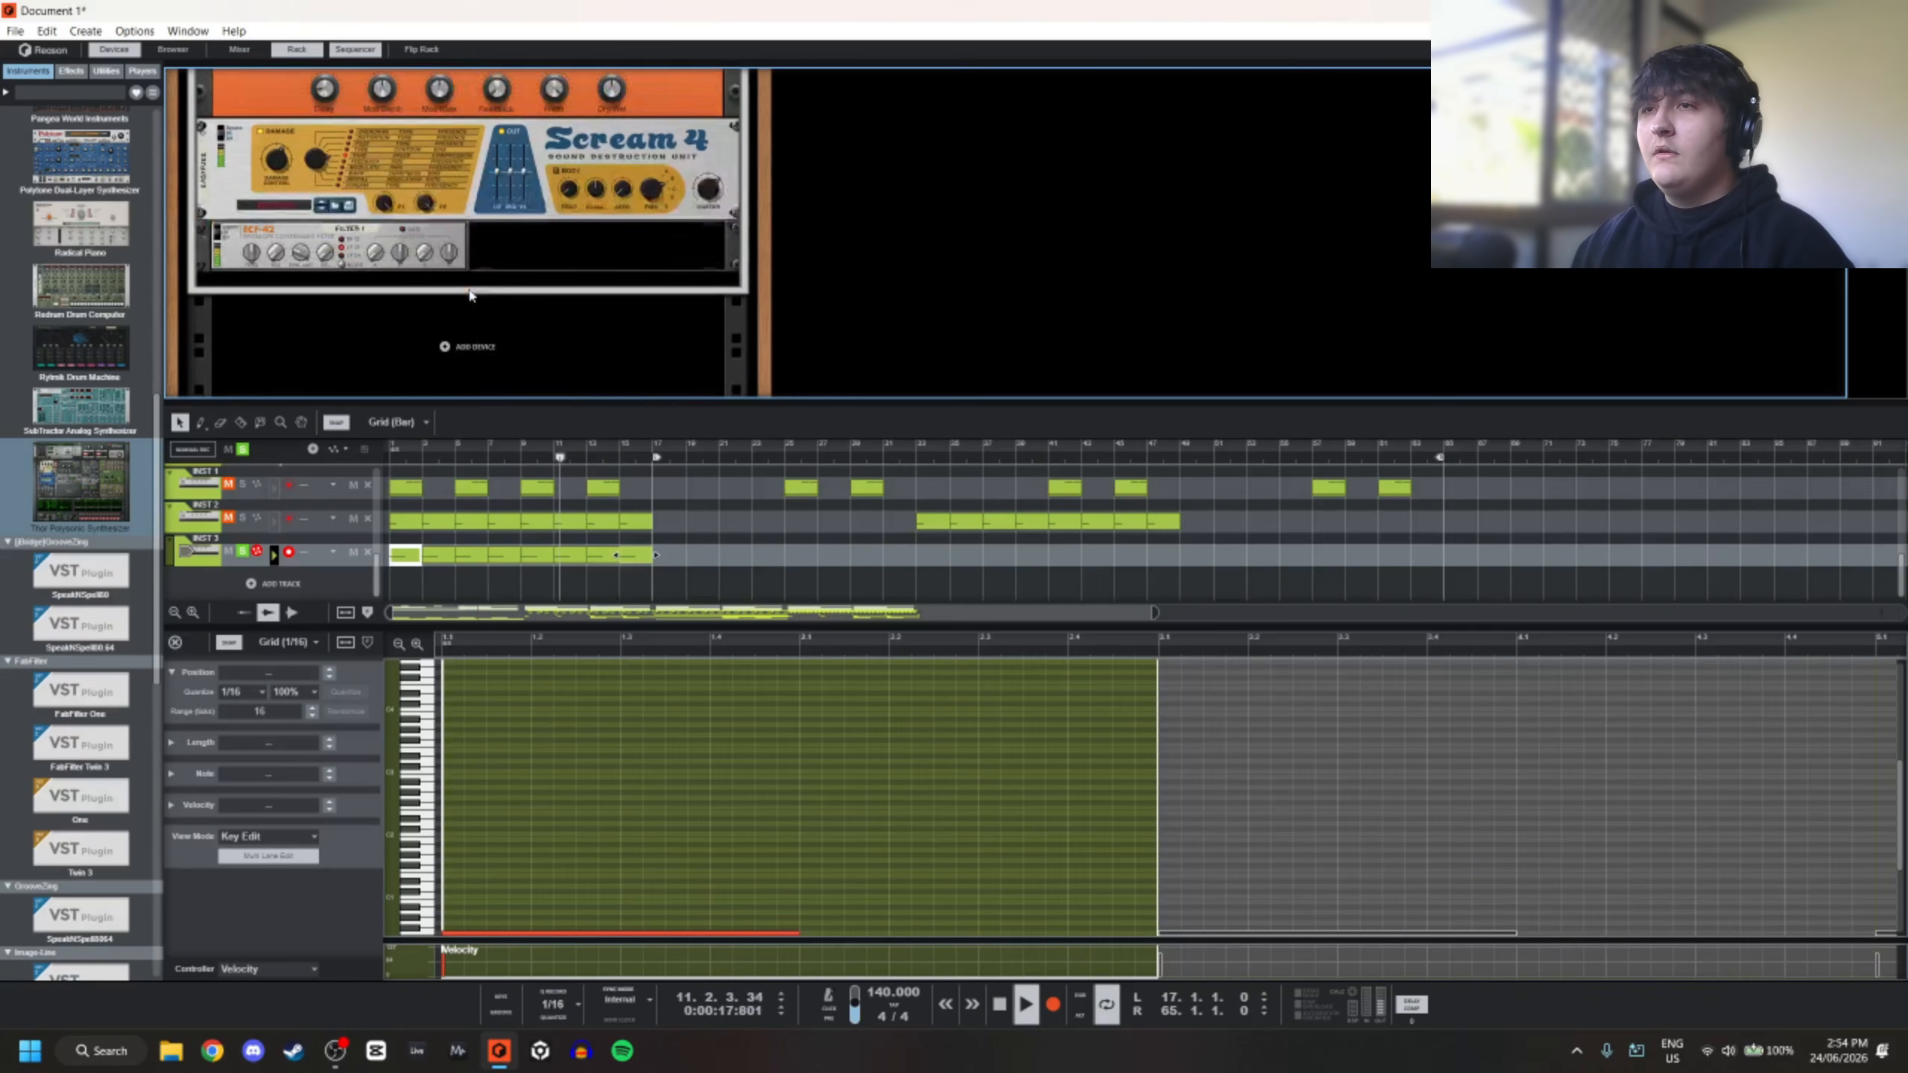
click(462, 214)
right_click(466, 214)
mouse_move(600, 517)
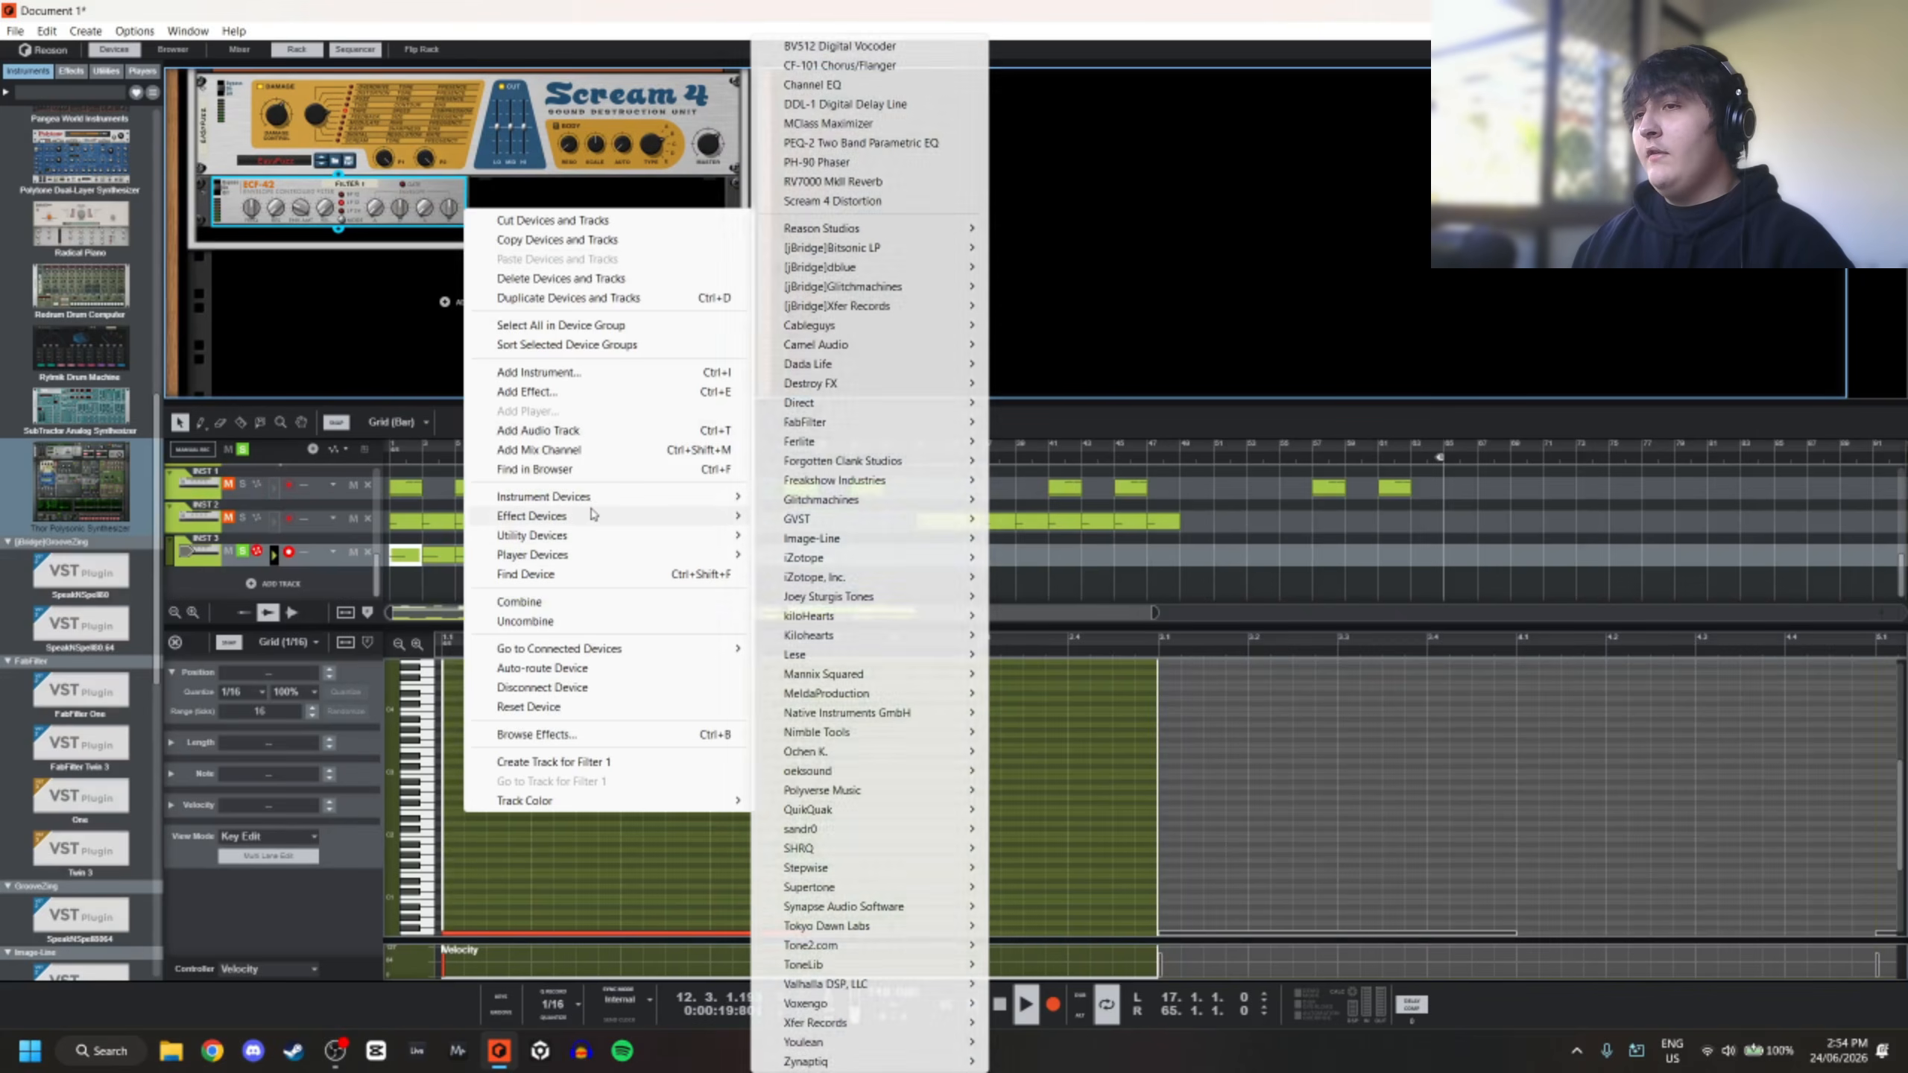
click(841, 87)
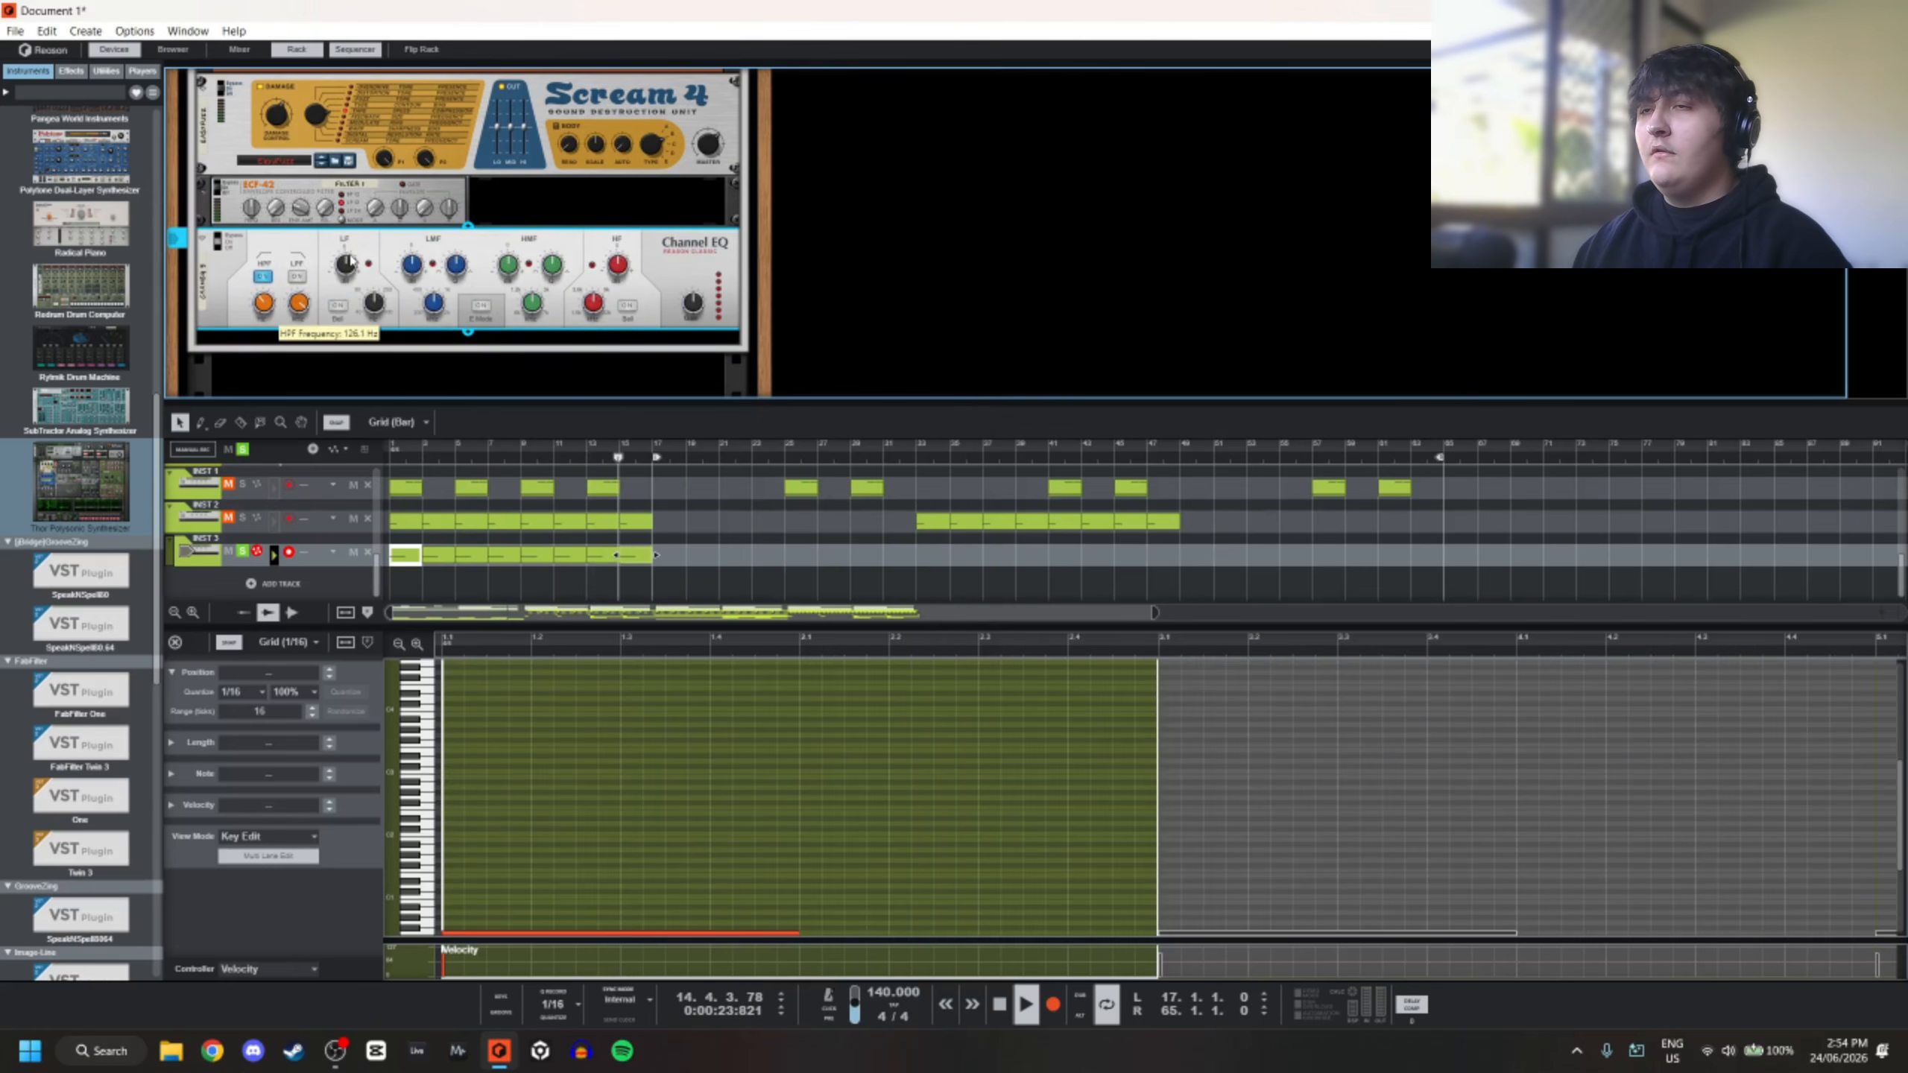
click(548, 181)
Stop playback and duplicate the Thor synthesizer inside the INST 3 Combinator
scroll(537, 188, up, 7)
key(space)
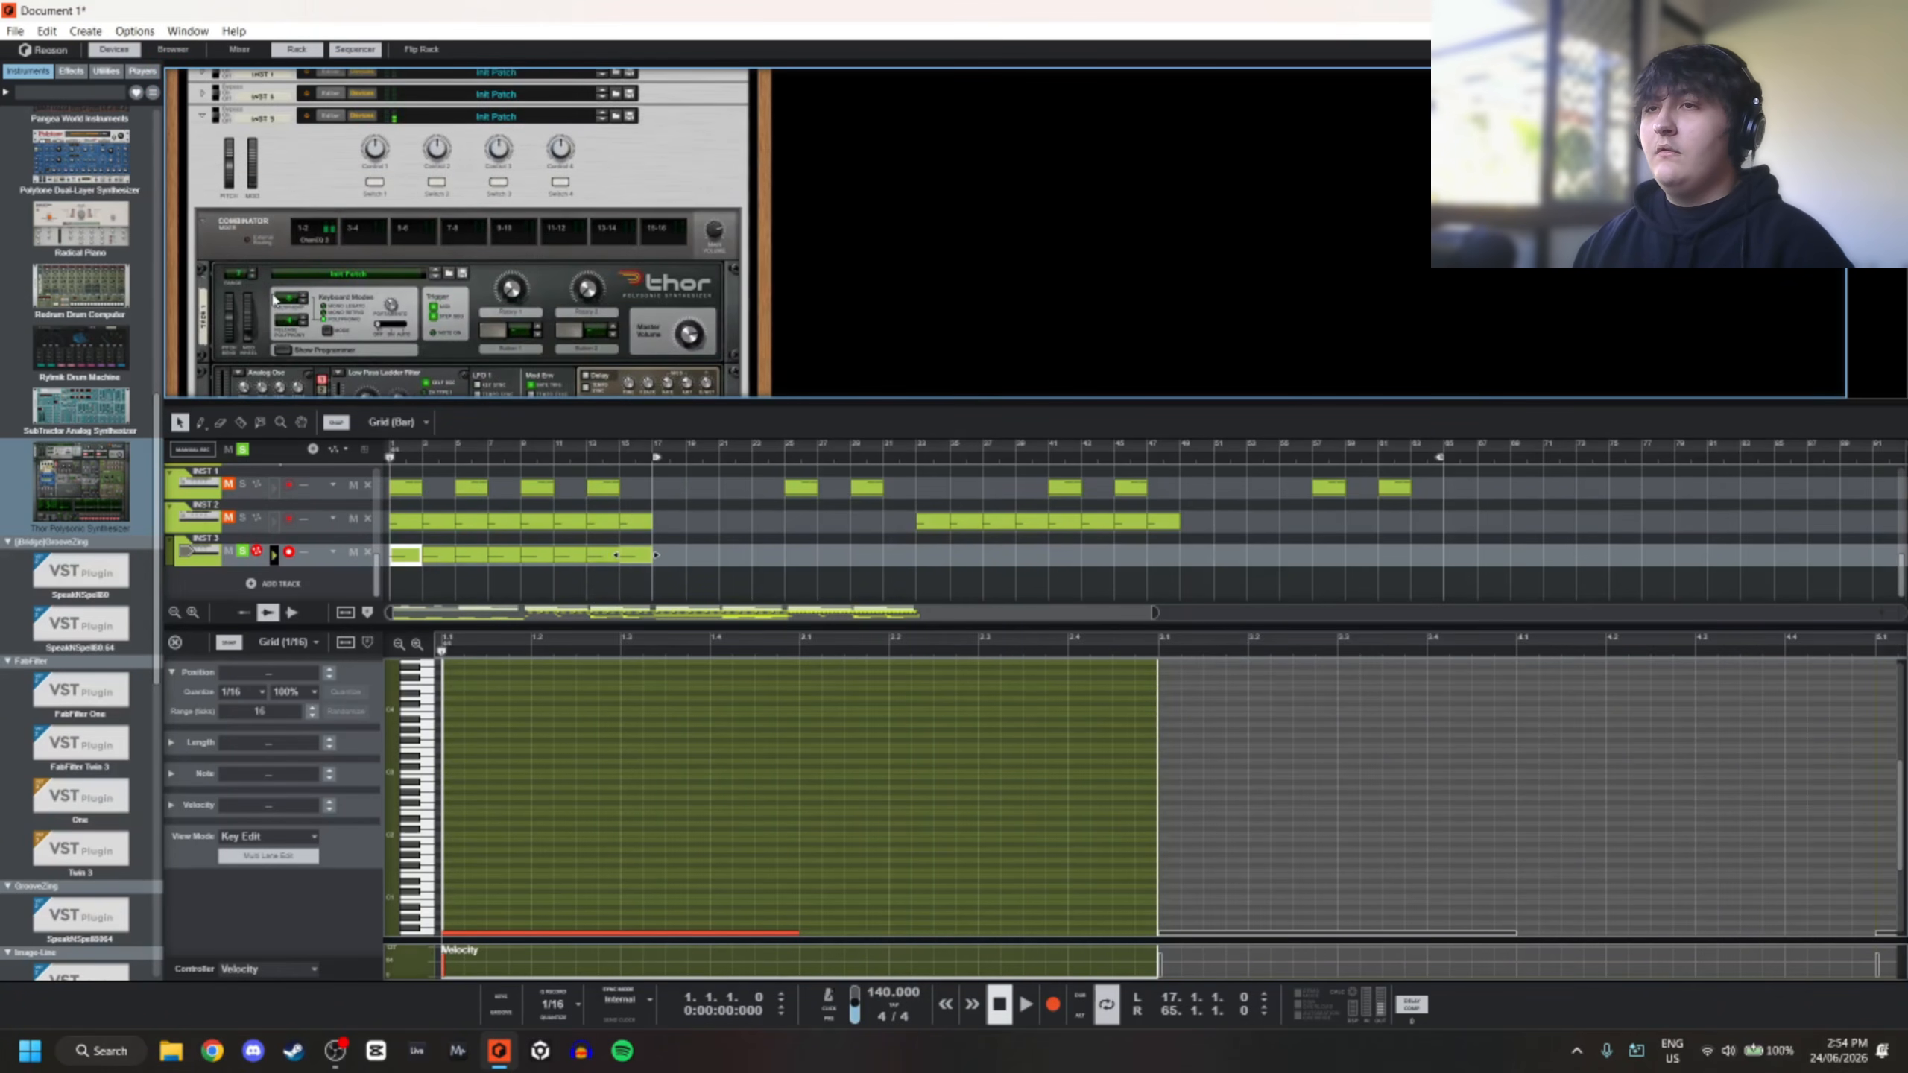
drag(274, 300, 307, 269)
scroll(421, 261, down, 3)
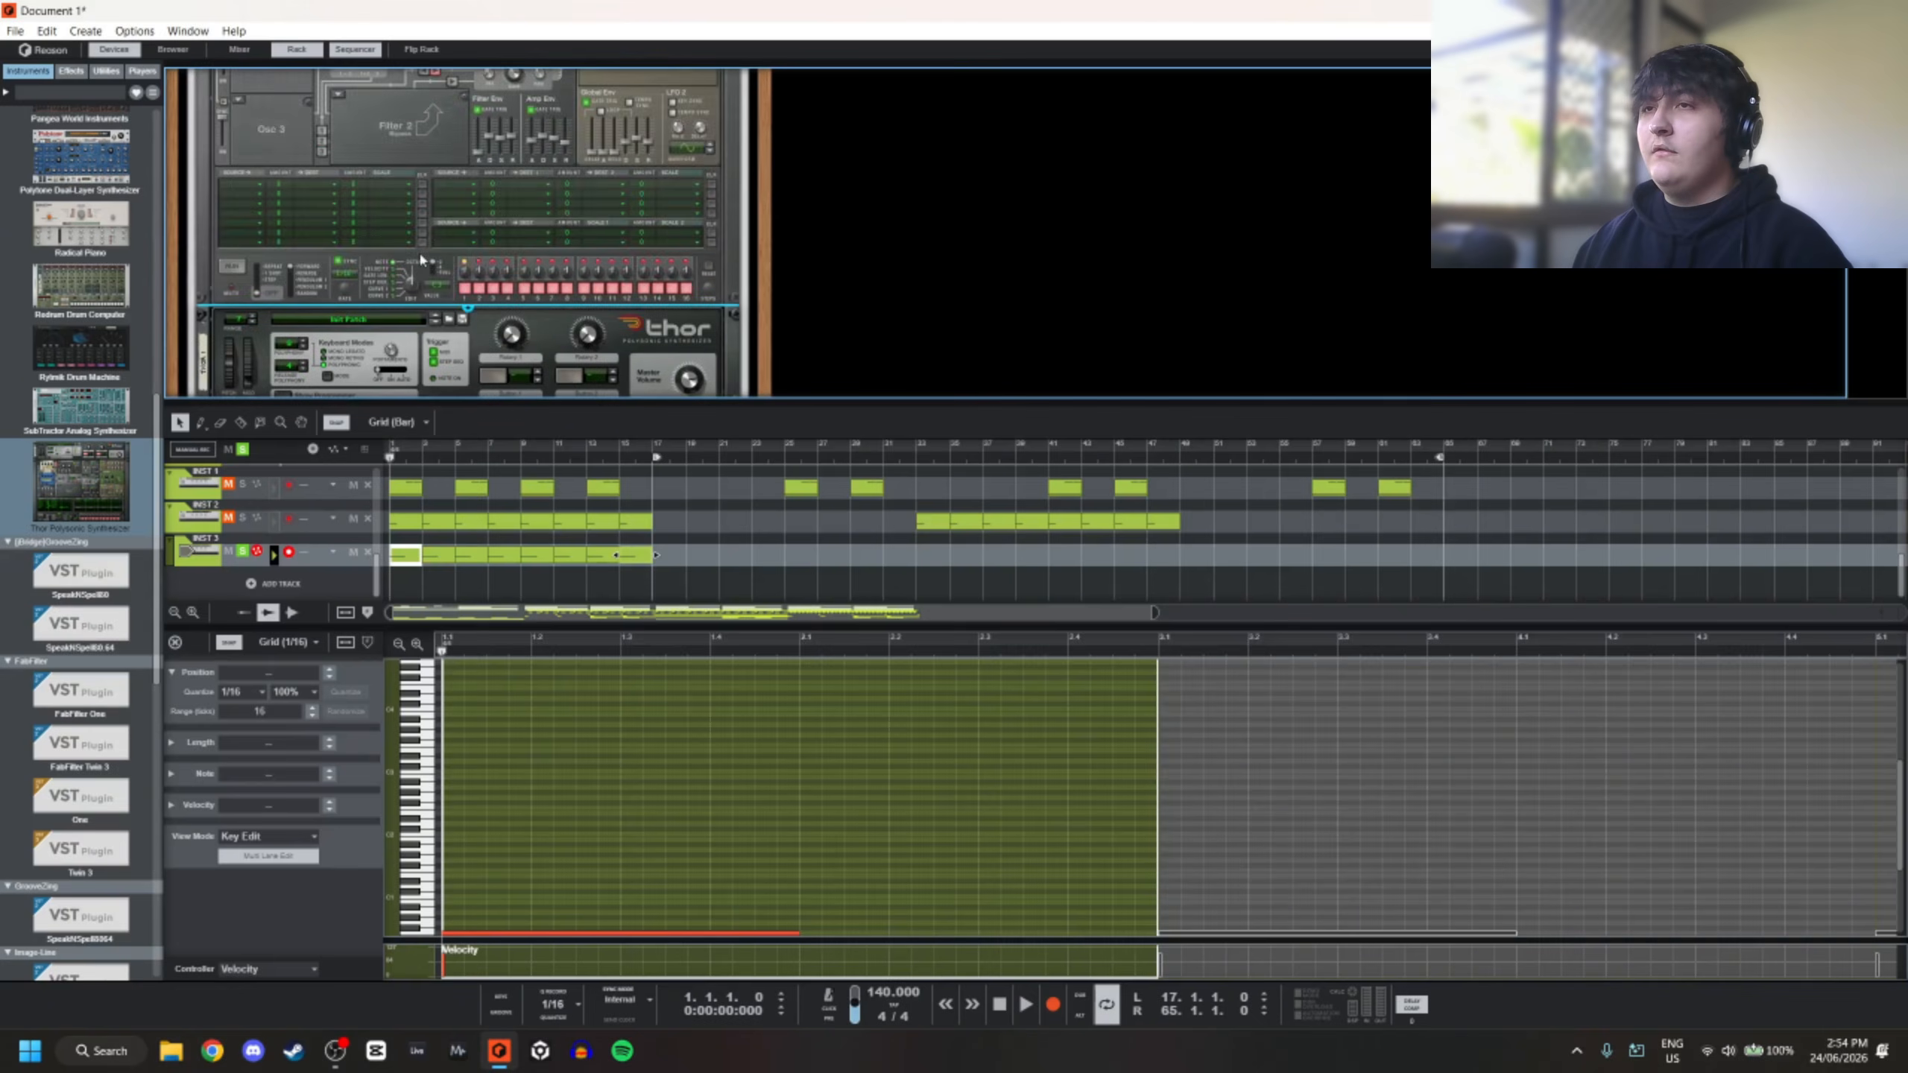
scroll(400, 256, up, 4)
Add a Line Mixer 6:2 above the Thors in the INST 3 Combinator and cable the effects chain into its first channel
click(105, 73)
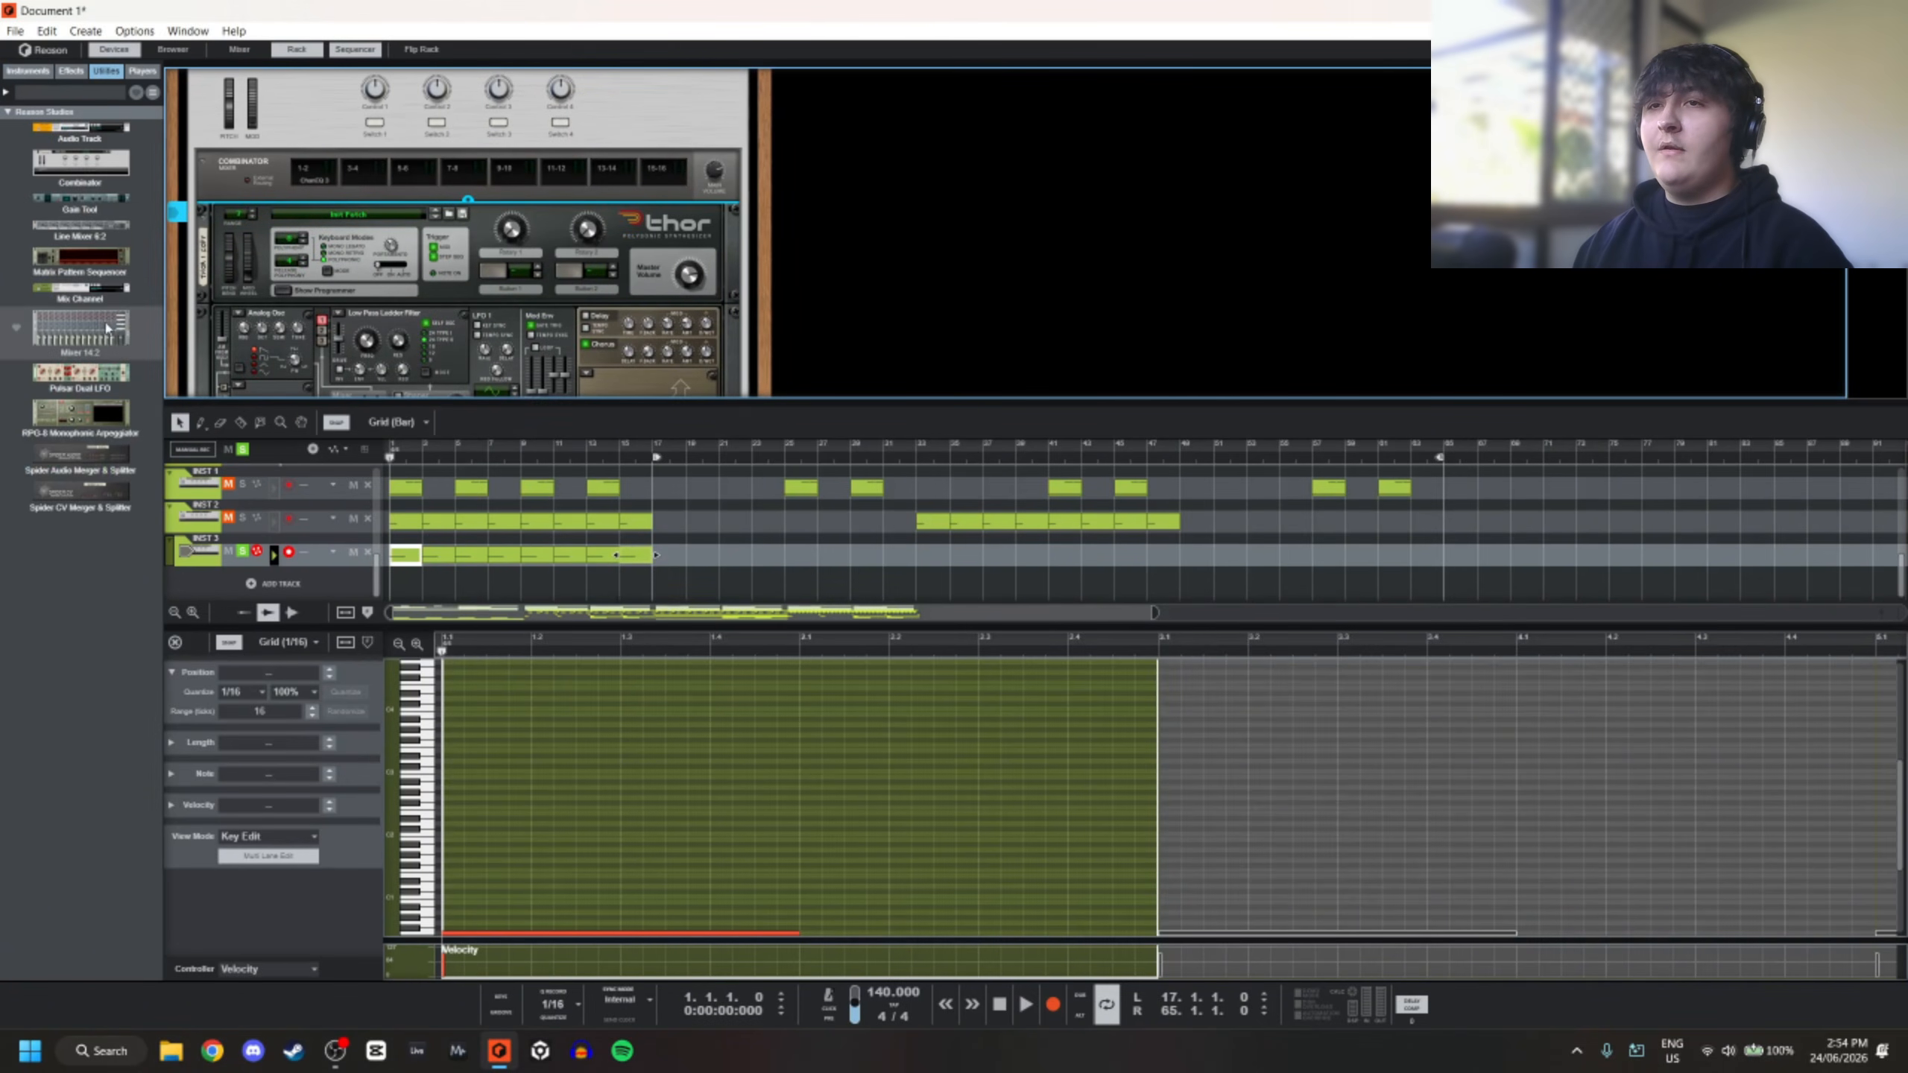
drag(81, 228, 231, 224)
key(Tab)
drag(401, 186, 383, 207)
drag(232, 240, 231, 237)
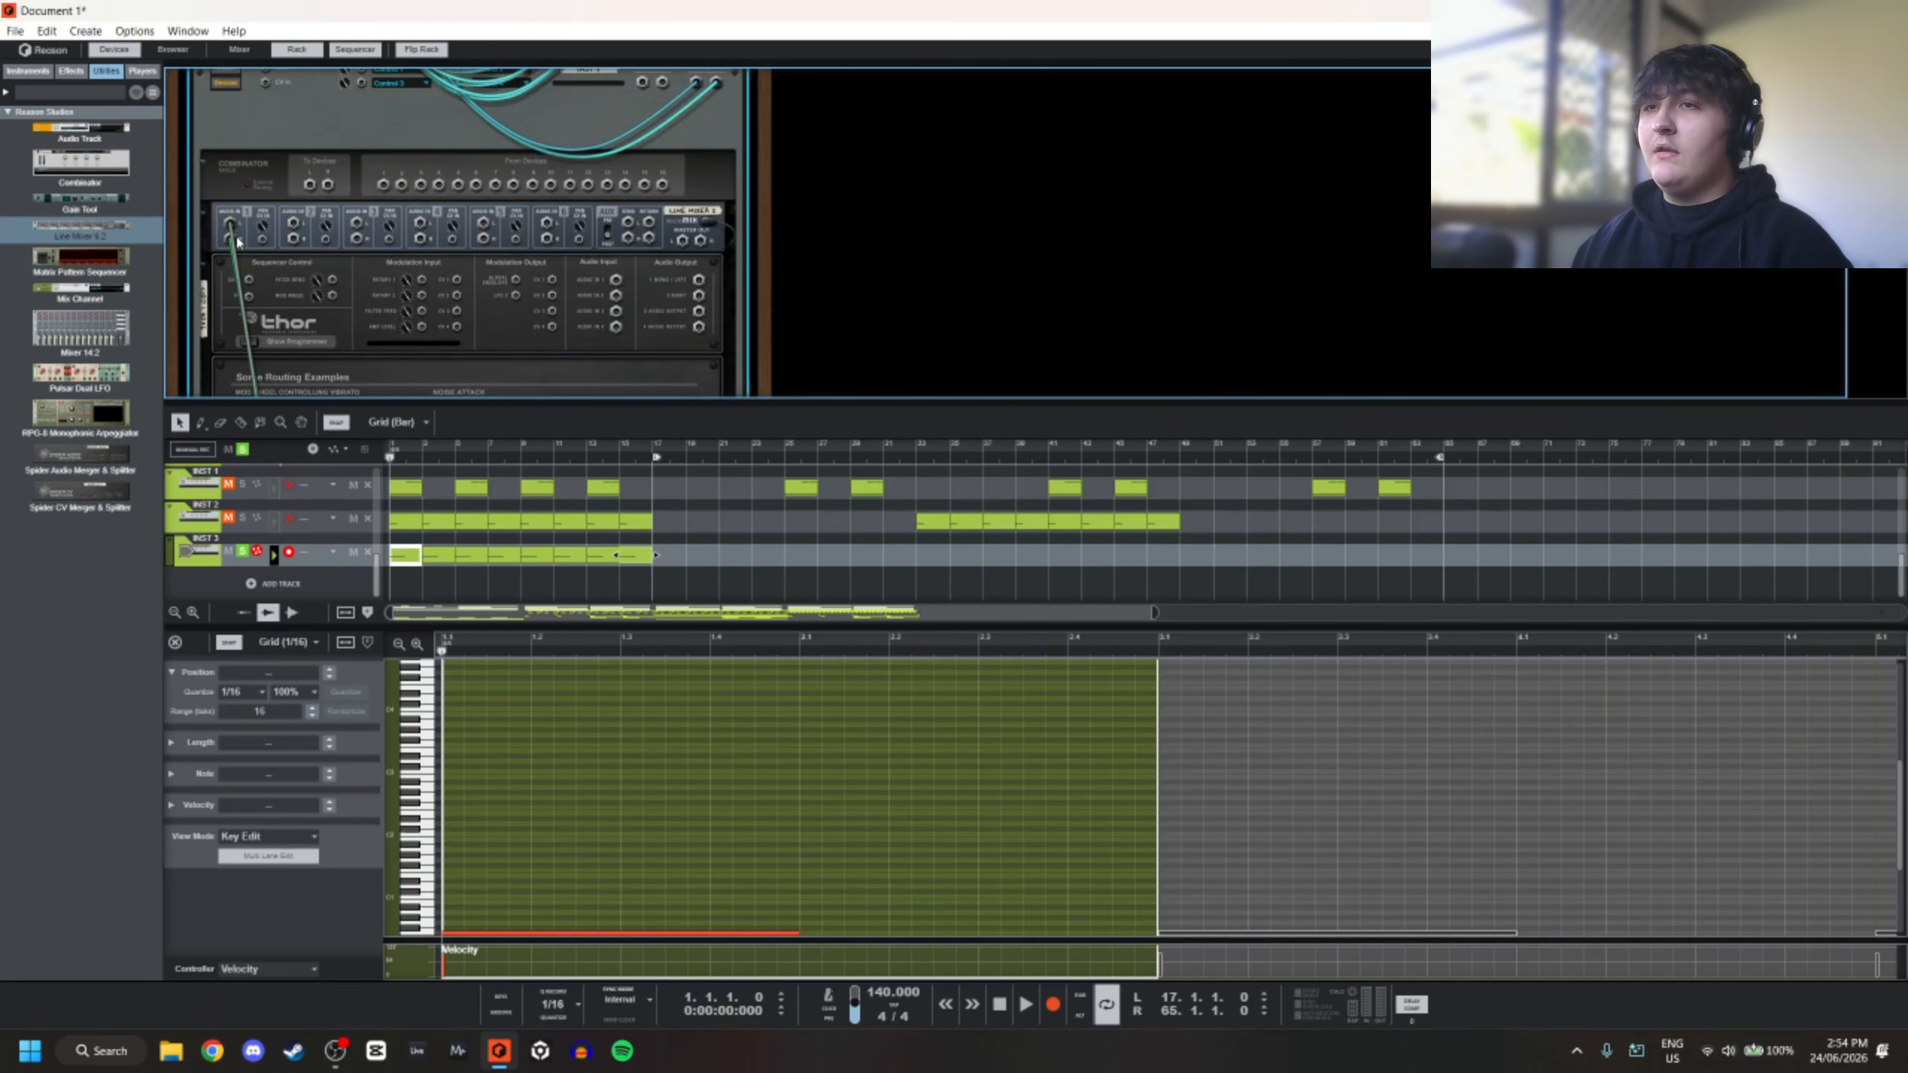
key(Tab)
Cable the audio output of the Thor directly below the Line Mixer into the mixer's second channel
scroll(415, 241, down, 5)
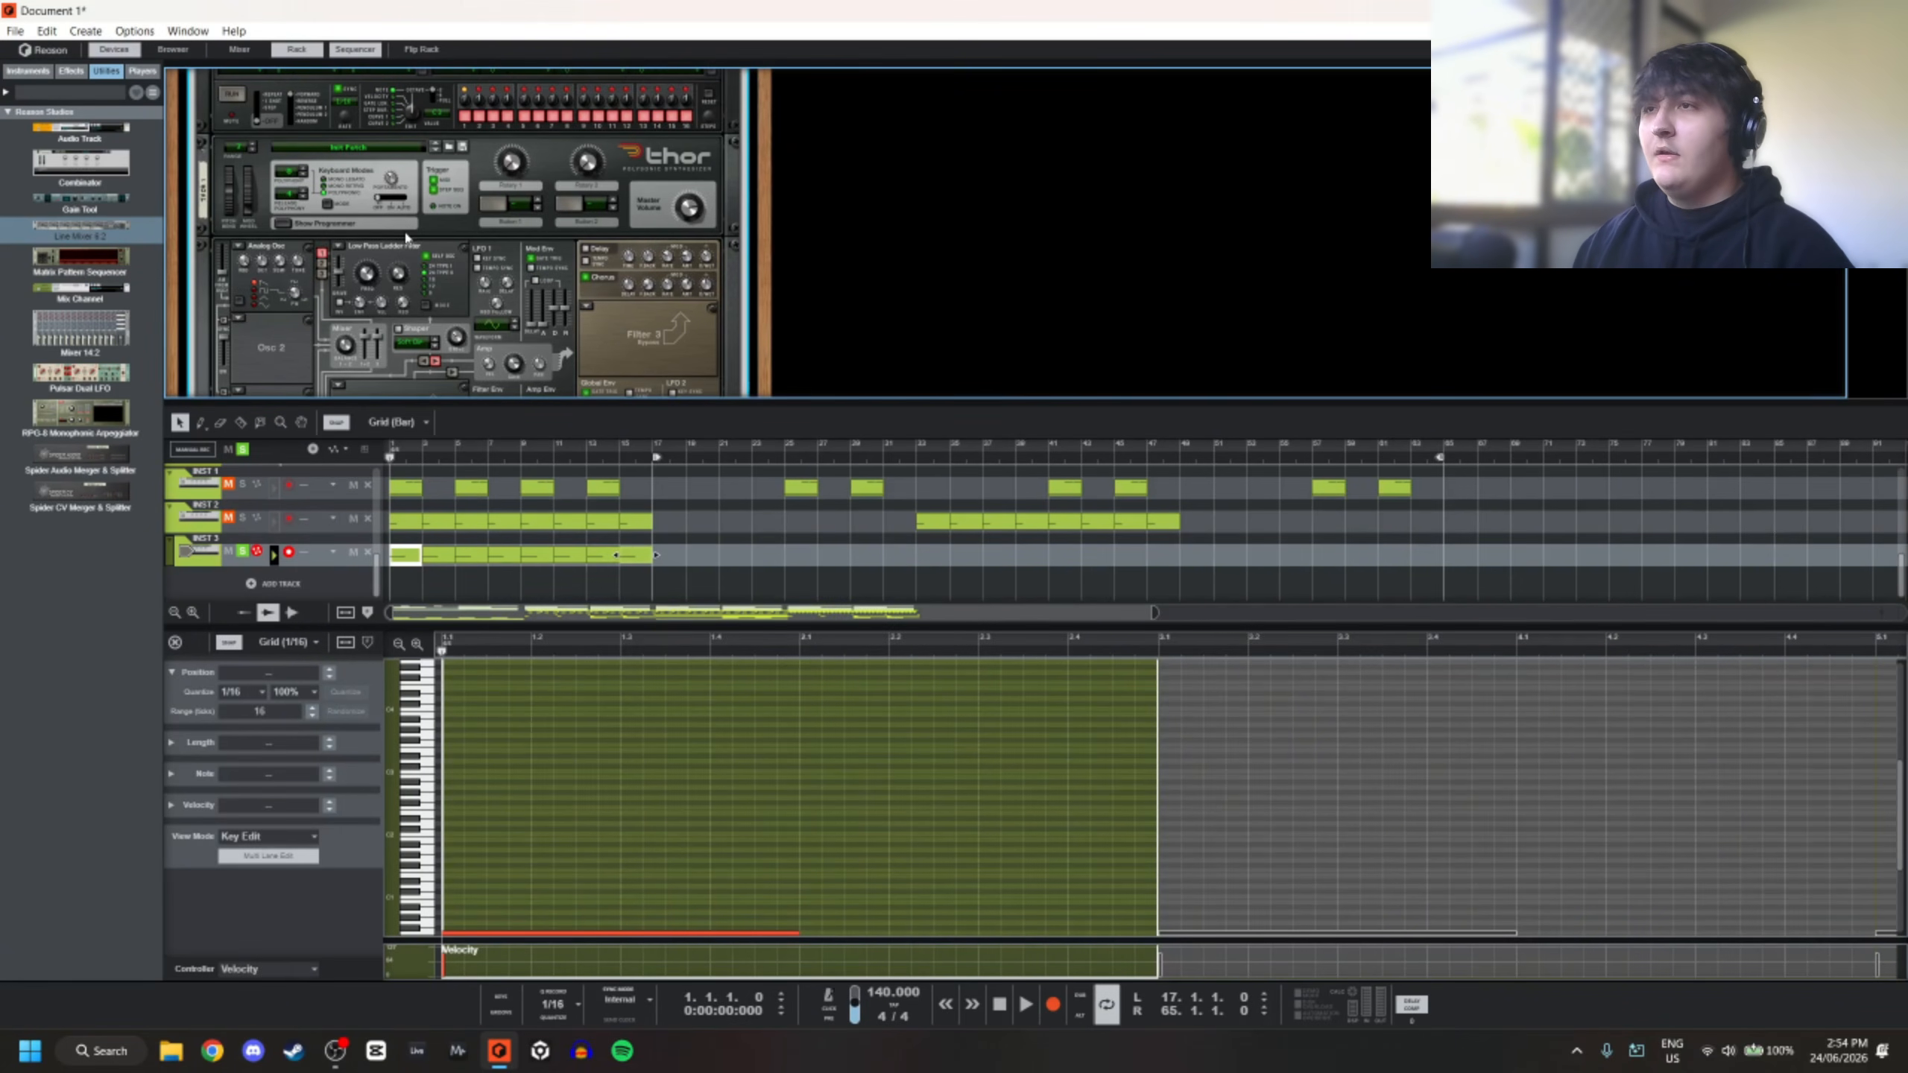
scroll(1030, 302, up, 3)
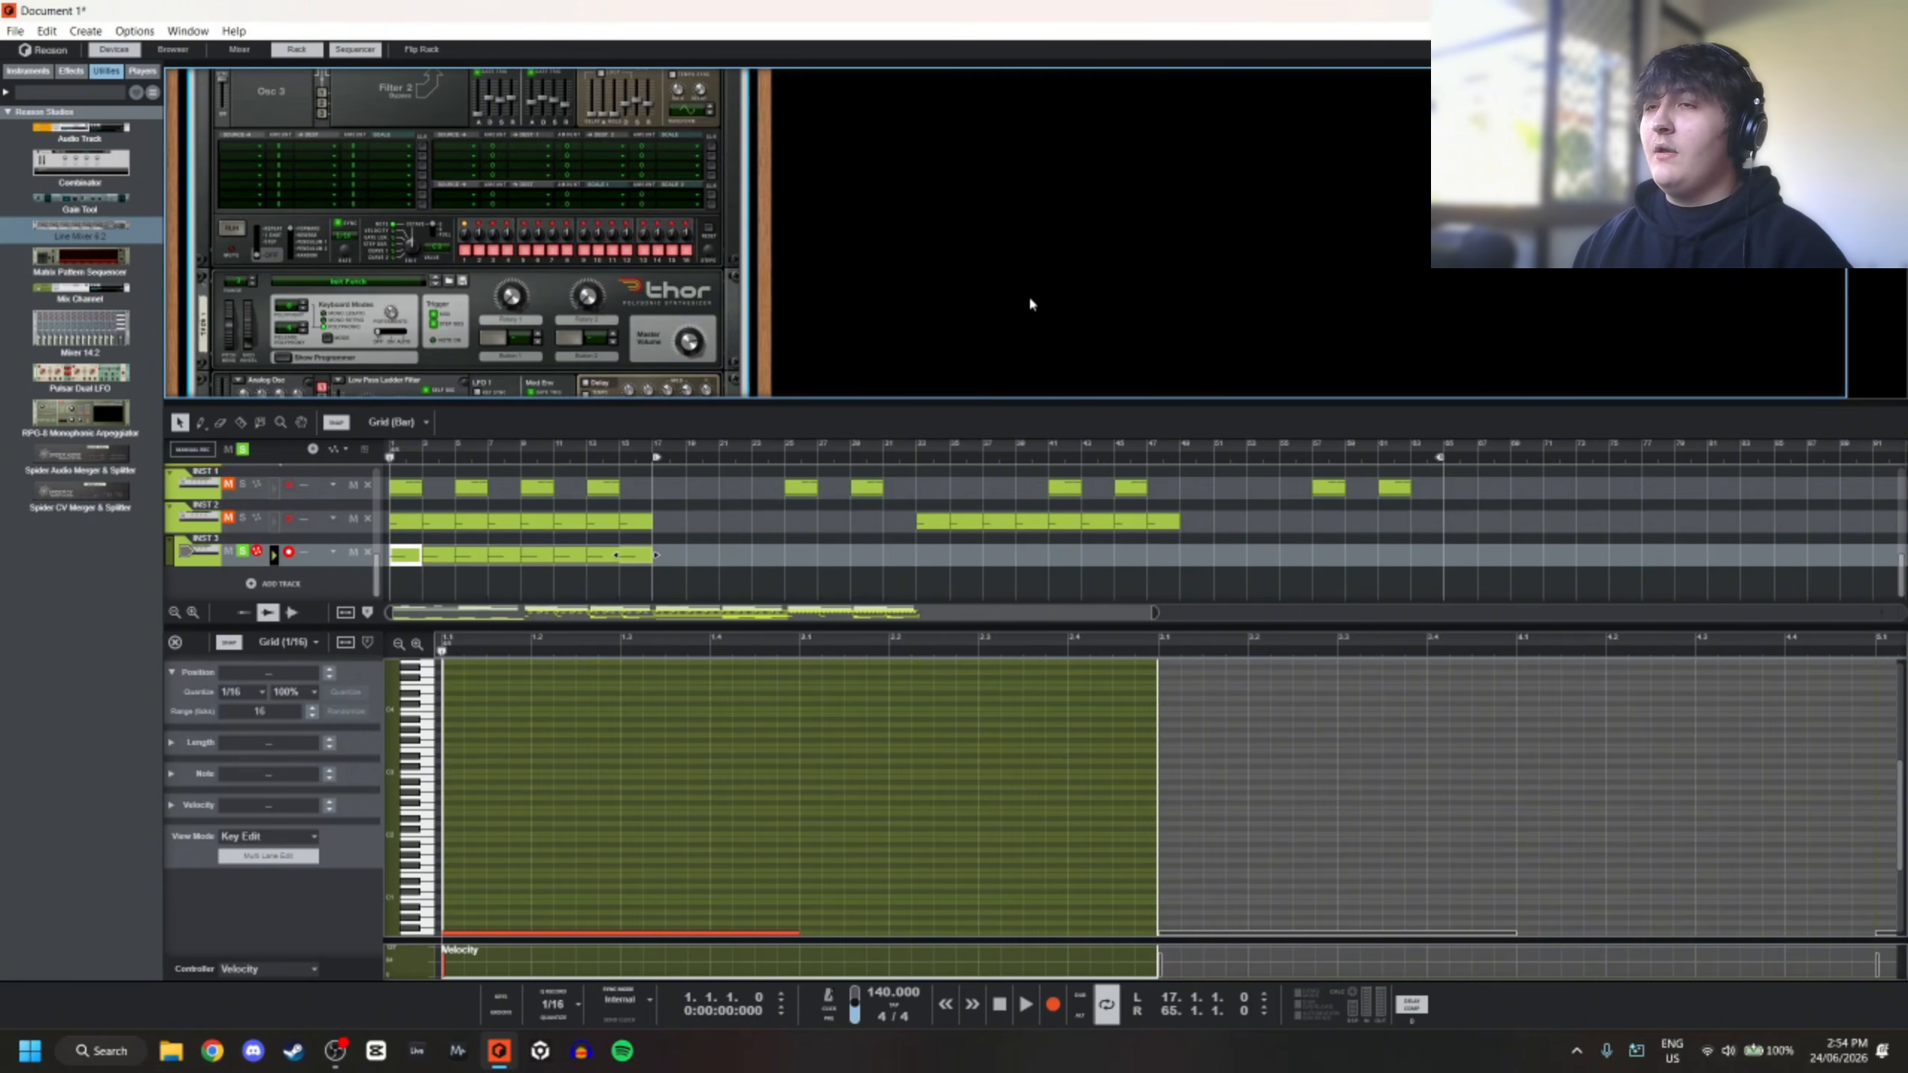
scroll(586, 252, down, 4)
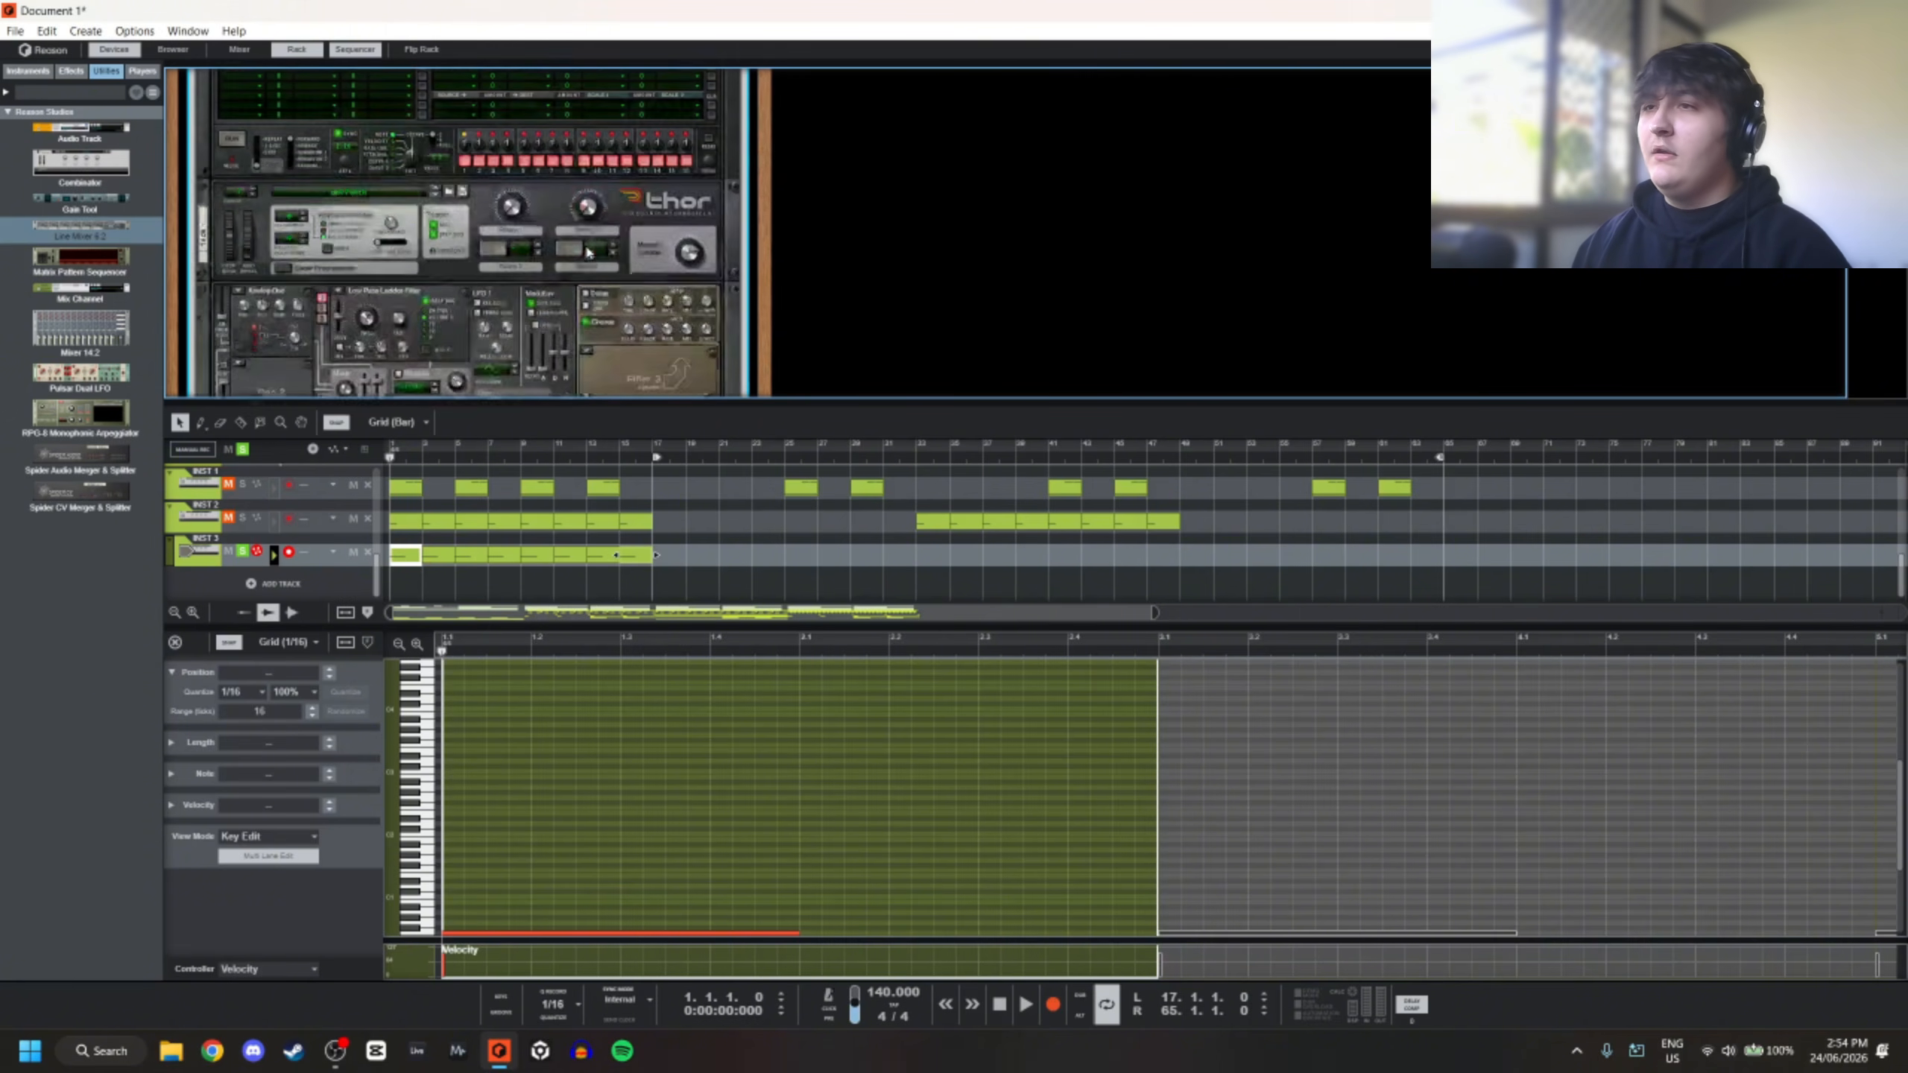
scroll(586, 252, down, 6)
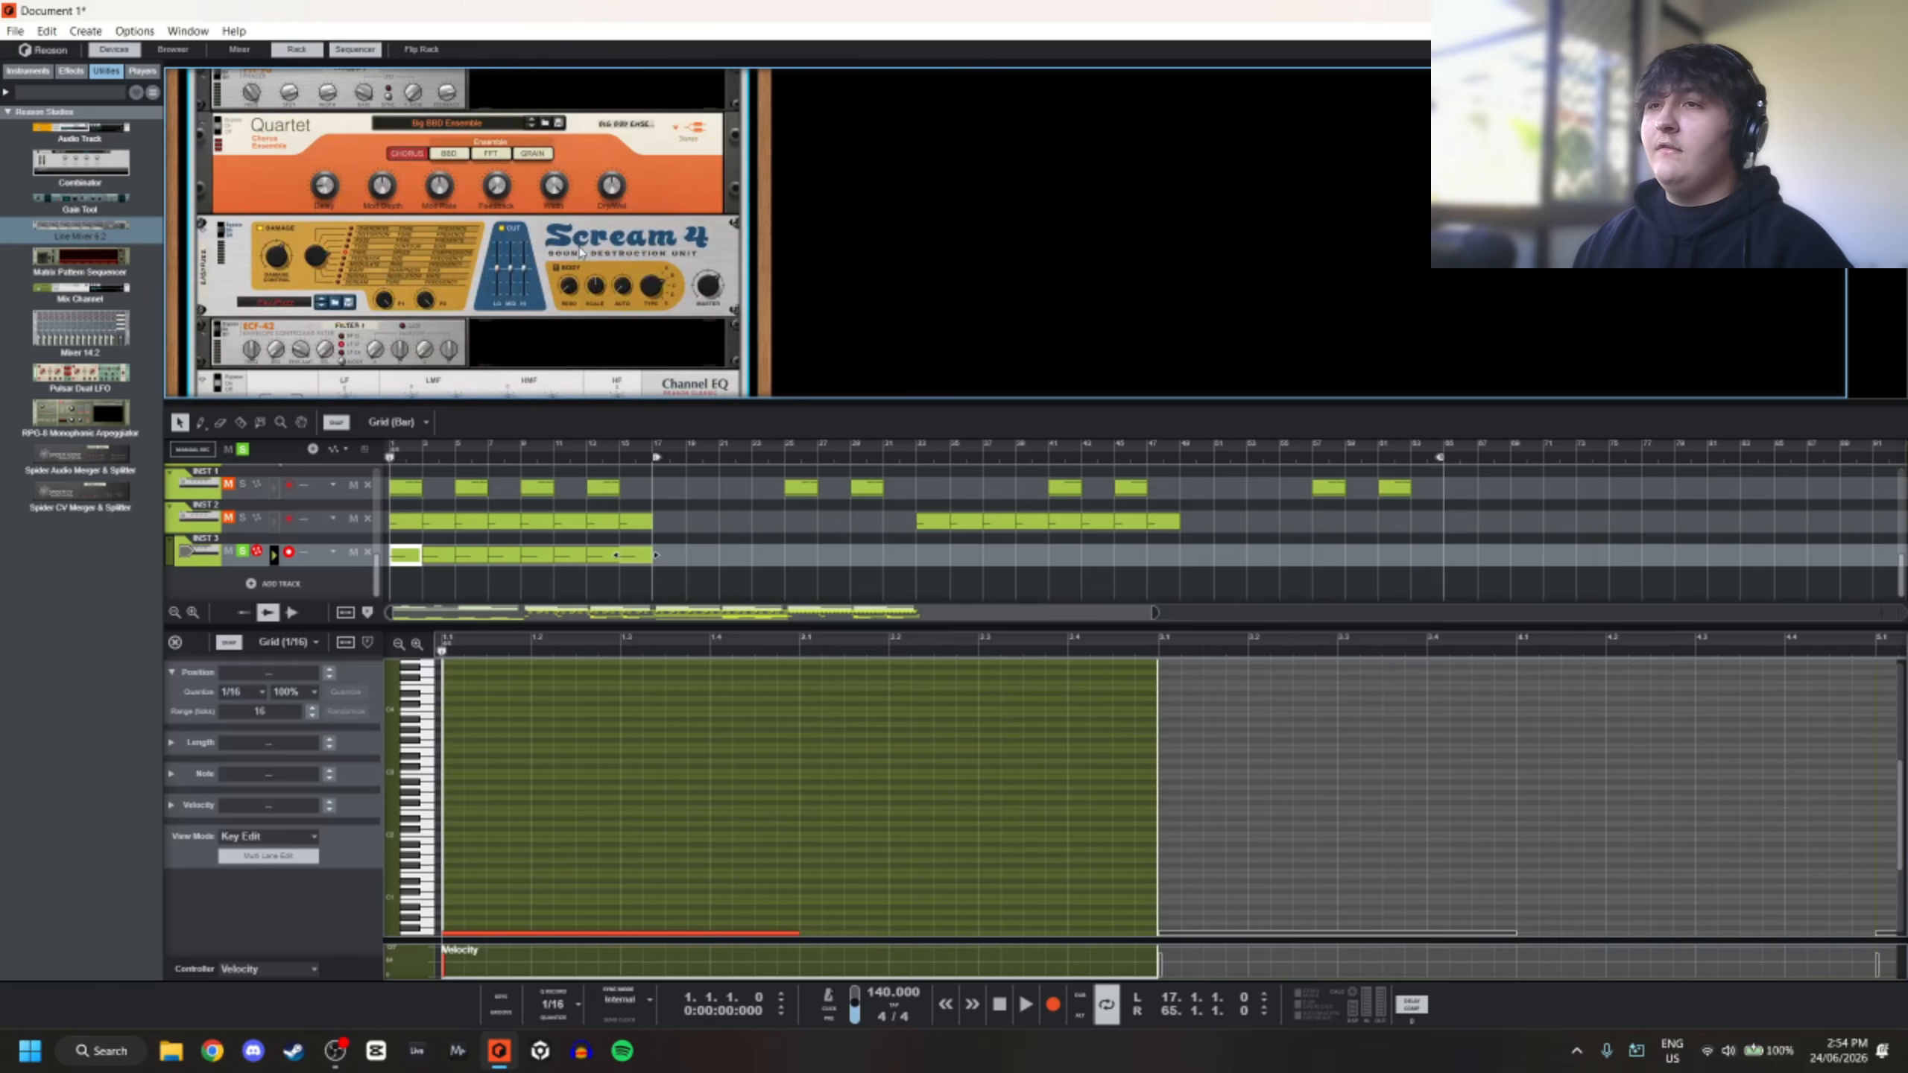
scroll(574, 251, up, 10)
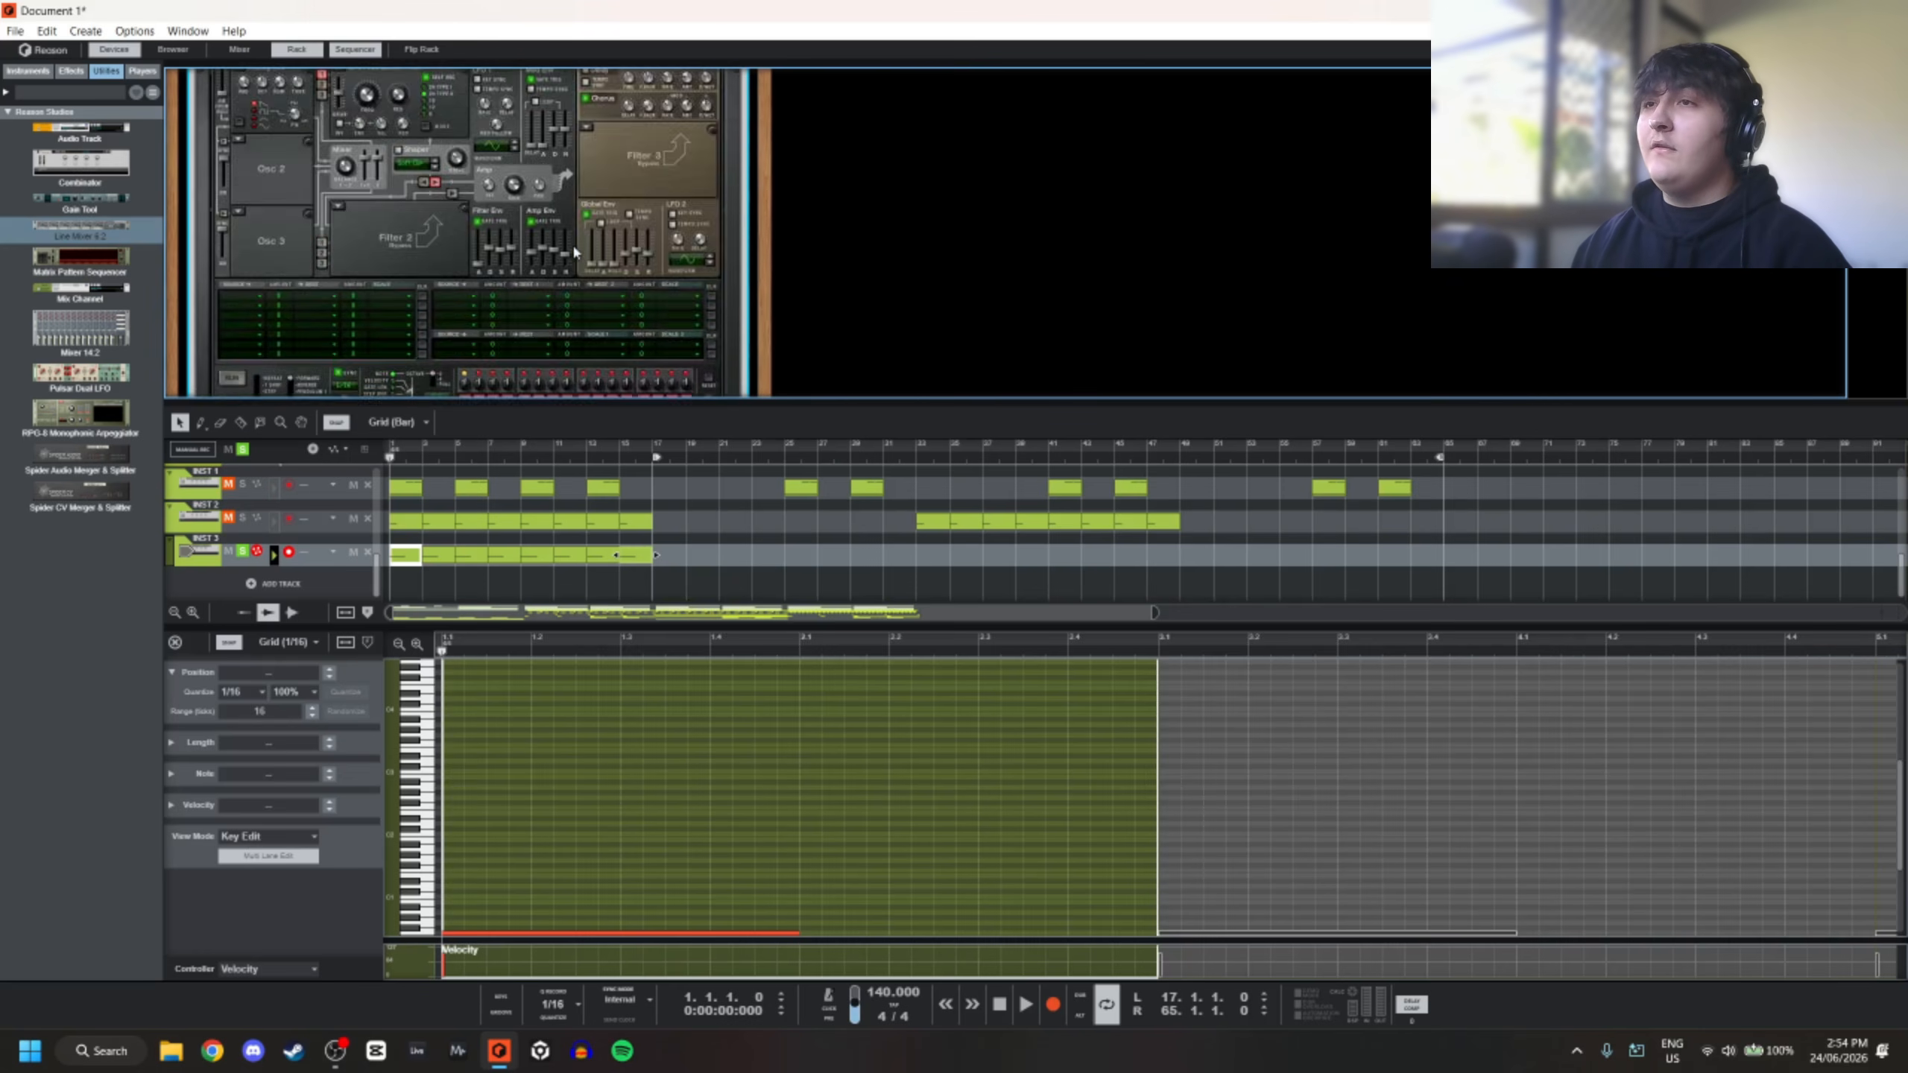
scroll(383, 263, down, 2)
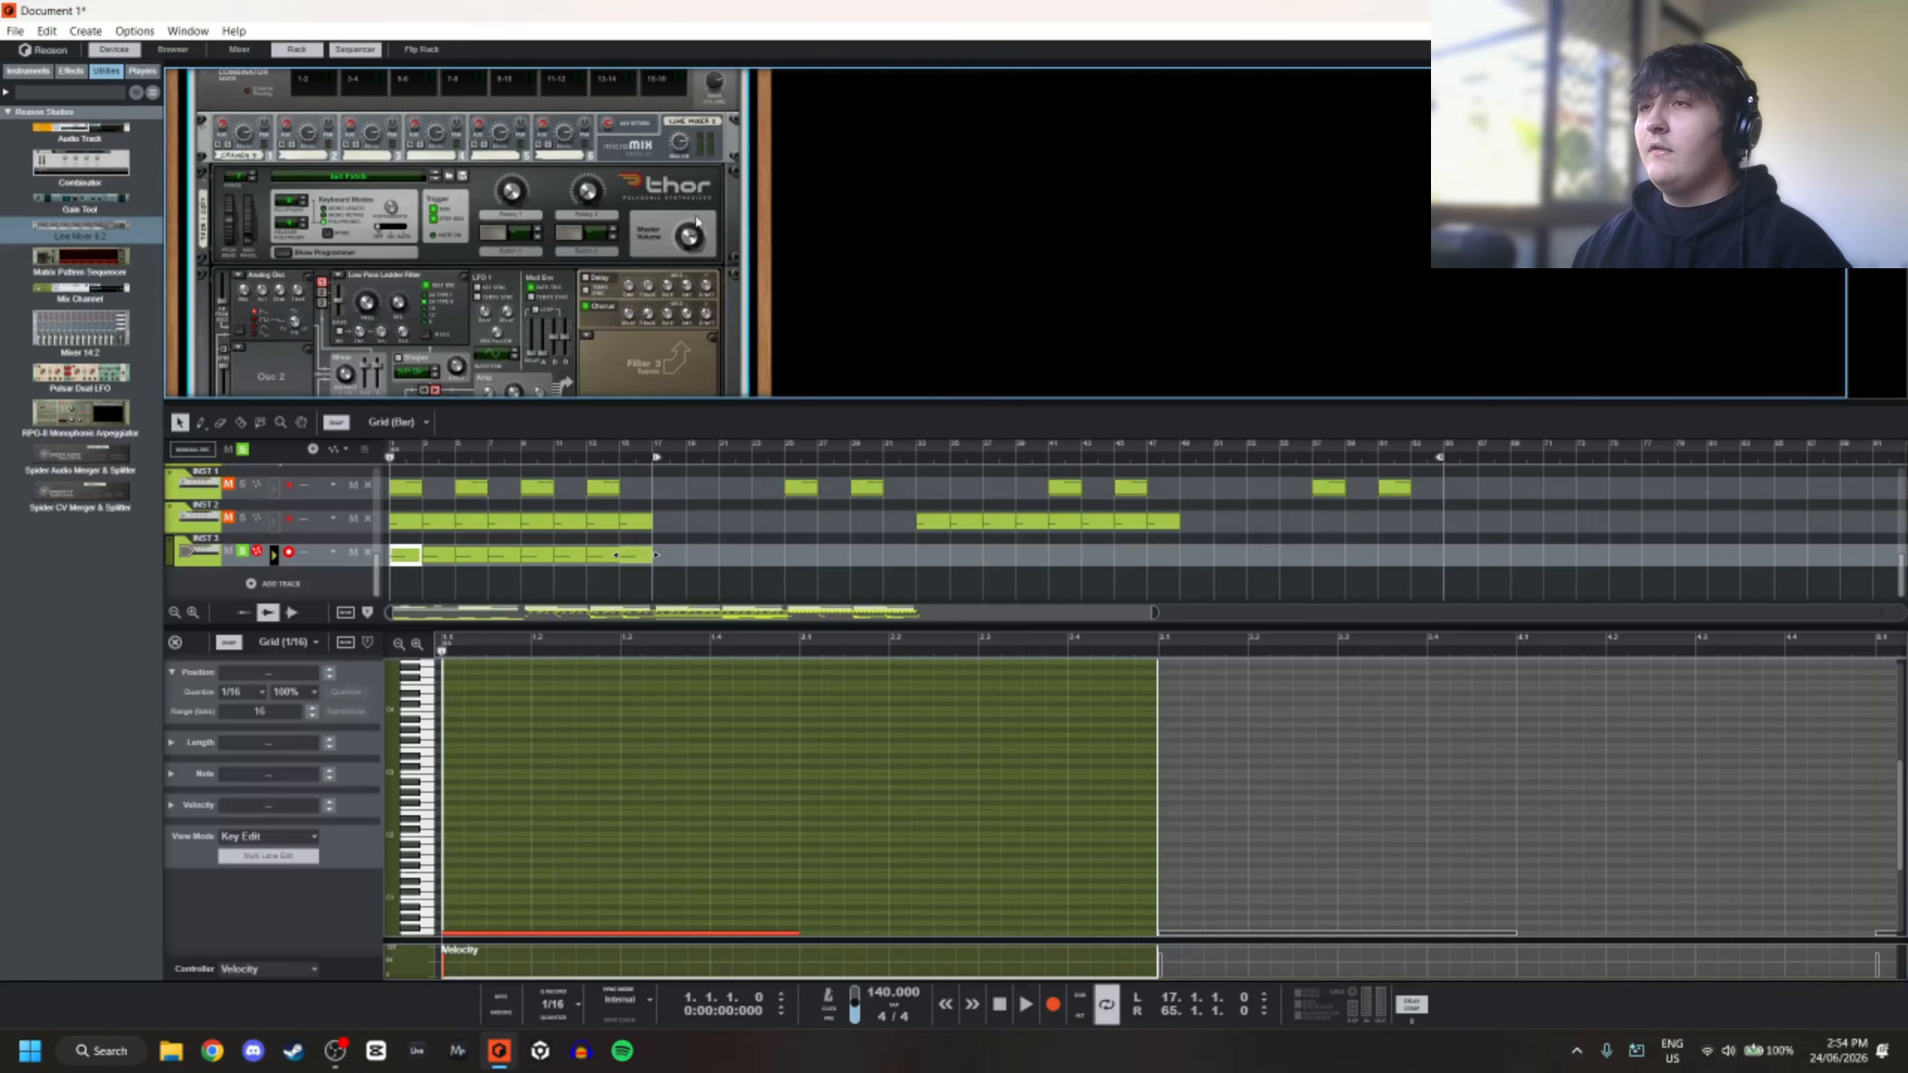
scroll(386, 279, up, 5)
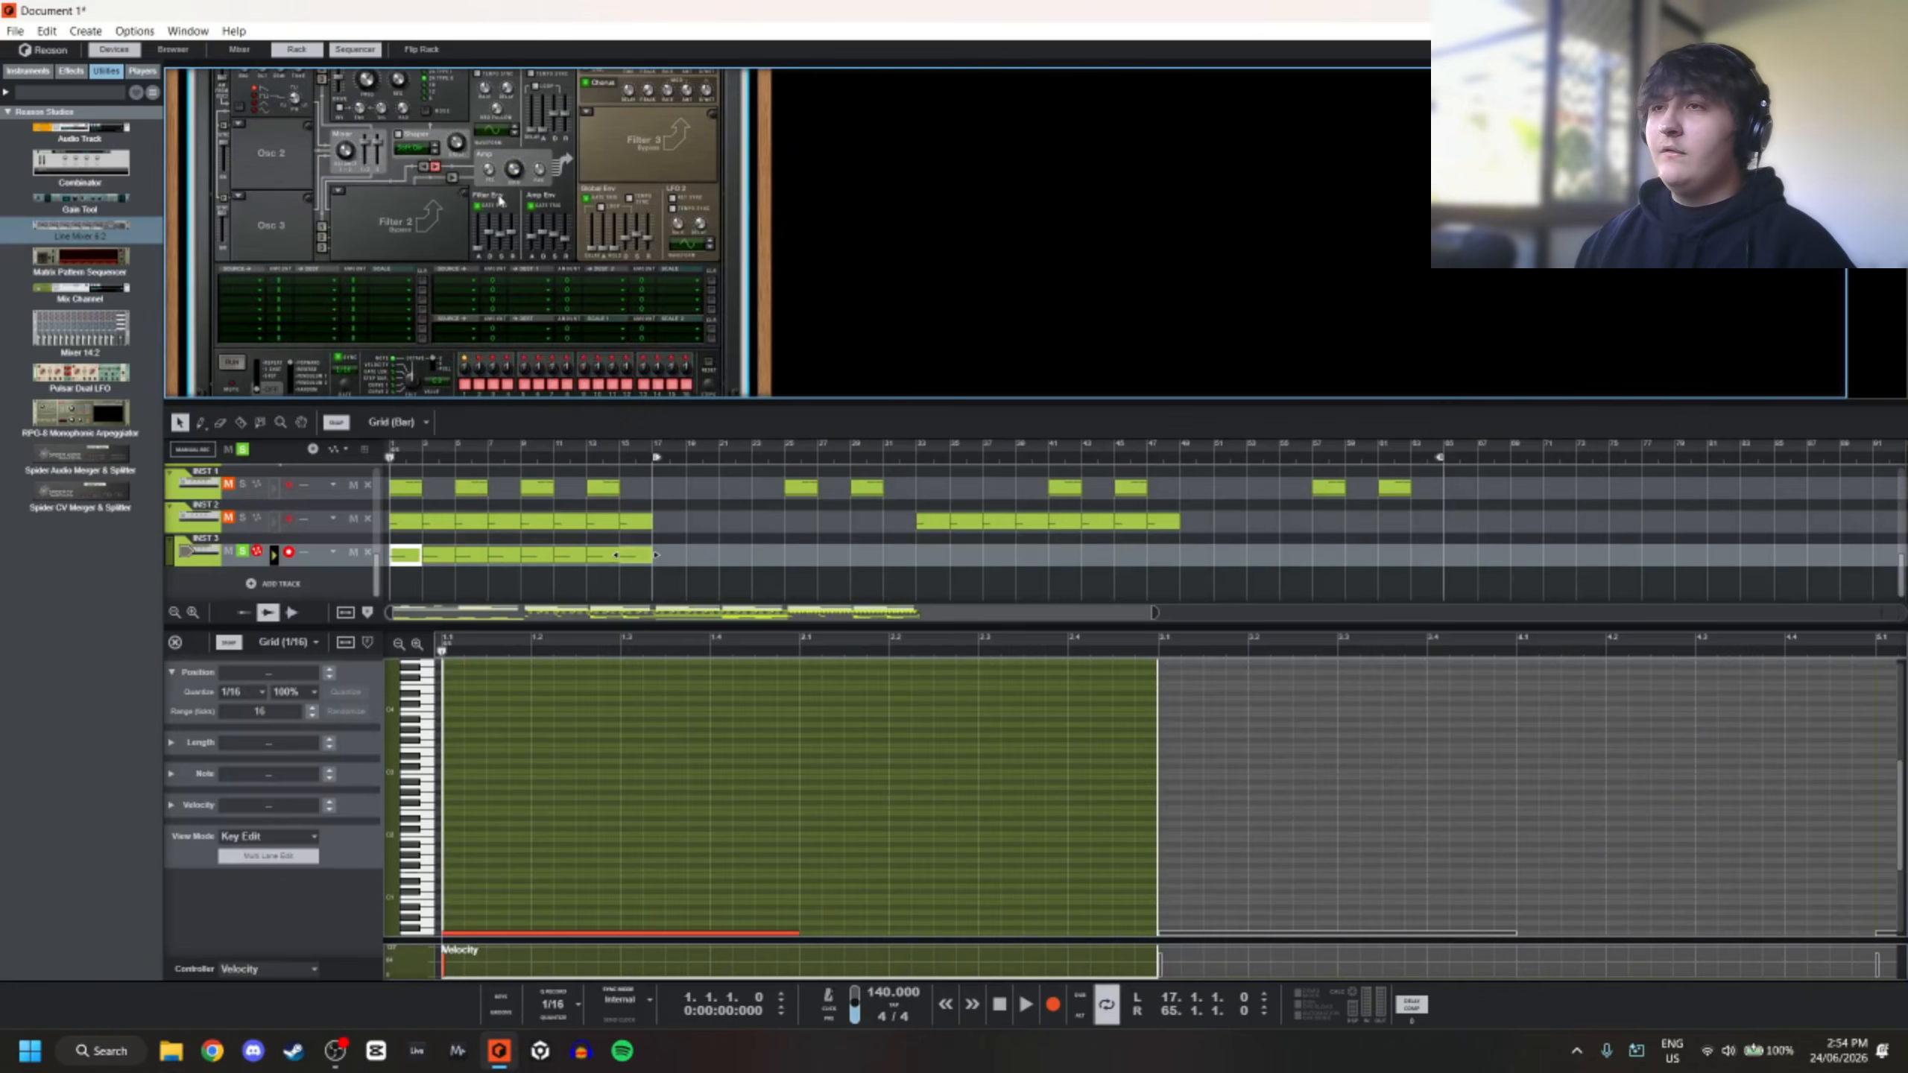
key(Tab)
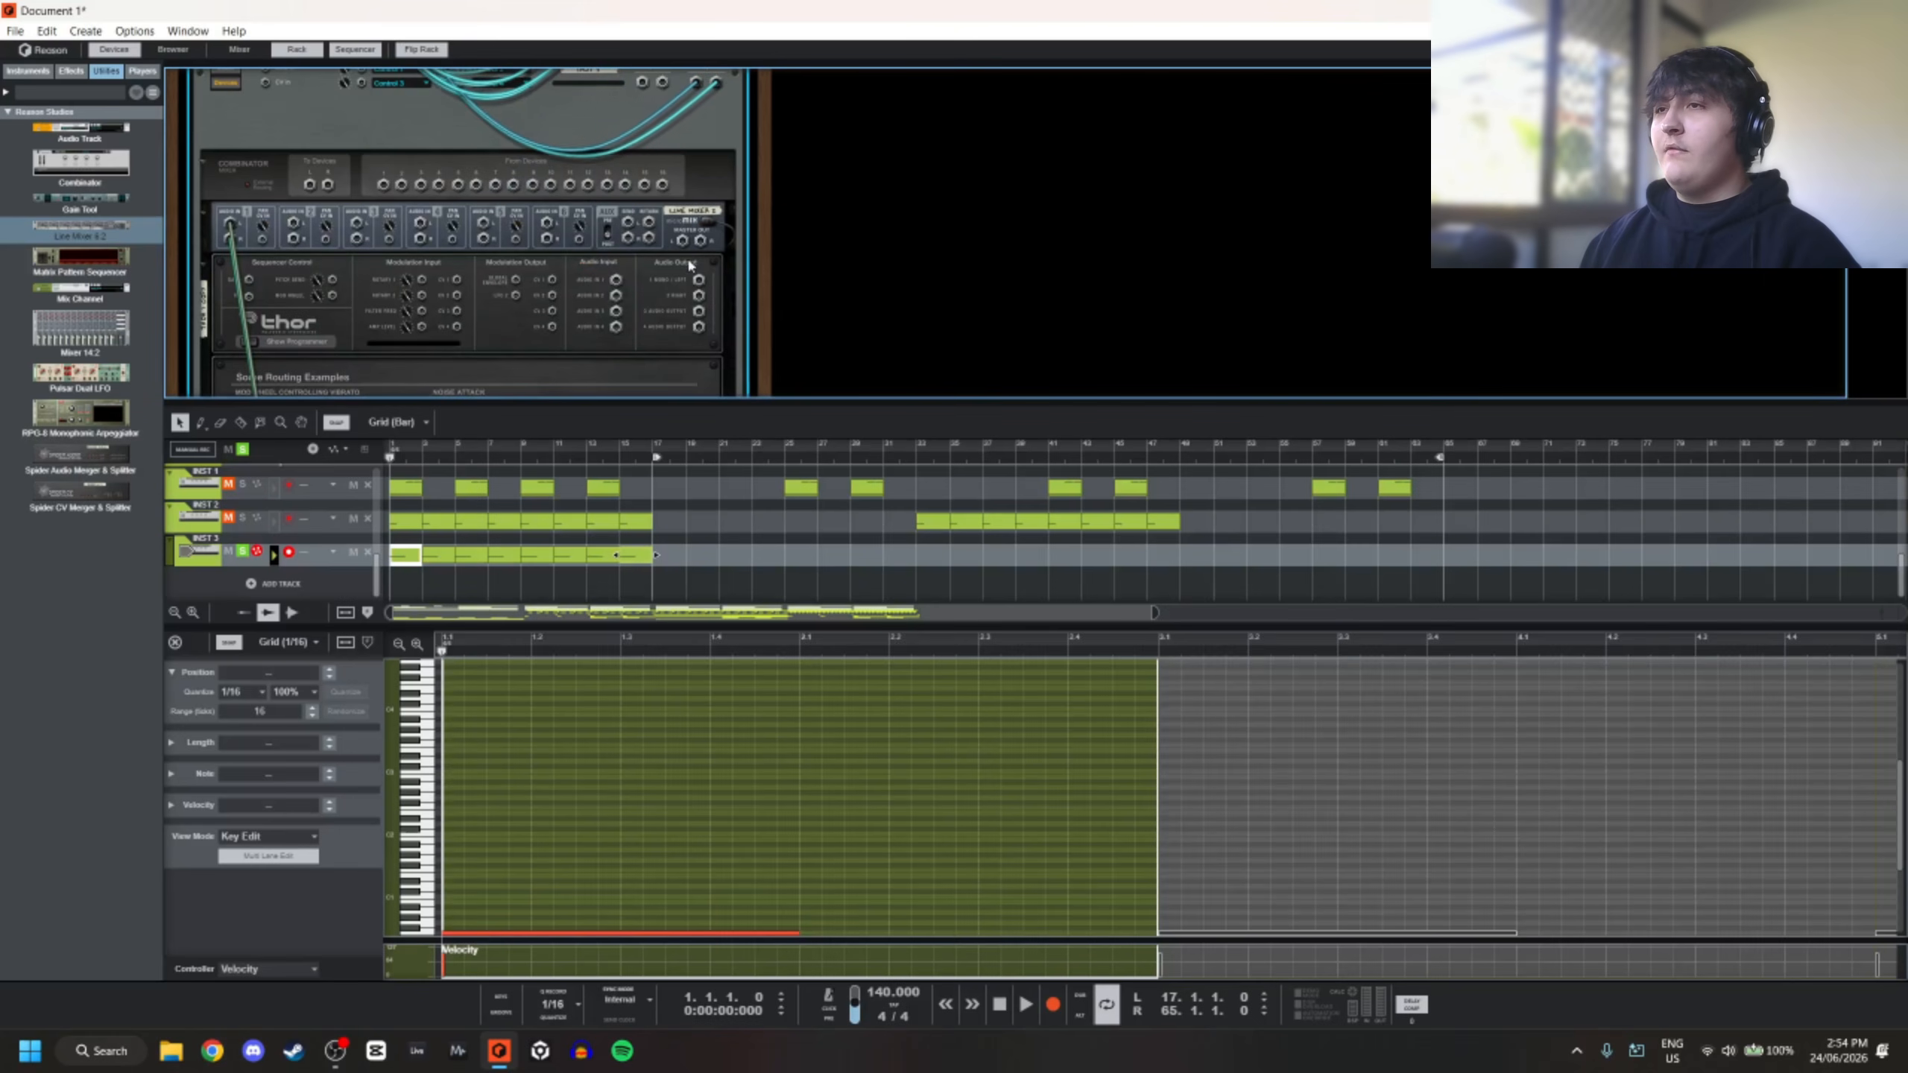
drag(694, 284, 243, 237)
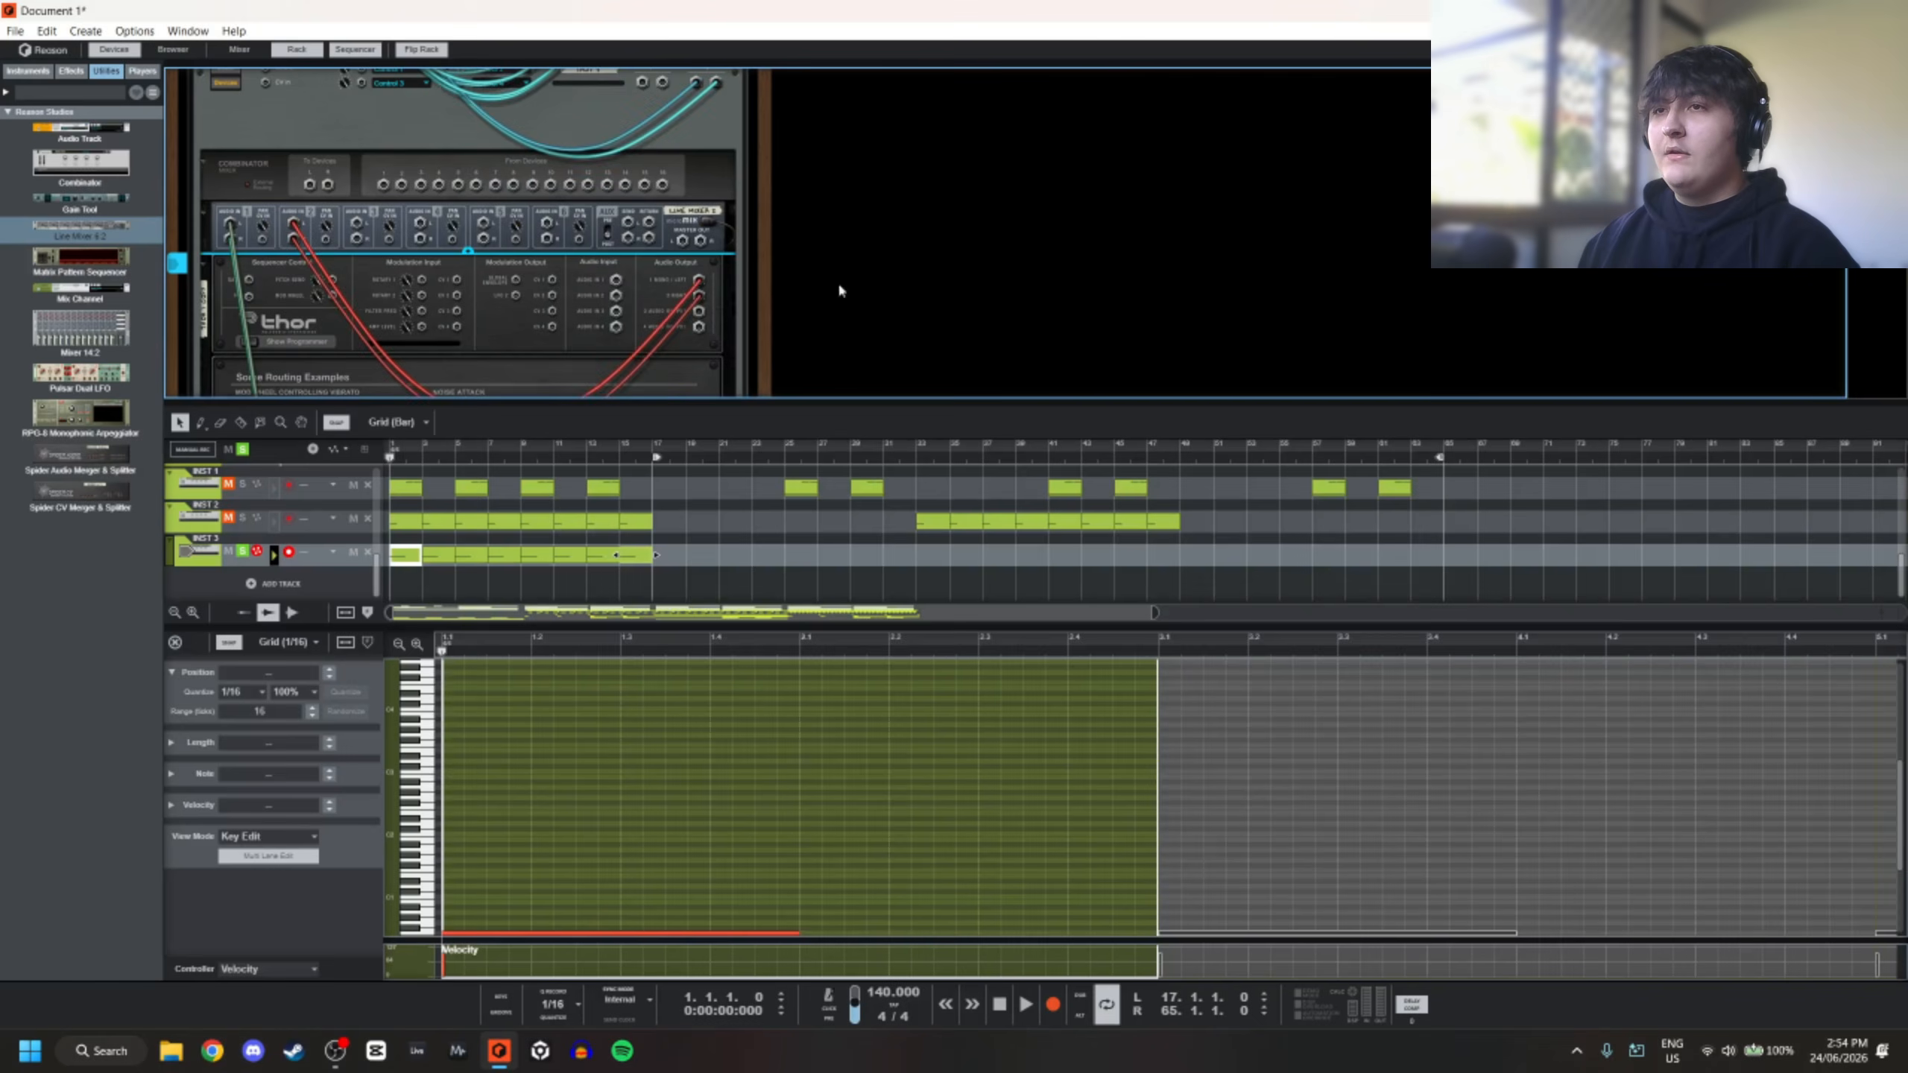
key(Tab)
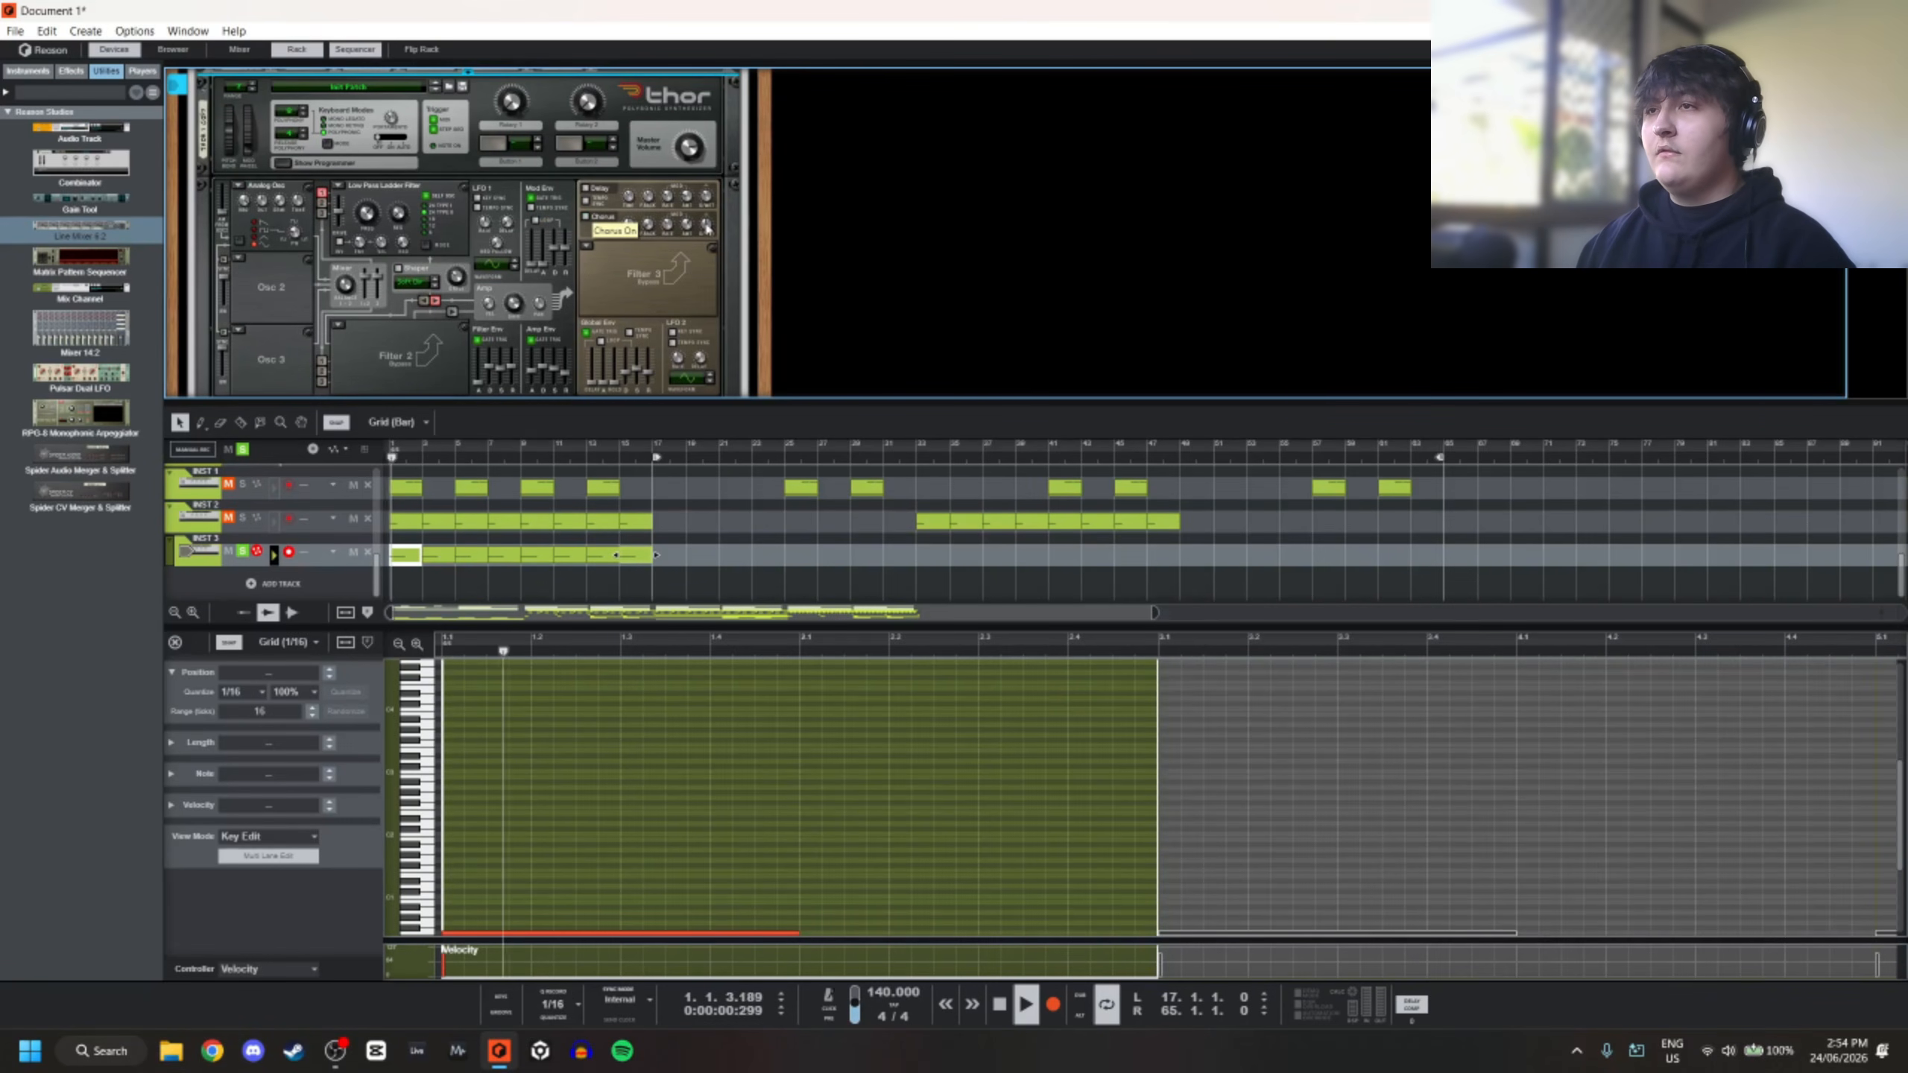
Route the Line Mixer's master output to the Combinator and play INST 3 from the start
key(Tab)
scroll(700, 269, down, 2)
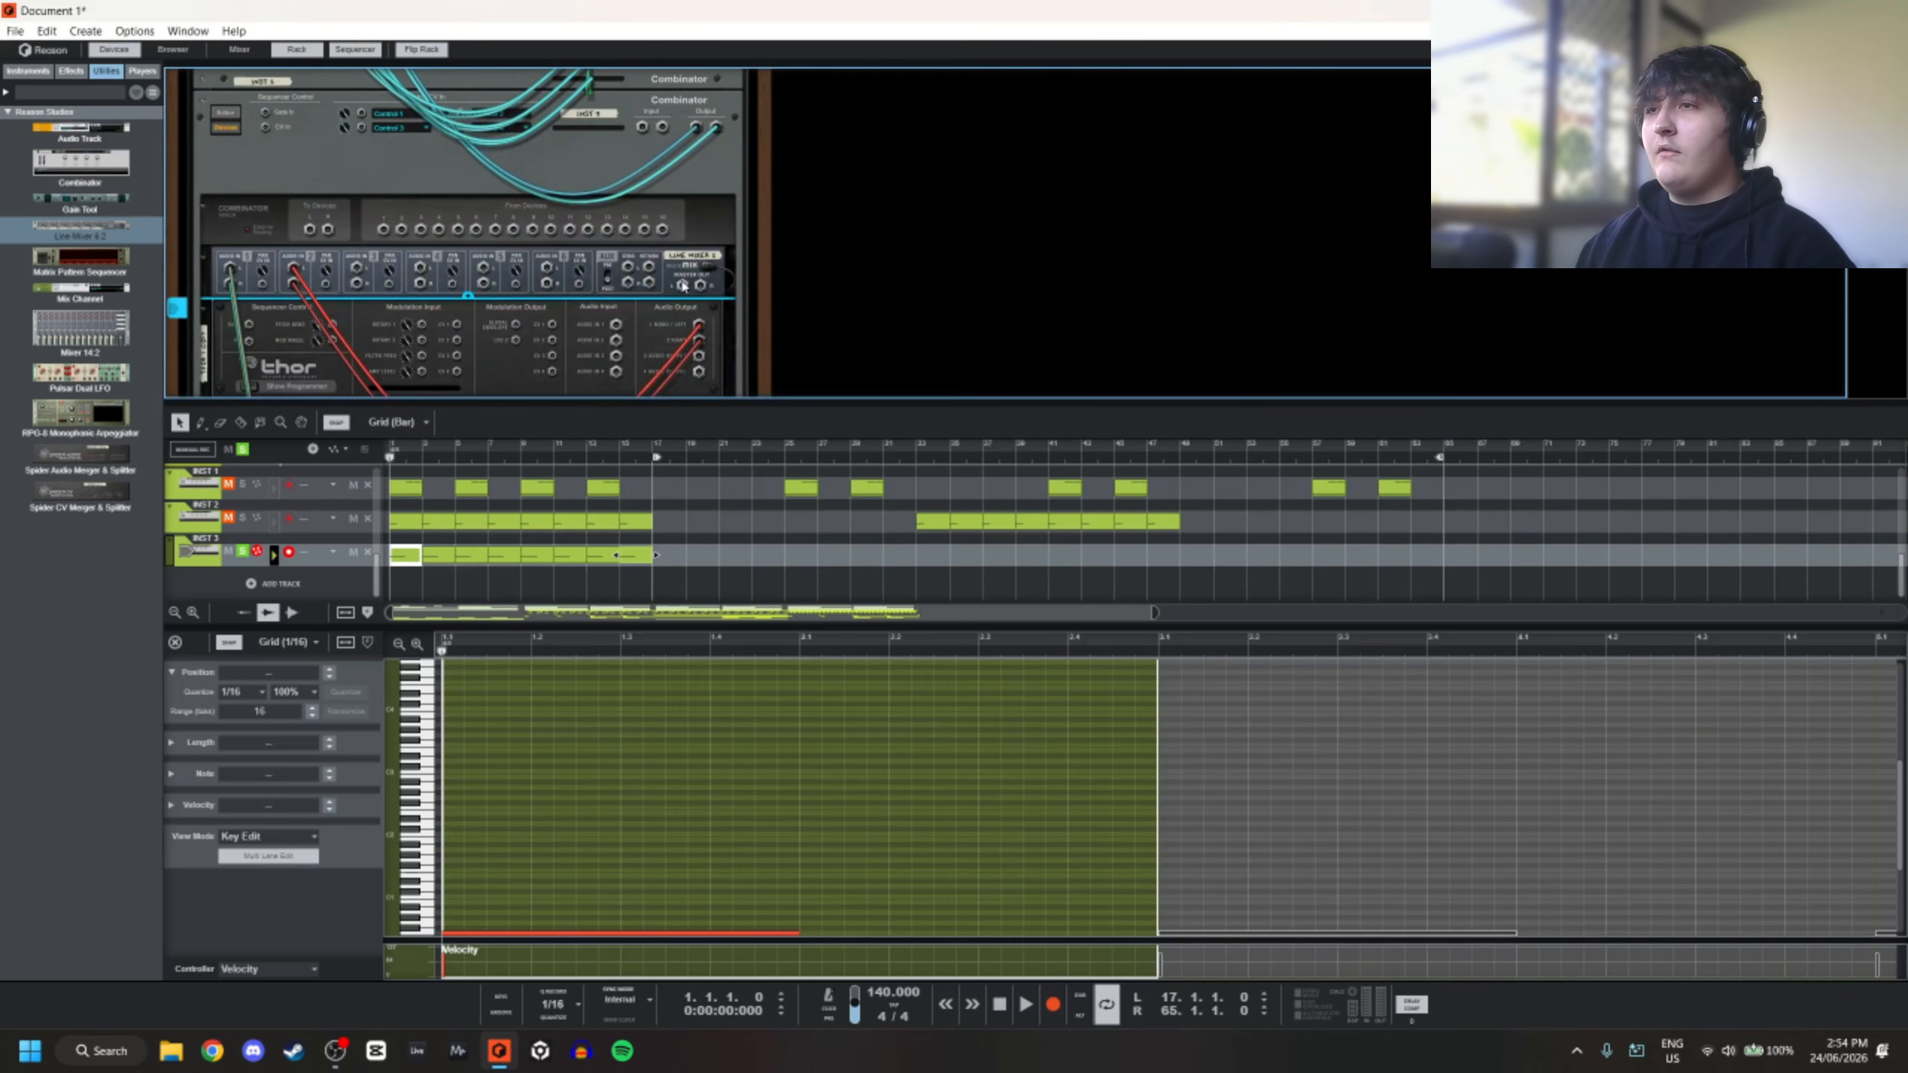
key(Tab)
key(space)
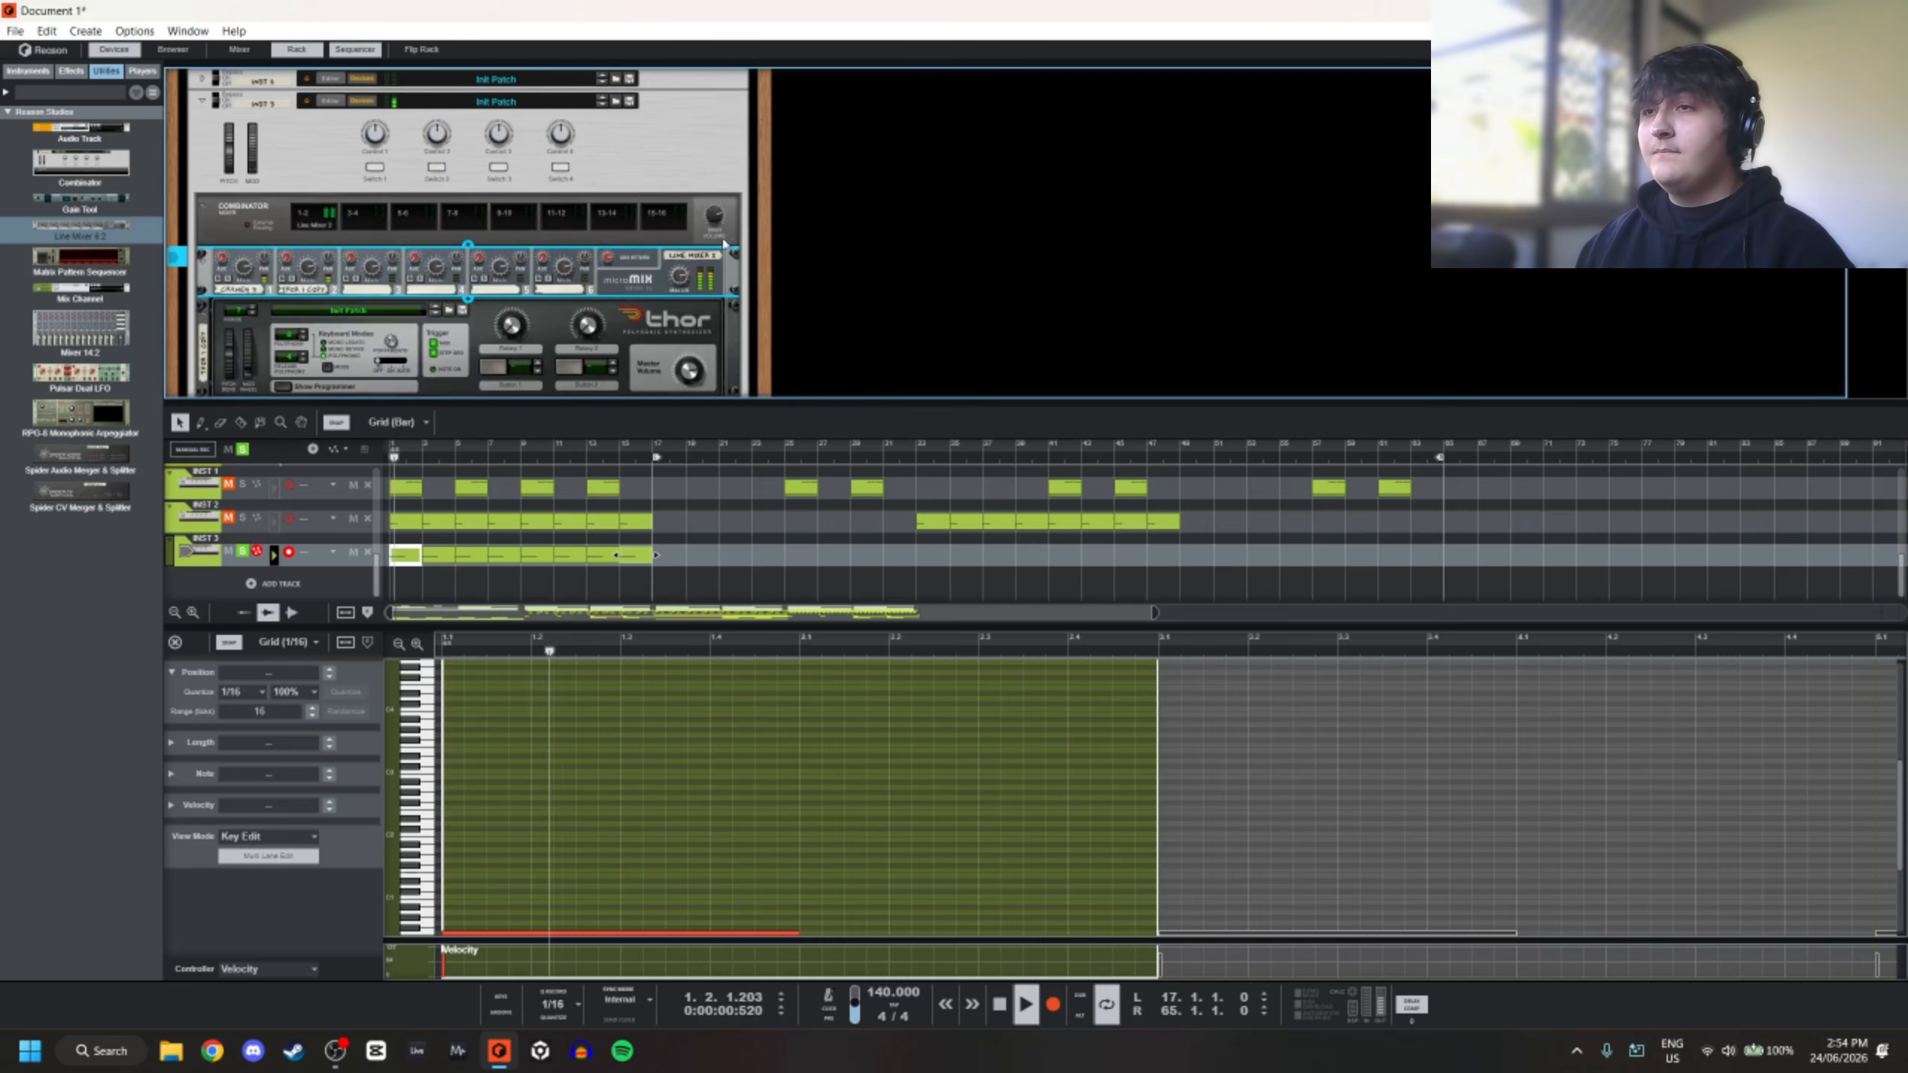
Adjust the master volume of the Thor feeding mixer channel 2 while INST 3 plays
scroll(672, 235, down, 2)
click(672, 235)
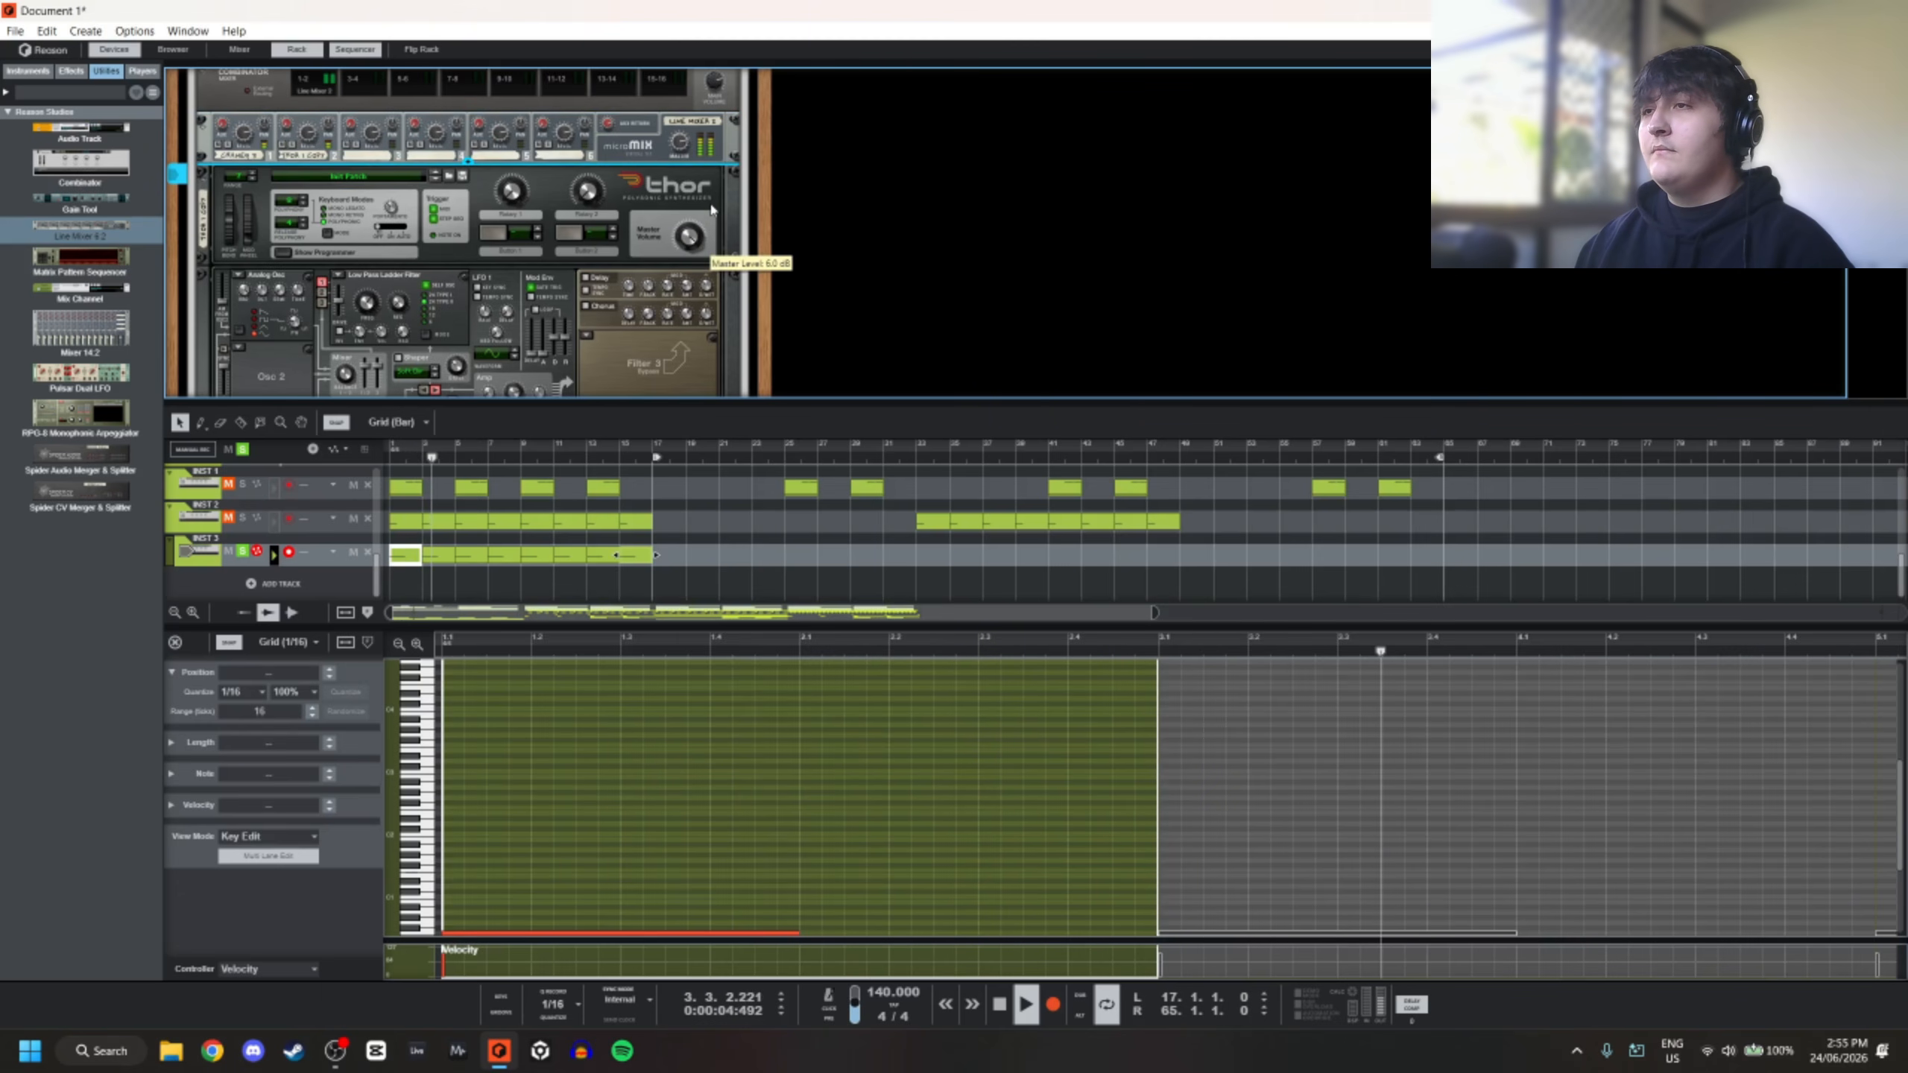
click(868, 189)
Compare the Line Mixer's channels 2 and 1 using their solos, and set channel 1's level to about 110
click(292, 144)
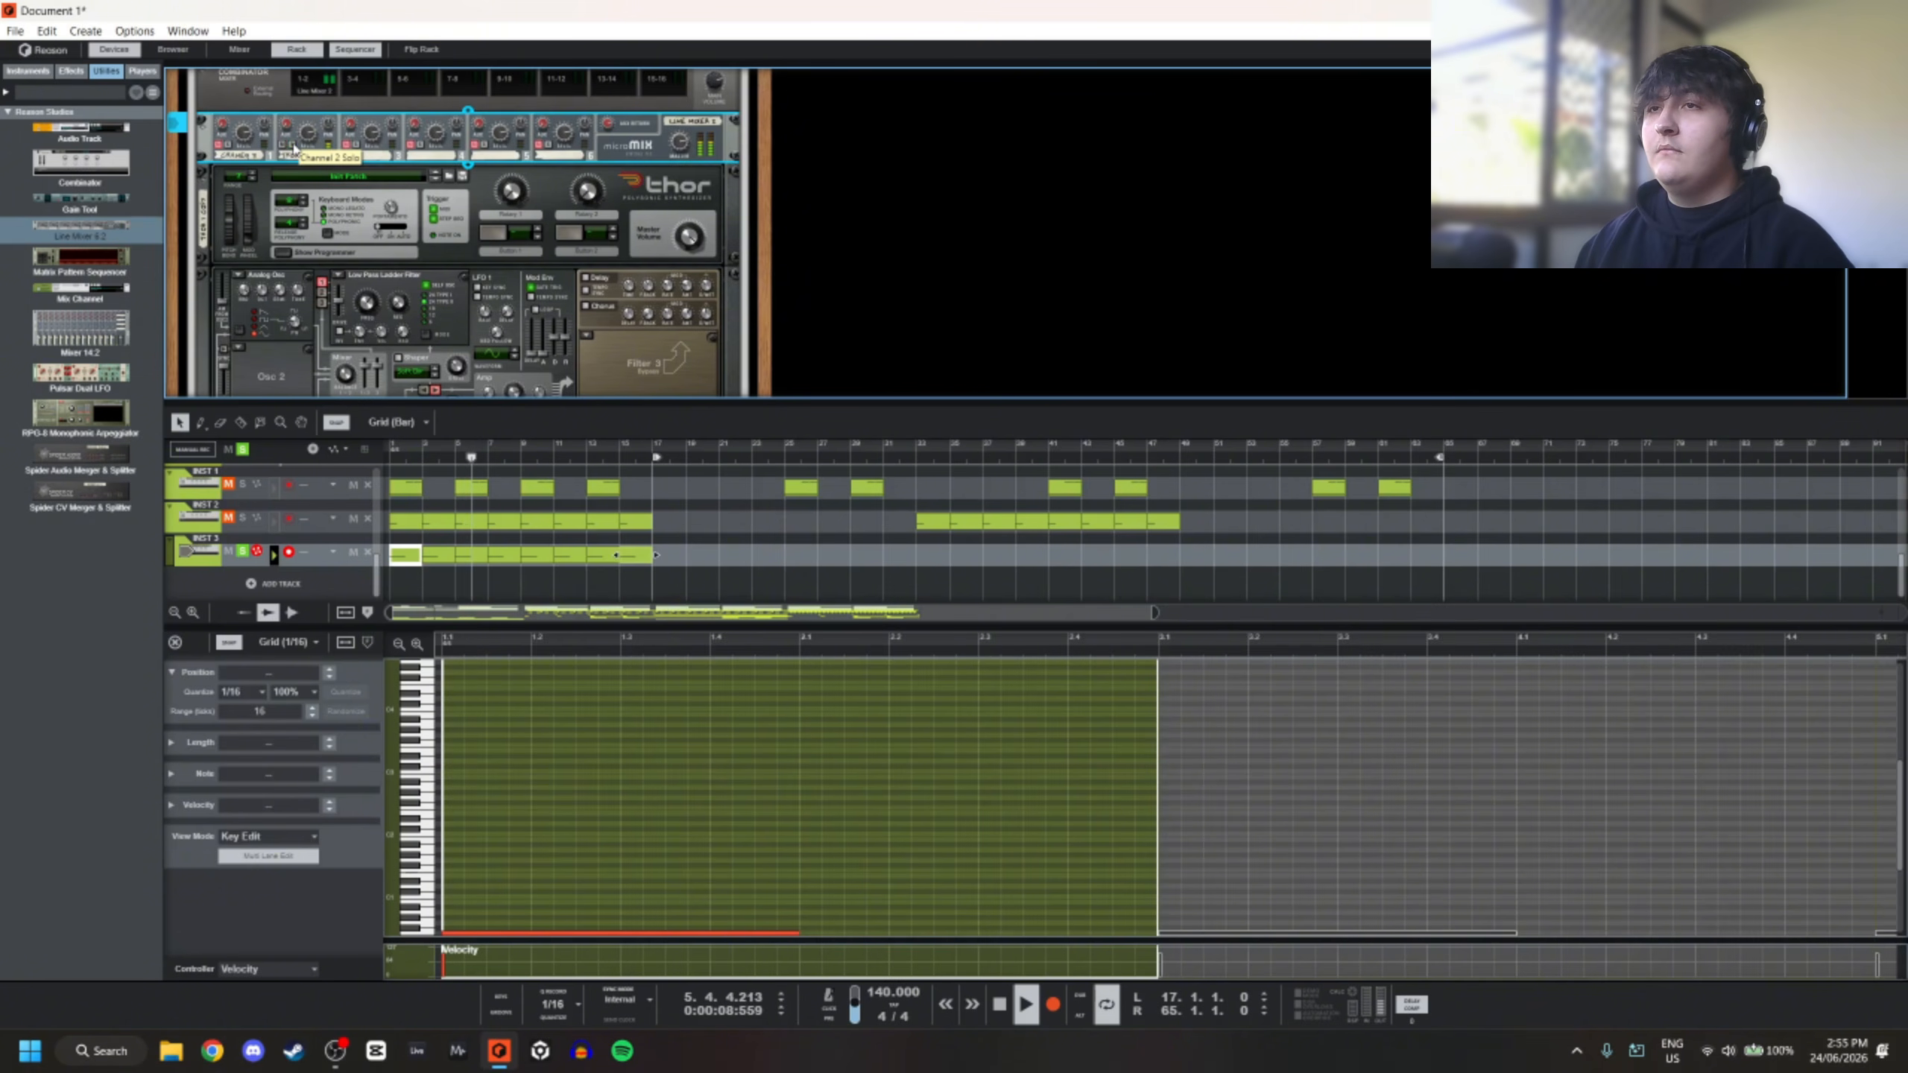
click(227, 145)
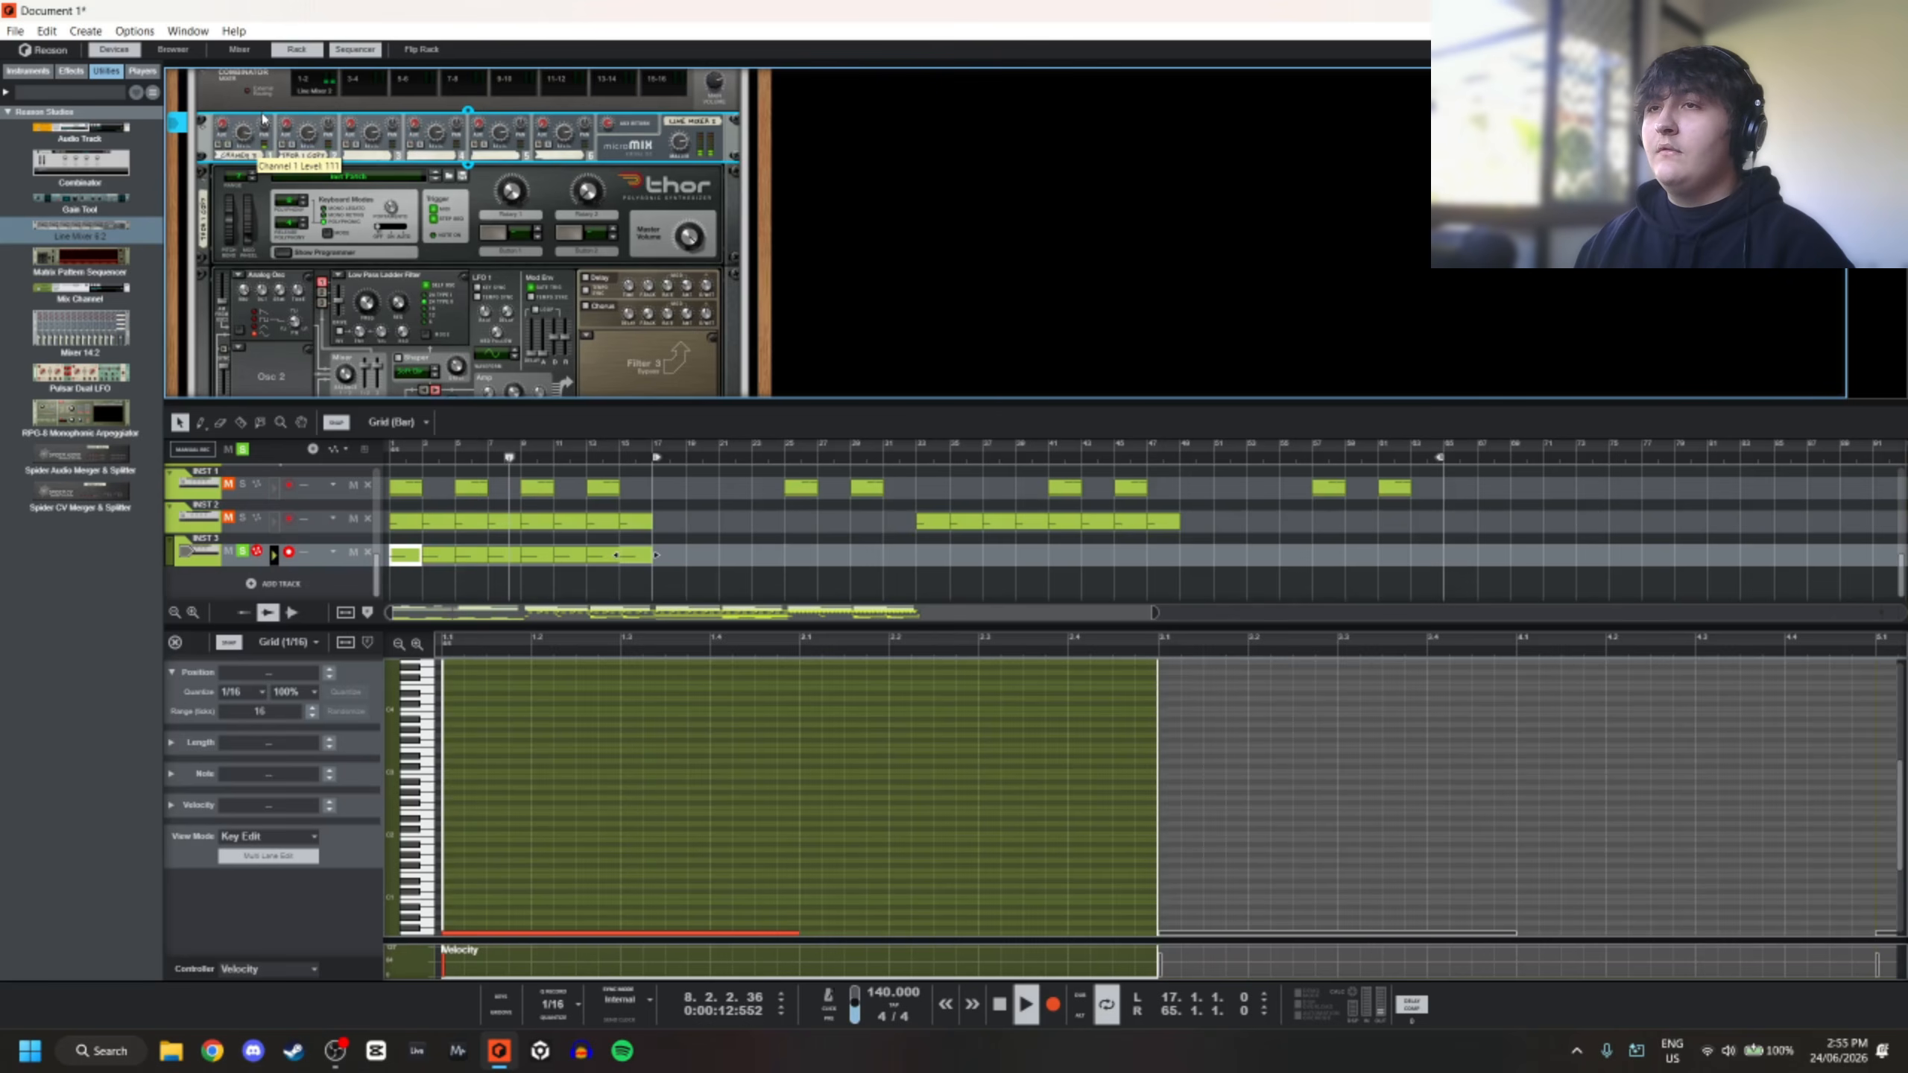
click(858, 211)
drag(247, 137, 250, 137)
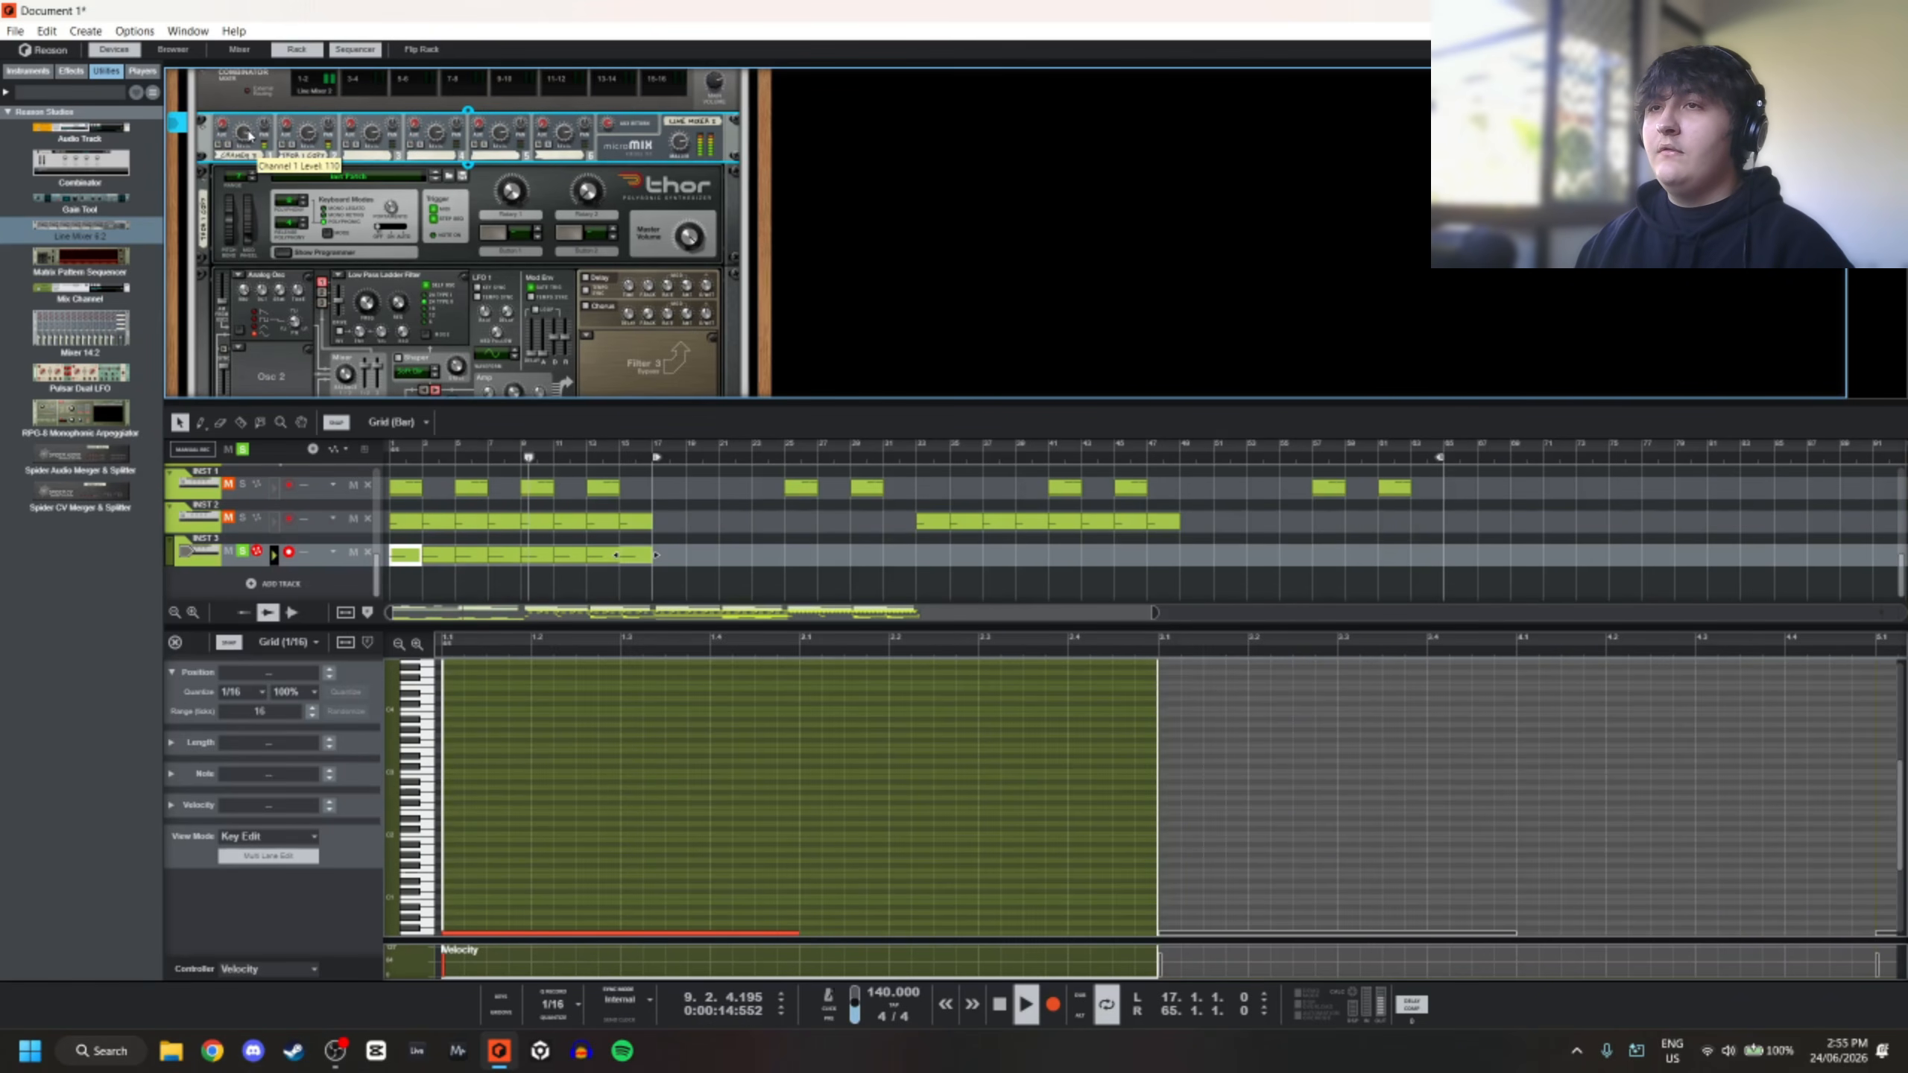
Clear the track solo so all tracks play, and set the Channel EQ's high-pass frequency to about 140 Hz
click(242, 449)
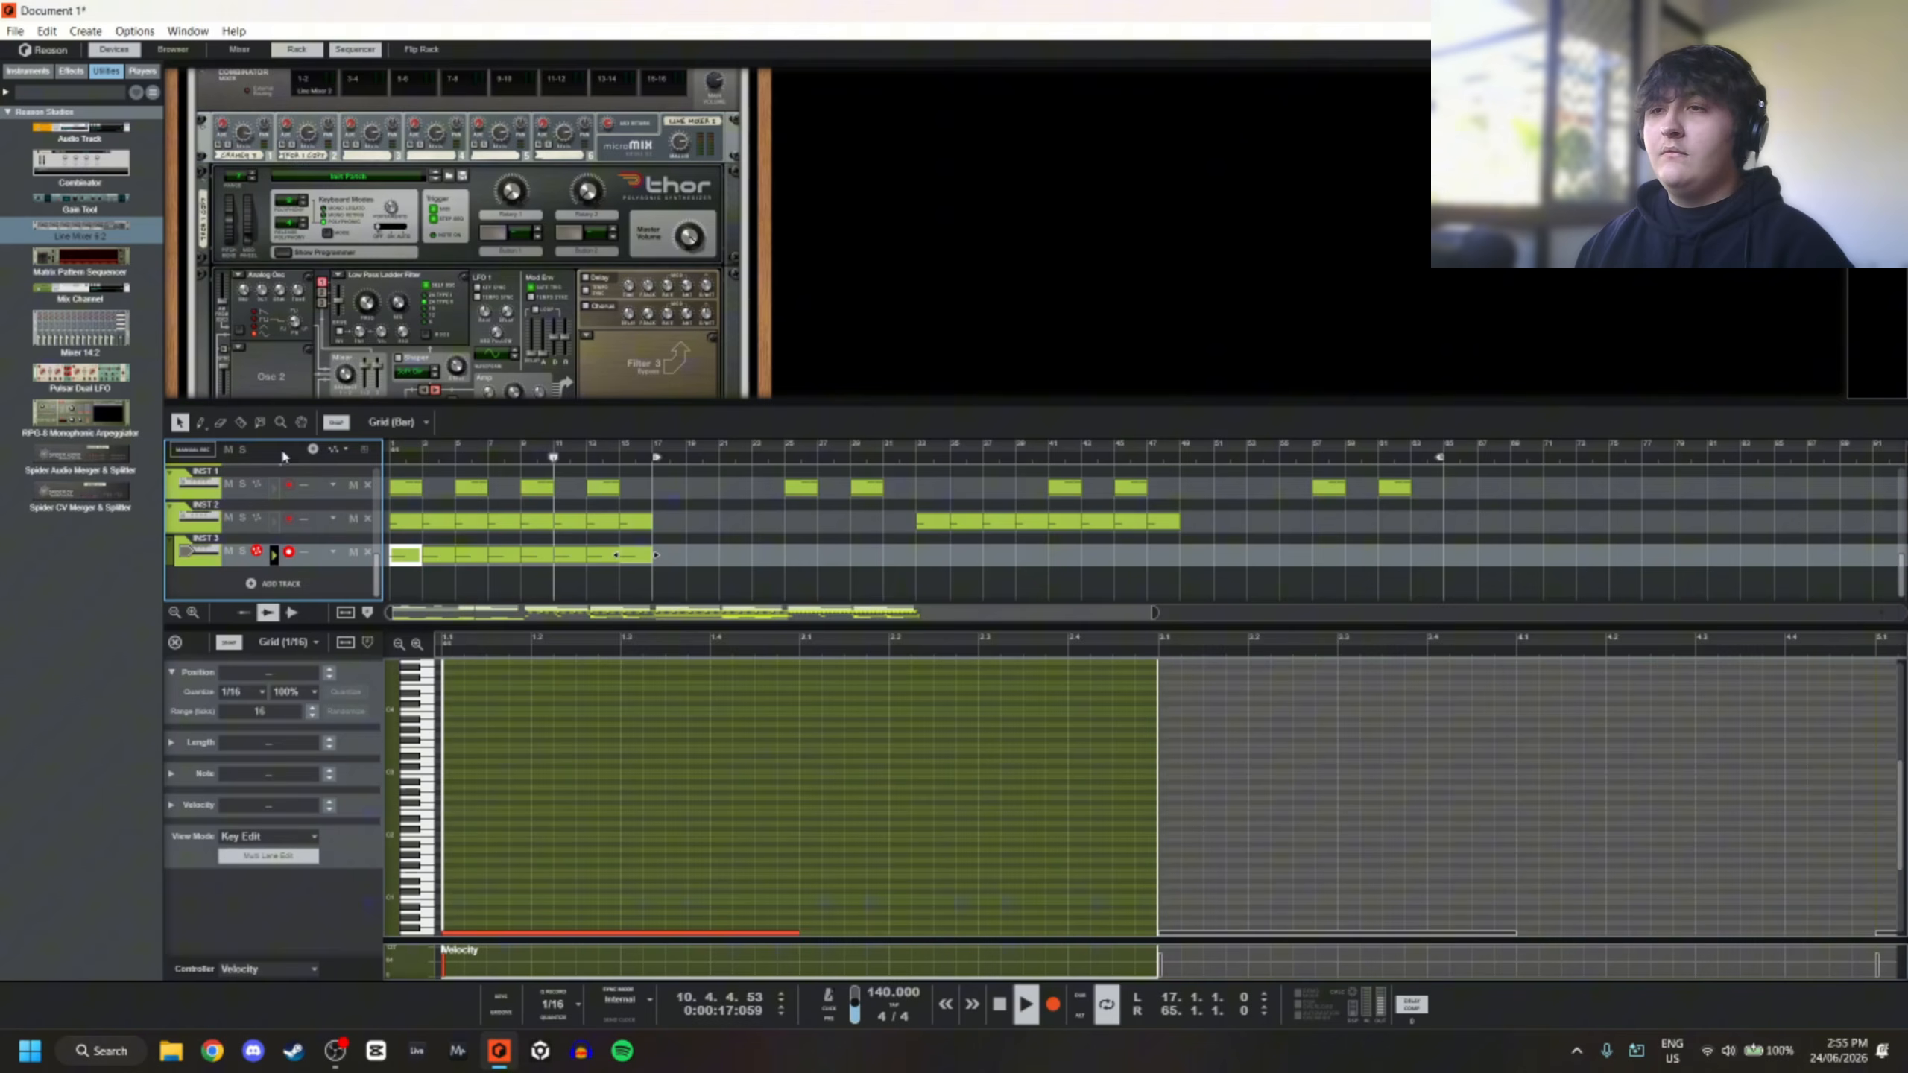
click(944, 166)
scroll(914, 162, down, 3)
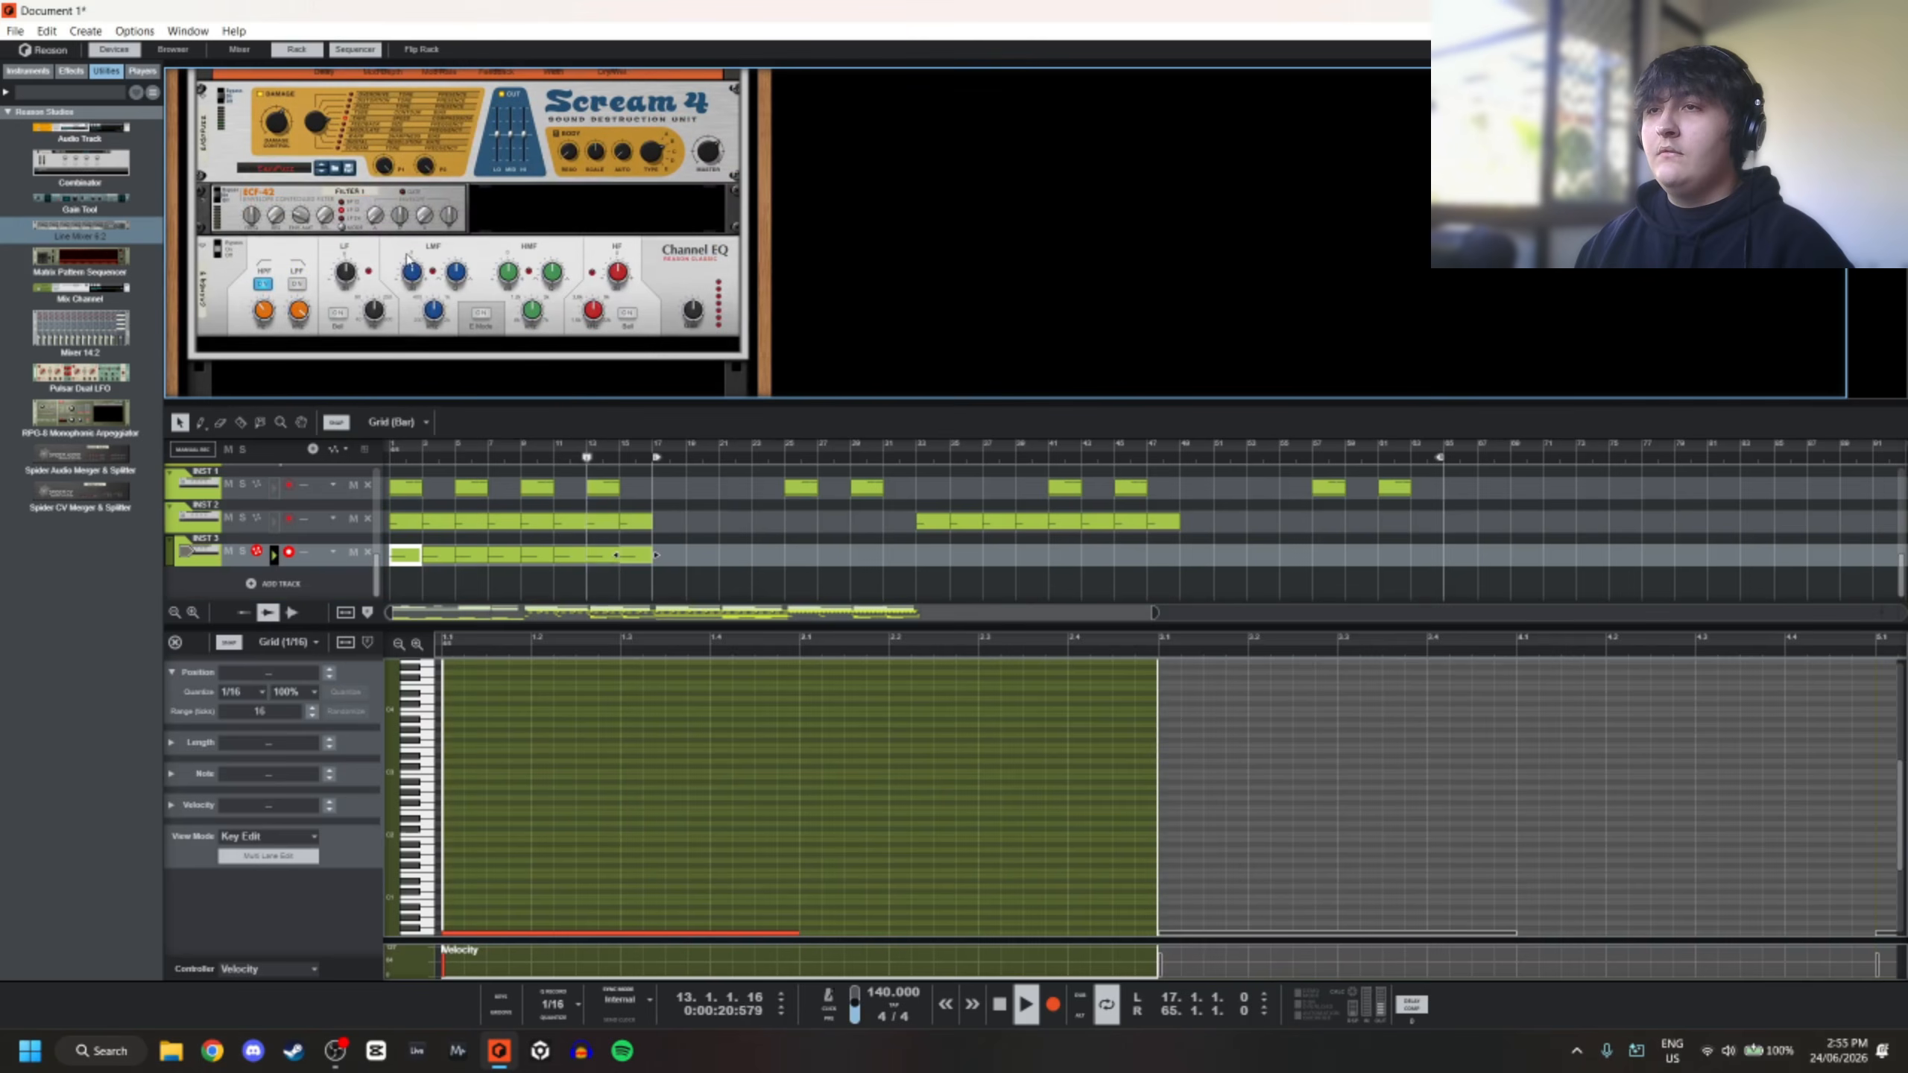
drag(271, 303, 275, 316)
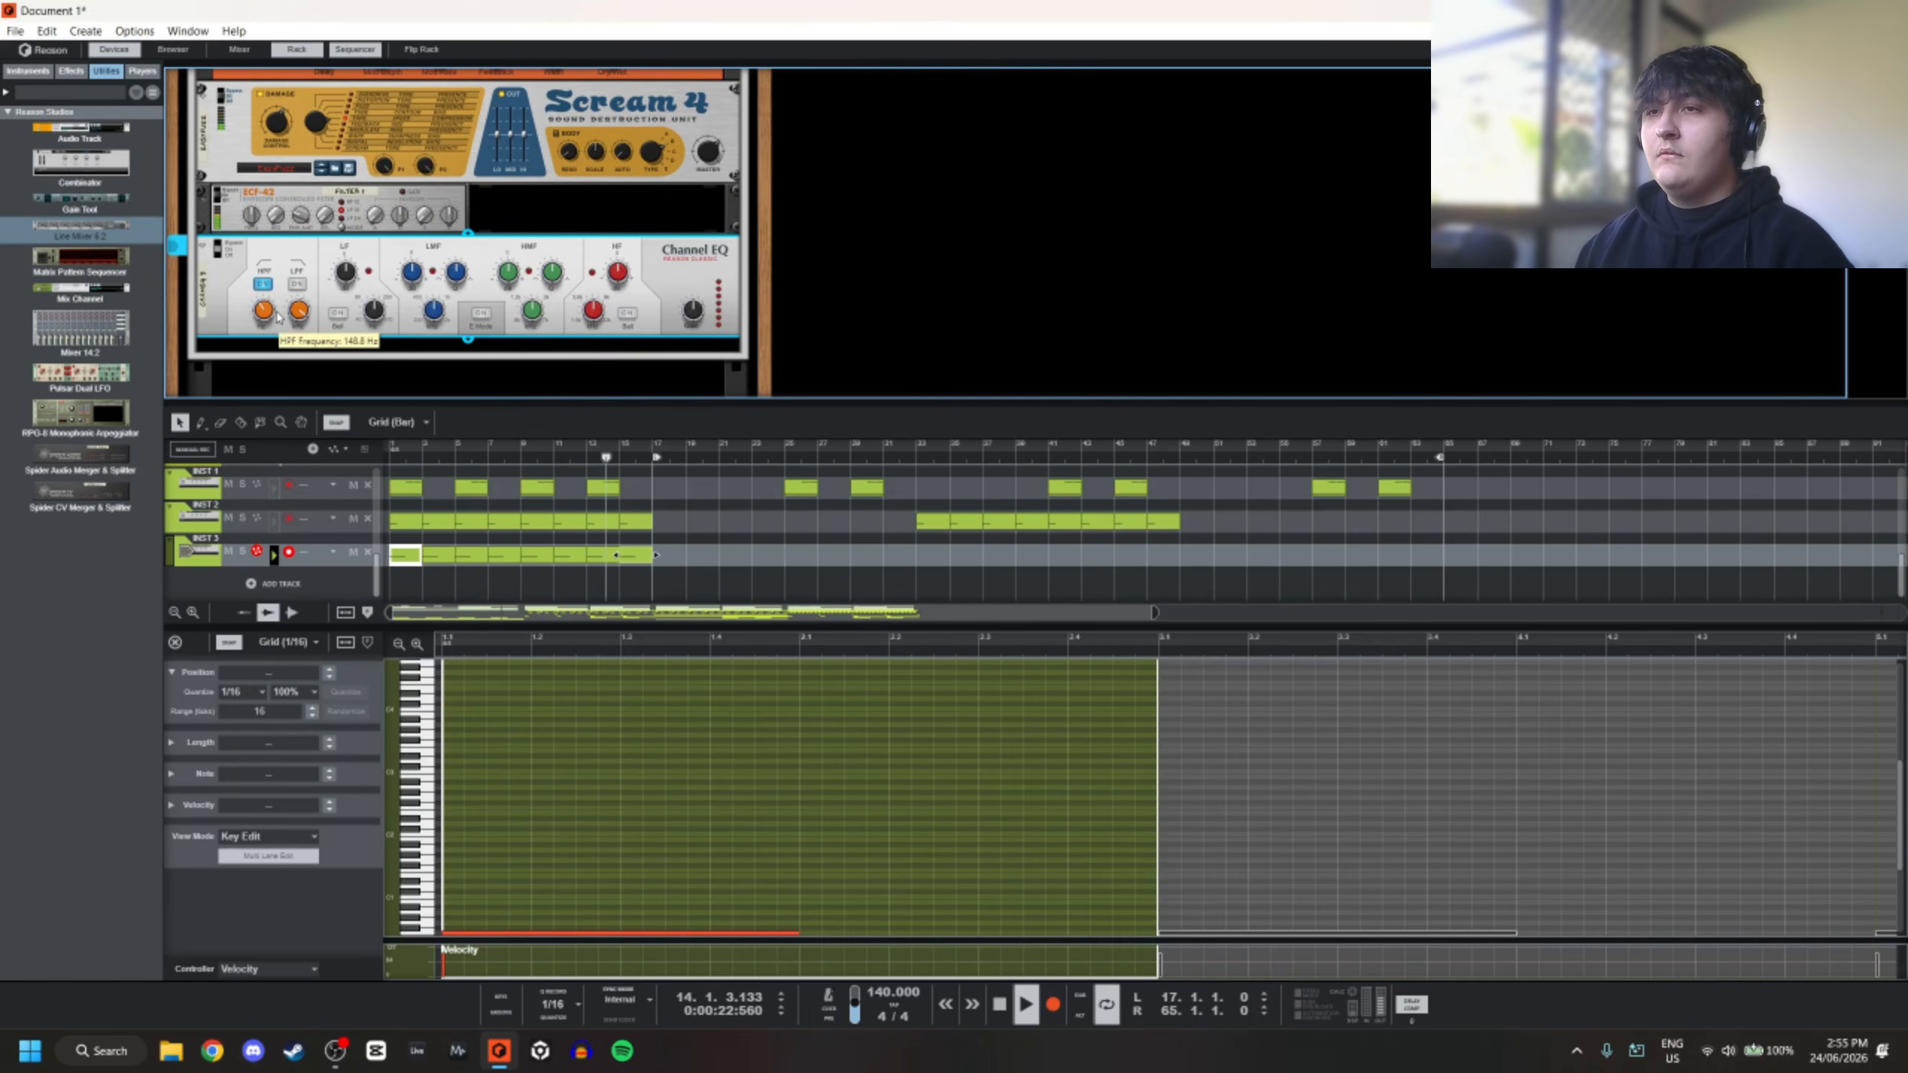
scroll(209, 178, up, 2)
scroll(209, 178, down, 3)
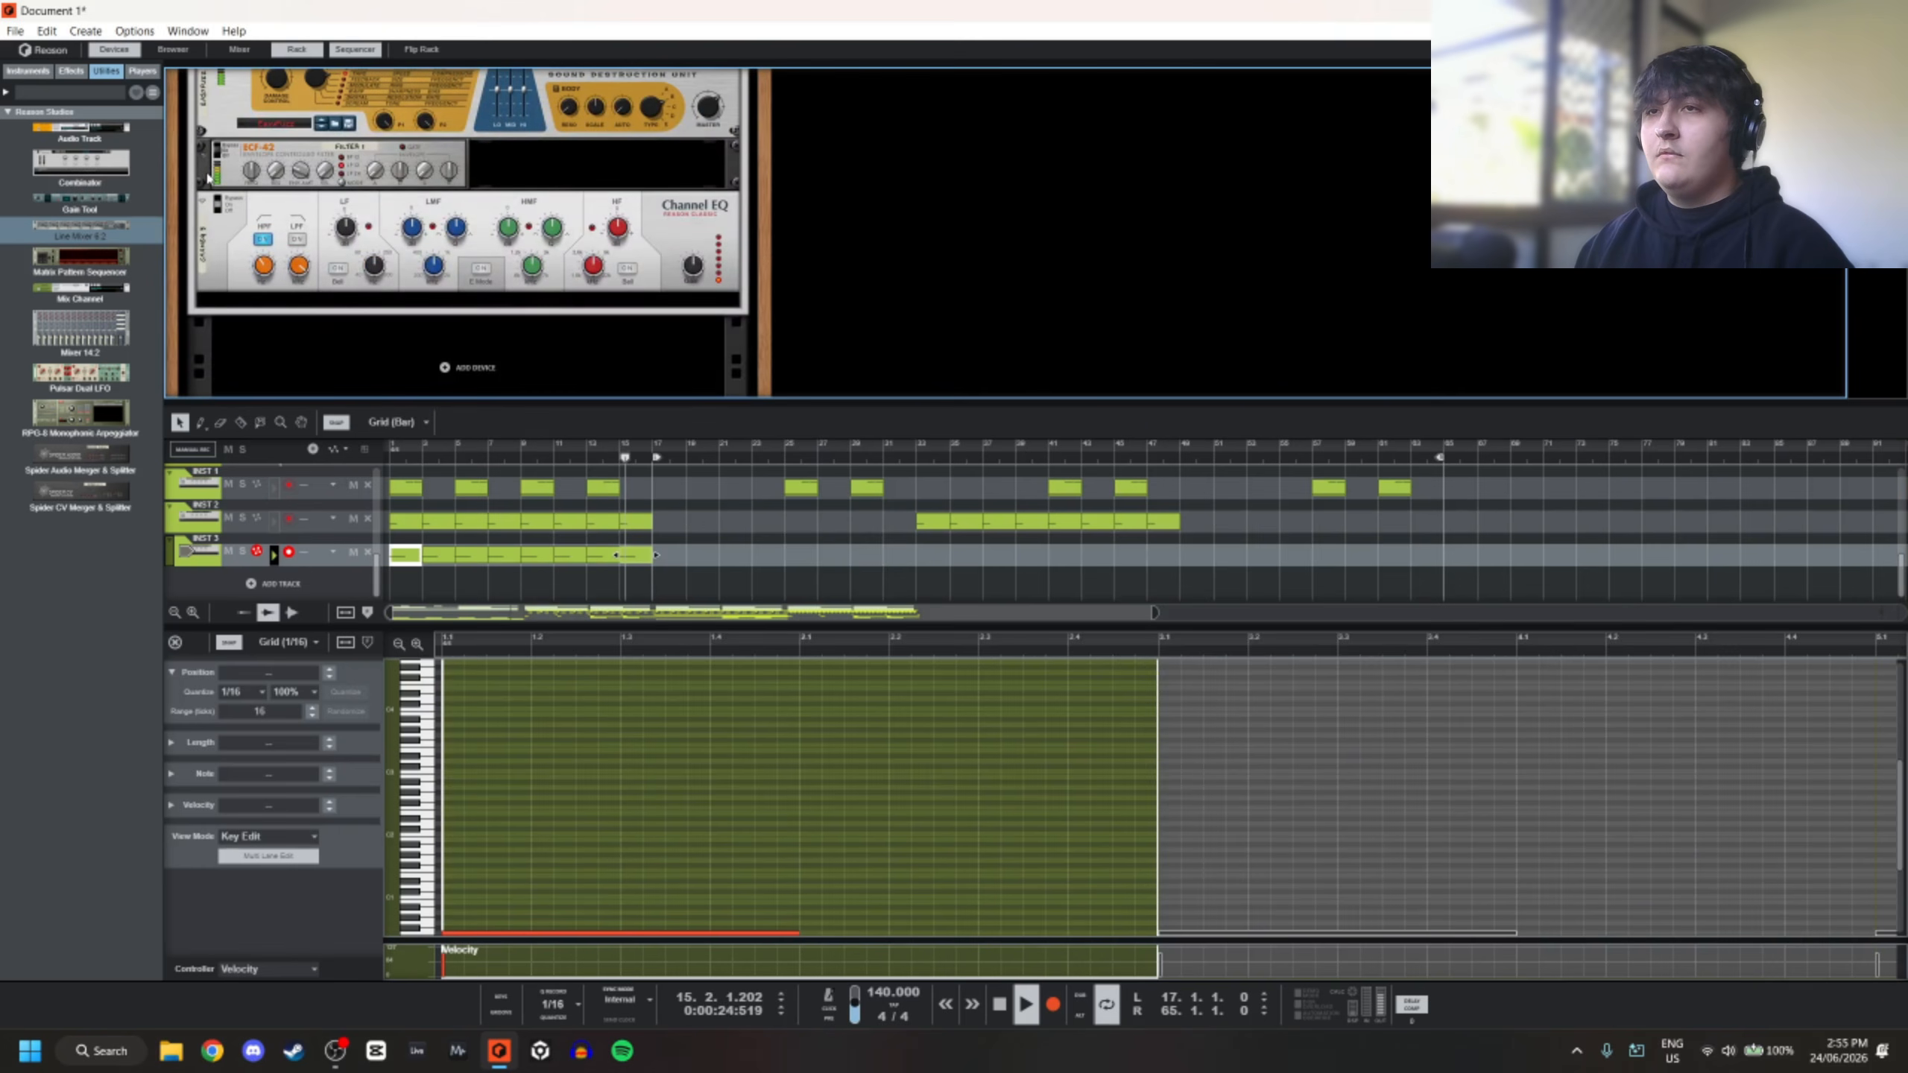
Play the track from the start and turn on tempo sync for LFO 1 in INST 2's Thor
click(258, 168)
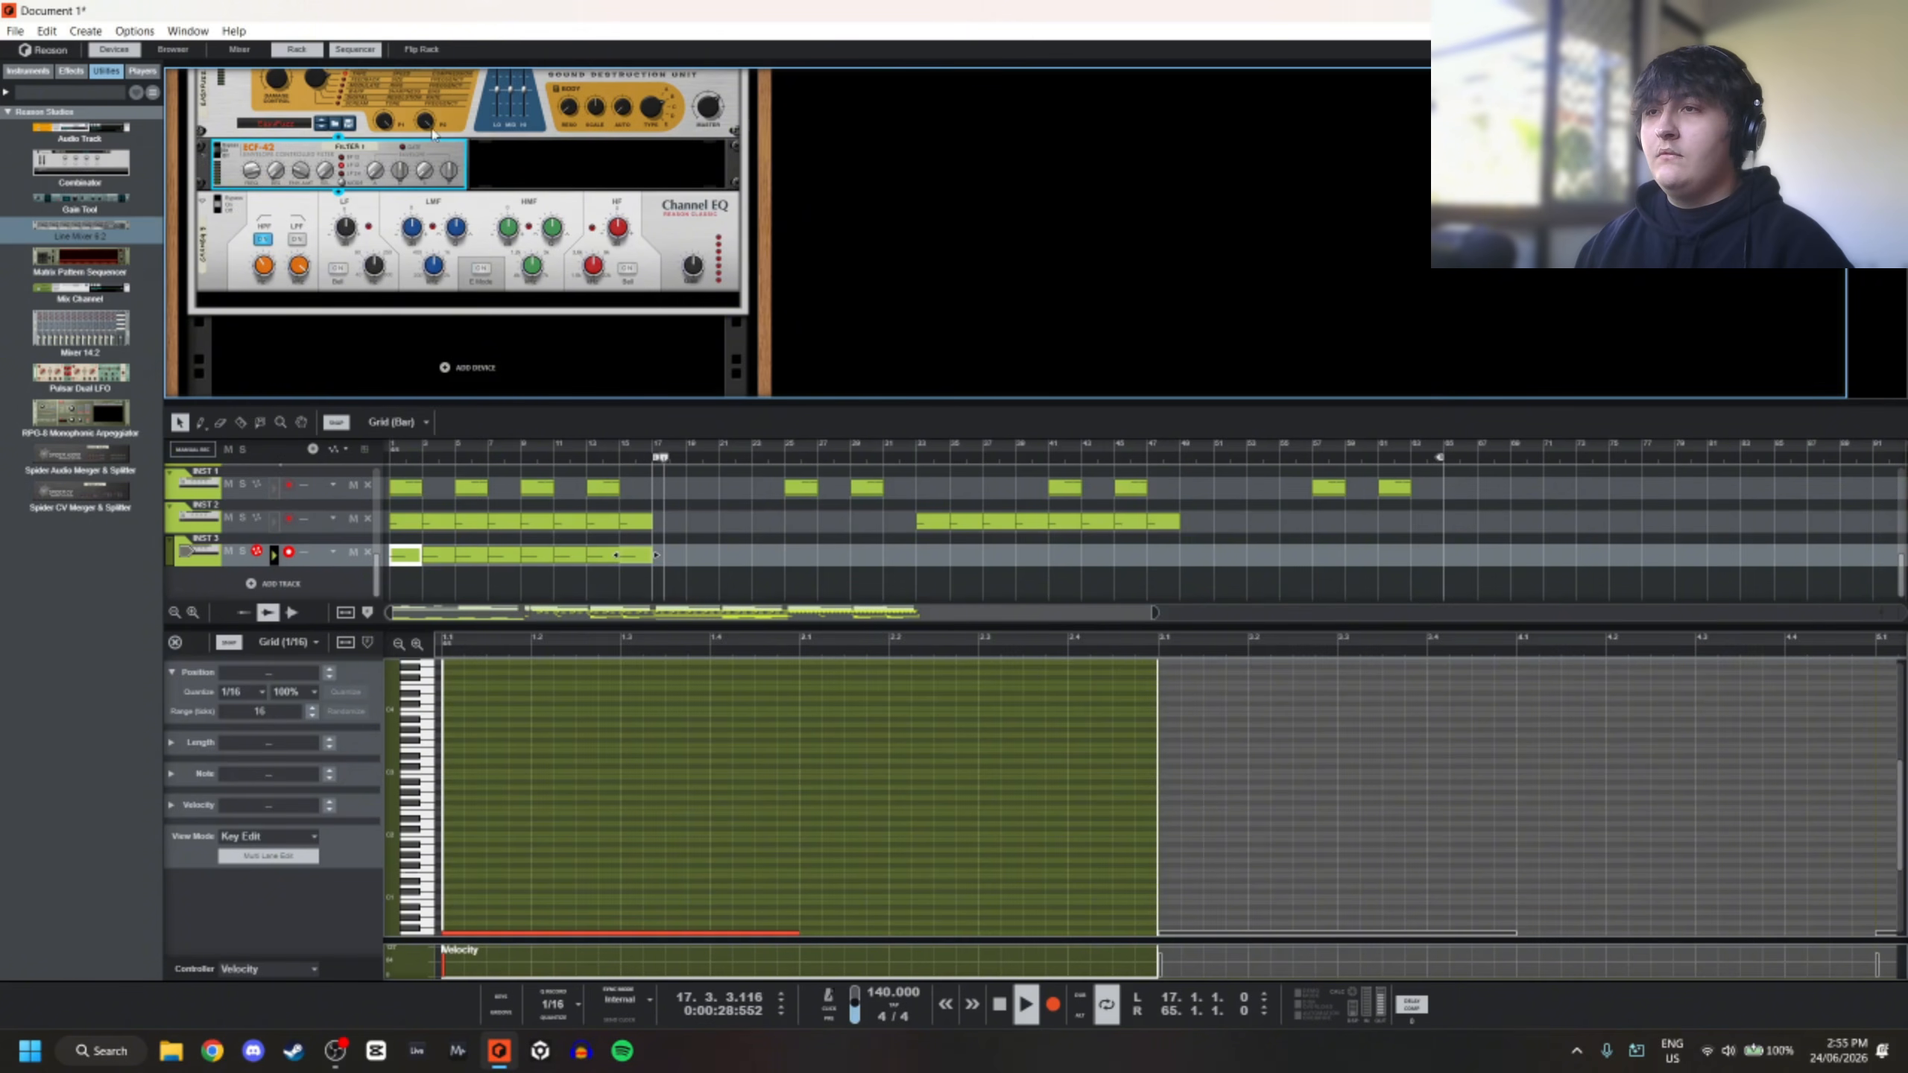
key(space)
key(space)
click(201, 519)
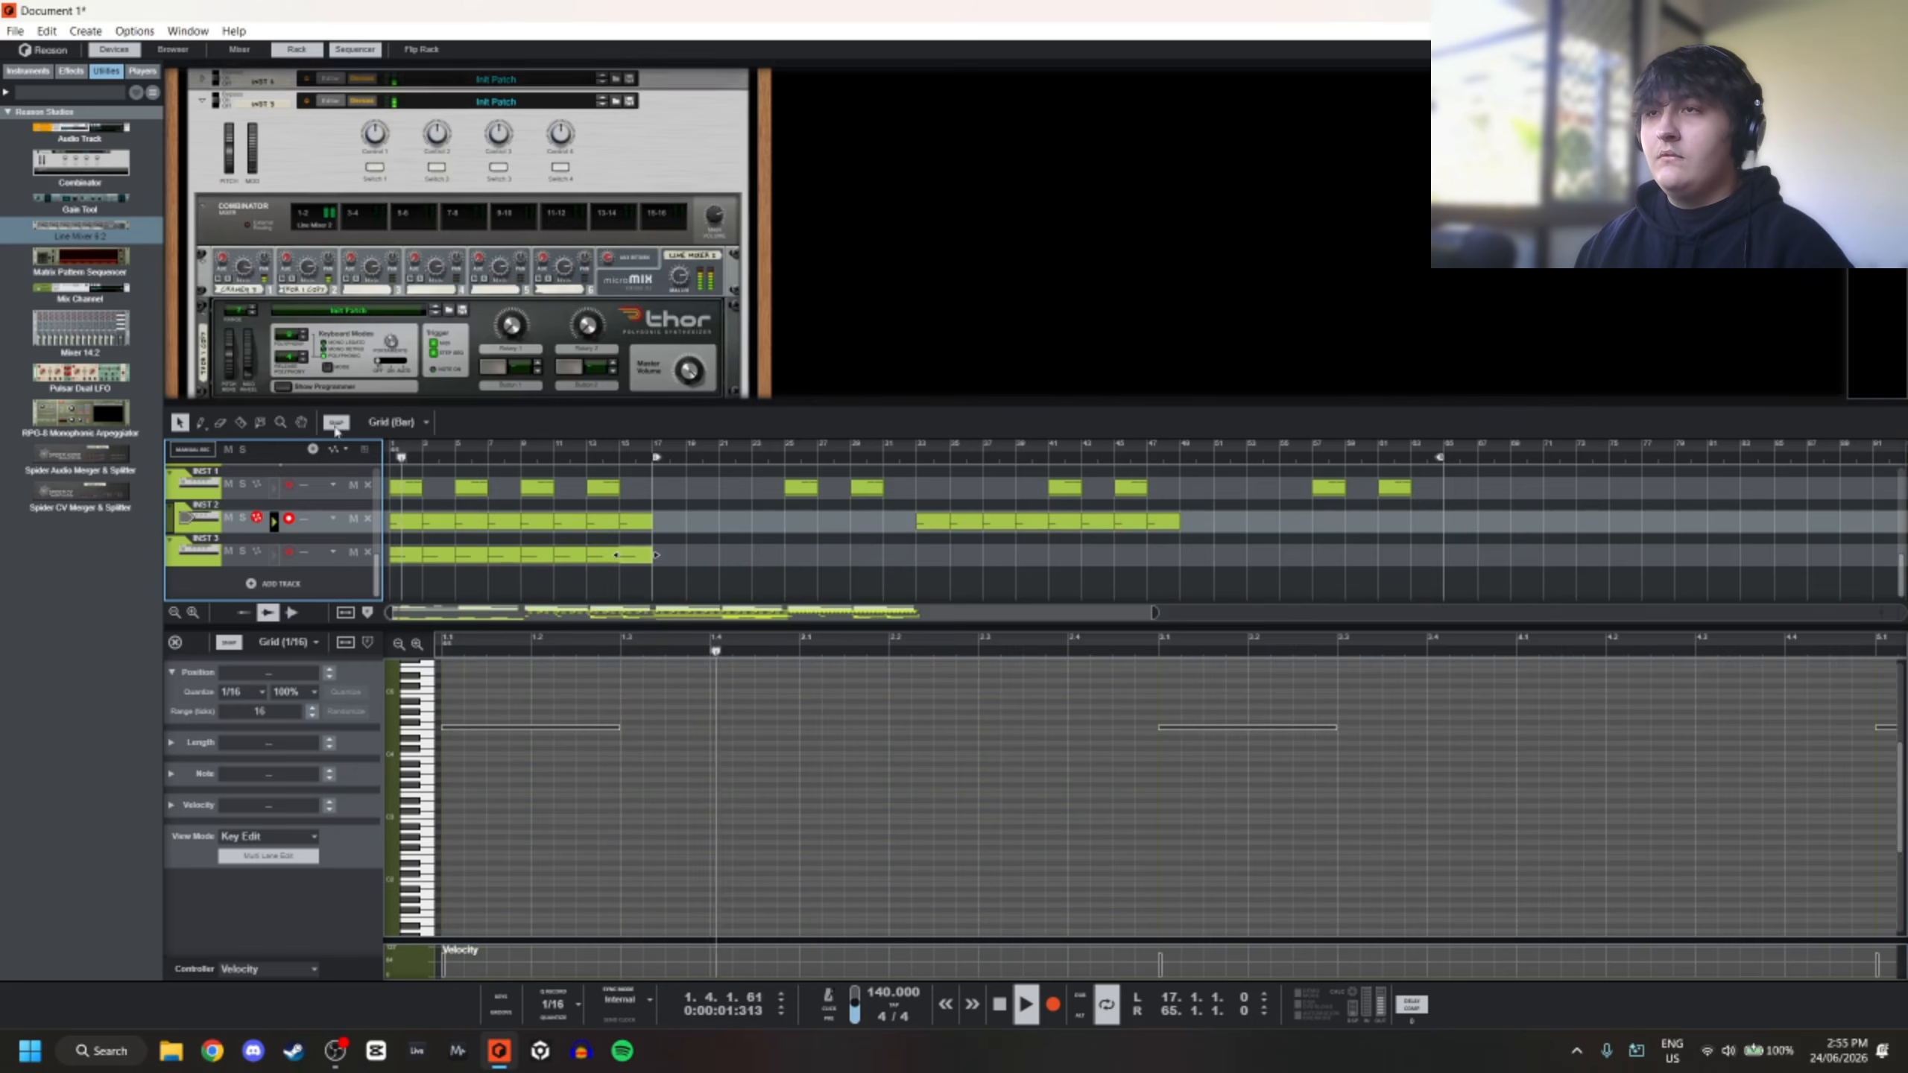
scroll(751, 226, down, 4)
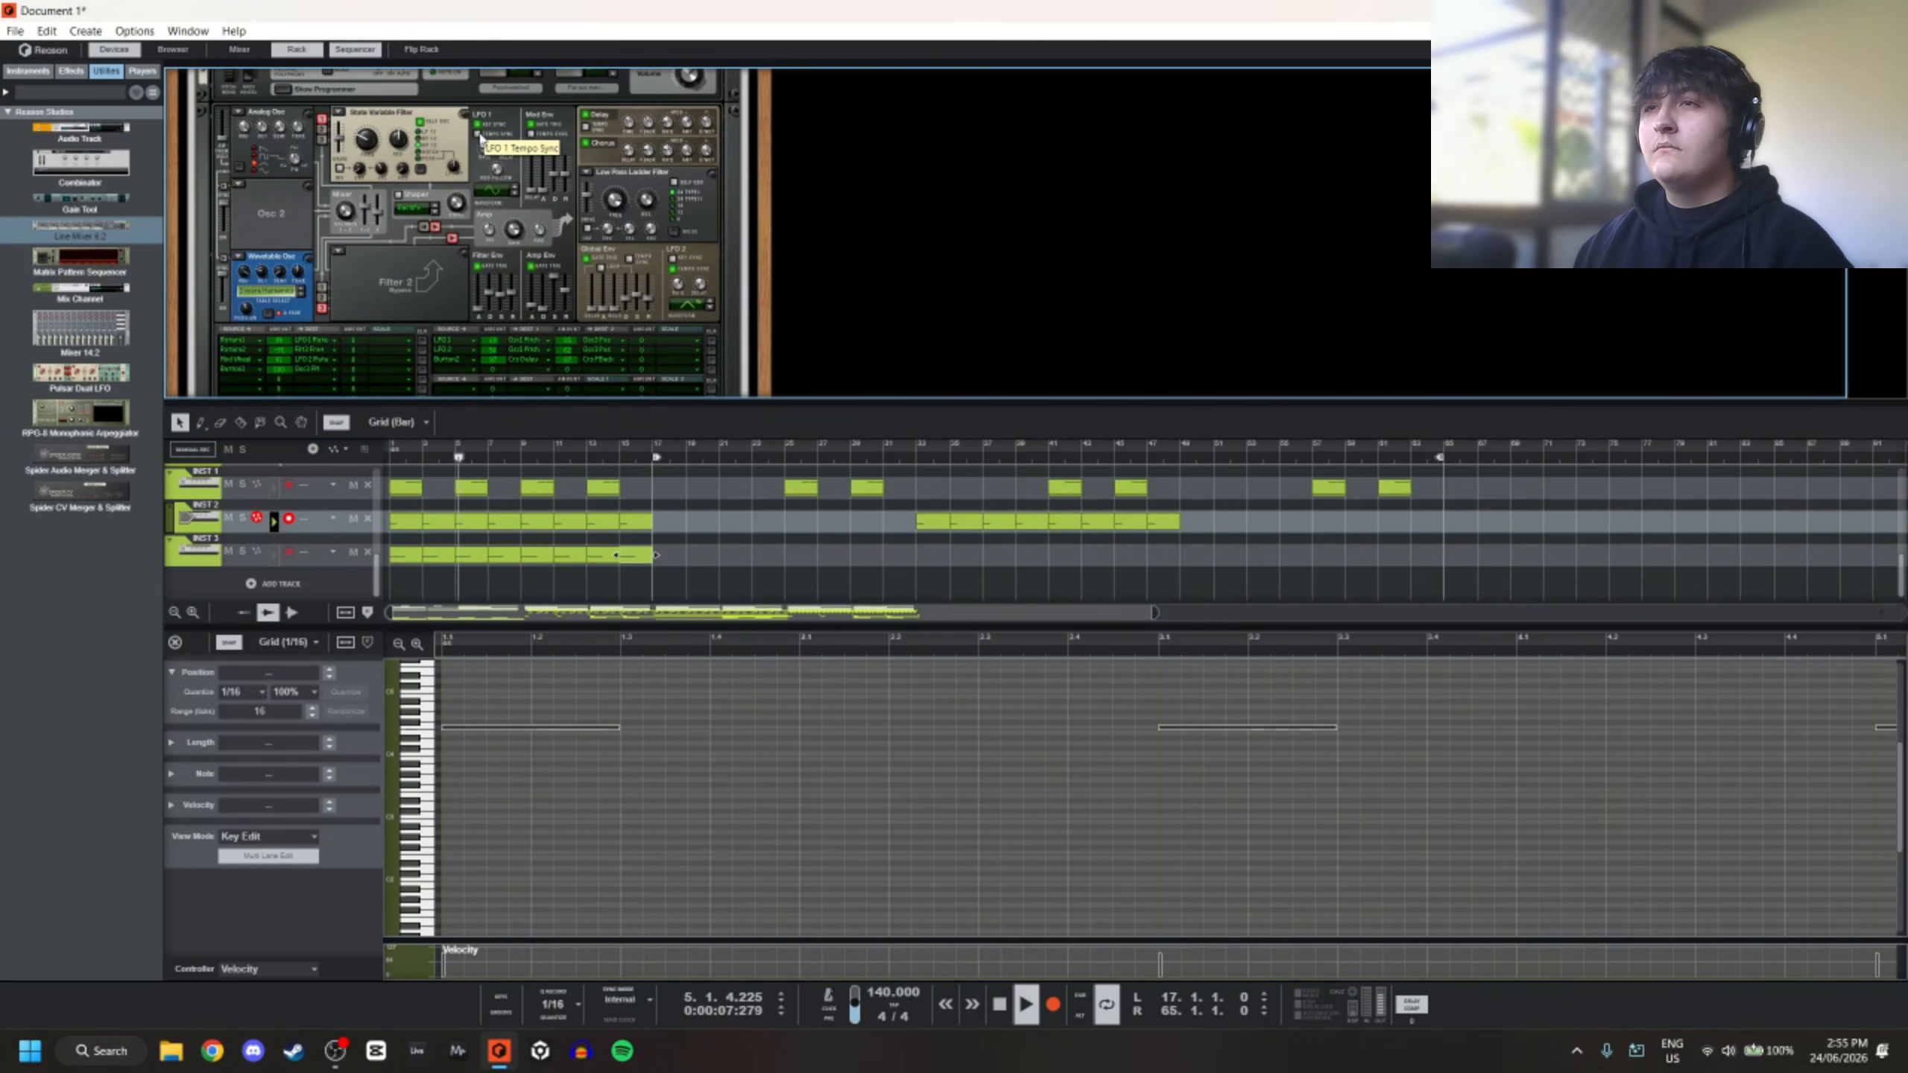
click(480, 135)
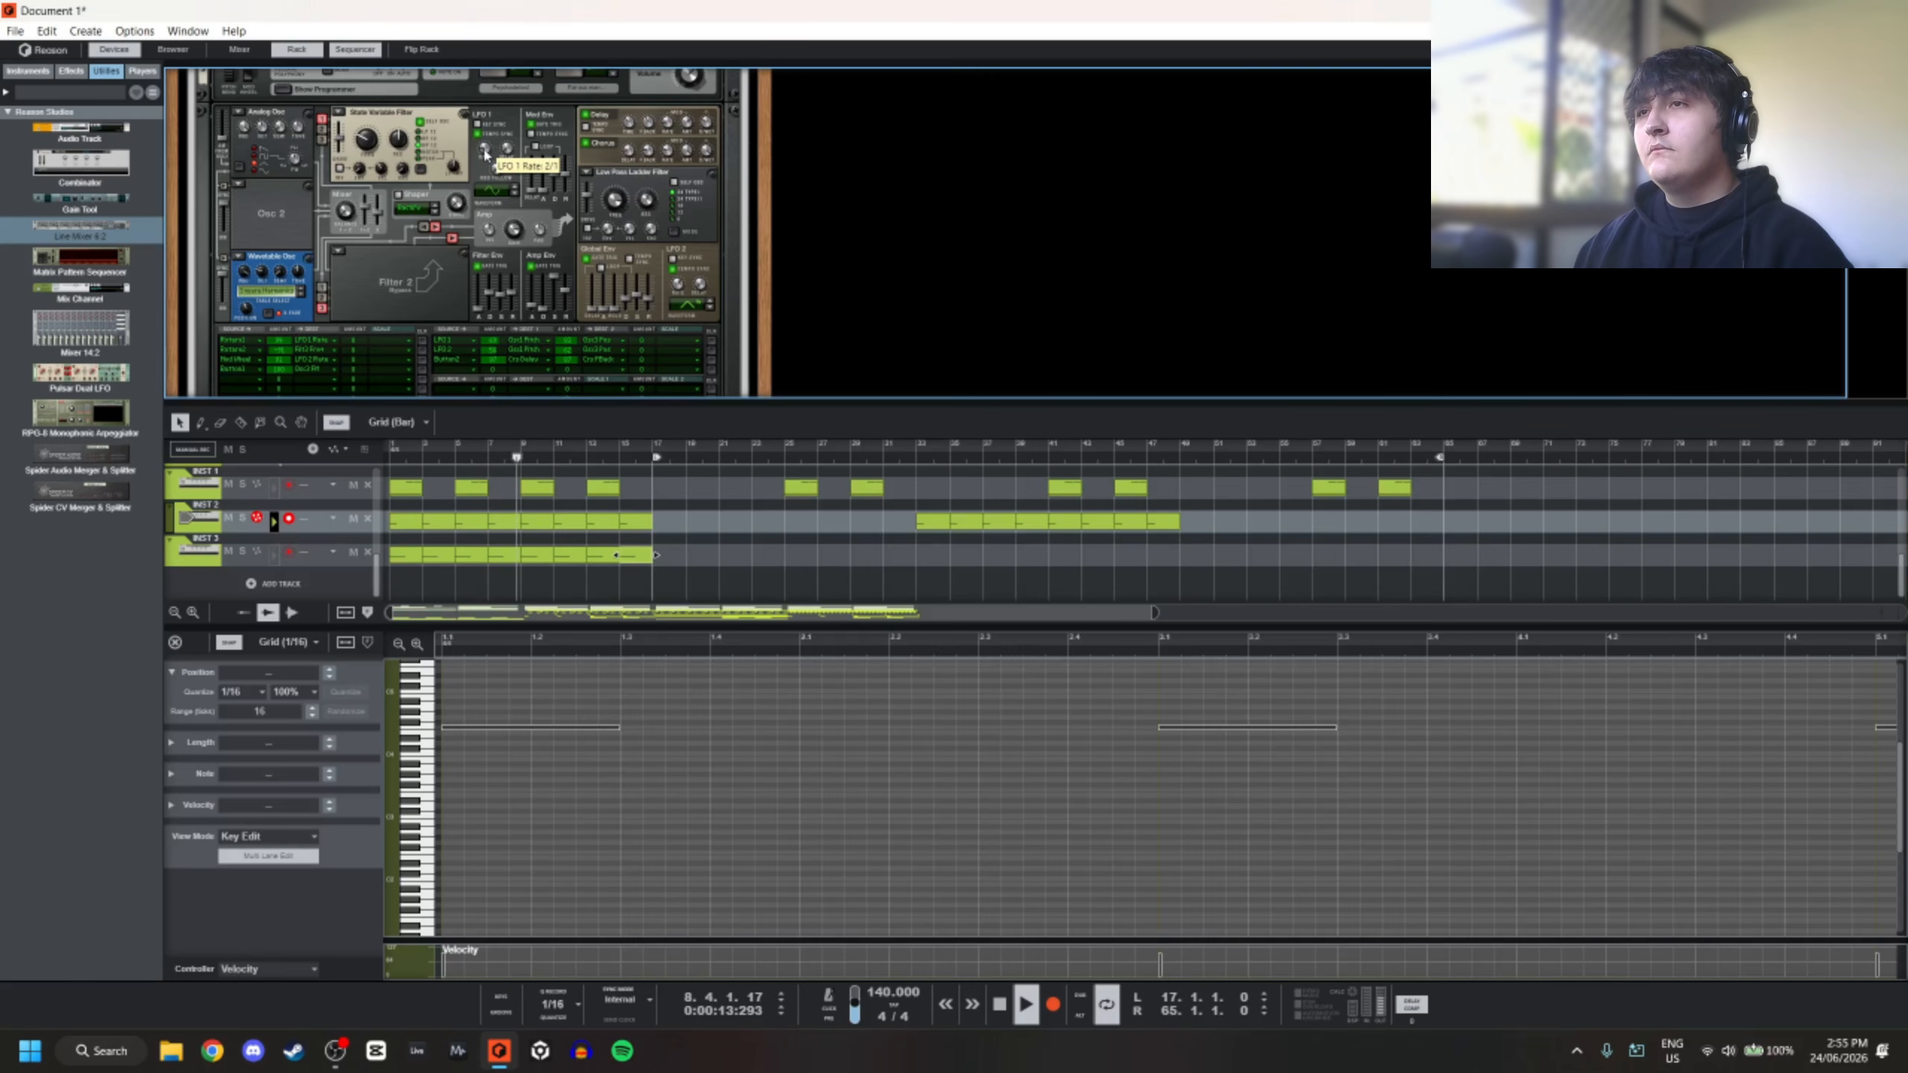
Adjust the LFO 1 rate in INST 2's Thor while replaying the track from the start
drag(489, 143, 492, 138)
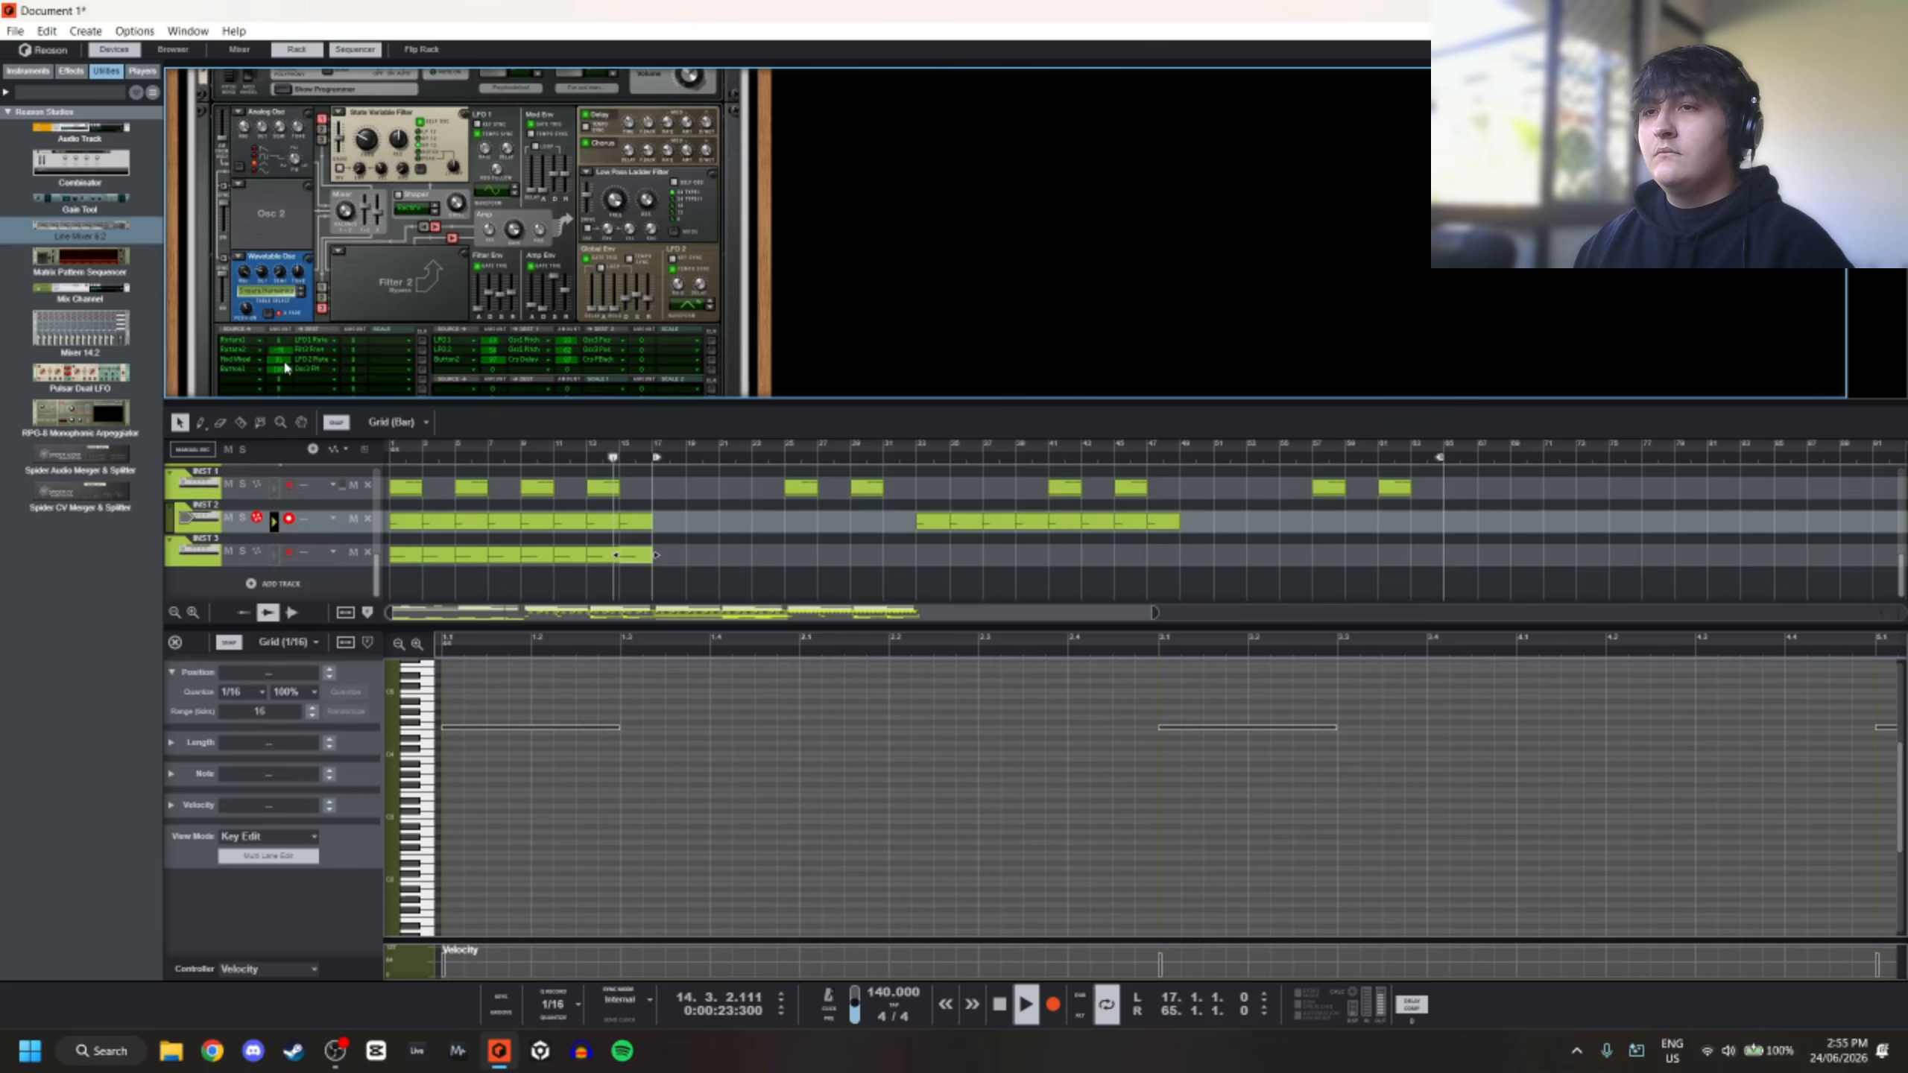
key(space)
key(space)
scroll(498, 242, up, 1)
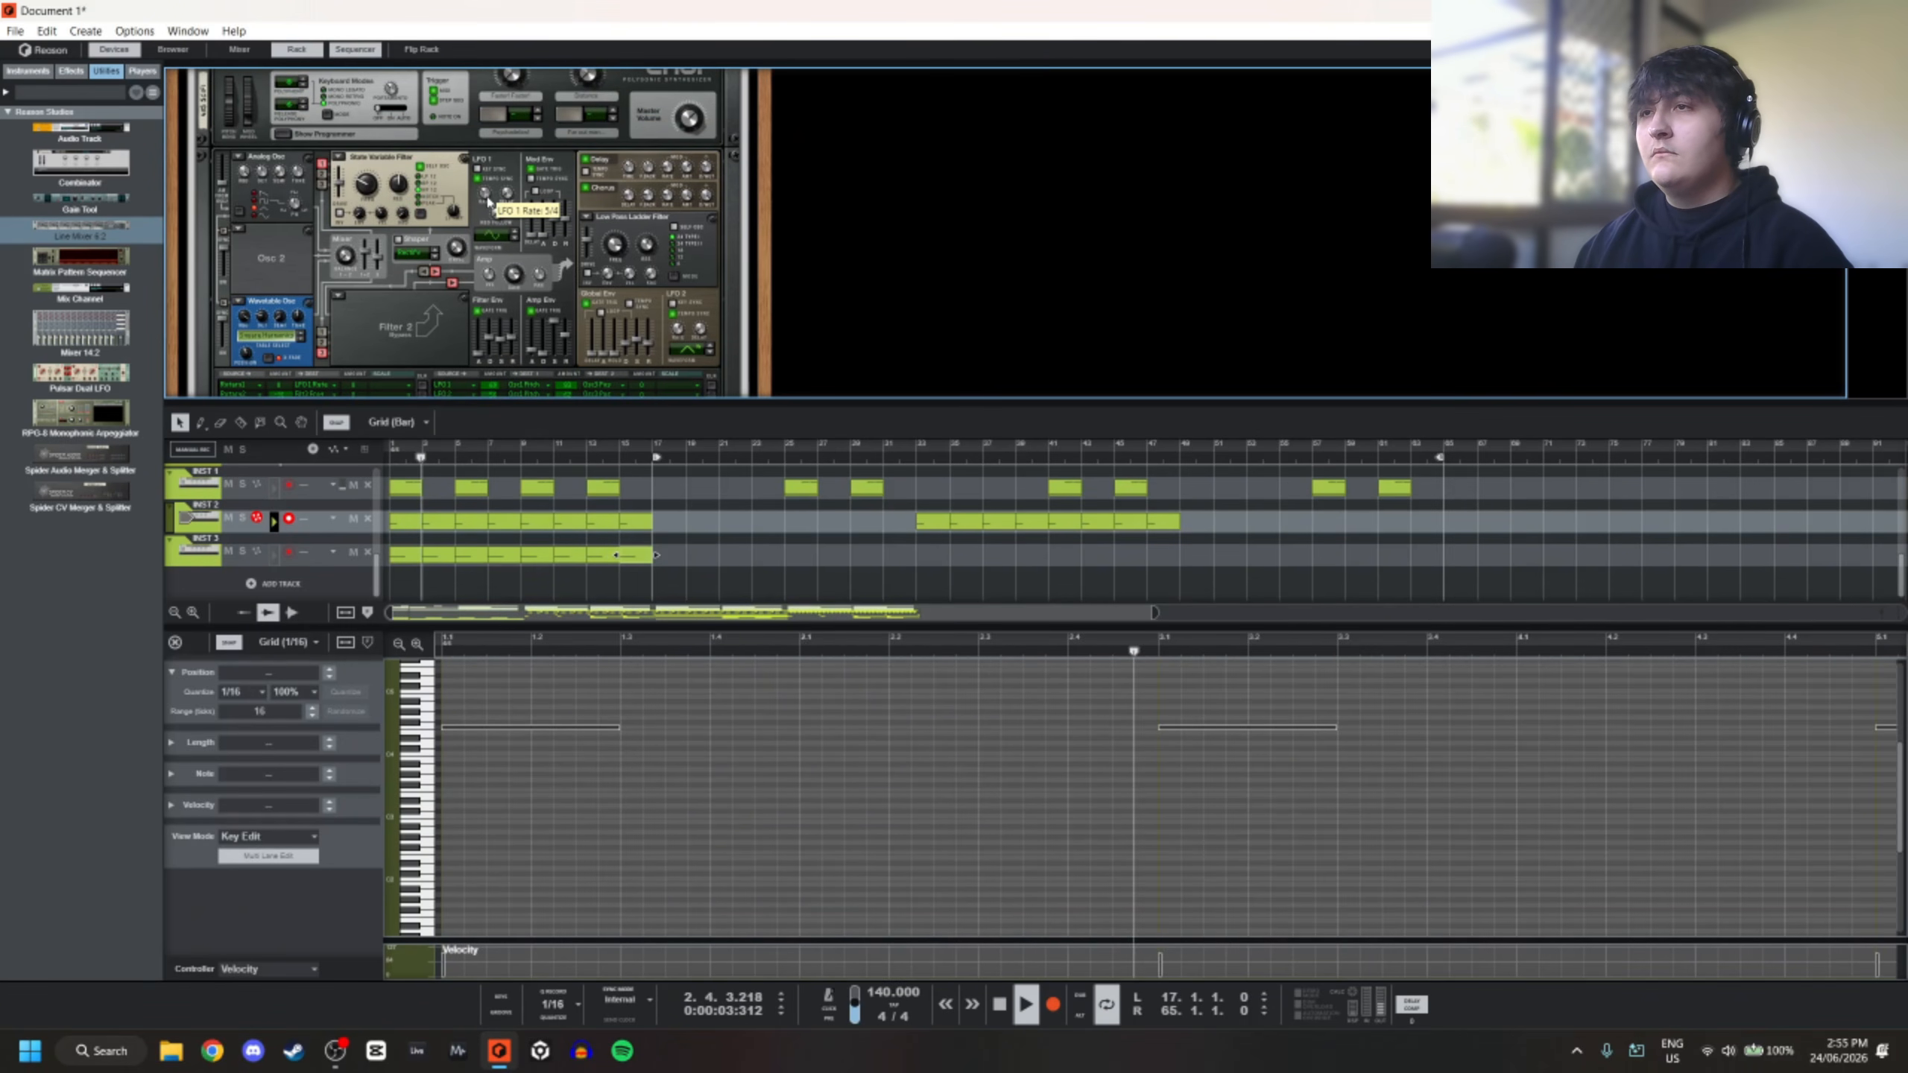
drag(487, 197, 490, 203)
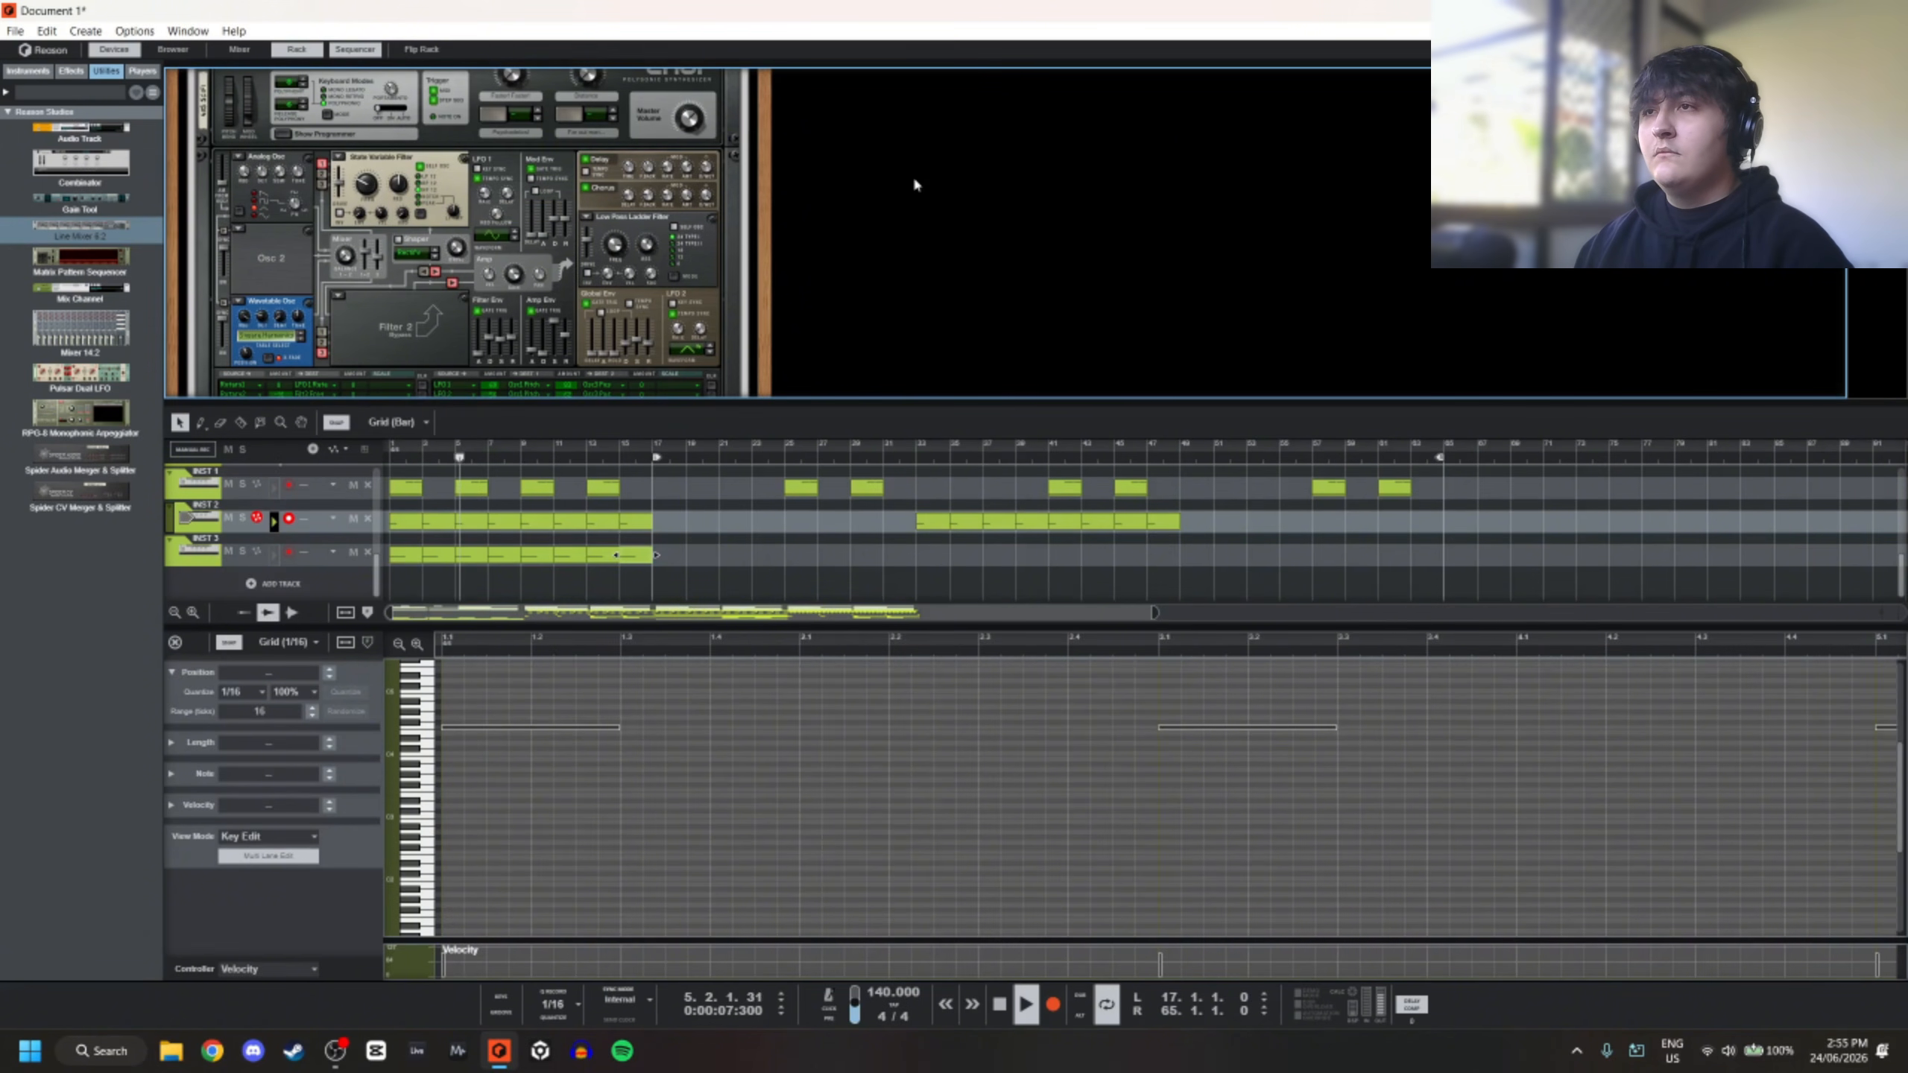
Add a Channel EQ after INST 2's Thor and enable its high-pass filter
scroll(915, 184, up, 3)
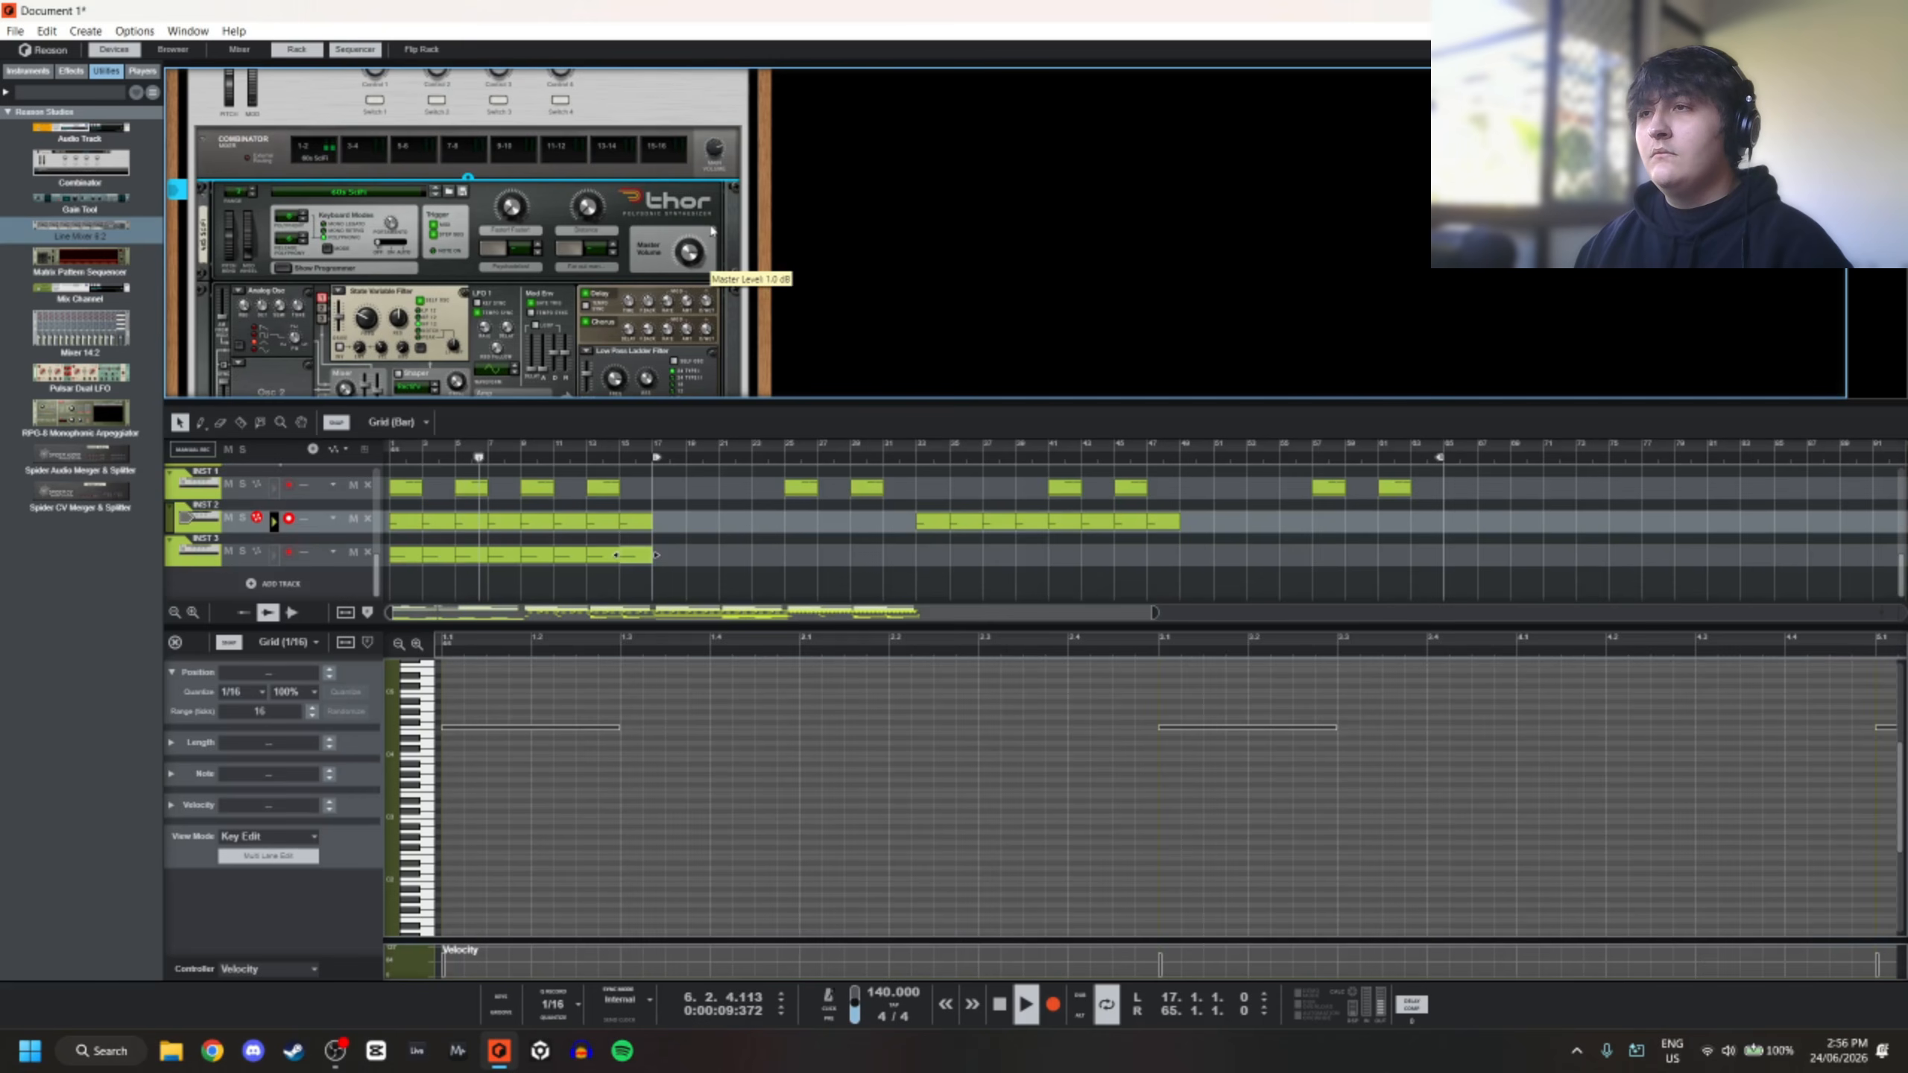
scroll(866, 220, up, 3)
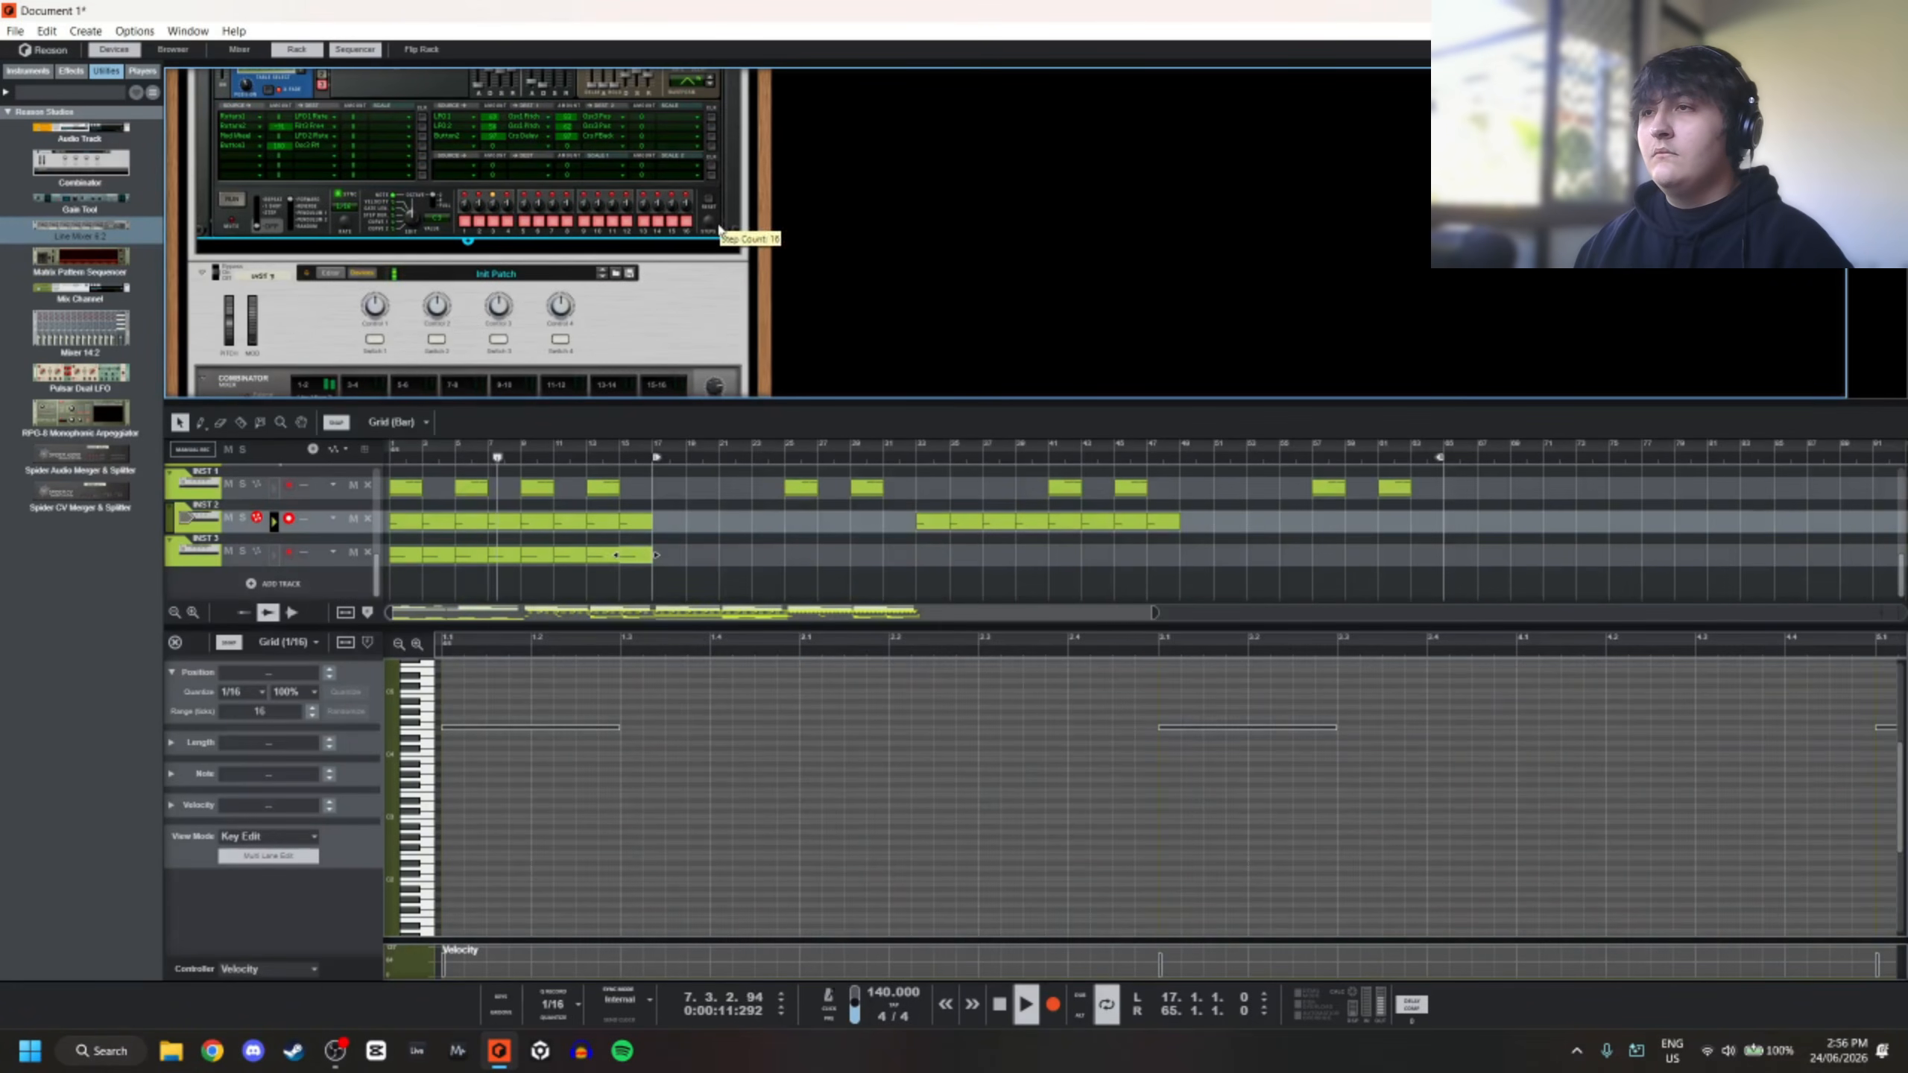
right_click(713, 217)
key(Escape)
right_click(727, 210)
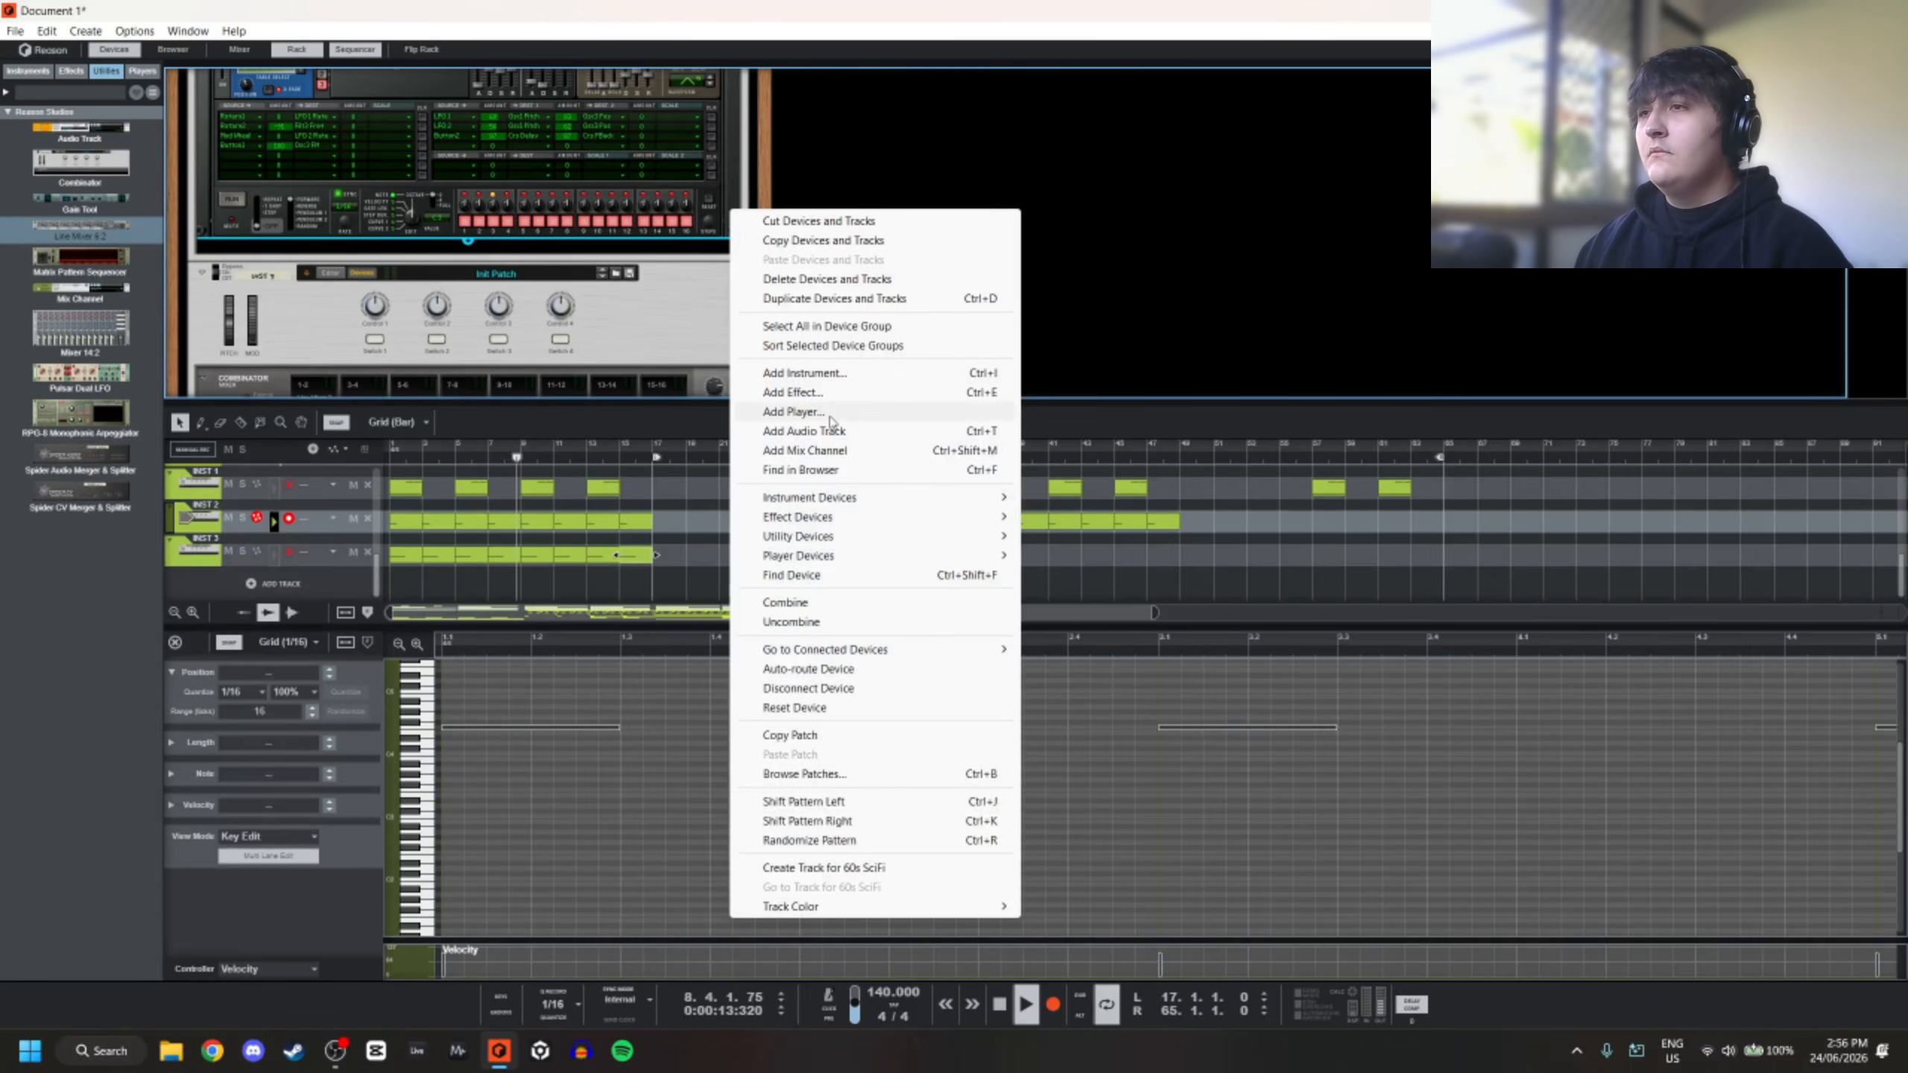
mouse_move(827, 517)
click(1182, 84)
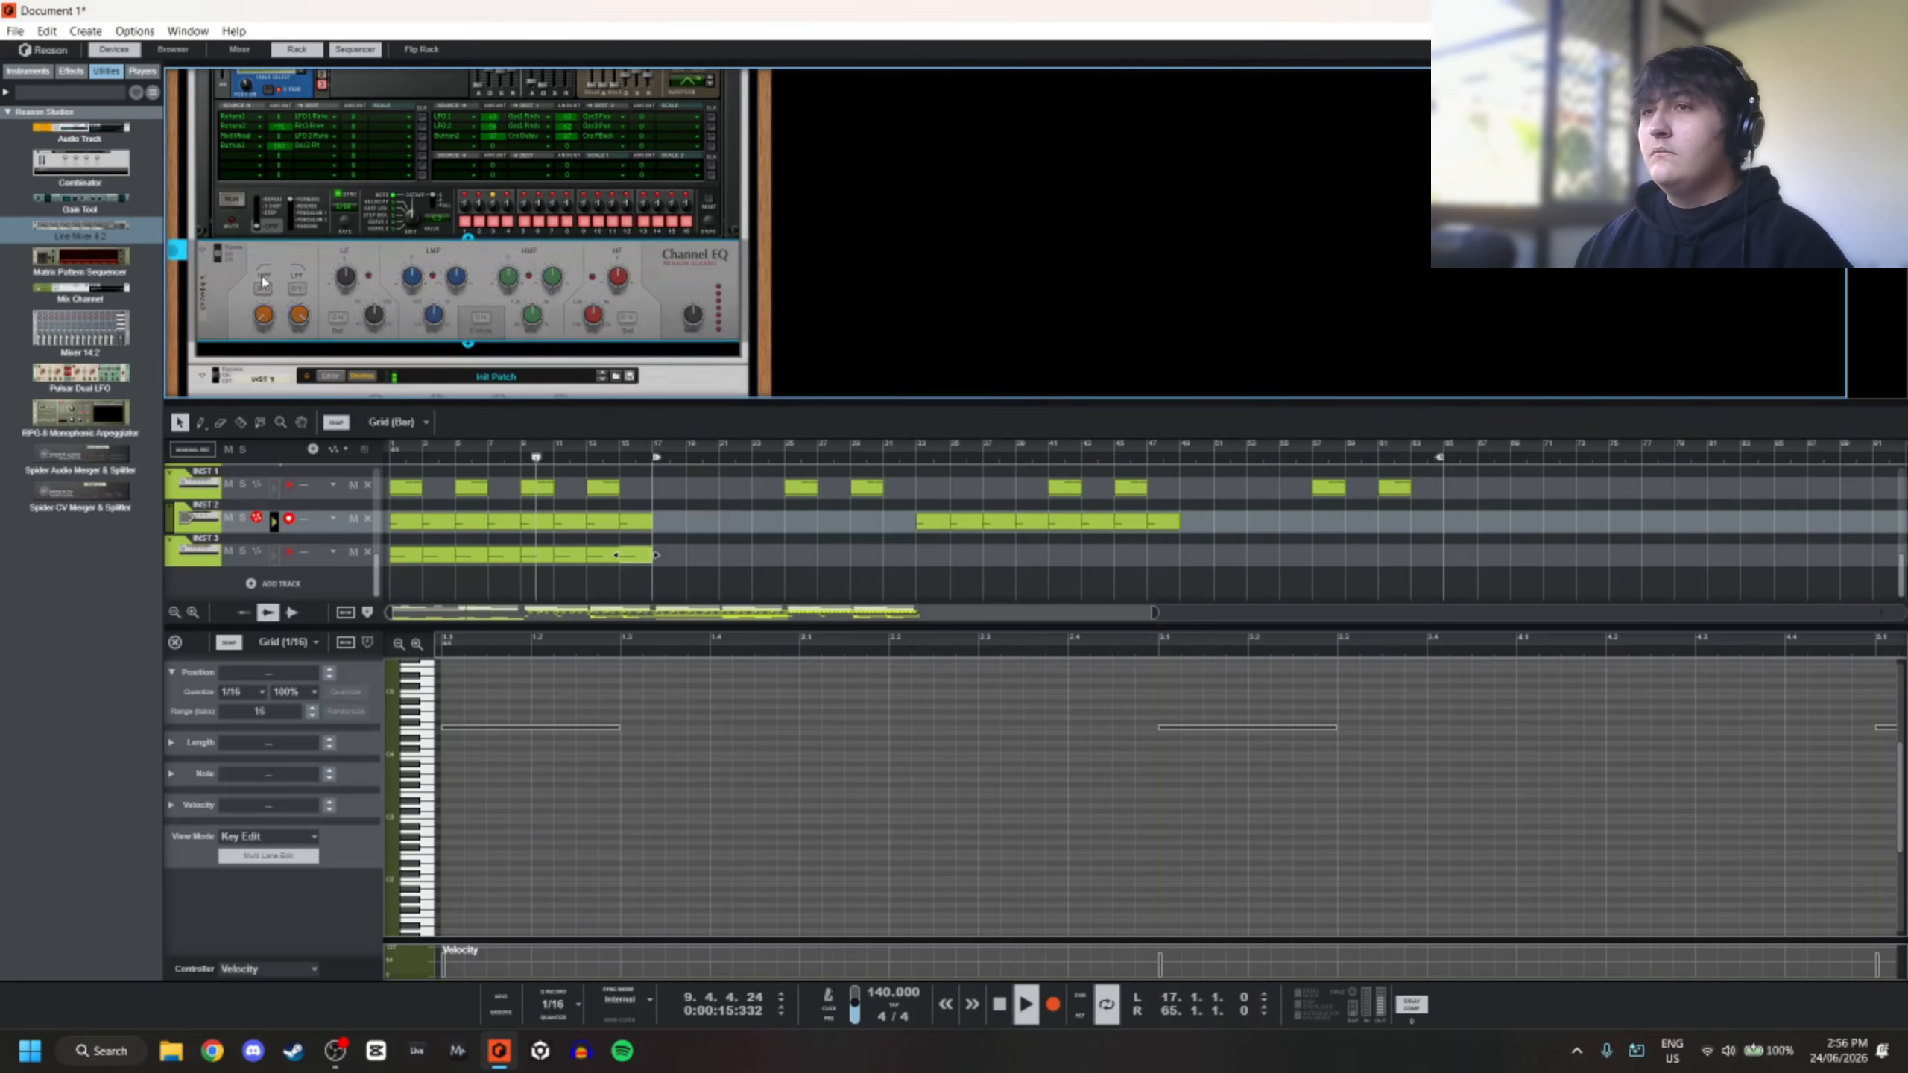
click(263, 288)
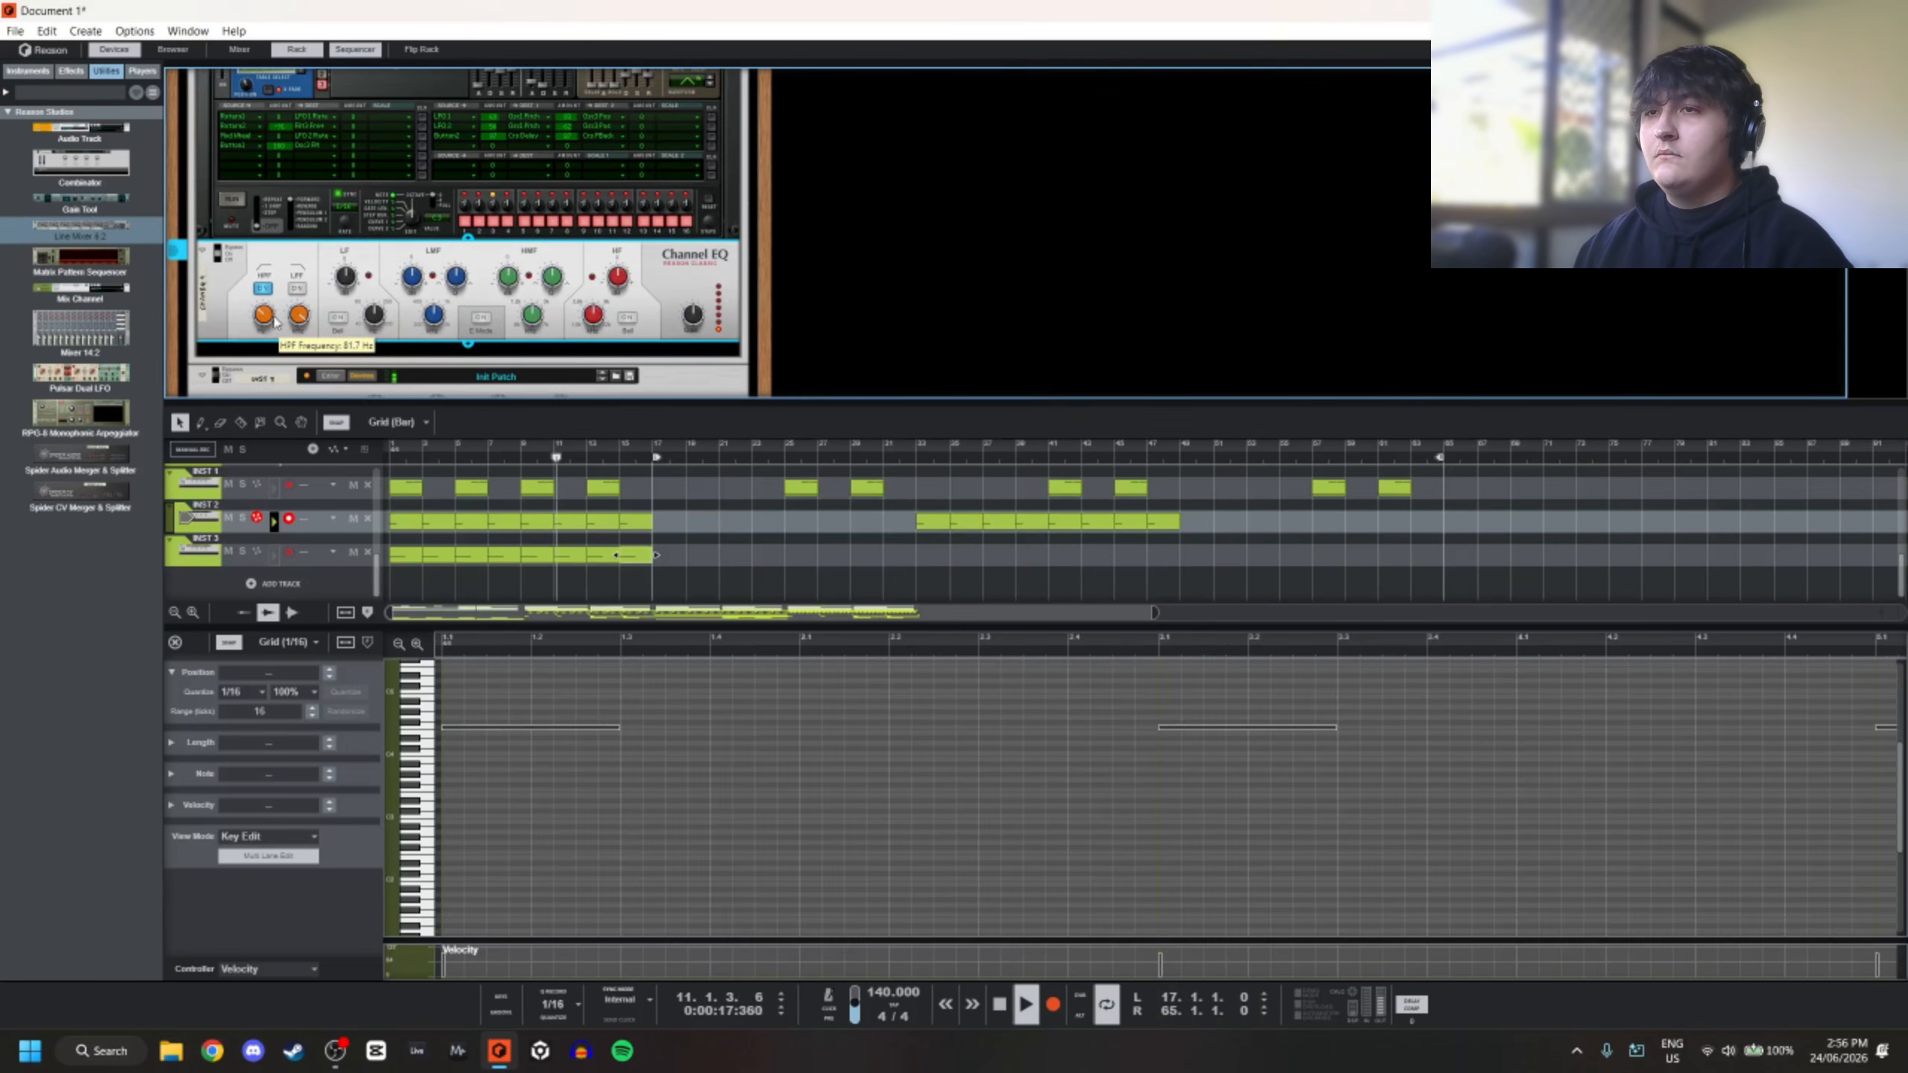
Collapse INST 2's Combinator and expand INST 1's, and solo the INST 1 track for playback
scroll(289, 304, up, 10)
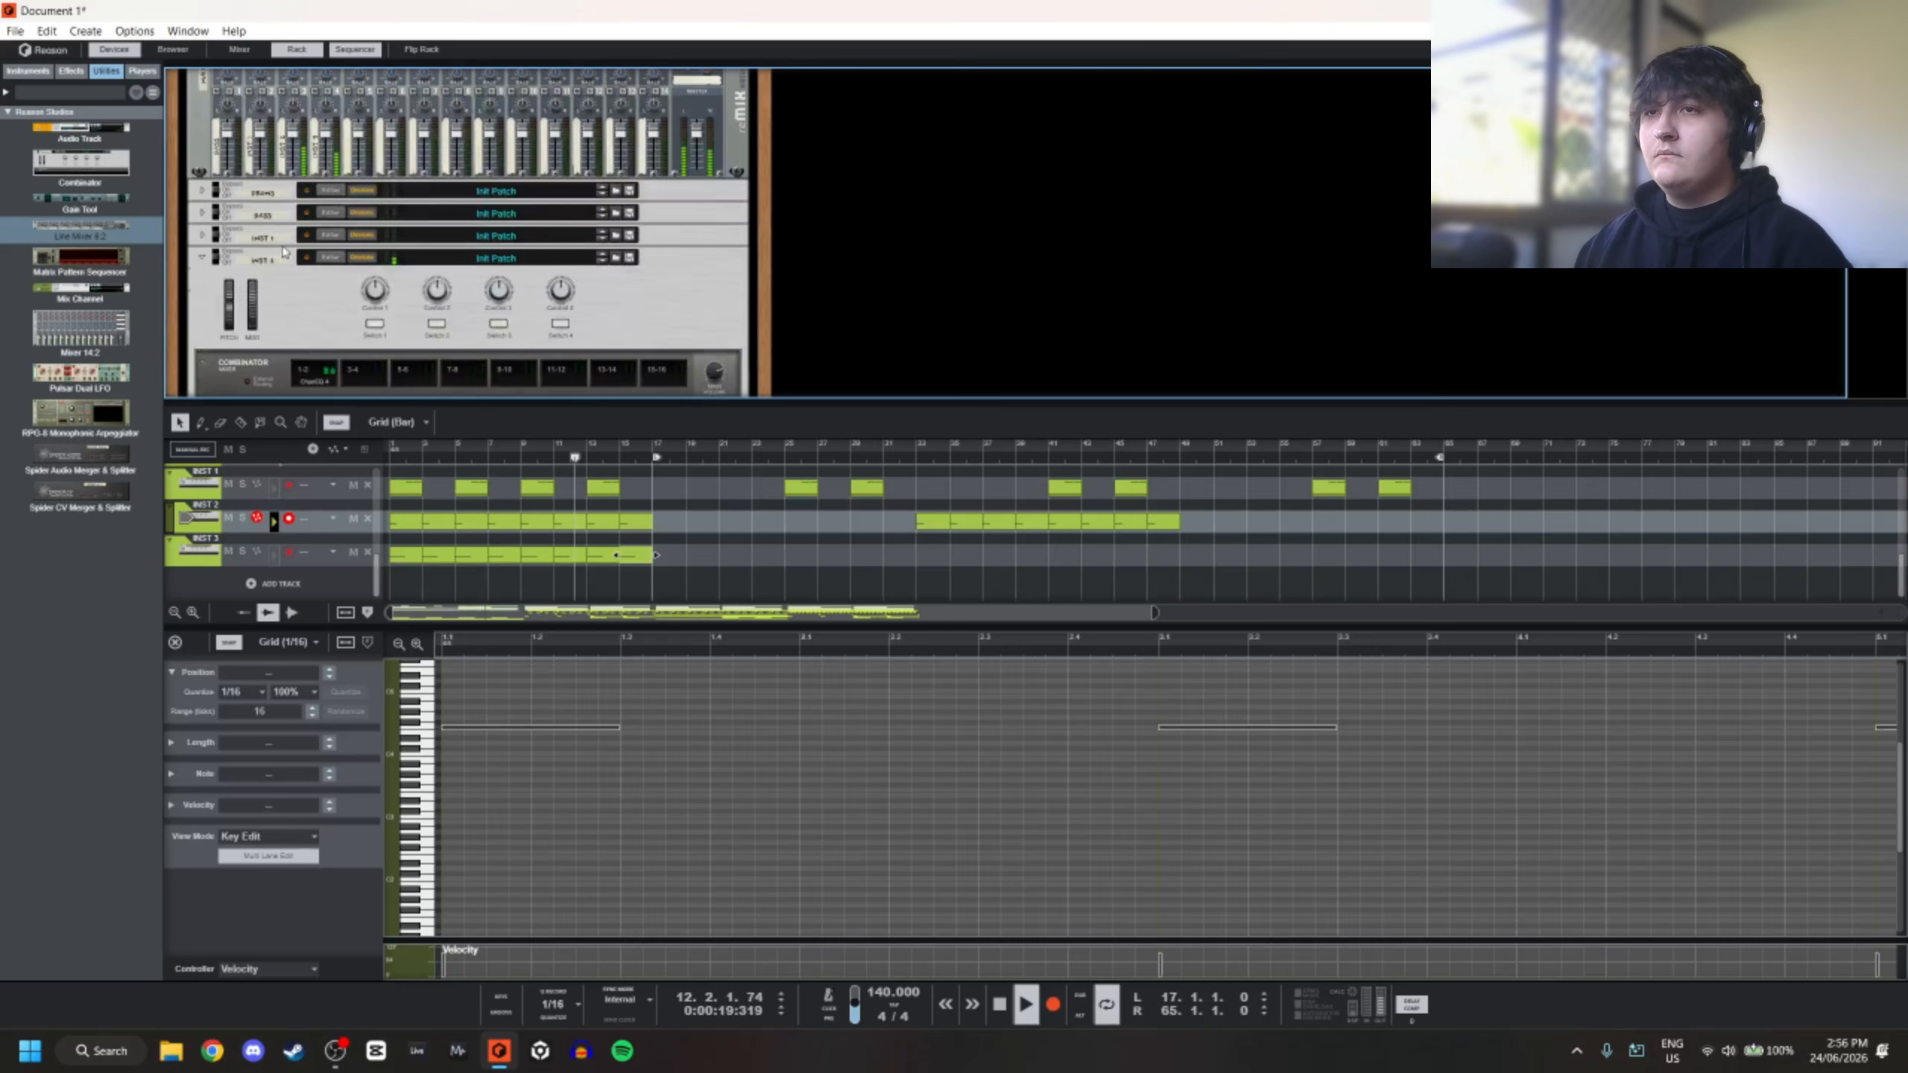
click(200, 303)
click(257, 286)
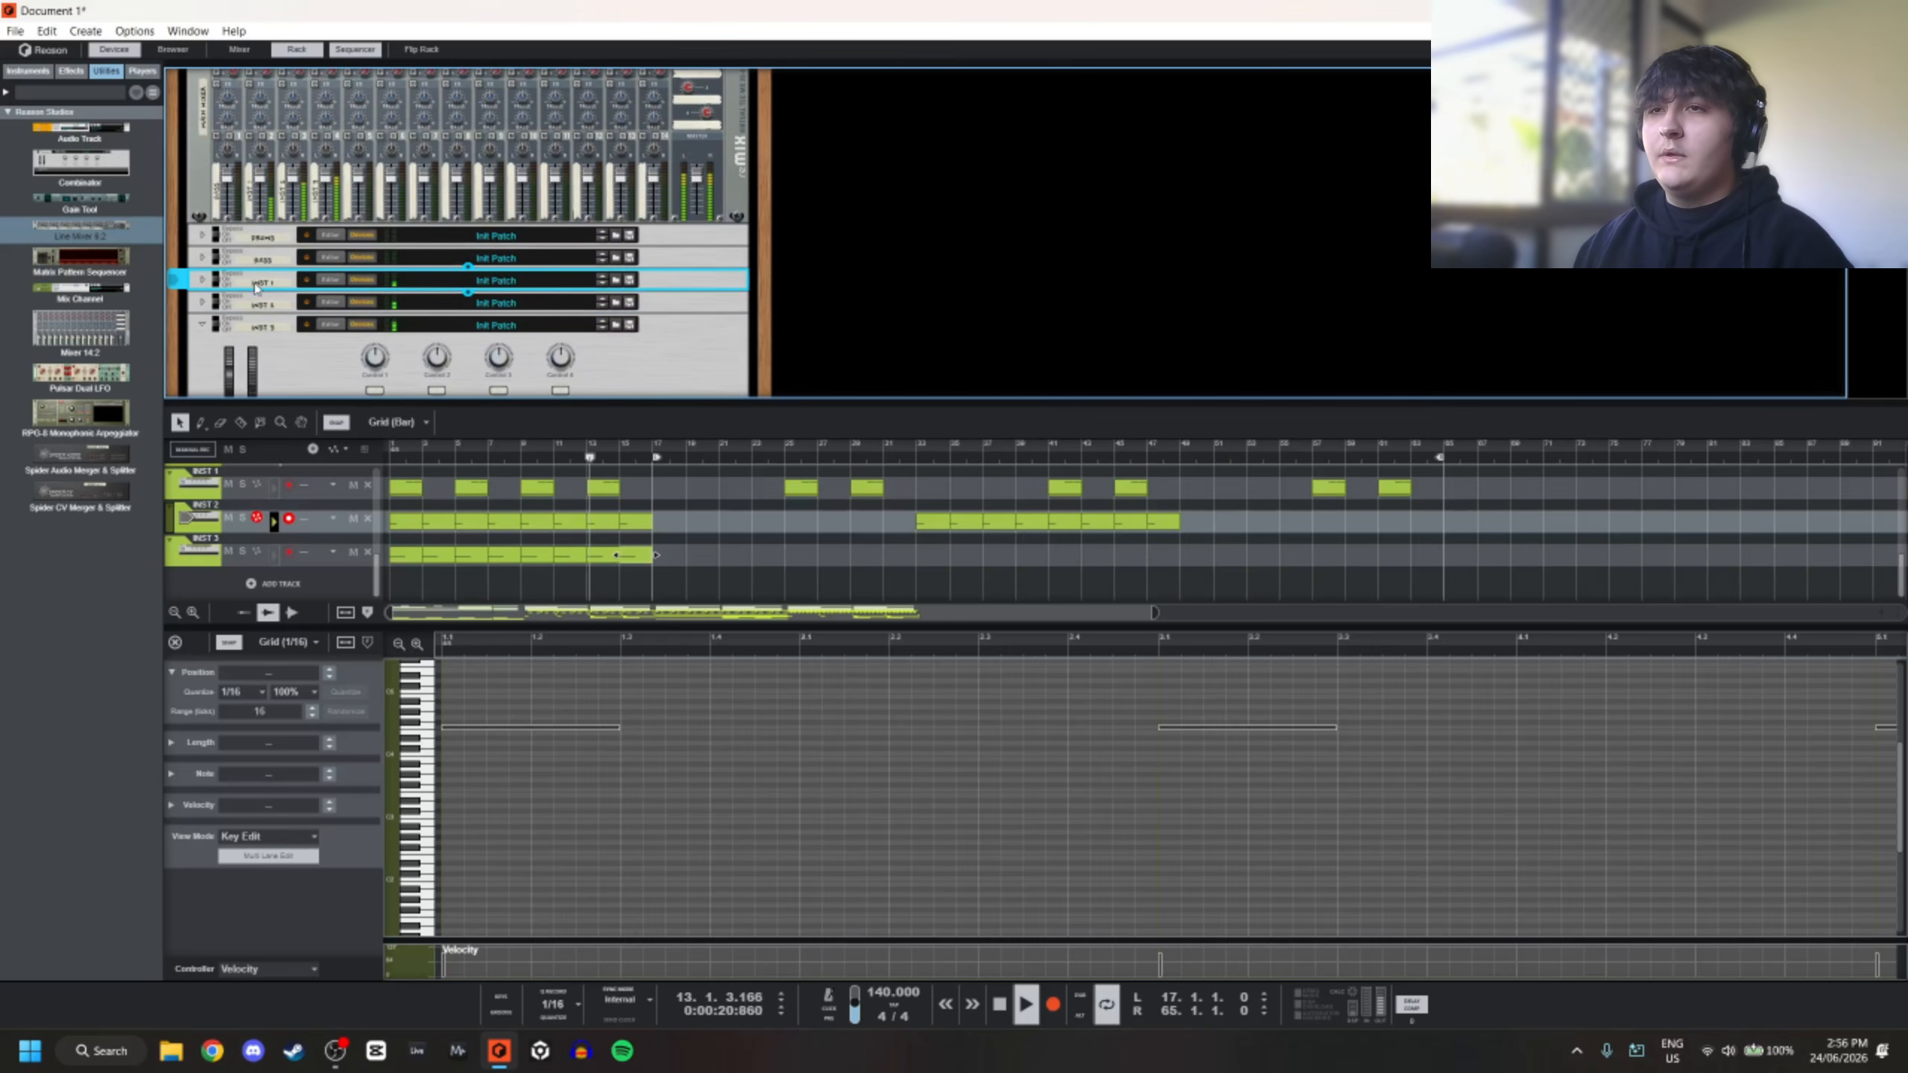
click(201, 282)
key(space)
scroll(443, 527, up, 3)
scroll(406, 528, down, 2)
click(241, 530)
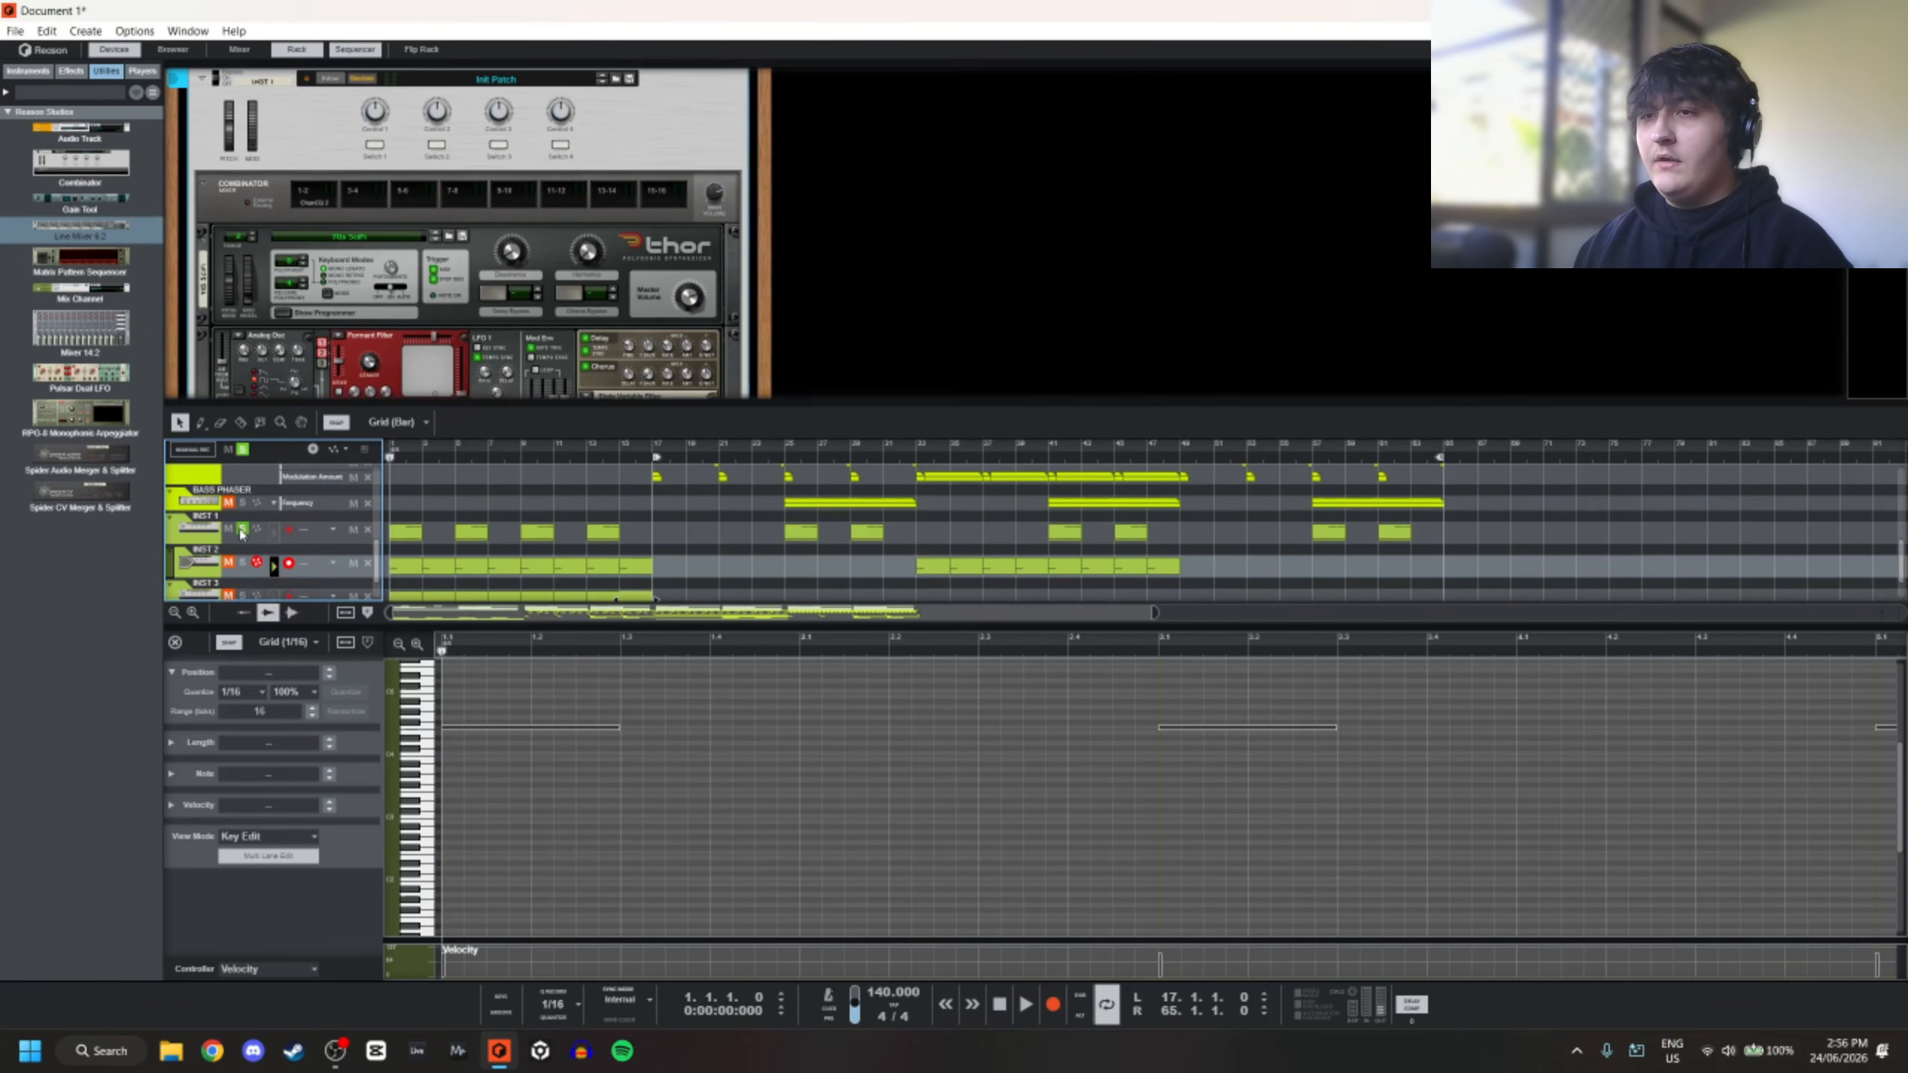
key(space)
key(space)
Search the Thor patches for "gangsta" and try Gangsta Lead 1 in INST 1's Thor
click(450, 236)
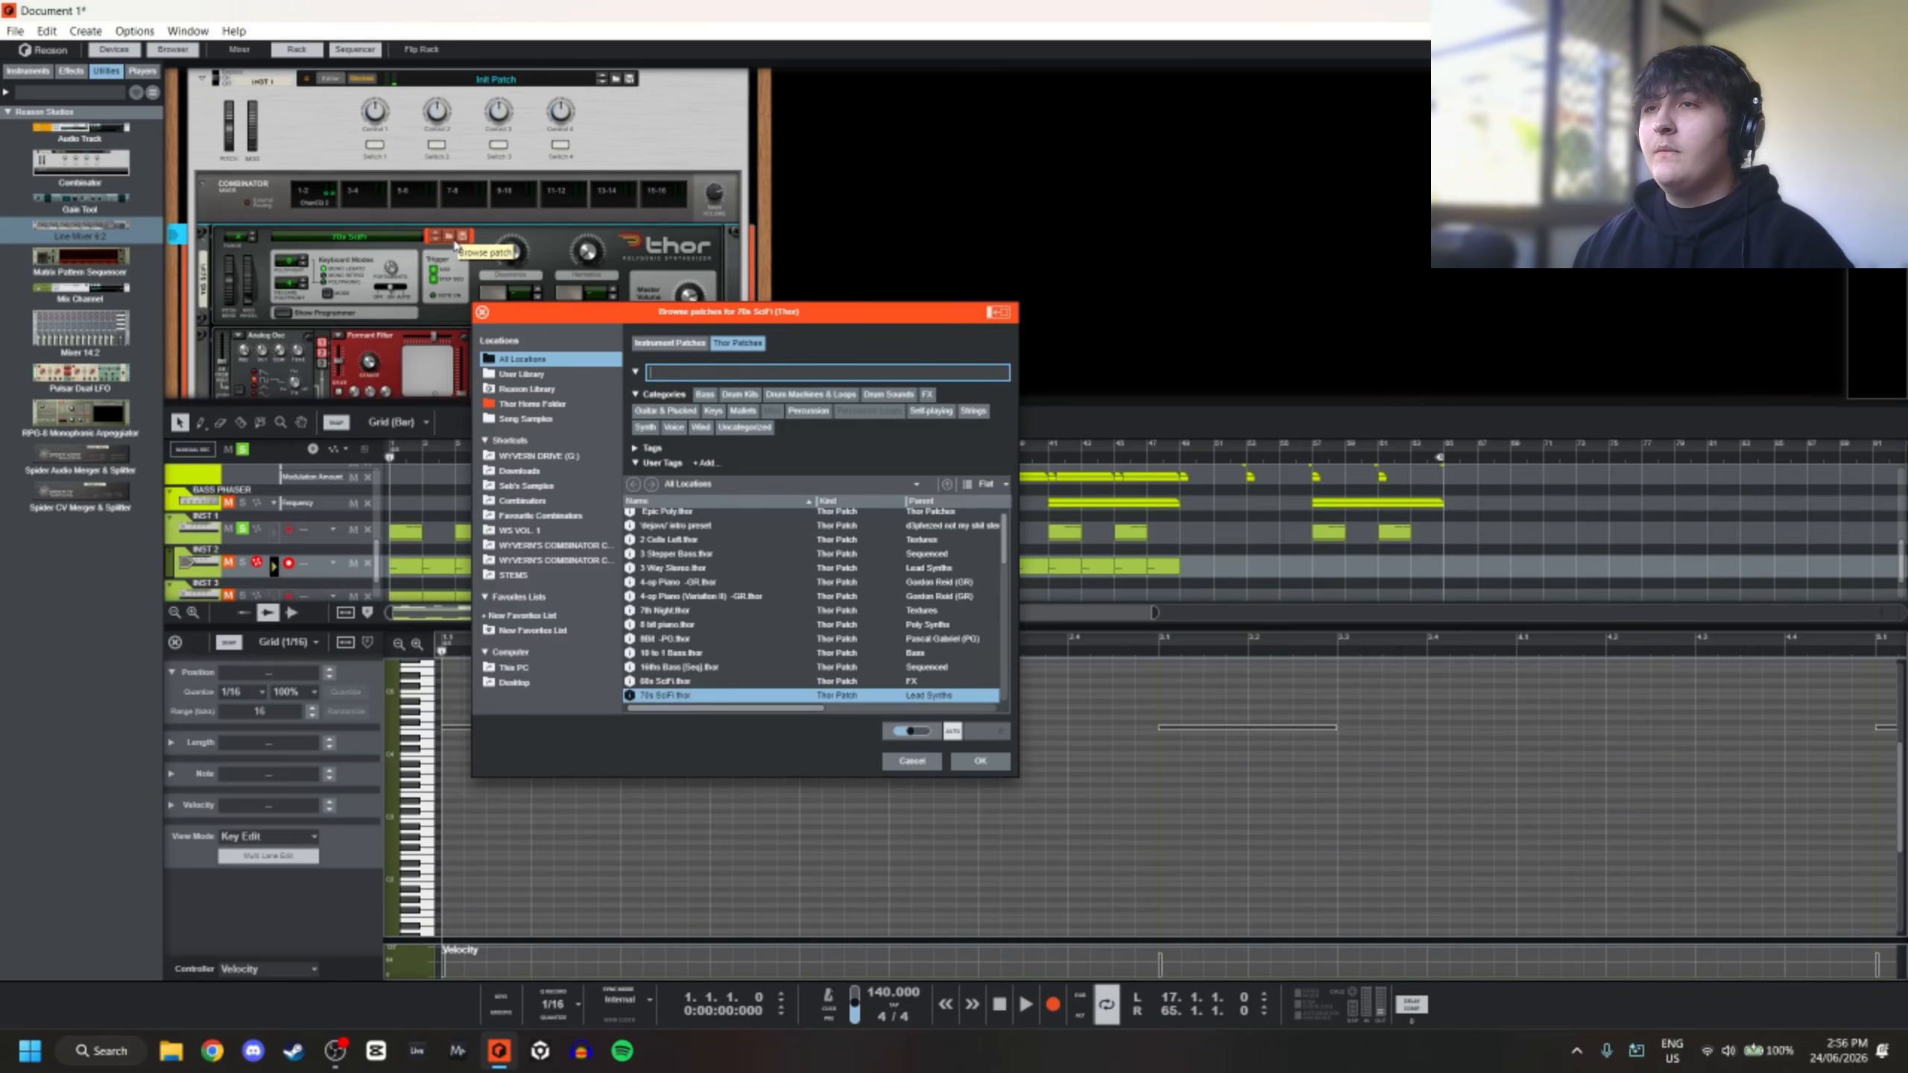
text(gangsta)
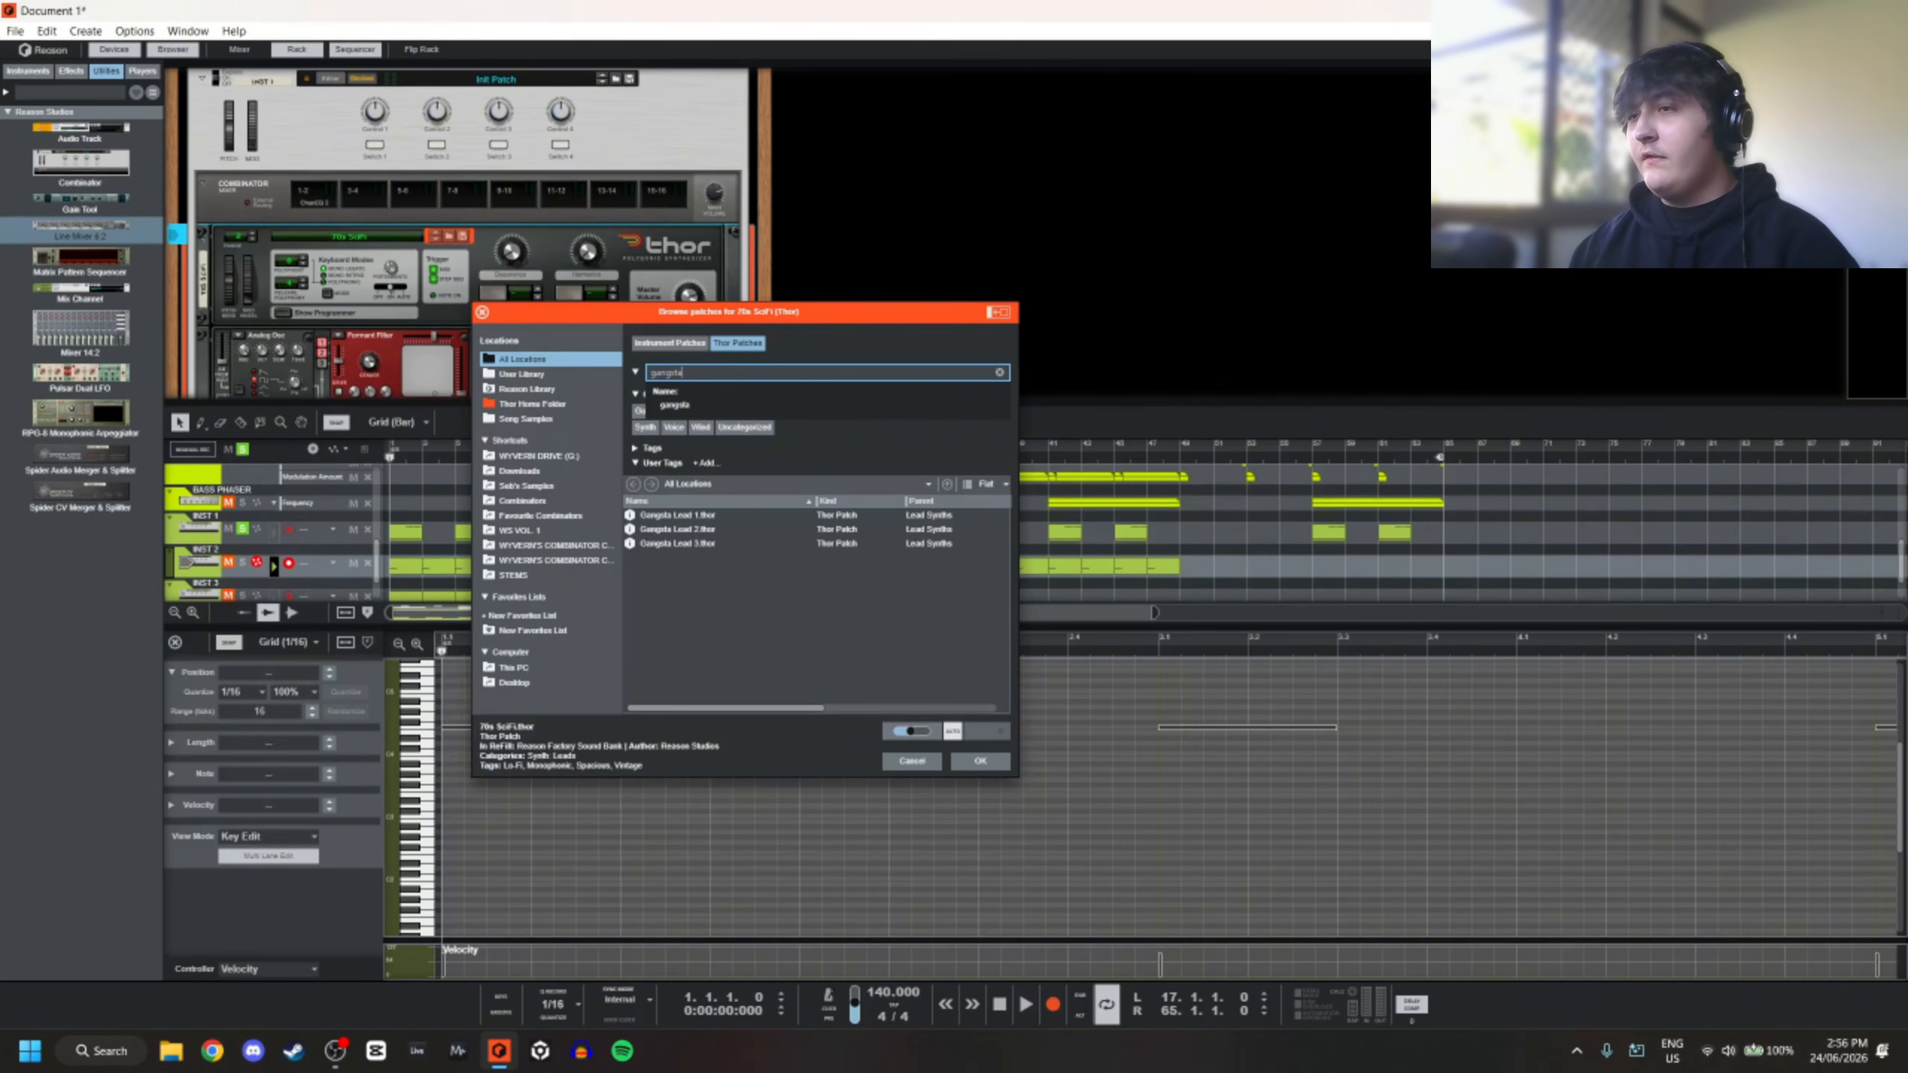
click(715, 516)
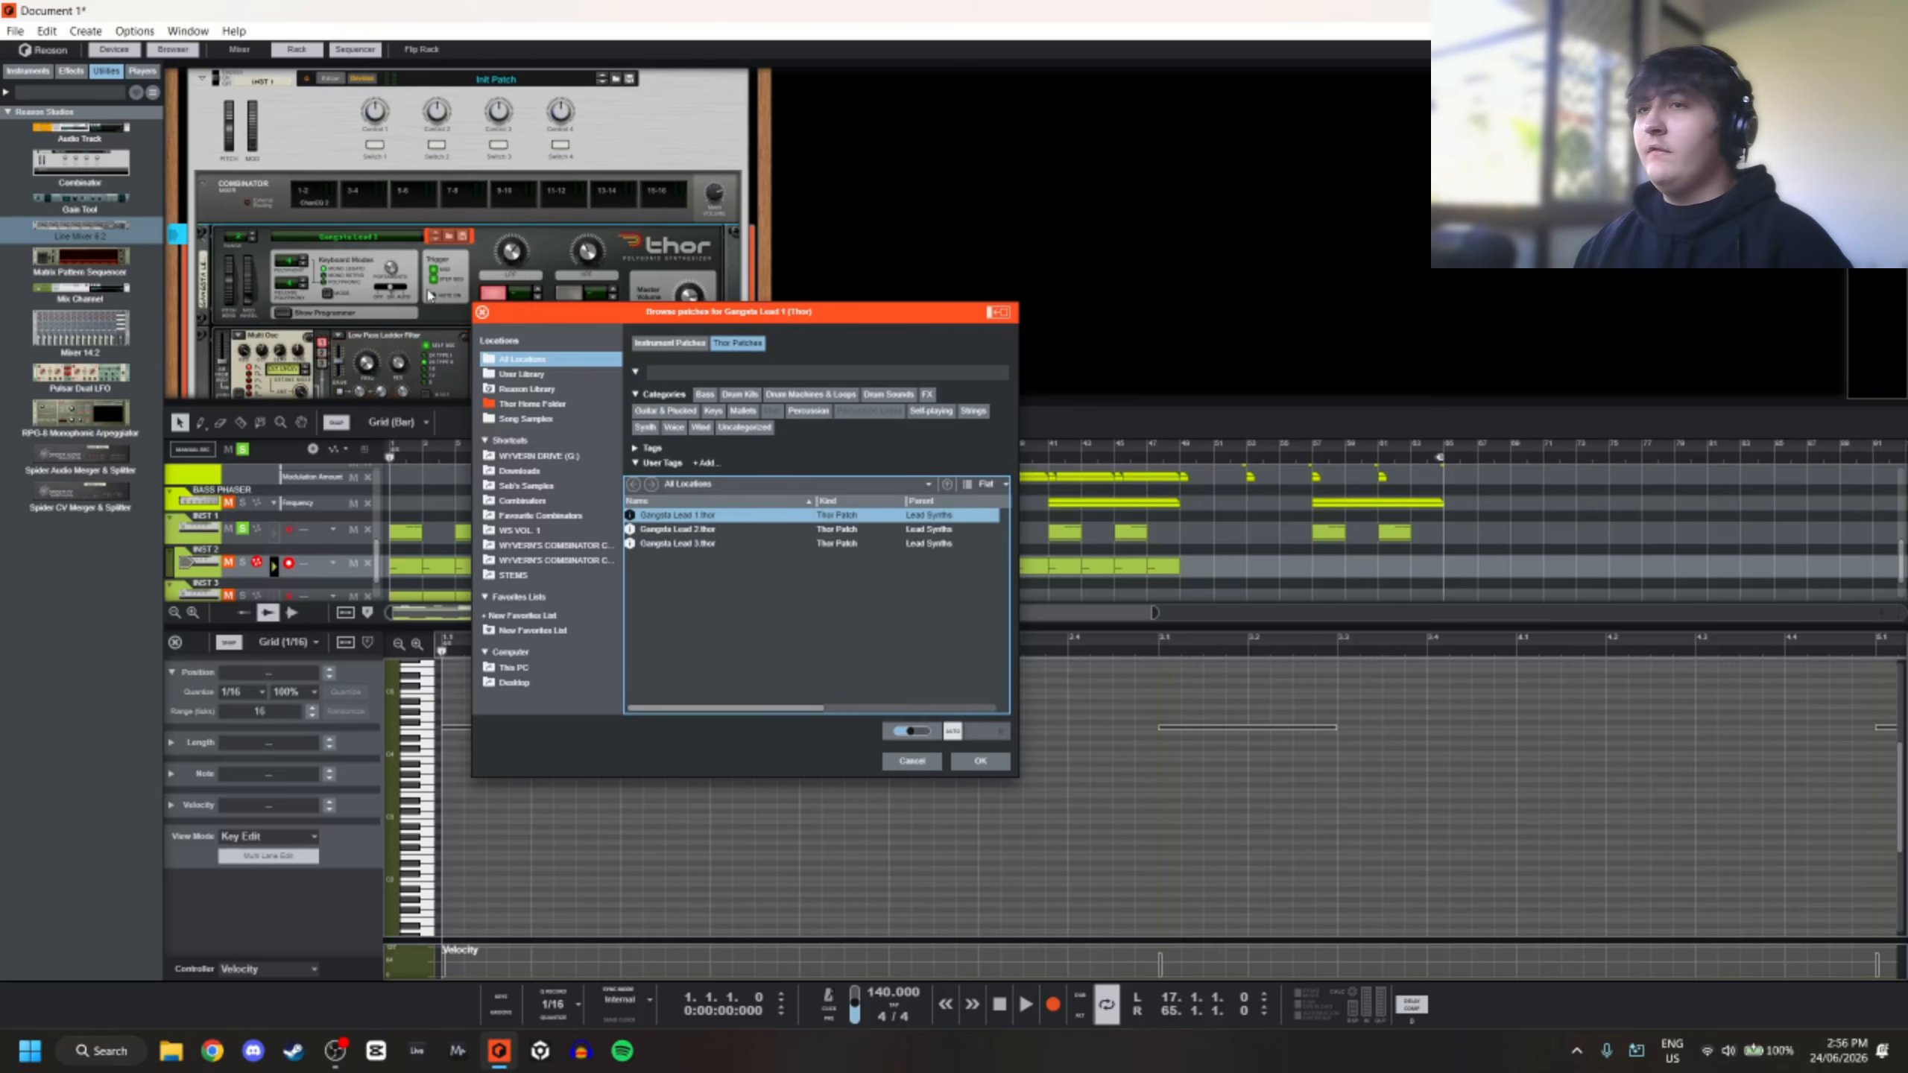
scroll(574, 209, down, 2)
scroll(575, 208, down, 1)
drag(664, 317, 734, 328)
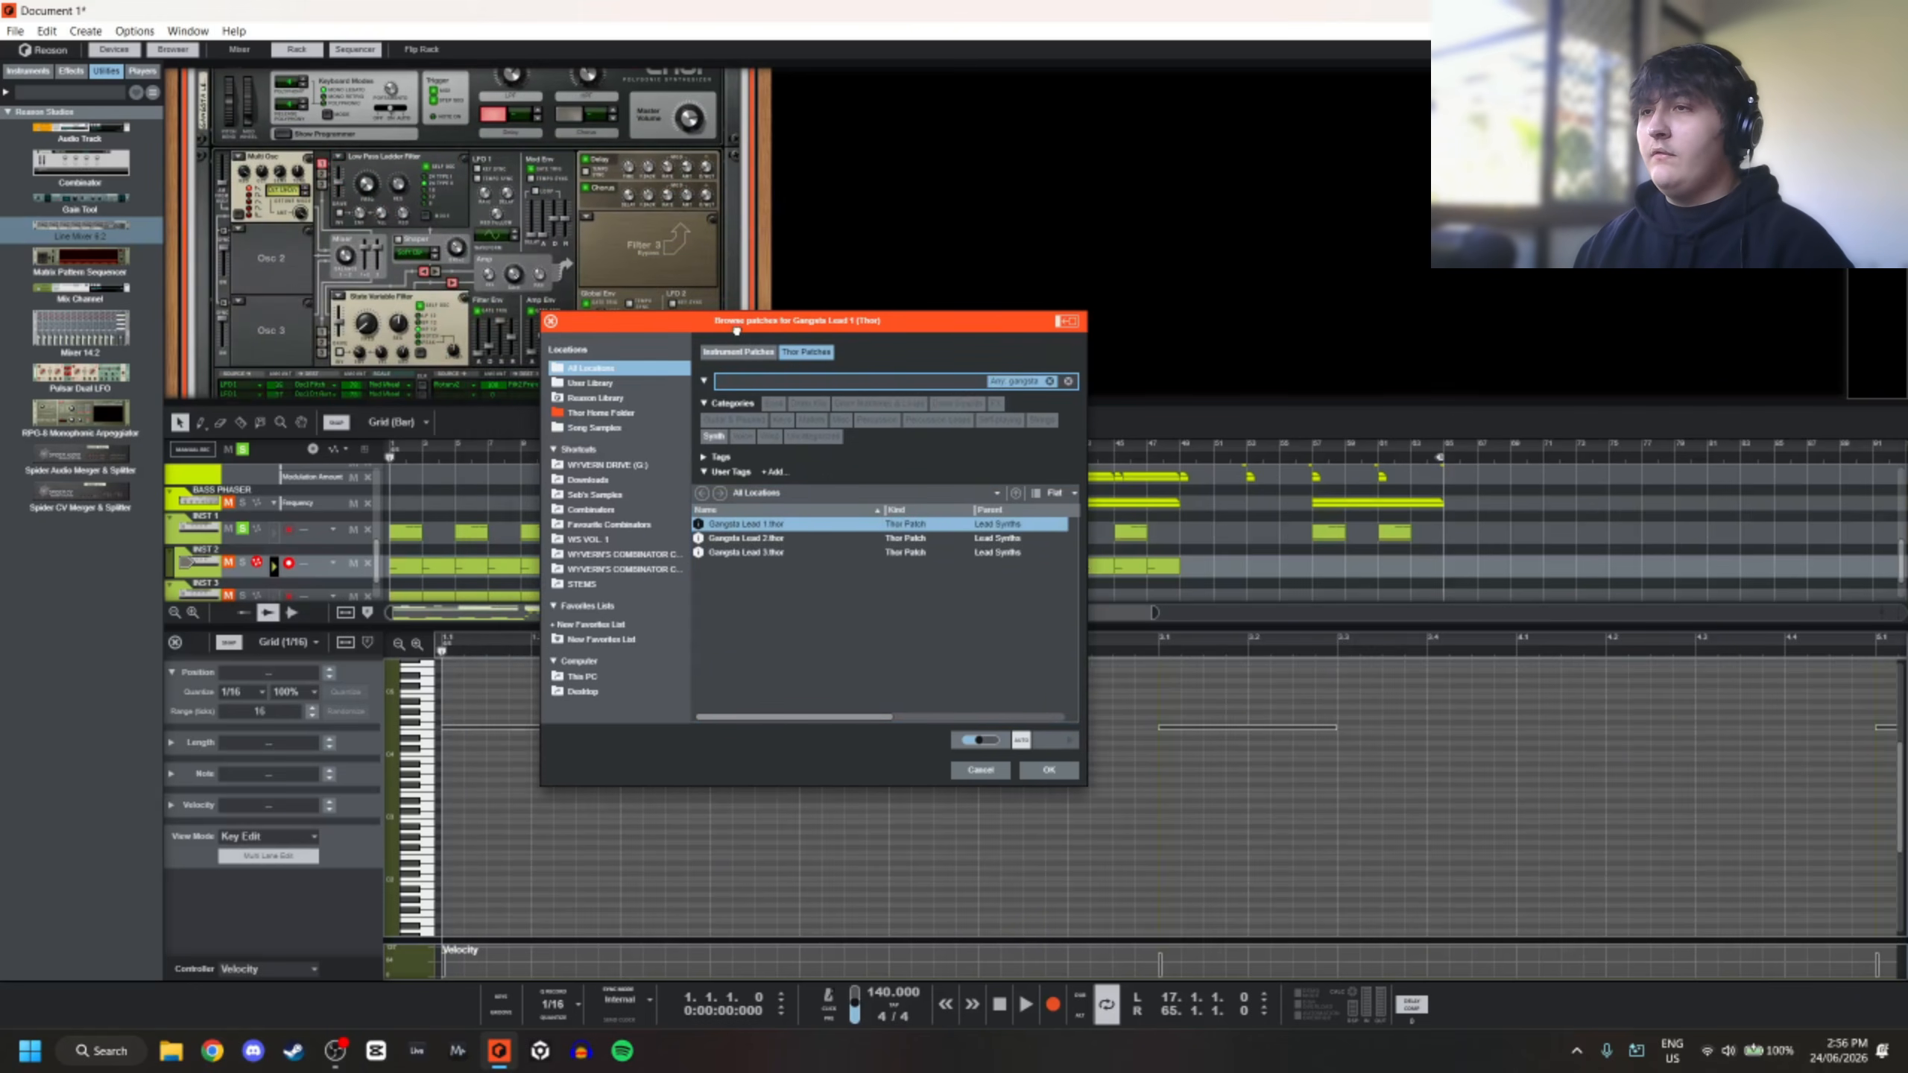
Audition the Gangsta Lead 2 and Gangsta Lead 3 patches during playback, and load Gangsta Lead 1 into INST 1's Thor
click(398, 456)
key(space)
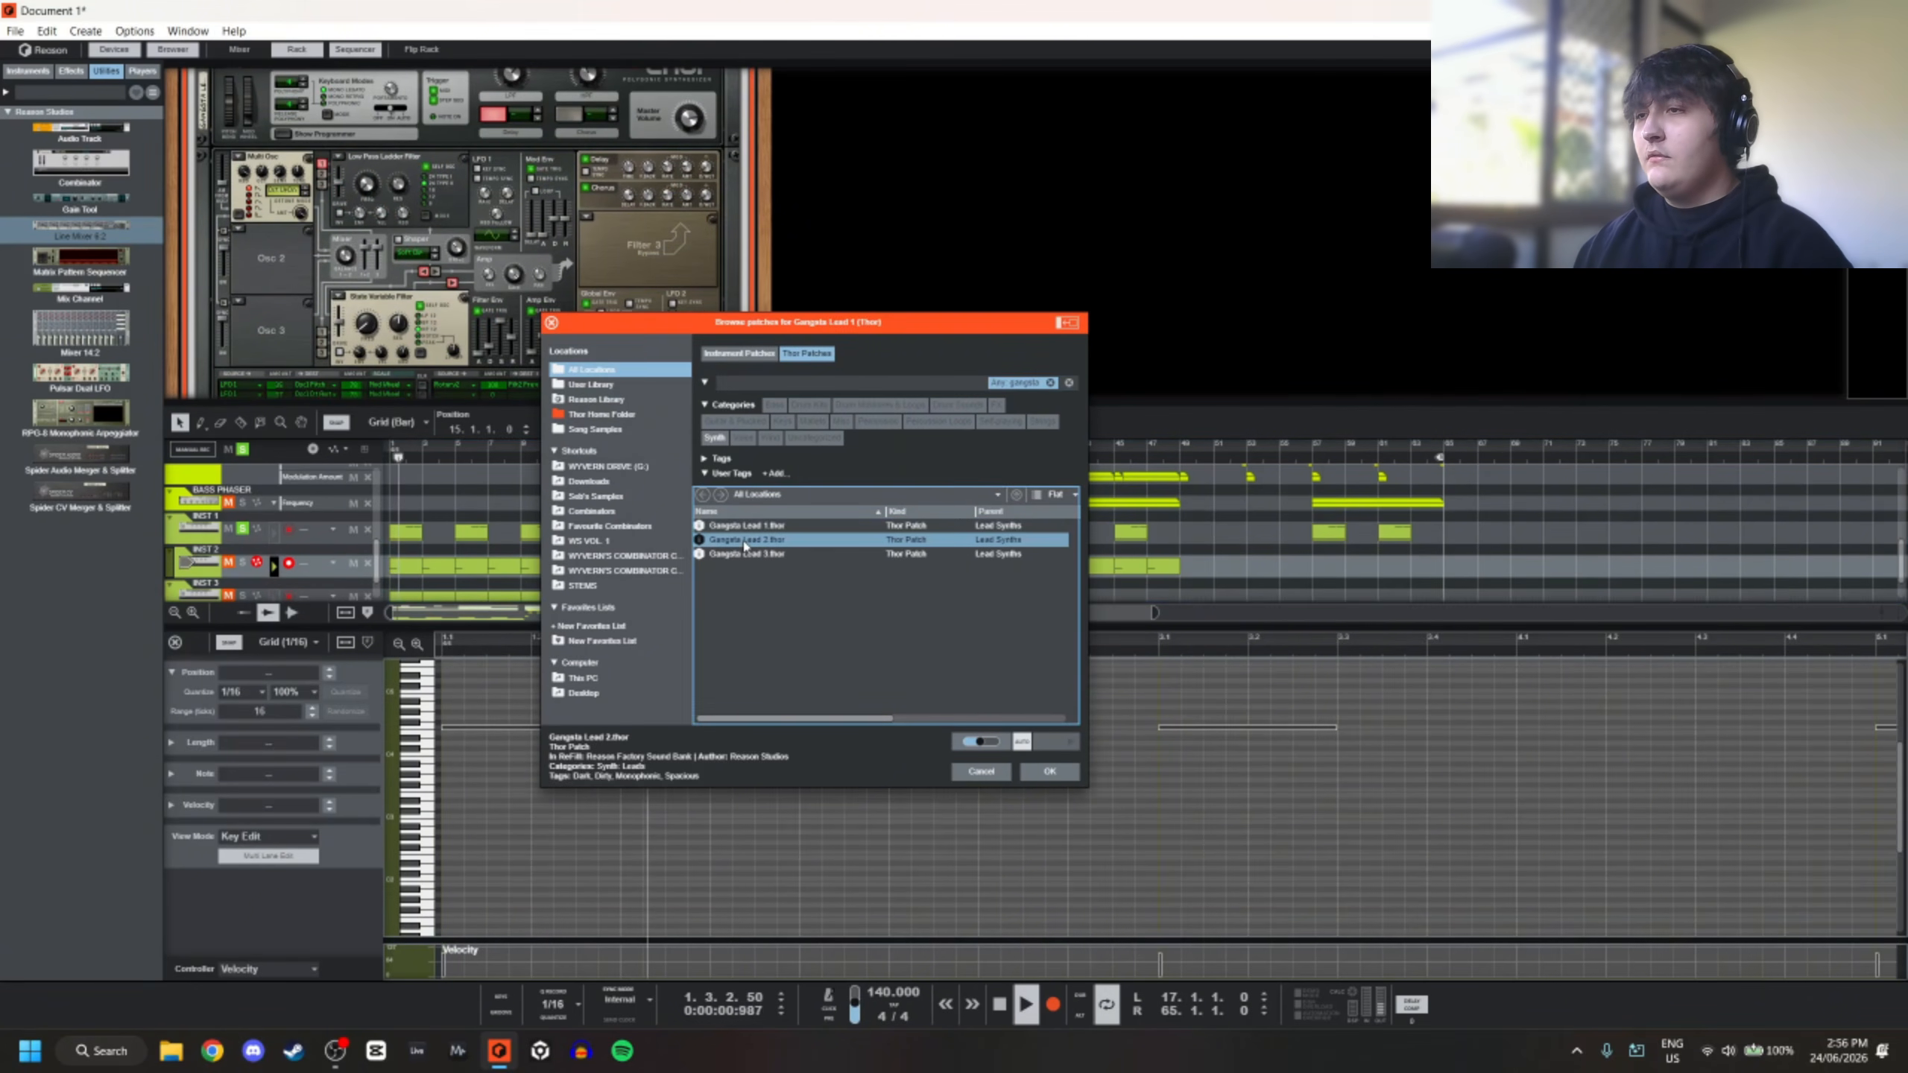
click(740, 540)
click(741, 555)
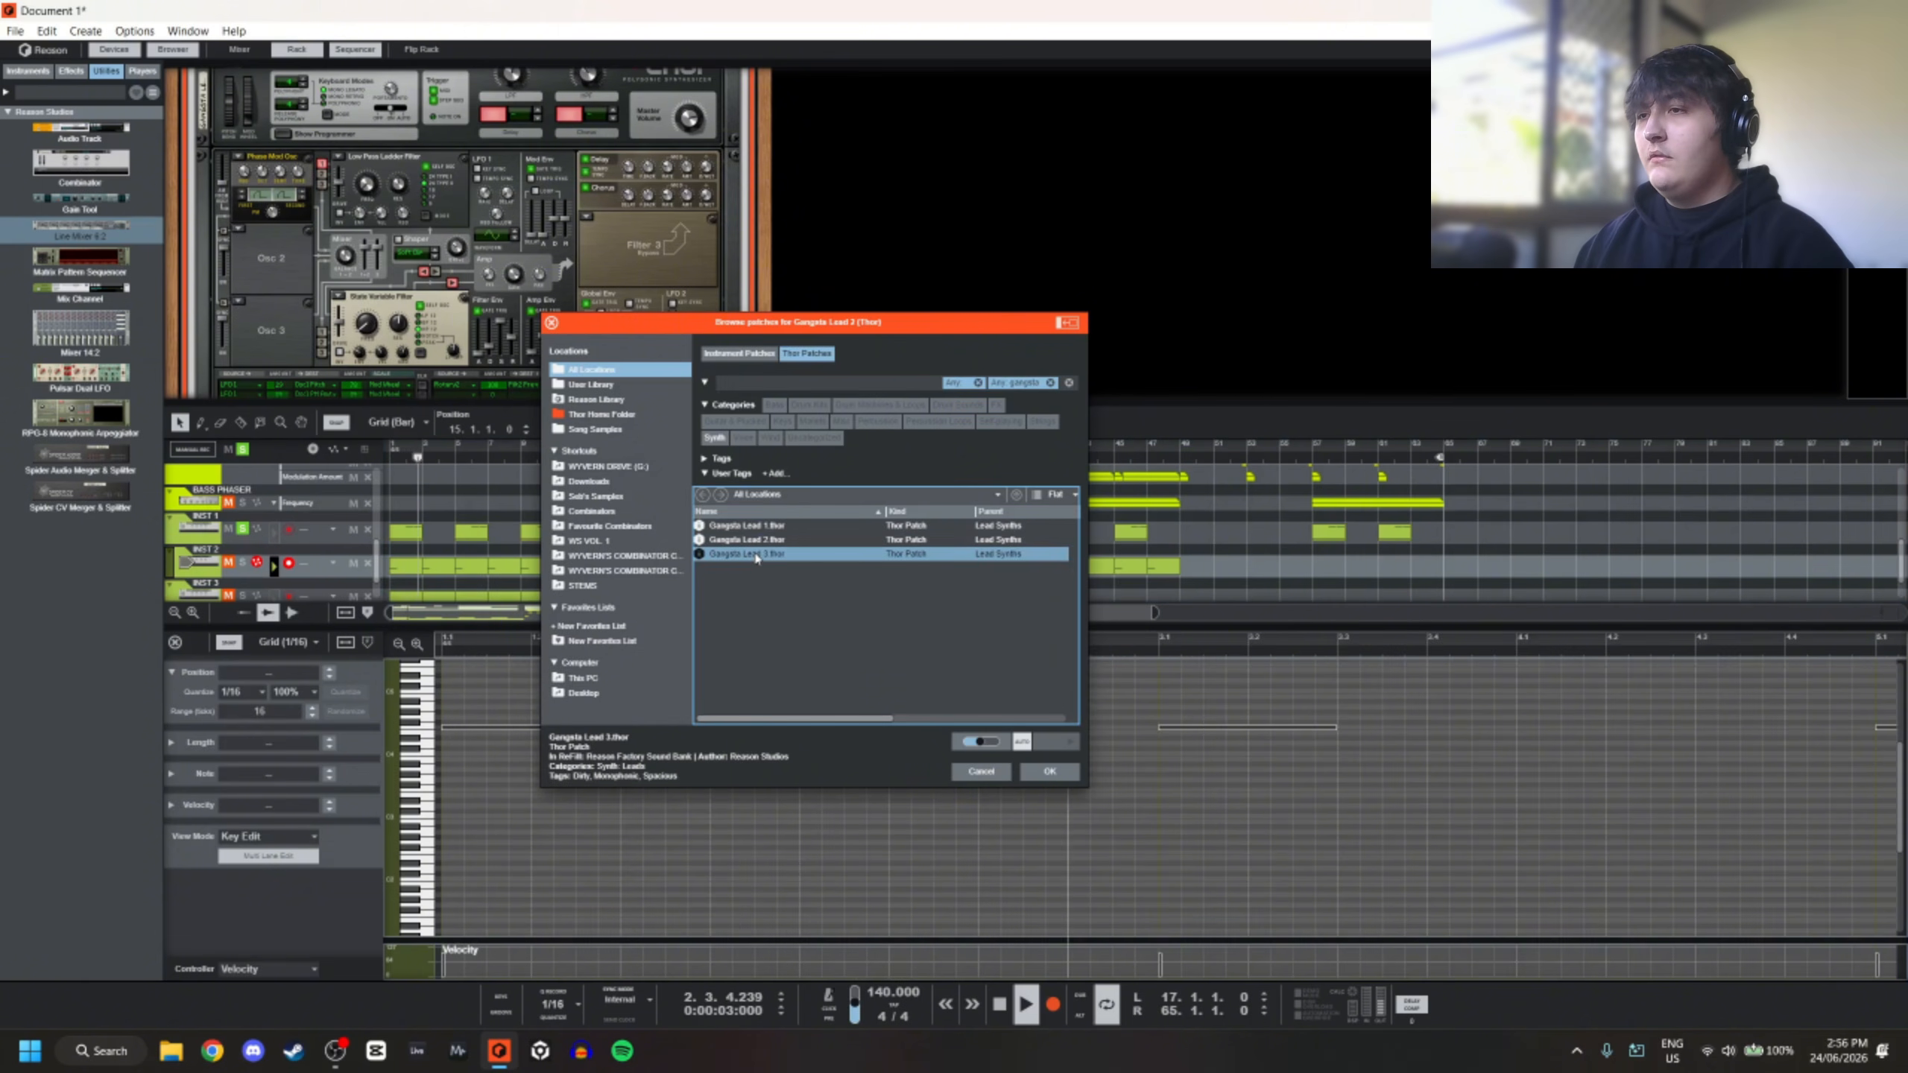
click(392, 458)
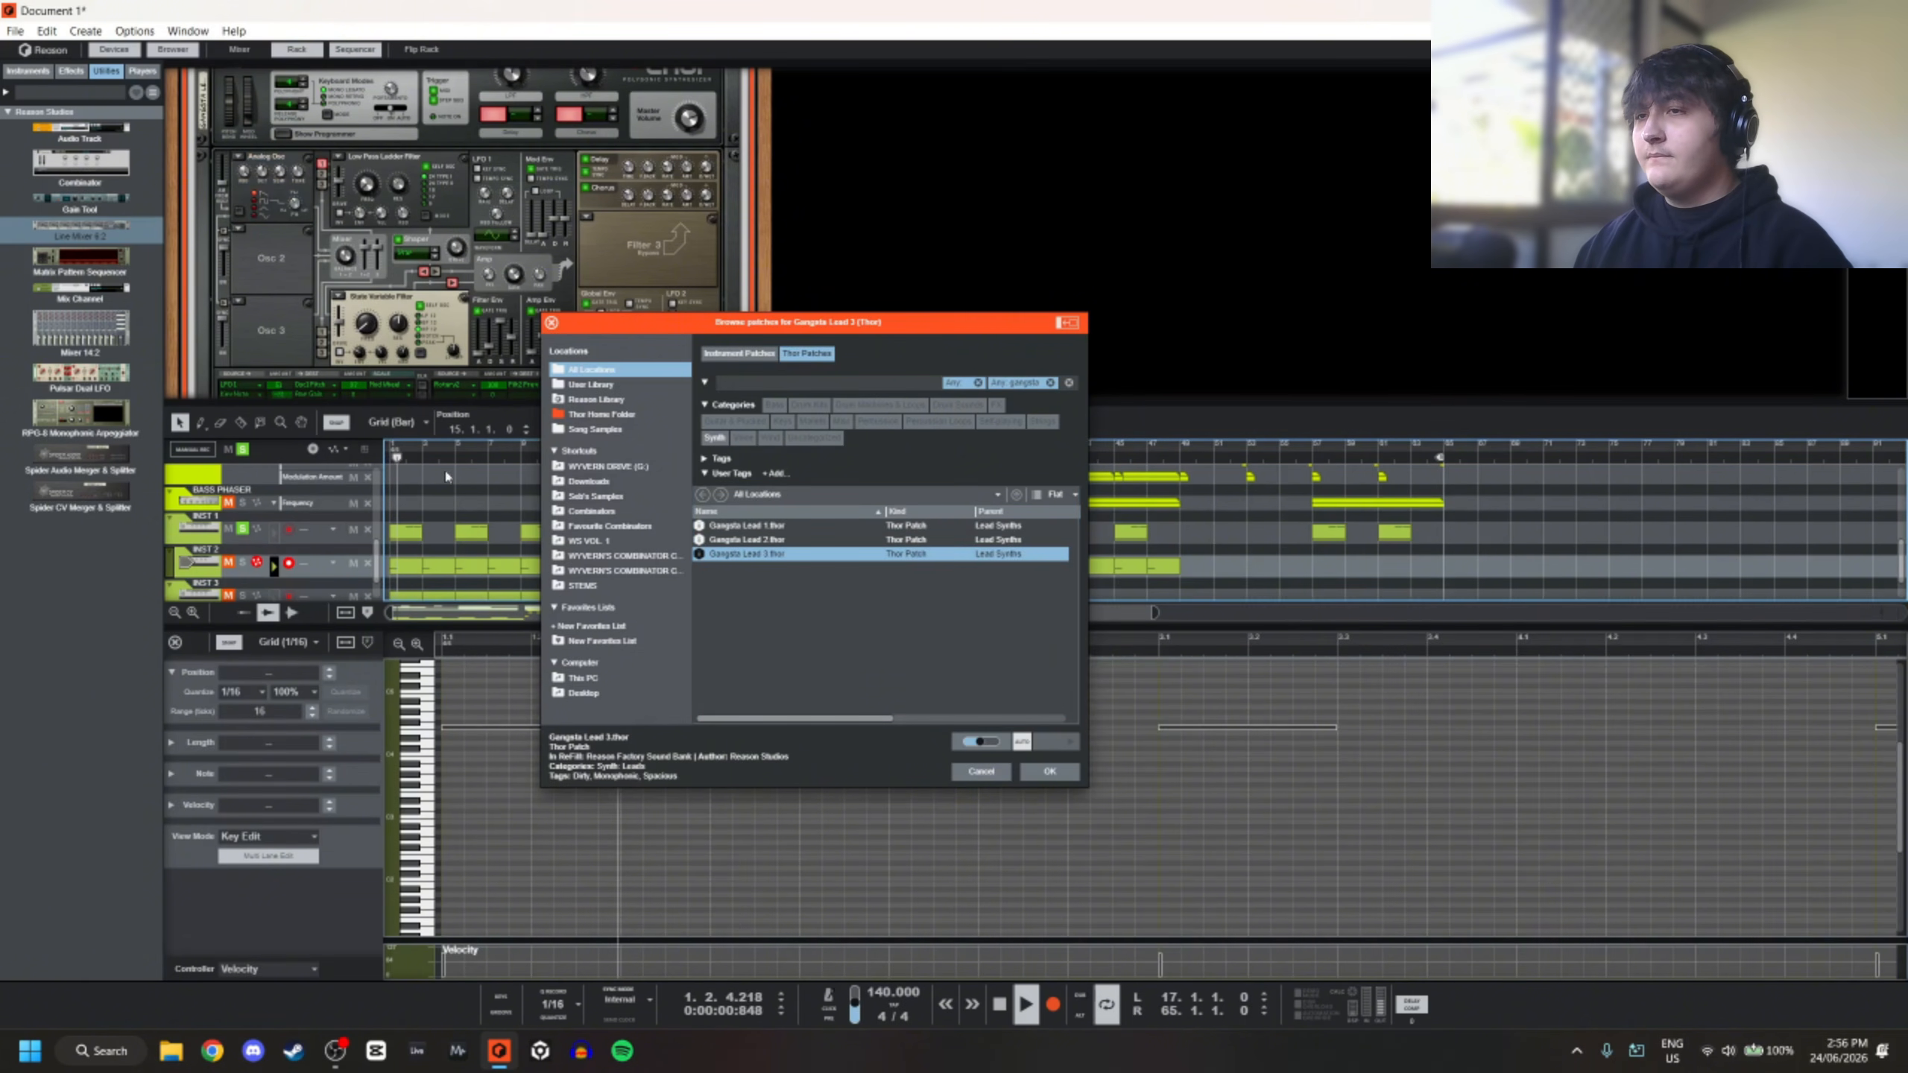
key(space)
click(743, 527)
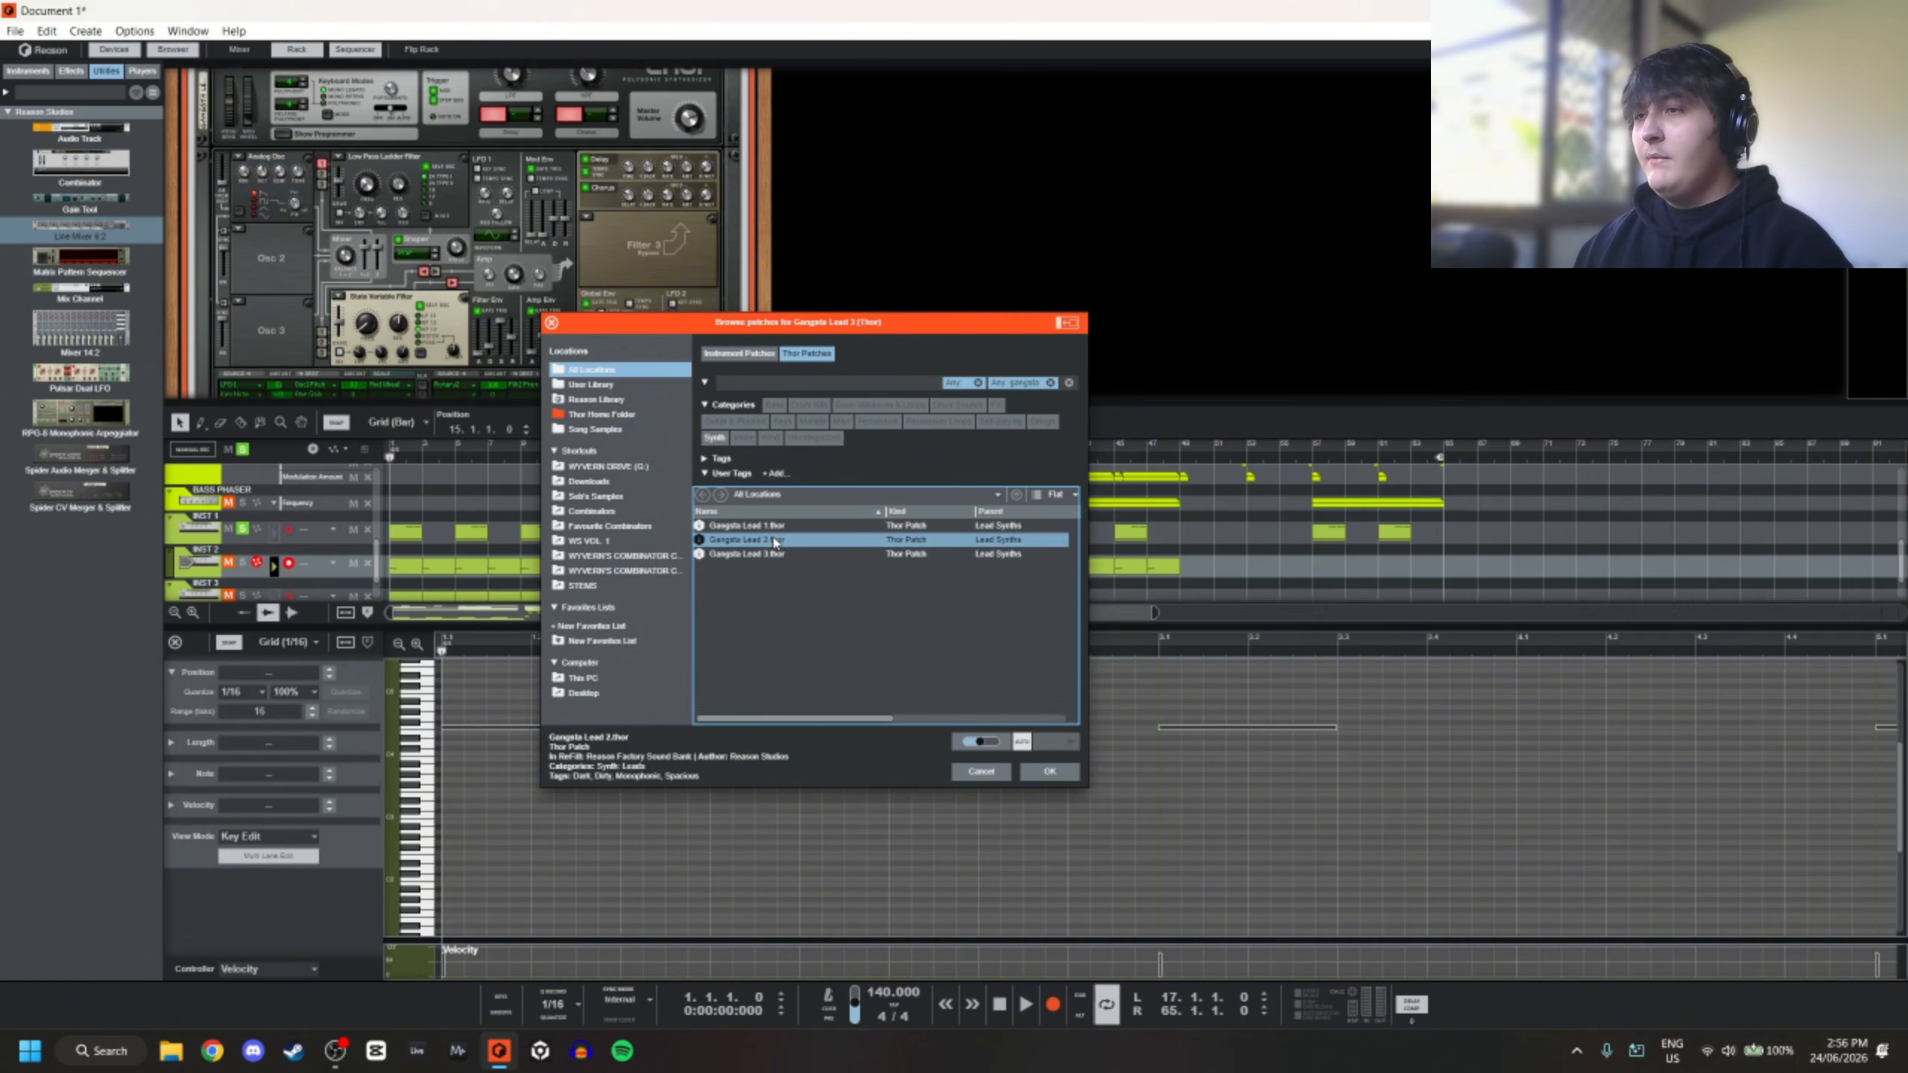
click(1049, 772)
Listen to INST 1 on its own, and clear the solo to replay all tracks from the start
key(space)
scroll(519, 253, up, 4)
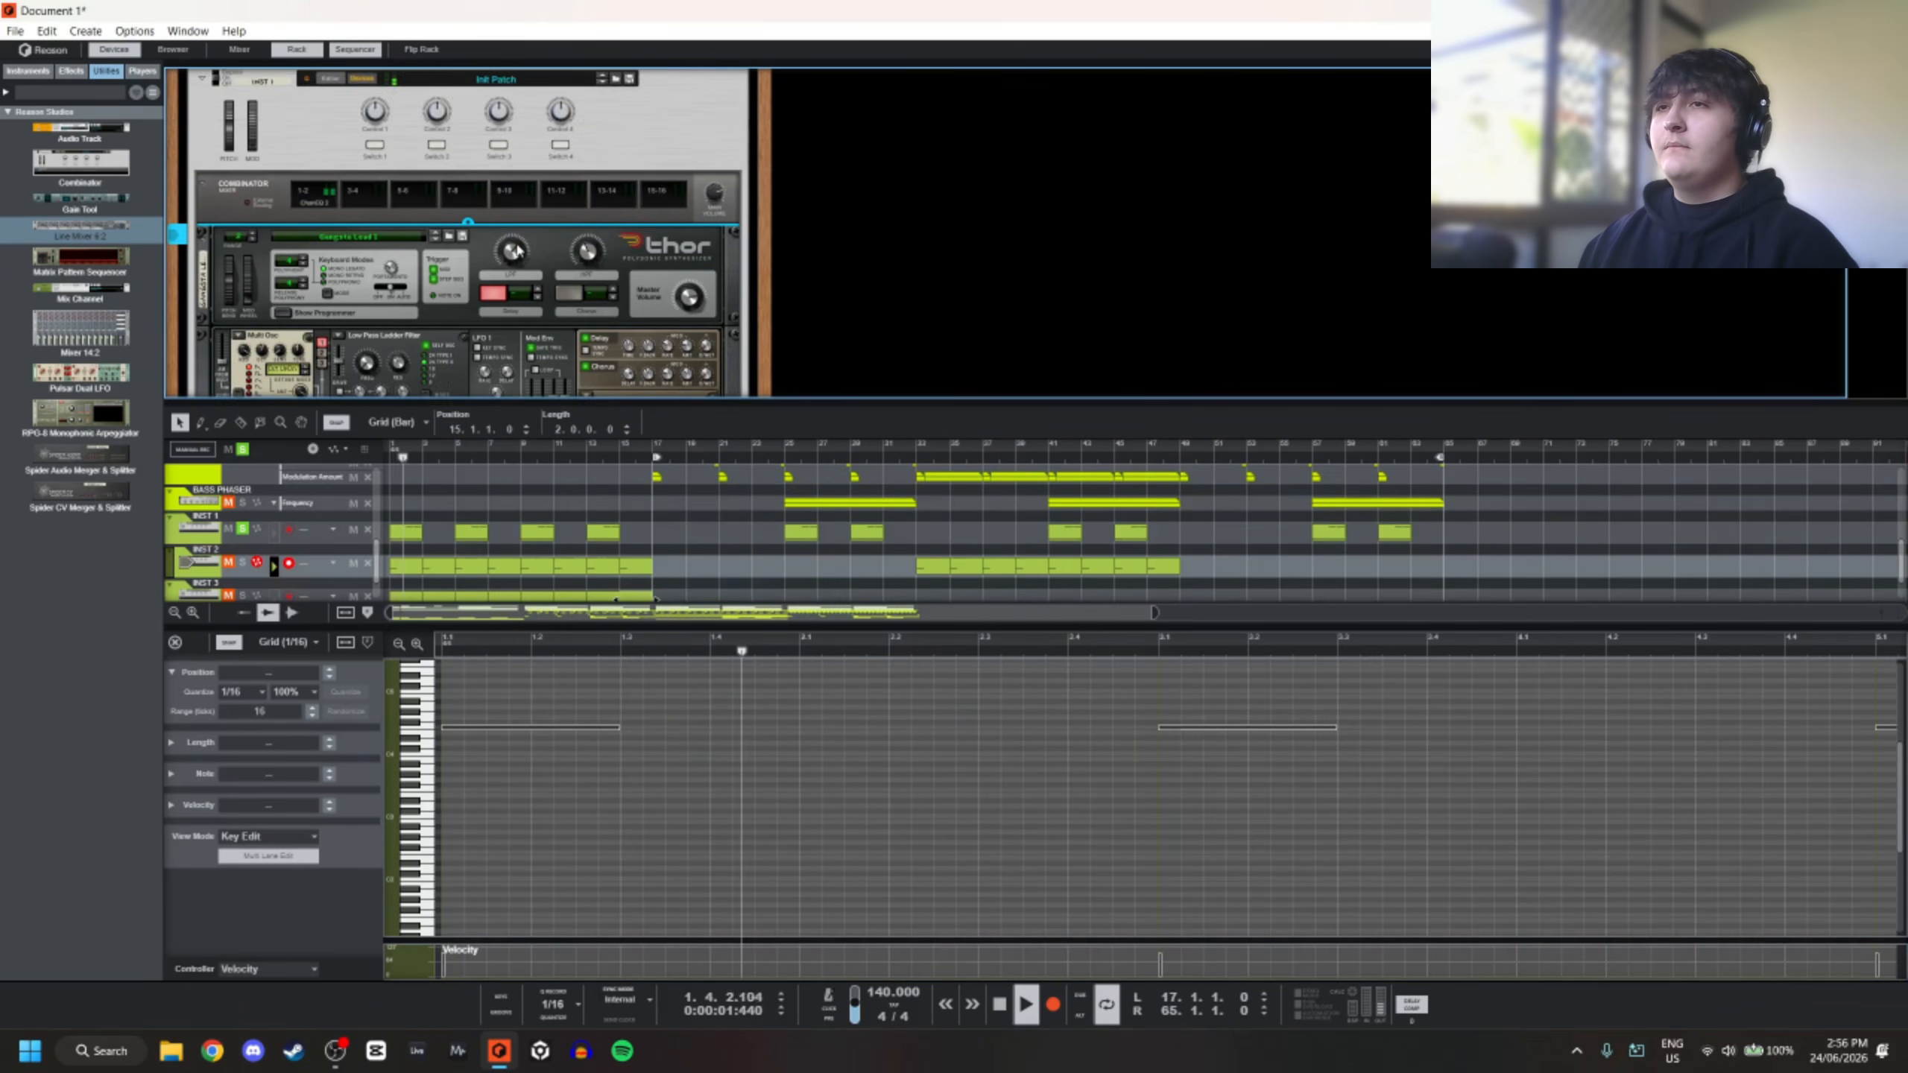
scroll(520, 251, down, 3)
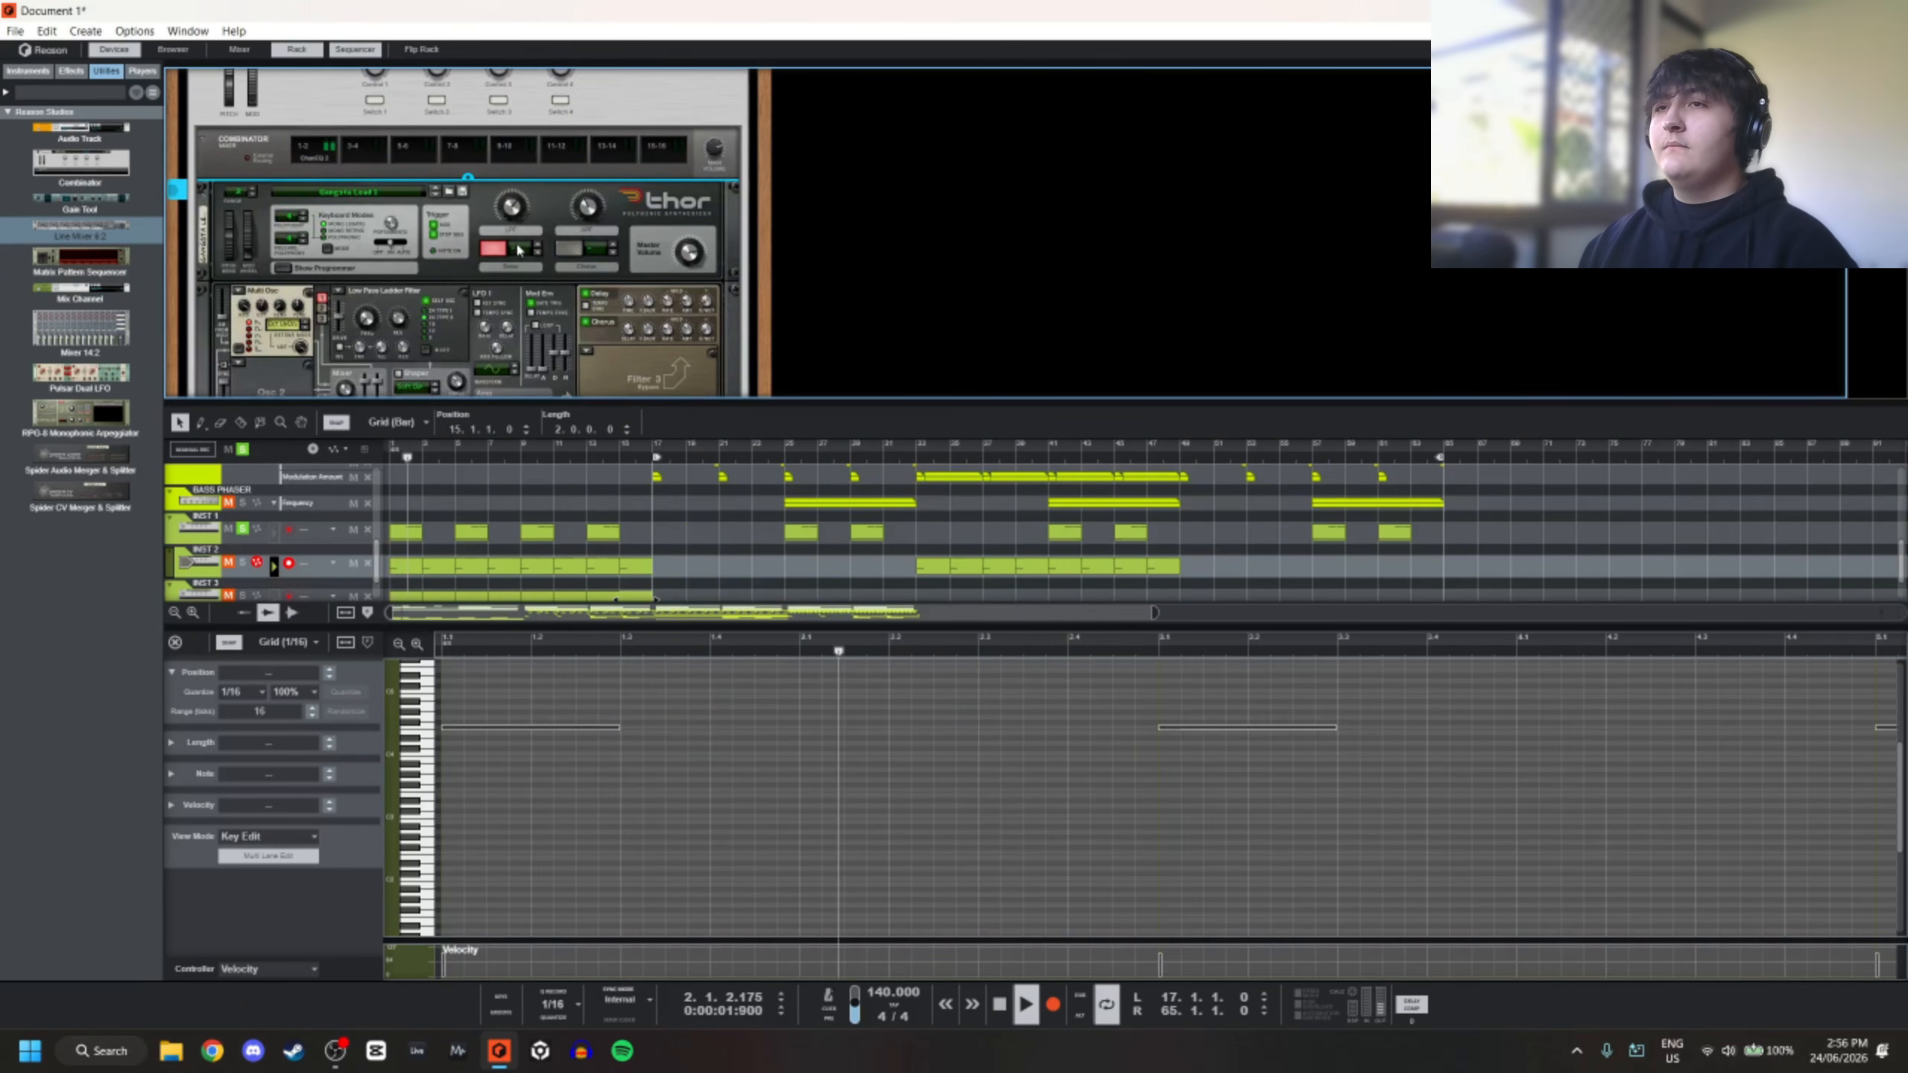
click(243, 449)
key(space)
key(space)
scroll(397, 187, up, 1)
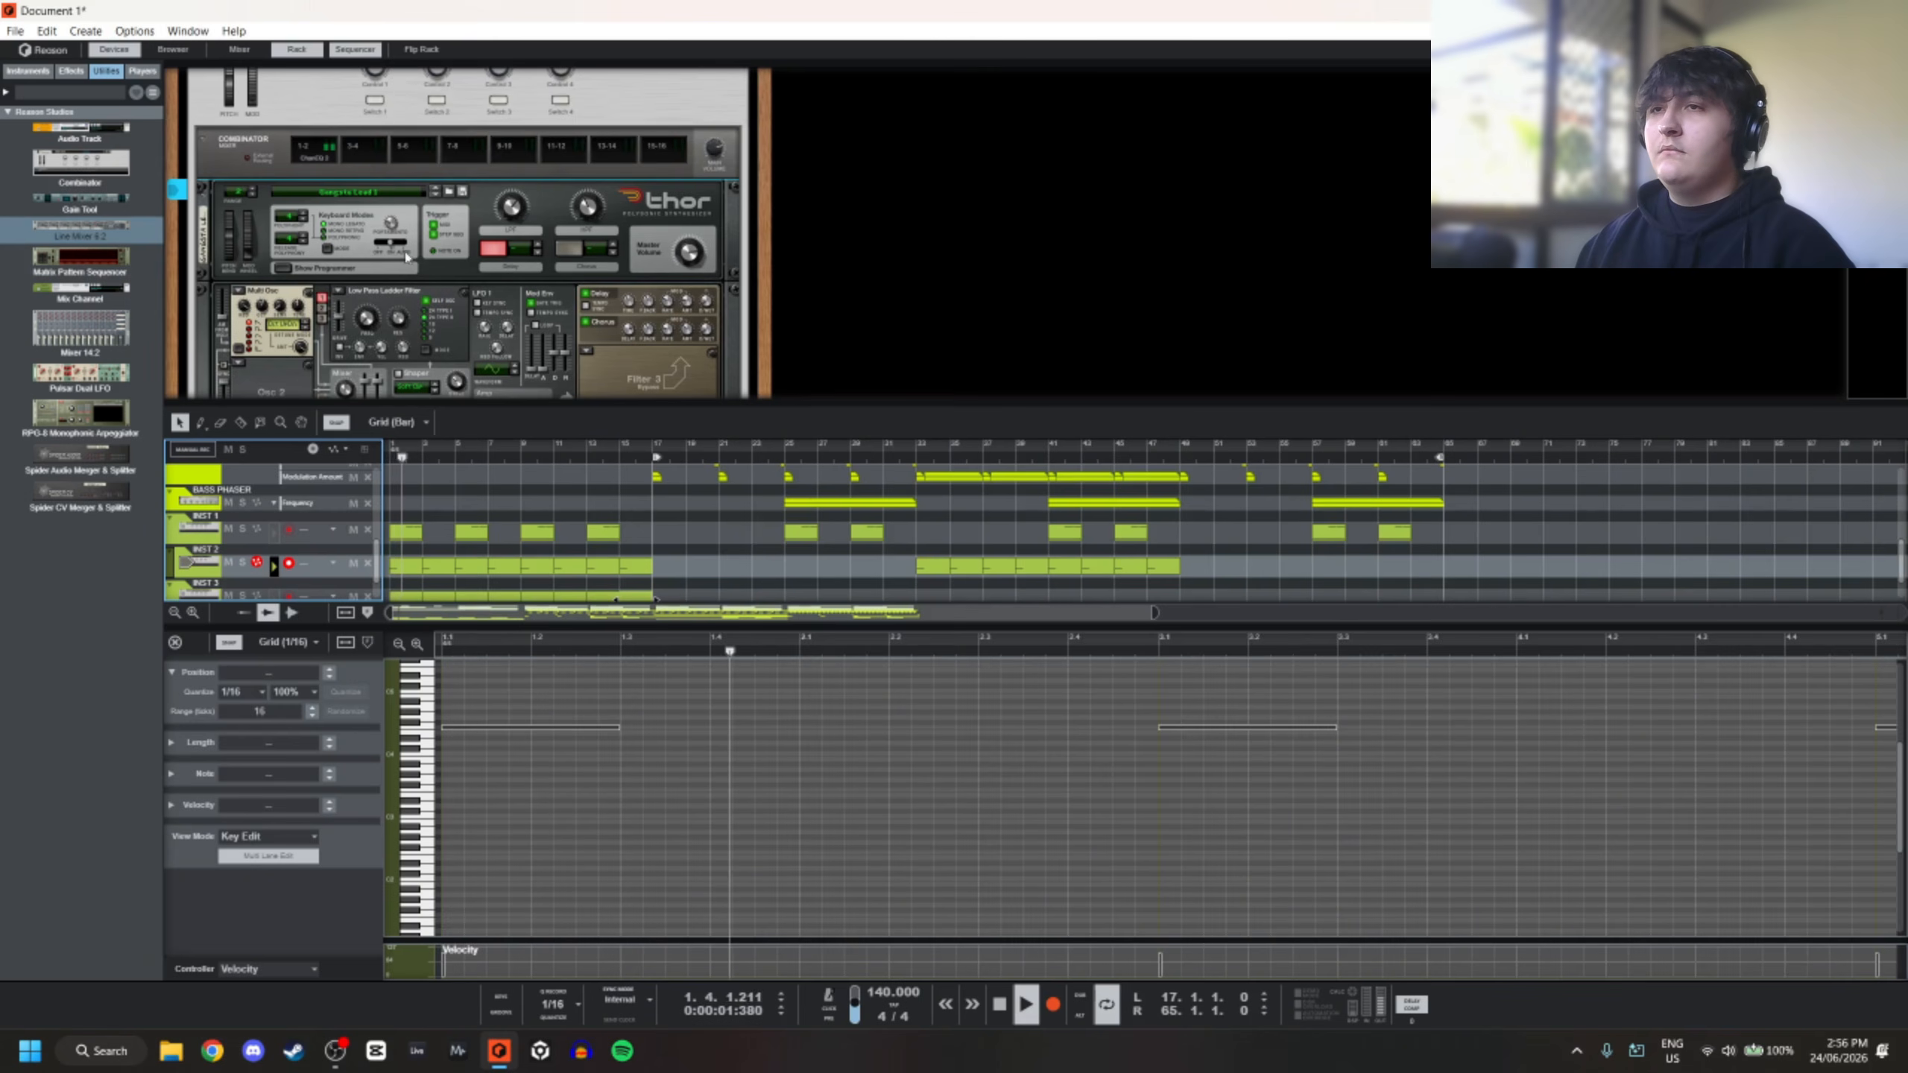
Adjust the portamento and the amp envelope release of INST 1's Thor while all tracks play
click(690, 253)
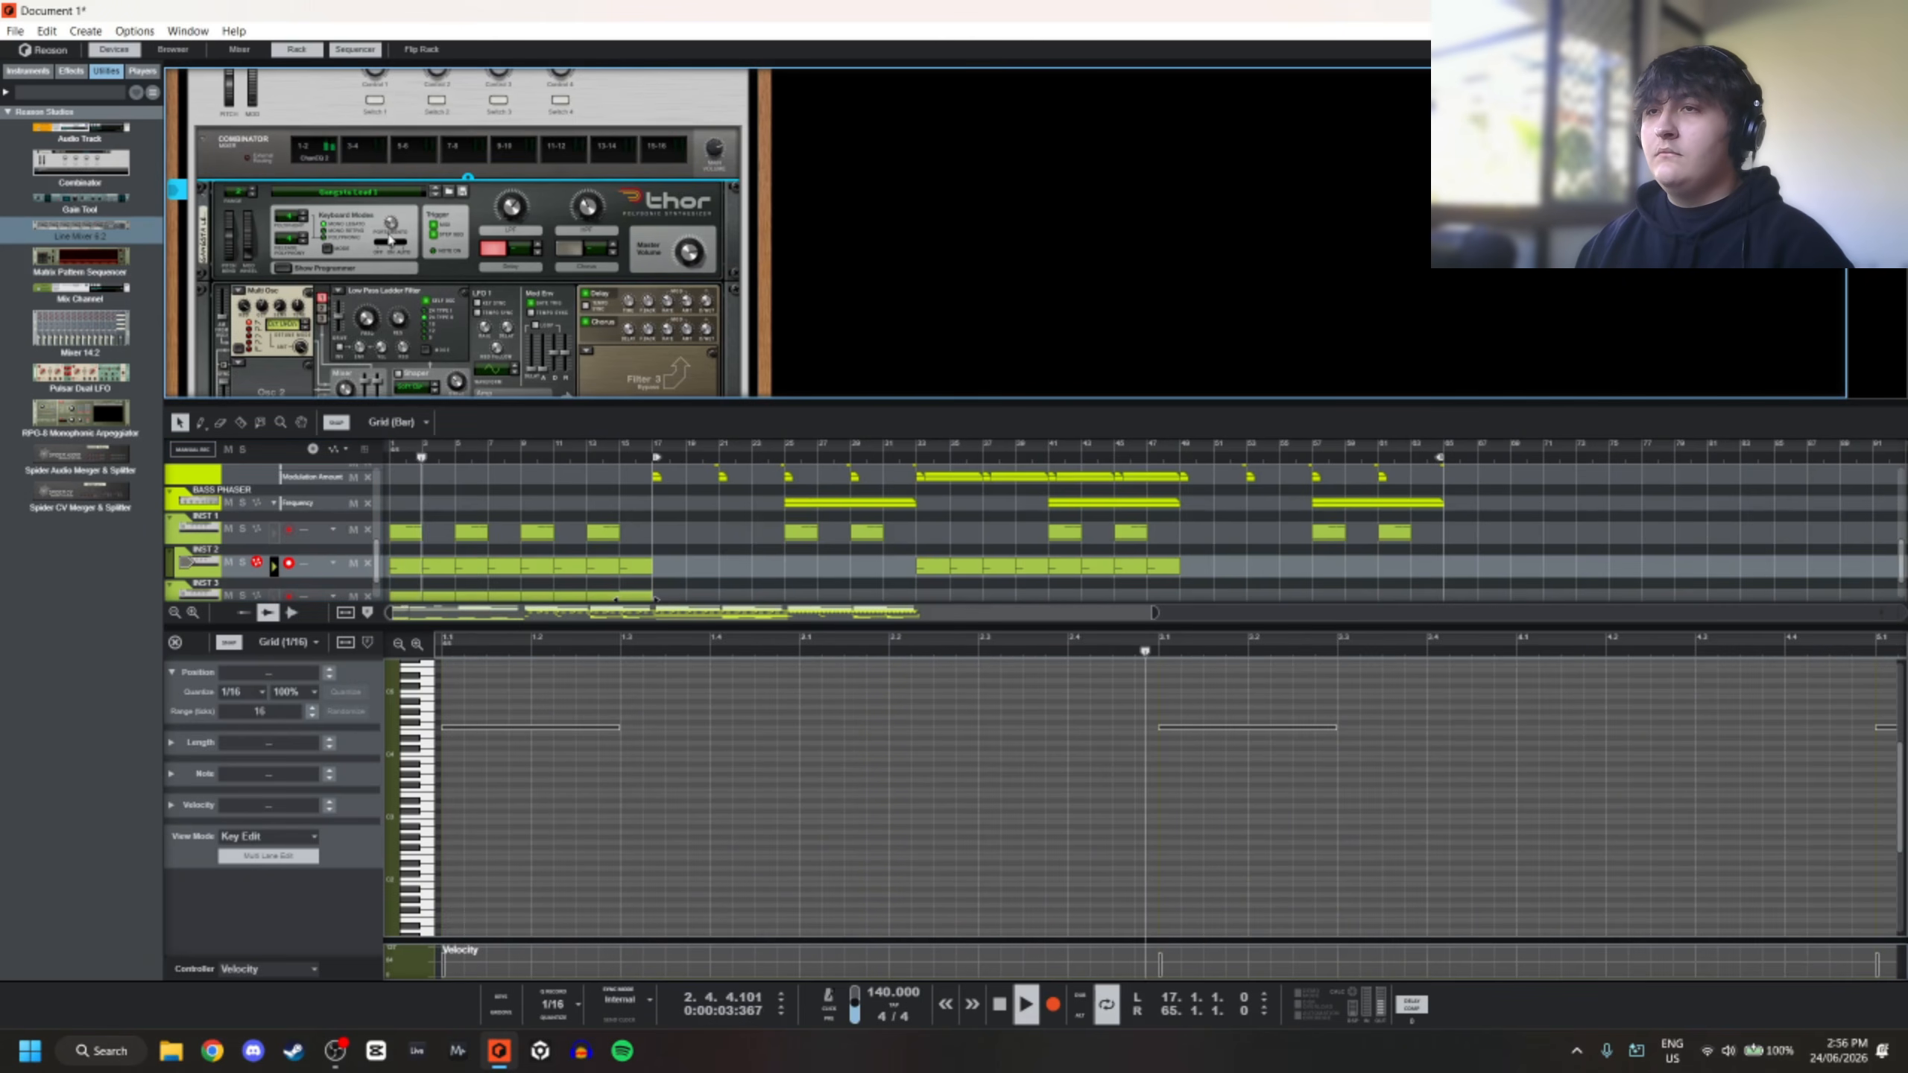
drag(411, 191, 431, 172)
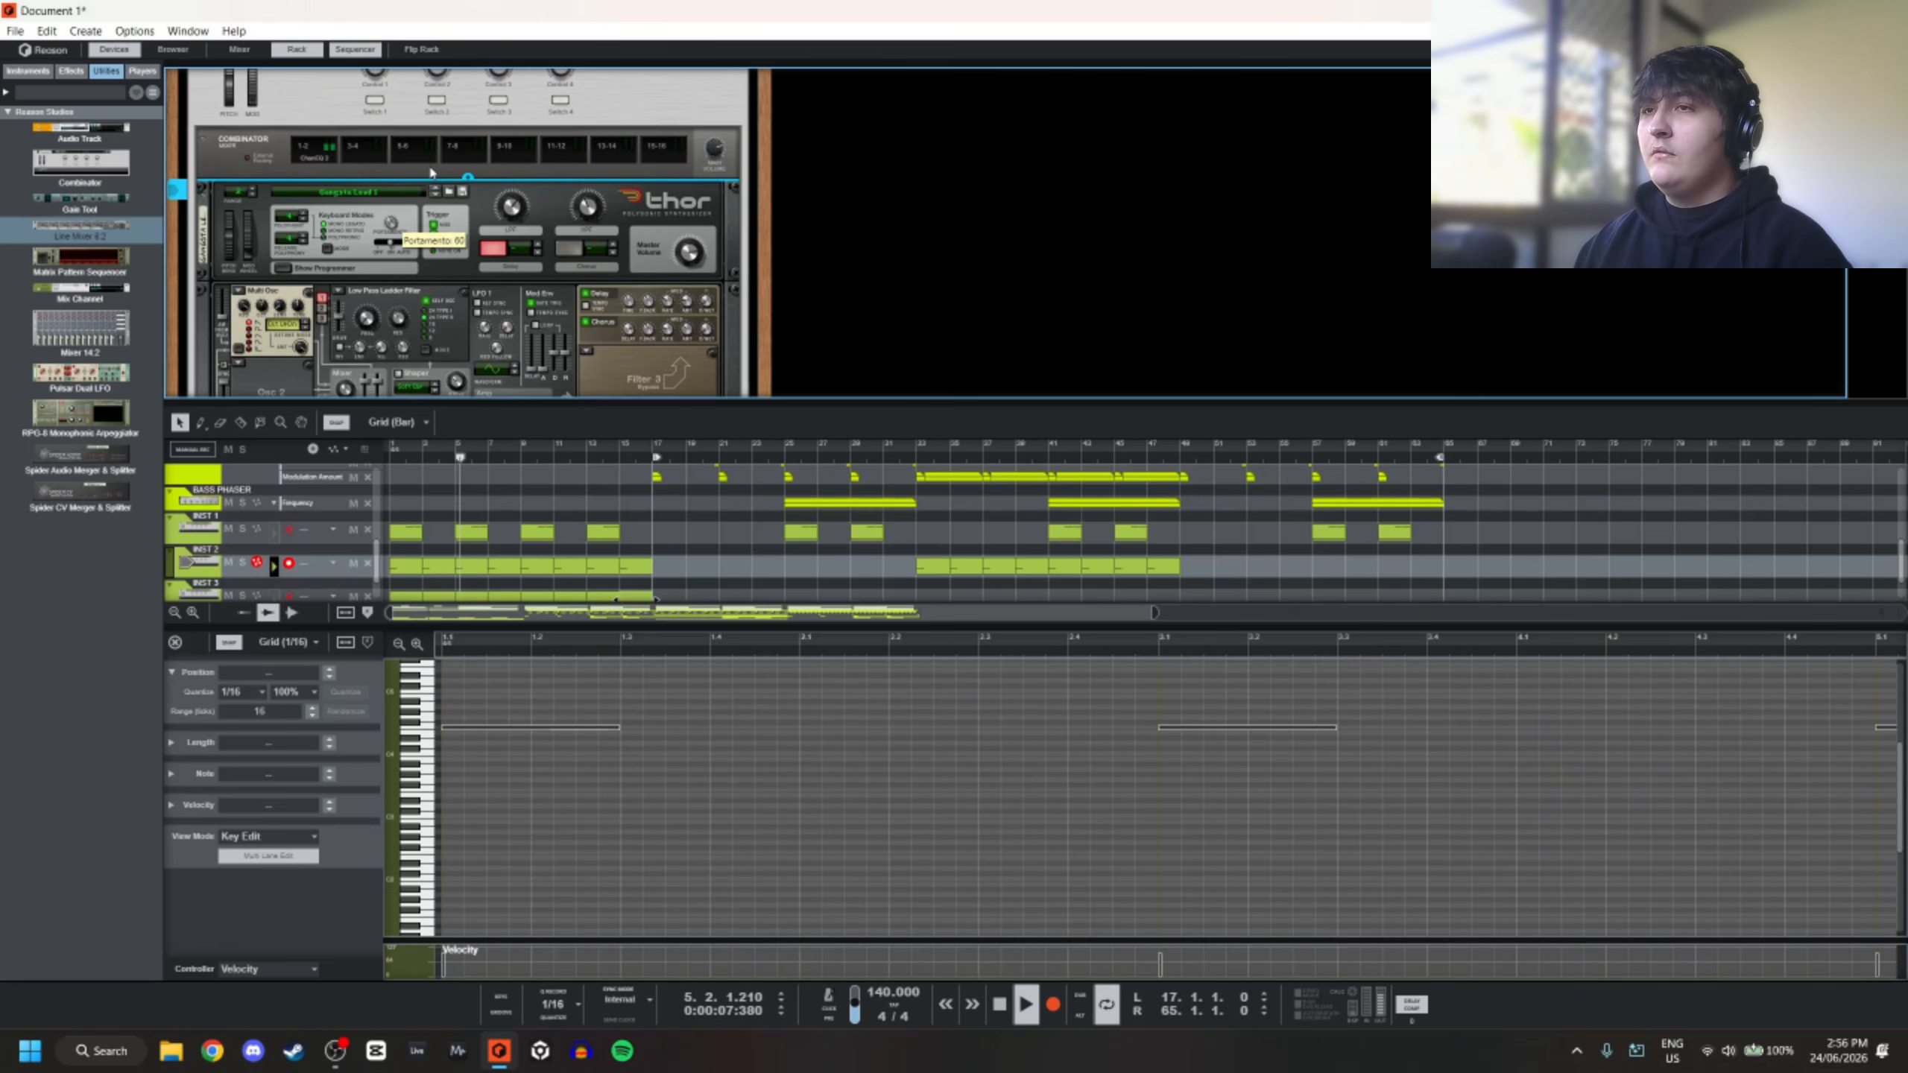
scroll(700, 256, down, 4)
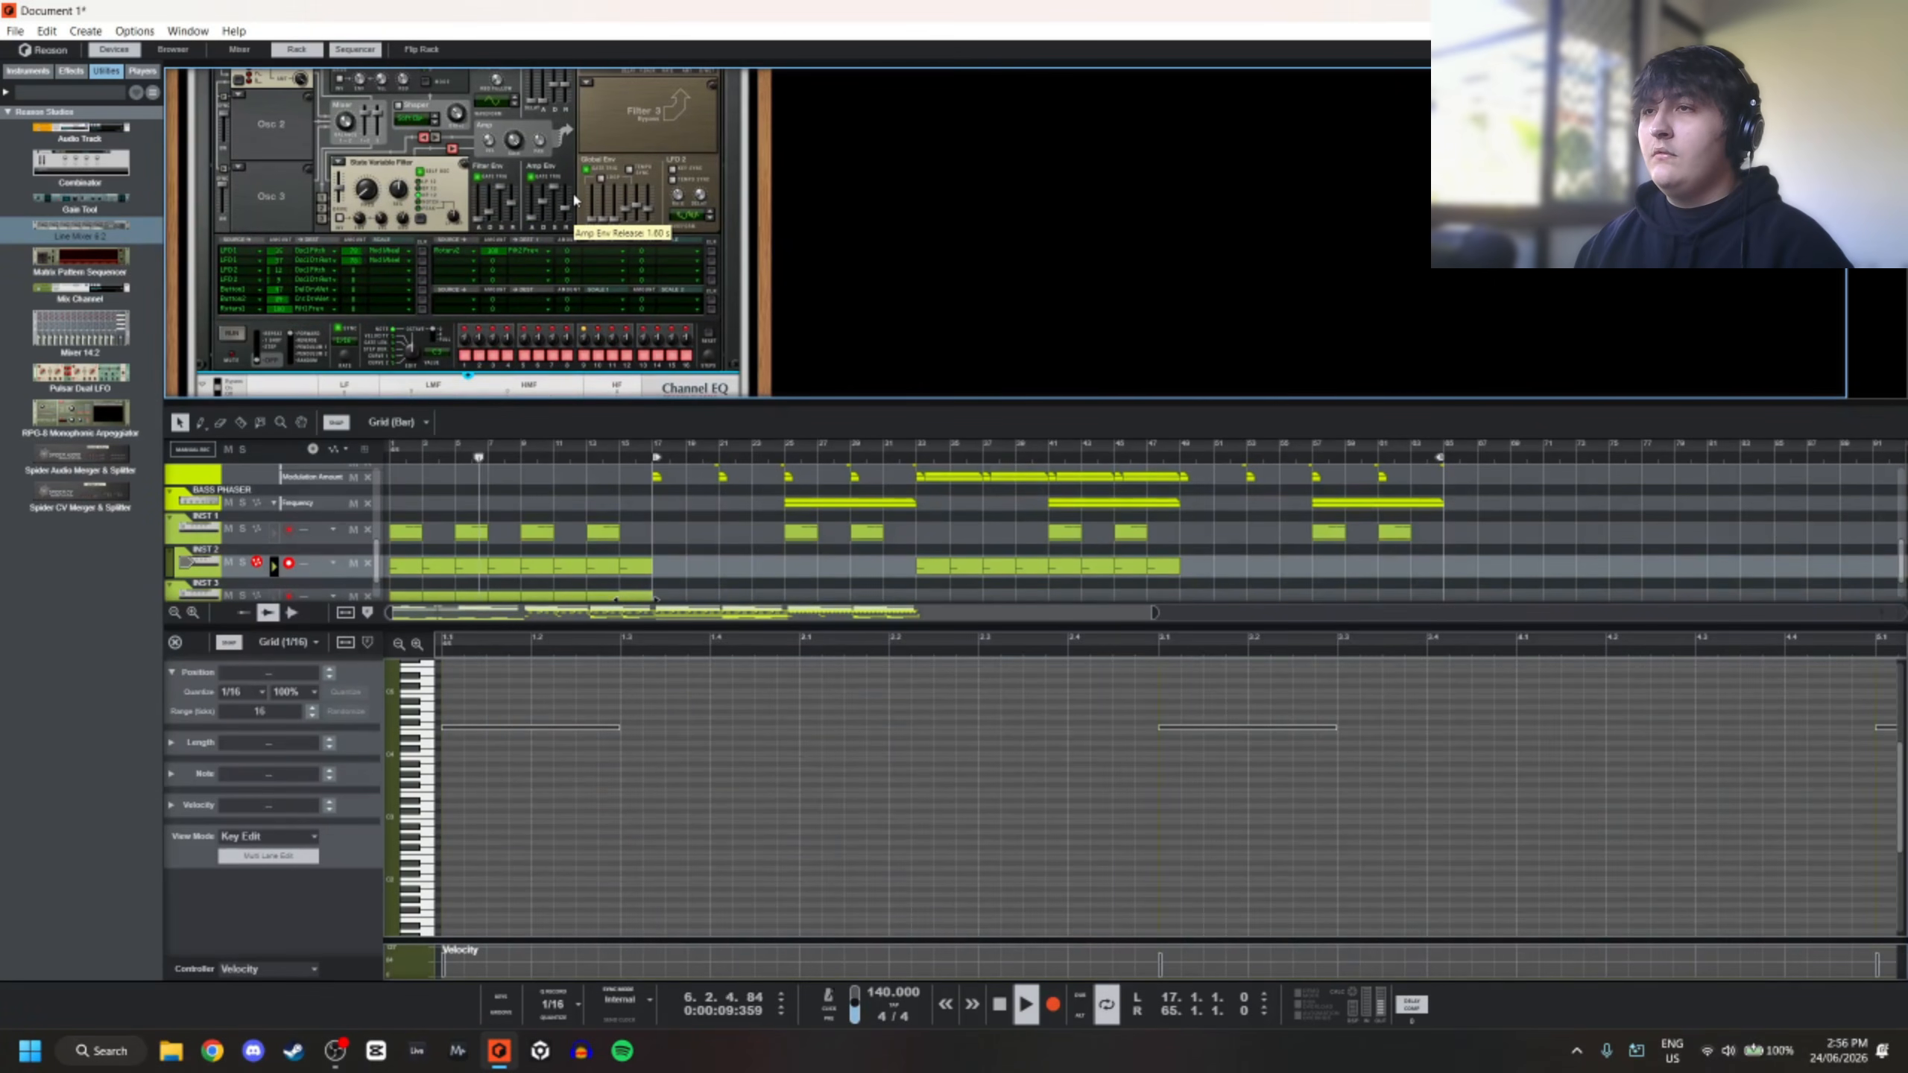
drag(577, 209, 582, 204)
scroll(565, 207, up, 4)
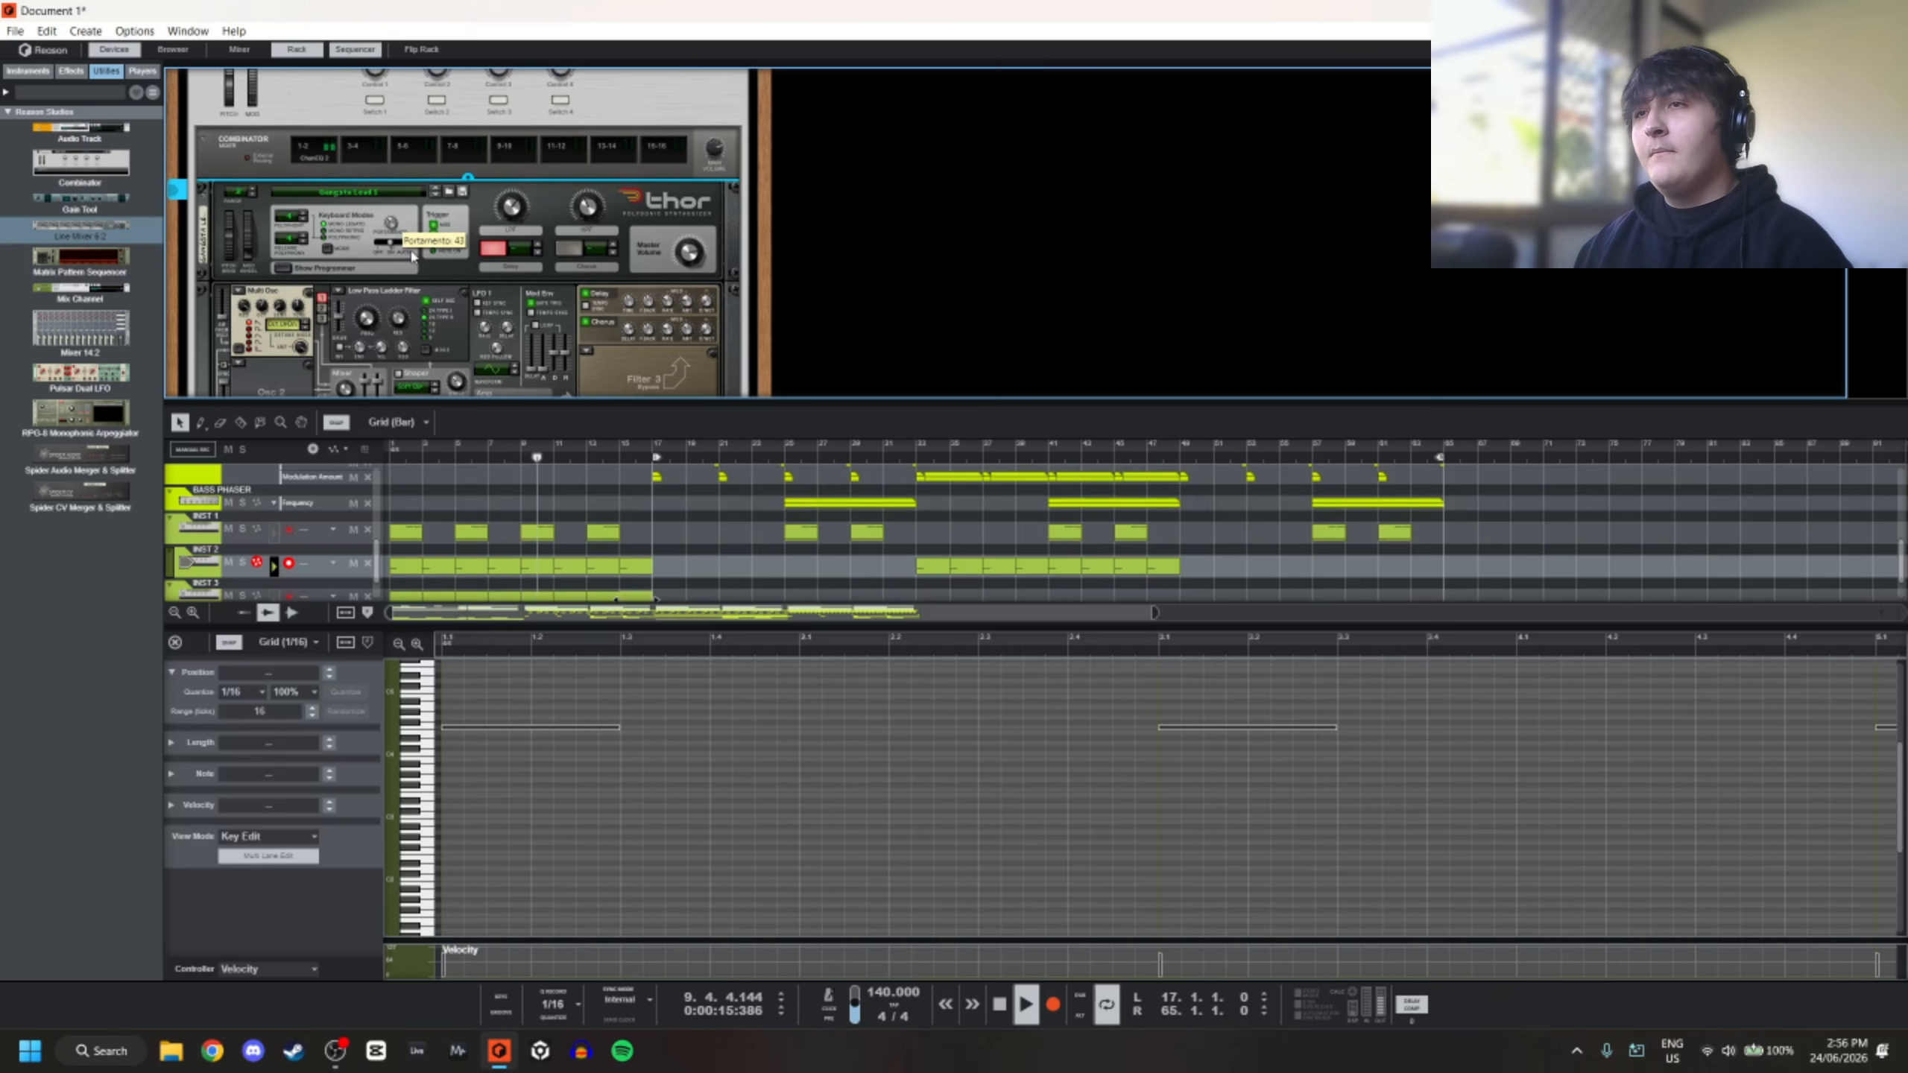
scroll(863, 226, down, 10)
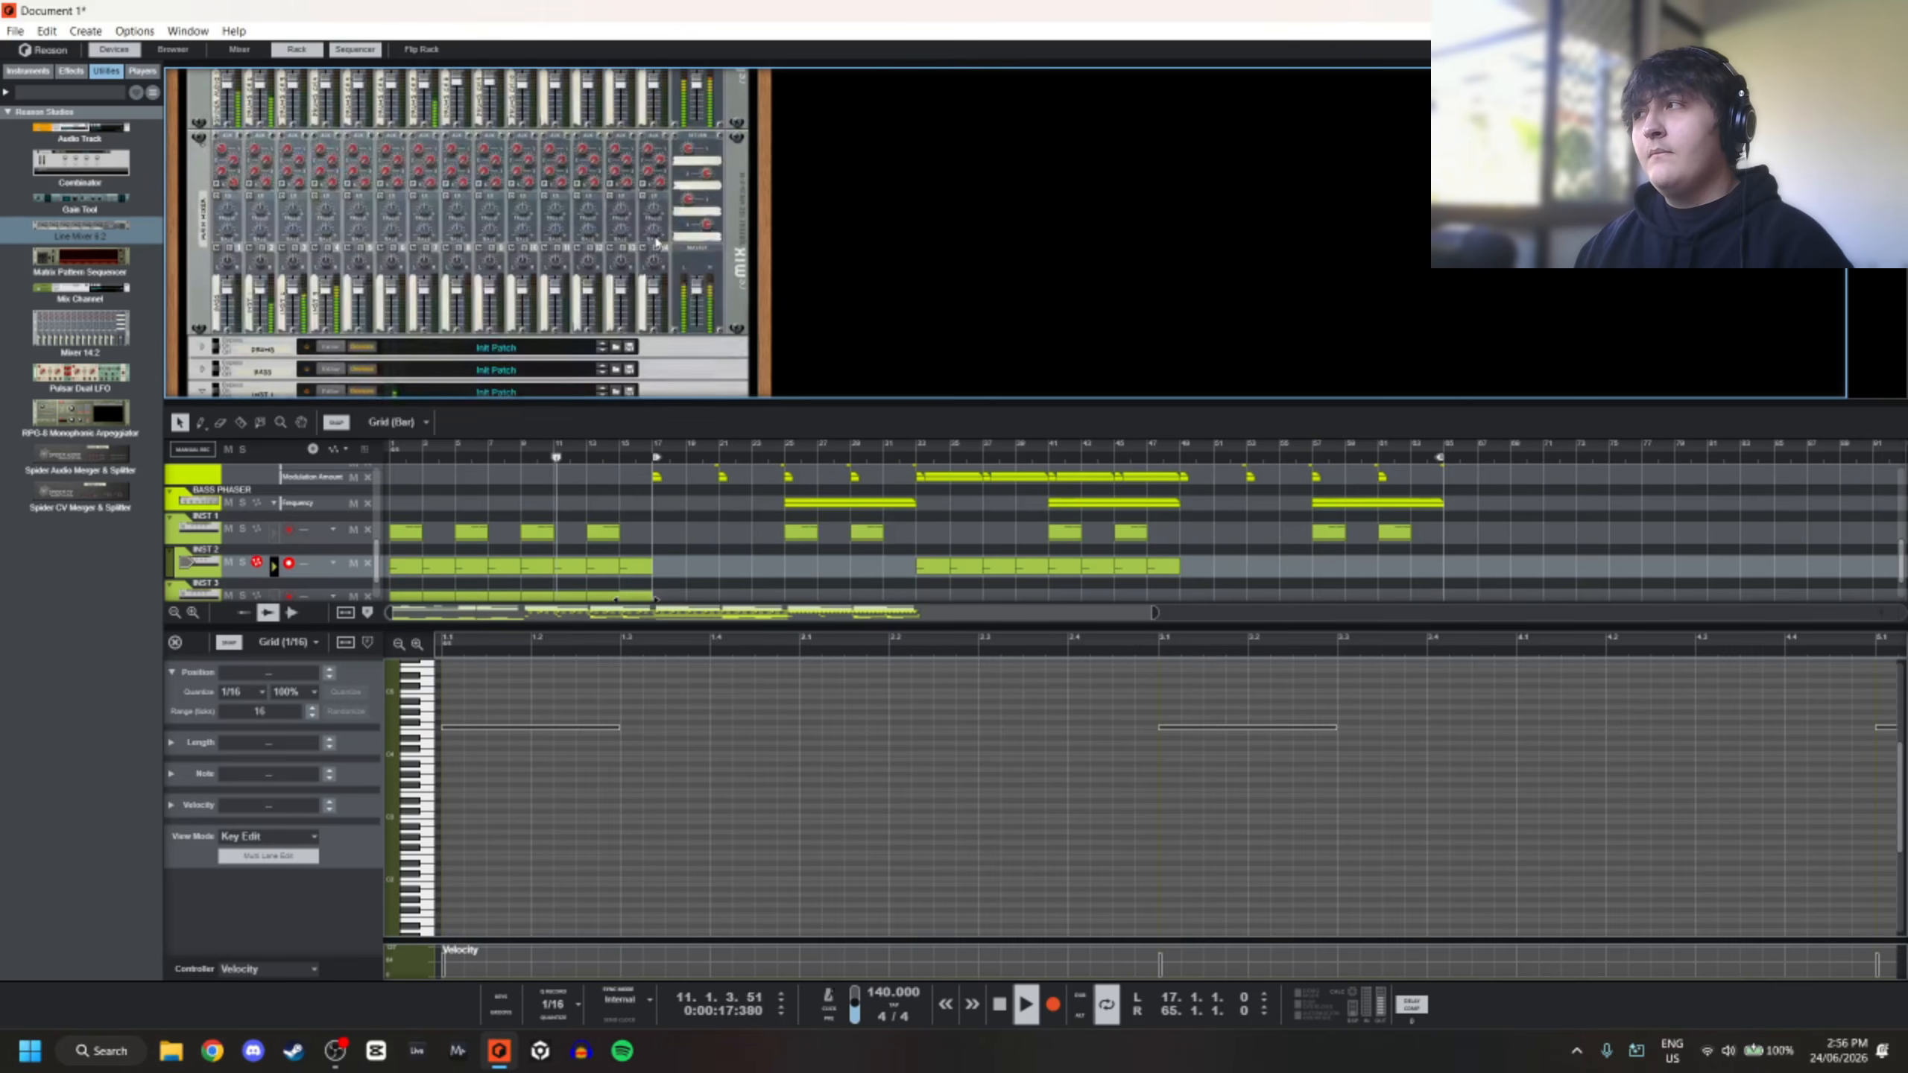
scroll(879, 245, down, 3)
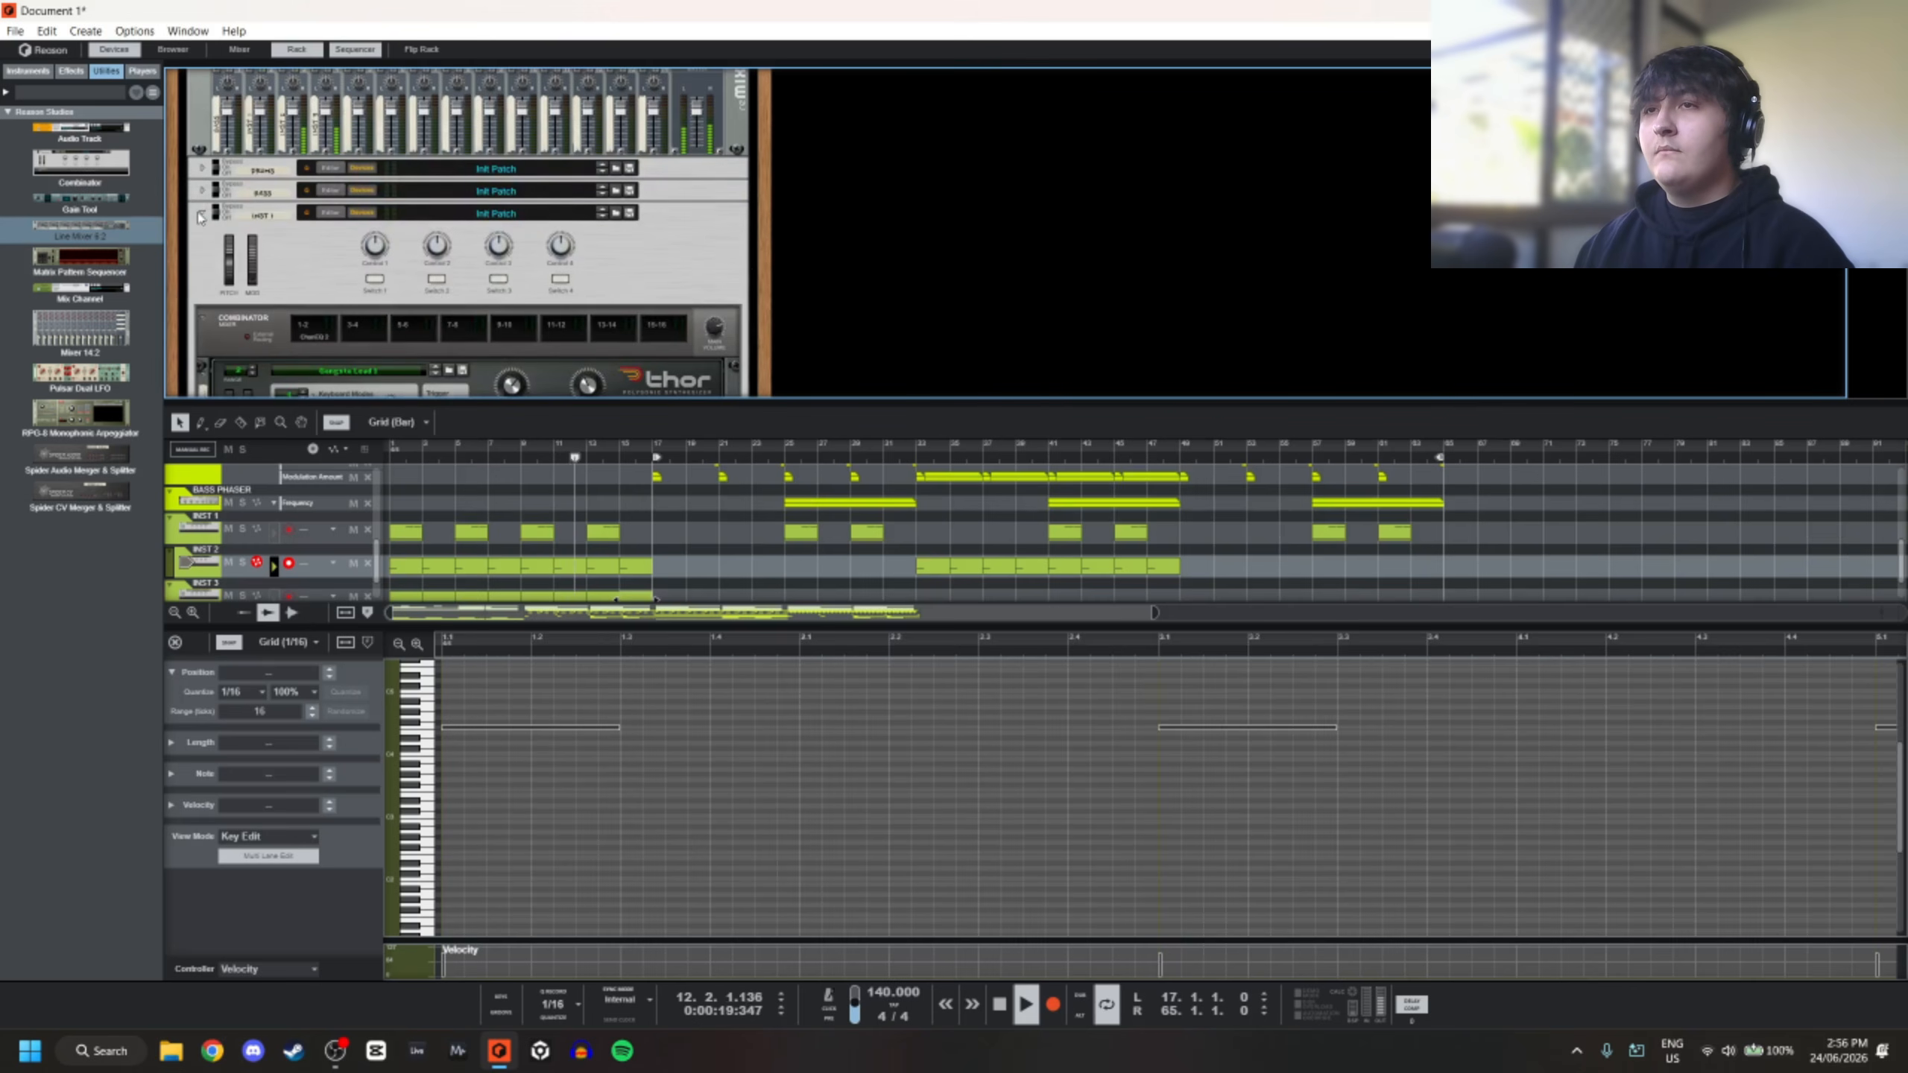
scroll(200, 218, down, 3)
scroll(204, 226, up, 4)
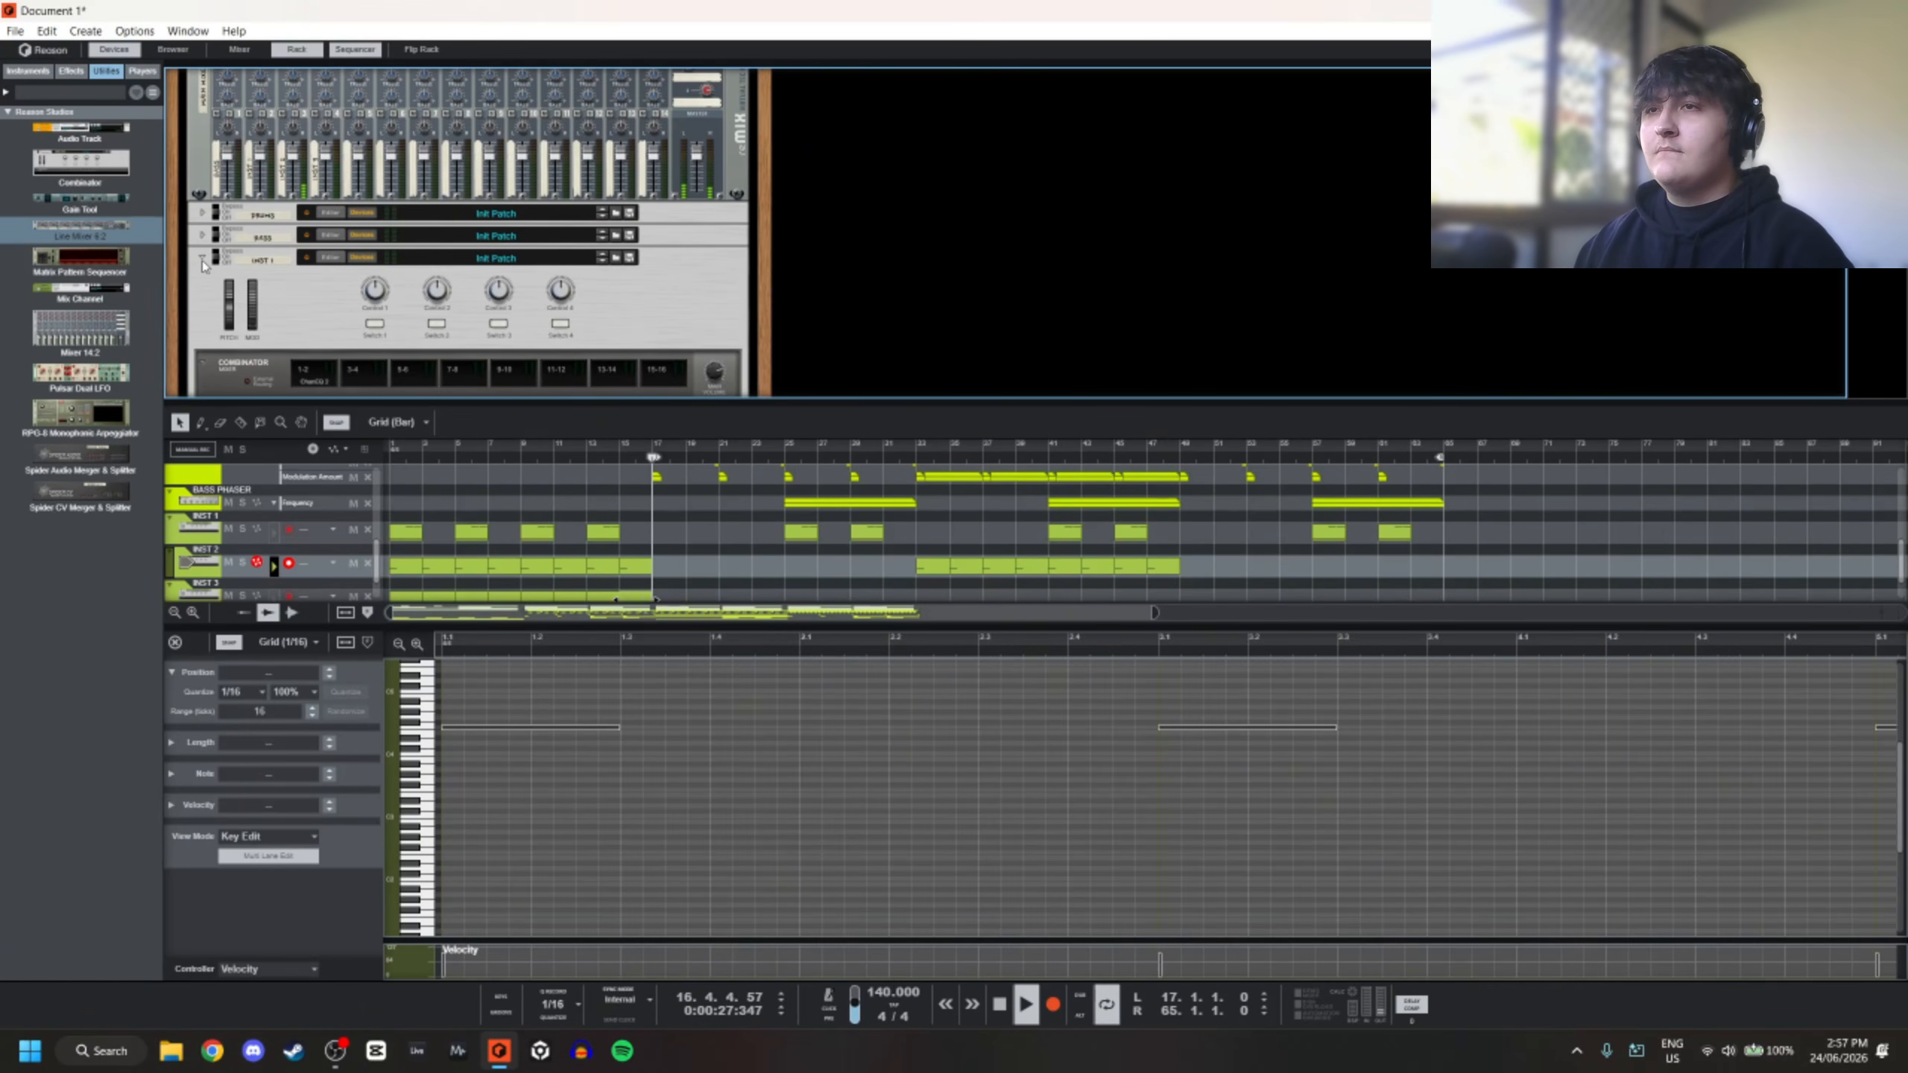
scroll(375, 252, down, 9)
scroll(864, 221, up, 10)
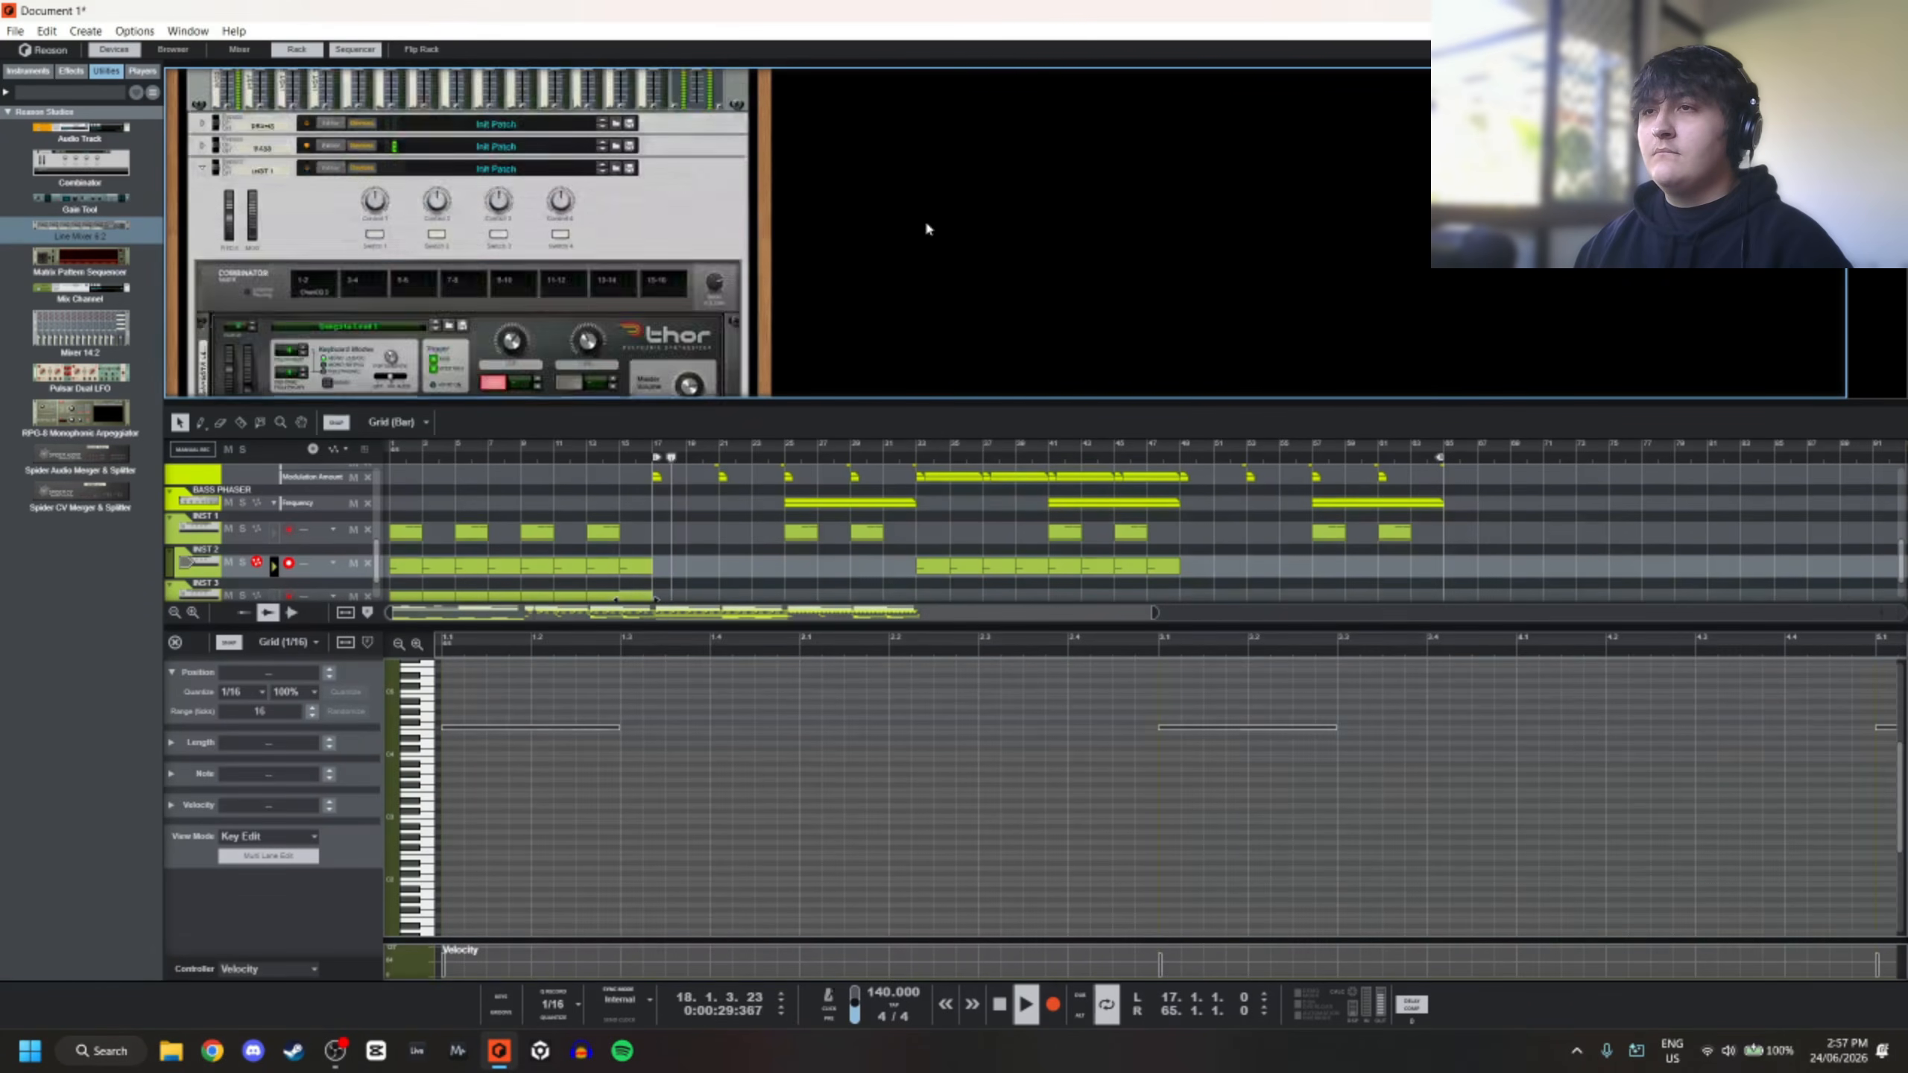
scroll(676, 210, down, 4)
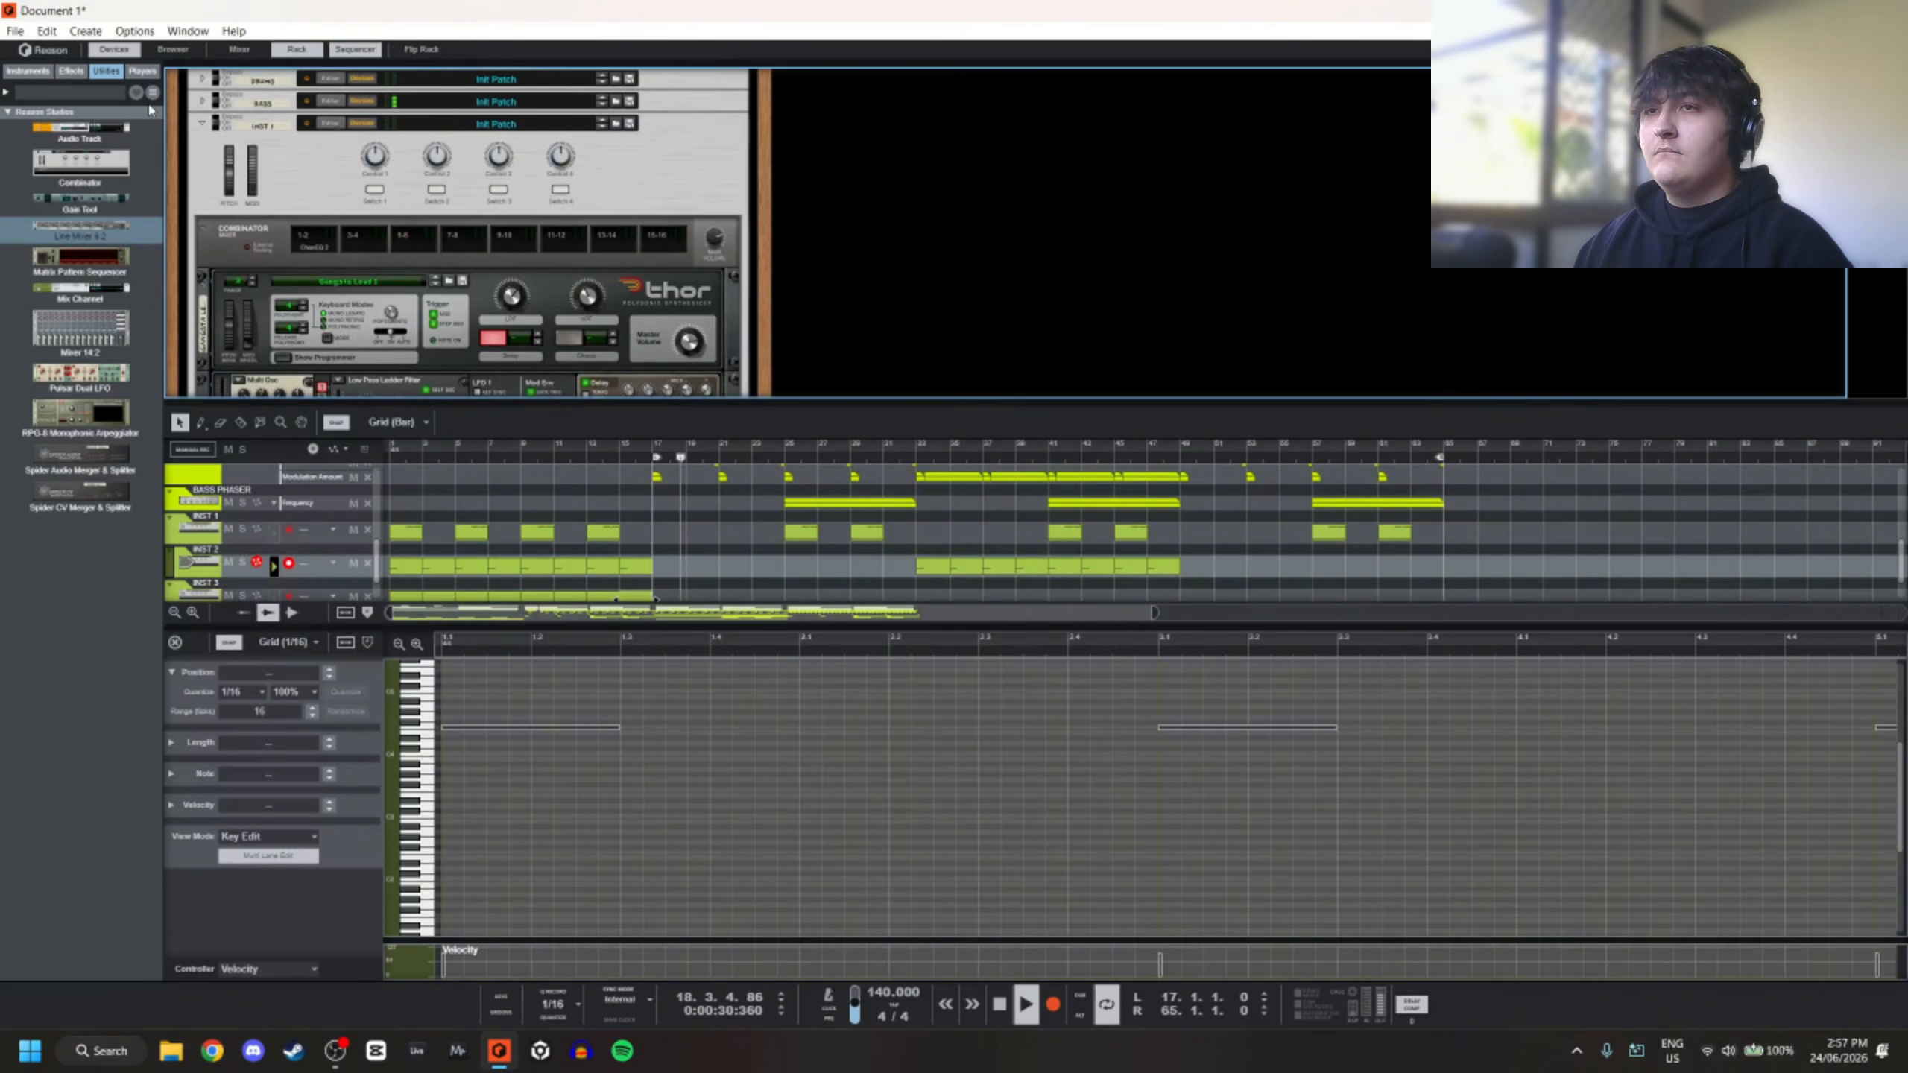
Fold the INST 1, INST 2 and INST 3 Combinators in the rack and restart playback from the beginning
click(202, 125)
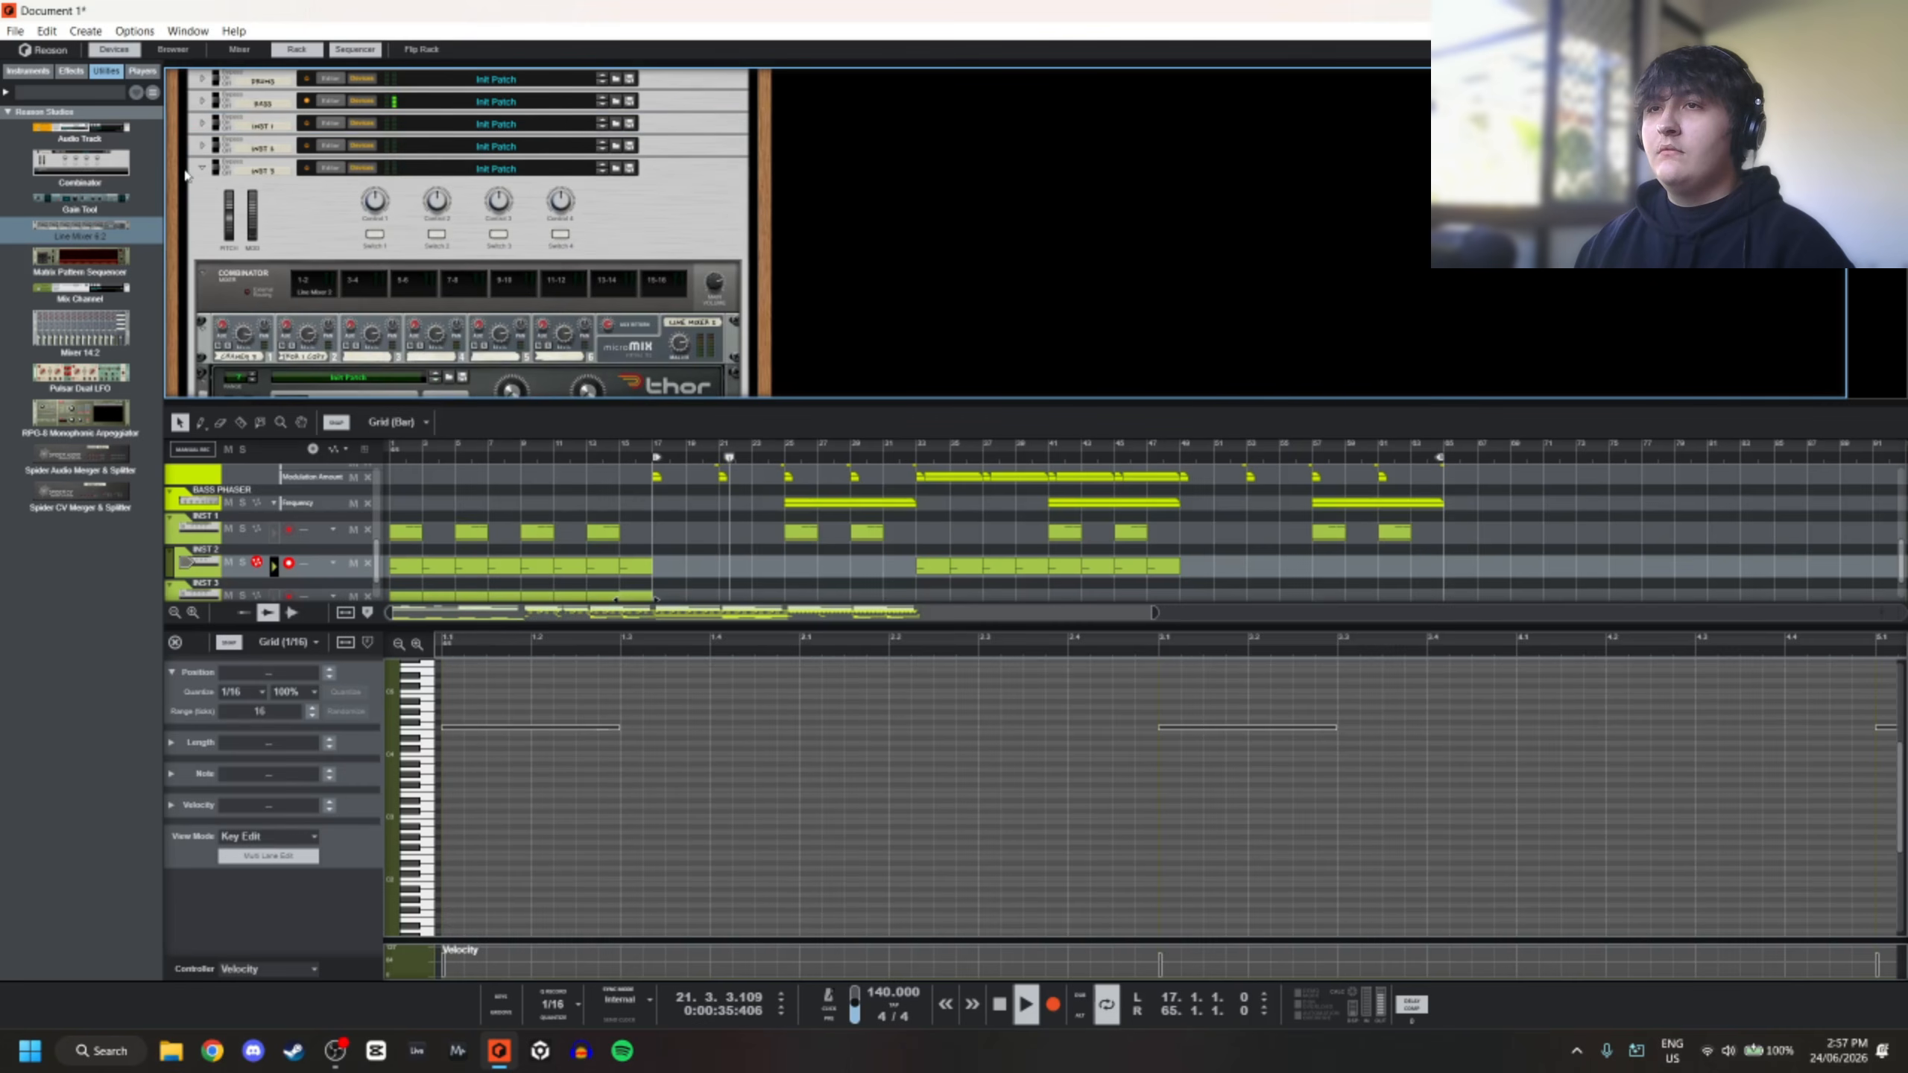
click(204, 169)
click(204, 169)
scroll(924, 221, up, 5)
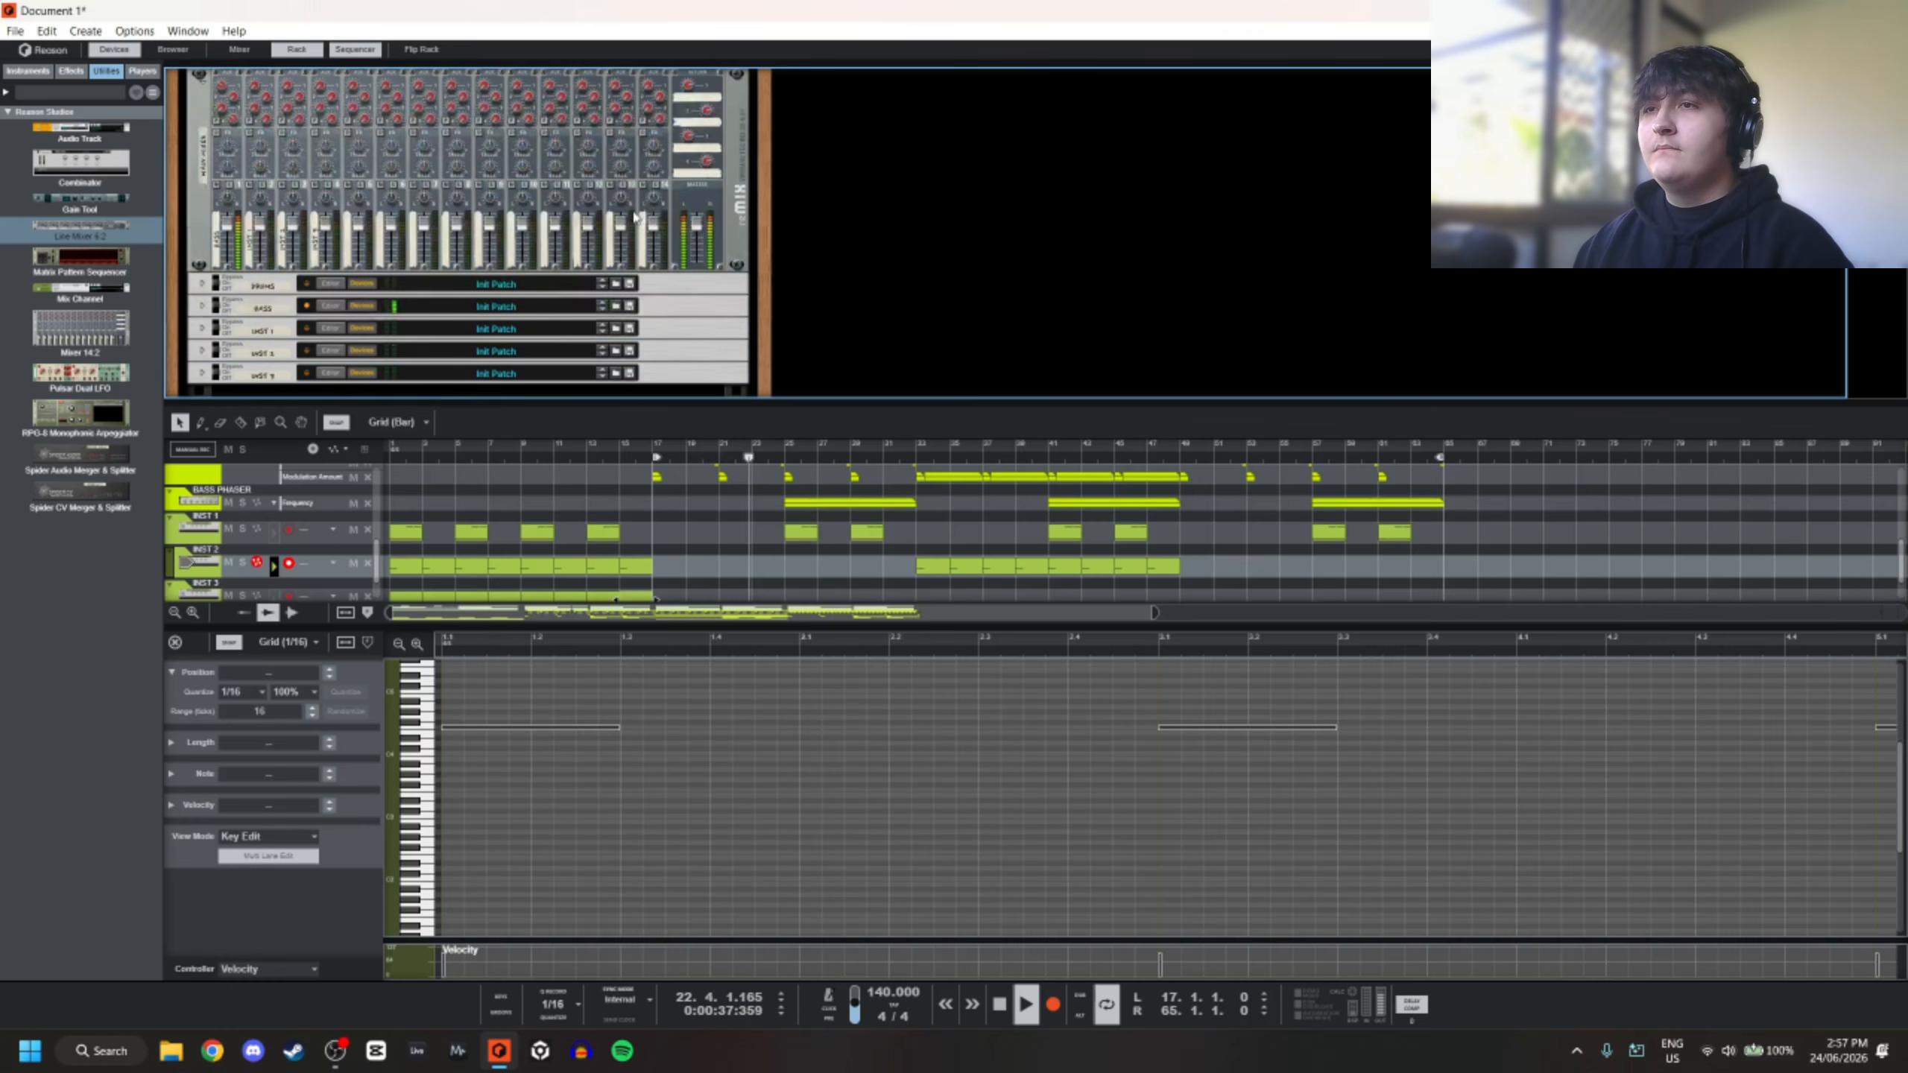
key(Home)
scroll(526, 248, up, 4)
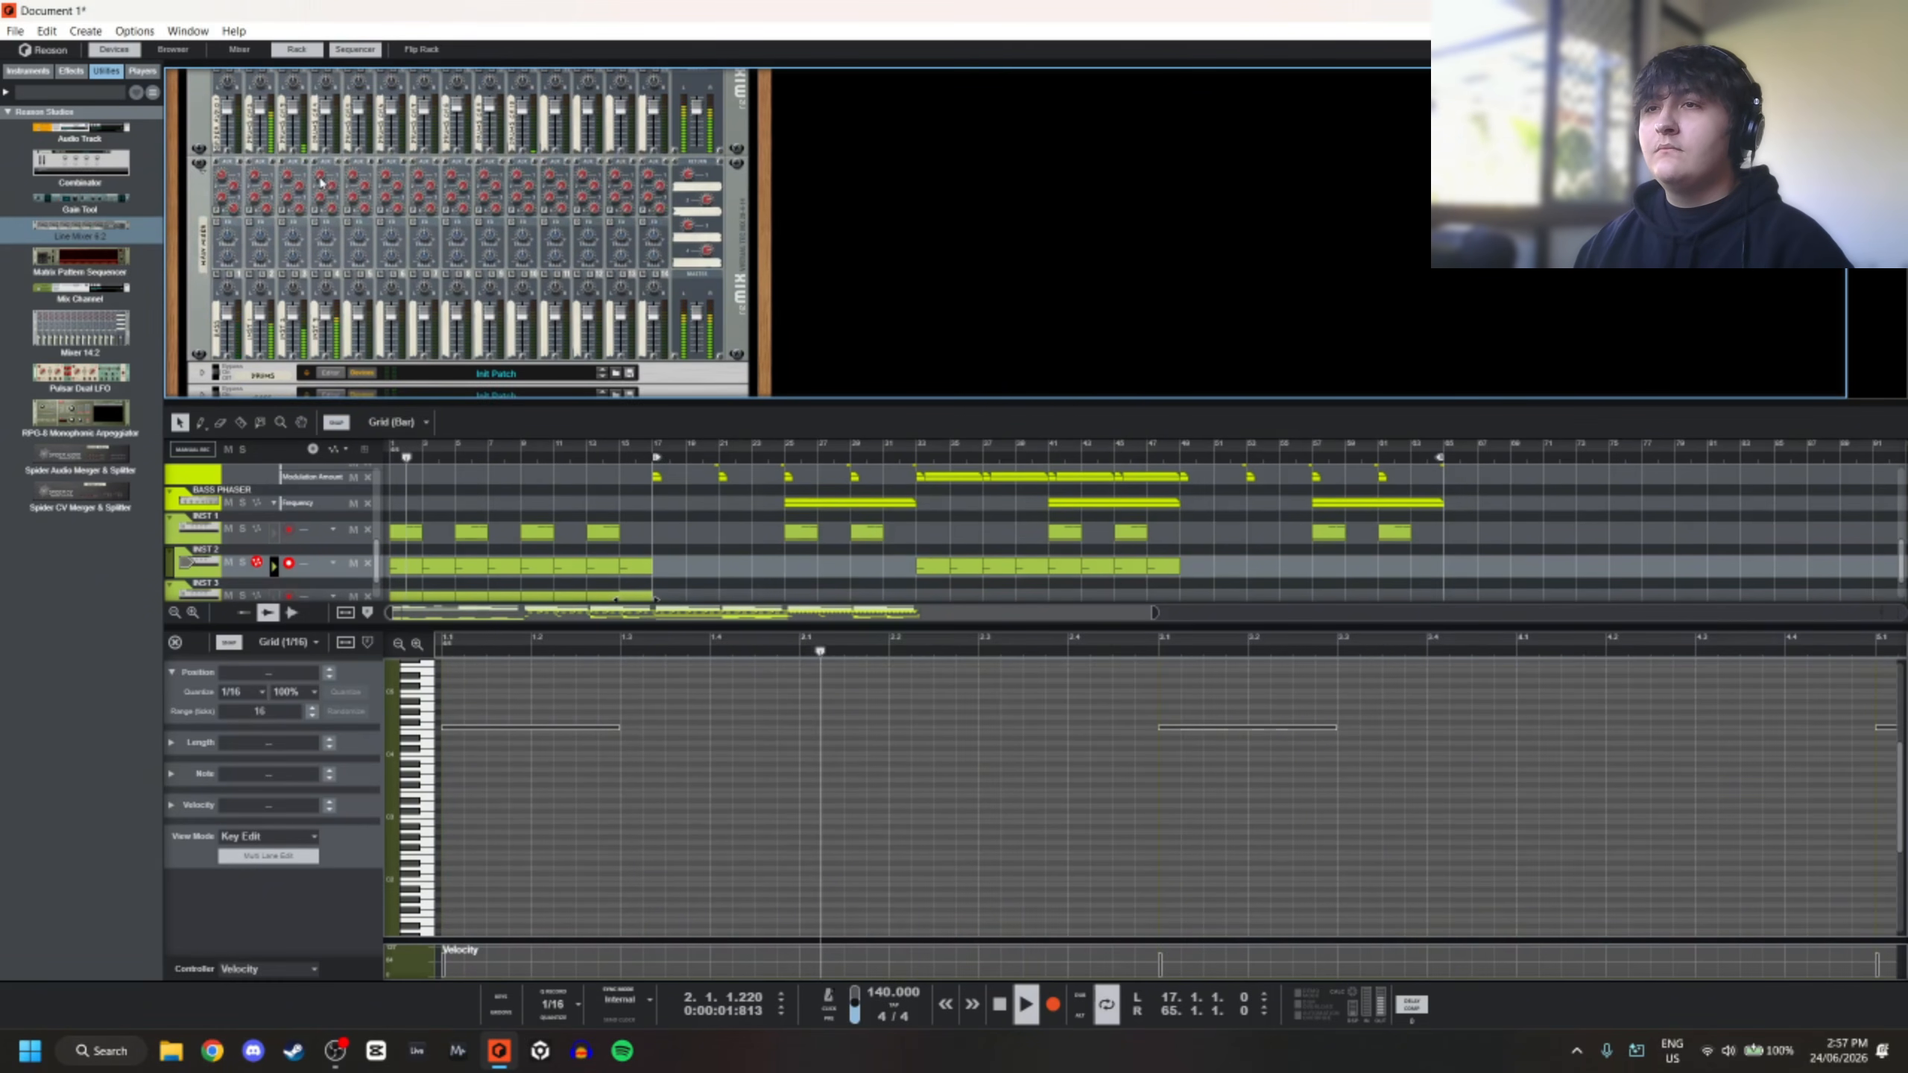
Turn down the bass EQ on channel 2 of the lower mixer and enable that channel's EQ
click(256, 233)
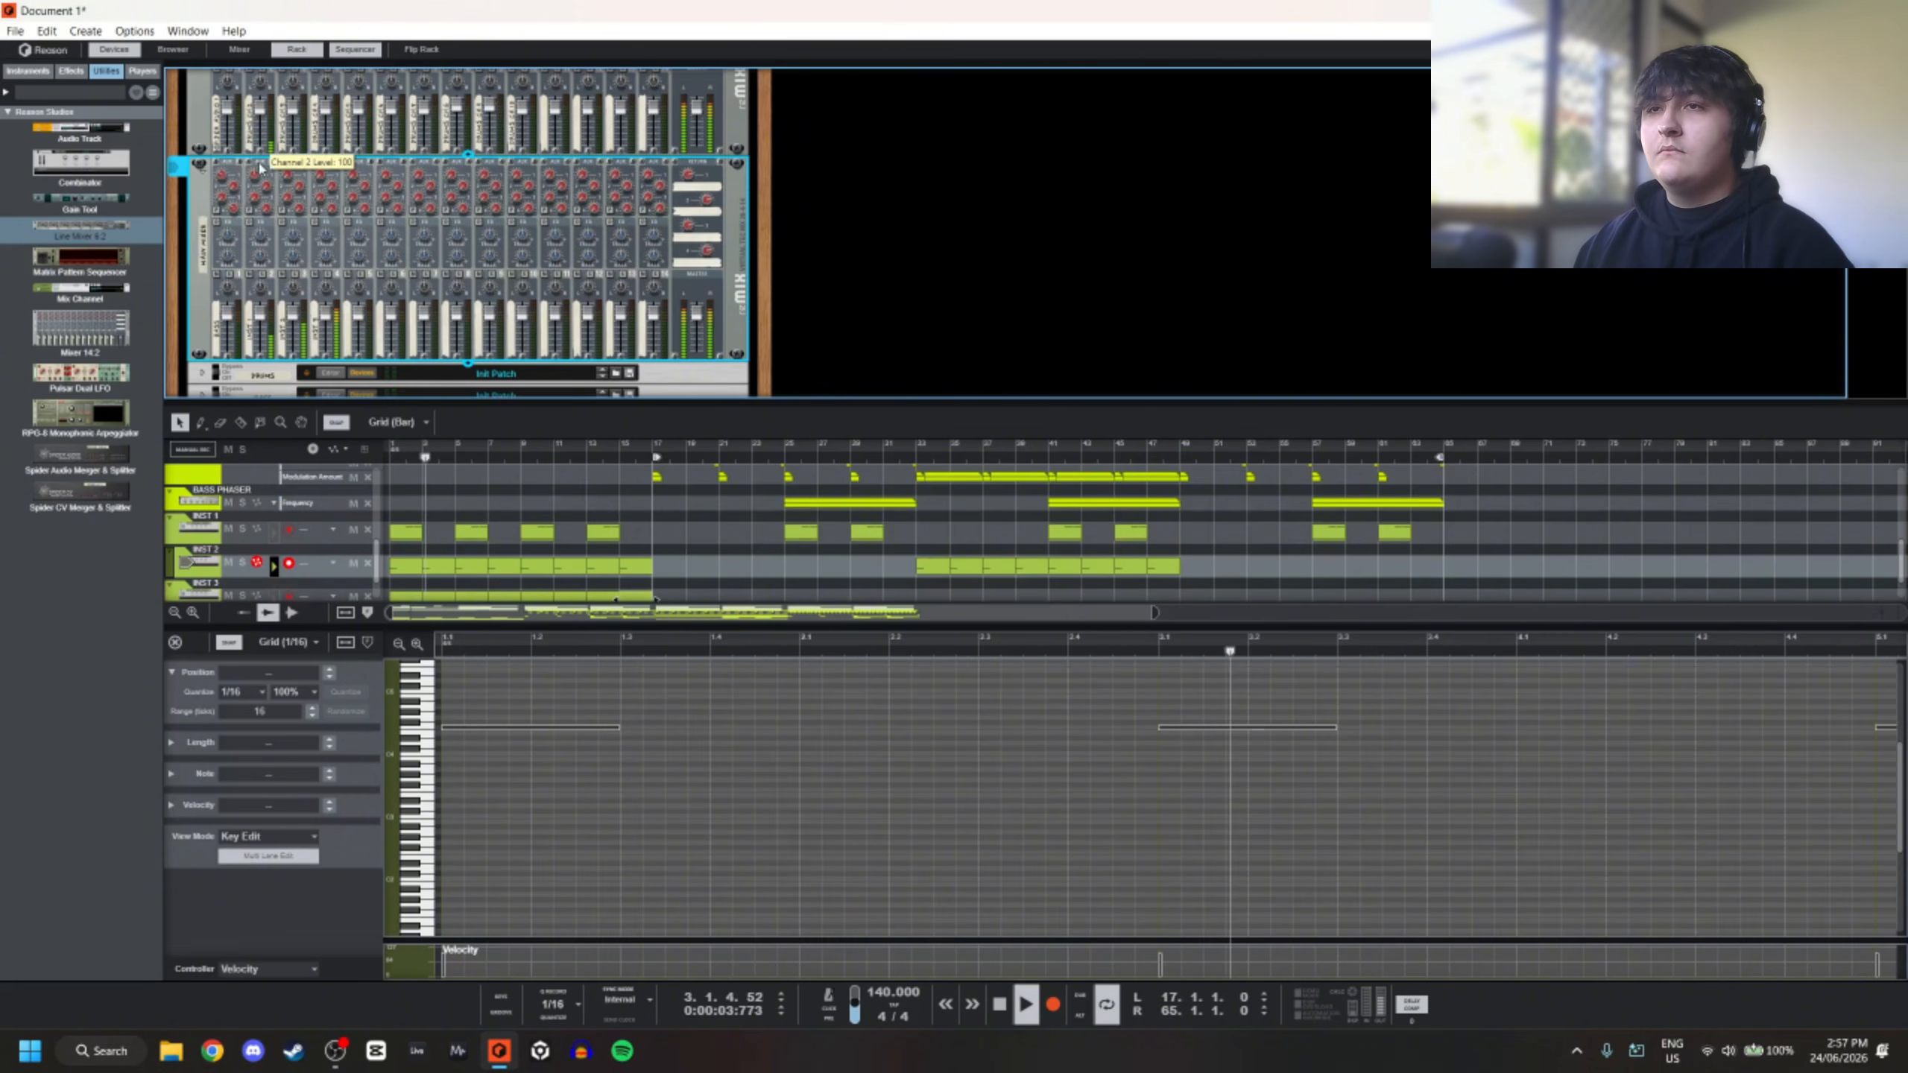
drag(260, 257, 260, 272)
click(250, 222)
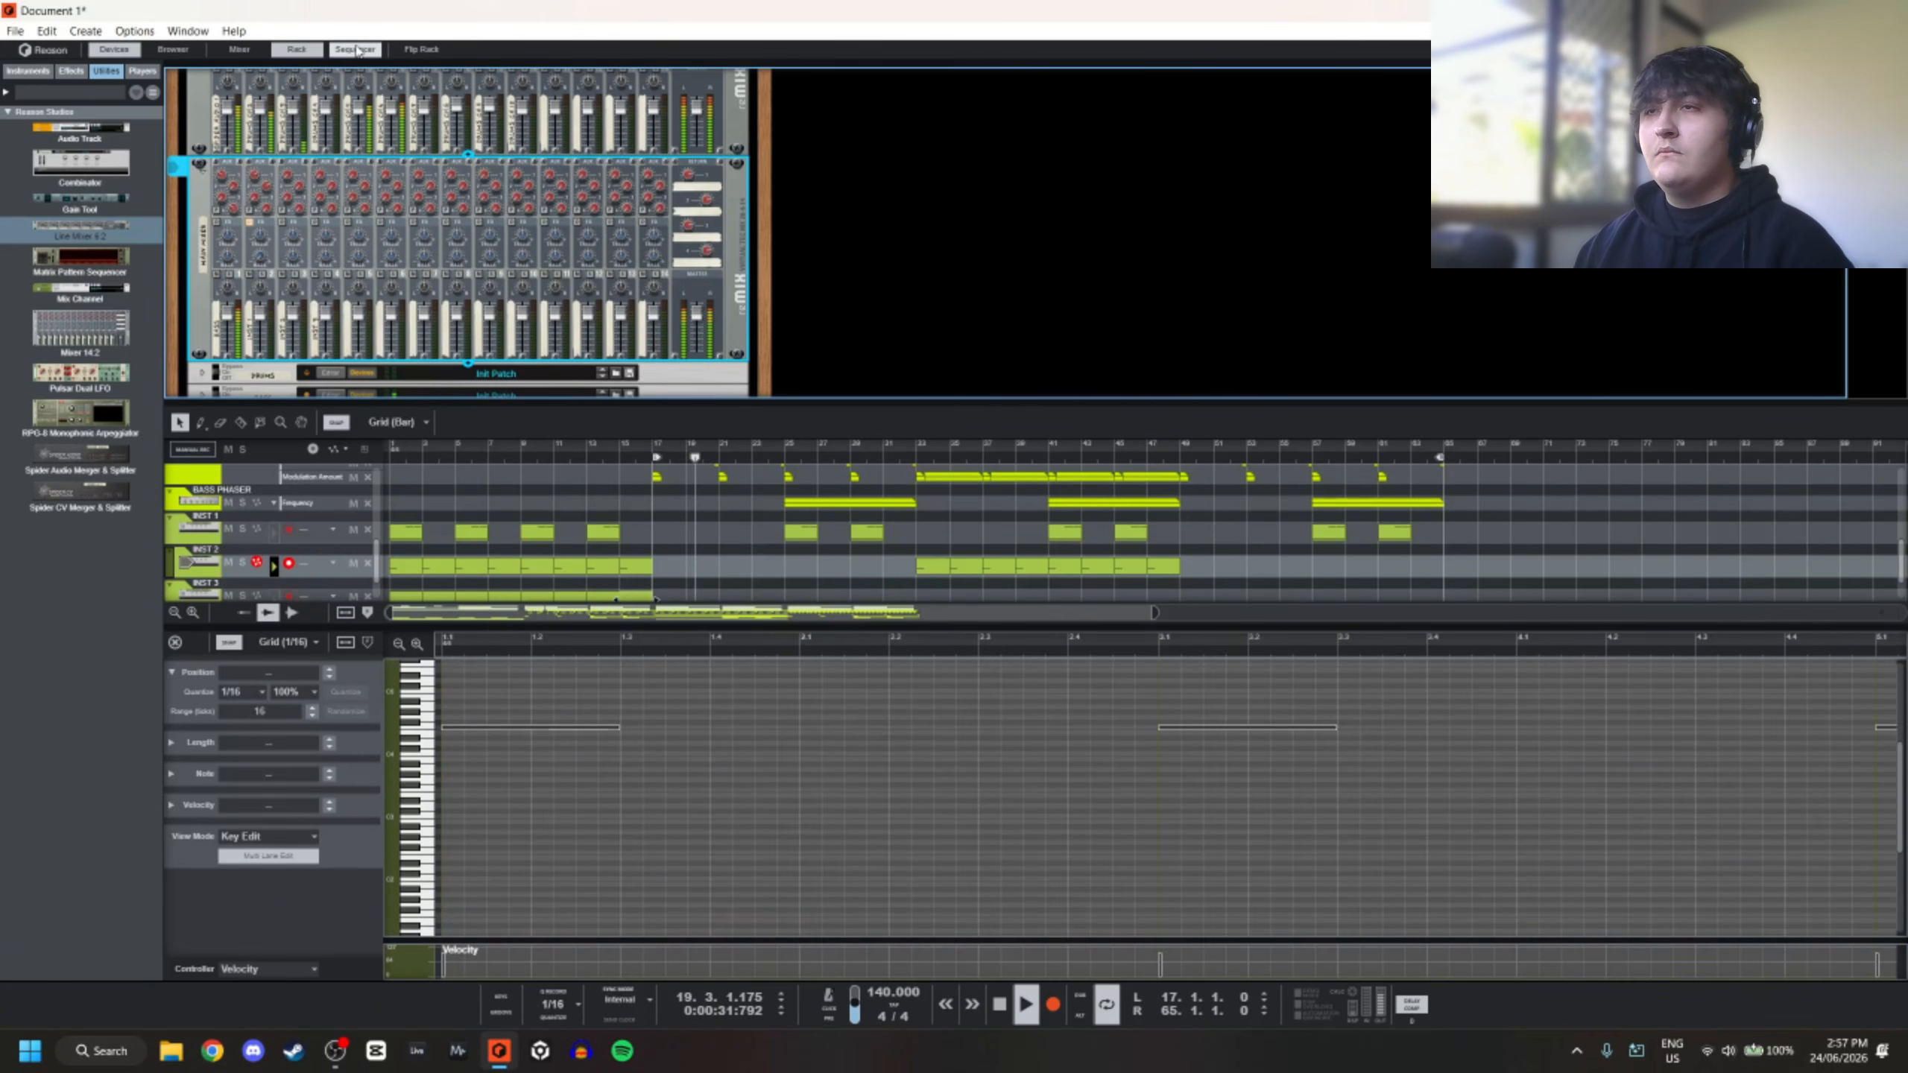
Stop playback in the sequencer view and move the left loop locator to bar 1
click(357, 50)
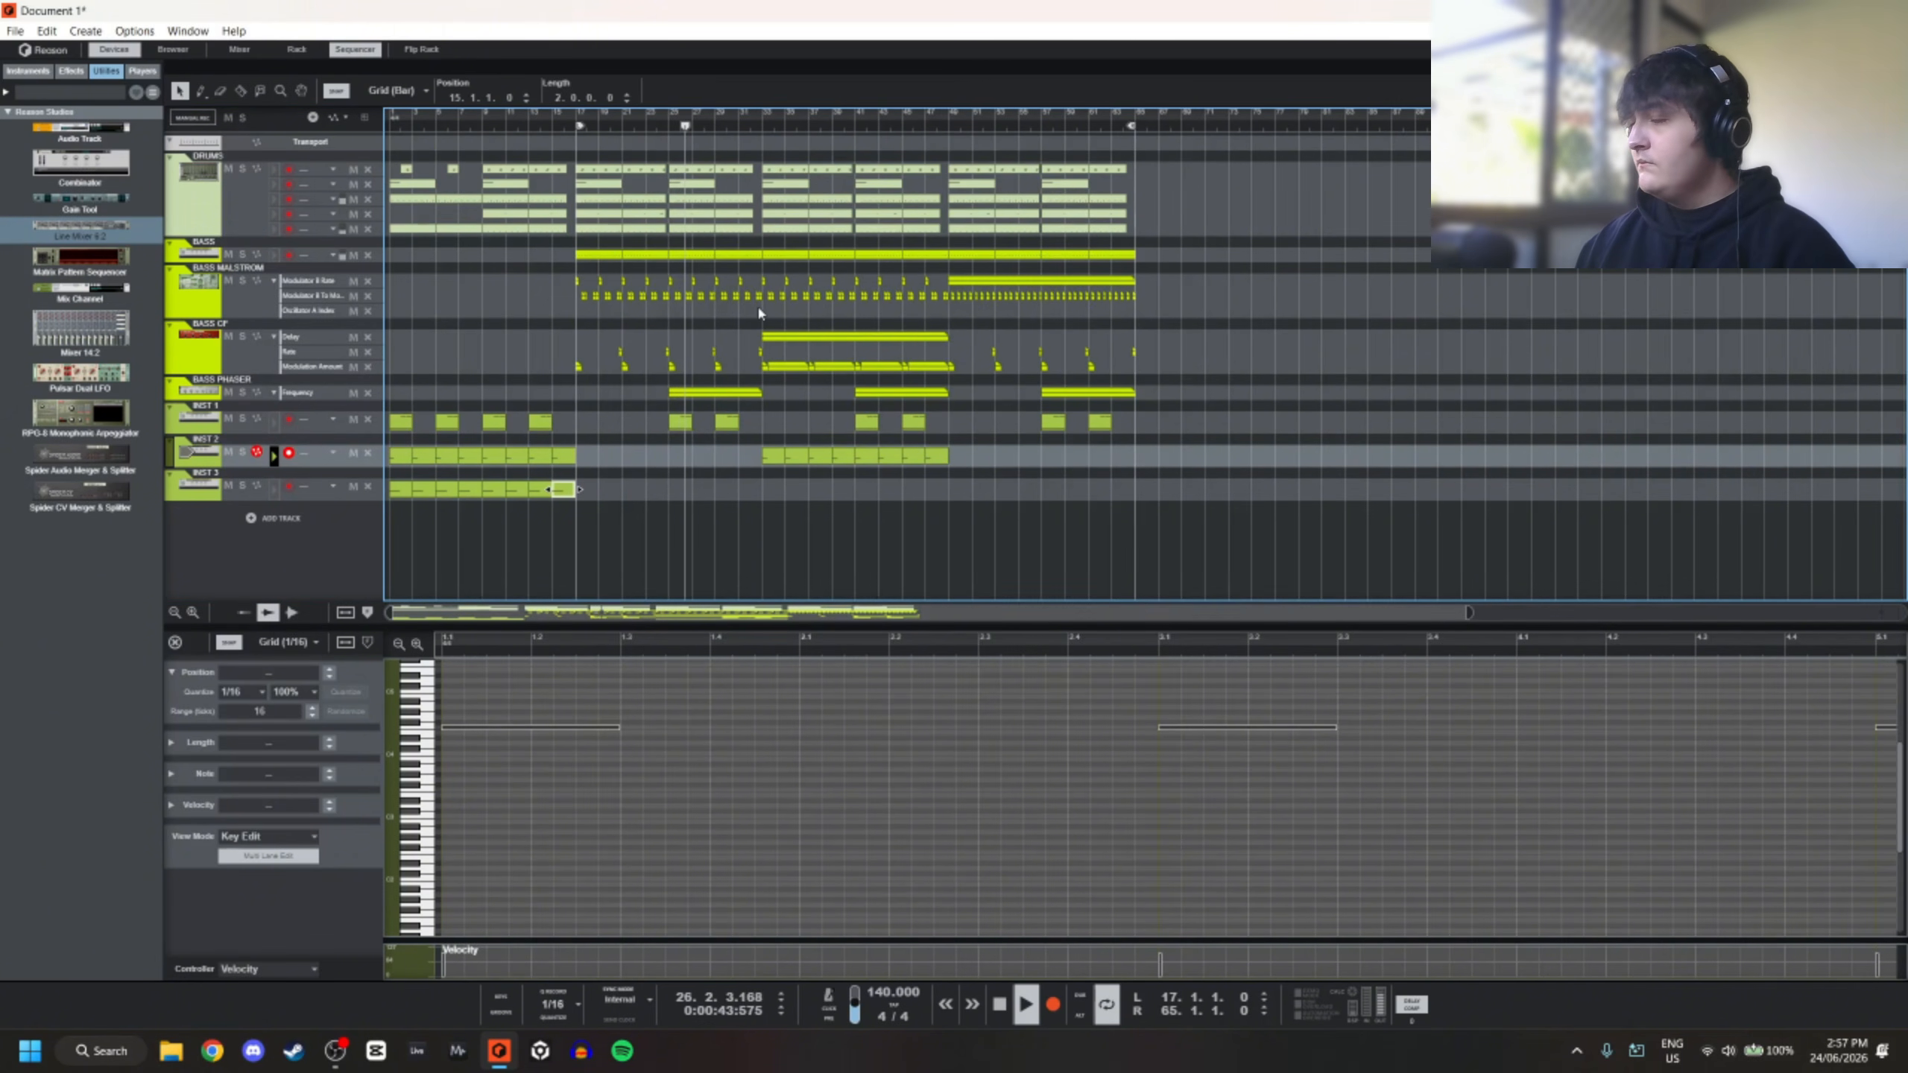
scroll(534, 473, down, 2)
key(space)
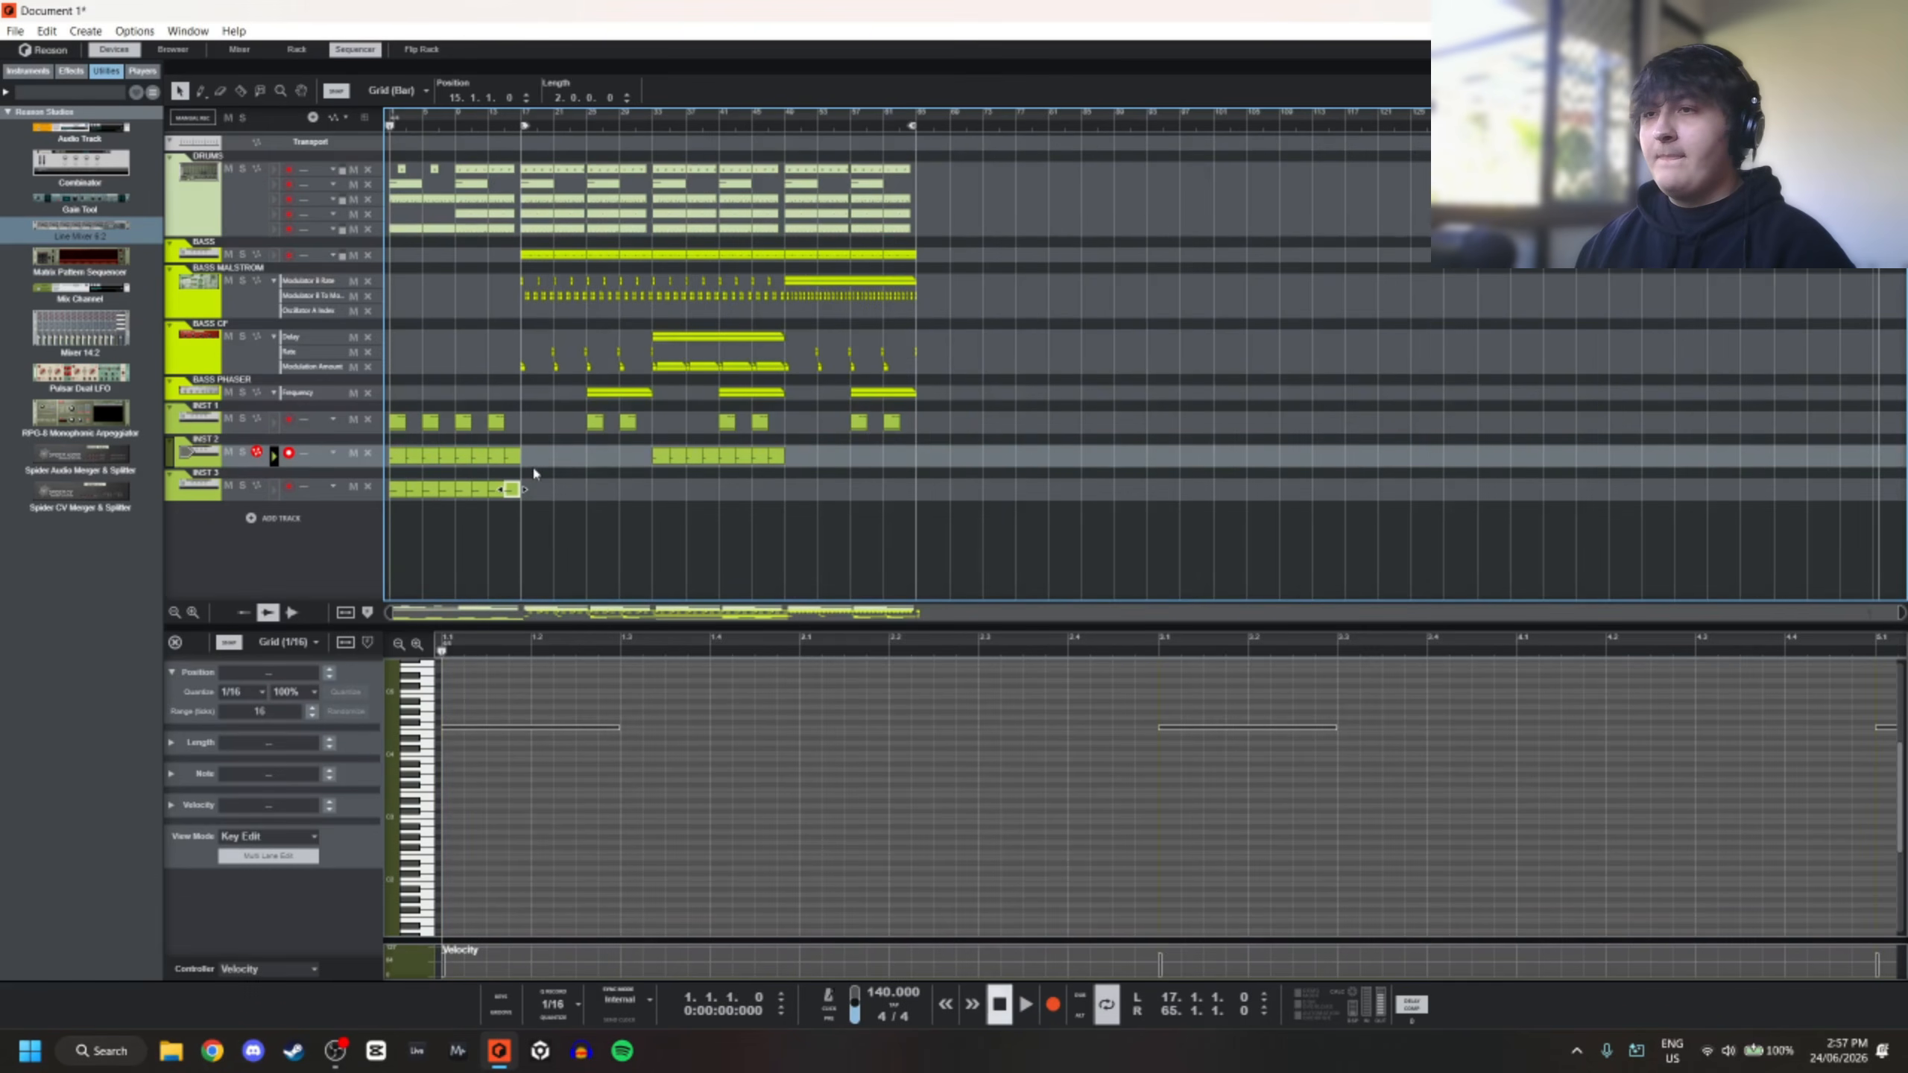
click(550, 472)
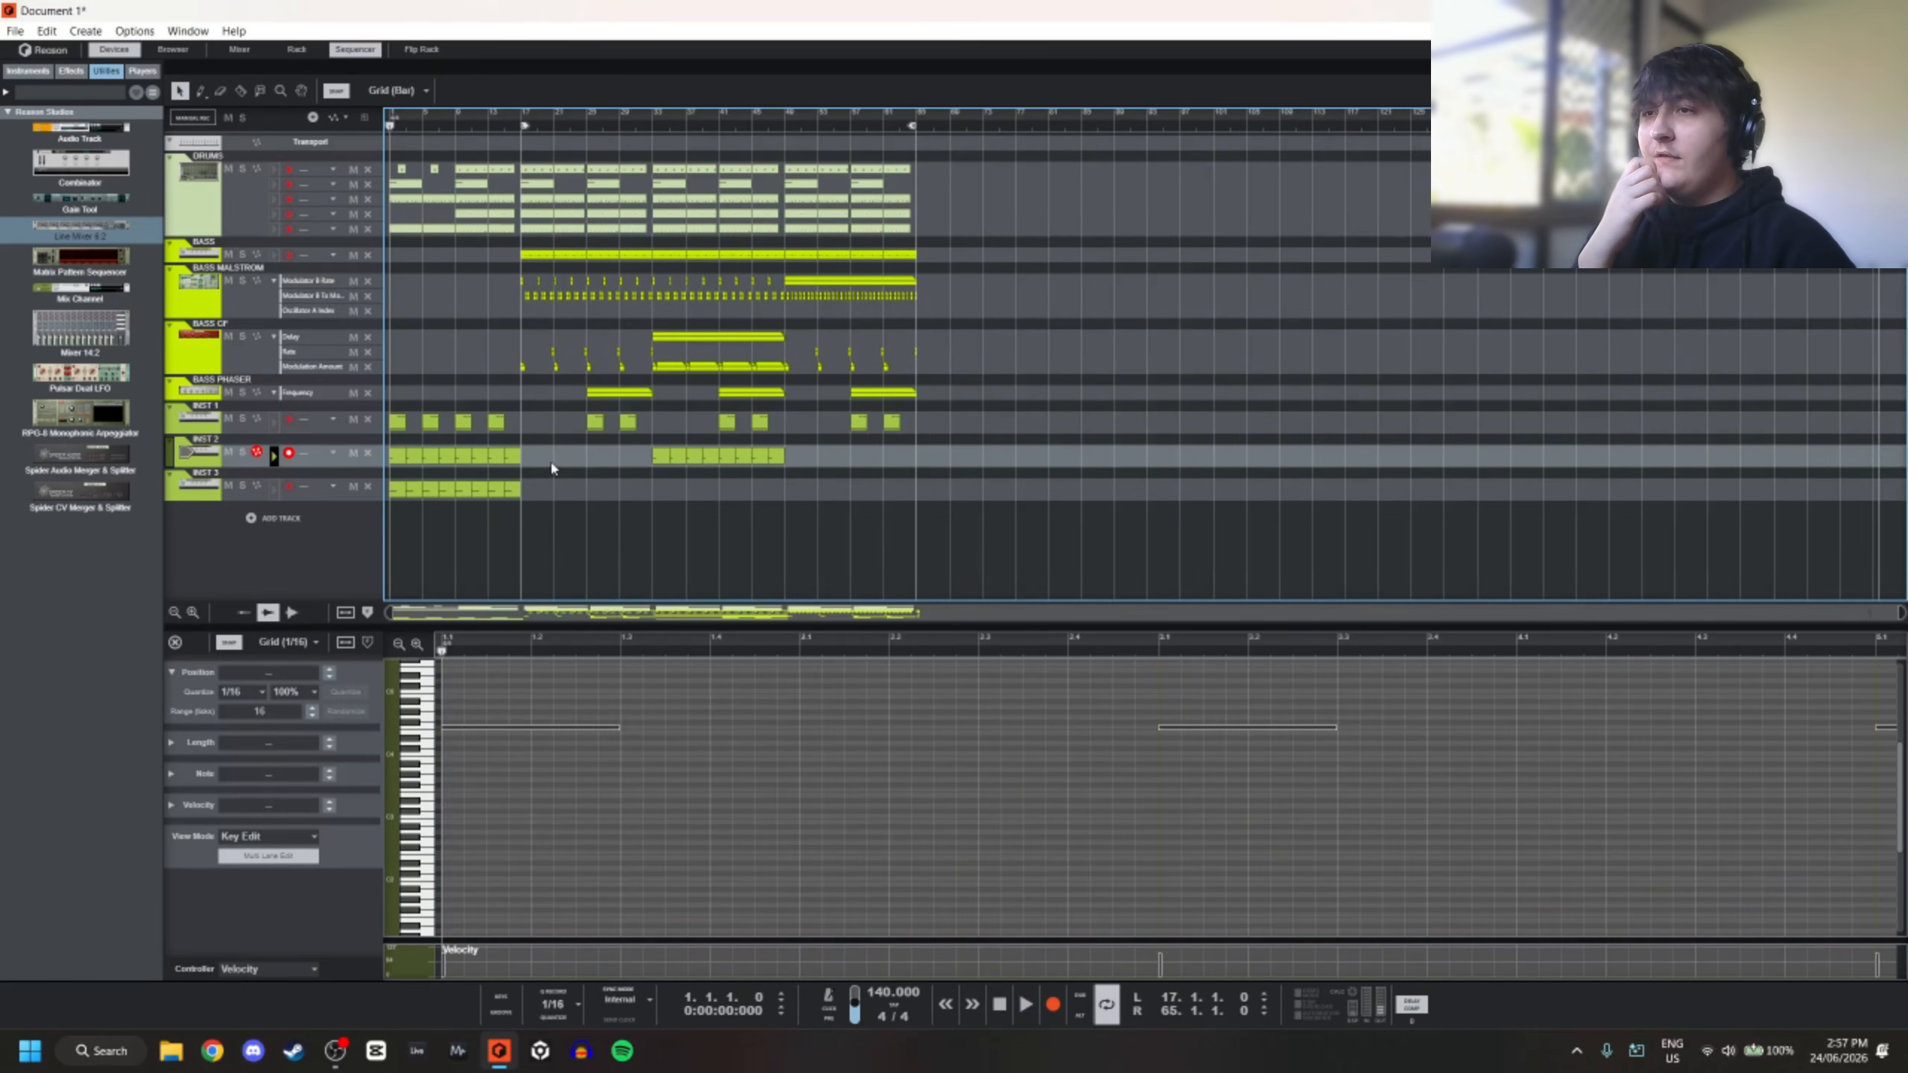
scroll(523, 336, down, 1)
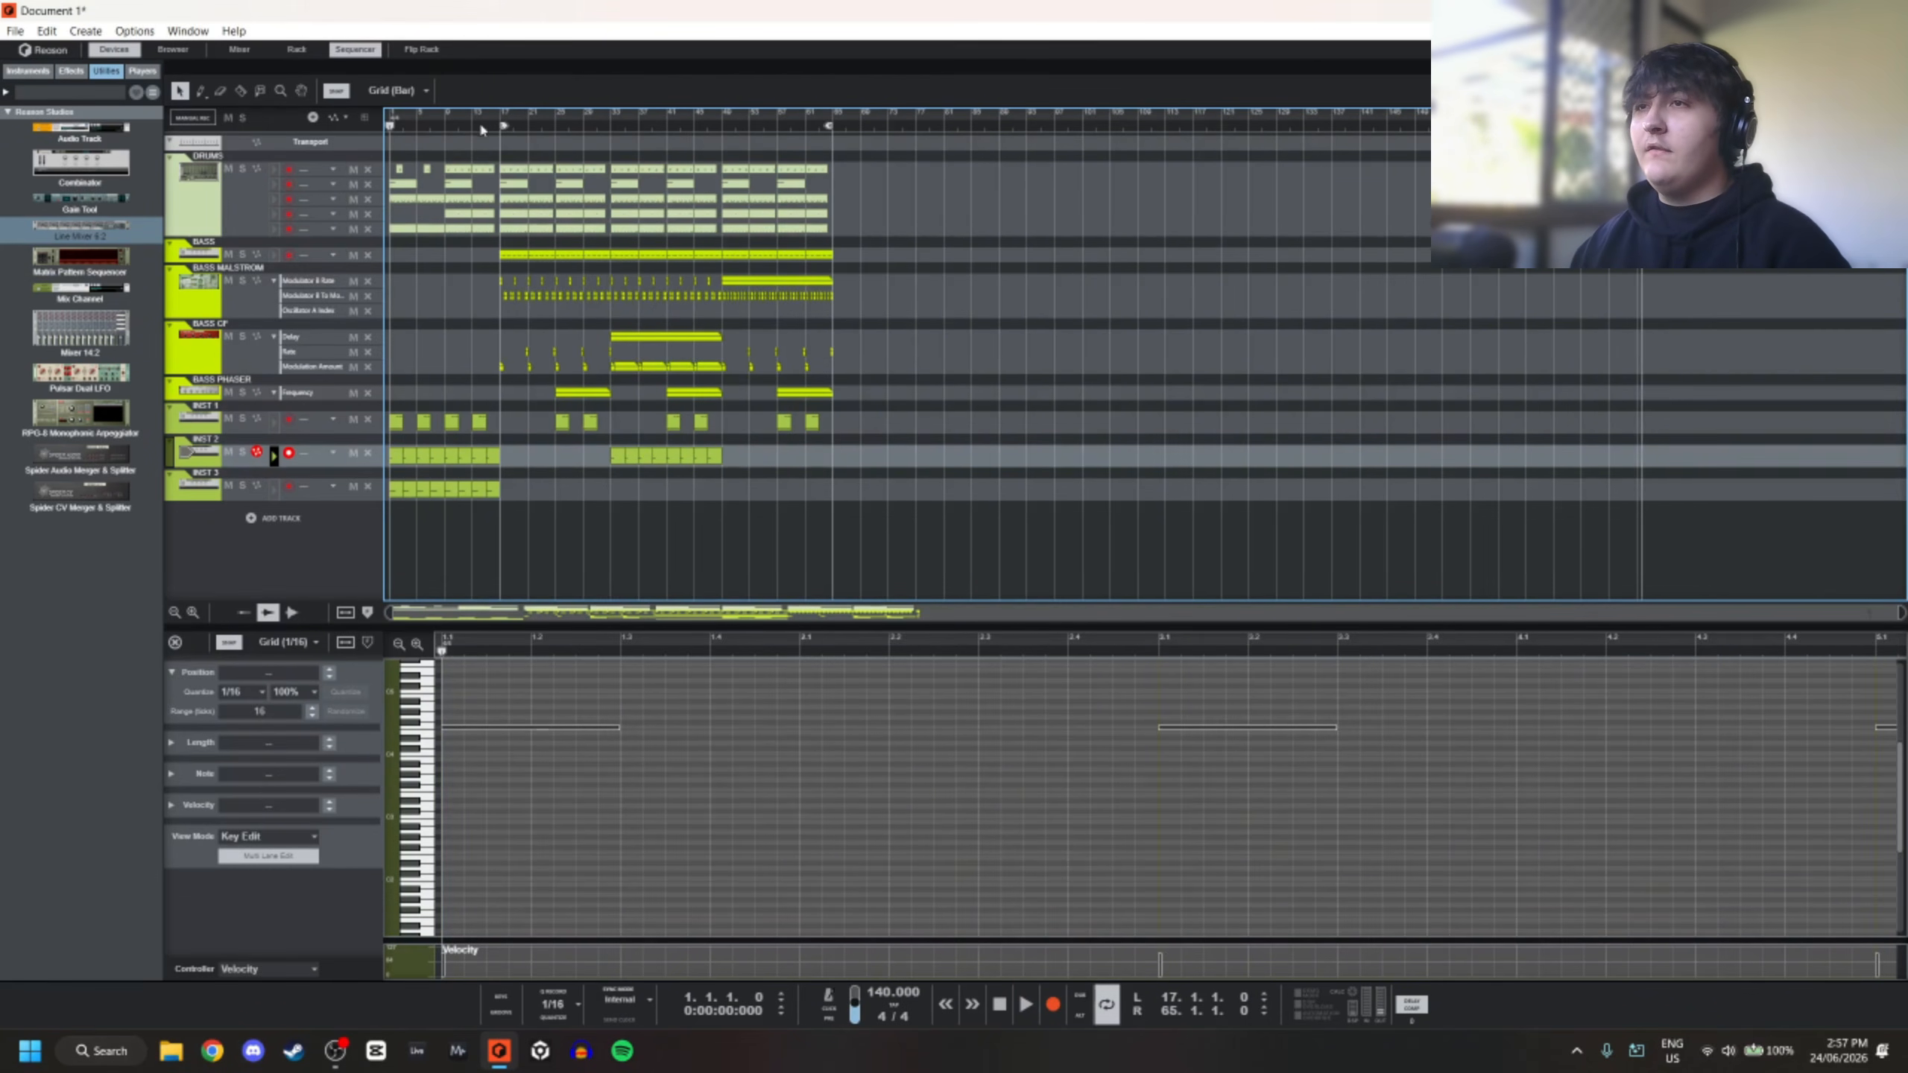
drag(504, 129, 390, 125)
Add an audio track and cable its output to channel 14 of the lower mixer
click(256, 518)
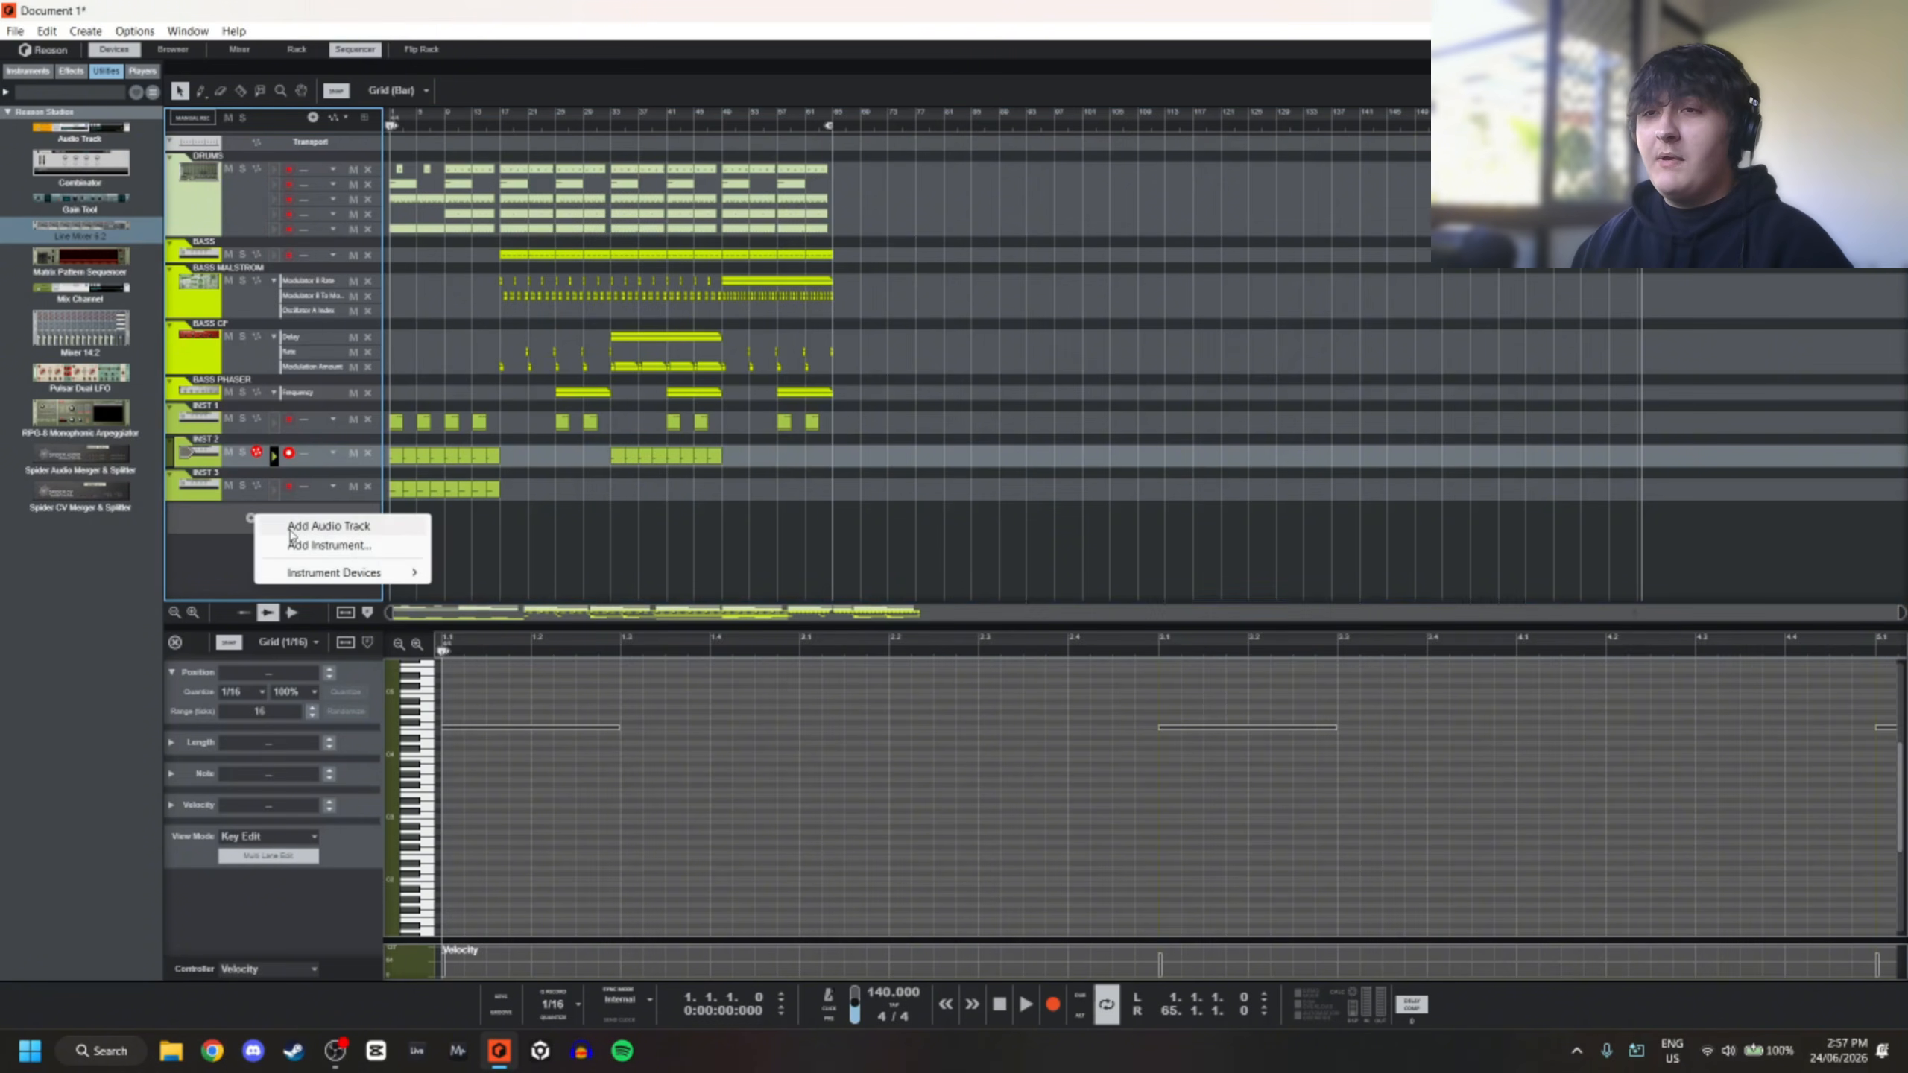
click(293, 529)
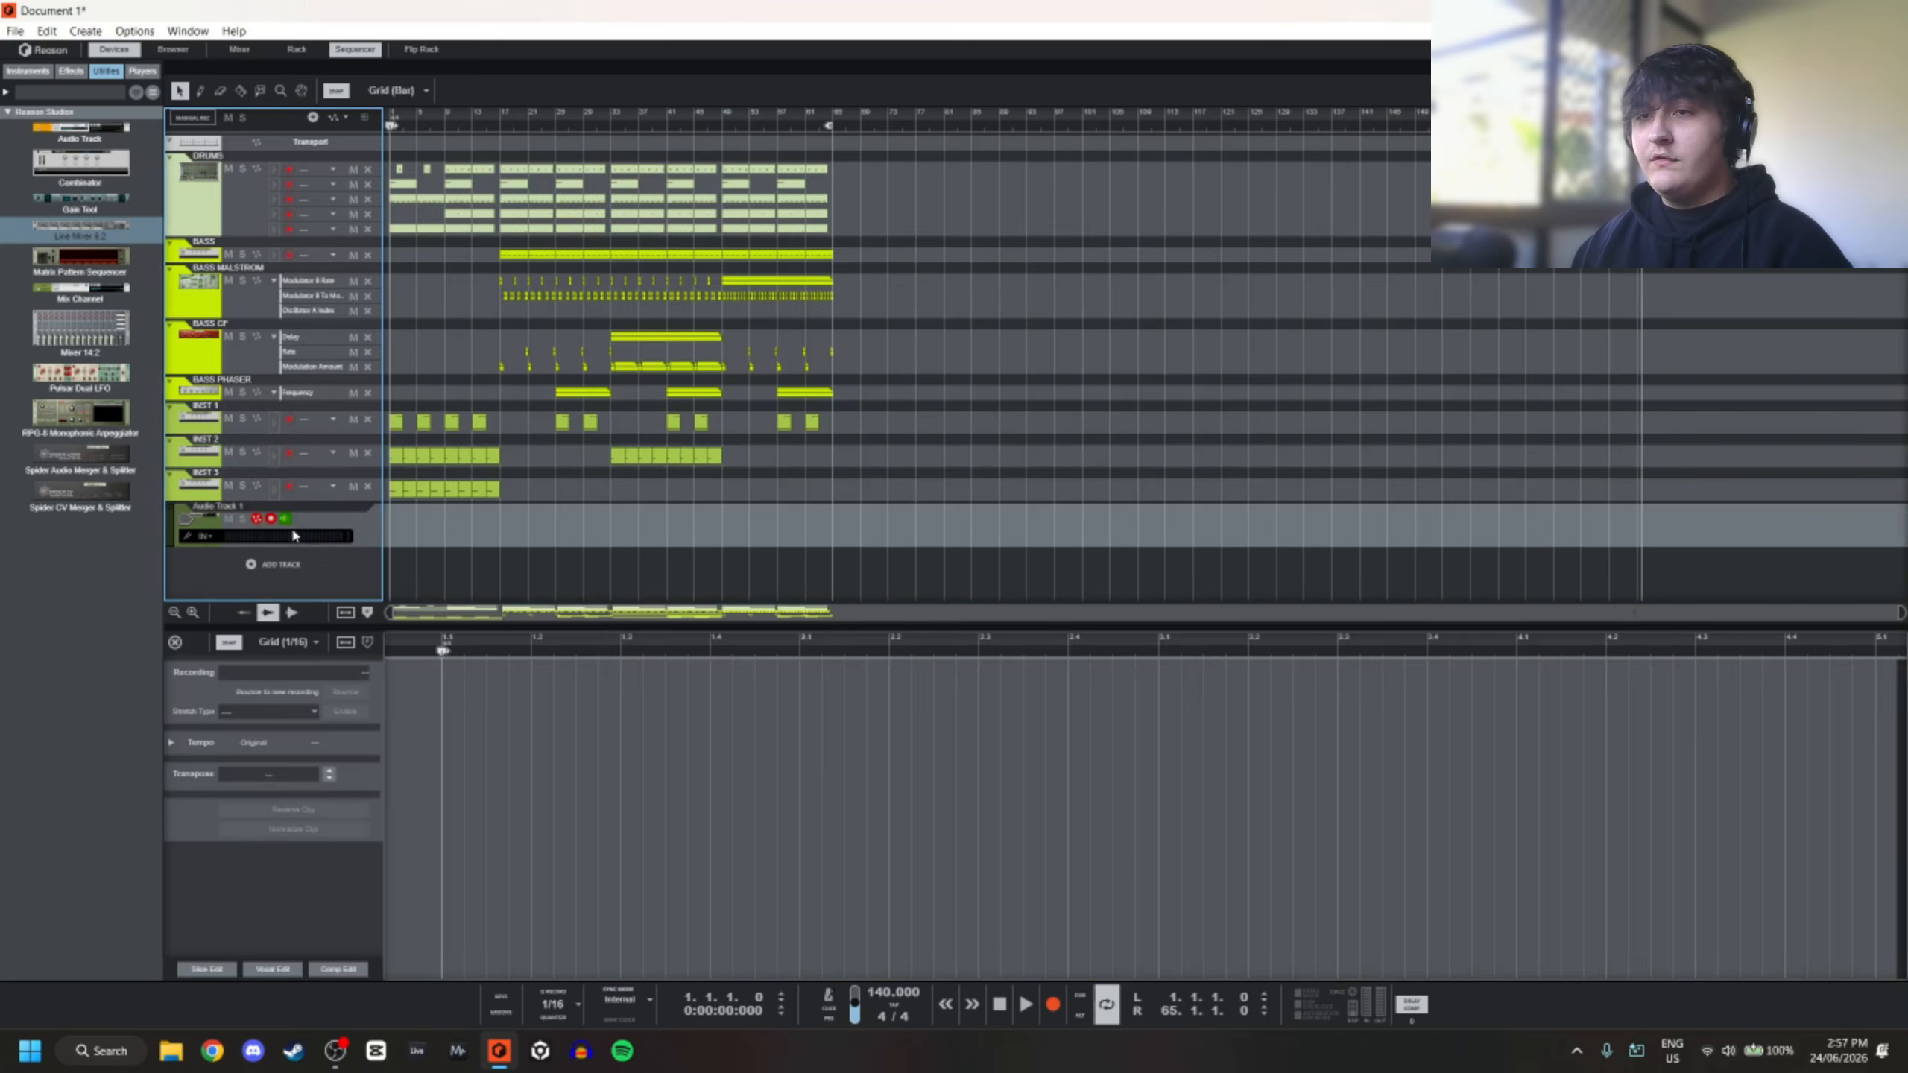
click(304, 53)
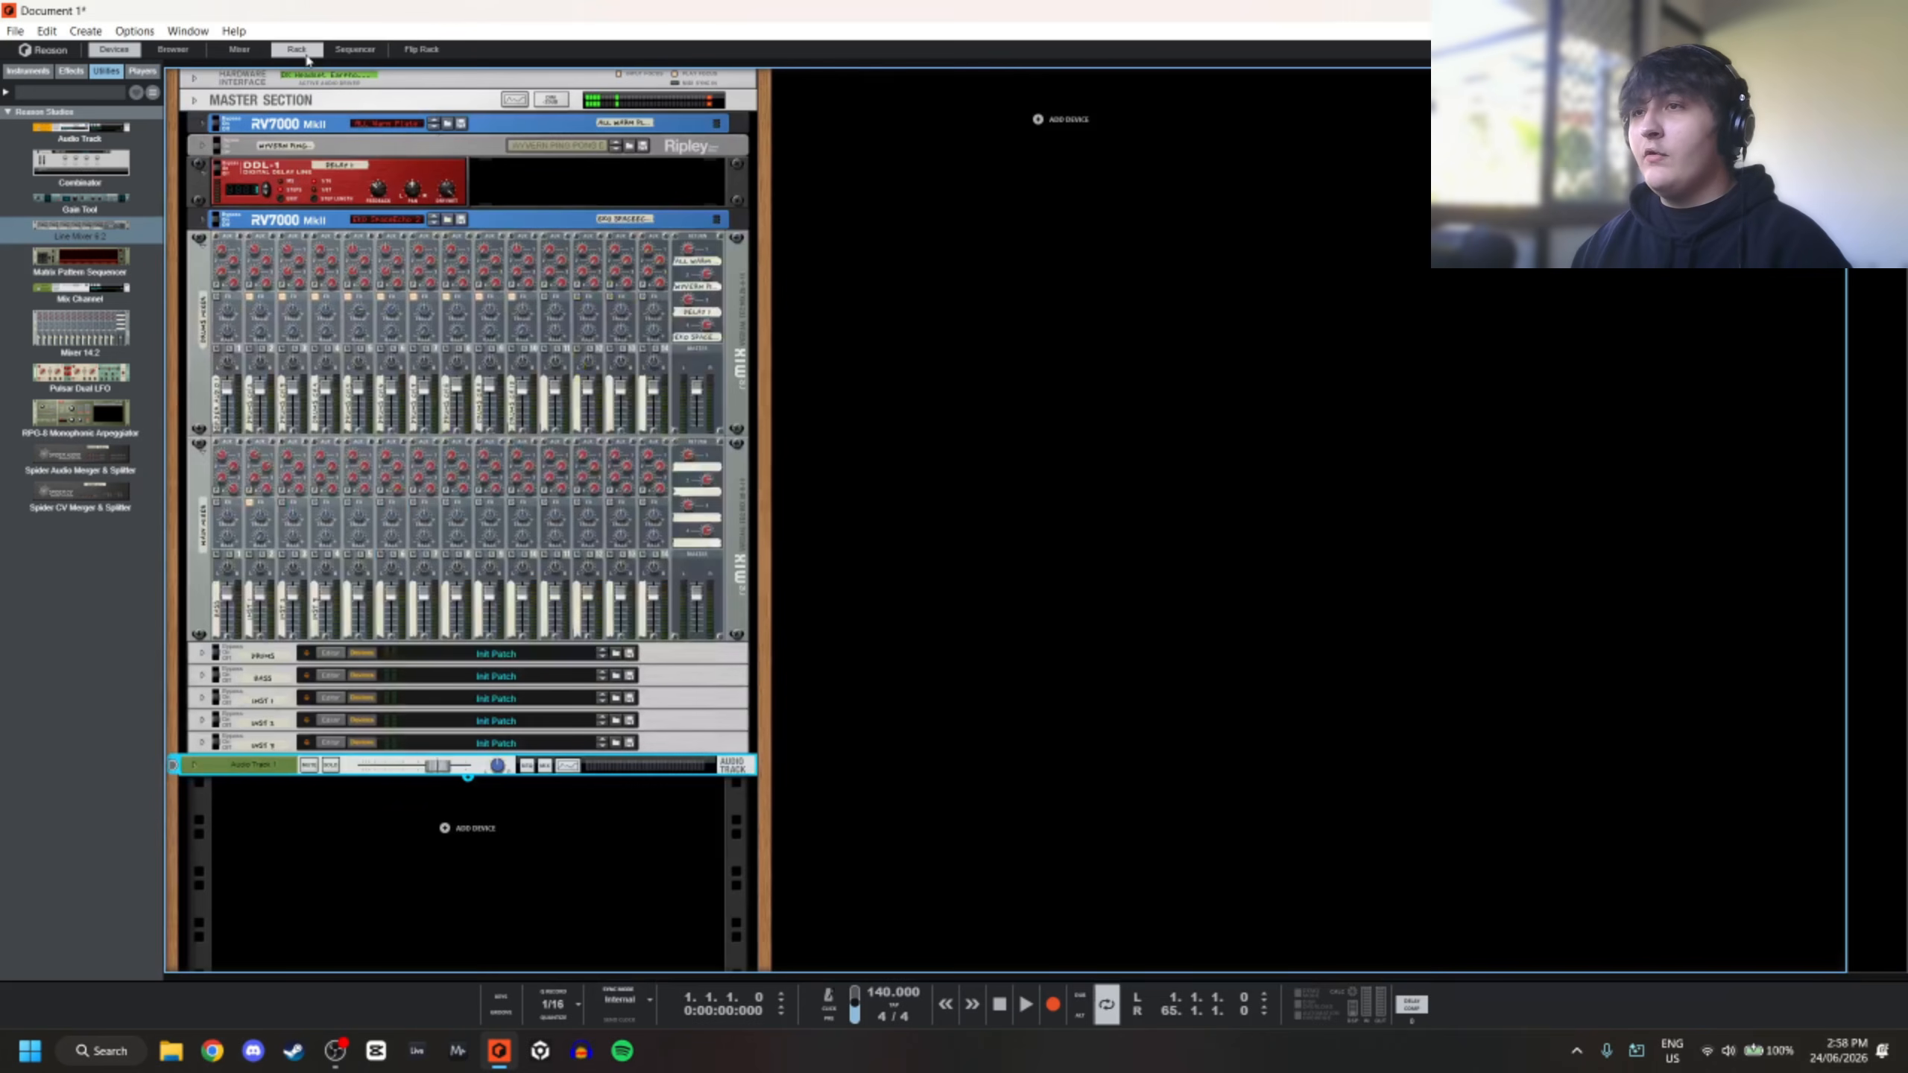
click(195, 766)
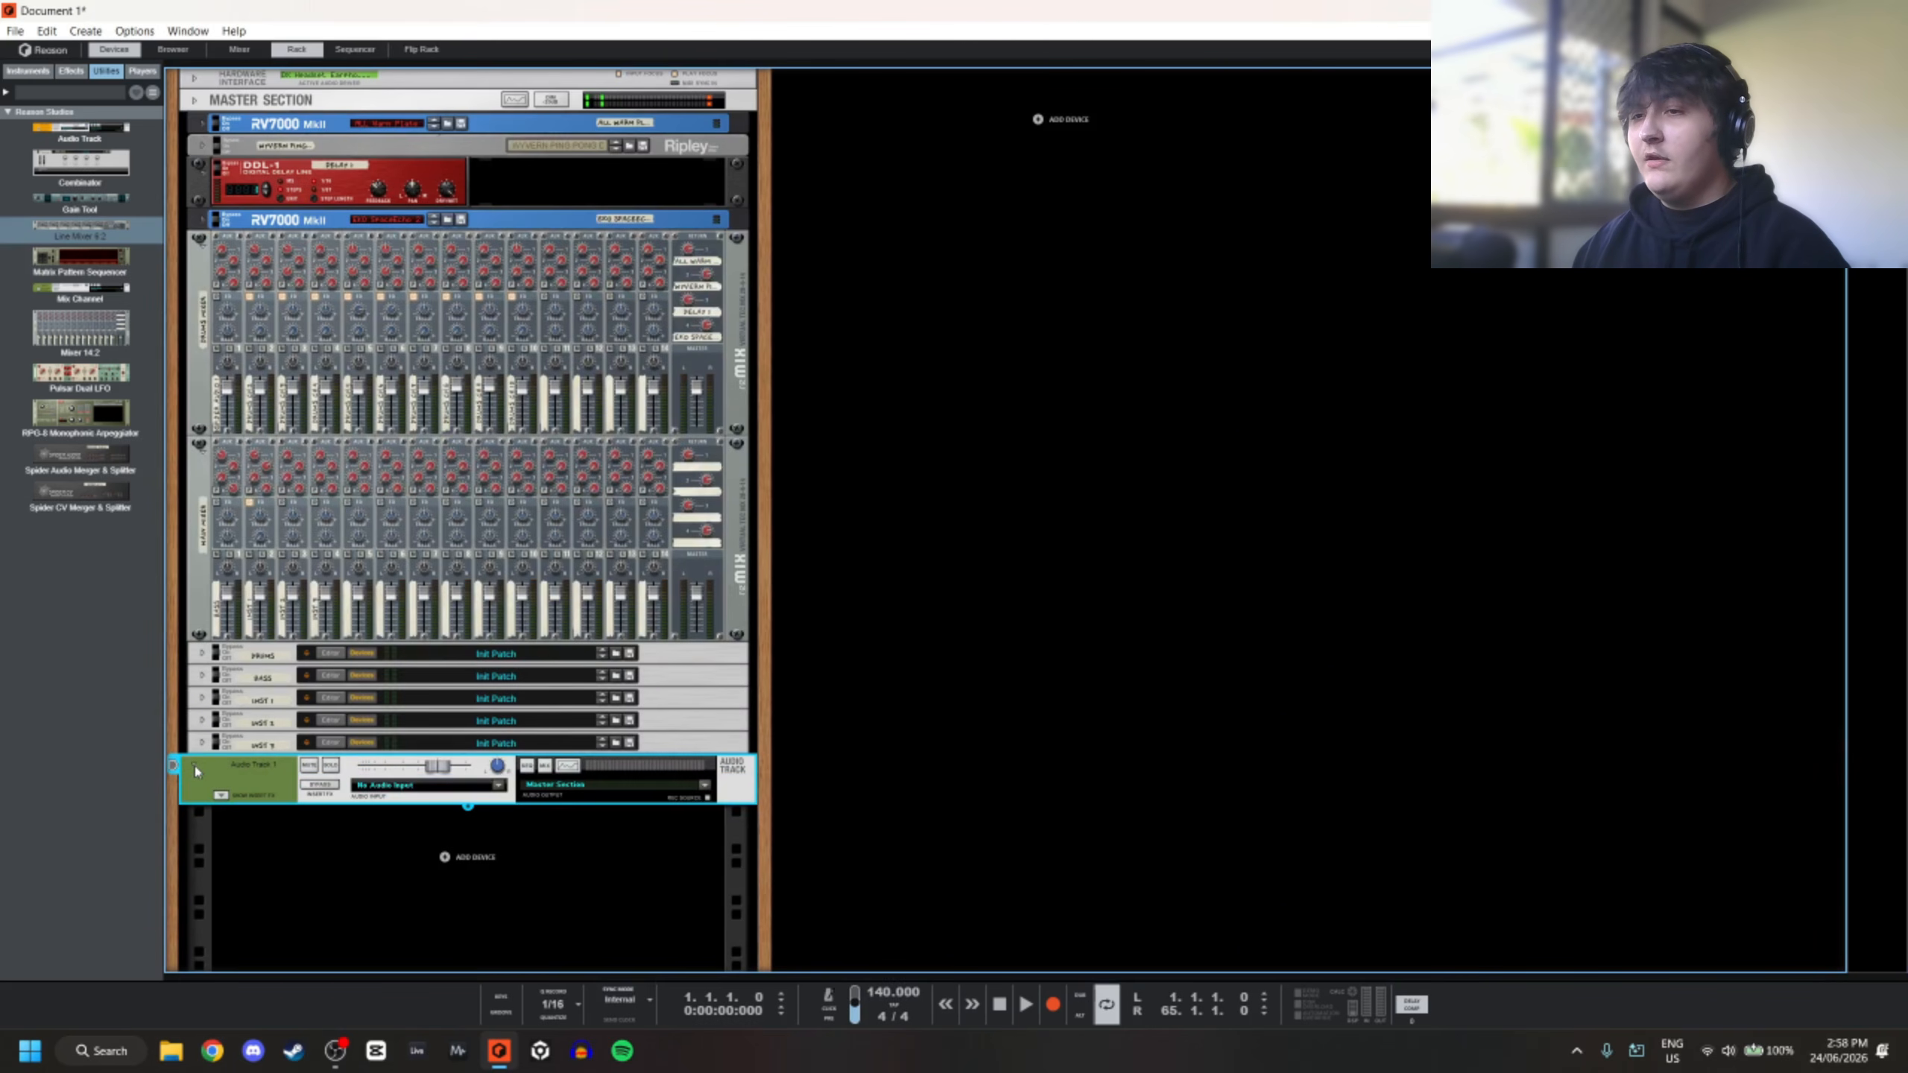
key(Tab)
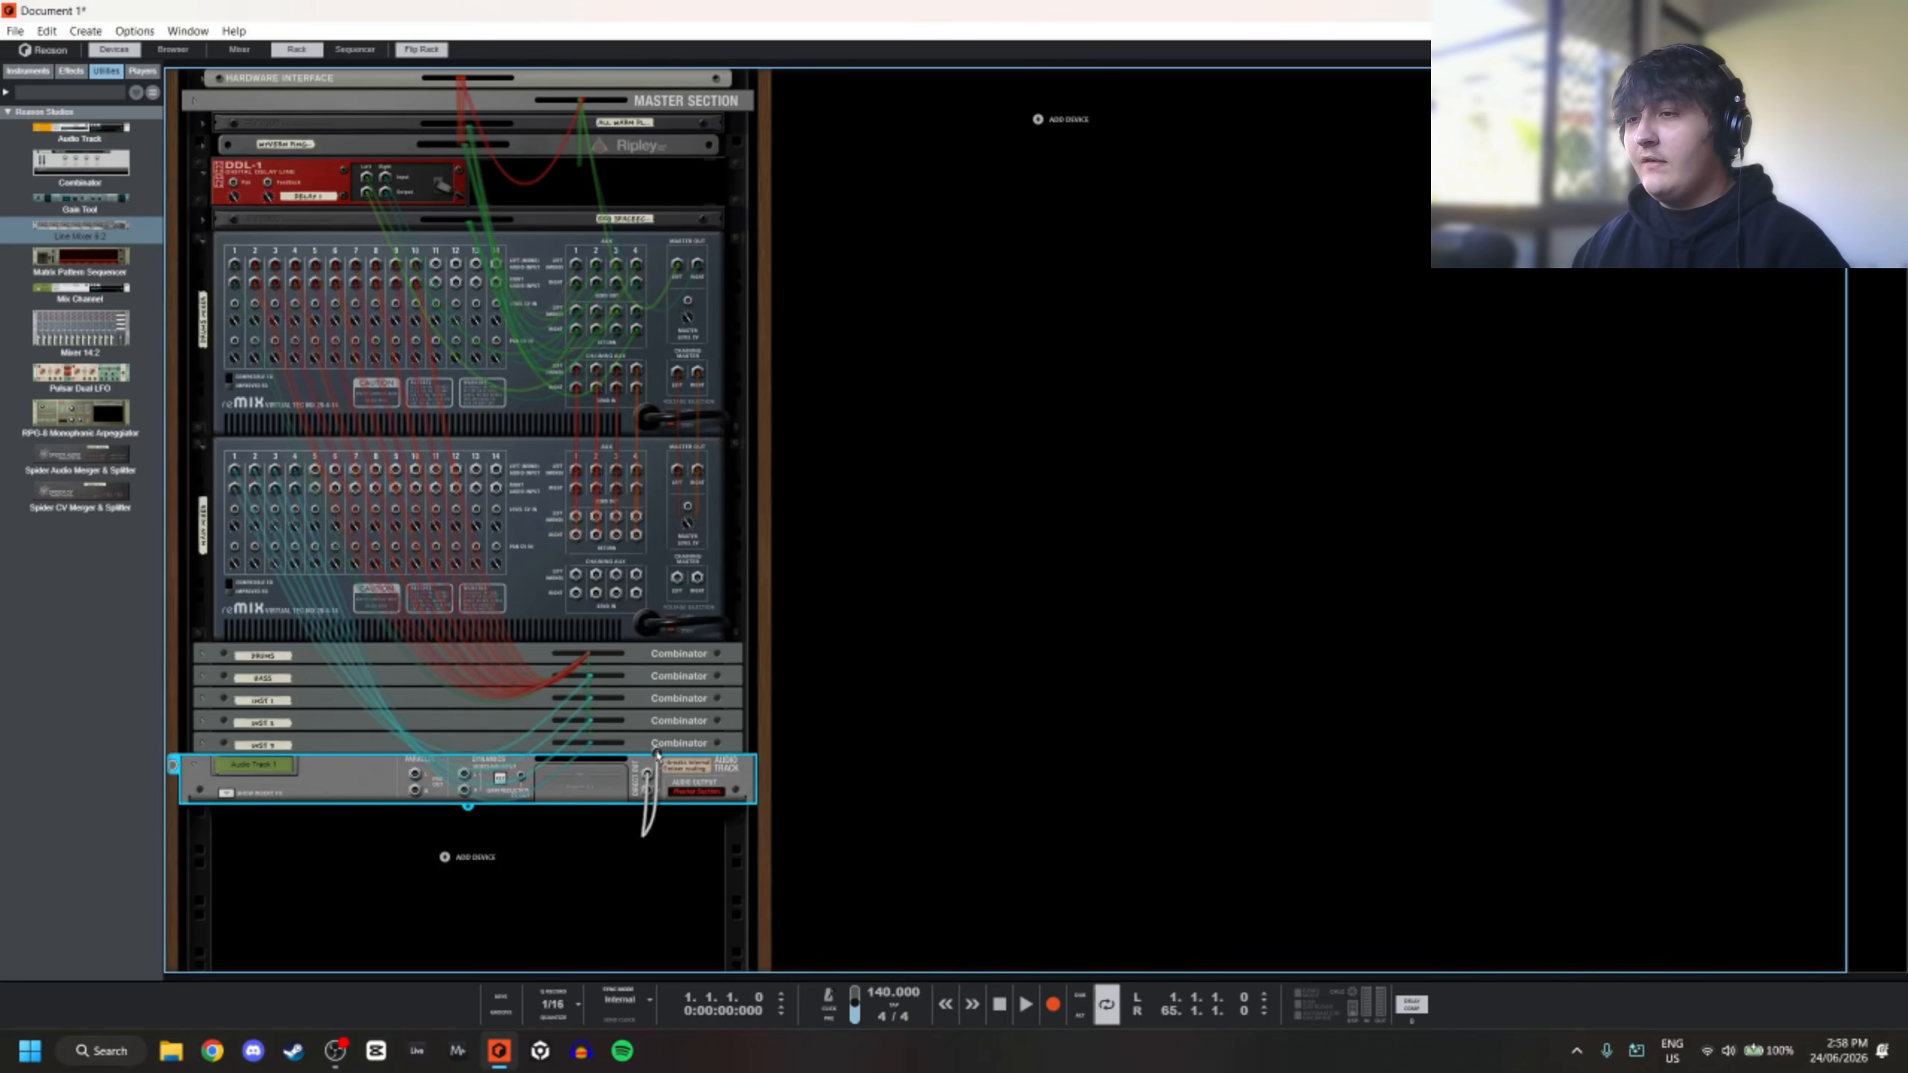
drag(656, 754, 497, 470)
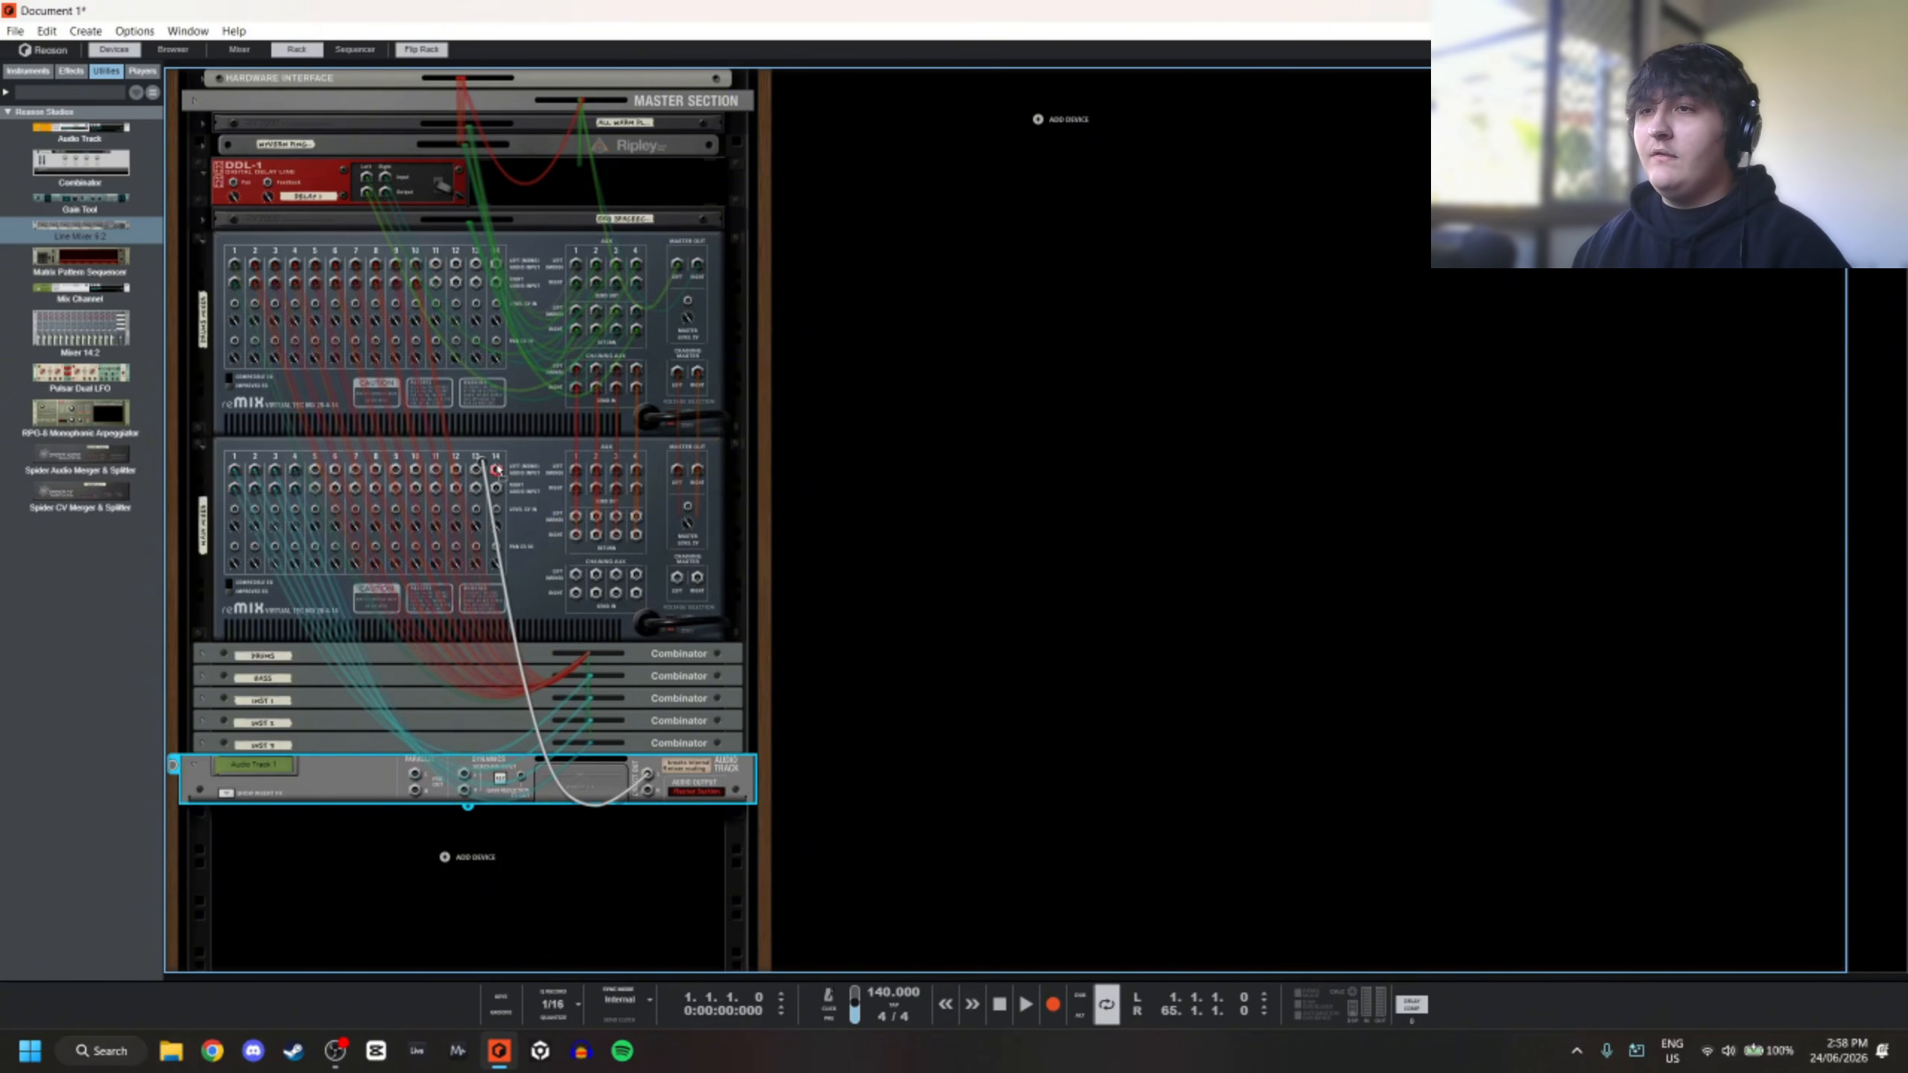
key(Tab)
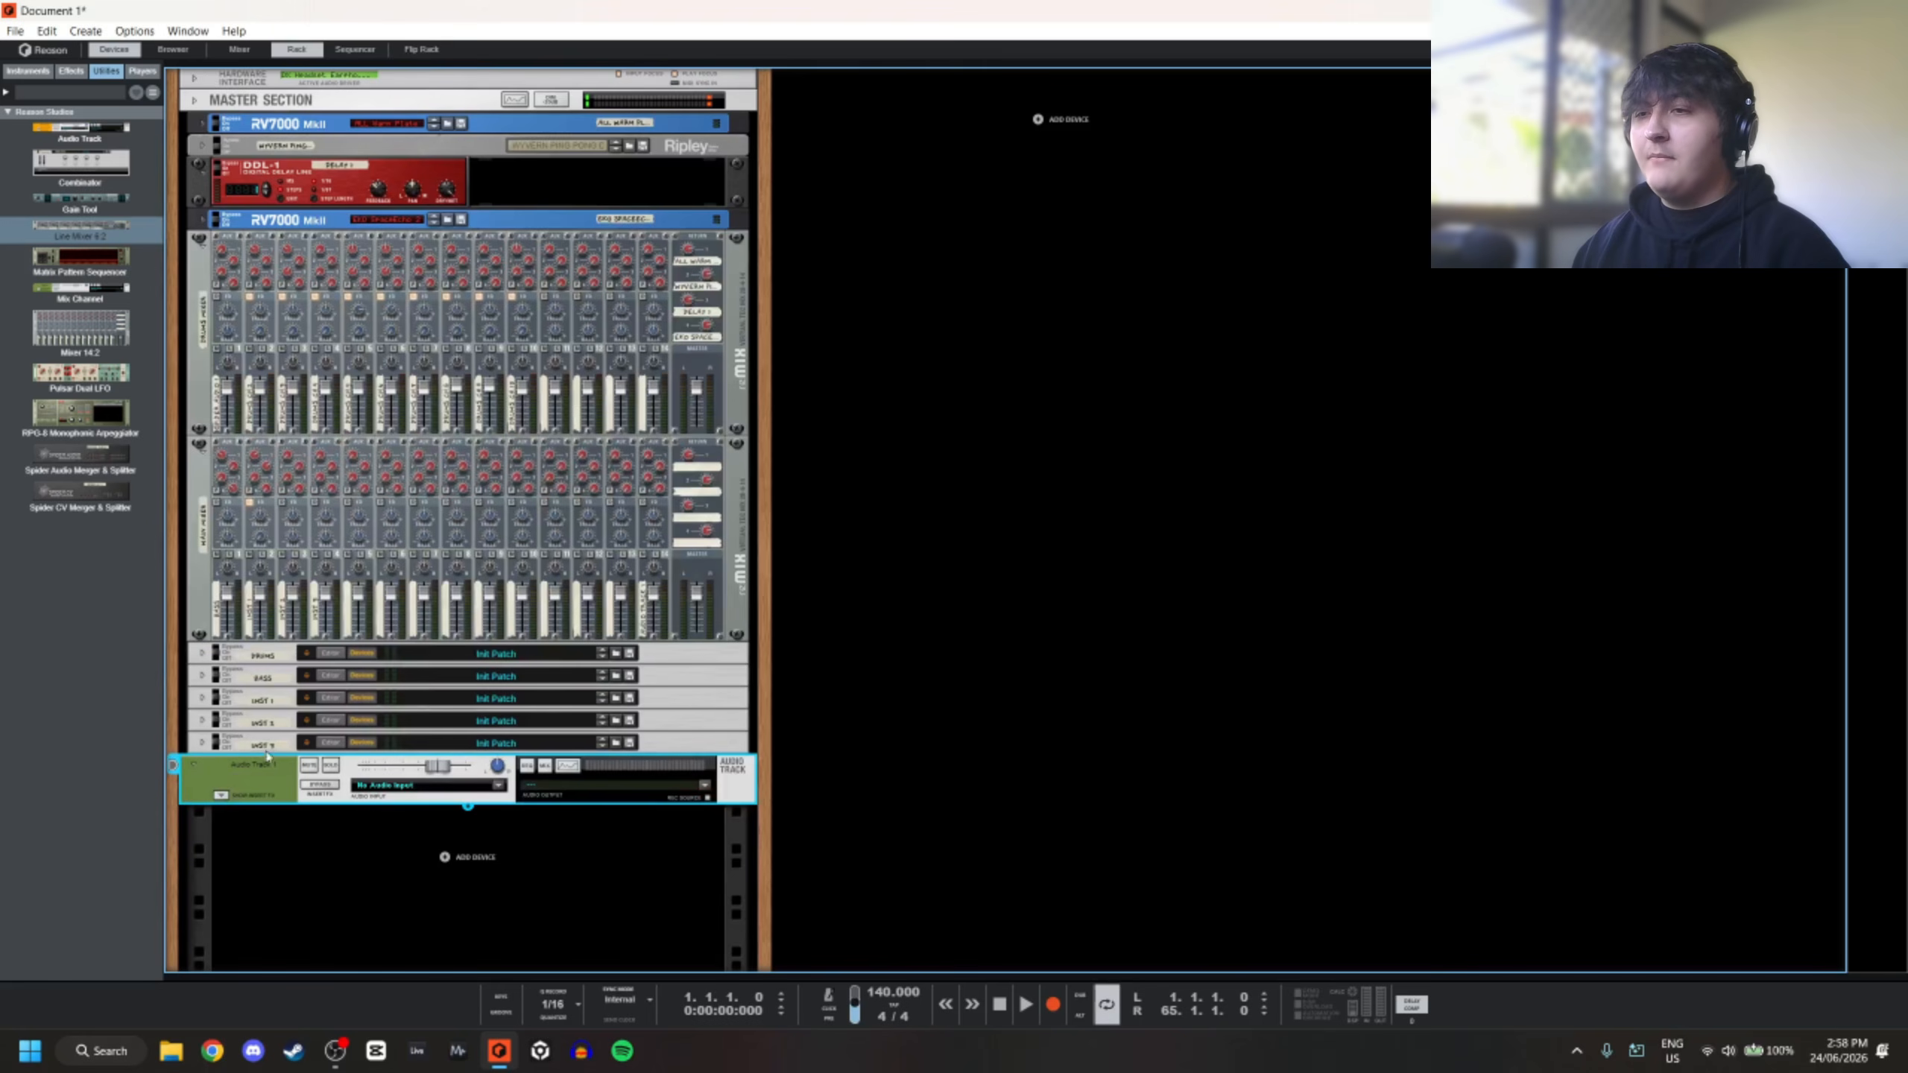
Duplicate the audio track device in the rack and name the copy FX MAIN
click(350, 51)
click(297, 50)
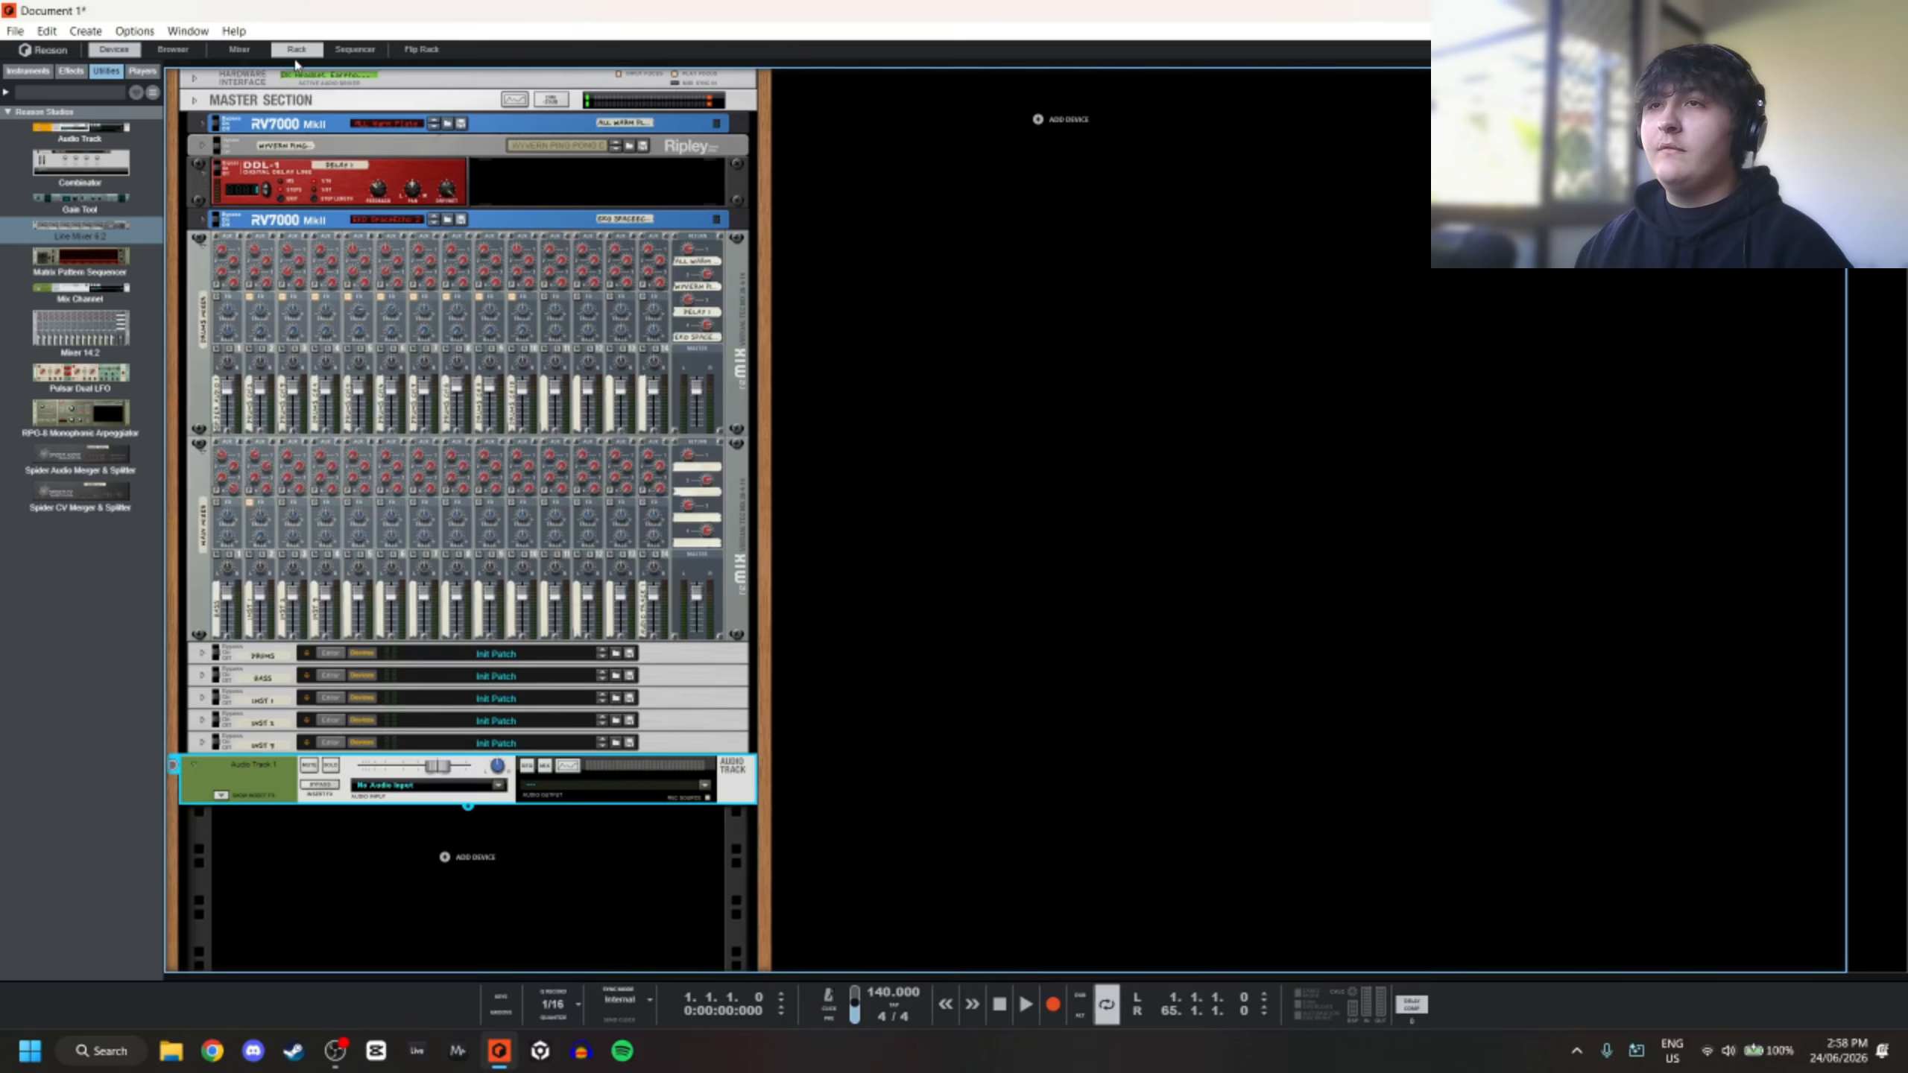
key(ctrl+d)
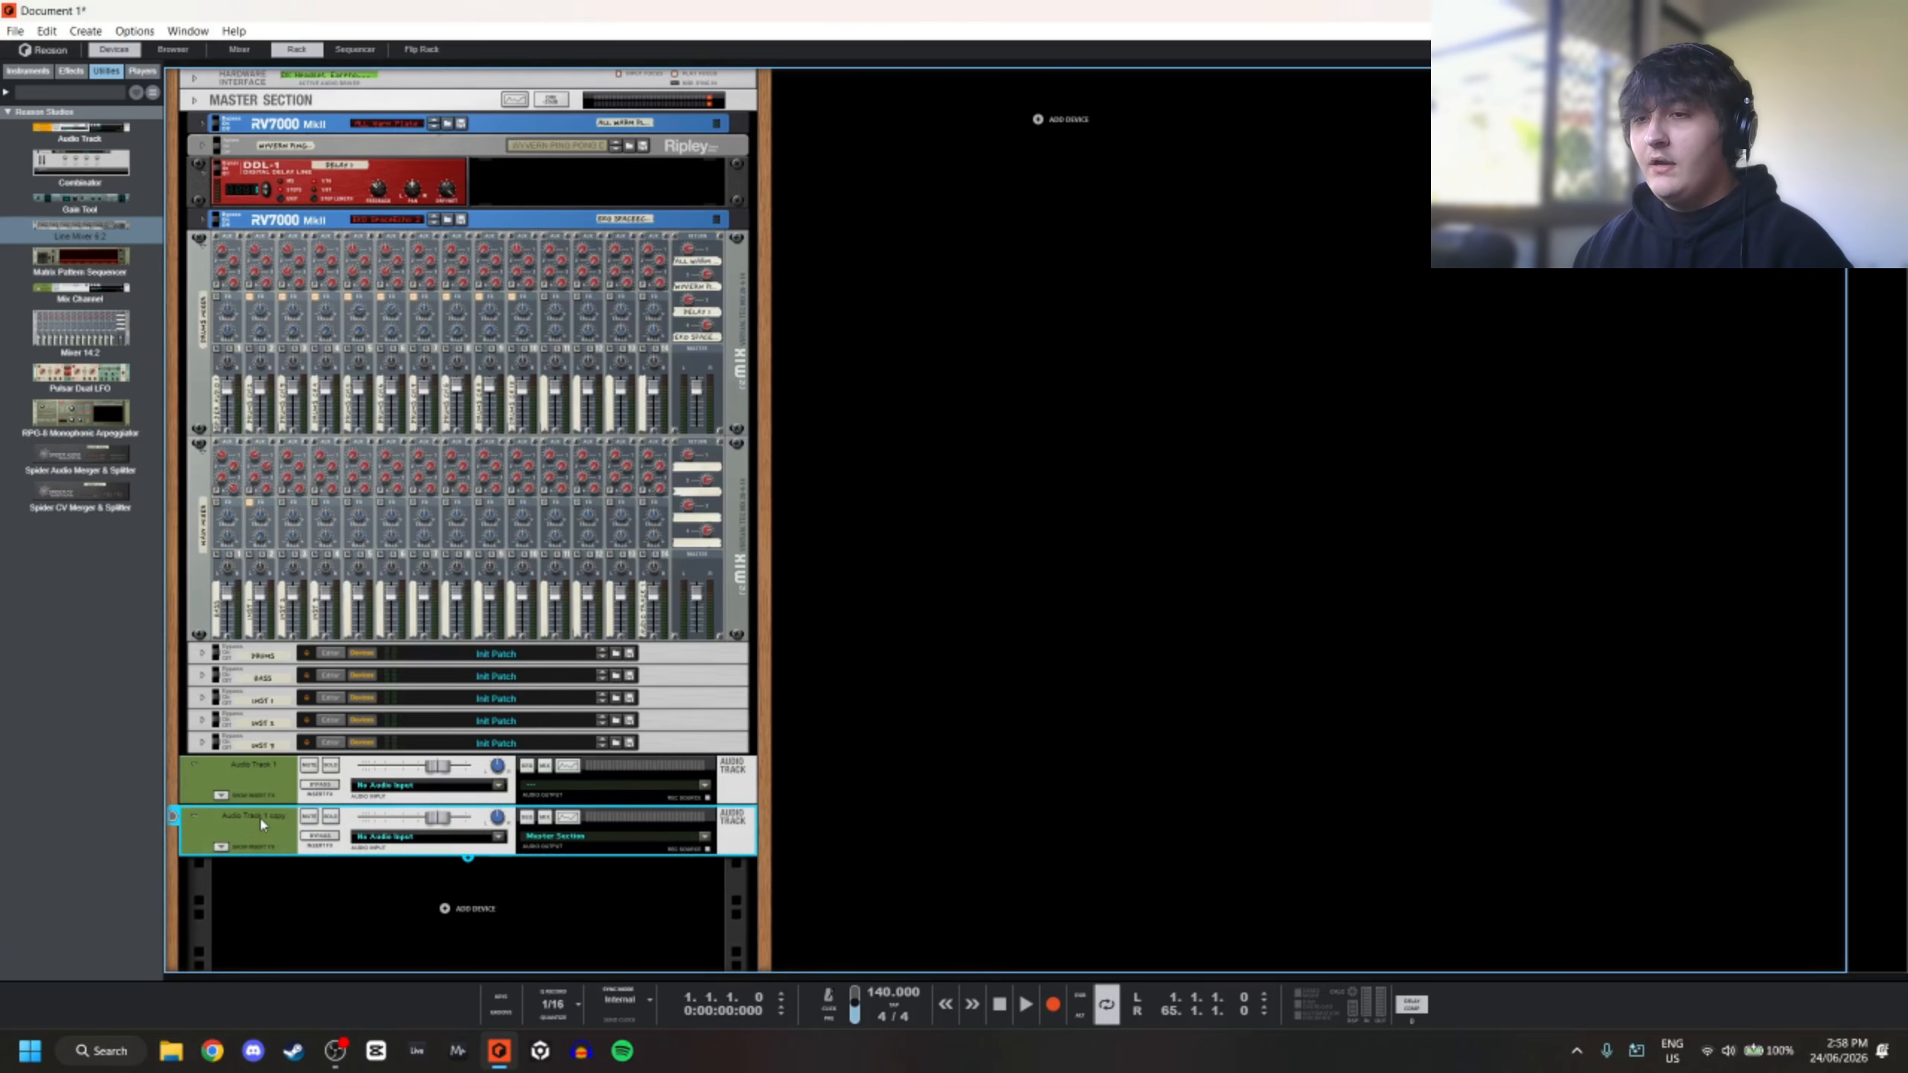
double_click(266, 816)
text(FX MIAN)
key(Return)
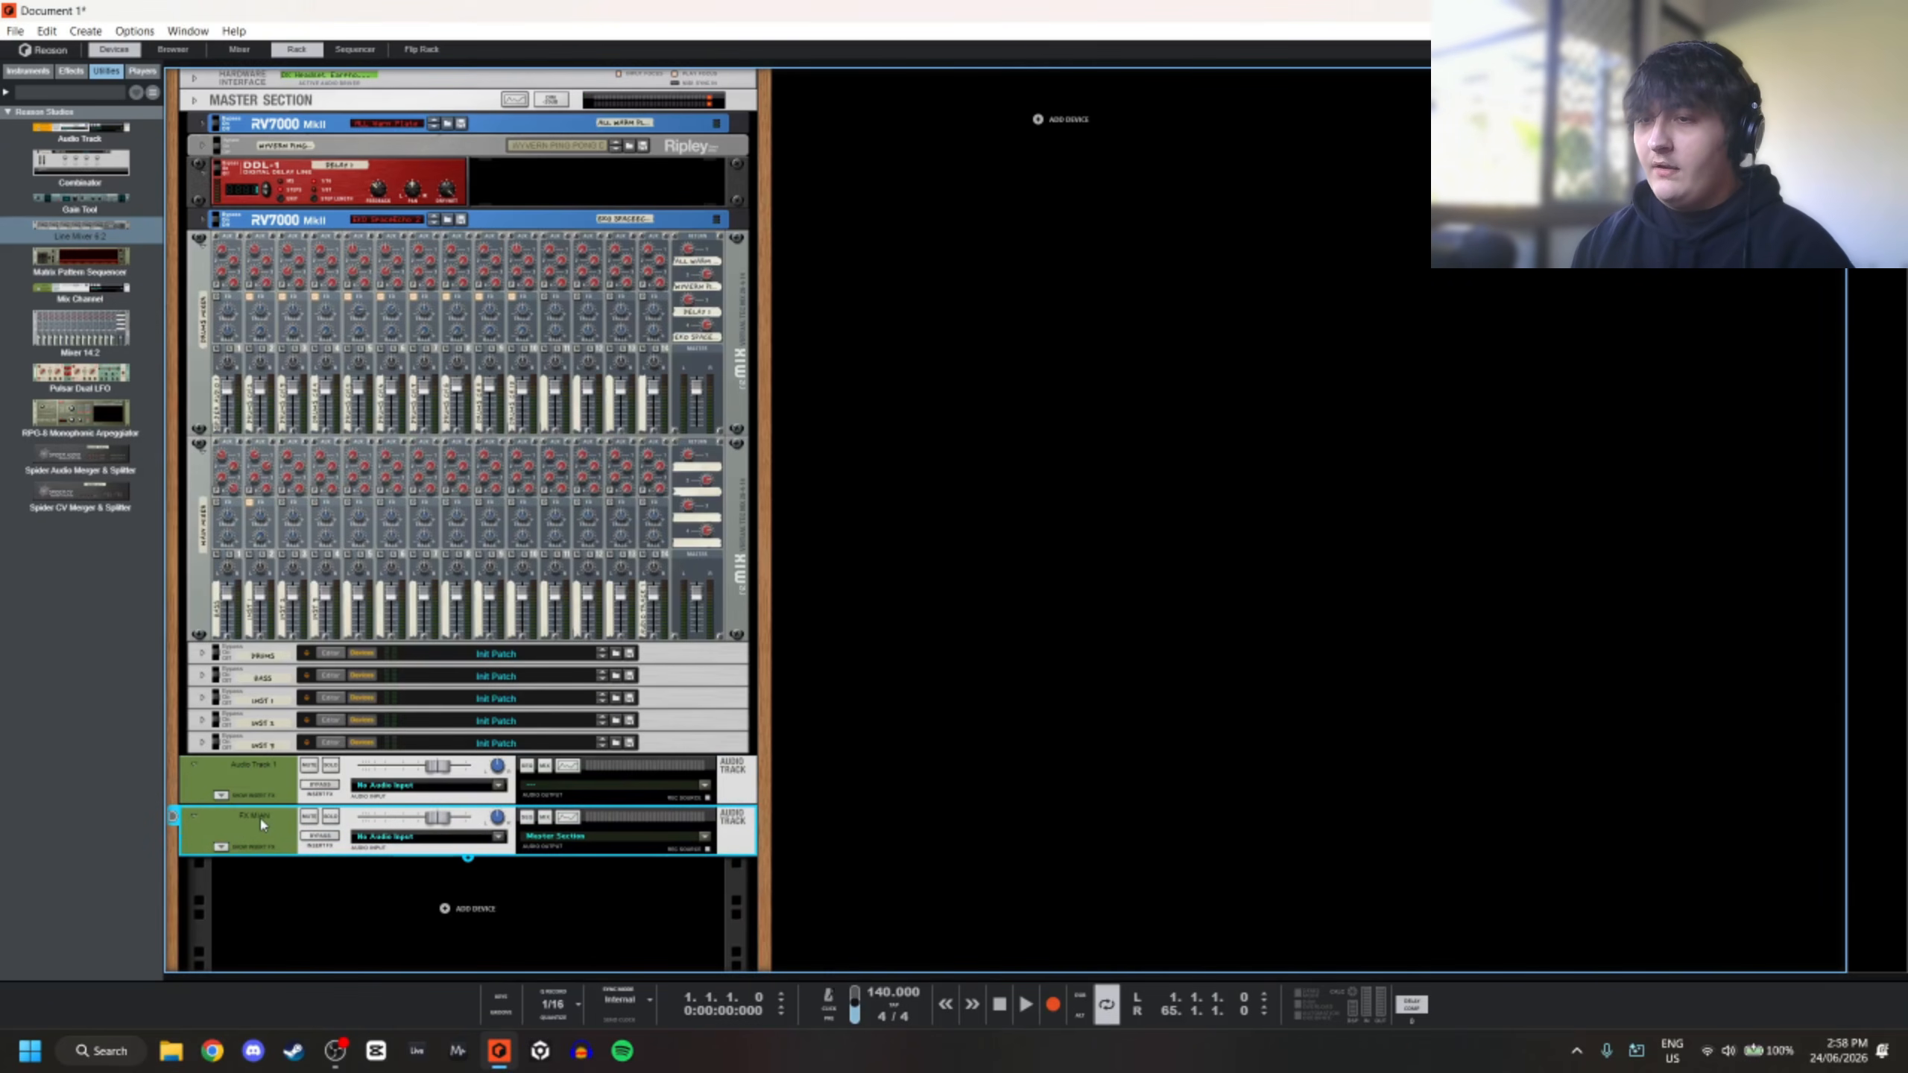
double_click(263, 824)
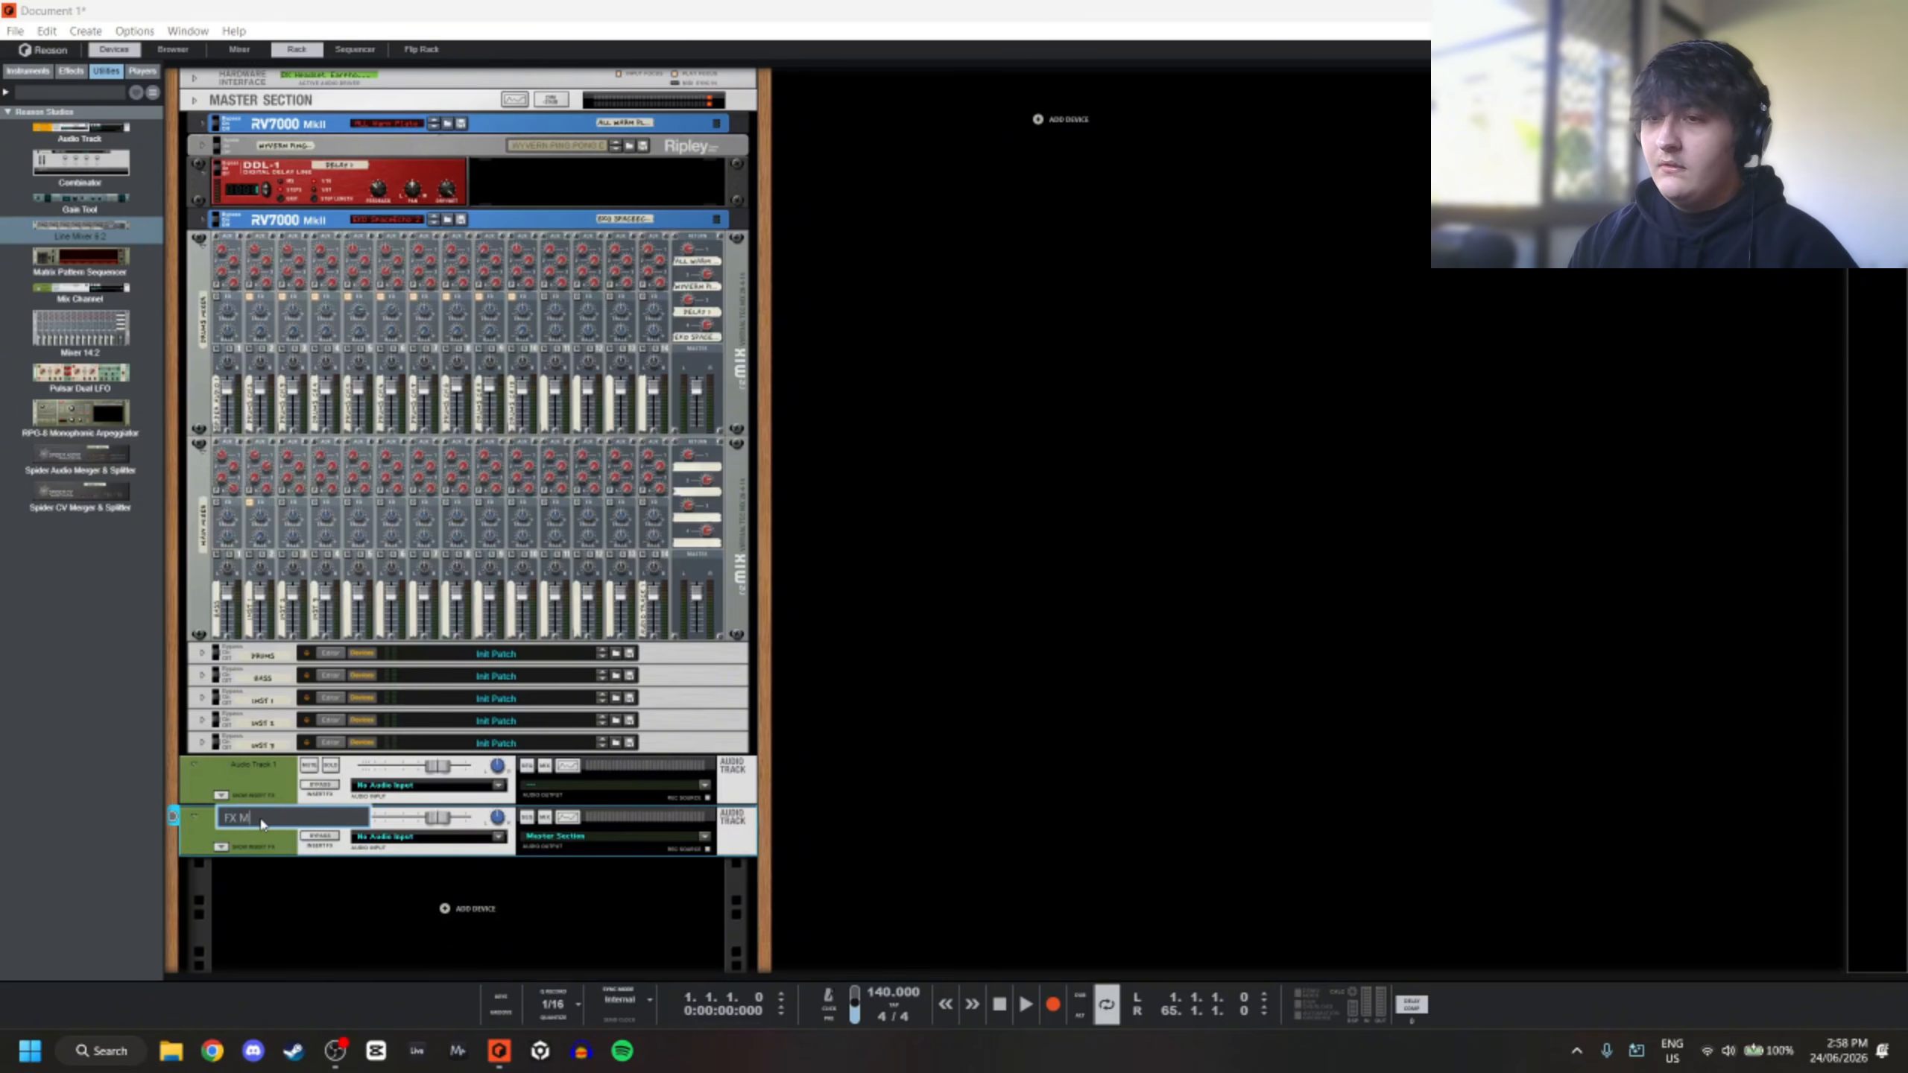
text(FX MAIN)
key(Return)
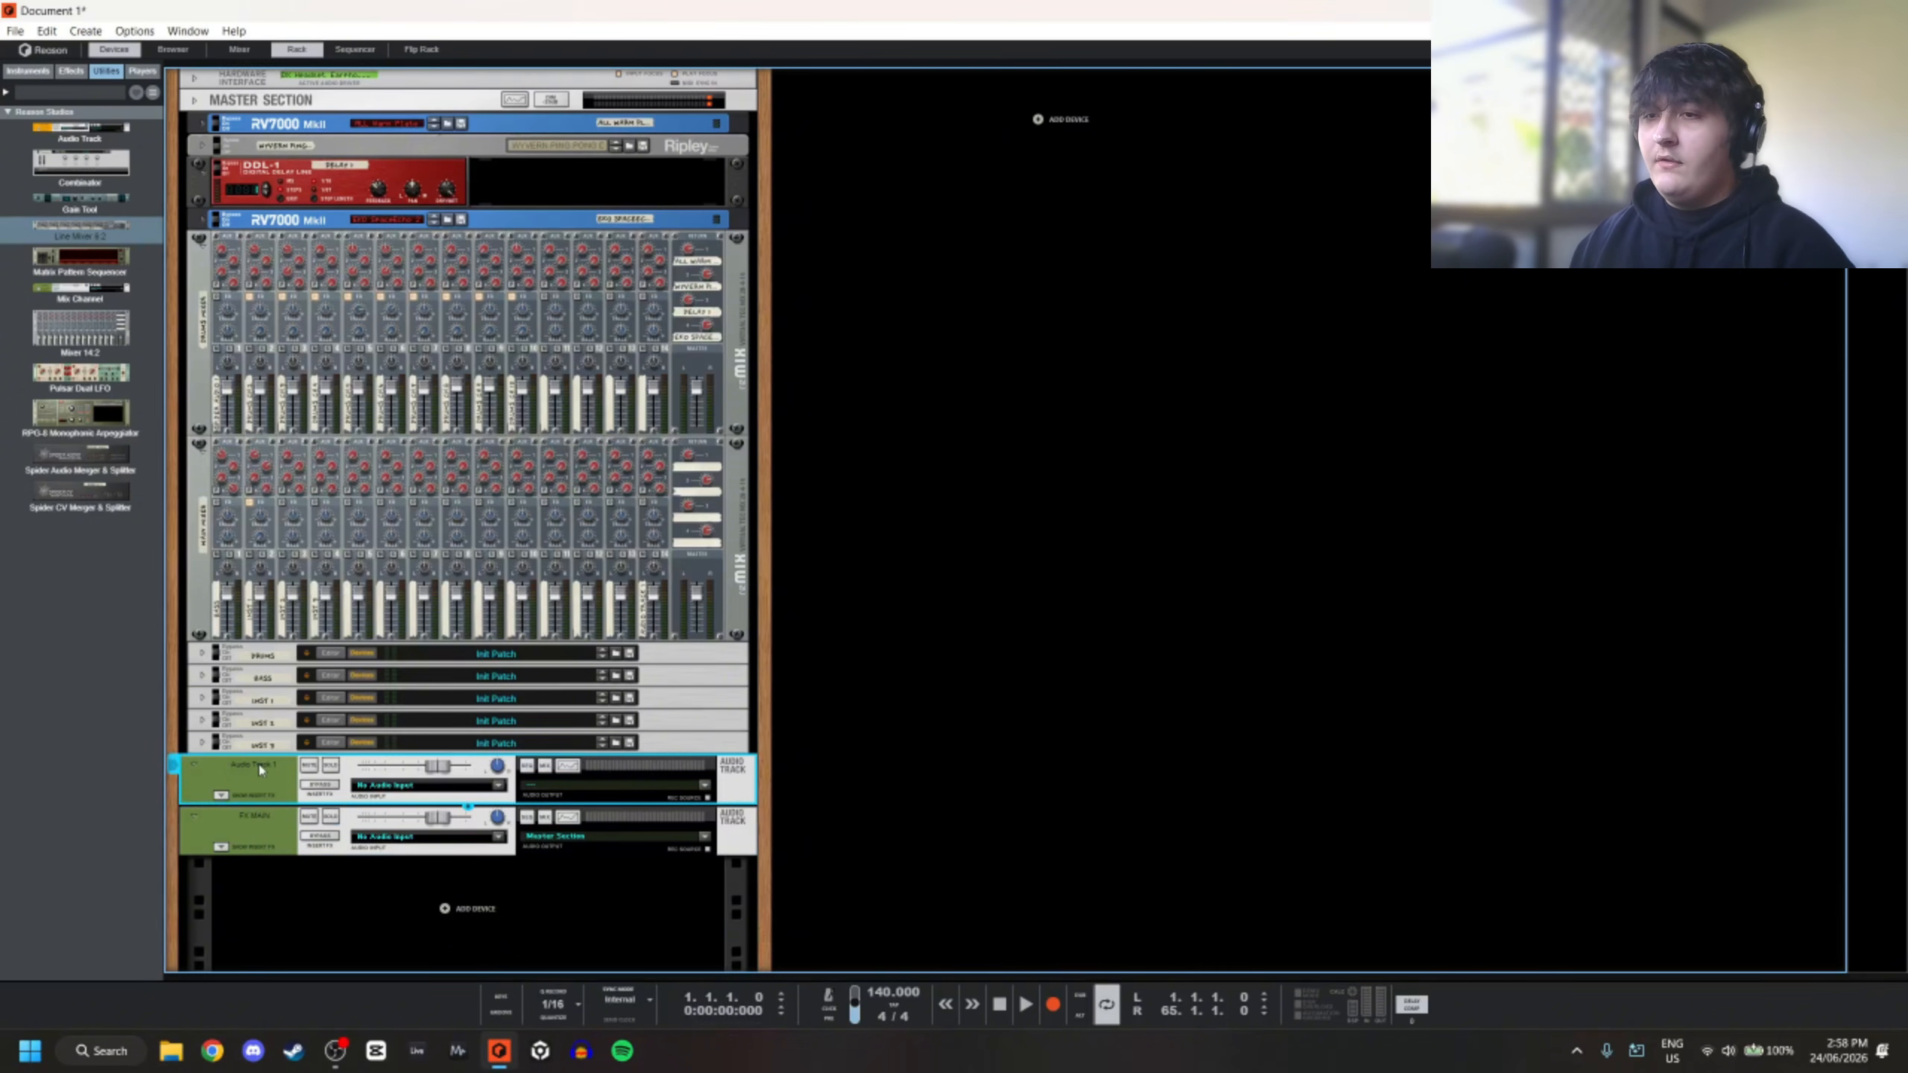
Rename the first audio track VOX TAG and cable the FX MAIN output to a free channel of the lower mixer
double_click(258, 766)
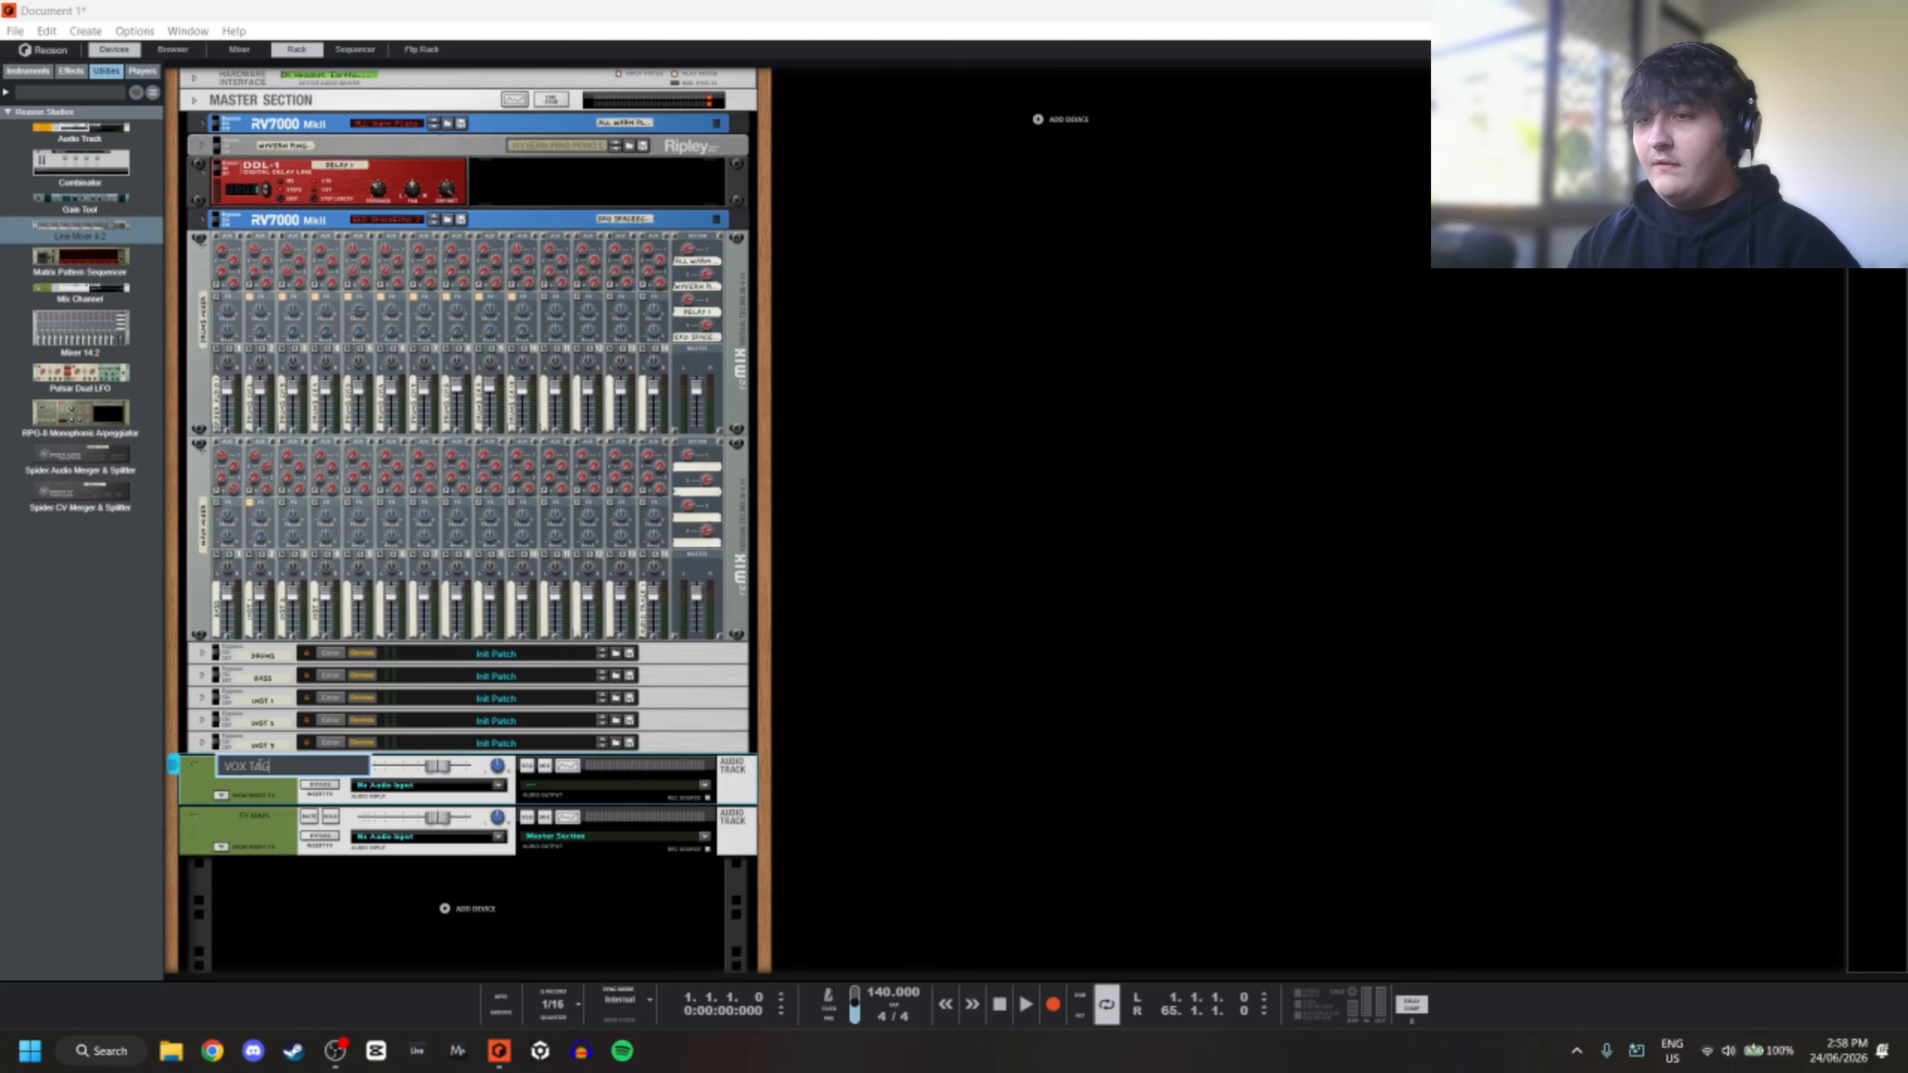
key(Return)
key(Tab)
drag(647, 826, 523, 492)
key(Tab)
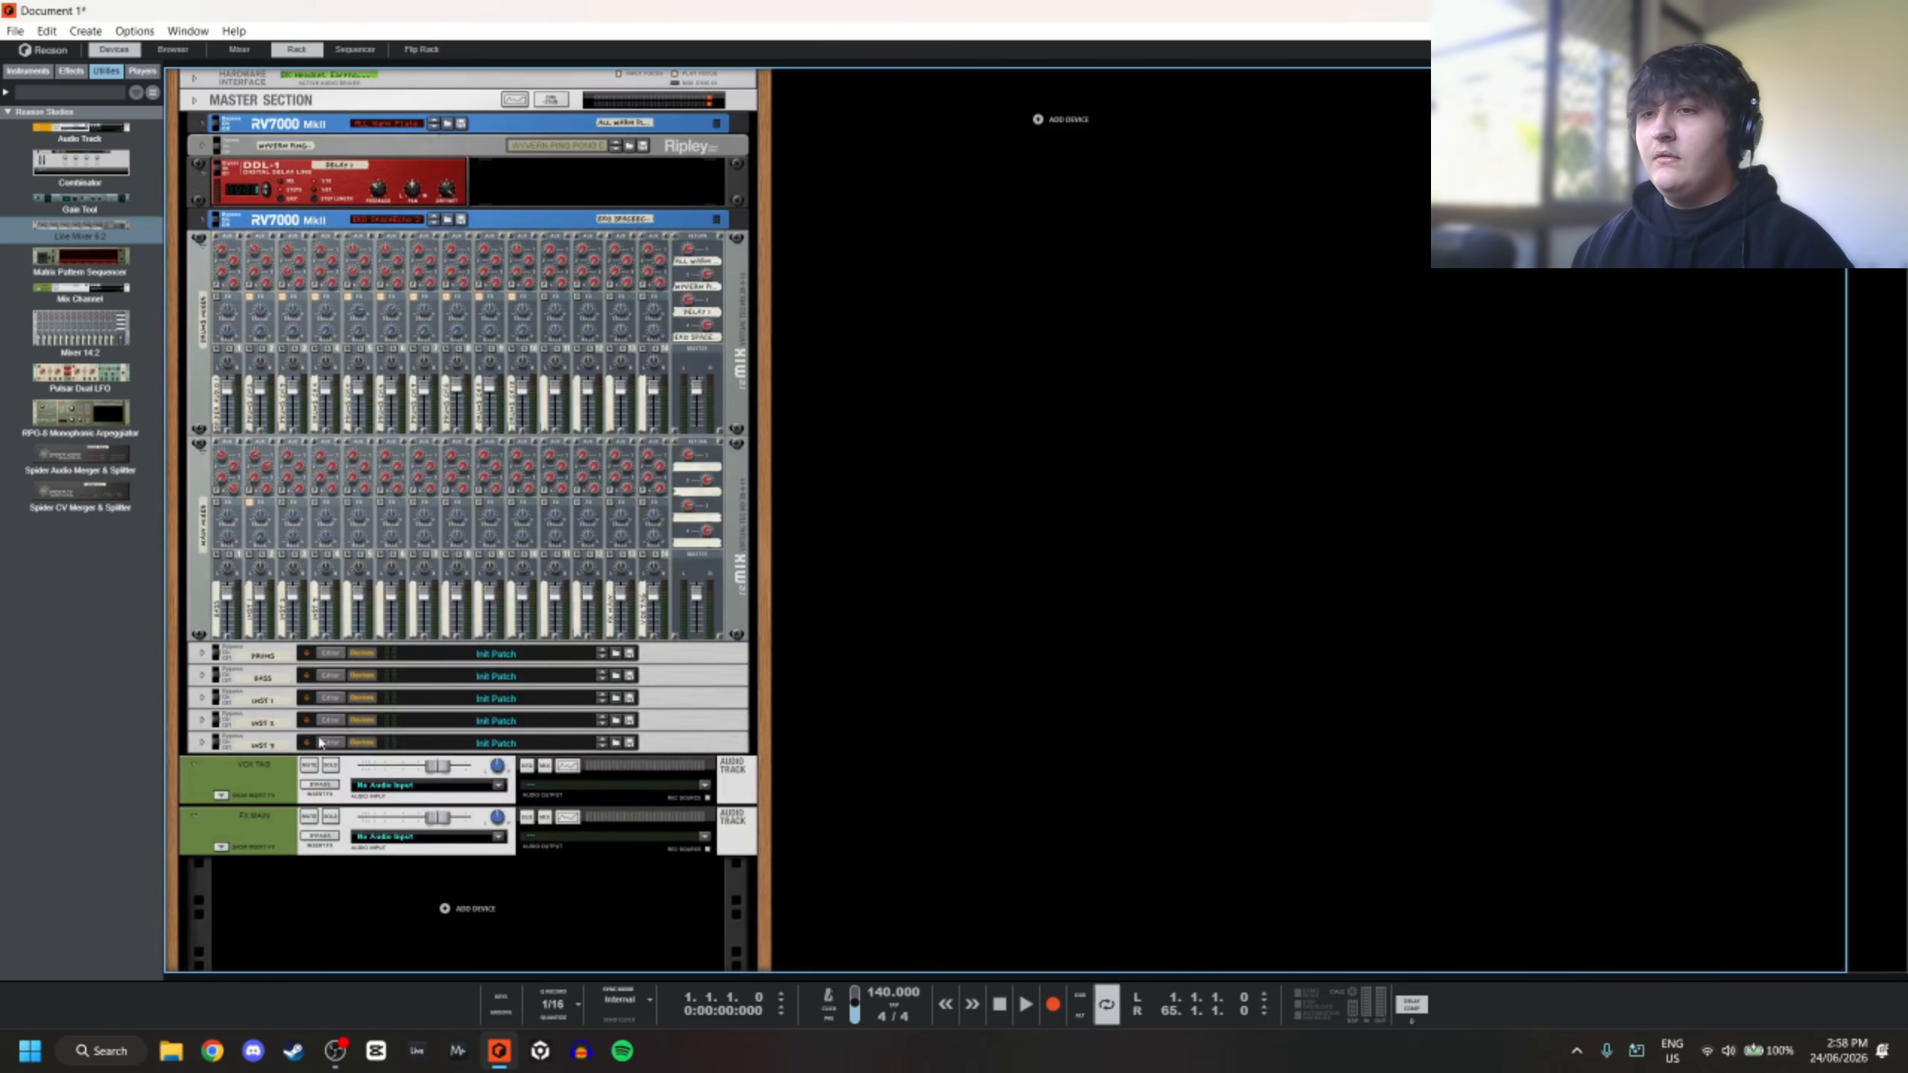
Search all file types in the browser for "wsmf" and place the WSMF tag sample from the Tag folder on VOX TAG at bar 5
click(154, 51)
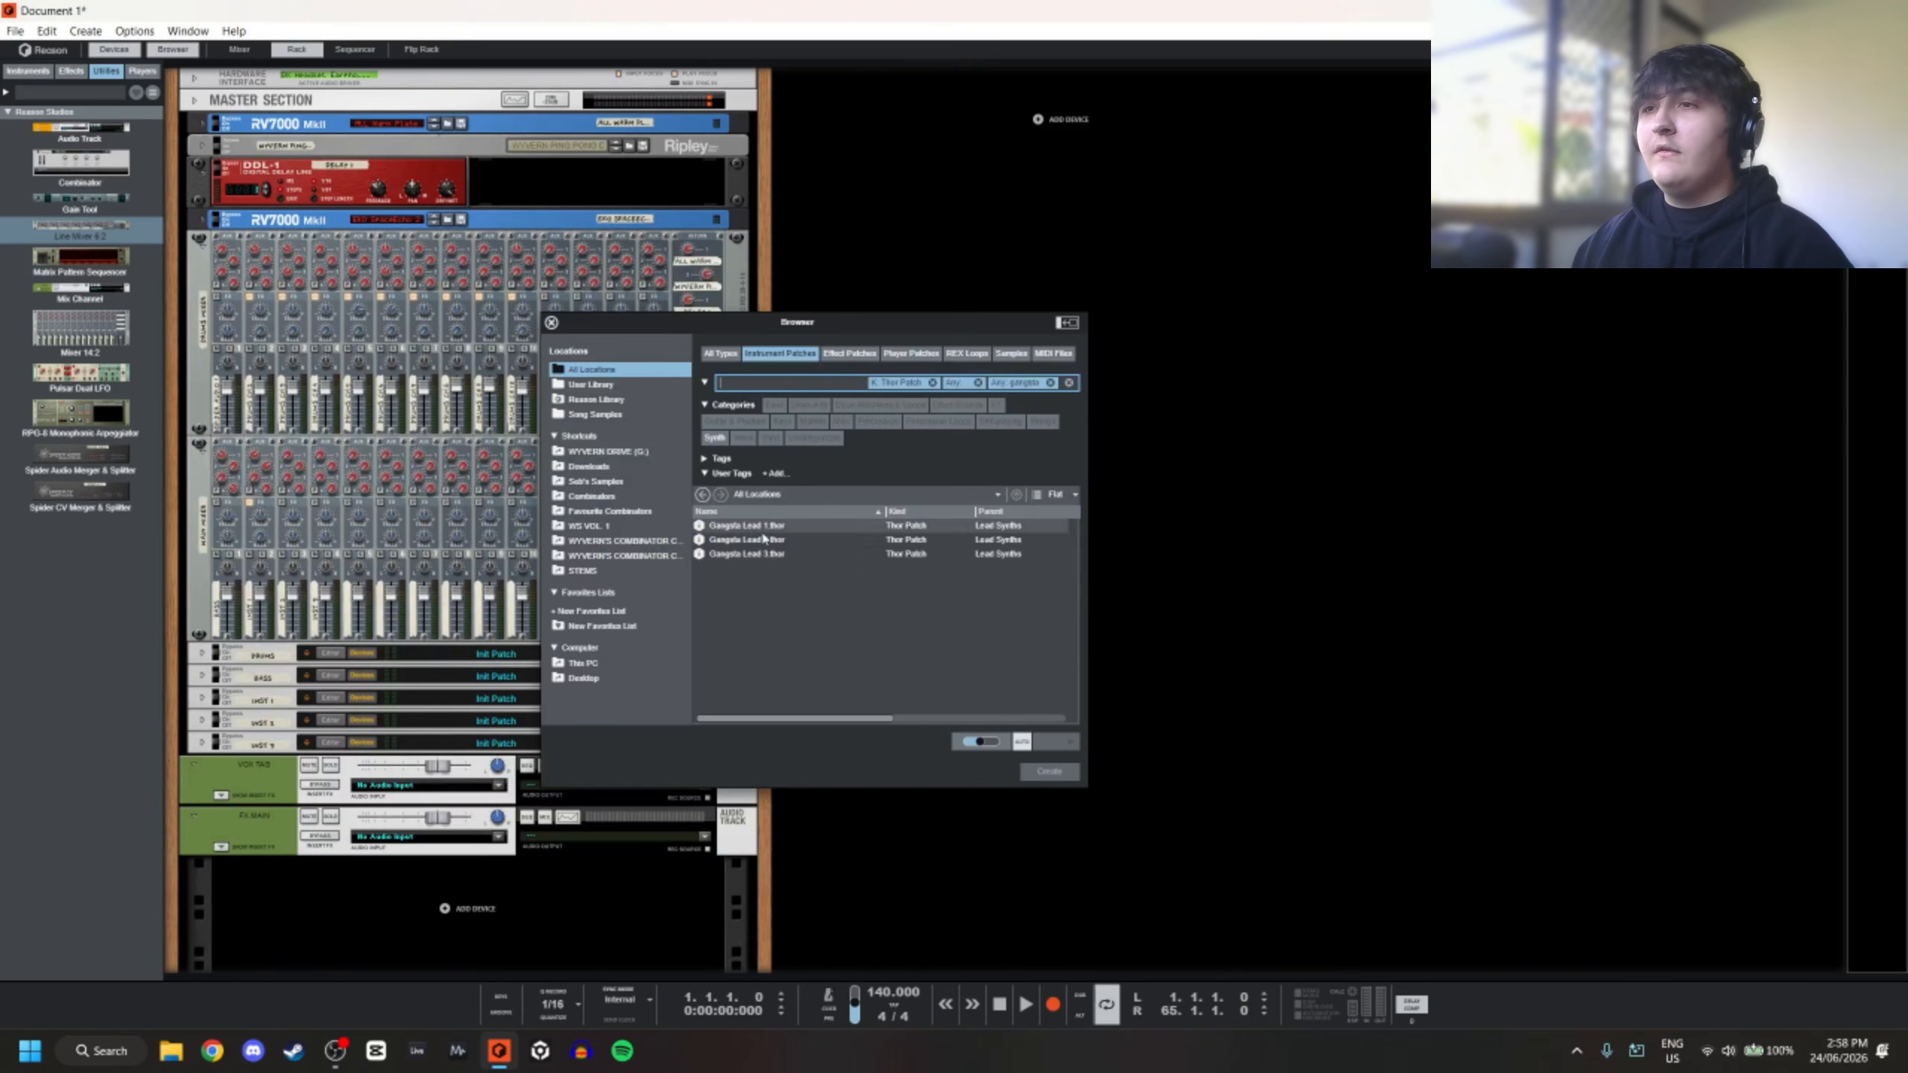
click(347, 52)
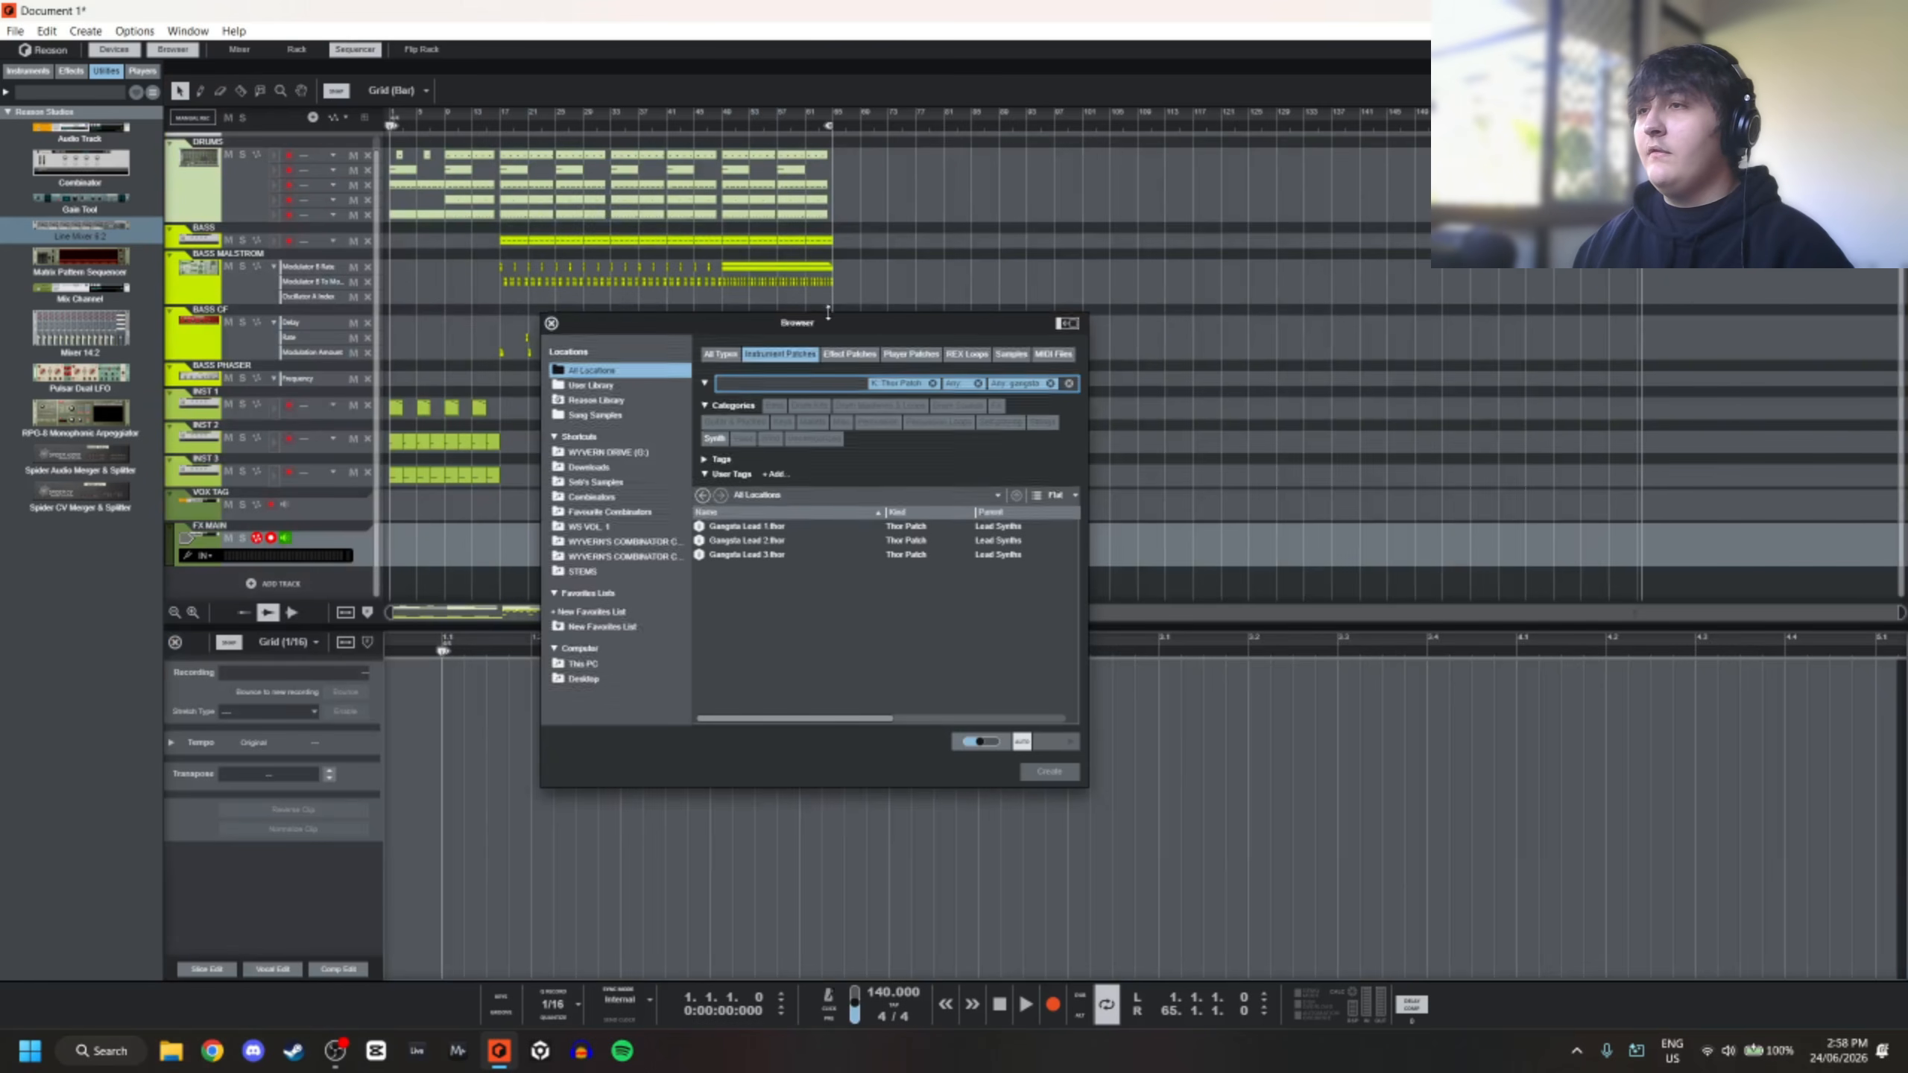
drag(845, 321, 753, 189)
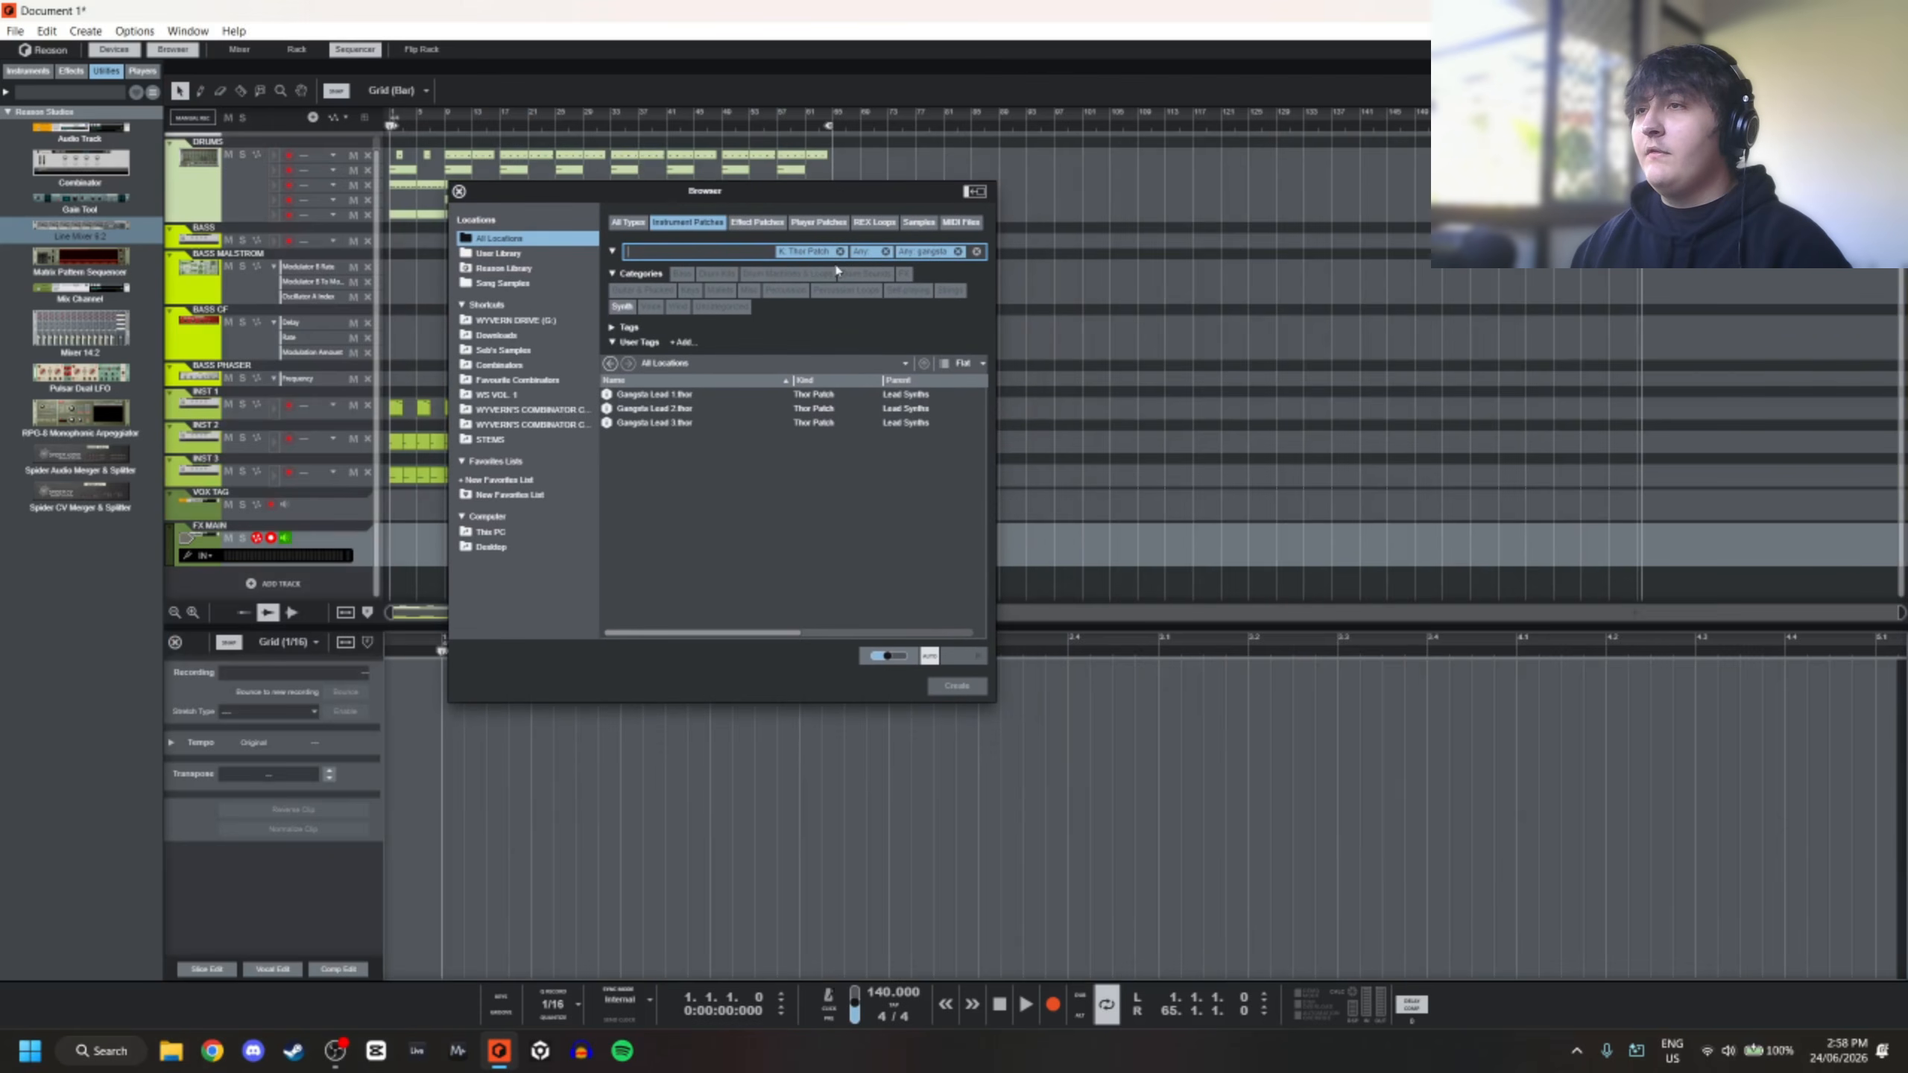
click(886, 251)
click(958, 251)
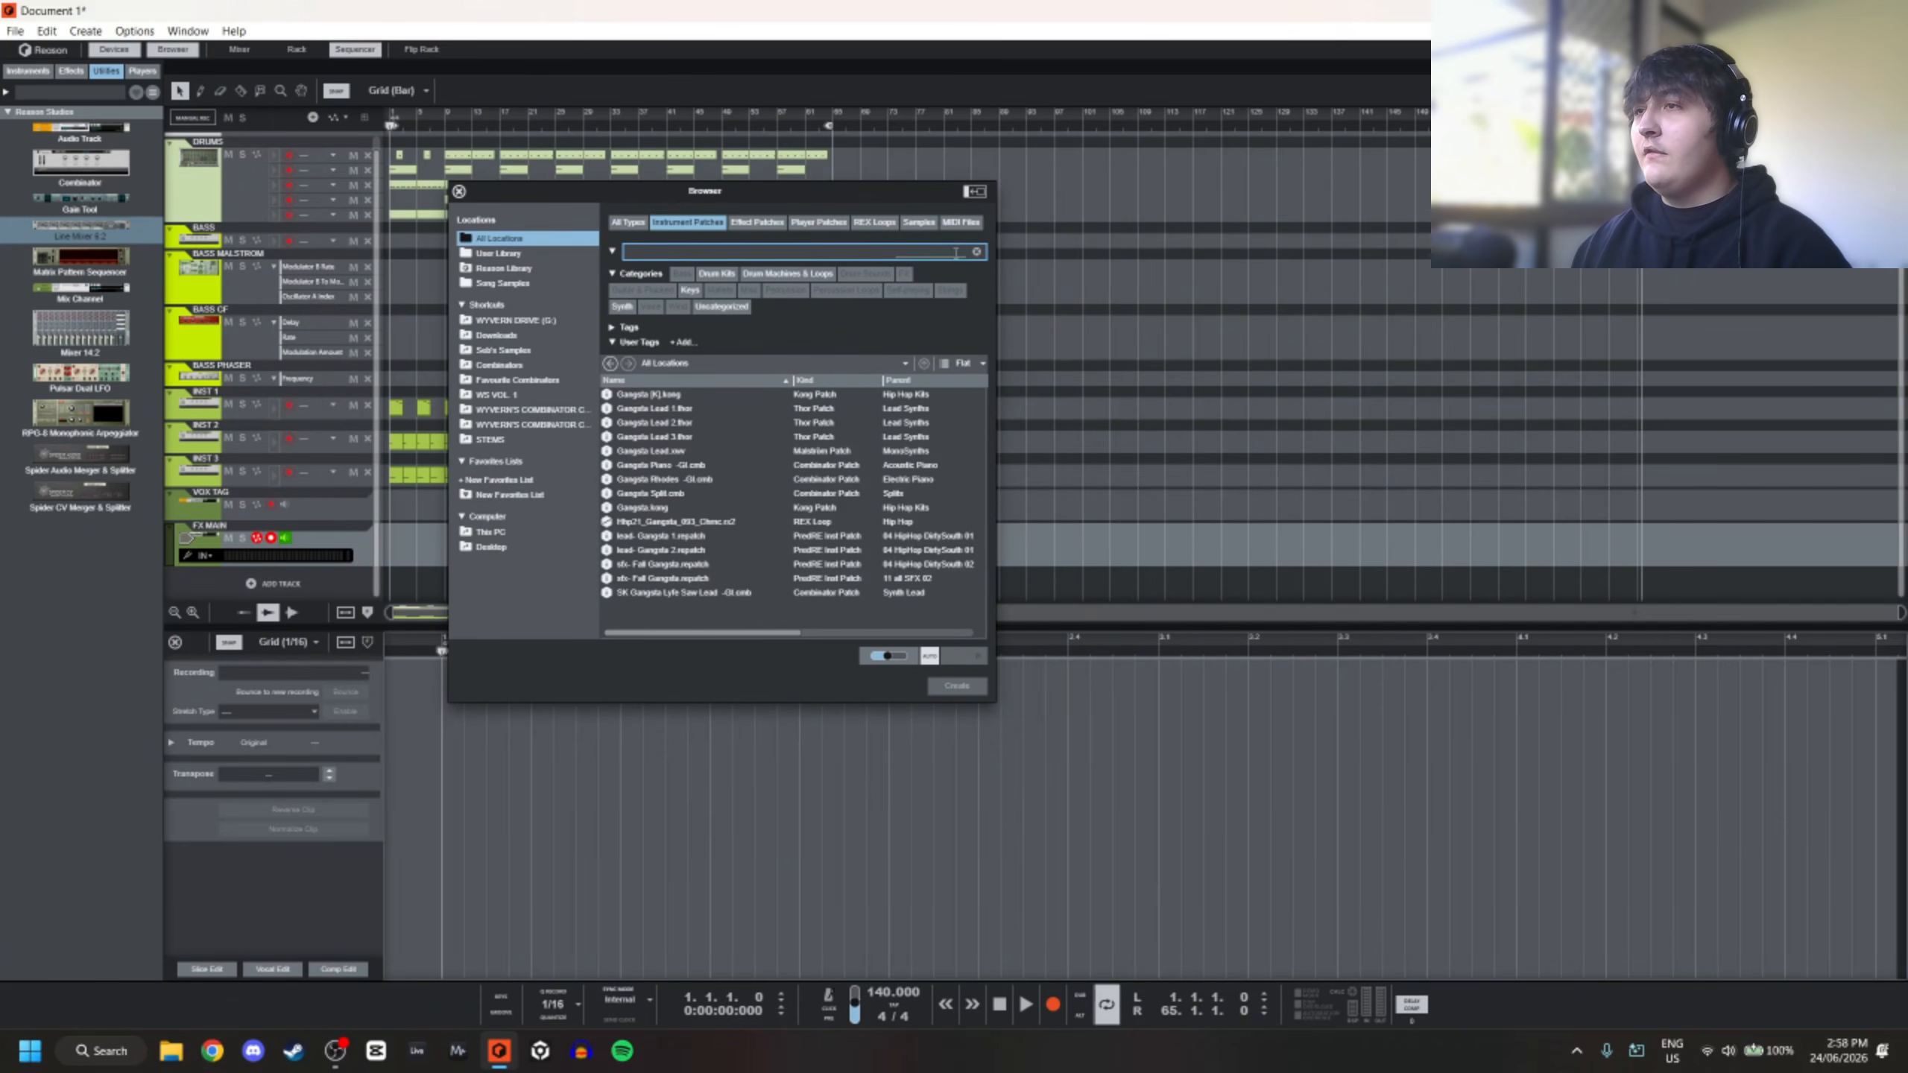
click(626, 223)
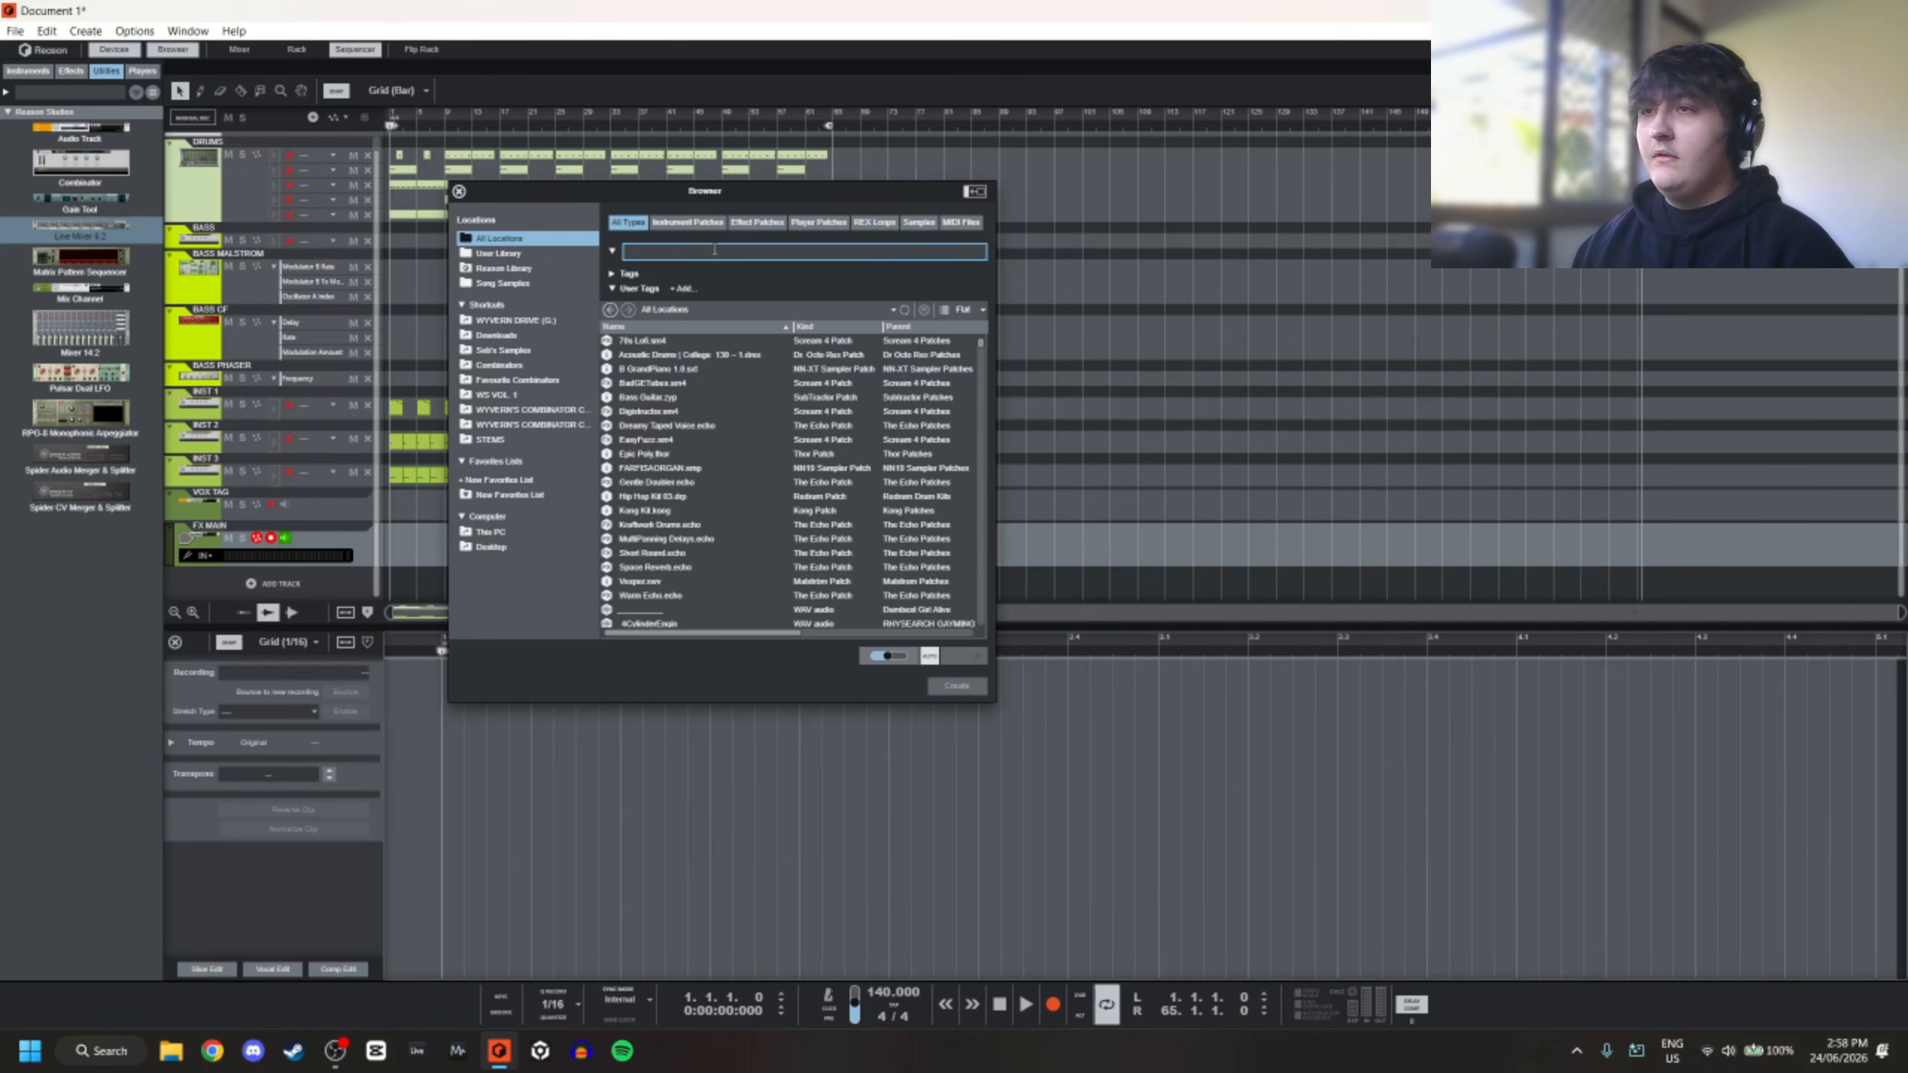
text(wsmf)
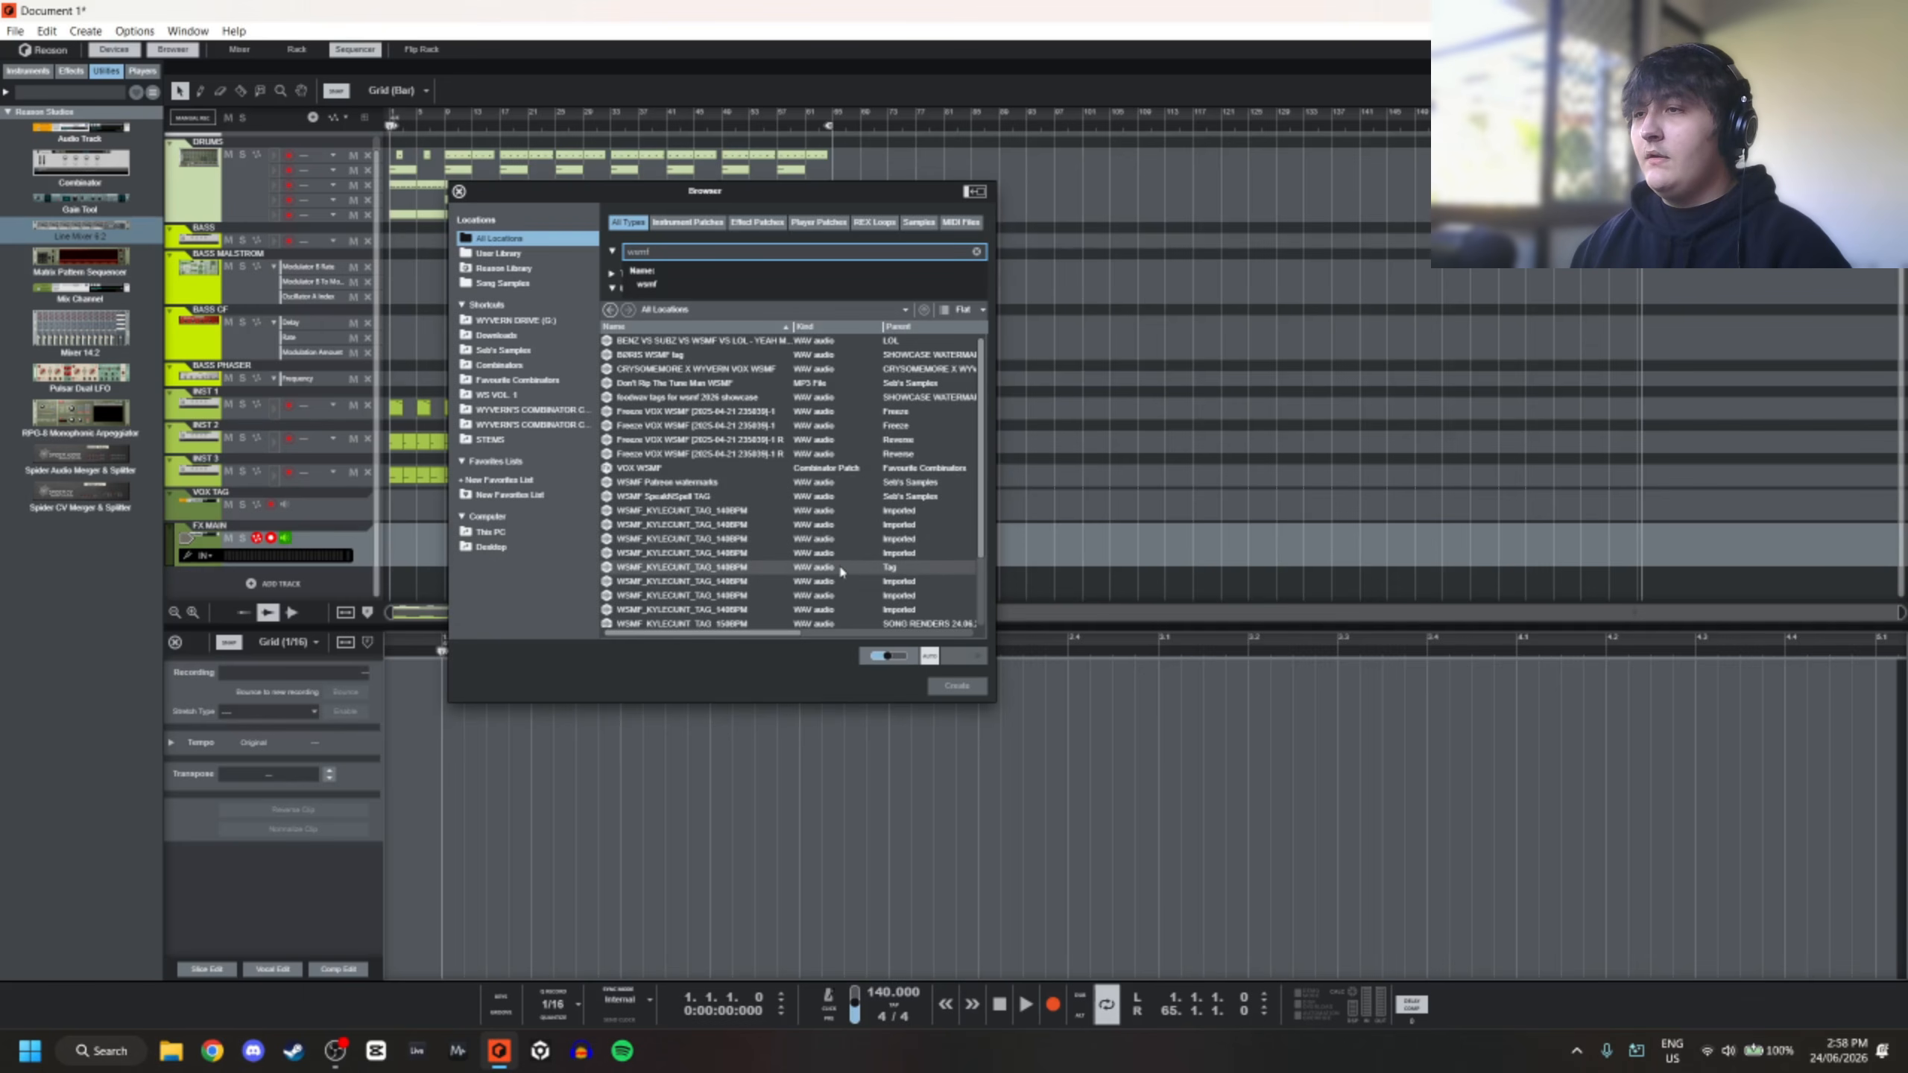
drag(841, 570, 417, 504)
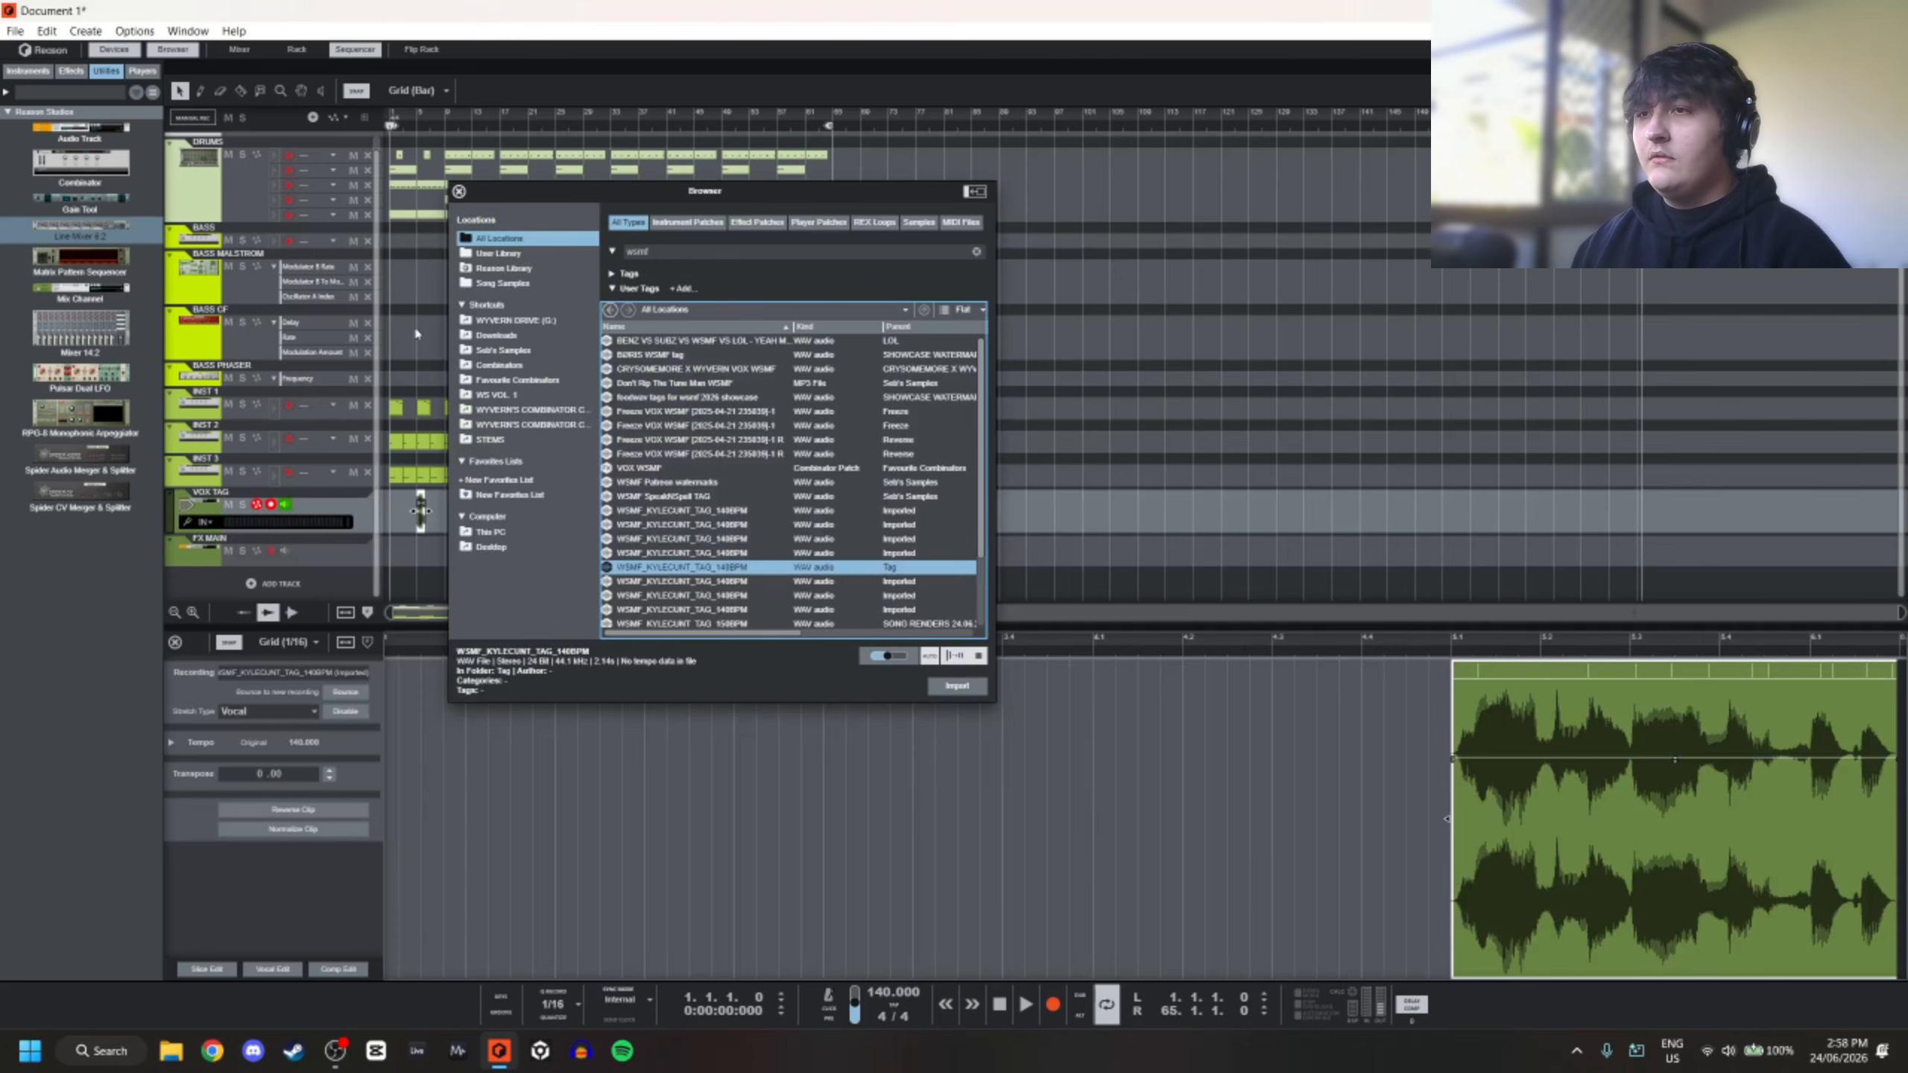
From the WS VOL. 1 FX folder, place WS01_FX_BASIC_NOISE at bar 1 and WS01_FX_BASIC_NOISE2 at bar 13 on FX MAIN
click(508, 397)
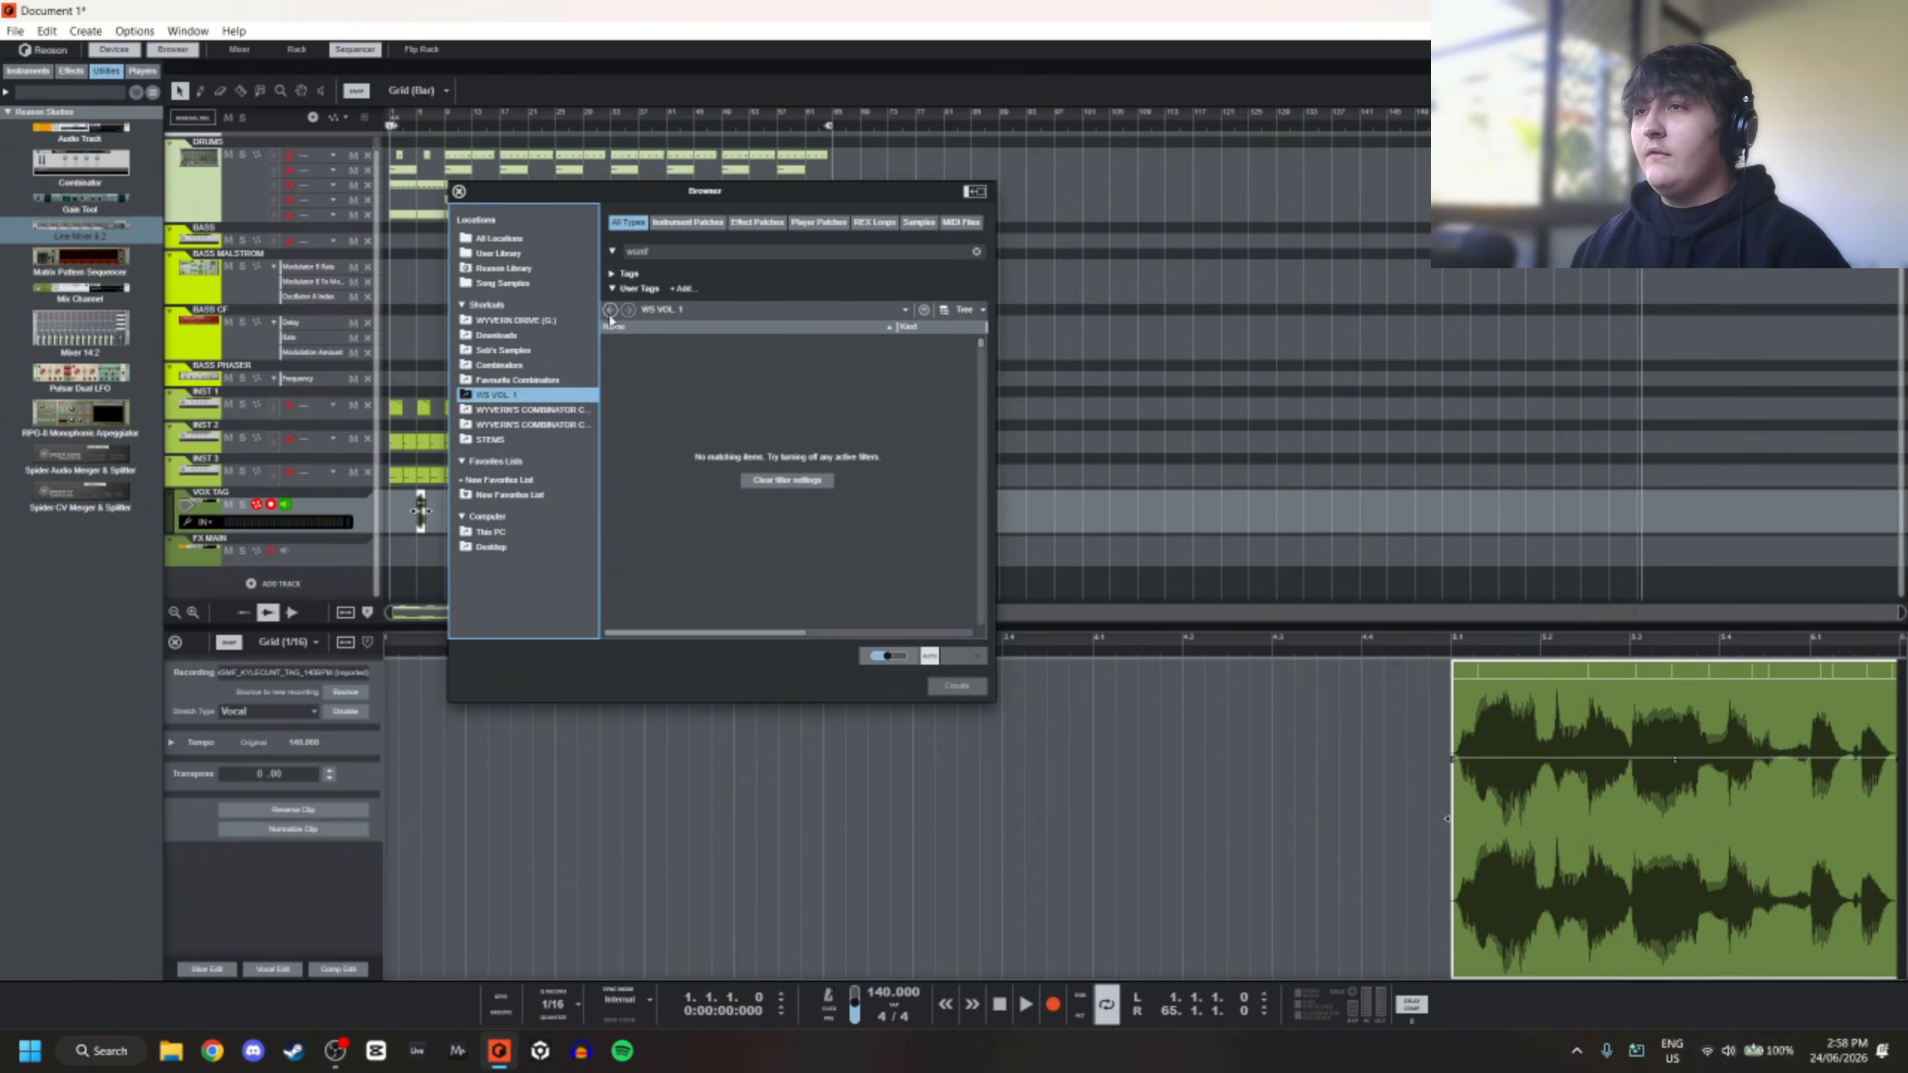
click(977, 253)
drag(609, 193, 673, 118)
click(781, 290)
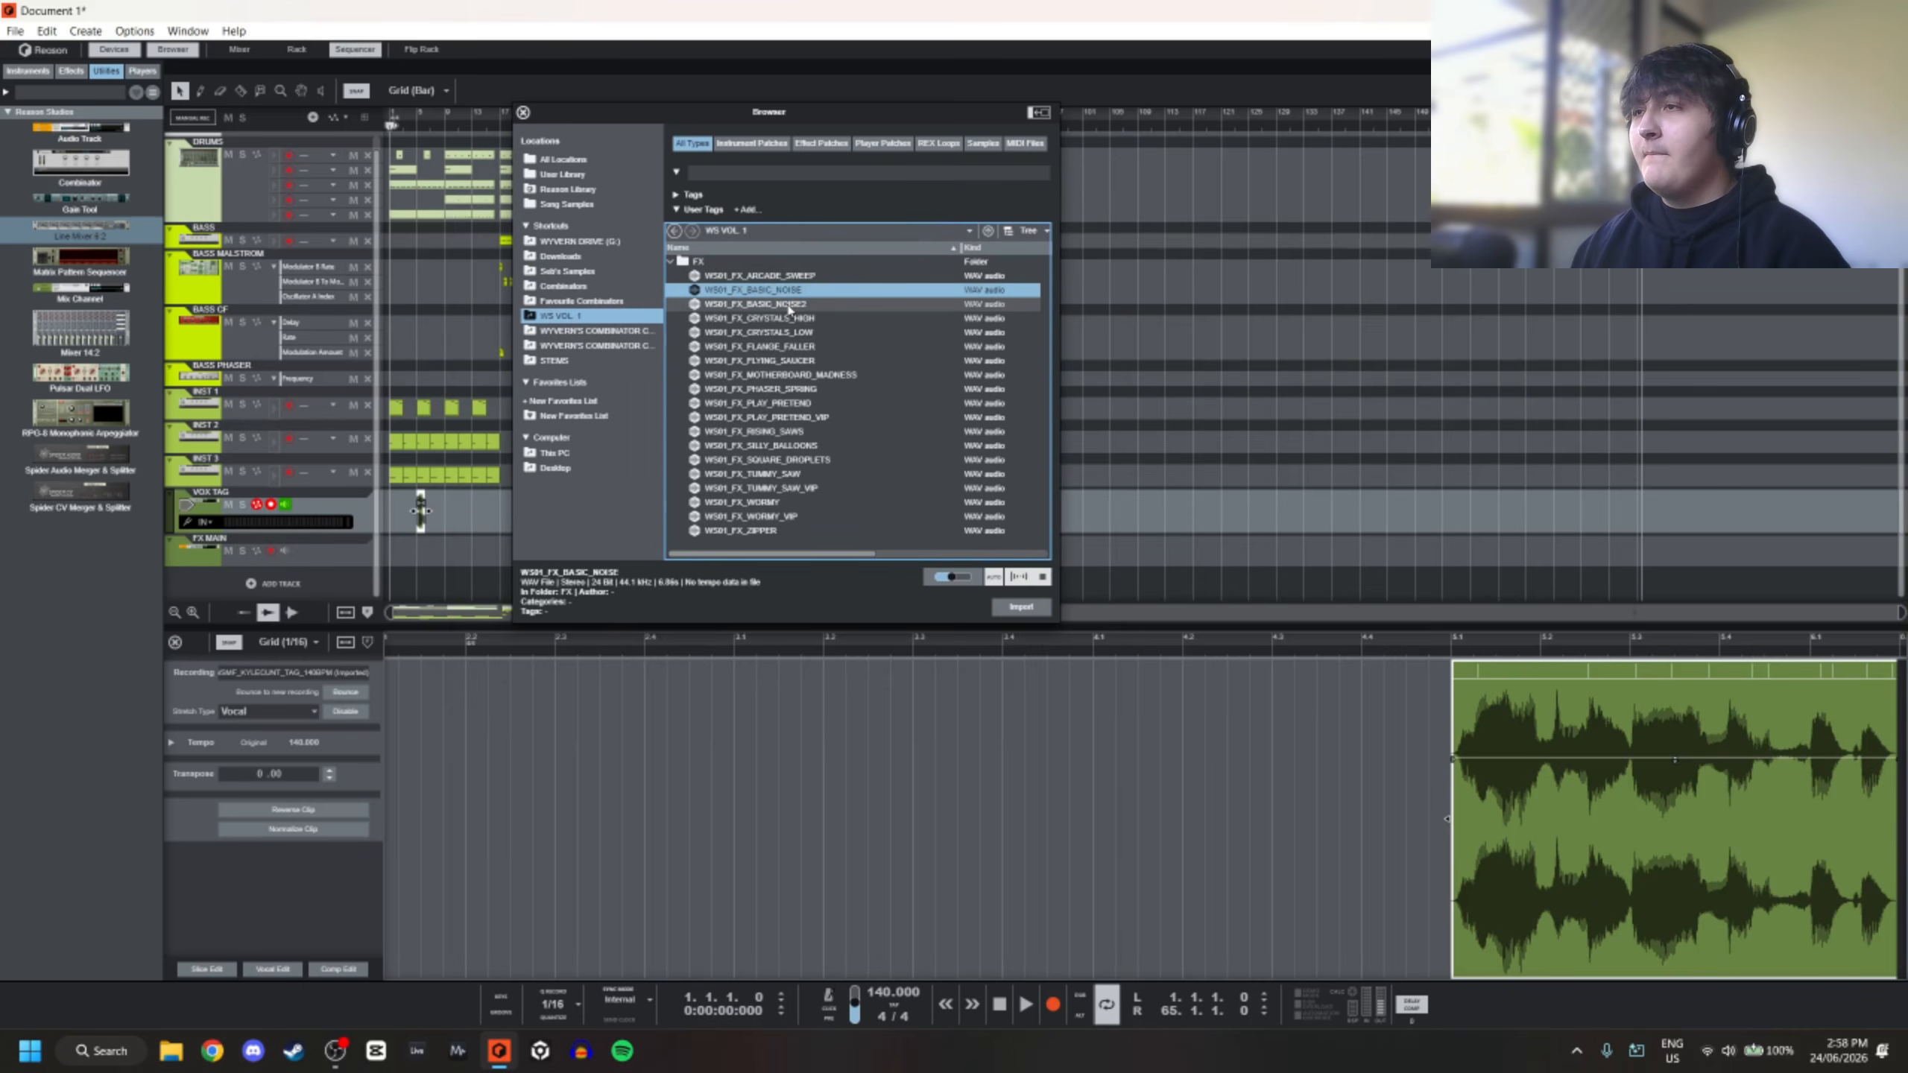
drag(746, 295, 386, 554)
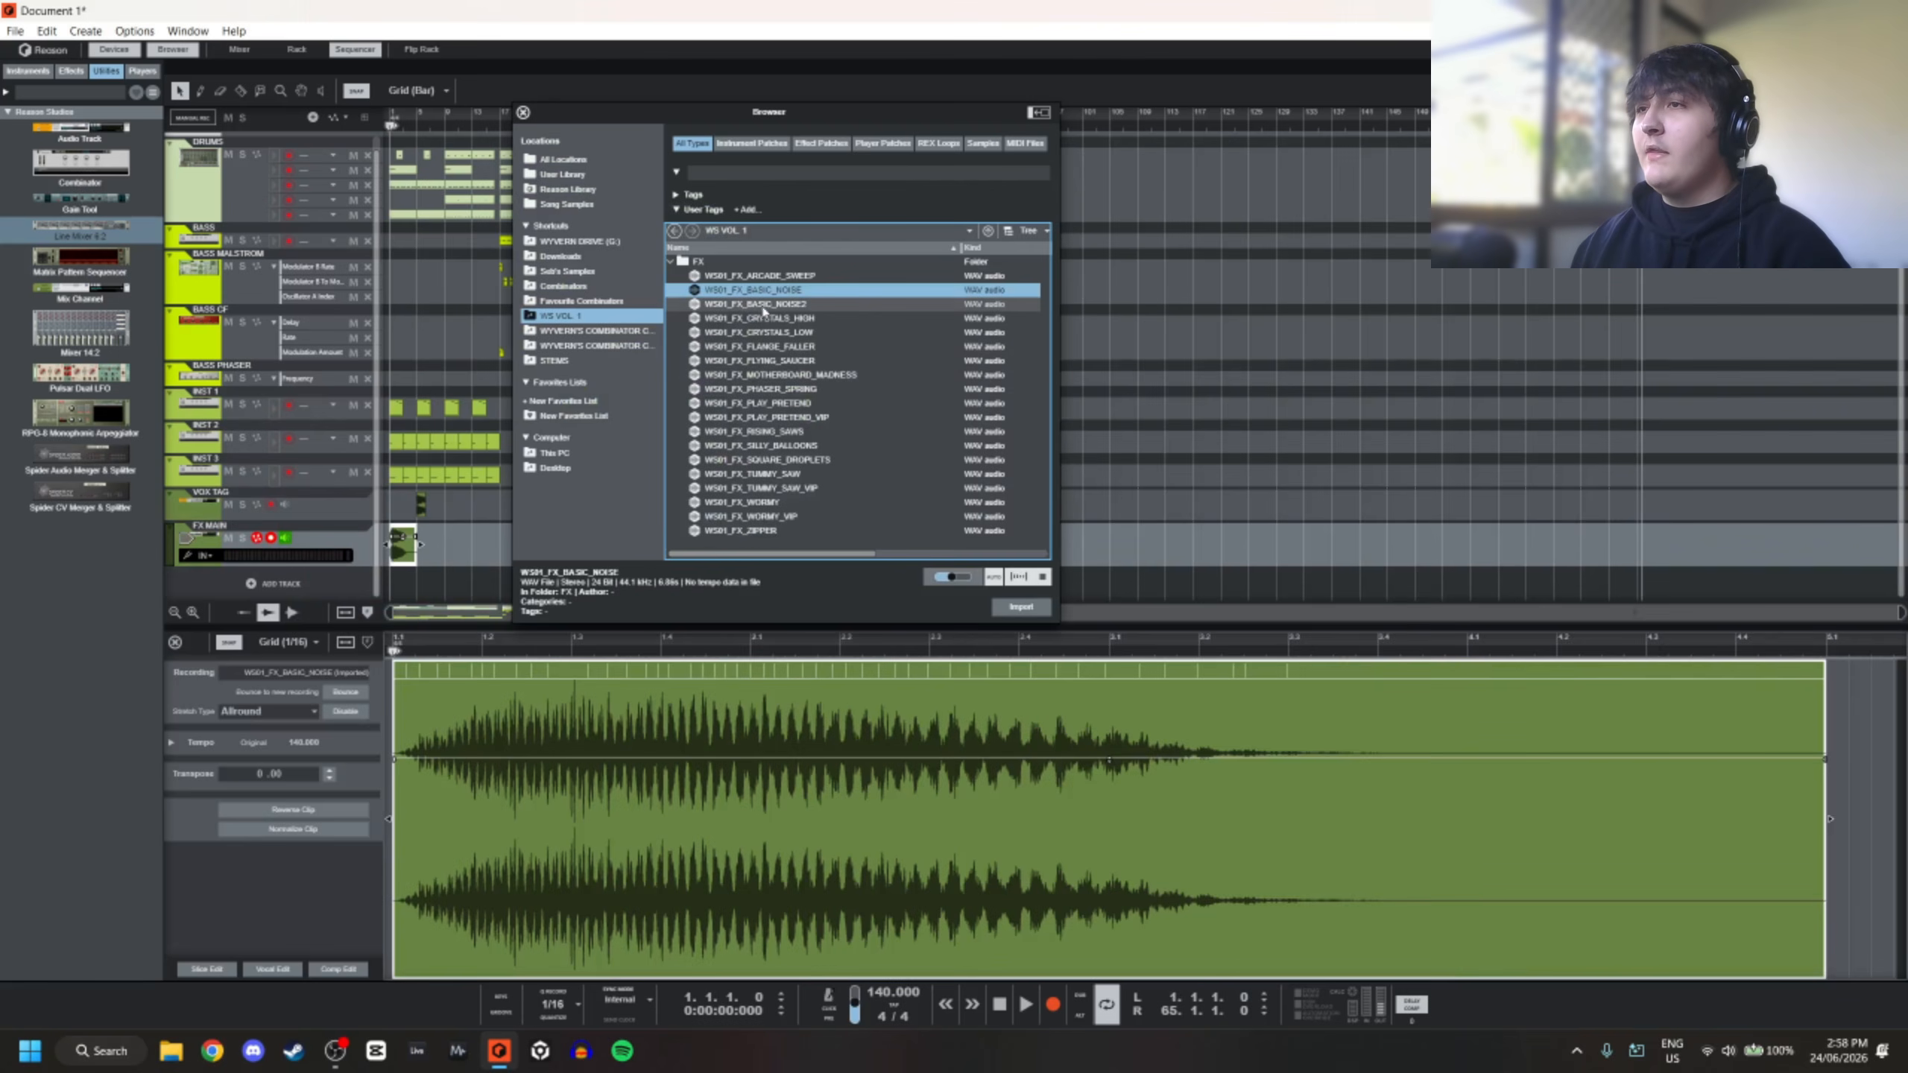
drag(764, 304, 477, 545)
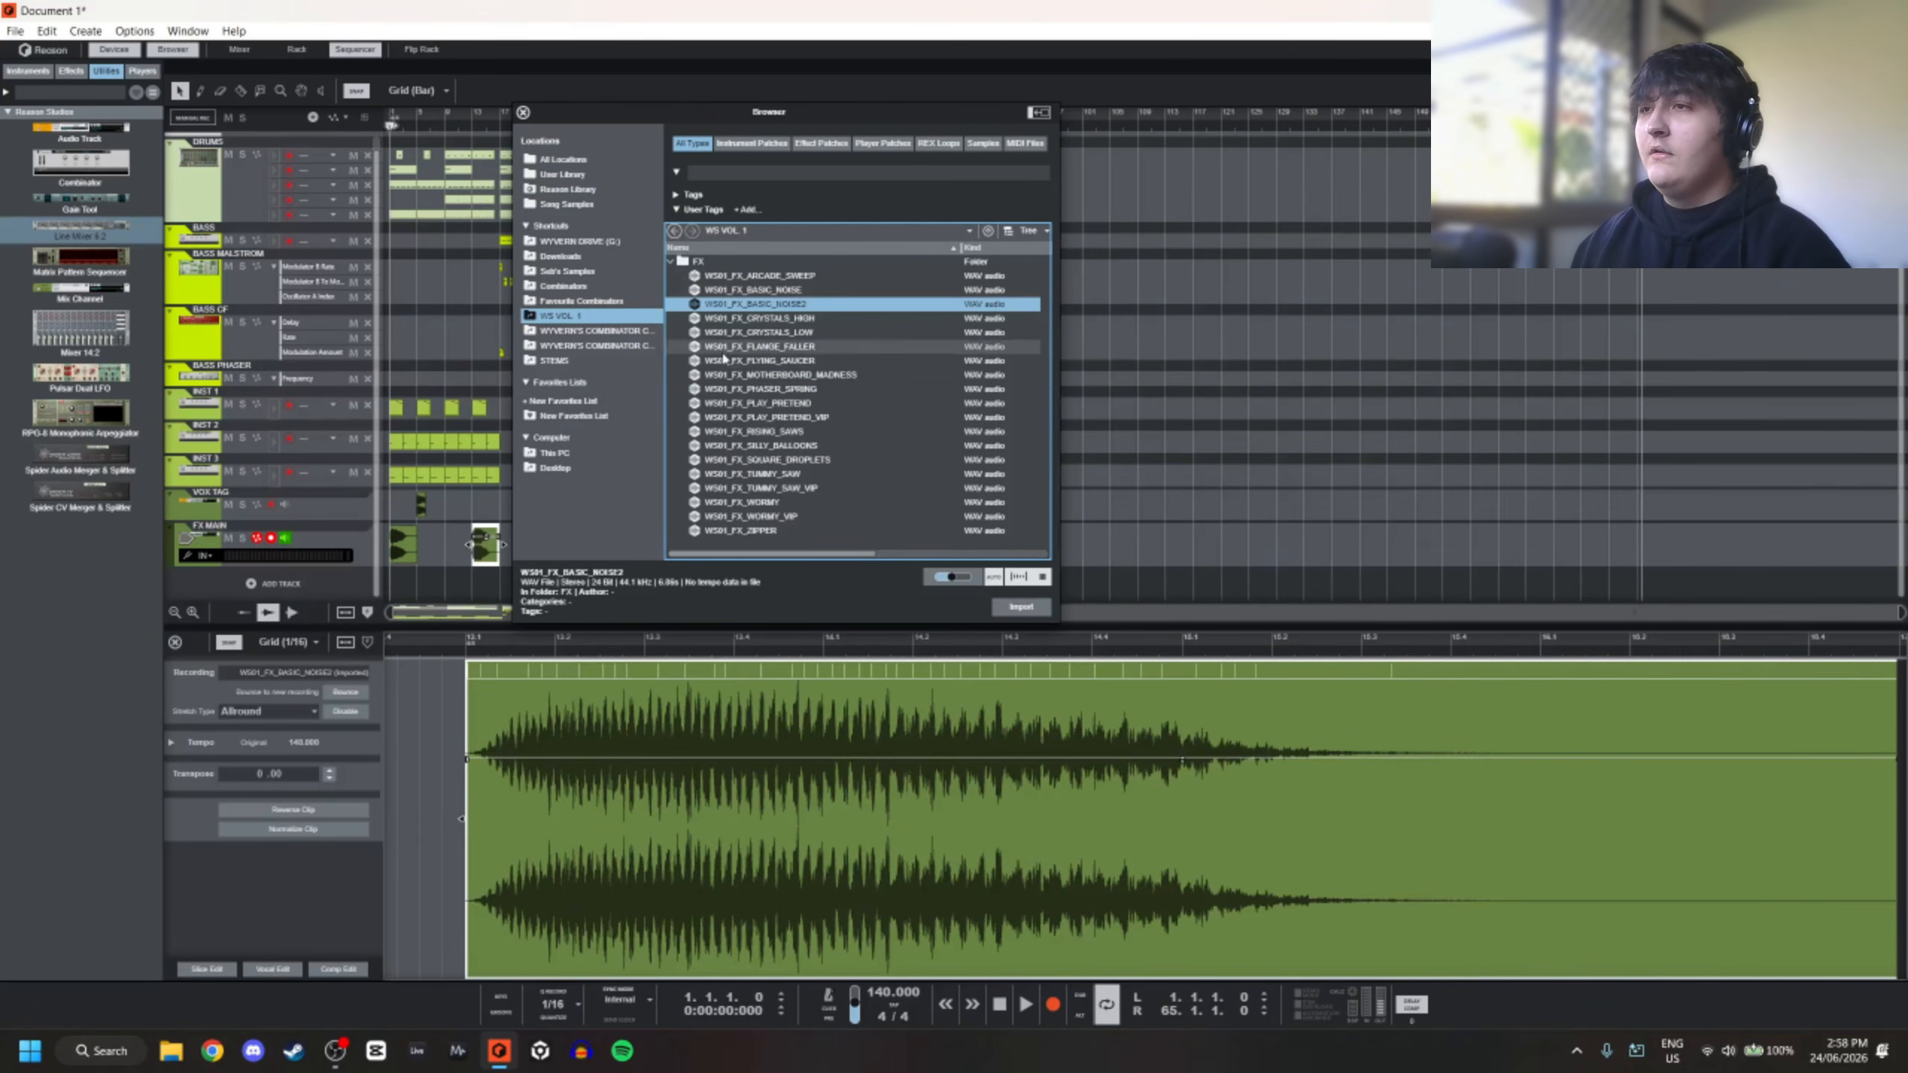
Place WS01_FX_CRYSTALS_HIGH at bar 17 and WS01_FX_CRYSTALS_LOW at bar 25 on FX MAIN, closing the browser
click(787, 320)
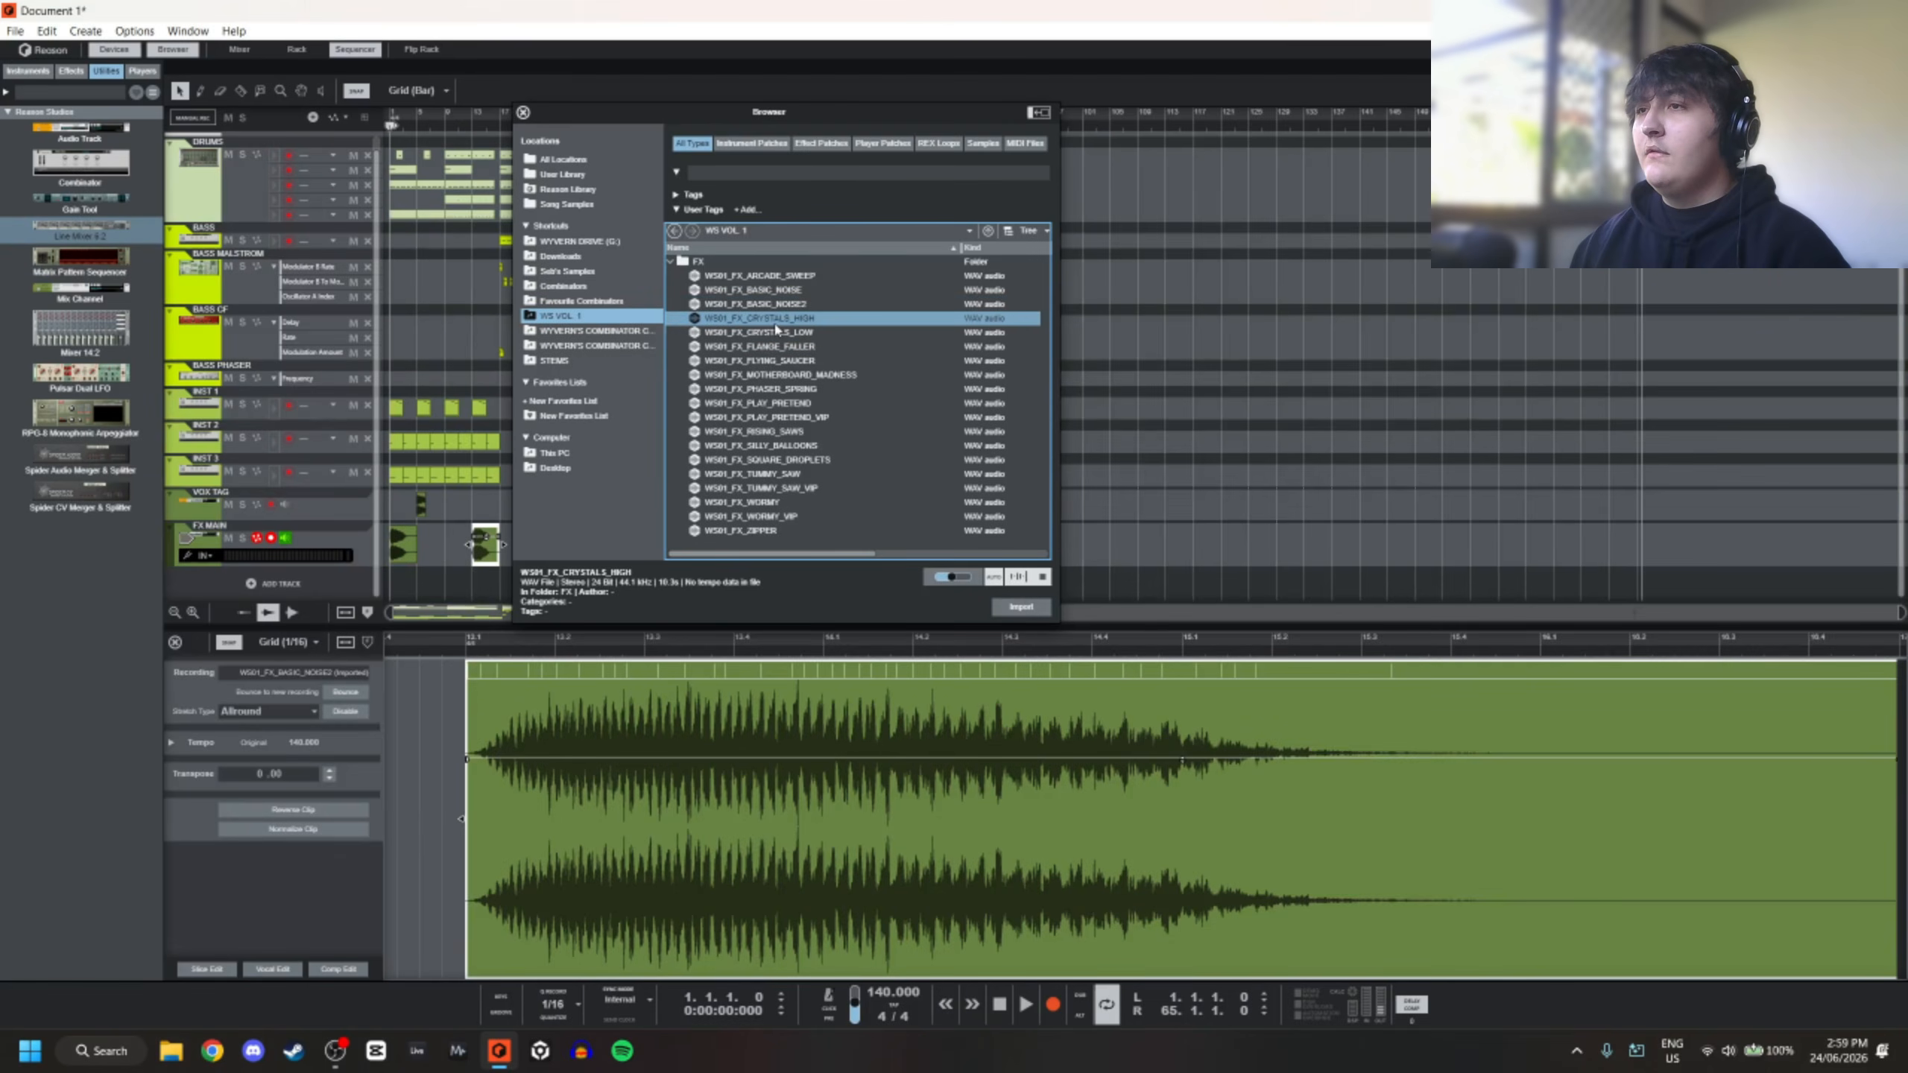
drag(792, 335, 557, 548)
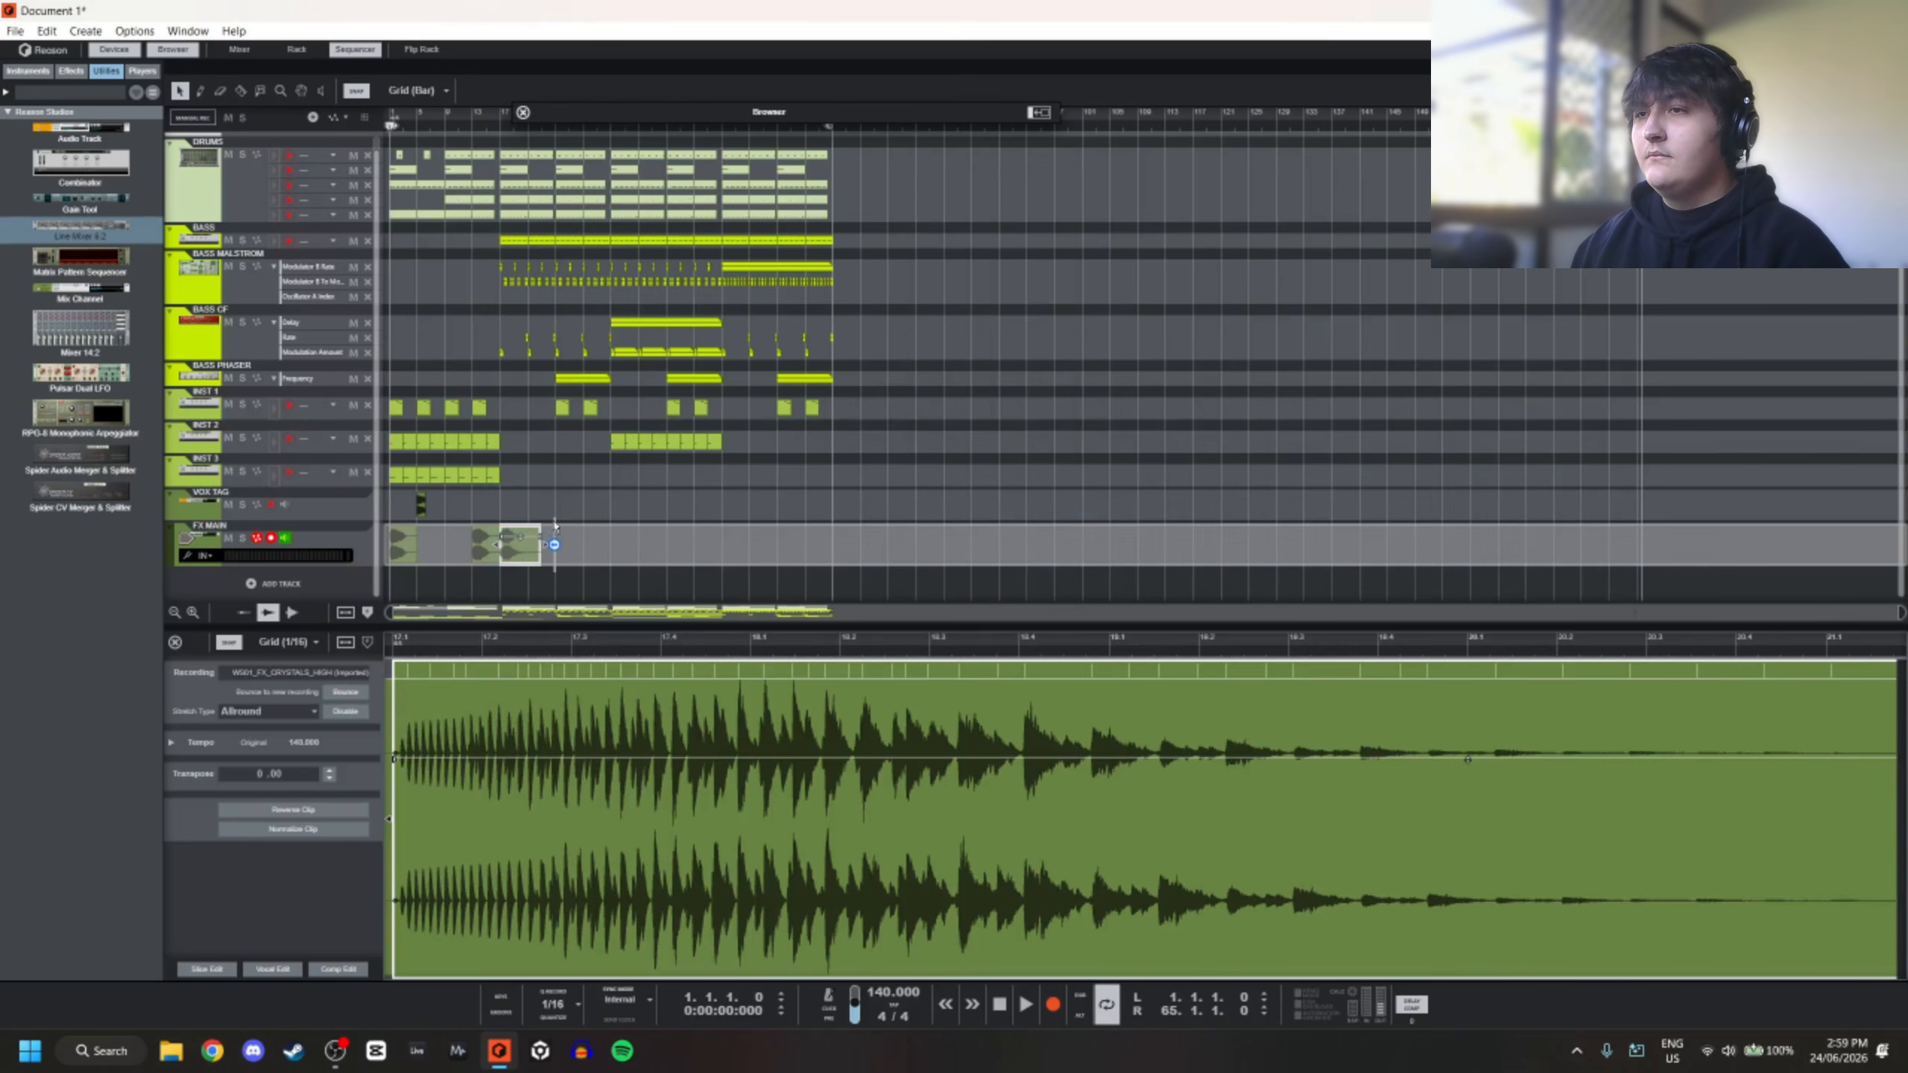
click(524, 113)
Shorten the FX MAIN clips at bars 17 and 25 to four bars each with a short fade-out
scroll(482, 529, up, 1)
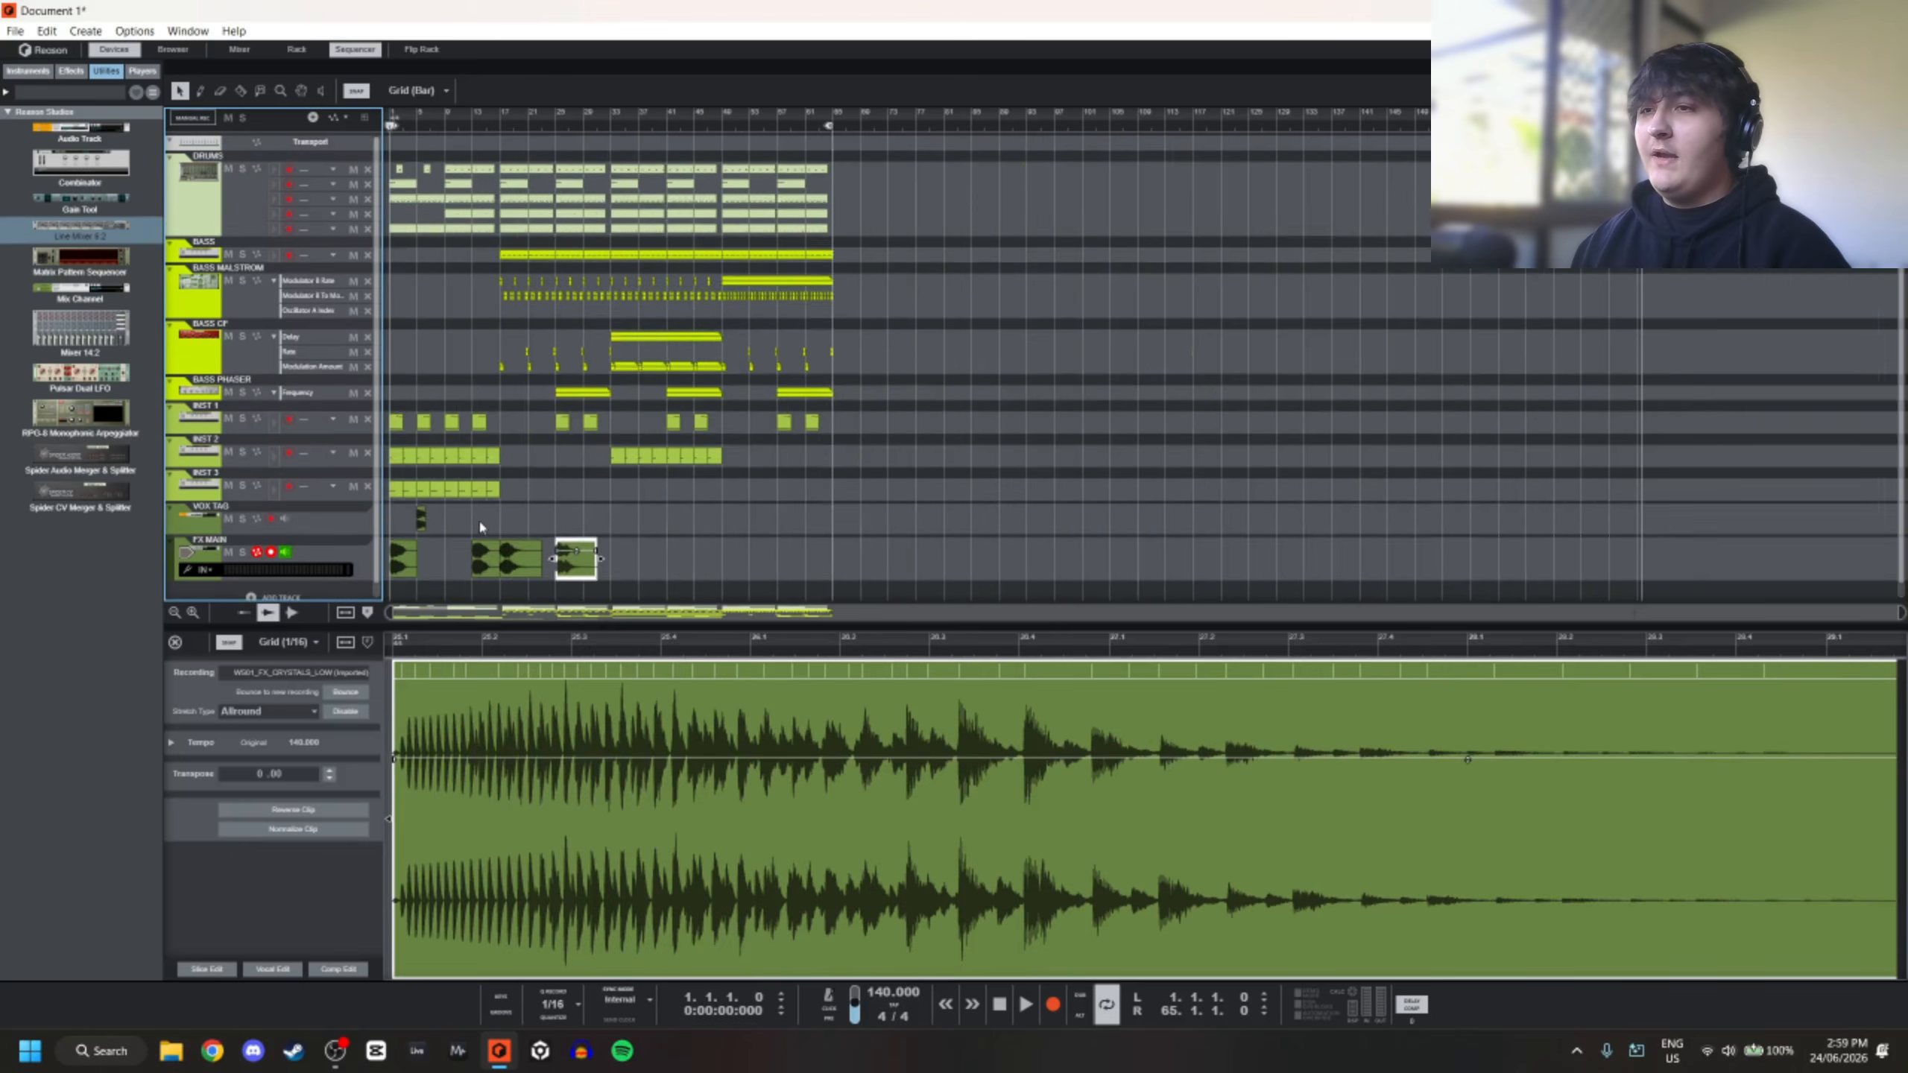
scroll(497, 533, up, 4)
click(570, 563)
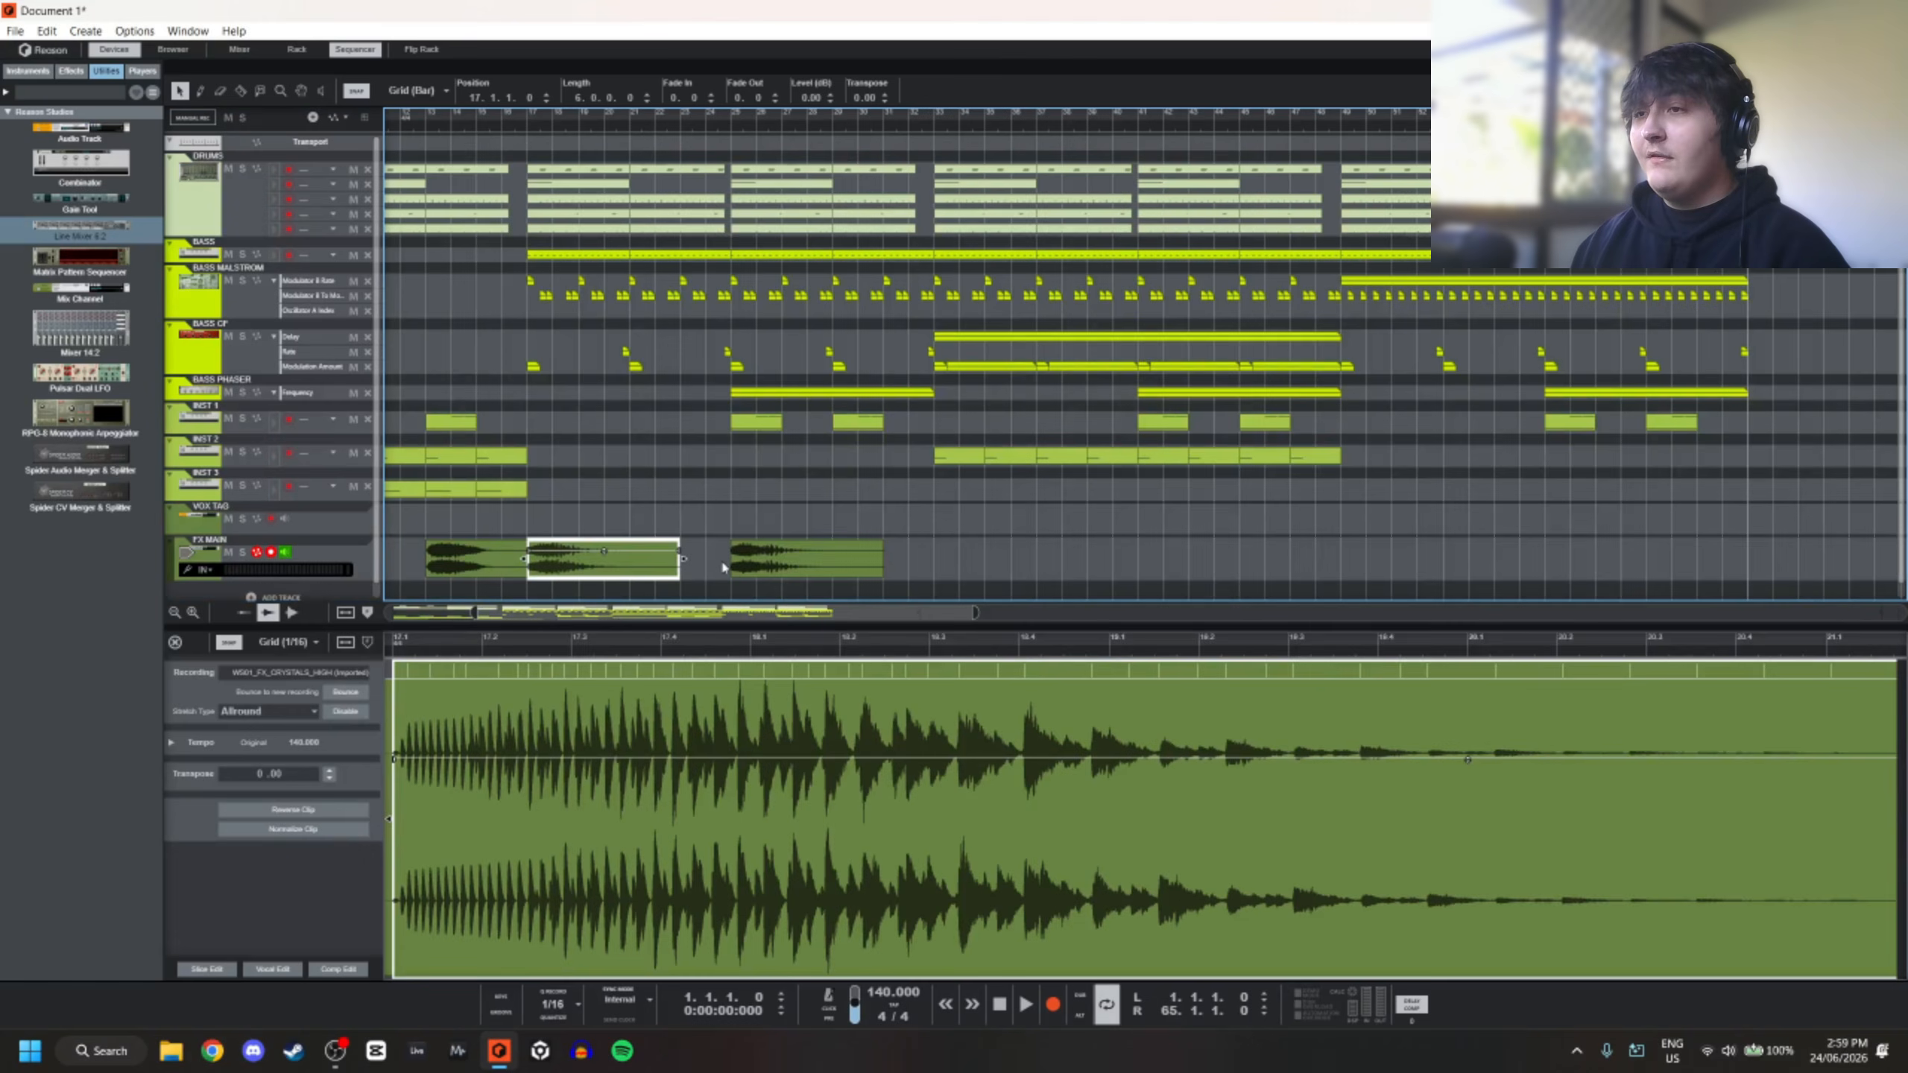
drag(682, 558, 580, 551)
click(880, 550)
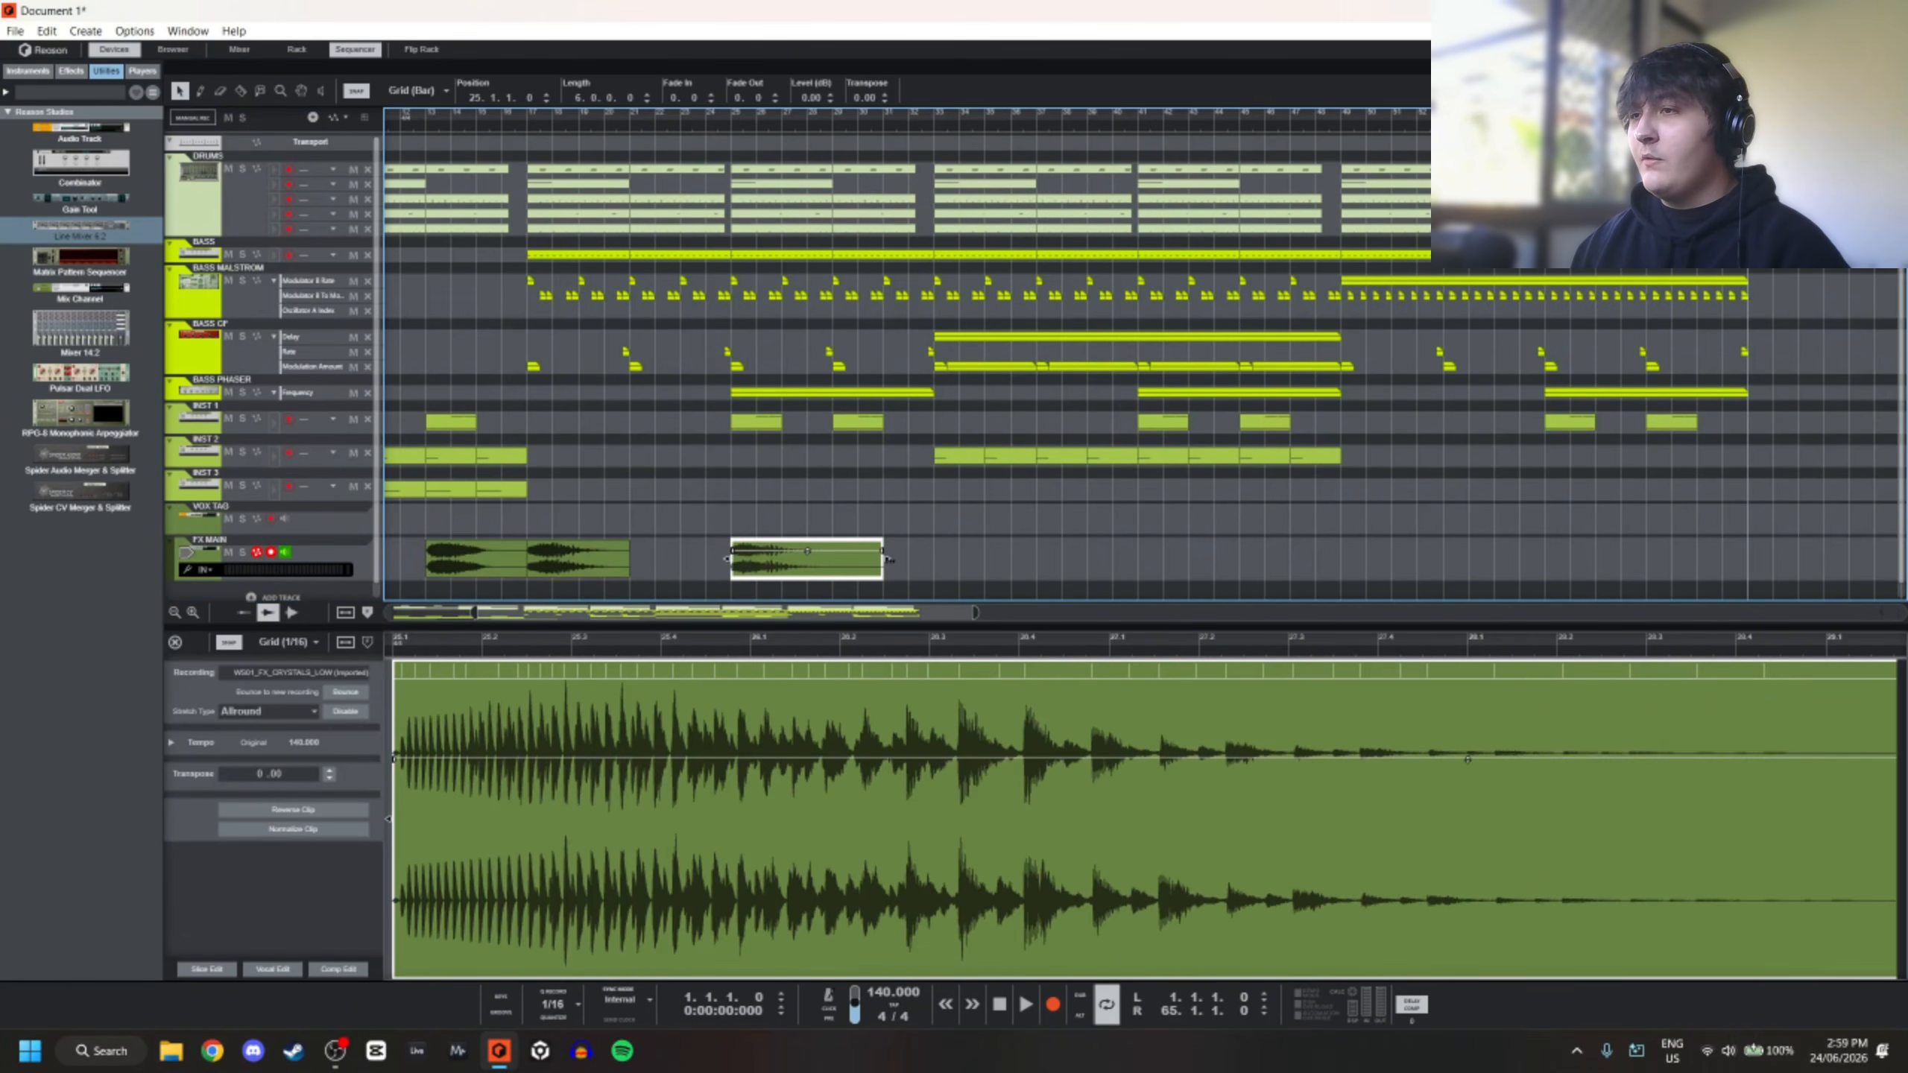
drag(888, 559, 806, 552)
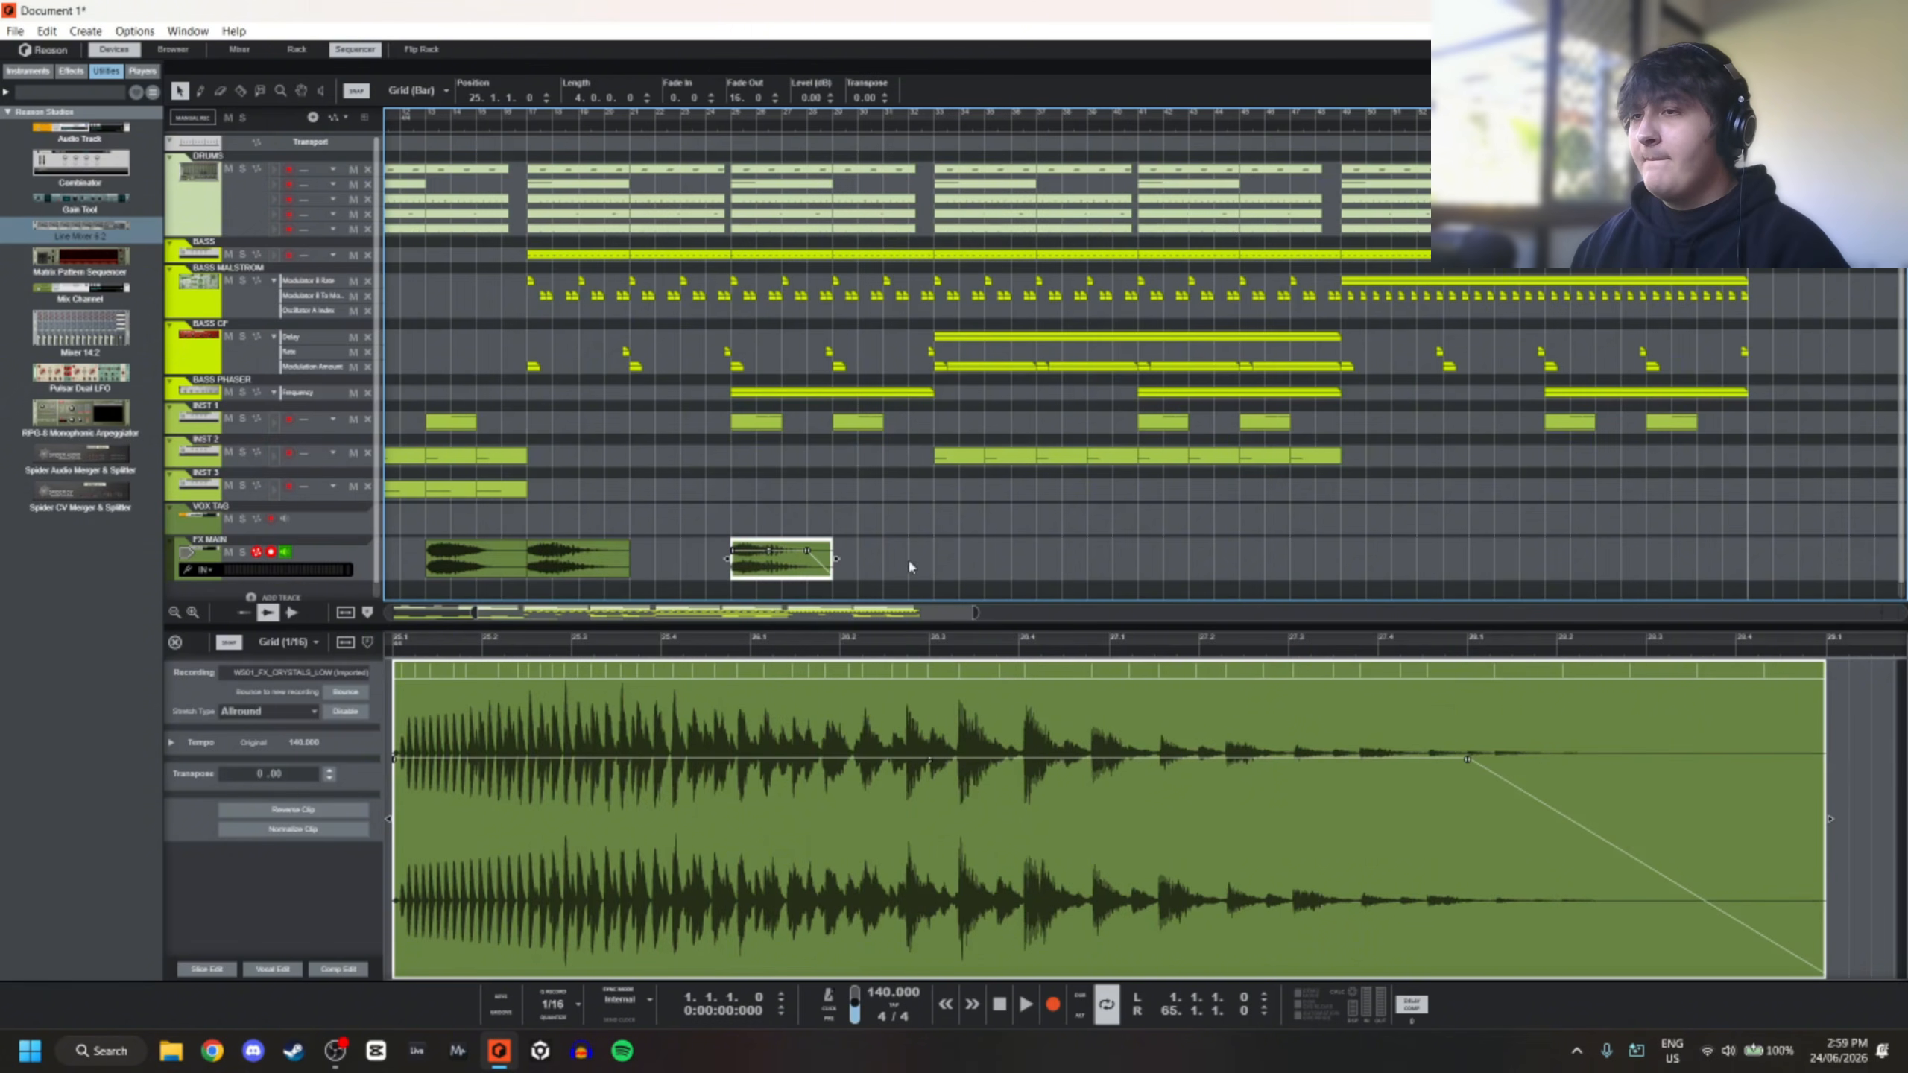
scroll(1044, 553, down, 2)
scroll(564, 546, up, 1)
click(661, 560)
Solo FX MAIN and audition its clips from bars 17, 25 and 13
click(630, 130)
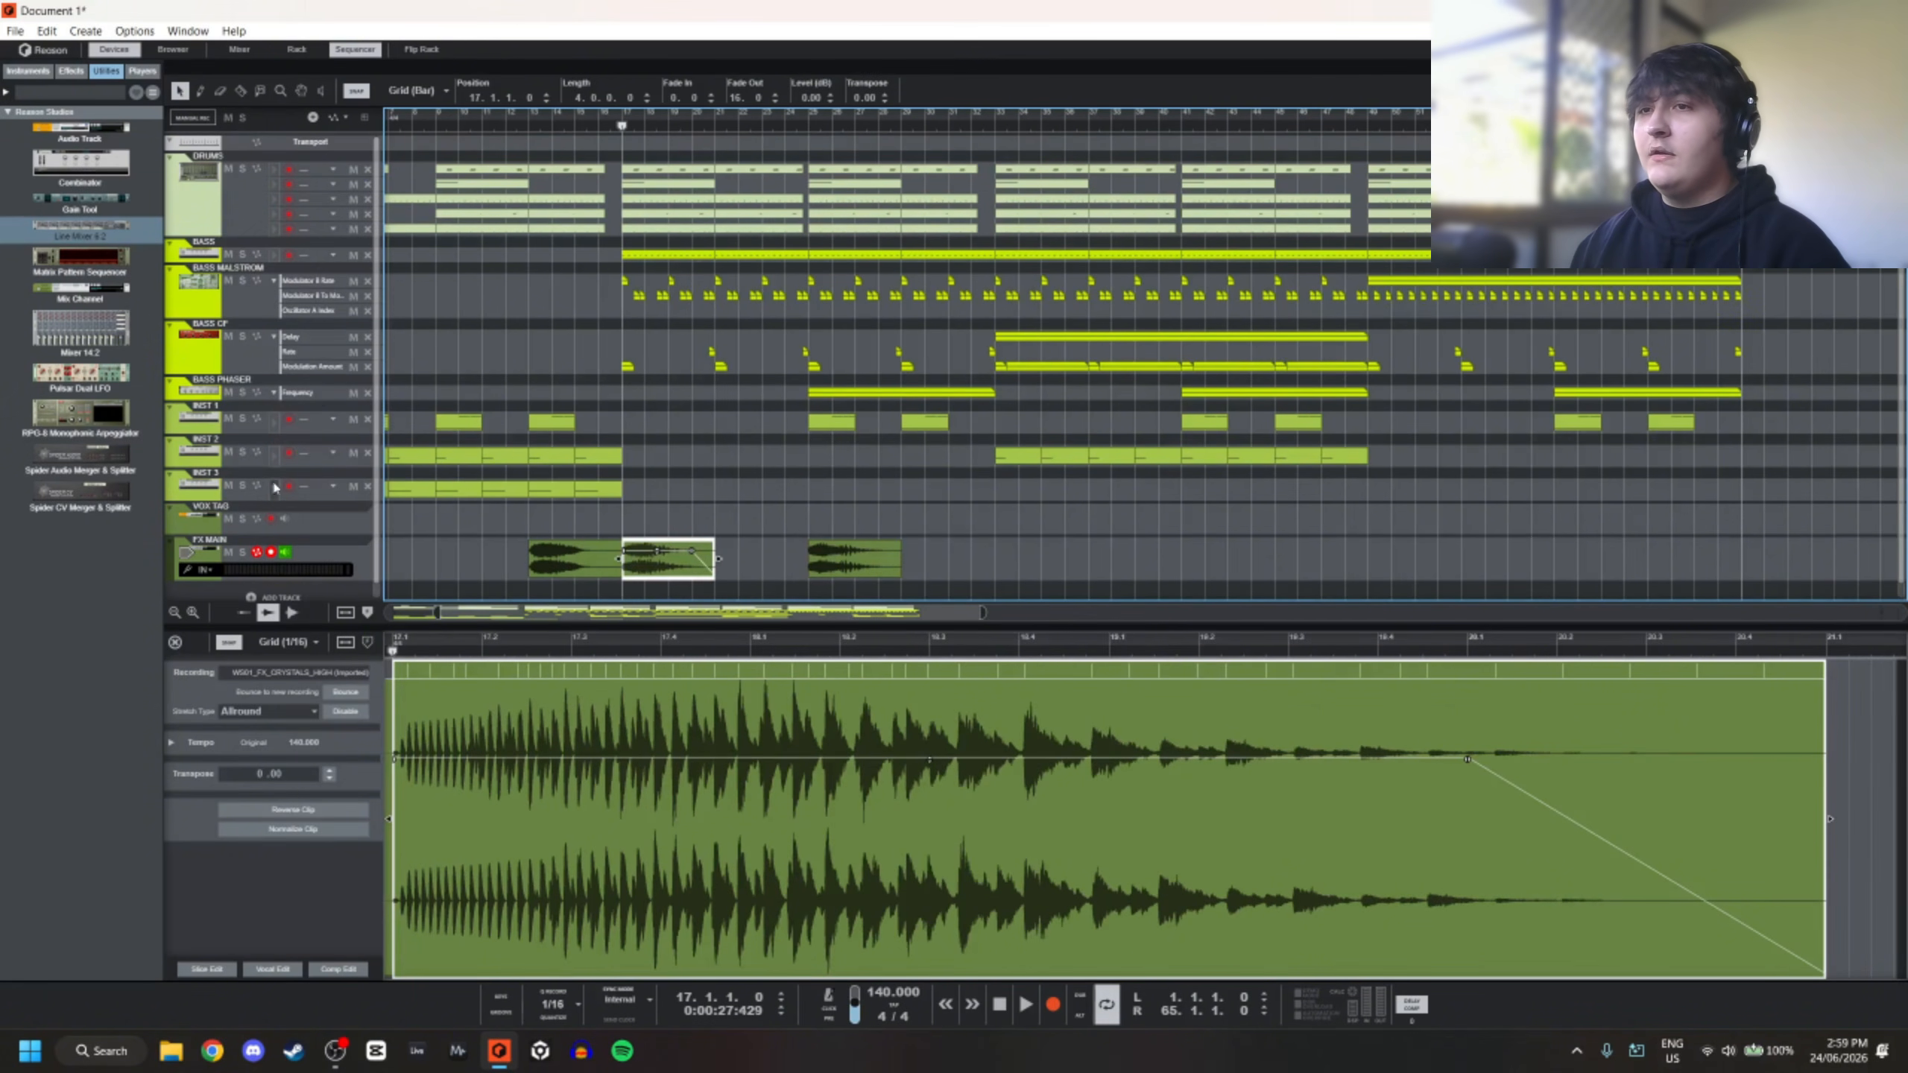
click(242, 552)
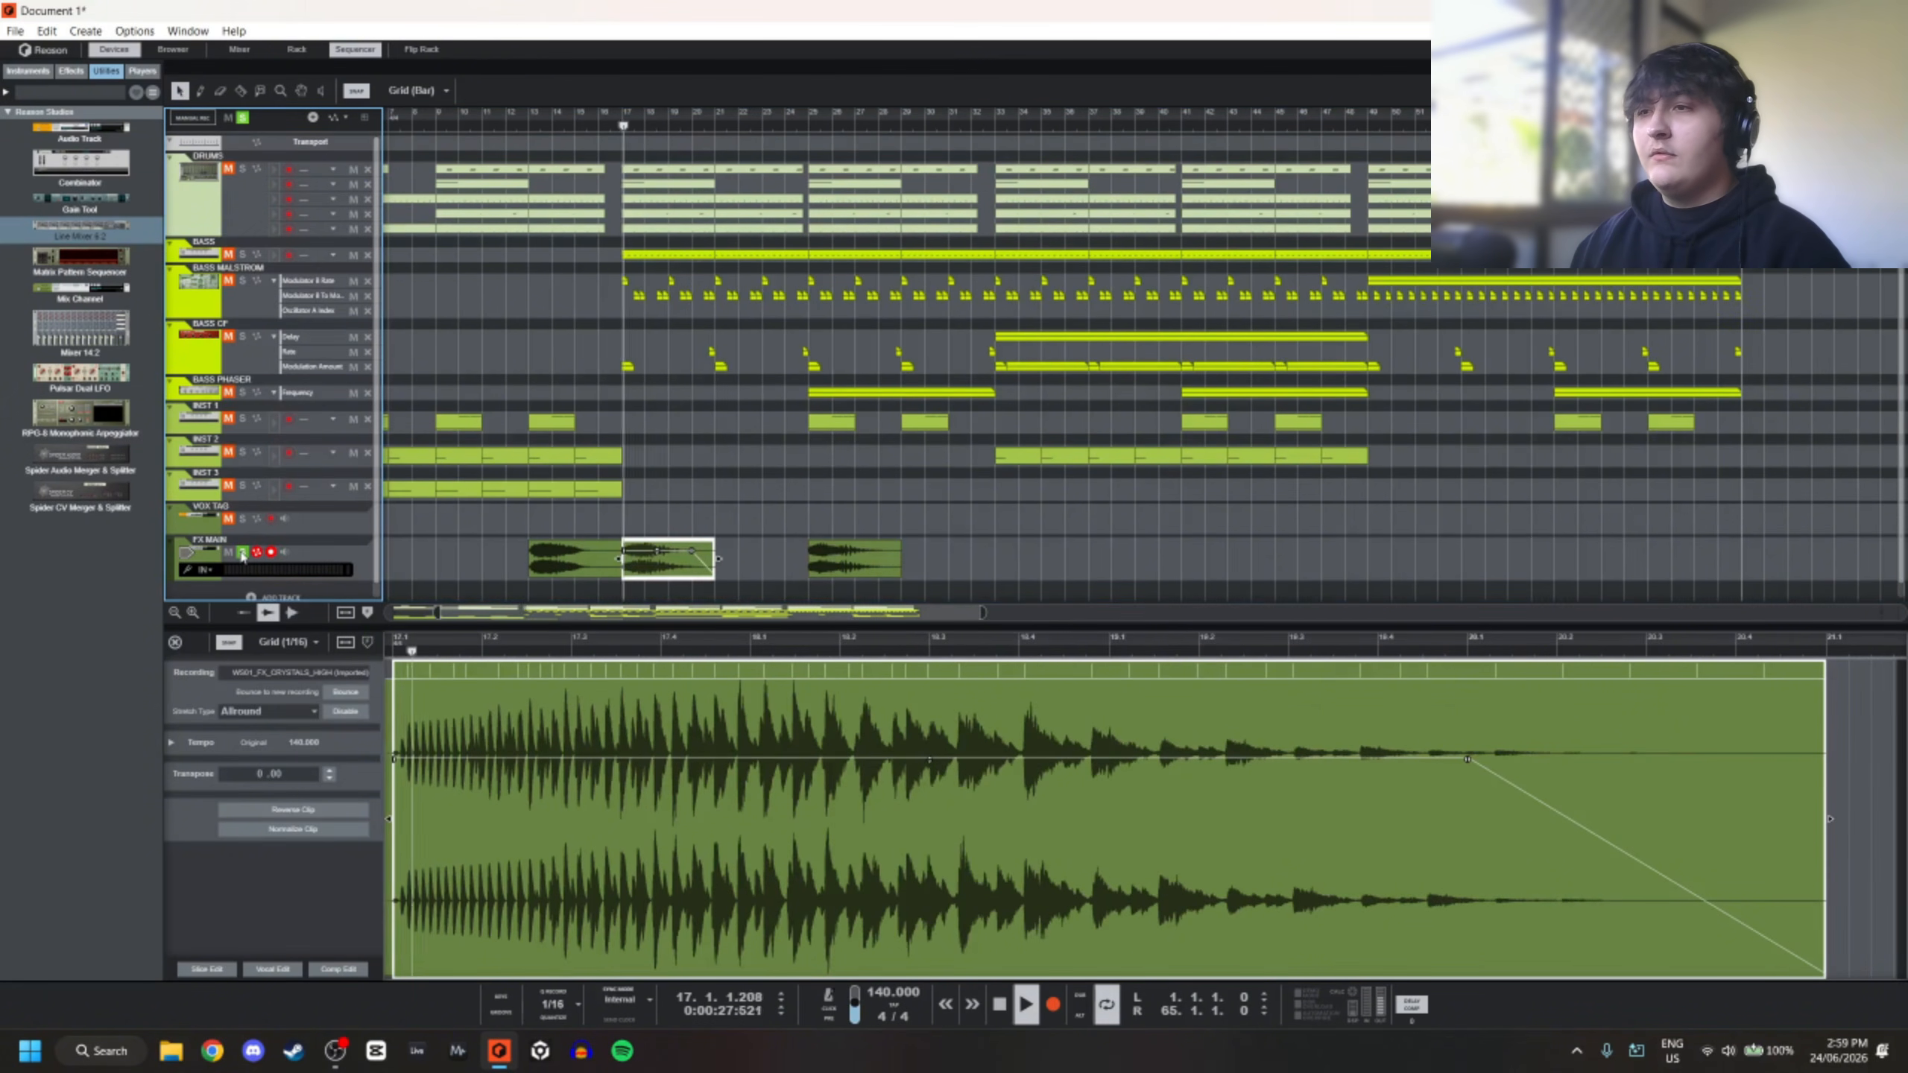
click(817, 129)
key(space)
key(space)
click(554, 565)
click(530, 130)
key(space)
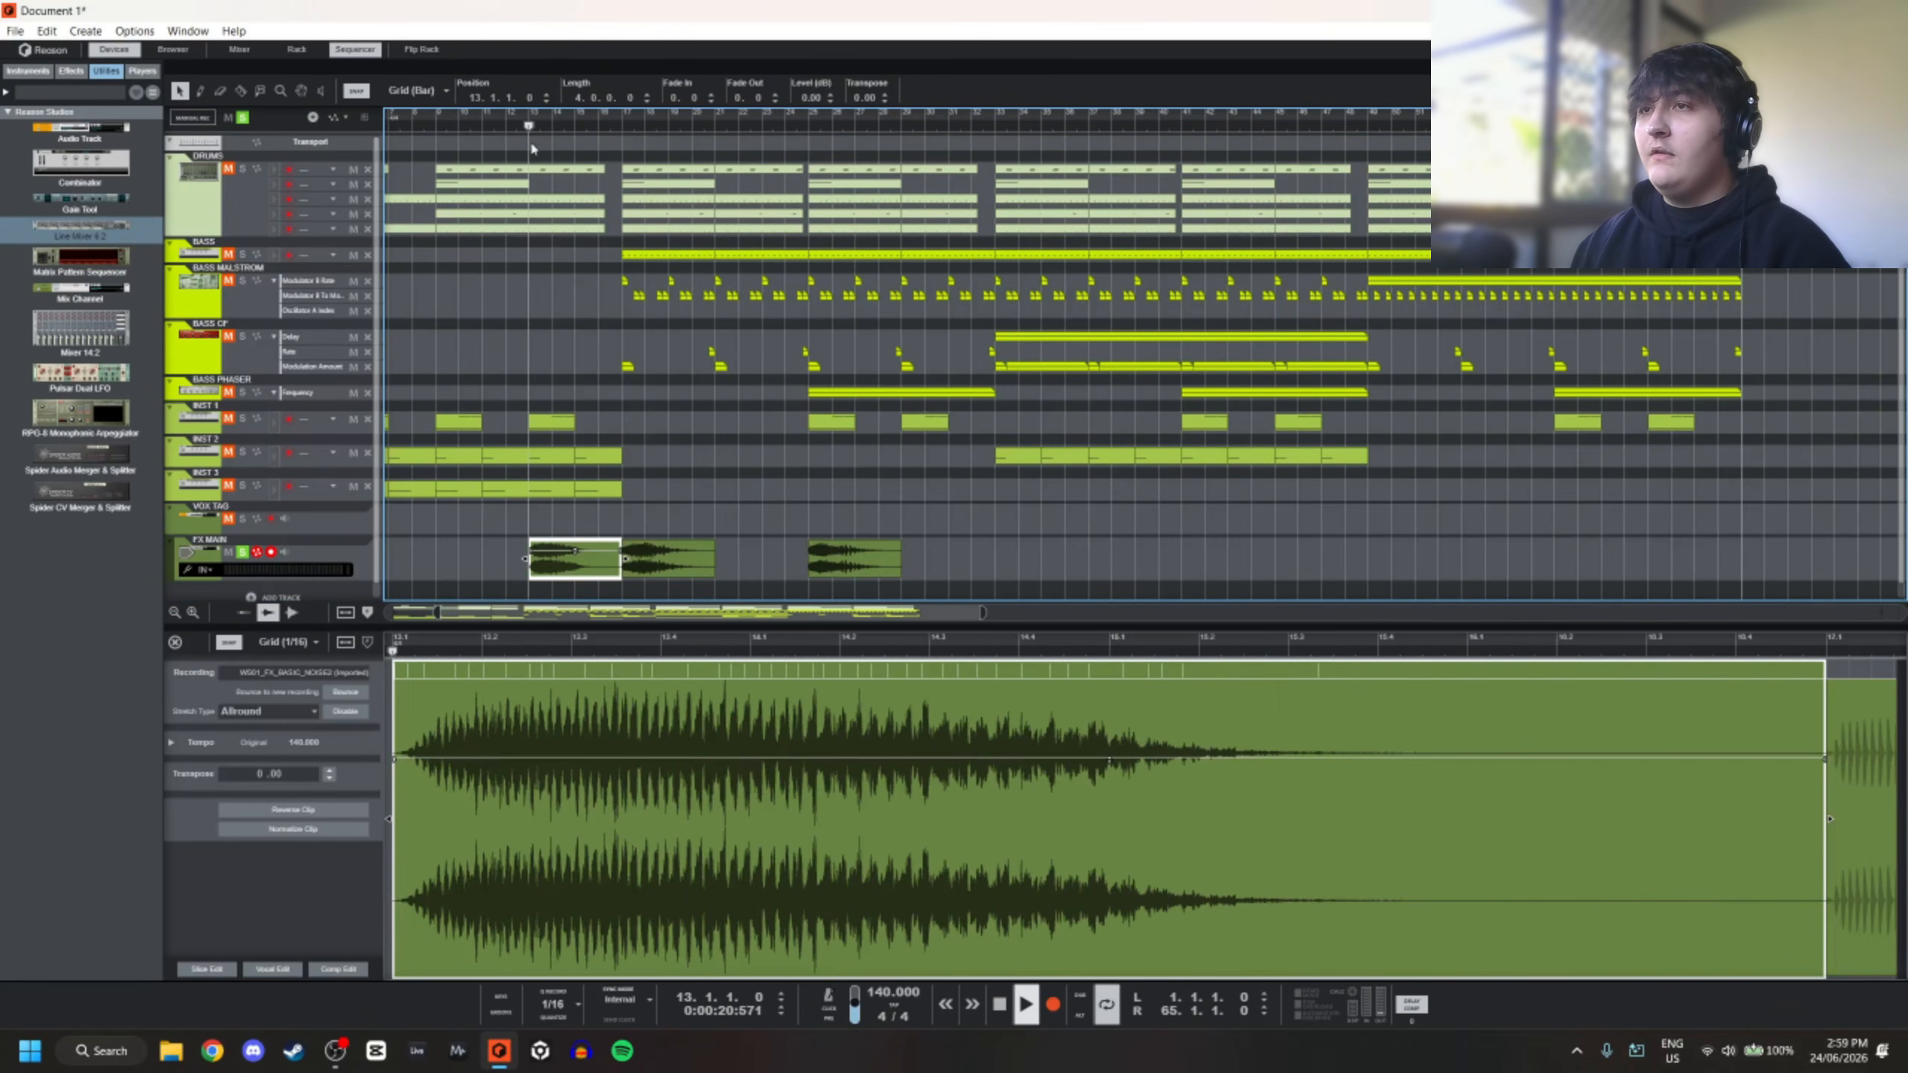
Add a fade-out to the WS01_FX_BASIC_NOISE2 clip at bar 13 and move the WS01_FX_BASIC_NOISE clip to bar 5
scroll(681, 519, down, 1)
drag(630, 551, 612, 552)
scroll(741, 567, left, 1)
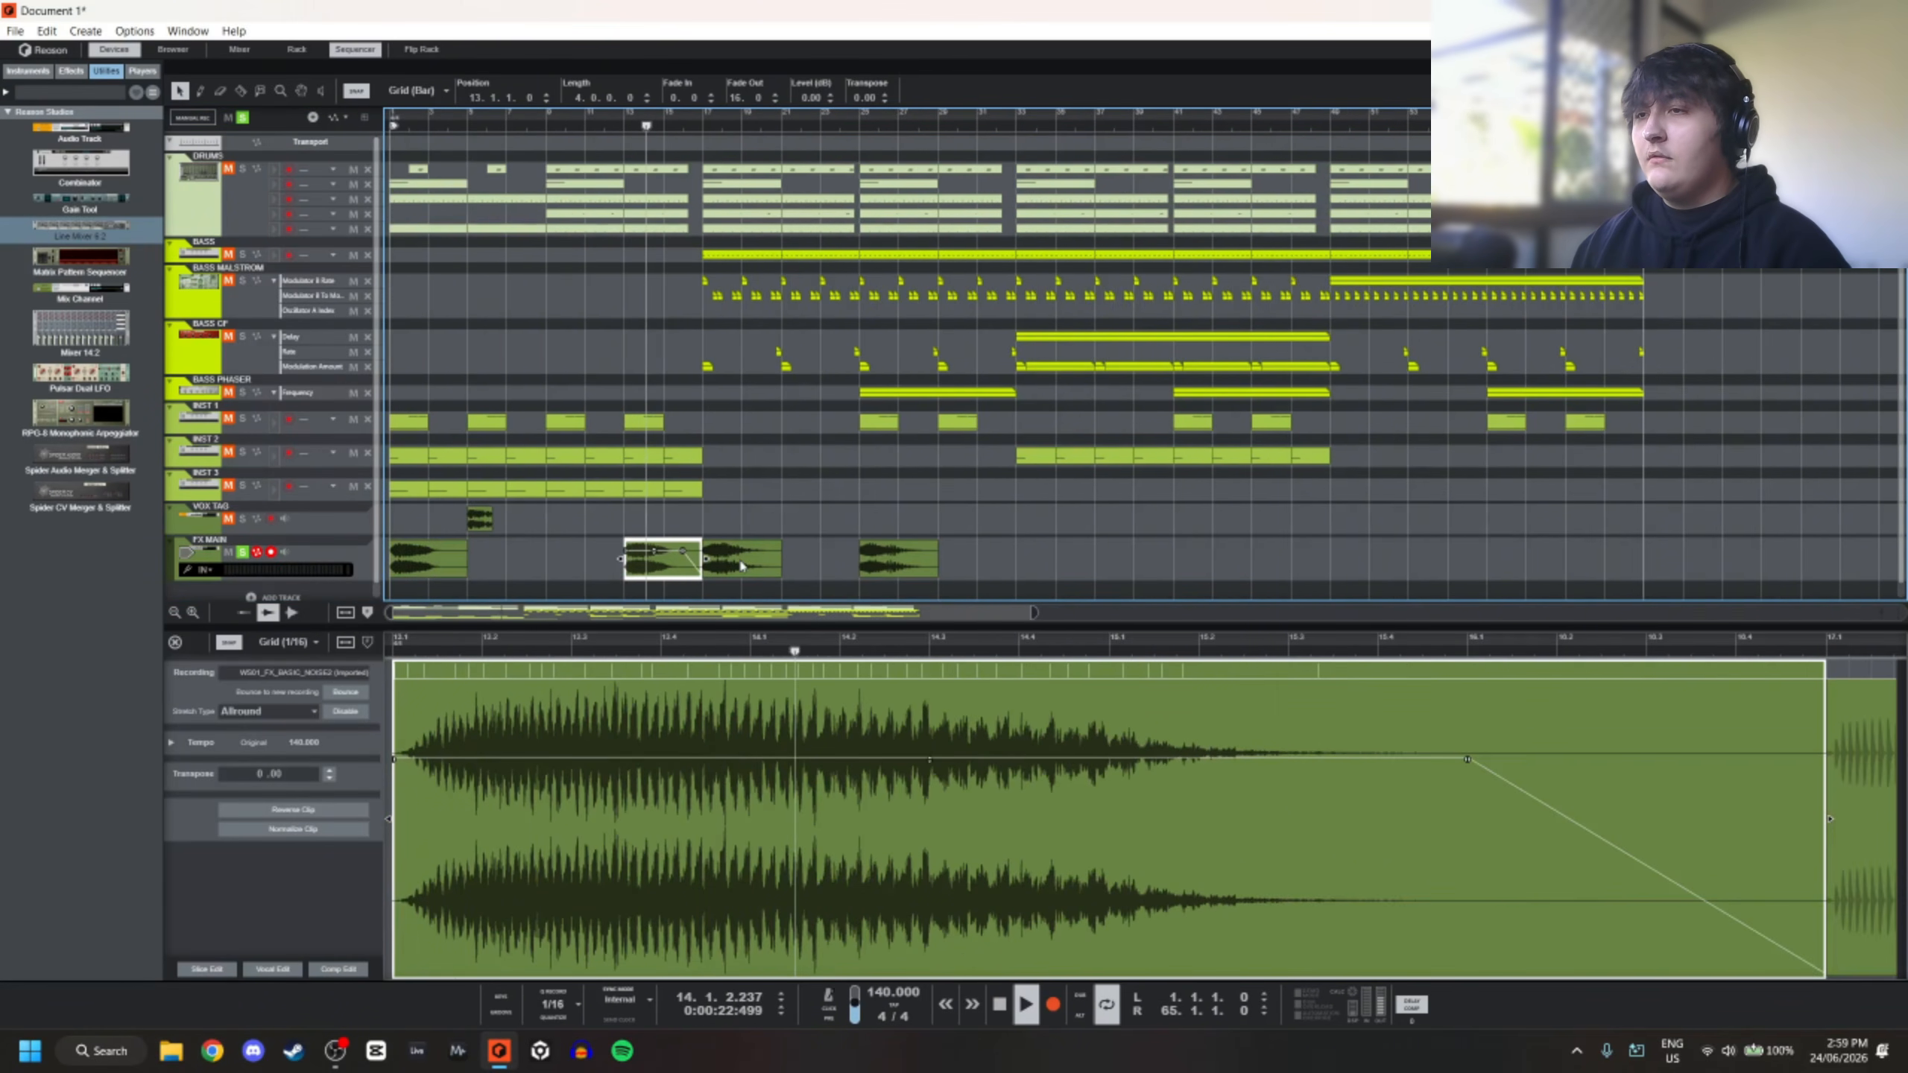
key(space)
drag(432, 562, 525, 552)
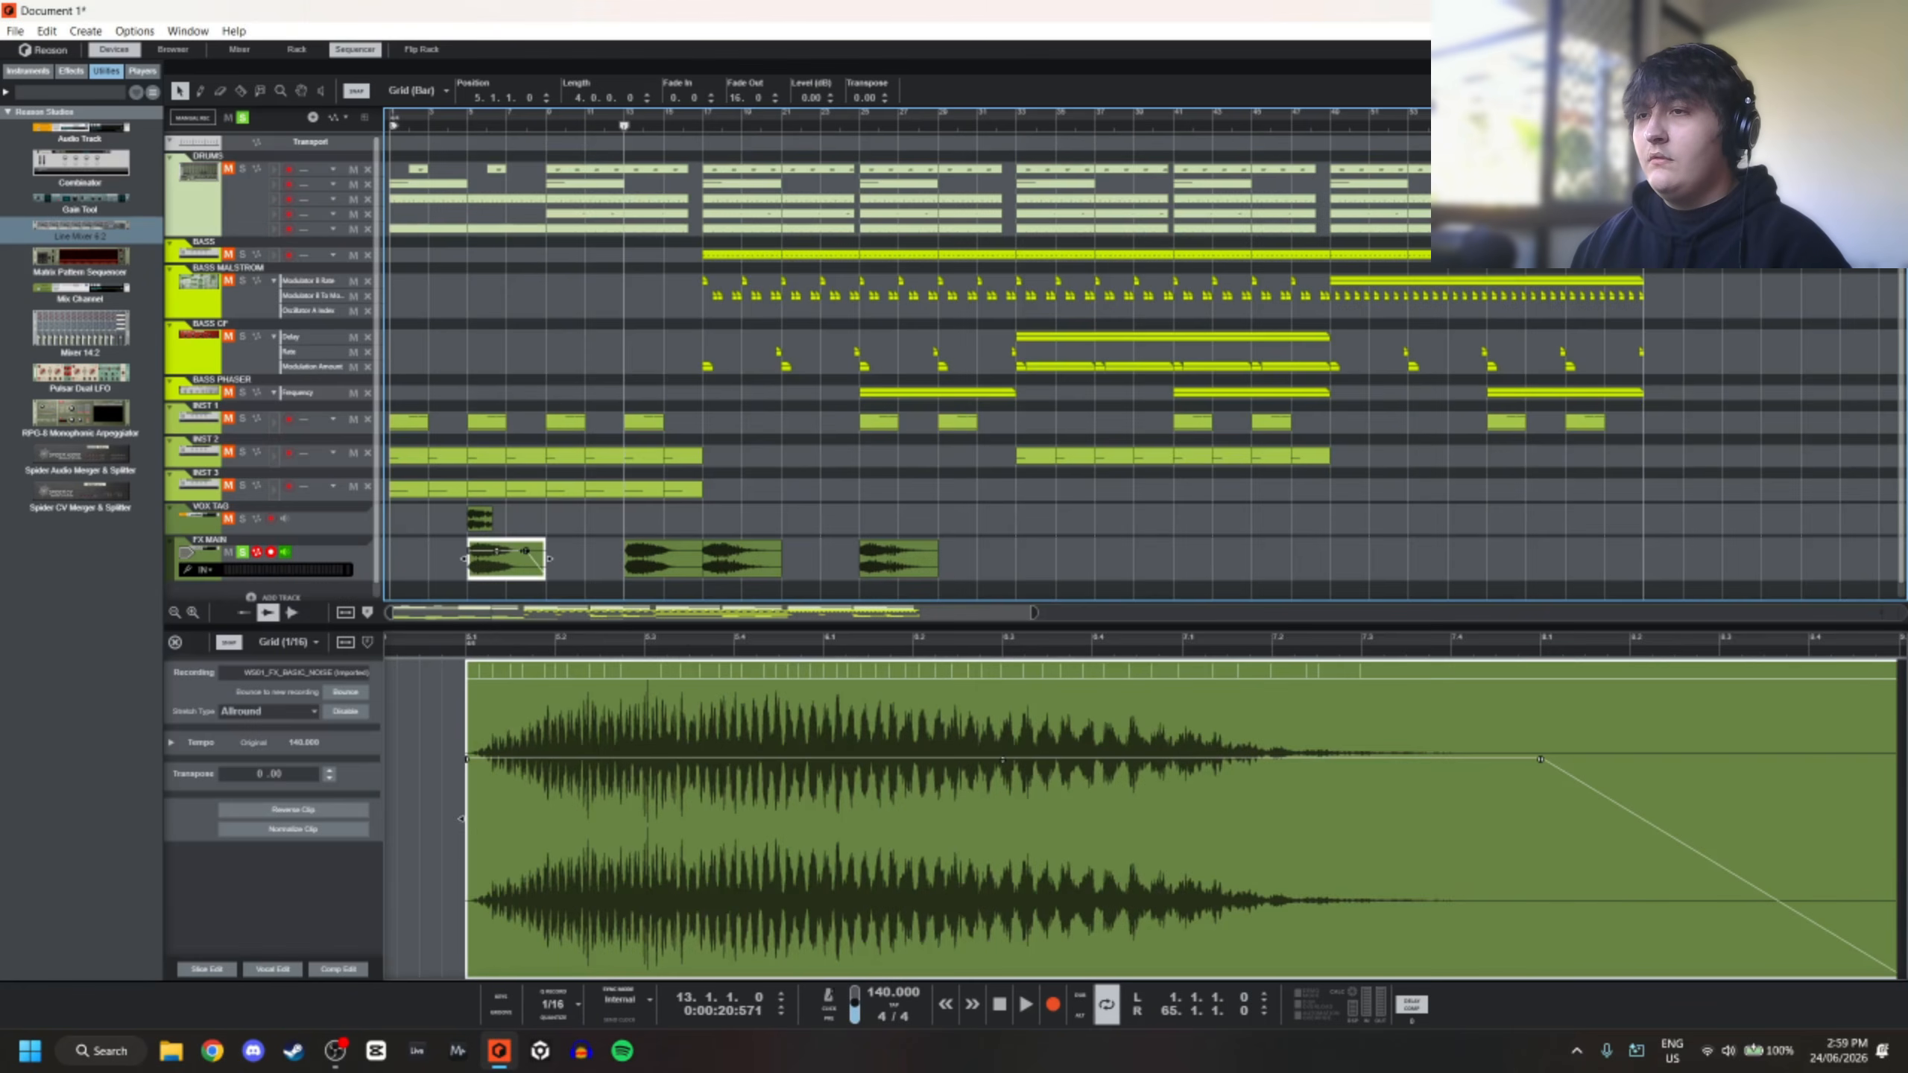
click(470, 126)
key(space)
key(space)
Move the CRYSTALS_HIGH clip to bar 1 and CRYSTALS_LOW to bar 9, duplicating the four-clip FX sequence three times up to bar 65
drag(738, 568, 375, 569)
drag(887, 562, 402, 564)
scroll(577, 565, down, 5)
key(ctrl+d)
key(ctrl+d)
key(ctrl+d)
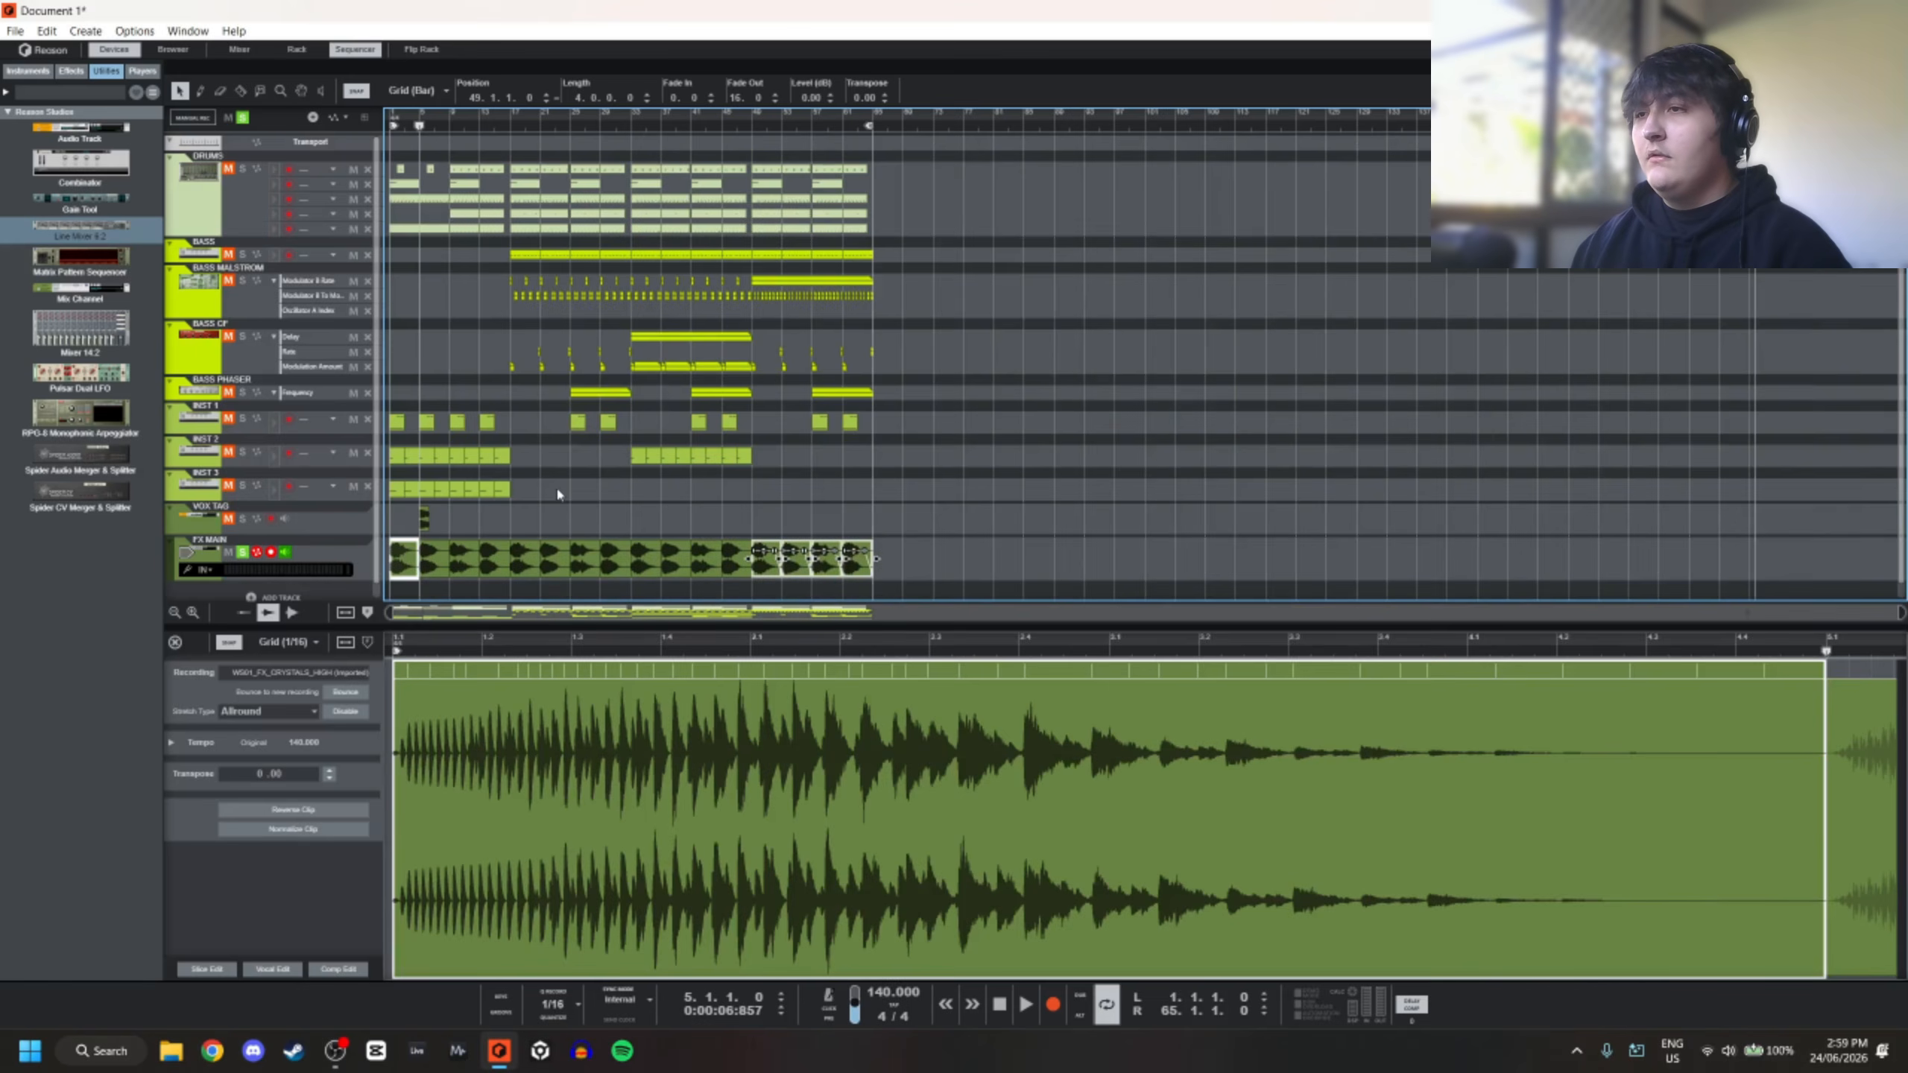
Move the vocal tag clip on VOX TAG to bar 8 and clear the solo
click(556, 487)
scroll(444, 538, up, 5)
drag(514, 522, 624, 539)
scroll(623, 538, down, 3)
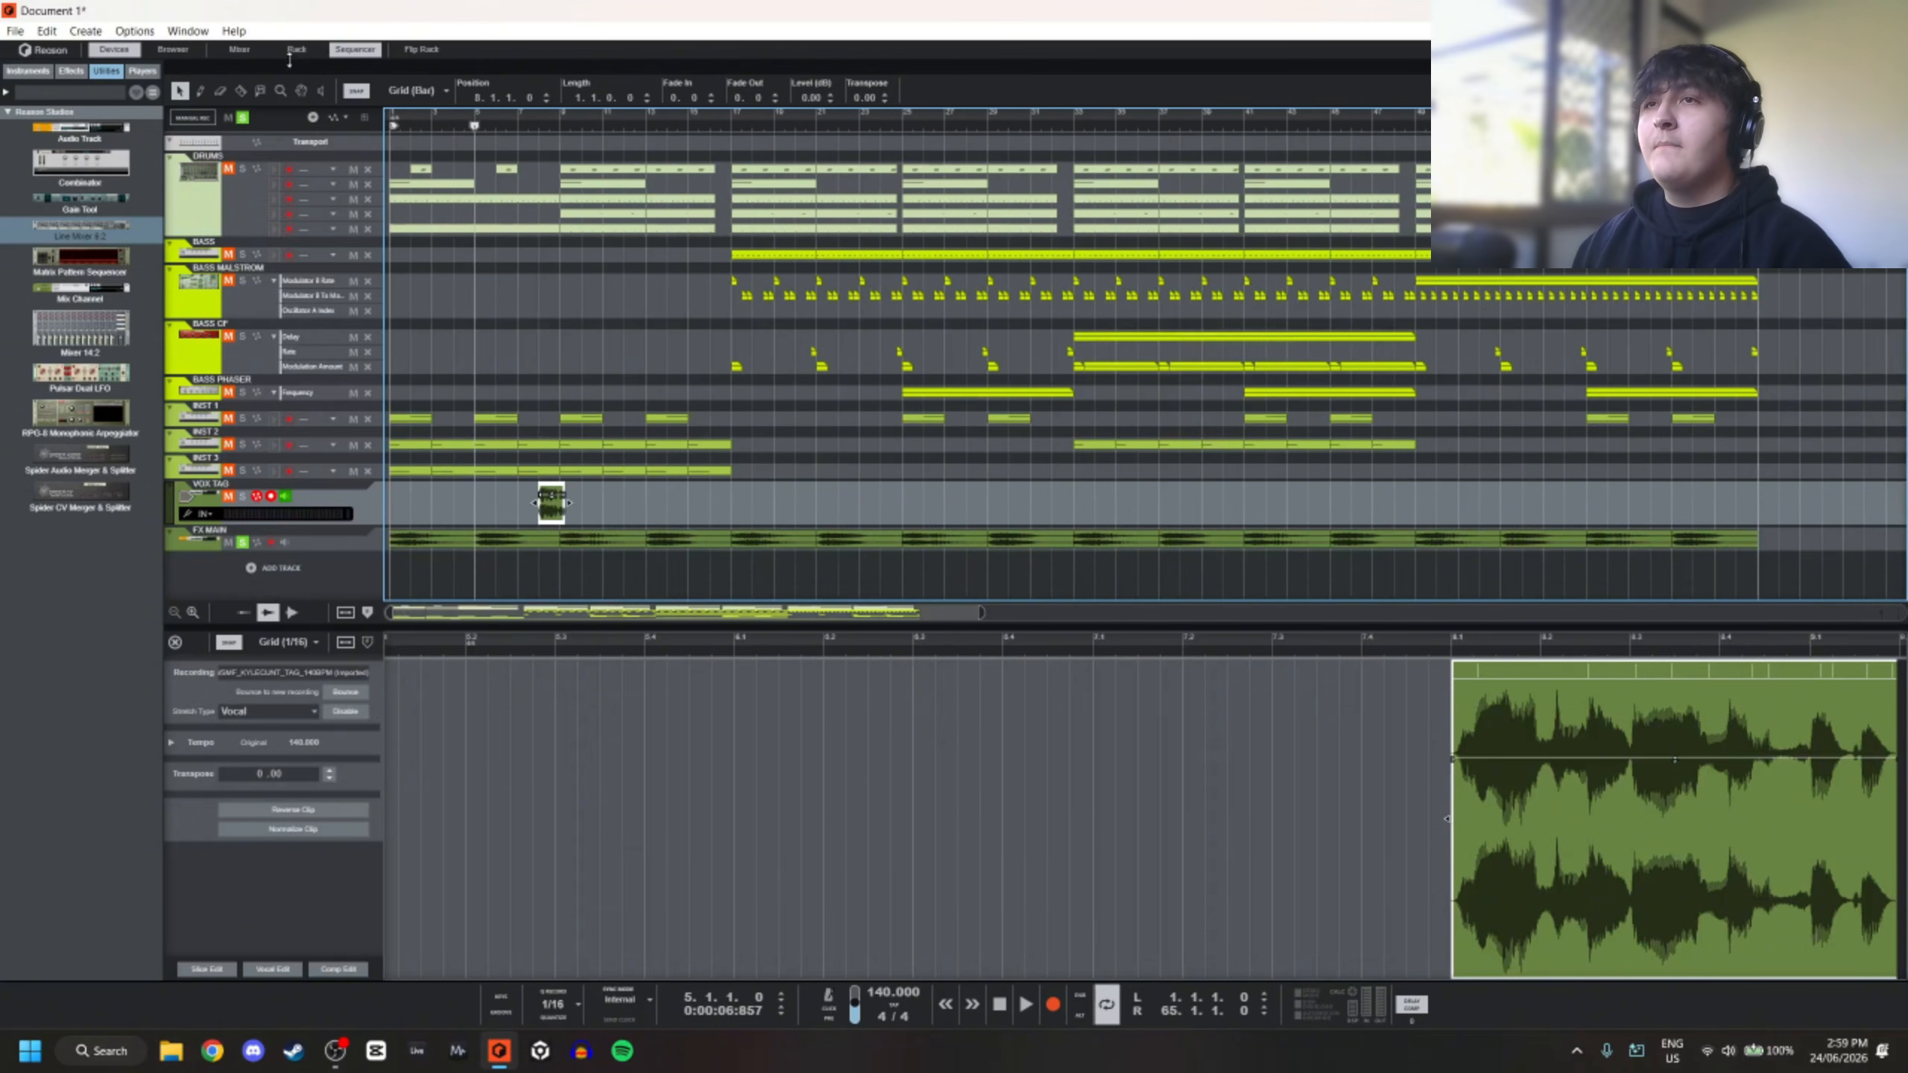
click(243, 119)
In the rack, lower the FX MAIN channel (channel 13) of the lower mixer to level 60 during playback
click(296, 50)
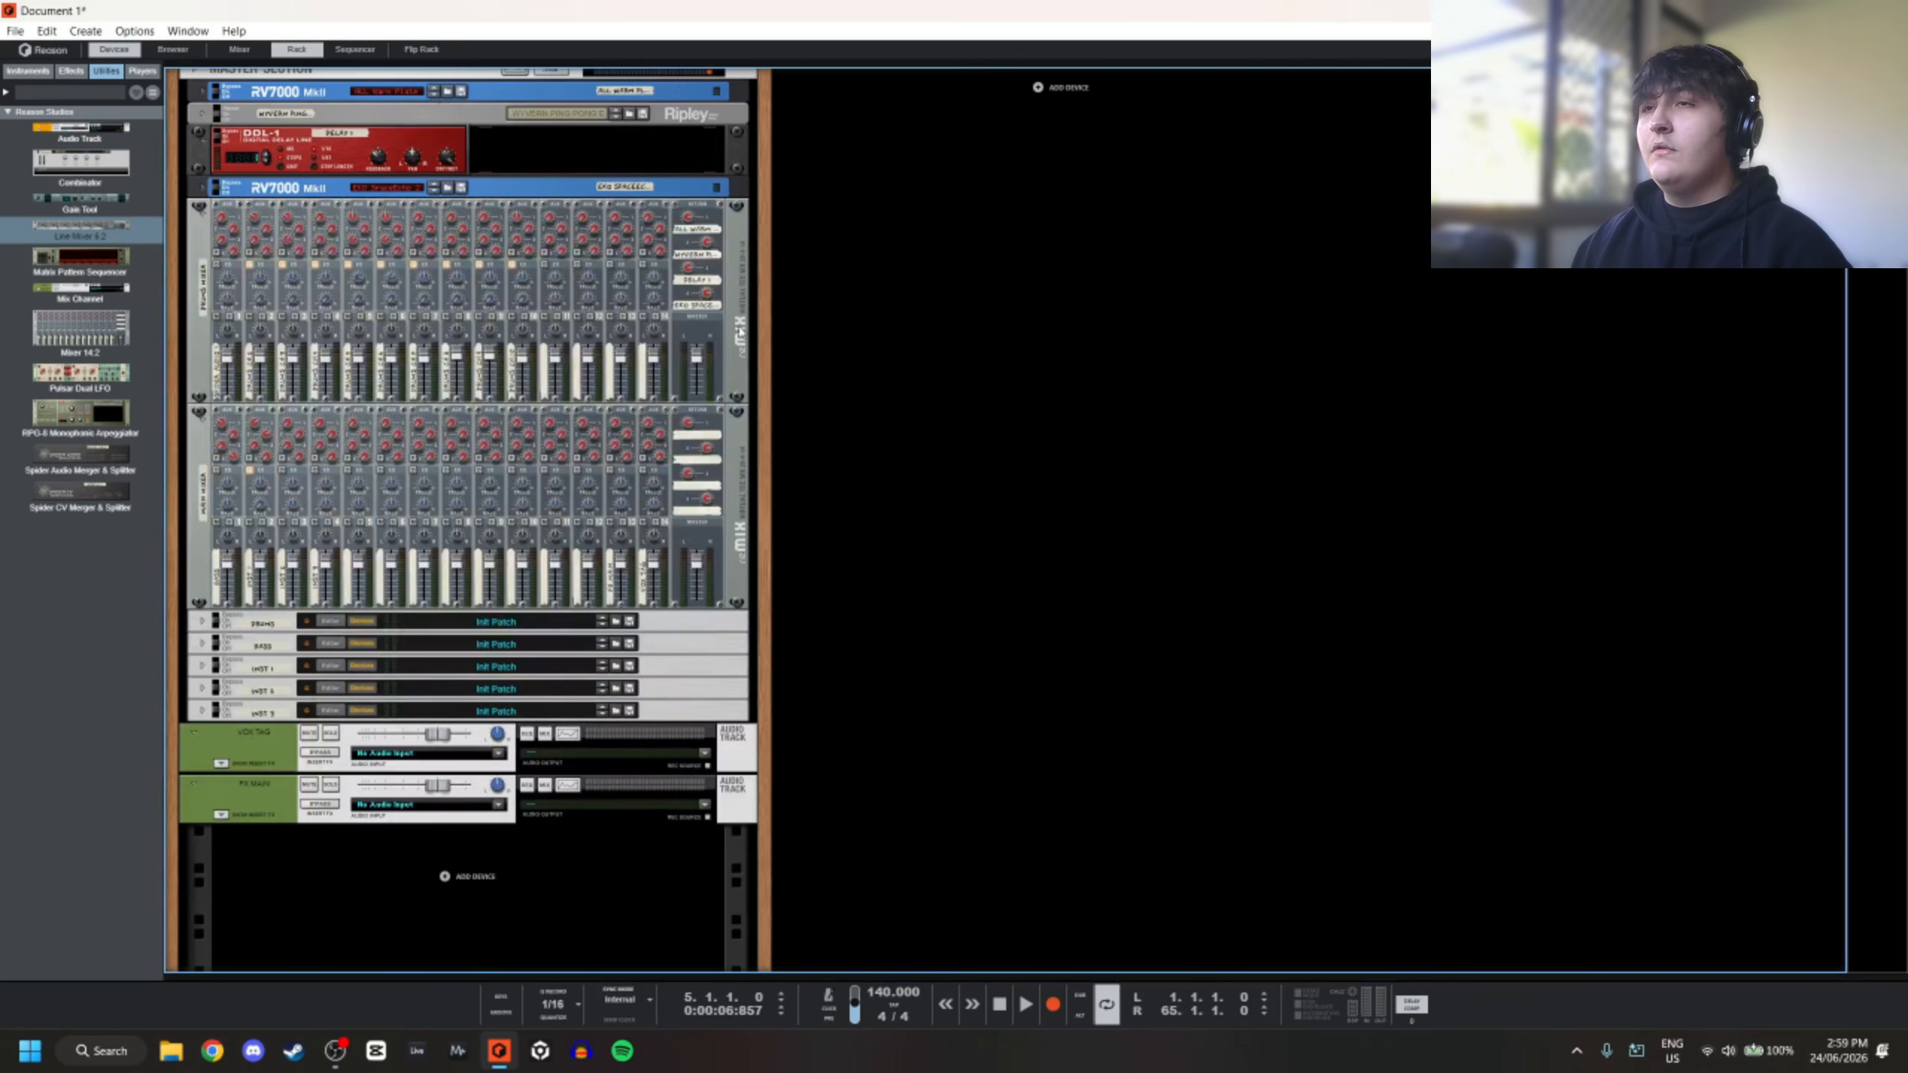
key(space)
click(622, 599)
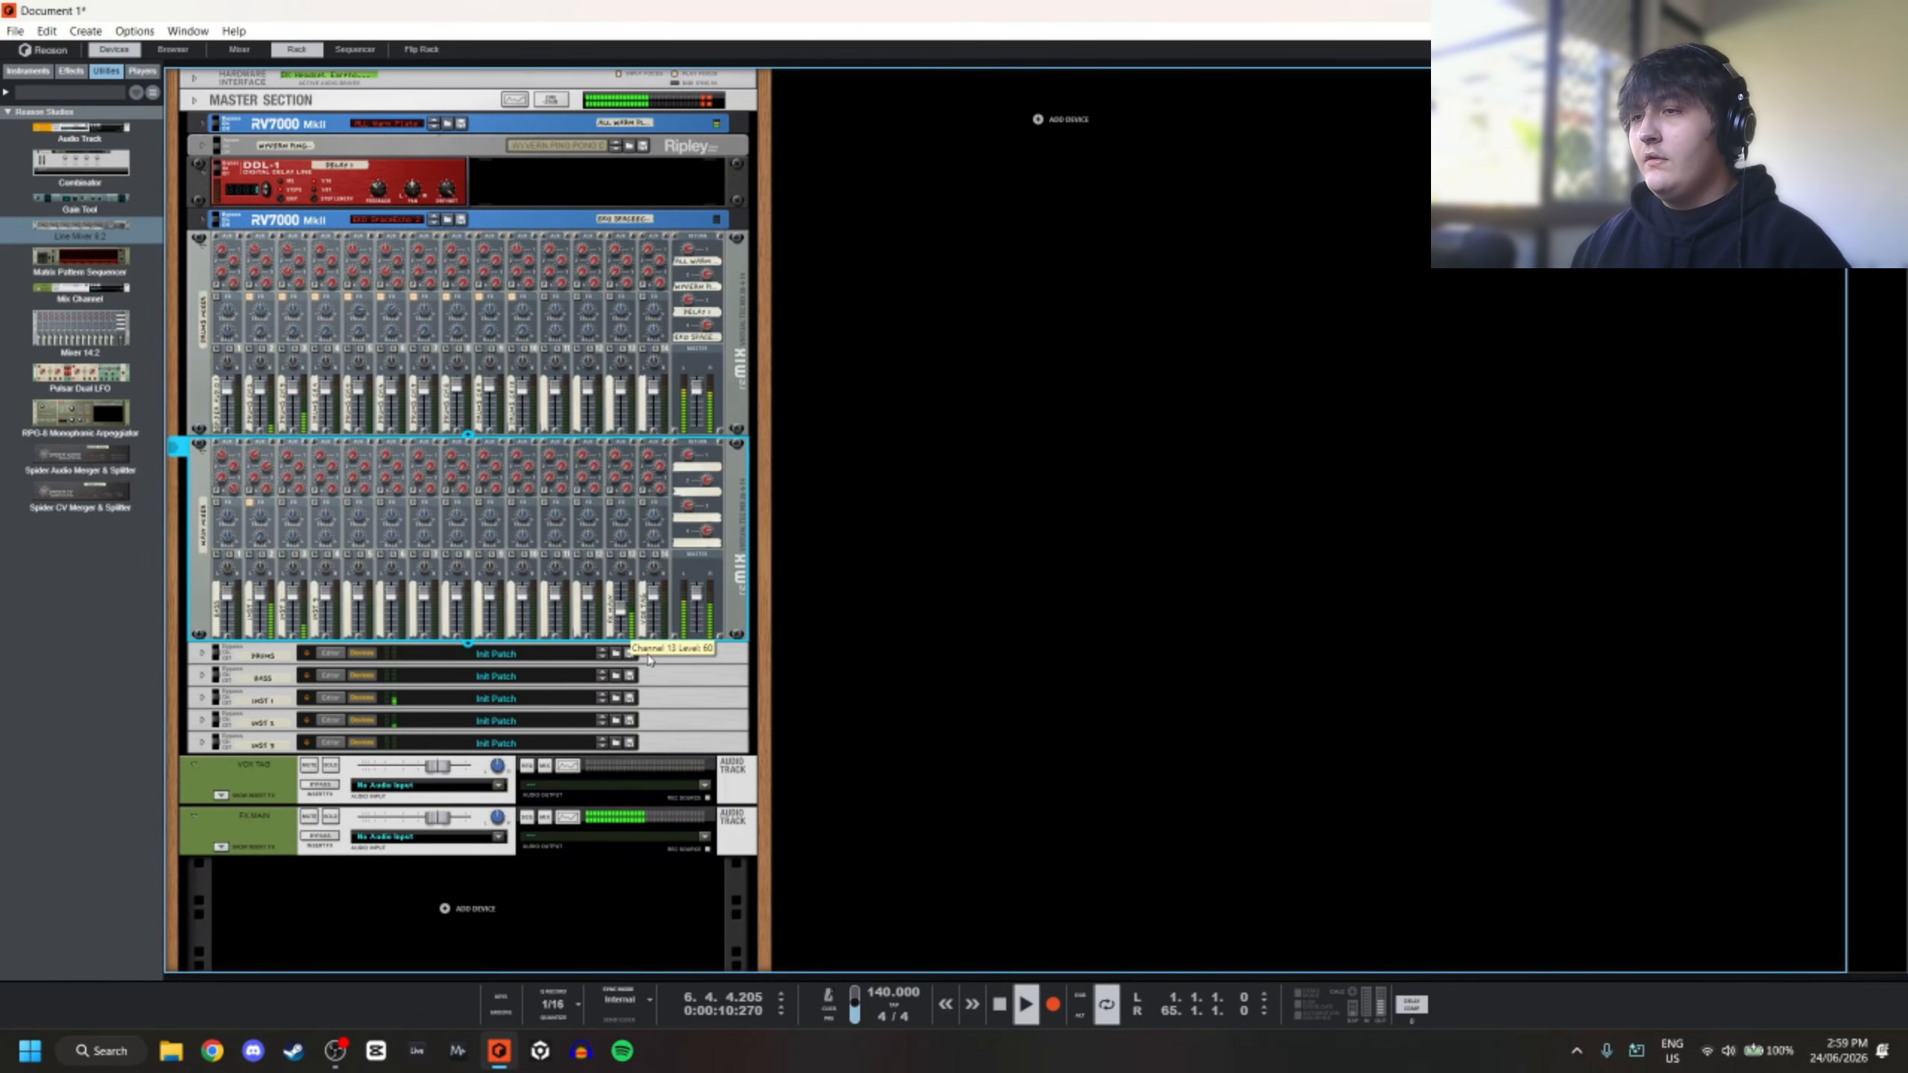
key(space)
key(space)
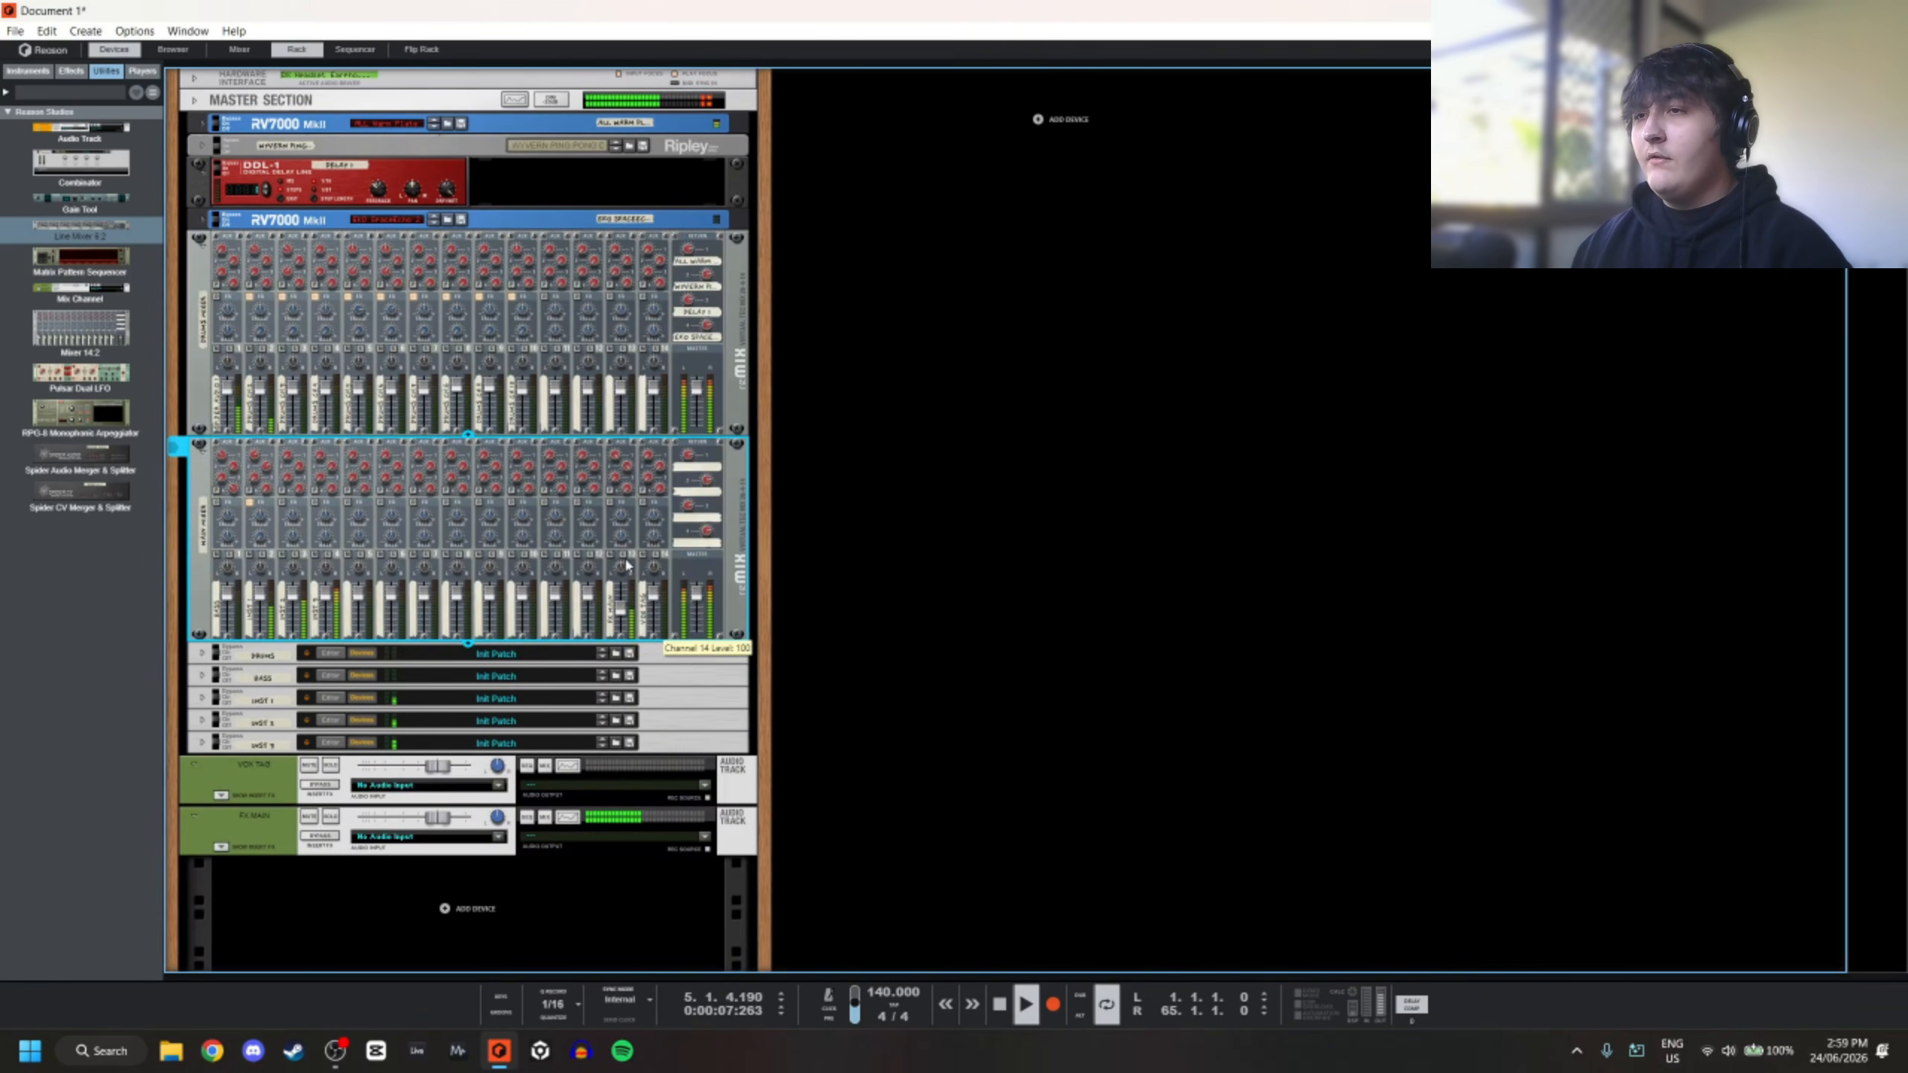
click(1026, 406)
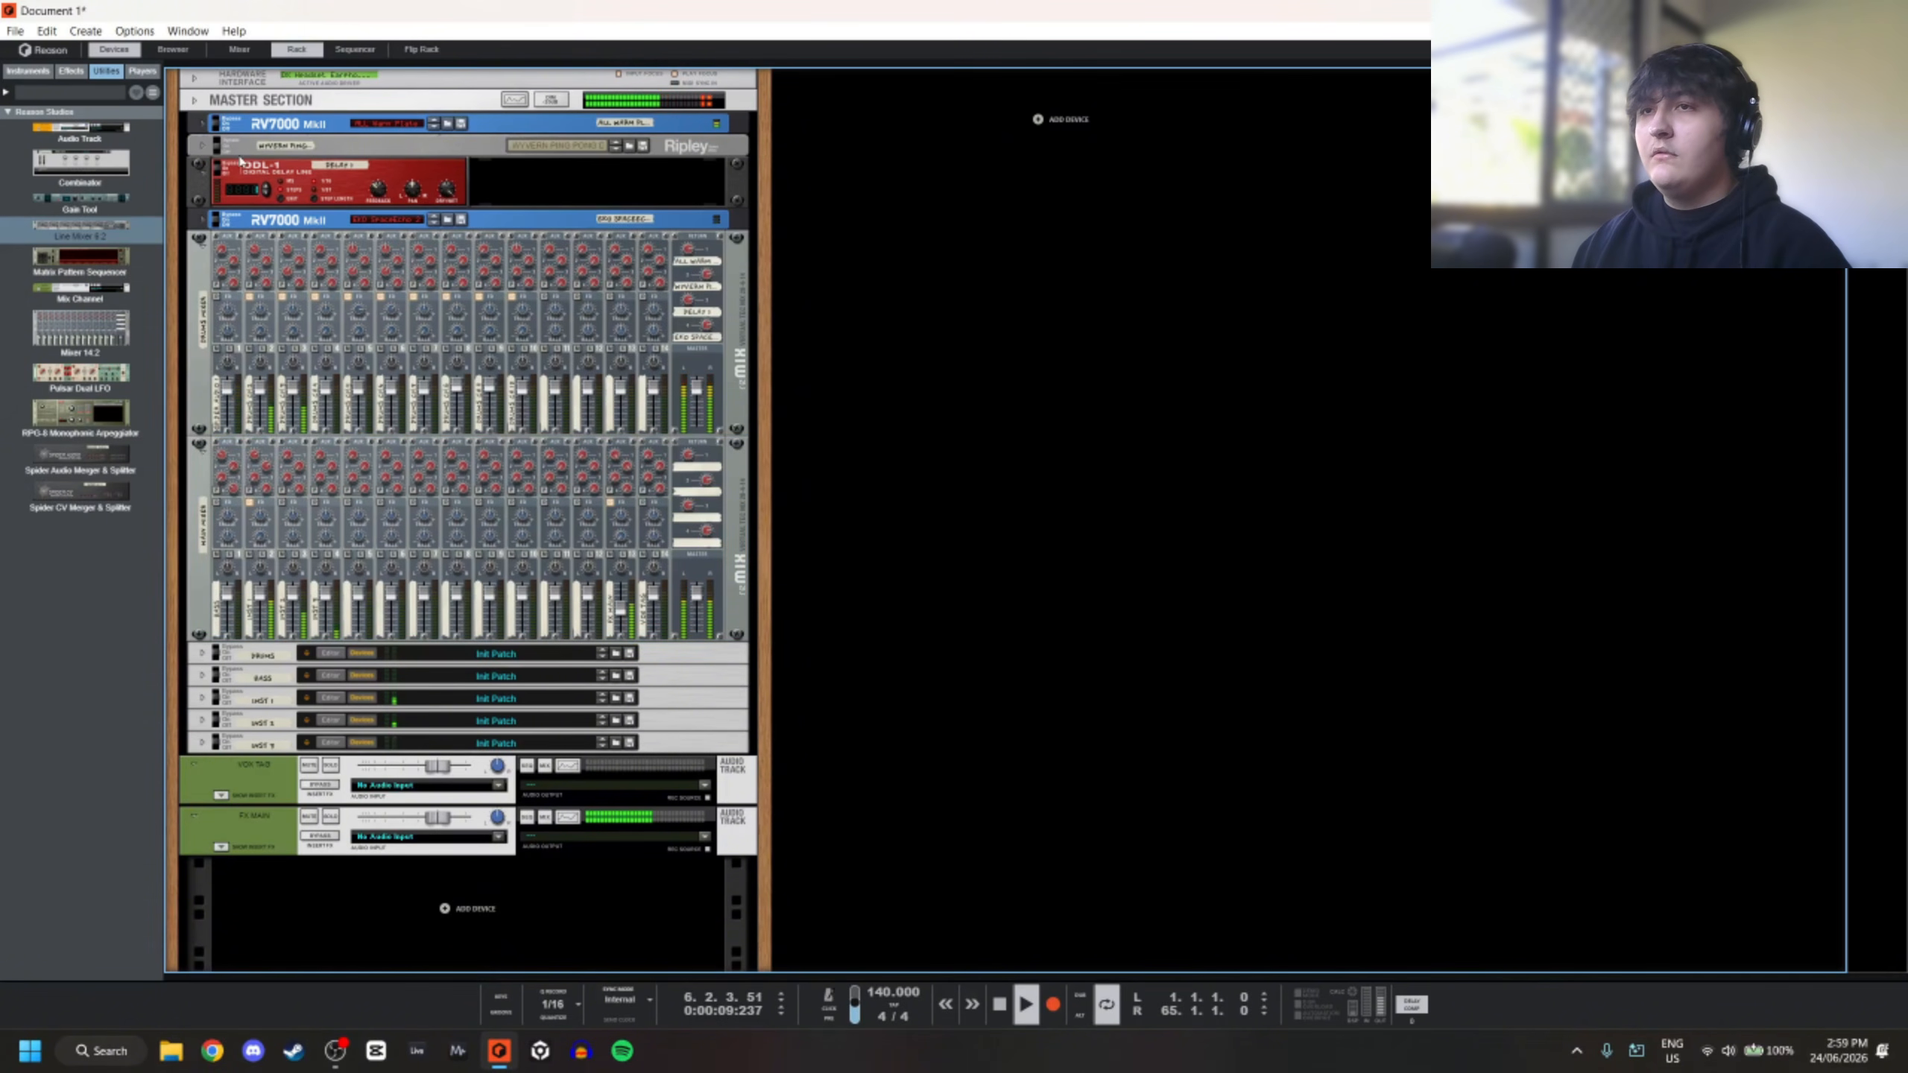
Cut the highs in the first RV7000 reverb's EQ with the parametric gain and frequency, folding the reverb and the DDL-1
click(239, 129)
click(201, 124)
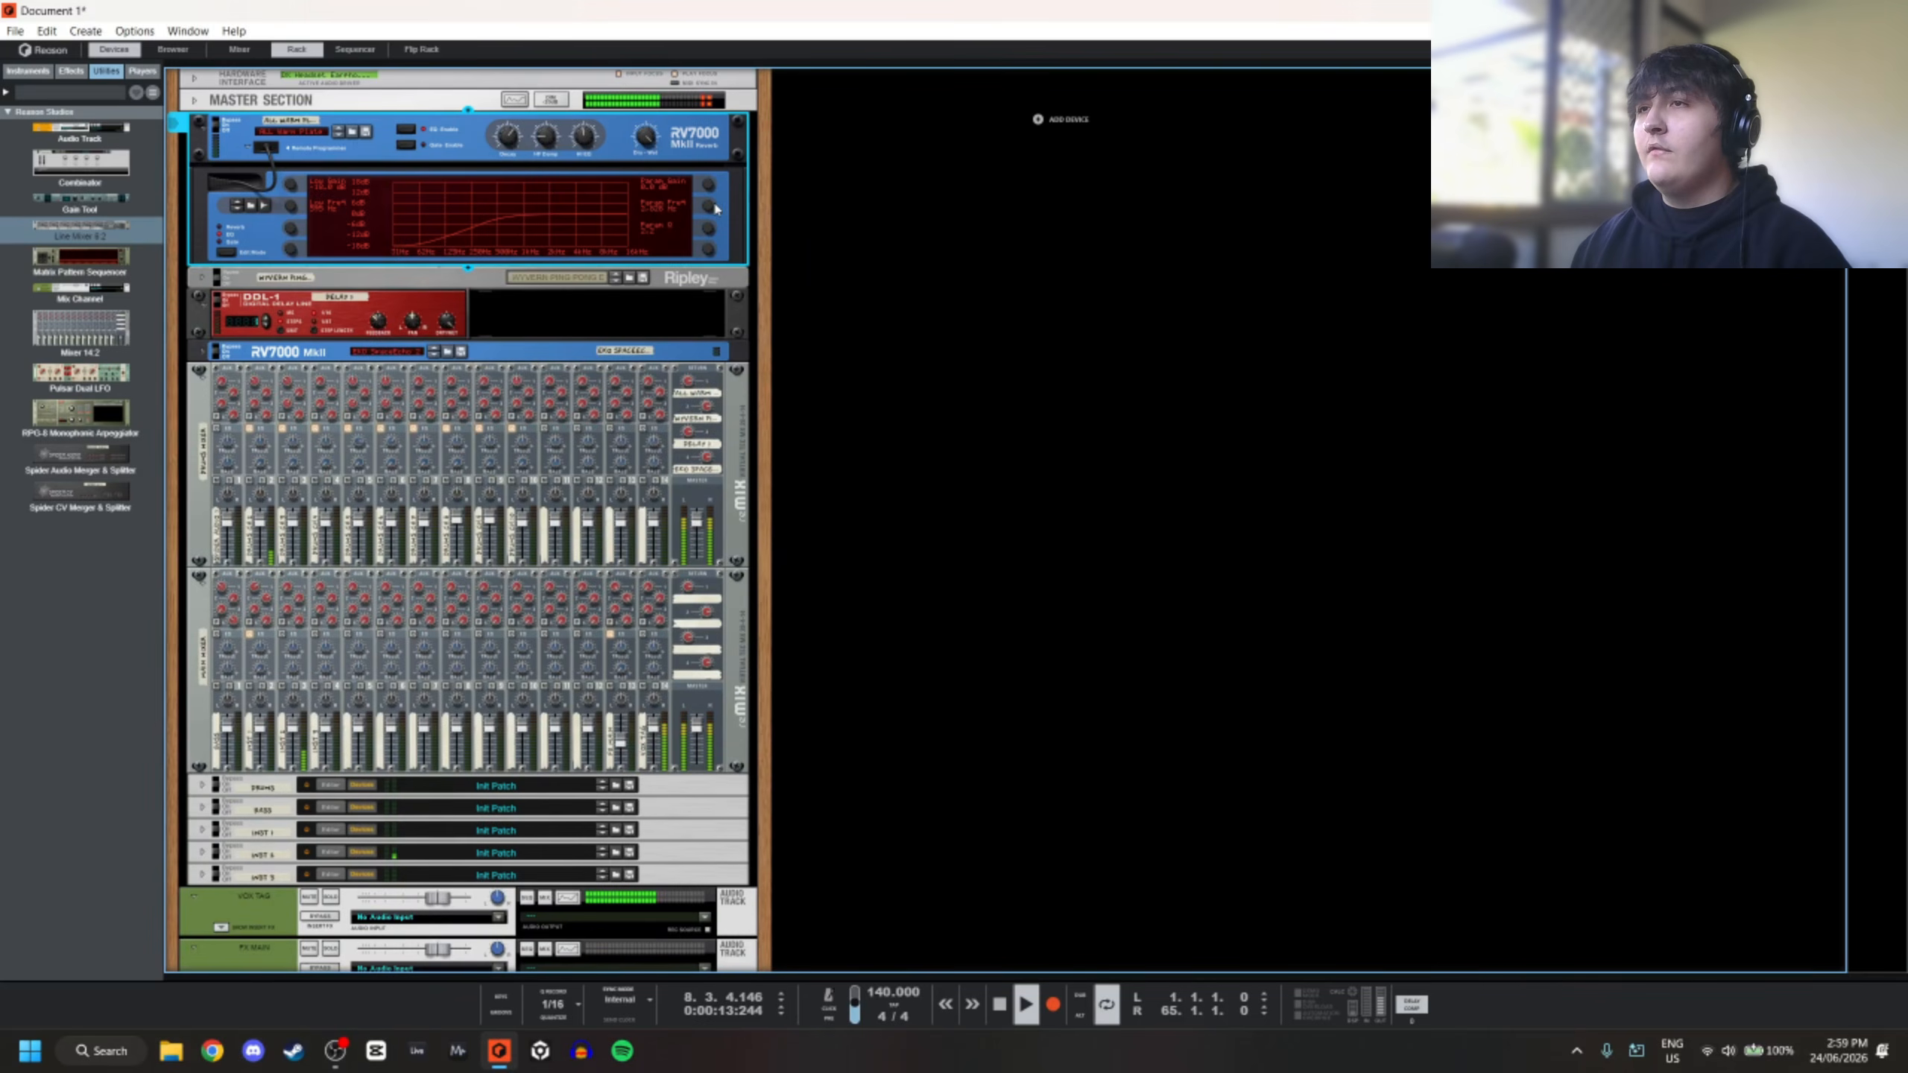
drag(709, 183, 711, 218)
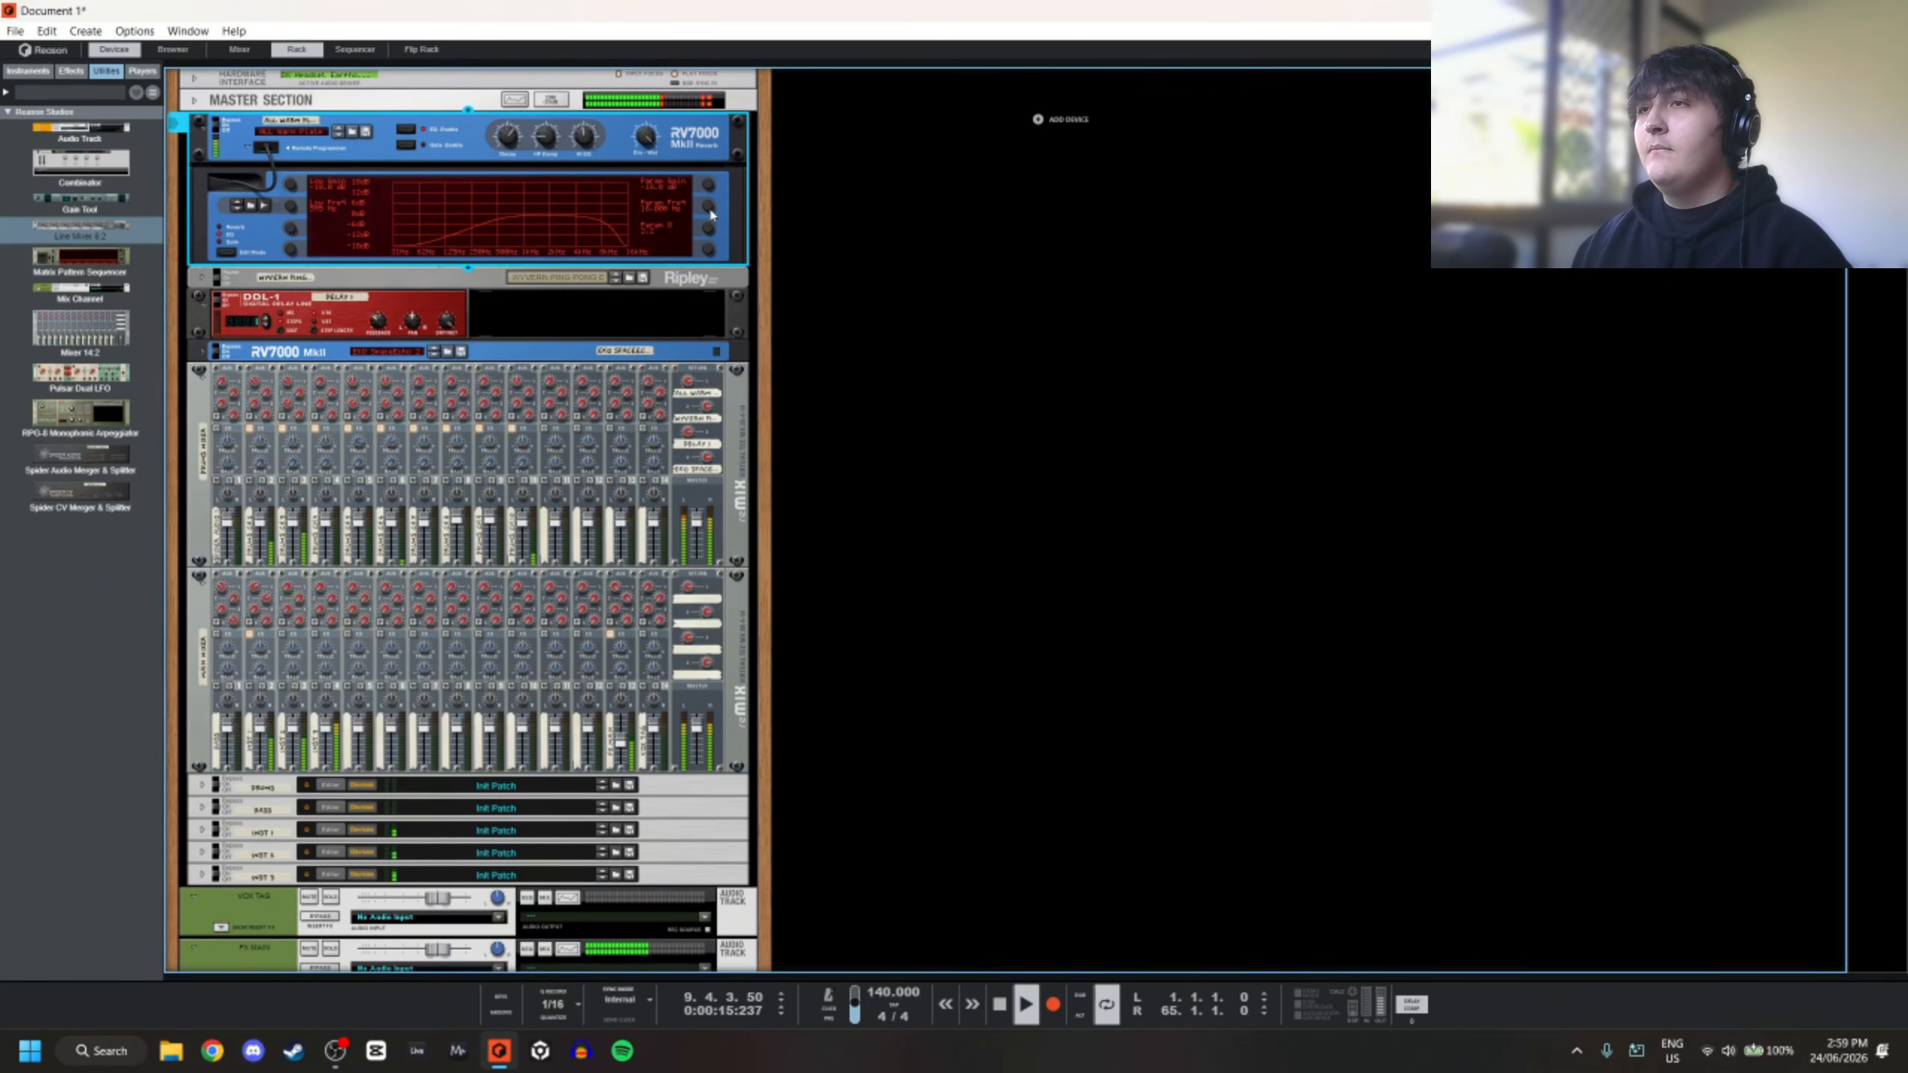
click(299, 169)
click(709, 198)
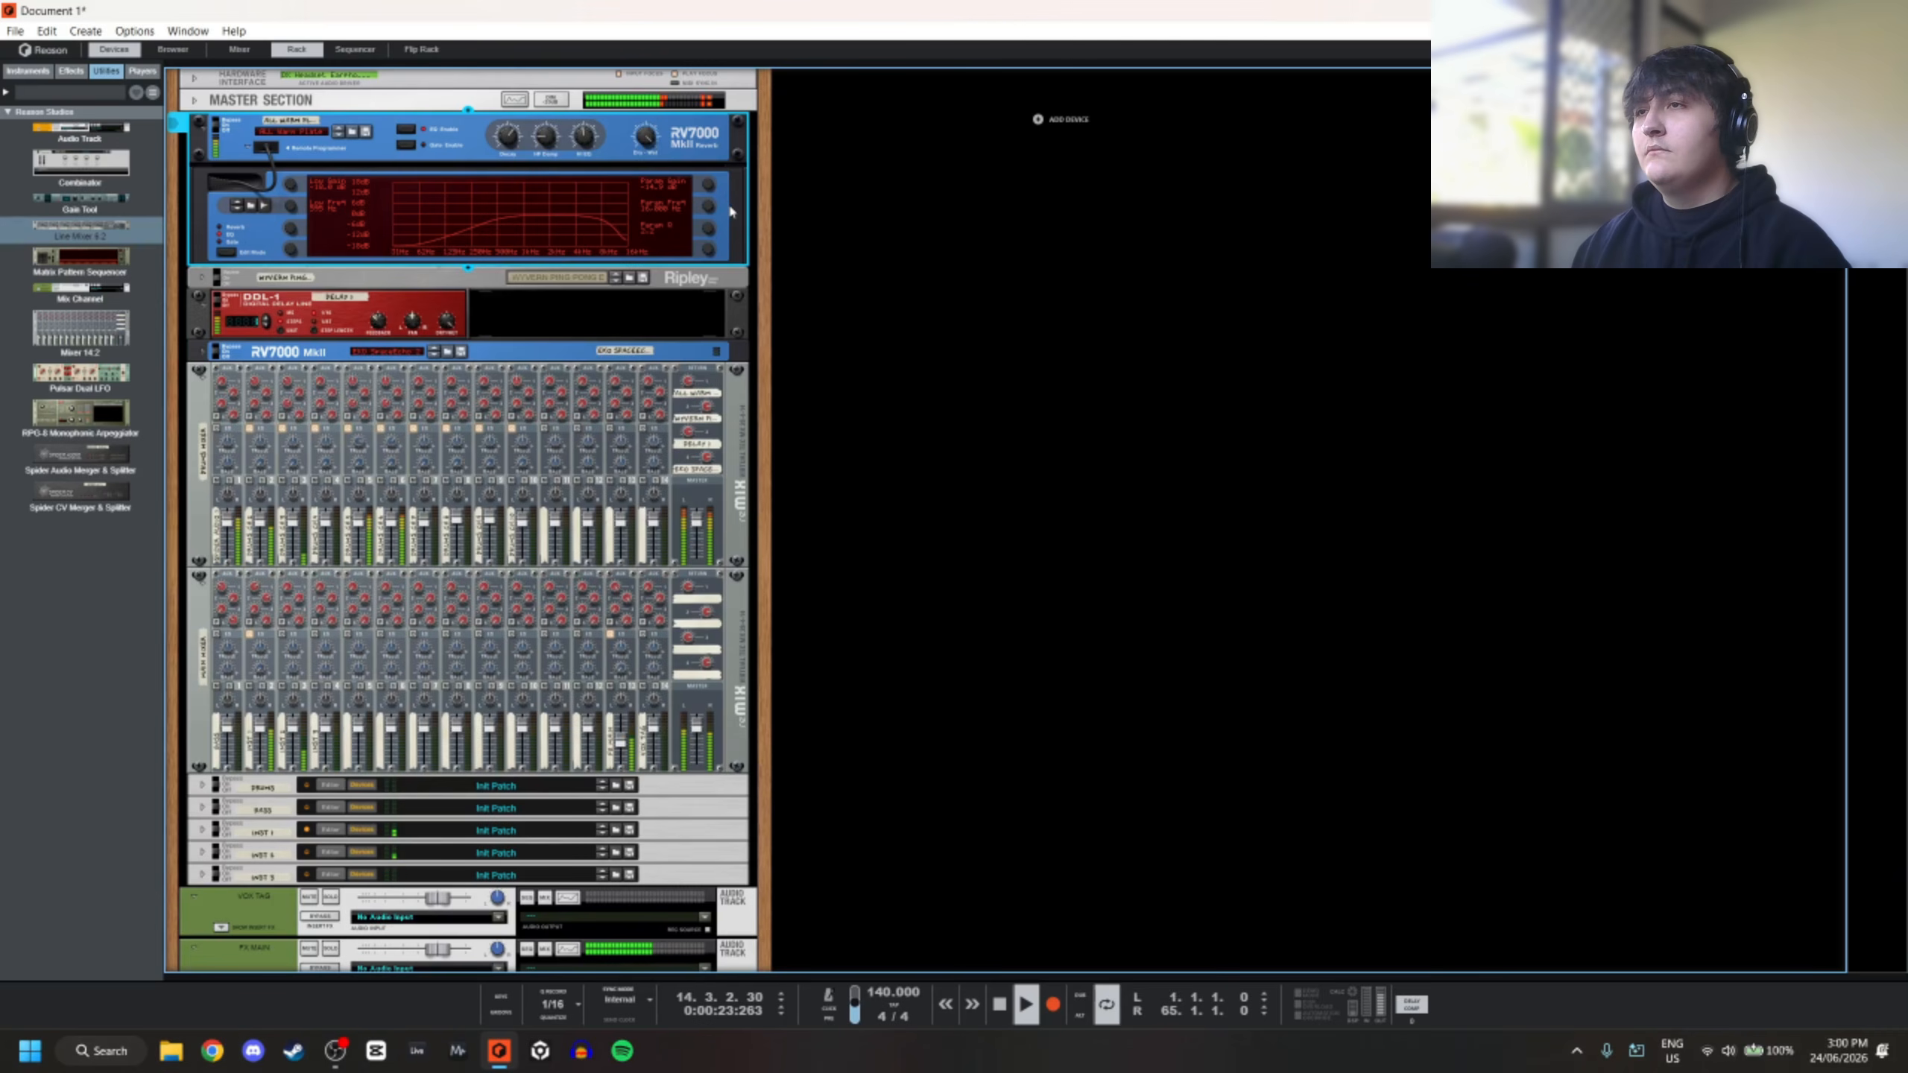
click(1003, 197)
click(202, 131)
click(499, 183)
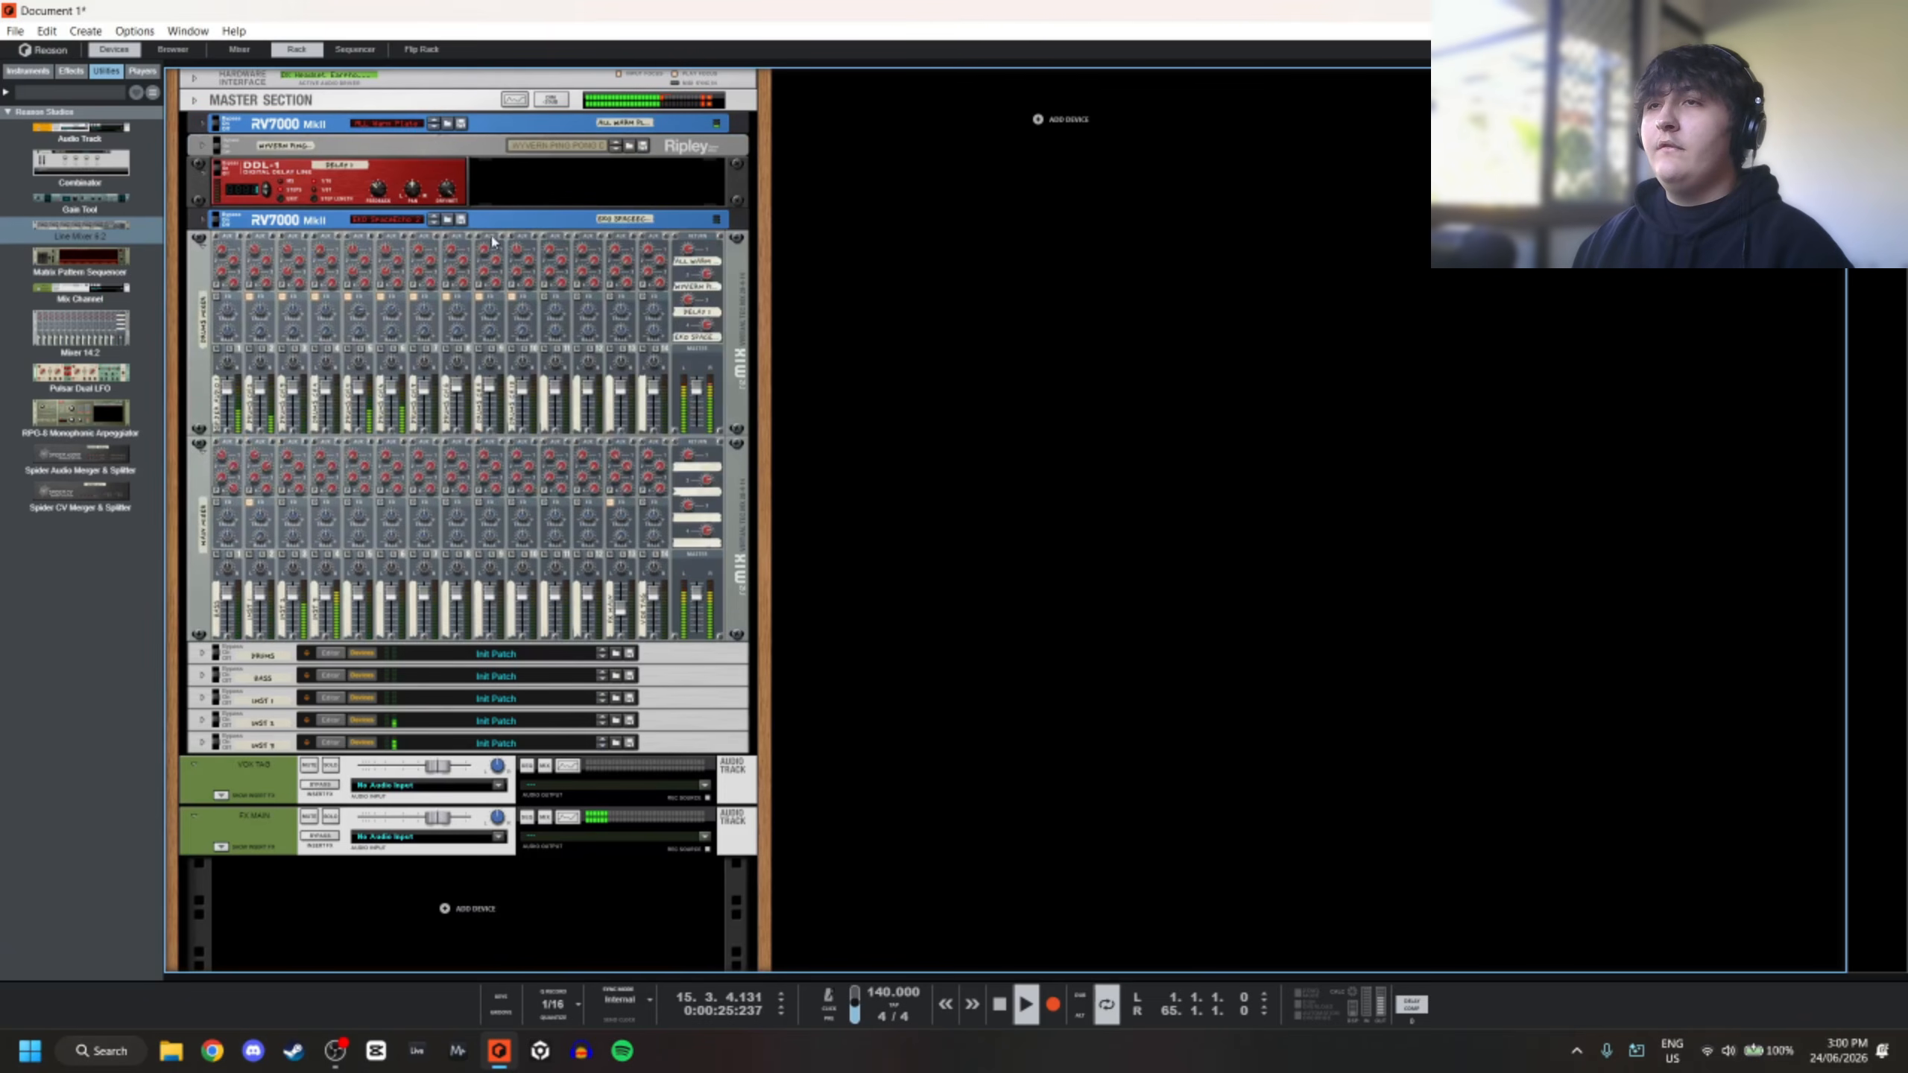
click(201, 162)
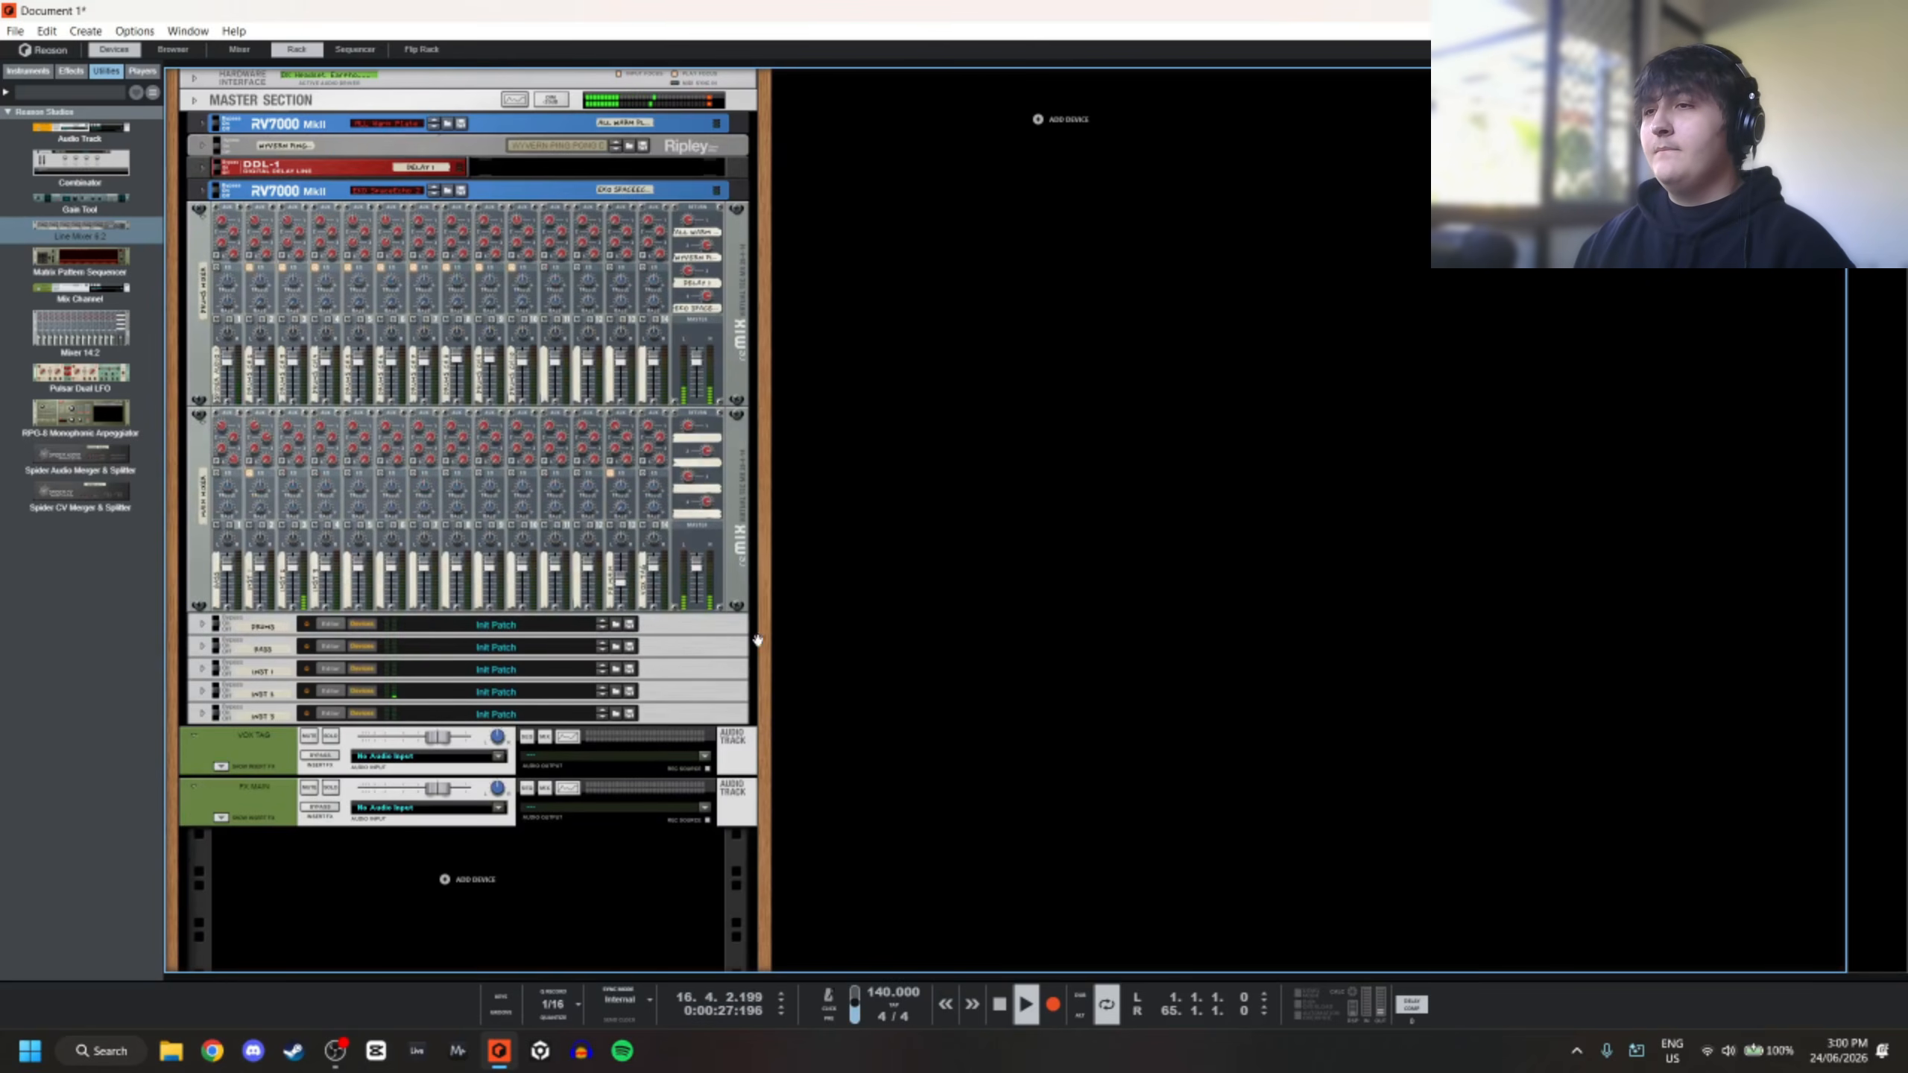
Set the channel 14 aux 1 send on the lower mixer to 78 and fold the VOX TAG and FX MAIN devices
click(651, 418)
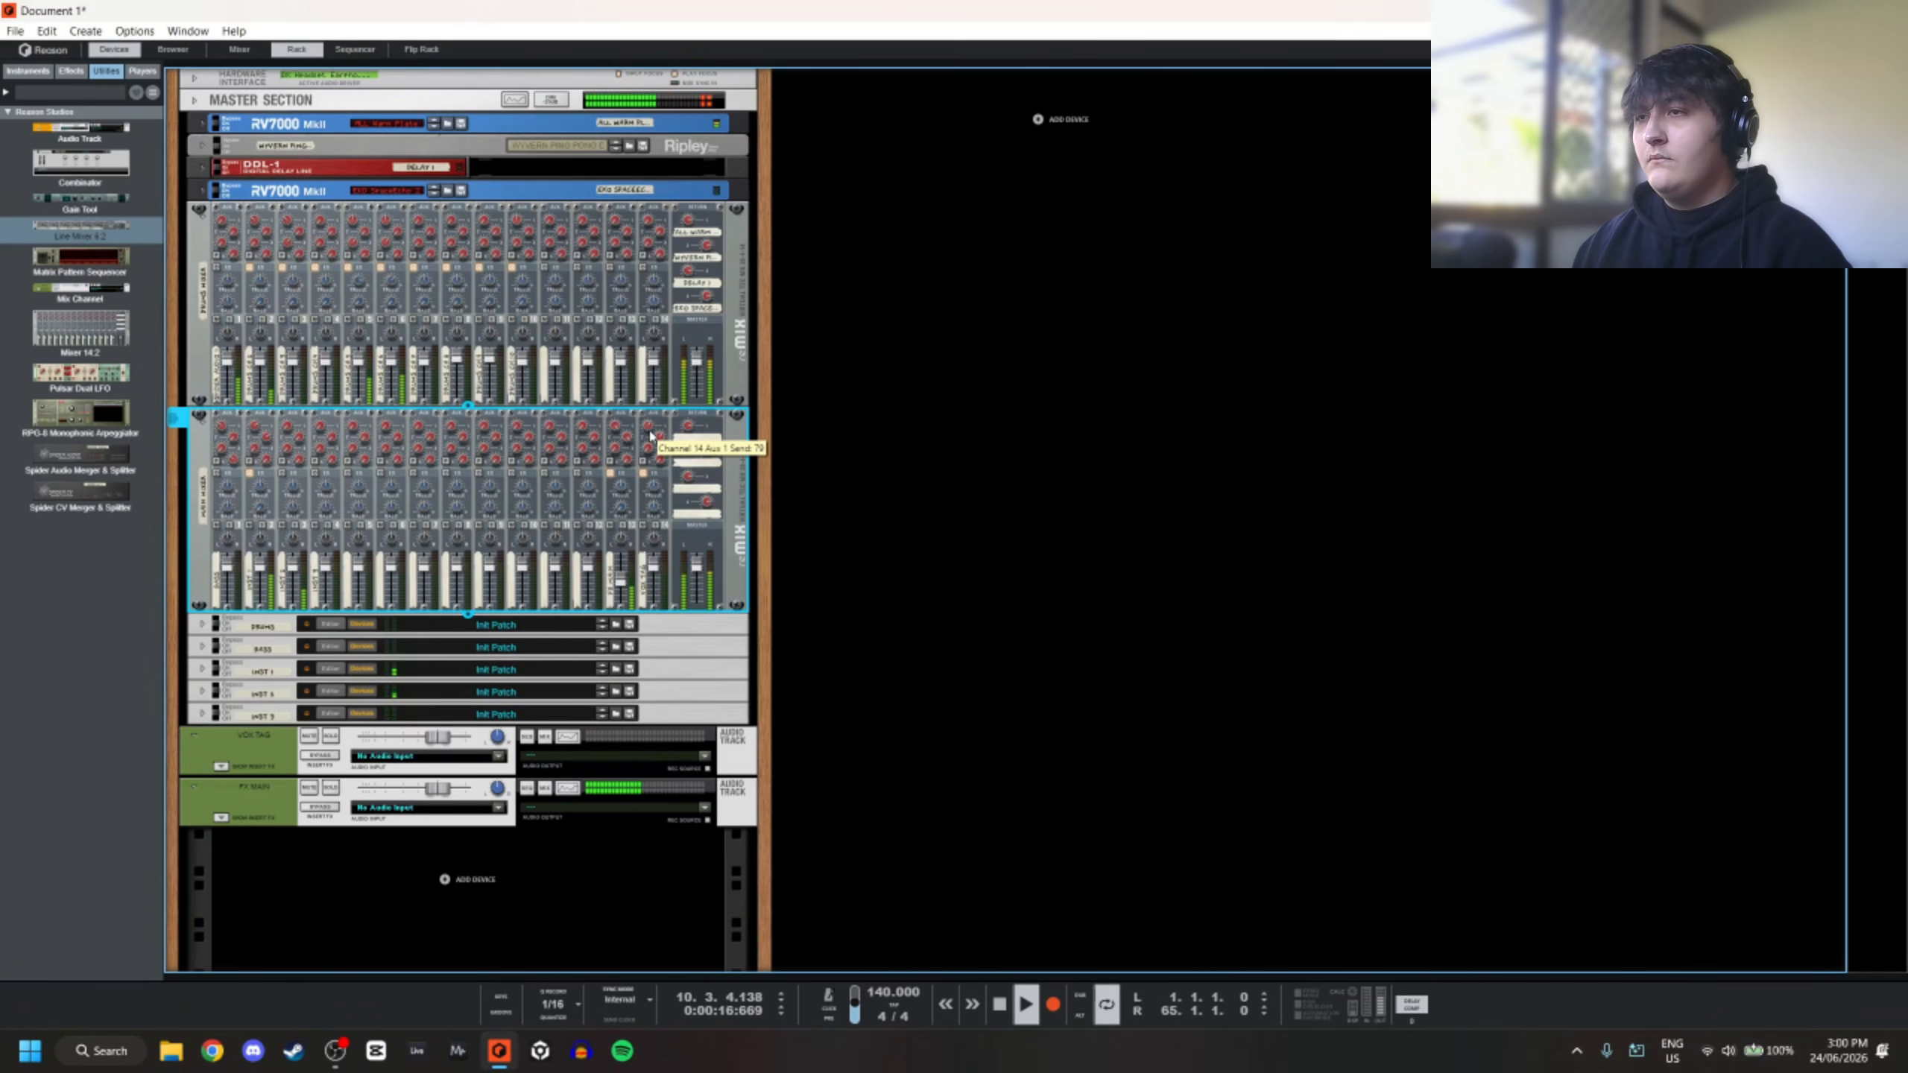
click(1113, 423)
scroll(330, 690, down, 1)
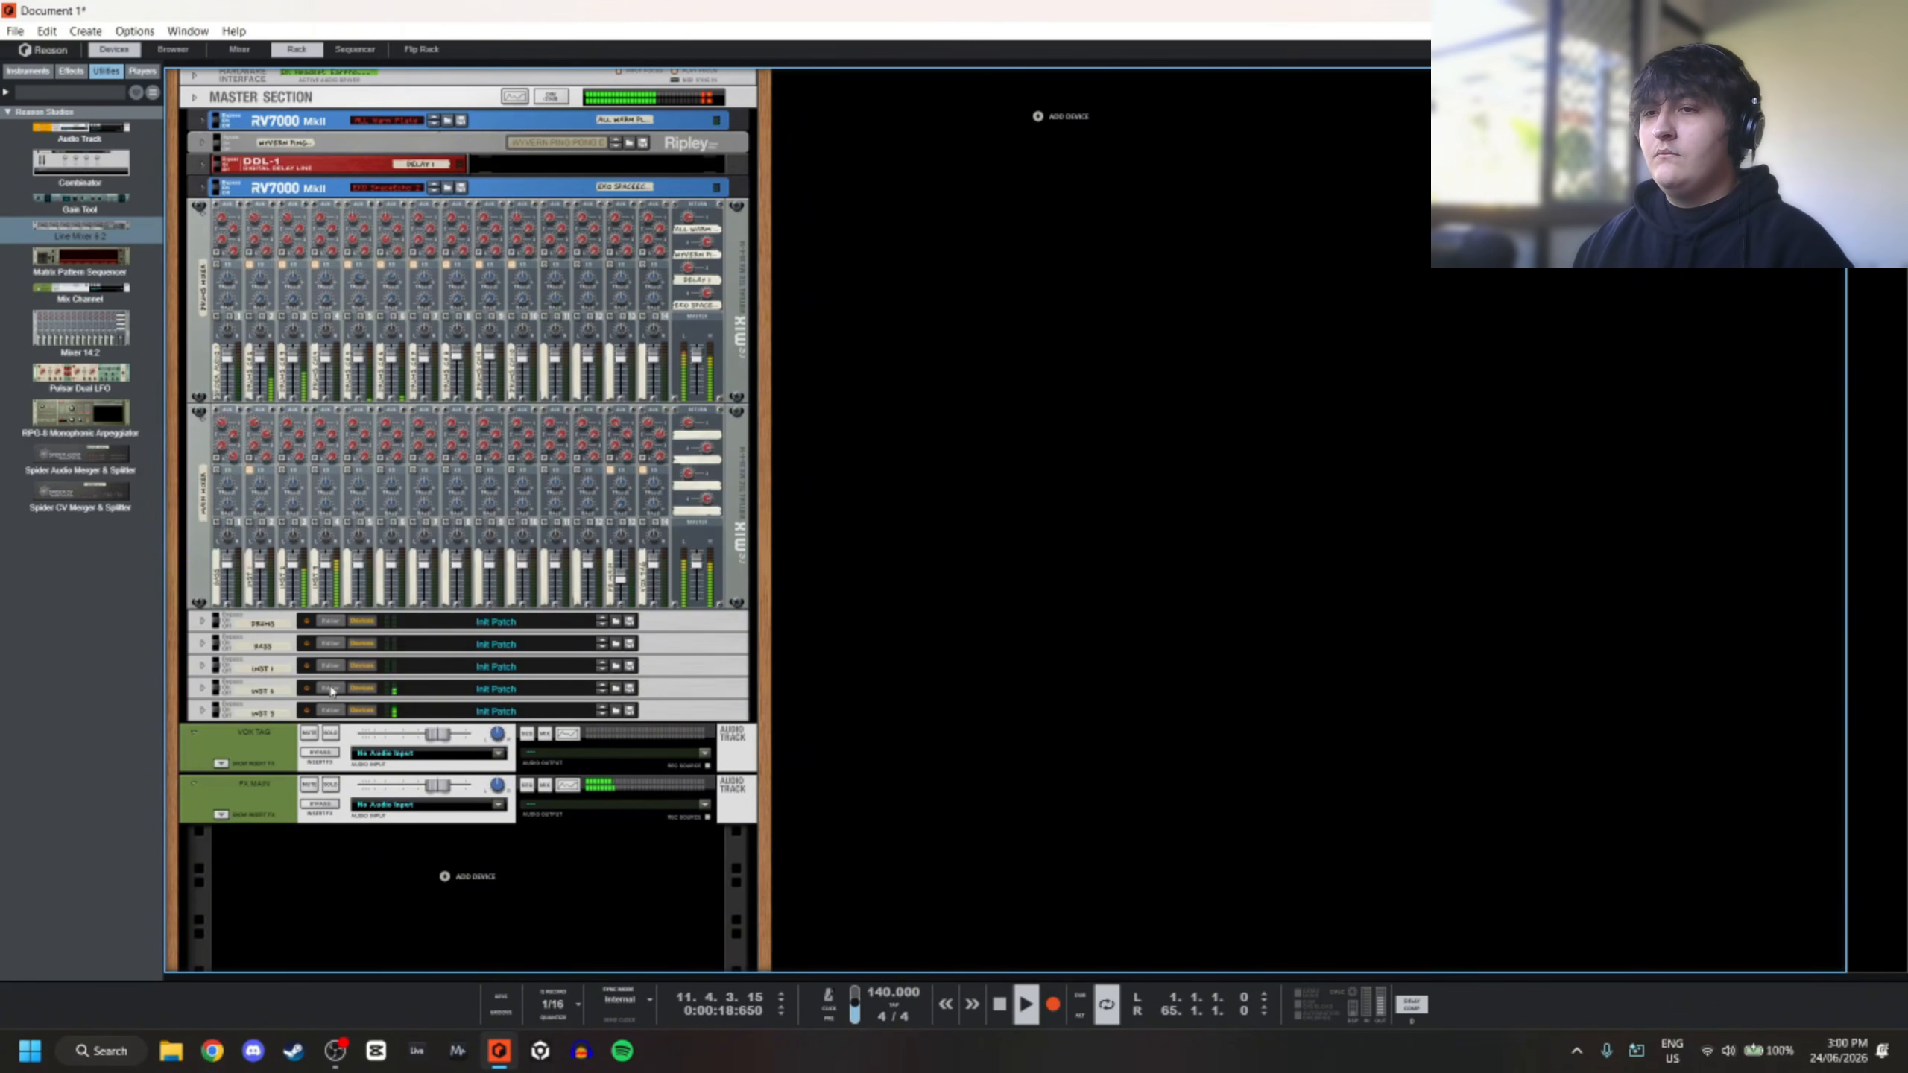
click(192, 735)
click(193, 732)
click(193, 759)
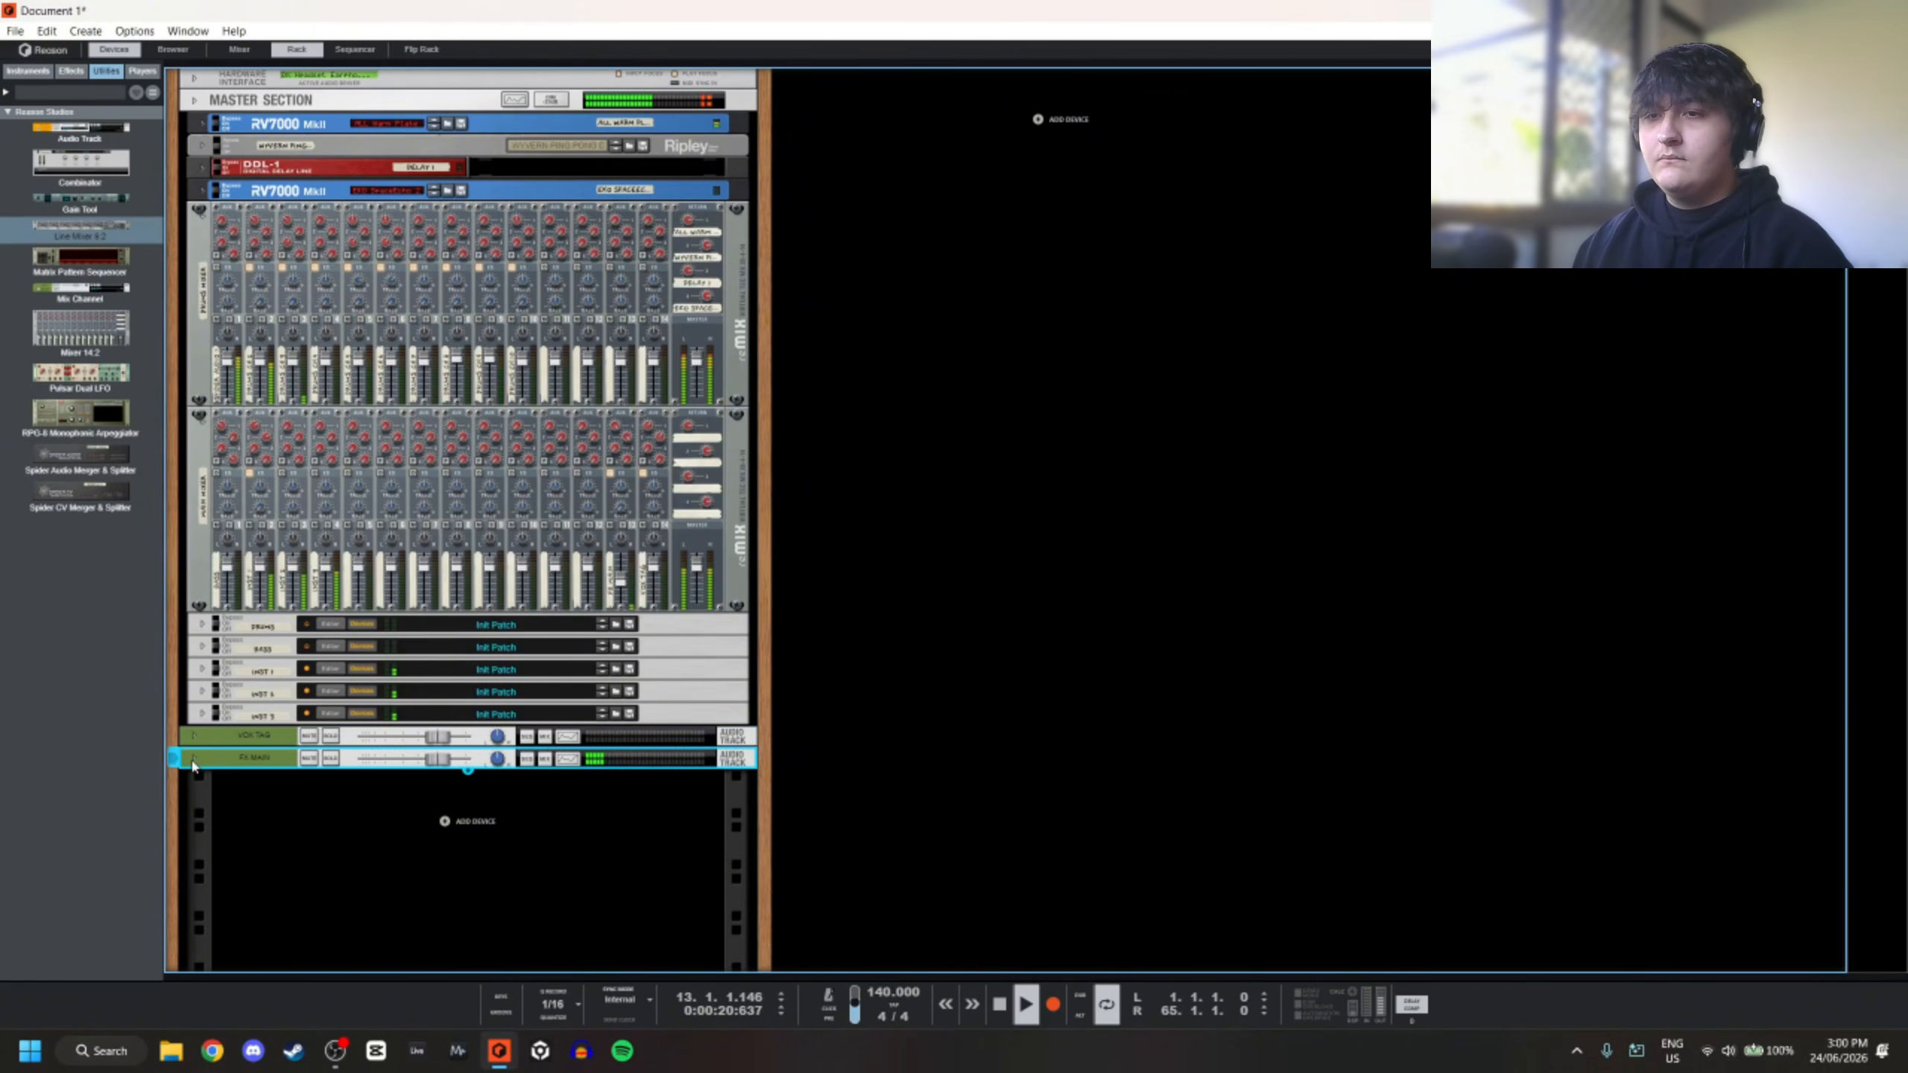
click(192, 761)
click(193, 765)
click(926, 468)
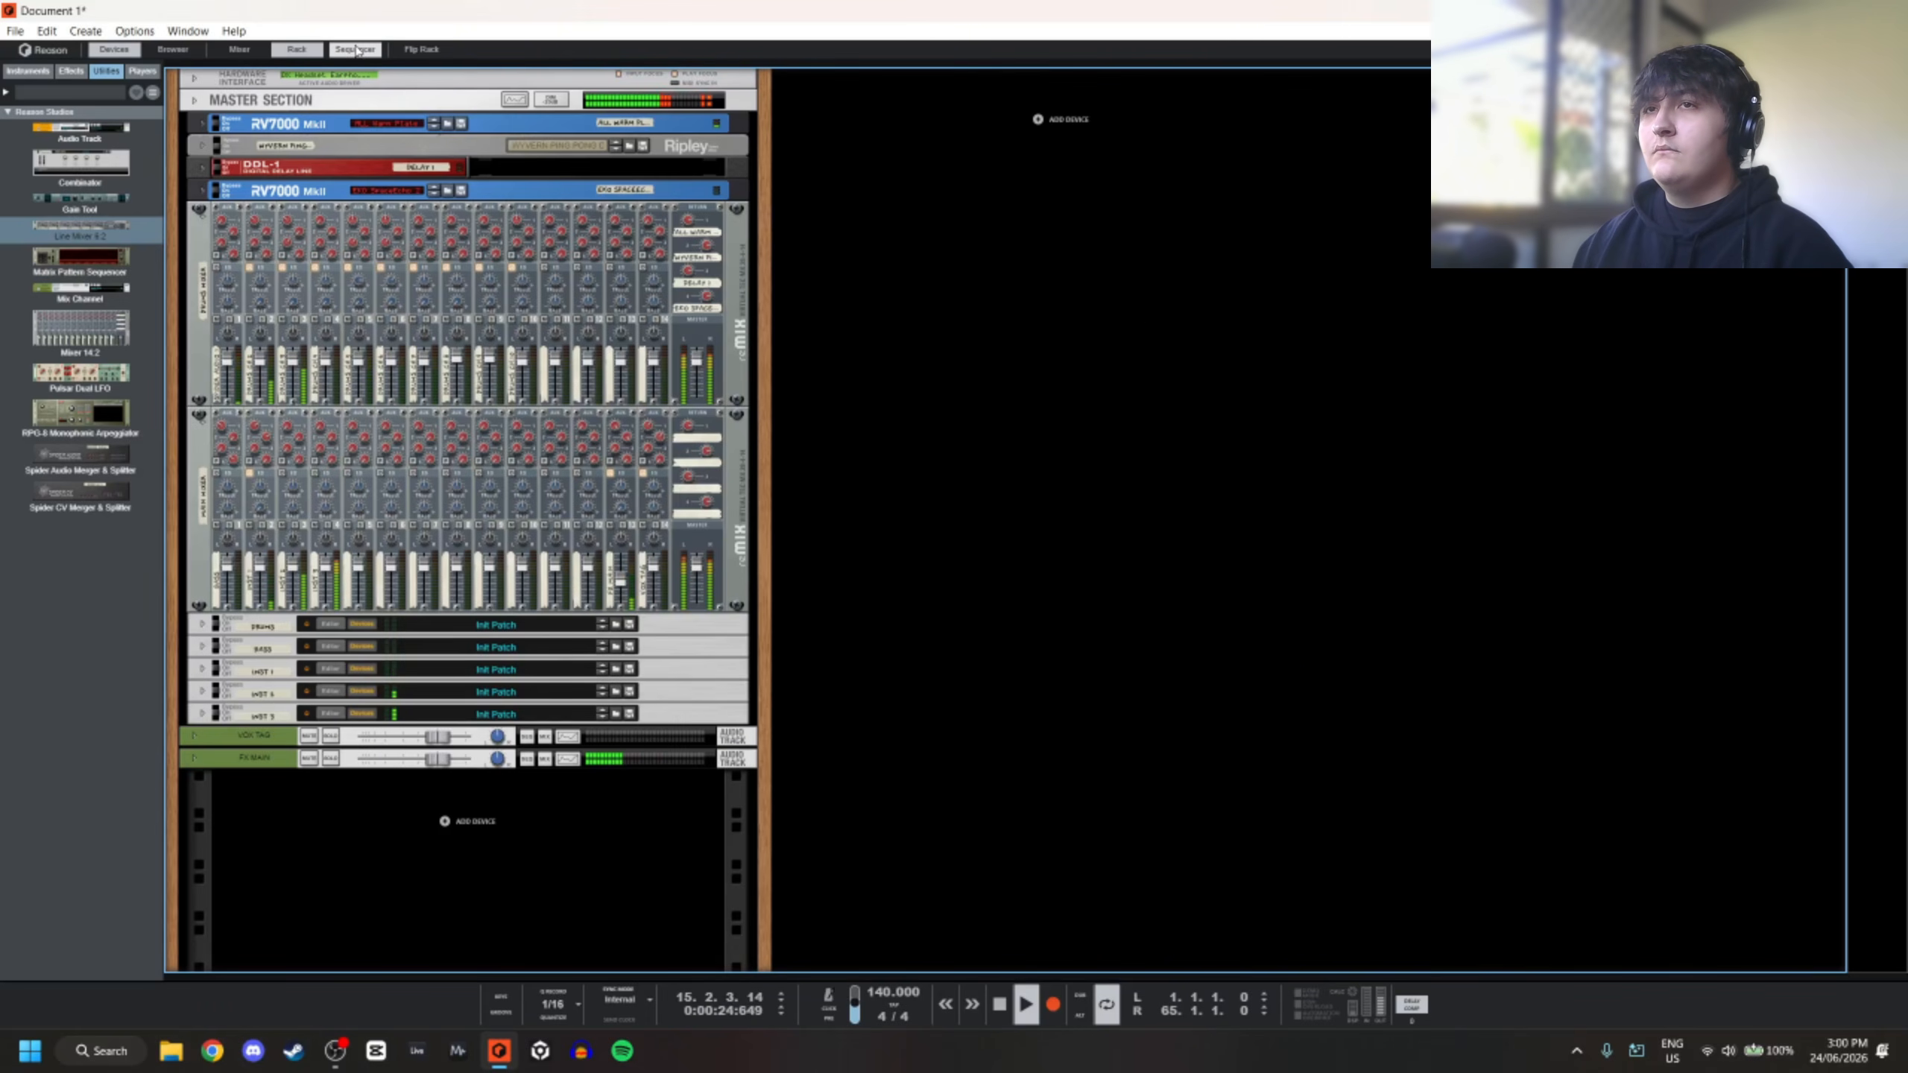
Show the sequencer and enlarge the arrangement area over the clip editor so every track fits
key(F7)
drag(1032, 627, 1341, 1052)
click(275, 143)
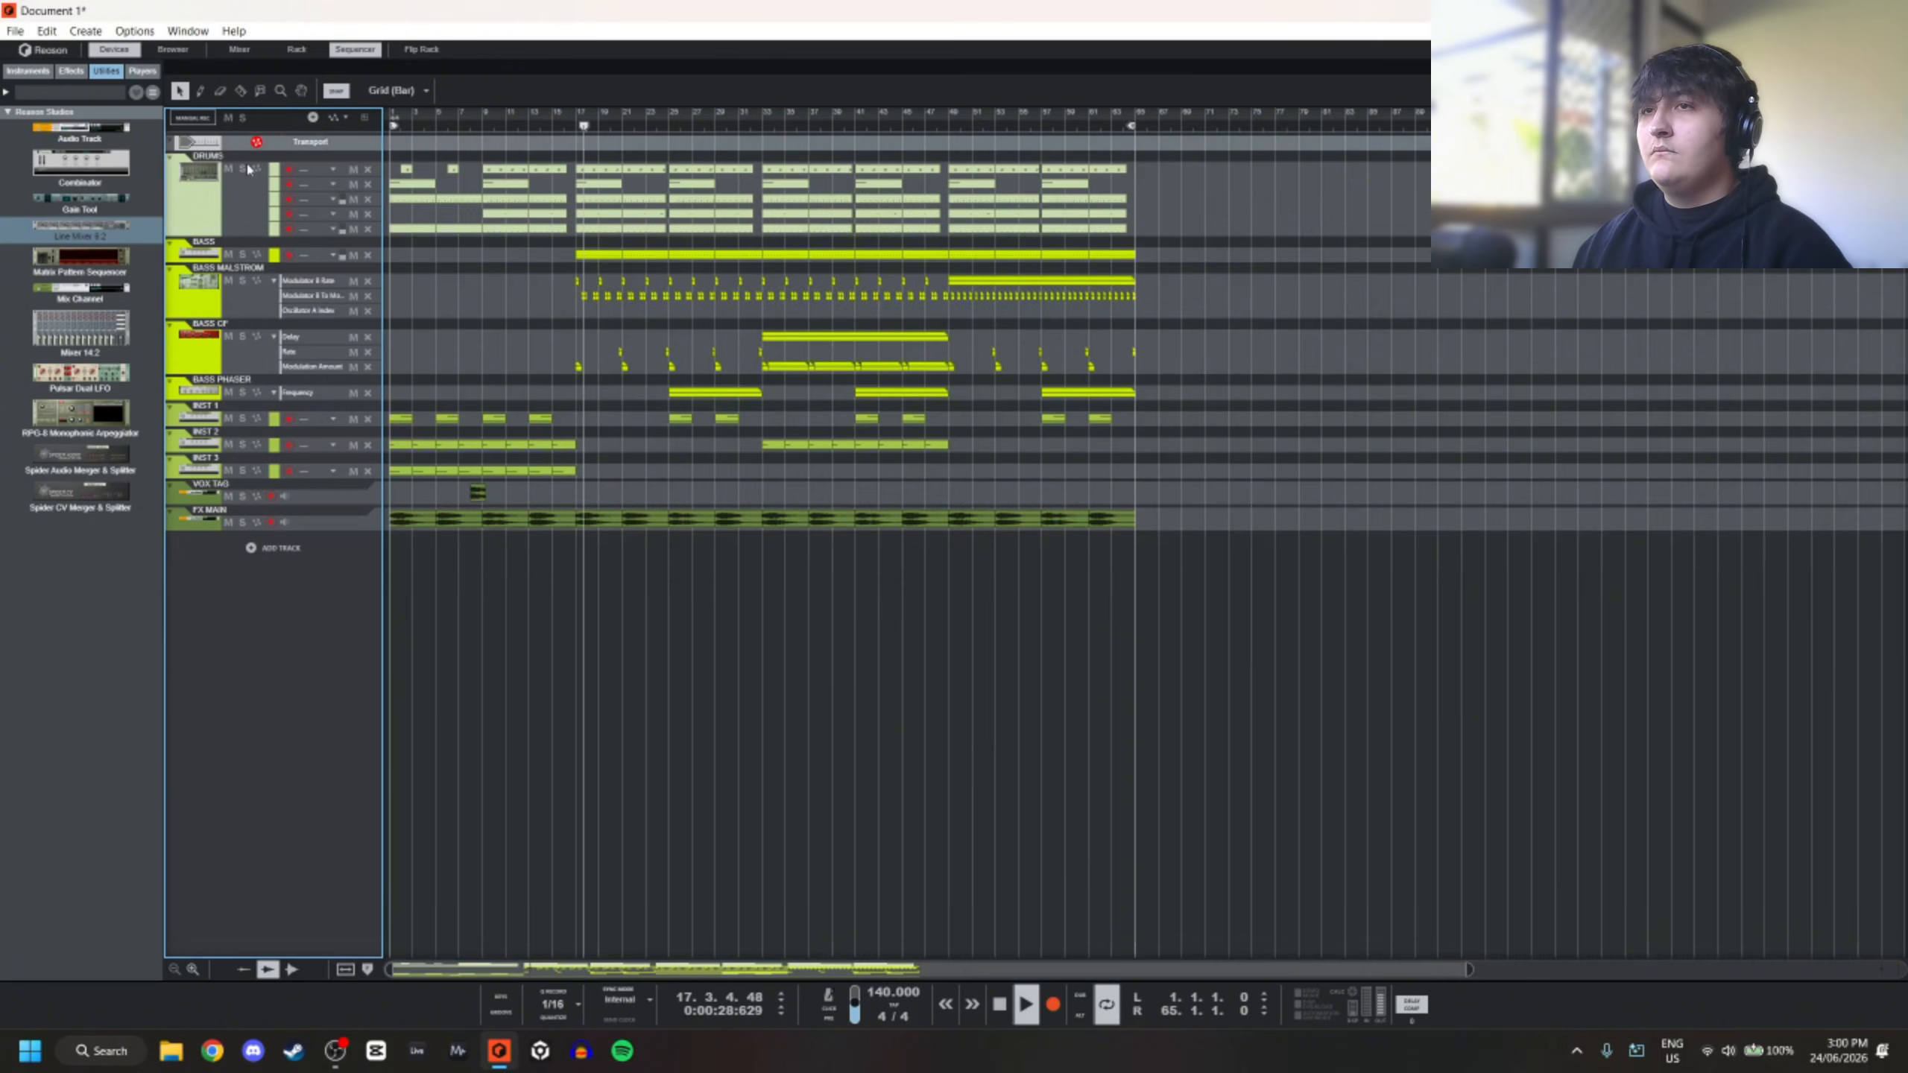
scroll(643, 328, down, 4)
scroll(434, 367, up, 4)
Lower the FX MAIN channel (channel 13) of the lower mixer to level 39 during playback and return to the sequencer
key(F6)
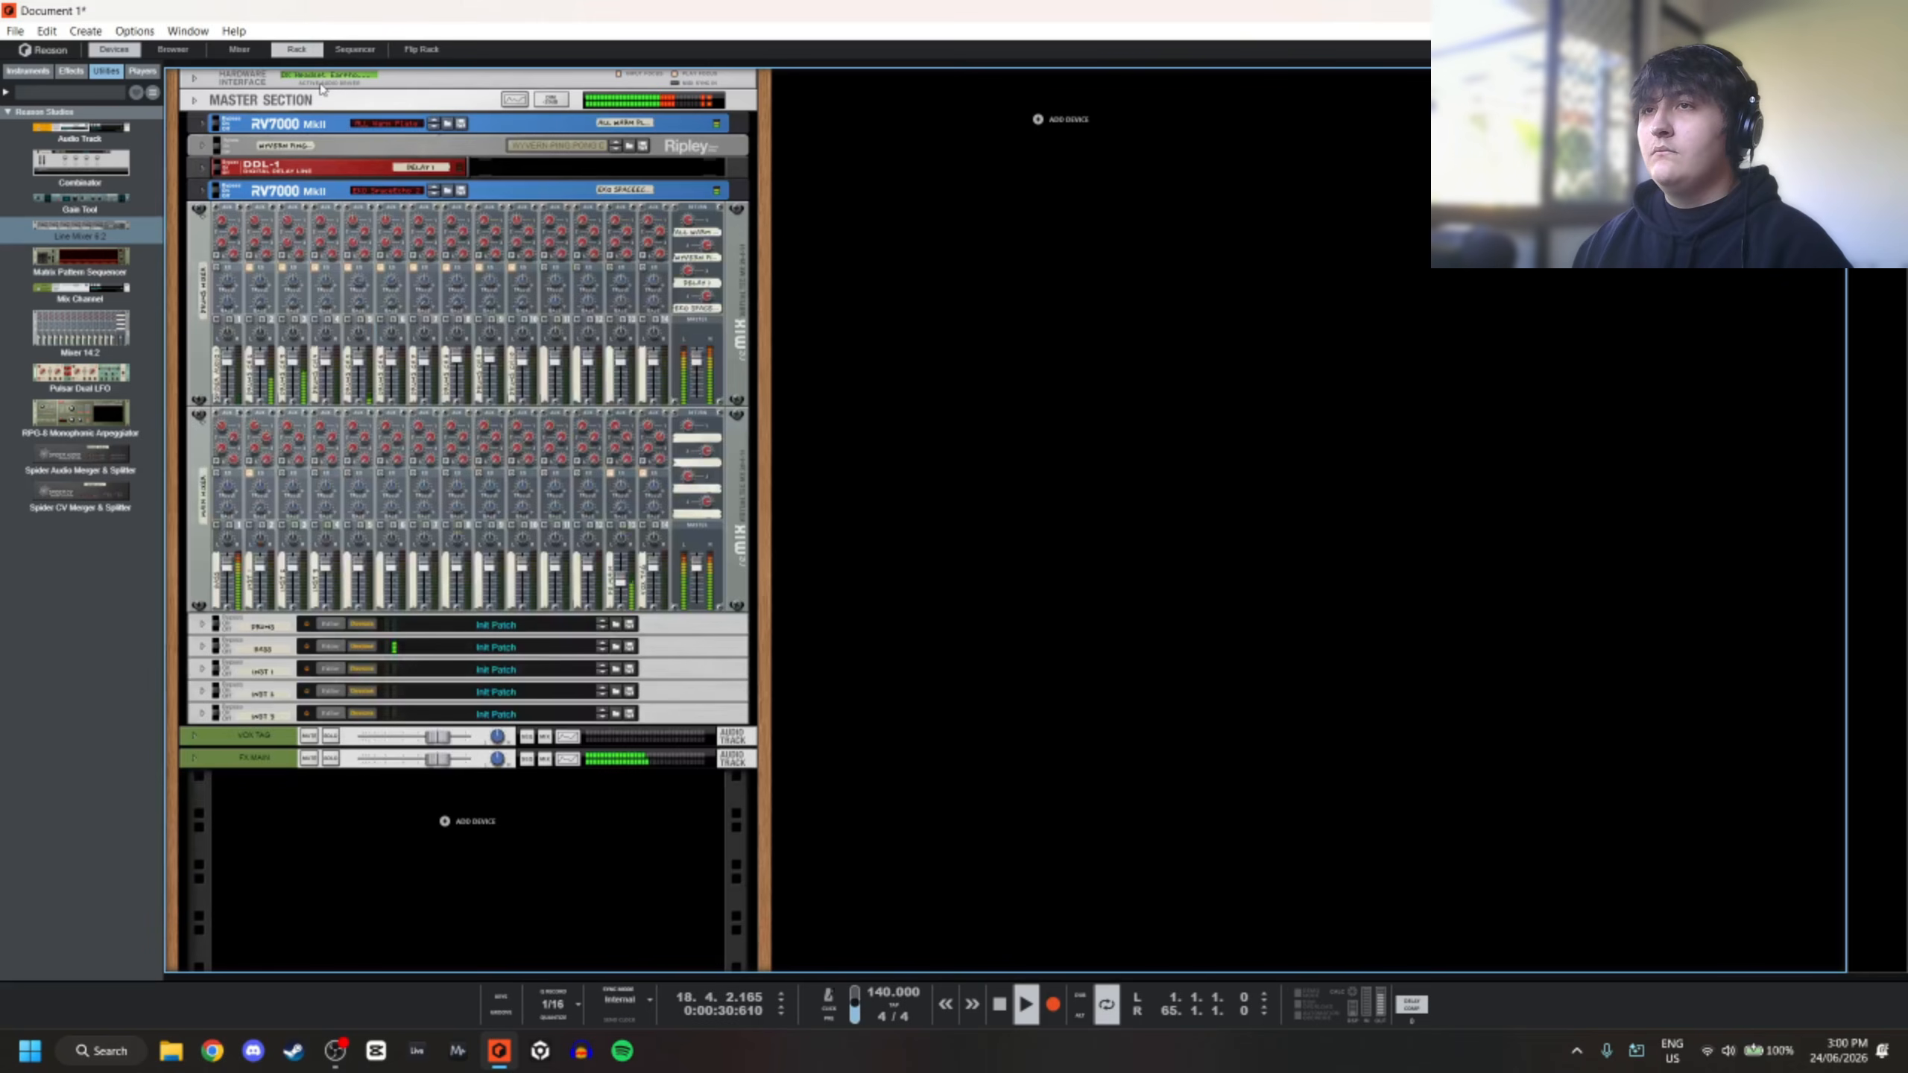
click(619, 585)
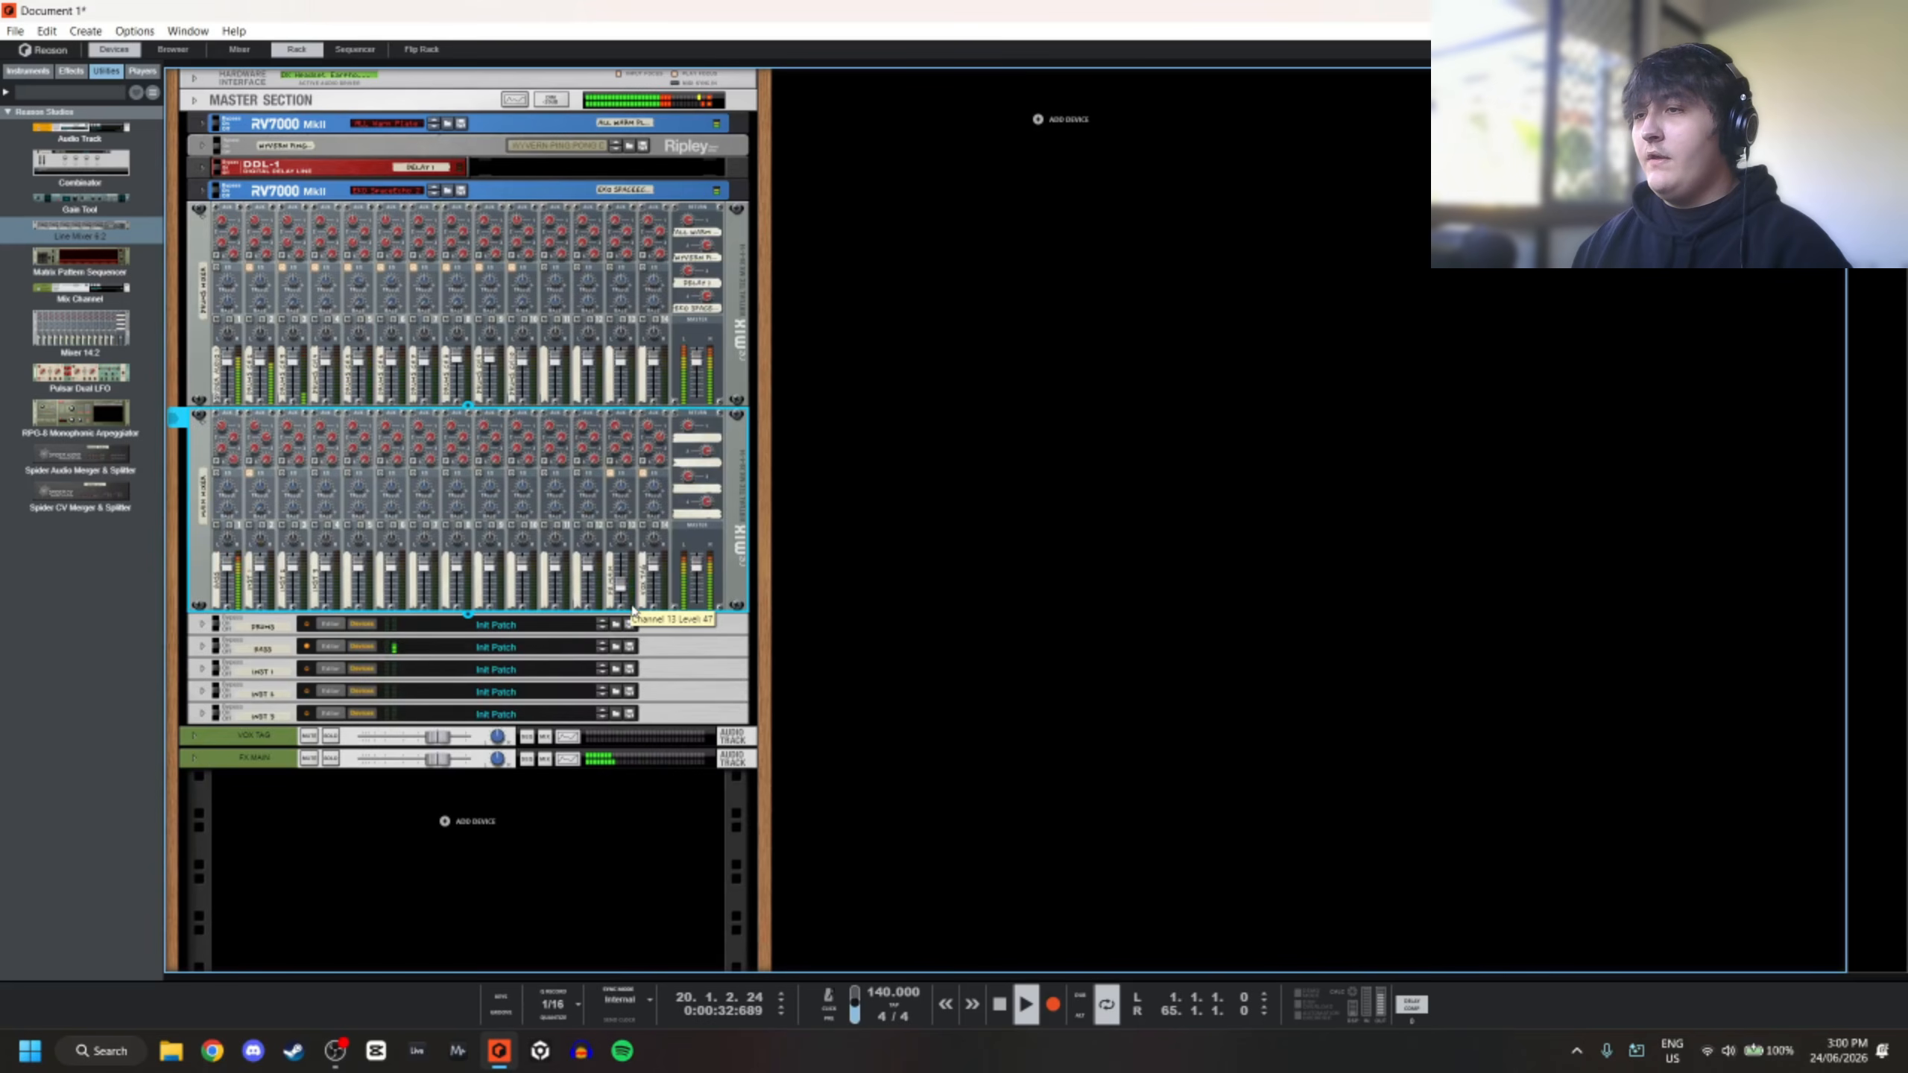
click(866, 531)
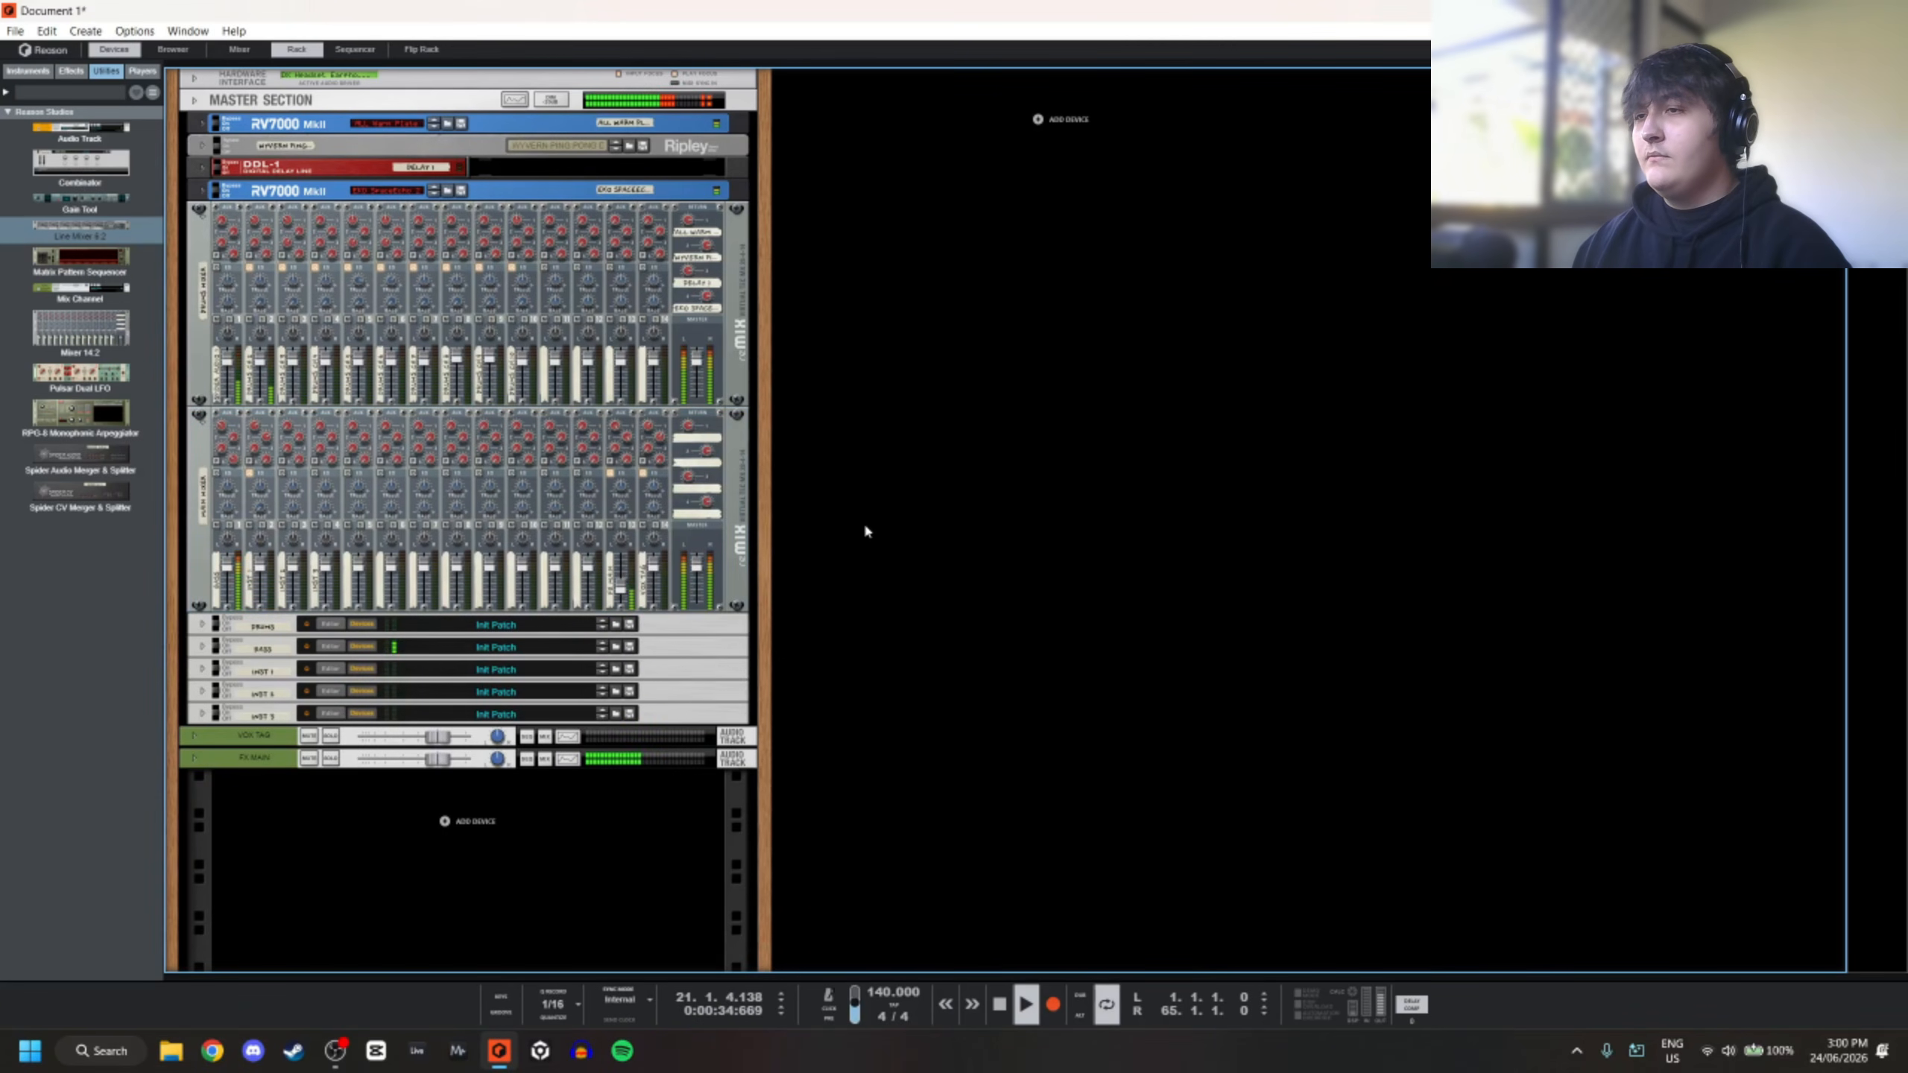
drag(627, 594, 638, 612)
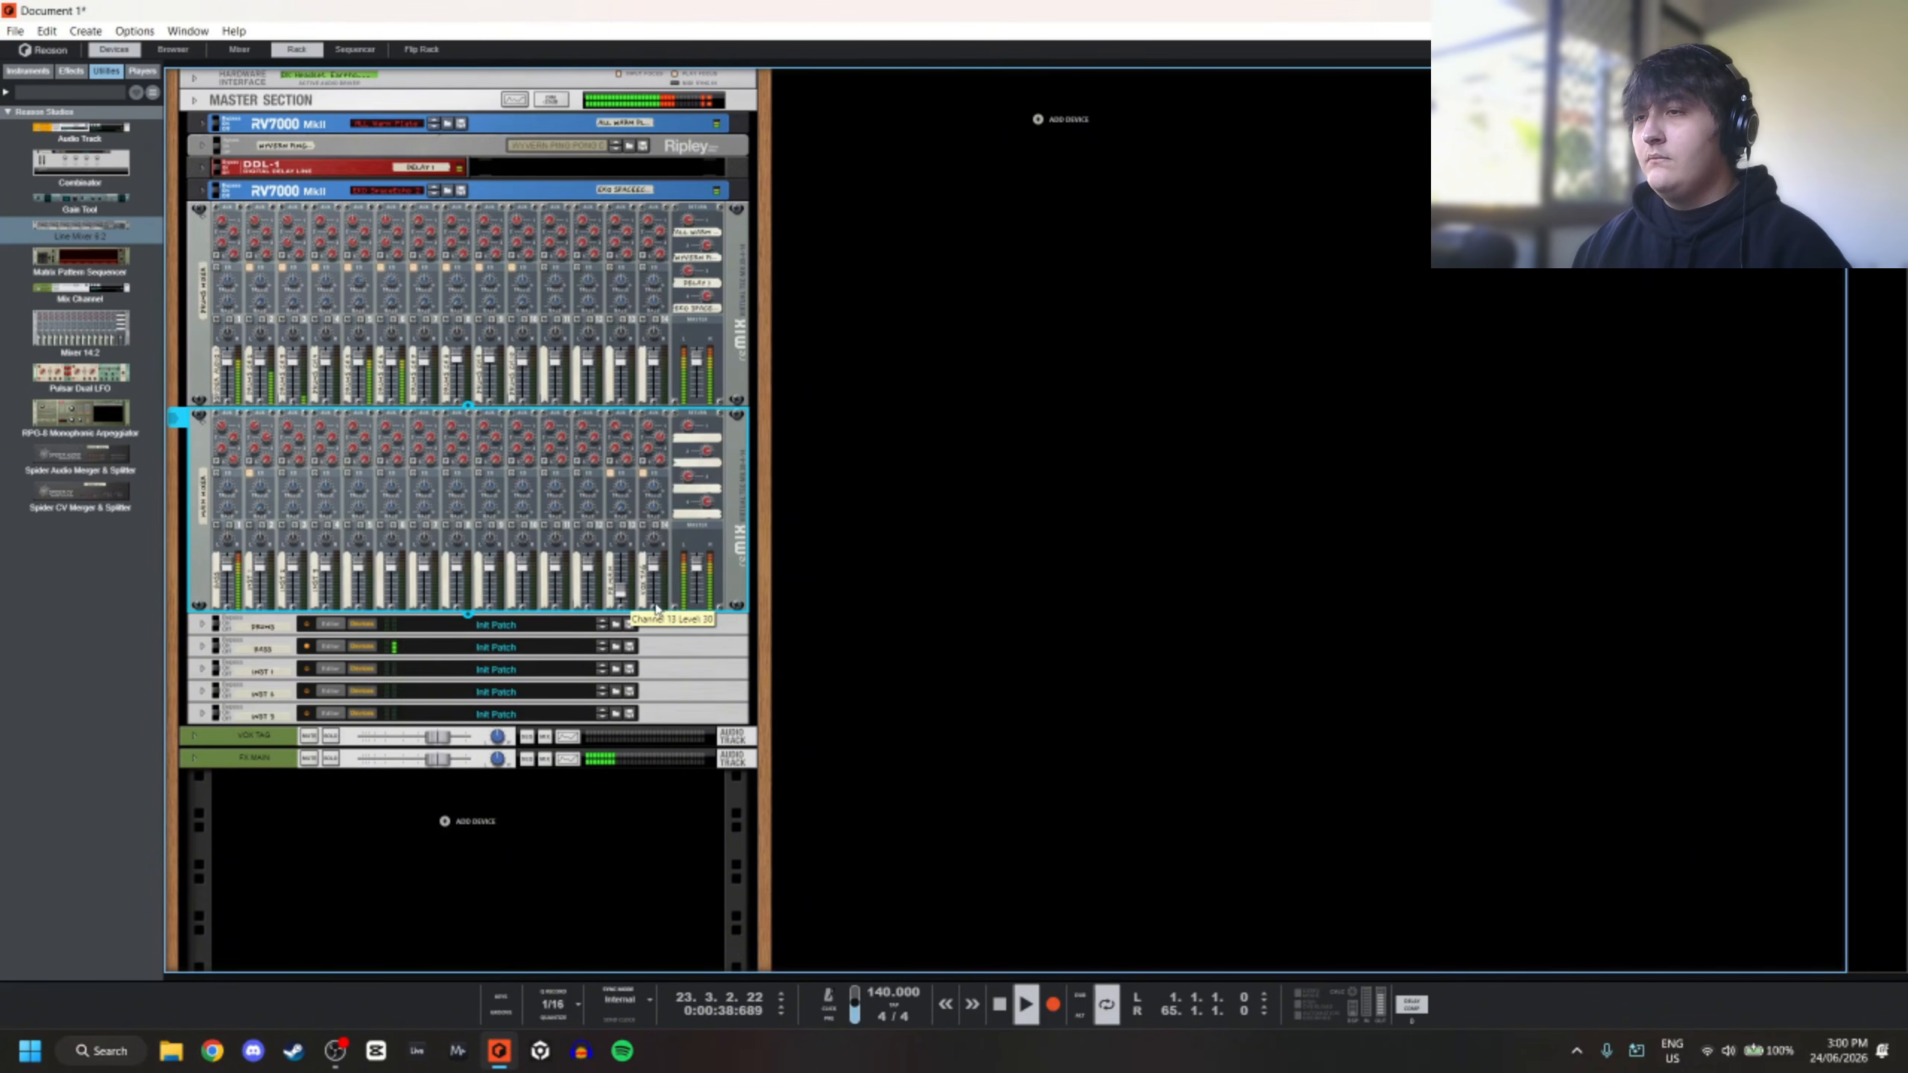
click(1064, 600)
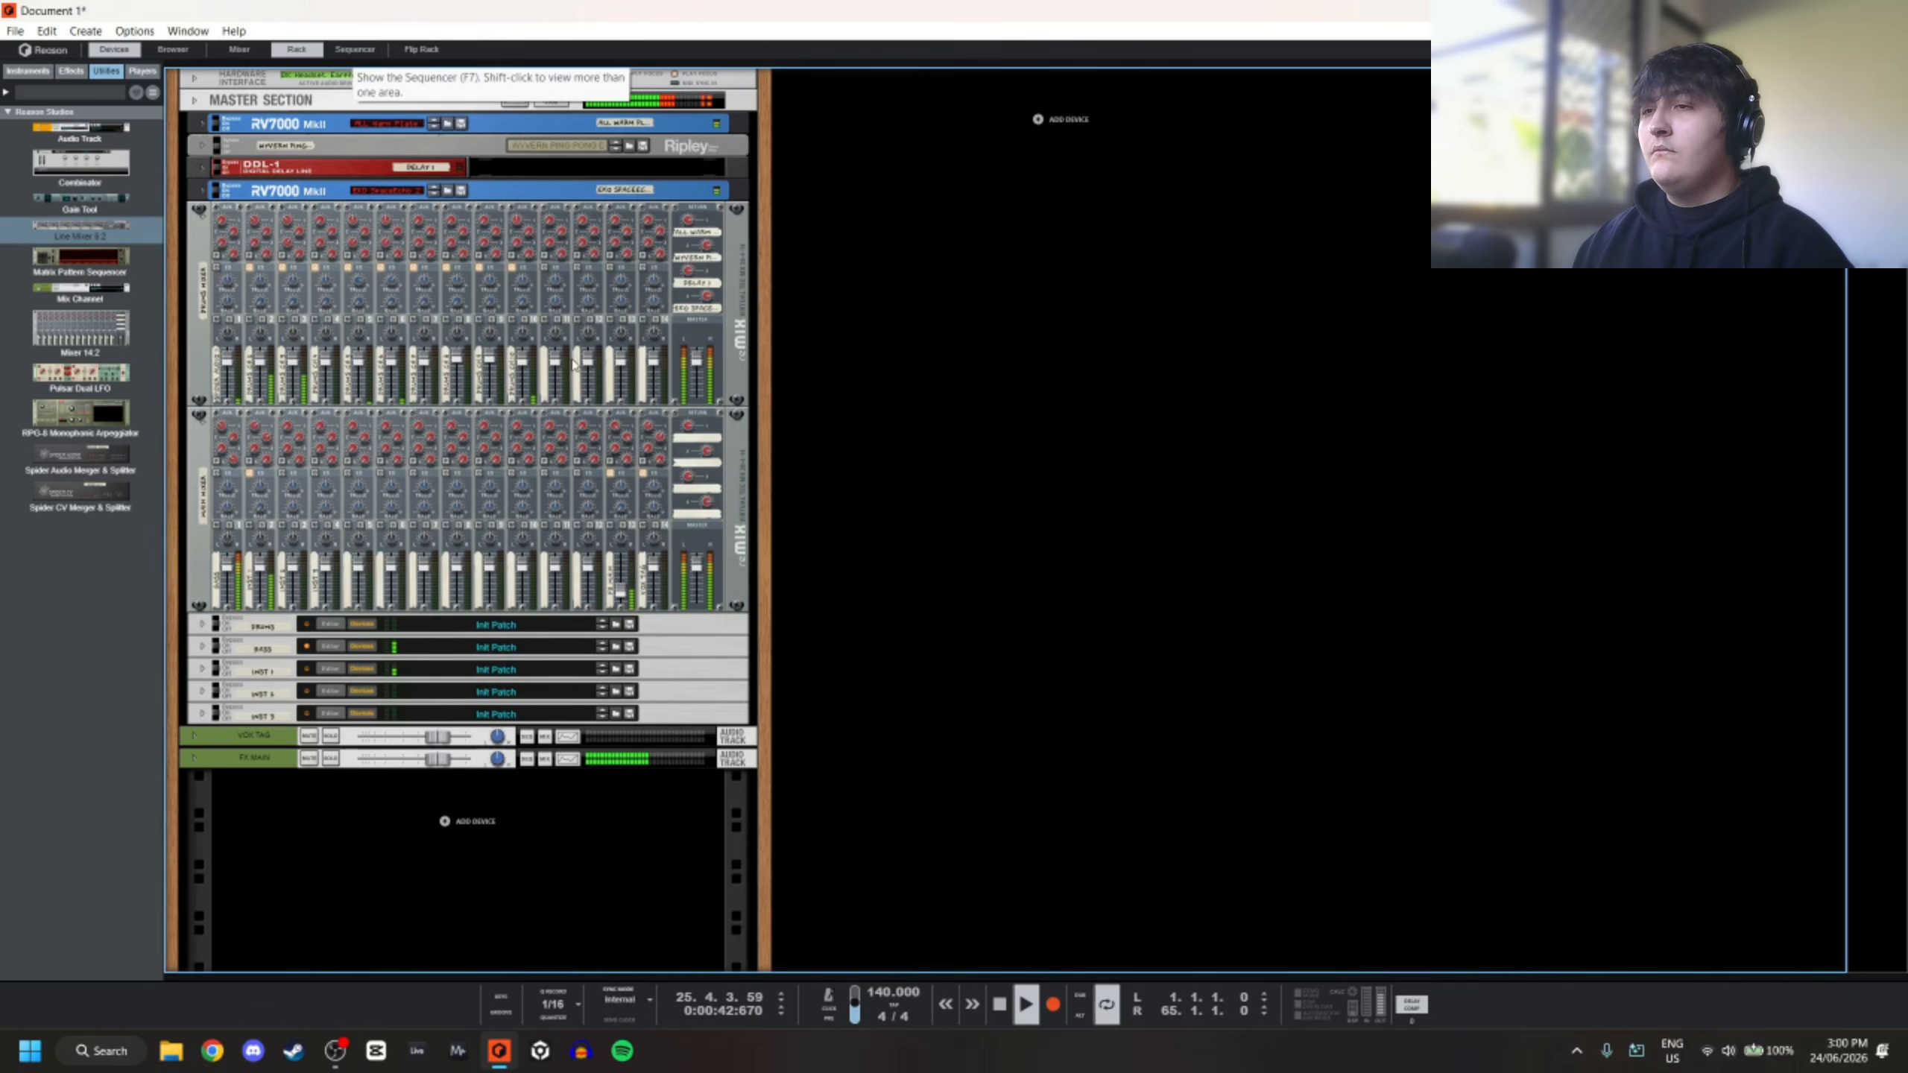
click(624, 594)
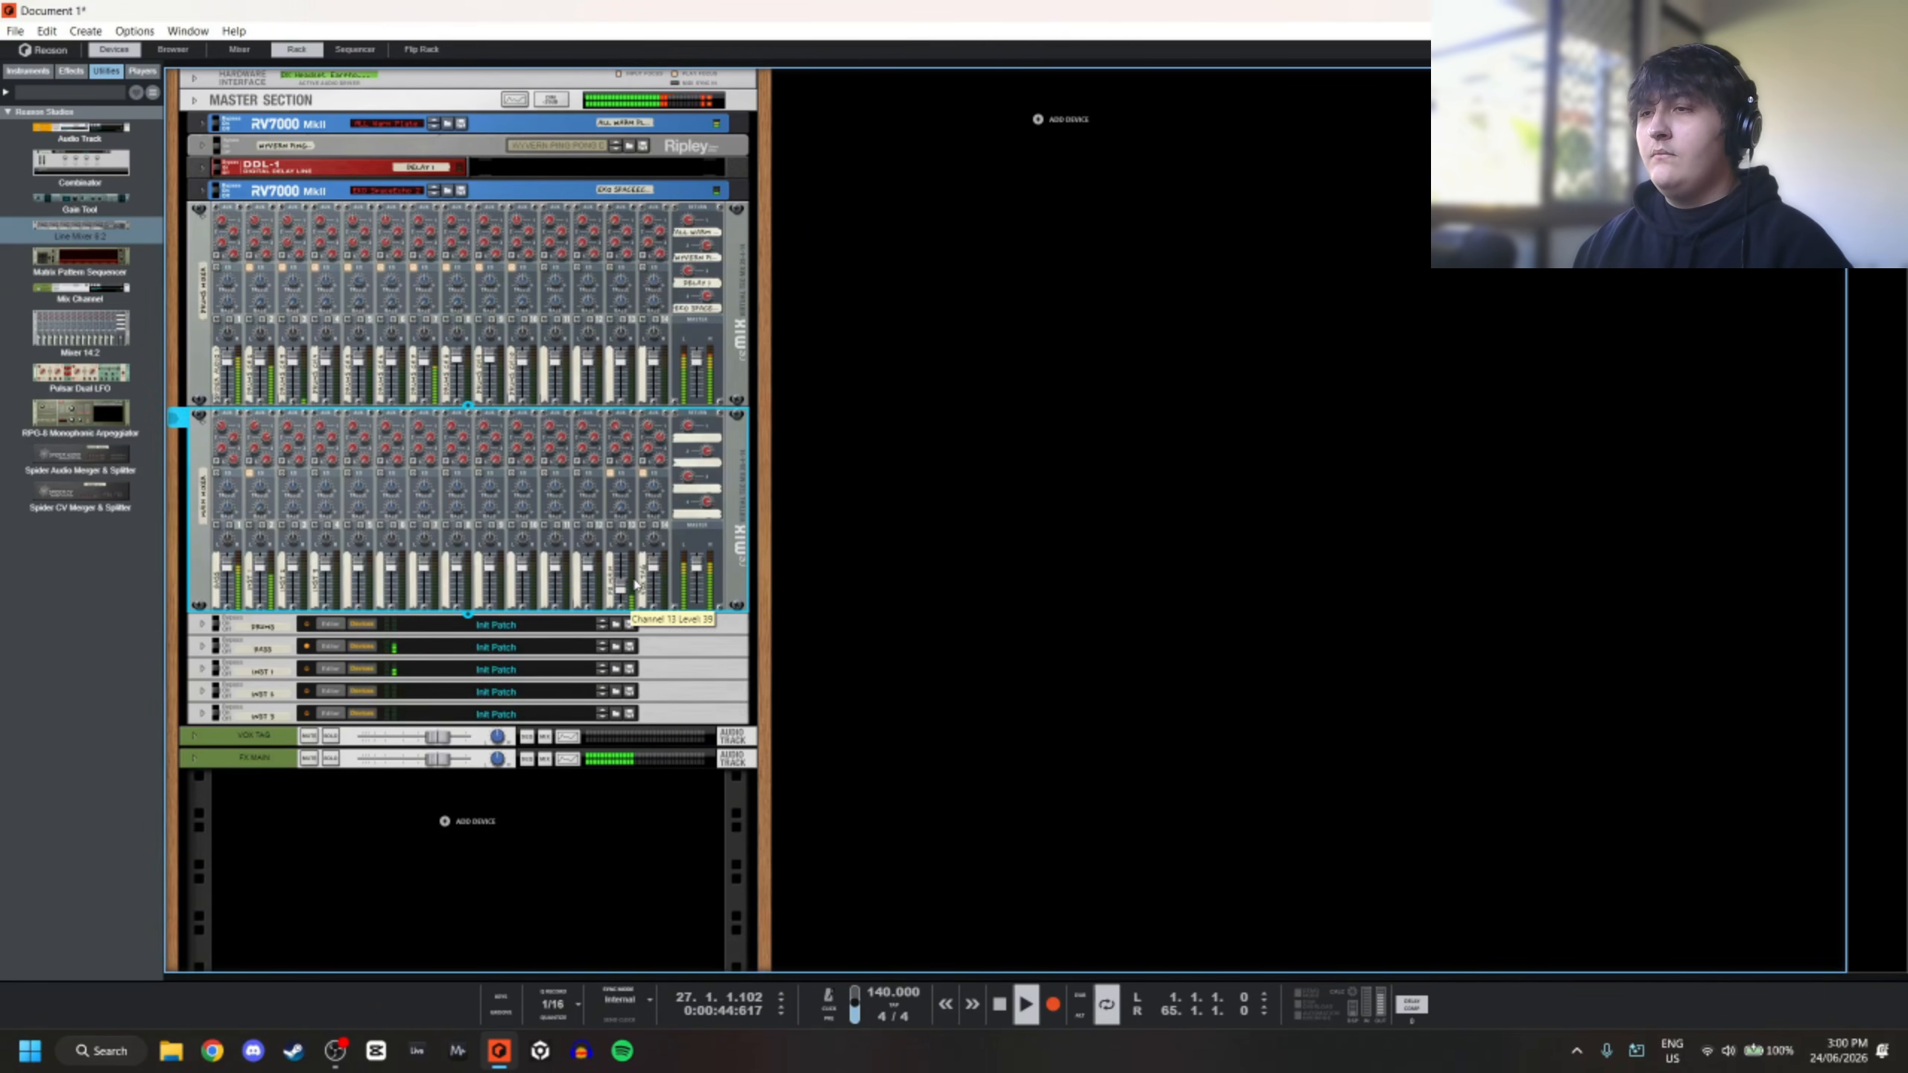
click(775, 554)
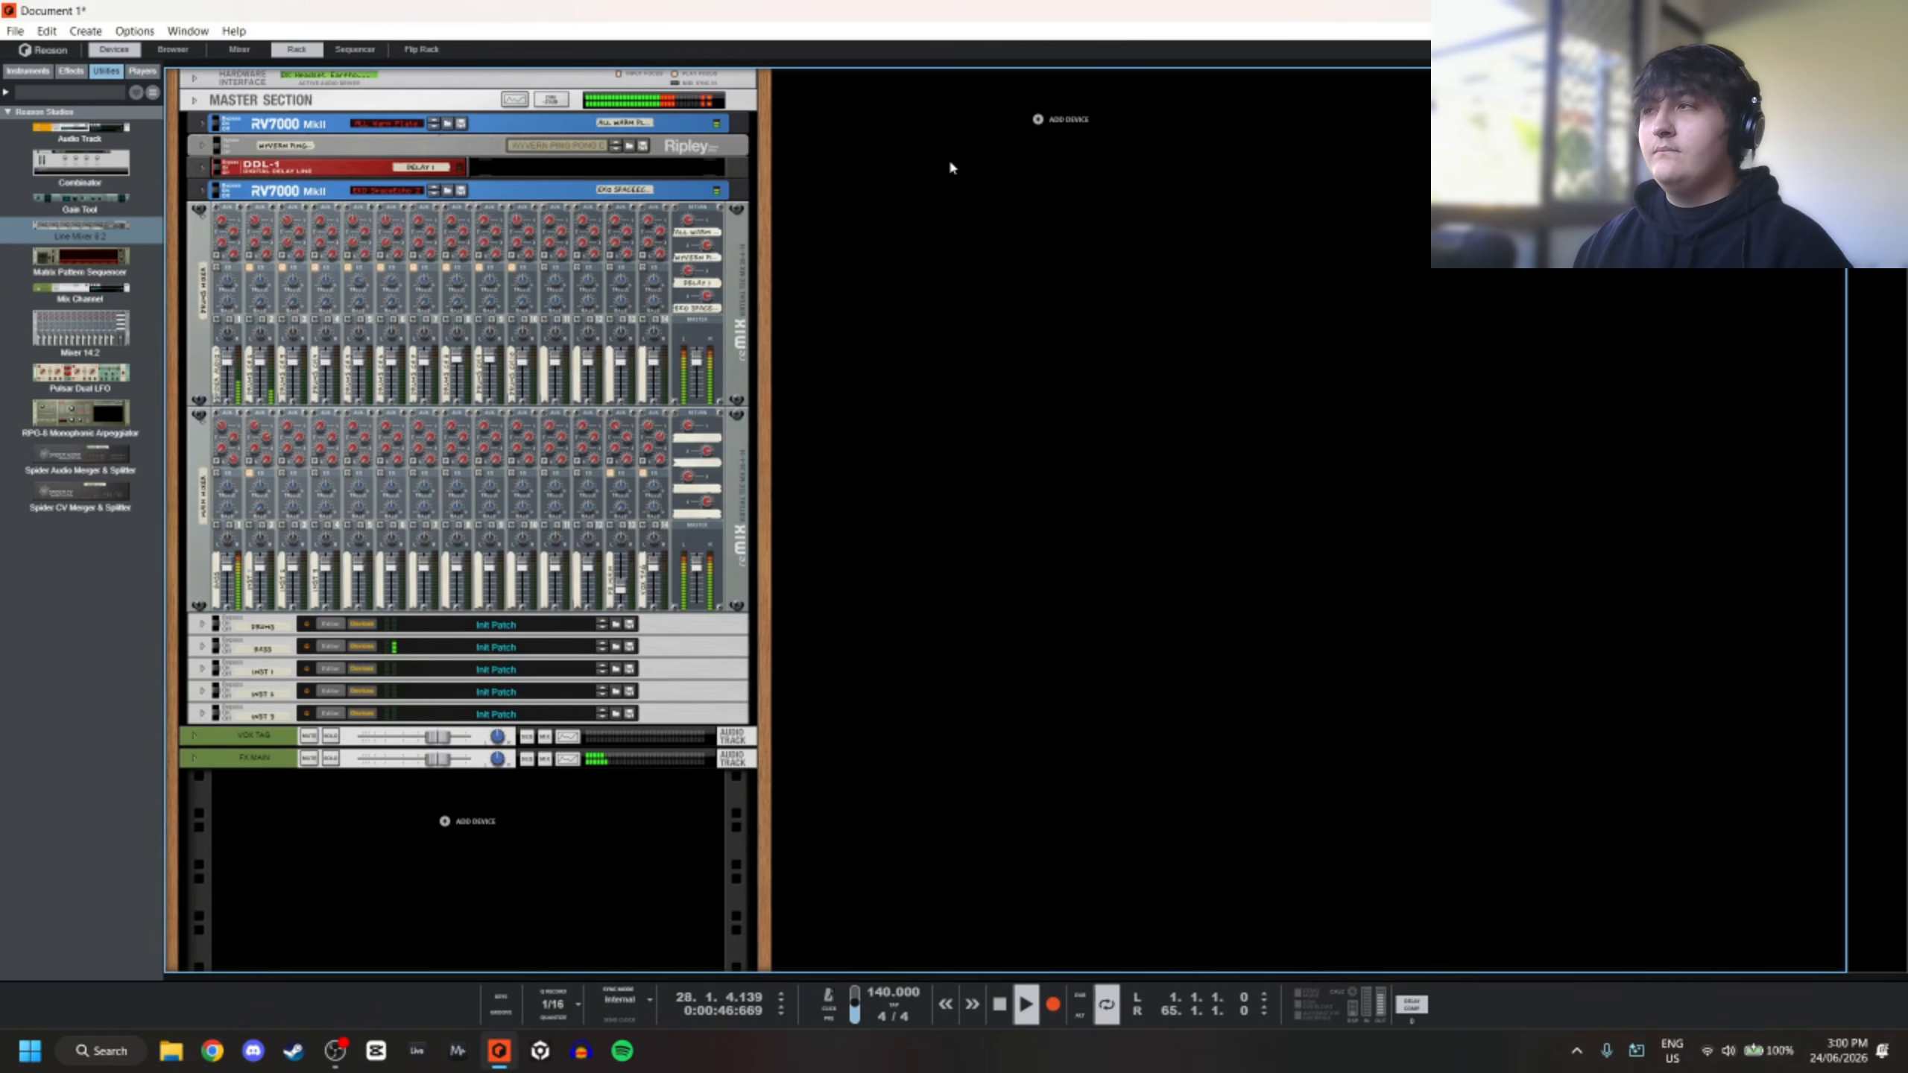
click(334, 50)
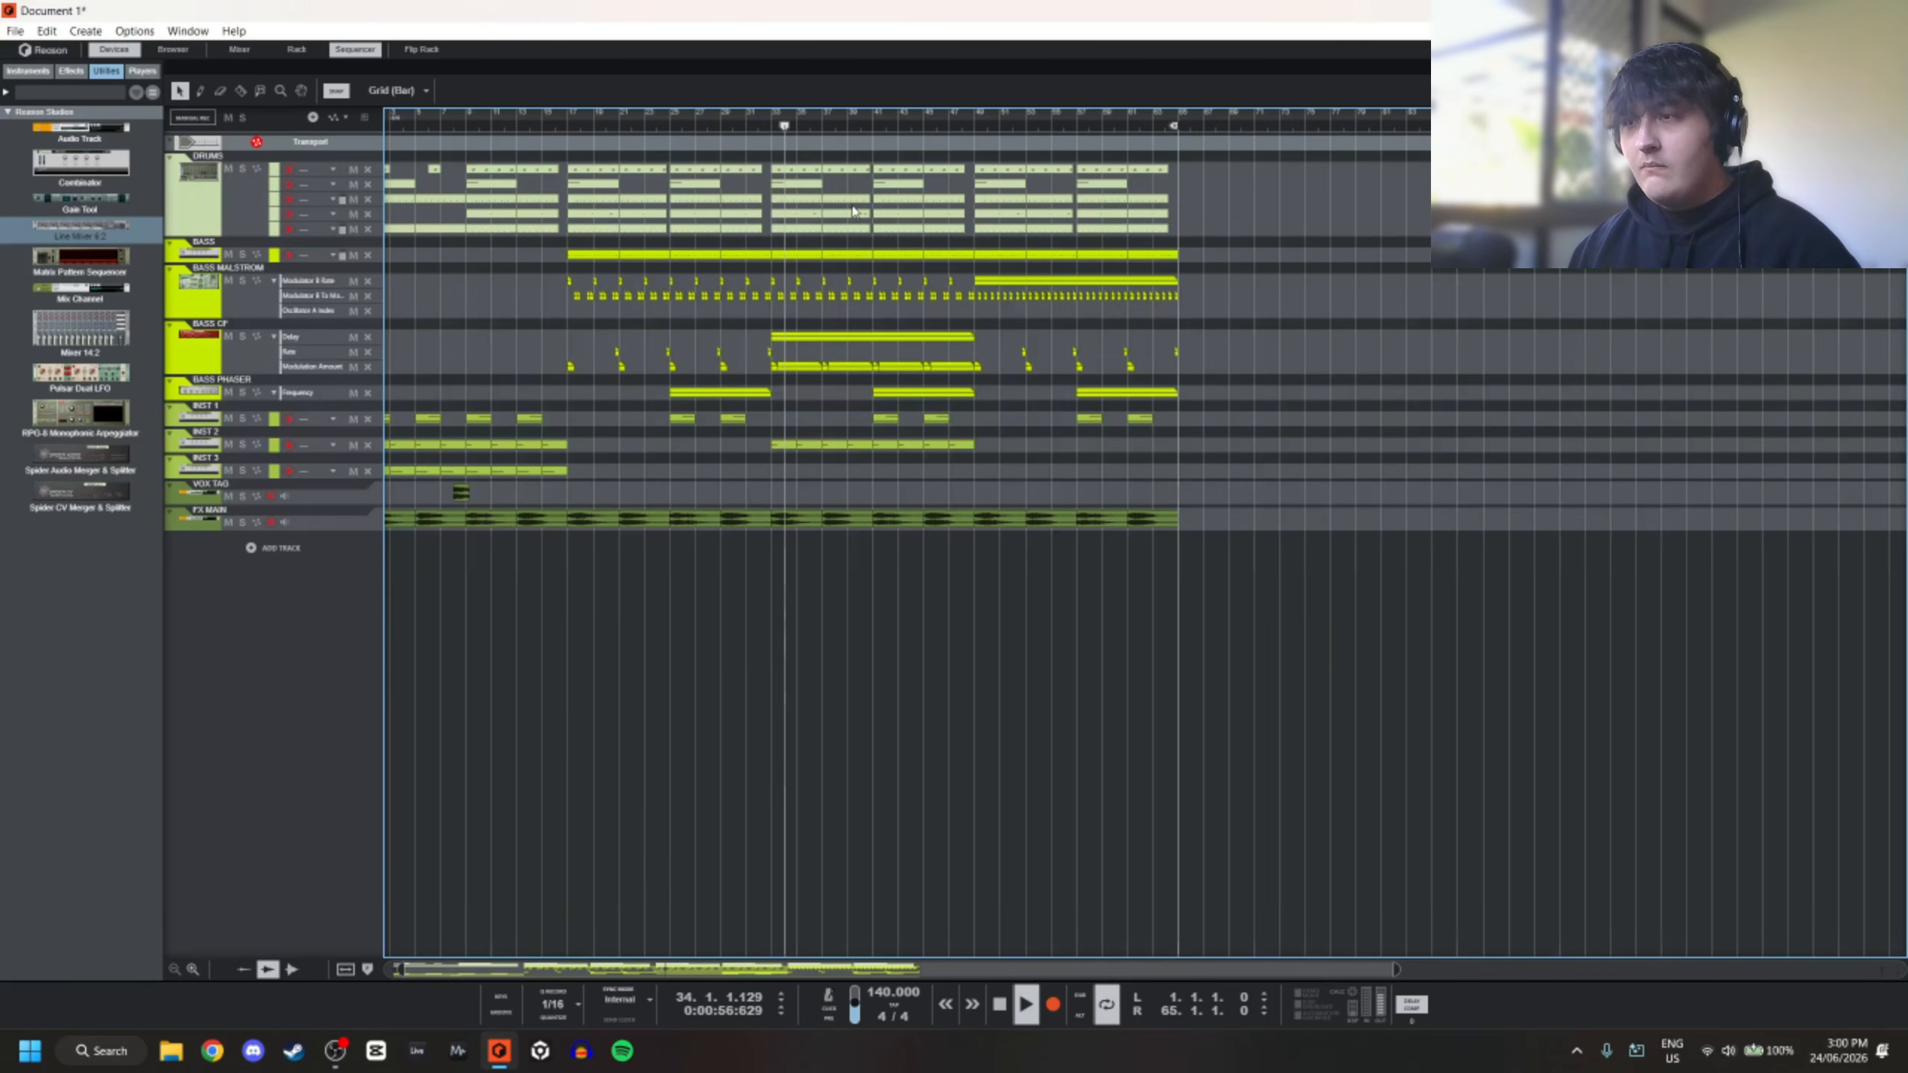
Lower the FX MAIN channel (channel 13) of the lower mixer further in the rack and return to the sequencer
click(313, 49)
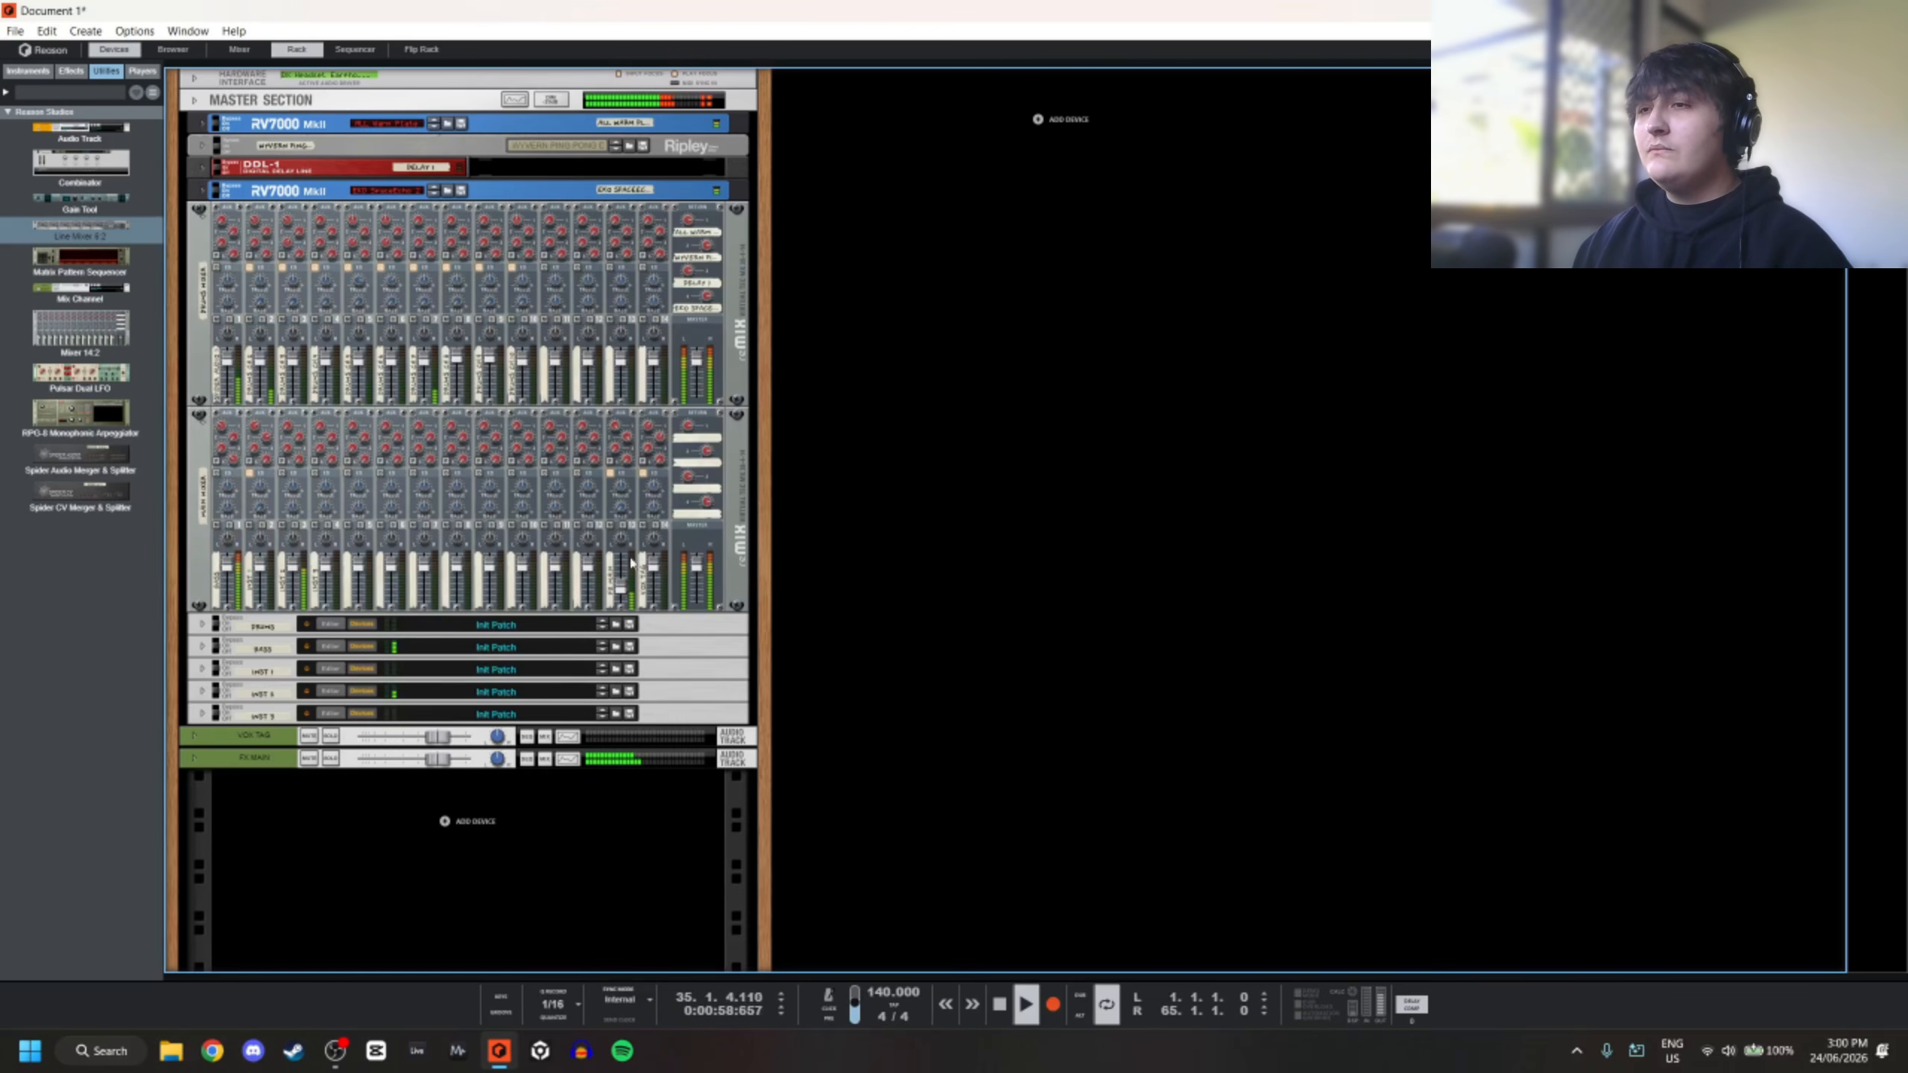
click(626, 594)
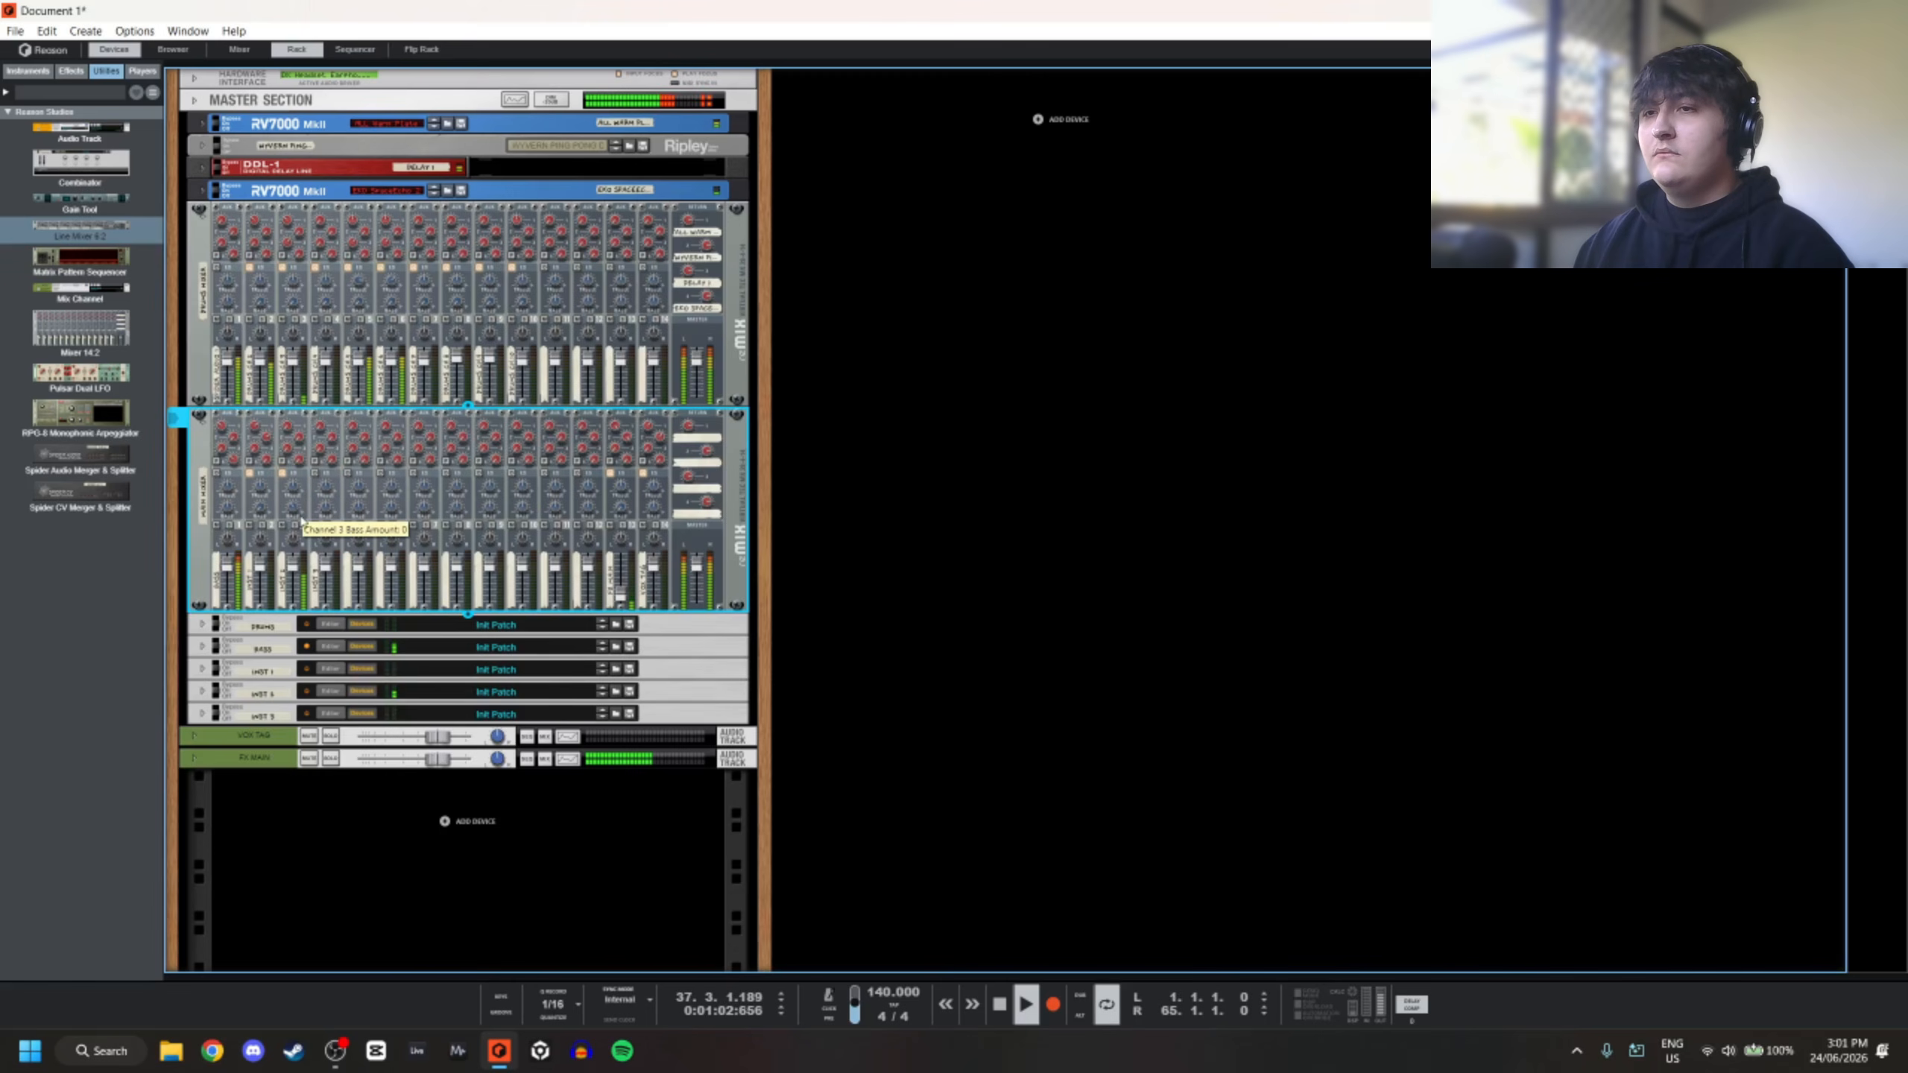
click(922, 391)
click(355, 49)
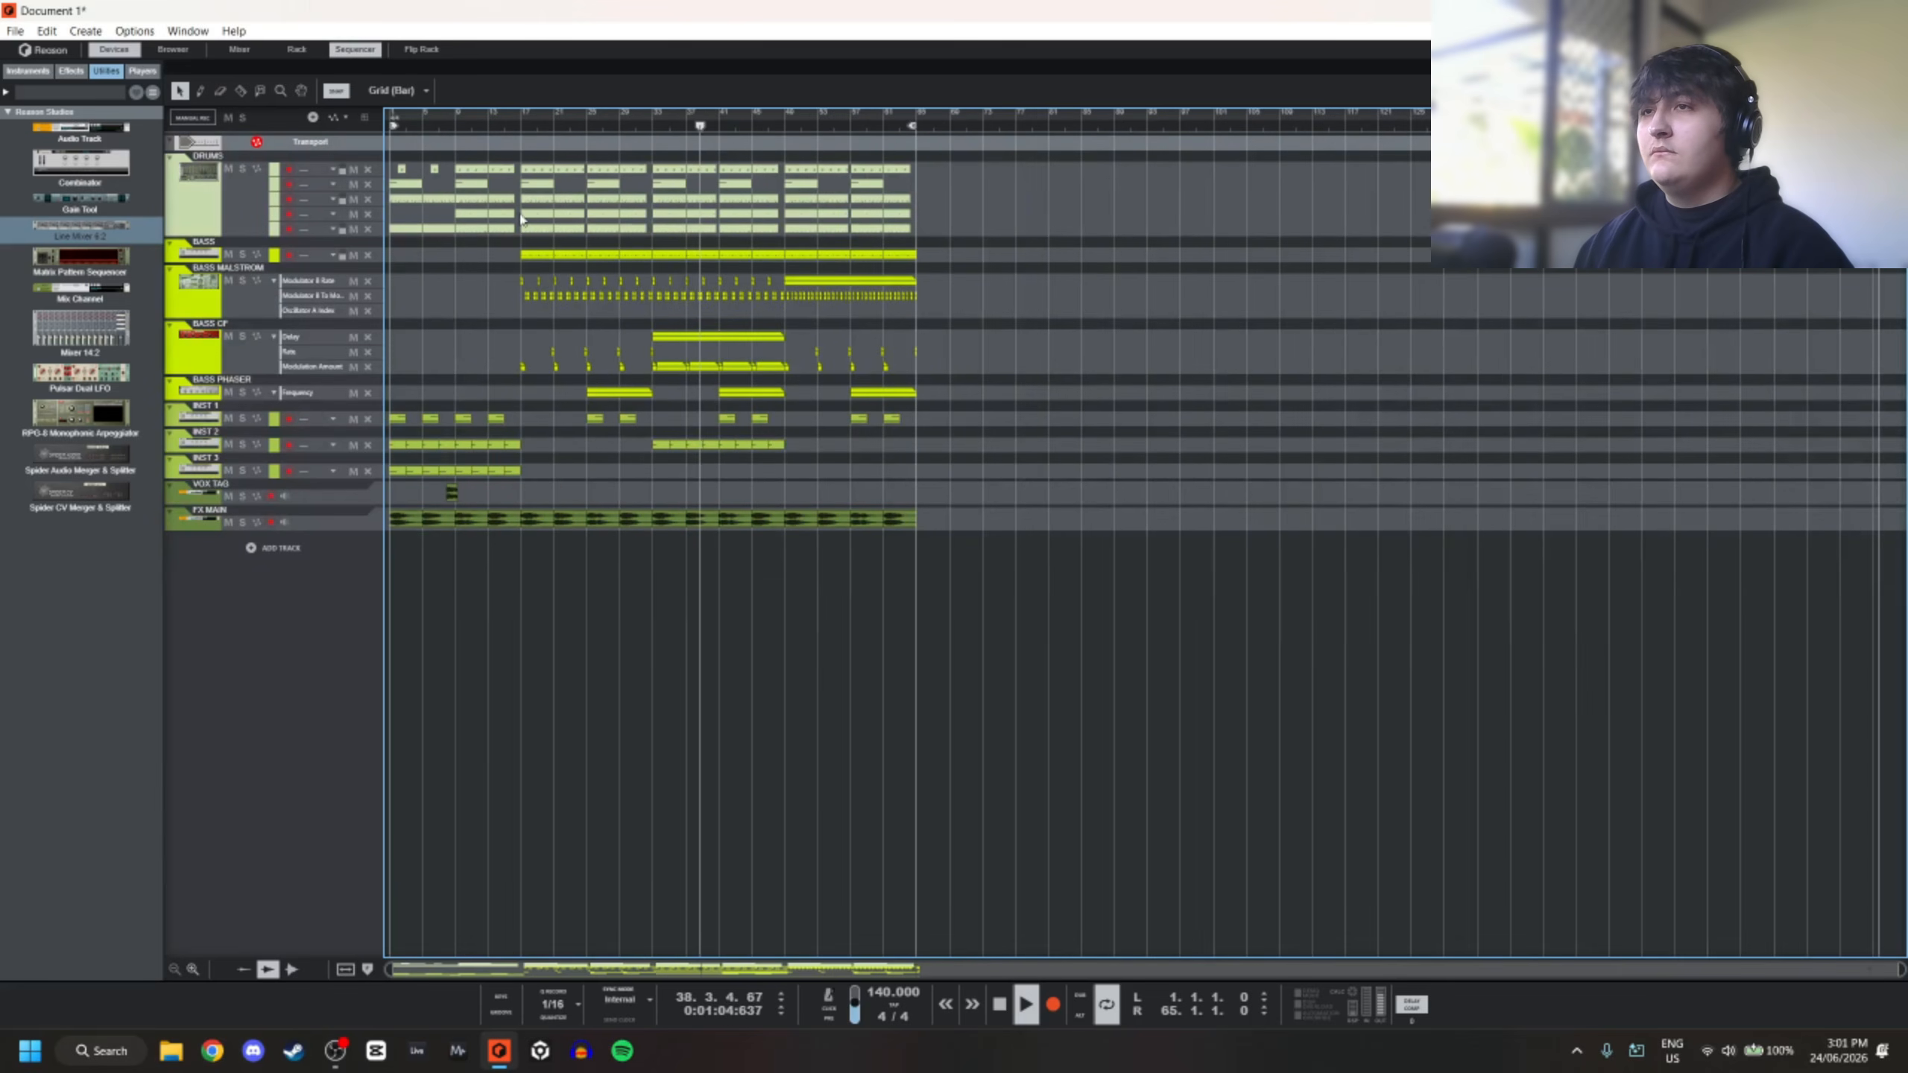
Stop playback and return the song position to the start of bar 1
key(space)
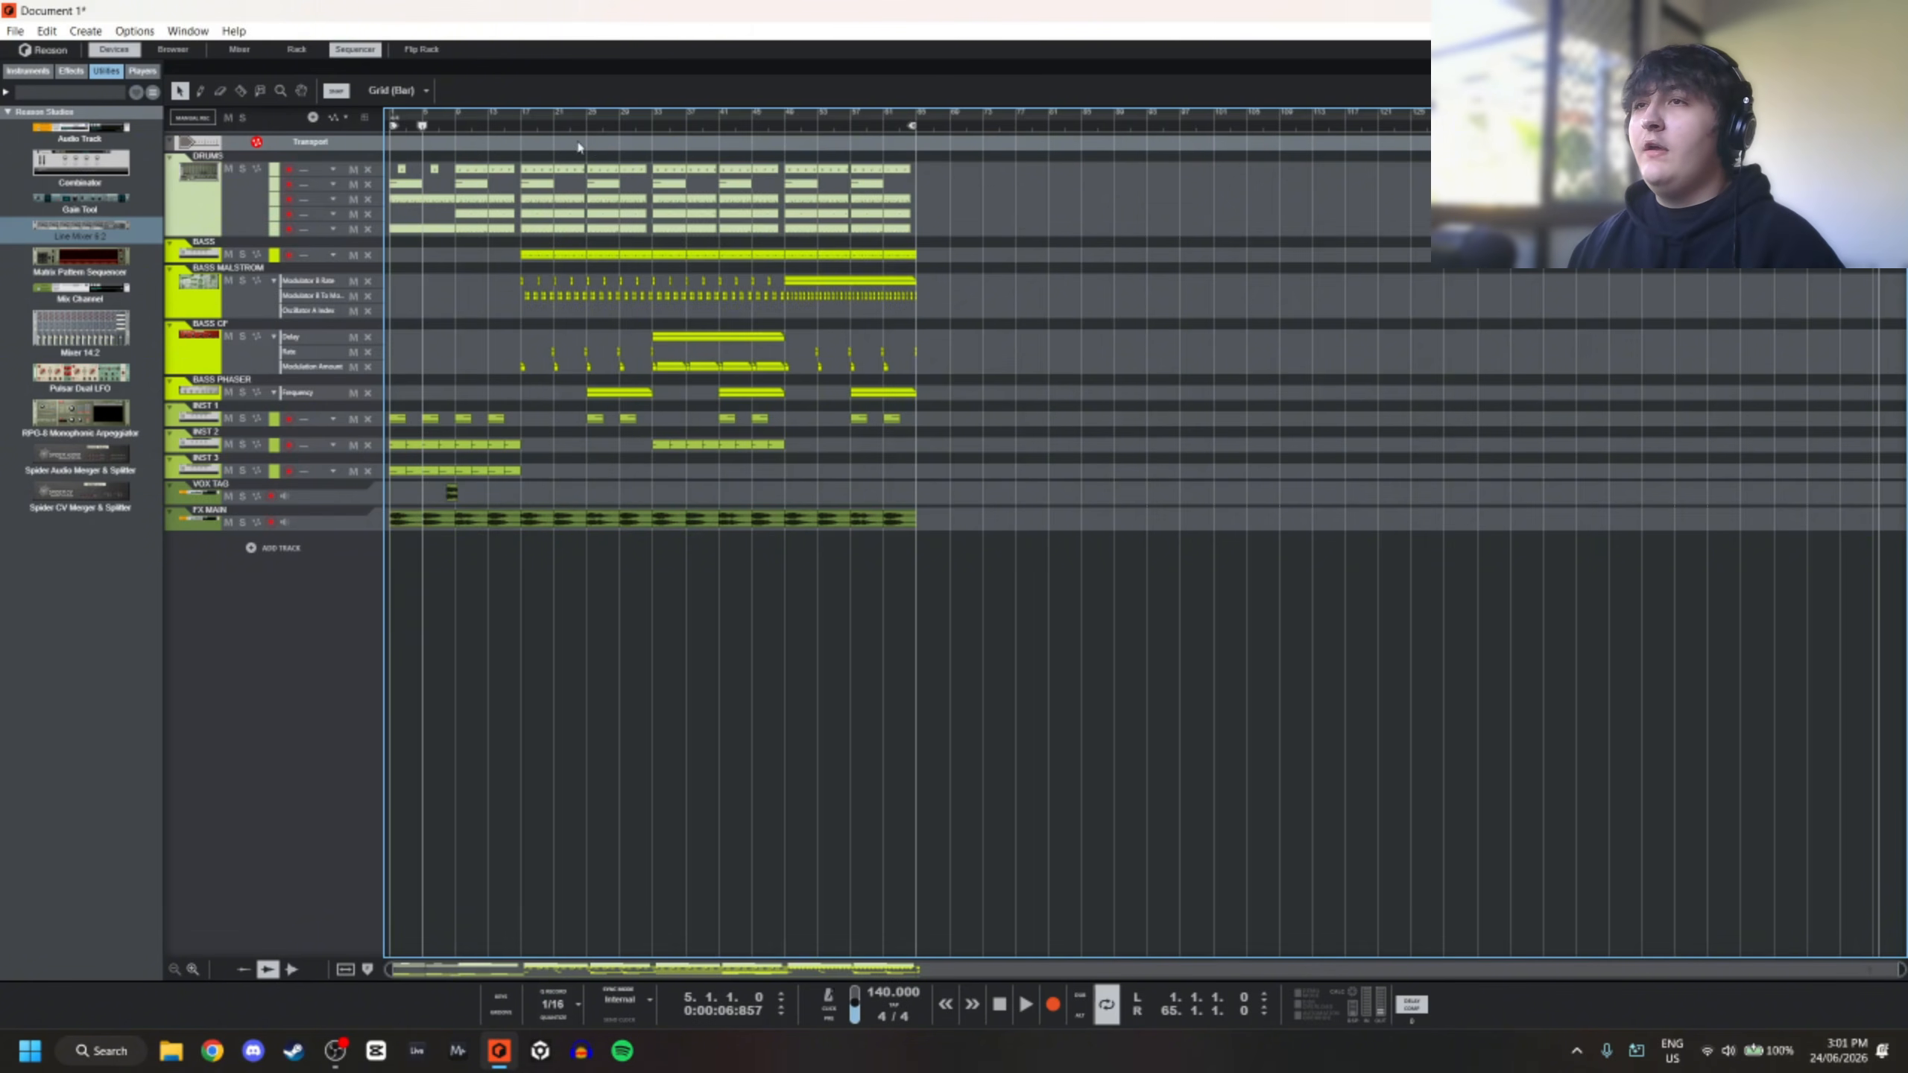
drag(518, 126, 381, 171)
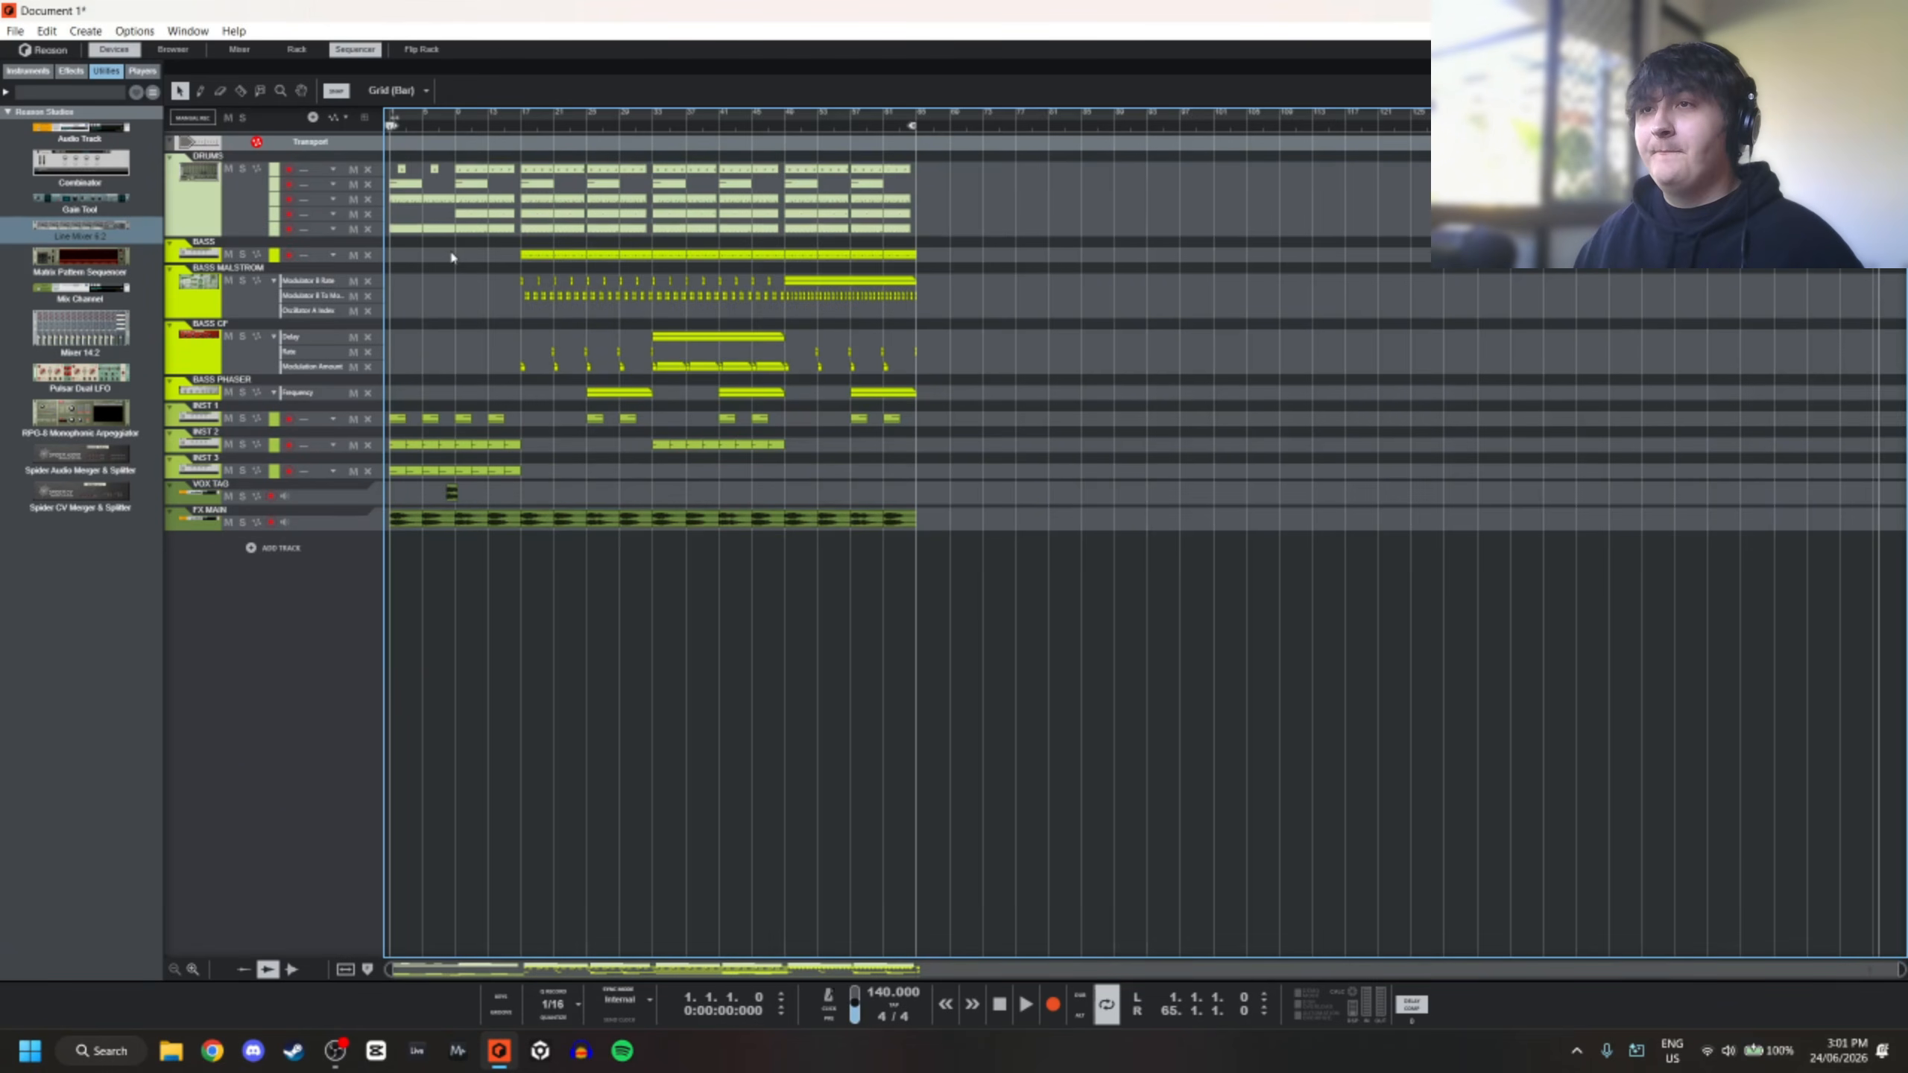
scroll(451, 257, up, 2)
scroll(451, 257, down, 2)
scroll(451, 257, up, 3)
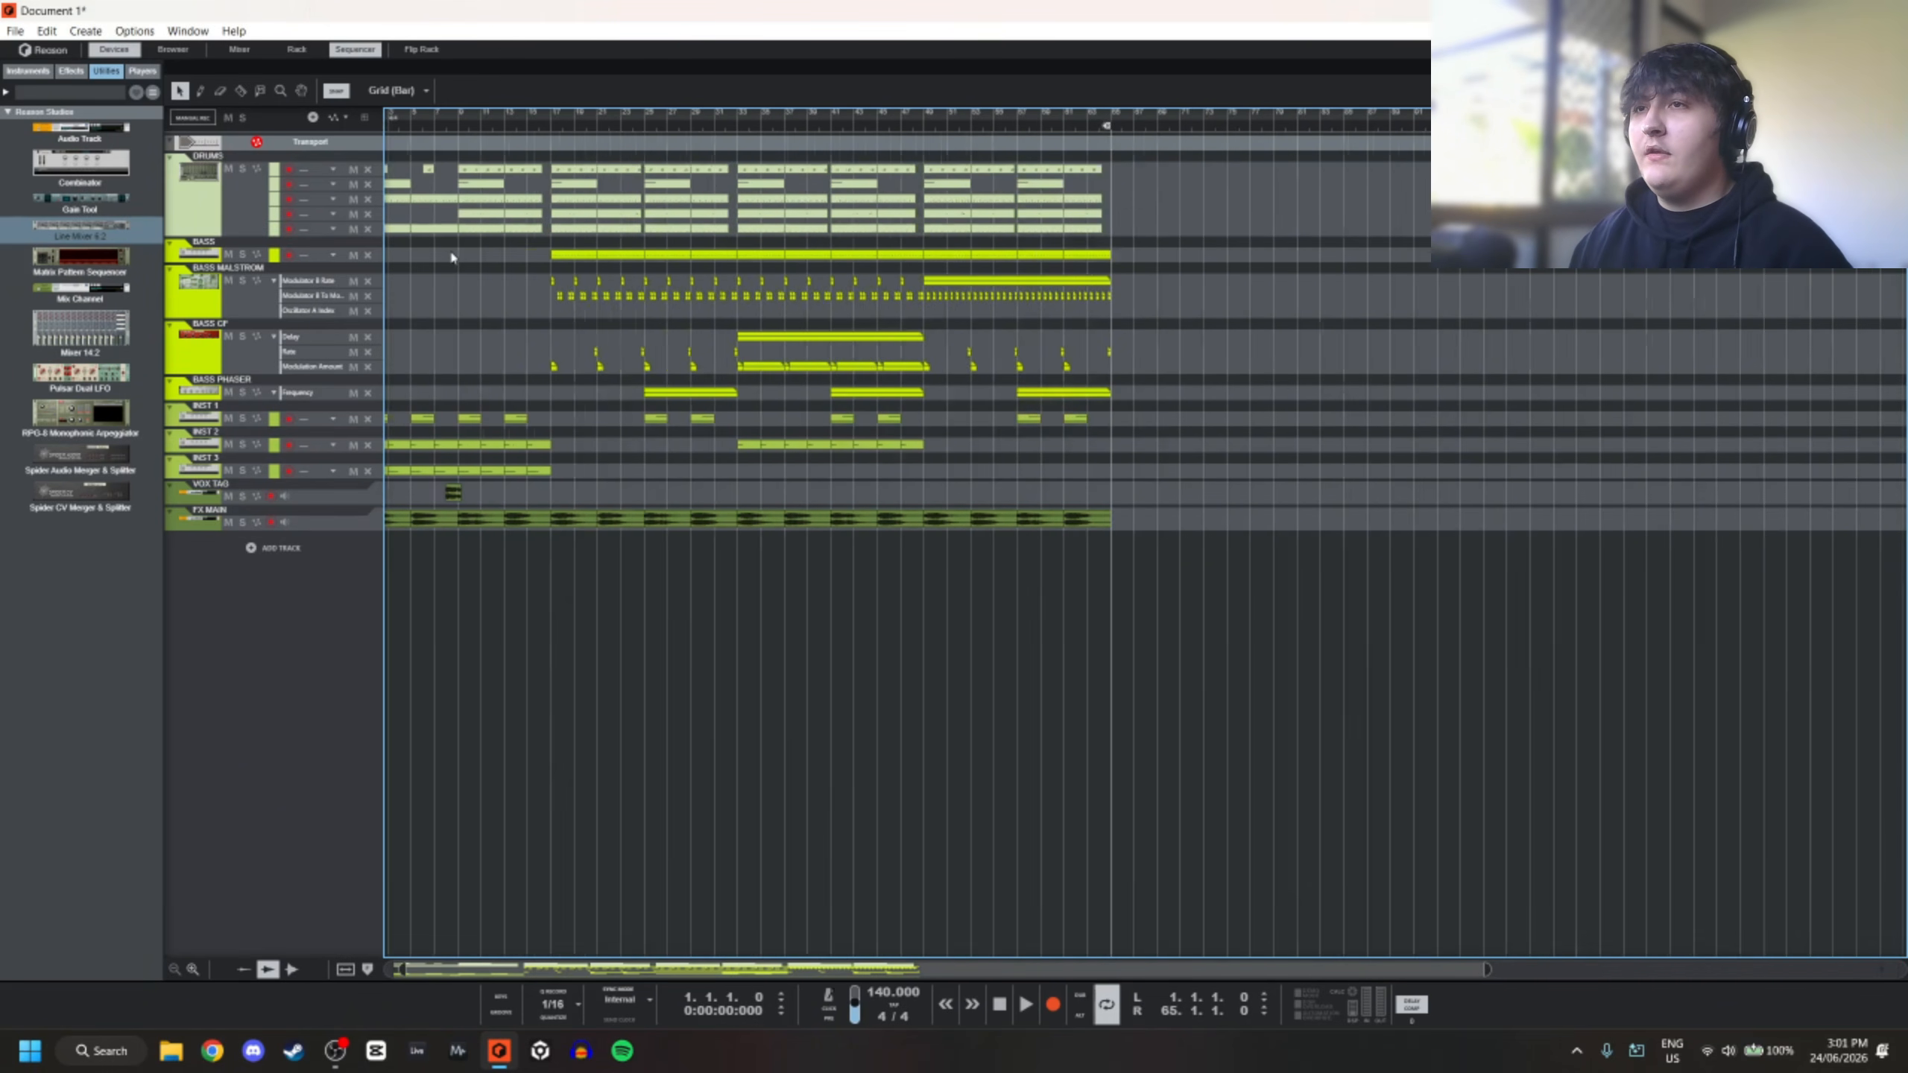
Play the track from the start, adjust the channel 13 aux send on the lower mixer and return to the sequencer
key(space)
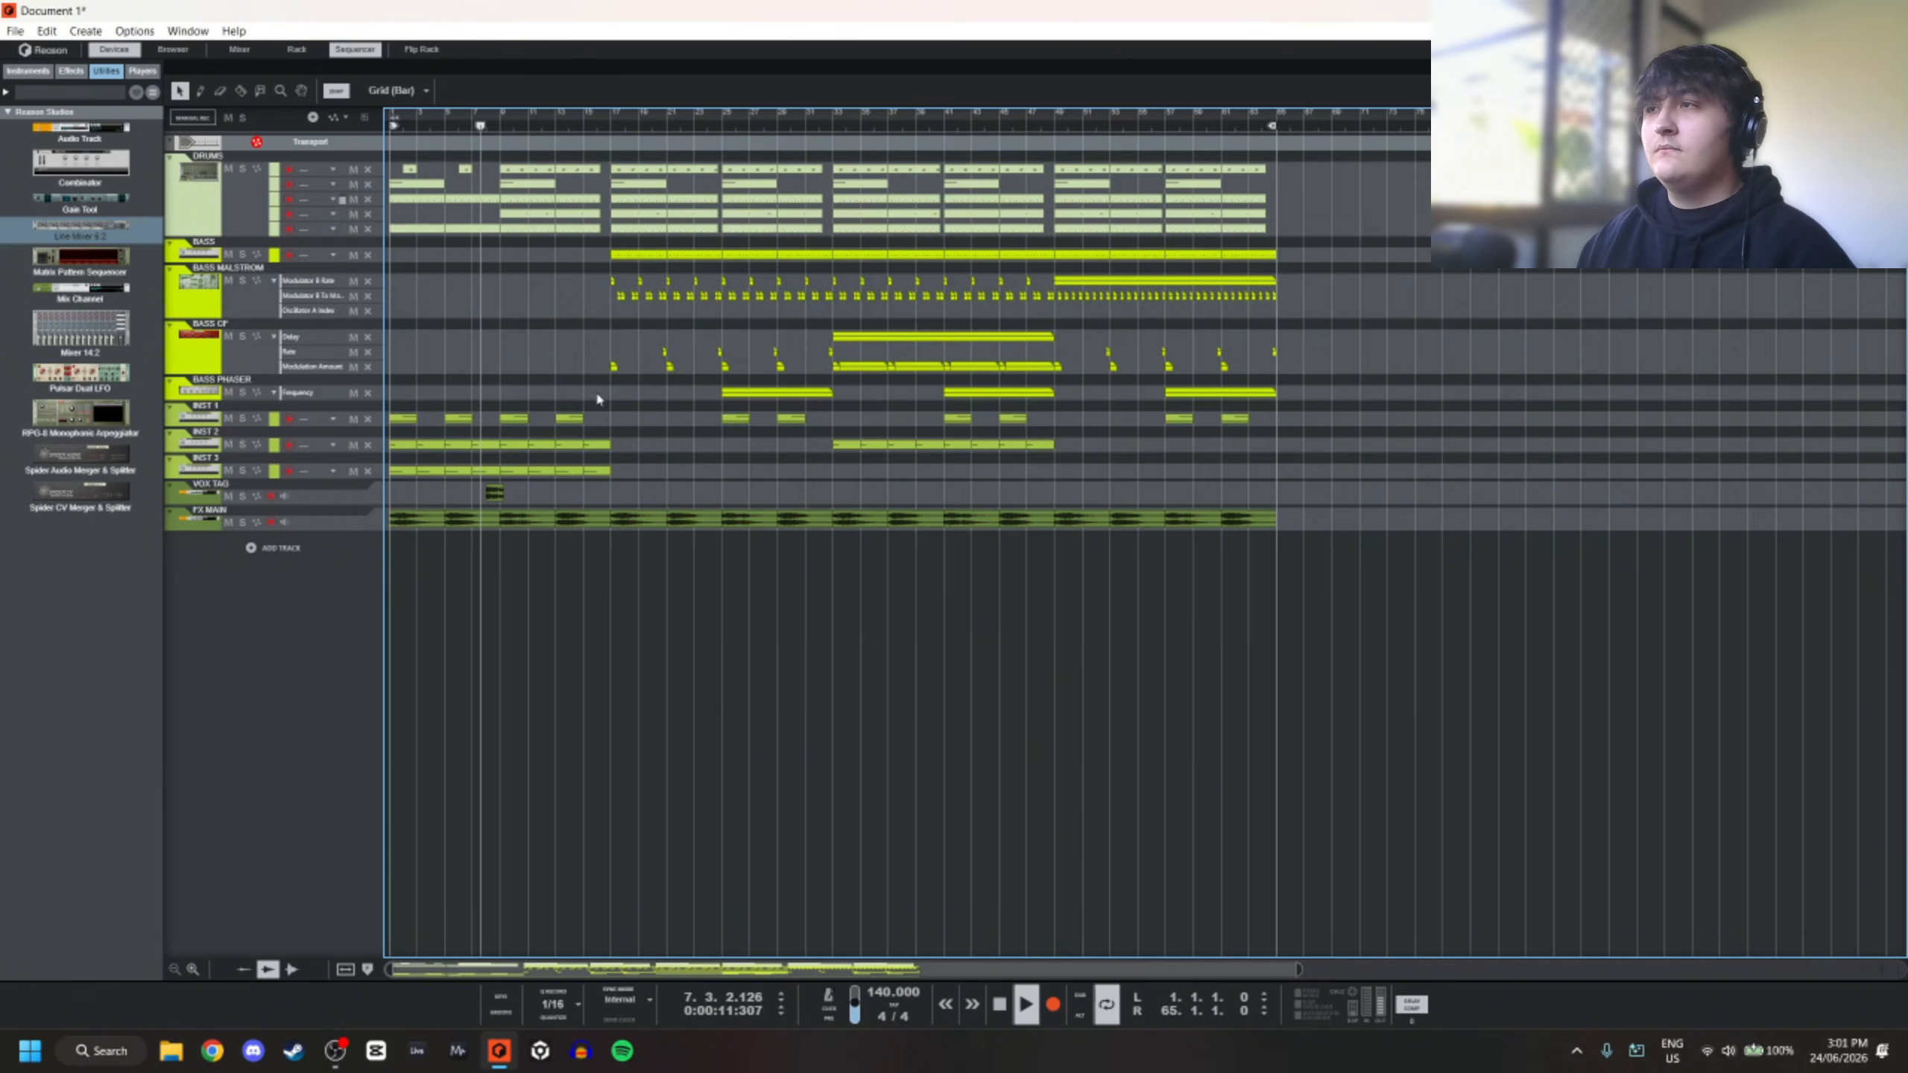
scroll(503, 413, up, 1)
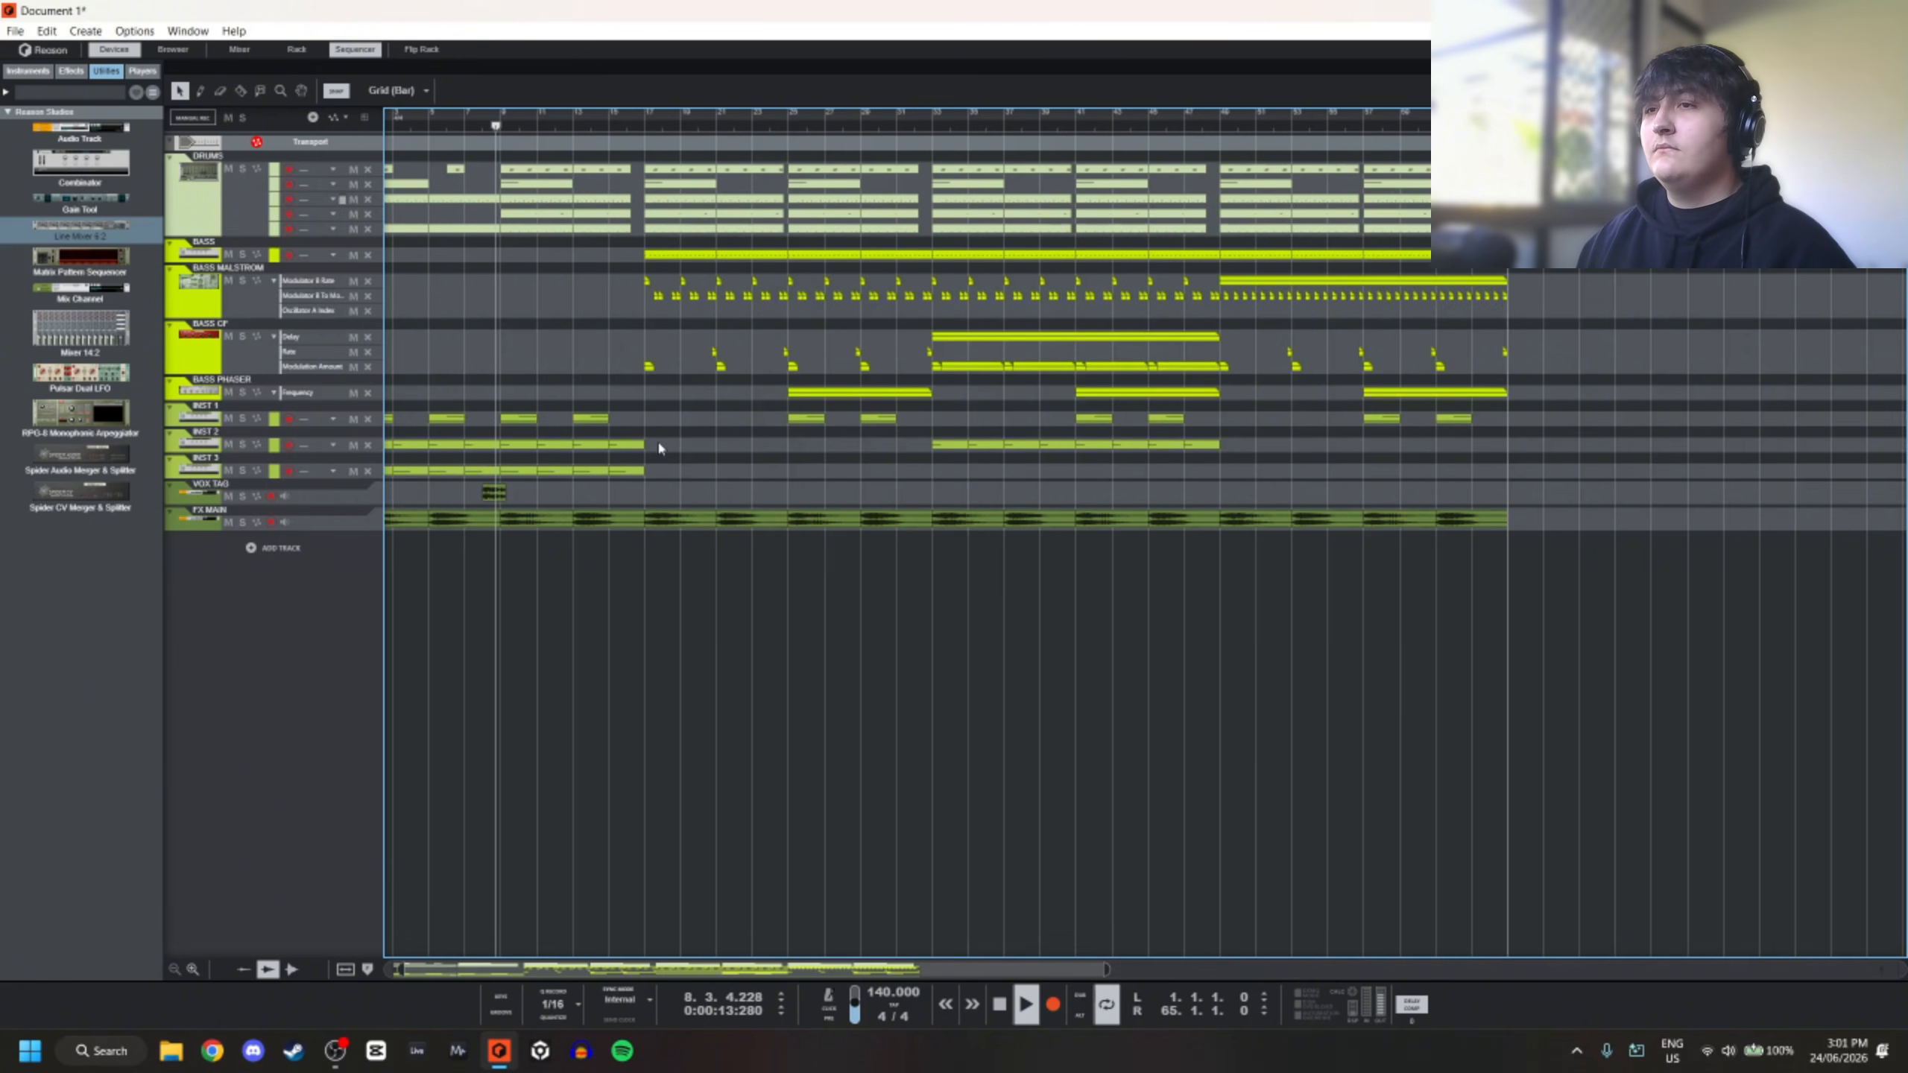
click(295, 51)
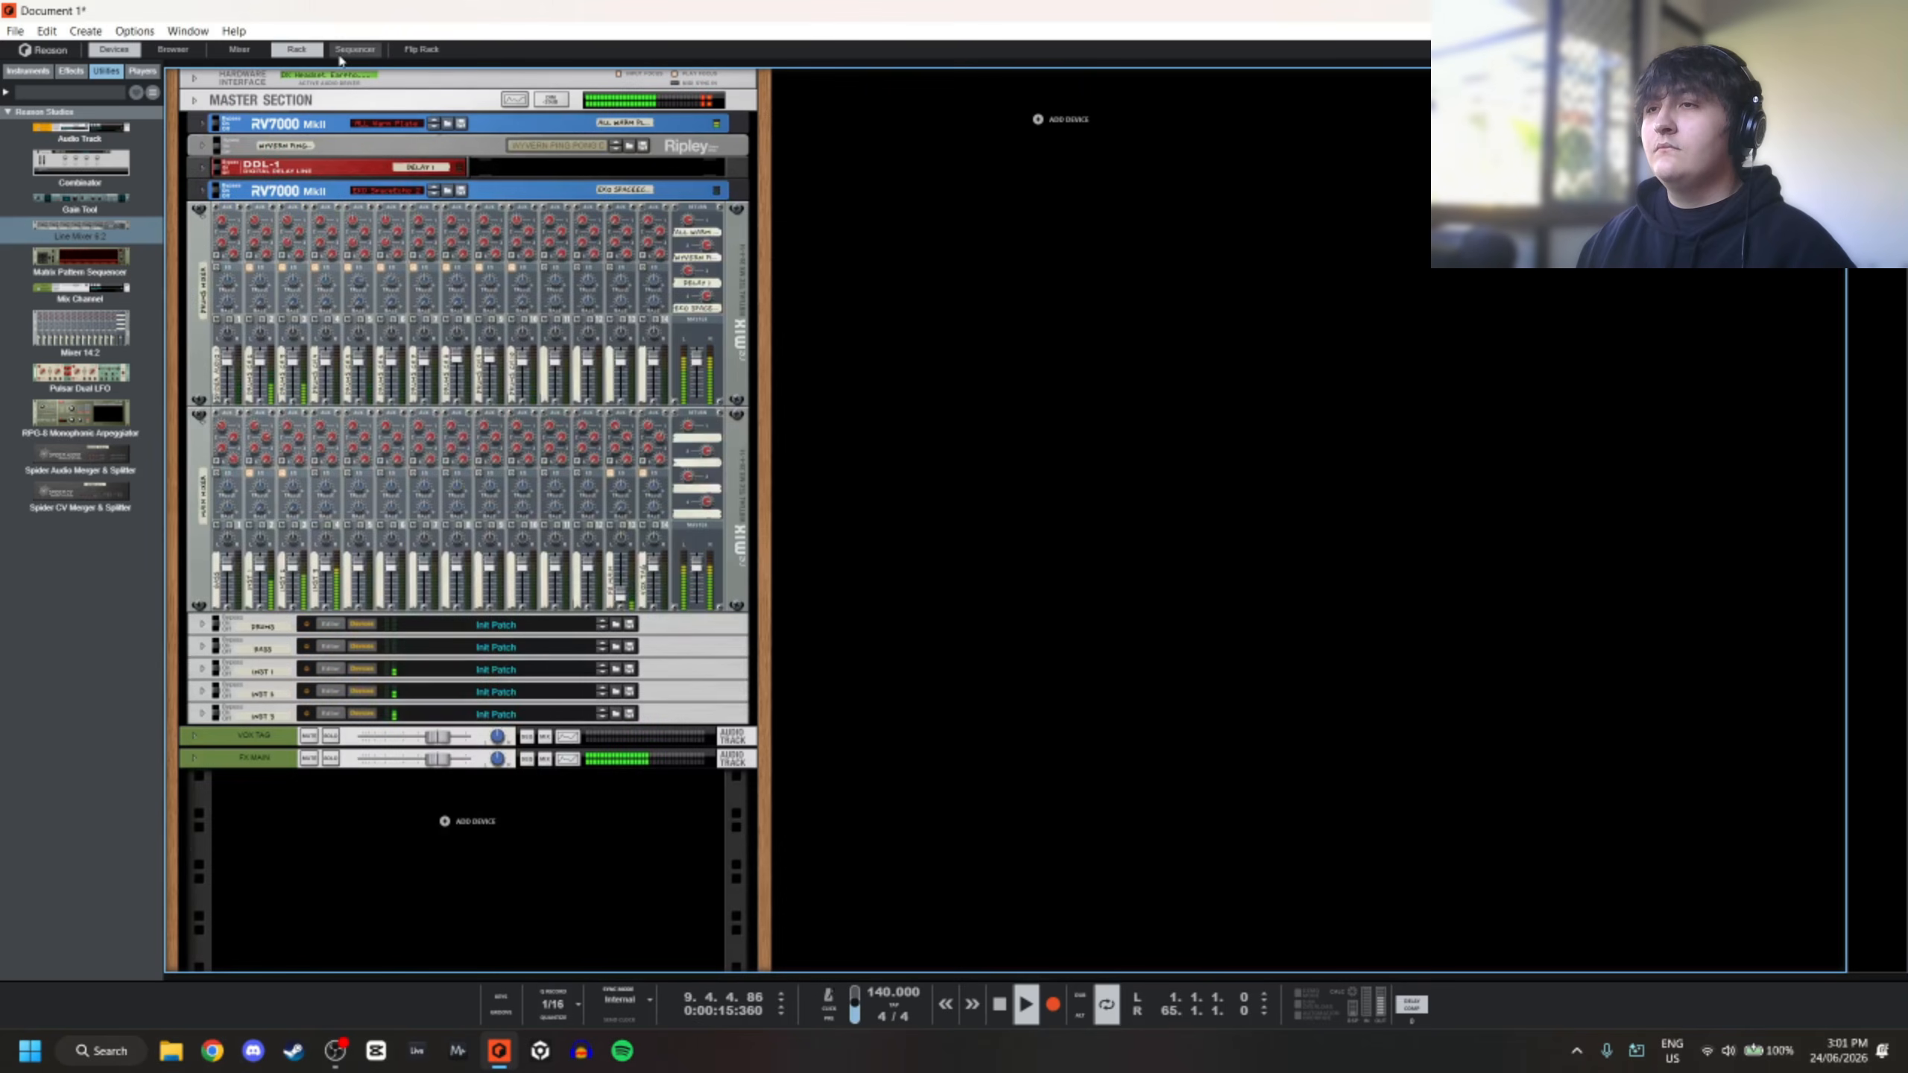
click(626, 444)
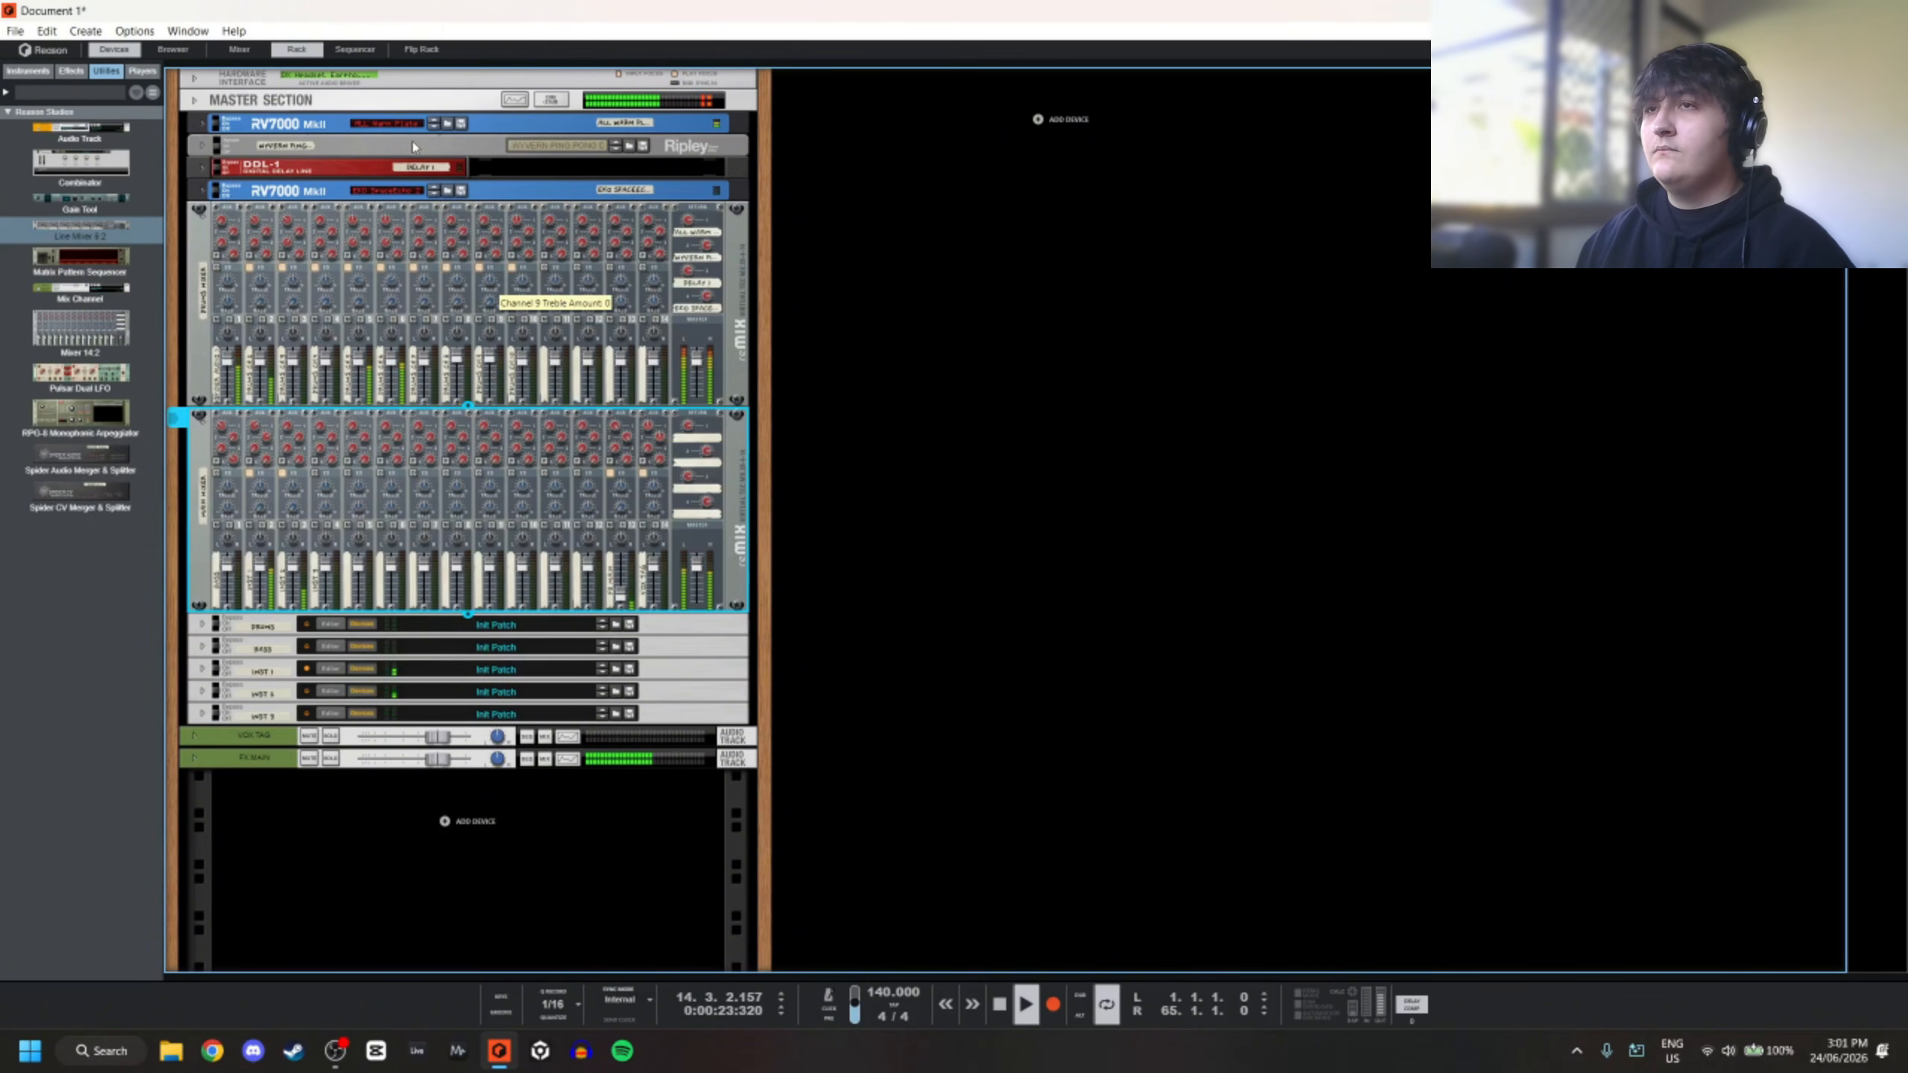
key(F7)
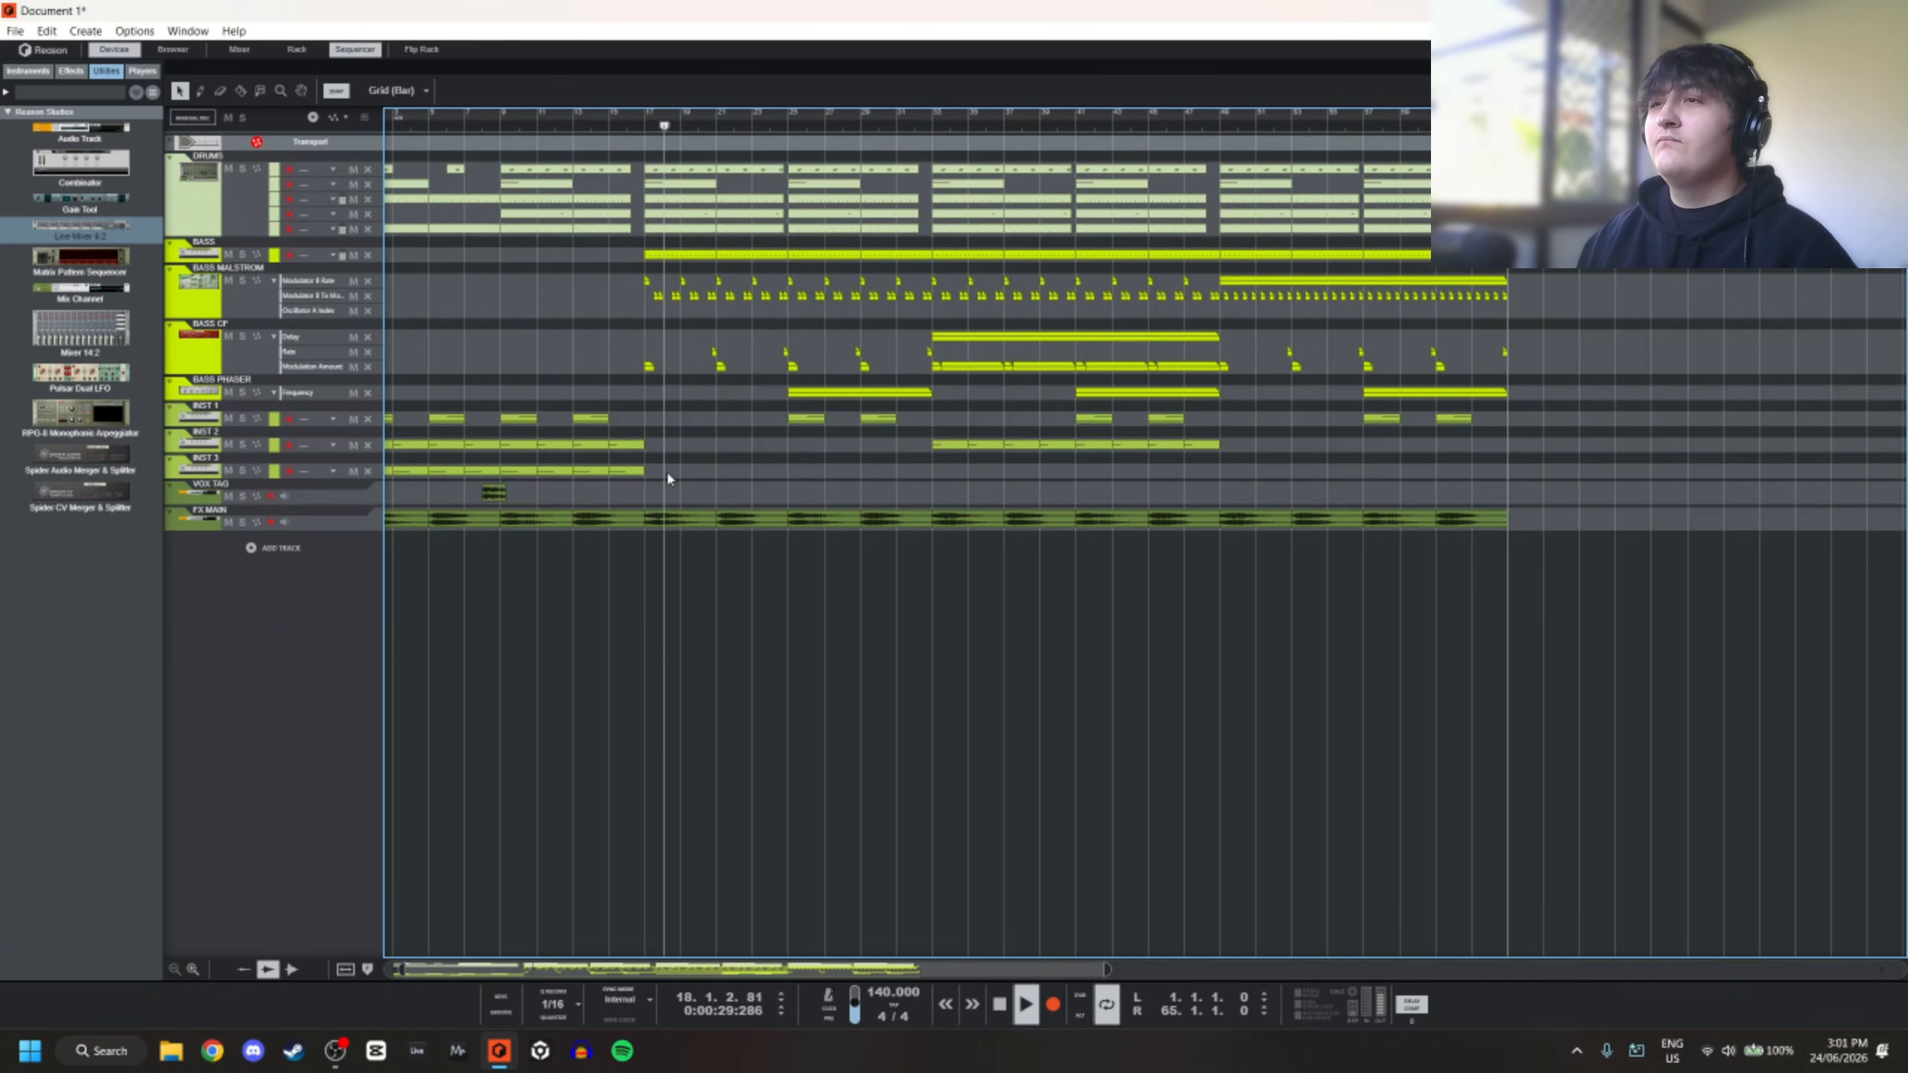
Listen through the arrangement from about bar 18 to bar 50, following the bass, instrument and FX clips, and stop playback
scroll(726, 393, up, 2)
scroll(725, 392, down, 2)
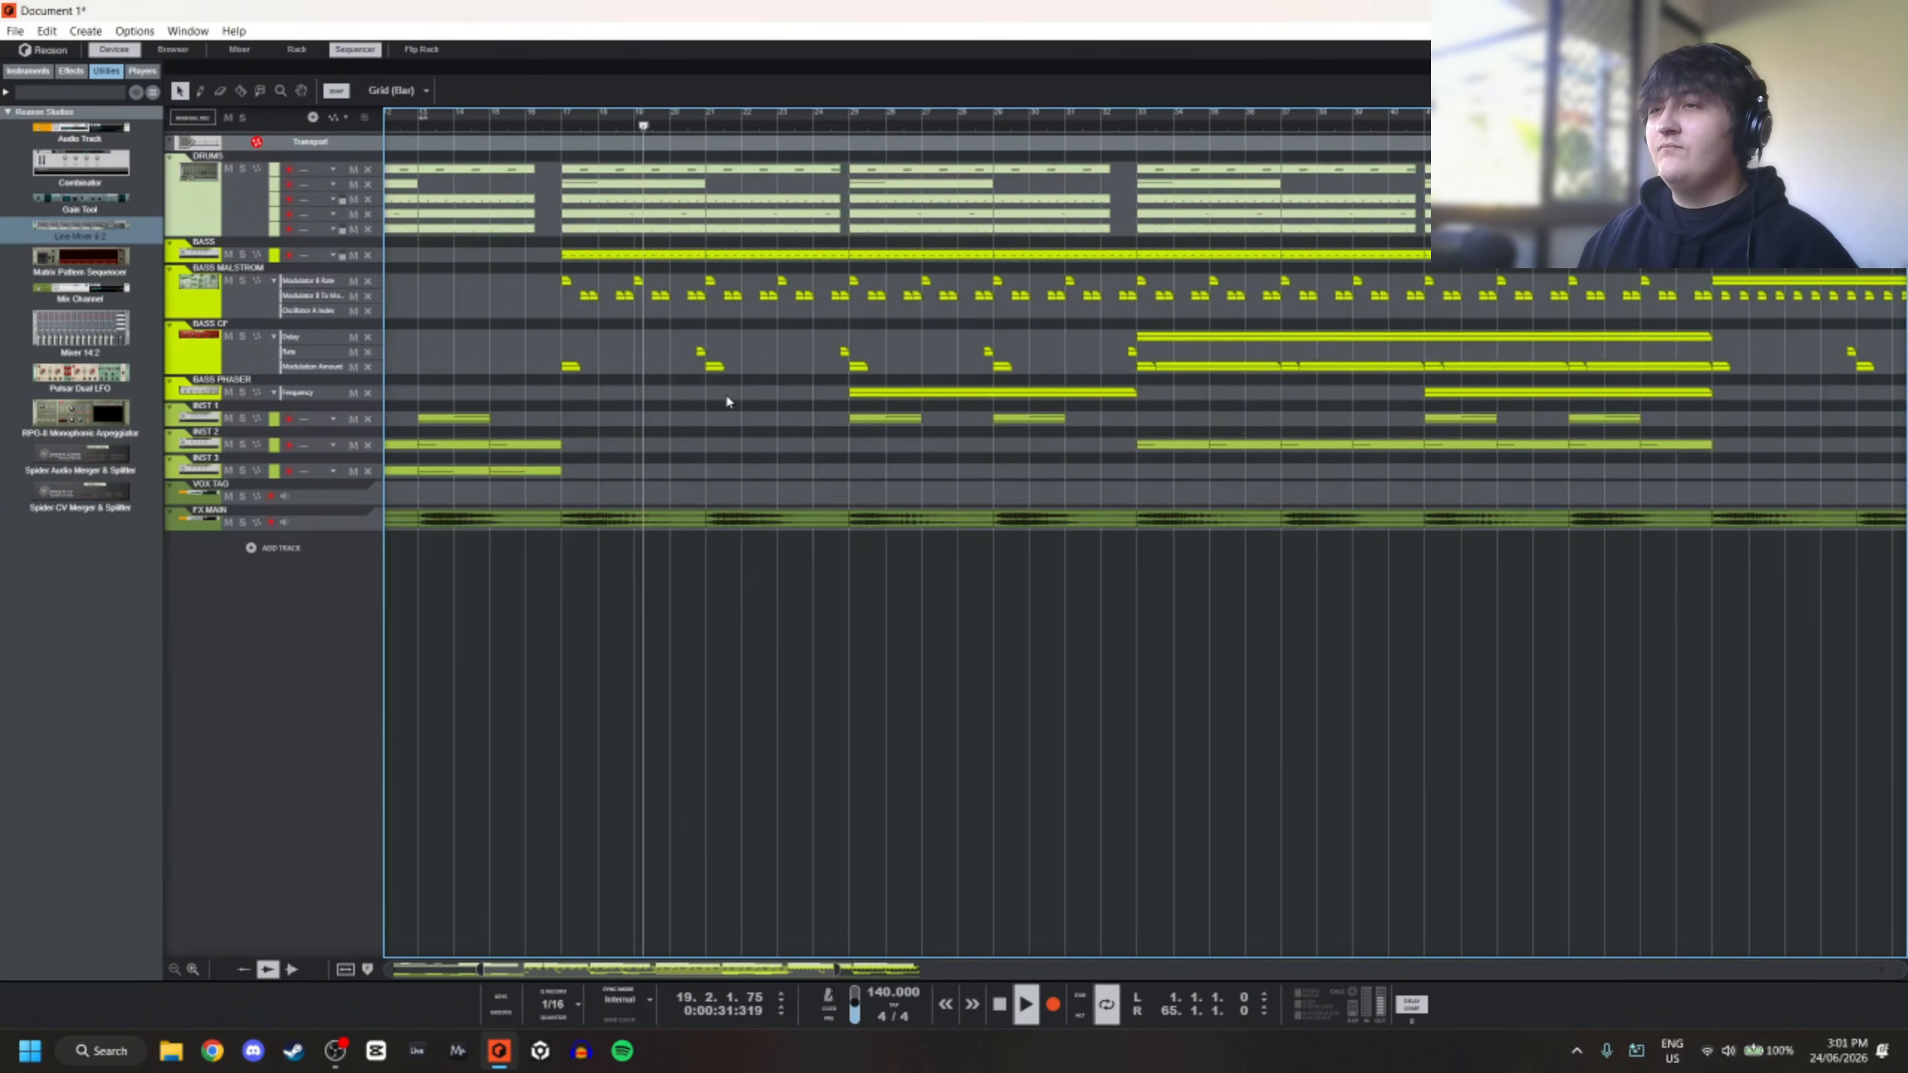
scroll(727, 398, up, 2)
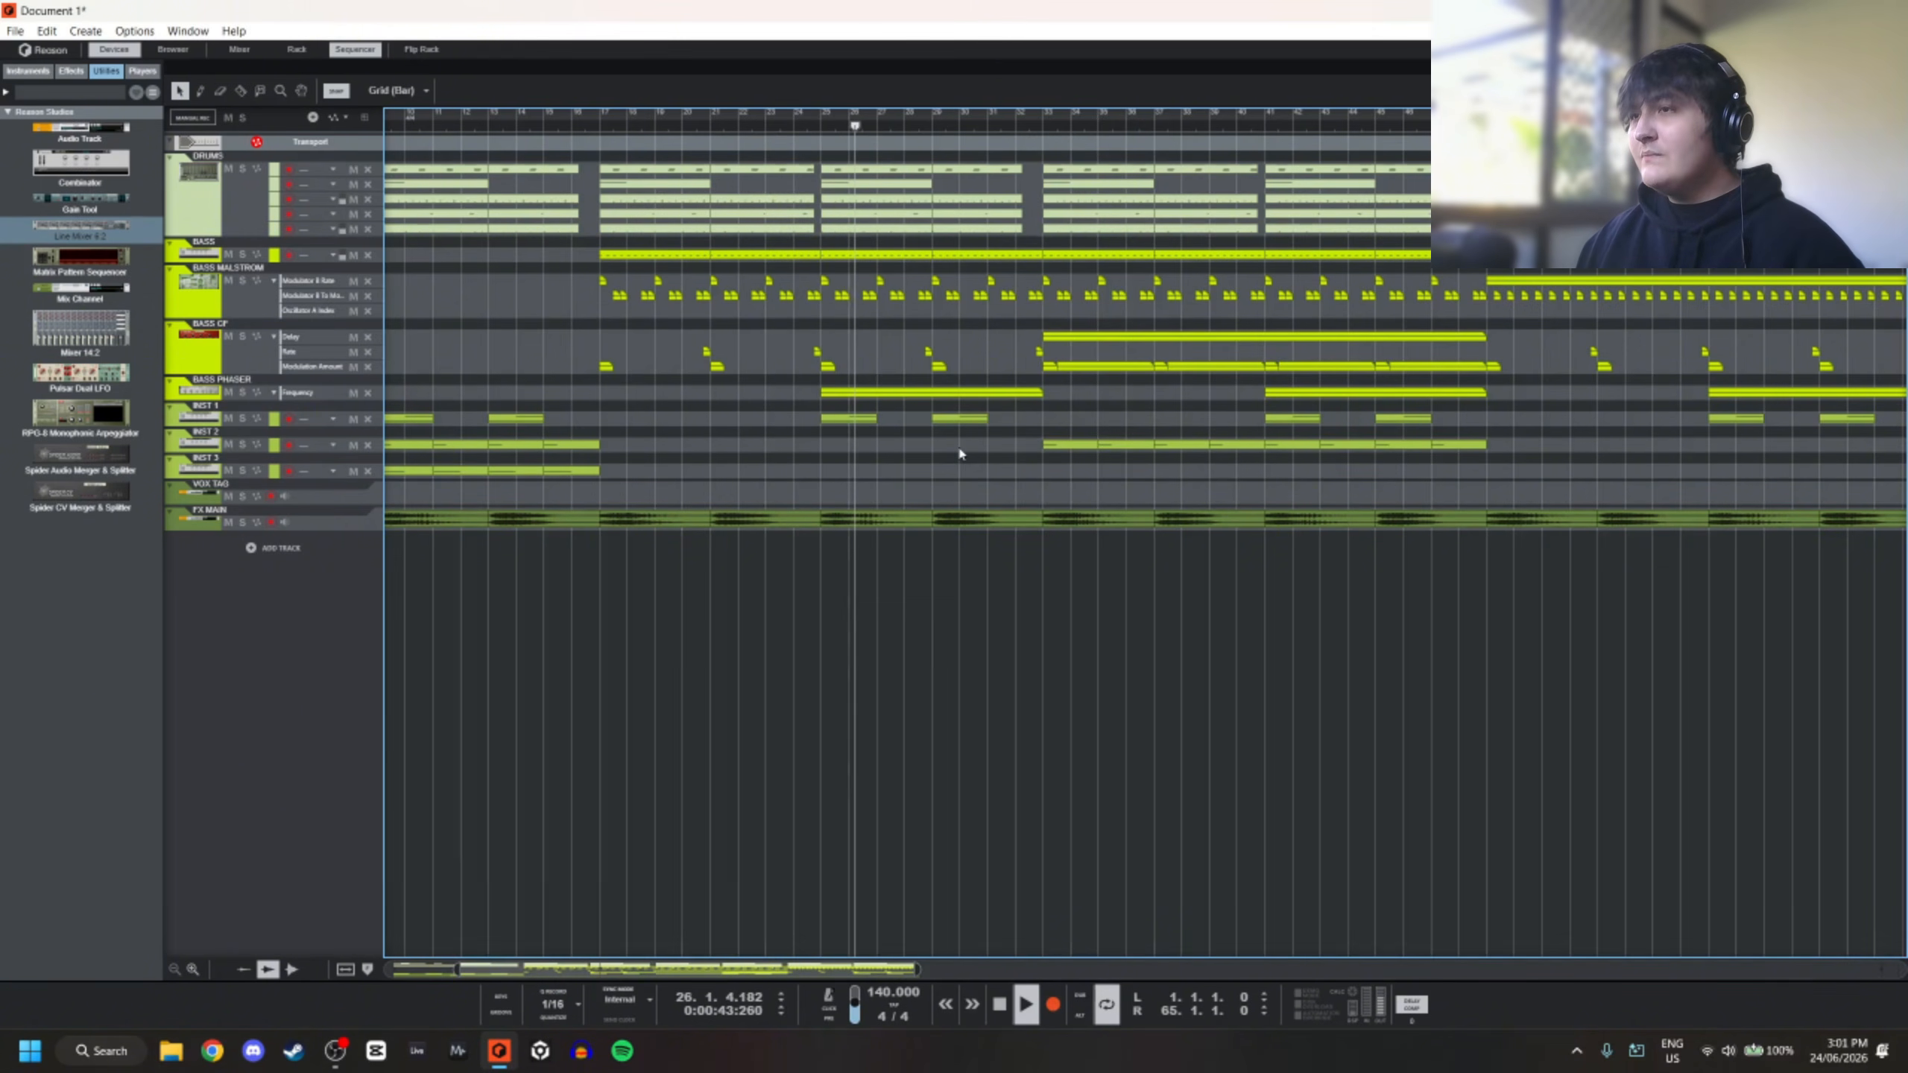
scroll(910, 450, down, 1)
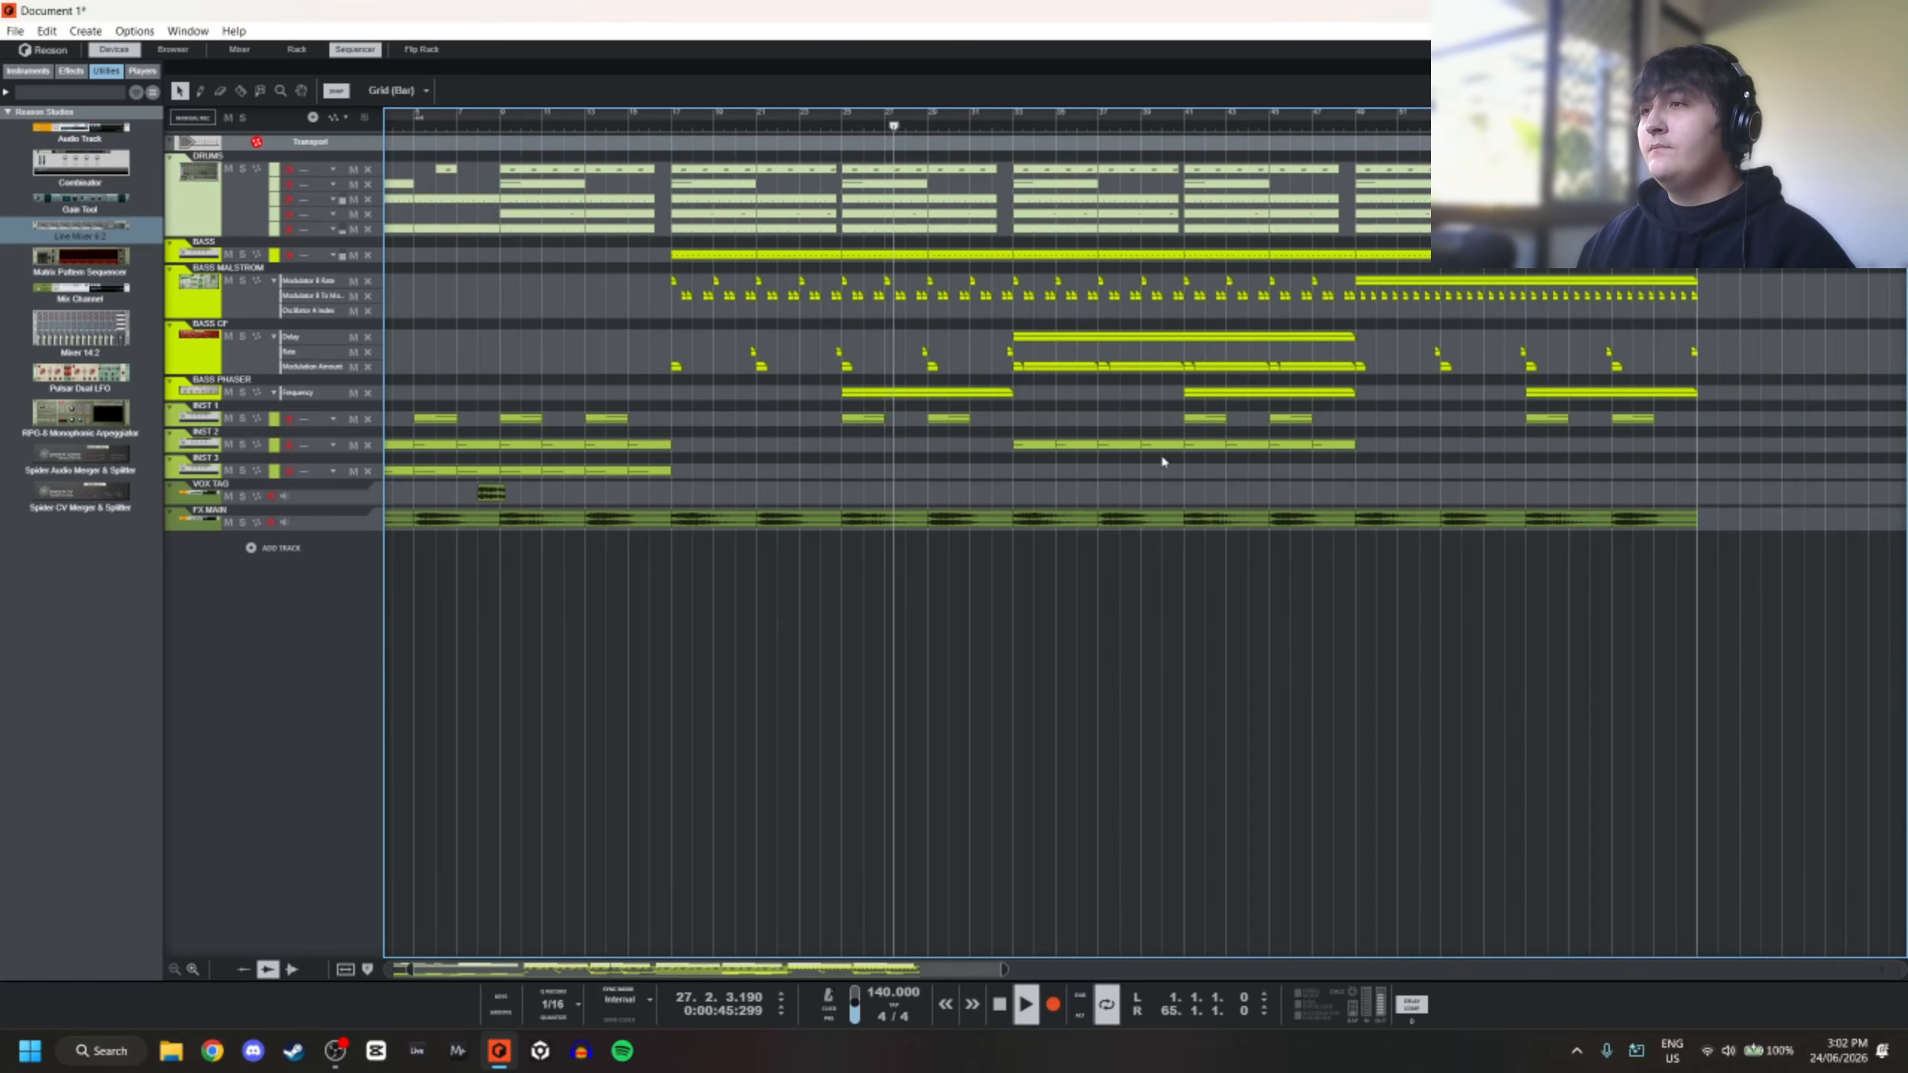
scroll(1162, 462, up, 4)
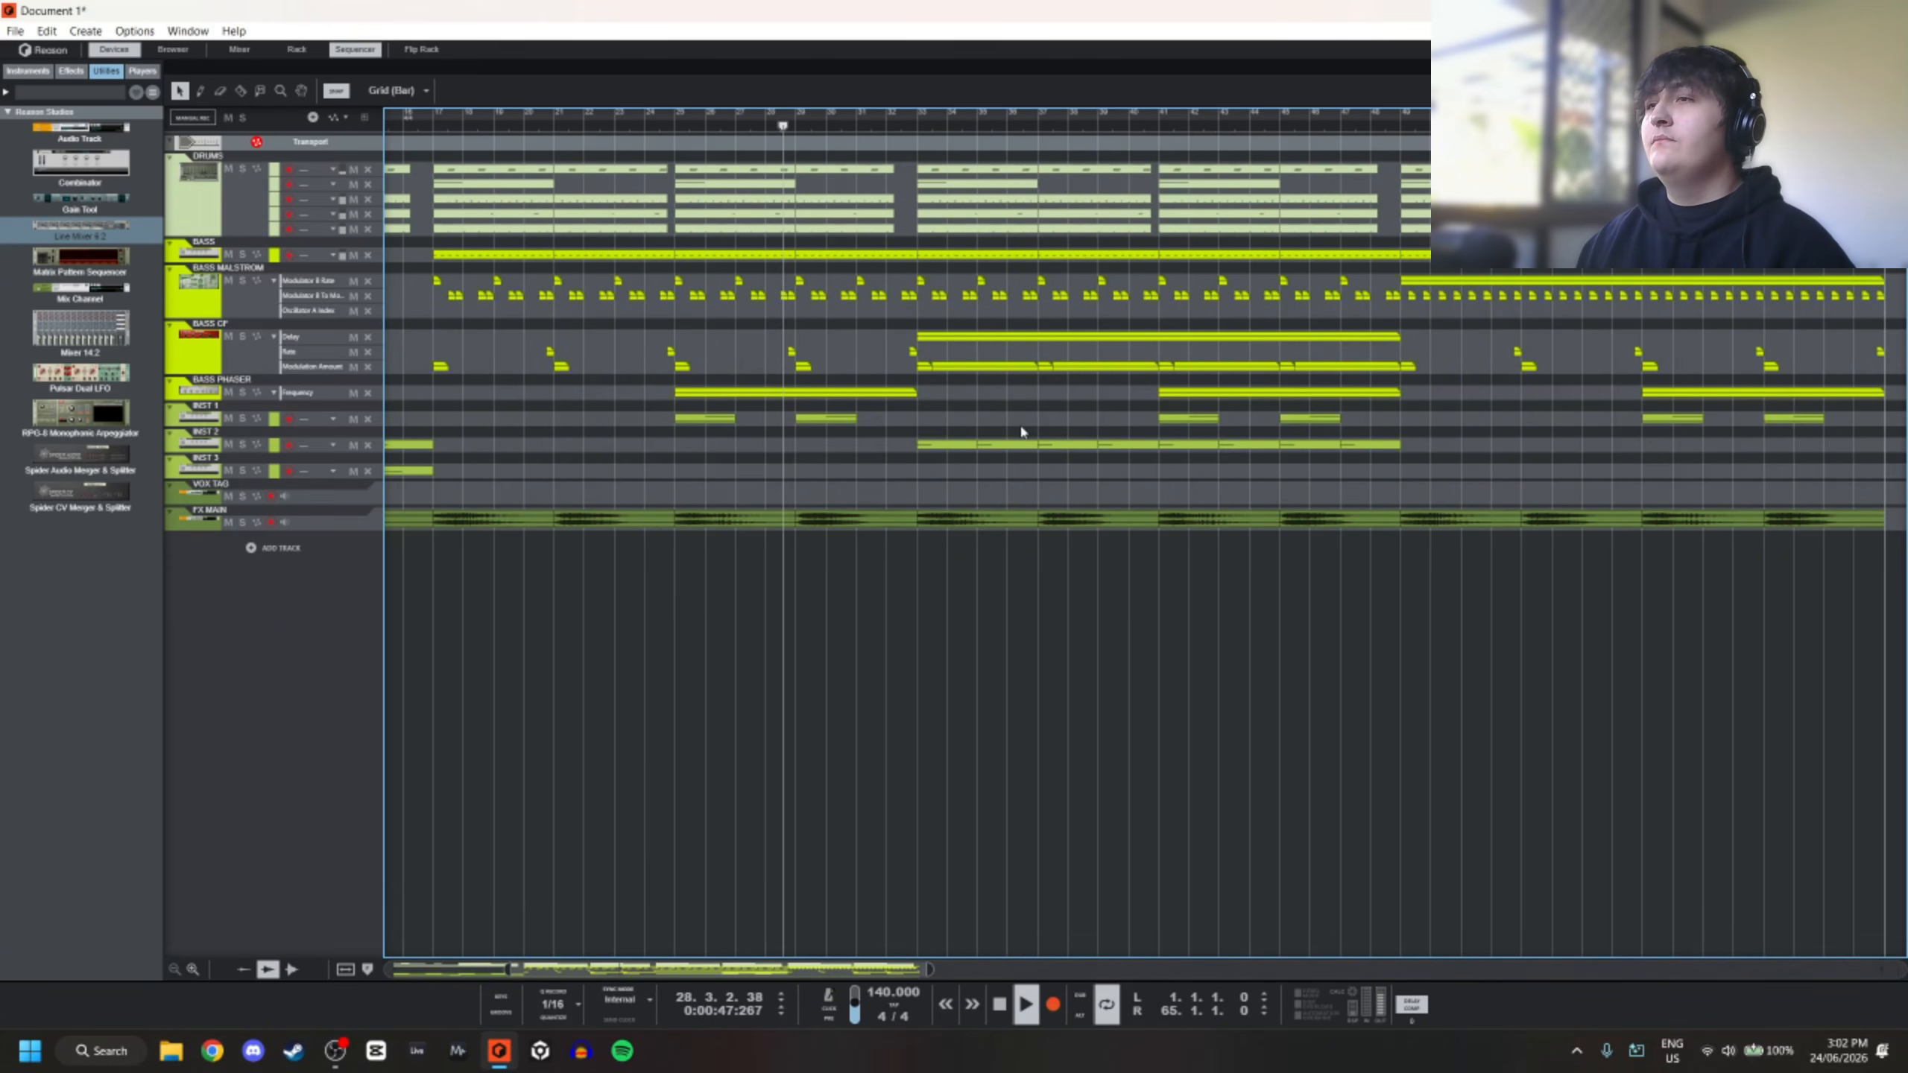
scroll(1059, 436, down, 1)
scroll(1258, 419, down, 1)
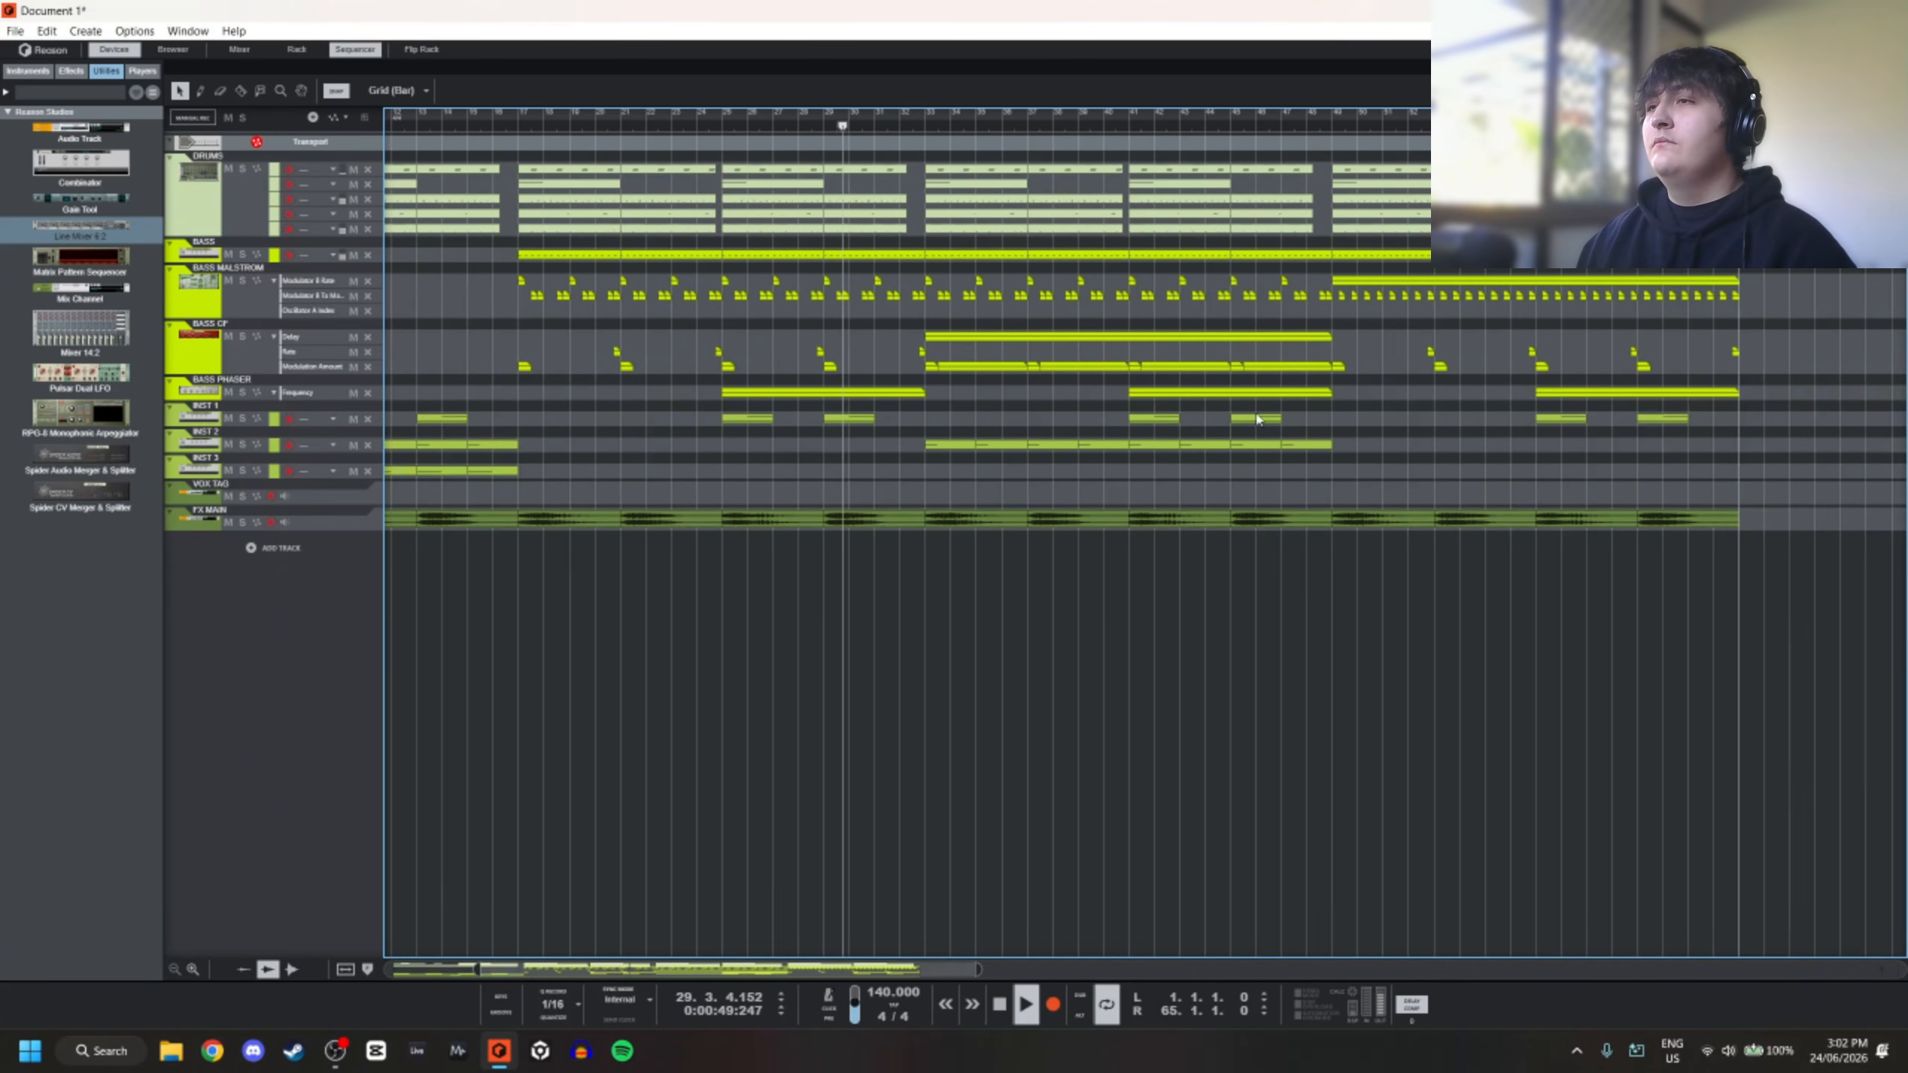
scroll(1257, 420, up, 1)
scroll(991, 409, right, 5)
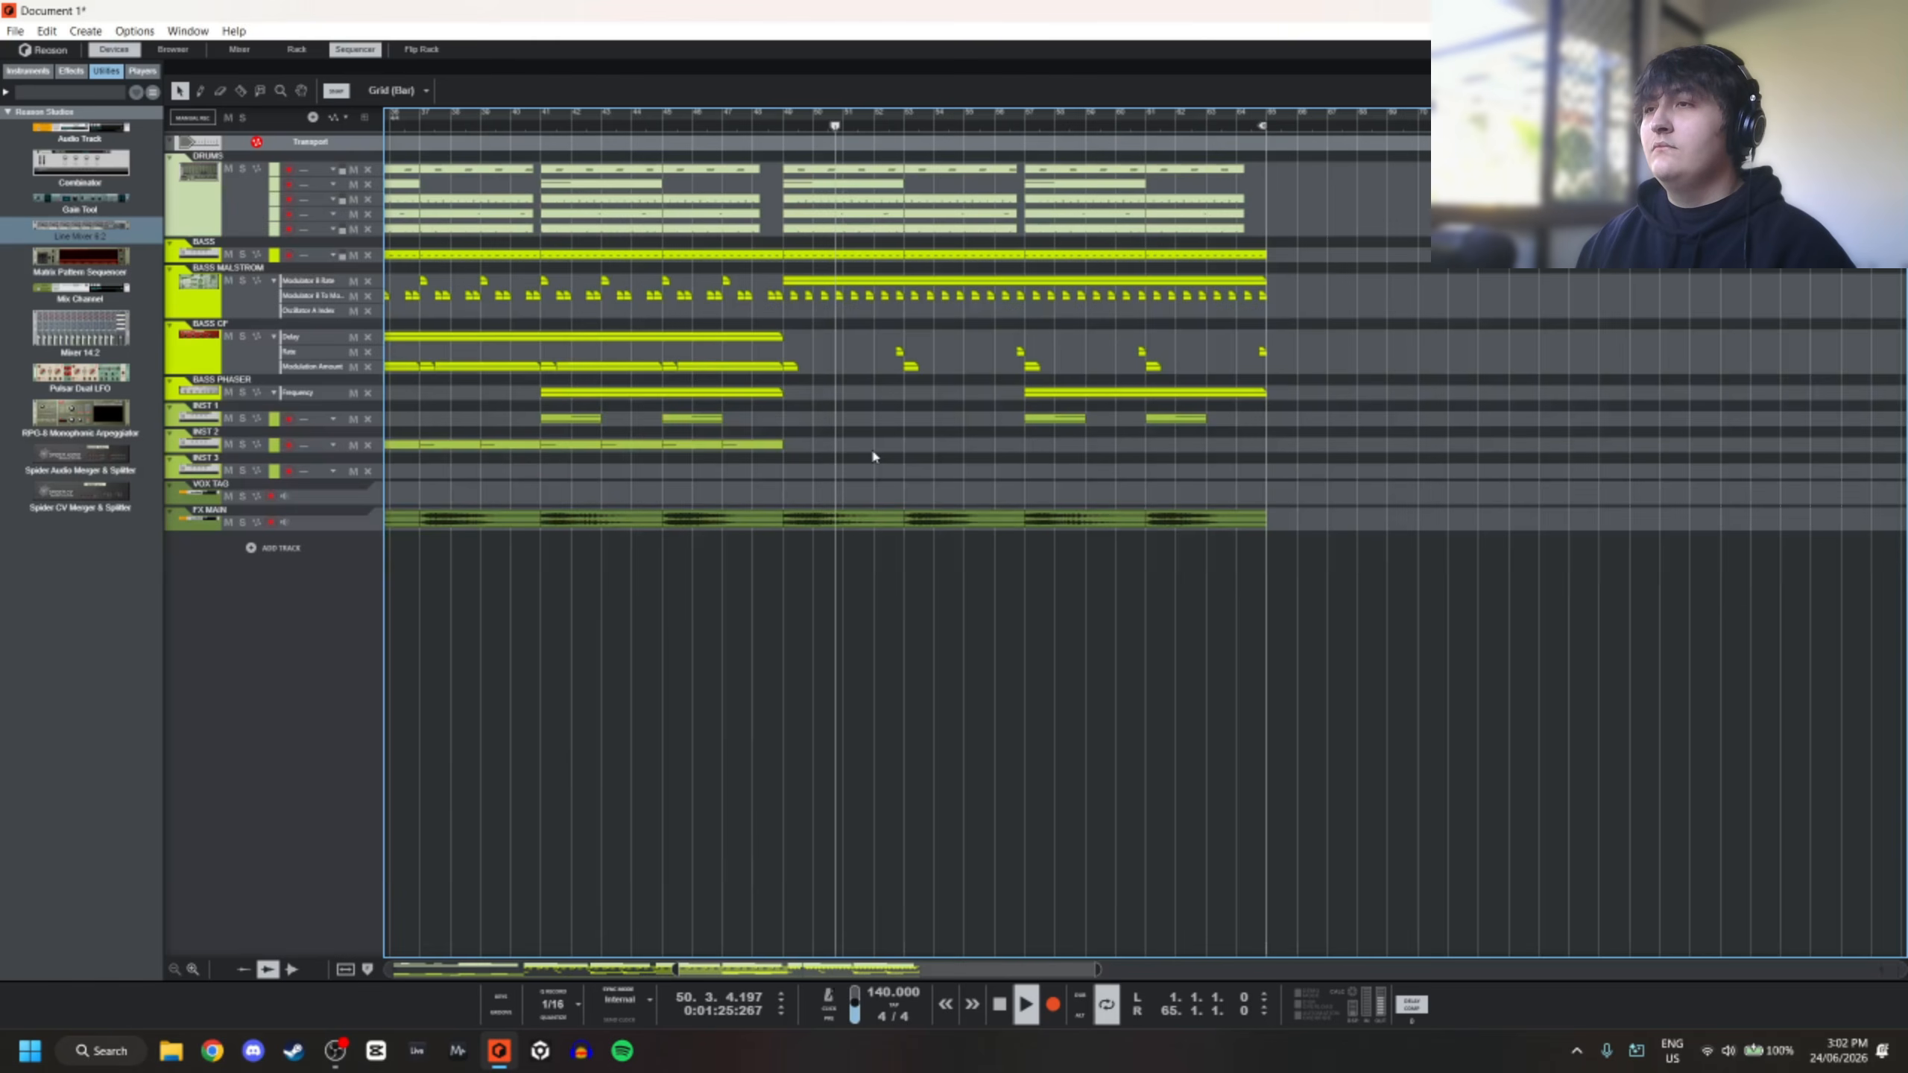
key(space)
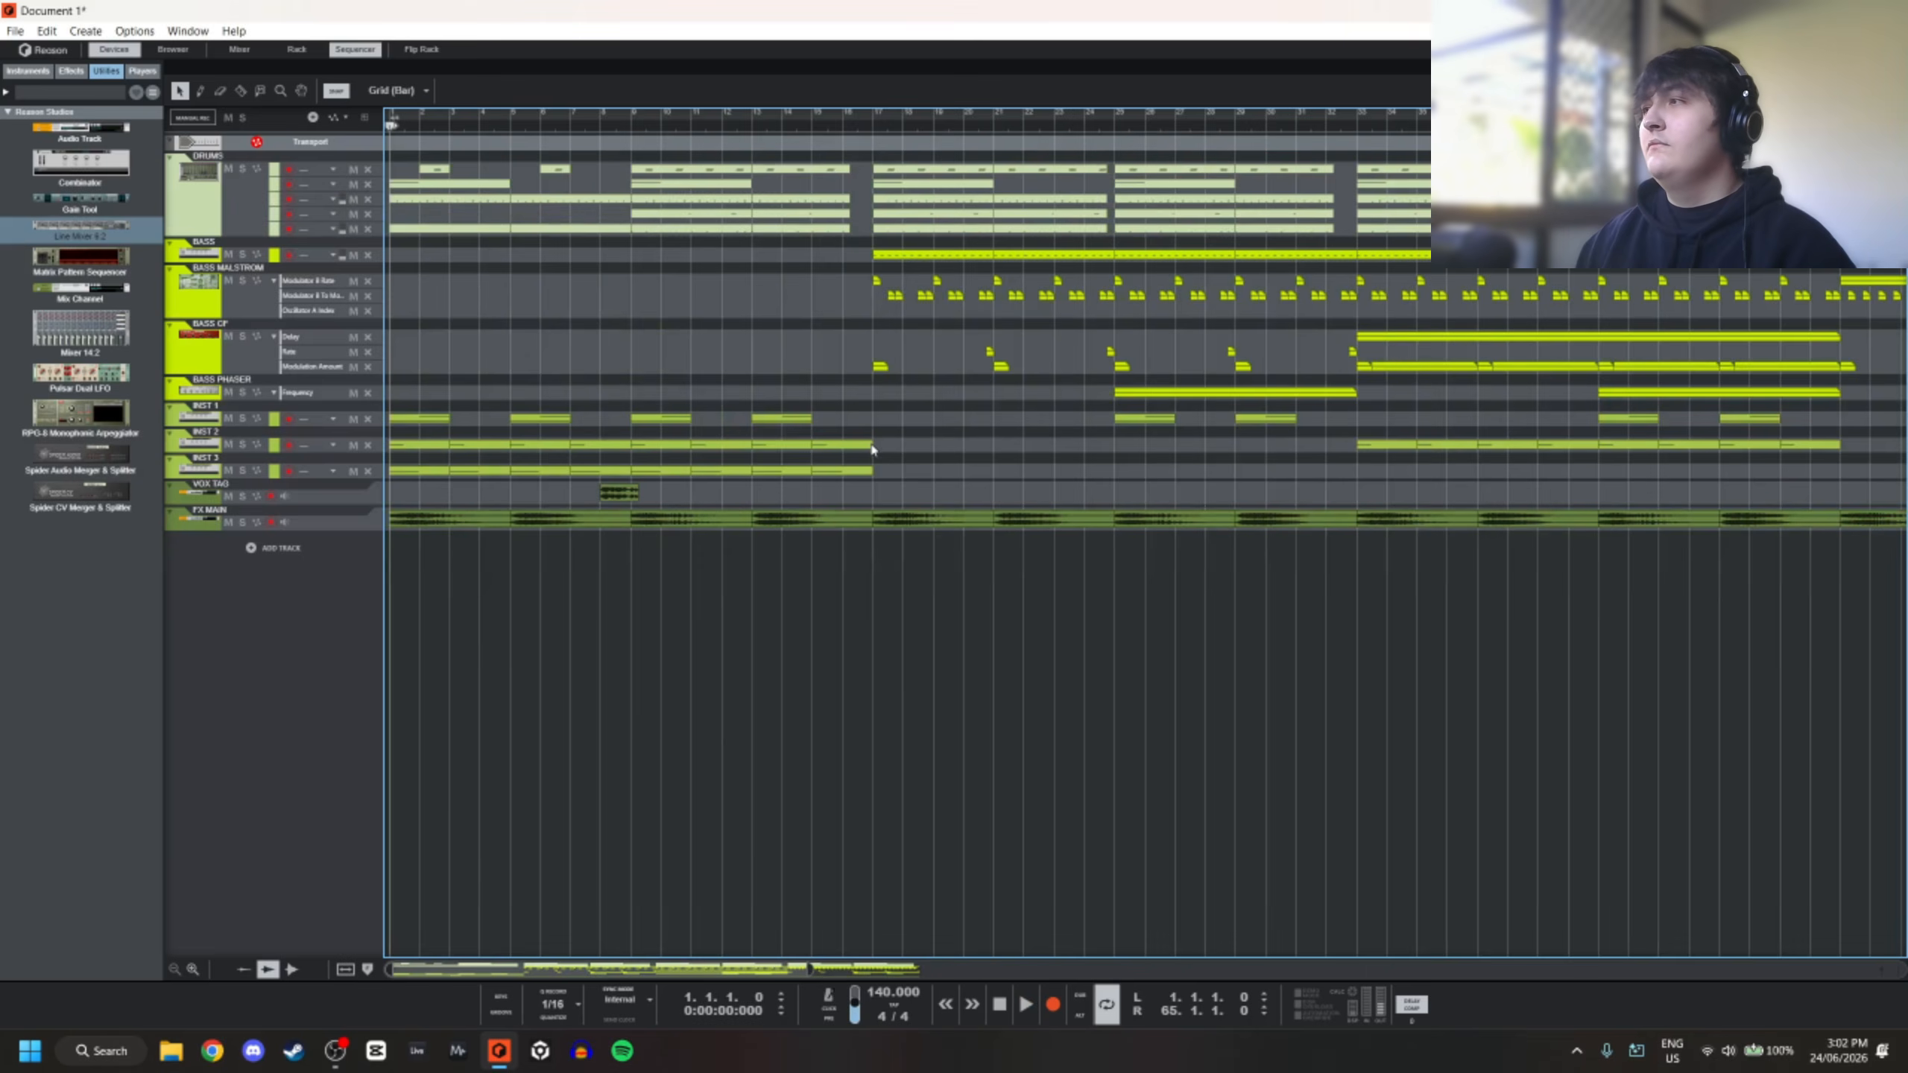